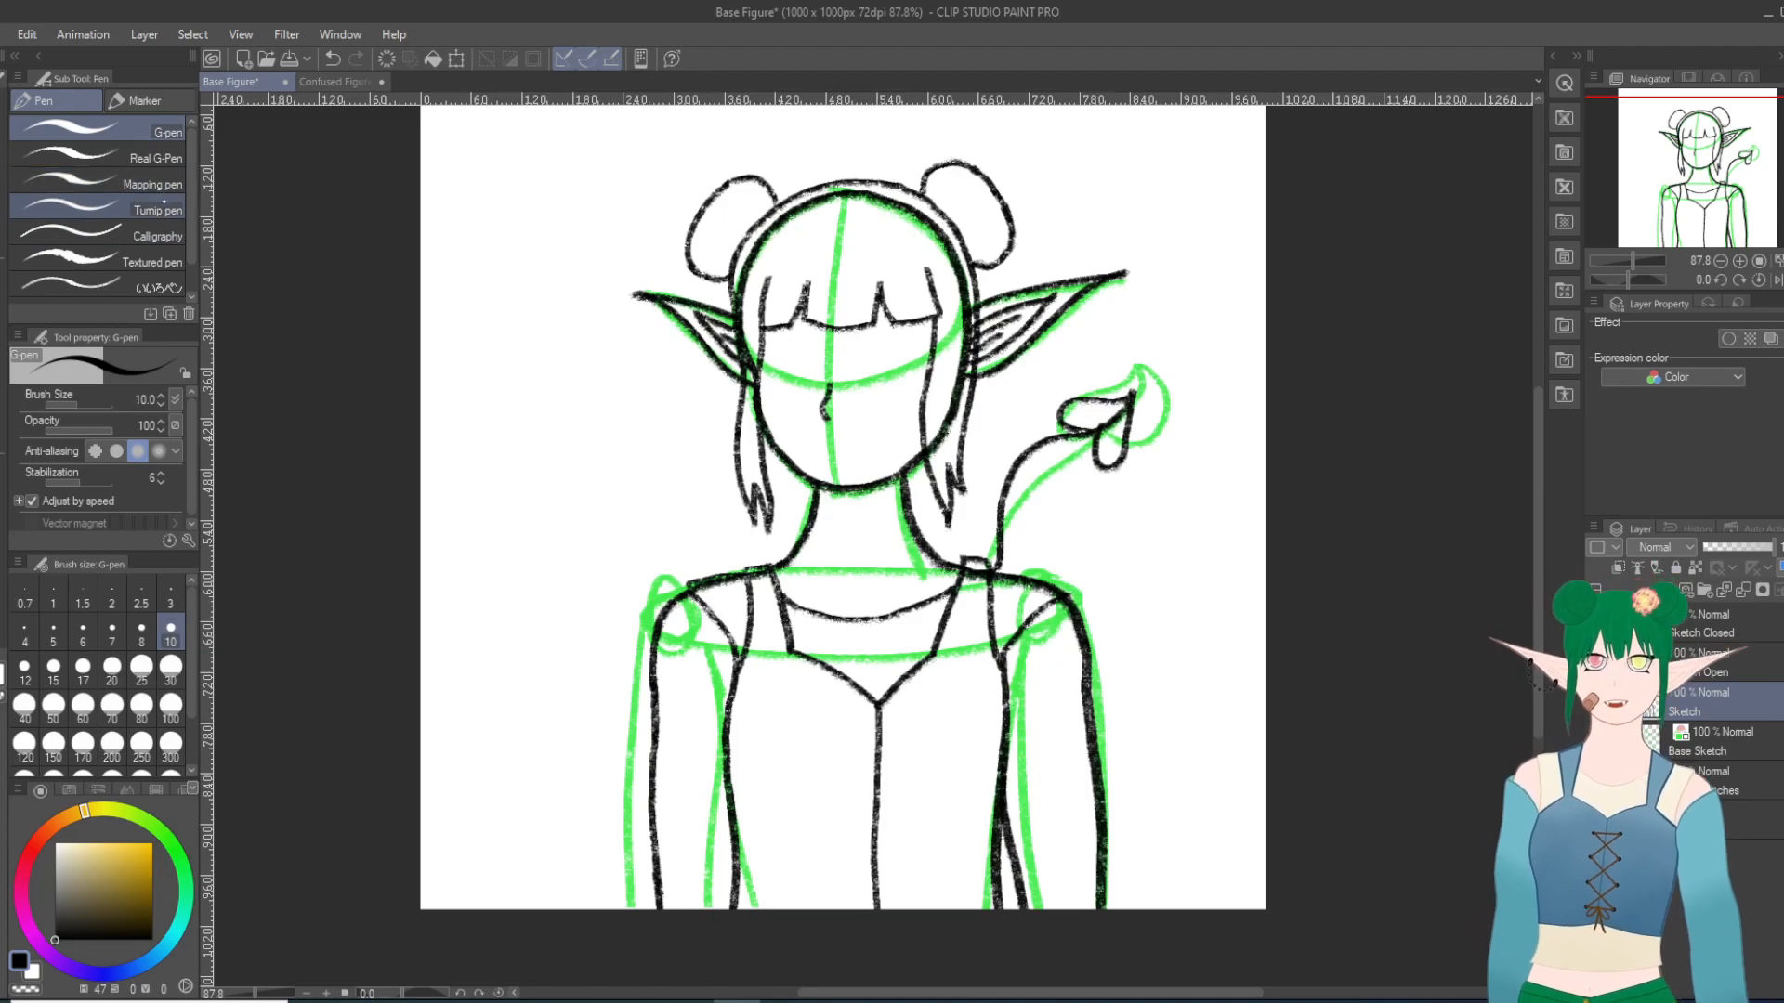
Step: With the Turnip pen selected for inking, lower the Sketch layer's opacity to 50% and add a new layer above it
left_click(162, 211)
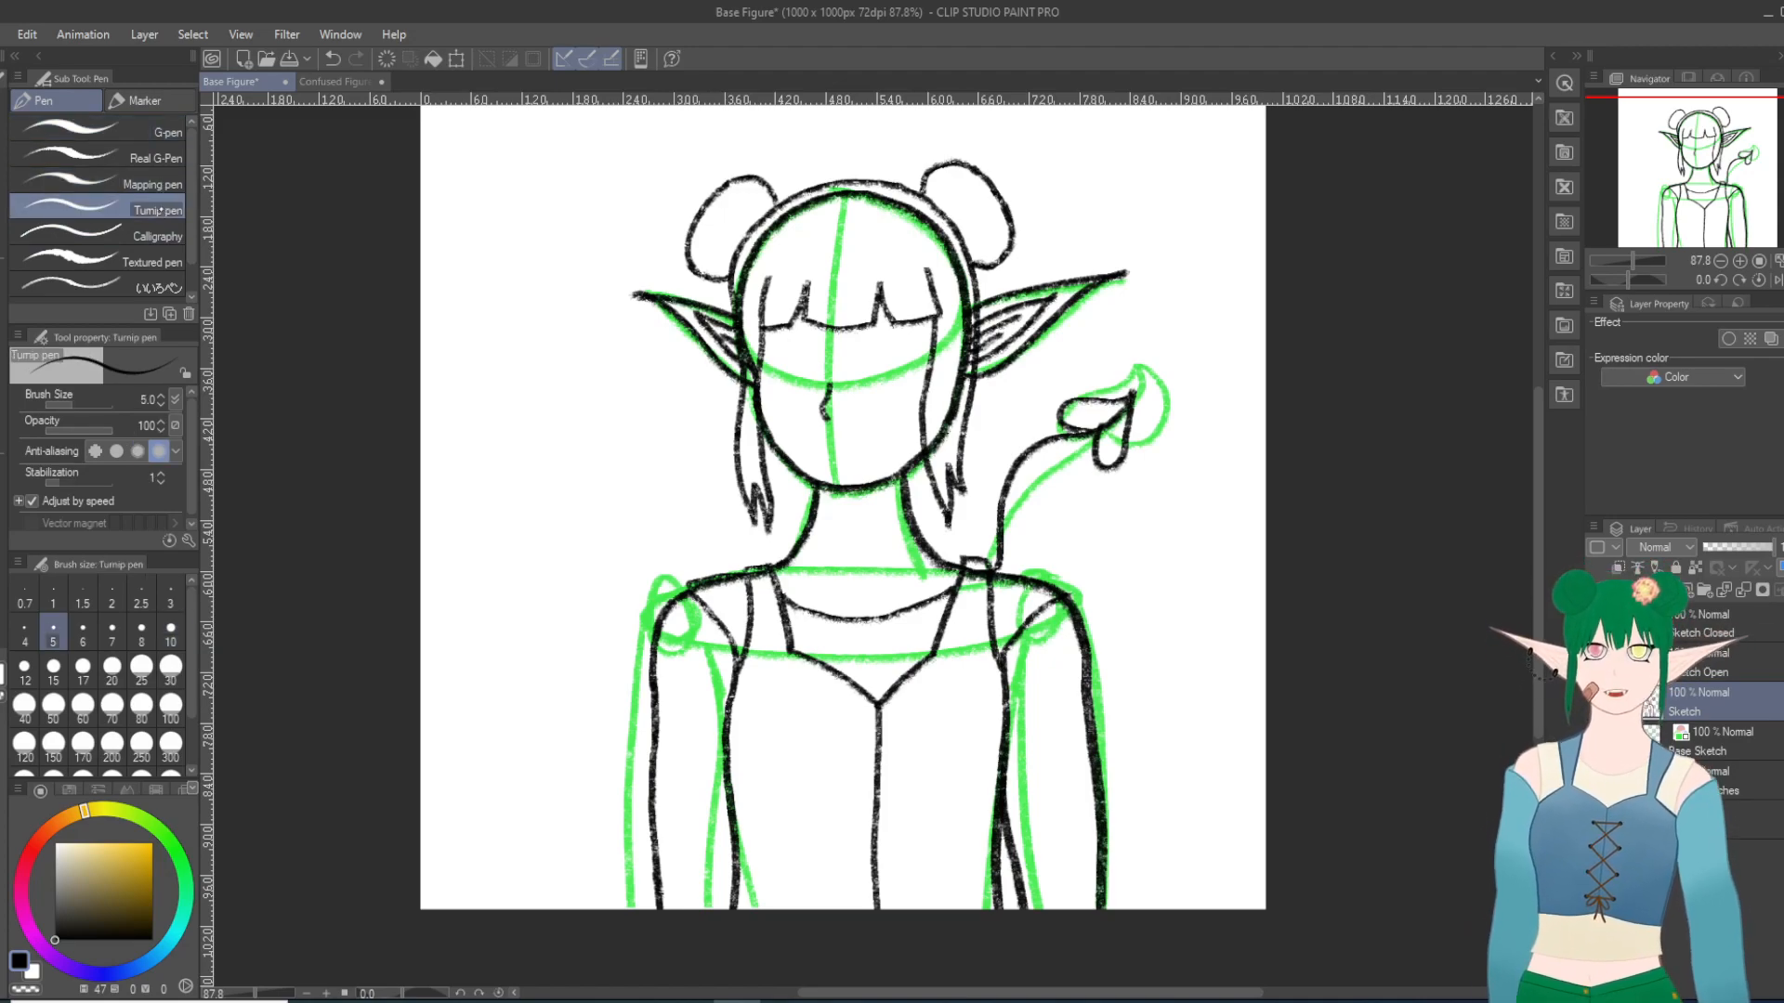
left_click_drag(1771, 548, 1740, 548)
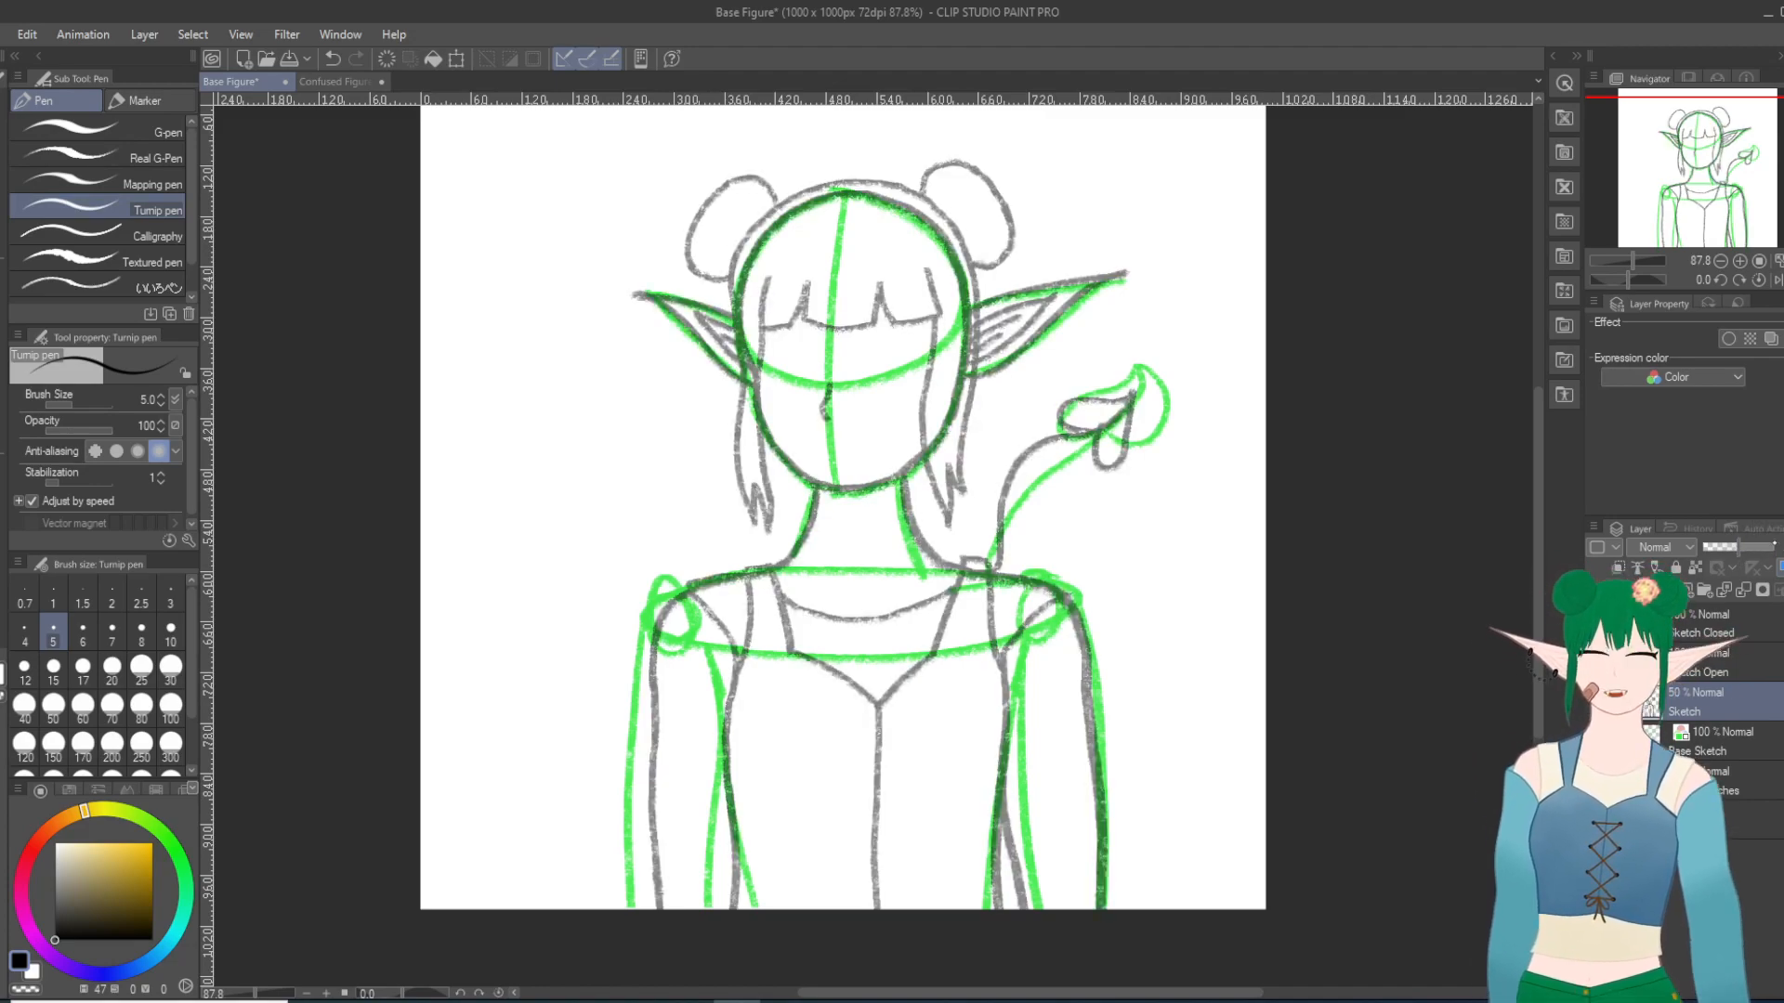
left_click(1667, 590)
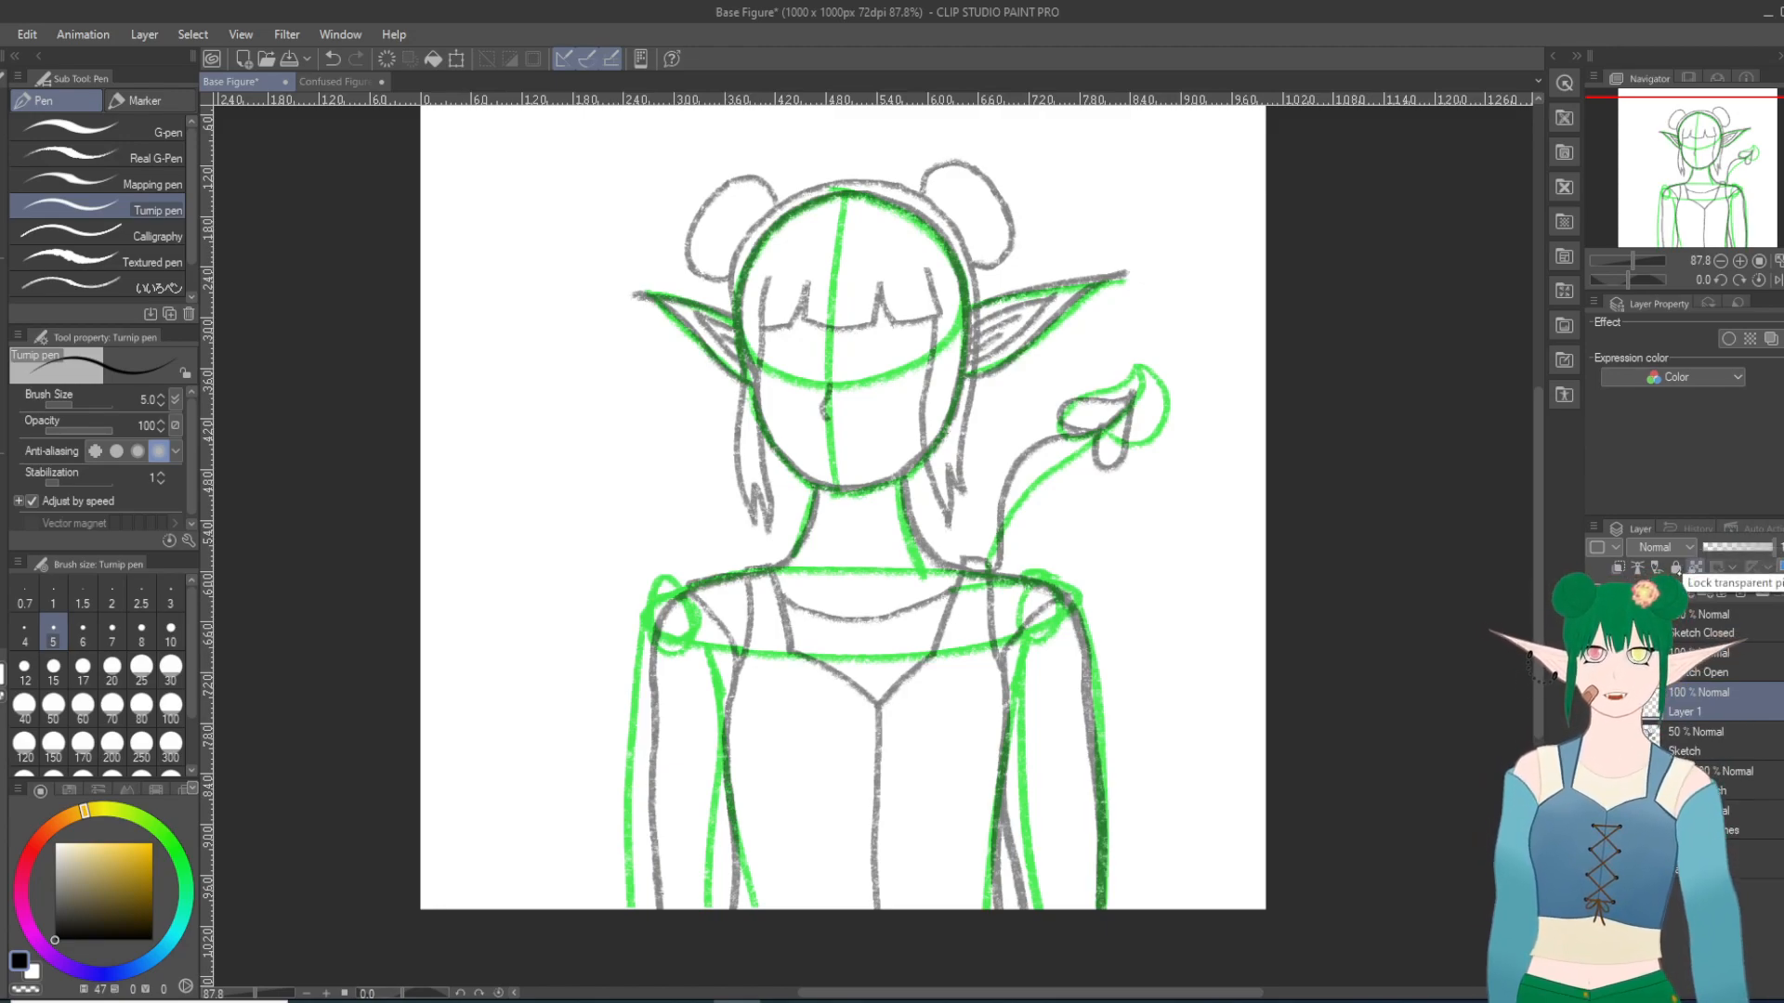
Step: Try to ink the edge of the left notch in the bangs with the Turnip pen at size 5
scroll(871, 249, "up", 1)
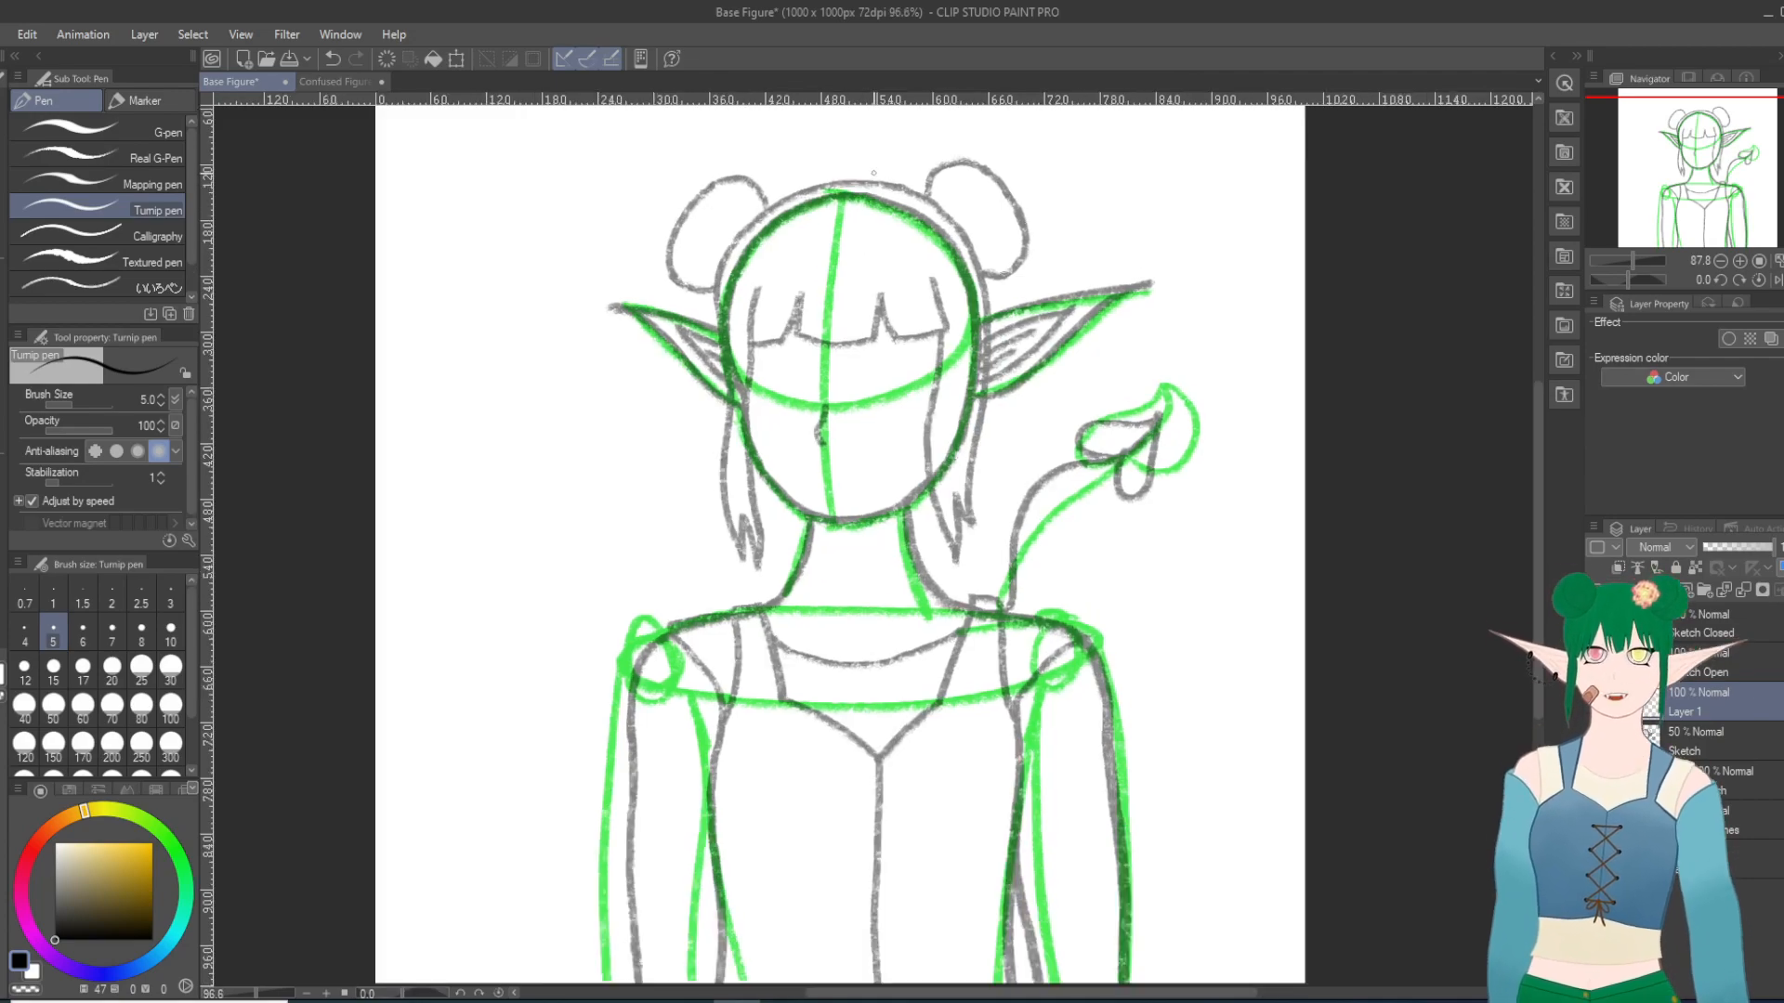
scroll(873, 173, "up", 1)
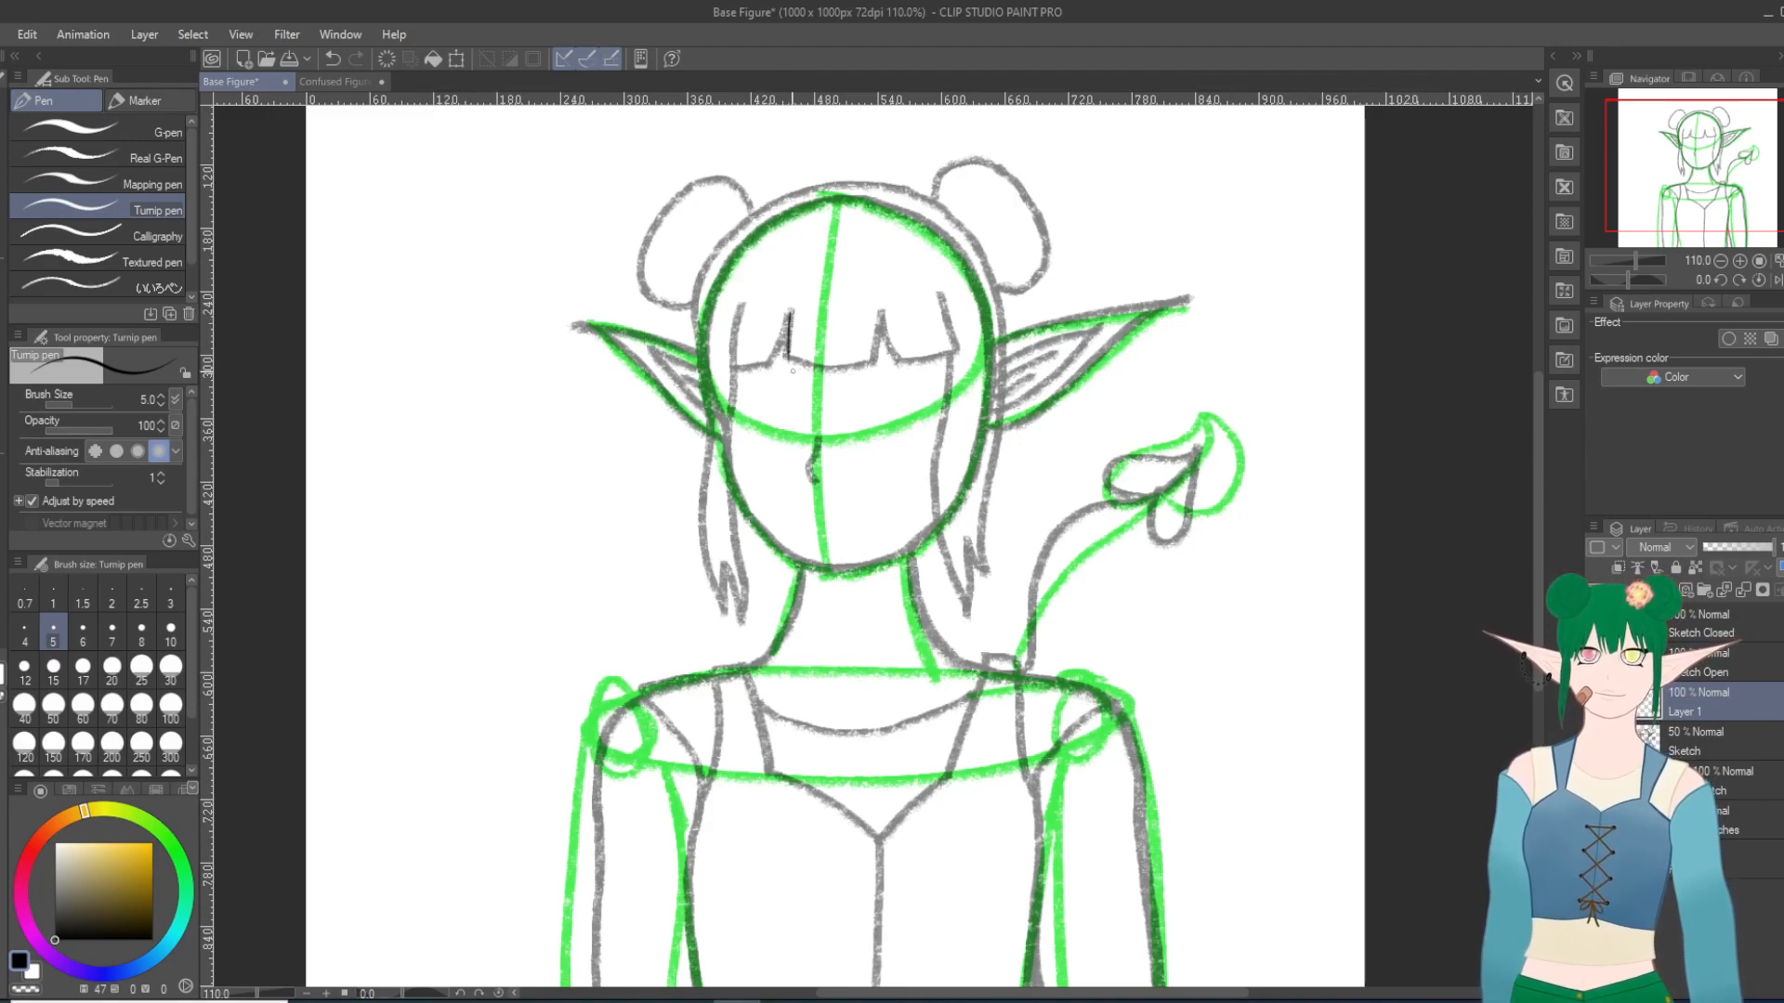
key("ctrl+z")
left_click_drag(791, 310, 766, 374)
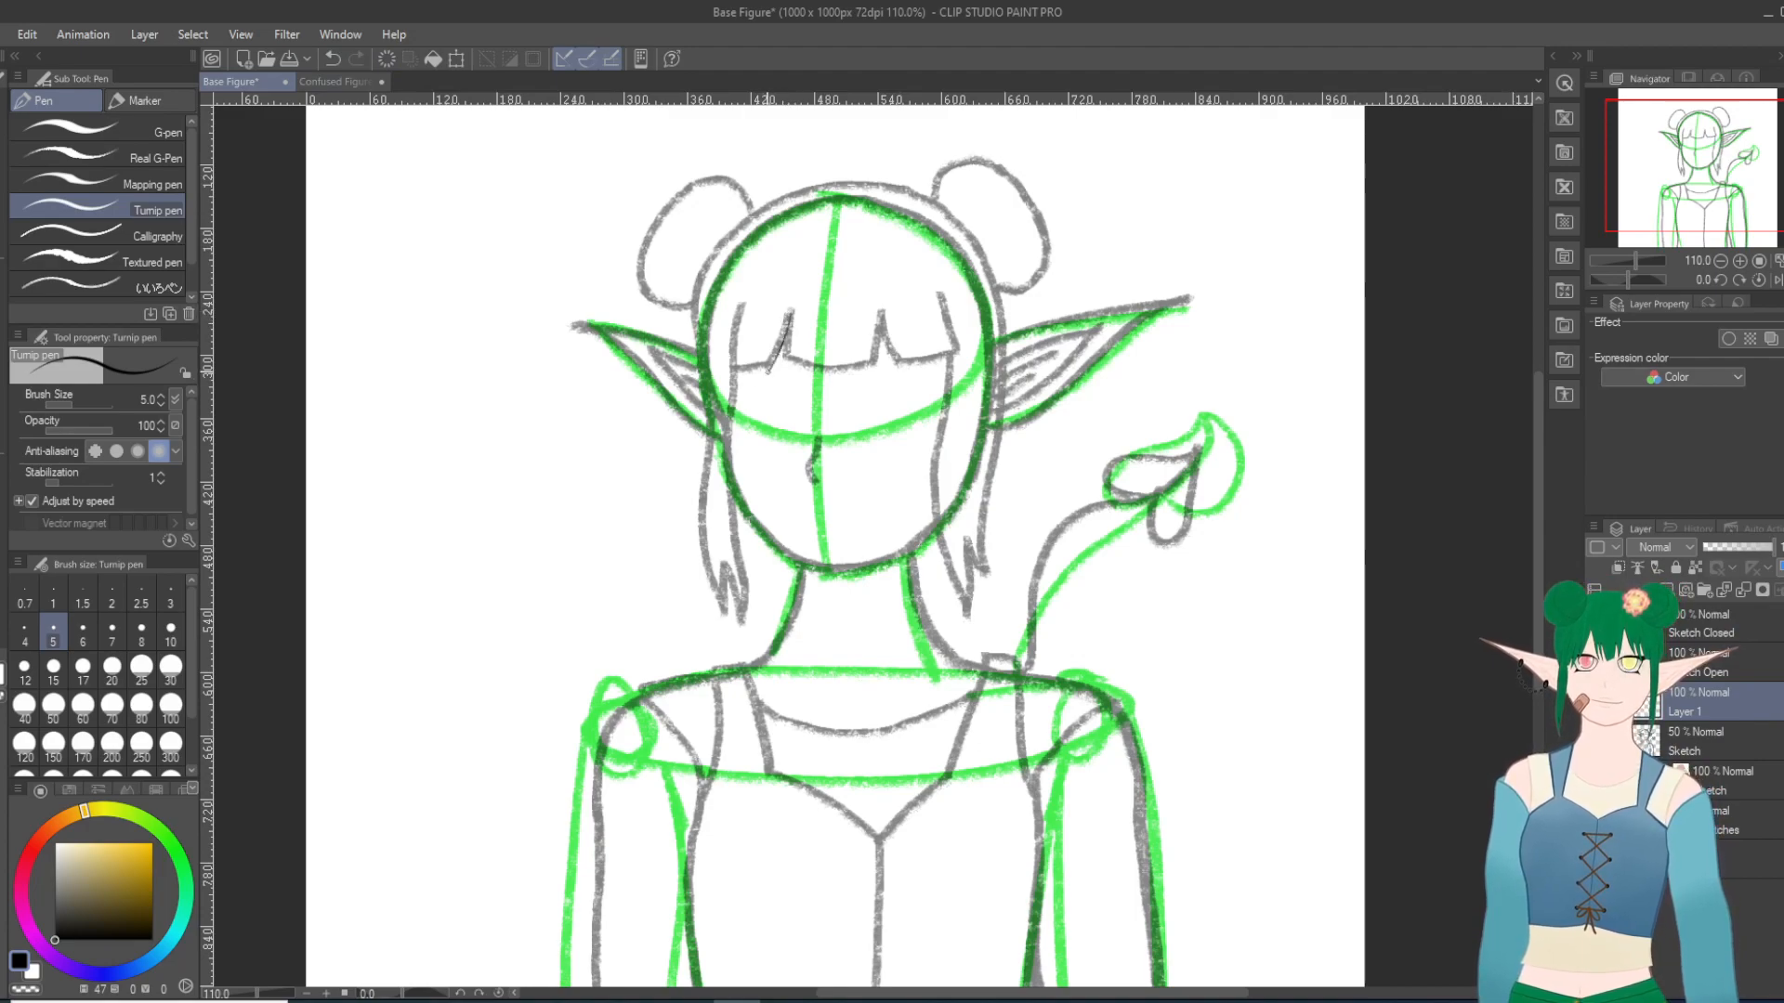
left_click(332, 59)
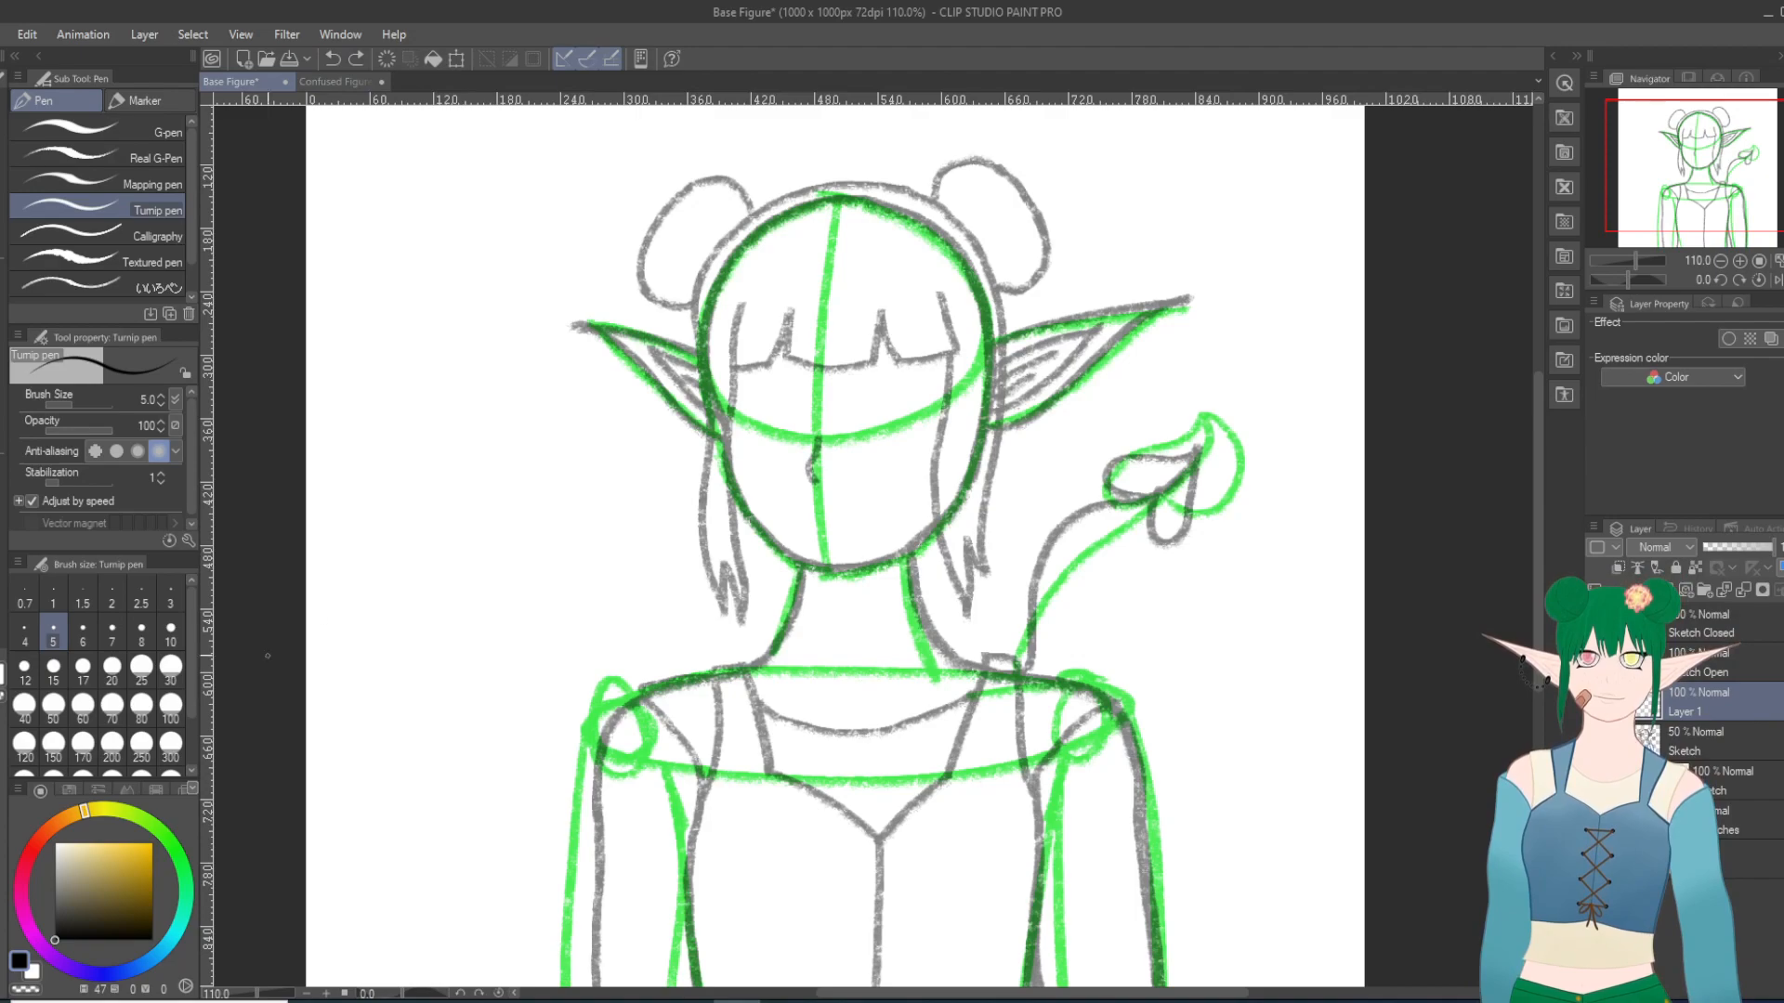
Step: Try to ink the left jawline with the Turnip pen at brush size 20
left_click(112, 667)
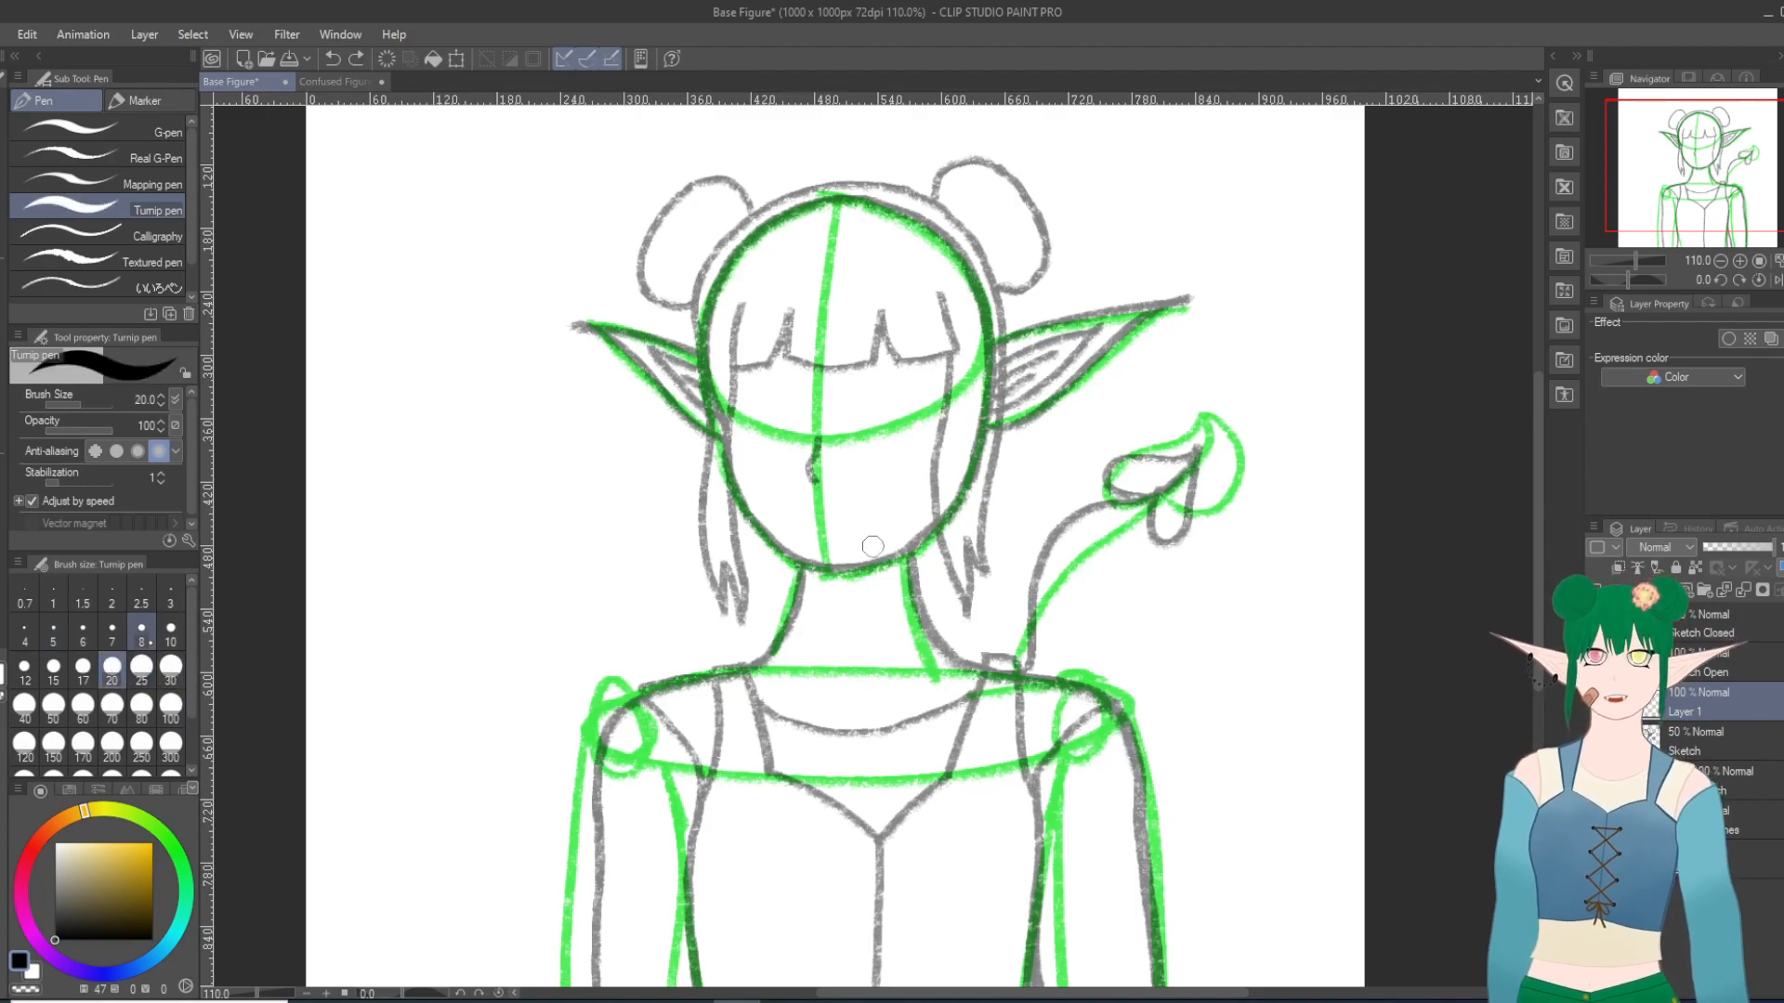
left_click_drag(728, 478, 748, 513)
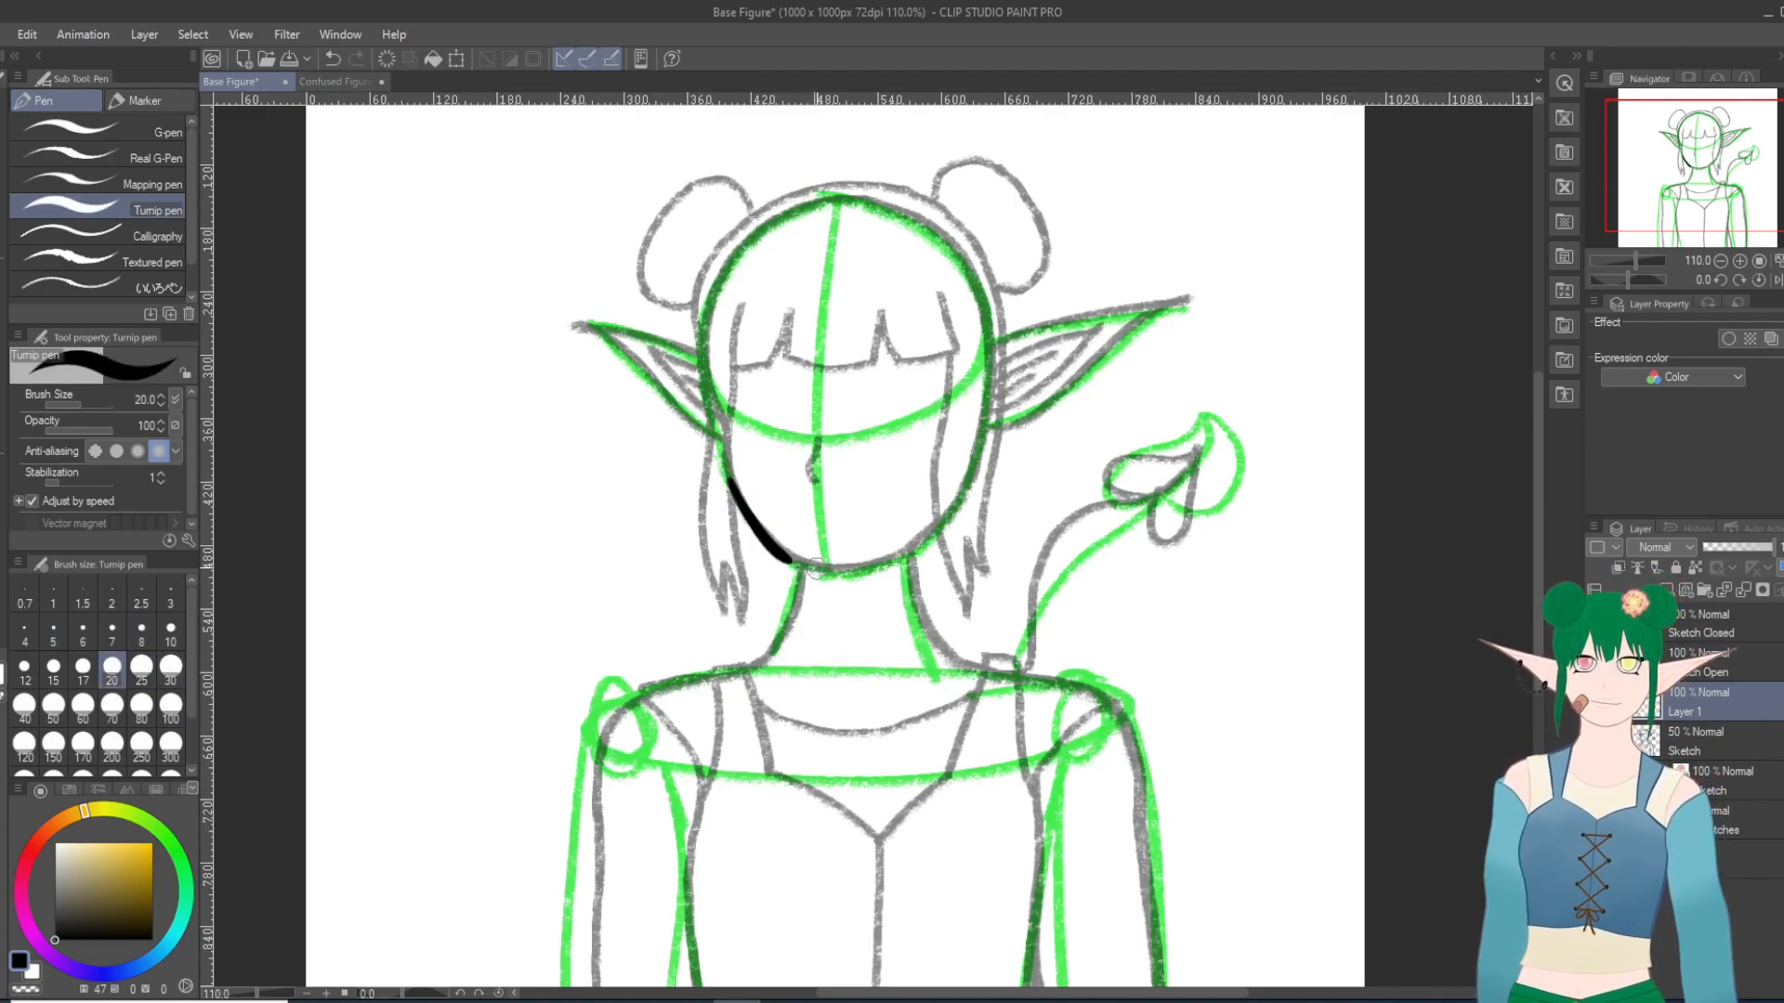
left_click(332, 58)
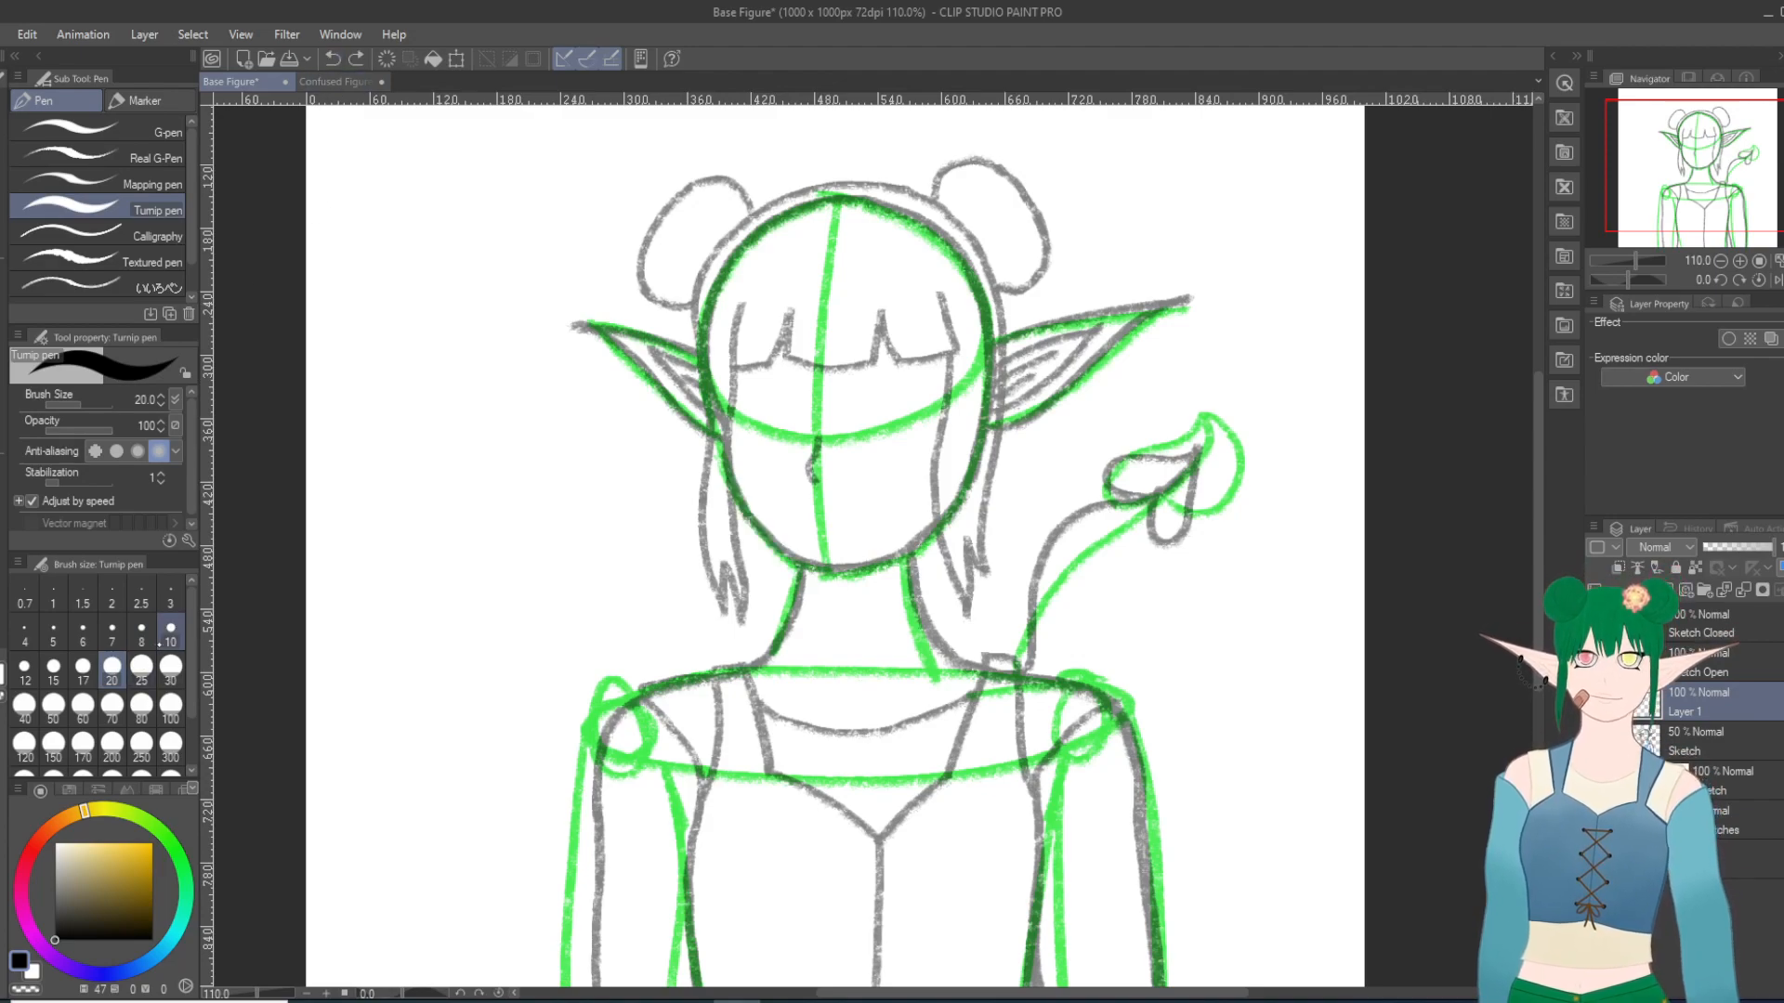
Step: Set the Turnip pen's brush size to 15 and test it with a short stroke along the left jawline
left_click(53, 666)
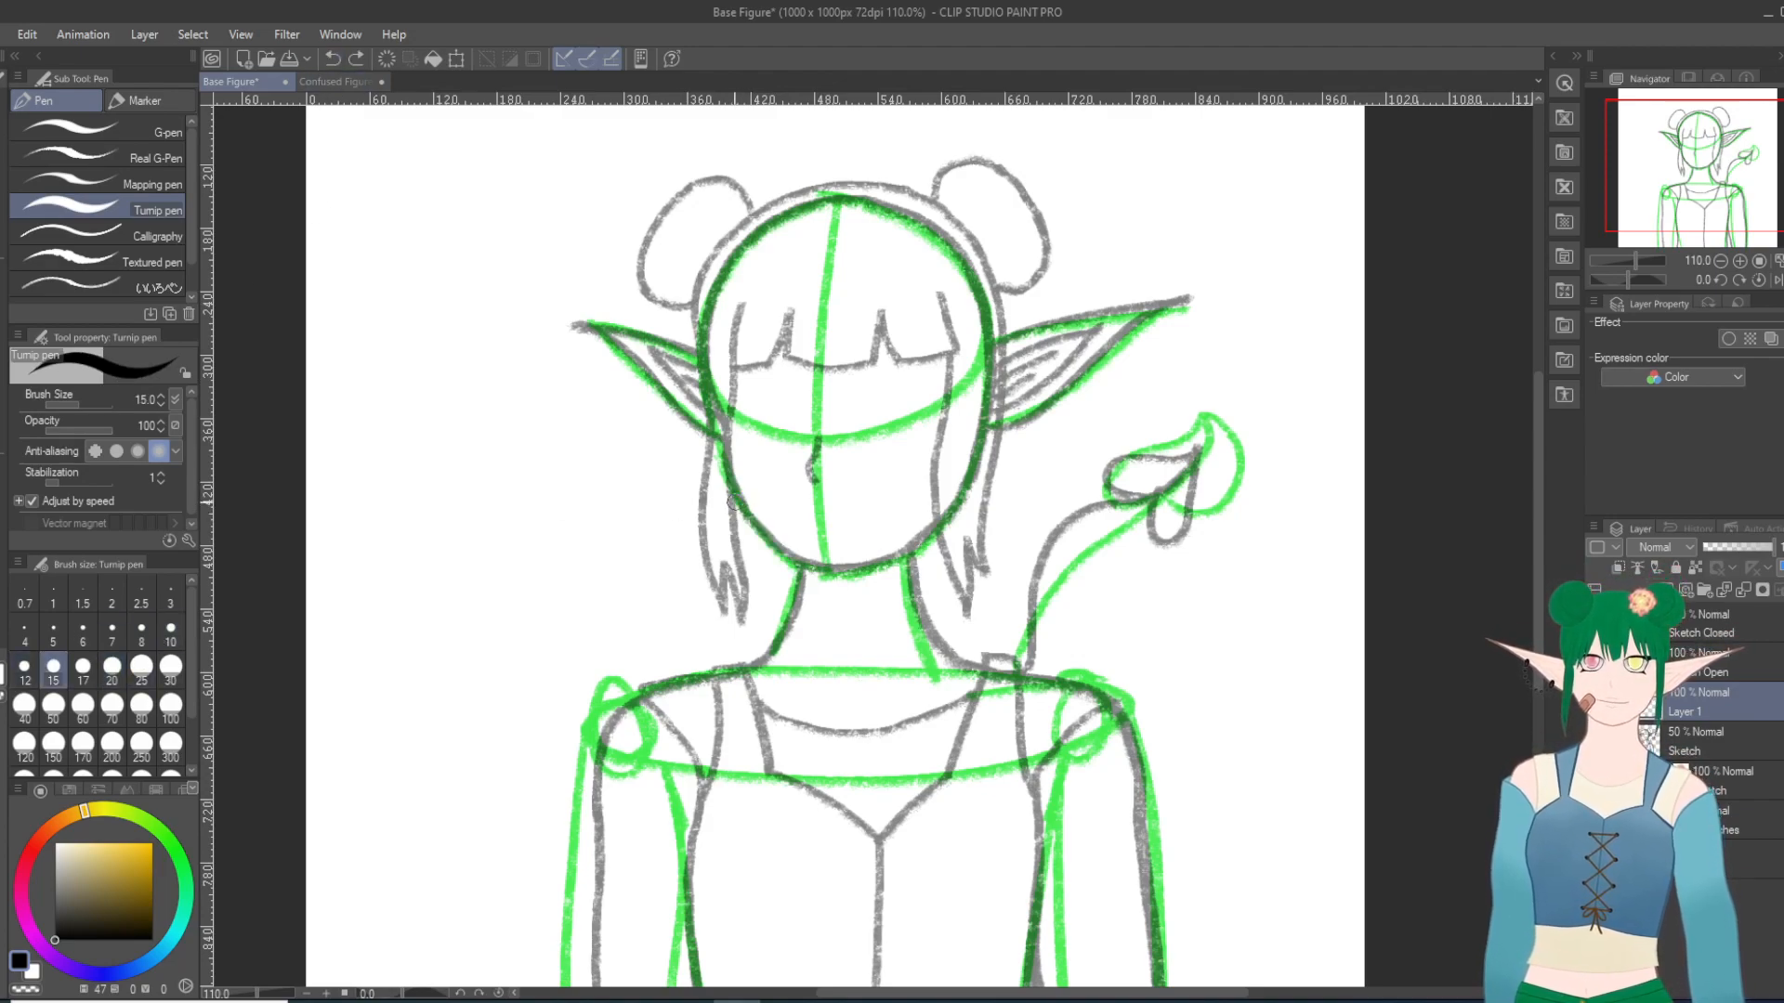
left_click_drag(728, 480, 785, 544)
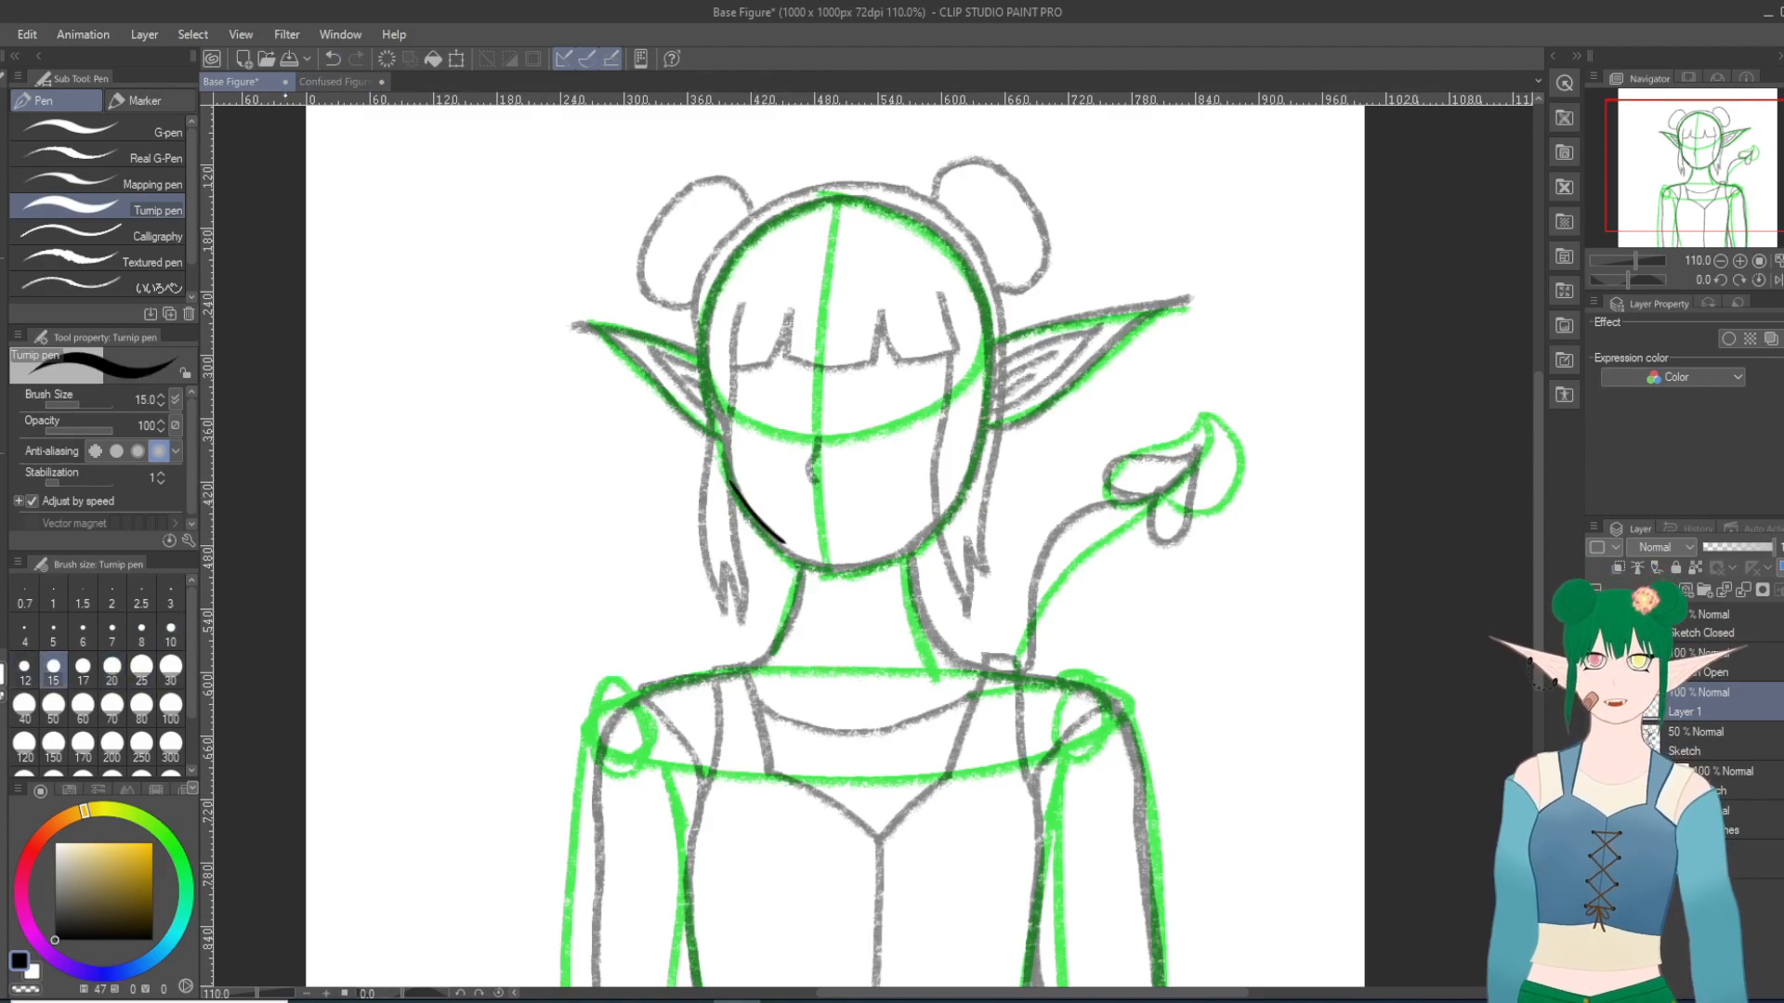
left_click(332, 58)
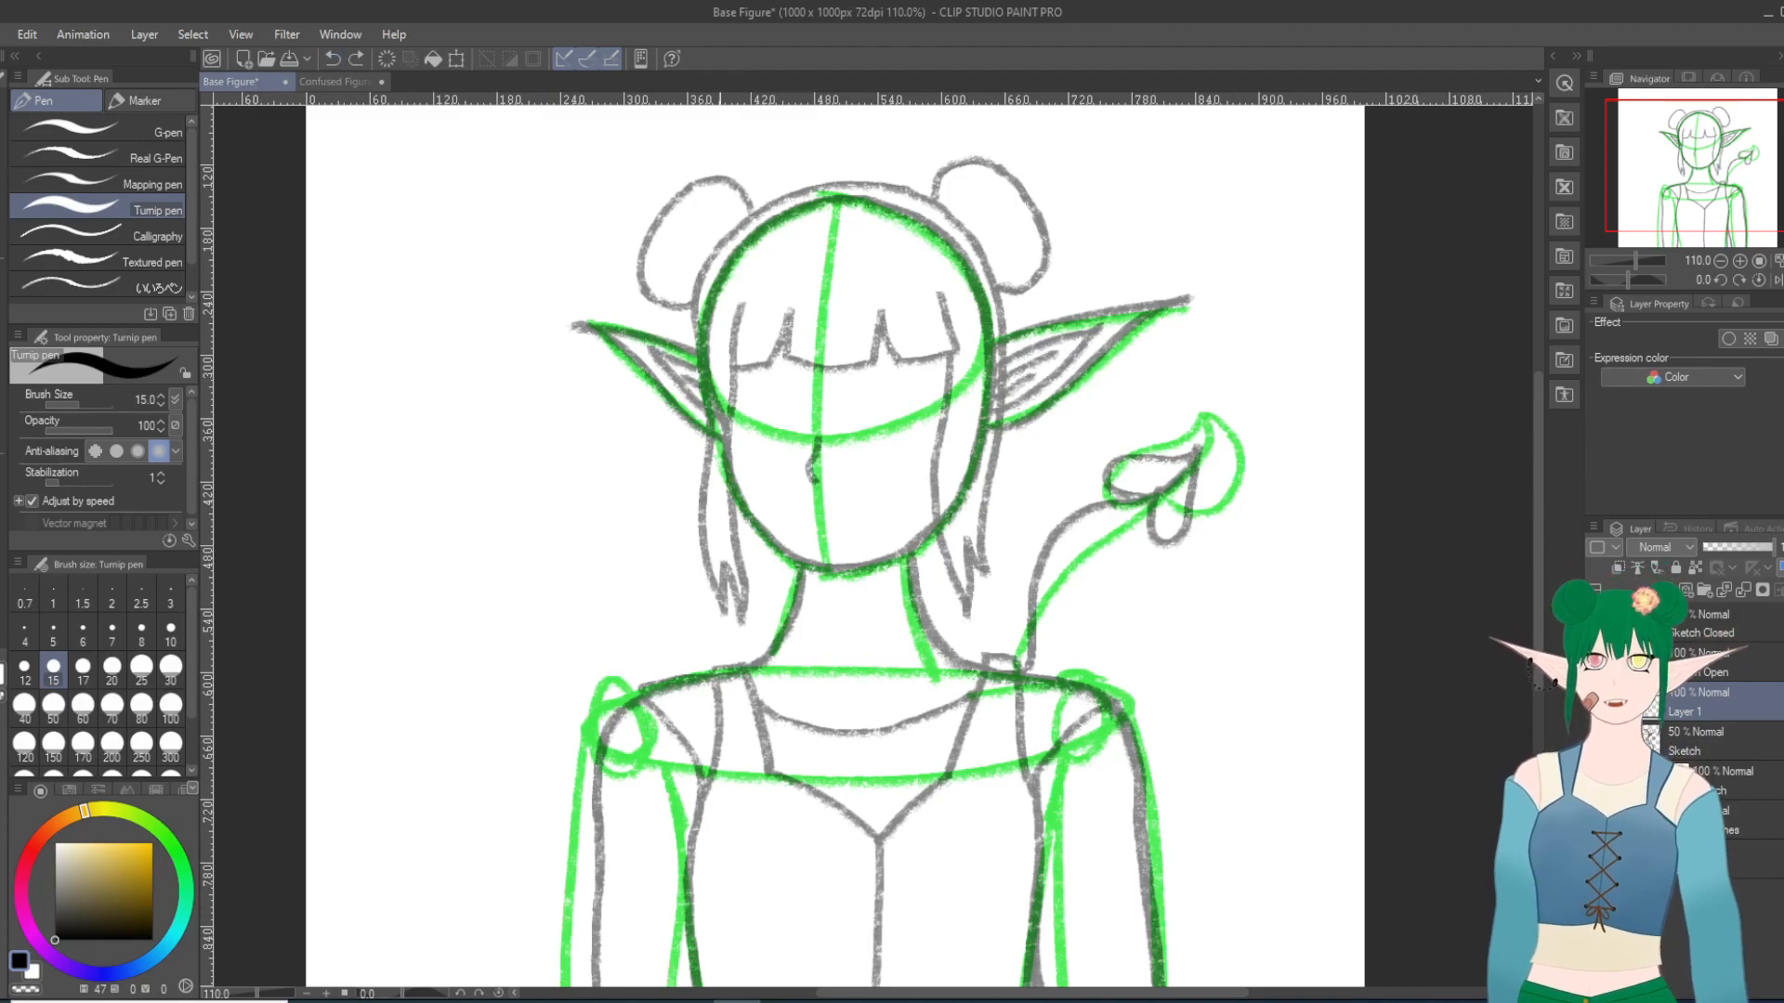
Step: Ink the left jawline from the cheek down to the chin, redoing the stroke so it follows the sketch
scroll(764, 534, "up", 1)
scroll(869, 636, "up", 3)
scroll(1130, 783, "up", 1)
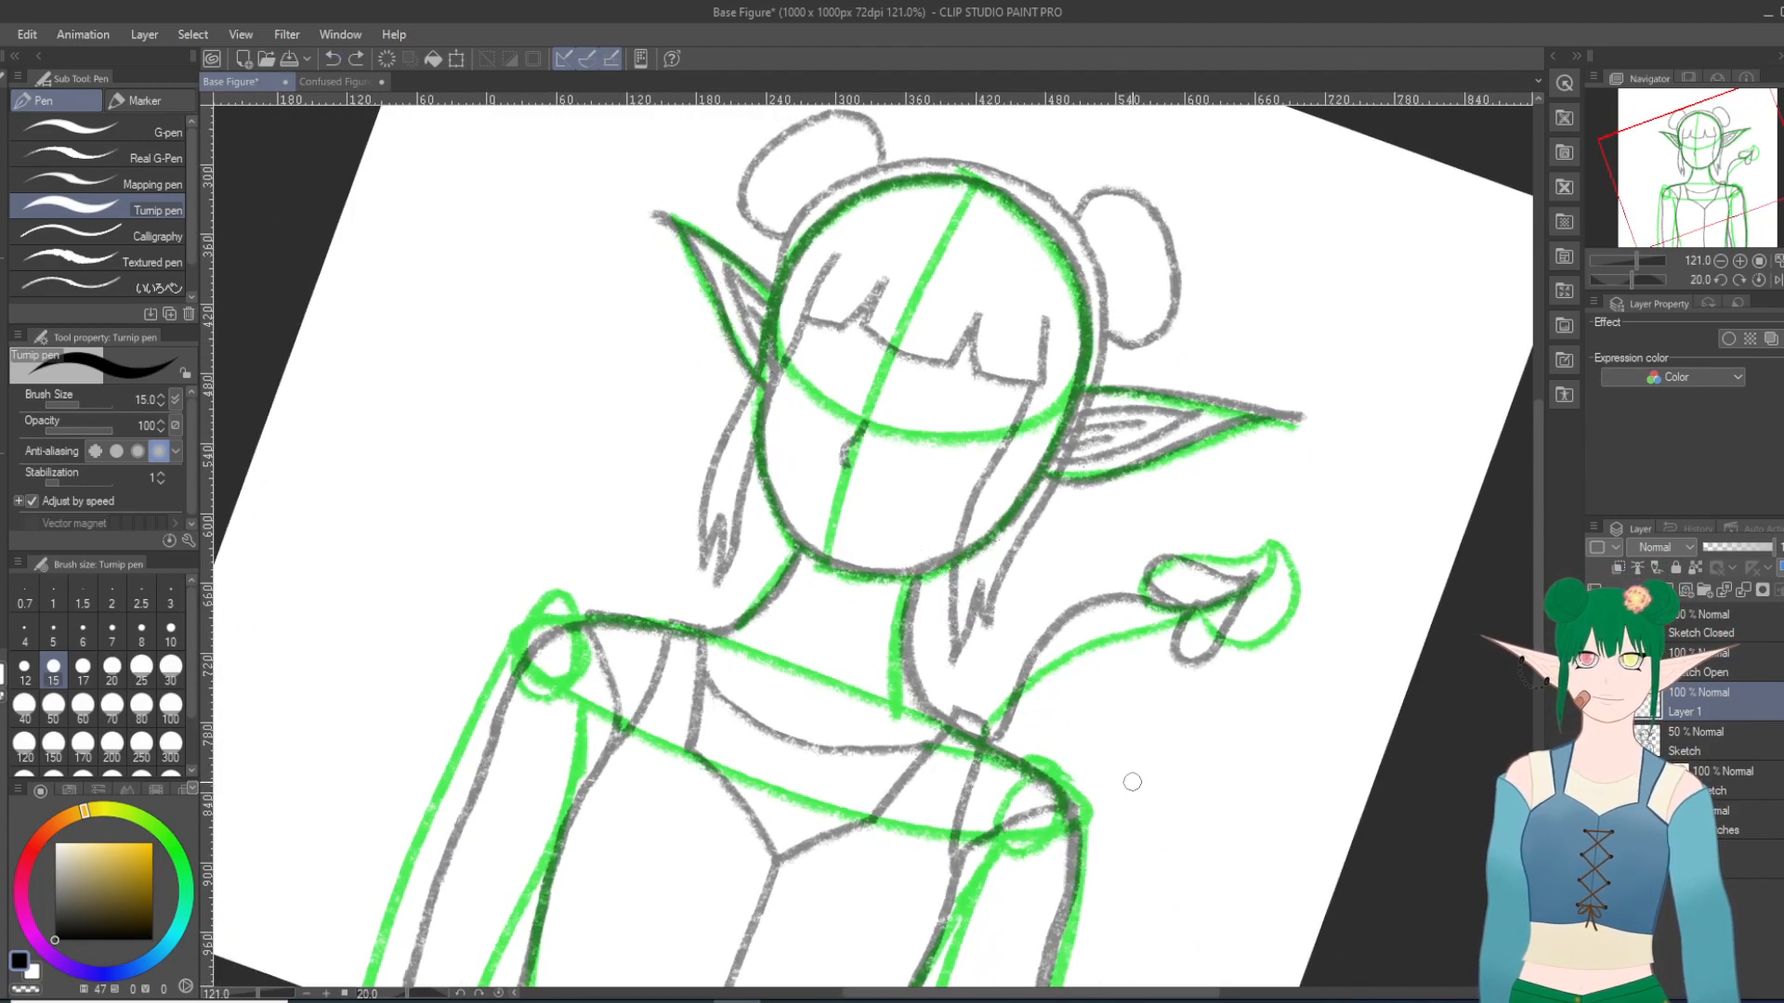
scroll(1134, 773, "down", 1)
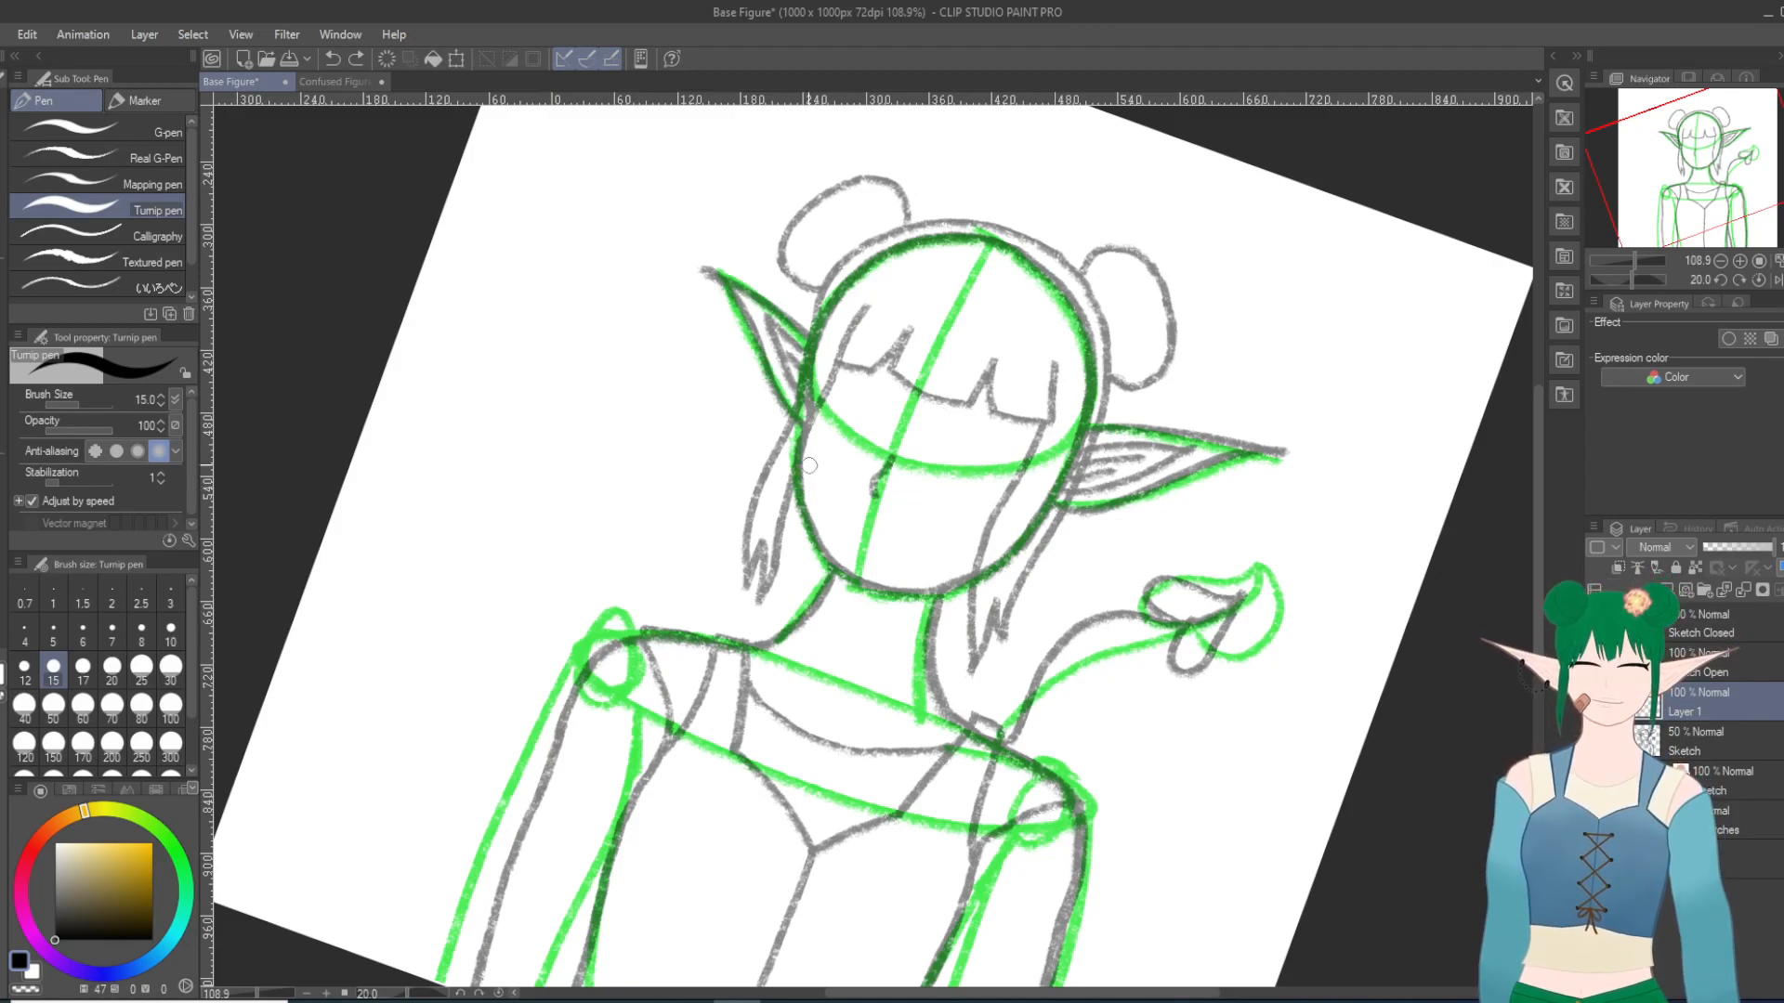
left_click_drag(800, 461, 837, 568)
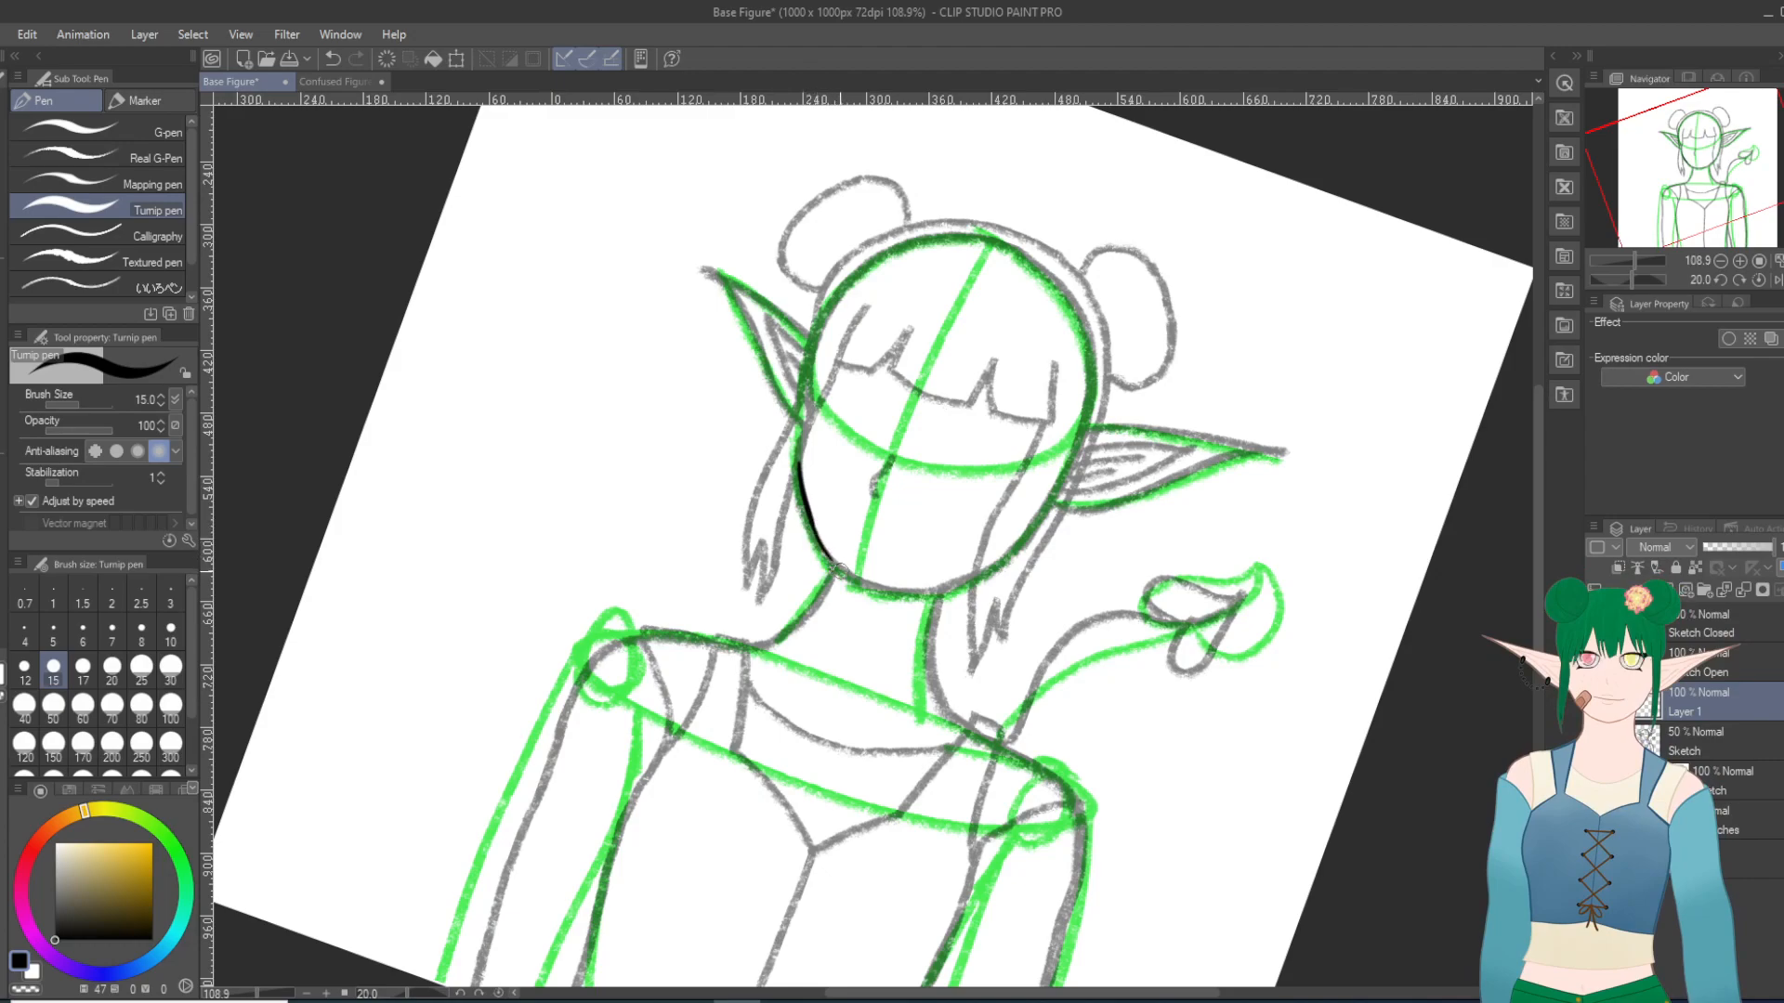
key("ctrl+z")
left_click_drag(811, 520, 870, 586)
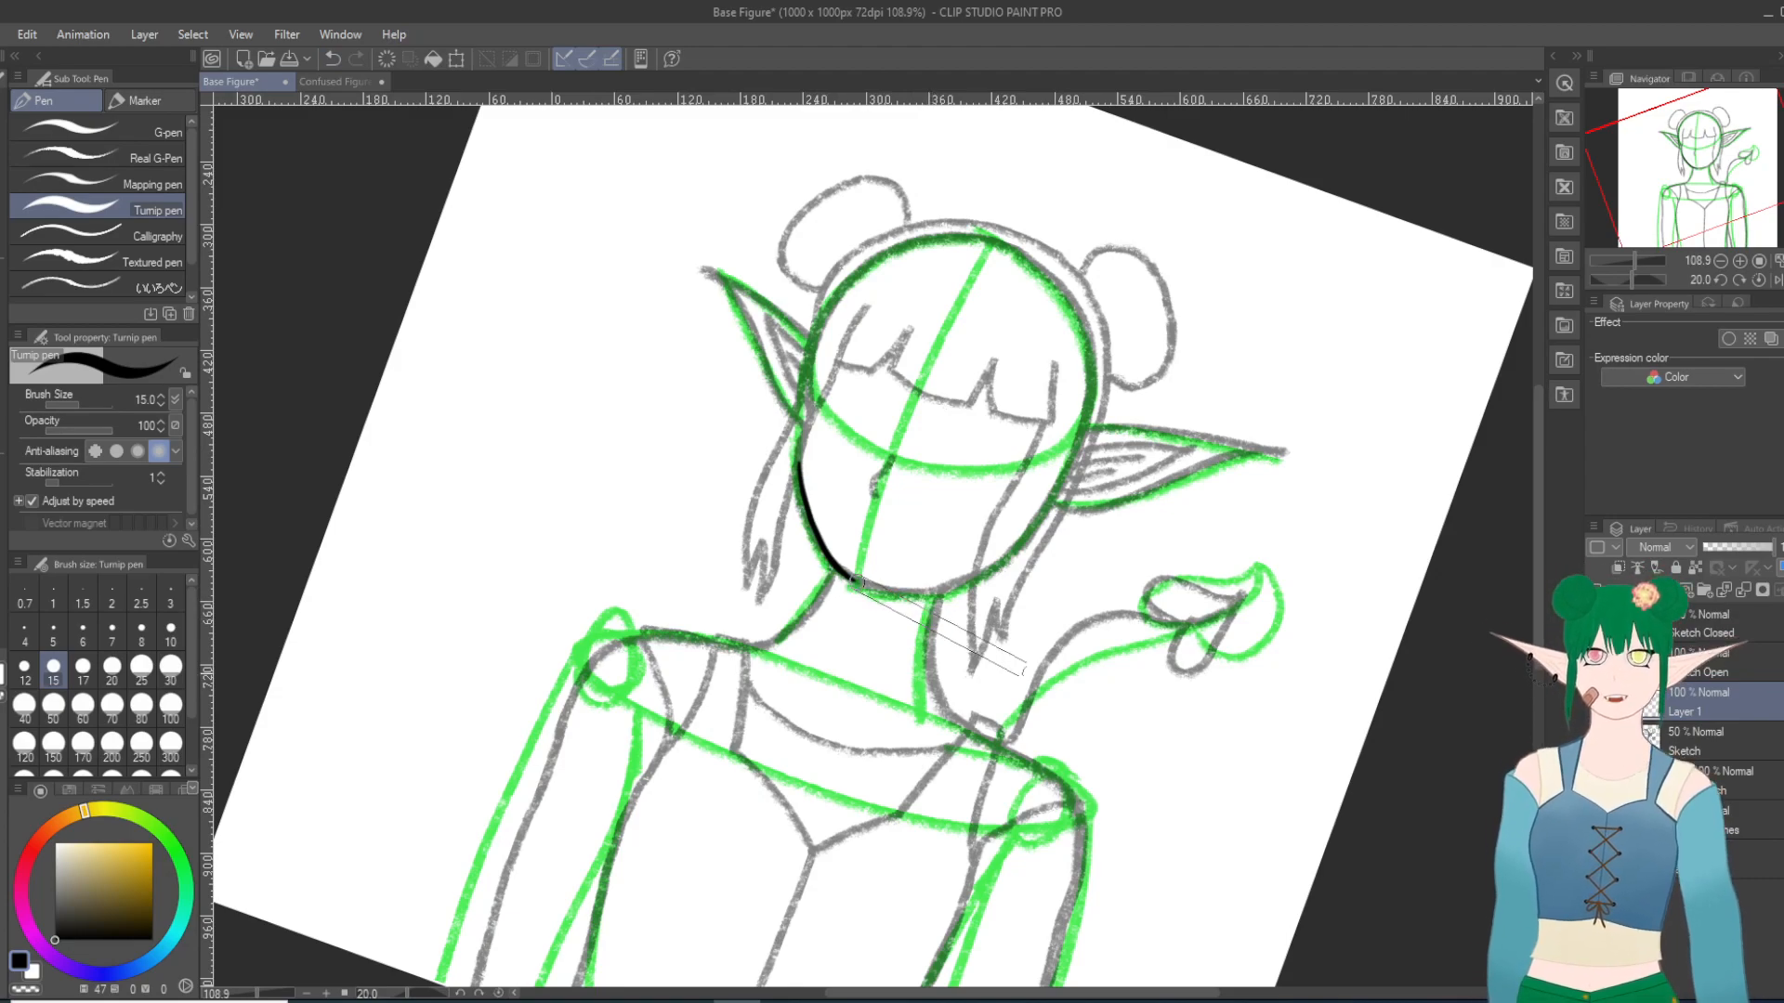
Step: Try to extend the inked left jawline across the chin with repeated curved strokes
scroll(1025, 699, "down", 20)
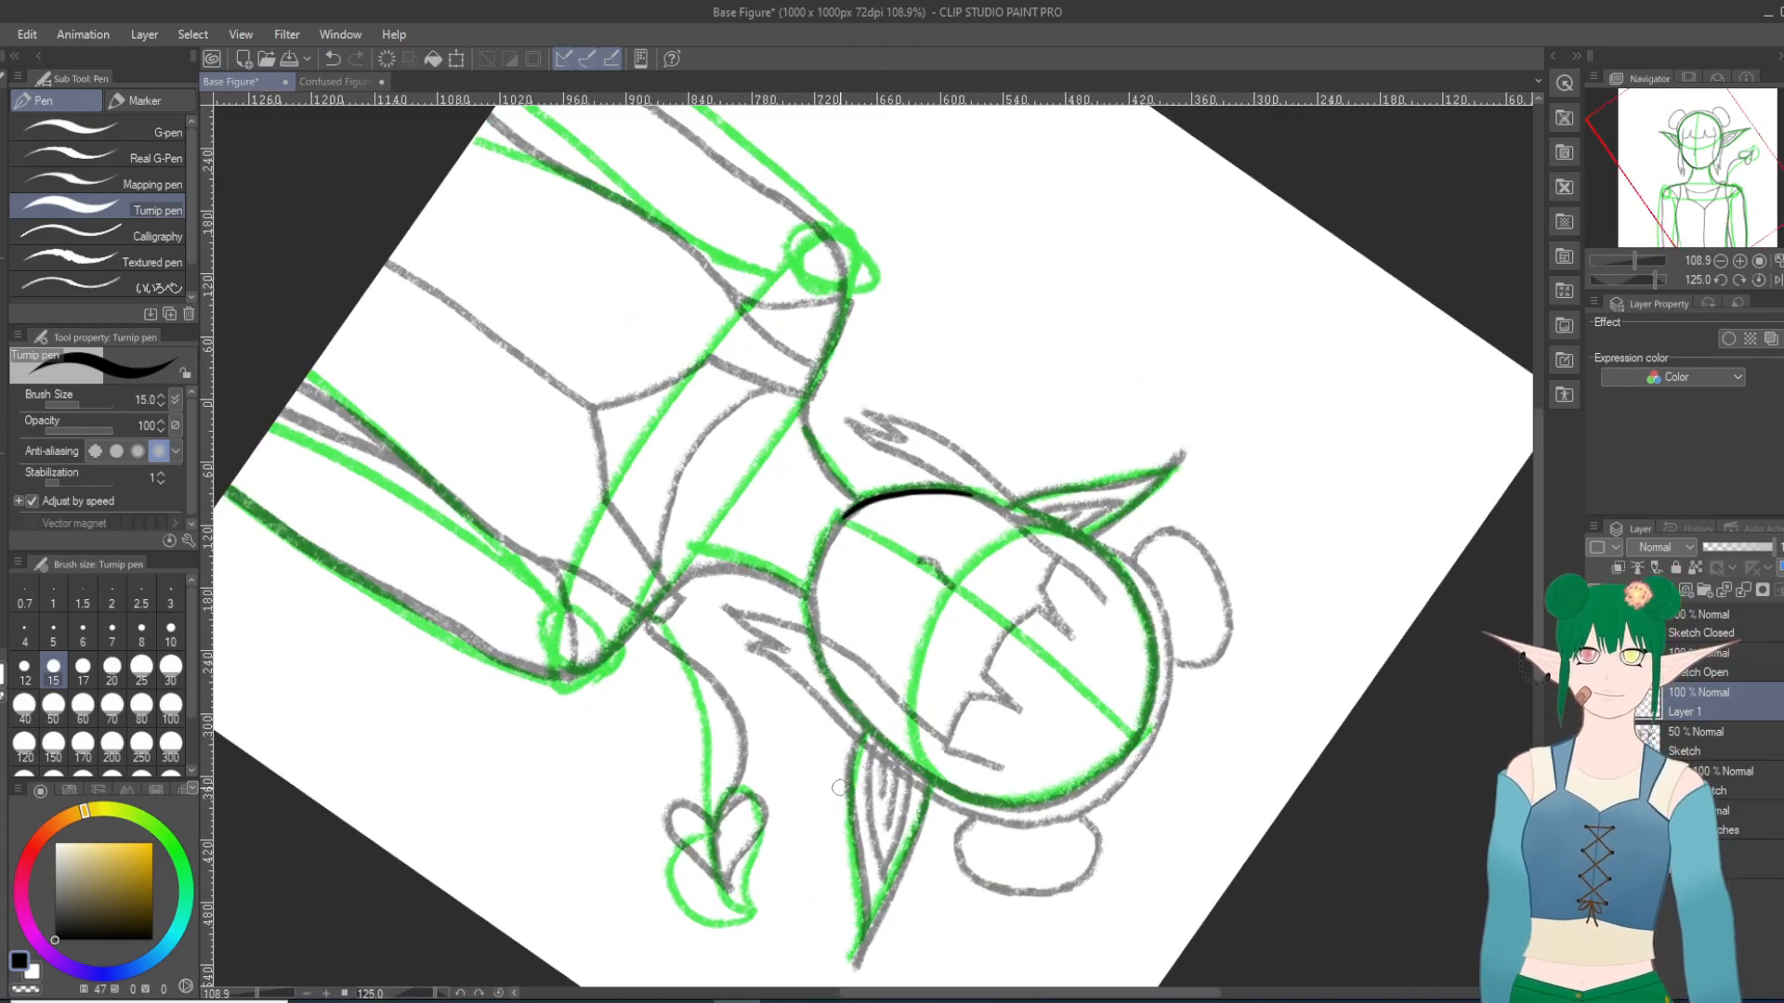
scroll(857, 790, "up", 3)
scroll(866, 789, "up", 1)
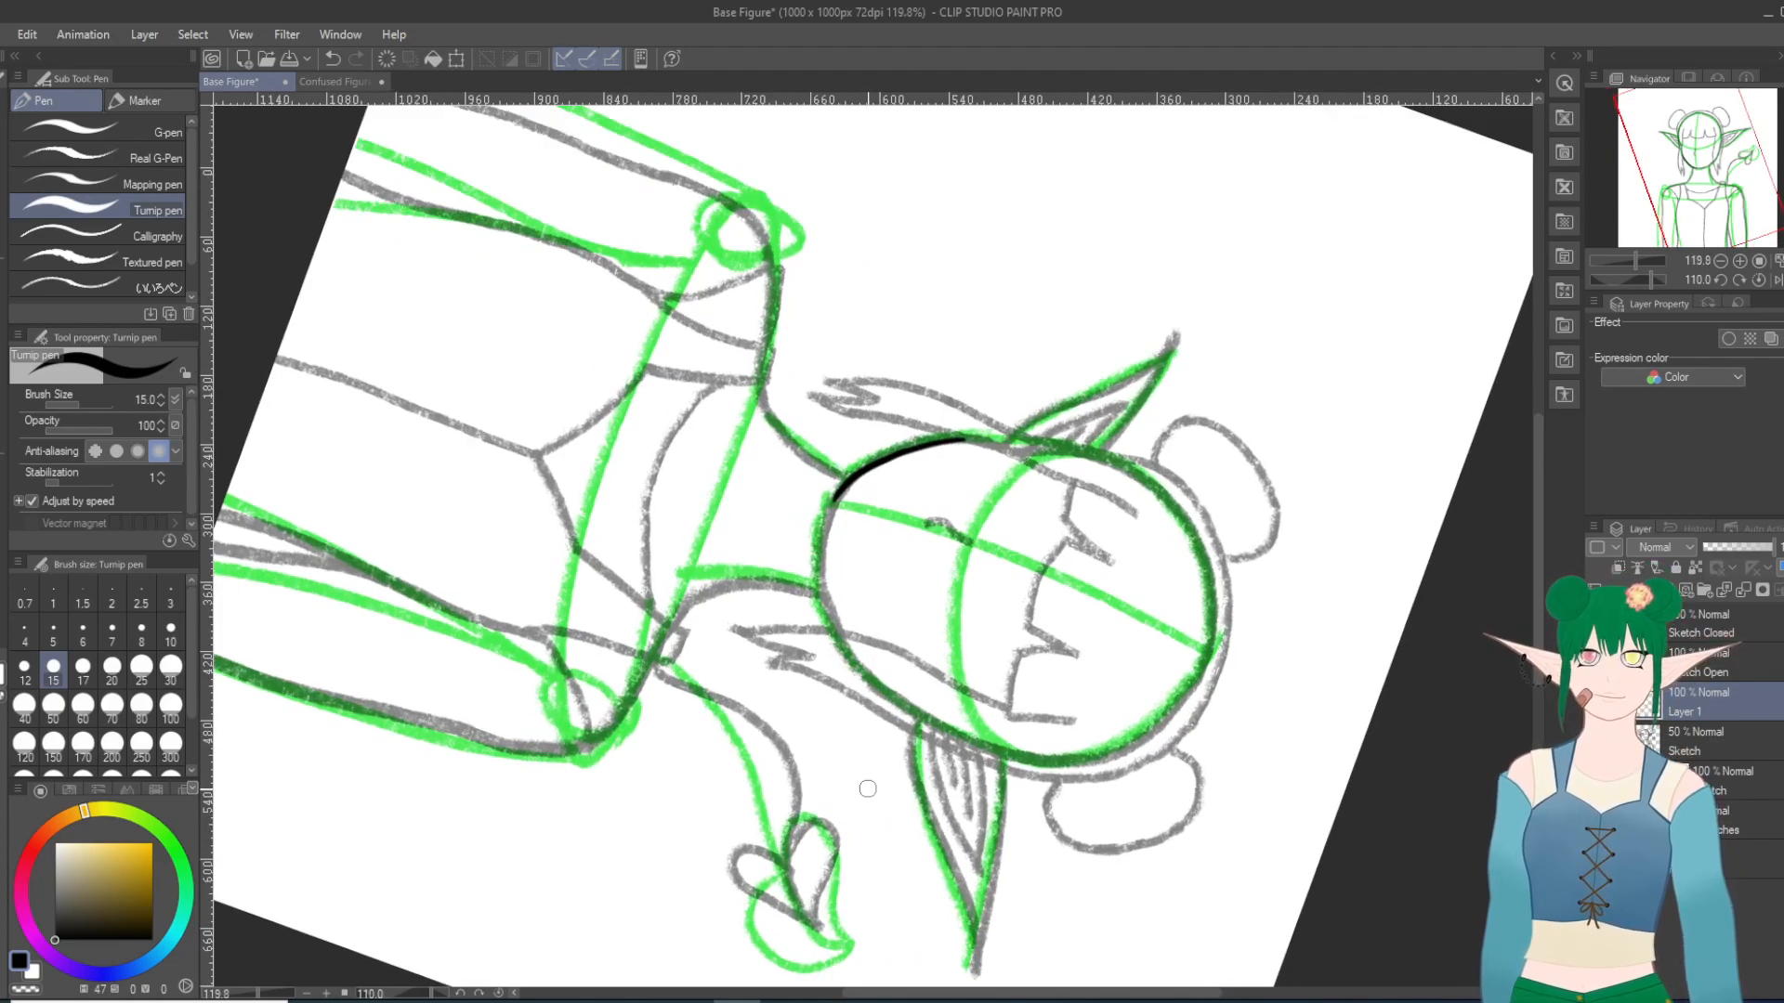
left_click_drag(836, 497, 817, 557)
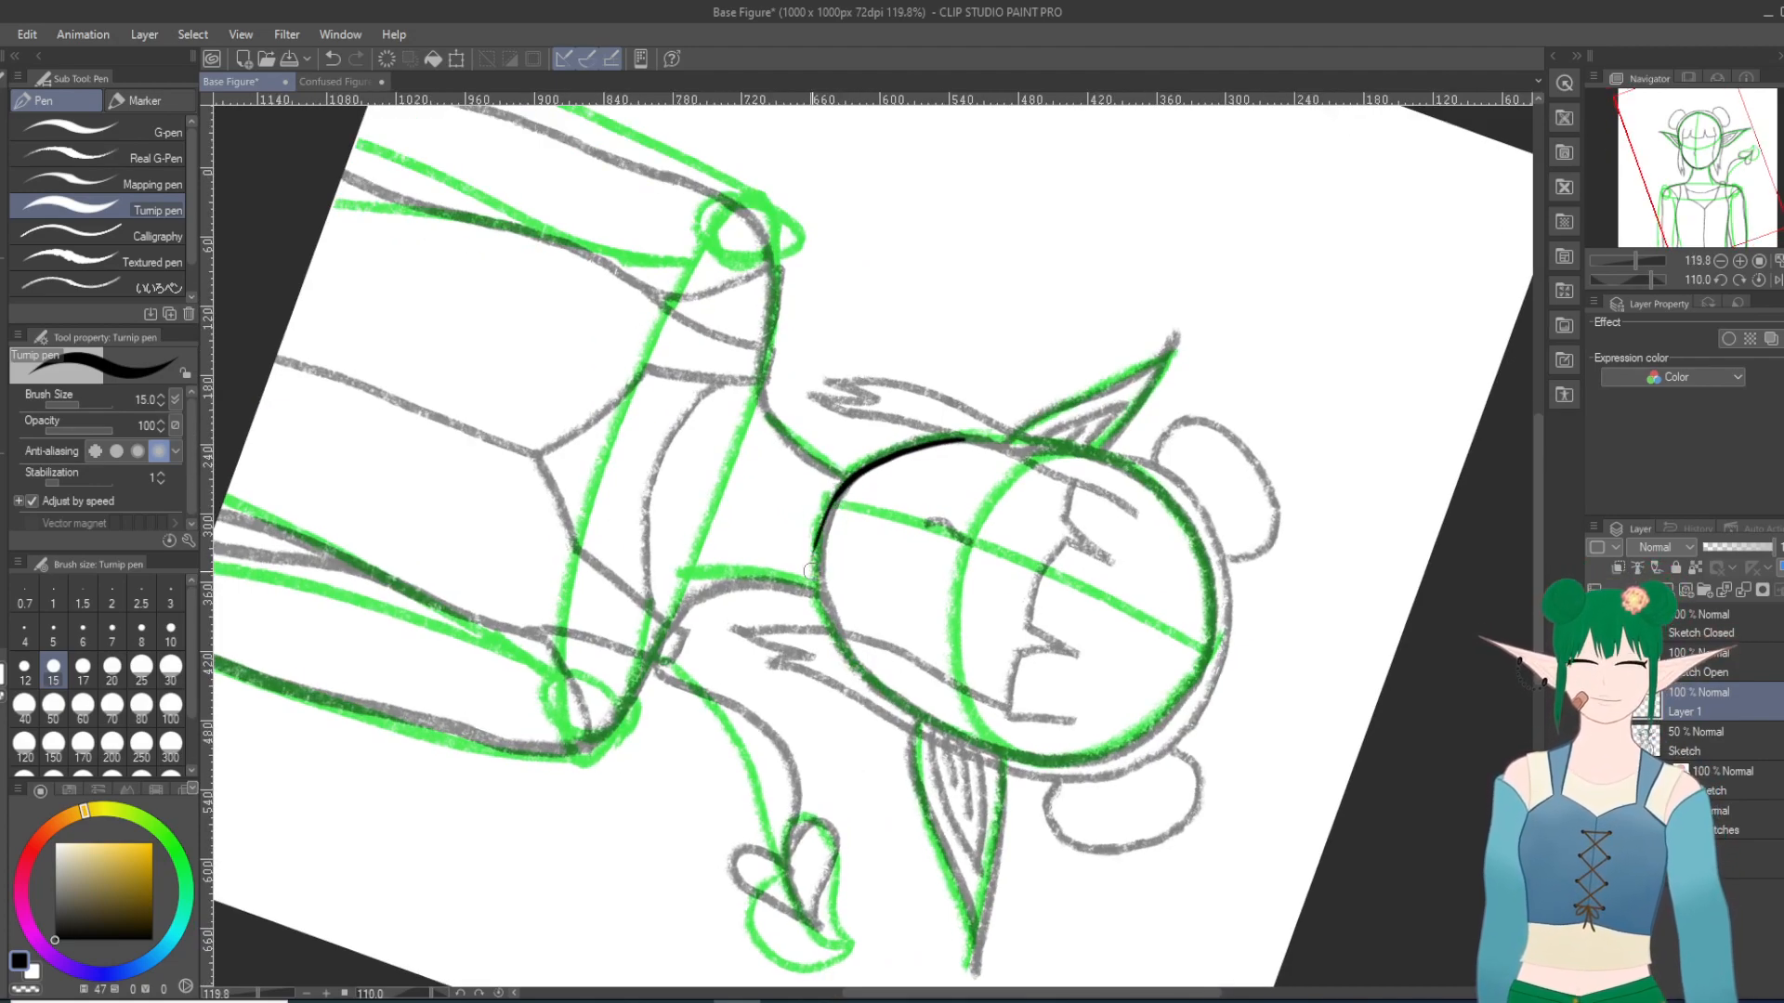
left_click(334, 59)
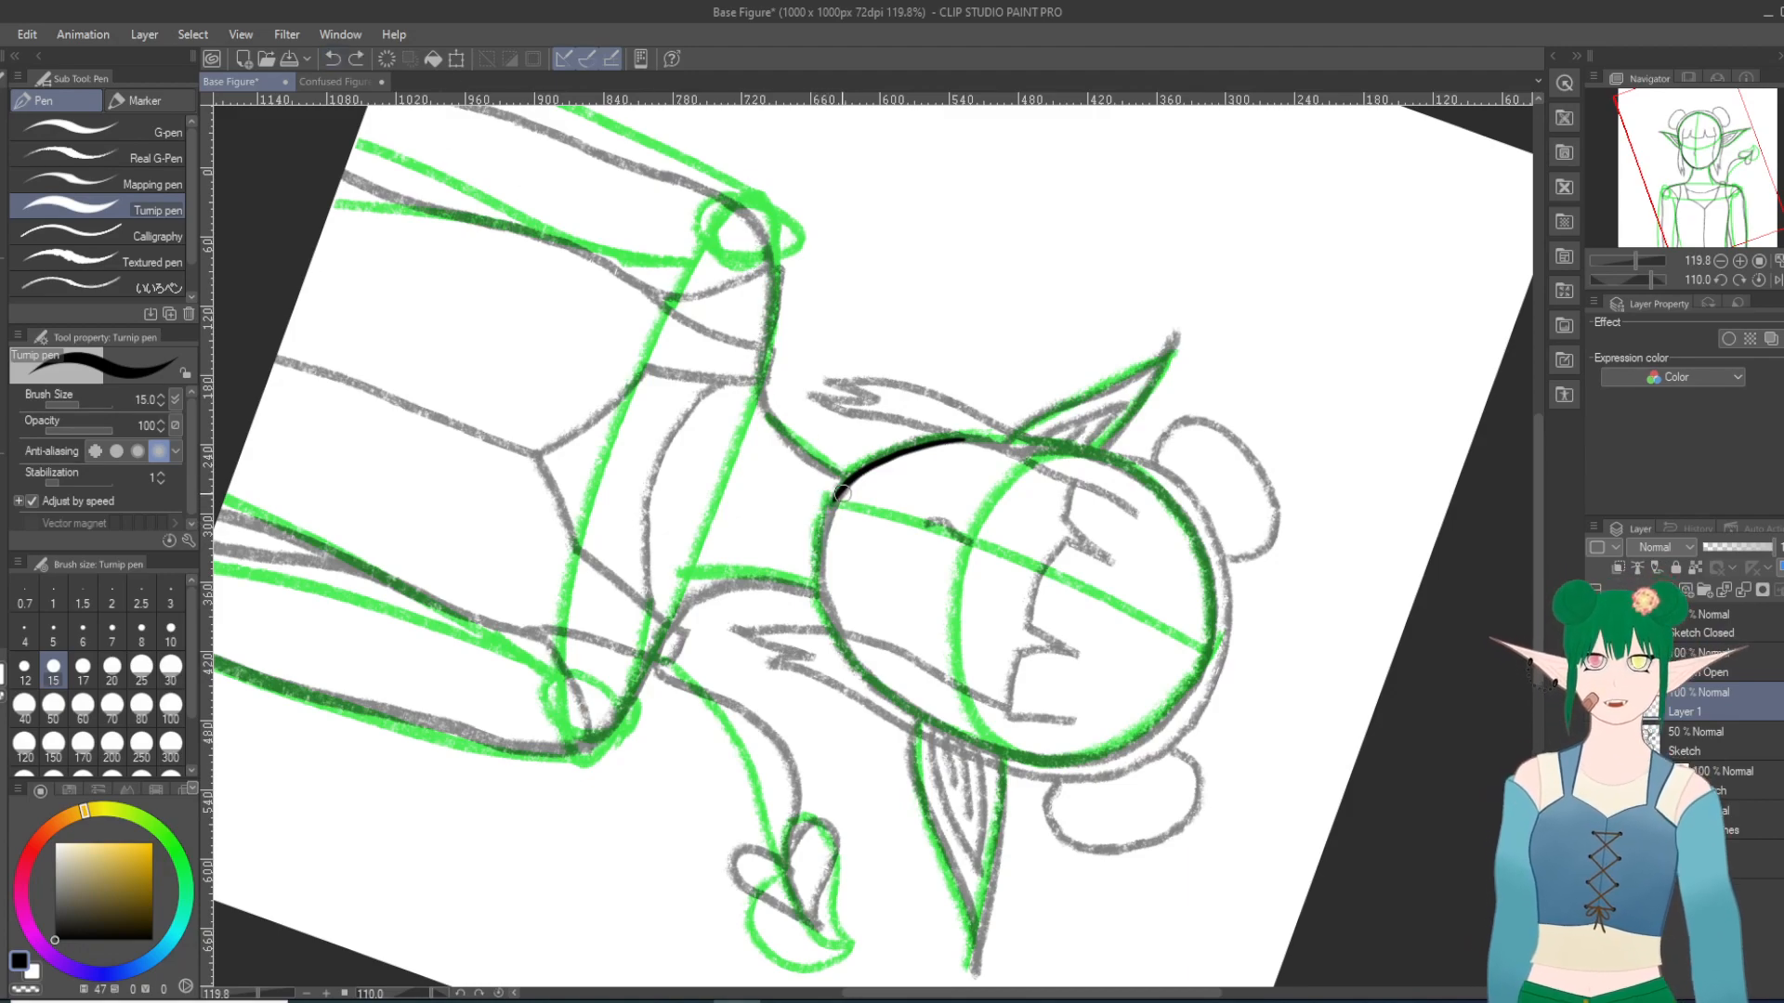
left_click_drag(839, 493, 823, 555)
left_click(334, 59)
left_click_drag(840, 487, 823, 555)
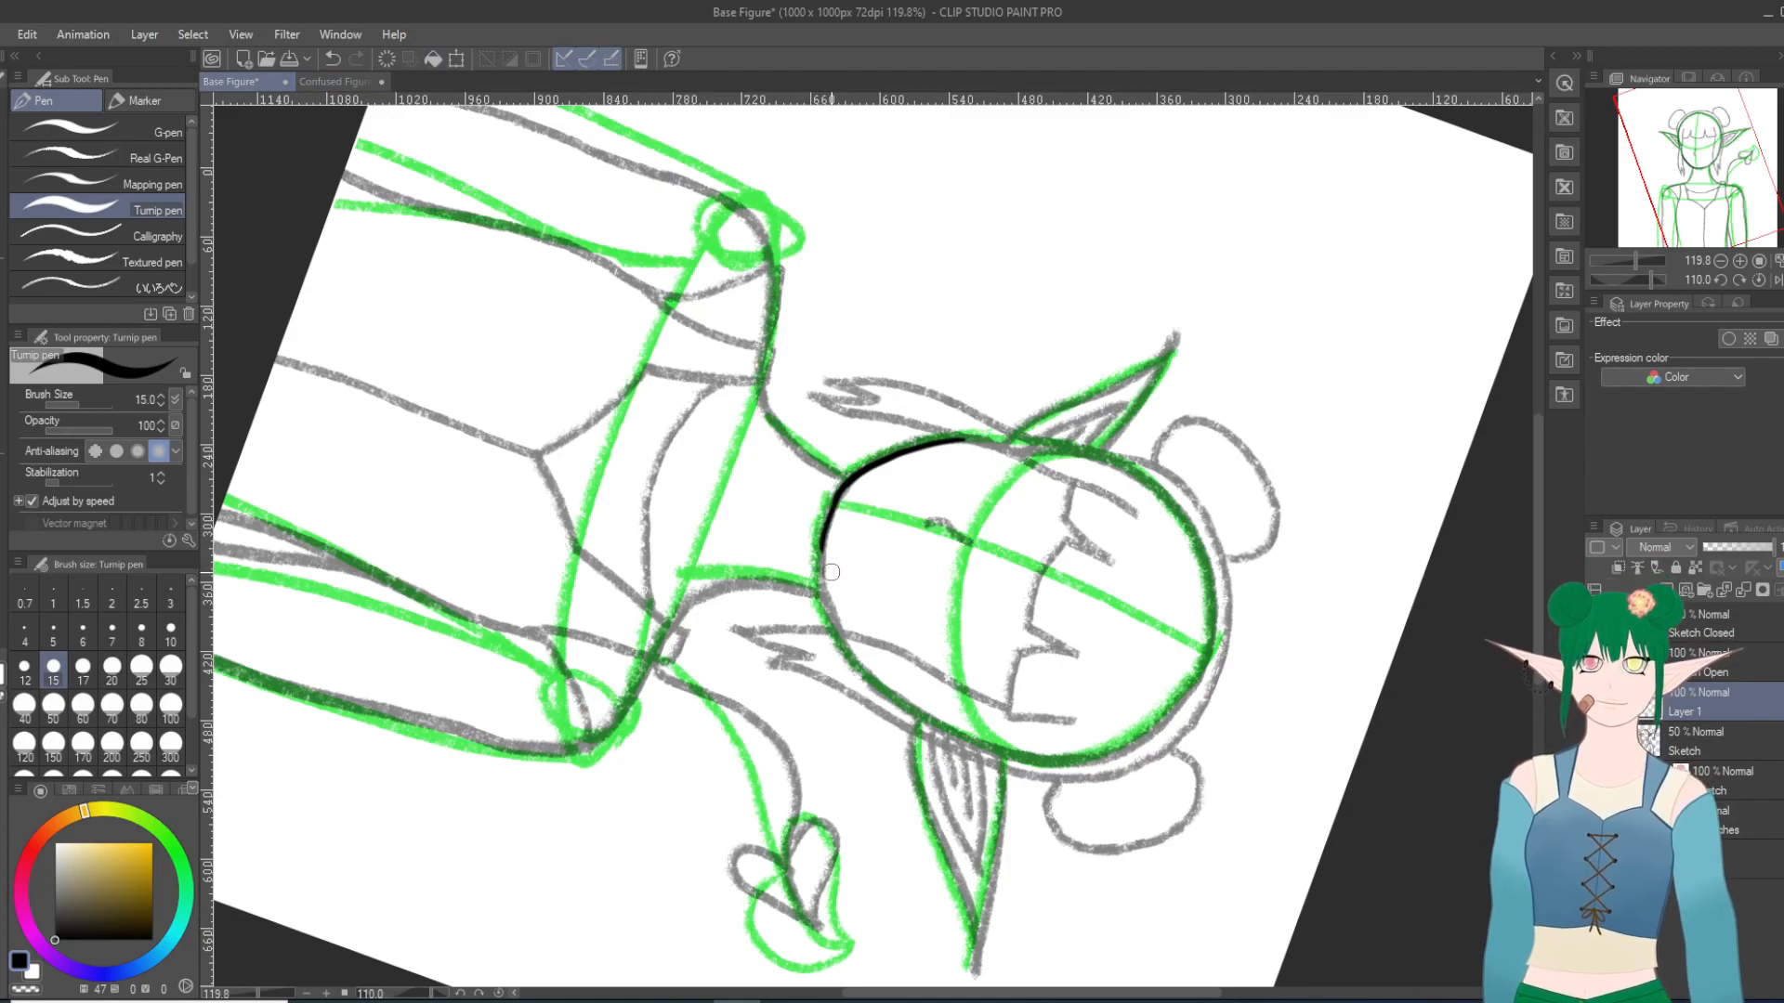
left_click(333, 59)
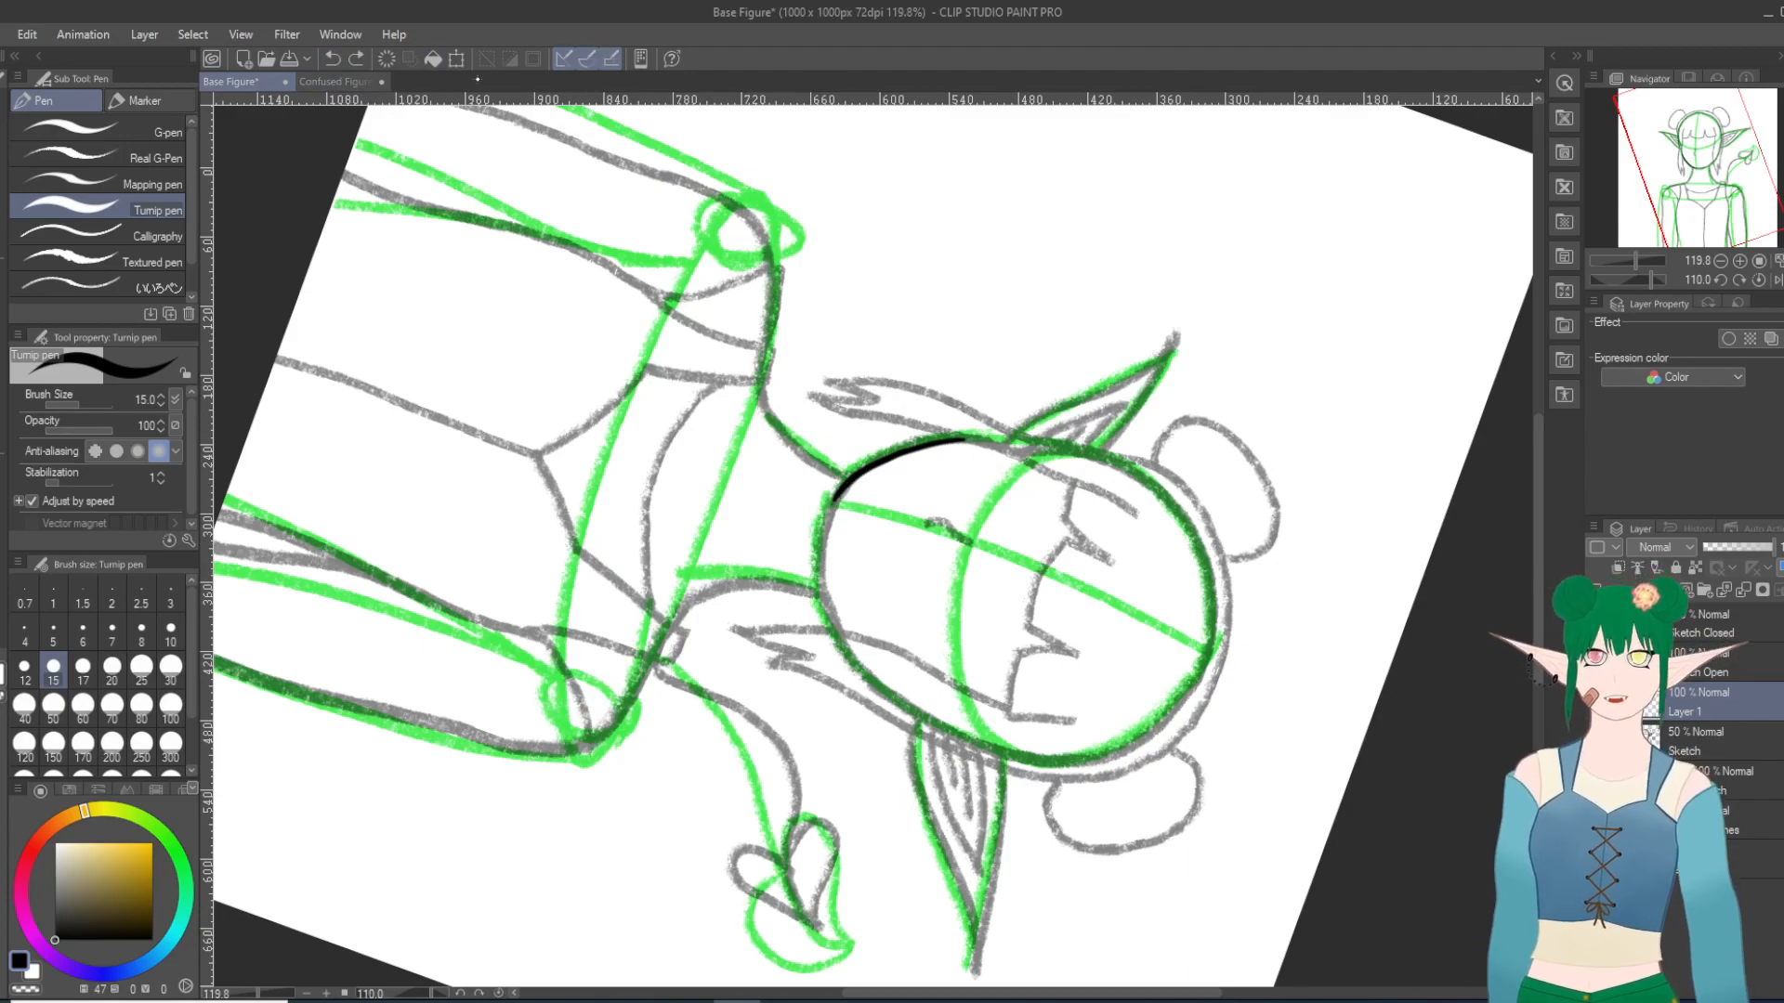
left_click_drag(834, 498, 807, 594)
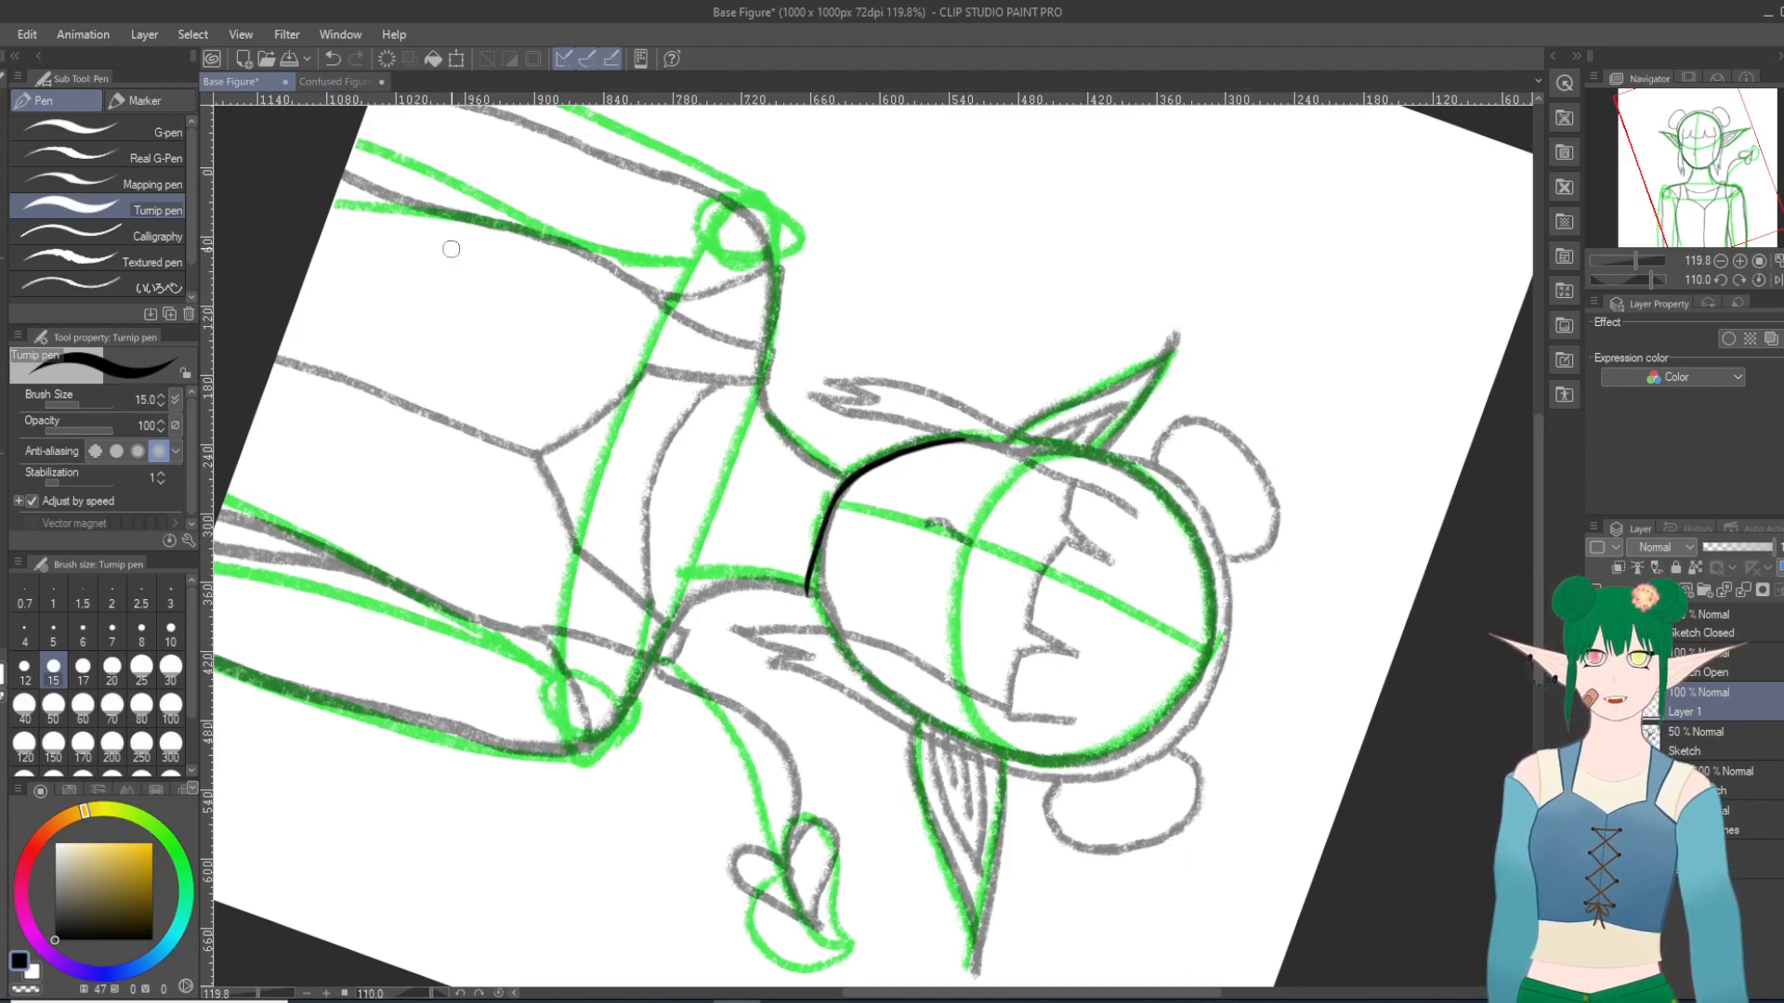
left_click(334, 60)
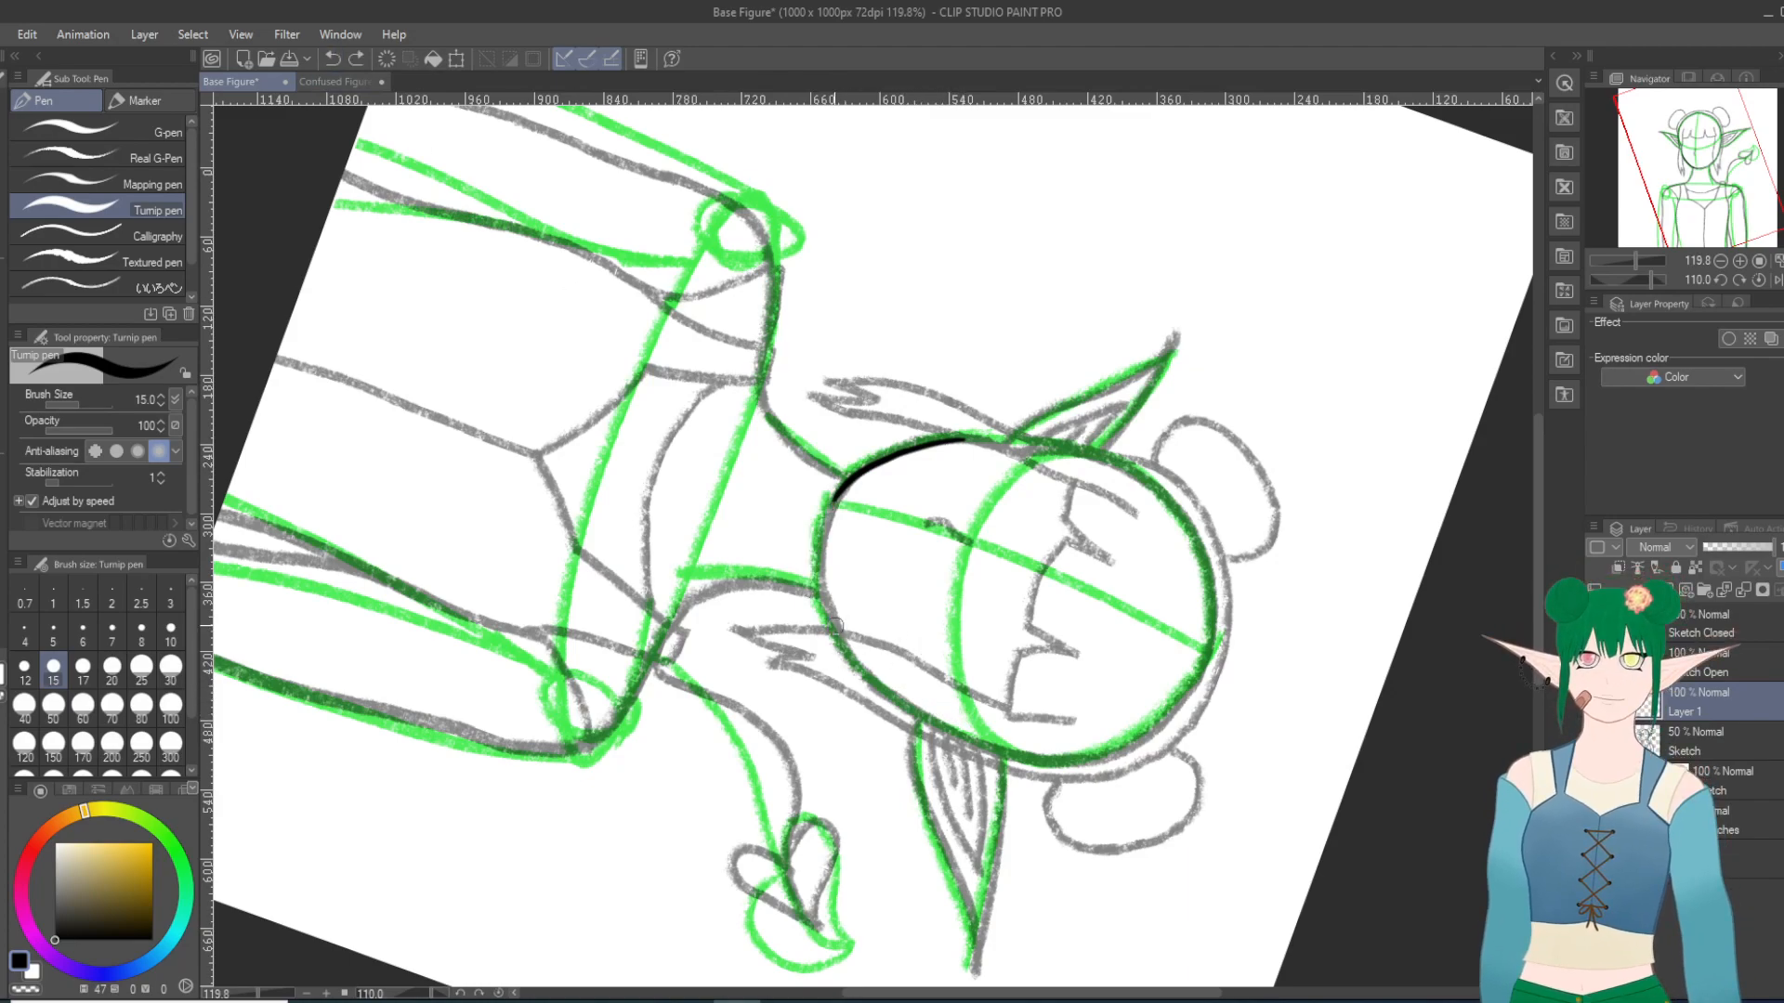
Step: Try to ink the chin from the right jaw, and undo it together with the left jawline stroke
left_click_drag(839, 632, 821, 595)
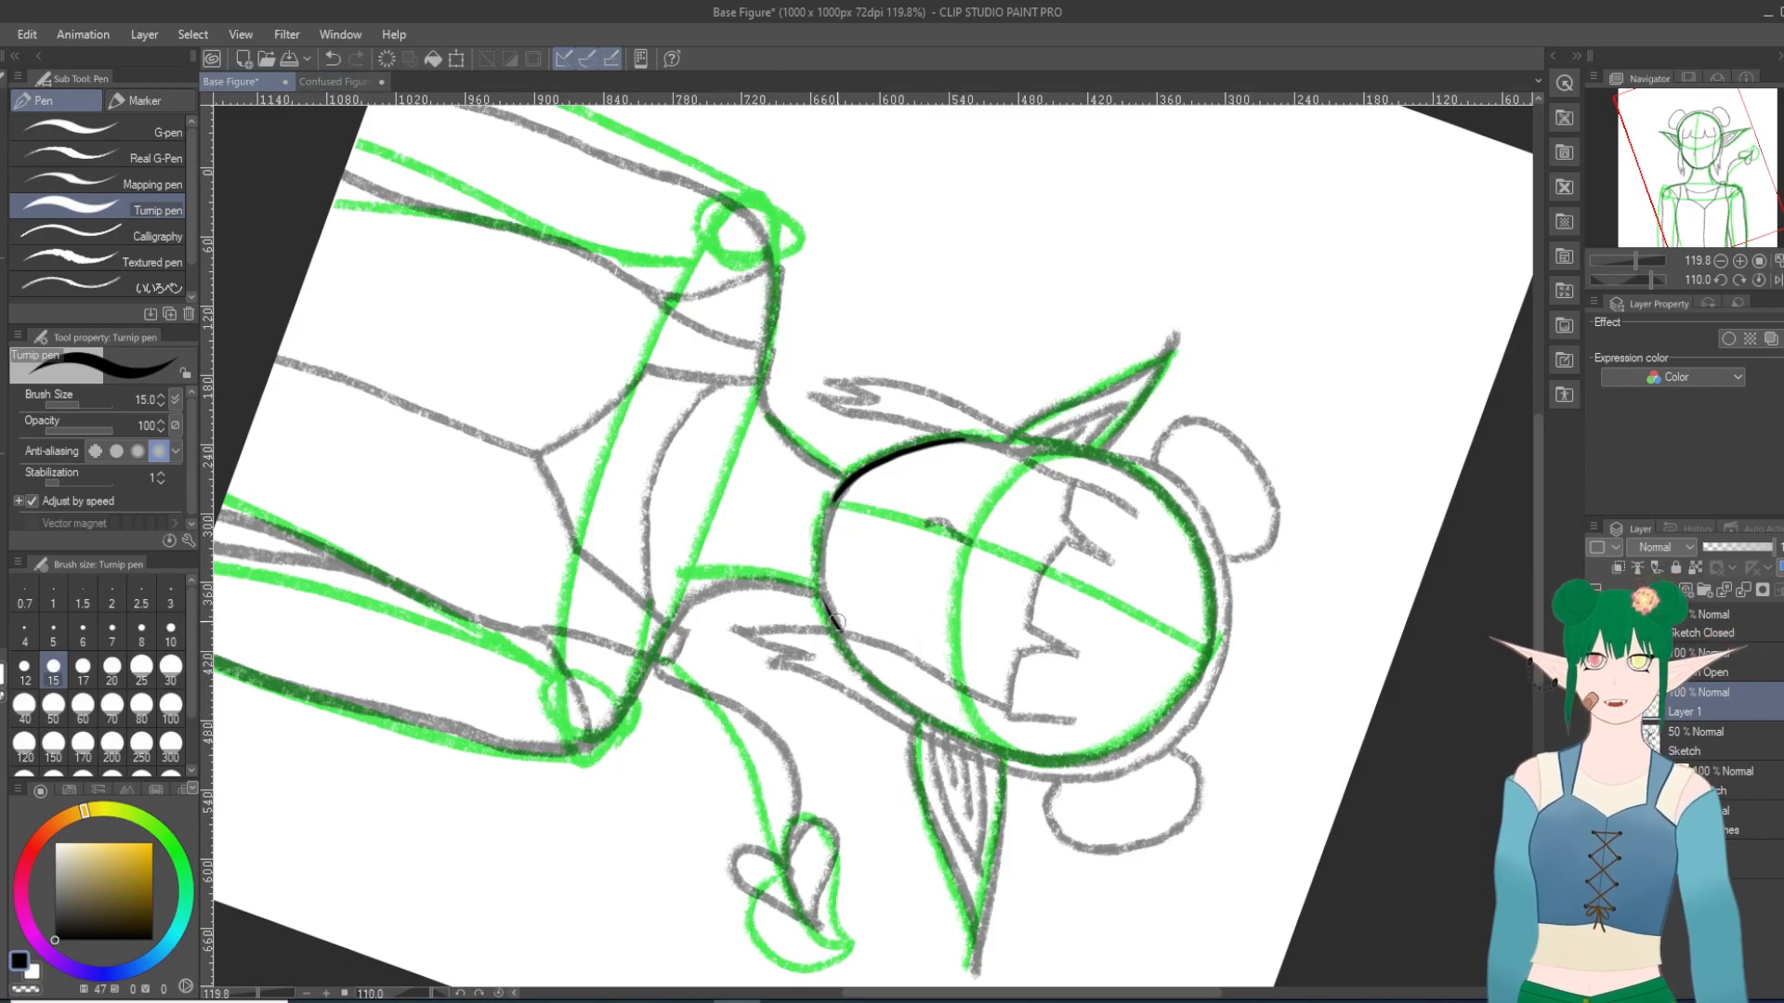
left_click(334, 59)
left_click(333, 60)
left_click(334, 59)
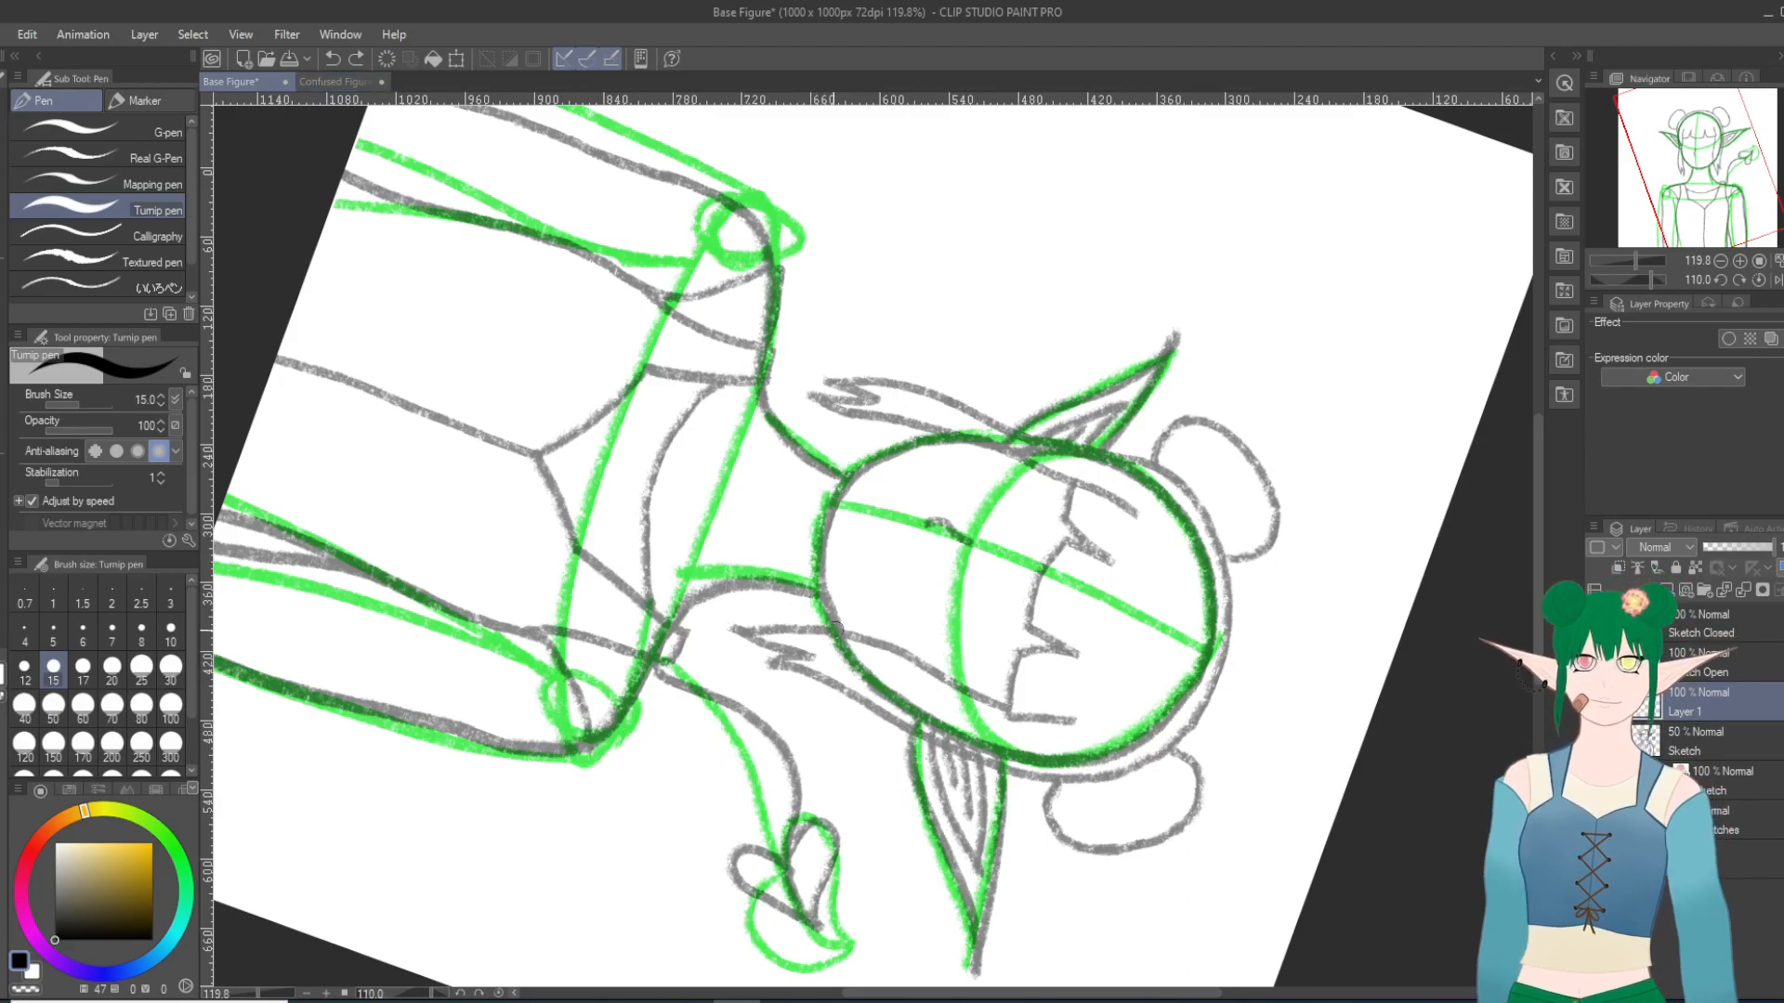
Step: Ink a curved line from the right jaw toward the chin, retrying the stroke until it follows the sketch
left_click_drag(838, 630, 825, 563)
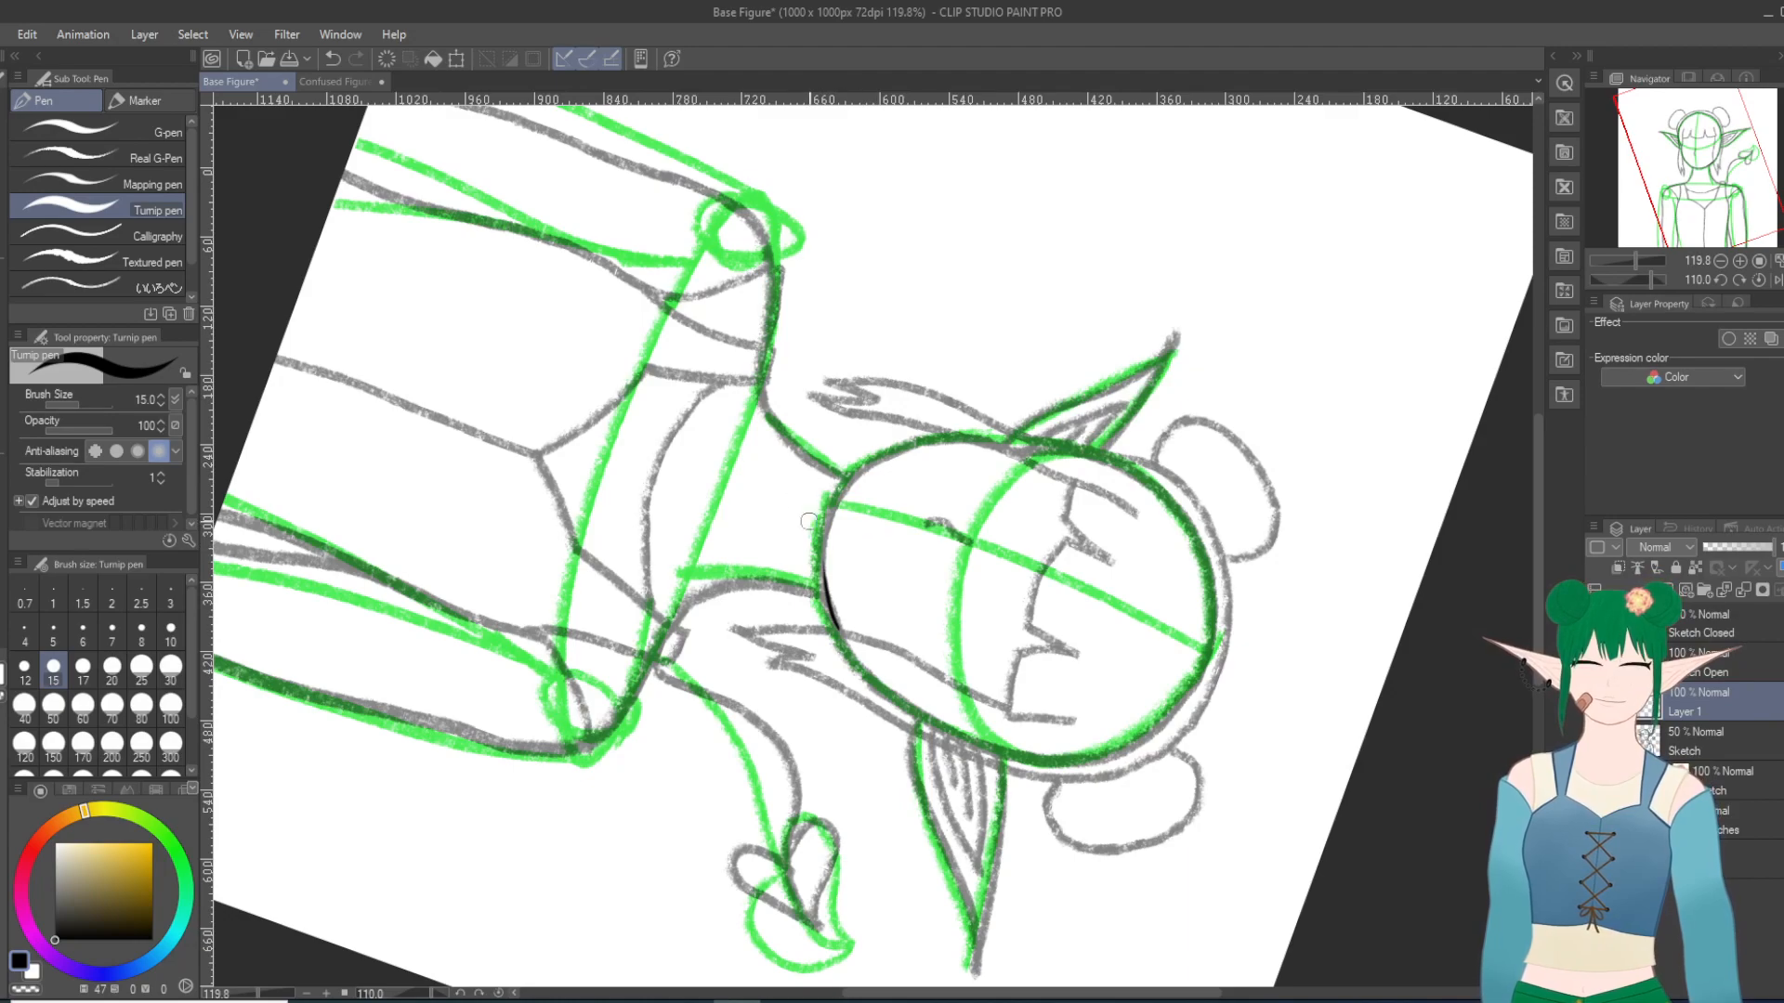
left_click(332, 58)
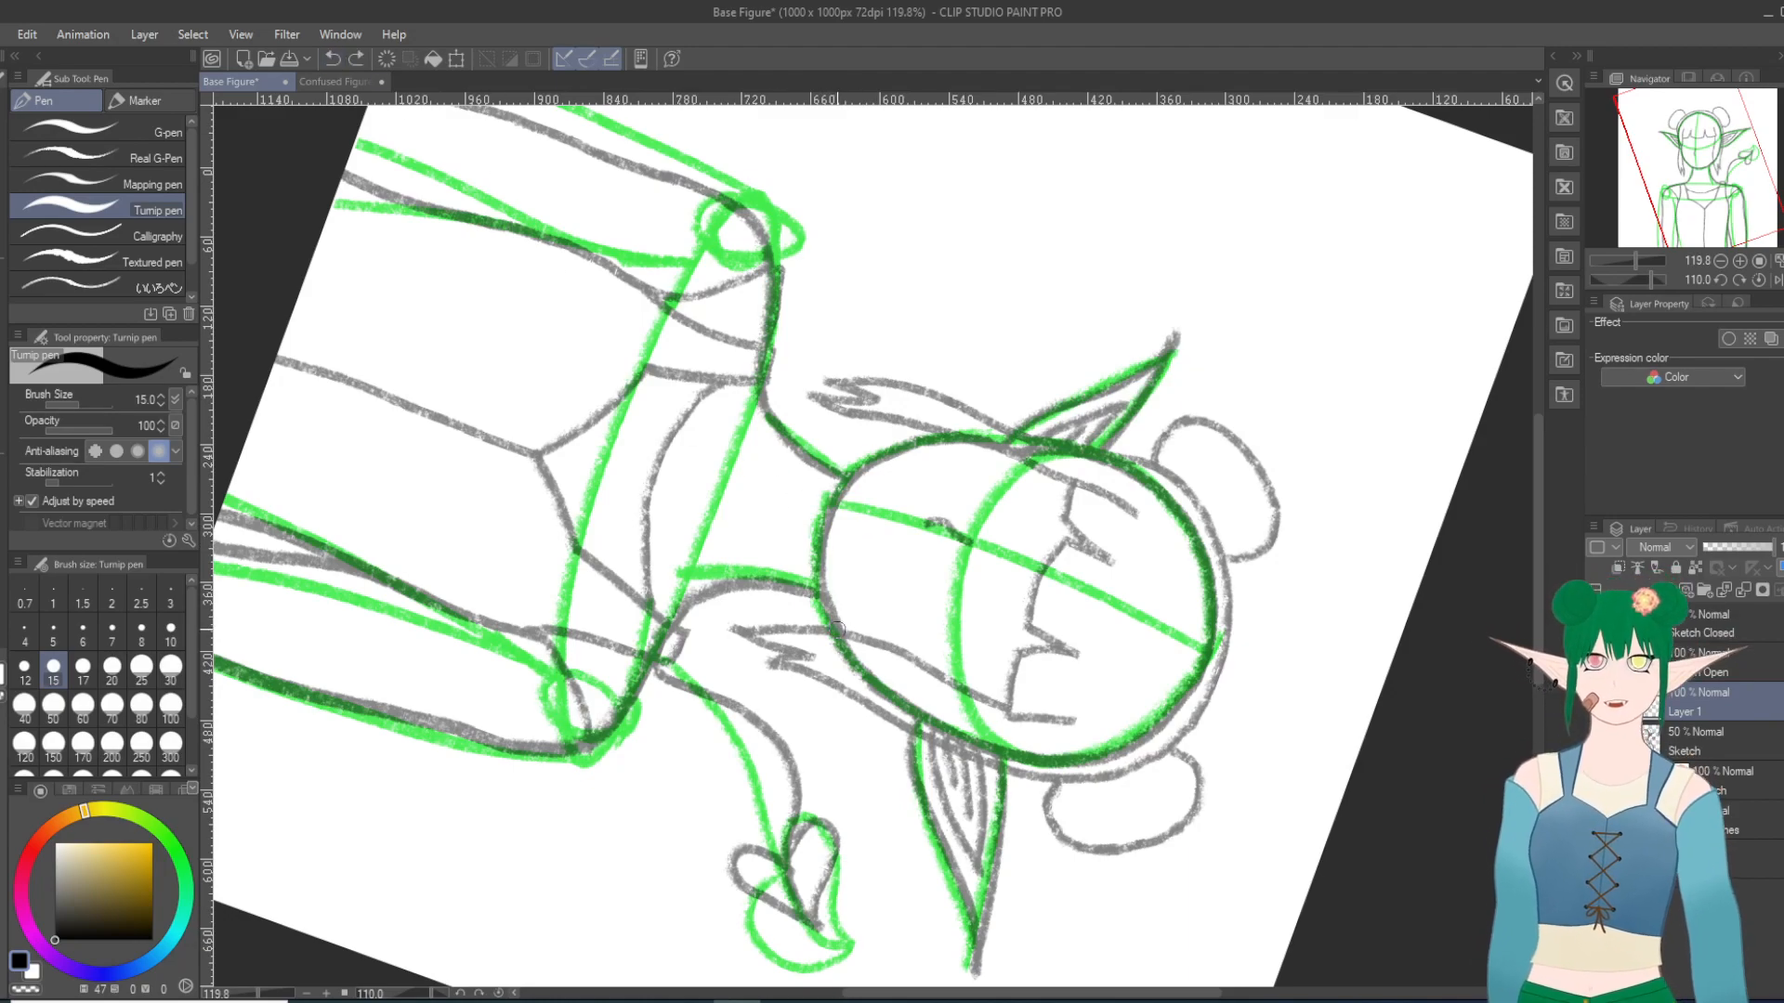
key("ctrl+y")
left_click(332, 59)
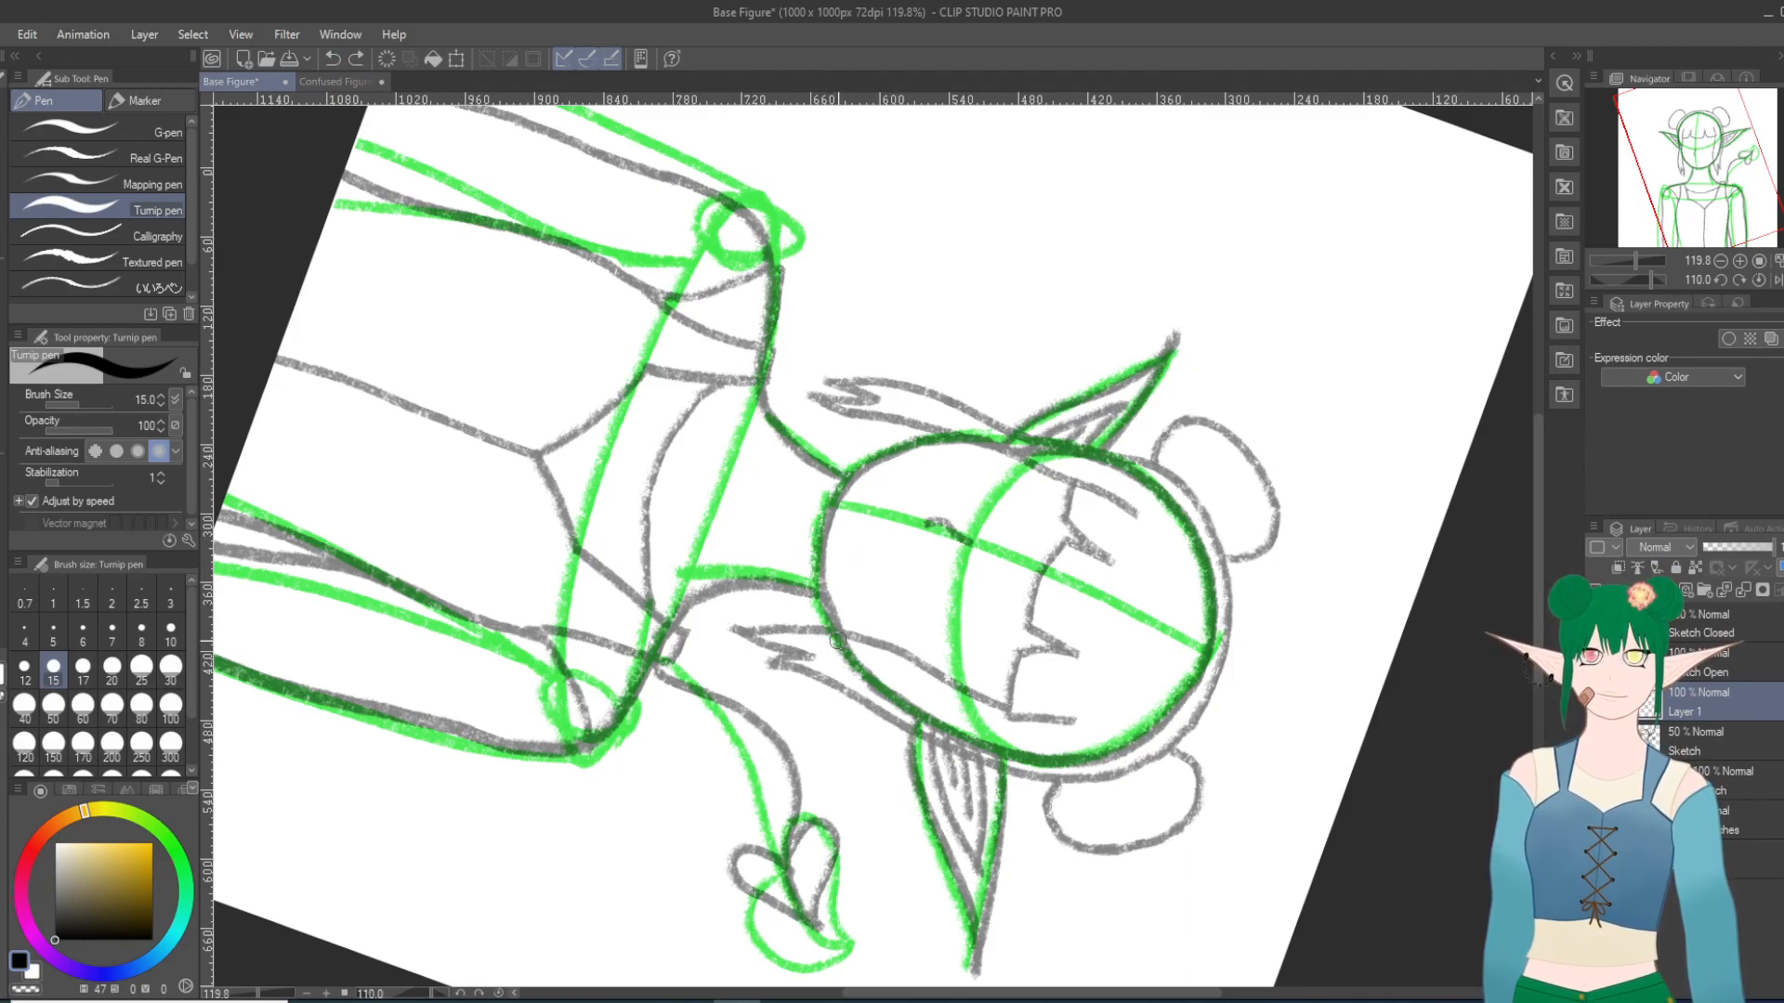
left_click_drag(839, 632, 823, 537)
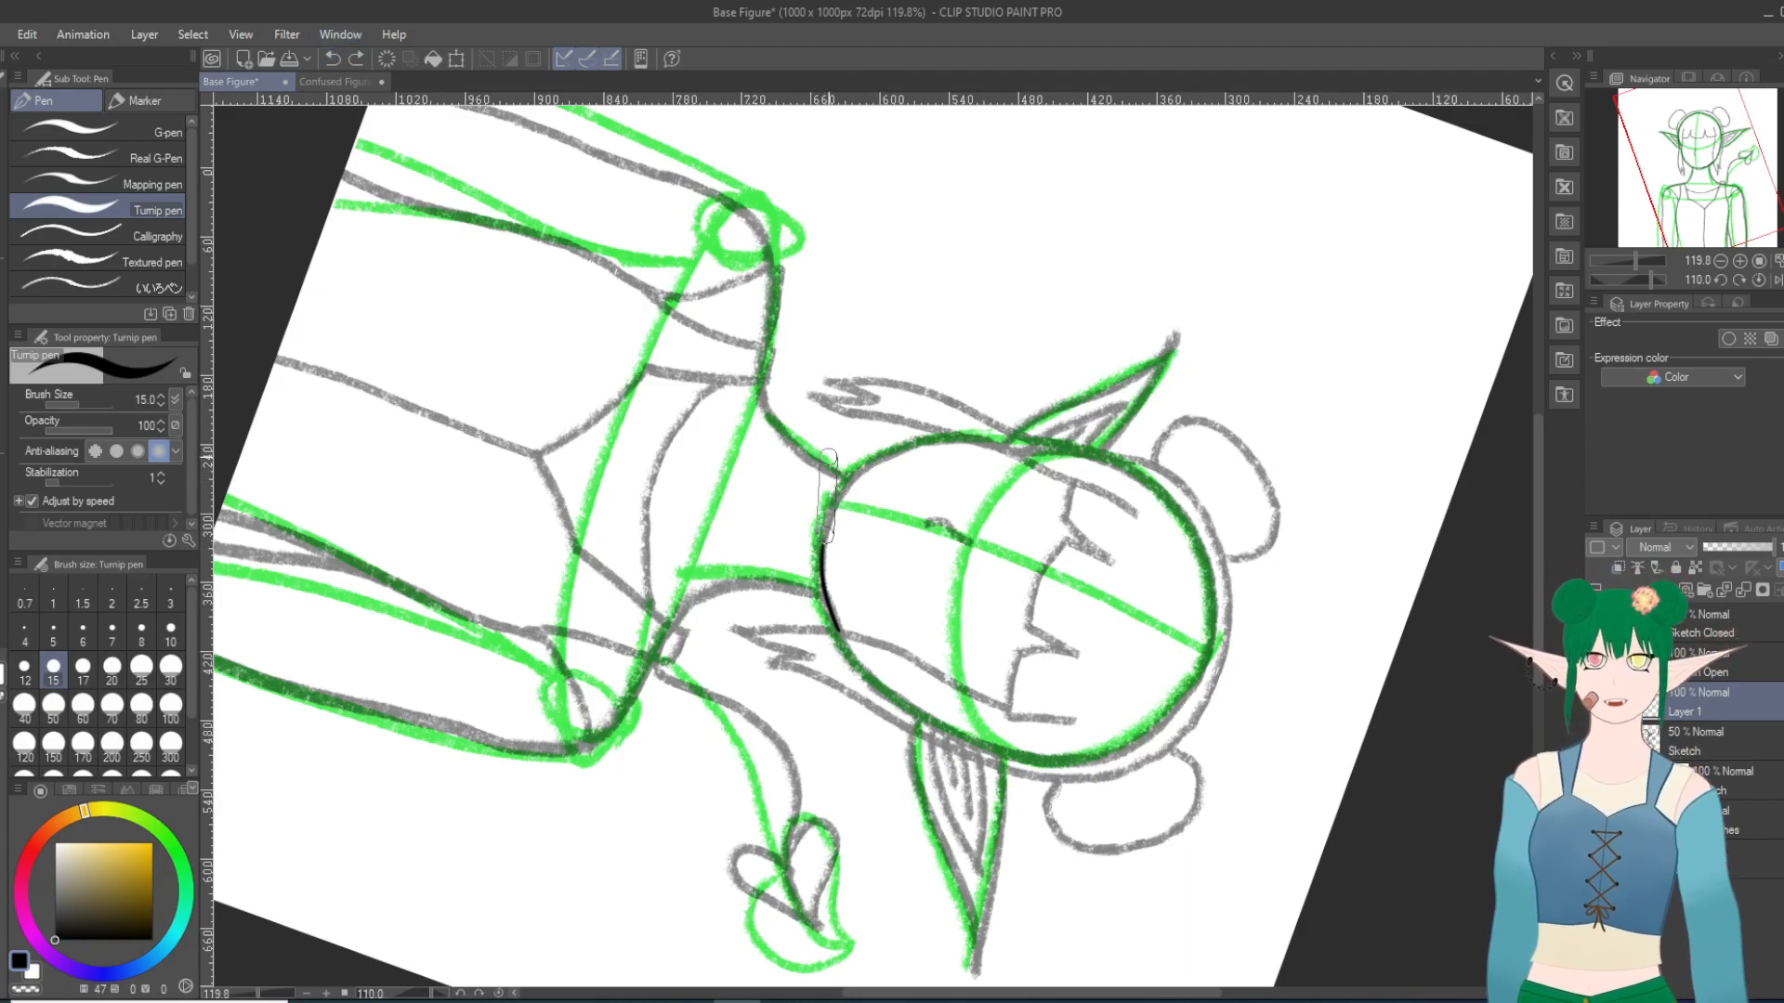
Step: Extend the inked line from the right jaw across the chin, redoing the stroke until it follows the sketch
scroll(943, 490, "up", 6)
scroll(953, 484, "up", 1)
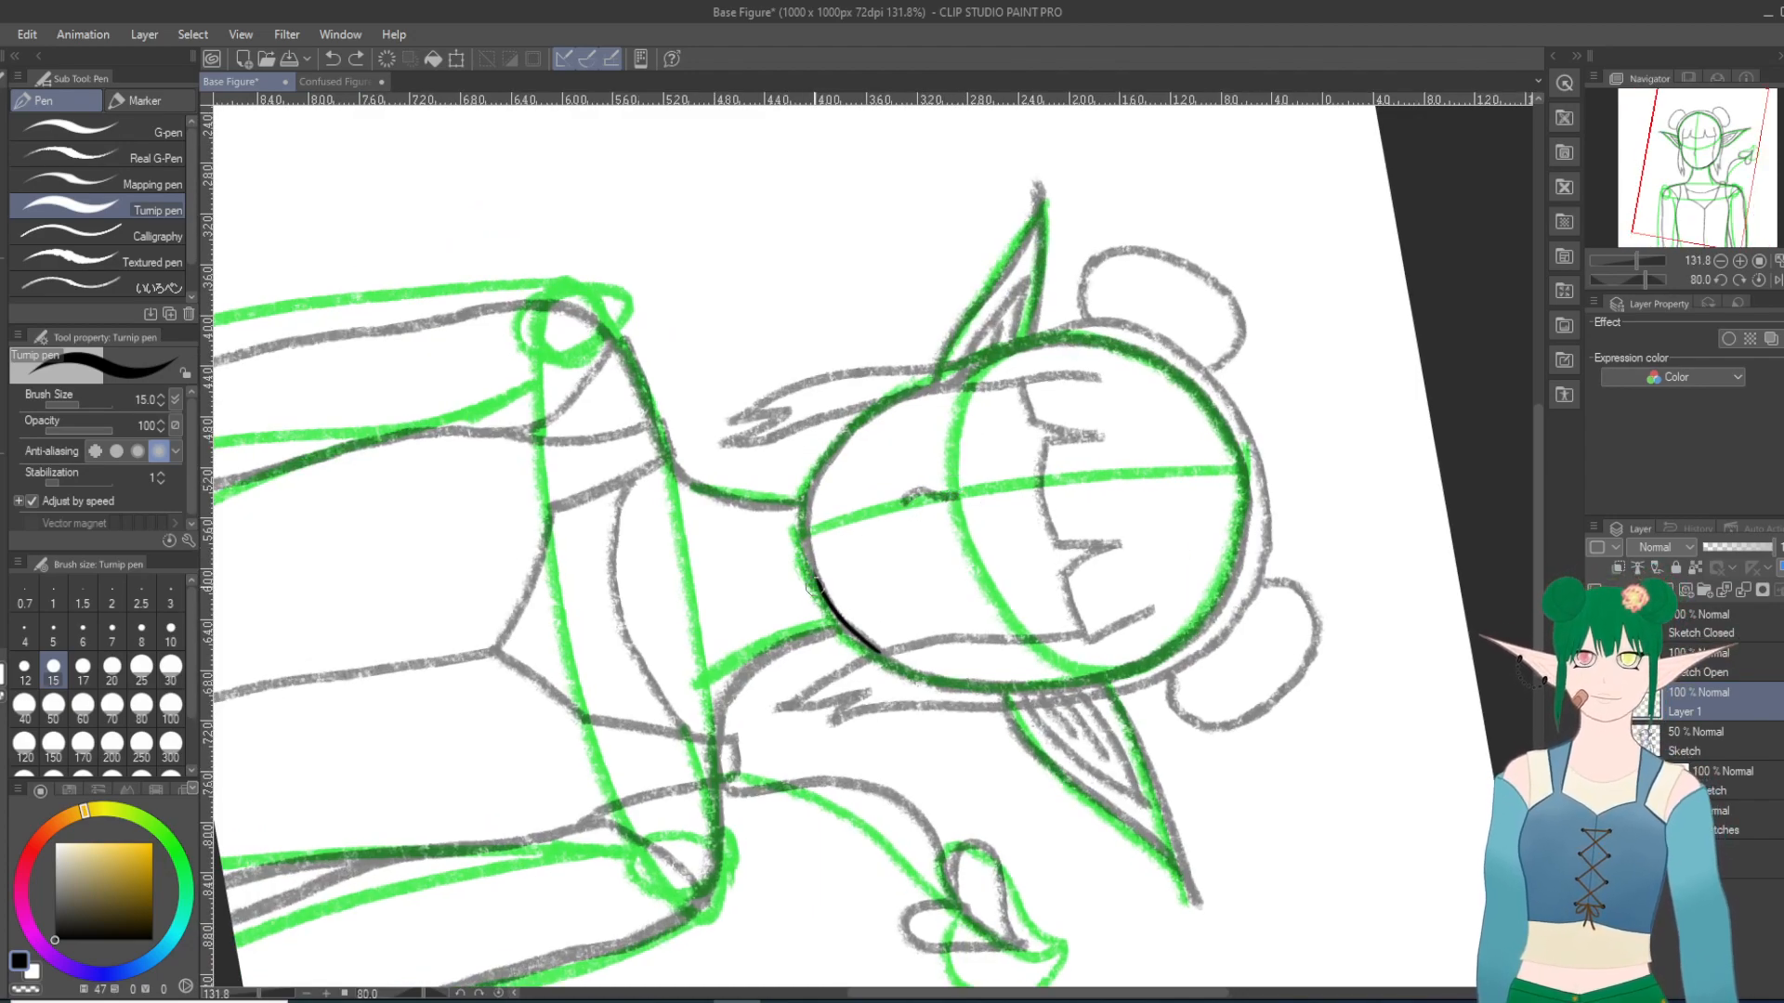
left_click_drag(823, 595, 811, 547)
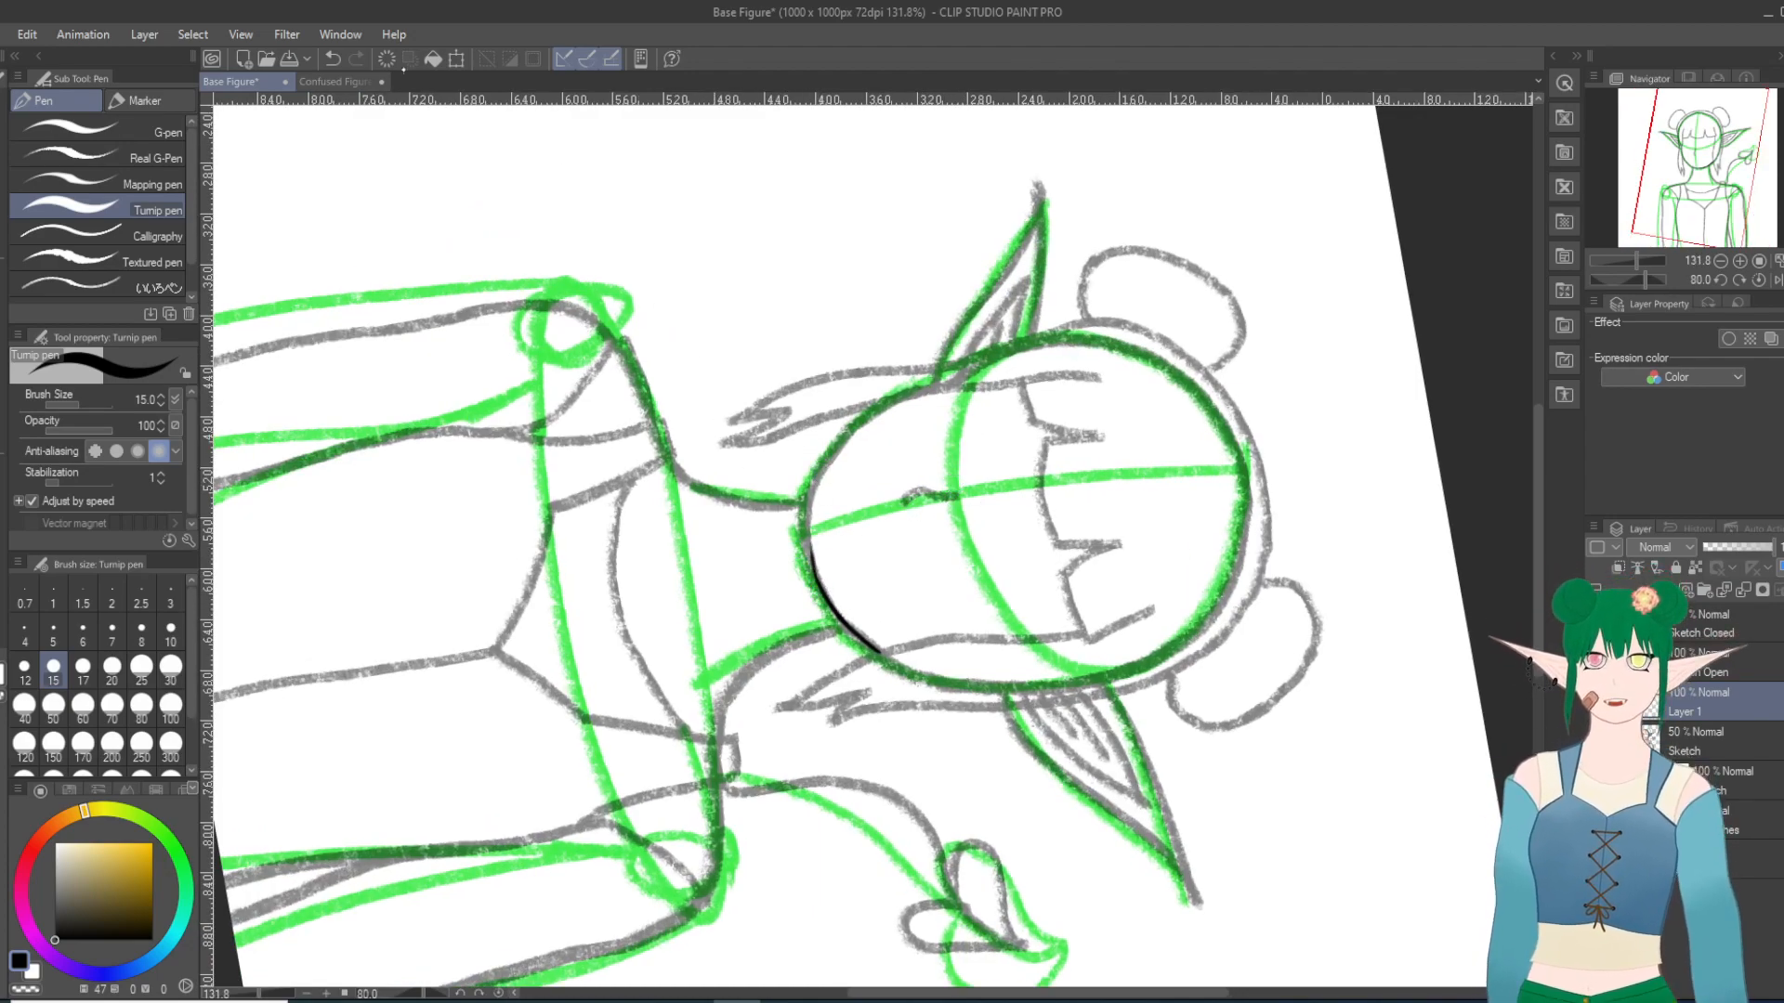
left_click(333, 59)
left_click_drag(814, 583, 804, 547)
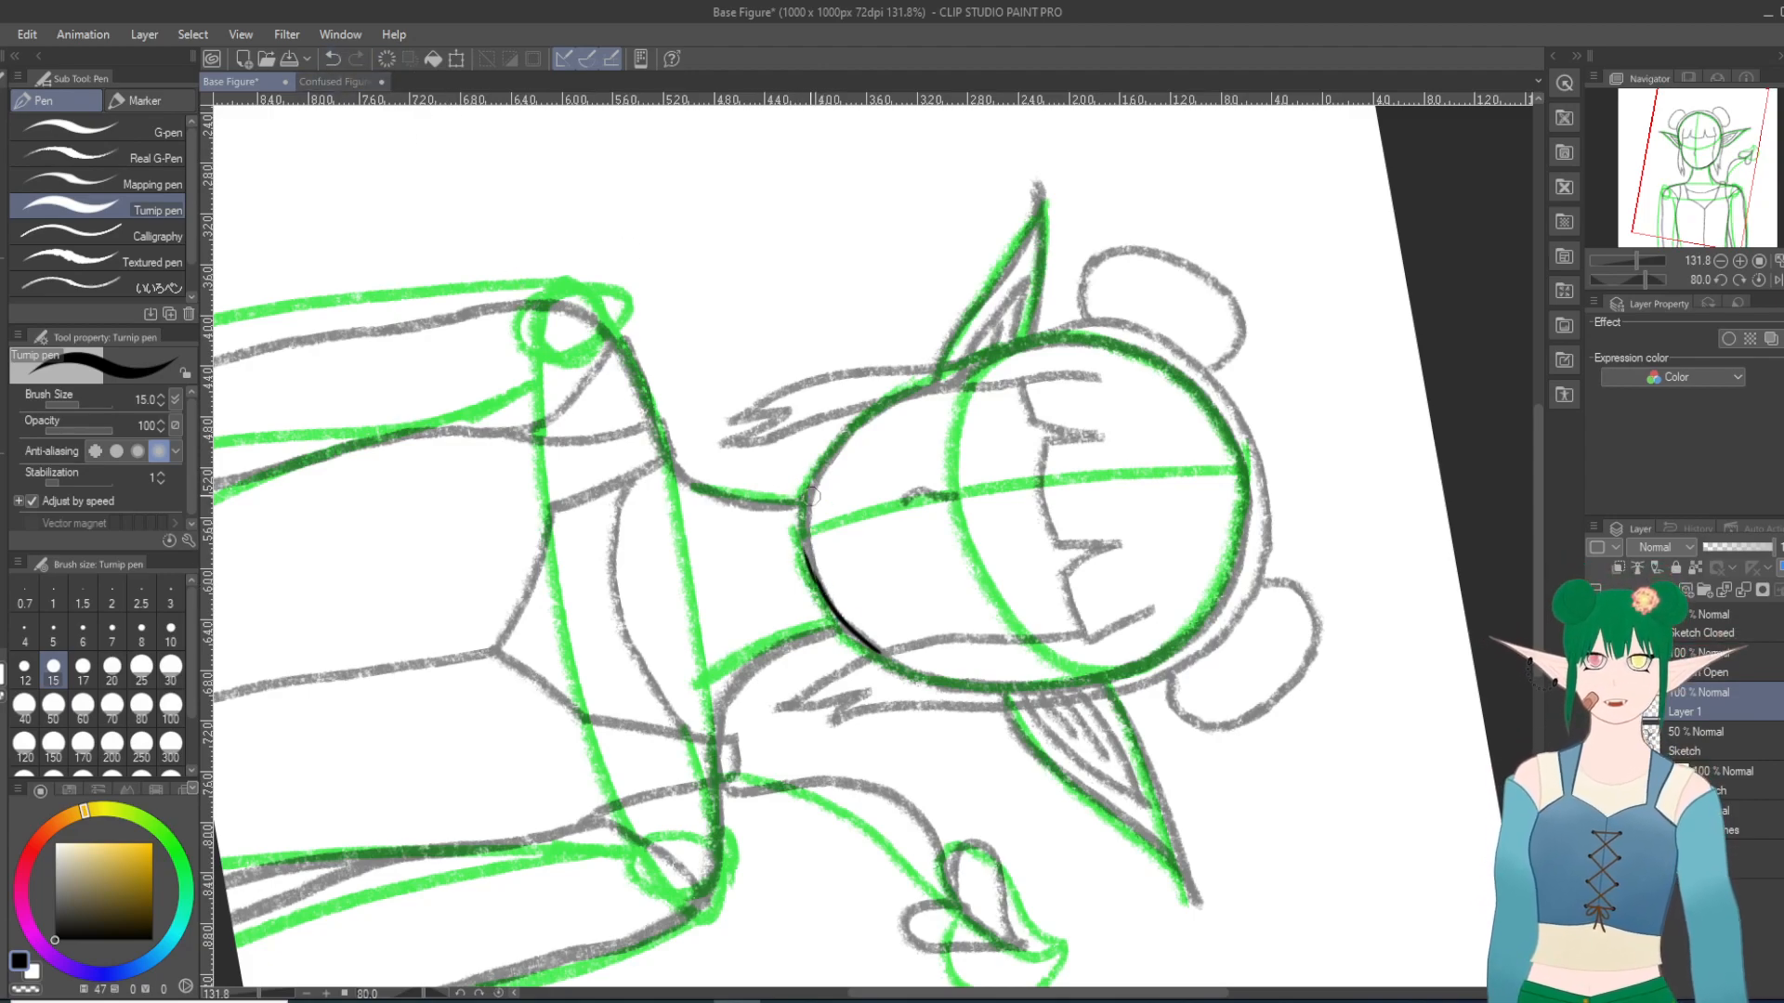
left_click(333, 58)
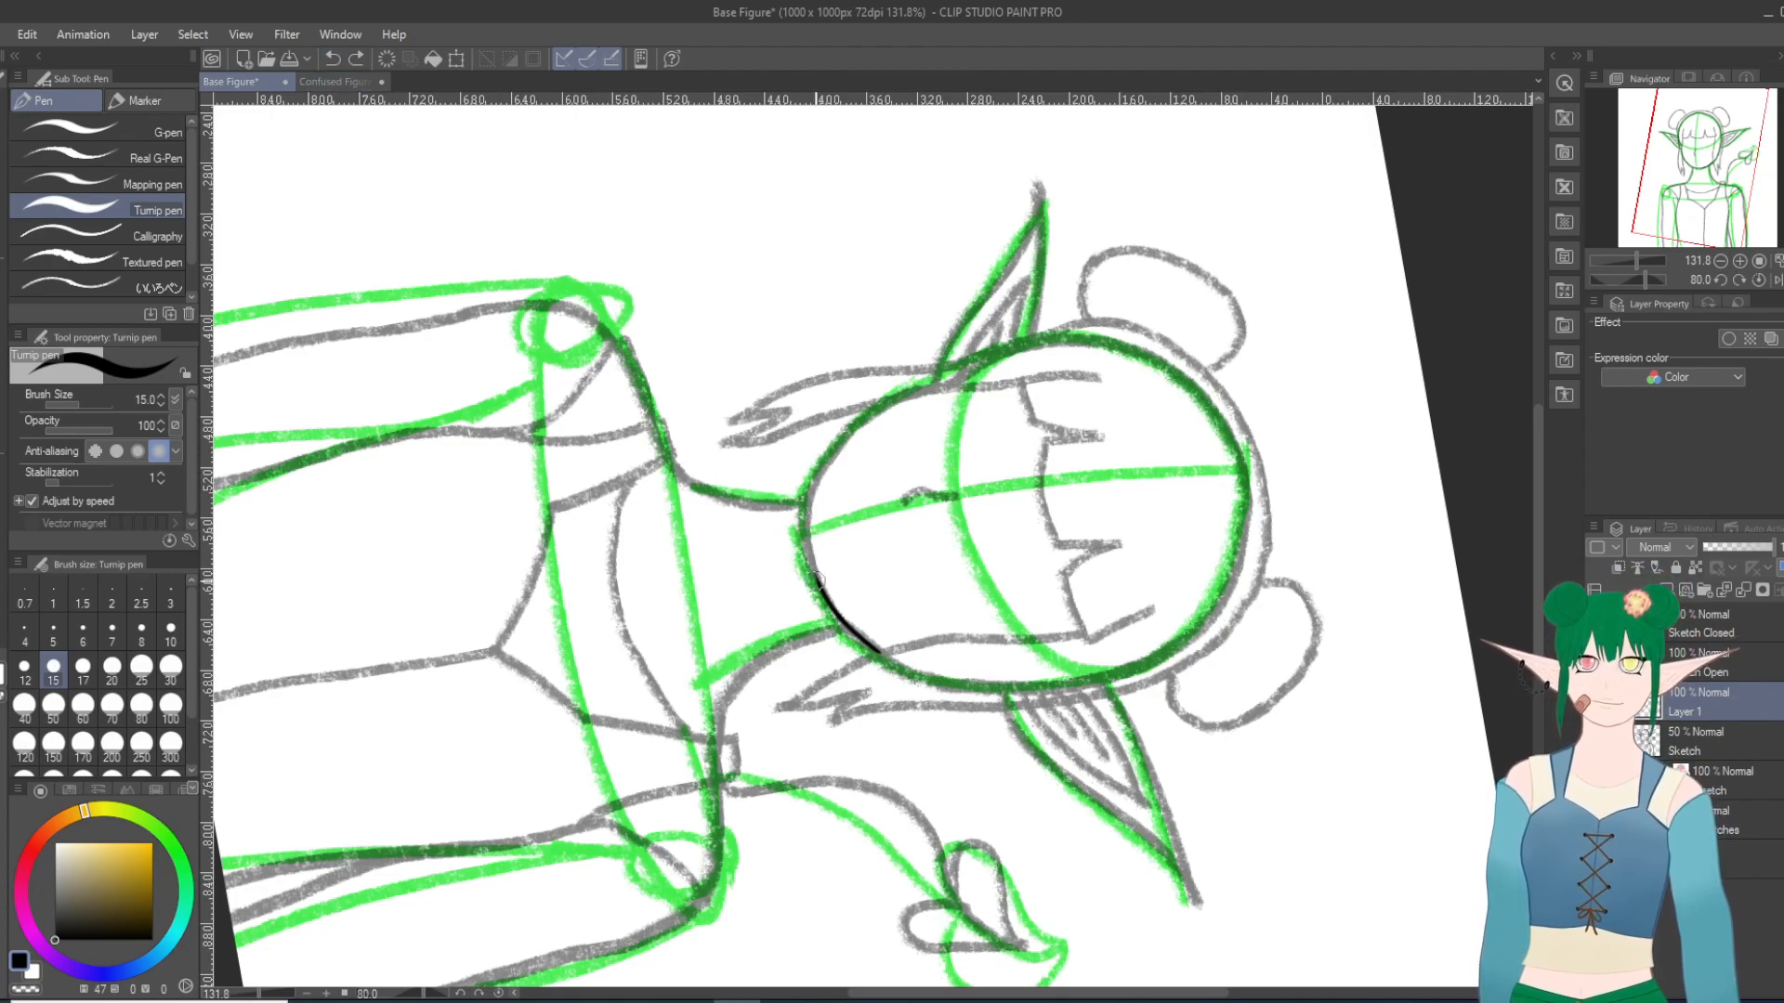
left_click_drag(820, 583, 801, 480)
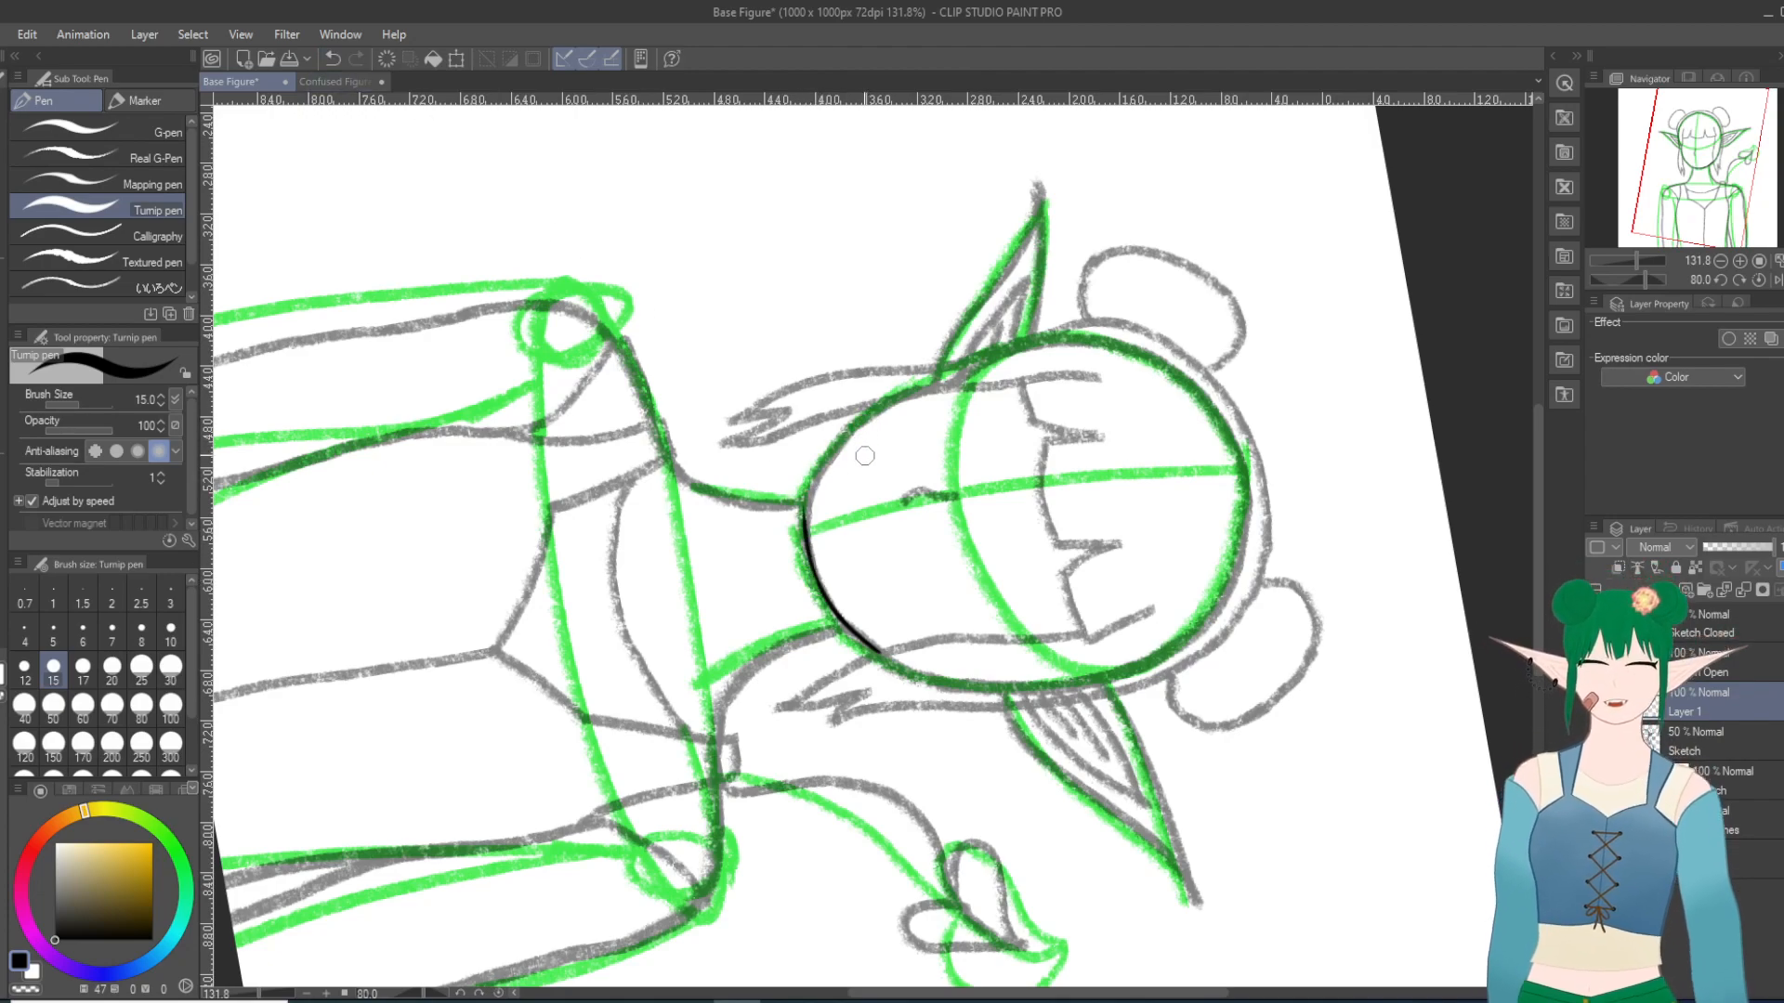
left_click(332, 58)
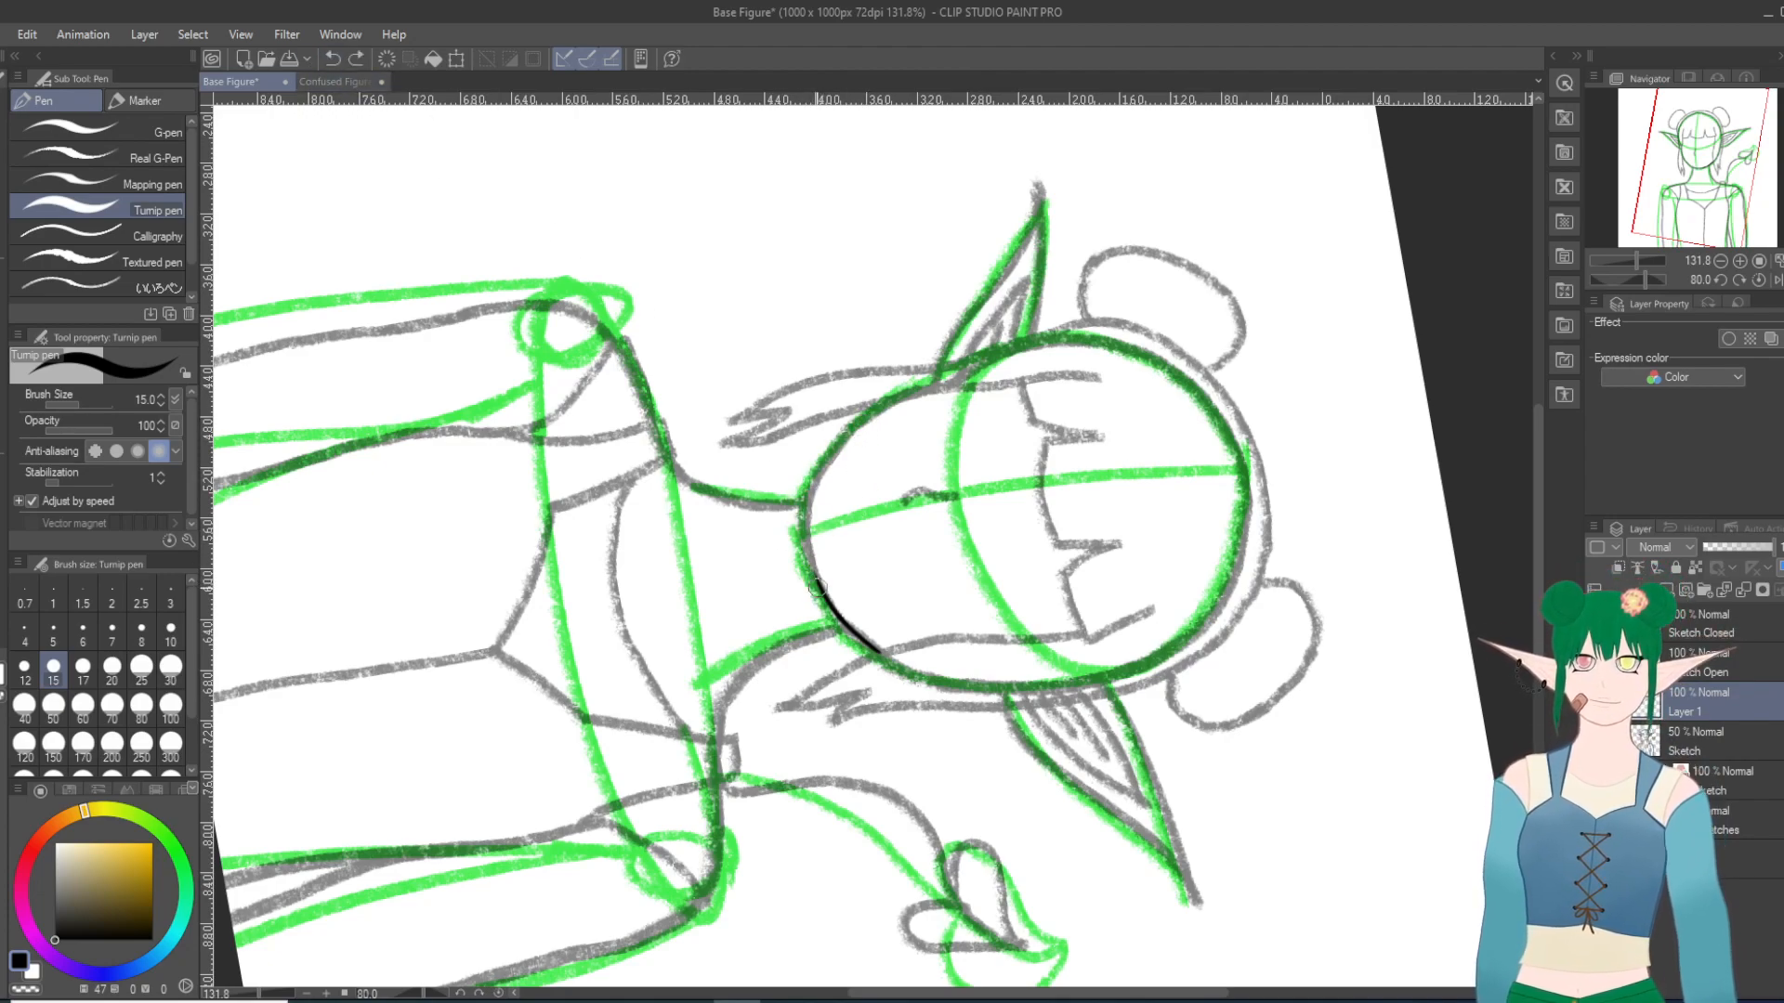
left_click_drag(819, 591, 807, 519)
left_click(333, 58)
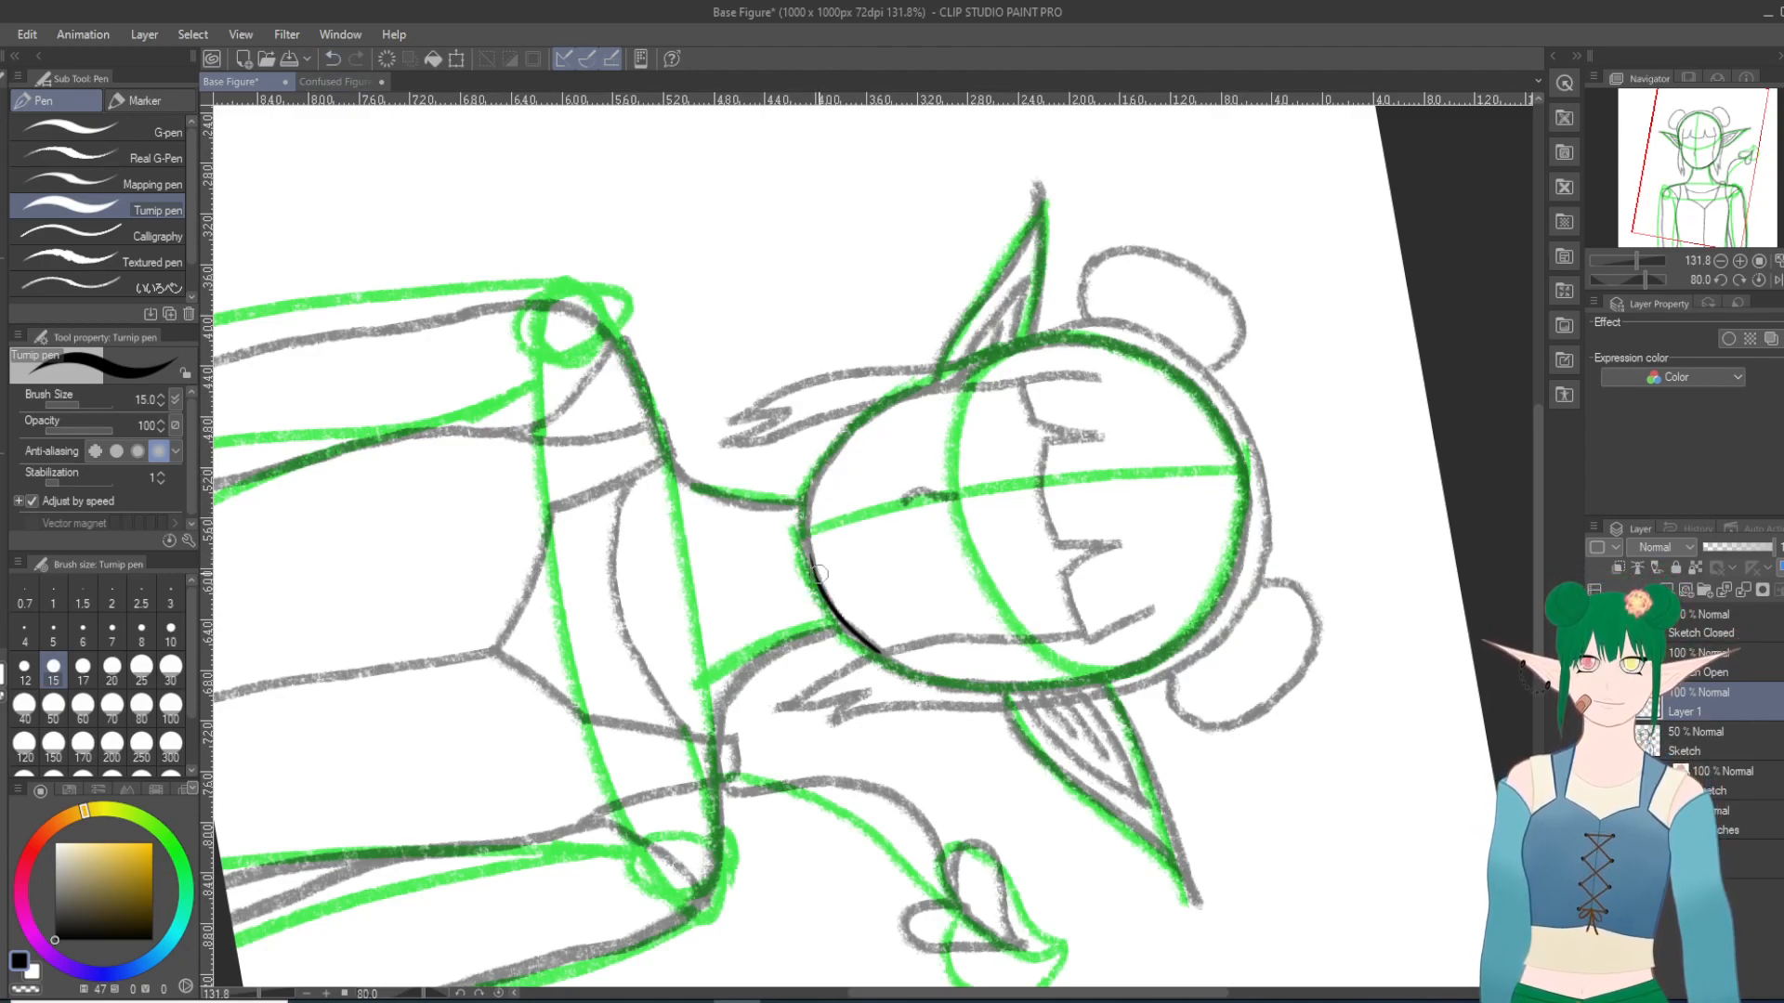
left_click_drag(819, 583, 808, 465)
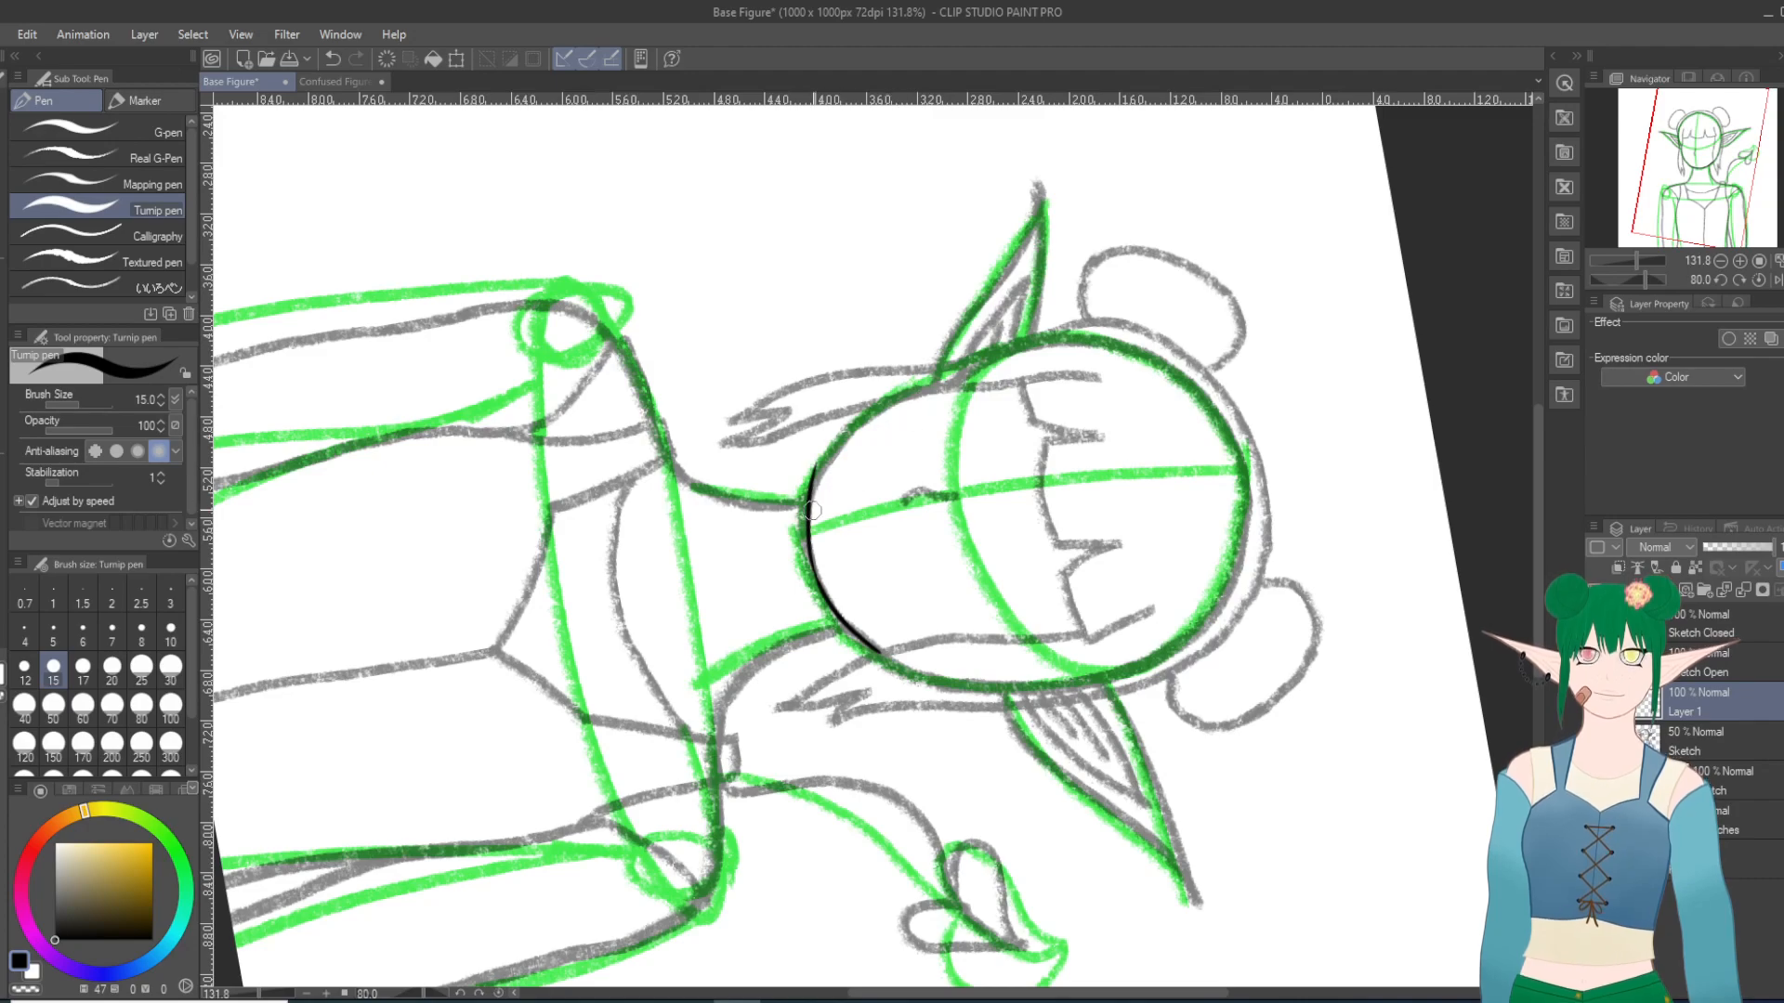
left_click(333, 59)
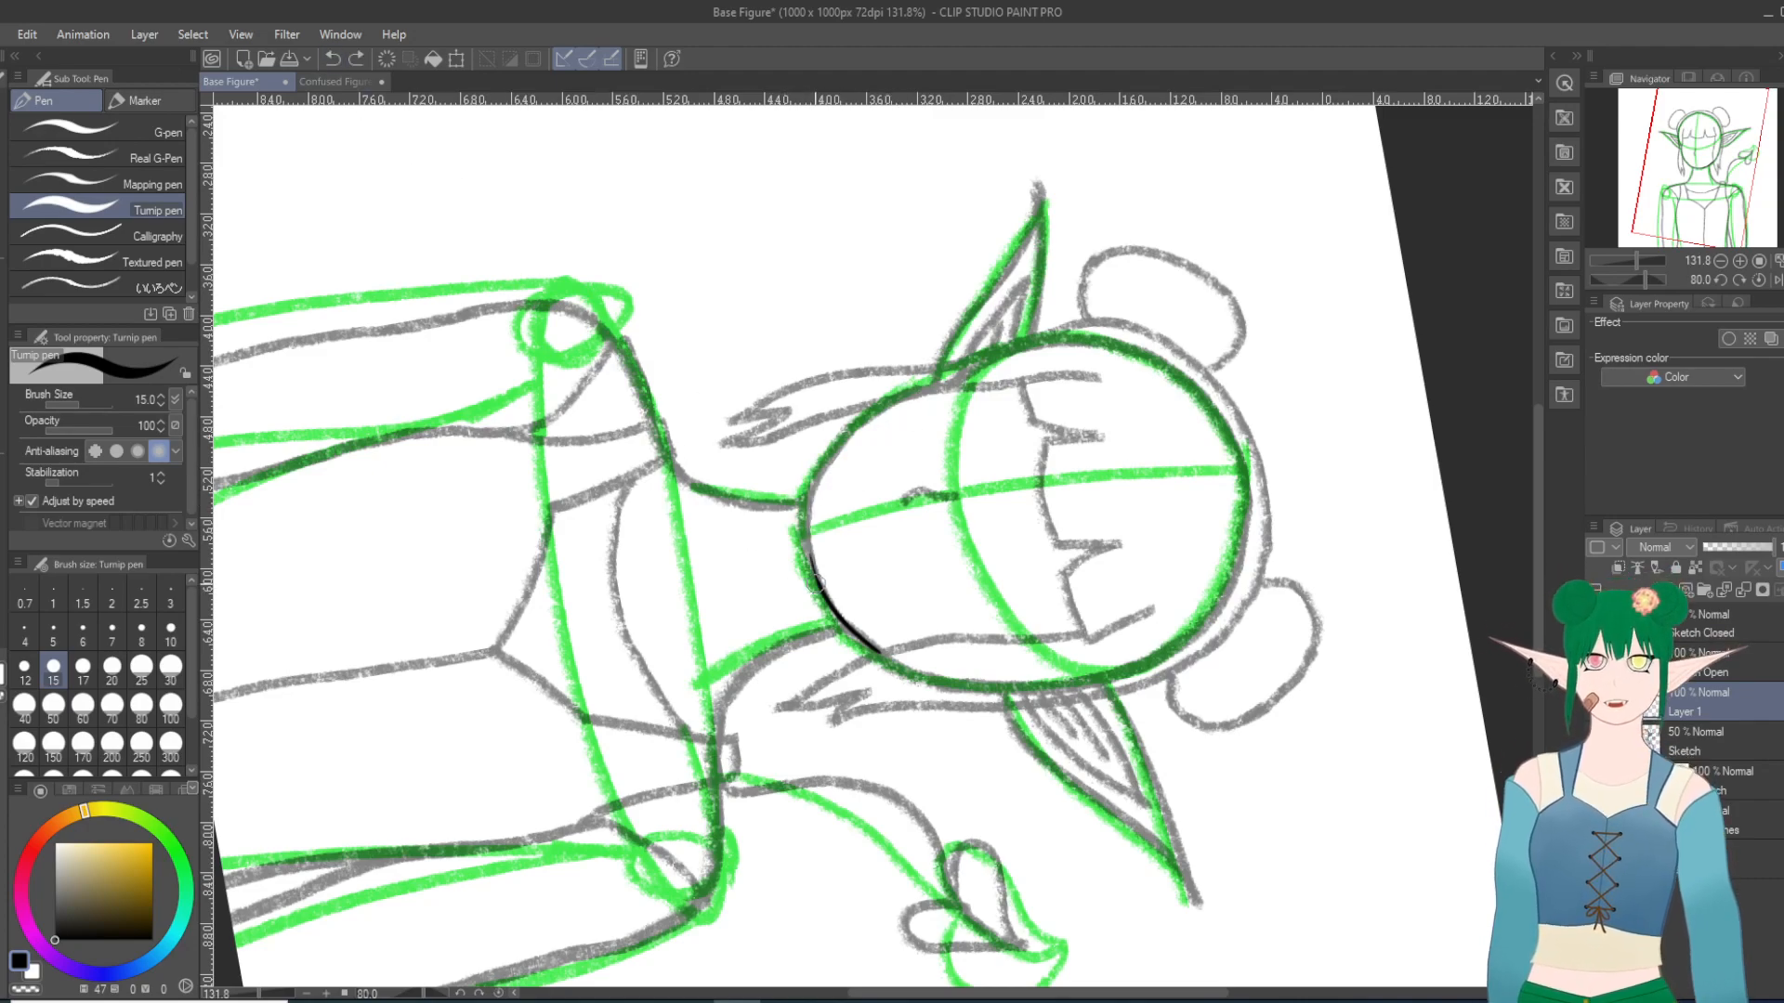
left_click_drag(817, 584, 822, 484)
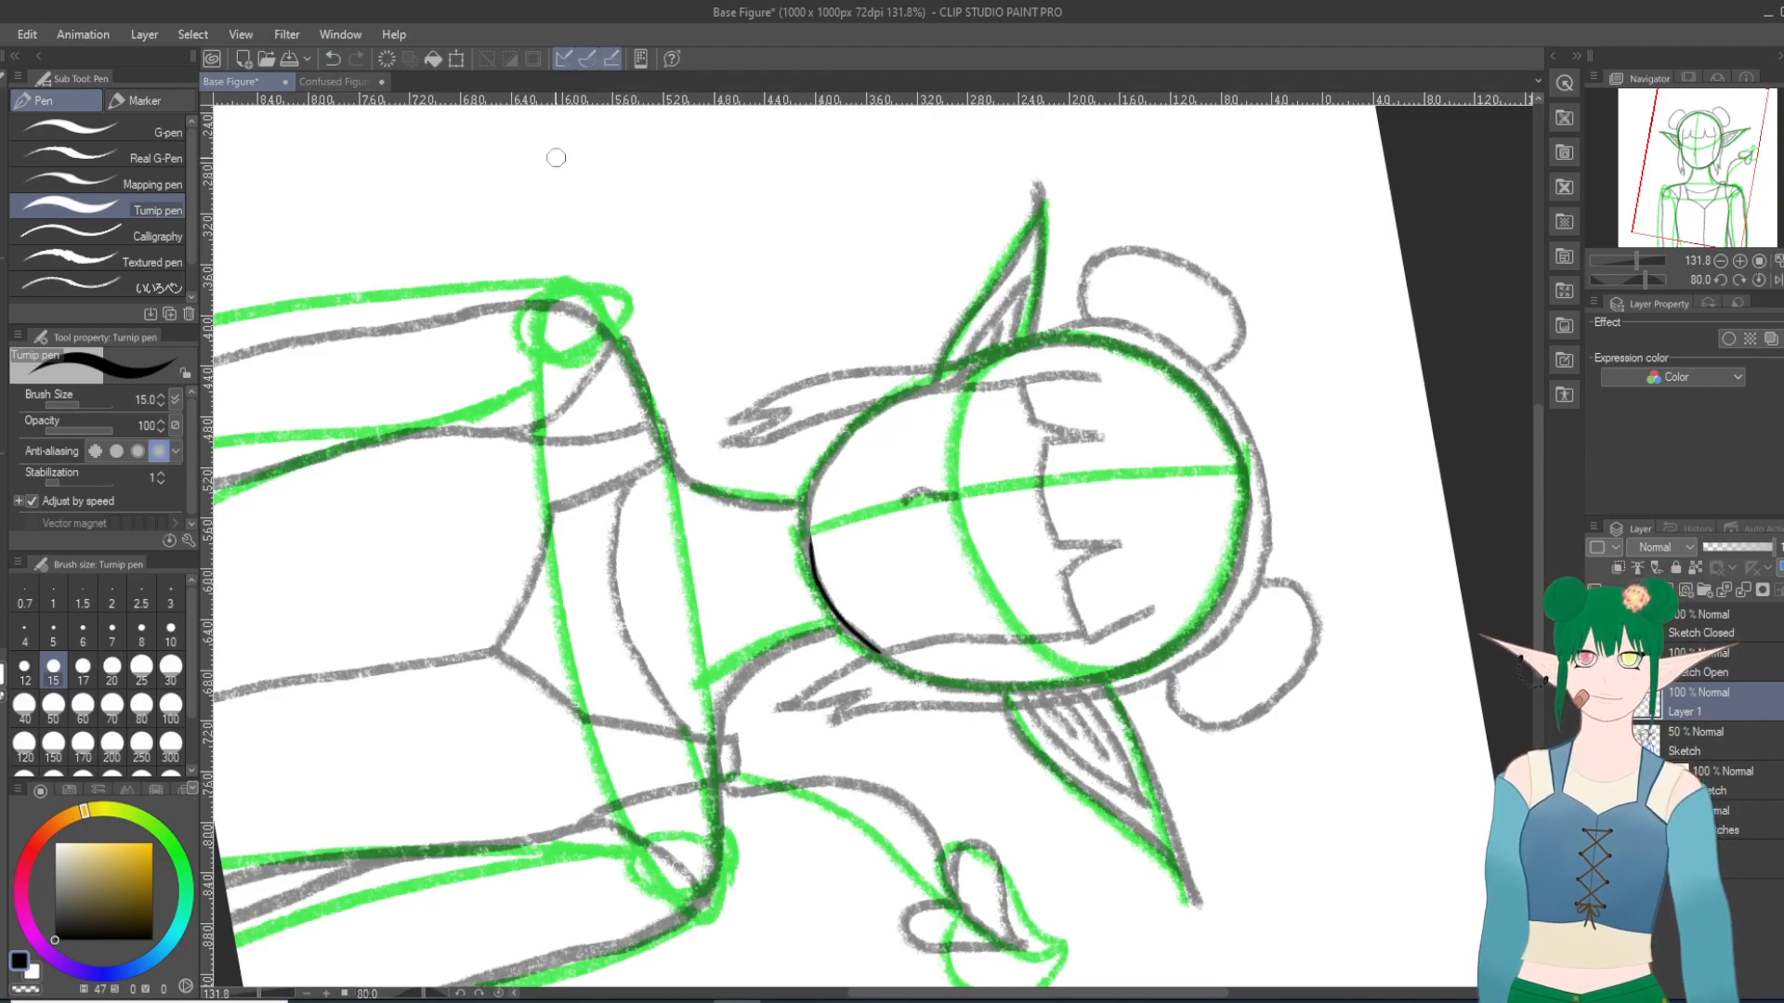
left_click(332, 58)
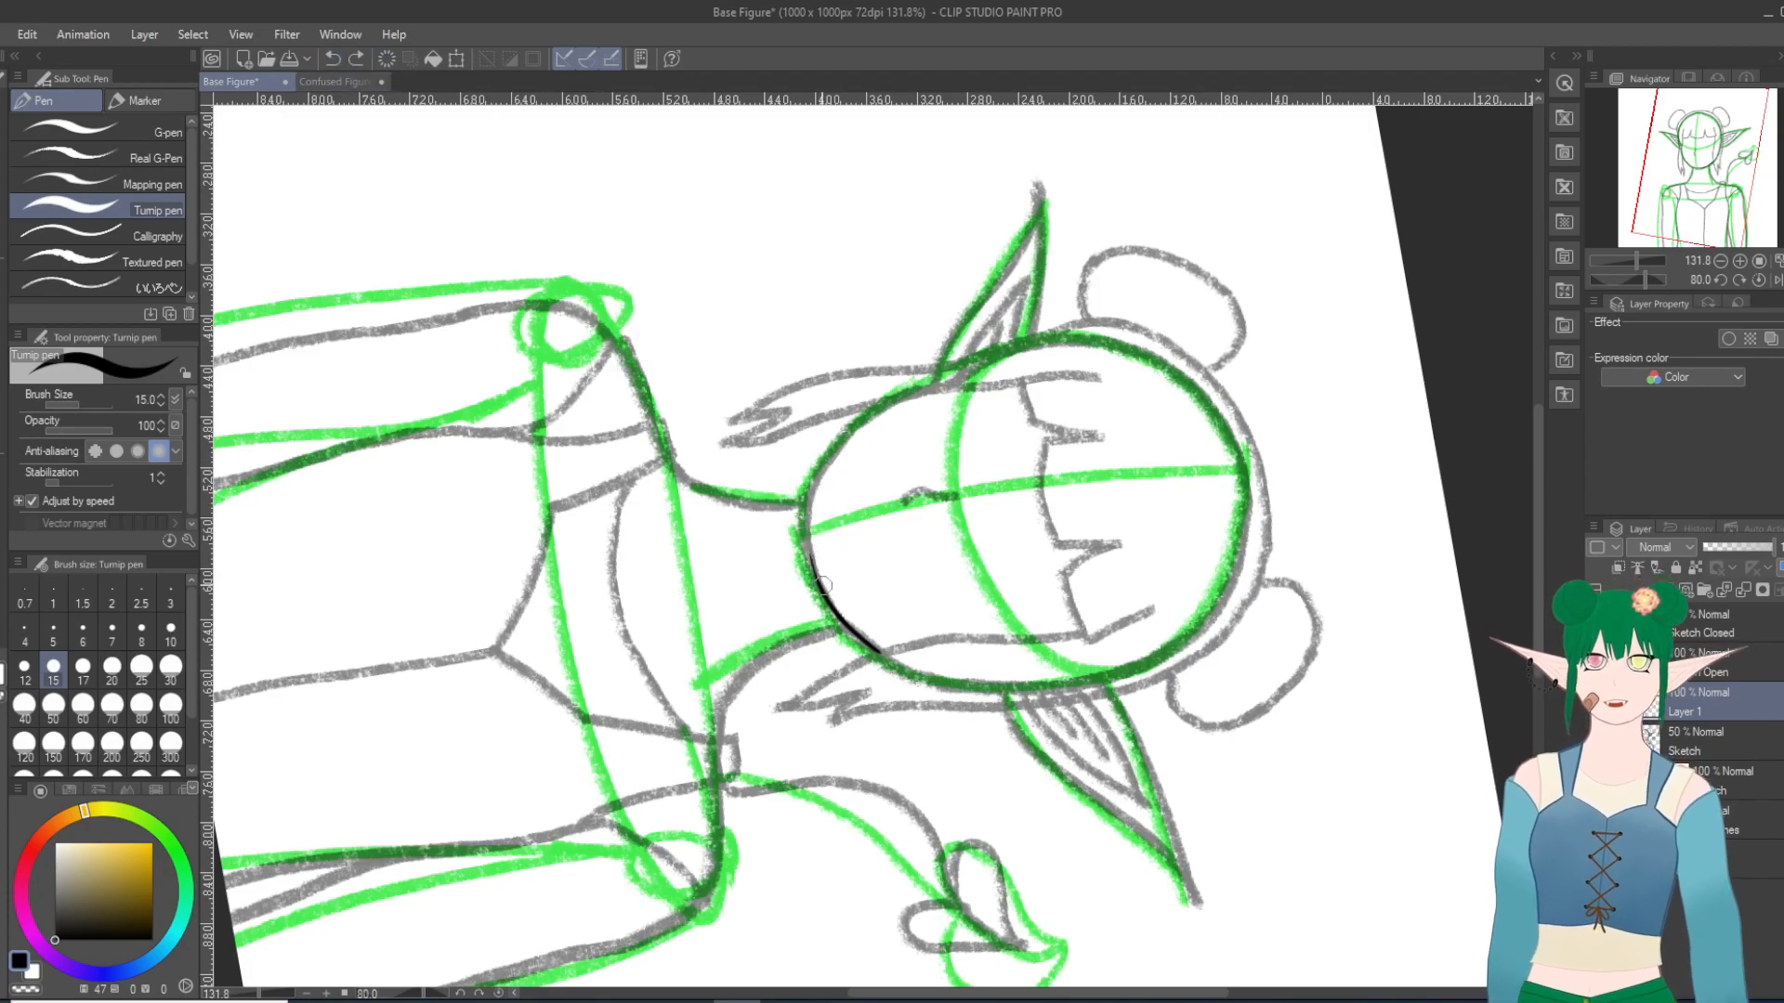
left_click_drag(821, 584, 811, 515)
left_click(333, 59)
left_click_drag(813, 564, 810, 469)
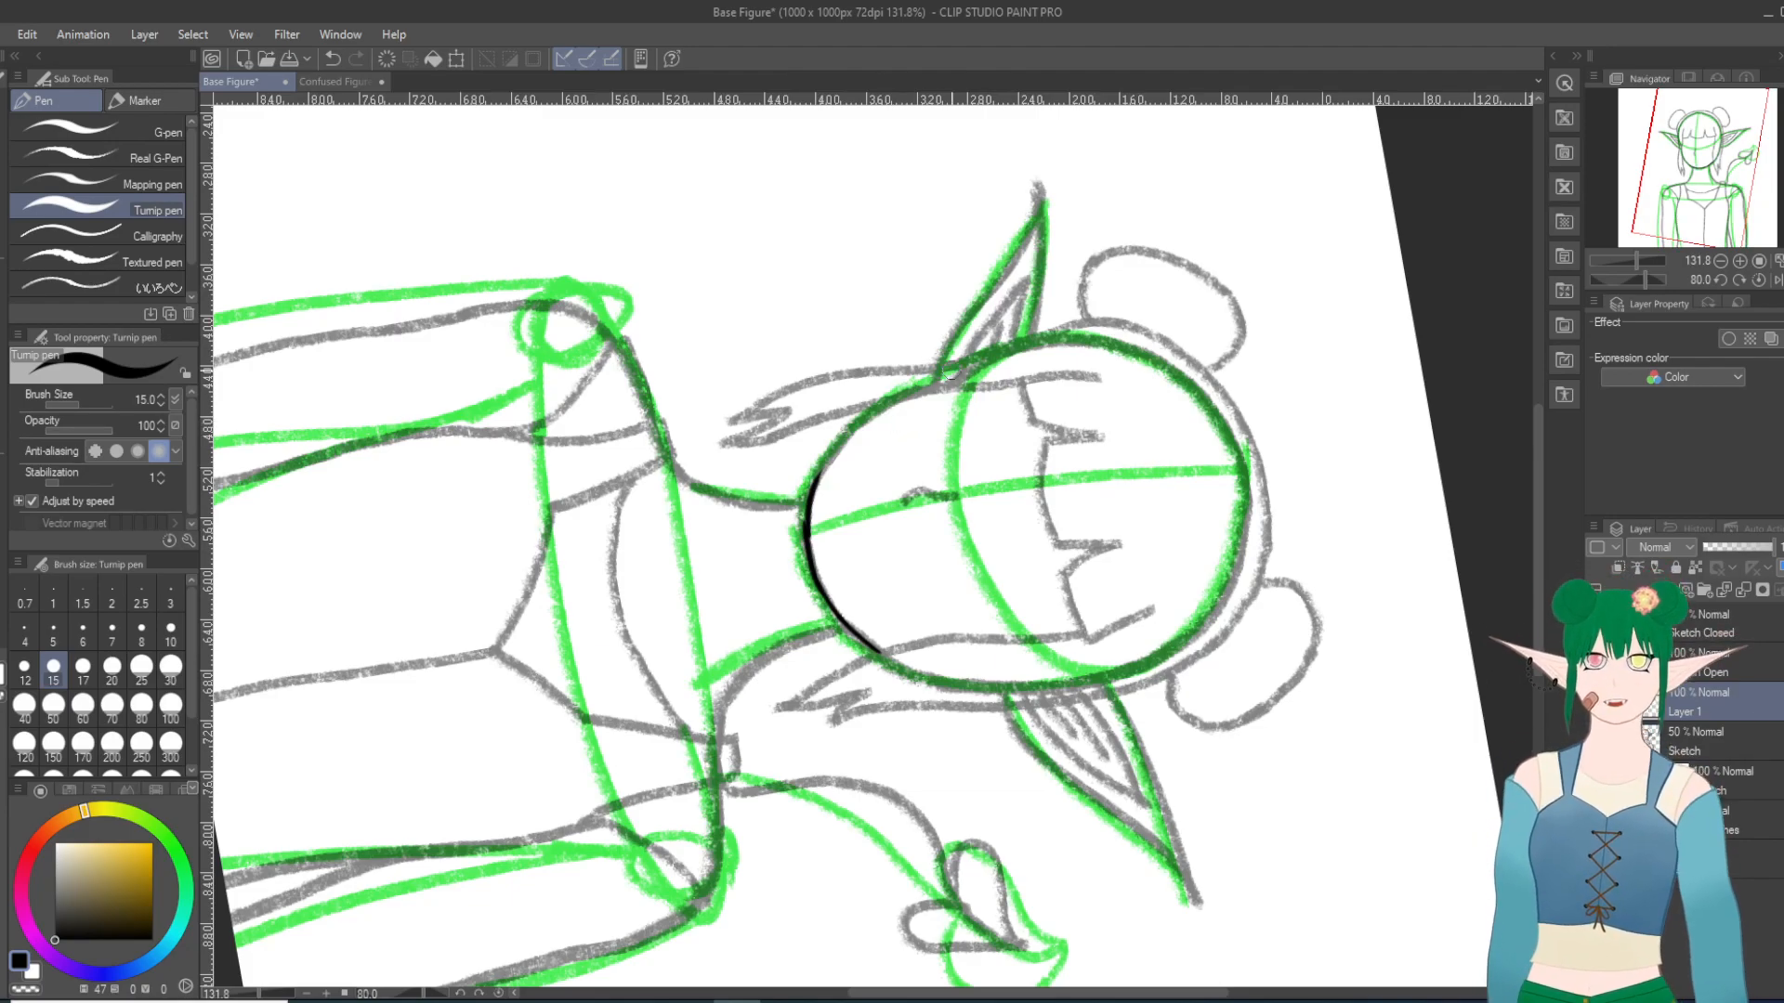
Step: Ink the left jawline from the cheek down to the chin stroke, redoing it so the lines join
scroll(950, 376, "down", 20)
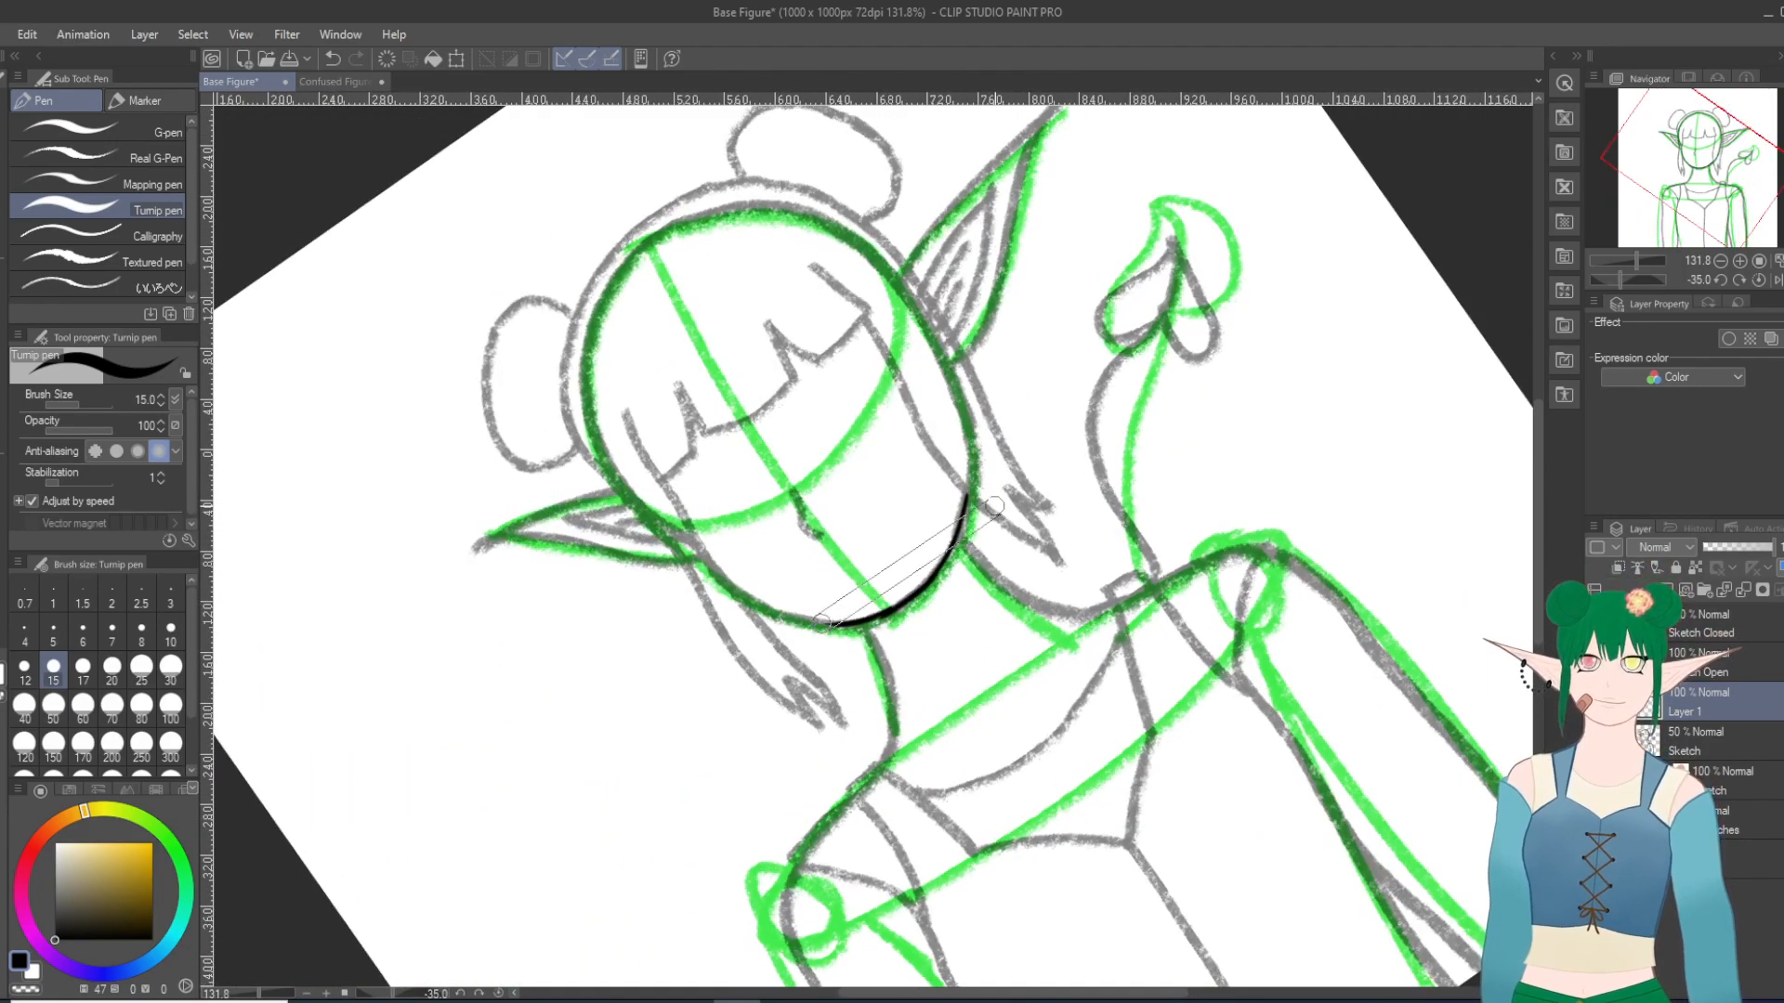
scroll(994, 506, "up", 8)
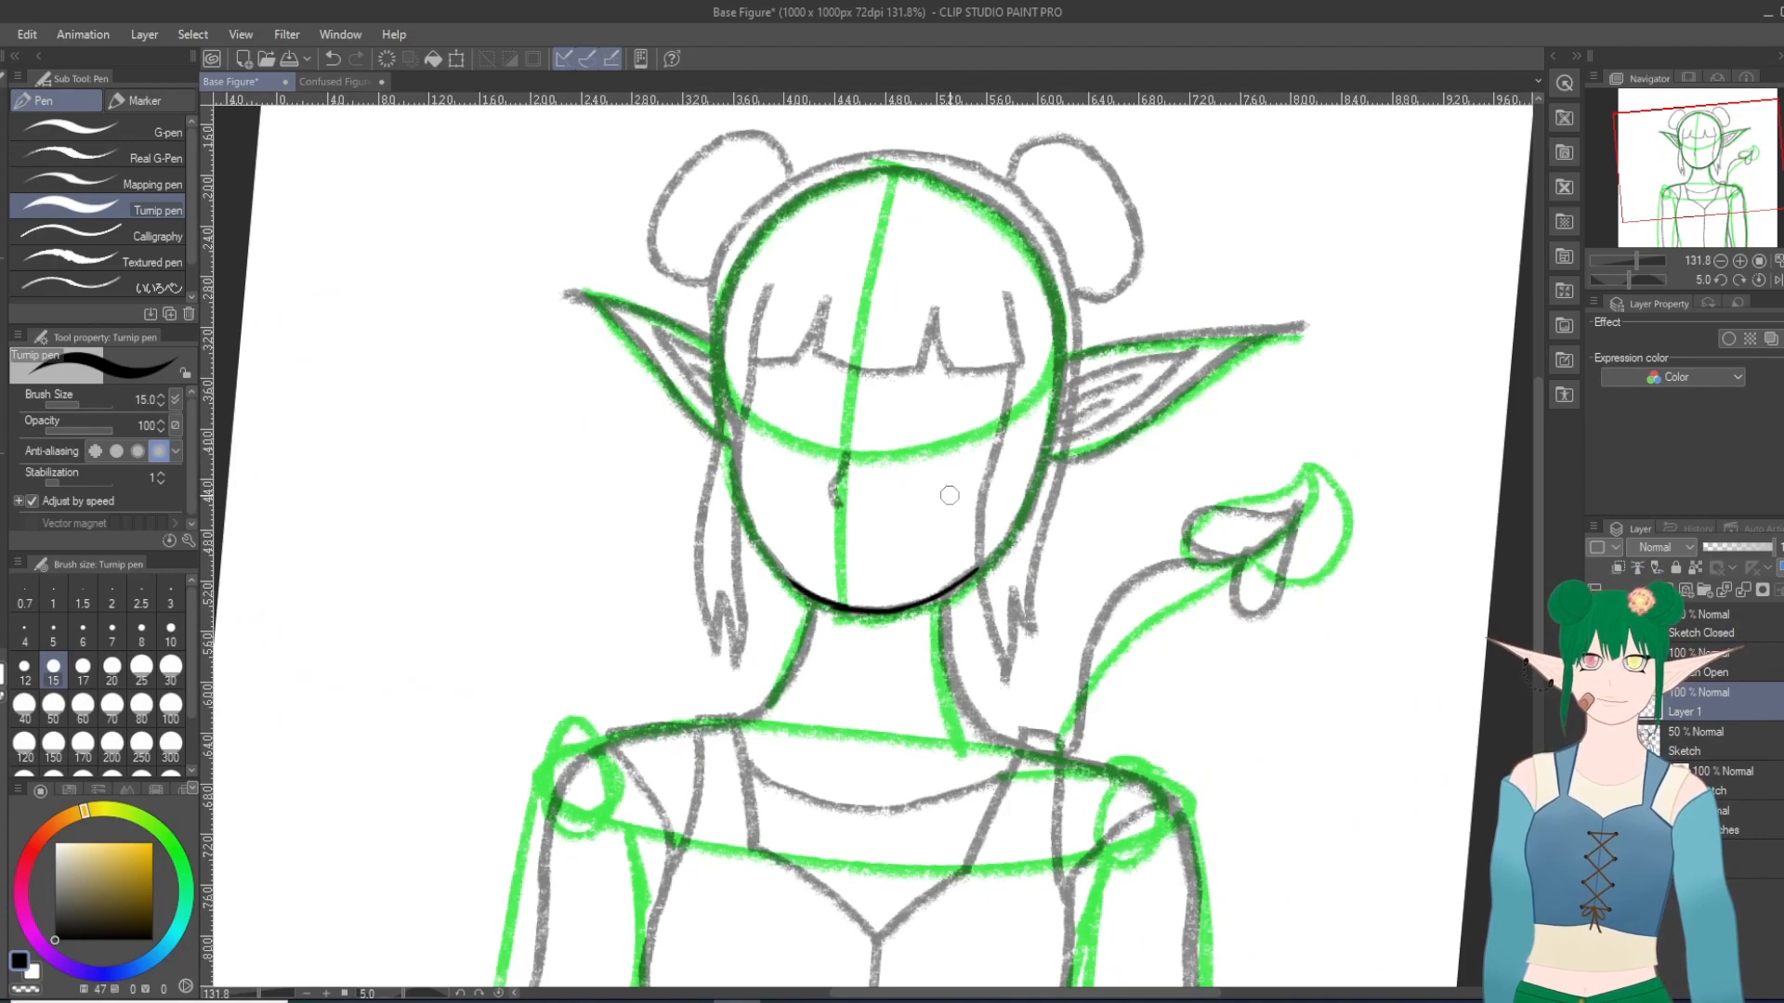
mouse_move(795, 588)
left_mouse_down()
mouse_move(763, 509)
mouse_move(803, 589)
left_mouse_up()
left_click(333, 59)
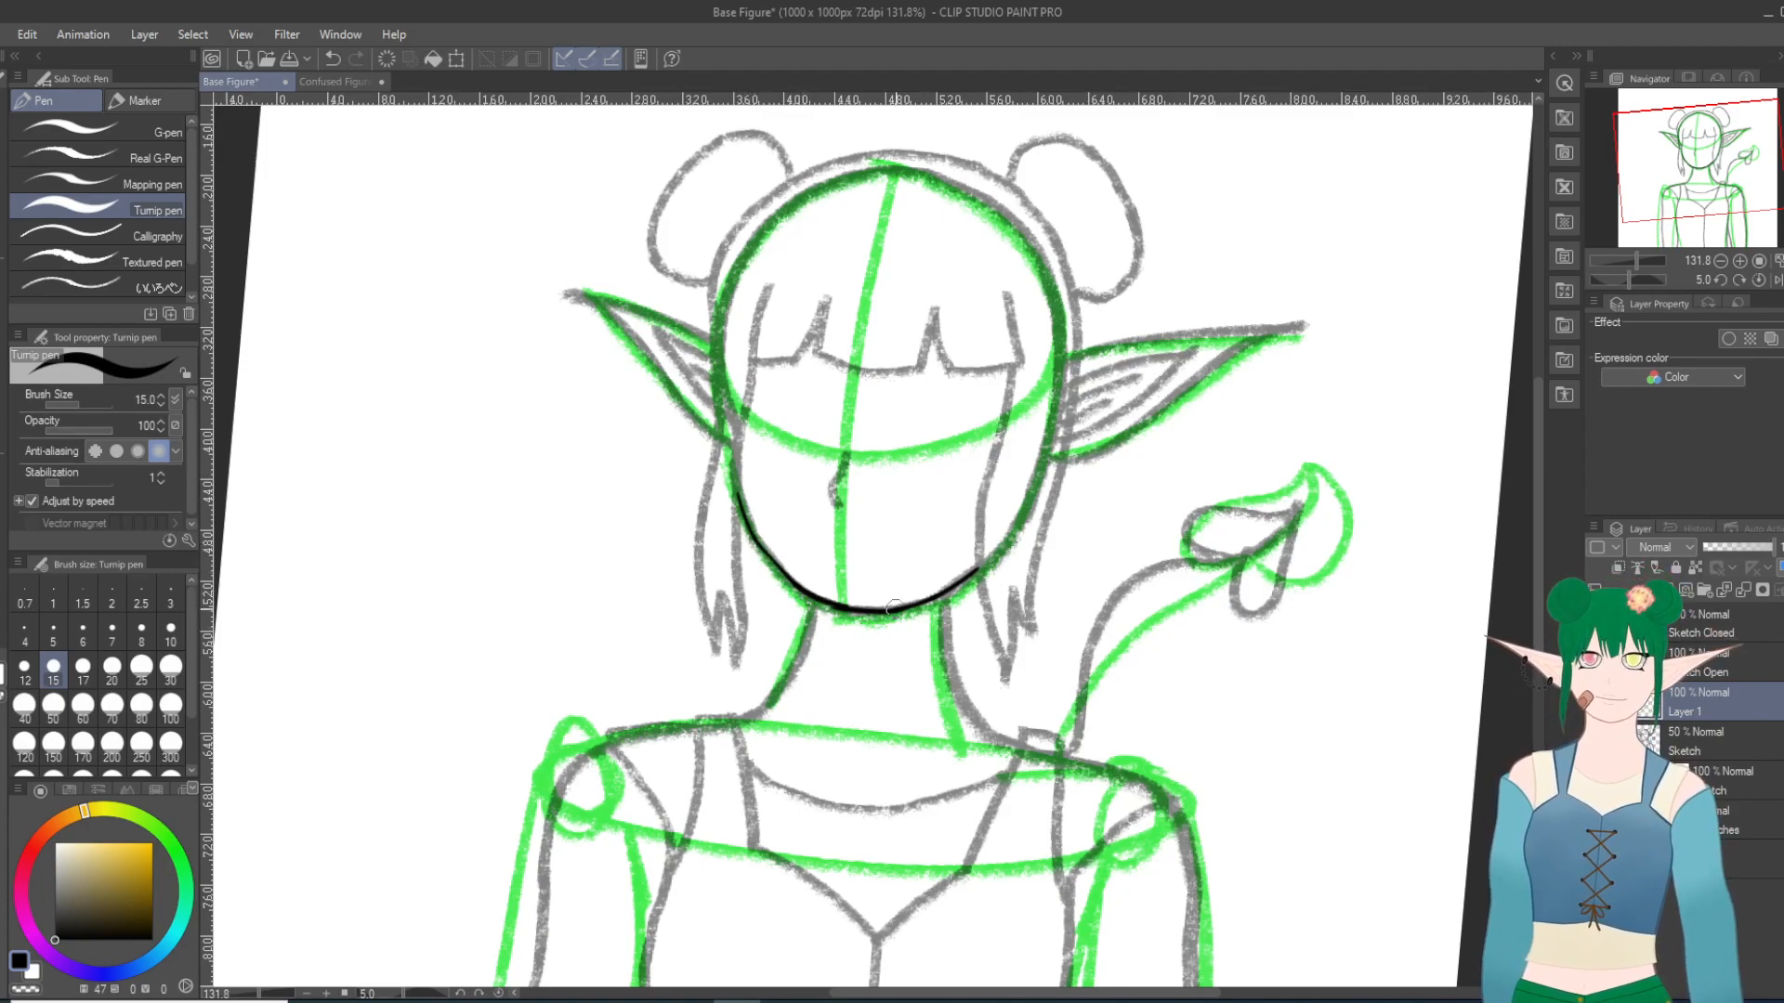
Step: Examine the joined jaw and chin line up close and from several canvas angles, with the Hard eraser ready
scroll(887, 608, "up", 6)
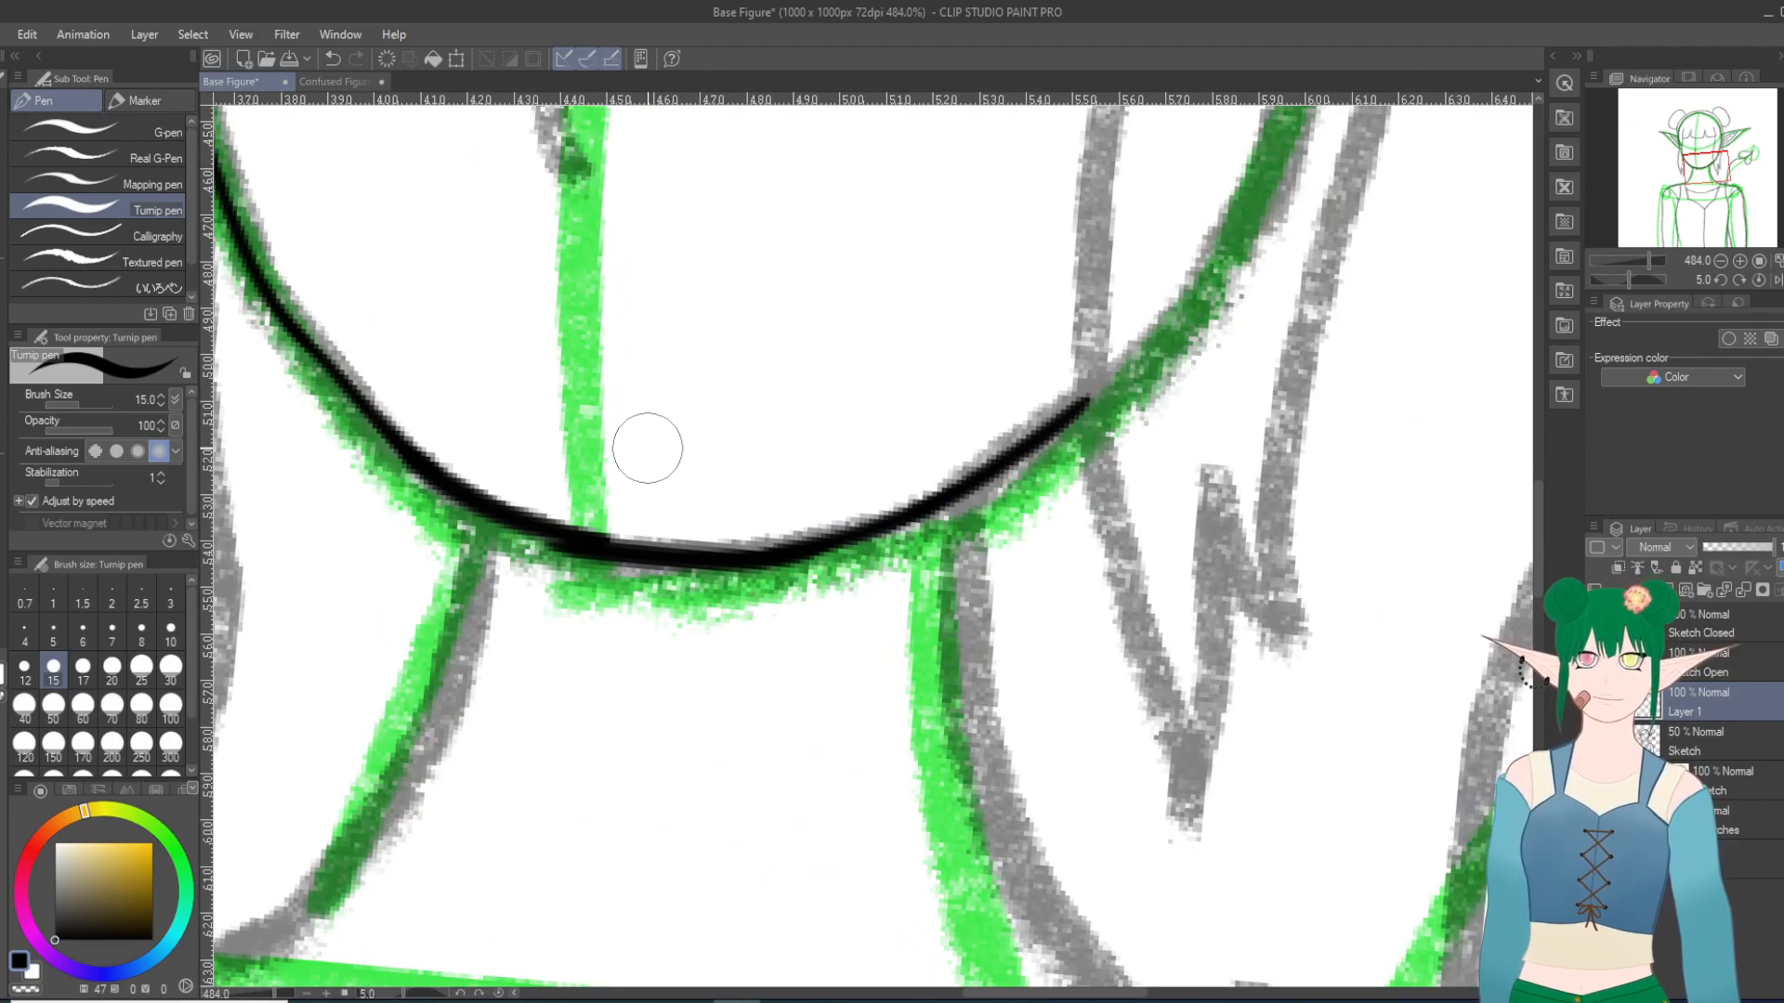
scroll(647, 449, "down", 6)
scroll(708, 192, "up", 2)
scroll(699, 156, "down", 6)
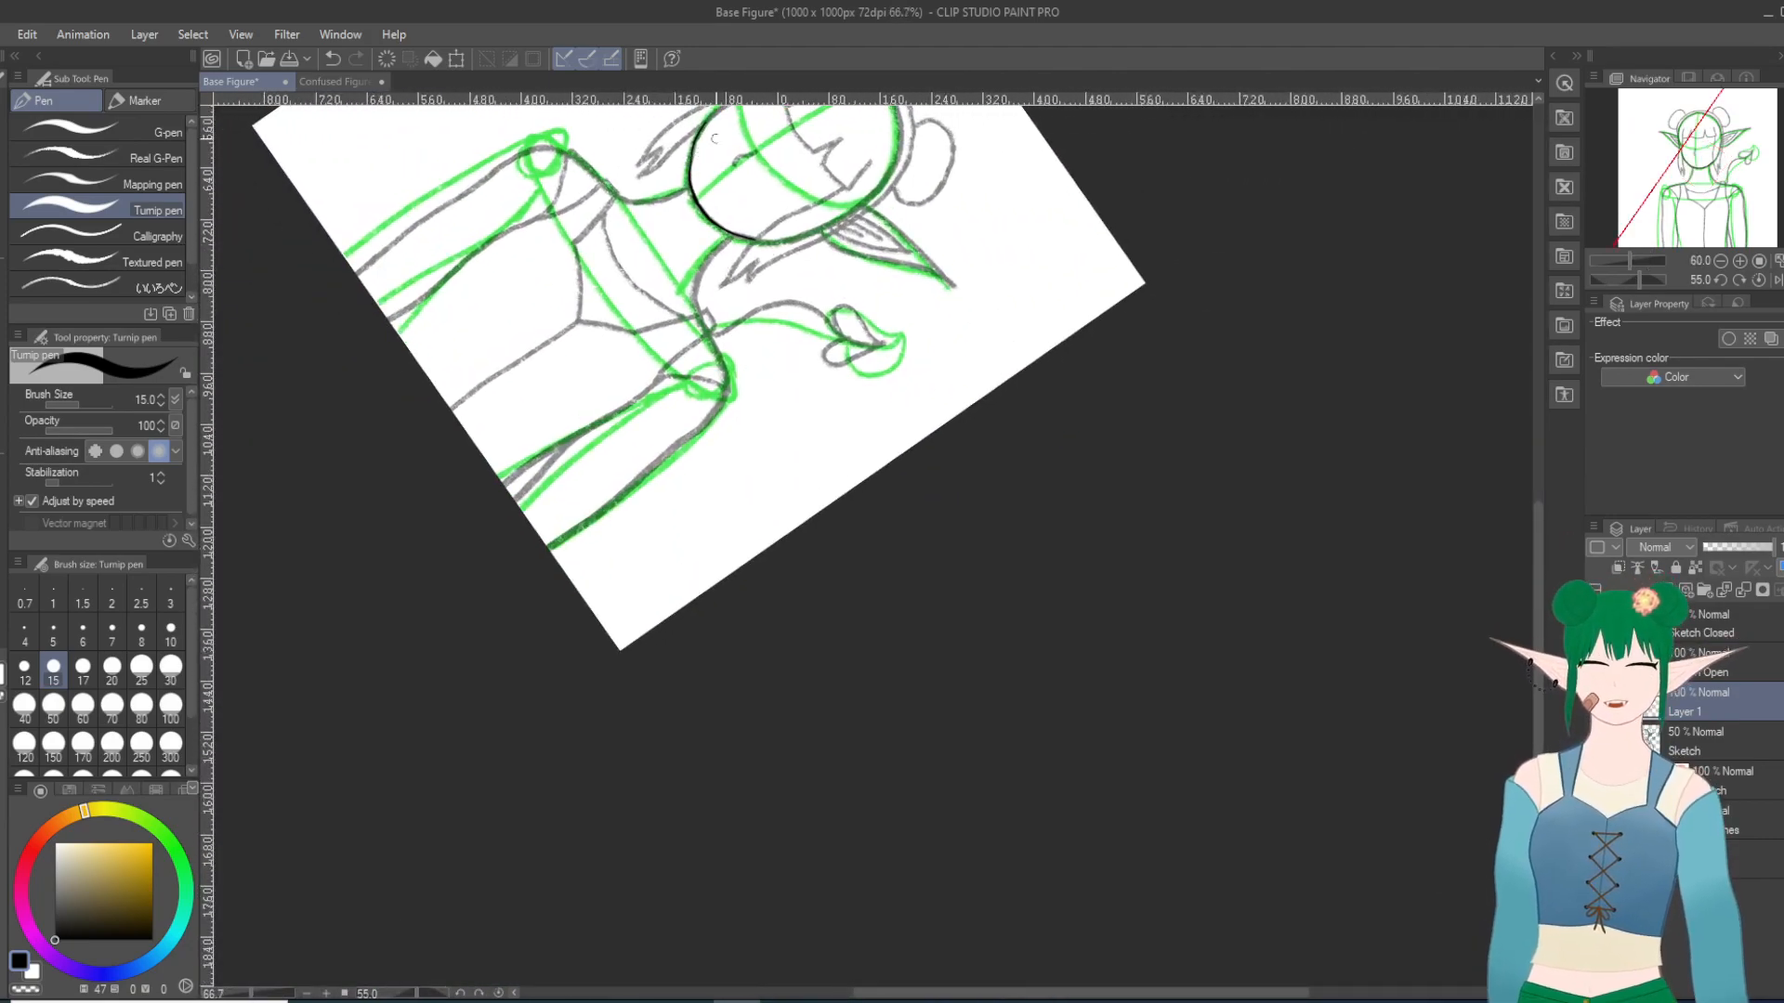
scroll(699, 153, "up", 5)
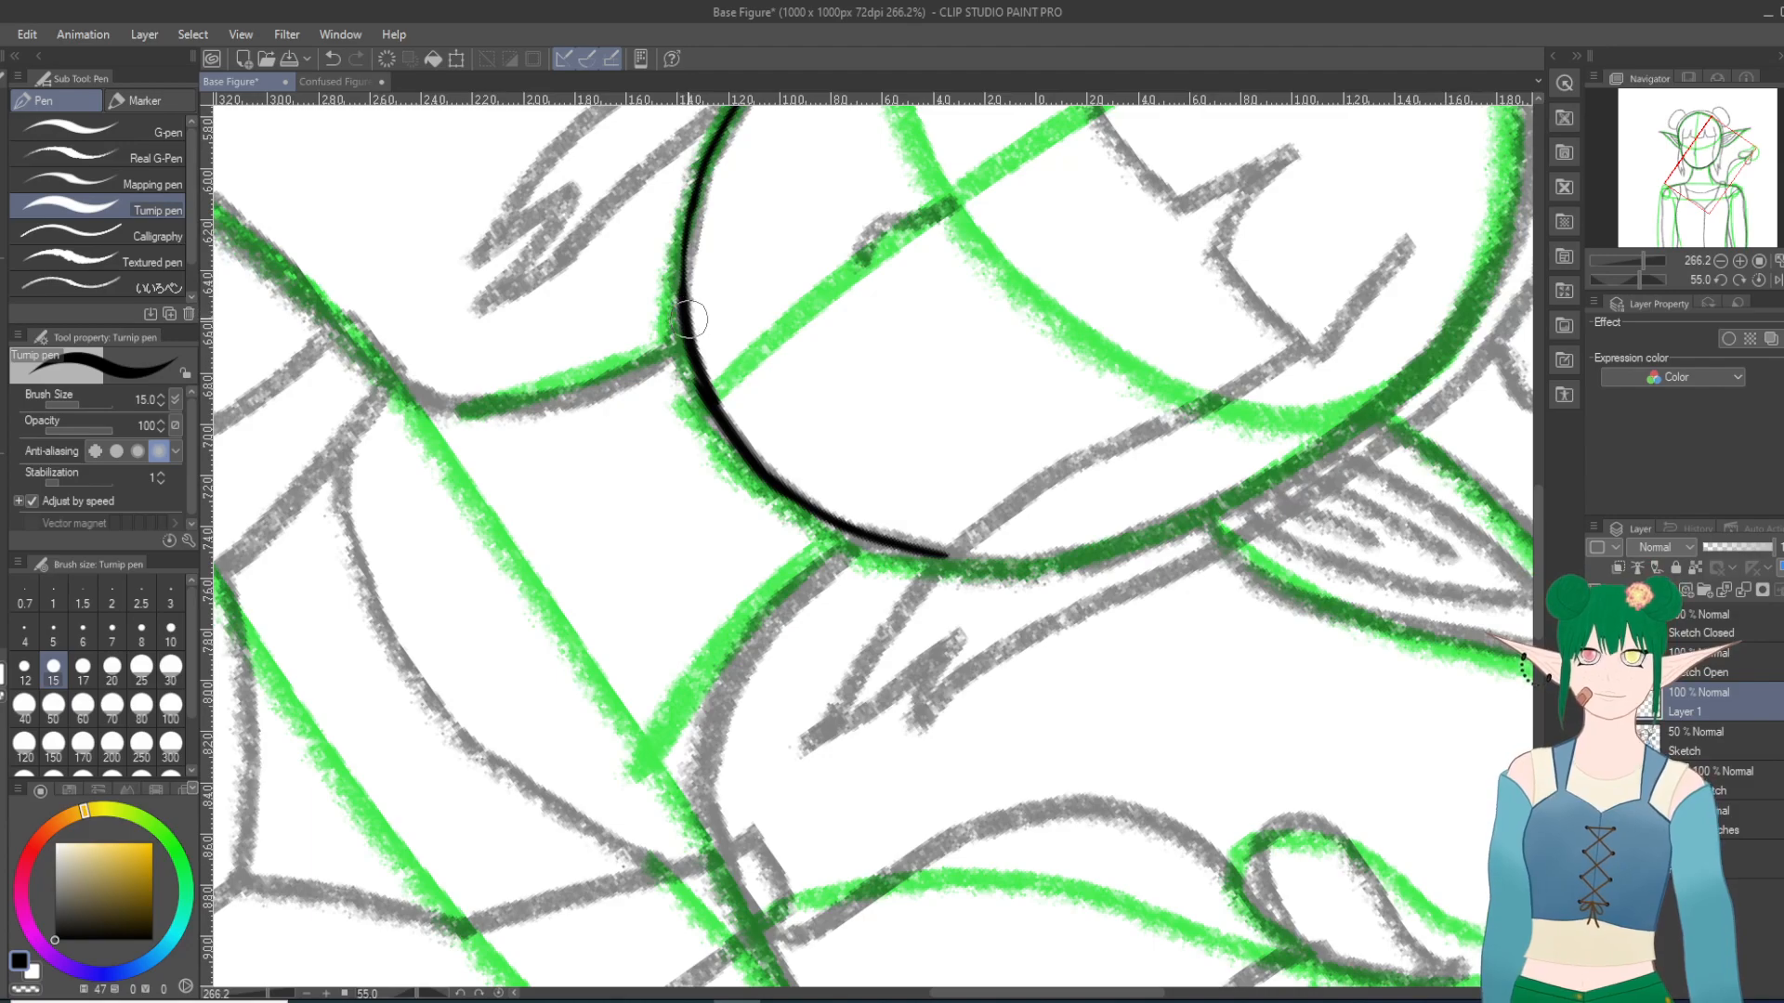
key("e")
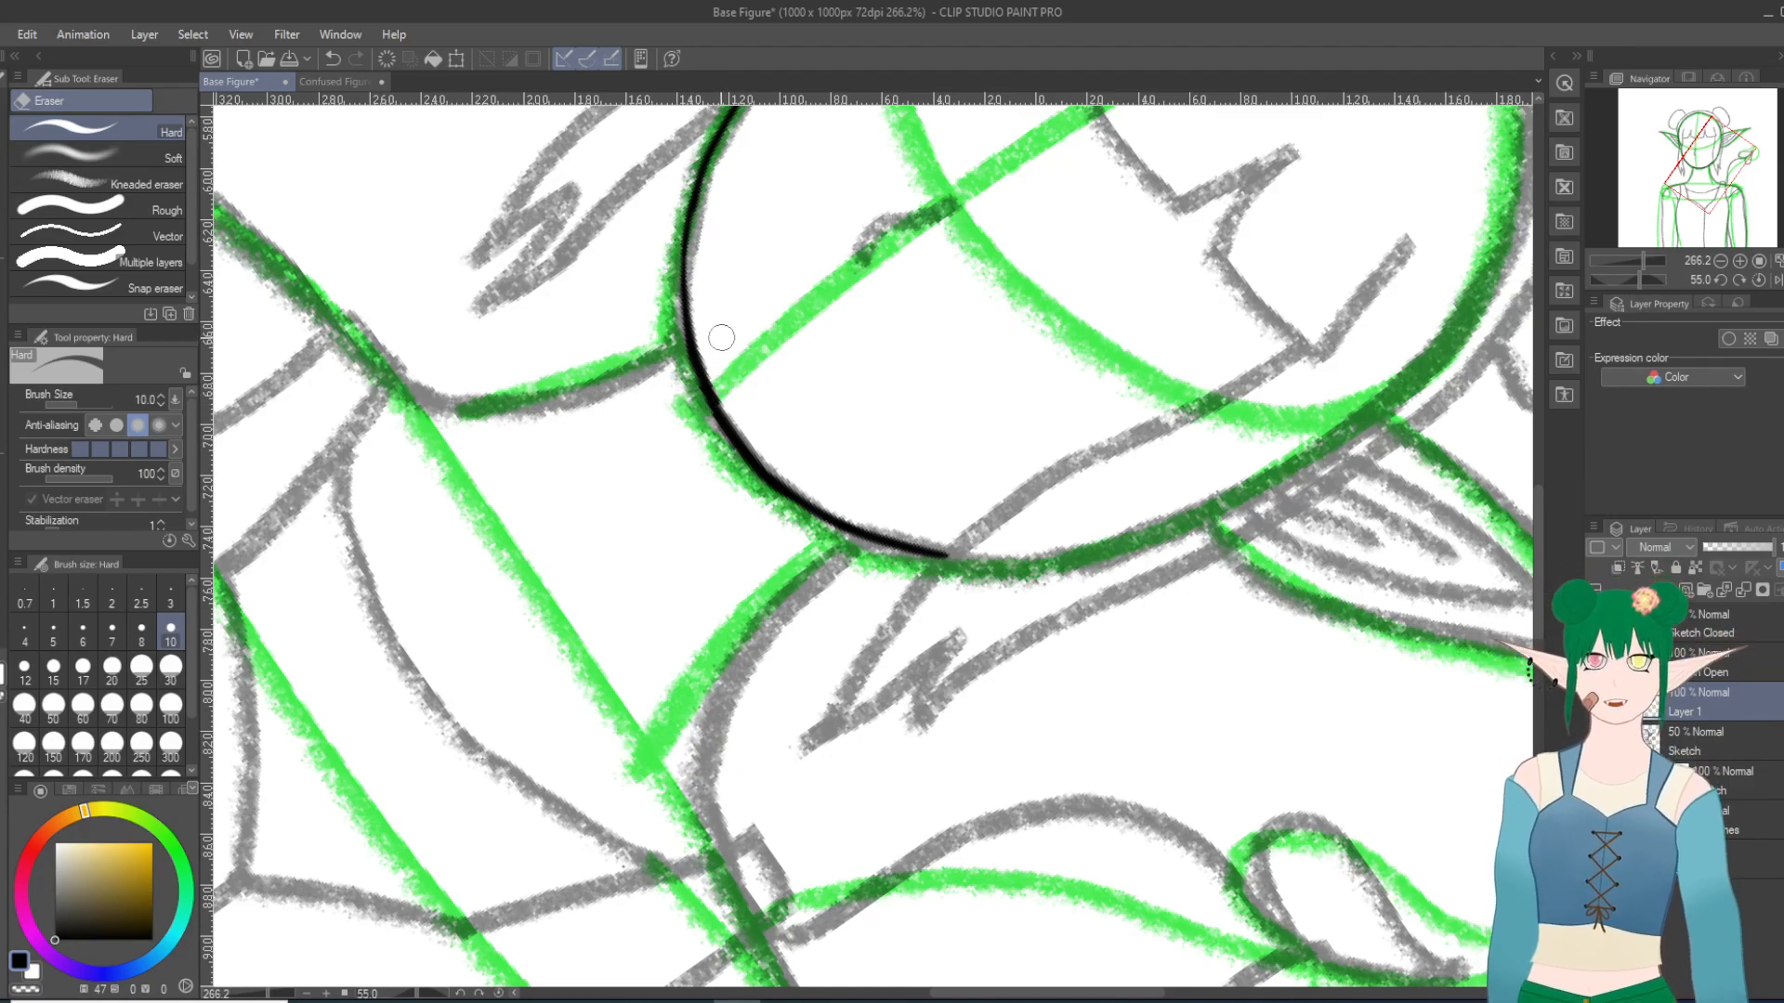
scroll(776, 471, "down", 3)
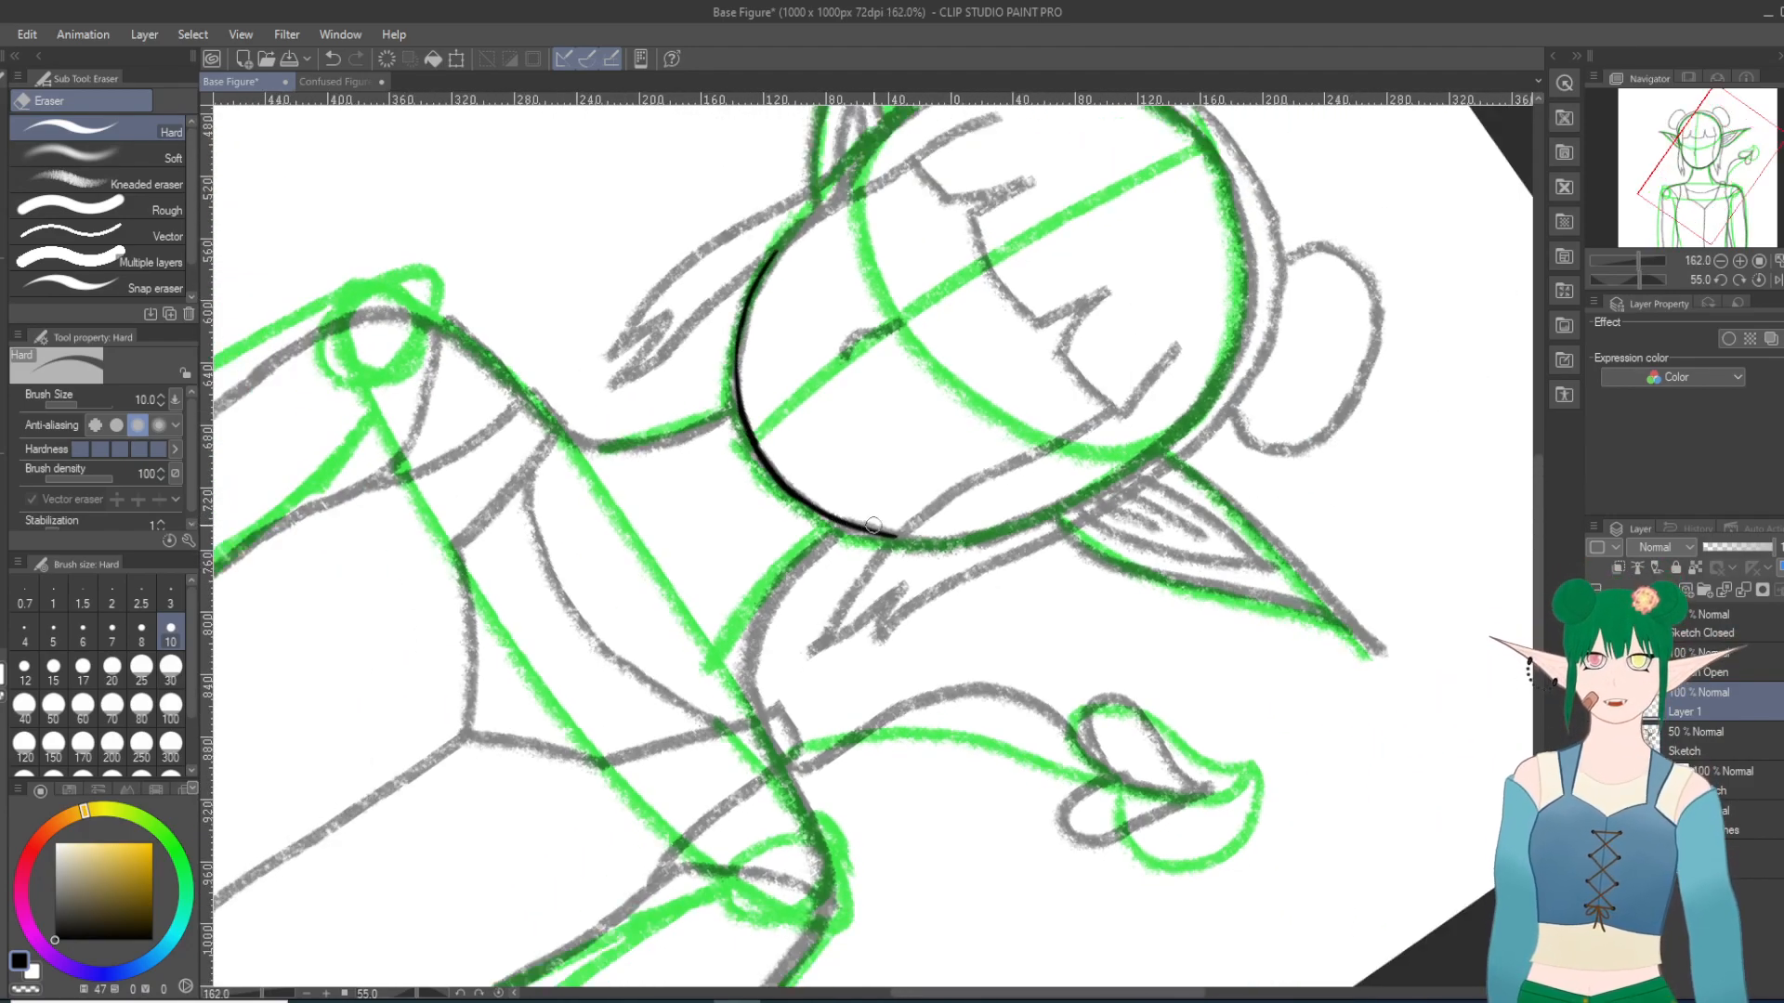
scroll(946, 549, "up", 10)
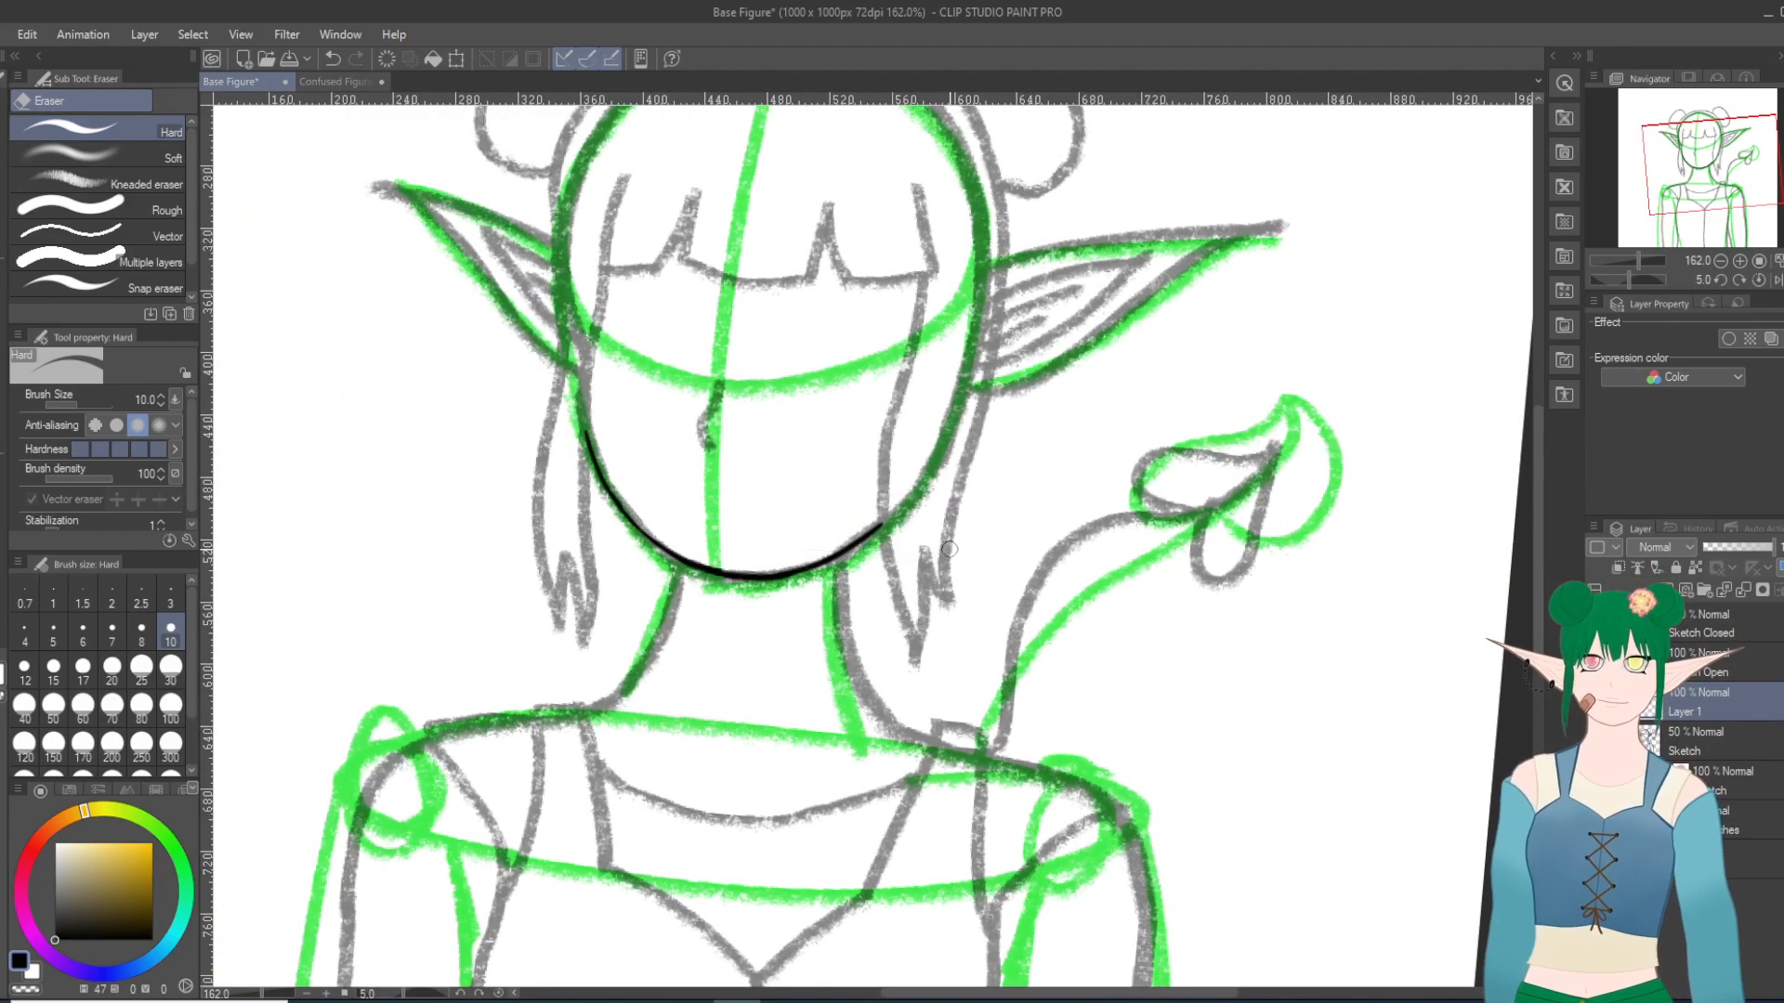
scroll(949, 549, "down", 2)
scroll(933, 550, "up", 2)
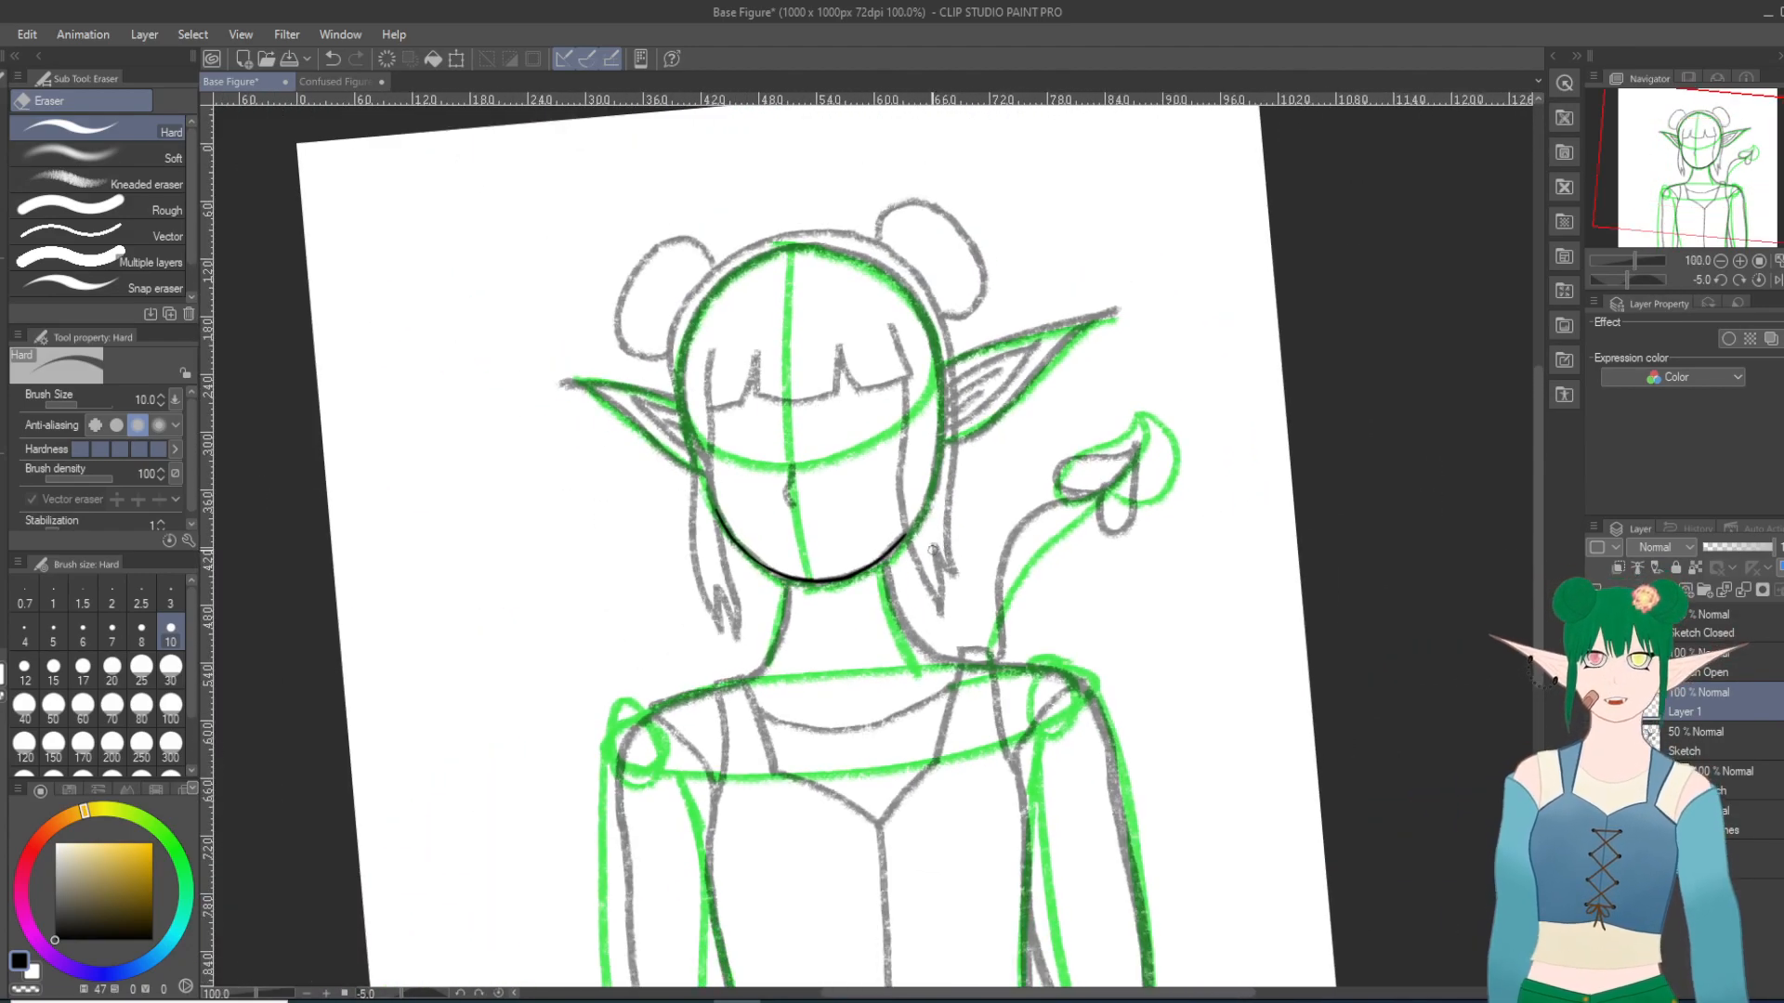
Step: Undo all inked jaw and chin strokes, and redo the creation of Layer 1 and the sketch's 50% opacity
key("ctrl+z")
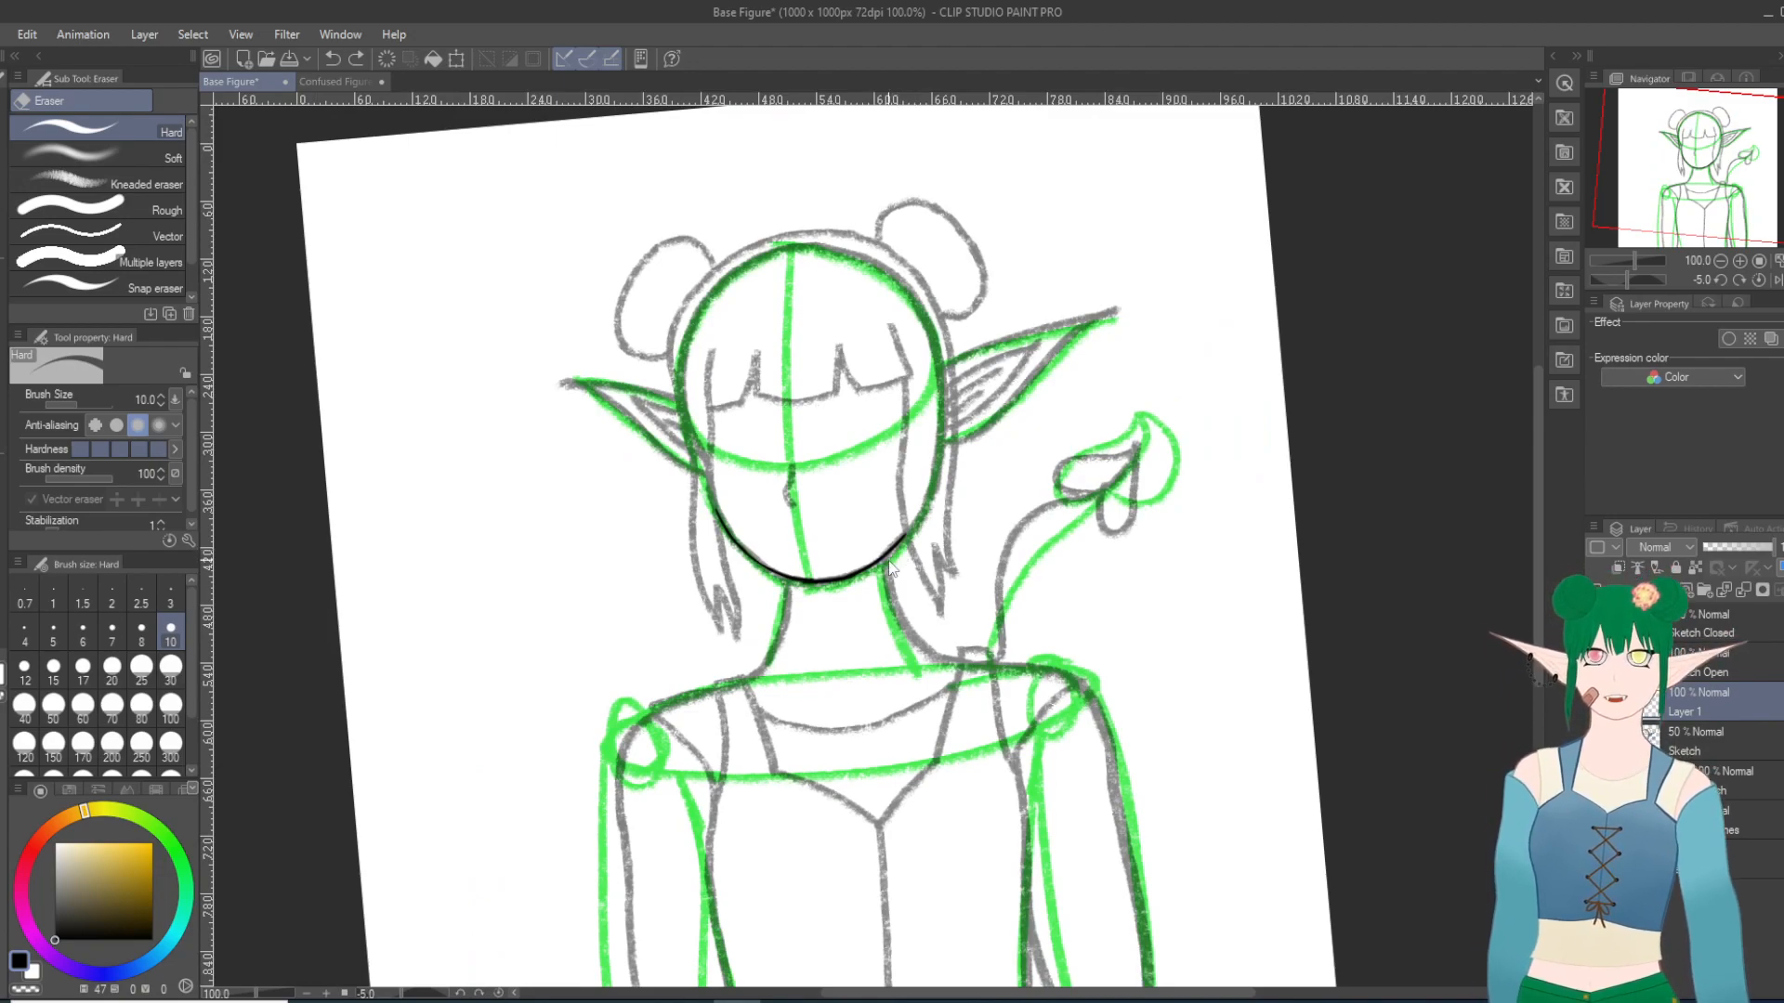
key("ctrl+z")
key("ctrl+z")
key("ctrl+z")
key("ctrl+z")
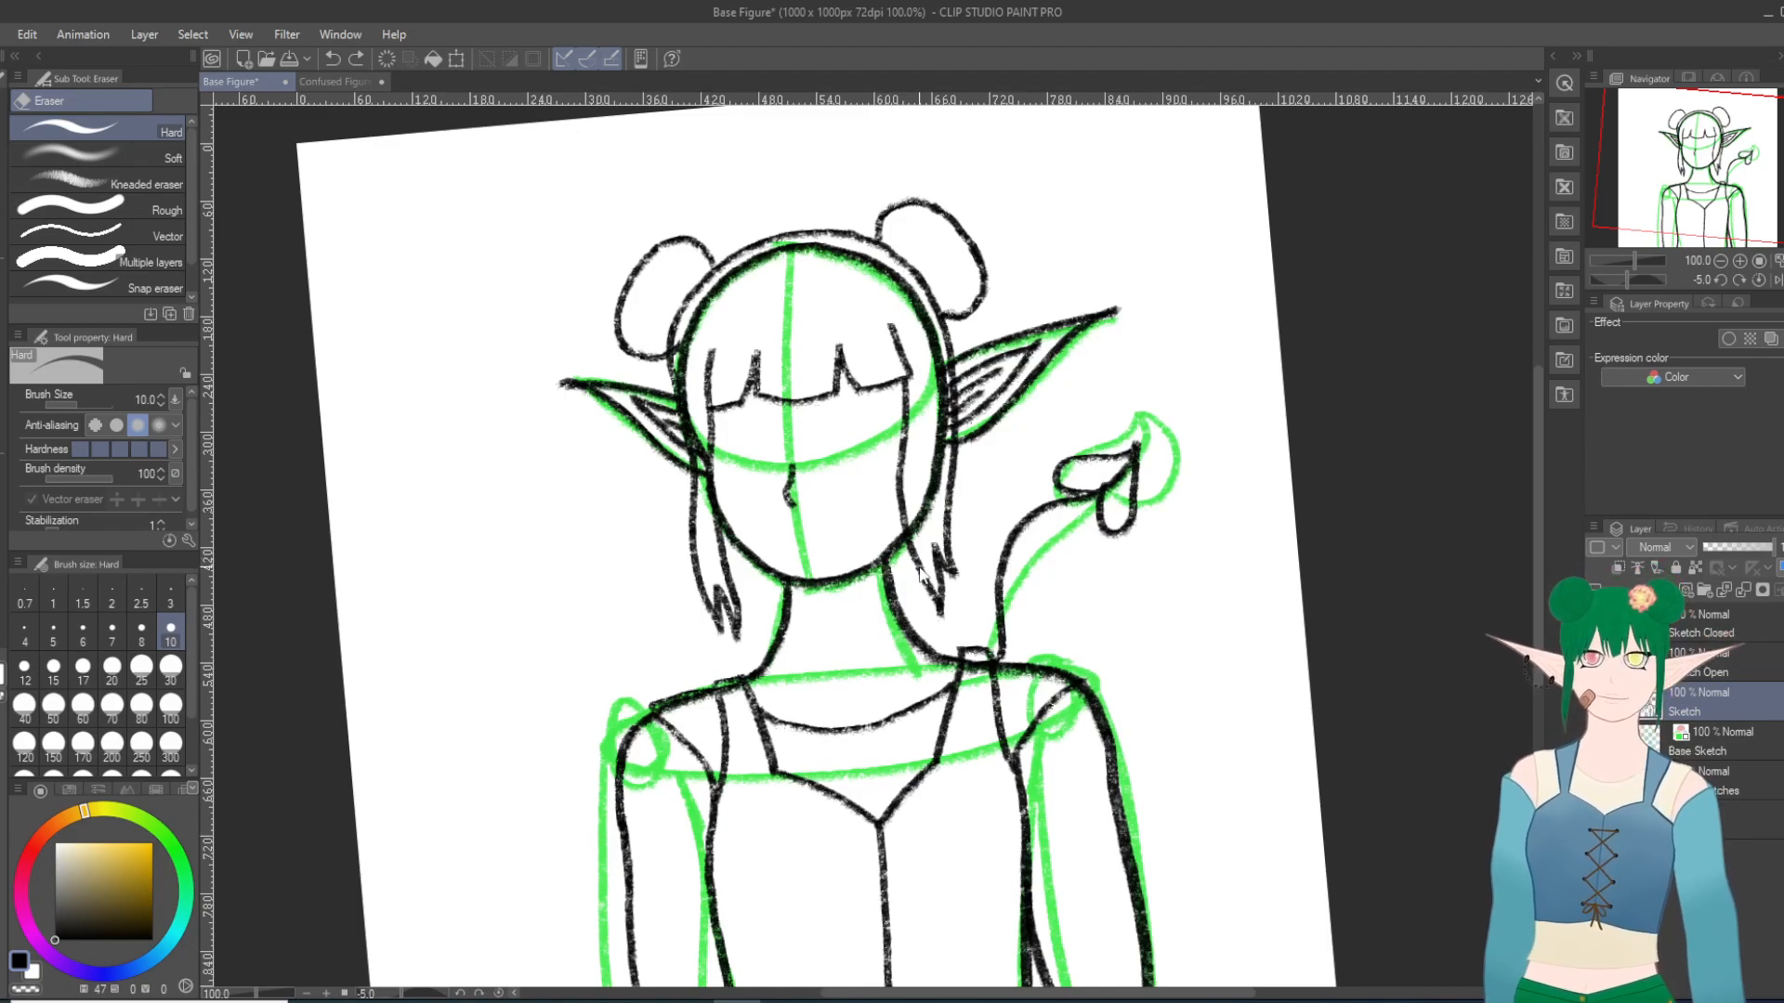
key("ctrl+y")
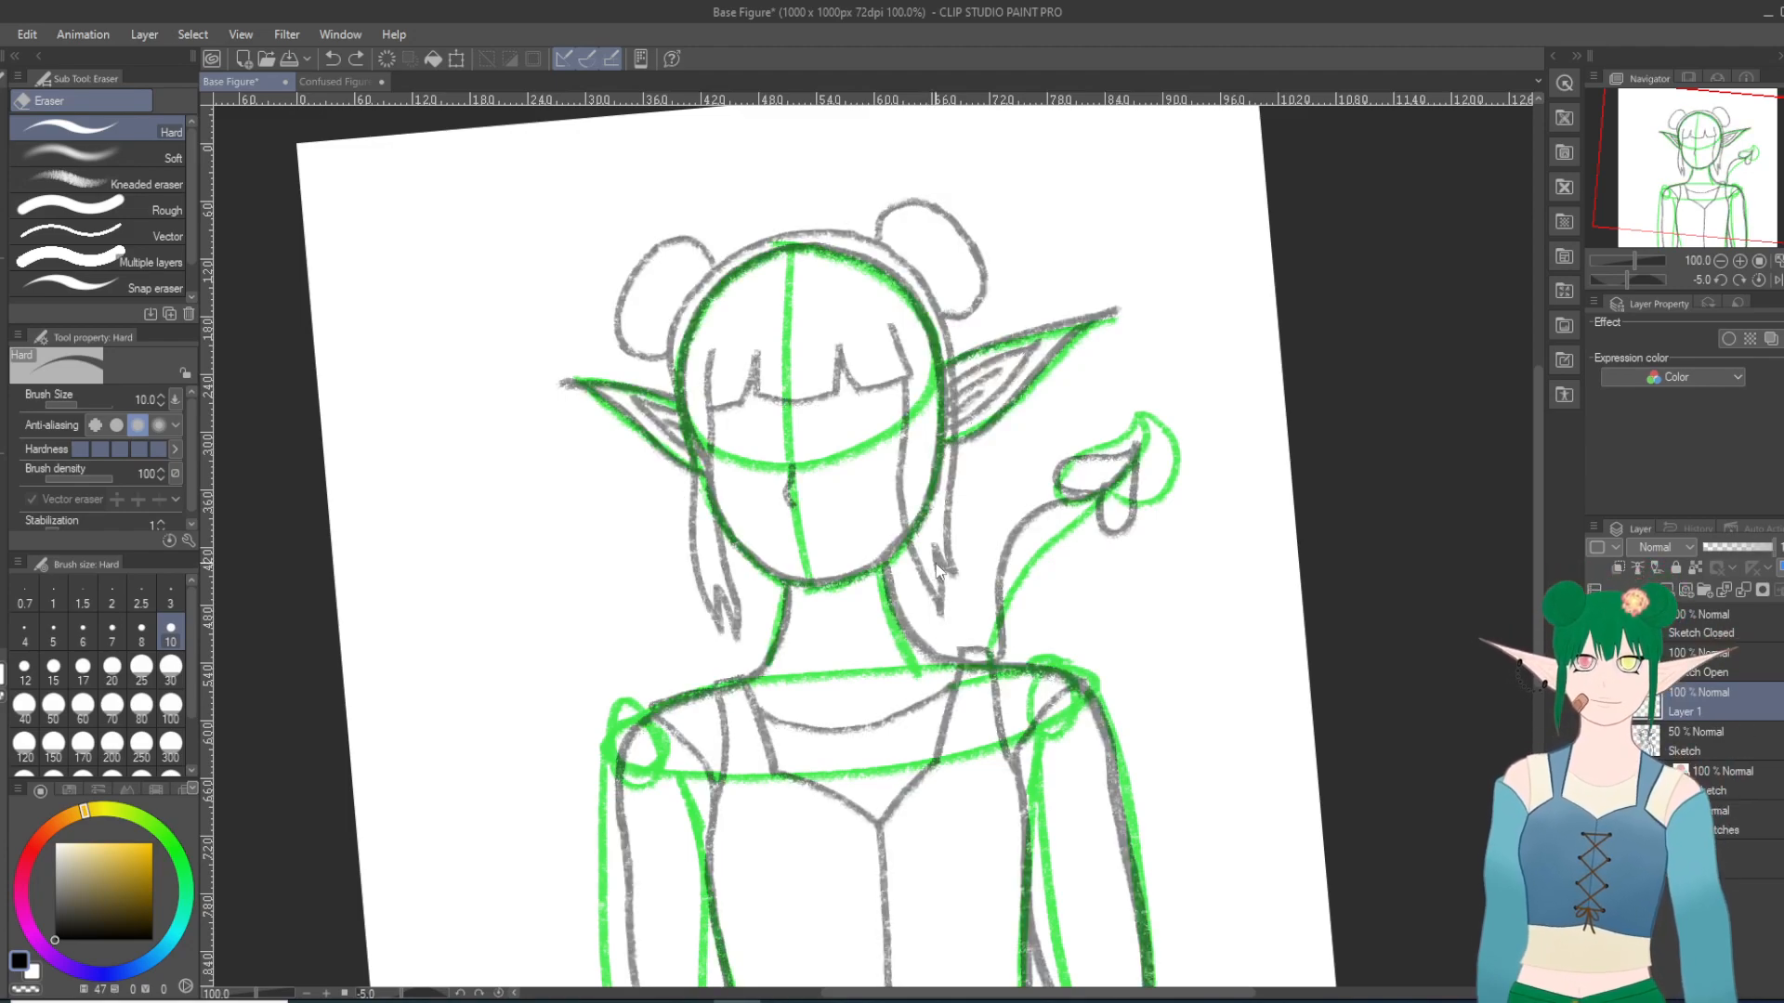
Step: Ink the left jawline from the cheek down beside the chin with the Turnip pen, redoing the stroke until it follows the sketch
left_click_drag(790, 537, 913, 485)
scroll(915, 488, "up", 2)
scroll(916, 488, "up", 4)
scroll(916, 487, "down", 12, "shift")
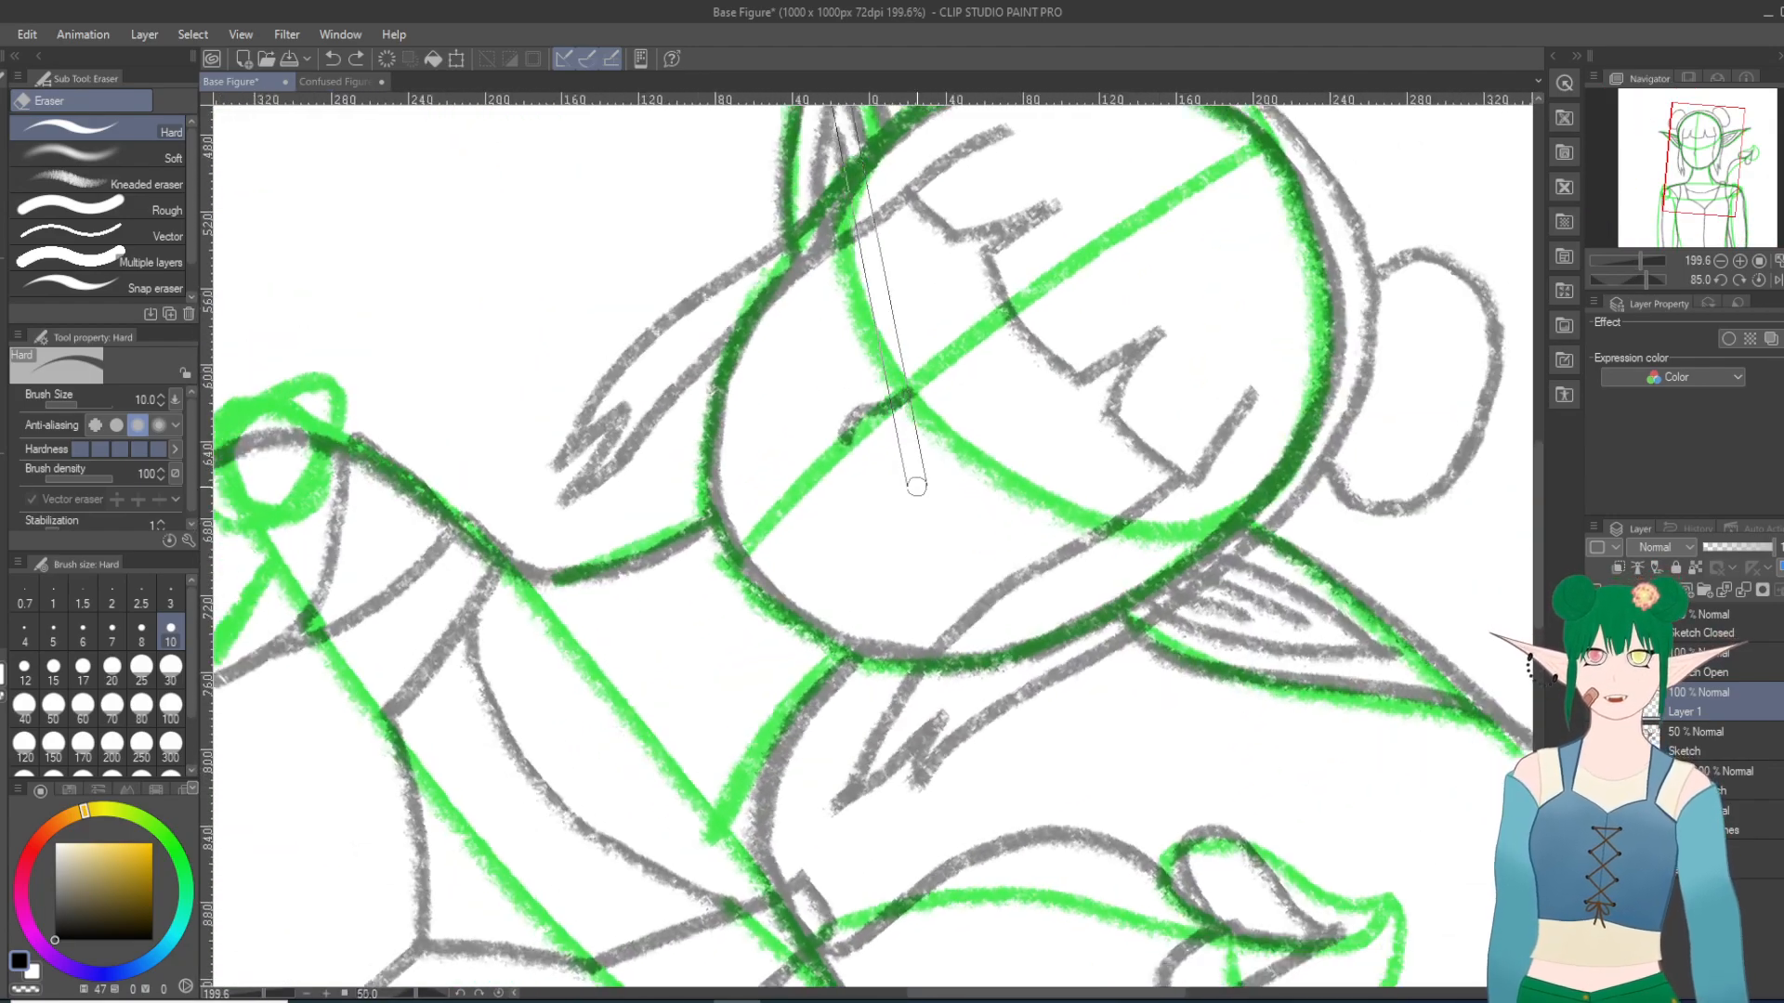
scroll(917, 487, "up", 1)
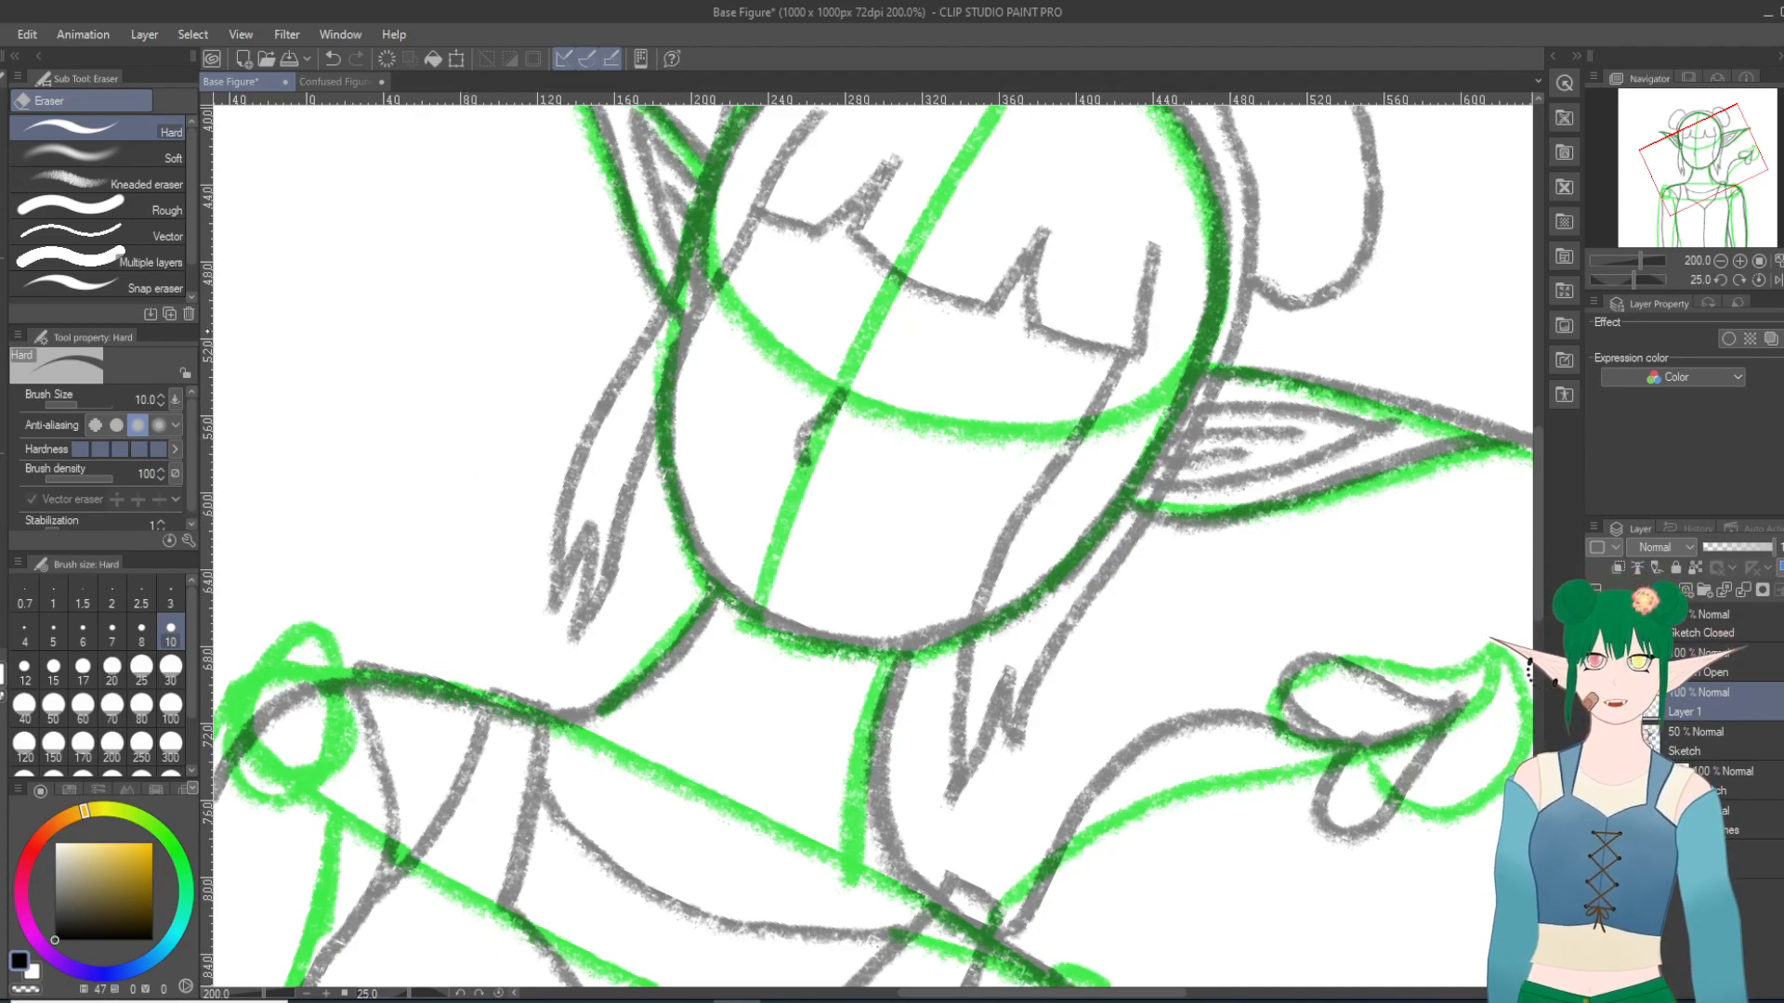
key("p")
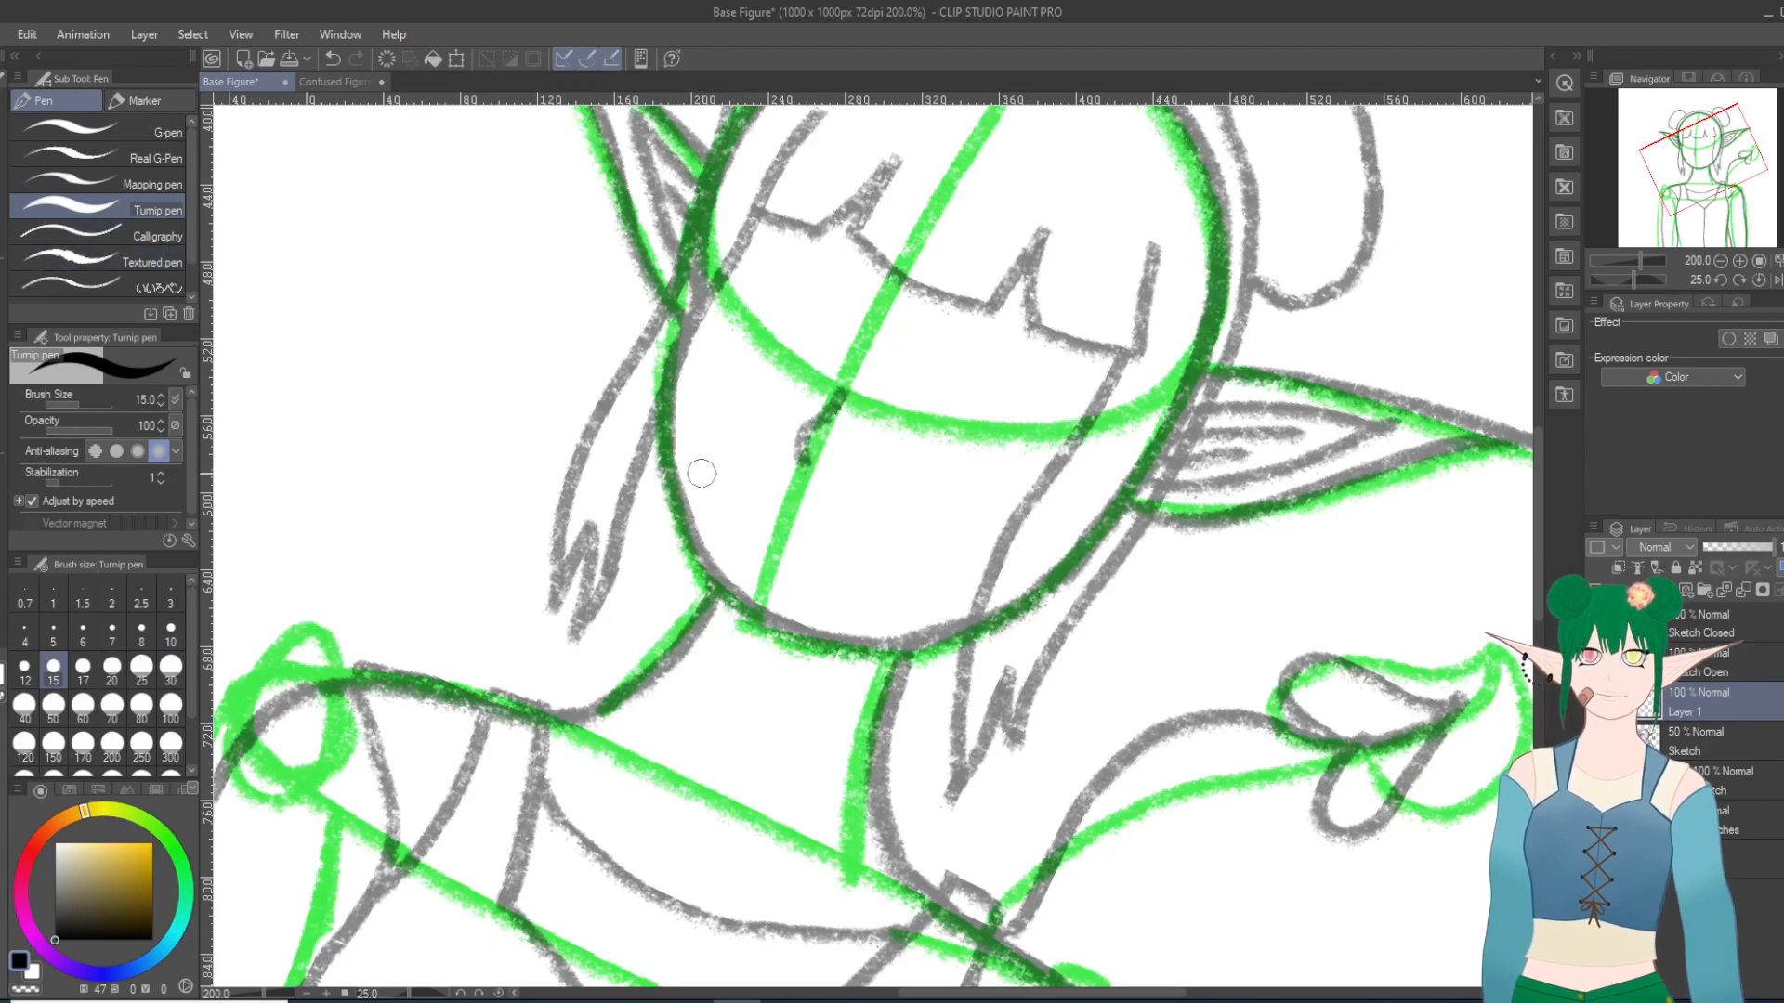
mouse_move(666, 396)
left_mouse_down()
mouse_move(695, 554)
mouse_move(723, 582)
left_mouse_up()
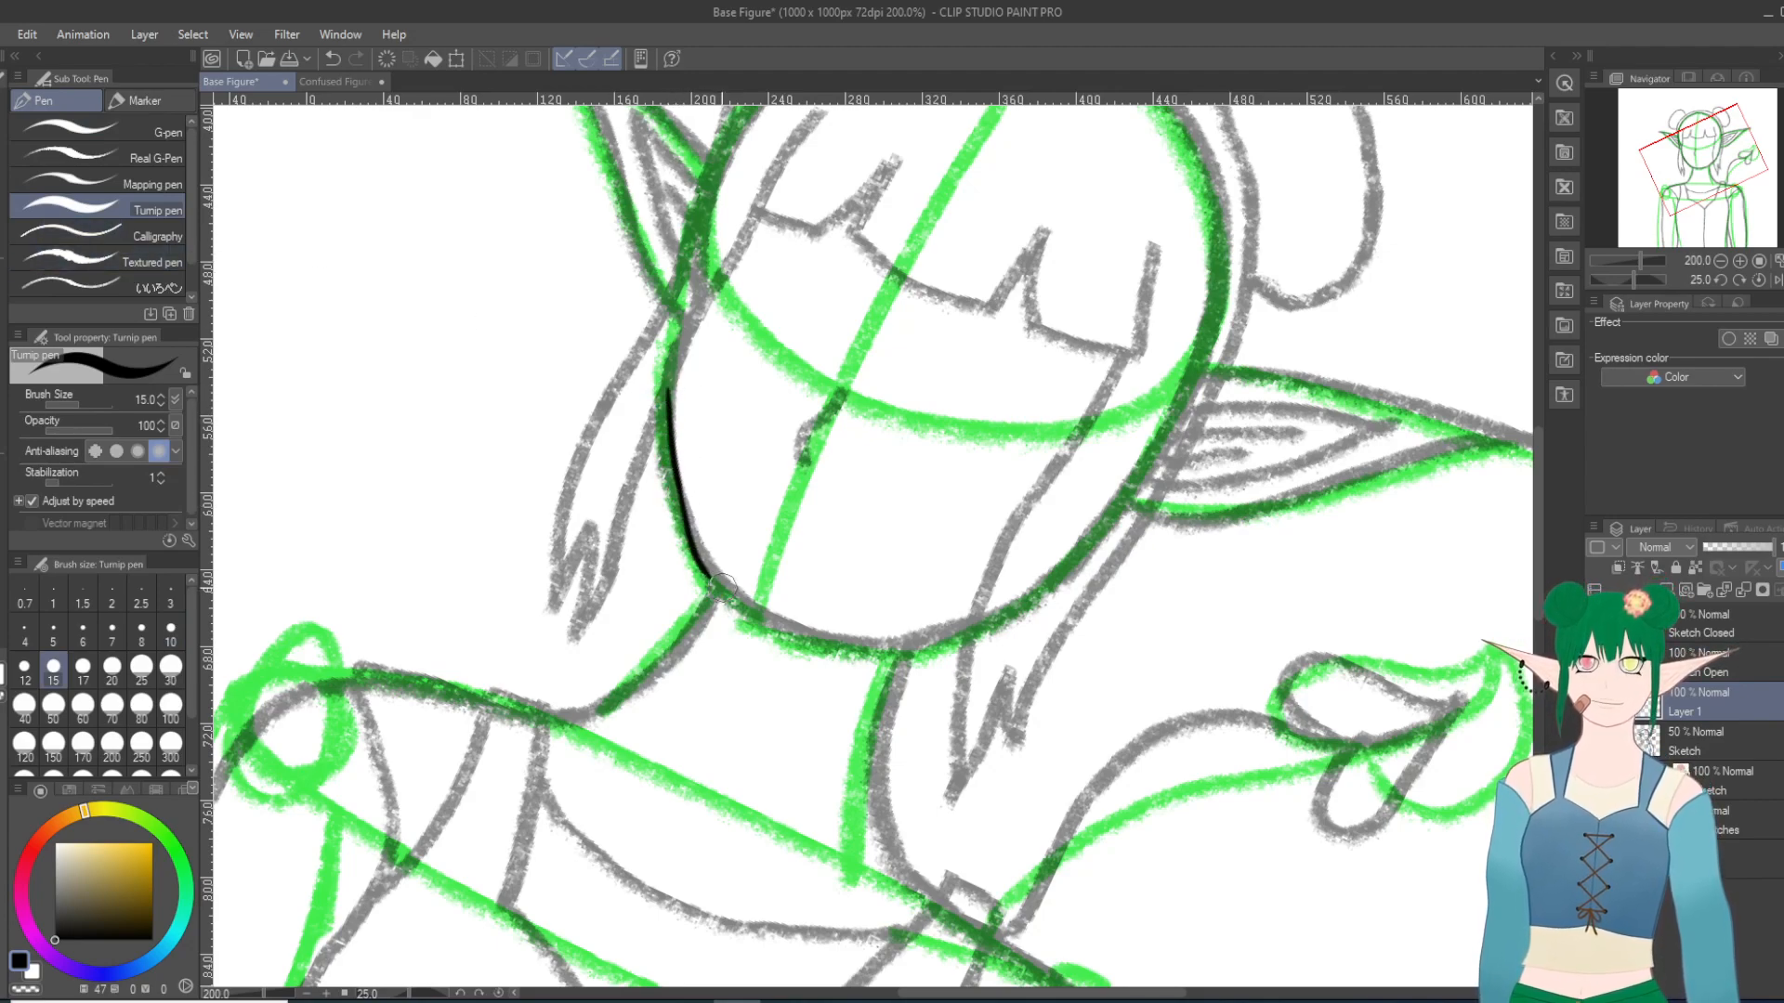
left_click(332, 58)
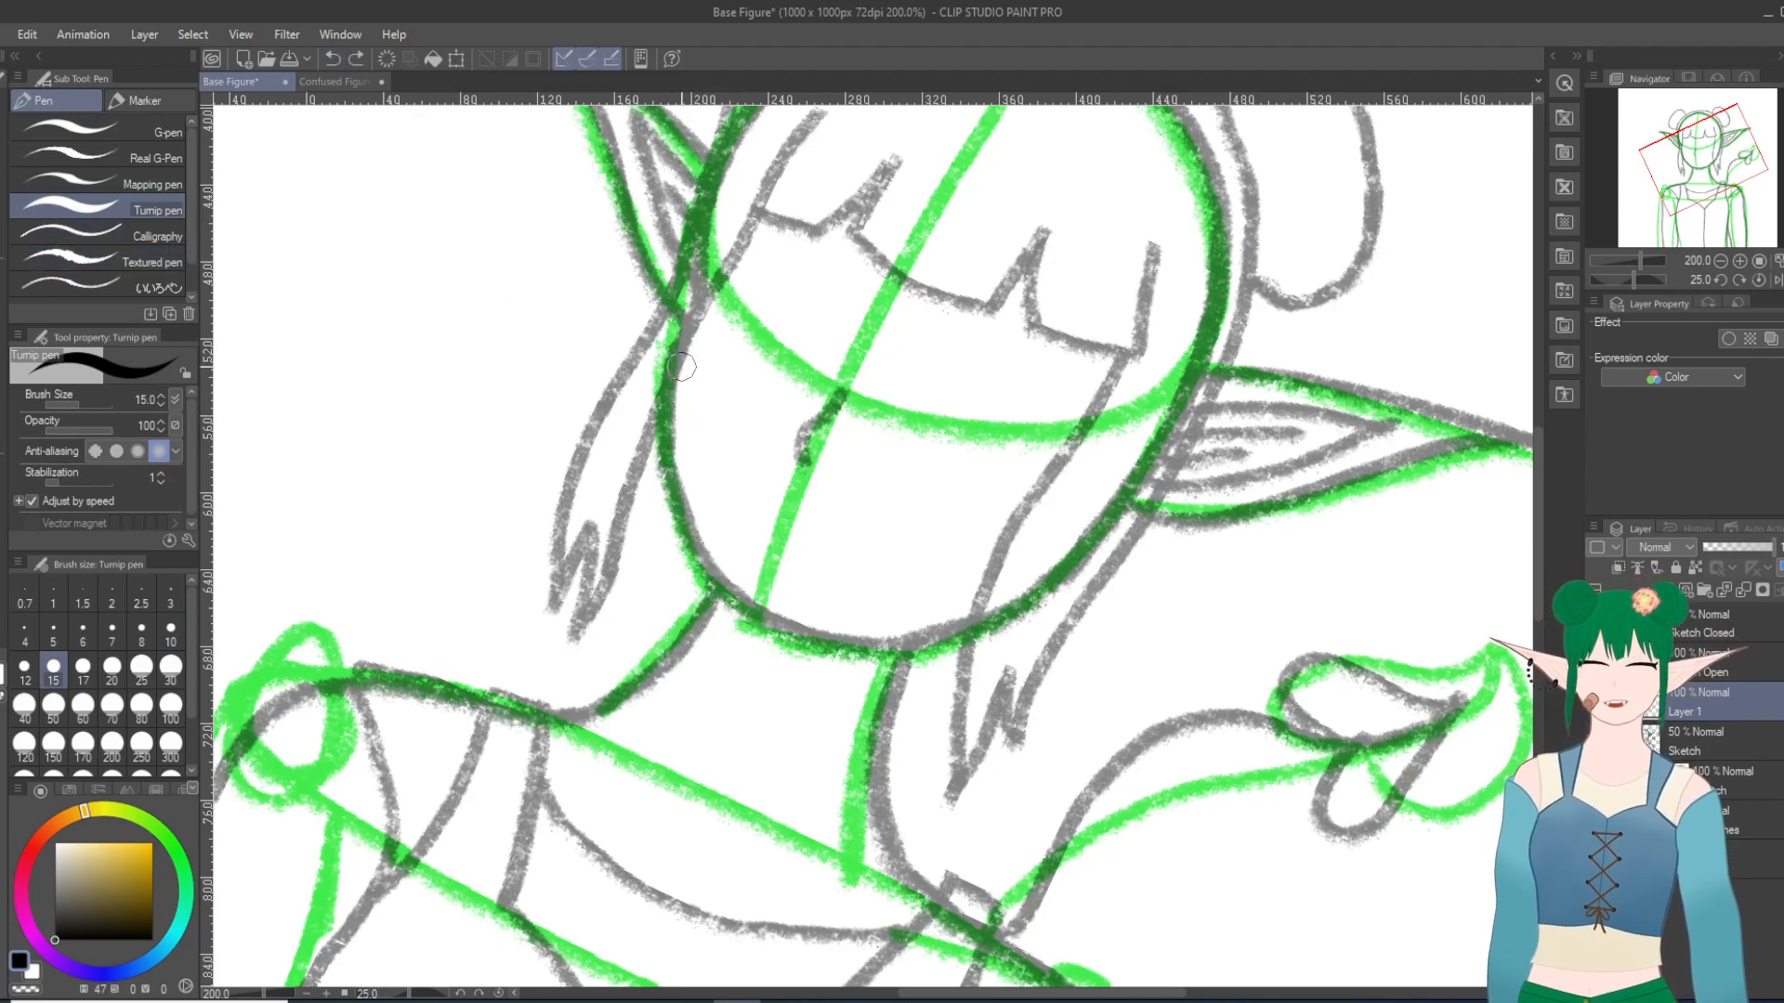
mouse_move(674, 372)
left_mouse_down()
mouse_move(679, 447)
mouse_move(734, 590)
left_mouse_up()
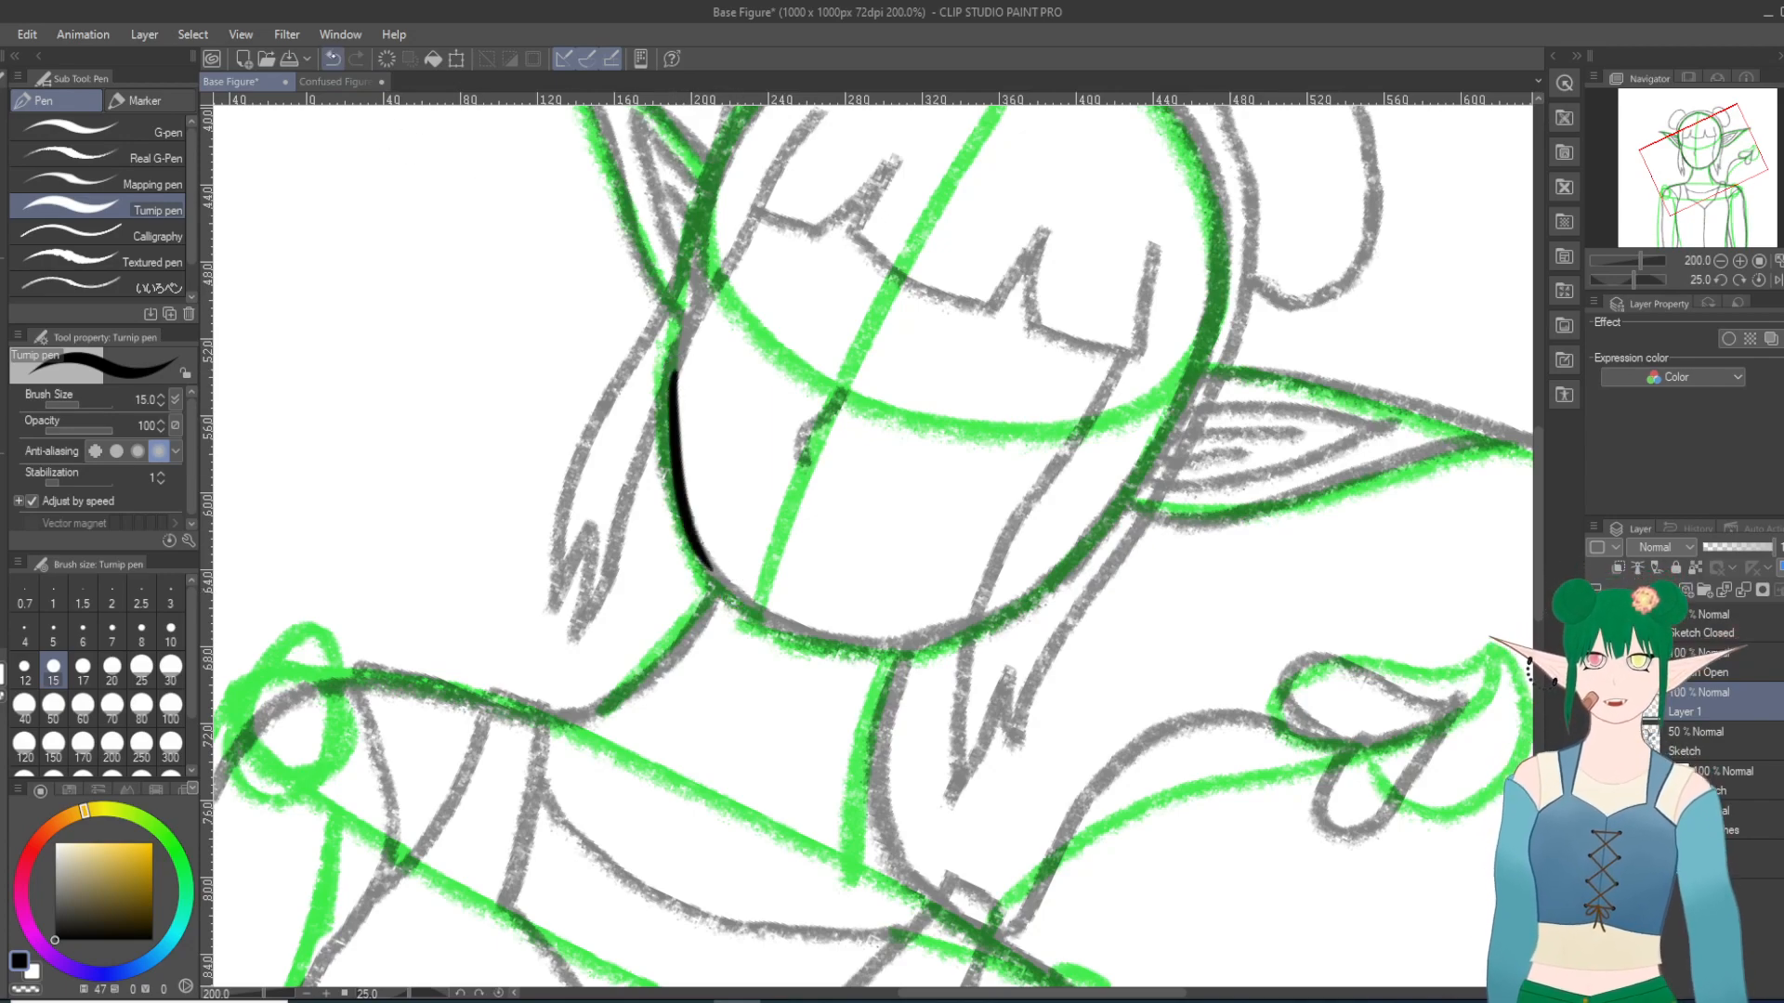
left_click(333, 59)
left_click_drag(671, 365, 712, 559)
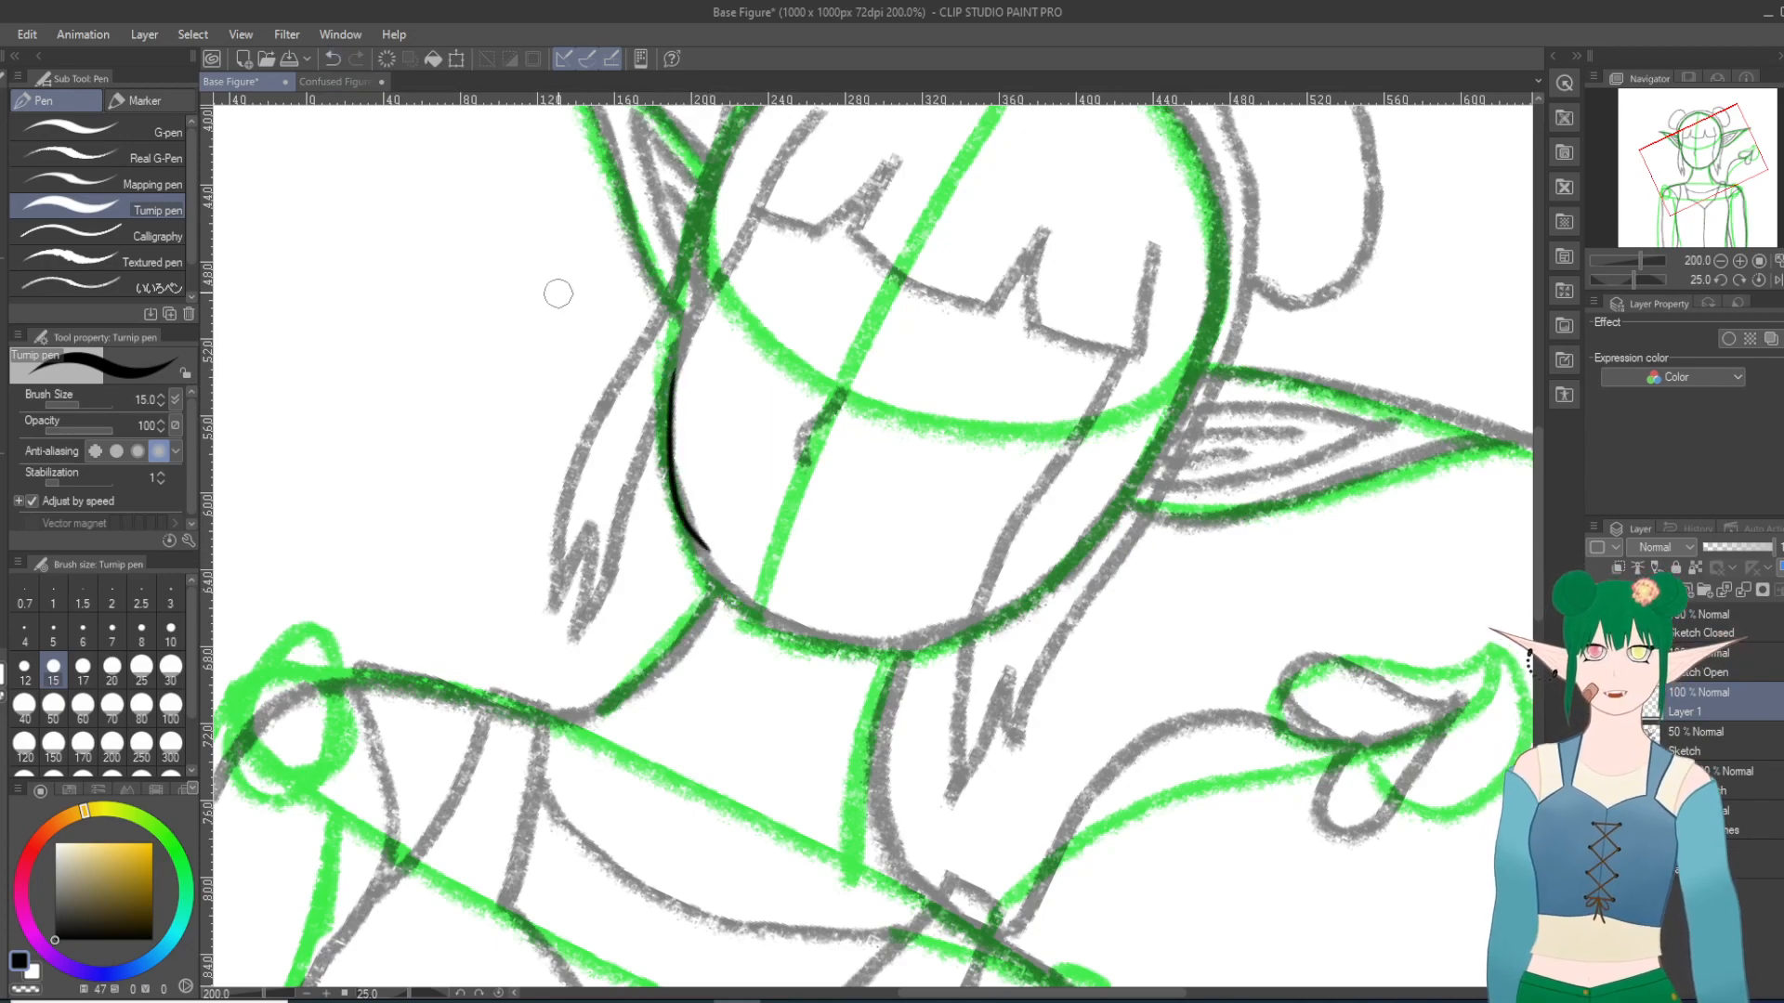
left_click(333, 59)
left_click_drag(670, 366, 720, 587)
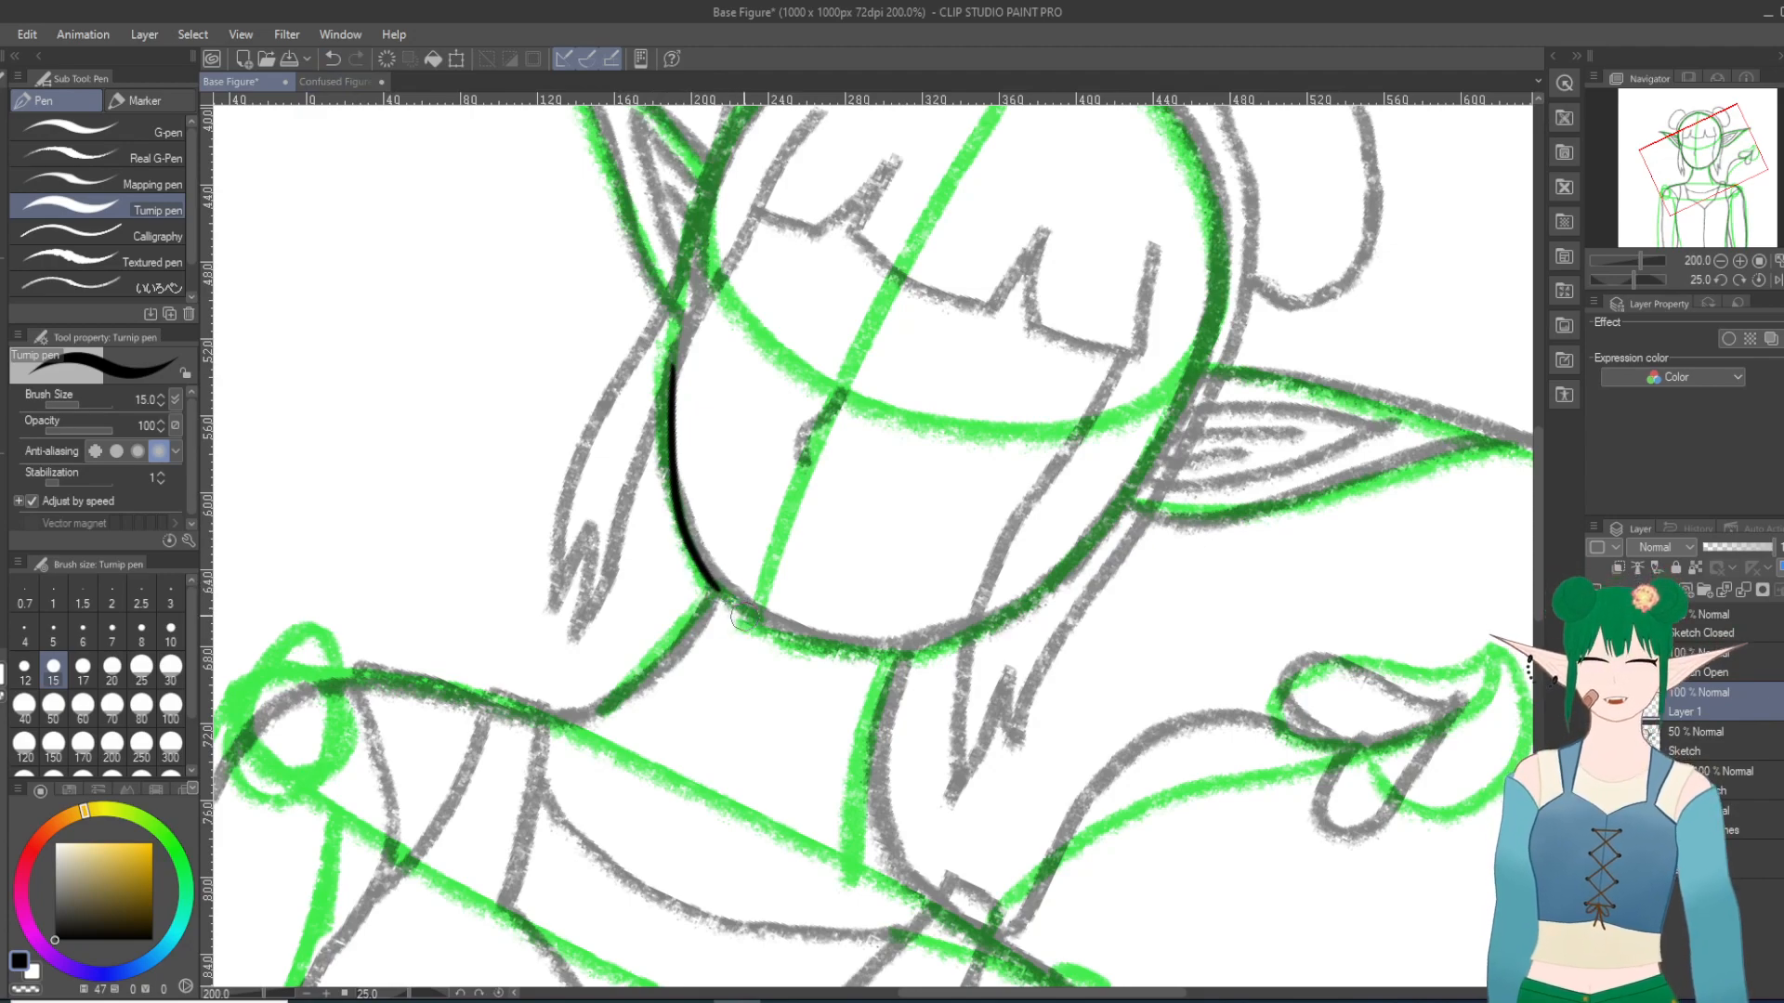
left_click(332, 58)
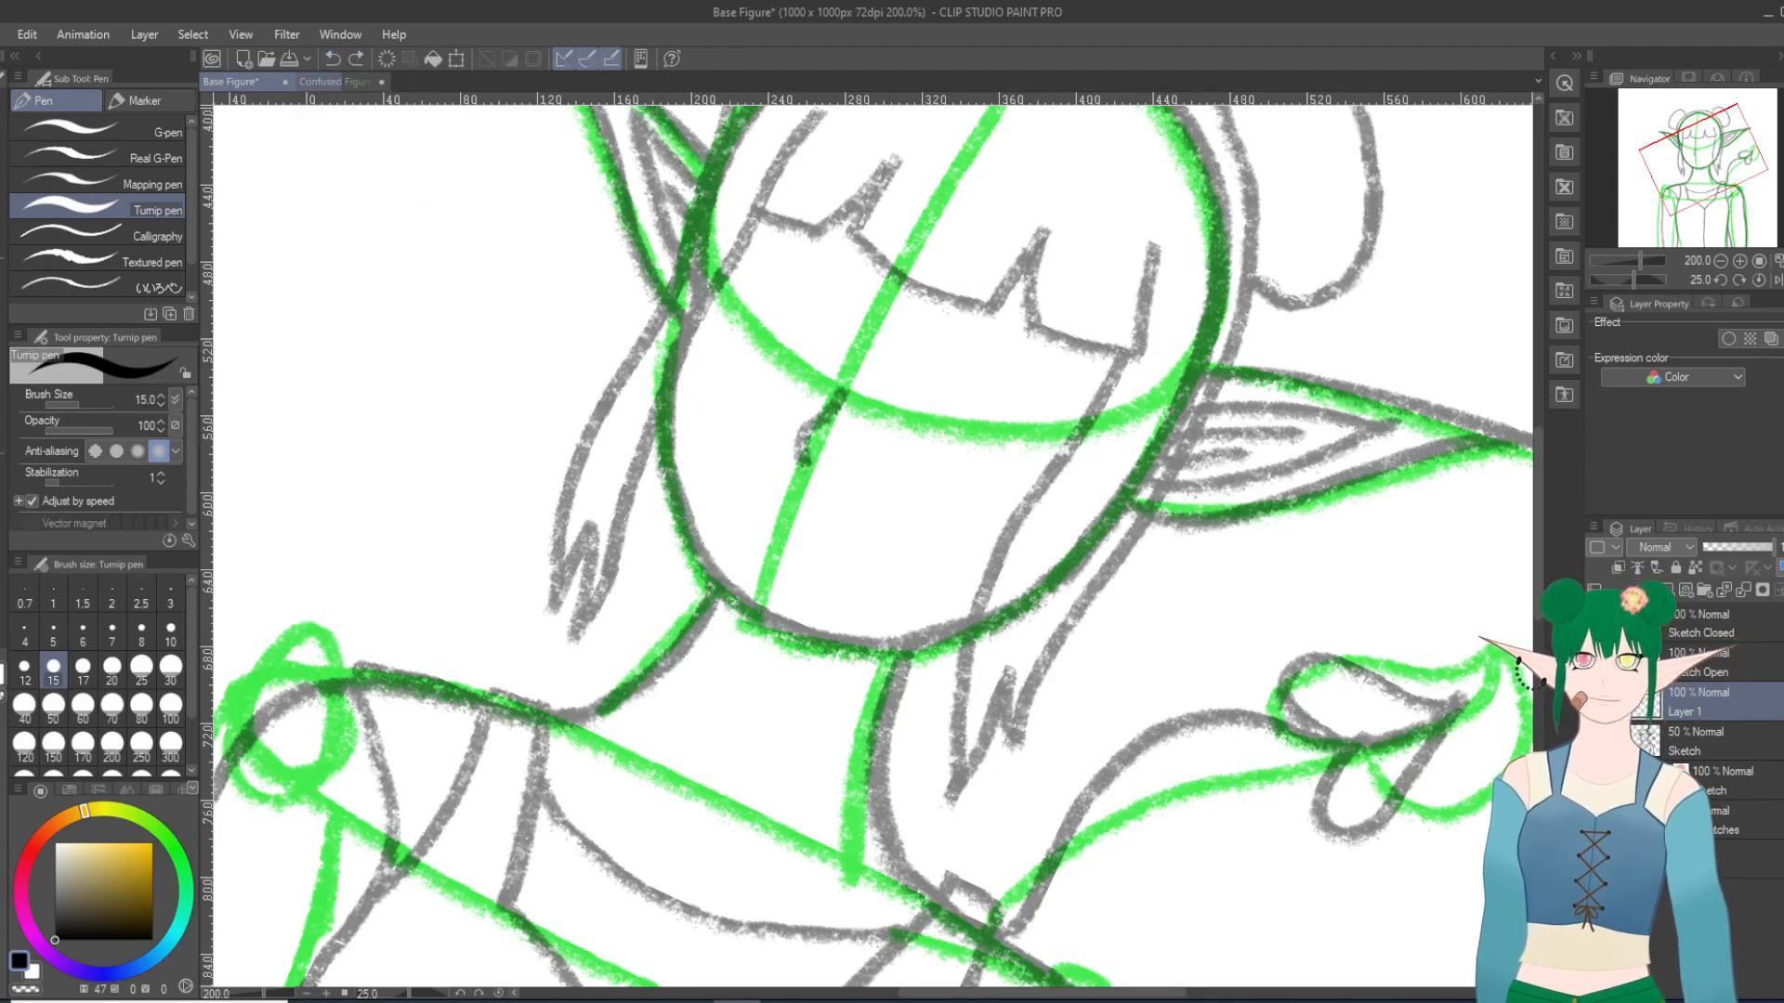
key("ctrl+y")
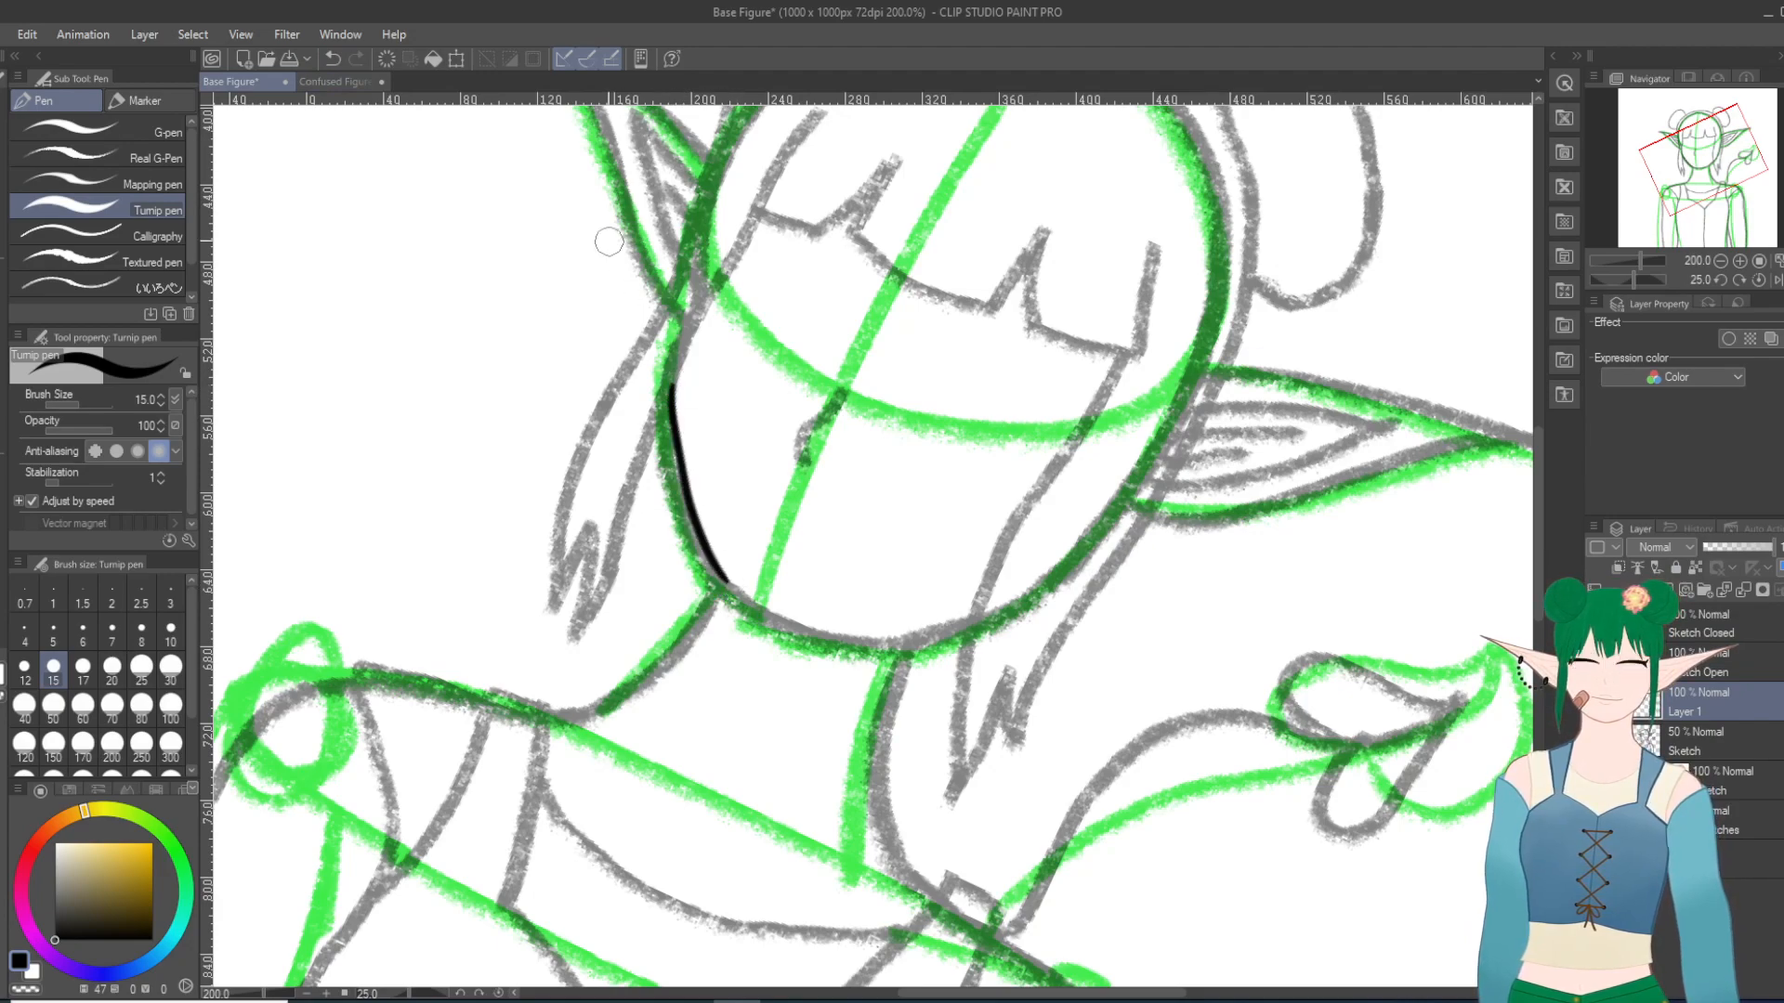
left_click(333, 59)
mouse_move(675, 389)
left_mouse_down()
mouse_move(674, 502)
mouse_move(722, 587)
left_mouse_up()
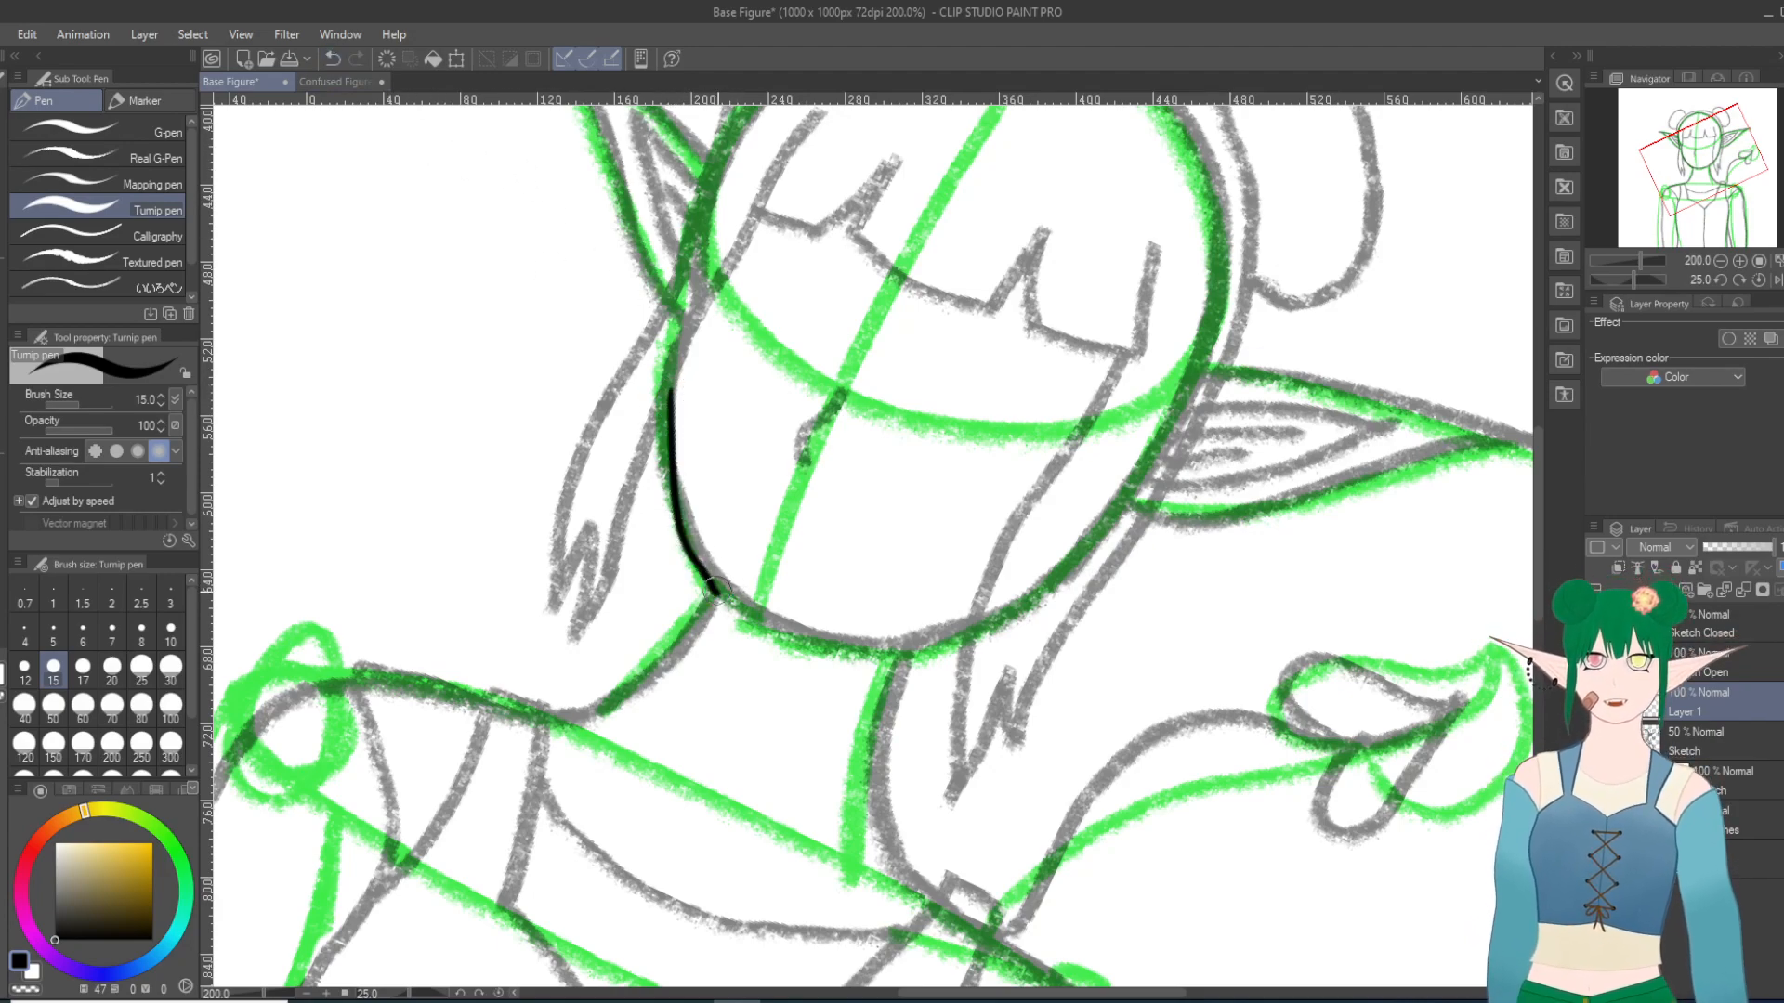
left_click(332, 59)
mouse_move(675, 396)
left_mouse_down()
mouse_move(707, 549)
mouse_move(748, 596)
left_mouse_up()
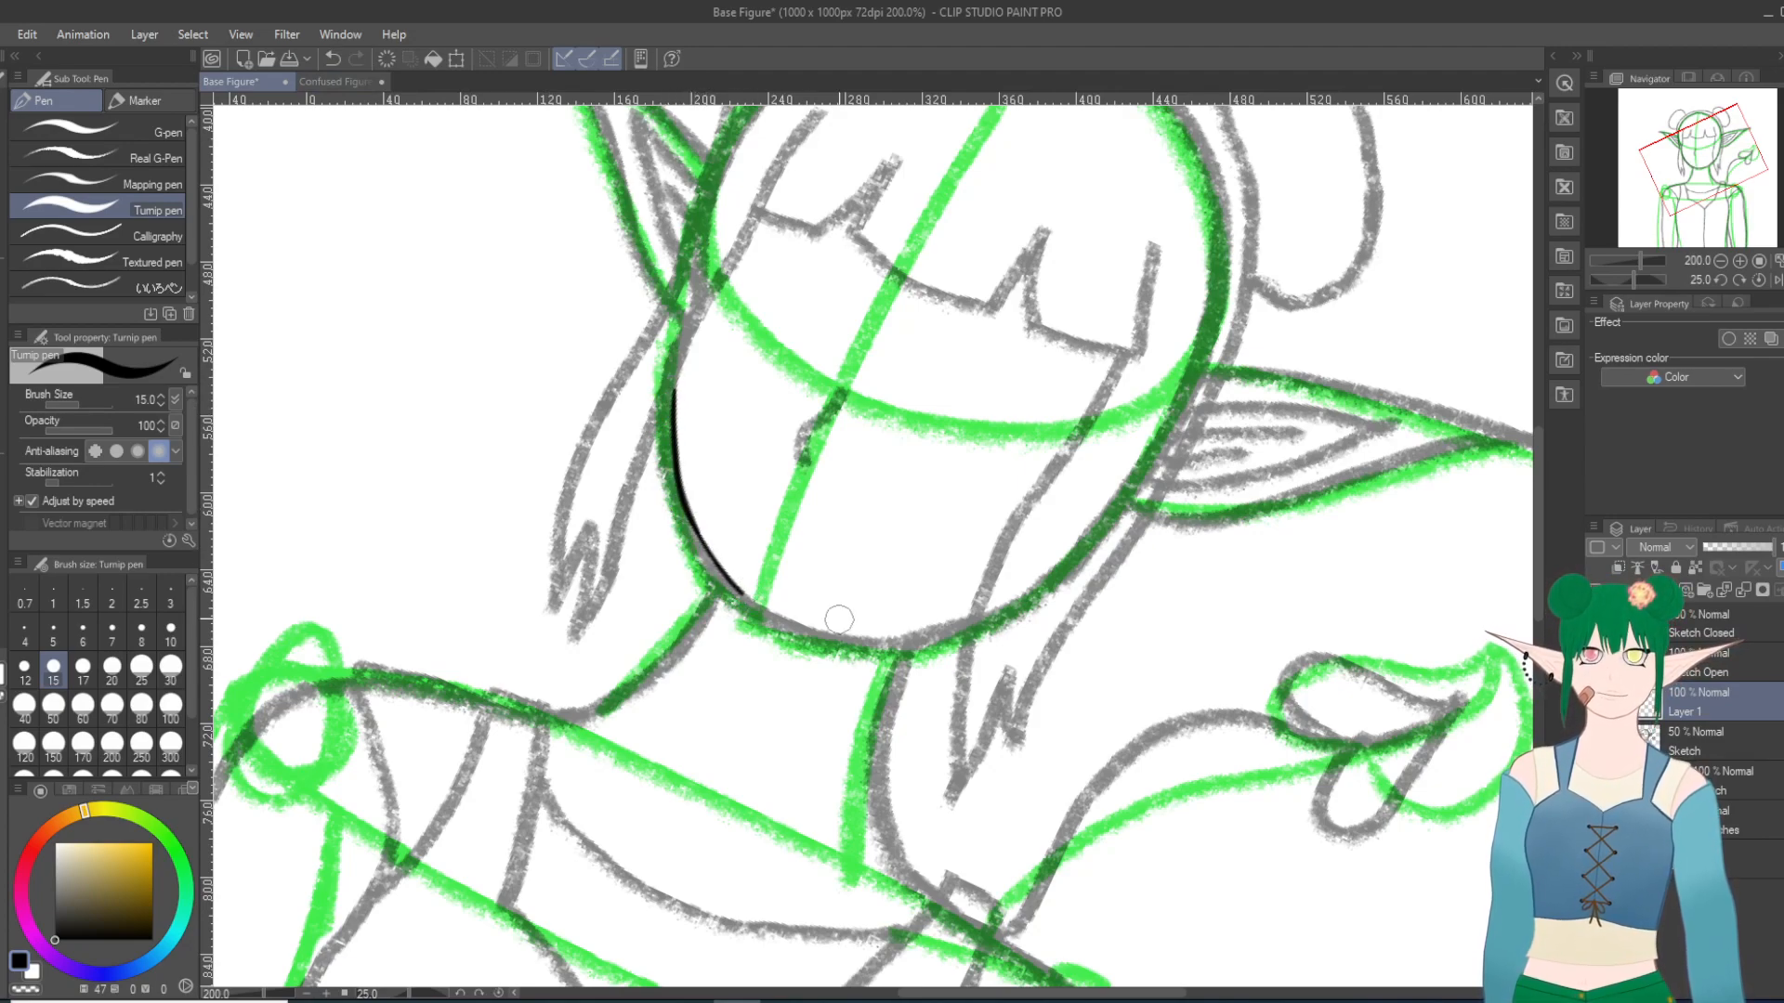
key("ctrl+z")
Step: Try to extend the inked left jawline down towards the chin
key("ctrl+z")
mouse_move(679, 361)
left_mouse_down()
mouse_move(677, 443)
mouse_move(731, 614)
mouse_move(677, 492)
mouse_move(723, 580)
mouse_move(760, 602)
left_mouse_up()
left_click_drag(683, 548, 743, 608)
key("ctrl+z")
left_click_drag(689, 539, 778, 621)
key("ctrl+z")
left_click_drag(689, 543, 779, 621)
key("ctrl+z")
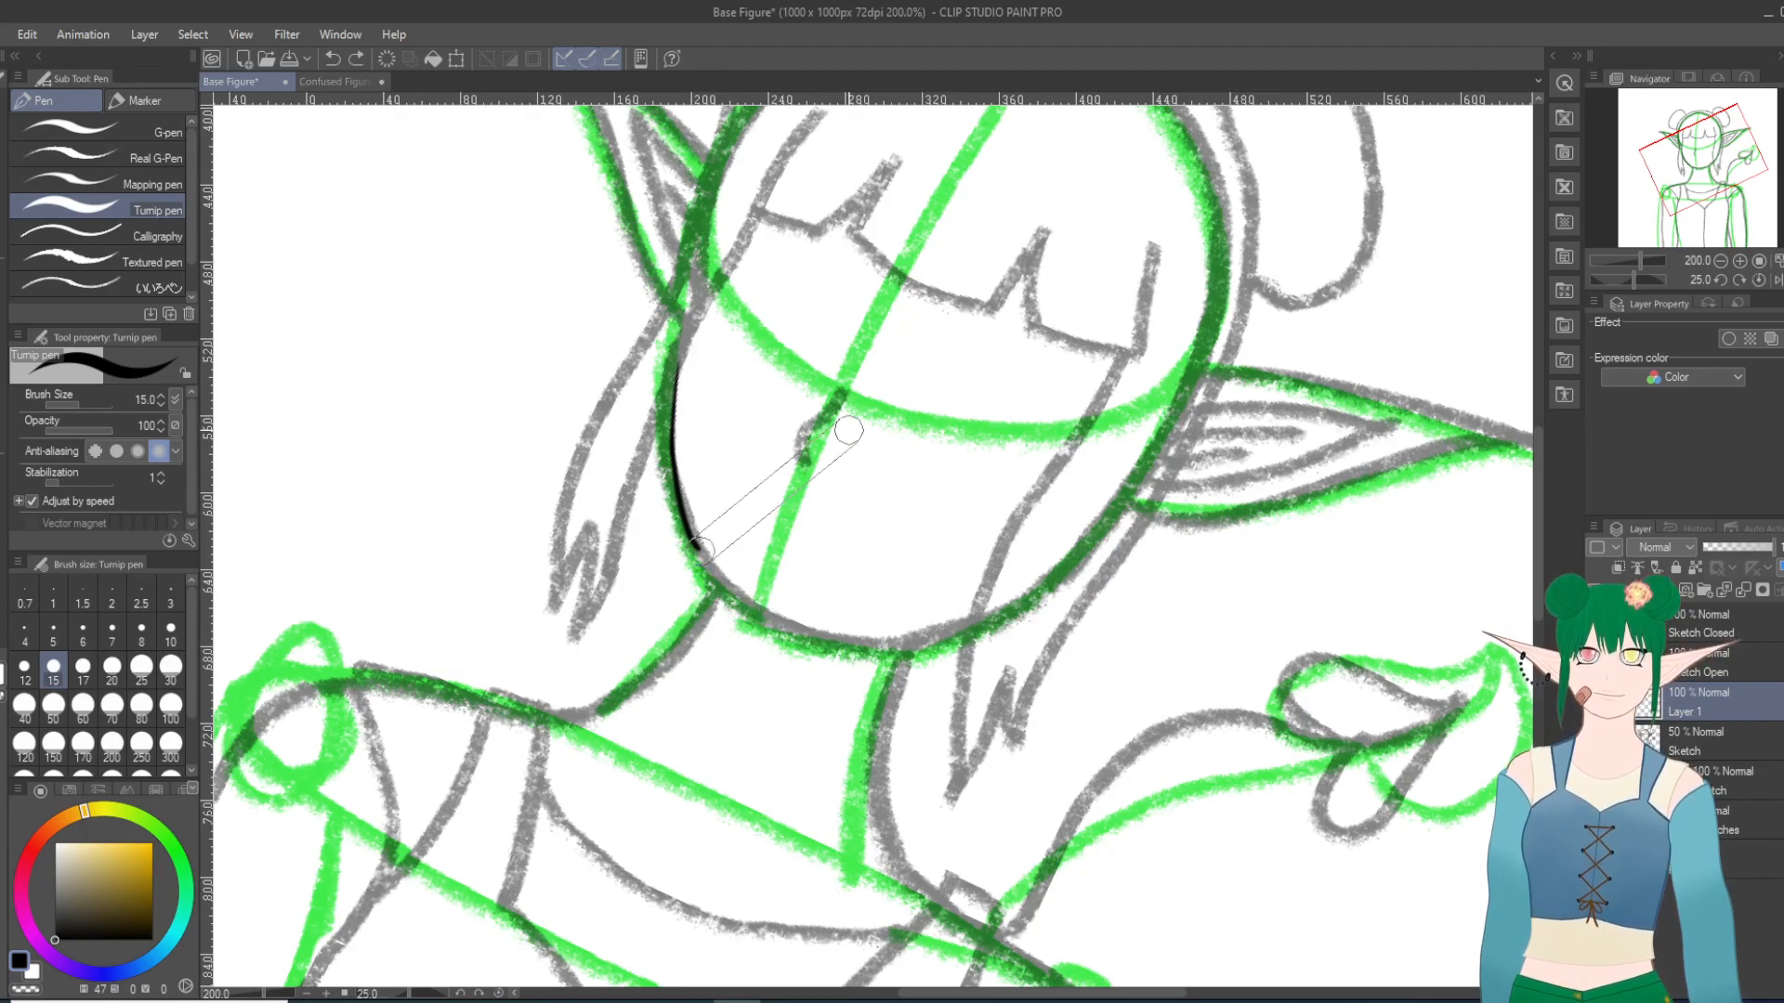
Step: Ink the right jaw and chin so they join the left jawline, redoing strokes as needed, and thicken the line just right of the chin
key("shift+6")
key("shift+6")
key("shift+6")
key("shift+6")
key("shift+6")
key("shift+6")
key("shift+6")
key("shift+6")
key("shift+6")
key("shift+6")
key("shift+6")
key("shift+6")
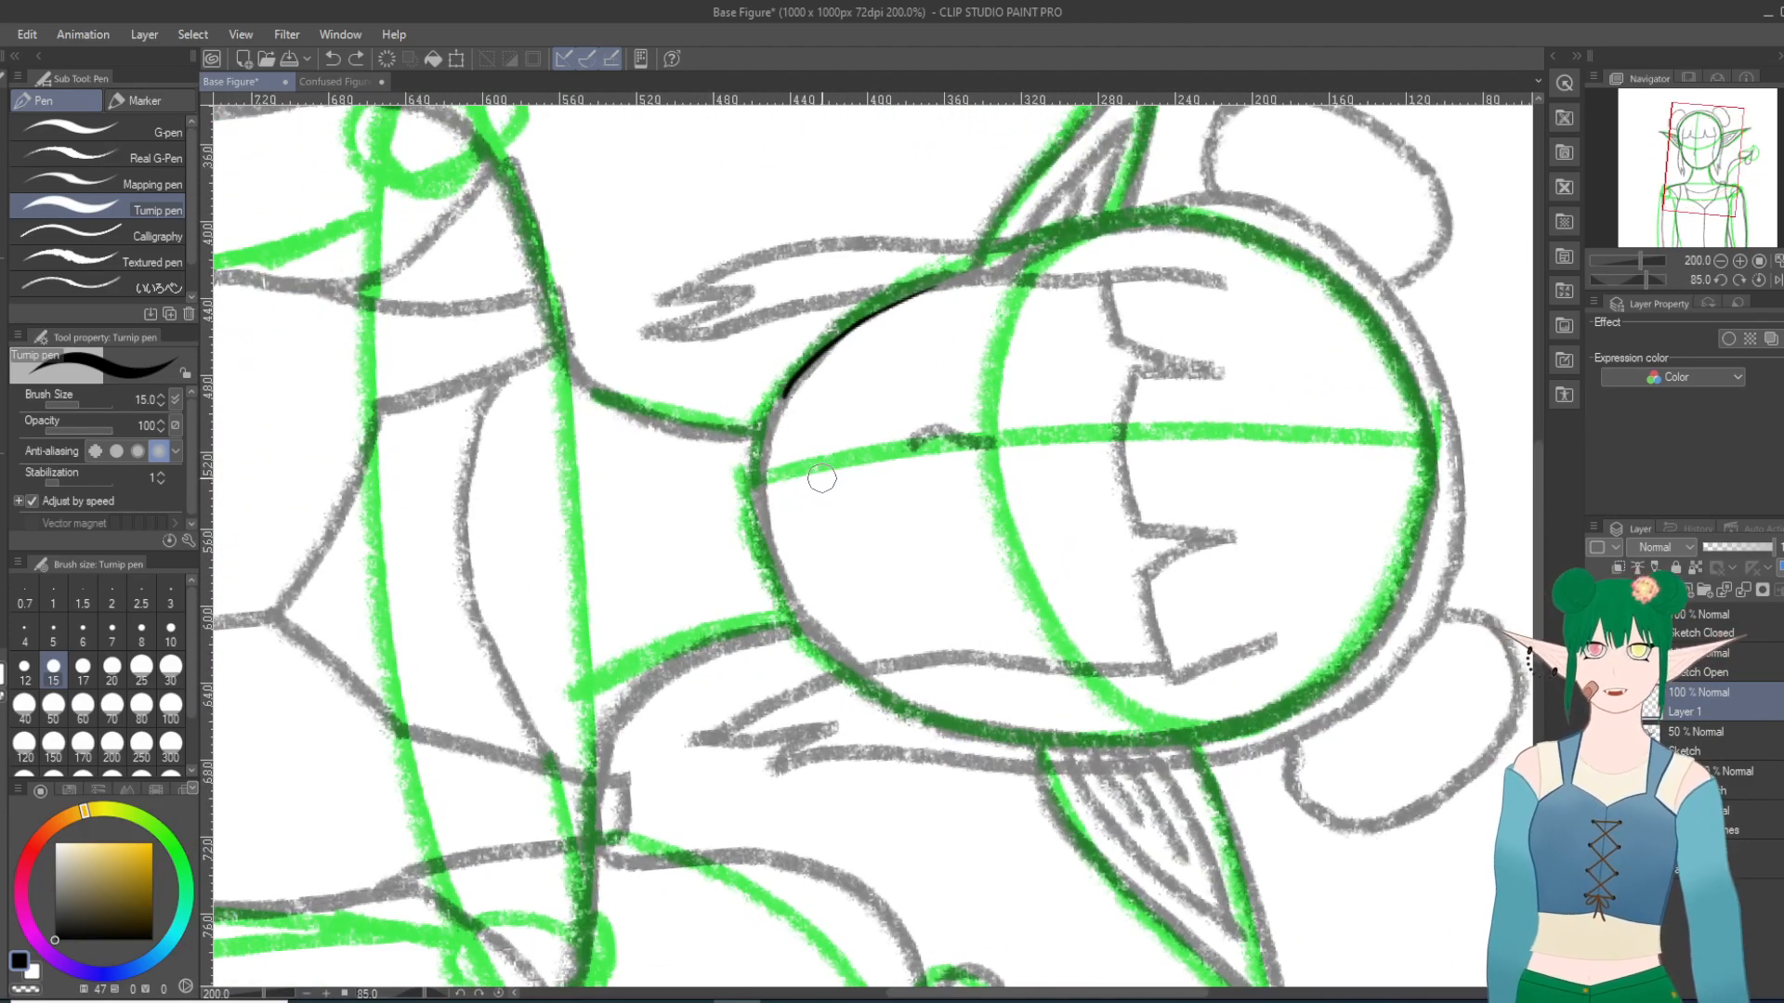
left_click_drag(792, 378, 771, 453)
key("ctrl+z")
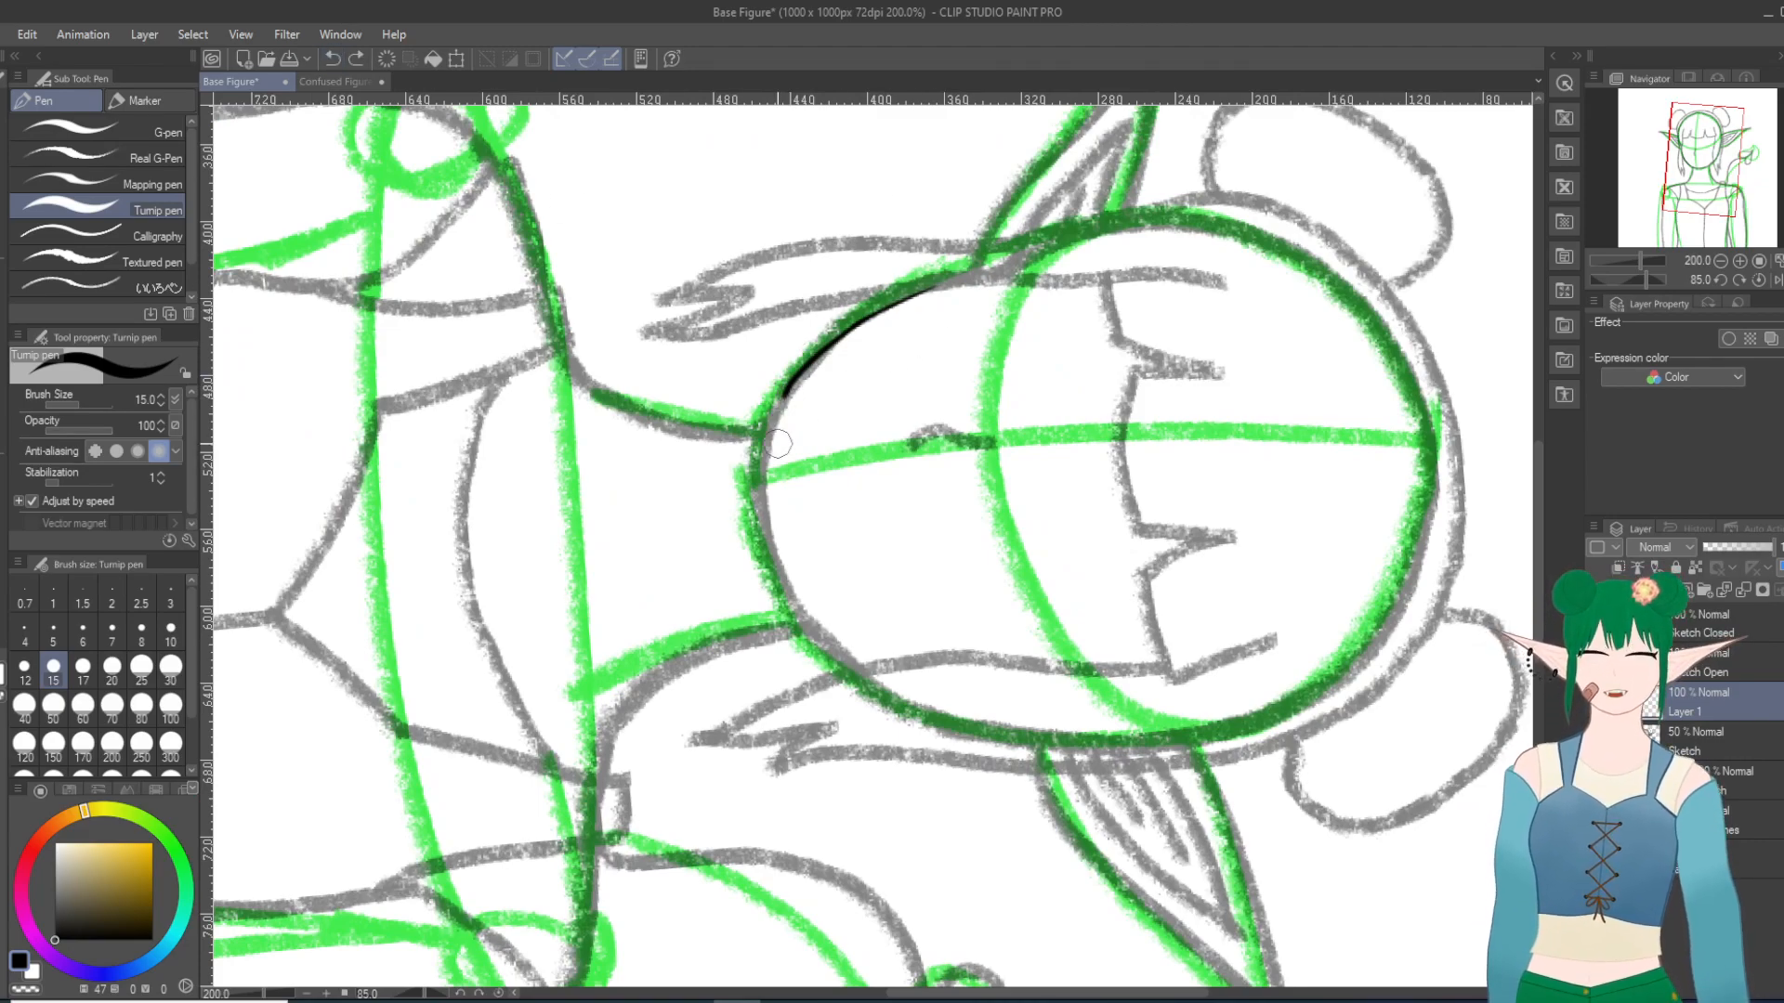
mouse_move(805, 369)
left_mouse_down()
mouse_move(758, 469)
mouse_move(779, 599)
left_mouse_up()
left_click(332, 58)
mouse_move(857, 666)
left_mouse_down()
mouse_move(775, 590)
mouse_move(810, 622)
mouse_move(750, 465)
left_mouse_up()
left_click(333, 58)
left_click(332, 58)
mouse_move(861, 663)
left_mouse_down()
mouse_move(780, 564)
mouse_move(763, 478)
left_mouse_up()
left_click_drag(773, 548, 758, 470)
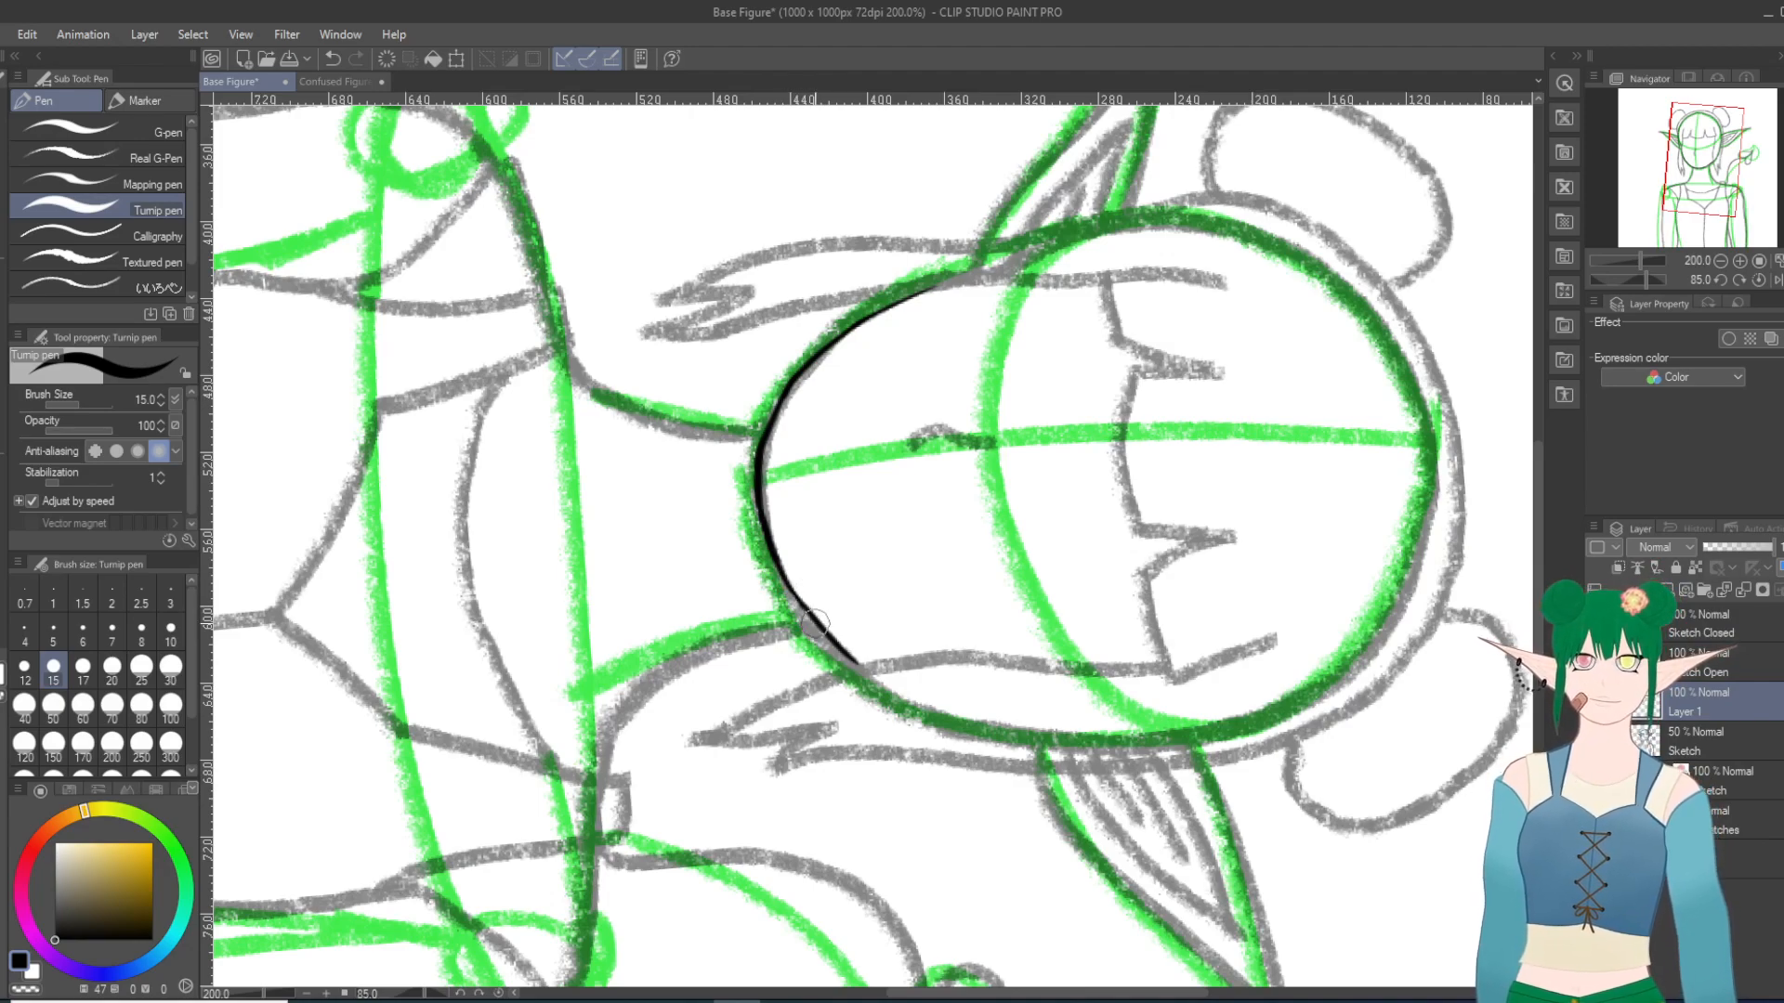
scroll(813, 621, "up", 8)
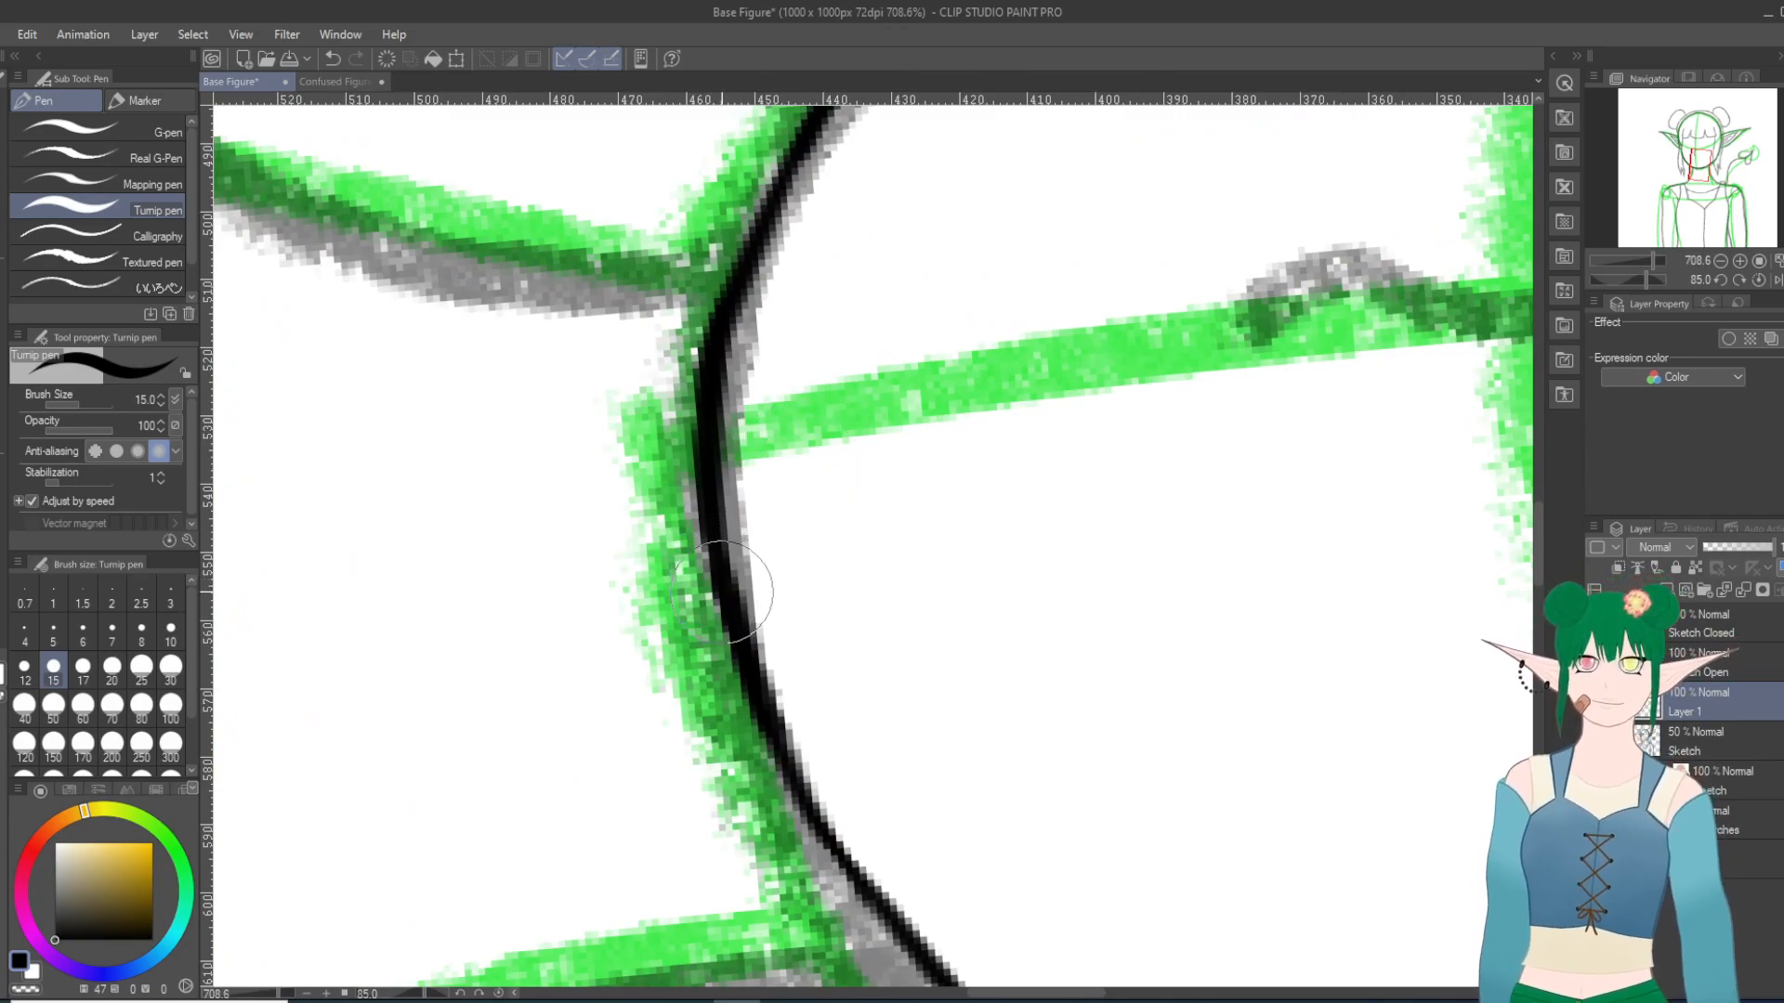
left_click_drag(714, 529, 741, 655)
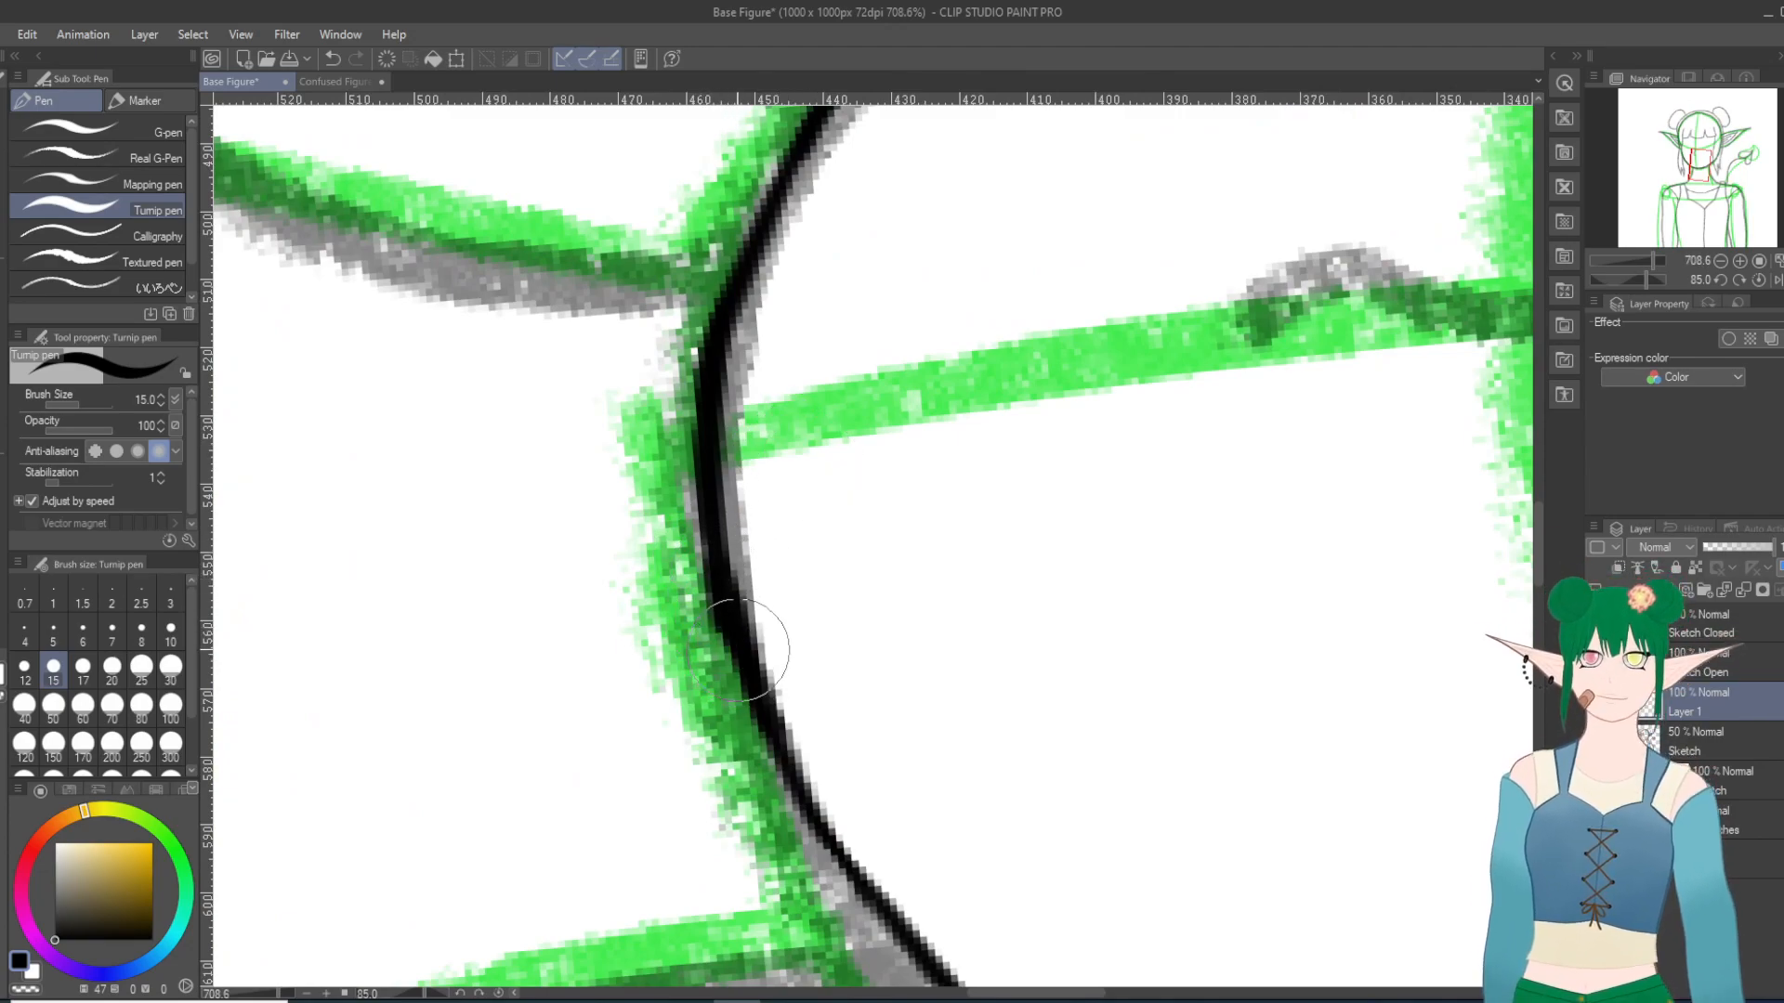
Step: Trim the outer edge of the inked line between the chin and right jaw with the Hard eraser
key("e")
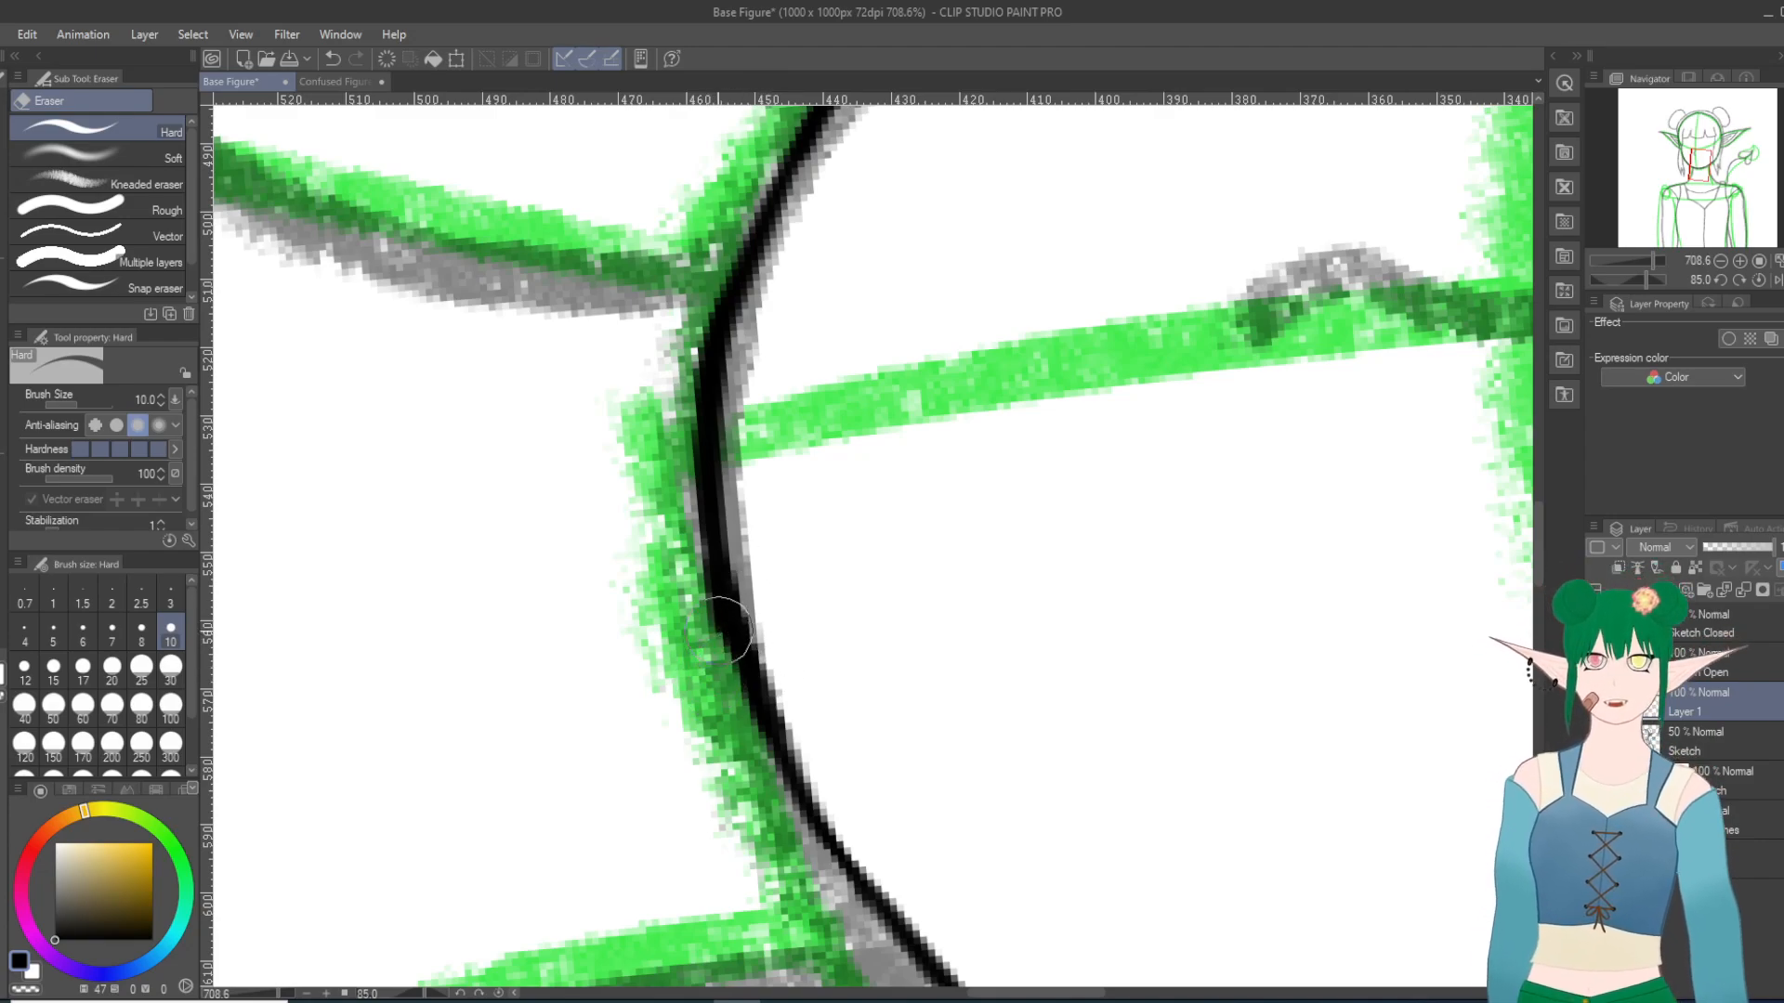
key("minus")
key("minus")
key("minus")
key("minus")
key("minus")
key("minus")
key("minus")
key("minus")
key("minus")
key("minus")
key("minus")
key("minus")
key("minus")
key("minus")
key("minus")
key("minus")
scroll(789, 657, "down", 2)
key("minus")
key("minus")
key("minus")
key("minus")
key("minus")
key("minus")
key("minus")
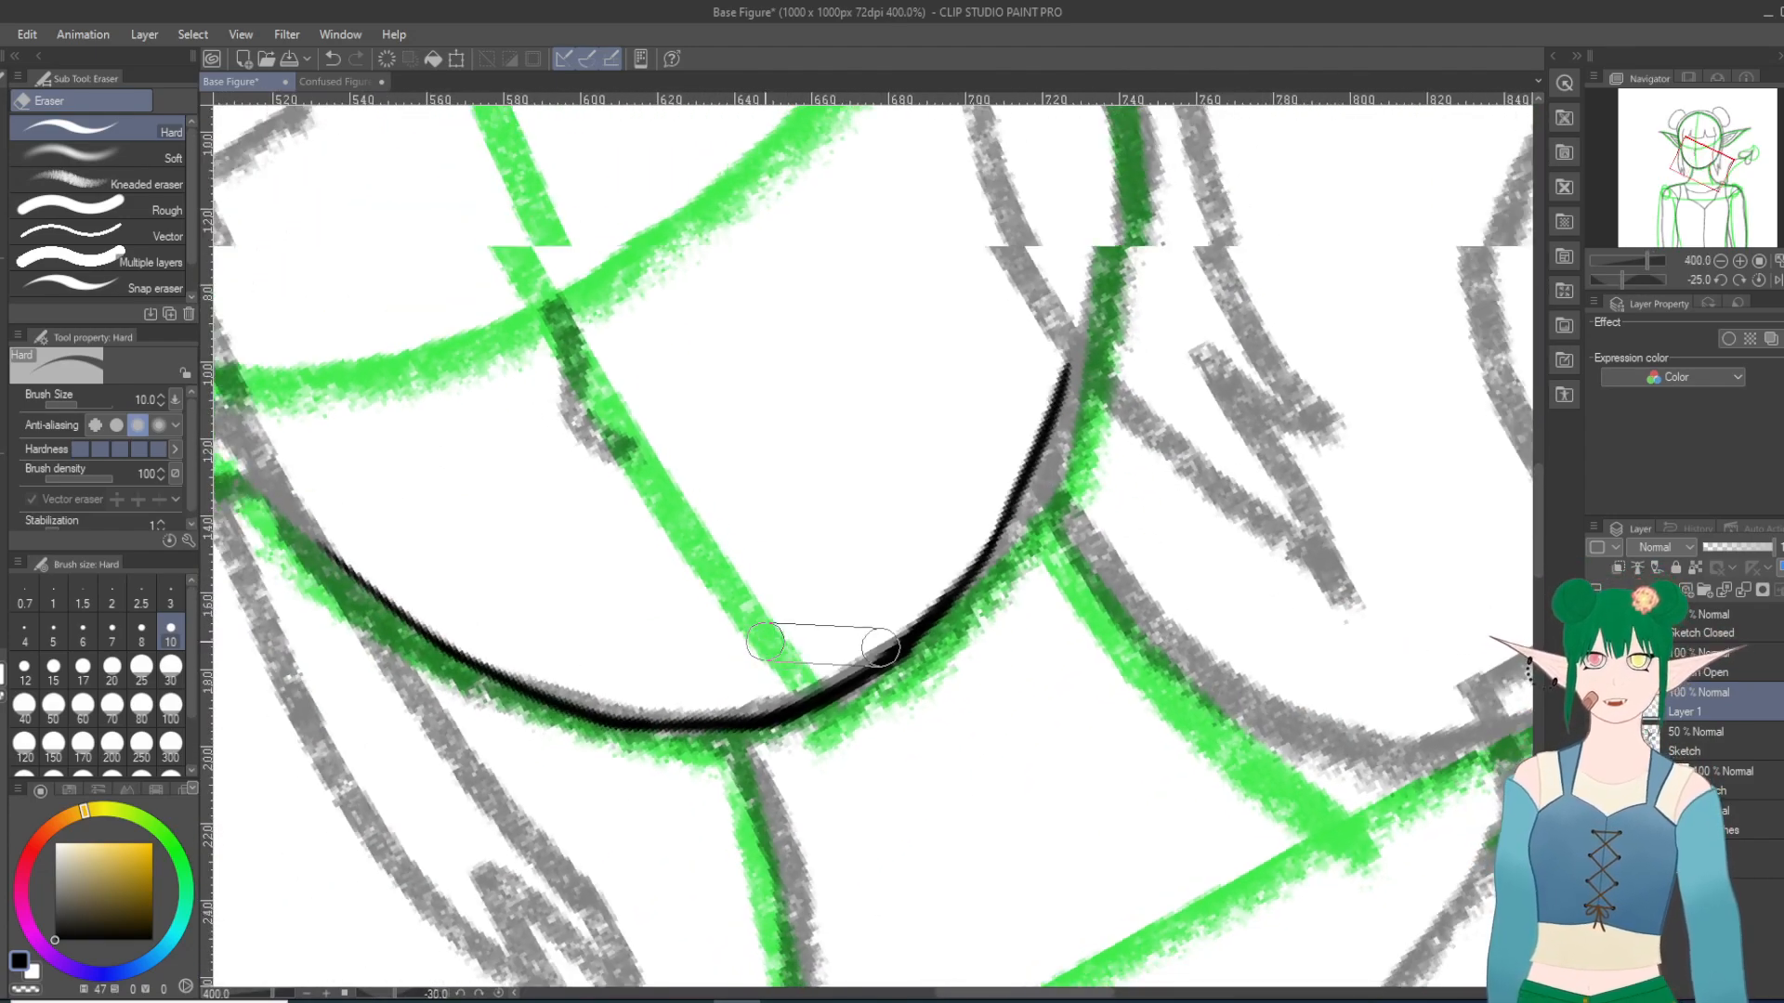
key("asciicircum")
key("asciicircum")
key("asciicircum")
key("asciicircum")
key("asciicircum")
scroll(765, 642, "down", 3)
key("asciicircum")
key("asciicircum")
key("minus")
key("minus")
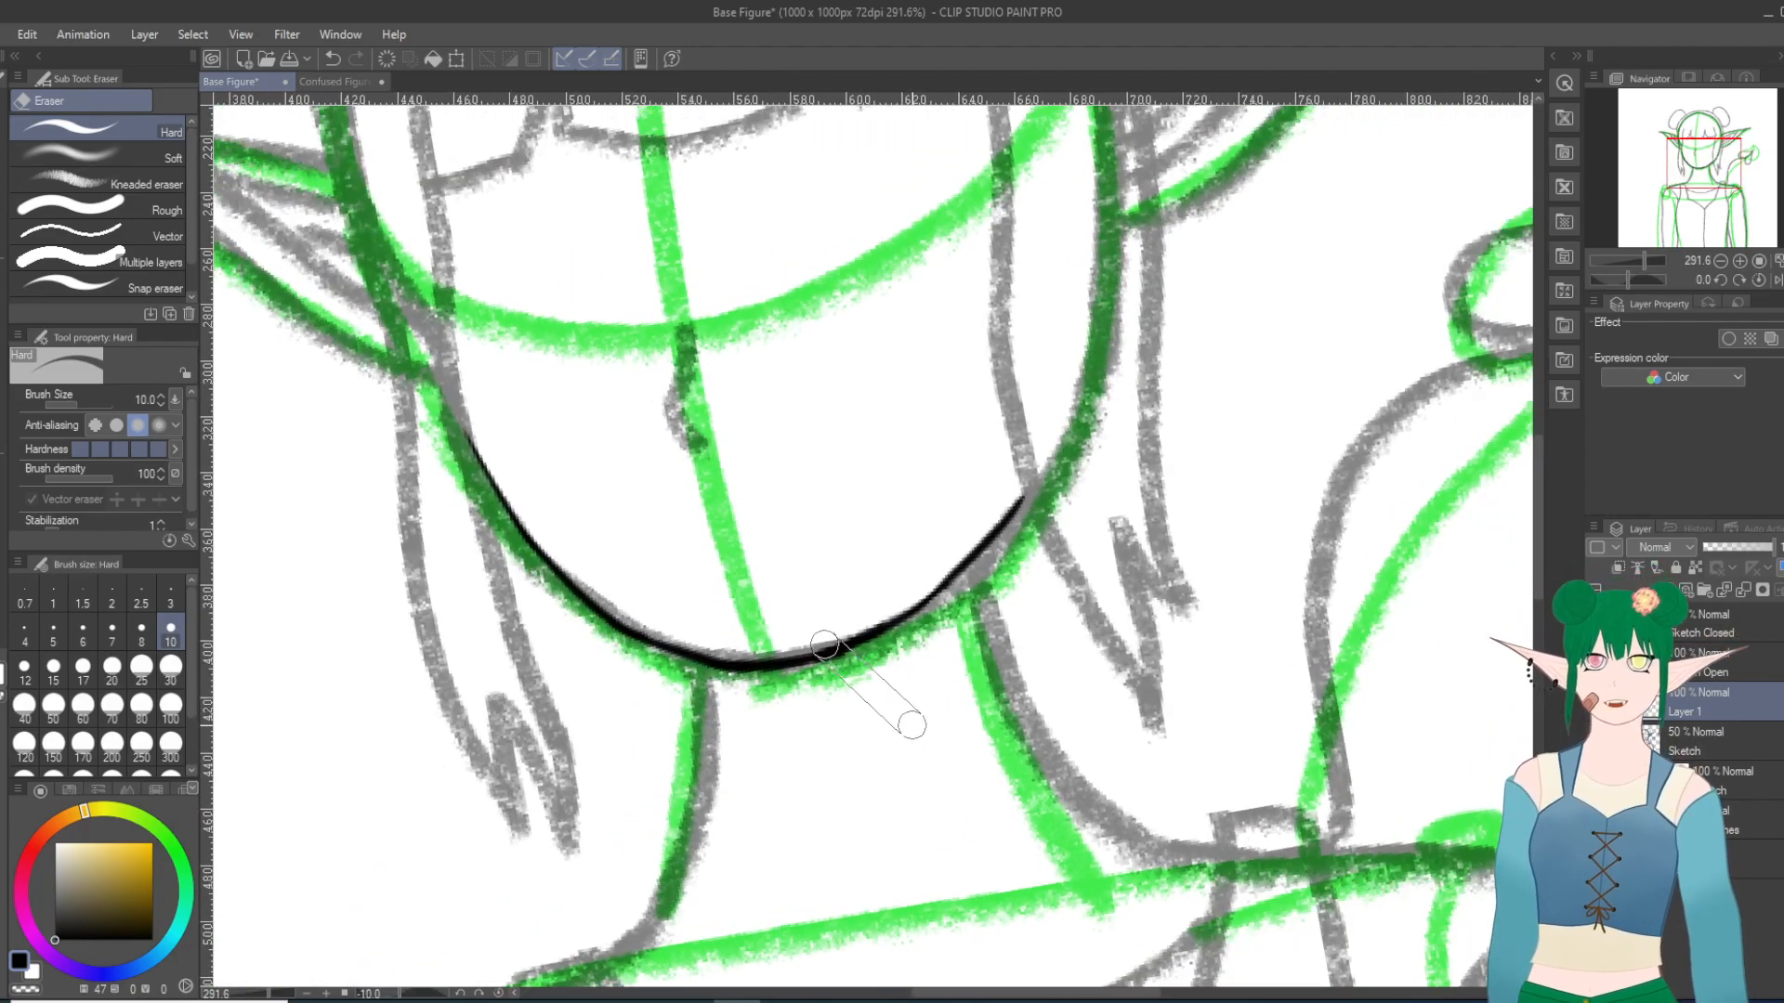
scroll(917, 725, "down", 1)
key("minus")
key("minus")
key("minus")
key("minus")
key("minus")
key("minus")
scroll(1074, 661, "up", 5)
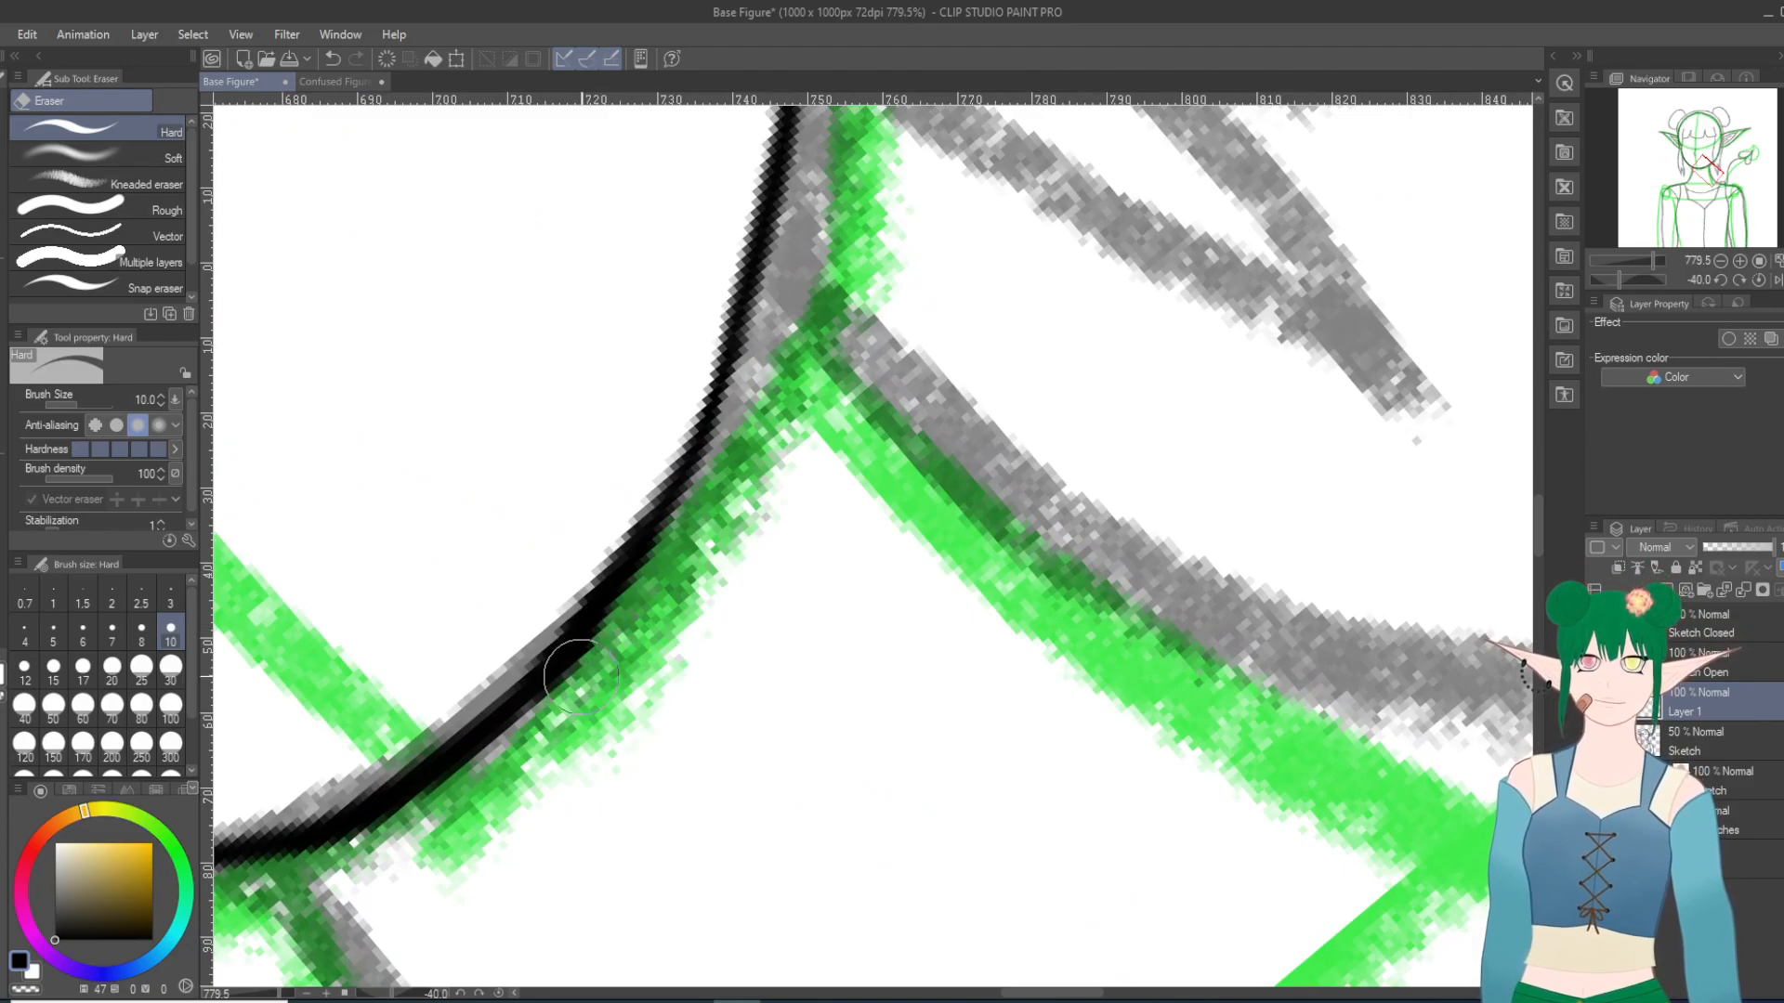
left_click_drag(755, 472, 602, 691)
Step: Examine the inked jaw and chin line against the whole figure with the canvas upright
key("^")
key("^")
key("^")
scroll(706, 508, "down", 20)
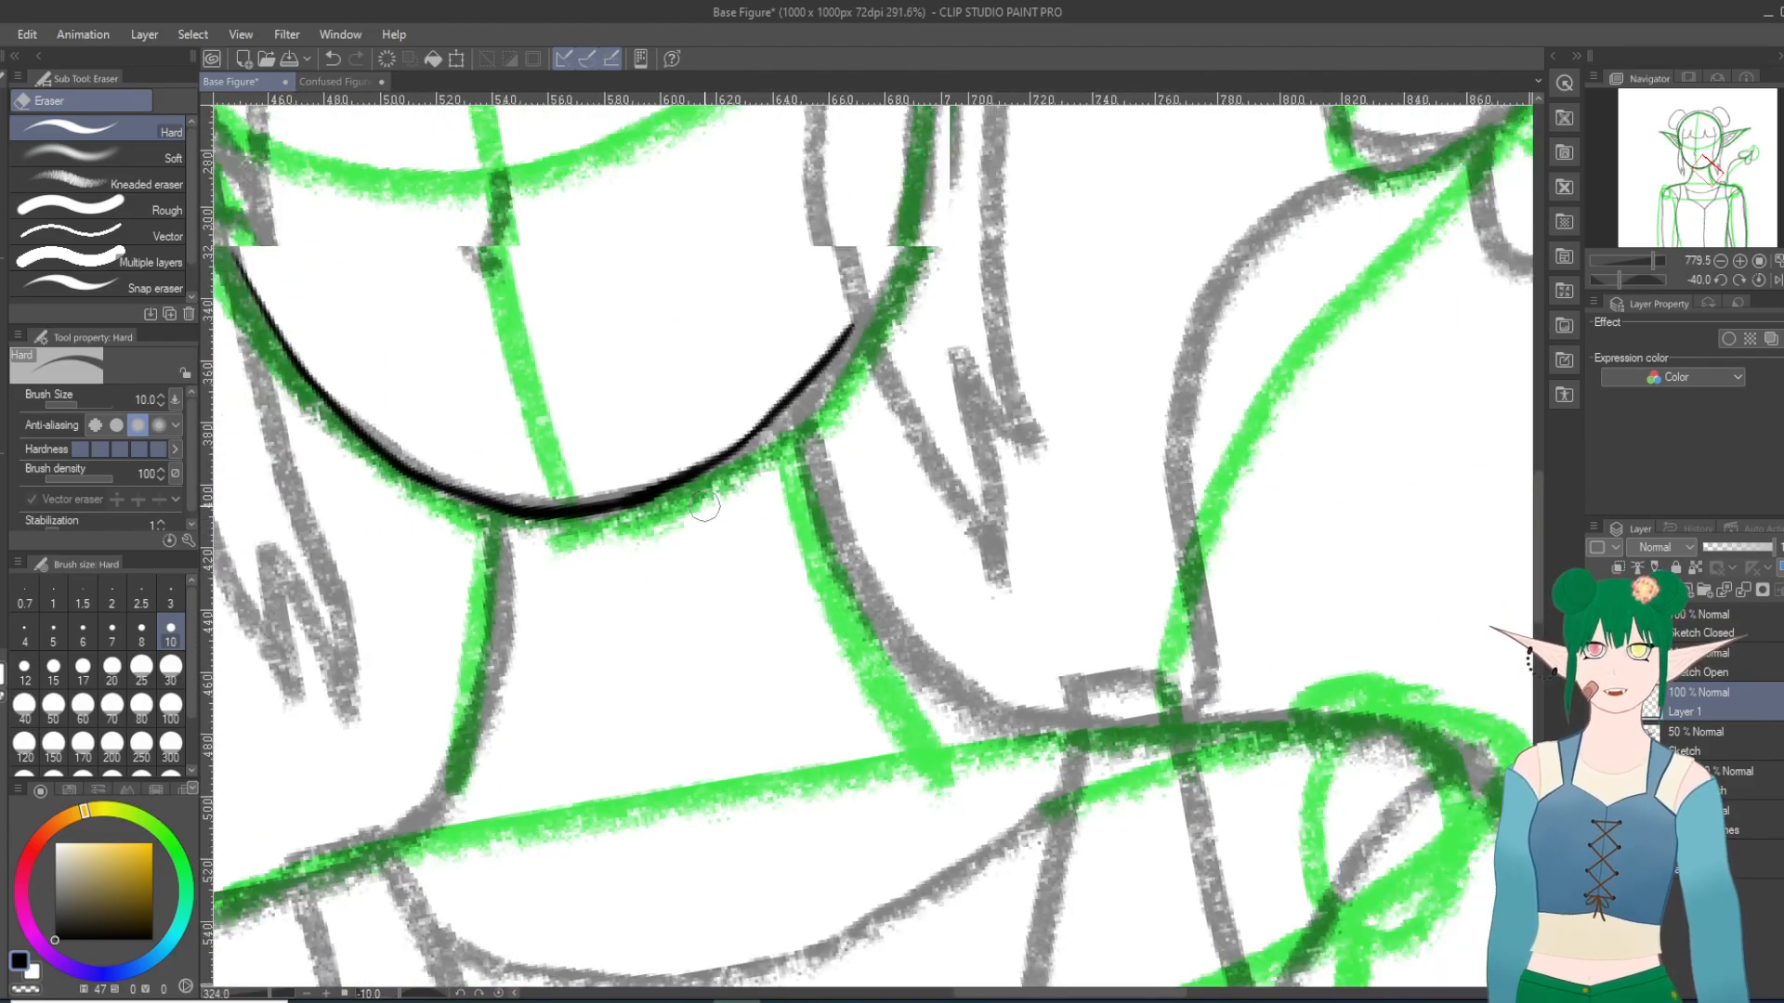
scroll(704, 505, "down", 1)
key("^")
key("^")
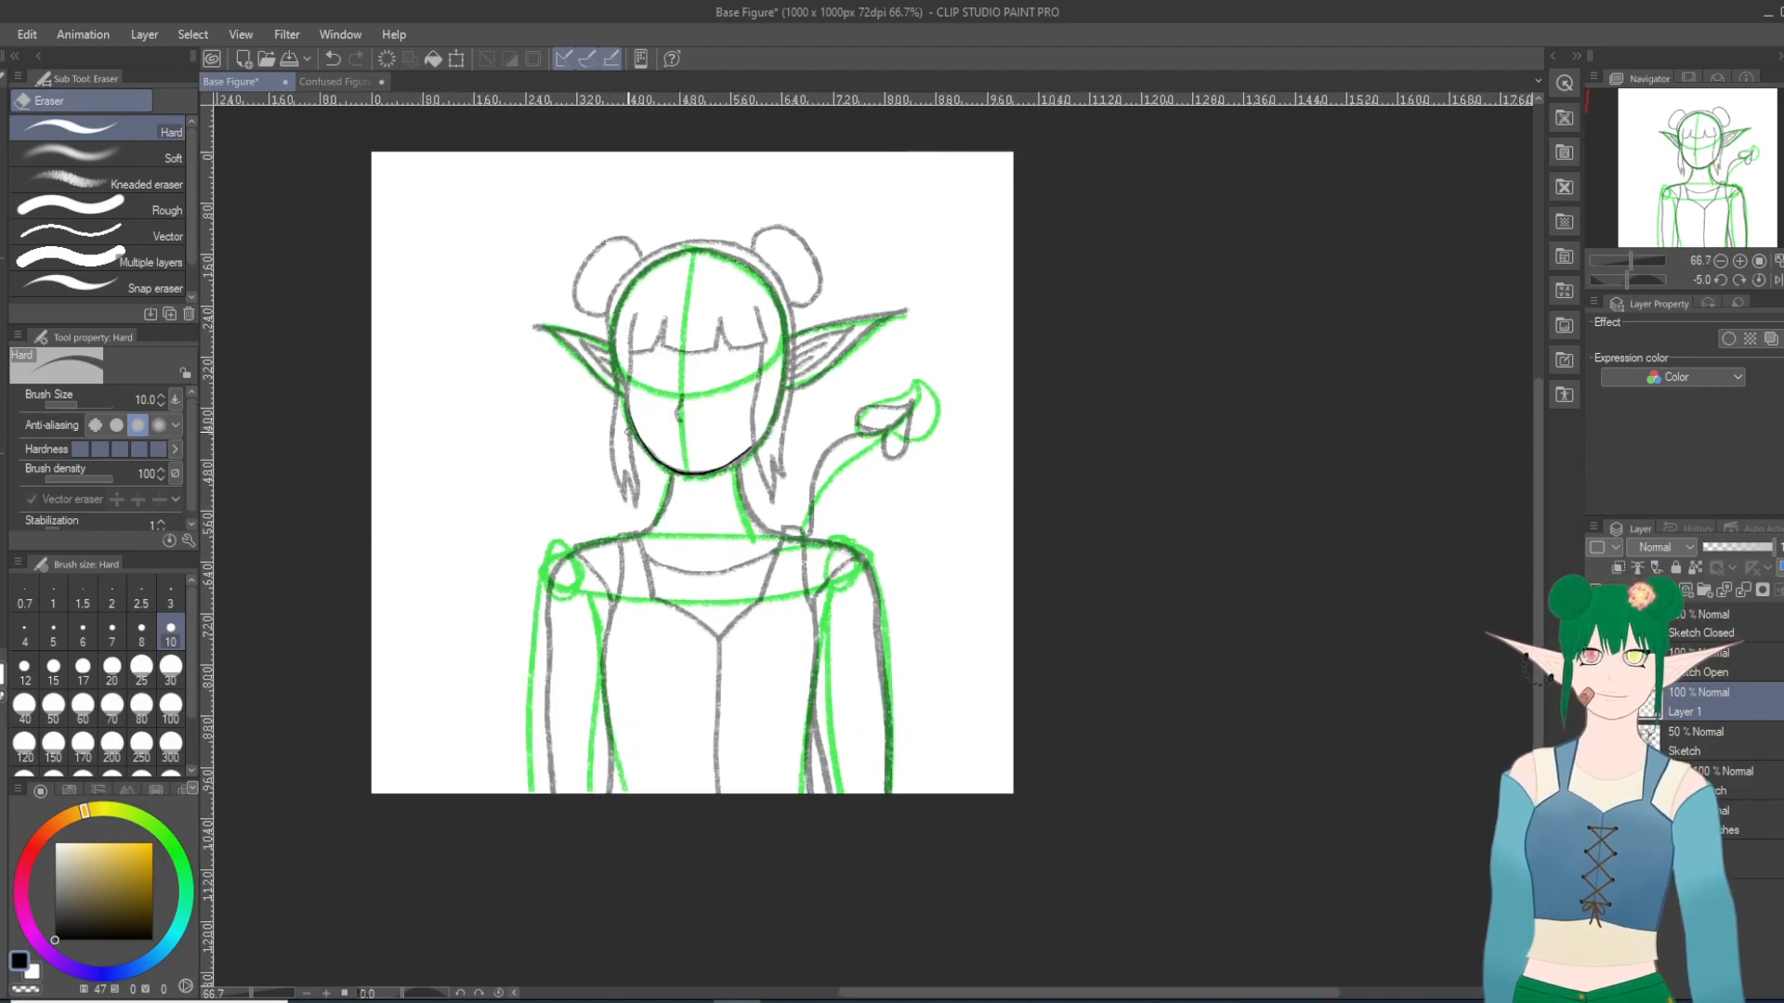
scroll(630, 397, "up", 5)
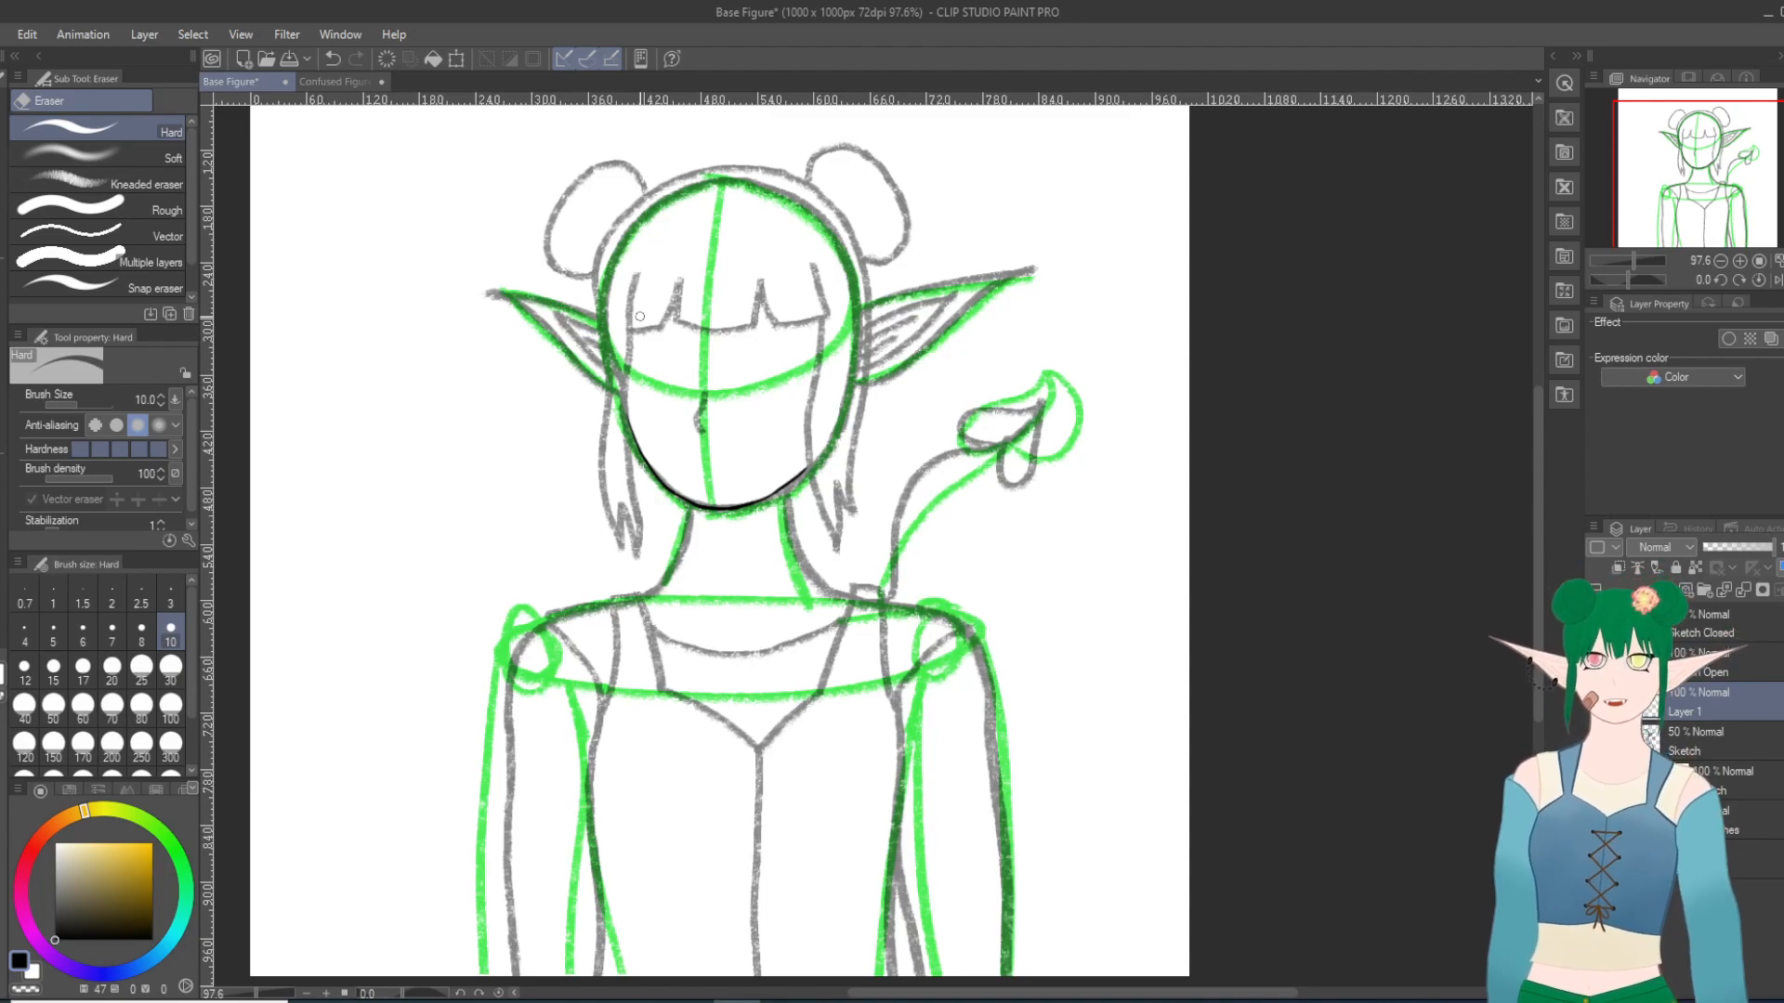
scroll(660, 318, "up", 3)
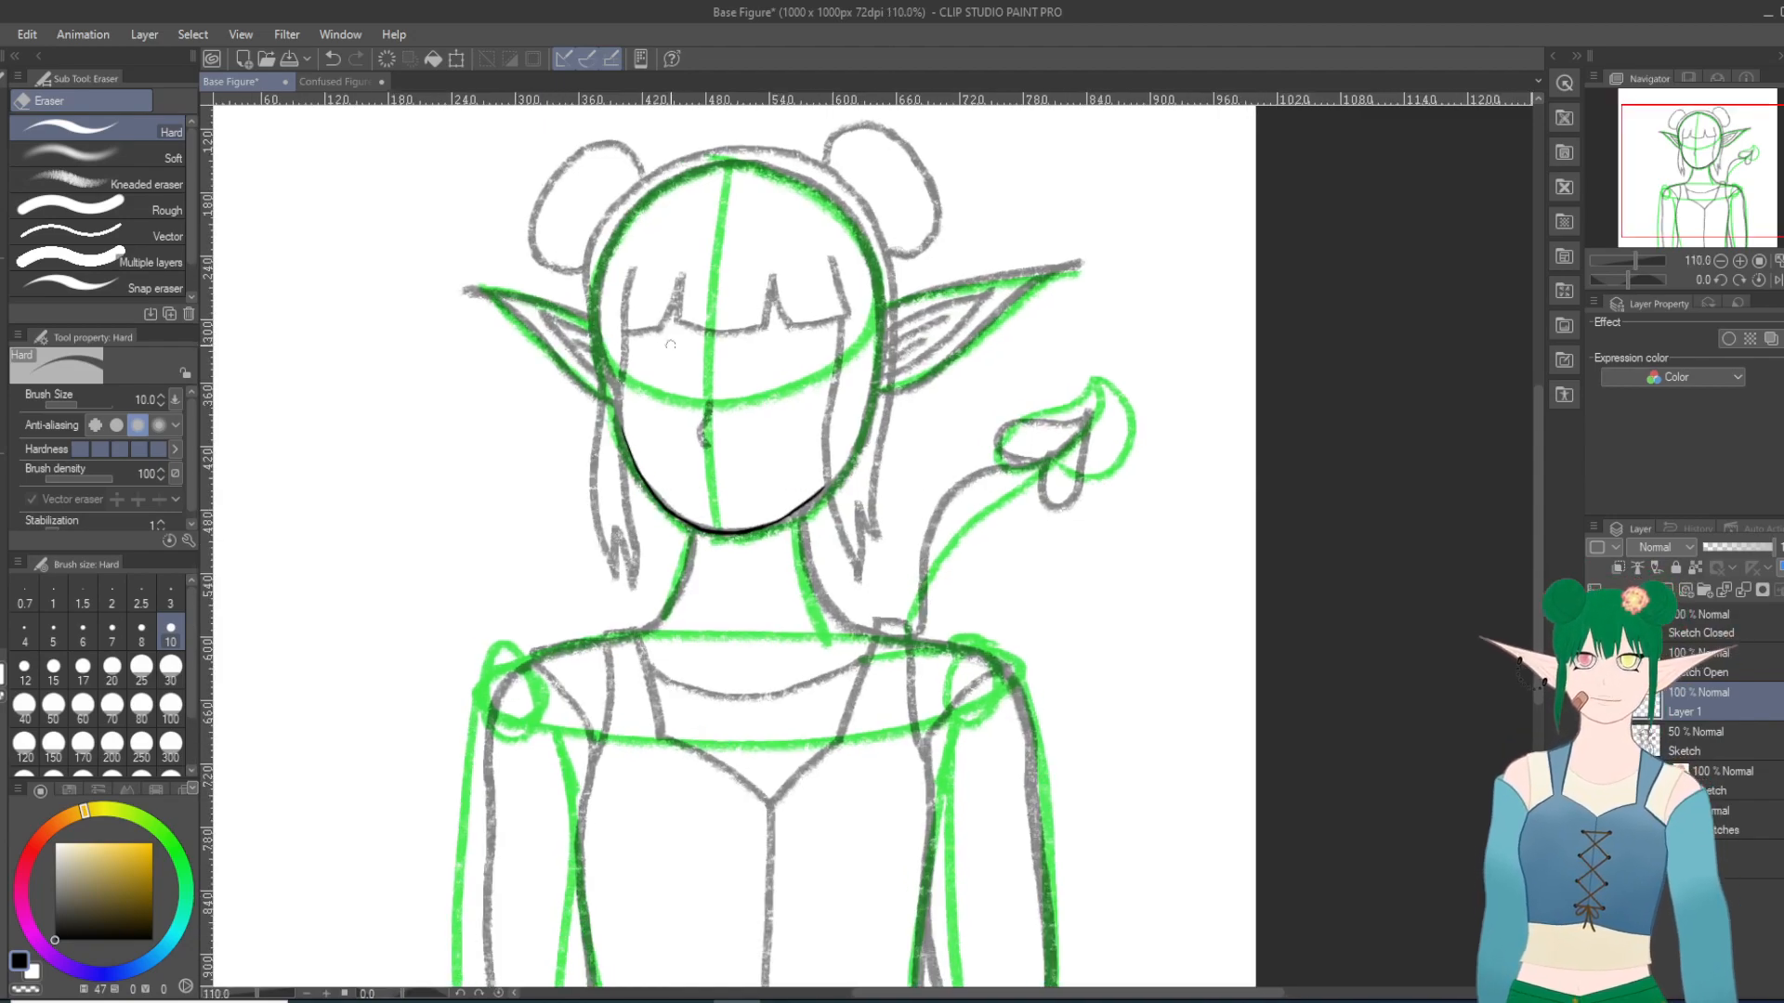
scroll(671, 345, "up", 1)
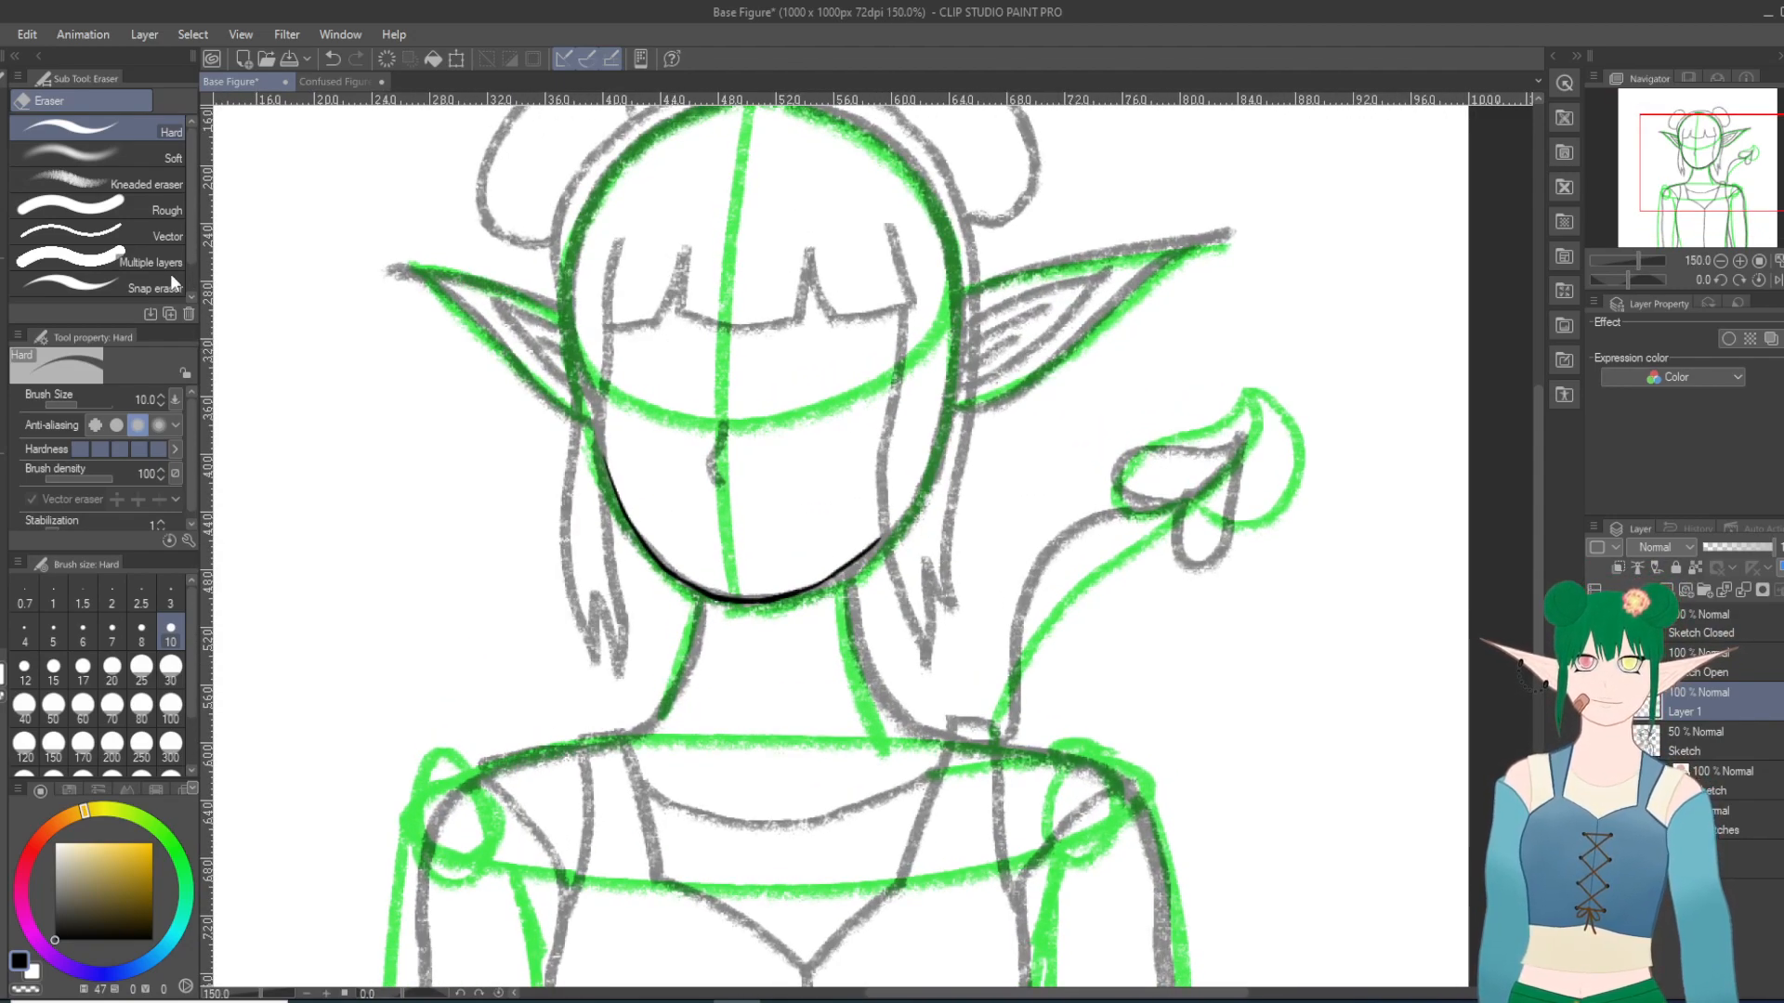
Step: Ink the rightmost section of the bangs with the Turnip pen, covering both sides and the bottom edge and redoing strokes as needed
key("p")
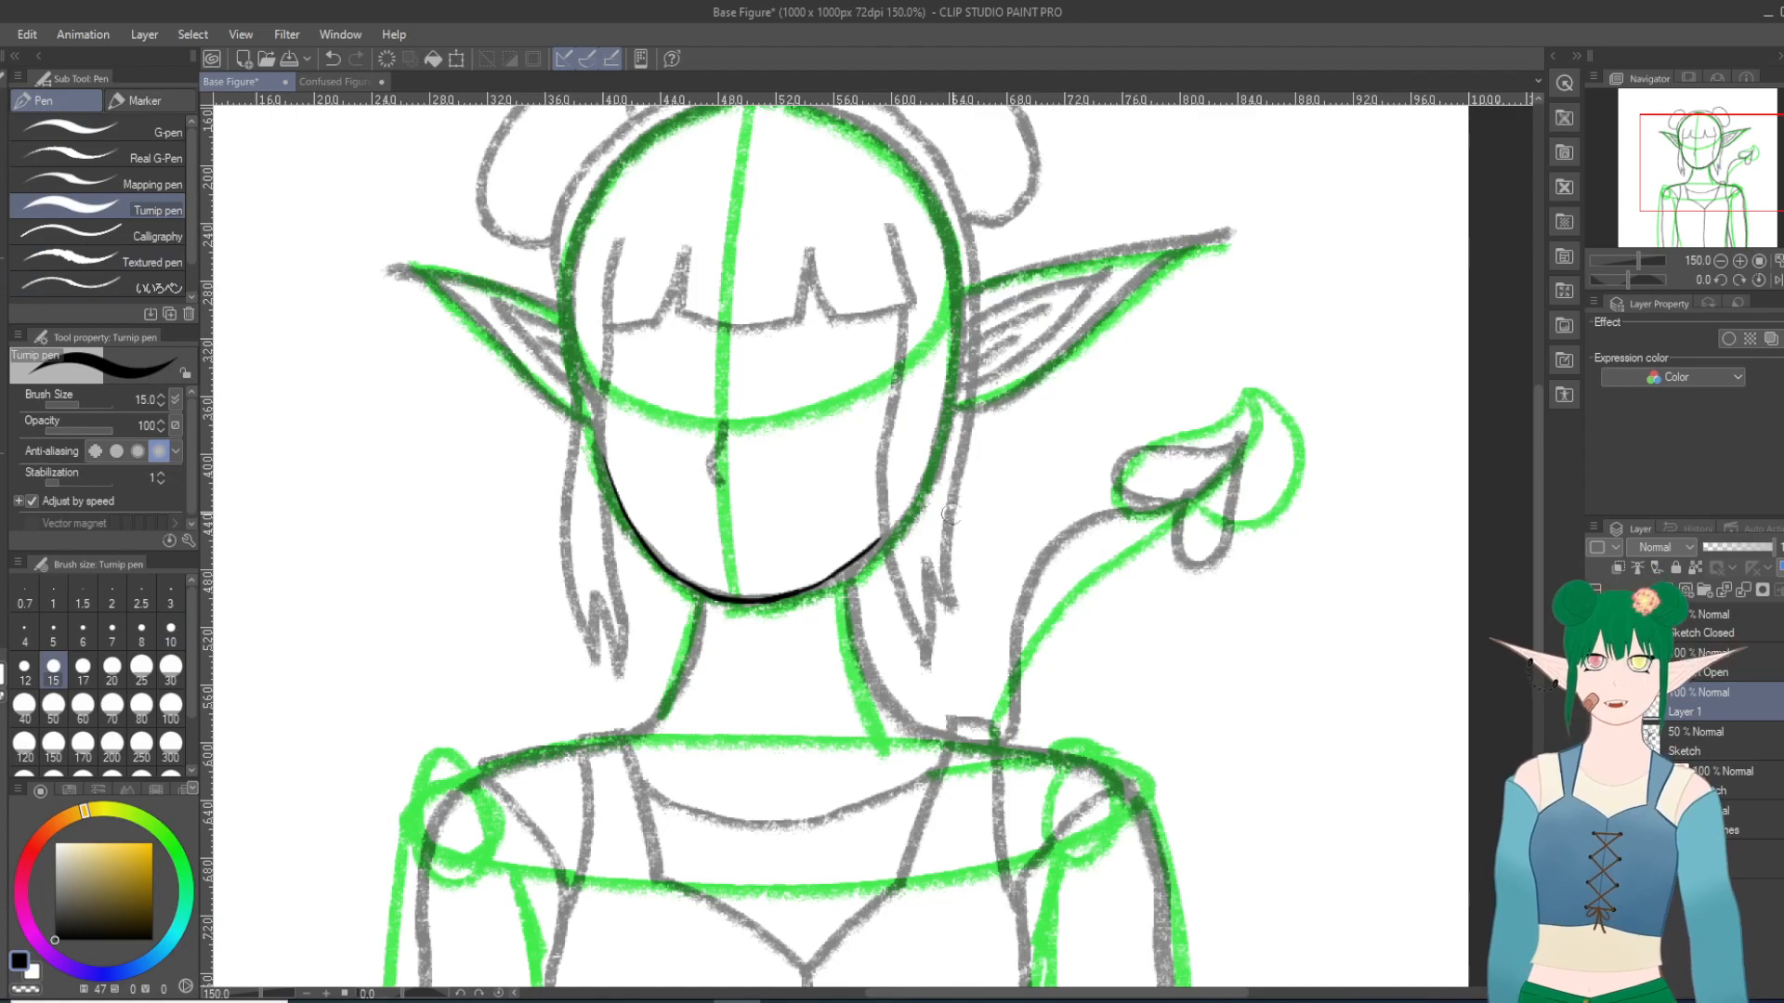
scroll(912, 593, "down", 1)
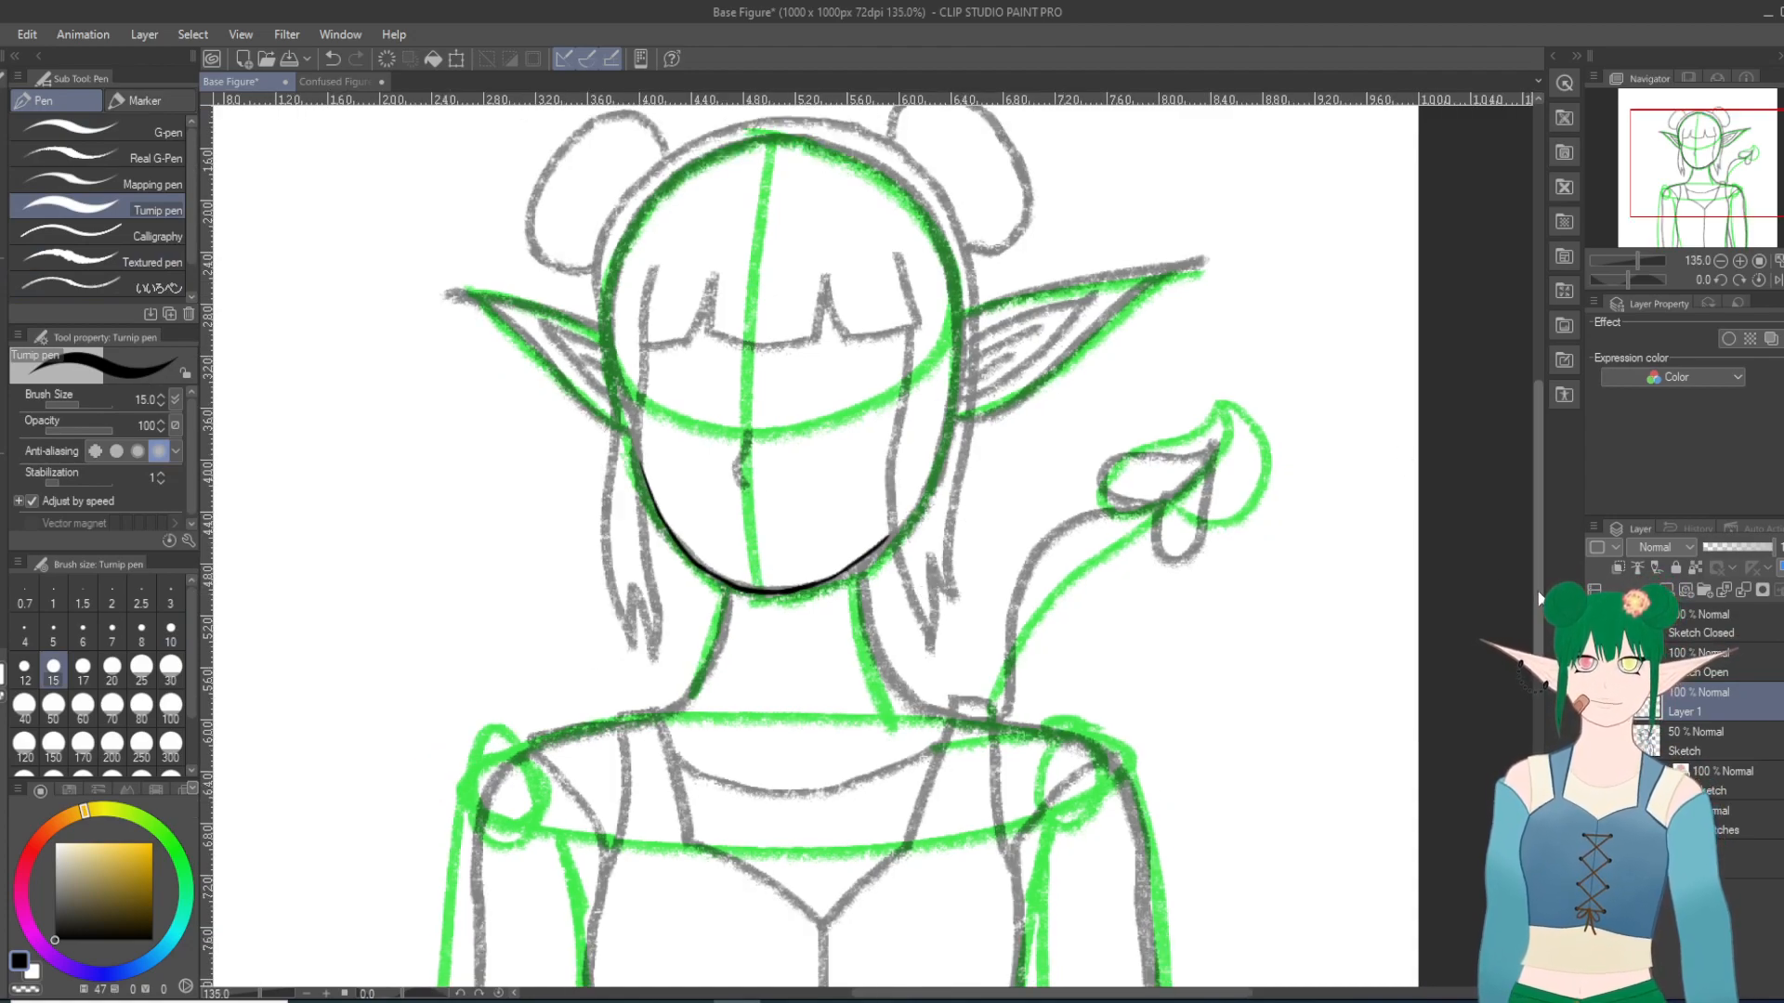
scroll(1536, 589, "up", 1)
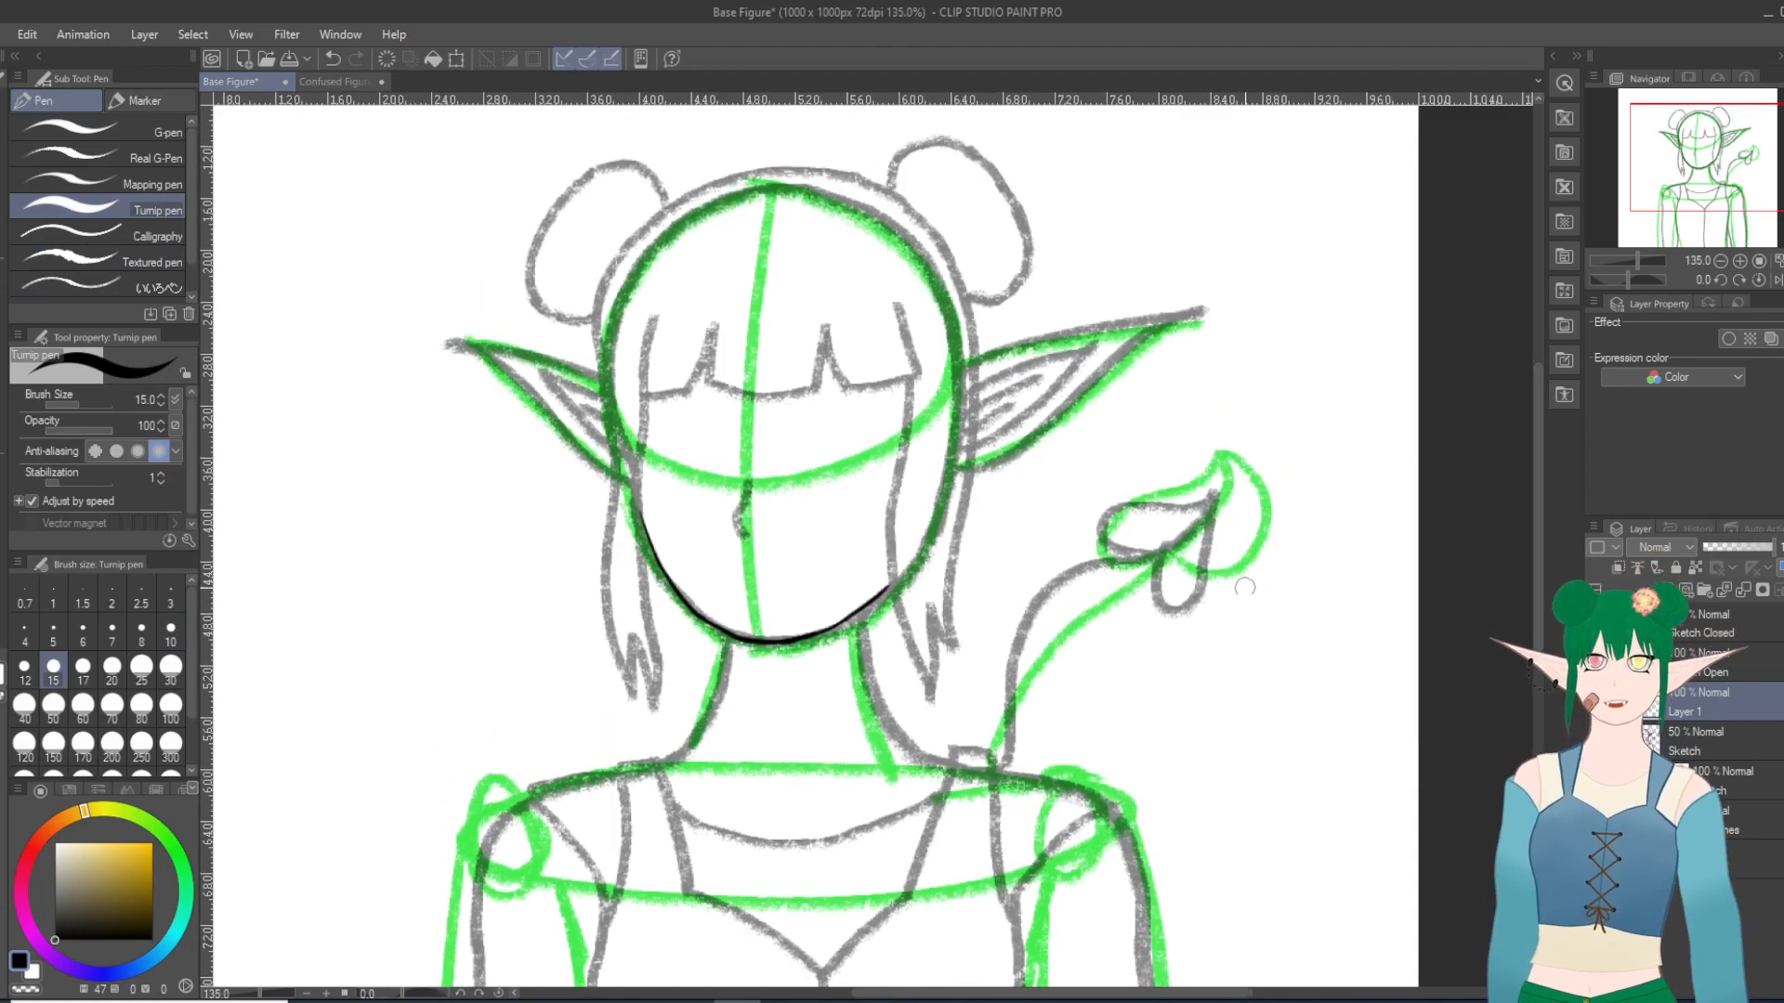
scroll(961, 566, "up", 1)
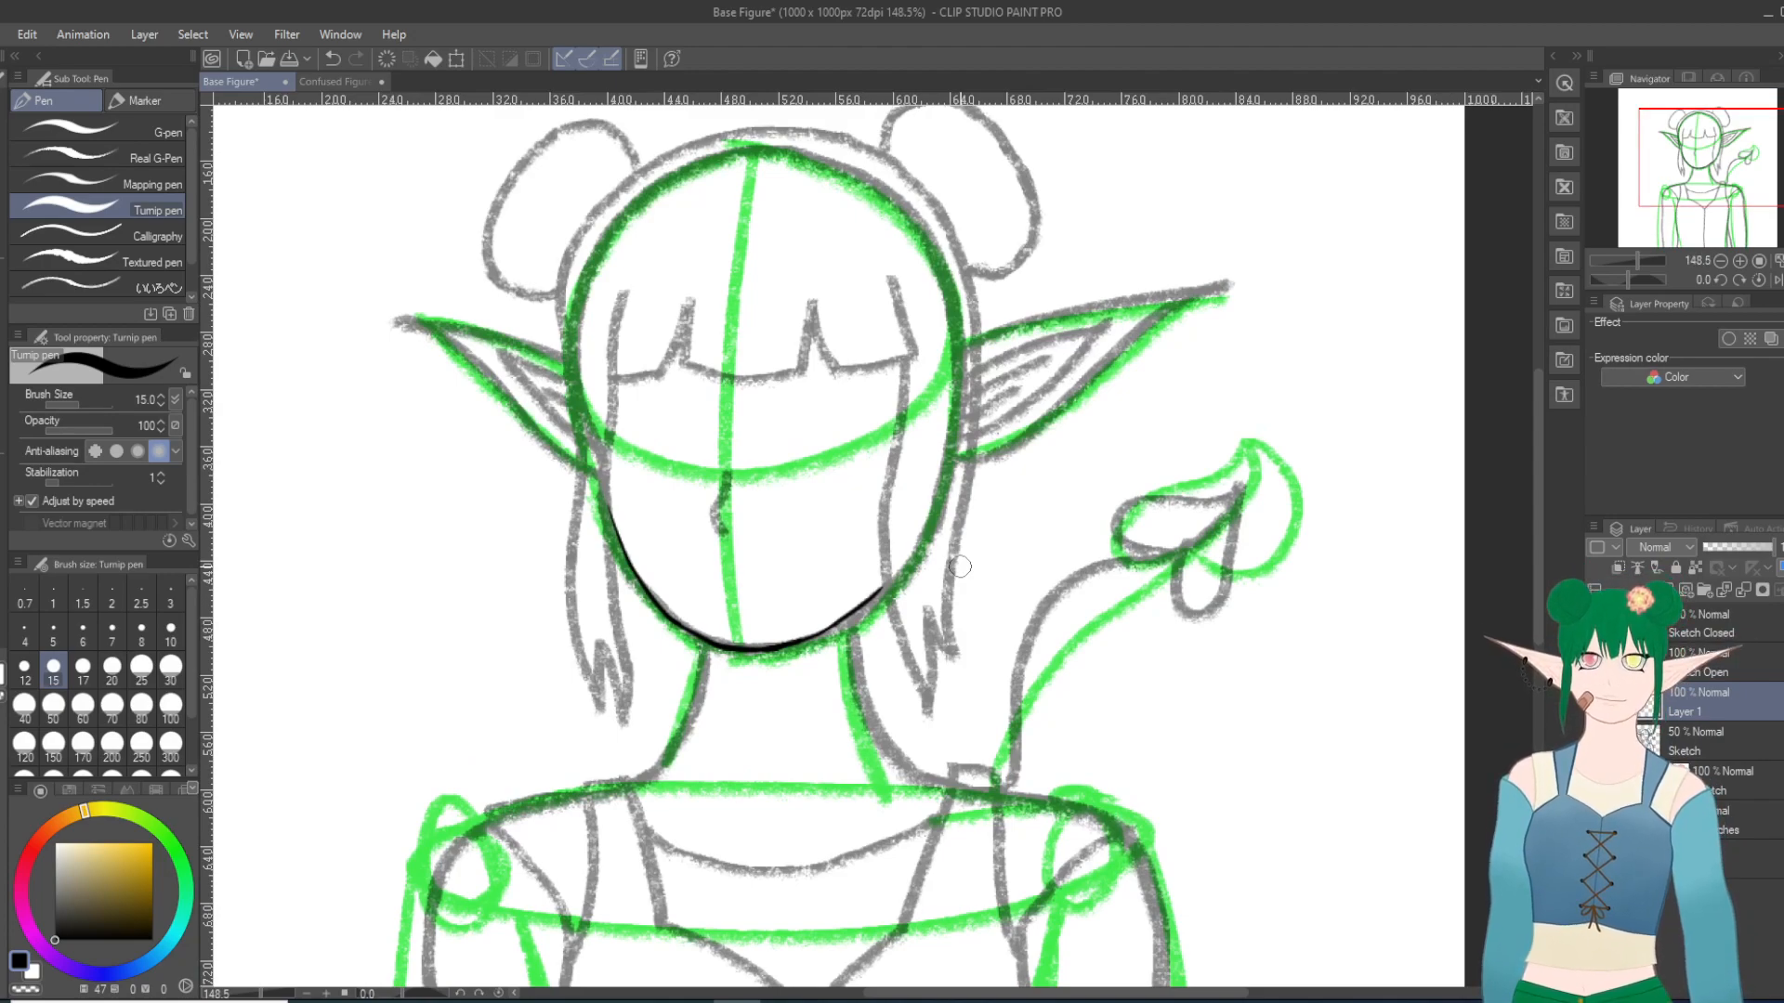
left_click_drag(890, 277, 911, 358)
left_click_drag(810, 302, 843, 382)
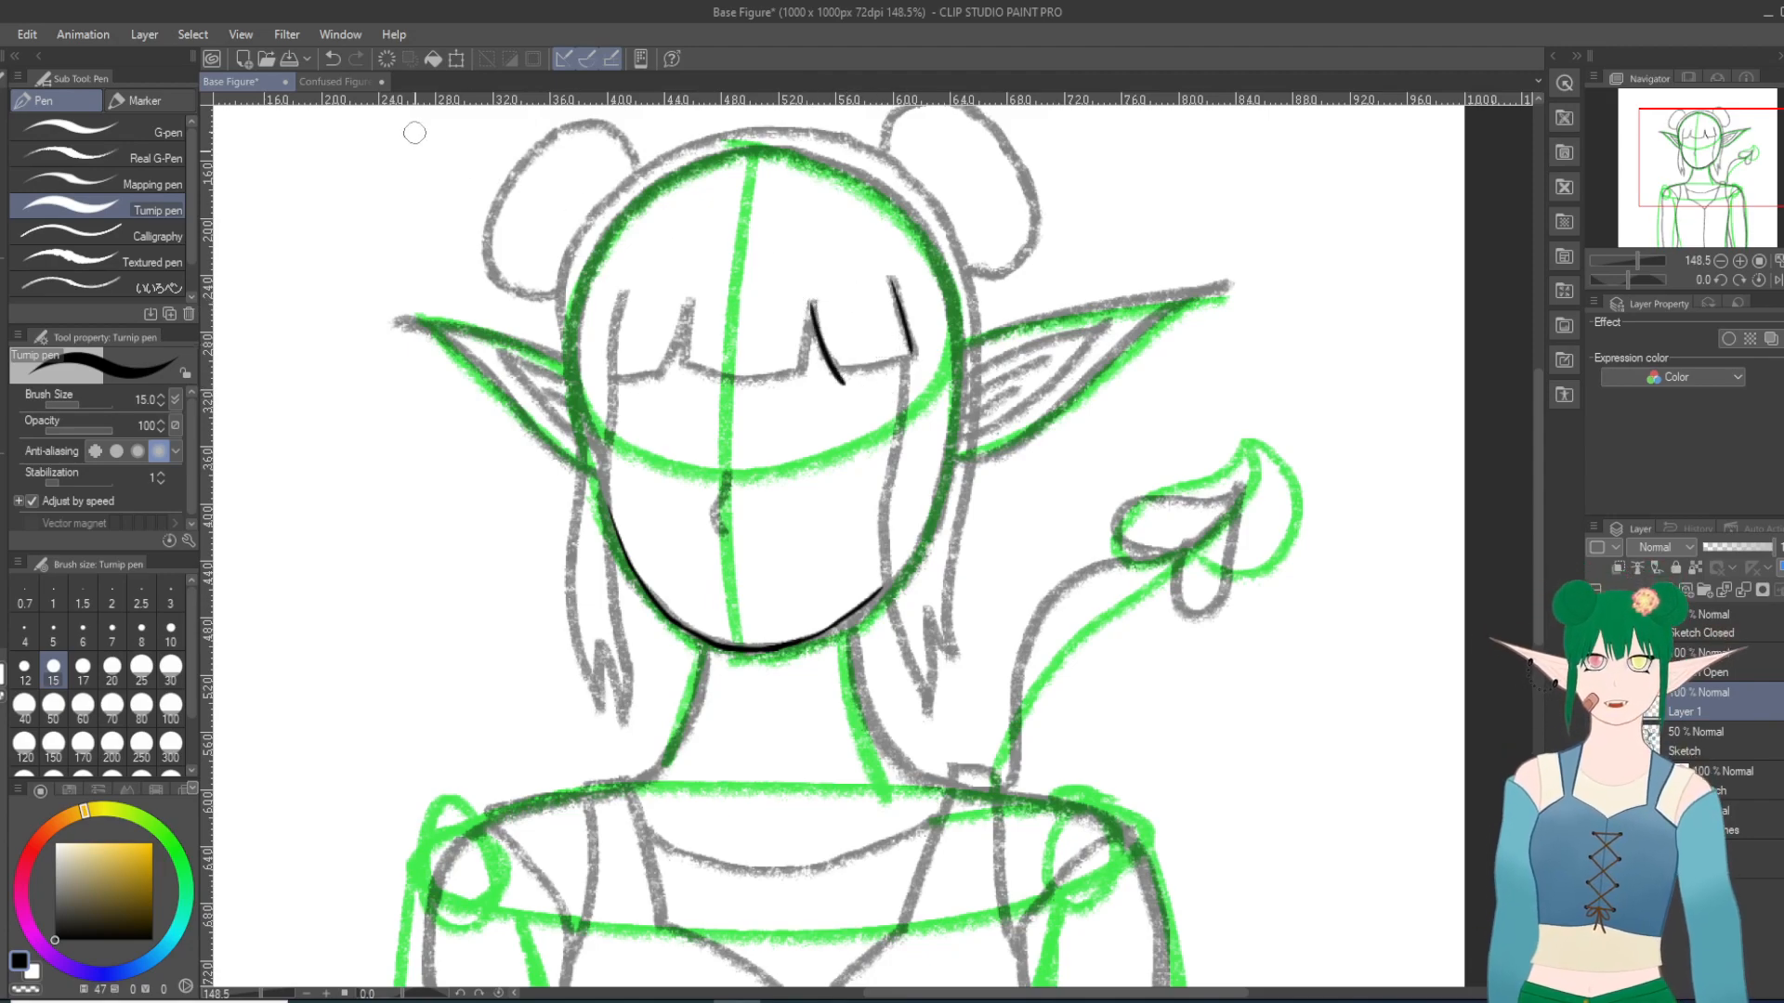
left_click(331, 58)
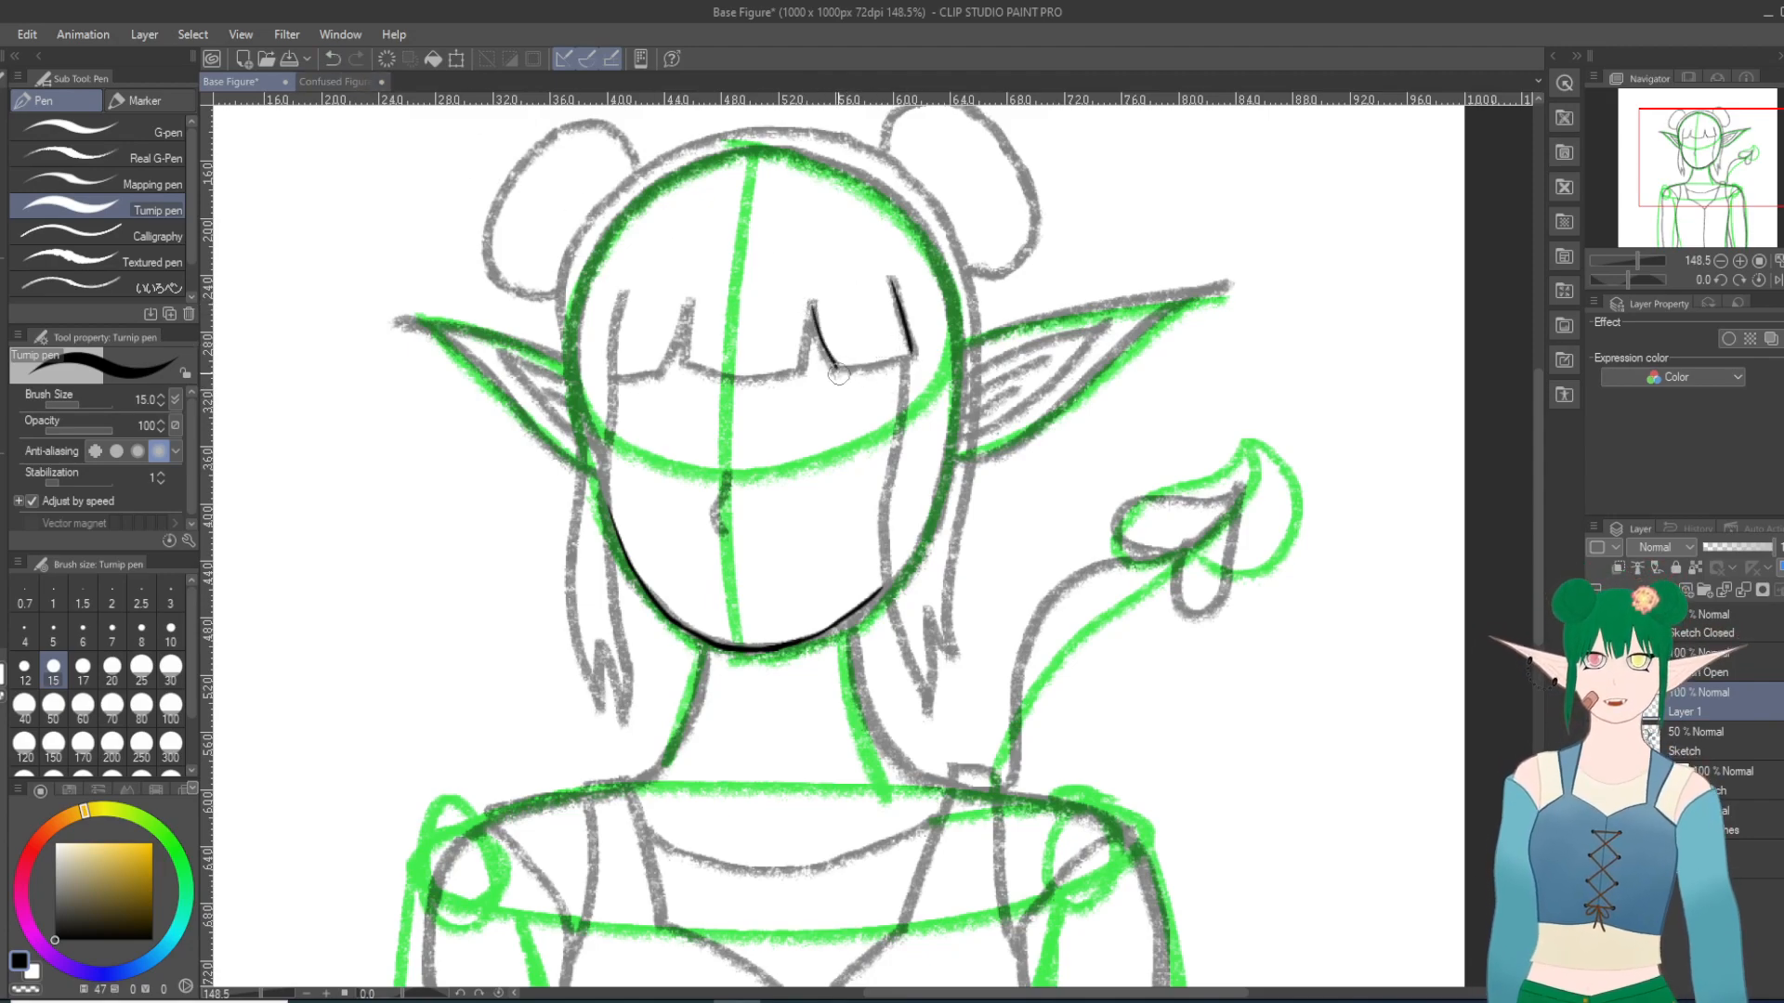
left_click_drag(836, 367, 901, 352)
left_click(331, 58)
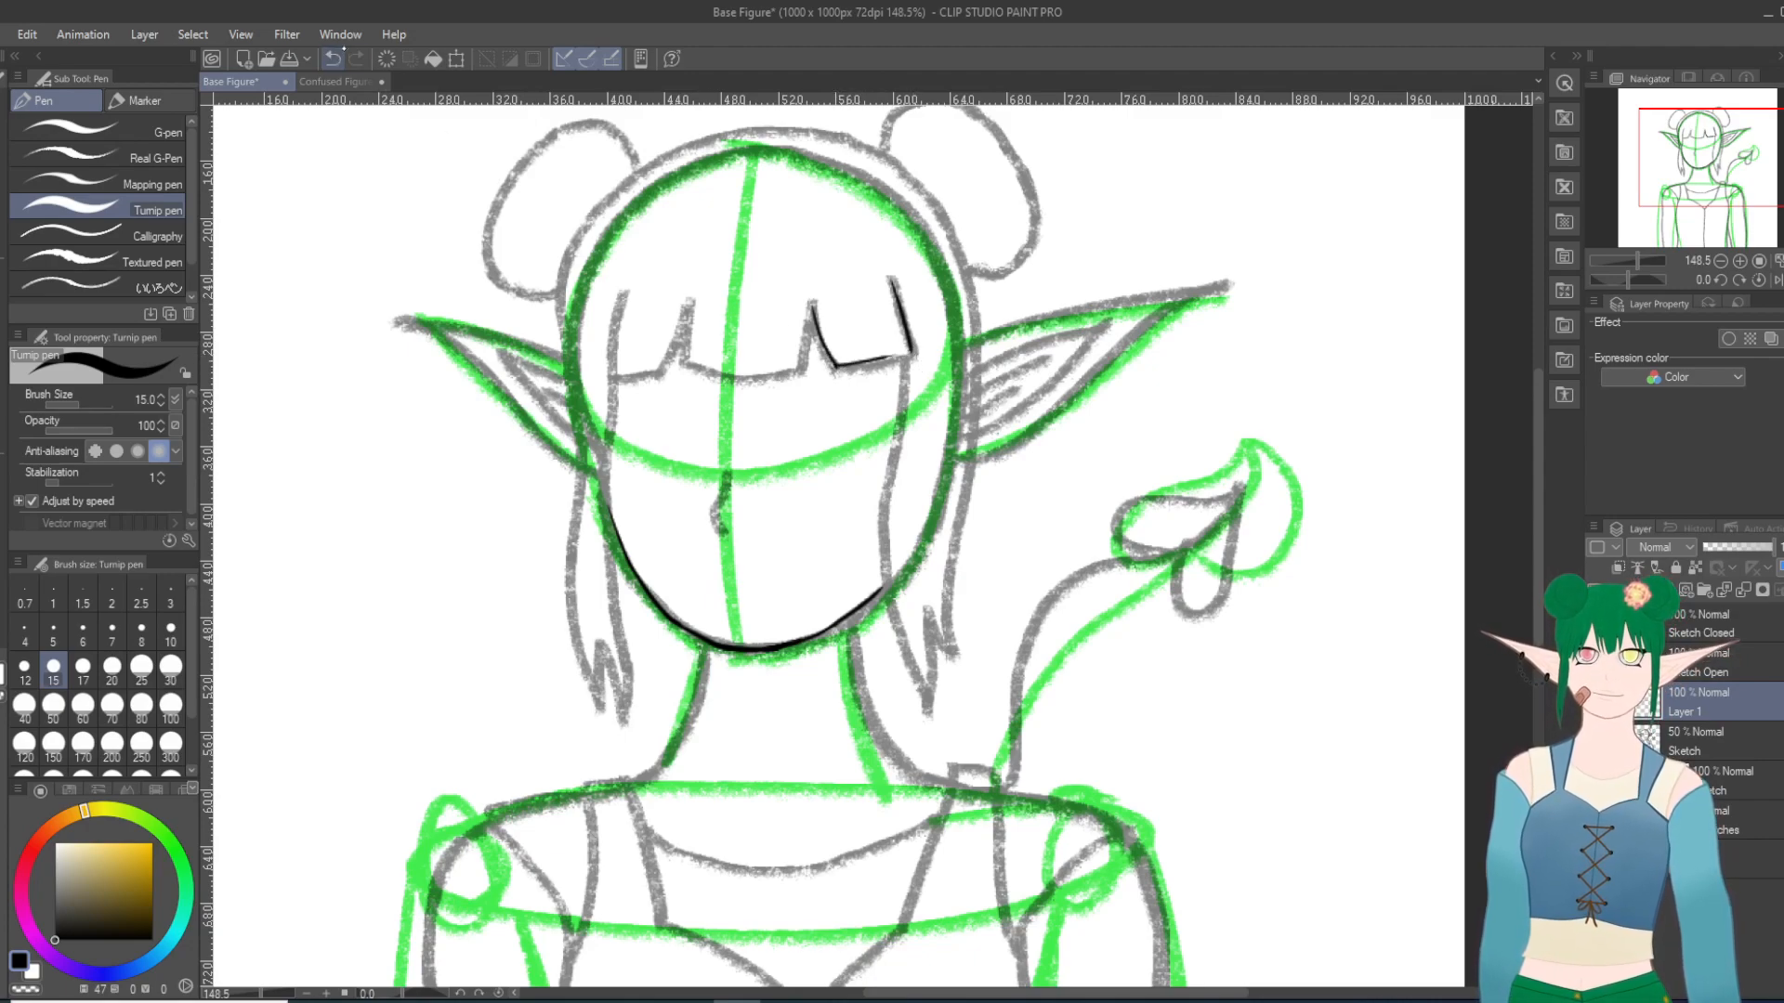
mouse_move(835, 362)
left_mouse_down()
mouse_move(920, 346)
mouse_move(856, 364)
mouse_move(907, 351)
left_mouse_up()
left_click(334, 59)
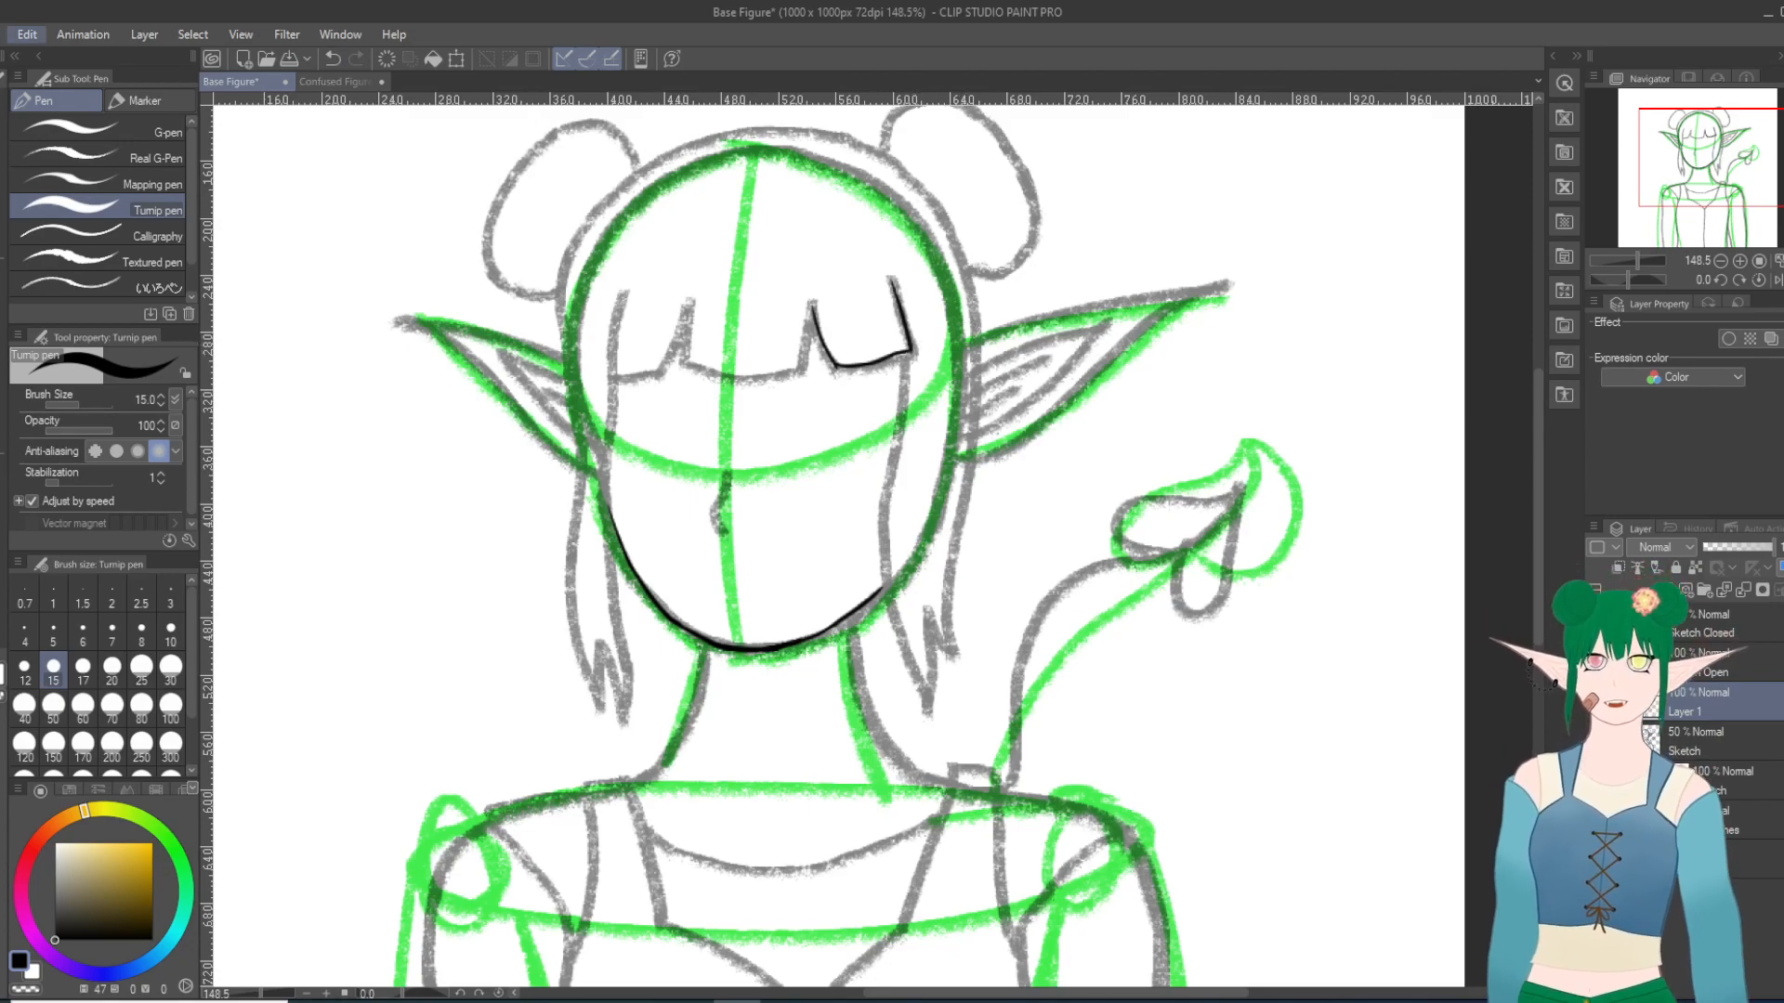
Step: Check the figure mirrored by flipping the canvas horizontally, examine the proportions, and flip the canvas back
left_click(27, 34)
mouse_move(232, 597)
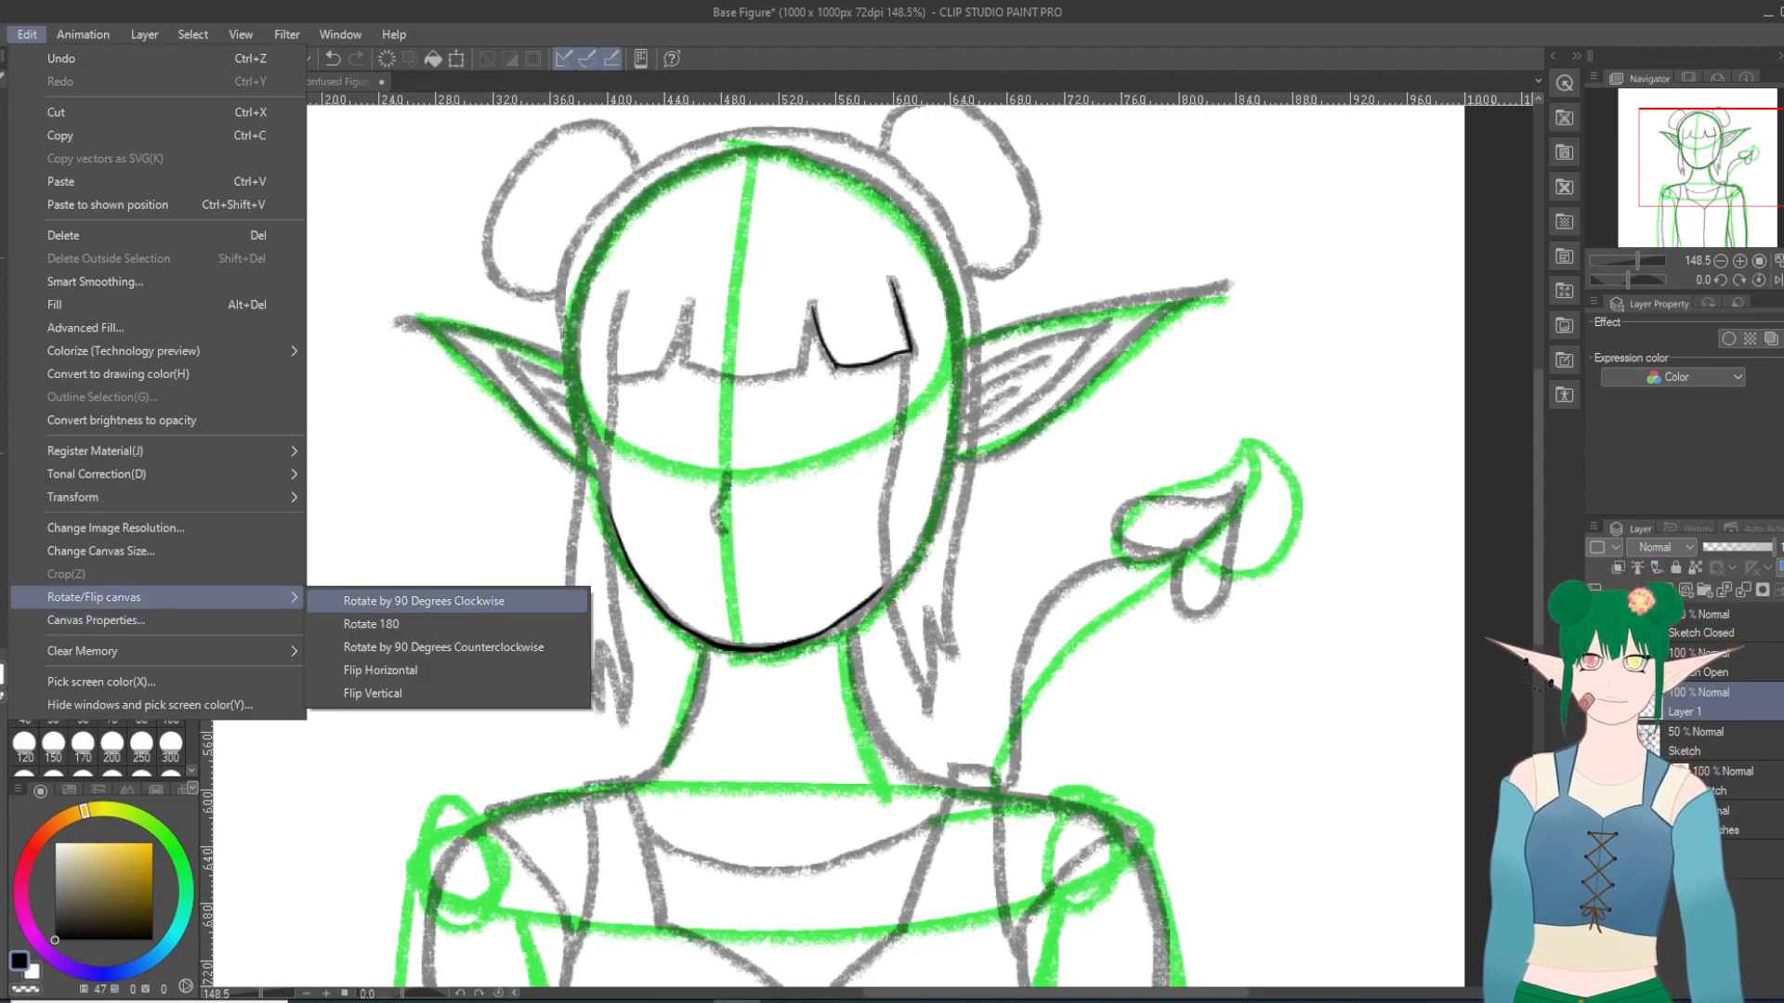
left_click(474, 671)
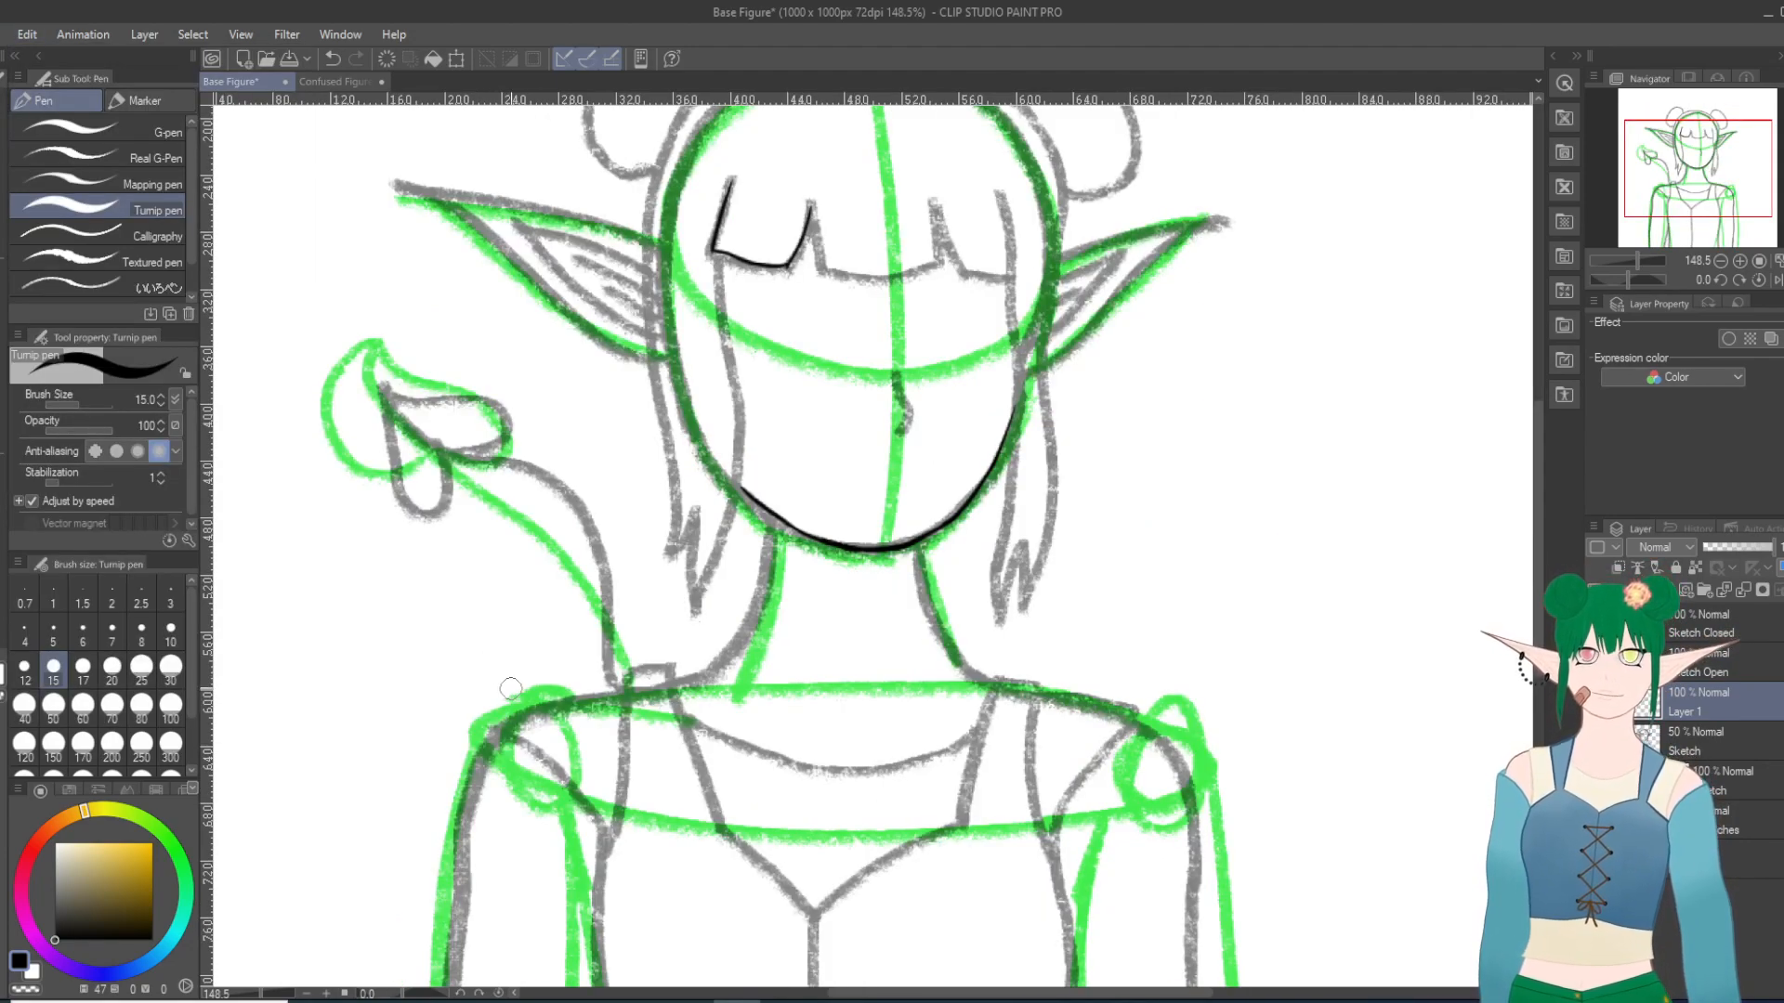
scroll(821, 883, "down", 4)
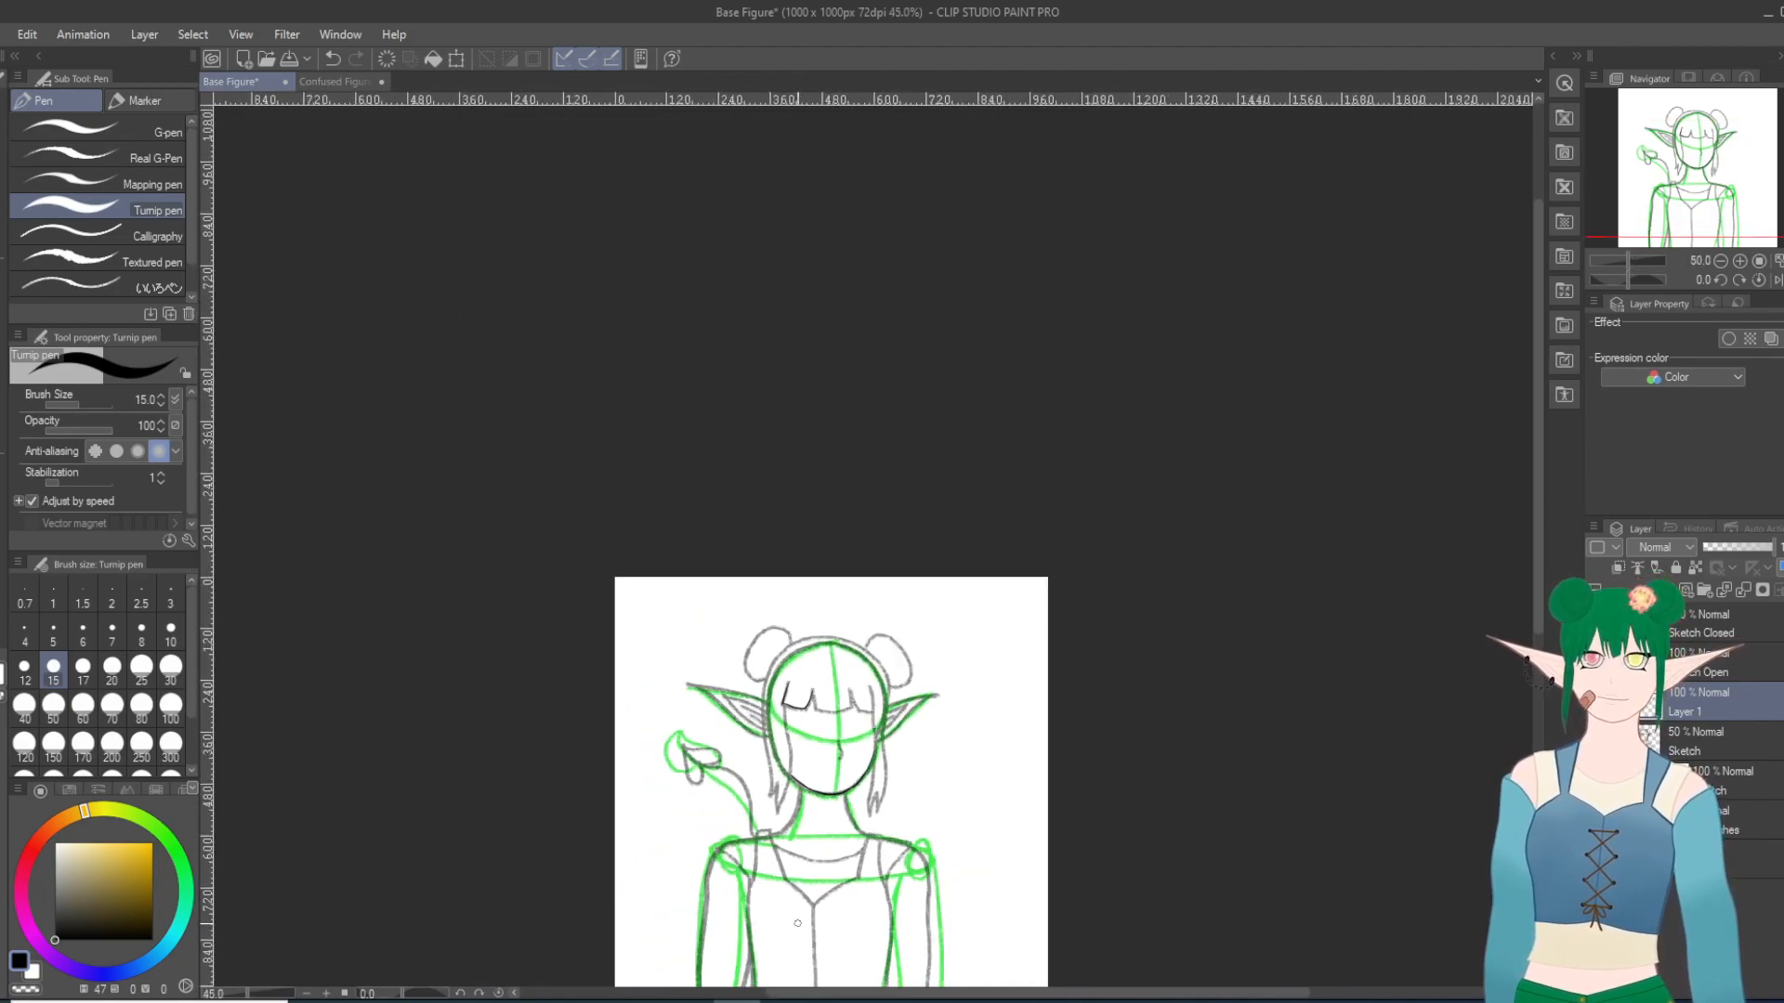
scroll(798, 921, "up", 1)
scroll(791, 930, "up", 2)
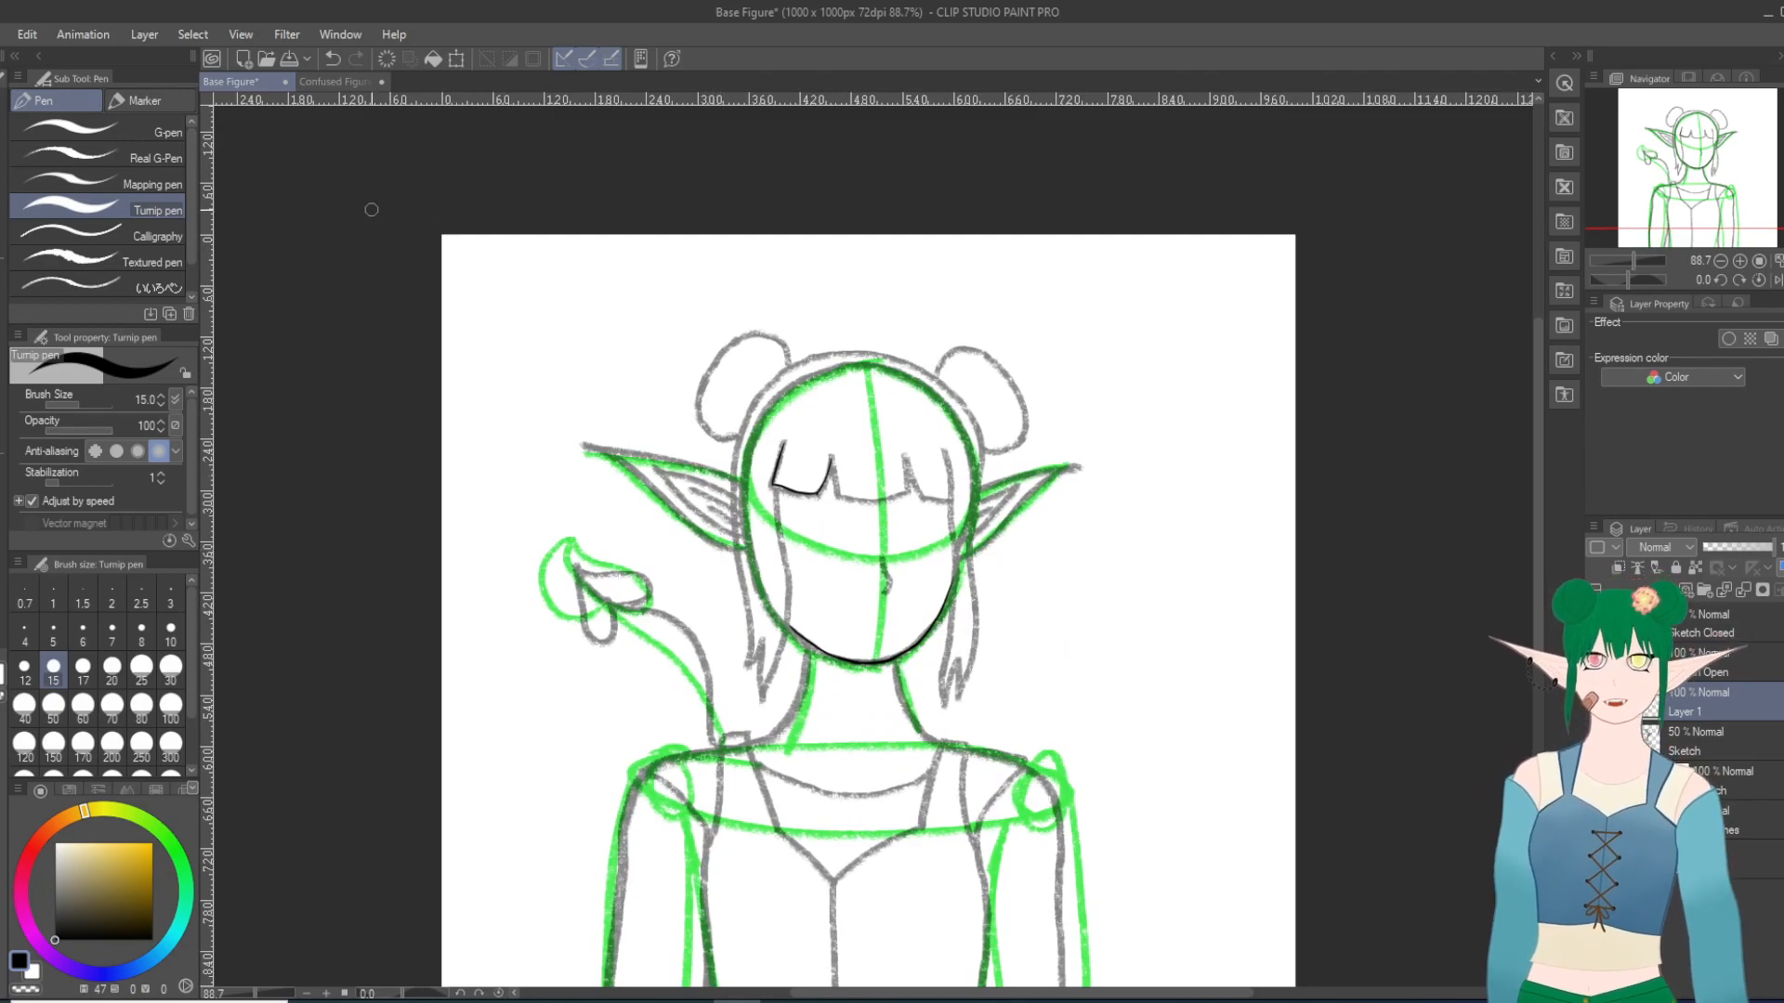
left_click(27, 34)
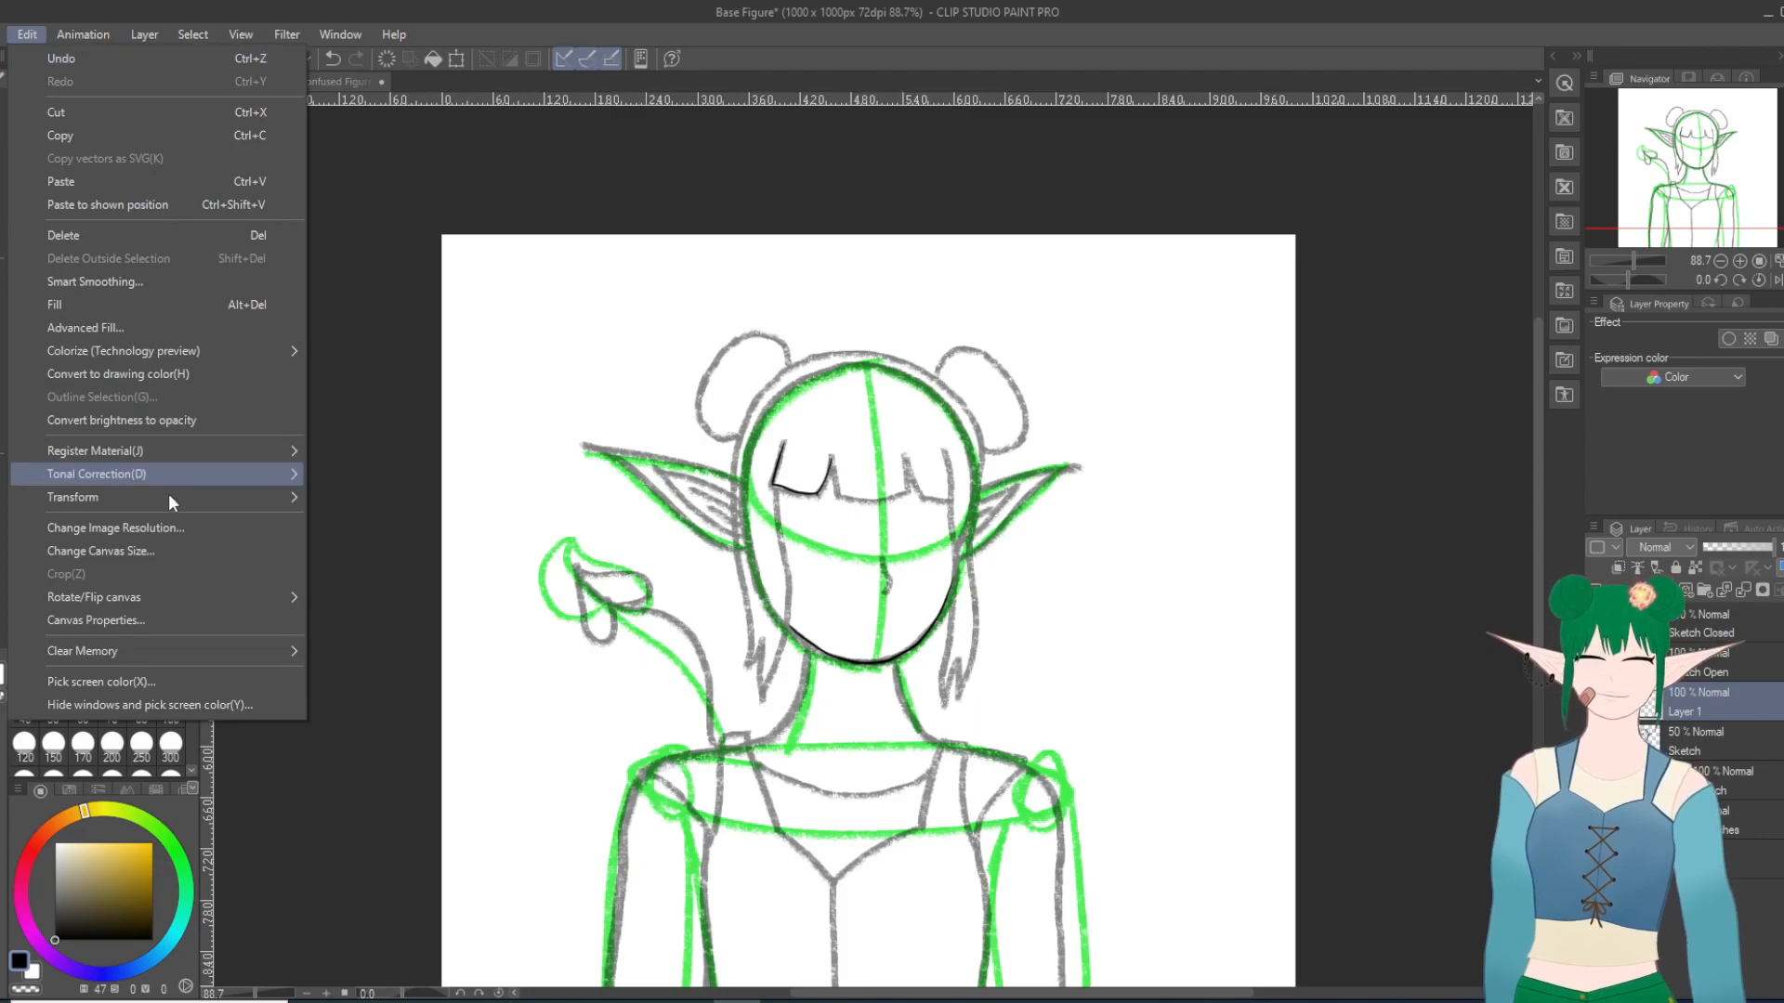
mouse_move(129, 598)
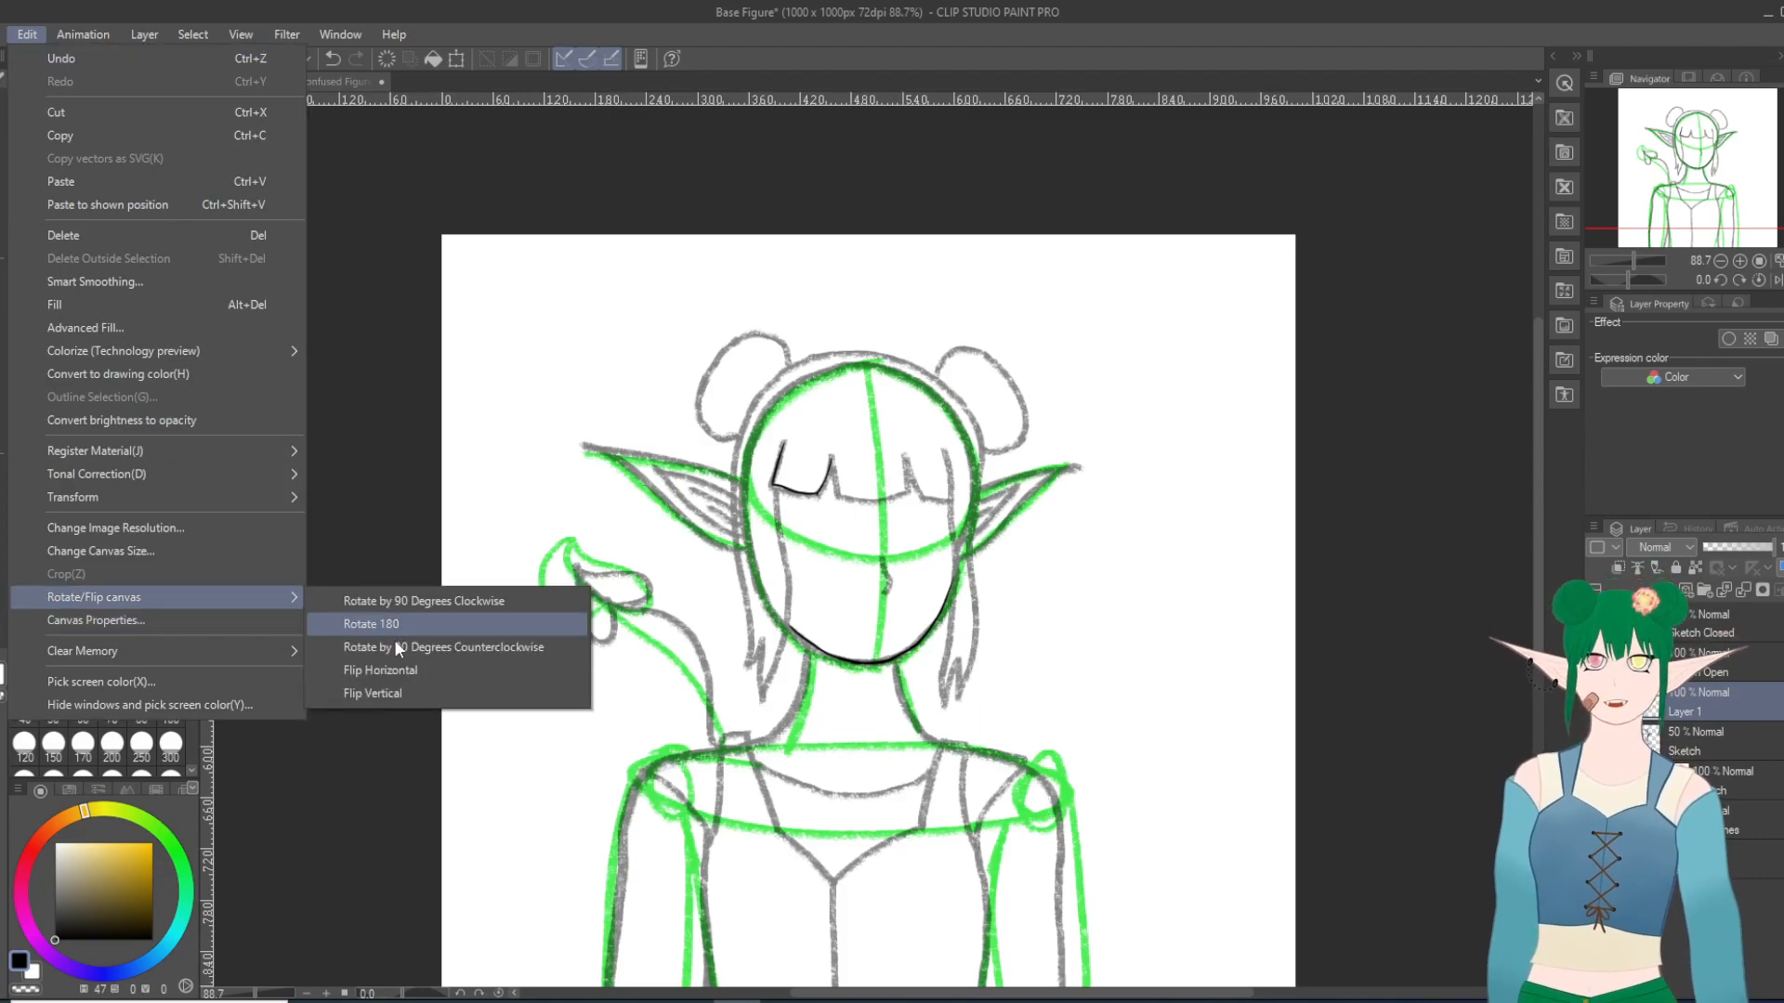
left_click(401, 670)
Step: Ink the right edge of the middle bangs section from the peak of the right notch, redoing the stroke once
scroll(917, 310, "up", 4)
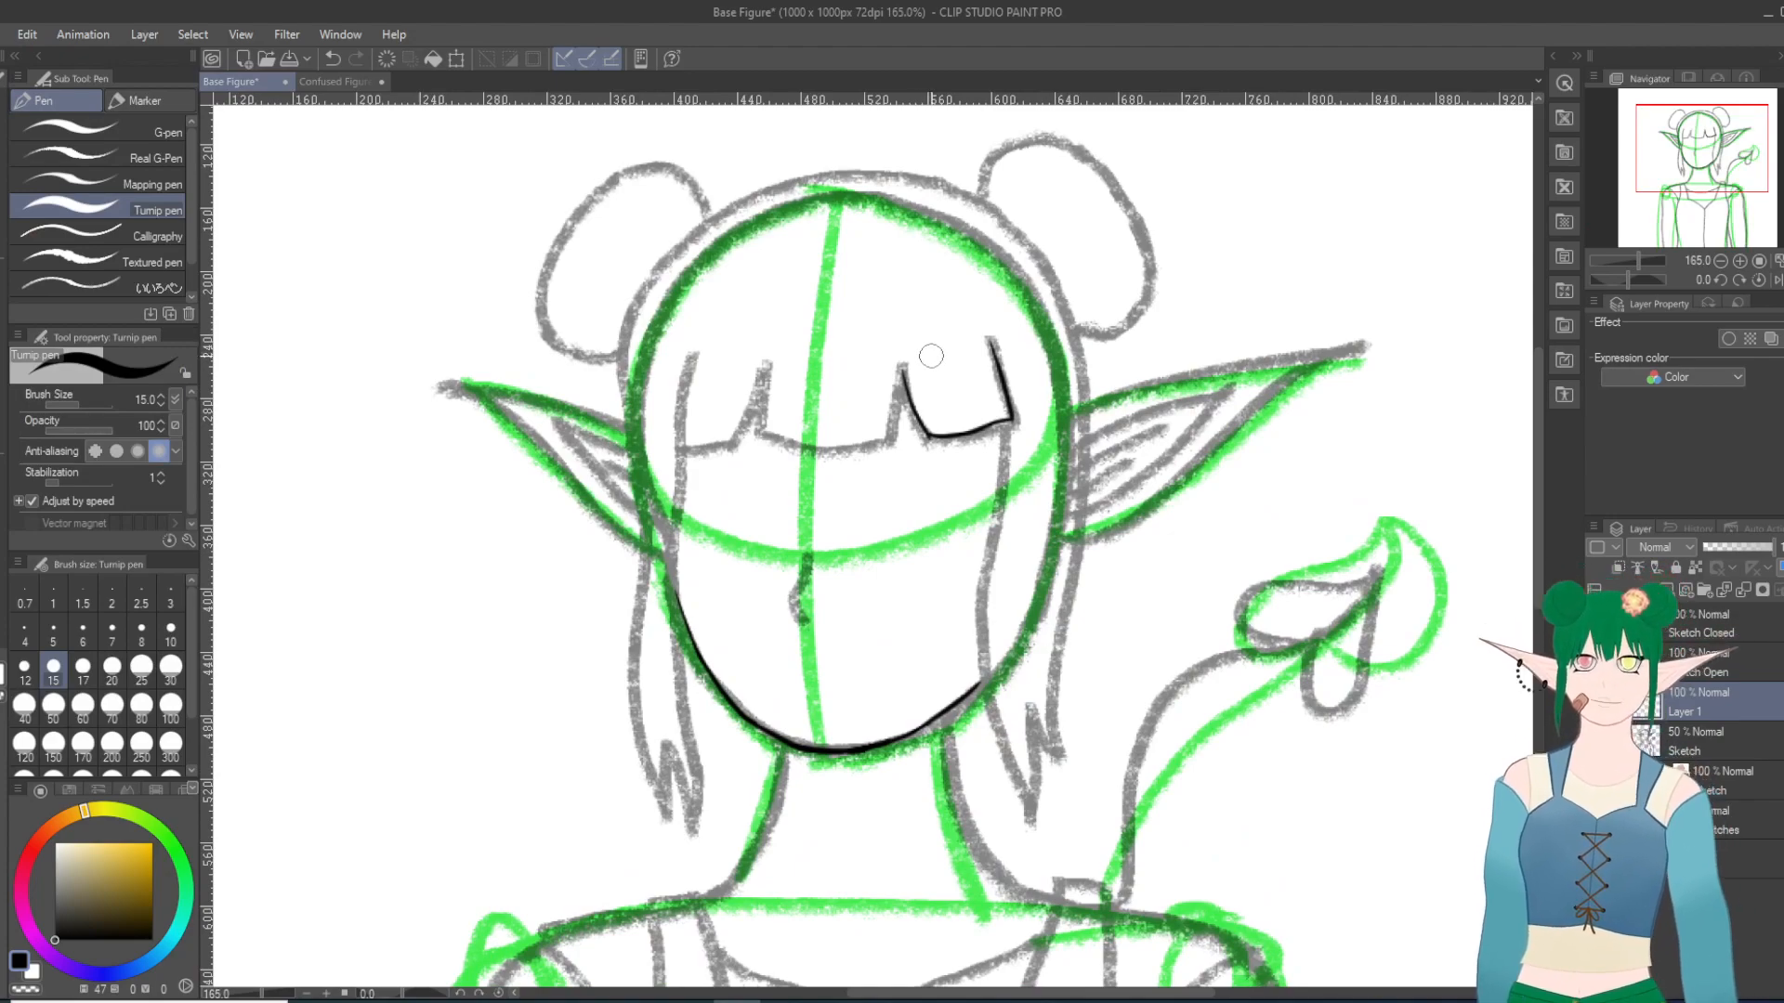
scroll(931, 356, "down", 1)
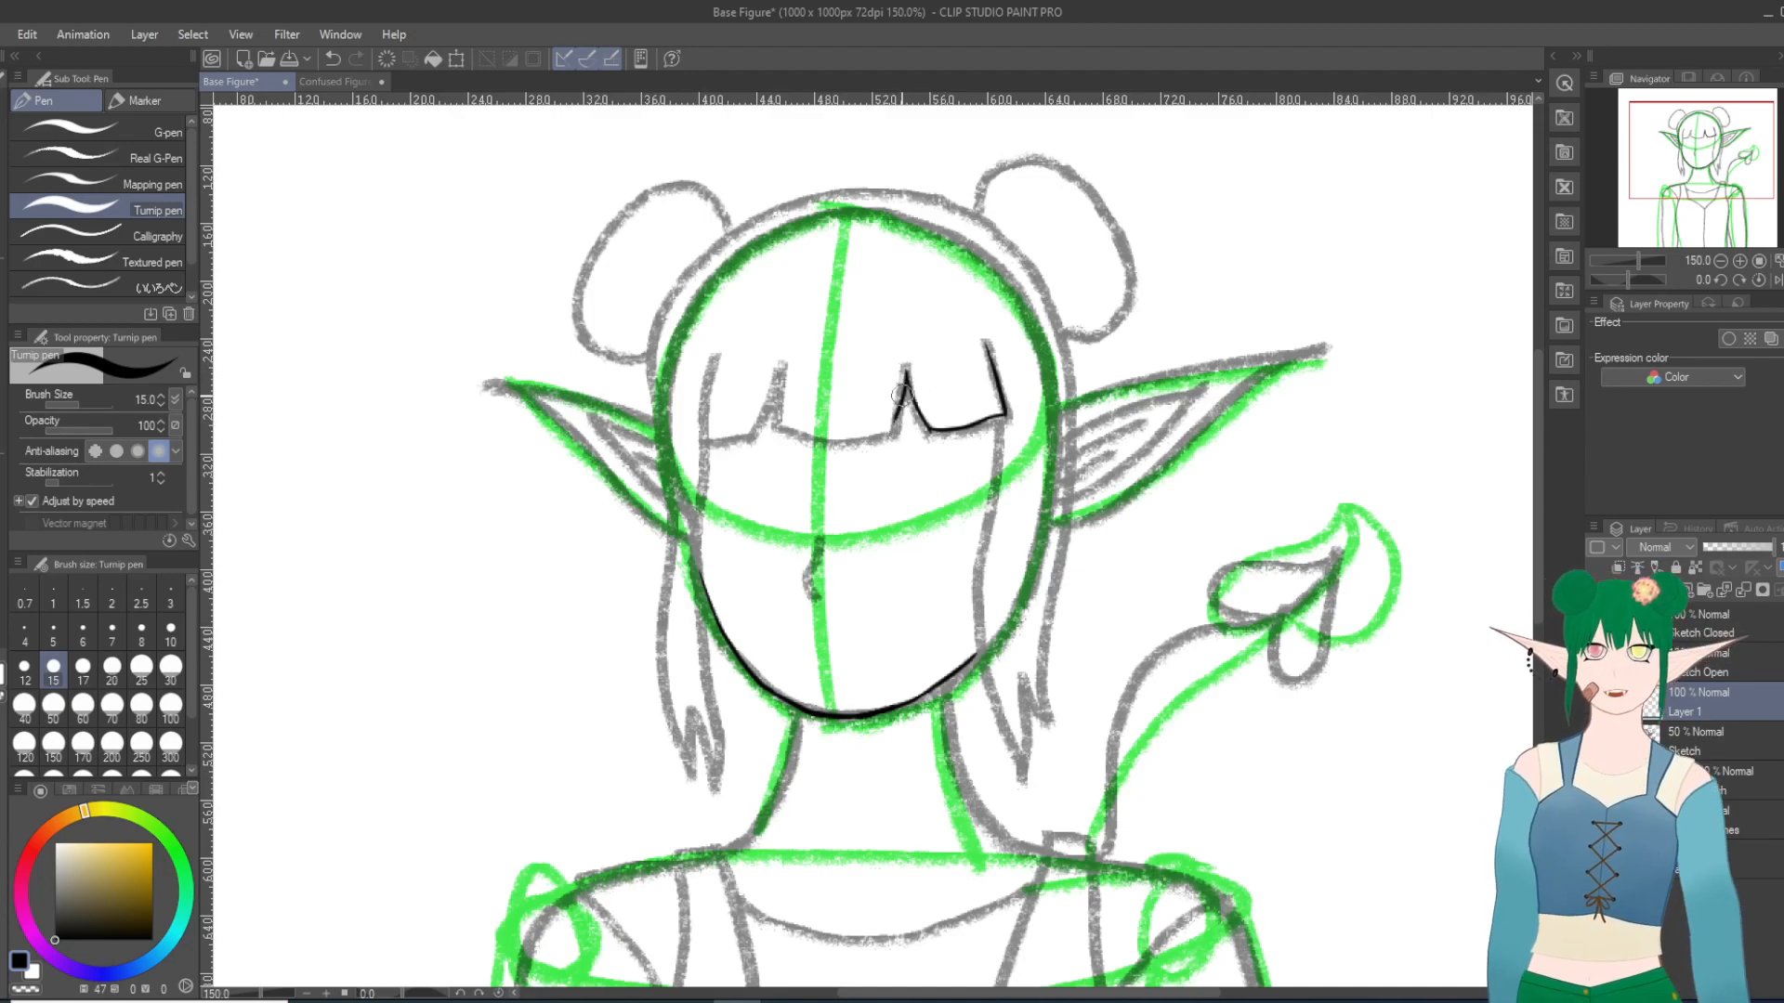
left_click(333, 58)
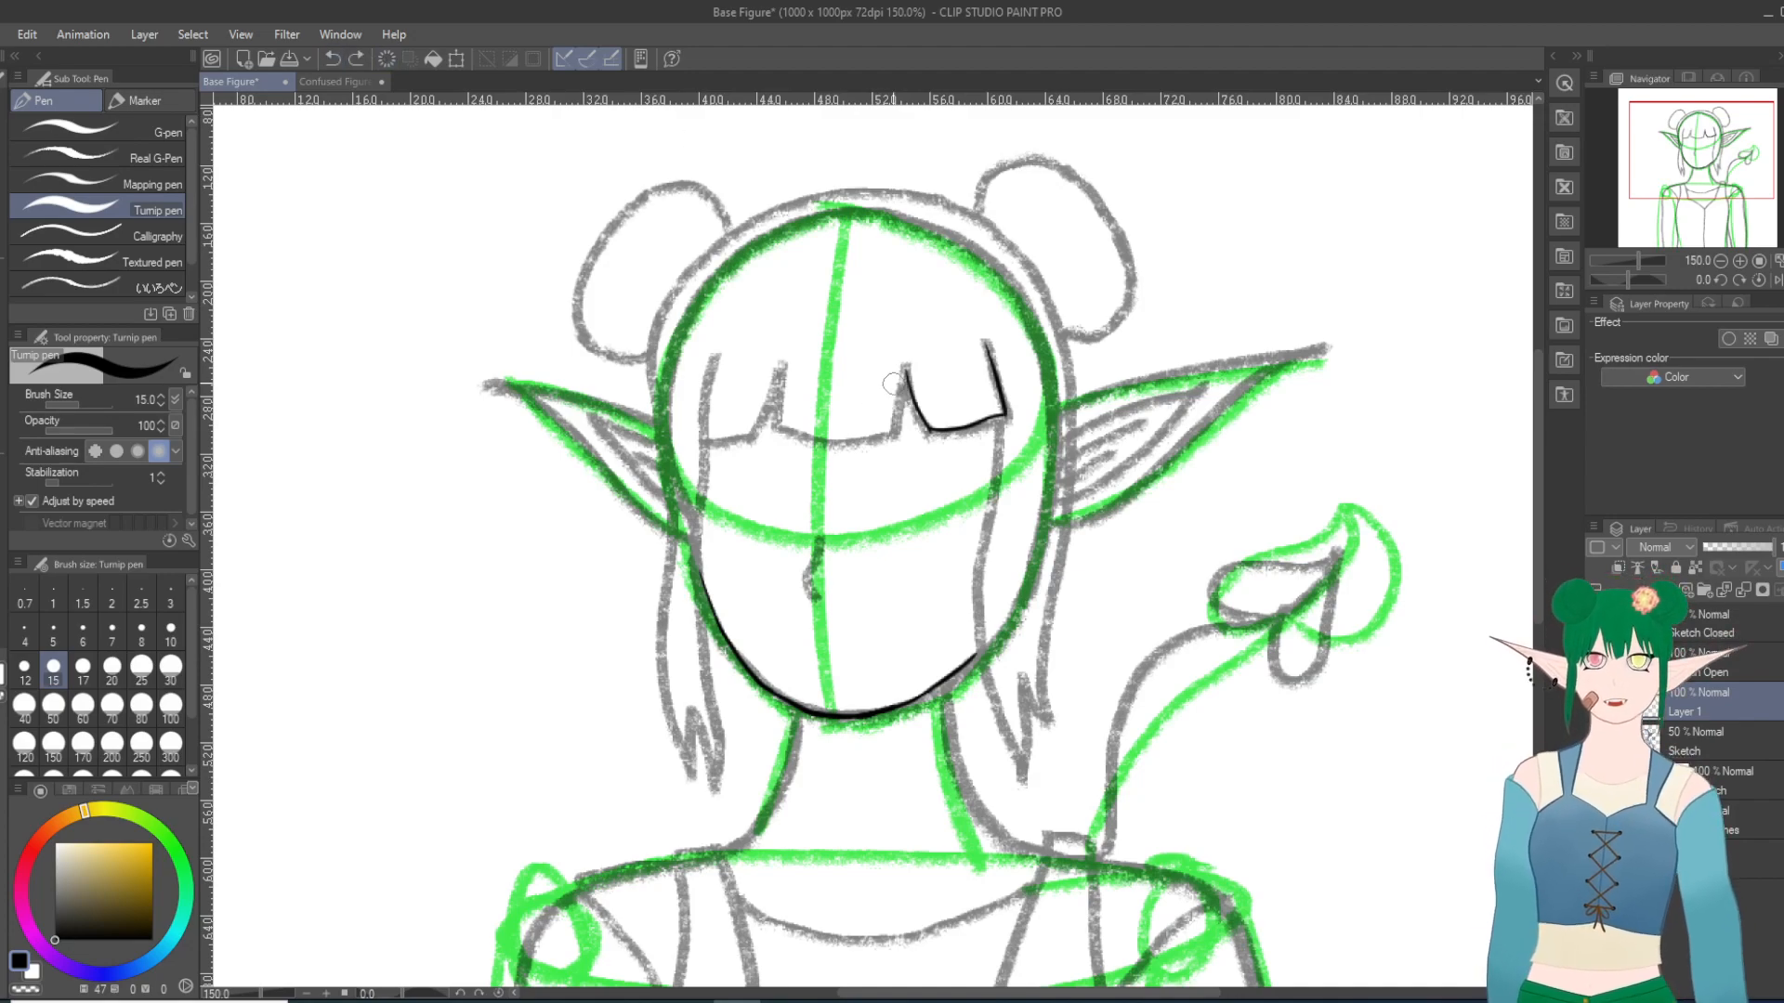
left_click_drag(903, 377, 894, 443)
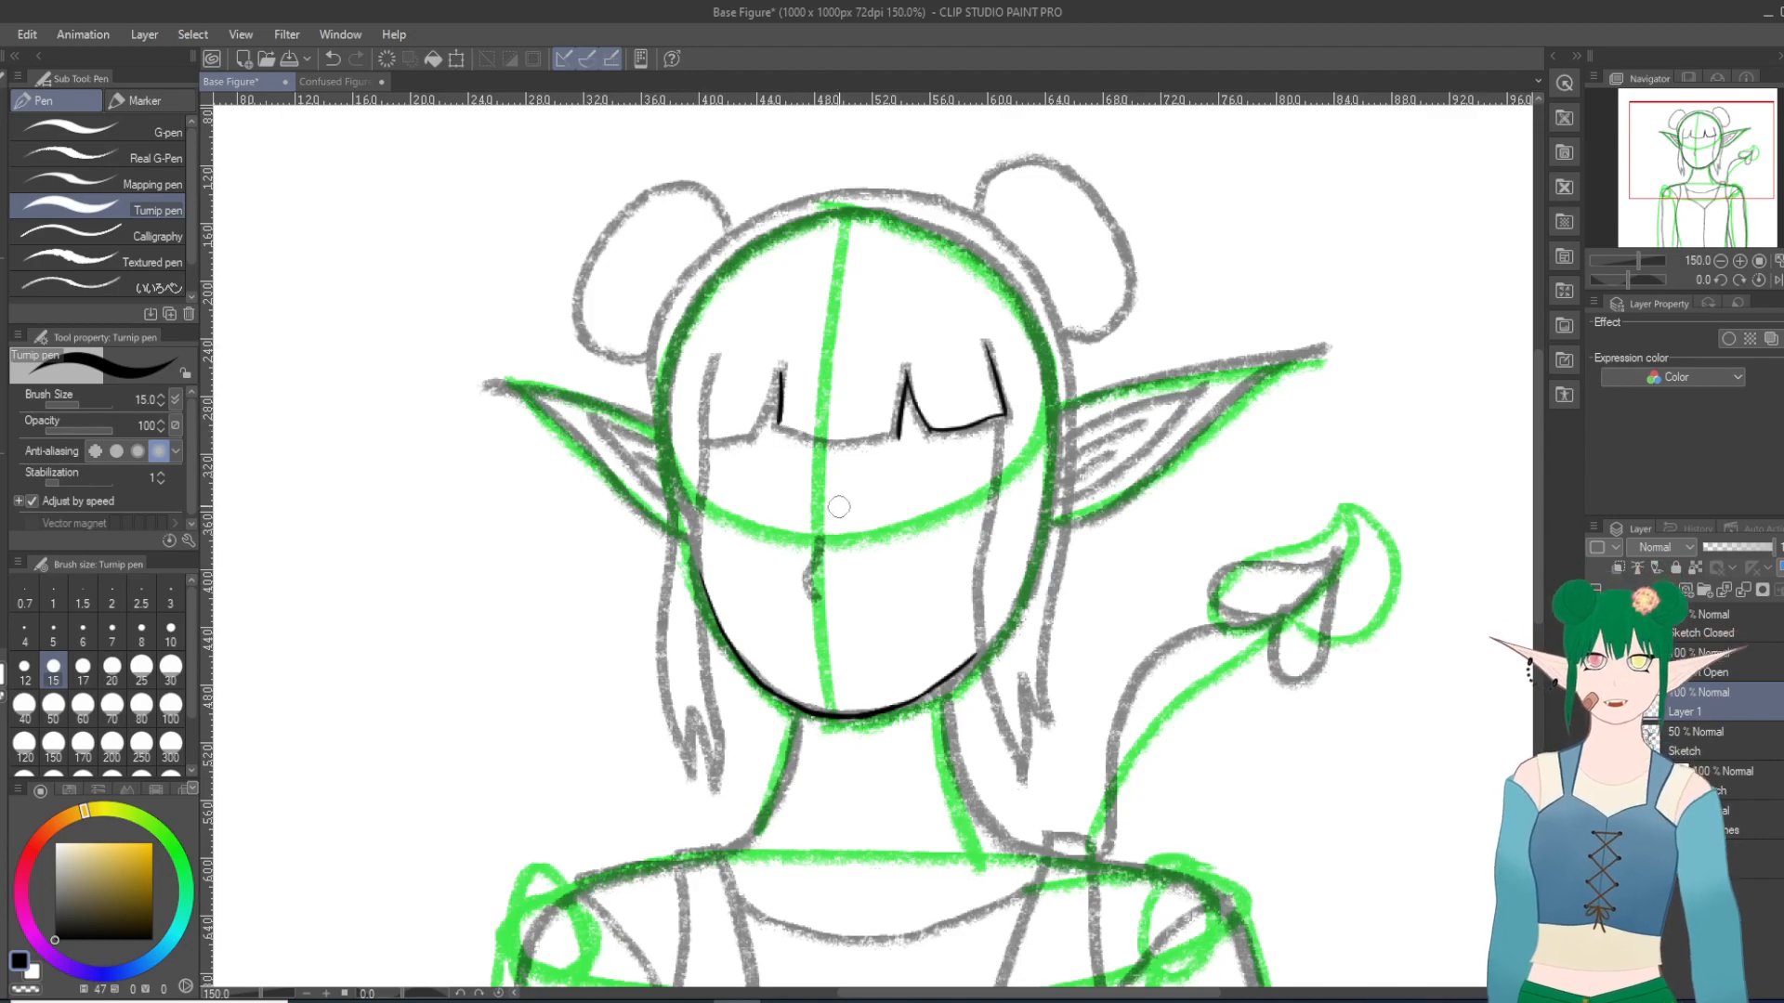
left_click(333, 59)
left_click_drag(781, 365, 773, 449)
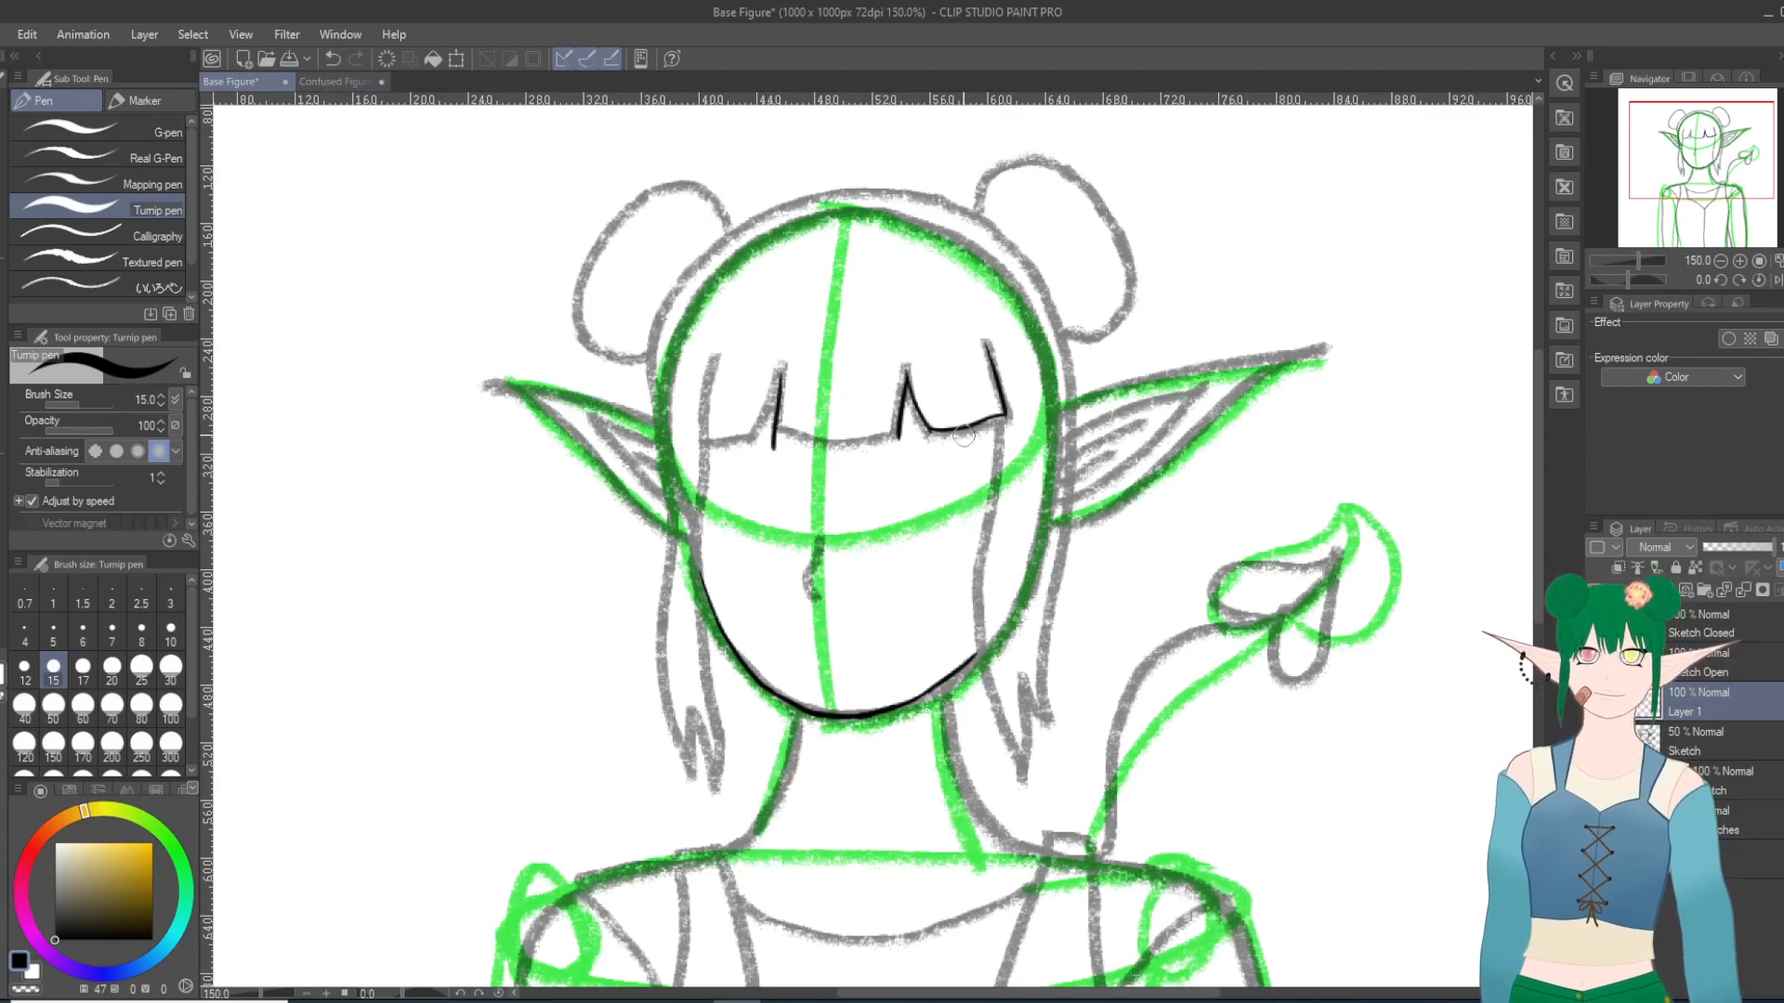
left_click(333, 58)
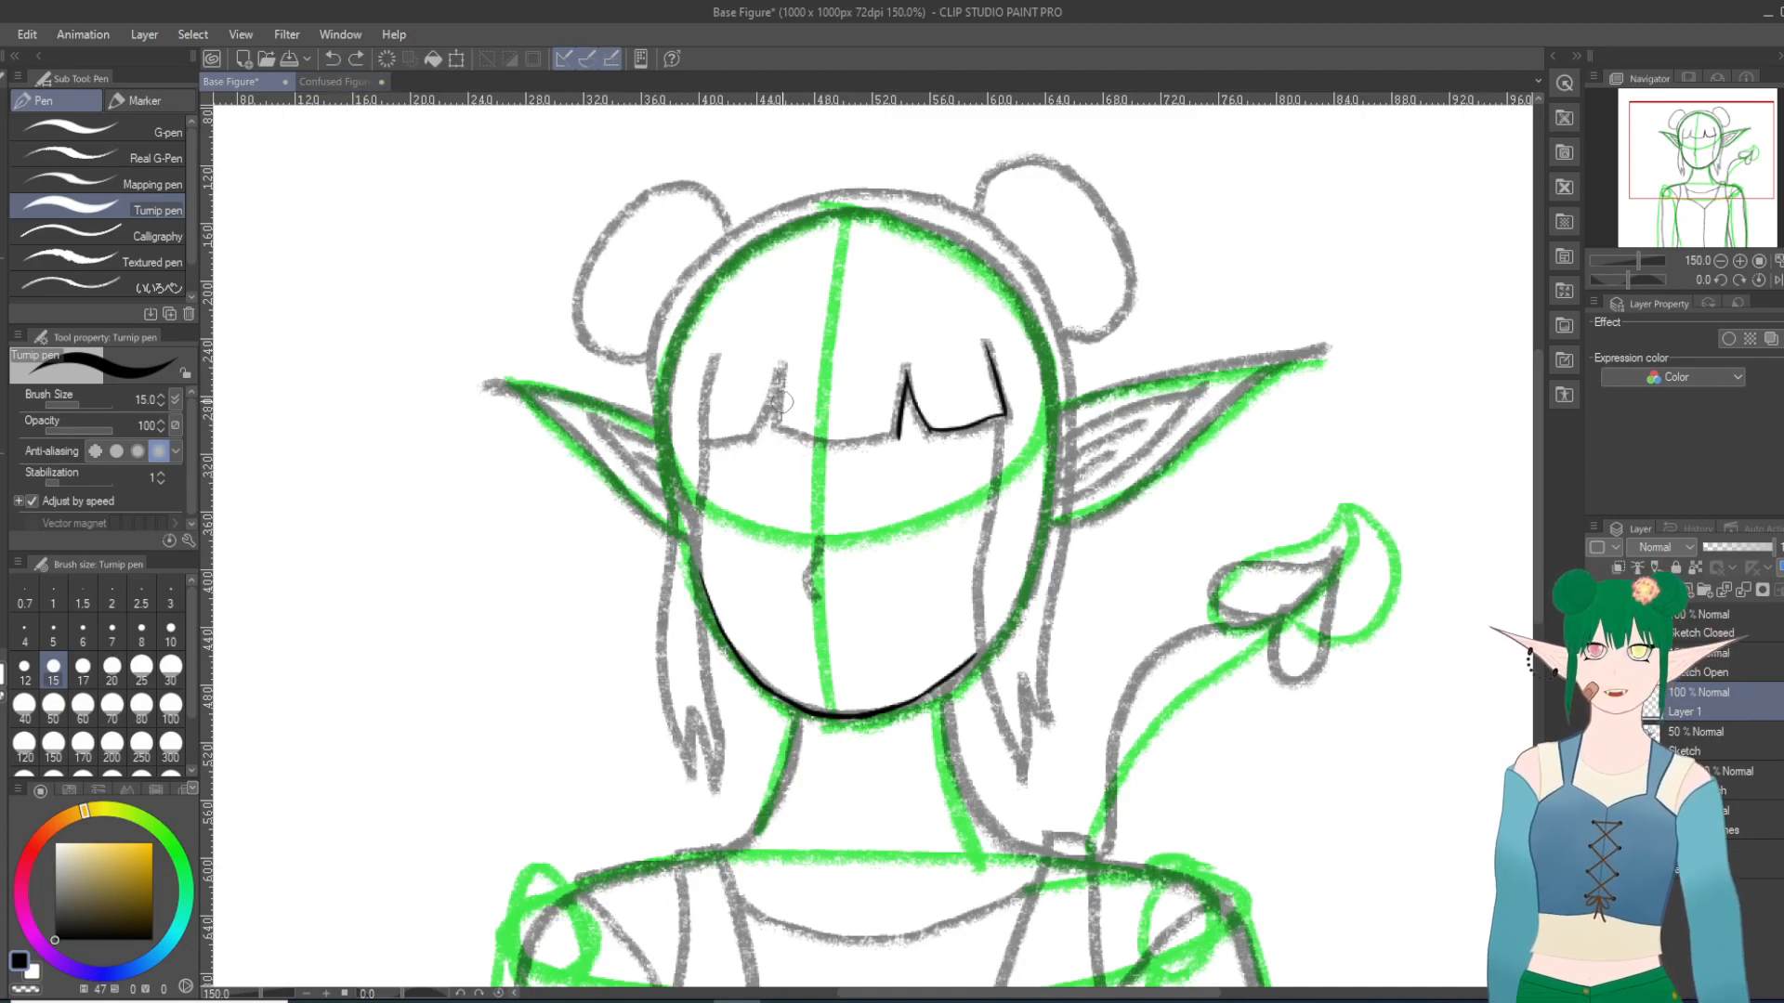
left_click_drag(781, 372, 776, 431)
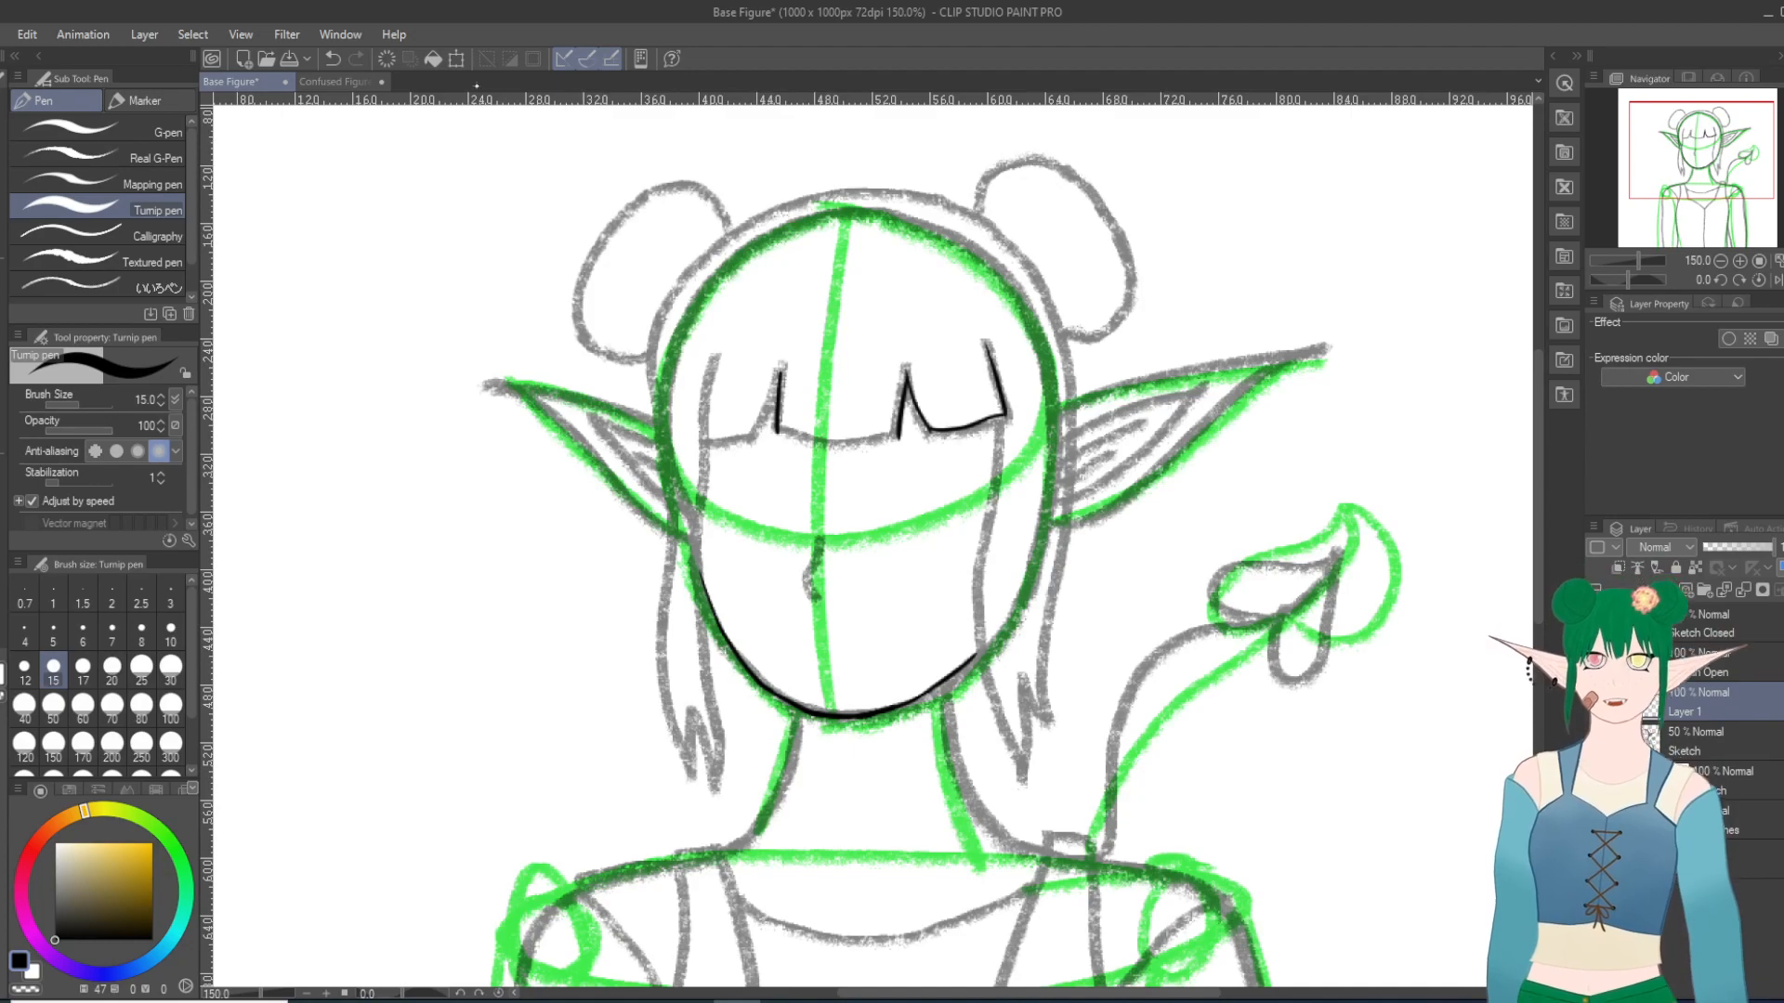
left_click(333, 59)
left_click_drag(782, 370, 783, 432)
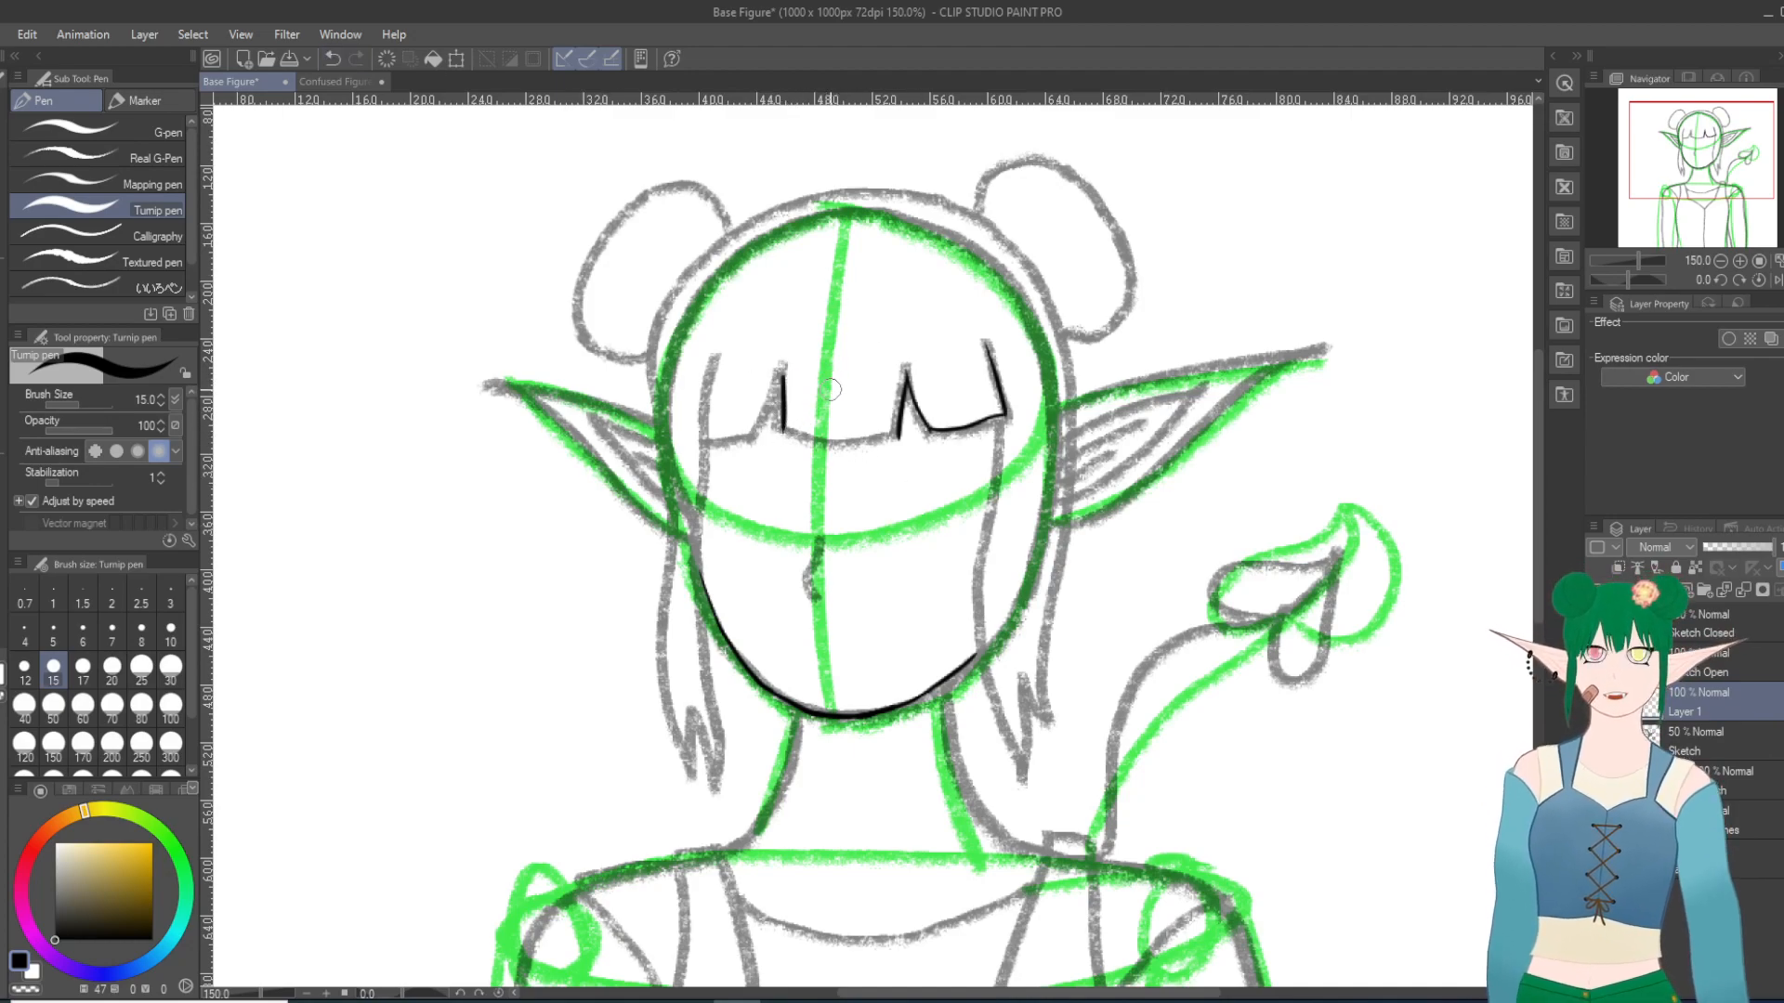
left_click(332, 58)
left_click_drag(781, 369, 780, 432)
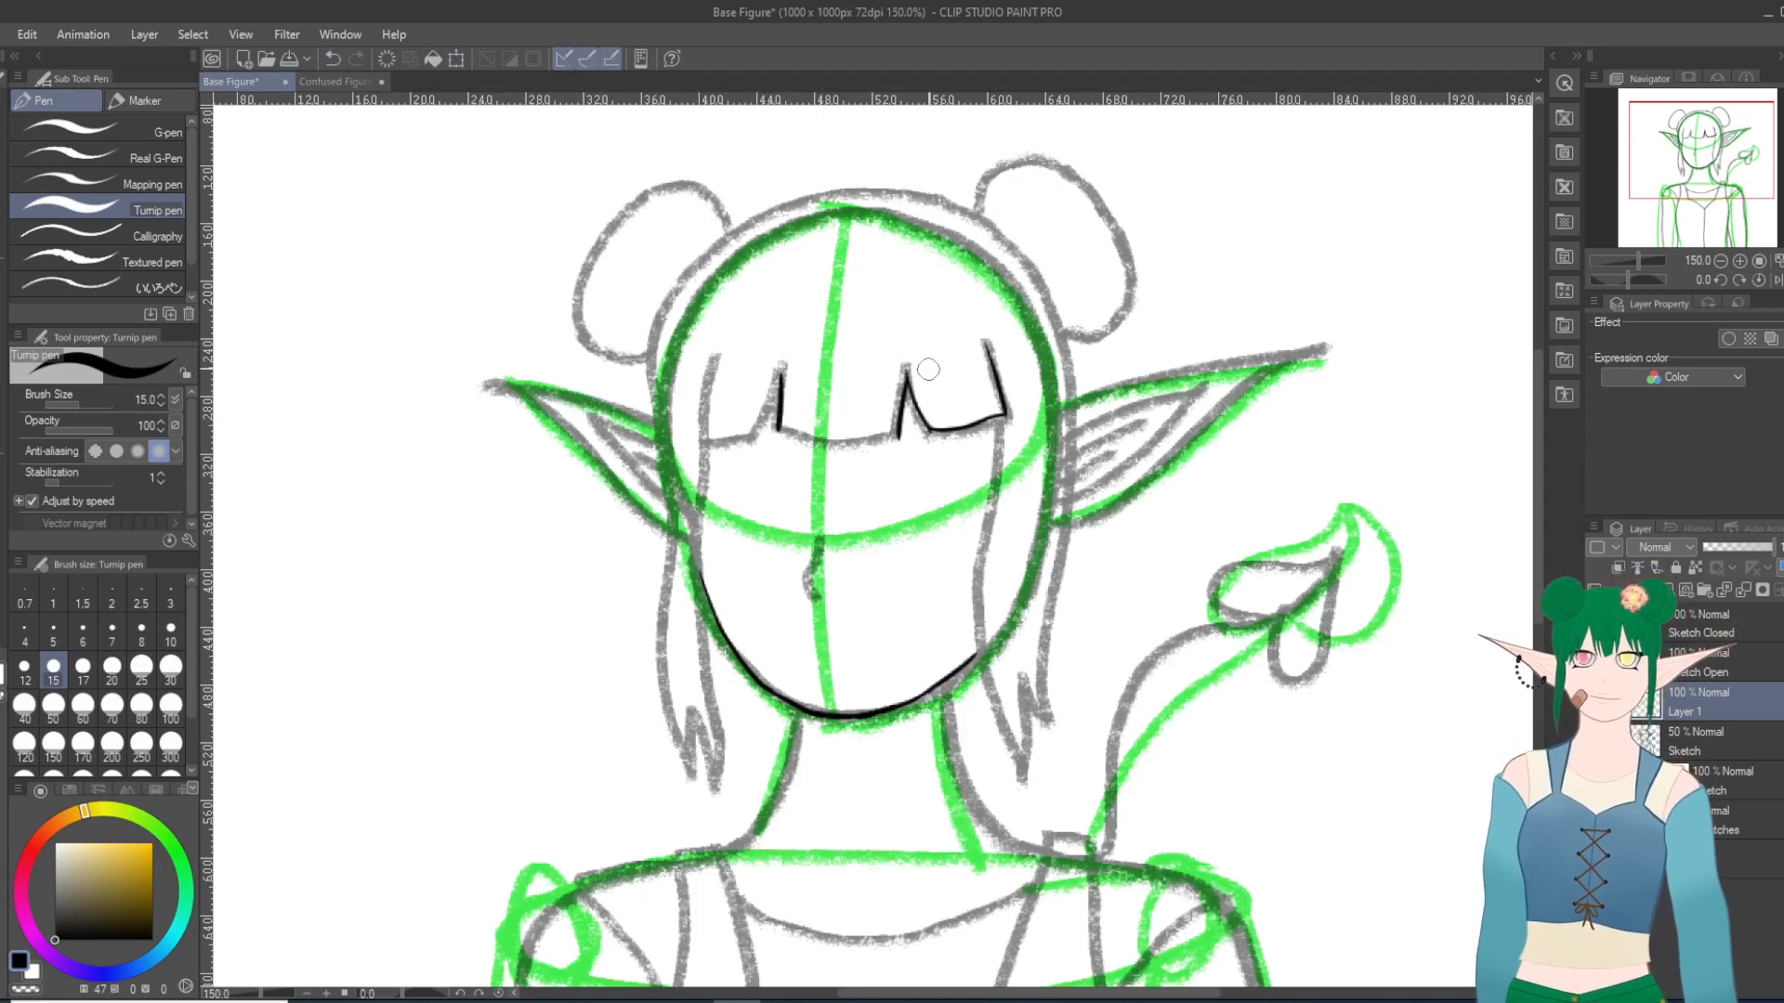
left_click(333, 58)
Step: Ink both side edges of the leftmost bangs section with the Turnip pen, redoing the slanted right edge until it follows the sketch
left_click_drag(713, 356, 698, 450)
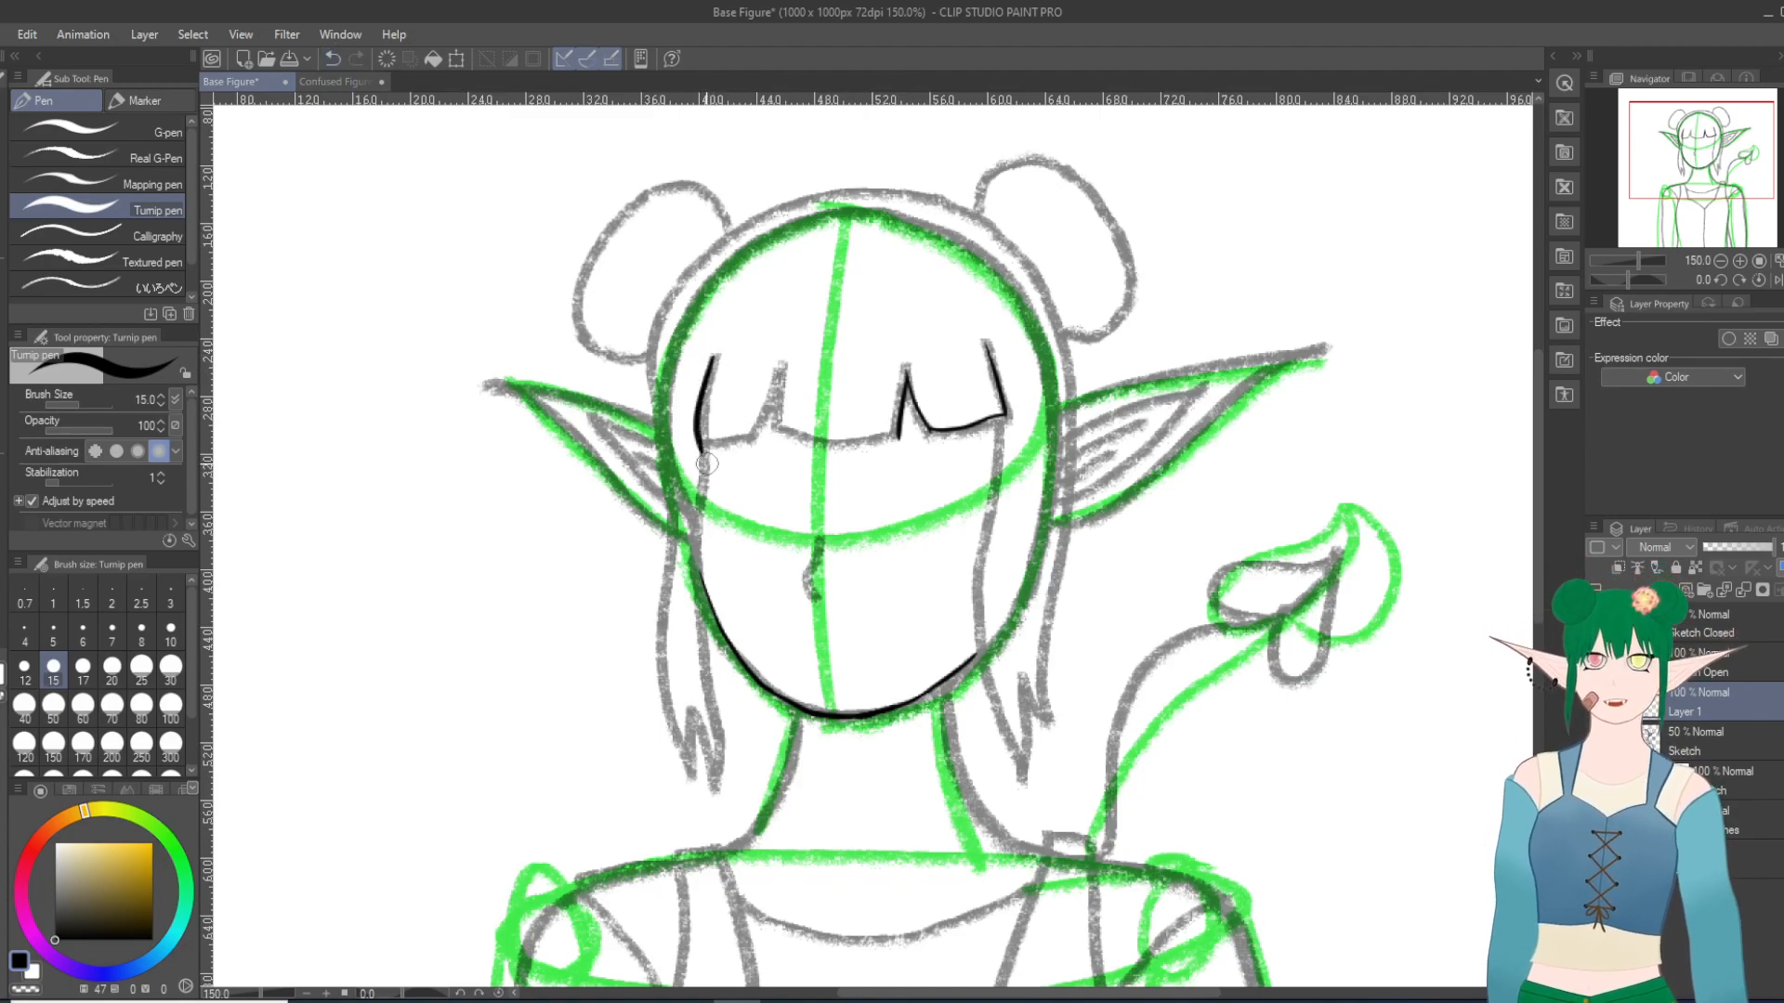
left_click_drag(782, 366, 764, 425)
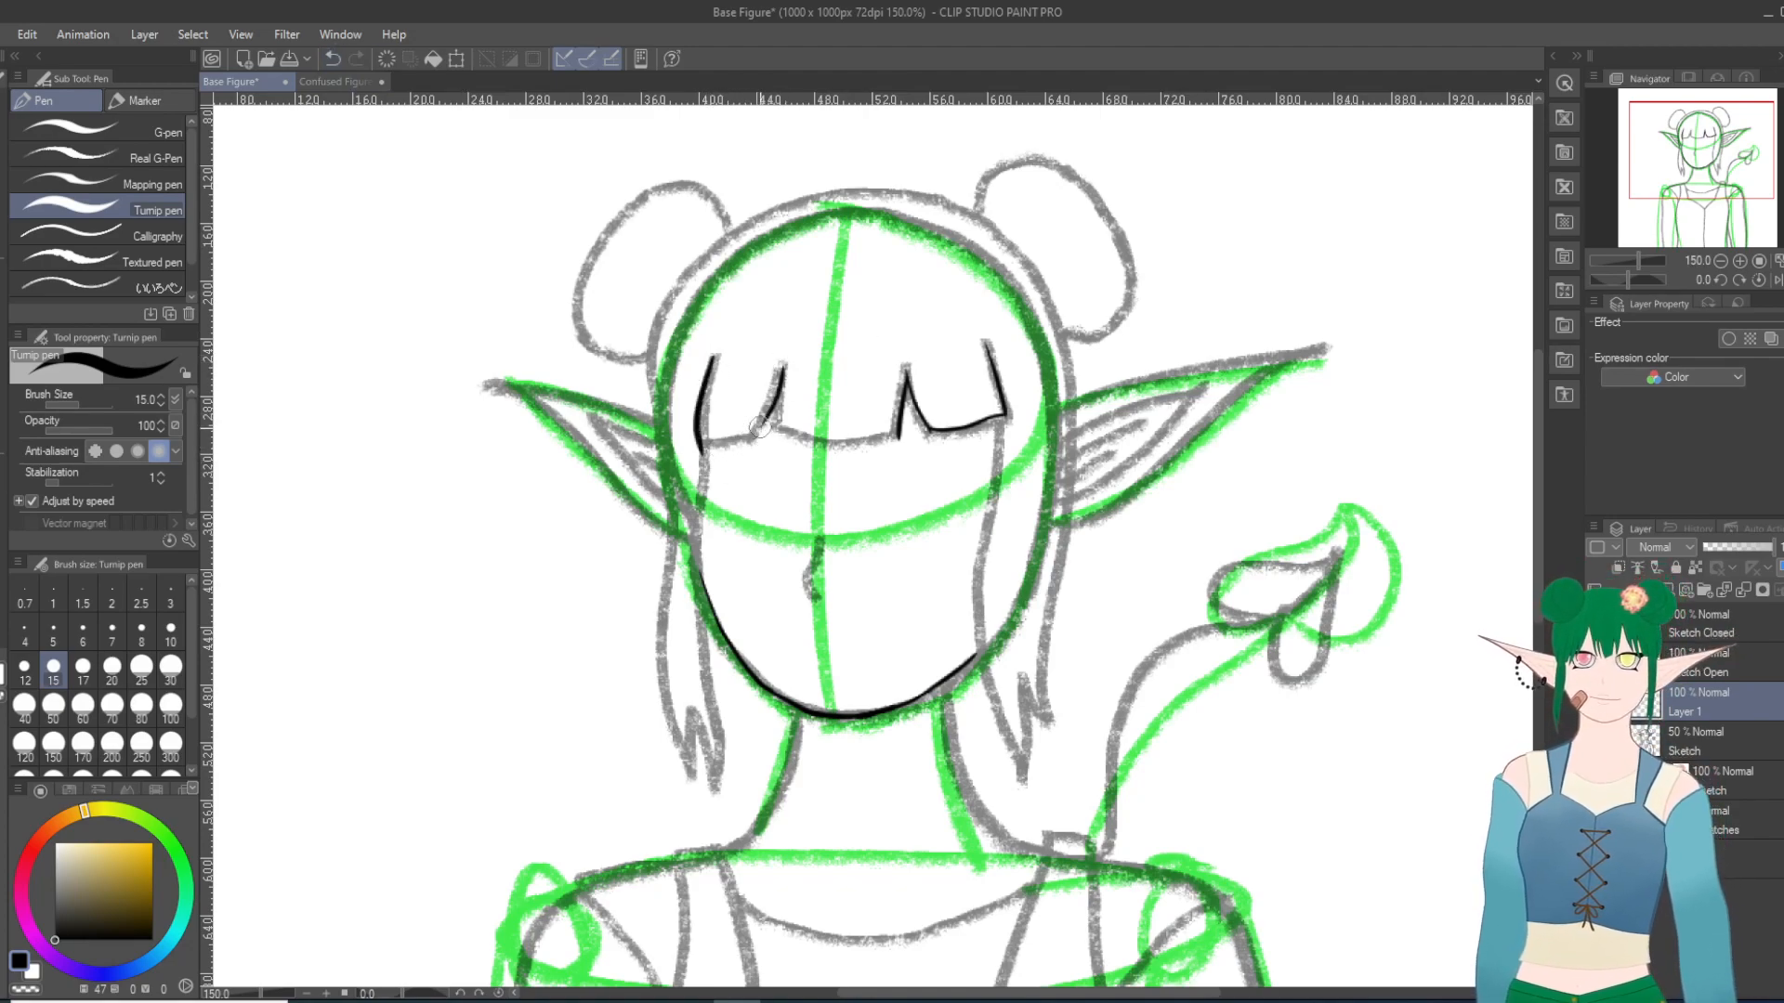
key("ctrl+z")
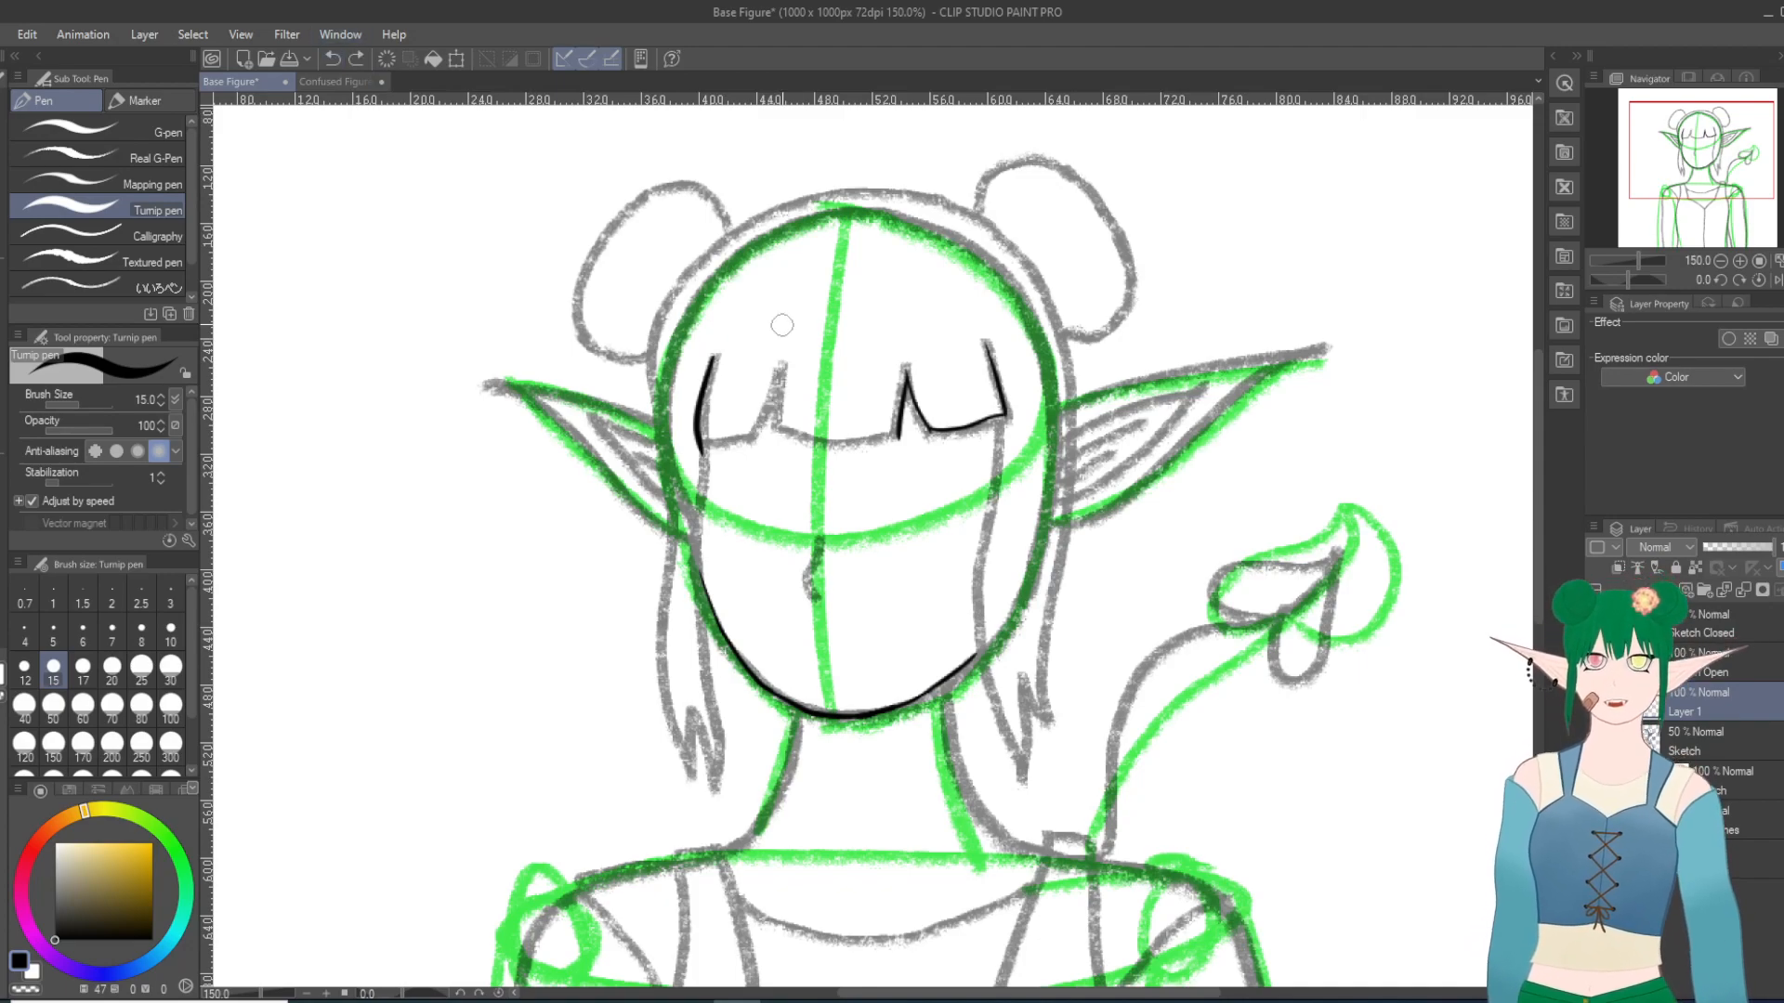
left_click_drag(782, 365, 762, 416)
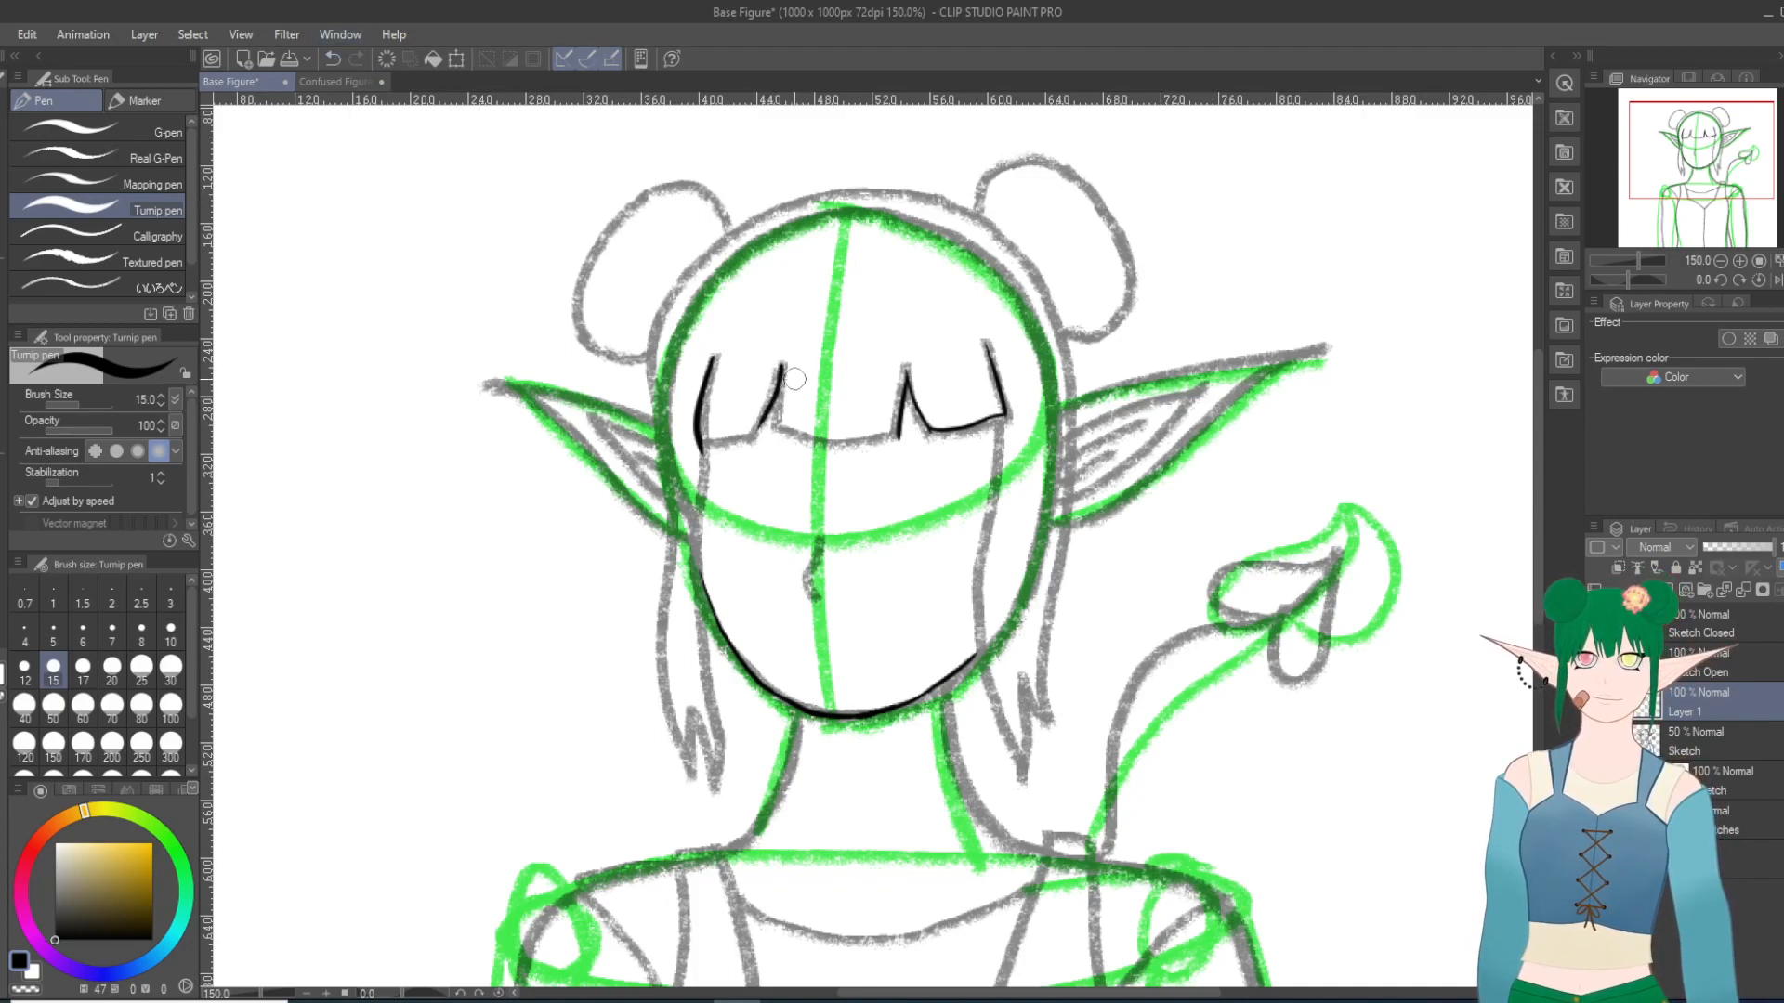
left_click(333, 58)
left_click_drag(781, 368, 748, 446)
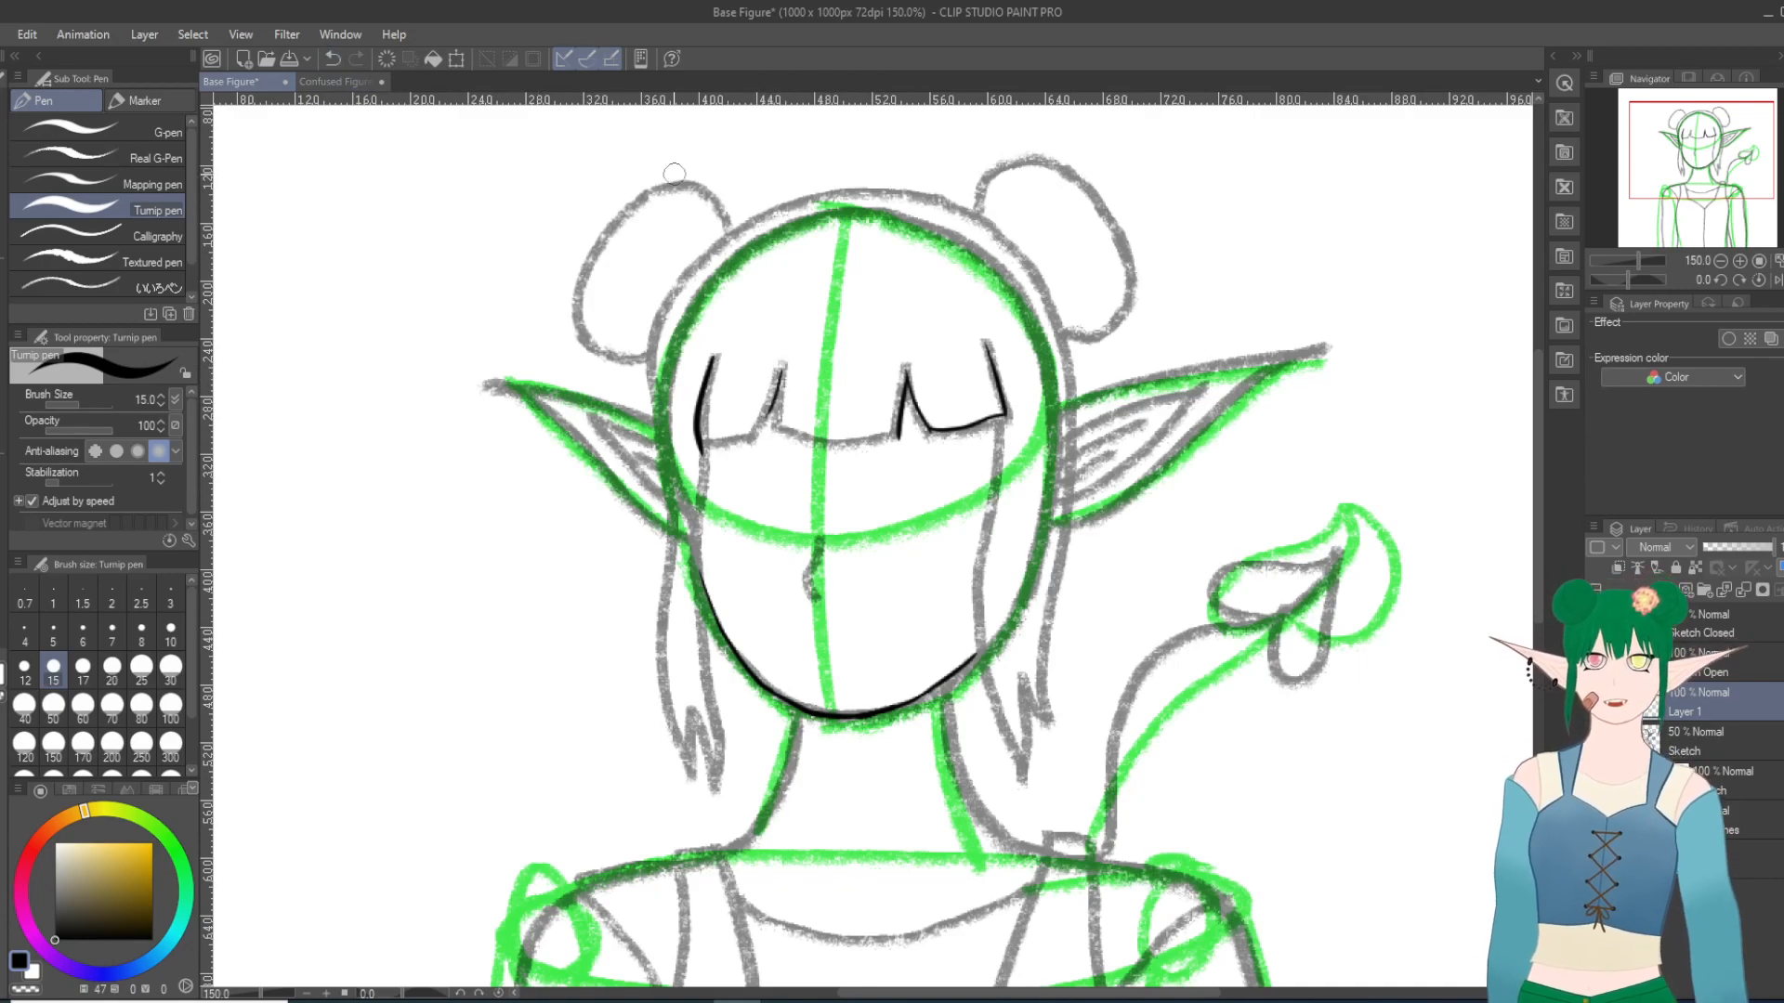
left_click(332, 59)
left_click_drag(782, 364, 753, 437)
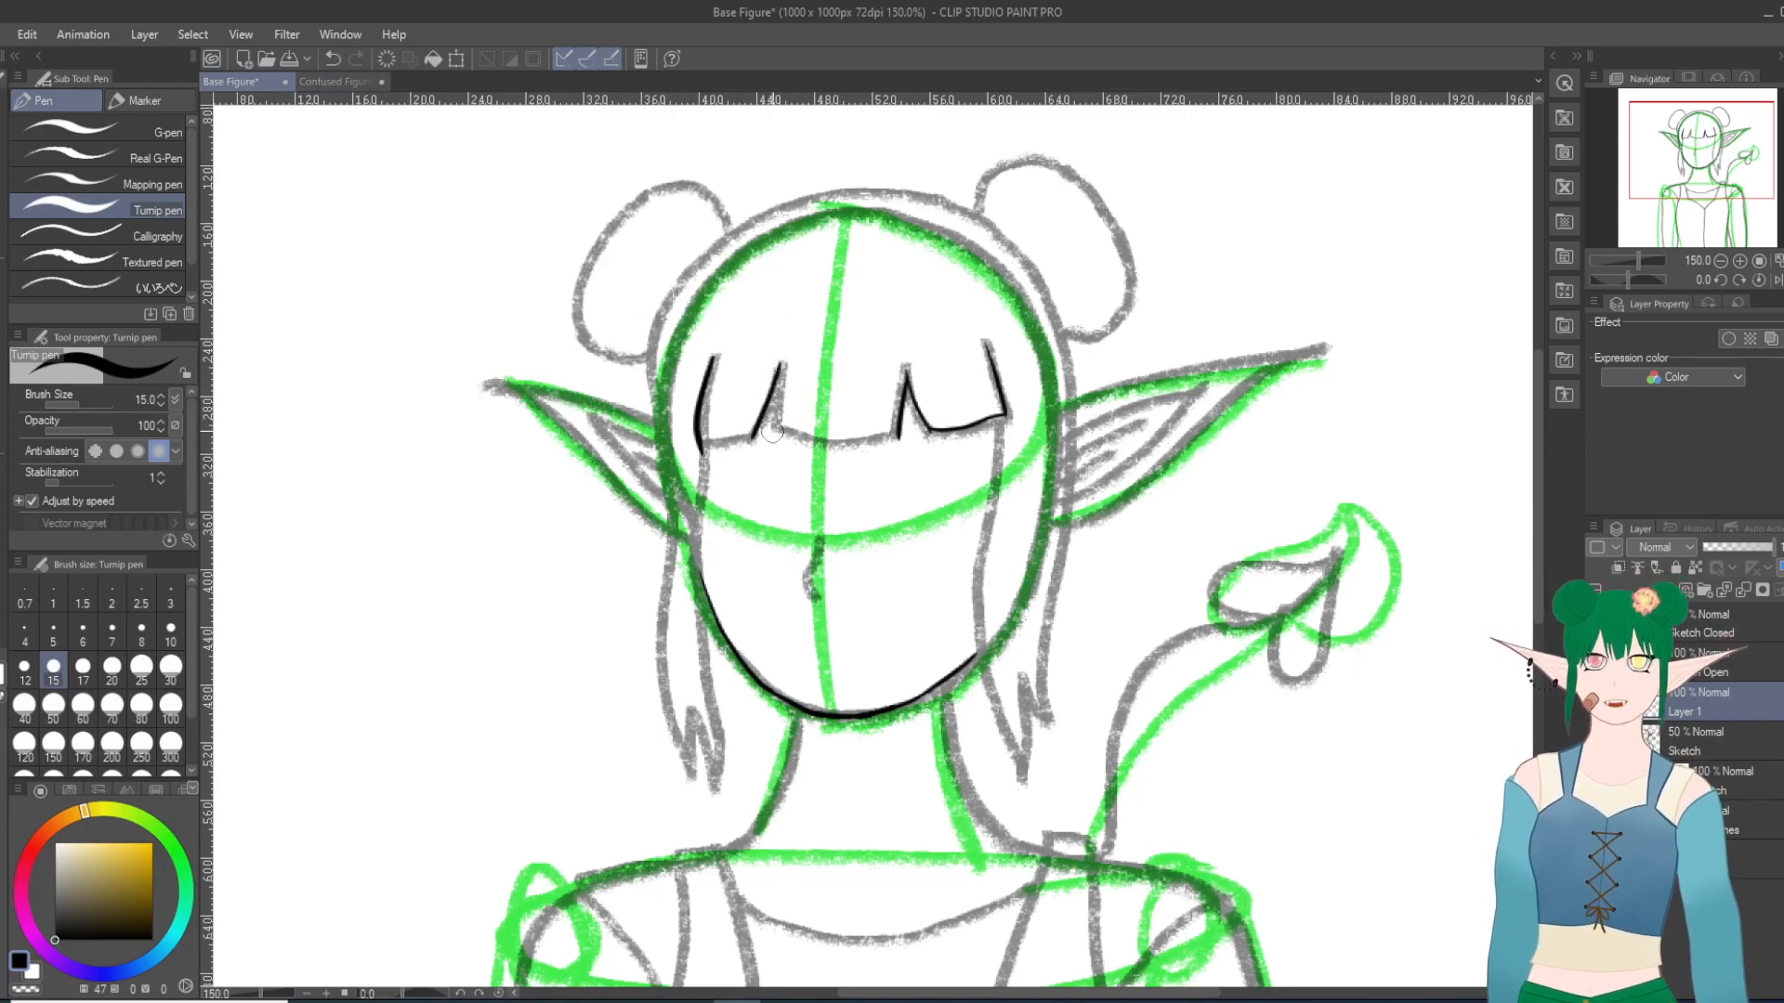
Step: Ink the bottom edge of the leftmost bangs section so it joins both sides, redoing the stroke as needed
left_click_drag(701, 451, 755, 434)
left_click(333, 58)
left_click_drag(753, 436, 702, 453)
left_click(333, 58)
left_click_drag(700, 451, 754, 437)
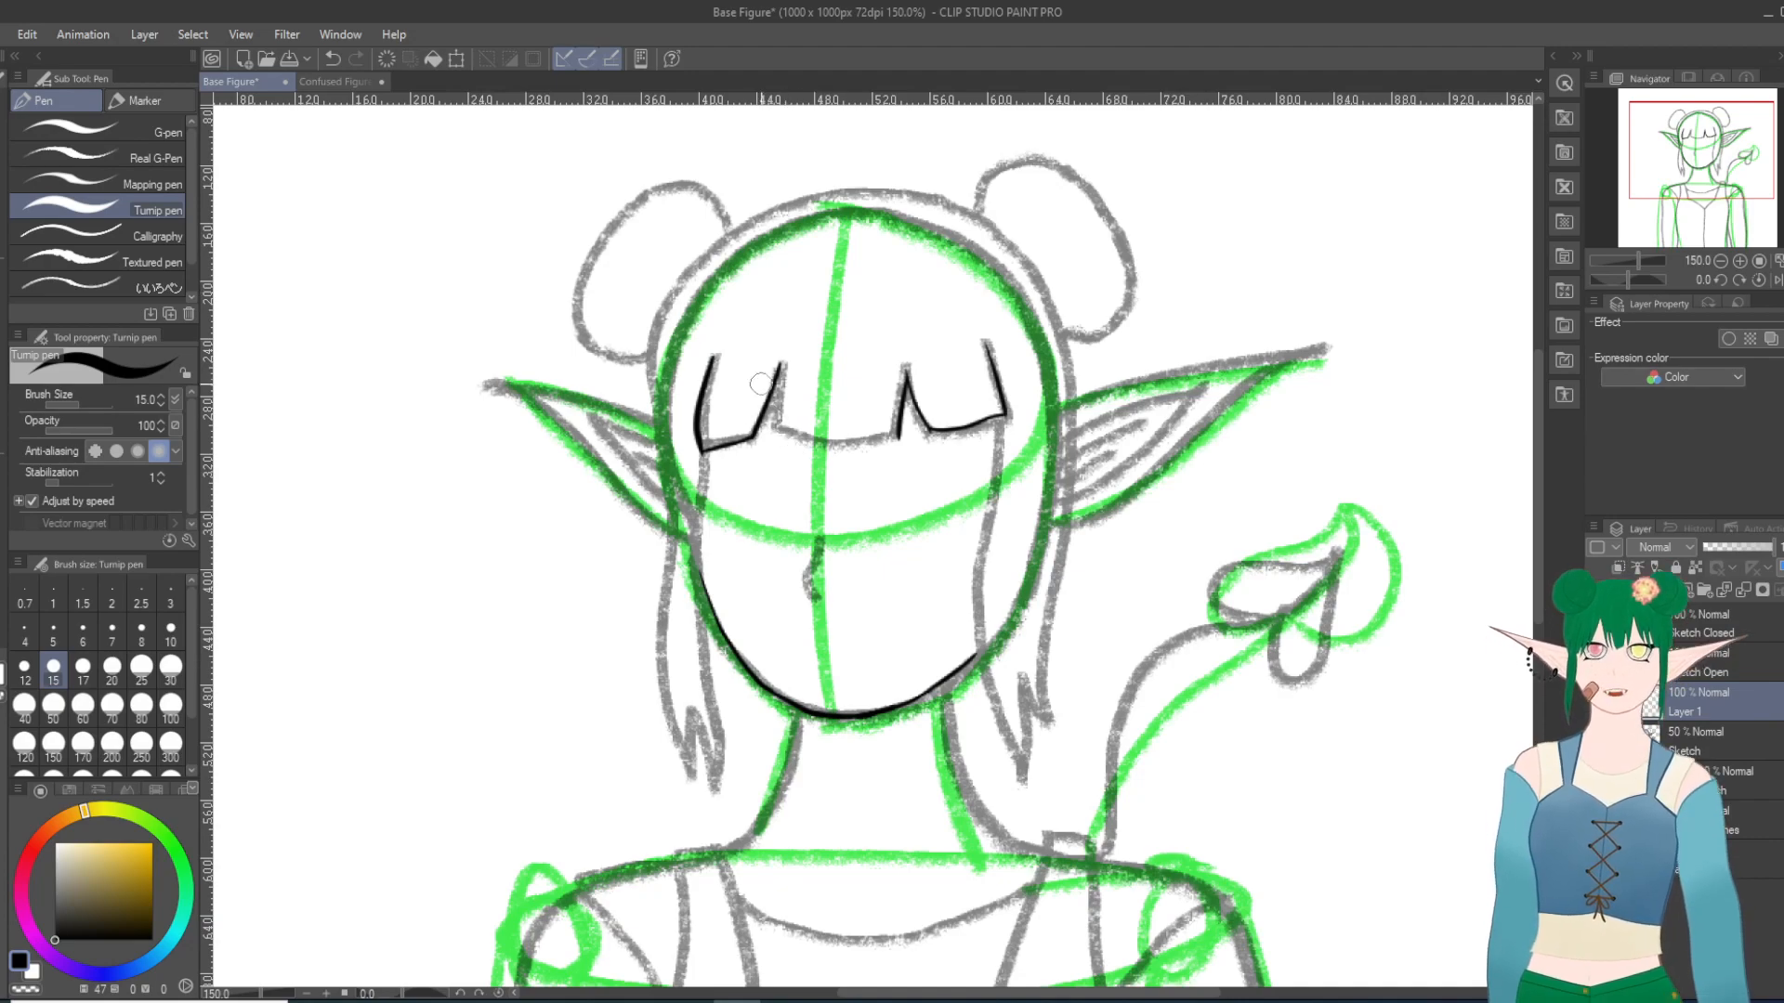
Step: Ink the left edge of the middle bangs section, redoing it as needed, and extend the peaks of both notches upward
left_click_drag(780, 365, 782, 434)
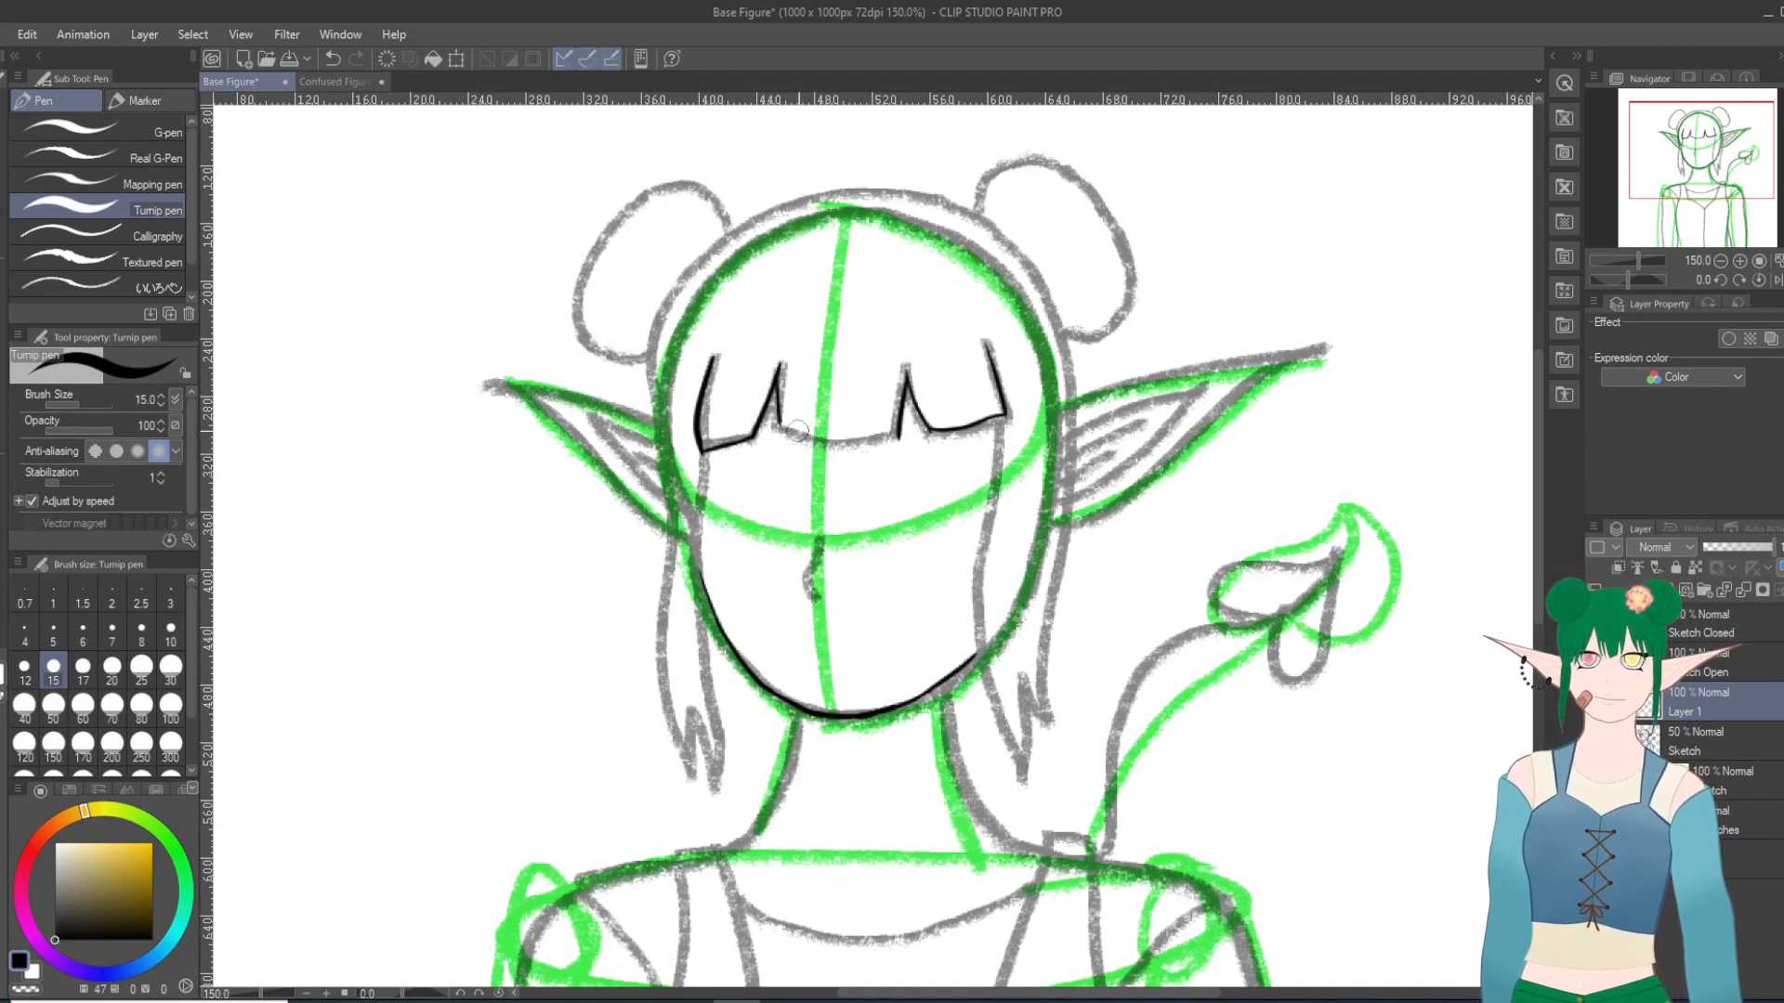
key("ctrl+z")
left_click_drag(780, 364, 775, 445)
left_click(332, 58)
left_click_drag(778, 369, 776, 444)
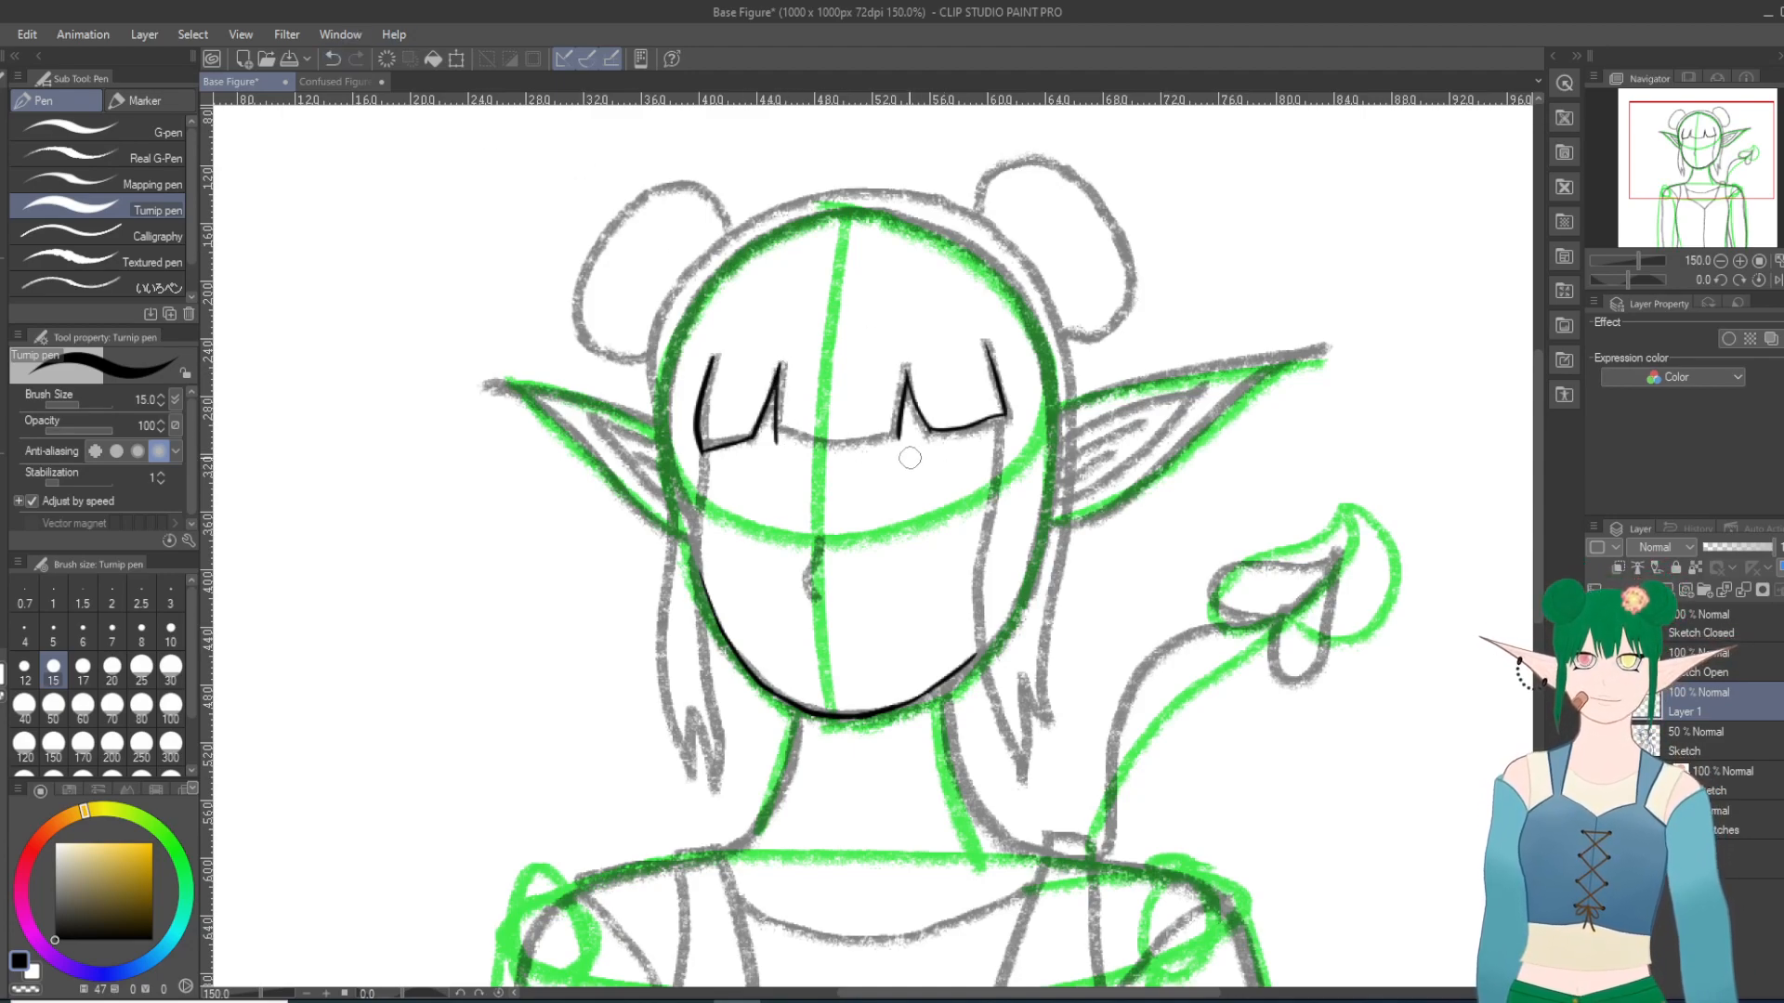
left_click(333, 59)
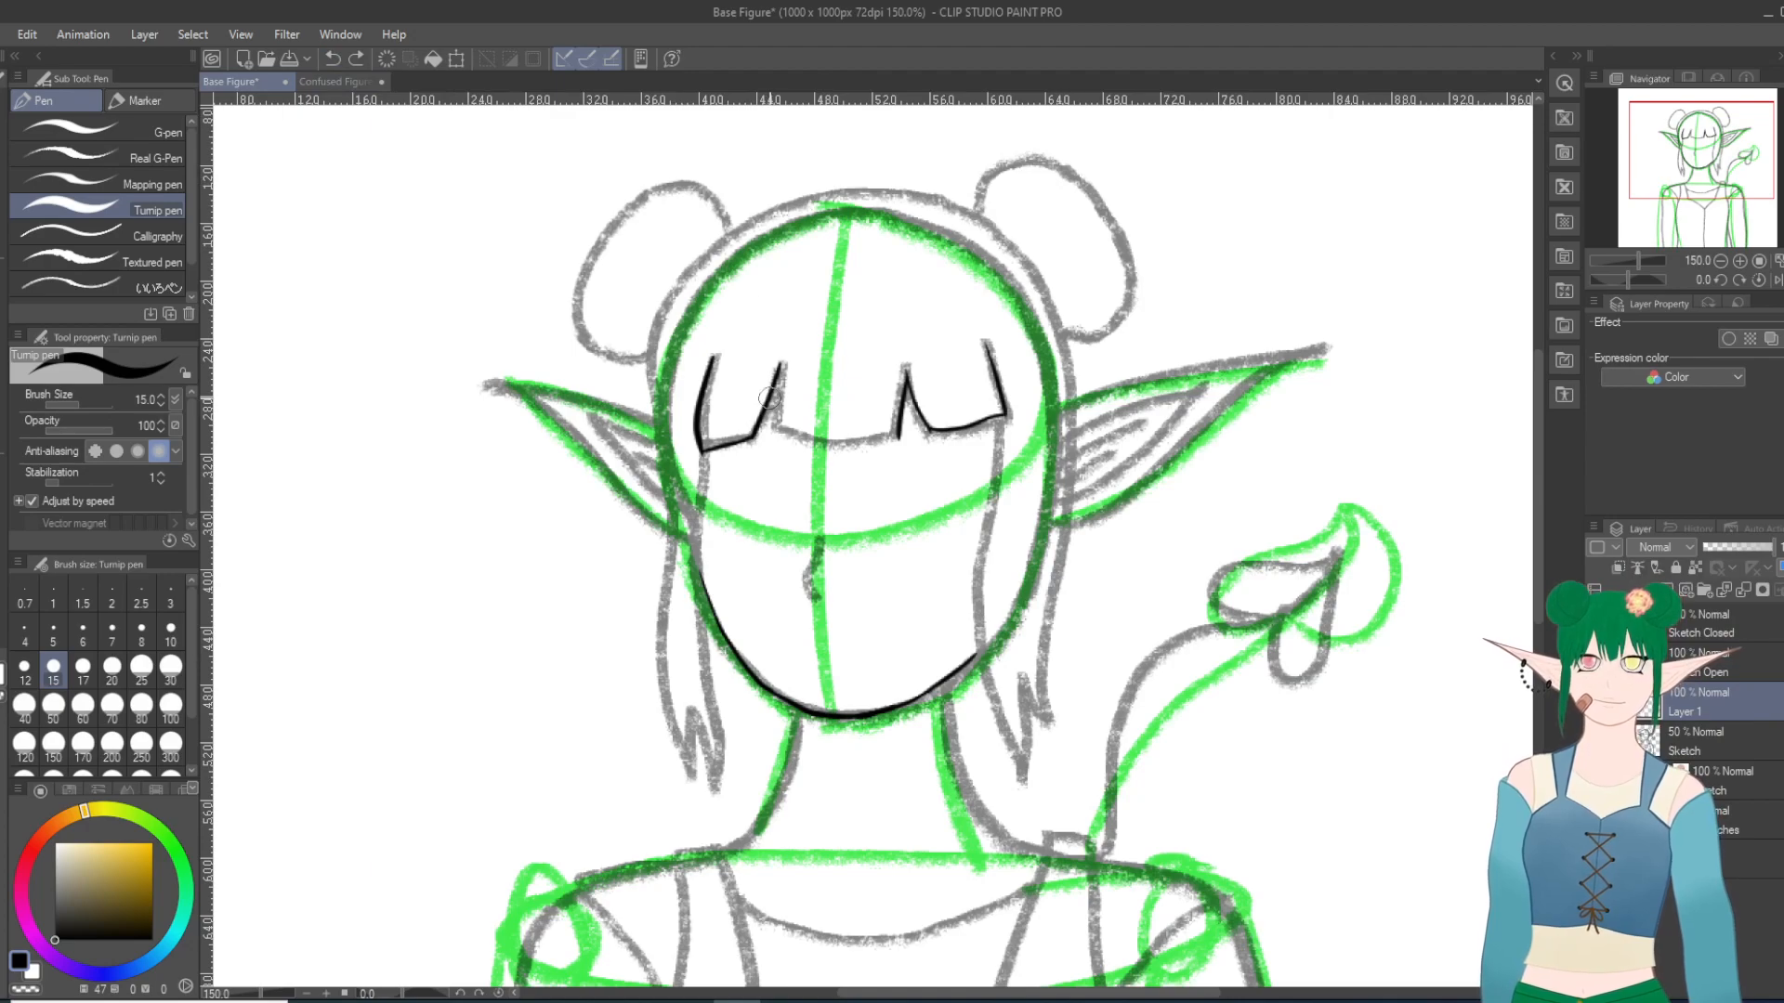
left_click_drag(779, 369, 771, 435)
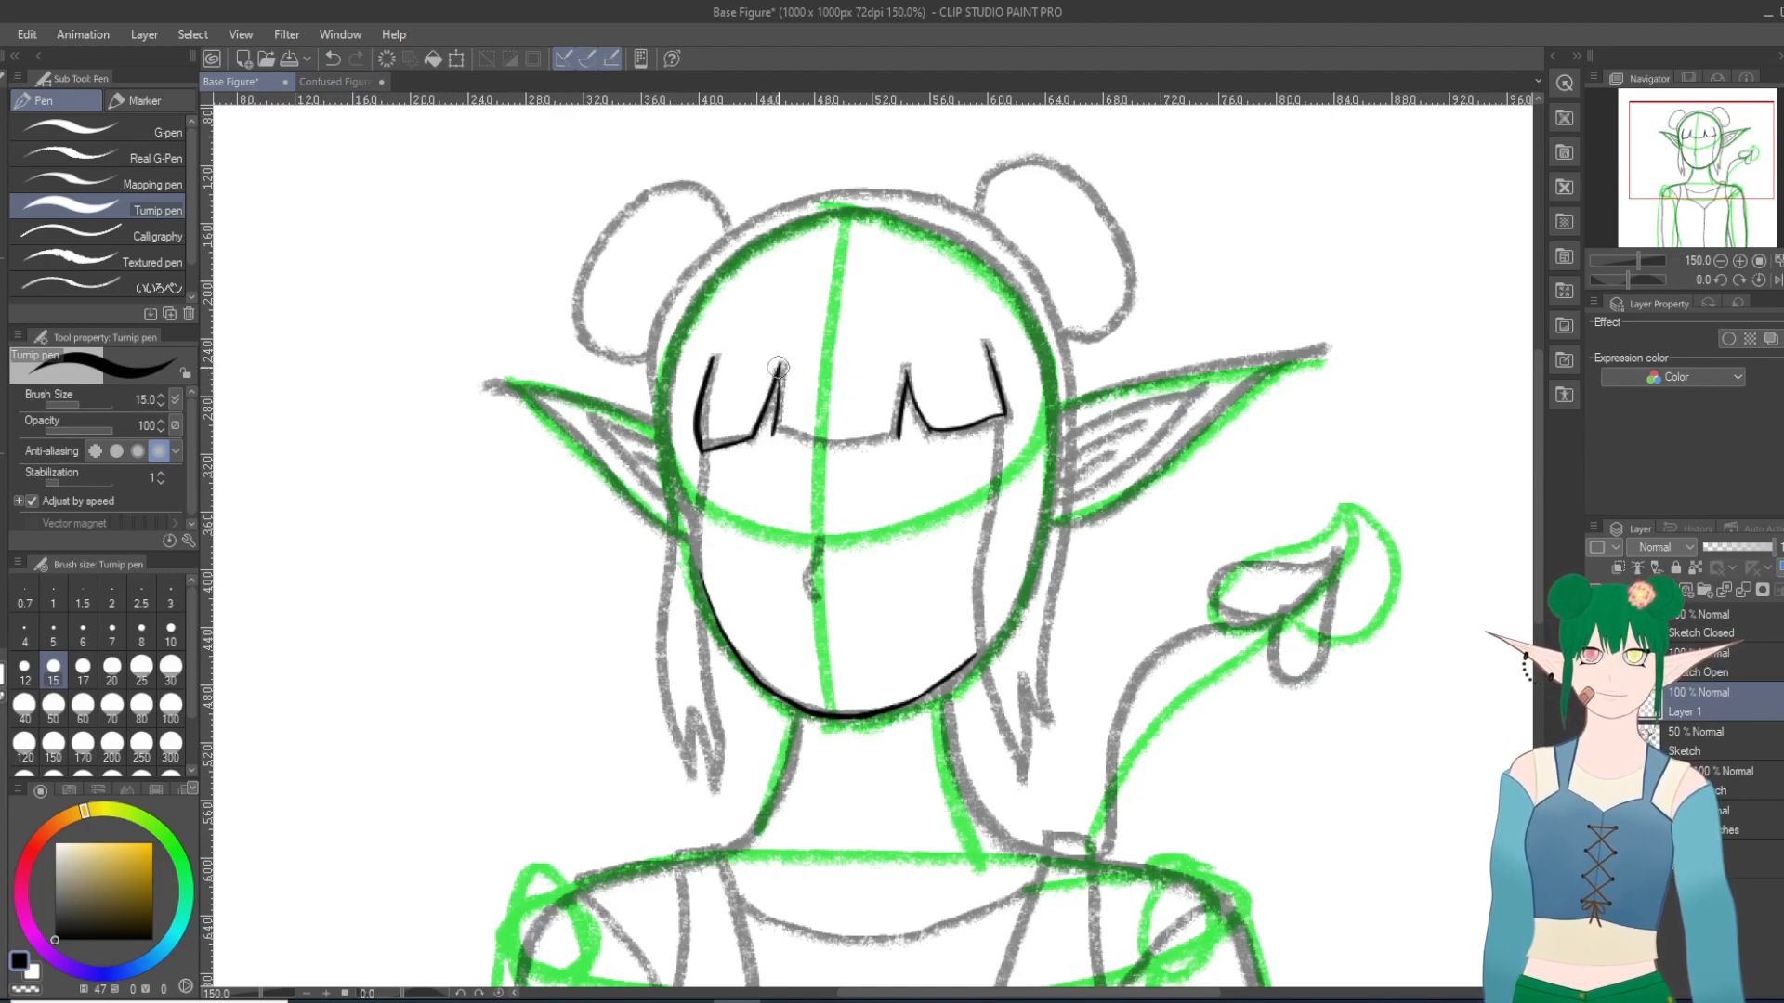
left_click(332, 59)
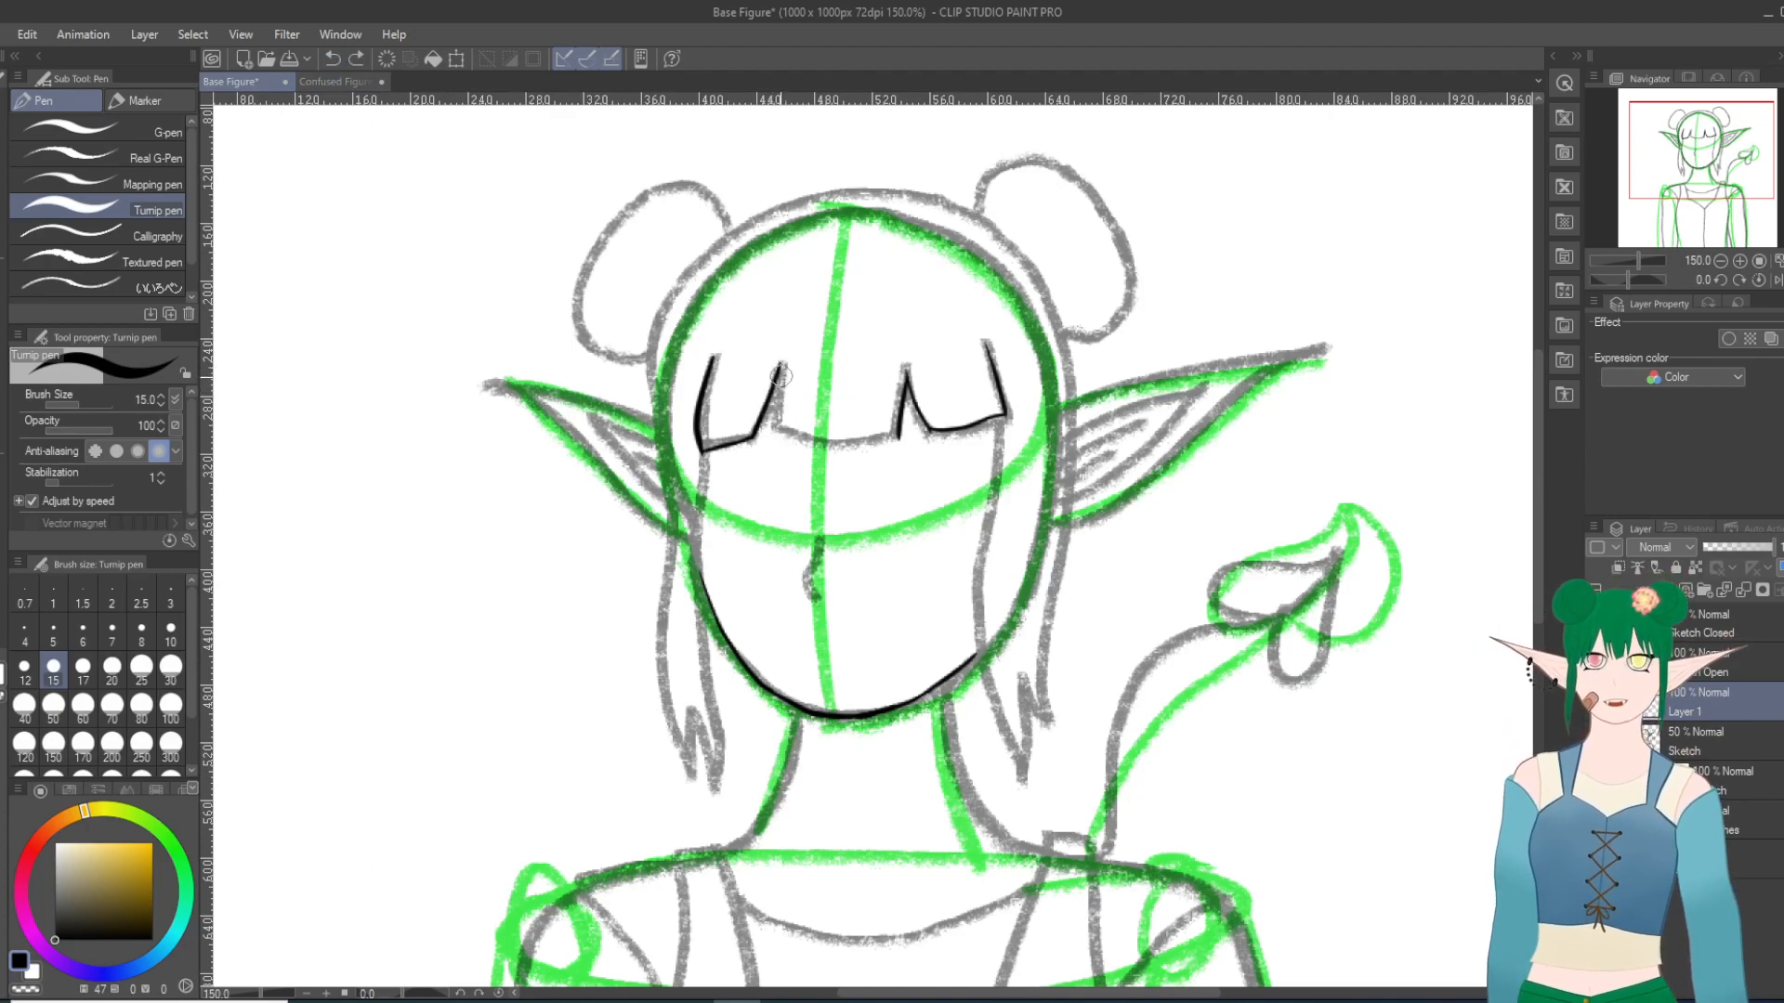
left_click_drag(778, 370, 771, 435)
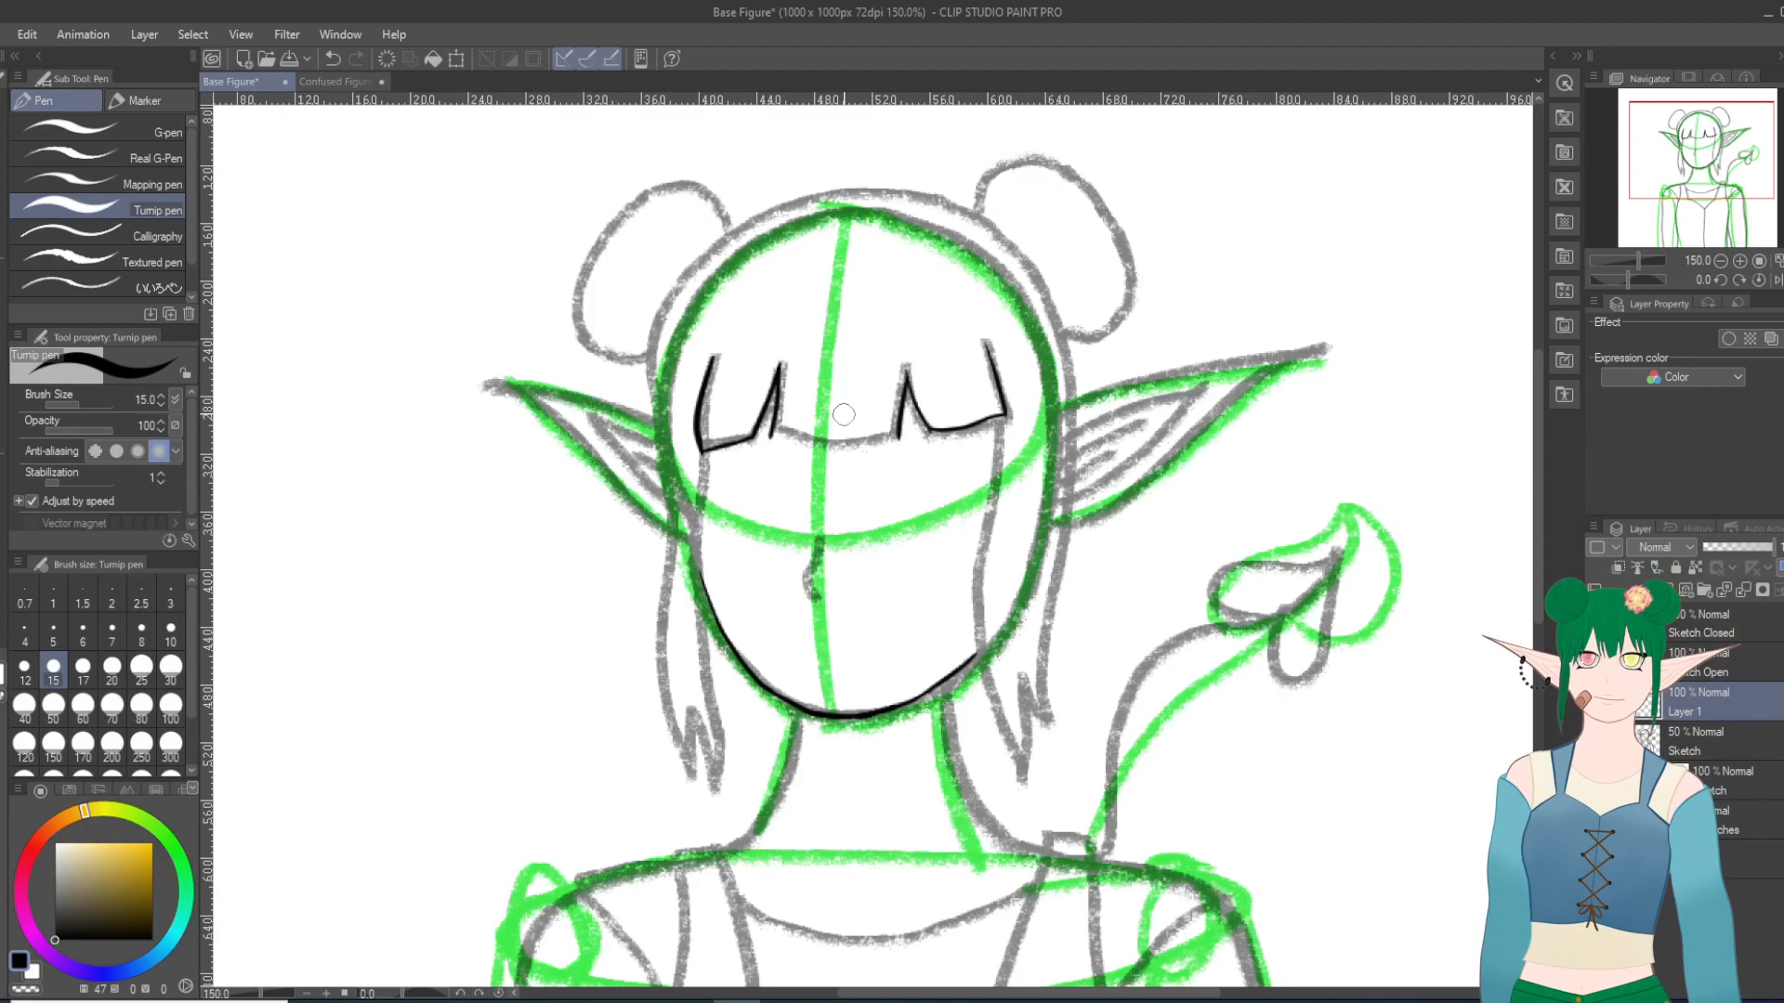
left_click_drag(779, 369, 786, 335)
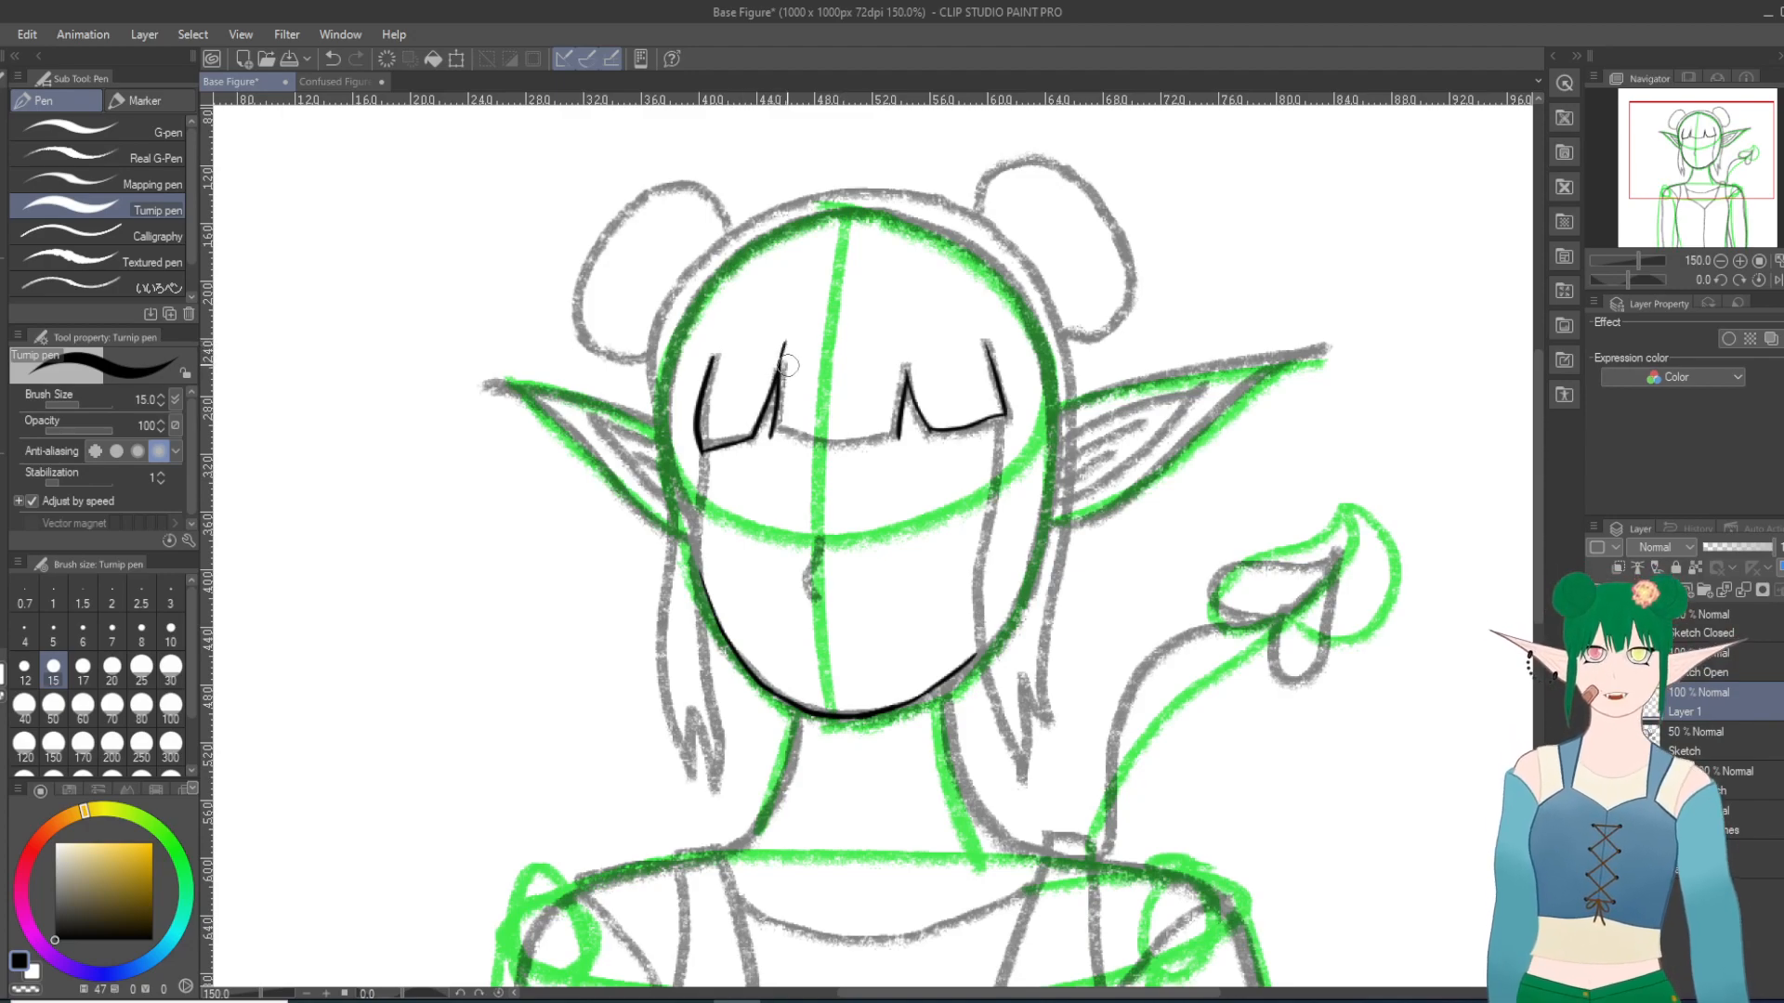
left_click_drag(905, 383, 903, 351)
Step: Ink the bottom edge of the middle bangs section to join both sides, redoing the stroke until it follows the sketch
key("shift+6")
key("shift+6")
key("shift+6")
key("shift+6")
key("shift+6")
key("shift+6")
key("shift+6")
key("shift+6")
key("shift+6")
key("shift+6")
key("shift+6")
key("shift+6")
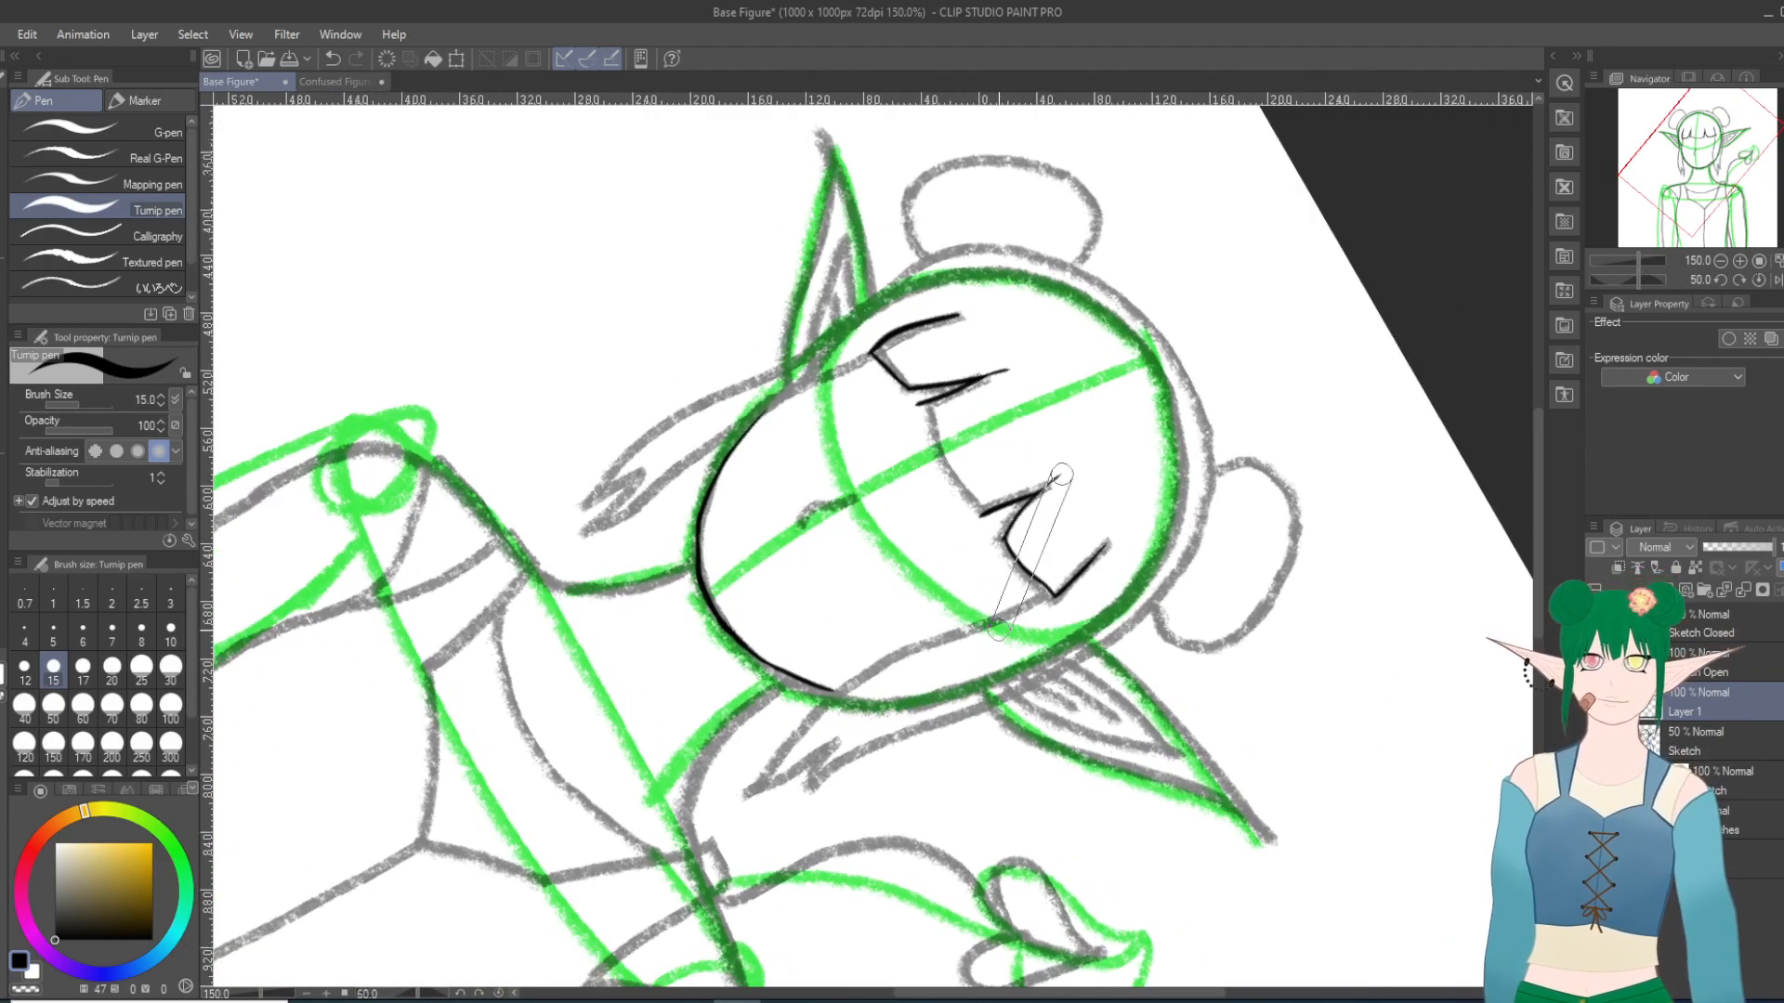
key("shift+6")
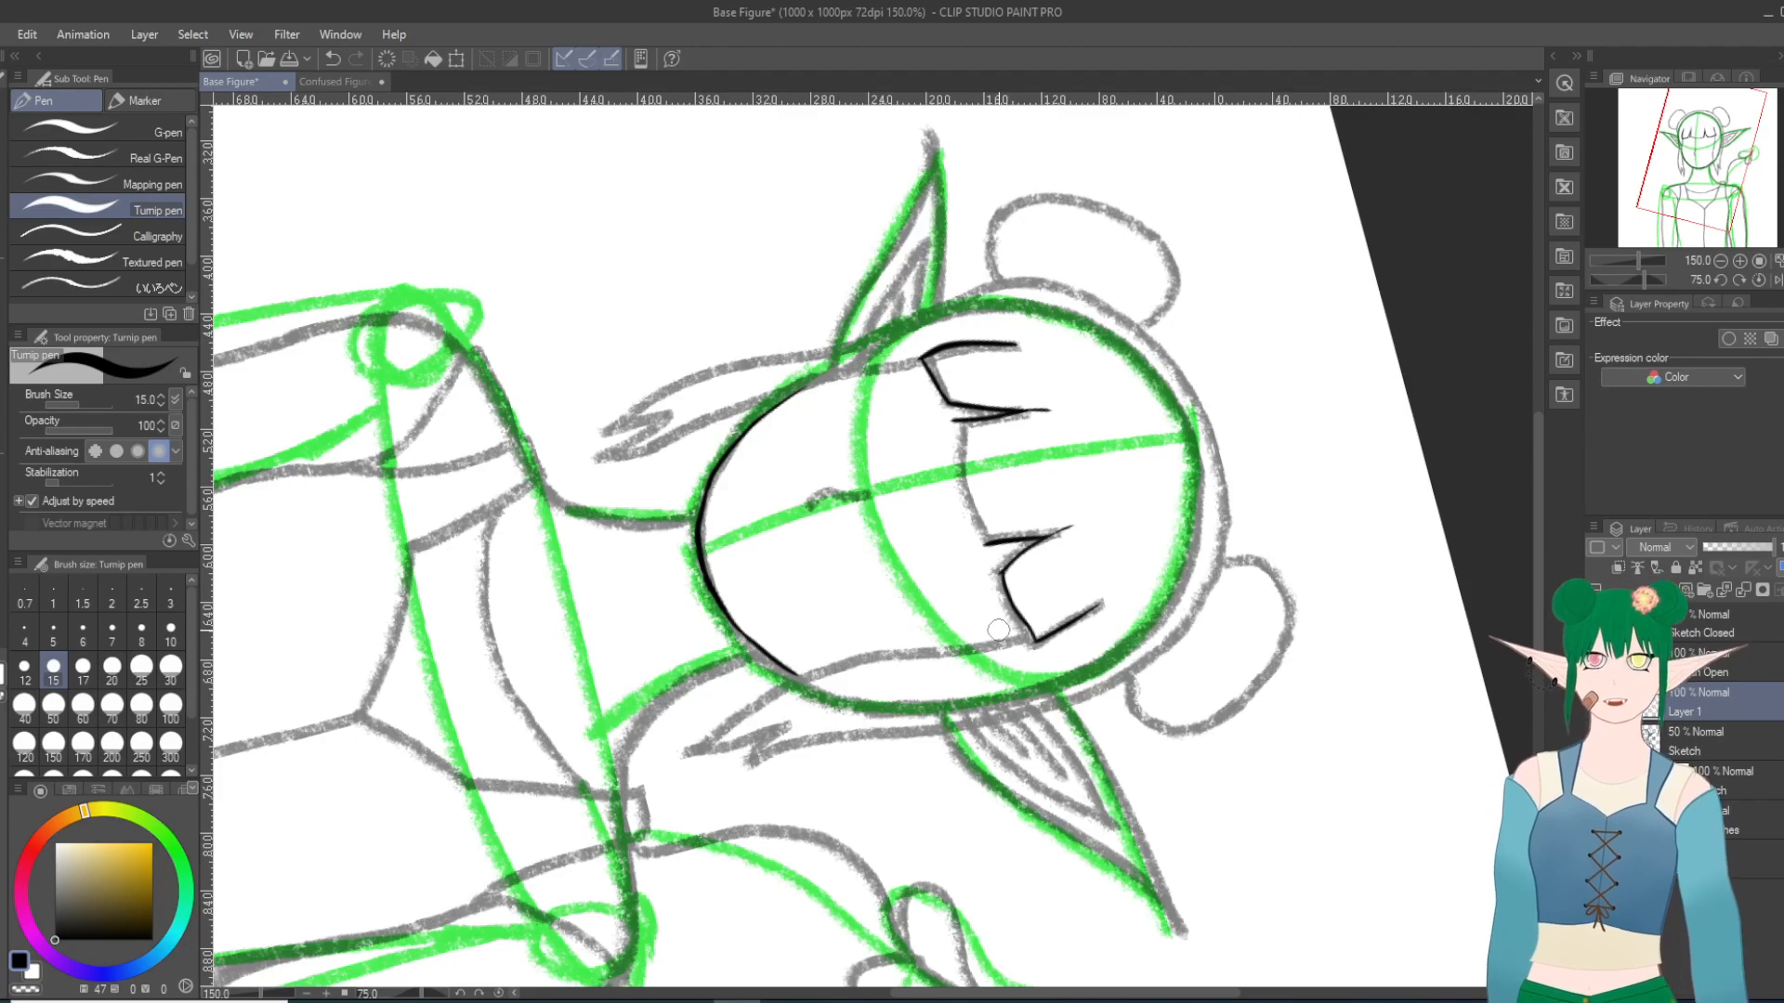
left_click_drag(949, 425, 981, 543)
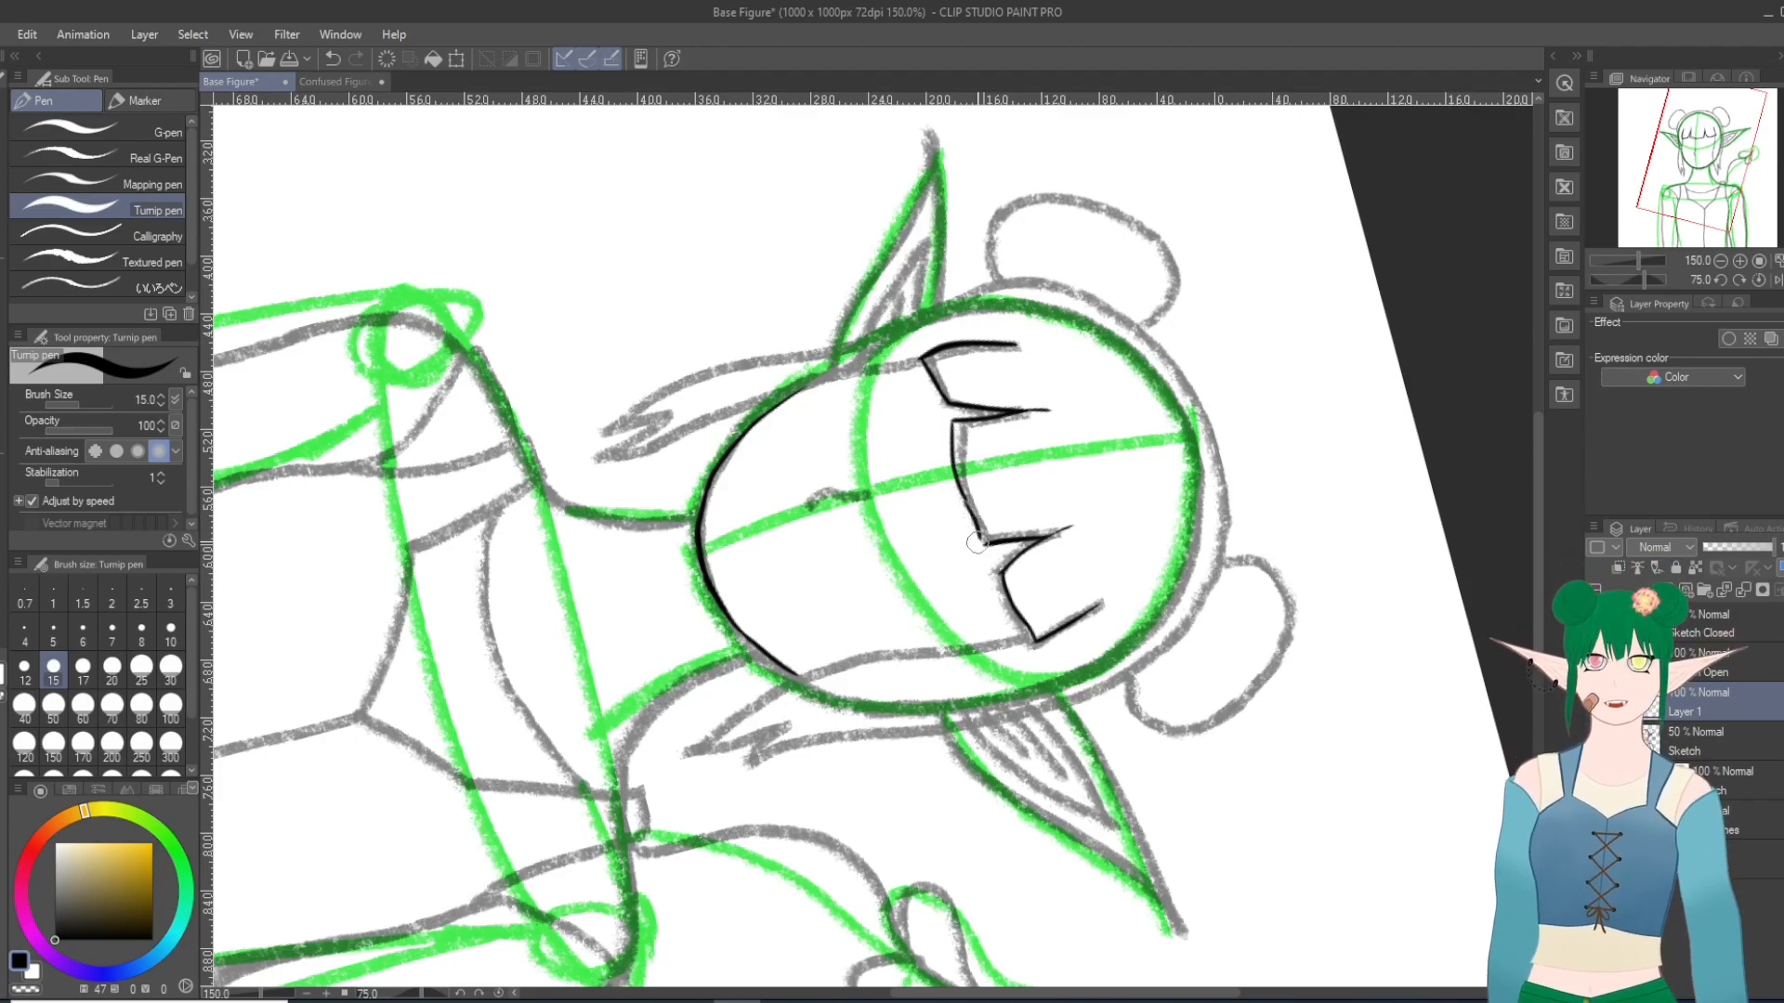
left_click(331, 58)
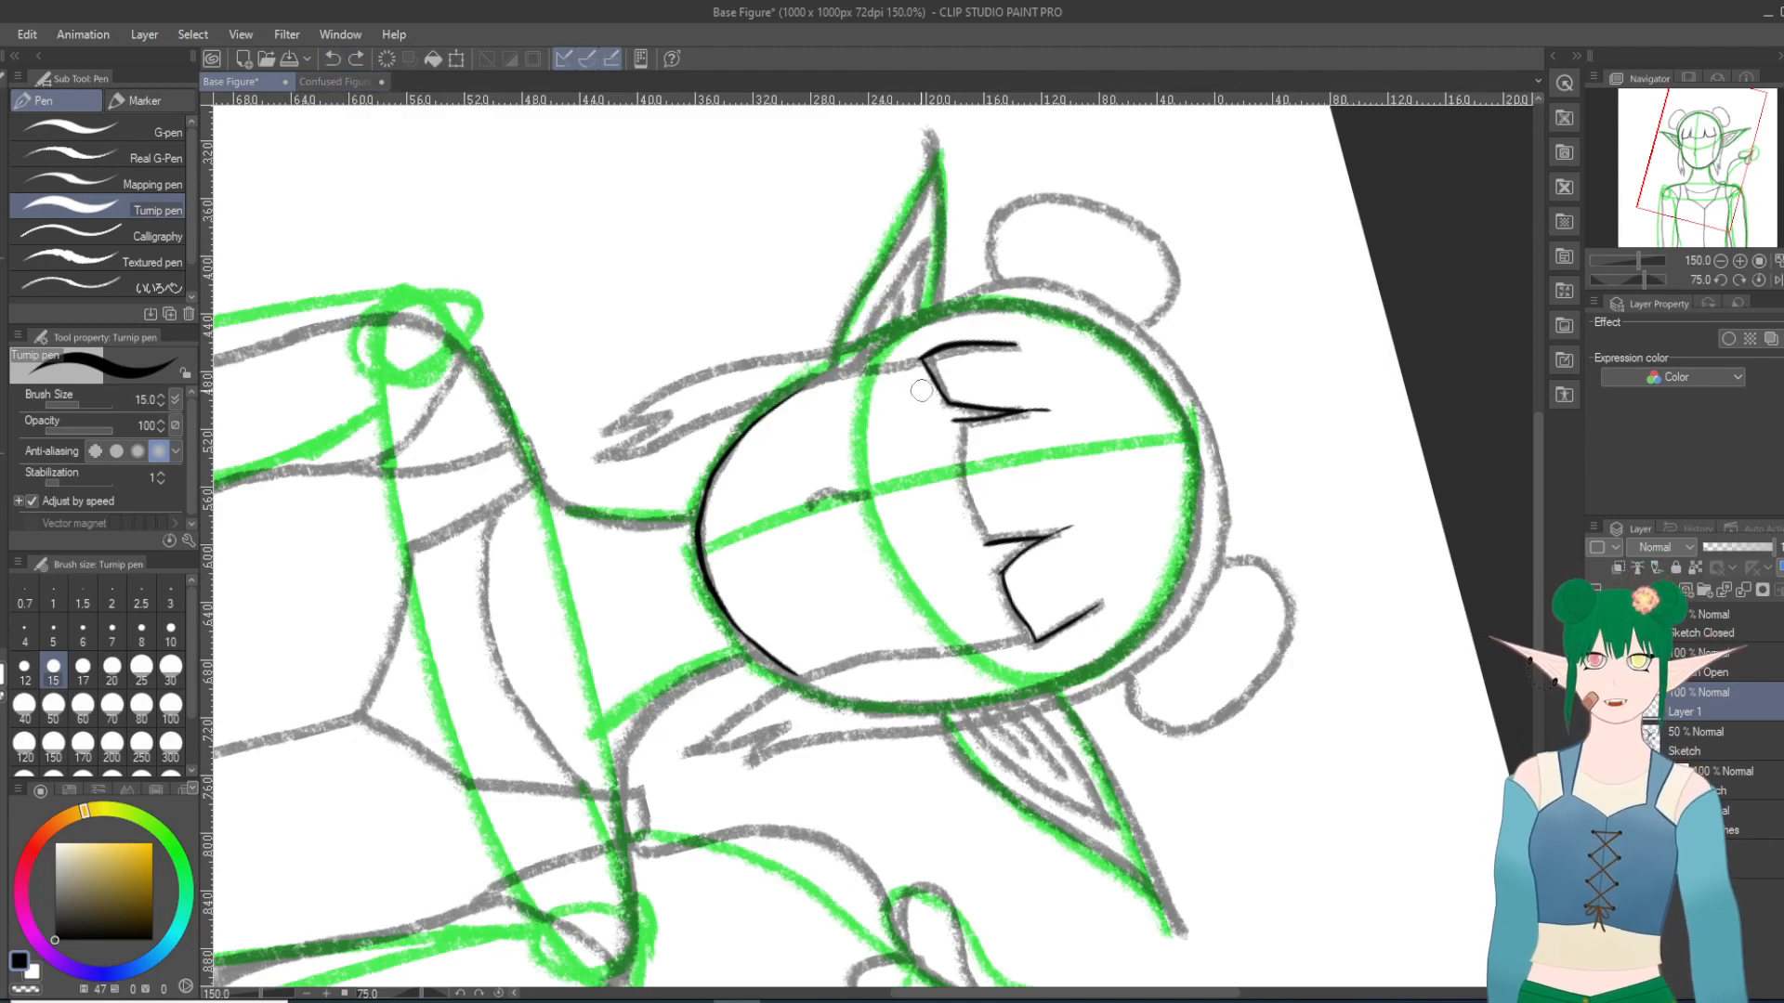
left_click_drag(952, 424, 982, 548)
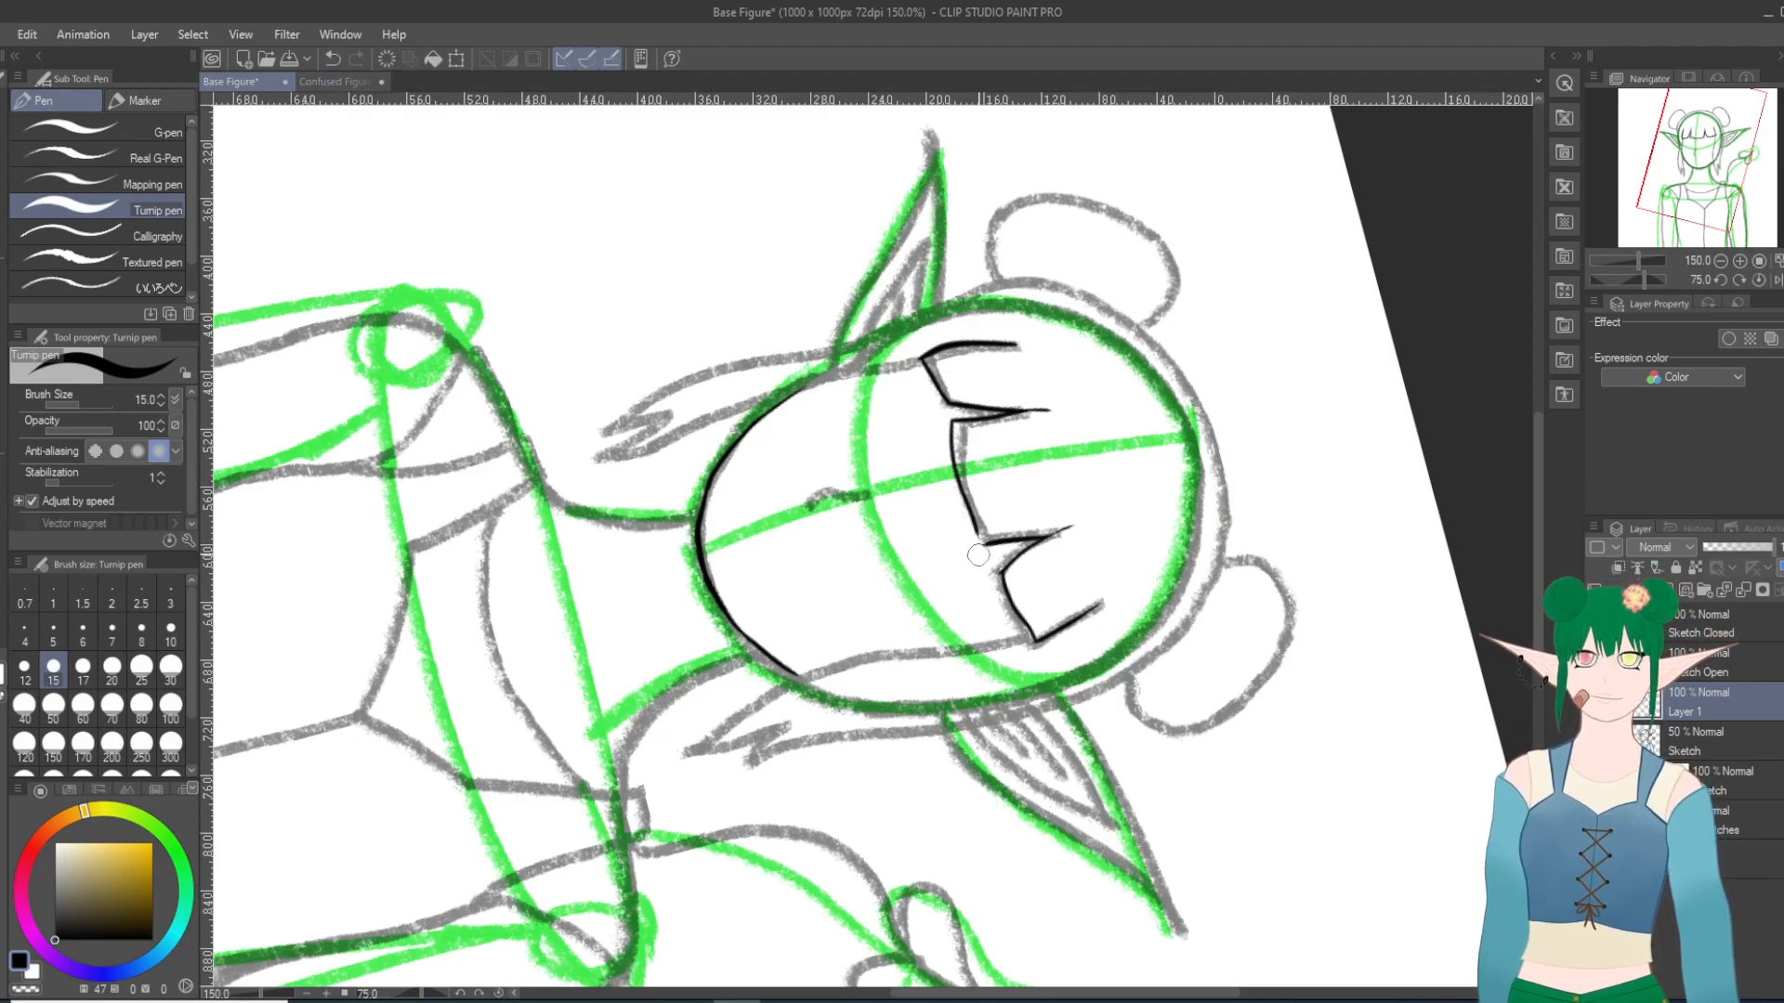
left_click(331, 58)
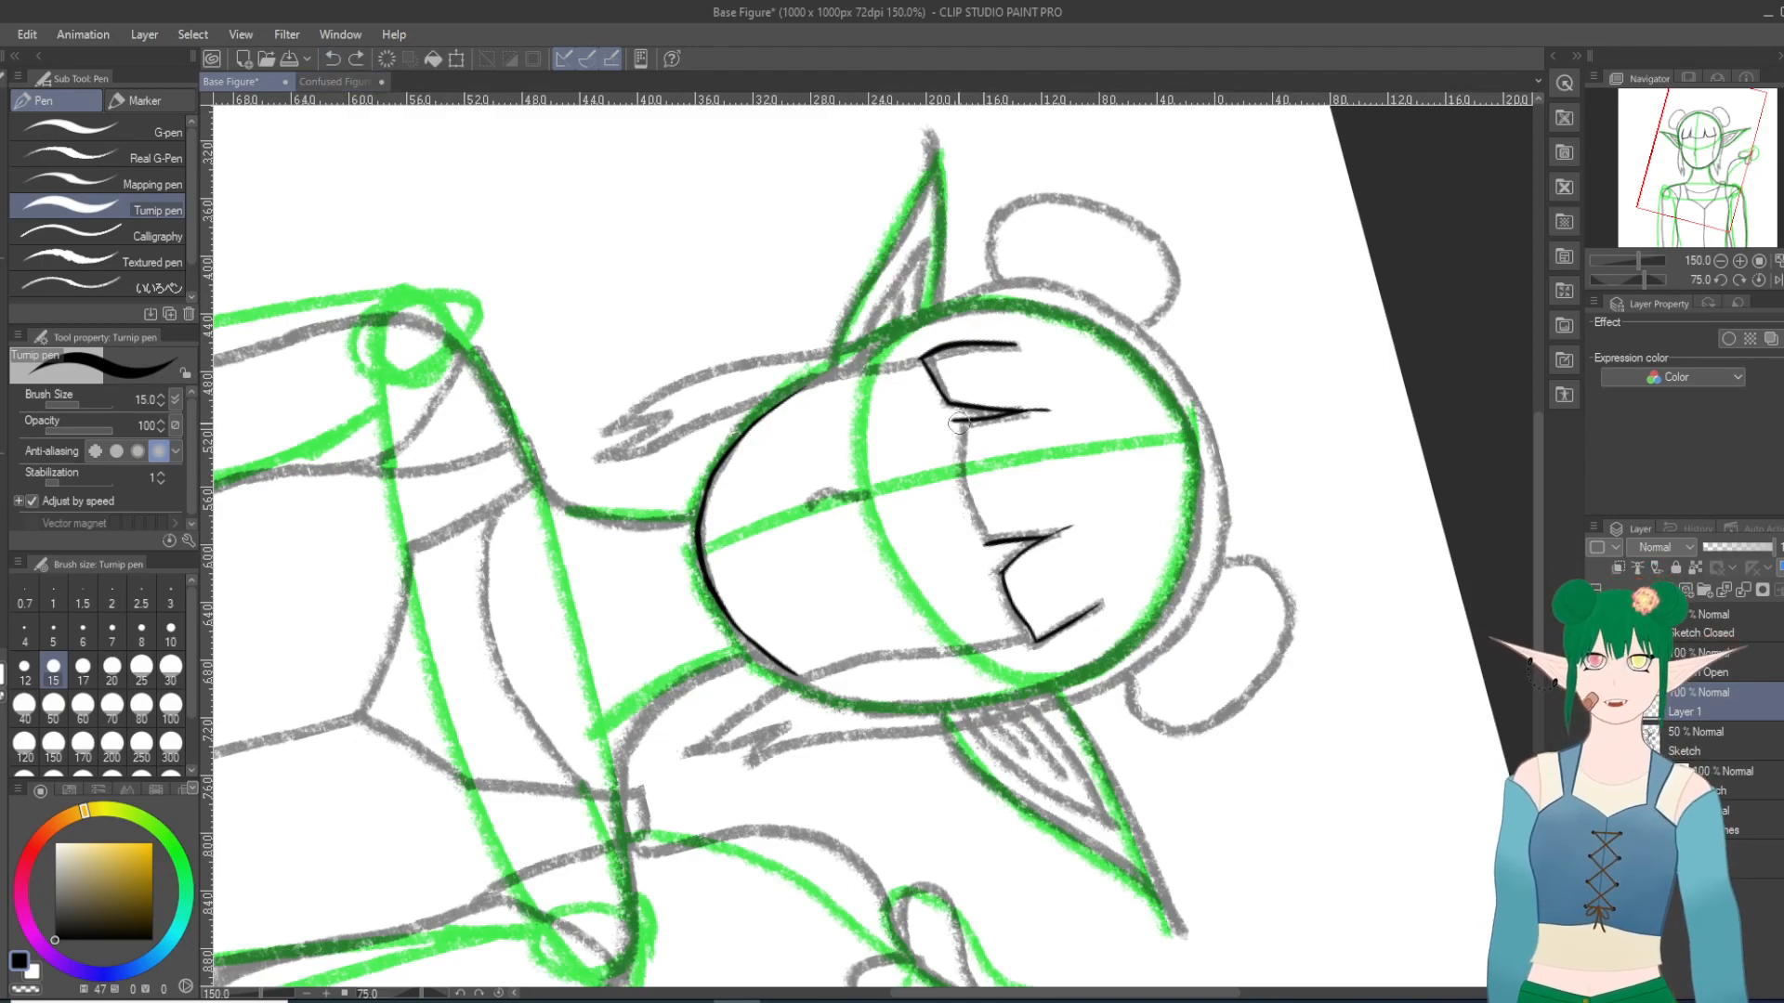
left_click_drag(952, 418, 983, 539)
Step: Ink the inner edge of the left side lock from the bangs corner to its lowest tip and up into the notch, redoing it once
scroll(943, 578, "down", 1)
scroll(957, 563, "up", 10)
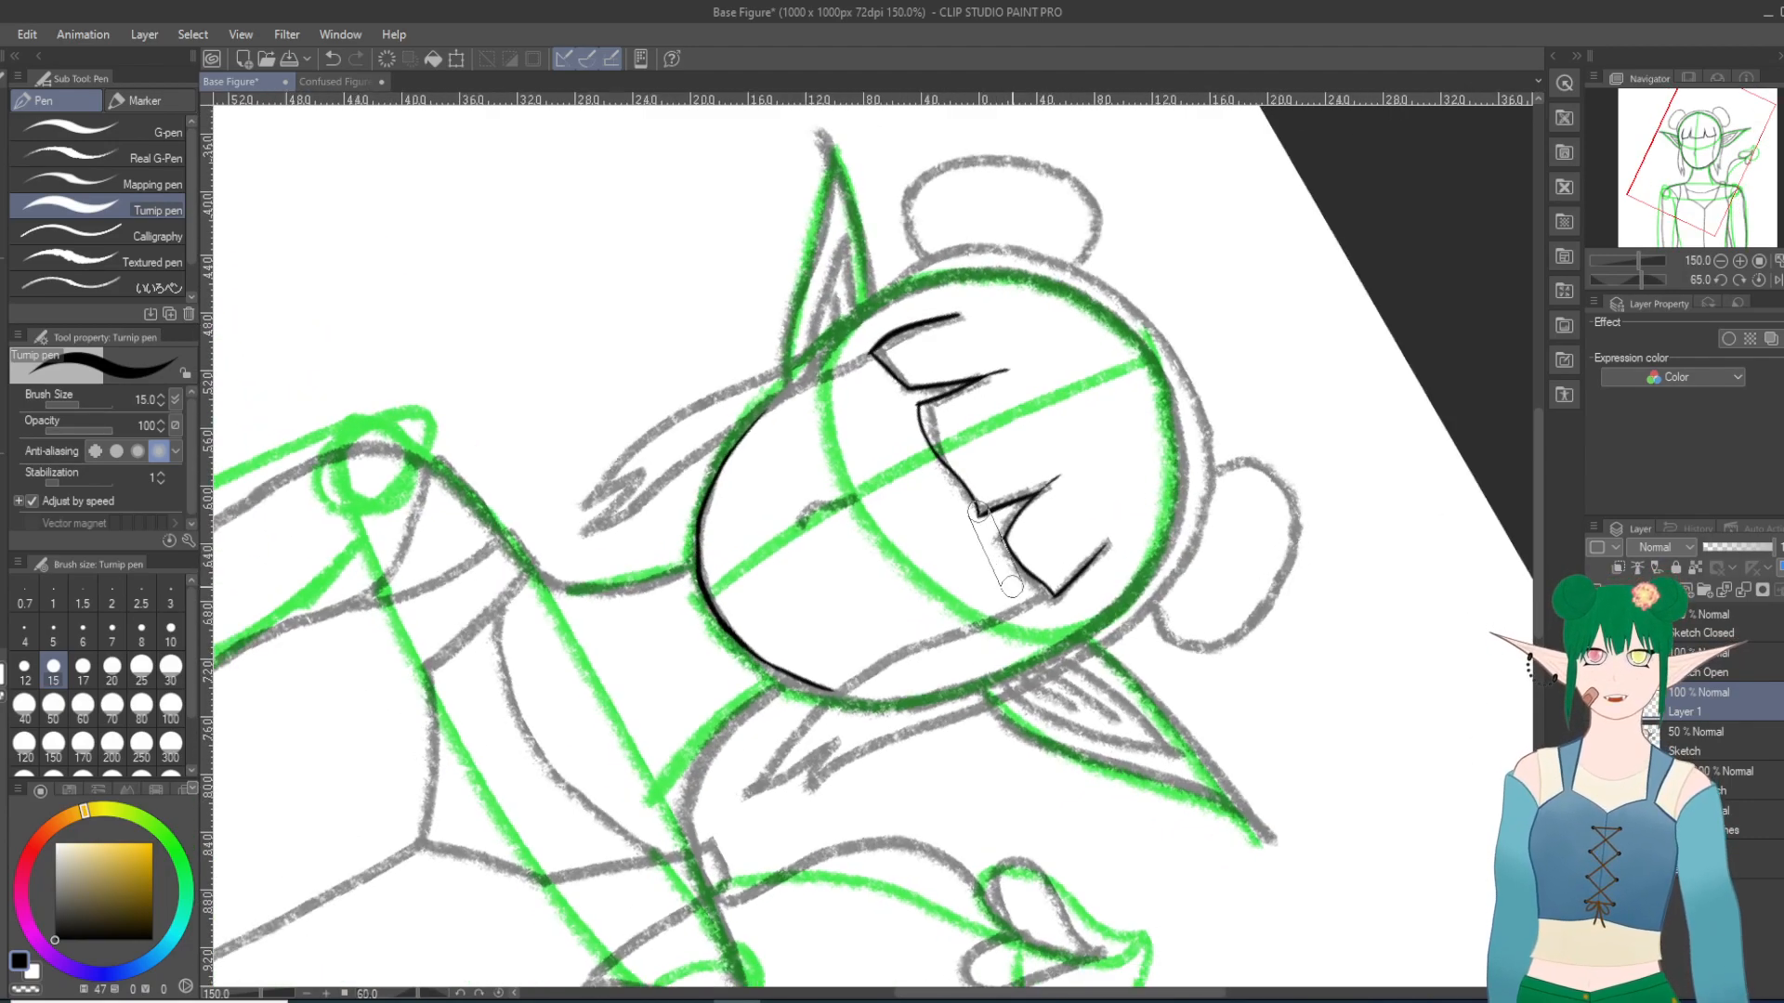
scroll(943, 462, "up", 3)
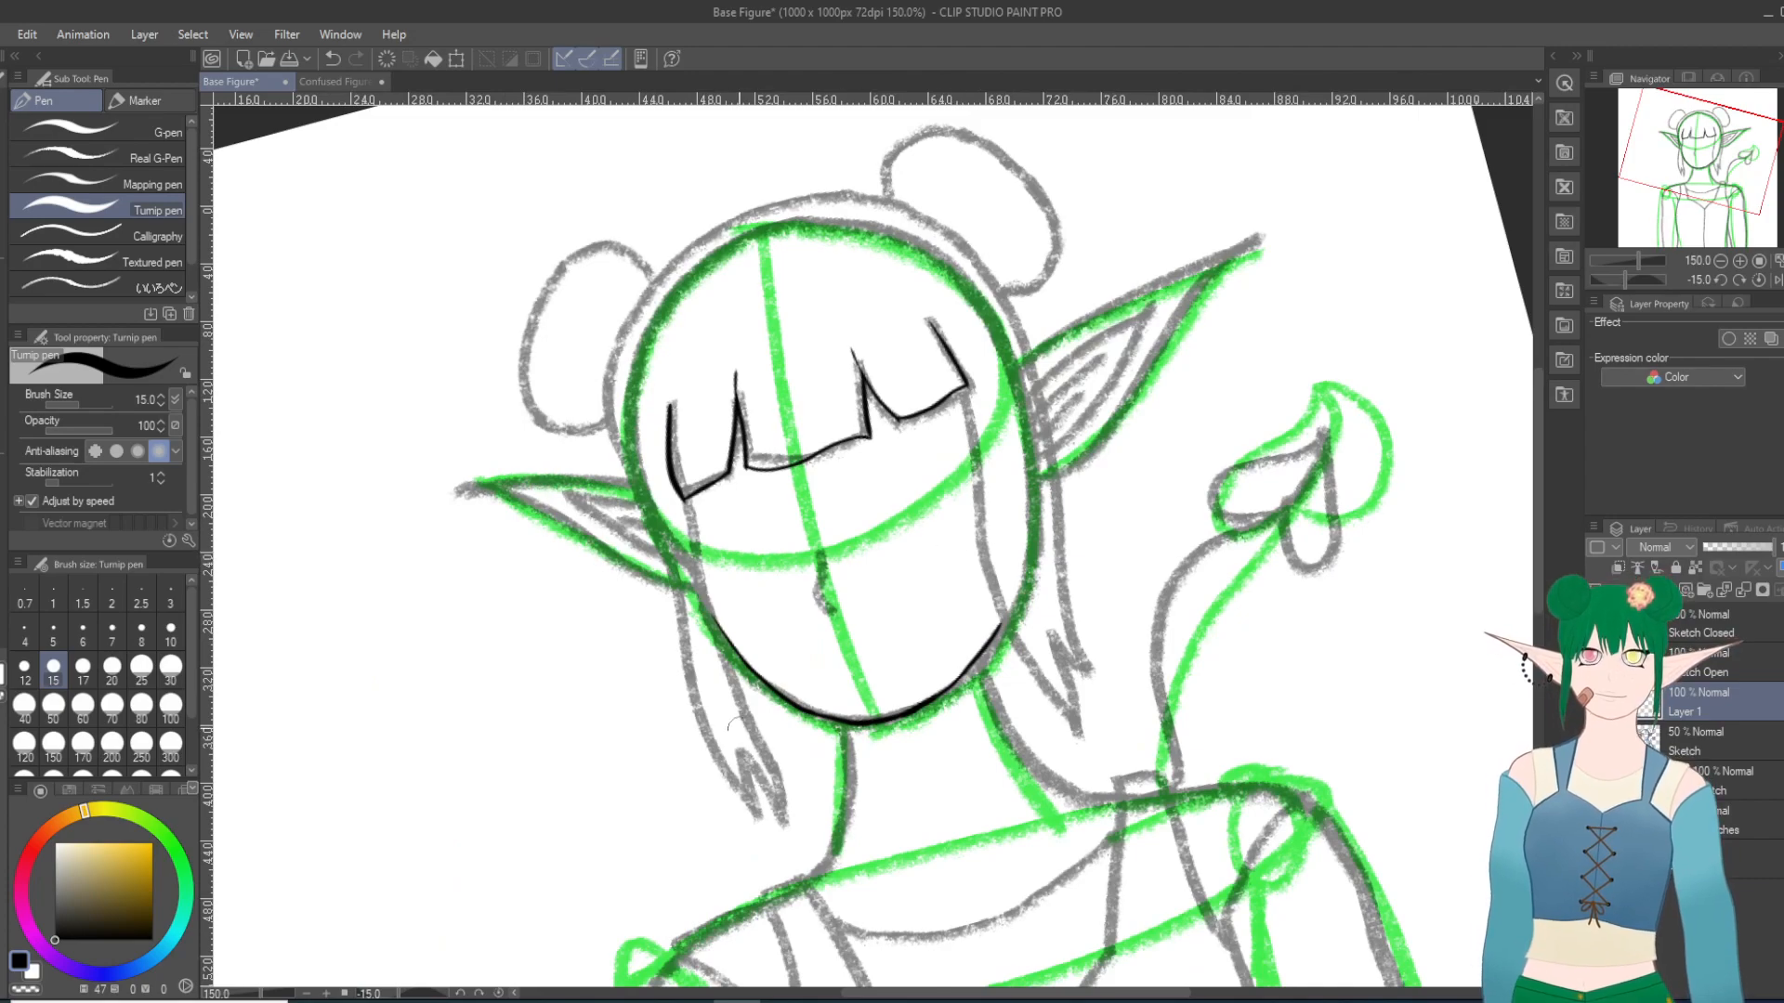
scroll(569, 708, "down", 2)
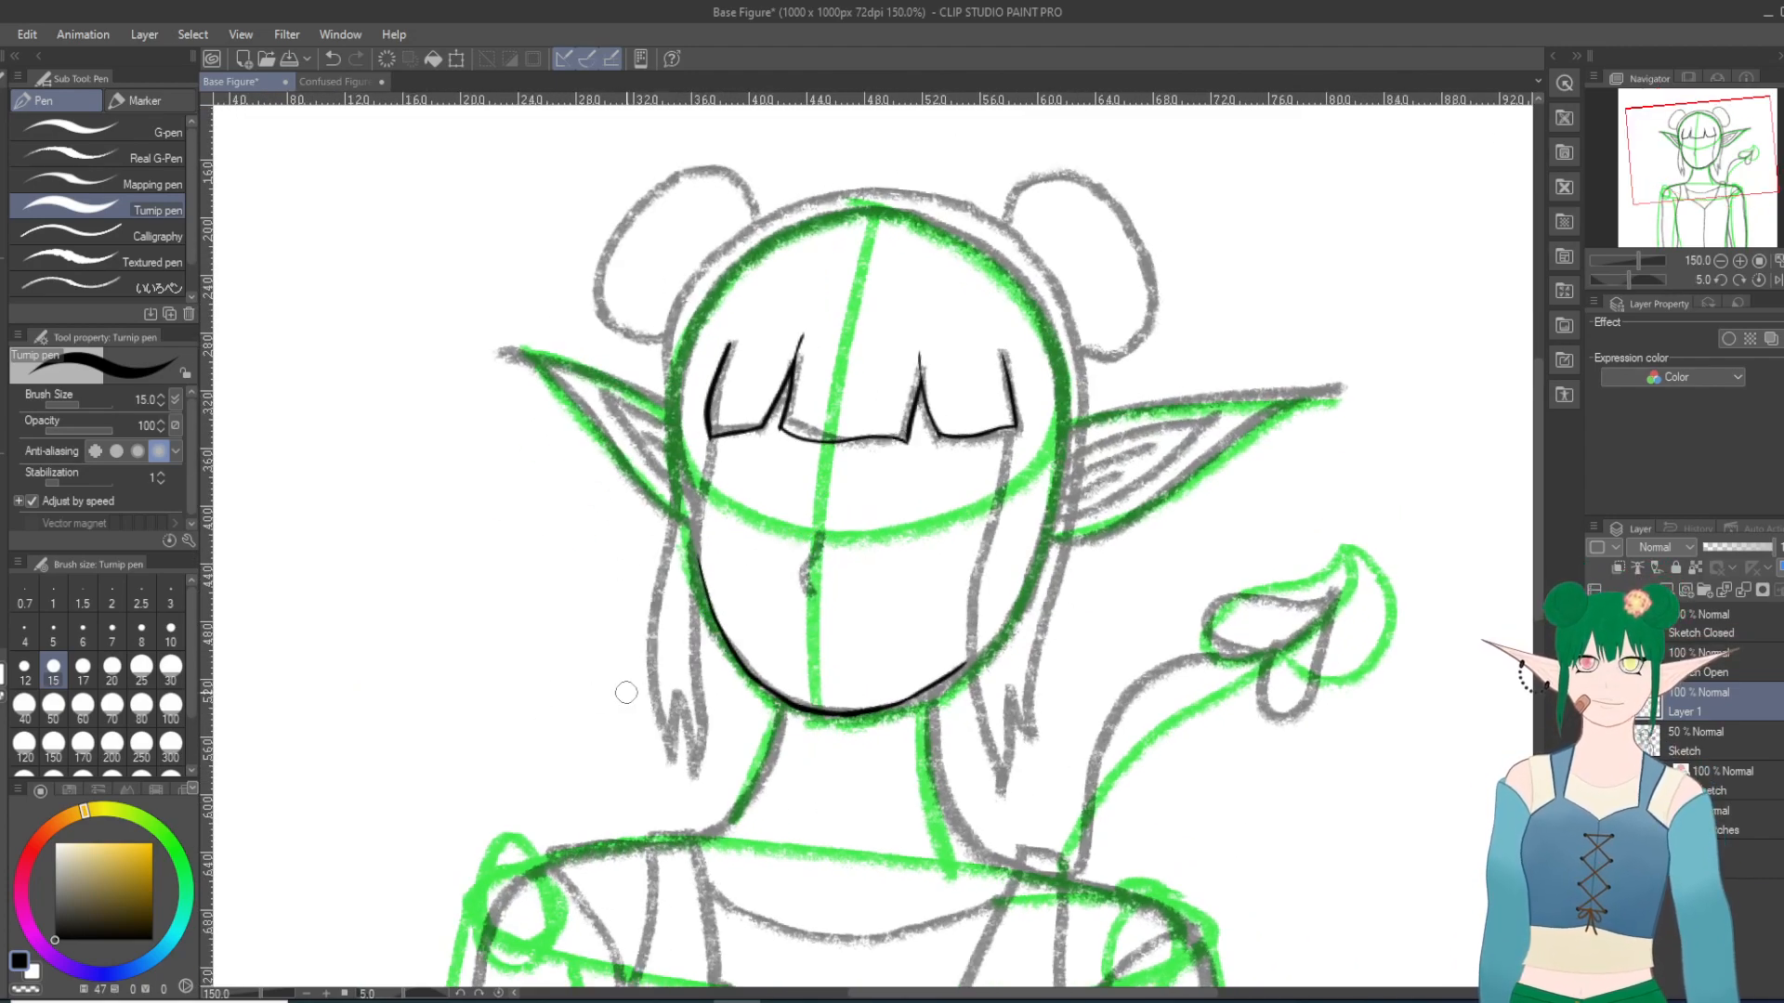
scroll(626, 692, "down", 1)
scroll(626, 692, "up", 2)
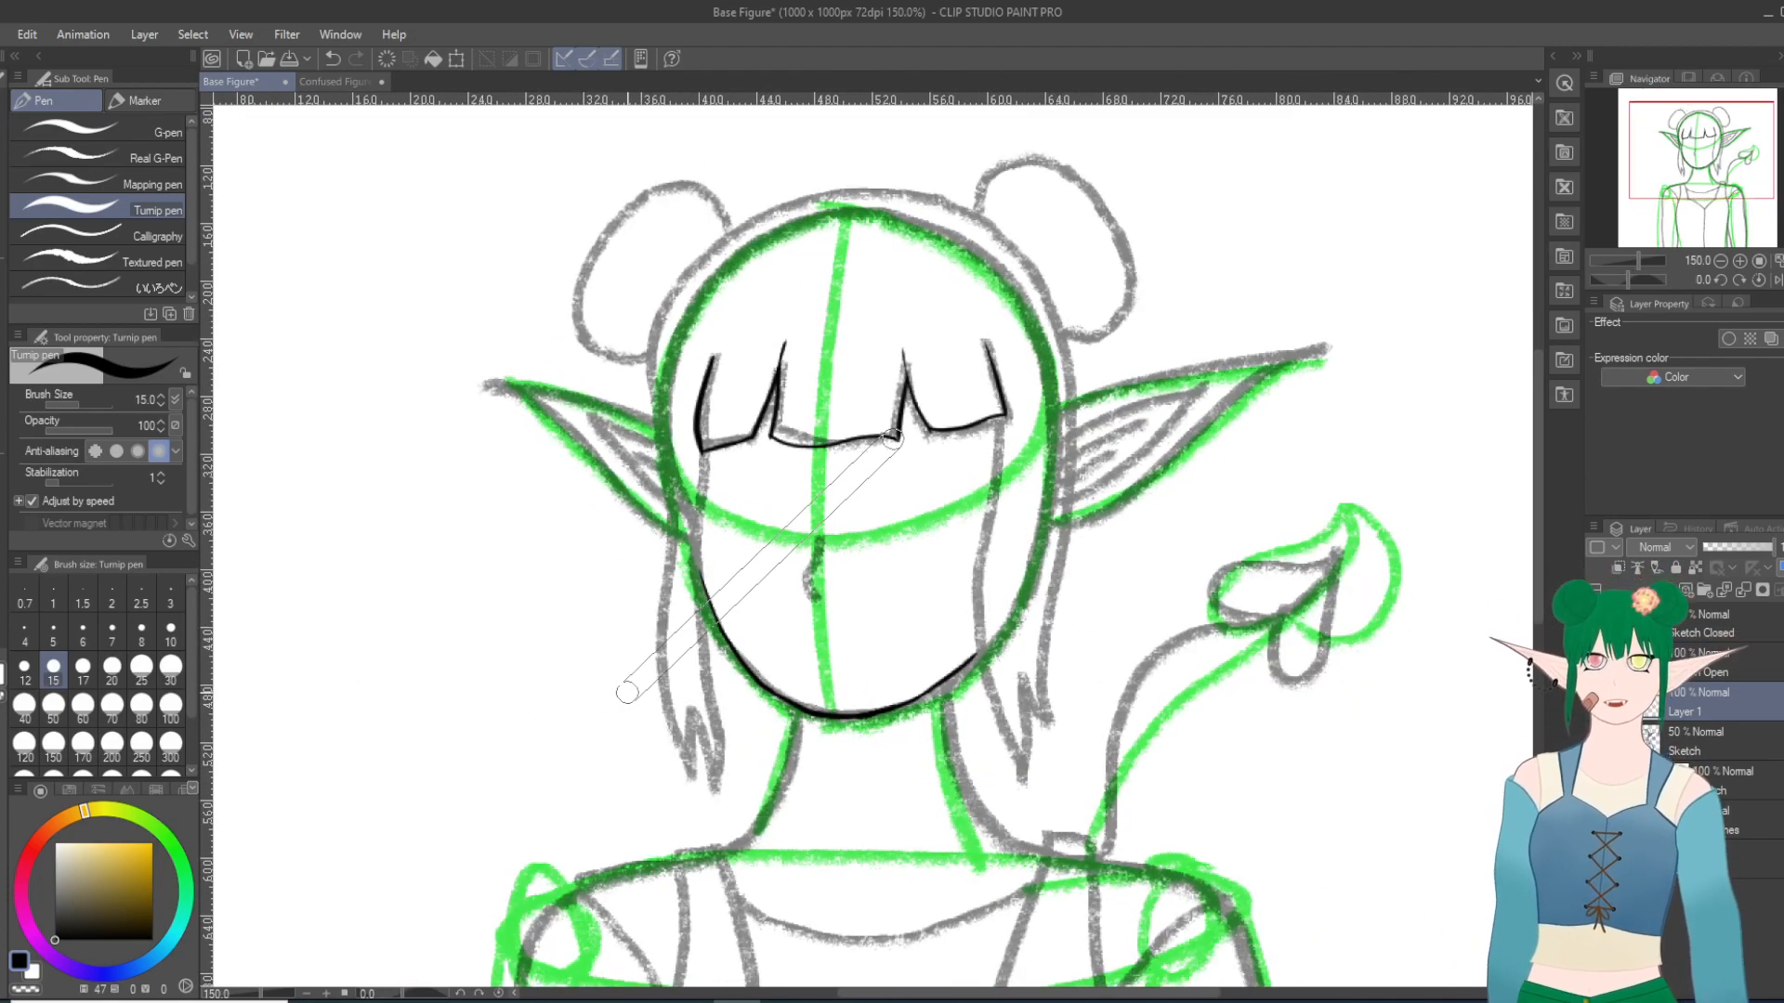
scroll(566, 684, "up", 3)
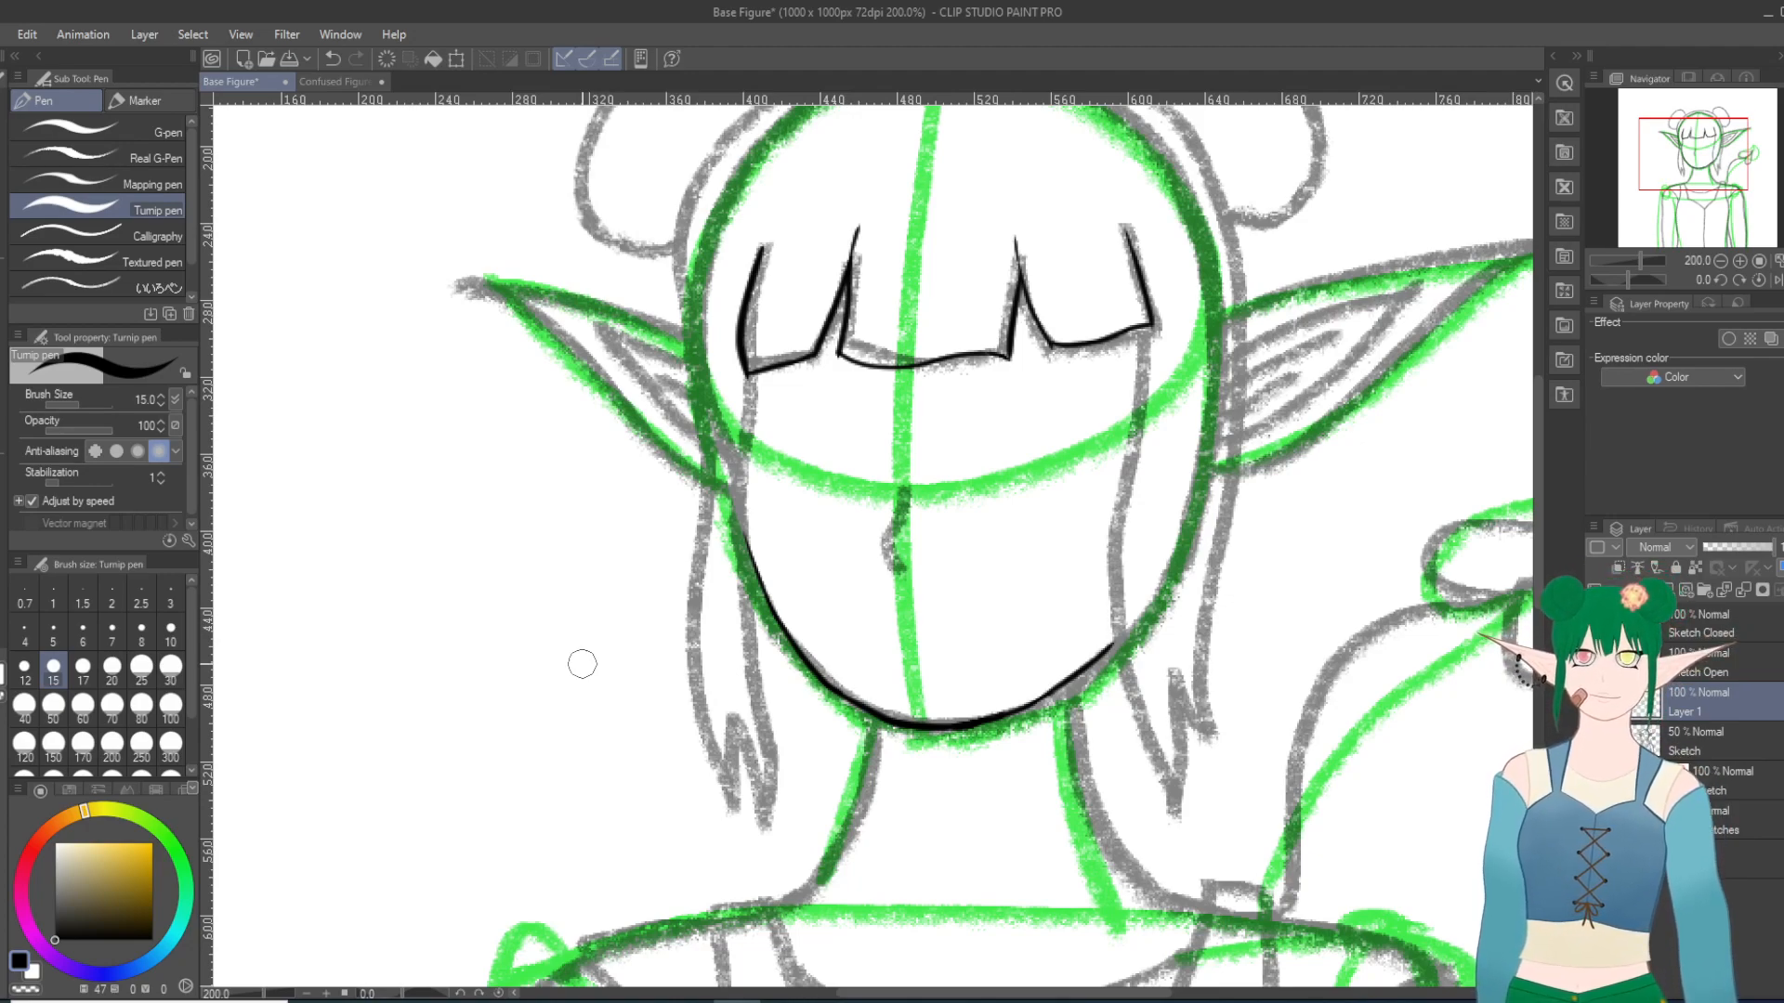
mouse_move(753, 371)
left_mouse_down()
mouse_move(728, 620)
mouse_move(764, 768)
left_mouse_up()
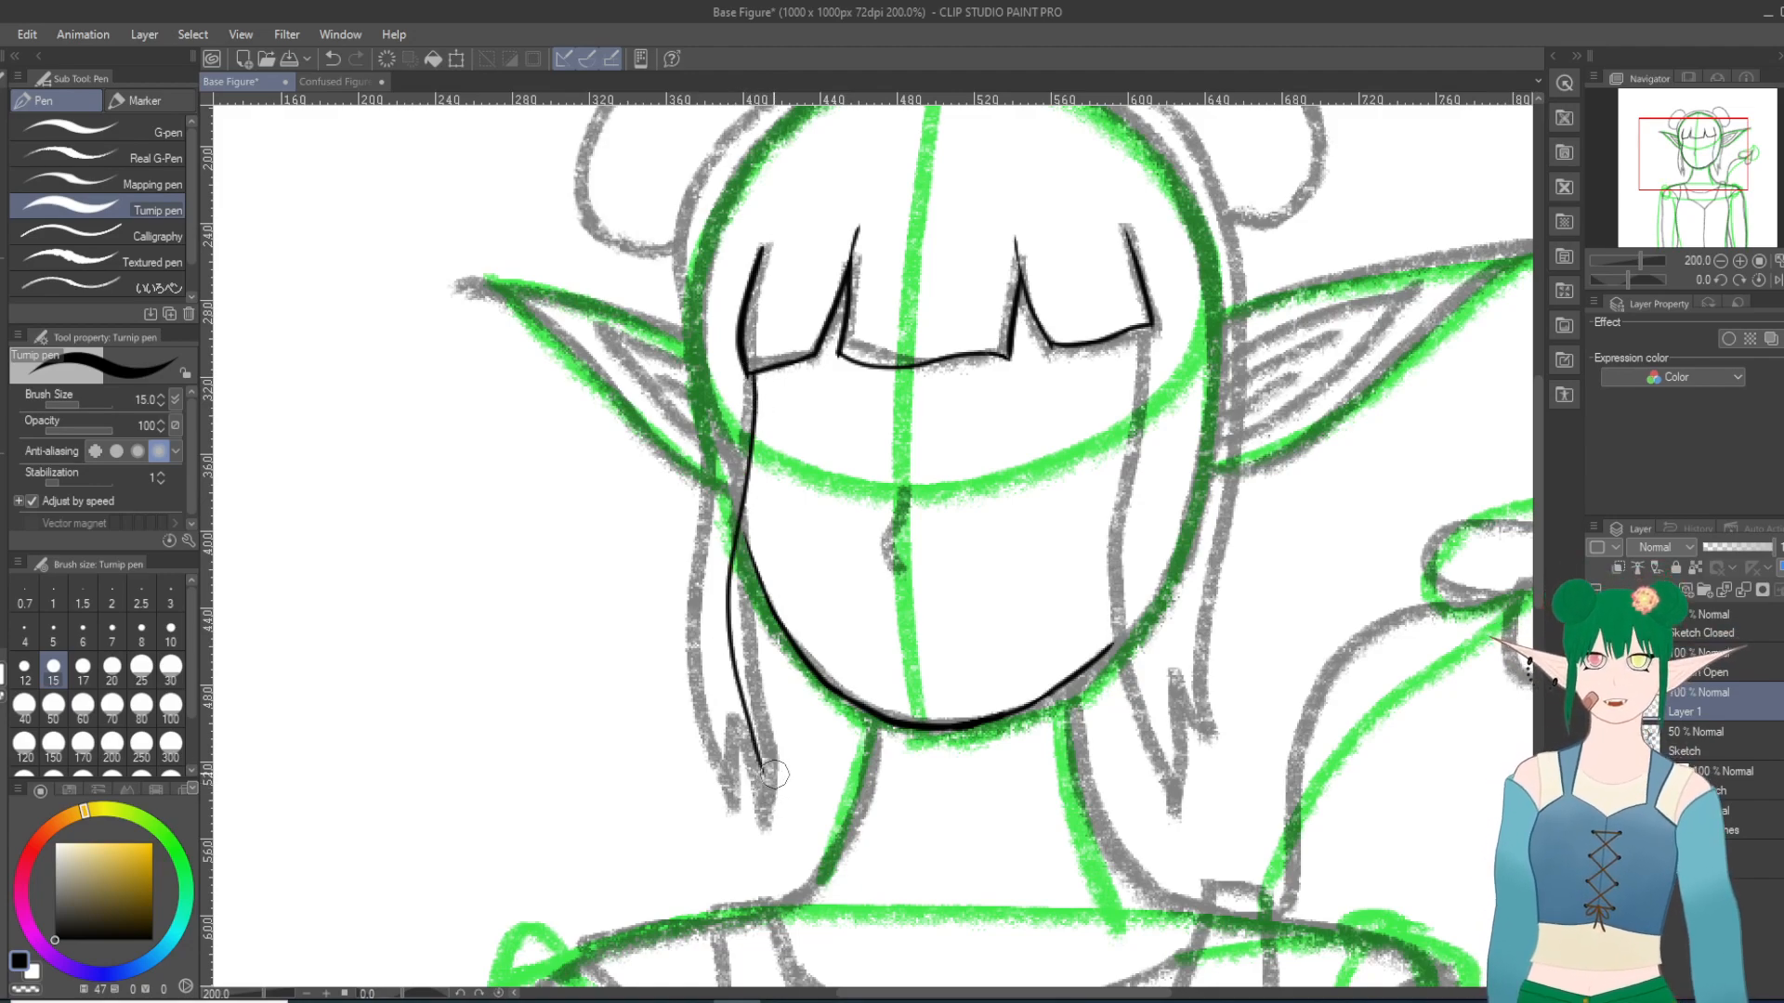
left_click(332, 58)
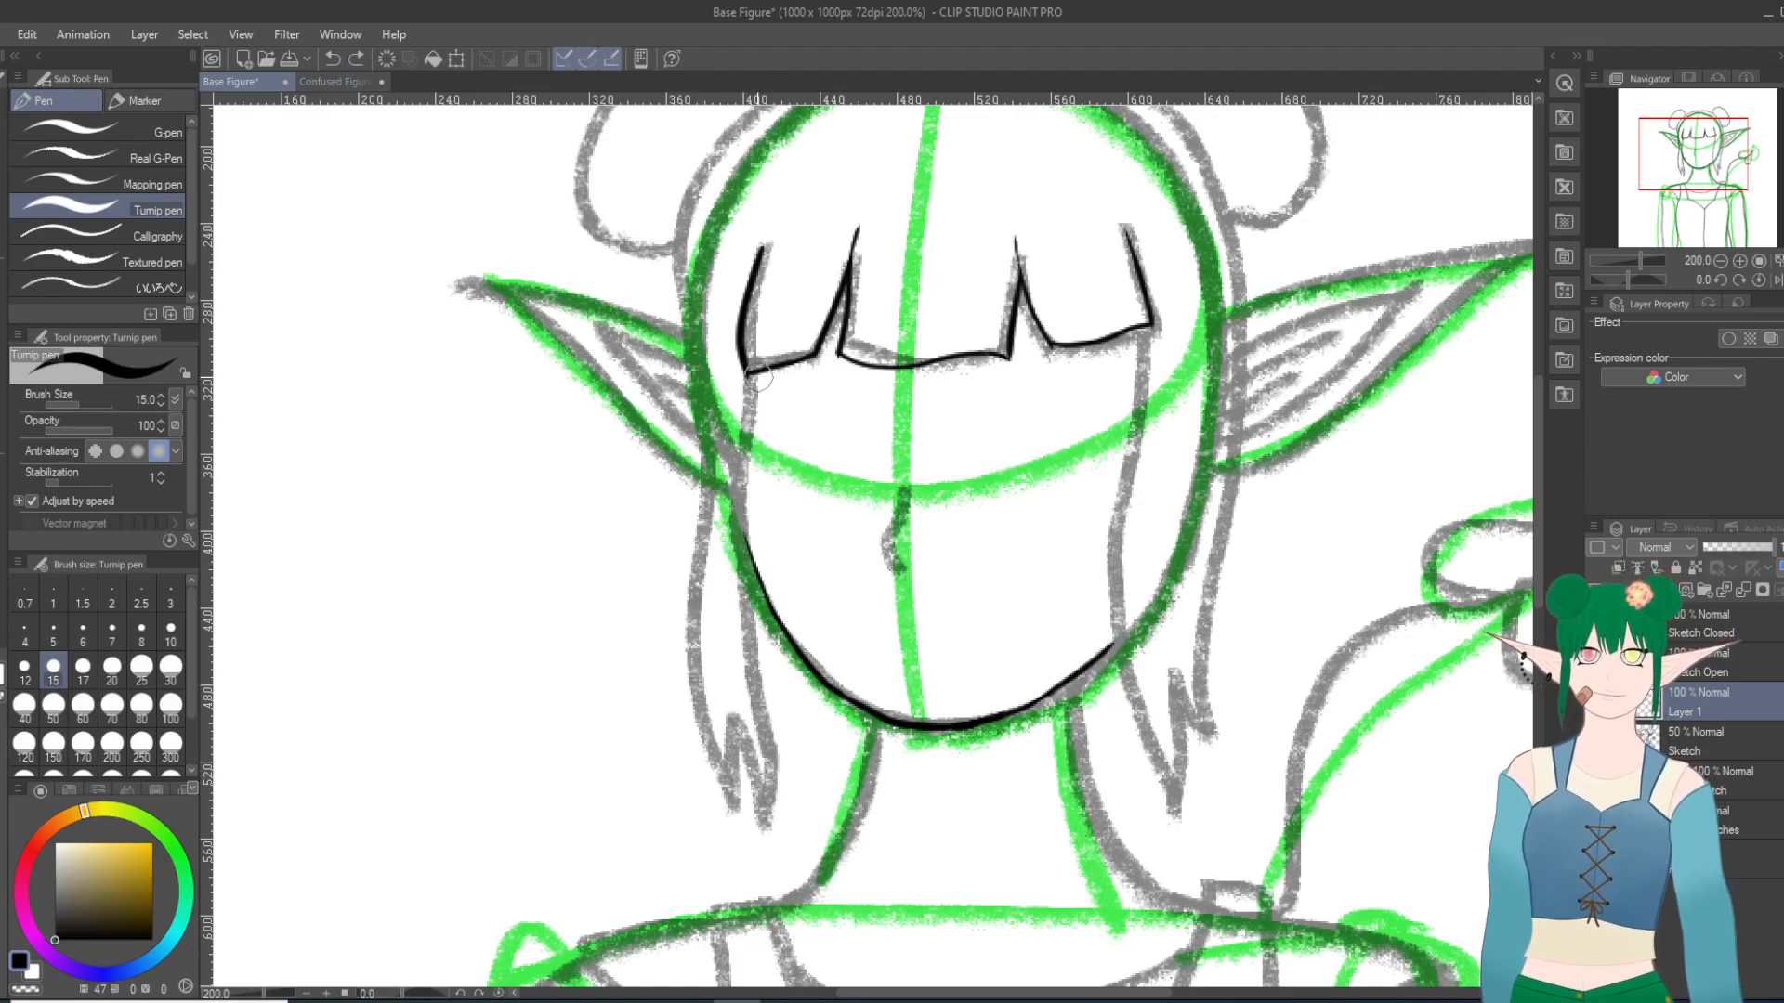
mouse_move(753, 371)
left_mouse_down()
mouse_move(754, 748)
mouse_move(778, 847)
mouse_move(735, 736)
left_mouse_up()
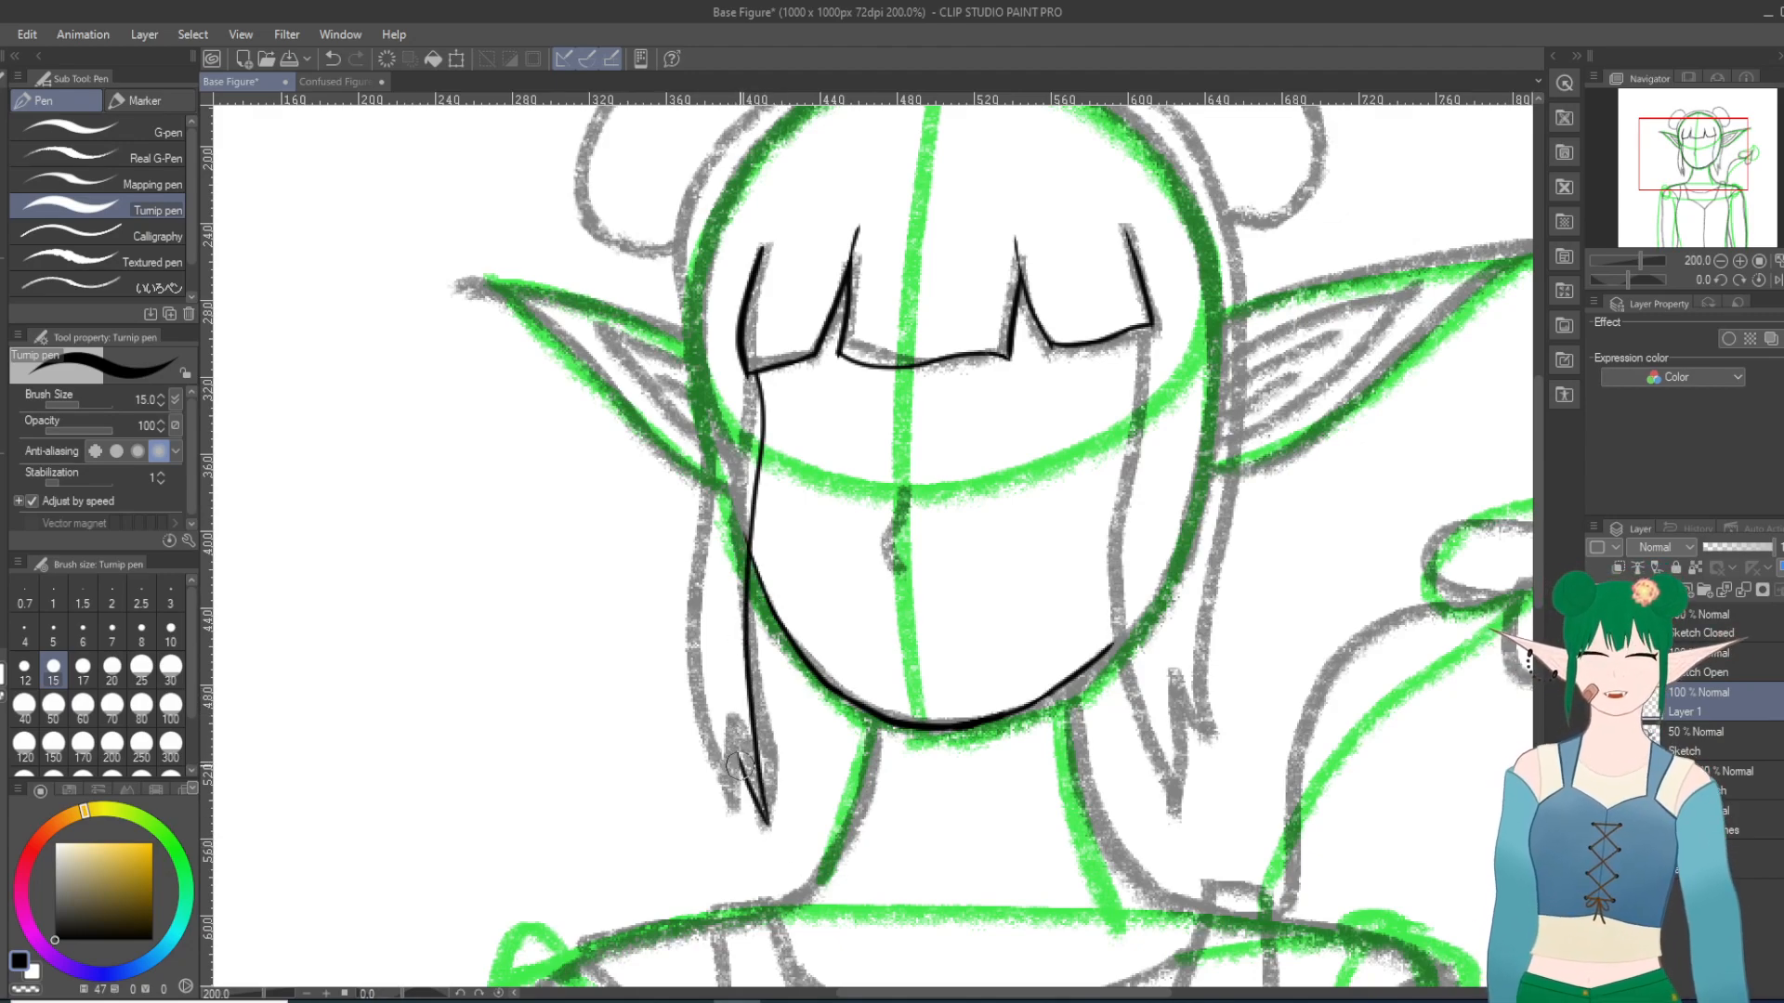
Step: Ink the line from the notch down to the second pointed tip of the left side lock, redoing it as needed
left_click_drag(732, 728, 717, 826)
left_click(331, 58)
left_click_drag(736, 726, 723, 796)
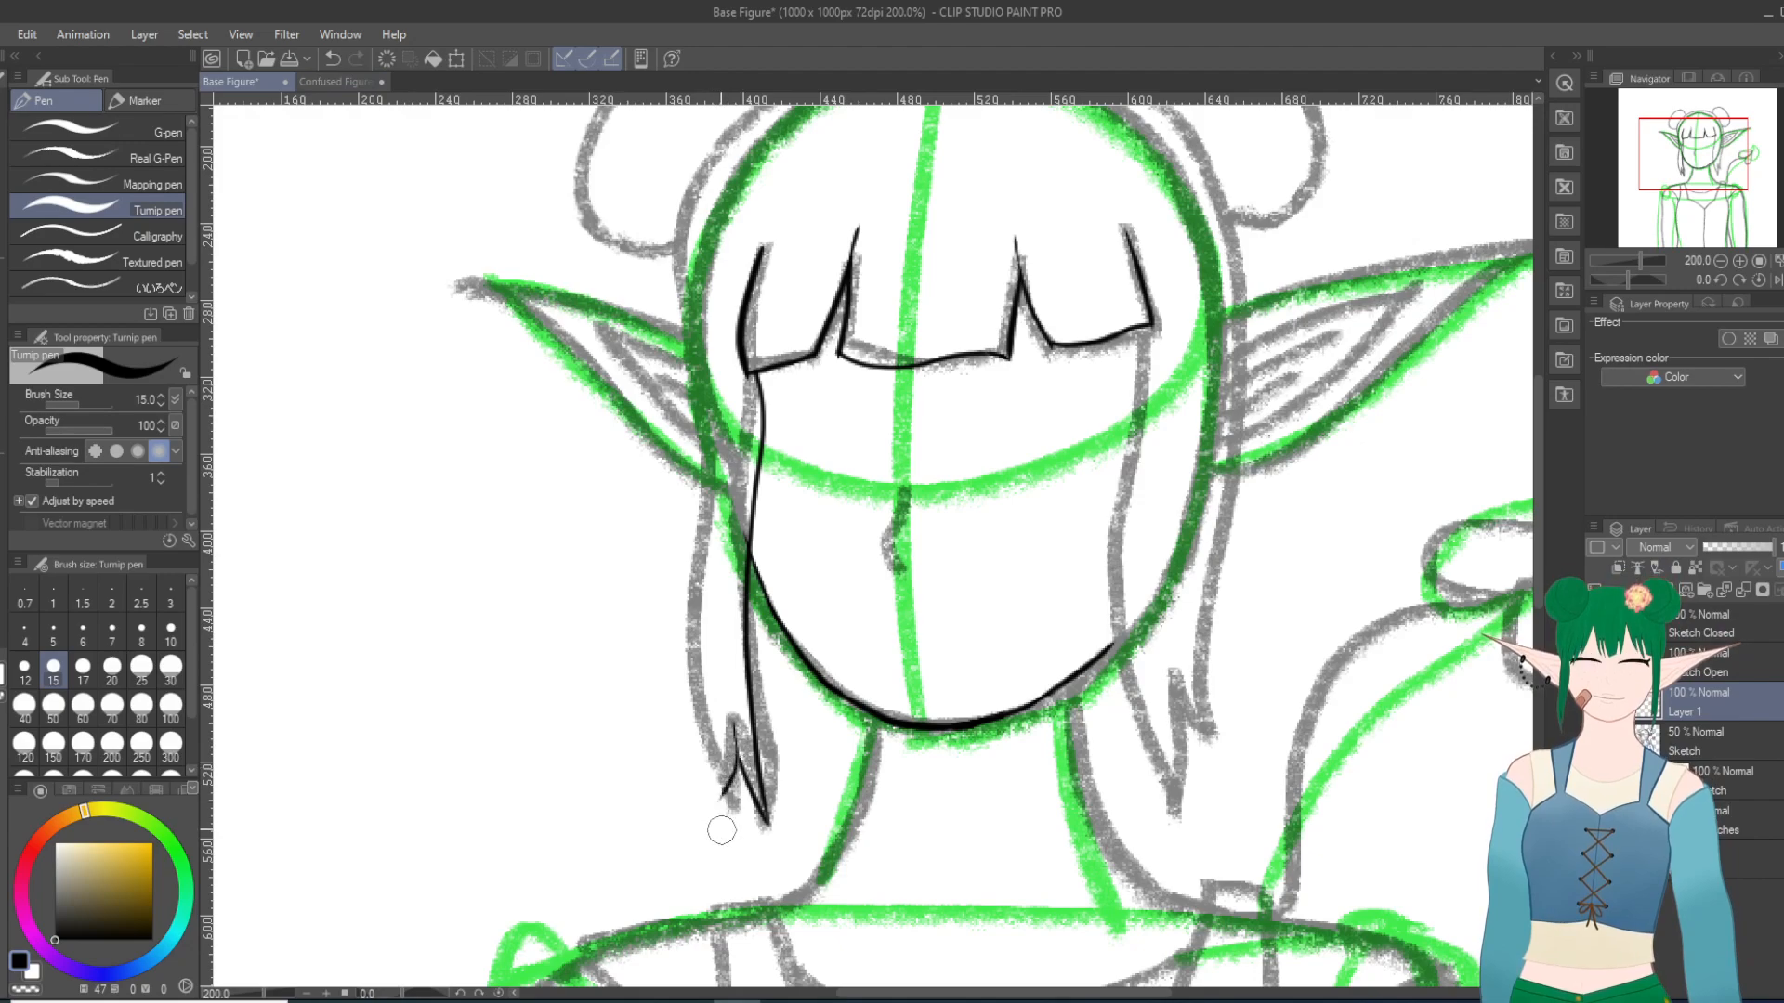
left_click(332, 58)
mouse_move(734, 725)
left_mouse_down()
mouse_move(727, 818)
mouse_move(695, 685)
left_mouse_up()
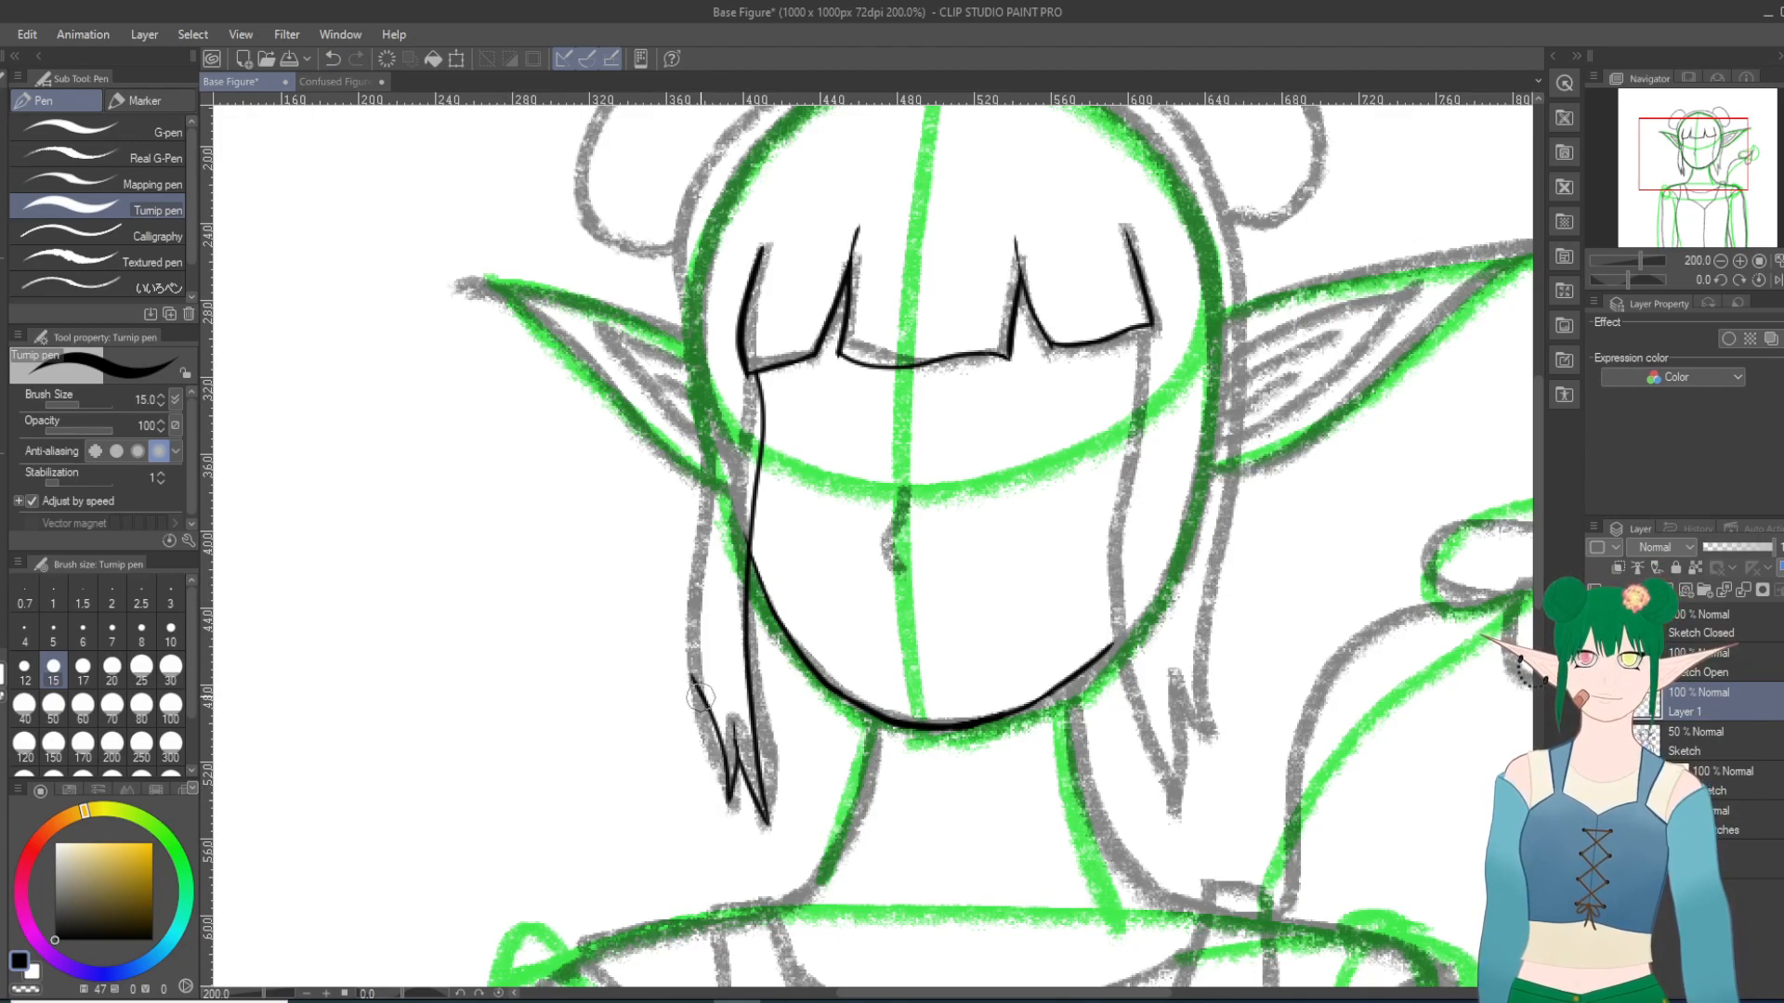
left_click(332, 59)
left_click_drag(729, 801, 703, 623)
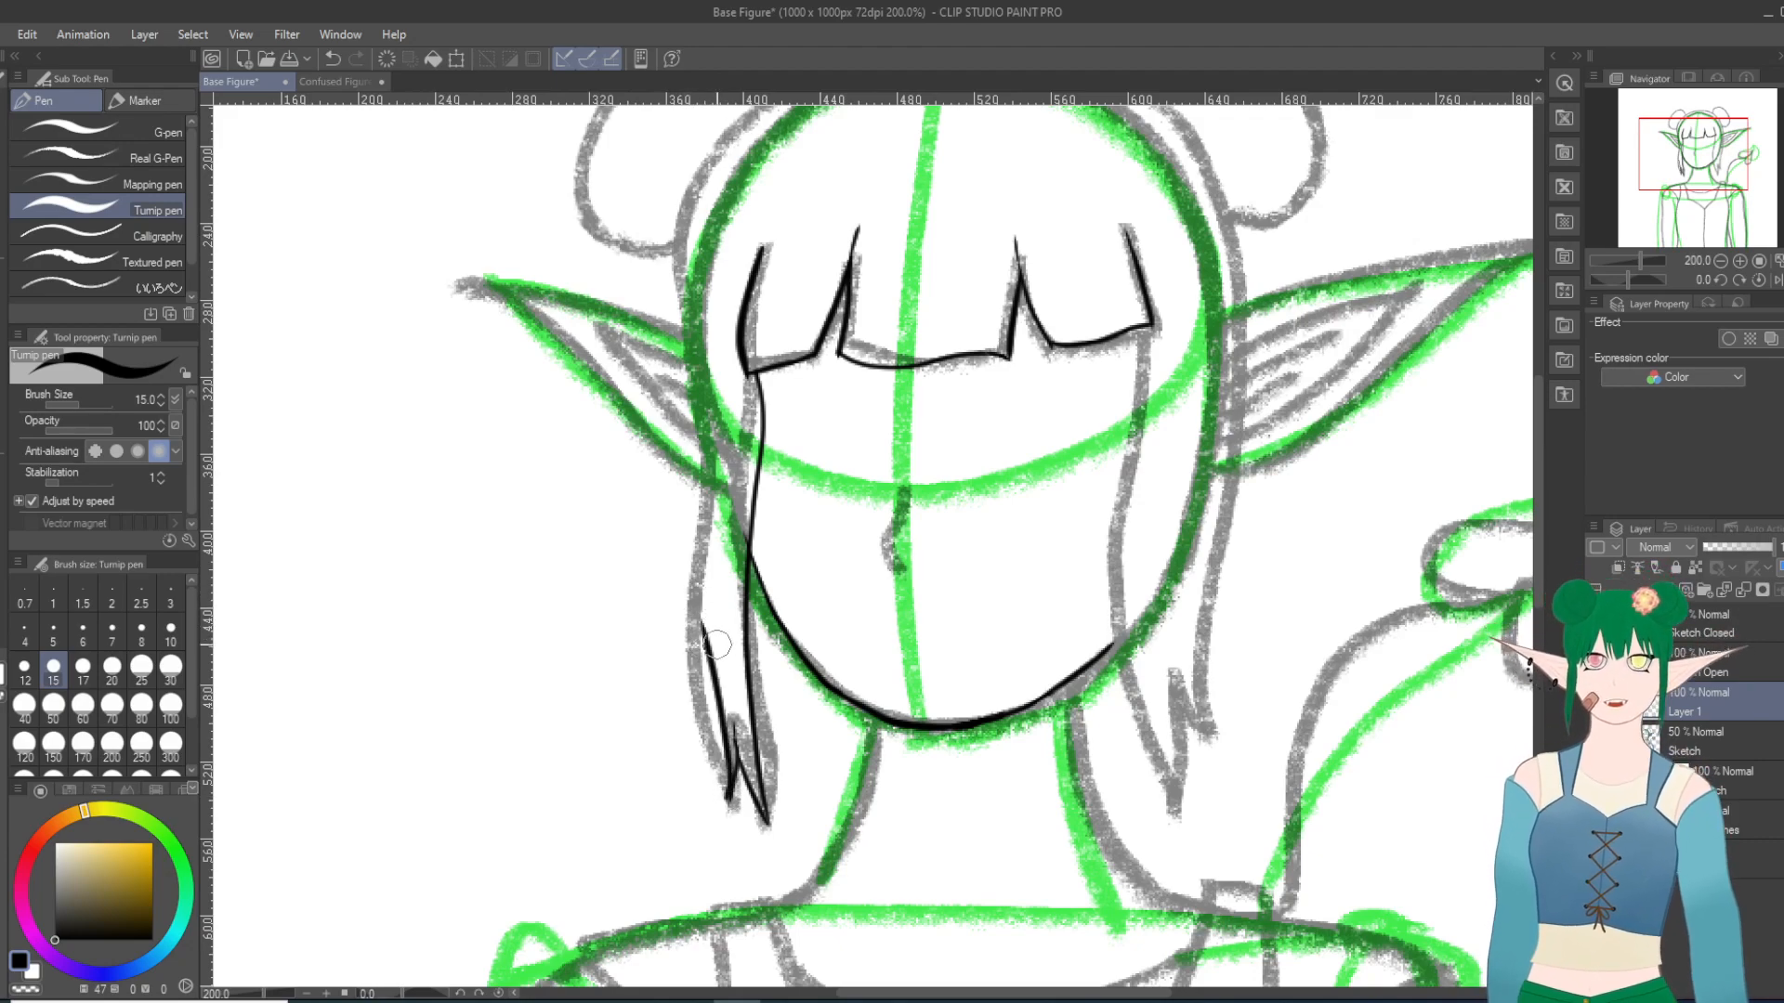
mouse_move(703, 623)
left_mouse_down()
mouse_move(689, 706)
mouse_move(699, 567)
left_mouse_up()
left_click(331, 58)
left_click(332, 59)
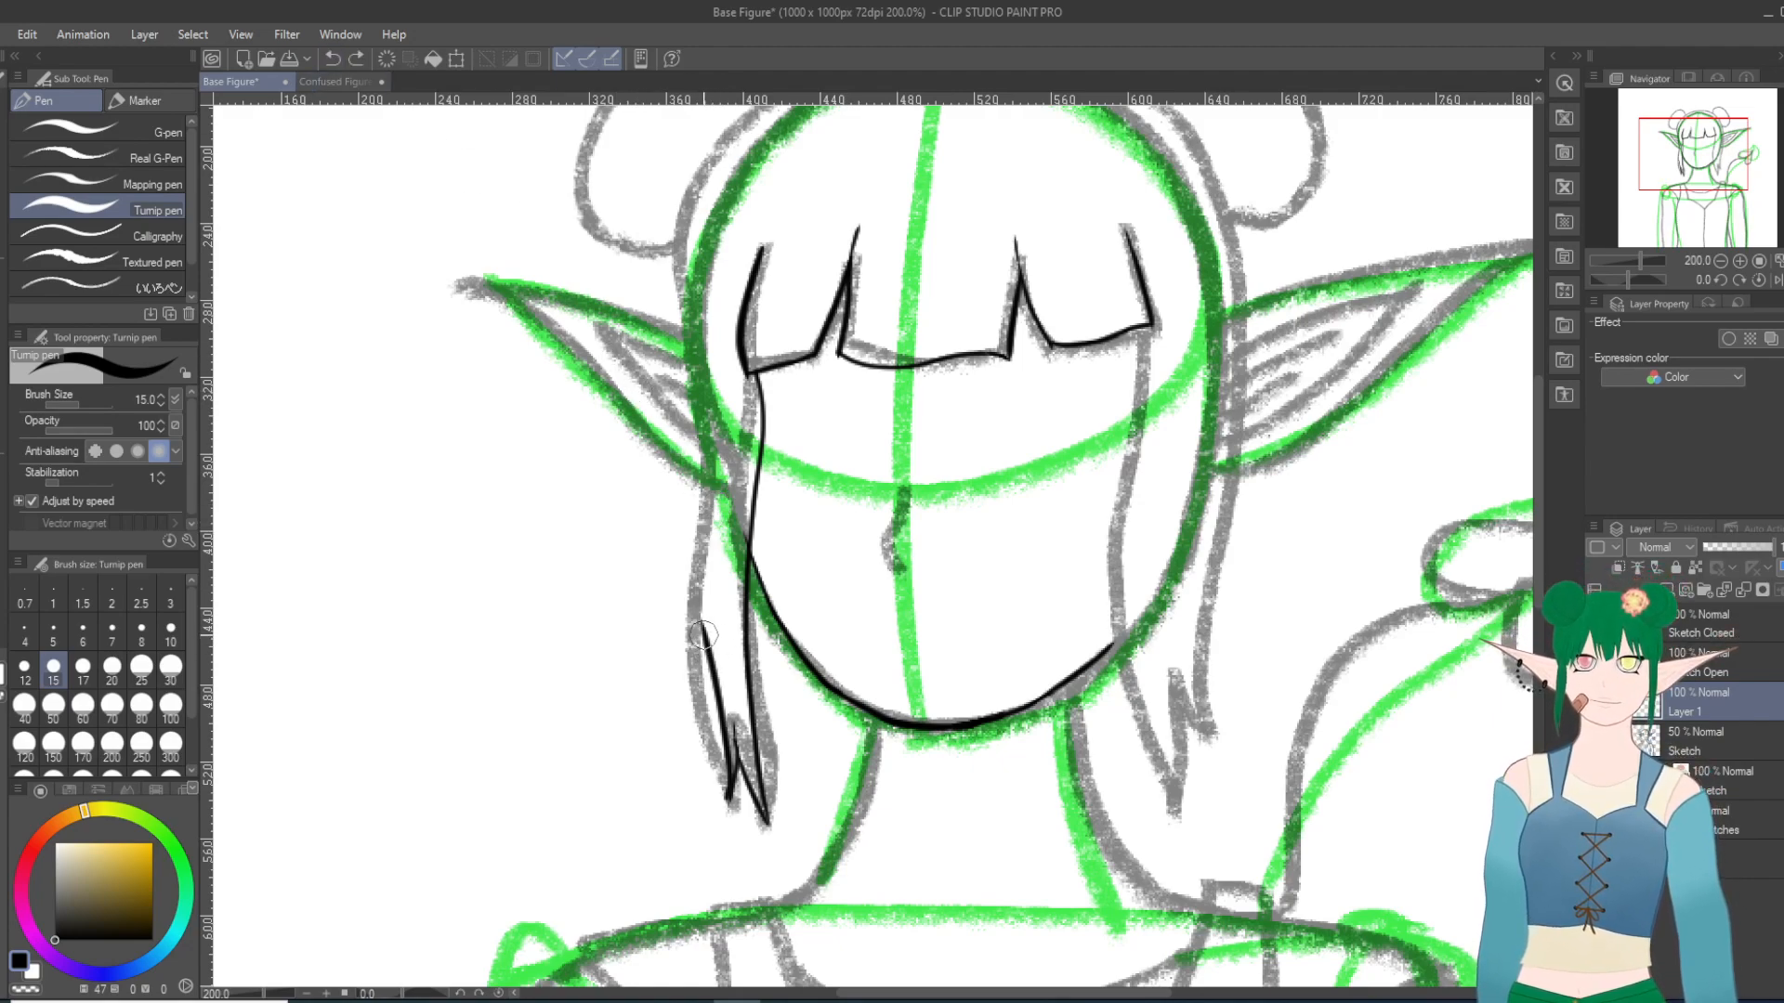
mouse_move(703, 635)
left_mouse_down()
mouse_move(688, 688)
mouse_move(706, 462)
left_mouse_up()
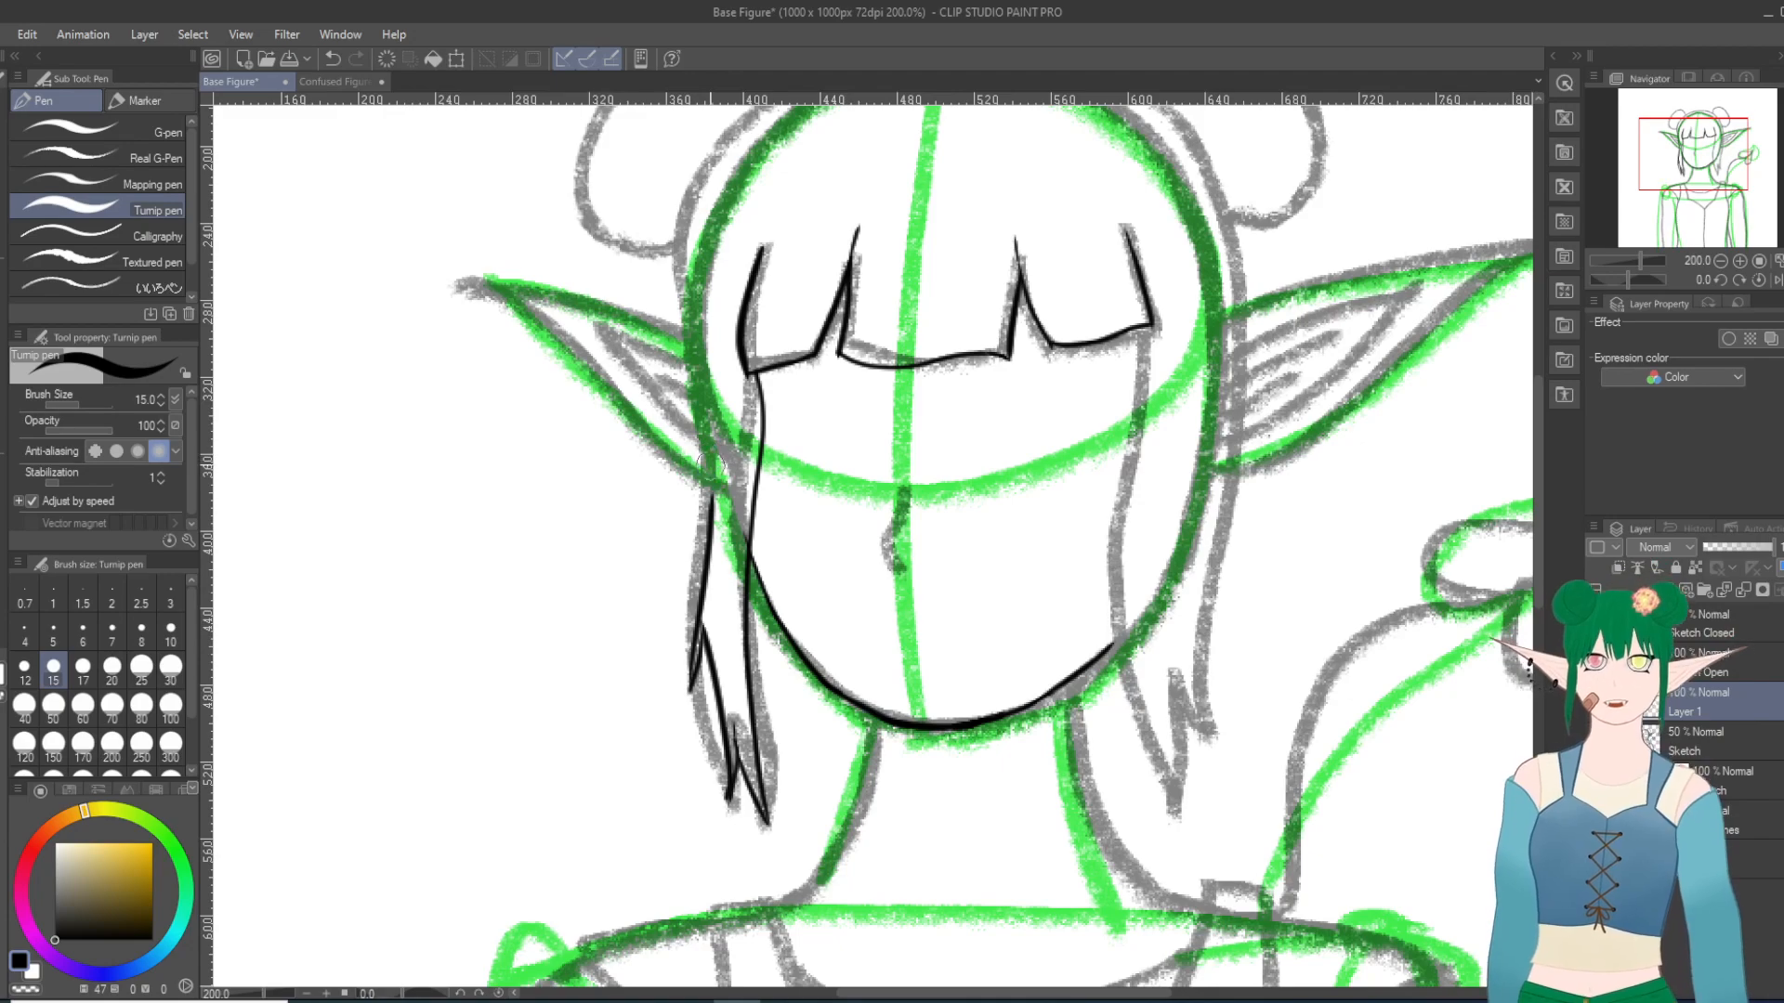
left_click(331, 59)
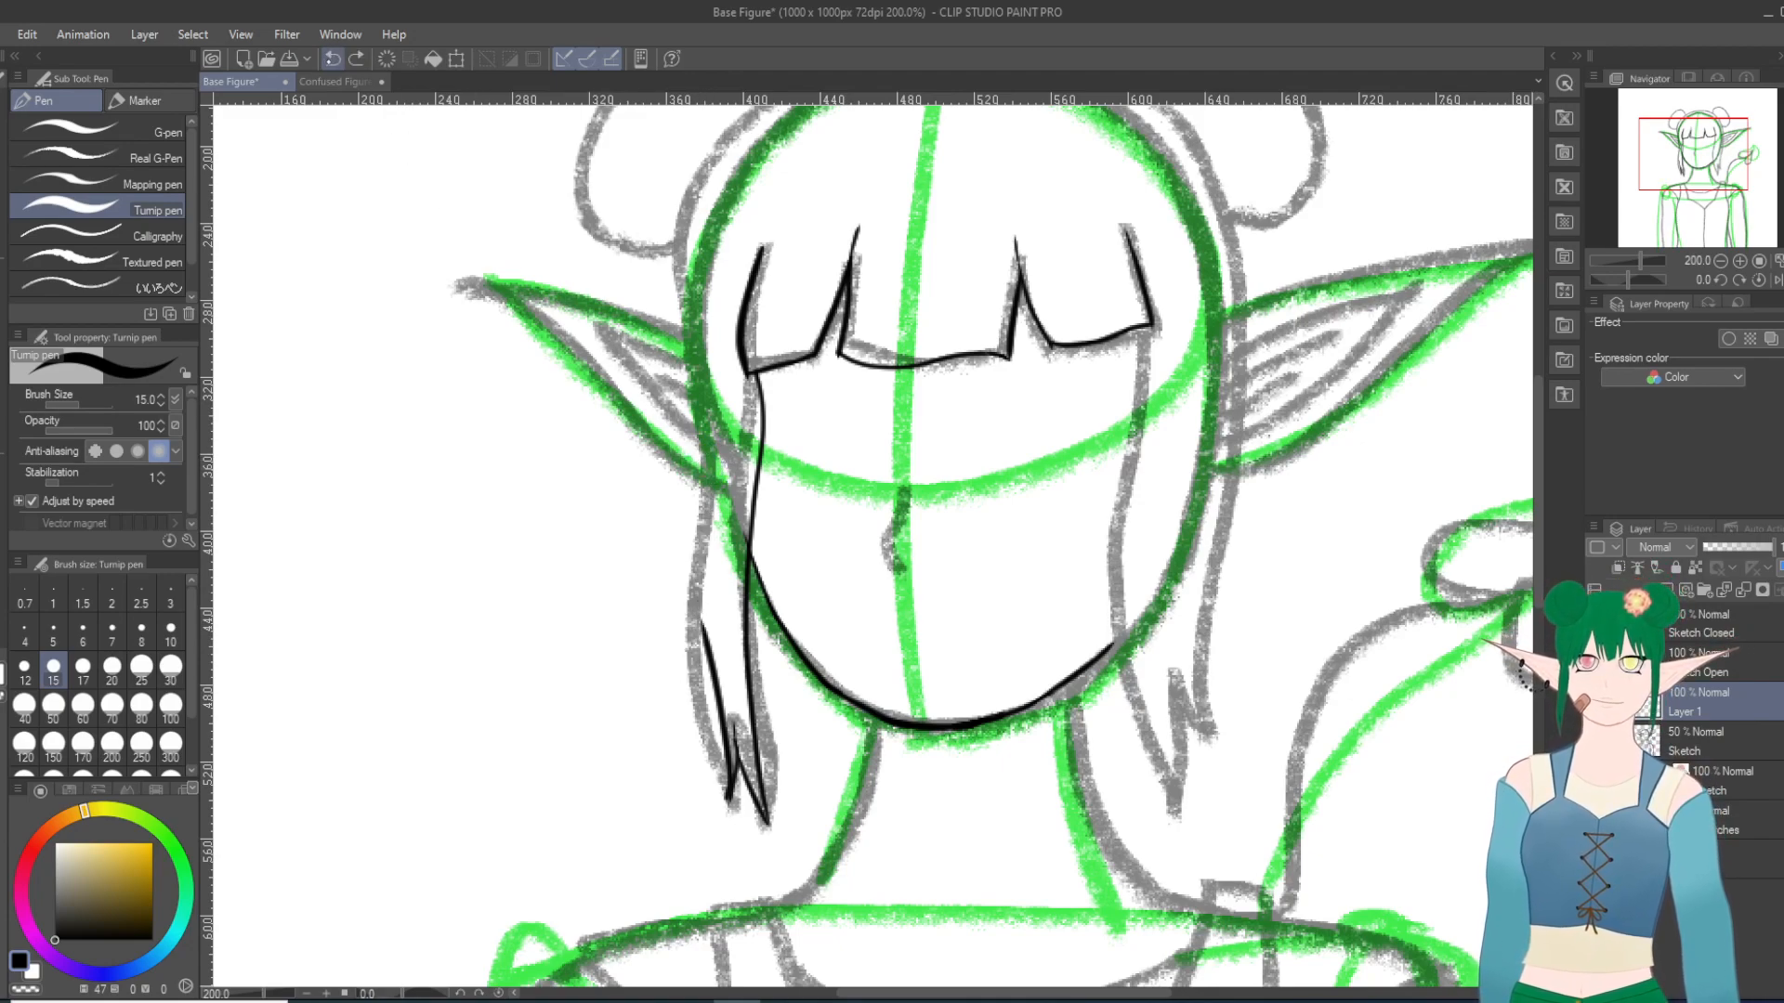
left_click(332, 58)
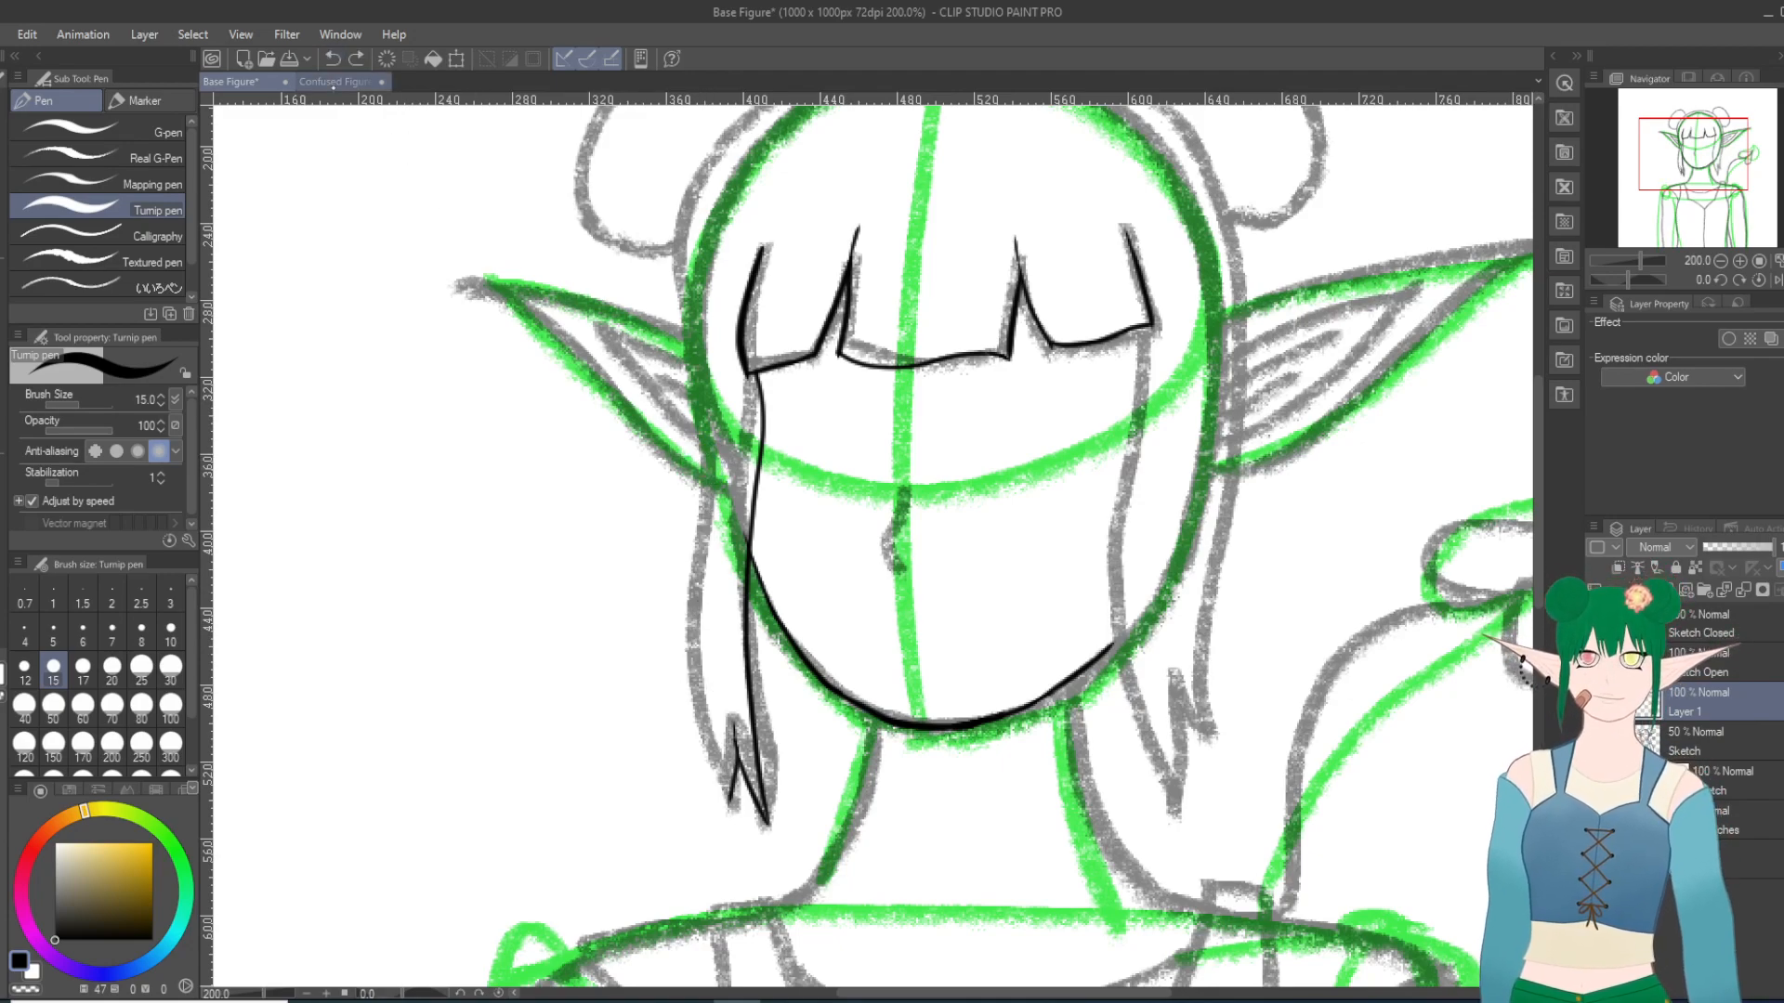
Step: Ink the left side lock from its second tip up to a new notch, down to a short outer tip and back up, redoing strokes as needed
mouse_move(726, 804)
left_mouse_down()
mouse_move(705, 589)
mouse_move(694, 682)
mouse_move(706, 548)
left_mouse_up()
left_click(331, 59)
left_click(332, 58)
mouse_move(710, 620)
left_mouse_down()
mouse_move(693, 673)
mouse_move(712, 547)
left_mouse_up()
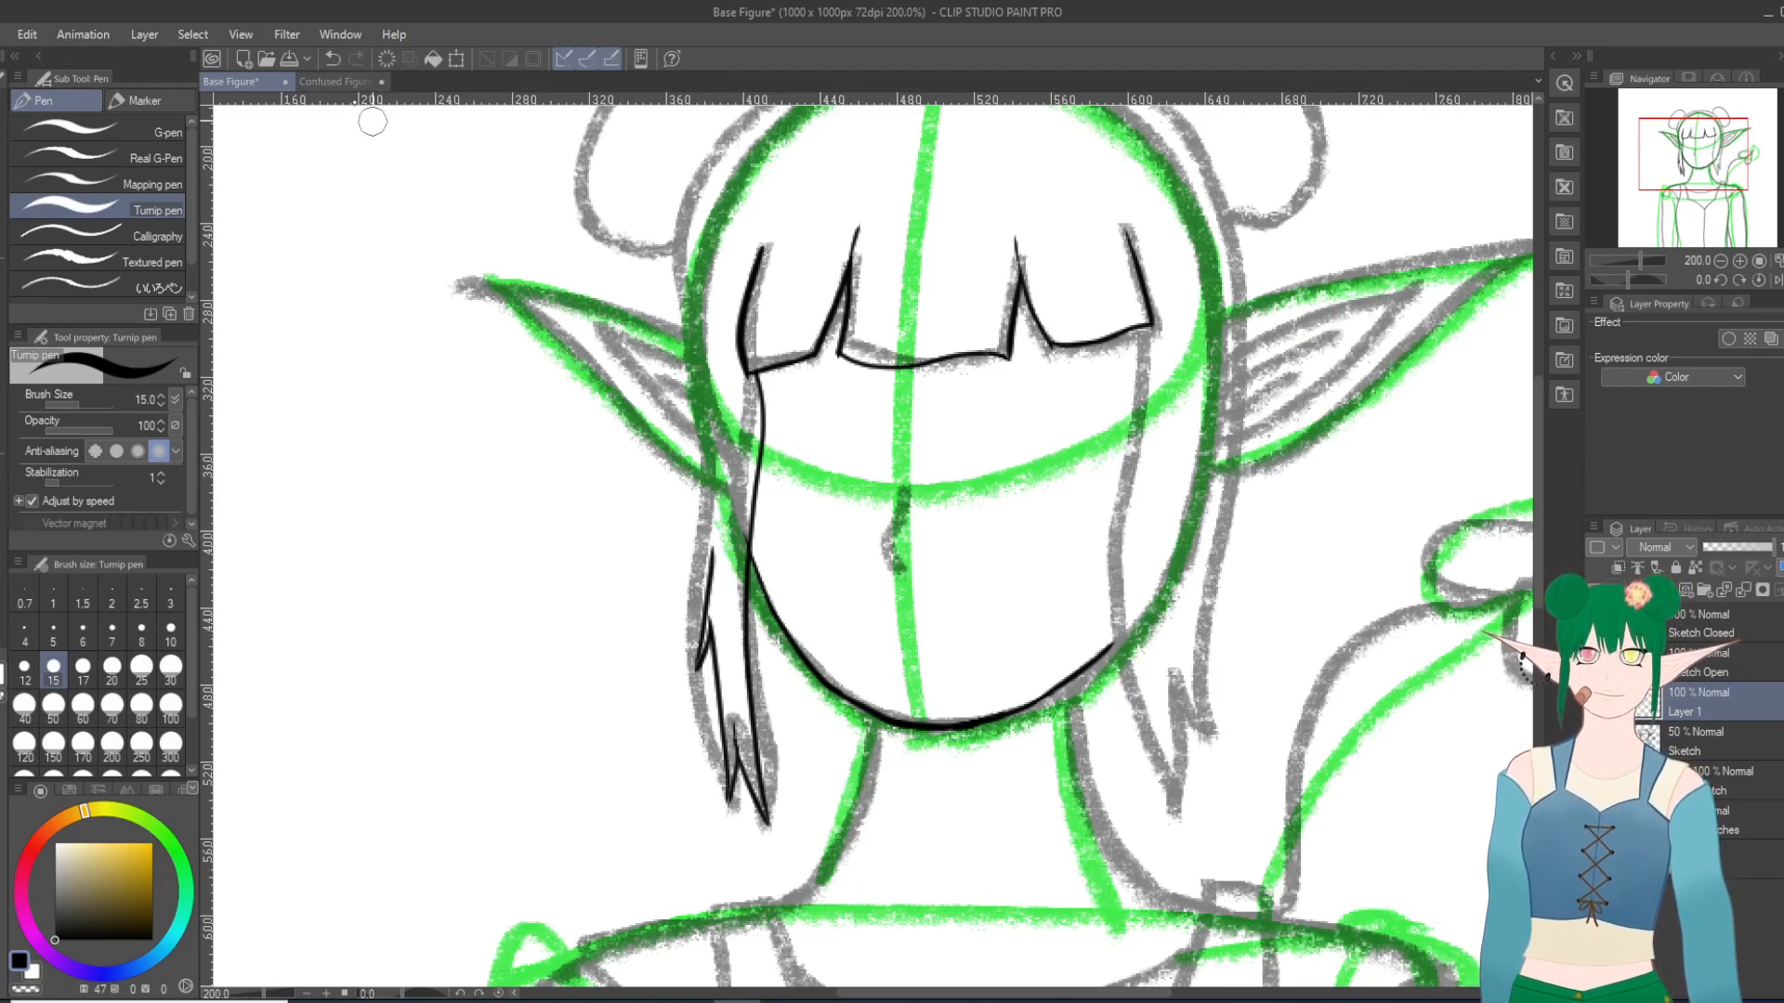
left_click(331, 59)
mouse_move(710, 621)
left_mouse_down()
mouse_move(693, 656)
mouse_move(713, 580)
left_mouse_up()
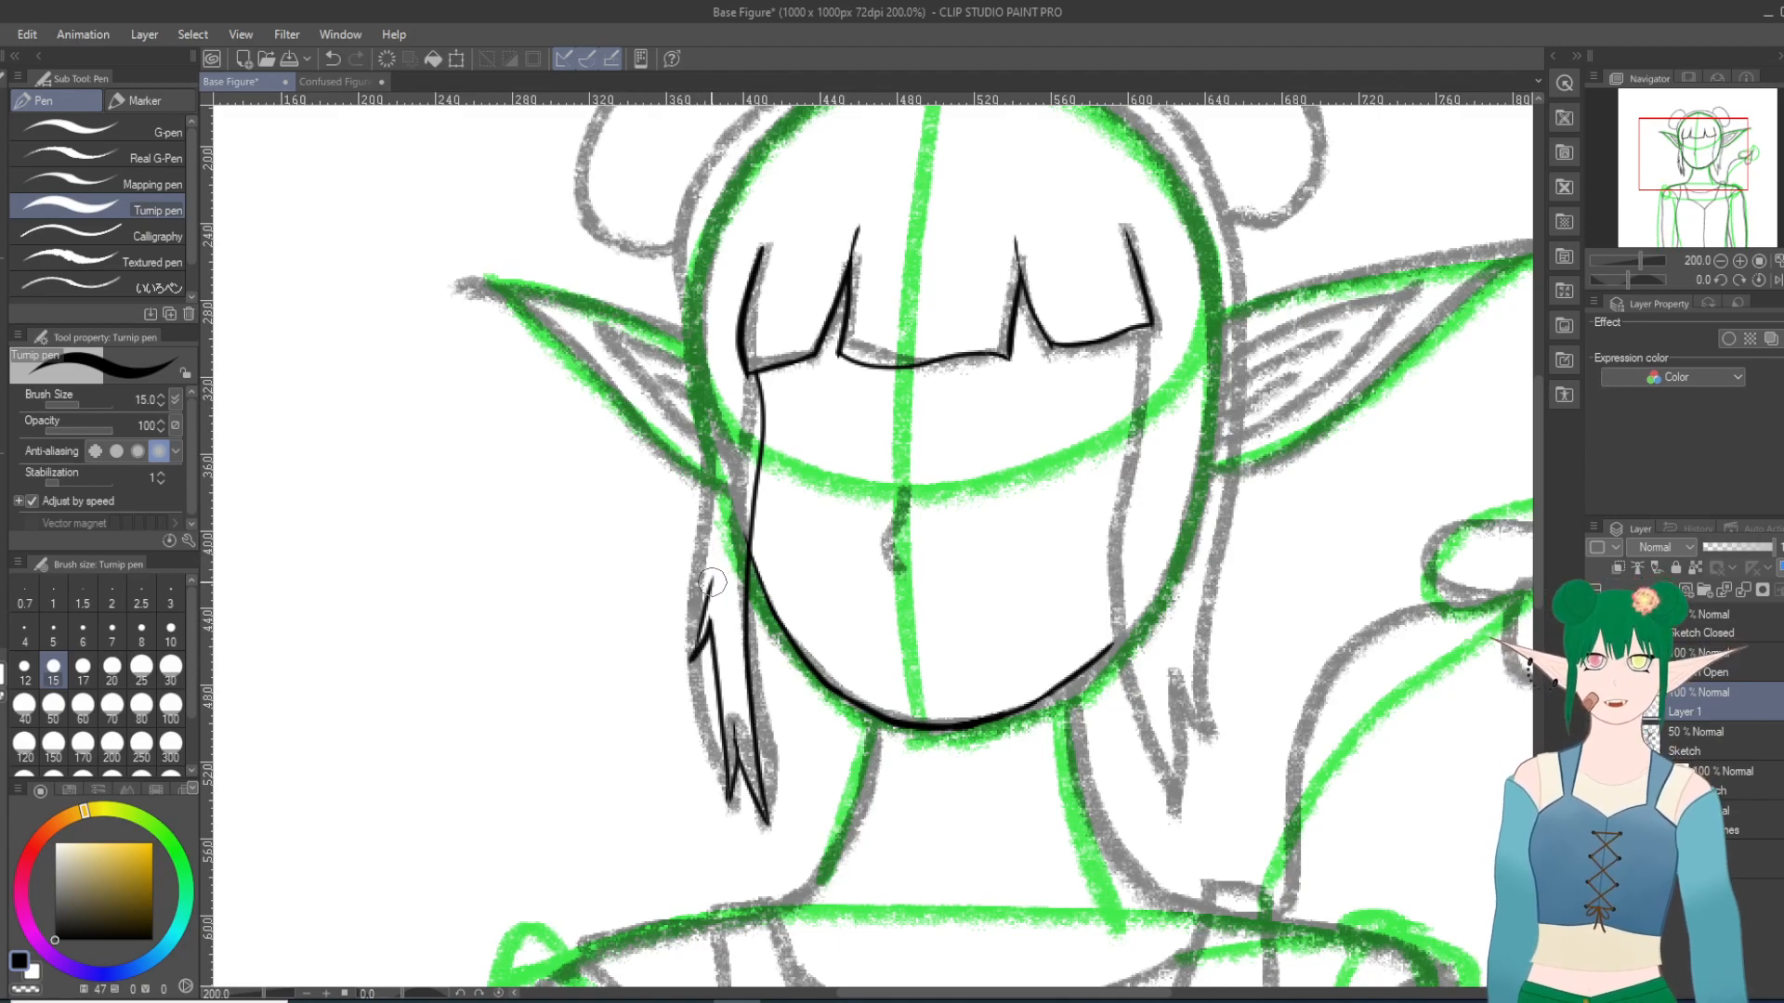
left_click(332, 58)
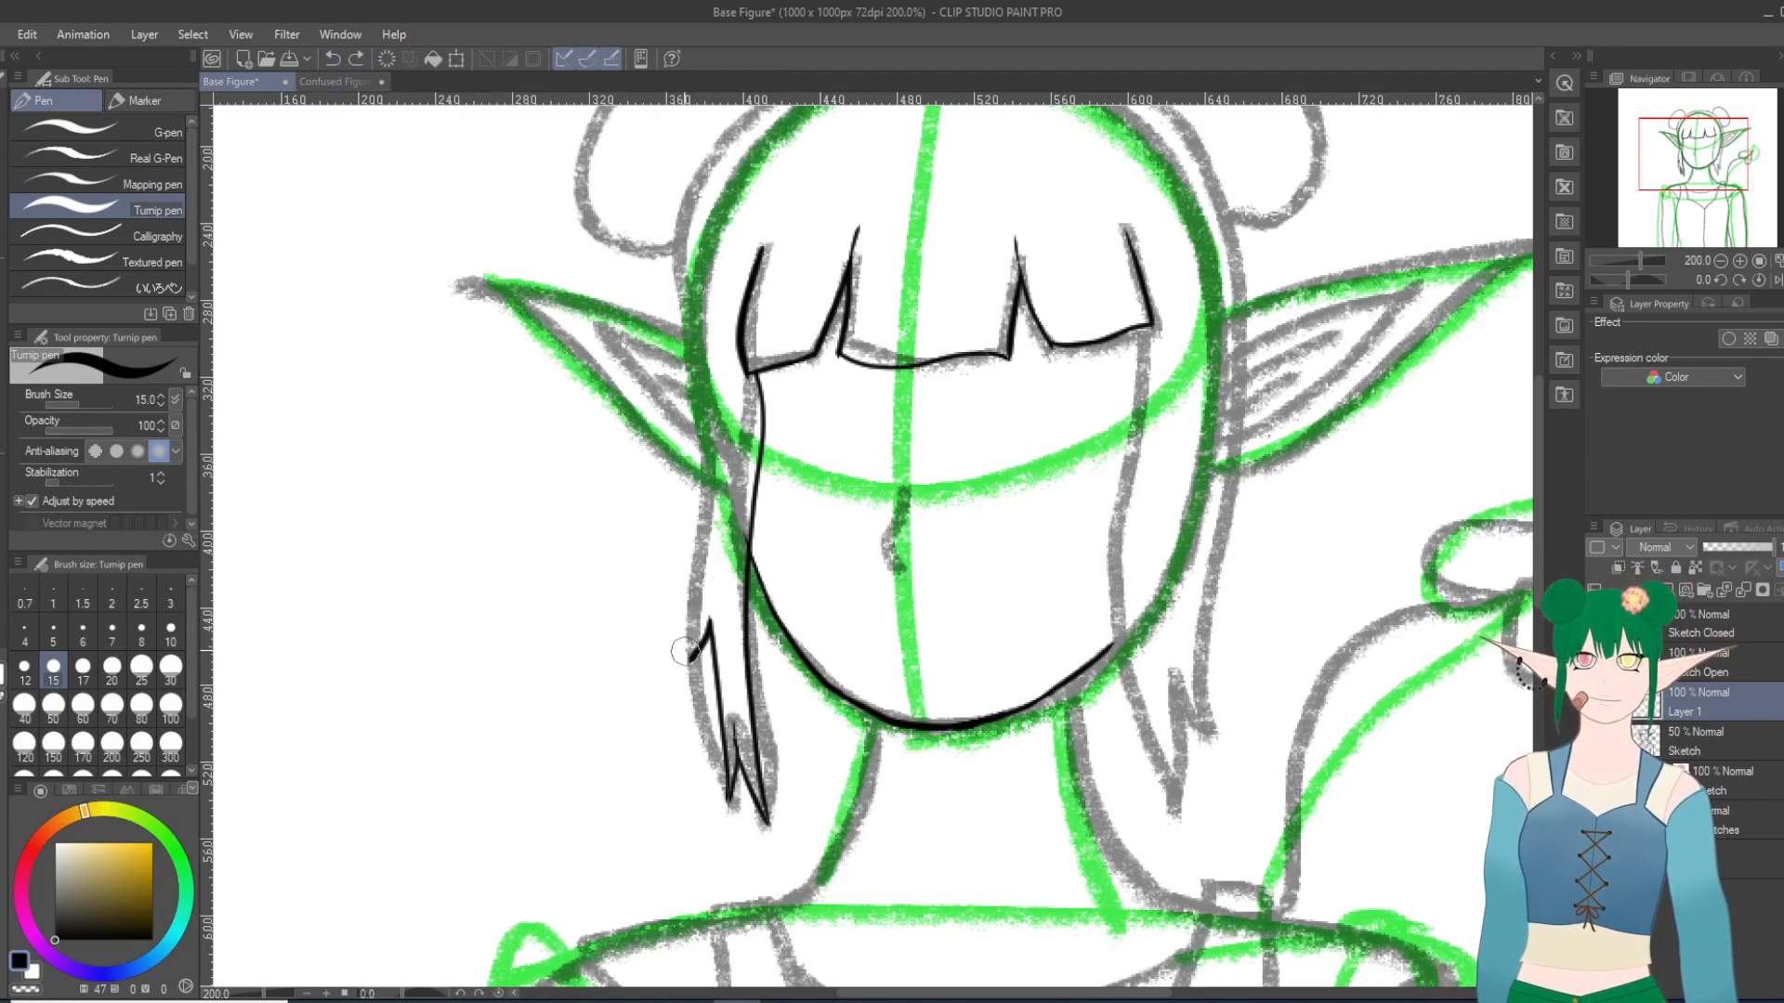
left_click_drag(693, 658, 708, 584)
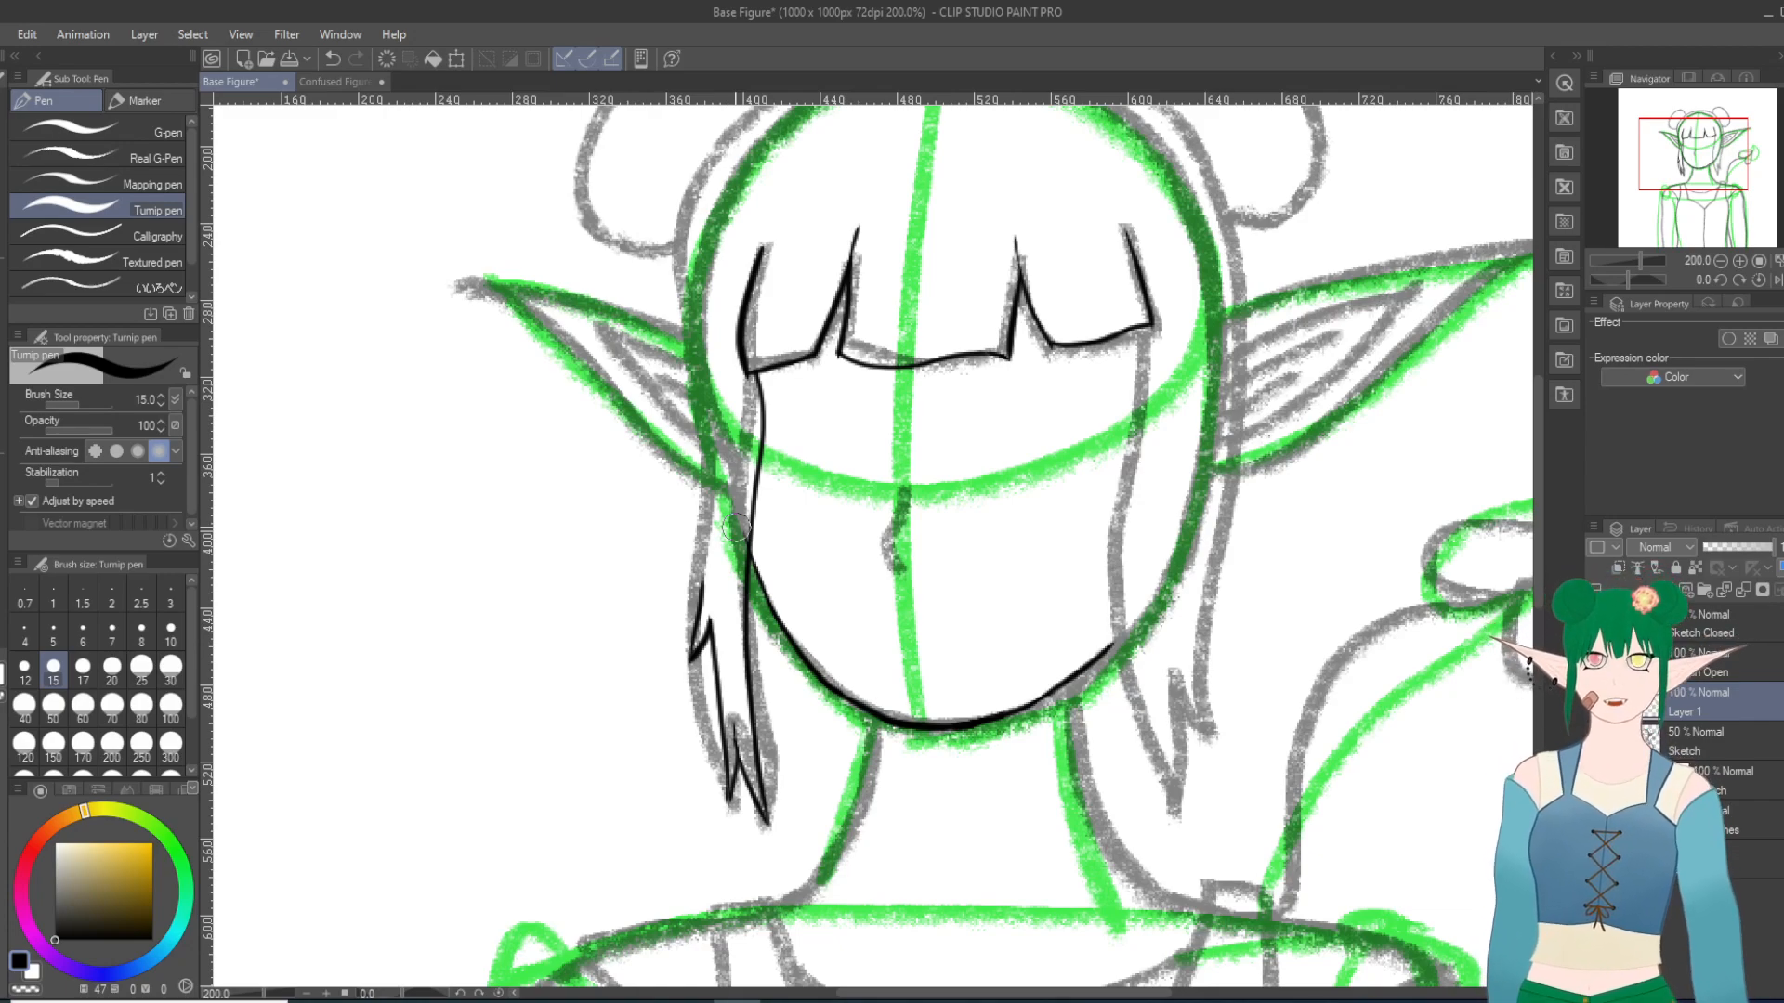
Step: Ink the outer edge of the left side lock up past the ear and along the side of the head toward the bun, redoing the upper stroke
left_click_drag(693, 609, 706, 454)
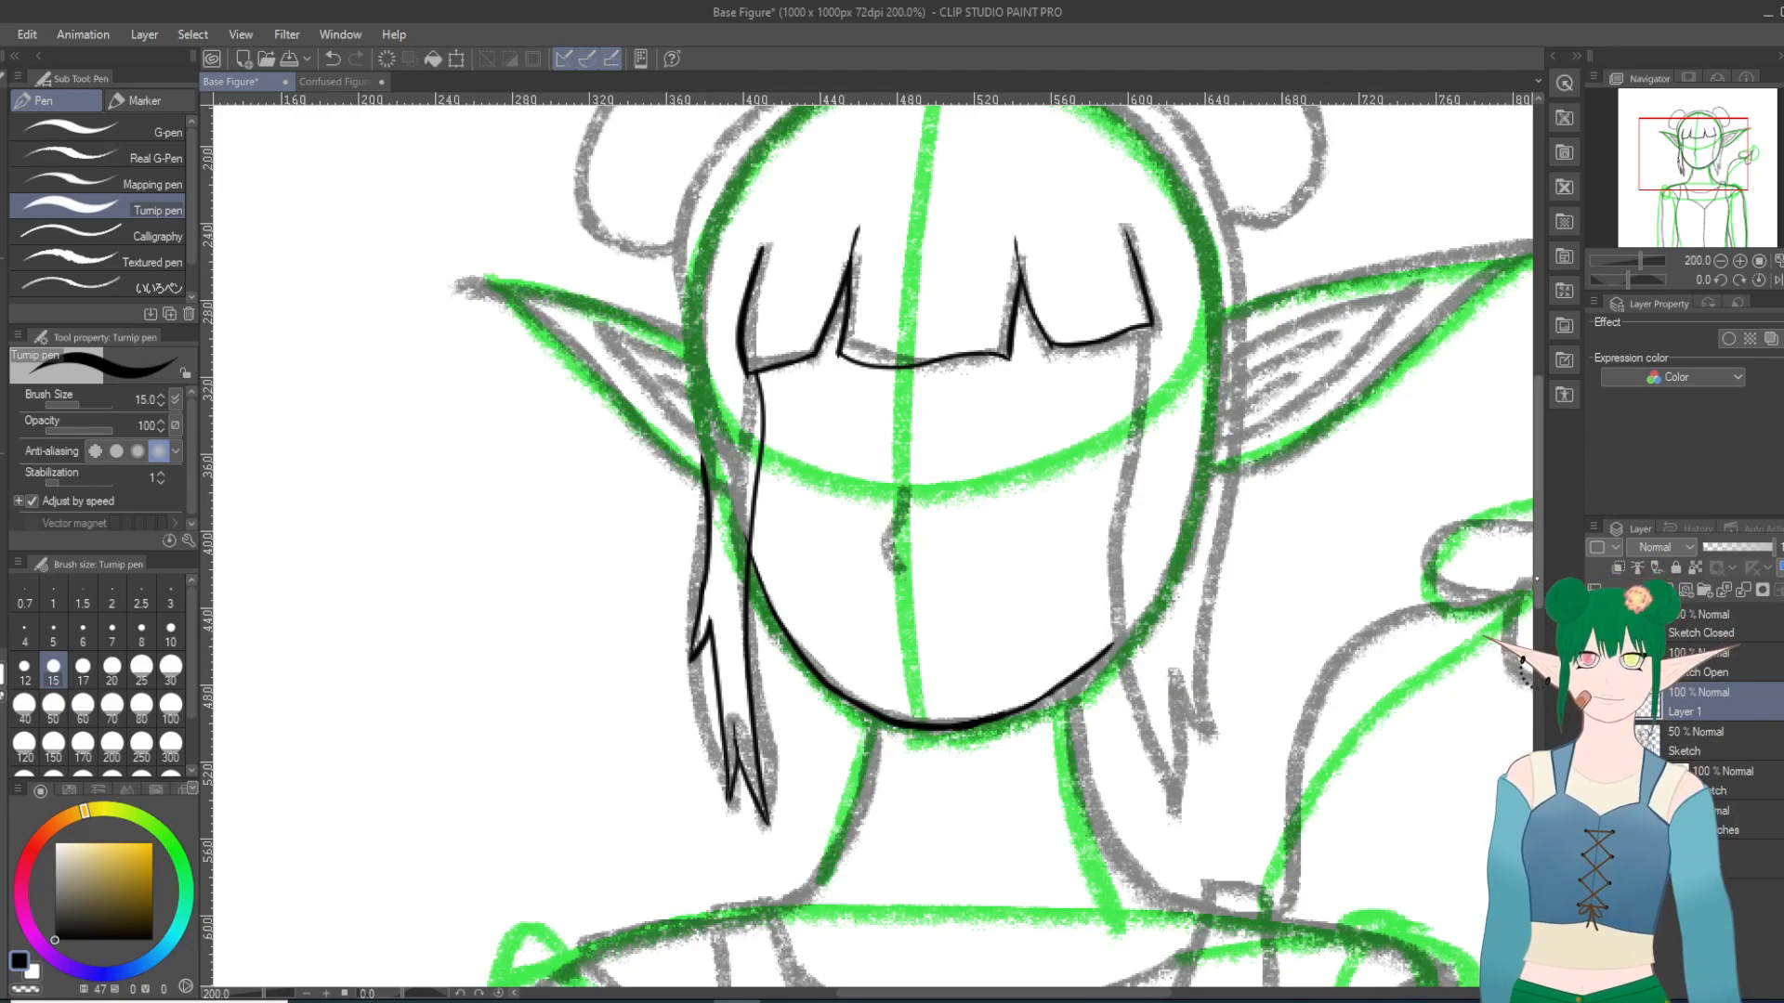
scroll(703, 621, "up", 4)
mouse_move(703, 621)
left_mouse_down()
mouse_move(688, 497)
mouse_move(706, 370)
left_mouse_up()
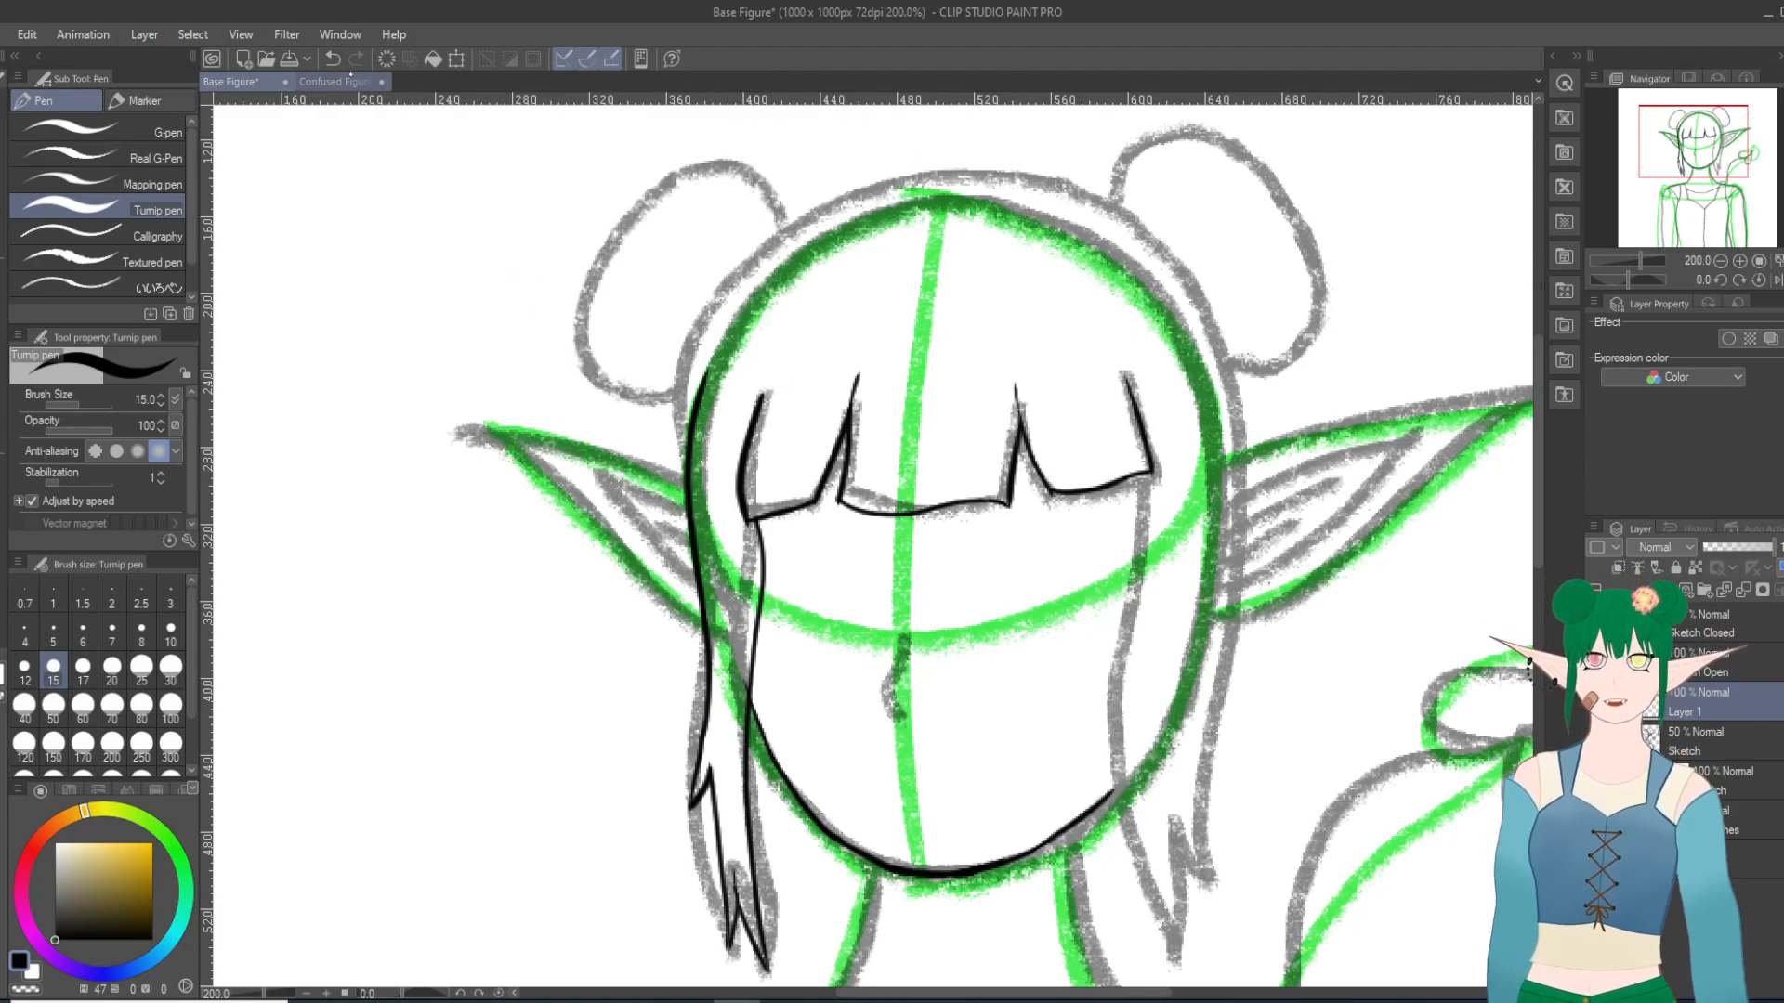
left_click(333, 58)
mouse_move(703, 609)
left_mouse_down()
mouse_move(665, 390)
mouse_move(713, 275)
left_mouse_up()
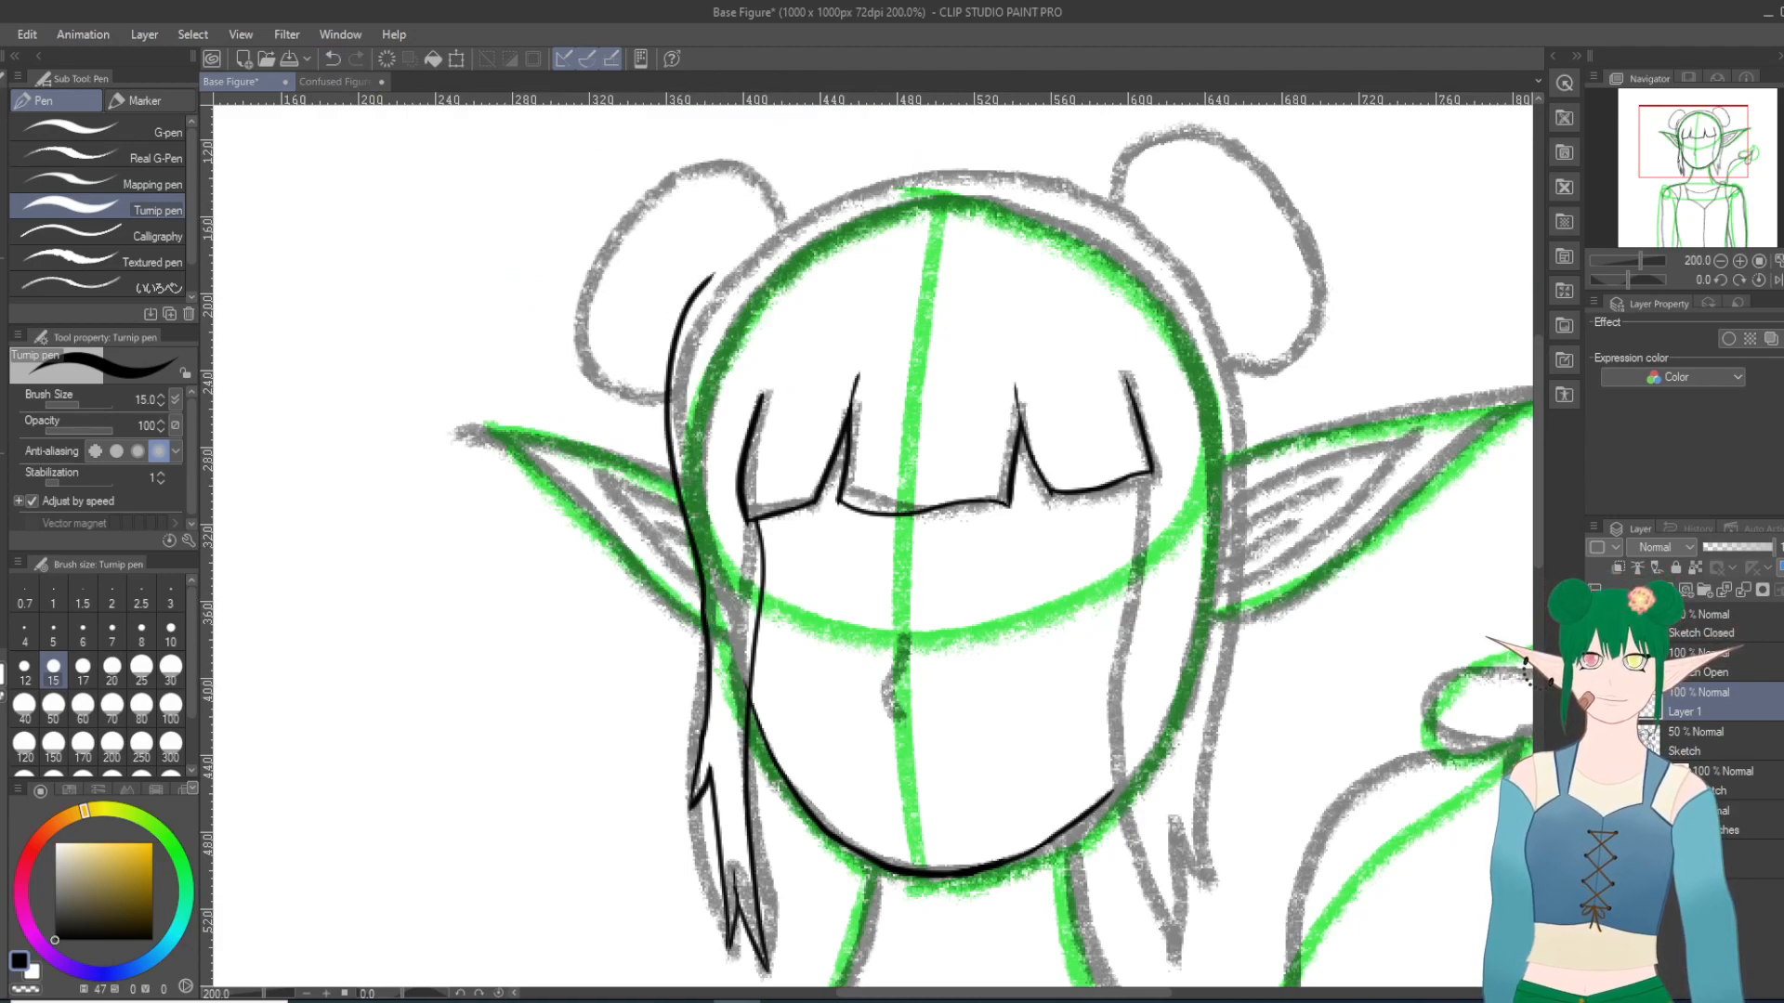
key("ctrl+z")
mouse_move(703, 631)
left_mouse_down()
mouse_move(667, 511)
mouse_move(743, 228)
left_mouse_up()
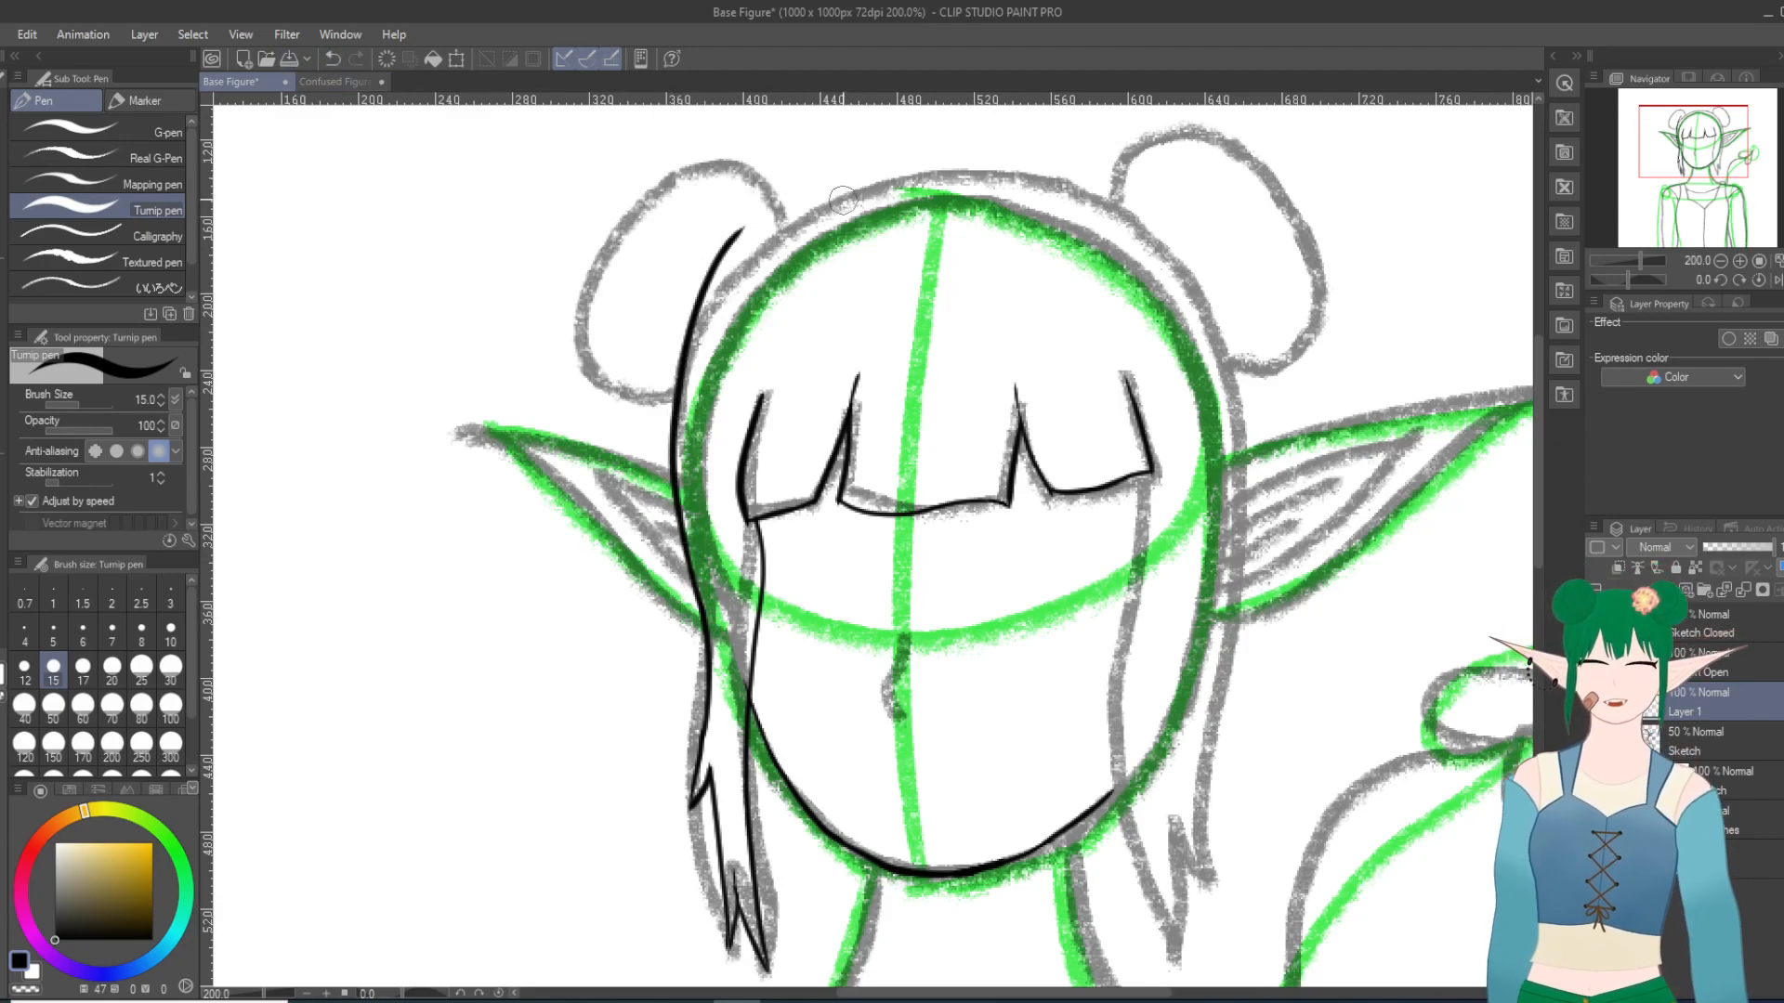
key("ctrl+z")
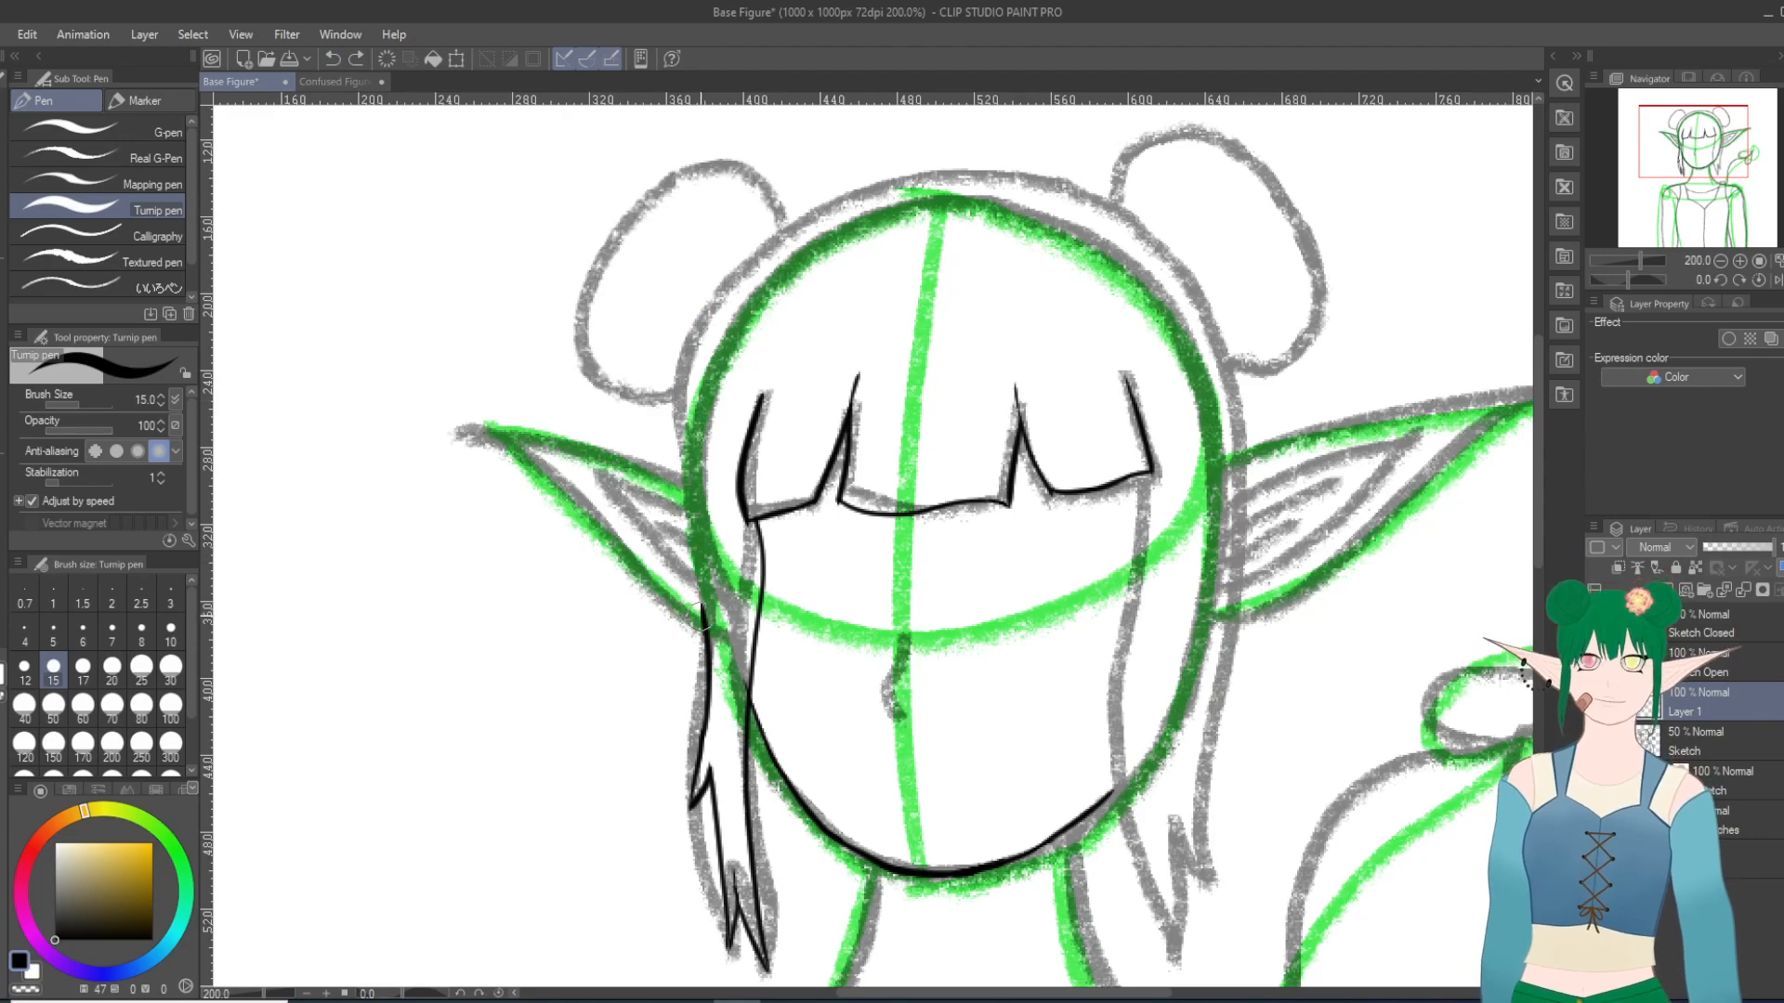
left_click_drag(697, 596, 778, 249)
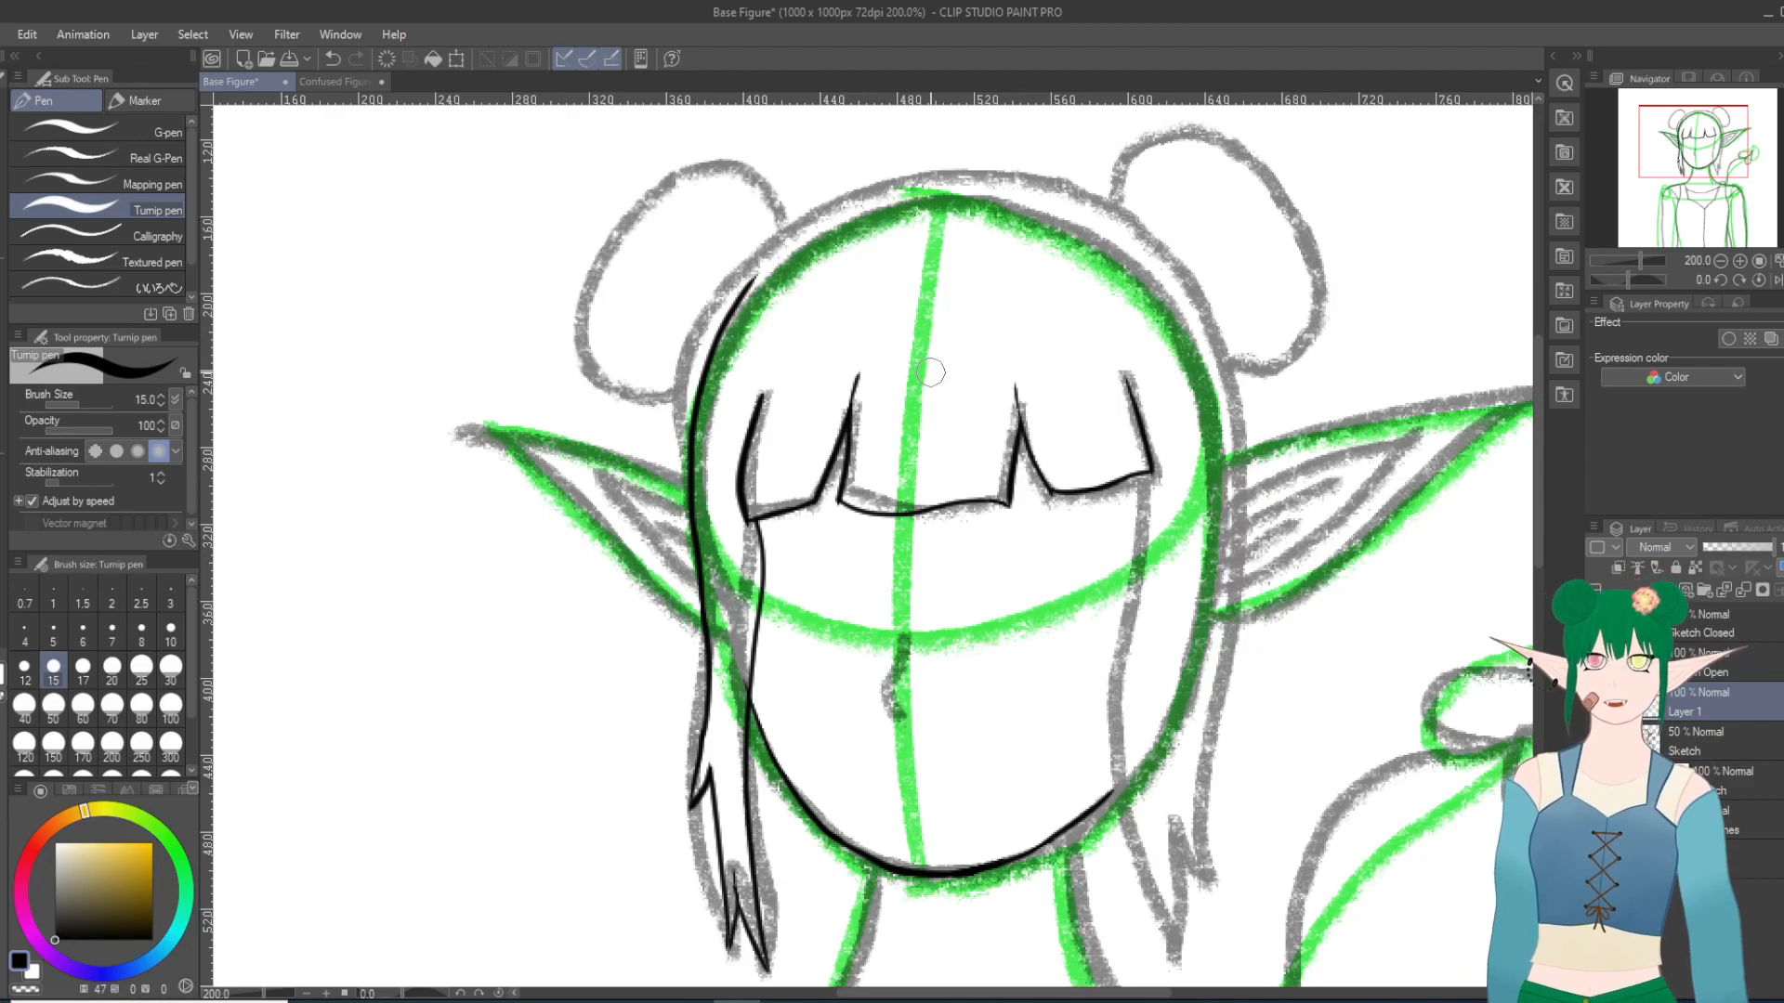
Step: Ink the inner edge of the right side lock from the bangs corner down to its lowest tip, redoing the lower stroke as needed
scroll(937, 367, "up", 2, "shift")
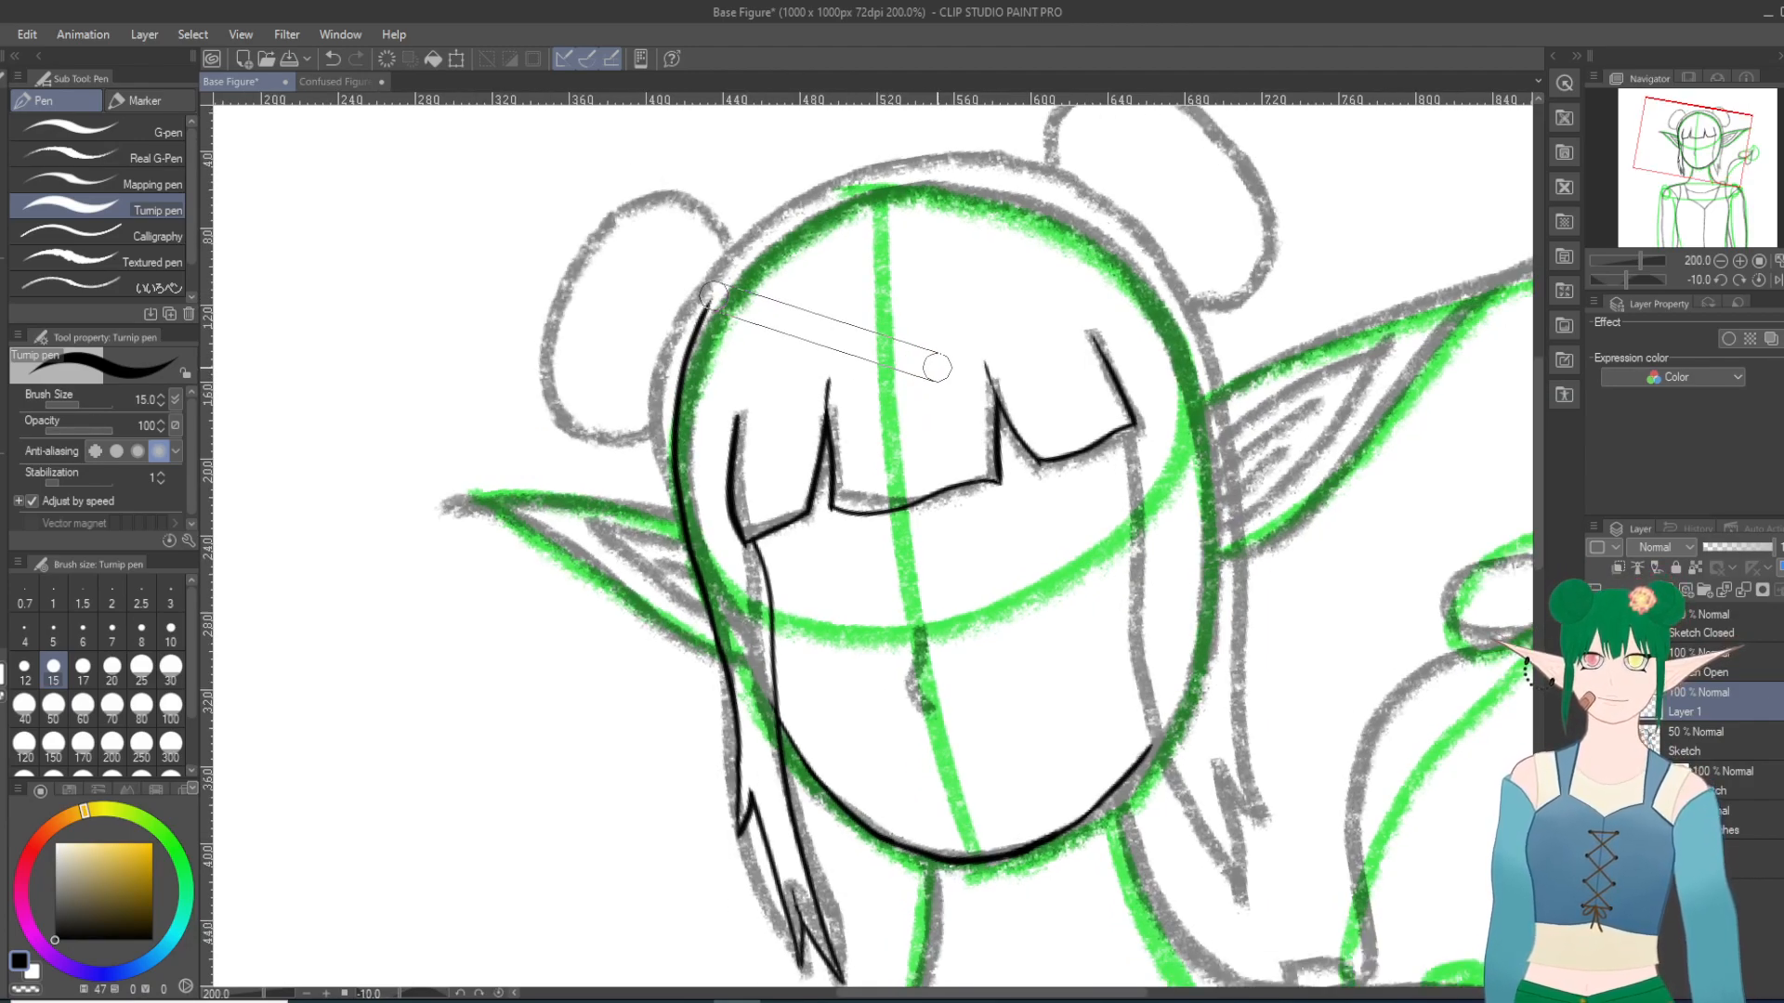
scroll(938, 367, "up", 20, "shift")
scroll(942, 357, "down", 17, "shift")
scroll(1188, 587, "down", 3)
scroll(1256, 727, "up", 5)
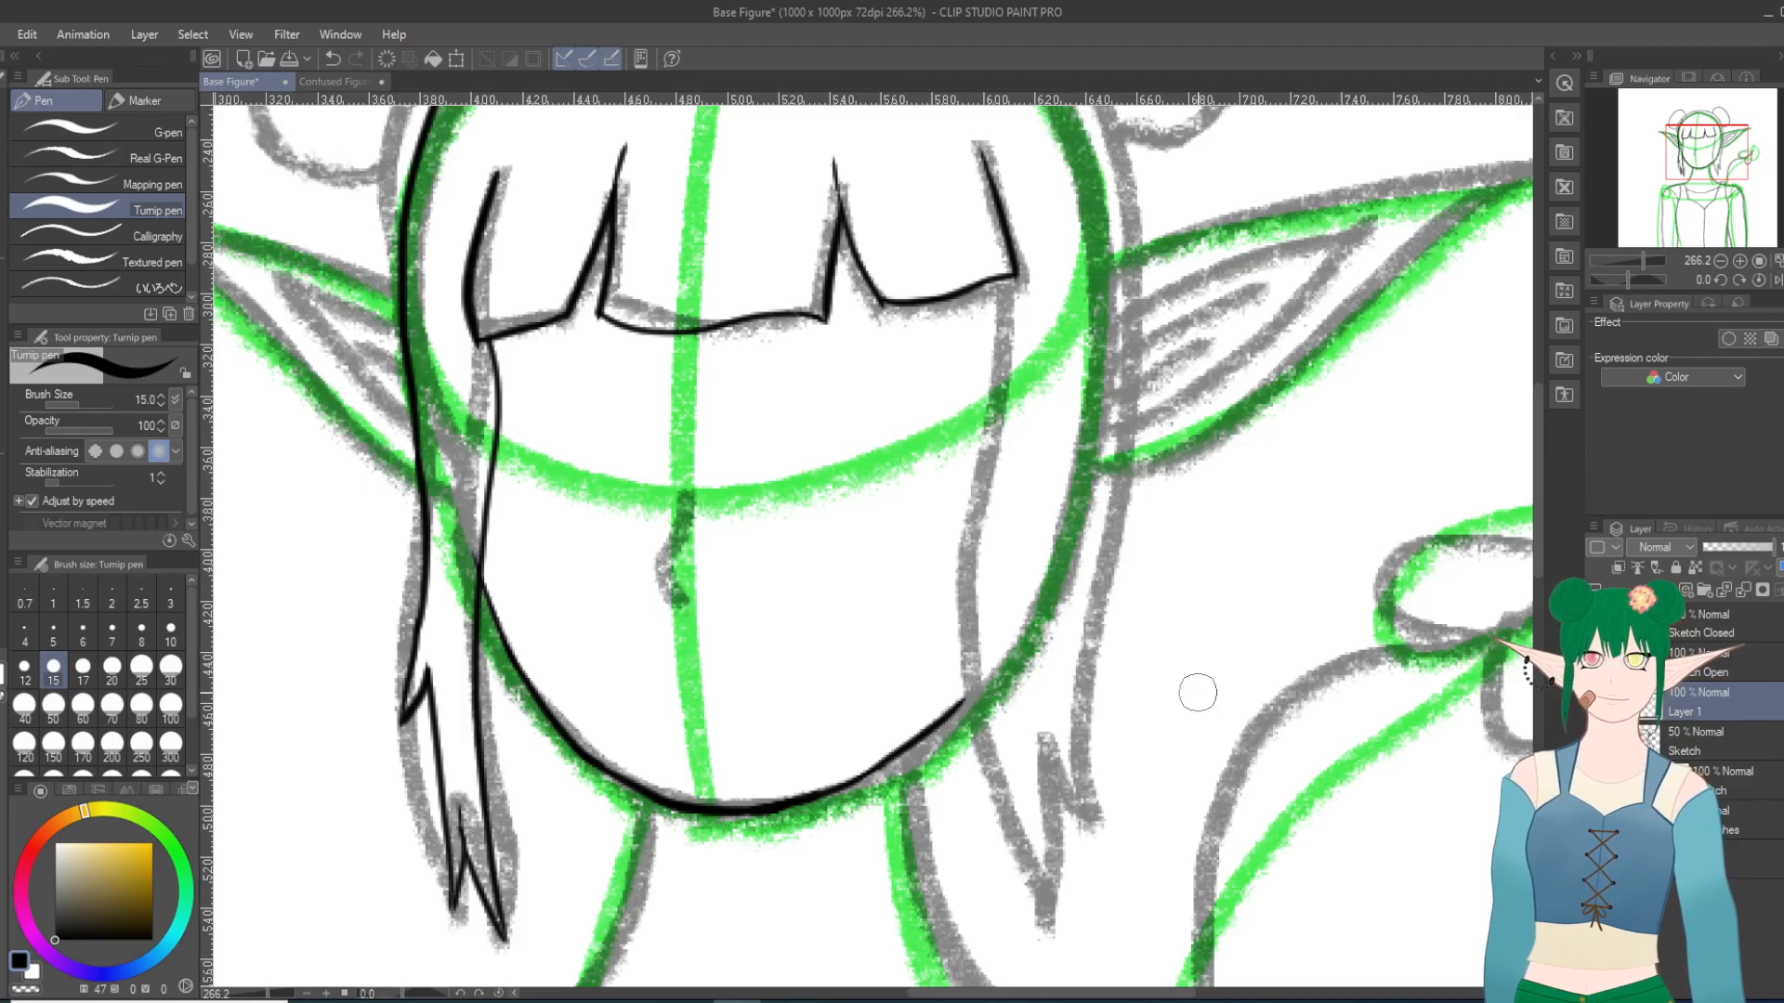
mouse_move(1002, 274)
left_mouse_down()
mouse_move(977, 582)
mouse_move(1011, 718)
mouse_move(997, 623)
mouse_move(996, 882)
left_mouse_up()
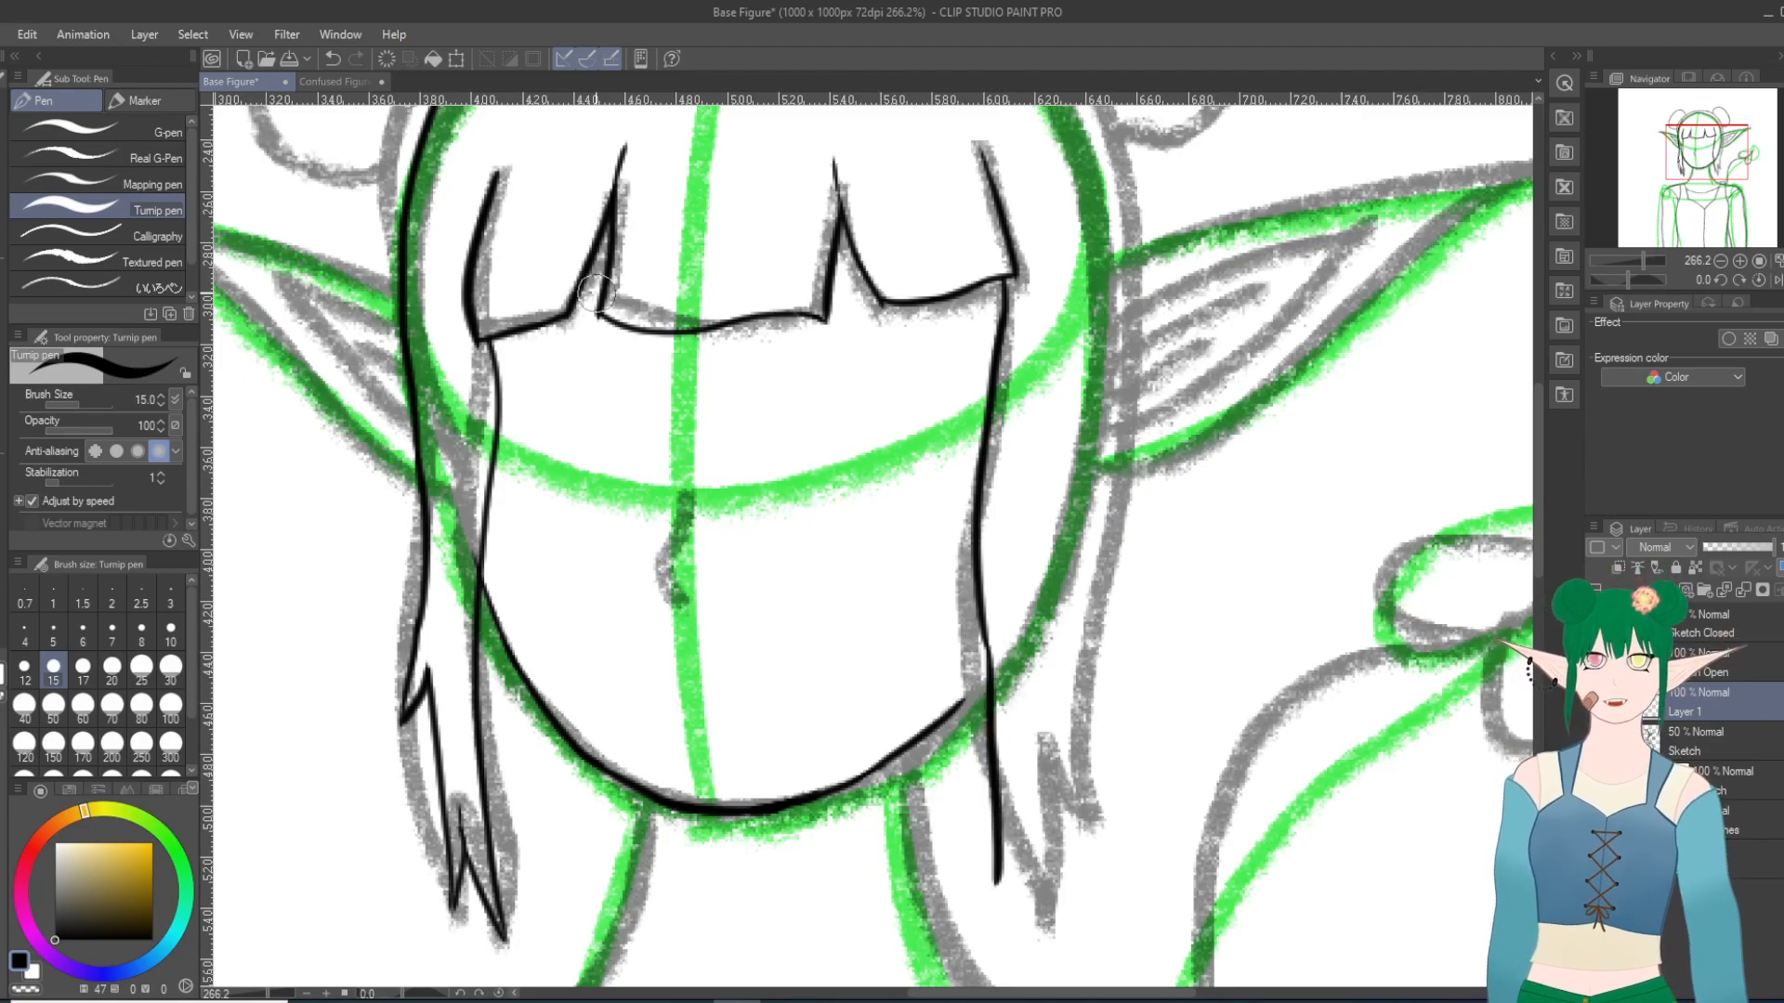
left_click(332, 59)
left_click_drag(984, 641, 1011, 892)
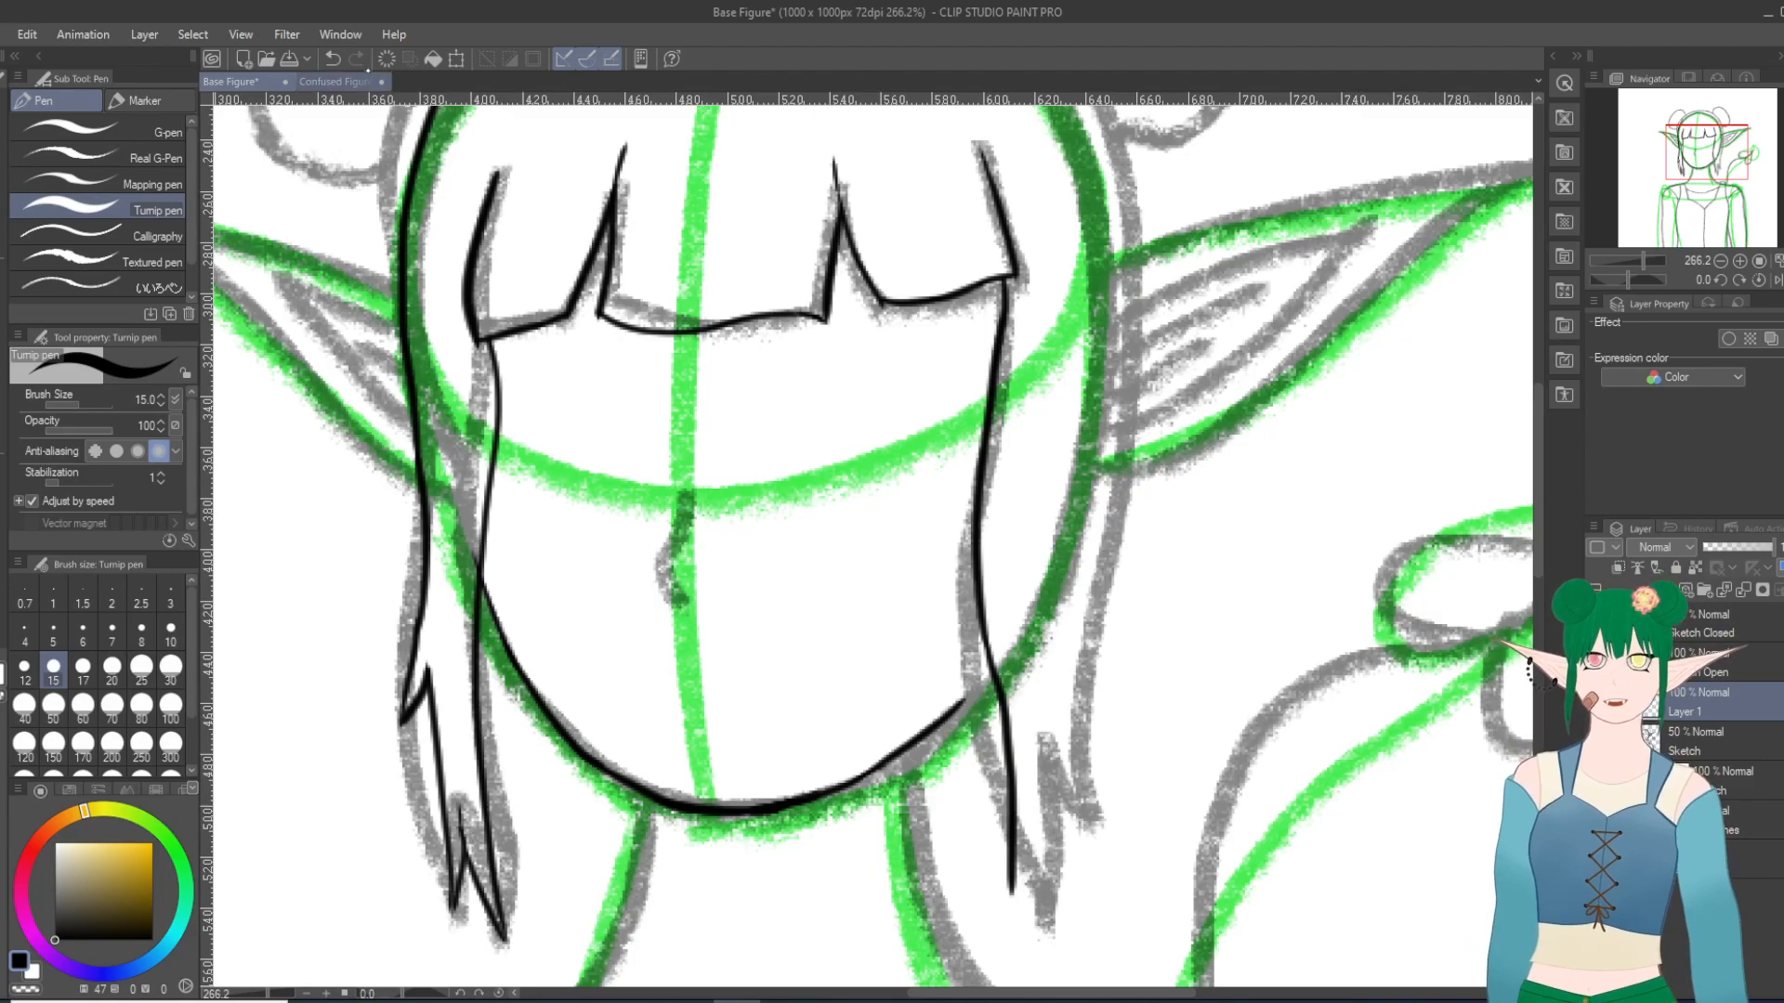
left_click(332, 59)
mouse_move(982, 631)
left_mouse_down()
mouse_move(1001, 711)
mouse_move(984, 933)
mouse_move(1036, 870)
mouse_move(1005, 925)
mouse_move(1033, 819)
left_mouse_up()
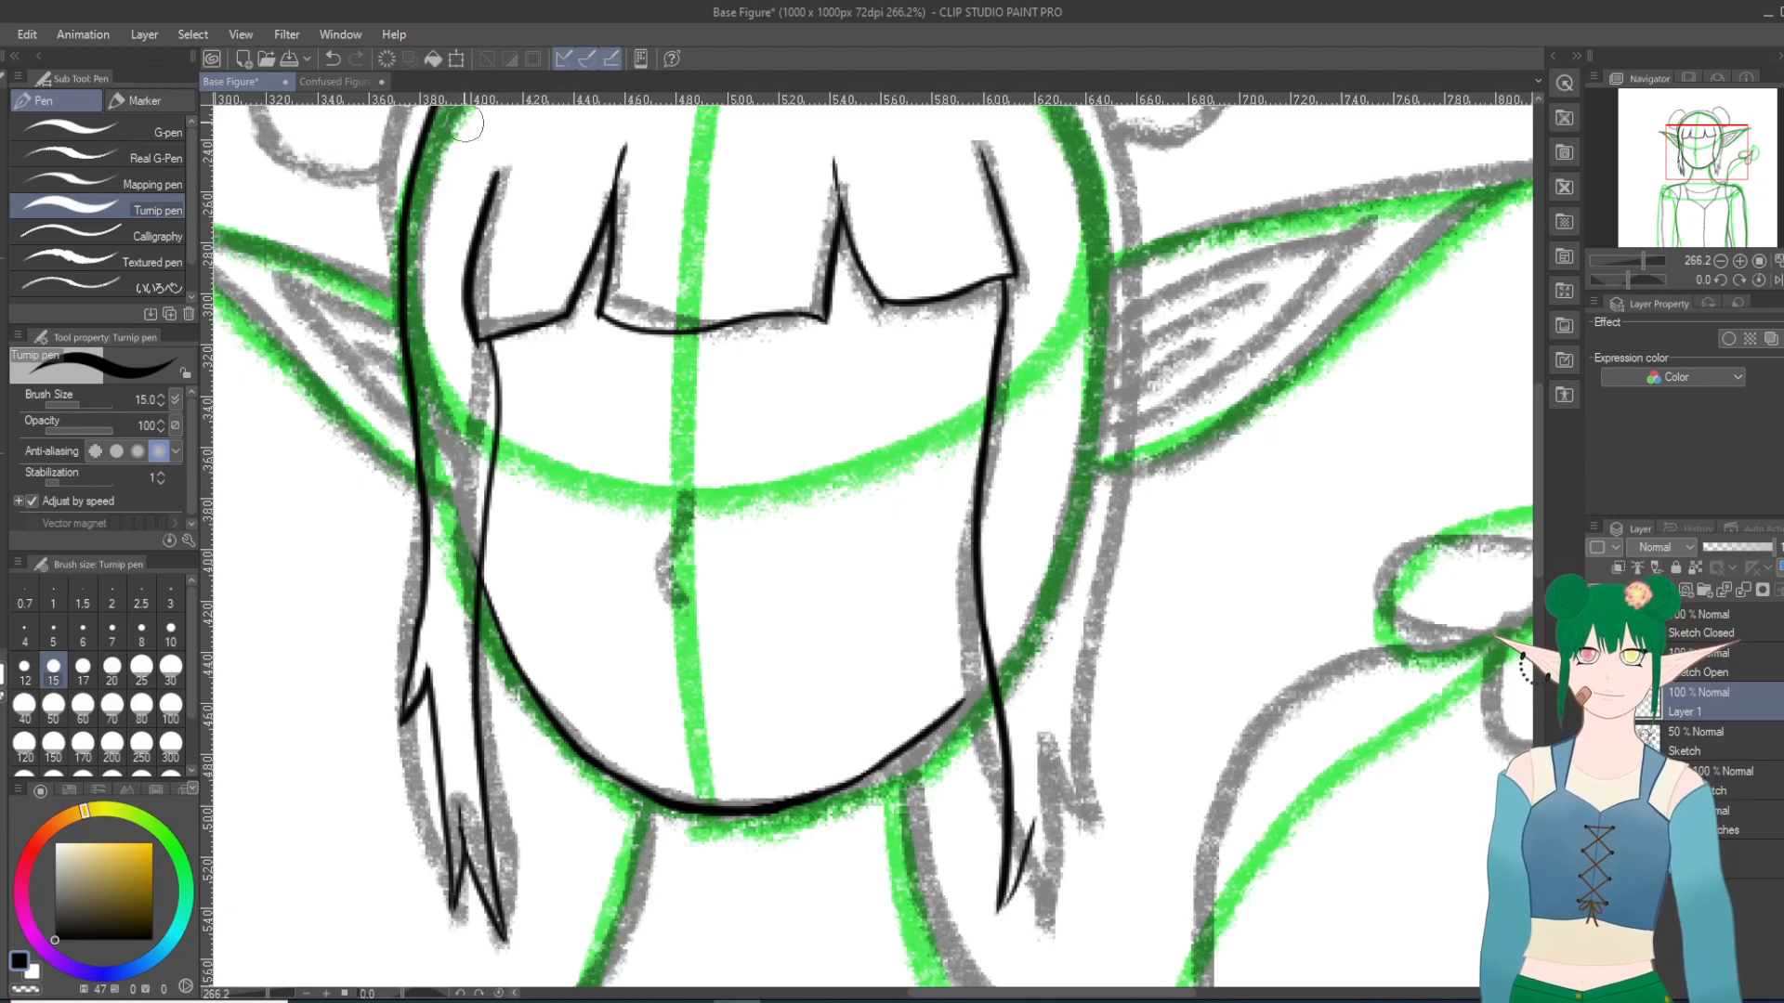
Step: Ink the right side lock from its lowest tip through the notch and second tip, up its outer edge, redoing strokes as needed
left_click(333, 59)
mouse_move(1000, 910)
left_mouse_down()
mouse_move(1047, 748)
mouse_move(1035, 829)
mouse_move(1040, 792)
mouse_move(1070, 907)
mouse_move(1079, 778)
mouse_move(1095, 735)
left_mouse_up()
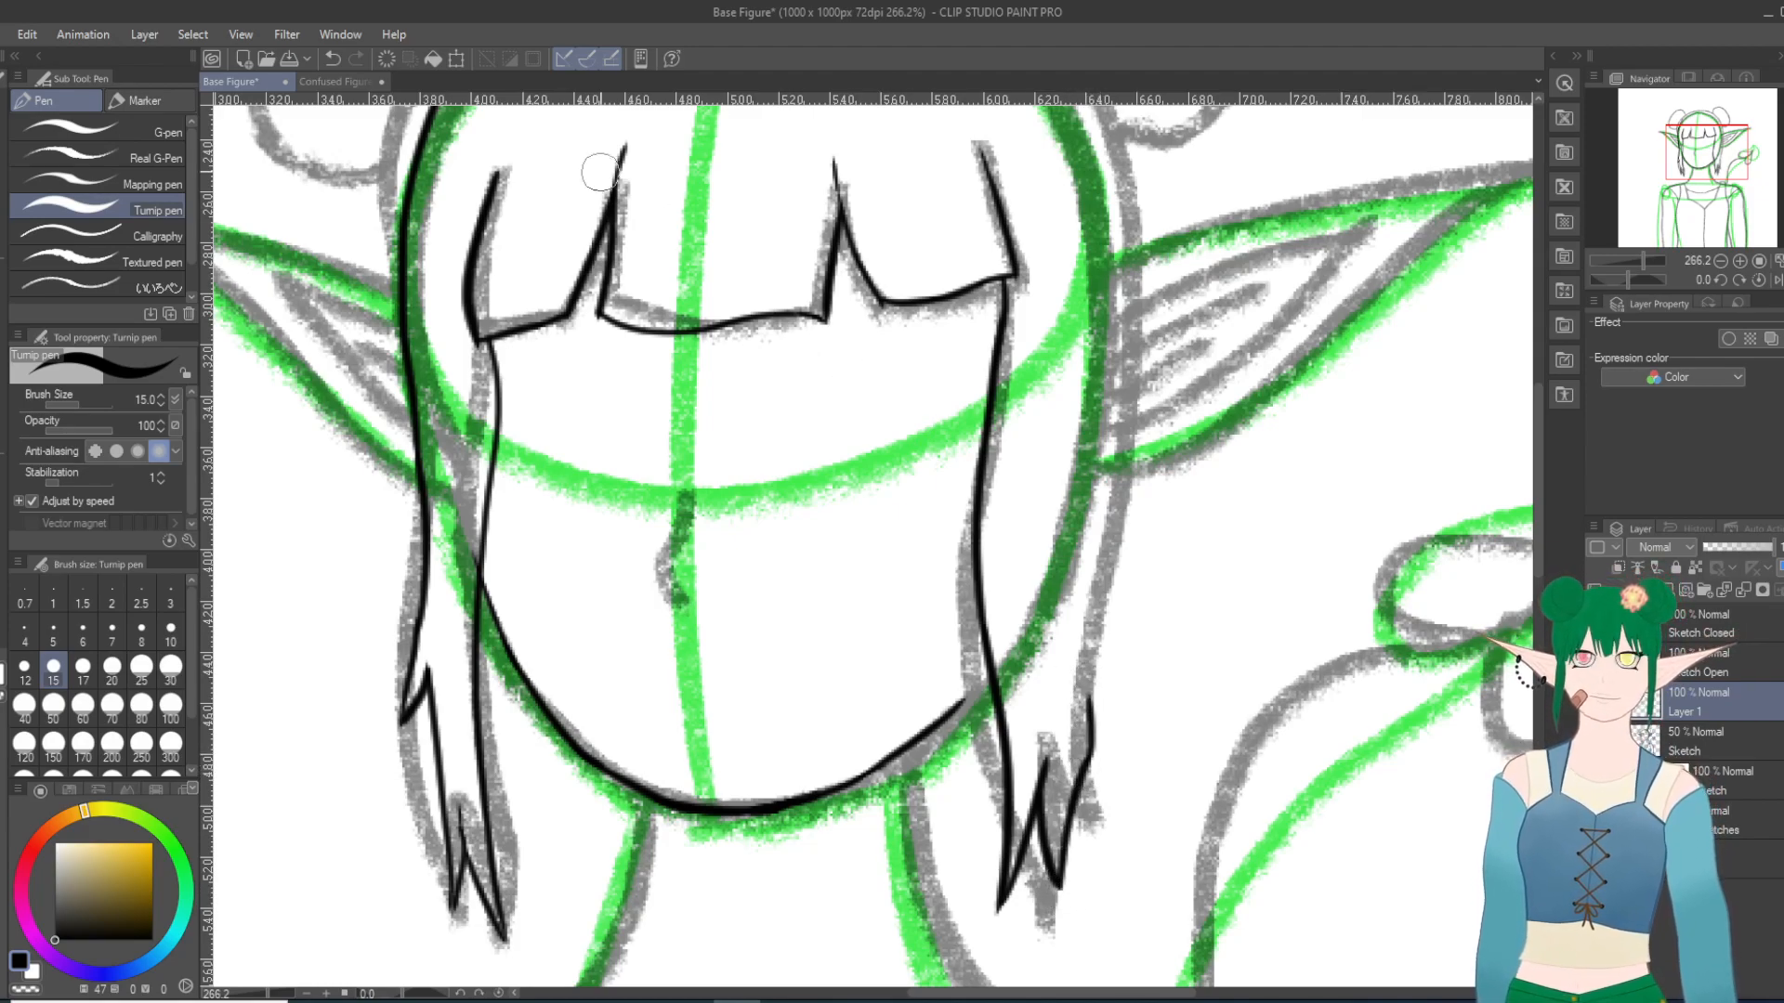
key("ctrl+z")
key("ctrl+z")
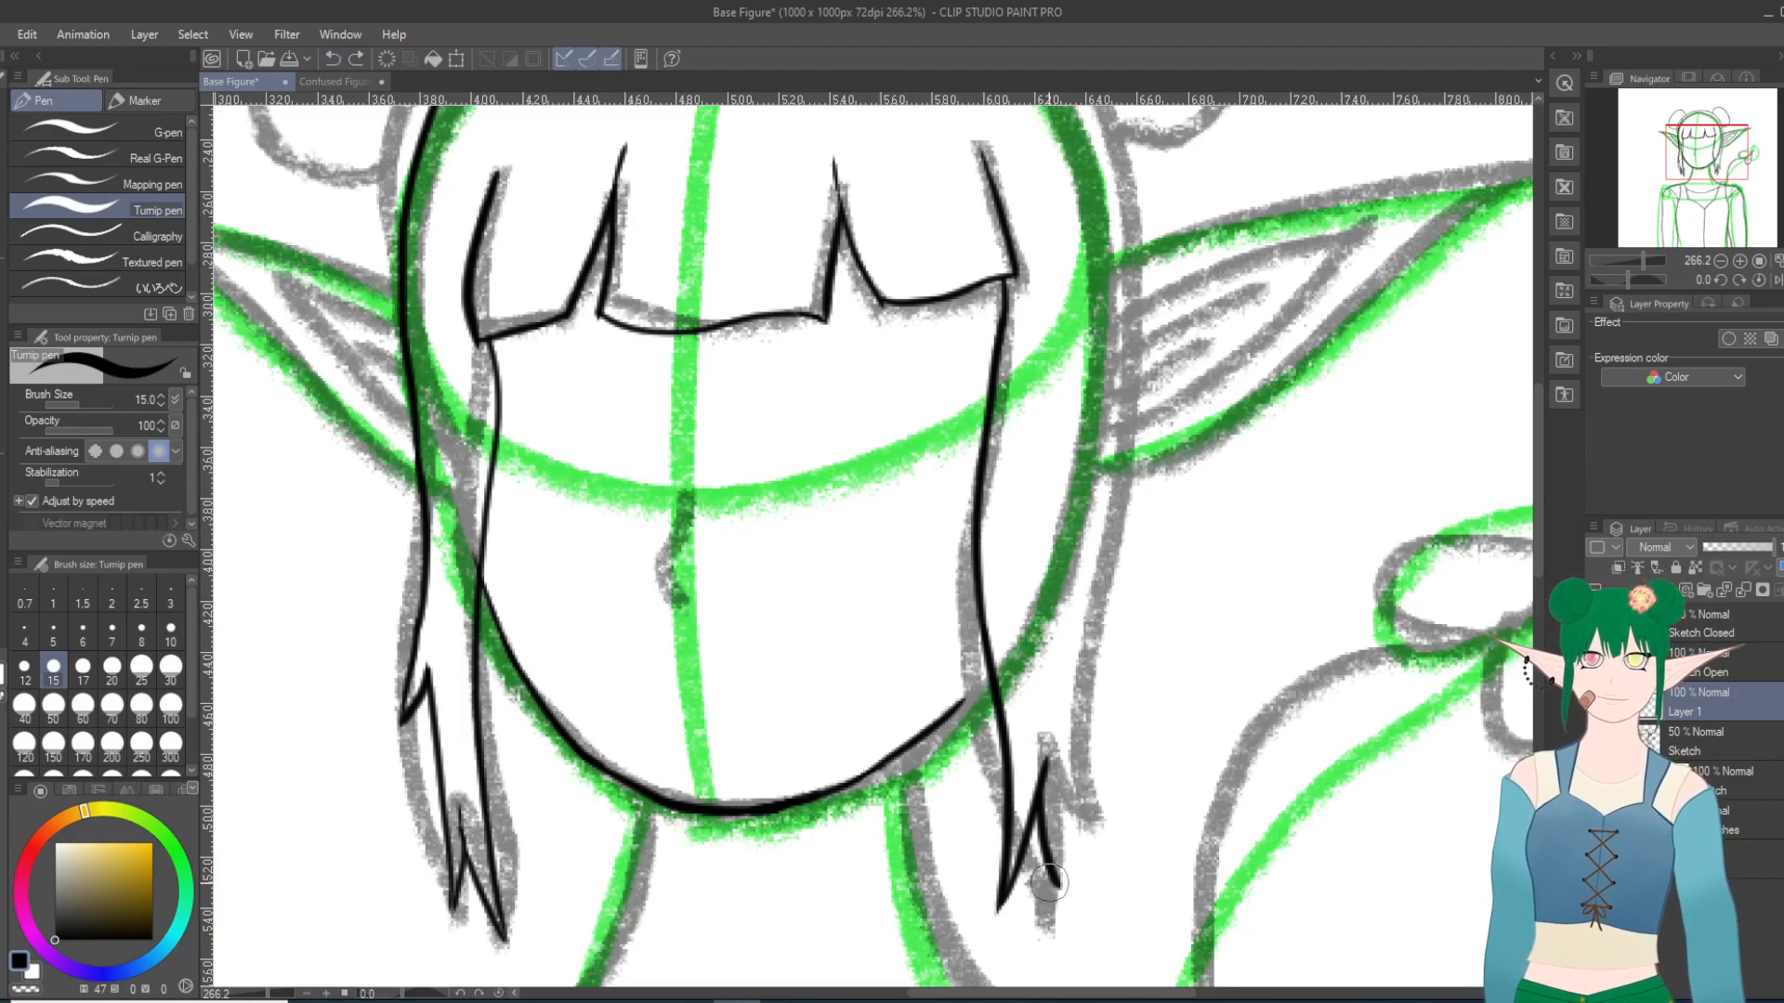
mouse_move(1056, 881)
left_mouse_down()
mouse_move(1074, 521)
mouse_move(1100, 665)
left_mouse_up()
left_click(333, 59)
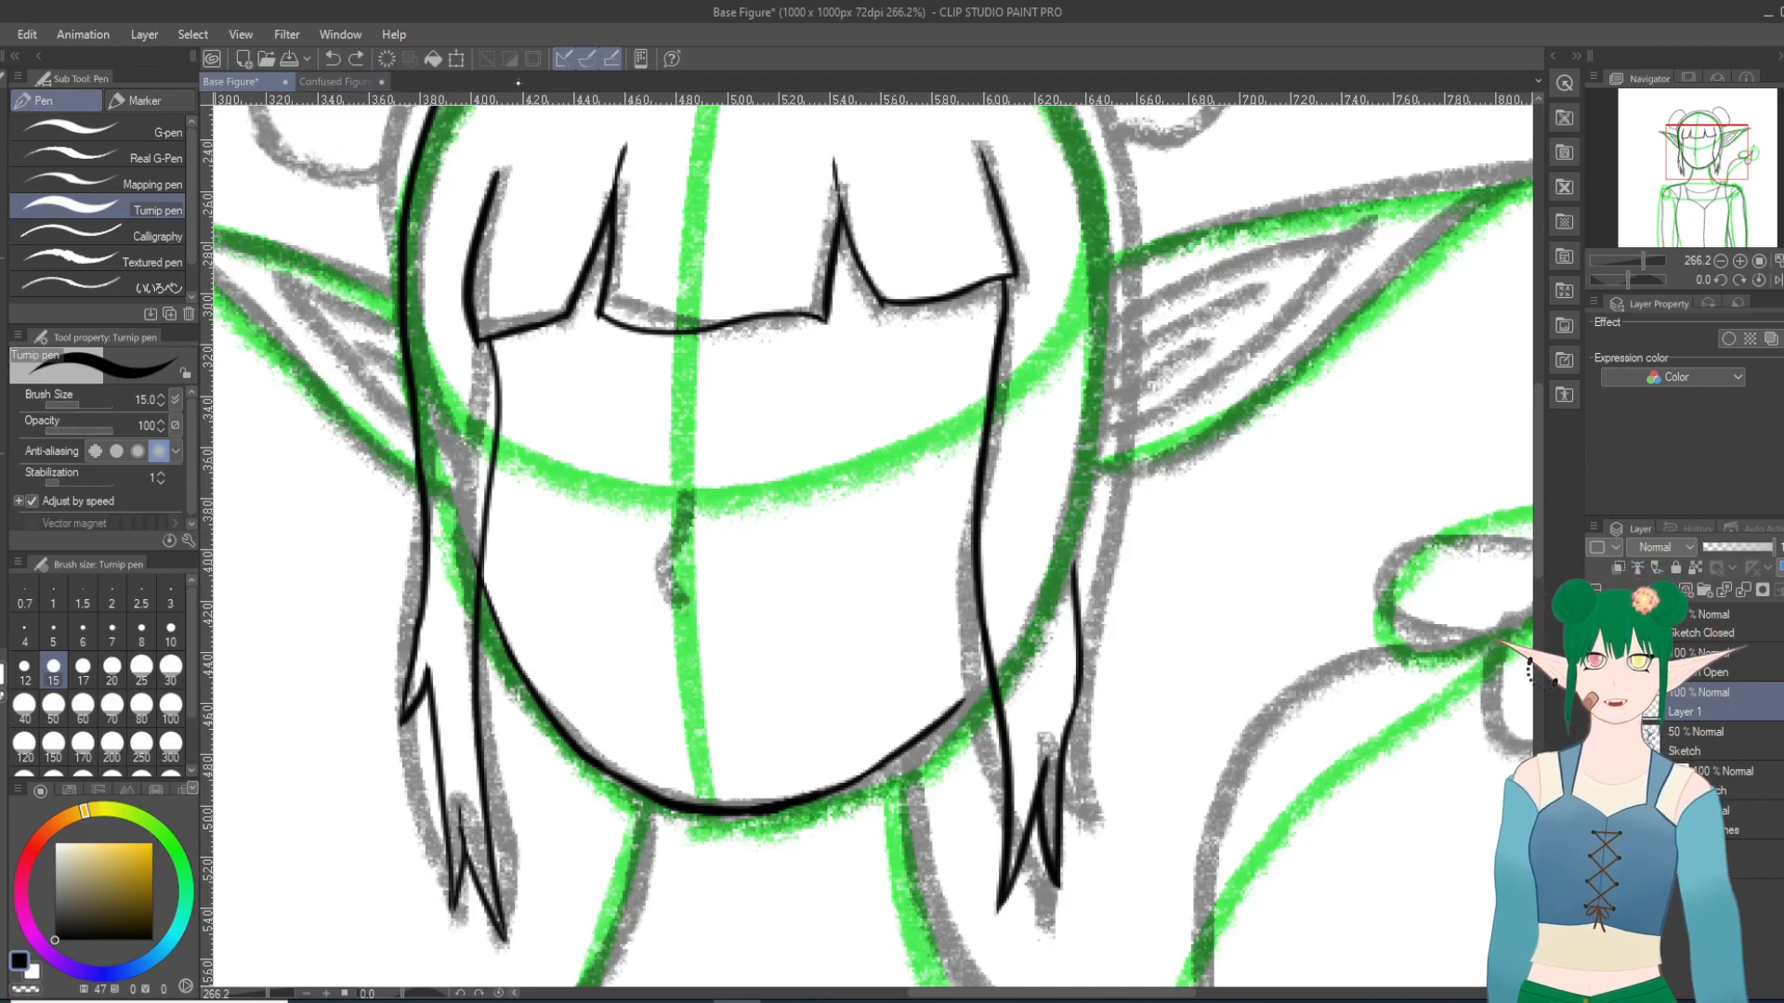
Step: Ink the small notch and short outer tip of the right side lock just below the ear, redoing strokes as needed
mouse_move(1075, 578)
left_mouse_down()
mouse_move(1117, 402)
mouse_move(1102, 446)
mouse_move(1131, 544)
mouse_move(1121, 373)
left_mouse_up()
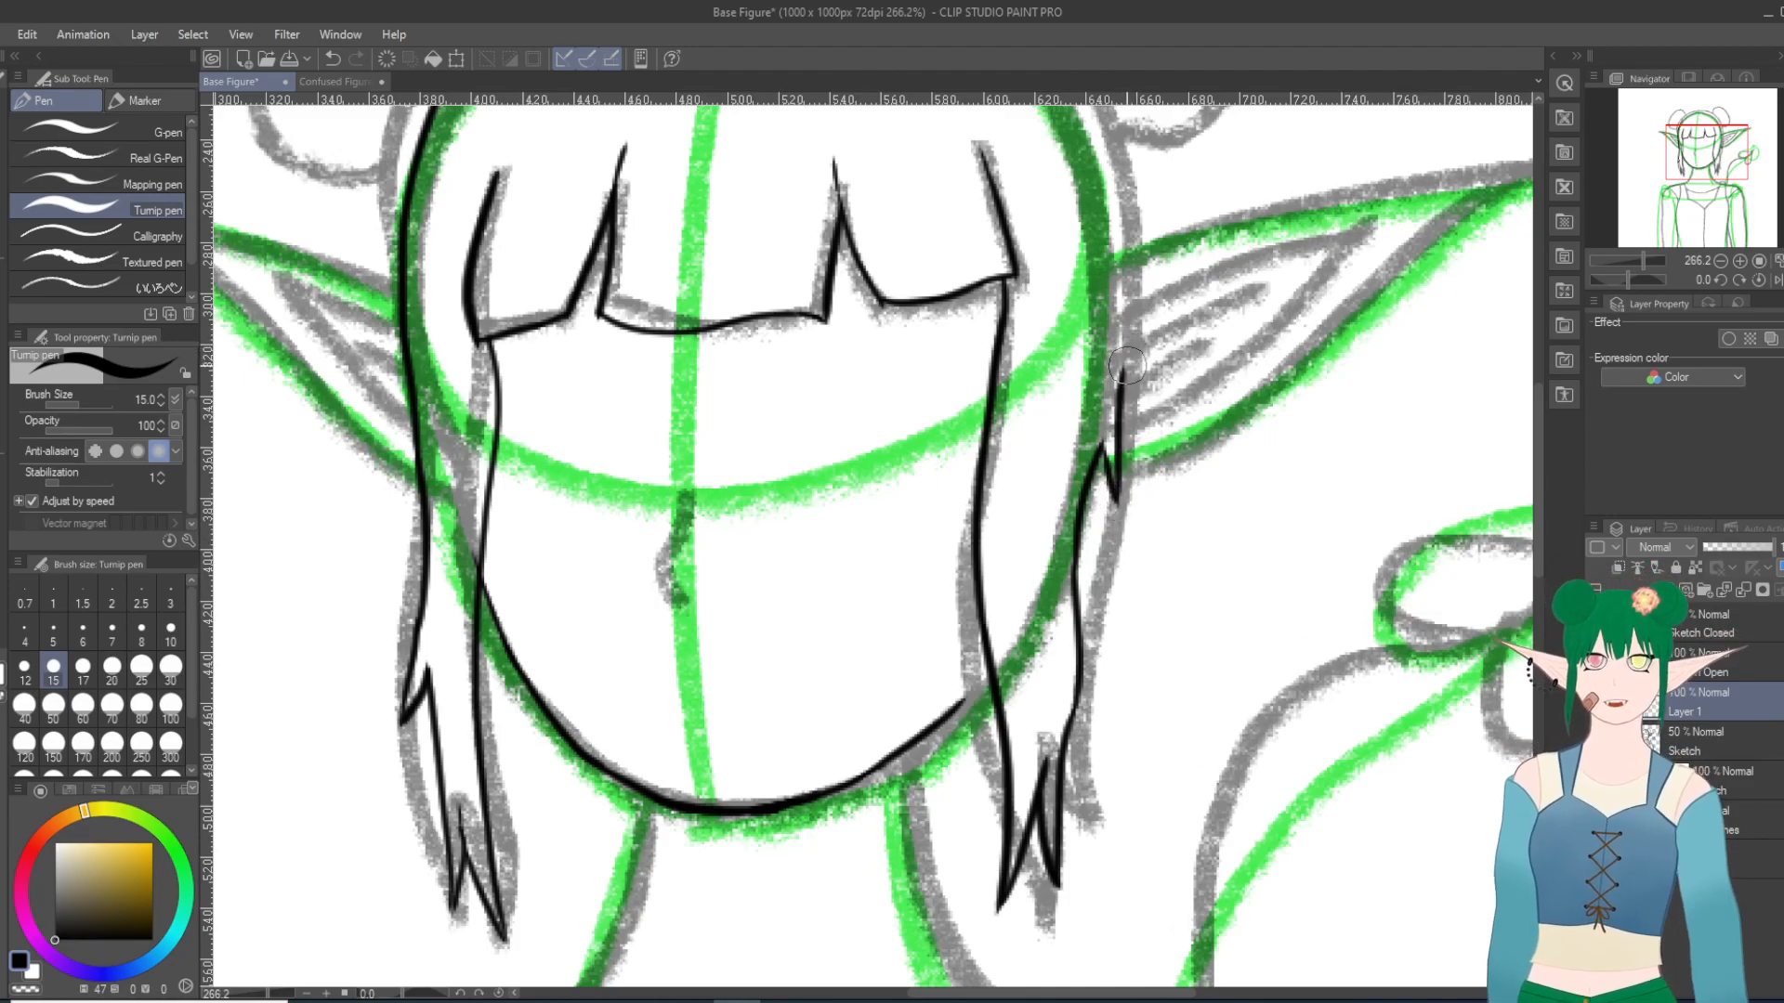
left_click(332, 58)
left_click(331, 58)
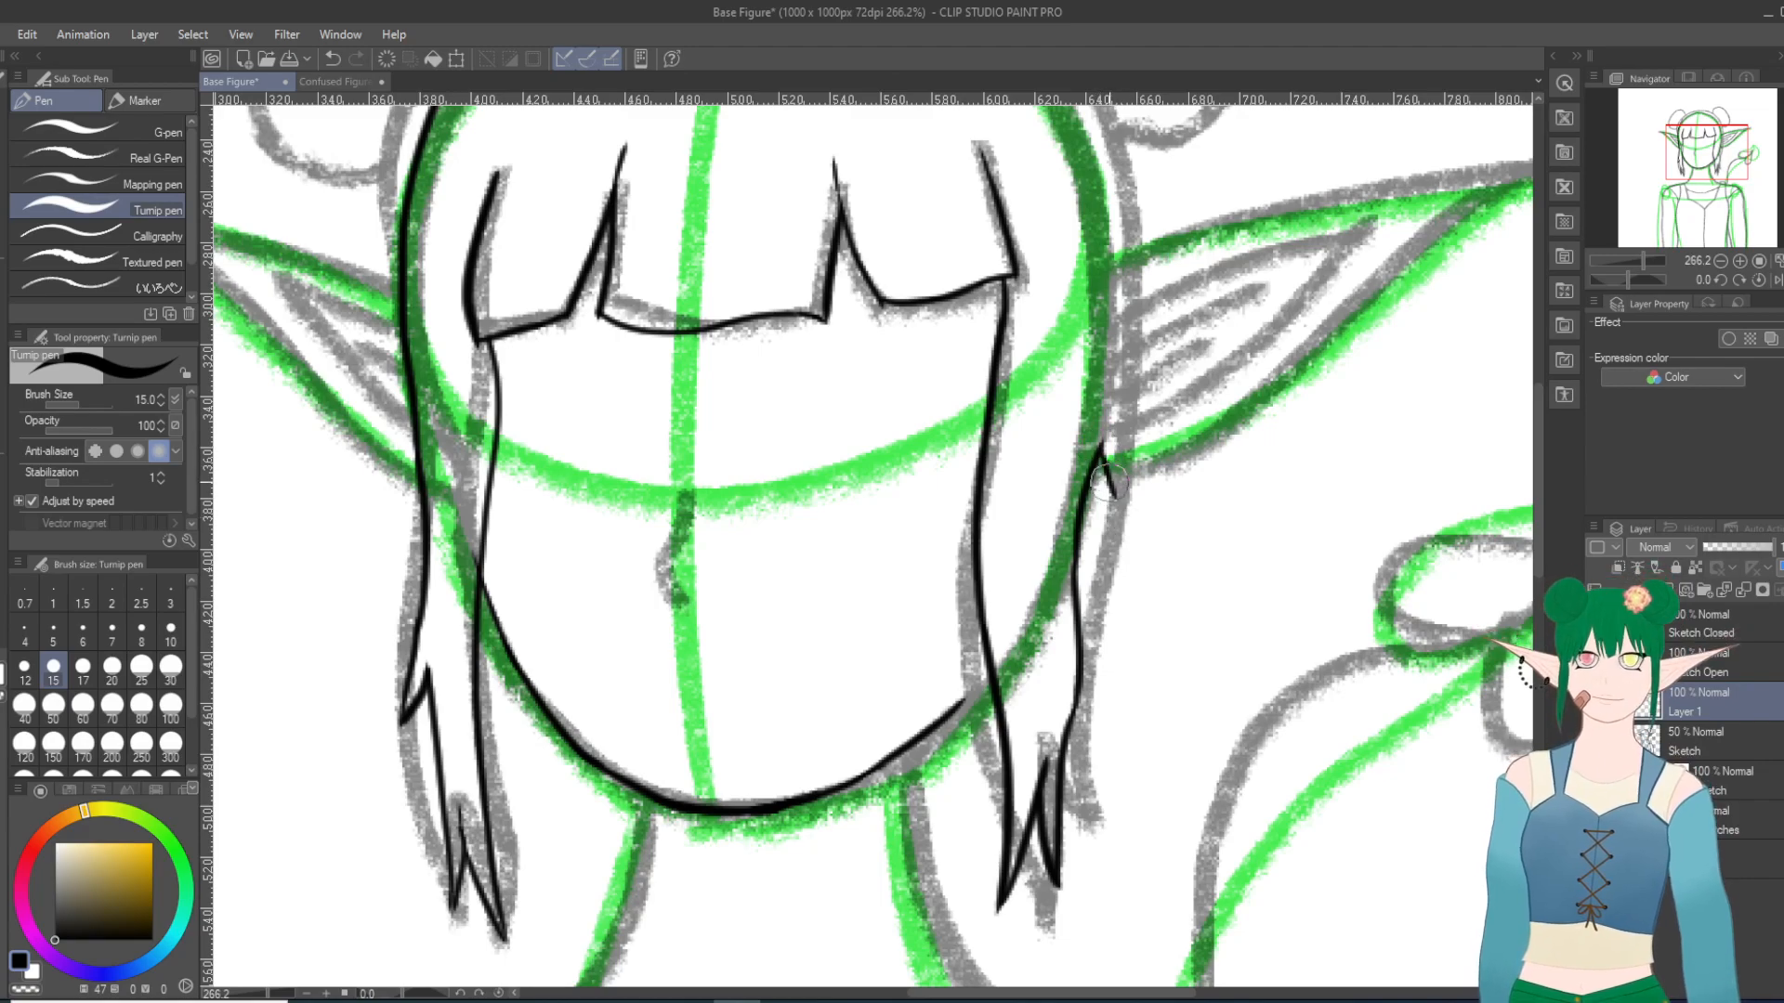
left_click_drag(1115, 446, 1122, 367)
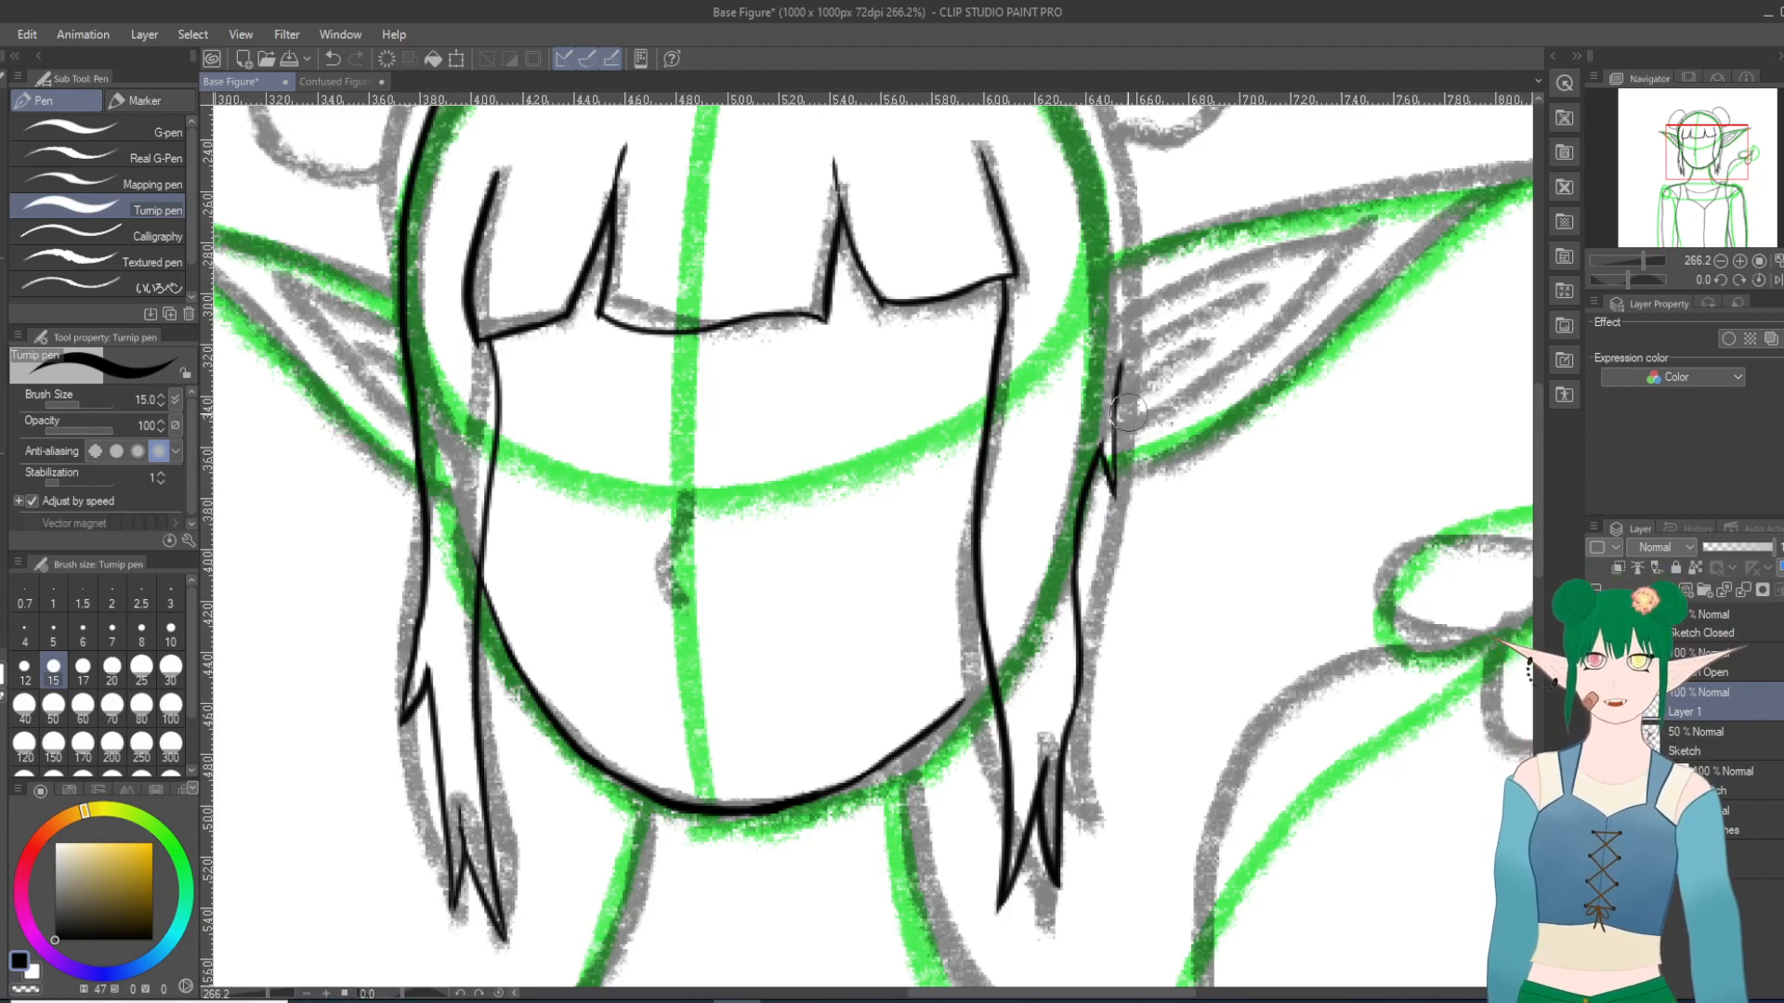
key("ctrl+z")
Step: Try to ink the right outer hair line from the short tip past the ear and up the side of the head
scroll(1114, 420, "down", 20)
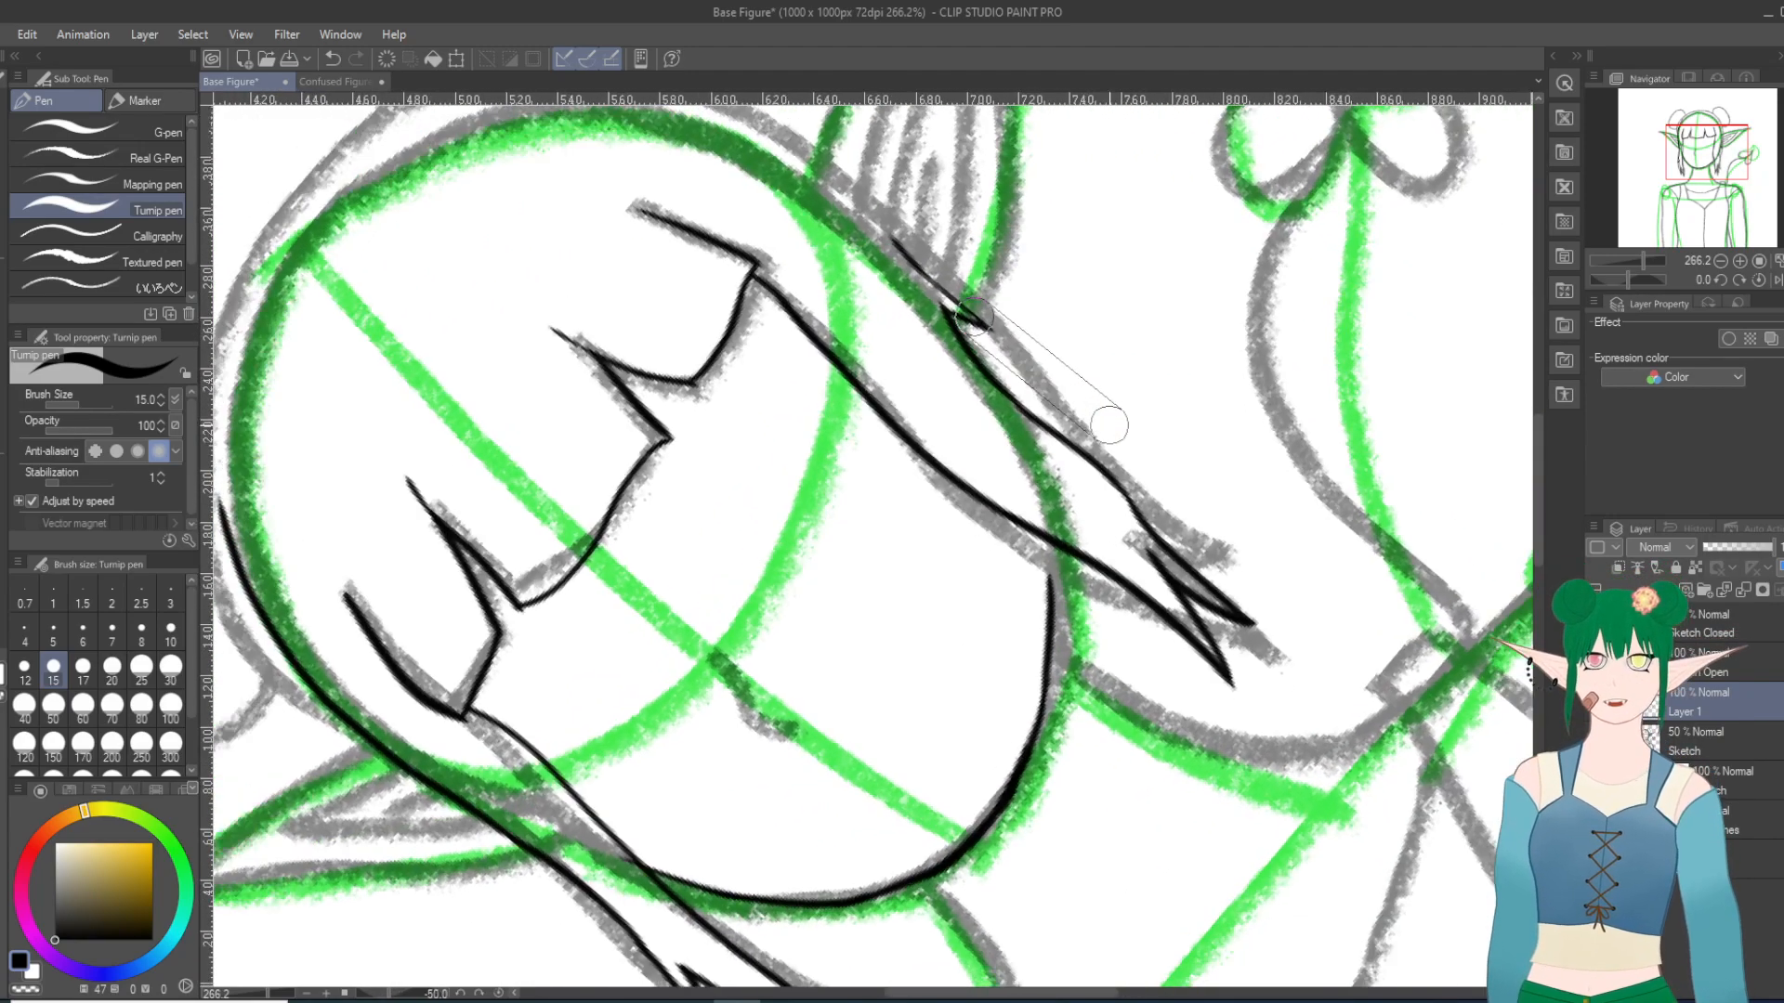
scroll(834, 648, "down", 12)
scroll(833, 647, "down", 4)
scroll(808, 687, "up", 10)
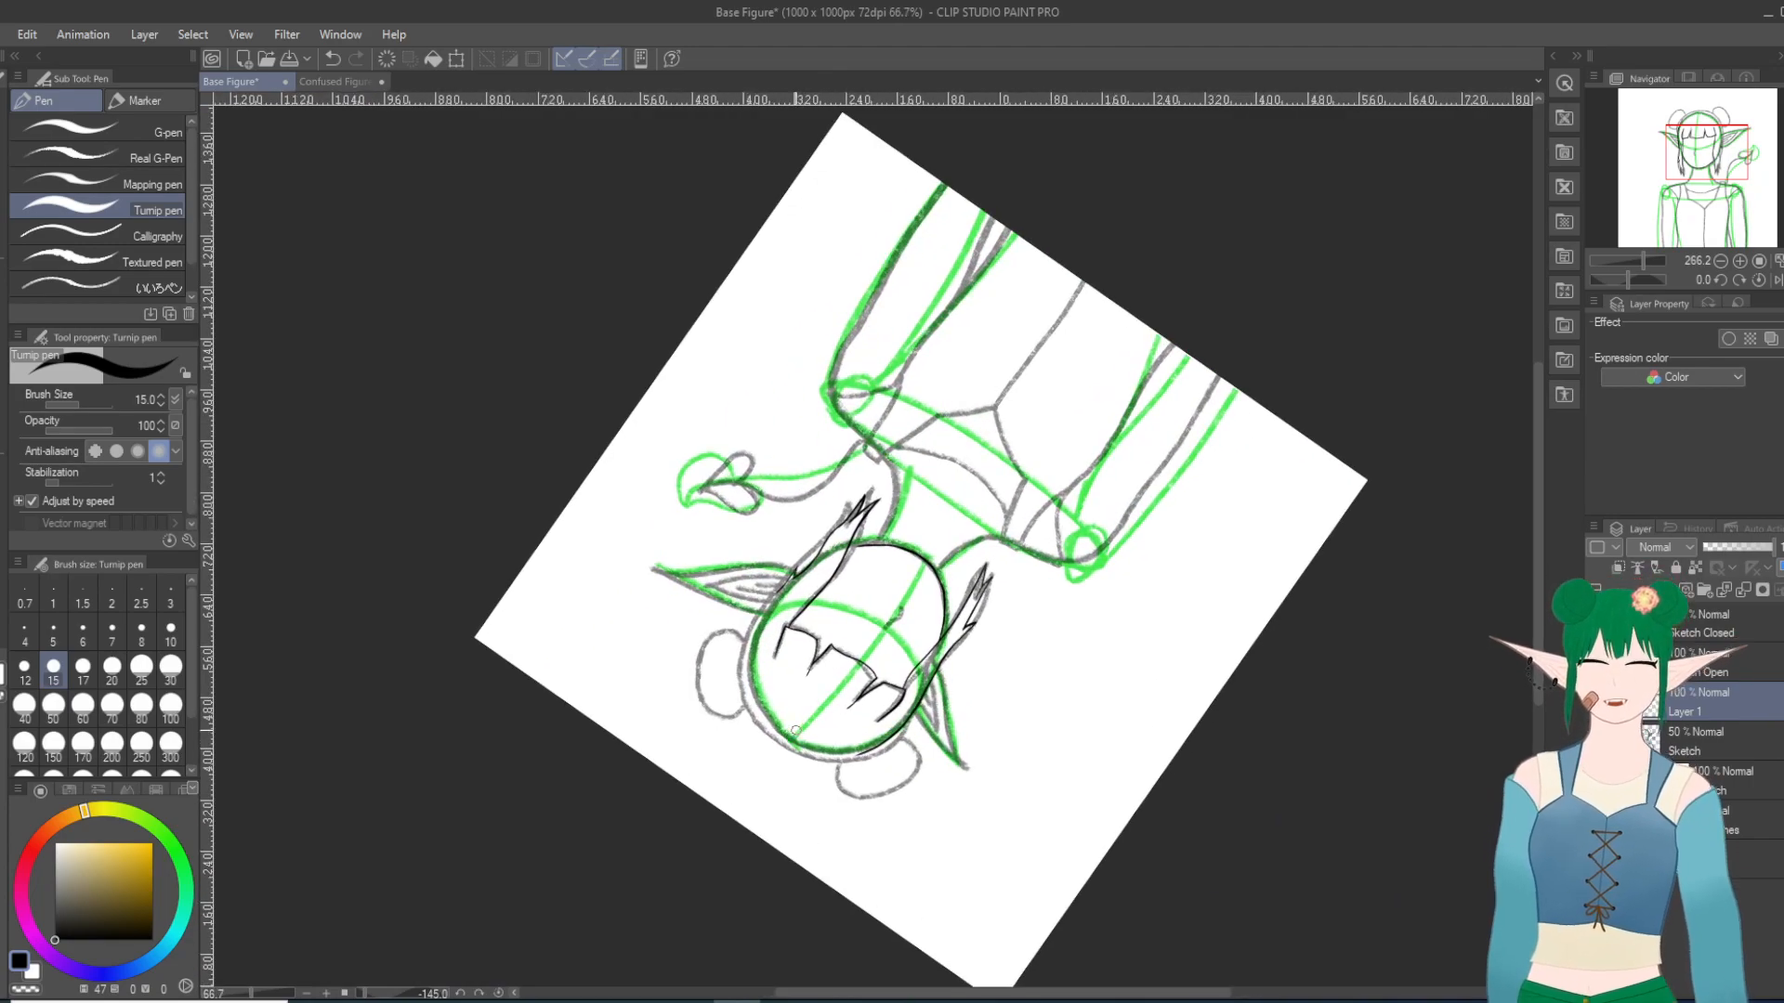
scroll(798, 722, "up", 5)
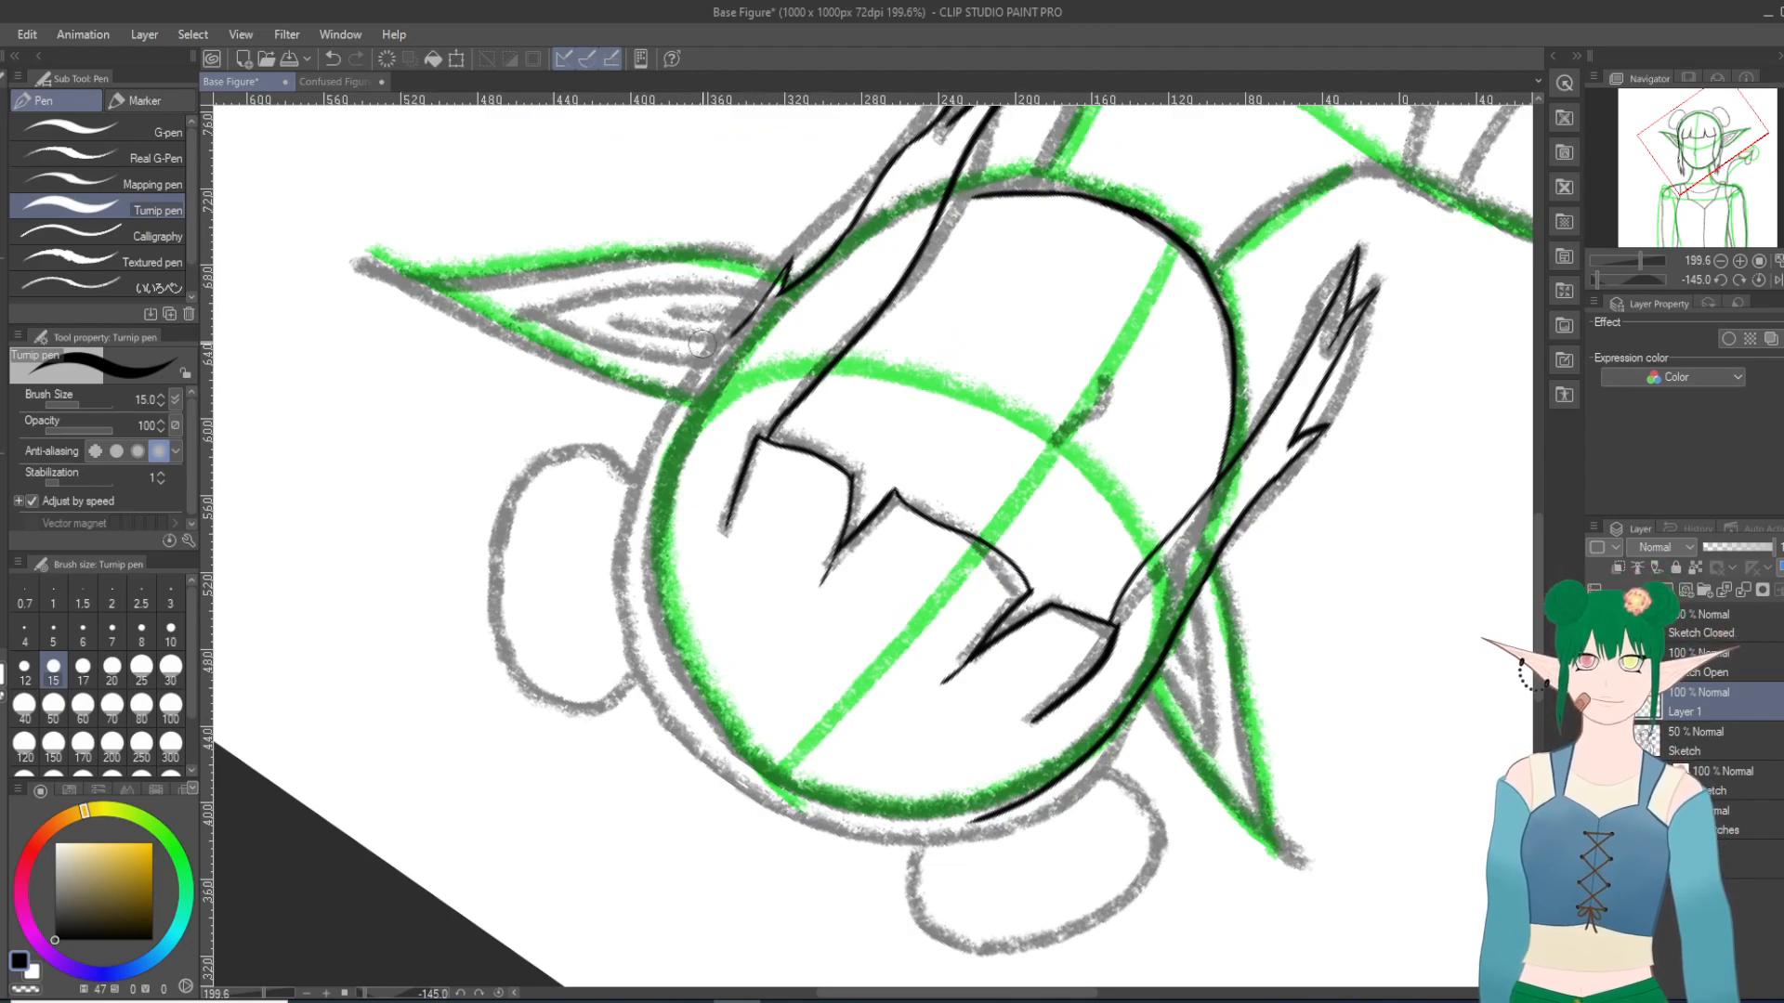
left_click_drag(732, 327, 691, 378)
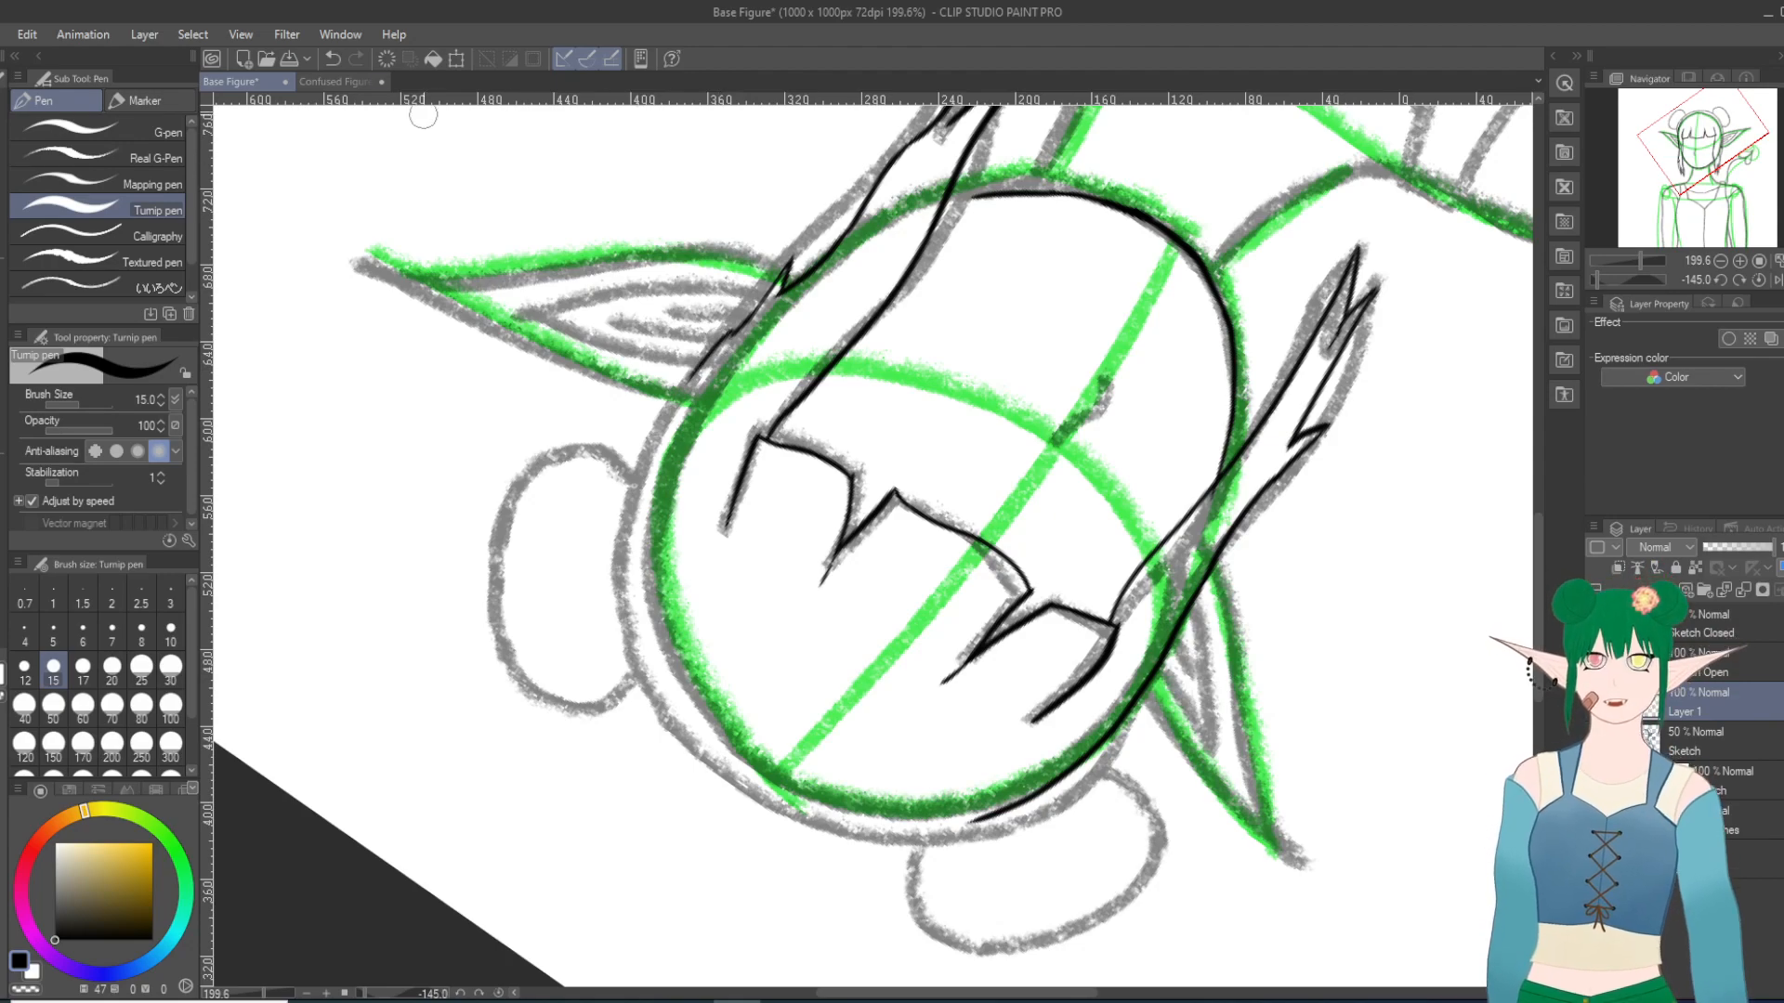
key("ctrl+z")
mouse_move(733, 329)
left_mouse_down()
mouse_move(660, 419)
mouse_move(616, 536)
left_mouse_up()
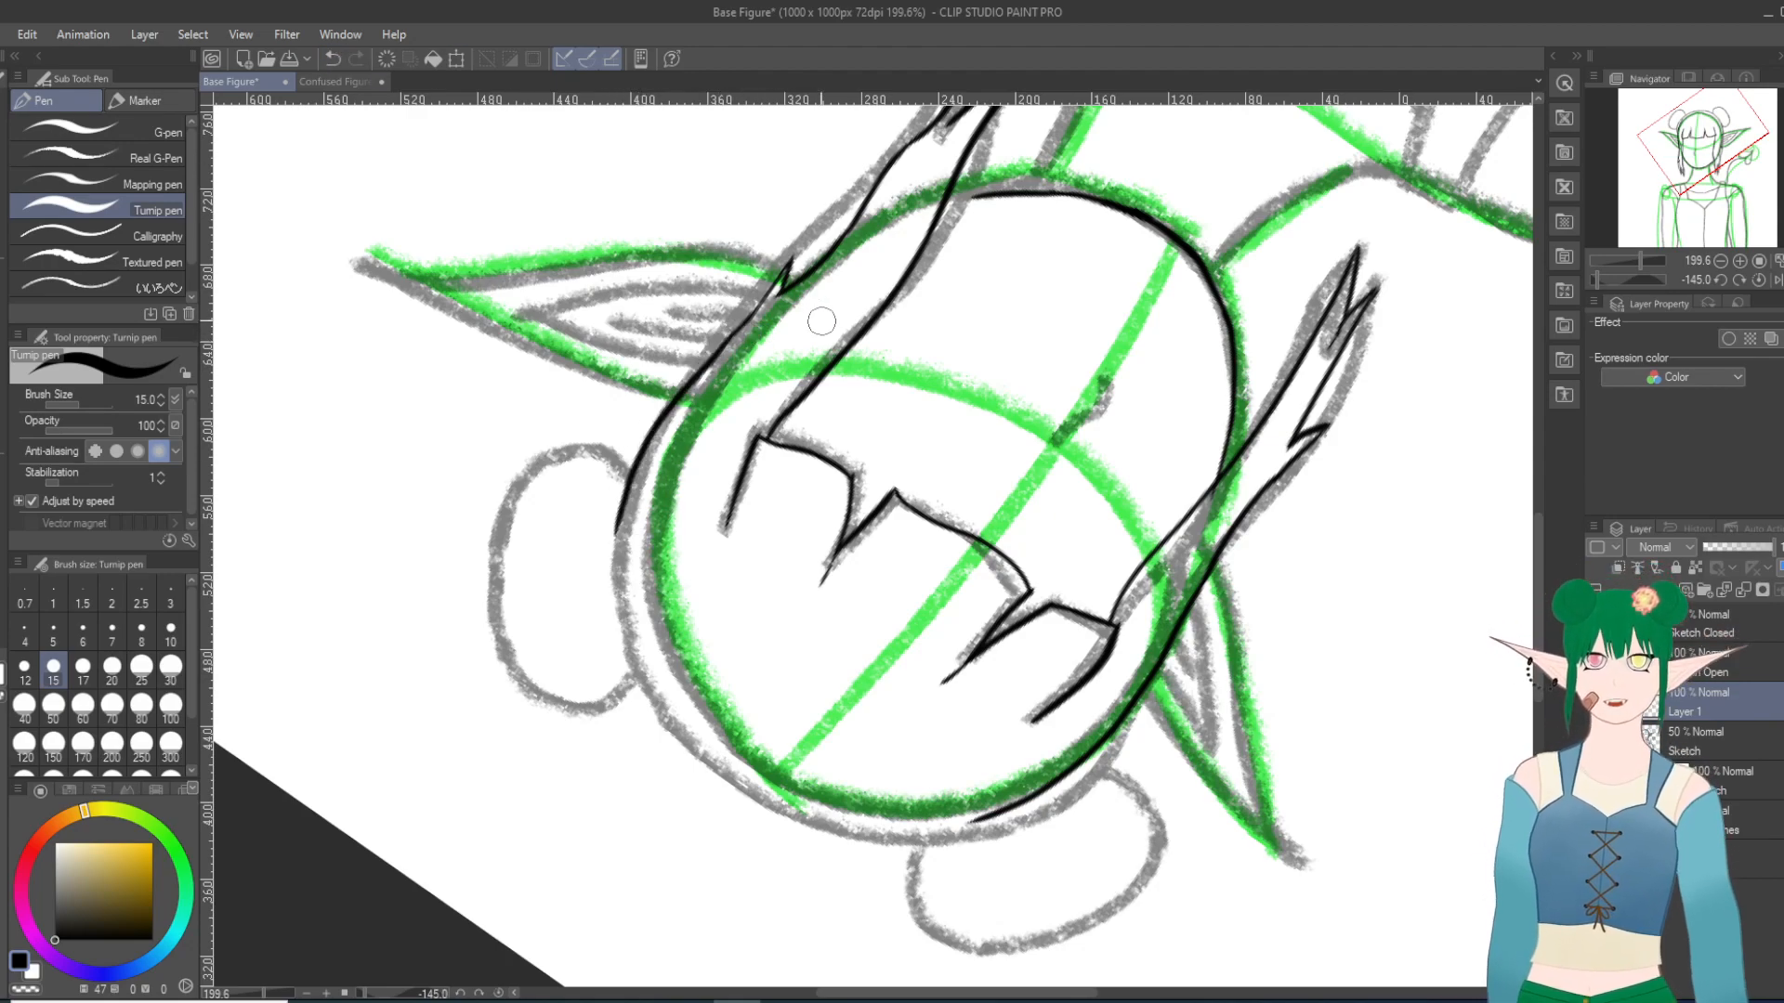
key("ctrl+z")
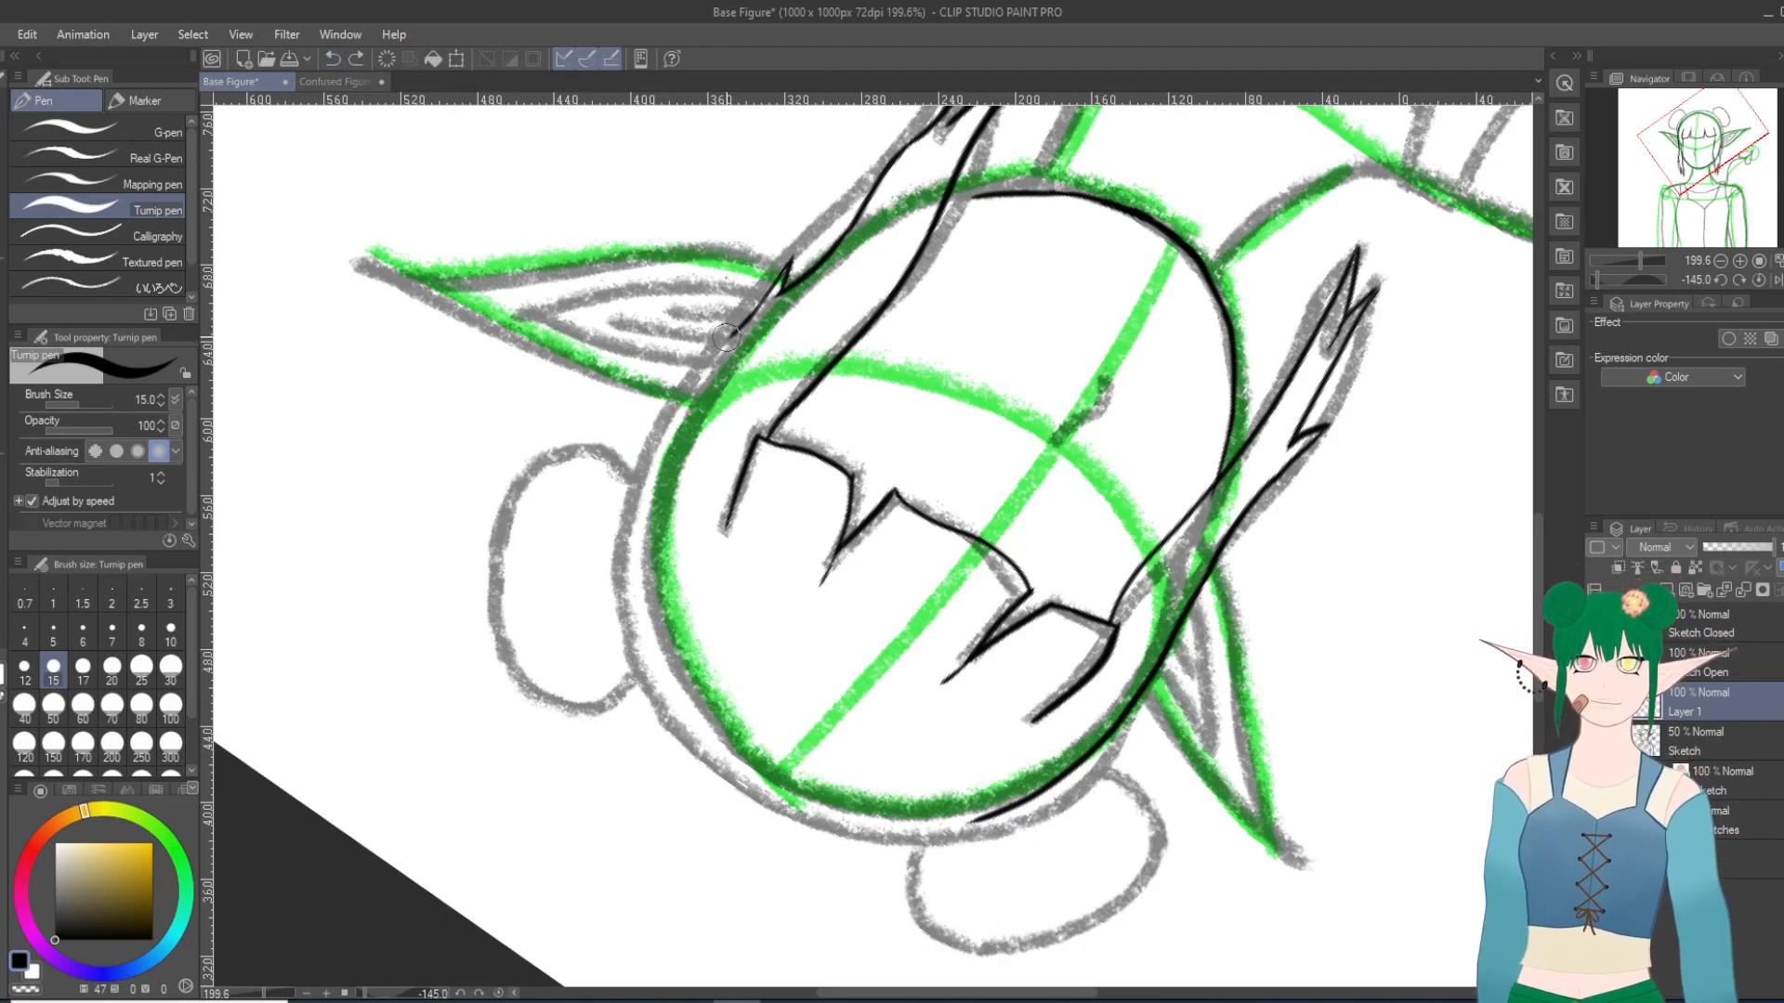
mouse_move(731, 332)
left_mouse_down()
mouse_move(673, 427)
mouse_move(635, 574)
left_mouse_up()
key("ctrl+z")
Step: Ink the right outer hair line from the short tip past the ear and up toward the right bun
key("minus")
key("minus")
key("minus")
key("minus")
key("minus")
key("minus")
scroll(716, 574, "up", 10)
scroll(697, 595, "down", 8)
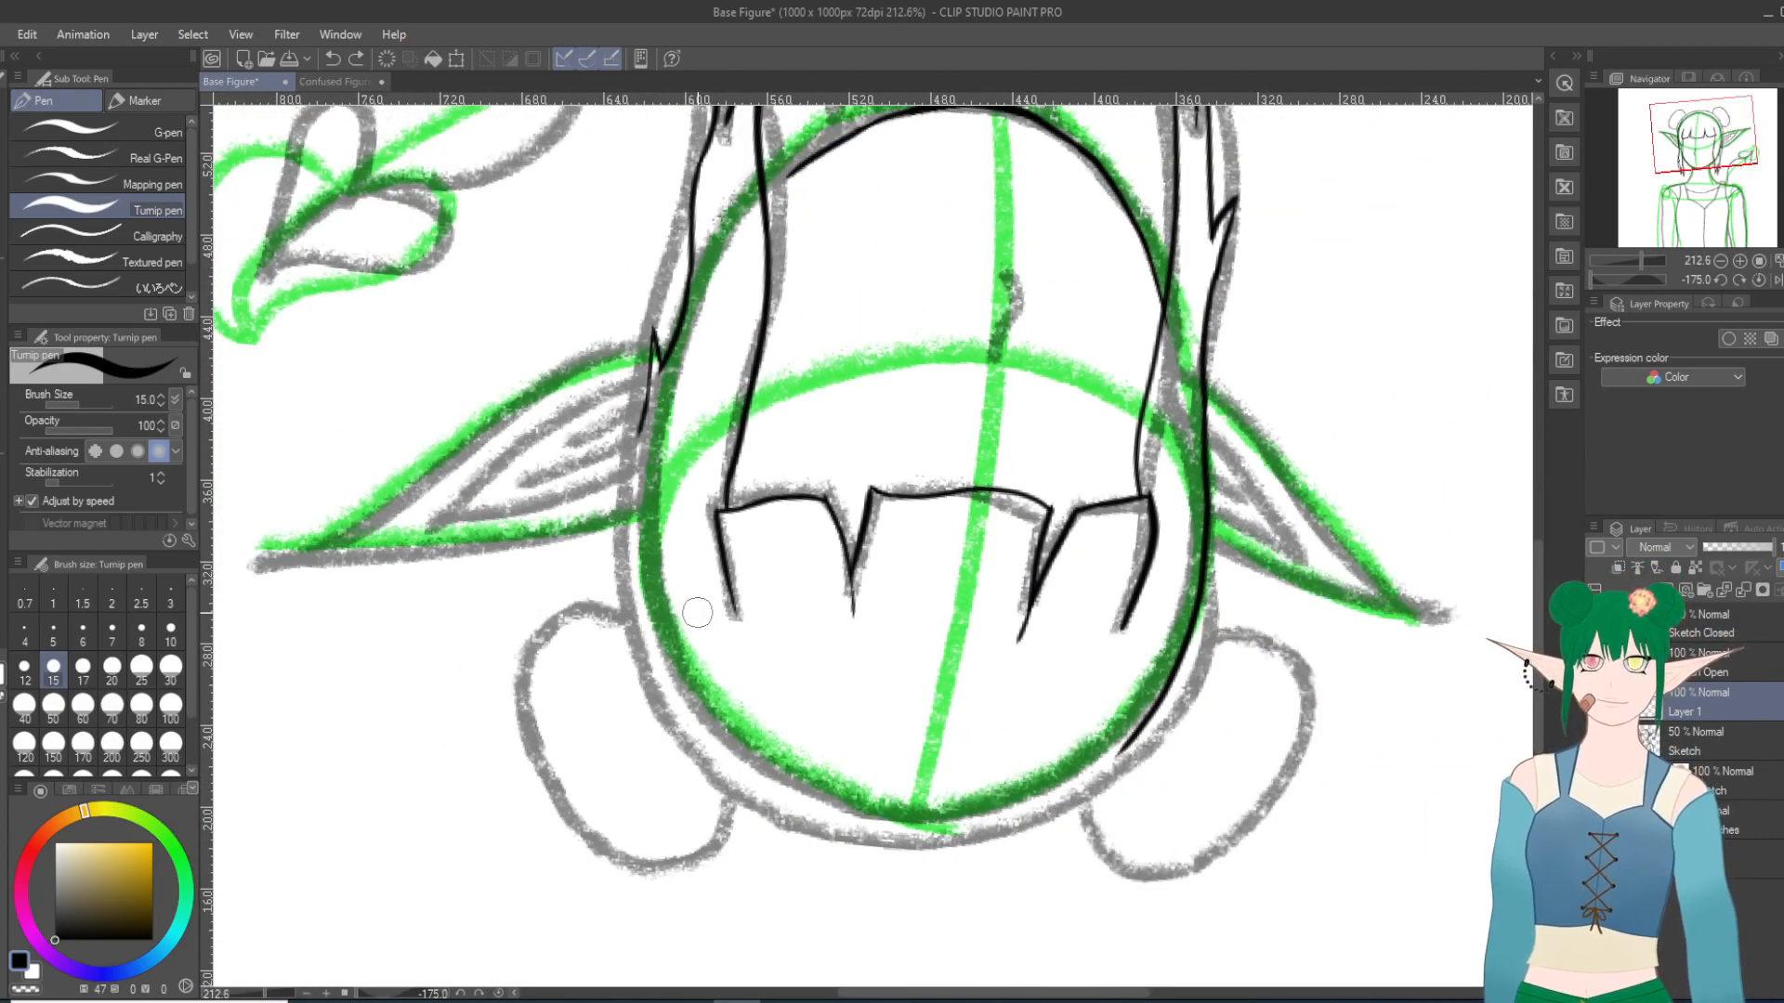
scroll(697, 613, "up", 1)
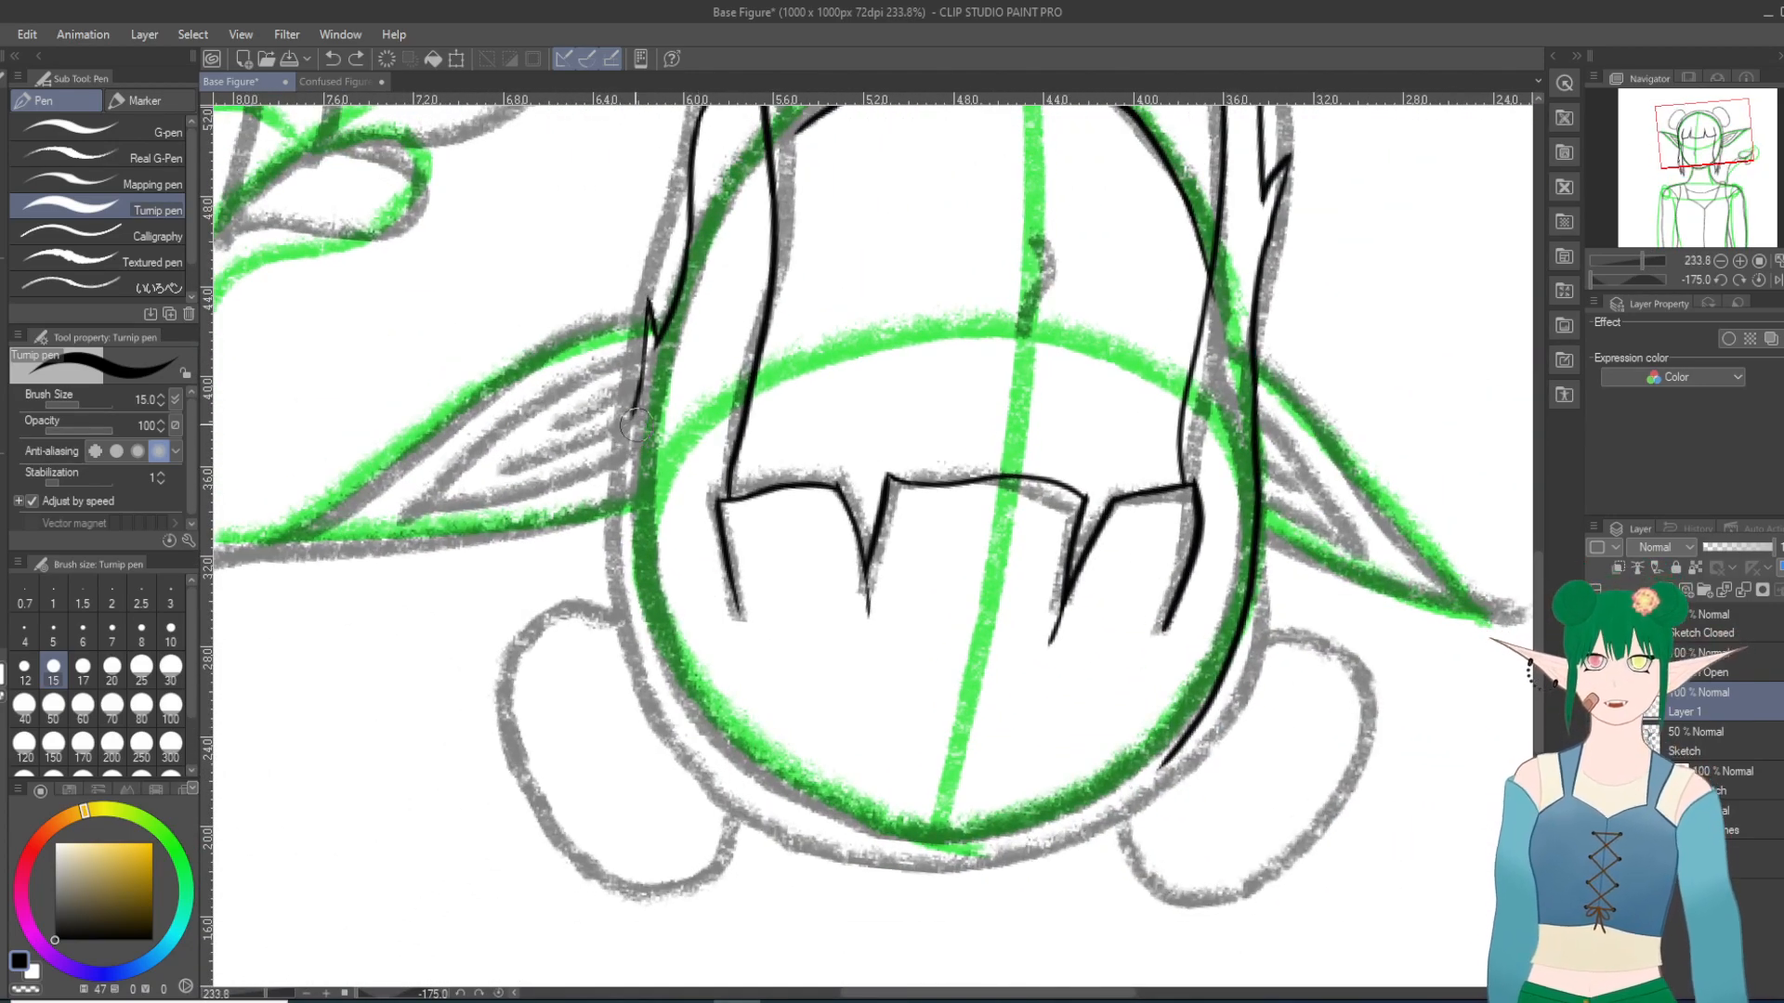
mouse_move(632, 409)
left_mouse_down()
mouse_move(616, 485)
mouse_move(641, 641)
left_mouse_up()
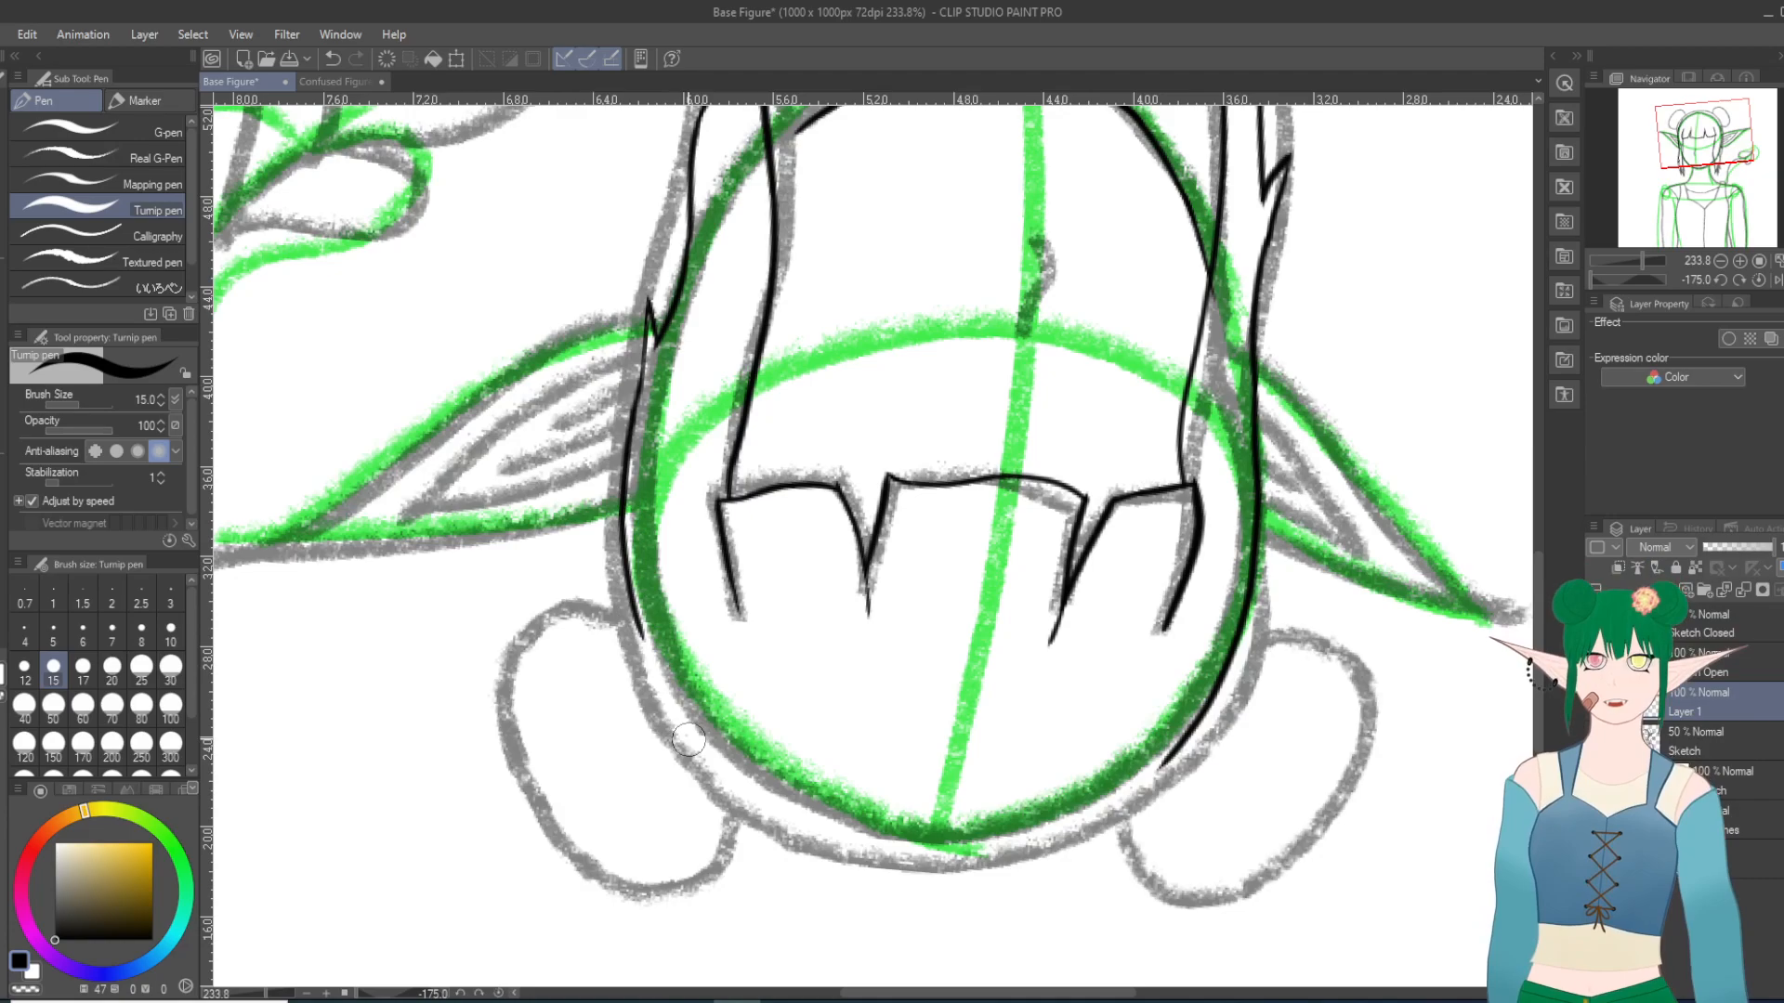
Step: Try to continue the right hair line past the bun toward the top of the head
scroll(689, 739, "down", 11)
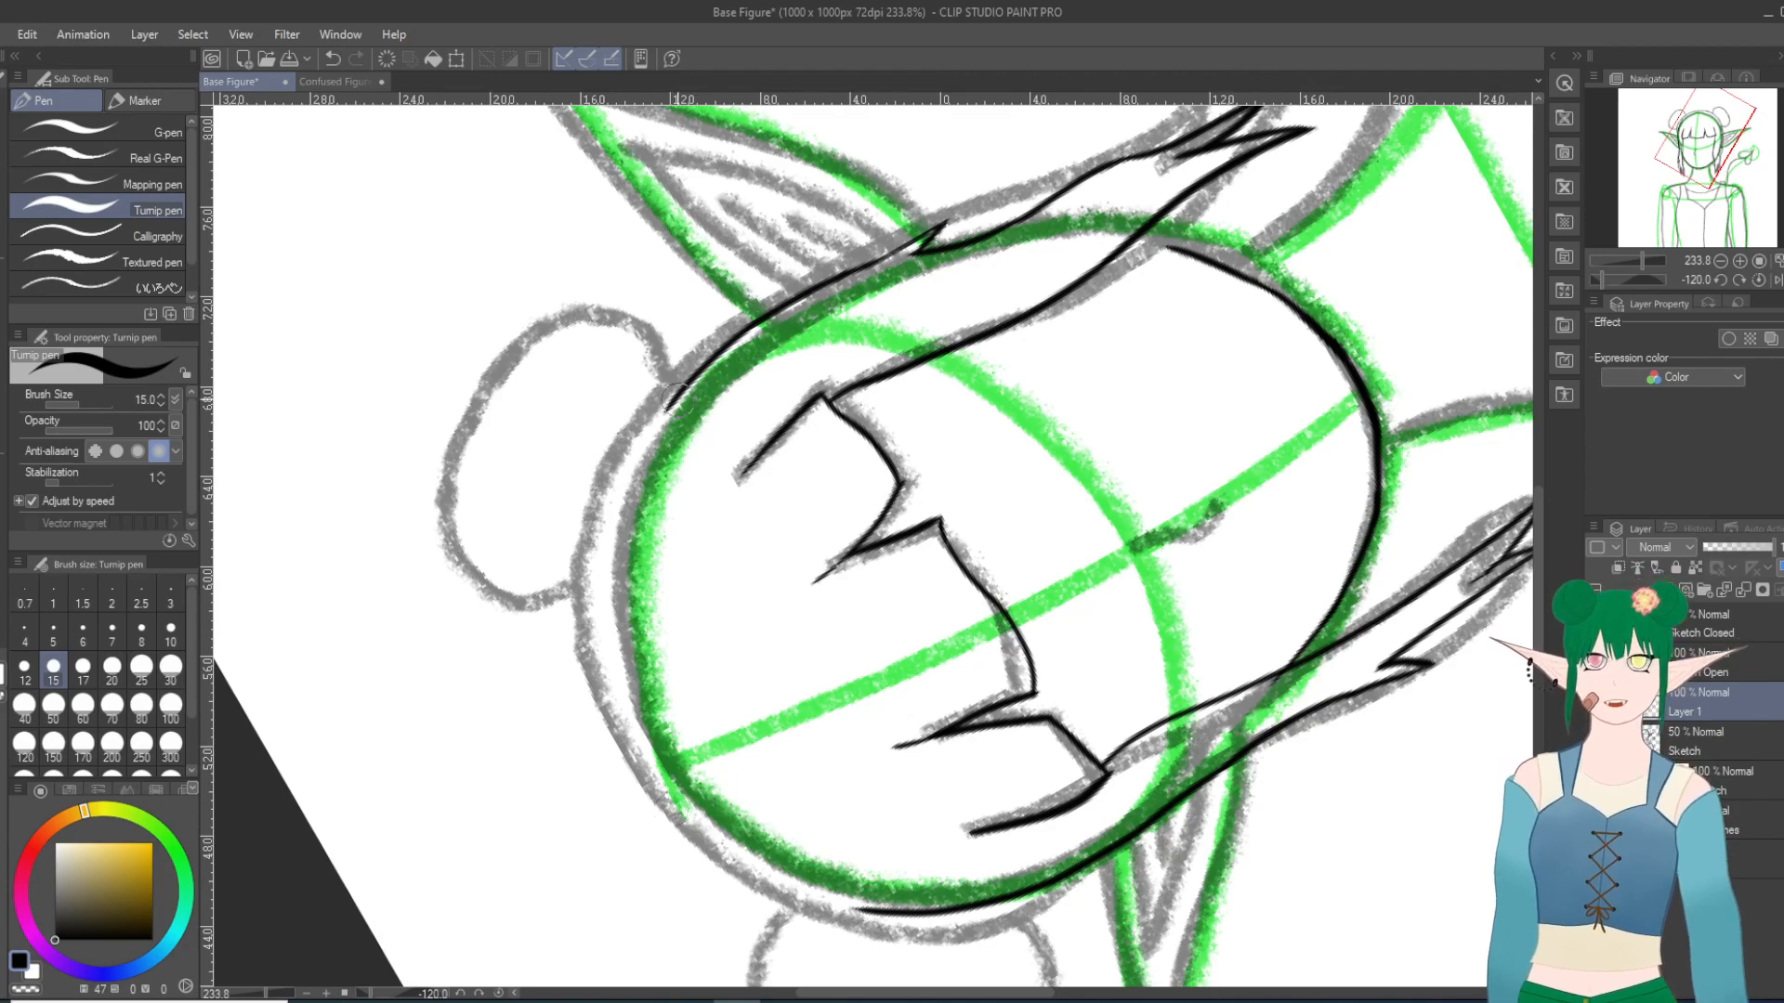
left_click_drag(650, 427, 610, 620)
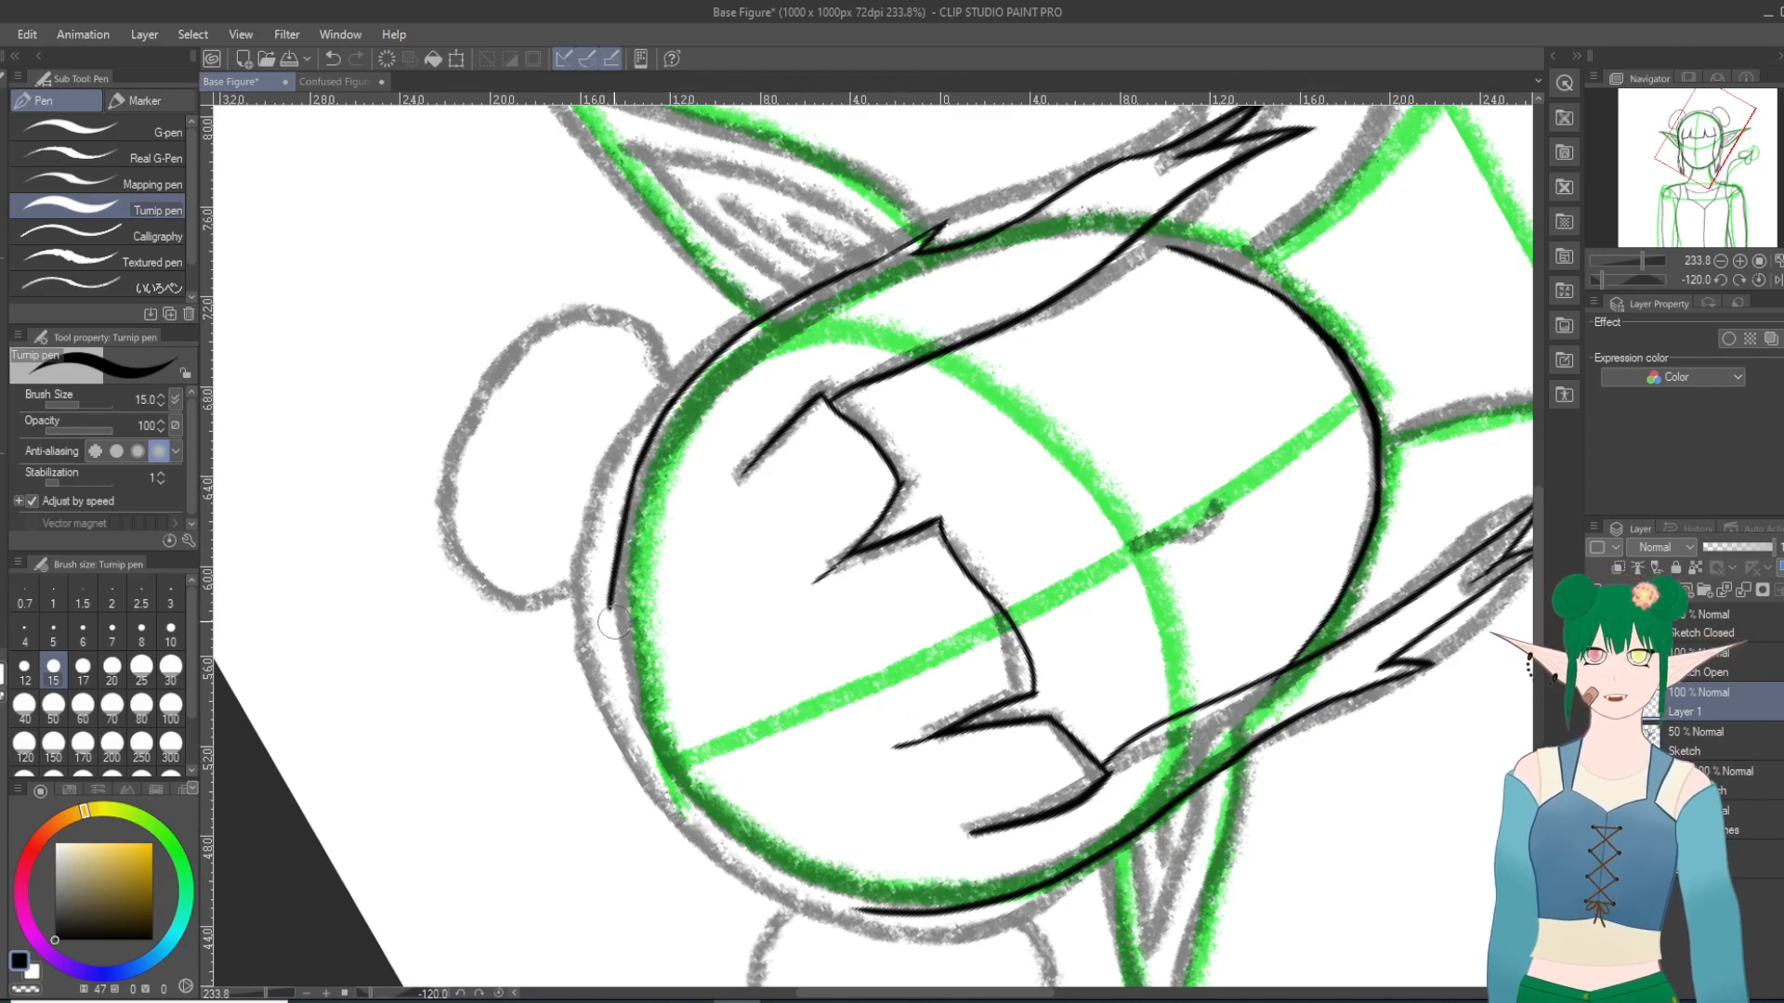
key("ctrl+z")
mouse_move(633, 469)
left_mouse_down()
mouse_move(616, 581)
mouse_move(635, 756)
left_mouse_up()
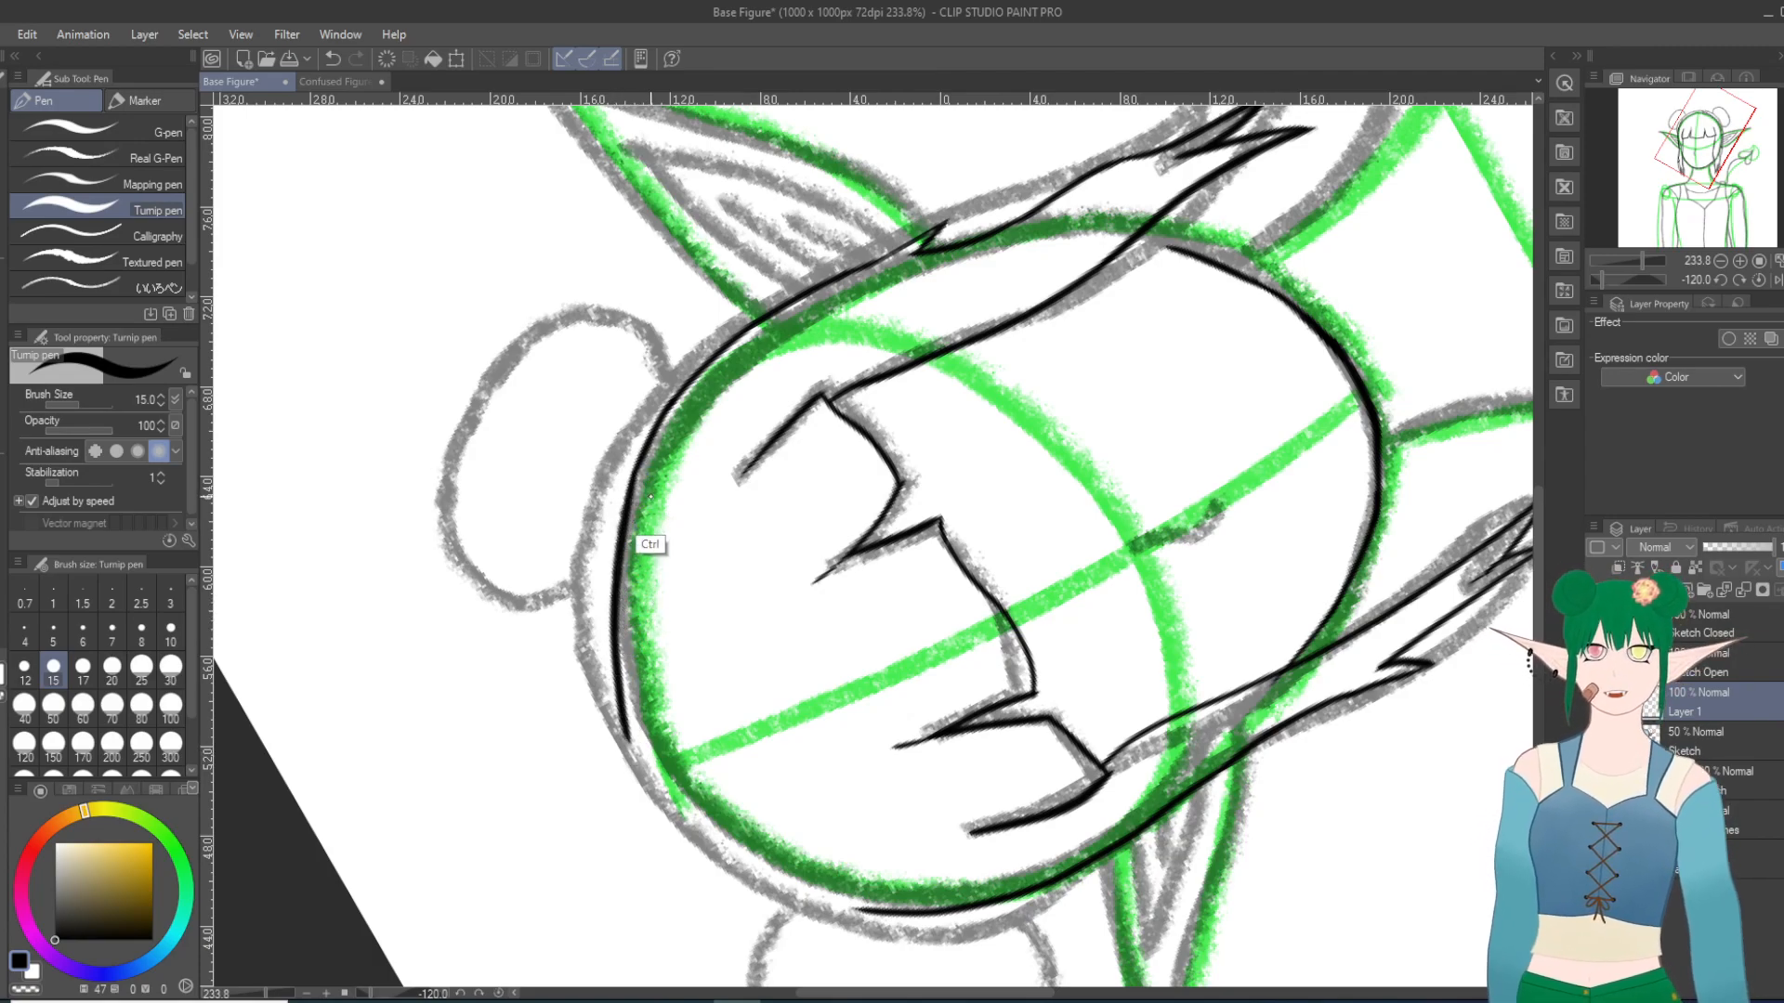
key("ctrl+z")
left_click_drag(635, 472, 631, 699)
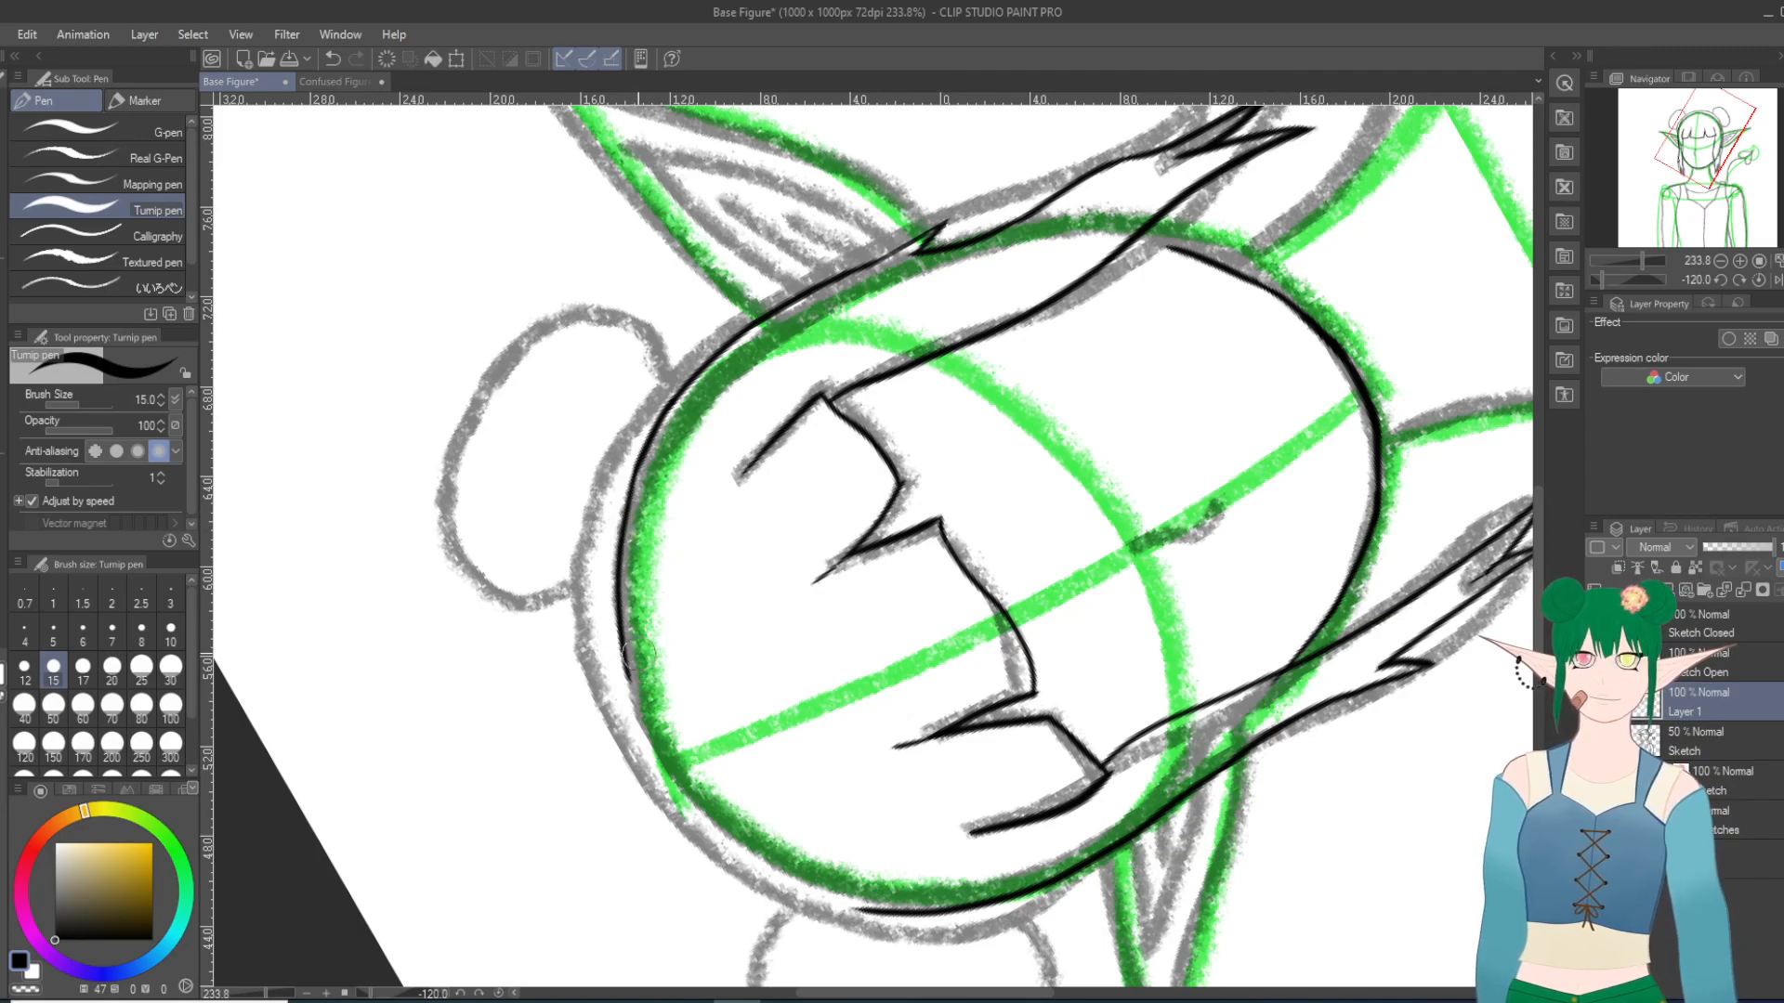
key("ctrl+z")
Step: Extend the left hair line from beside the left bun up toward the crown of the head, redoing the stroke as needed
key("shift+6")
key("shift+6")
key("shift+6")
key("shift+6")
key("shift+6")
key("shift+6")
key("shift+6")
key("shift+6")
key("minus")
key("minus")
key("minus")
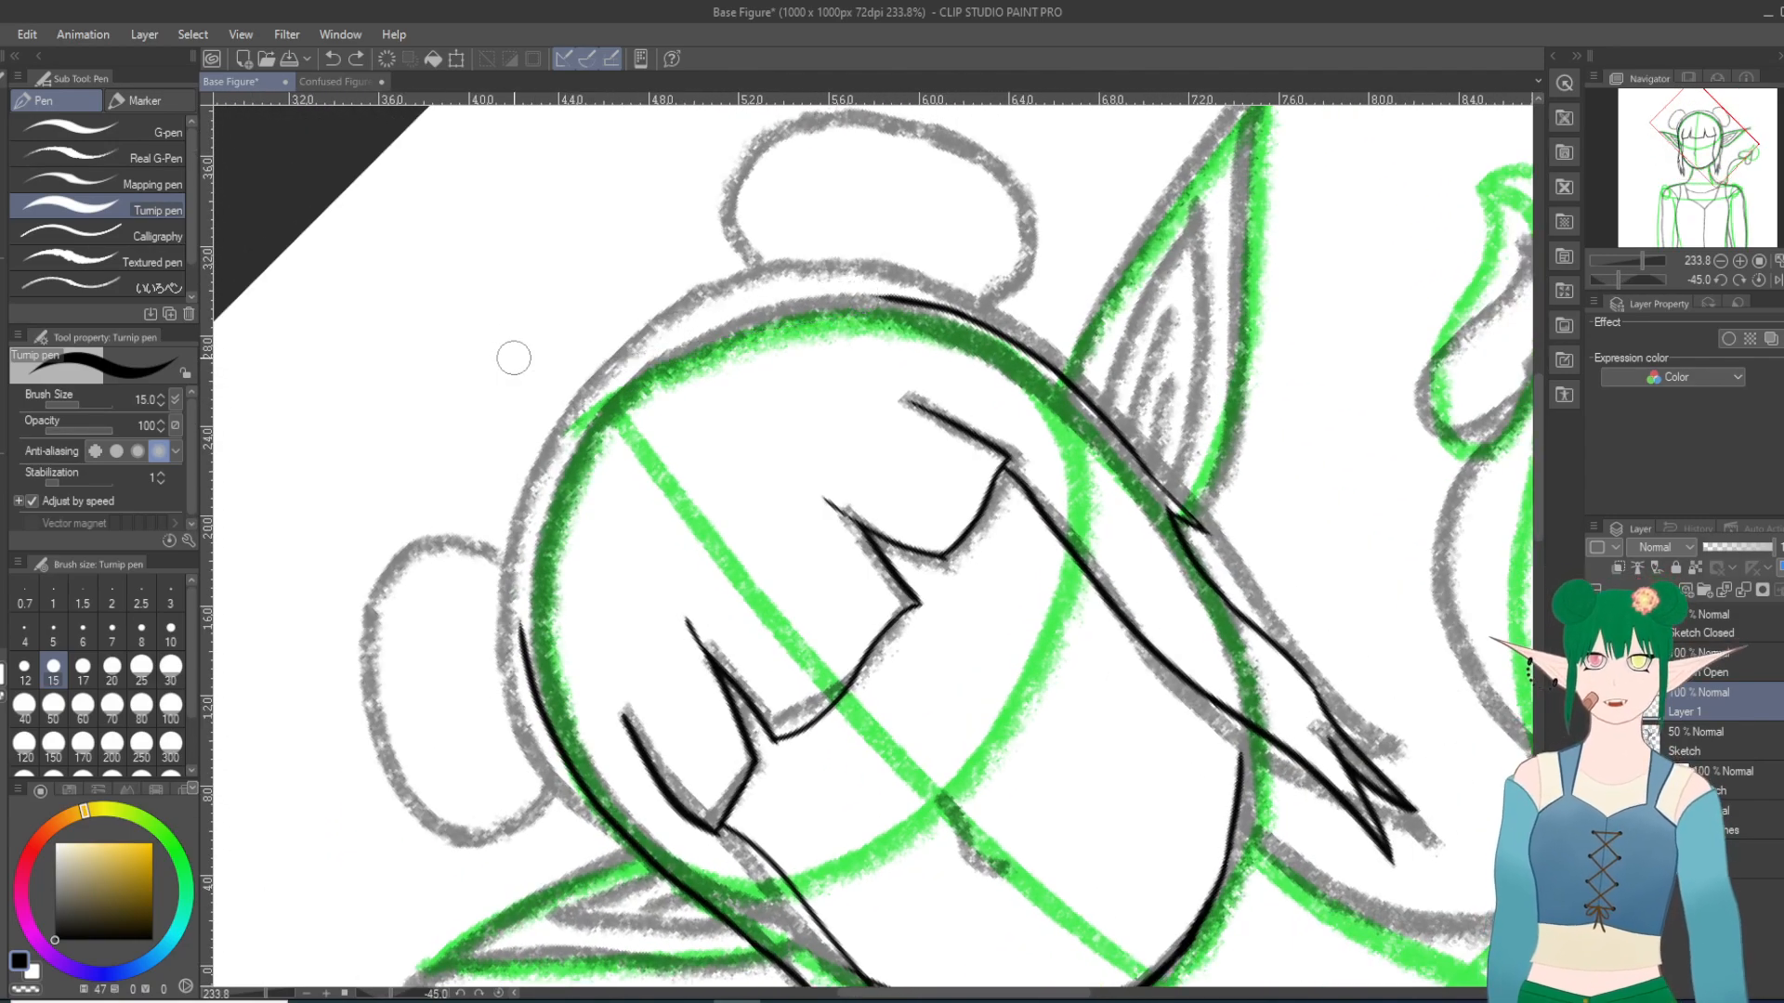
scroll(514, 358, "up", 1)
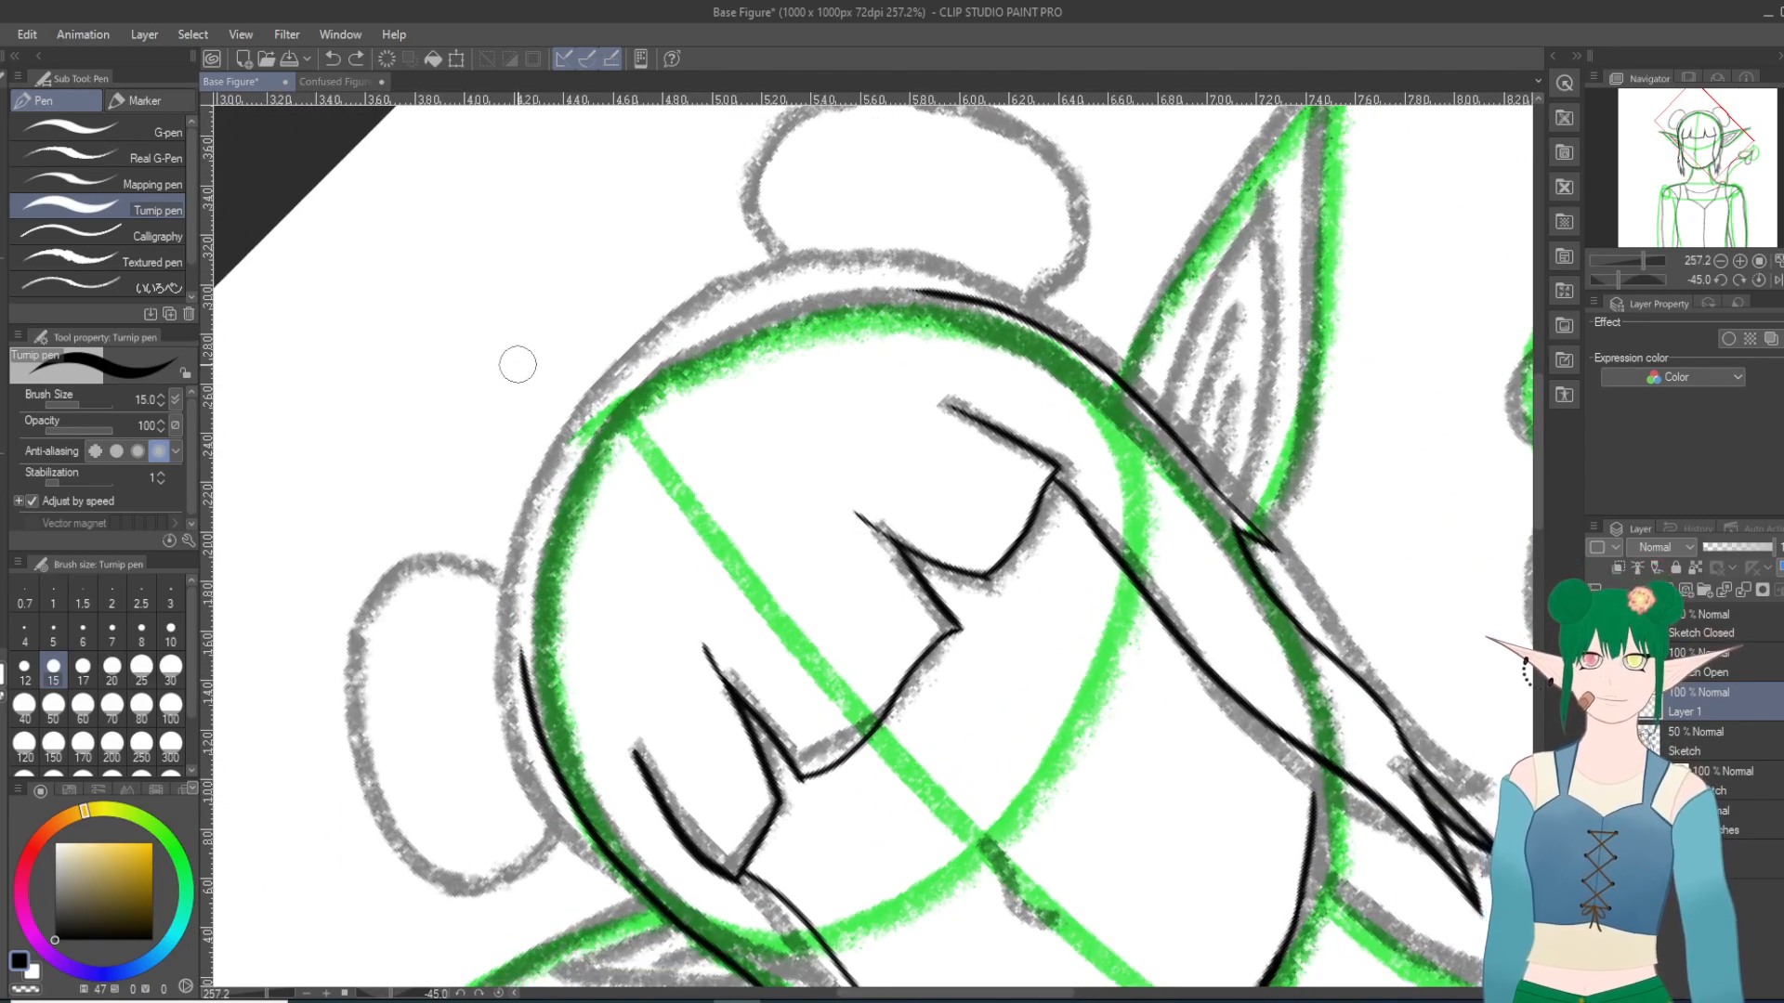
left_click_drag(521, 650, 526, 557)
left_click(335, 57)
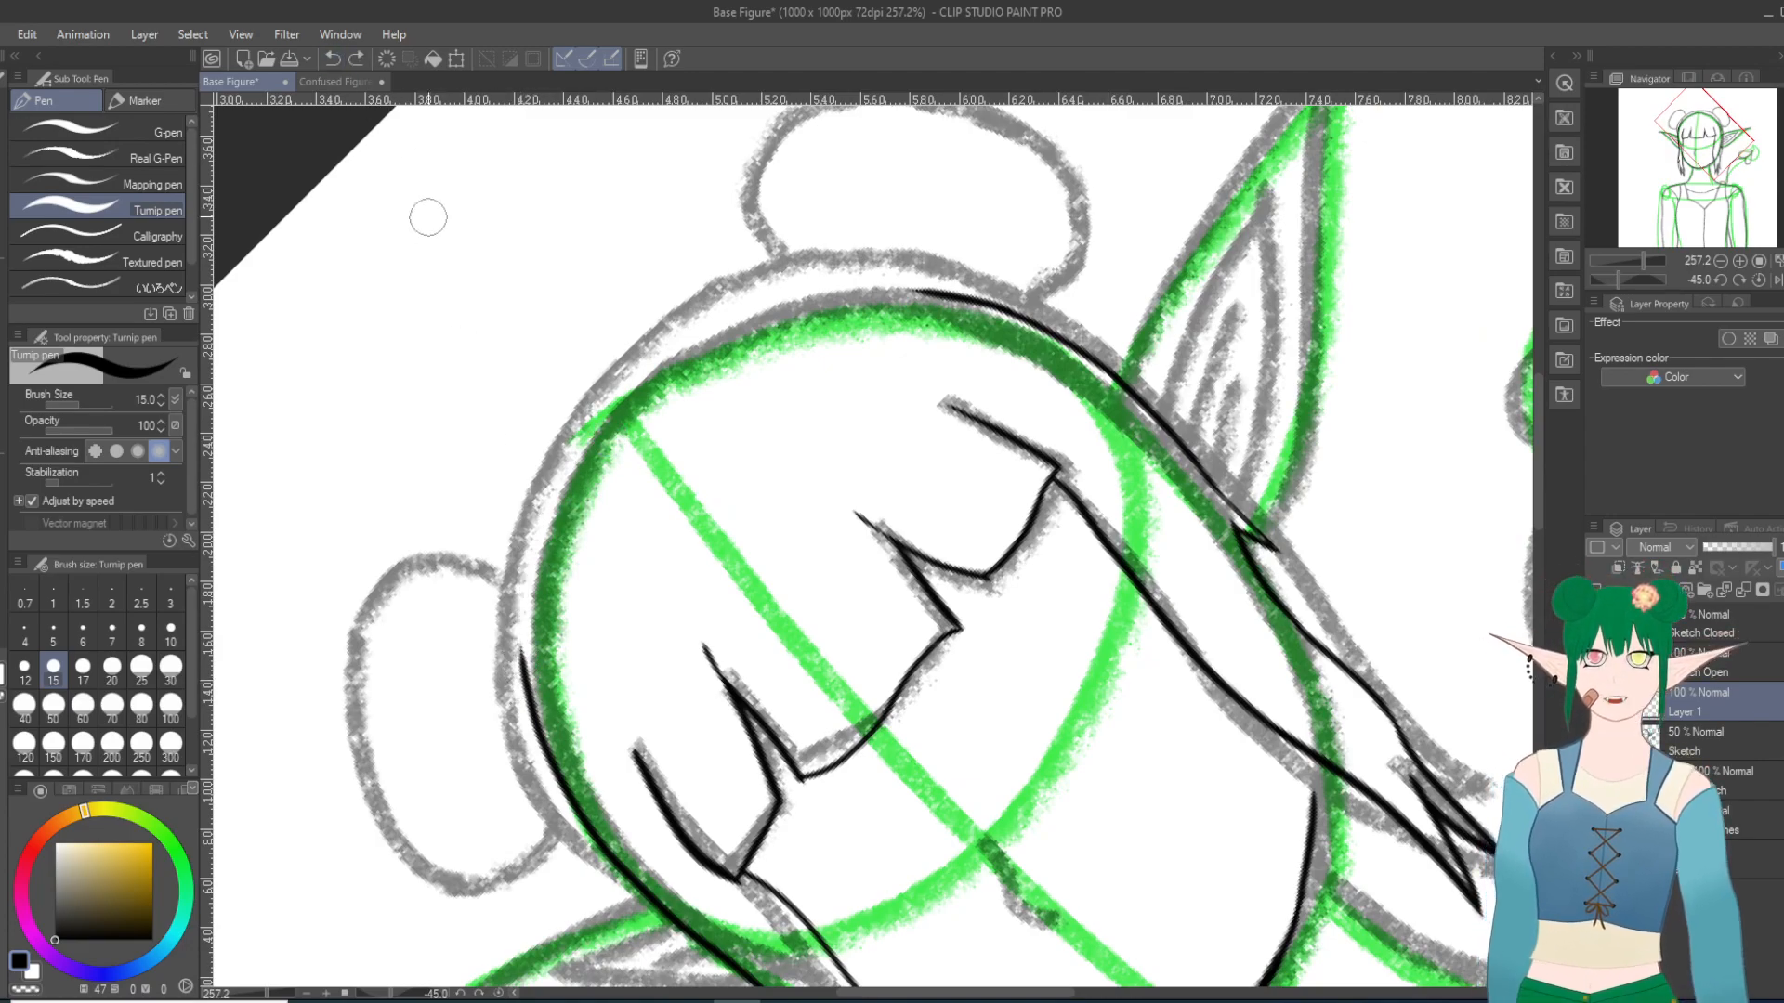
mouse_move(523, 676)
left_mouse_down()
mouse_move(533, 520)
mouse_move(650, 371)
left_mouse_up()
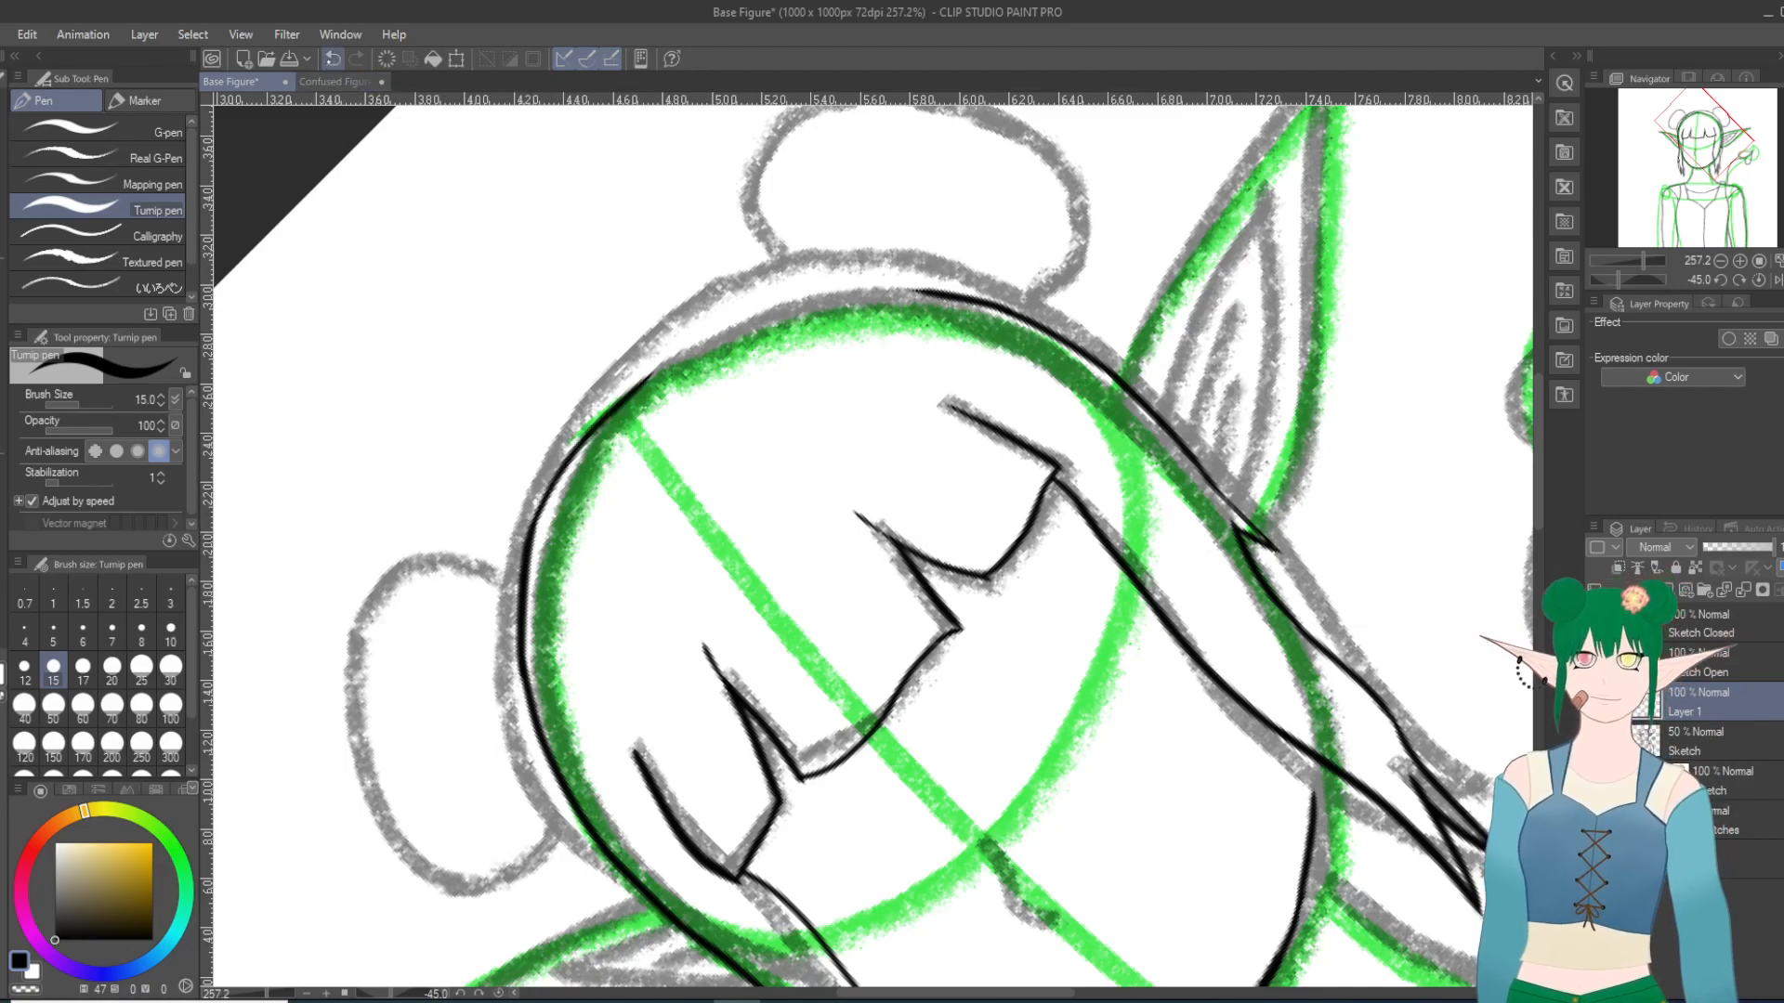
key("ctrl+z")
left_click_drag(518, 562, 683, 367)
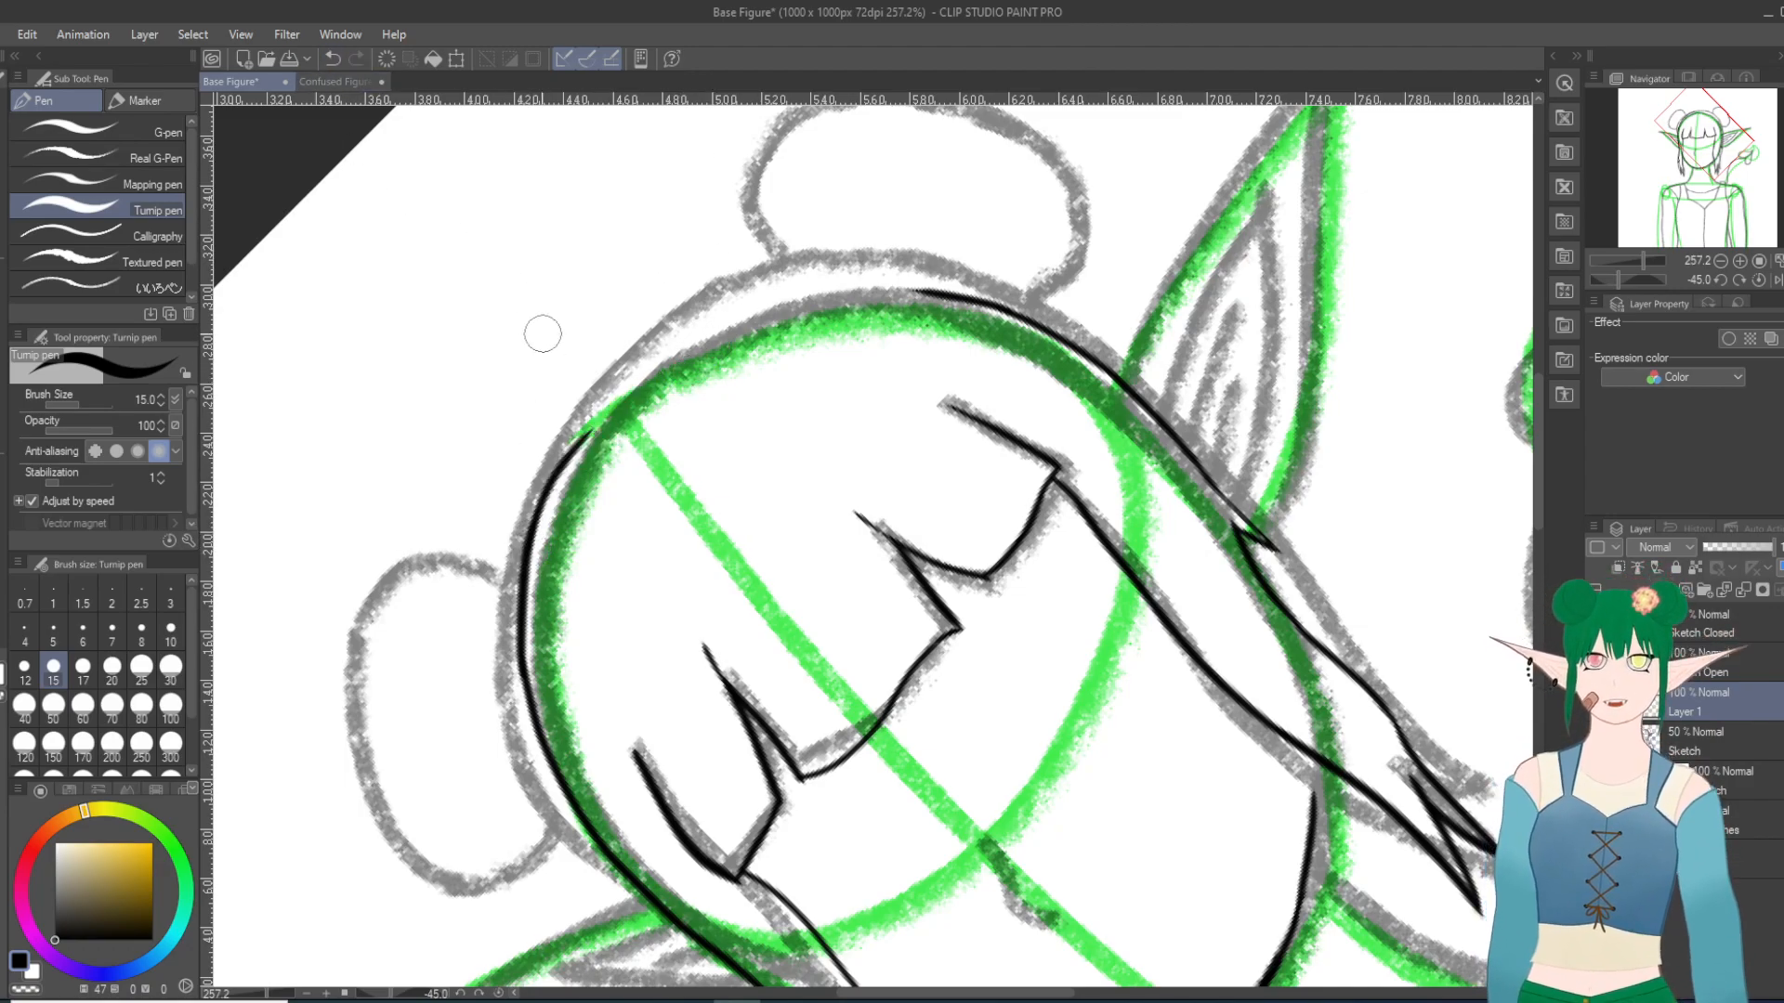
key("ctrl+z")
left_click_drag(525, 537, 602, 395)
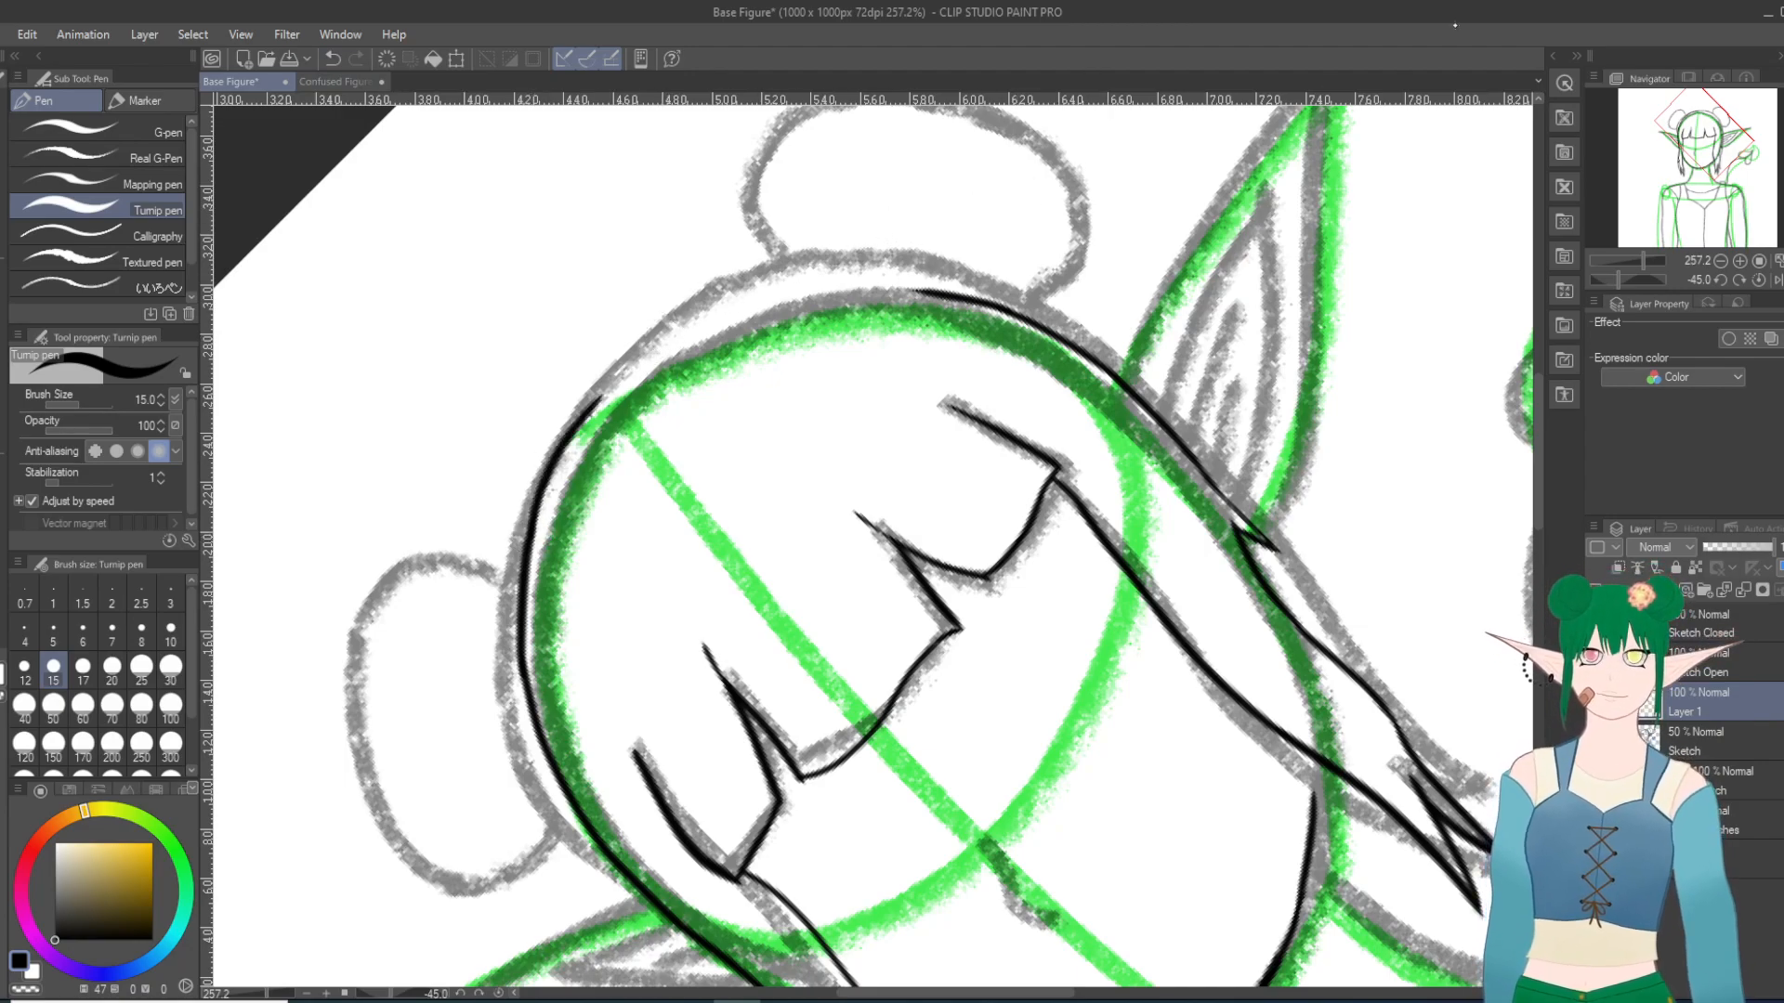
Step: Try to ink the hair outline from the inner side of the right bun up toward the crown
key("minus")
key("minus")
key("minus")
key("minus")
key("minus")
key("minus")
key("minus")
key("minus")
key("minus")
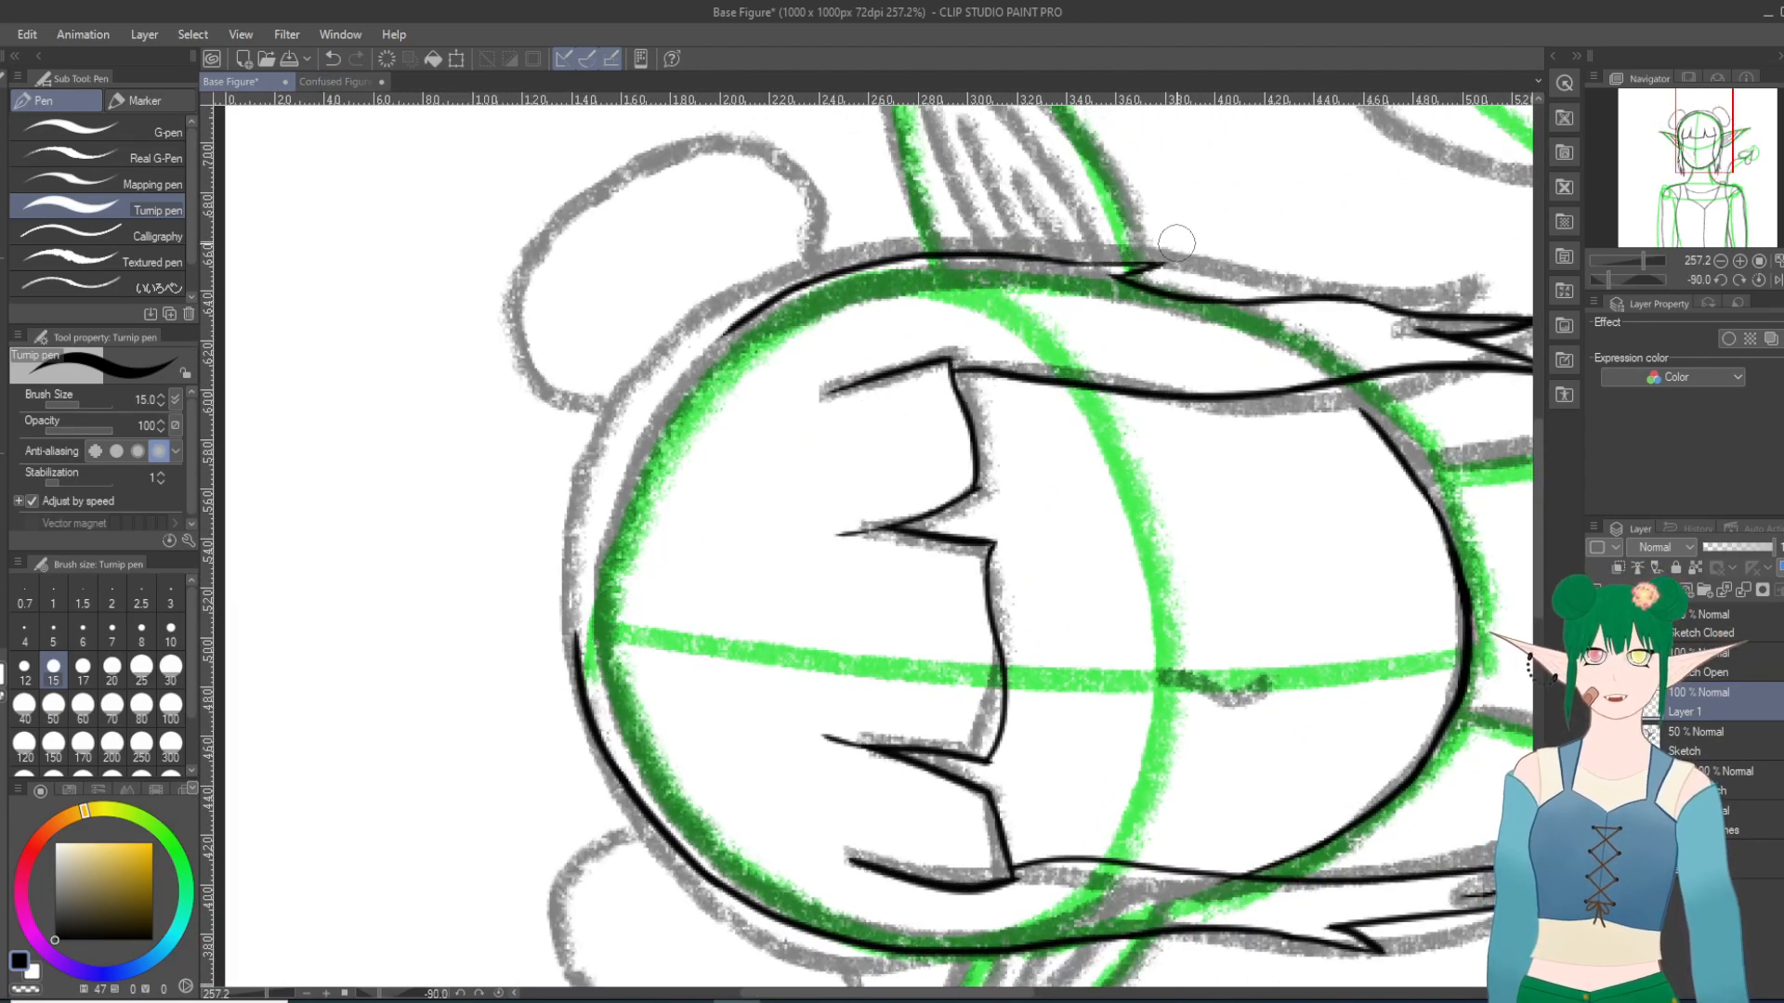
left_click_drag(734, 323, 627, 447)
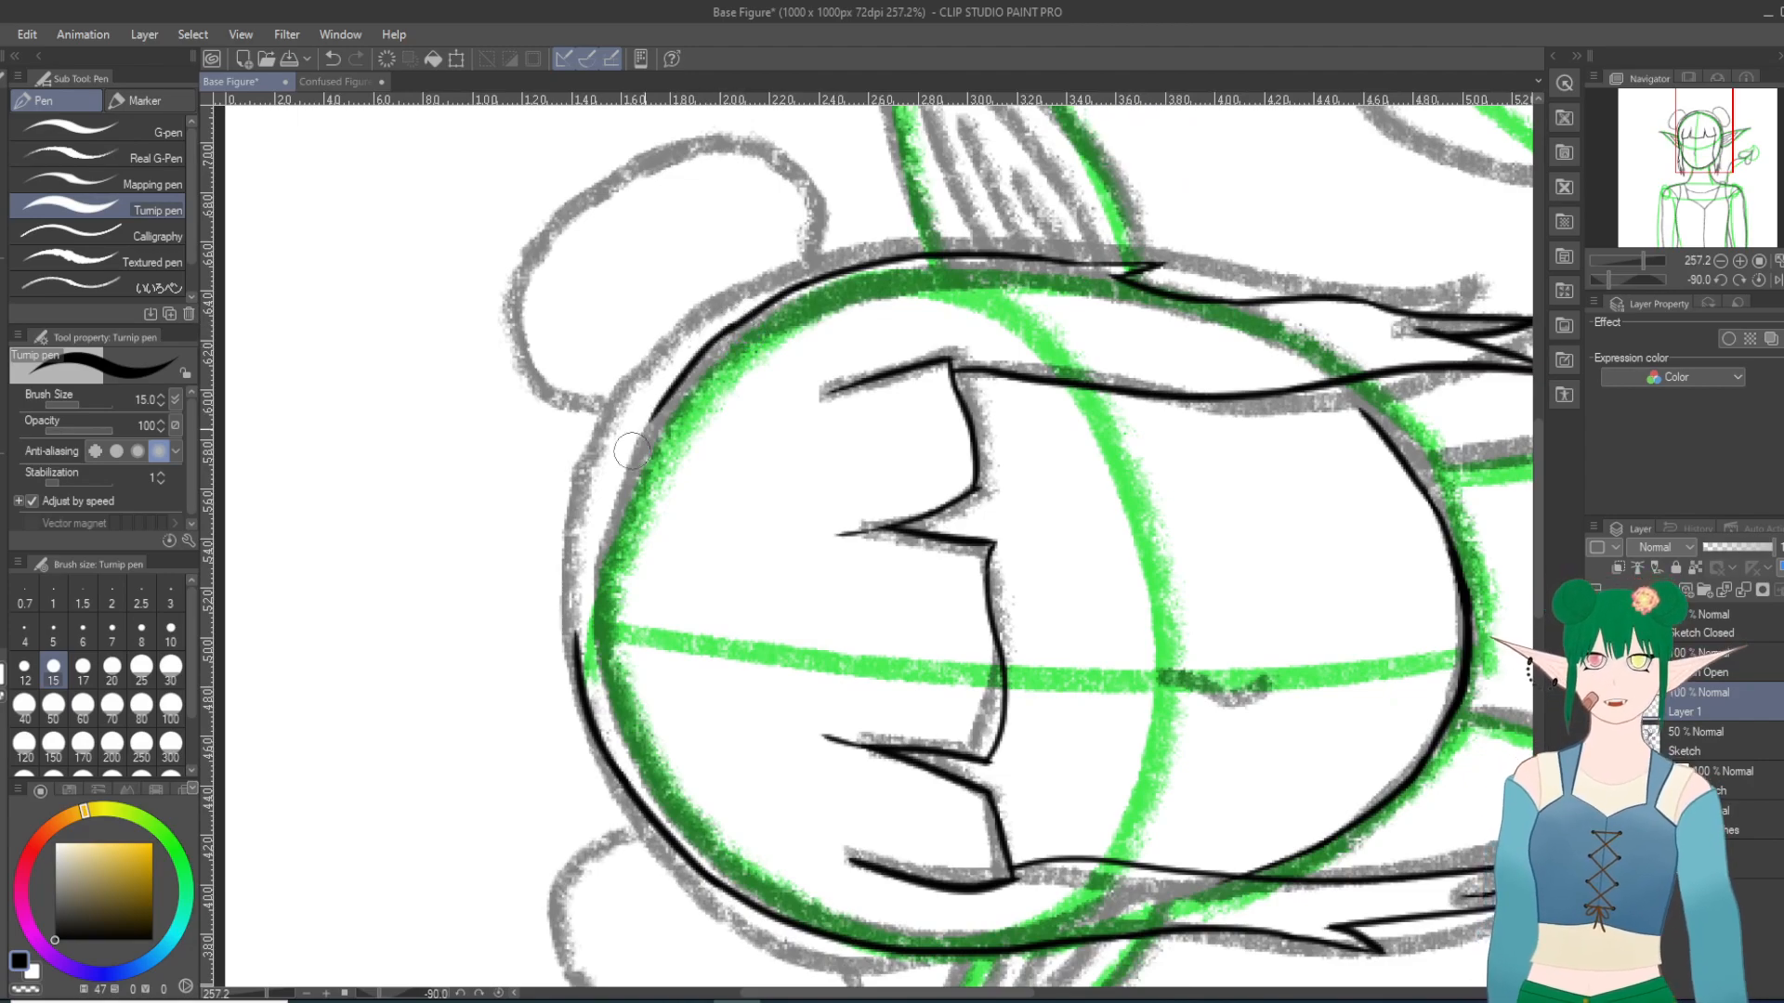
left_click_drag(692, 364, 595, 527)
key("ctrl+z")
key("ctrl+z")
left_click_drag(738, 324, 636, 424)
left_click(333, 58)
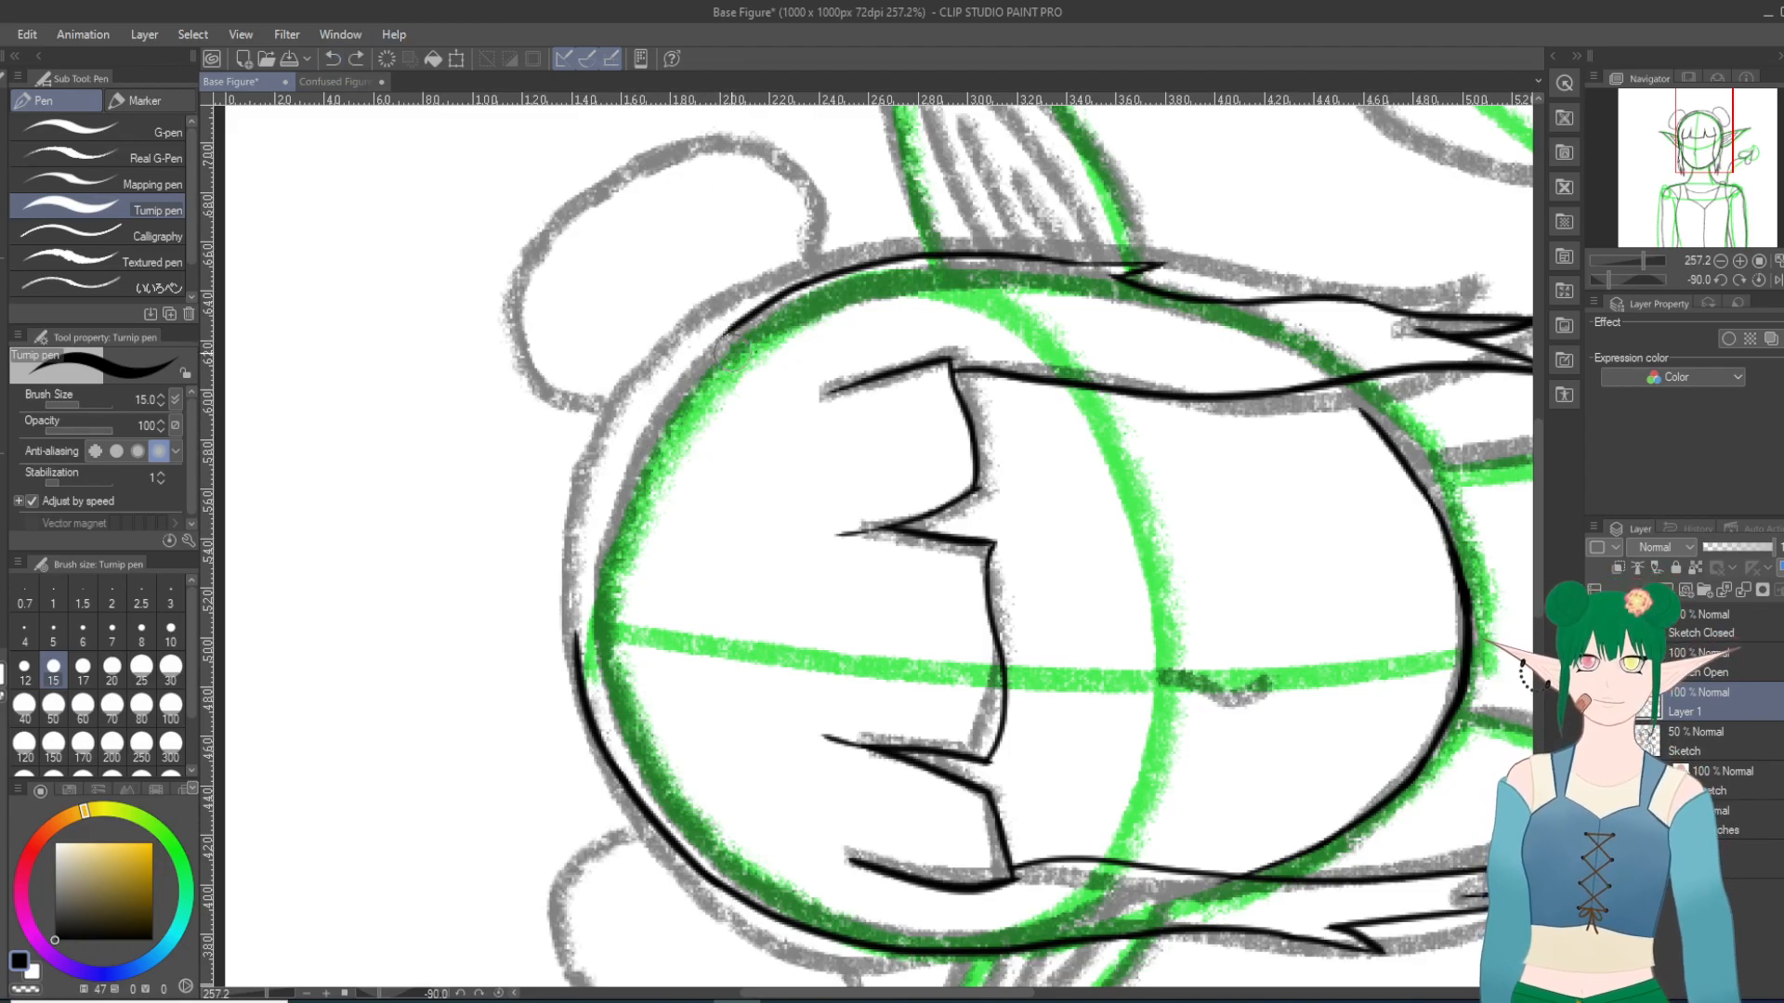
left_click_drag(735, 320, 645, 455)
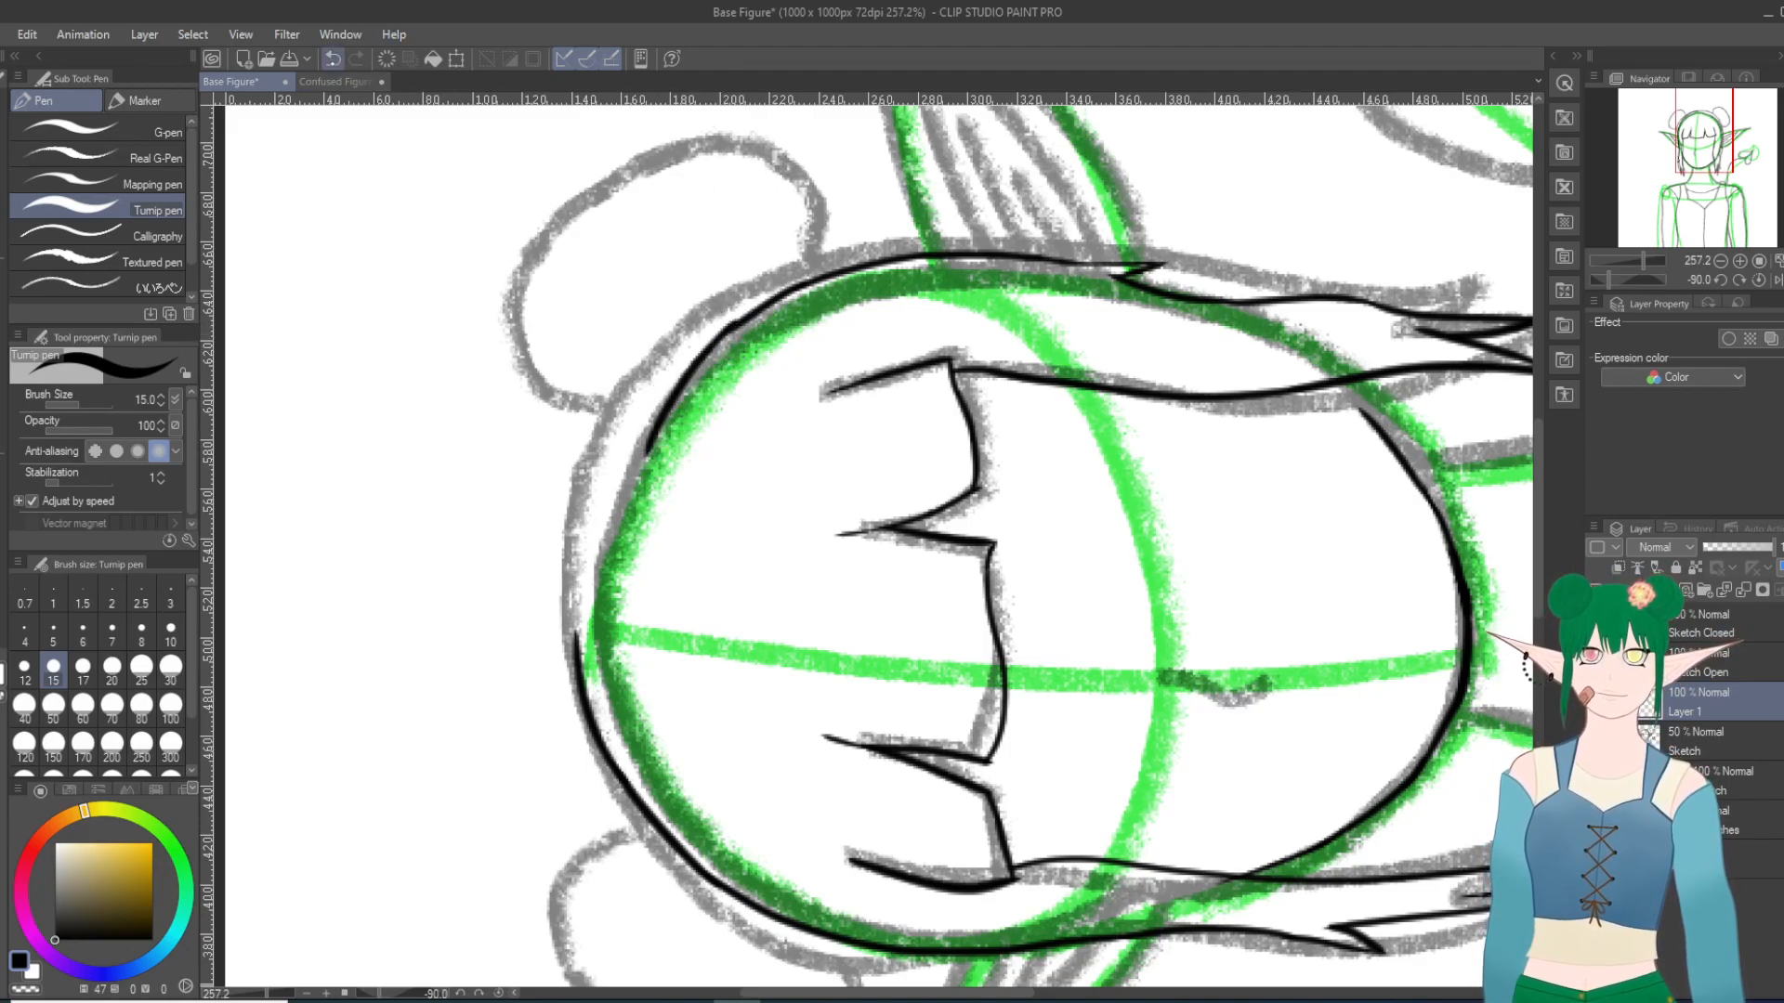
key("ctrl+z")
mouse_move(734, 320)
left_mouse_down()
mouse_move(622, 449)
mouse_move(615, 465)
mouse_move(648, 413)
mouse_move(588, 533)
left_mouse_up()
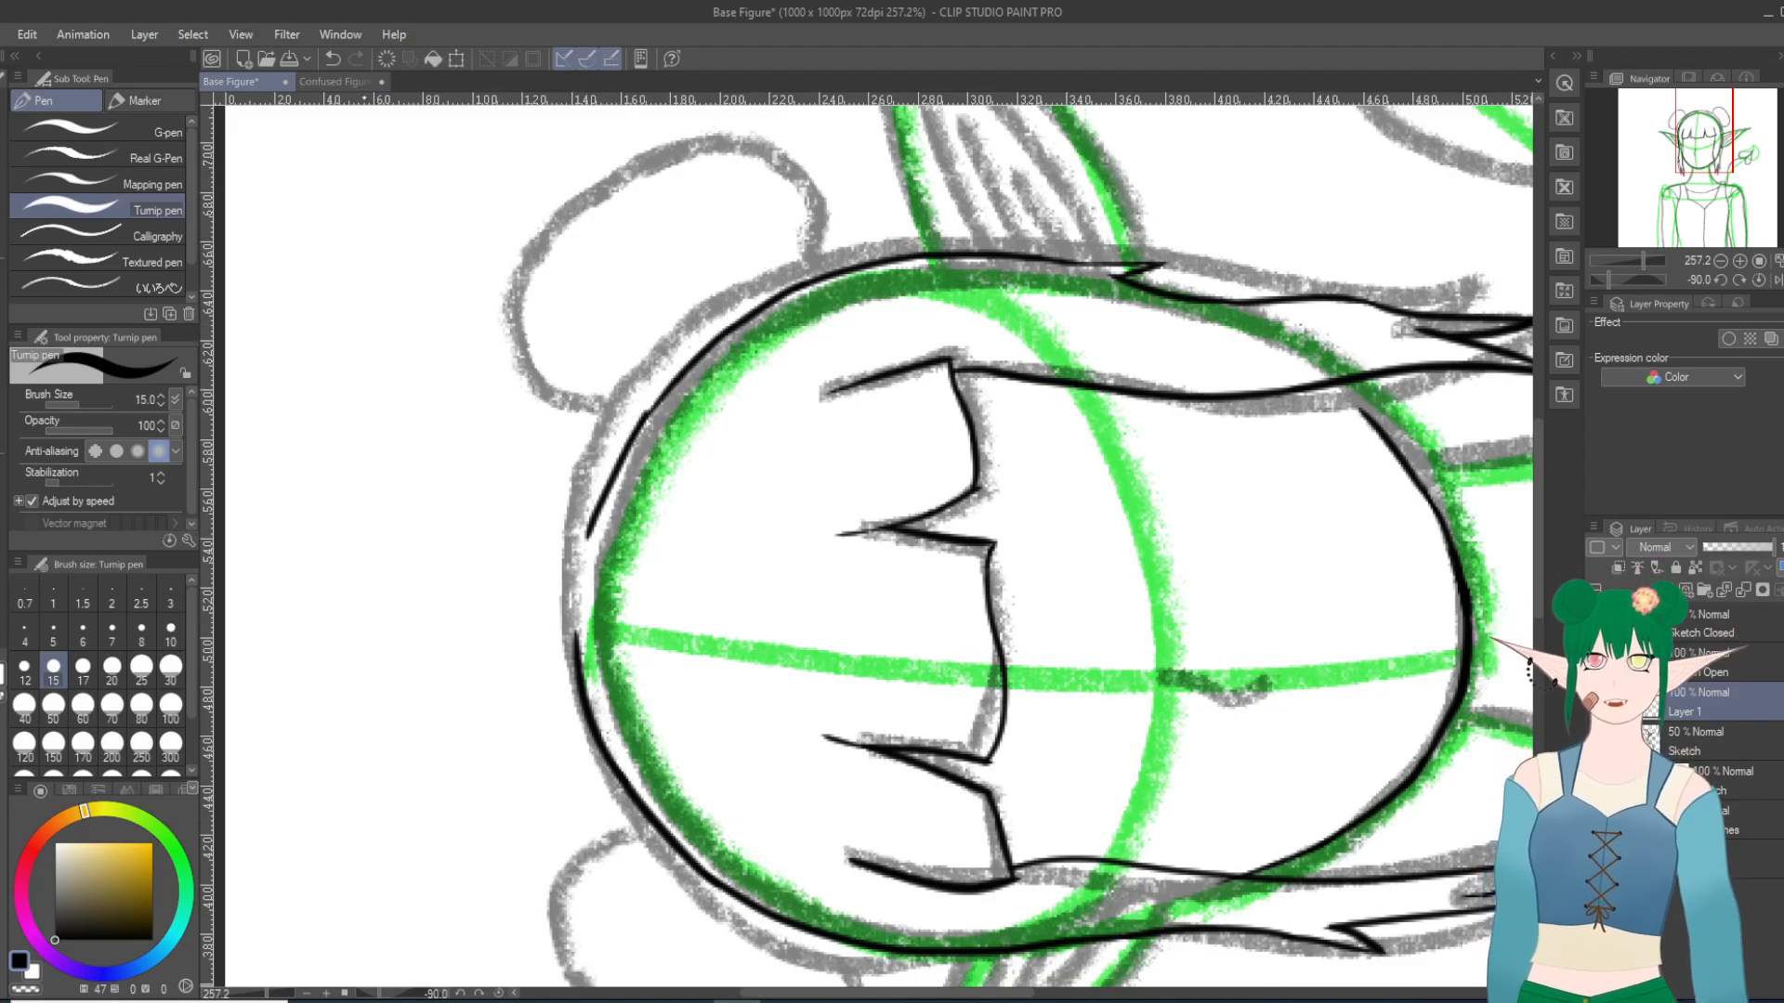
key("ctrl+z")
left_click_drag(650, 413, 589, 562)
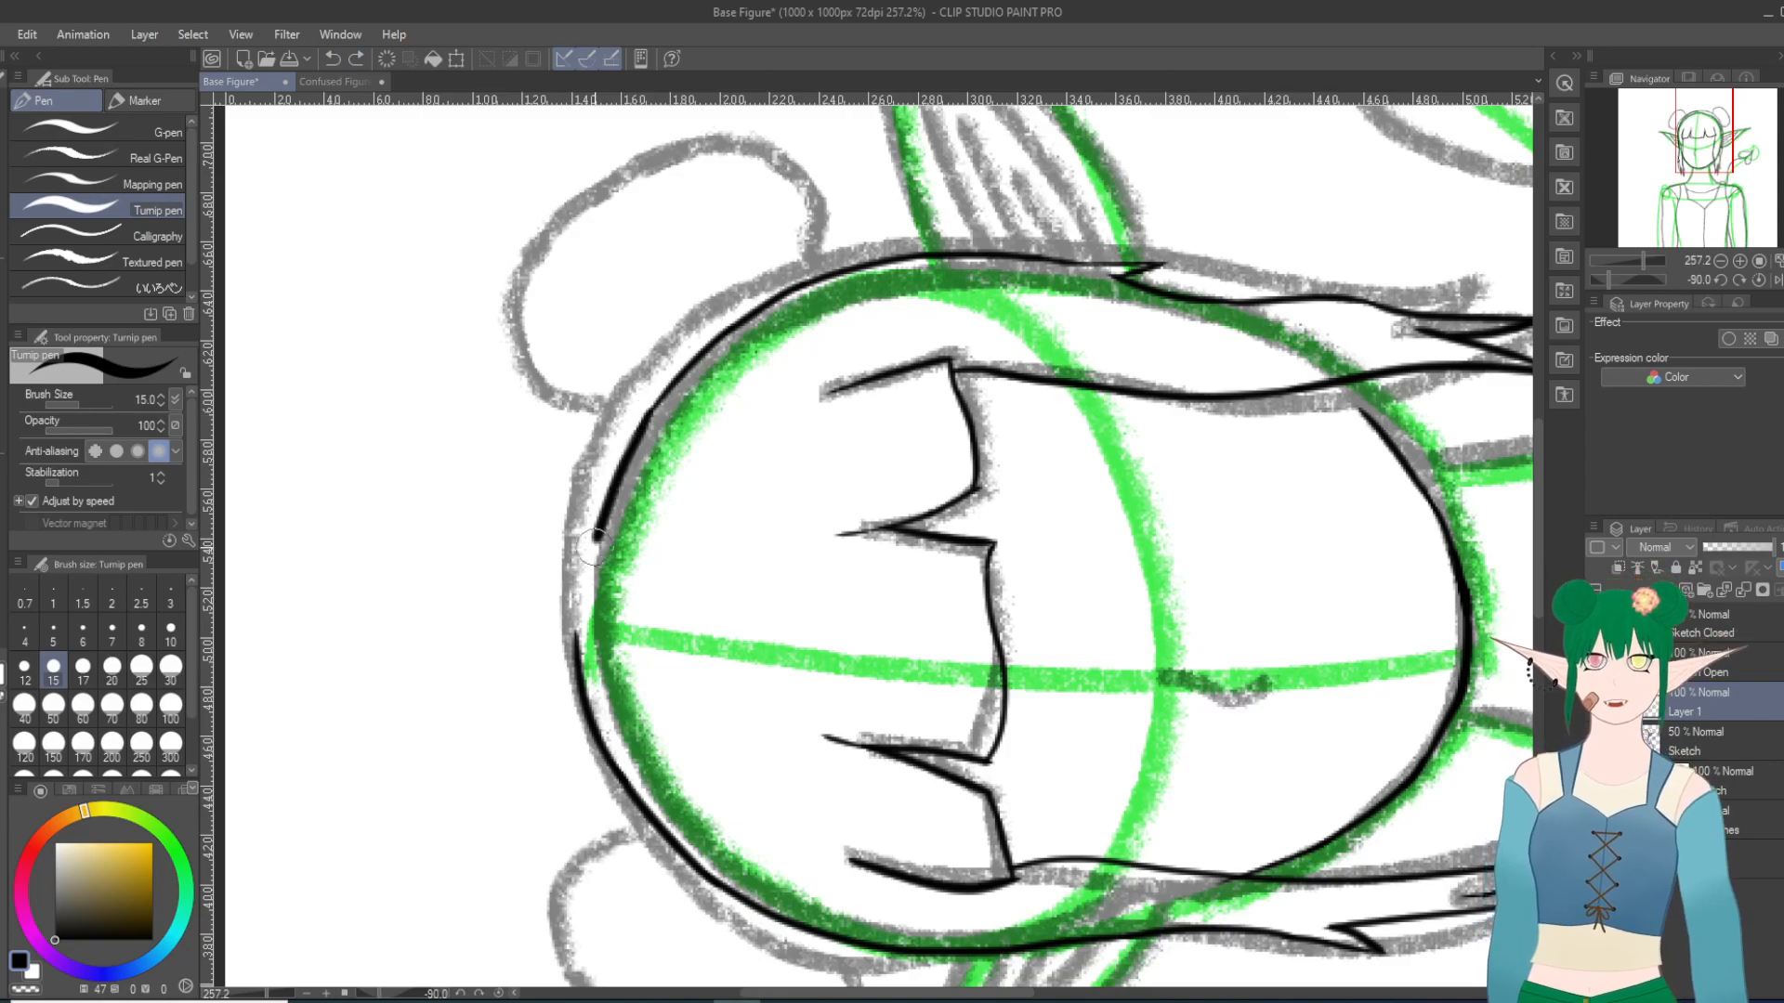
key("ctrl+z")
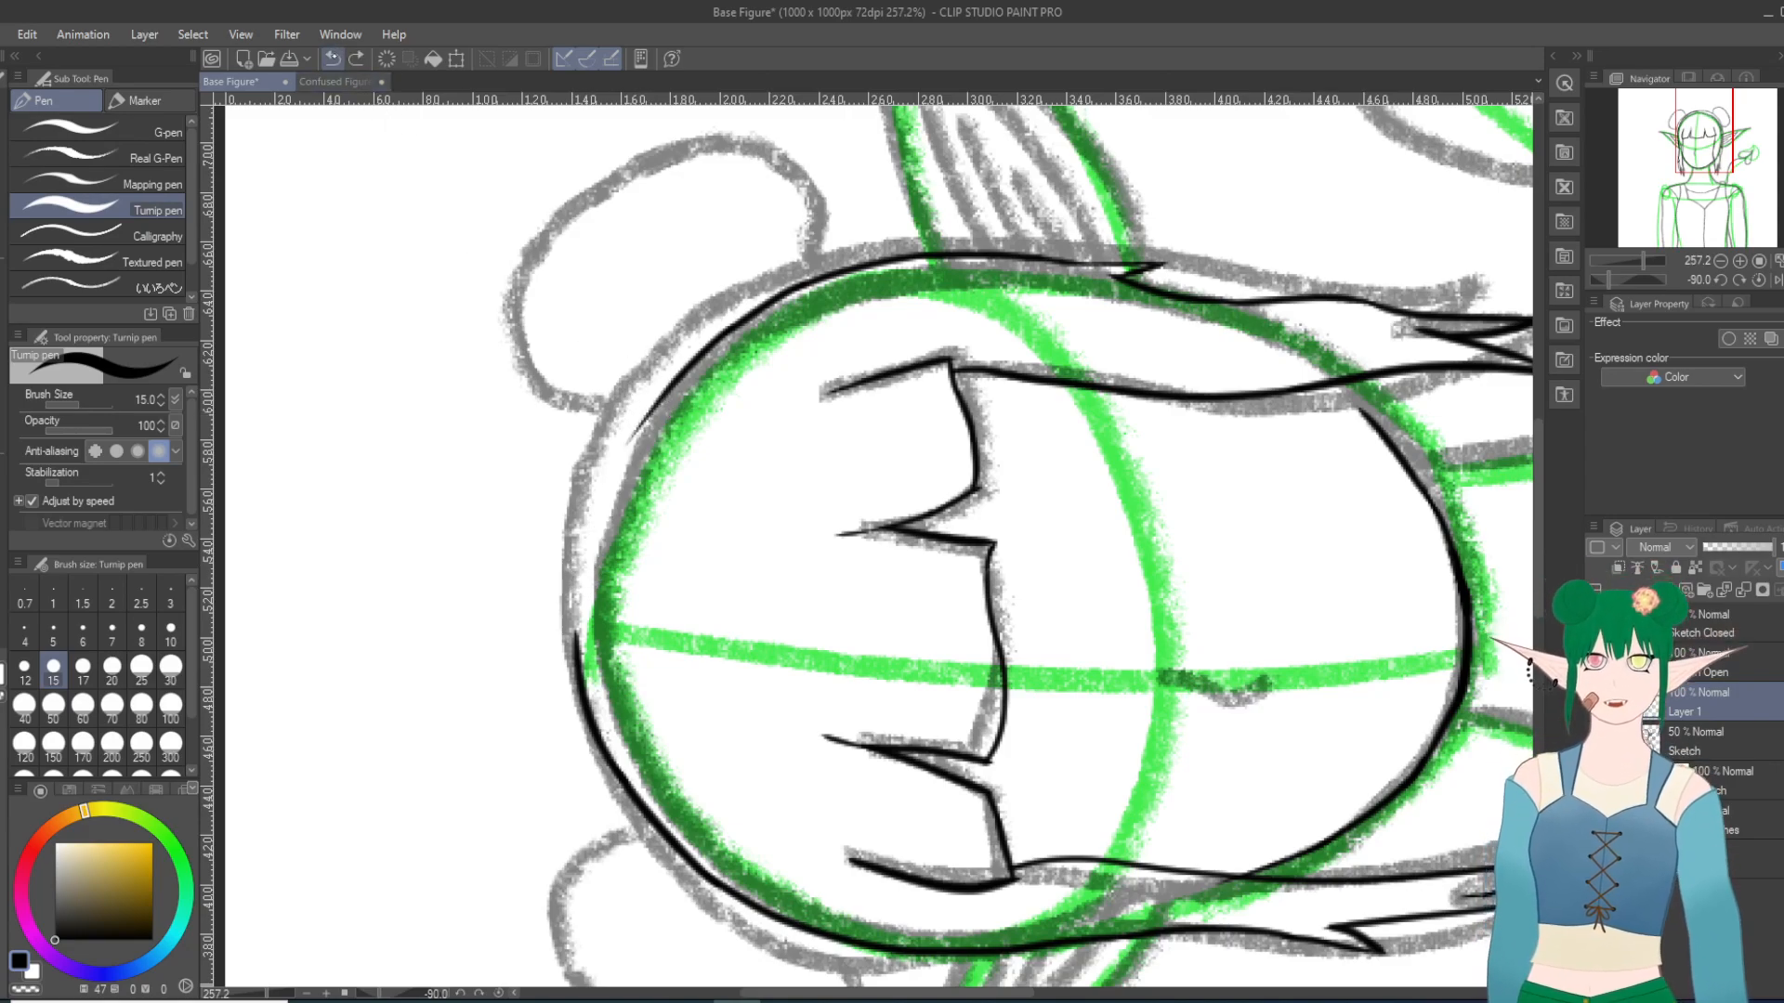
key("ctrl+z")
Step: Close the hair outline over the crown by joining the left and right hair lines
left_click_drag(573, 652, 600, 490)
mouse_move(734, 326)
left_mouse_down()
mouse_move(616, 450)
mouse_move(633, 421)
mouse_move(599, 500)
left_mouse_up()
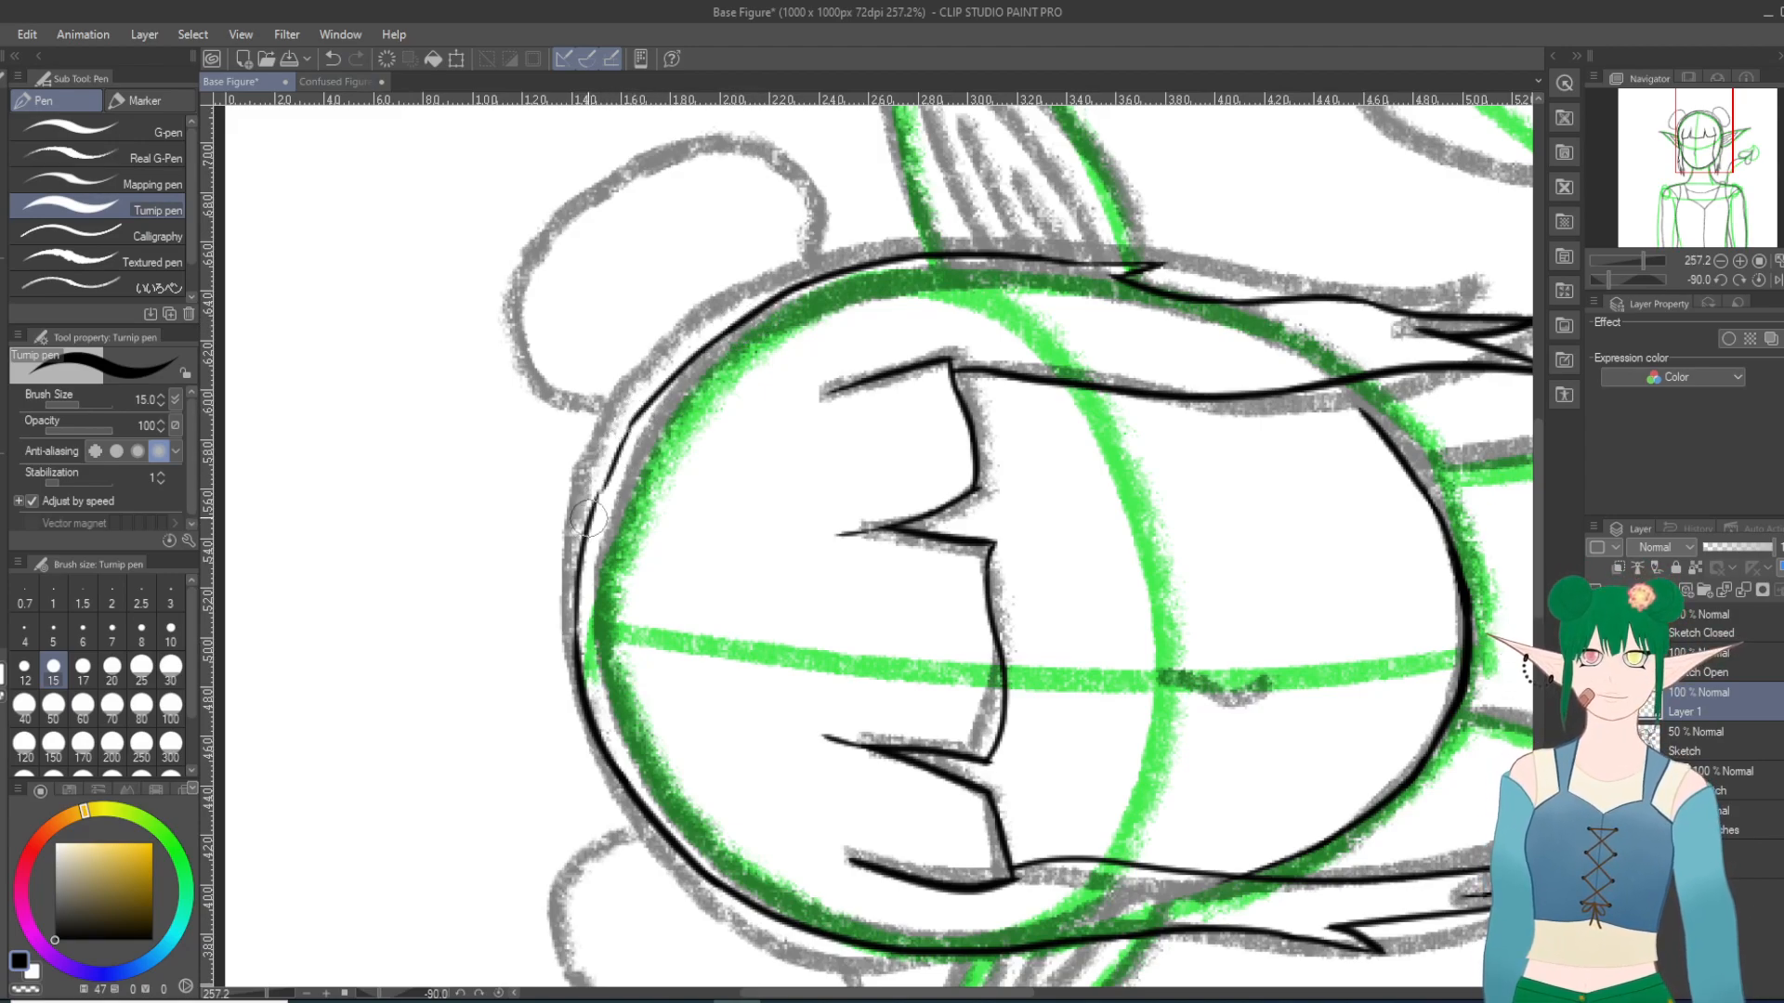
left_click(333, 59)
left_click_drag(595, 502, 652, 405)
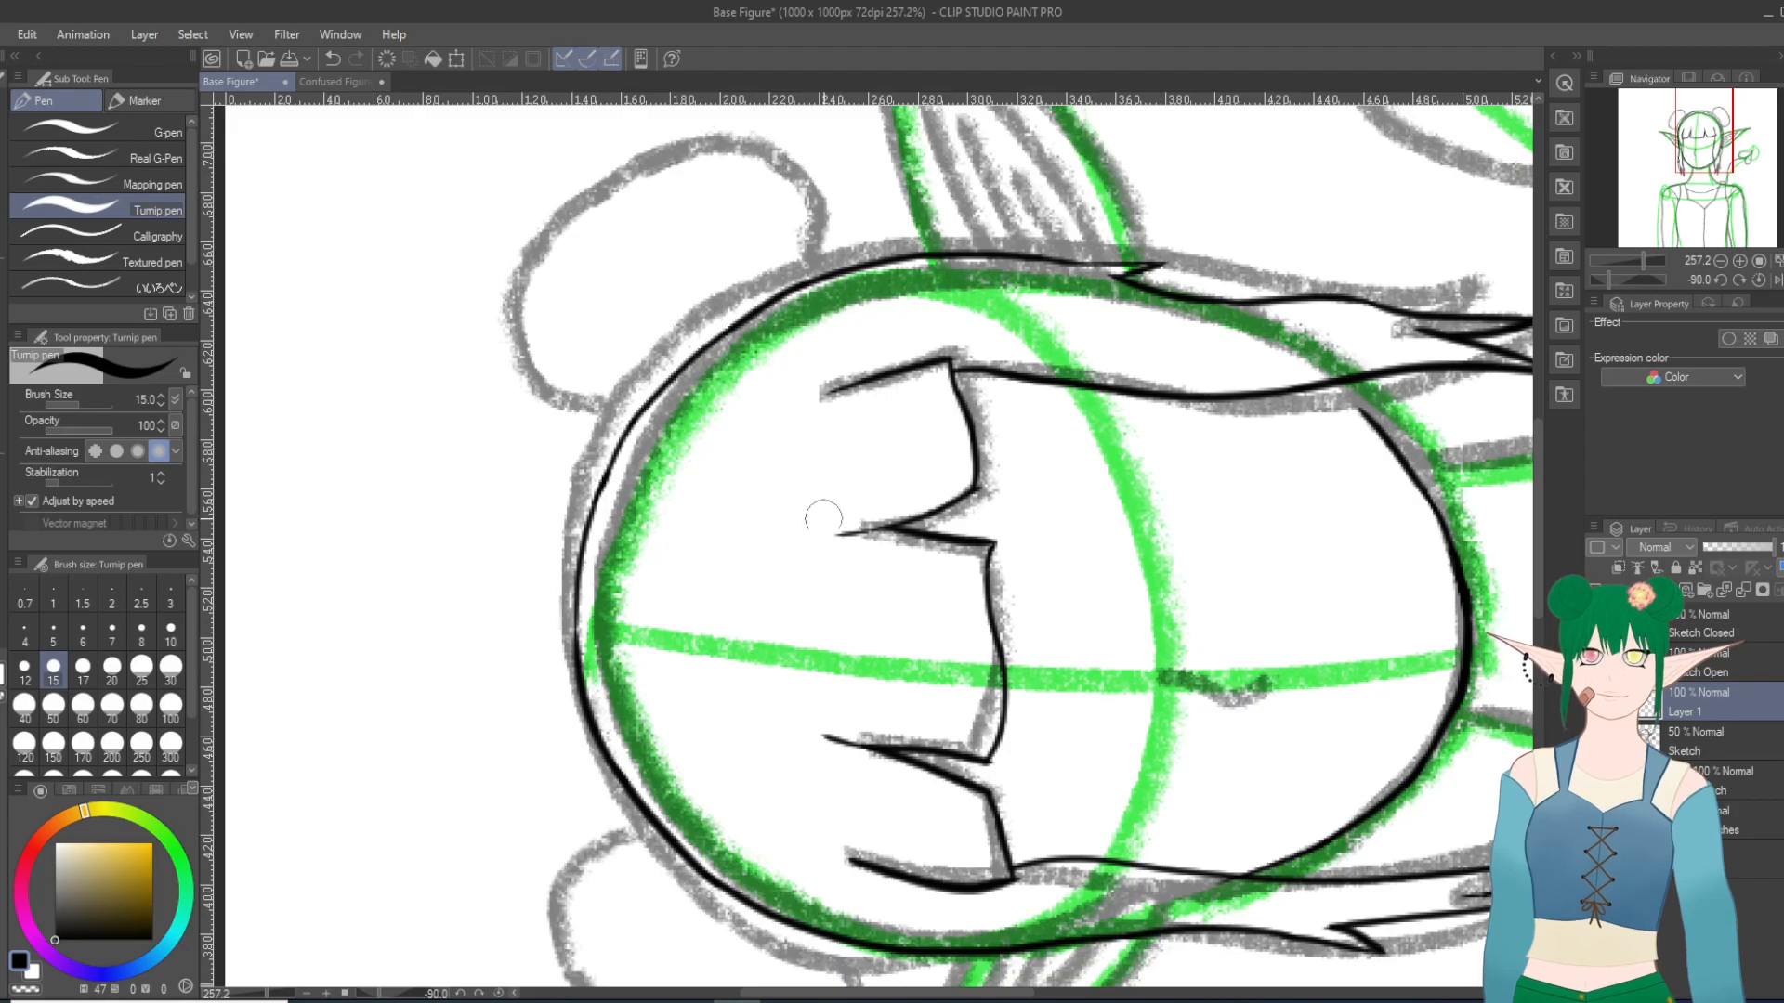
Step: Ink the left bun's lower curve from the hair outline around to its outer side, redoing the outer stroke
scroll(880, 626, "down", 15)
scroll(904, 584, "down", 2)
scroll(904, 584, "down", 10)
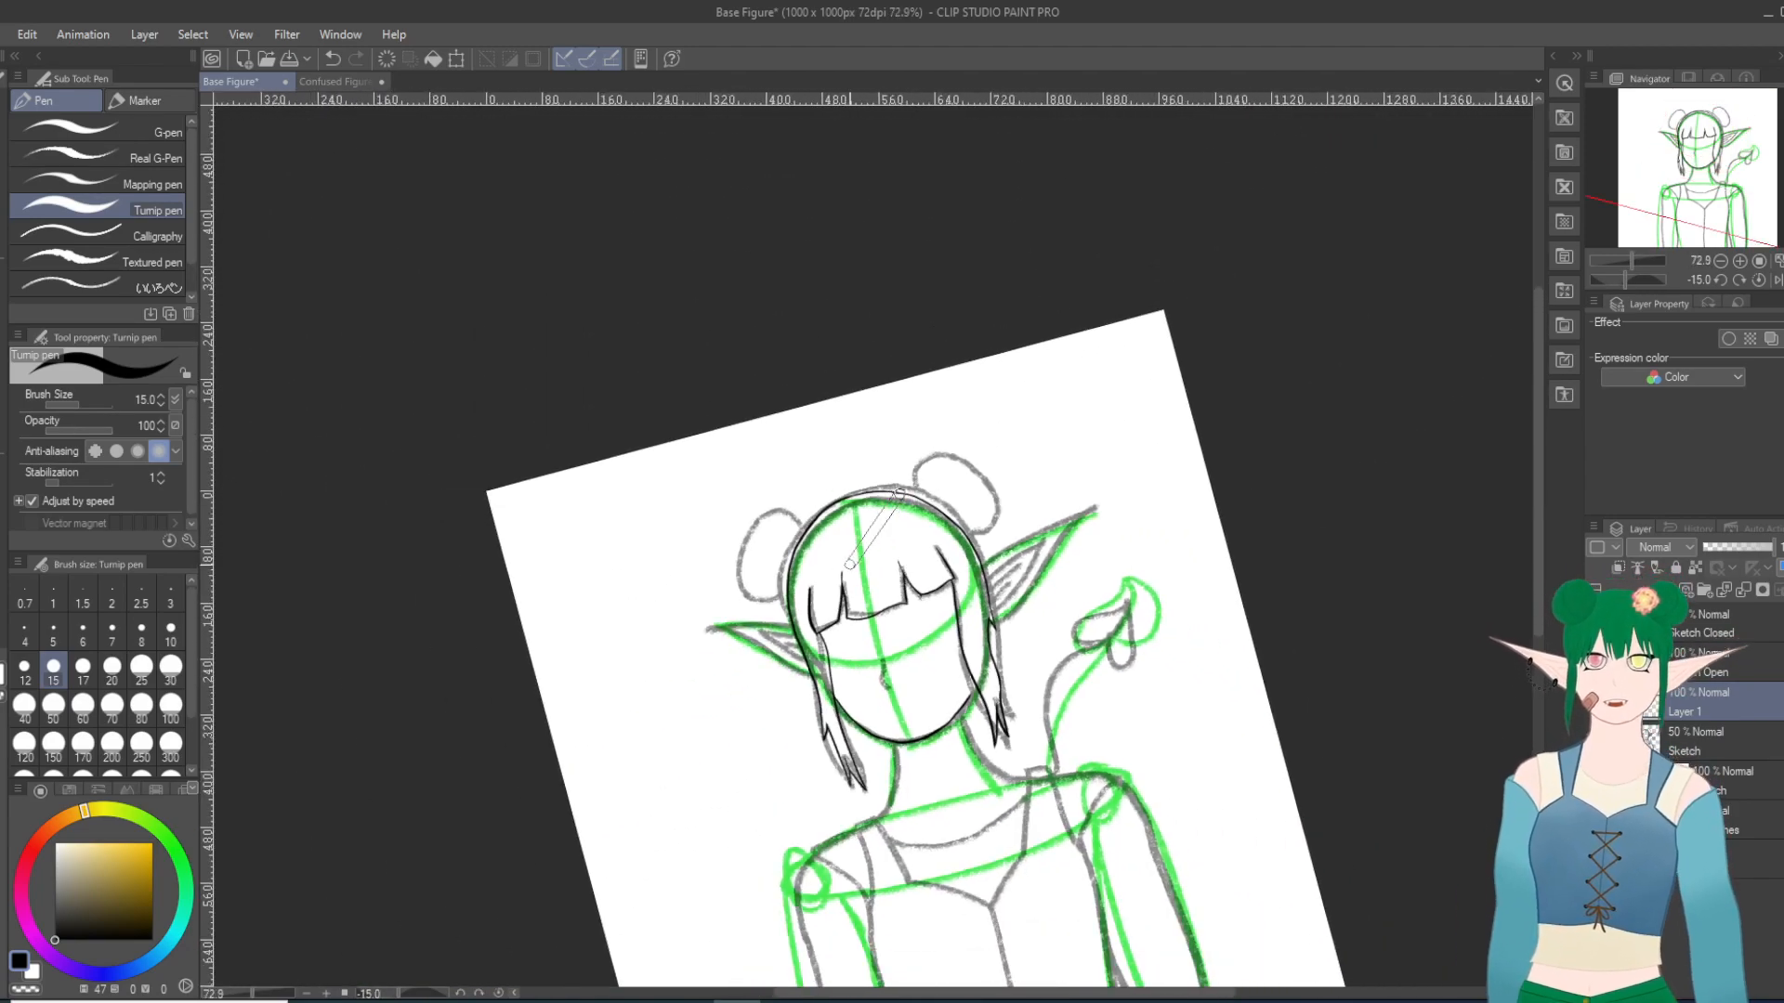
scroll(849, 565, "up", 2)
scroll(836, 553, "down", 7)
scroll(806, 532, "up", 5)
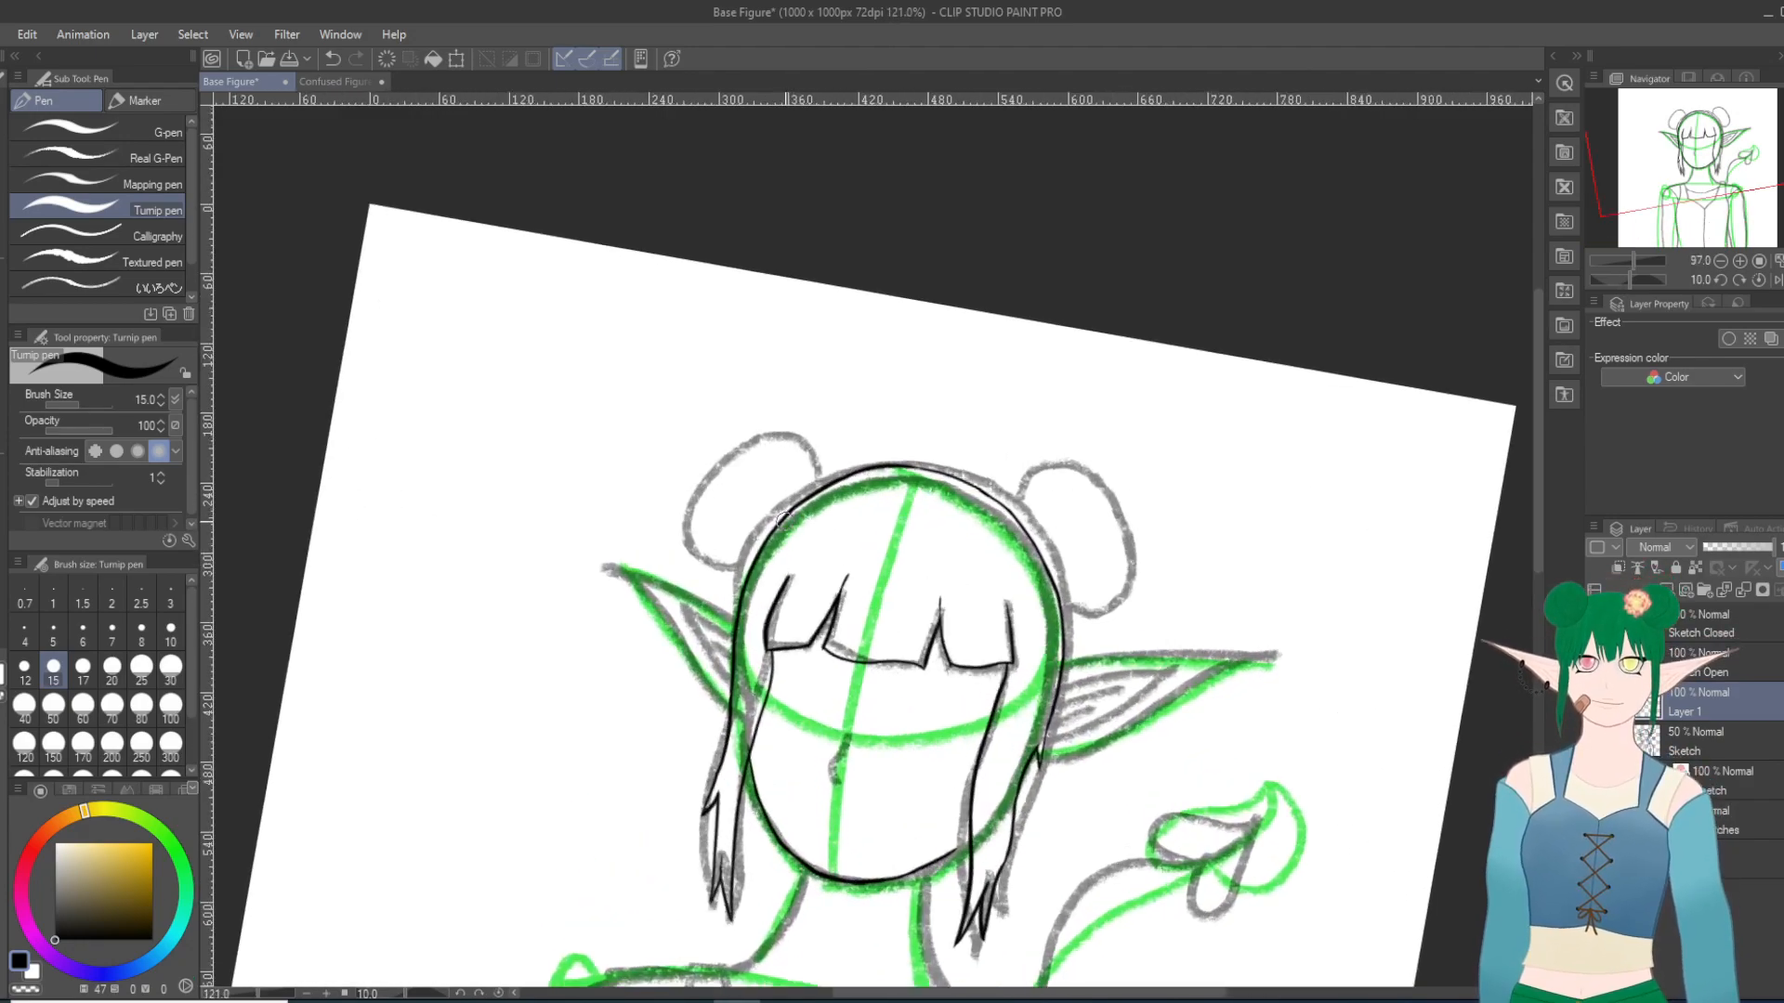
scroll(785, 521, "up", 5)
scroll(785, 521, "down", 7)
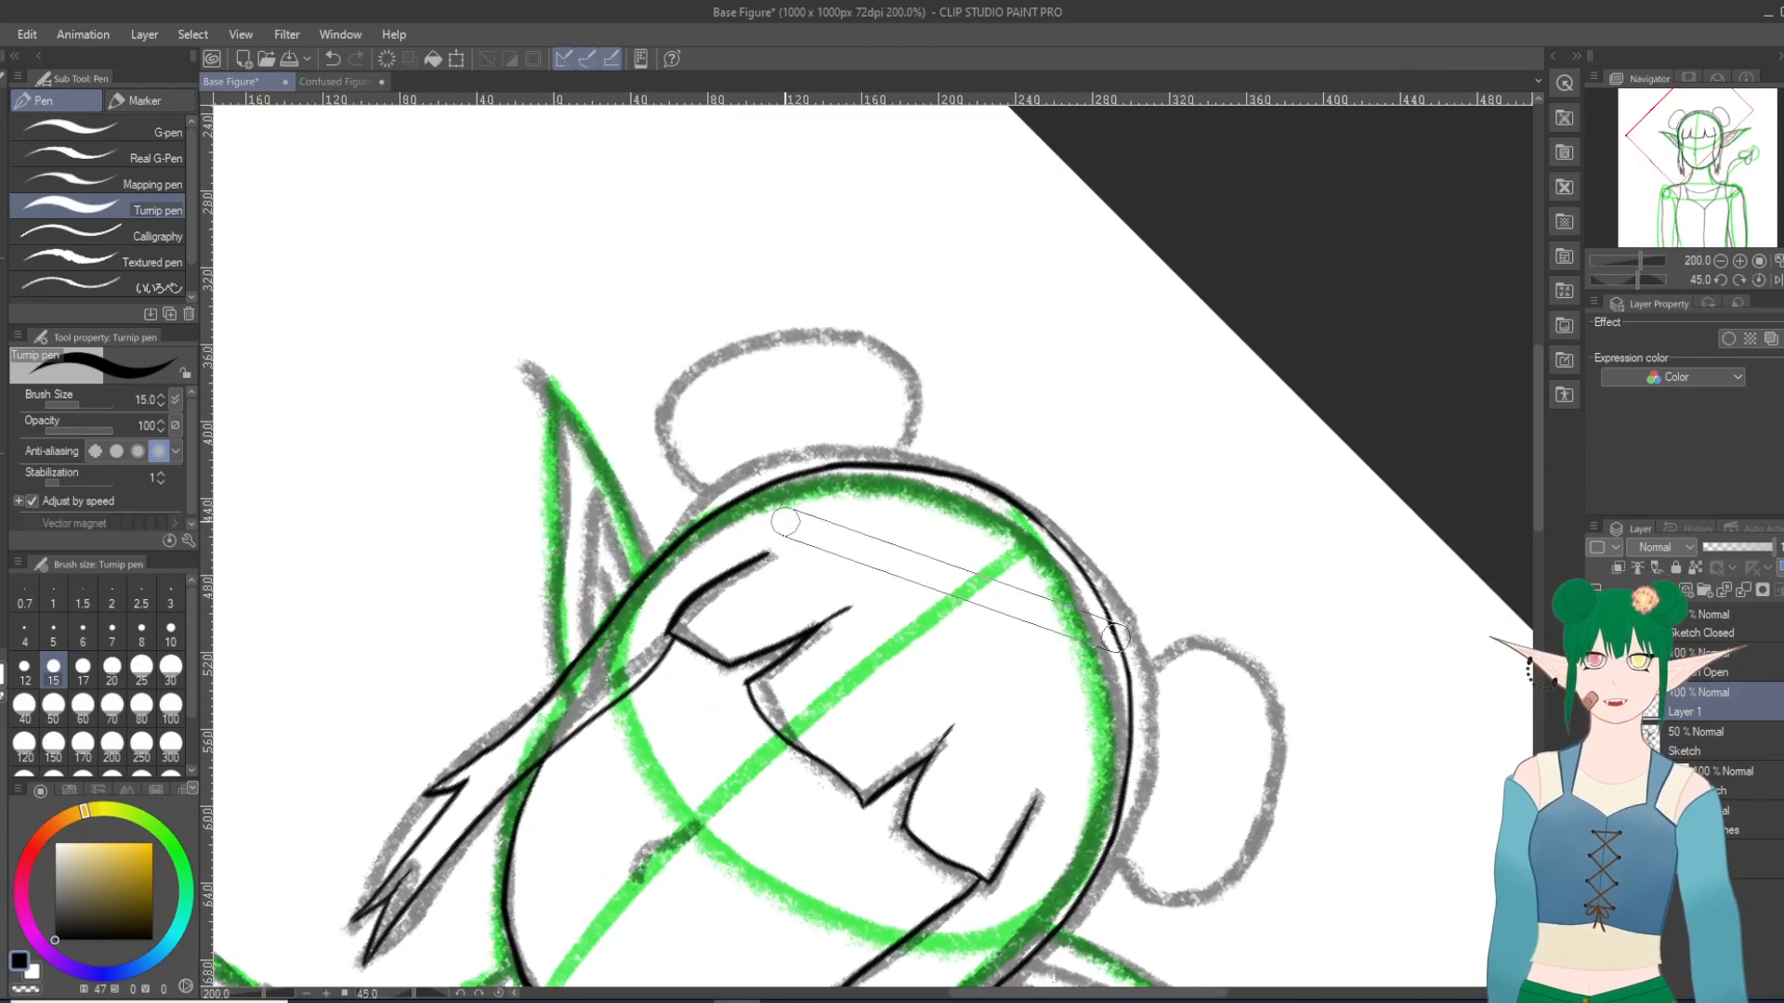
scroll(785, 521, "down", 1)
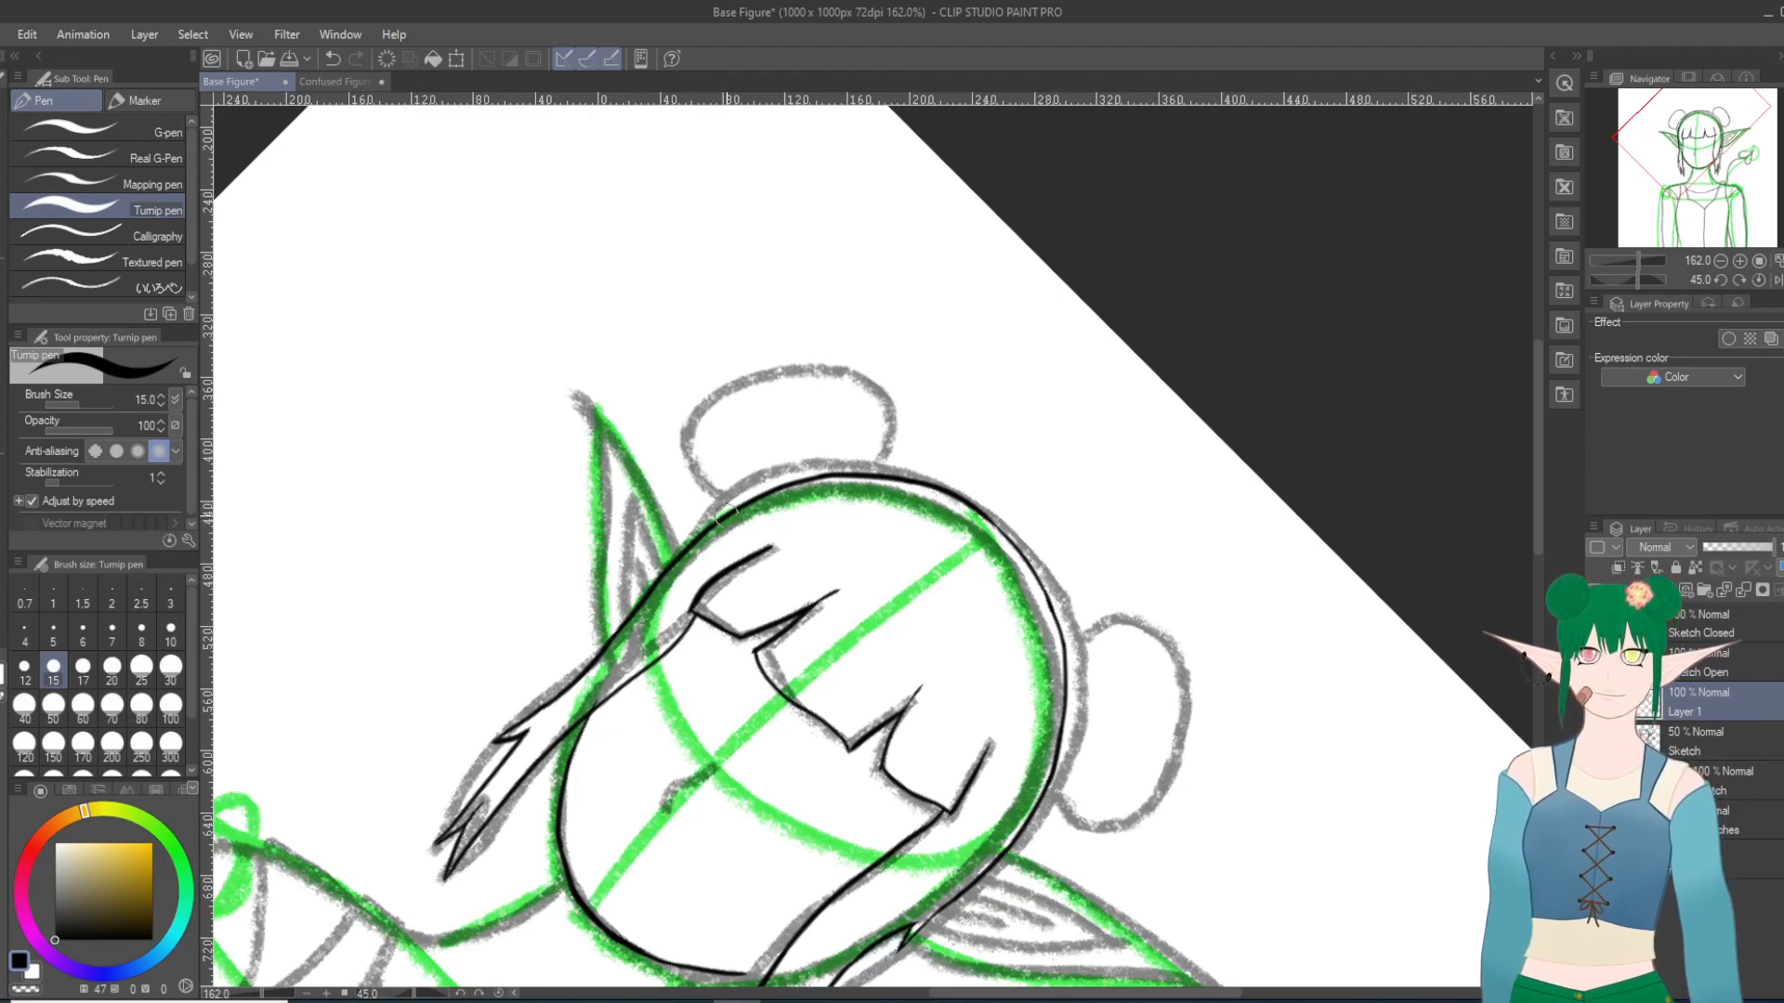
left_click_drag(720, 511, 690, 433)
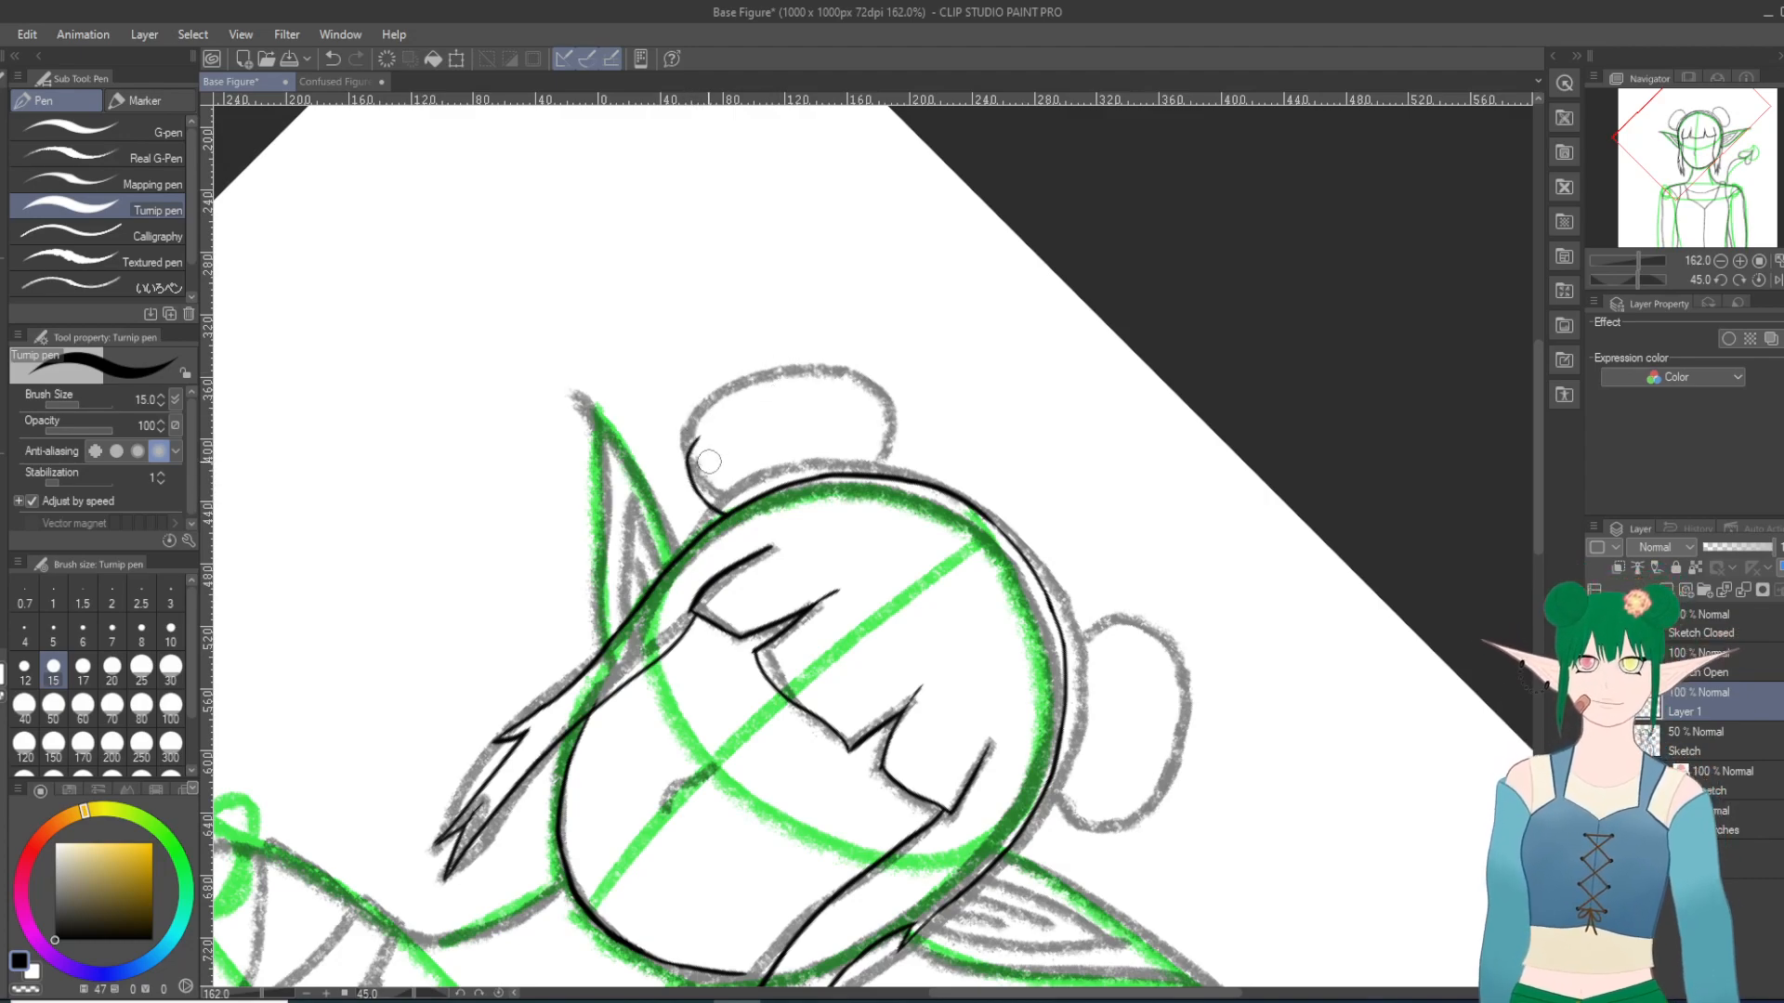
key("ctrl+z")
left_click_drag(689, 468, 718, 416)
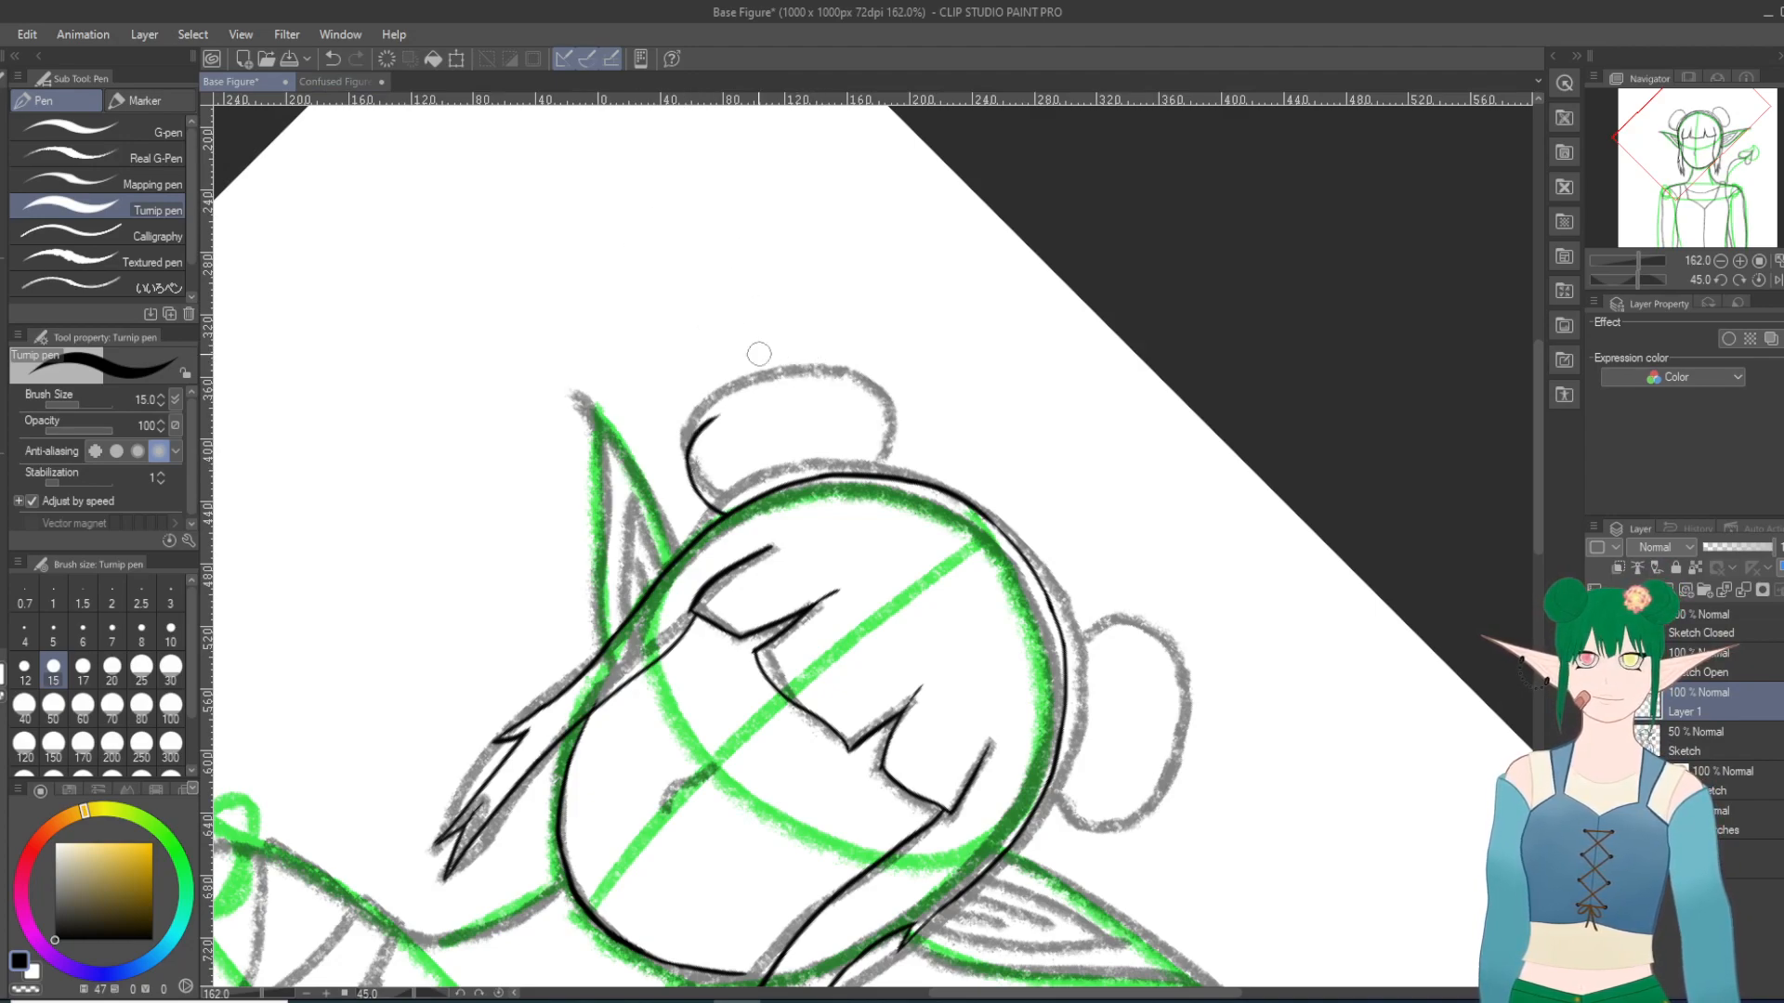
left_click(332, 59)
left_click_drag(688, 468, 714, 403)
left_click_drag(1153, 137, 1095, 381)
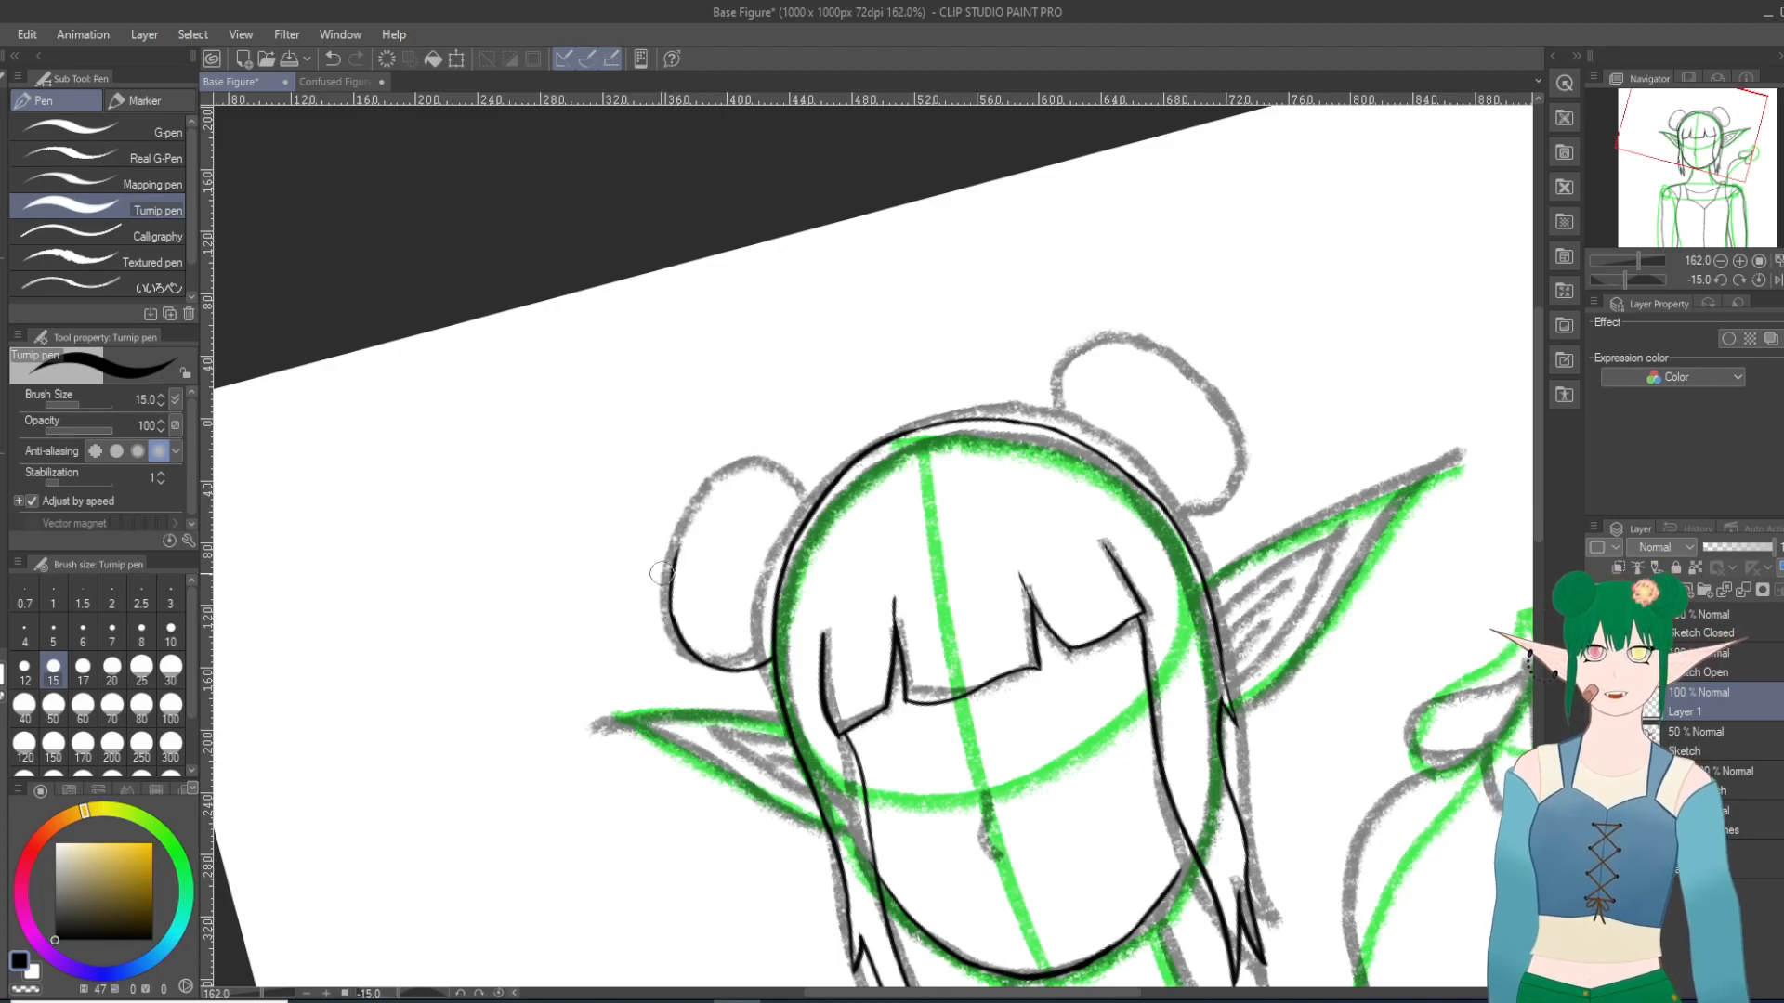
Step: Replace the left bun's last outer stroke with a cleaner one running up toward its top
left_click(332, 59)
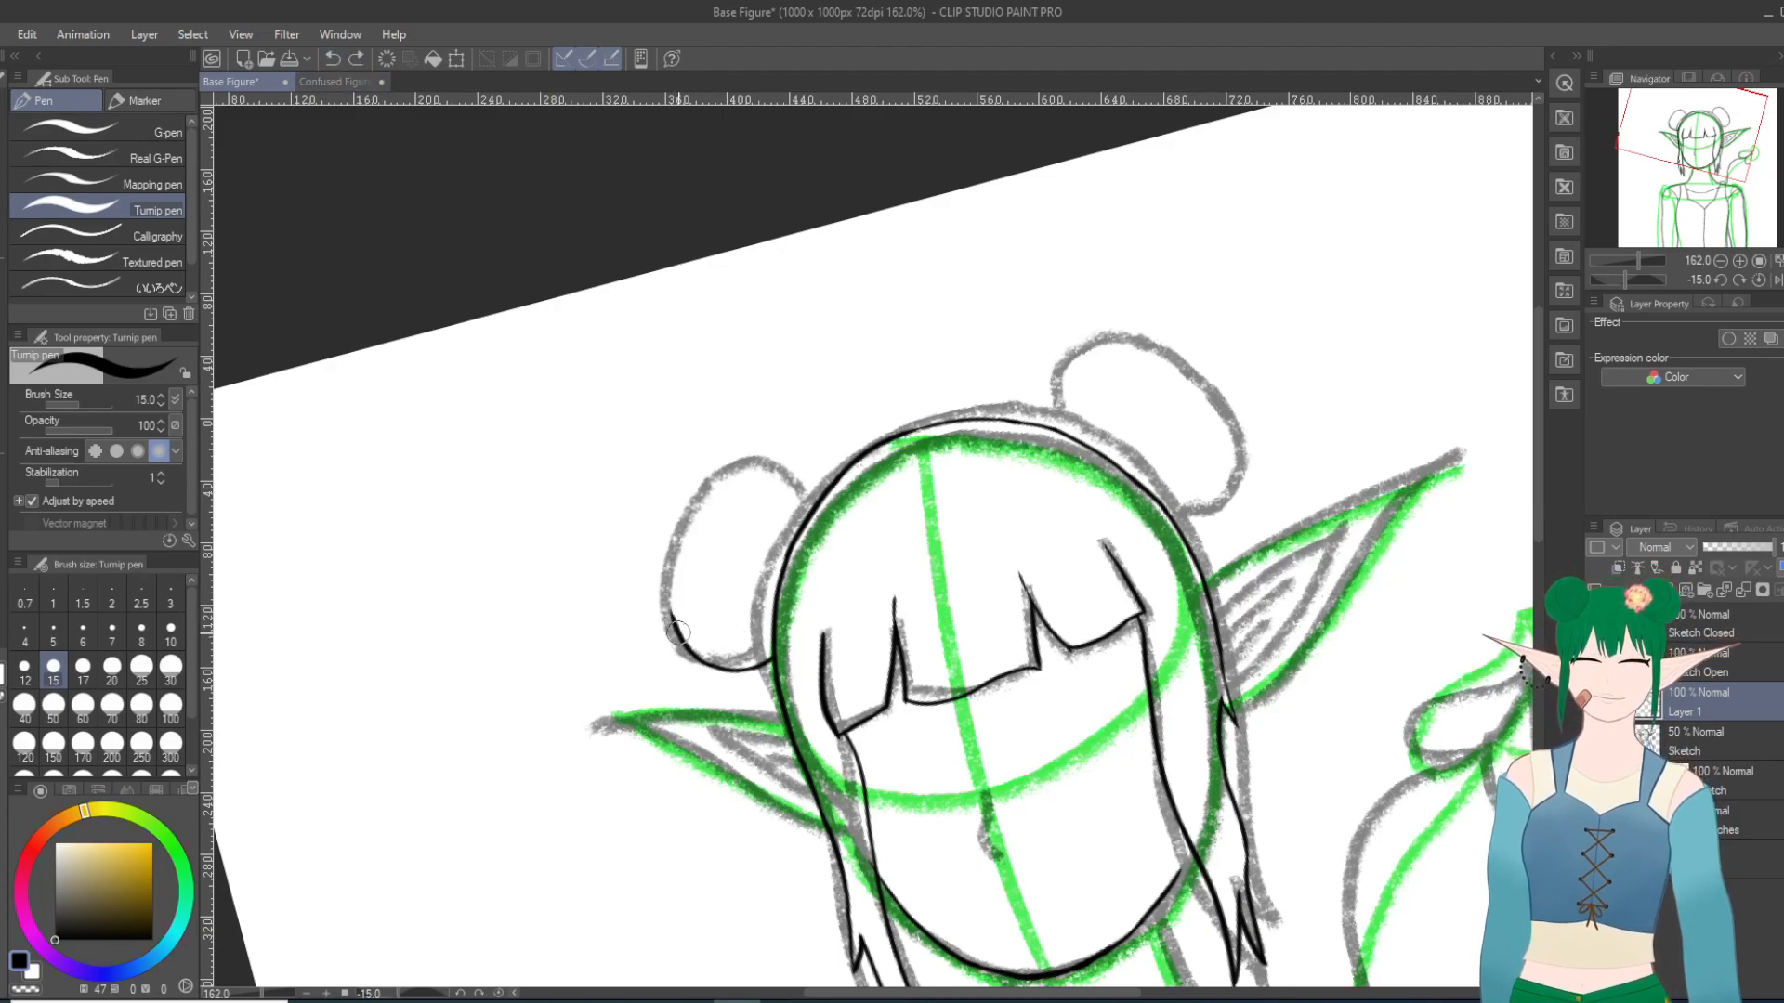
left_click_drag(678, 632, 695, 518)
key("ctrl+z")
left_click_drag(675, 625, 692, 513)
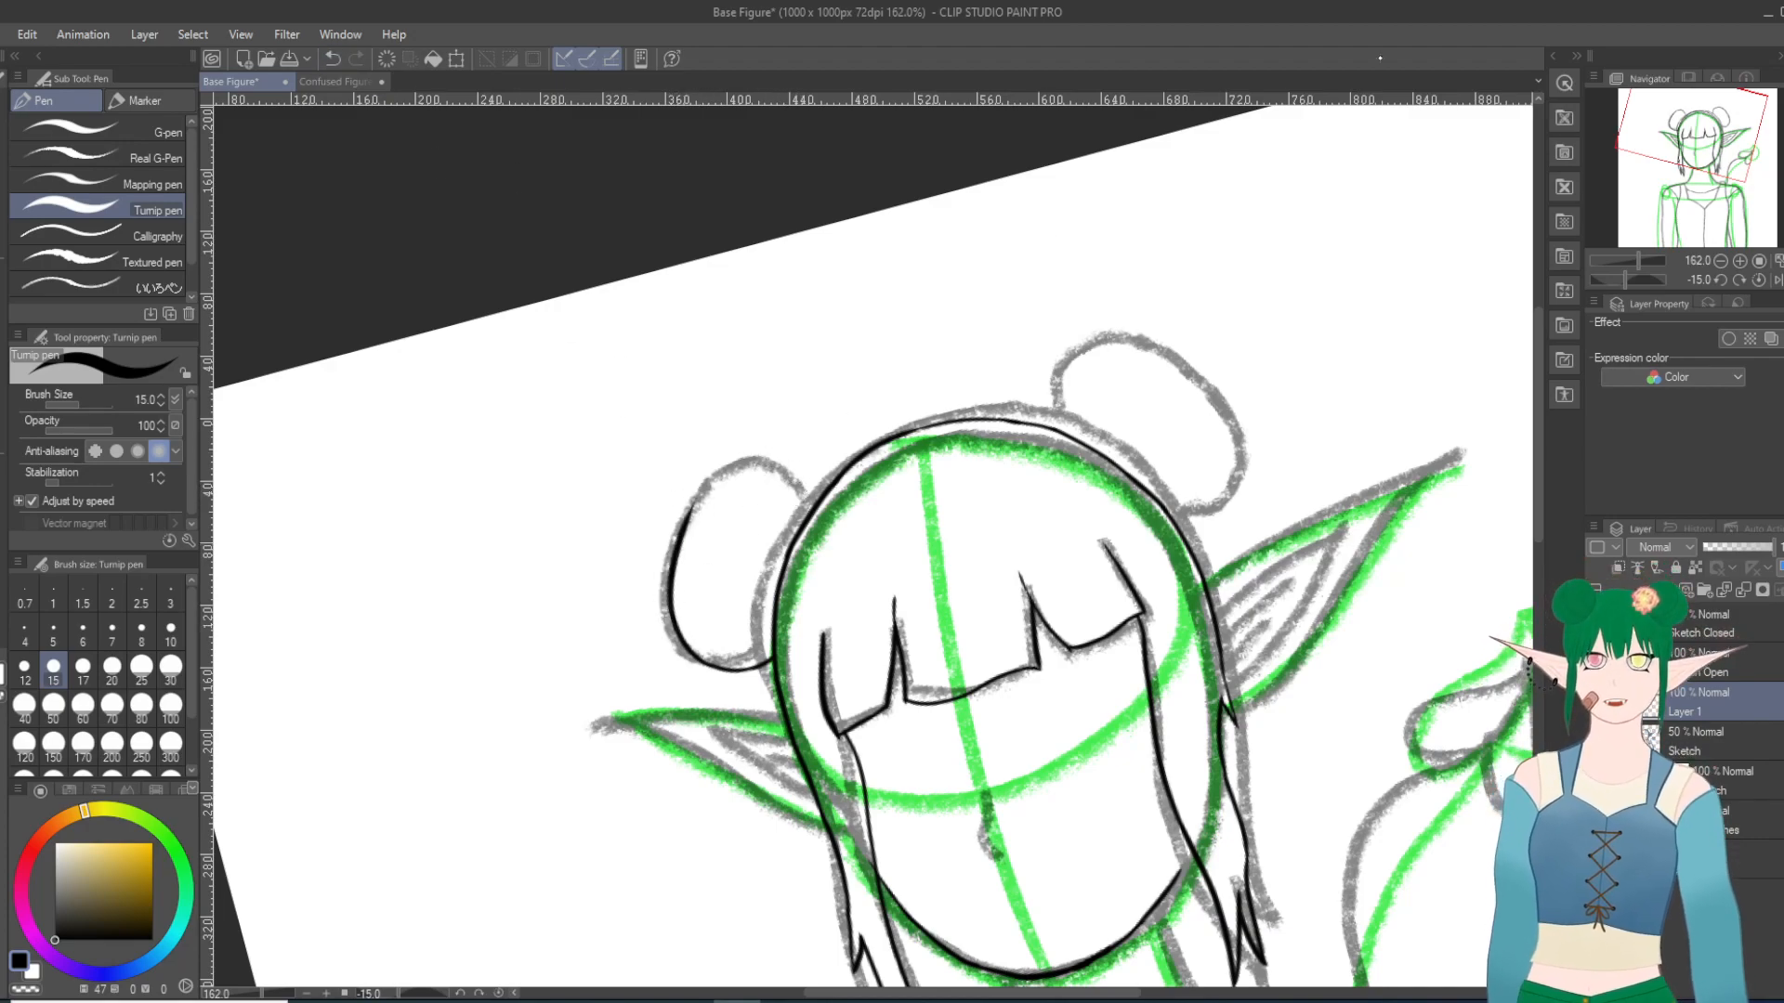
Step: Thicken the thin stretch of hair outline at the crown while the sketch is temporarily hidden
scroll(1169, 379, "up", 17)
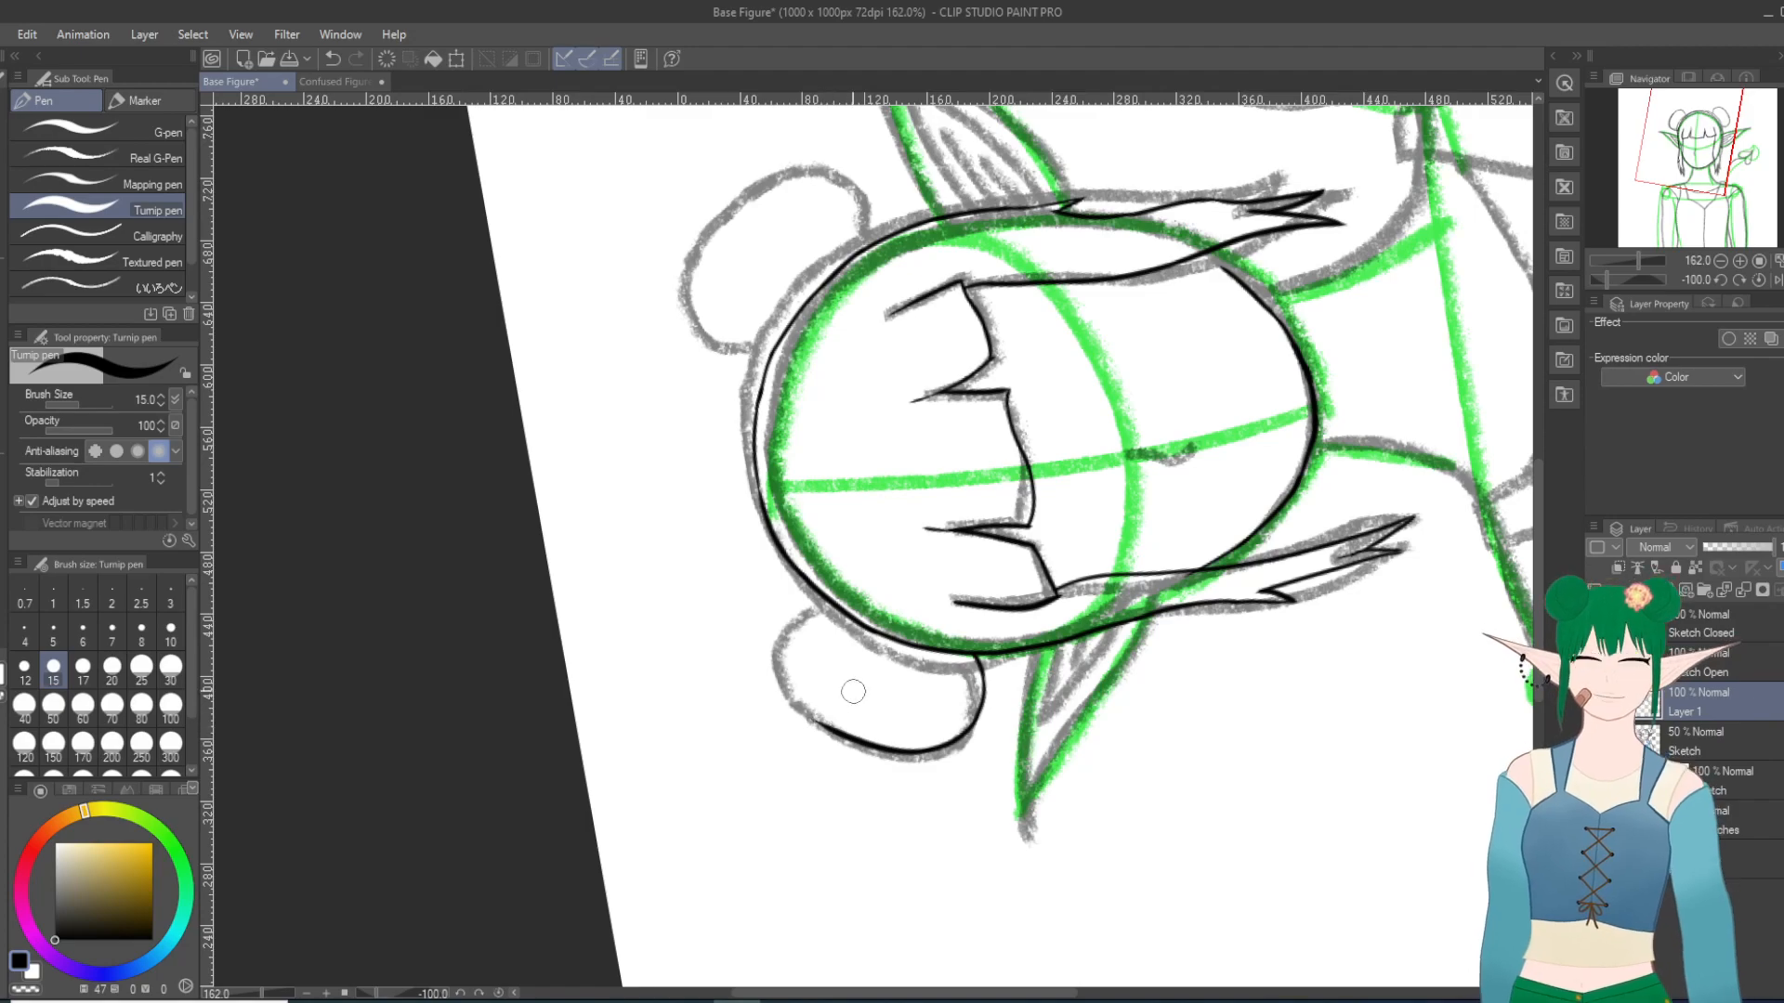
left_click(1594, 741)
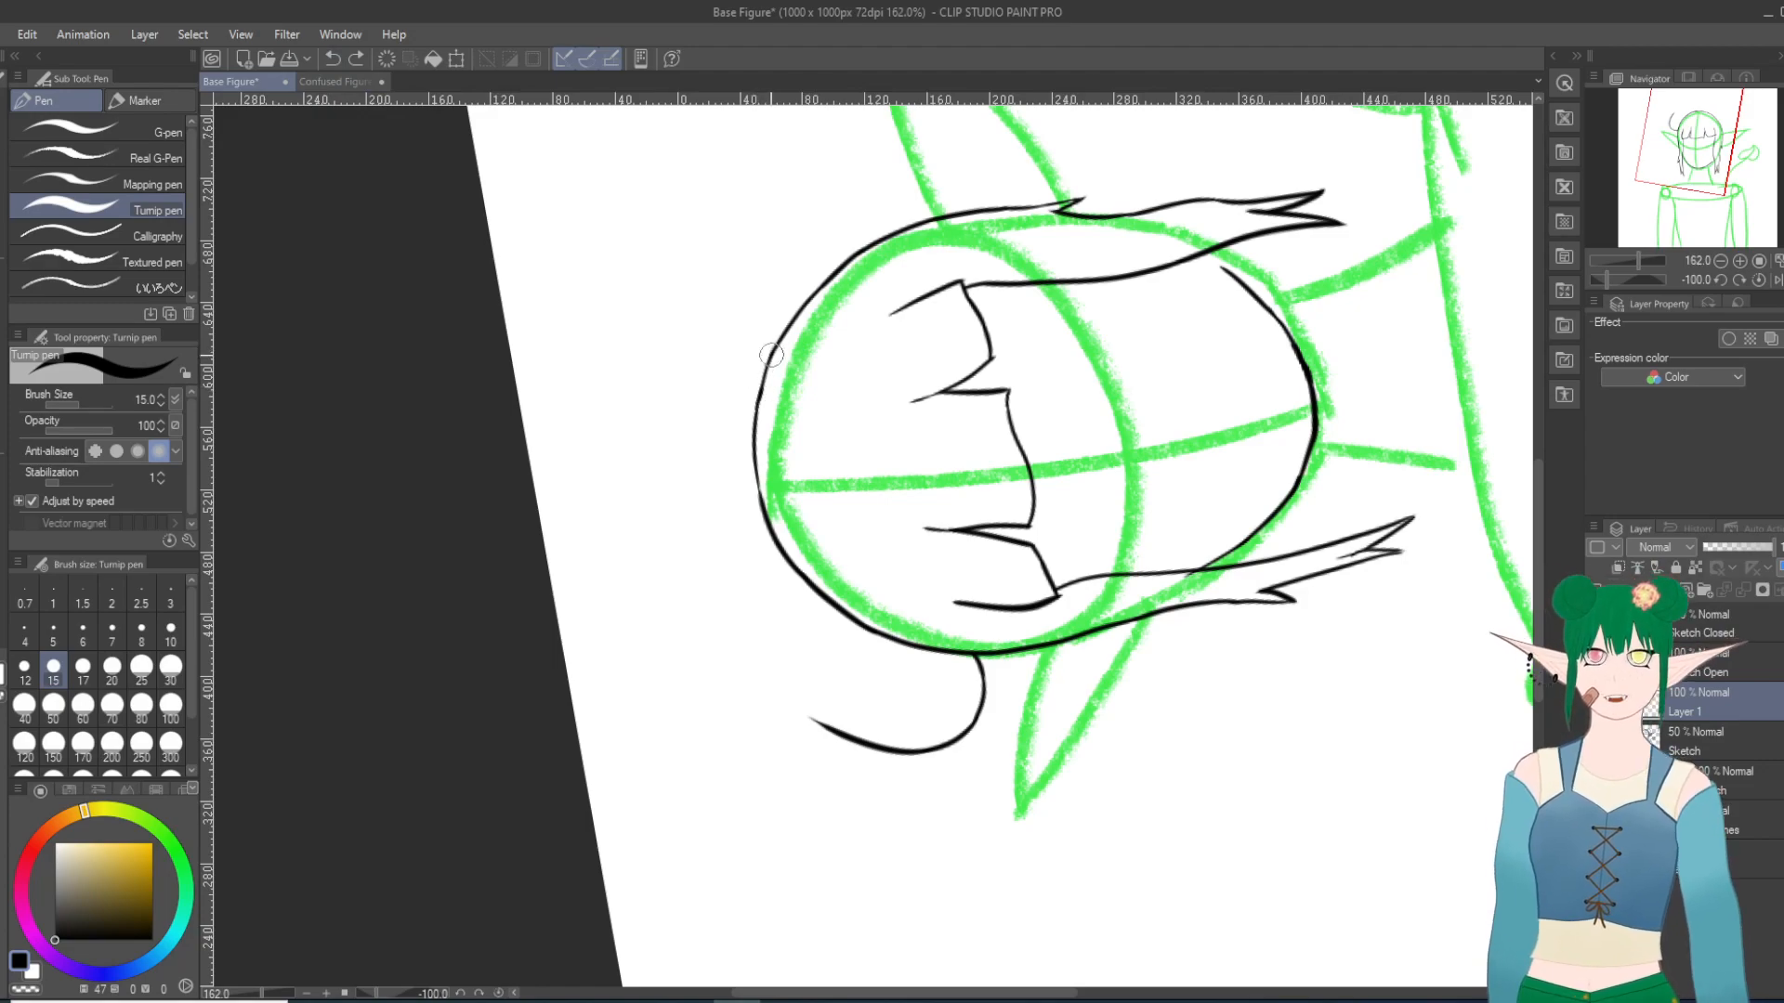
left_click_drag(766, 362, 754, 437)
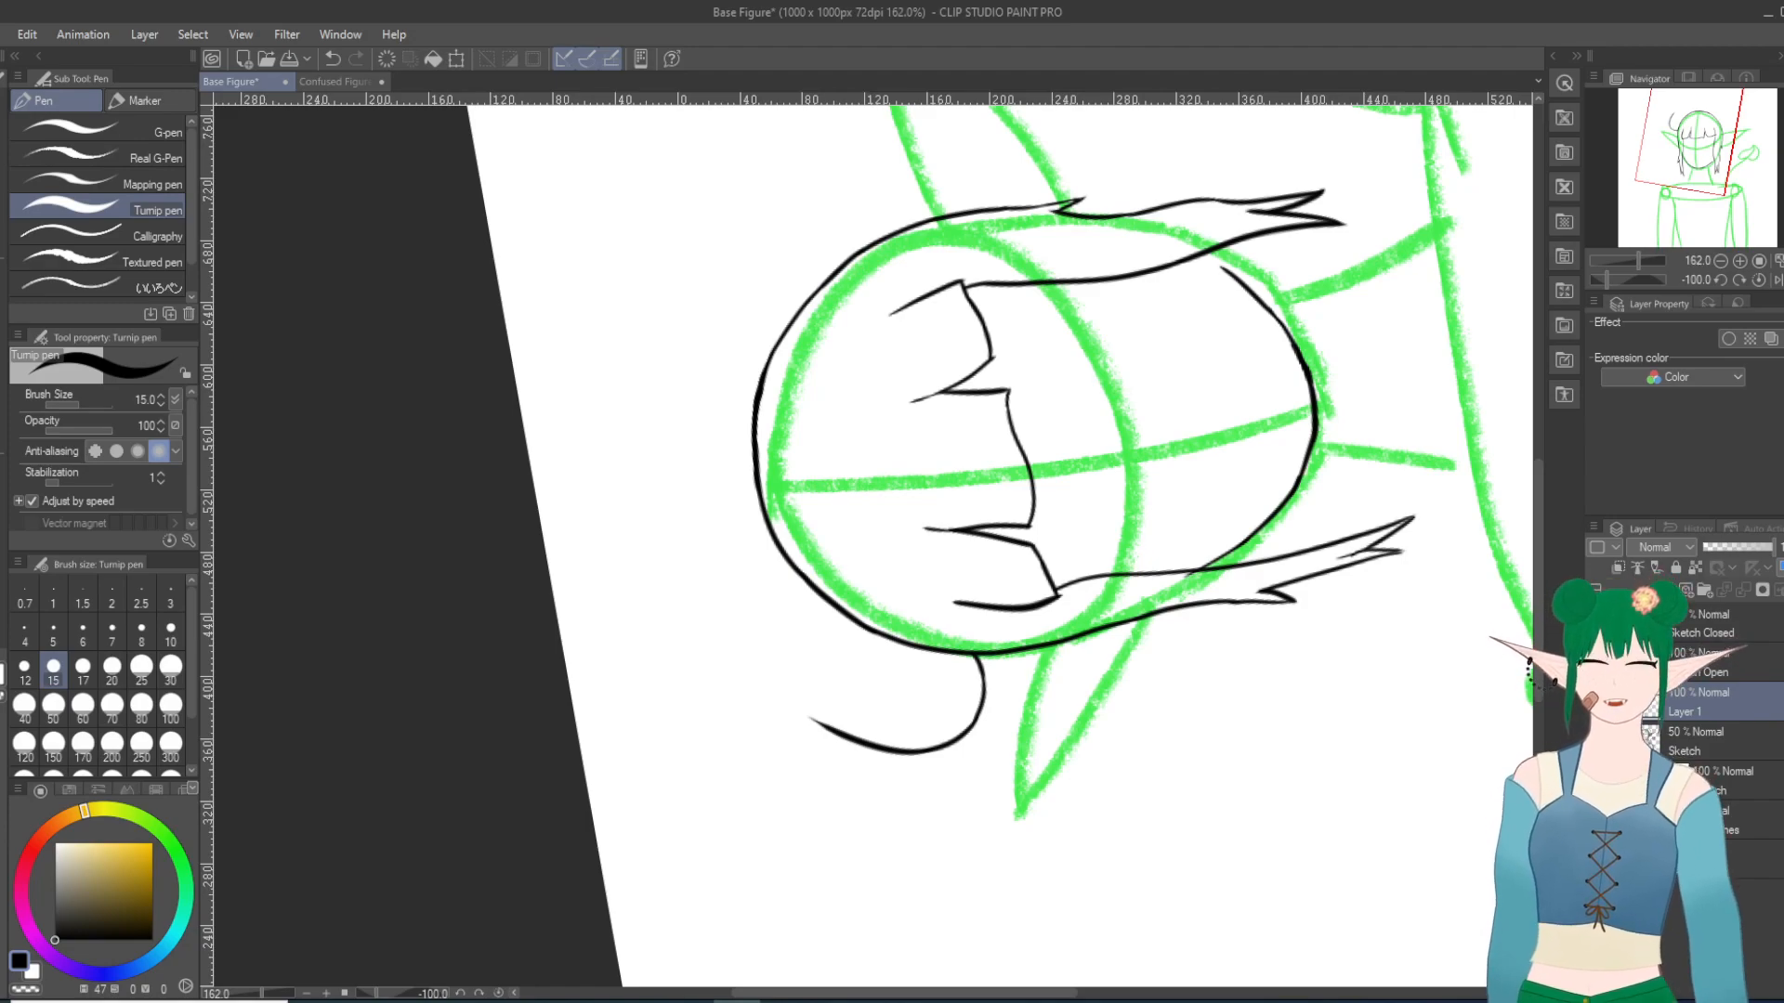
left_click(1595, 742)
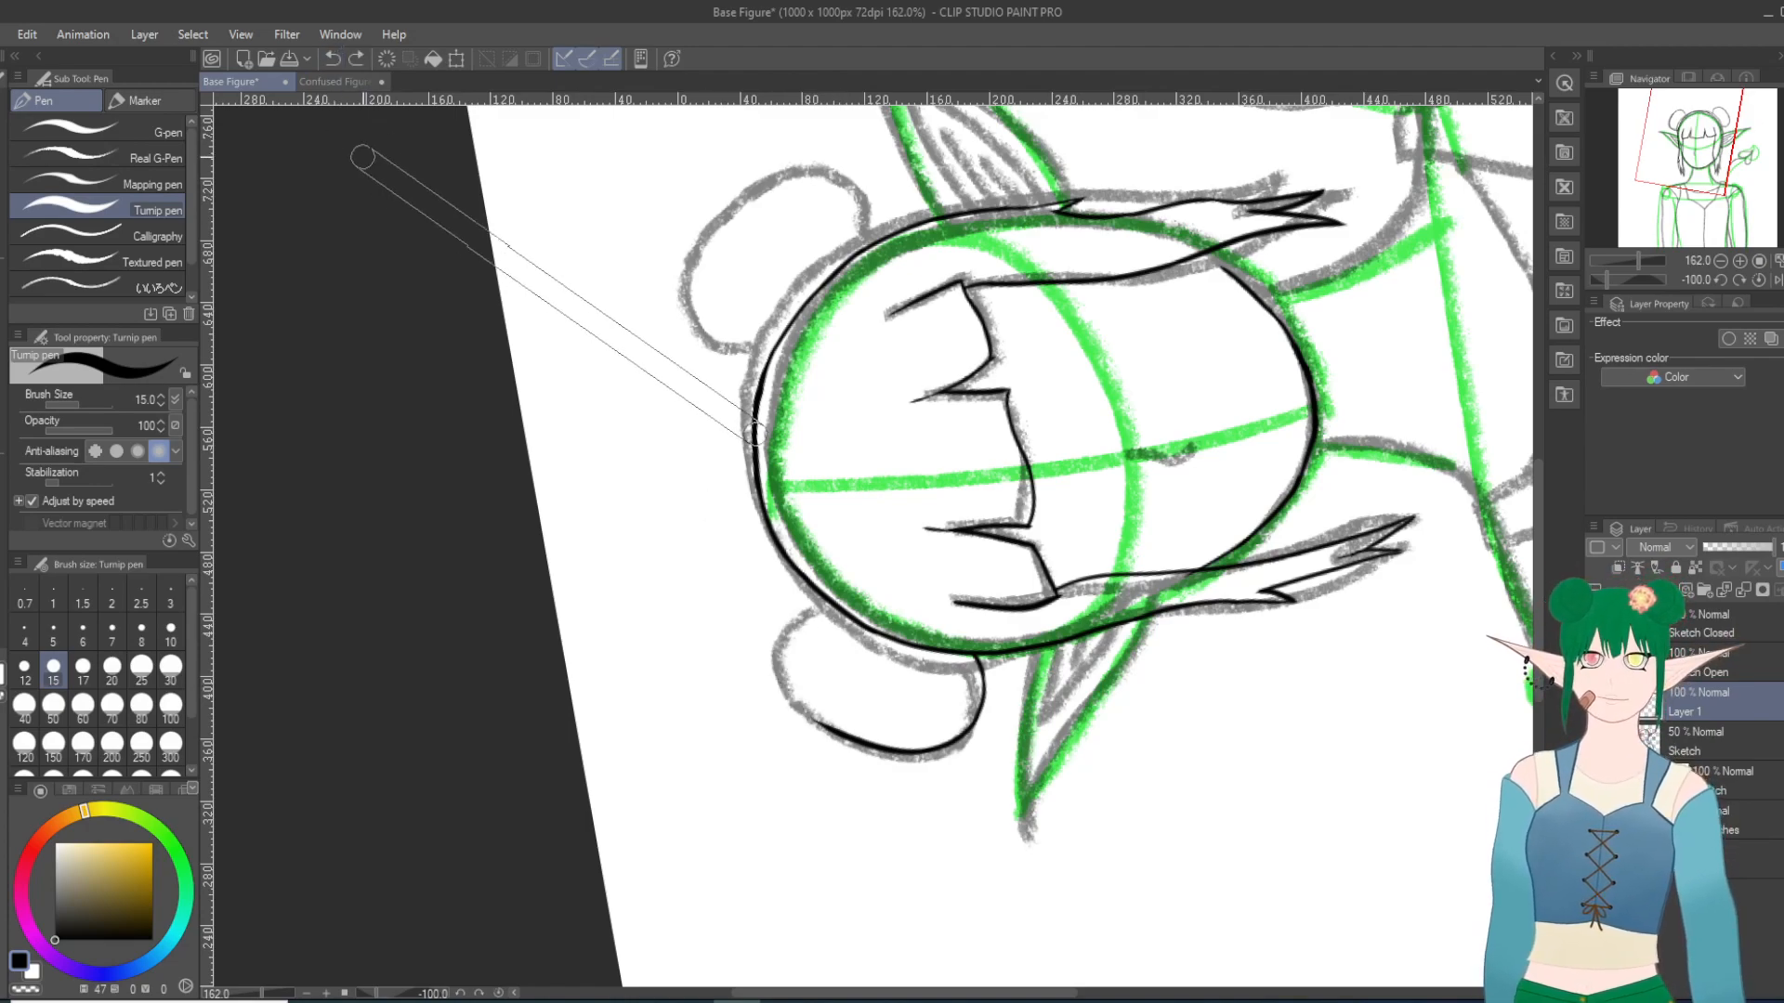
Step: Ink the left bun's upper curve down to the hair outline, redoing the closing stroke
scroll(360, 159, "up", 2)
scroll(358, 156, "down", 8)
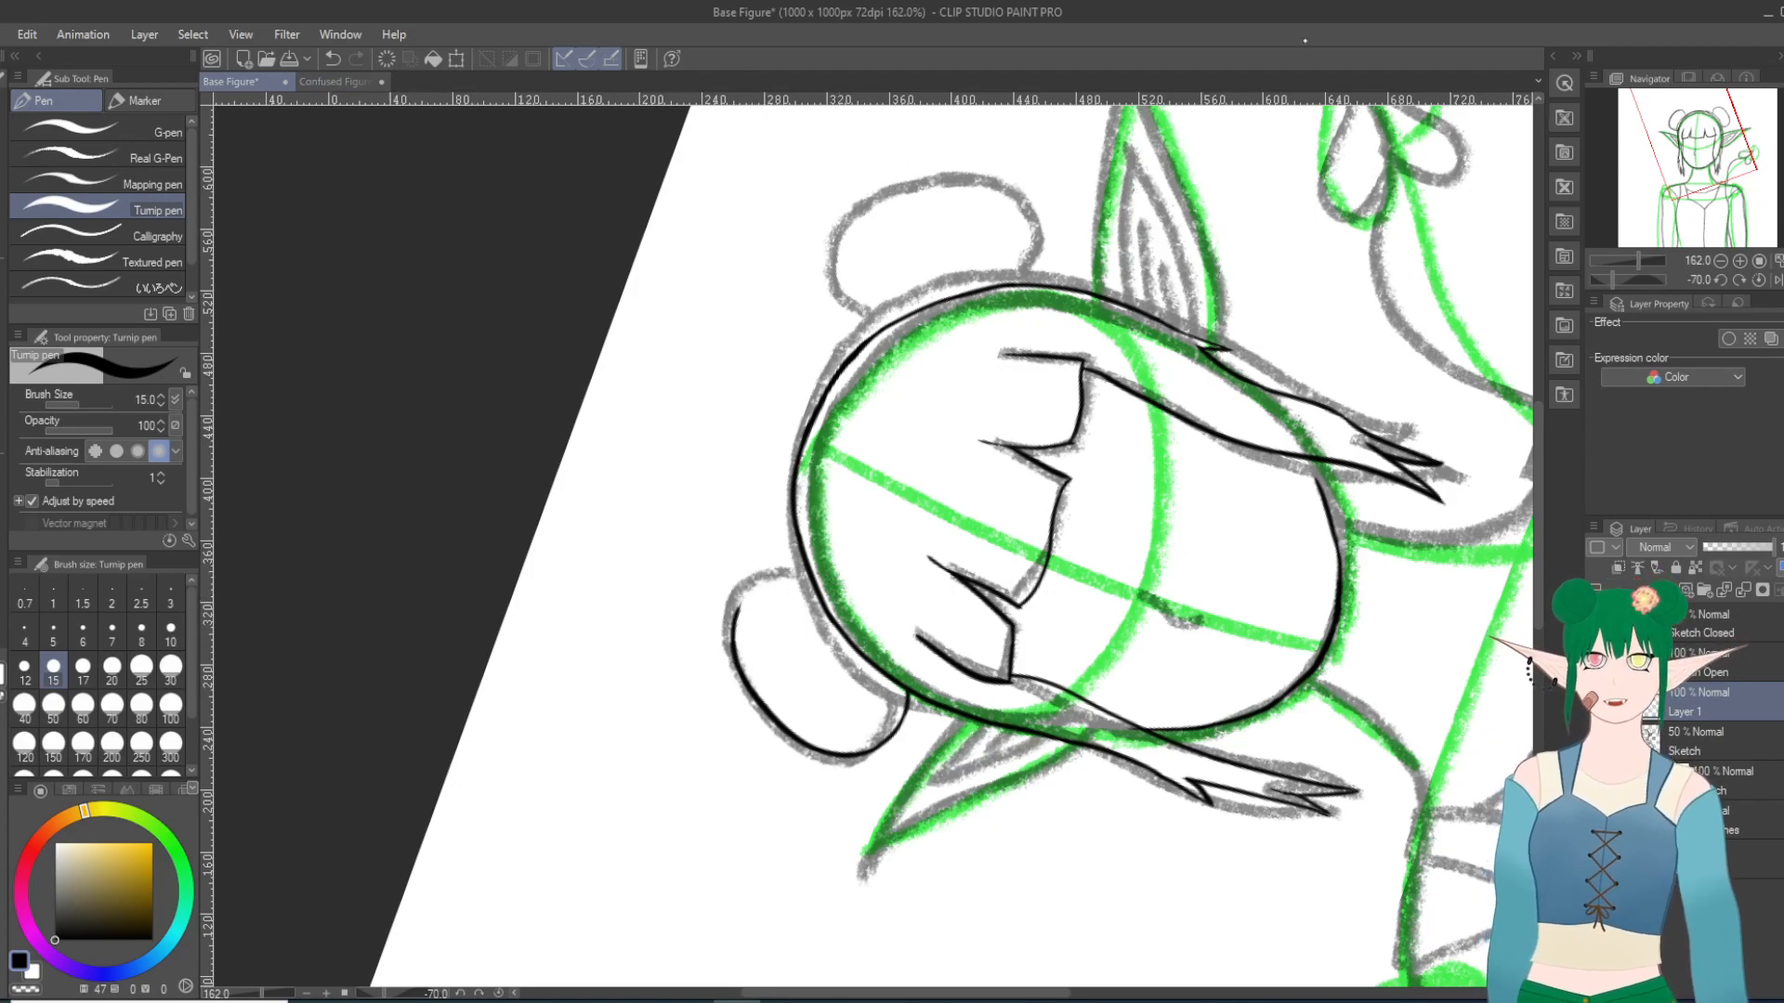
scroll(1008, 292, "down", 5)
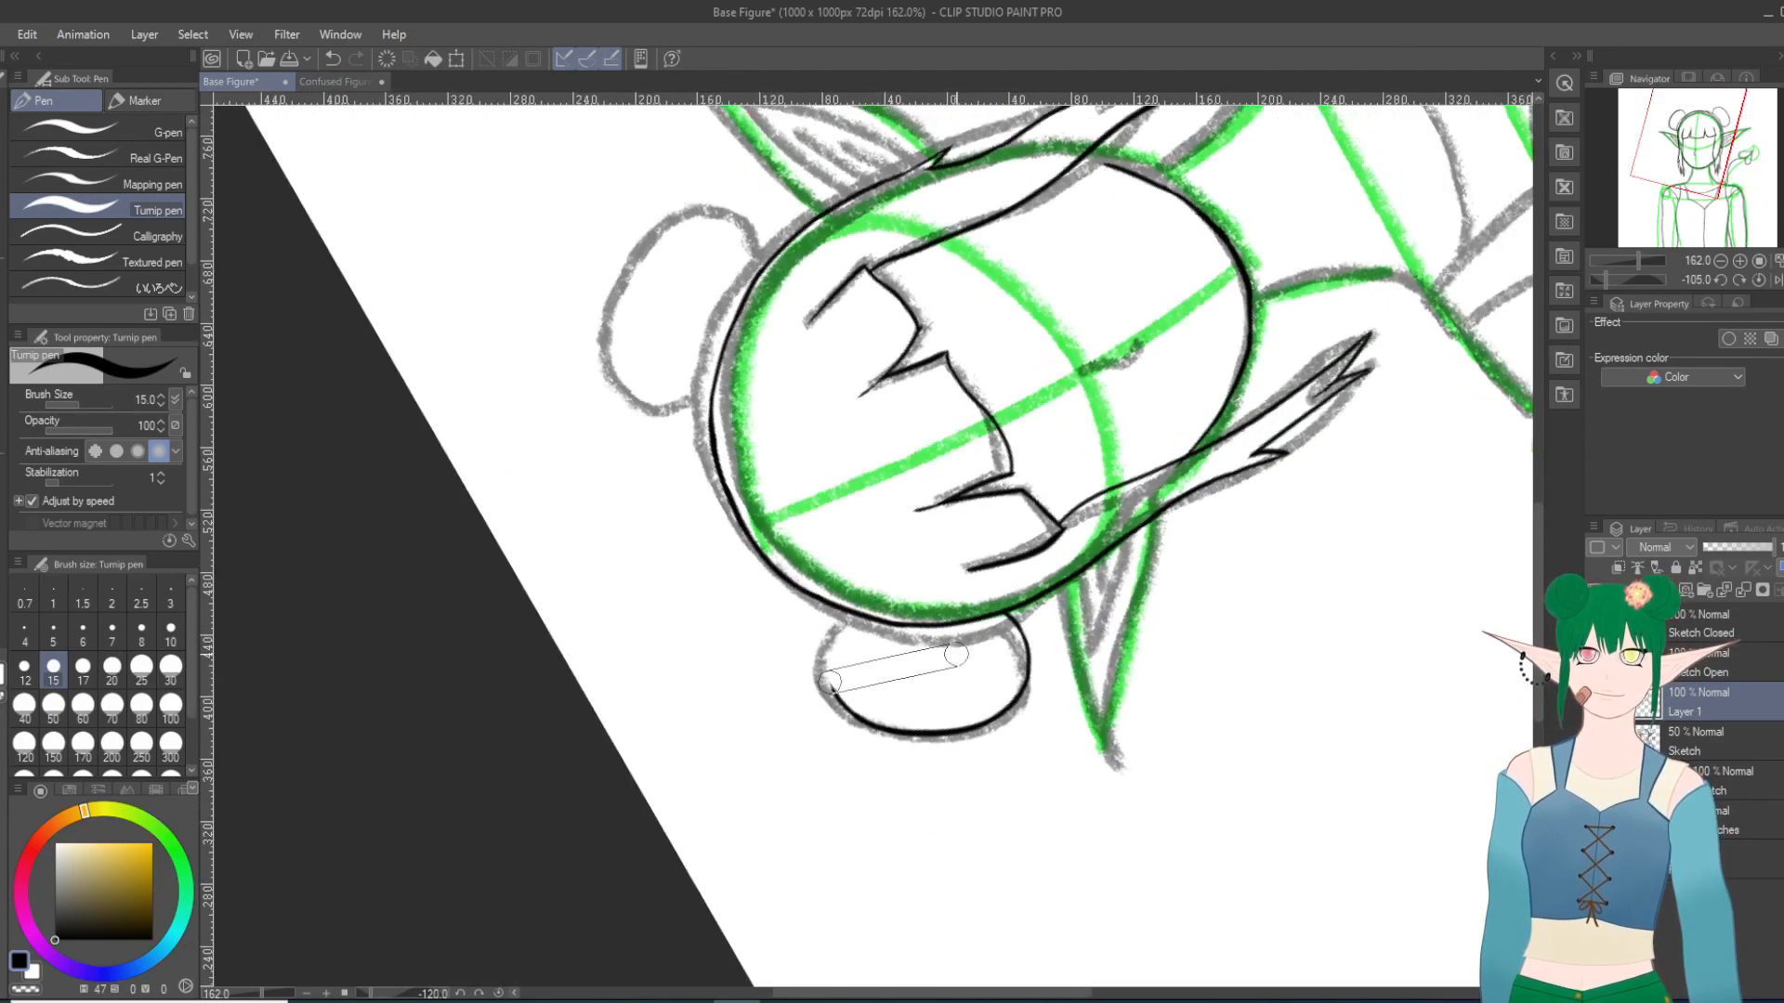
scroll(966, 771, "up", 1)
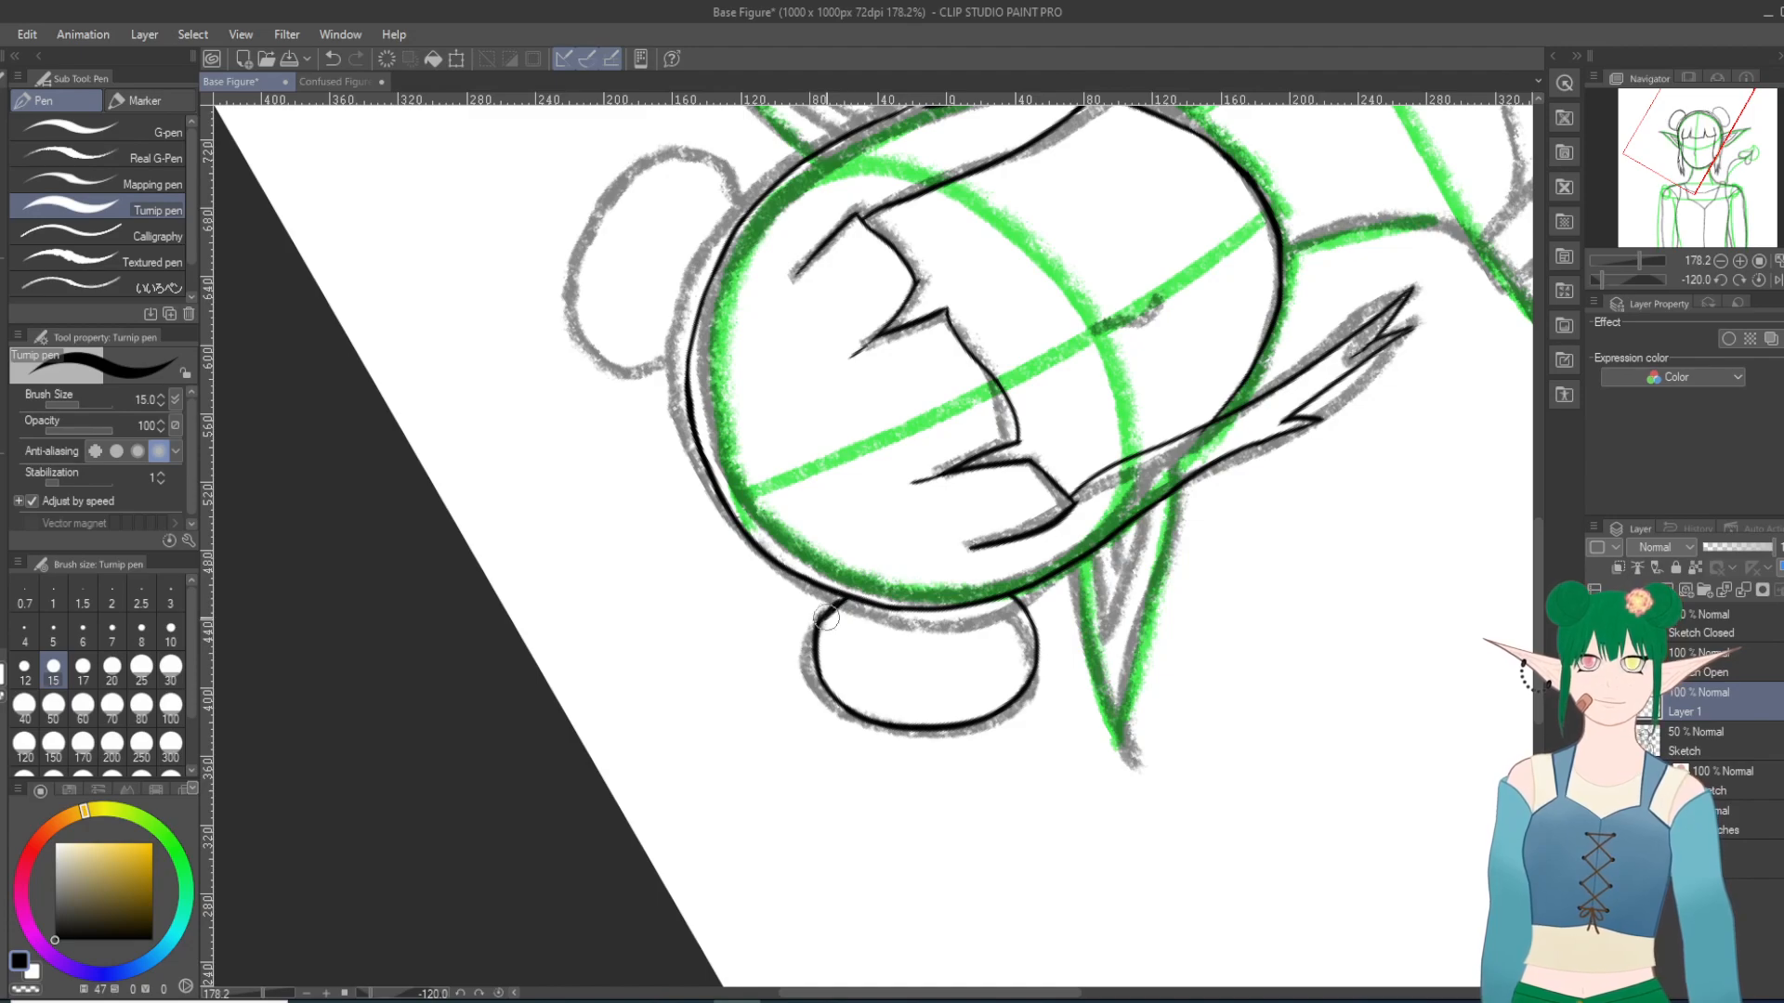
left_click(333, 57)
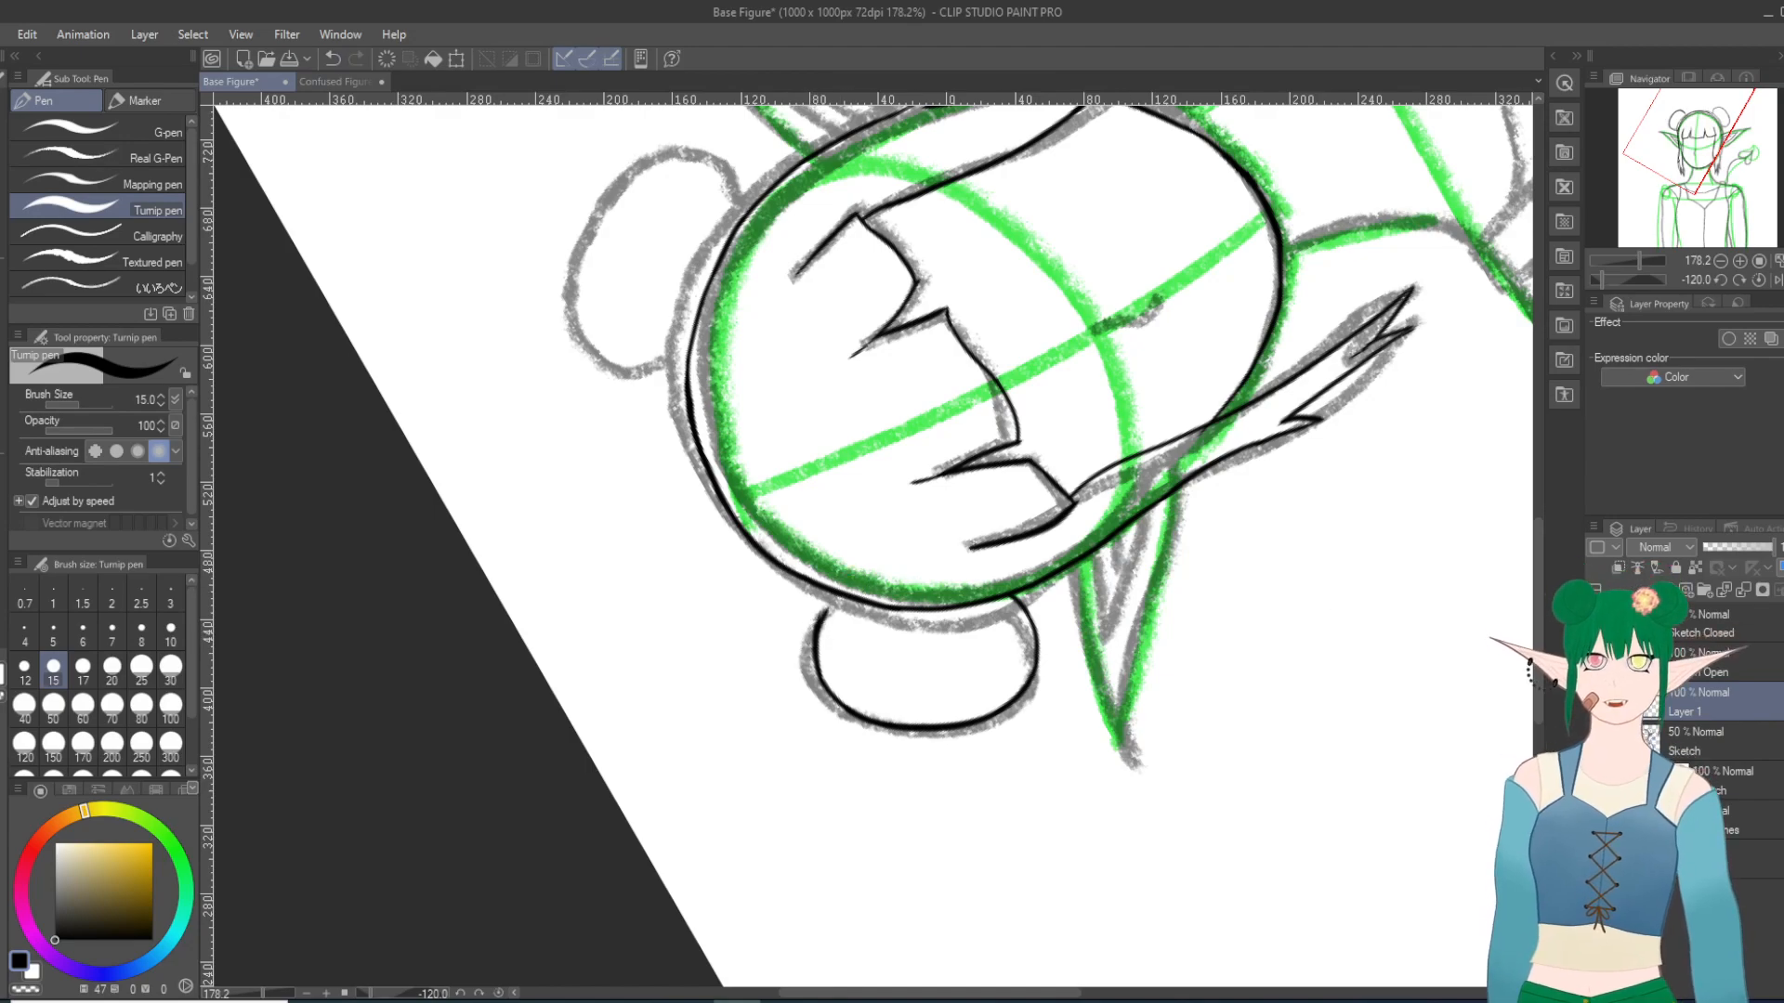
Step: Hide the sketch and trim the inner edge of the thick hair outline at the crown with the Hard eraser at size 10
left_click(1595, 741)
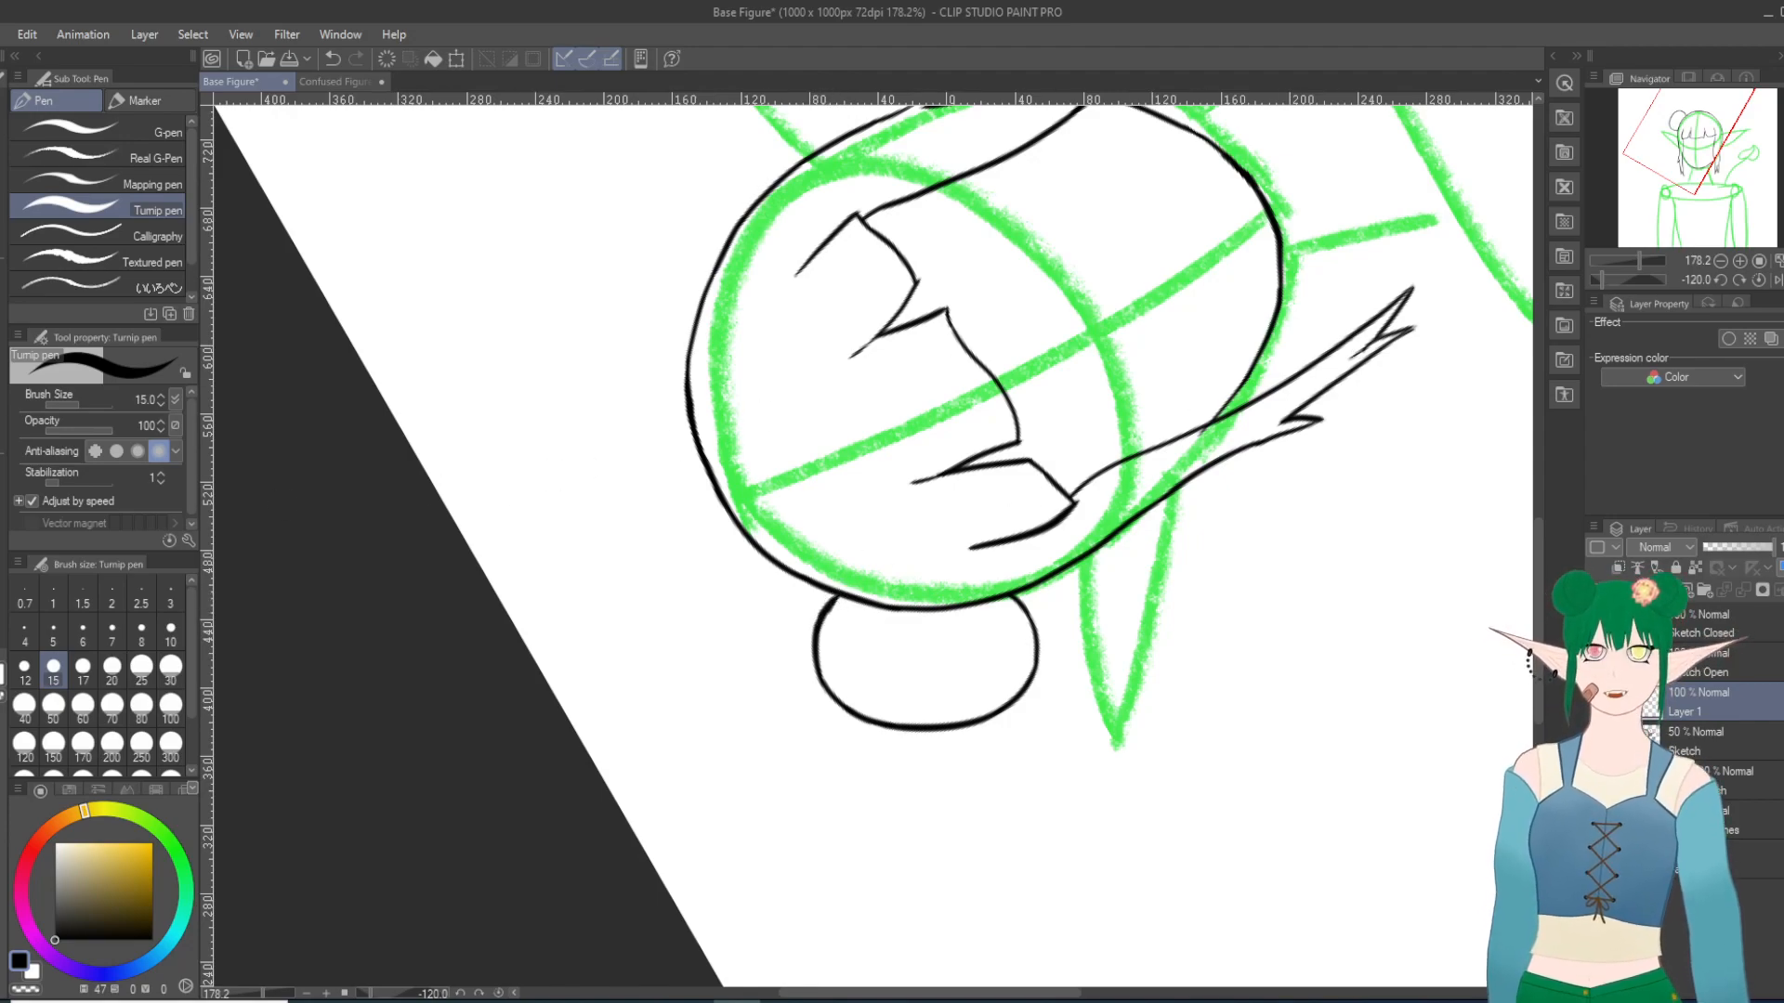
key("e")
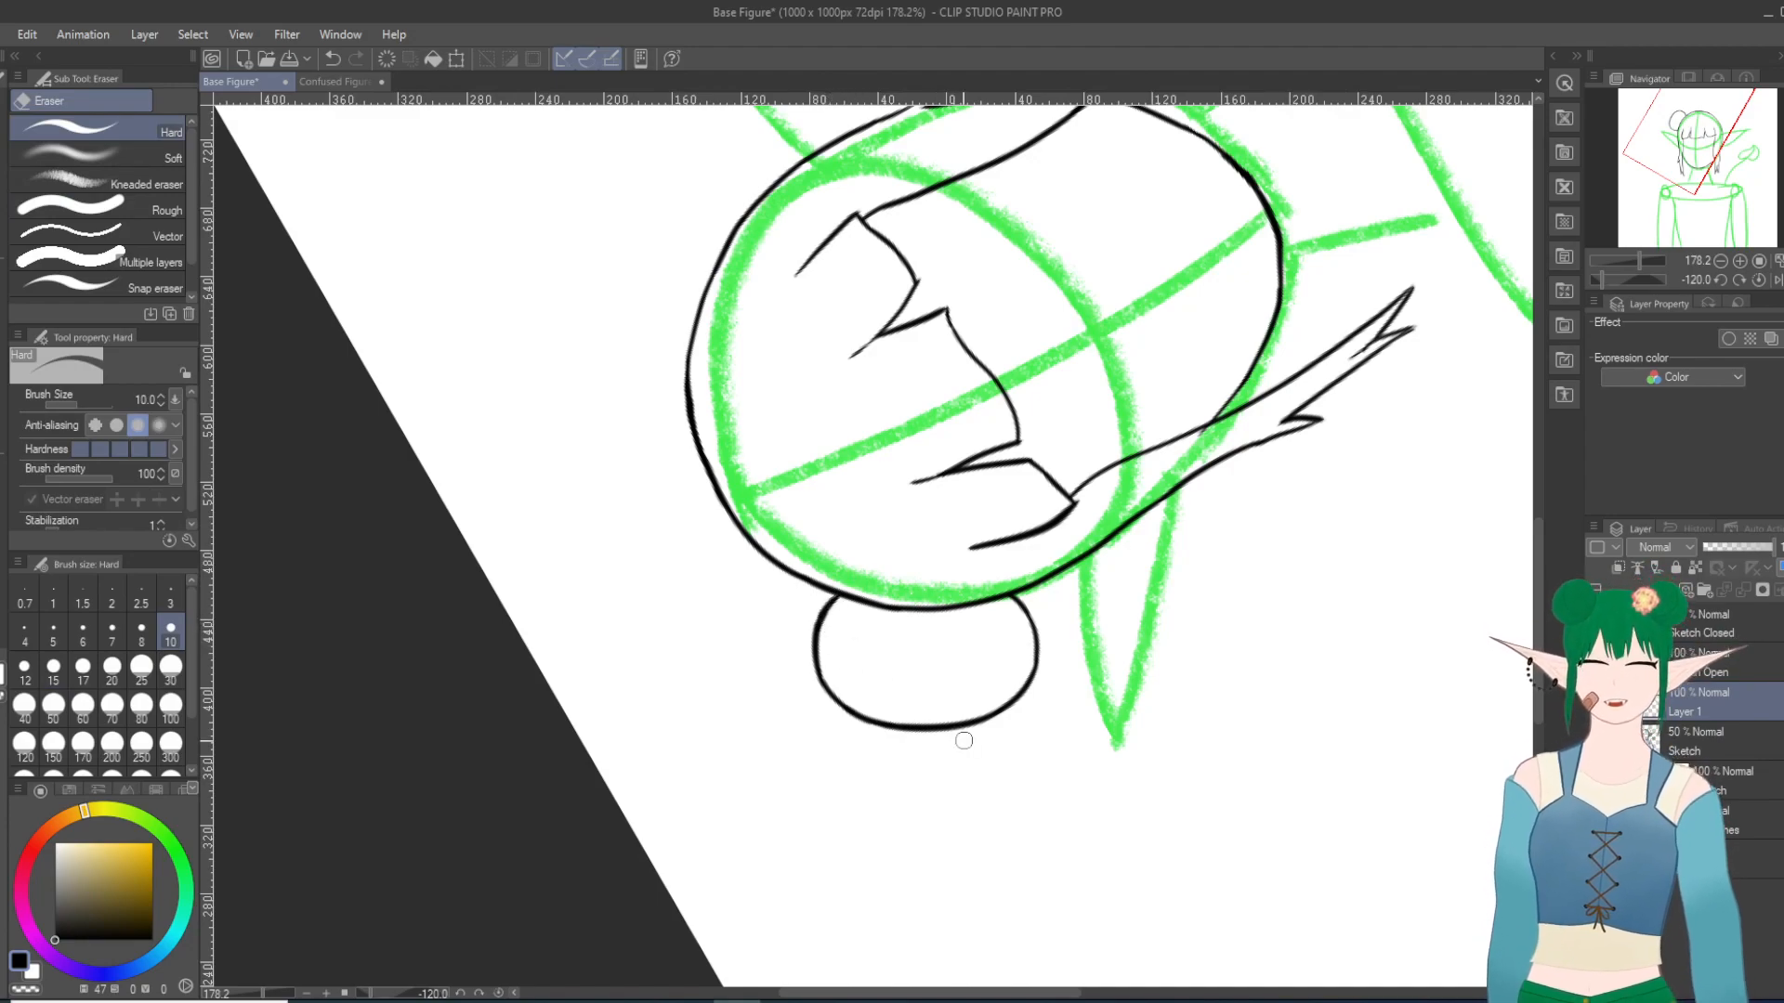
key("shift+6")
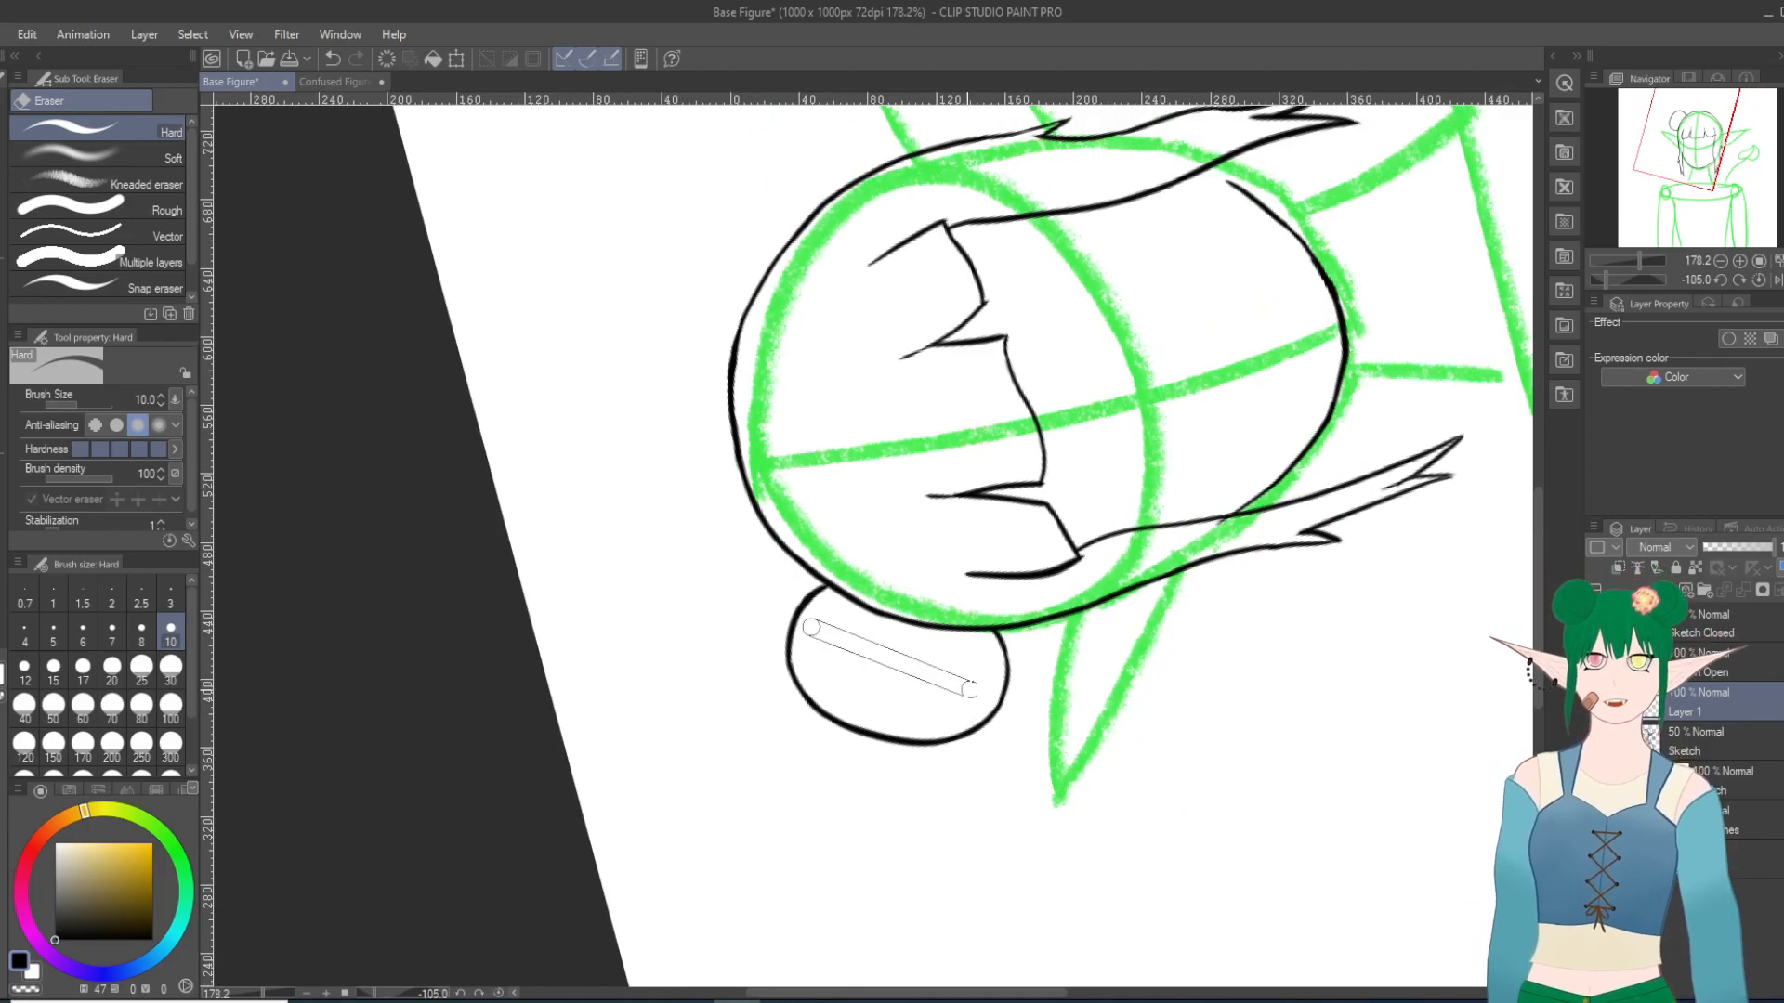
scroll(769, 243, "up", 5)
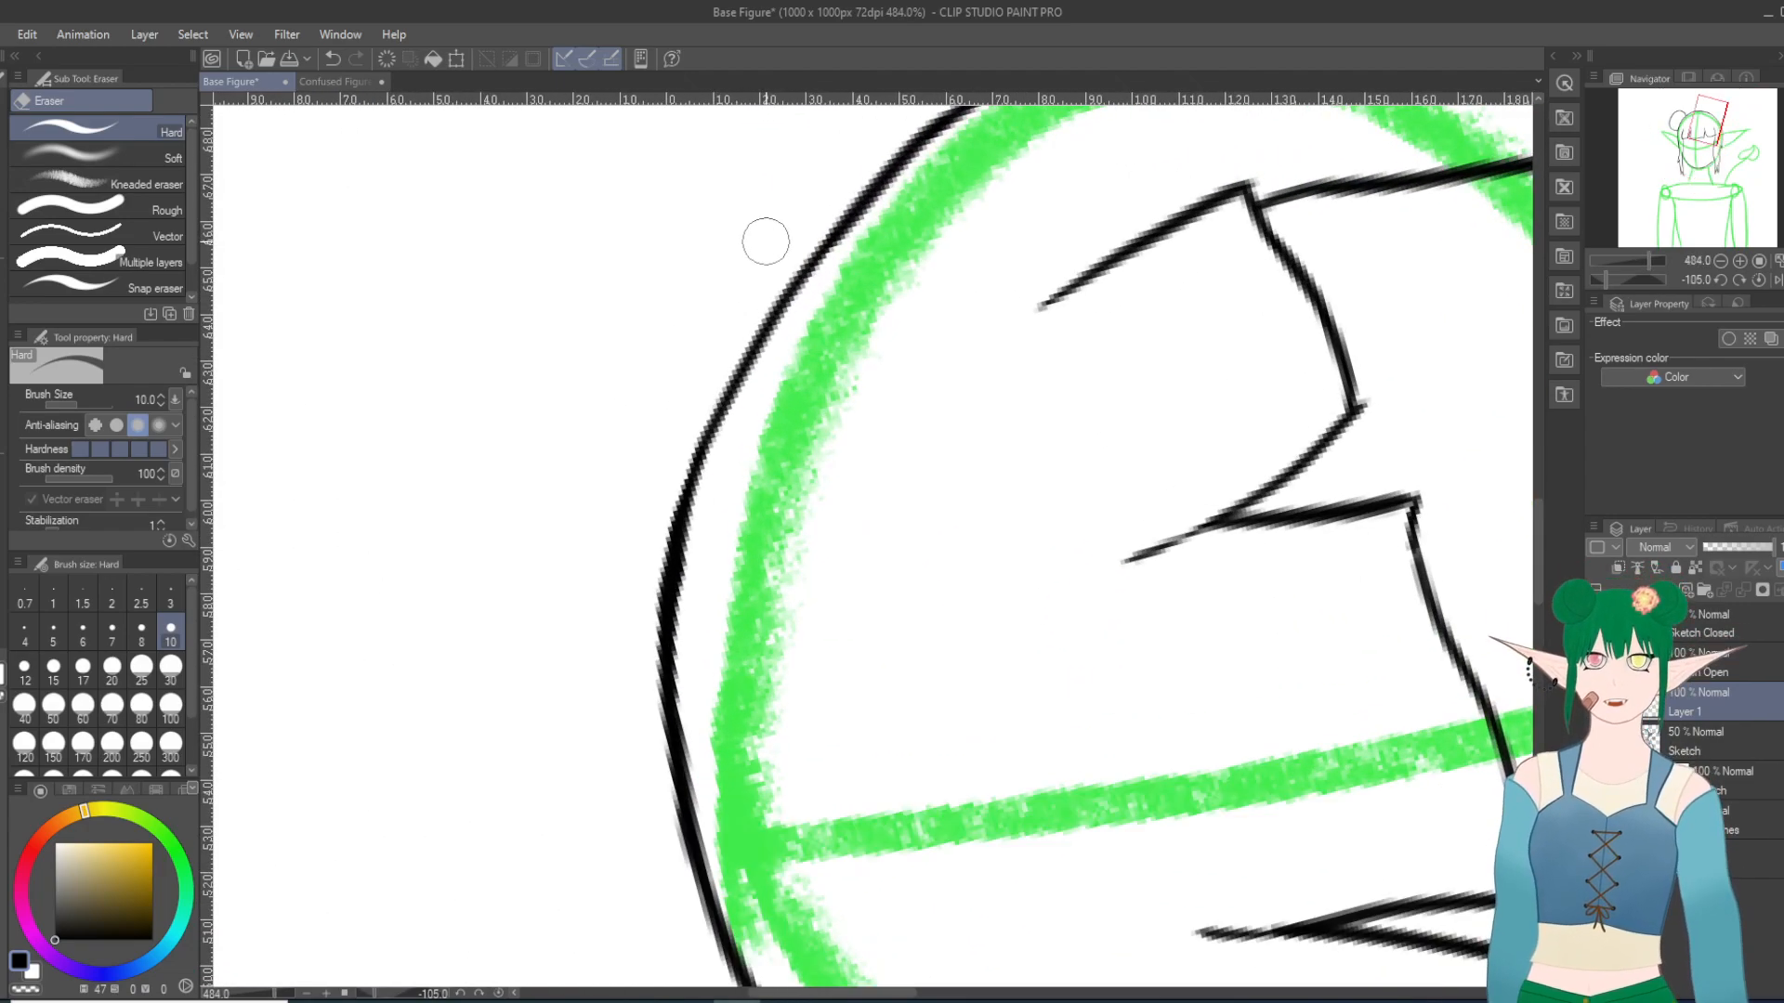
scroll(765, 241, "up", 1)
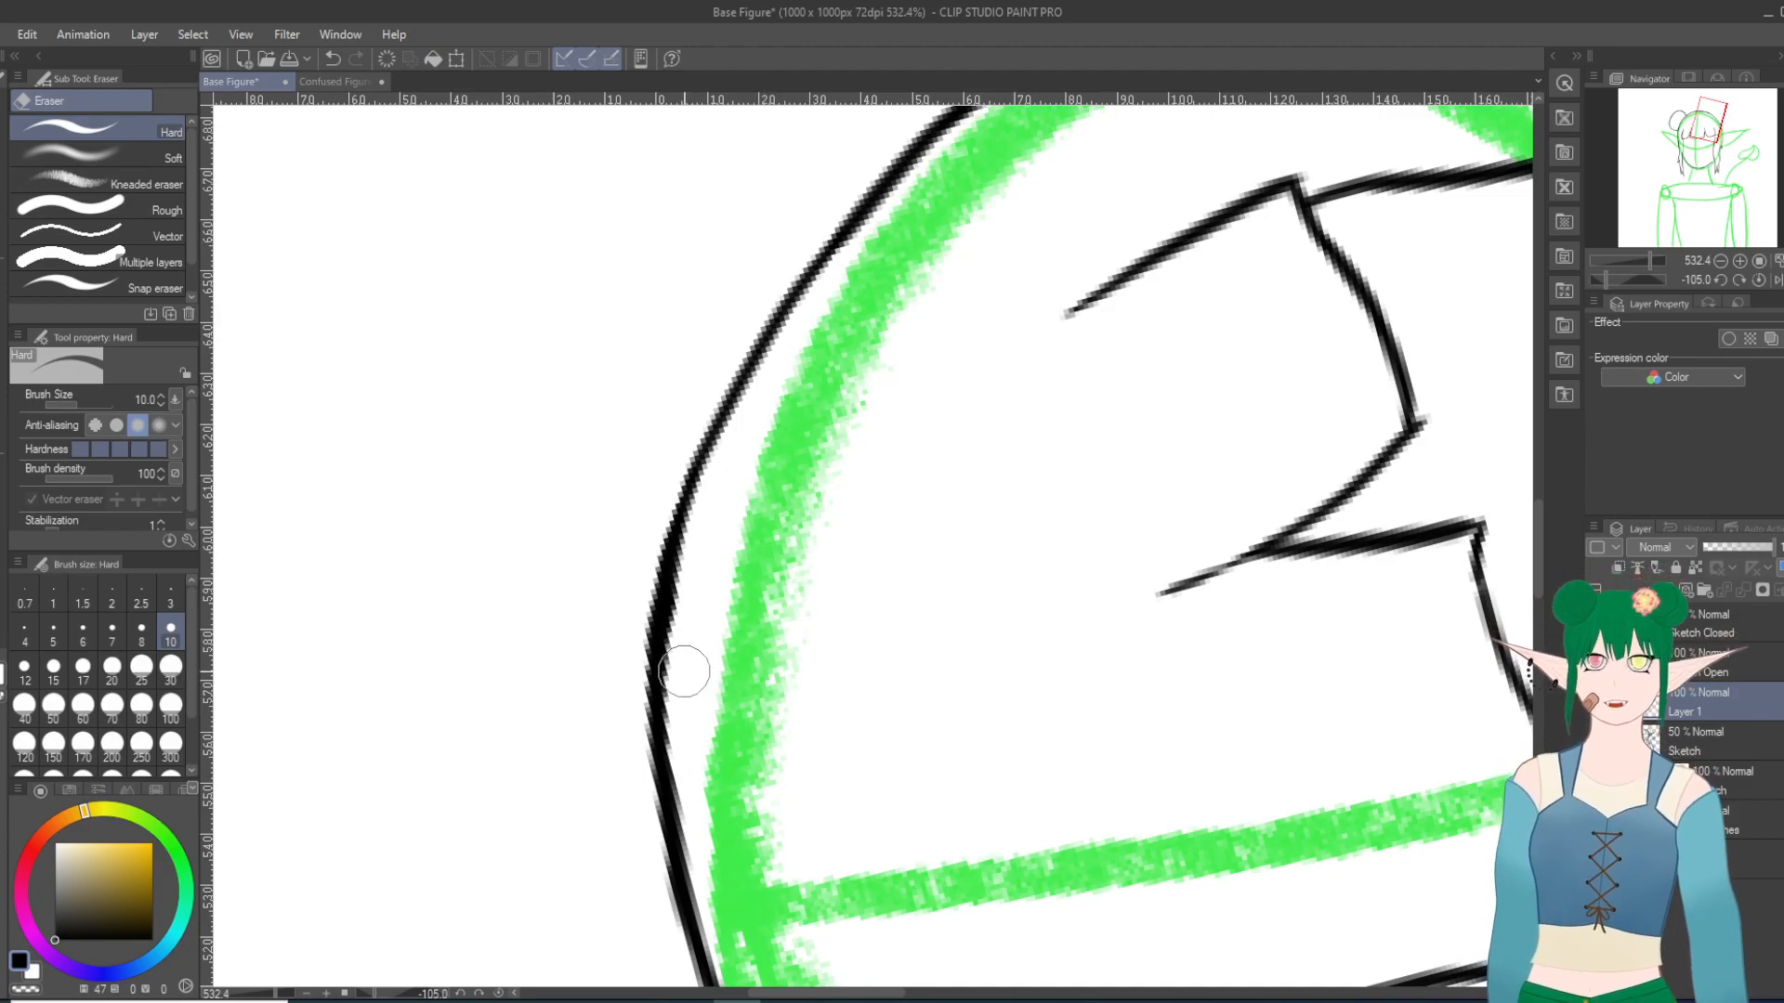
left_click_drag(681, 587, 673, 695)
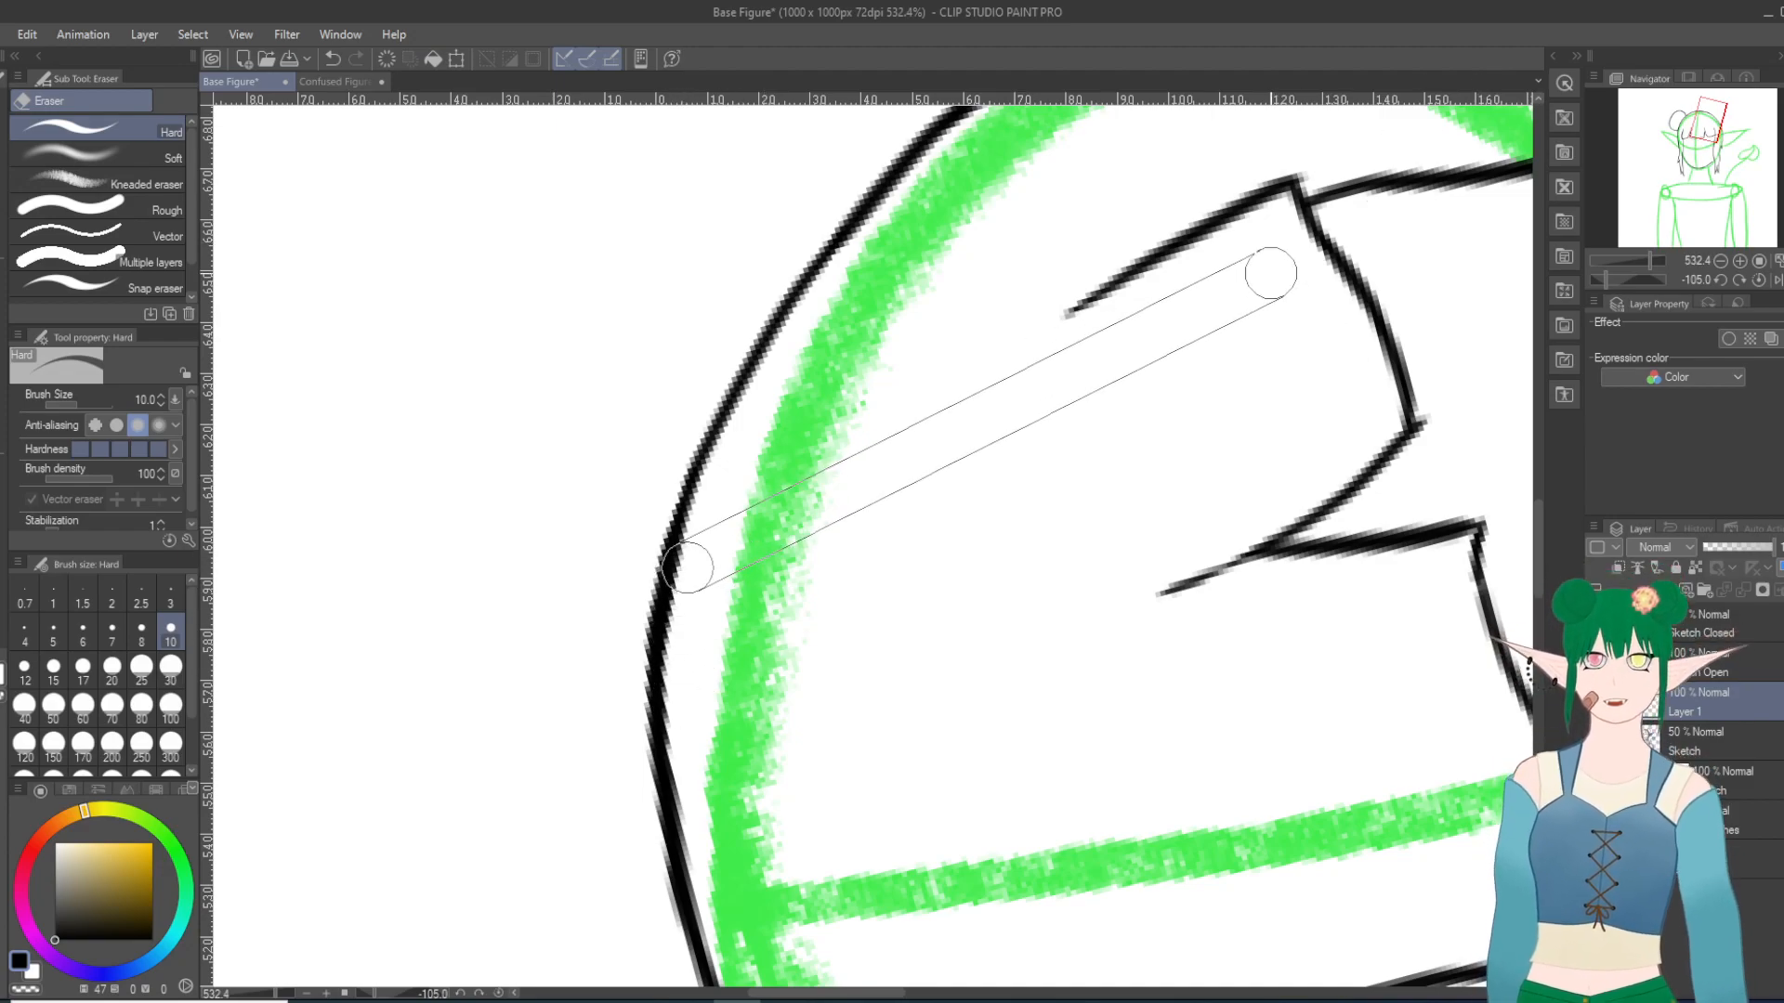
scroll(1270, 270, "down", 20)
scroll(1245, 210, "up", 20)
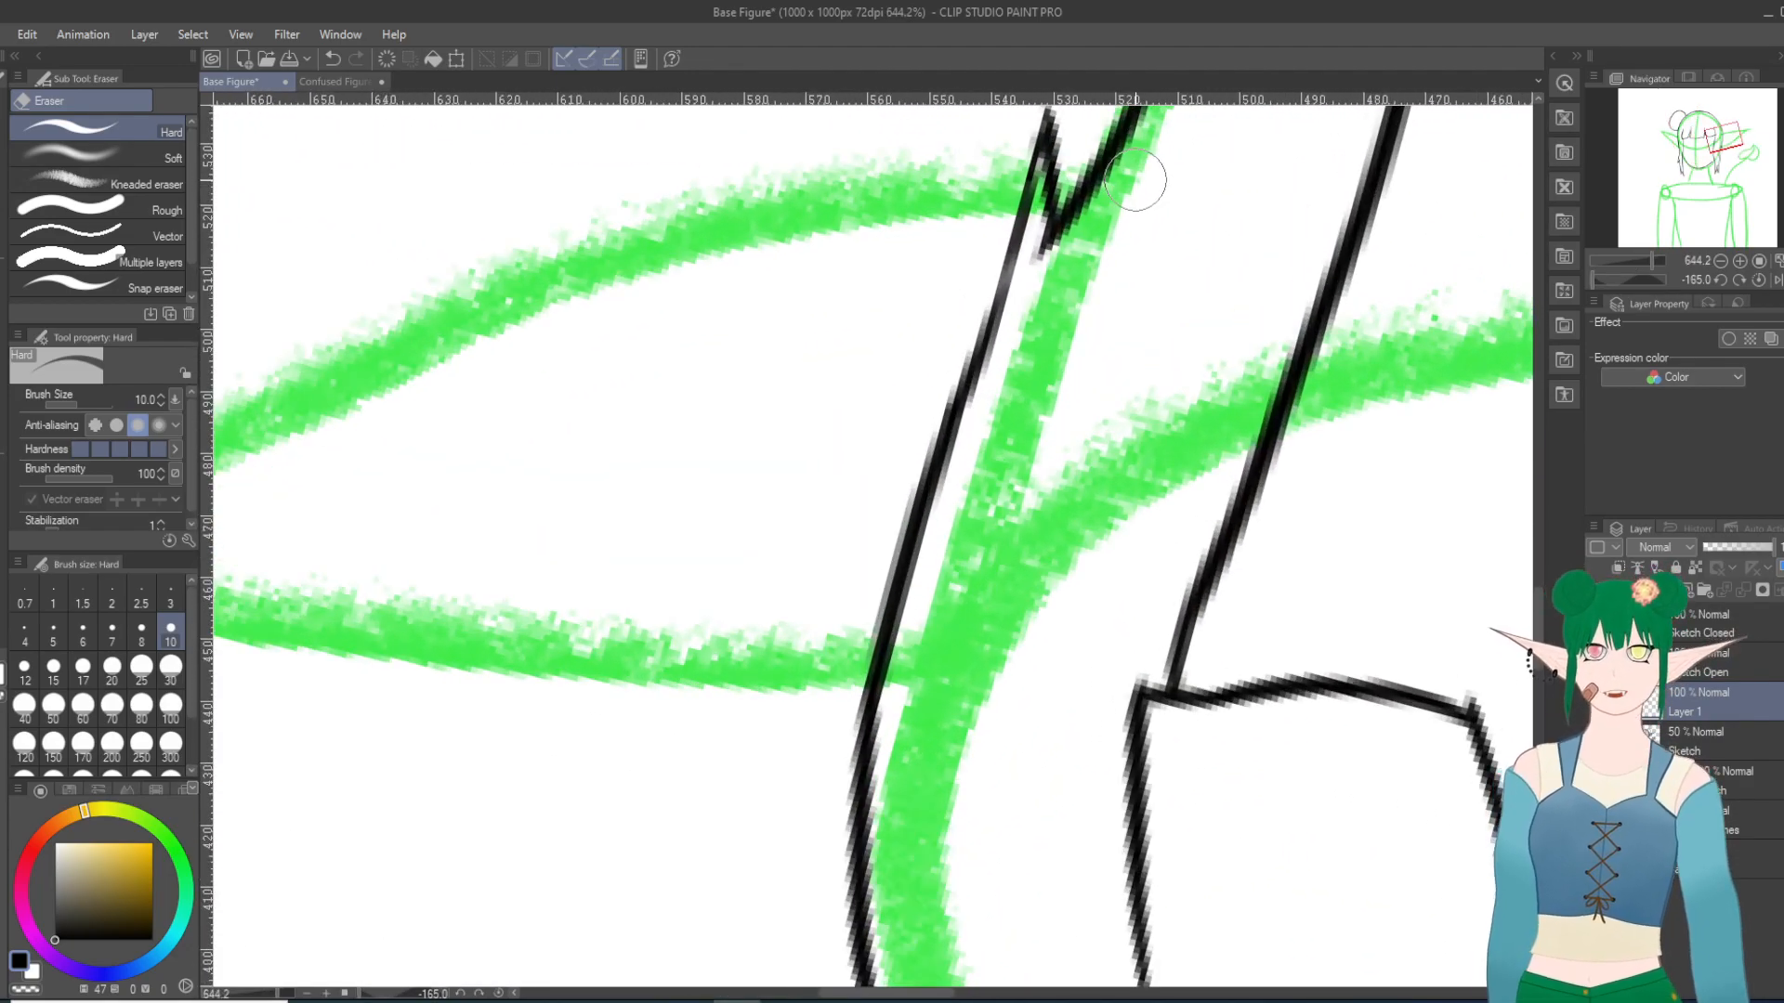
scroll(1151, 266, "up", 8)
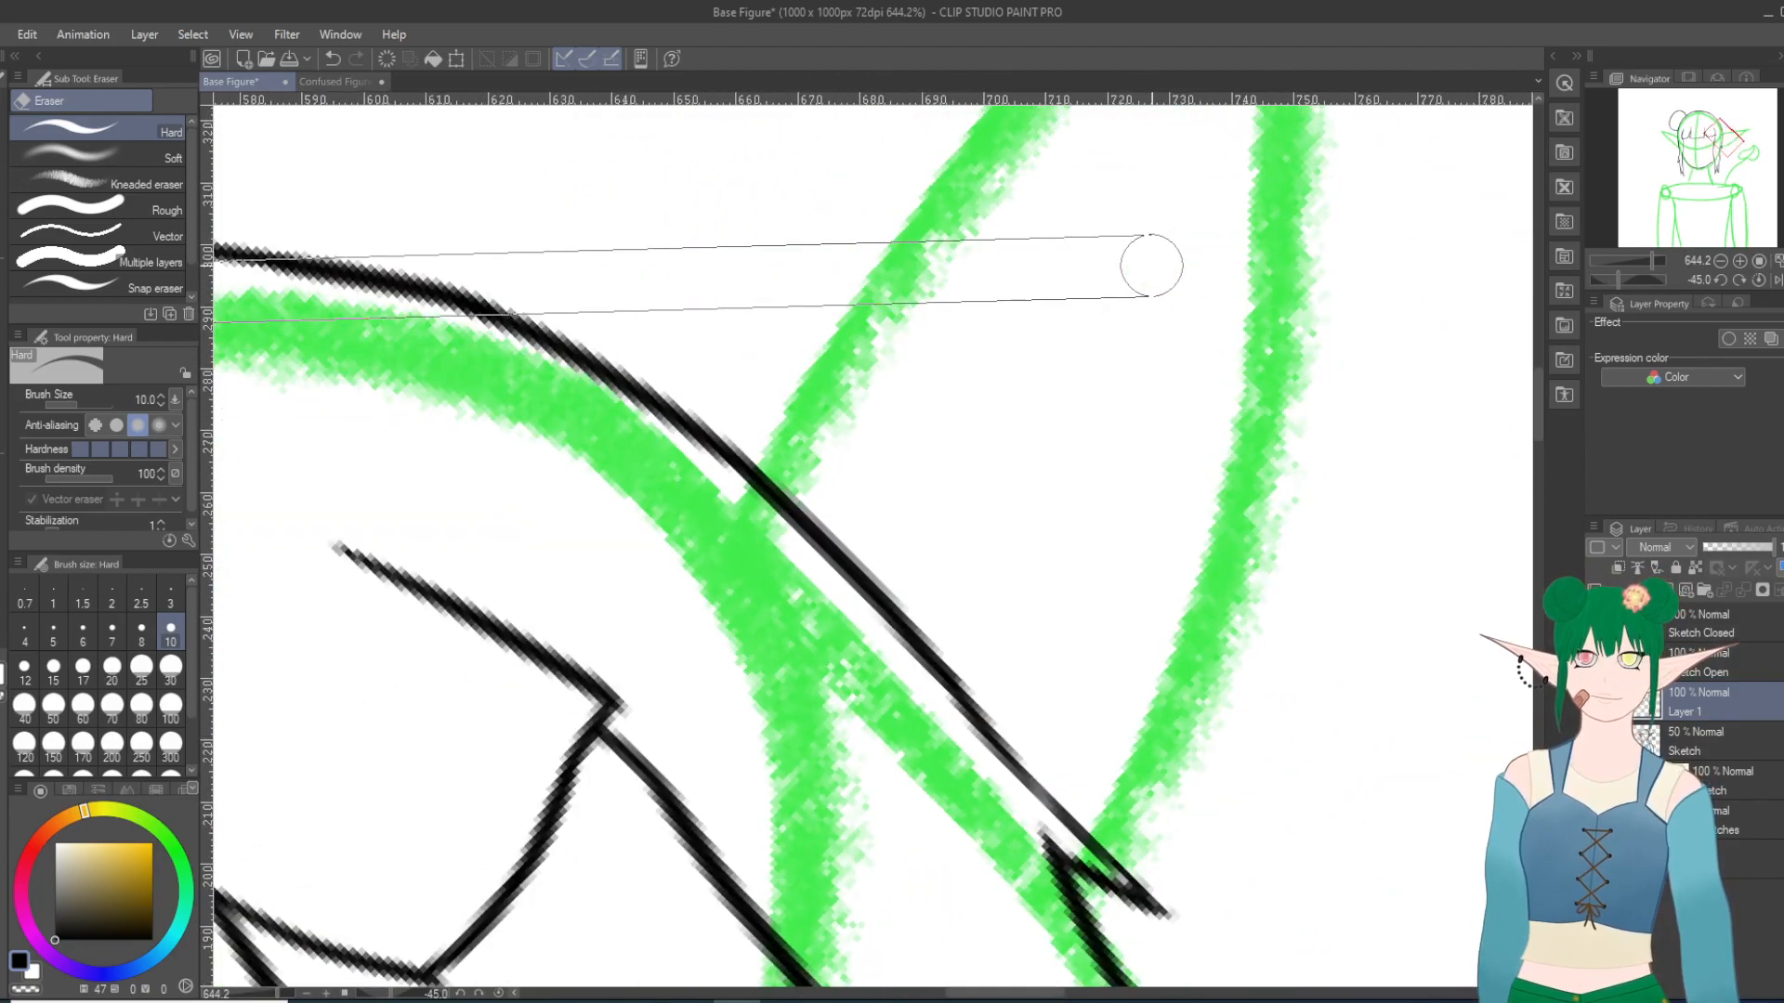
scroll(1151, 266, "up", 3)
scroll(1148, 261, "down", 20)
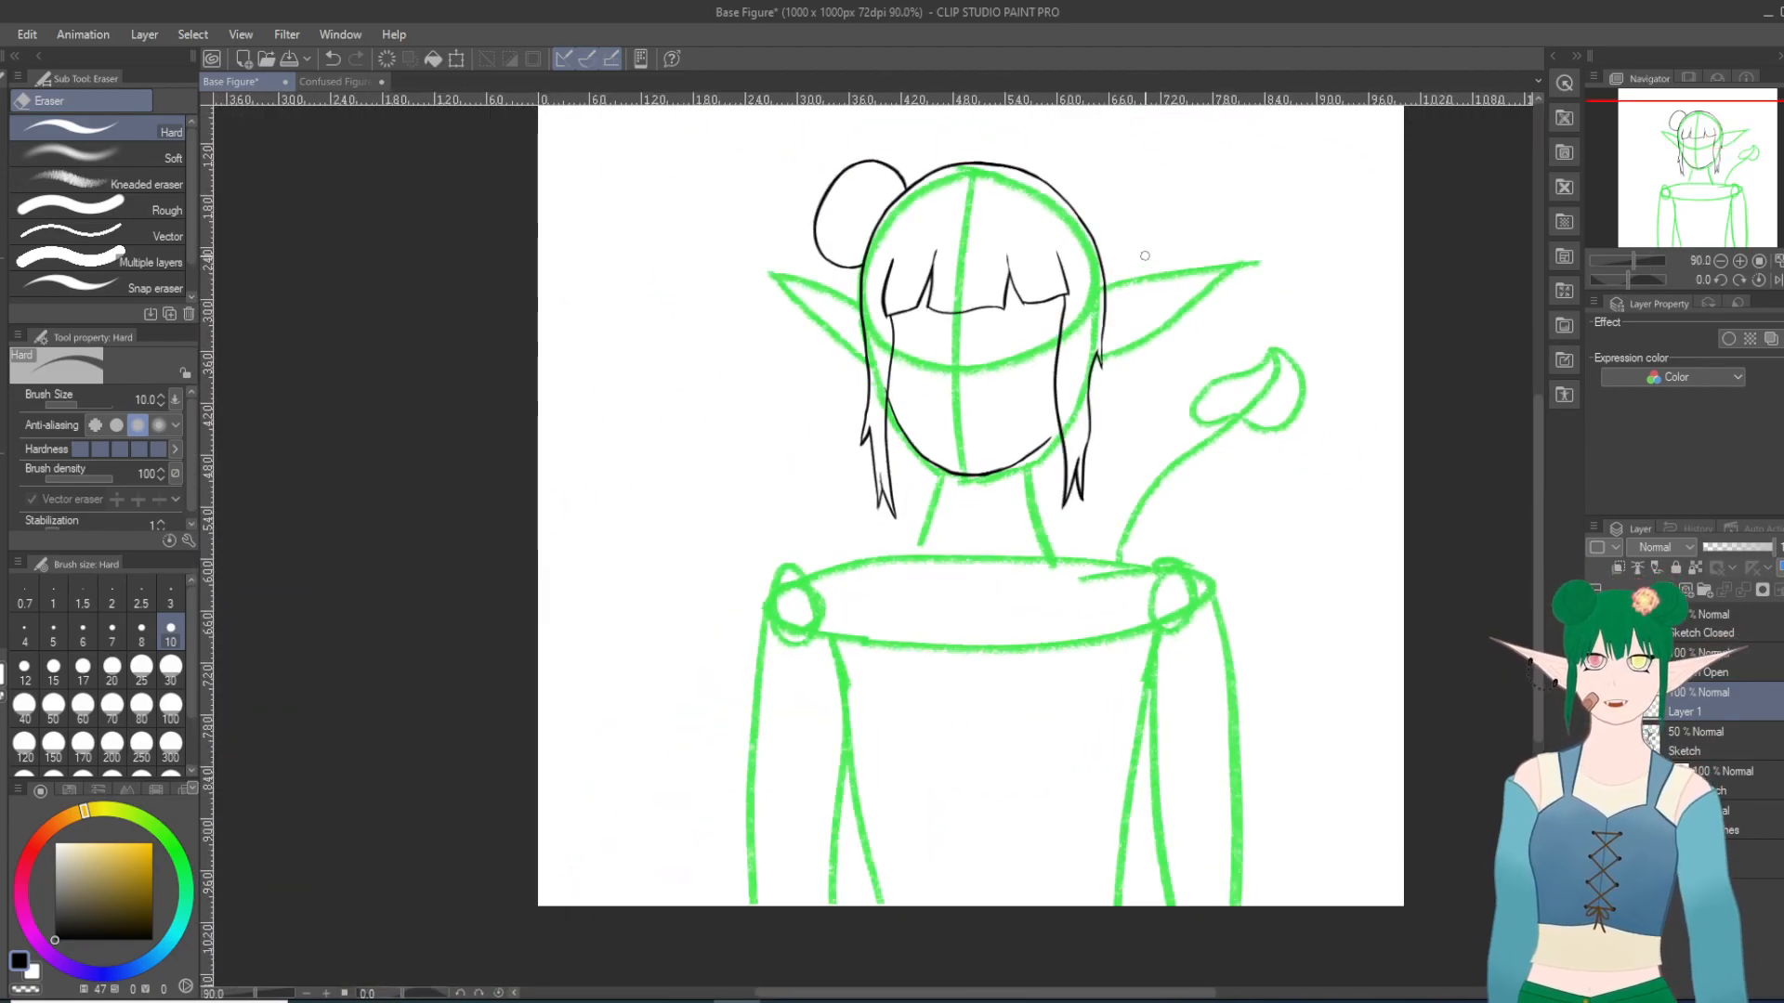
Step: Check the inked hair and left bun without the sketch and show the hidden sketch again
scroll(1108, 164, "up", 6)
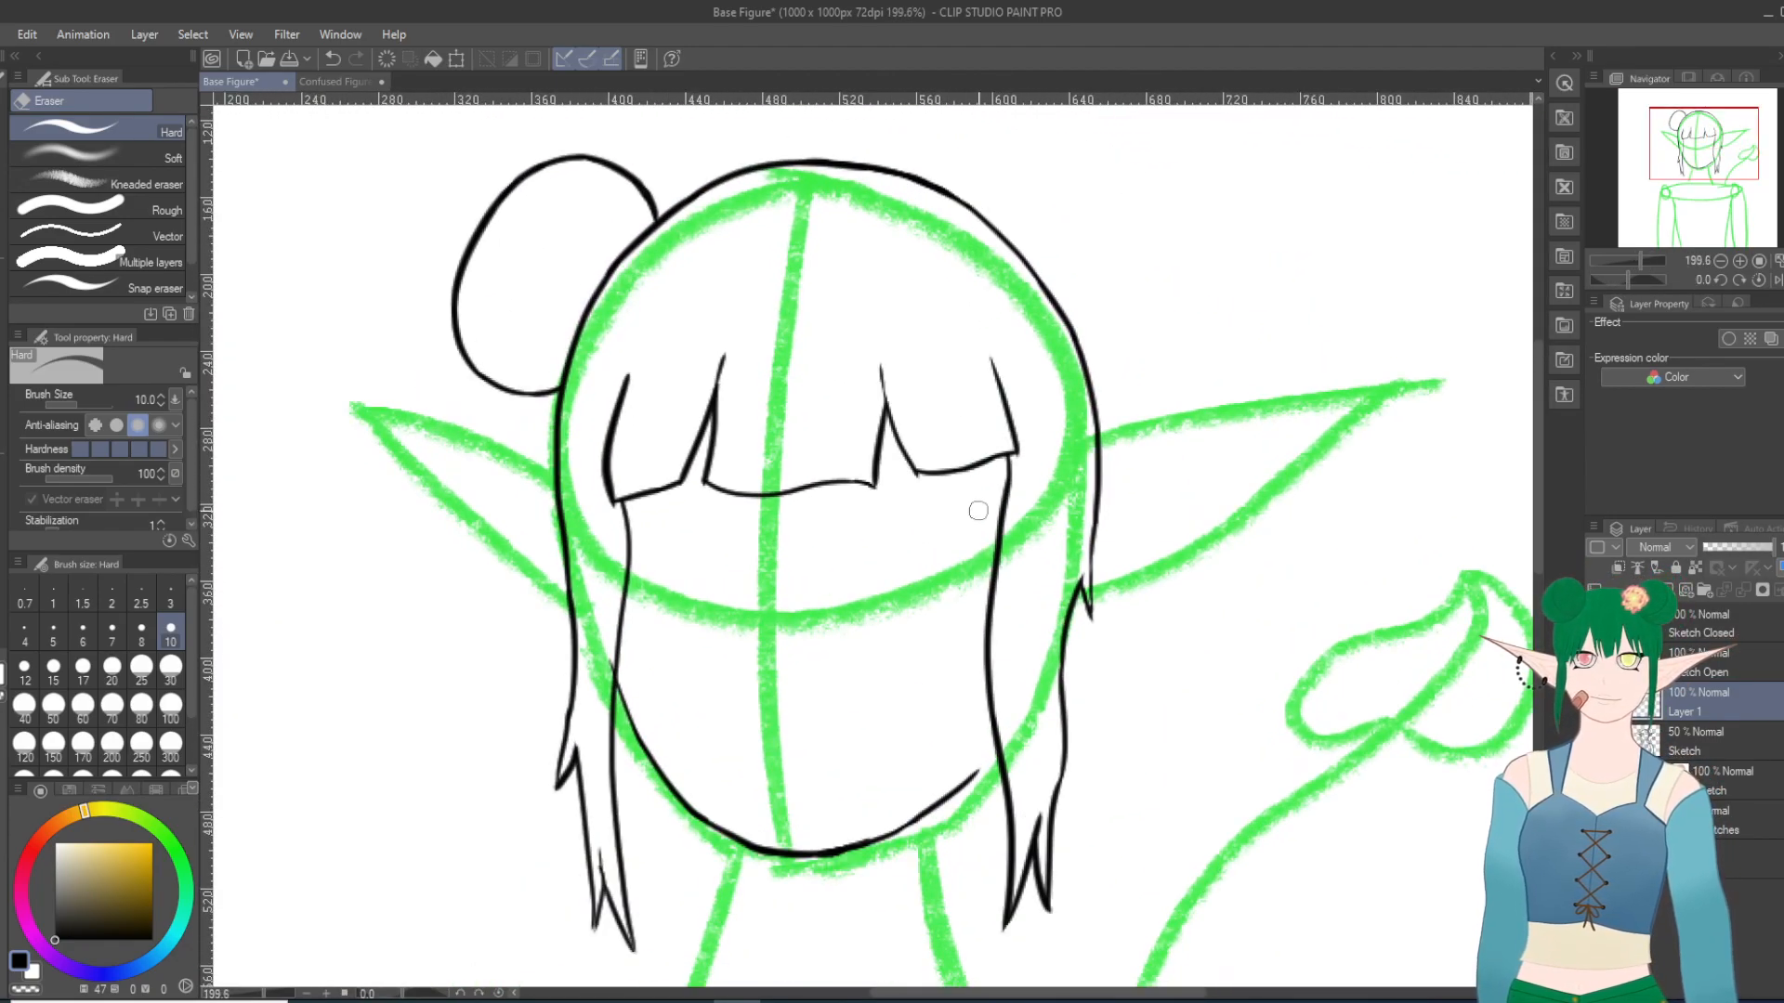
scroll(978, 511, "down", 1)
scroll(806, 428, "down", 1)
scroll(1063, 143, "up", 1)
scroll(634, 371, "down", 1)
scroll(781, 410, "down", 1)
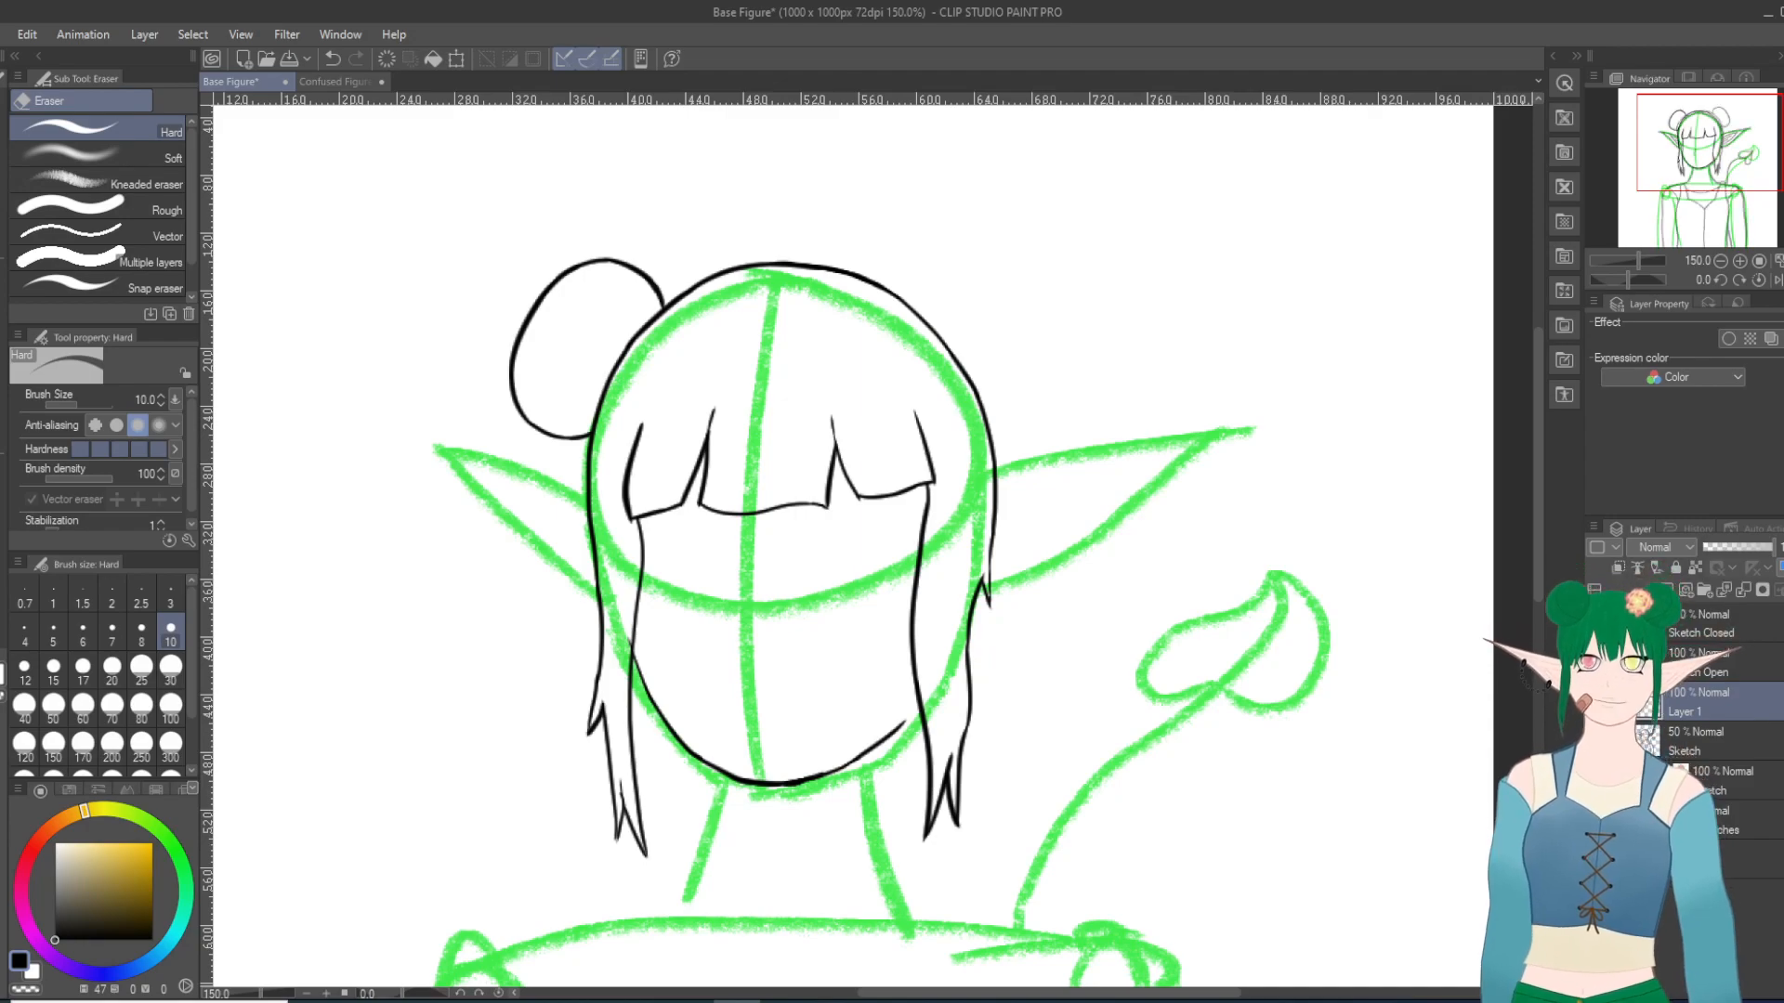
left_click(1596, 741)
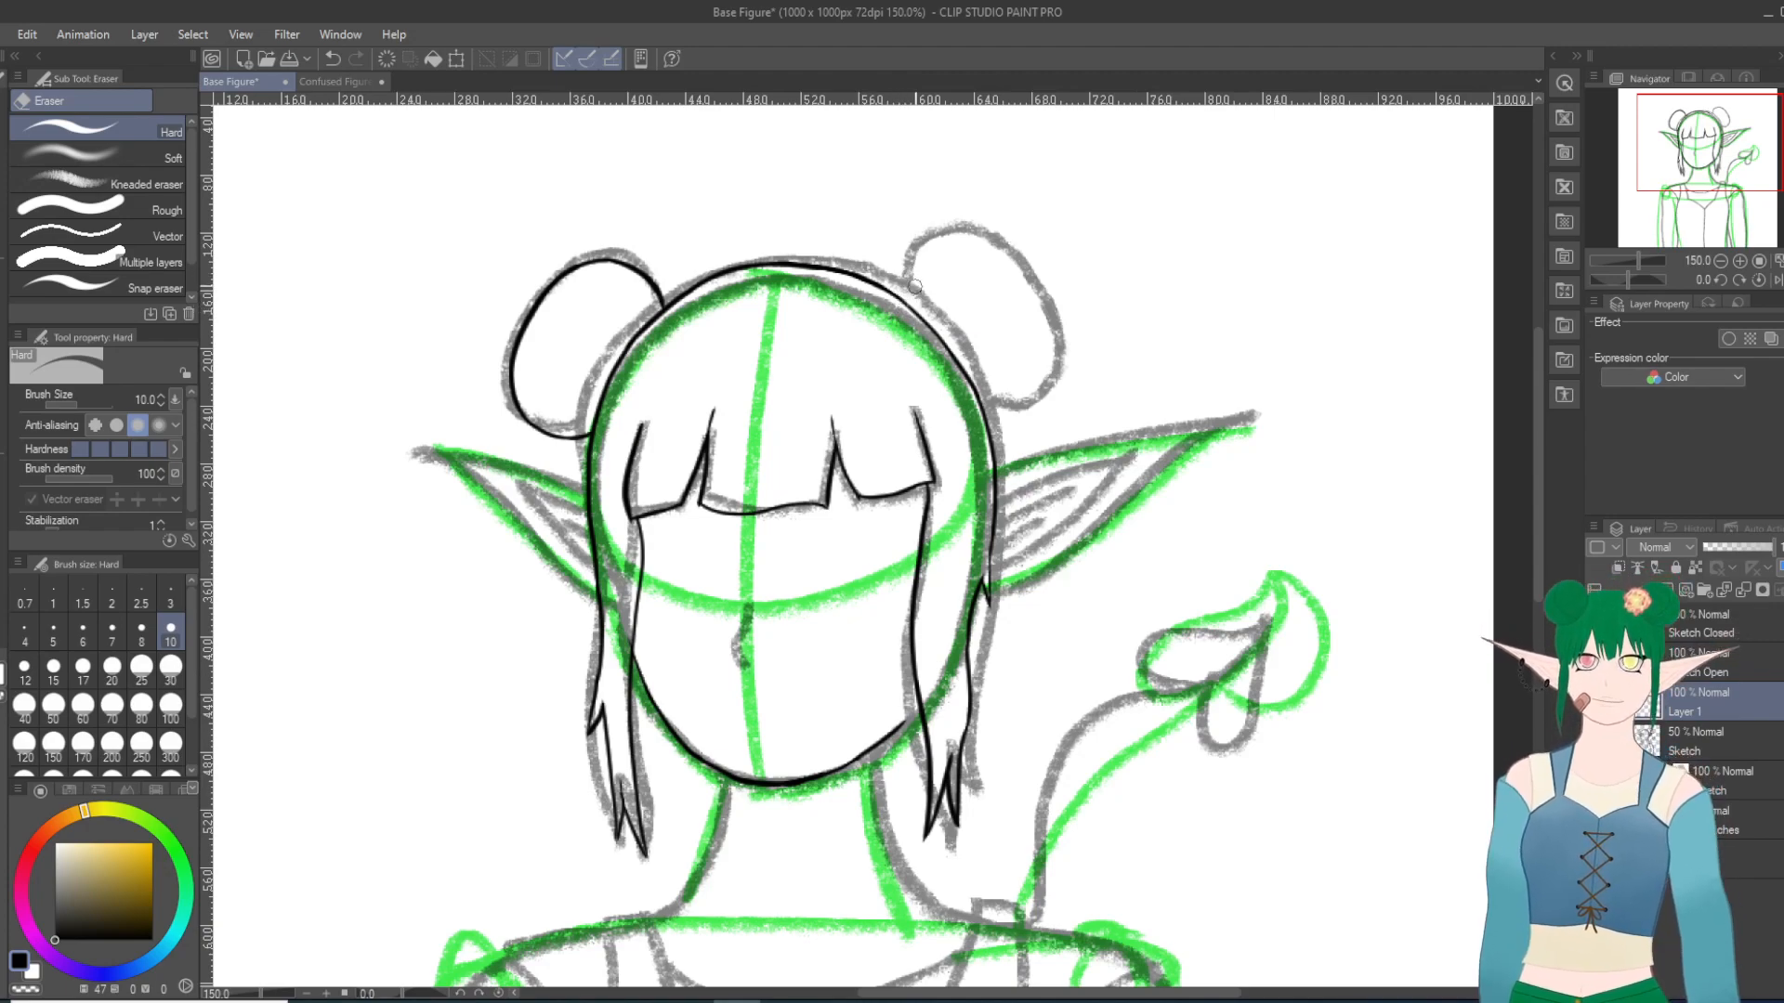
left_click(332, 58)
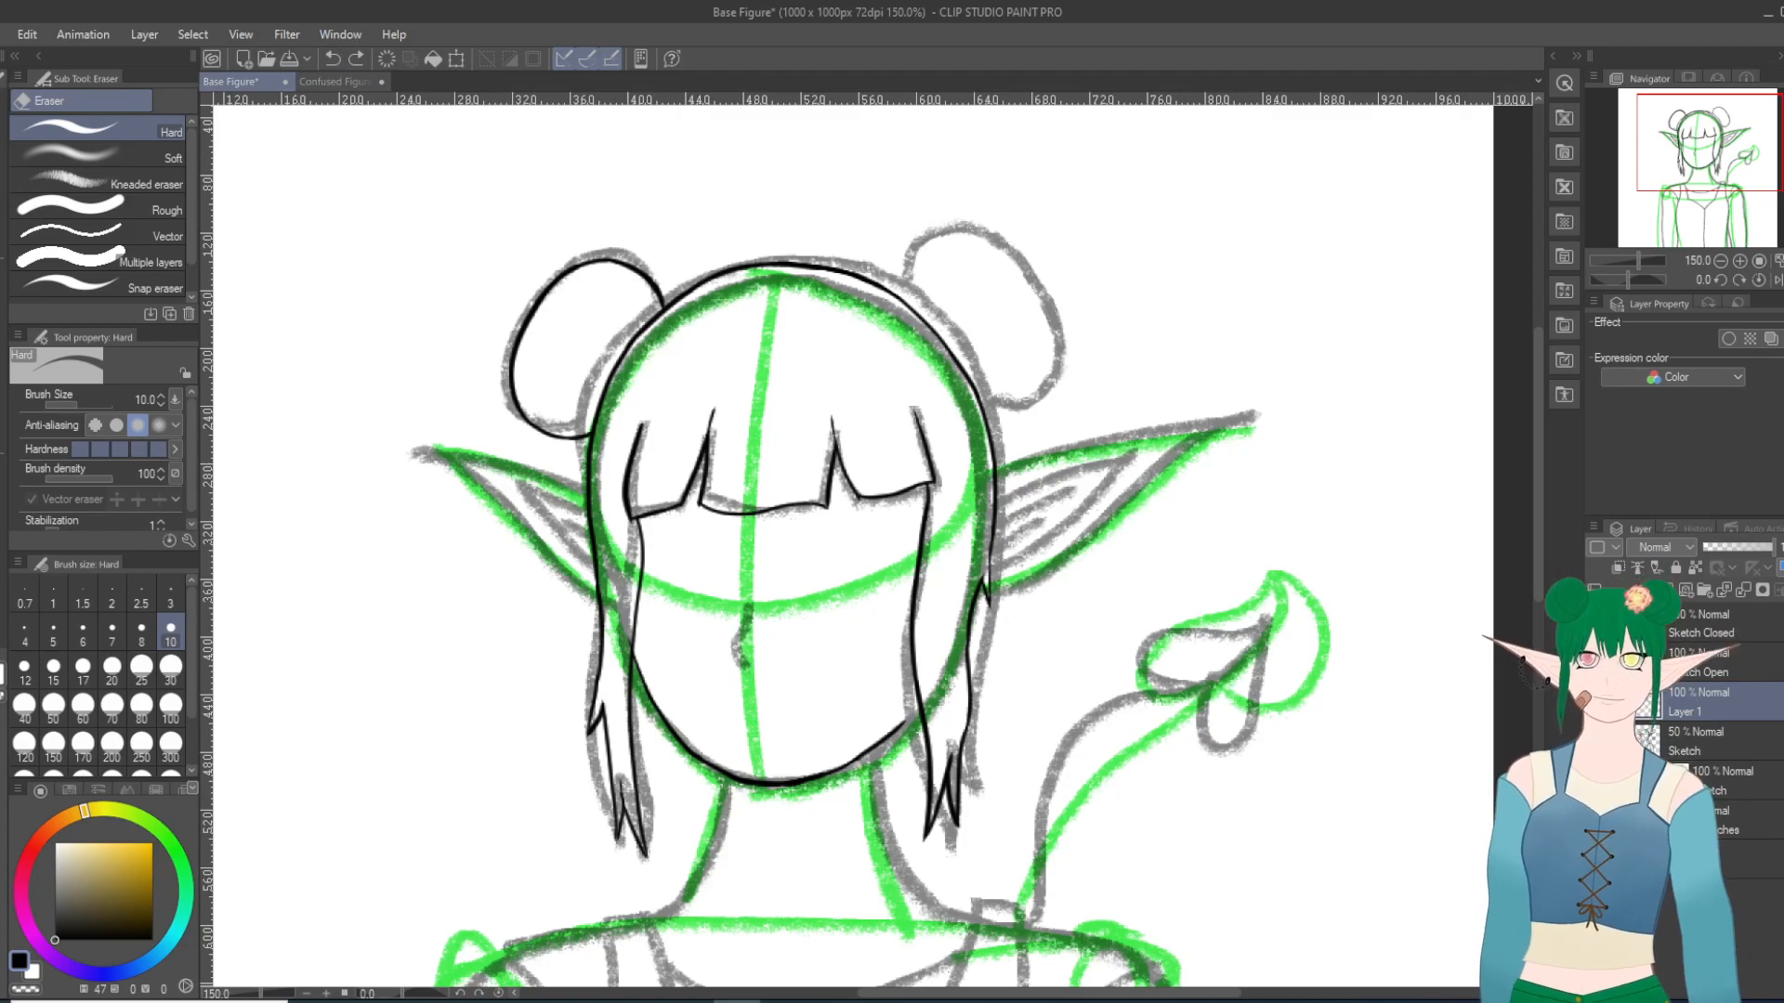
Step: Ink the short starting curve of the right bun up from the hair outline with the Turnip pen at size 15
key("p")
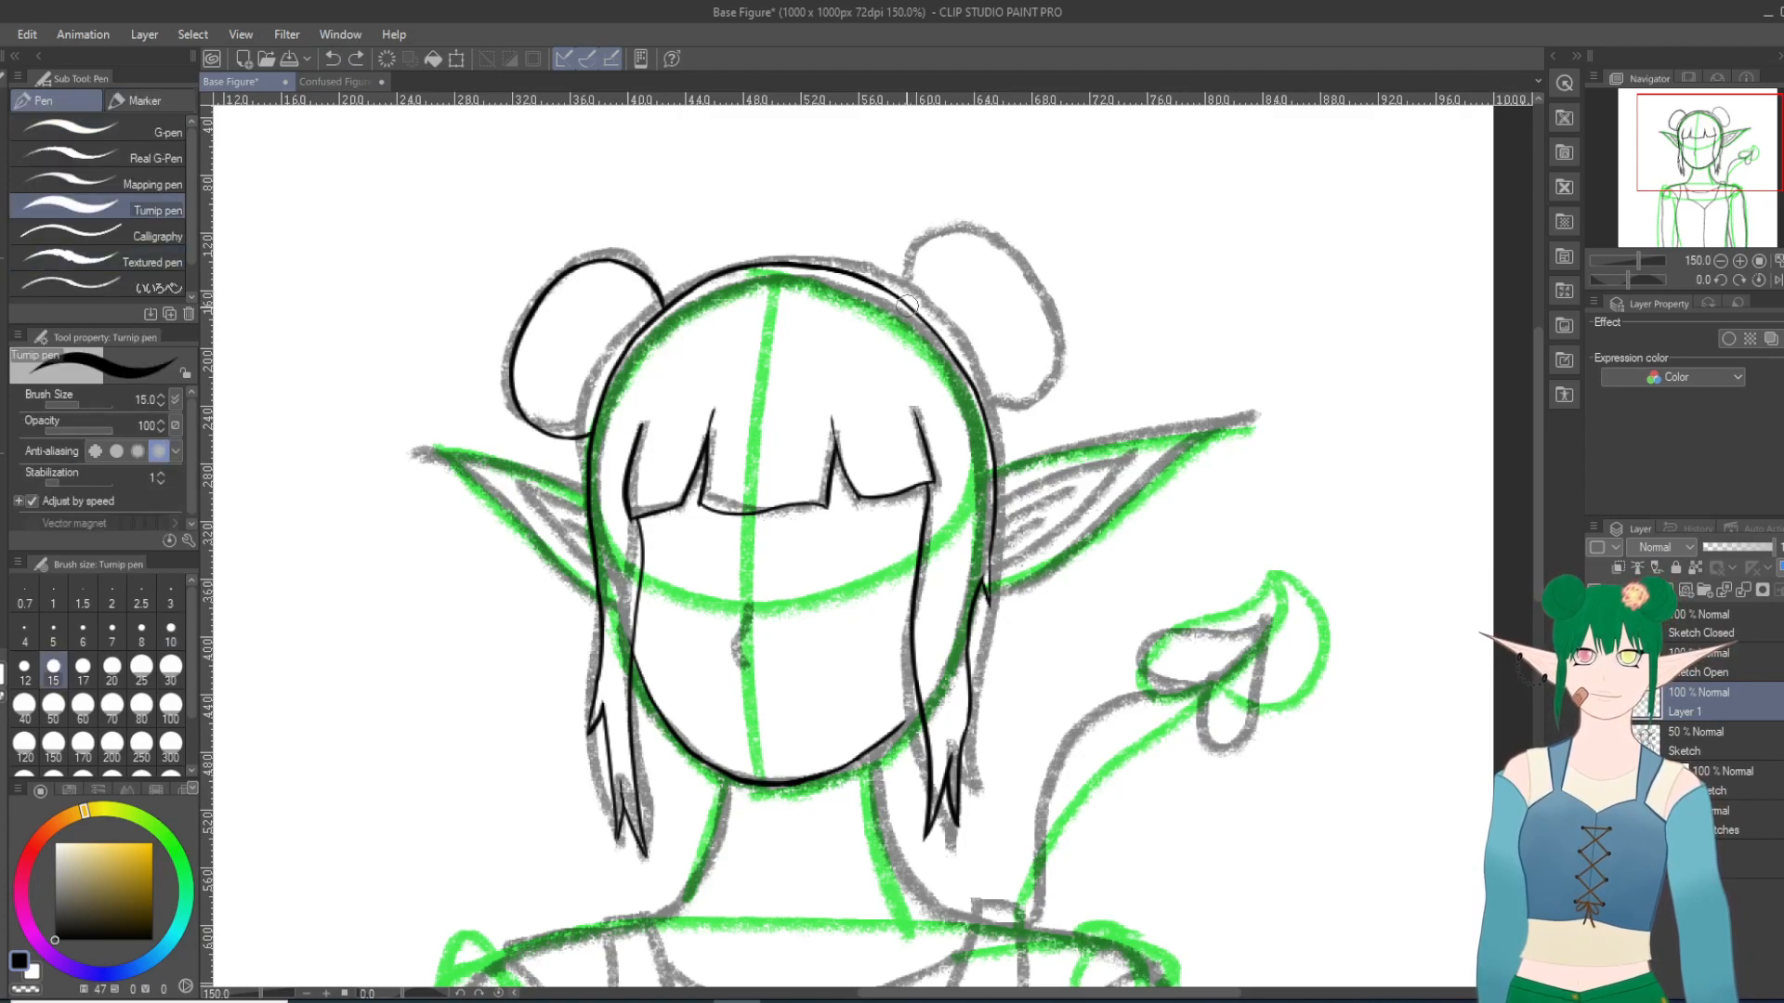
left_click_drag(907, 305, 904, 296)
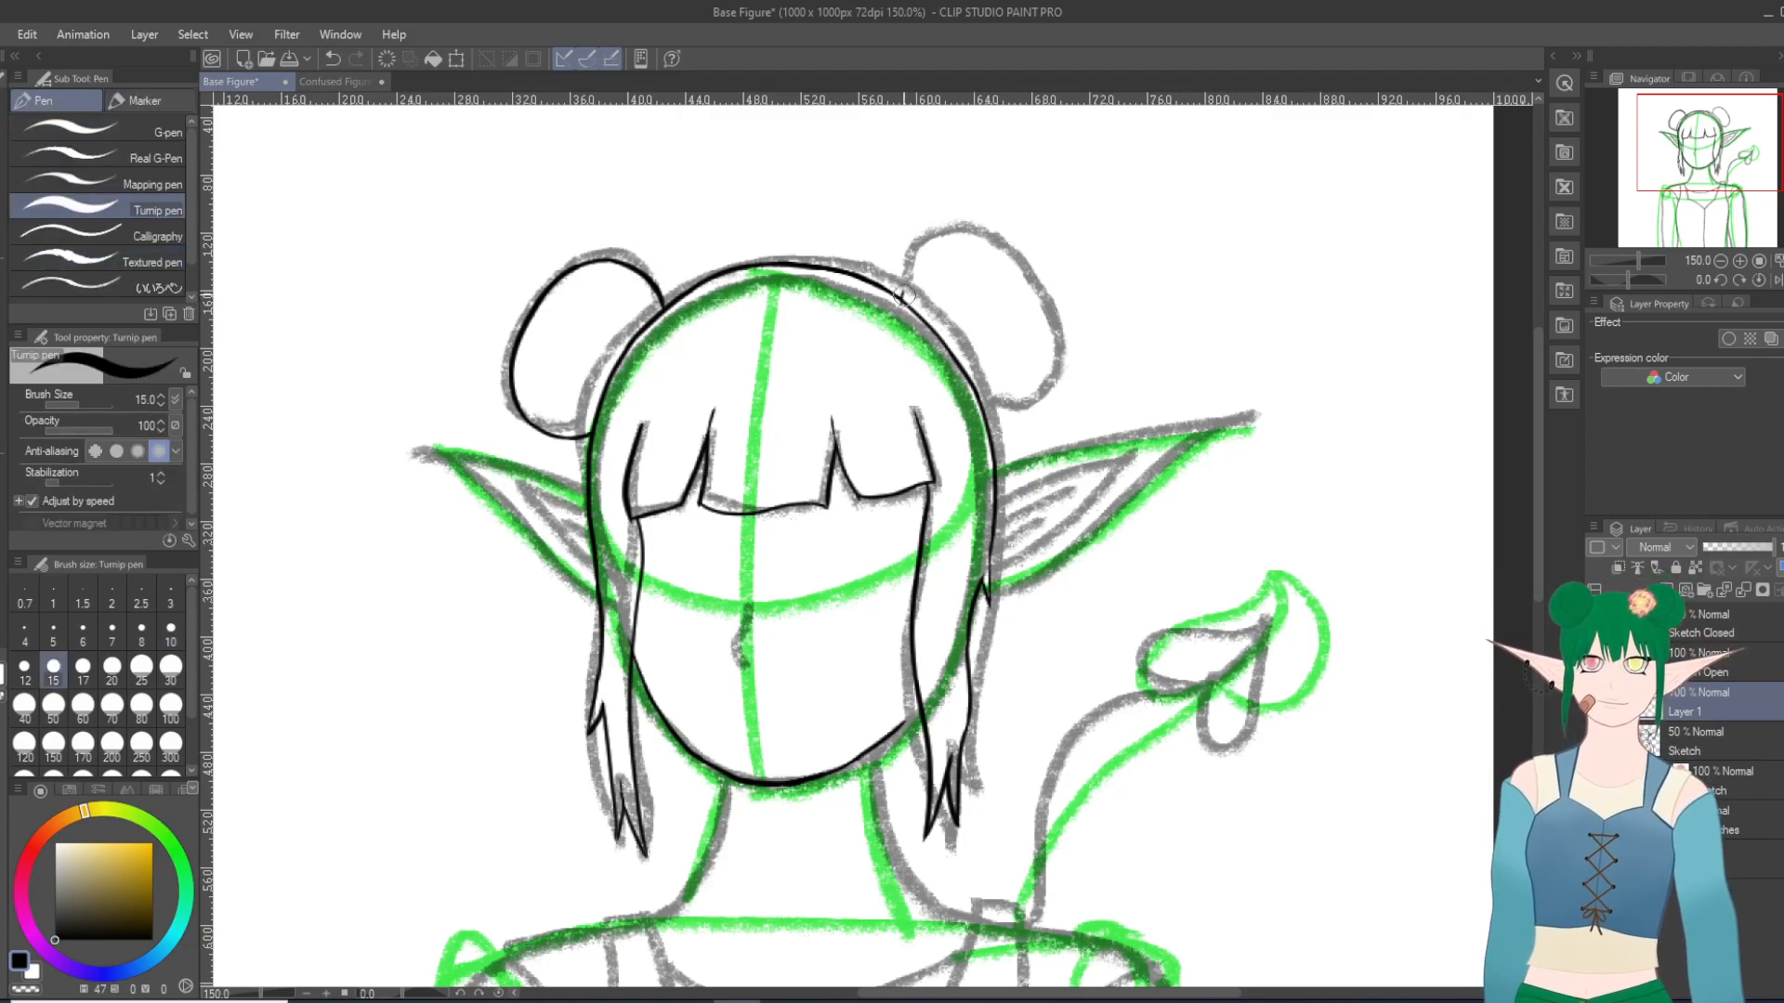
key("ctrl+z")
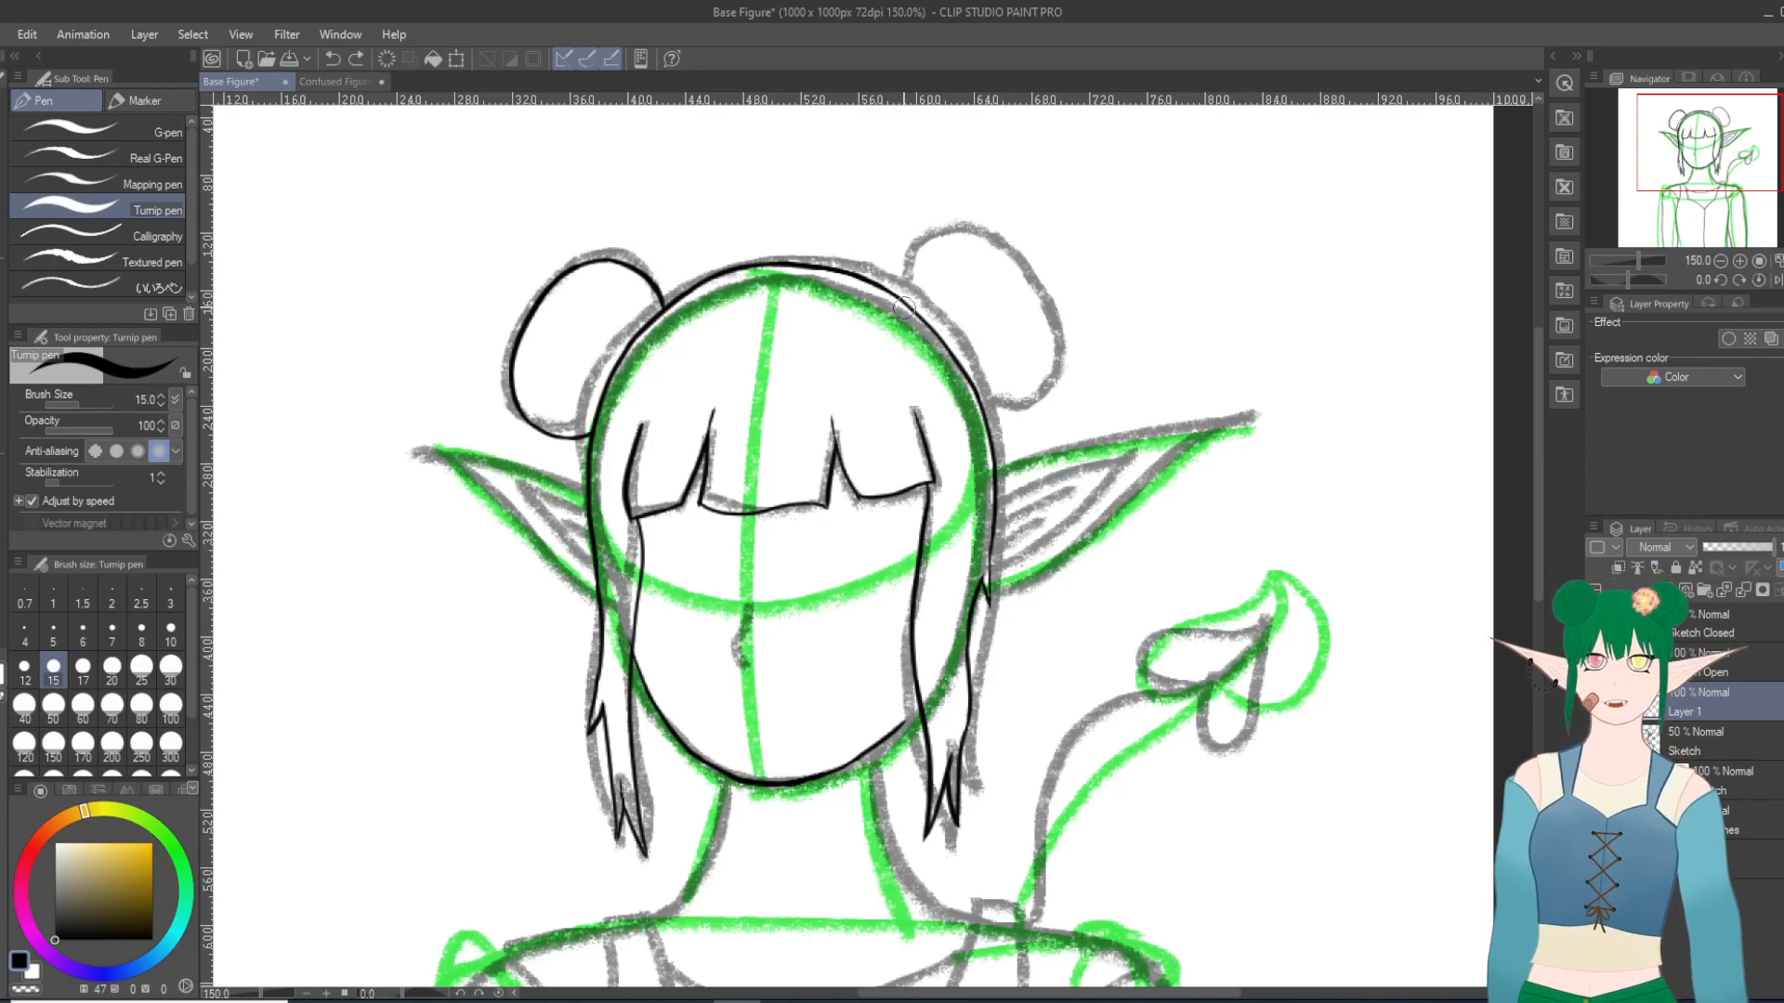
mouse_move(907, 305)
left_mouse_down()
mouse_move(962, 252)
mouse_move(947, 248)
mouse_move(1000, 261)
left_mouse_up()
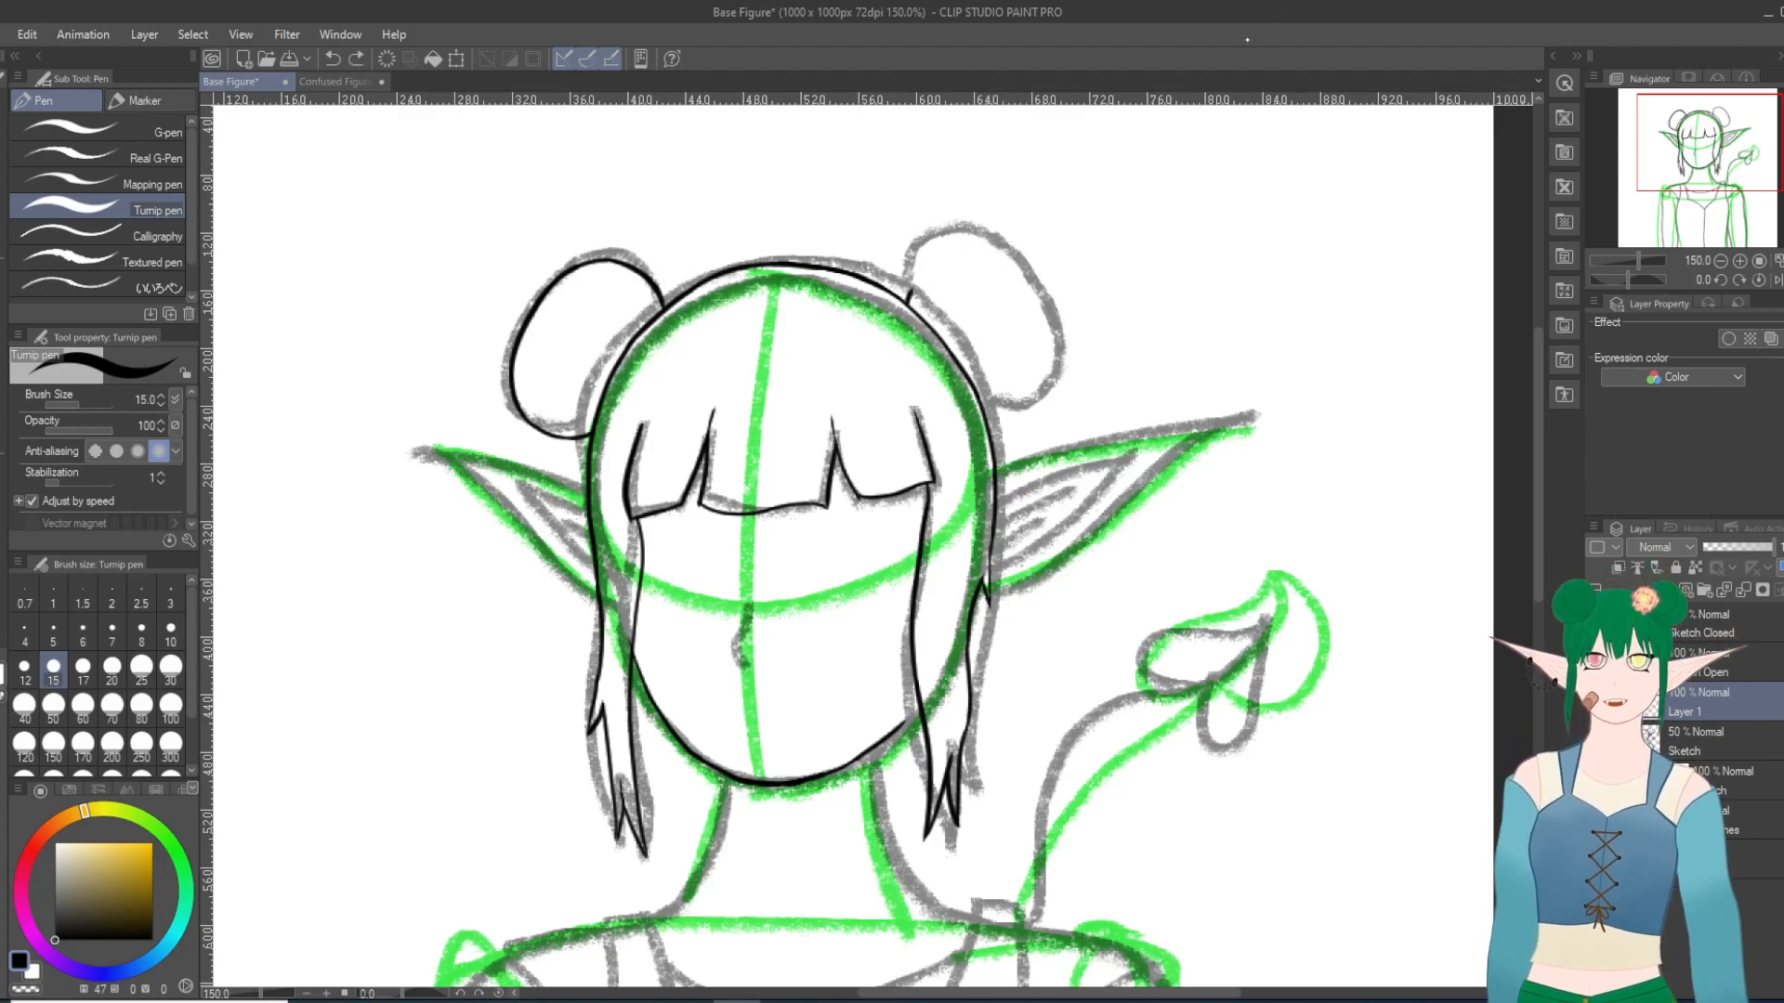
mouse_move(1174, 253)
left_mouse_down()
mouse_move(1197, 244)
mouse_move(1172, 222)
left_mouse_up()
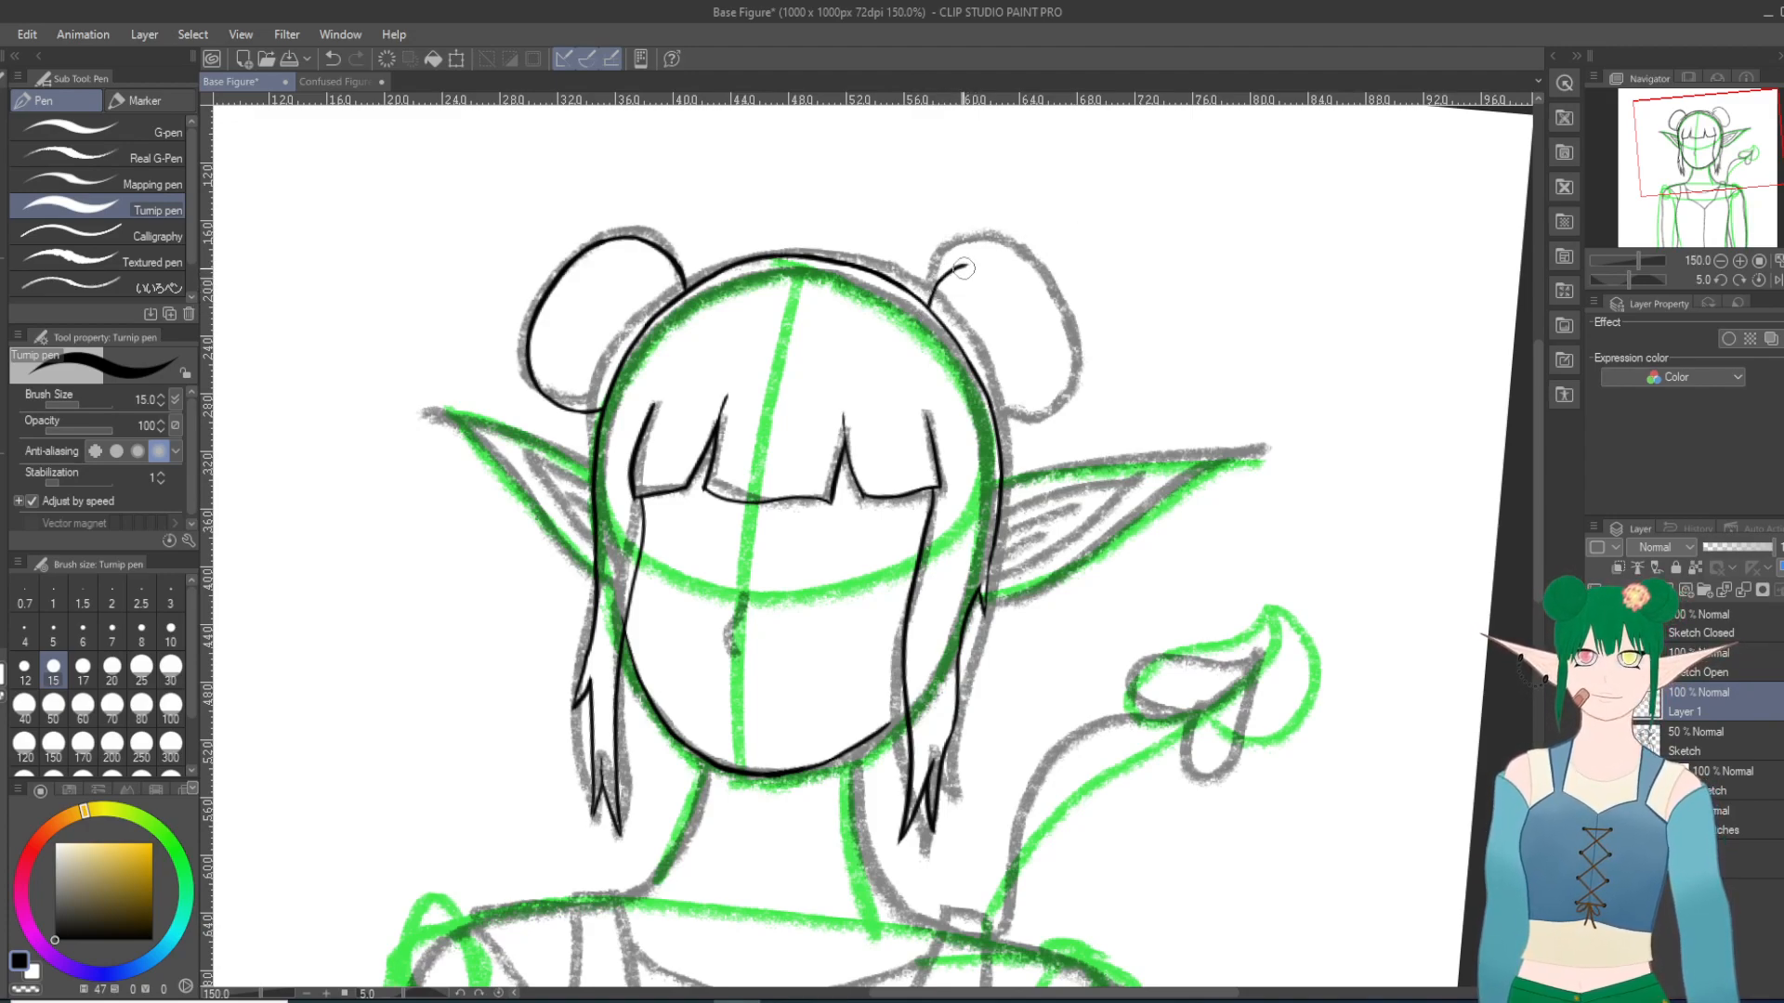
Step: Try to extend the right bun's starting curve along its upper edge with the canvas rotated to -110 degrees
scroll(1252, 365, "down", 20)
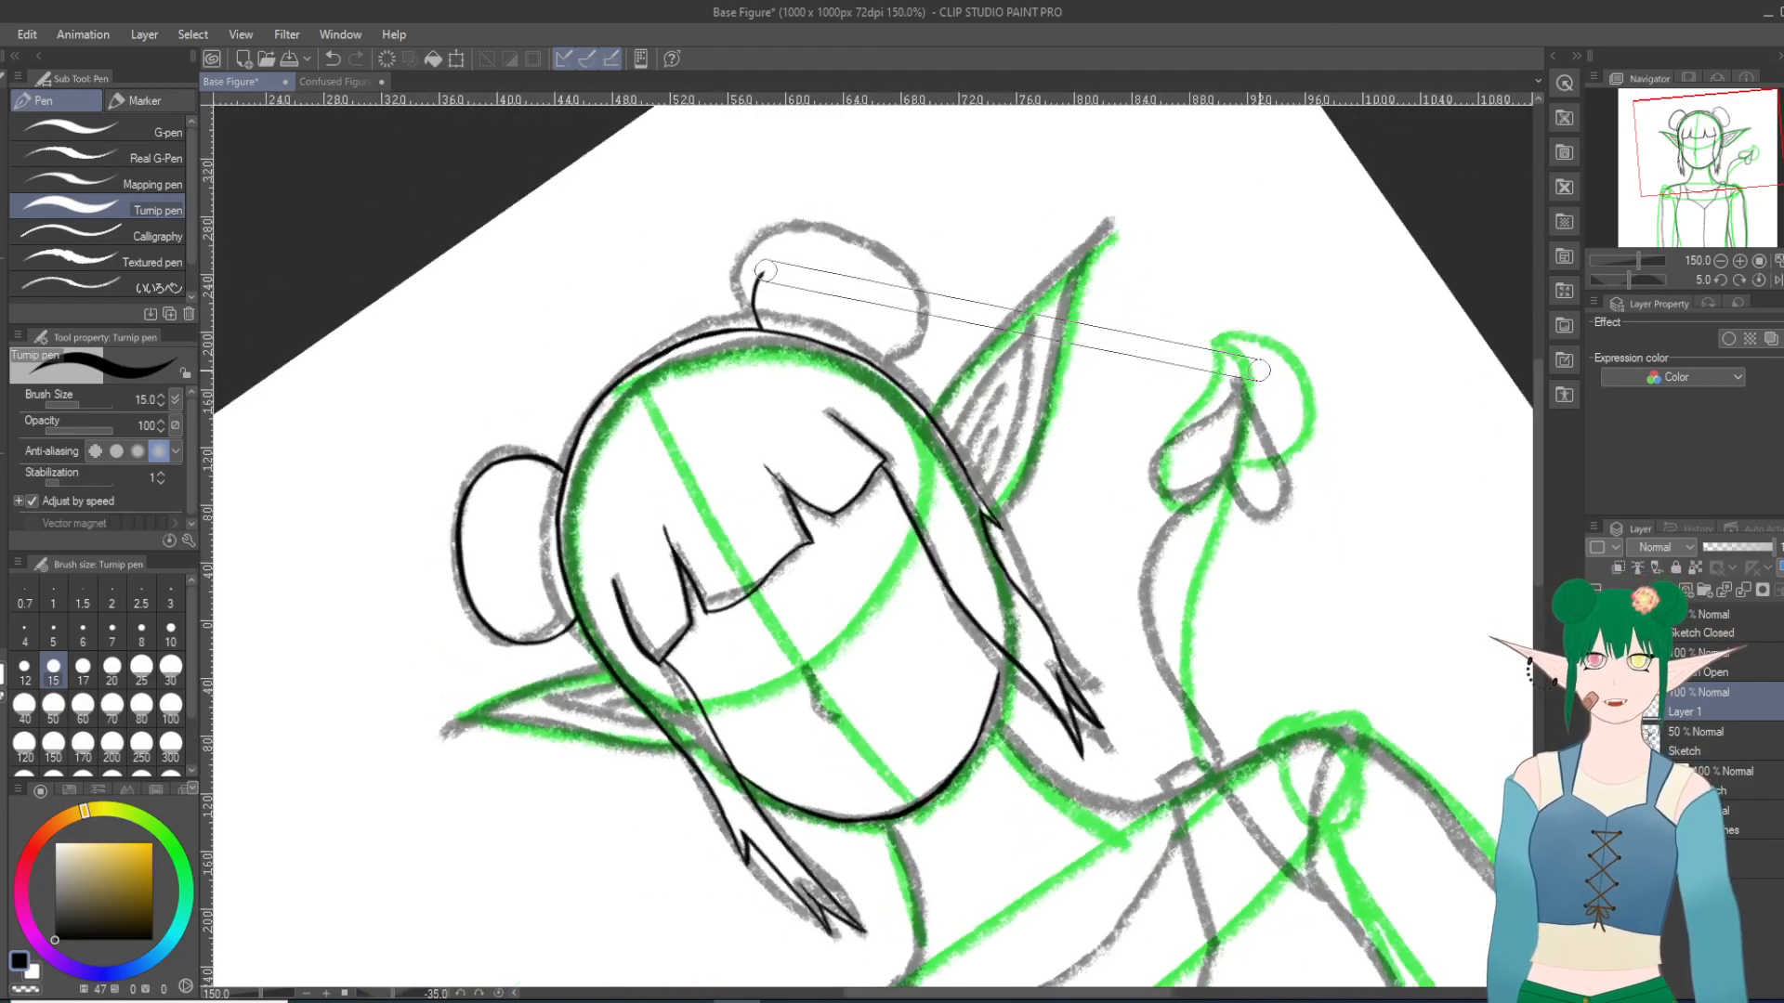
scroll(578, 520, "down", 3)
scroll(556, 517, "up", 5)
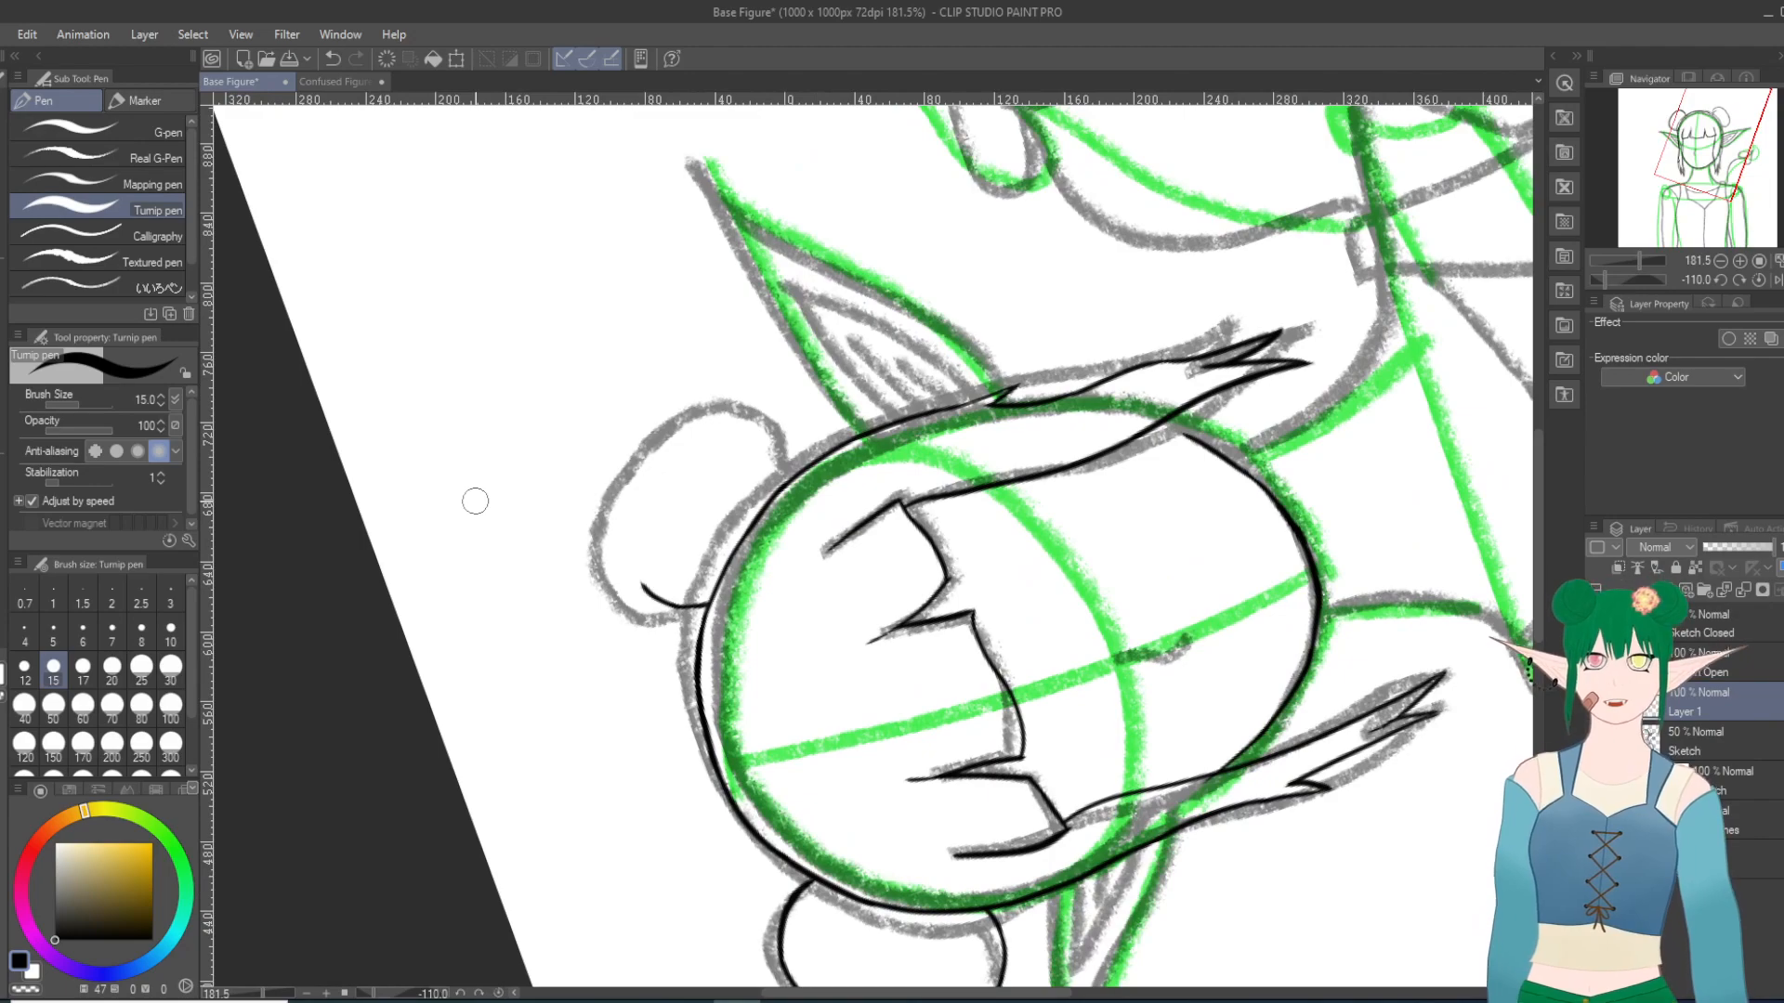
left_click_drag(637, 577, 635, 540)
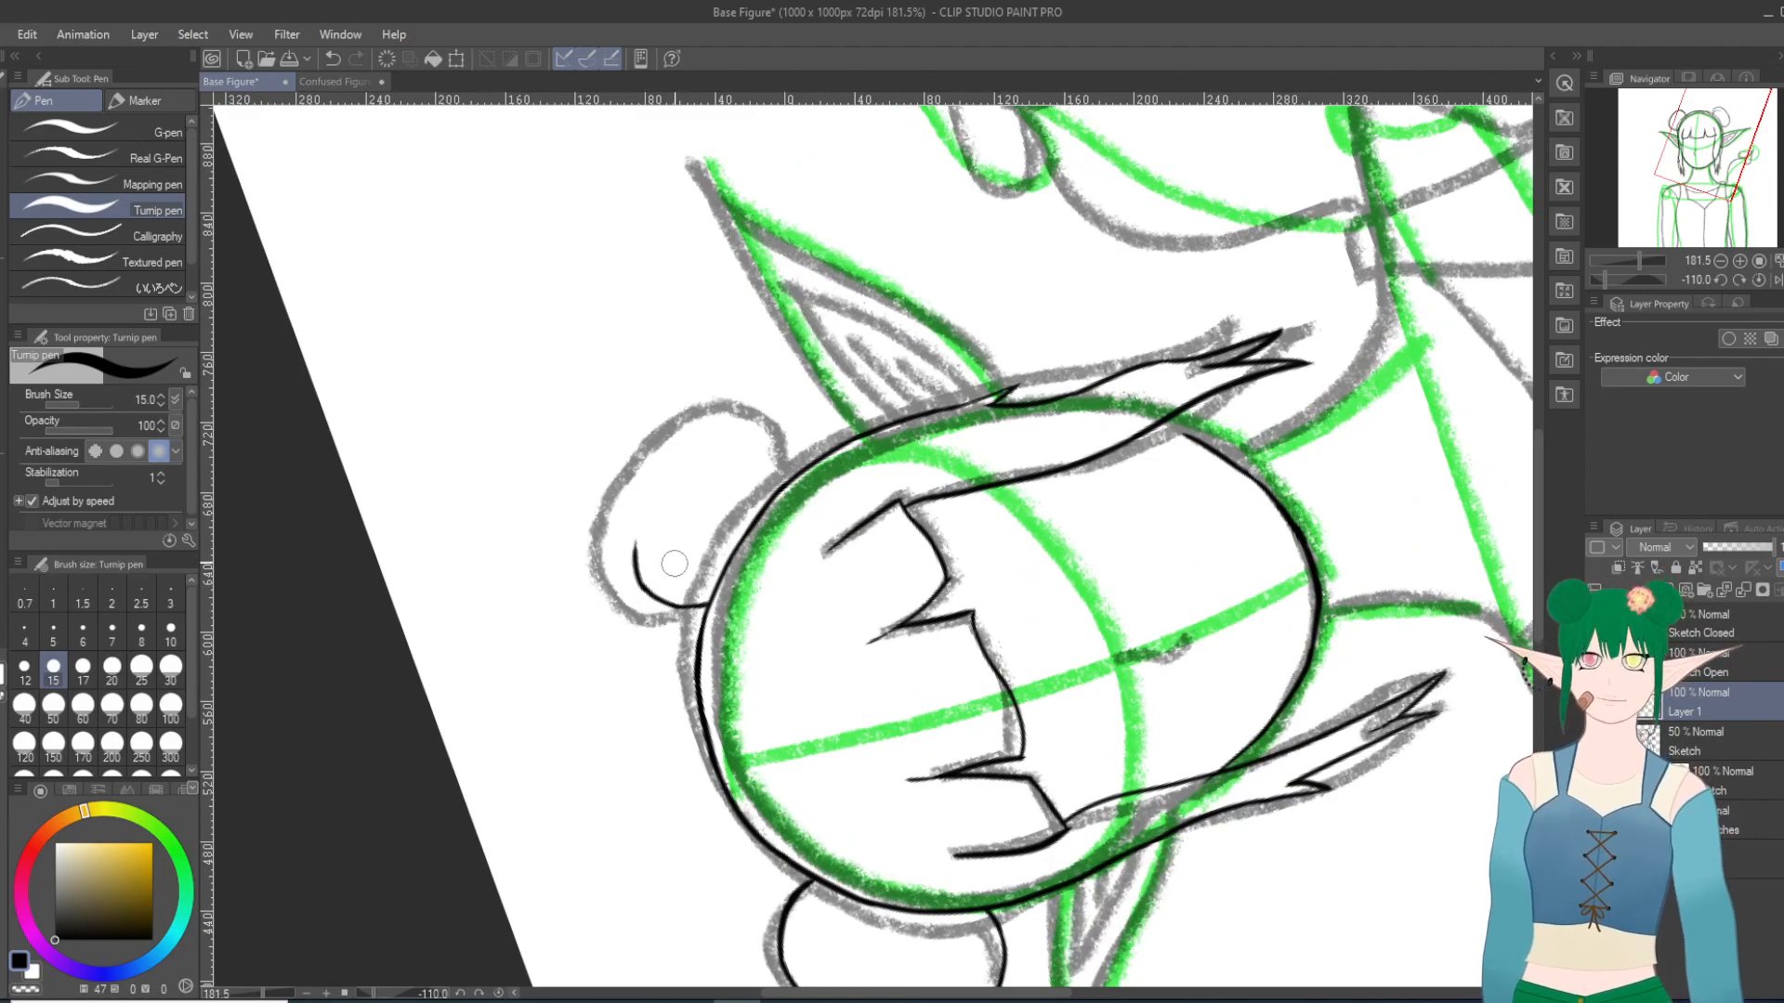
left_click(332, 59)
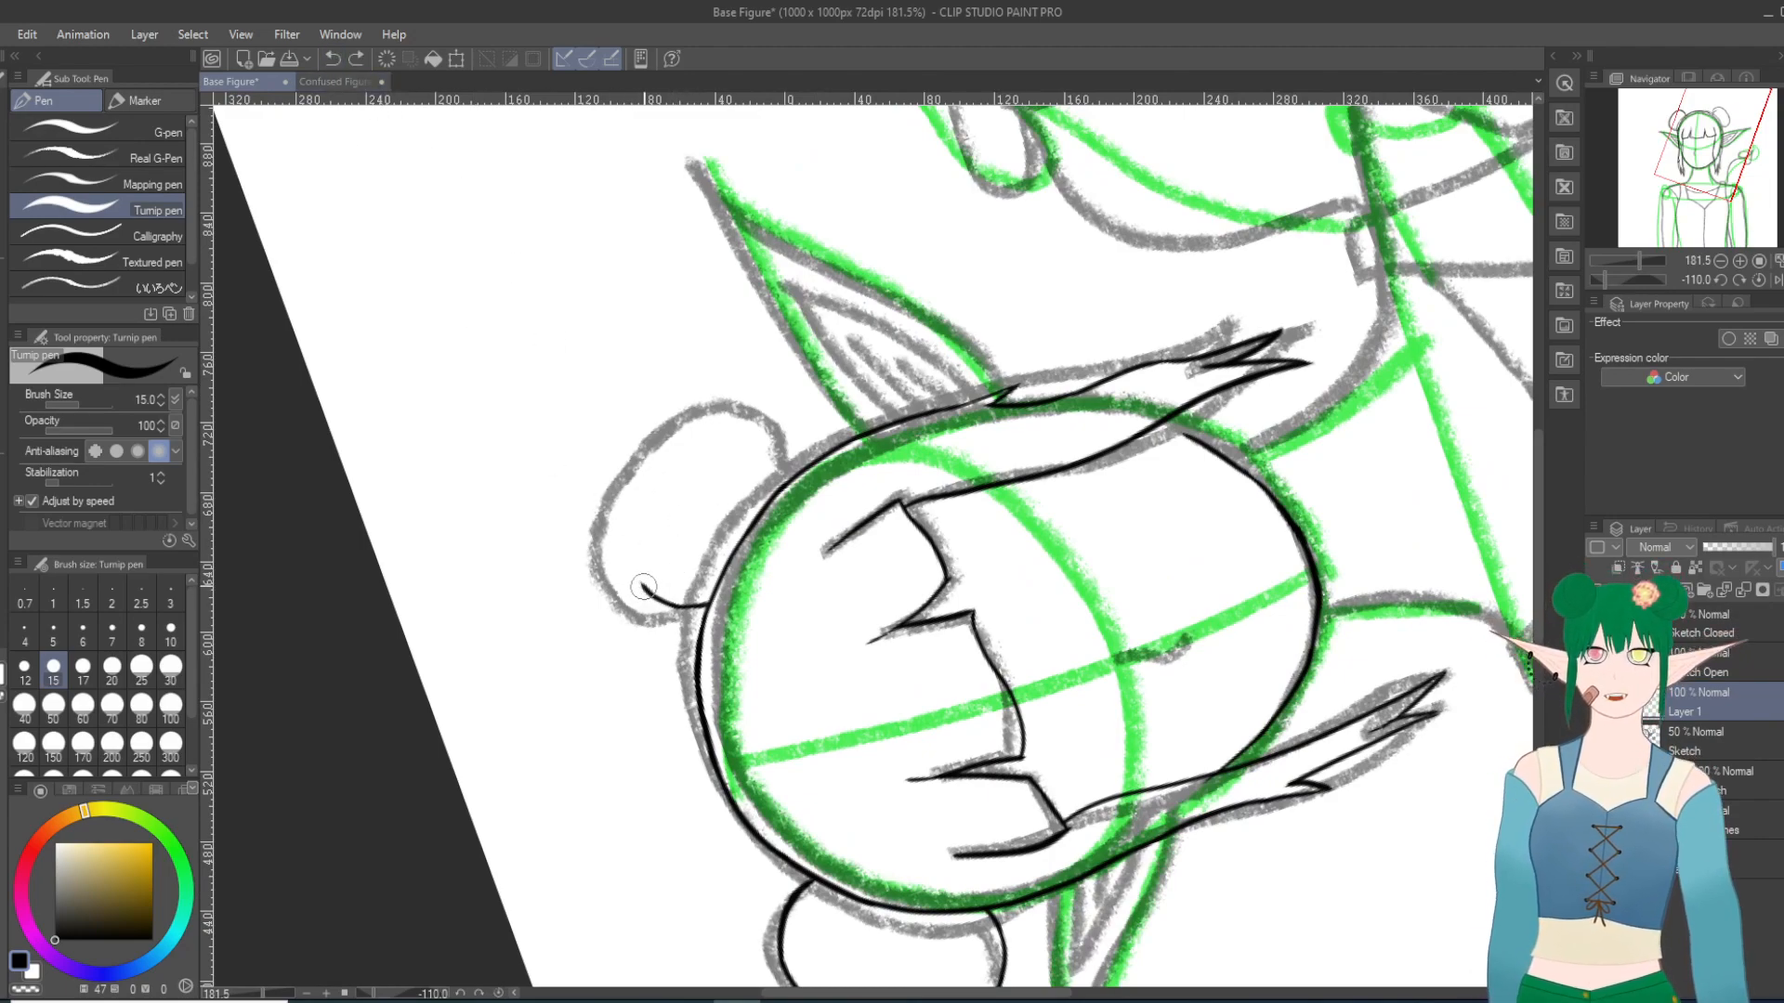
left_click_drag(630, 573, 619, 520)
left_click(333, 58)
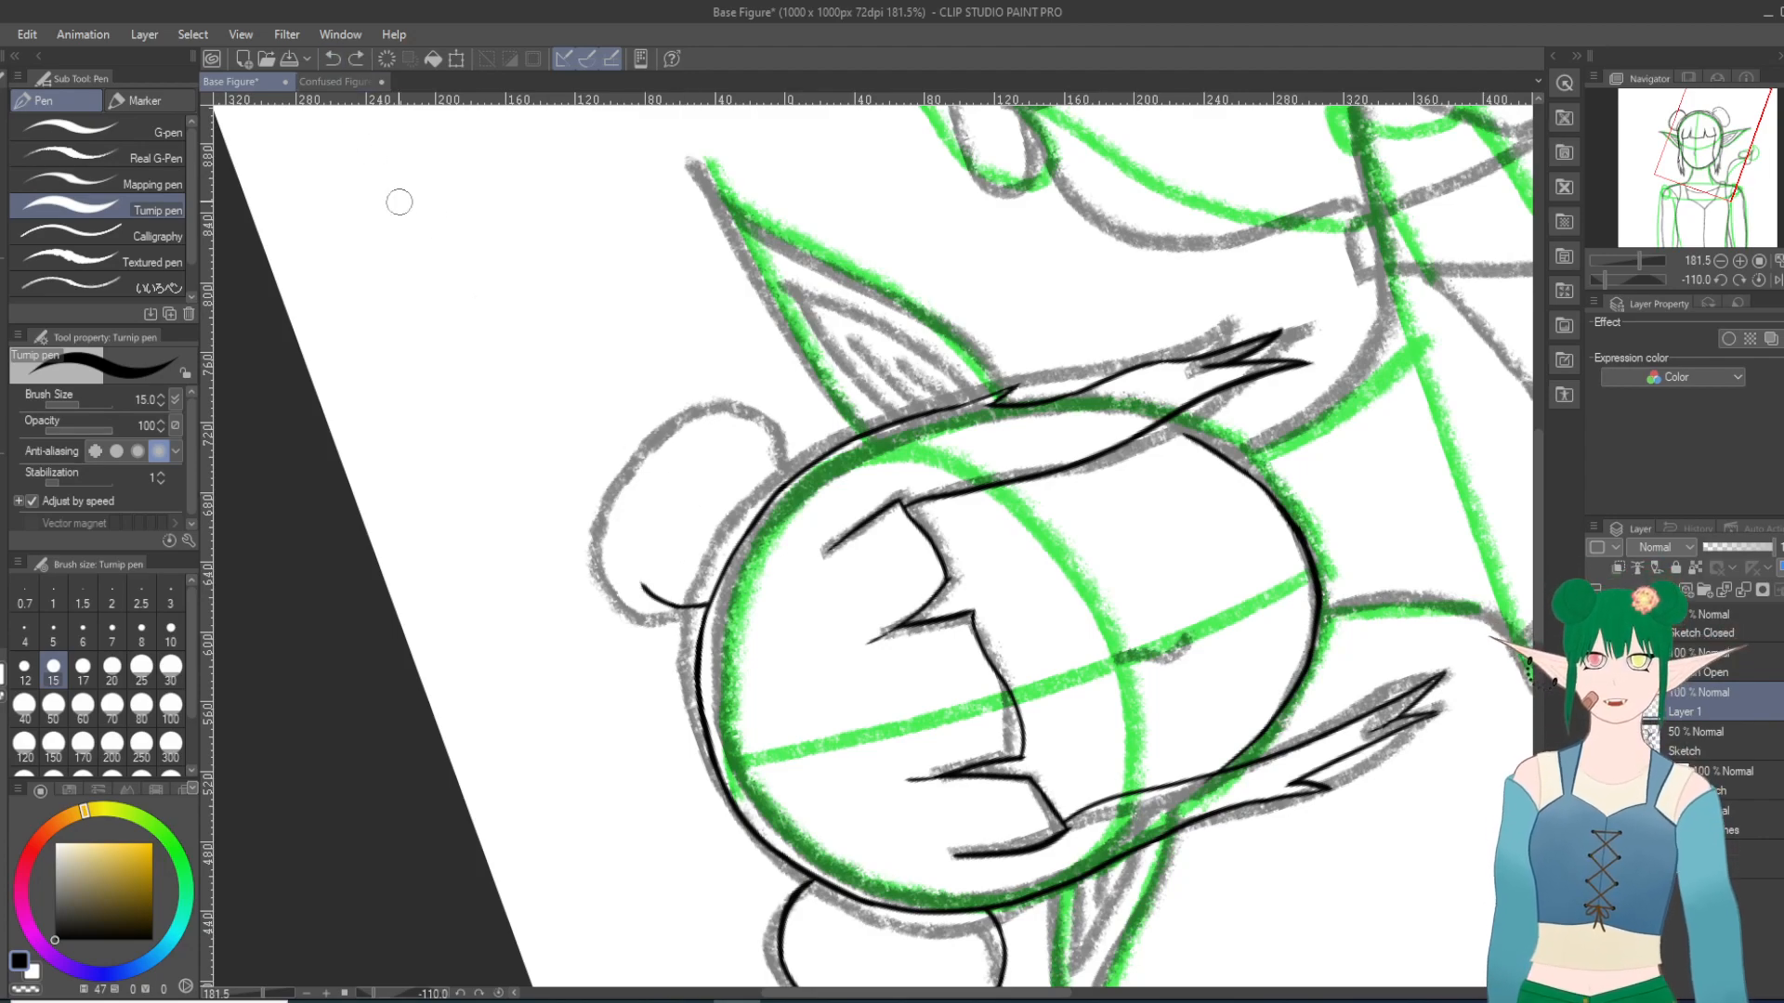
mouse_move(645, 590)
left_mouse_down()
mouse_move(621, 506)
mouse_move(688, 423)
left_mouse_up()
left_click(332, 59)
left_click(333, 58)
left_click_drag(648, 592, 644, 485)
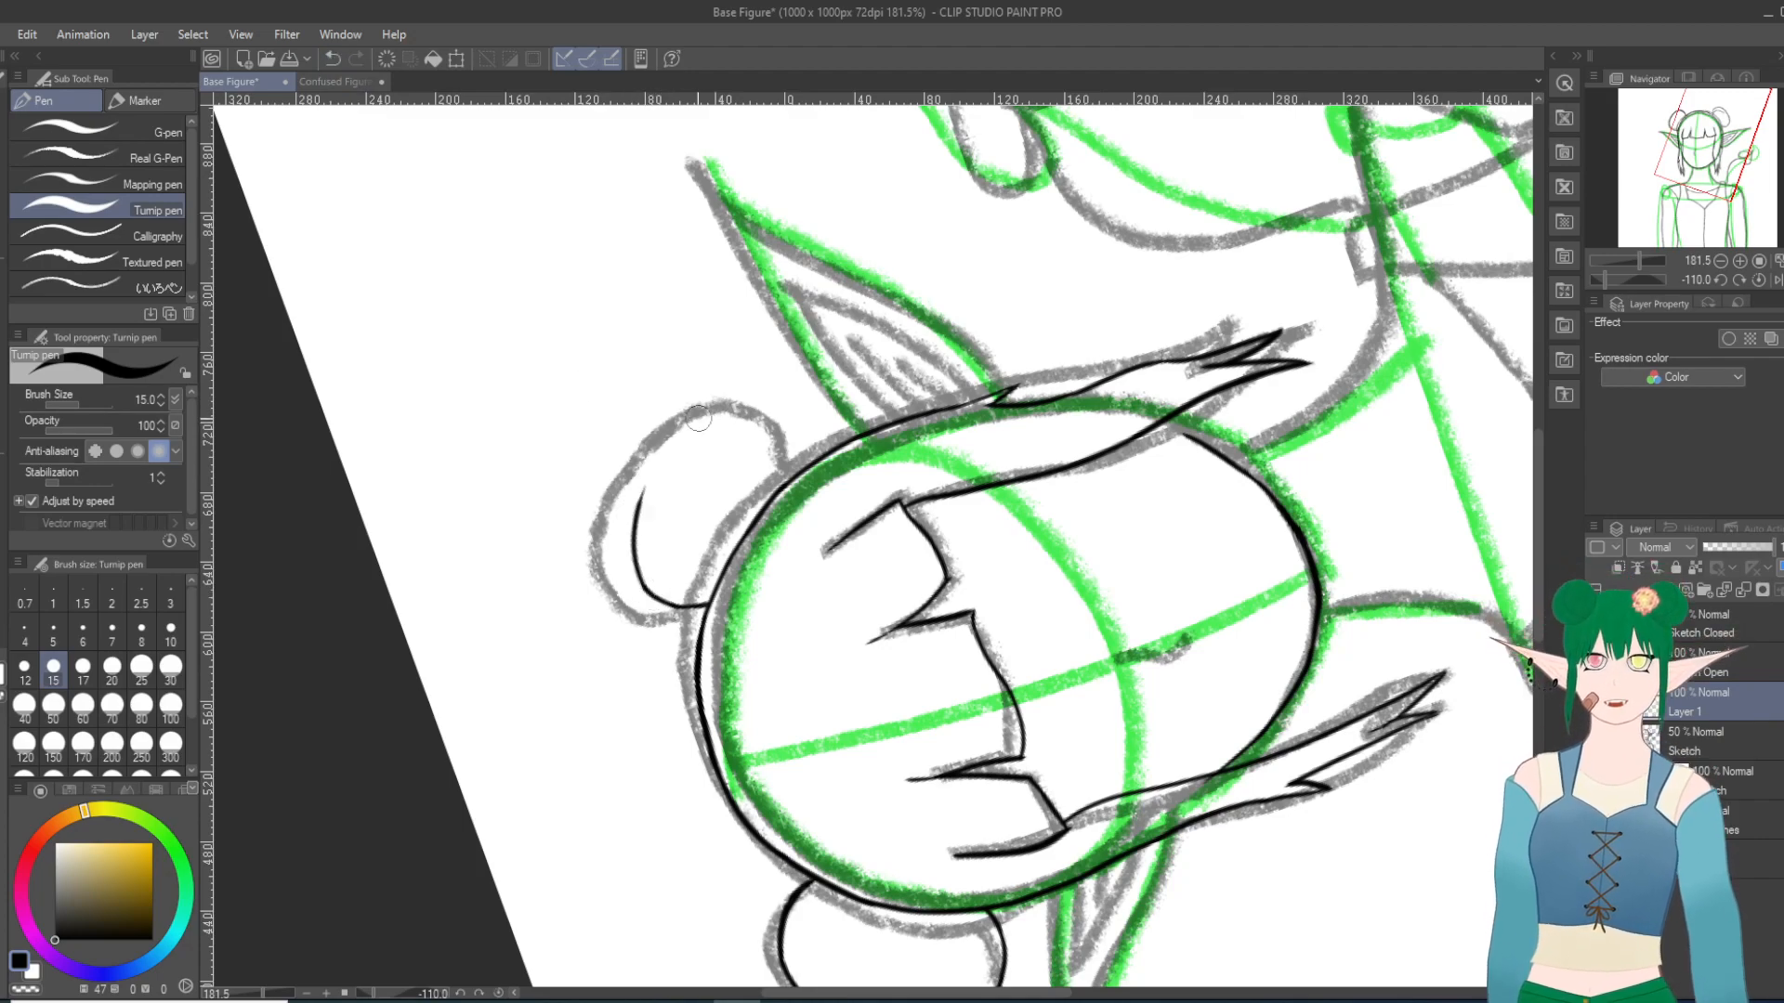
left_click(332, 59)
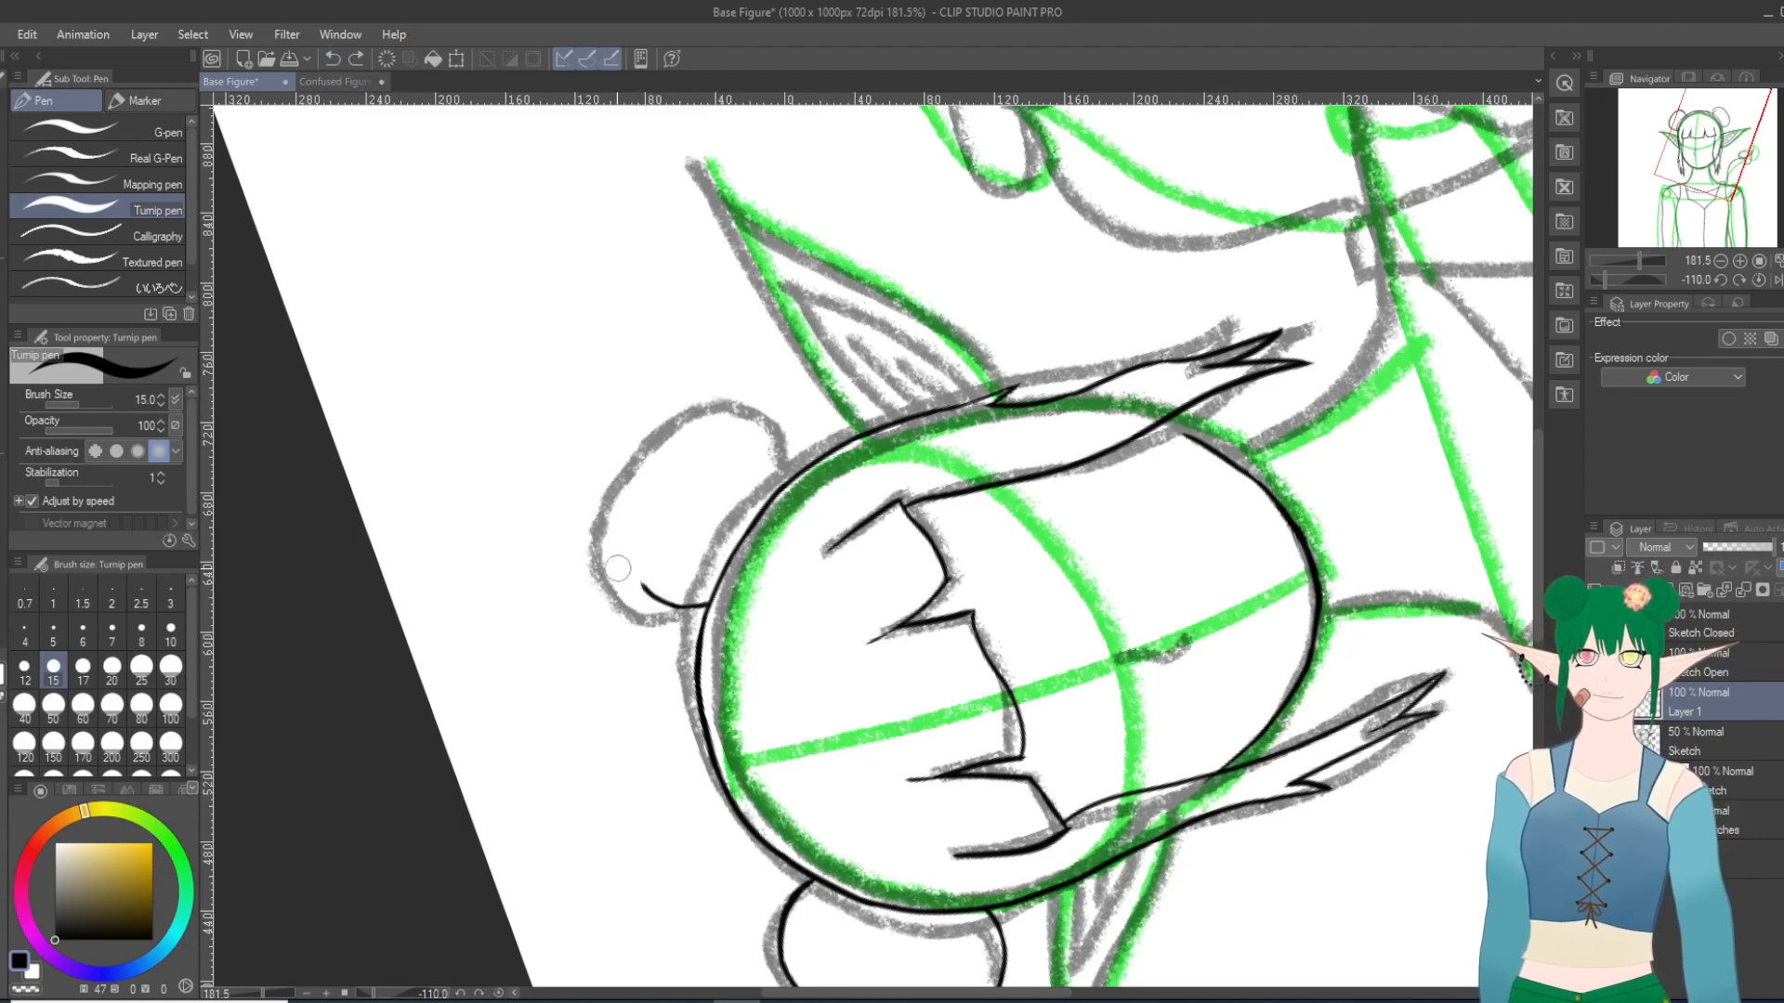
mouse_move(647, 592)
left_mouse_down()
mouse_move(628, 507)
mouse_move(648, 489)
left_mouse_up()
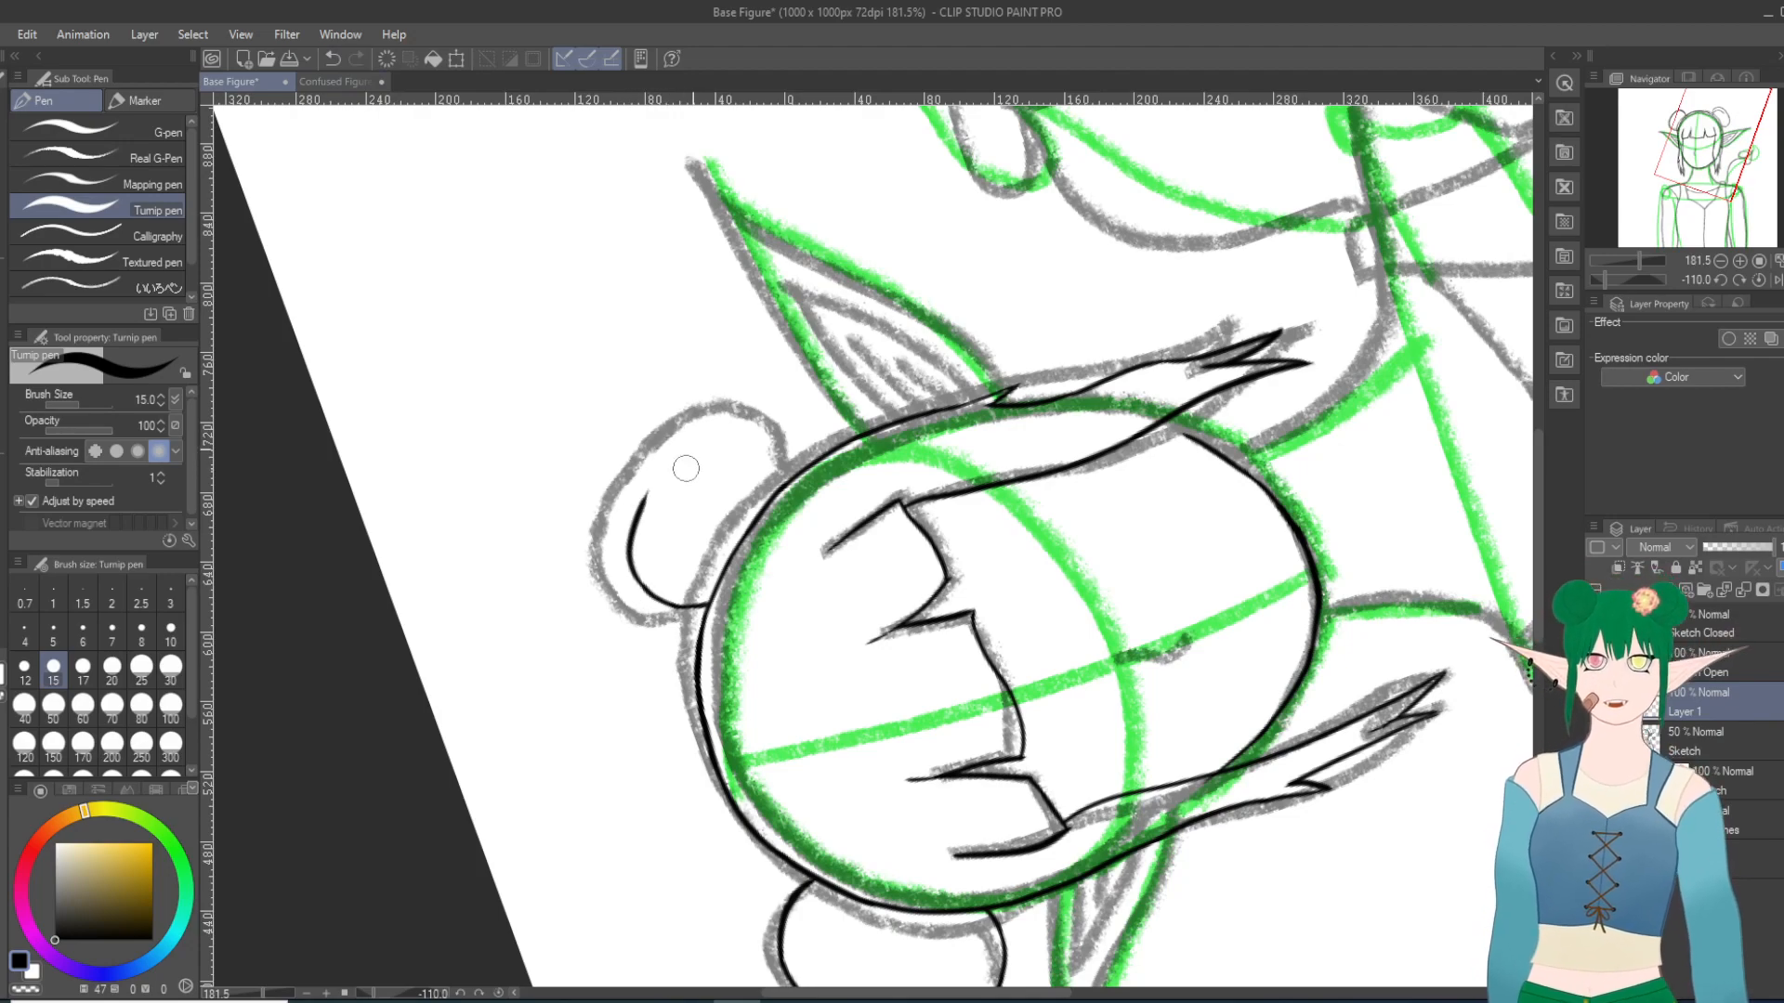
left_click(332, 59)
mouse_move(647, 592)
left_mouse_down()
mouse_move(650, 480)
mouse_move(636, 512)
mouse_move(683, 446)
left_mouse_up()
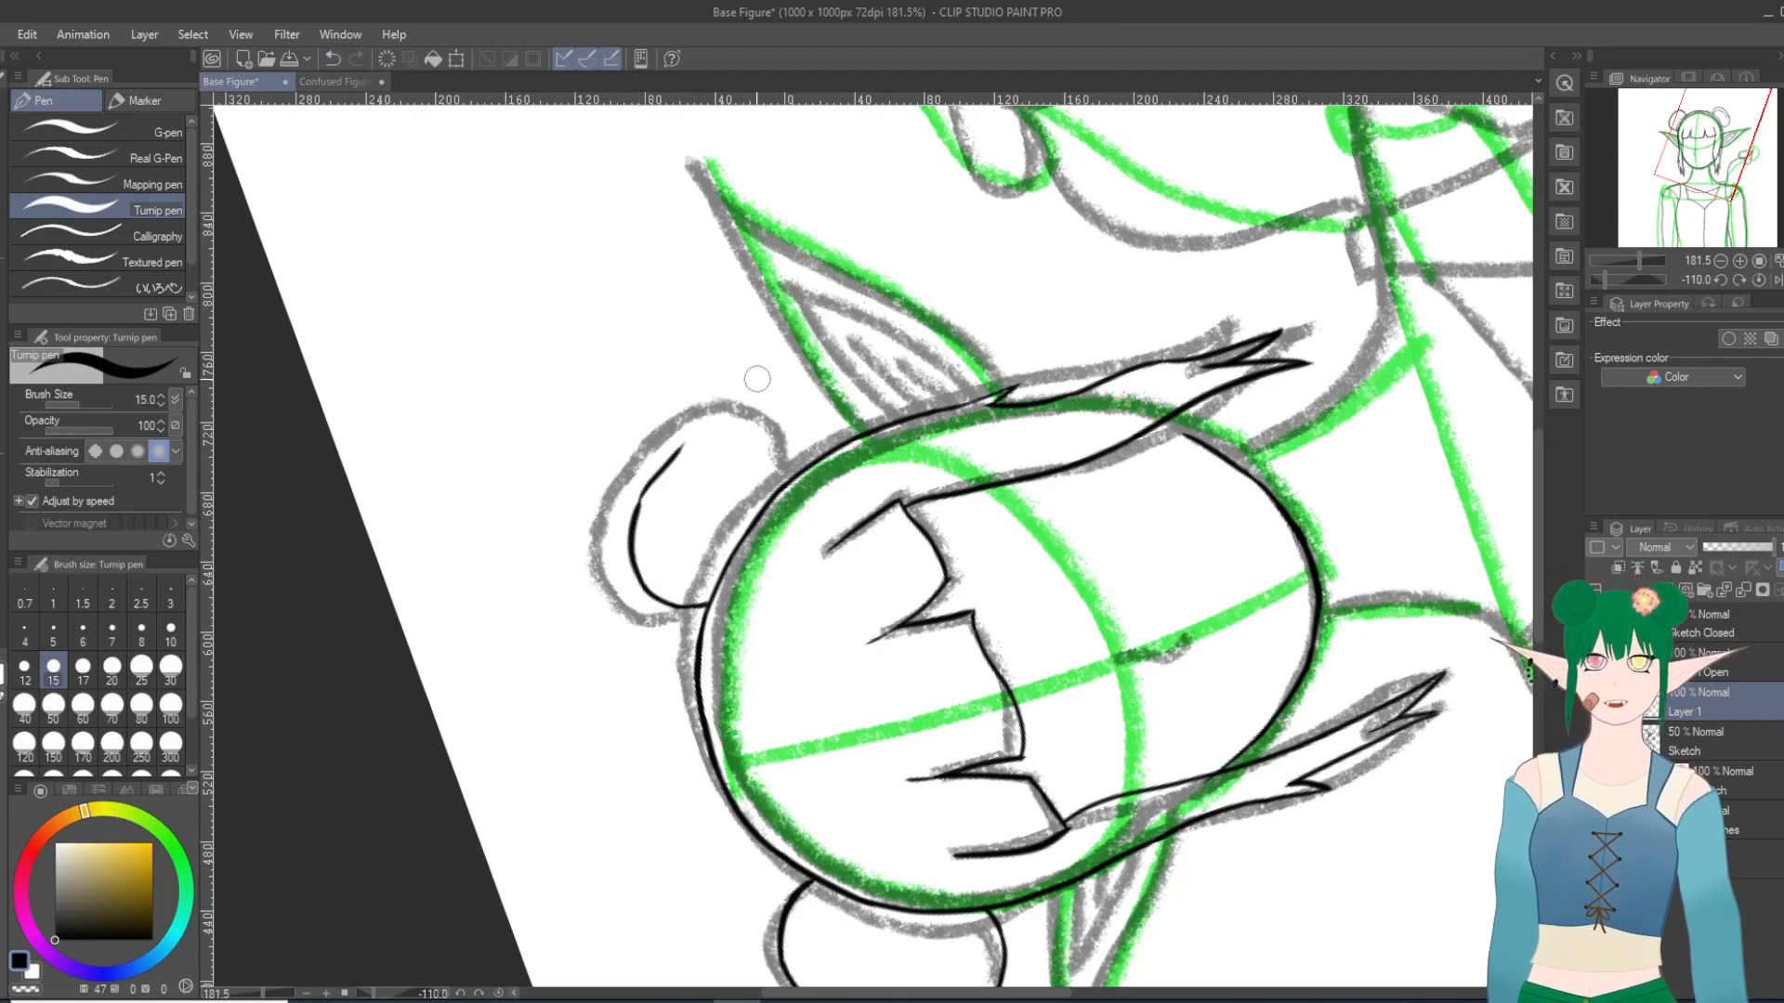
left_click(332, 58)
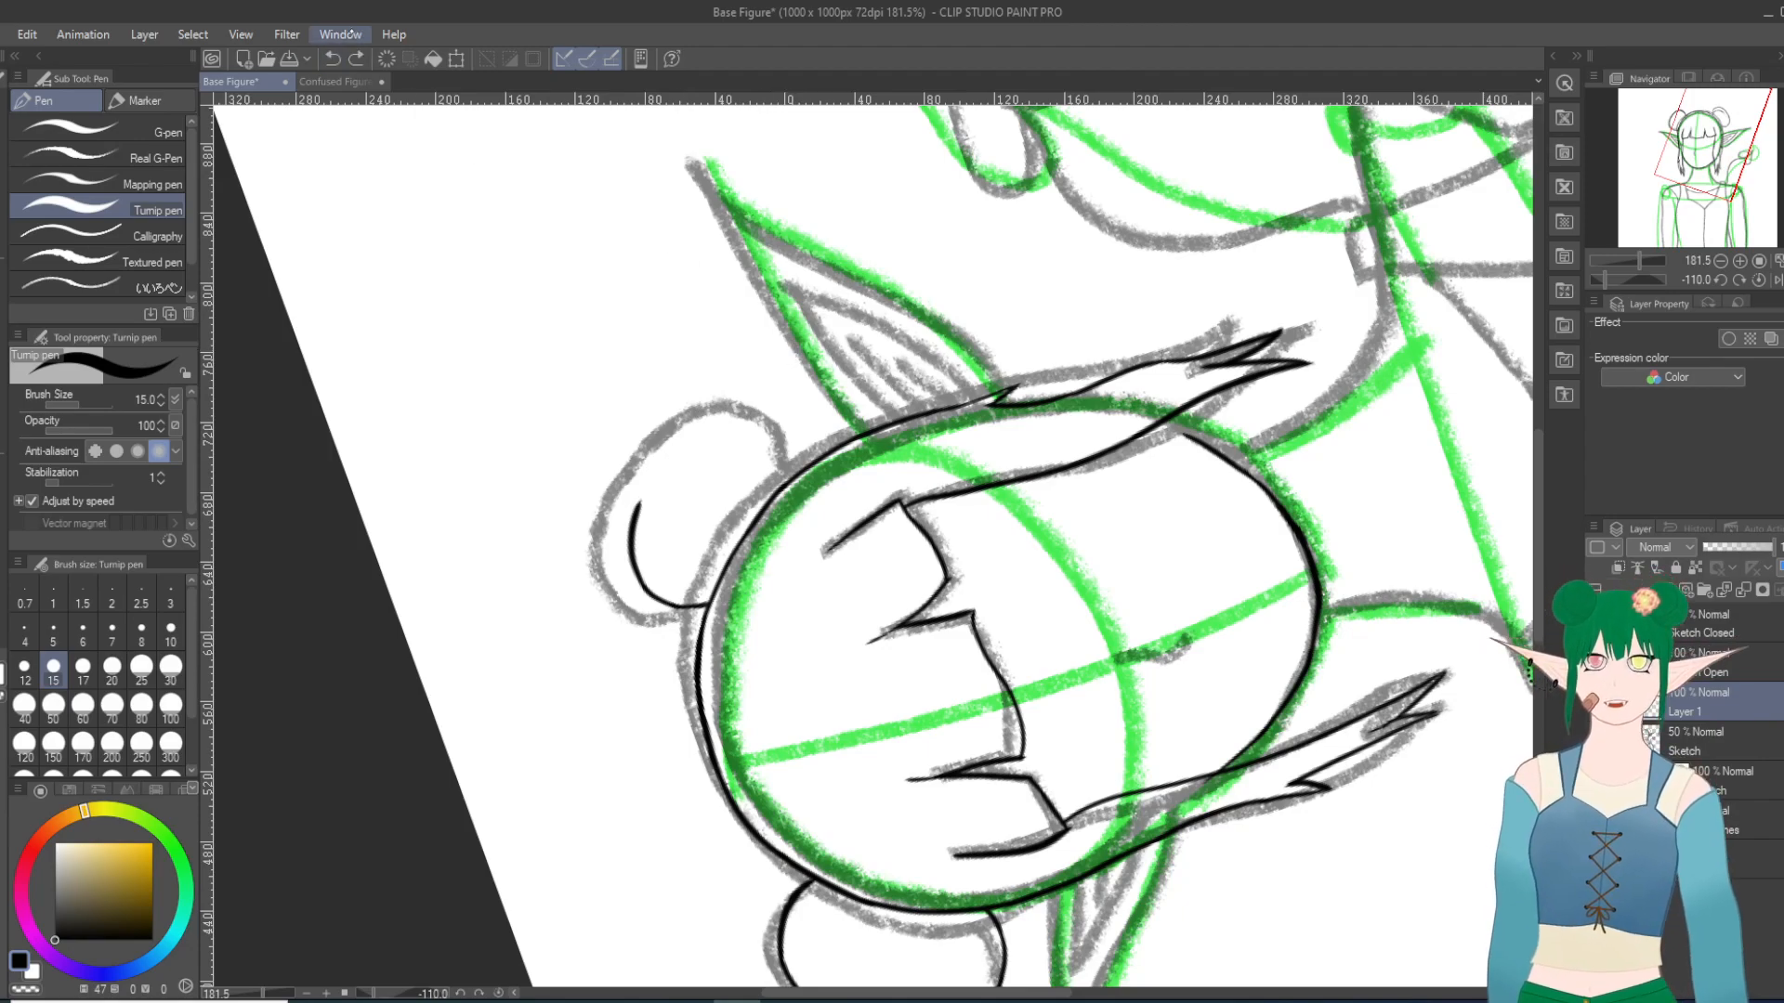
Step: Rotate the canvas to -140 degrees and ink the right bun's long outer curve, redoing the stroke until it runs smoothly
scroll(565, 378, "up", 6)
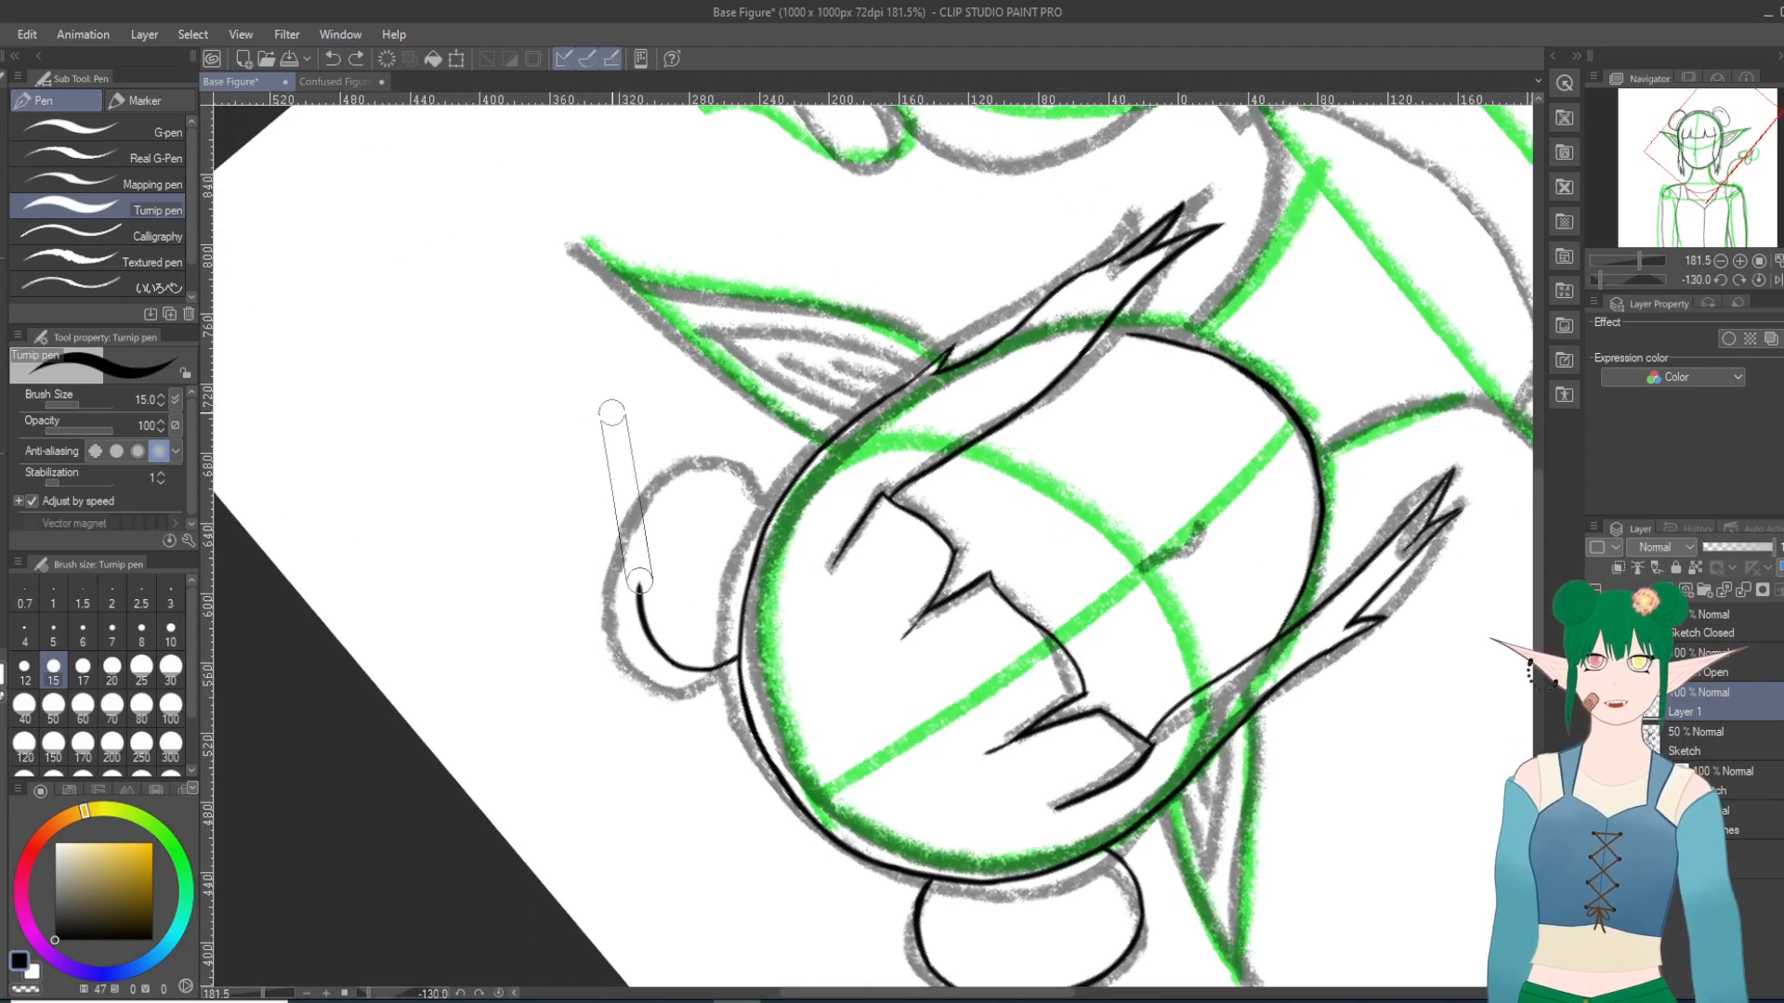
scroll(613, 414, "down", 2)
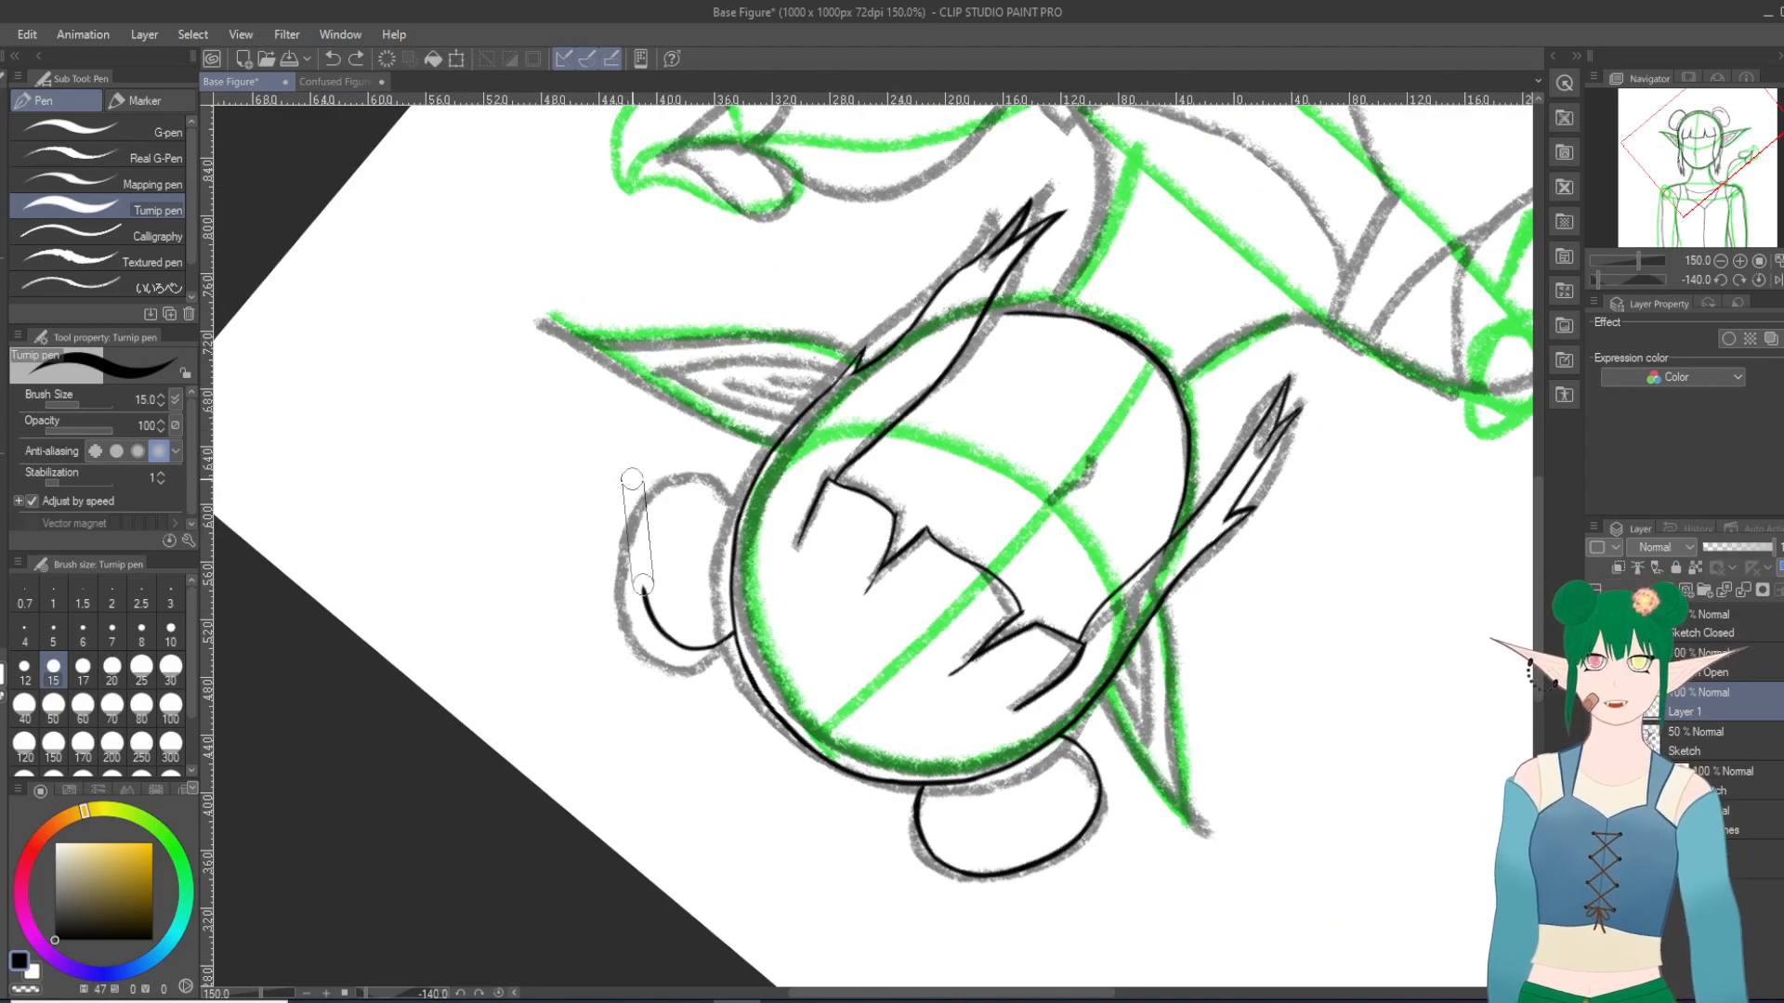
scroll(632, 479, "up", 2)
scroll(632, 479, "up", 1)
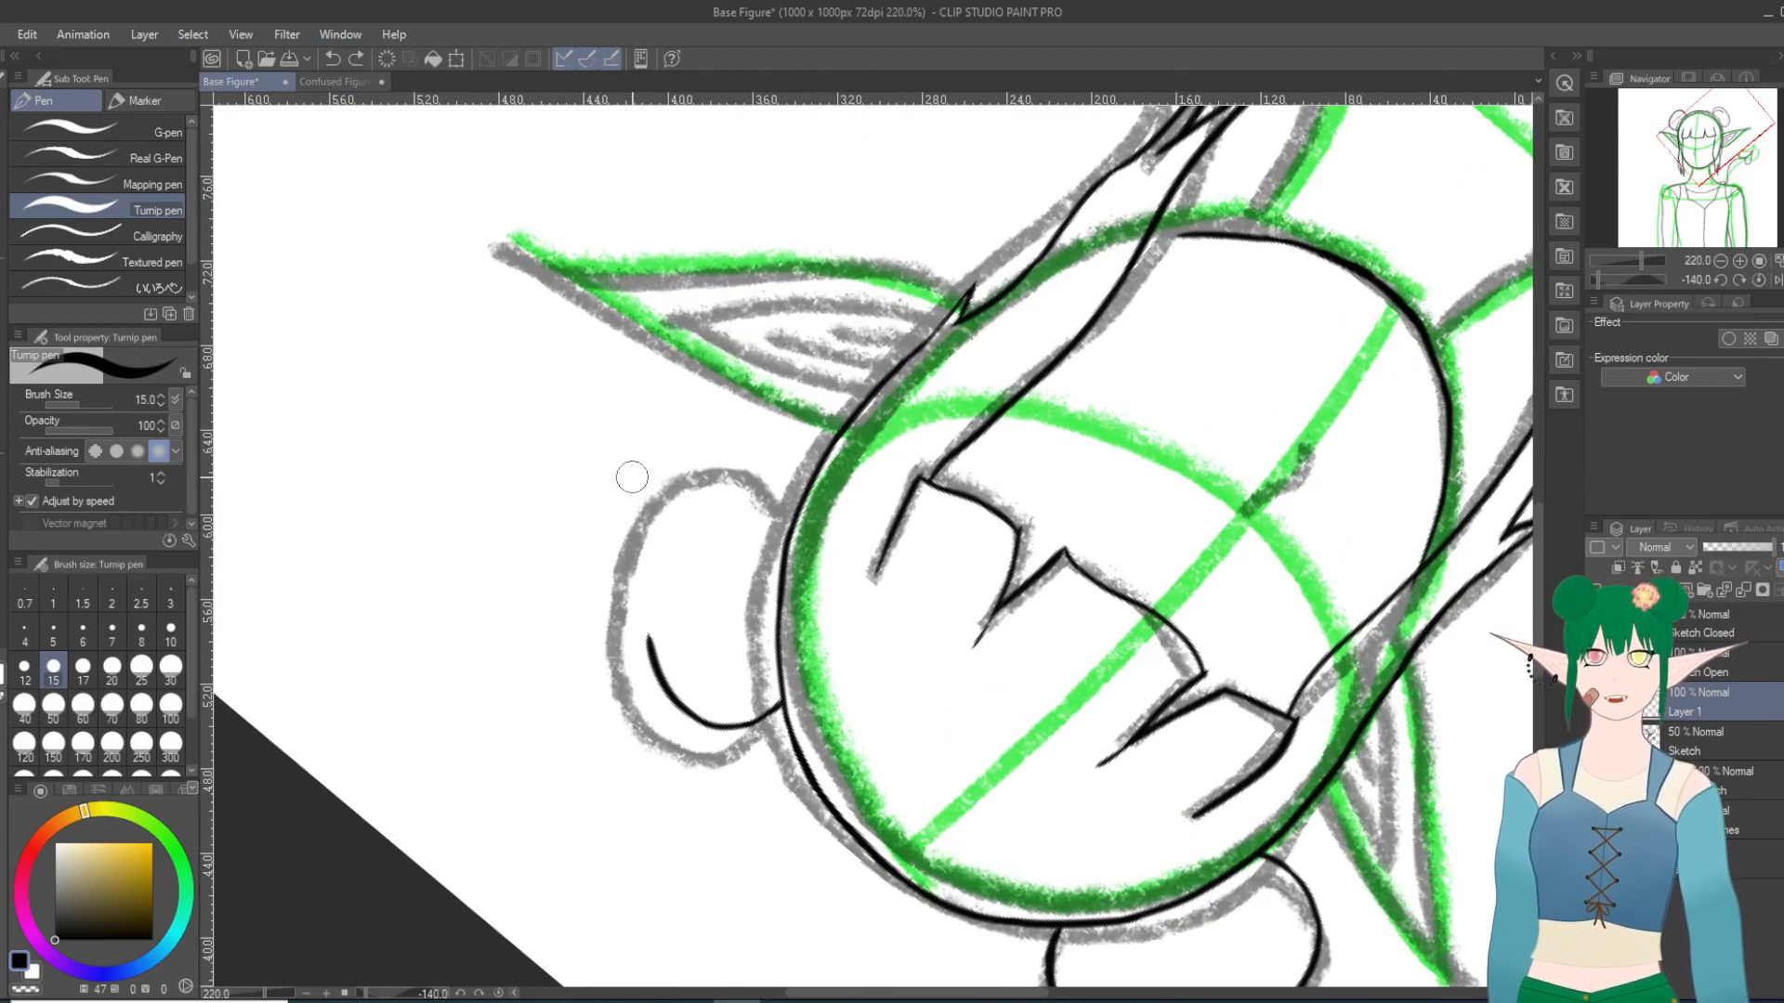
mouse_move(650, 649)
left_mouse_down()
mouse_move(657, 546)
mouse_move(689, 467)
left_mouse_up()
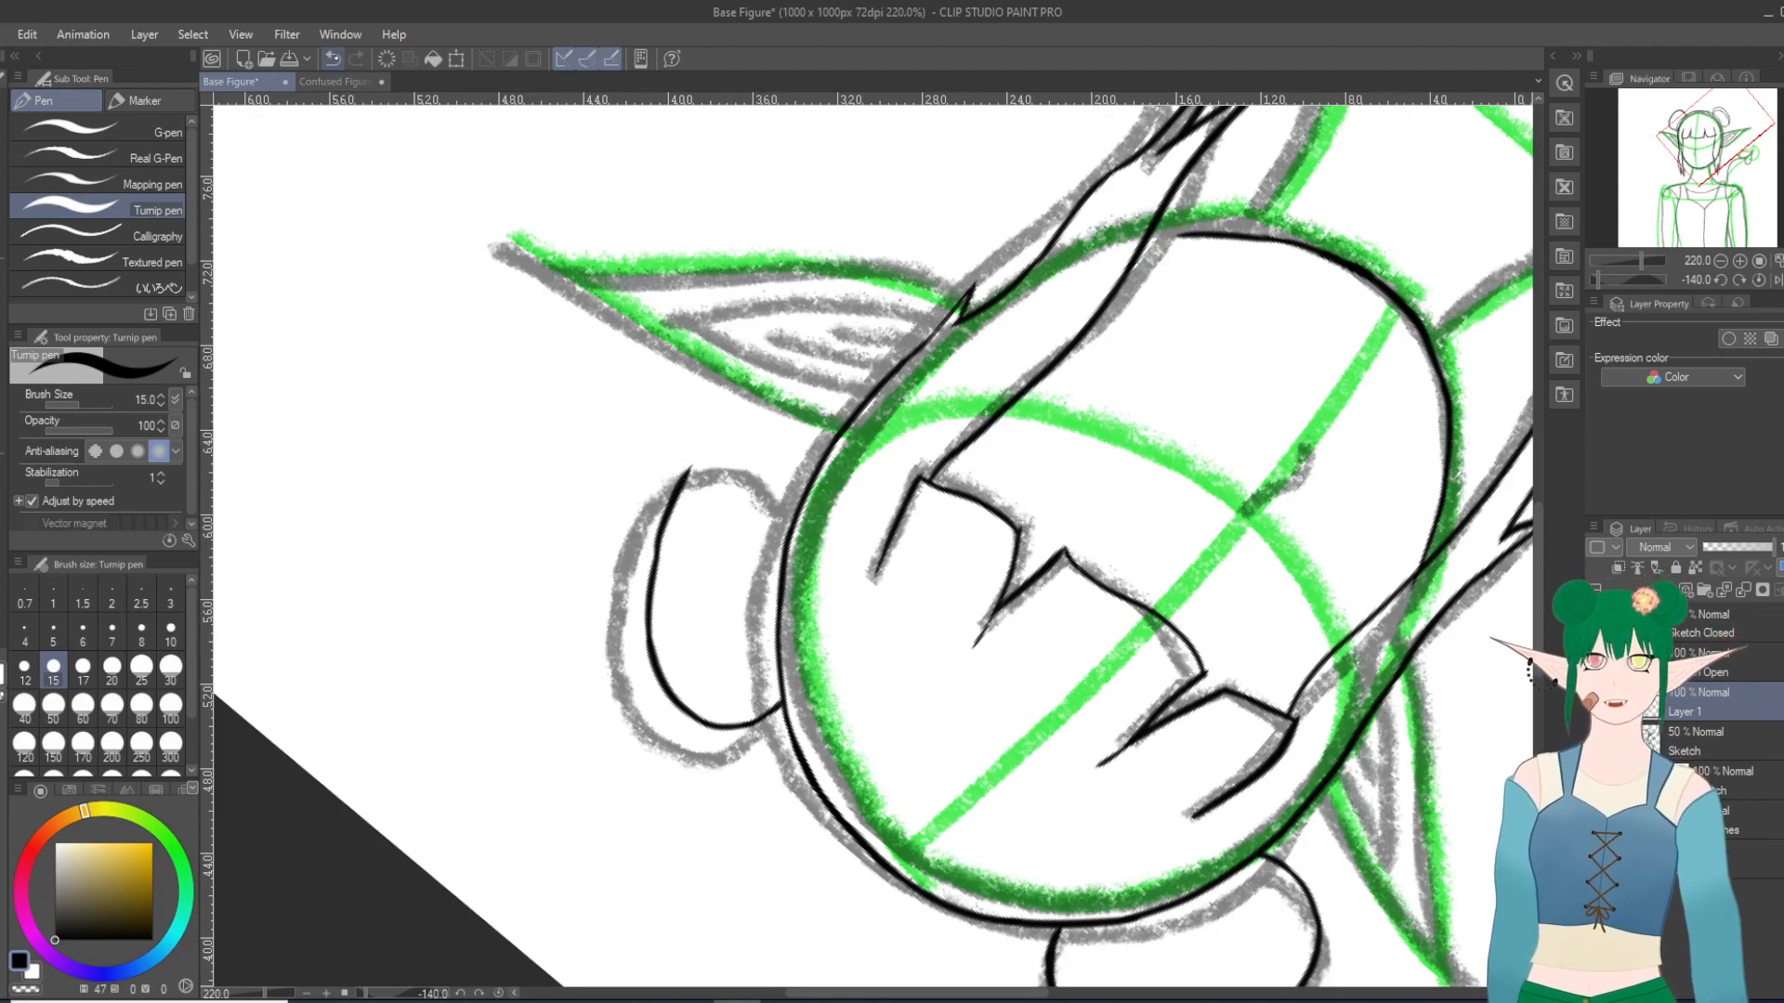
key("ctrl+z")
key("ctrl+z")
left_click_drag(651, 643, 656, 488)
key("ctrl+z")
mouse_move(652, 653)
left_mouse_down()
mouse_move(644, 593)
mouse_move(683, 437)
left_mouse_up()
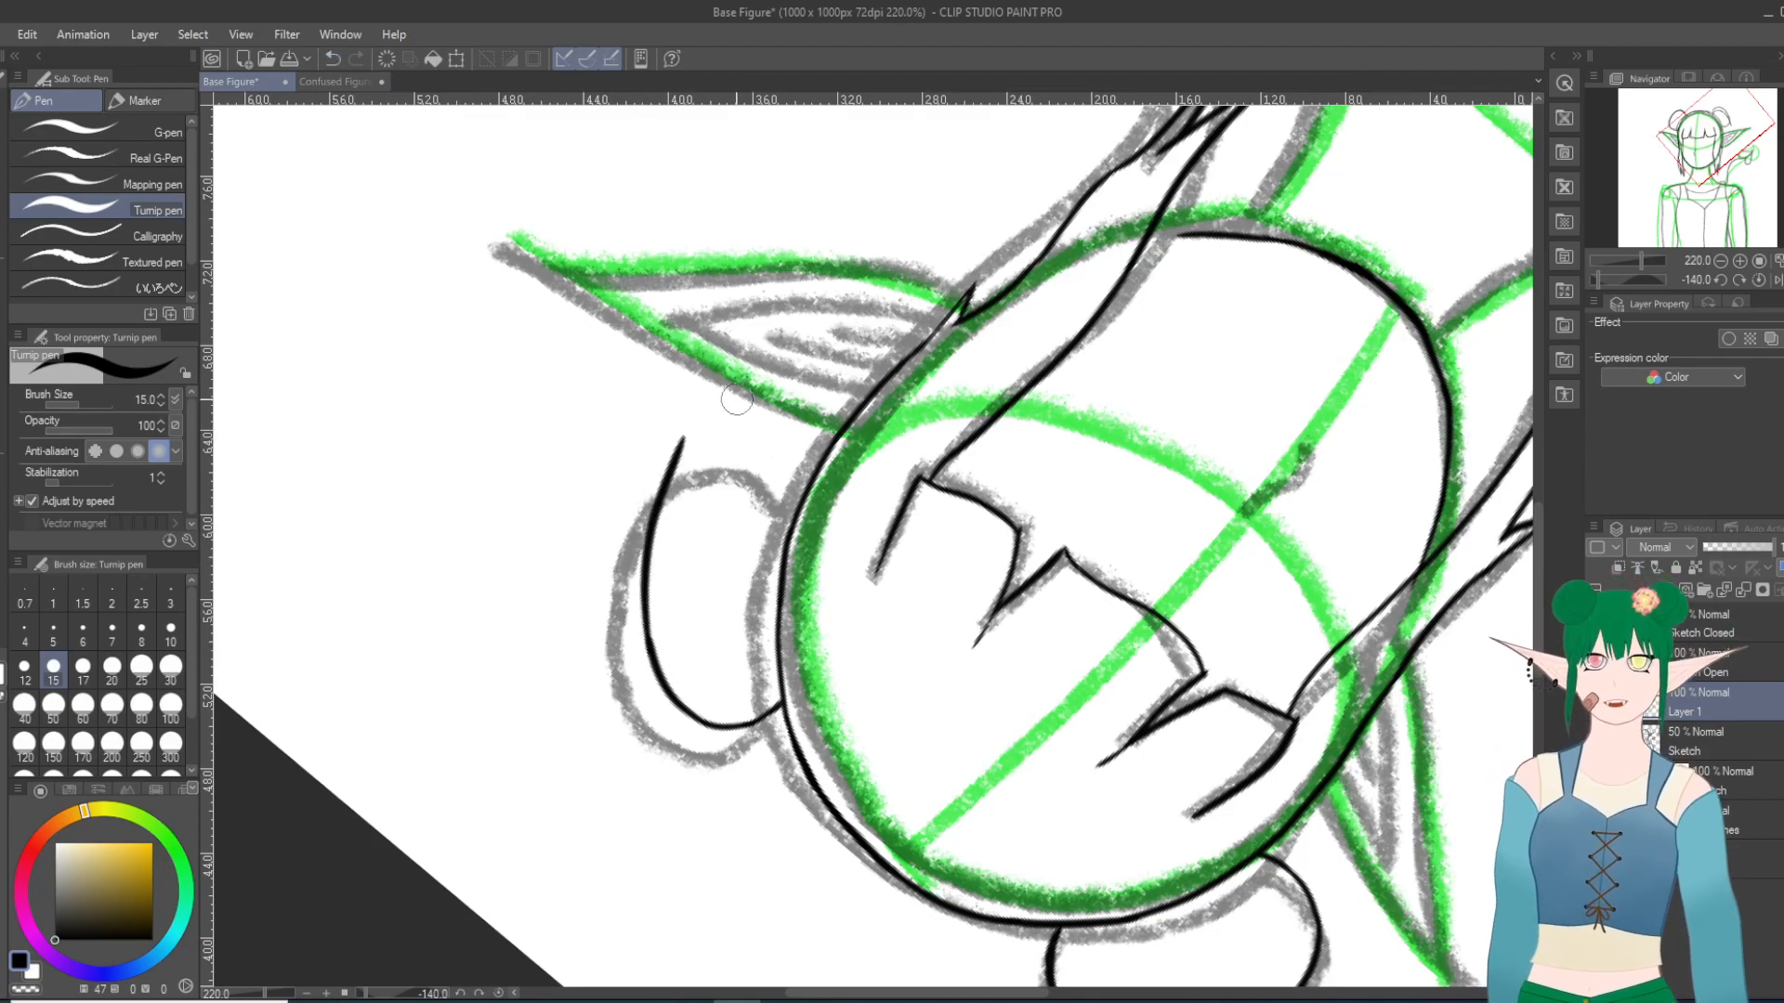
key("ctrl+z")
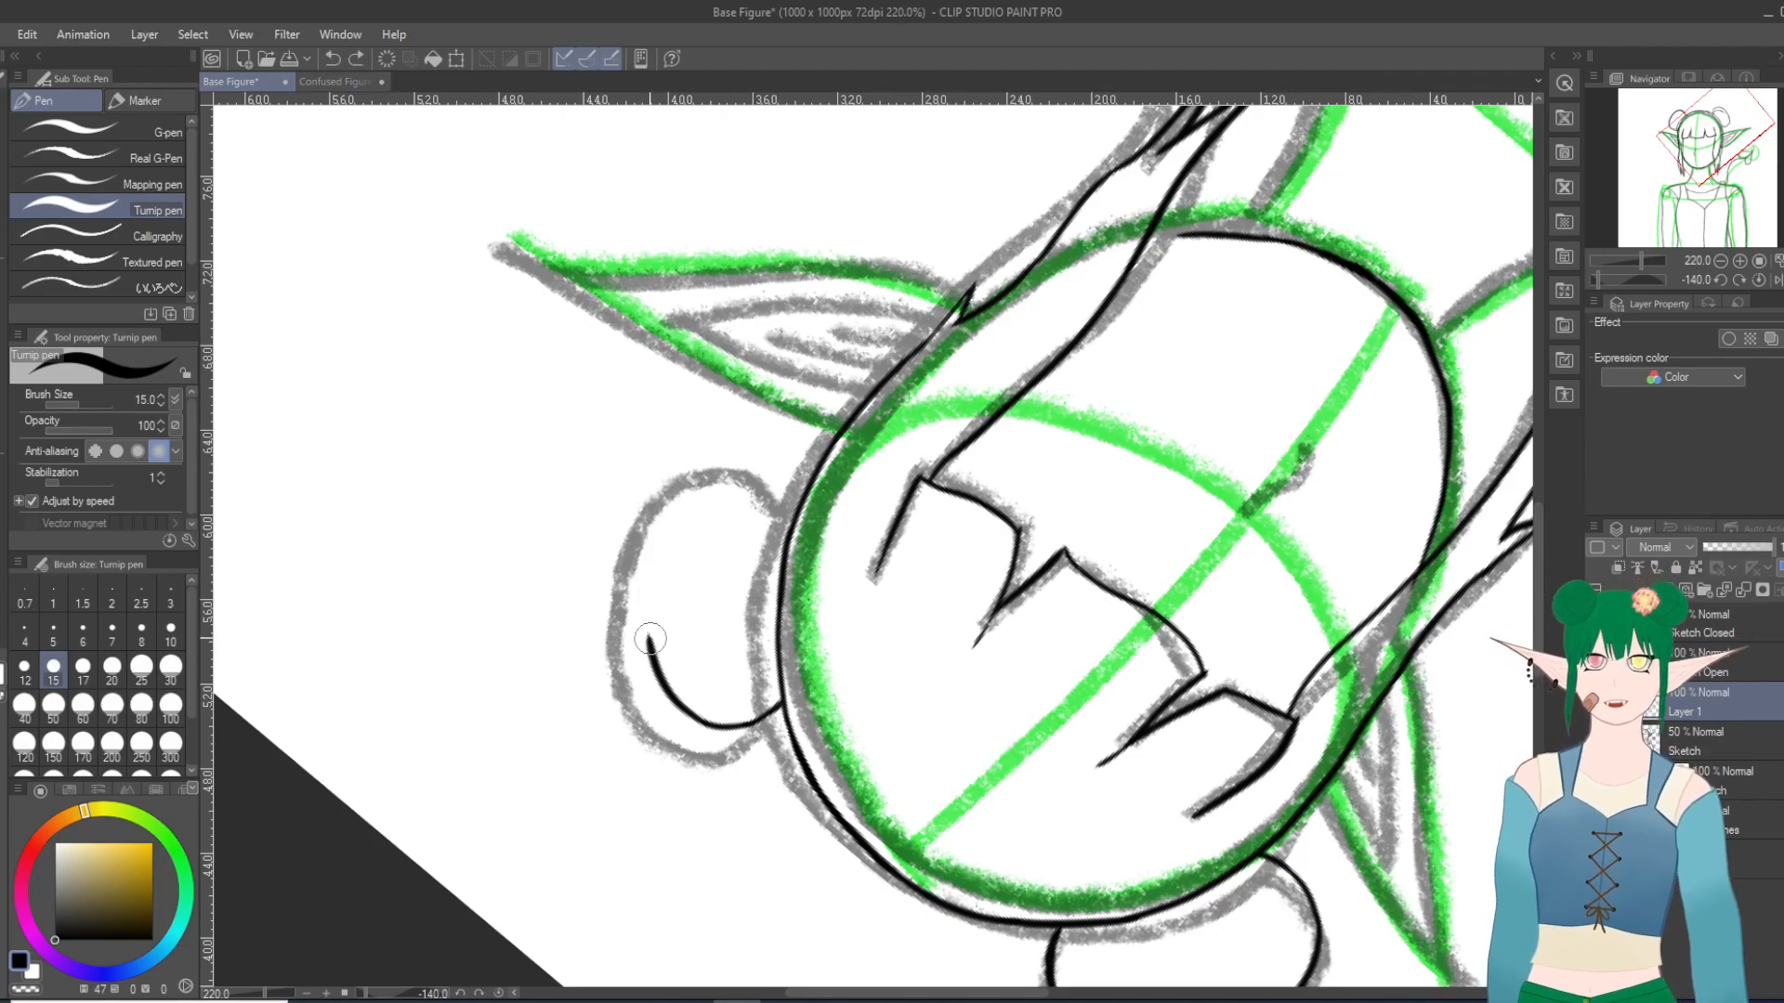
mouse_move(651, 648)
left_mouse_down()
mouse_move(651, 509)
mouse_move(698, 464)
mouse_move(672, 496)
left_mouse_up()
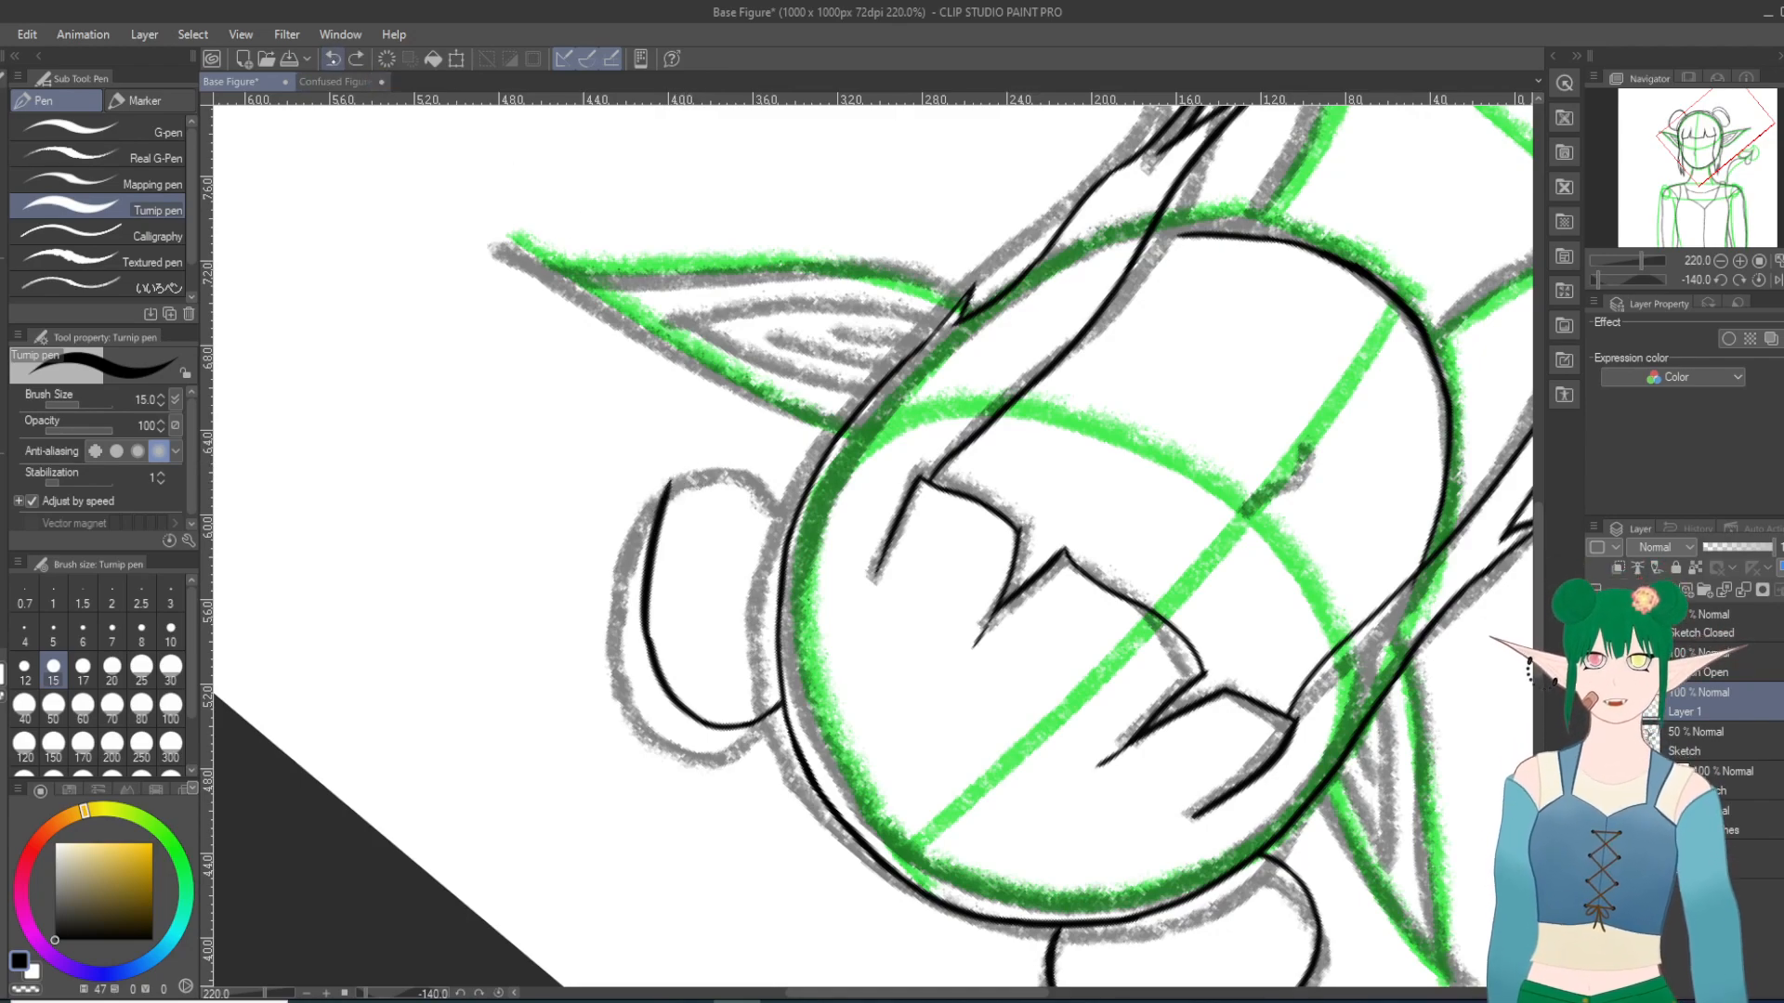
left_click(332, 59)
mouse_move(649, 650)
left_mouse_down()
mouse_move(651, 561)
mouse_move(685, 478)
left_mouse_up()
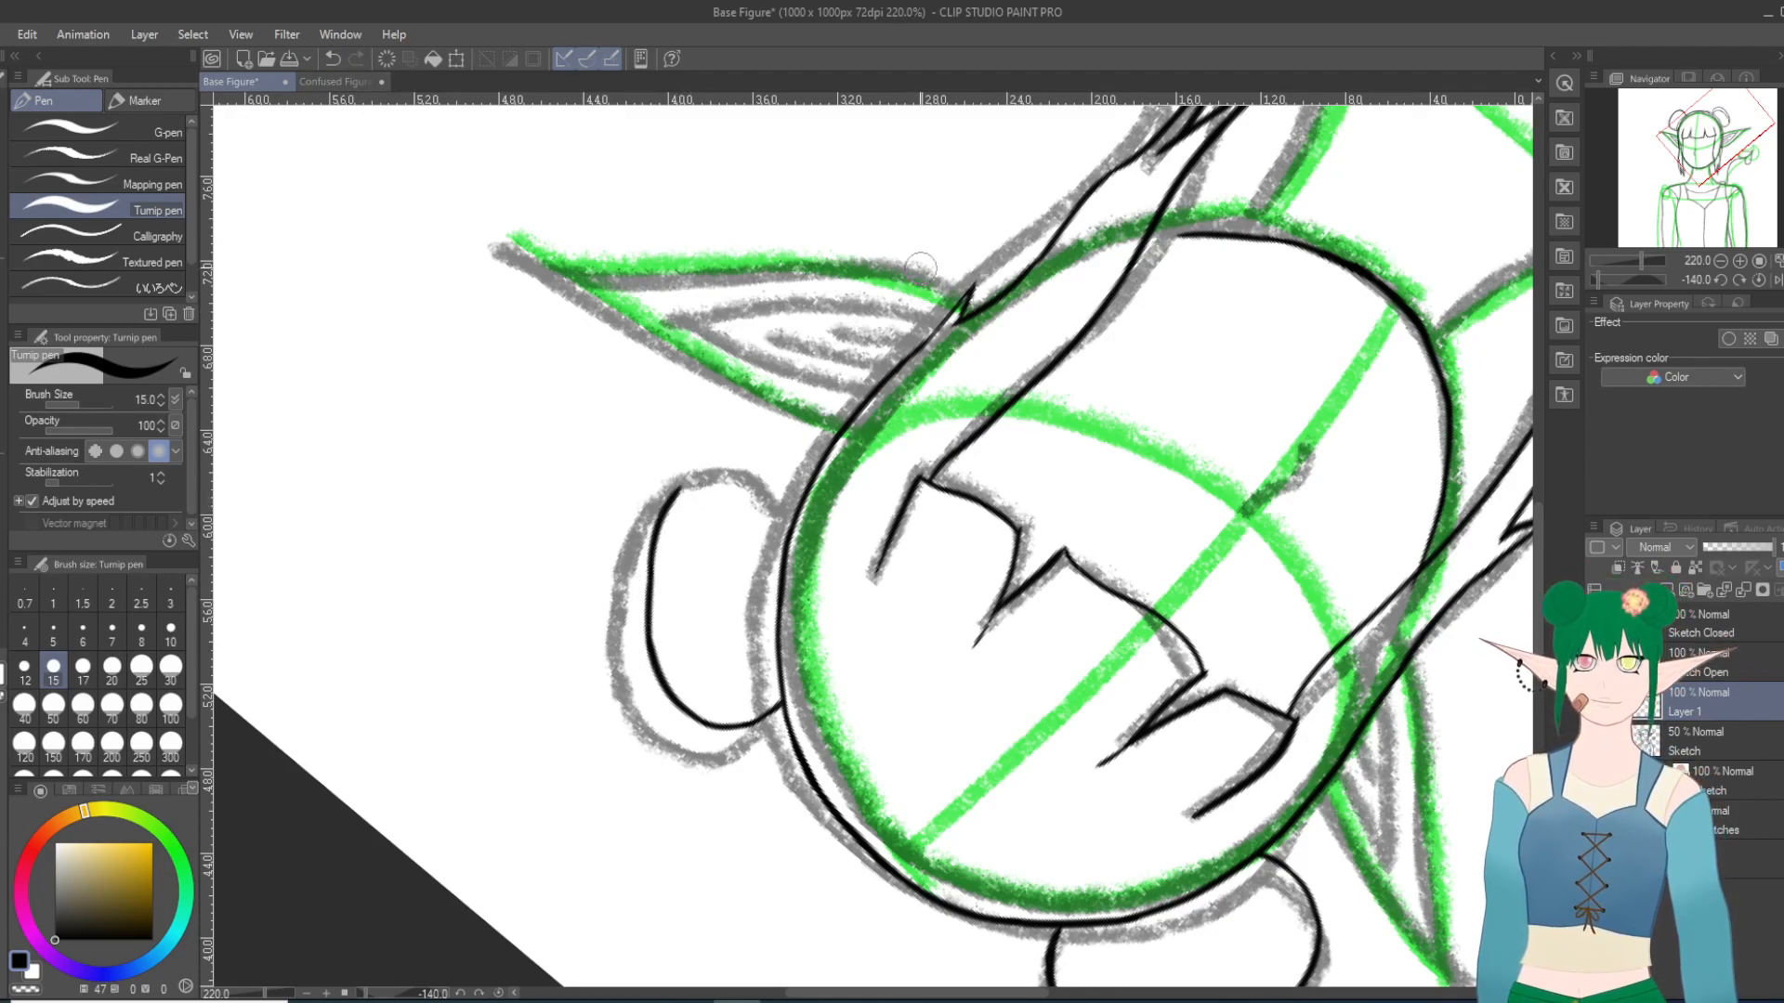
left_click(333, 58)
left_click(333, 58)
left_click_drag(650, 639, 658, 542)
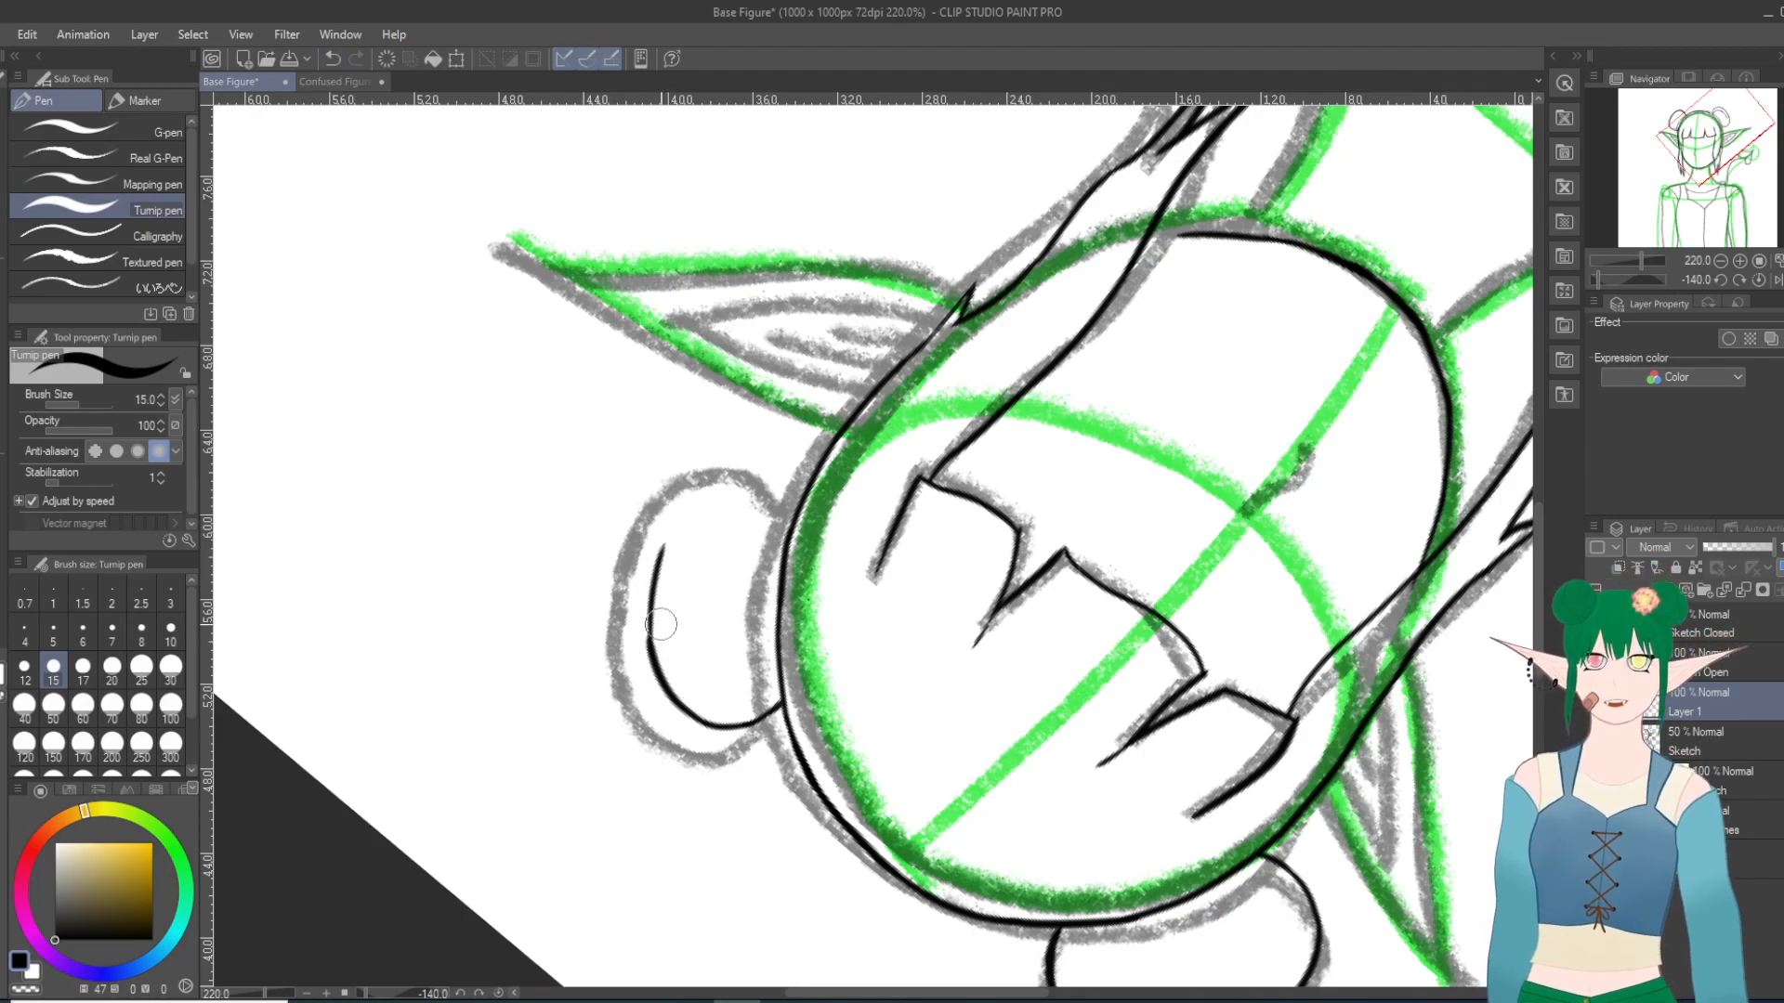
left_click(332, 59)
mouse_move(653, 653)
left_mouse_down()
mouse_move(669, 470)
mouse_move(651, 568)
mouse_move(676, 474)
left_mouse_up()
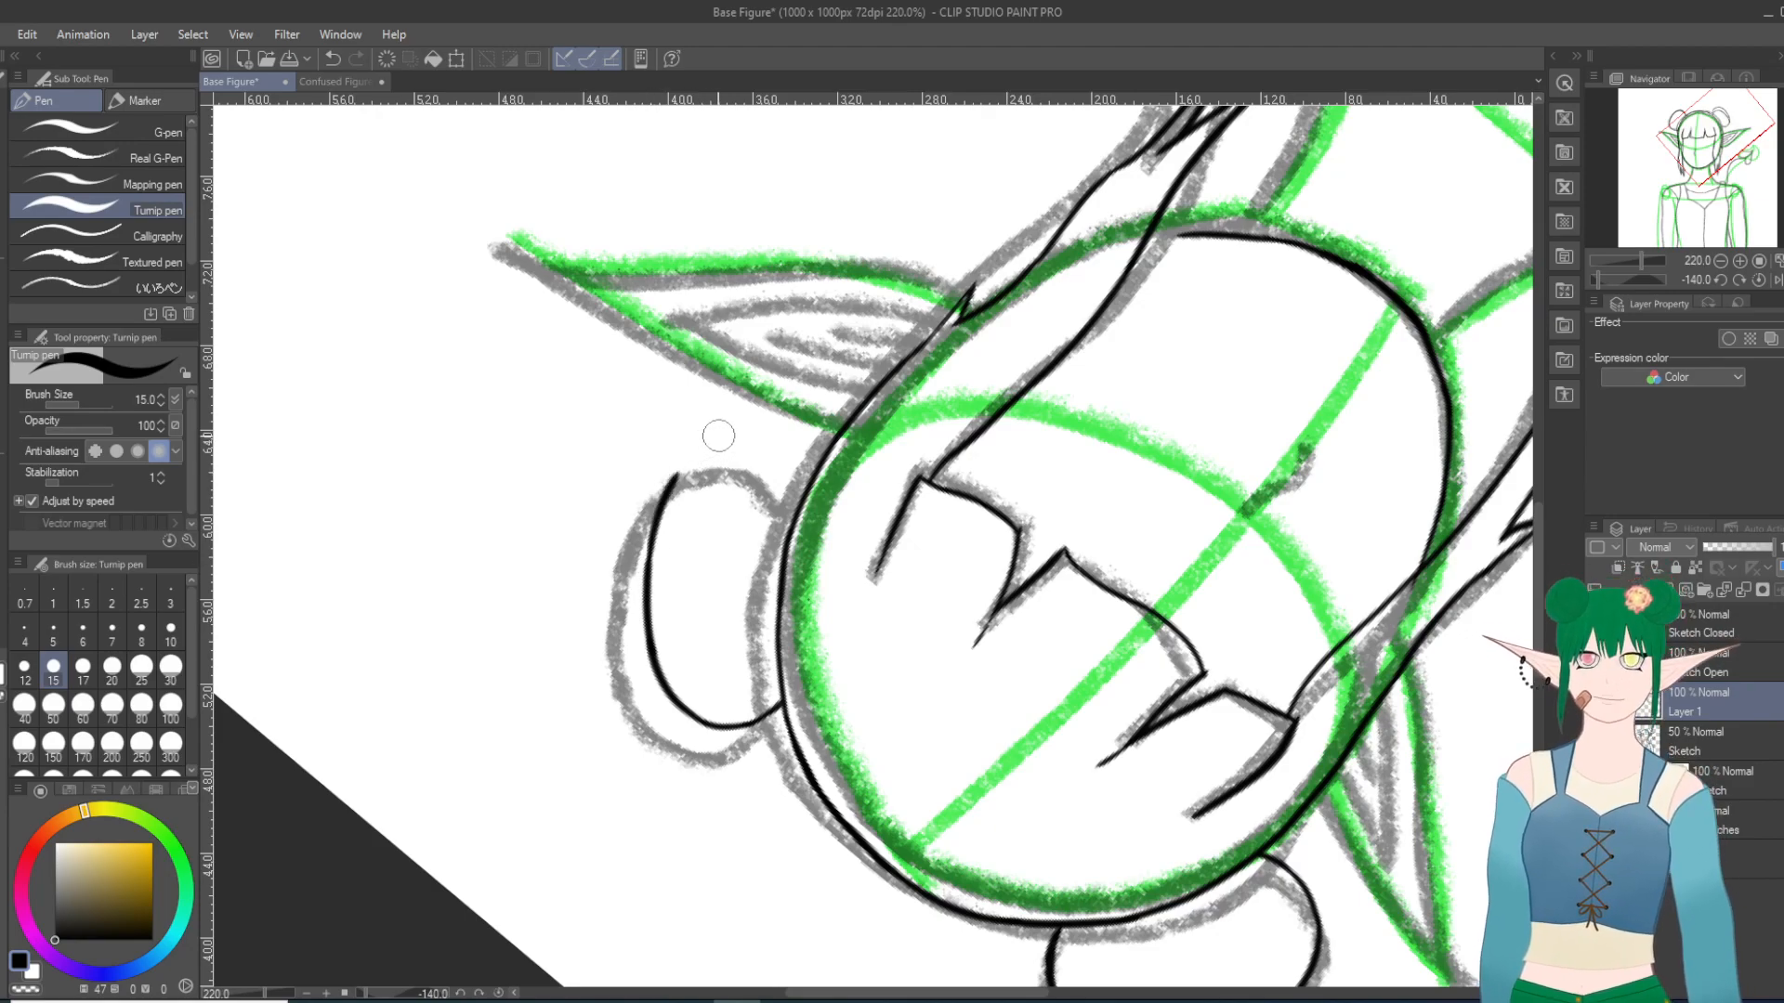
Step: Rotate the canvas to 140 degrees and extend the right bun's outer curve around its lower end, redoing strokes that run off
left_click_drag(782, 388, 914, 456)
scroll(916, 545, "up", 2)
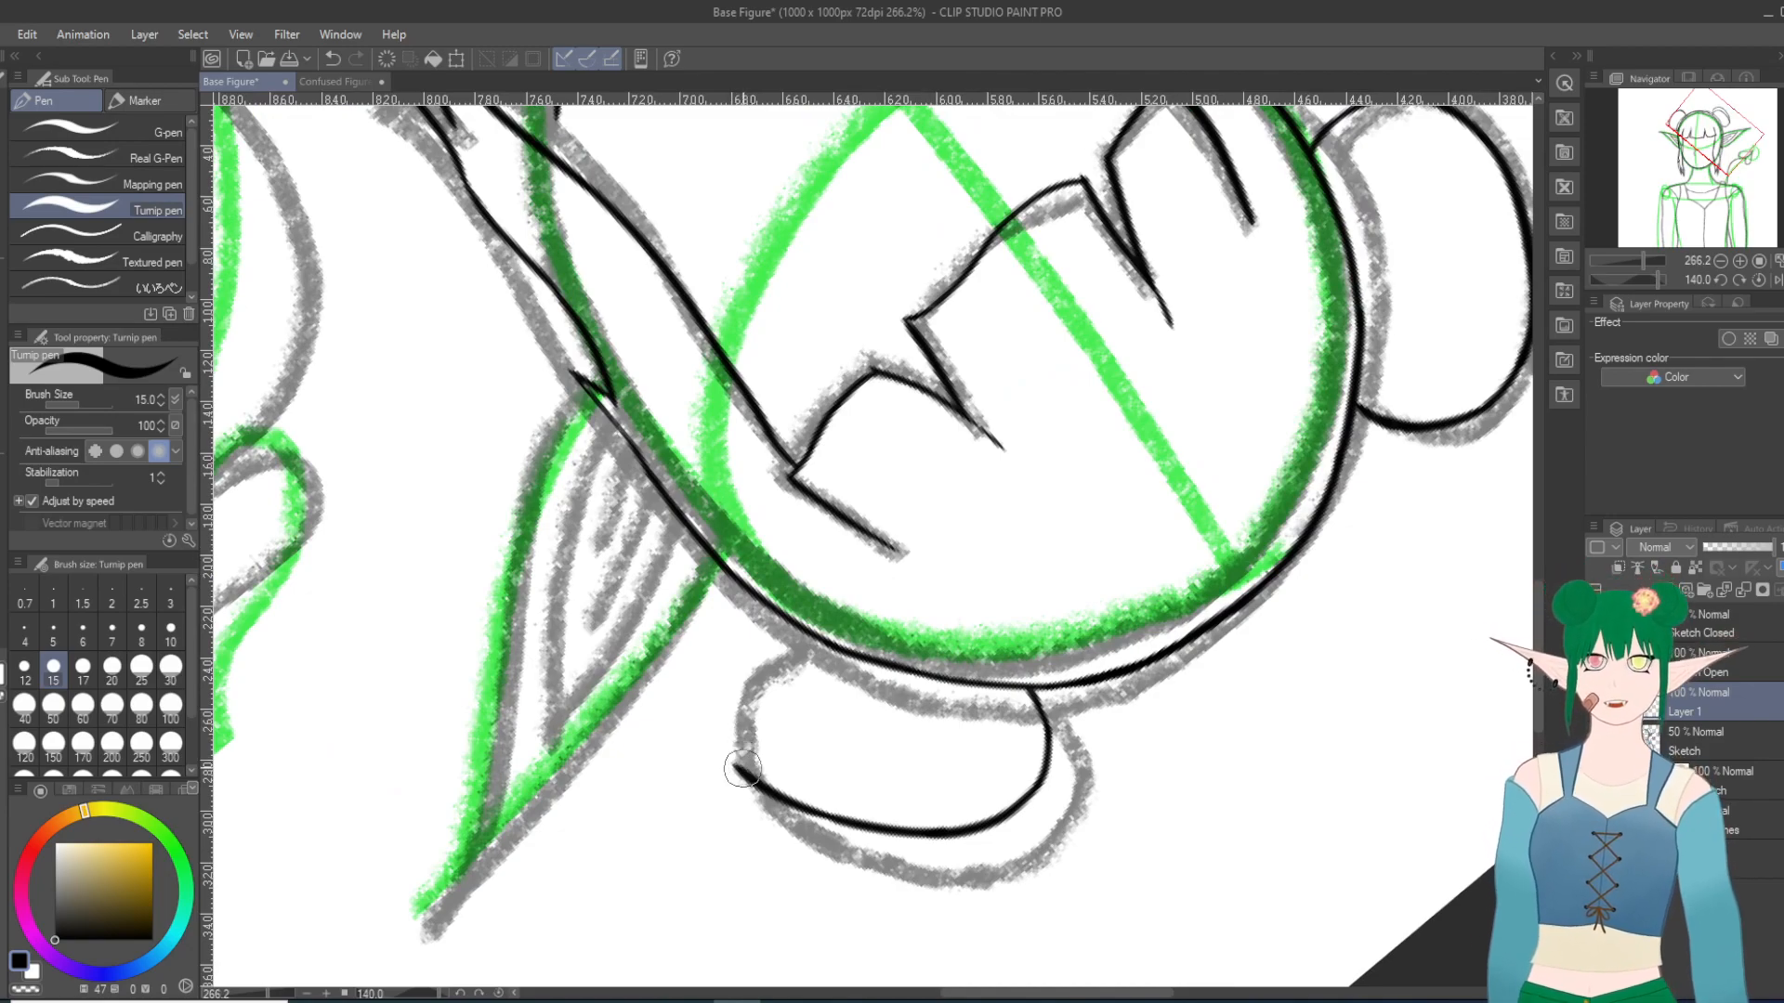
left_click_drag(720, 742, 717, 733)
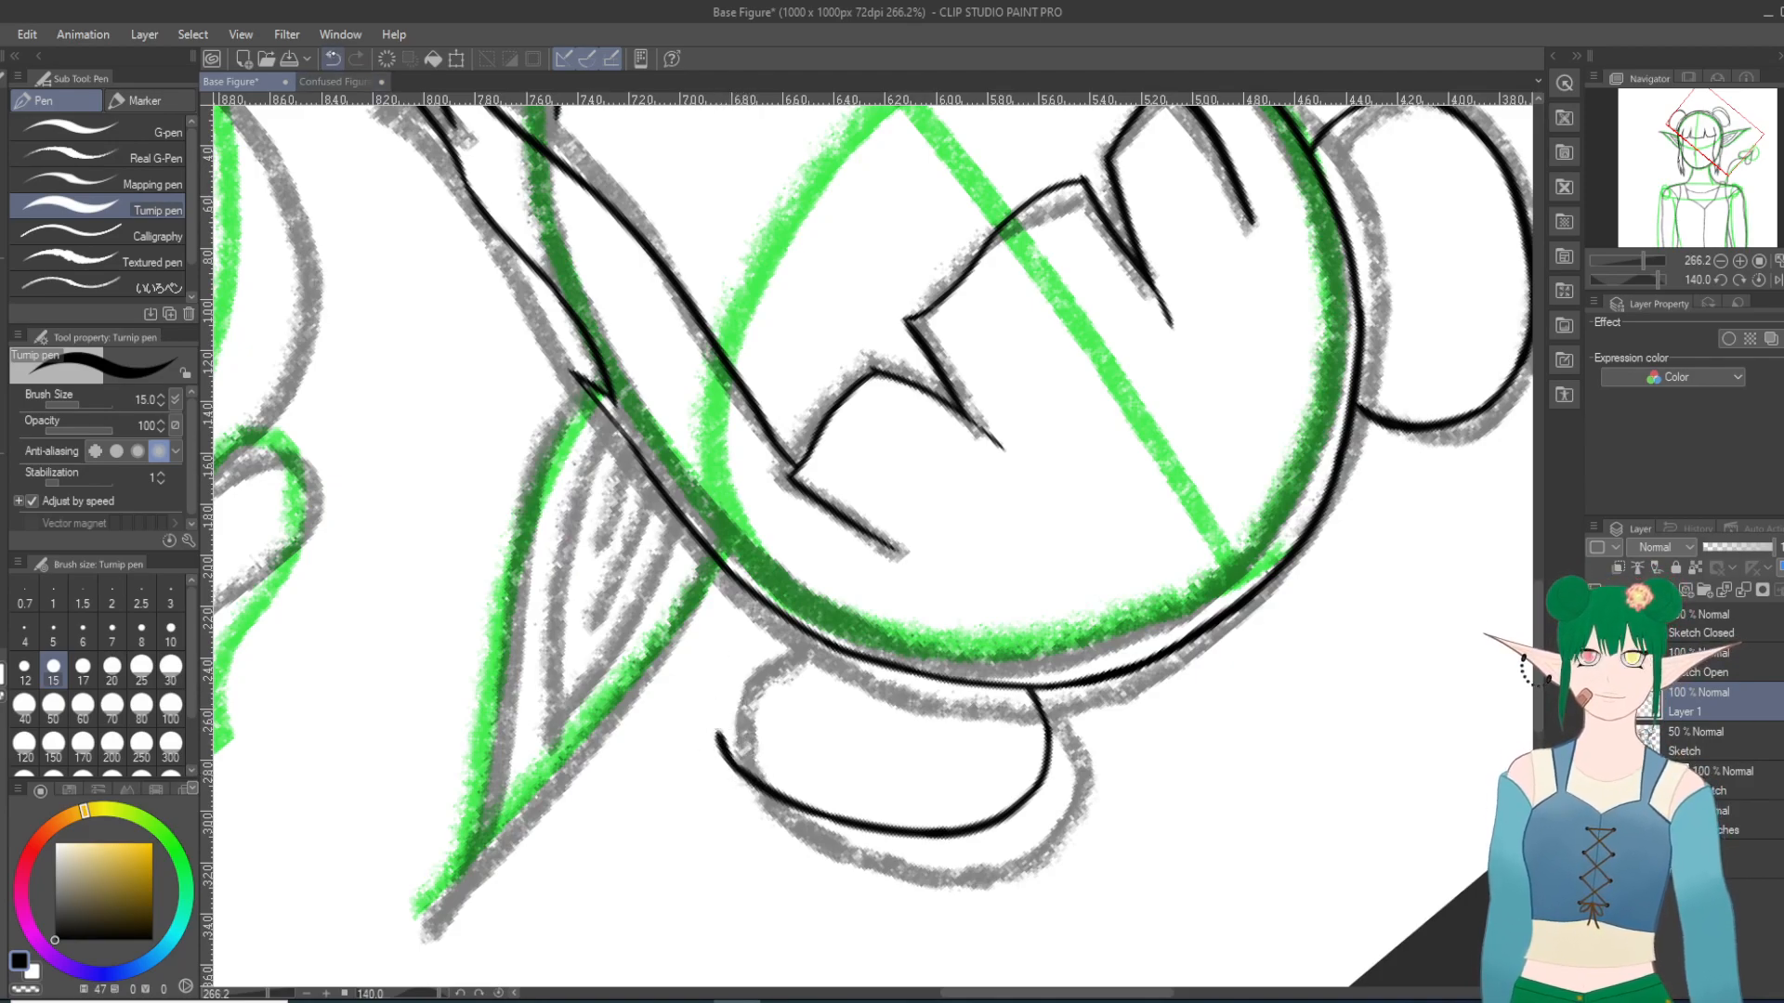
left_click(331, 59)
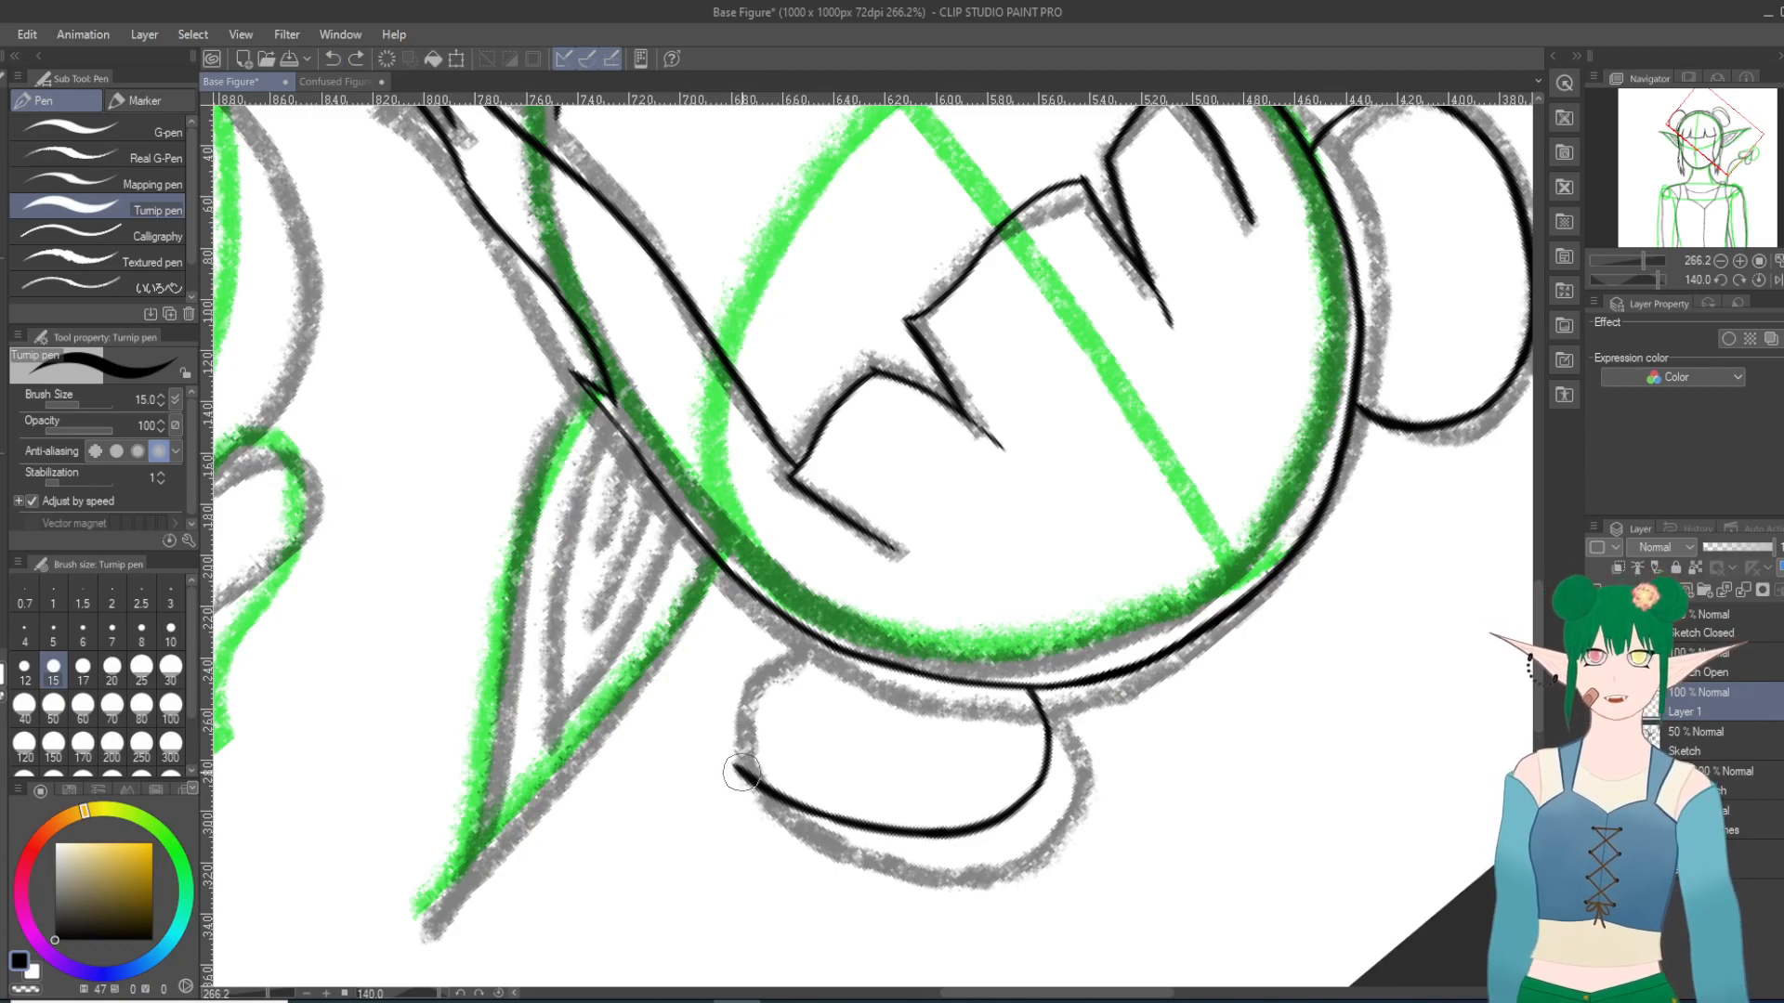
left_click_drag(740, 772, 717, 716)
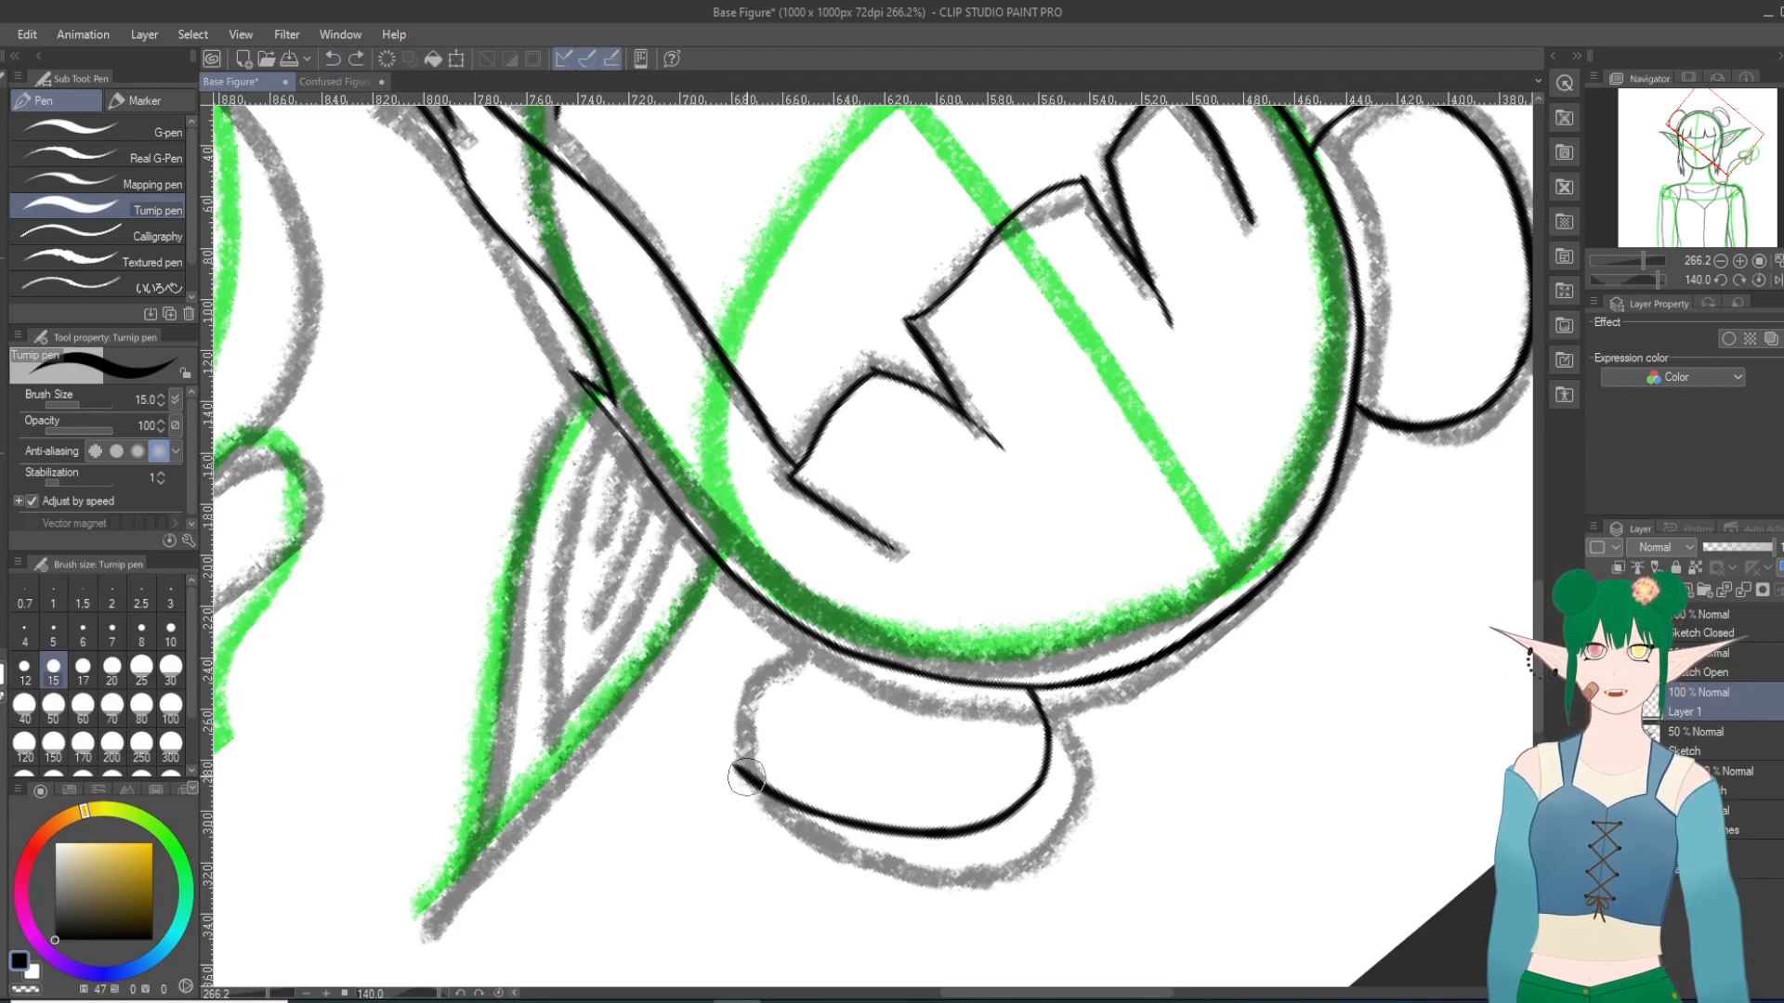
mouse_move(721, 743)
left_mouse_down()
mouse_move(725, 683)
mouse_move(774, 632)
mouse_move(730, 672)
mouse_move(773, 629)
left_mouse_up()
key("ctrl+z")
key("ctrl+z")
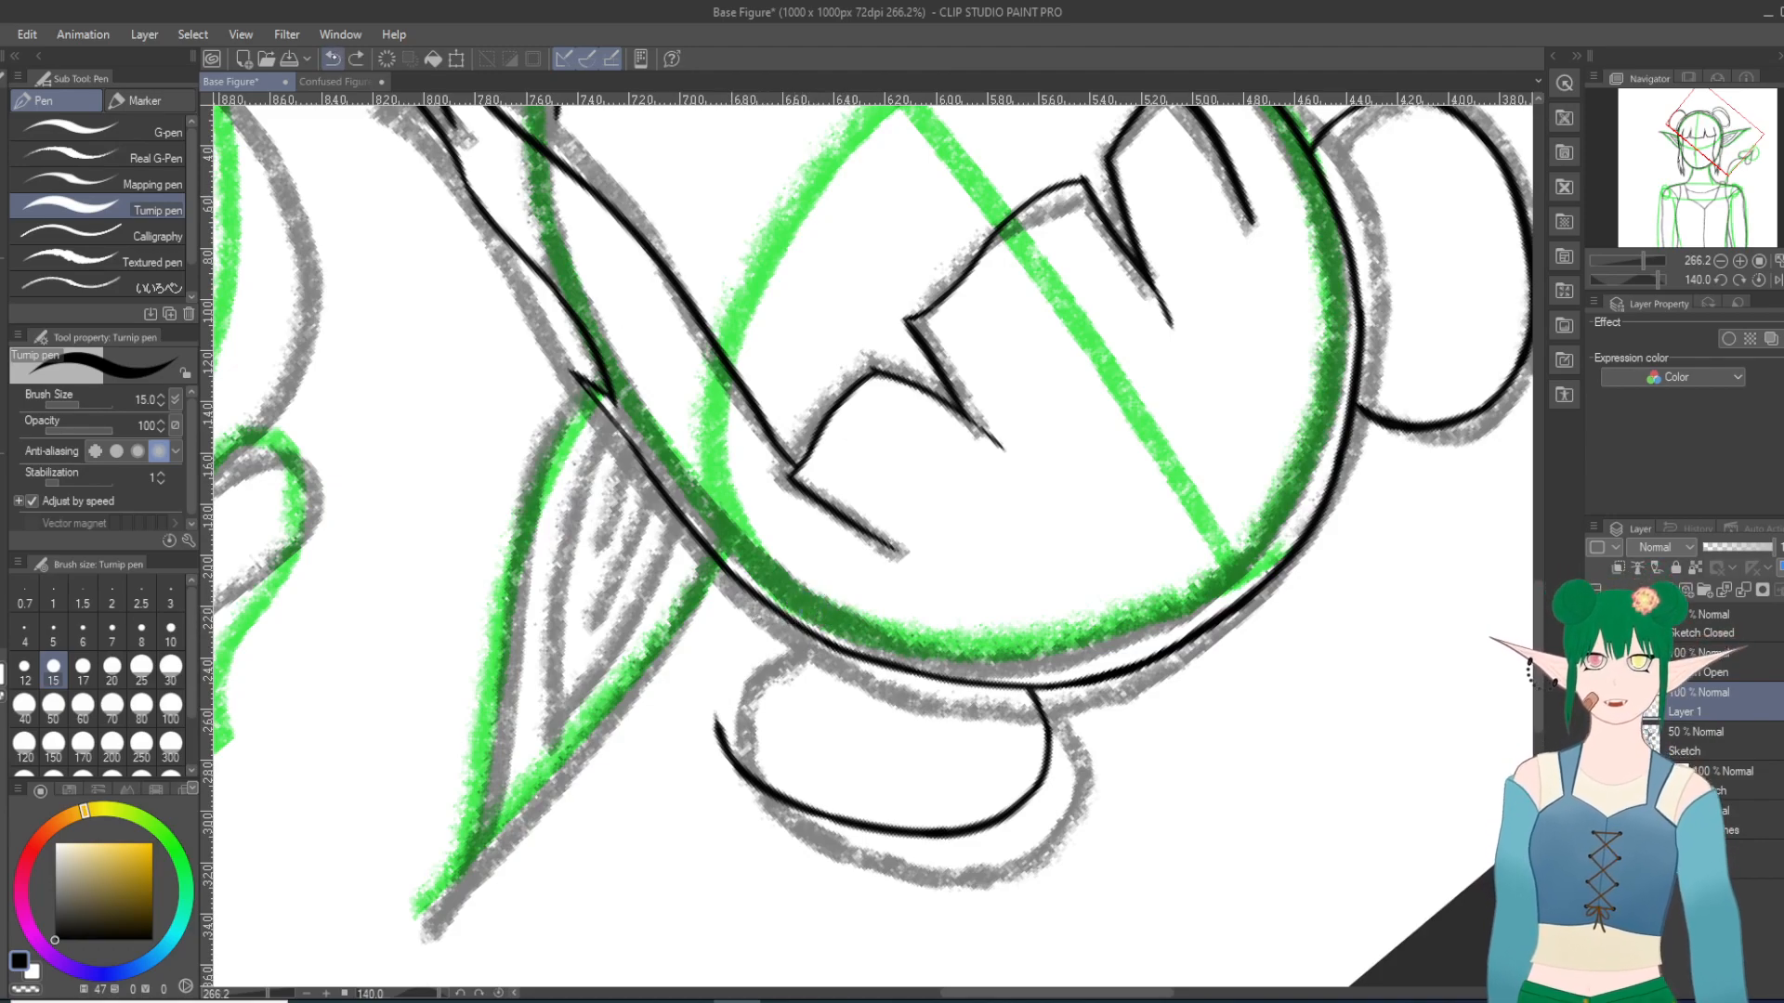
mouse_move(717, 736)
left_mouse_down()
mouse_move(715, 661)
mouse_move(741, 640)
left_mouse_up()
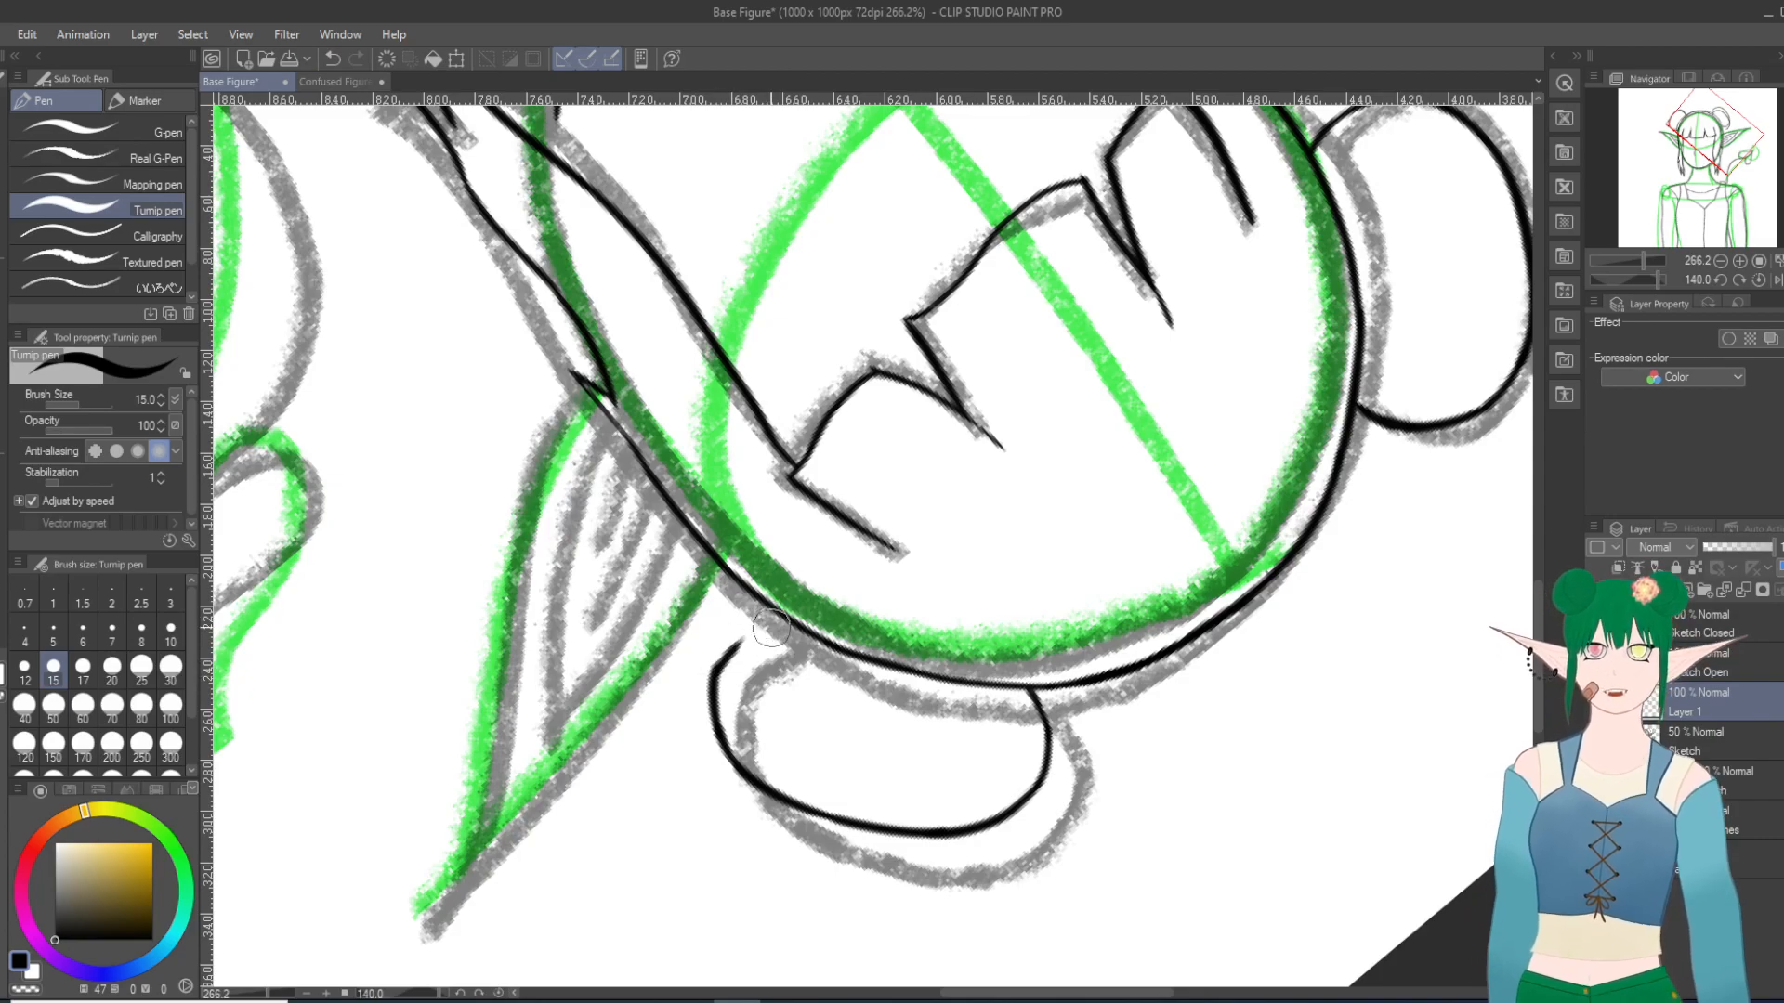
key("ctrl+z")
Step: Rotate the canvas to 100 degrees and ink the last stretch of the right bun so its outline joins the hair outline
key("minus")
key("minus")
key("minus")
key("minus")
key("minus")
key("minus")
key("minus")
key("minus")
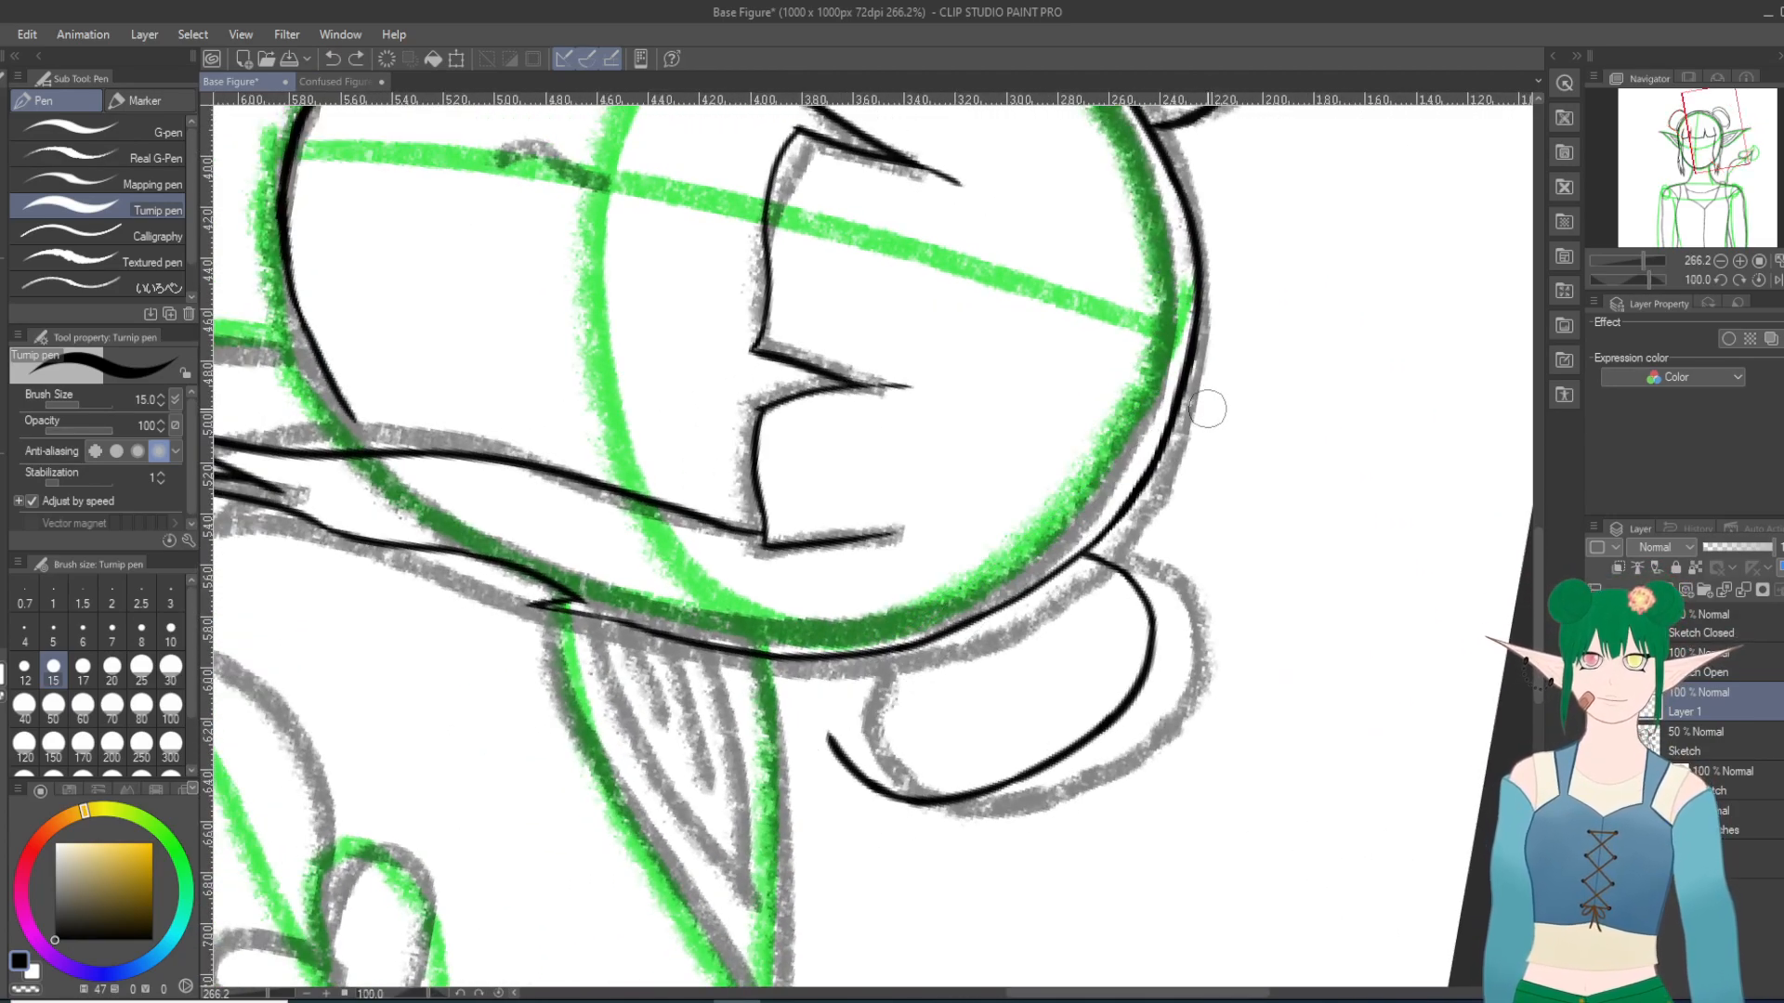
left_click_drag(829, 754, 825, 705)
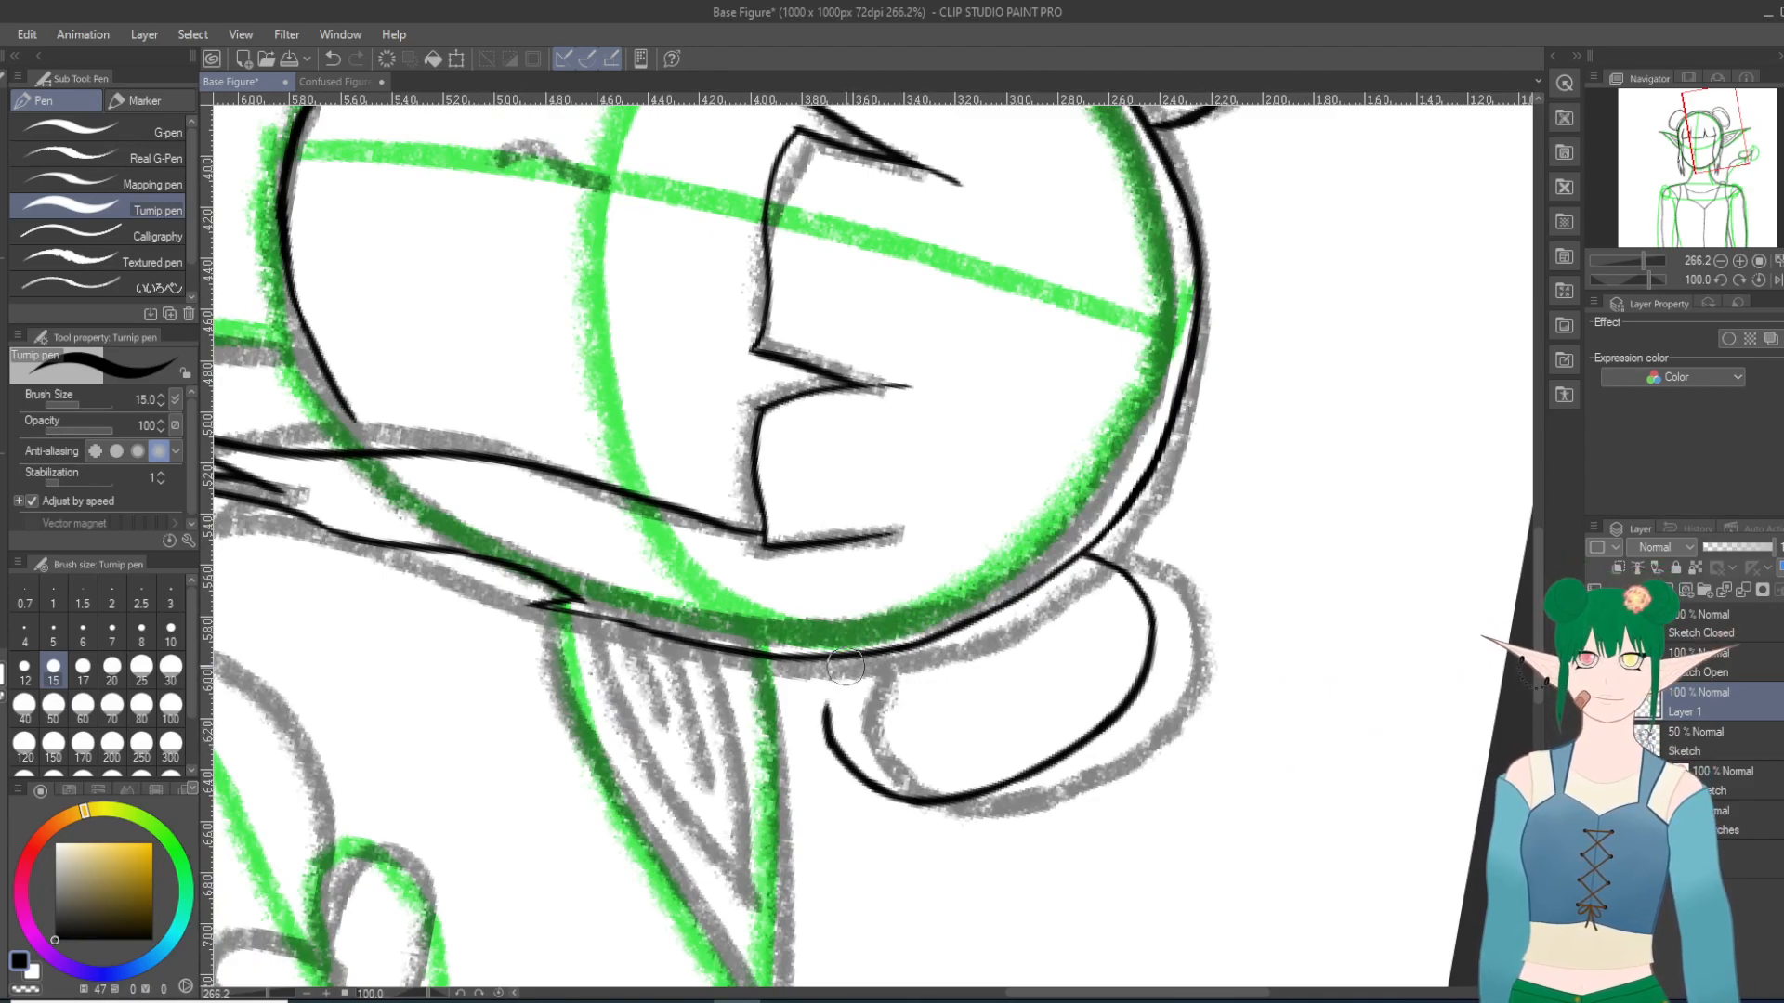
left_click(332, 59)
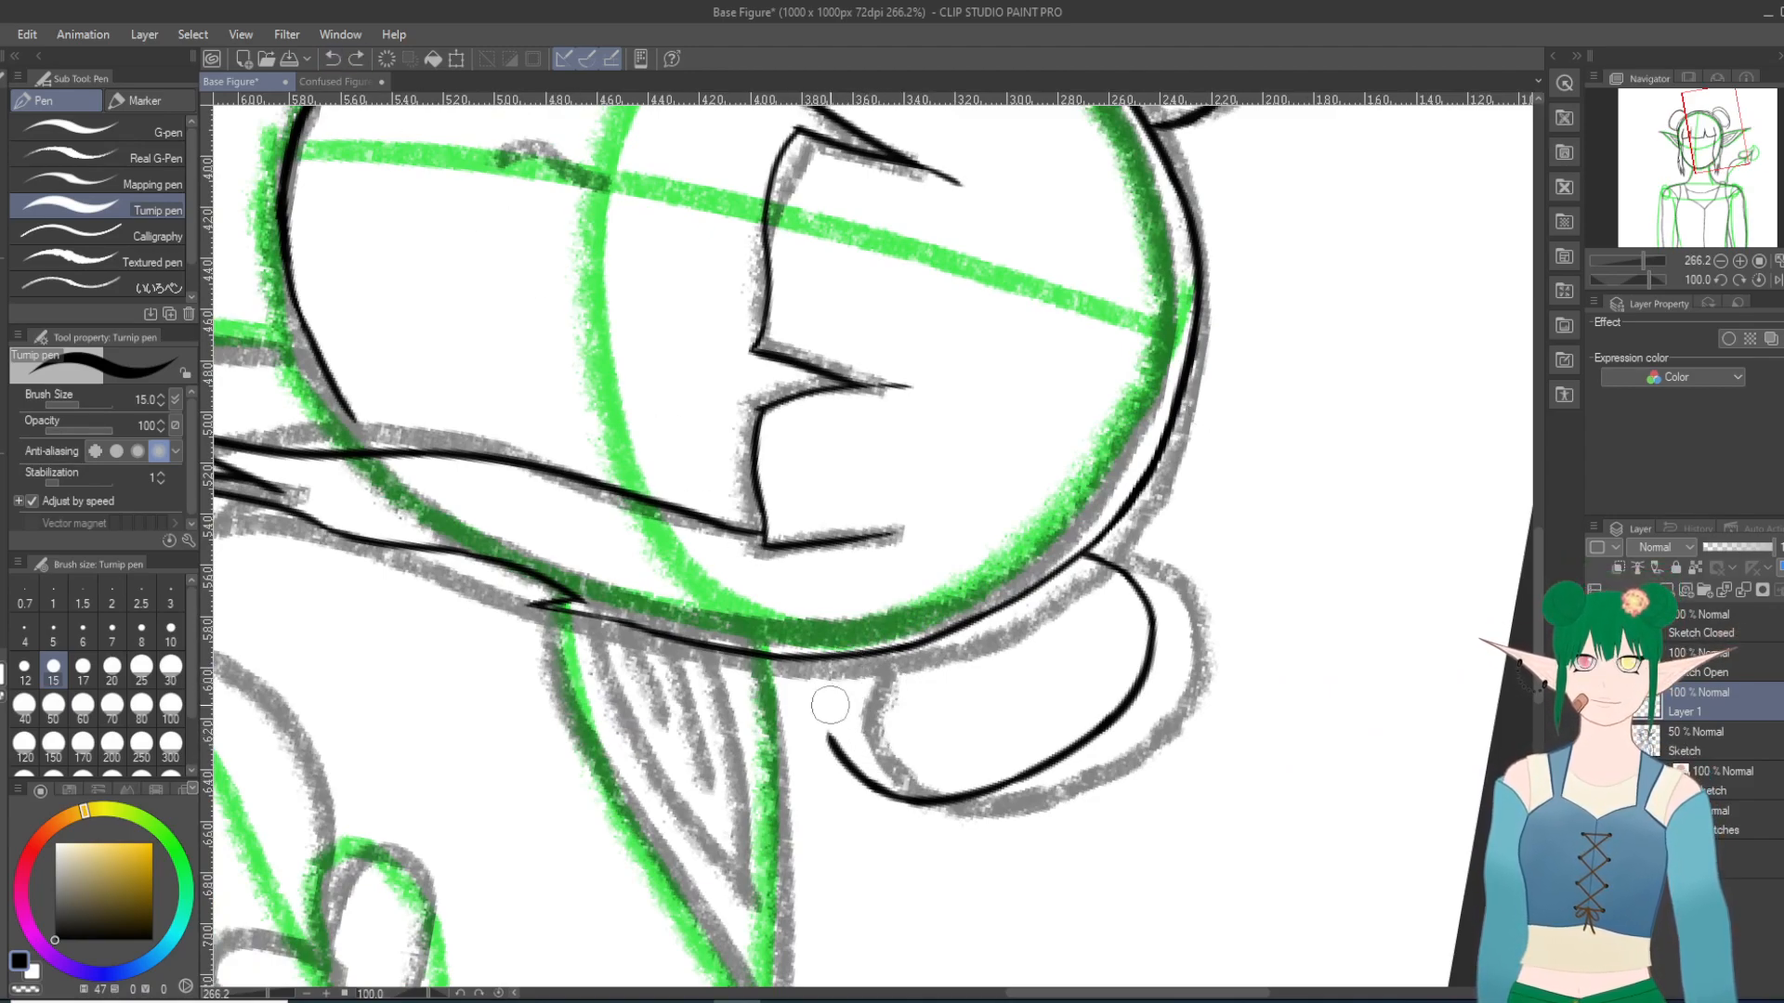
mouse_move(830, 744)
left_mouse_down()
mouse_move(841, 650)
mouse_move(828, 704)
left_mouse_up()
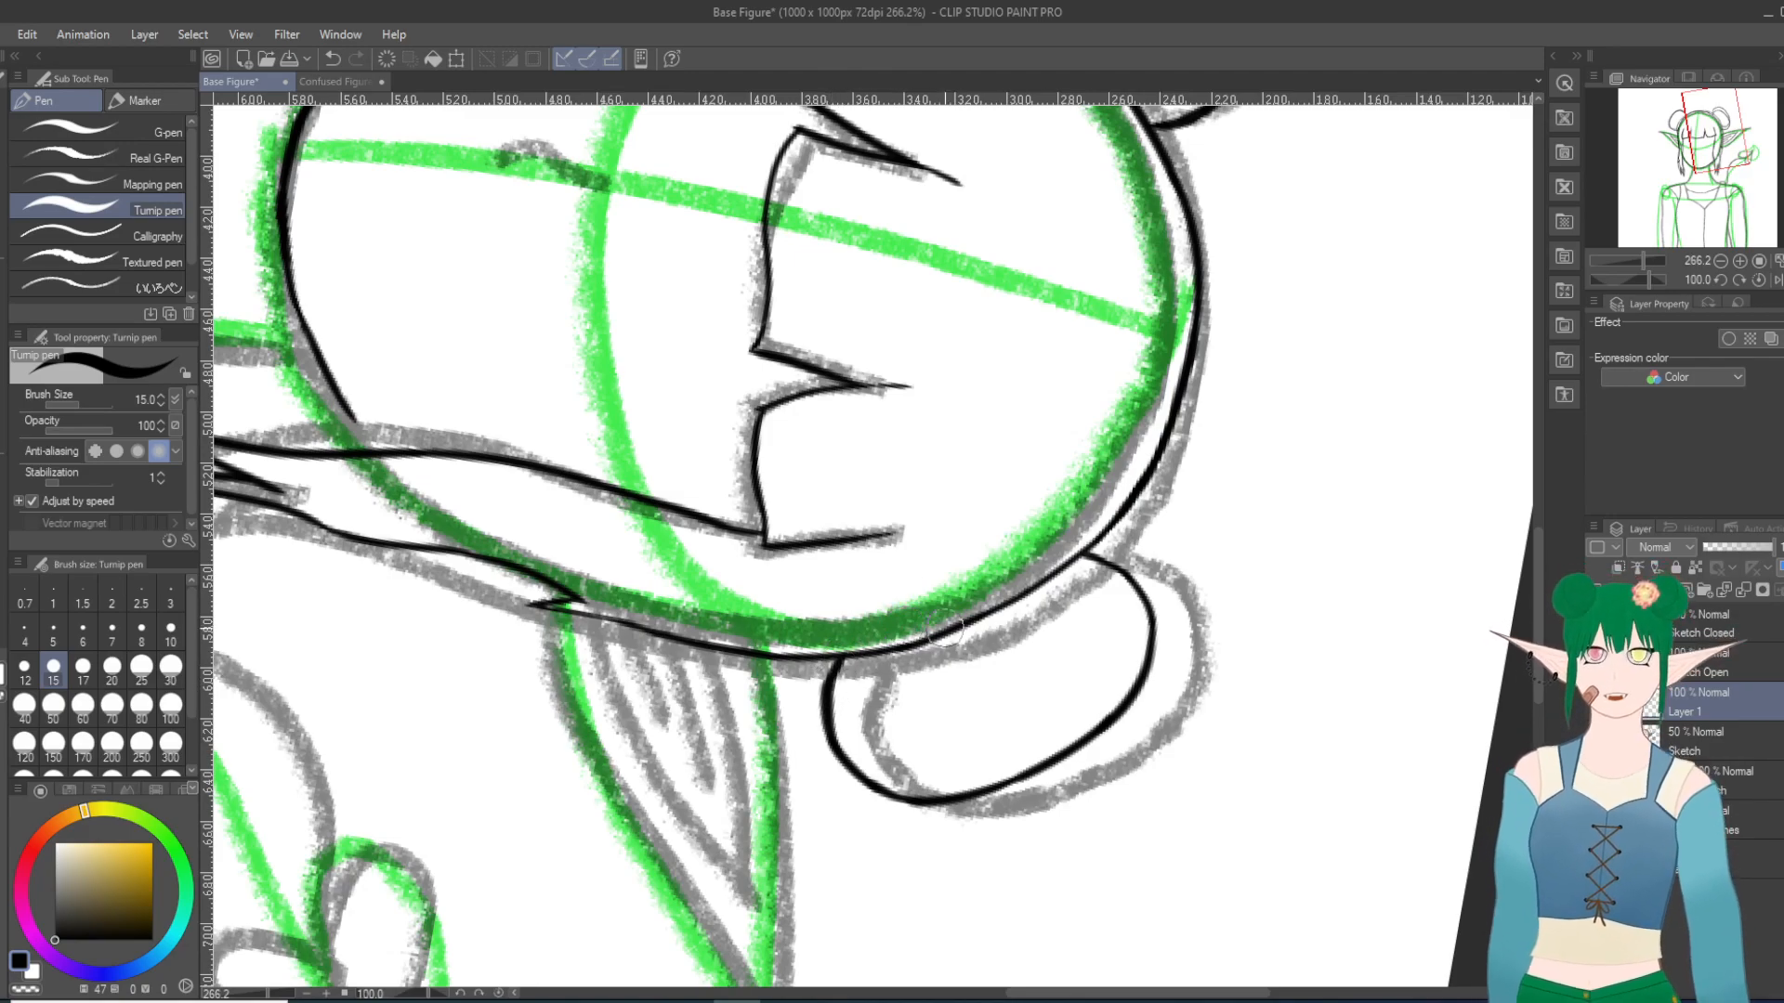
Step: Inspect the right bun's line art up close and in the whole figure, returning the canvas rotation to 0 degrees
key("minus")
key("minus")
key("minus")
key("minus")
key("minus")
key("minus")
key("minus")
key("minus")
key("minus")
key("minus")
key("minus")
key("minus")
key("minus")
key("minus")
key("minus")
key("minus")
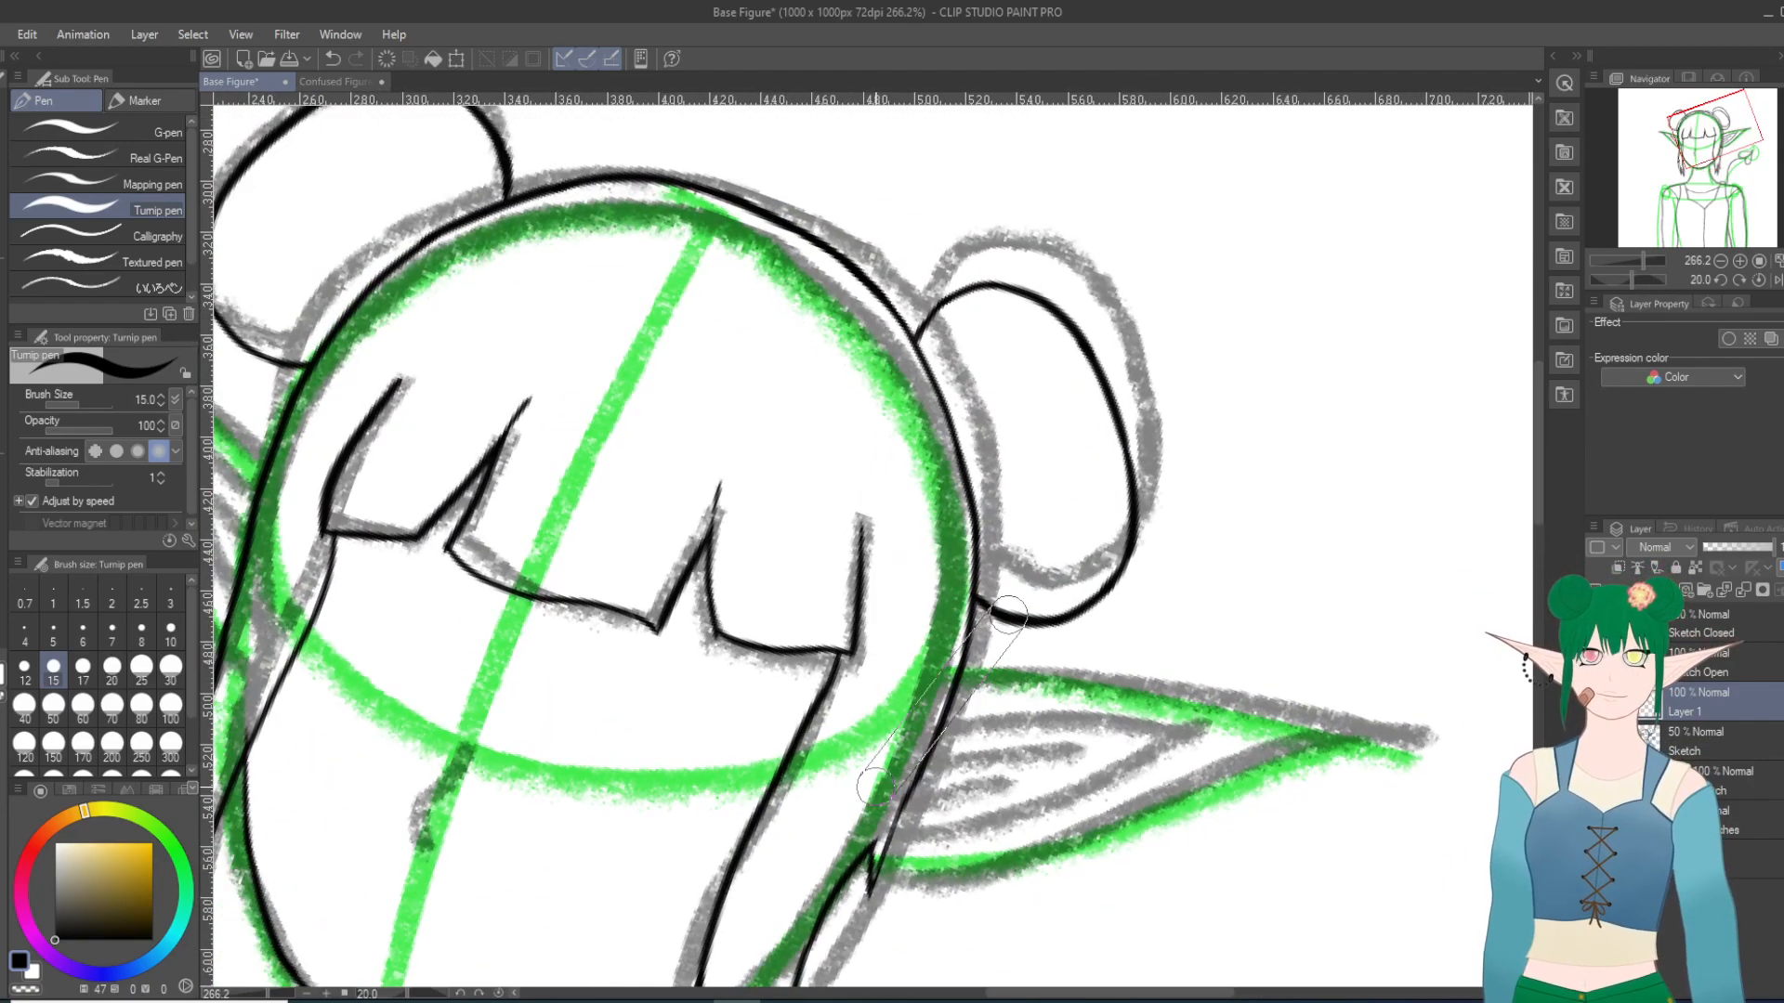
key("minus")
key("minus")
scroll(1278, 407, "up", 4)
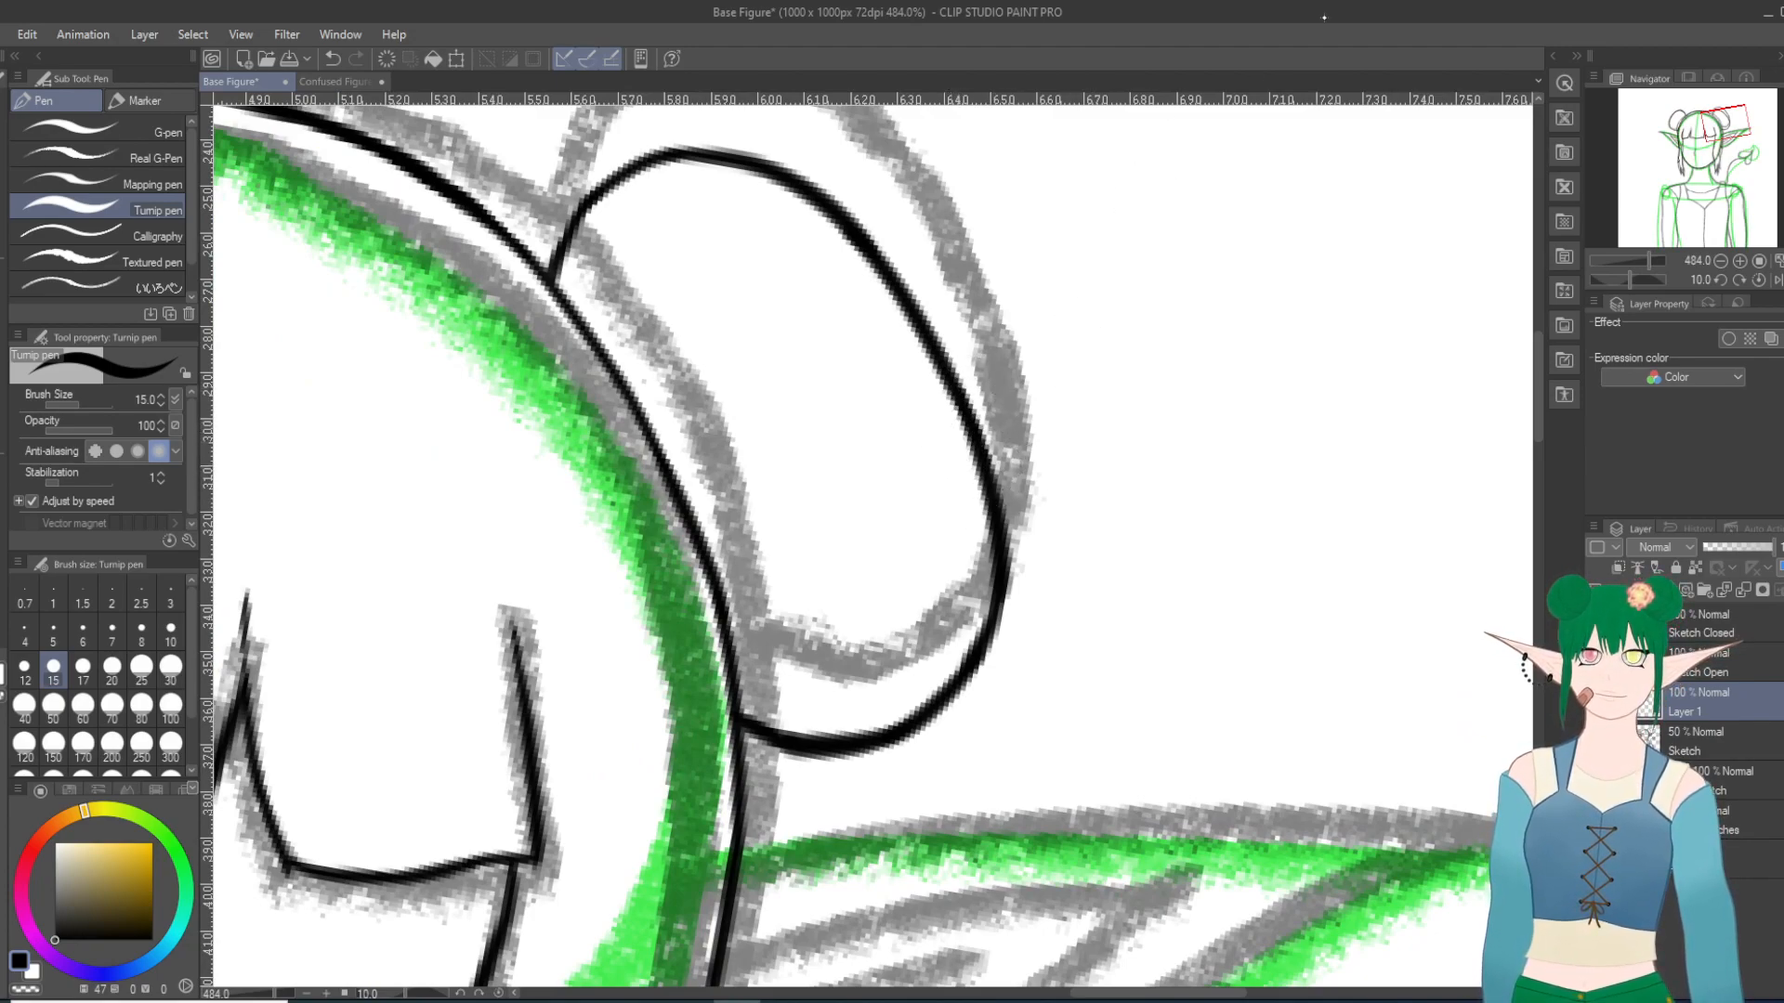
scroll(1134, 259, "down", 10)
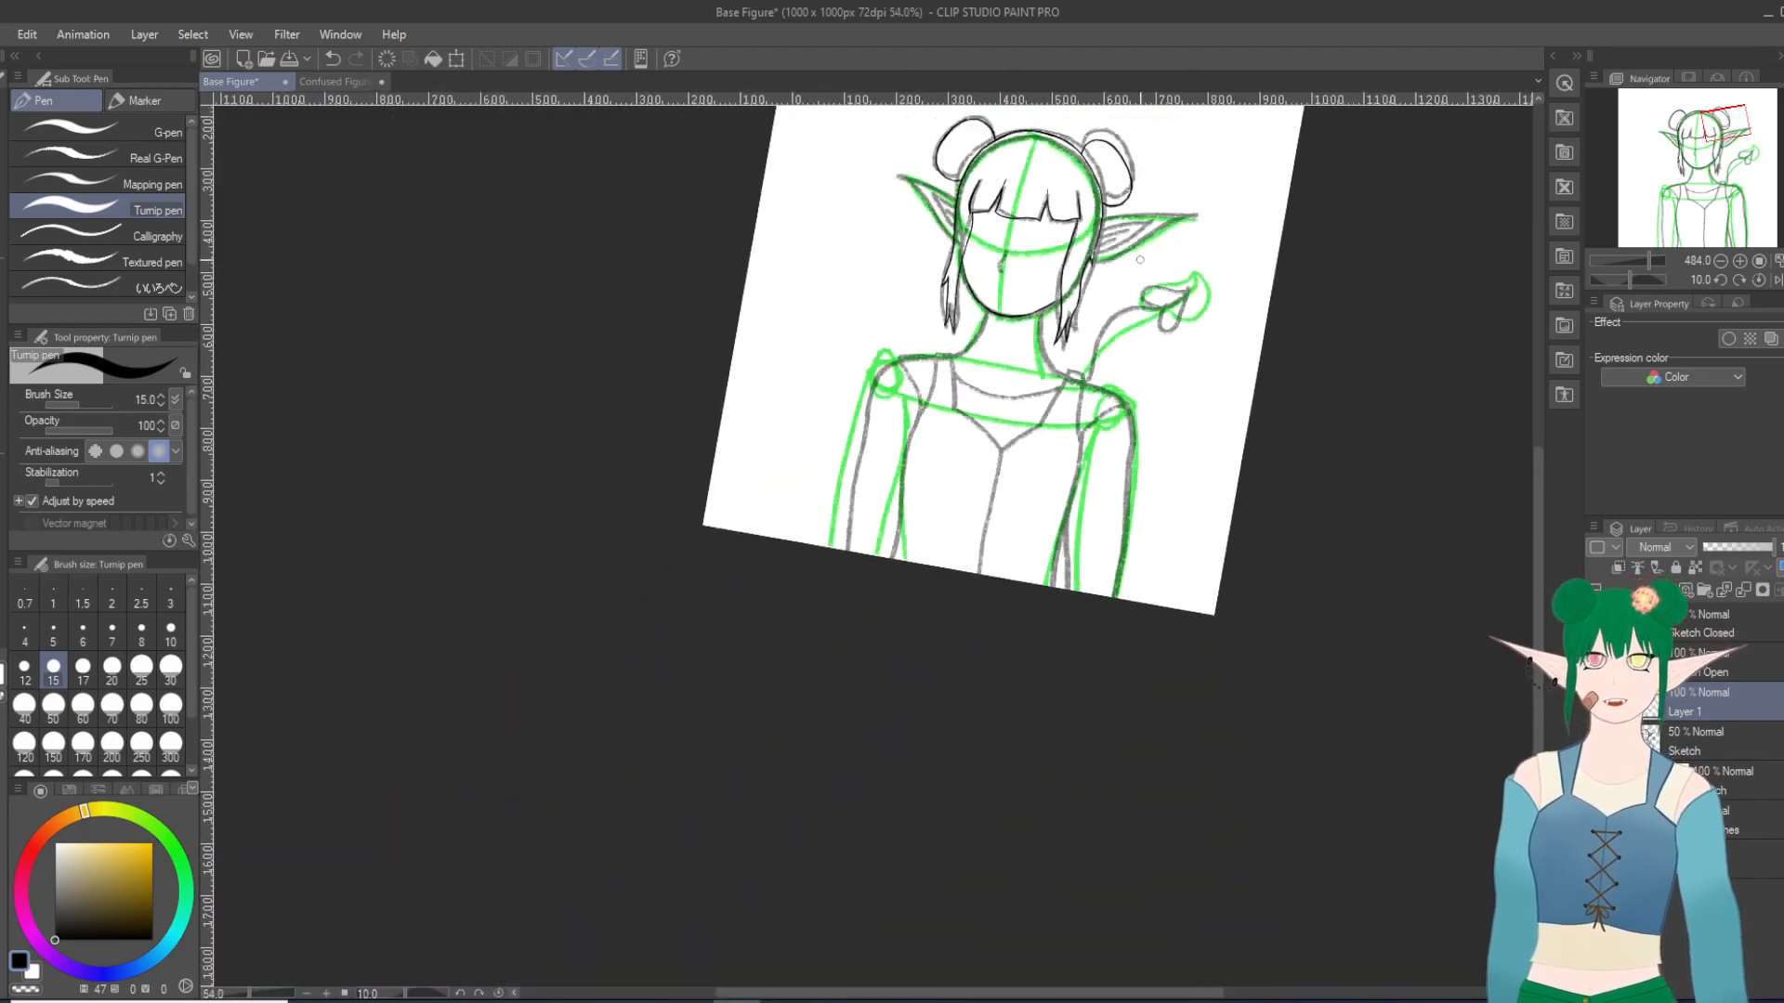
key("minus")
key("minus")
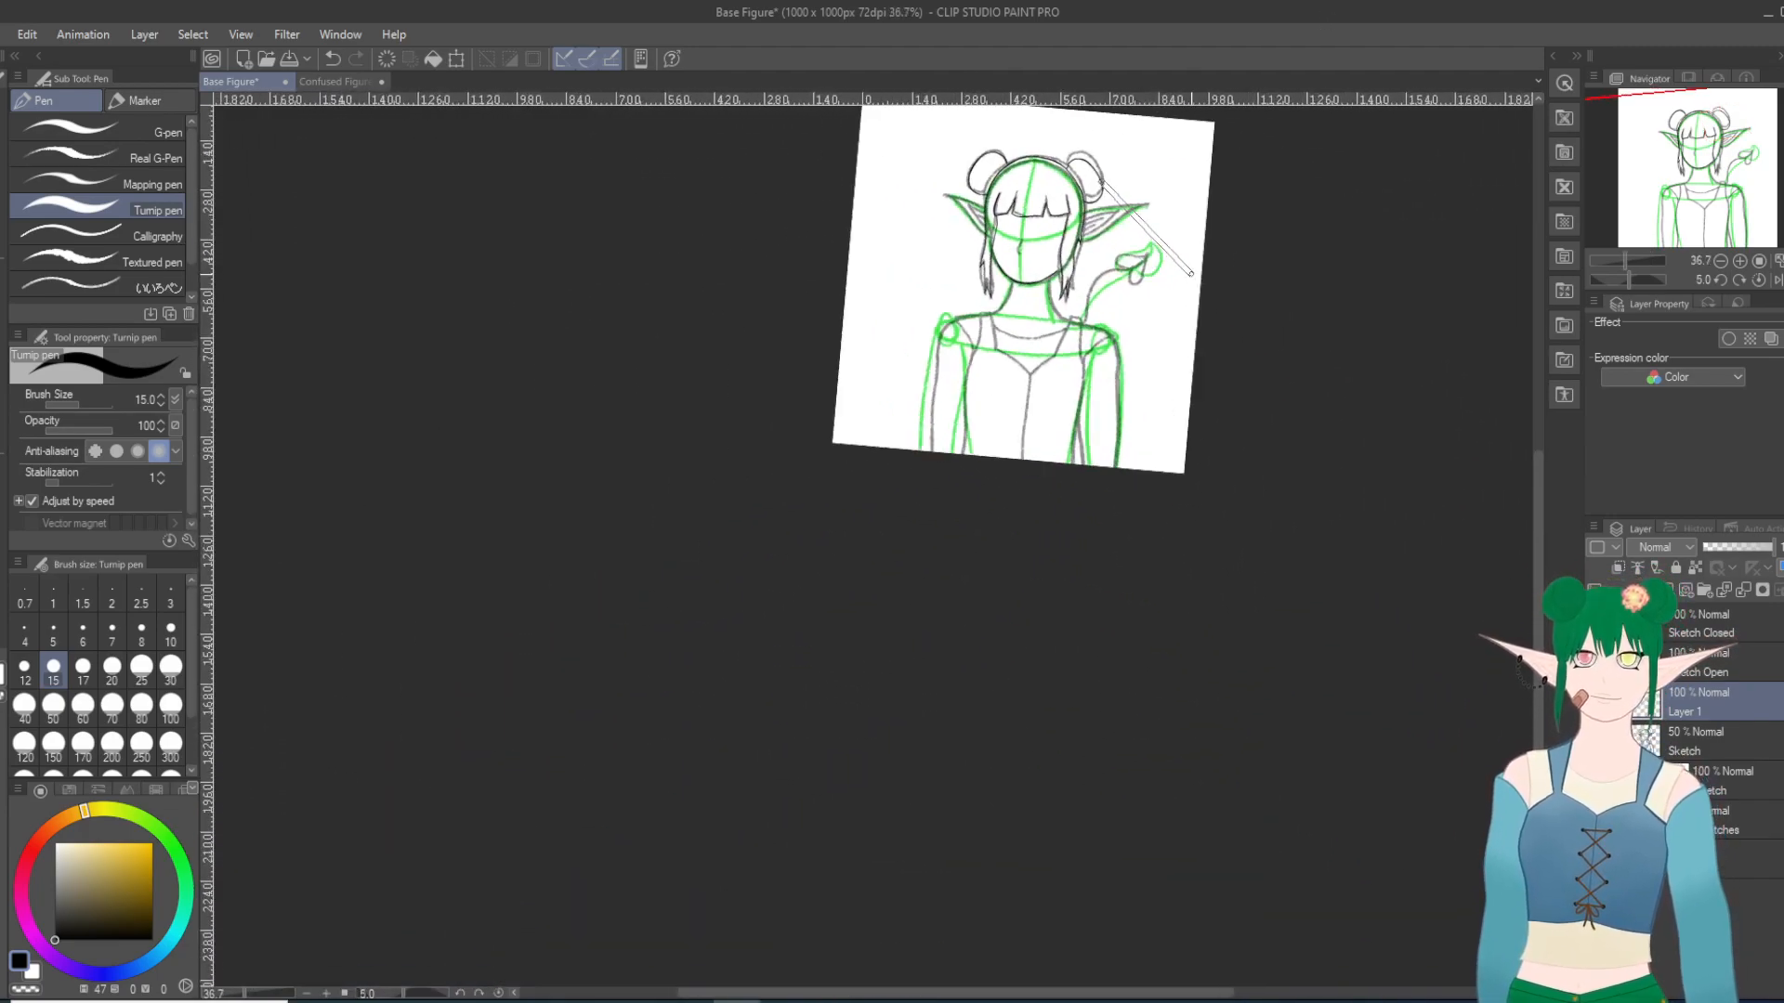
scroll(1077, 181, "up", 1)
scroll(1067, 175, "up", 2)
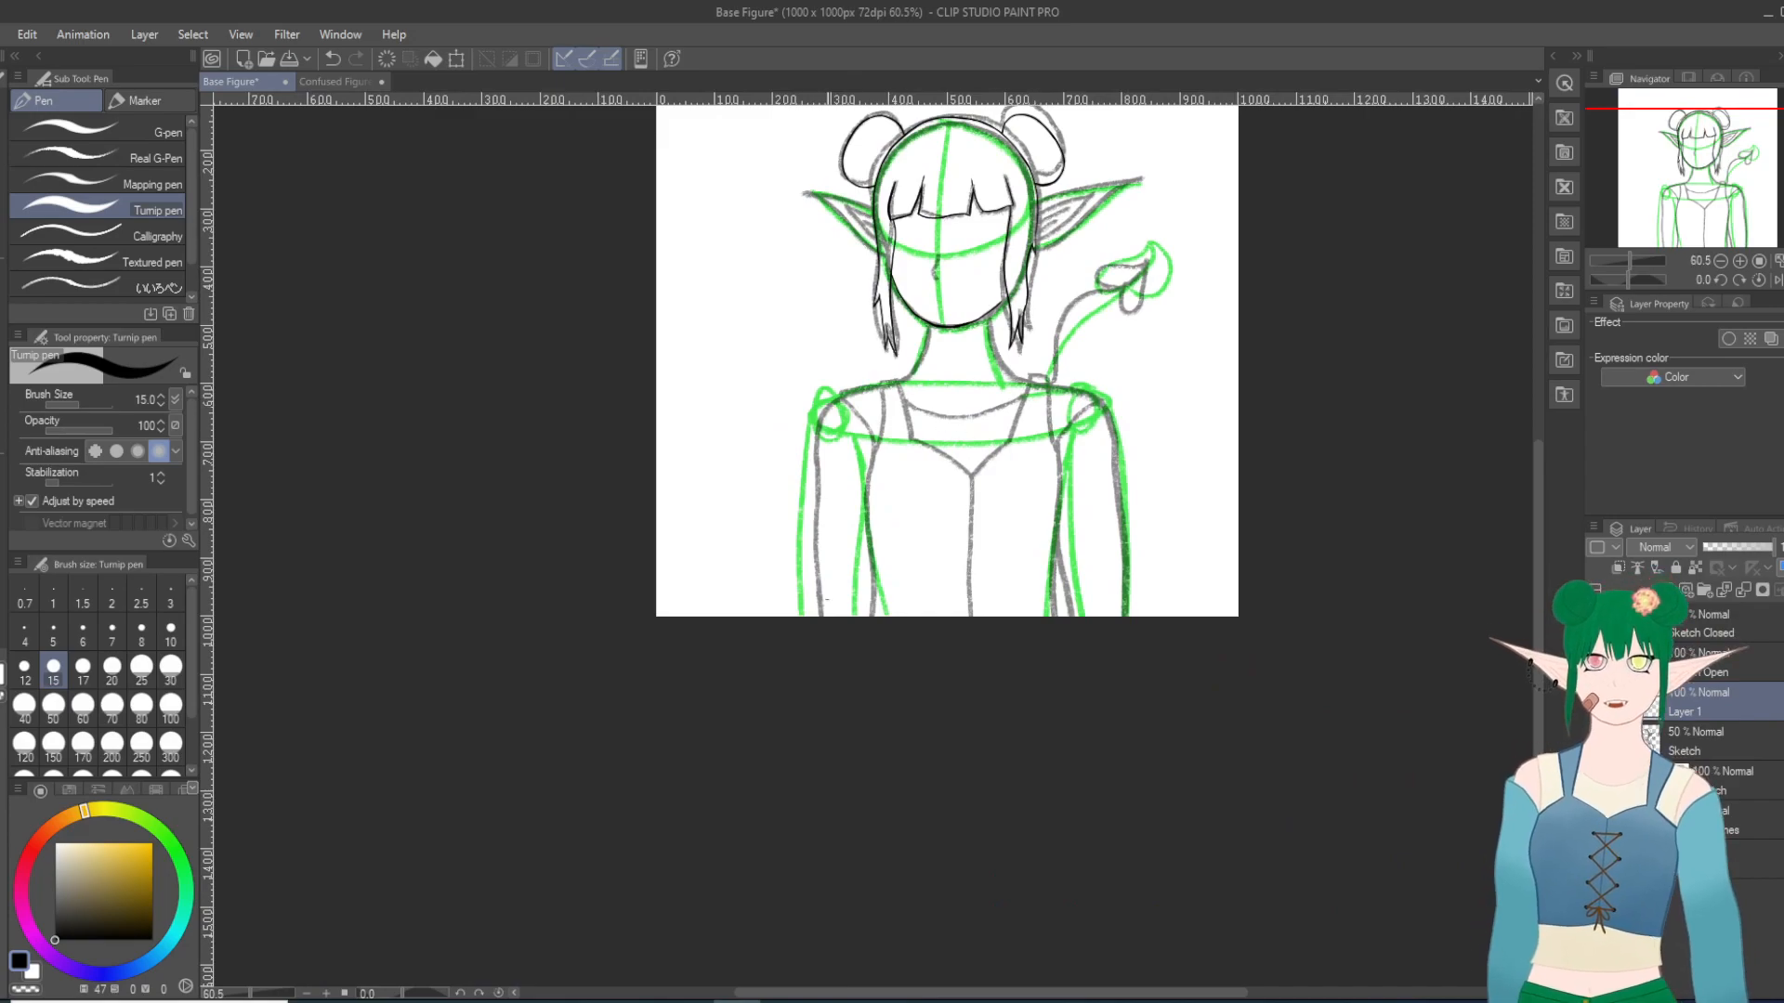
scroll(846, 614, "down", 3)
scroll(901, 269, "up", 1)
scroll(901, 268, "up", 1)
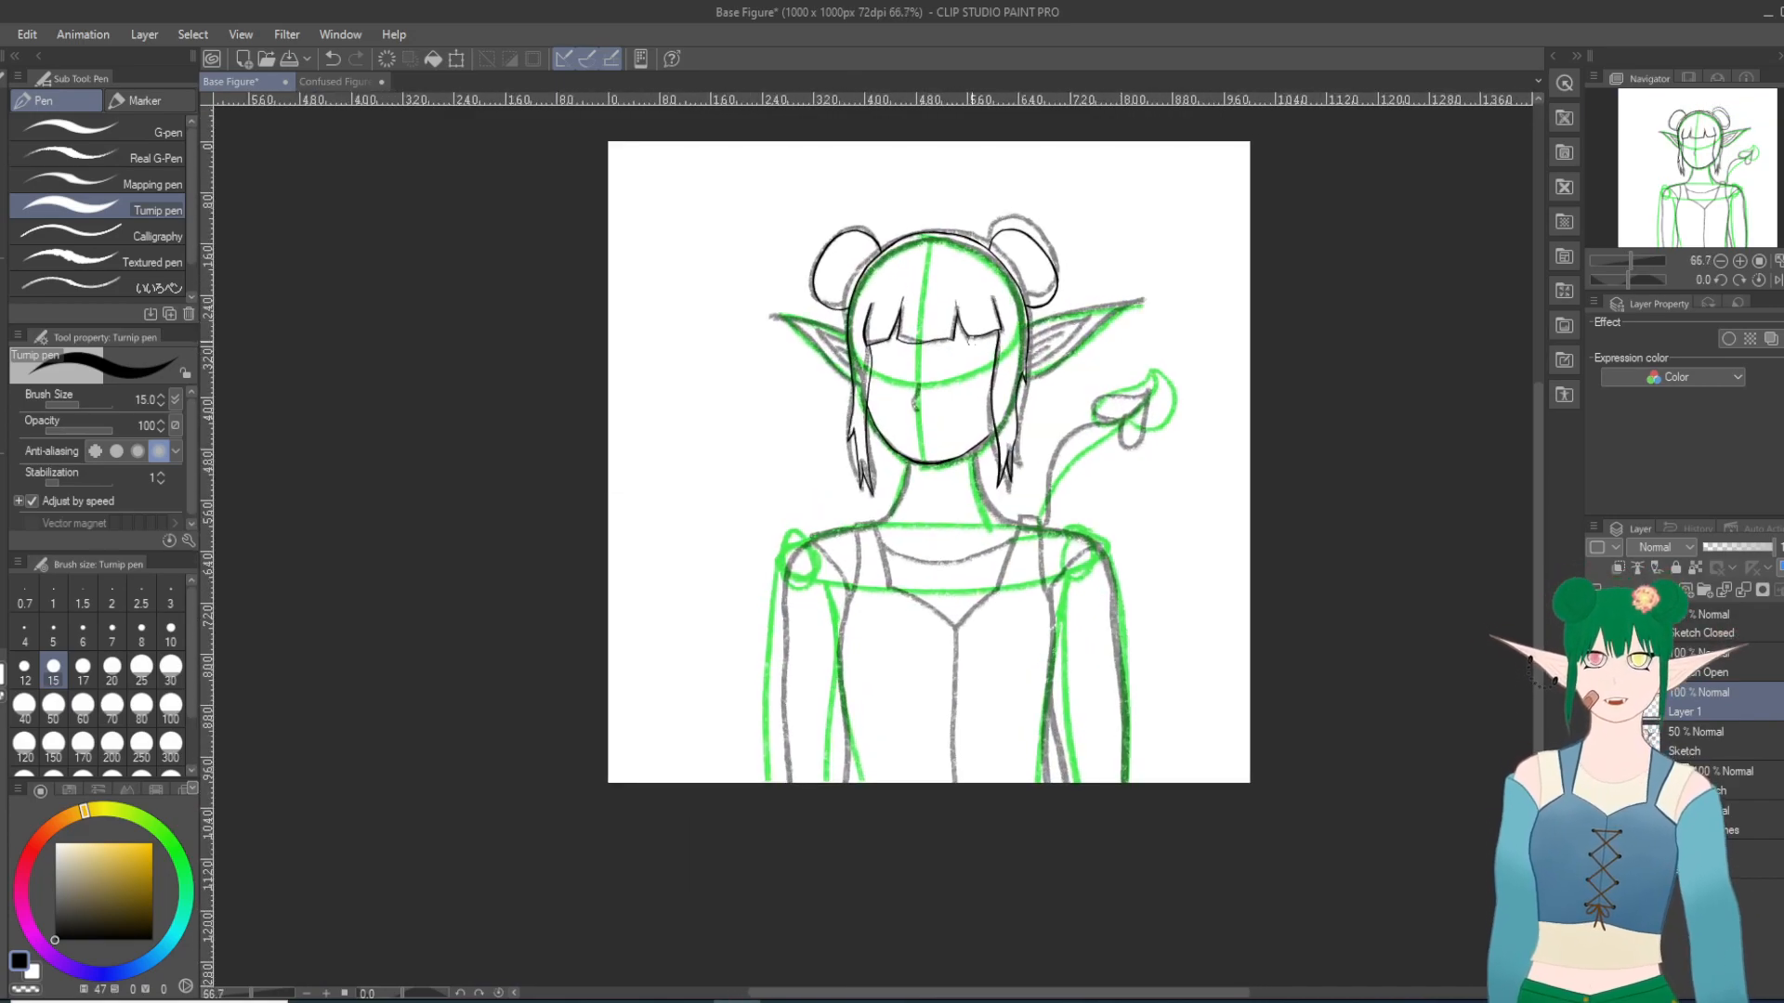
Step: Ink the nose as a short bent line over the sketched nose, redoing the stroke until its shape fits
scroll(1012, 400, "up", 2)
scroll(911, 364, "up", 3)
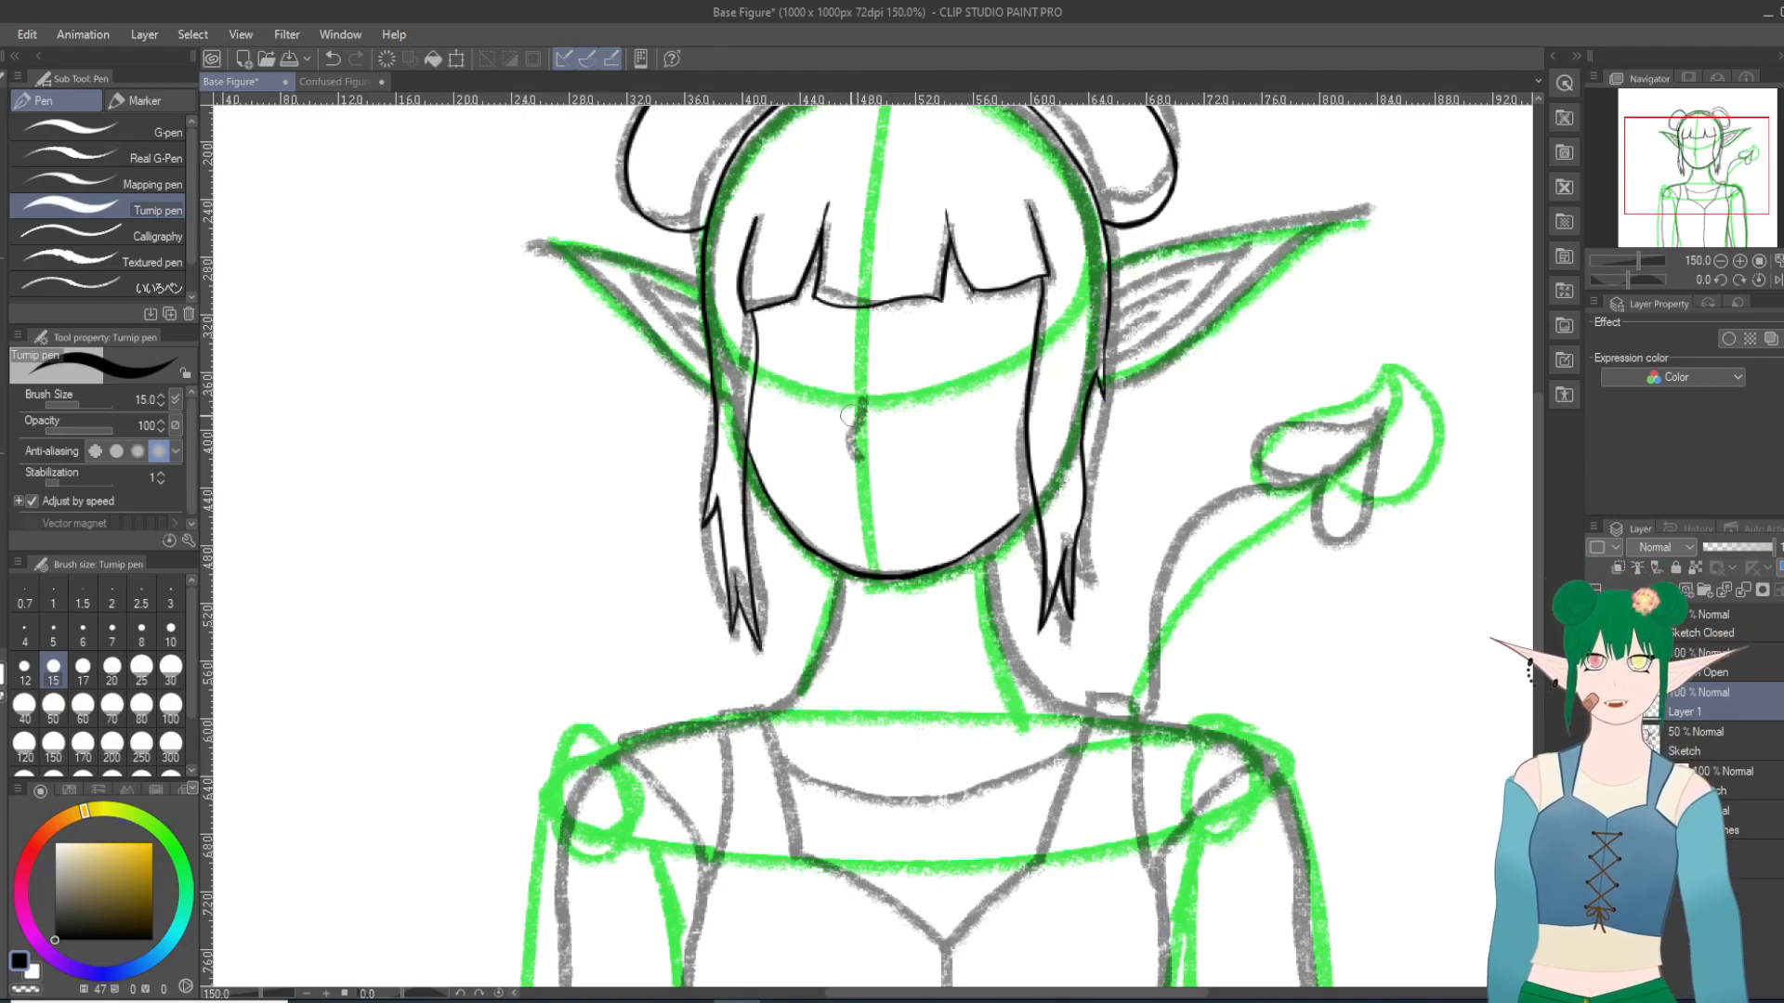
left_click_drag(863, 402, 859, 422)
key("ctrl+z")
left_click_drag(863, 401, 859, 460)
key("ctrl+z")
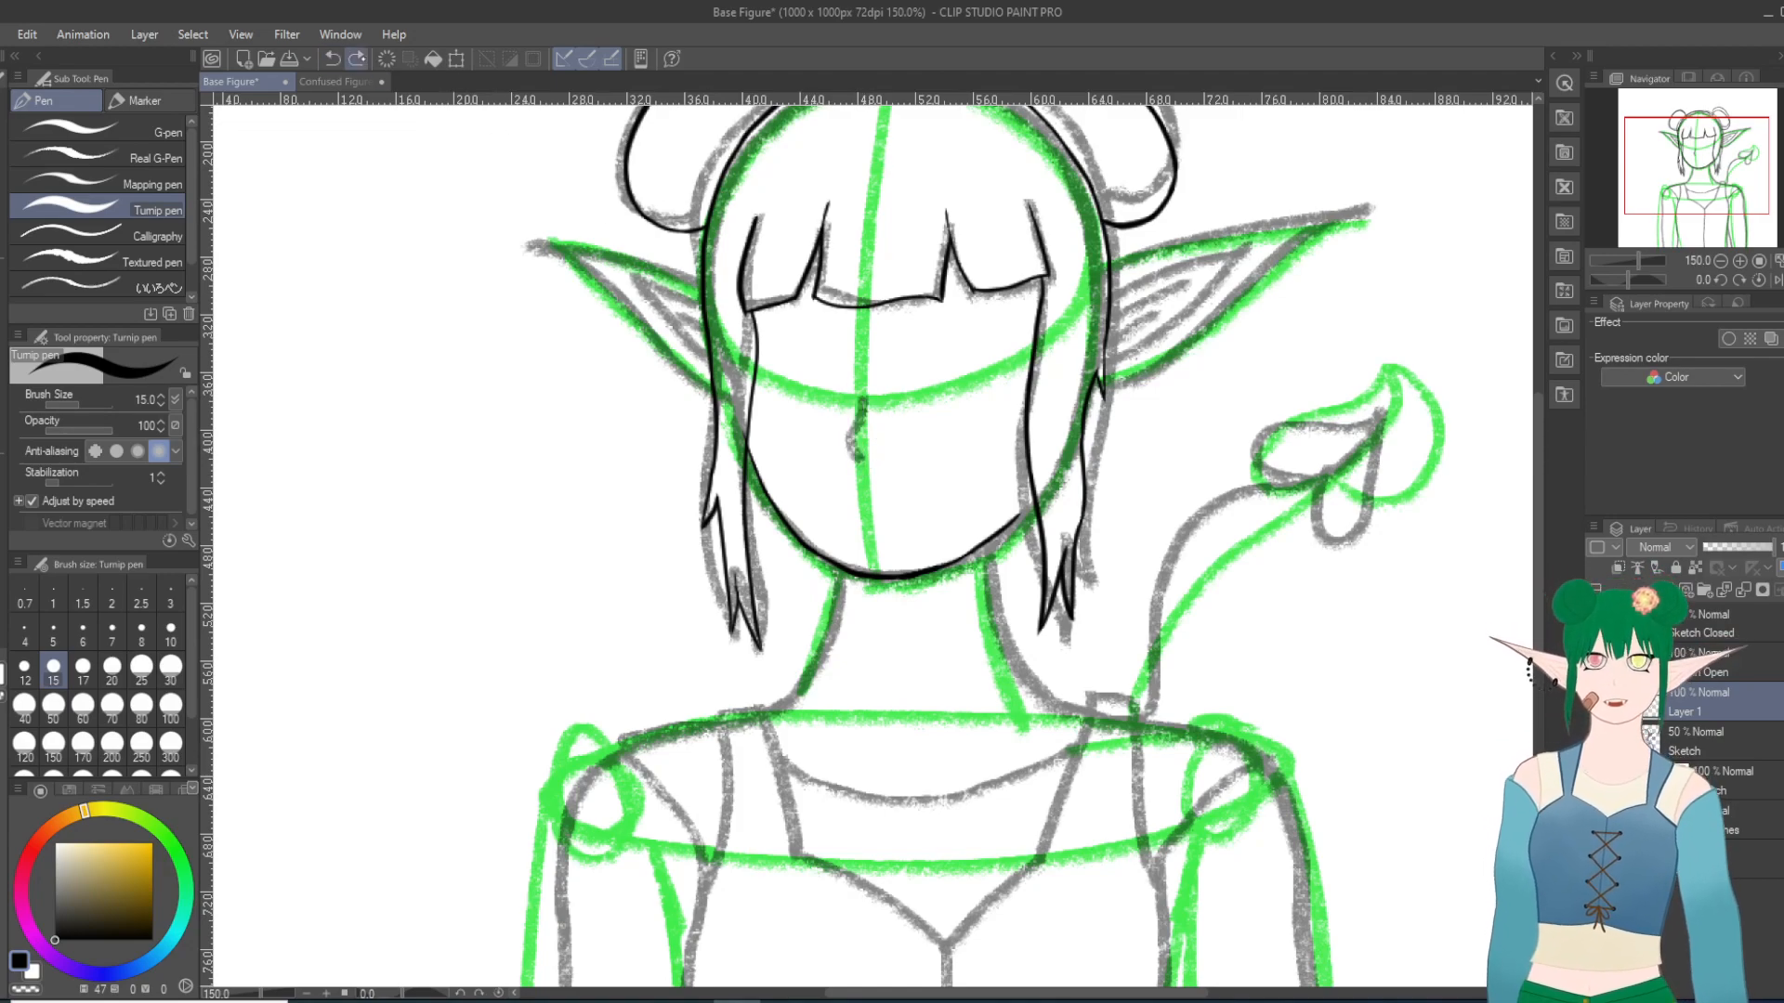
left_click_drag(864, 401, 859, 455)
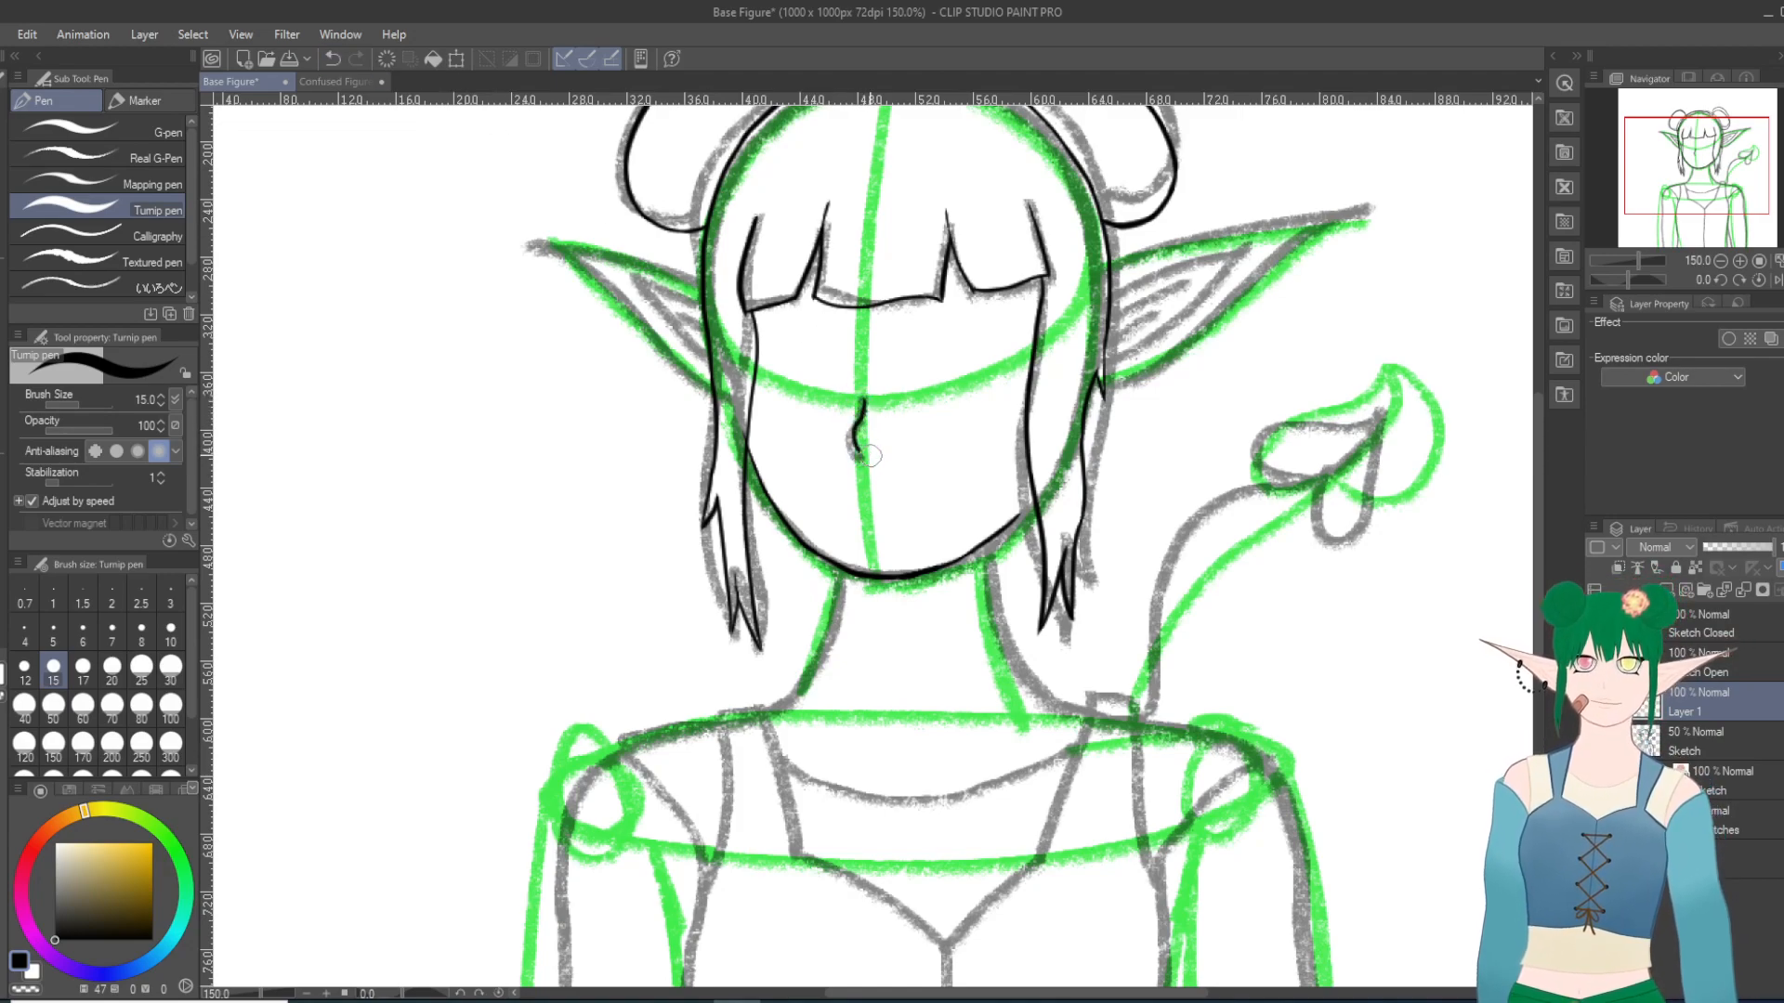
left_click(332, 58)
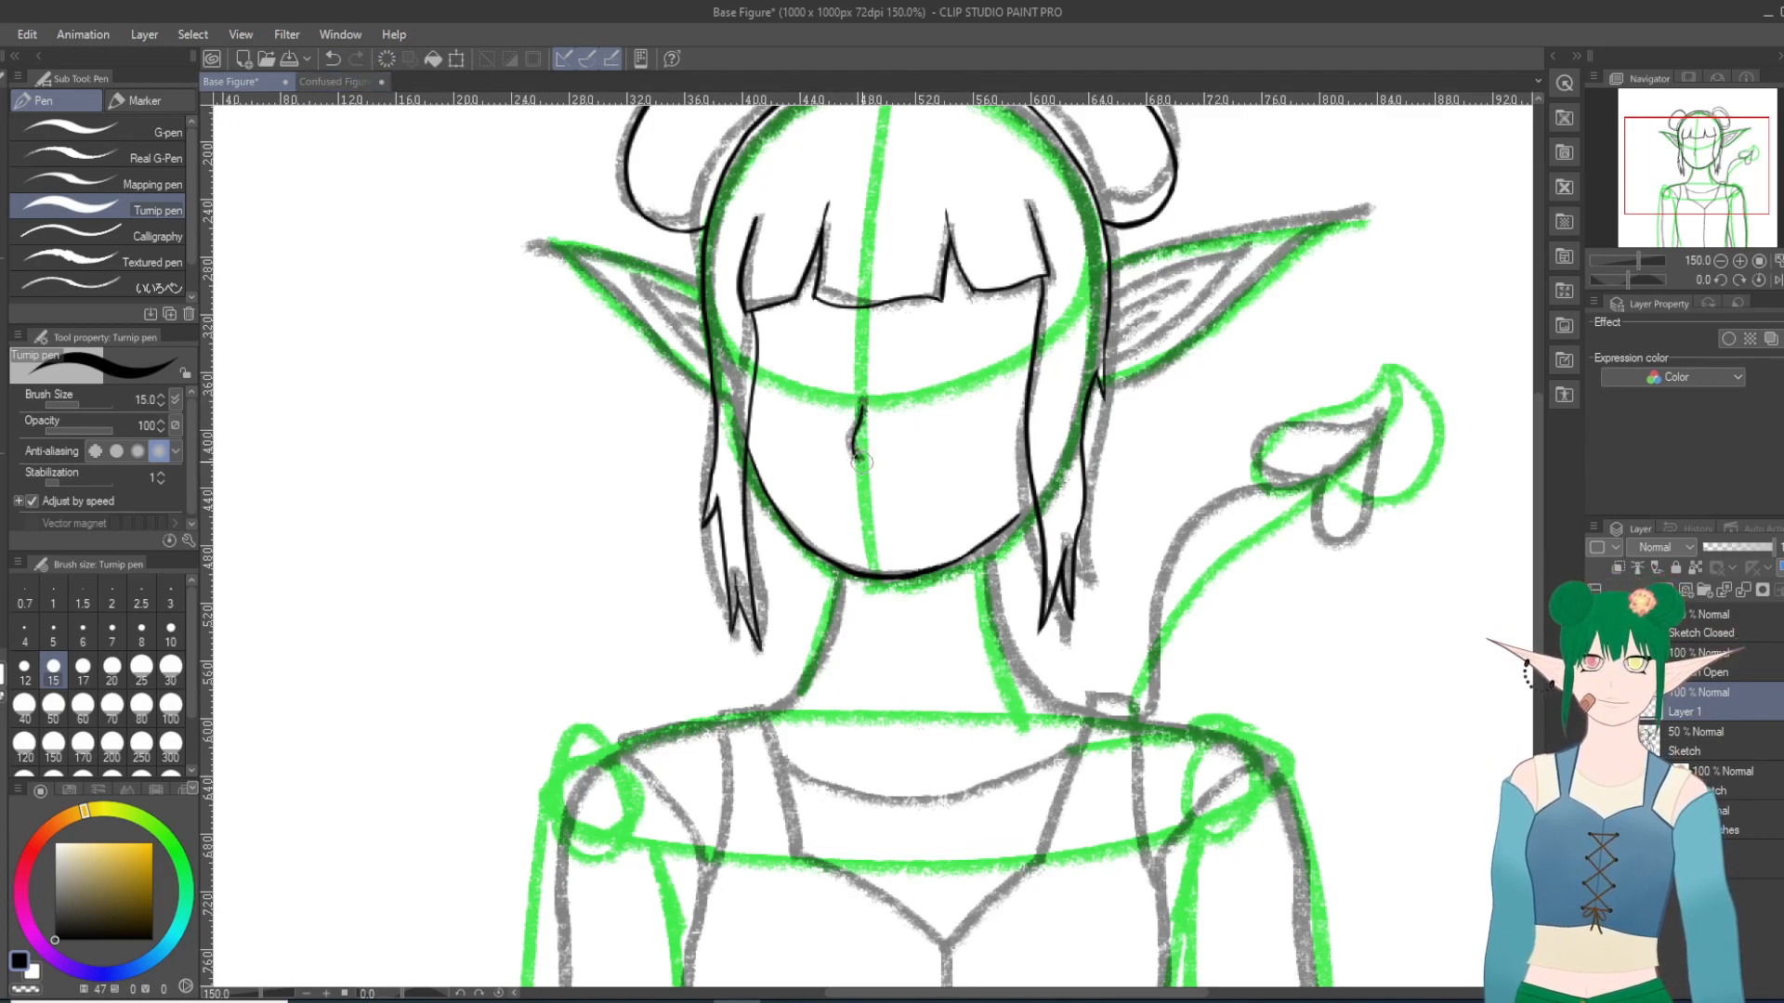
left_click(333, 59)
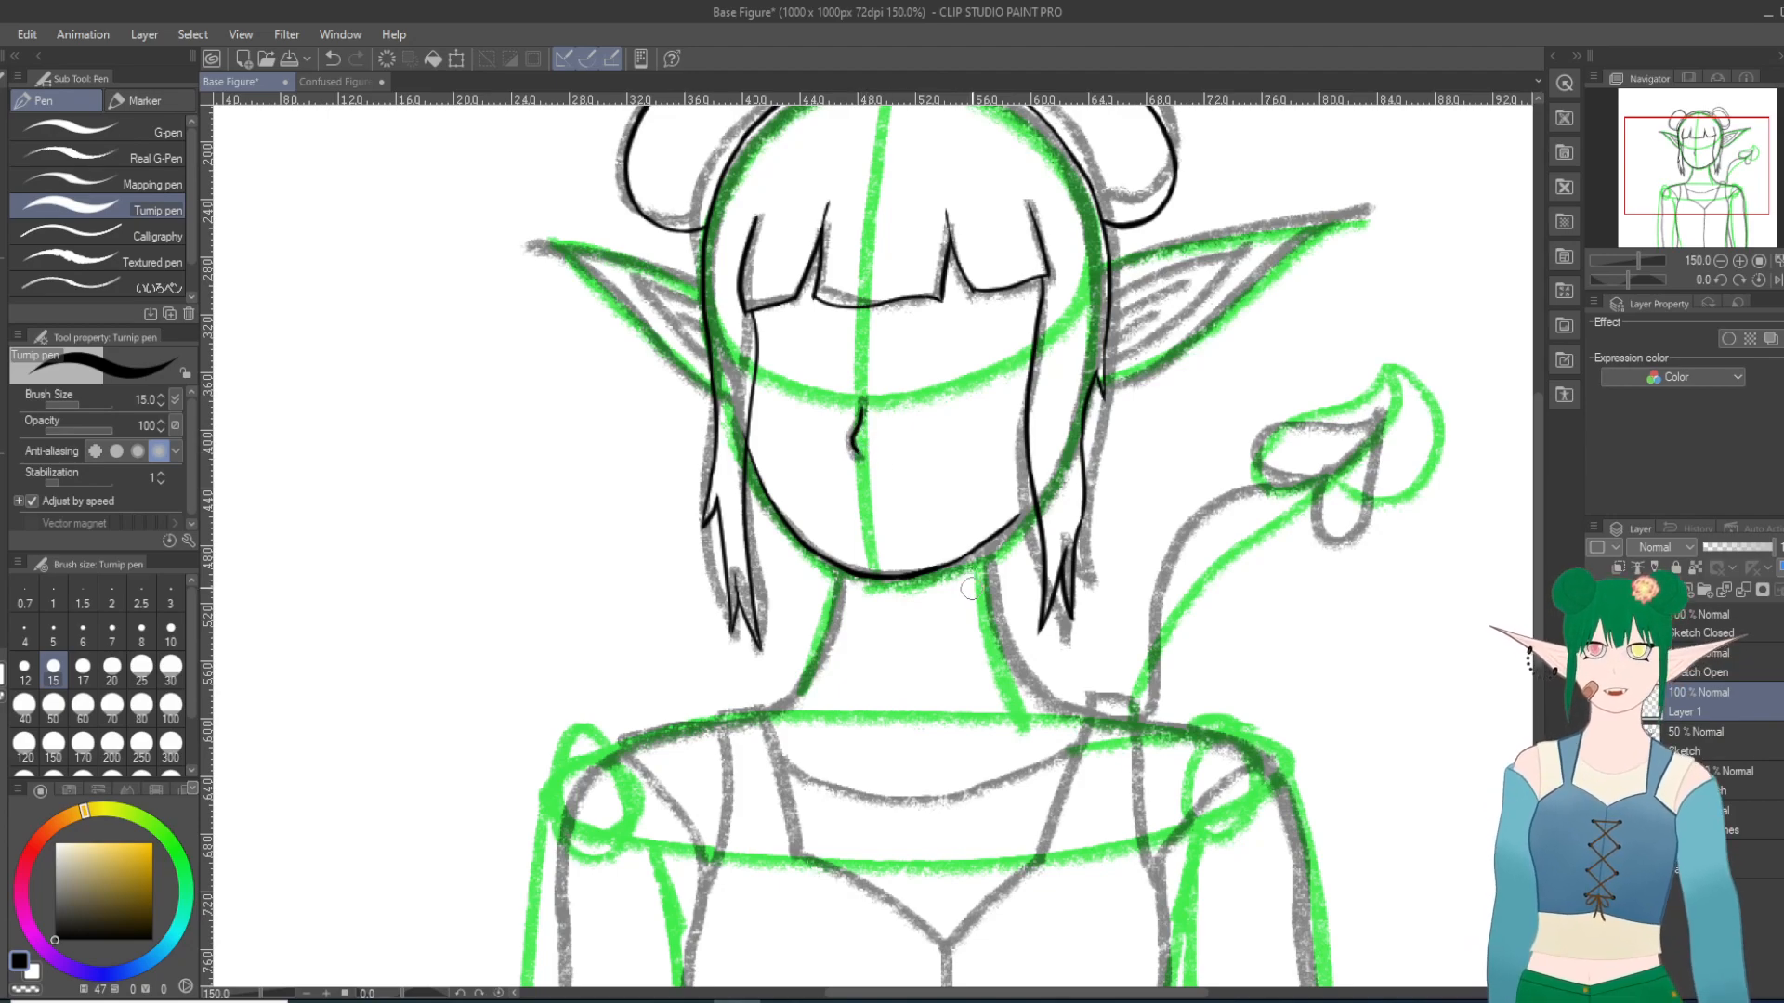
Step: Check the inked face with the grey sketch hidden and with the green base figure hidden, showing both again
left_click(1596, 741)
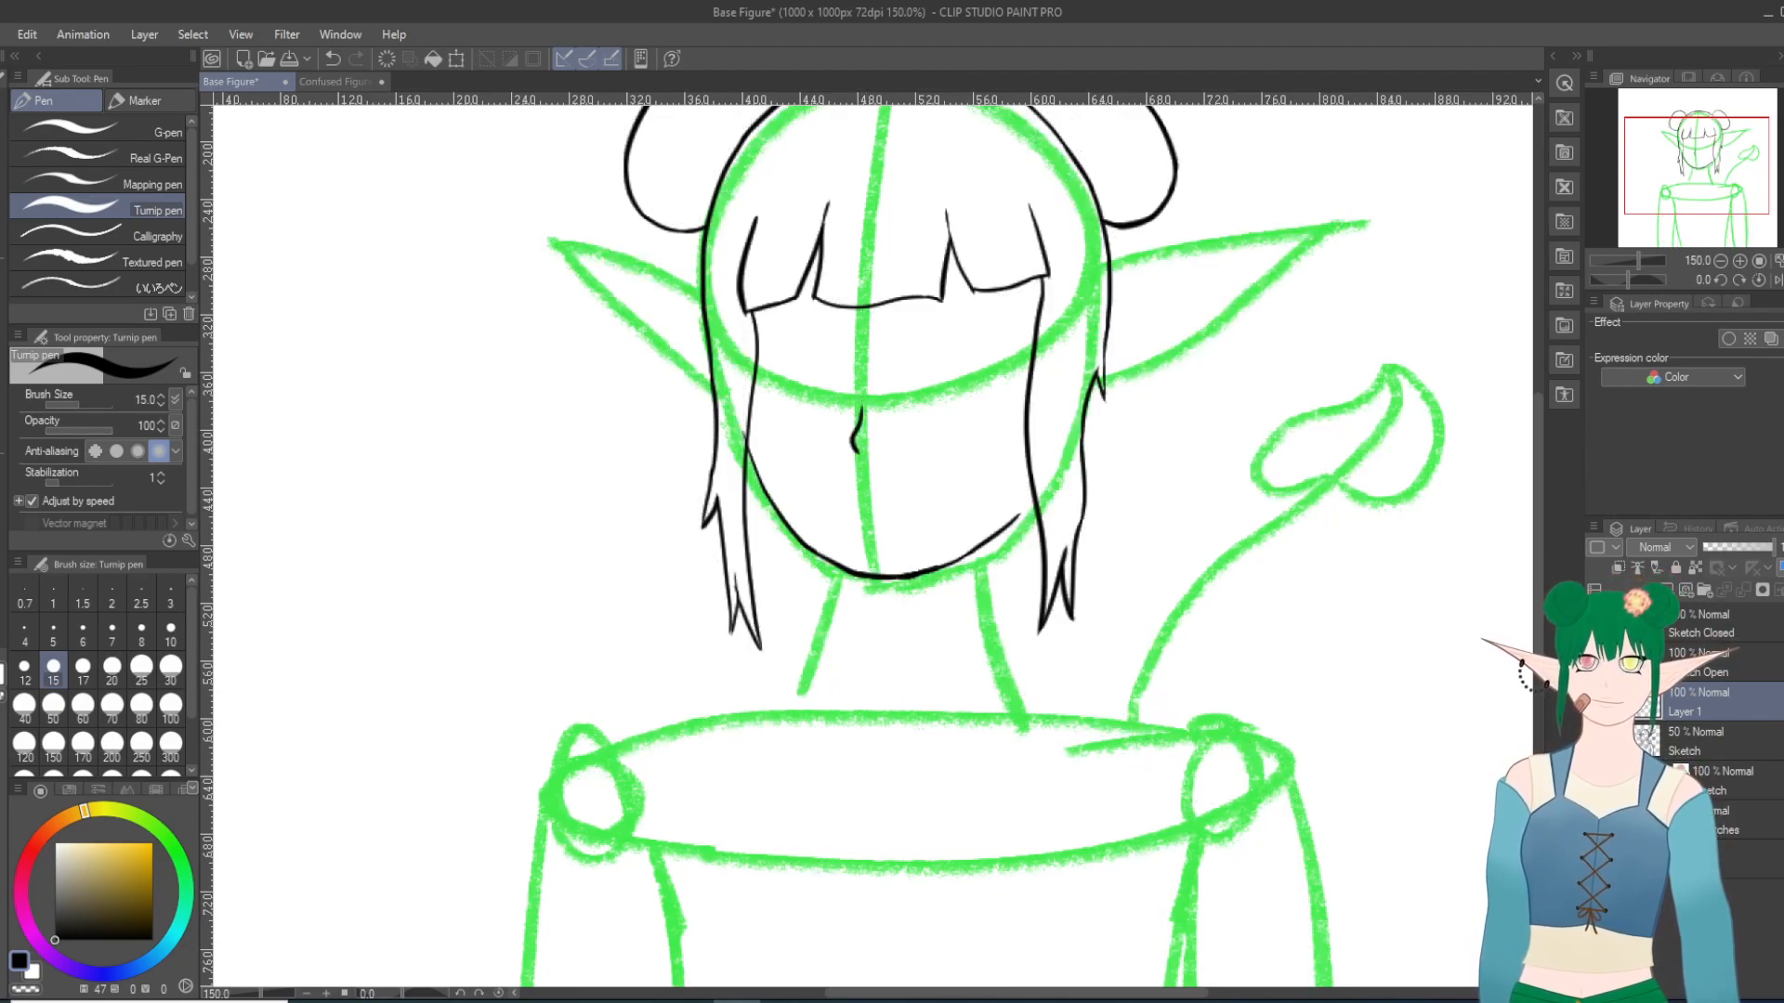
left_click(1596, 741)
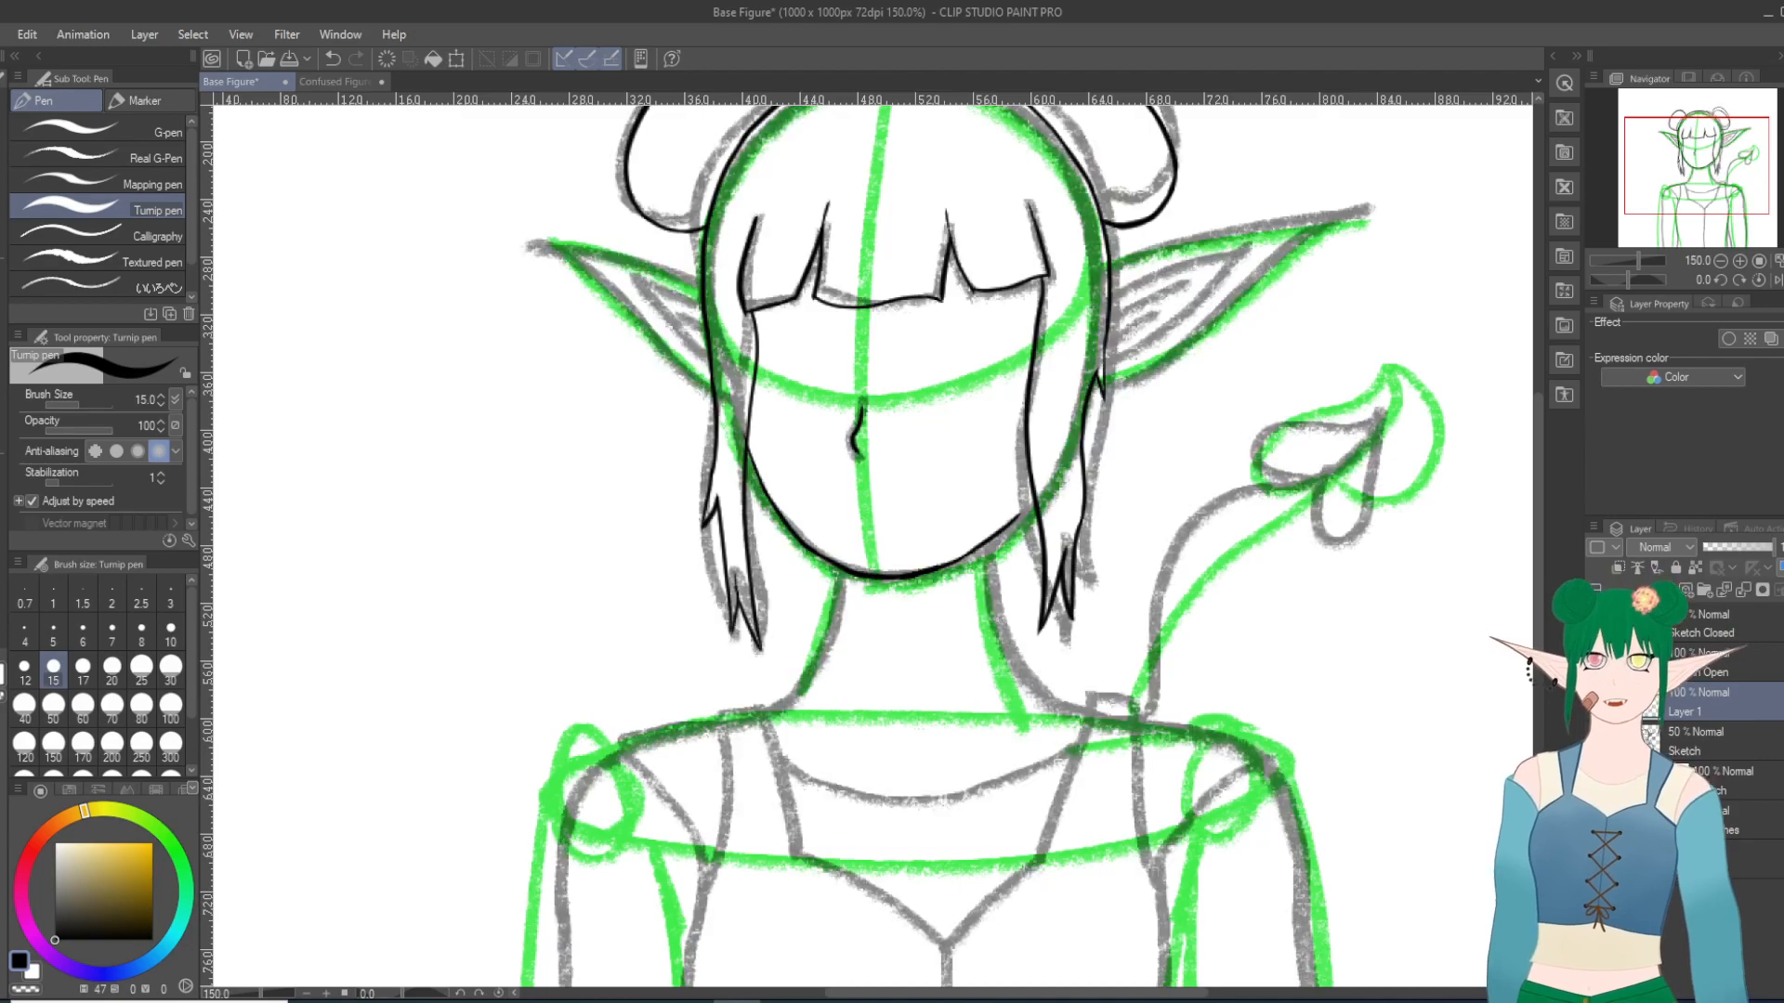
left_click(1596, 741)
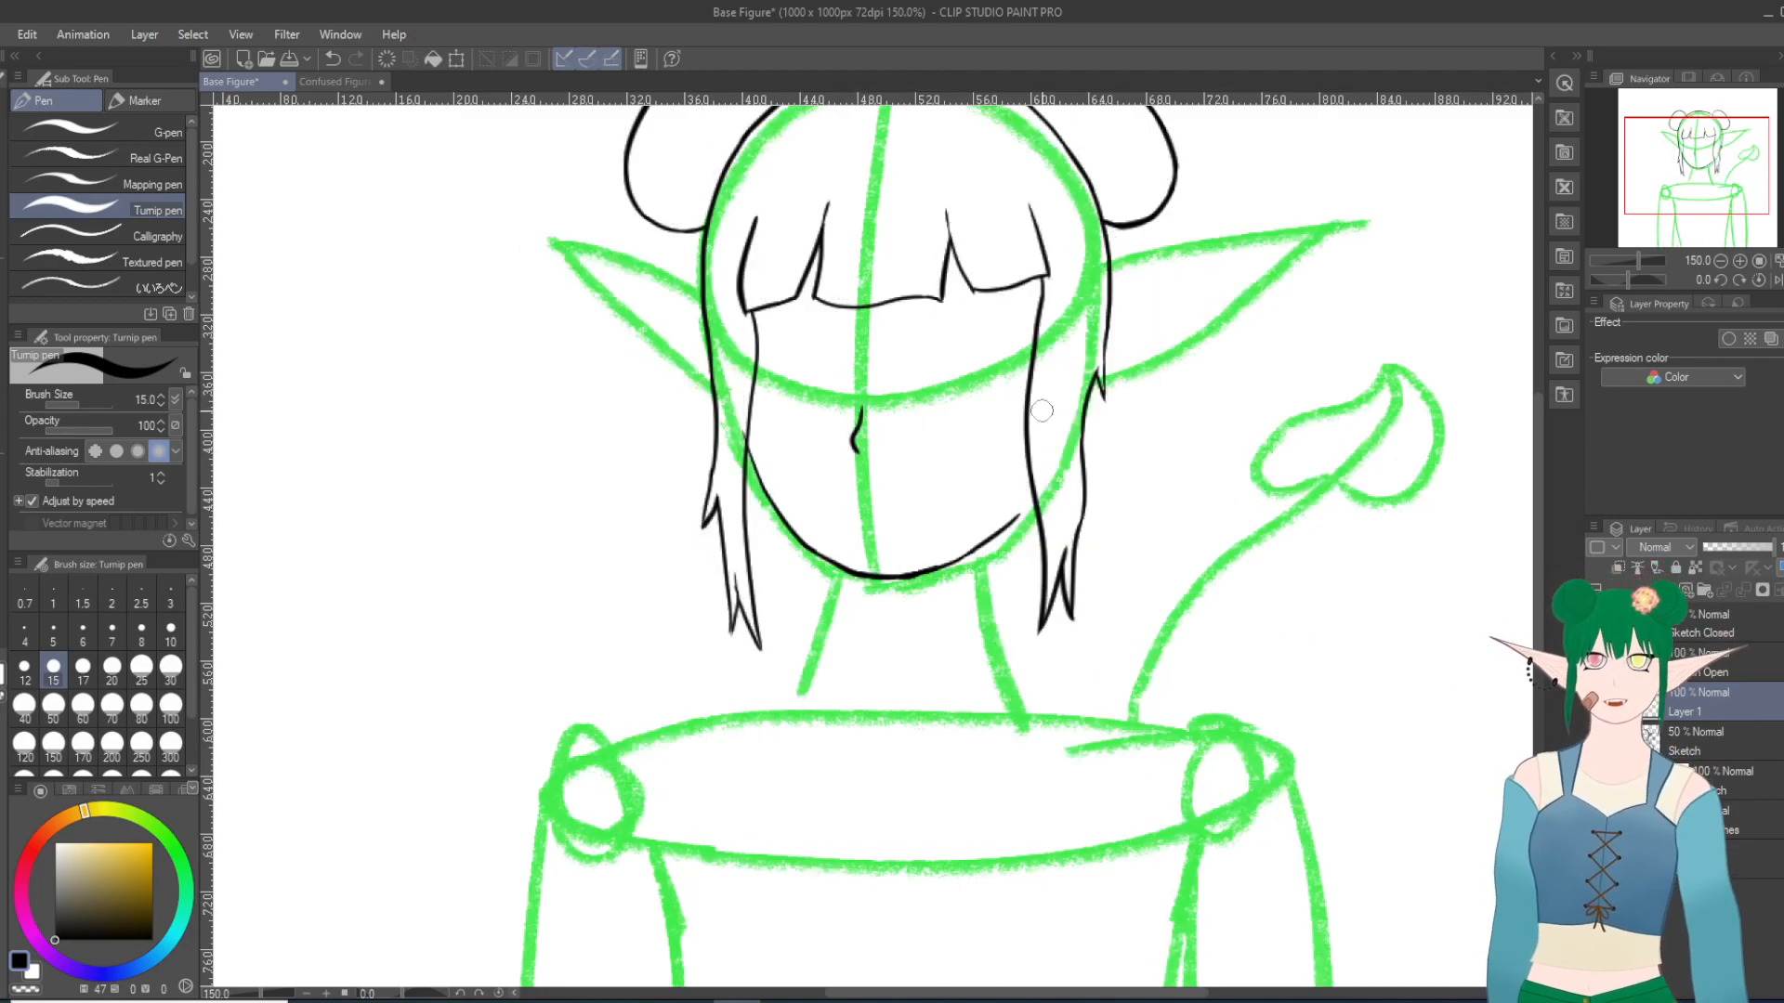
left_click(1596, 742)
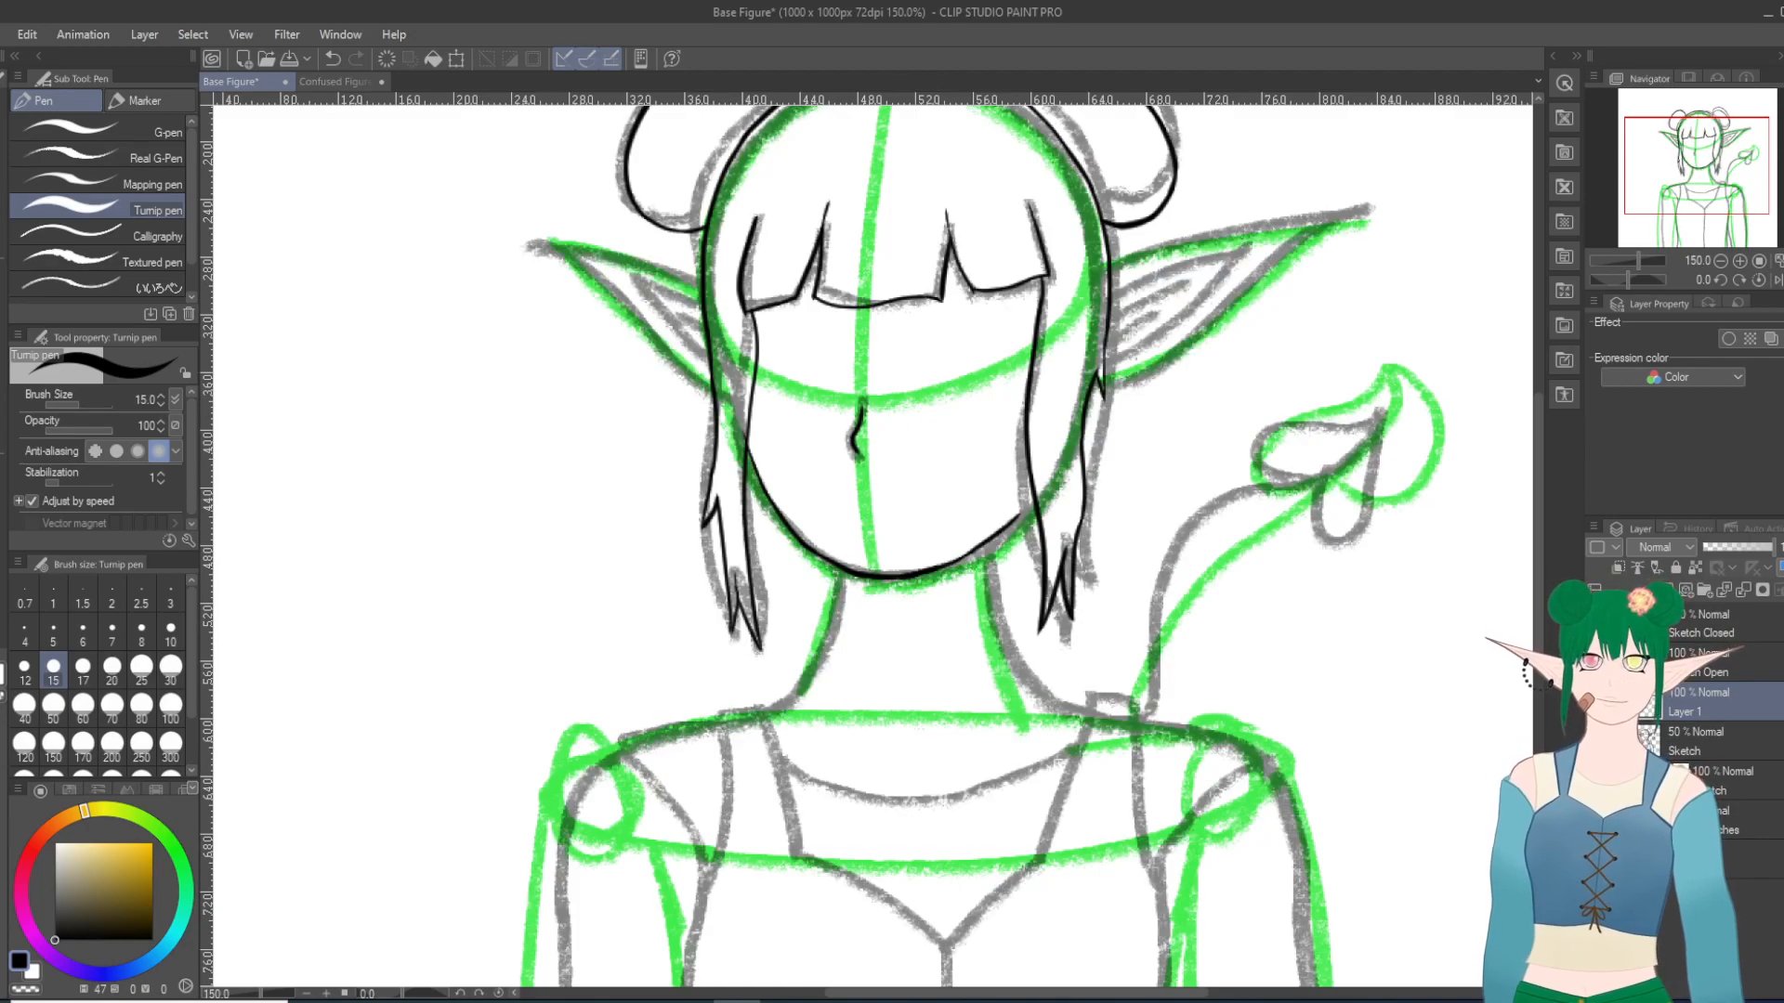
left_click(1596, 781)
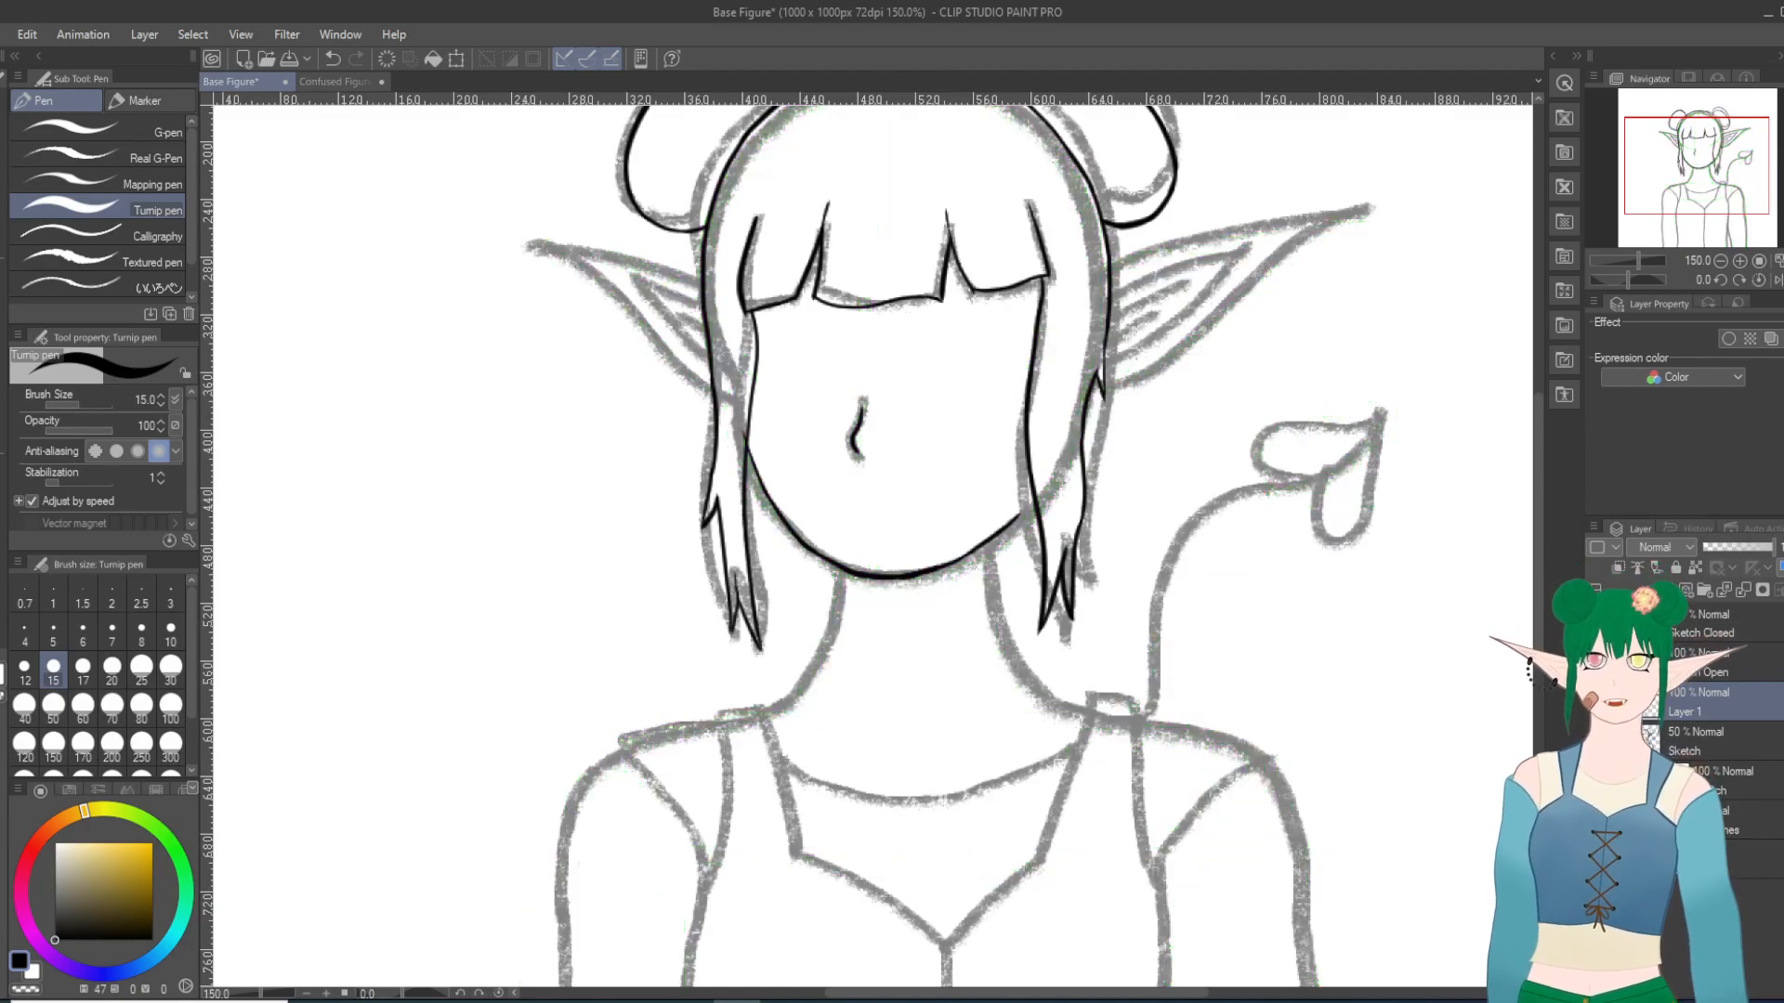
left_click(1596, 780)
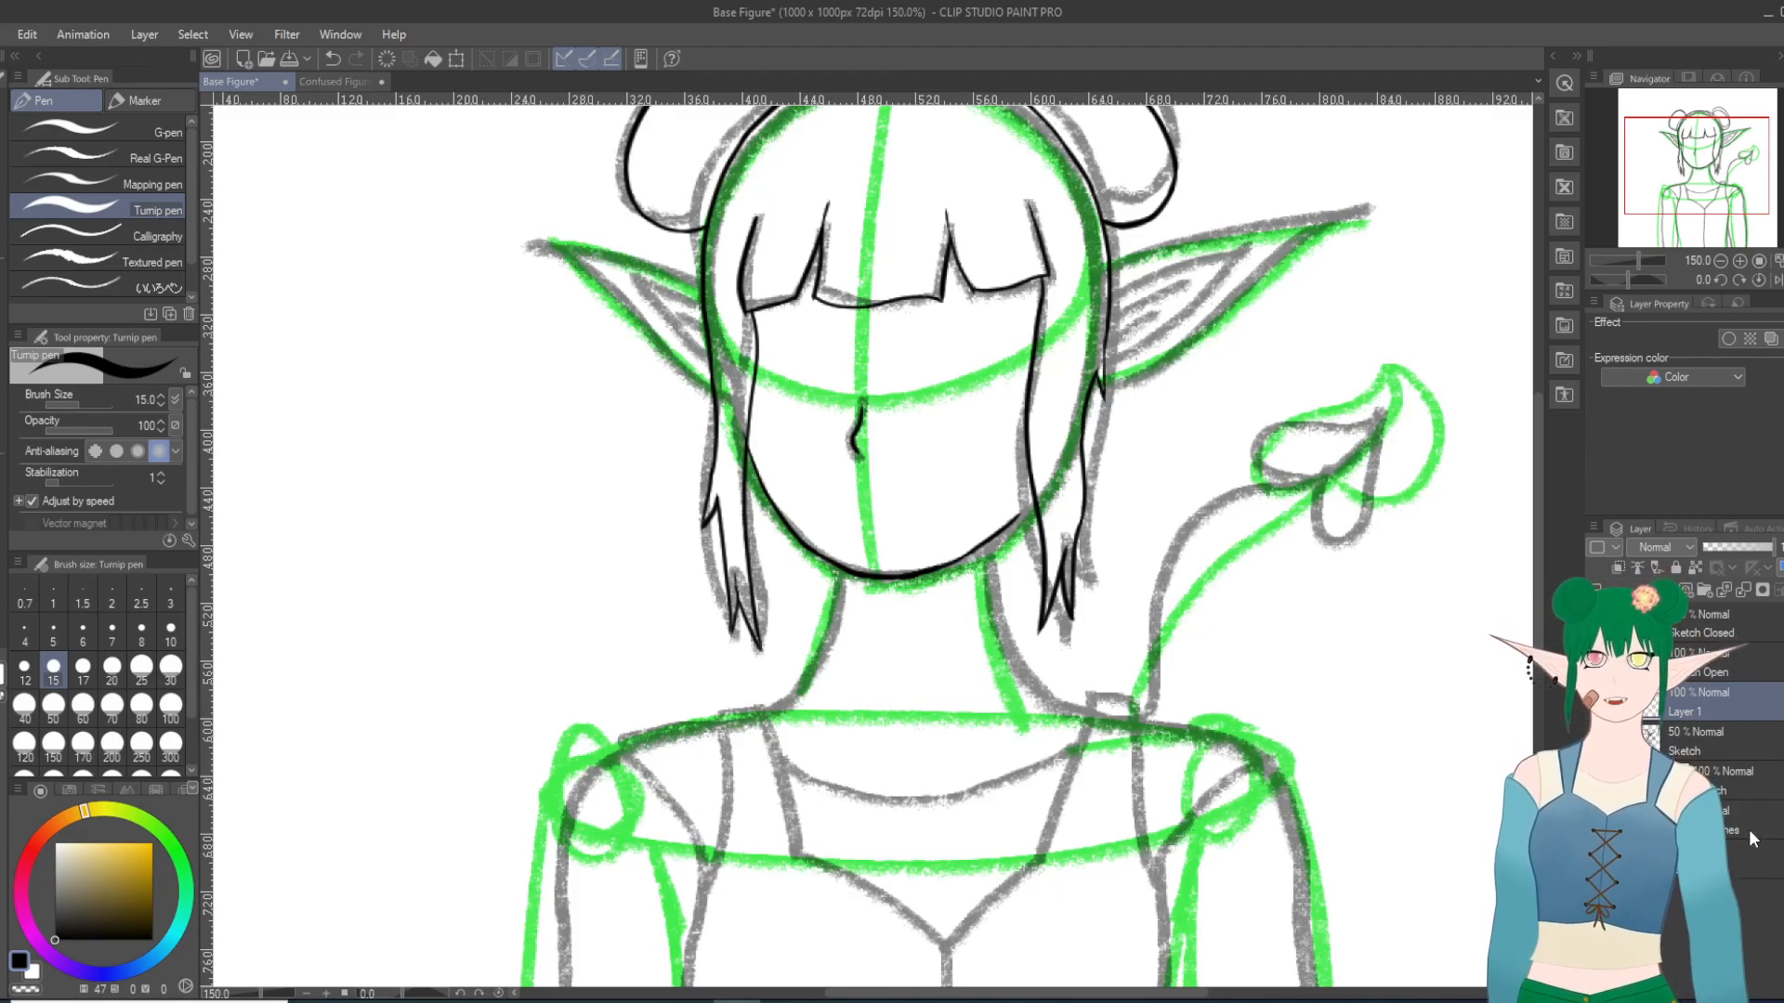
Step: Rotate the canvas to -50 degrees and ink the right ear's upper edge from the hair outline towards the tip, redoing the stroke
scroll(1330, 243, "down", 12)
scroll(1105, 188, "down", 3)
scroll(1078, 194, "up", 7)
scroll(1074, 194, "down", 6)
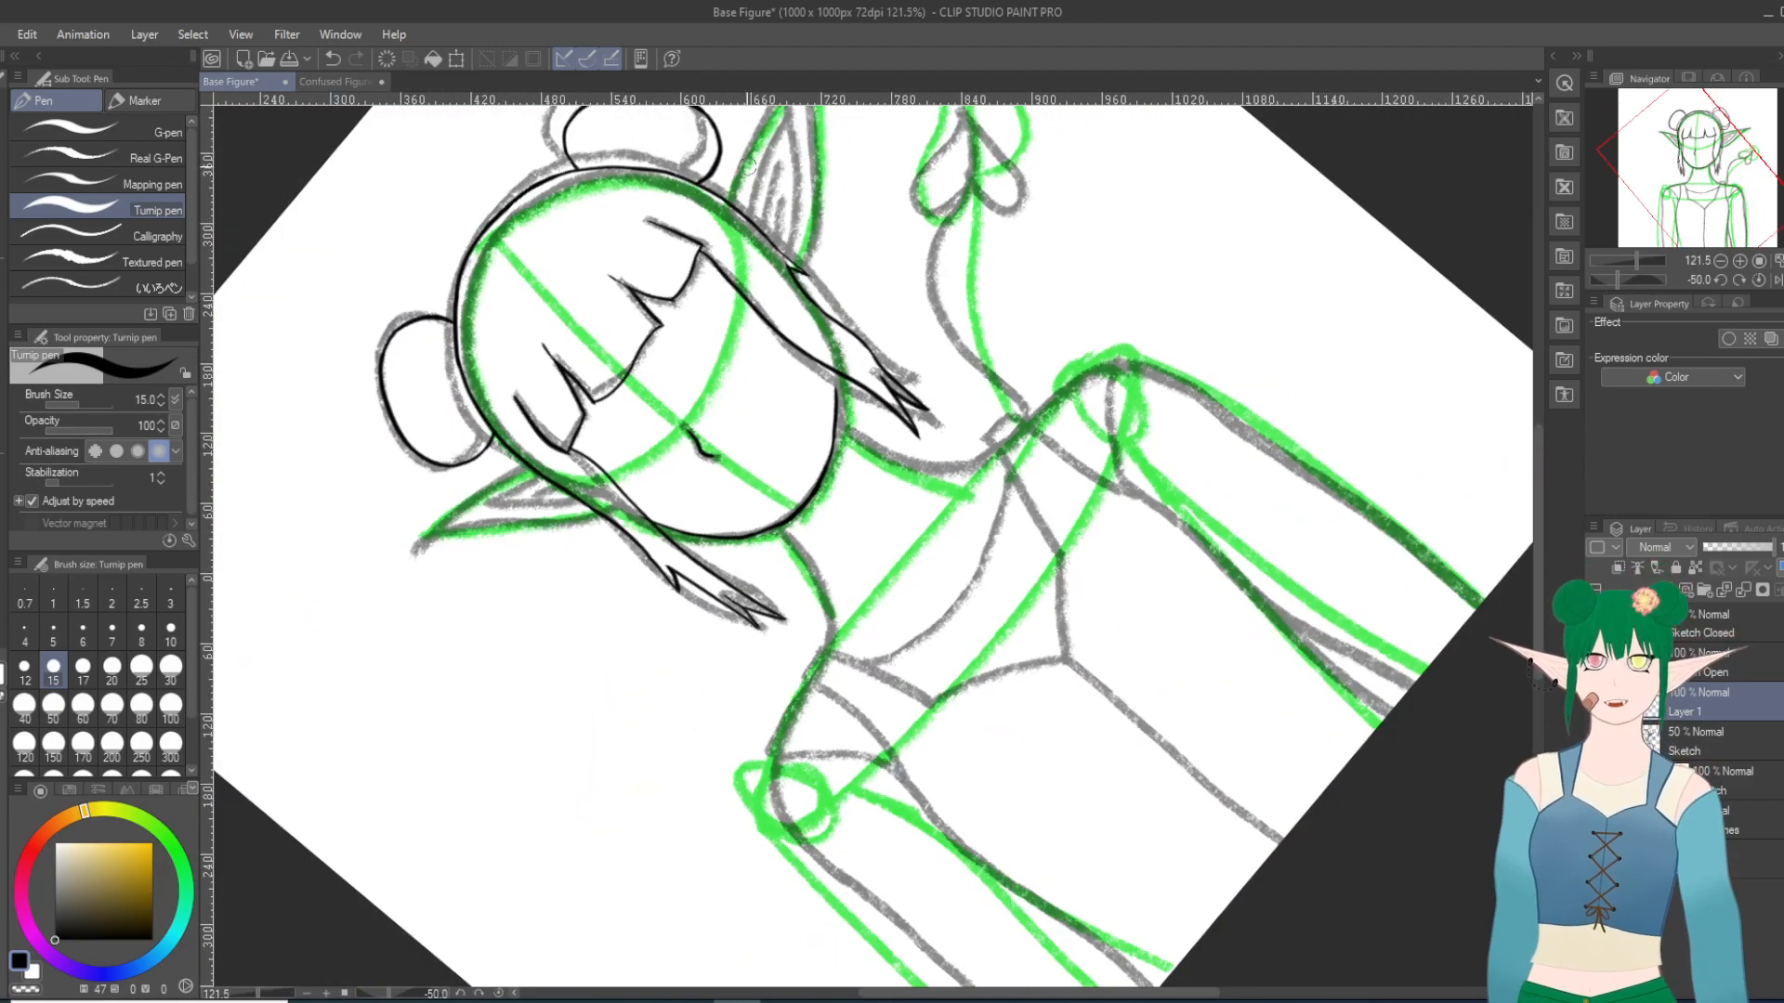
scroll(762, 135, "up", 5)
scroll(762, 135, "up", 2)
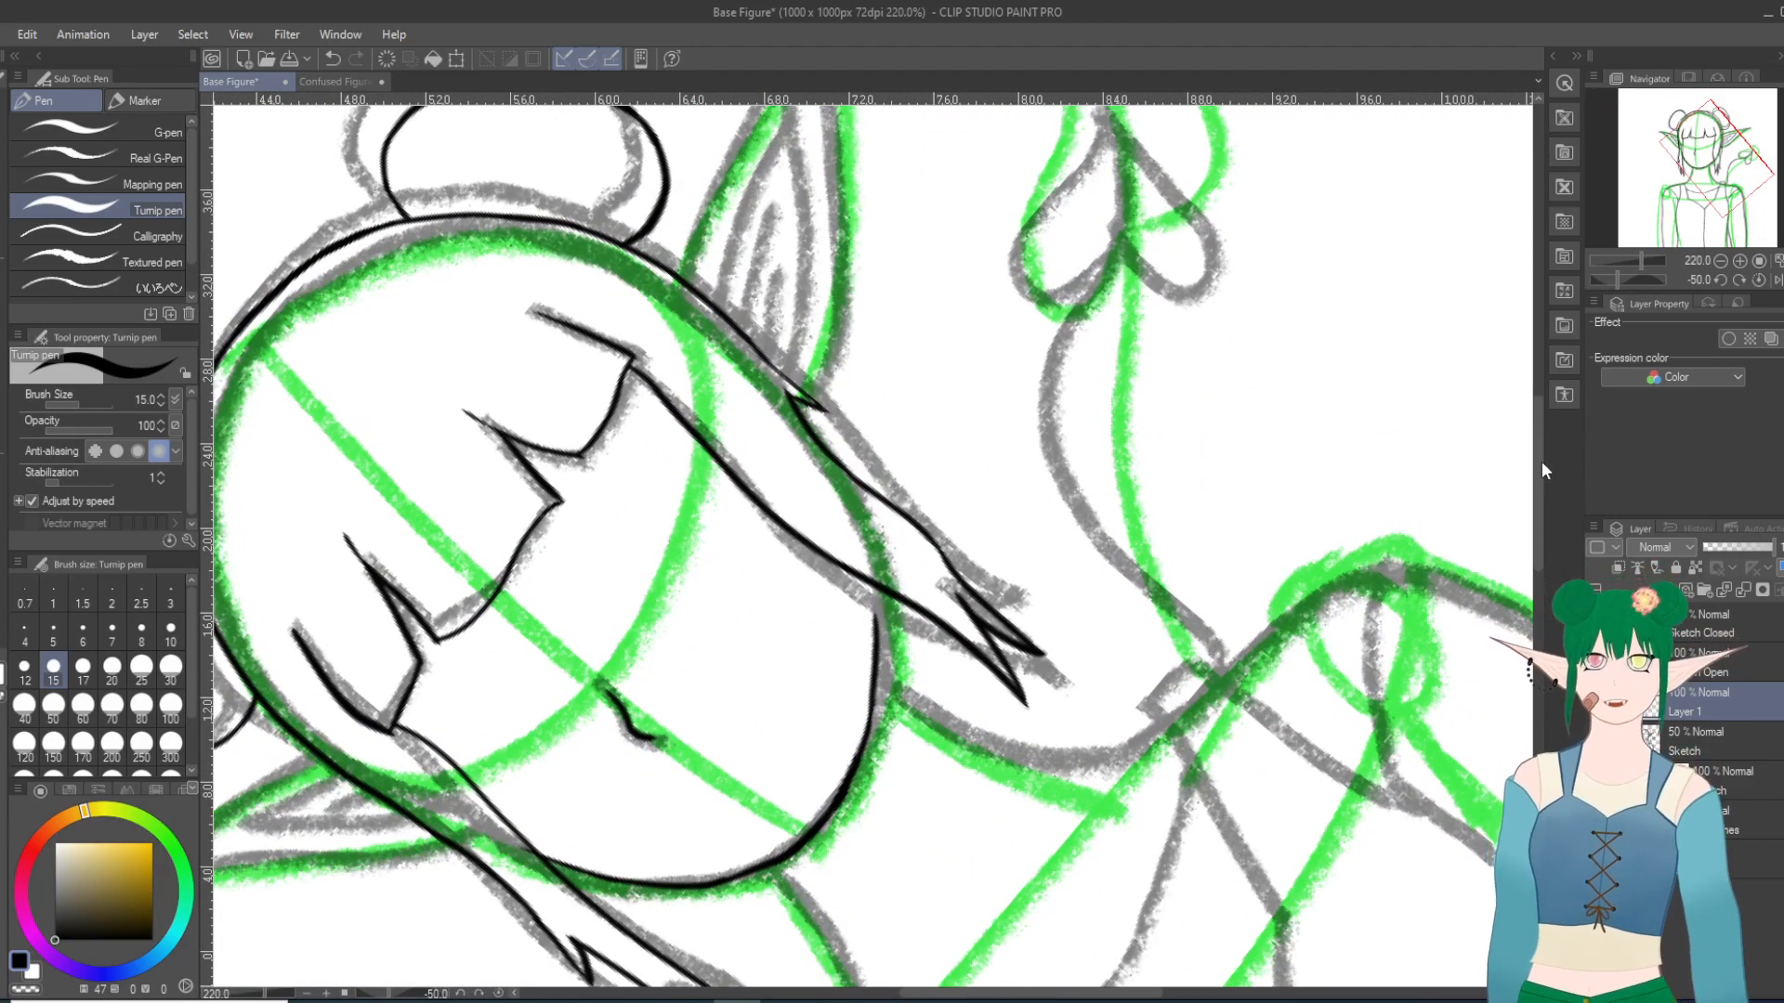
left_click_drag(1537, 460, 1538, 427)
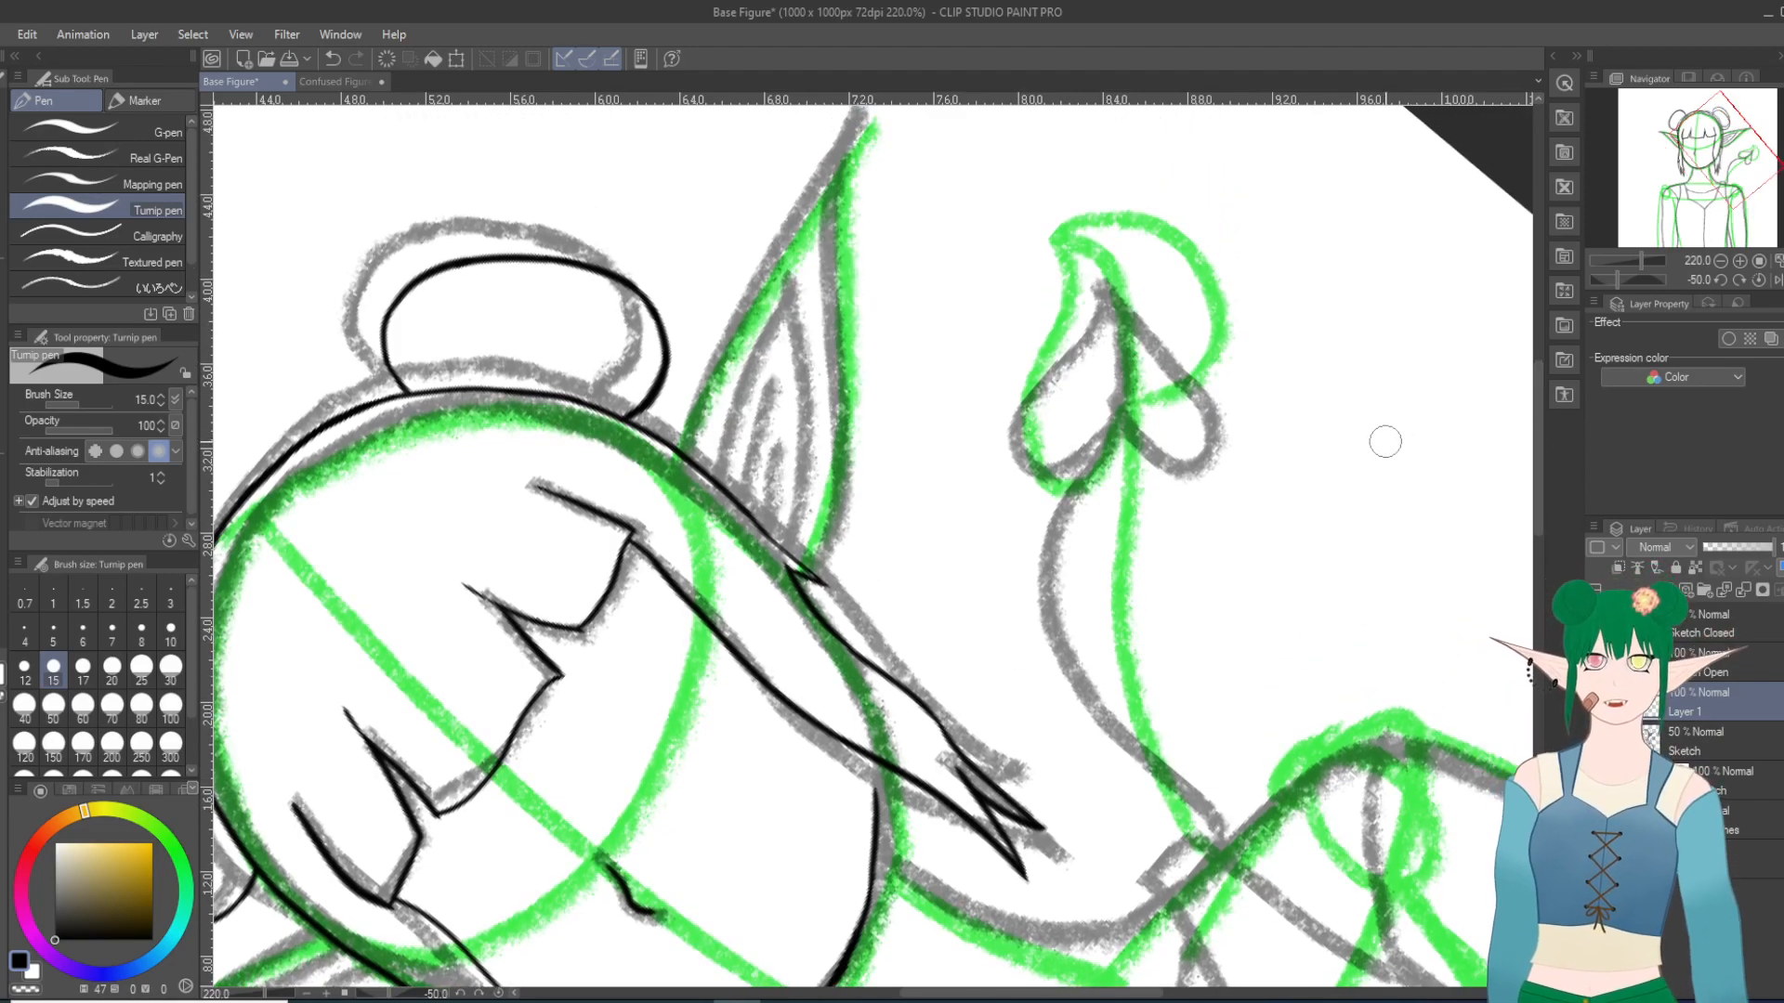
mouse_move(685, 455)
left_mouse_down()
mouse_move(772, 234)
mouse_move(852, 141)
left_mouse_up()
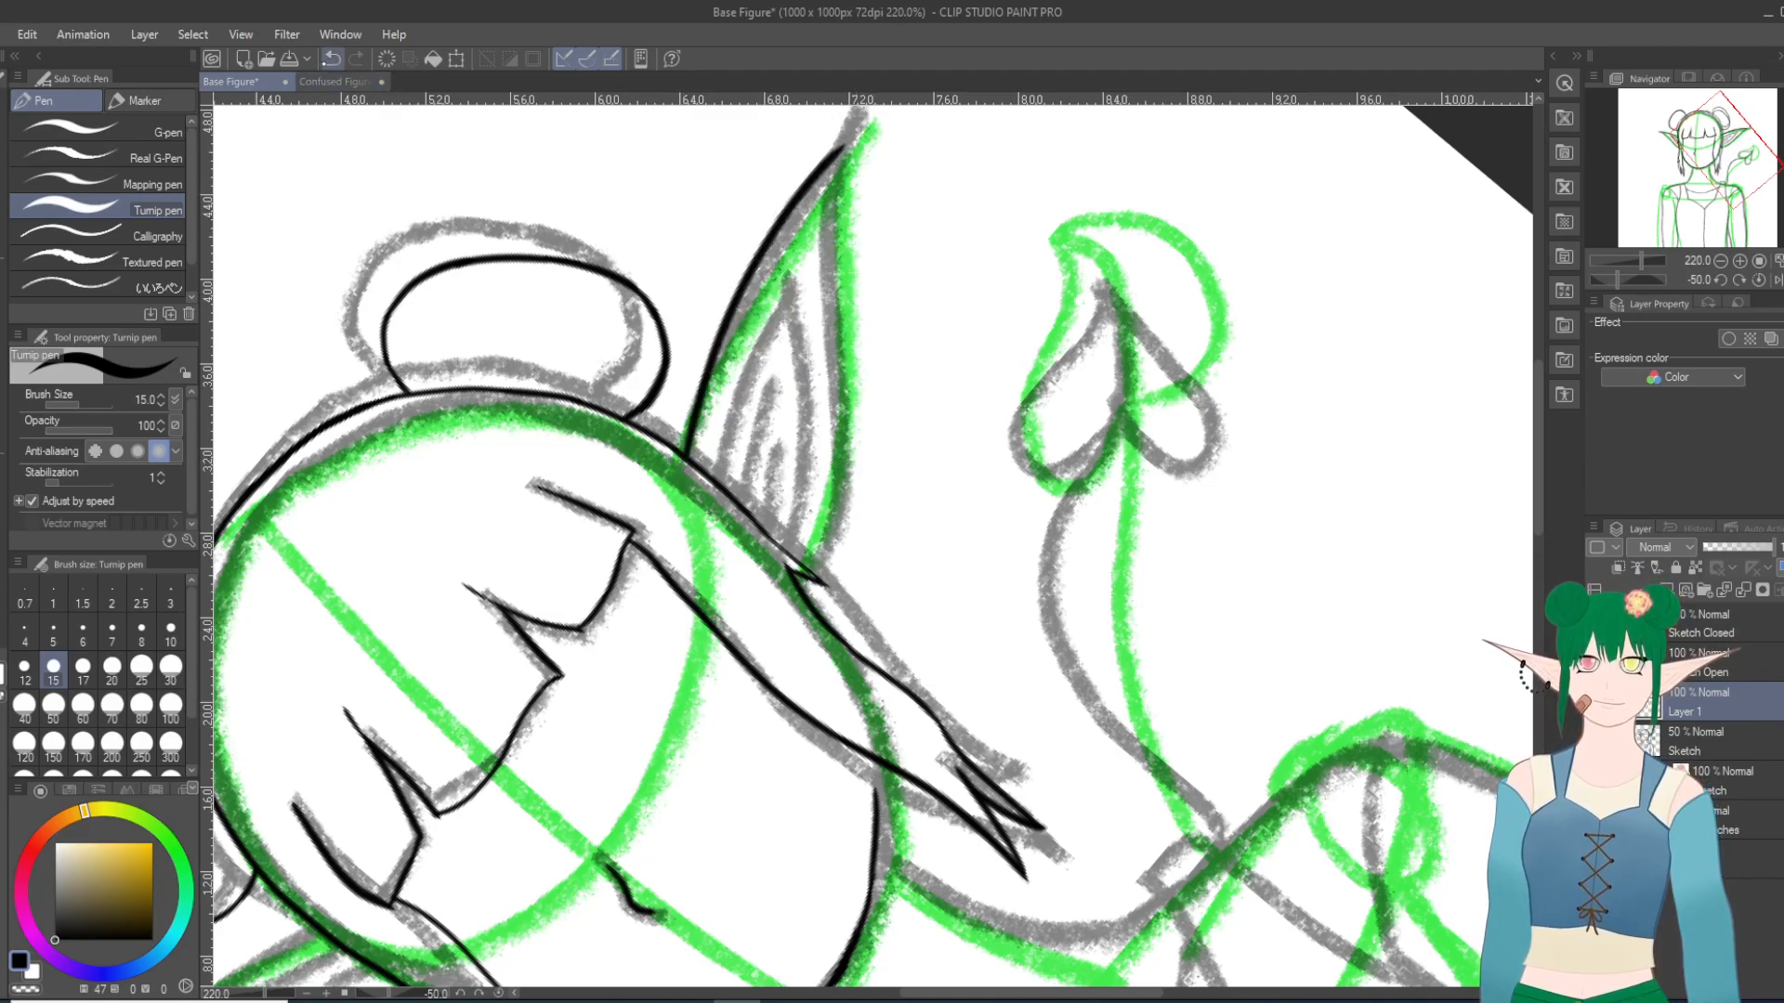
key("ctrl+z")
left_click_drag(685, 444, 850, 130)
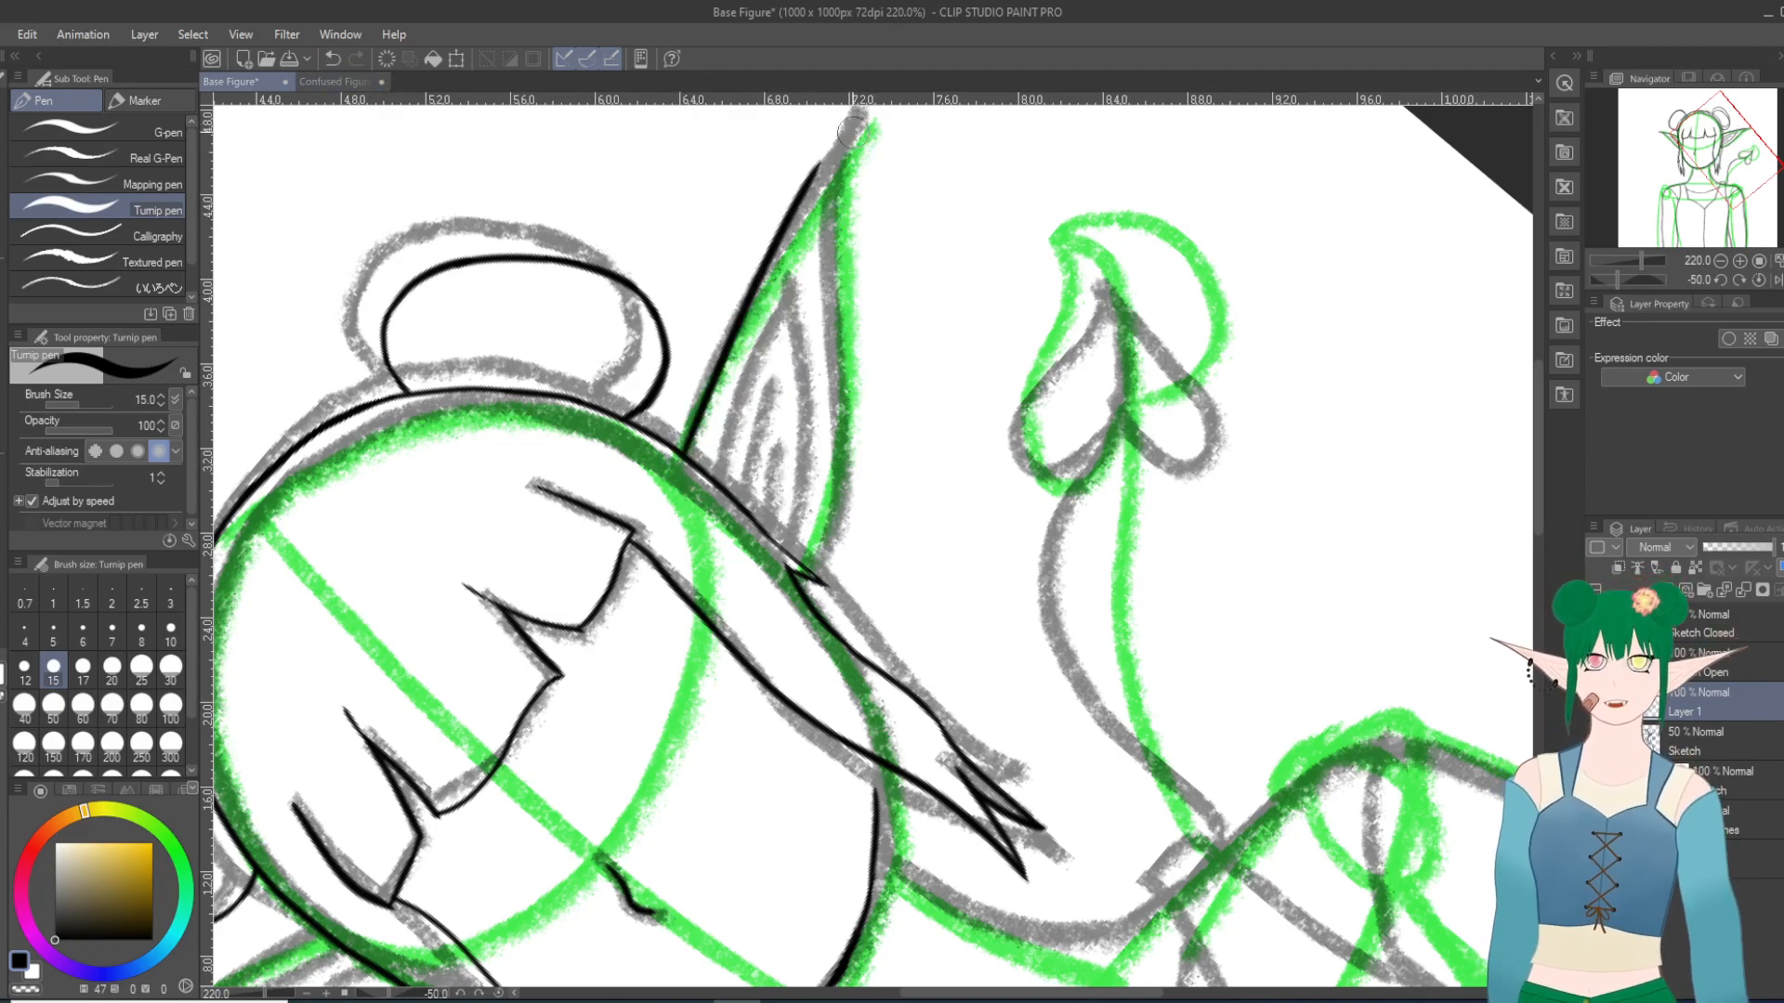
key("ctrl+z")
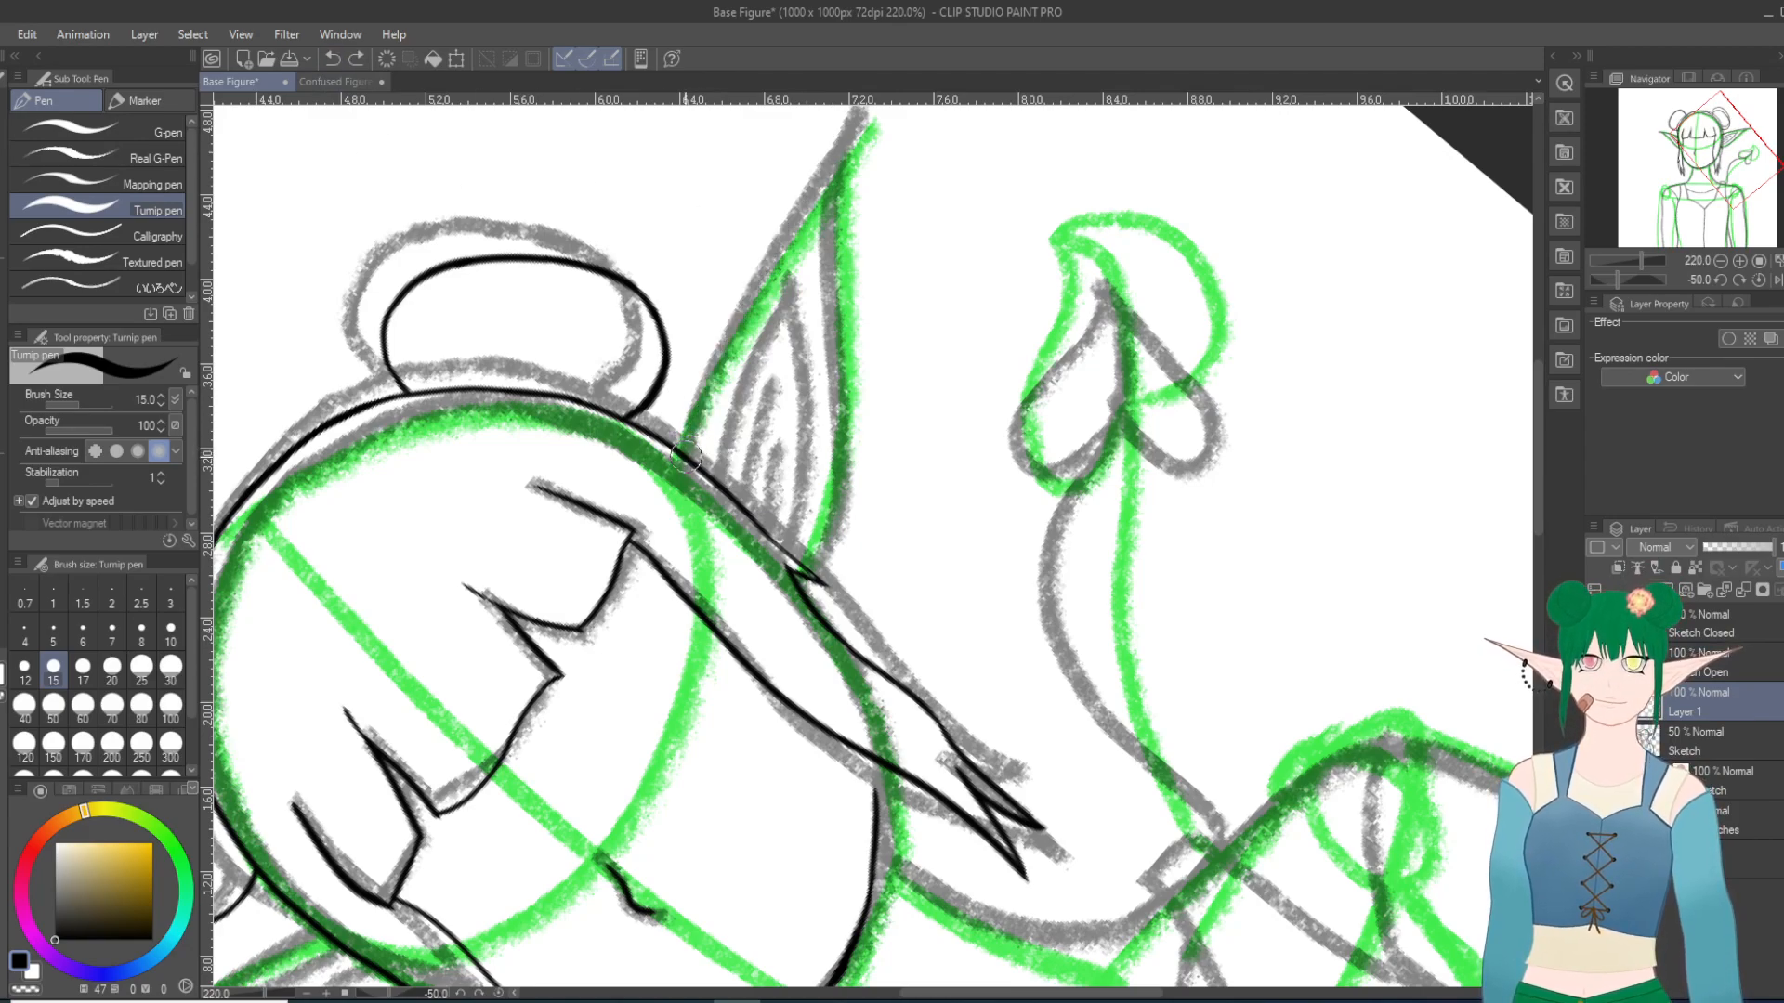
mouse_move(686, 452)
left_mouse_down()
mouse_move(805, 191)
mouse_move(847, 140)
left_mouse_up()
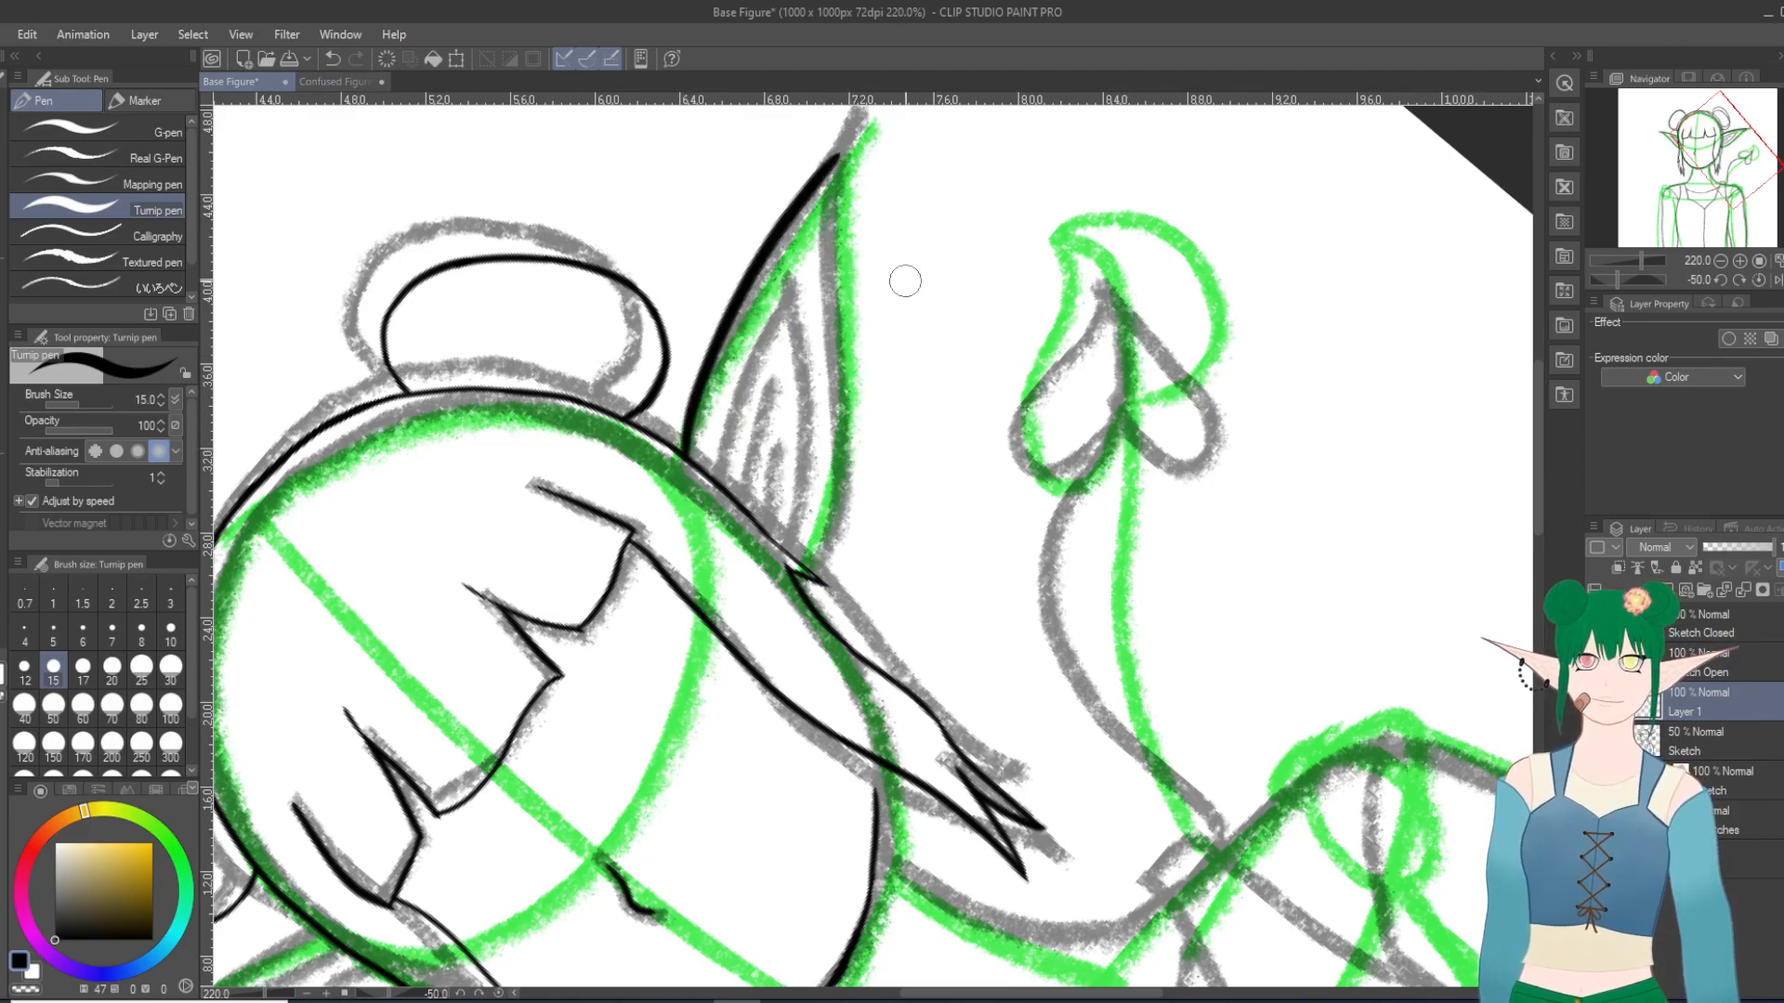
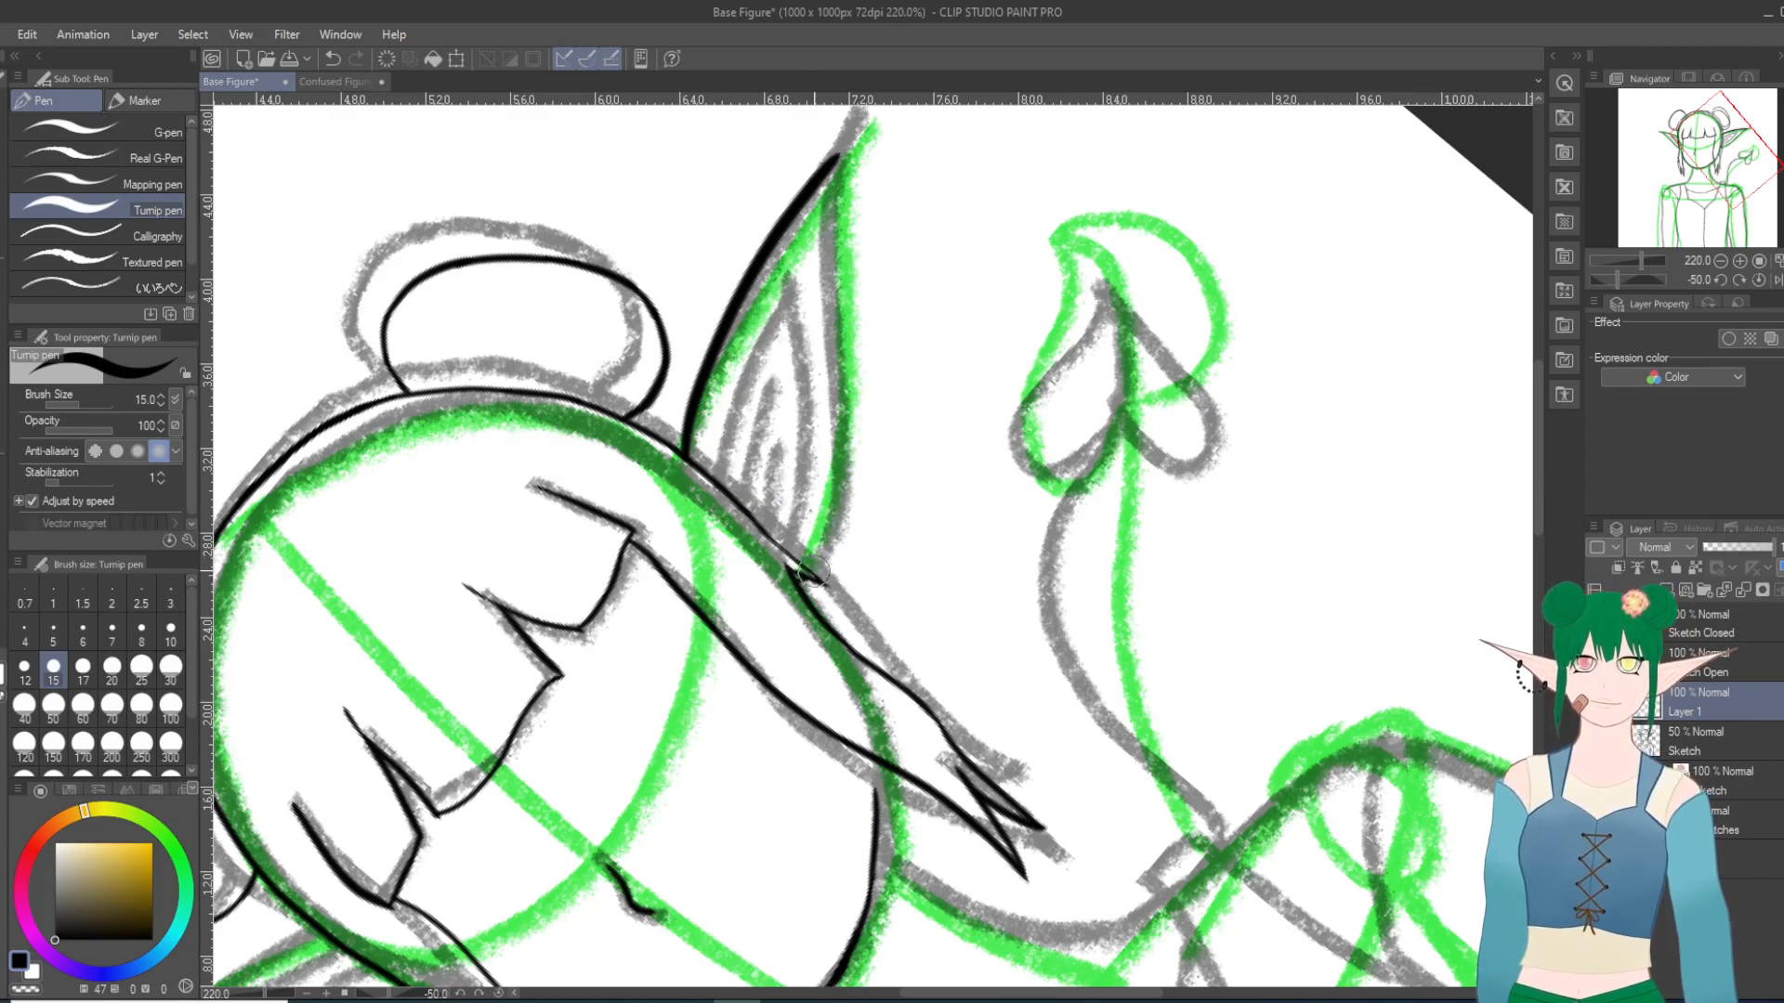
Step: Ink the right ear's lower edge from the hair outline up to the tip, redoing the stroke slightly further in
mouse_move(815, 570)
left_mouse_down()
mouse_move(837, 532)
mouse_move(852, 407)
mouse_move(841, 262)
mouse_move(859, 117)
left_mouse_up()
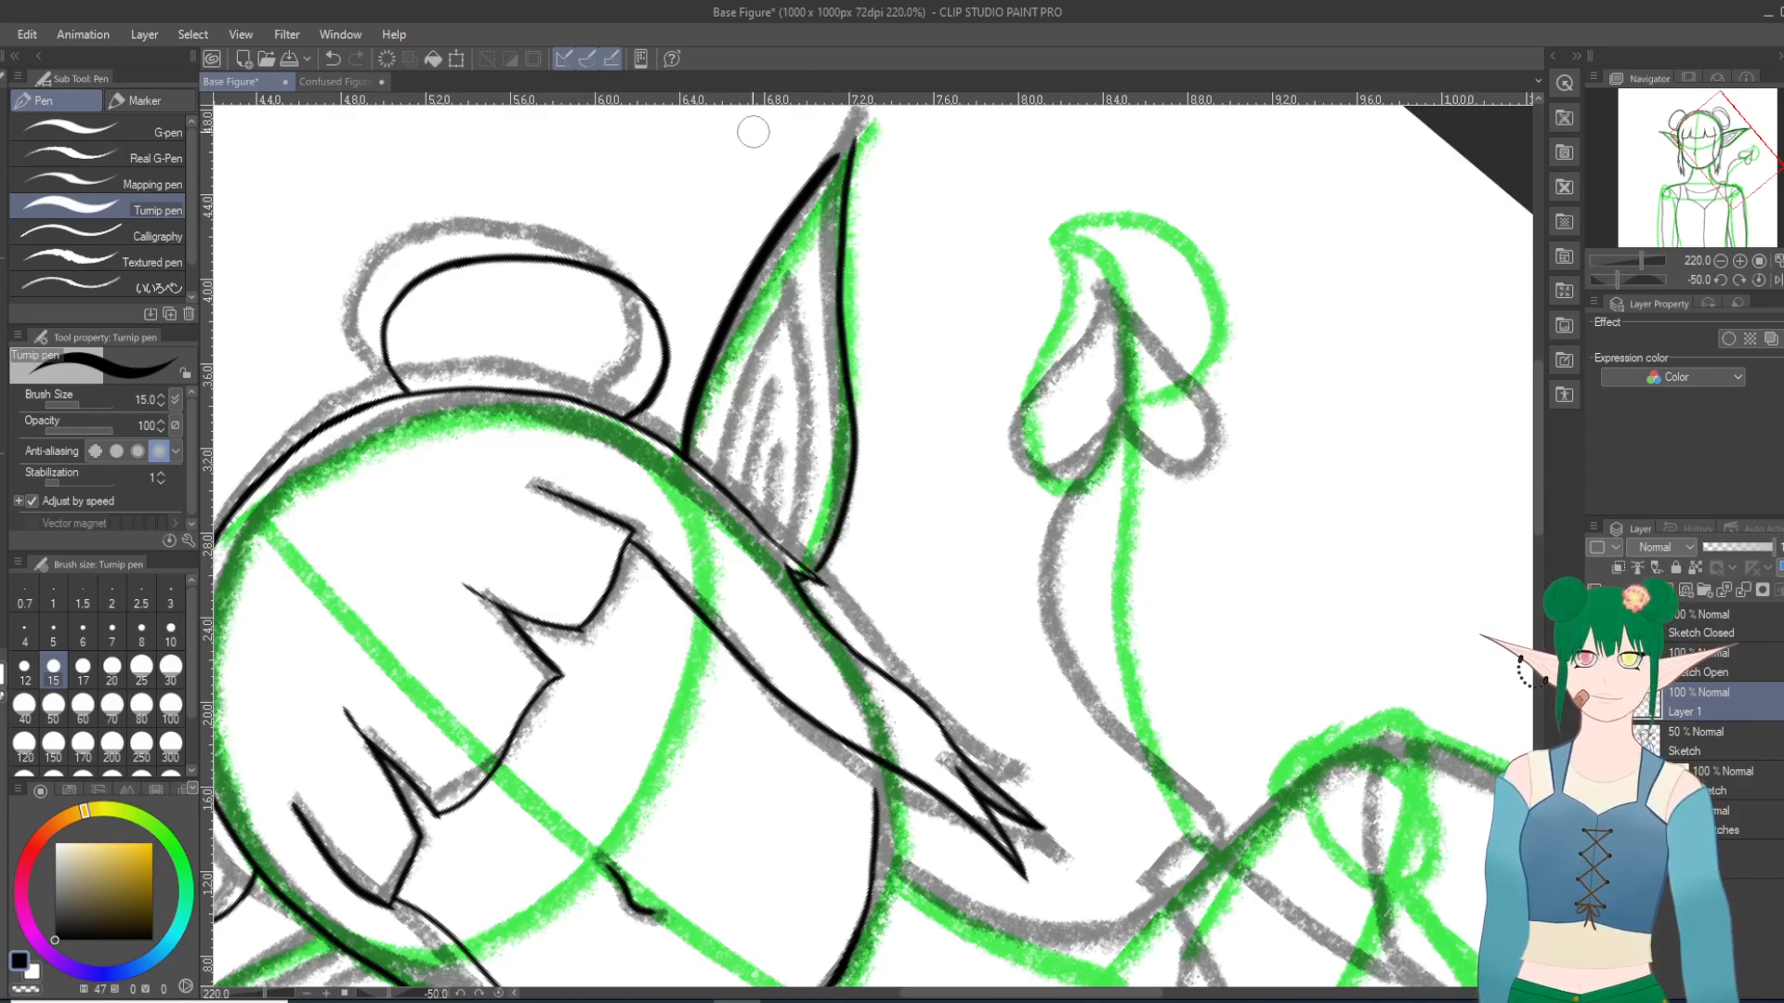
left_click(331, 59)
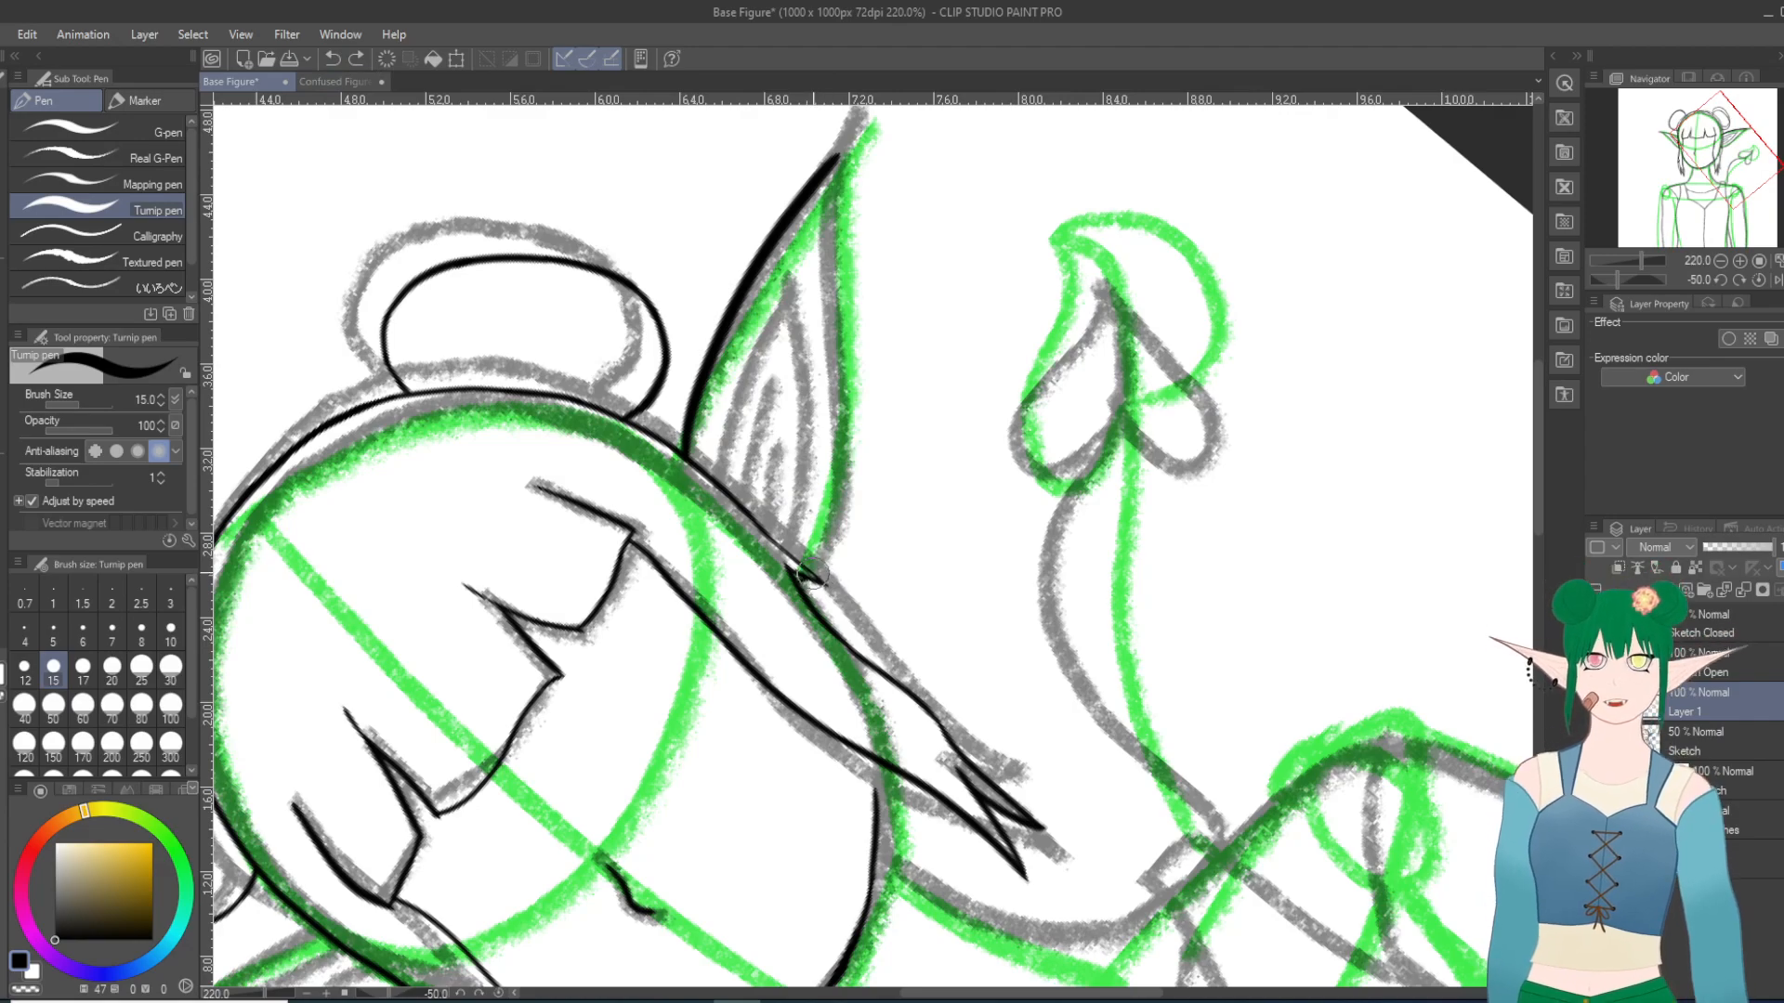
mouse_move(813, 574)
left_mouse_down()
mouse_move(833, 537)
mouse_move(821, 200)
mouse_move(839, 144)
left_mouse_up()
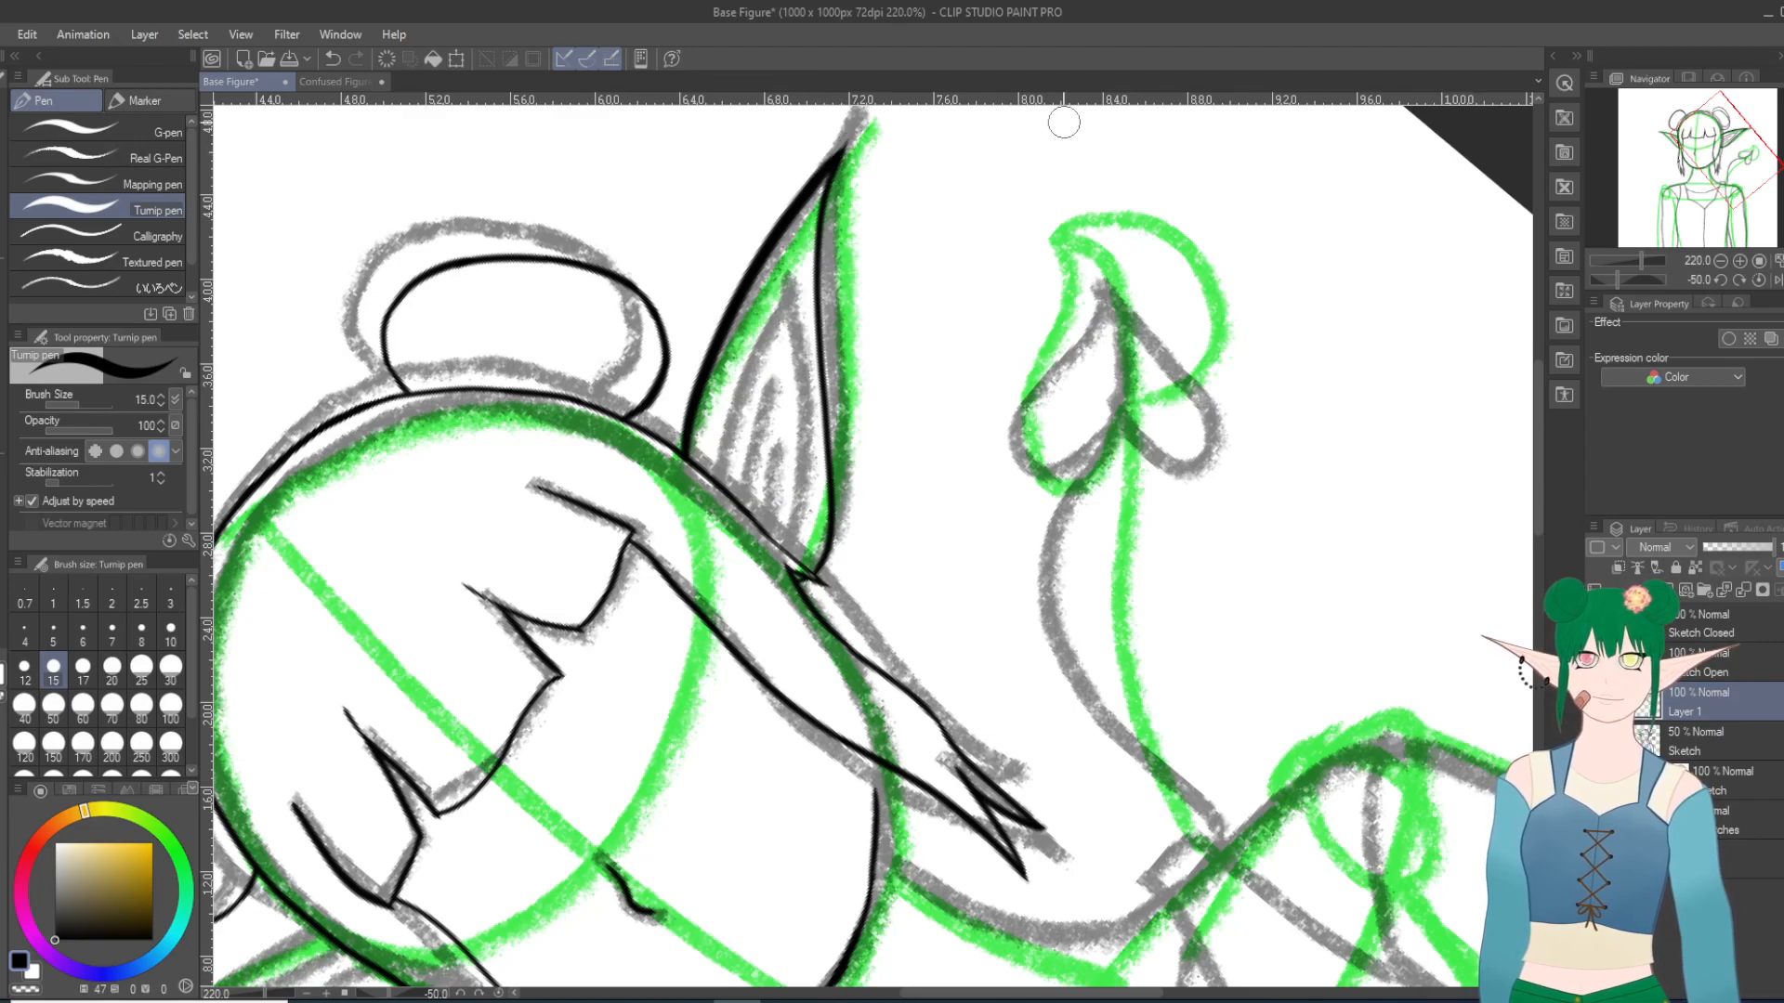
Step: Rotate the canvas to -90 degrees and ink the left ear's upper edge from the hair outline to the sketched tip, redoing the stroke until it fits
scroll(1063, 371, "up", 11)
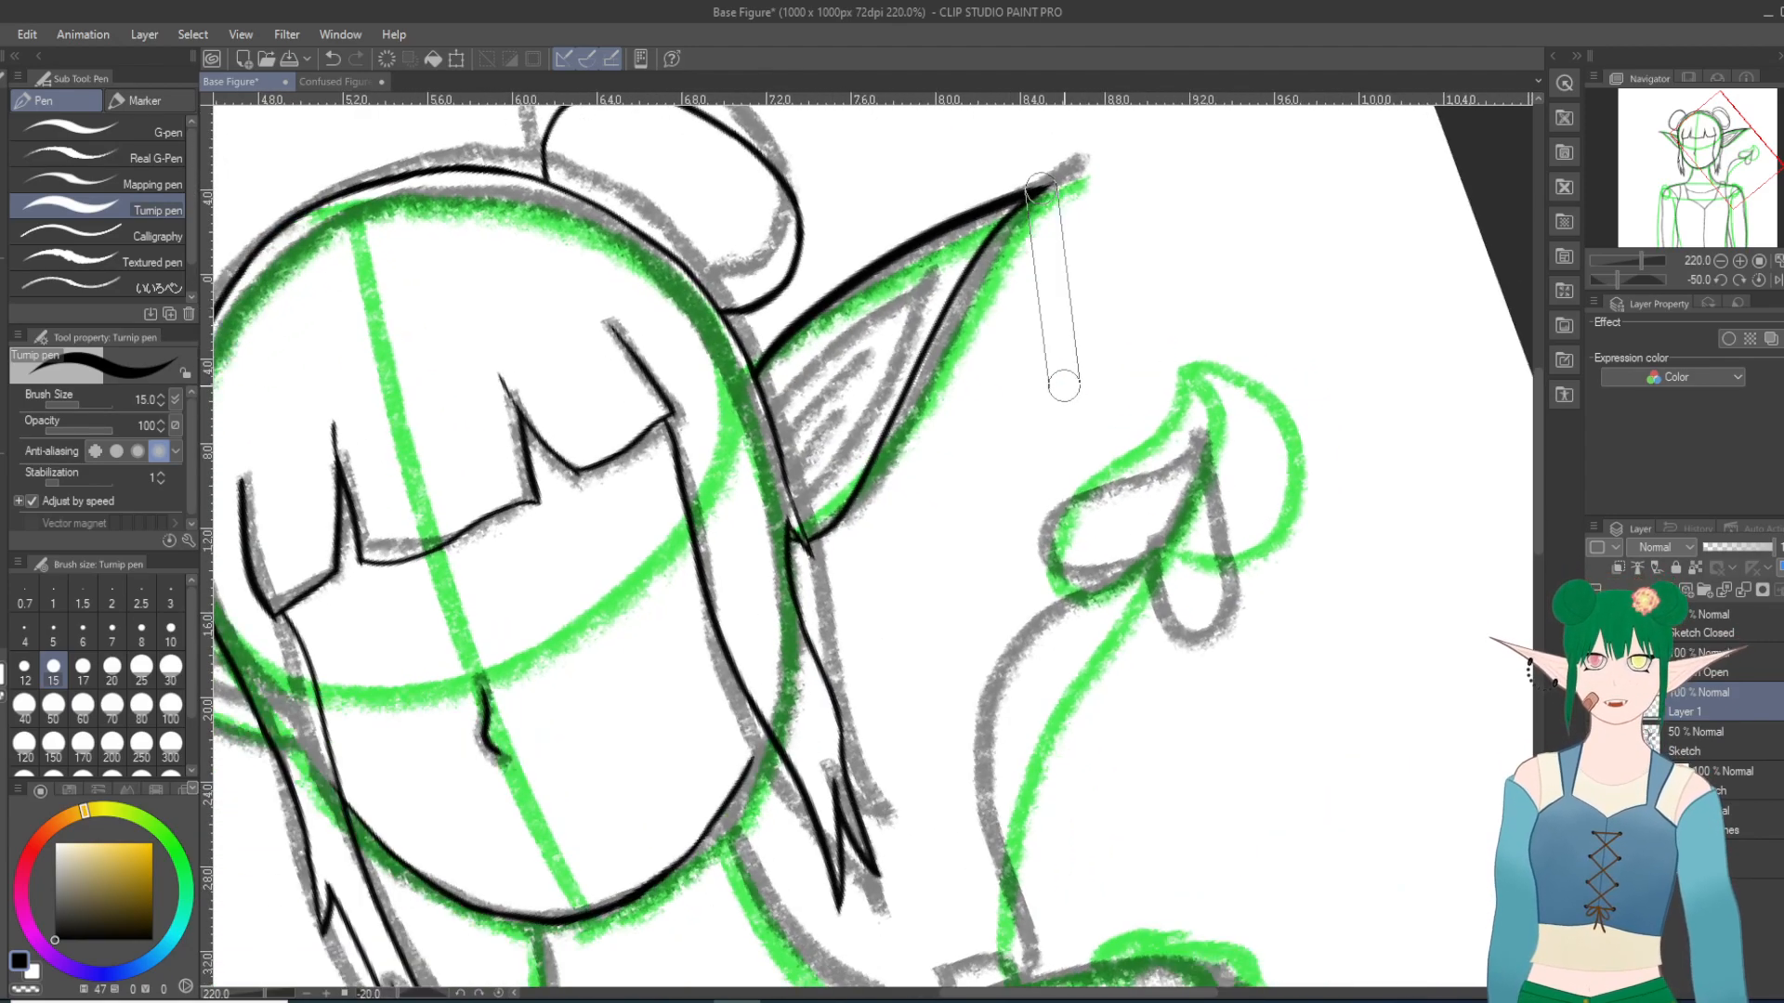
scroll(1067, 401, "down", 10)
scroll(1067, 398, "up", 6)
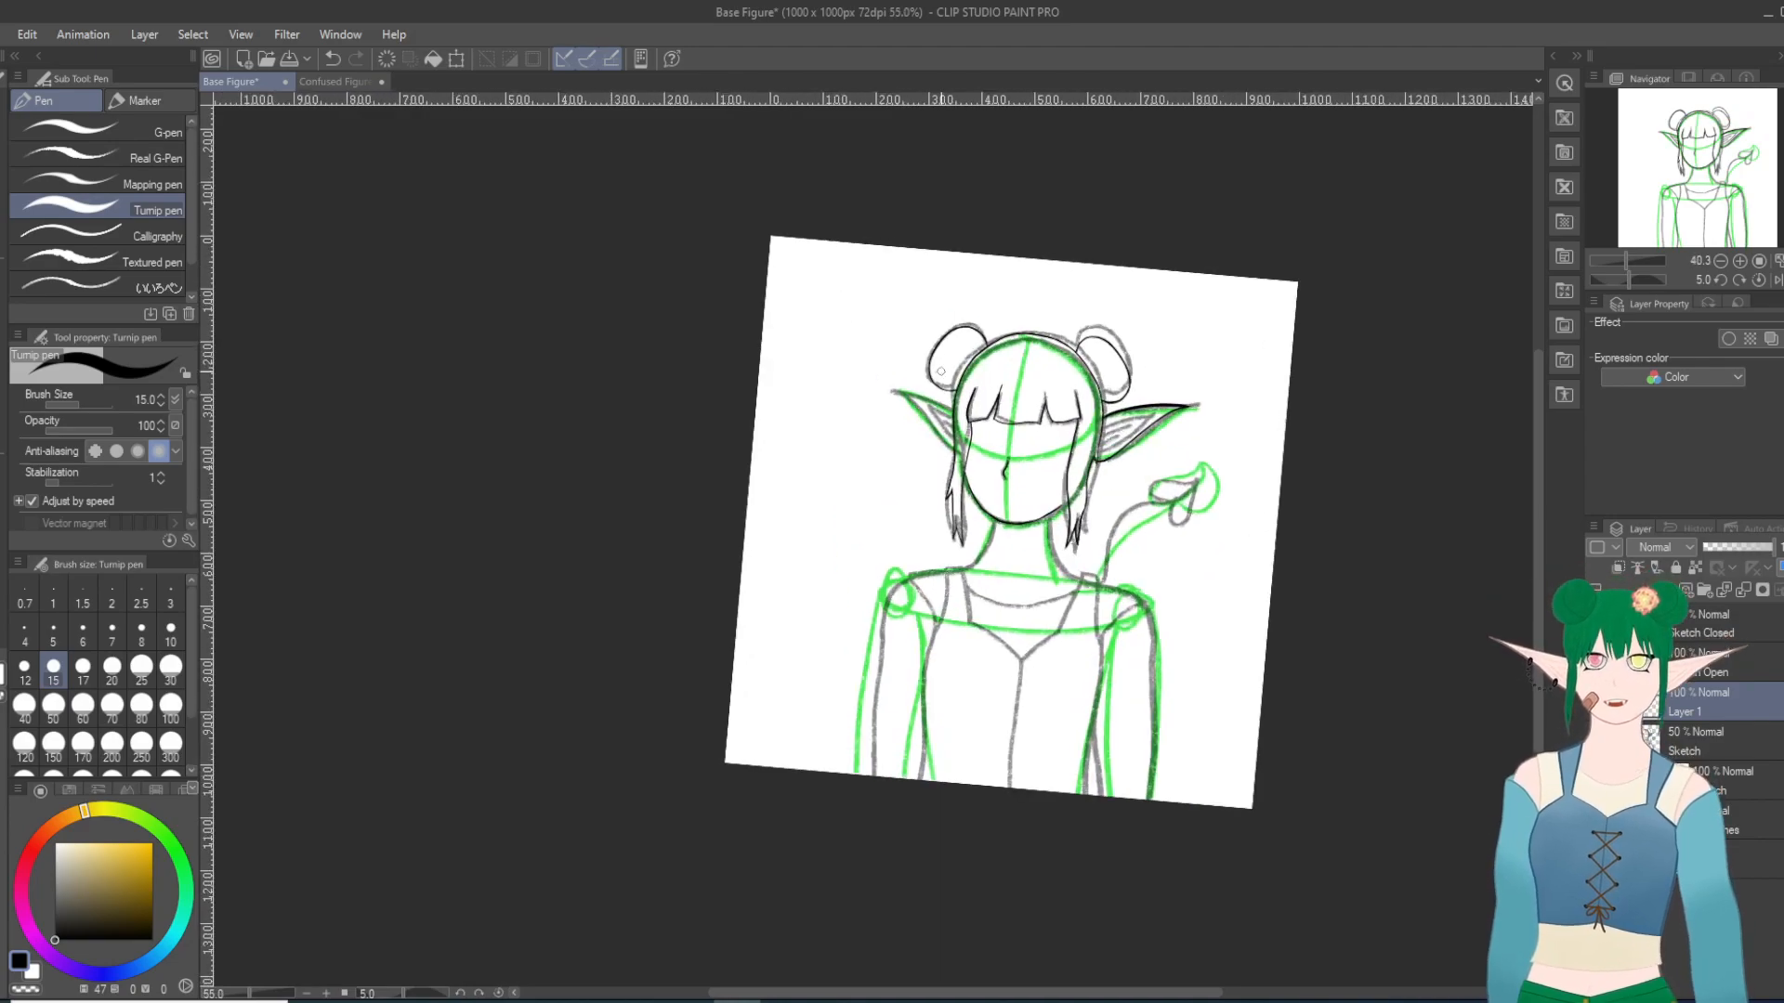
scroll(1012, 576, "down", 15)
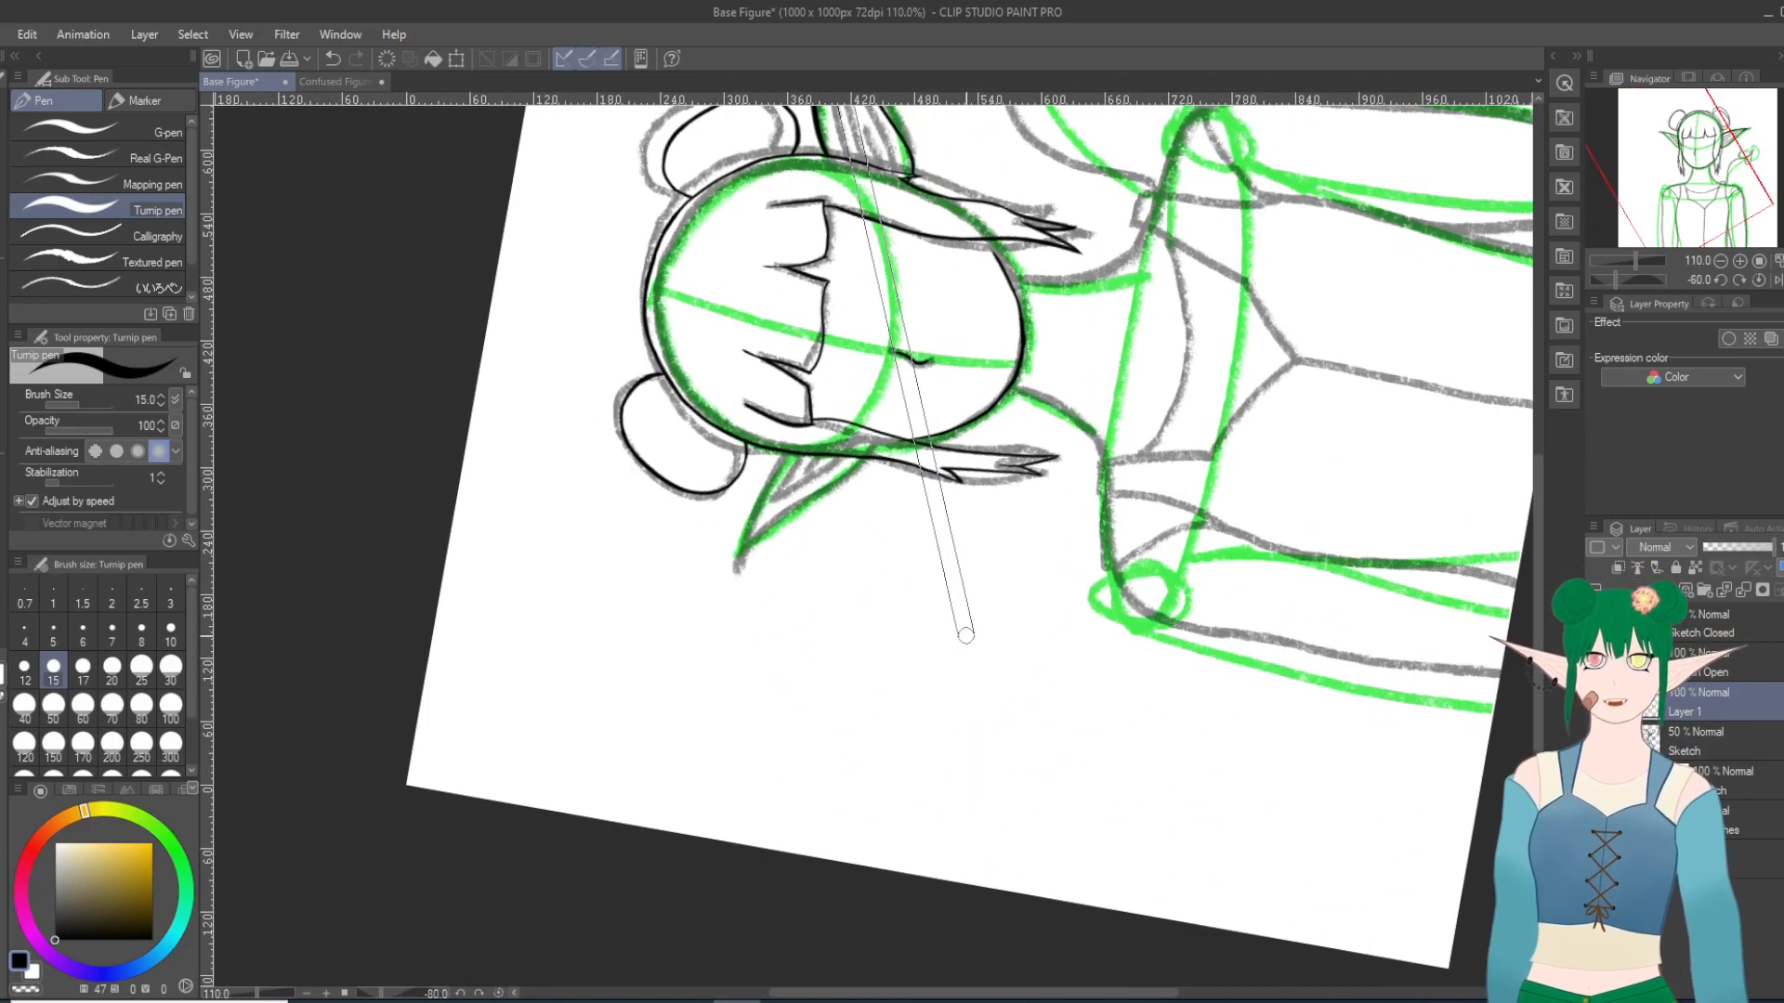
scroll(836, 591, "up", 3)
scroll(820, 561, "down", 2)
scroll(819, 561, "up", 6)
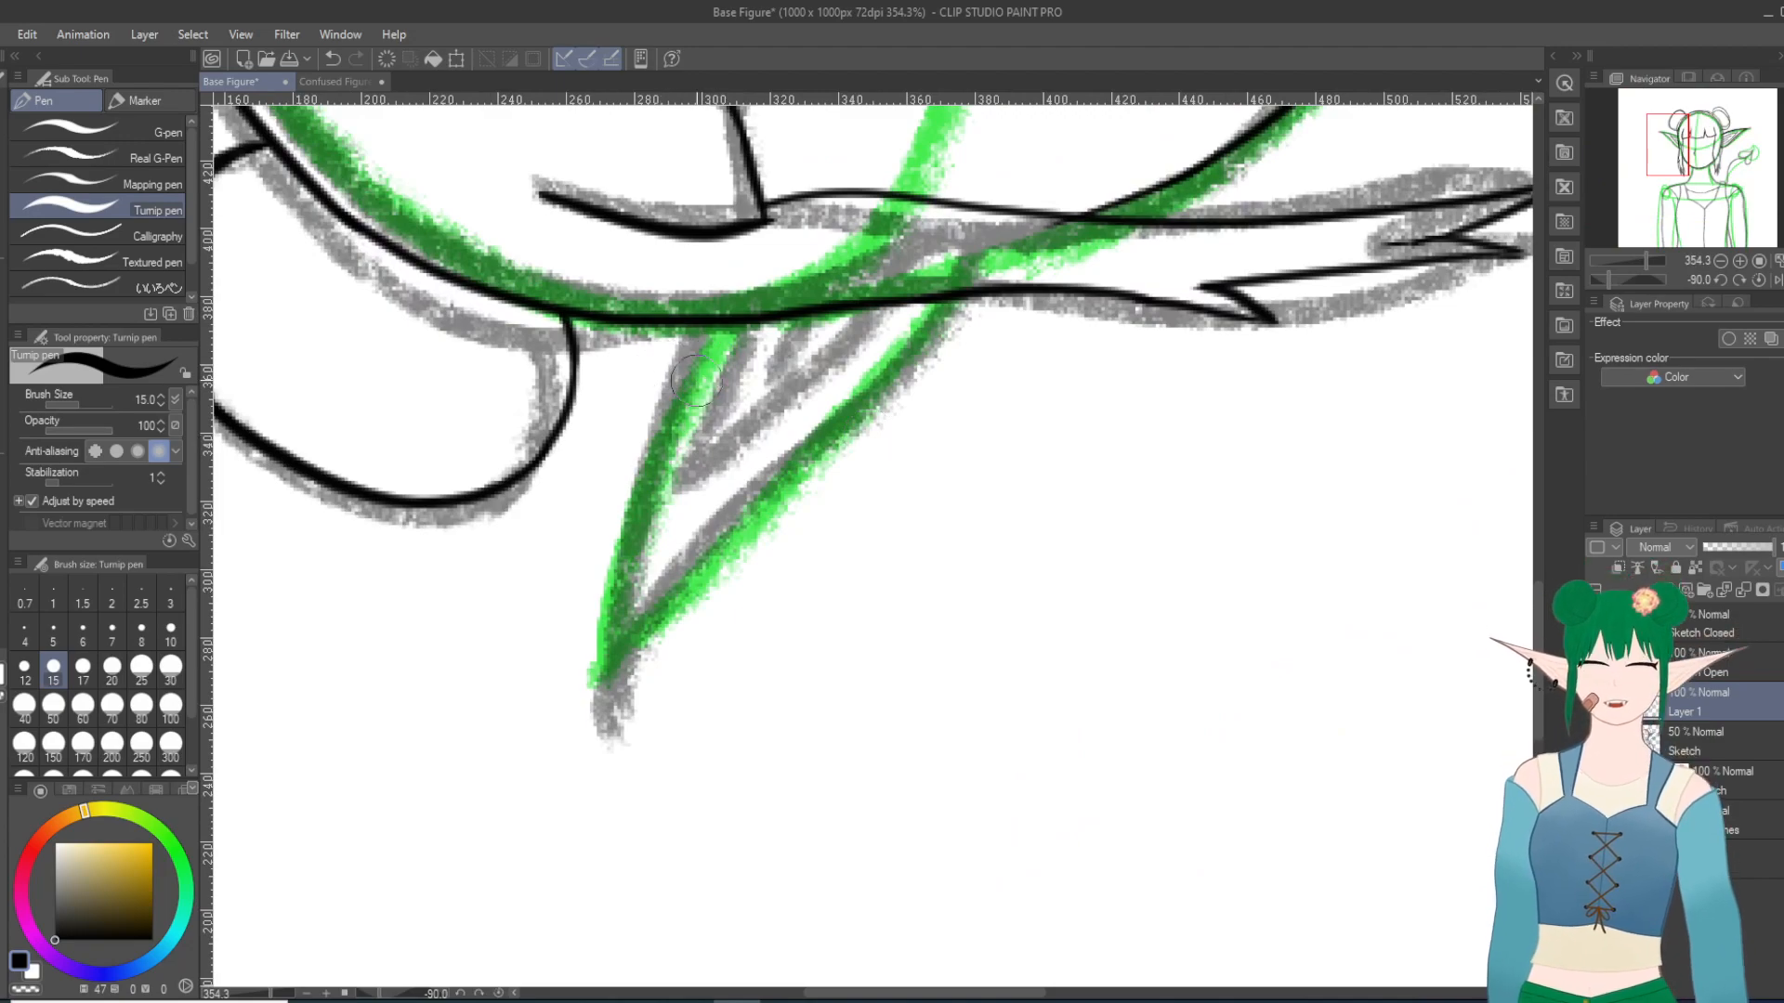
left_click_drag(699, 315, 630, 646)
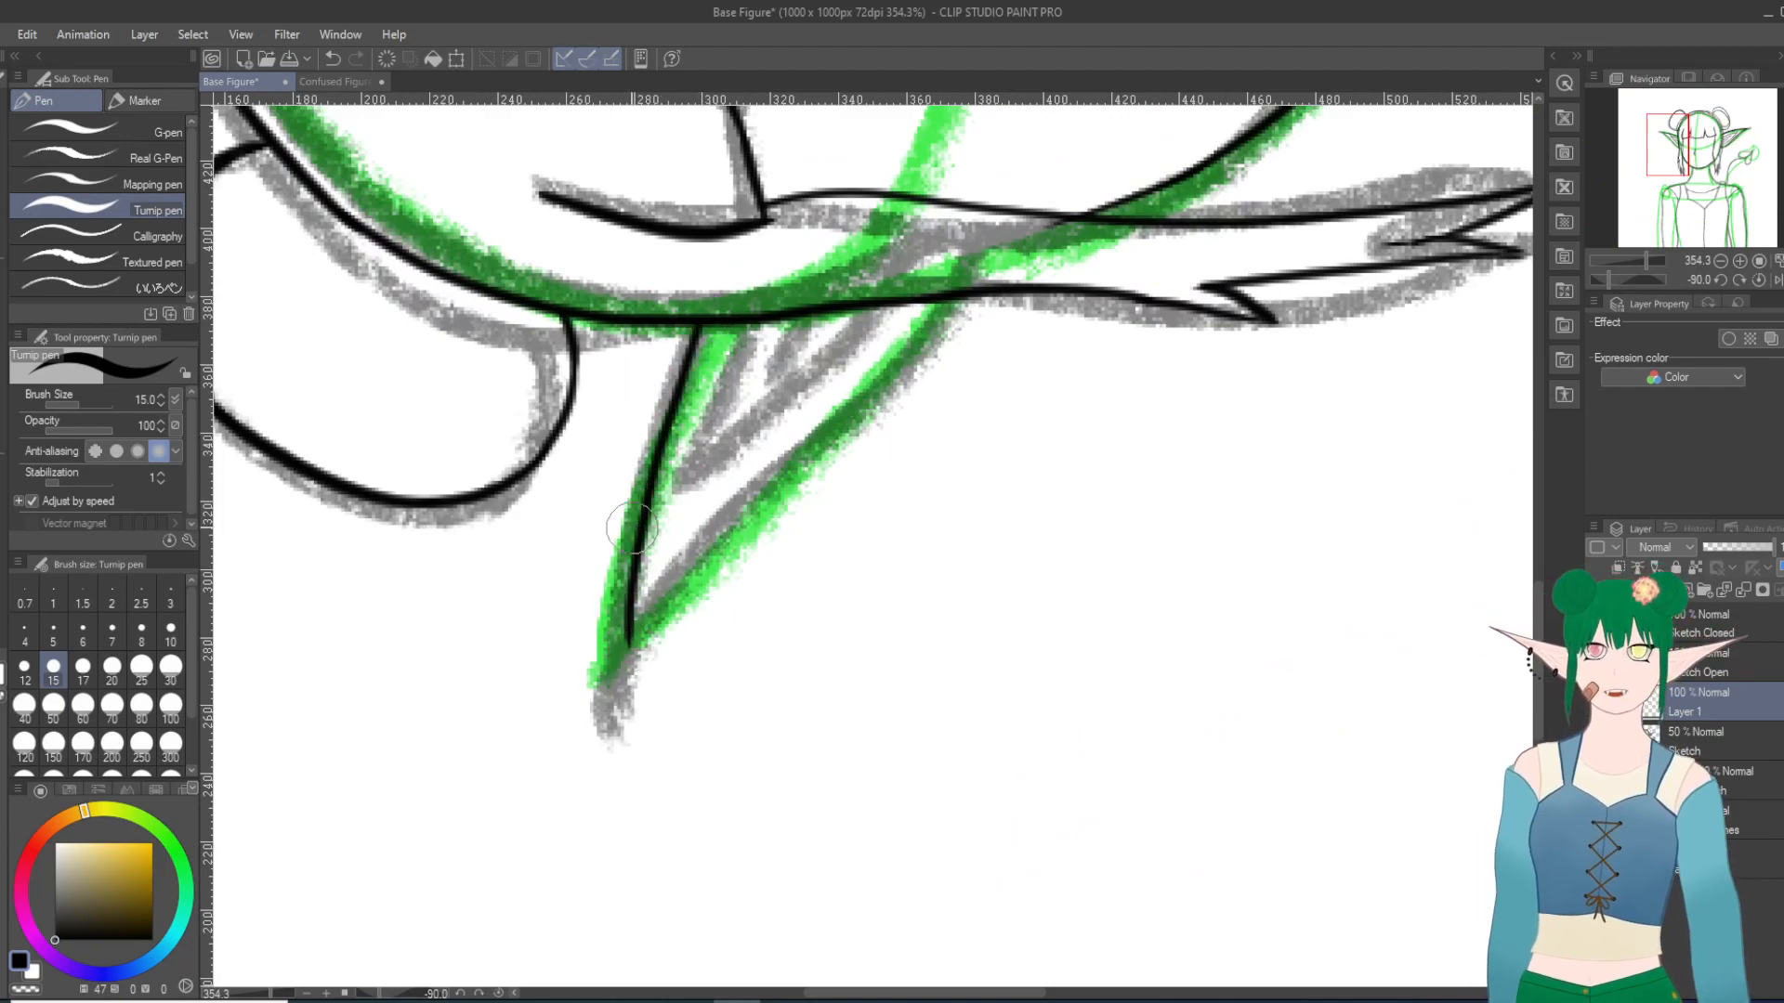
key("ctrl+z")
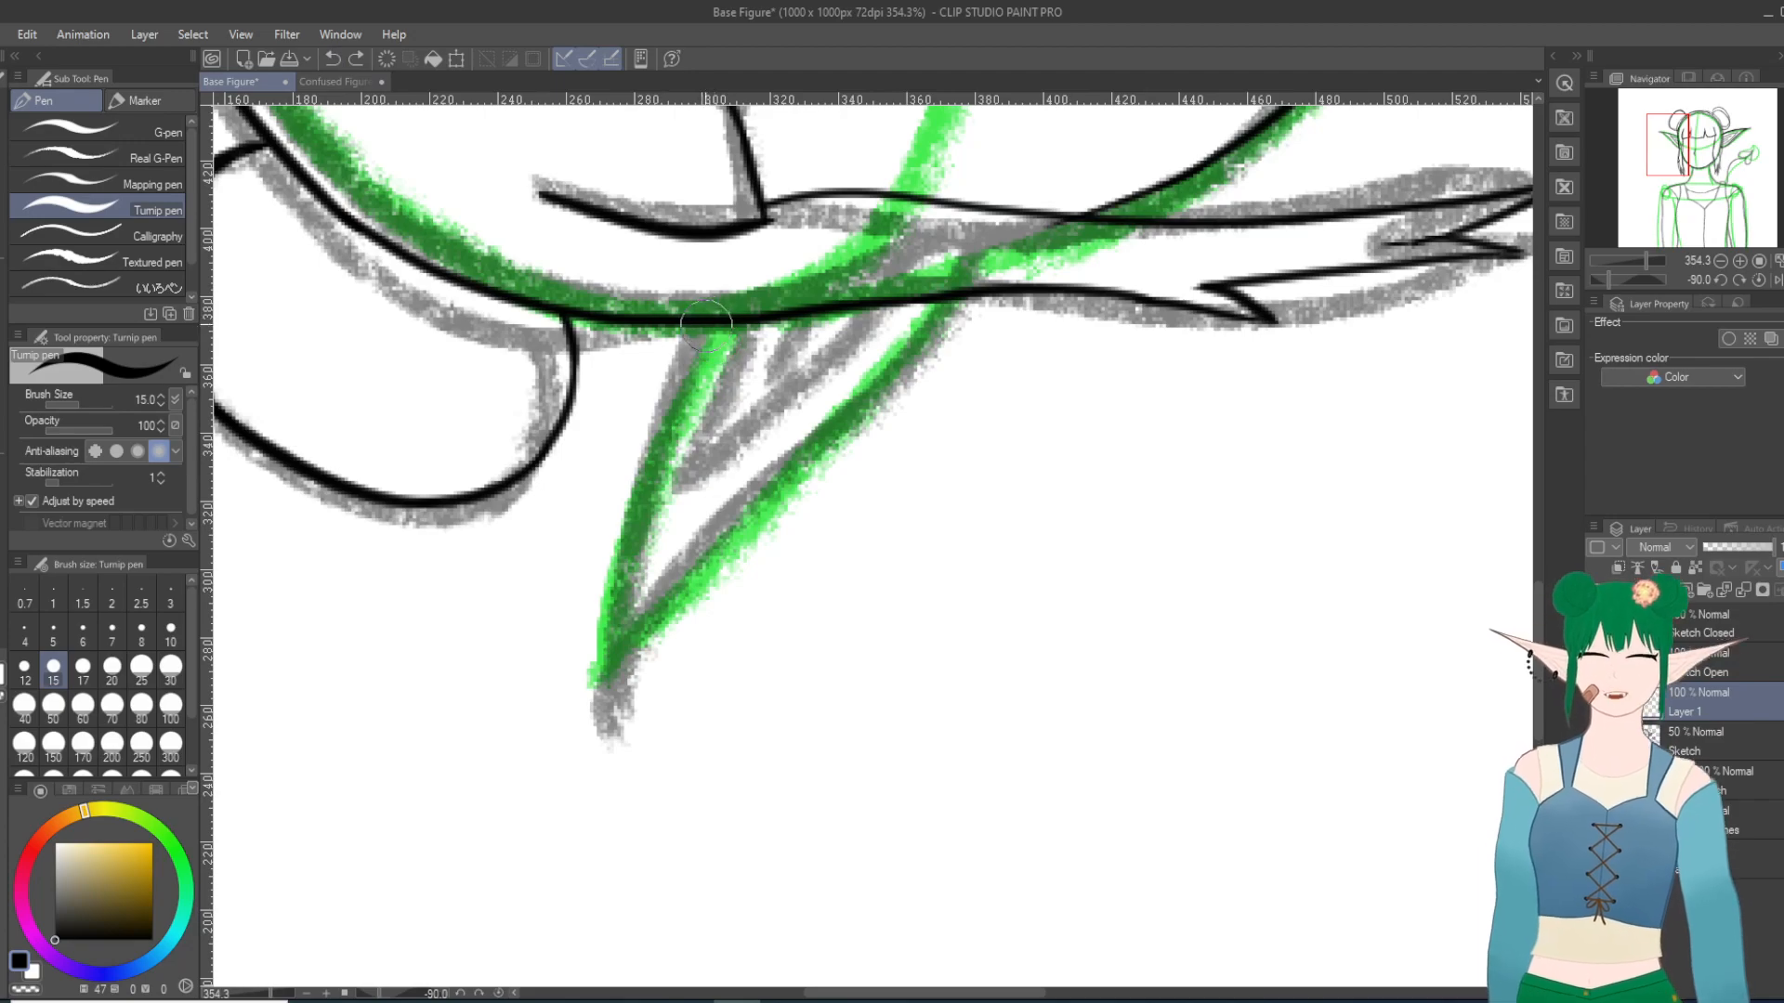
left_click_drag(703, 320, 641, 649)
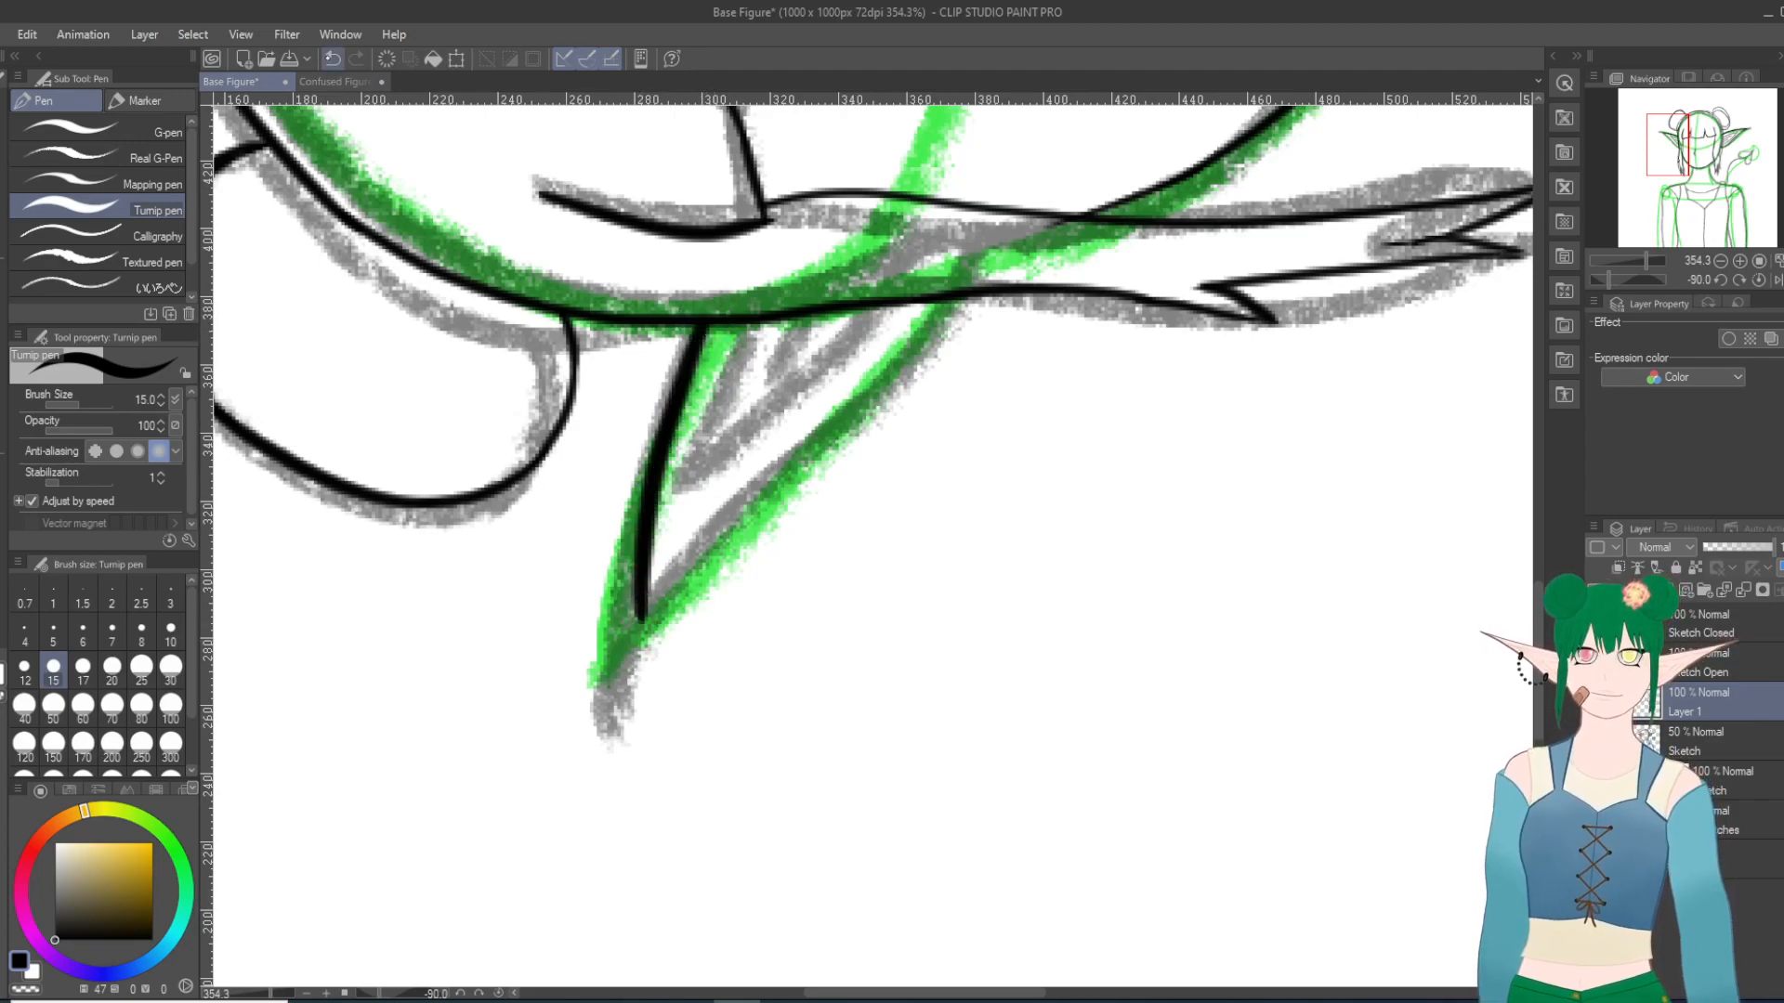
key("ctrl+z")
left_click_drag(704, 320, 628, 711)
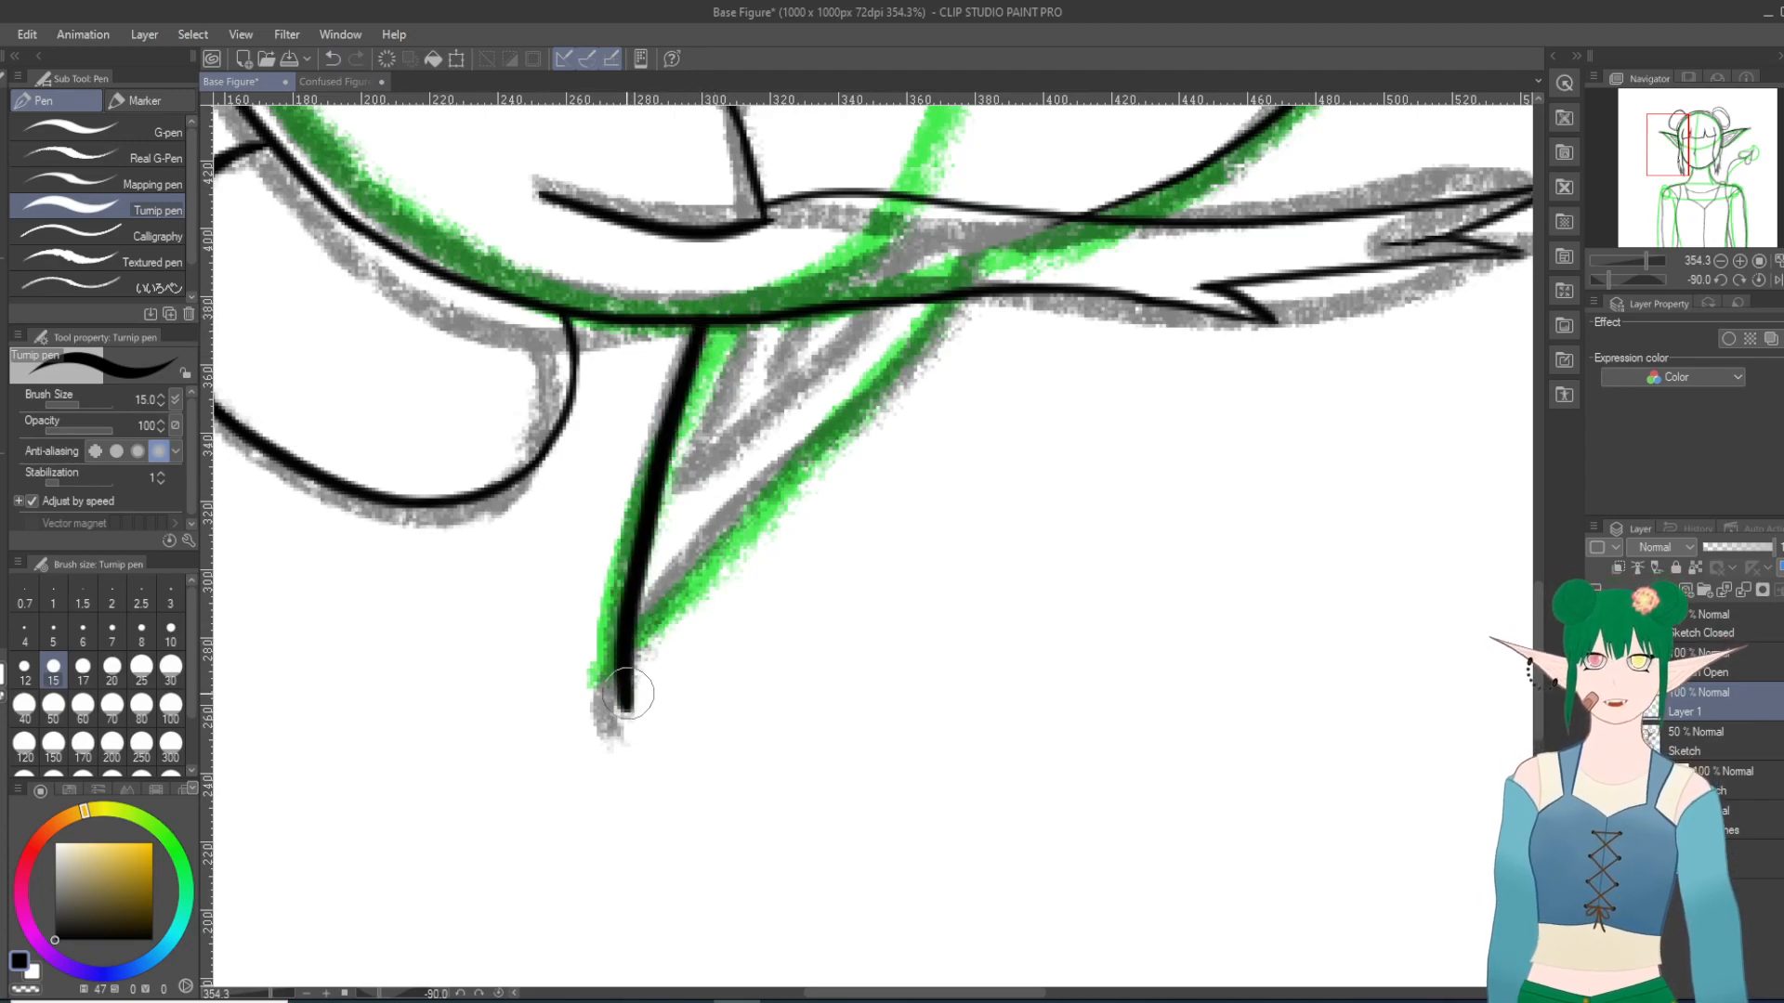
key("ctrl+z")
mouse_move(697, 320)
left_mouse_down()
mouse_move(641, 458)
mouse_move(588, 743)
left_mouse_up()
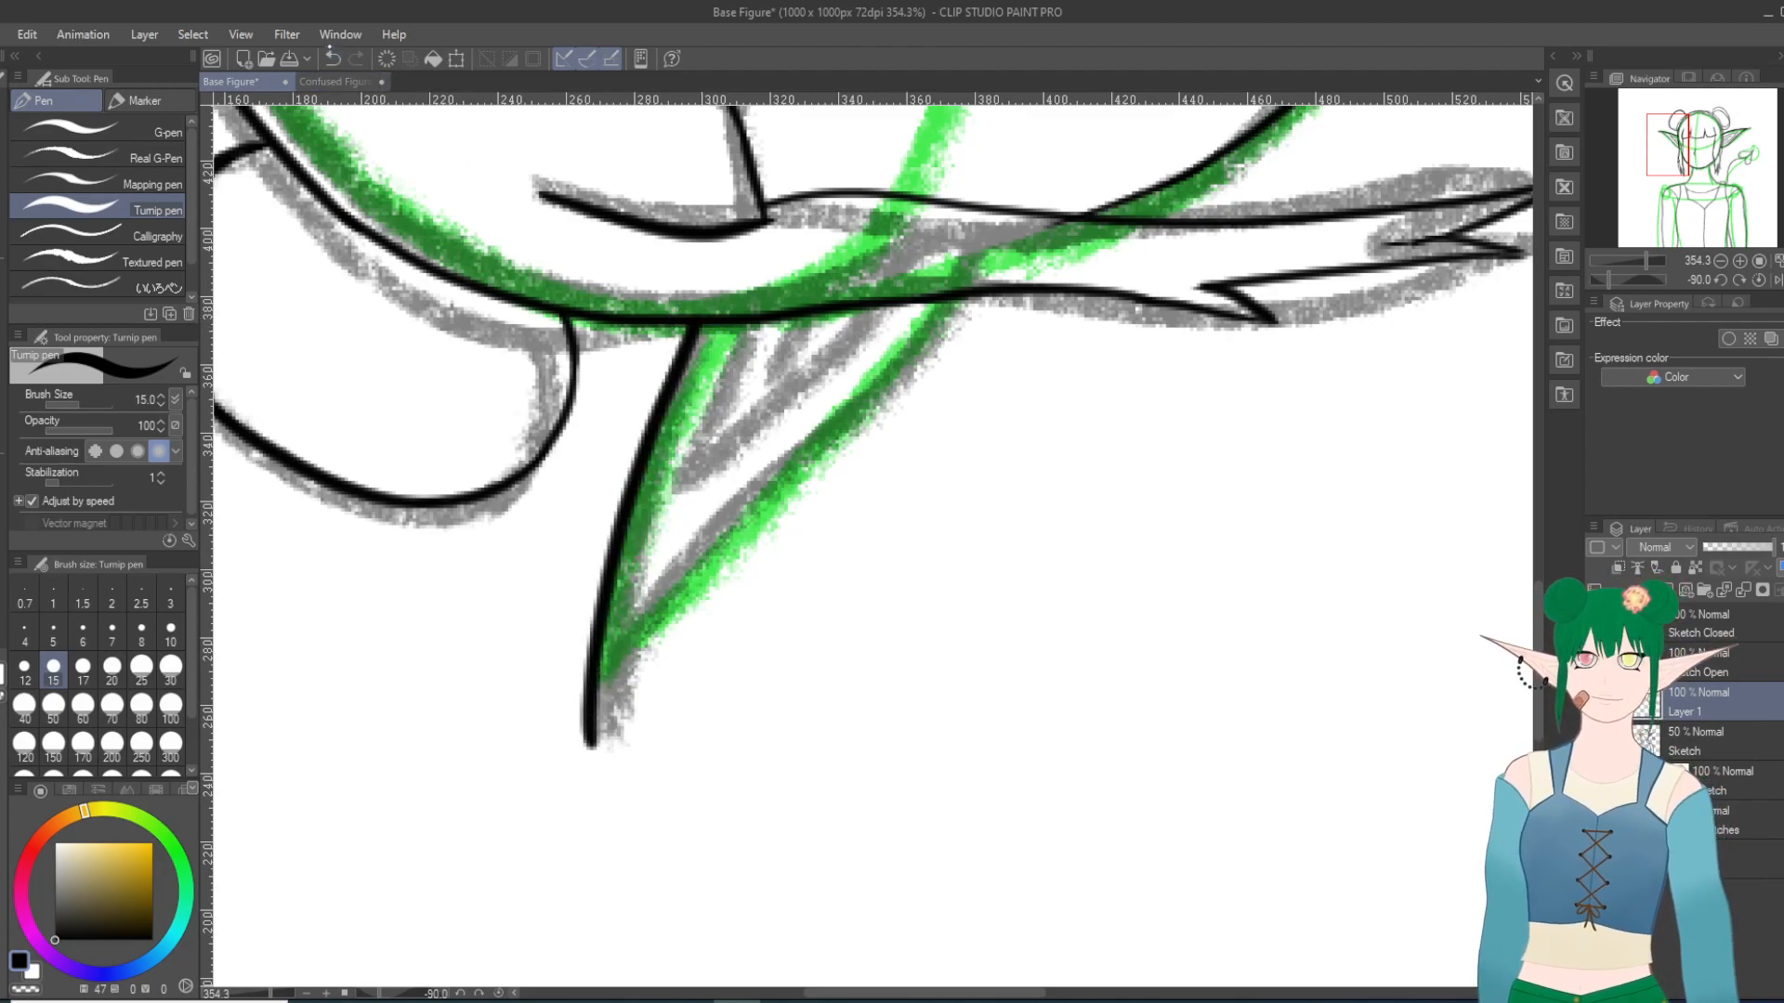
key("ctrl+z")
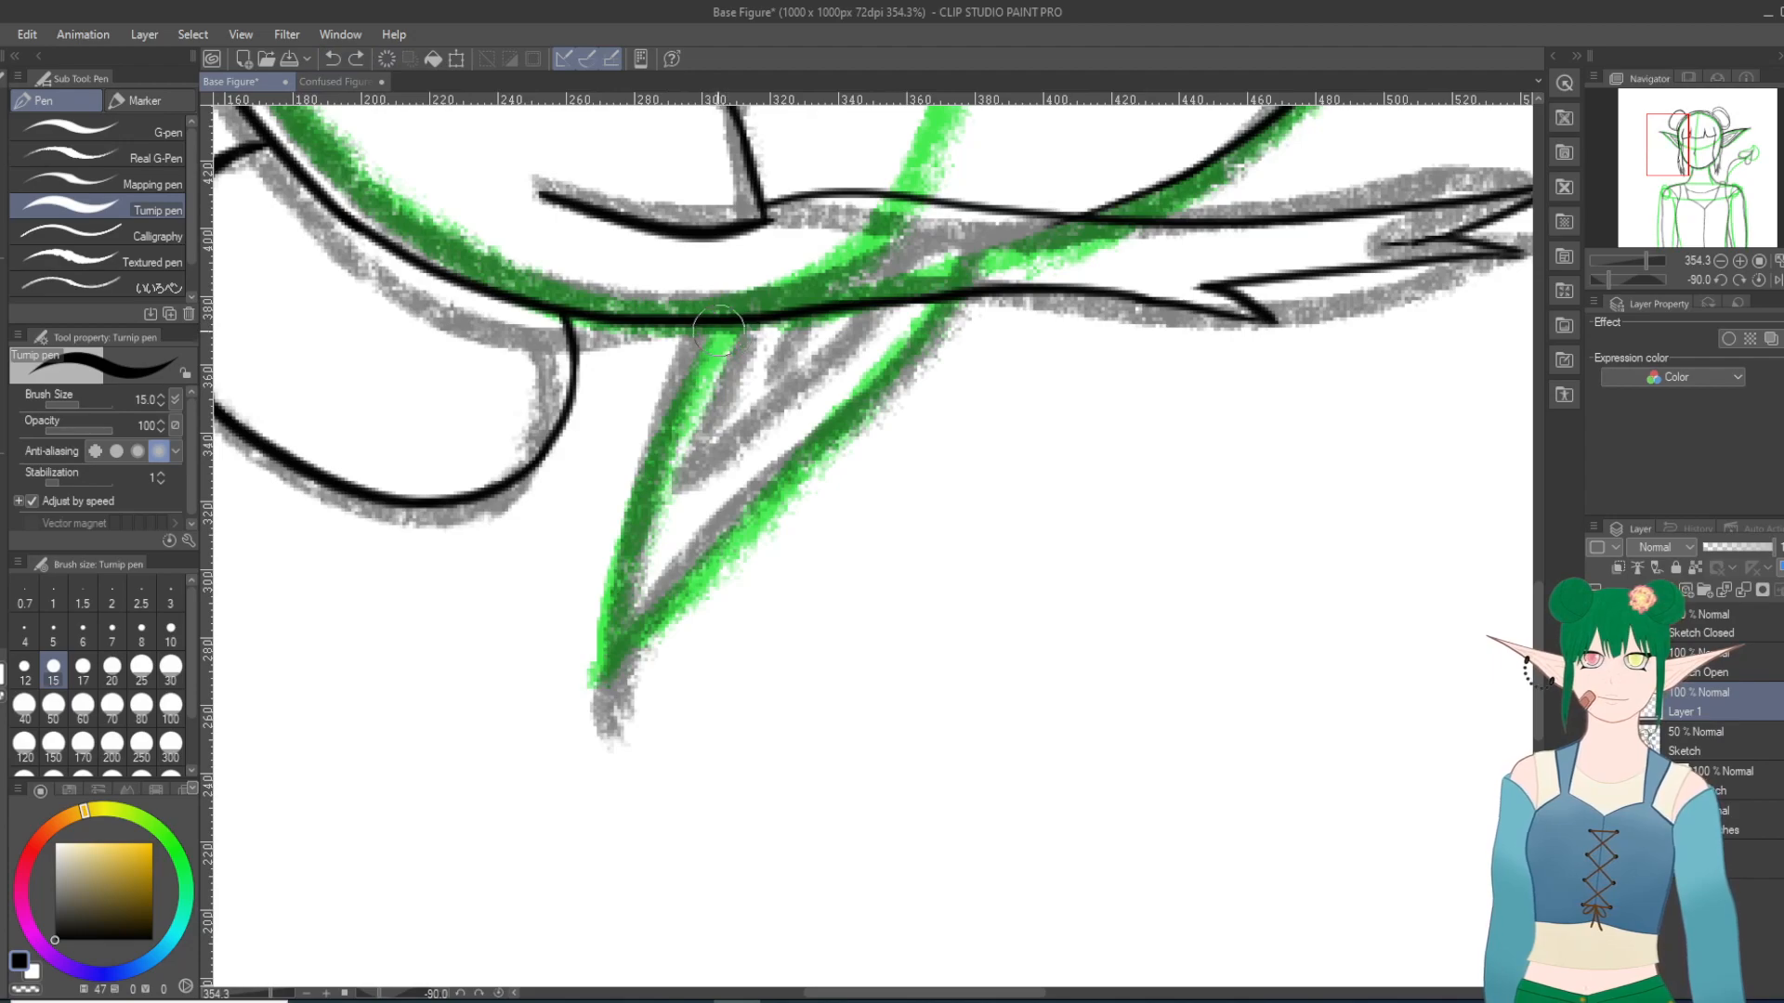
mouse_move(697, 318)
left_mouse_down()
mouse_move(658, 395)
mouse_move(612, 741)
left_mouse_up()
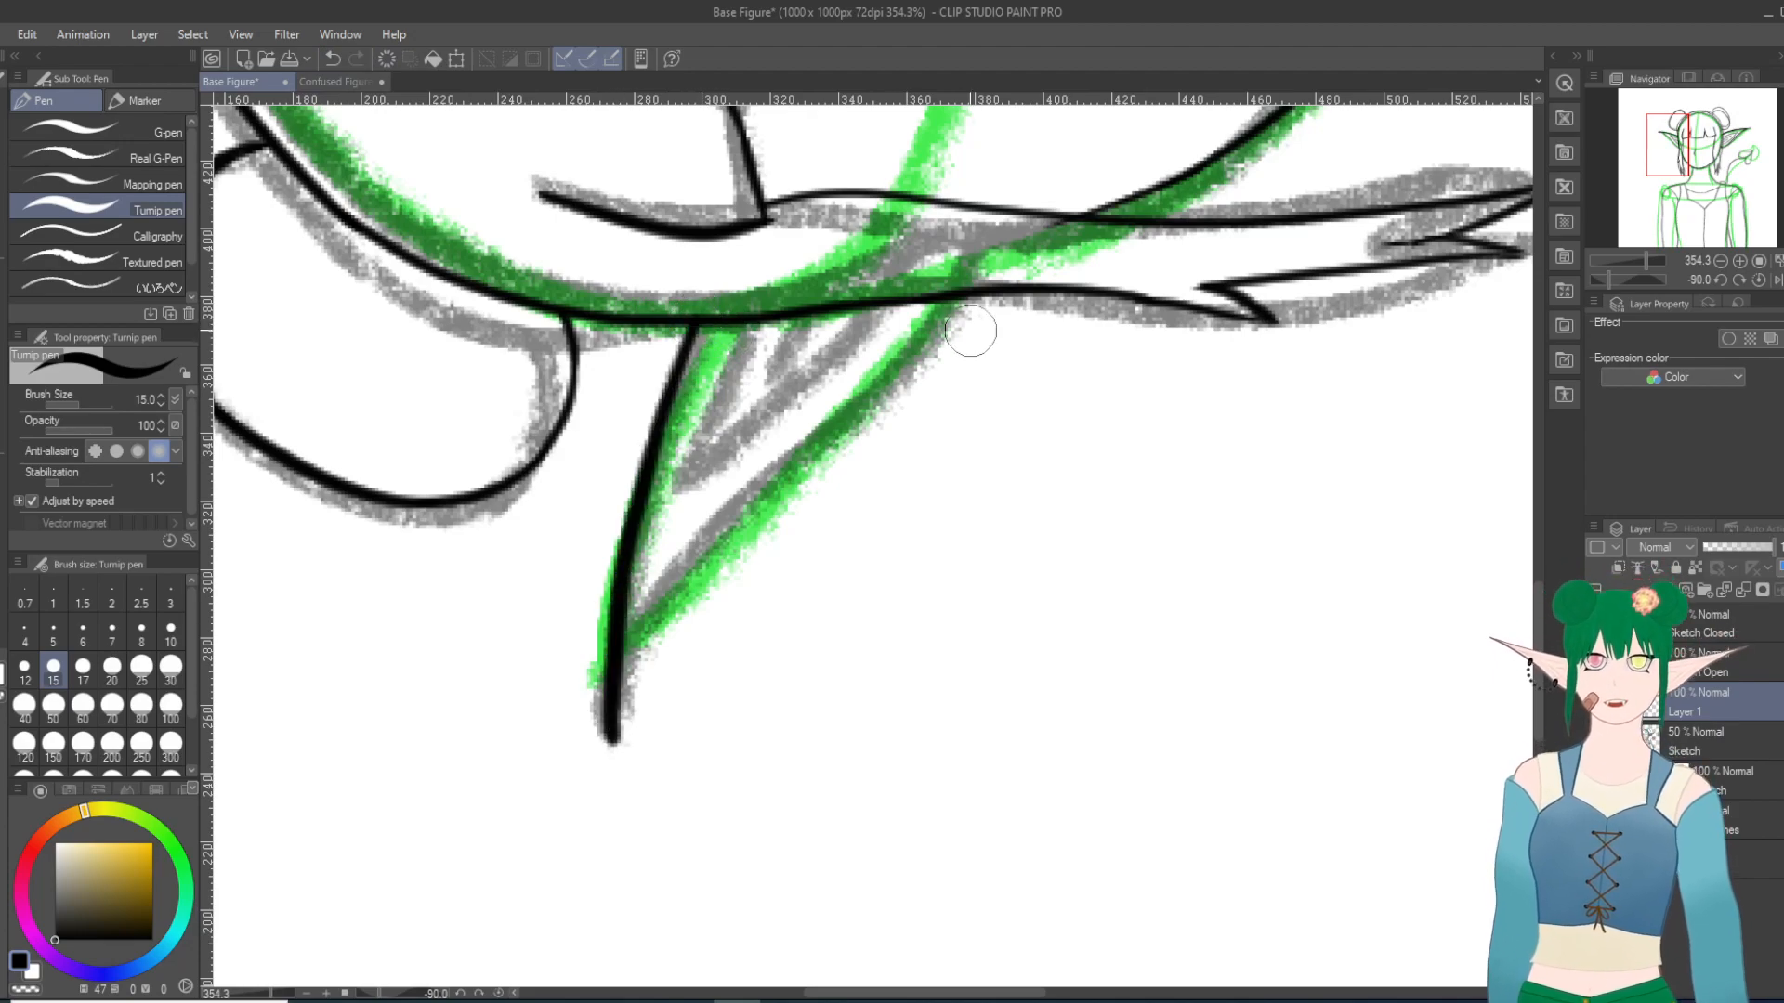
Step: Ink the left ear's lower edge from the side hair strand to the tip, redoing it with a fuller outward curve
mouse_move(955, 295)
left_mouse_down()
mouse_move(630, 654)
mouse_move(615, 715)
left_mouse_up()
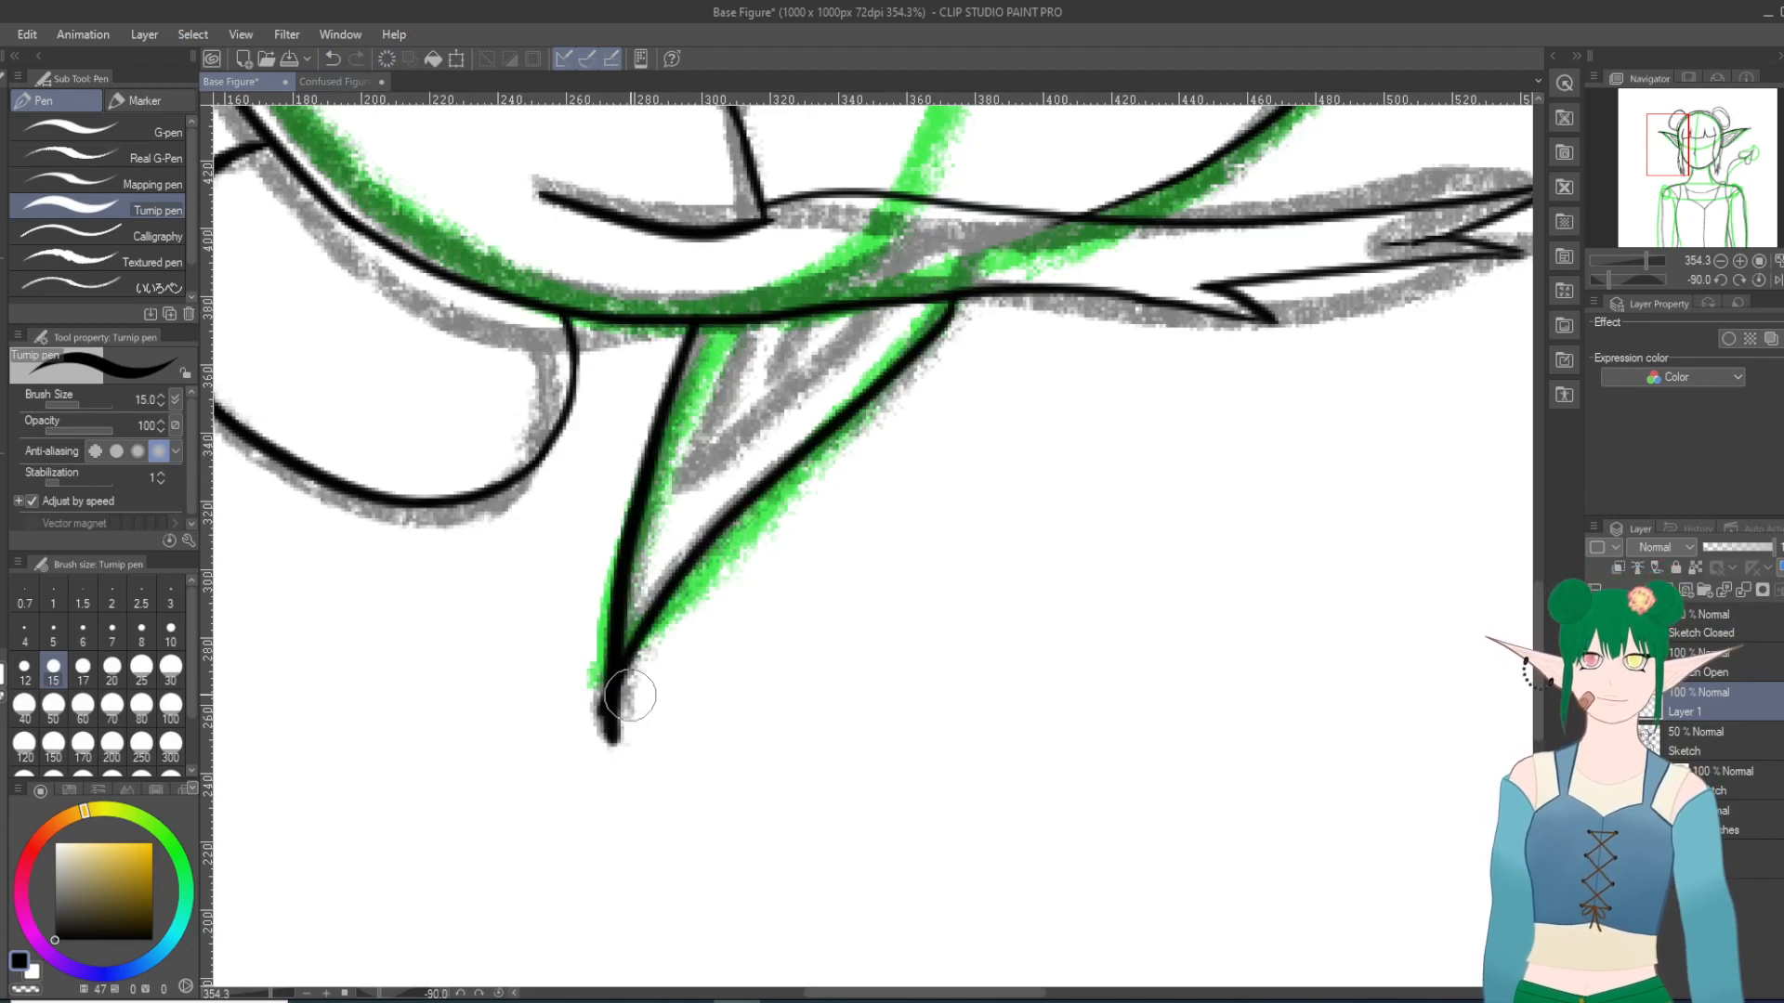
key("ctrl+z")
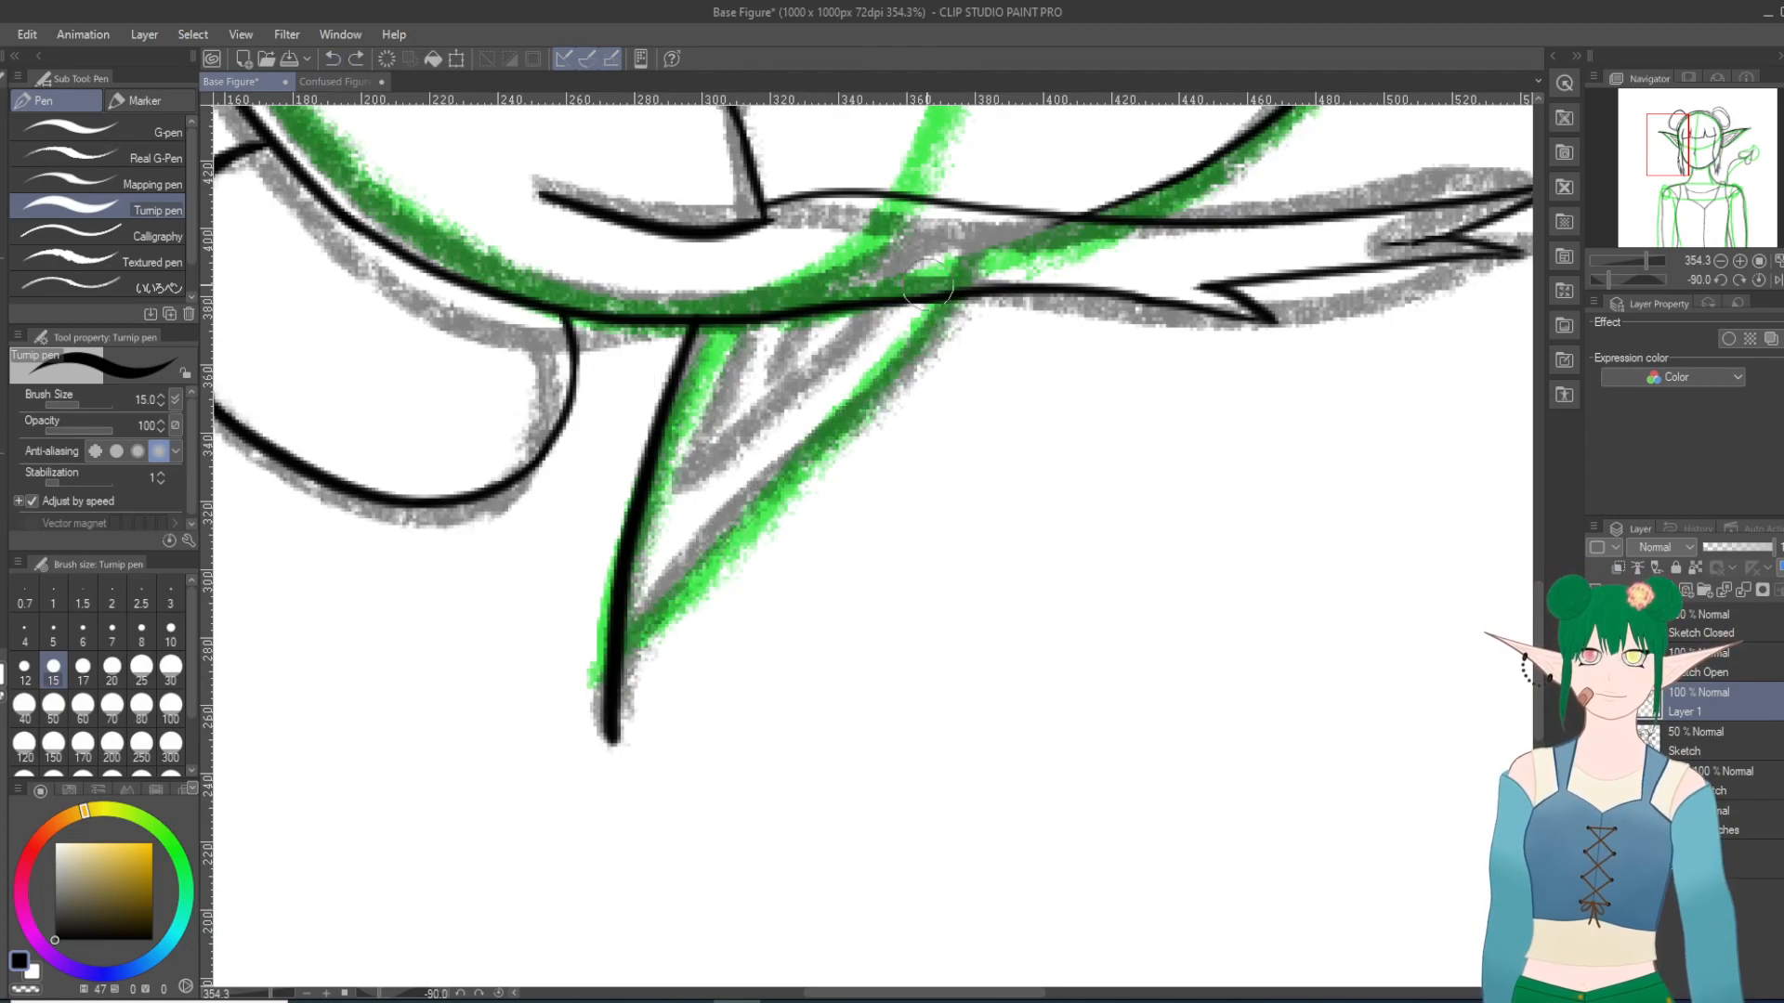
mouse_move(940, 329)
left_mouse_down()
mouse_move(705, 554)
mouse_move(619, 710)
left_mouse_up()
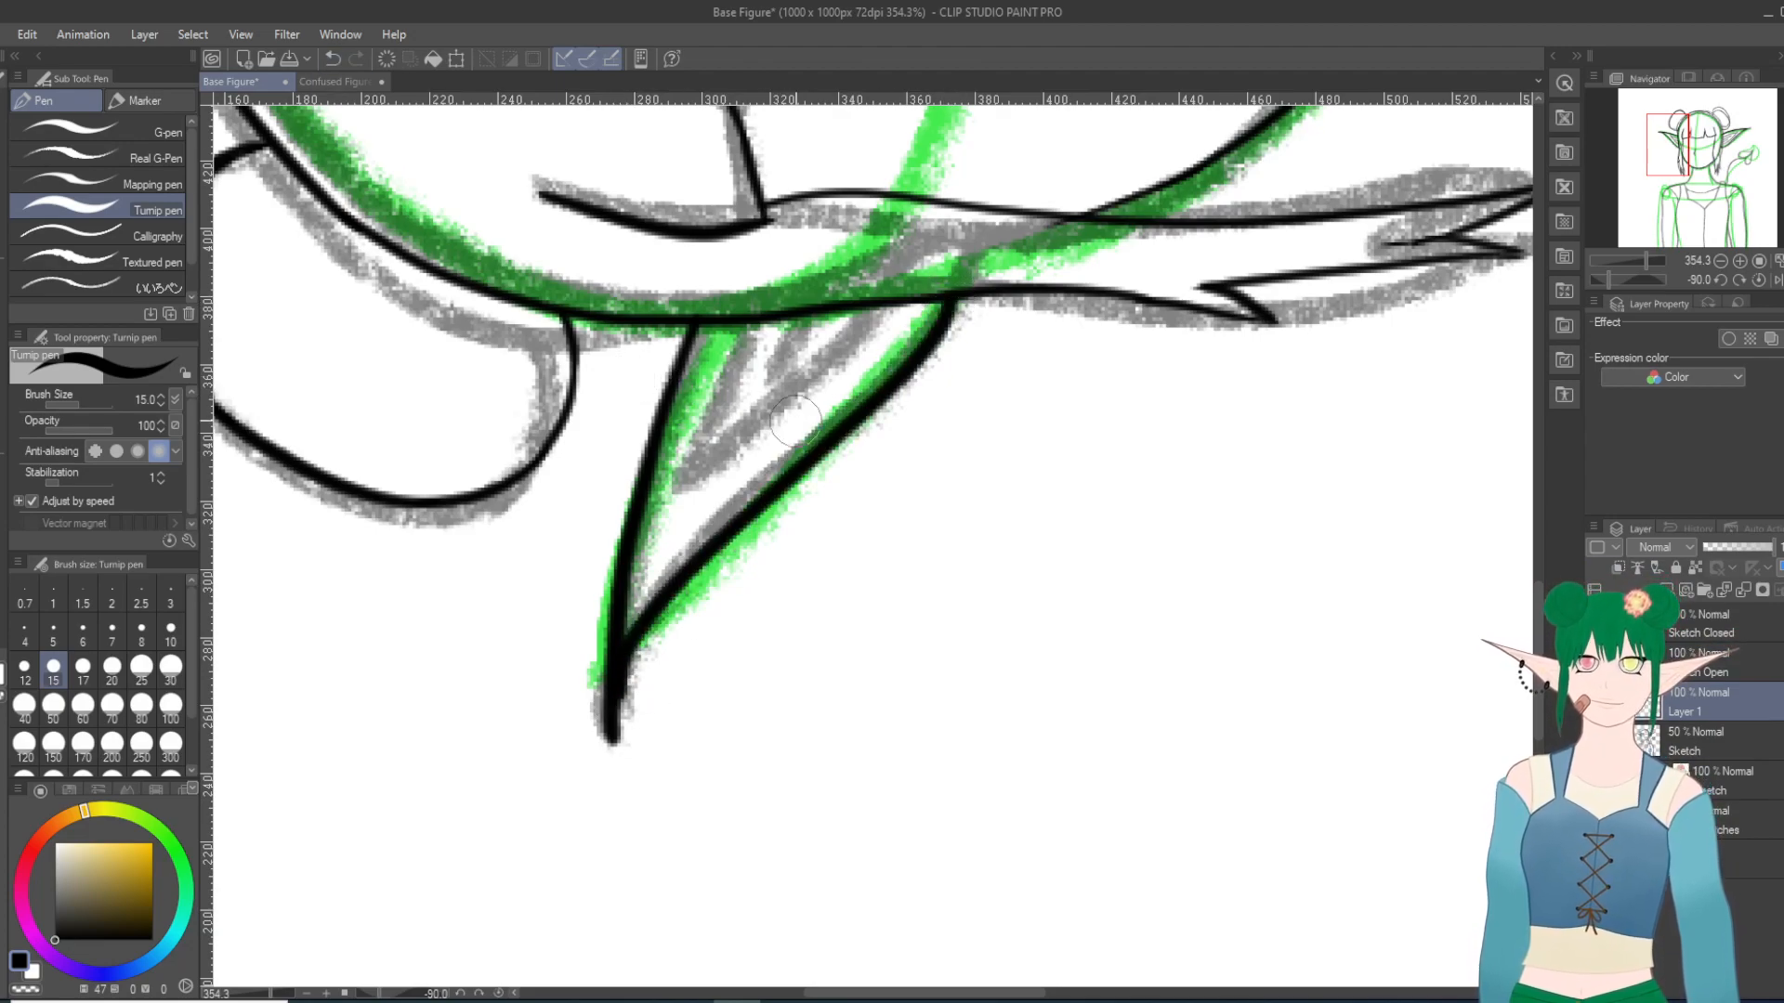
left_click(332, 58)
left_click(333, 59)
mouse_move(950, 293)
left_mouse_down()
mouse_move(928, 368)
mouse_move(714, 570)
mouse_move(613, 738)
left_mouse_up()
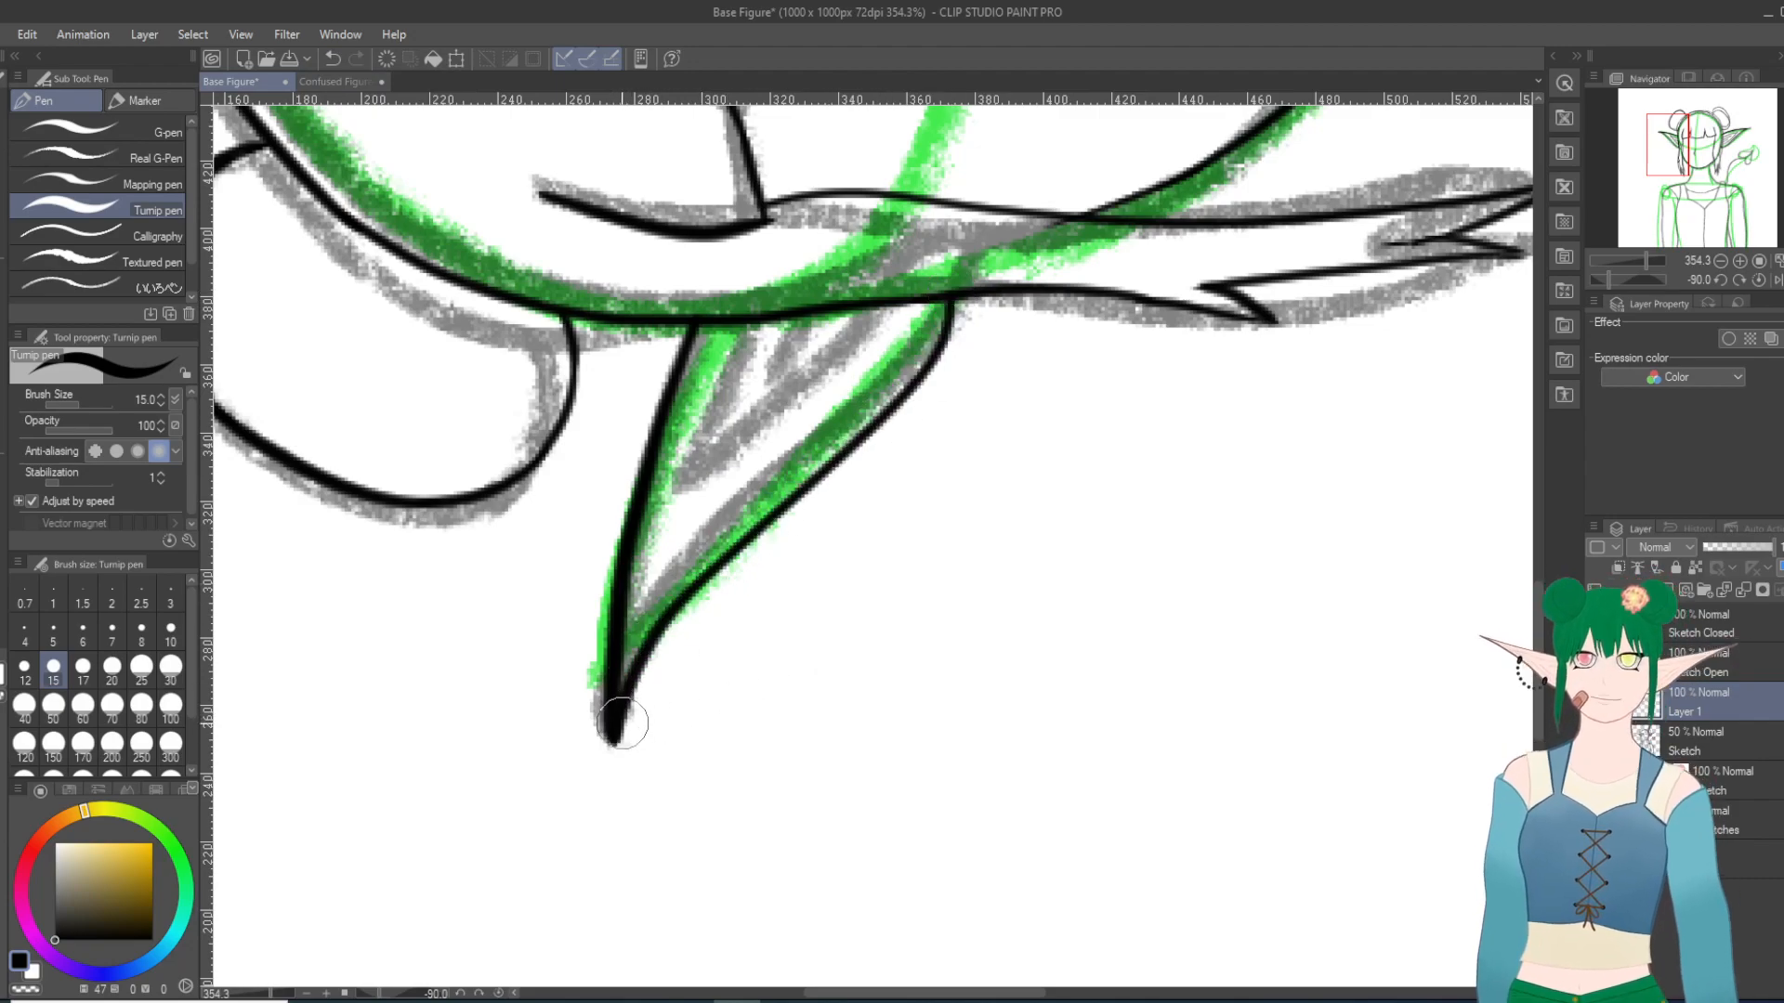
Step: Ink the left ear's inner contour as two lines converging towards the tip, and add short fold lines inside it
left_click_drag(732, 321, 656, 581)
mouse_move(905, 314)
left_mouse_down()
mouse_move(723, 505)
mouse_move(662, 595)
left_mouse_up()
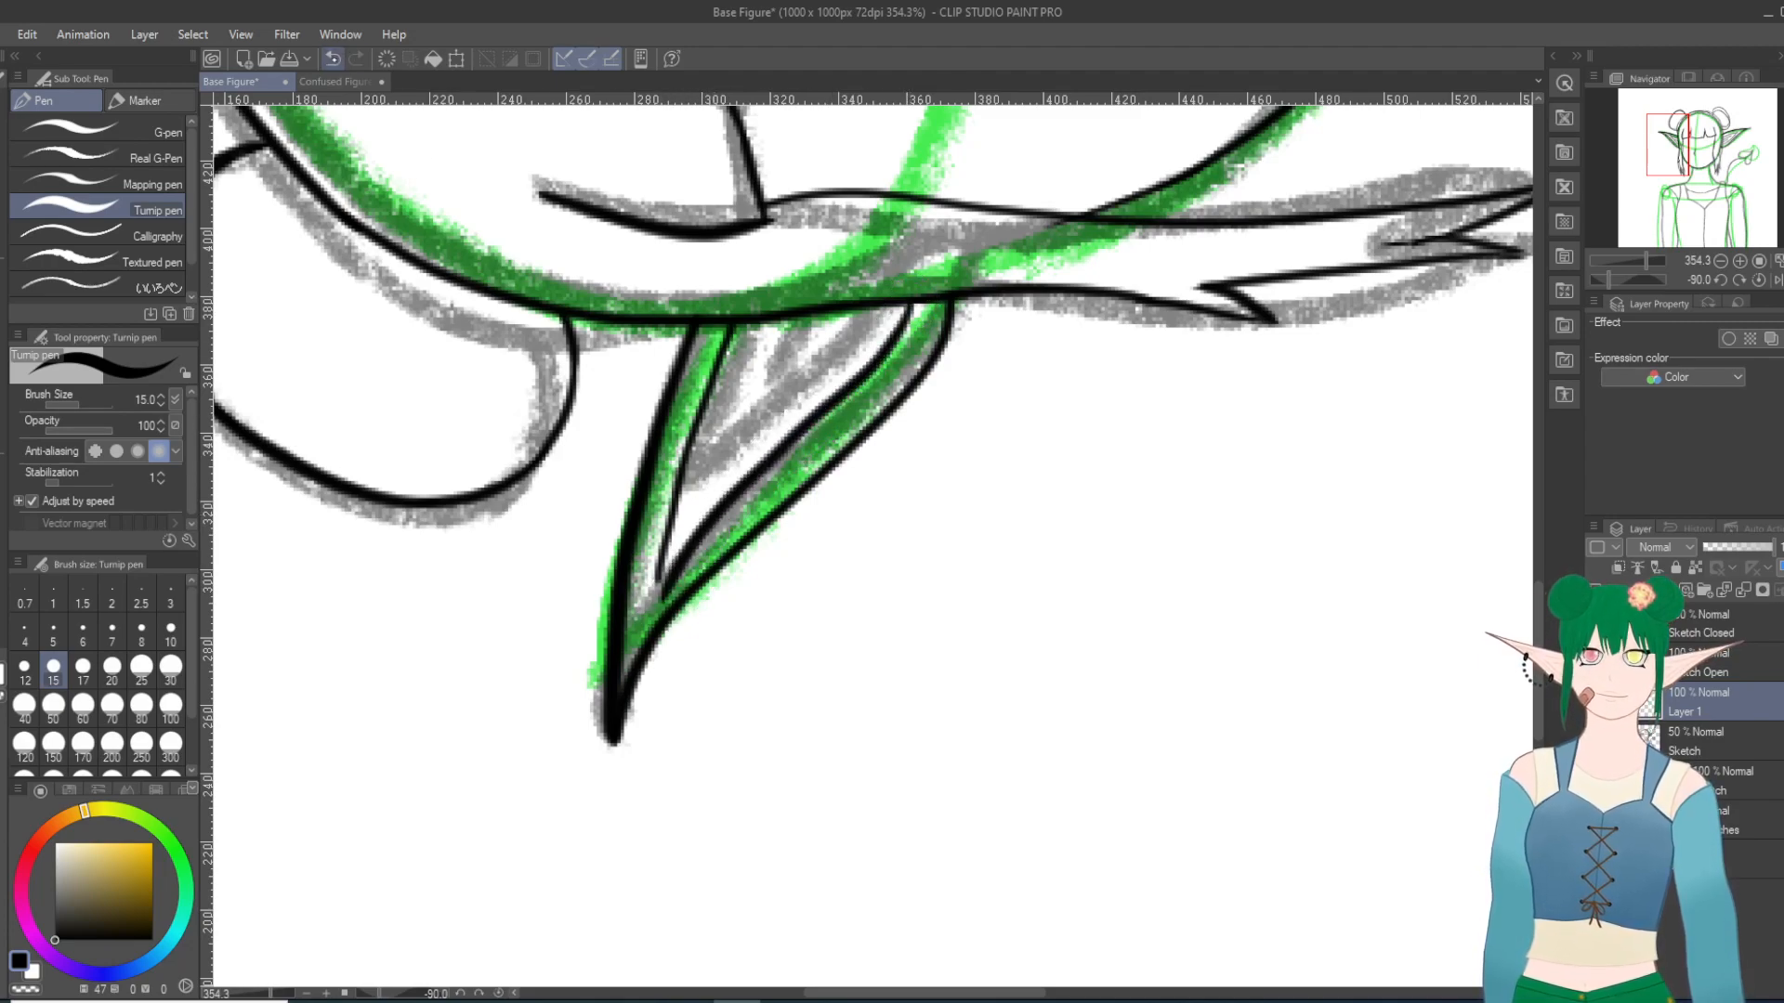
key("ctrl+z")
left_click_drag(907, 305, 658, 576)
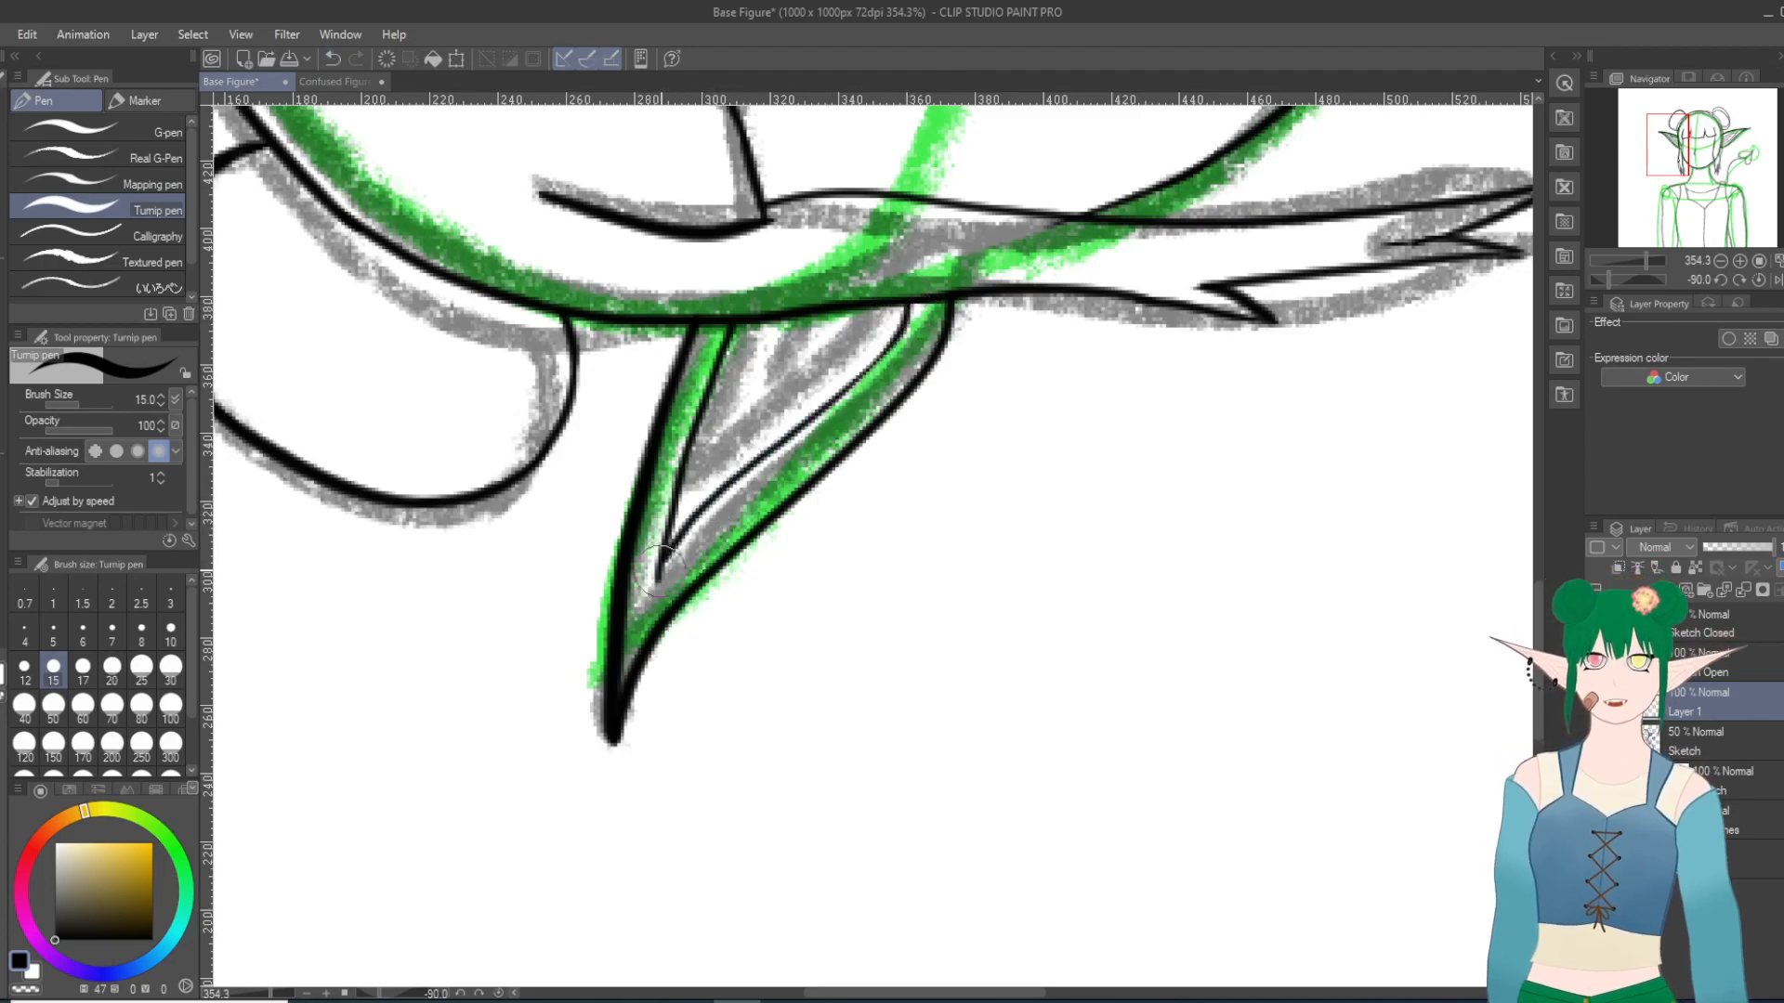
left_click_drag(774, 320, 725, 436)
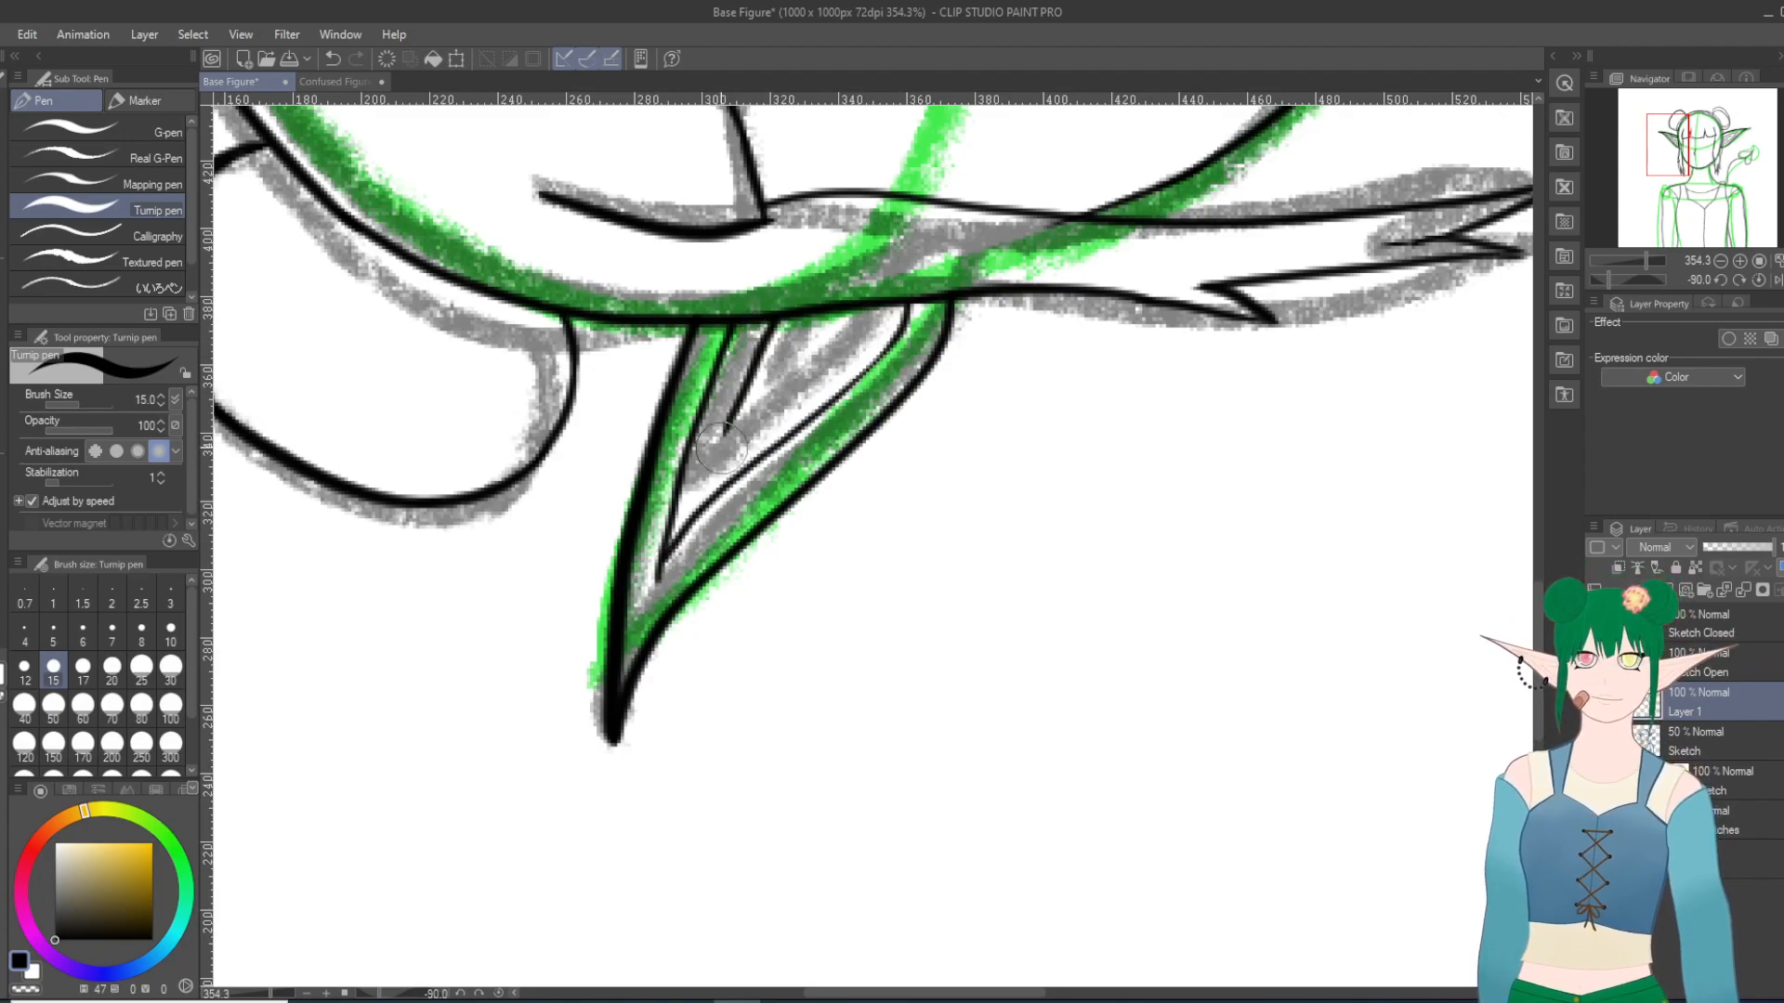
left_click_drag(841, 318, 804, 365)
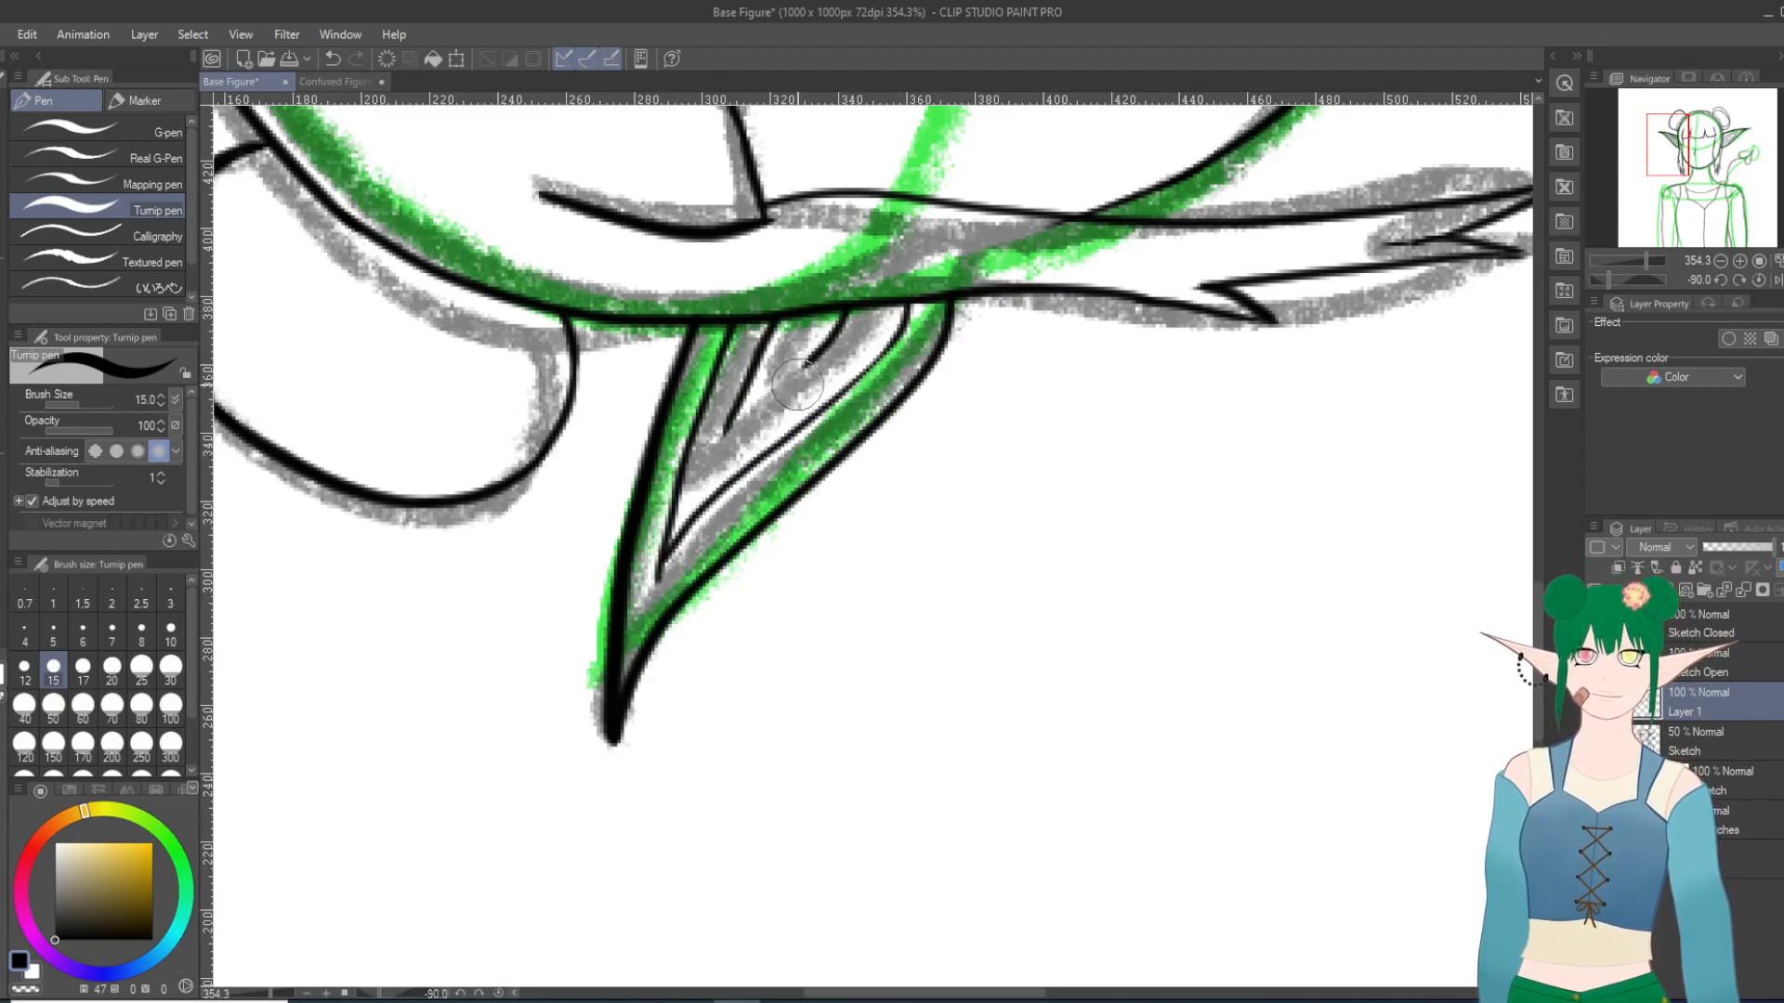
left_click_drag(880, 318, 798, 377)
Step: Rotate the canvas to -15 degrees and ink the right ear's upper inner contour line below its upper edge, redoing the stroke until it fits
key("asciicircum")
key("asciicircum")
key("asciicircum")
key("asciicircum")
key("asciicircum")
key("asciicircum")
key("asciicircum")
key("asciicircum")
key("asciicircum")
key("asciicircum")
key("asciicircum")
key("asciicircum")
key("asciicircum")
scroll(943, 349, "down", 4)
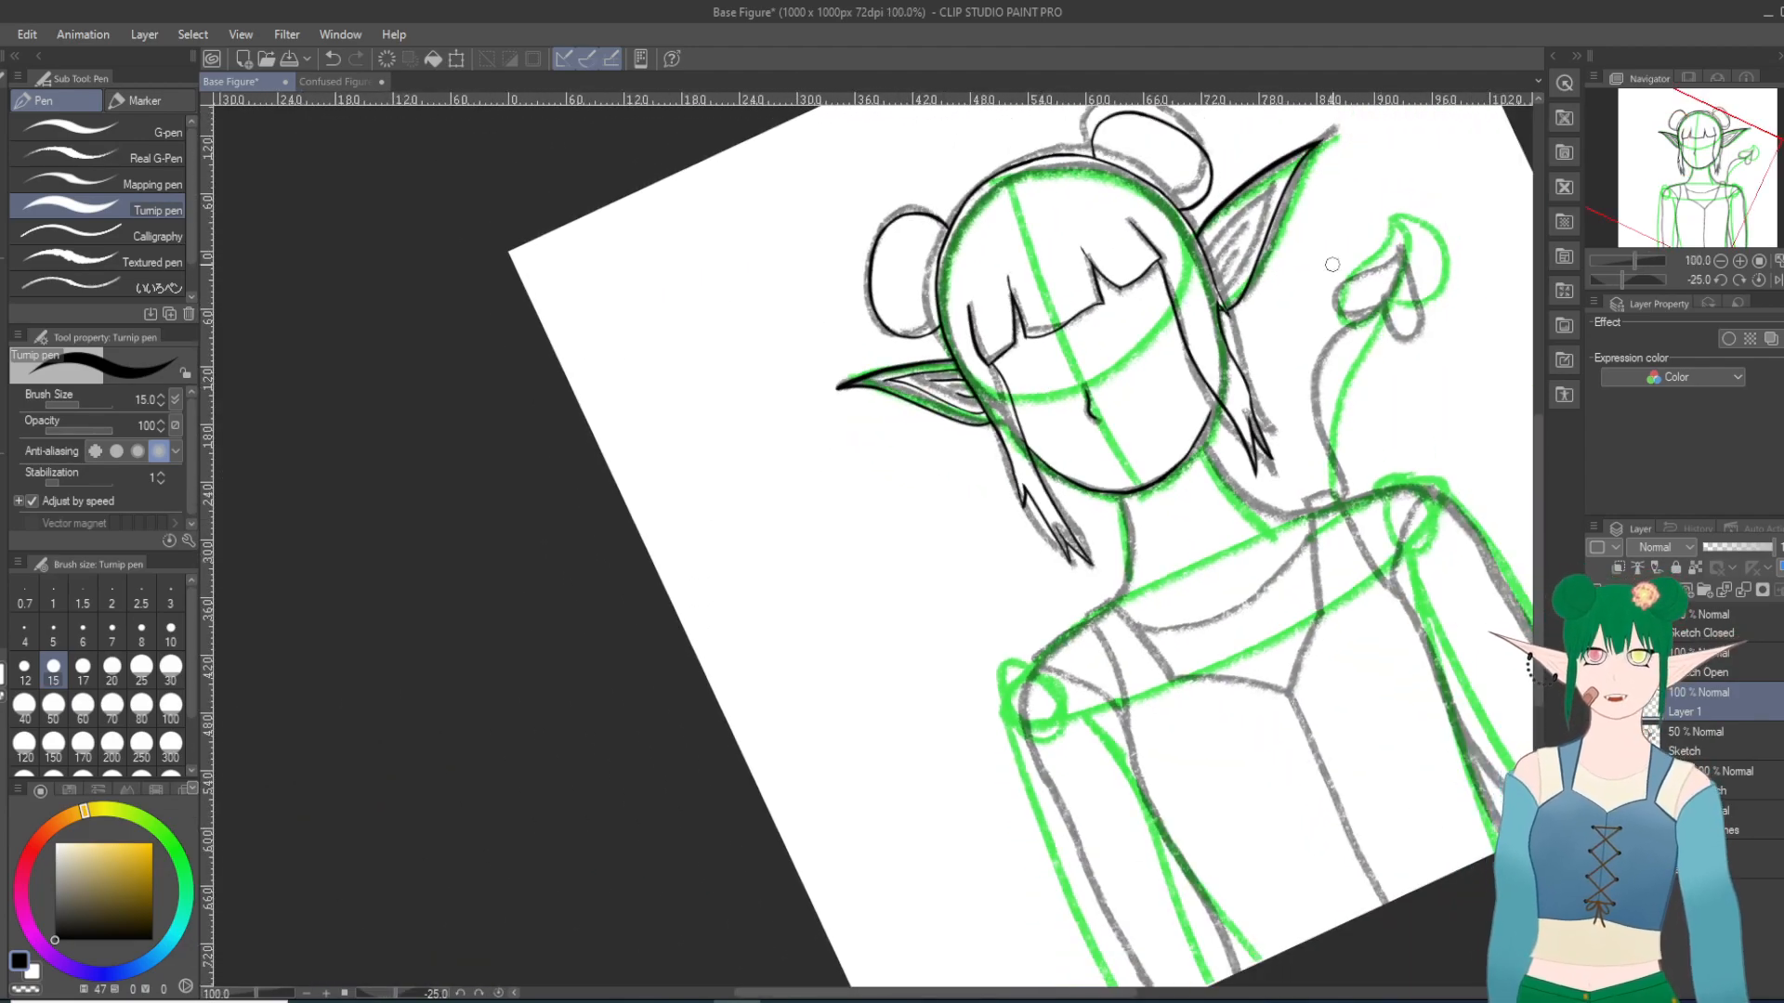
scroll(1341, 273, "up", 6)
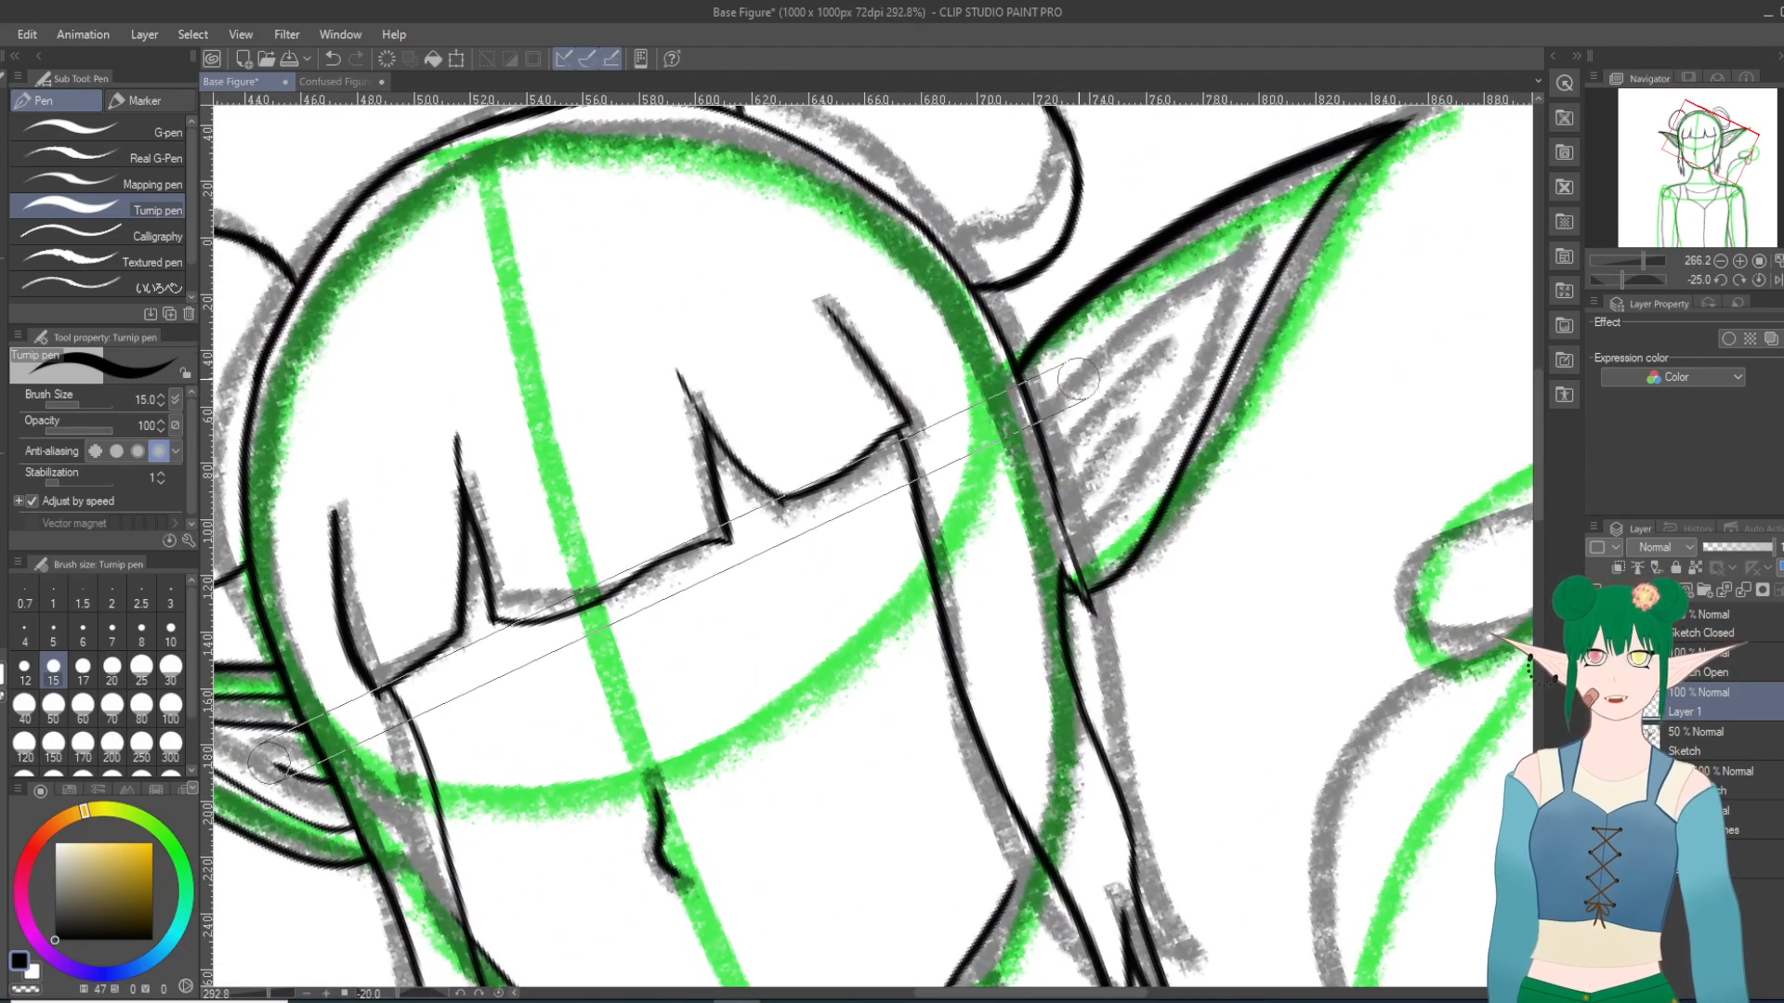
key("asciicircum")
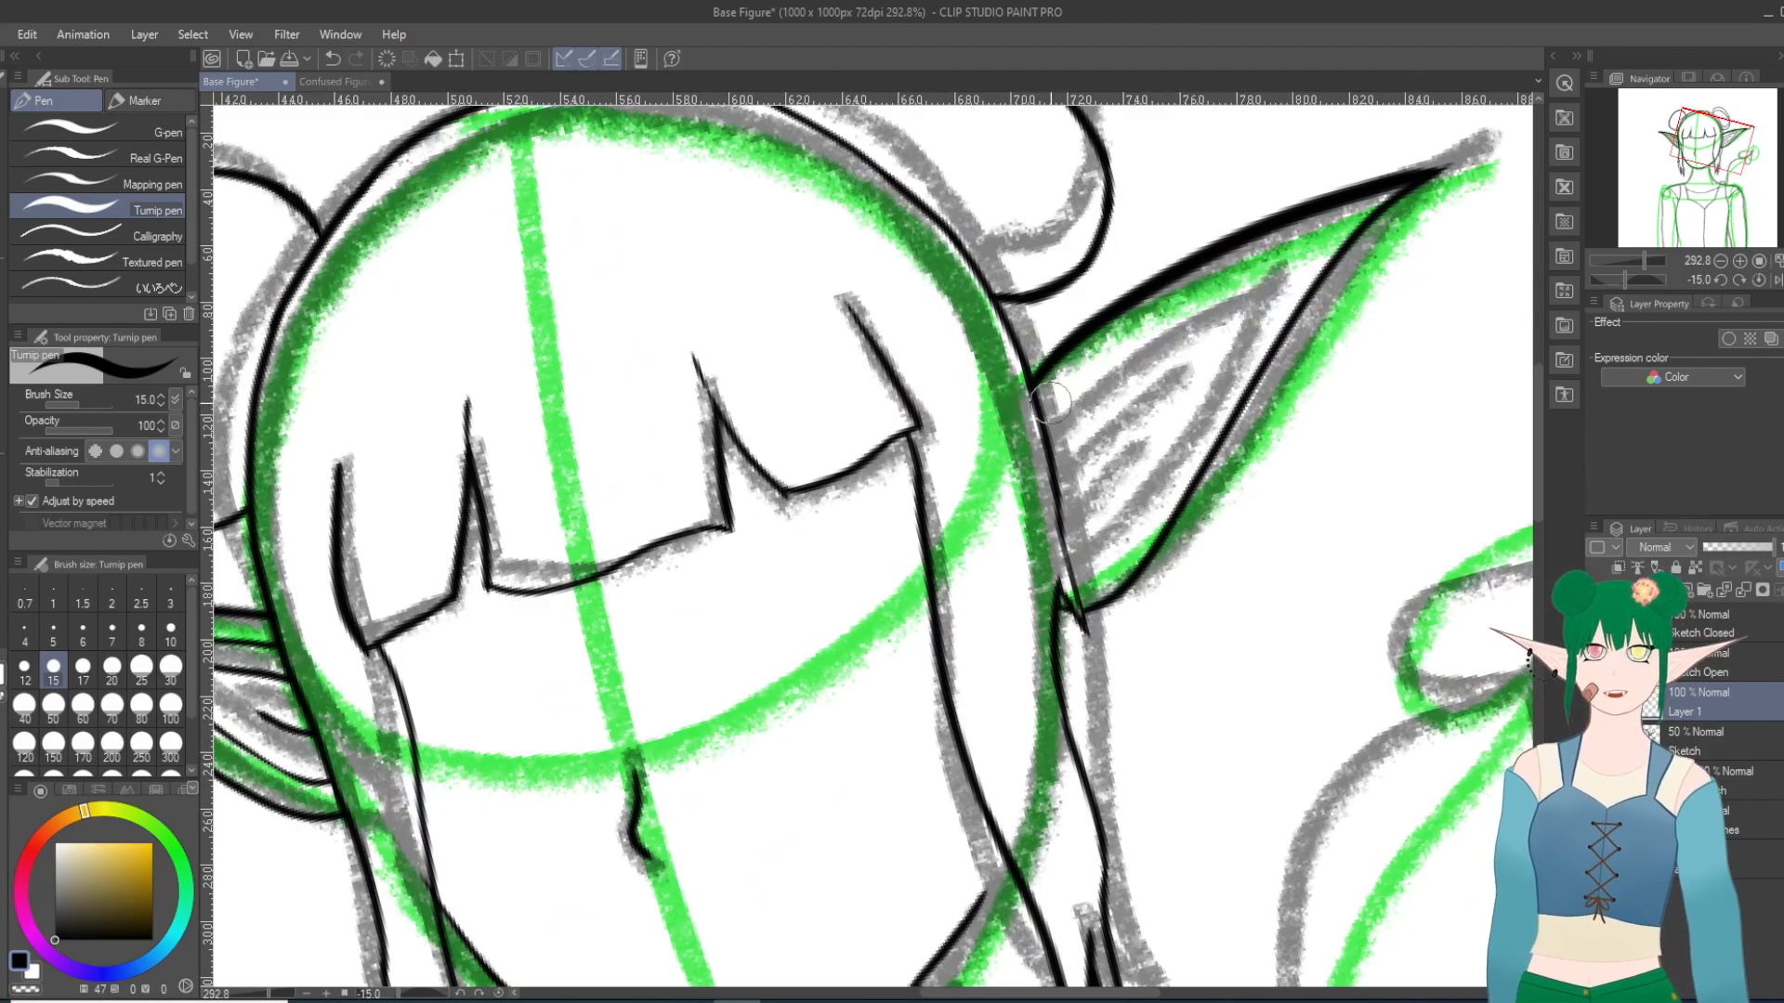
left_click_drag(1040, 420, 1364, 210)
key("ctrl+z")
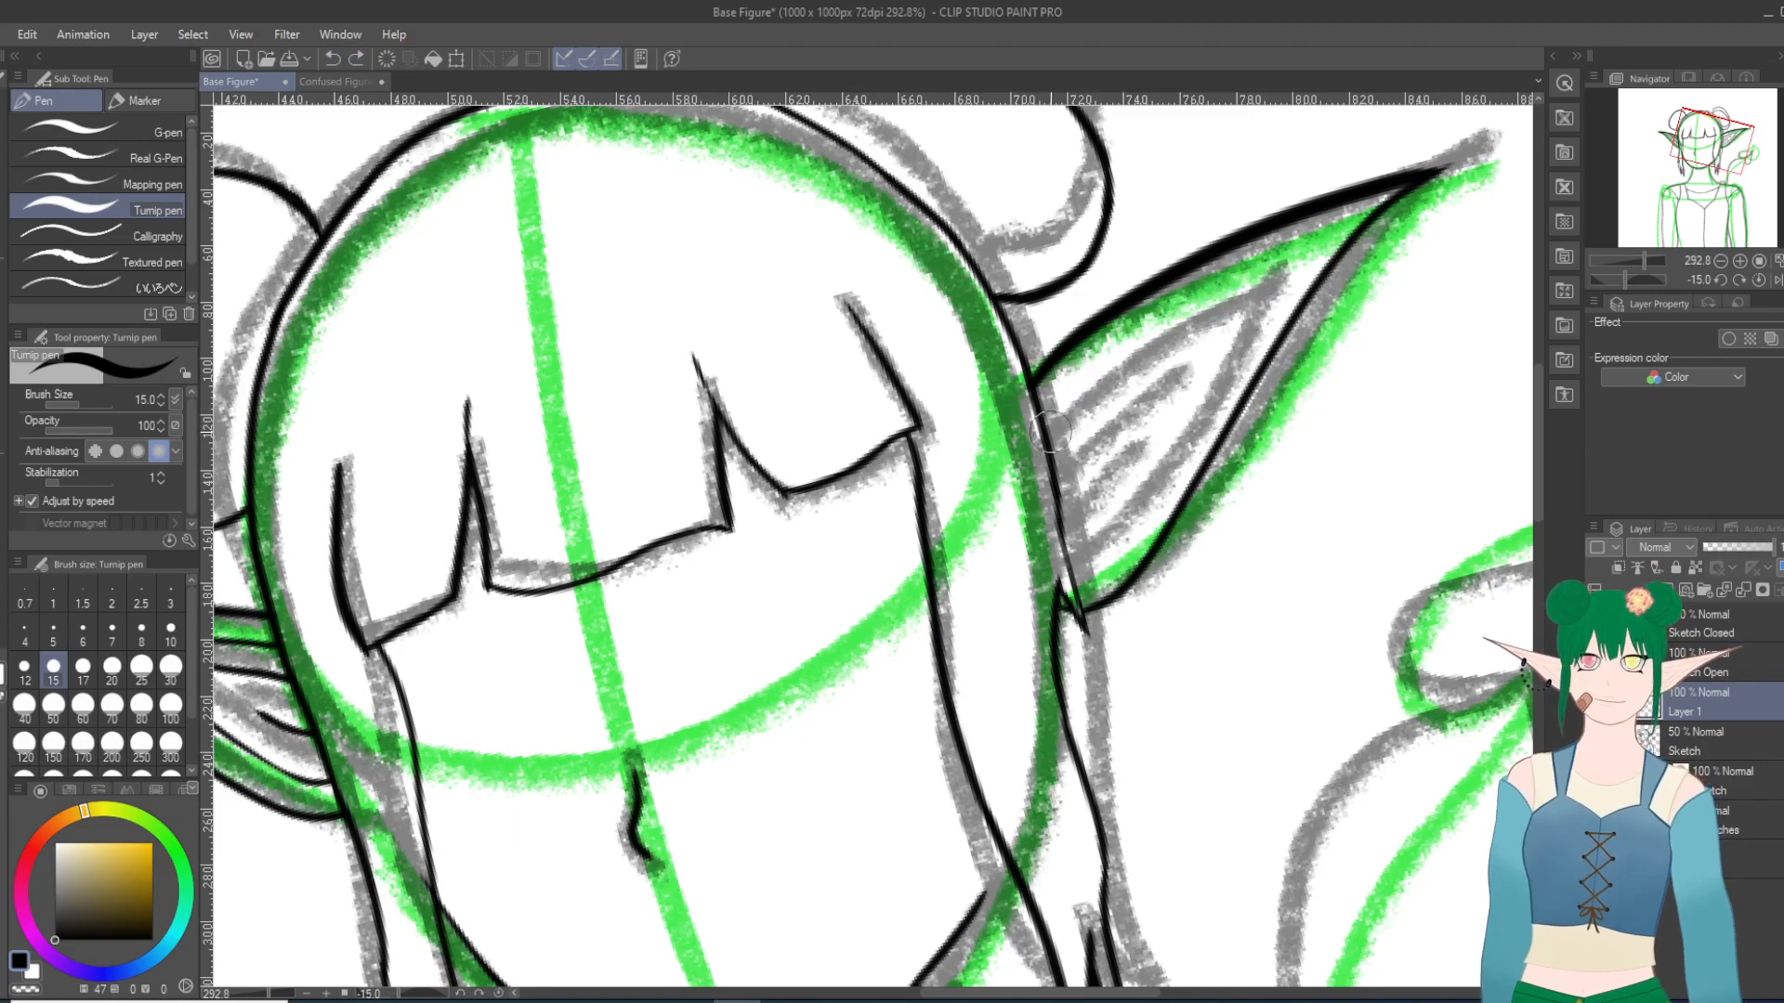
left_click_drag(1039, 429, 1330, 246)
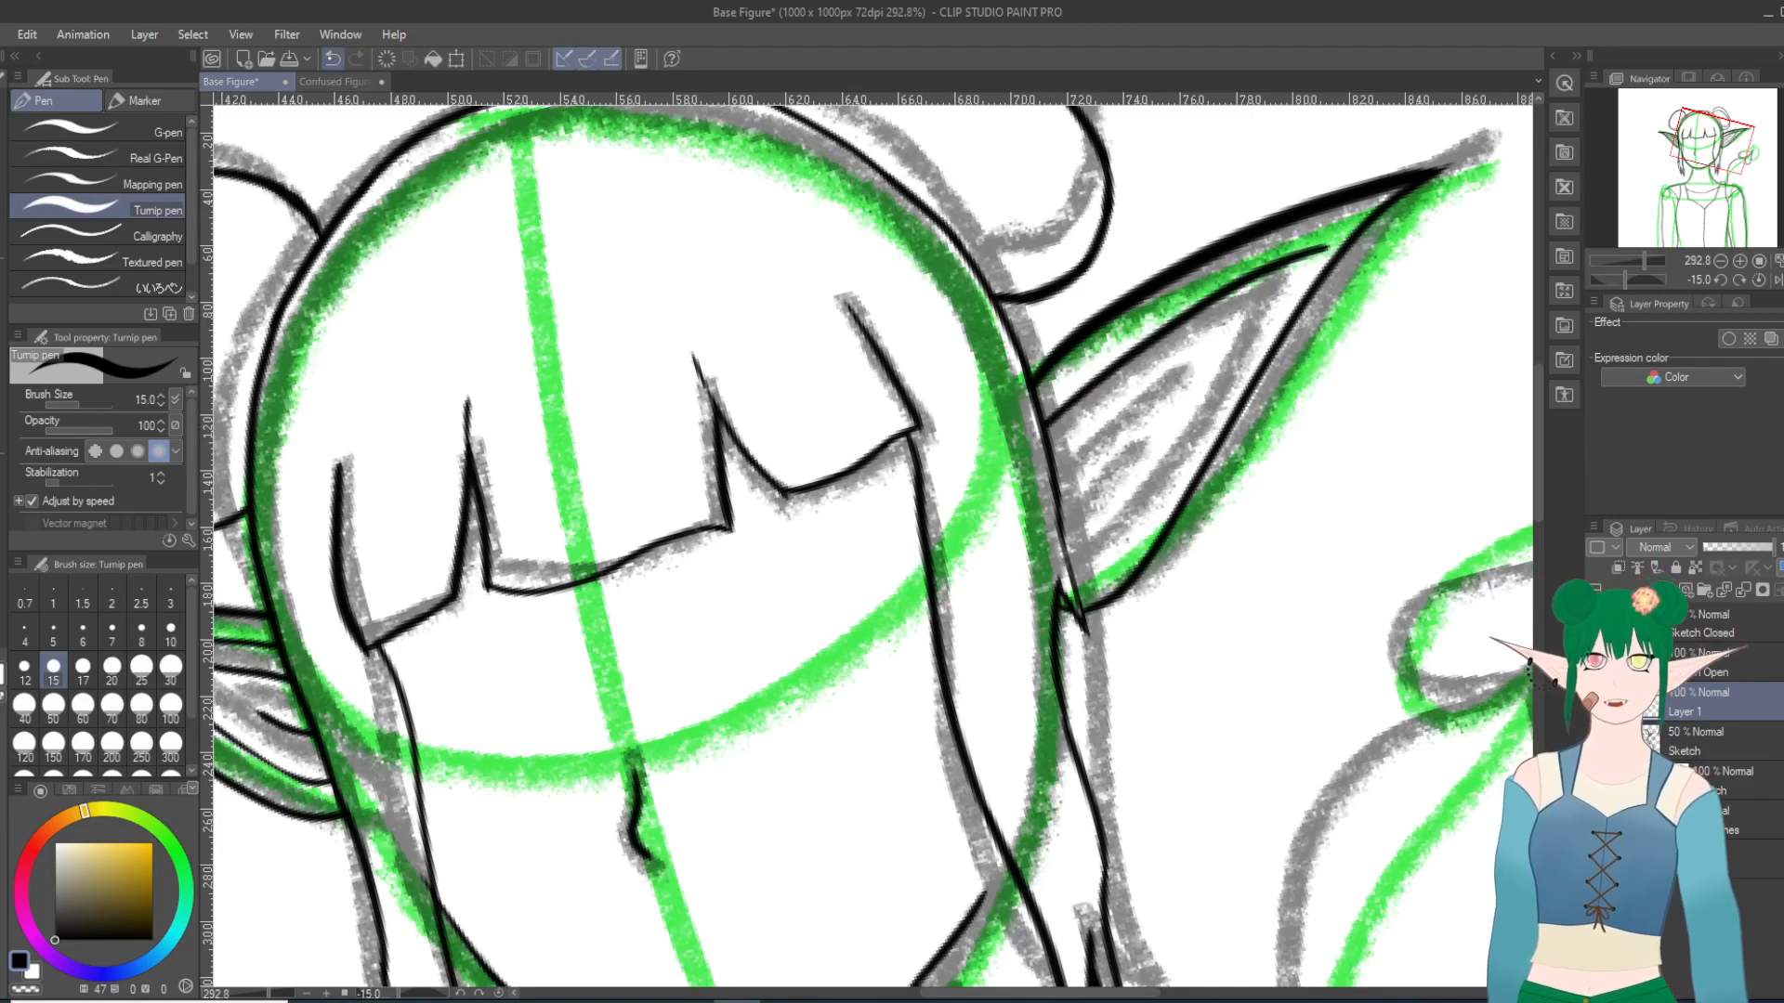
key("ctrl+z")
left_click_drag(1040, 377, 1319, 234)
left_click_drag(1069, 571, 1319, 228)
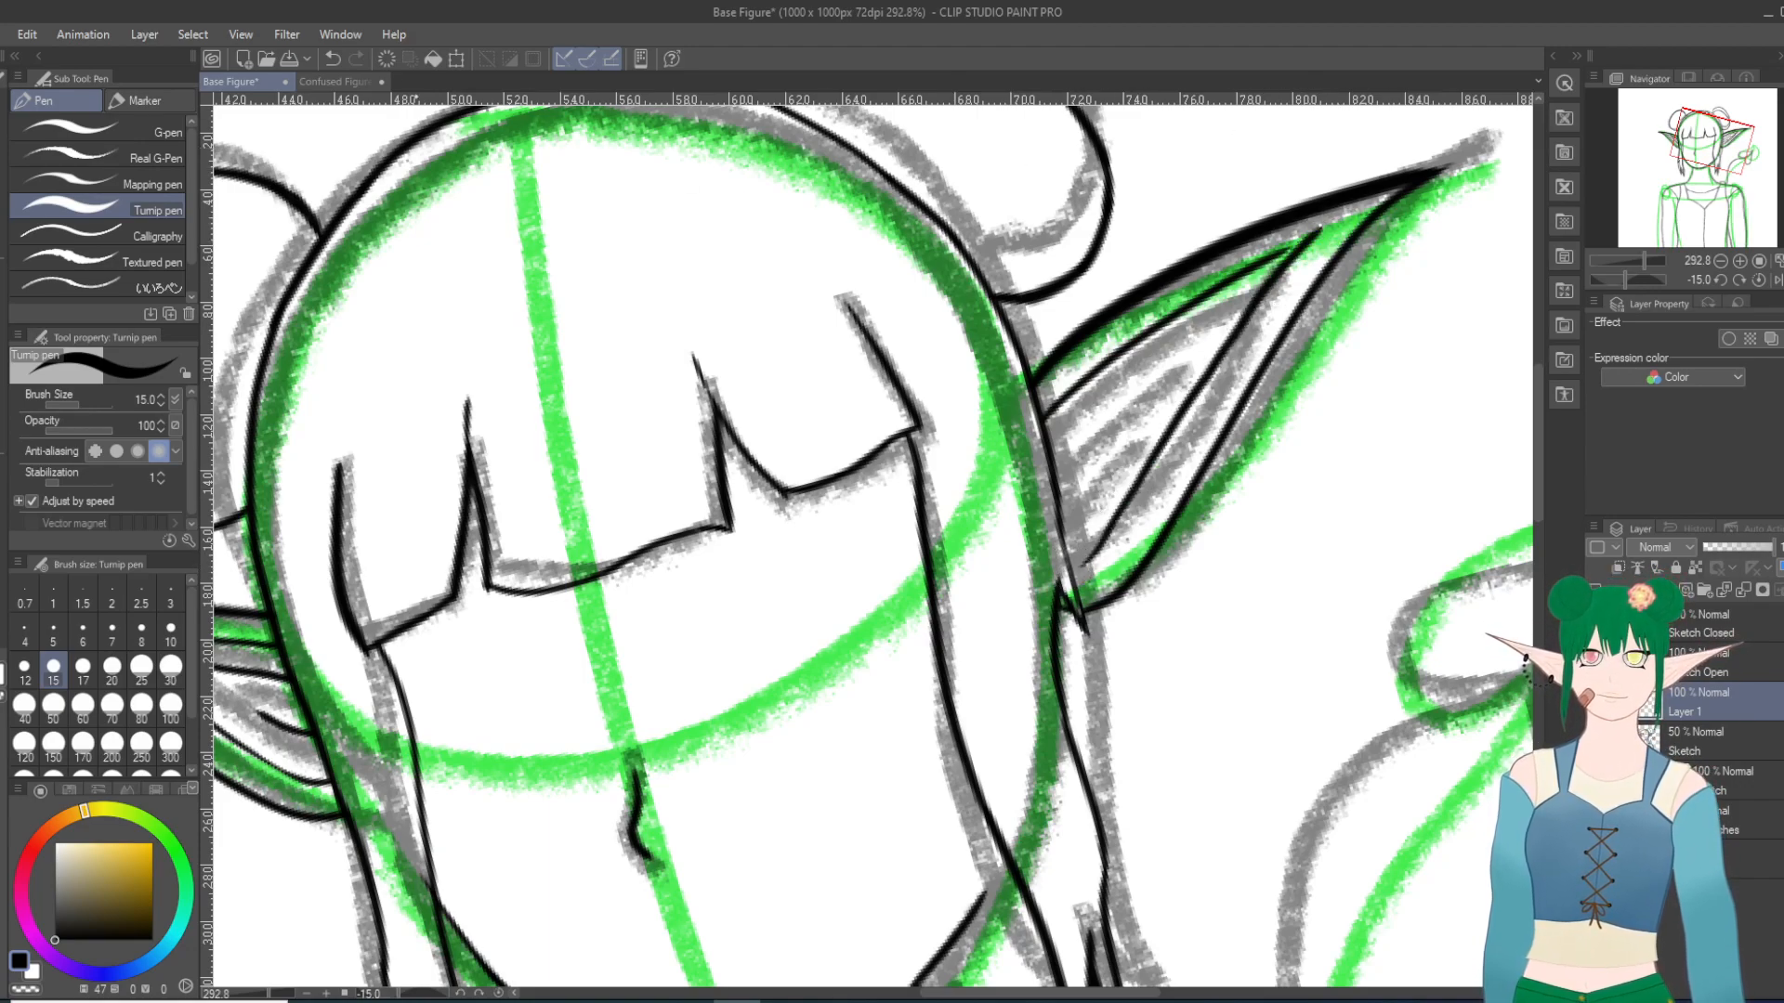
key("ctrl+z")
key("ctrl+z")
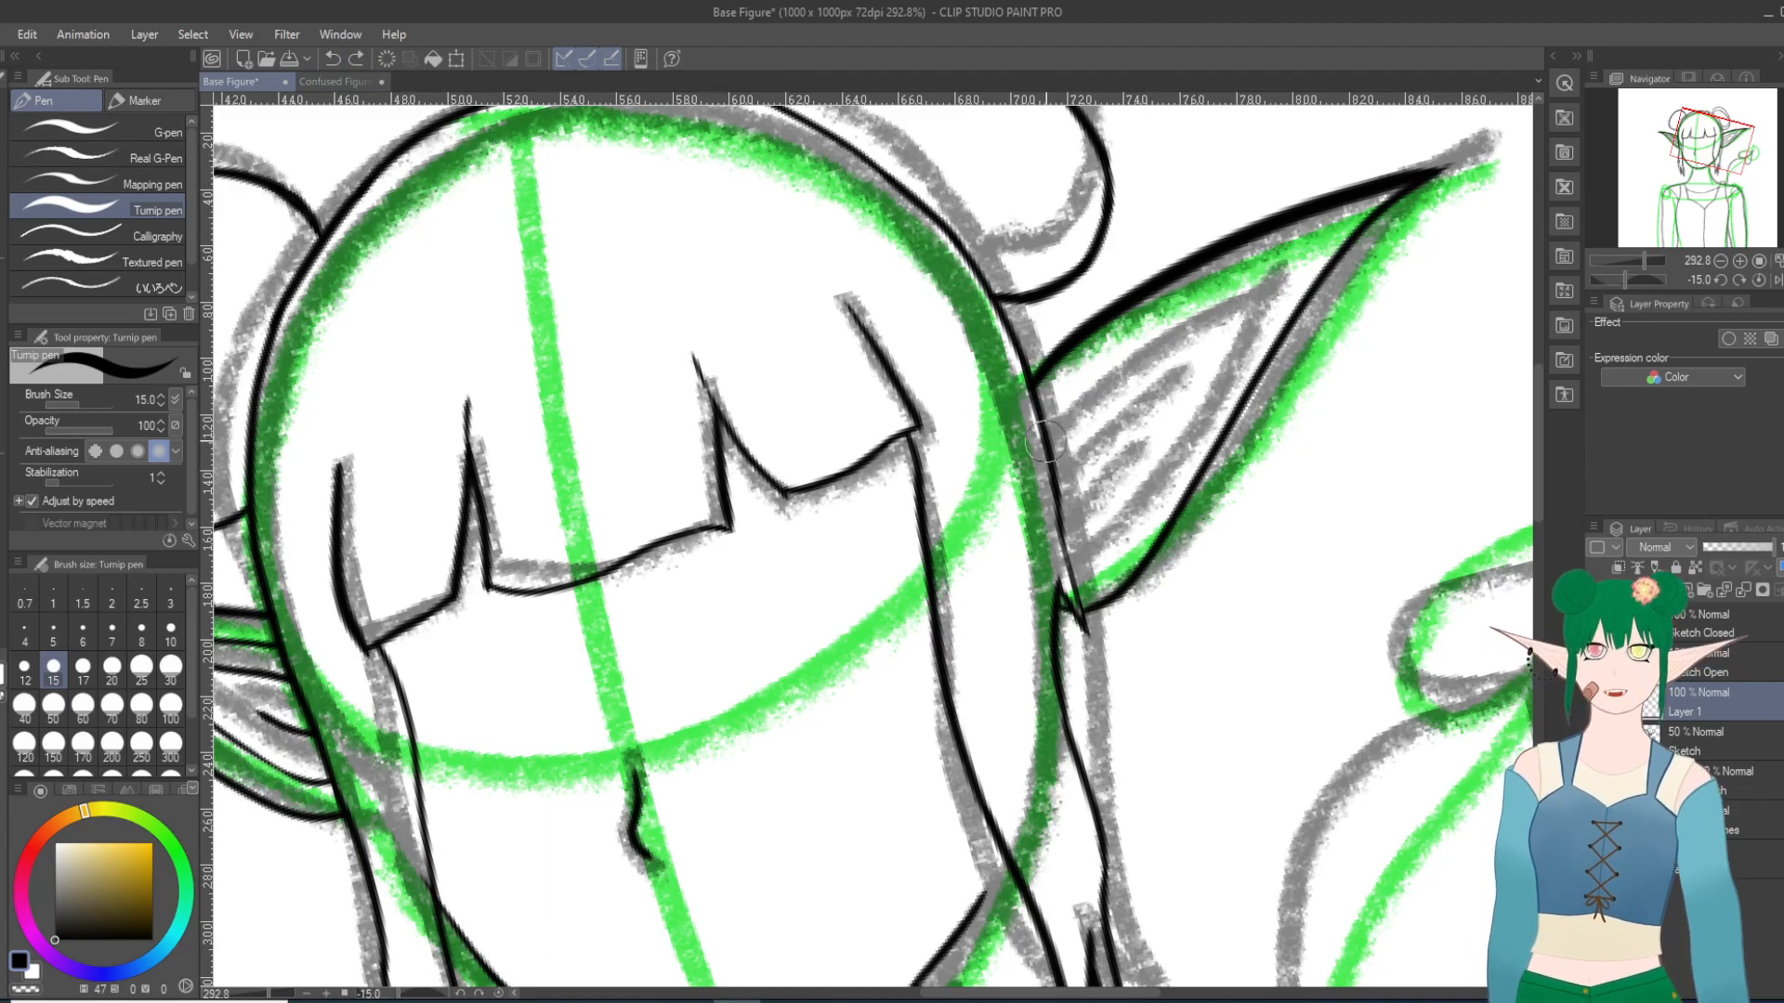
mouse_move(1038, 425)
left_mouse_down()
mouse_move(1079, 385)
mouse_move(1312, 239)
left_mouse_up()
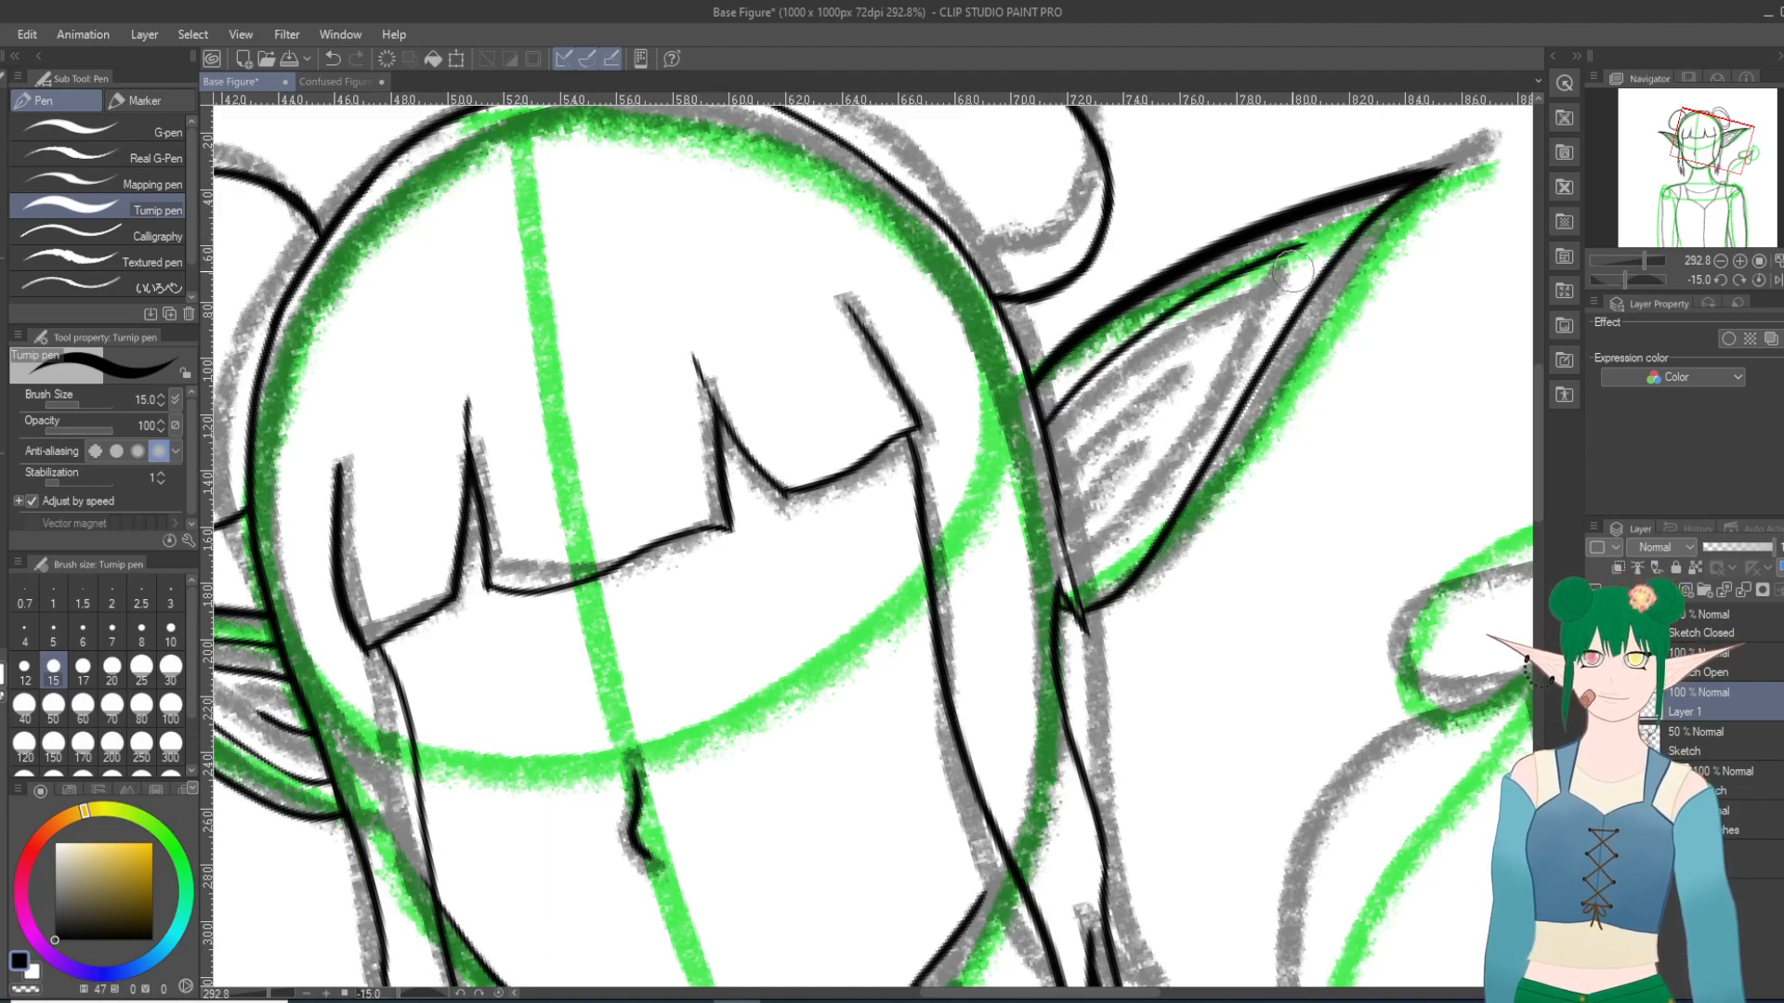
Step: Ink the right ear's lower inner contour from the ear's base to the end of the upper inner line, redoing the stroke until they meet
mouse_move(1066, 580)
left_mouse_down()
mouse_move(1108, 553)
mouse_move(1155, 431)
mouse_move(1275, 240)
left_mouse_up()
left_click(332, 59)
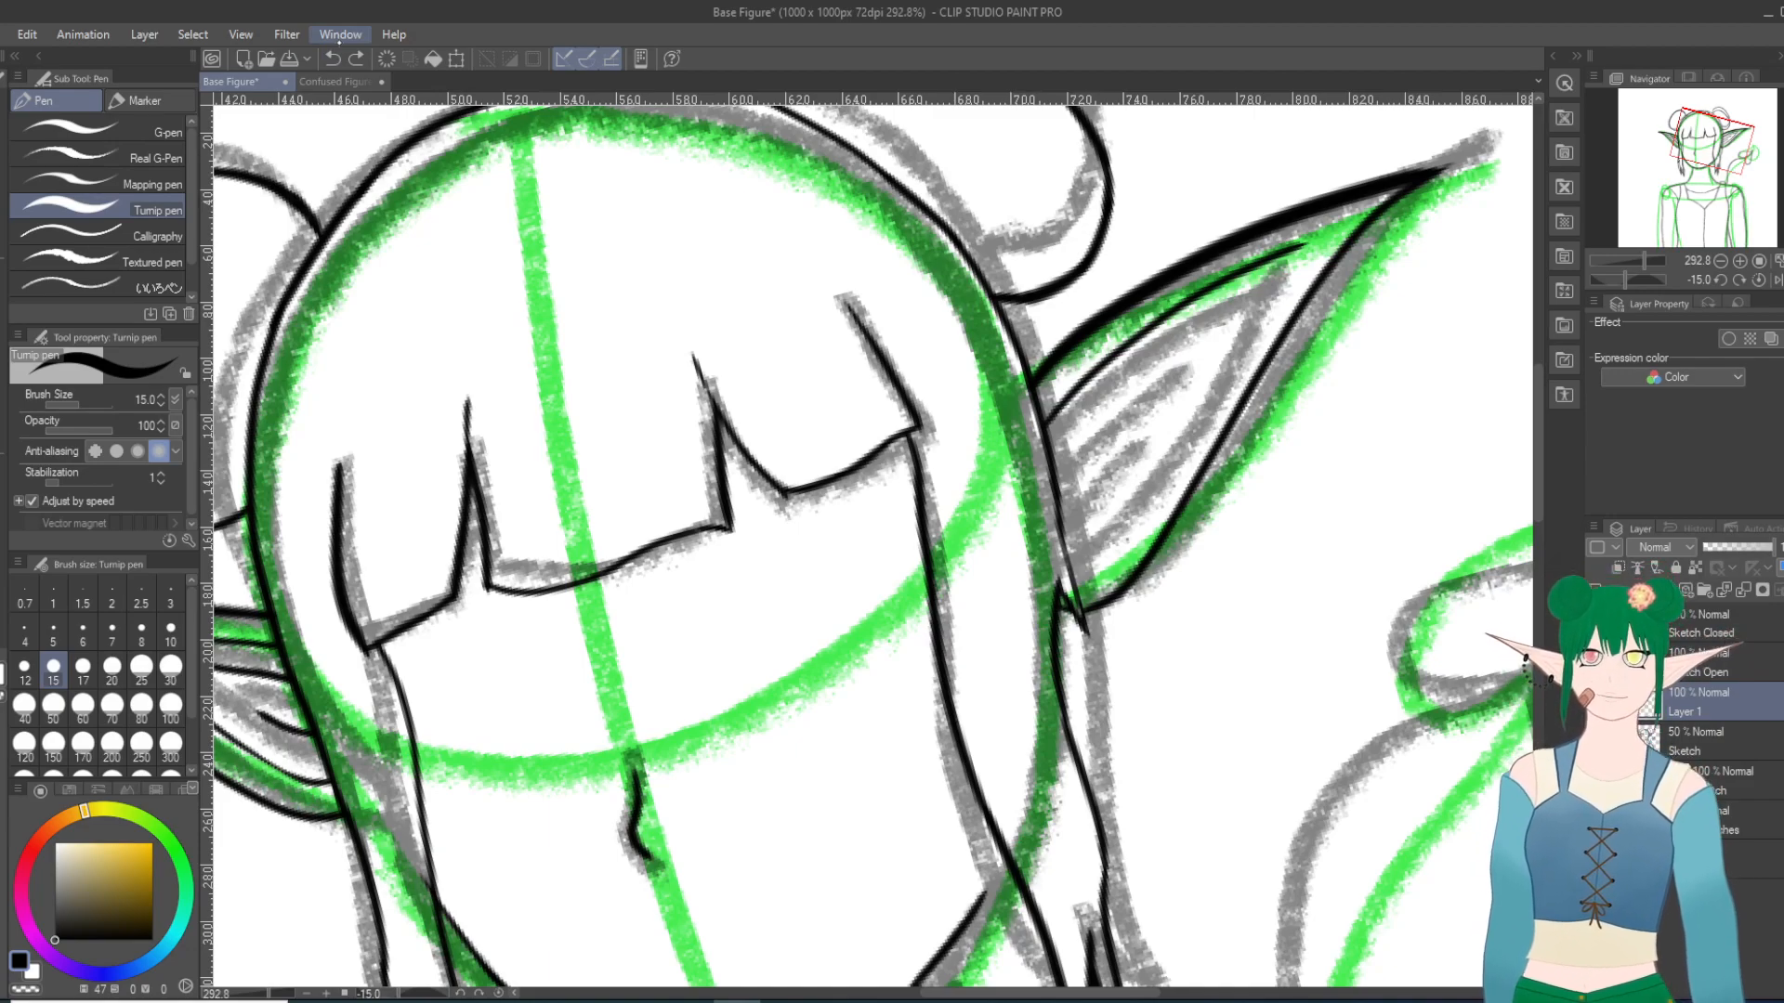
mouse_move(1067, 578)
left_mouse_down()
mouse_move(1147, 503)
mouse_move(1272, 273)
mouse_move(1384, 199)
left_mouse_up()
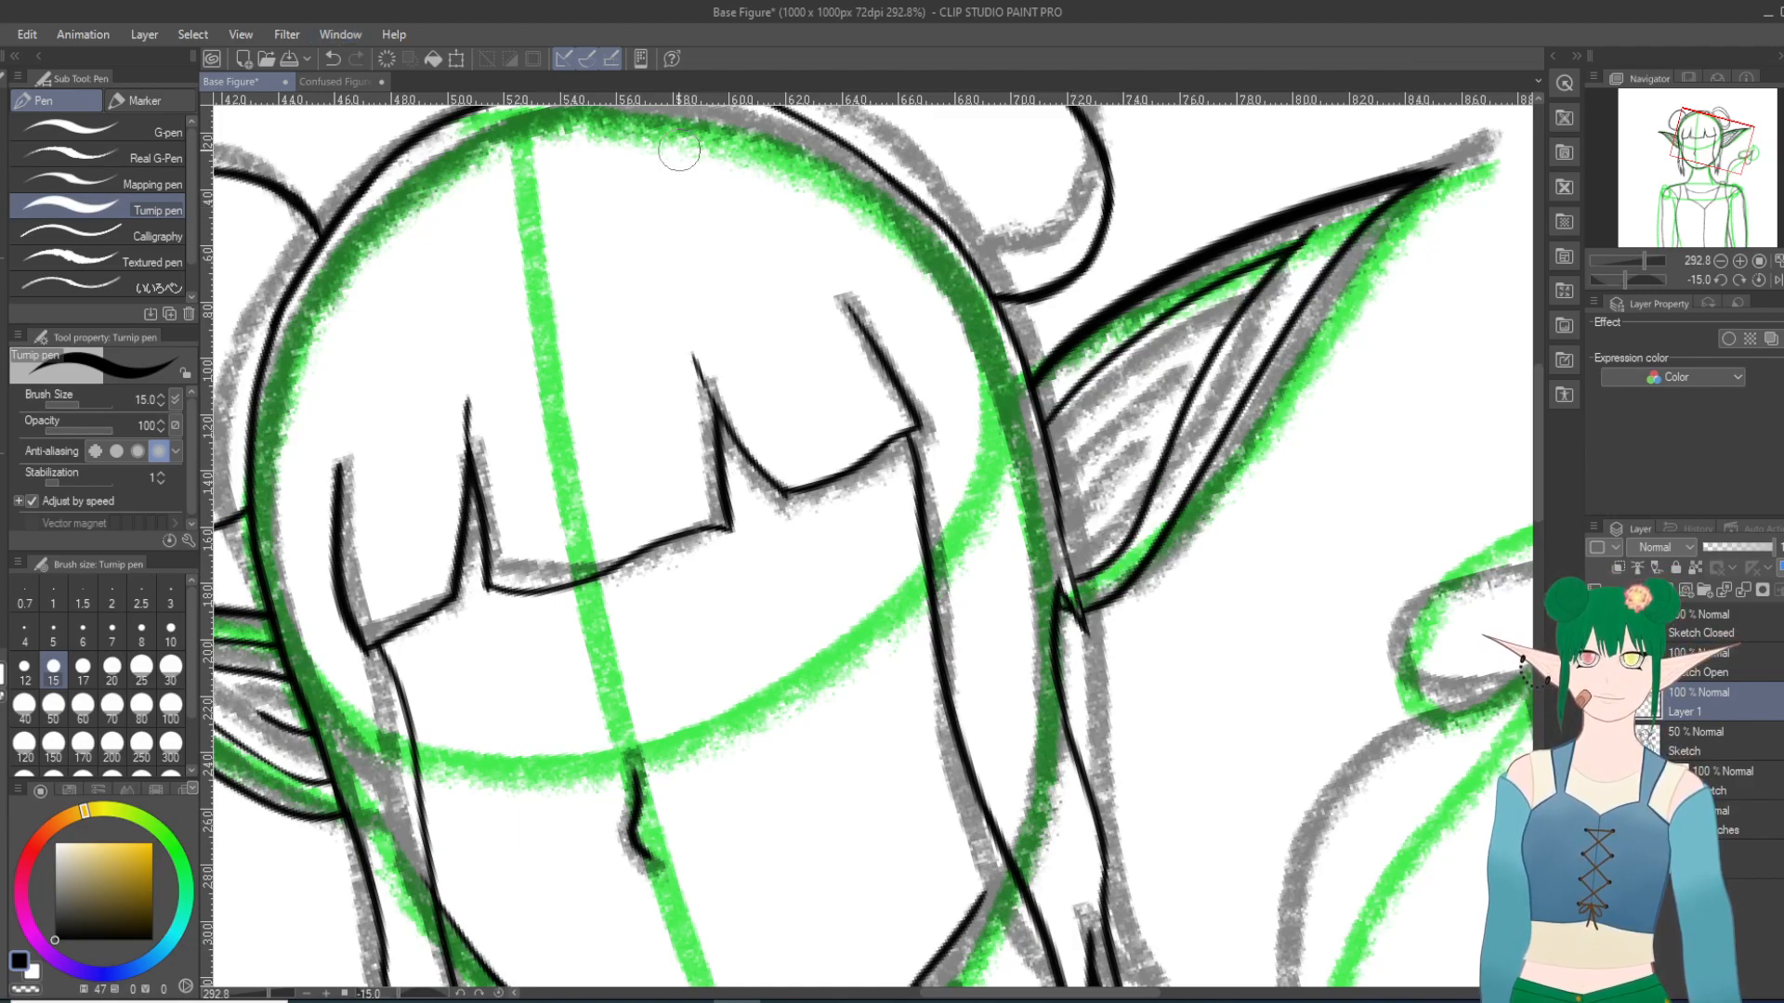
left_click(331, 58)
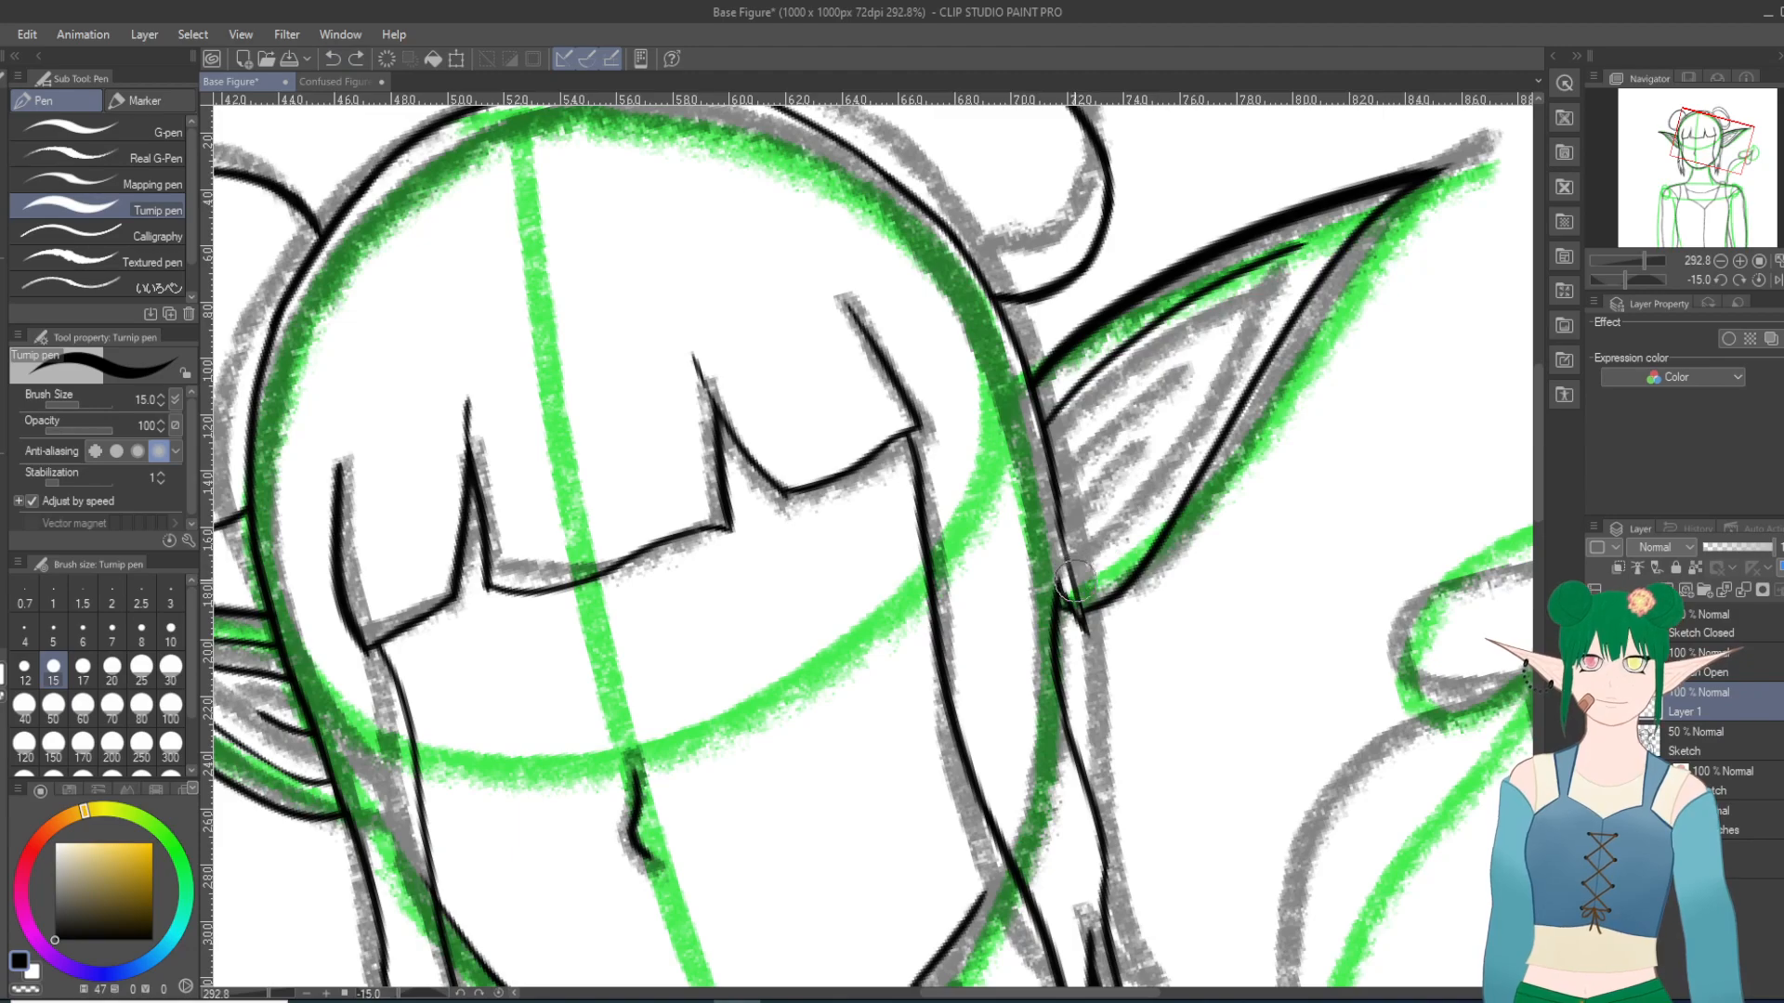
mouse_move(1066, 581)
left_mouse_down()
mouse_move(1179, 400)
mouse_move(1315, 227)
mouse_move(1389, 186)
left_mouse_up()
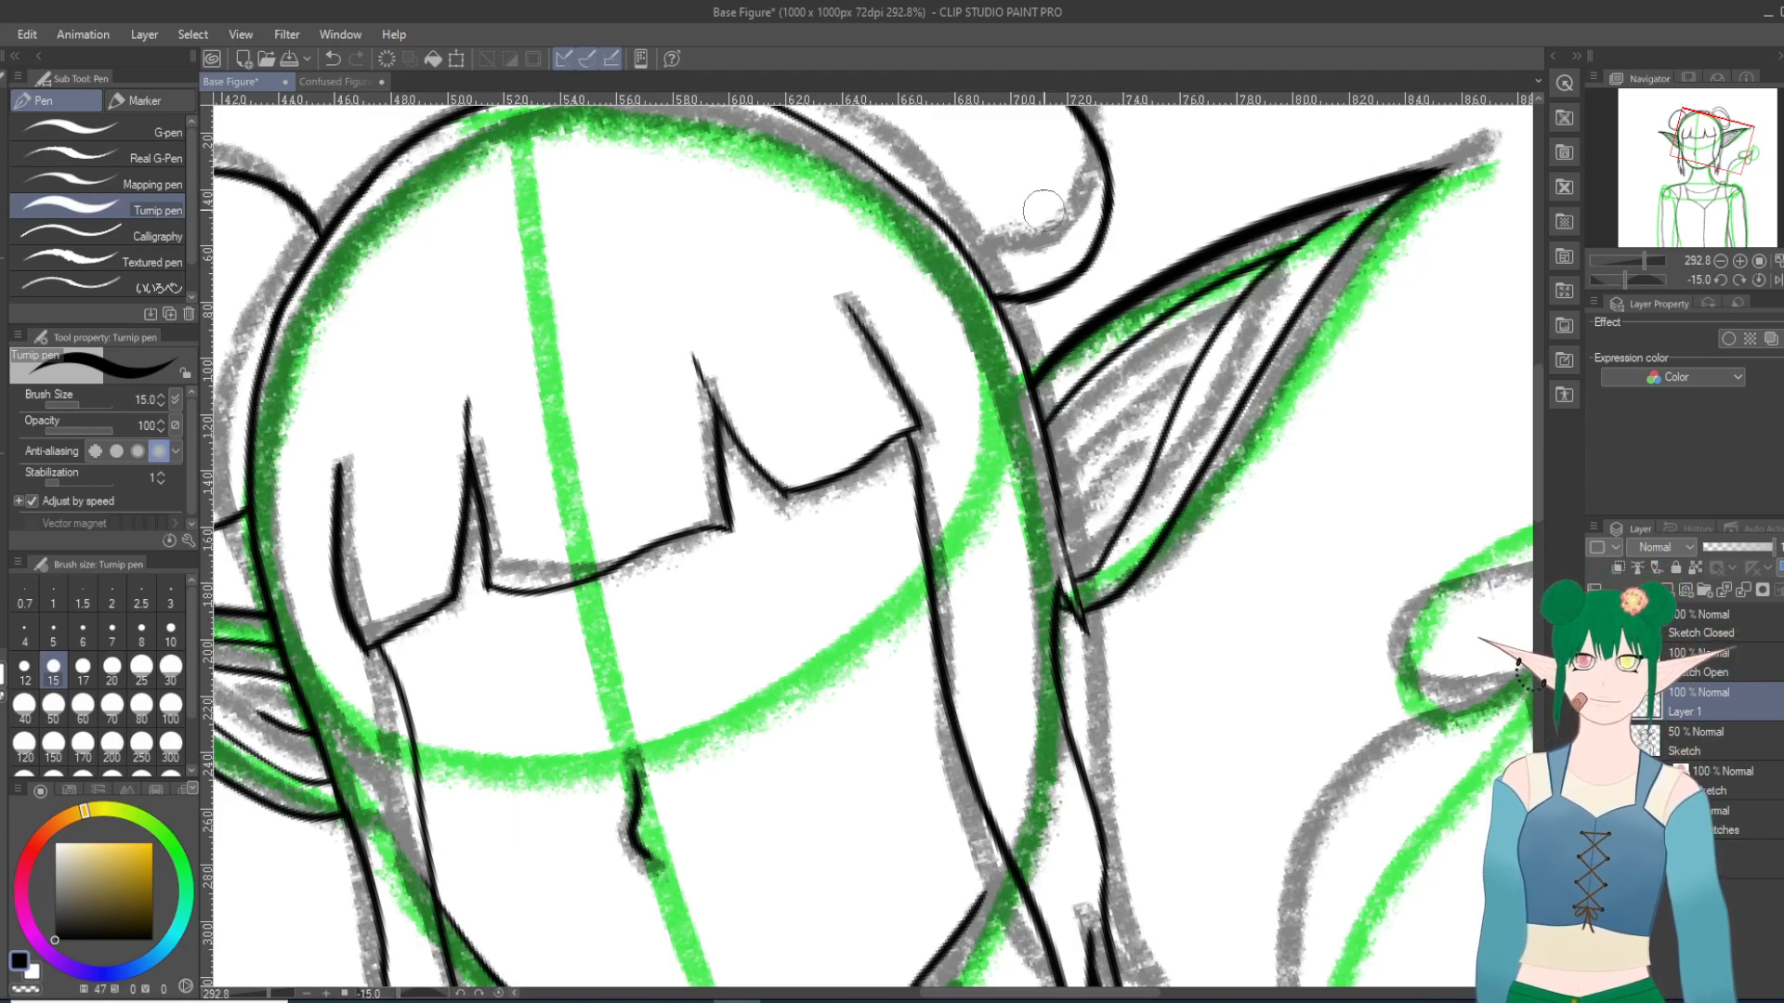
key("ctrl+z")
mouse_move(1067, 593)
left_mouse_down()
mouse_move(1111, 556)
mouse_move(1233, 347)
mouse_move(1347, 211)
left_mouse_up()
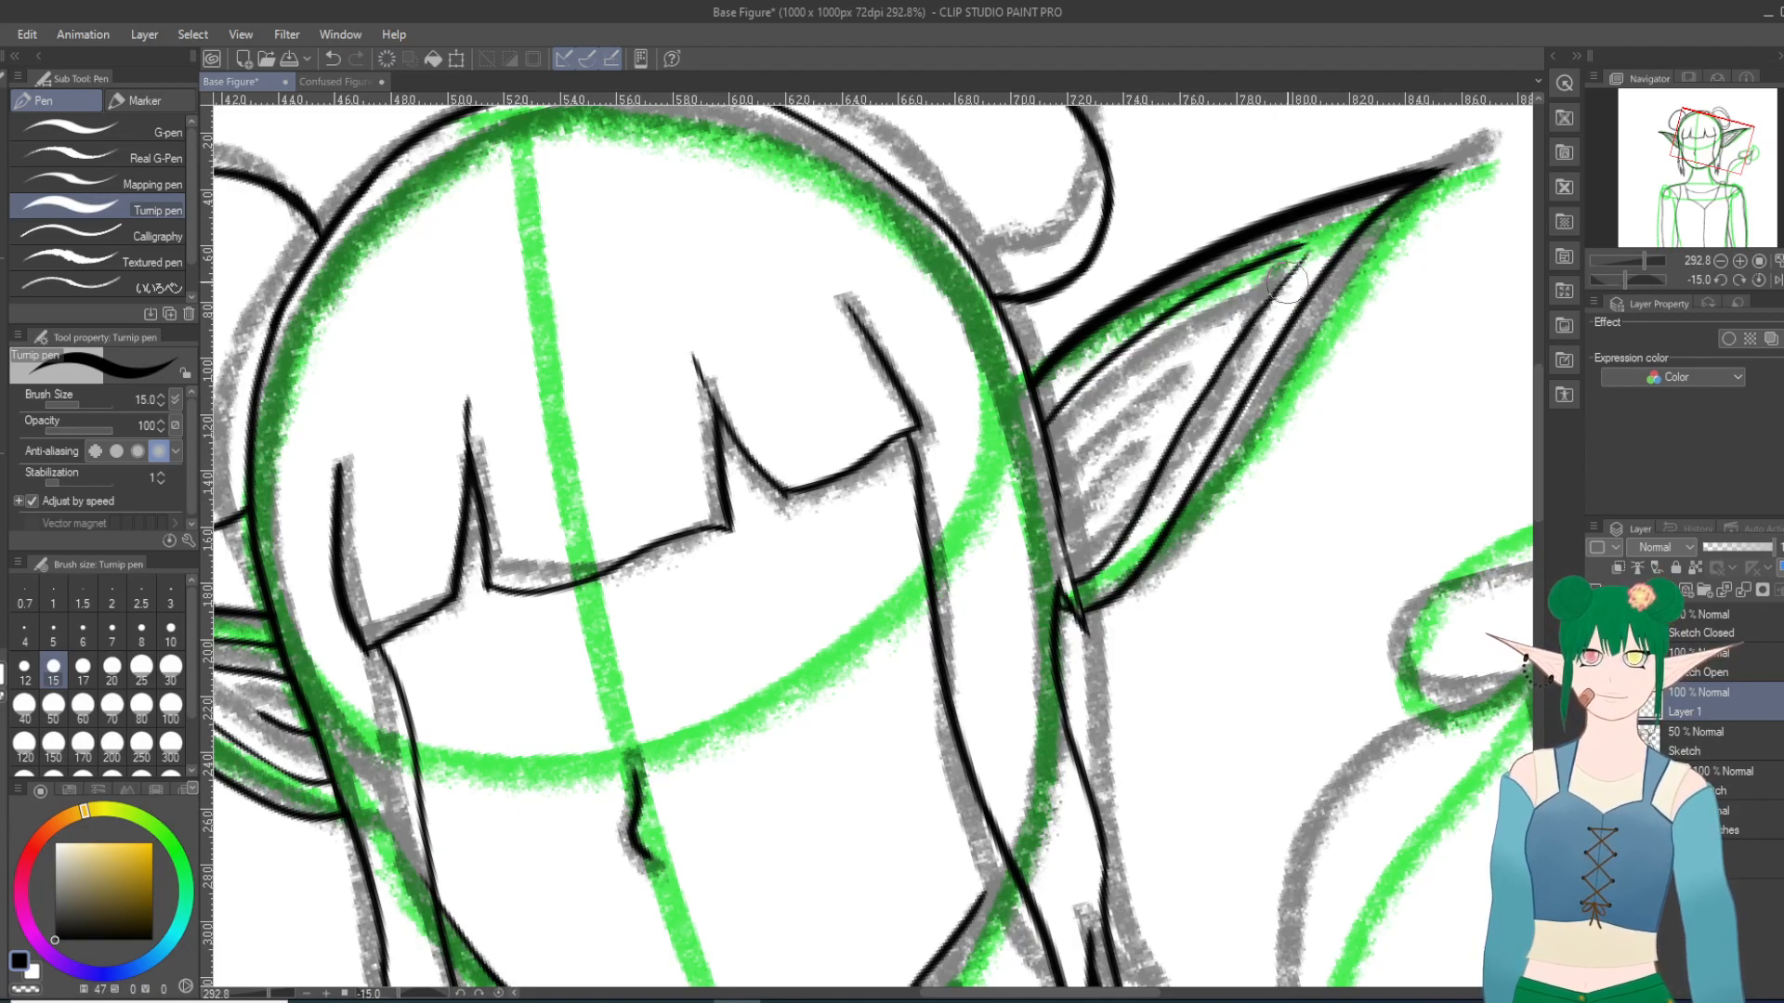
Step: Undo the right ear's lower inner contour and try to re-ink it from the ear's base to the upper inner line's end
key("ctrl+z")
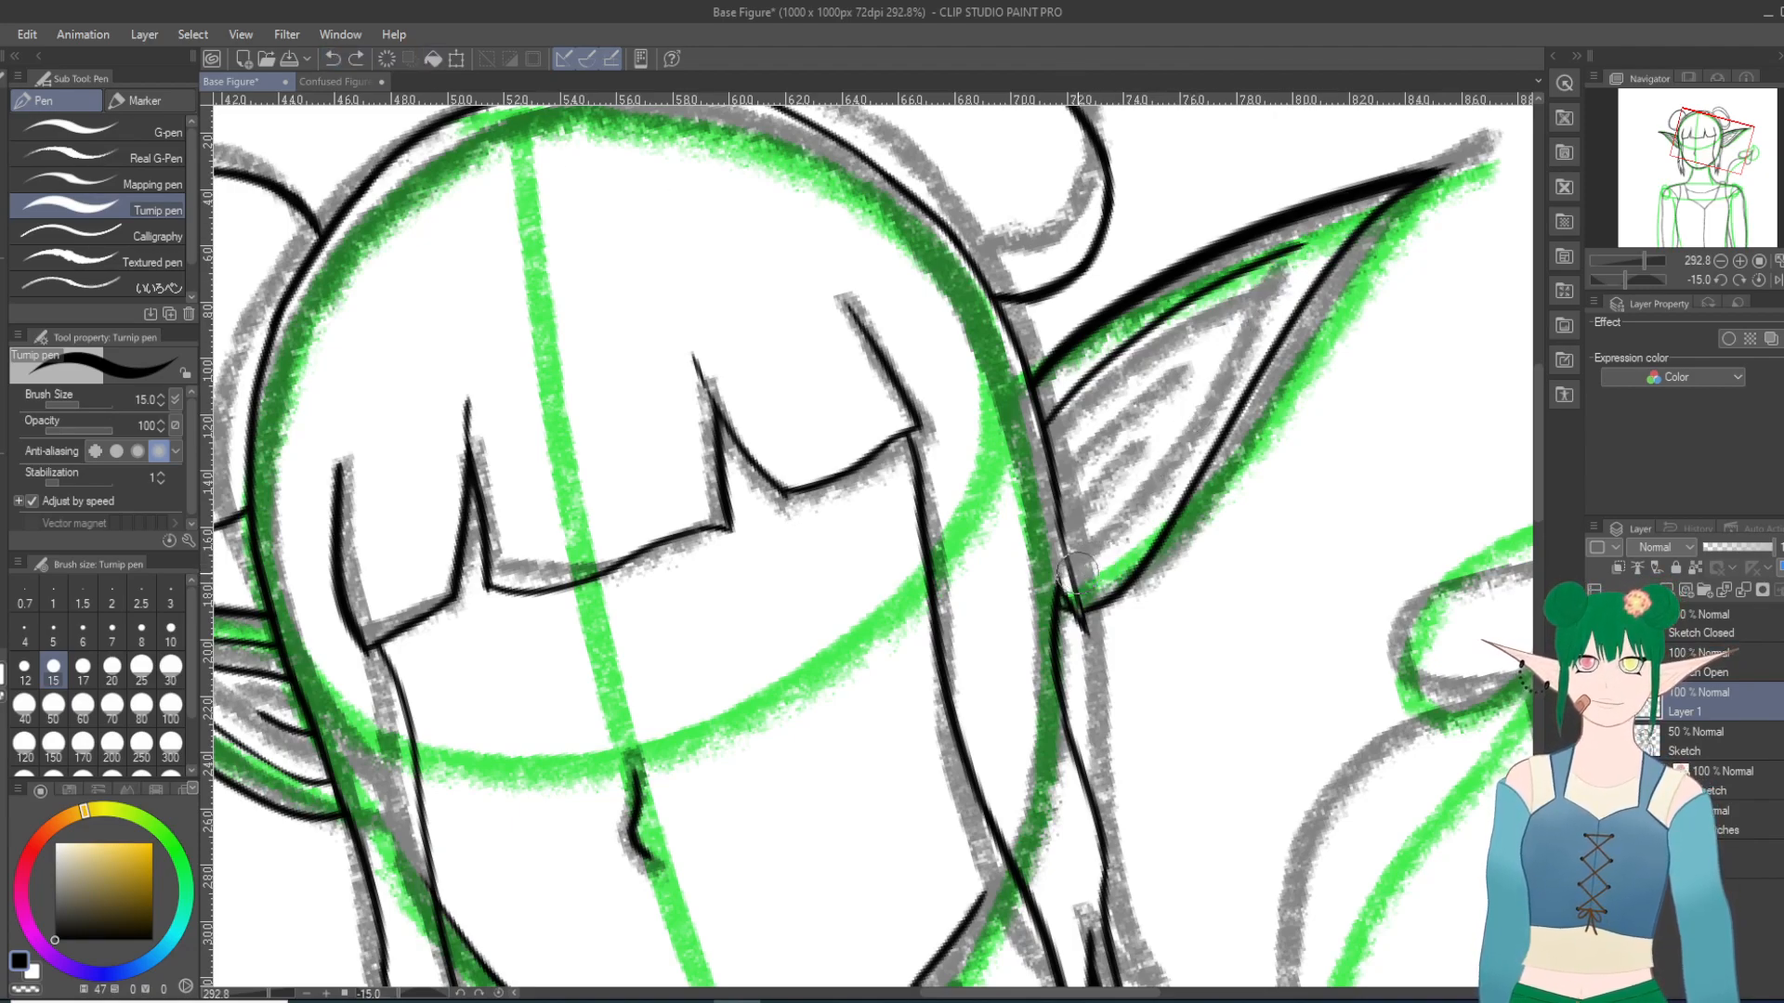
mouse_move(1068, 587)
left_mouse_down()
mouse_move(1138, 525)
mouse_move(1249, 329)
mouse_move(1373, 207)
left_mouse_up()
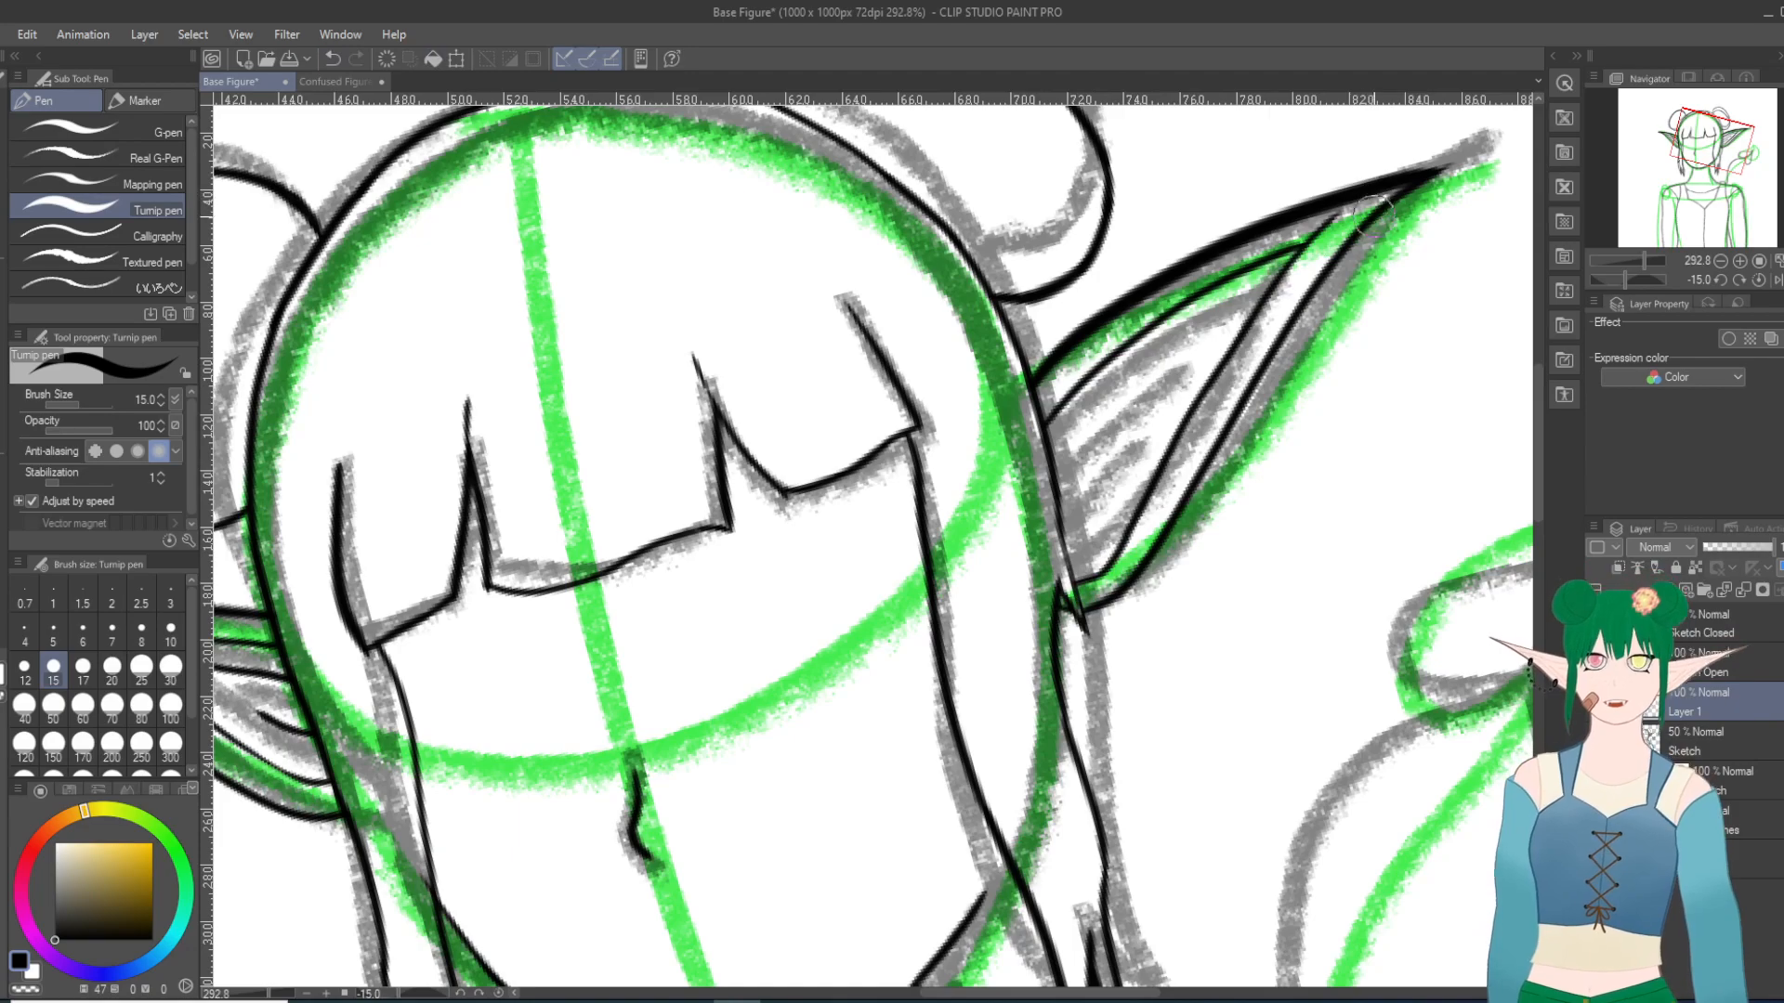
left_click(332, 59)
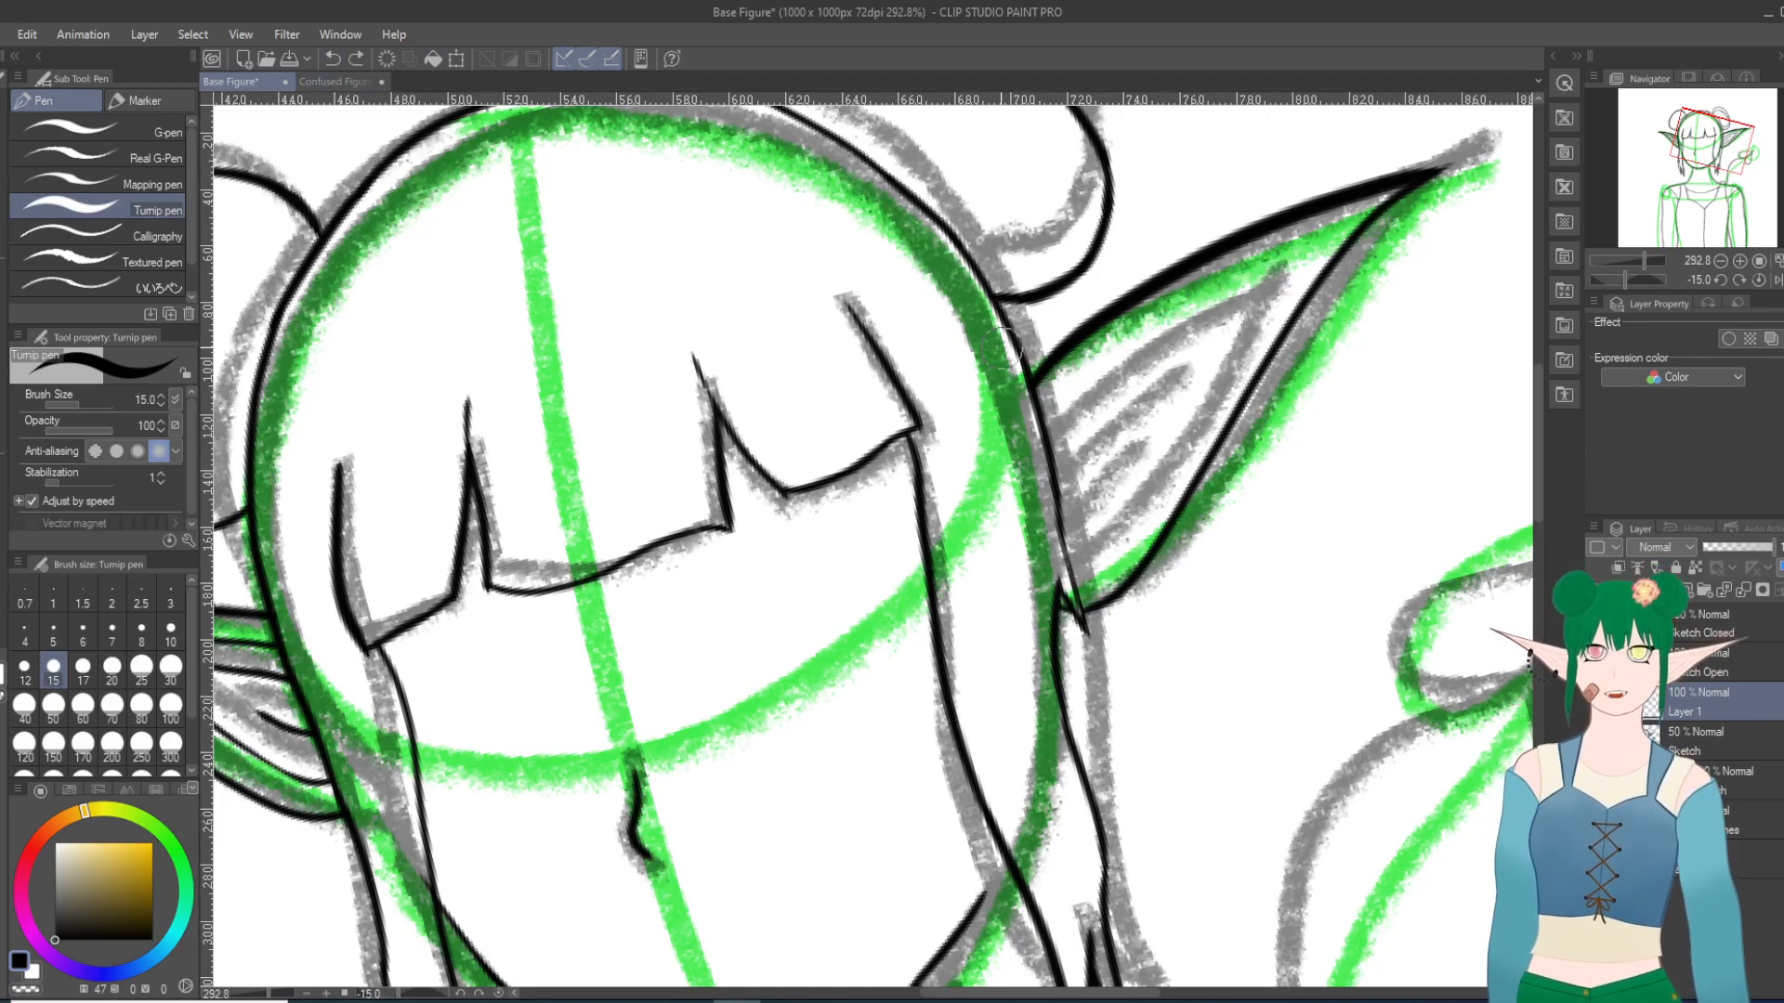
left_click(356, 59)
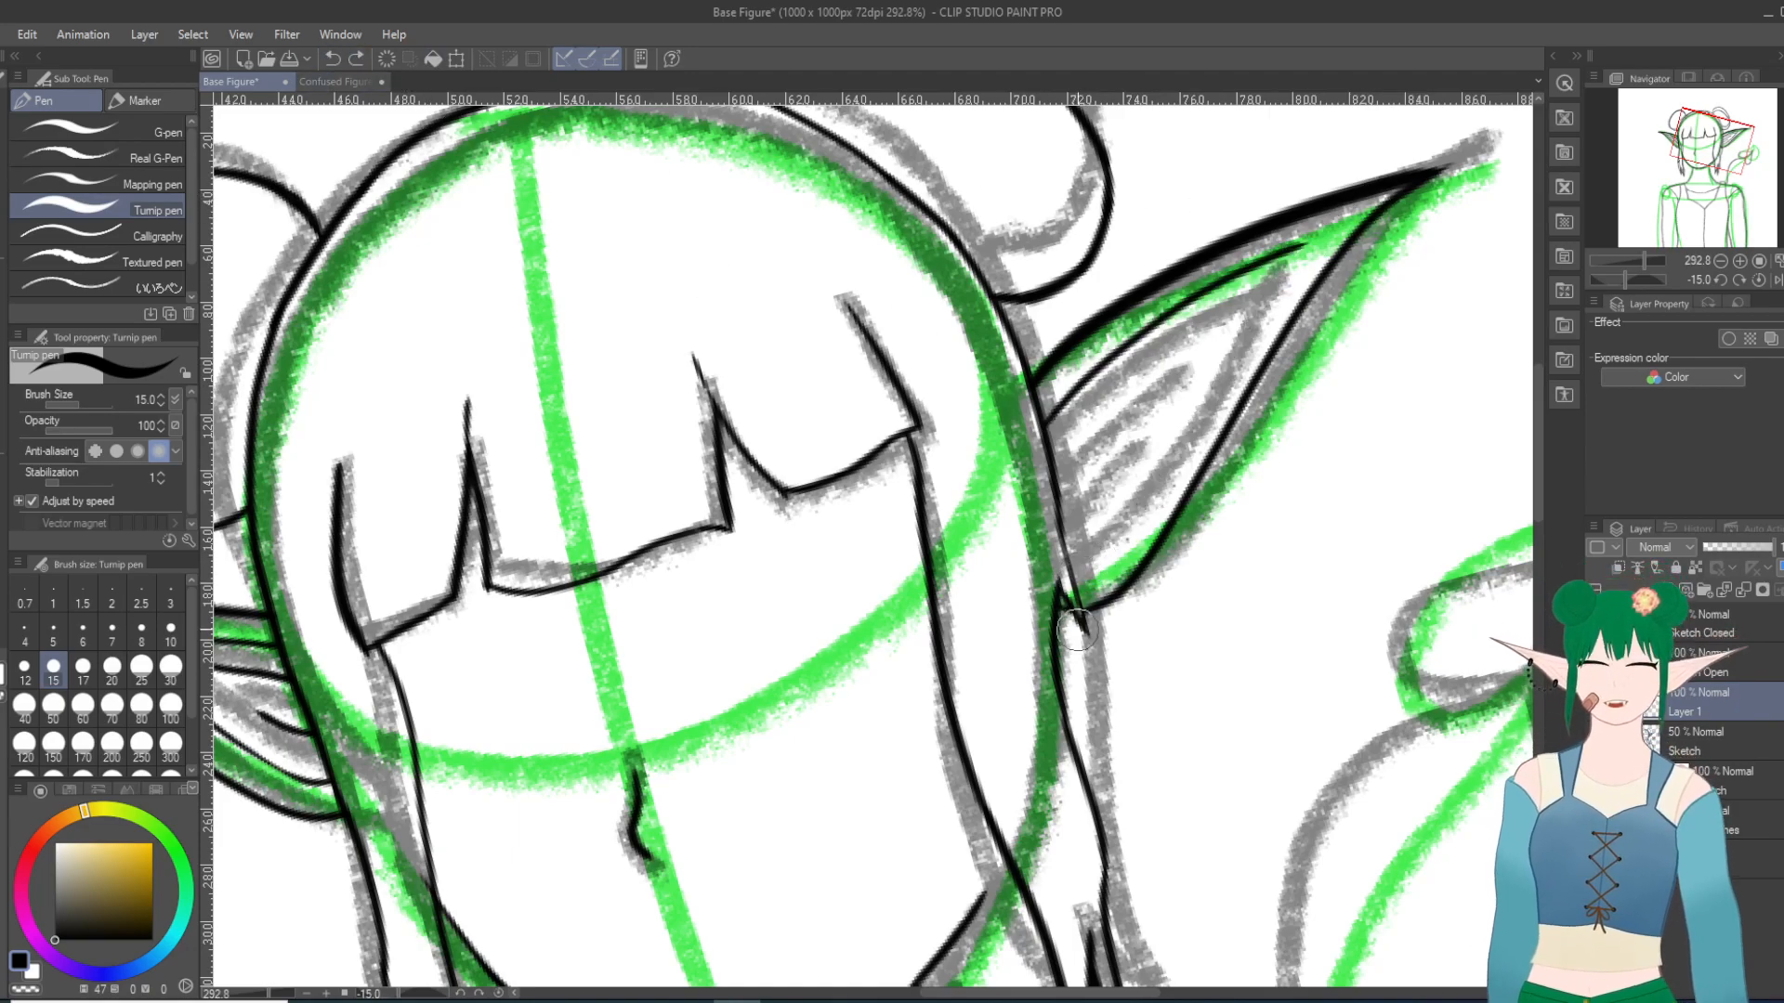
mouse_move(1073, 590)
left_mouse_down()
mouse_move(1119, 548)
mouse_move(1264, 292)
mouse_move(1381, 199)
left_mouse_up()
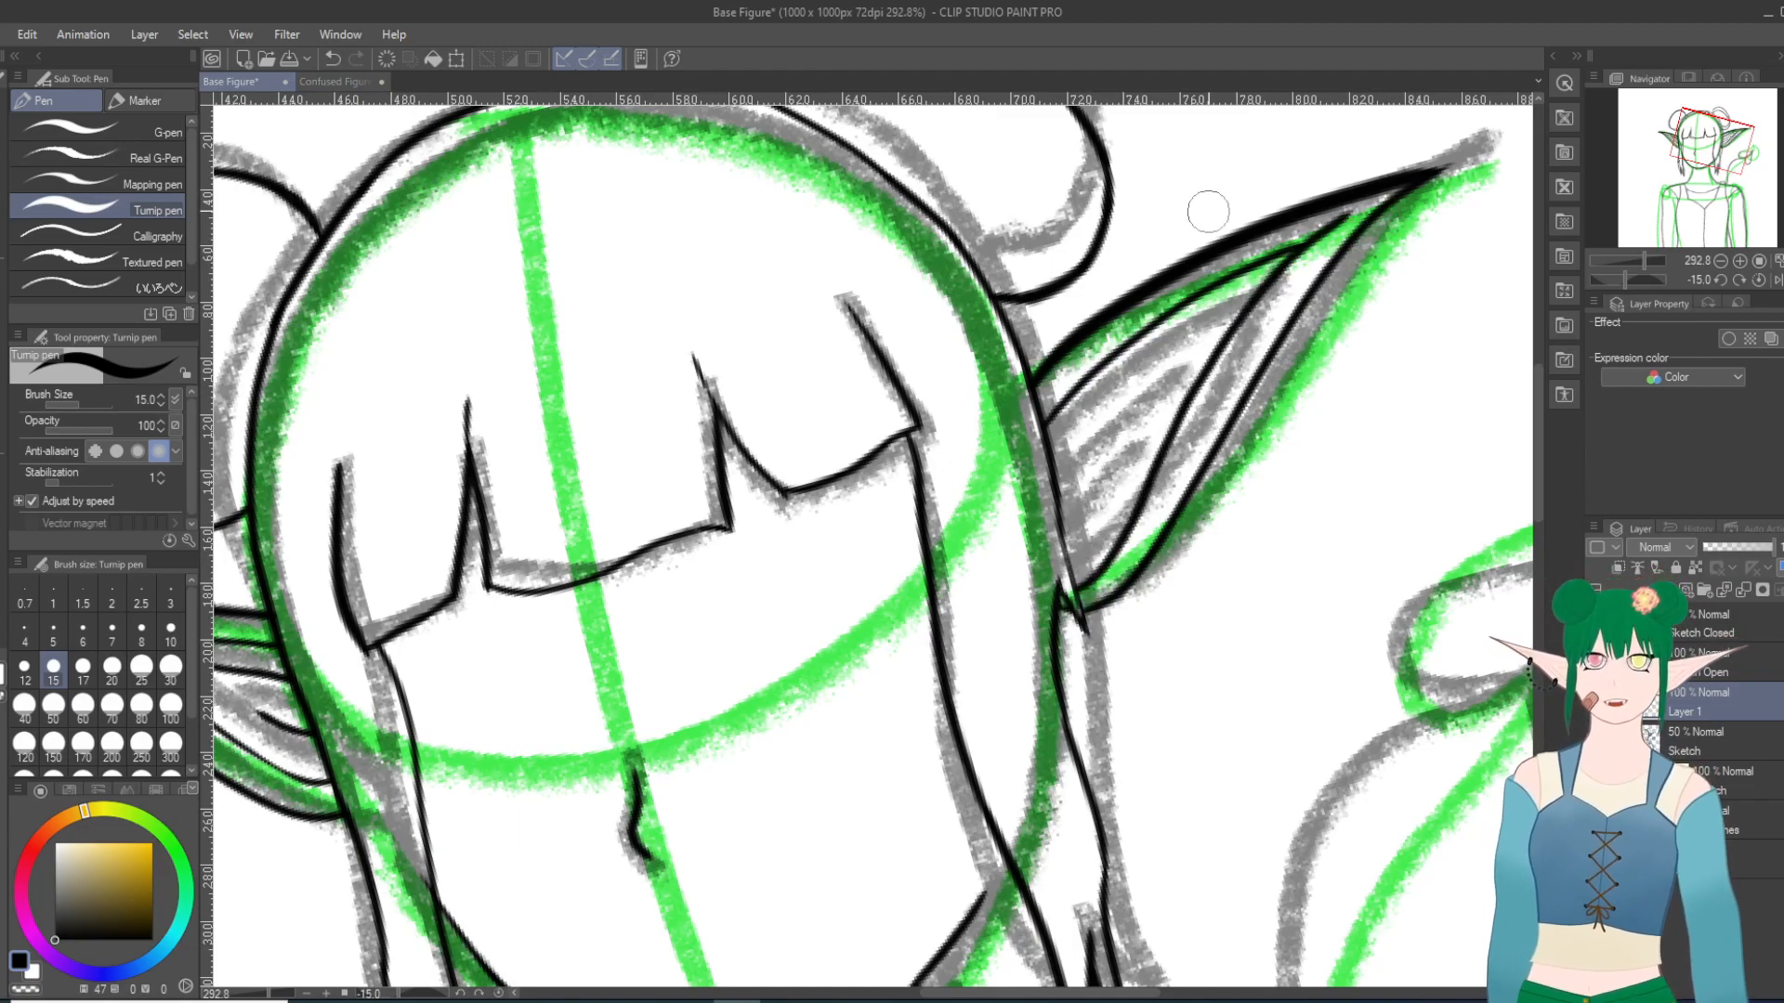
left_click(332, 58)
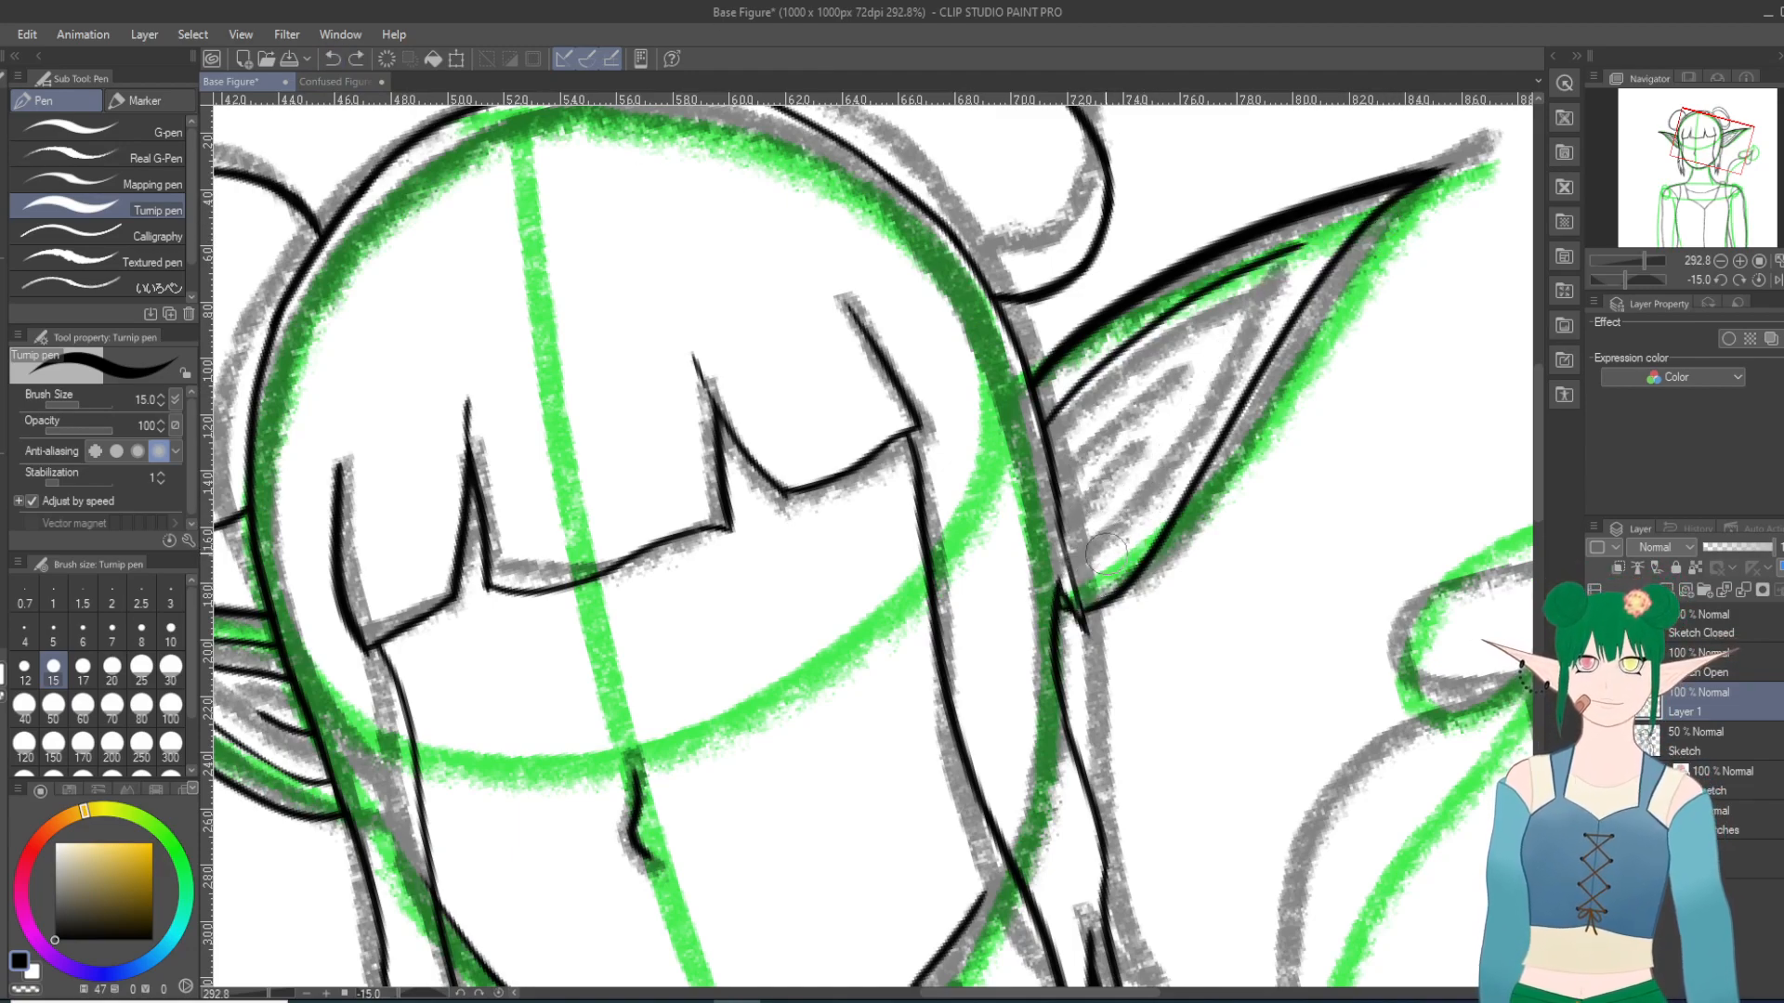
mouse_move(1073, 578)
left_mouse_down()
mouse_move(1105, 557)
mouse_move(1236, 325)
mouse_move(1342, 251)
left_mouse_up()
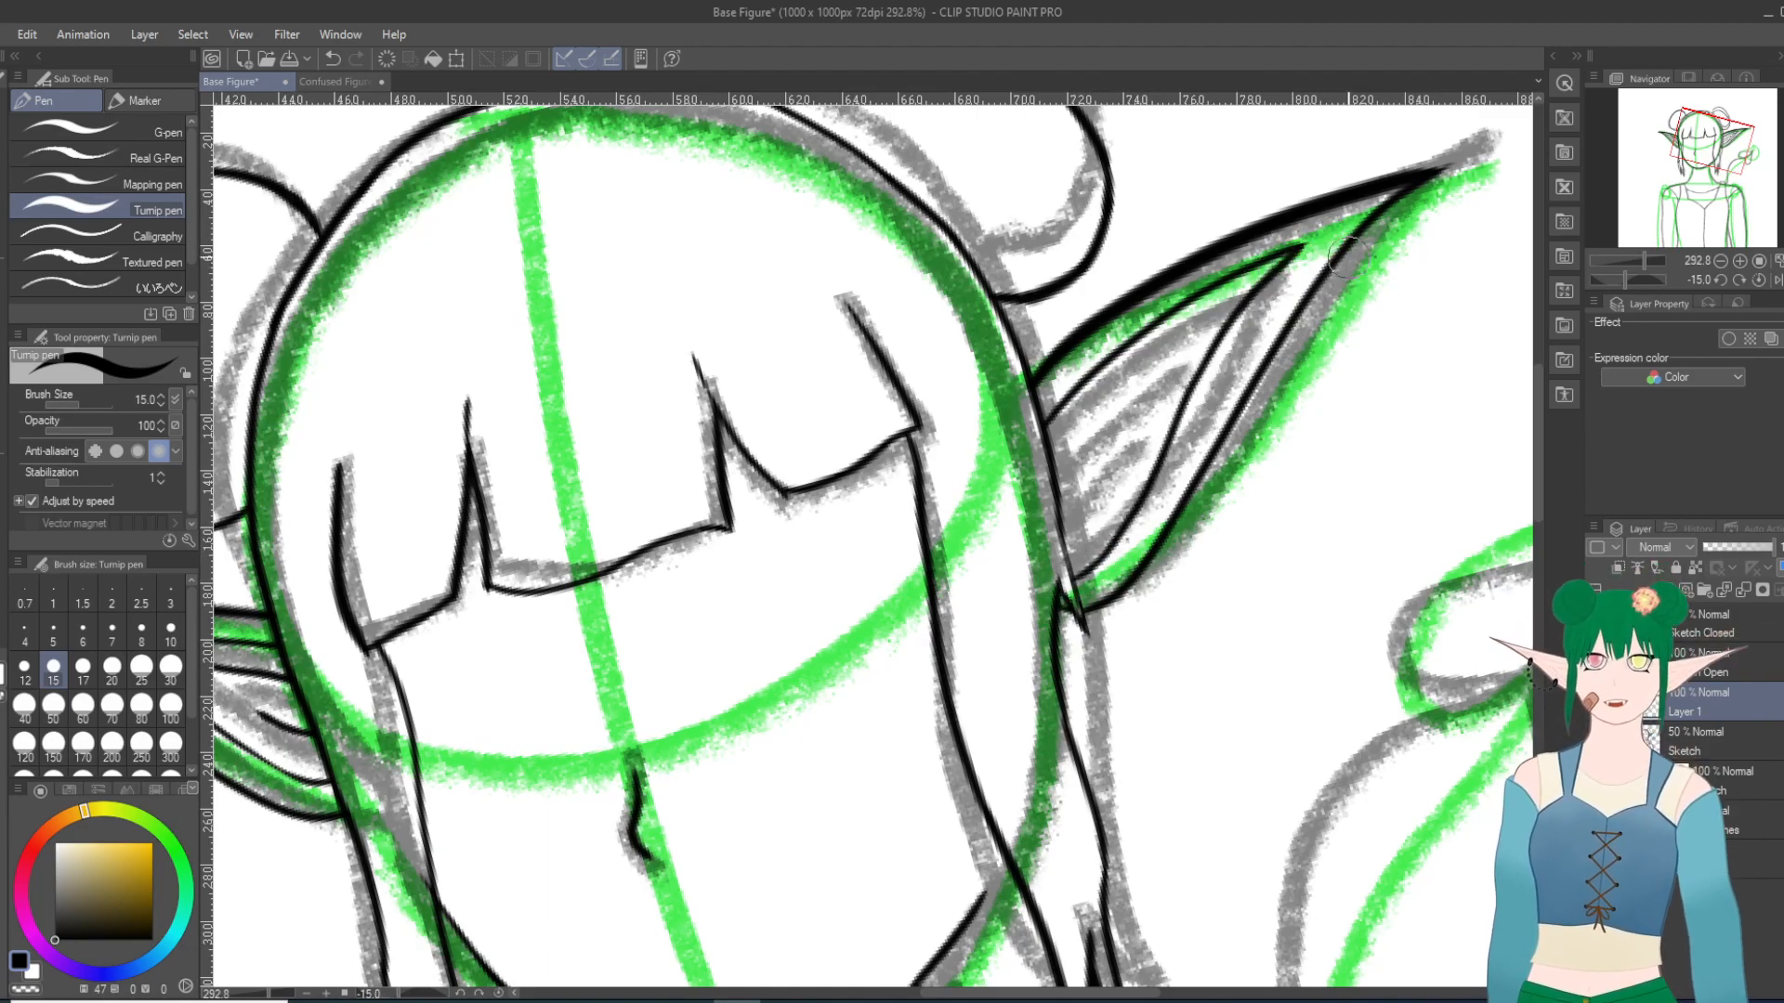
left_click(331, 58)
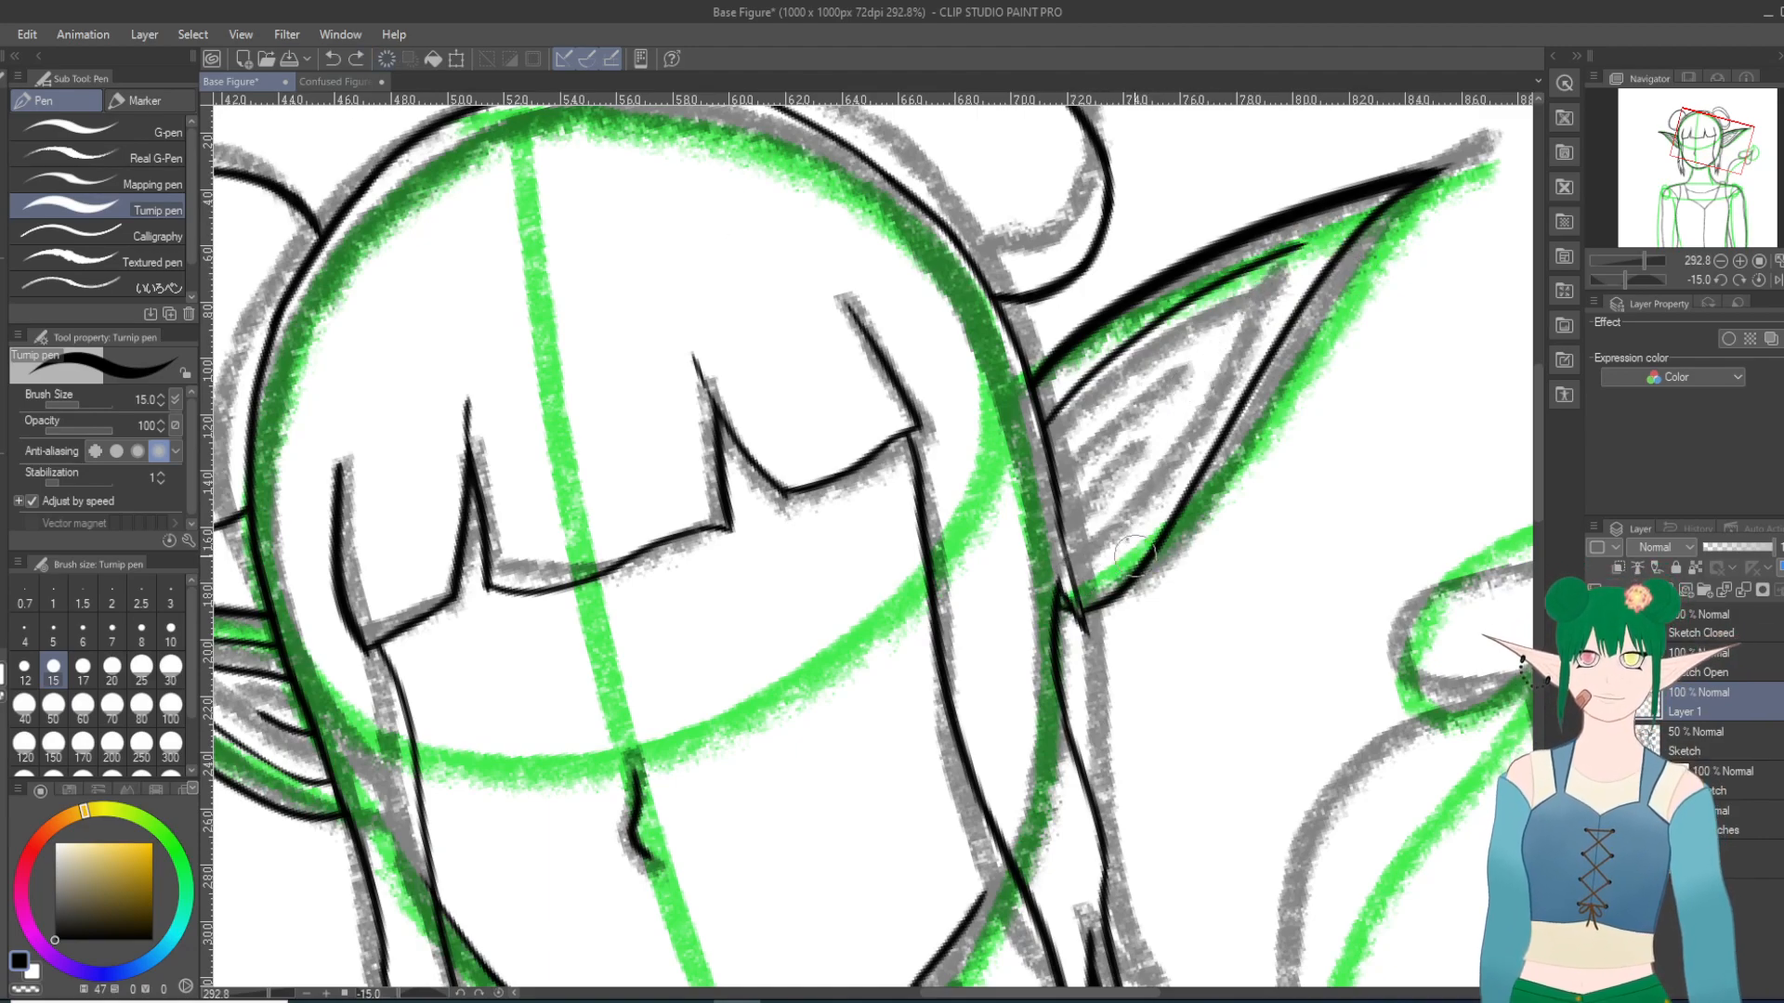
left_click_drag(1068, 583, 1324, 223)
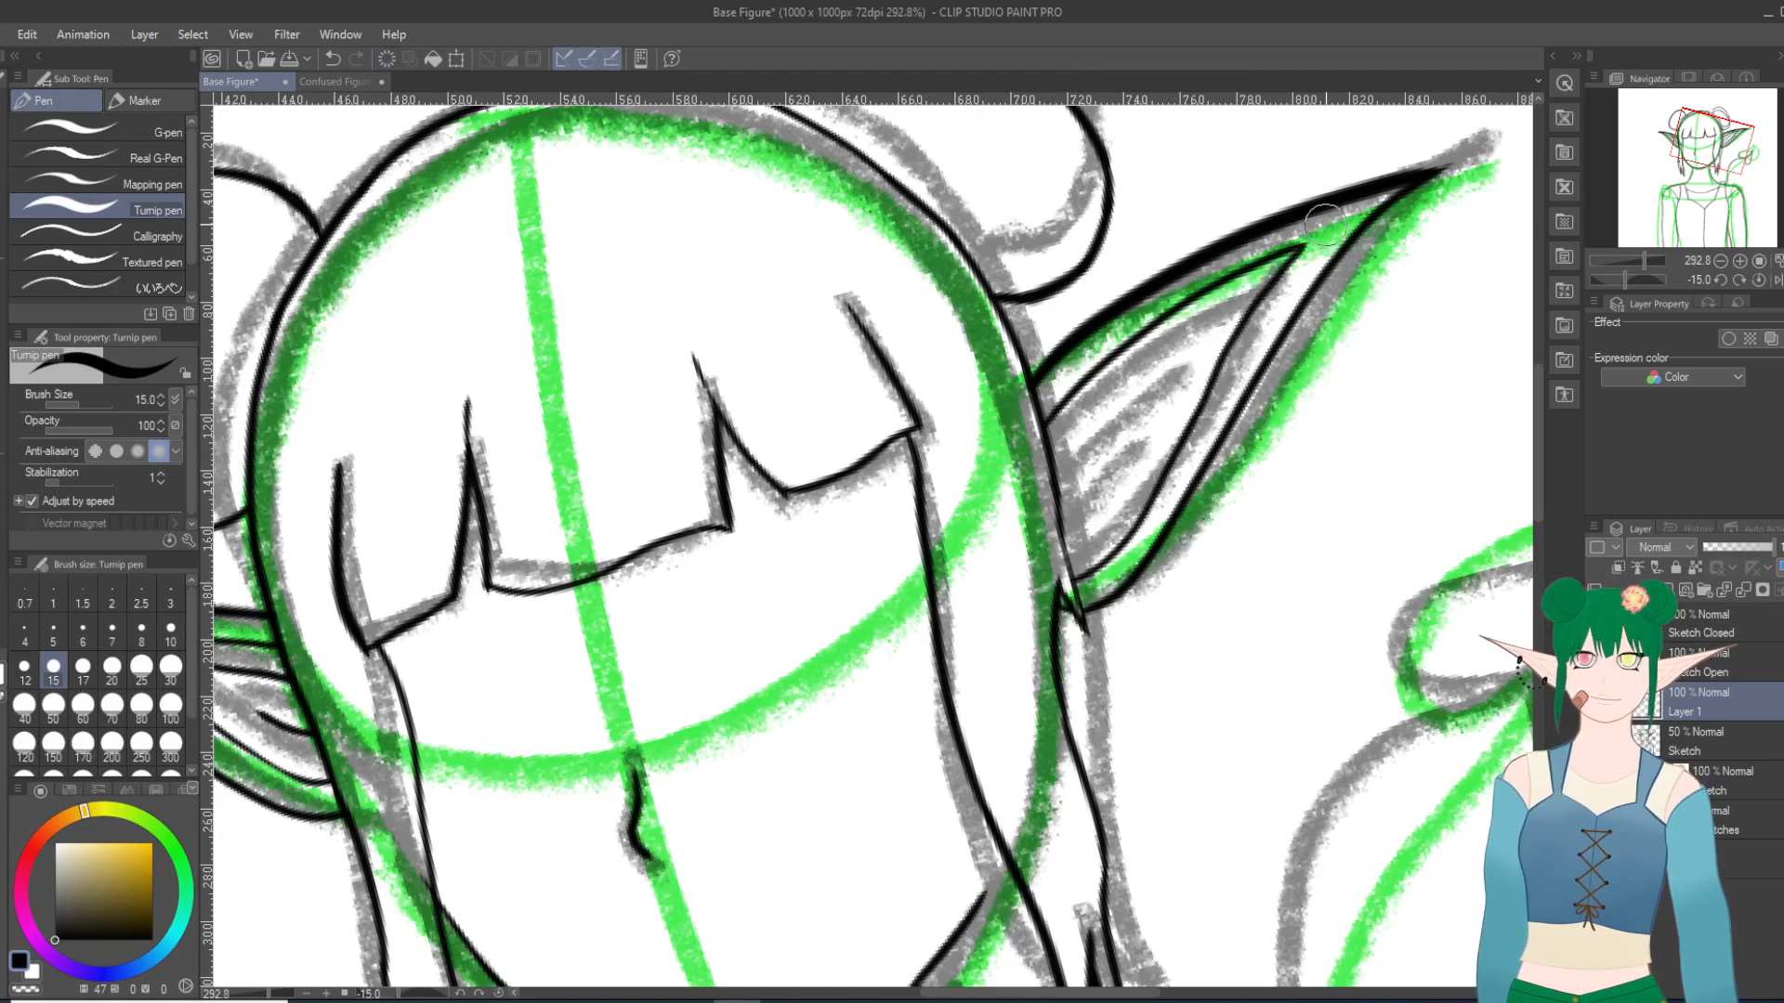
left_click(332, 58)
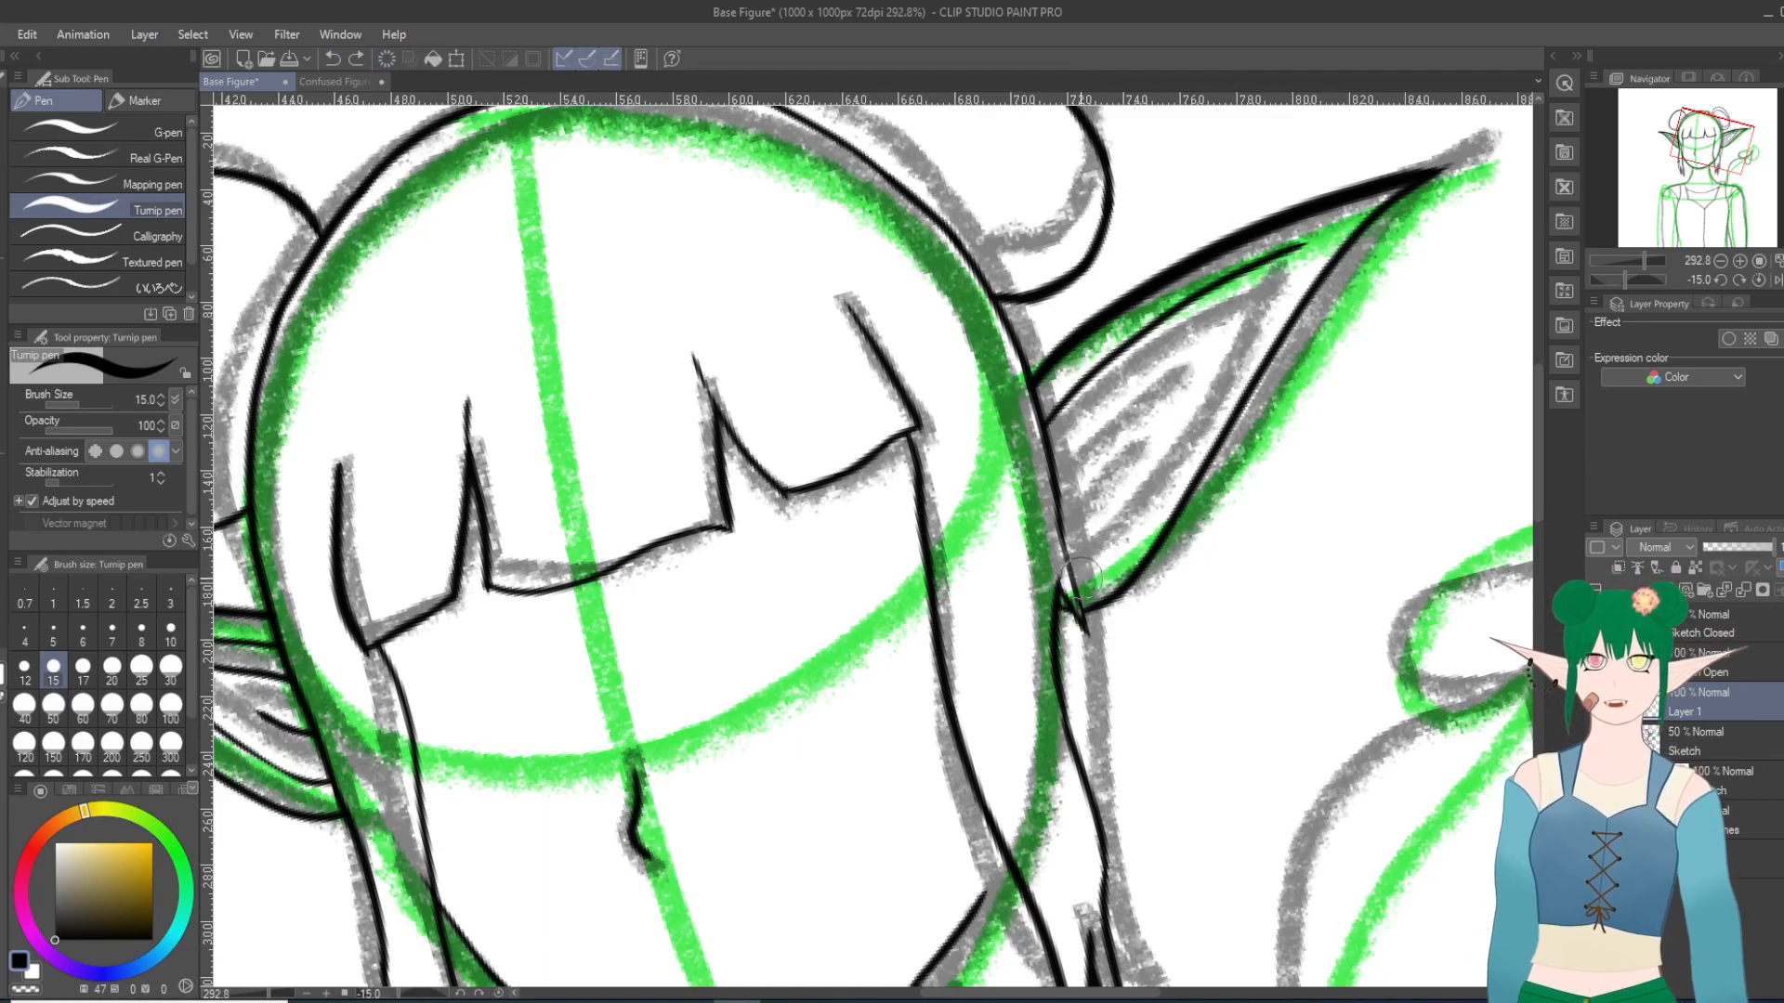
mouse_move(1073, 583)
left_mouse_down()
mouse_move(1191, 466)
mouse_move(1296, 242)
left_mouse_up()
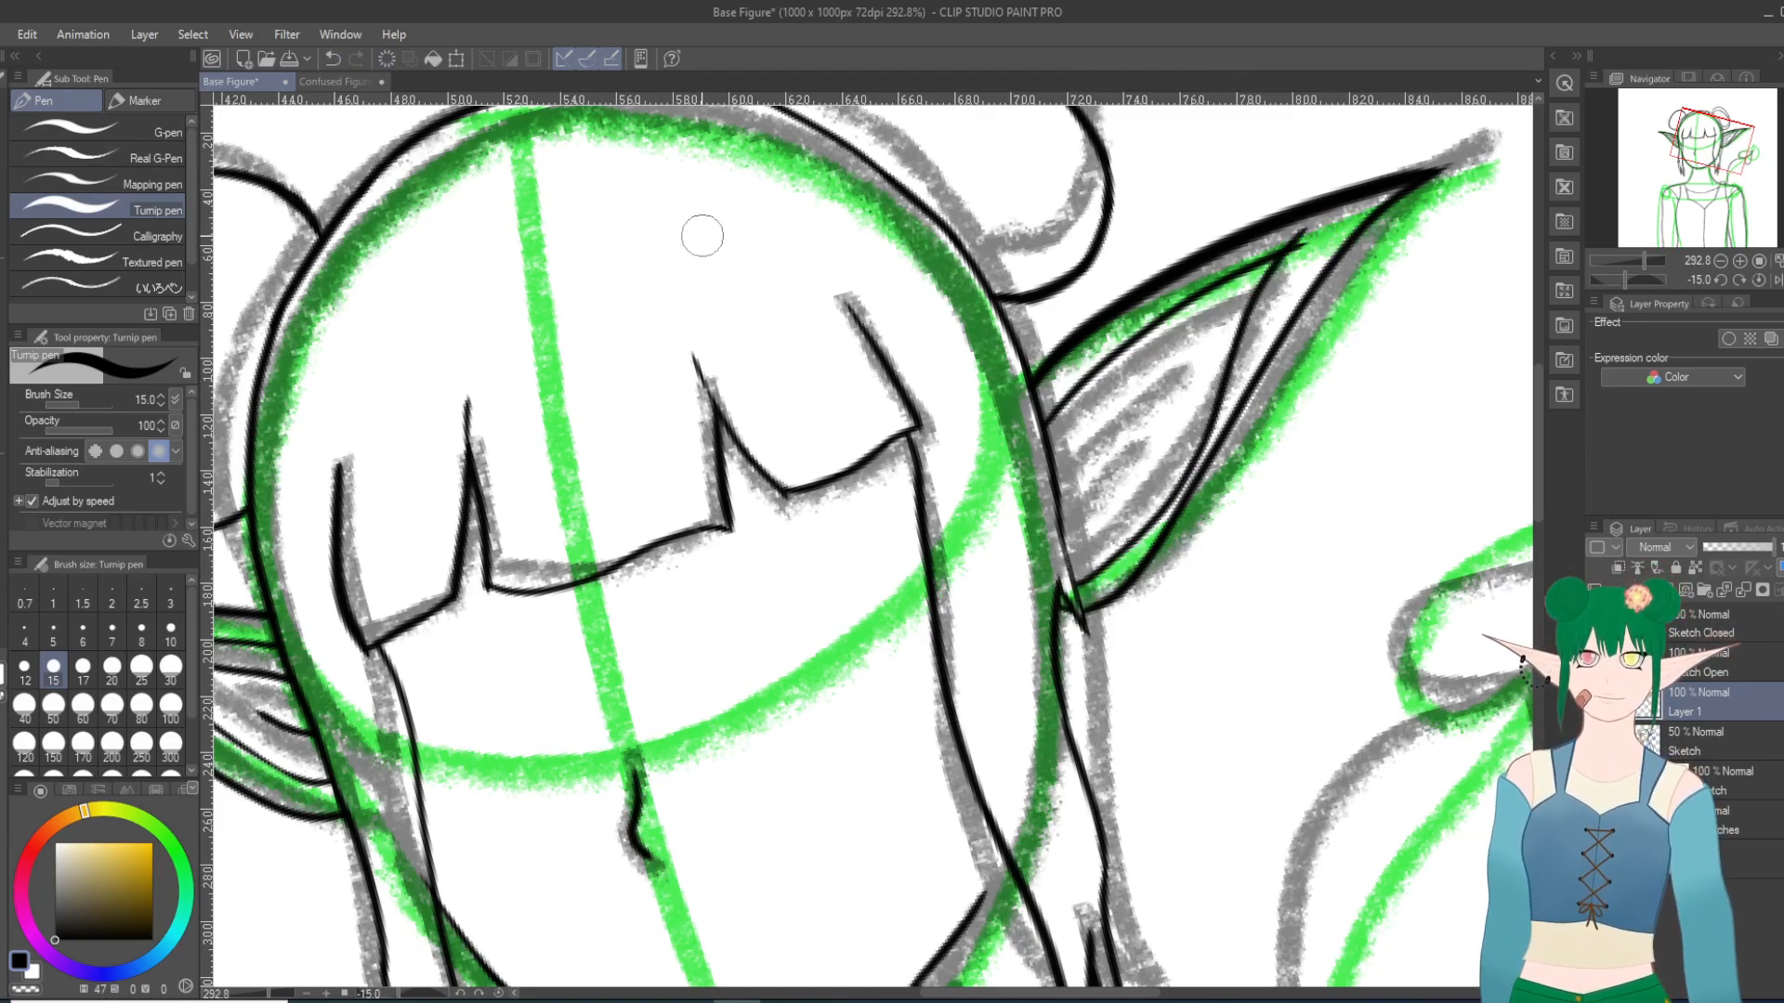
left_click(332, 58)
mouse_move(1068, 581)
left_mouse_down()
mouse_move(1134, 533)
mouse_move(1219, 356)
mouse_move(1310, 228)
left_mouse_up()
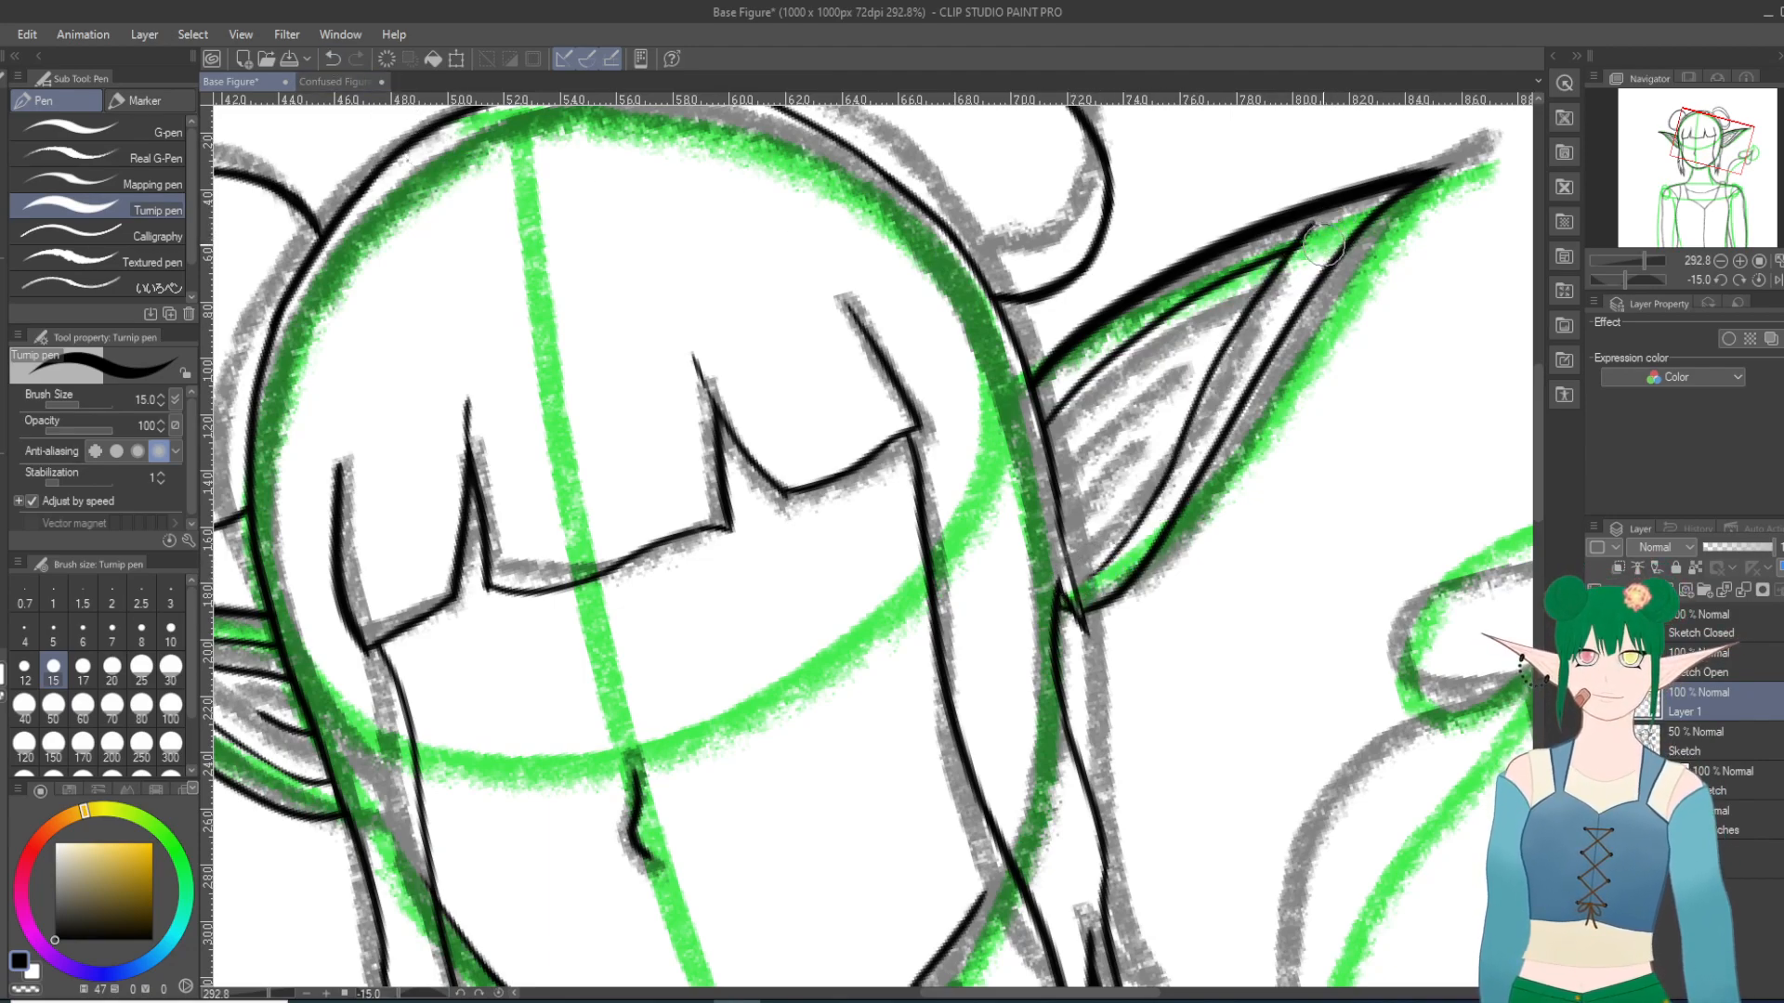
key("ctrl+z")
mouse_move(1077, 584)
left_mouse_down()
mouse_move(1141, 522)
mouse_move(1324, 246)
left_mouse_up()
key("ctrl+z")
left_click_drag(1070, 585, 1338, 209)
key("ctrl+z")
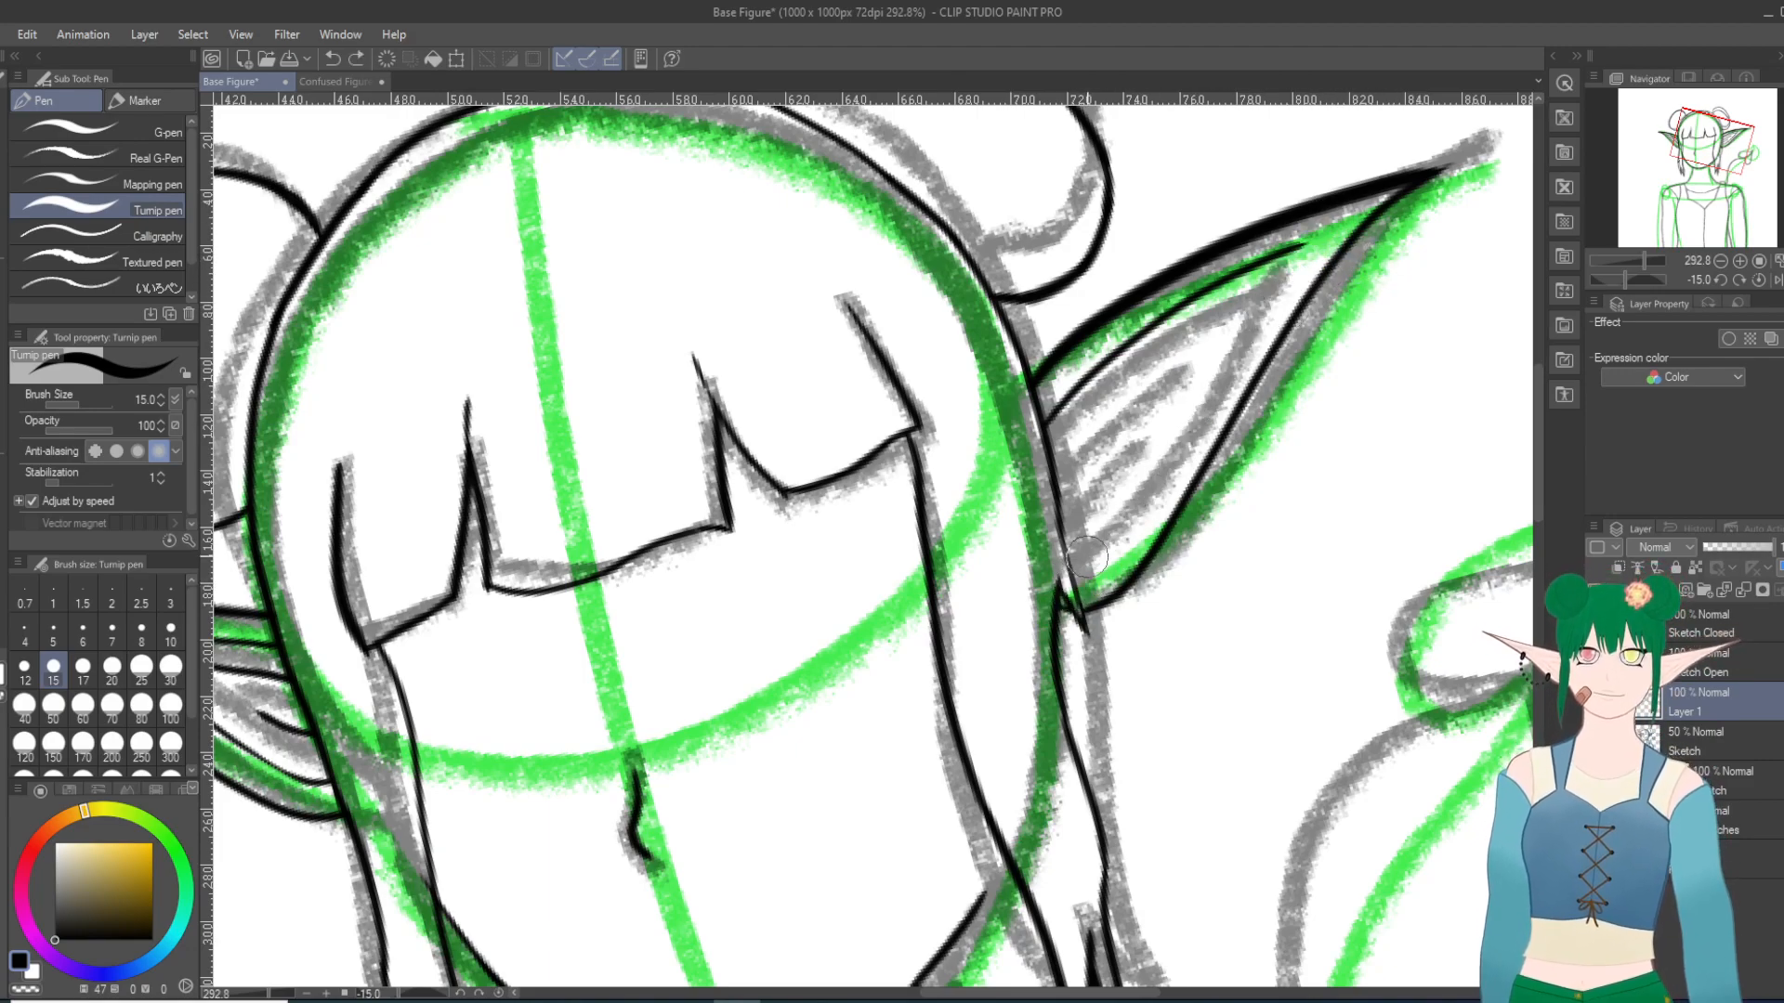
mouse_move(1067, 572)
left_mouse_down()
mouse_move(1166, 465)
mouse_move(1321, 222)
left_mouse_up()
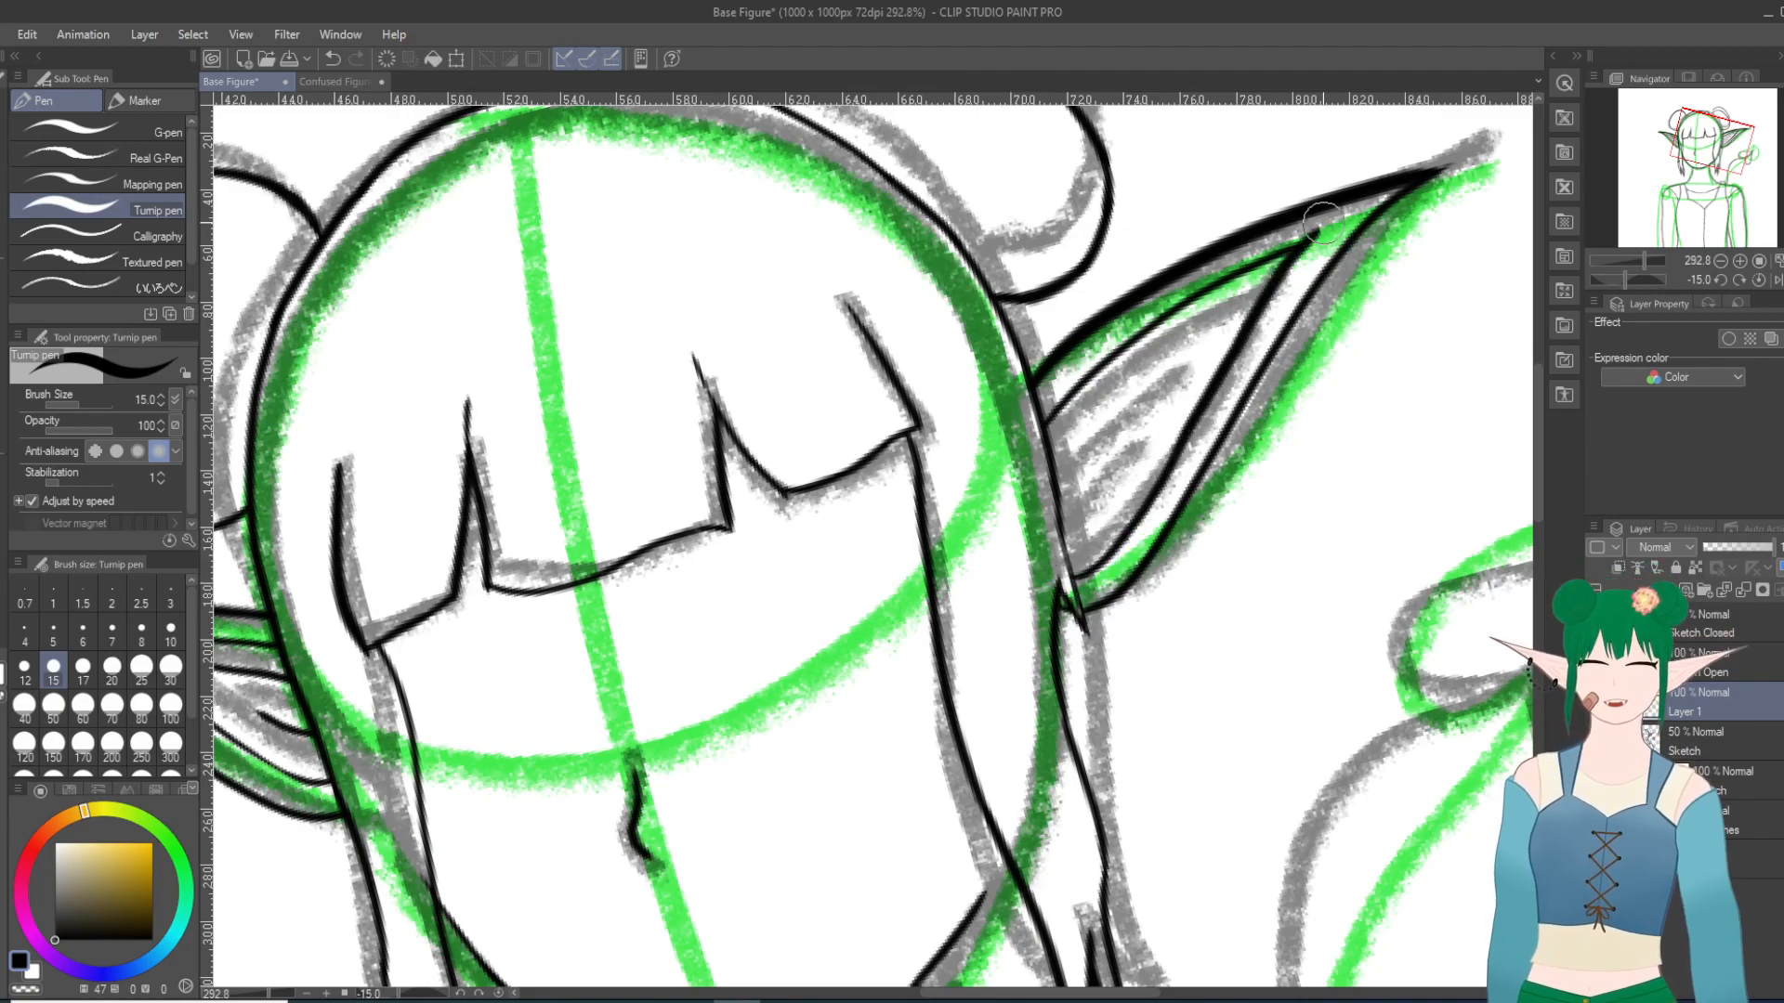
key("ctrl+z")
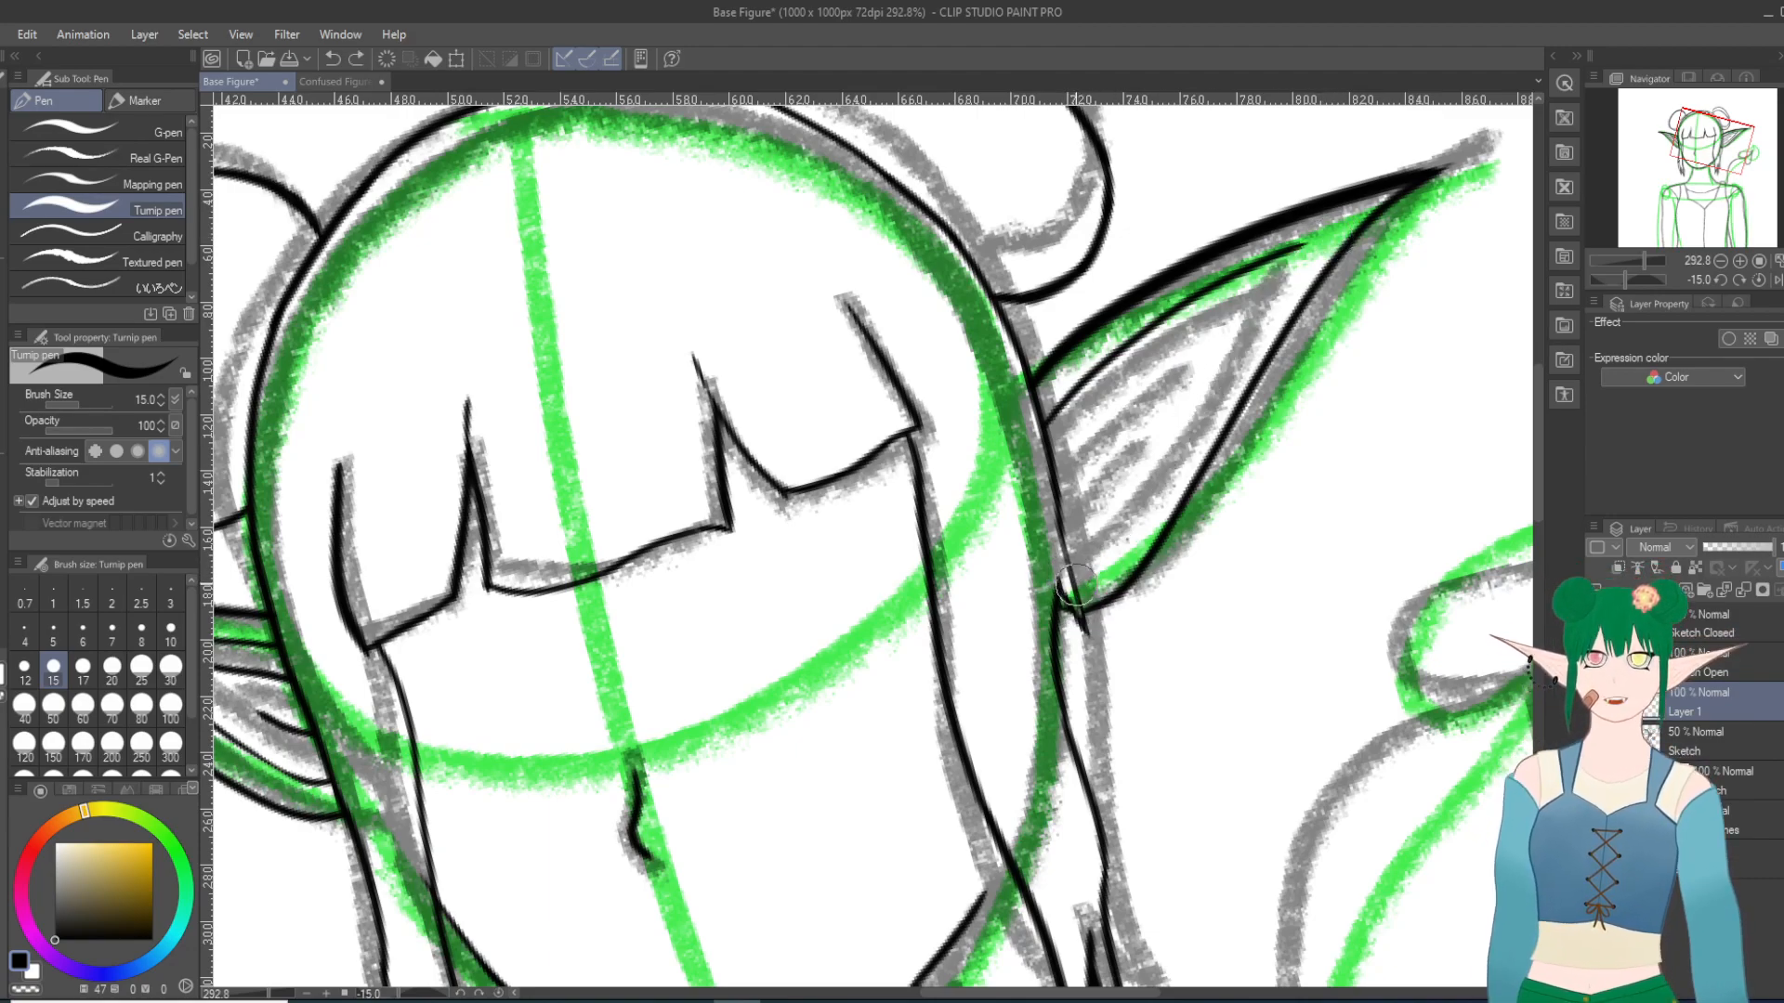
mouse_move(1089, 576)
left_mouse_down()
mouse_move(1176, 457)
mouse_move(1257, 295)
mouse_move(1320, 227)
left_mouse_up()
key("ctrl+x")
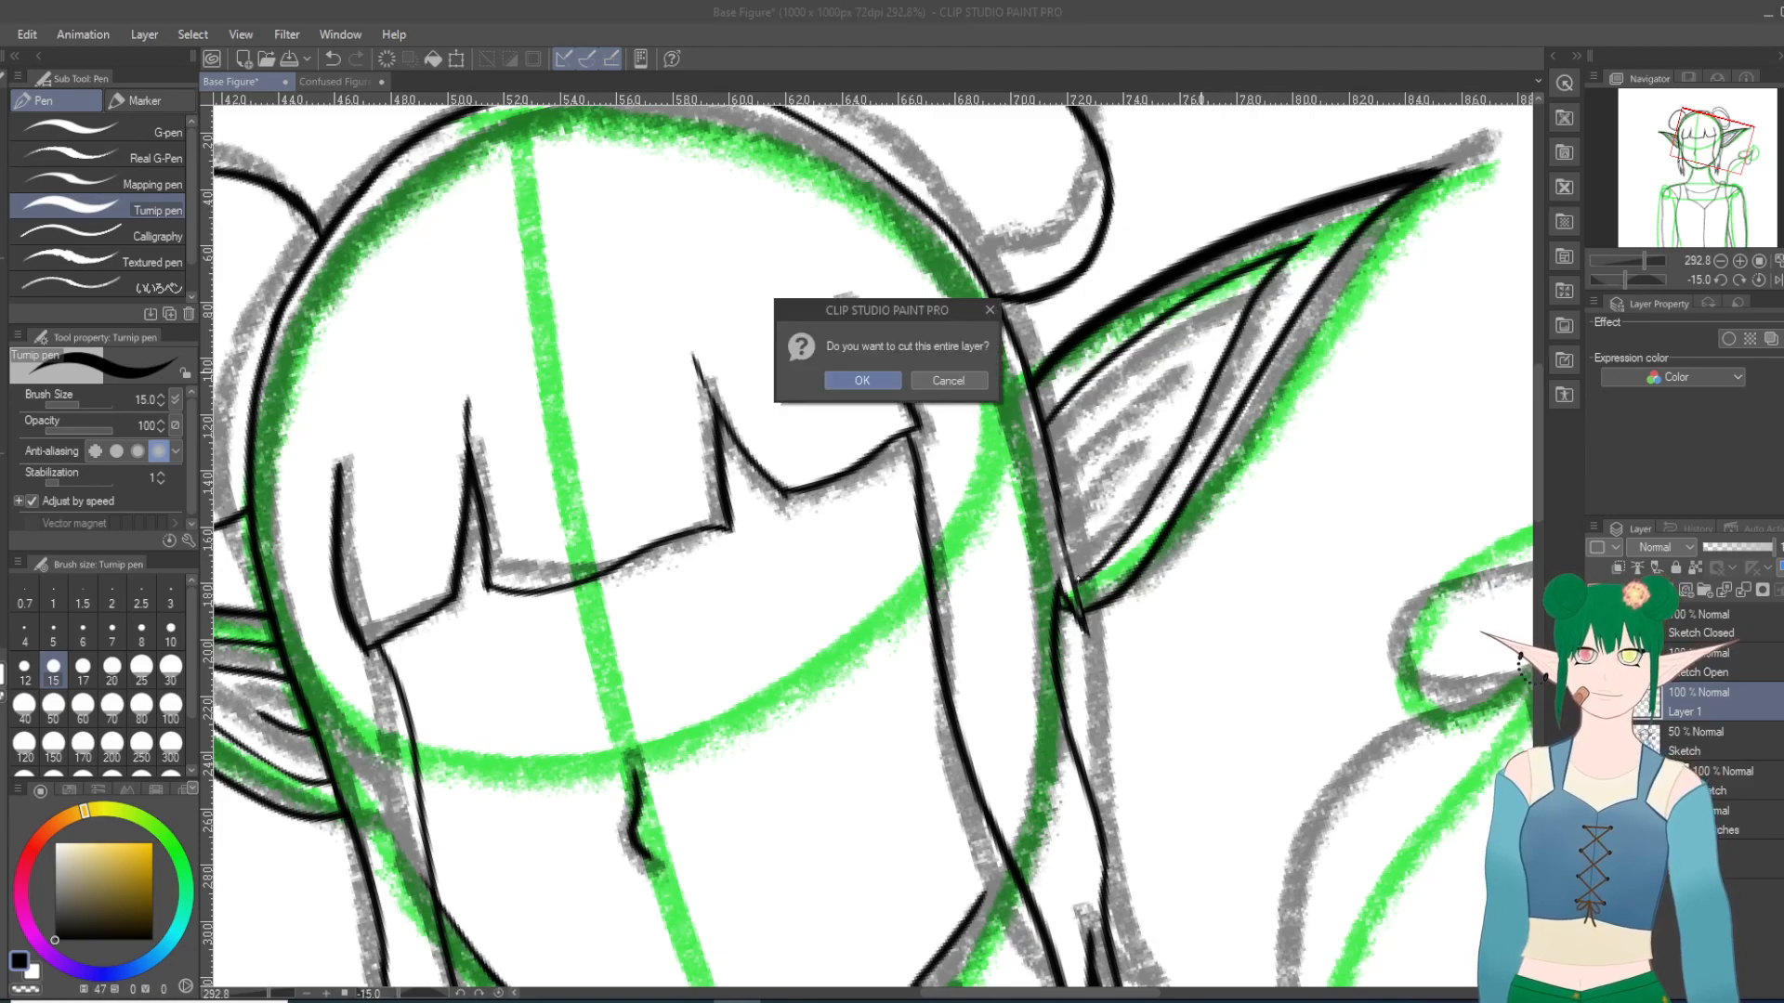
key("Escape")
key("ctrl+z")
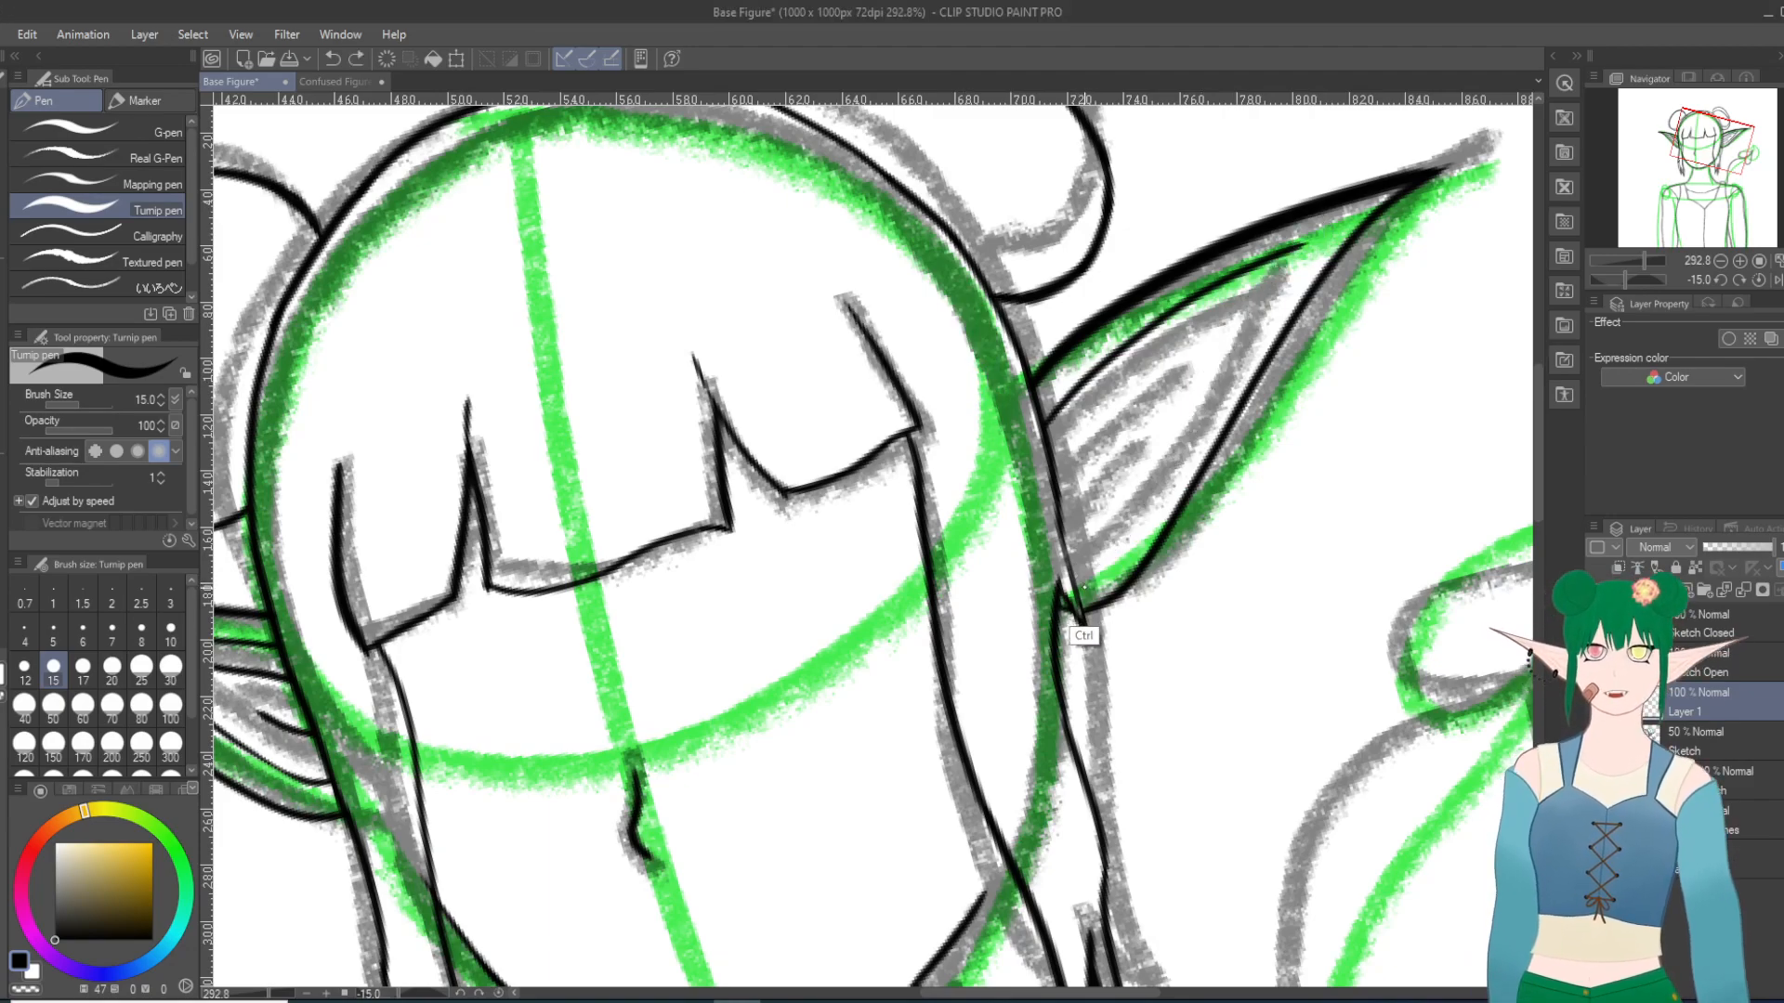
mouse_move(1068, 584)
left_mouse_down()
mouse_move(1182, 406)
mouse_move(1324, 244)
mouse_move(1189, 429)
left_mouse_up()
key("ctrl+z")
Step: Rotate the canvas to -20 degrees and try to ink the right ear's lower inner contour up to the end of the upper inner line
key("minus")
key("ctrl+z")
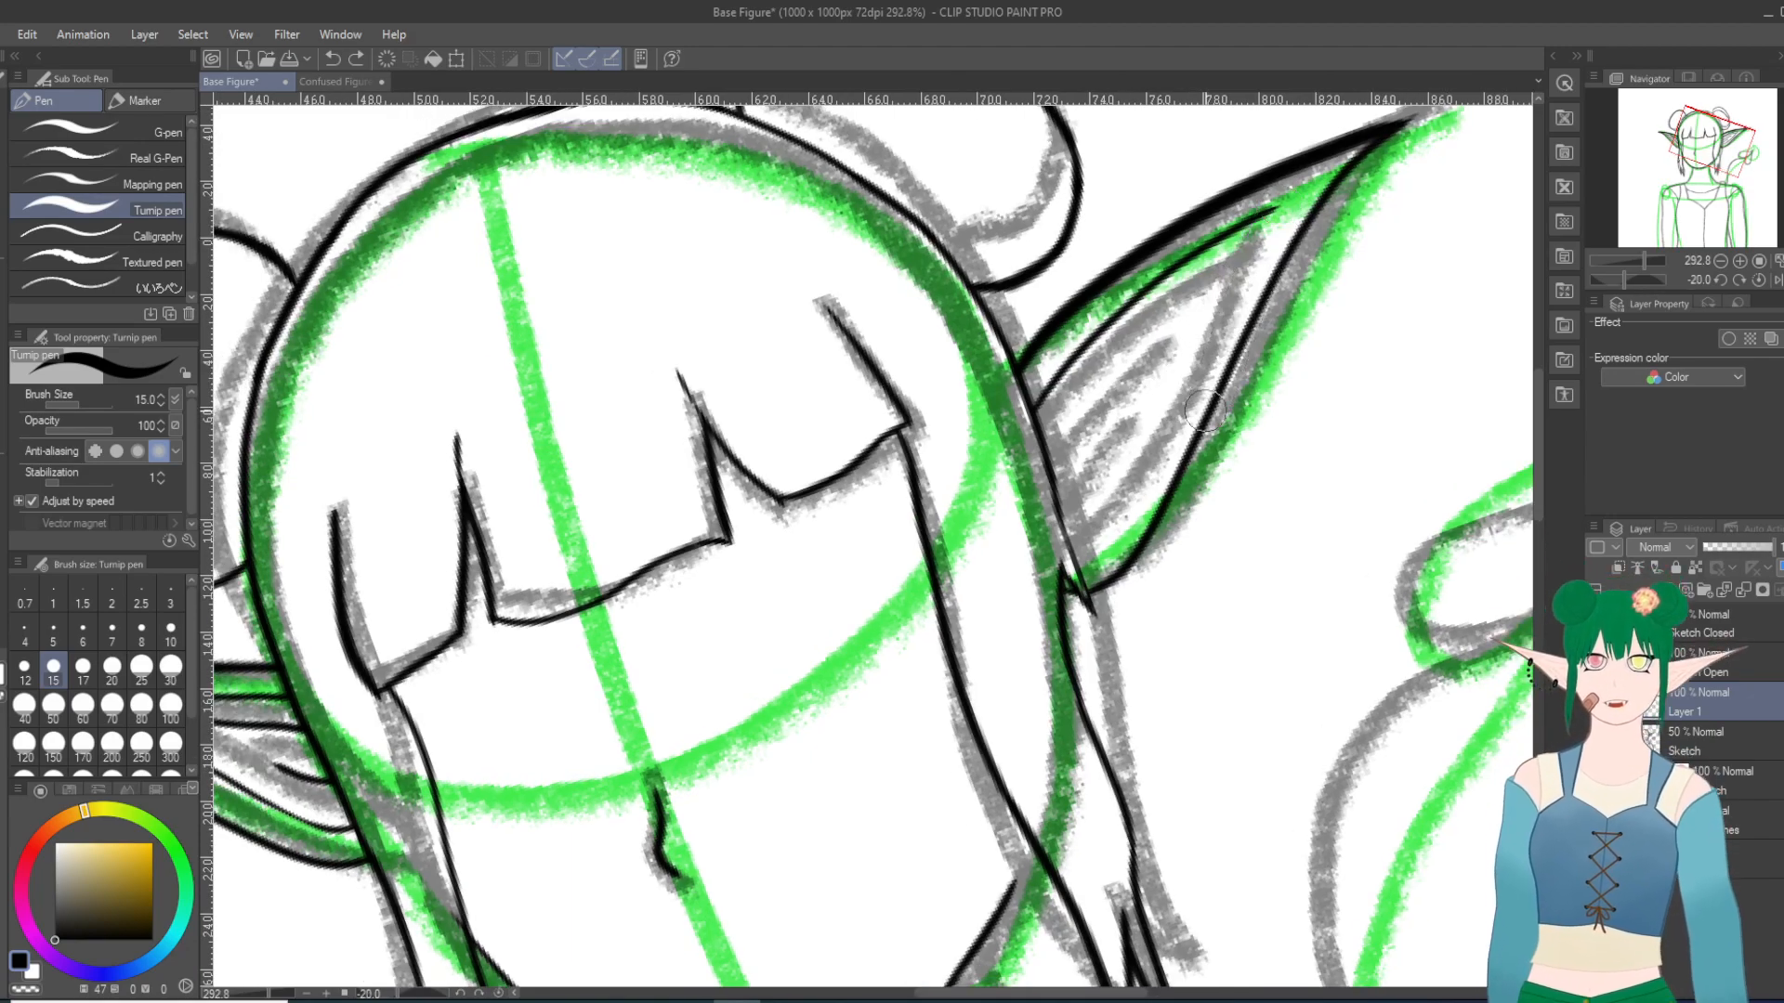
mouse_move(1068, 585)
left_mouse_down()
mouse_move(1172, 436)
mouse_move(1312, 175)
left_mouse_up()
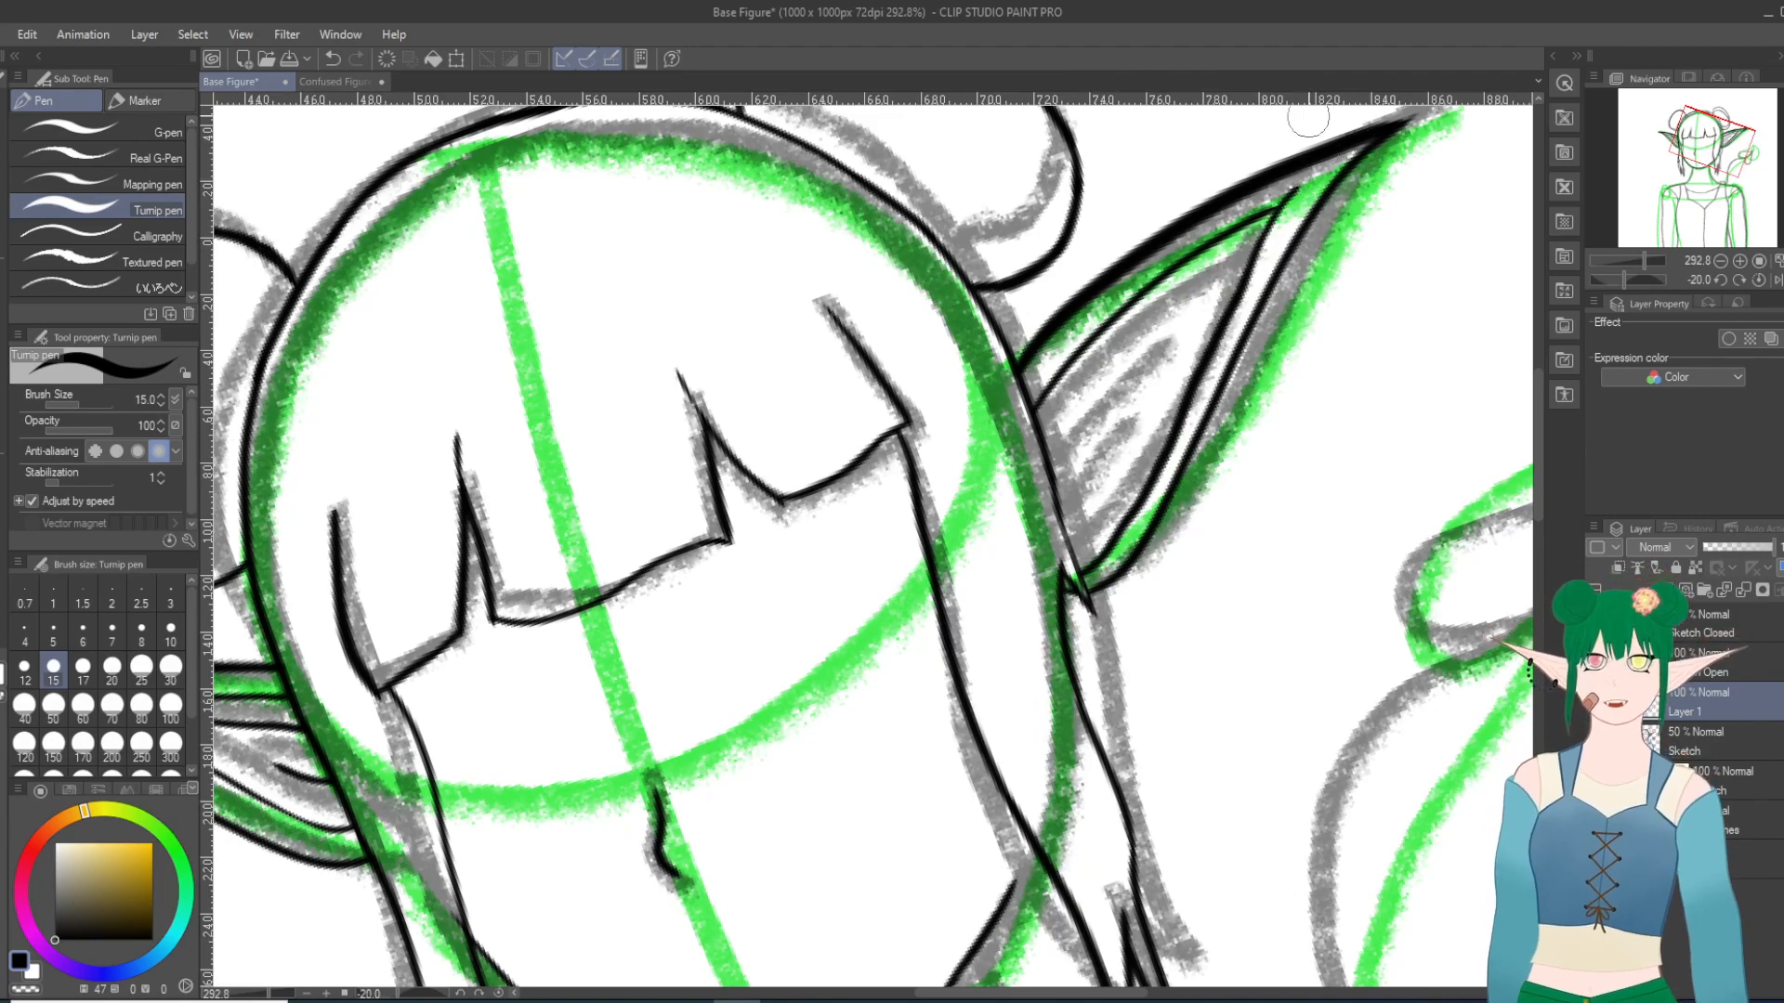
left_click(332, 58)
left_click_drag(1076, 572, 1308, 179)
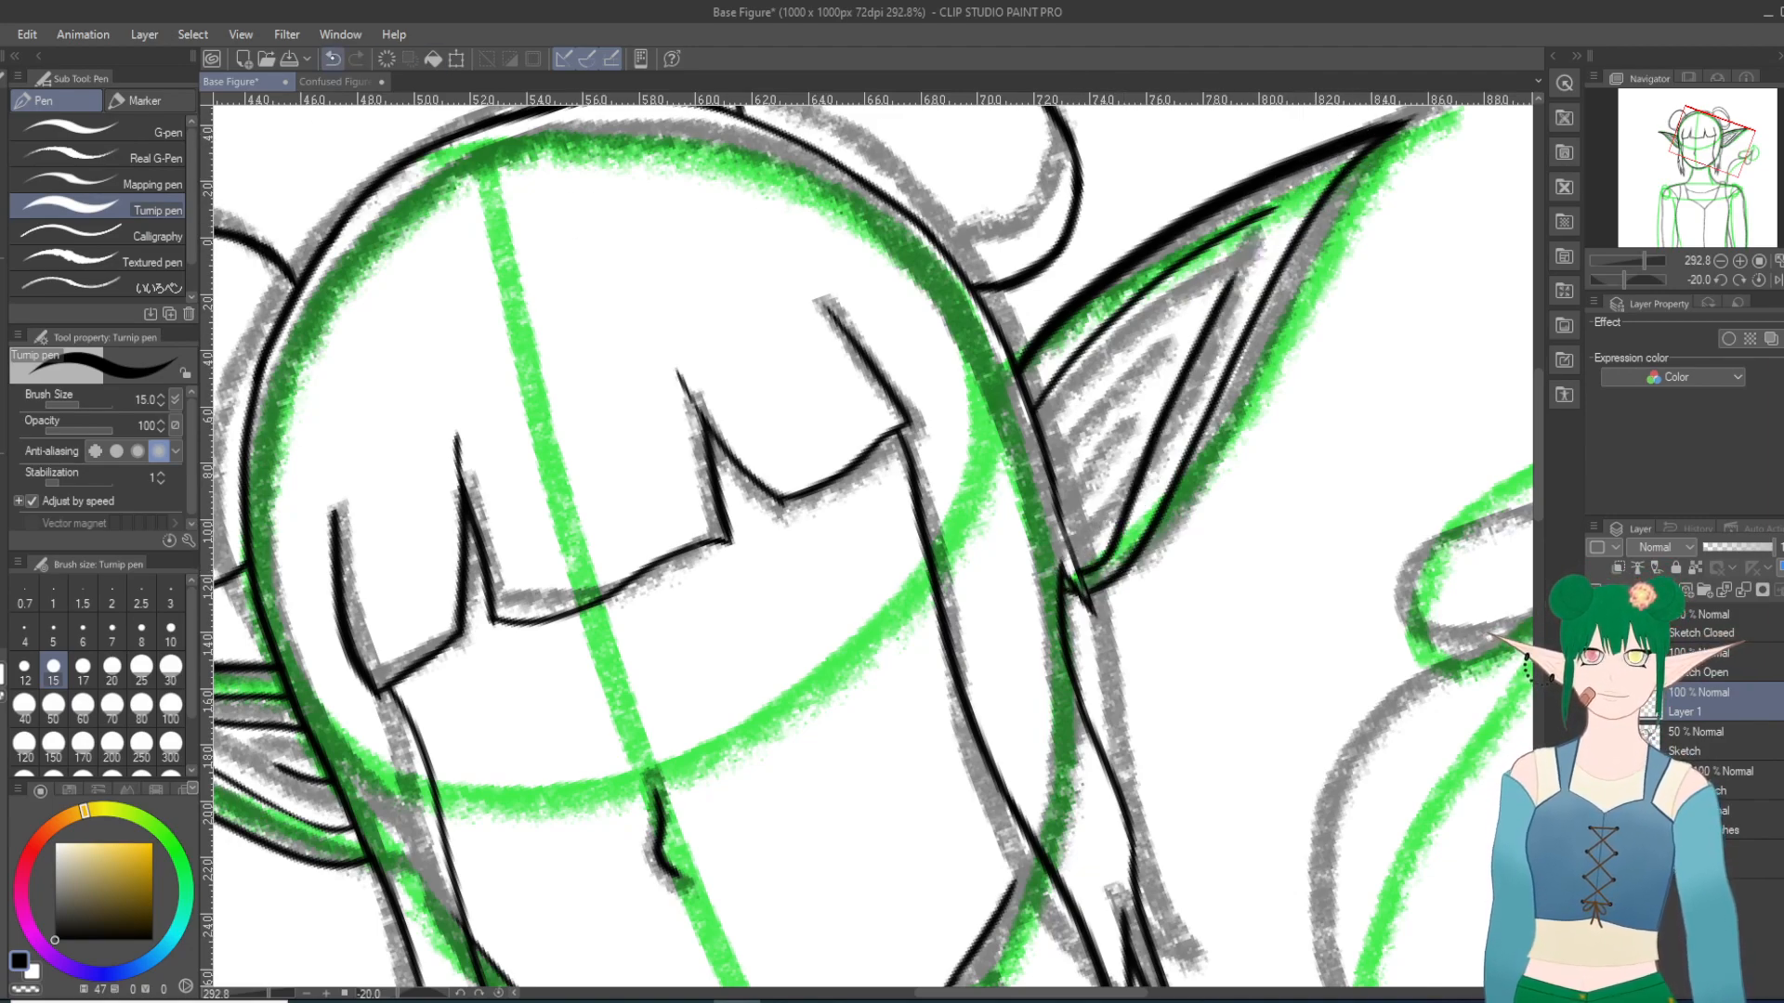
left_click(333, 58)
mouse_move(1076, 562)
left_mouse_down()
mouse_move(1152, 478)
mouse_move(1308, 172)
left_mouse_up()
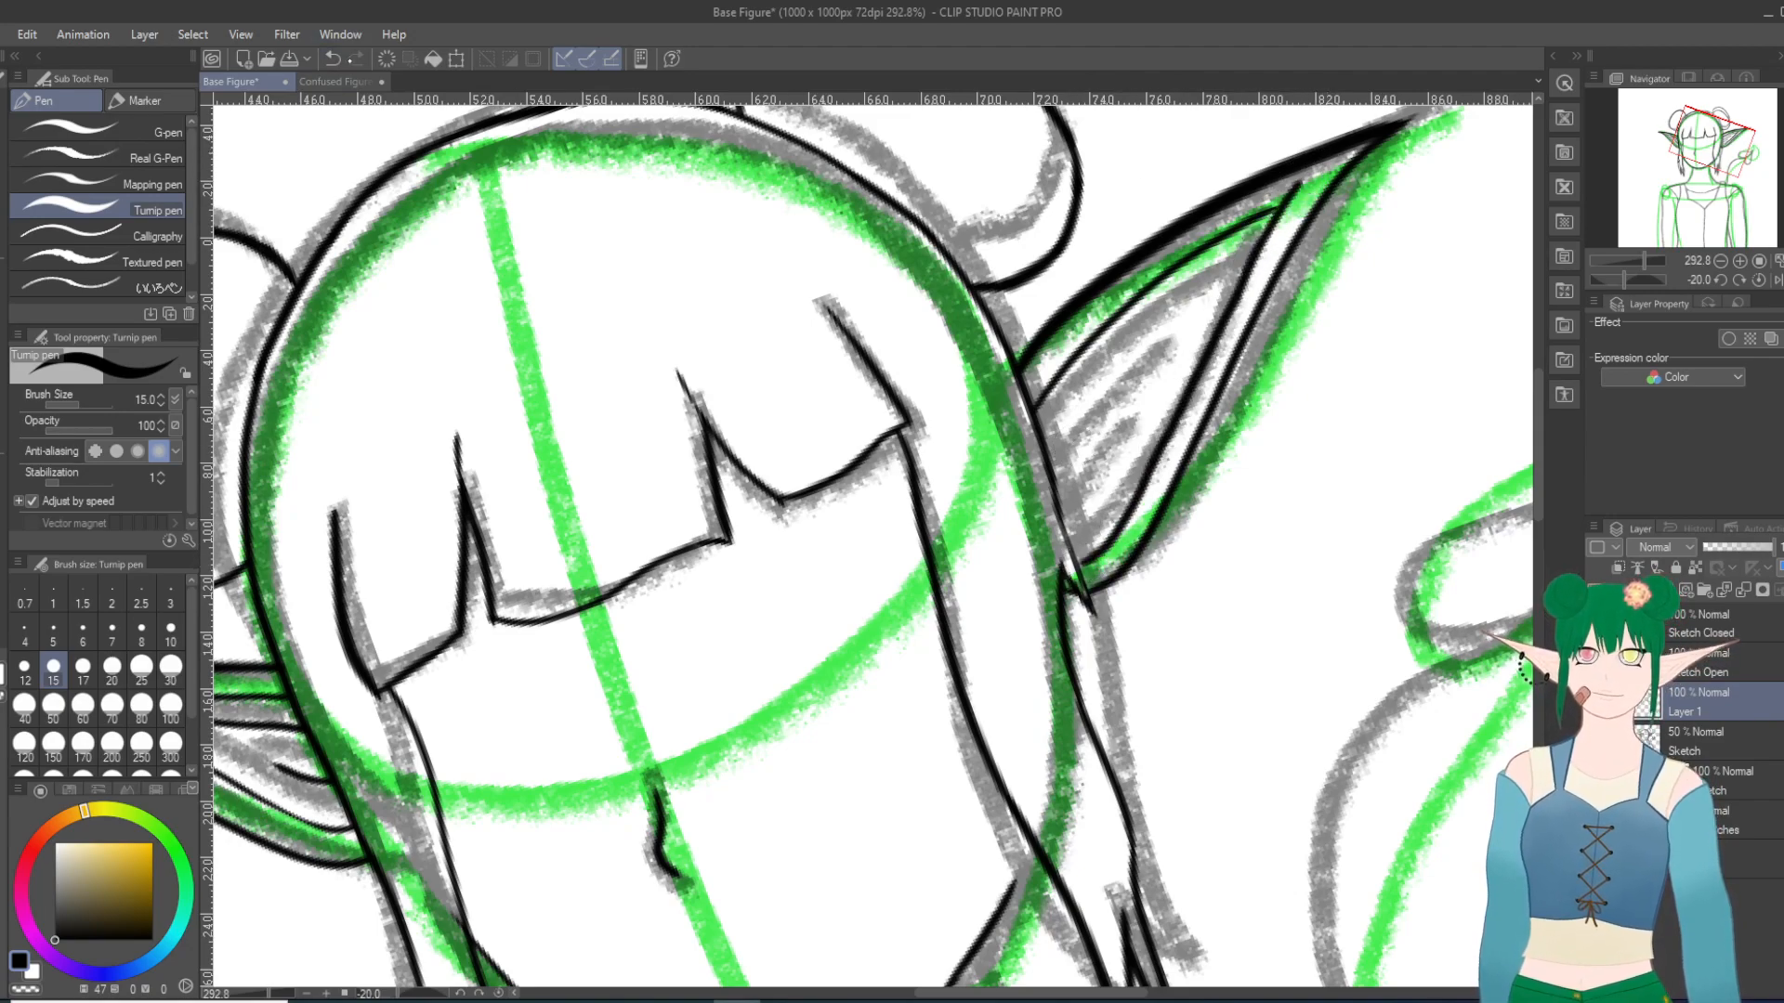
key("ctrl+z")
mouse_move(1075, 564)
left_mouse_down()
mouse_move(1115, 535)
mouse_move(1287, 178)
left_mouse_up()
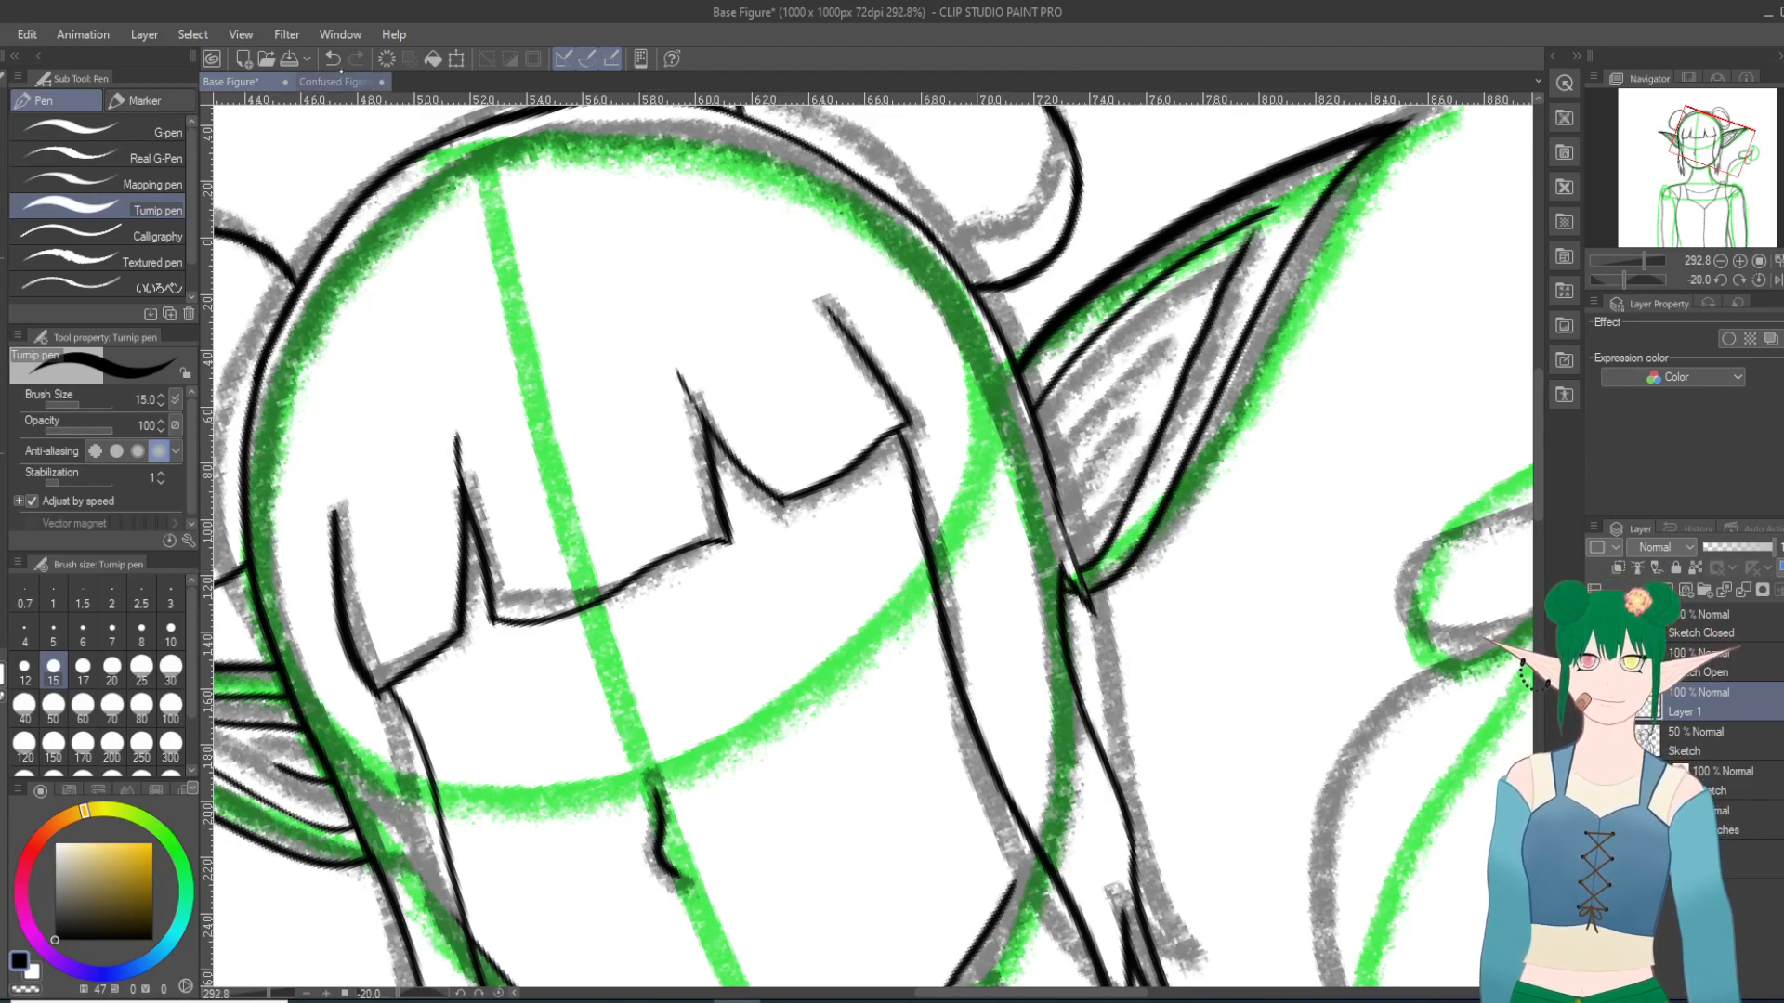
left_click(331, 59)
mouse_move(1071, 562)
left_mouse_down()
mouse_move(1152, 469)
mouse_move(1278, 206)
left_mouse_up()
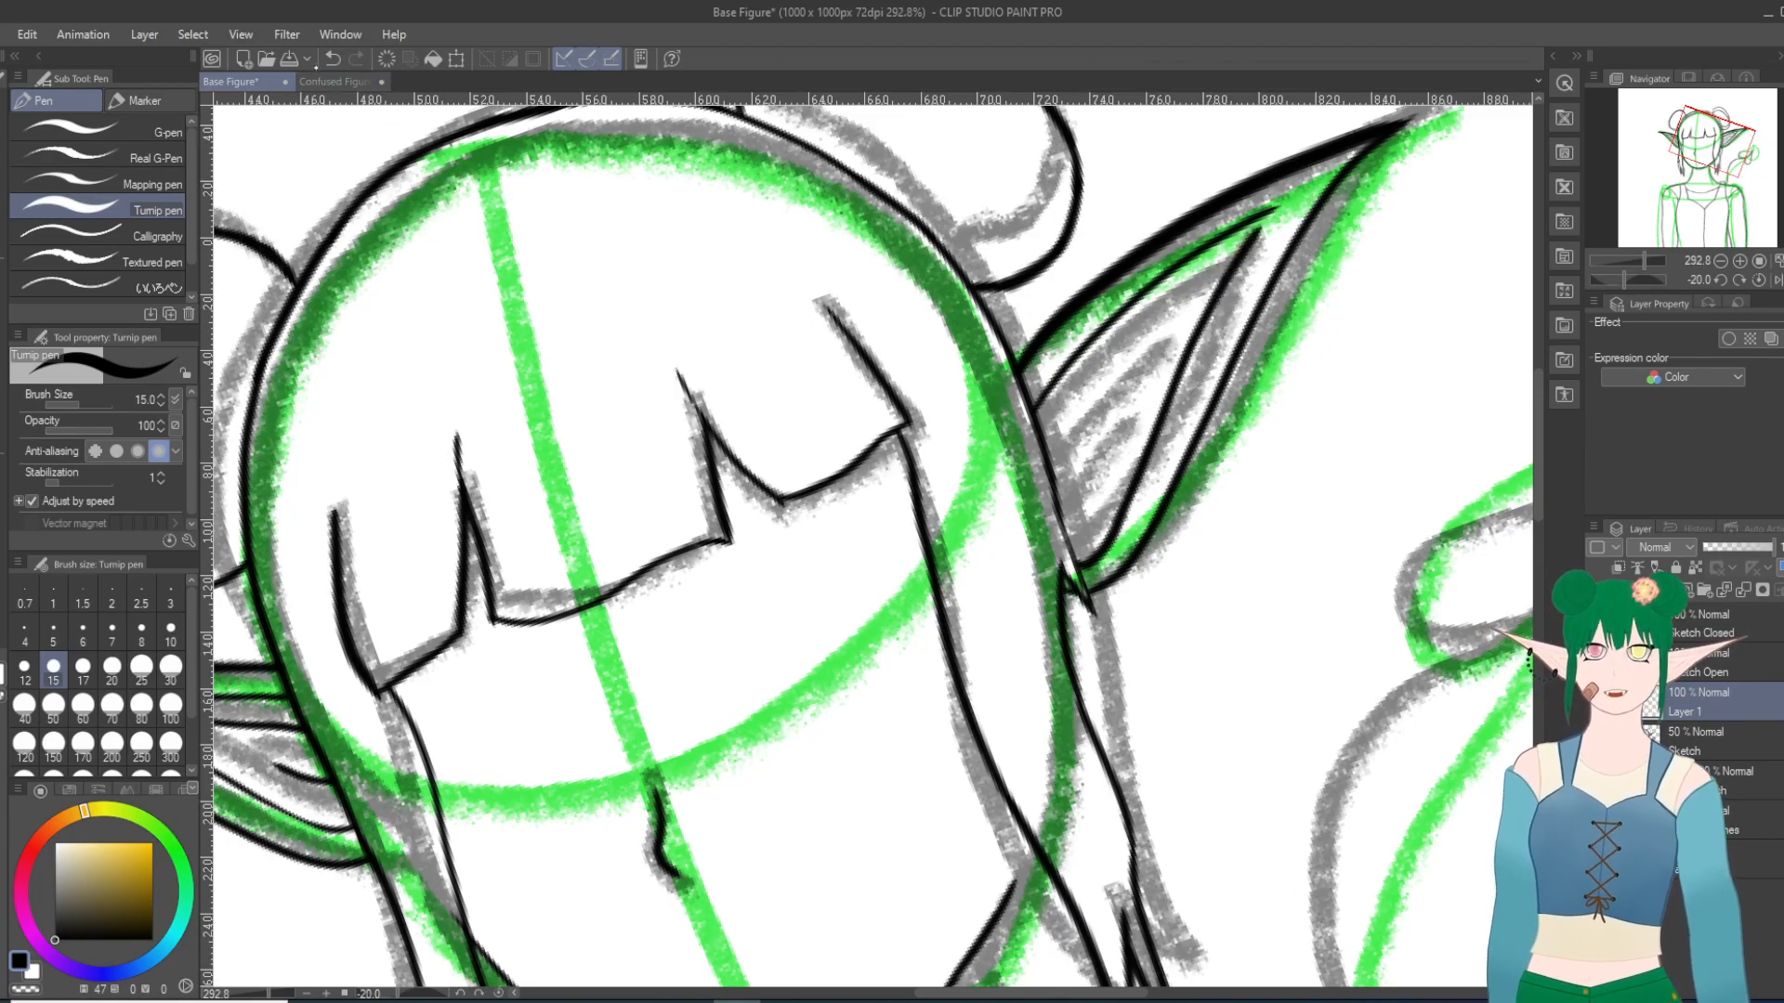
left_click(332, 59)
mouse_move(1070, 576)
left_mouse_down()
mouse_move(1199, 332)
mouse_move(1314, 166)
left_mouse_up()
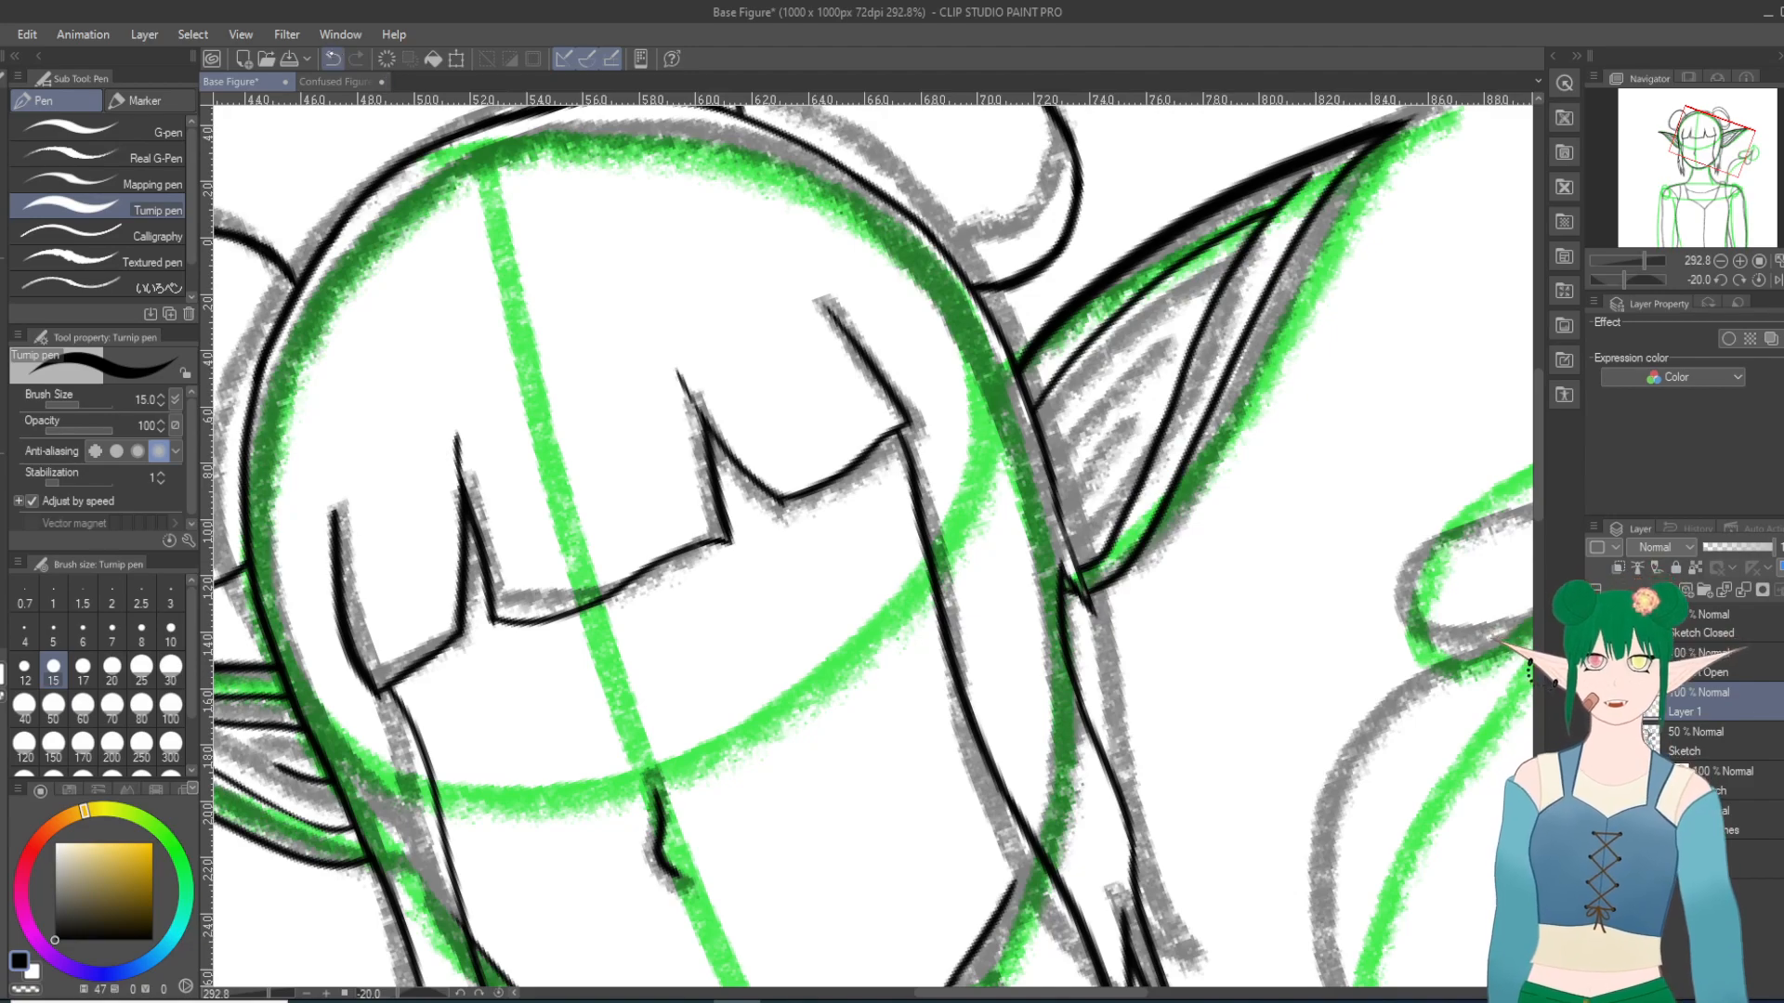
left_click(332, 59)
mouse_move(1073, 571)
left_mouse_down()
mouse_move(1203, 327)
mouse_move(1351, 156)
left_mouse_up()
left_click(332, 58)
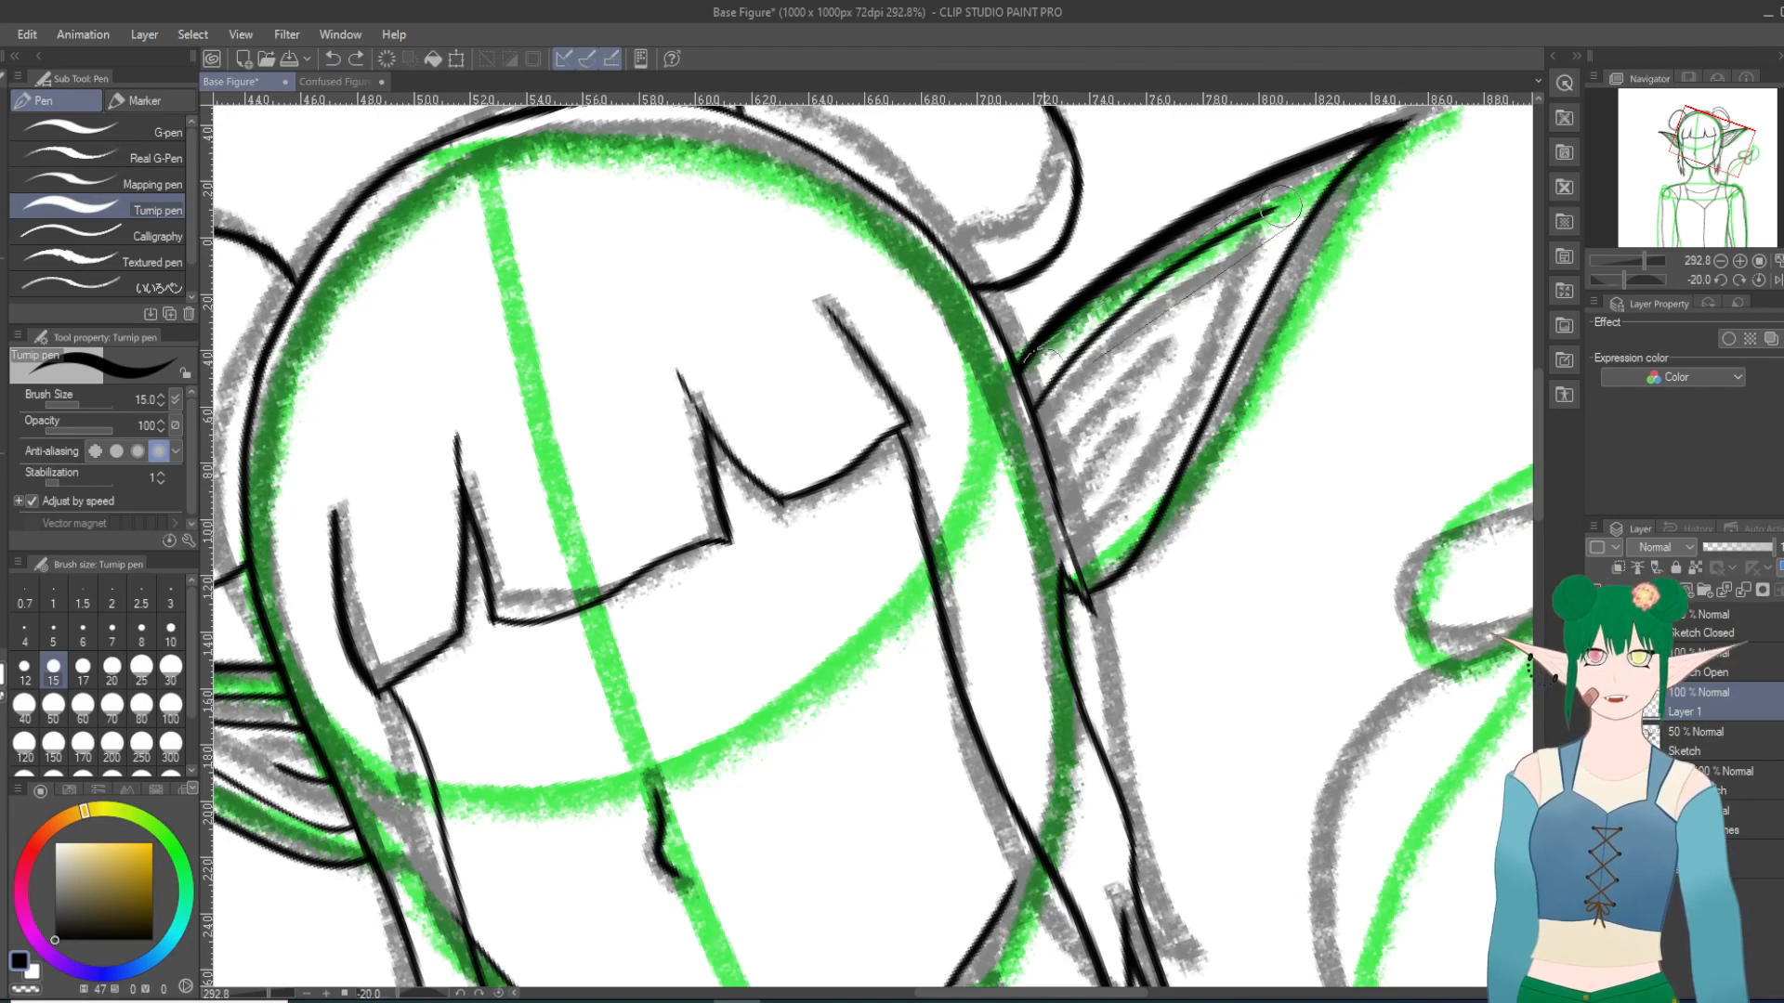
Step: Rotate the canvas to 95 degrees and try several strokes for the right ear's lower inner contour from the ear's base toward its tip
key("shift+6")
key("shift+6")
key("shift+6")
key("shift+6")
key("shift+6")
key("shift+6")
key("shift+6")
key("shift+6")
key("shift+6")
key("shift+6")
key("shift+6")
key("shift+6")
scroll(1065, 672, "up", 2)
scroll(446, 336, "down", 4)
key("shift+6")
key("shift+6")
key("shift+6")
key("shift+6")
key("shift+6")
key("shift+6")
key("shift+6")
key("shift+6")
key("shift+6")
key("shift+6")
key("shift+6")
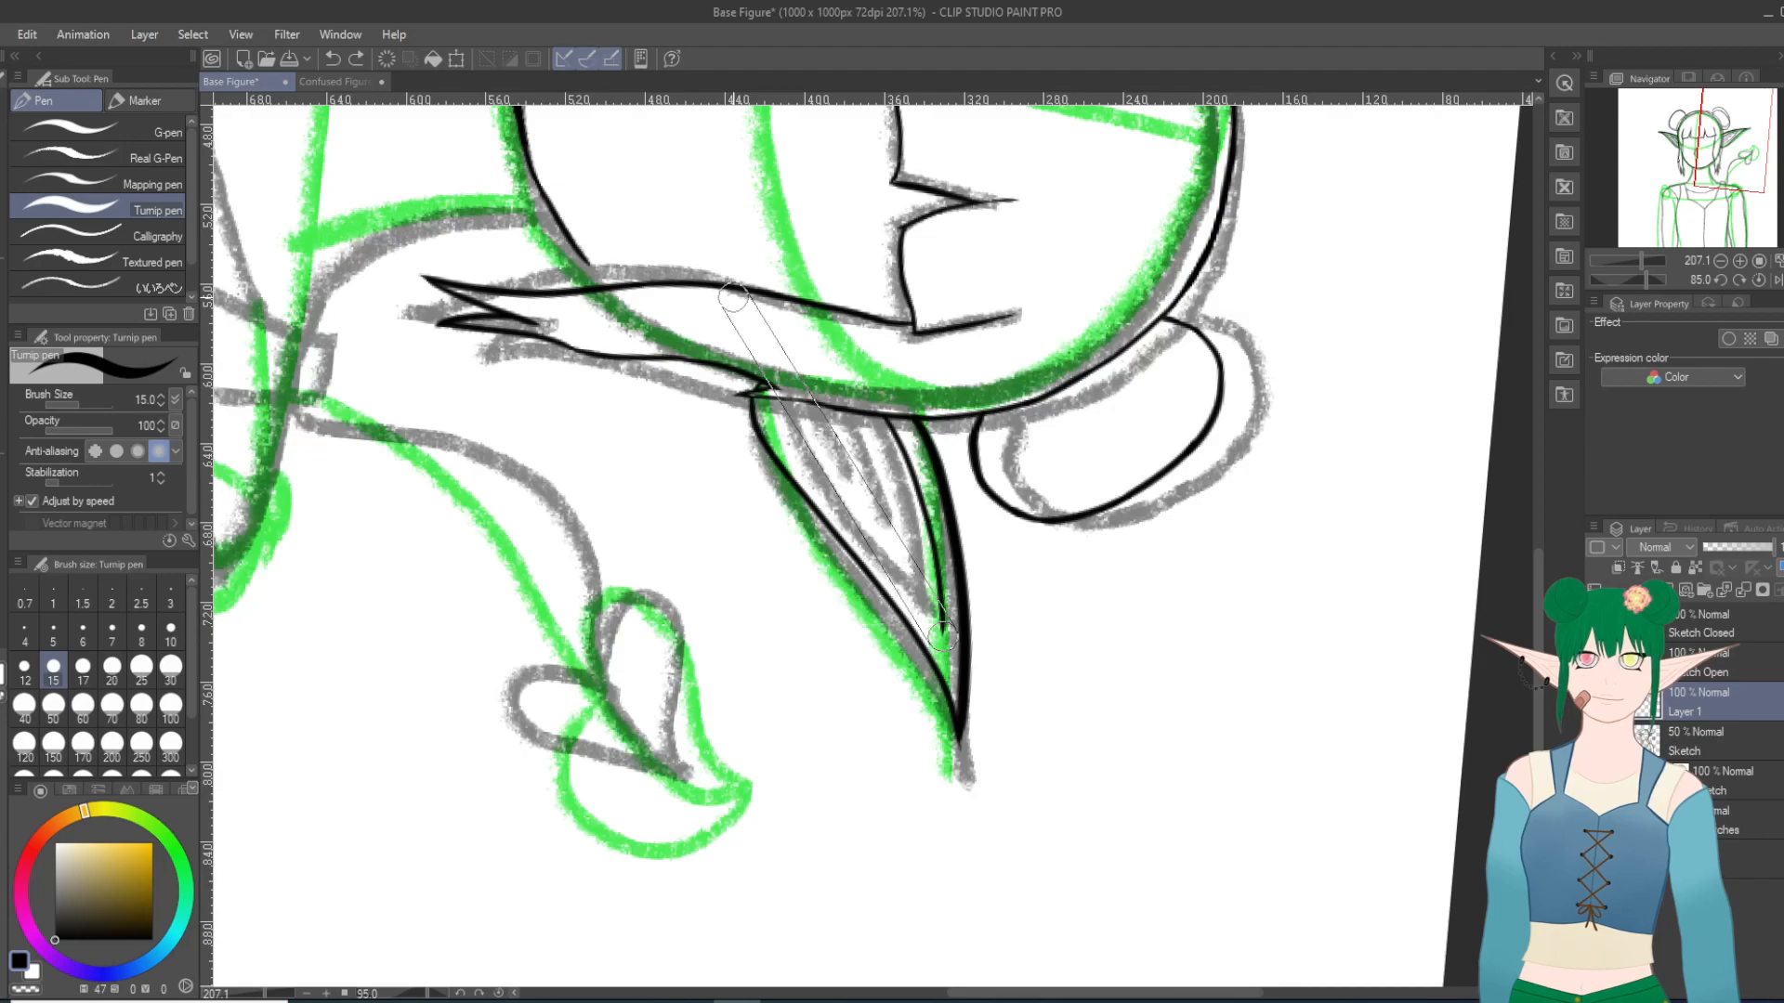
scroll(733, 297, "up", 2)
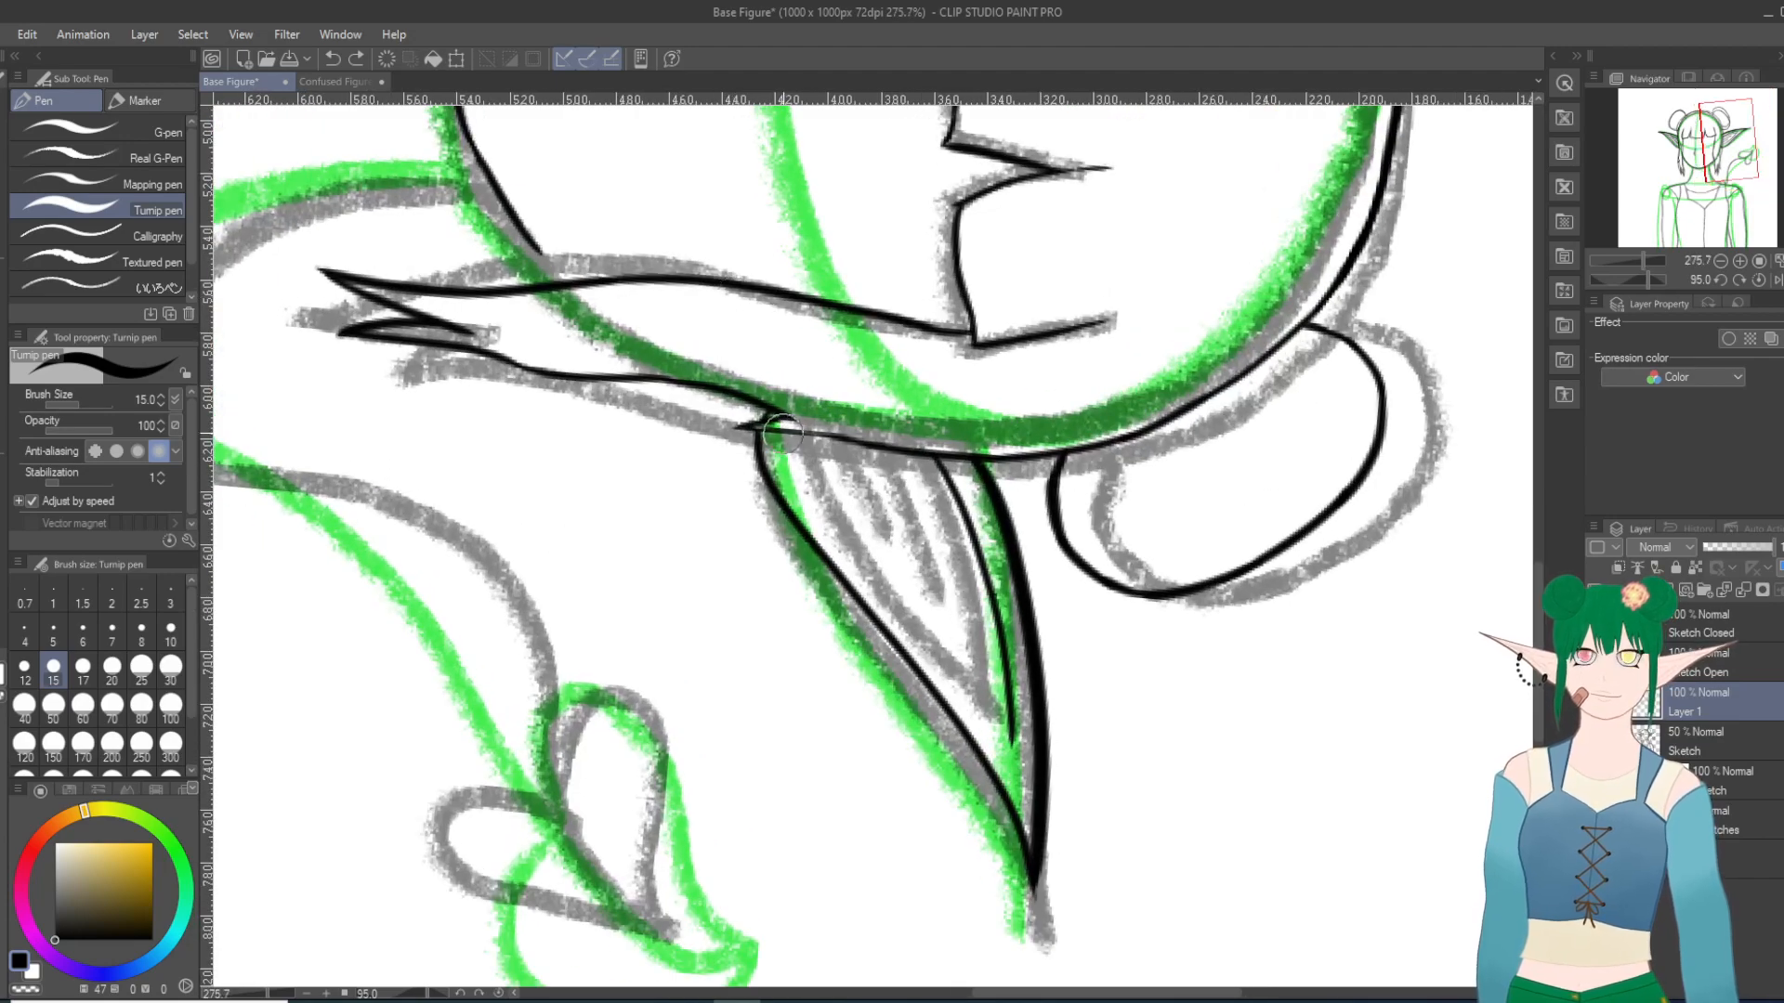
left_click_drag(791, 456, 1003, 720)
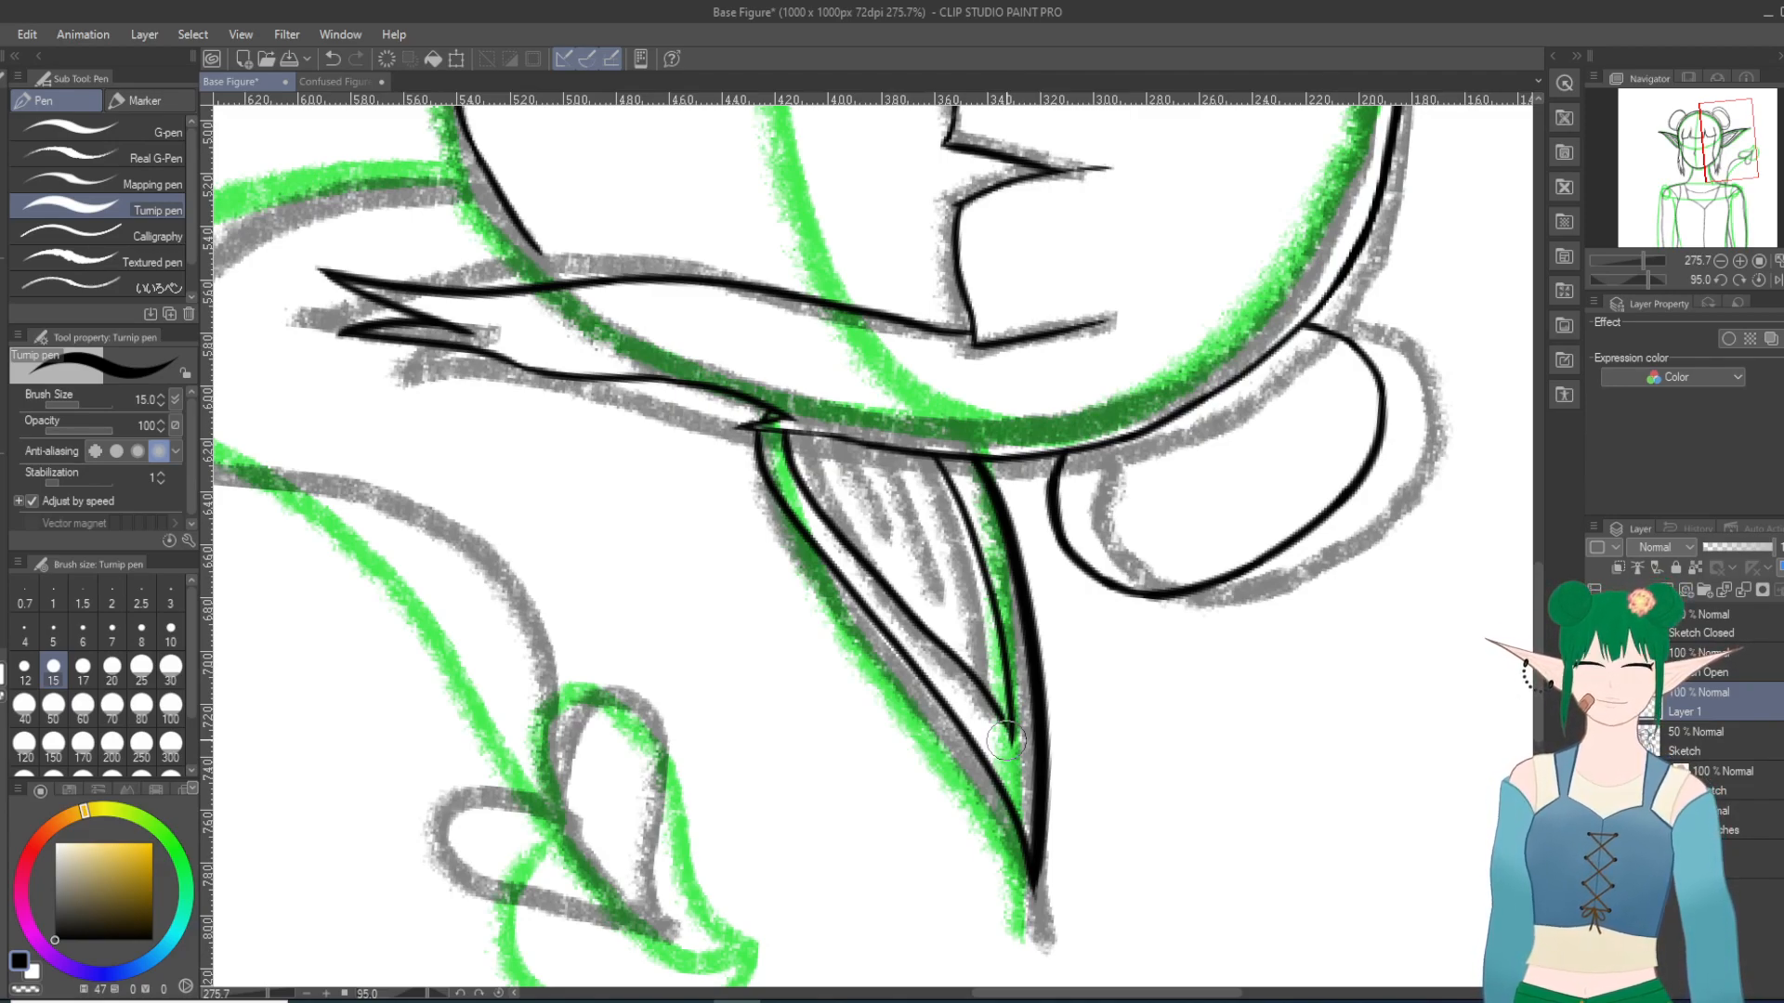
left_click(331, 59)
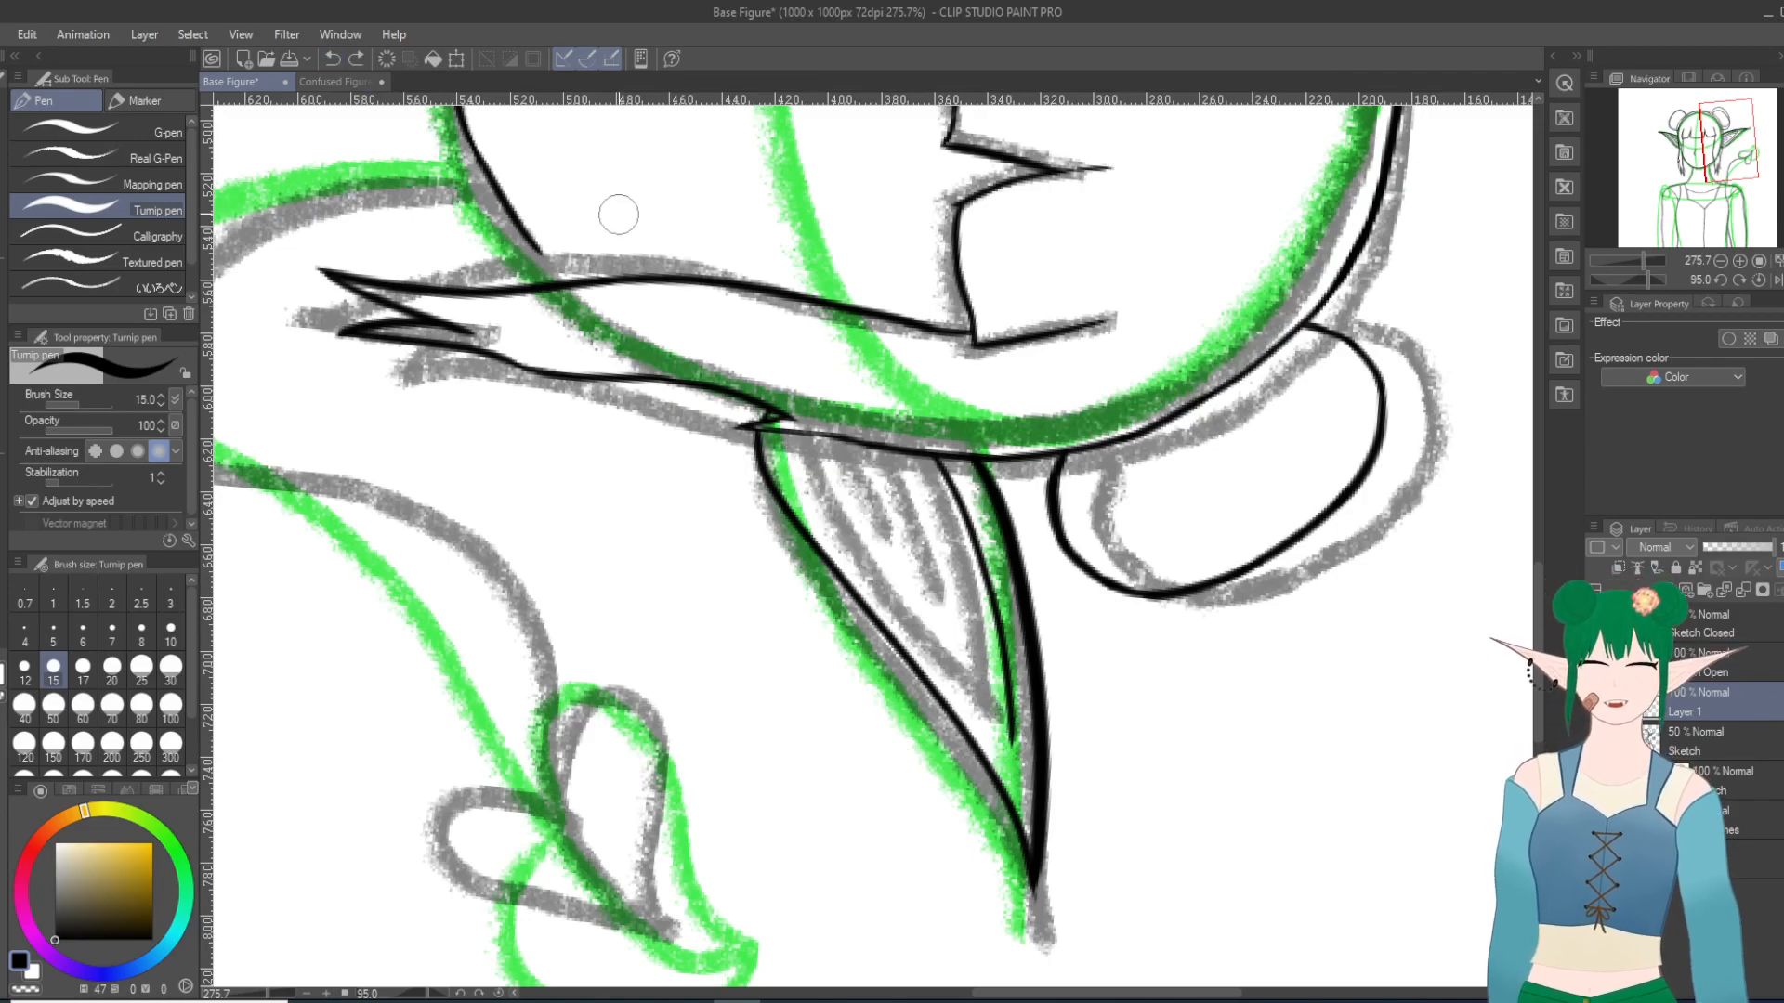
left_click_drag(815, 522, 945, 666)
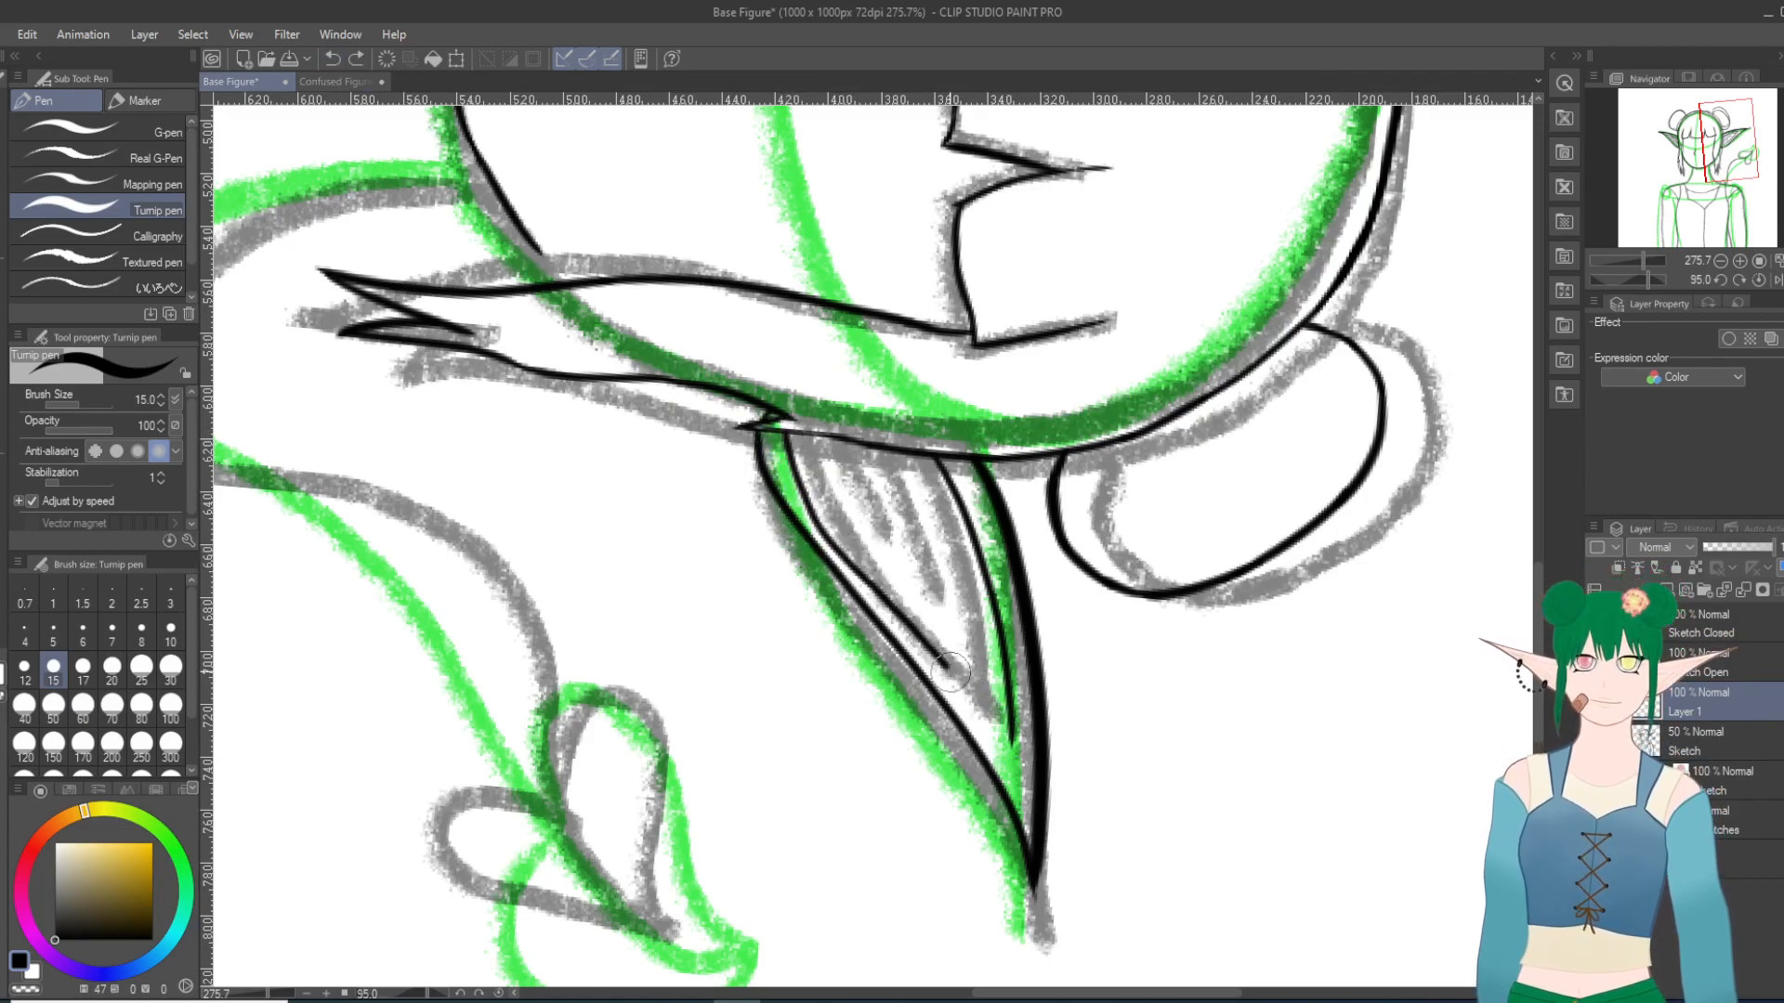
left_click(332, 59)
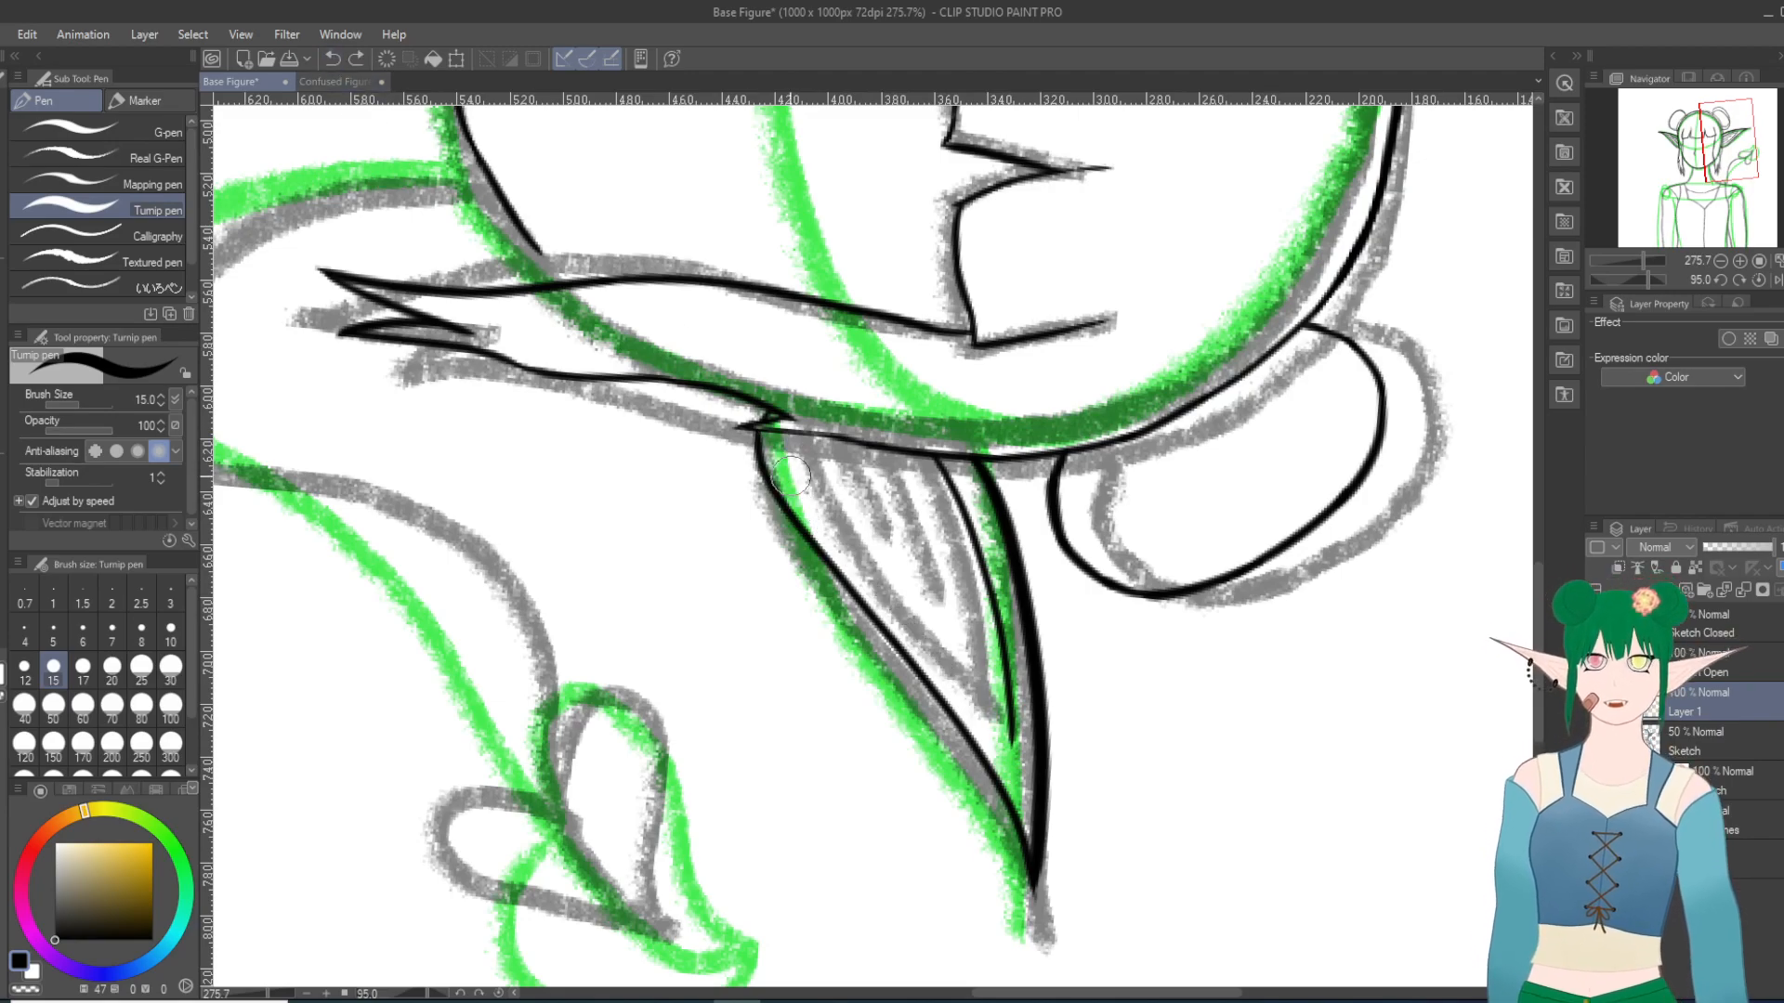
mouse_move(791, 463)
left_mouse_down()
mouse_move(916, 597)
mouse_move(1011, 749)
left_mouse_up()
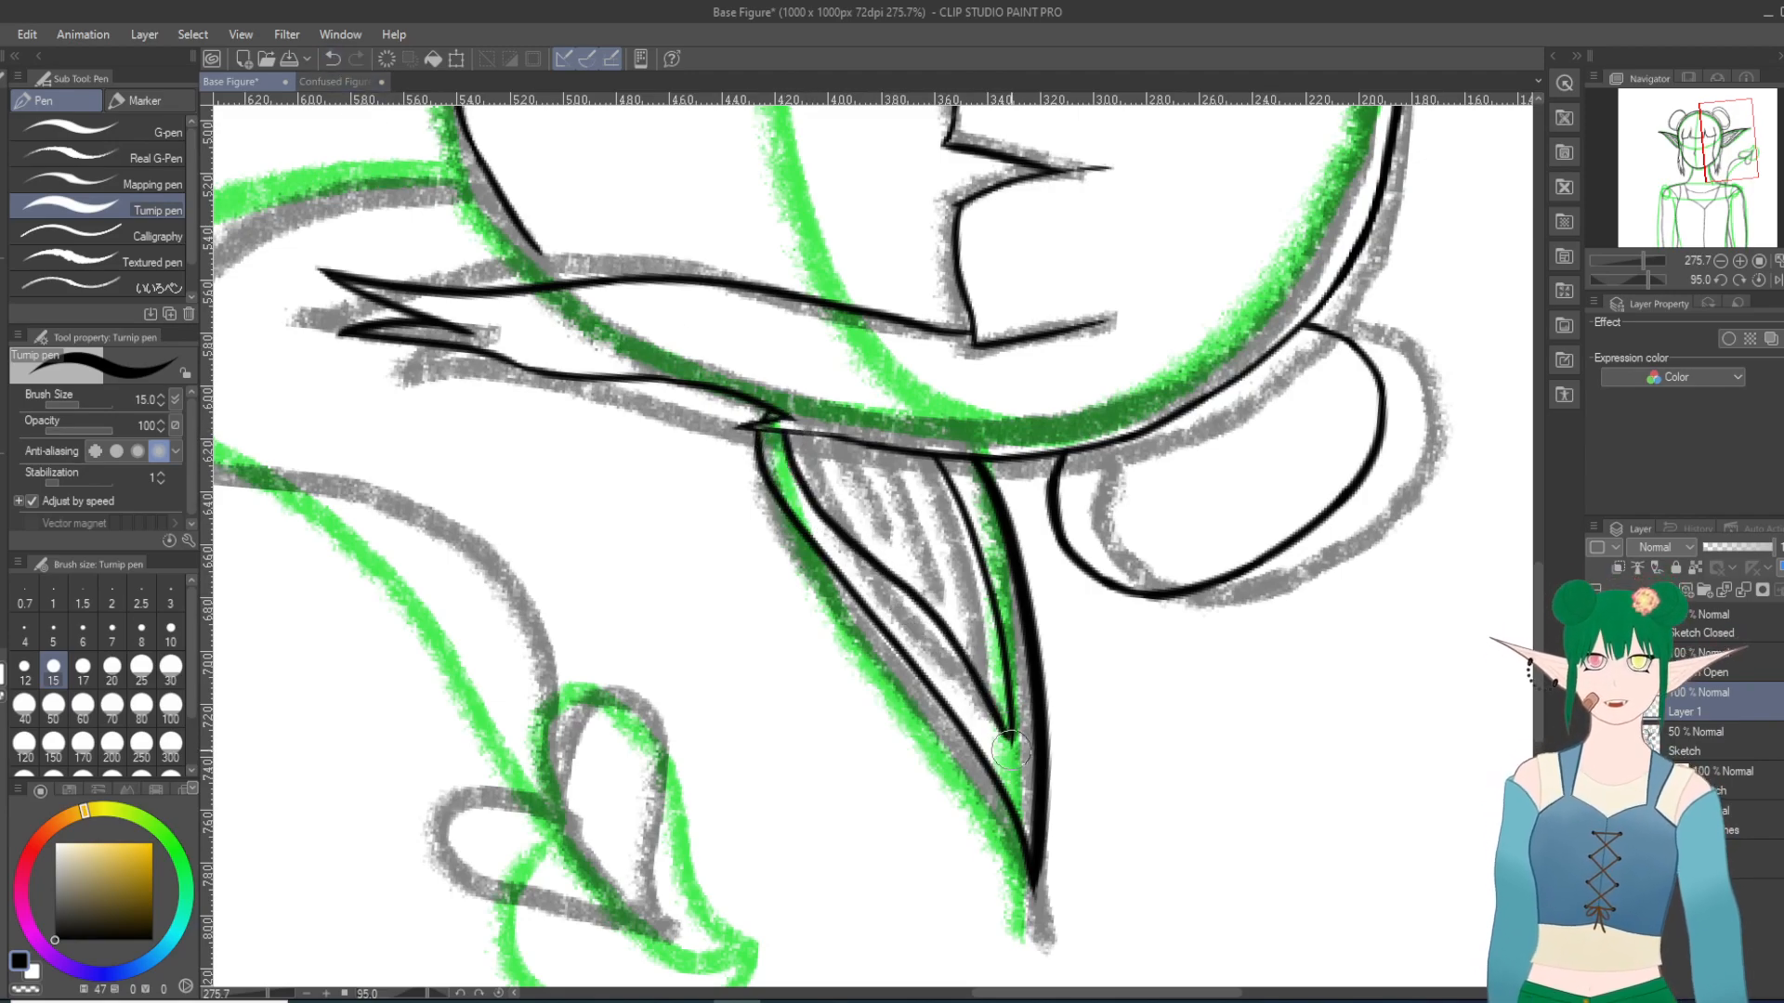
left_click(331, 59)
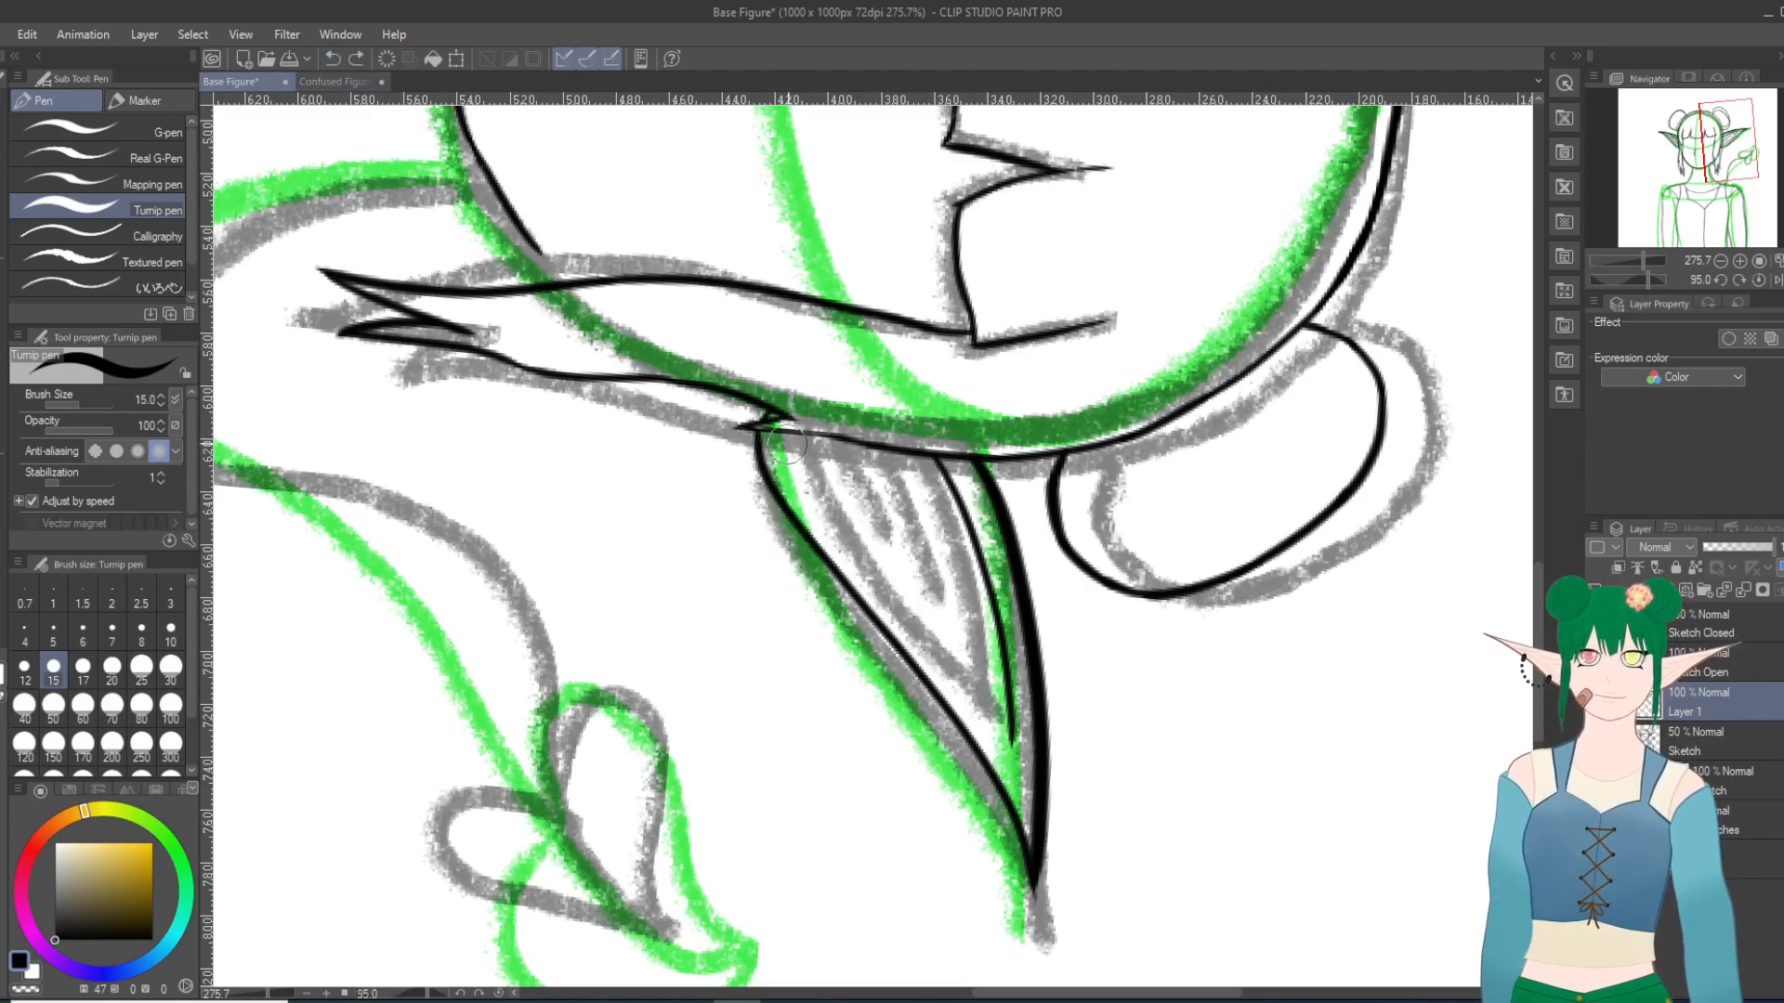
left_click_drag(793, 488, 950, 663)
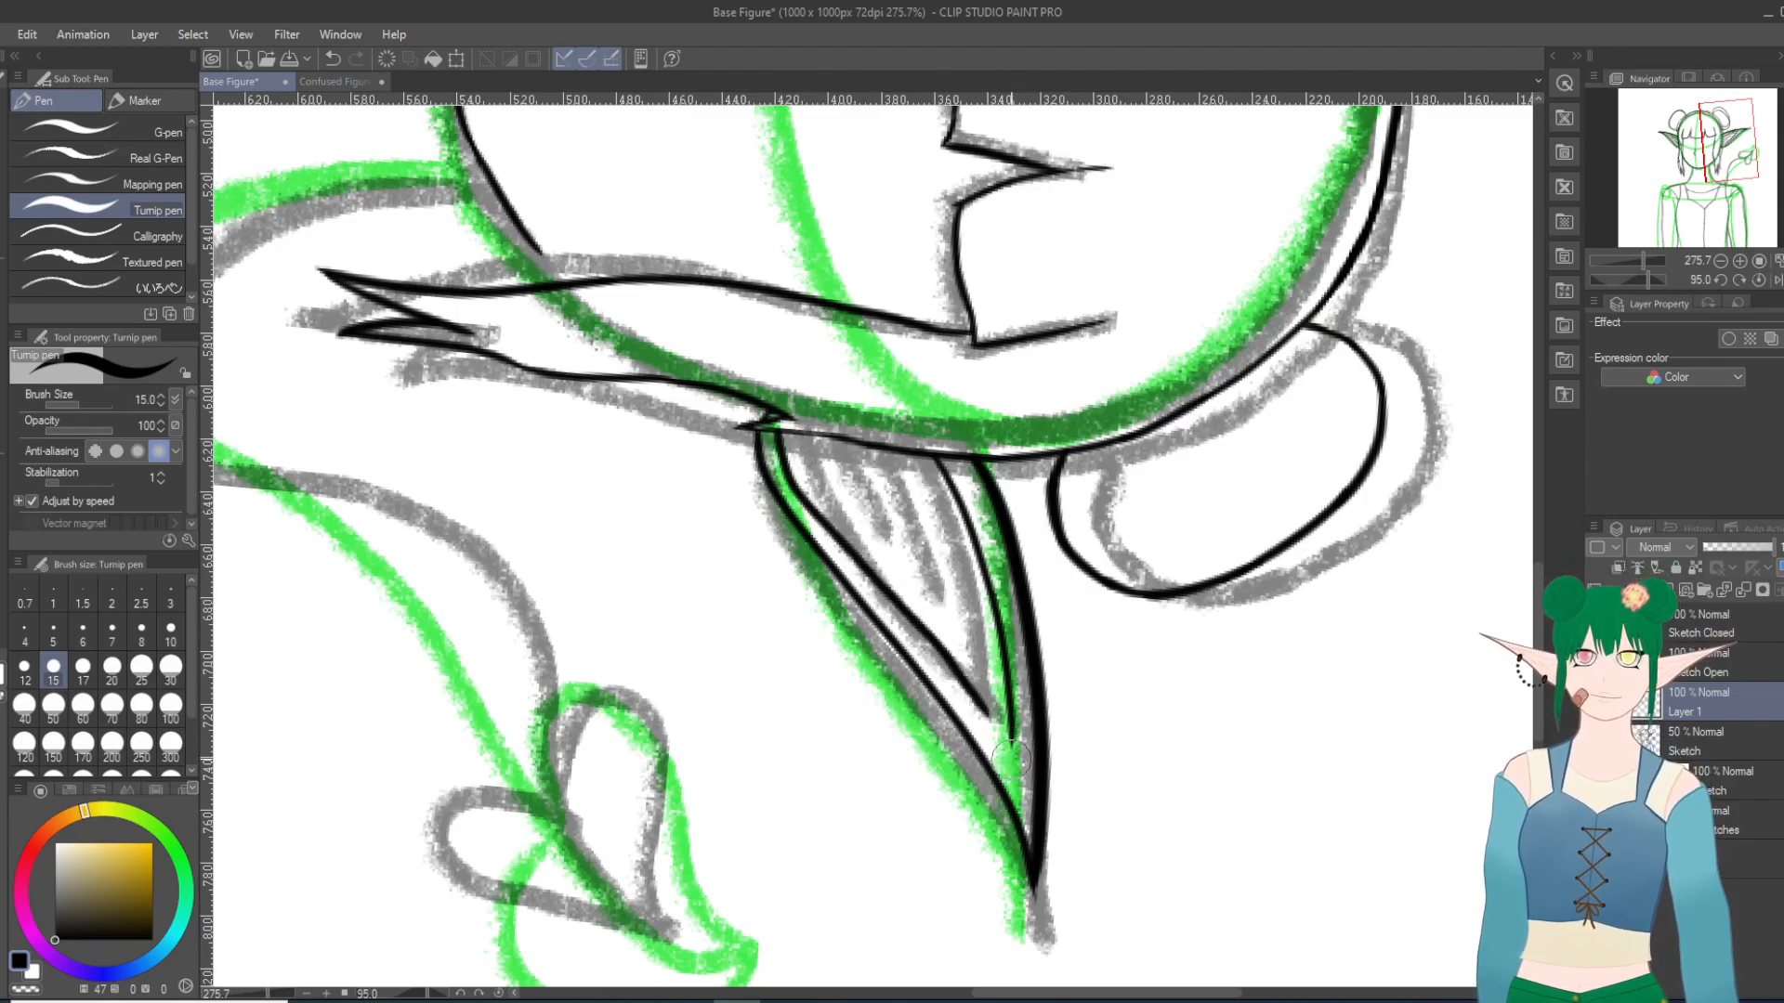
left_click(332, 58)
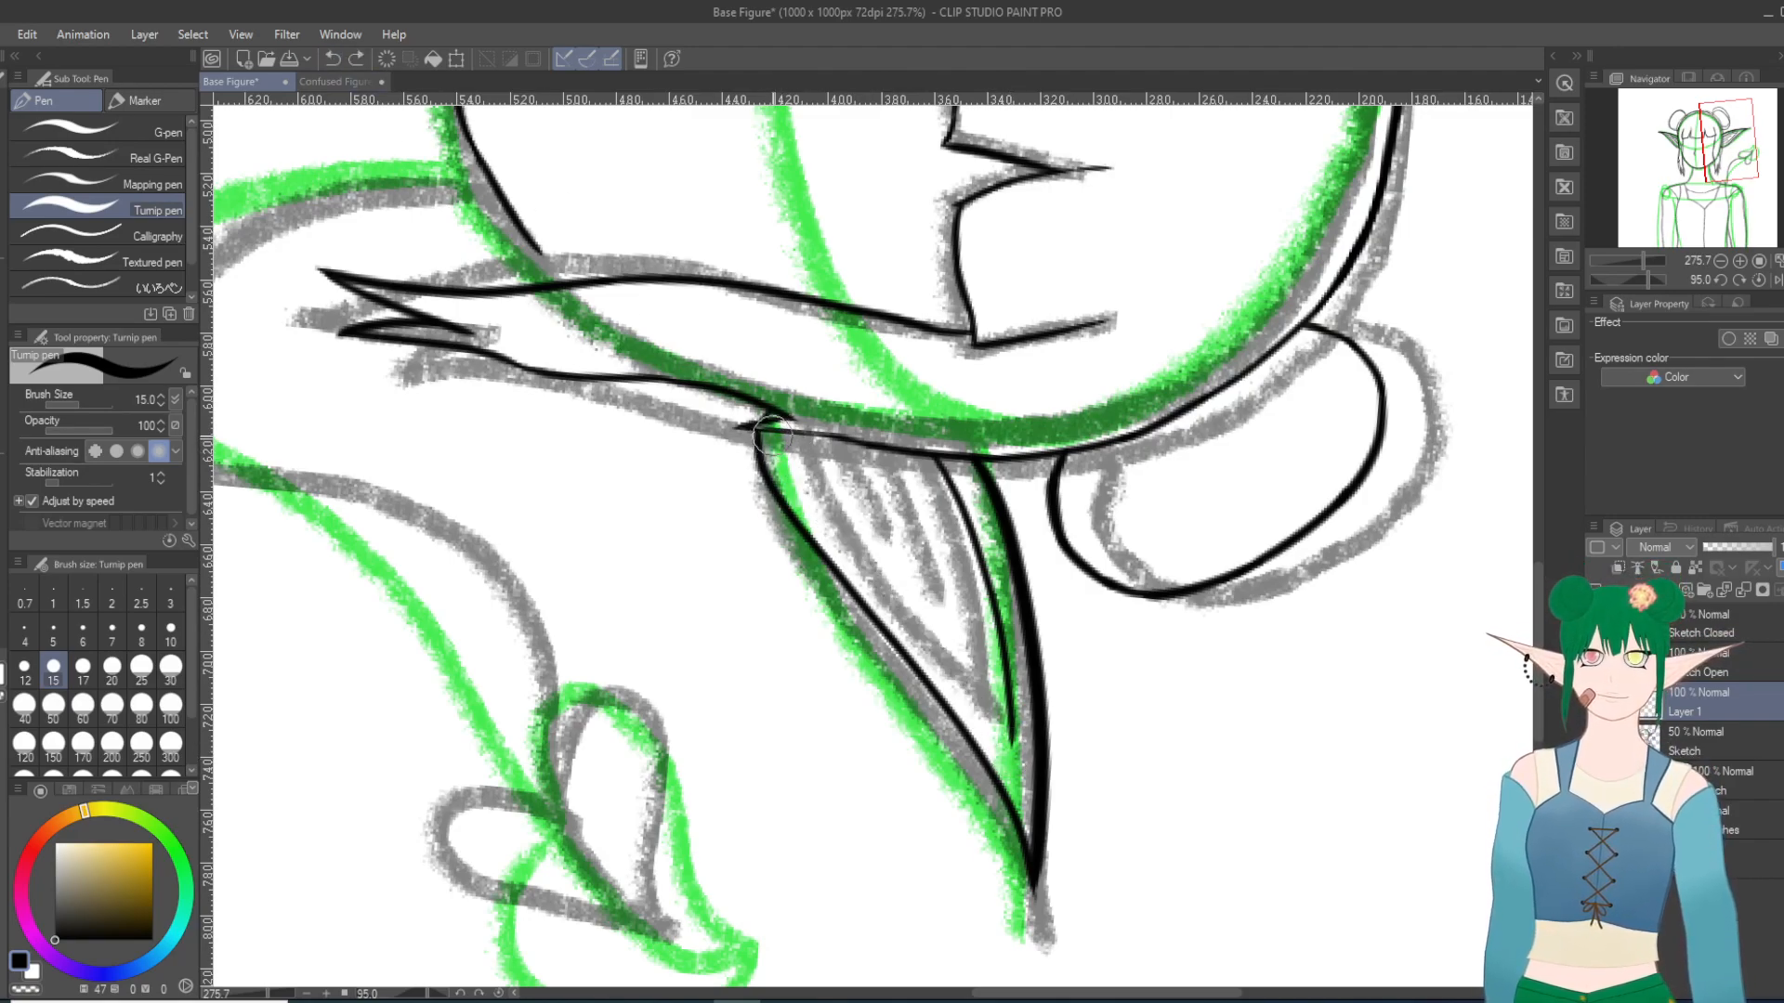
Step: Try another lower inner contour stroke on the right ear, check it against the whole head, and undo it
mouse_move(836, 538)
left_mouse_down()
mouse_move(971, 689)
mouse_move(1018, 774)
left_mouse_up()
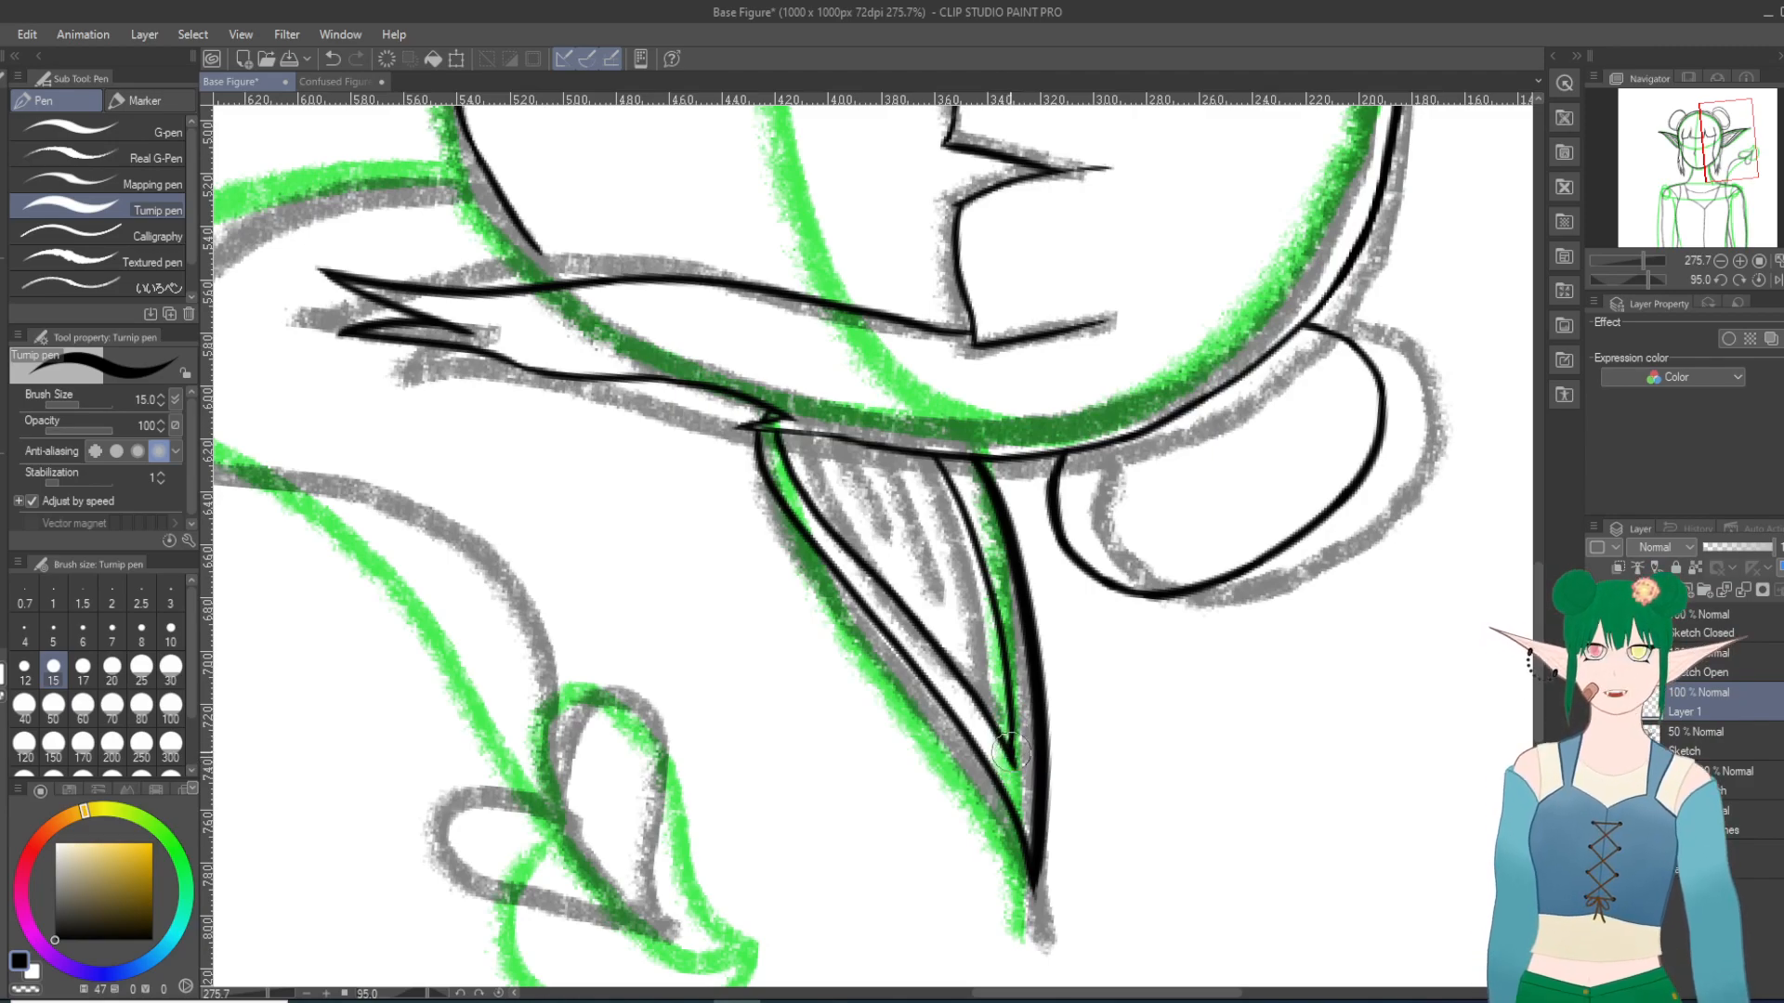
left_click_drag(1317, 540, 1239, 519)
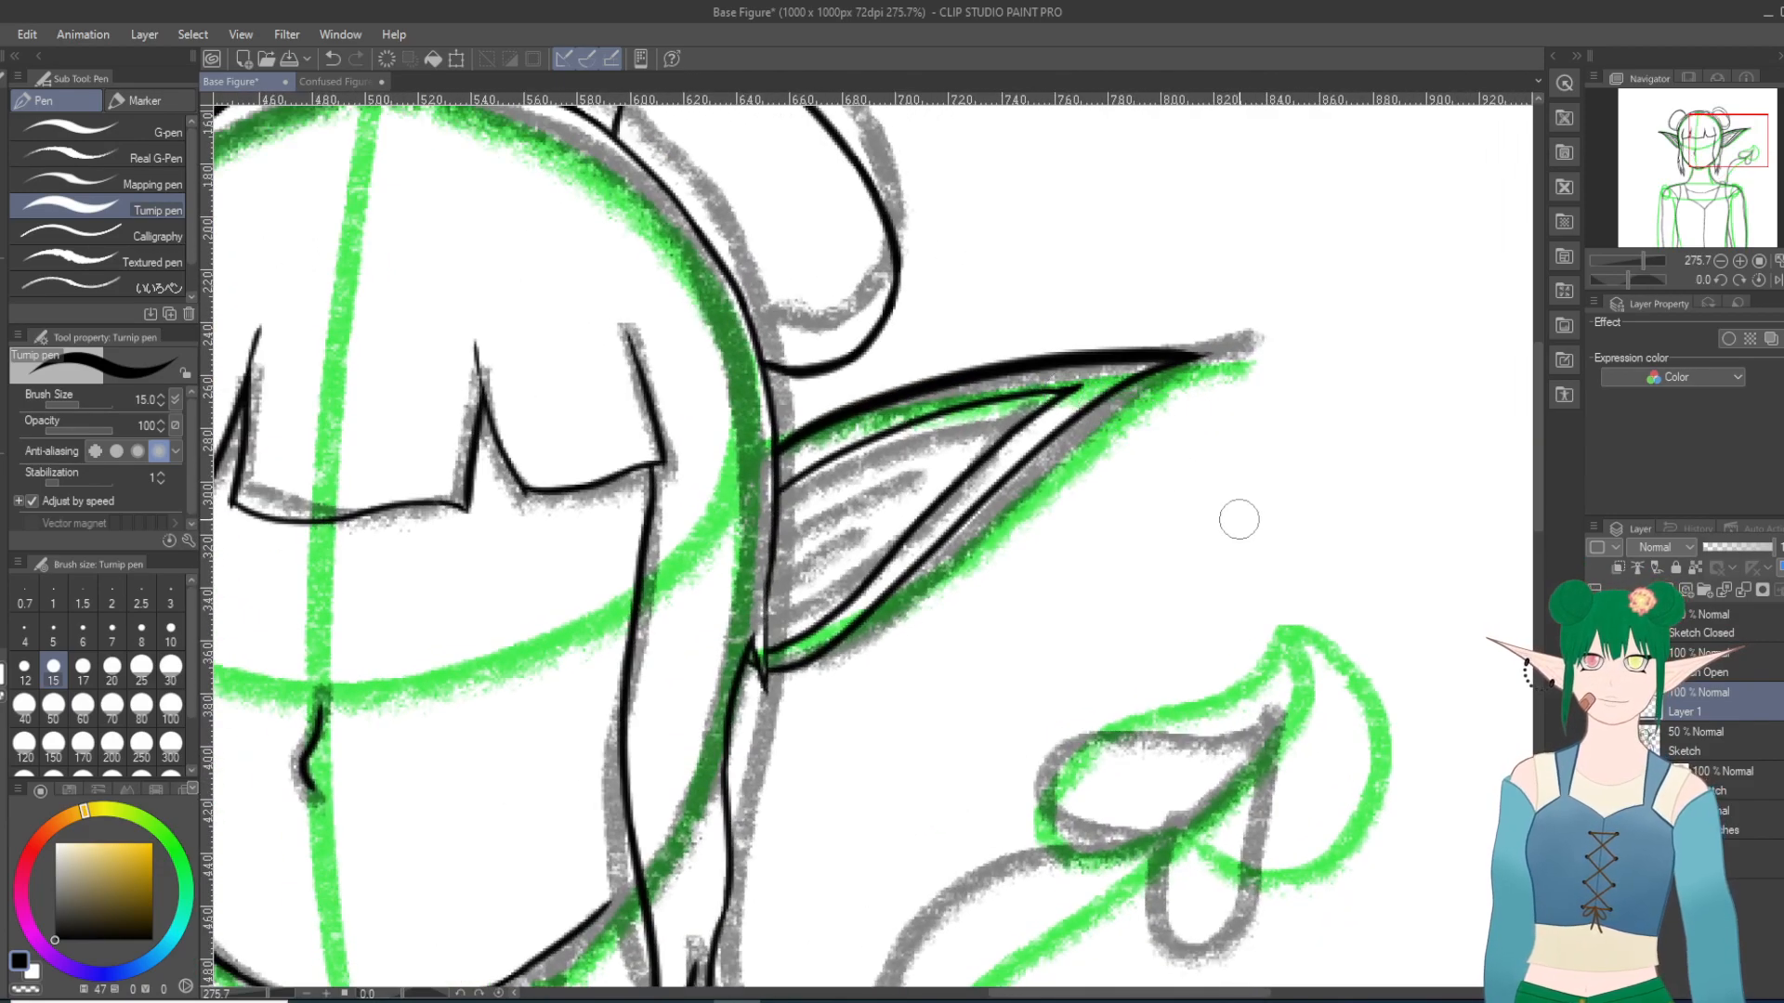
scroll(1238, 520, "down", 5)
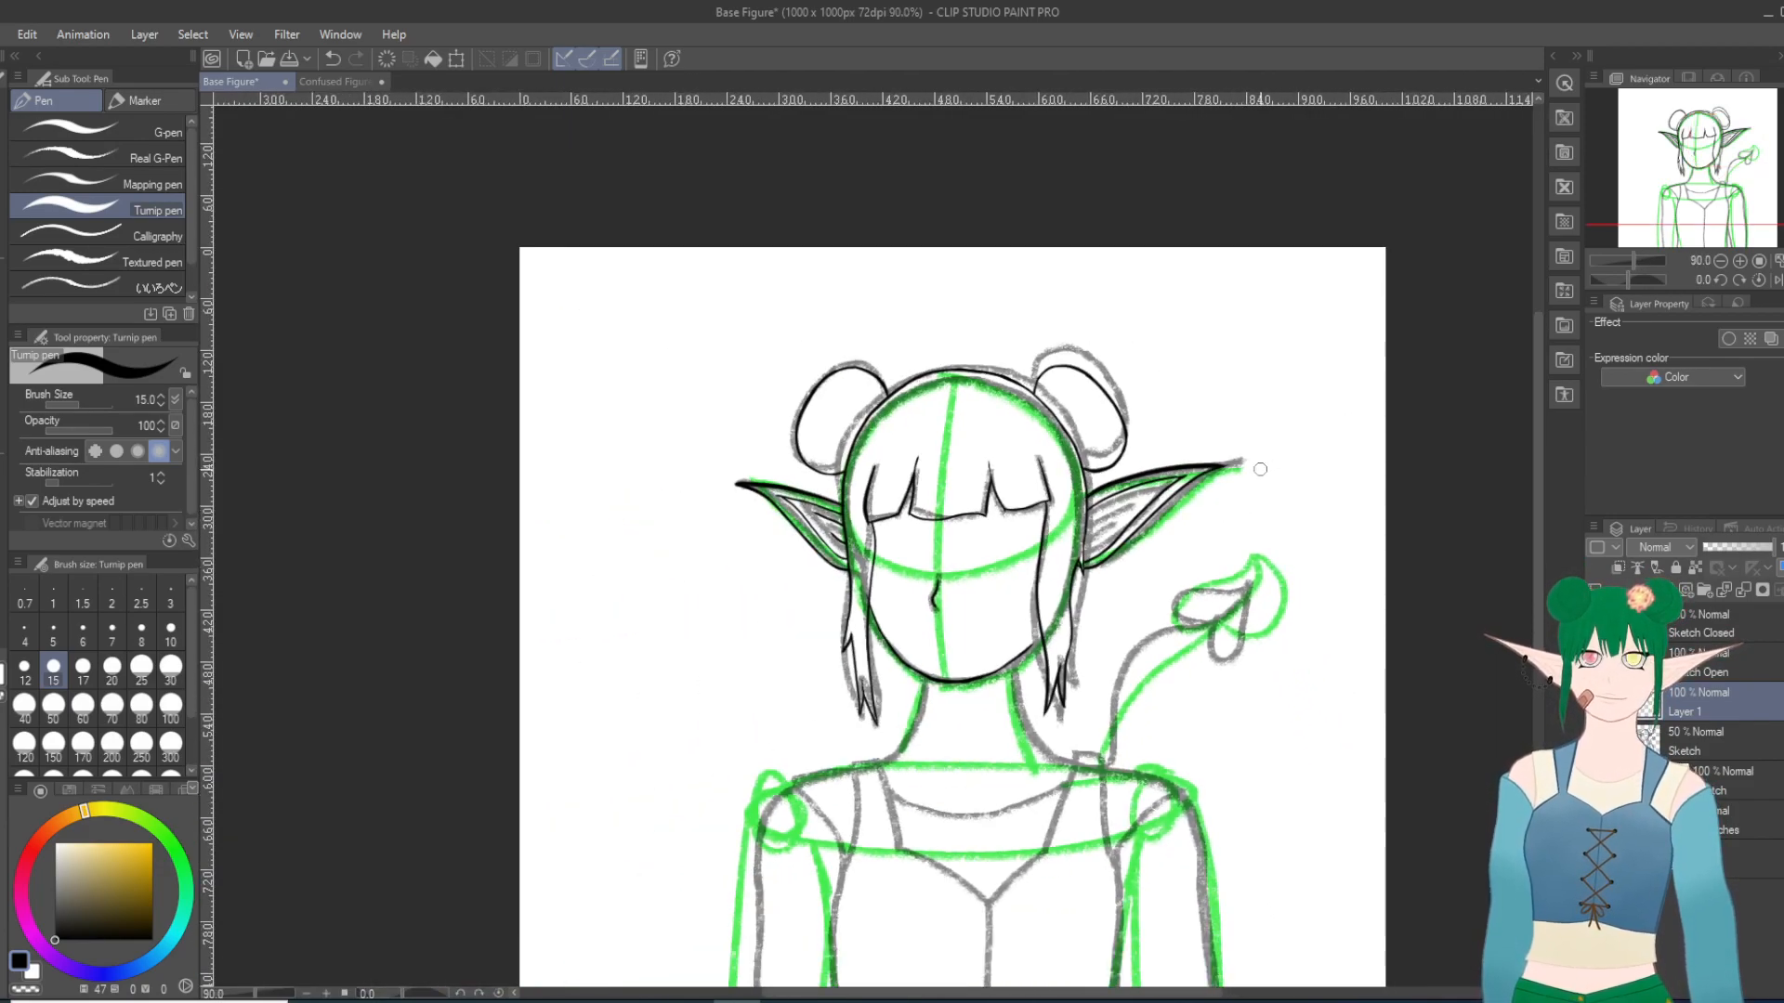
scroll(1260, 470, "up", 2)
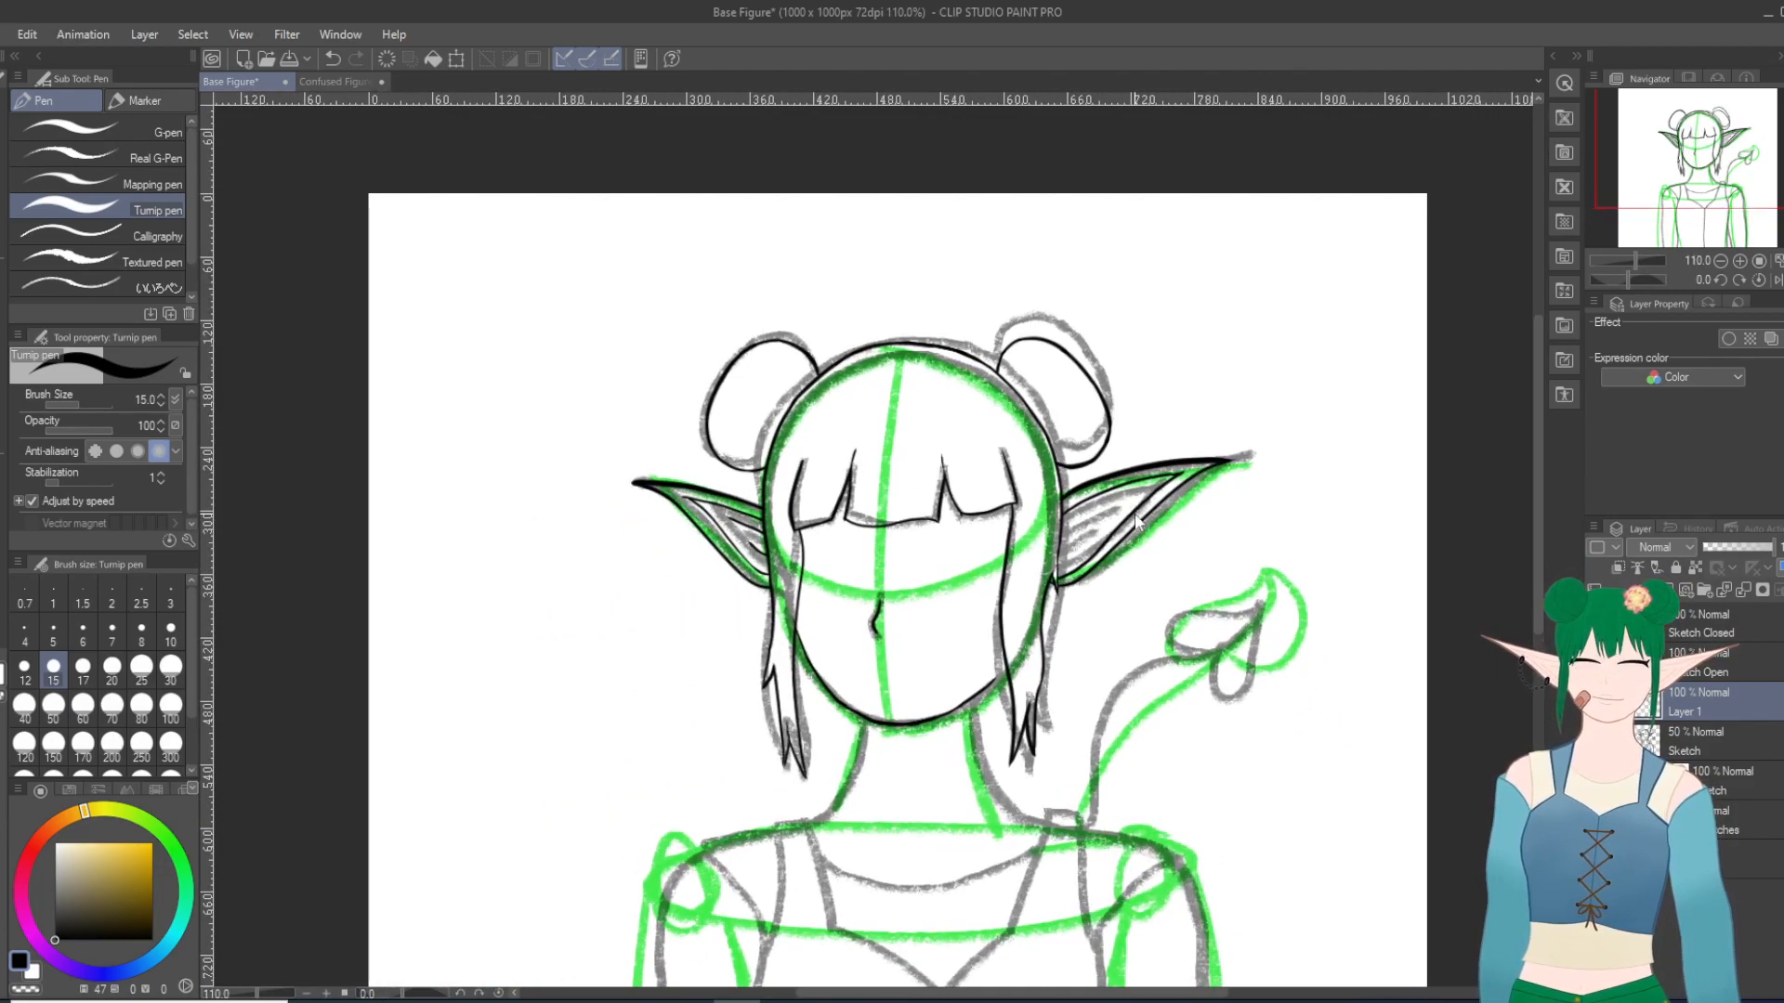
scroll(1137, 523, "up", 1)
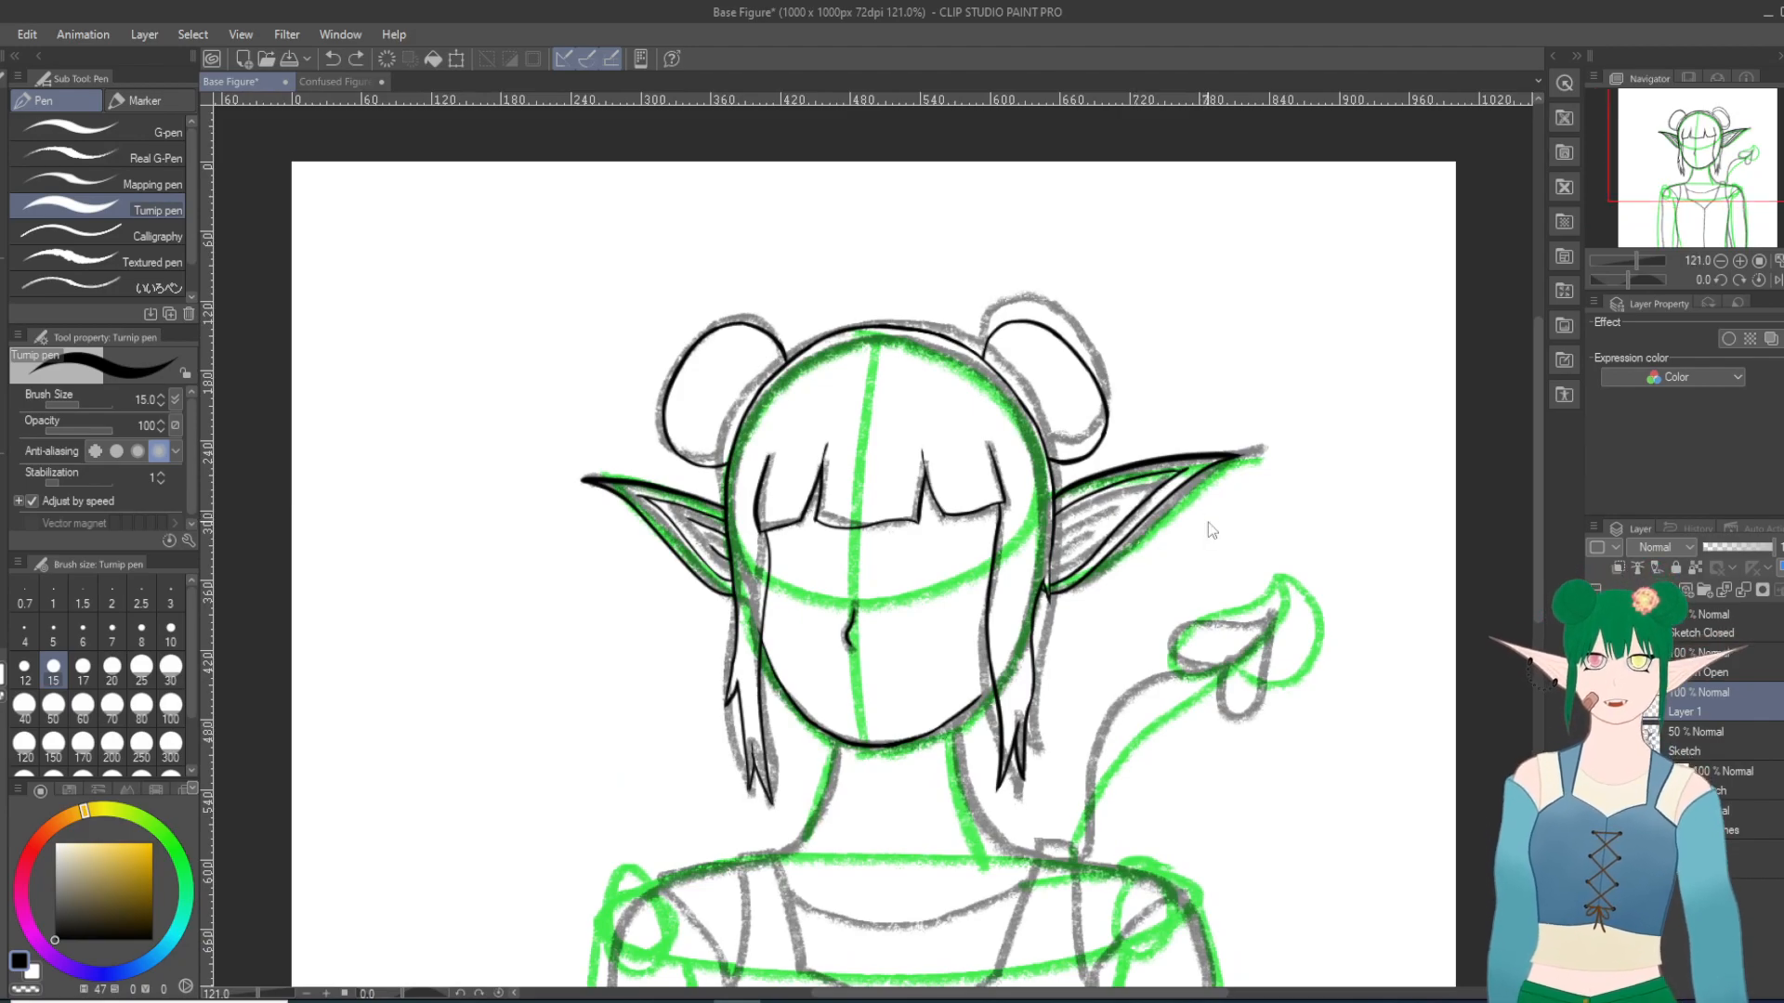
key("ctrl+z")
Step: Rotate the canvas to 100 degrees and ink the right ear's lower inner contour to the upper inner line's end, redoing the stroke until they meet
mouse_move(1208, 518)
left_mouse_down()
mouse_move(1276, 629)
mouse_move(1049, 785)
left_mouse_up()
scroll(1049, 785, "down", 1)
scroll(910, 812, "up", 12)
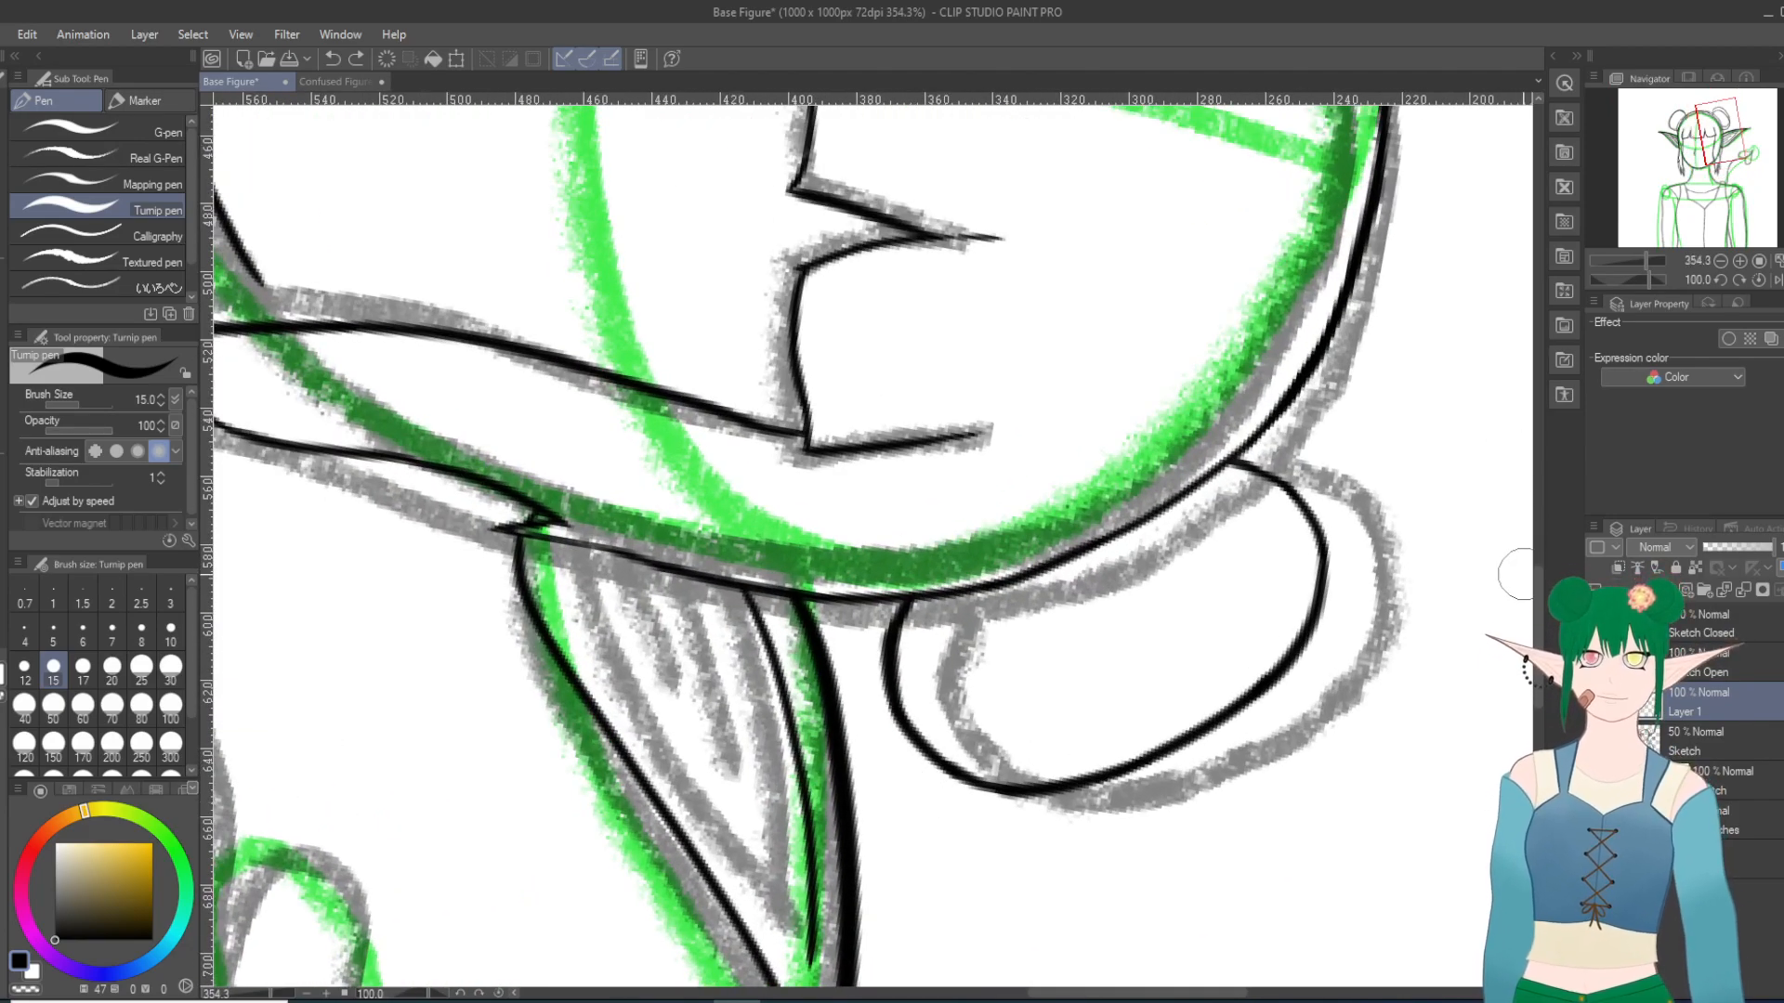
left_click_drag(1538, 583, 1537, 610)
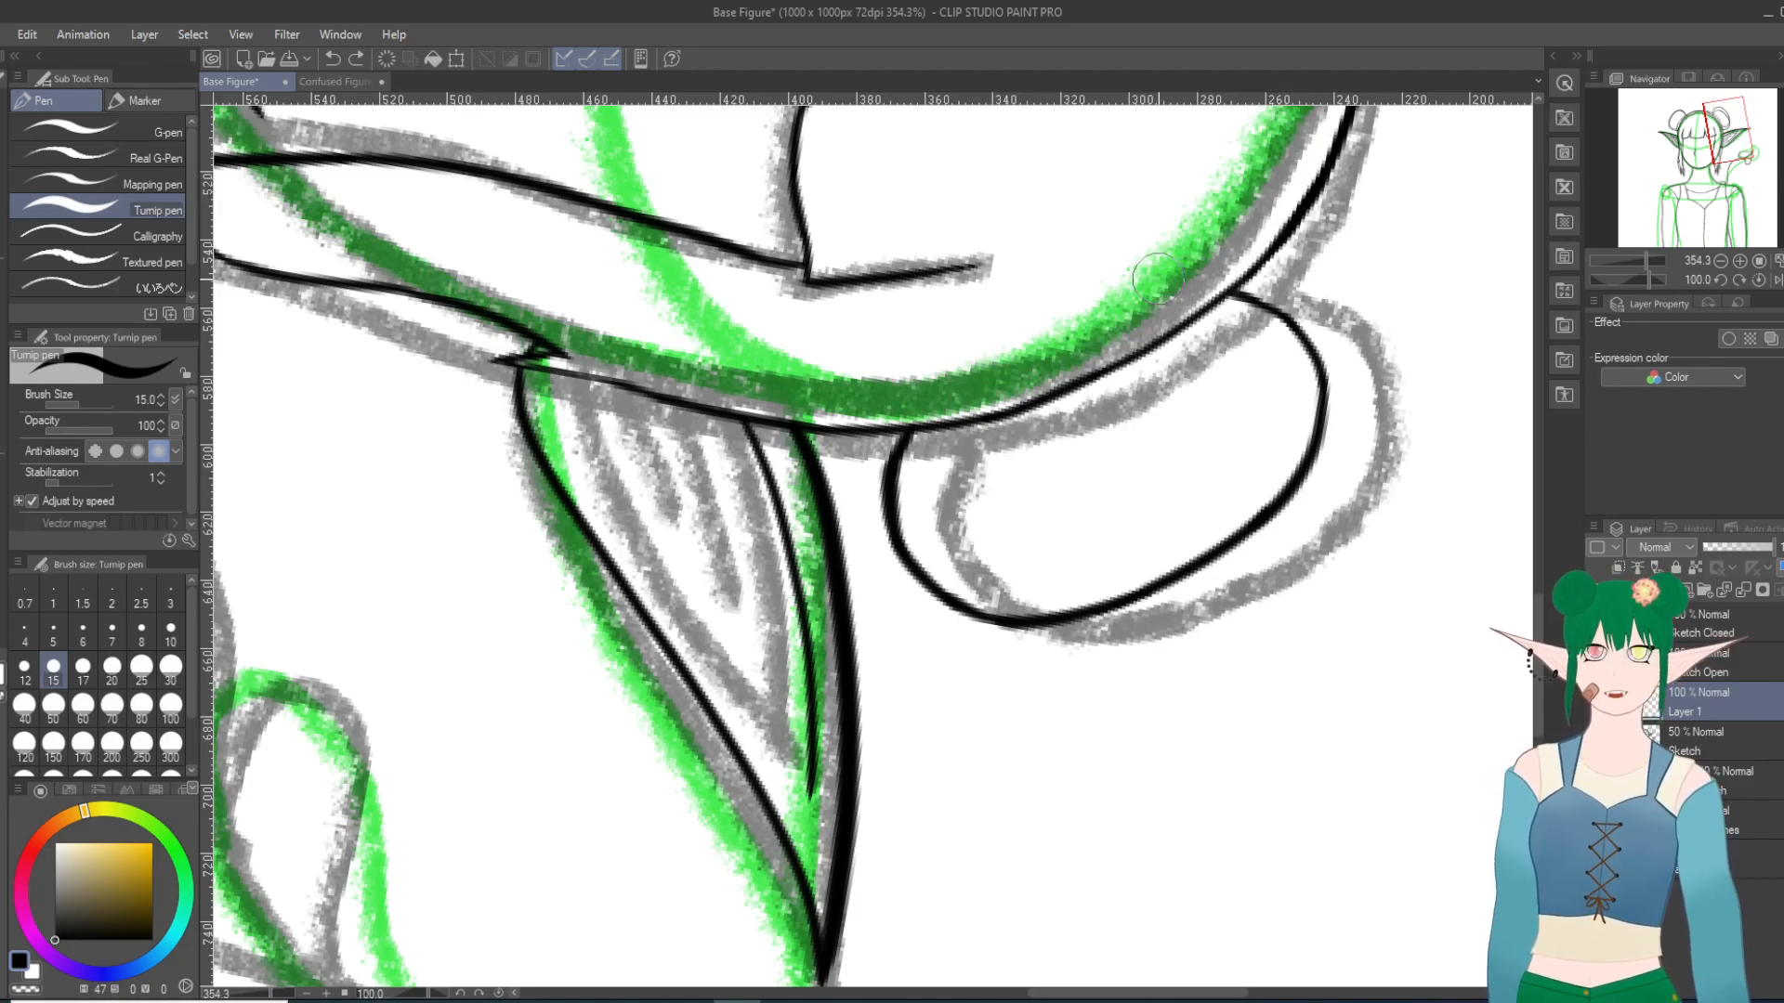
scroll(1157, 277, "down", 3)
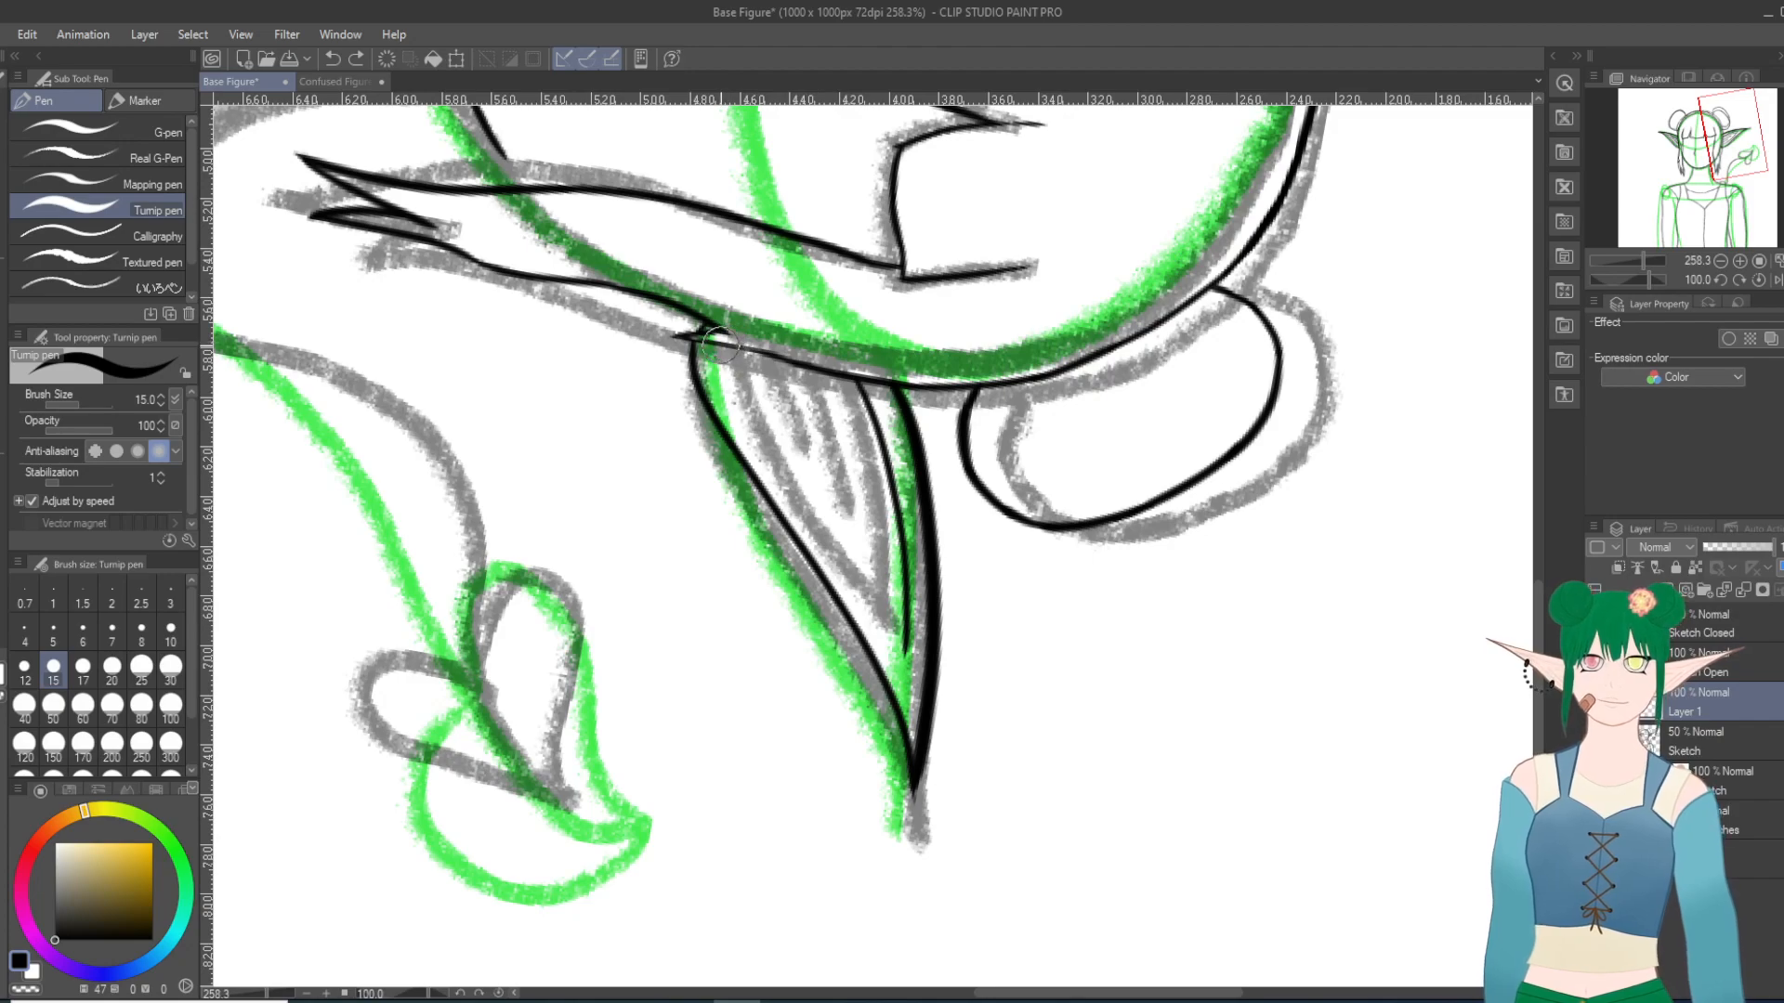
mouse_move(755, 425)
left_mouse_down()
mouse_move(852, 586)
mouse_move(888, 716)
left_mouse_up()
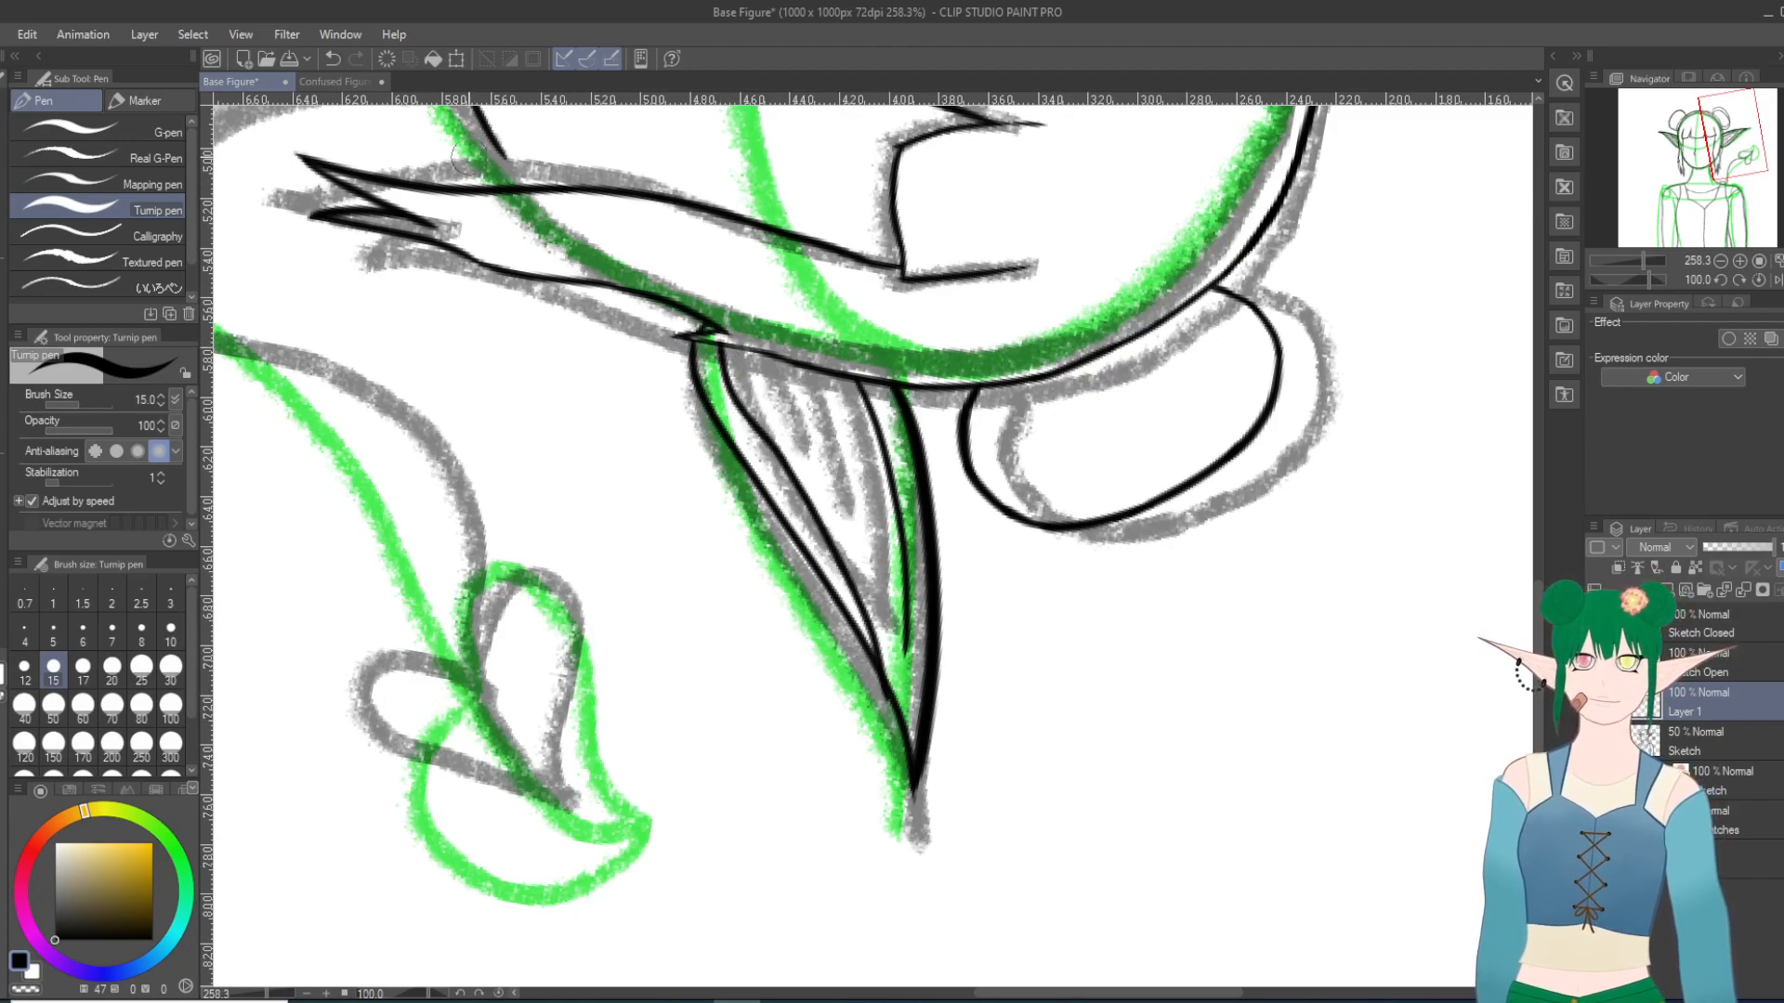
left_click(332, 58)
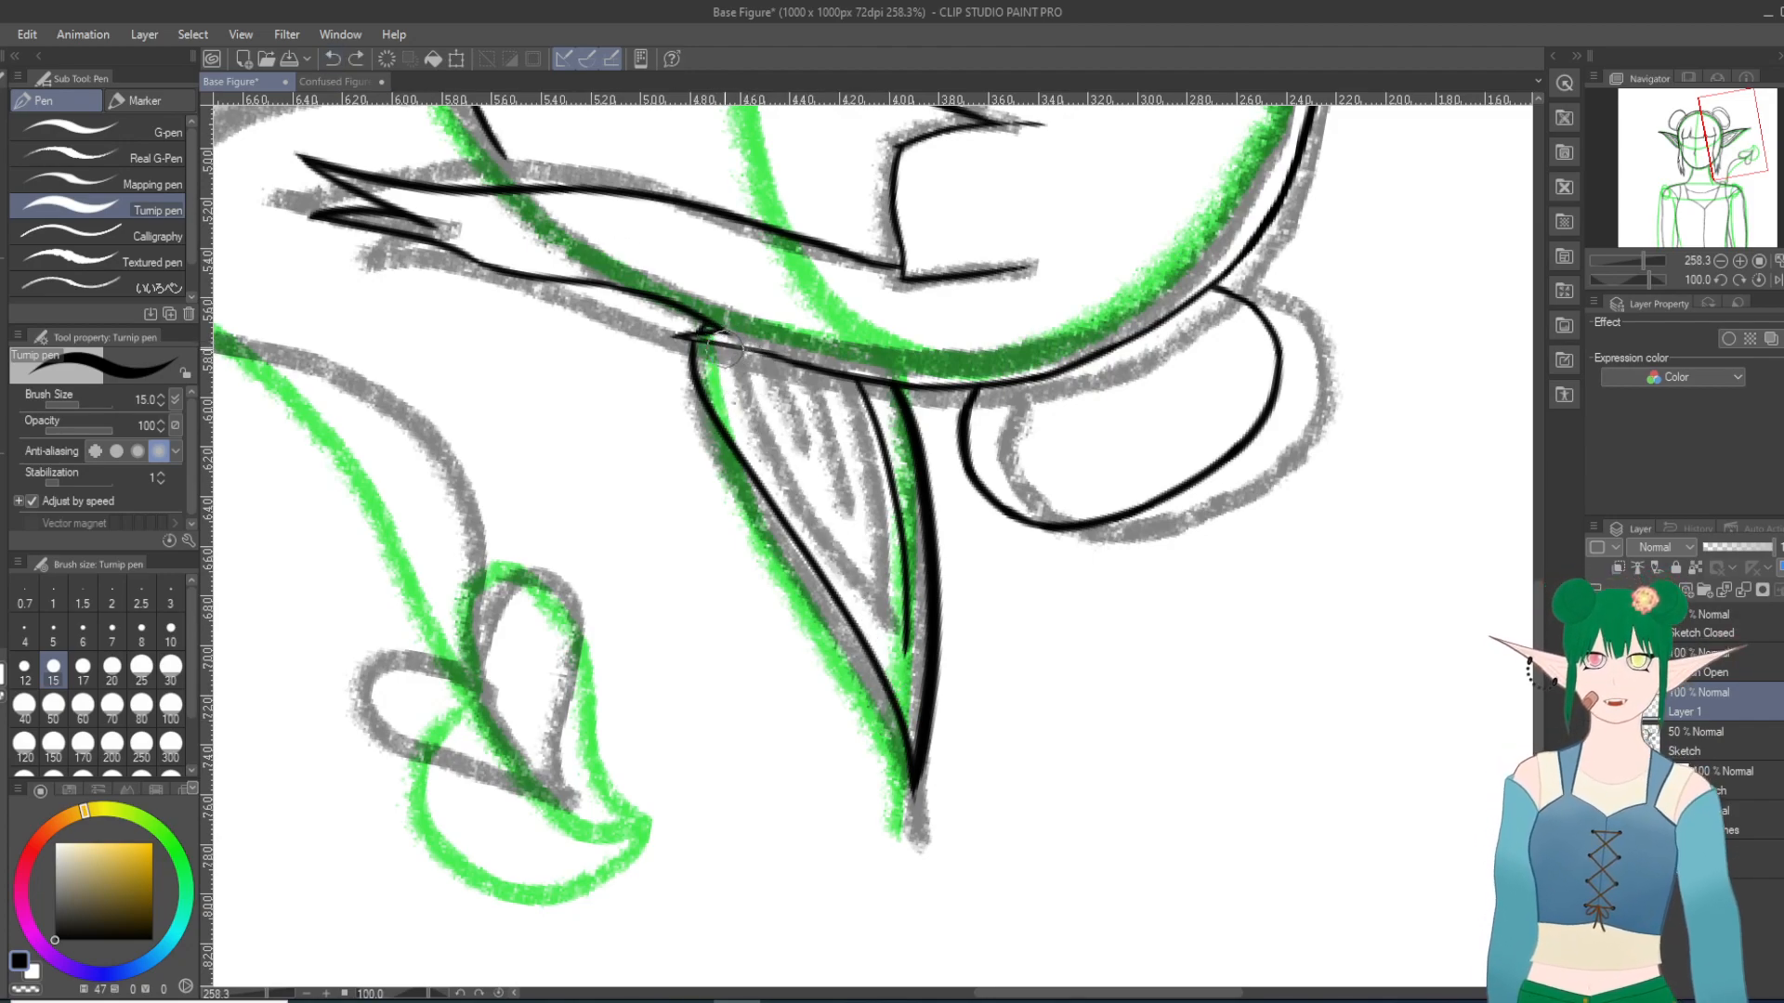
left_click_drag(725, 346, 910, 682)
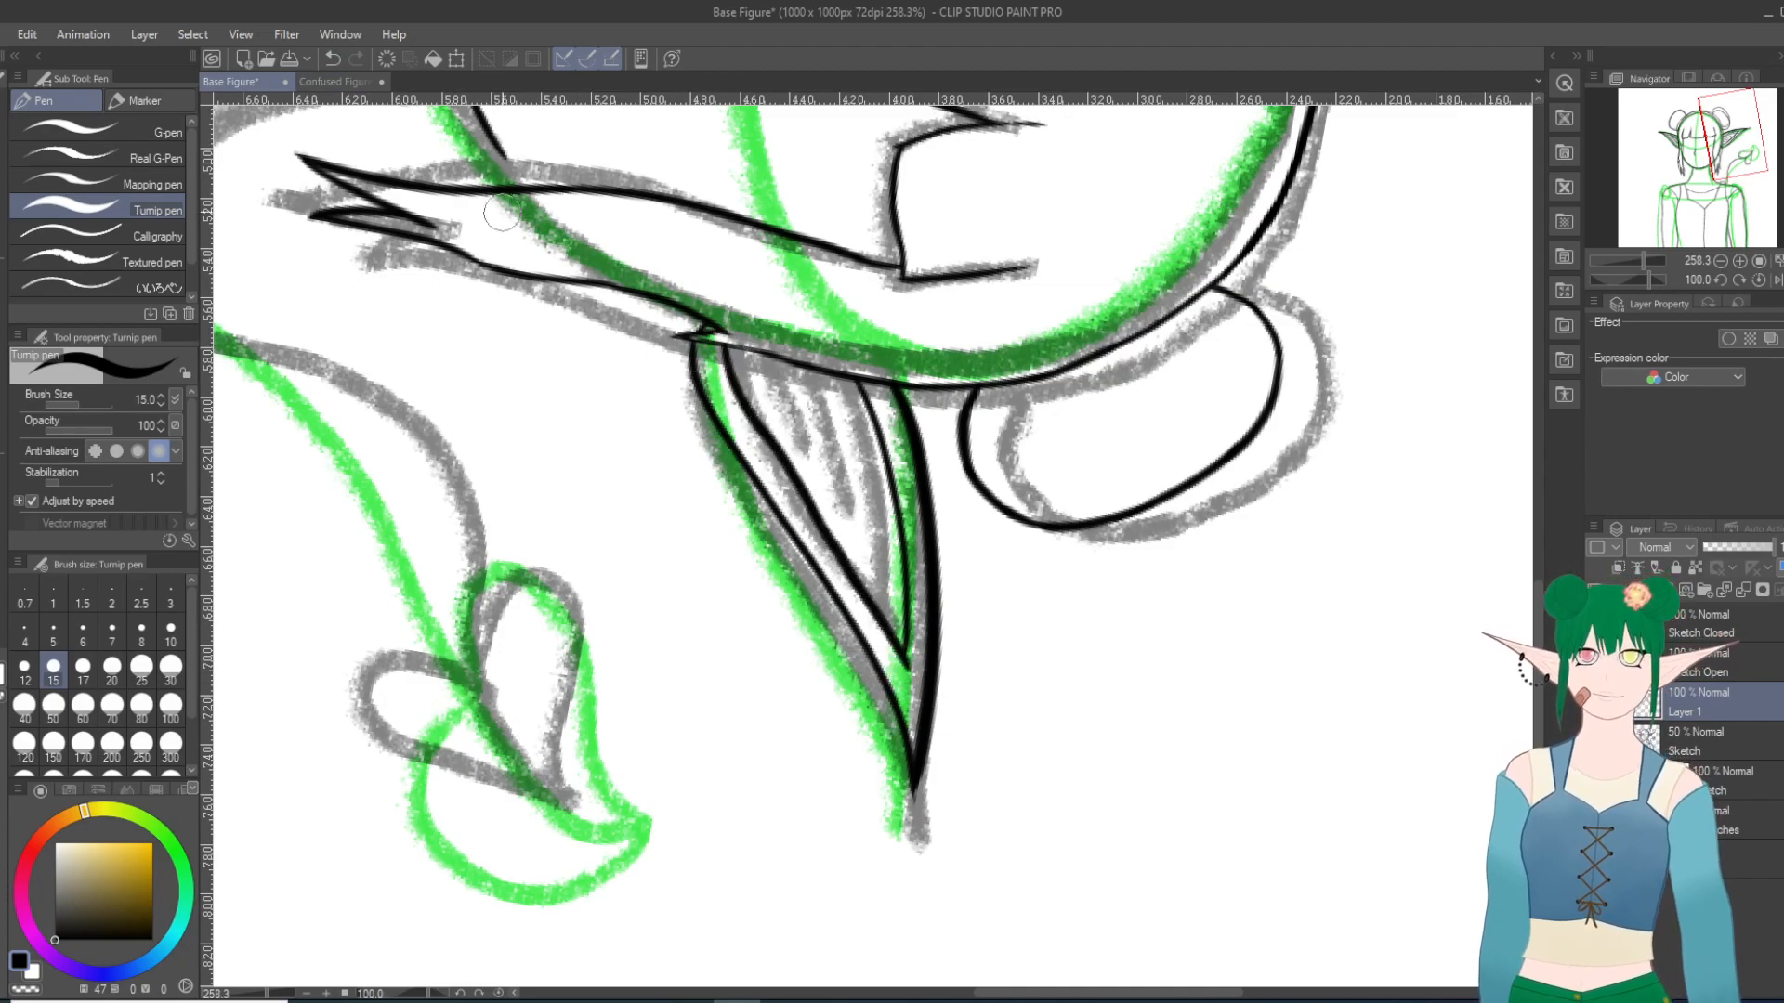
left_click(332, 59)
left_click_drag(734, 395, 910, 671)
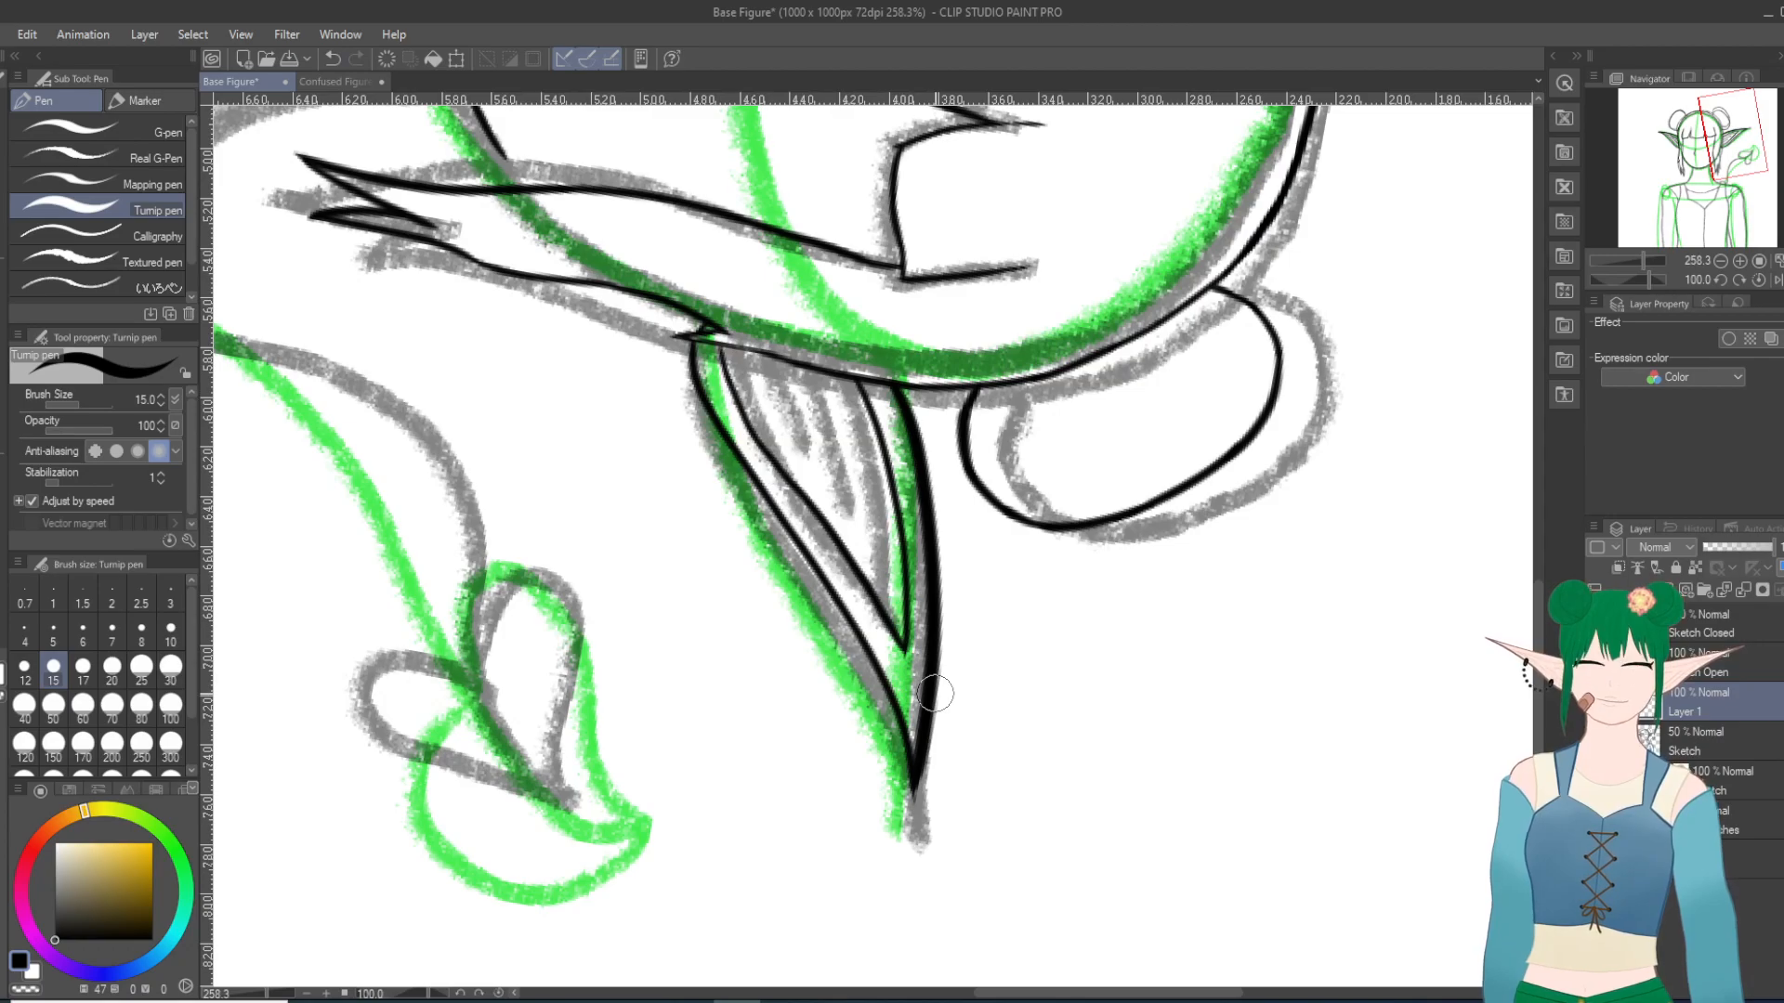
Step: Examine where the right ear's inner contour lines meet, up close and against the whole head, at several canvas rotations
key("minus")
key("minus")
key("minus")
key("minus")
key("minus")
key("minus")
key("minus")
key("minus")
key("minus")
key("minus")
key("minus")
key("minus")
key("minus")
key("minus")
key("minus")
key("minus")
key("minus")
key("minus")
key("minus")
key("minus")
scroll(984, 685, "down", 4)
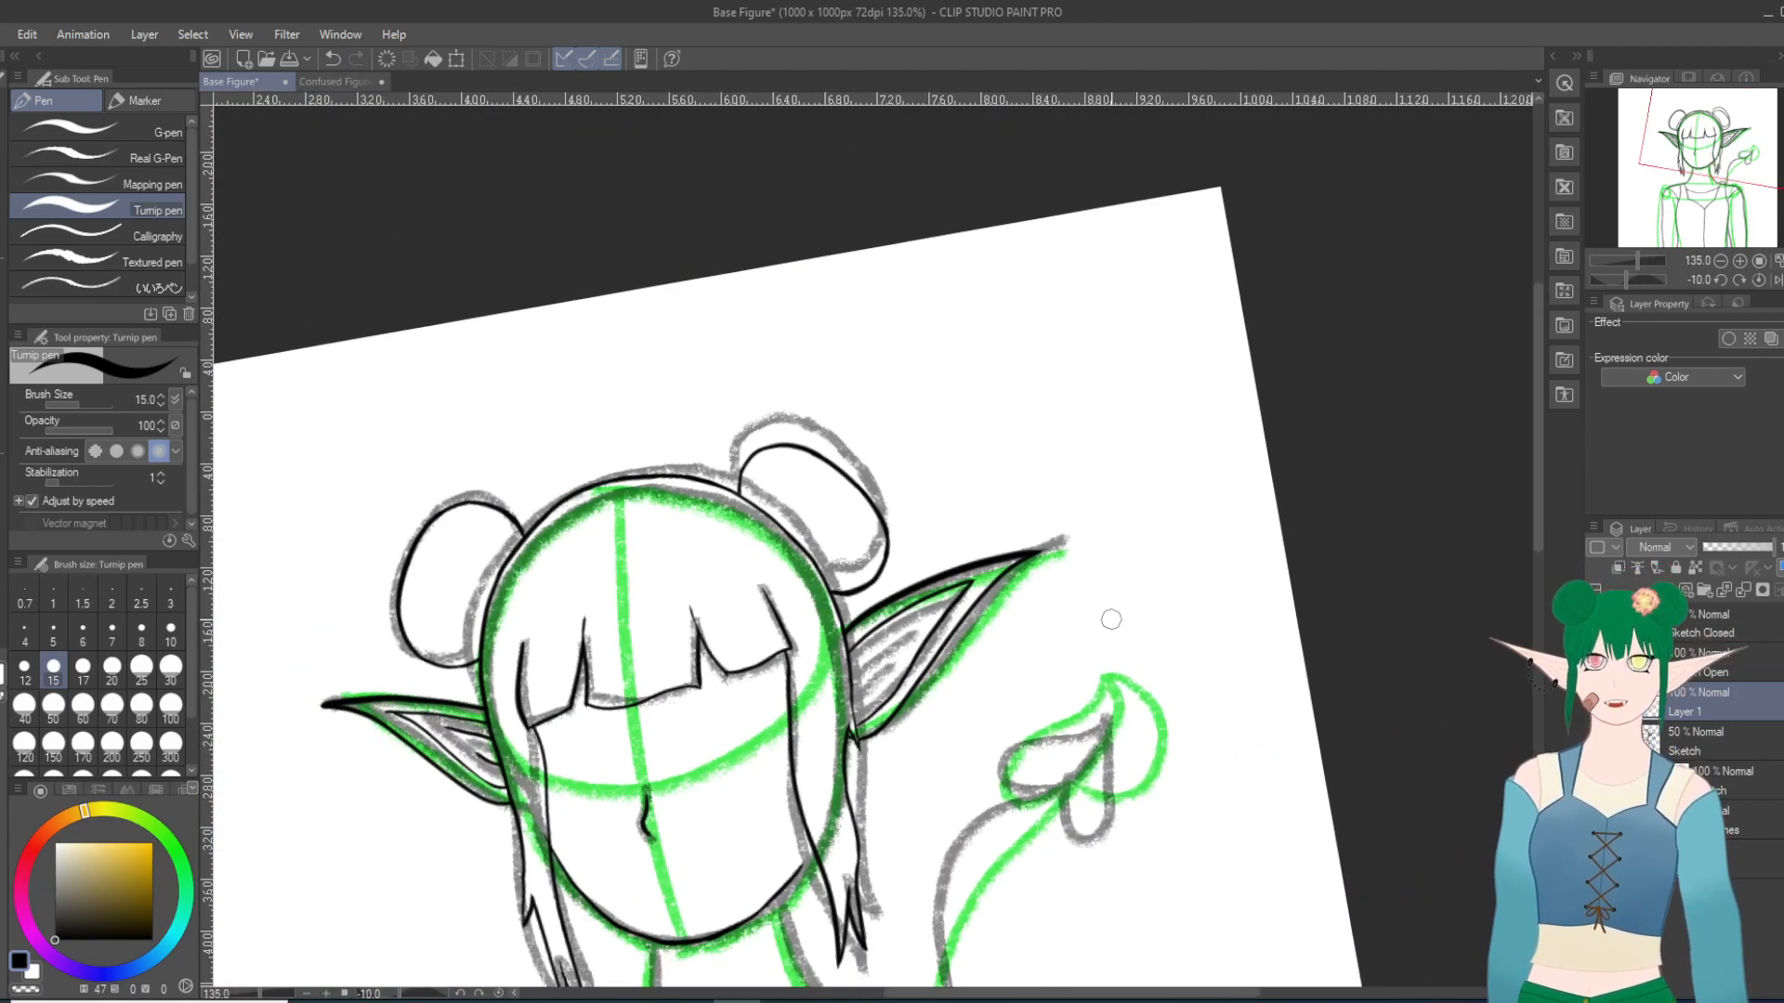
key("minus")
key("minus")
scroll(966, 572, "up", 6)
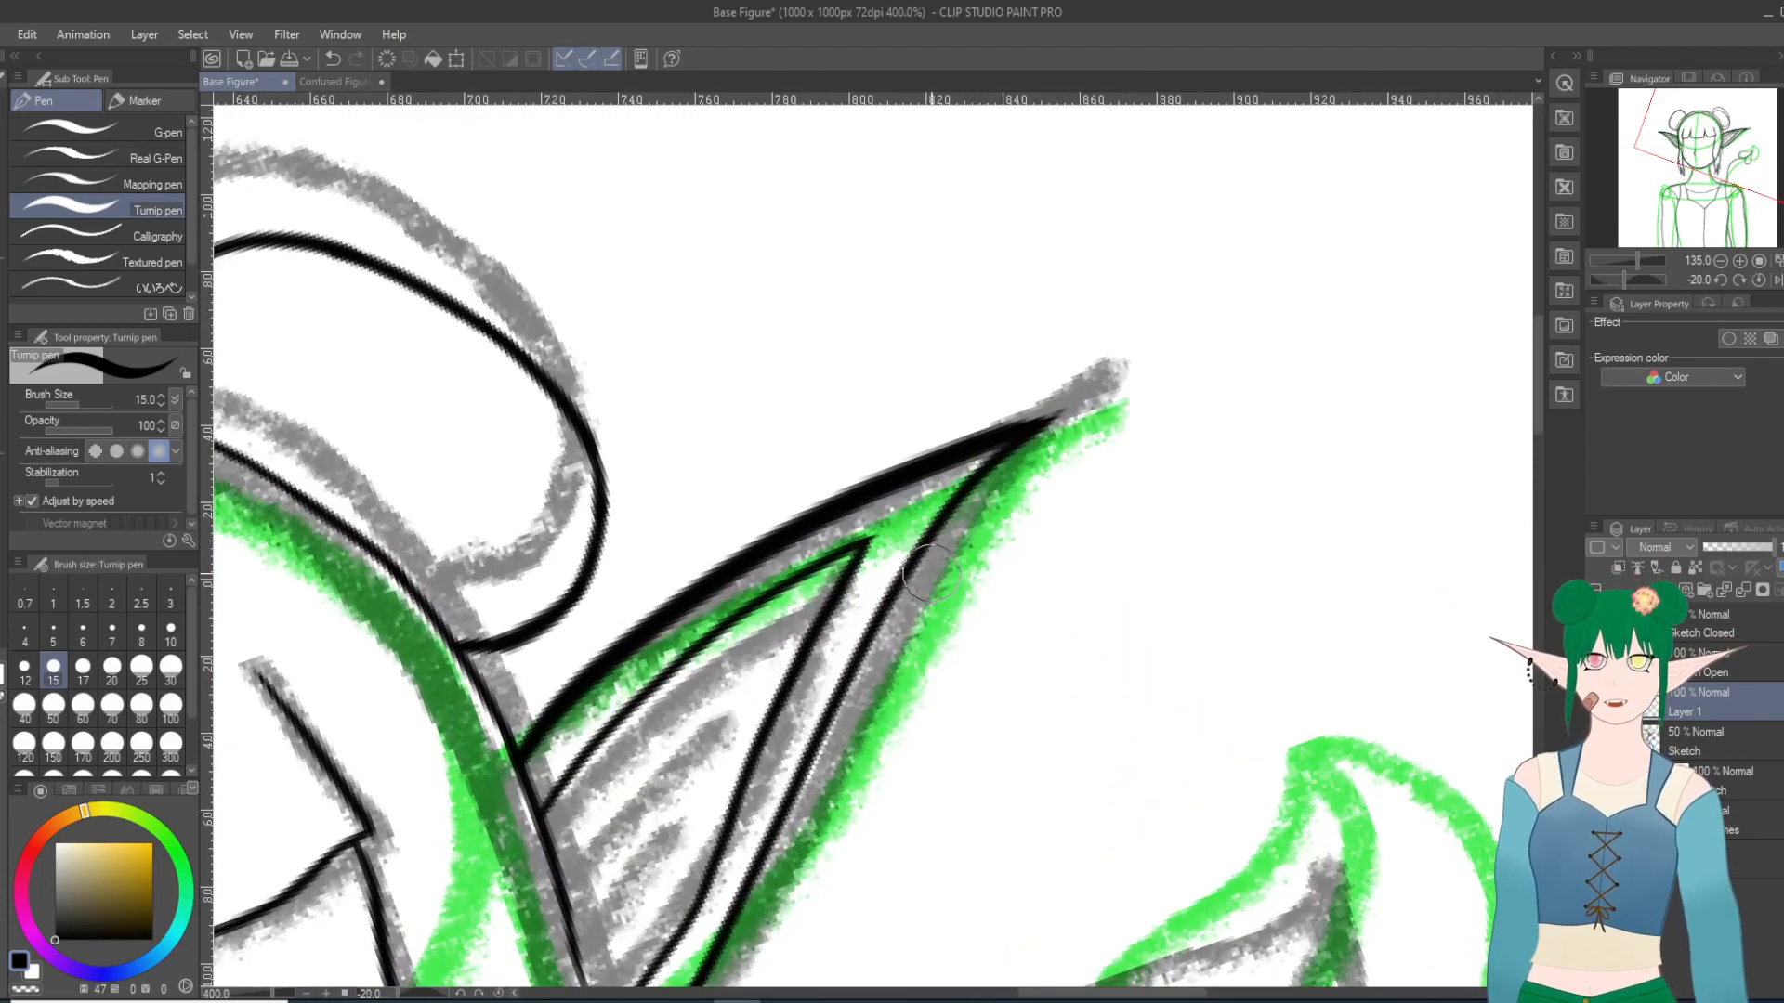
scroll(929, 569, "up", 2)
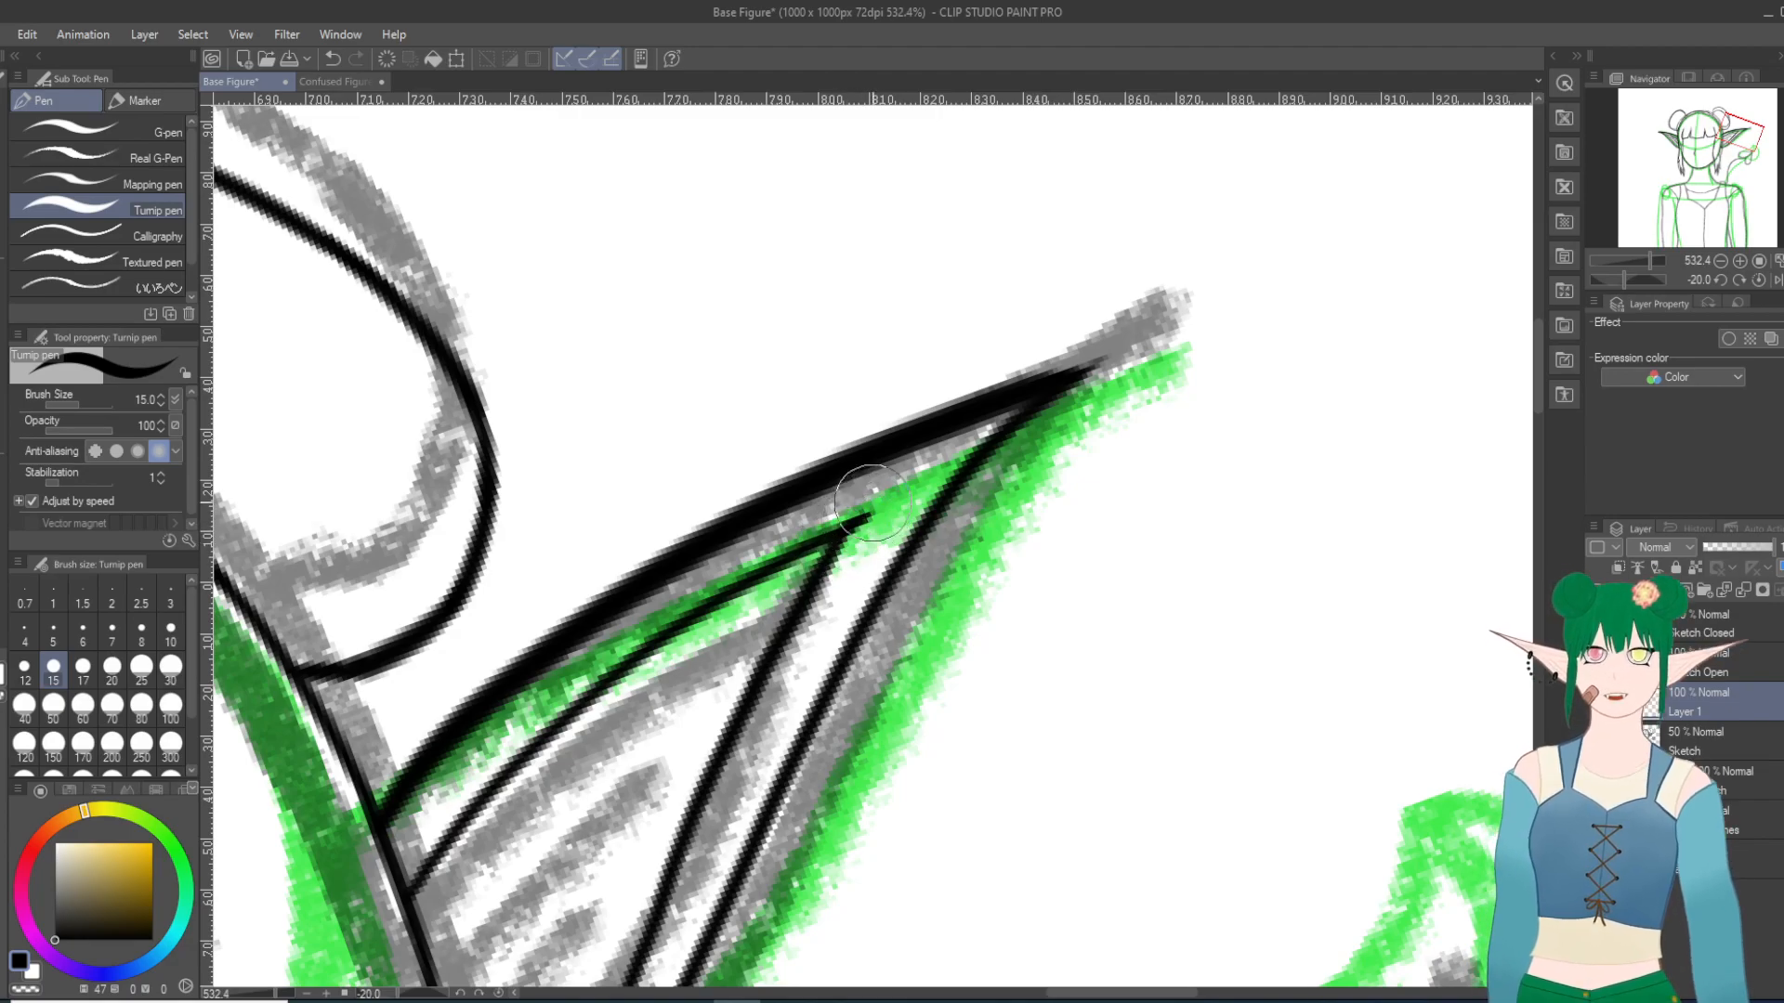
scroll(1028, 801, "down", 8)
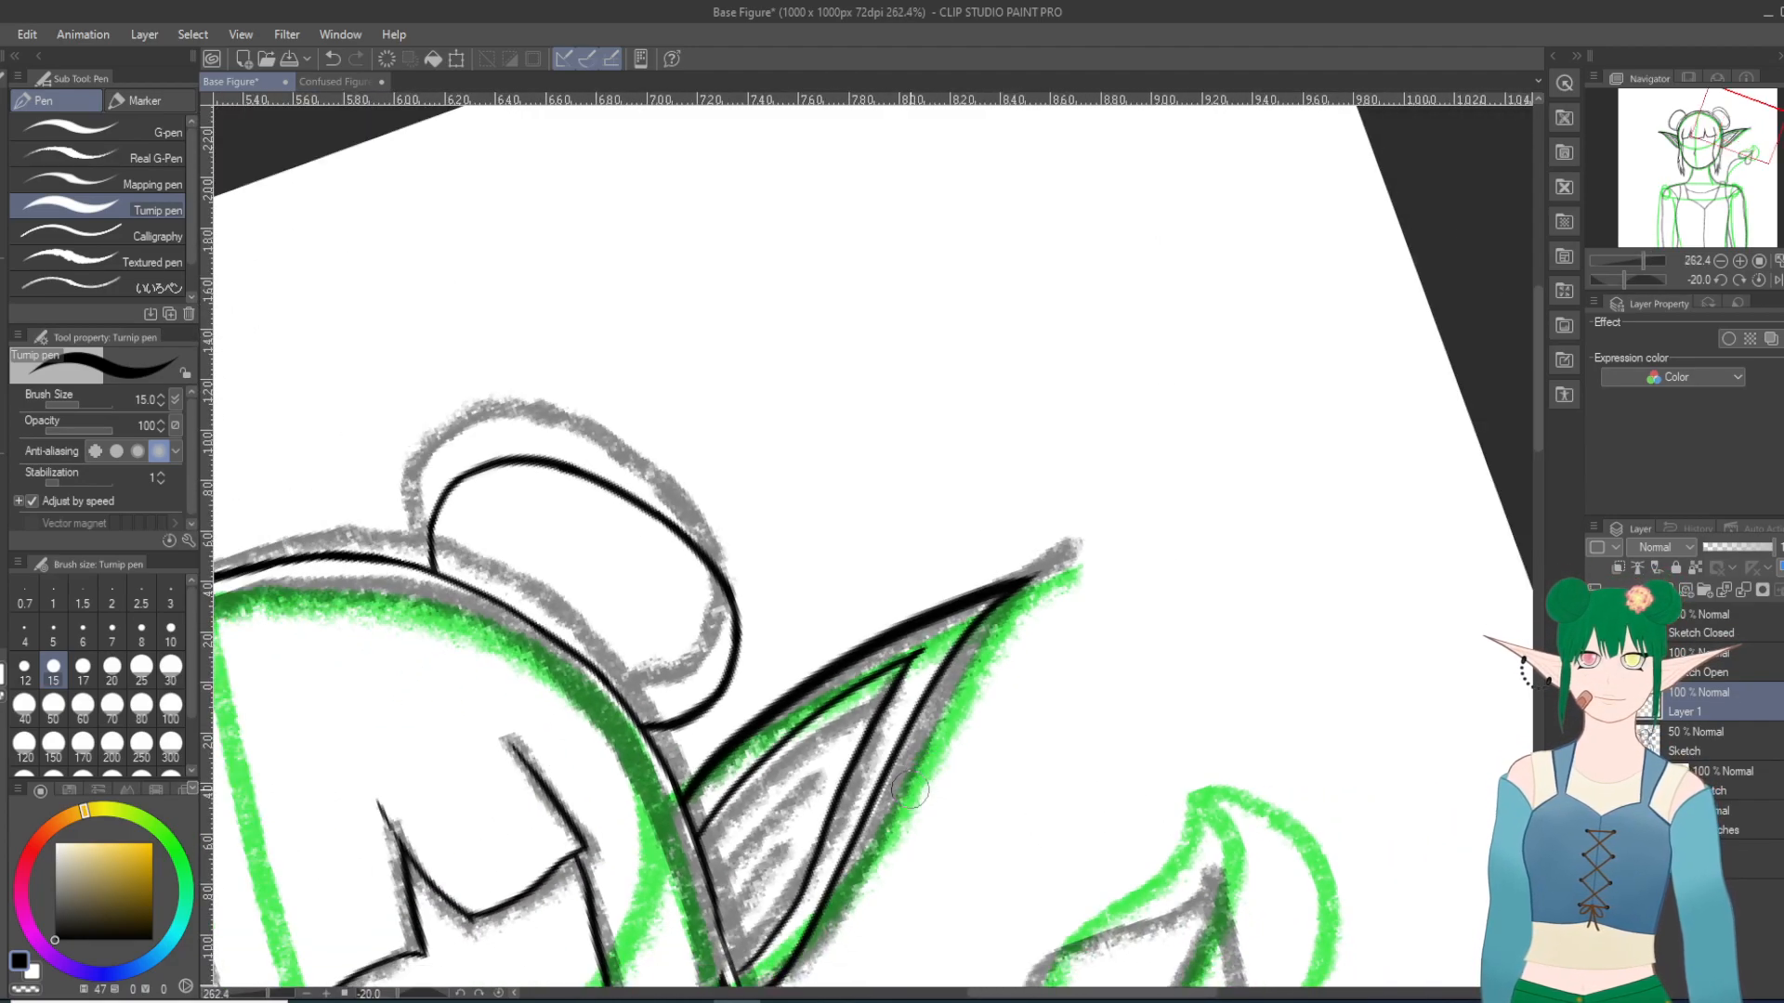
key("shift+6")
key("shift+6")
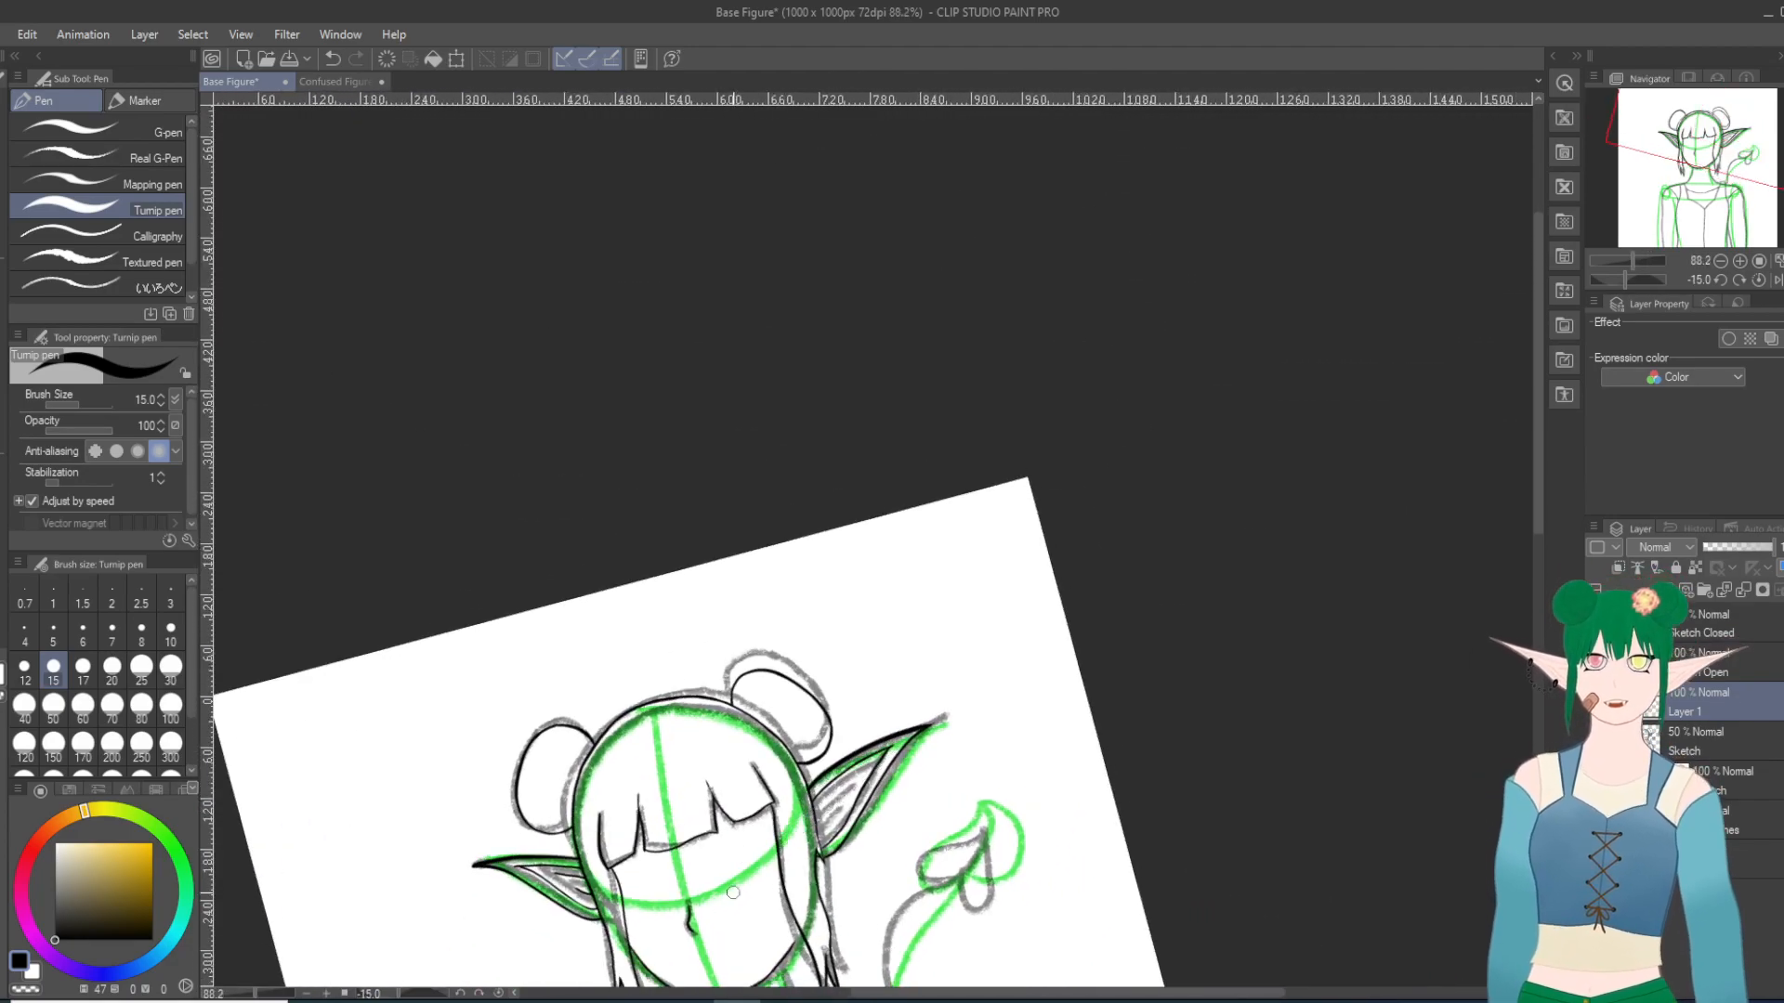
scroll(700, 897, "down", 3, "shift")
scroll(538, 874, "up", 3)
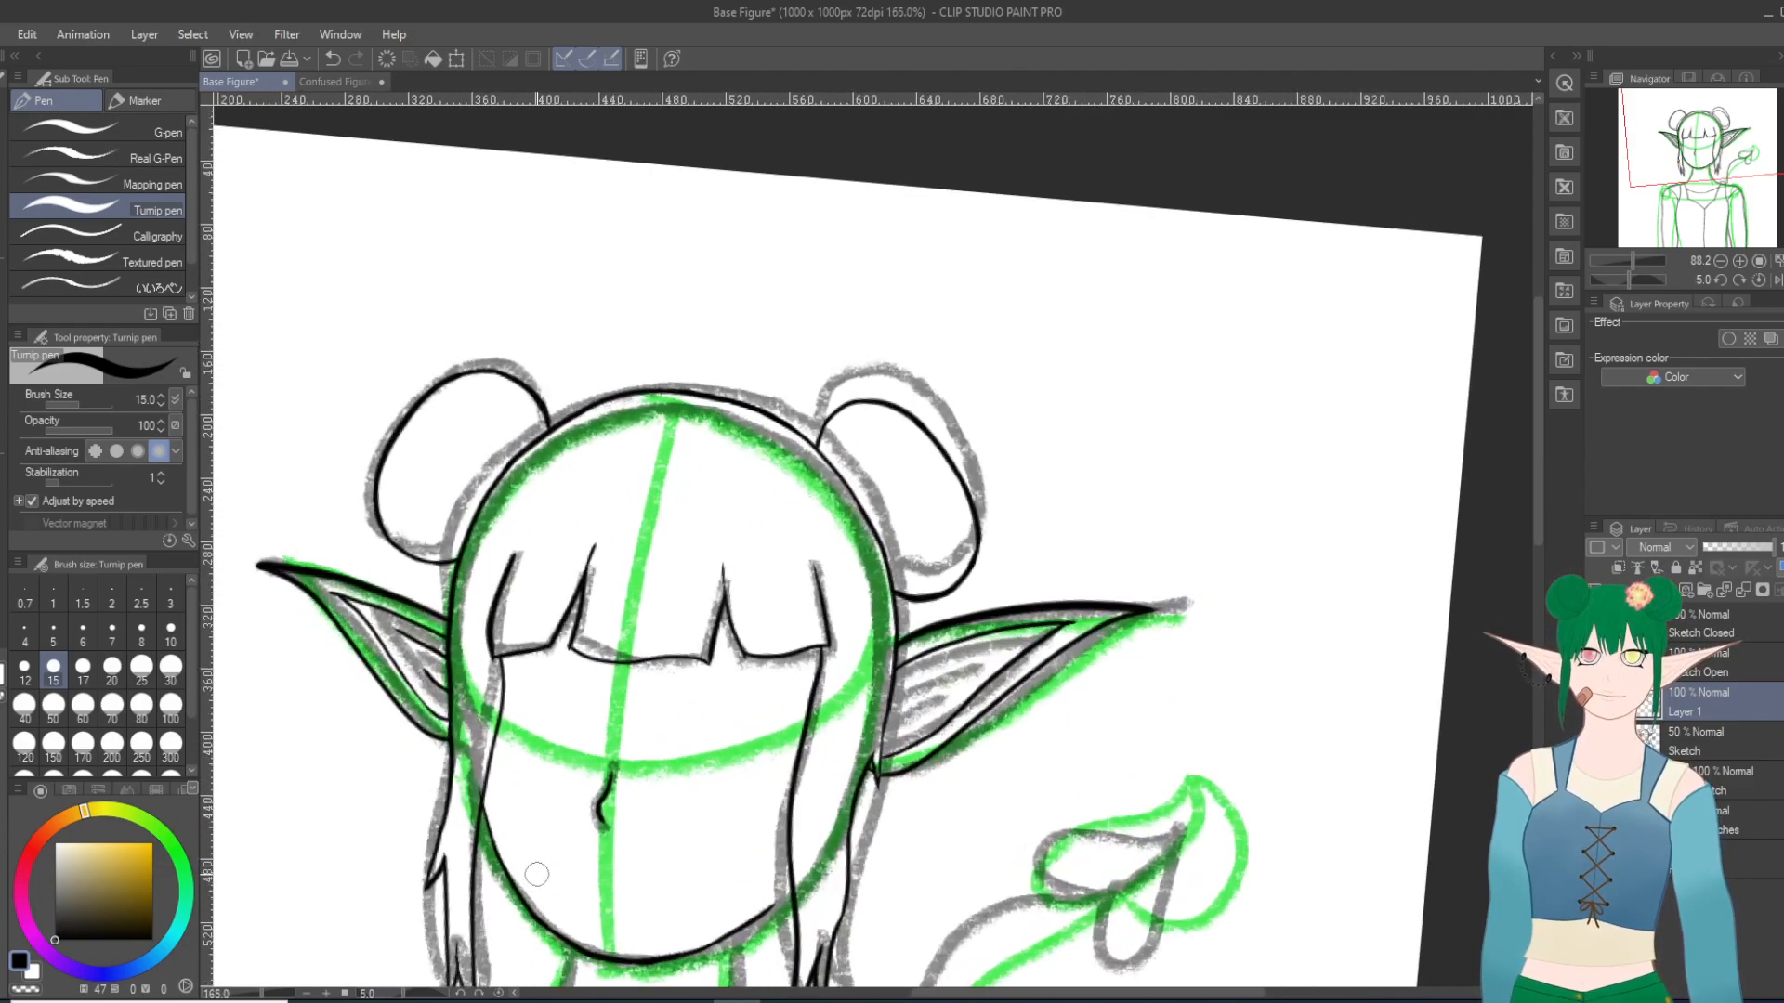
Step: Ink two short fold lines inside the right ear along the sketch, redoing the upper one several times
scroll(1126, 901, "up", 1, "shift")
scroll(1127, 901, "down", 1)
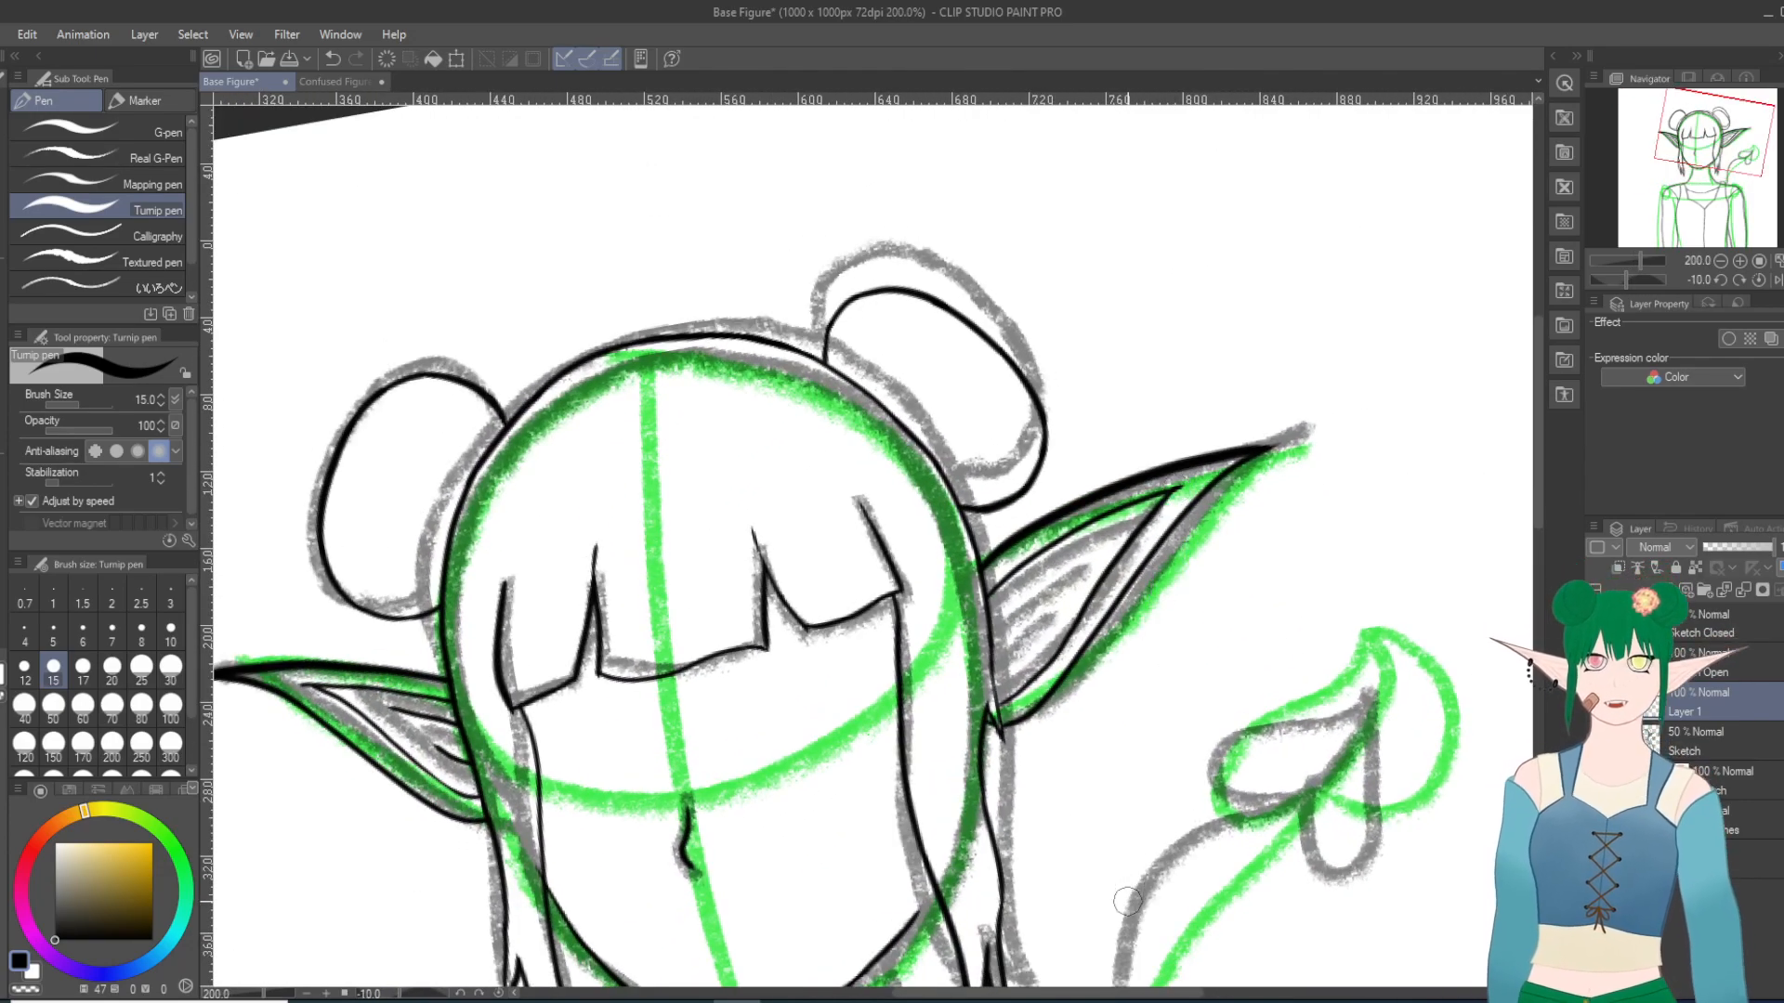
scroll(1127, 901, "up", 2, "shift")
scroll(1127, 902, "up", 1)
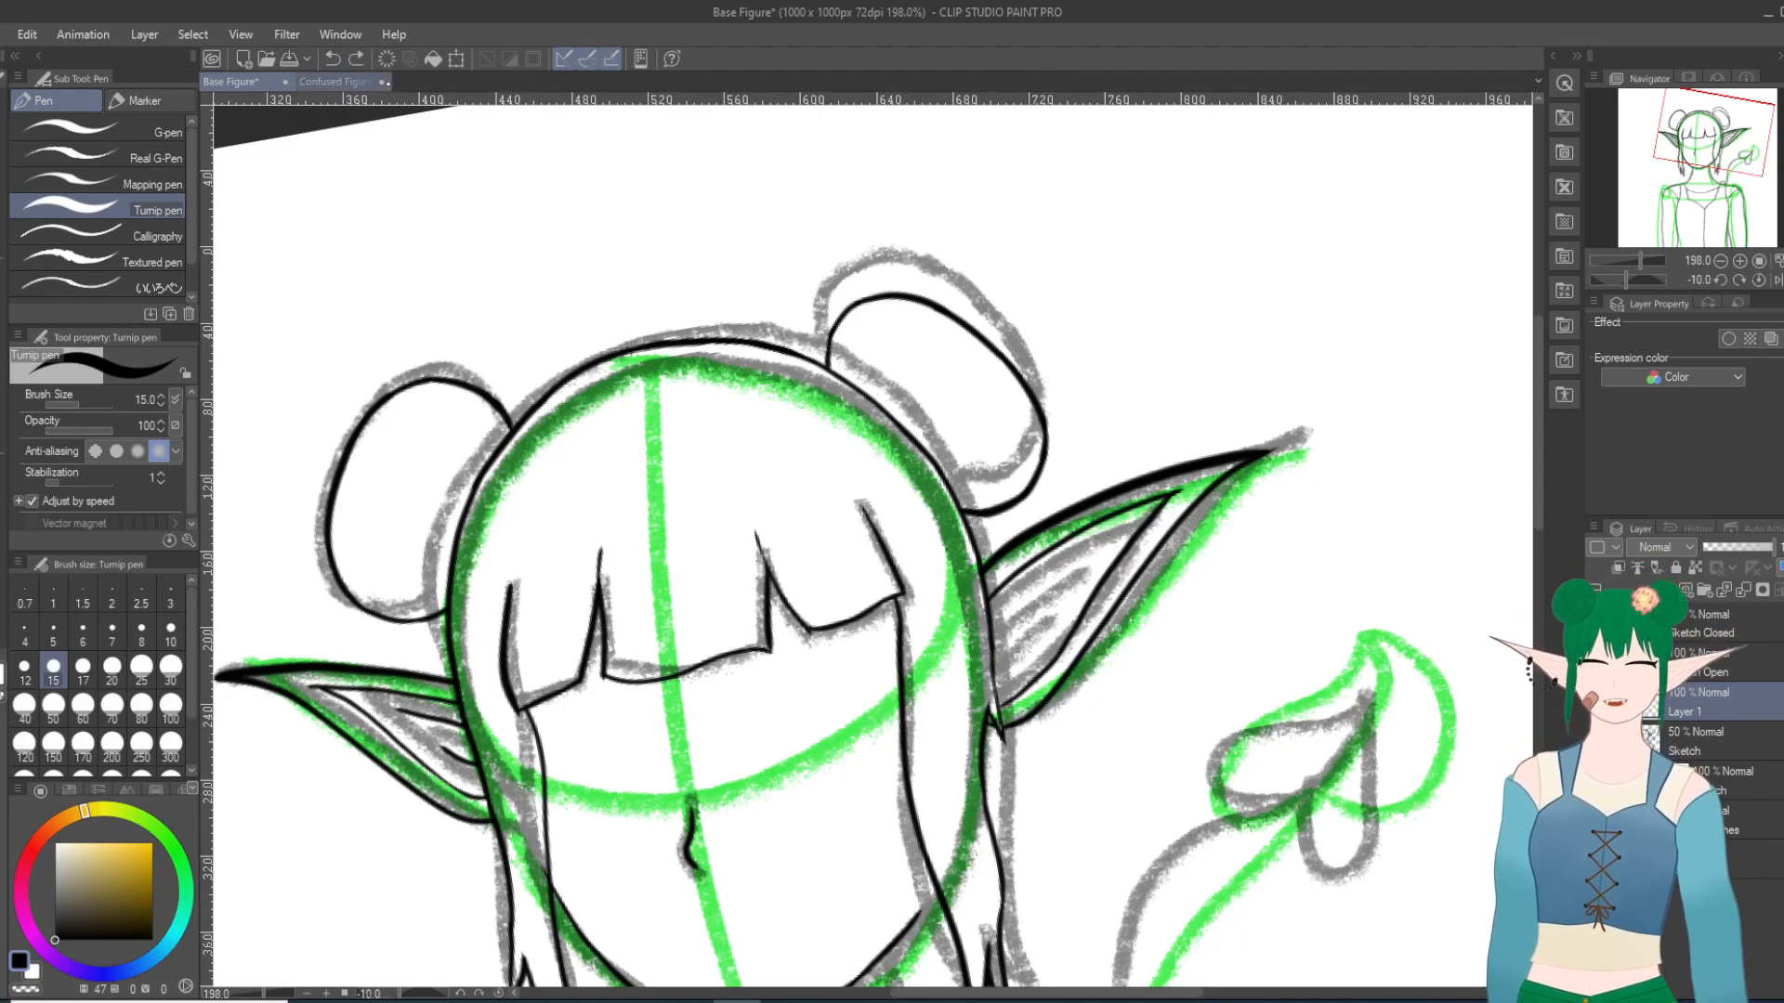
left_click_drag(993, 634, 1074, 562)
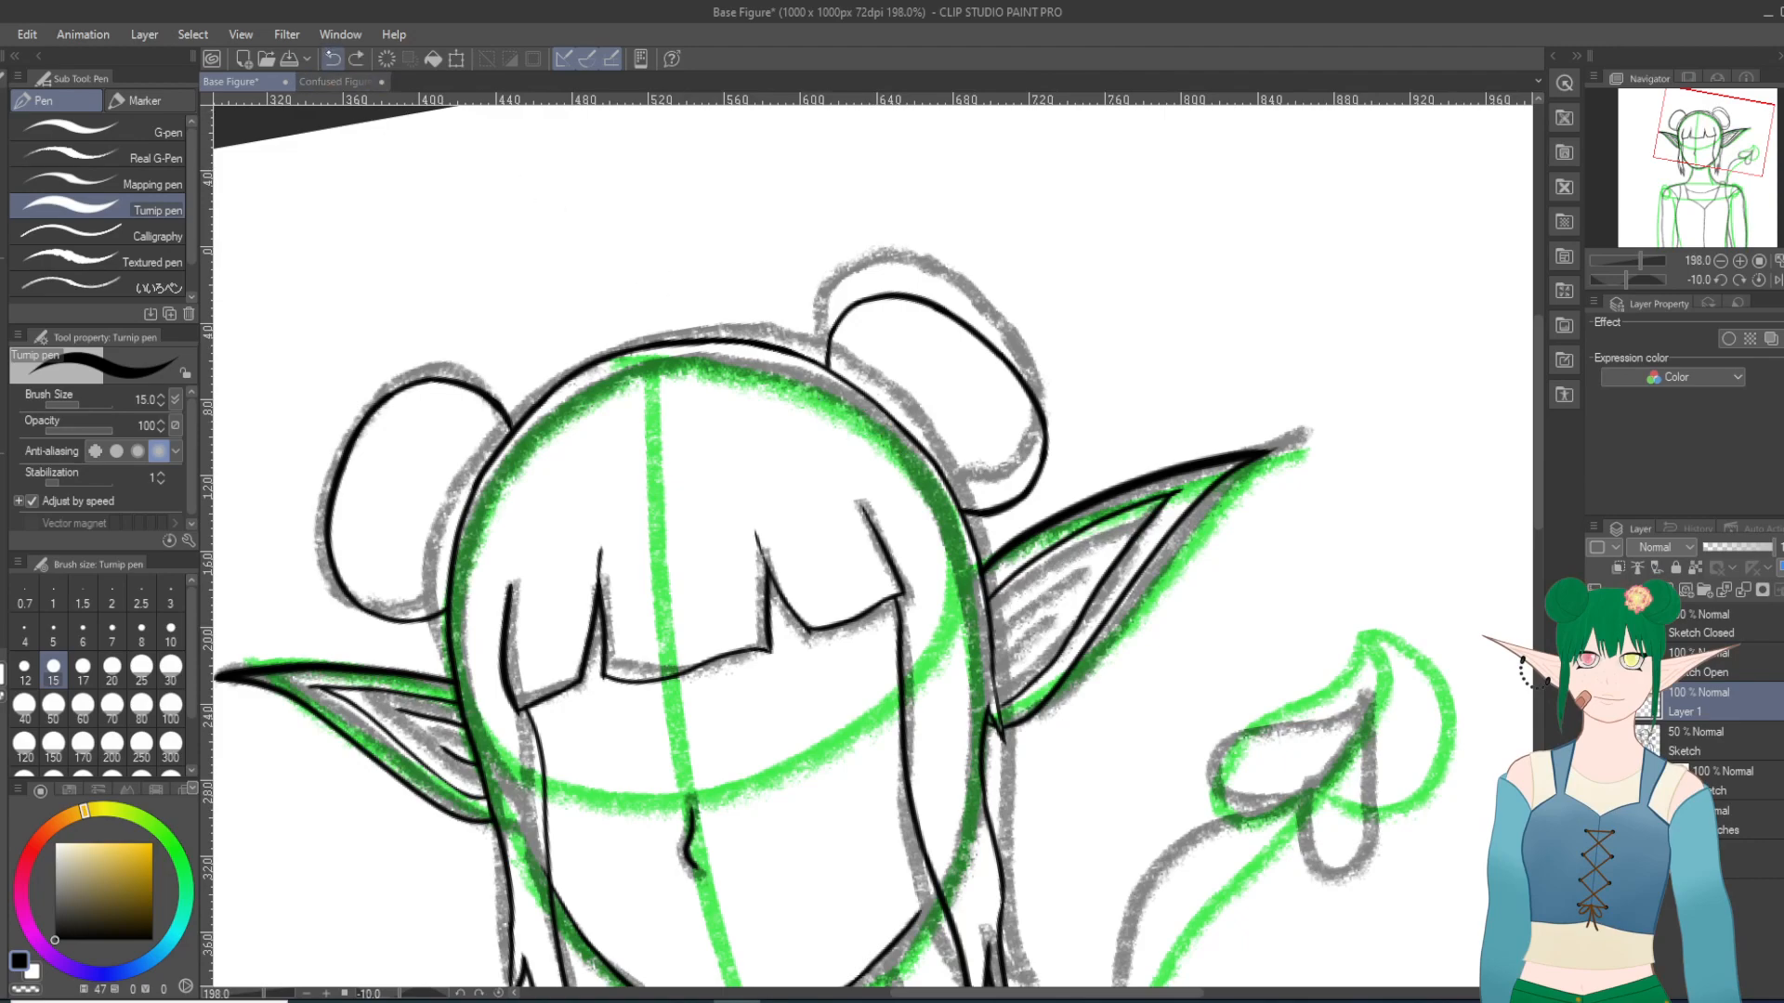
left_click_drag(993, 620, 1109, 536)
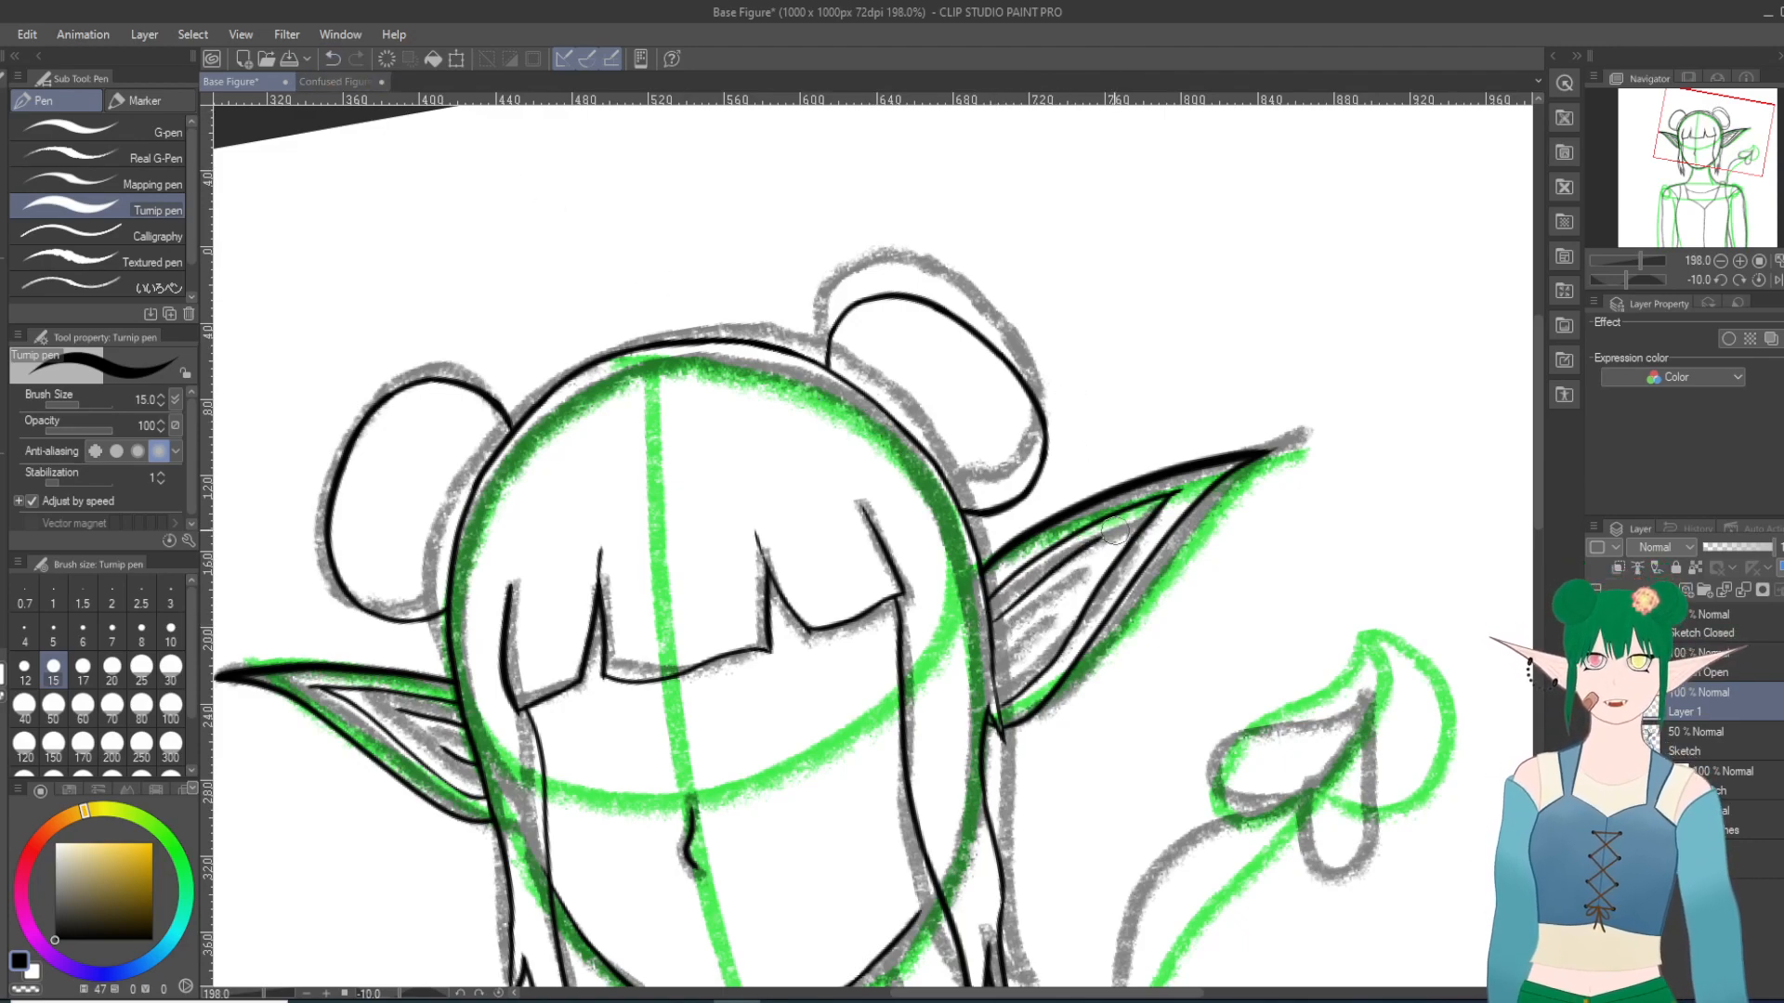
key("ctrl+z")
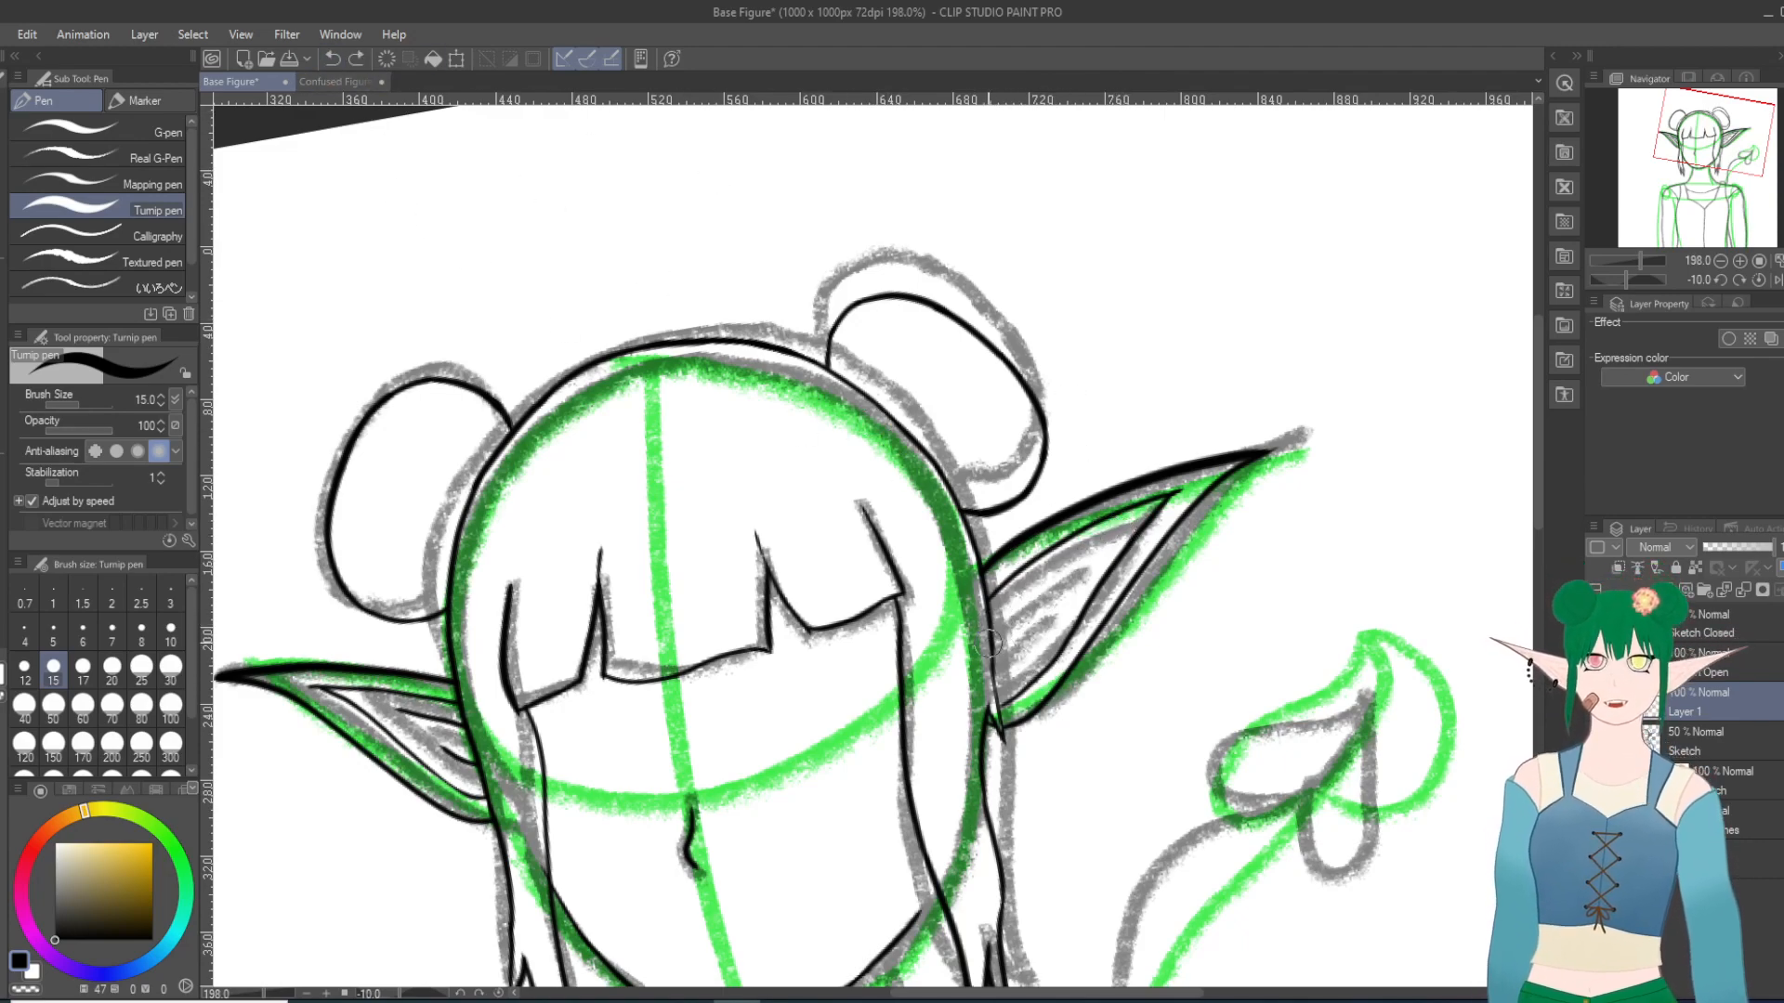
left_click_drag(989, 618, 1124, 532)
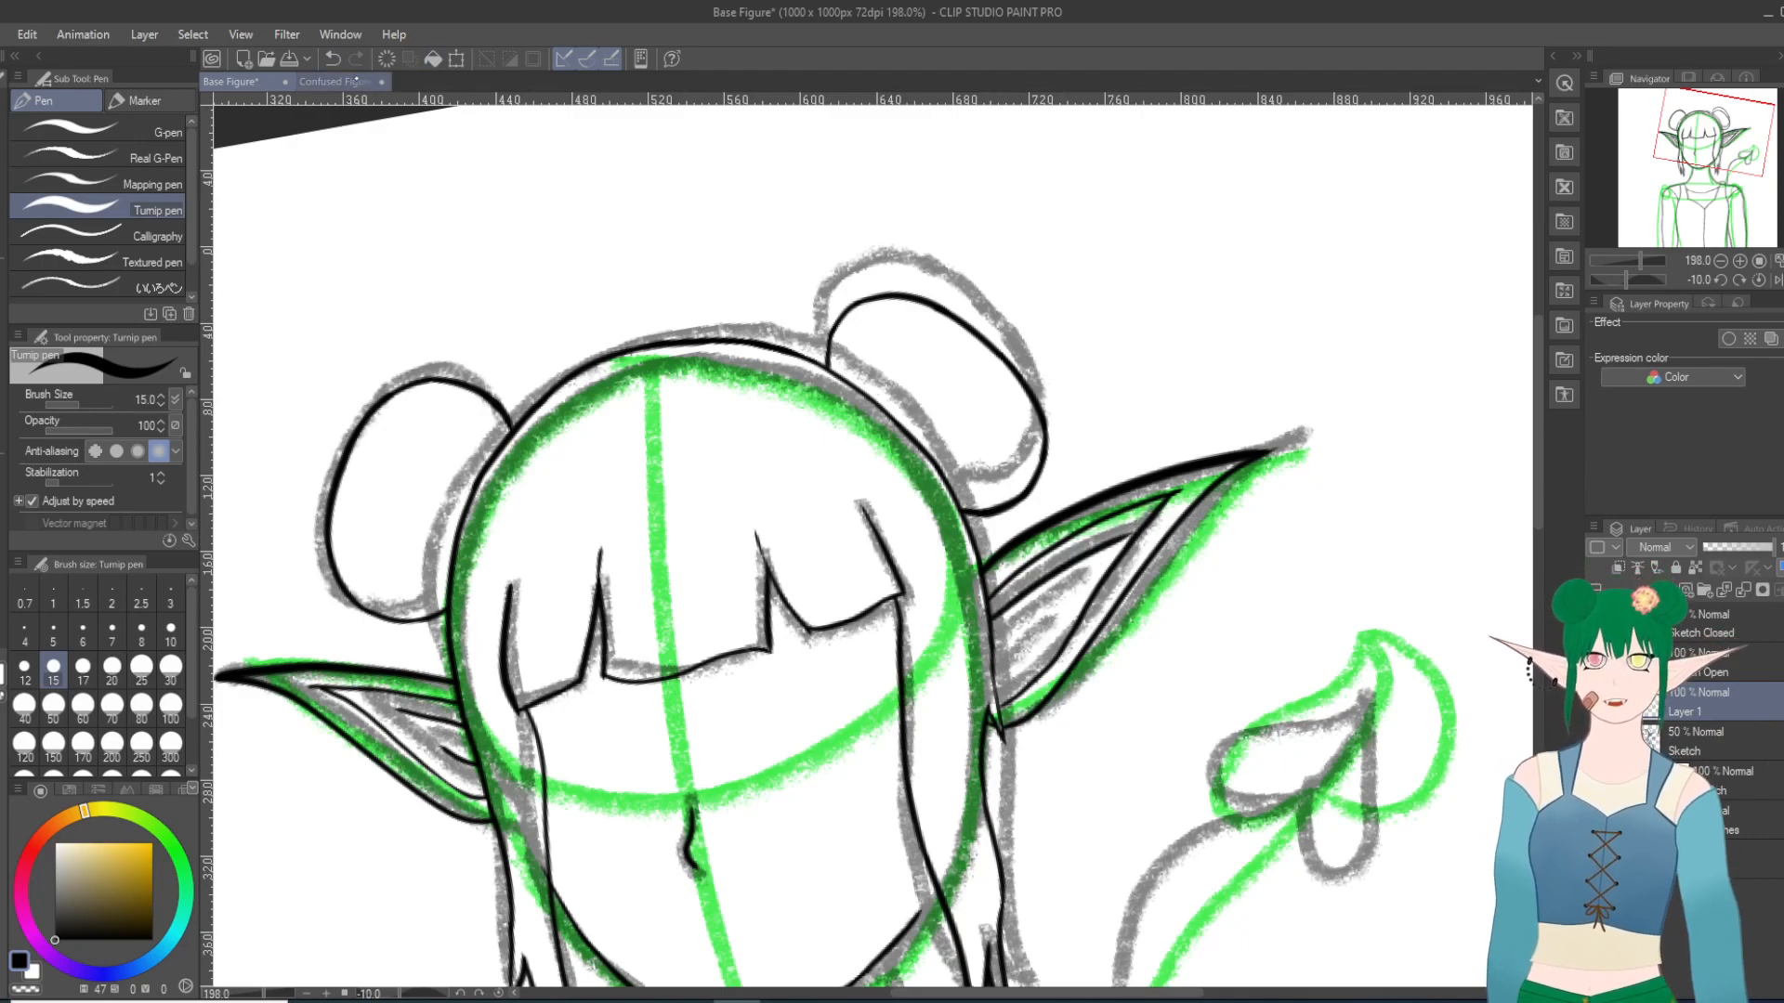
key("ctrl+z")
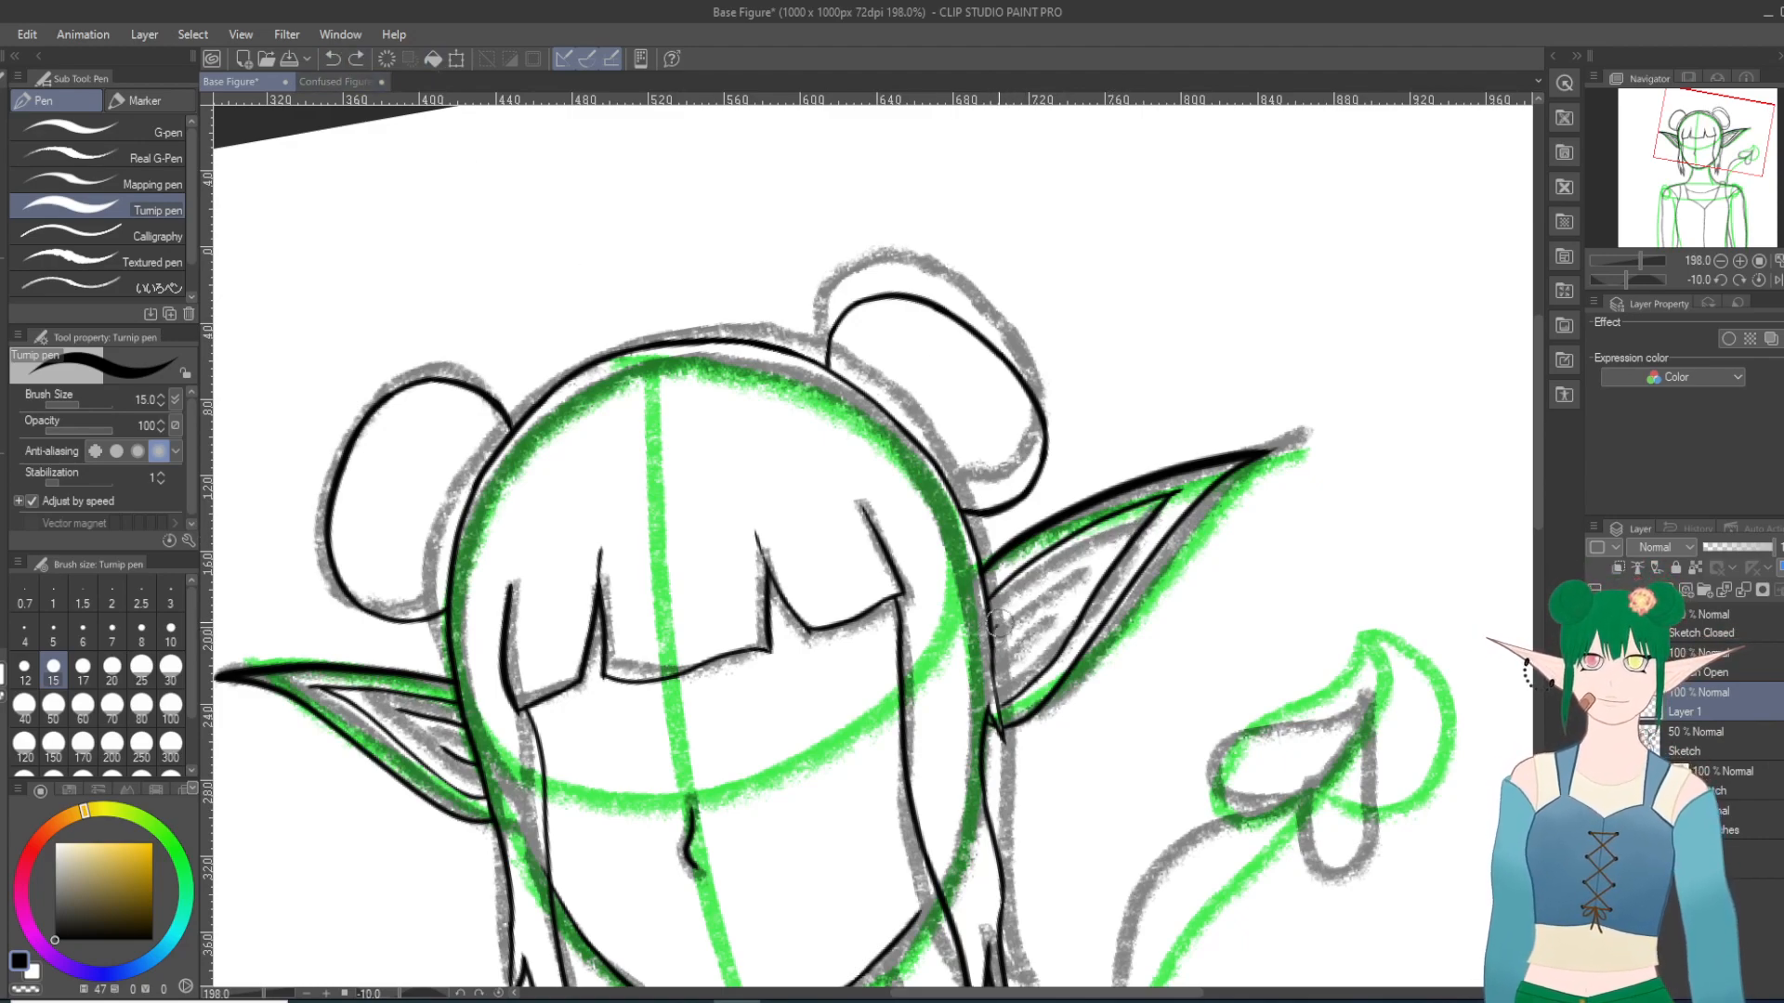
key("ctrl+z")
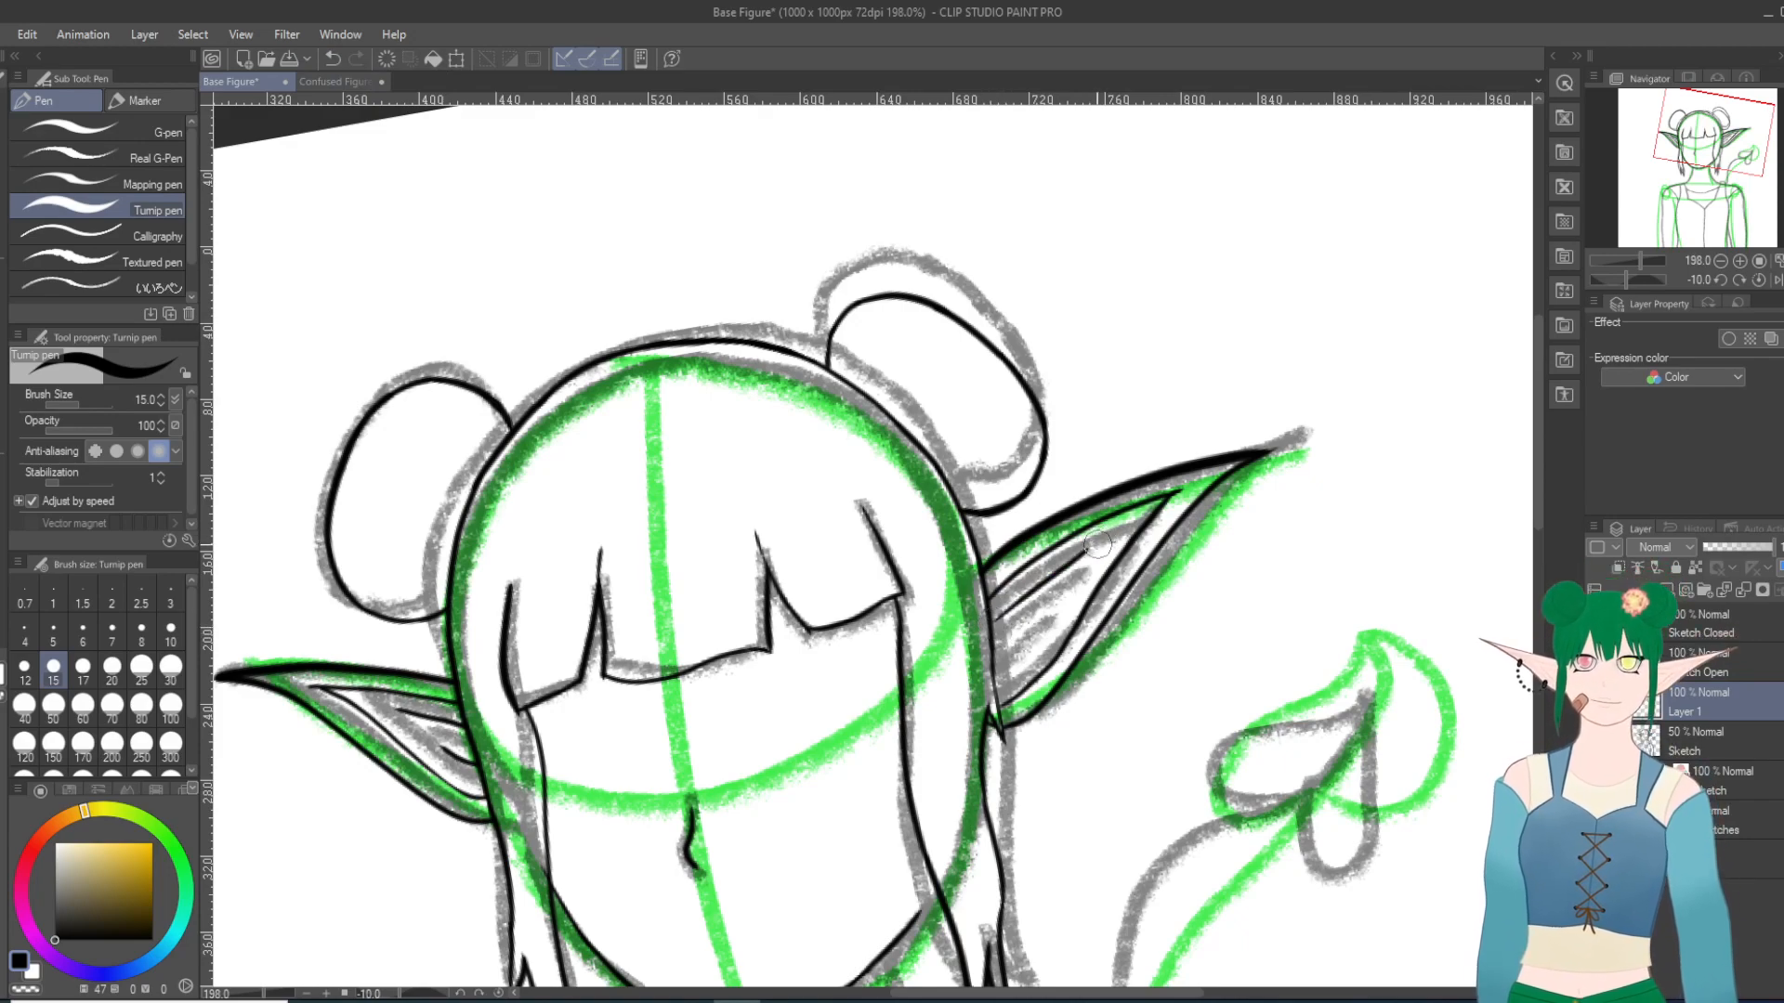
key("ctrl+z")
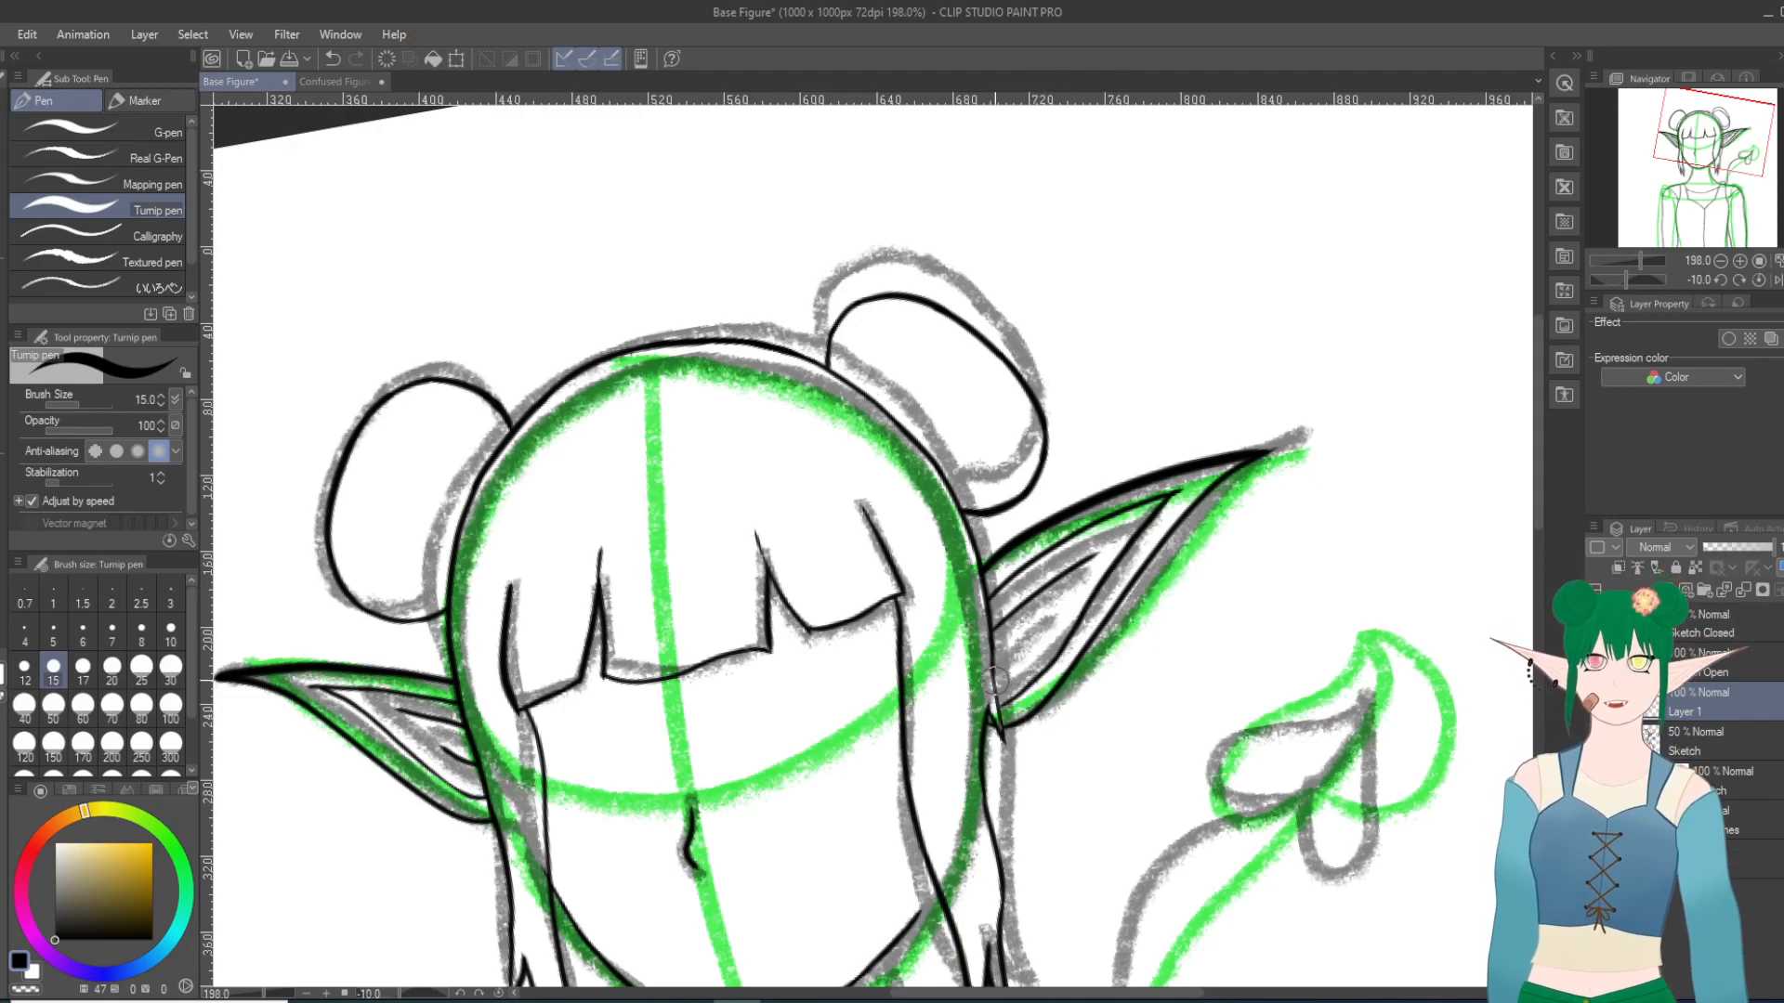
left_click_drag(1029, 637, 1055, 611)
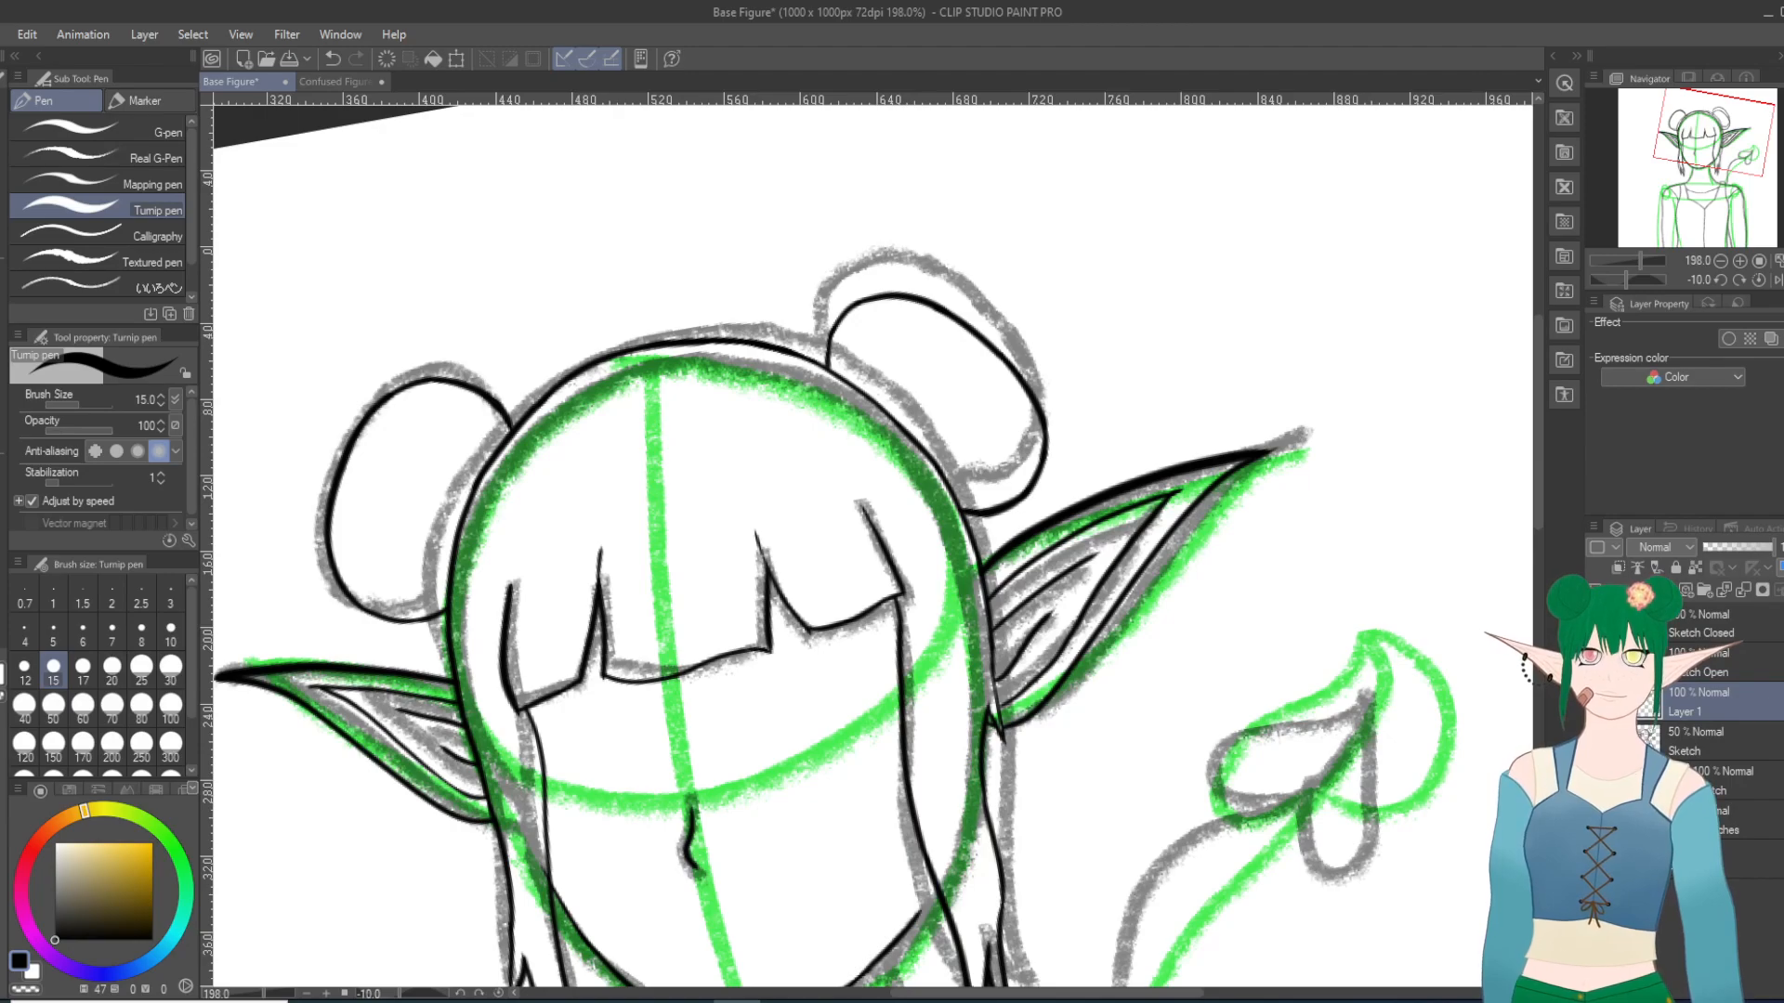
Step: Hide the Sketch layer and examine the inked head without the grey sketch beneath it
left_click(1597, 741)
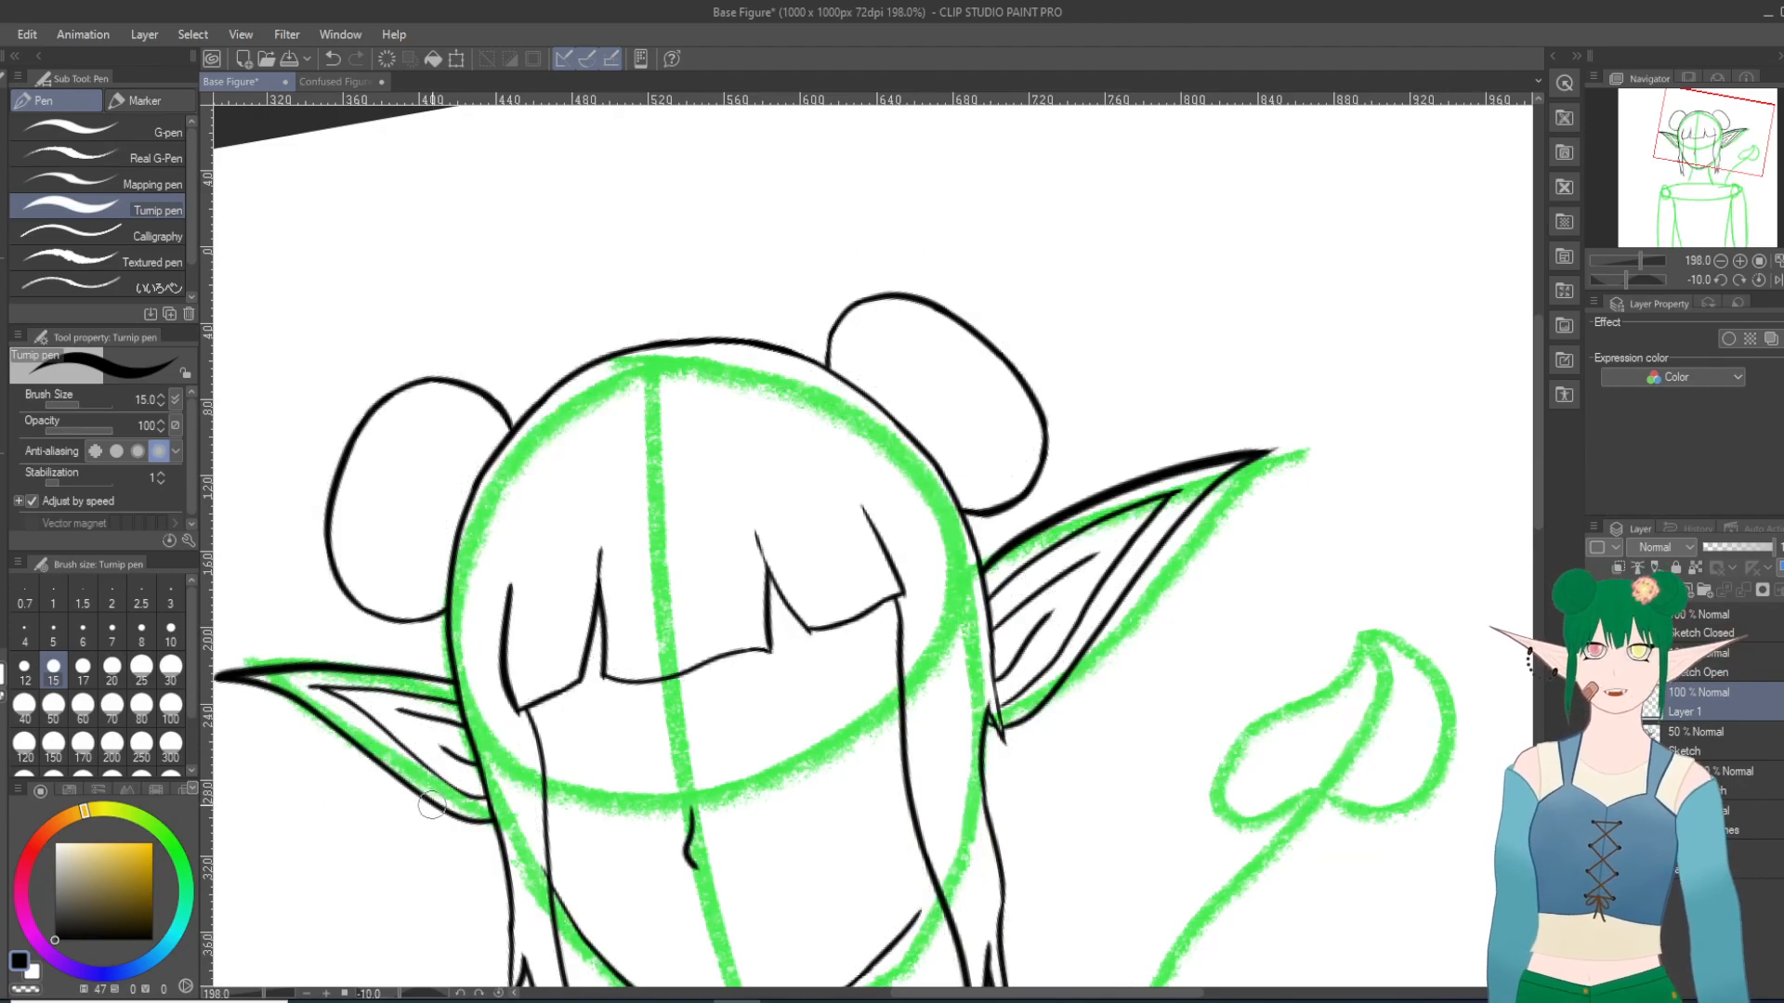
scroll(468, 820, "up", 3)
scroll(468, 820, "up", 12)
scroll(669, 910, "down", 8)
scroll(715, 939, "up", 1)
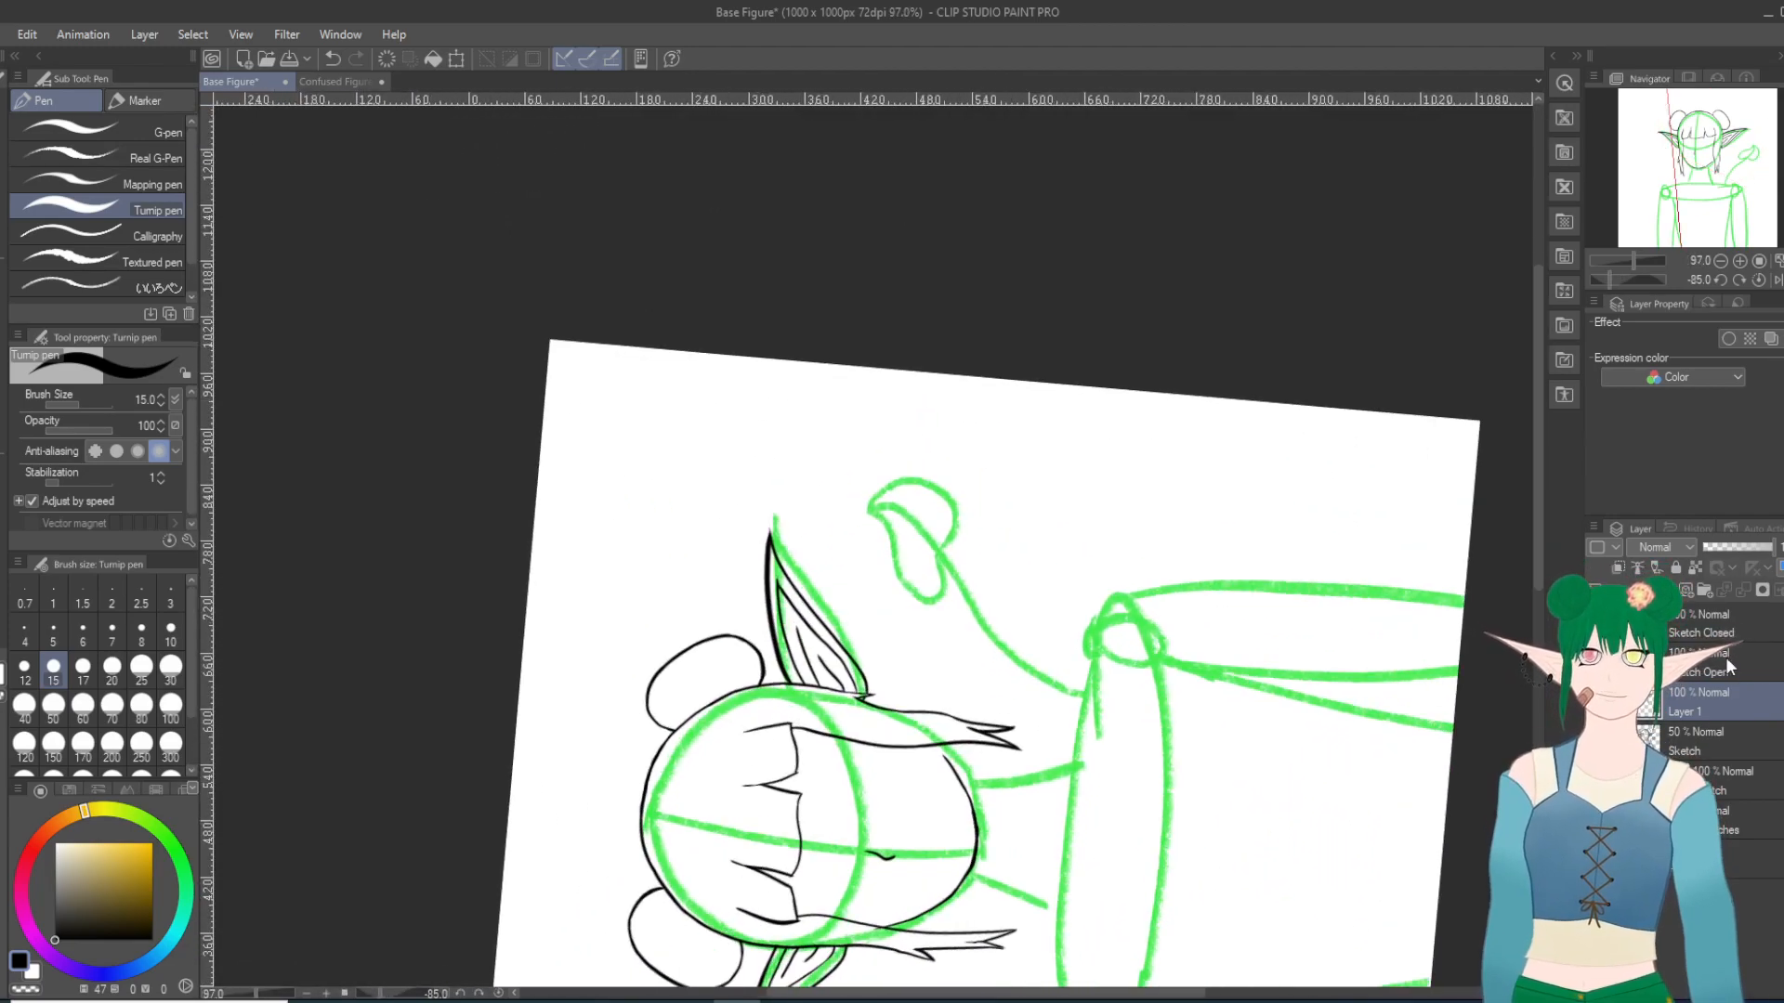
left_click_drag(1539, 469, 1537, 540)
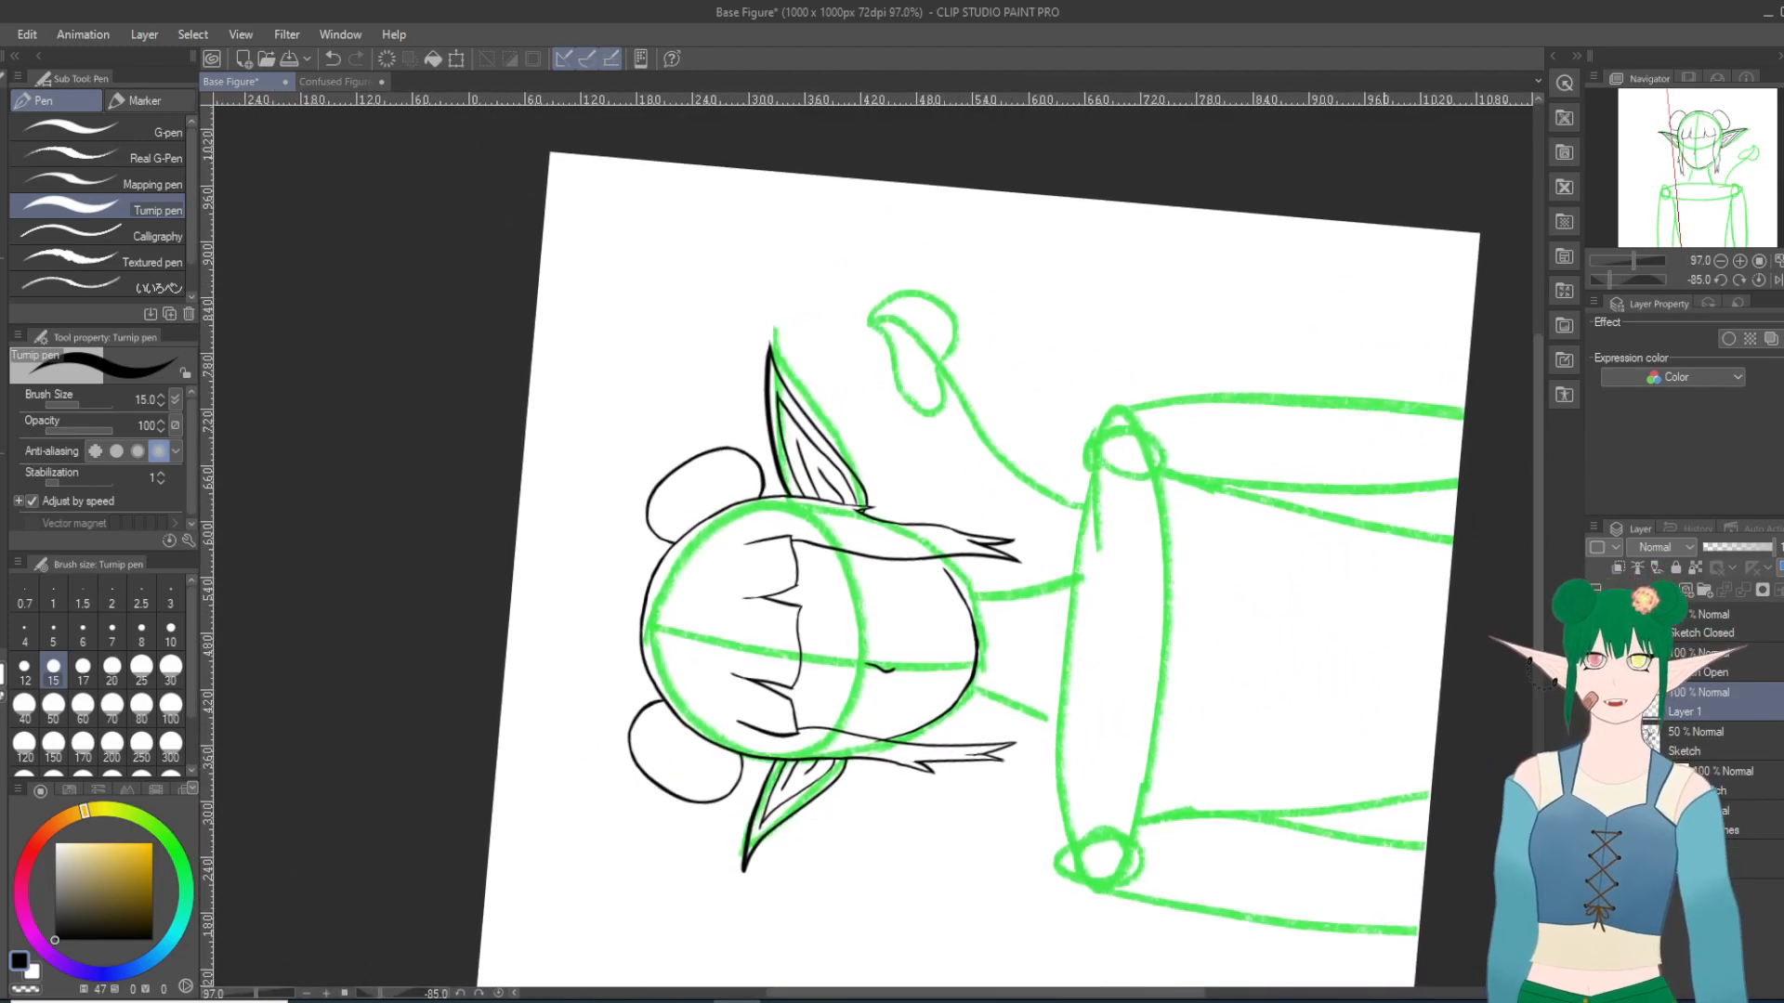
Step: Extend the left ear's lower inner fold line slightly toward the tip, undoing and restoring the stroke to compare
scroll(834, 946, "up", 2)
scroll(810, 740, "up", 8)
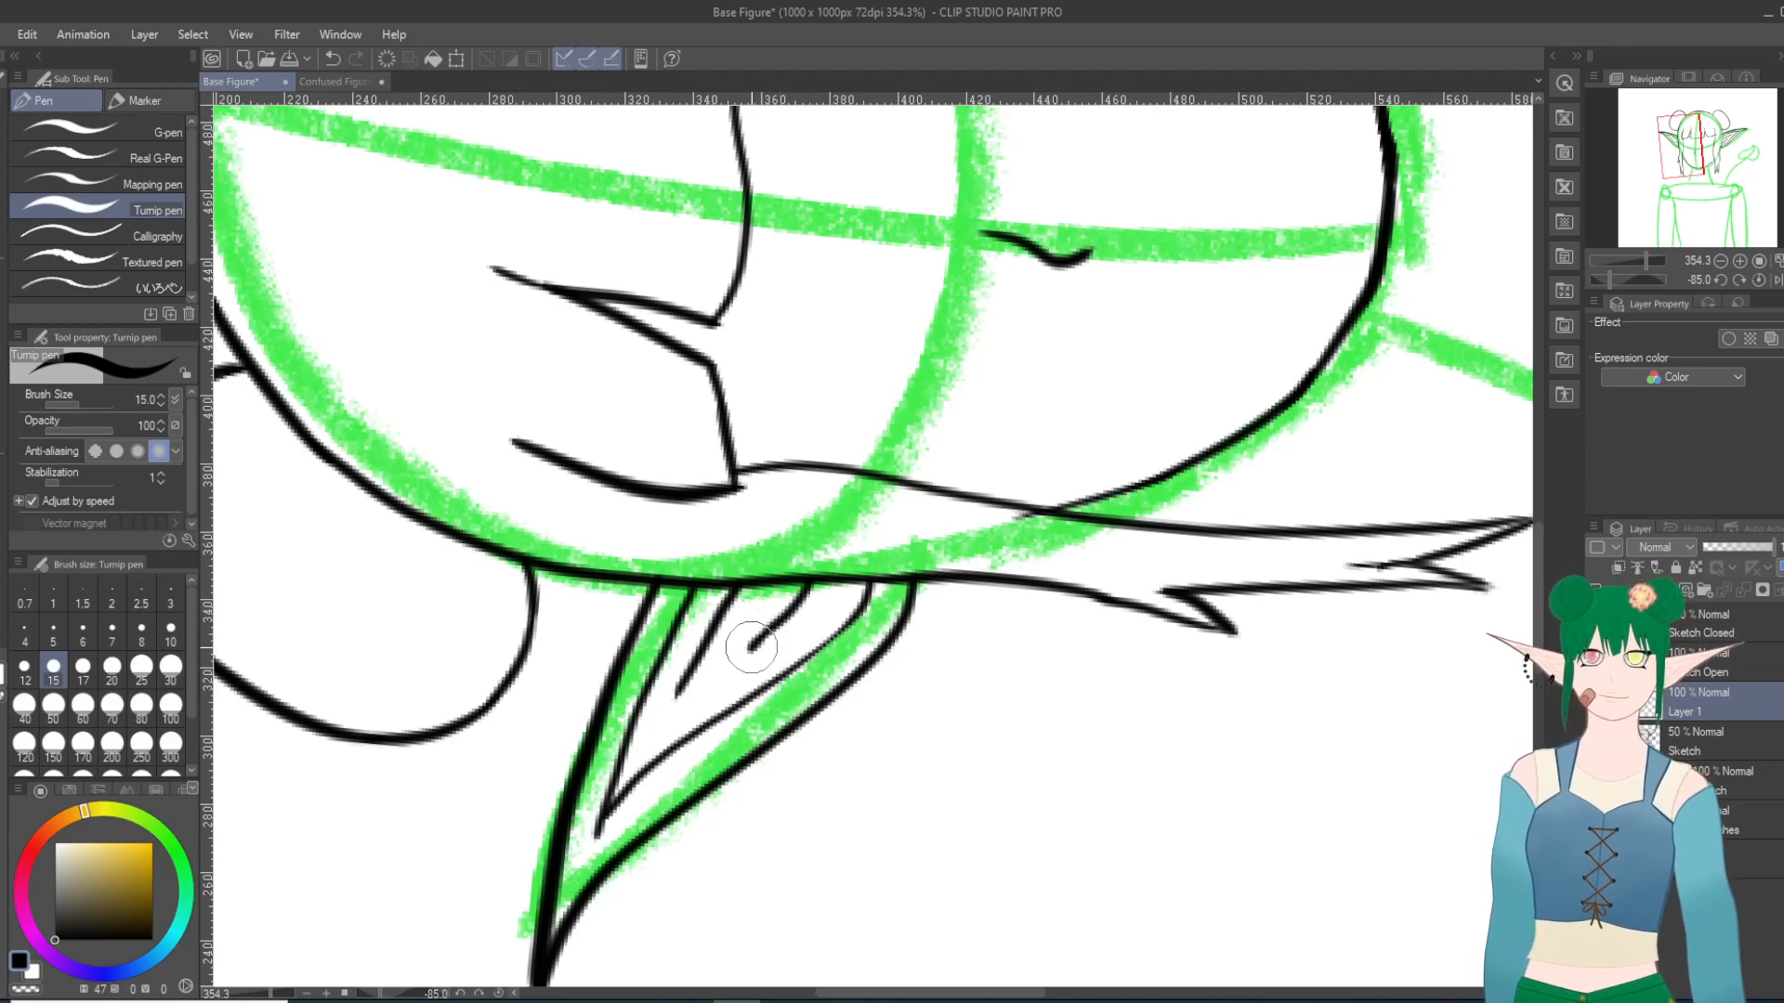
left_click_drag(750, 649, 740, 667)
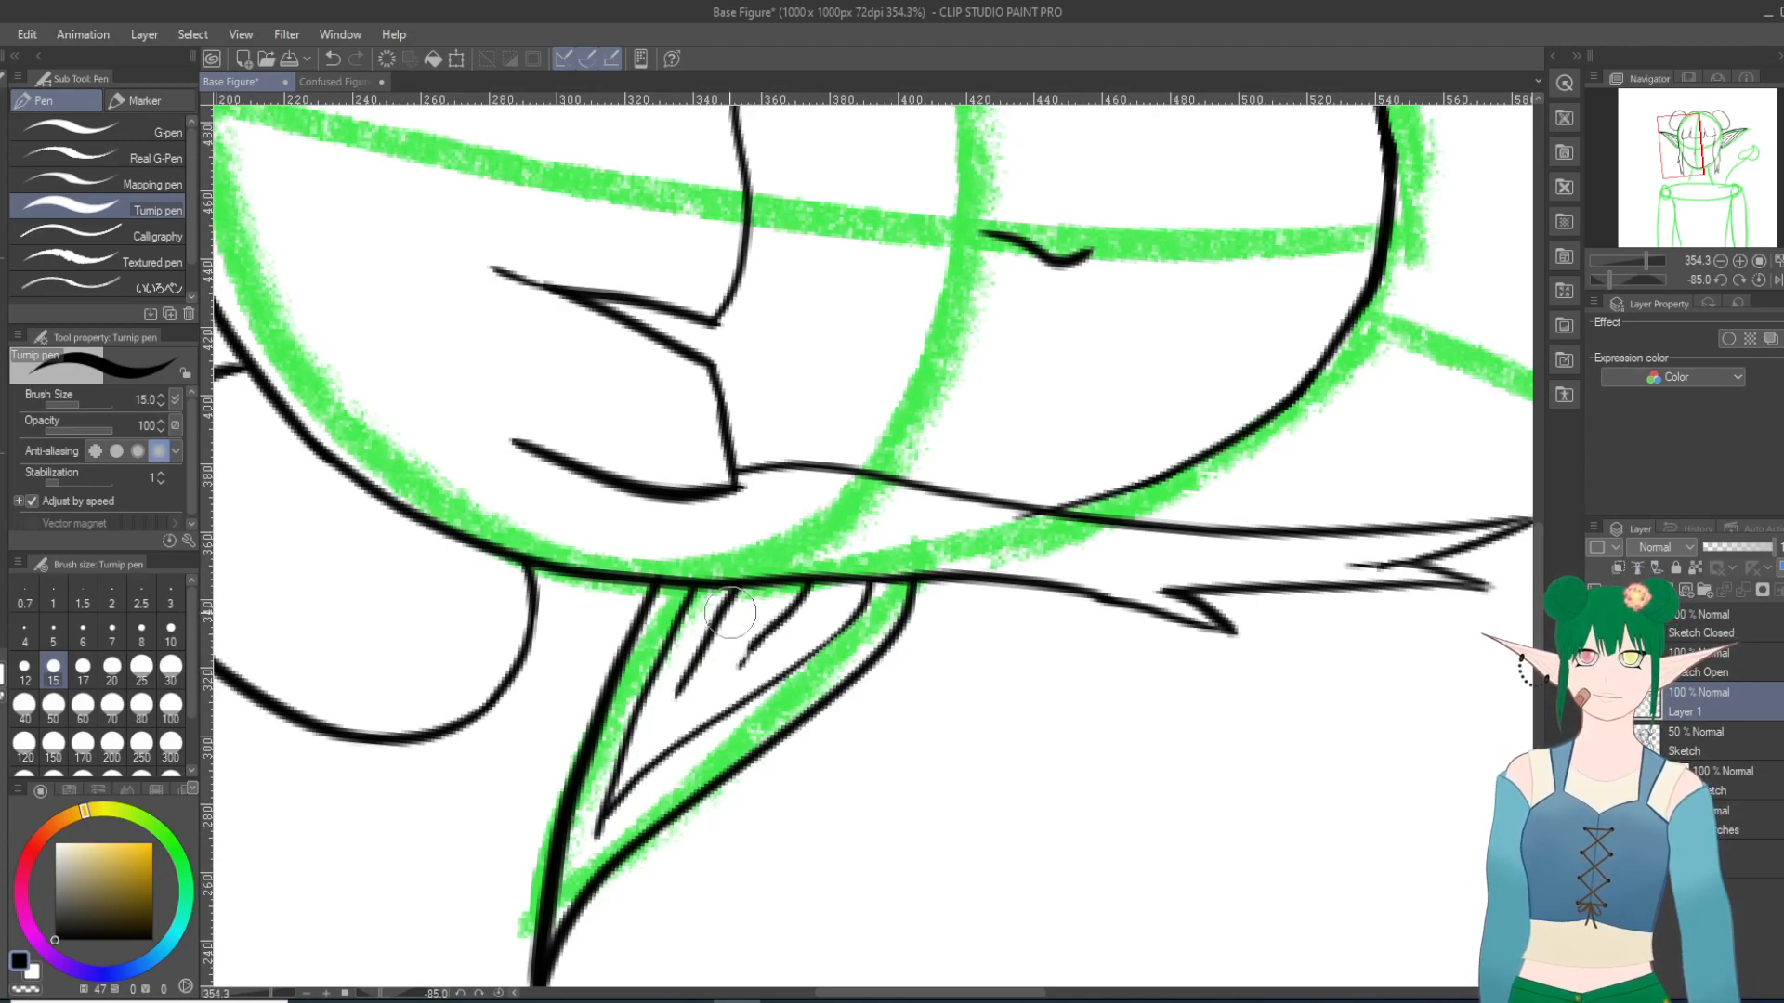
key("ctrl+z")
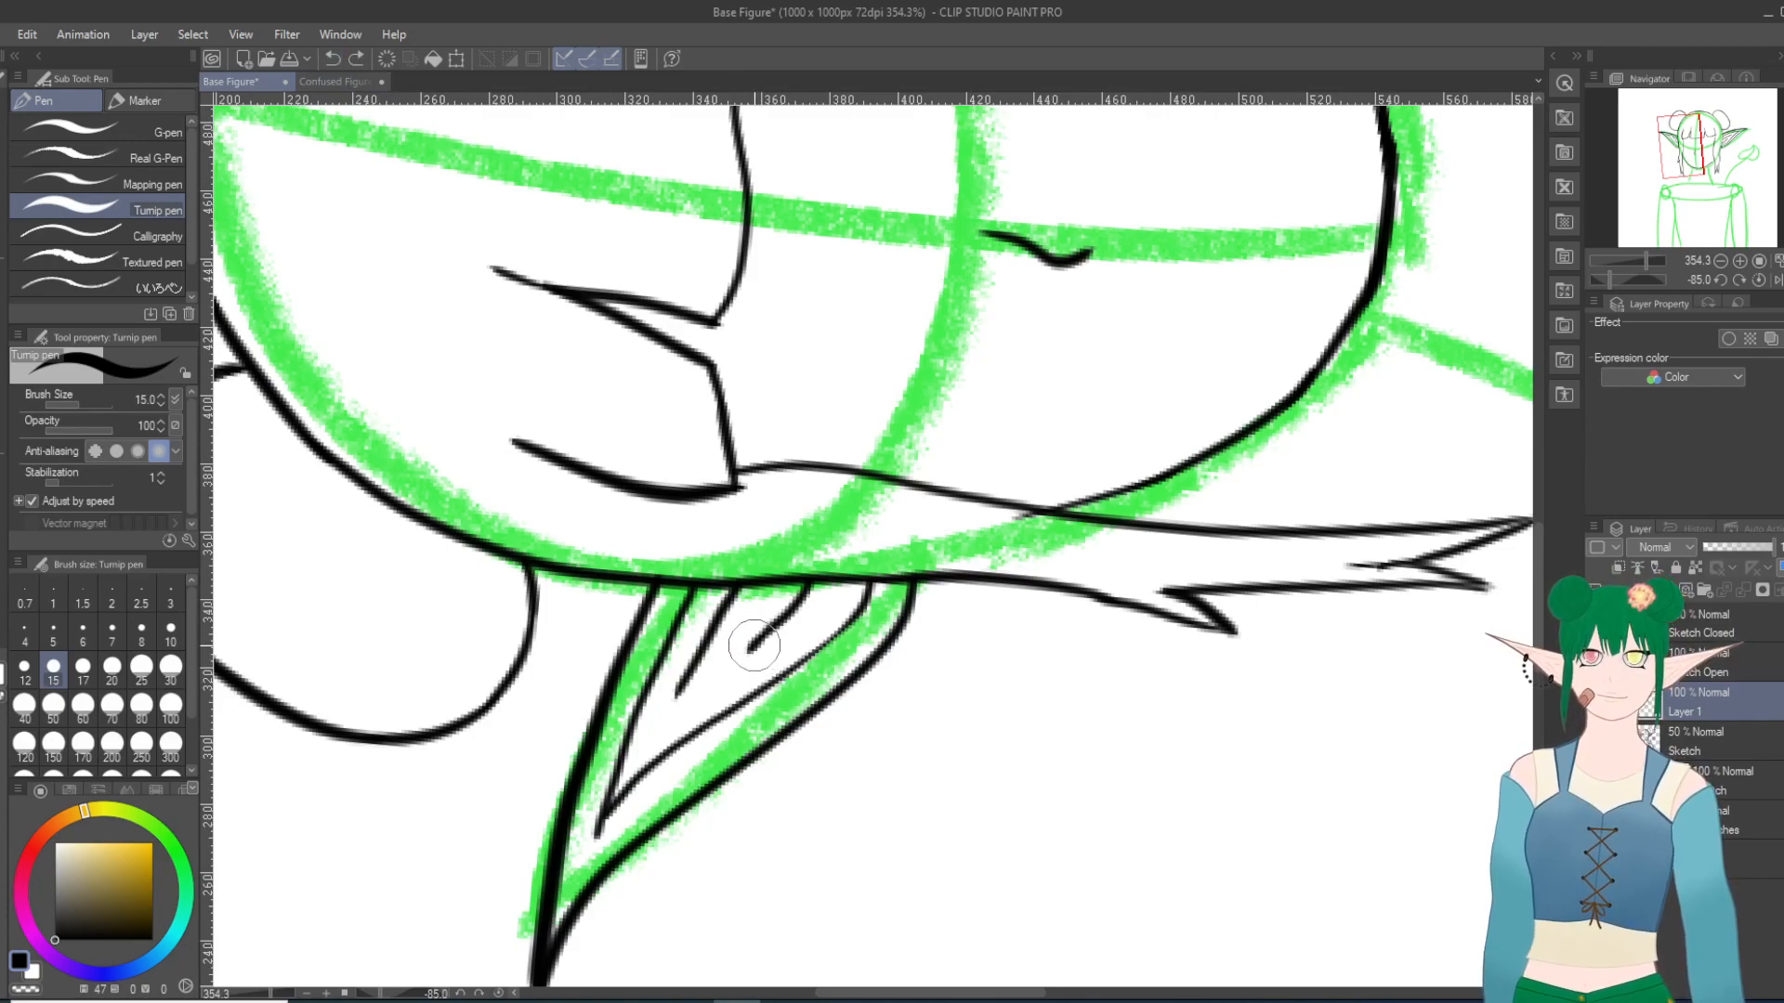
key("ctrl+y")
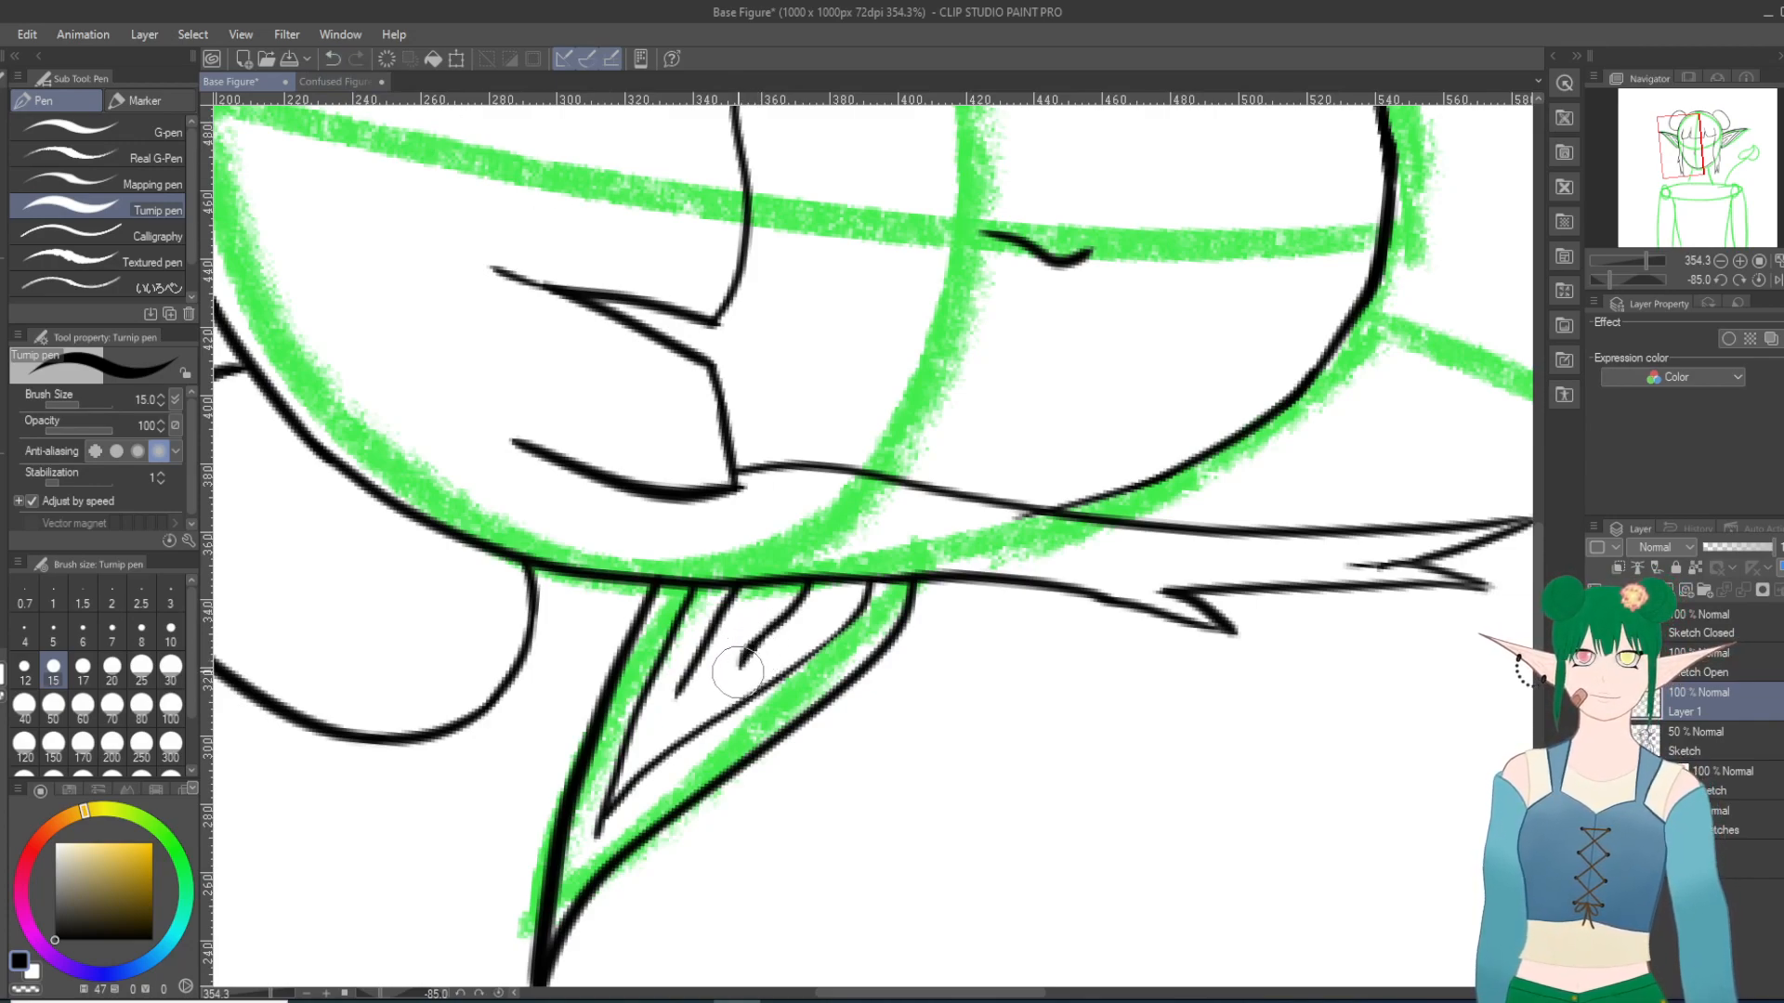
Step: Examine the left ear's fold lines and the whole head while turning the canvas back to 0 degrees
key("asciicircum")
key("asciicircum")
key("asciicircum")
key("asciicircum")
key("asciicircum")
key("asciicircum")
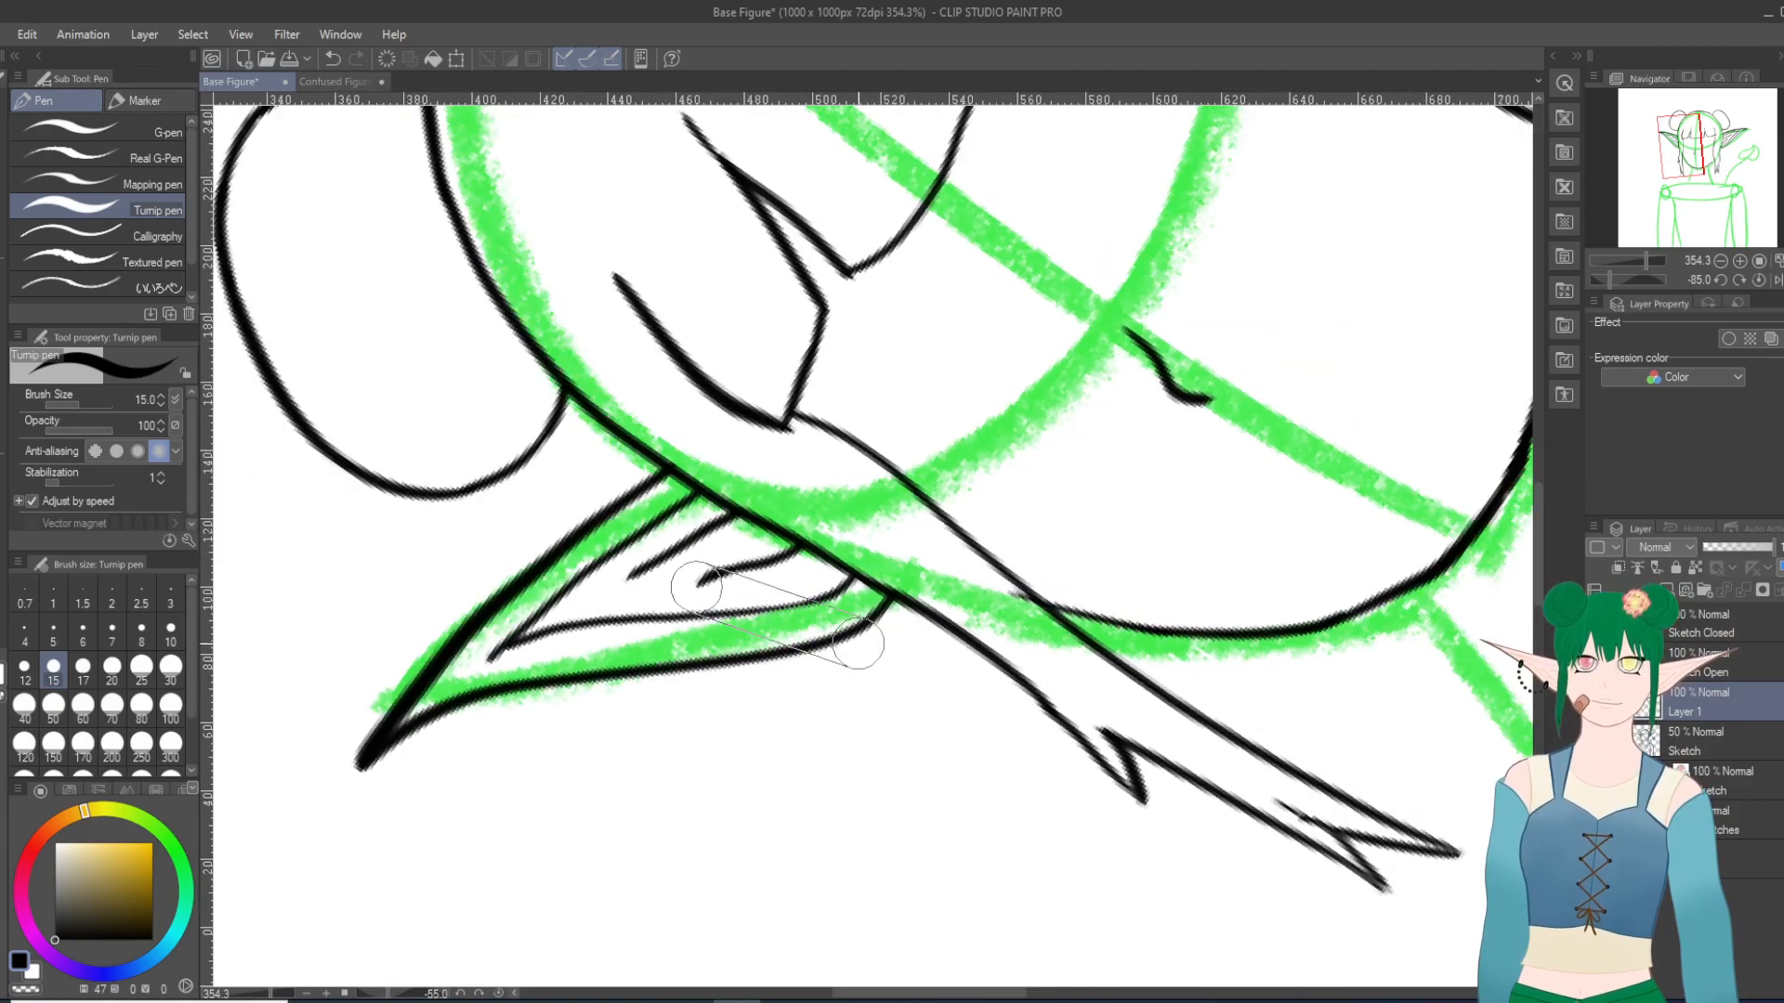
scroll(858, 643, "up", 1)
scroll(858, 643, "down", 8)
key("asciicircum")
key("asciicircum")
key("asciicircum")
key("asciicircum")
key("asciicircum")
key("asciicircum")
key("asciicircum")
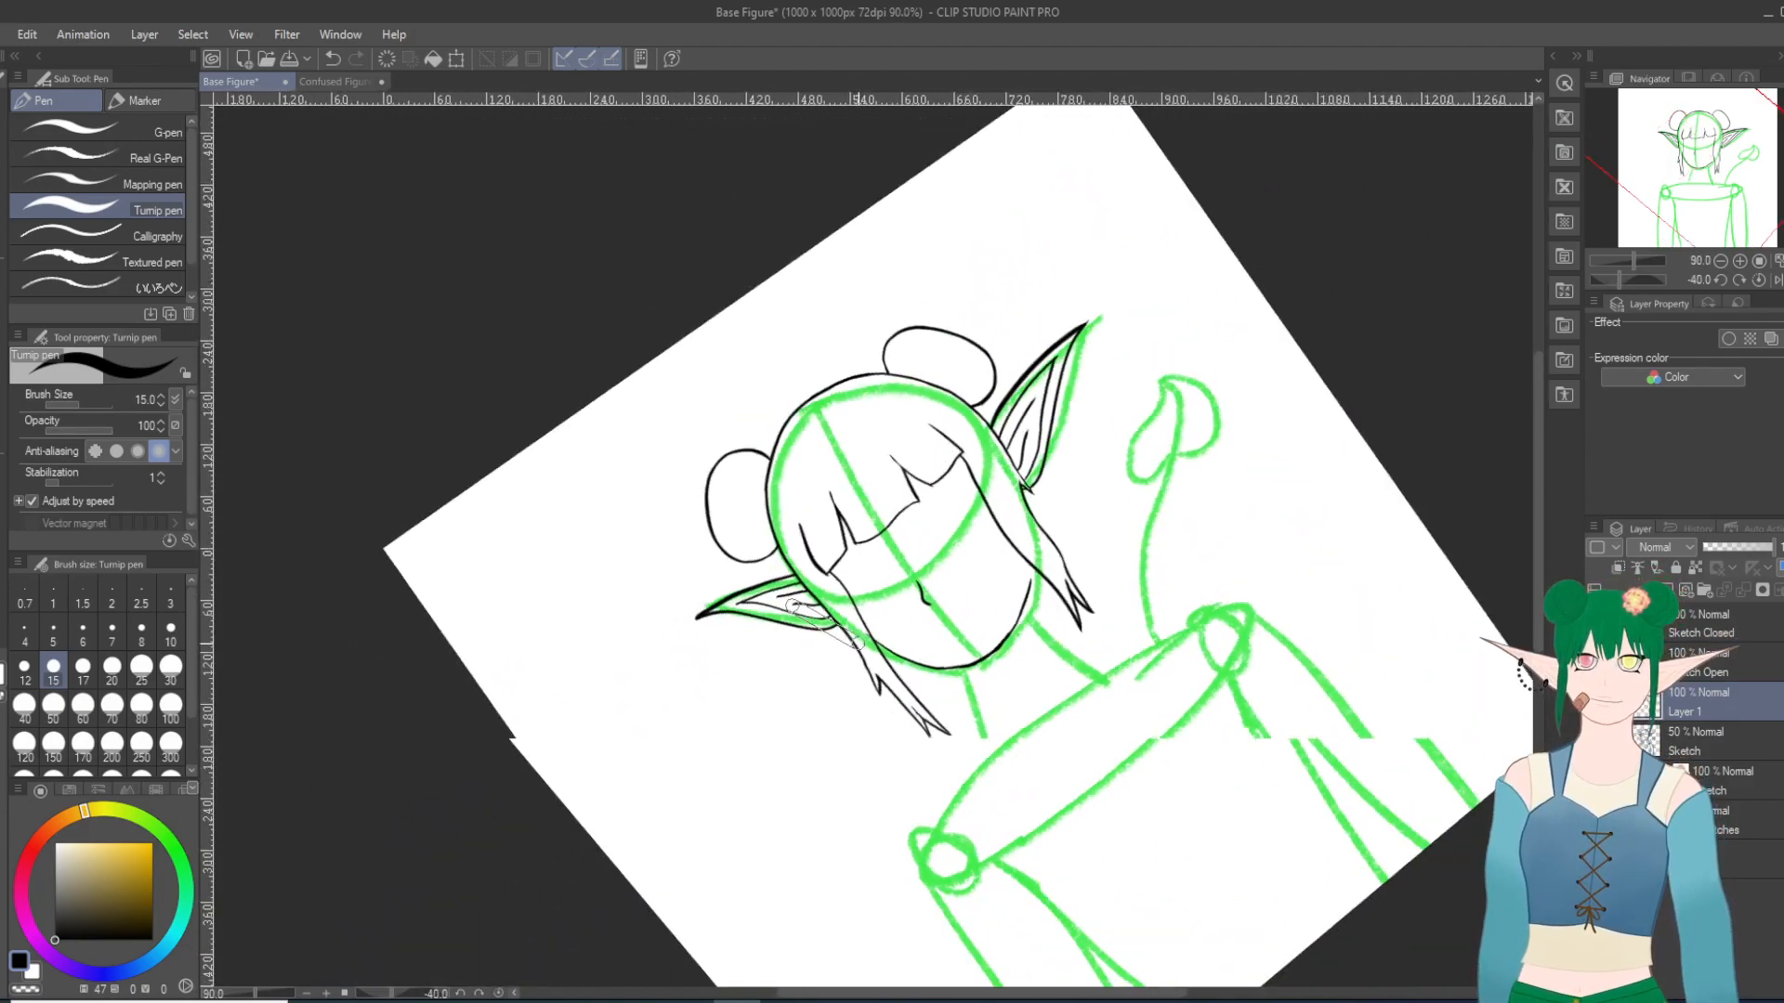
key("asciicircum")
key("asciicircum")
key("asciicircum")
key("asciicircum")
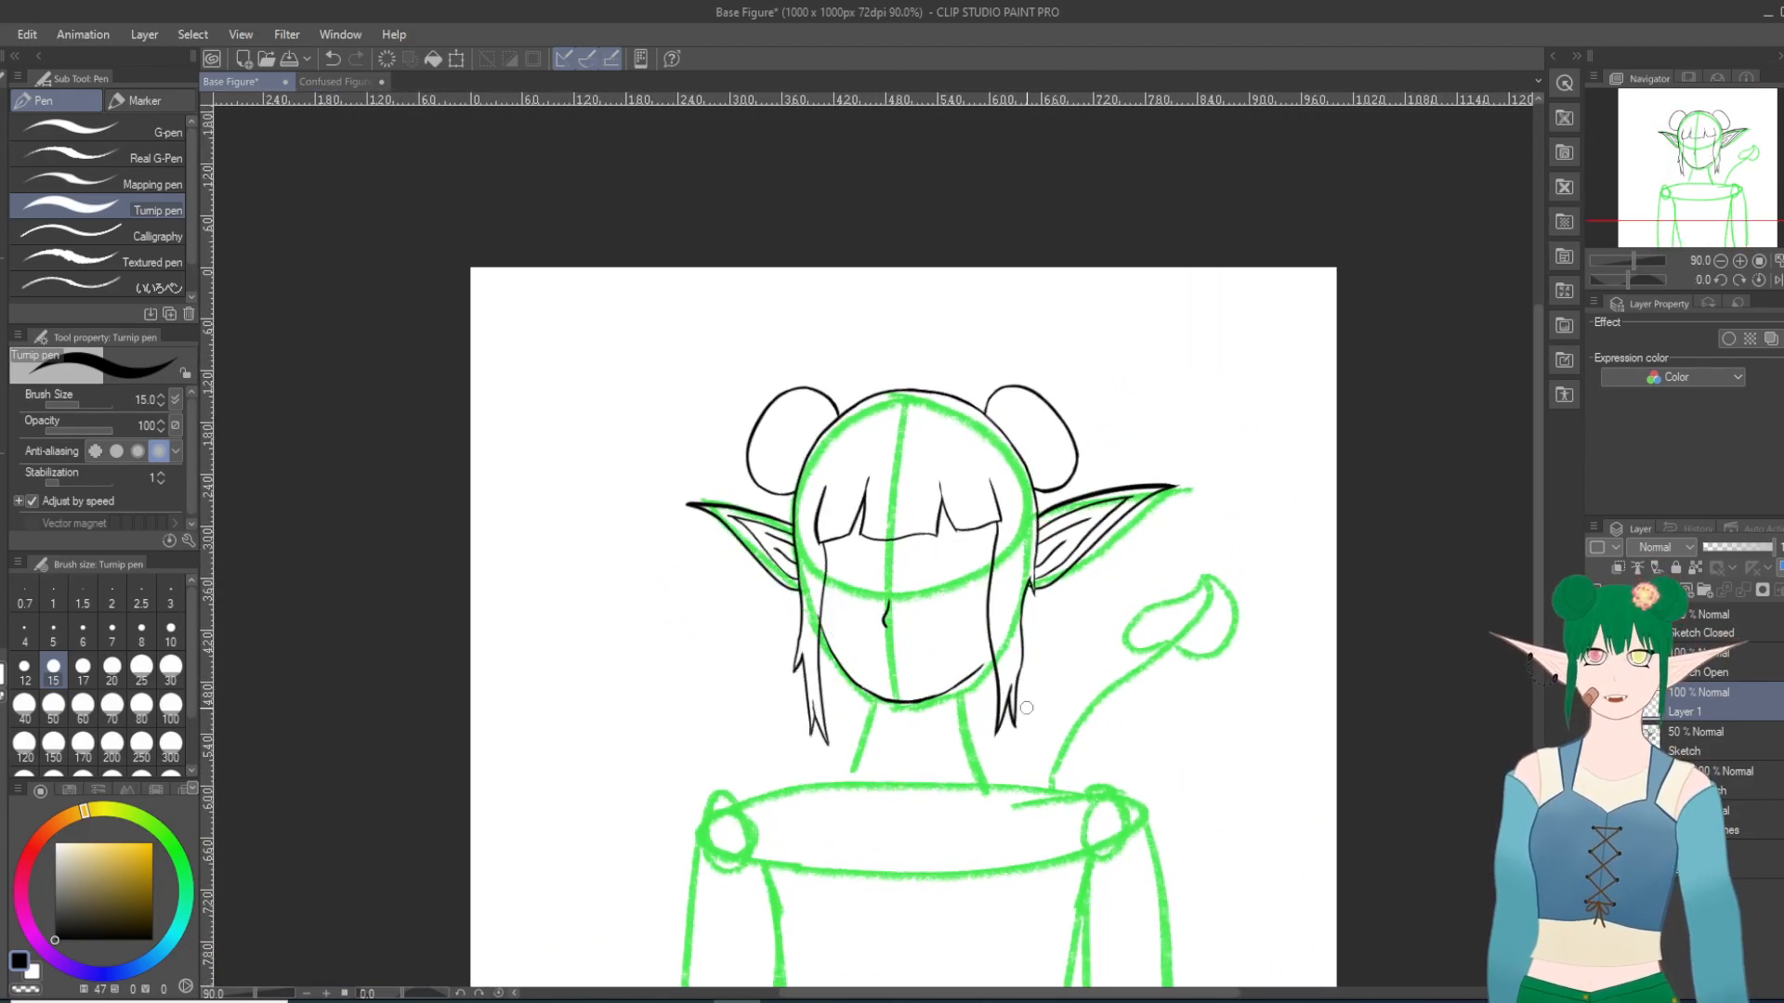
Step: Rotate the canvas to 170 degrees and extend the jaw line to meet the right hair strand's inner edge
key("asciicircum")
key("asciicircum")
key("asciicircum")
key("asciicircum")
key("asciicircum")
key("asciicircum")
key("asciicircum")
key("asciicircum")
key("asciicircum")
key("asciicircum")
key("asciicircum")
key("asciicircum")
key("asciicircum")
key("asciicircum")
key("asciicircum")
key("asciicircum")
key("asciicircum")
key("asciicircum")
key("asciicircum")
key("asciicircum")
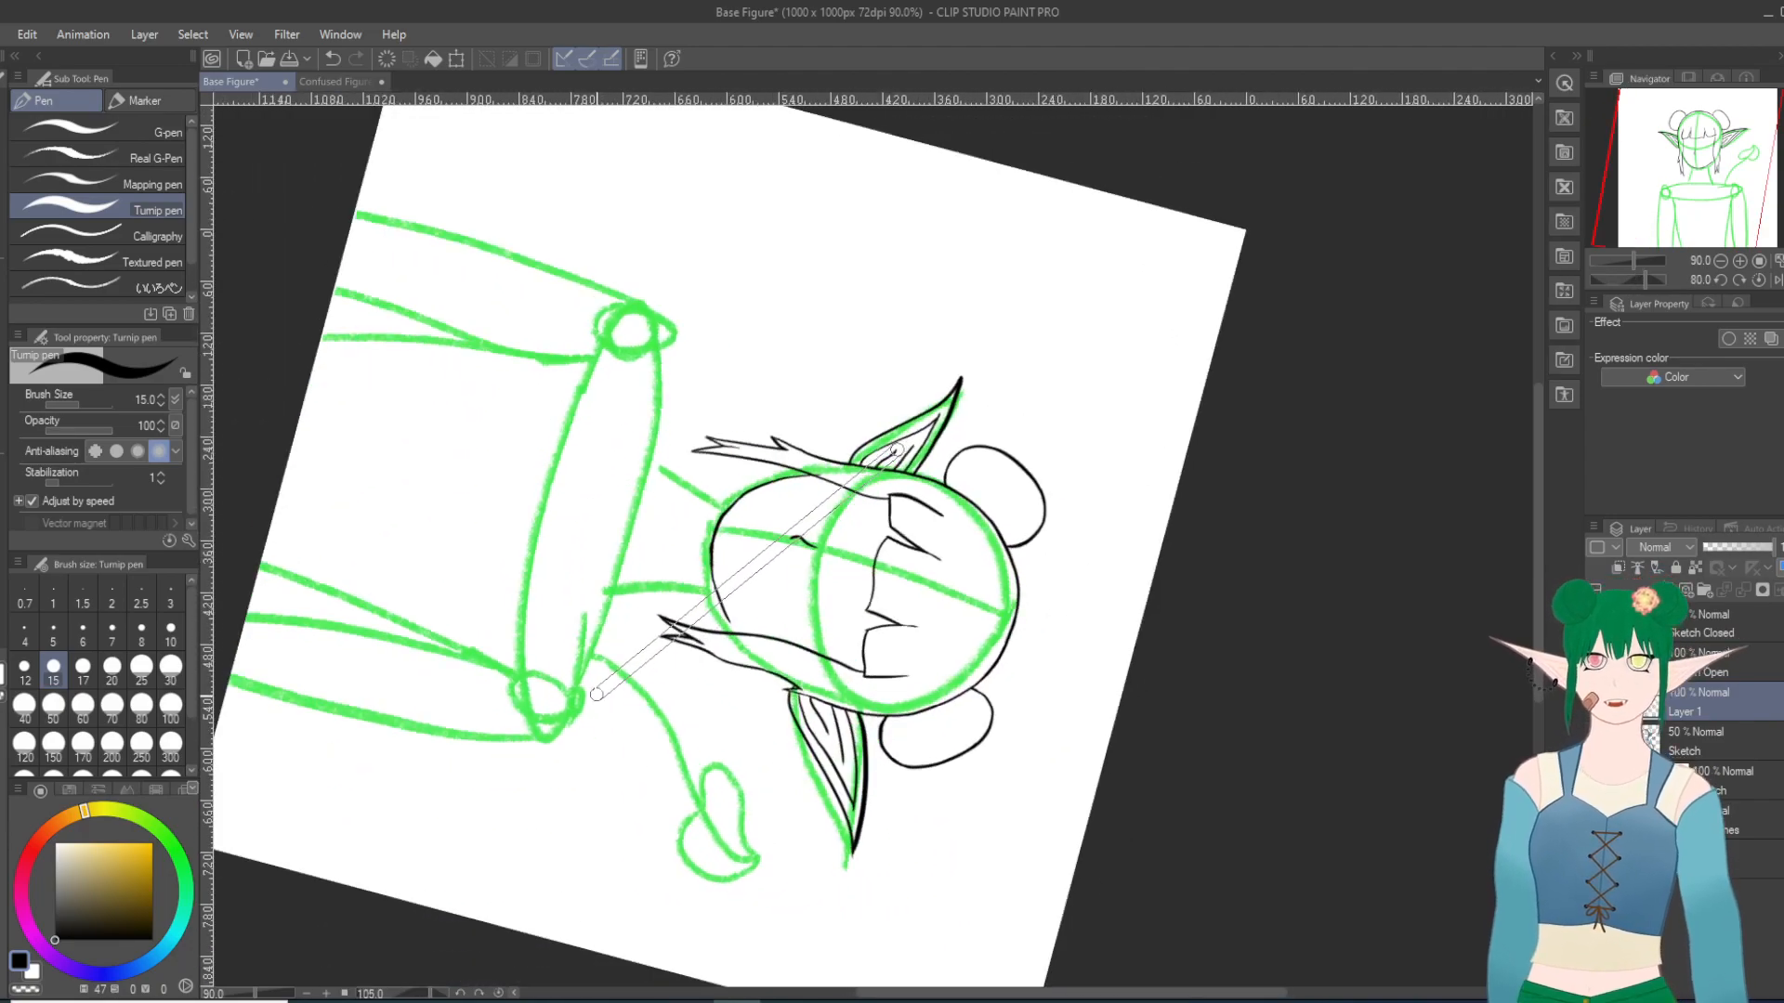
key("asciicircum")
key("asciicircum")
key("asciicircum")
key("asciicircum")
key("asciicircum")
scroll(896, 449, "up", 5)
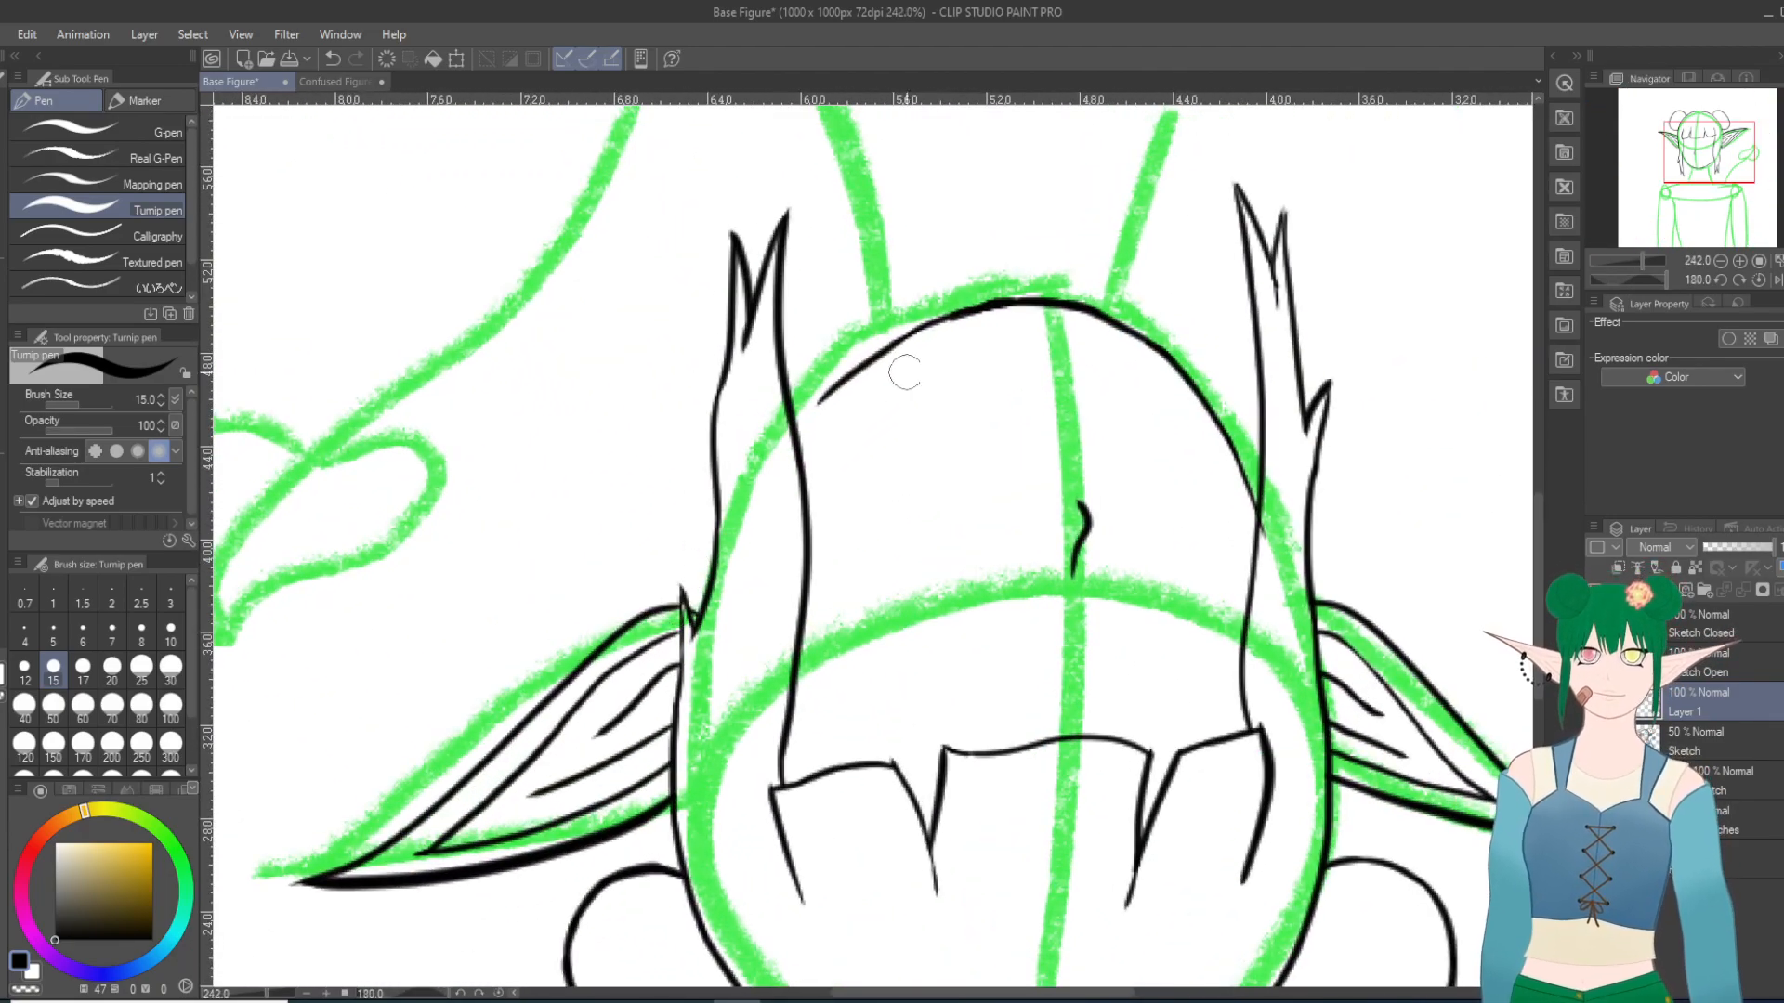
key("minus")
key("minus")
scroll(884, 344, "up", 3)
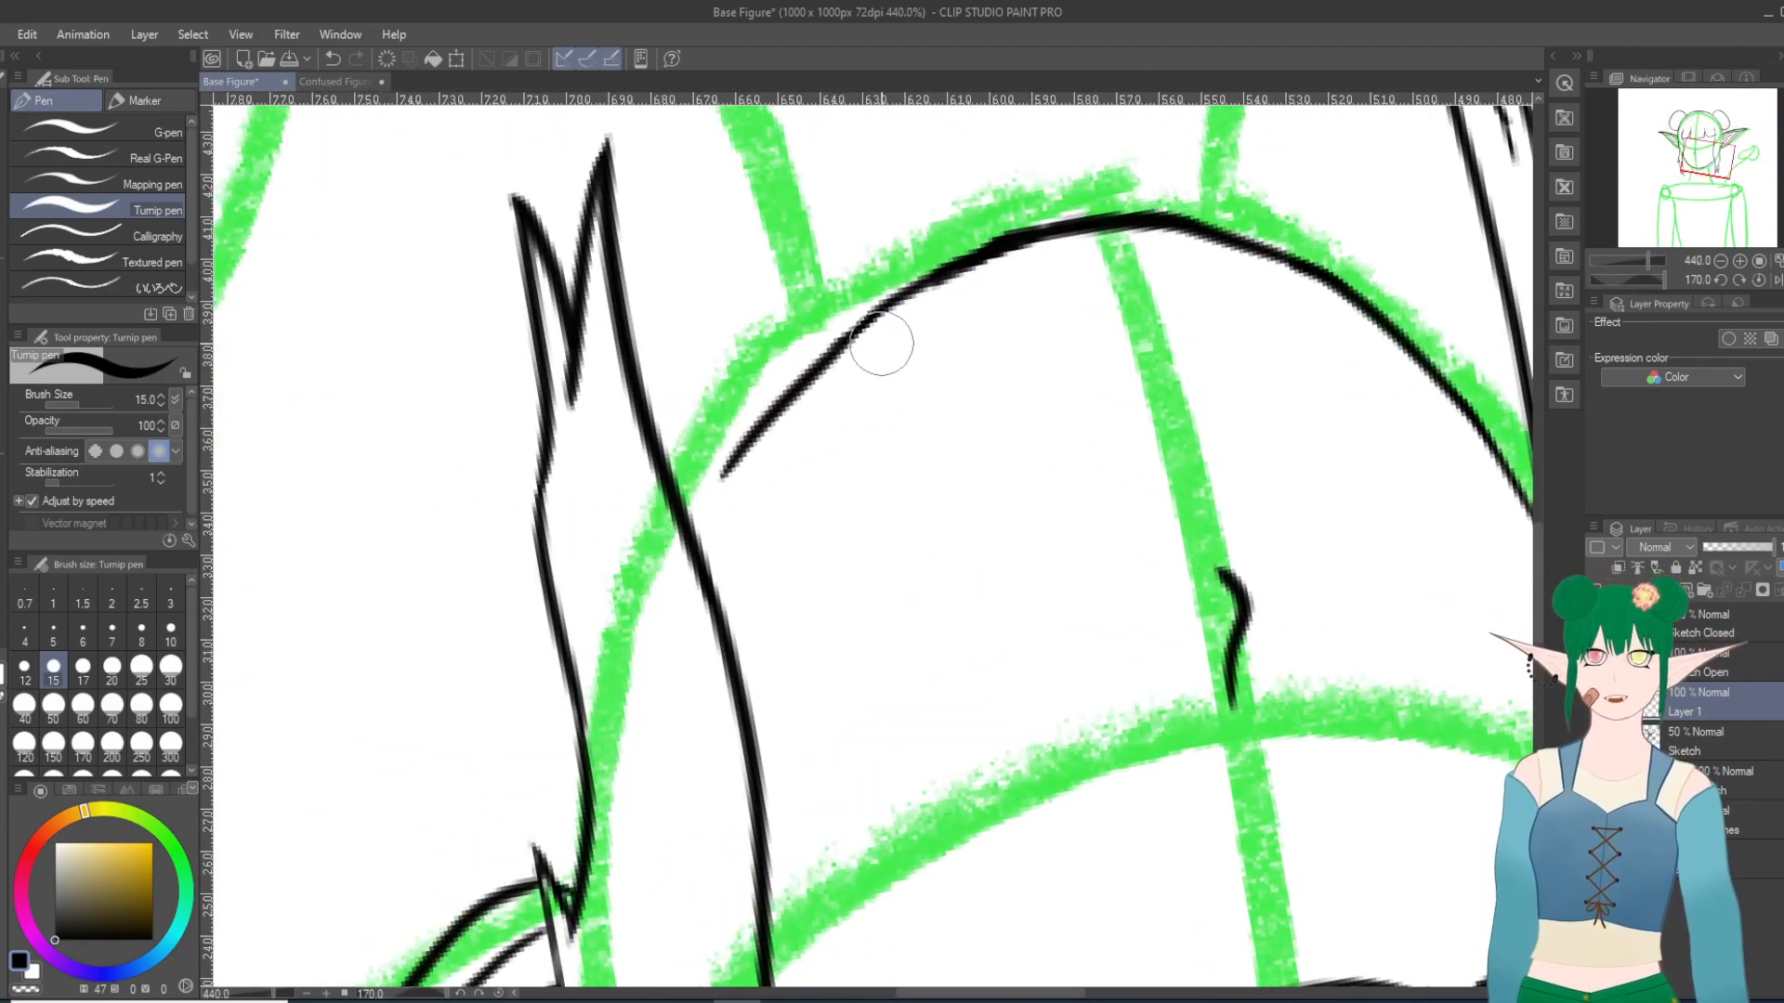
left_click_drag(723, 472, 701, 517)
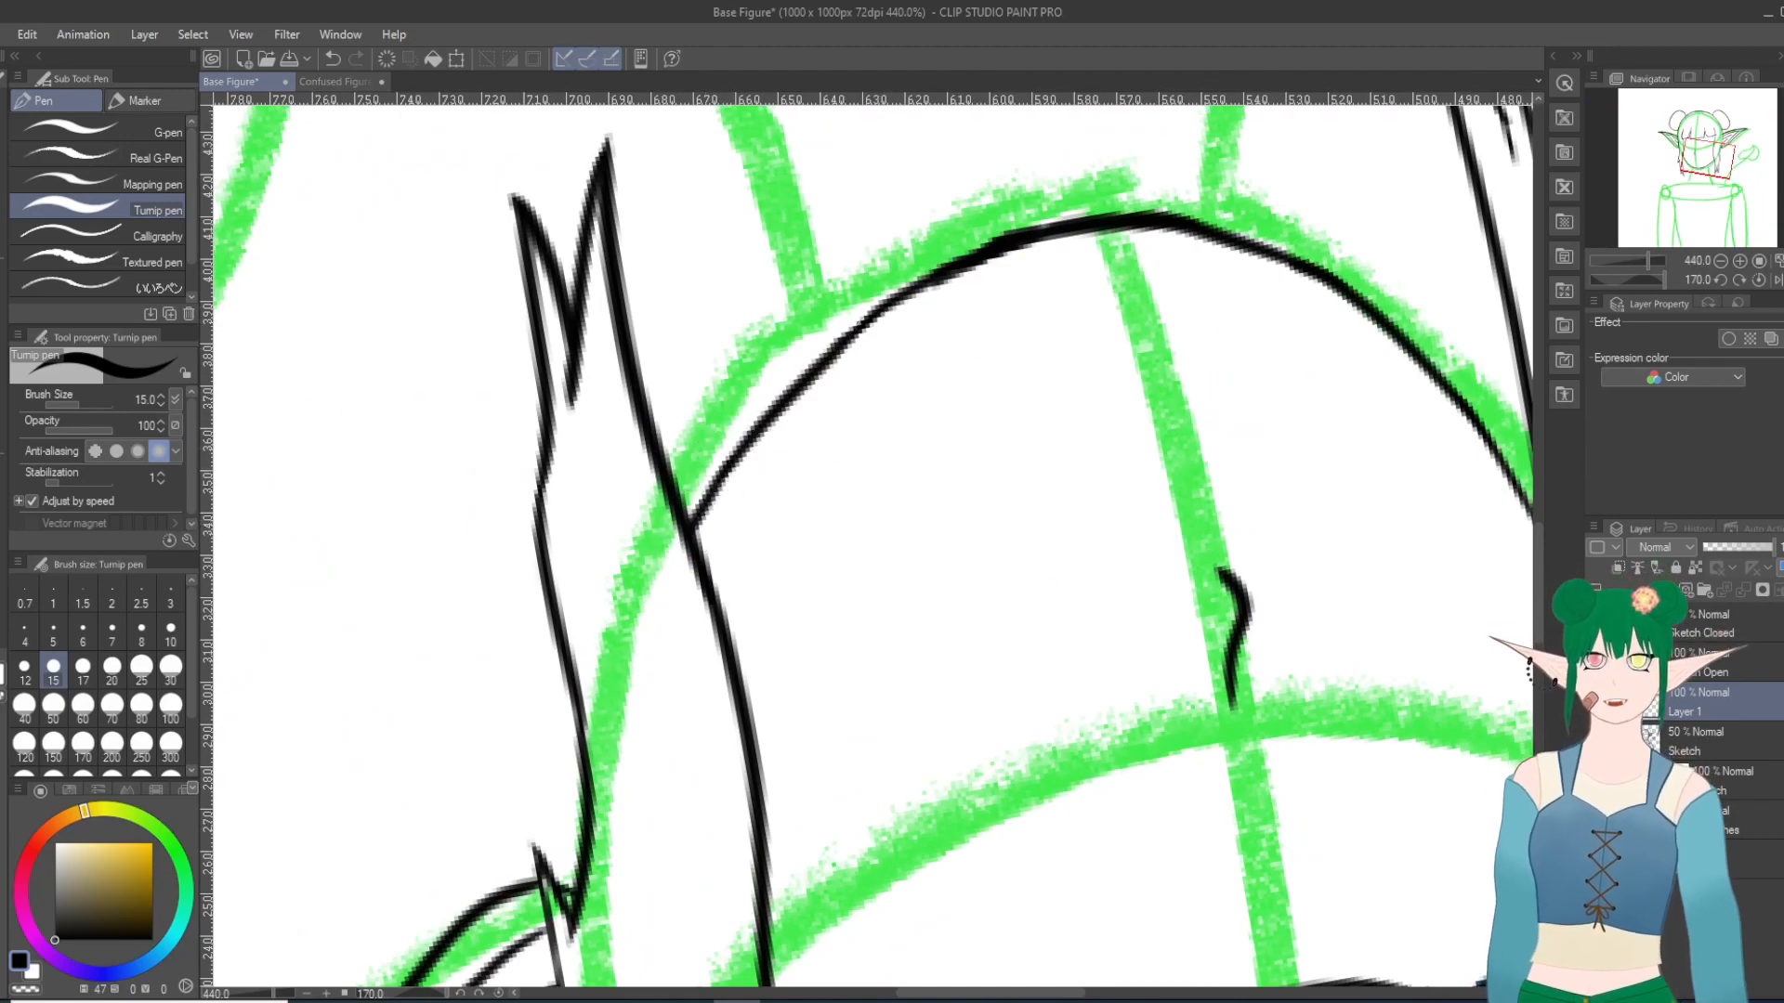
Step: Switch to the Hard eraser and examine the jaw line's junction with the left hair strand and the whole figure upright at 100%
key("e")
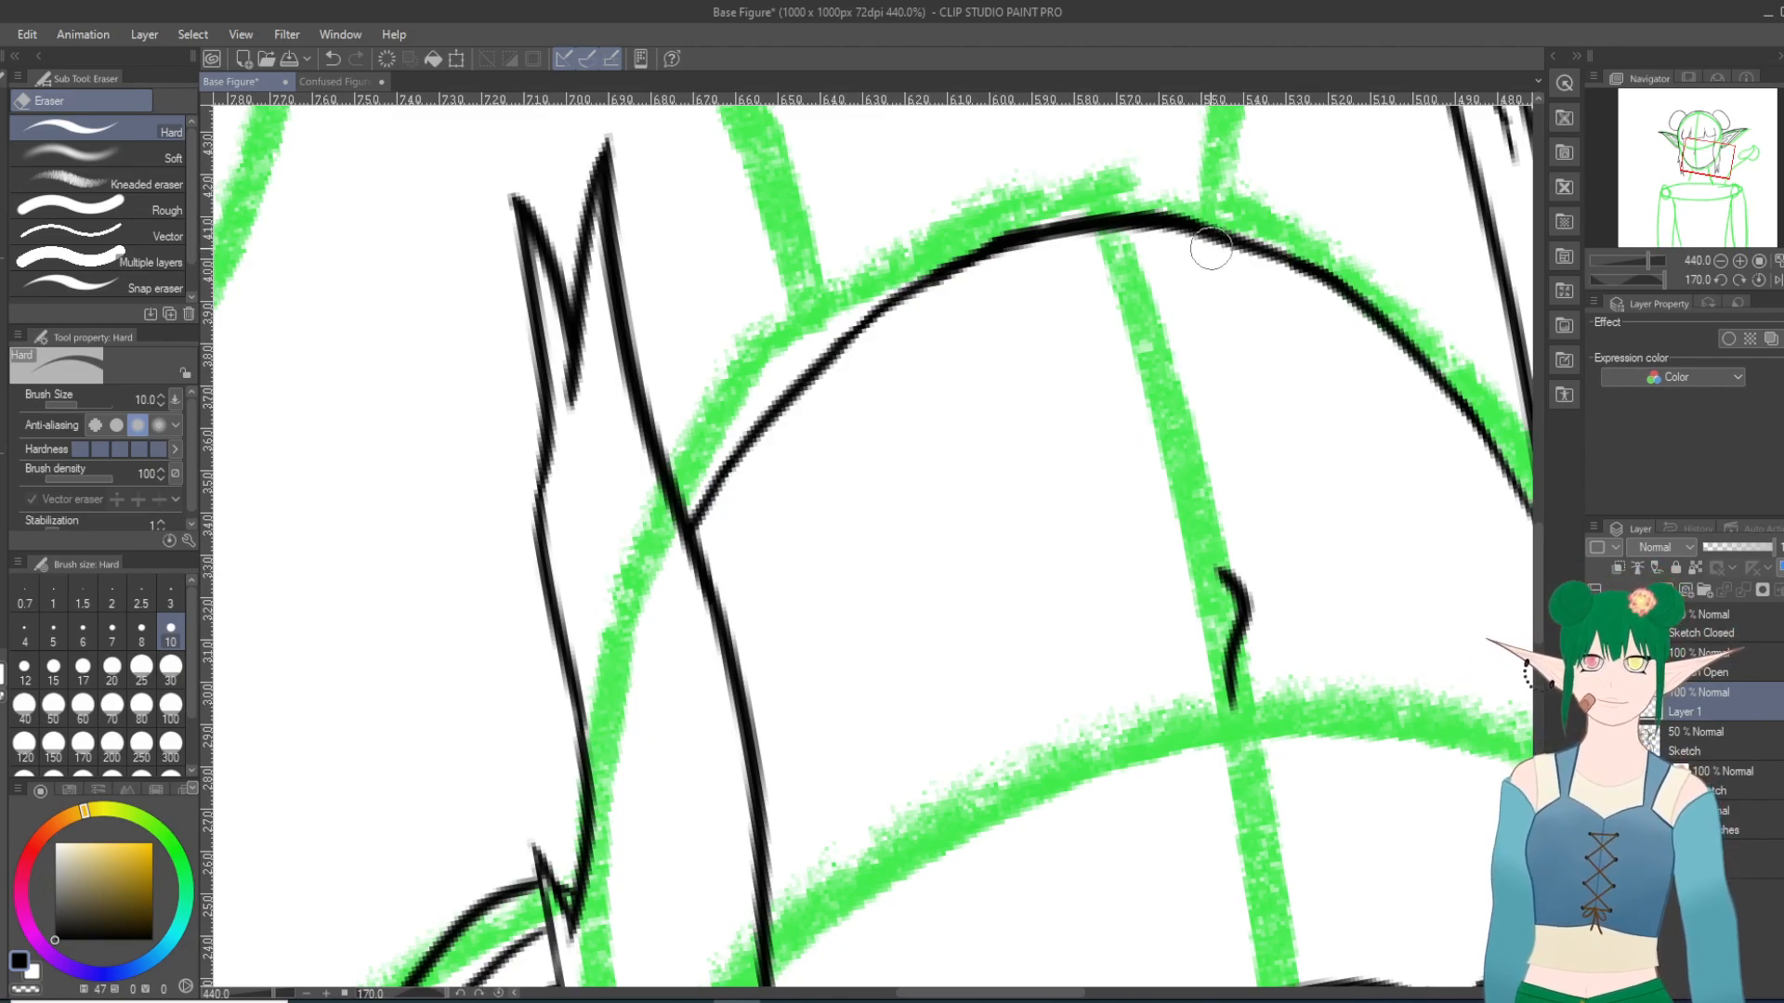
scroll(1211, 248, "down", 8)
scroll(1392, 323, "down", 1)
scroll(1419, 382, "up", 8)
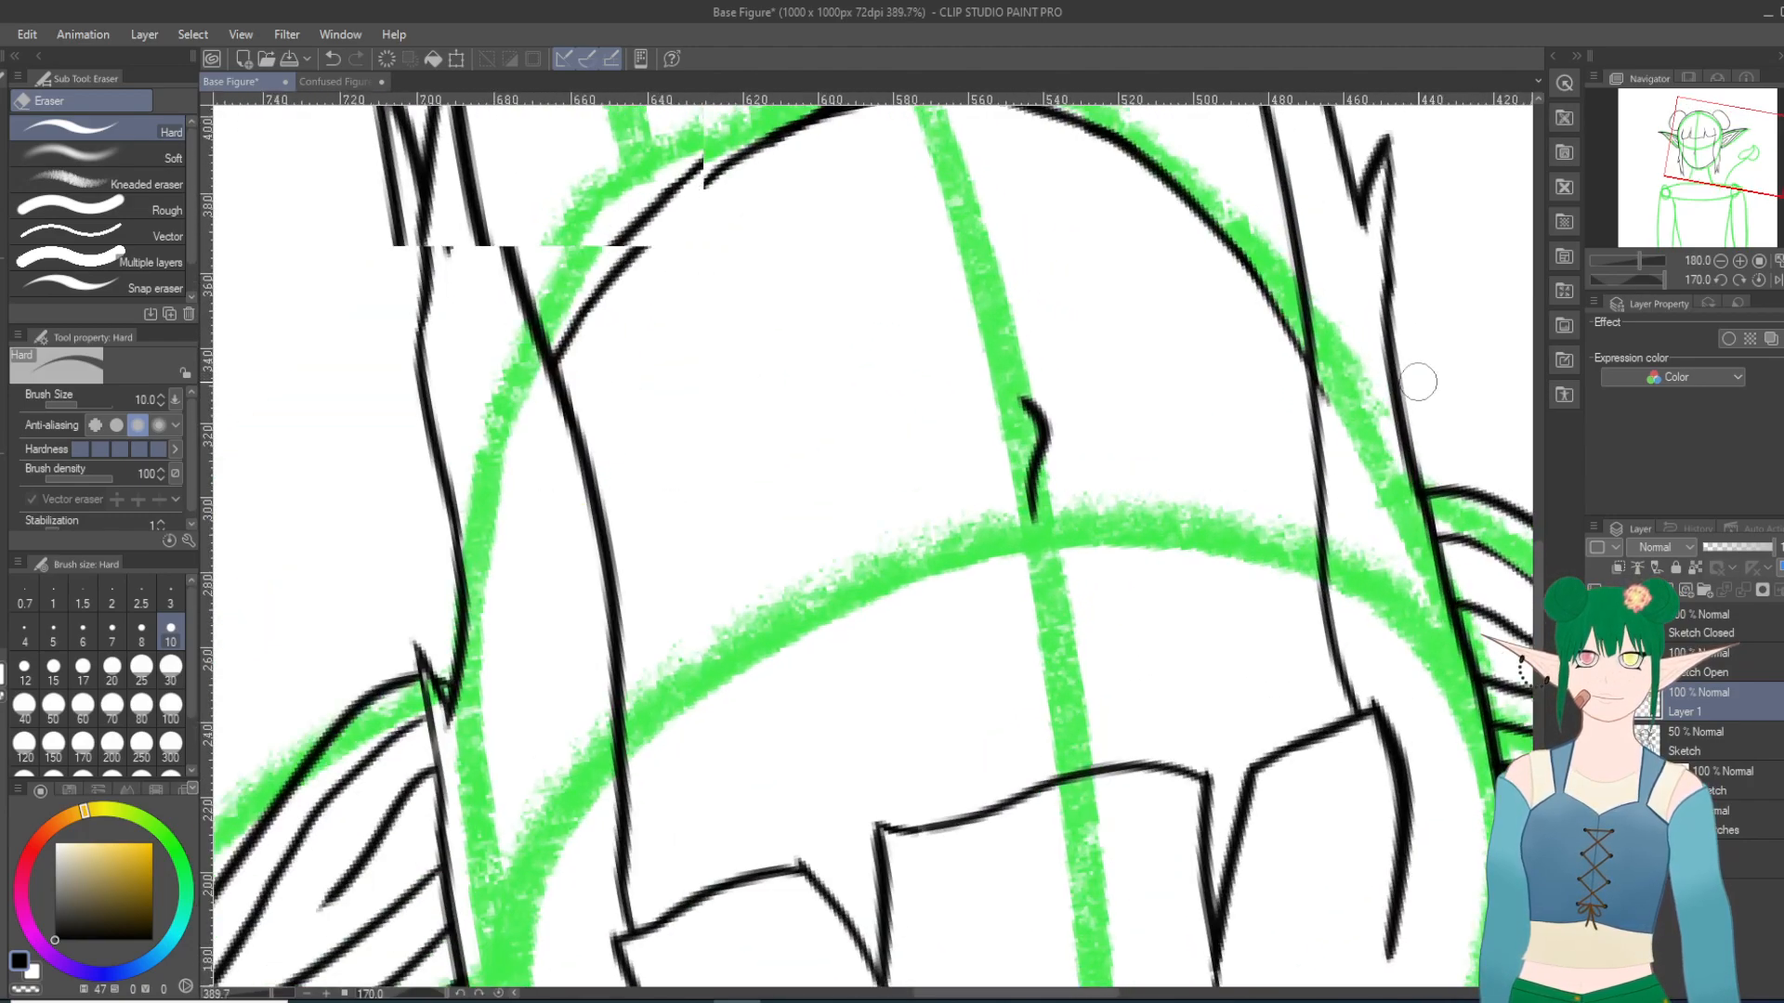
scroll(1418, 382, "up", 5)
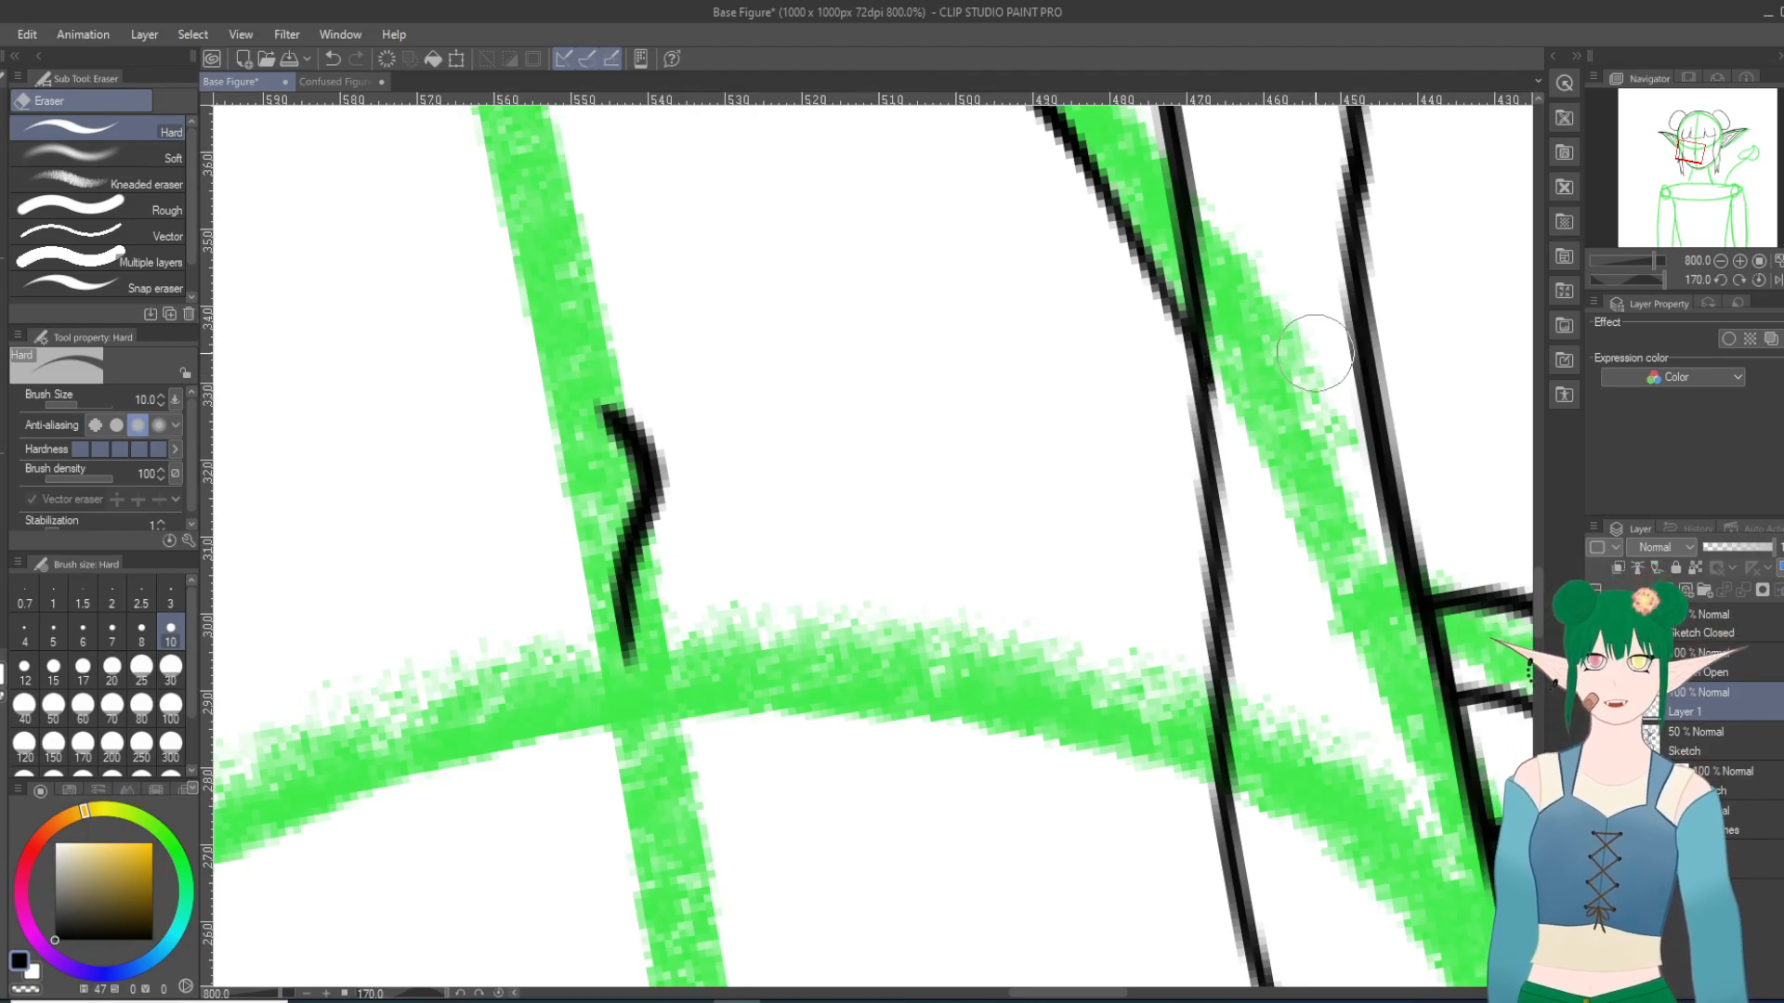
scroll(1308, 392, "down", 20)
scroll(1307, 392, "down", 7)
scroll(1307, 391, "down", 11)
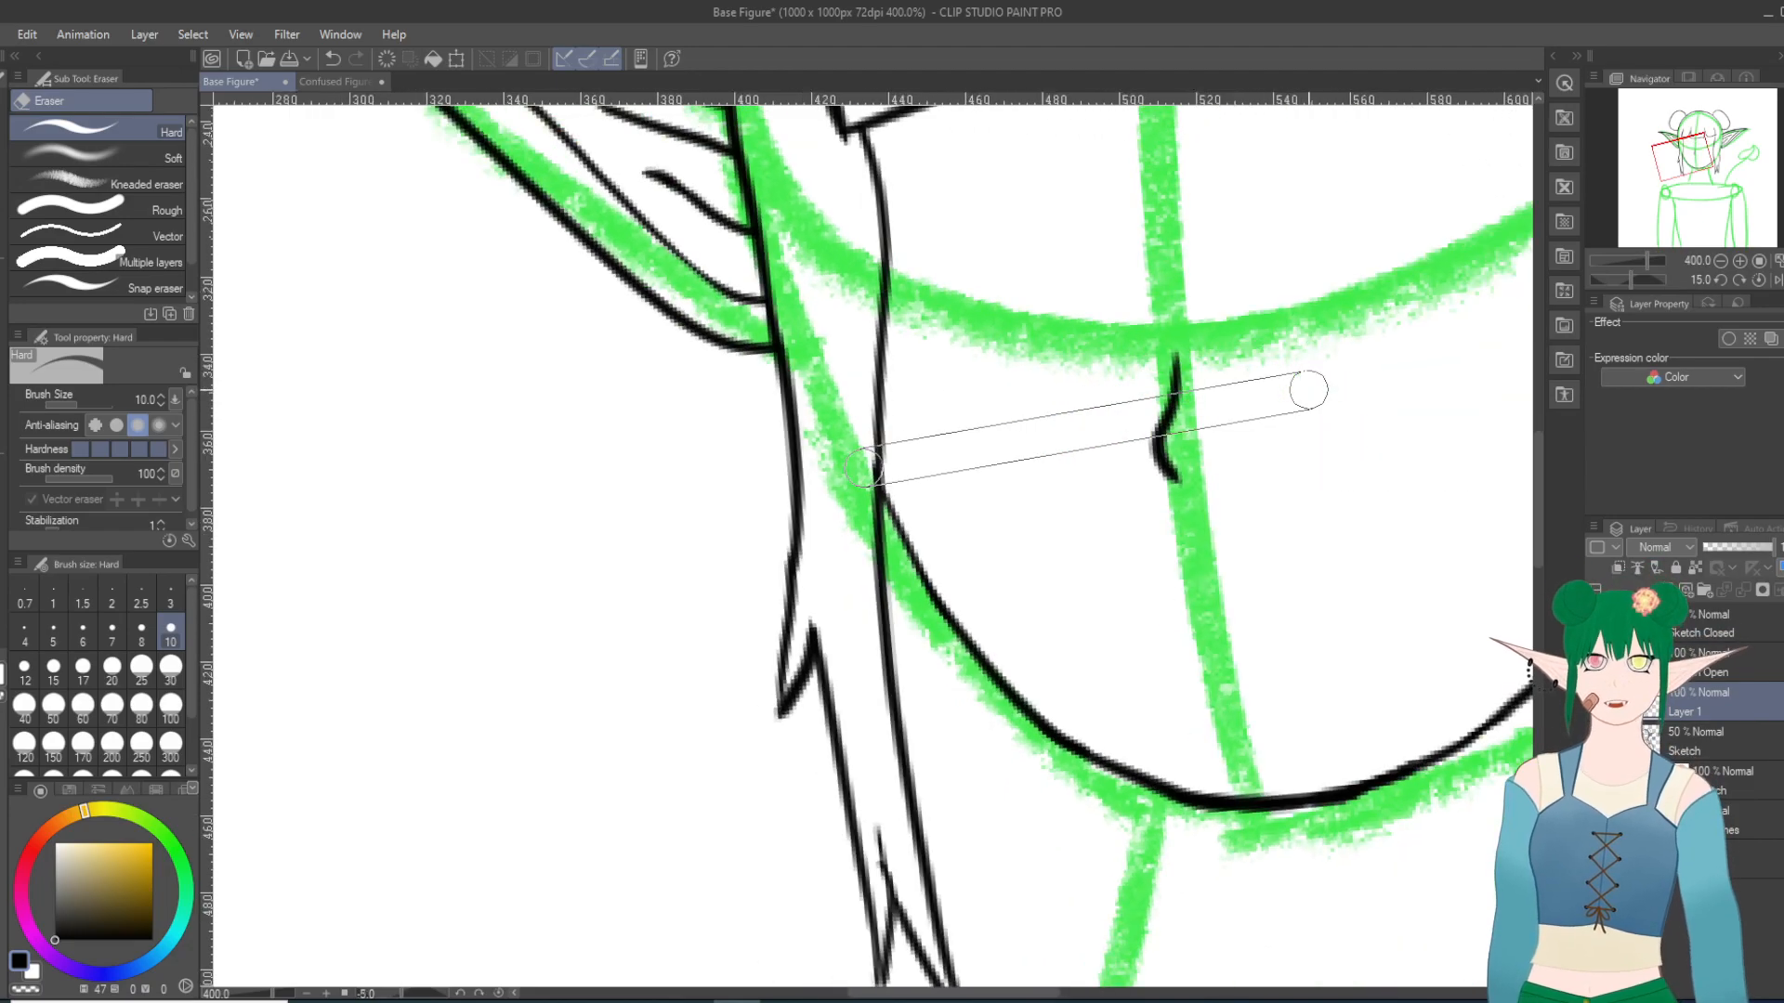
scroll(1308, 390, "down", 16)
scroll(1308, 389, "up", 3)
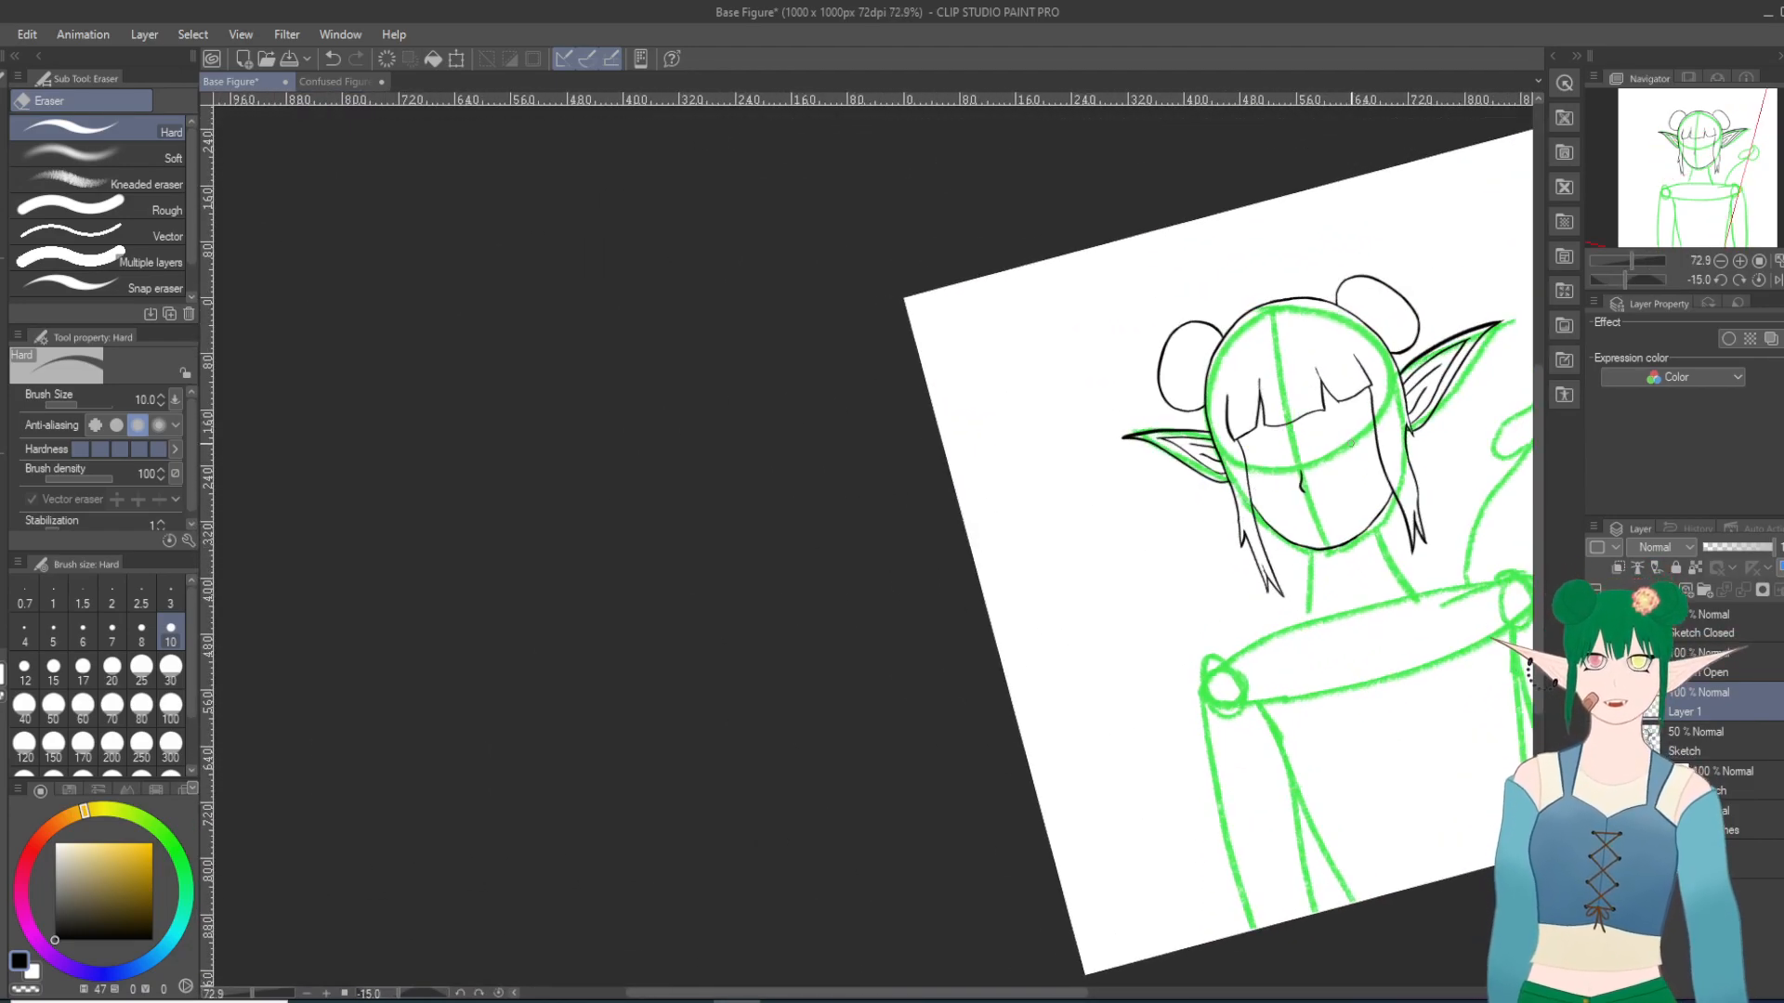
scroll(1300, 400, "up", 2)
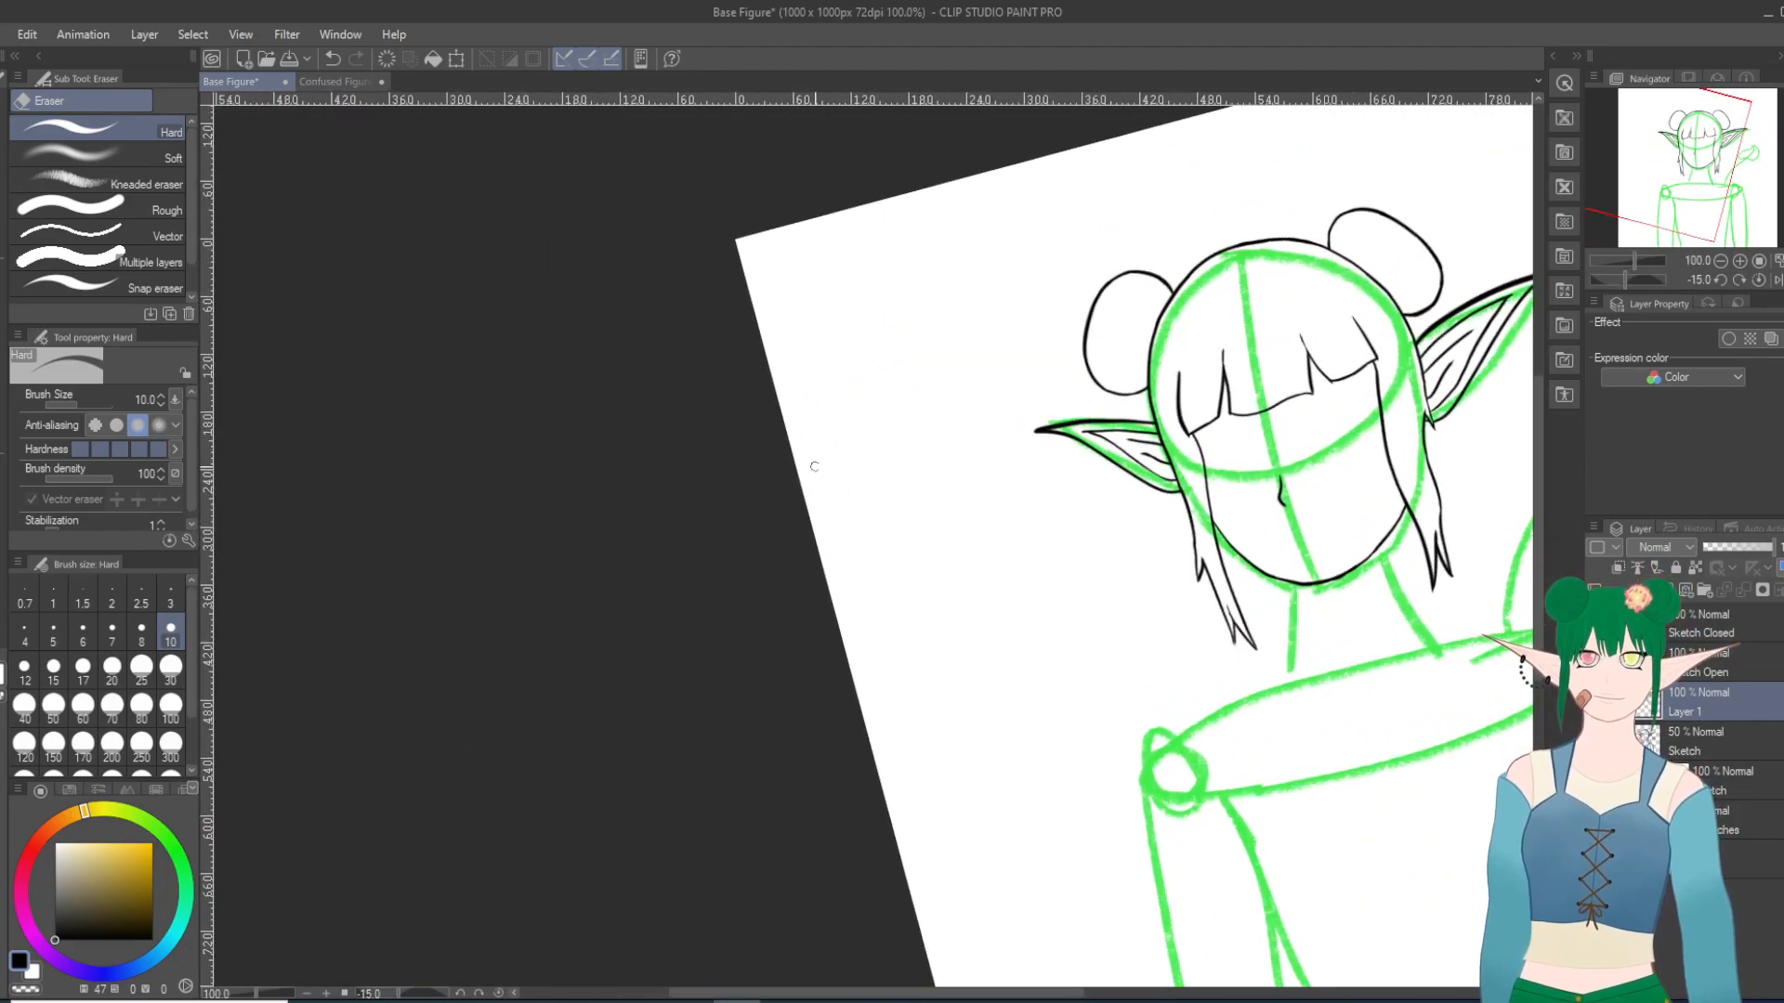
scroll(813, 467, "up", 2)
scroll(782, 544, "up", 1)
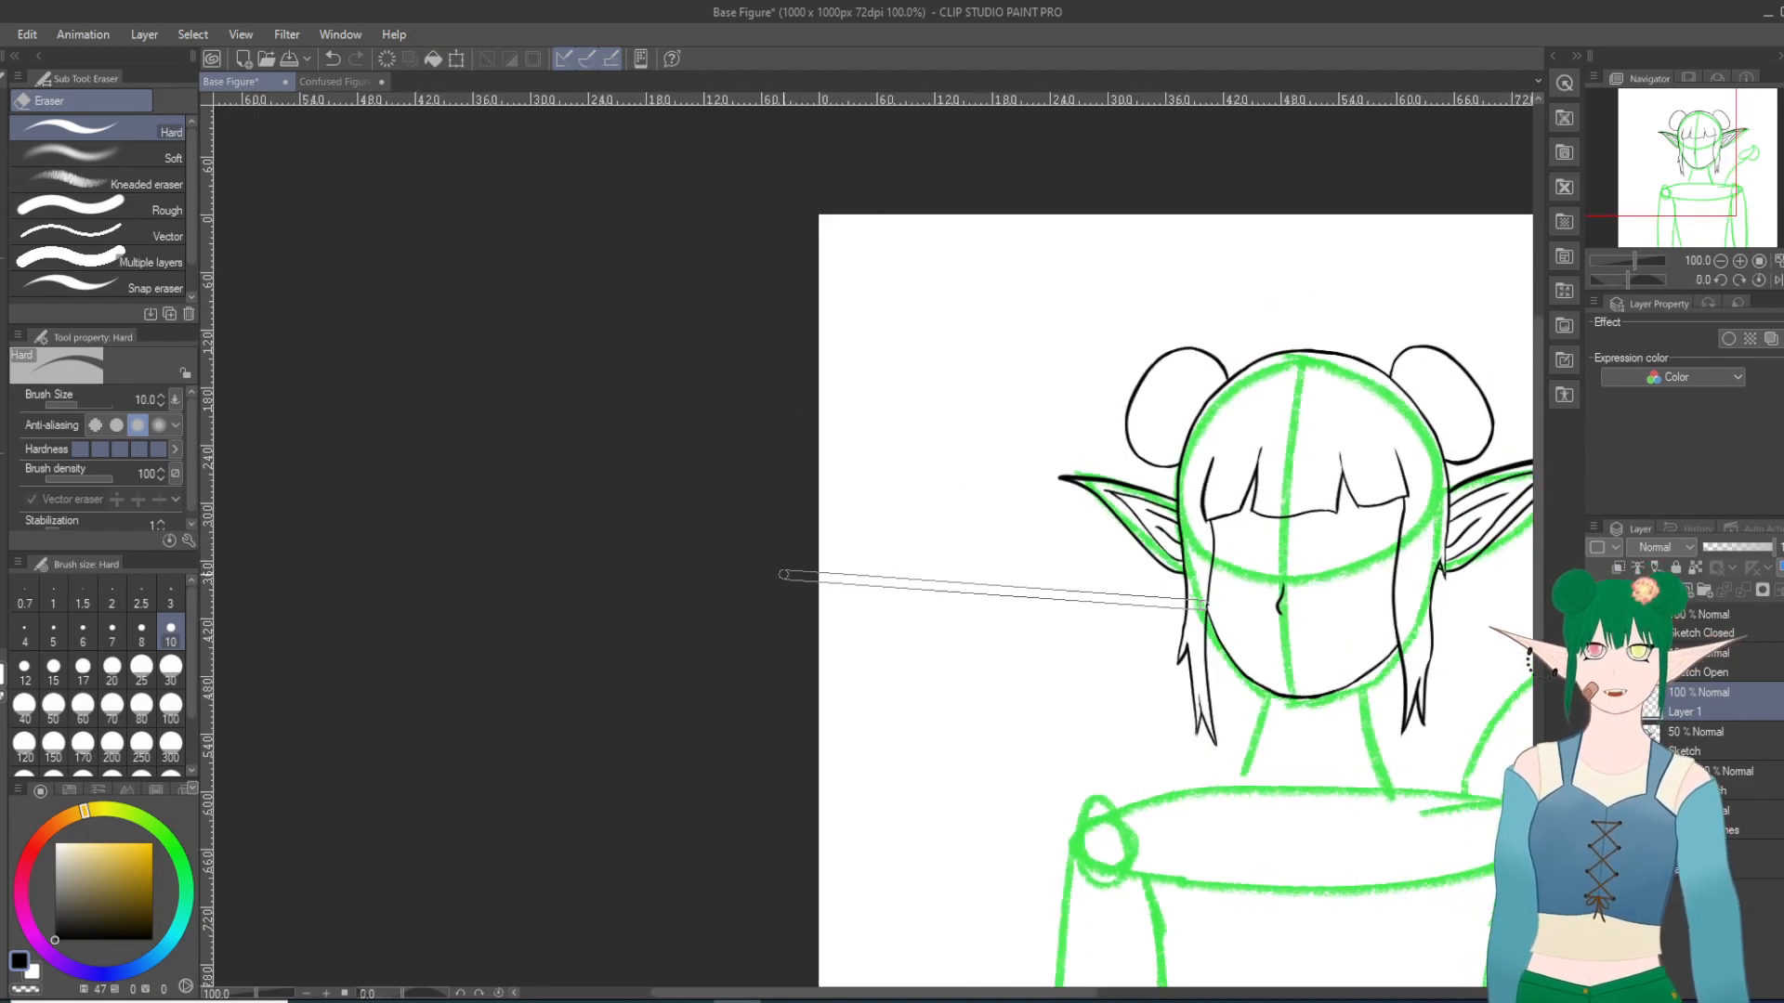
left_click_drag(778, 995, 918, 996)
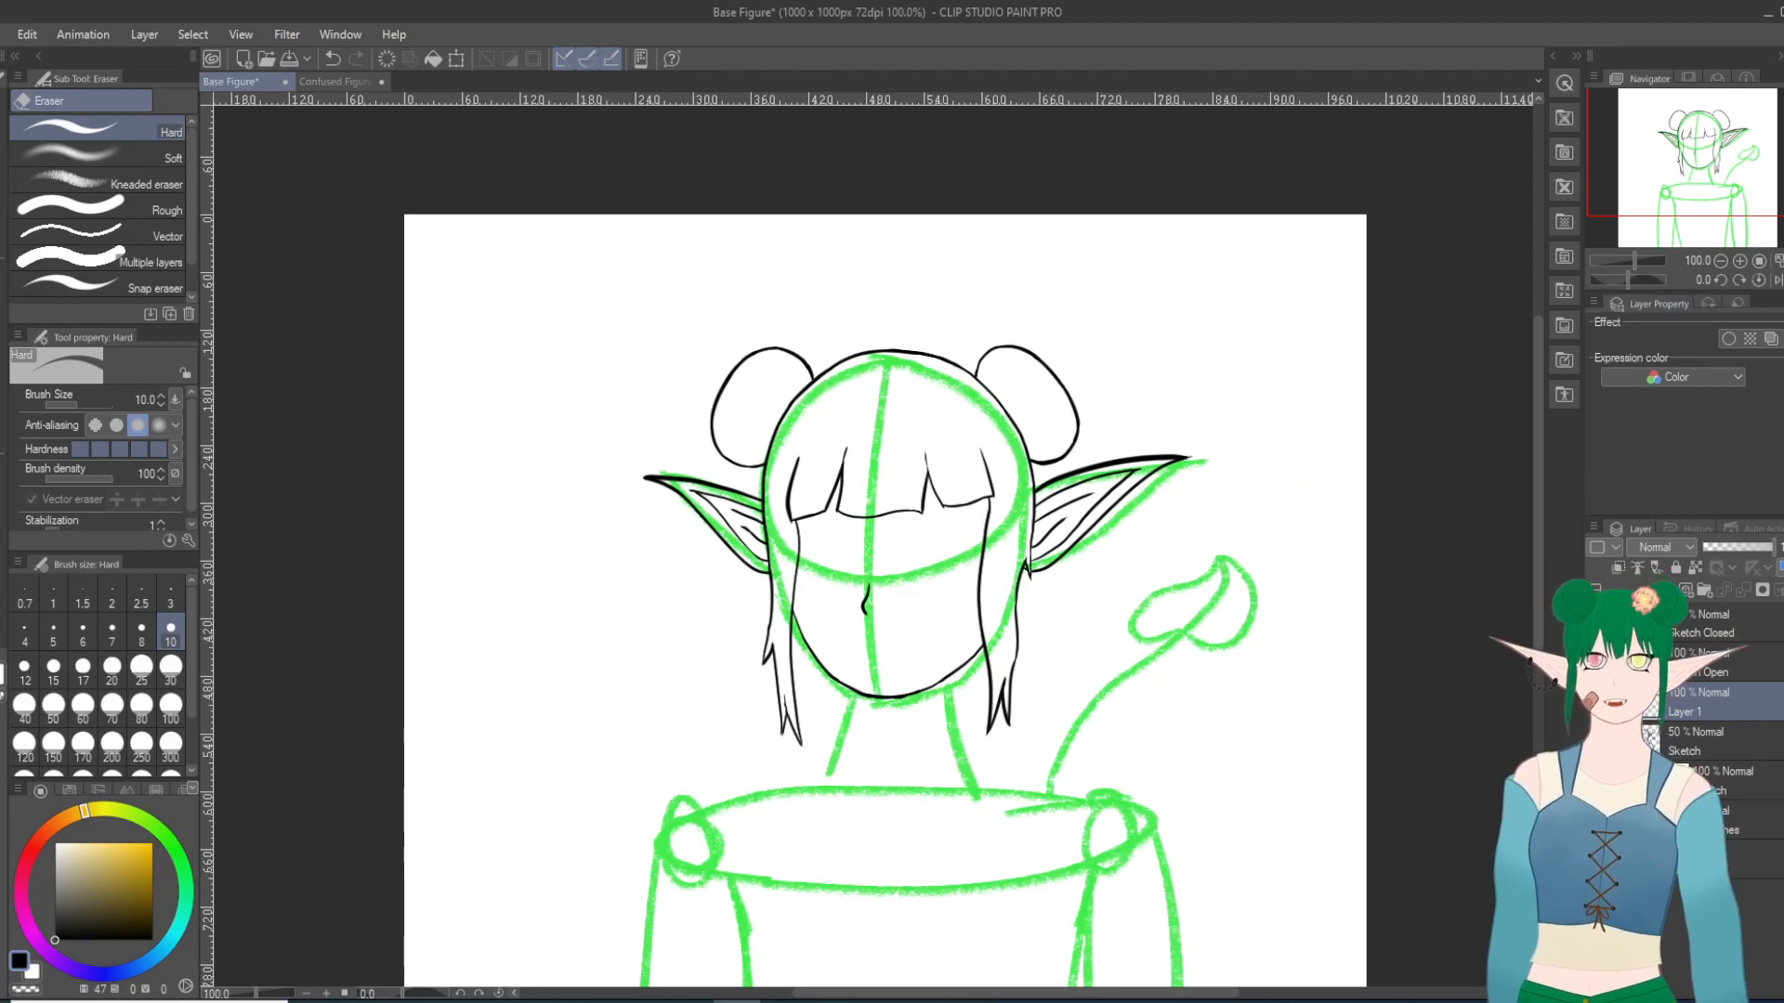
left_click_drag(1541, 637, 1537, 721)
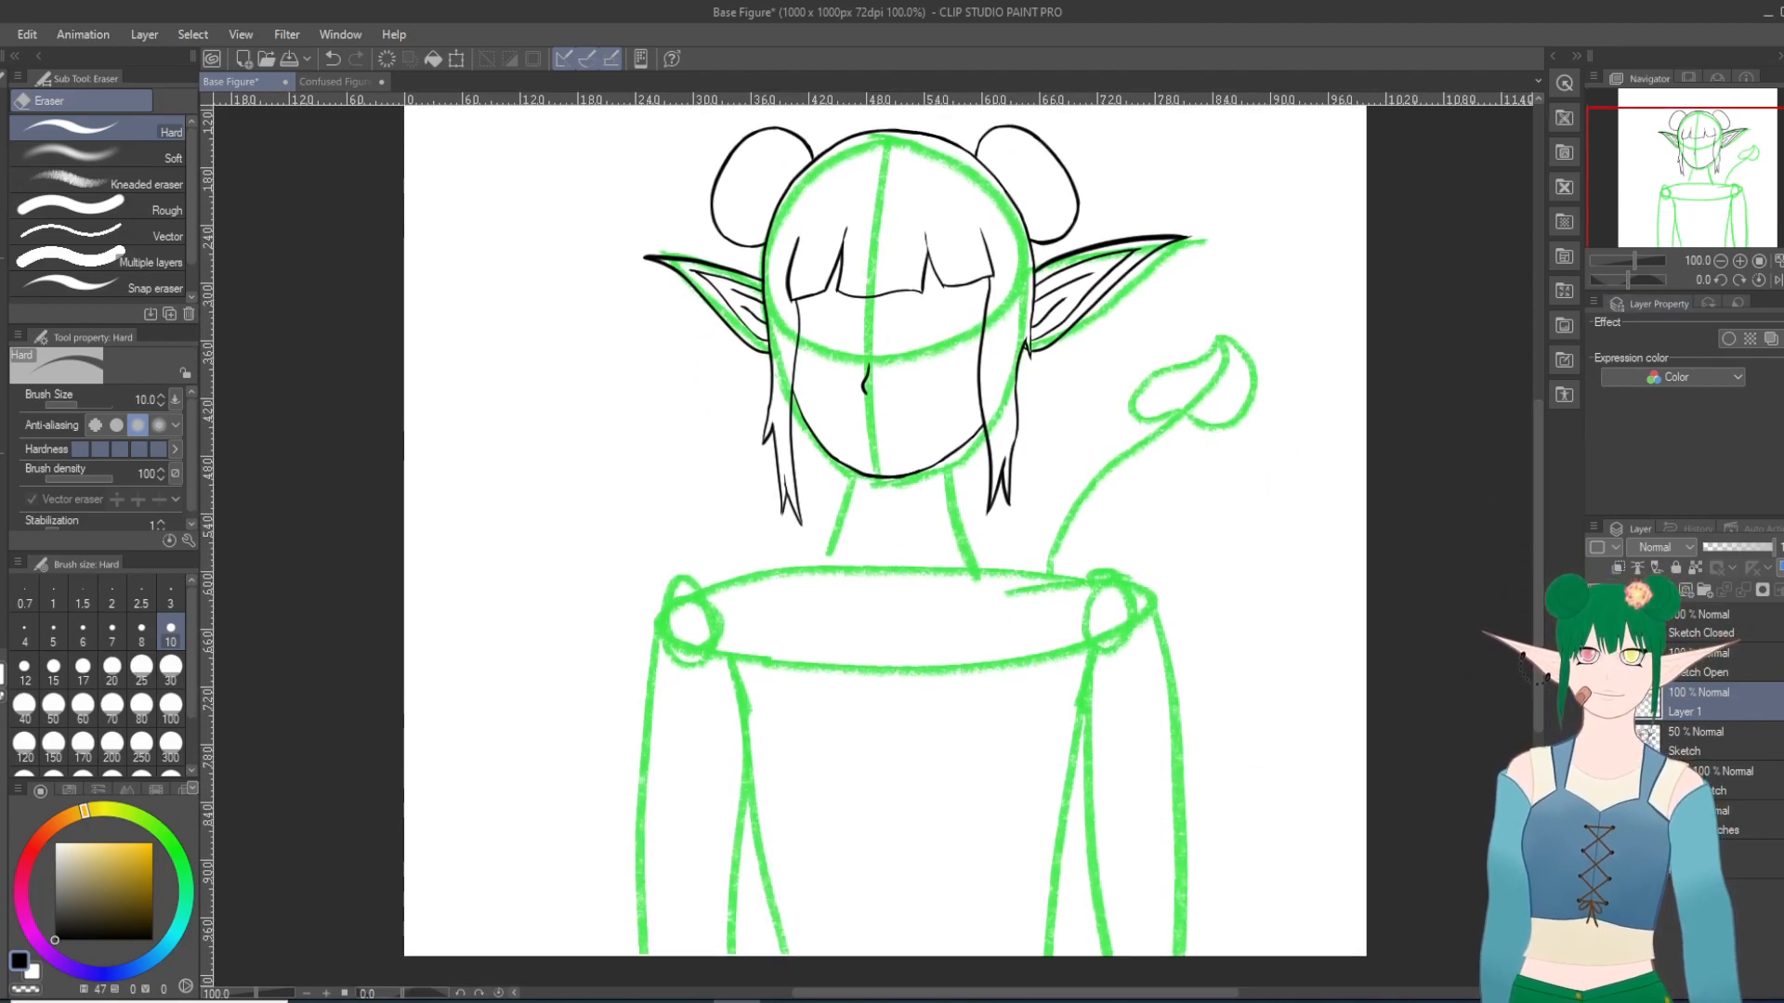
Step: Show the faded Sketch layer again and switch from the Hard eraser to the Turnip pen at size 15
left_click(1595, 741)
scroll(945, 535, "up", 8)
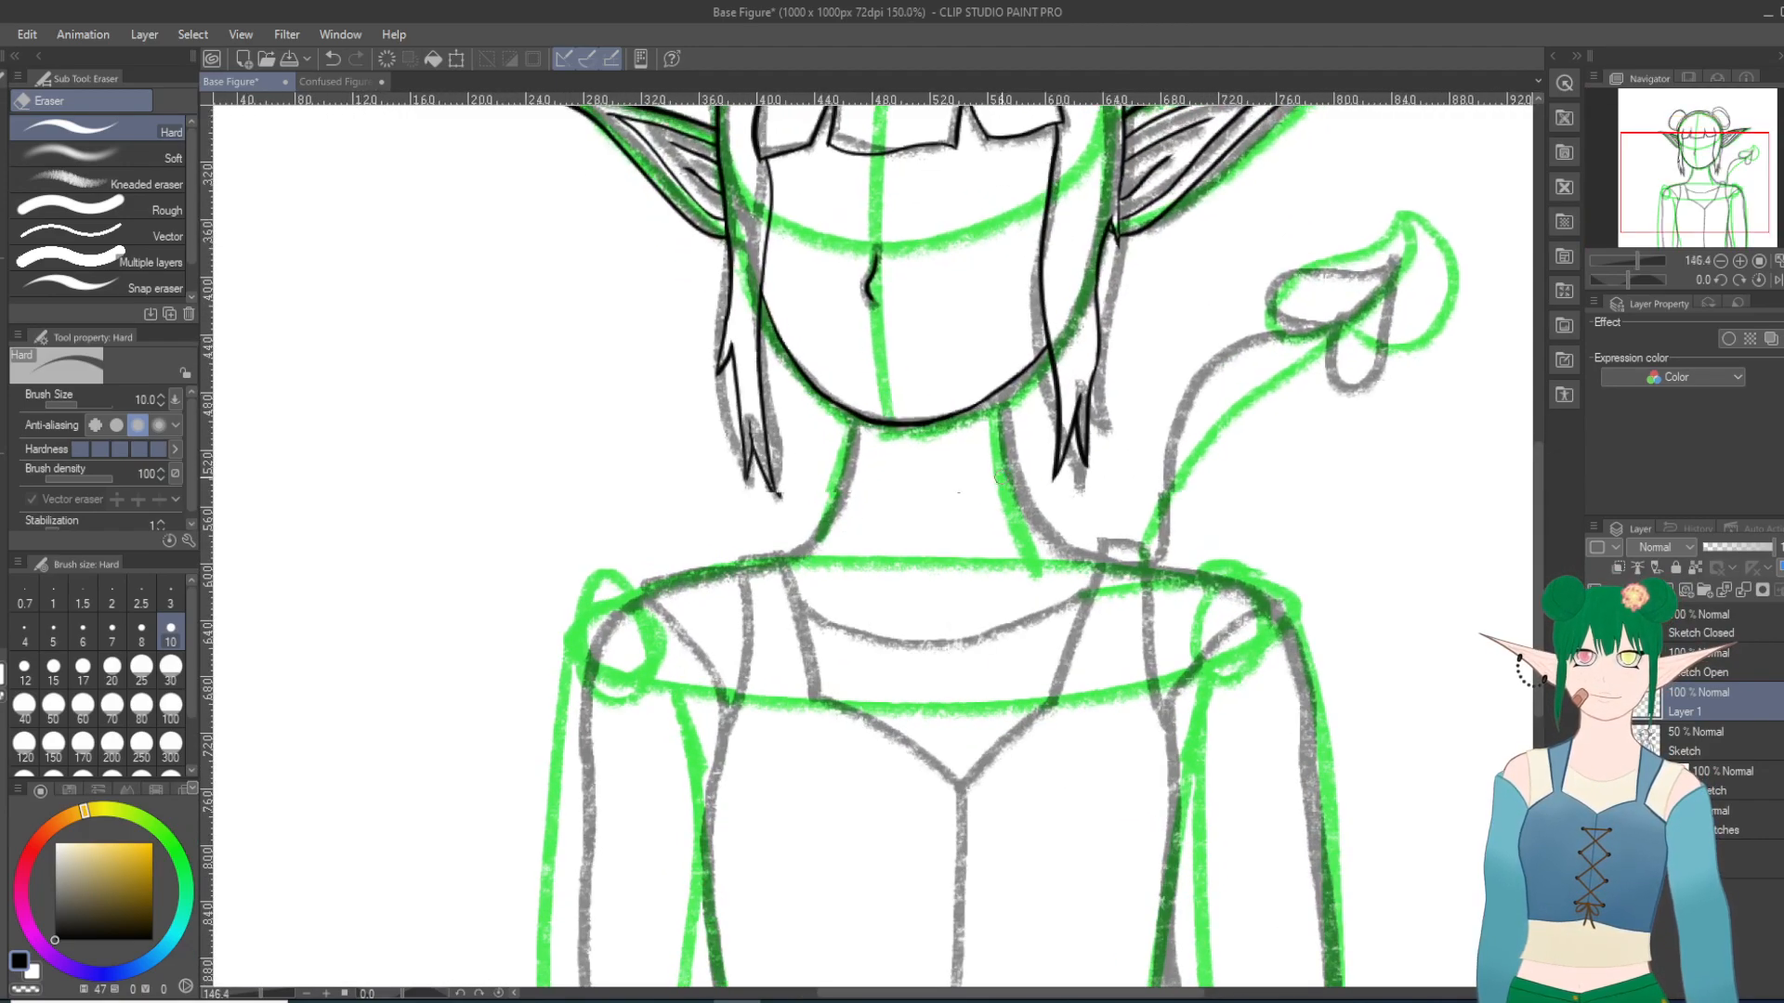
key("asciicircum")
key("asciicircum")
scroll(1075, 468, "up", 1)
key("asciicircum")
key("asciicircum")
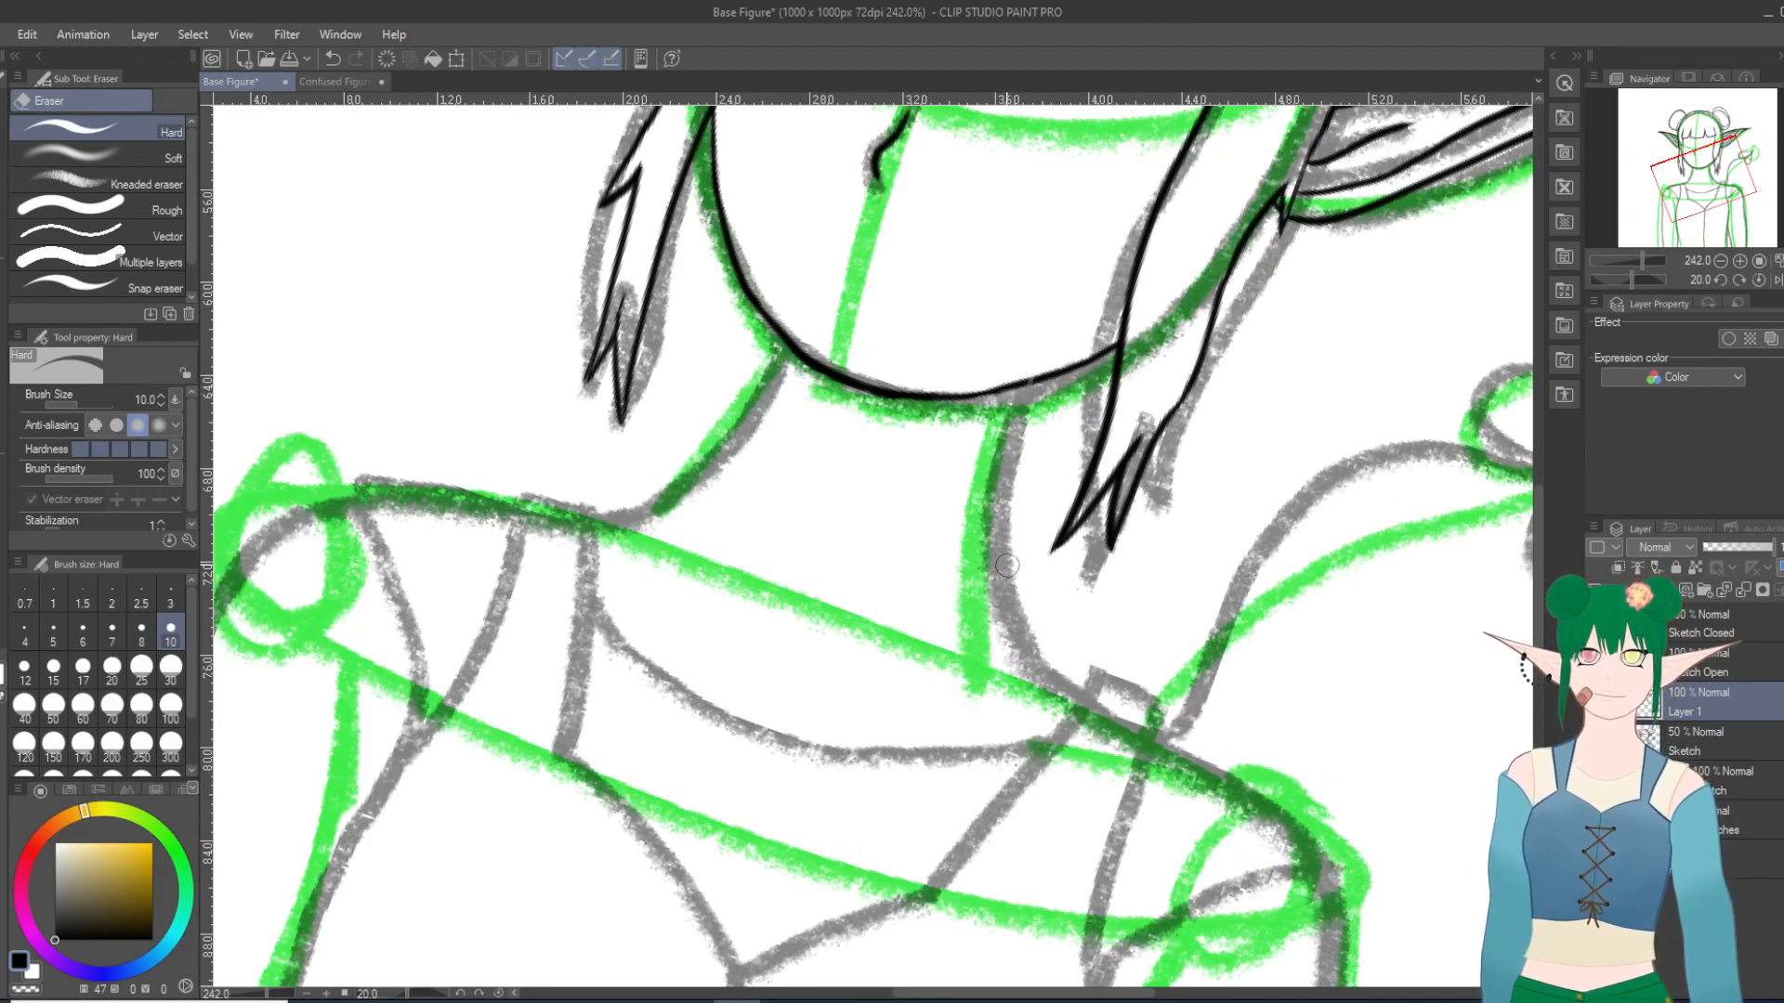
left_click(333, 59)
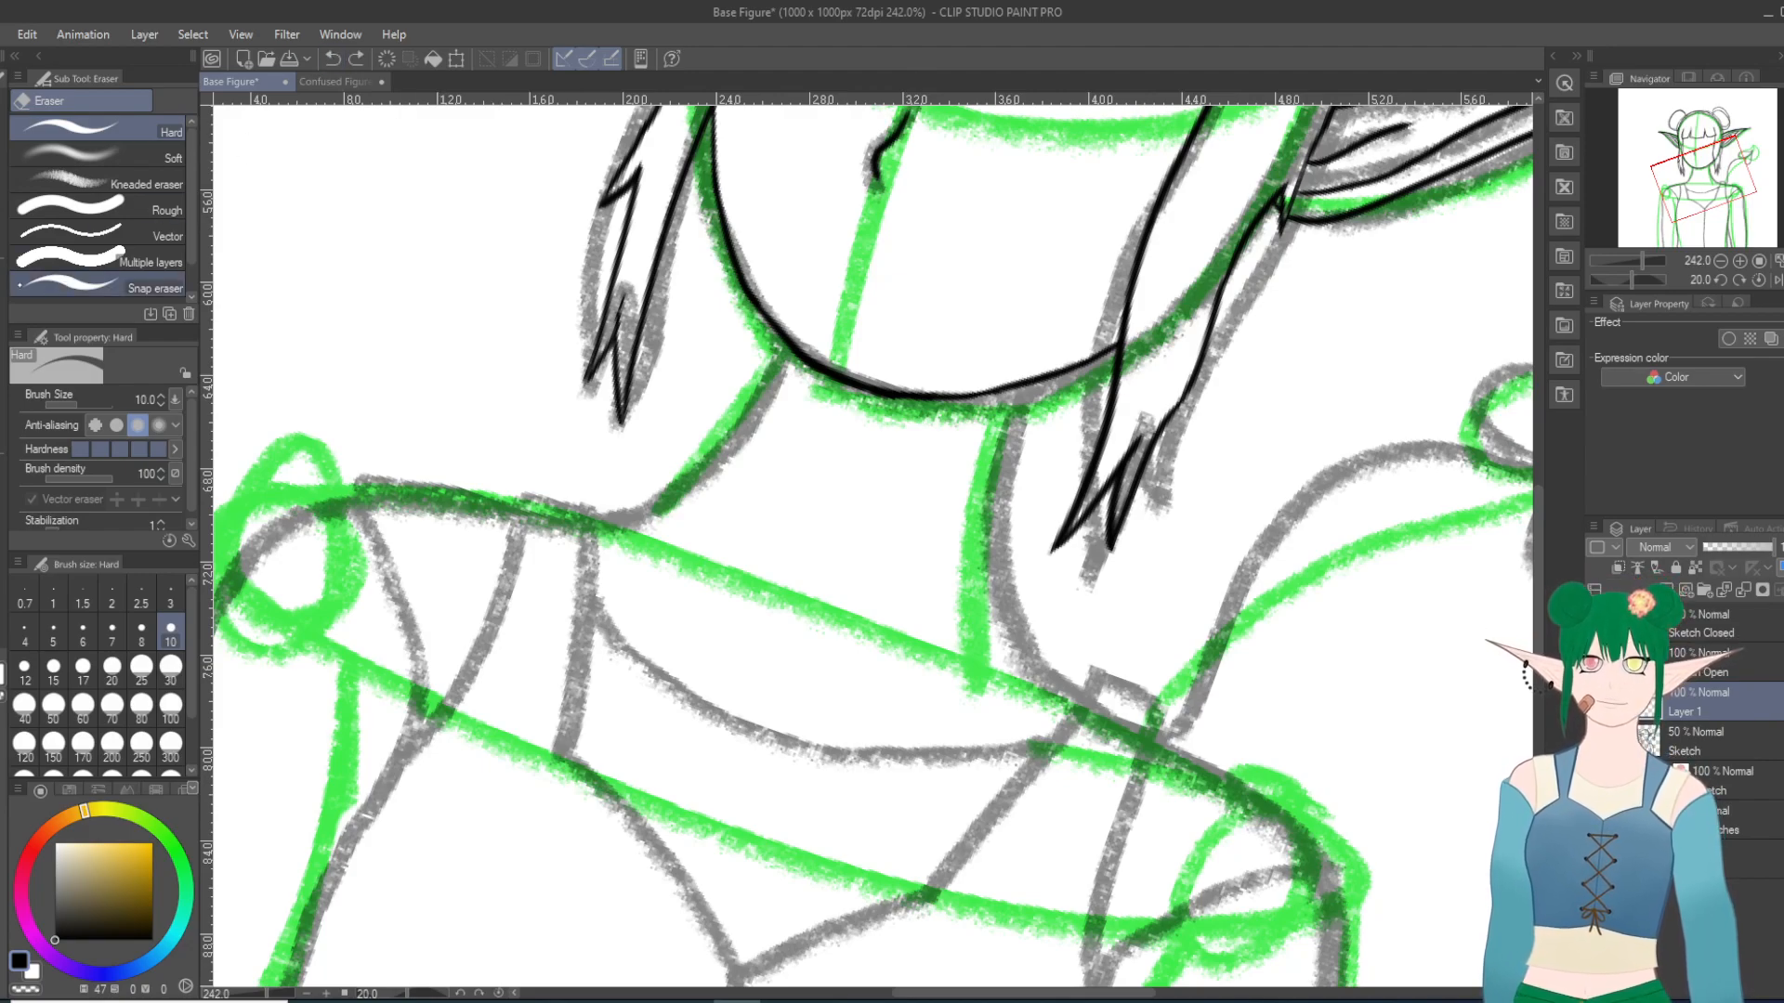
key("p")
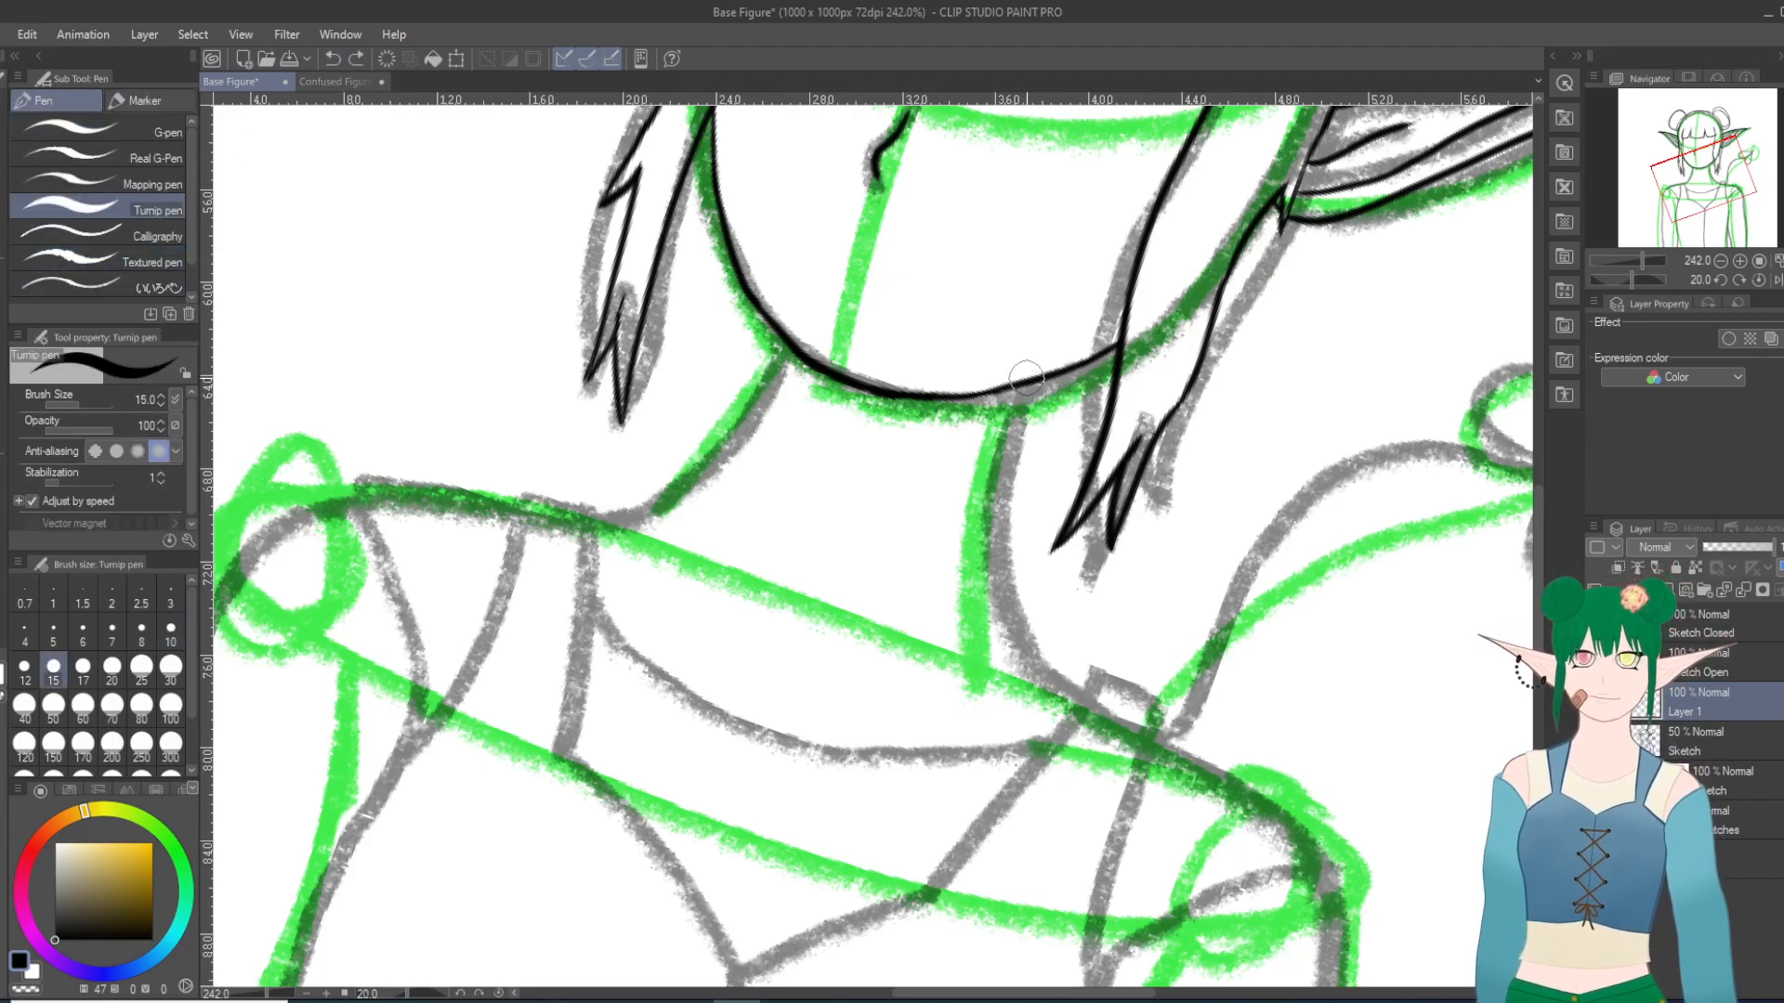
Step: Ink the right neck line from the jaw down to the shoulder, redrawing the curve until it follows the sketch
left_click_drag(1026, 379, 1022, 395)
left_click(327, 55)
mouse_move(1029, 385)
left_mouse_down()
mouse_move(1007, 569)
mouse_move(1057, 710)
left_mouse_up()
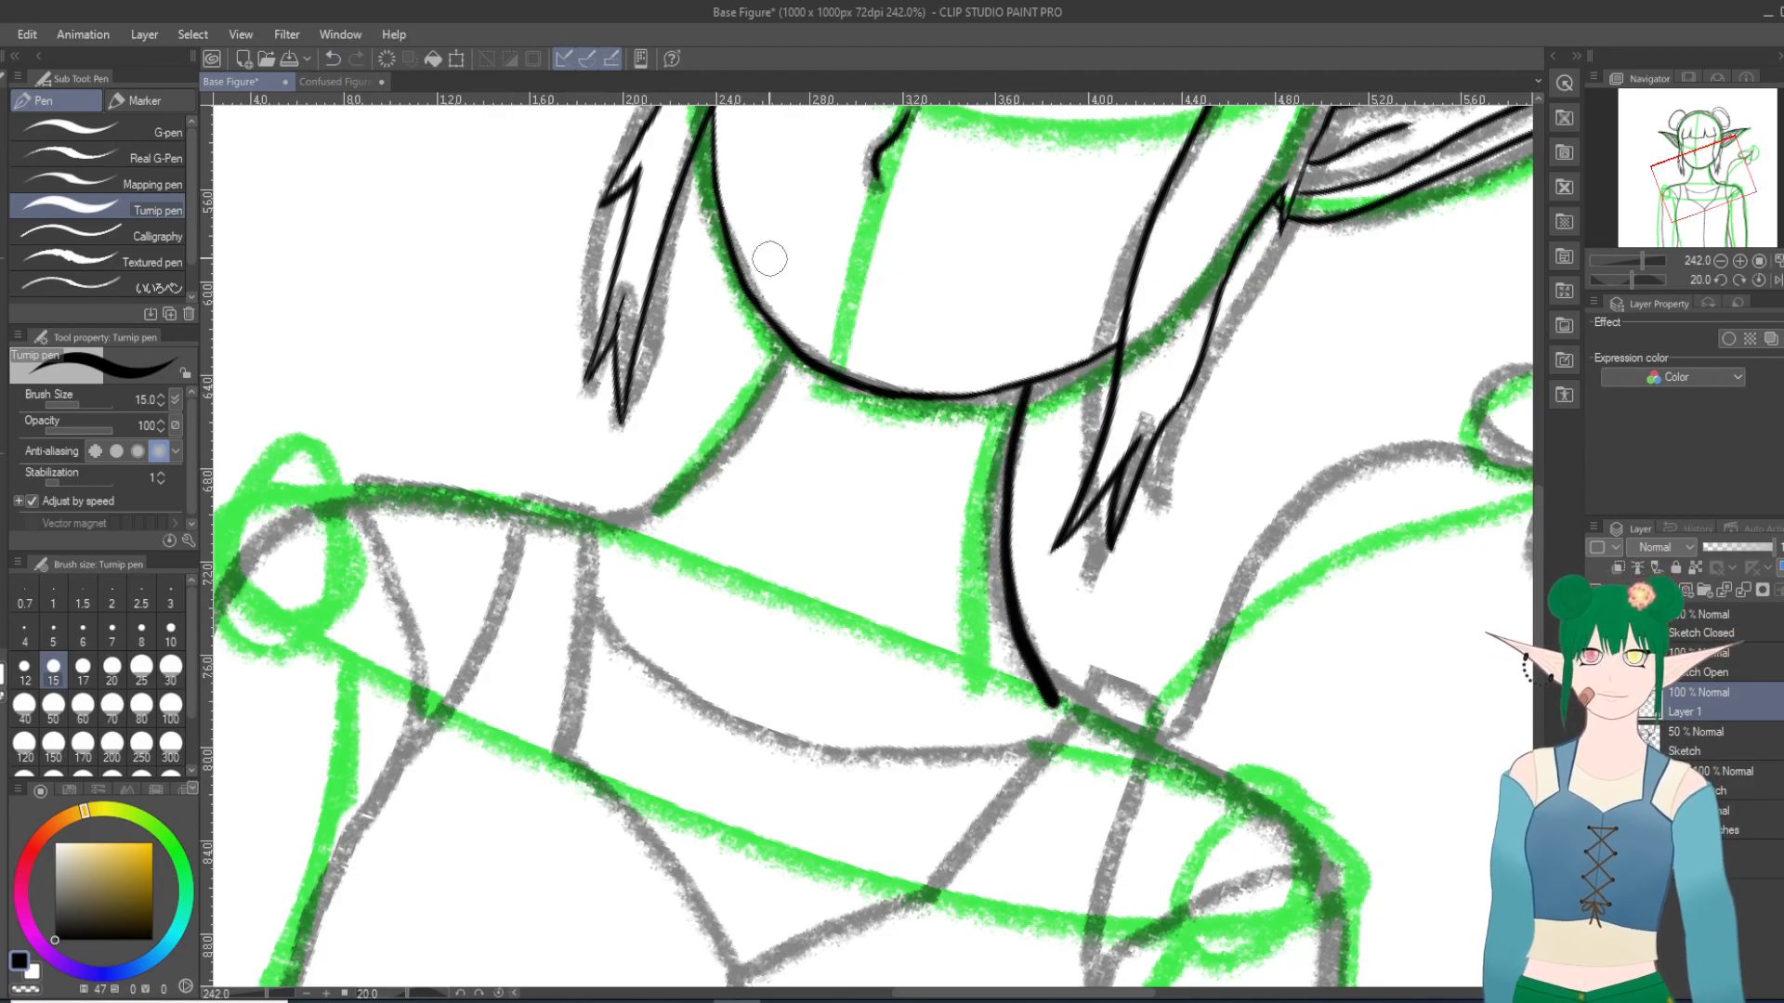
left_click(330, 58)
left_click_drag(1029, 385, 1026, 641)
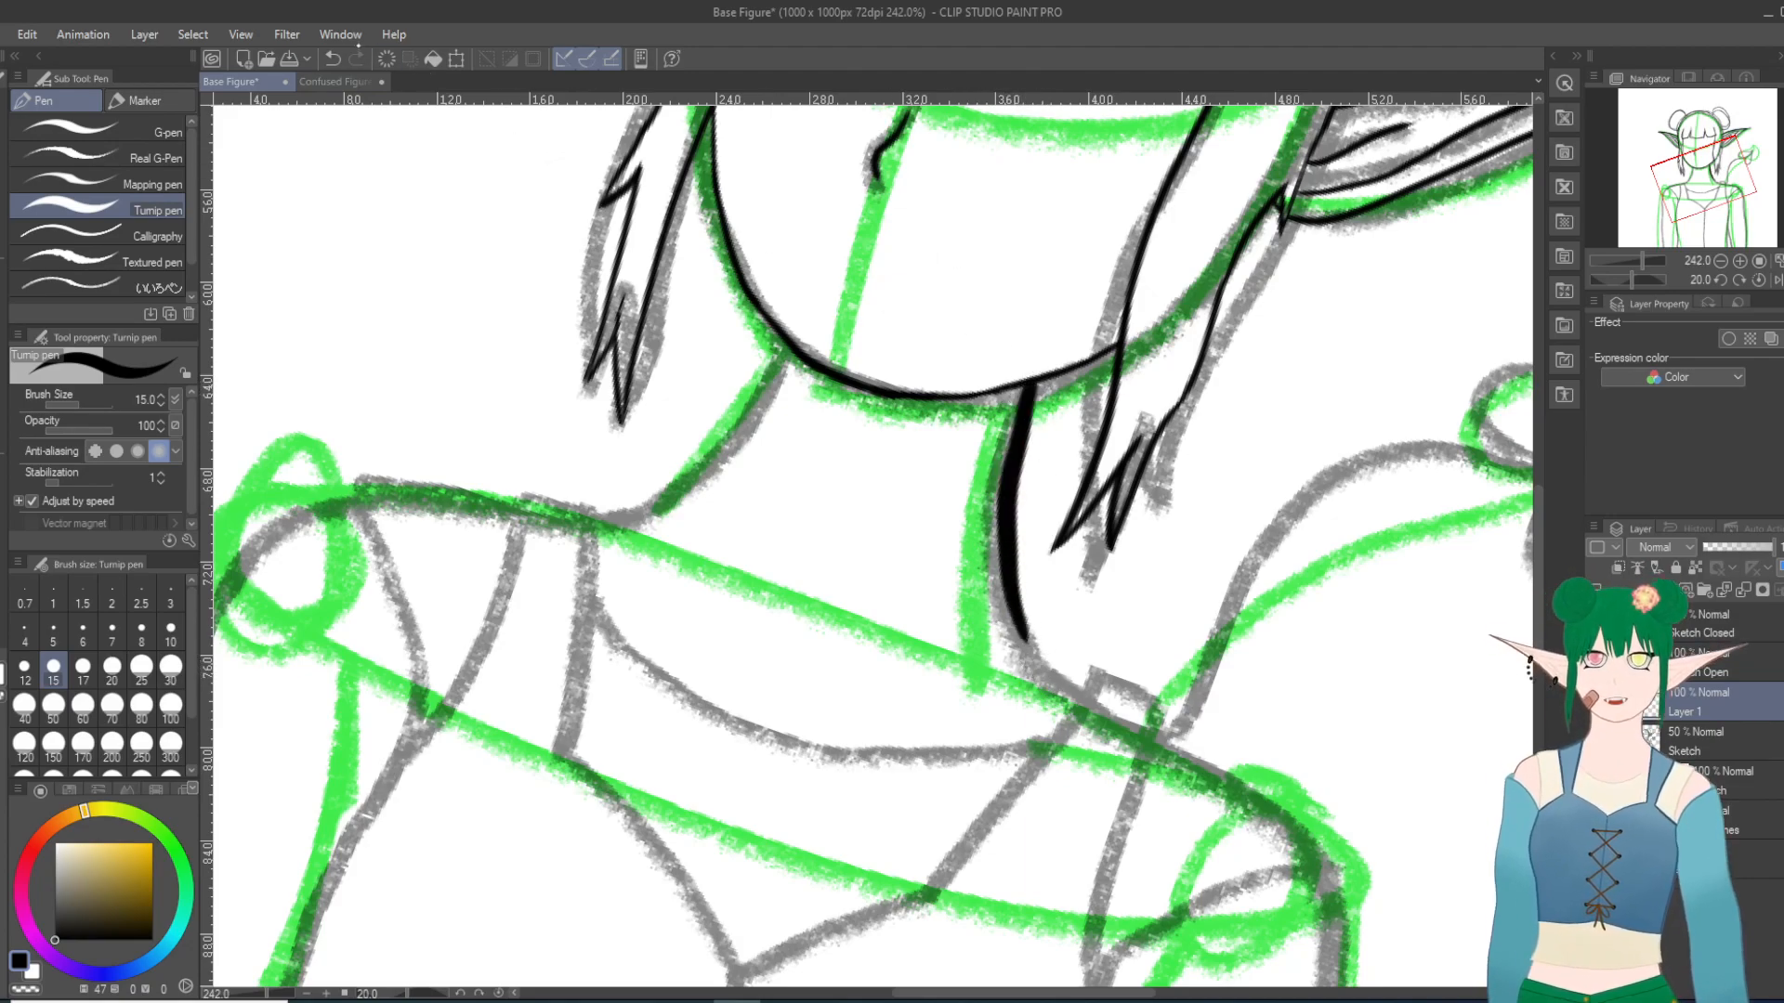
left_click(333, 58)
mouse_move(1030, 383)
left_mouse_down()
mouse_move(1008, 620)
mouse_move(1040, 674)
left_mouse_up()
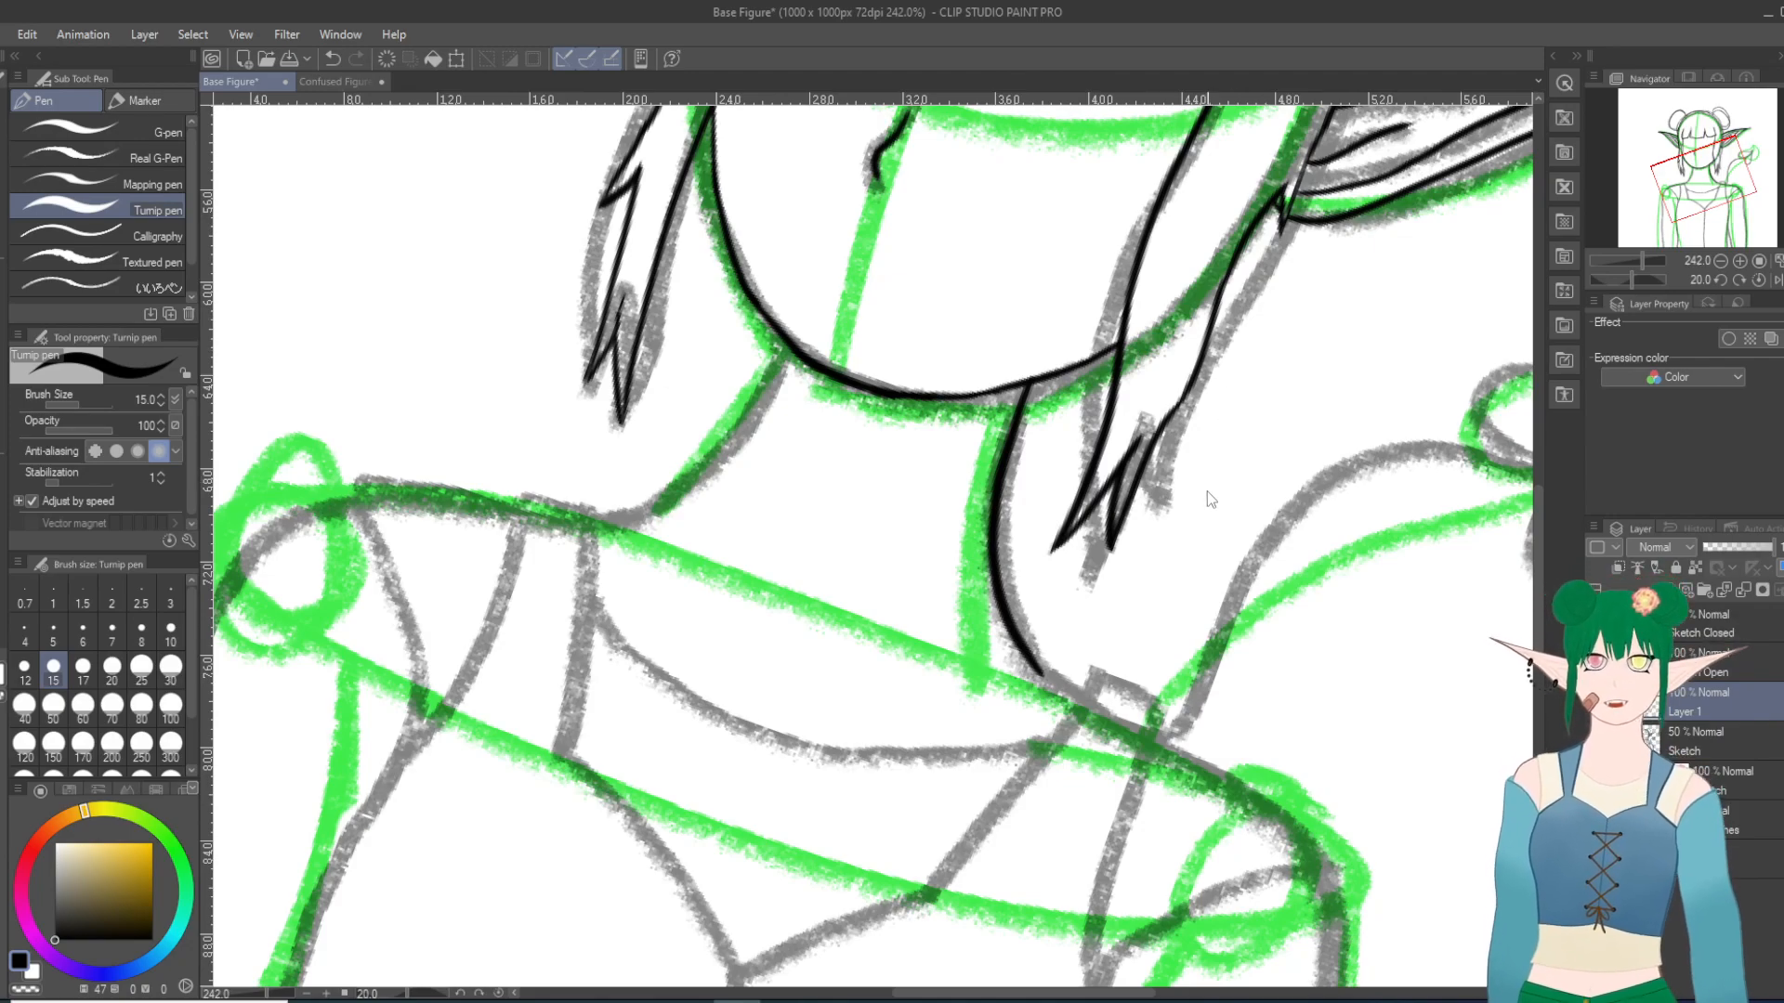
Step: Try to ink the left neck line from the chin down to the shoulder
key("minus")
key("minus")
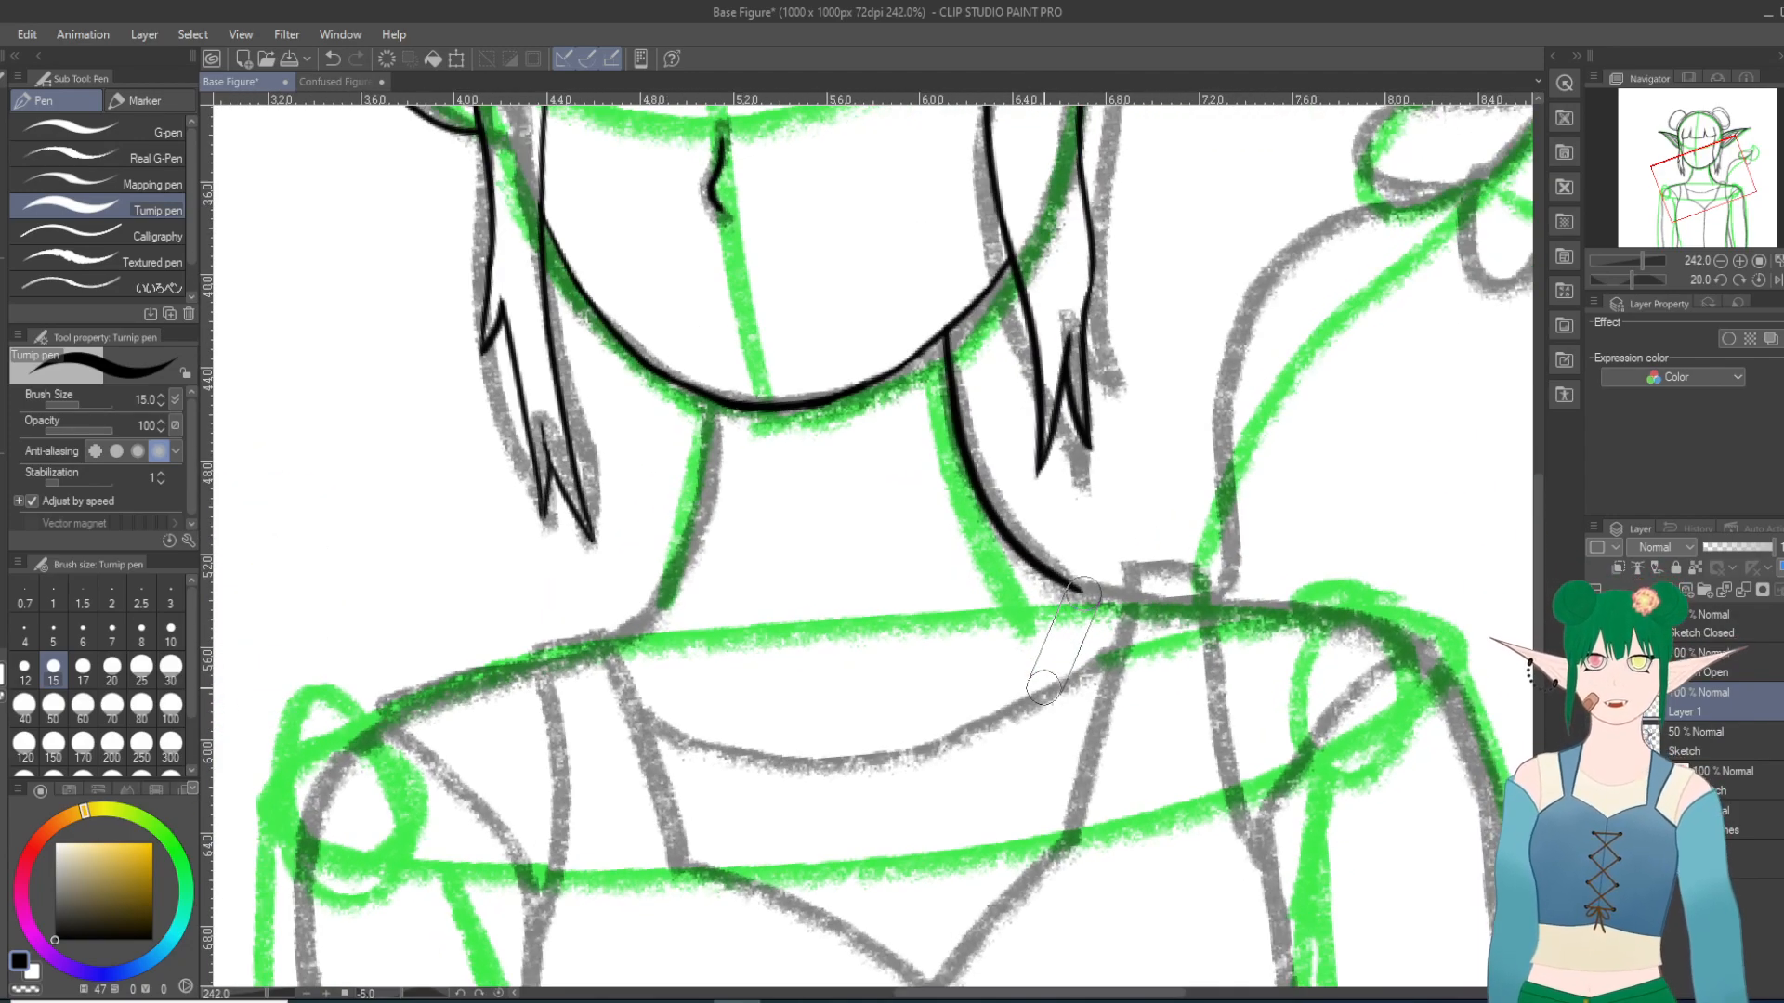
key("minus")
key("minus")
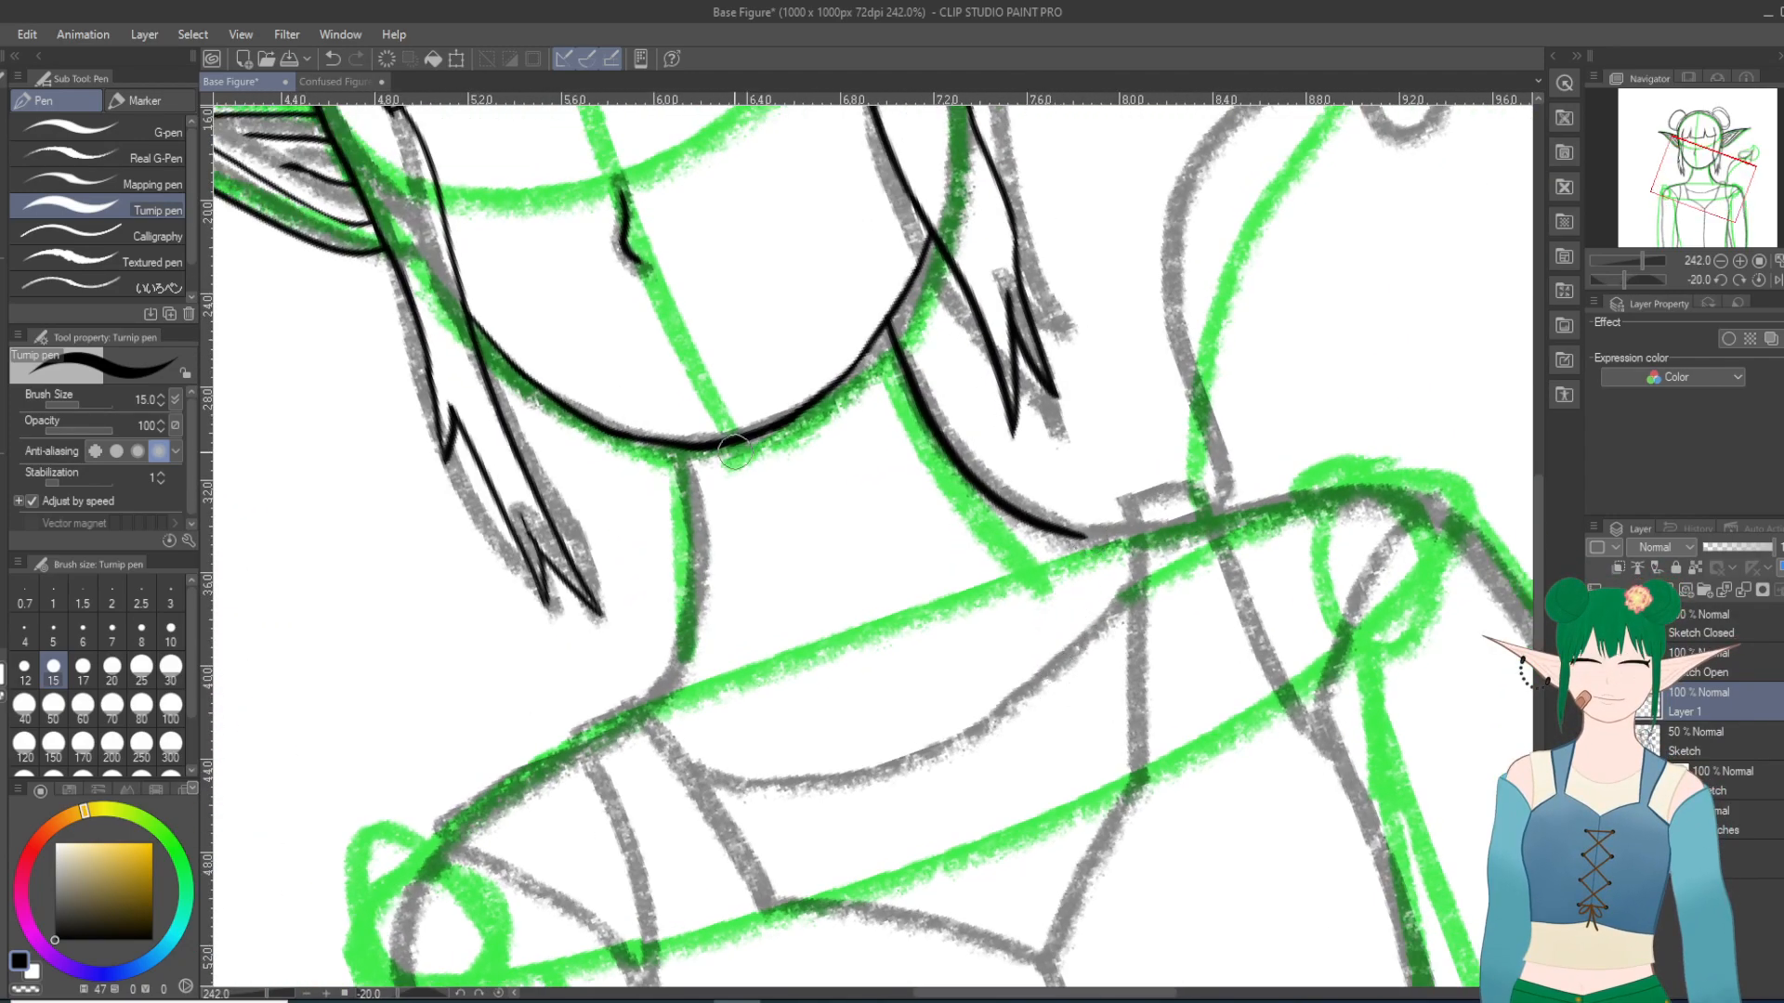
mouse_move(682, 439)
left_mouse_down()
mouse_move(690, 553)
mouse_move(647, 687)
left_mouse_up()
key("ctrl+z")
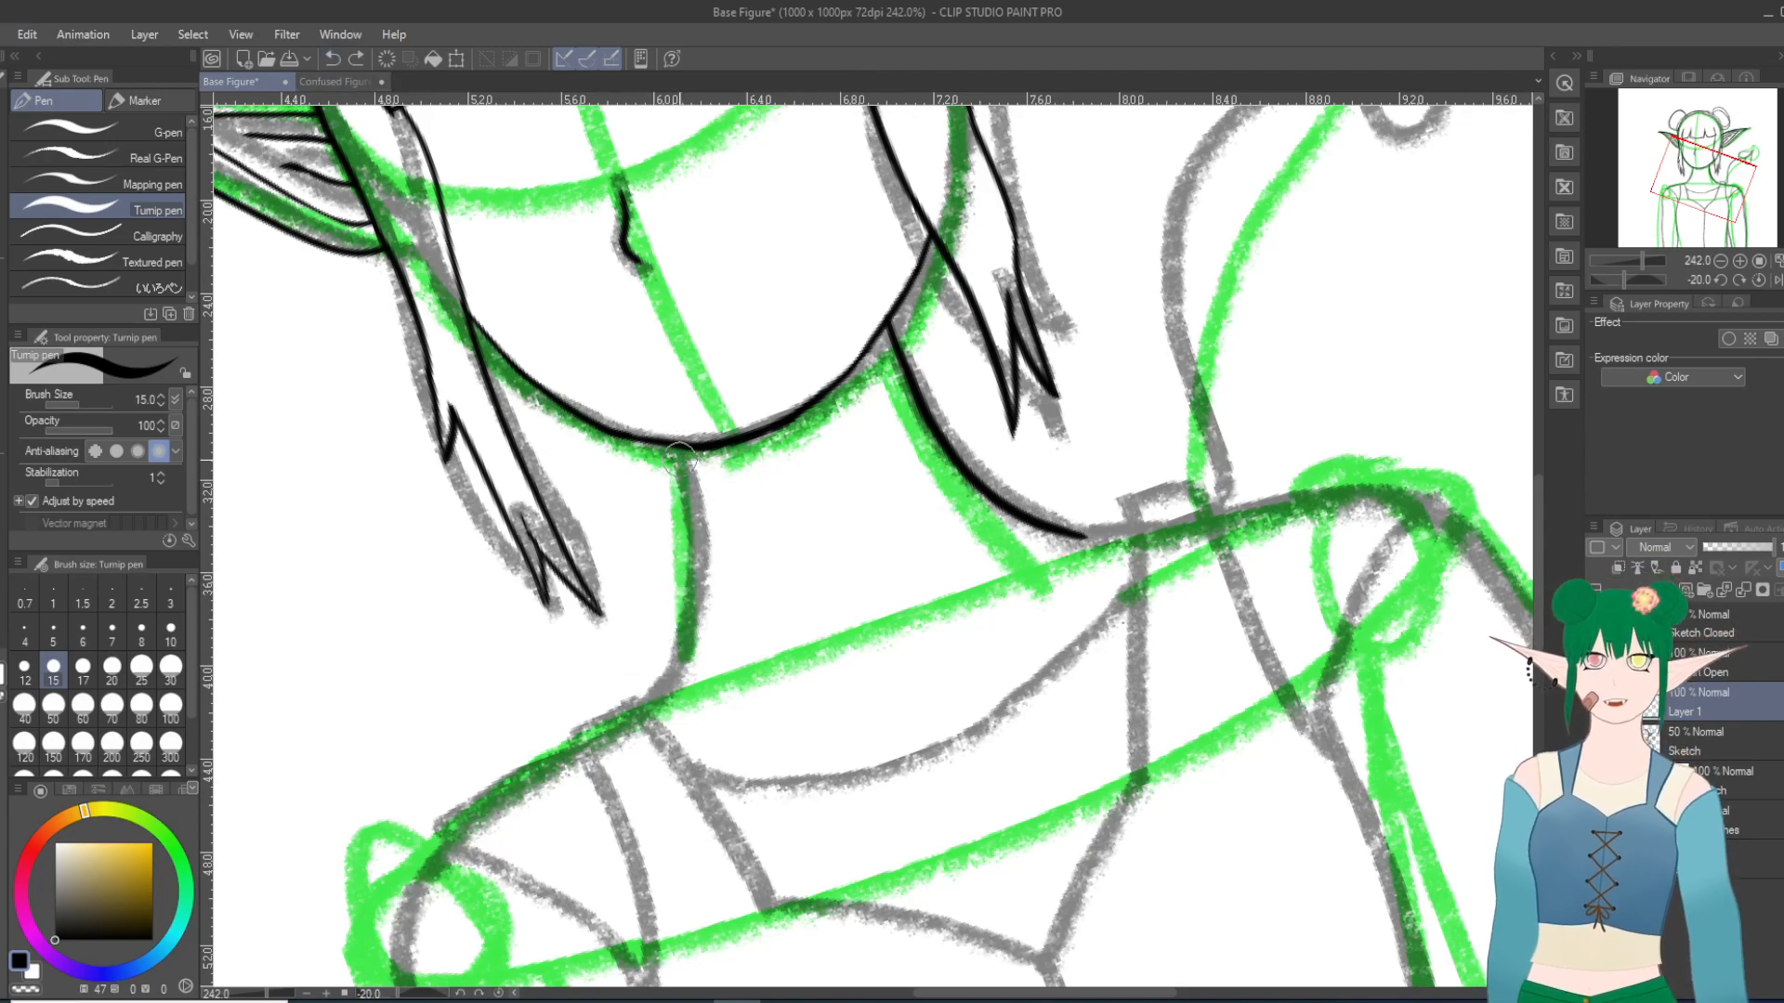
mouse_move(679, 446)
left_mouse_down()
mouse_move(703, 556)
mouse_move(667, 707)
left_mouse_up()
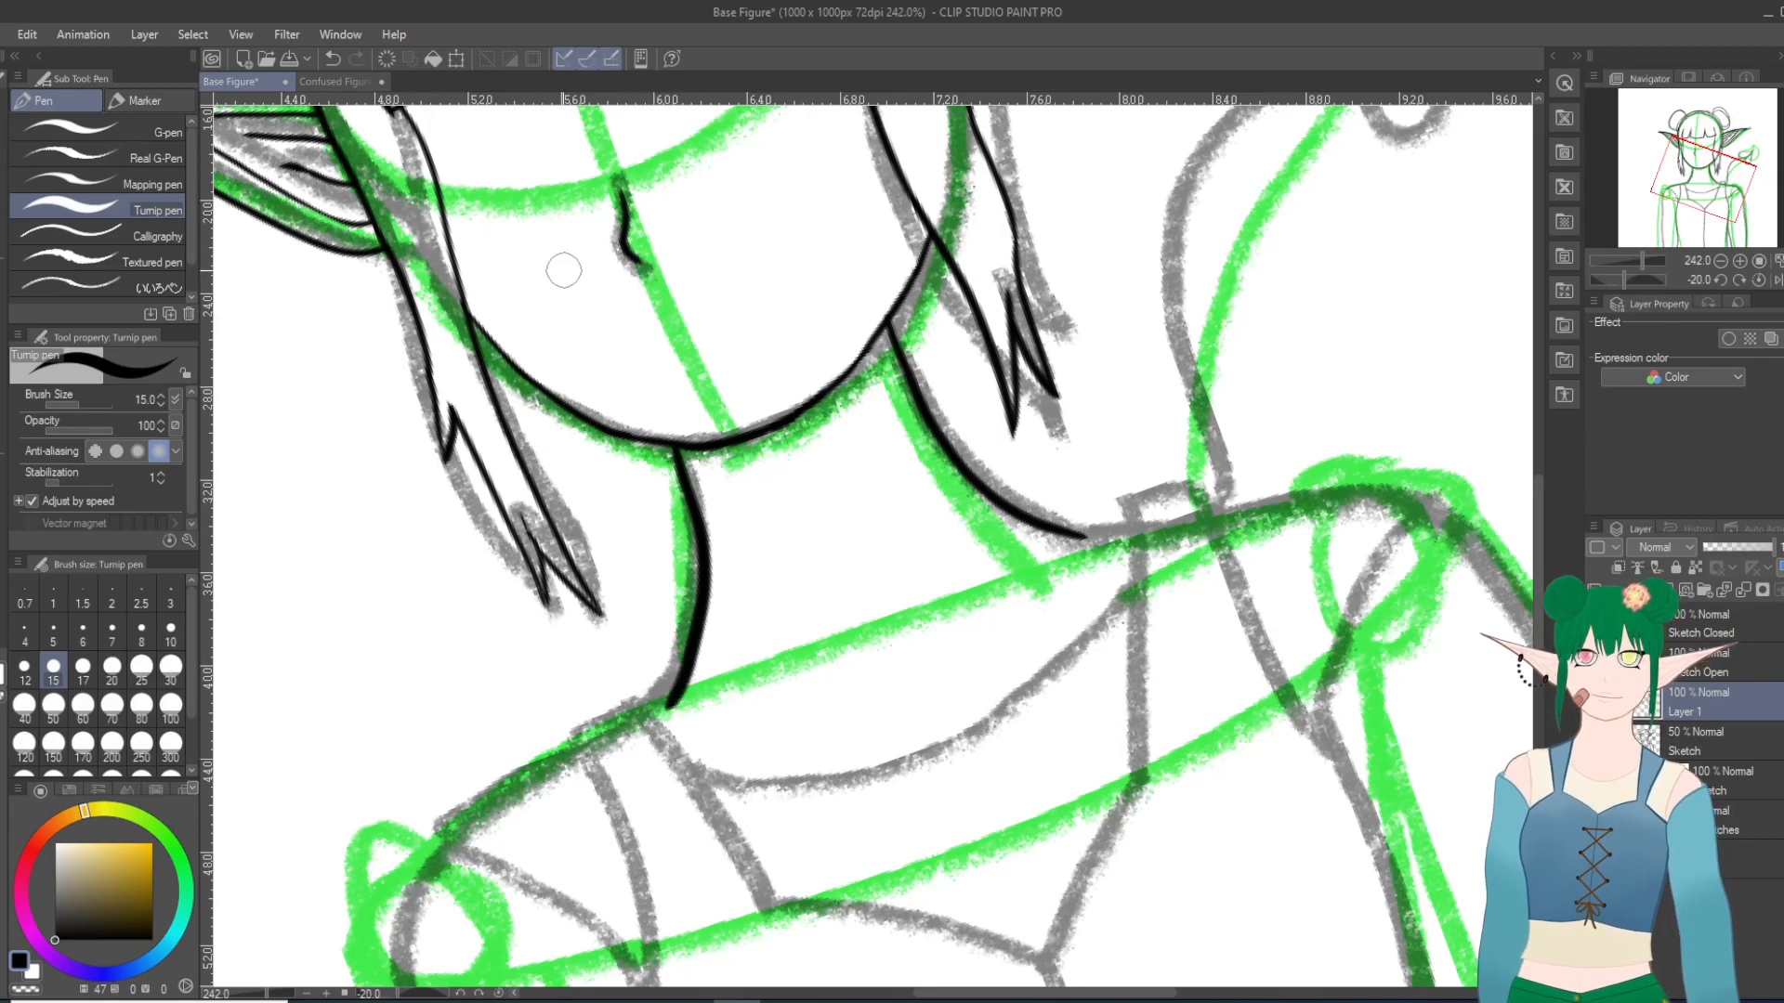
key("ctrl+z")
mouse_move(677, 439)
left_mouse_down()
mouse_move(701, 588)
mouse_move(670, 701)
left_mouse_up()
key("ctrl+z")
Step: Ink the left neck line as one thin curve from the jaw to the shoulder line, redrawing it over the sketch
scroll(904, 393, "up", 2)
mouse_move(744, 533)
left_mouse_down()
mouse_move(1075, 585)
mouse_move(1264, 589)
mouse_move(1172, 349)
left_mouse_up()
scroll(437, 361, "down", 2)
scroll(1189, 434, "up", 1)
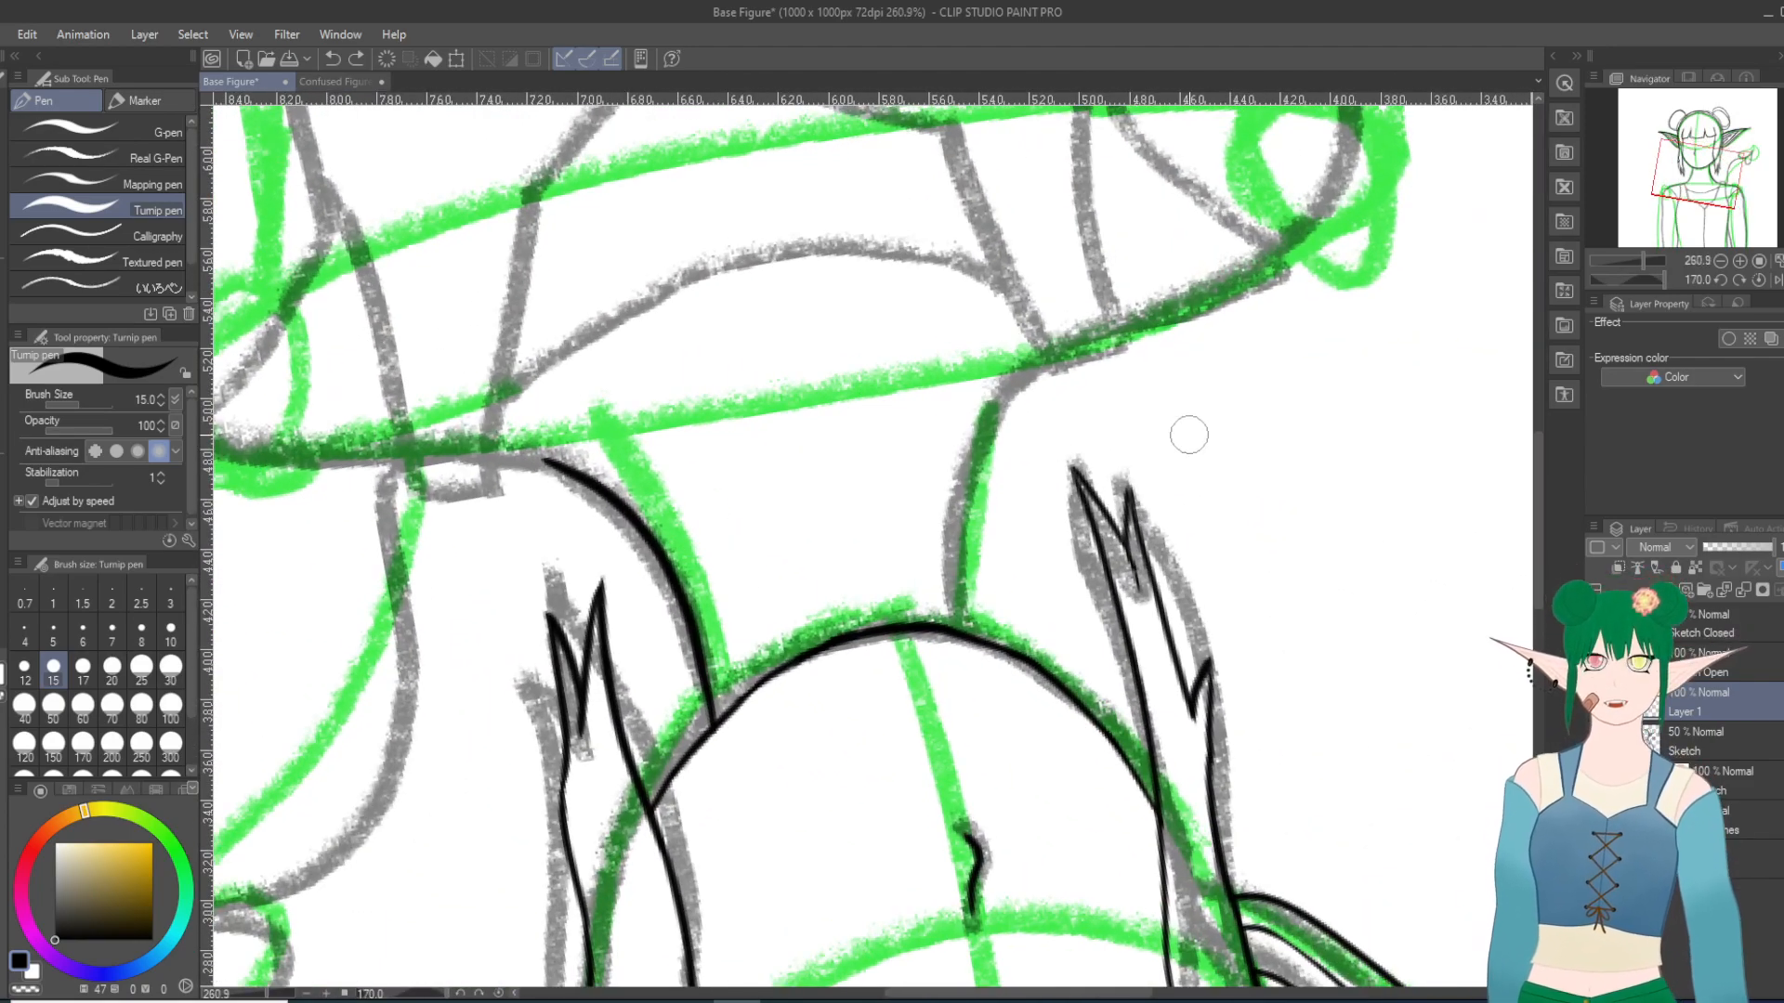
mouse_move(957, 620)
left_mouse_down()
mouse_move(969, 499)
mouse_move(1042, 366)
left_mouse_up()
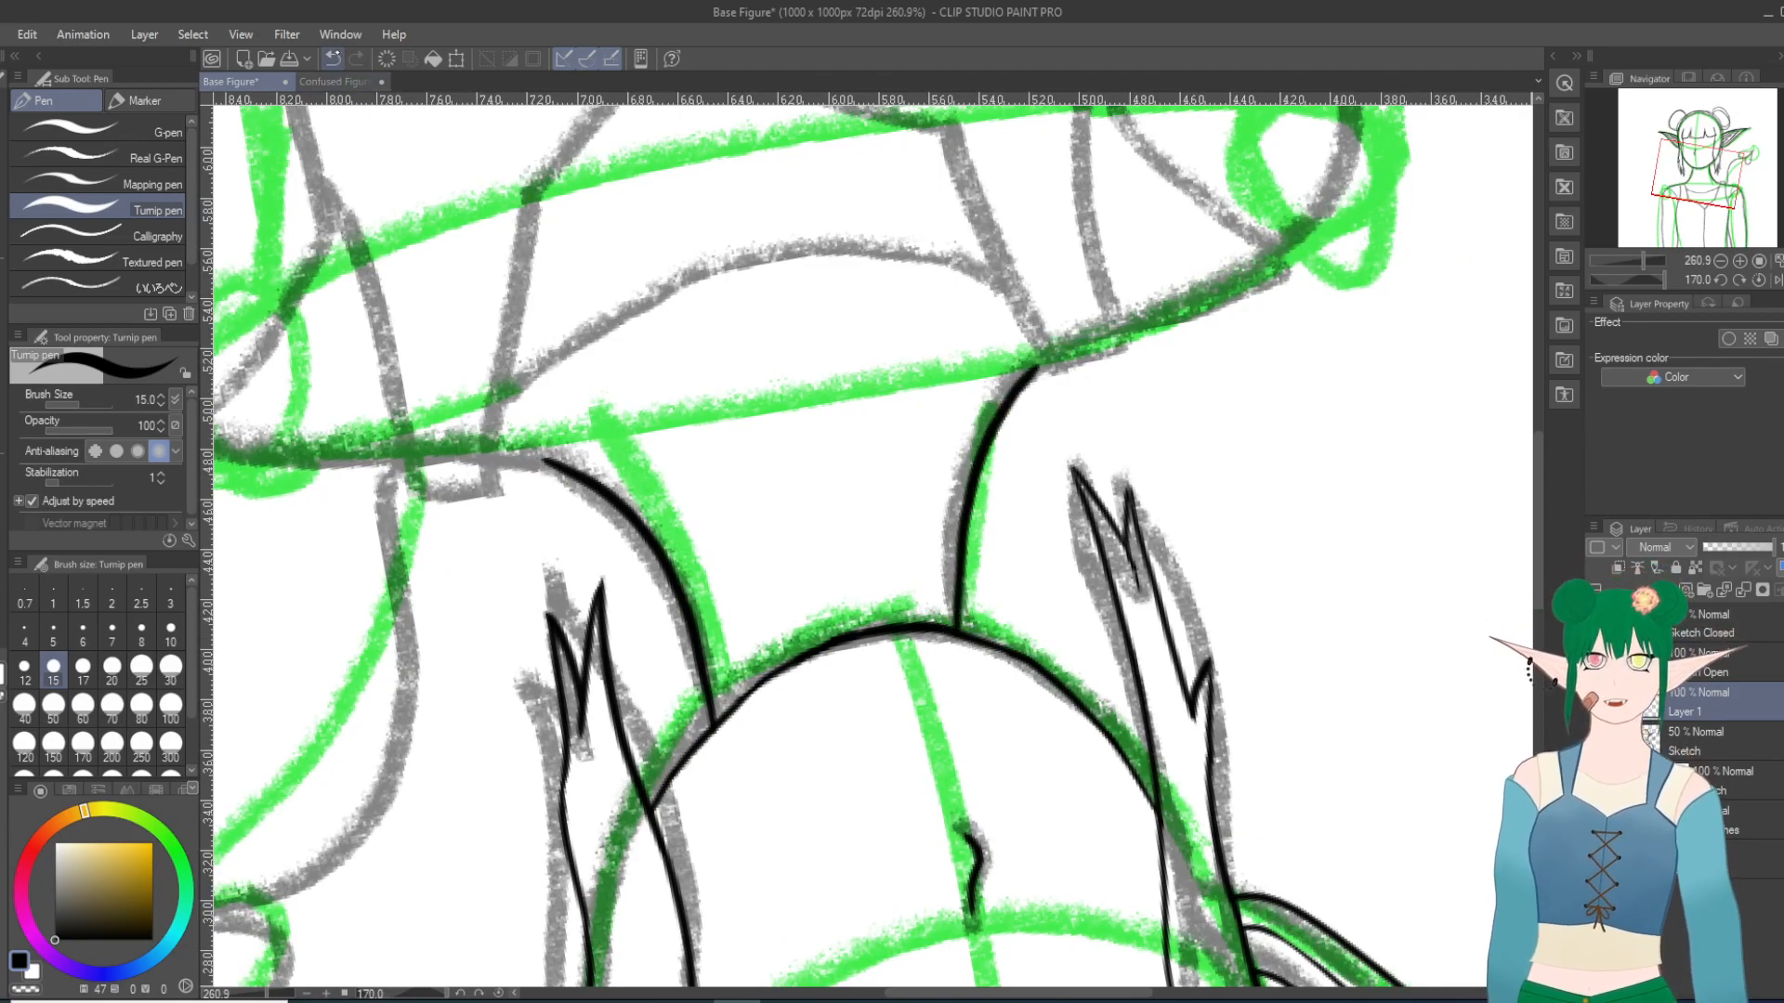
left_click(332, 58)
mouse_move(958, 620)
left_mouse_down()
mouse_move(968, 502)
mouse_move(1052, 370)
left_mouse_up()
left_click(331, 58)
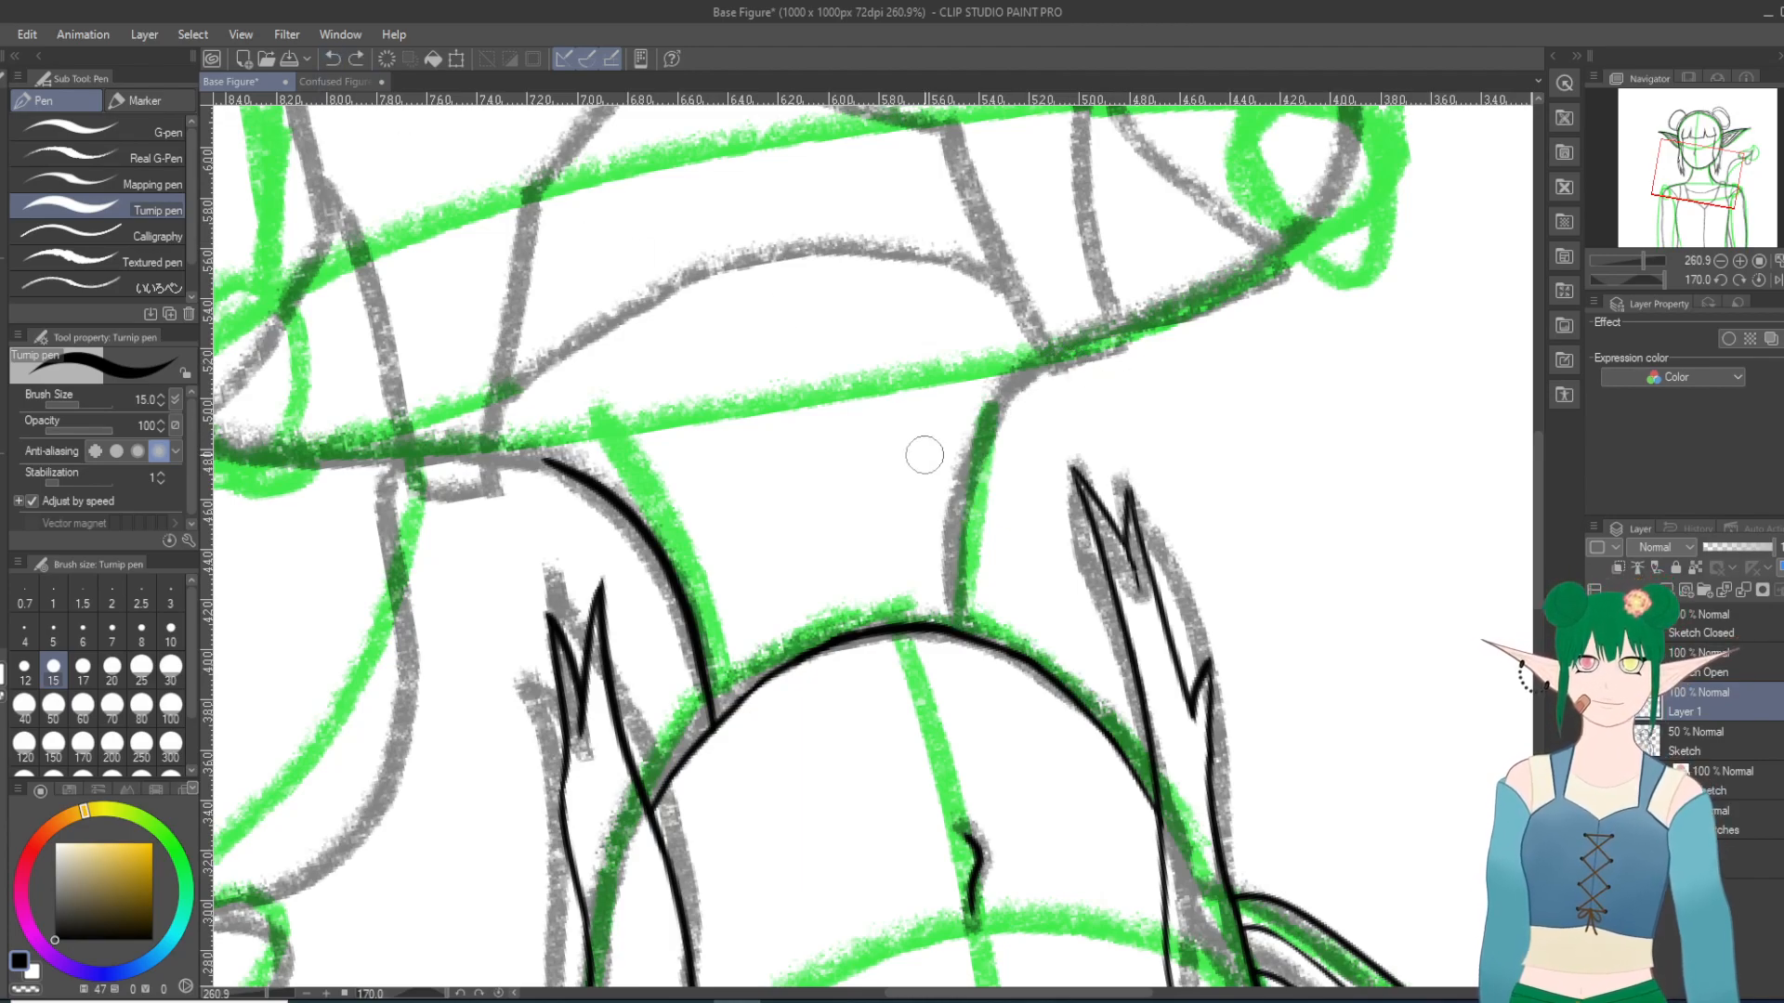
mouse_move(964, 624)
left_mouse_down()
mouse_move(986, 456)
mouse_move(1039, 376)
left_mouse_up()
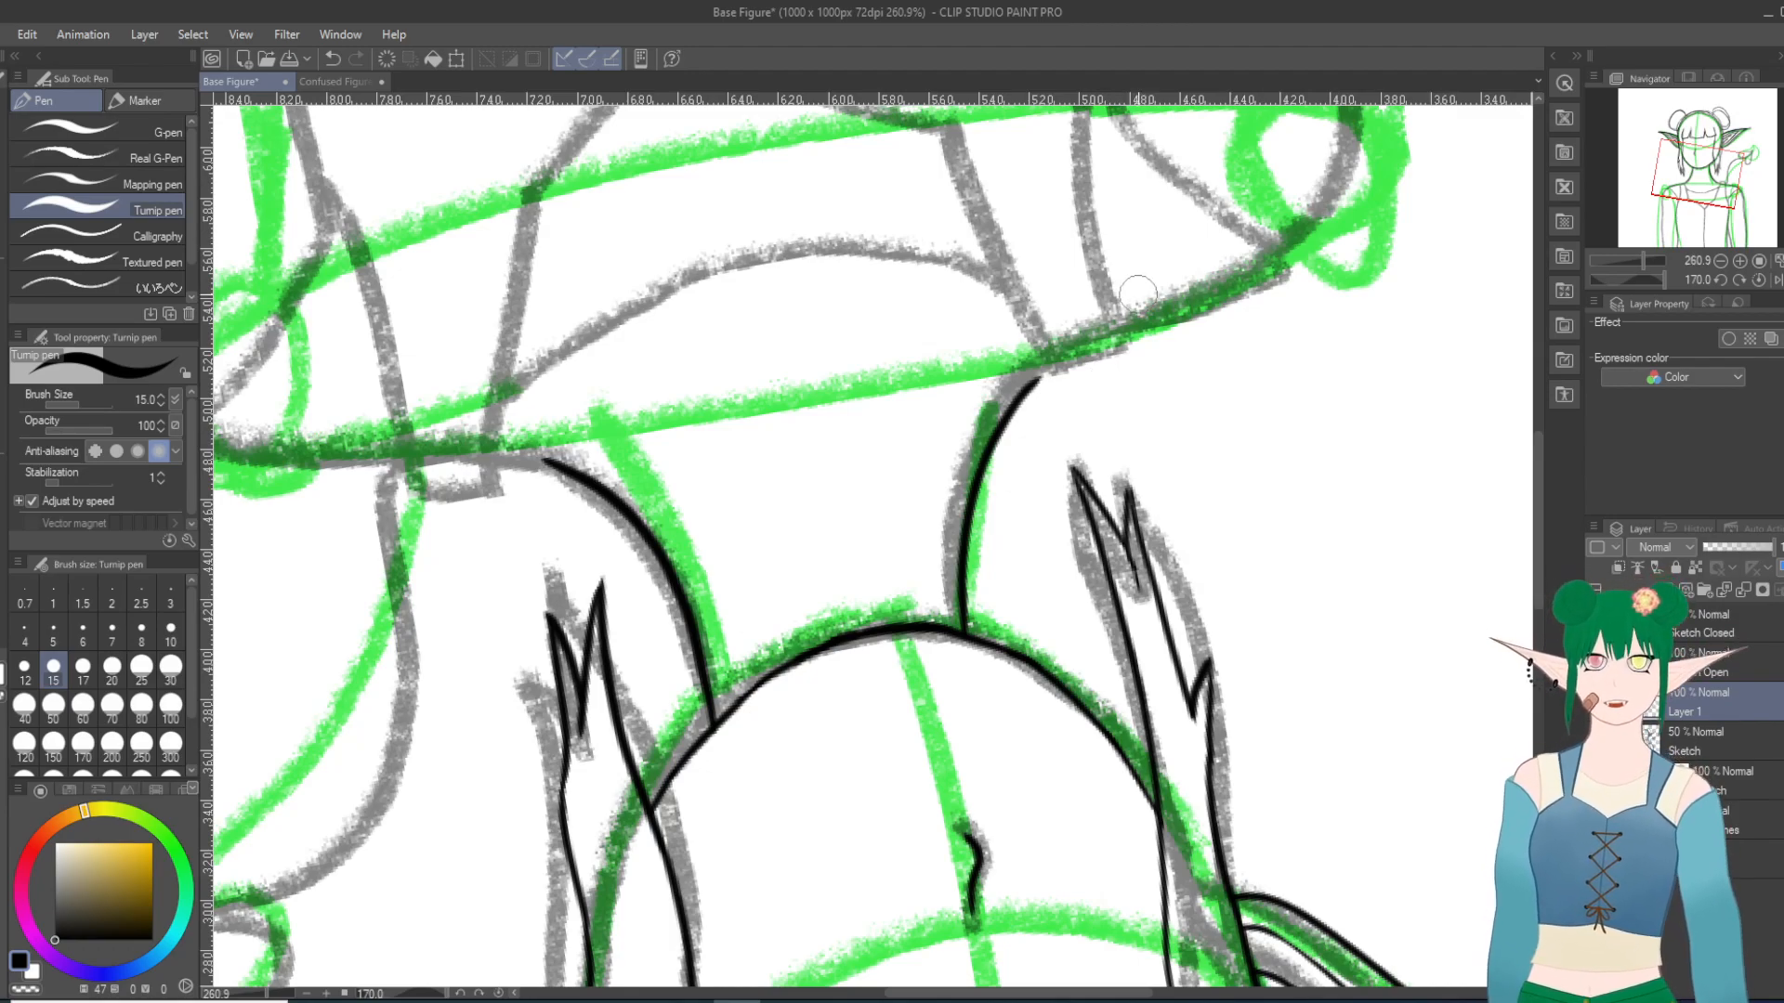
Step: Try to ink the right shoulder strap's inner edge from the shoulder down to the top's neckline
scroll(1194, 314, "down", 16)
scroll(1206, 322, "down", 16)
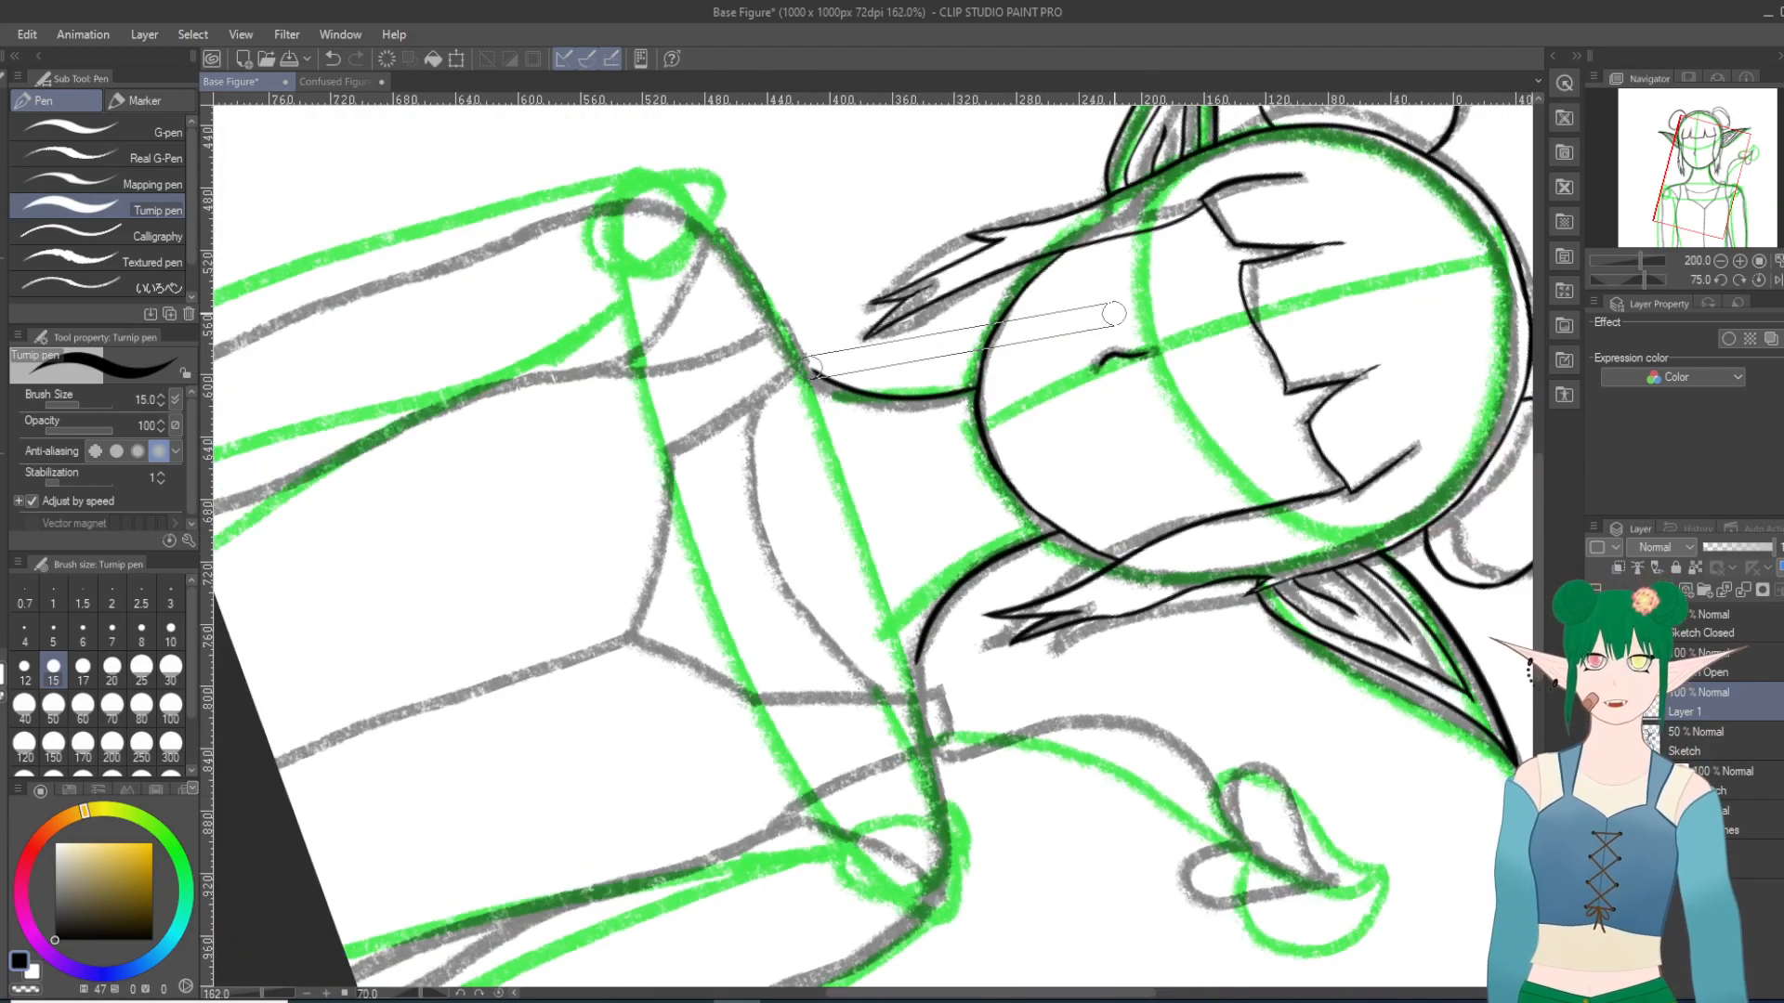
scroll(1003, 491, "up", 10)
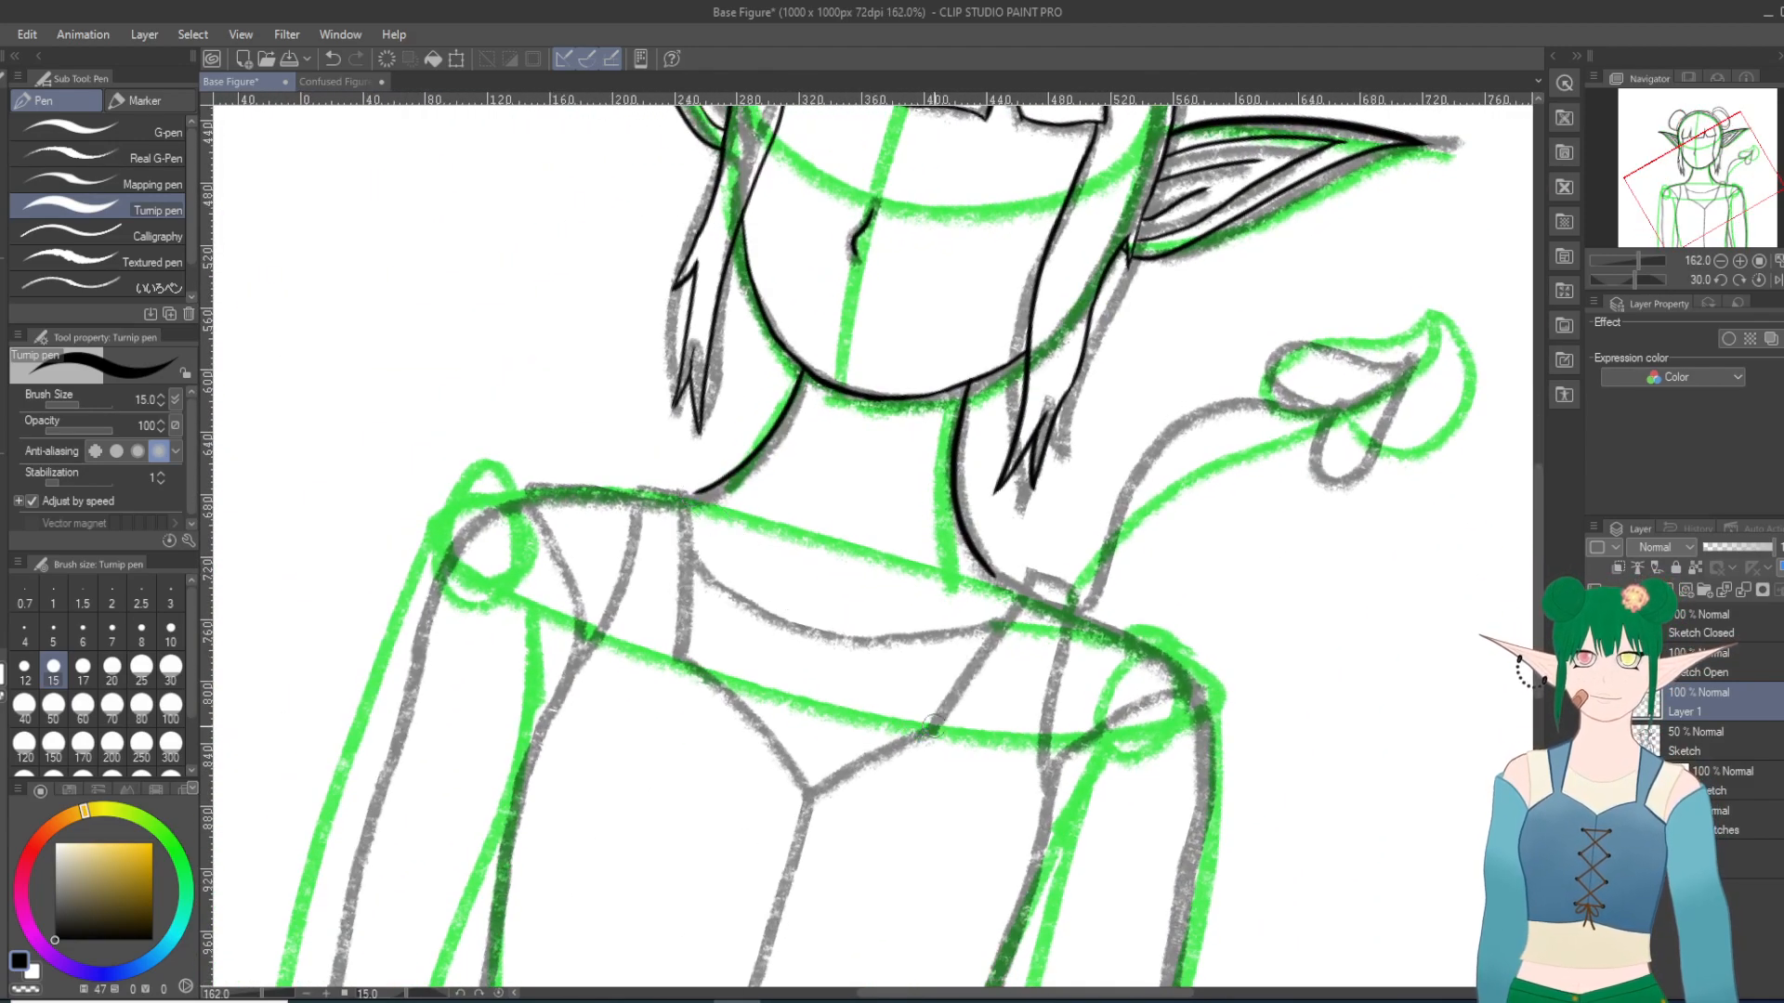
scroll(1002, 776, "up", 1)
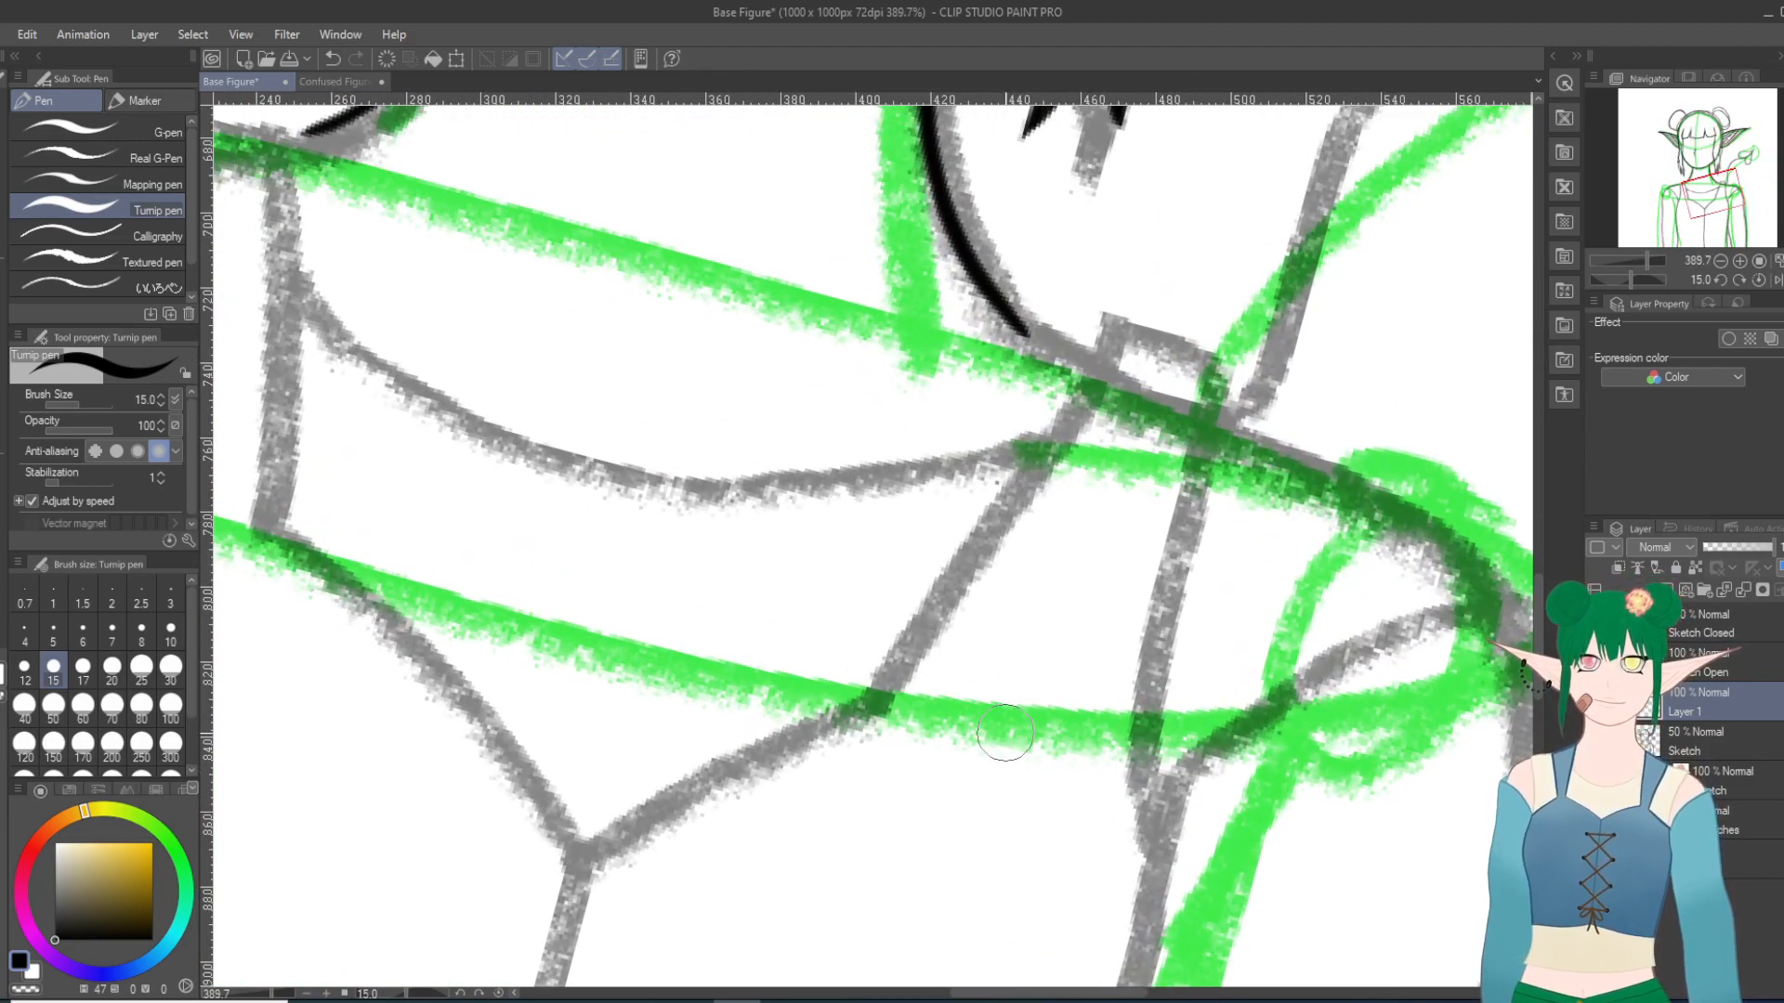
left_click_drag(1108, 349, 870, 699)
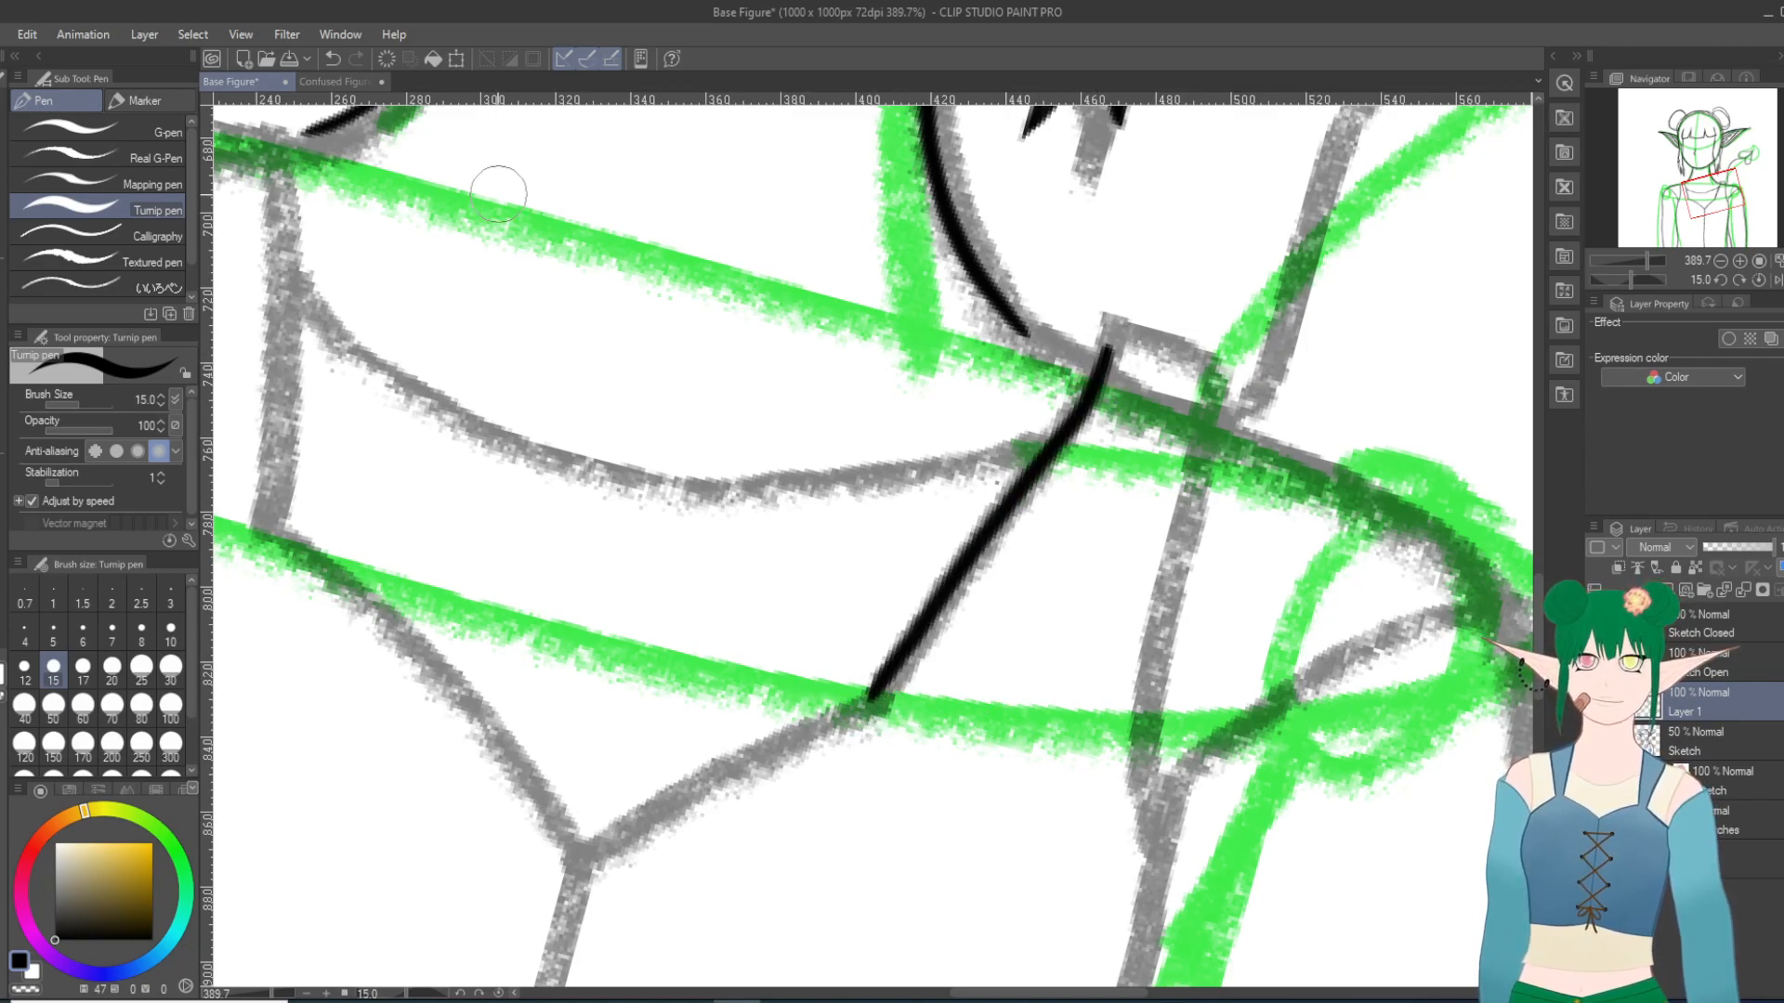
left_click(331, 59)
left_click_drag(1106, 351, 854, 788)
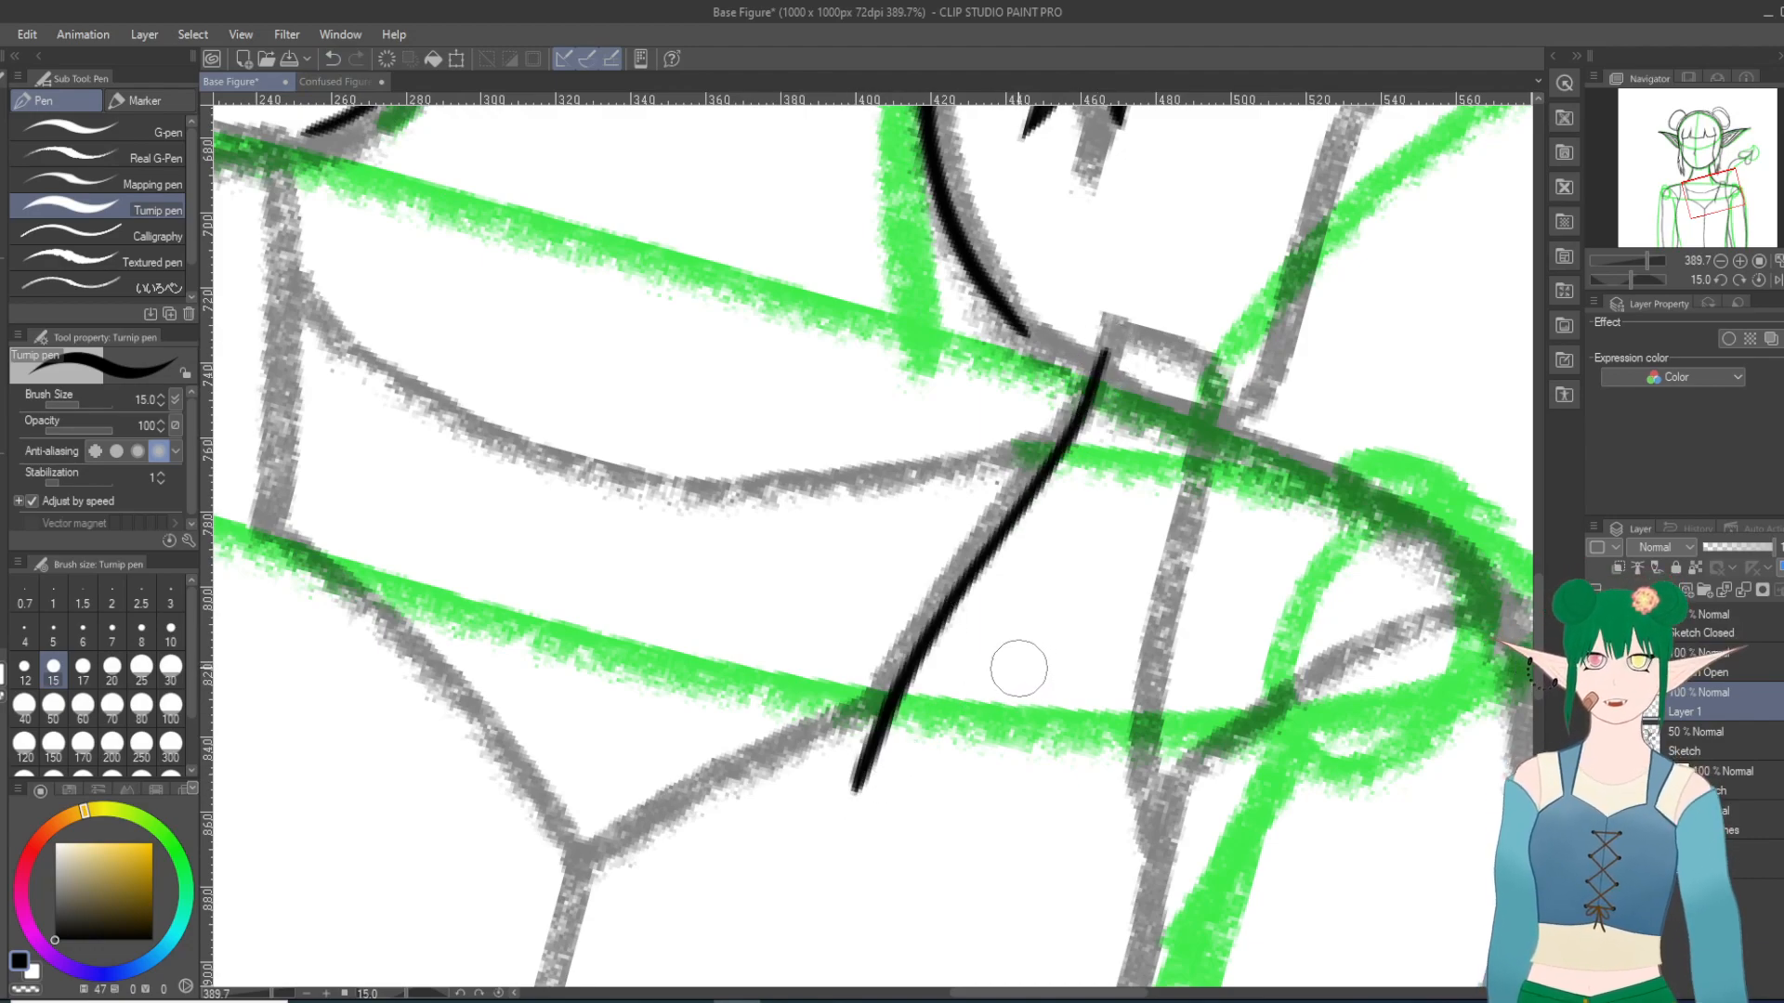
key("ctrl+z")
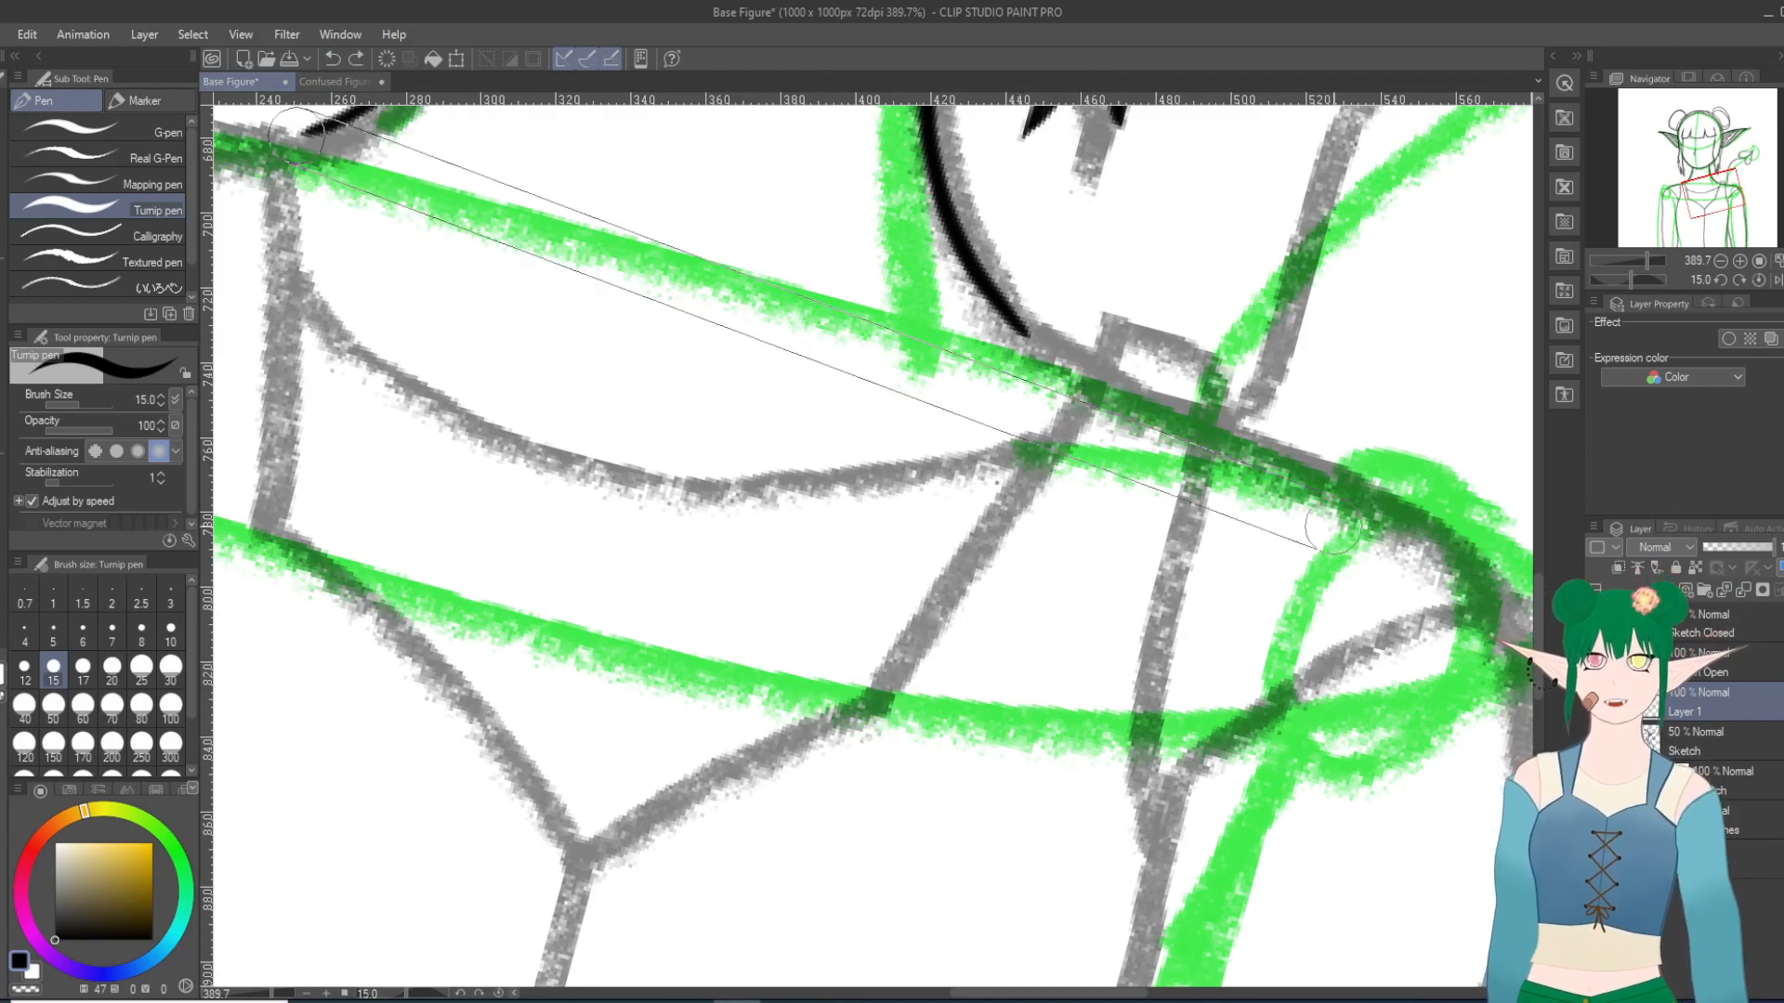
Step: Ink the right shoulder strap's inner edge as a slanted line from the shoulder down to the bodice corner
scroll(832, 430, "up", 3)
scroll(832, 430, "down", 13)
scroll(730, 665, "up", 3)
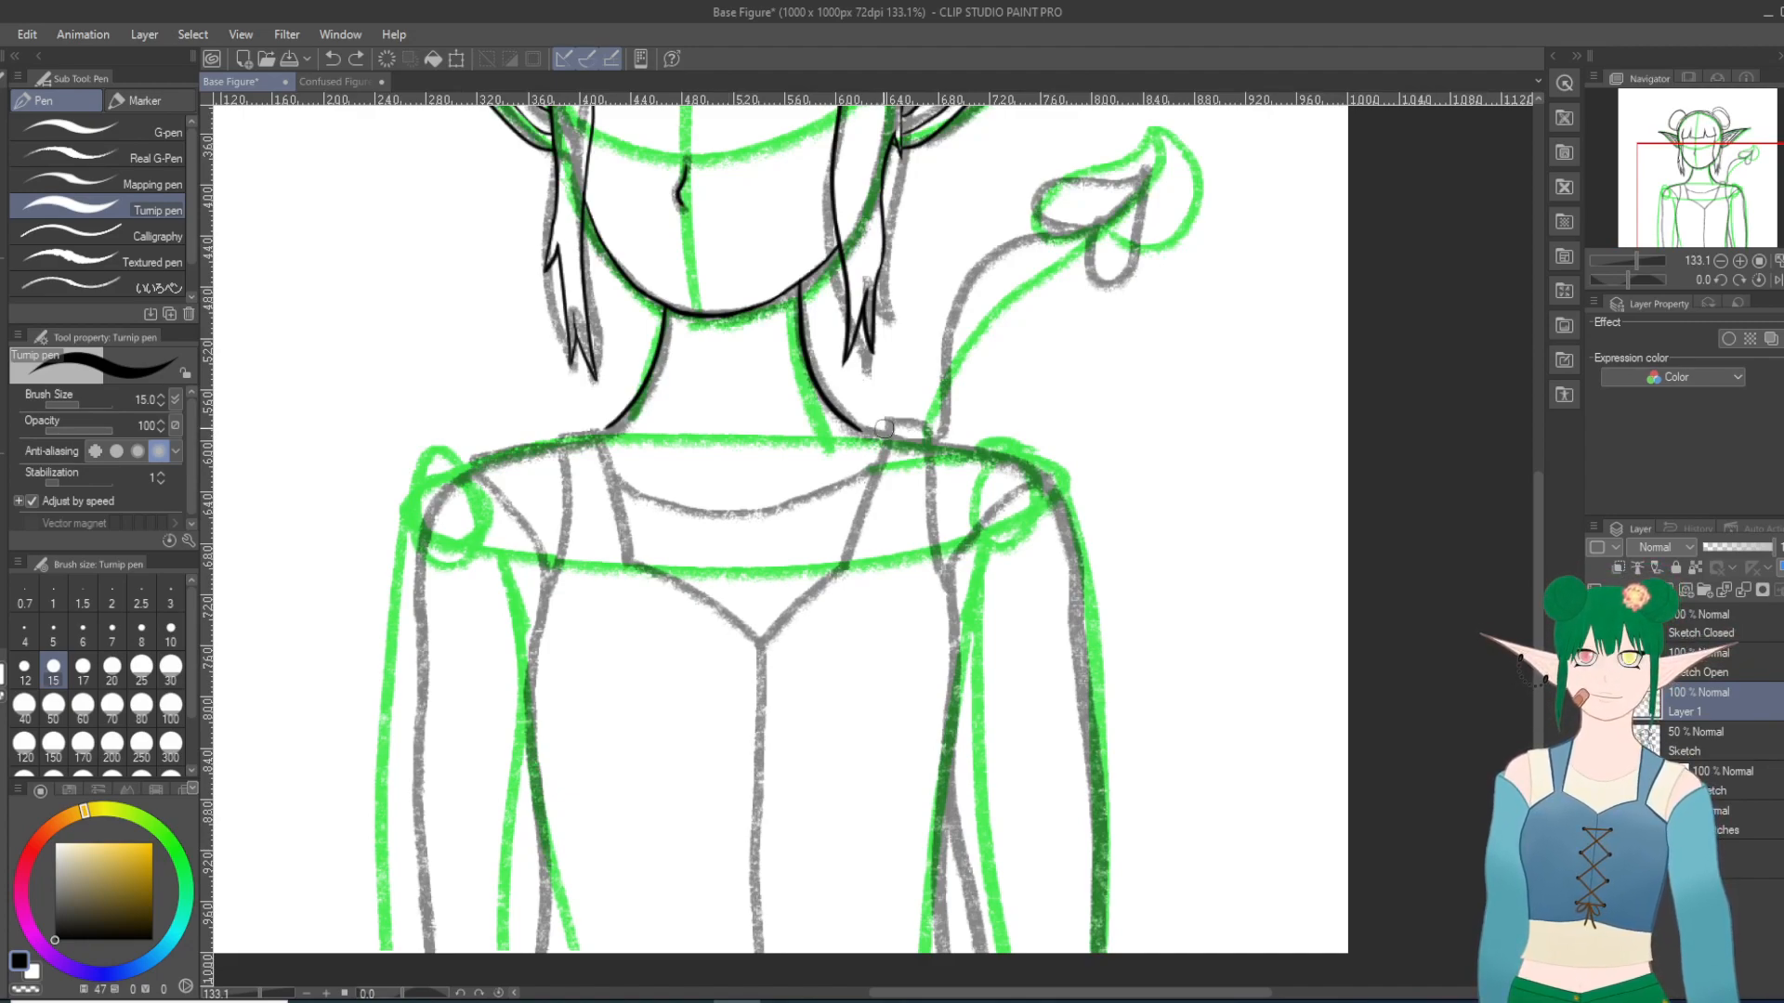
left_click_drag(890, 427, 865, 564)
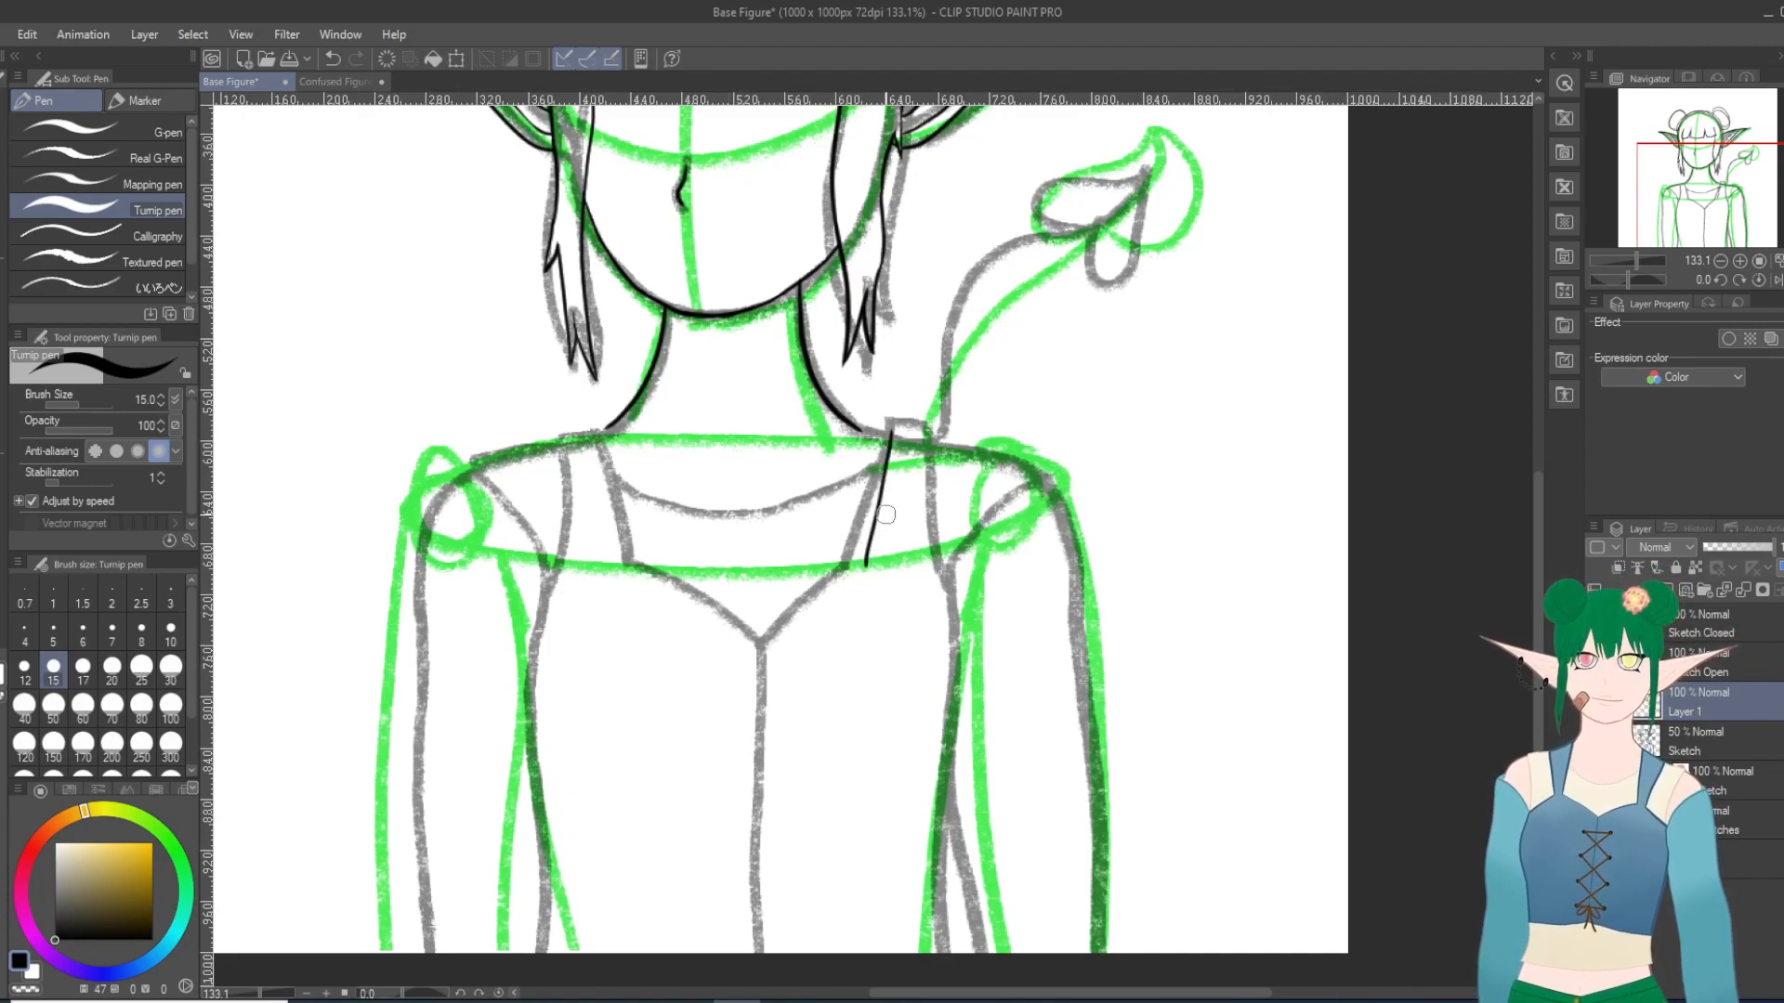
key("ctrl+z")
left_click_drag(887, 429, 852, 564)
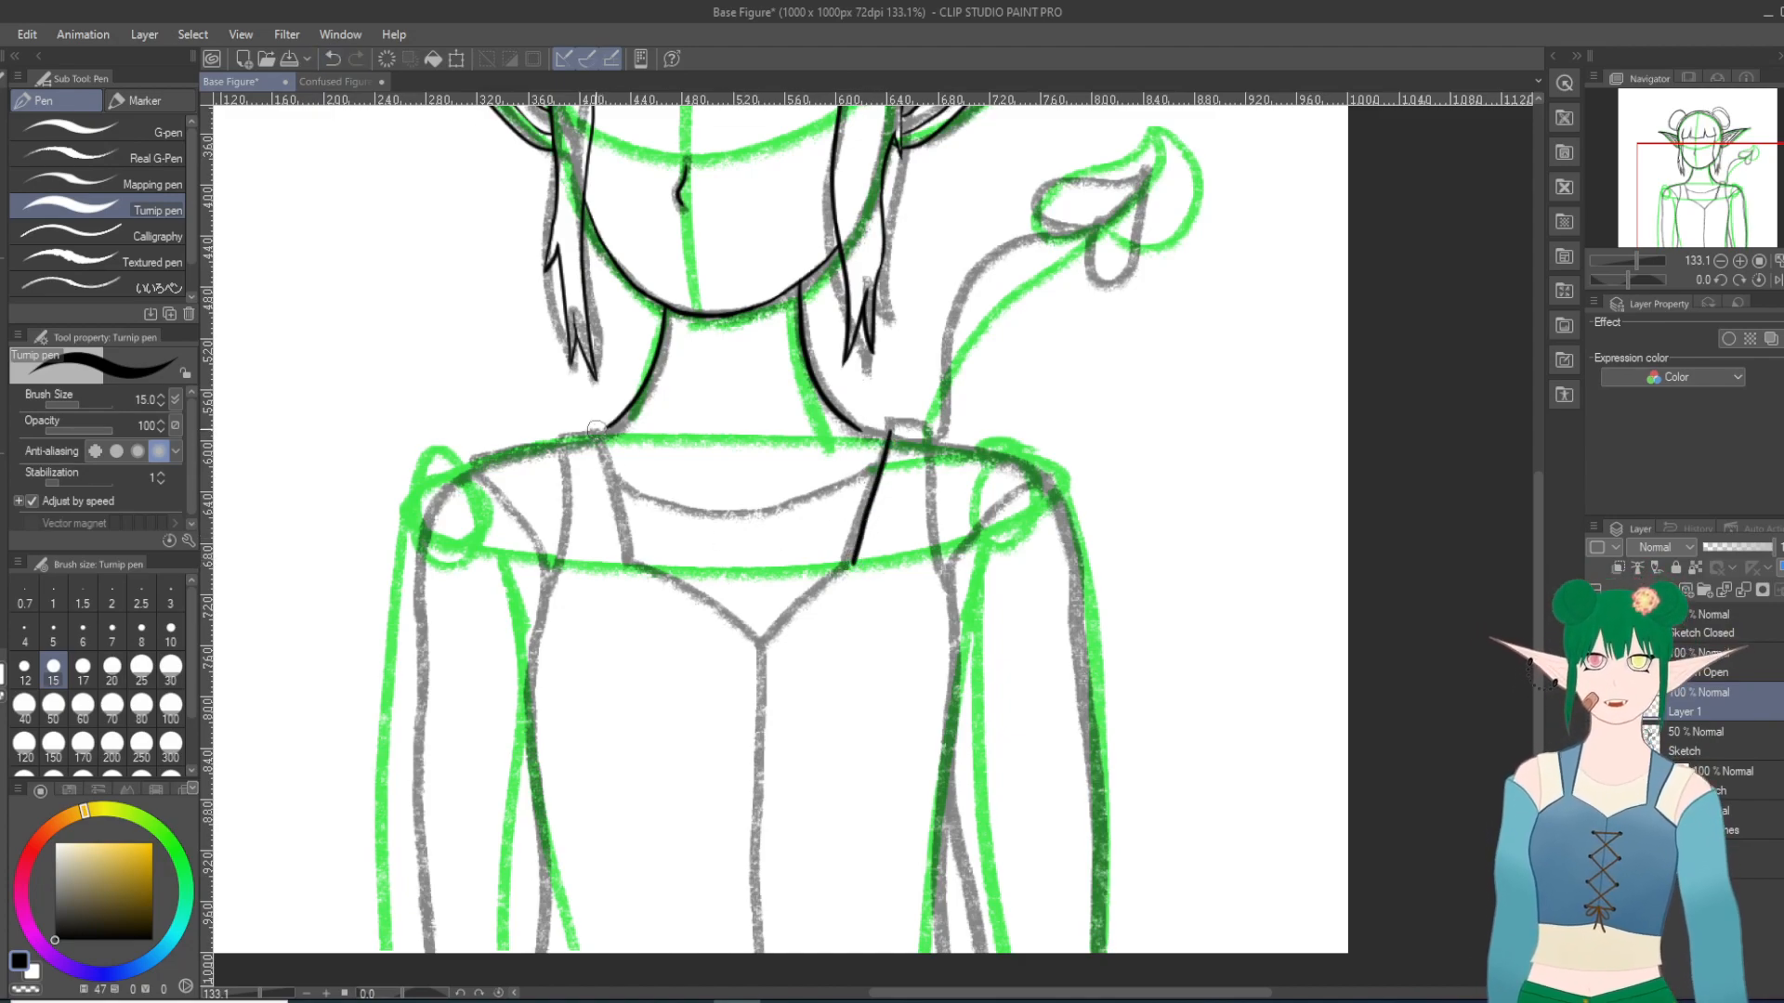
Step: Ink the left shoulder strap's inner edge from the neck base to the bodice corner, redrawing it to mirror the right strap
left_click_drag(595, 431, 631, 561)
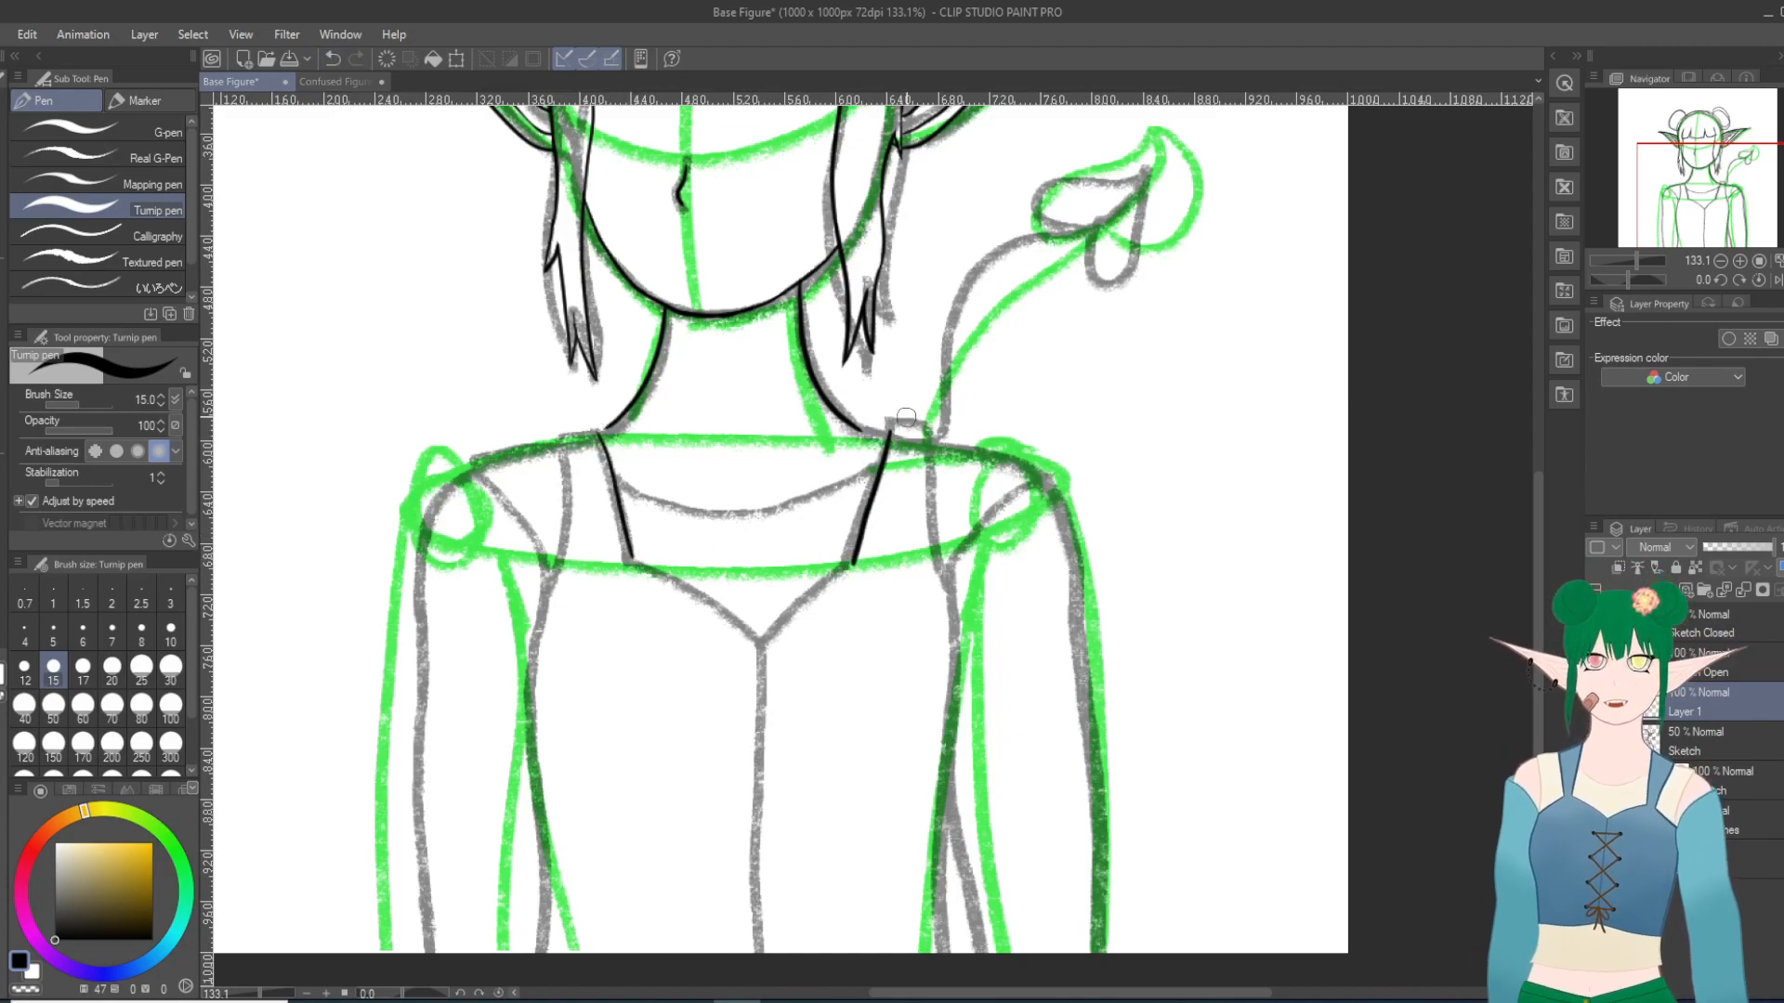
left_click(332, 58)
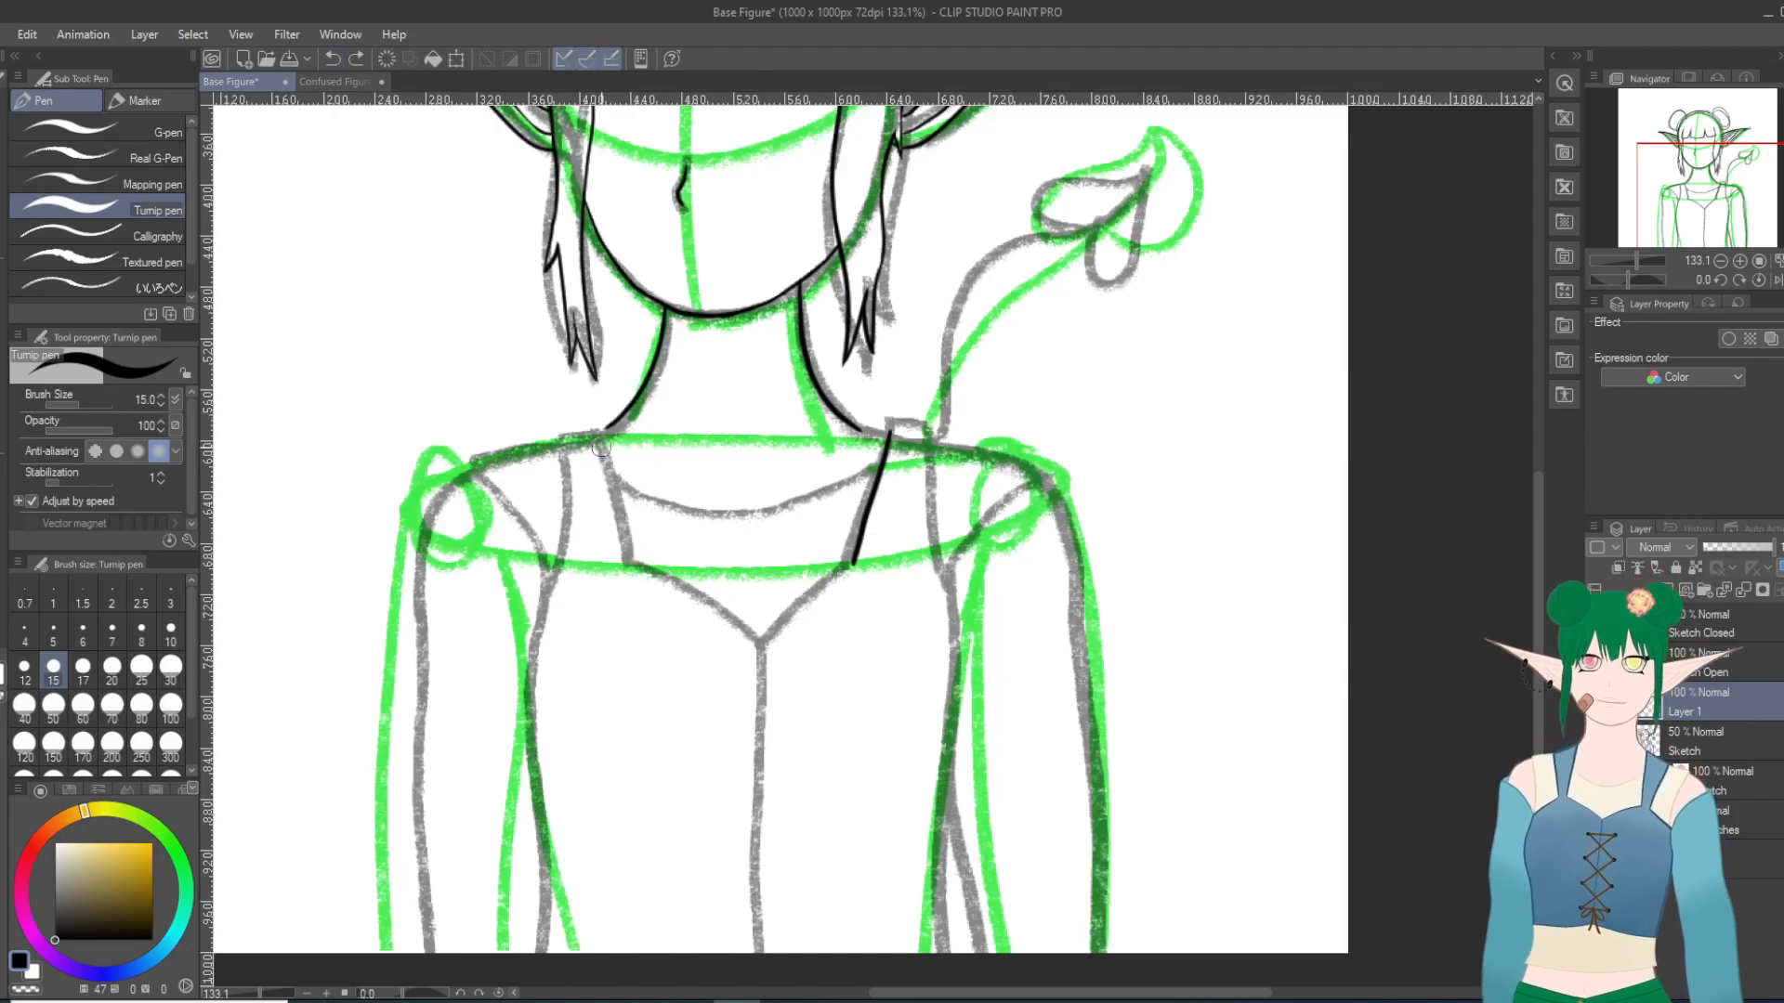
left_click_drag(595, 433, 613, 539)
left_click(332, 59)
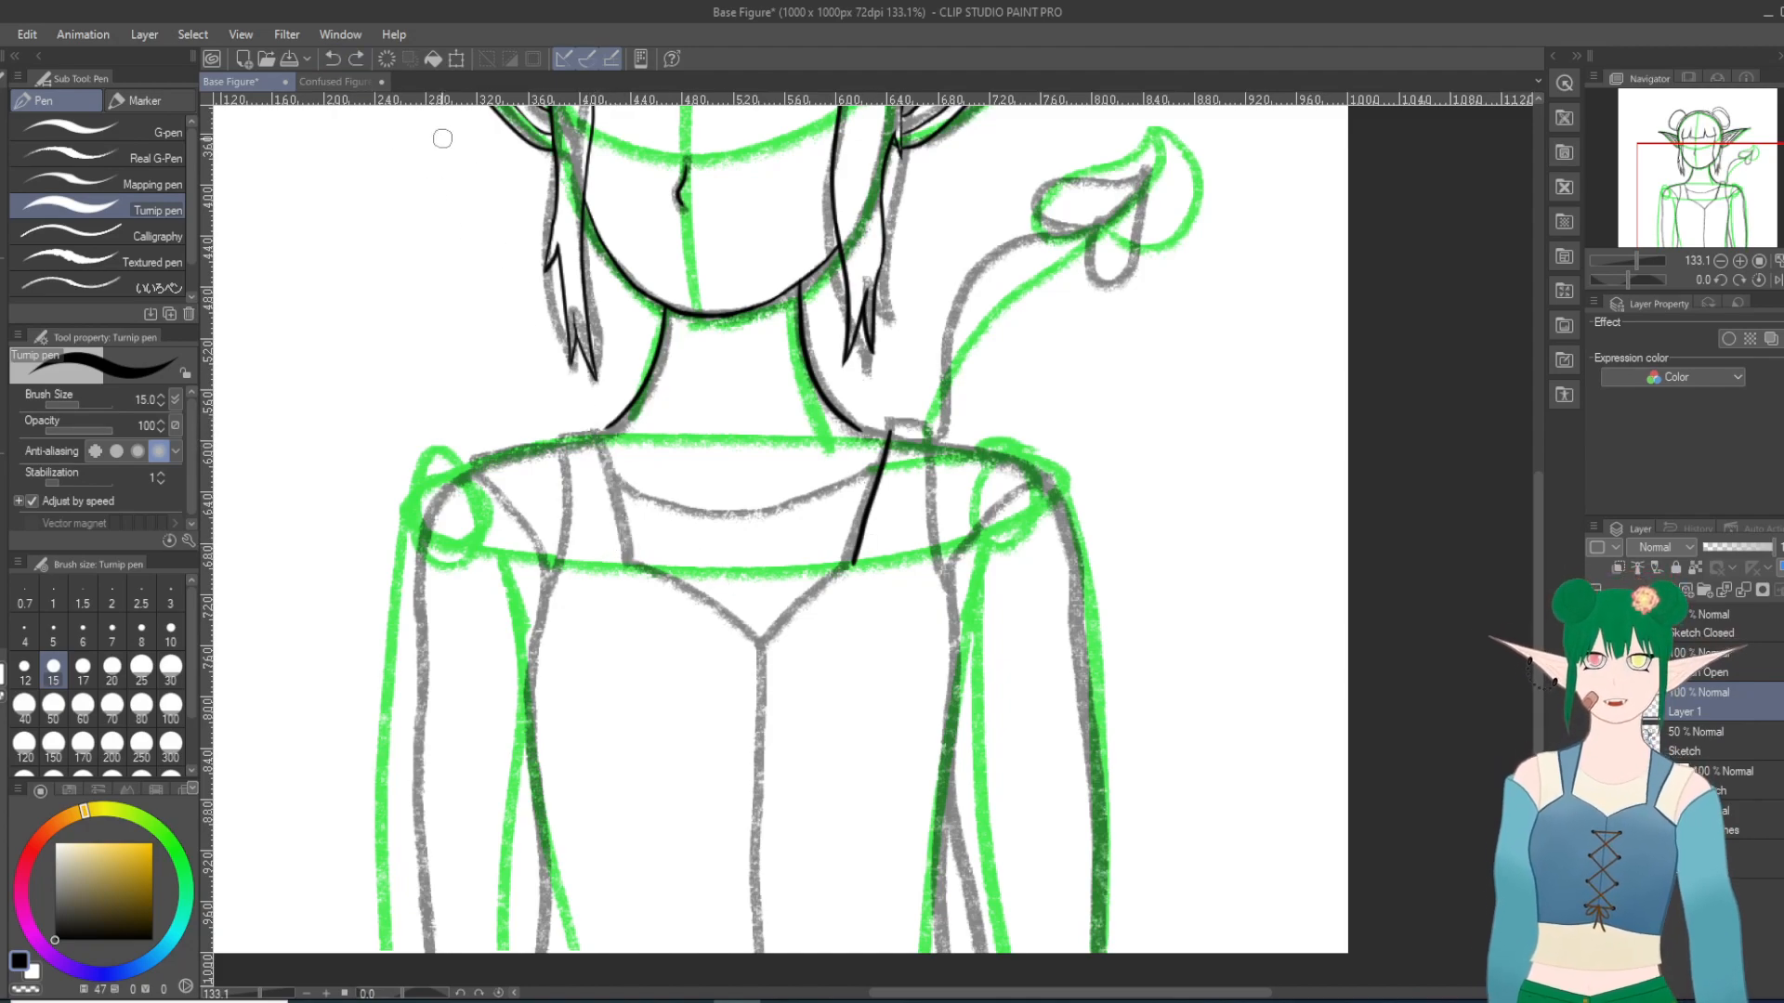
left_click_drag(596, 432, 641, 568)
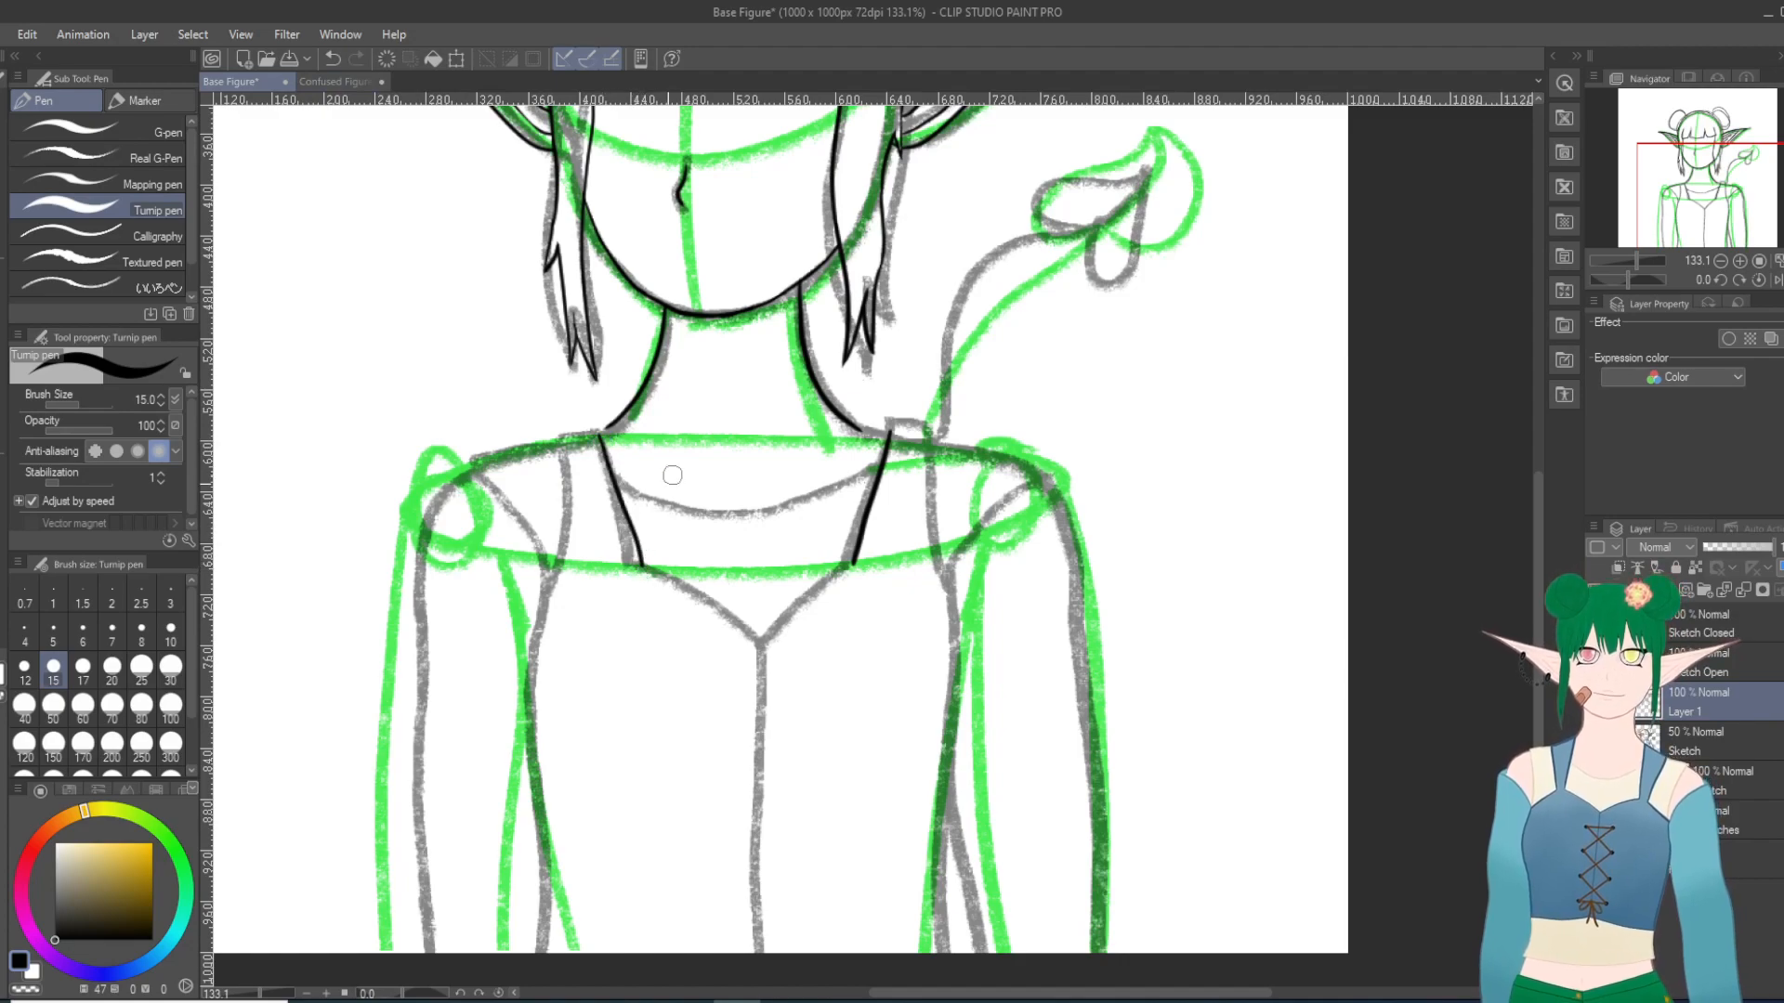
left_click(332, 58)
left_click_drag(599, 433, 629, 539)
left_click(331, 58)
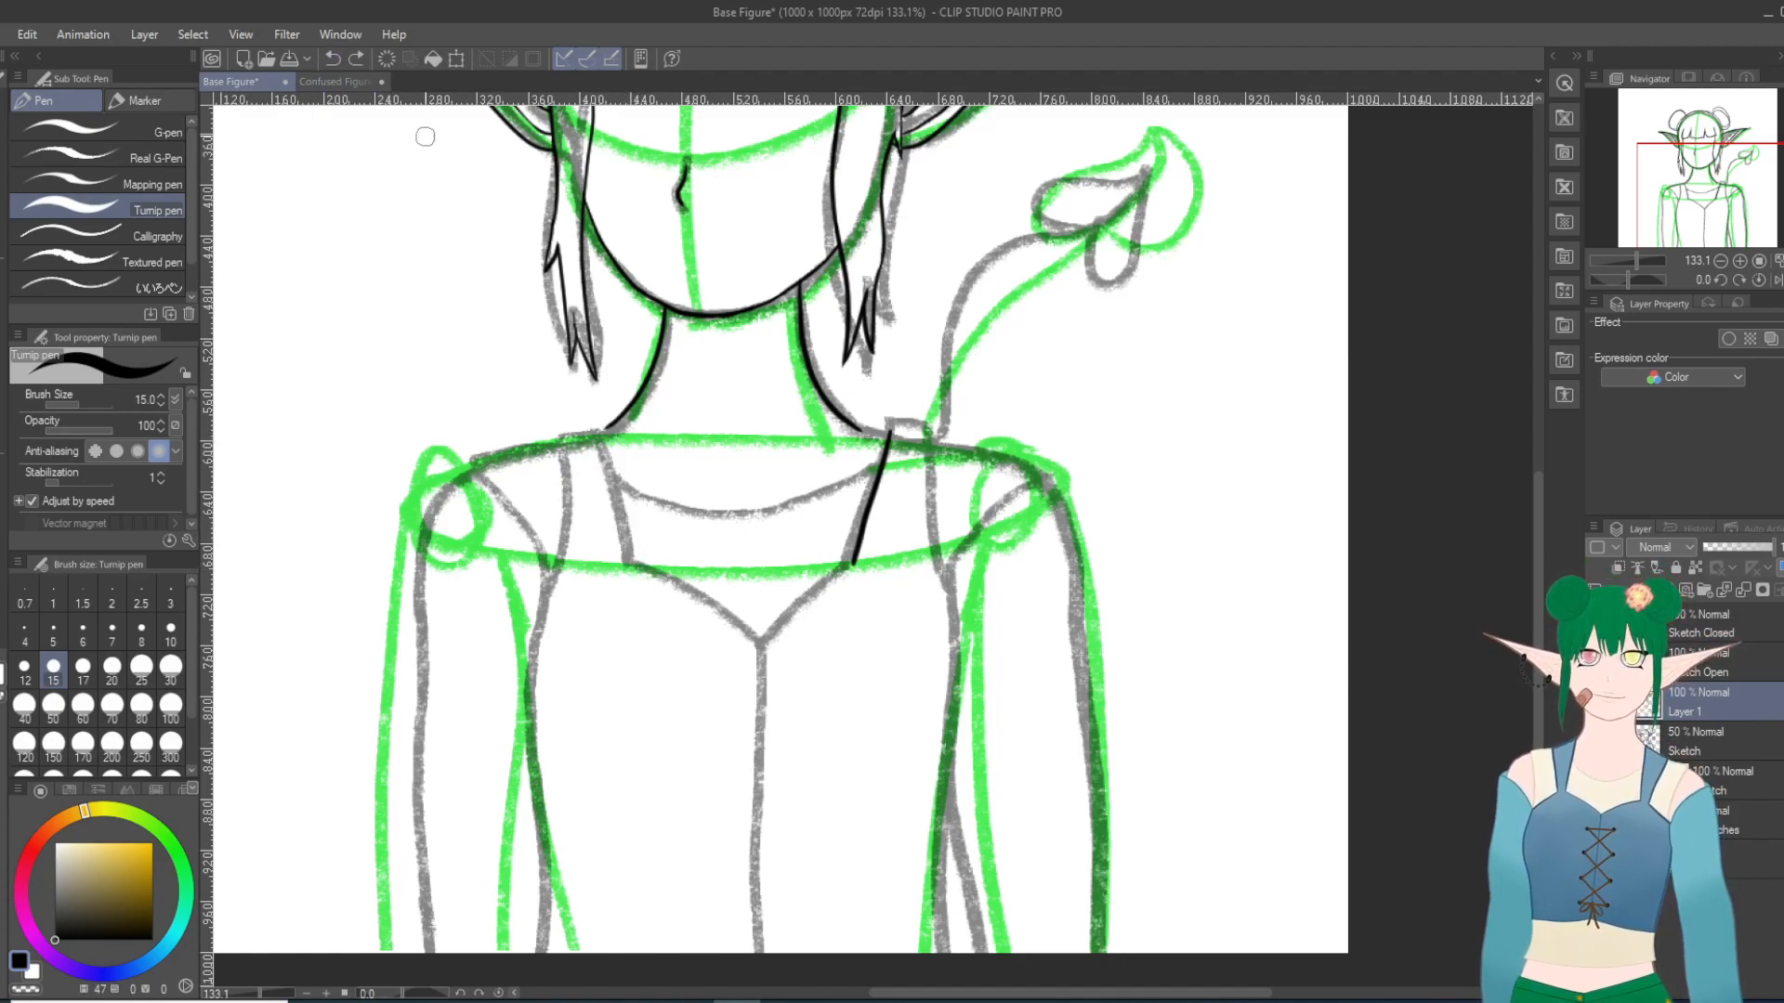
left_click_drag(592, 432, 636, 561)
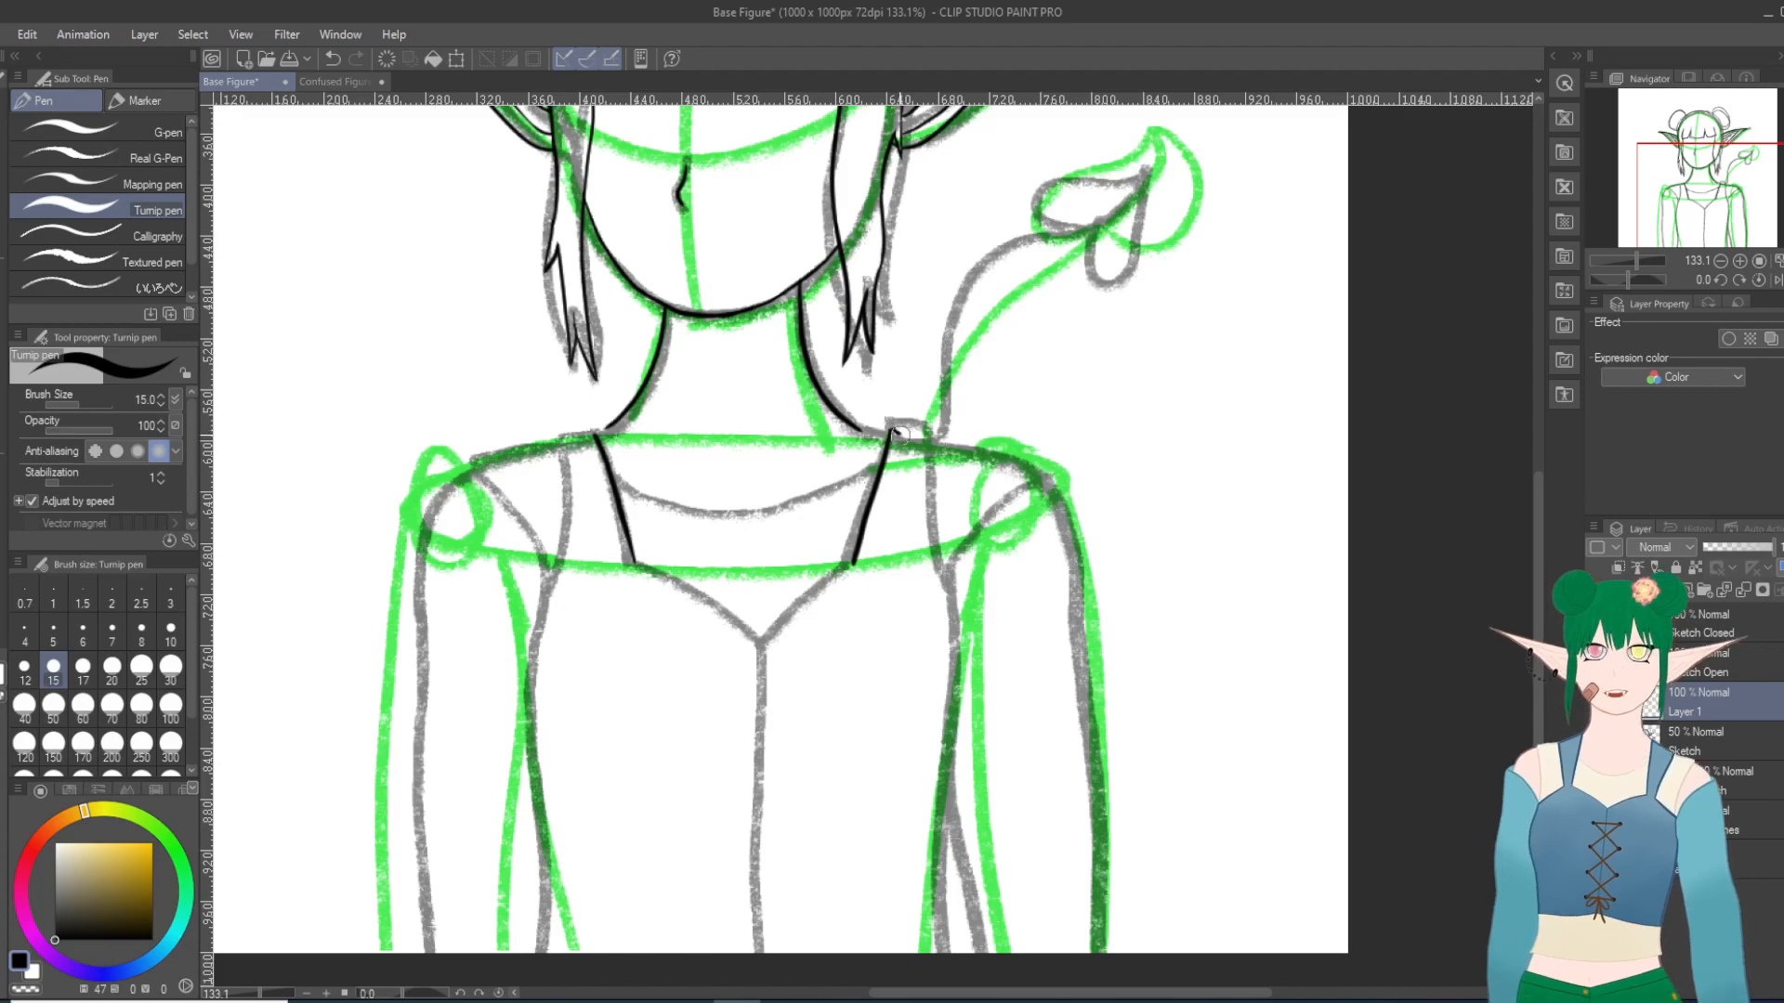
Step: Ink the short top edges of the shoulder straps and try a line for the right strap's outer edge
left_click_drag(906, 431, 921, 436)
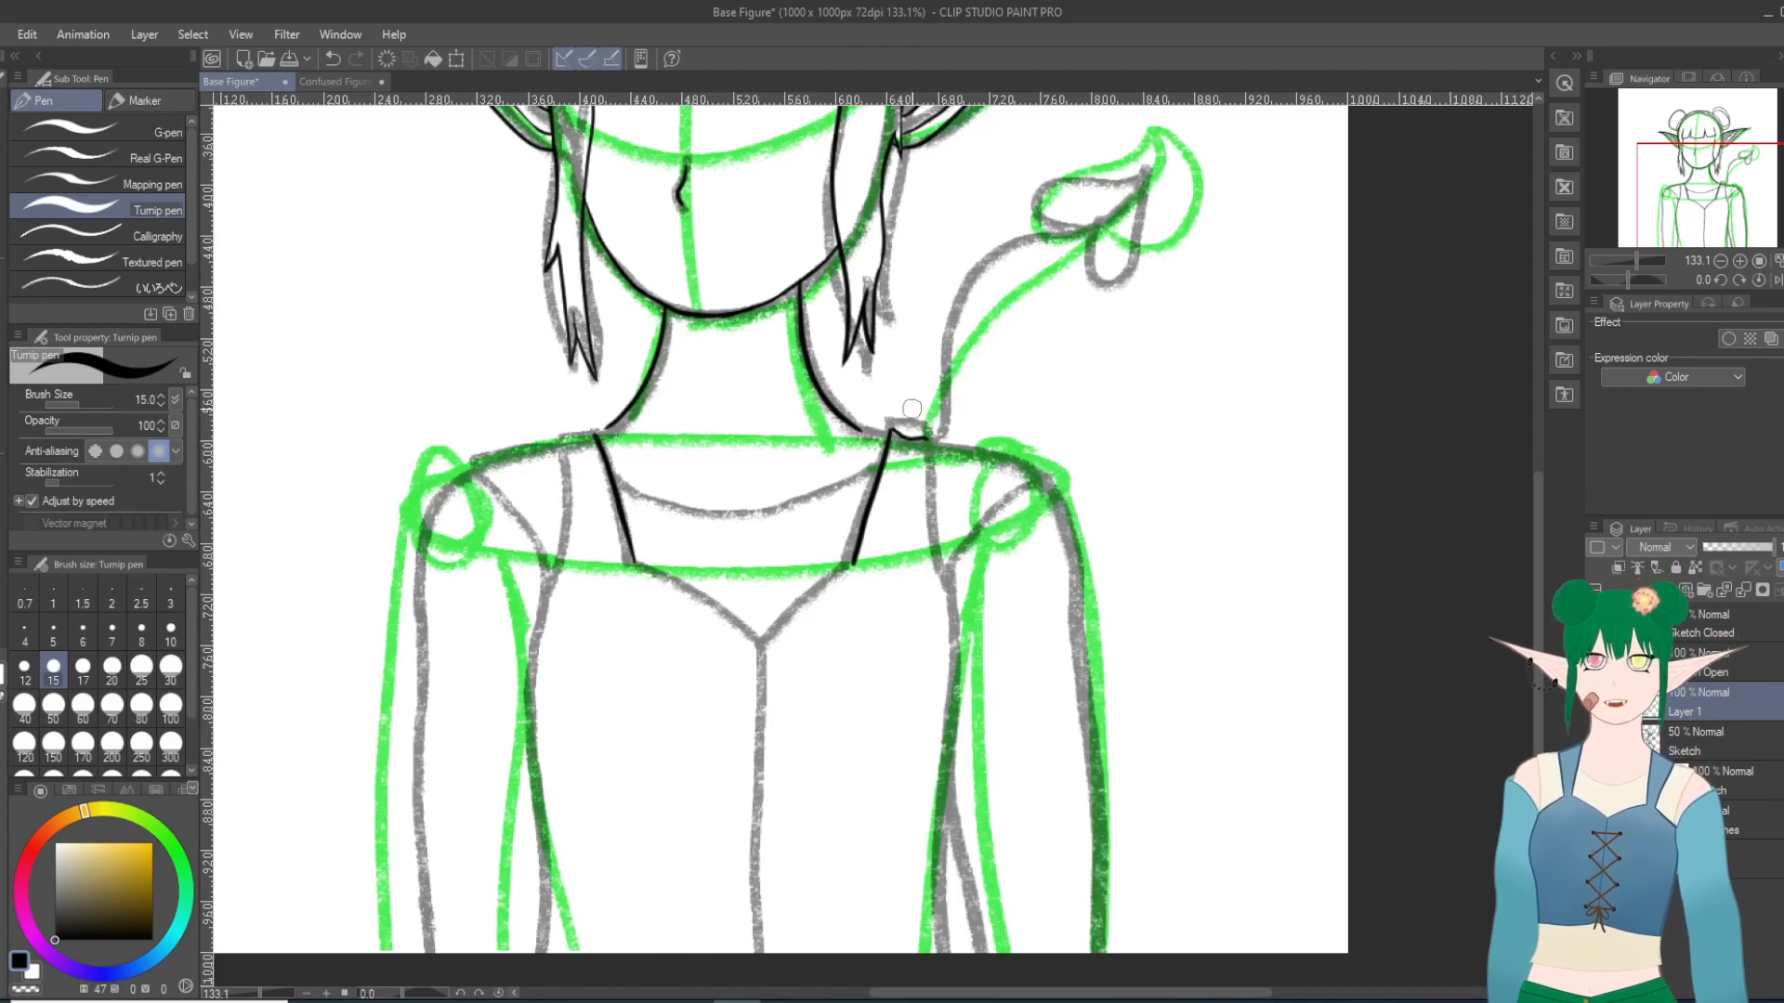
key("ctrl+z")
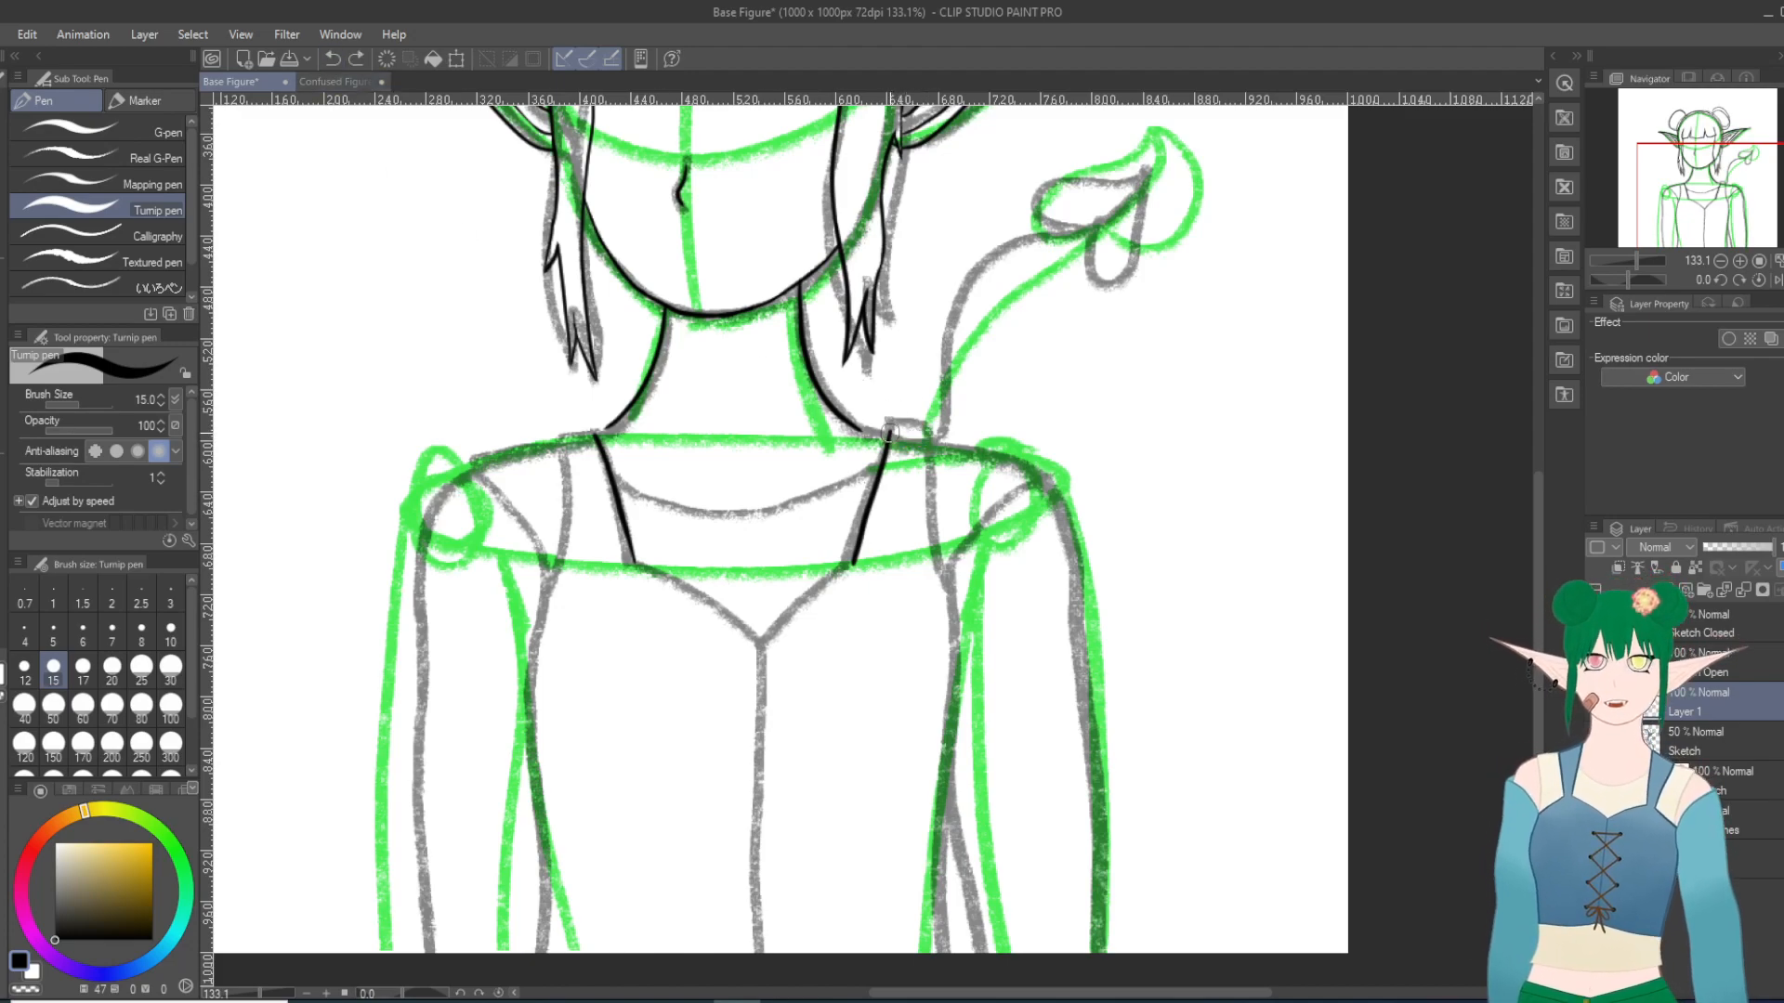
left_click_drag(894, 430, 903, 433)
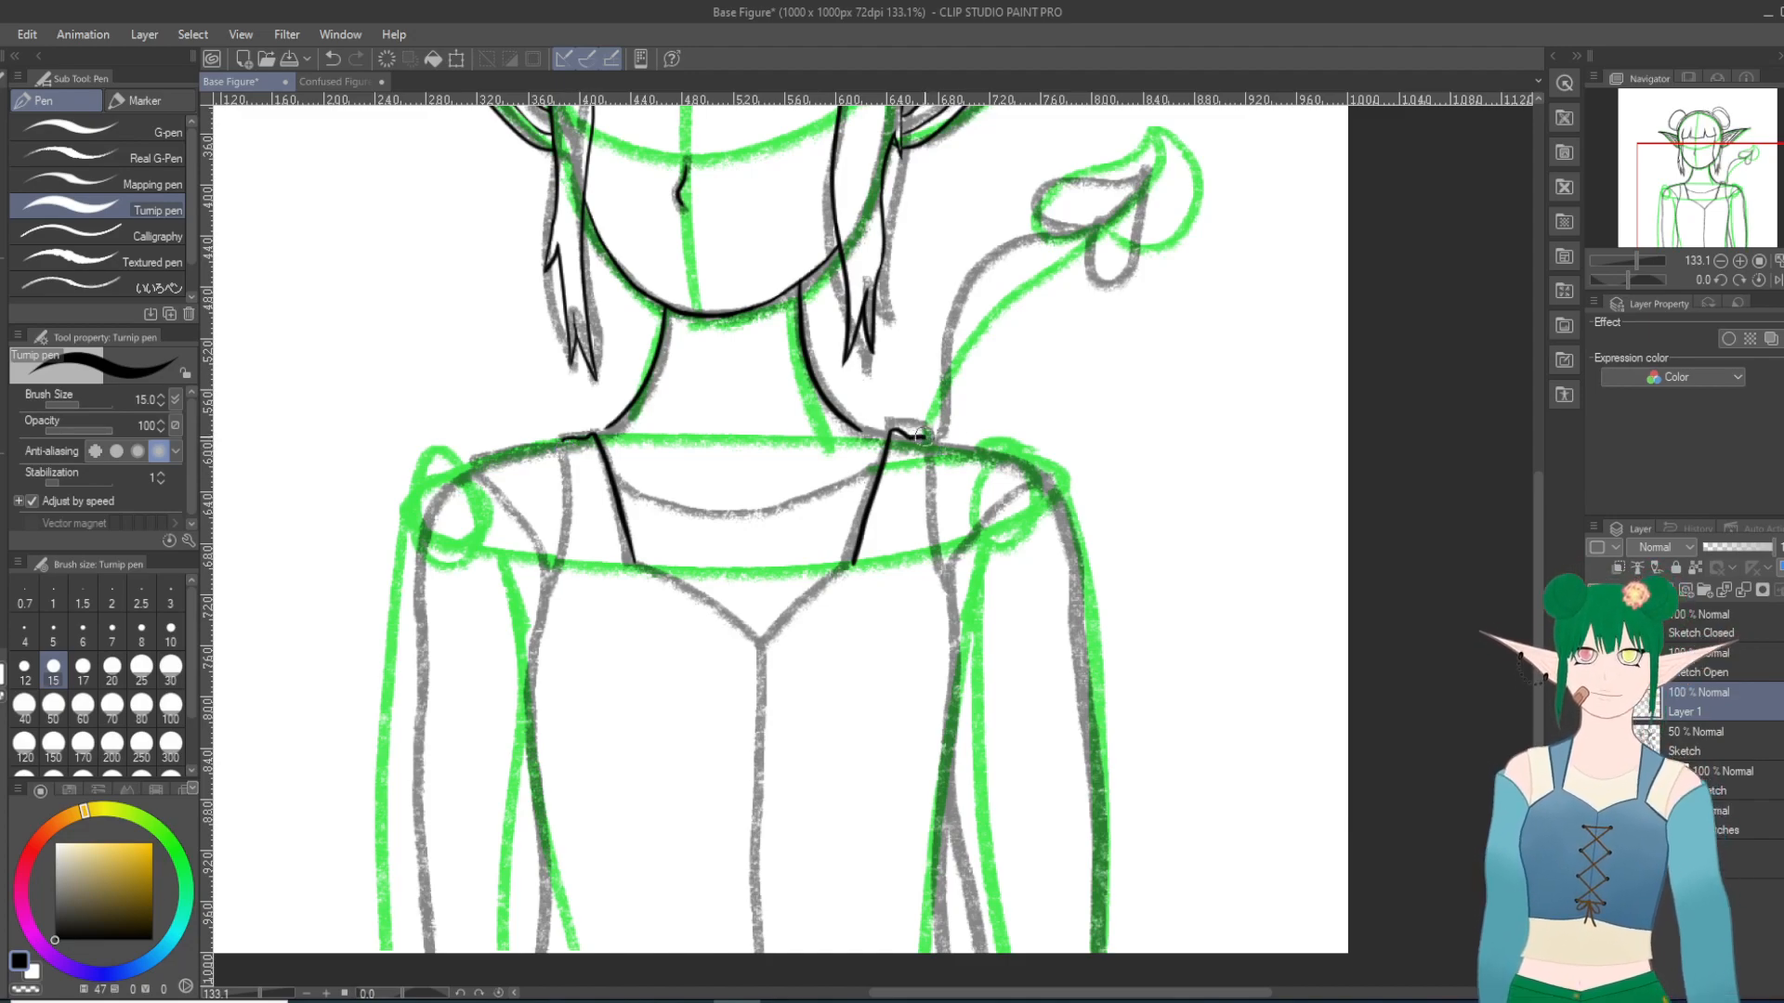
left_click_drag(929, 459, 940, 568)
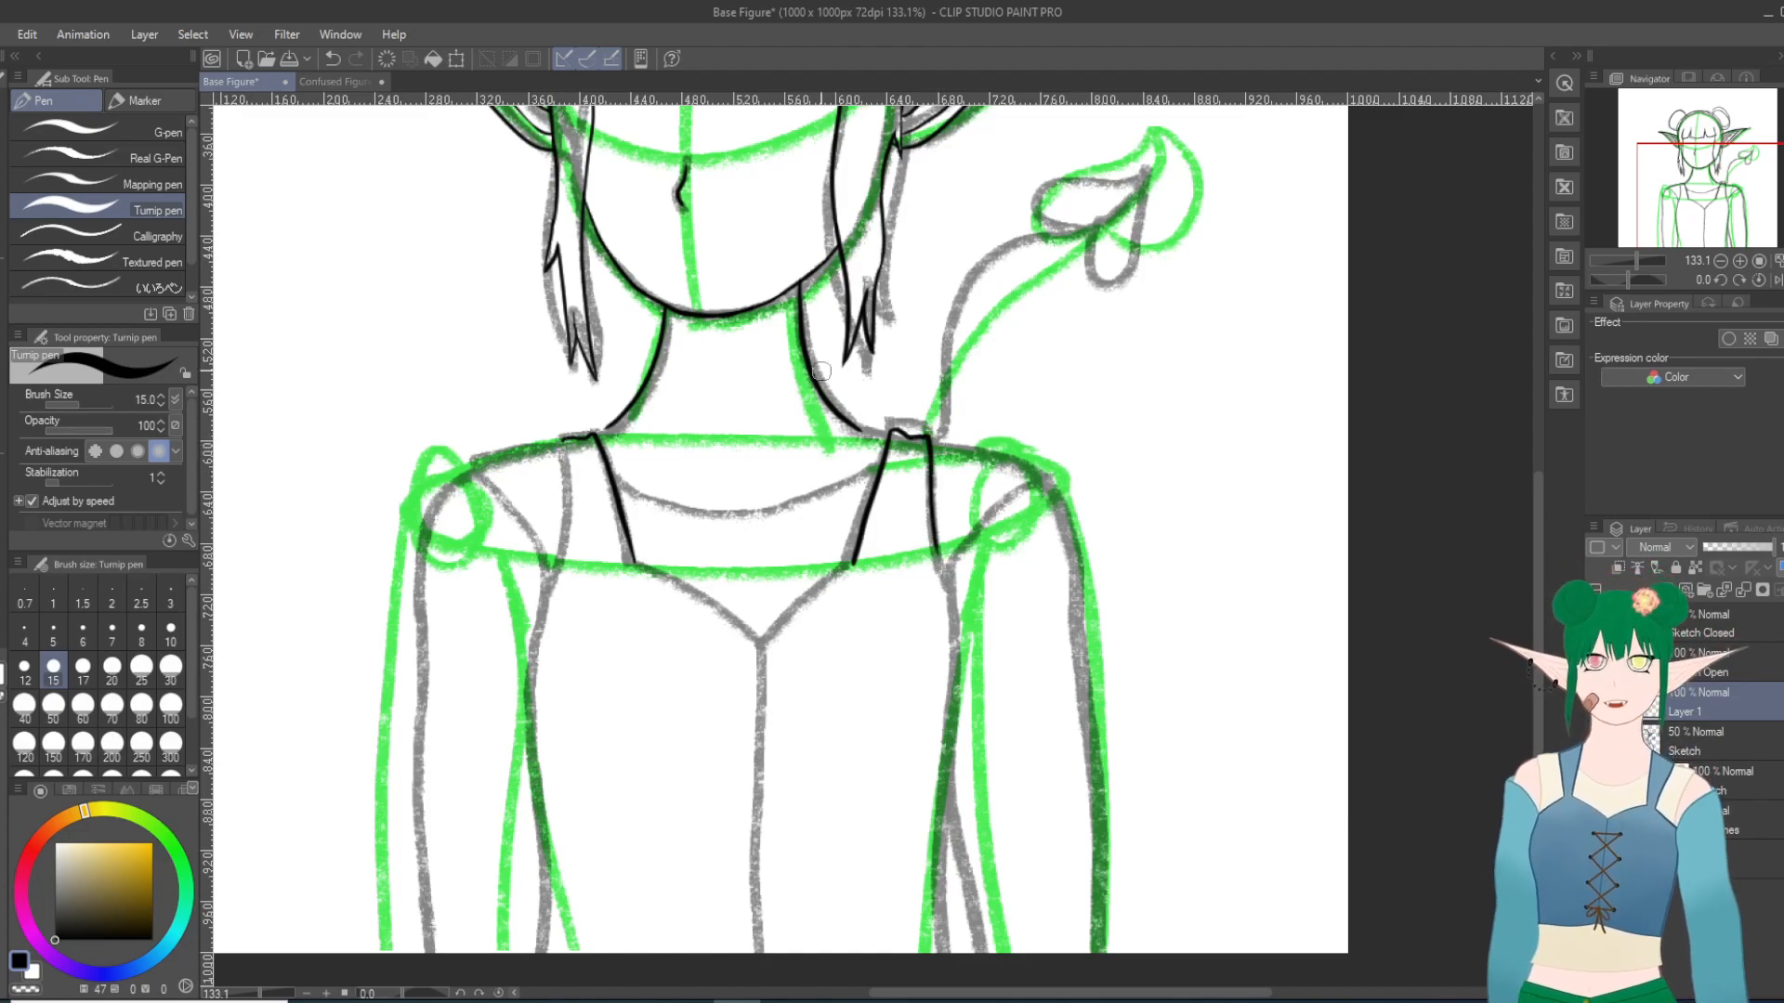
left_click(332, 59)
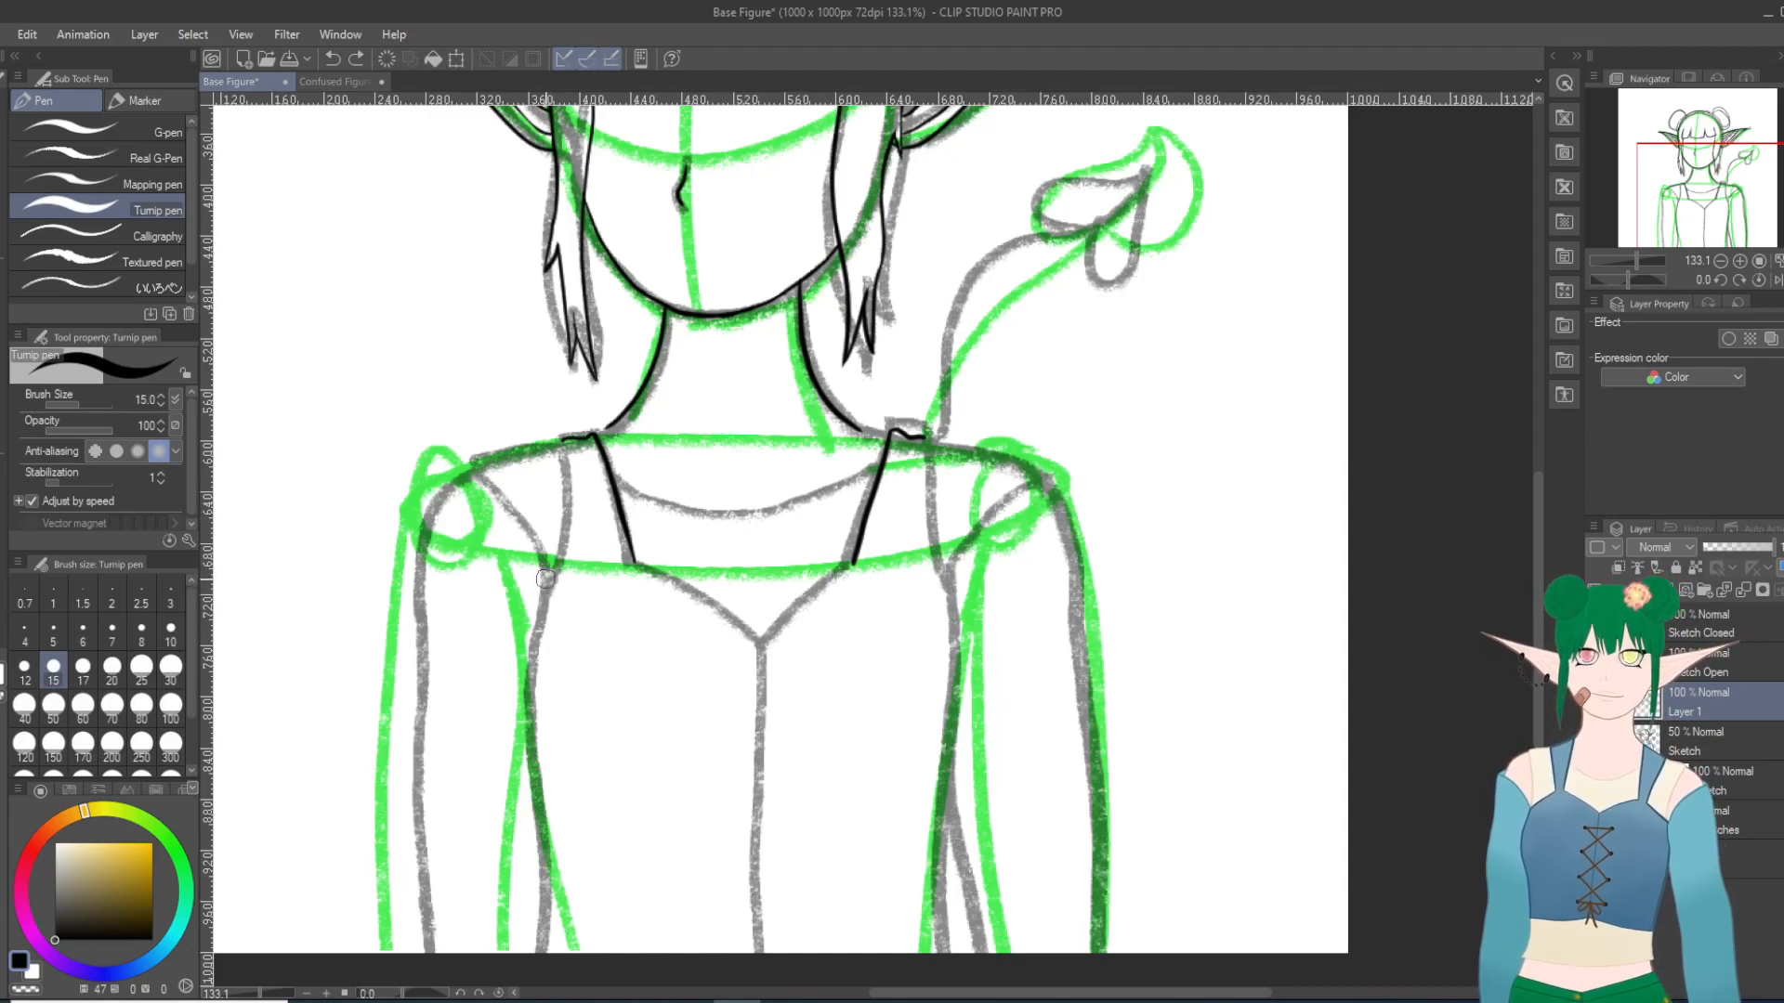
Step: Try to ink the bodice's side contour at the viewer's left, from the armpit down toward the waist, undoing each stroke
mouse_move(546, 587)
left_mouse_down()
mouse_move(532, 769)
mouse_move(591, 971)
left_mouse_up()
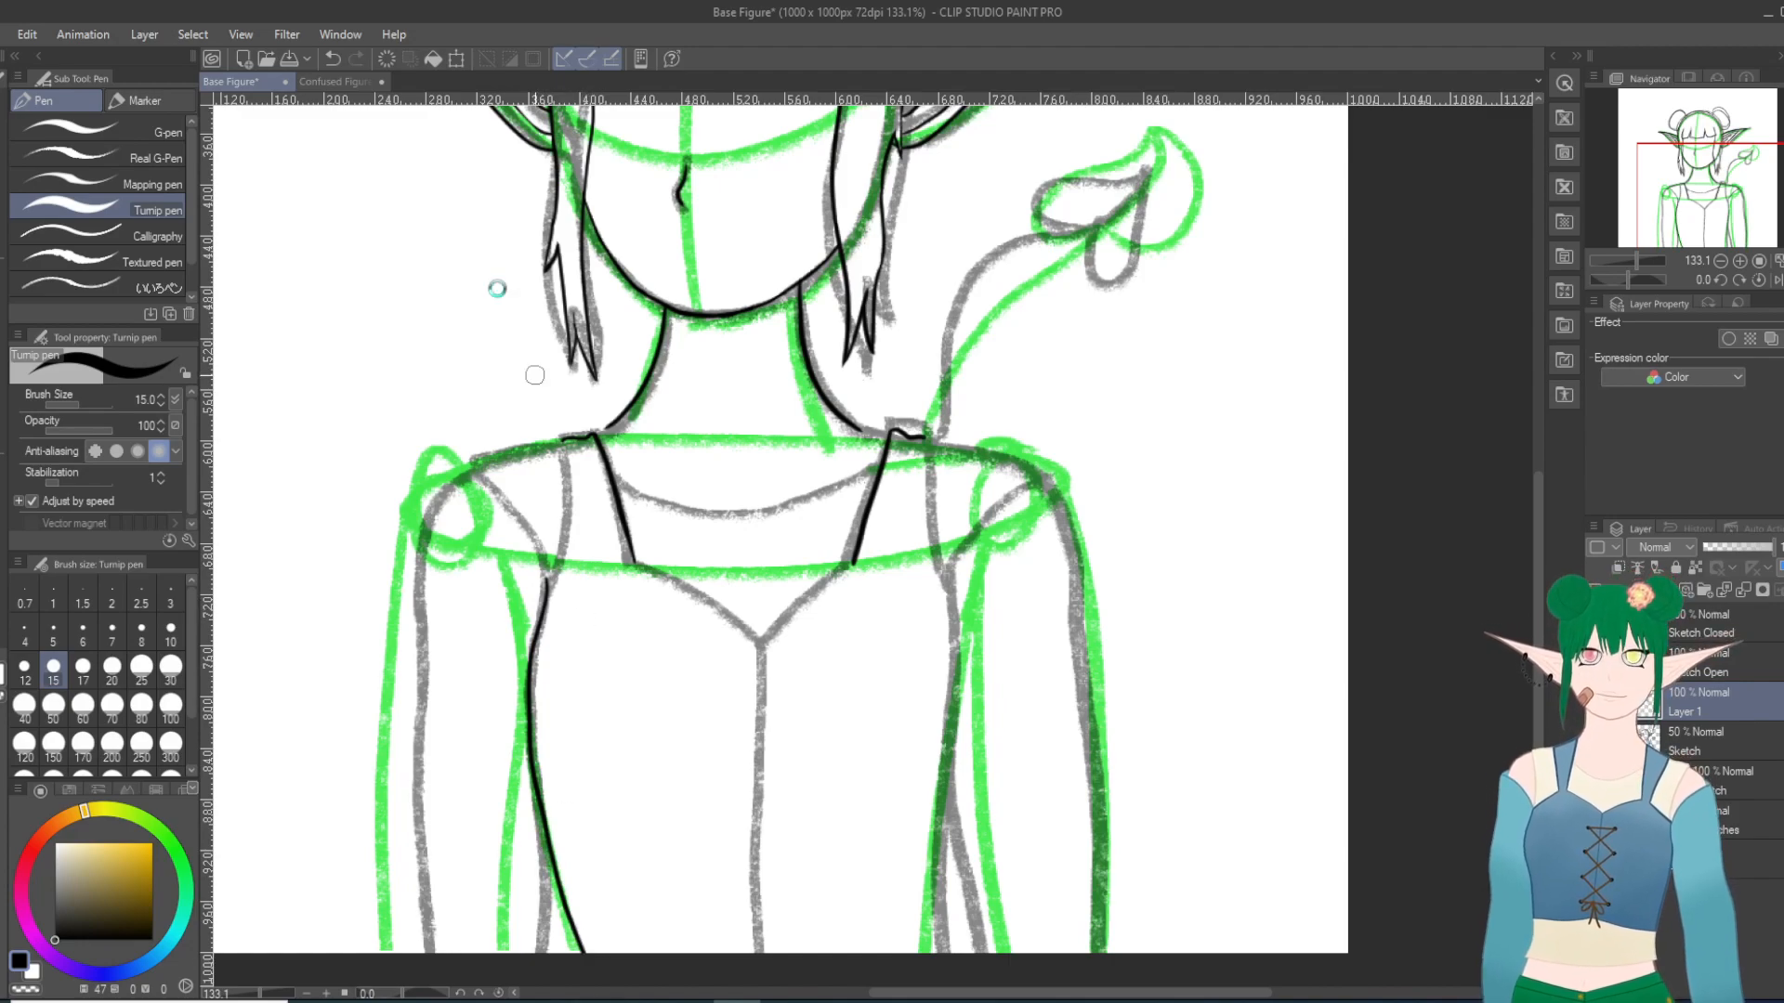
left_click(331, 59)
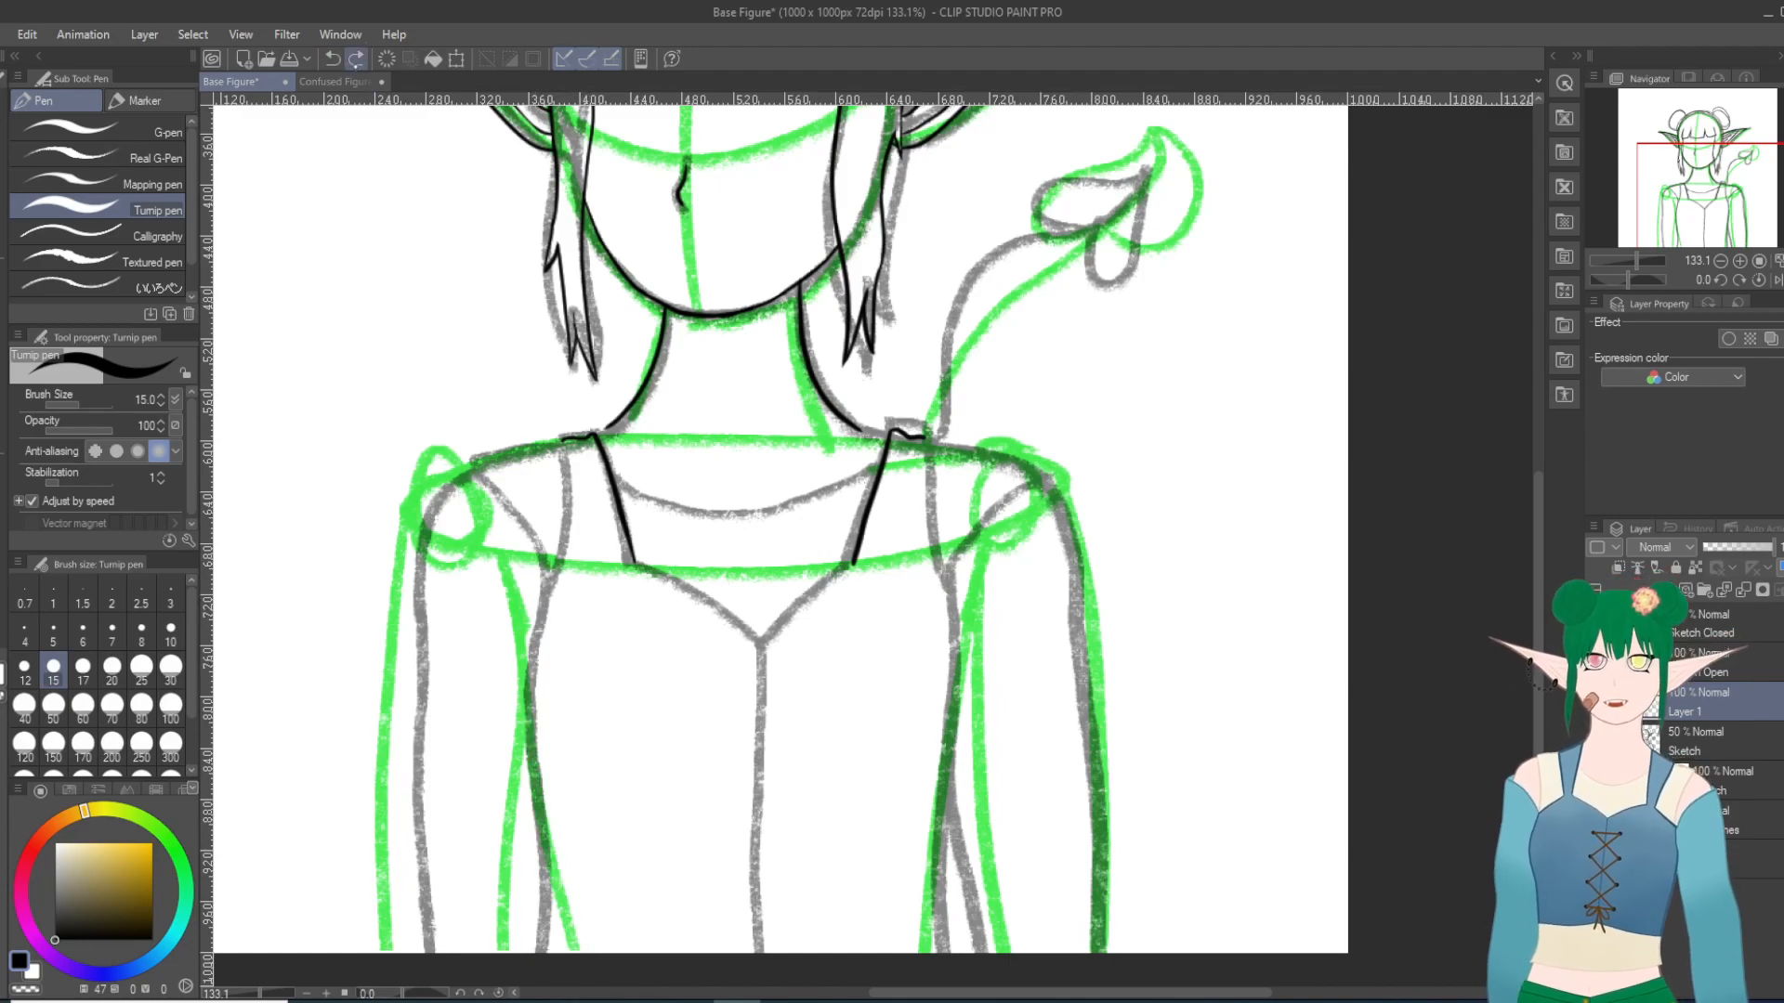
mouse_move(548, 583)
left_mouse_down()
mouse_move(527, 712)
mouse_move(549, 845)
mouse_move(525, 1000)
left_mouse_up()
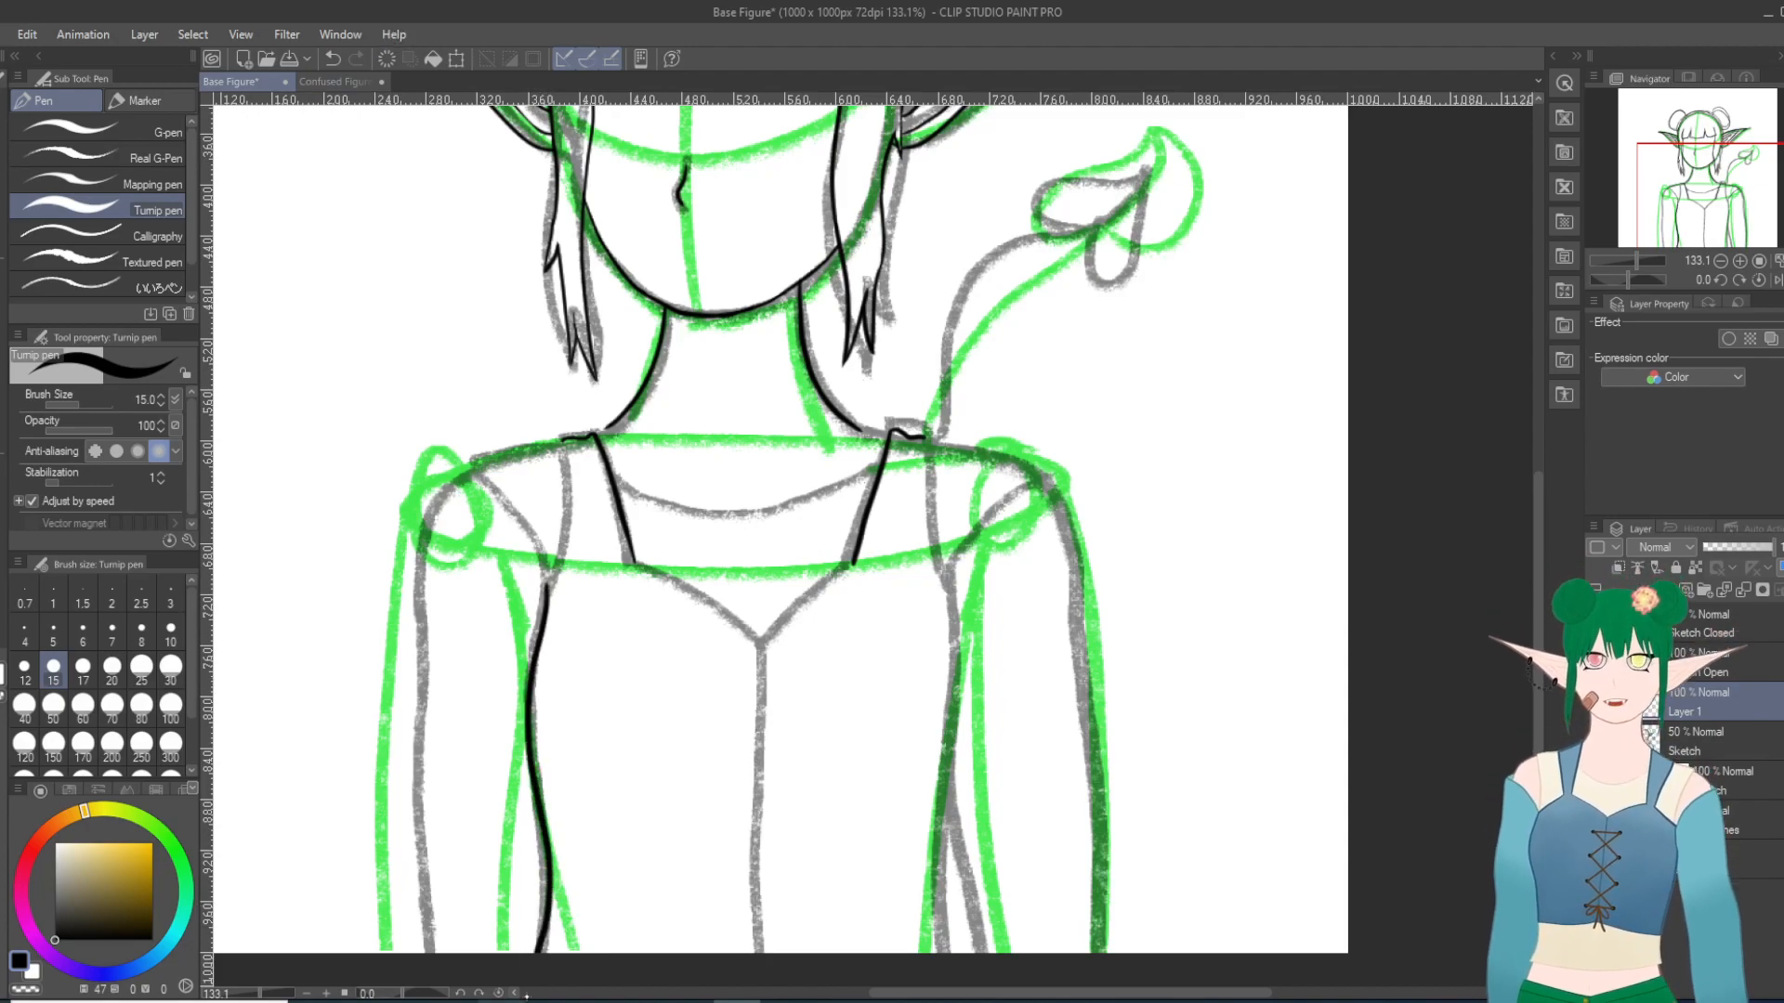
left_click(333, 58)
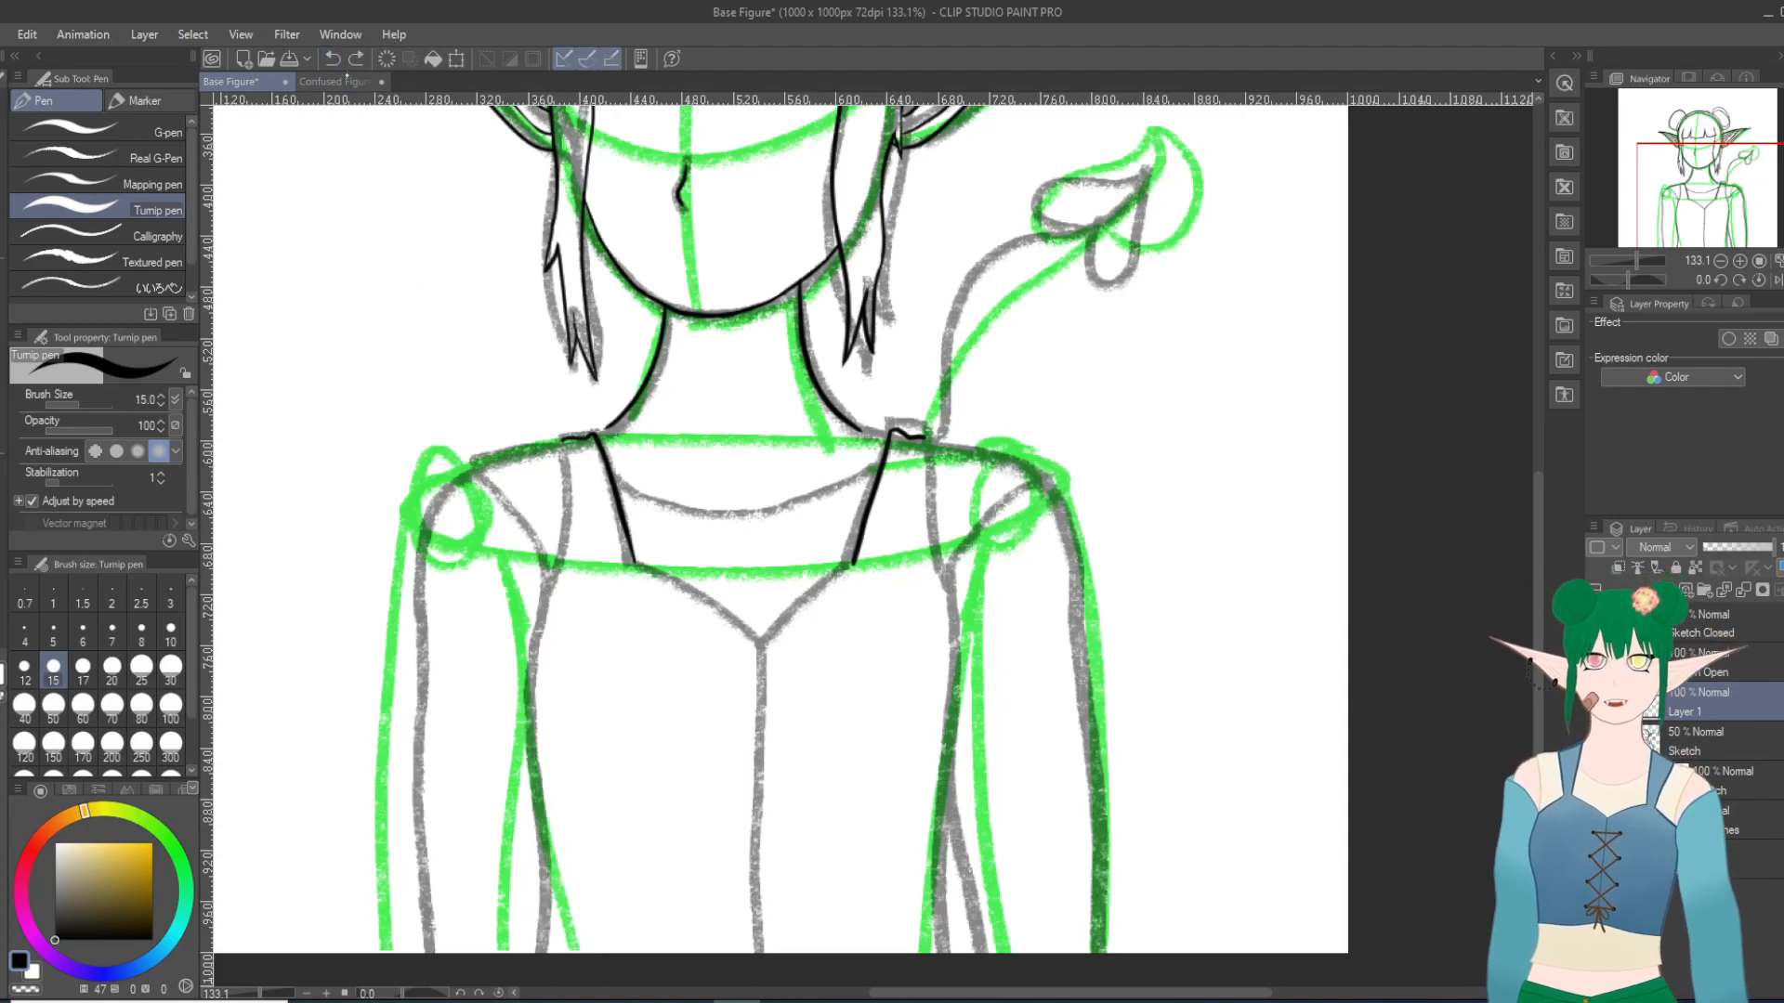
mouse_move(547, 581)
left_mouse_down()
mouse_move(526, 678)
mouse_move(537, 952)
left_mouse_up()
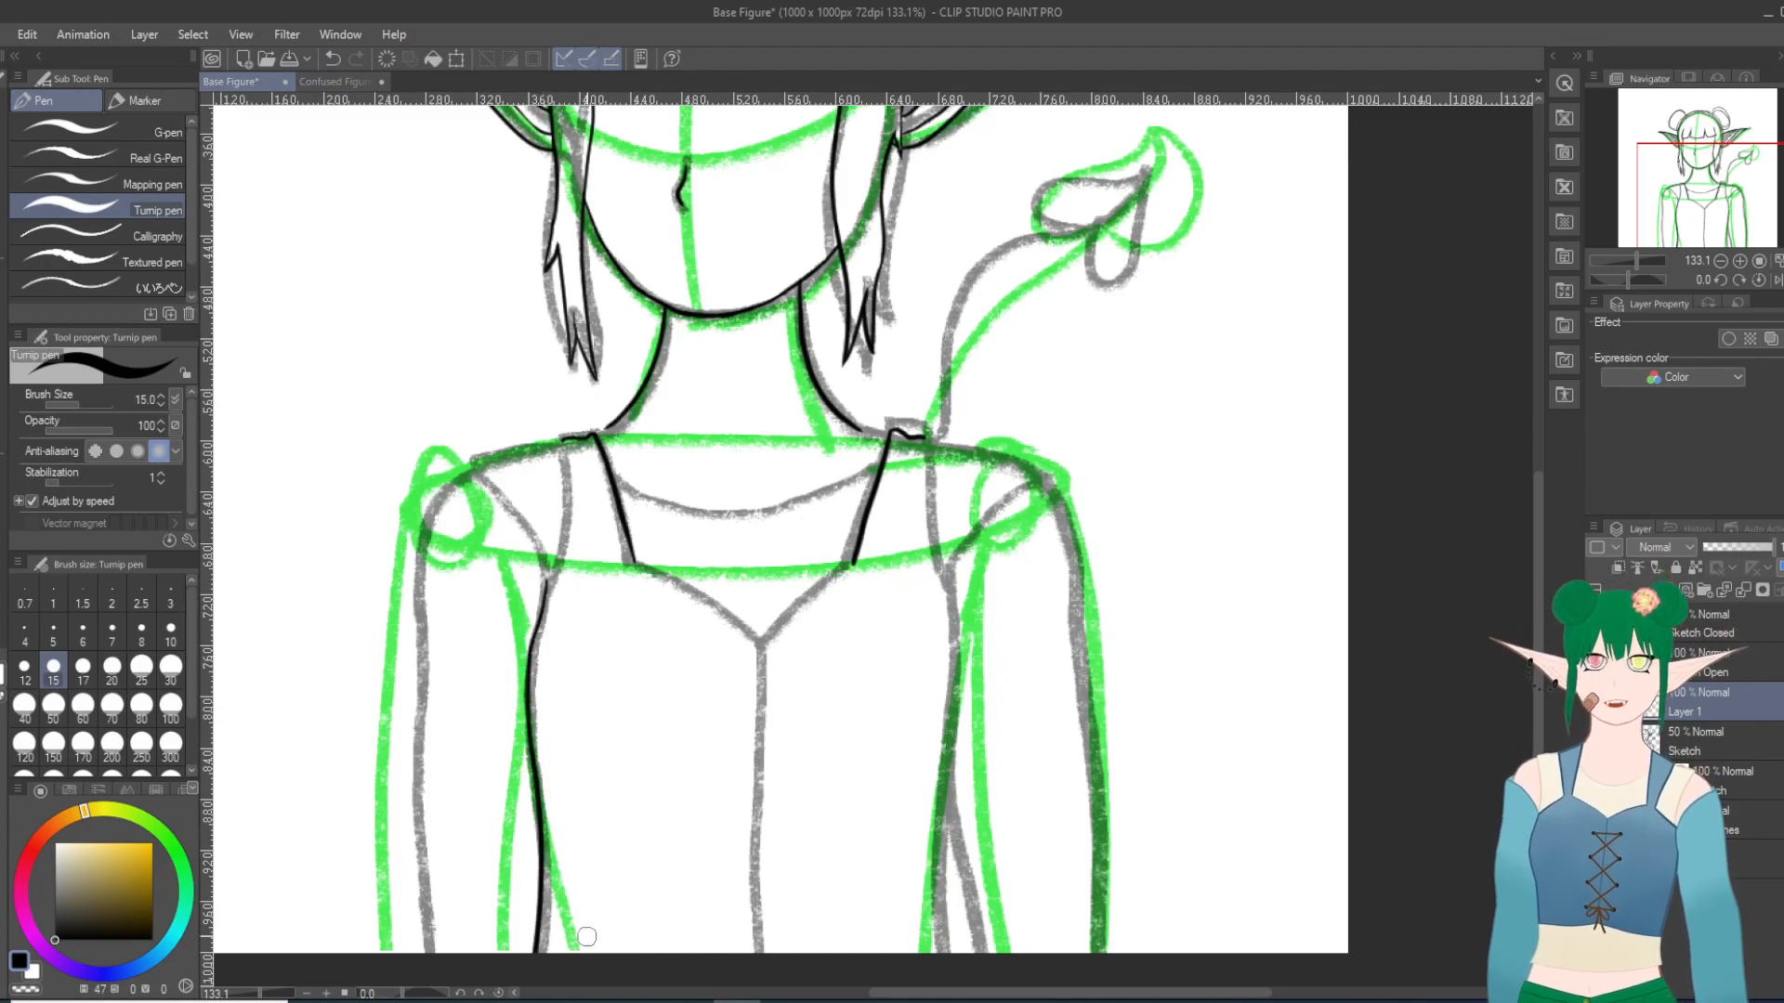
left_click(333, 59)
mouse_move(544, 588)
left_mouse_down()
mouse_move(526, 722)
mouse_move(549, 953)
left_mouse_up()
left_click(333, 58)
mouse_move(541, 595)
left_mouse_down()
mouse_move(524, 725)
mouse_move(543, 929)
left_mouse_up()
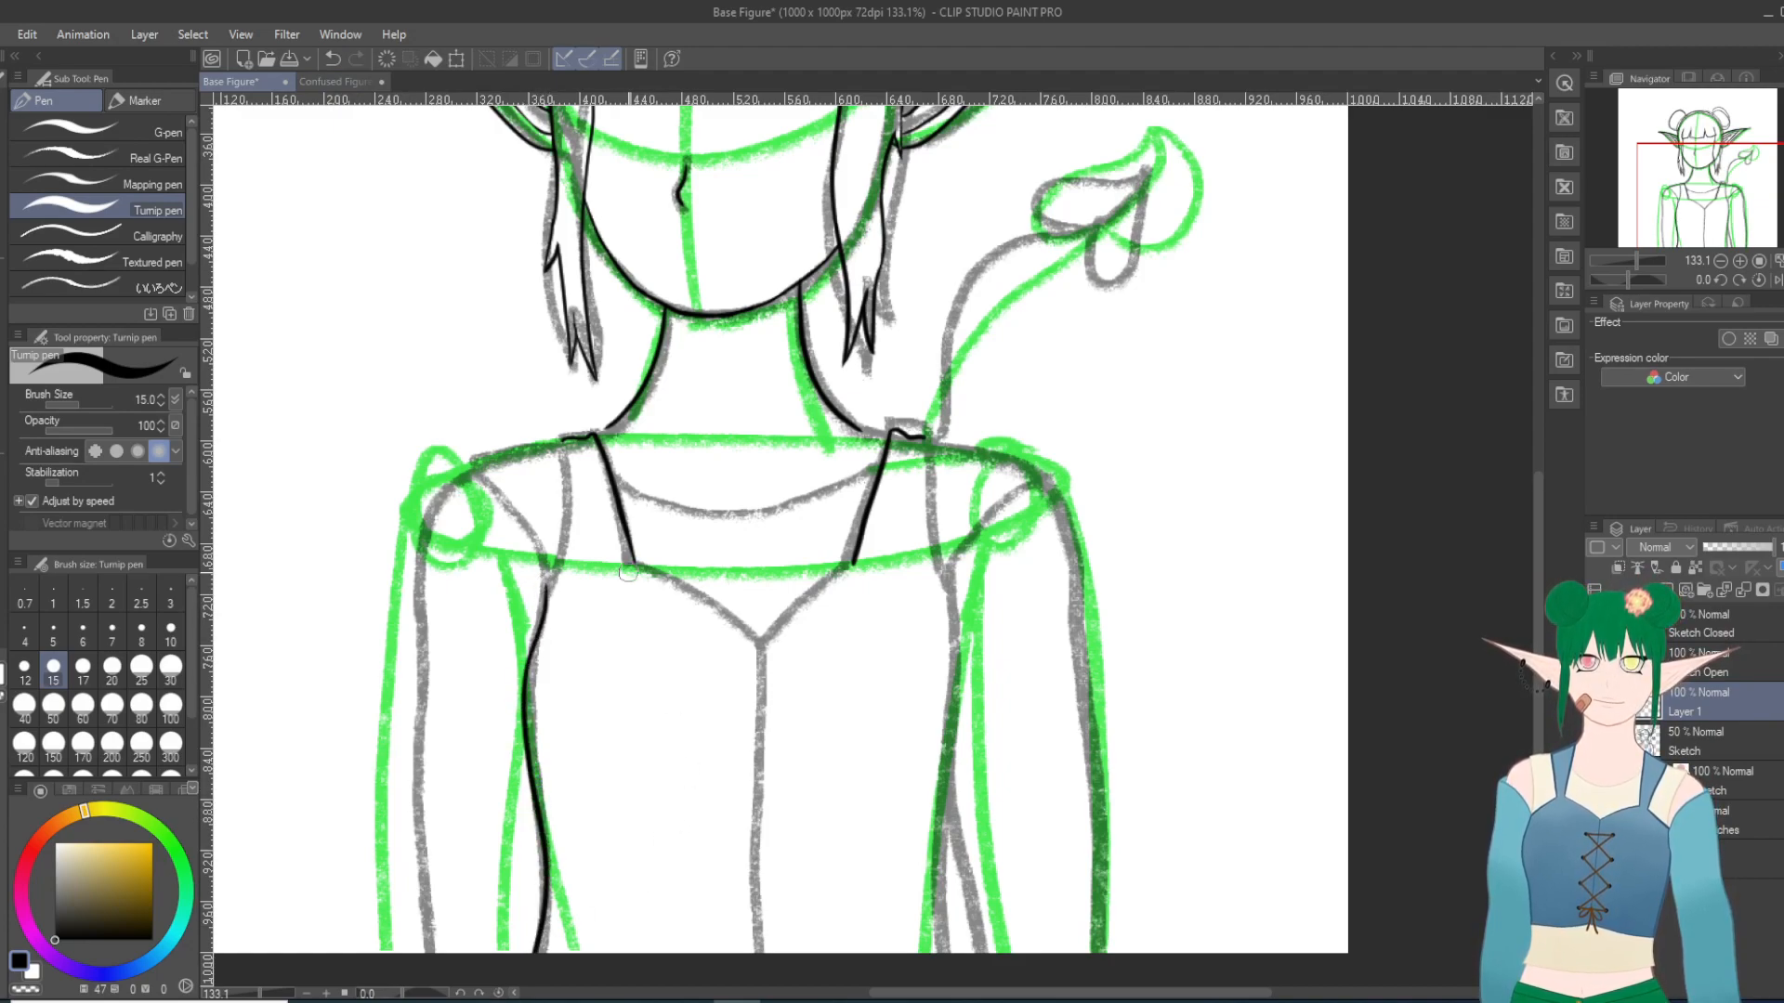
left_click(333, 58)
mouse_move(543, 586)
left_mouse_down()
mouse_move(532, 687)
mouse_move(552, 717)
left_mouse_up()
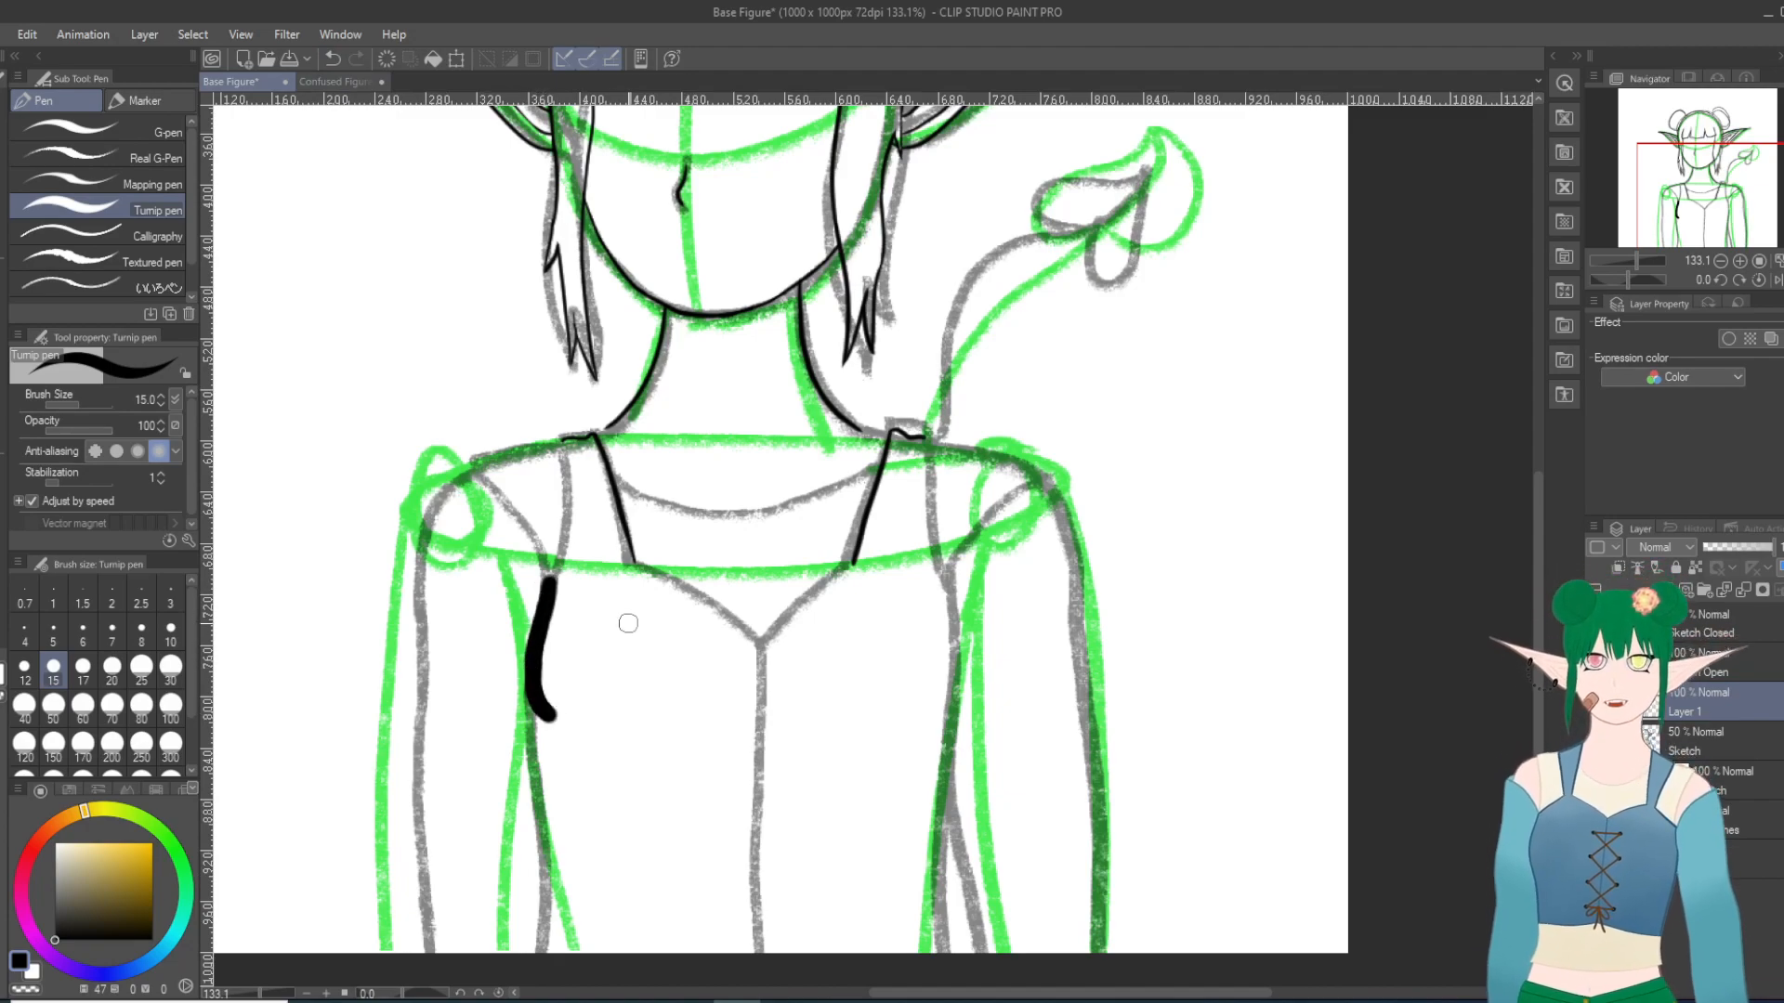
left_click(333, 59)
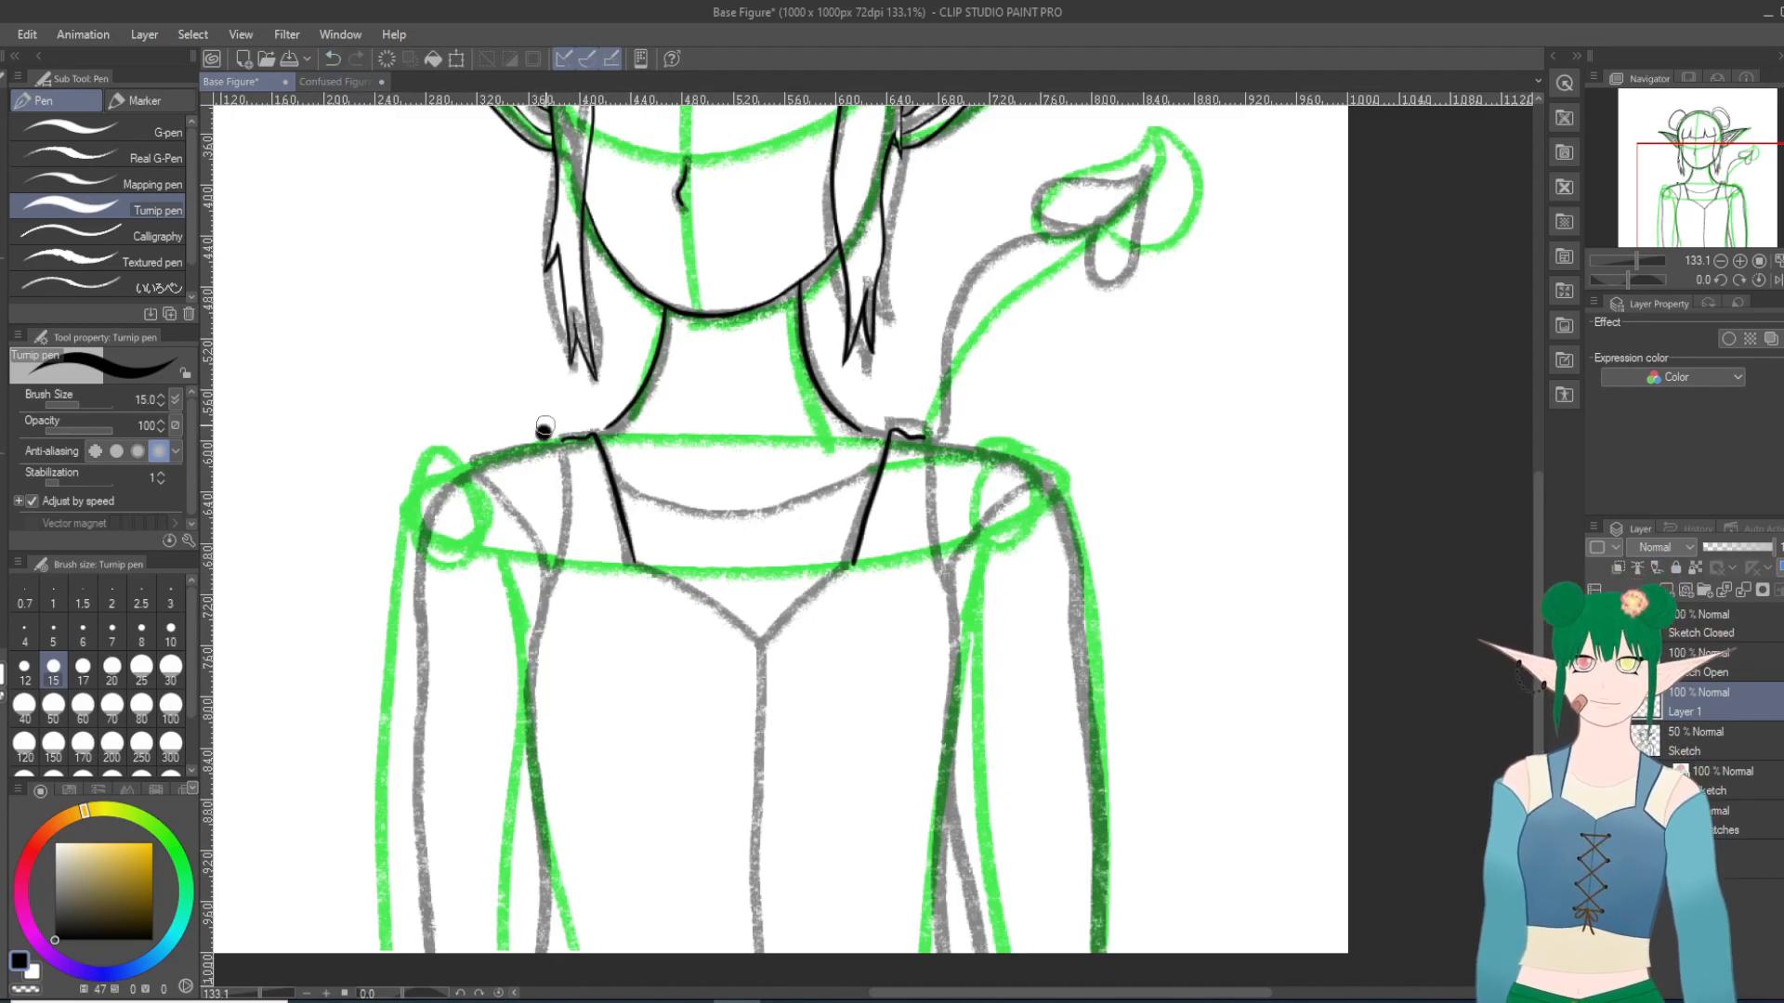
left_click(333, 58)
mouse_move(495, 307)
left_mouse_down()
mouse_move(506, 371)
mouse_move(524, 263)
left_mouse_up()
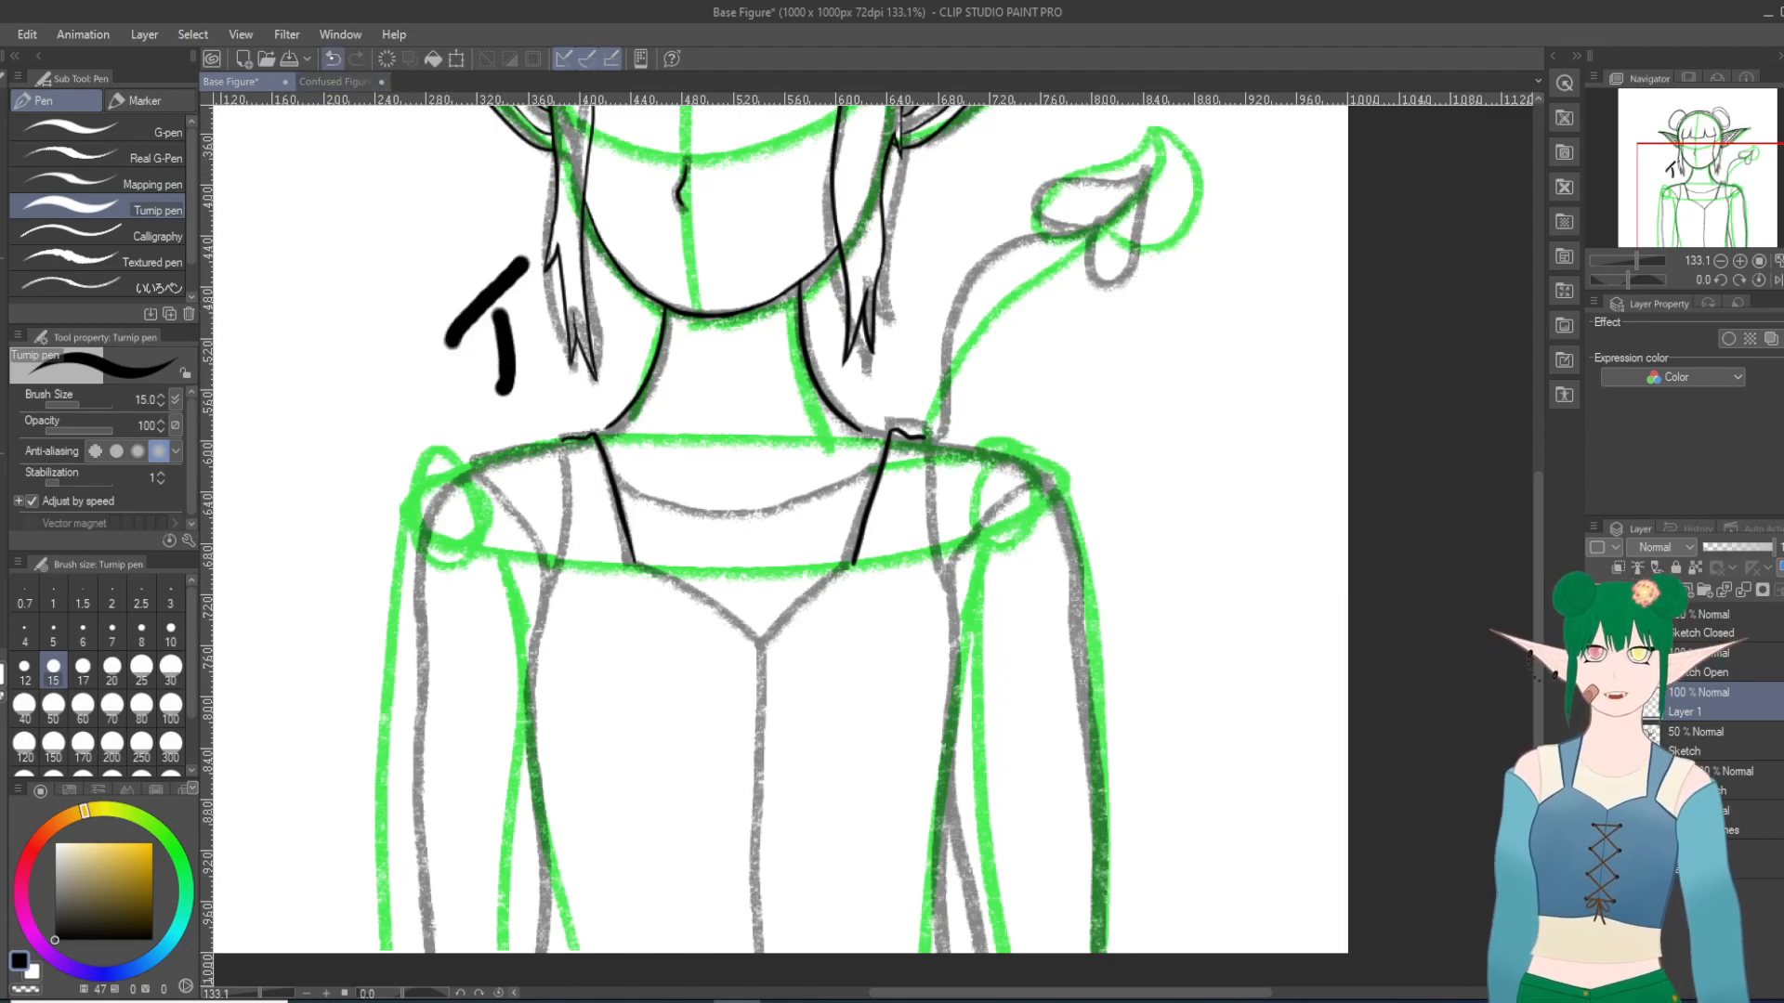
left_click(332, 58)
left_click(332, 58)
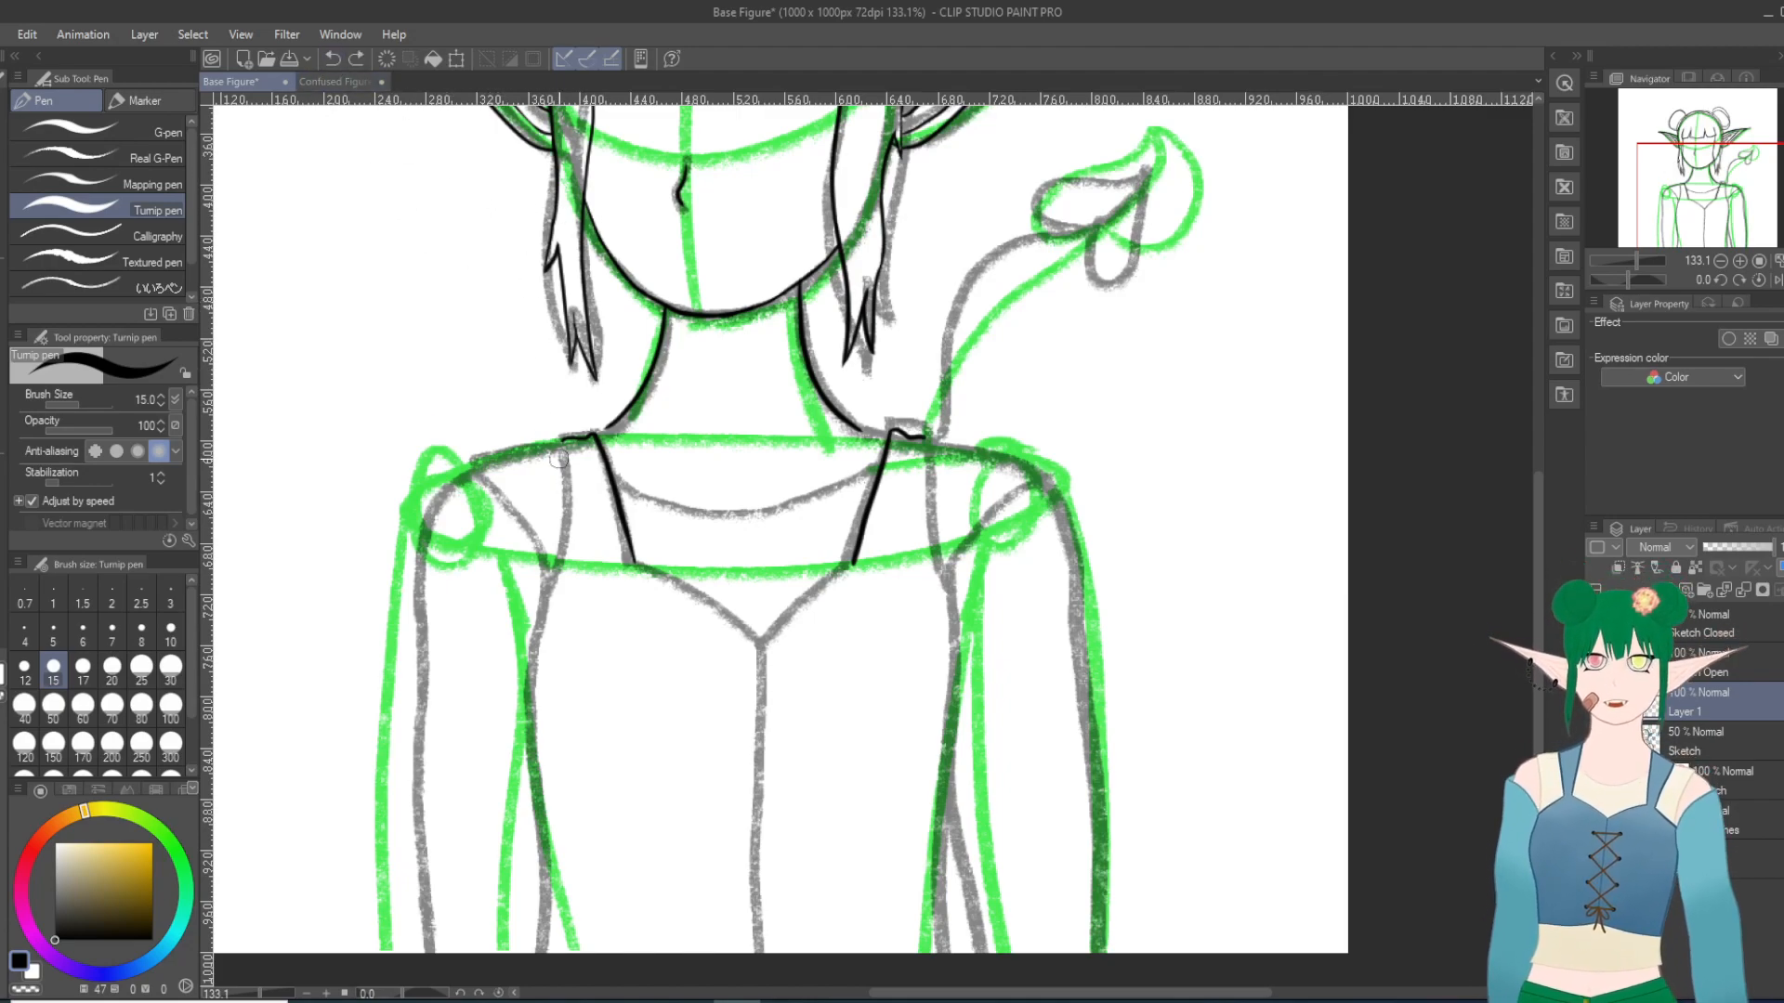
mouse_move(593, 449)
left_mouse_down()
mouse_move(596, 528)
mouse_move(793, 608)
mouse_move(748, 789)
left_mouse_up()
left_click(917, 648)
left_click(931, 622)
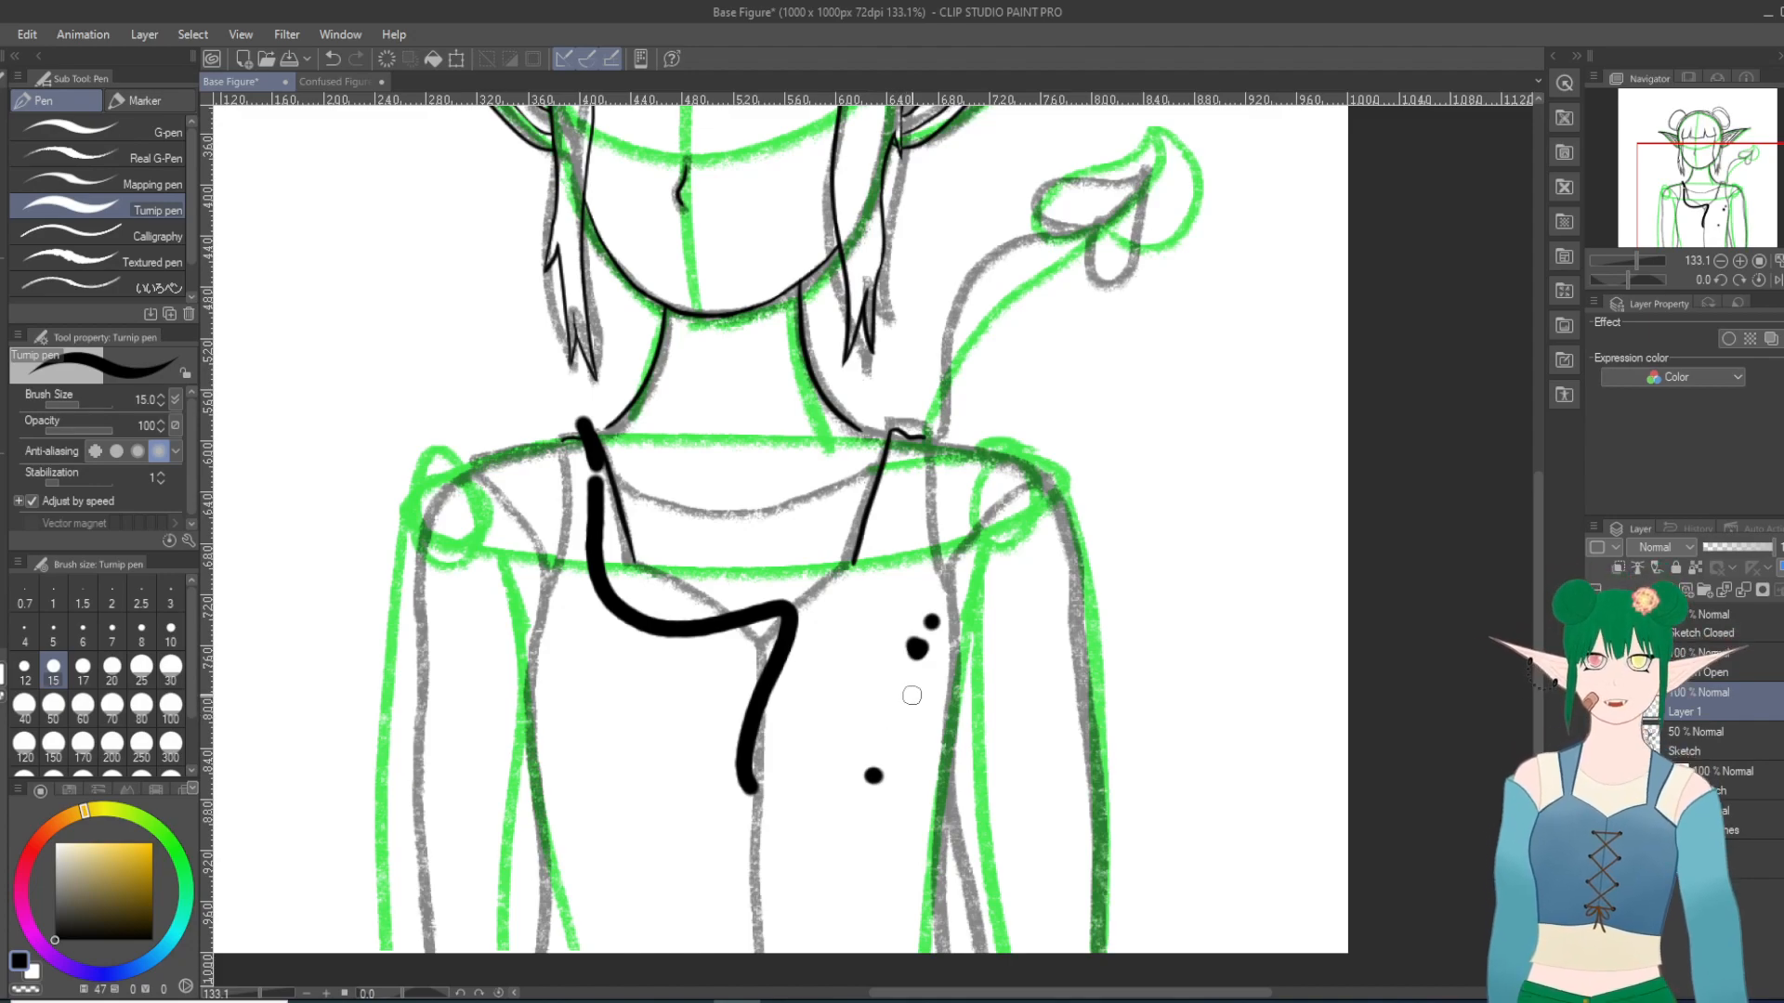
left_click(332, 59)
left_click(331, 58)
left_click(332, 59)
left_click(332, 59)
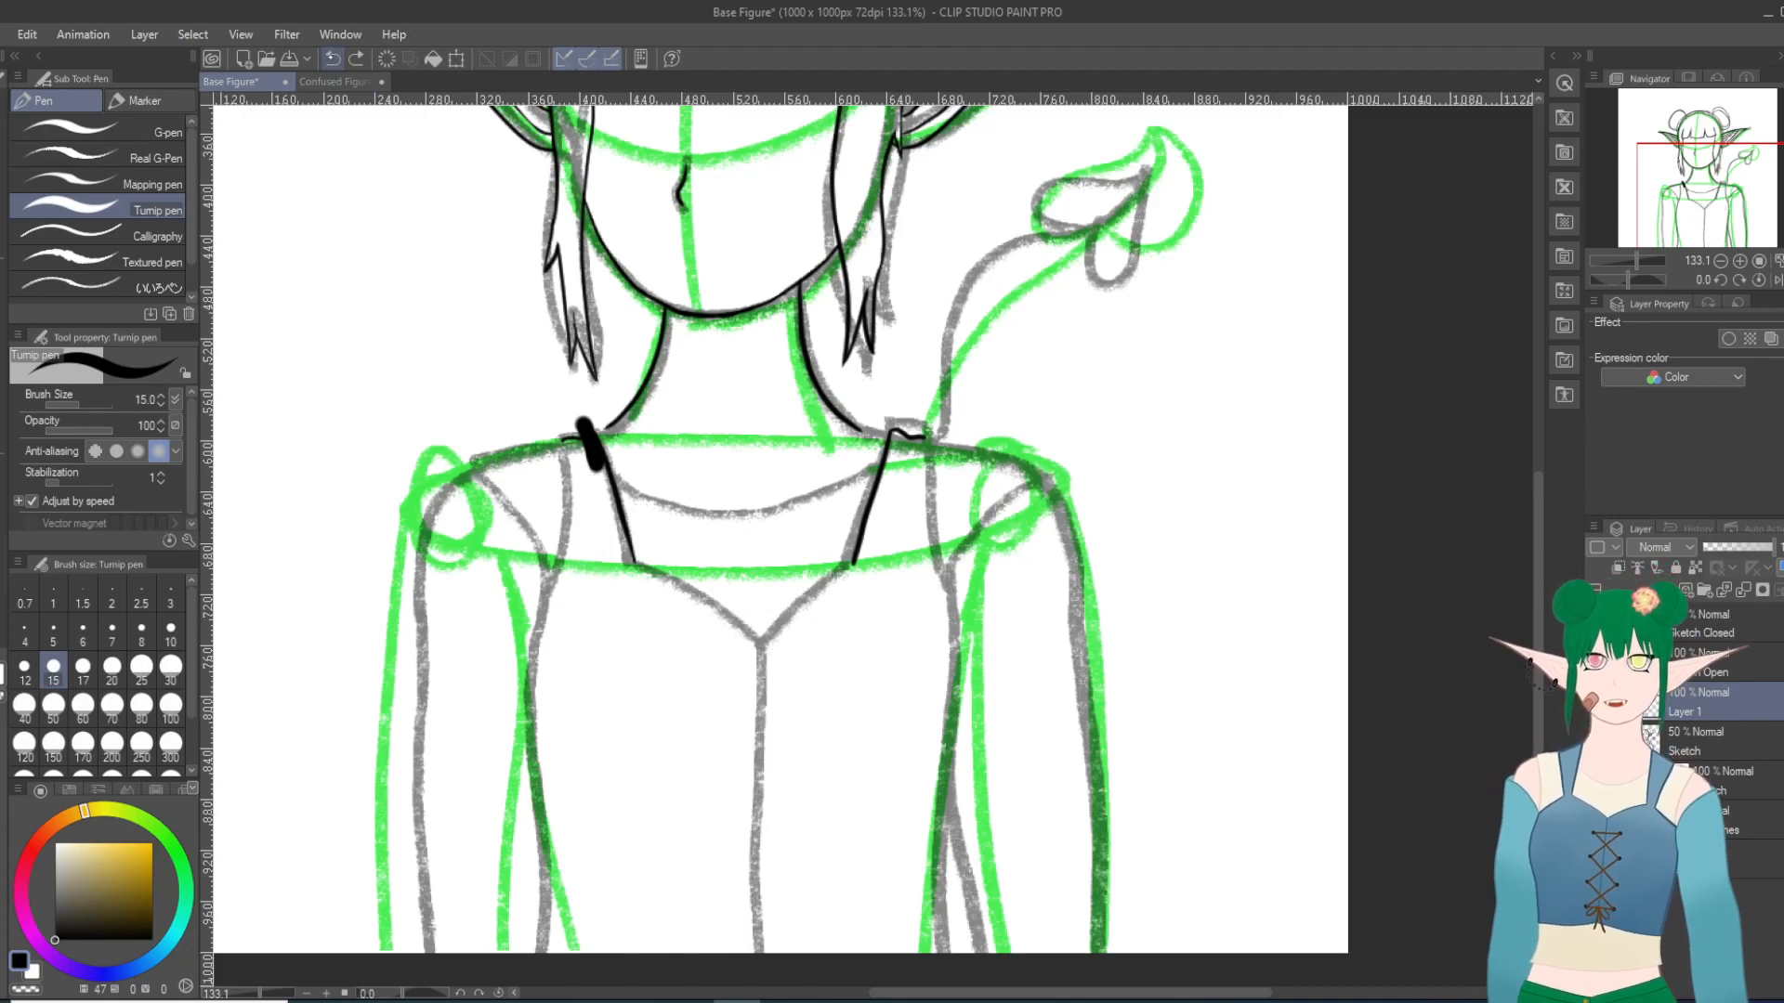
left_click(332, 58)
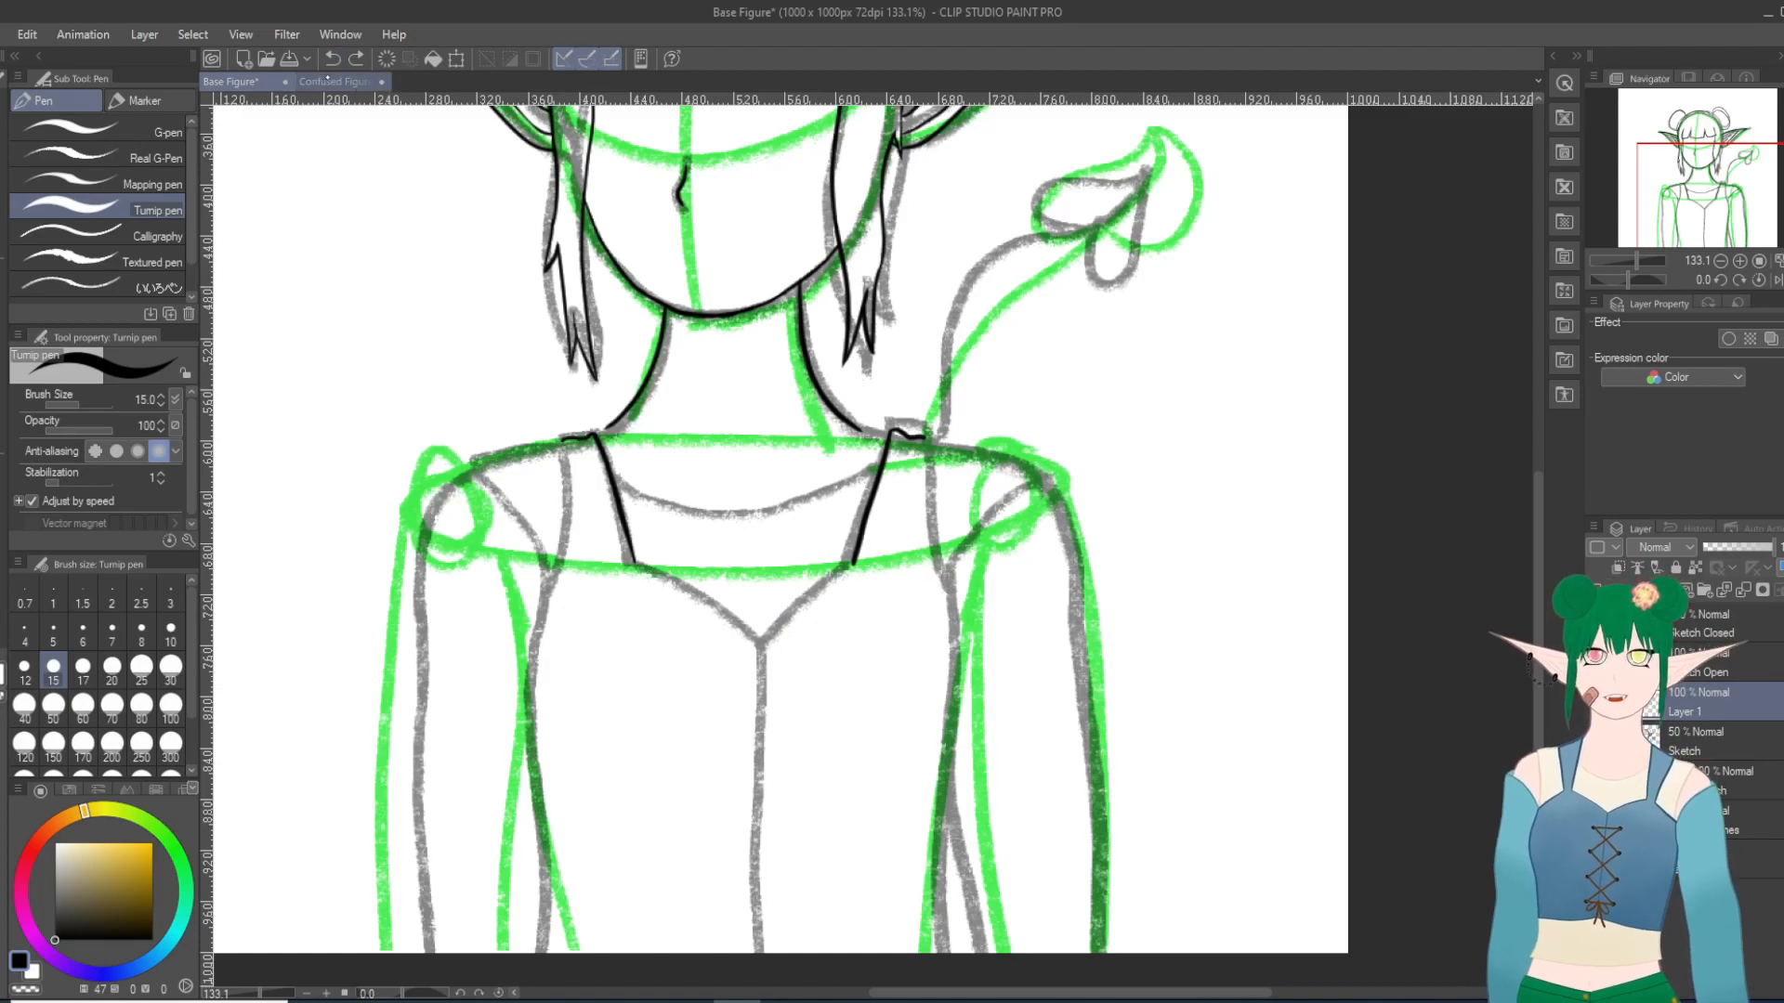
mouse_move(711, 757)
left_mouse_down()
mouse_move(737, 740)
mouse_move(663, 649)
left_mouse_up()
left_click(332, 58)
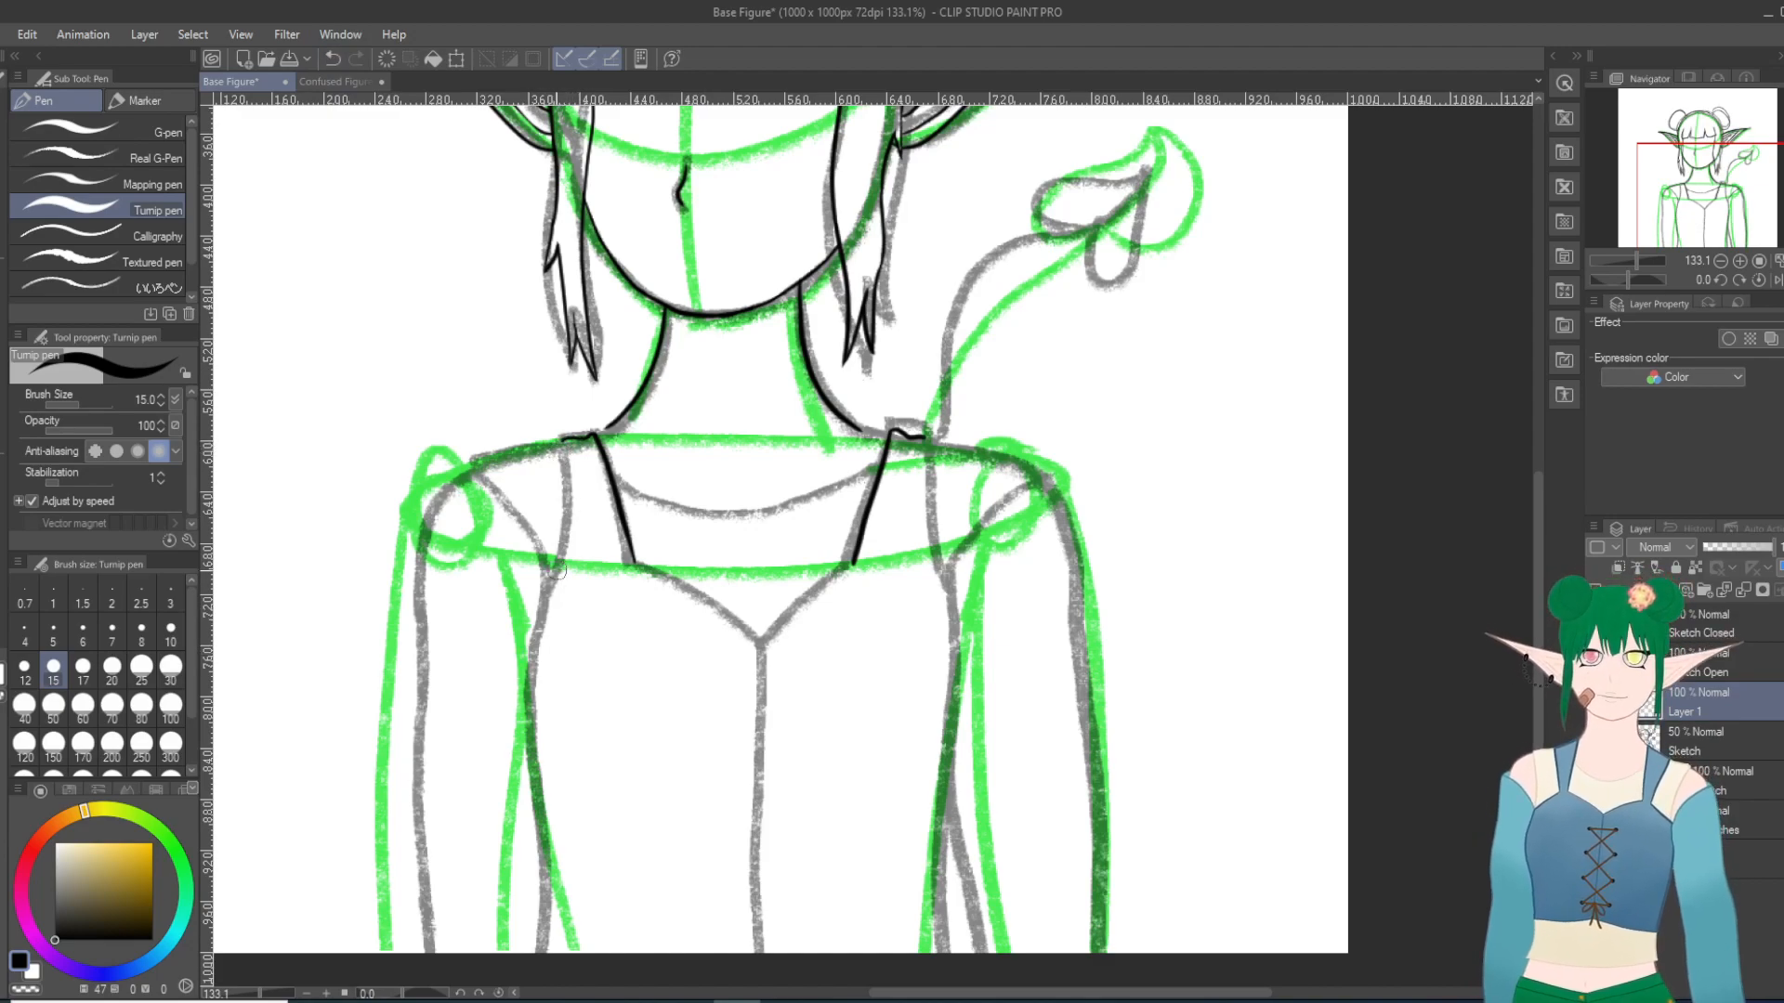
Step: Retry the bodice's side contour at the viewer's left as a single long curve along the grey sketch line
mouse_move(547, 578)
left_mouse_down()
mouse_move(530, 754)
mouse_move(553, 953)
left_mouse_up()
left_click(332, 58)
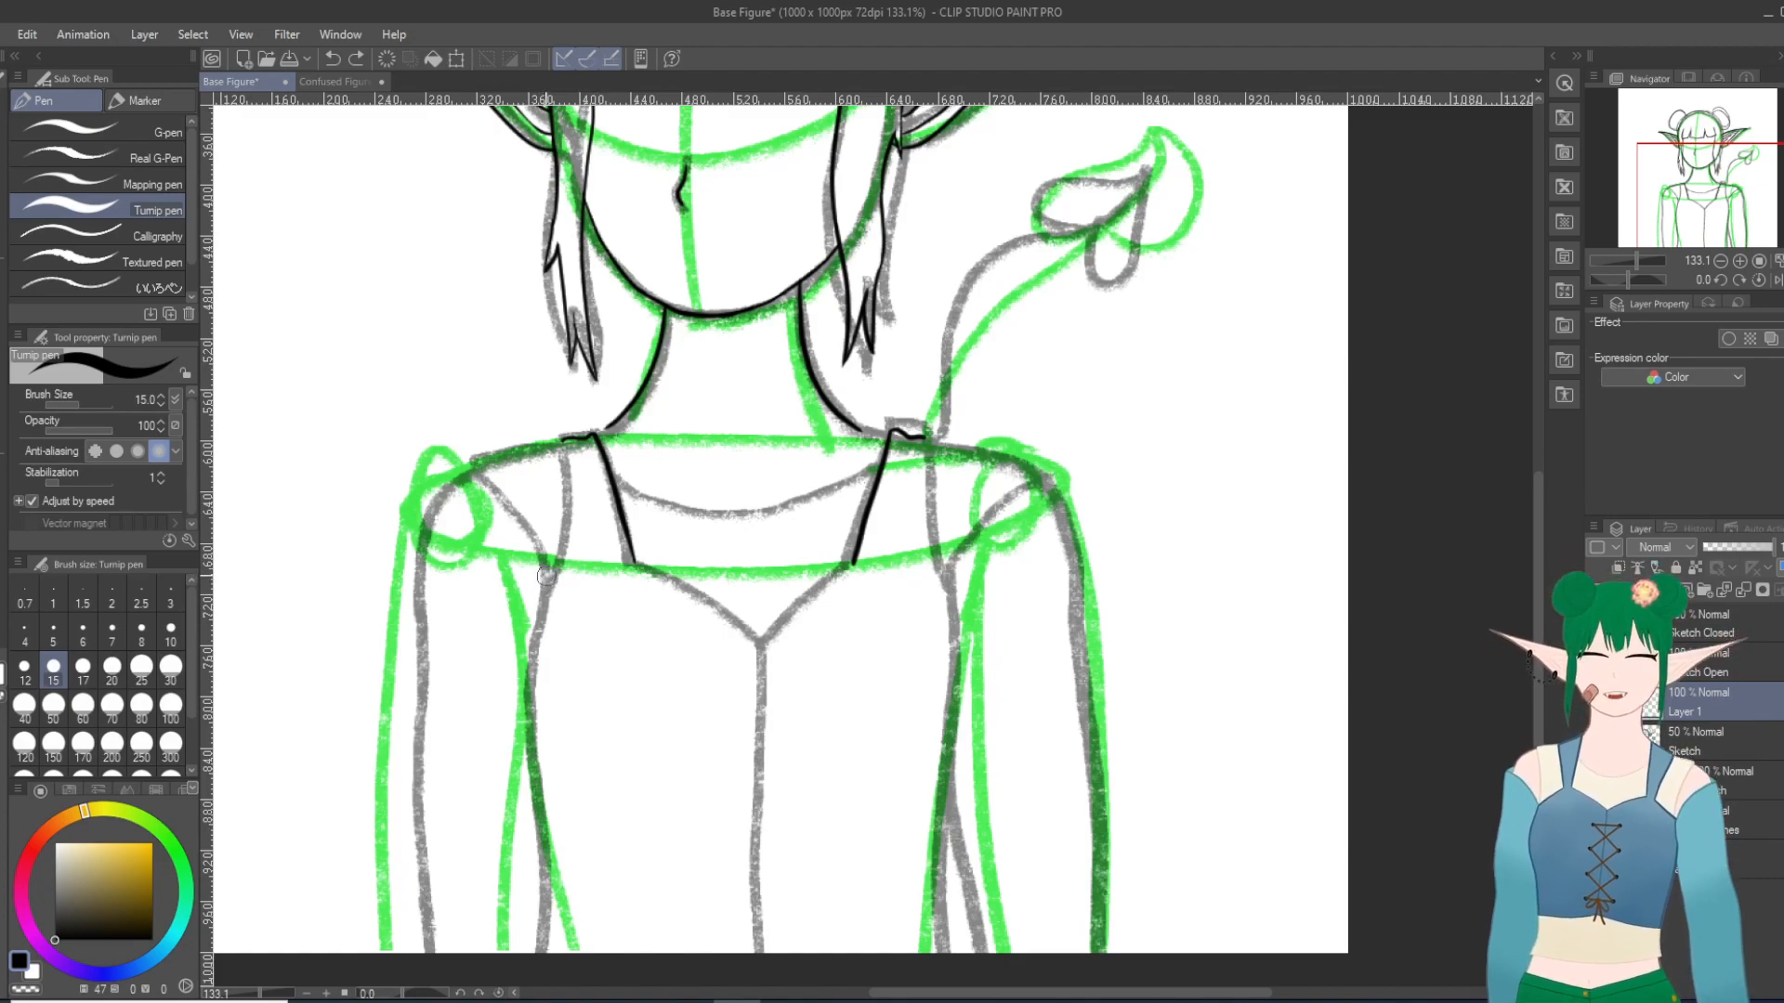
left_click_drag(546, 580, 520, 1001)
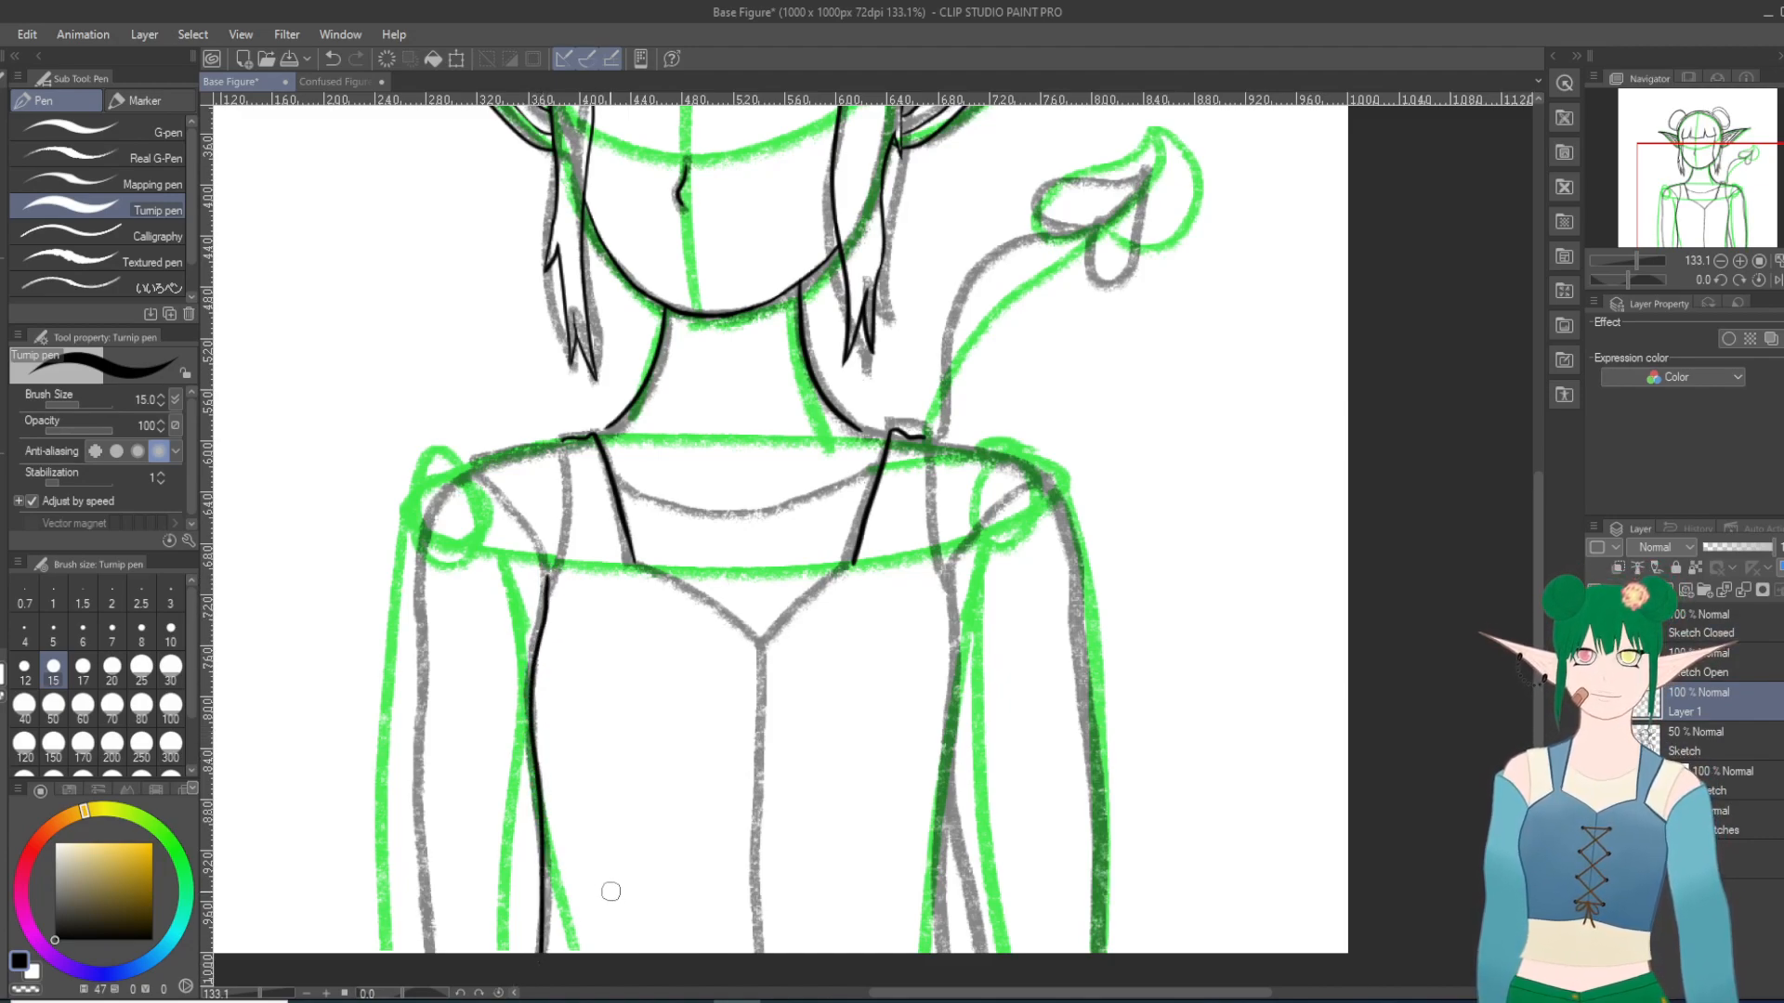
left_click(333, 58)
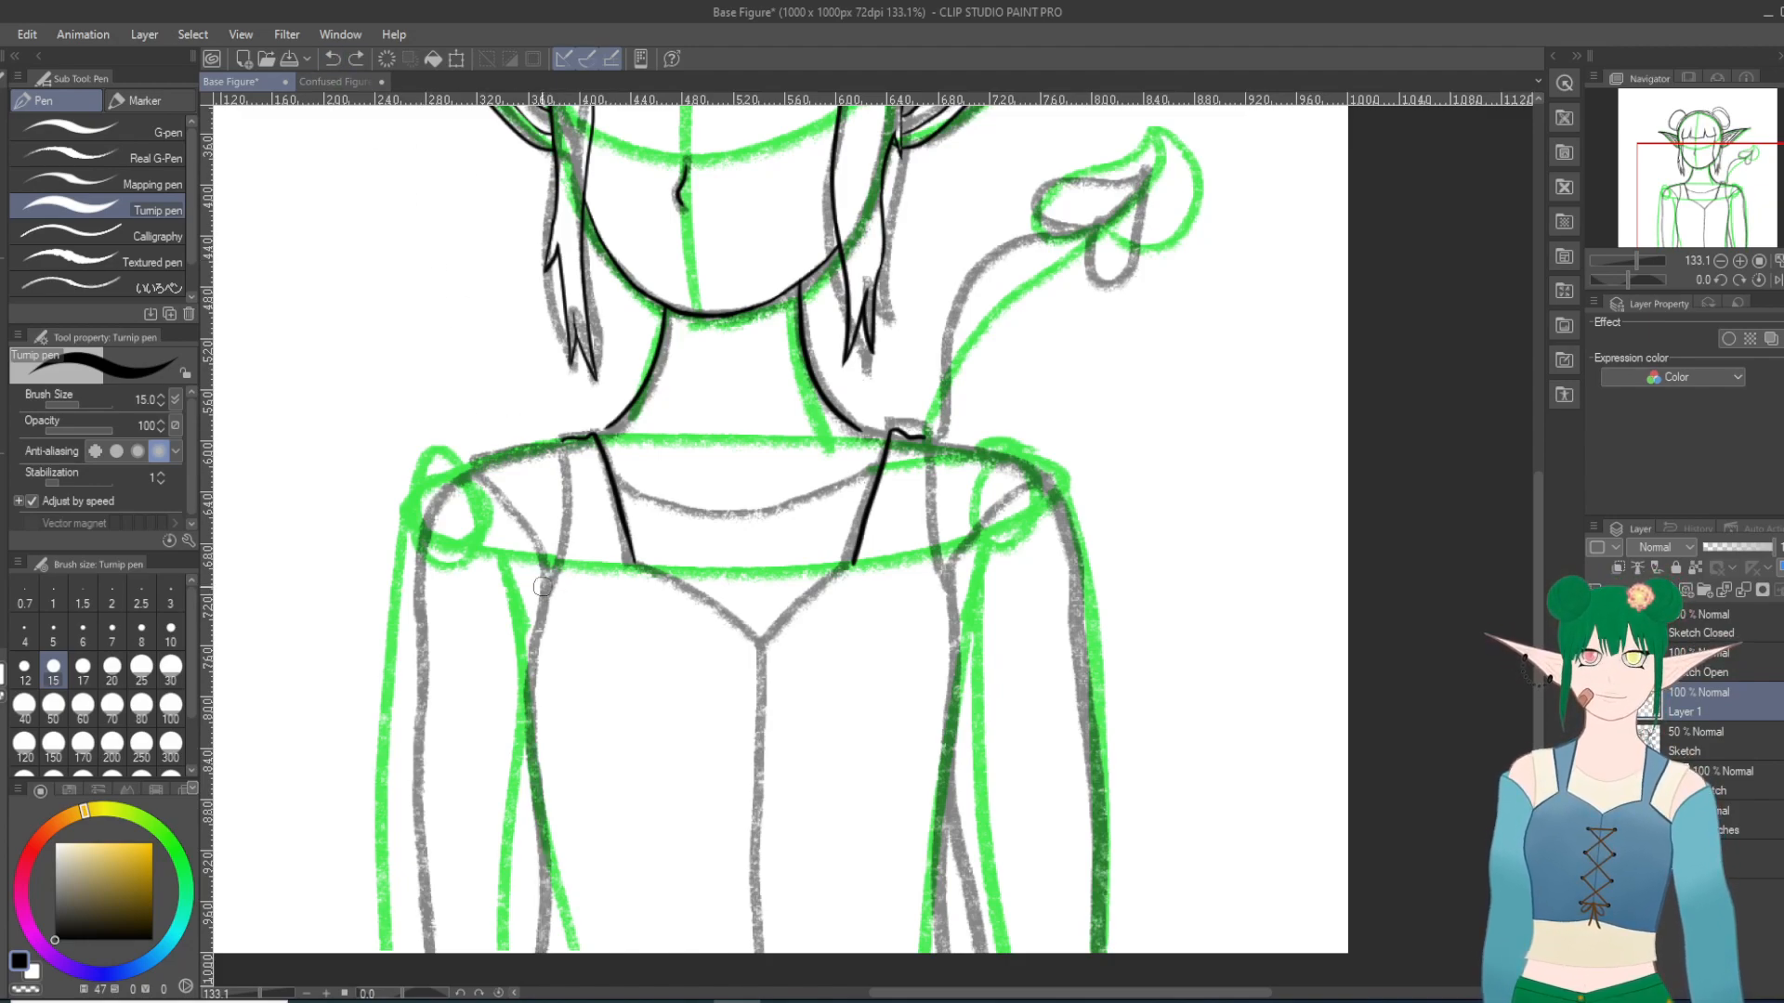
left_click_drag(546, 599, 553, 965)
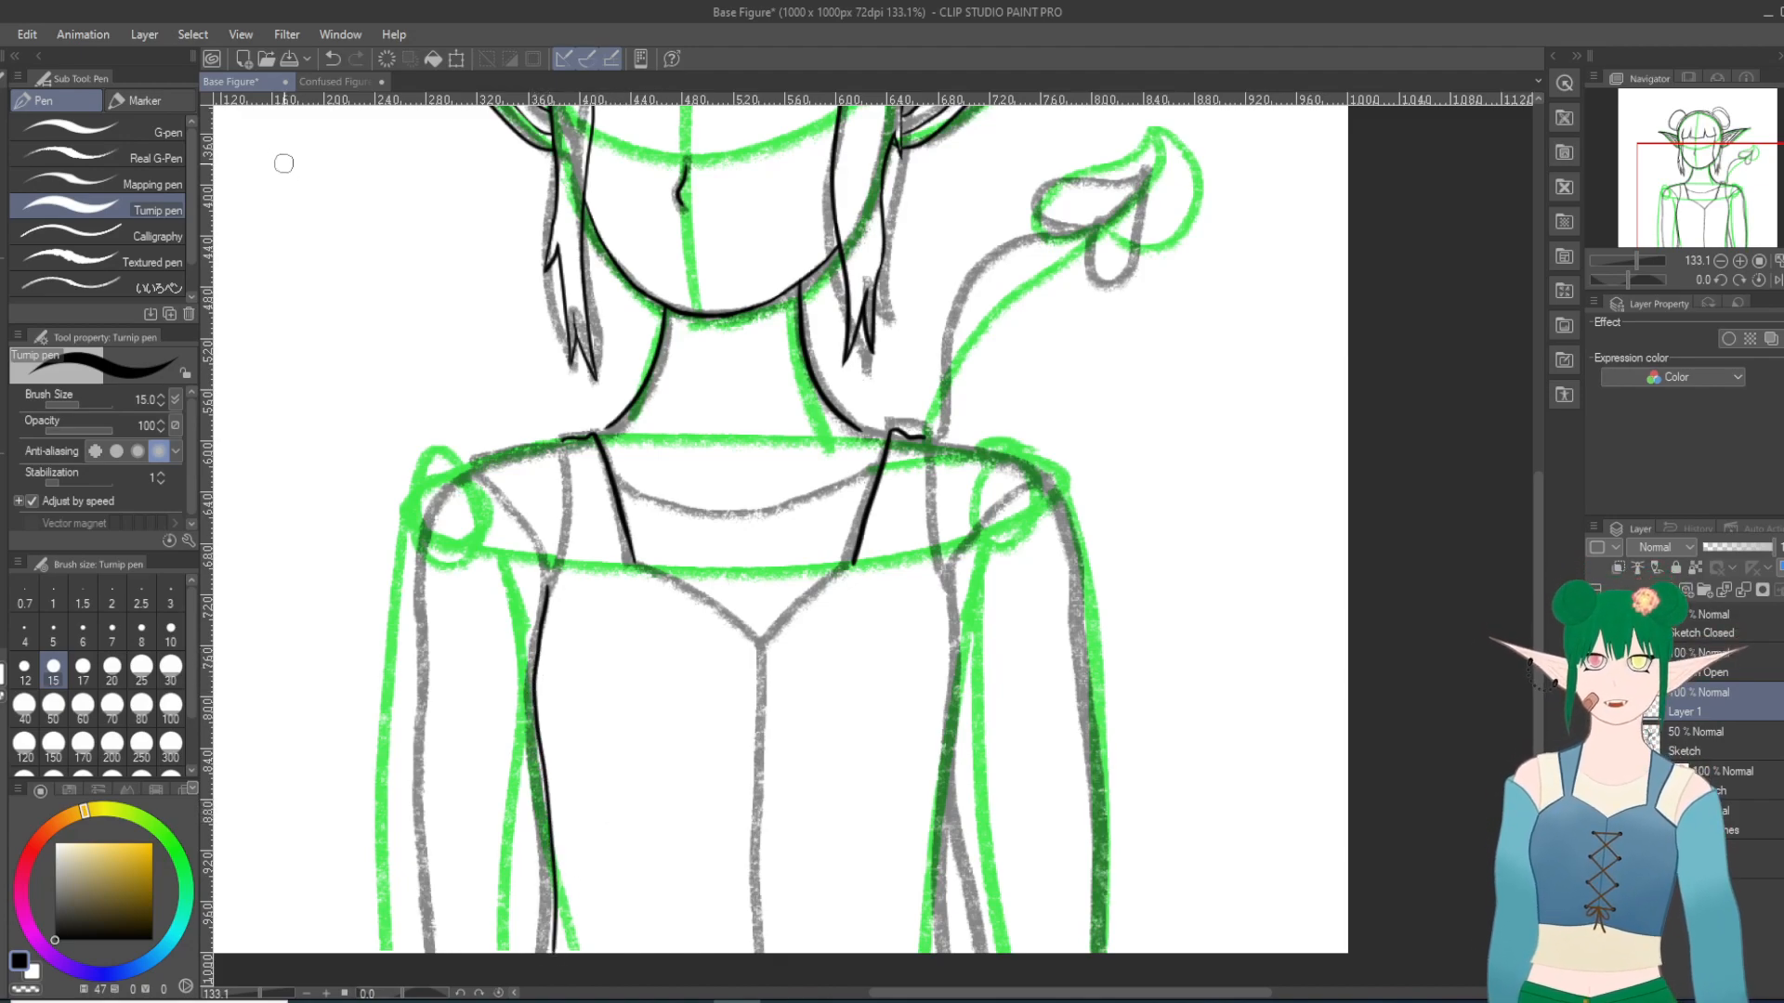
left_click(333, 58)
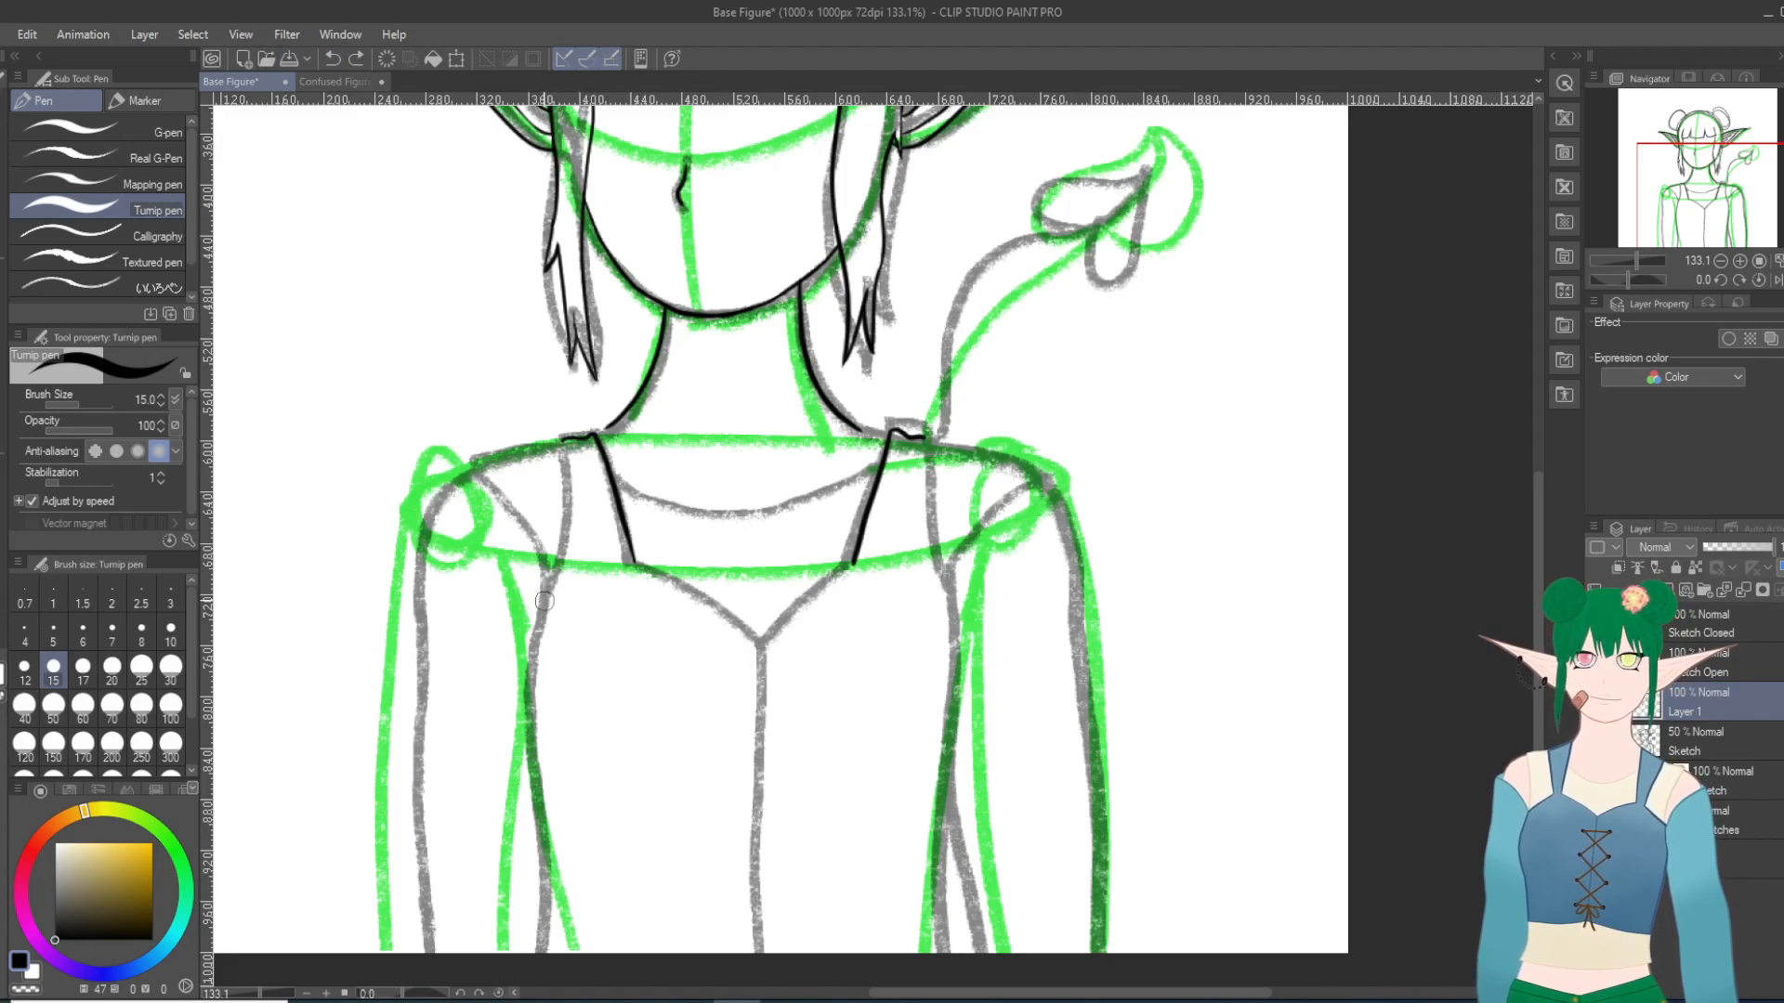
mouse_move(545, 597)
left_mouse_down()
mouse_move(529, 684)
mouse_move(546, 941)
left_mouse_up()
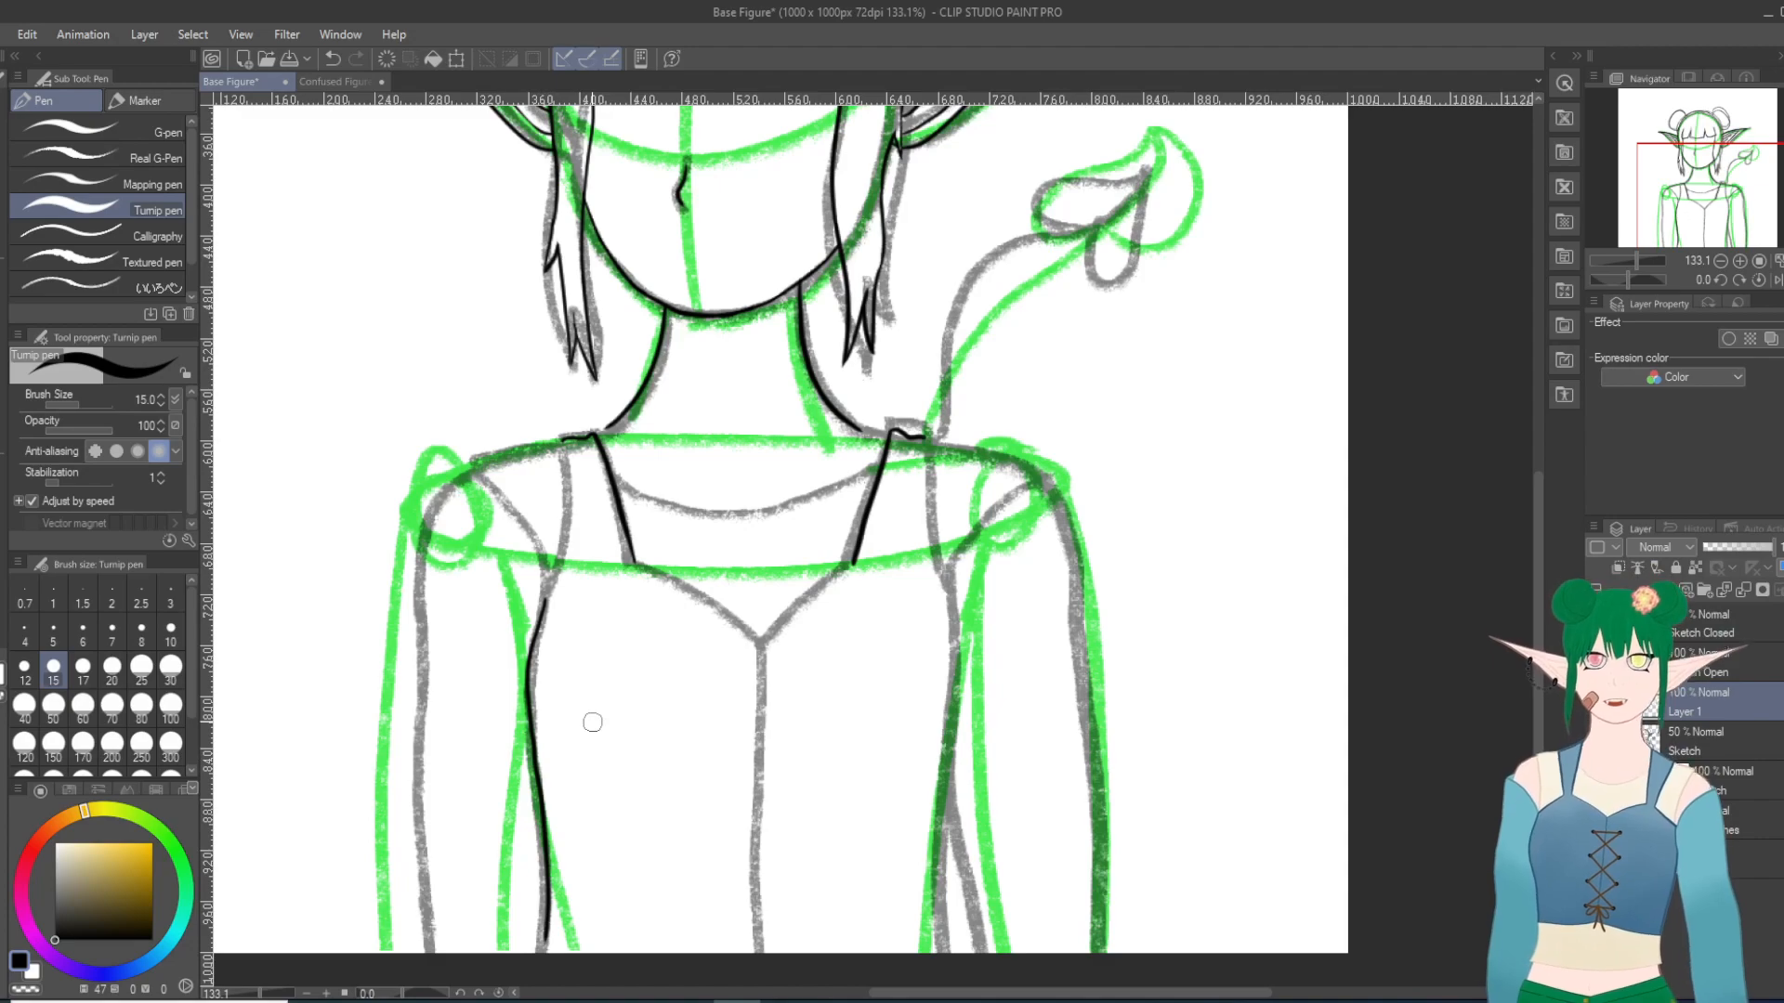
left_click(333, 59)
mouse_move(544, 584)
left_mouse_down()
mouse_move(528, 657)
mouse_move(543, 959)
left_mouse_up()
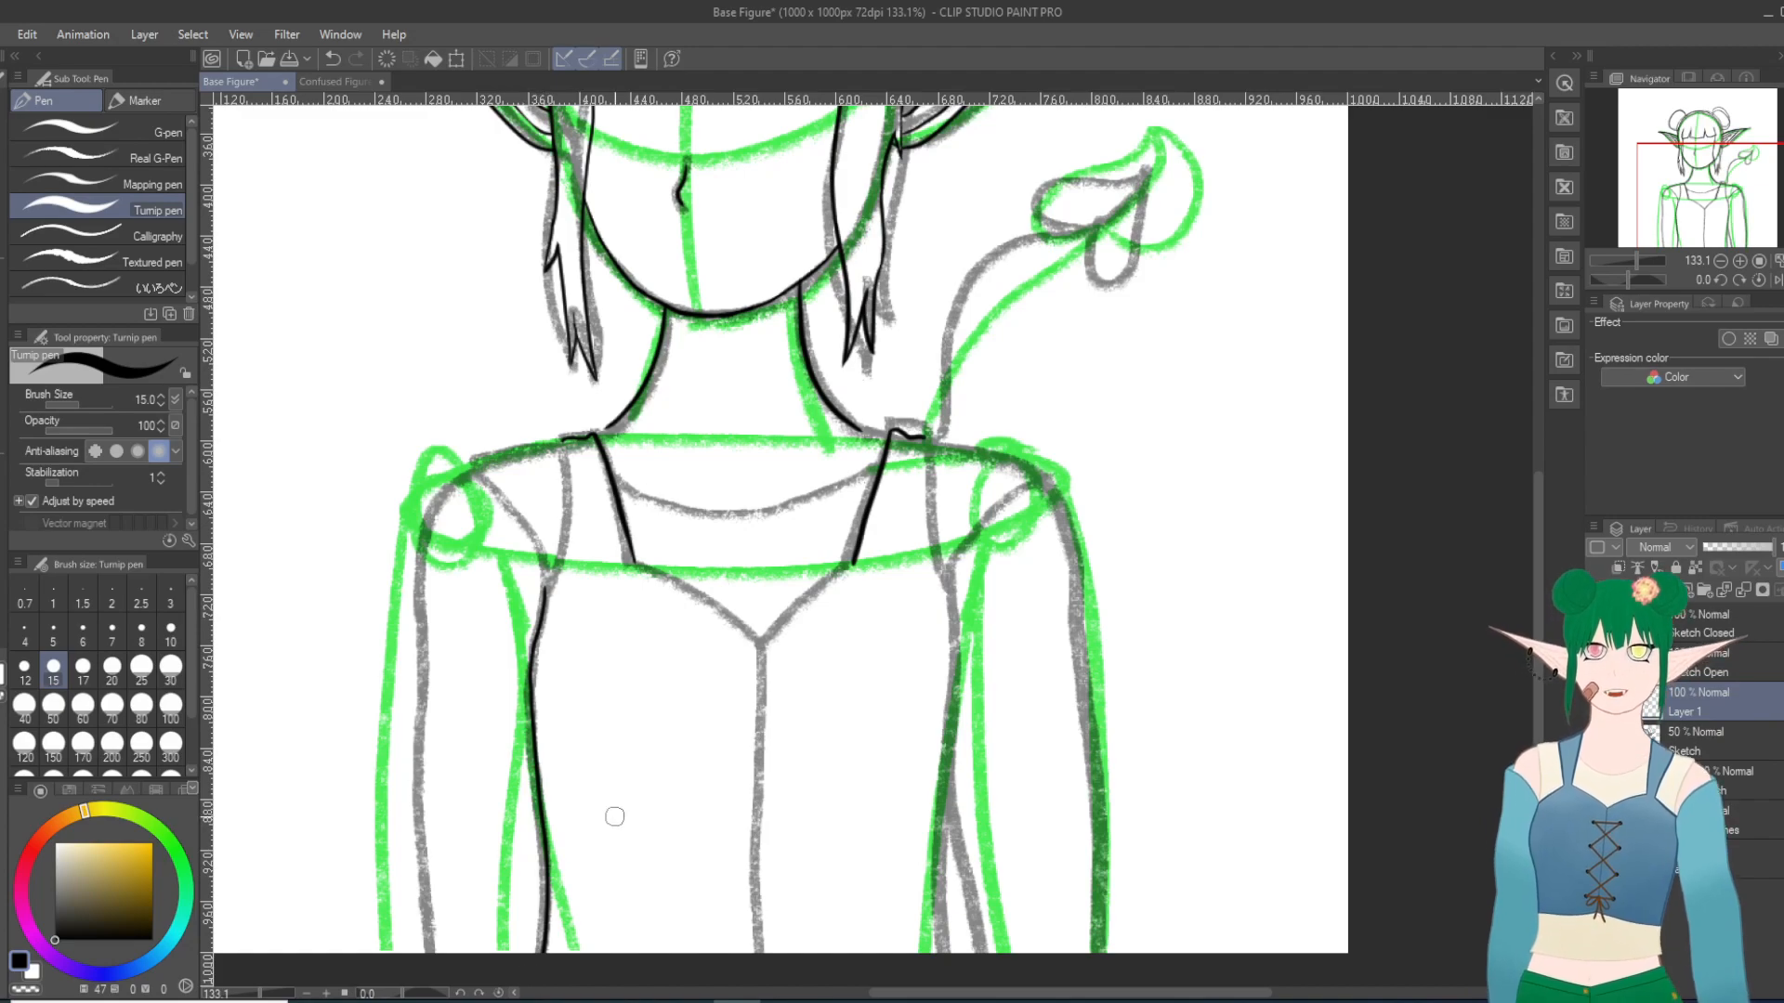
left_click(333, 59)
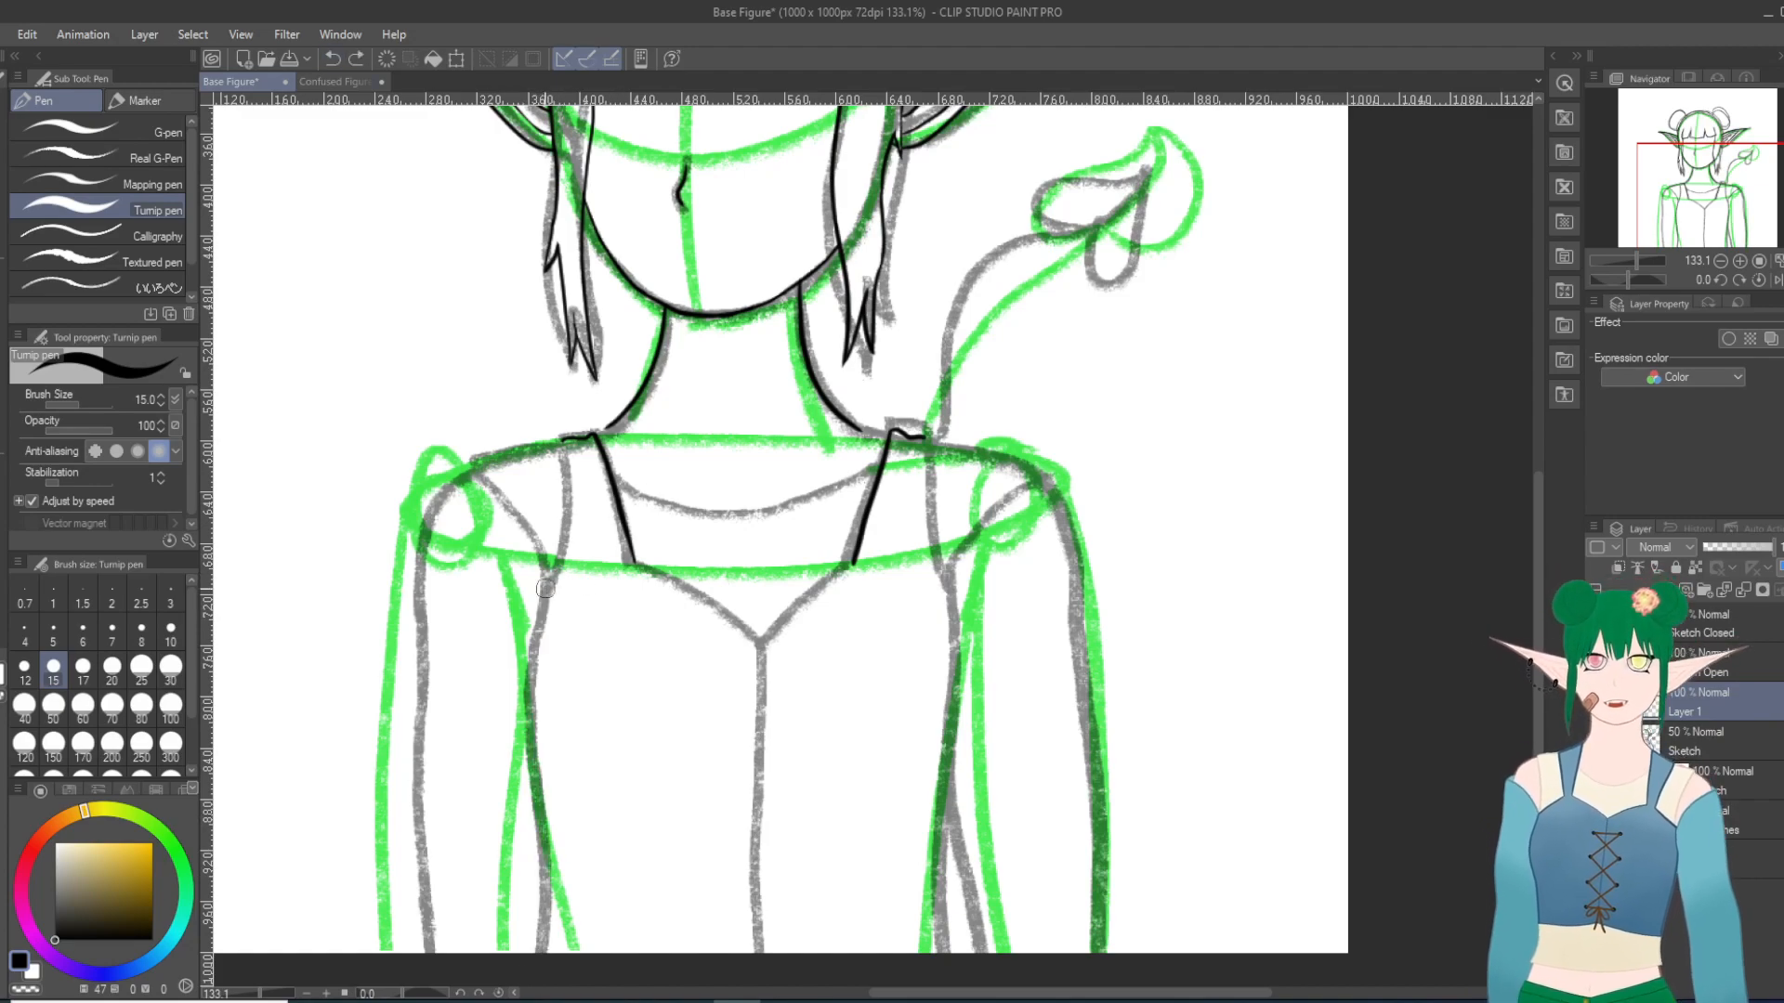
Step: Try more long strokes for the same side contour, including one curving round across the lower bodice, and undo them
left_click_drag(546, 587, 527, 679)
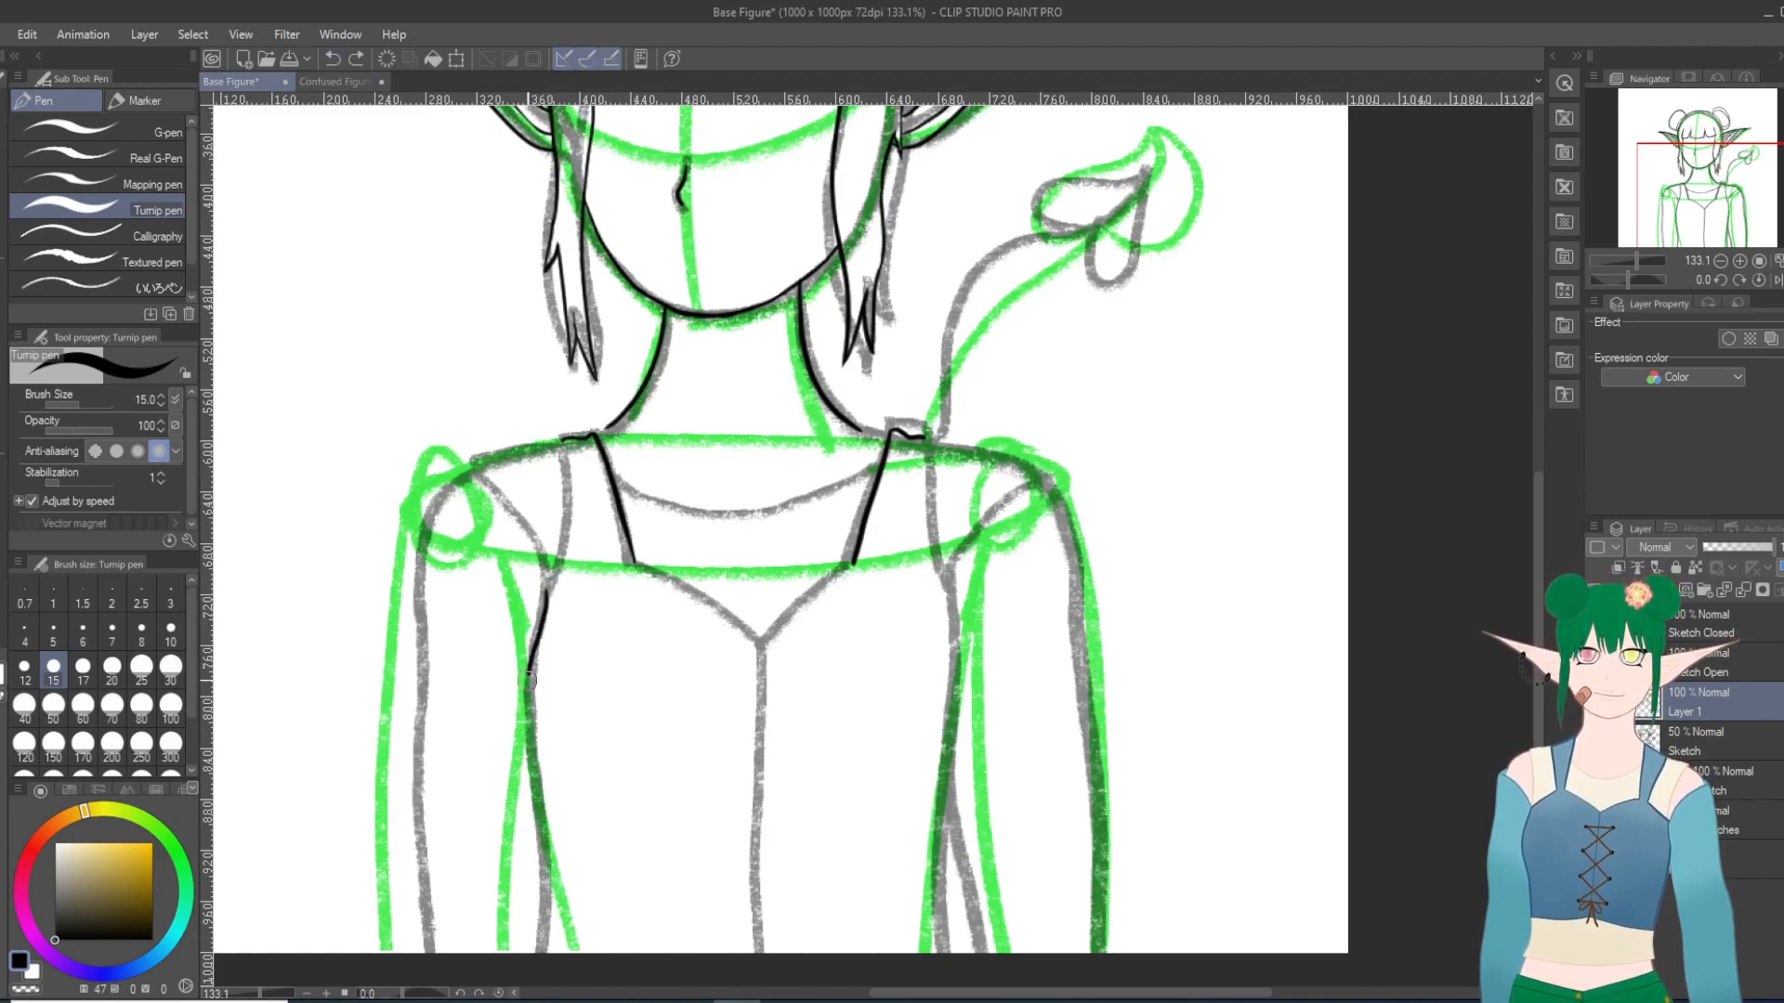
left_click_drag(531, 759, 542, 956)
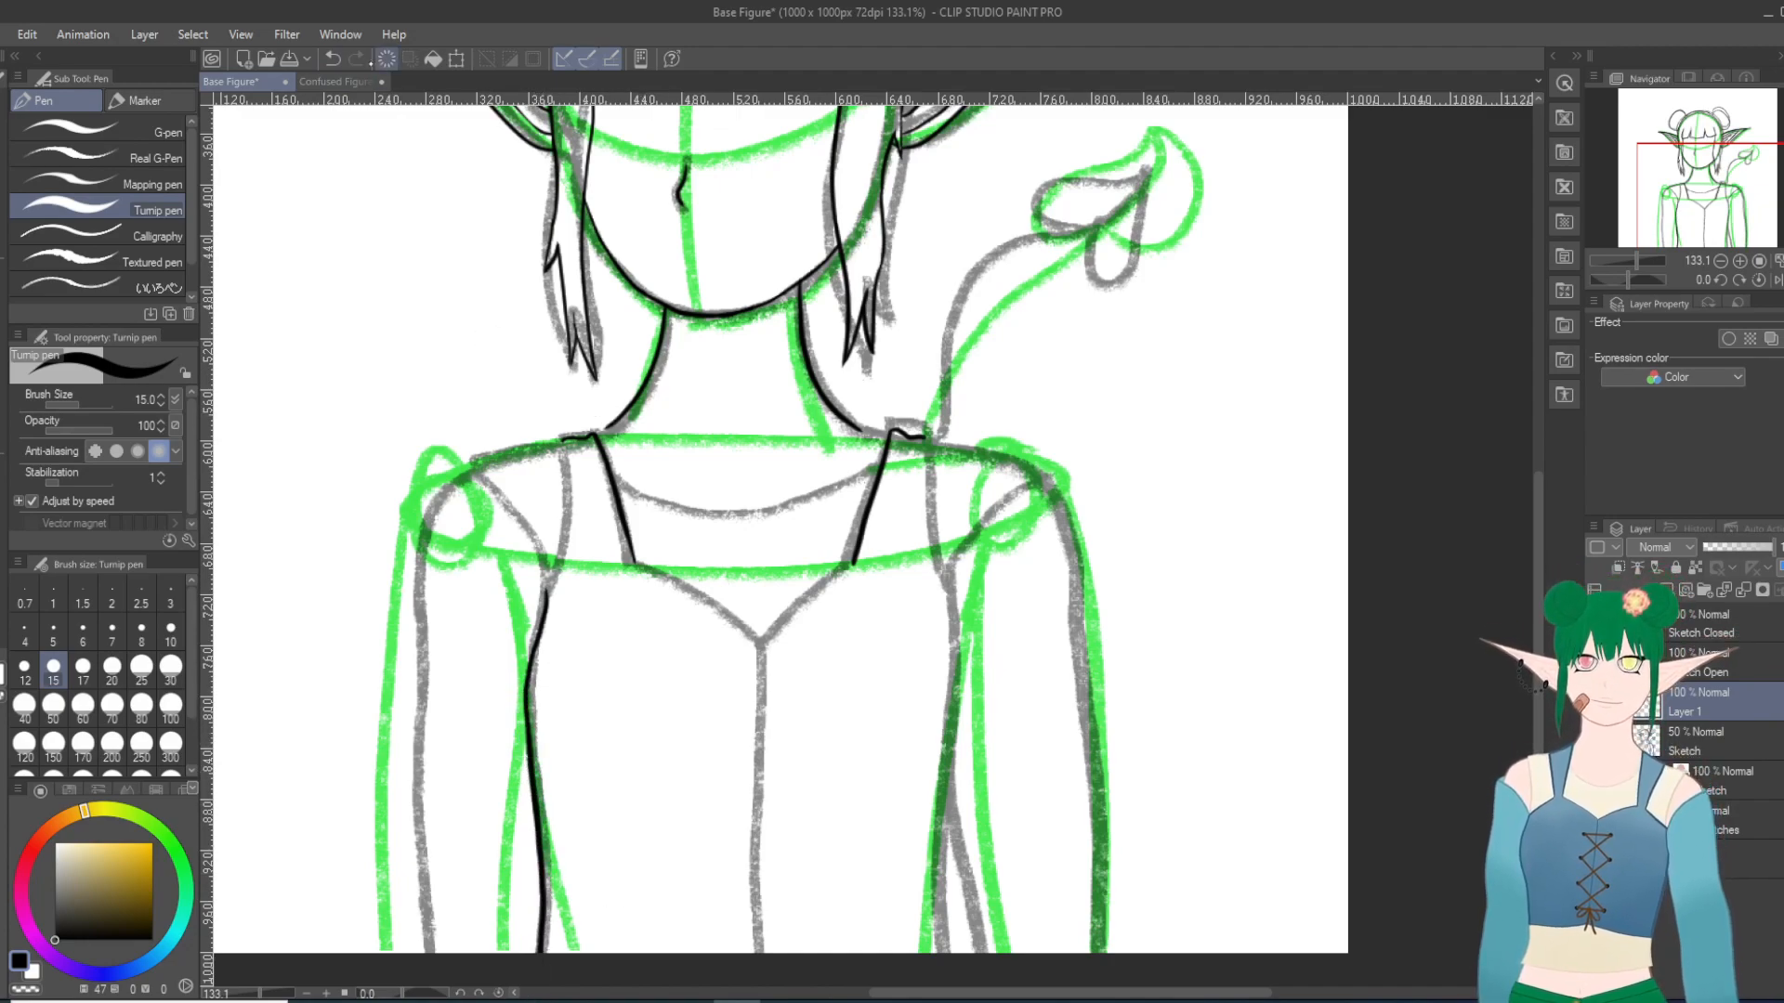
left_click(332, 58)
left_click_drag(545, 588, 546, 954)
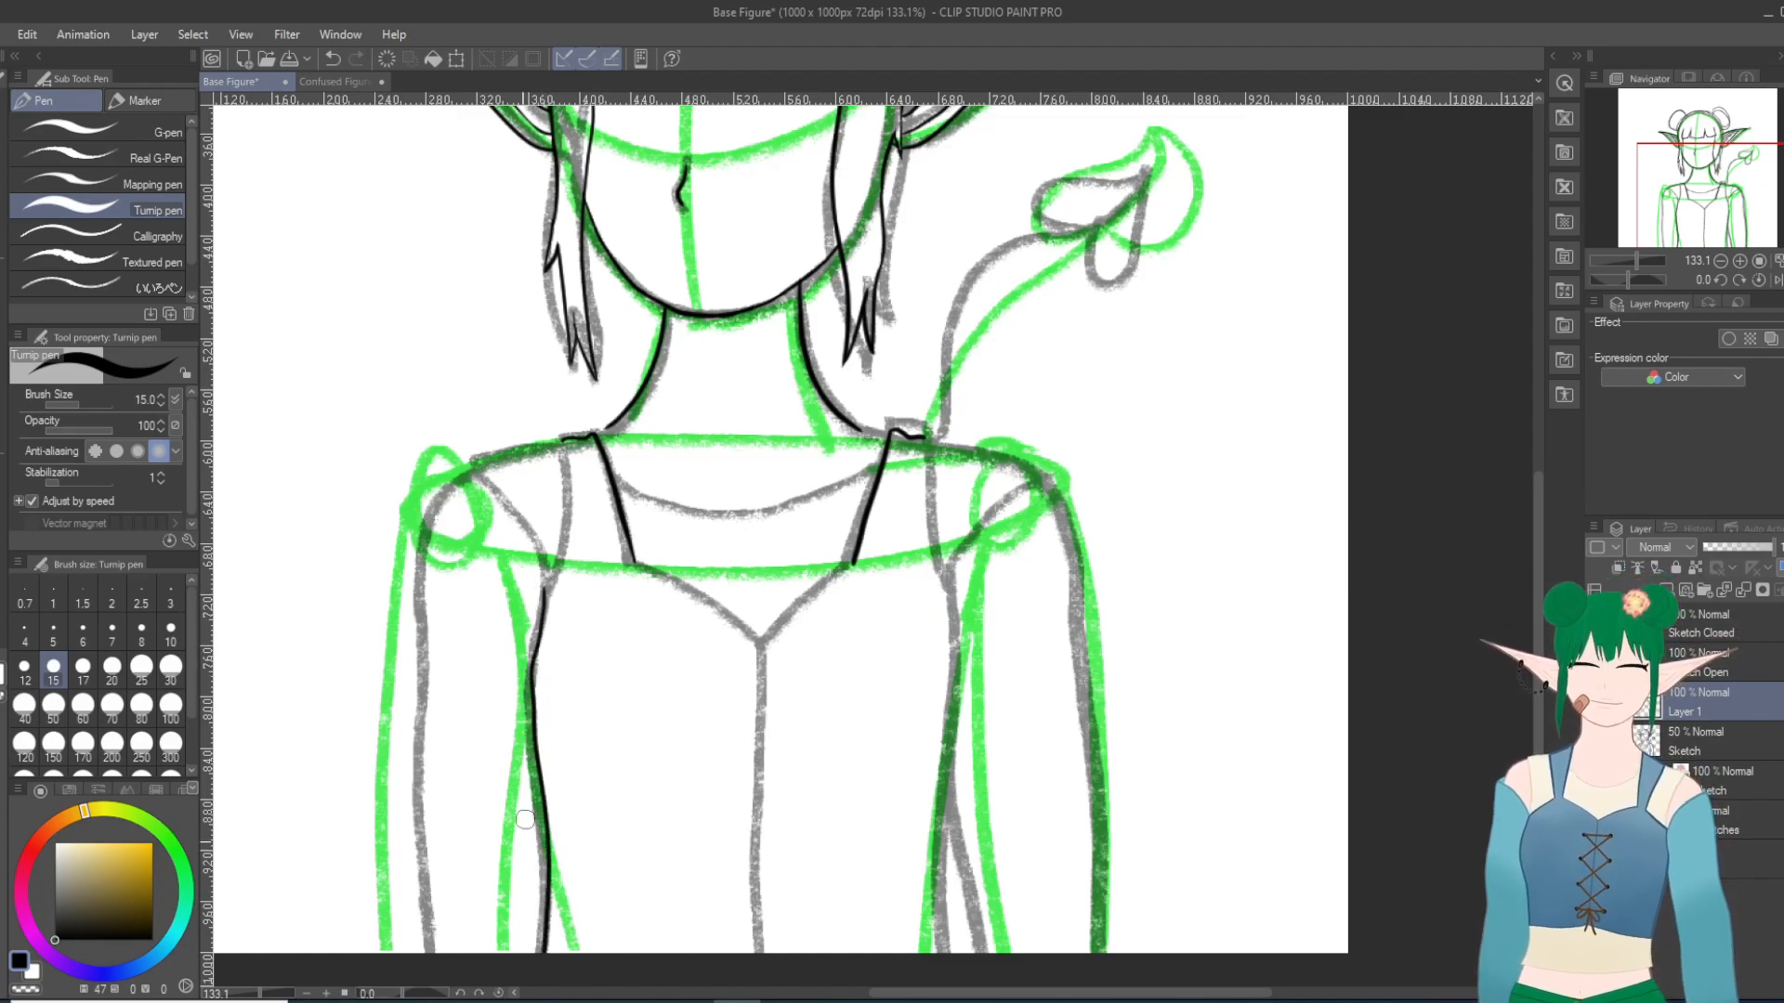
left_click(332, 59)
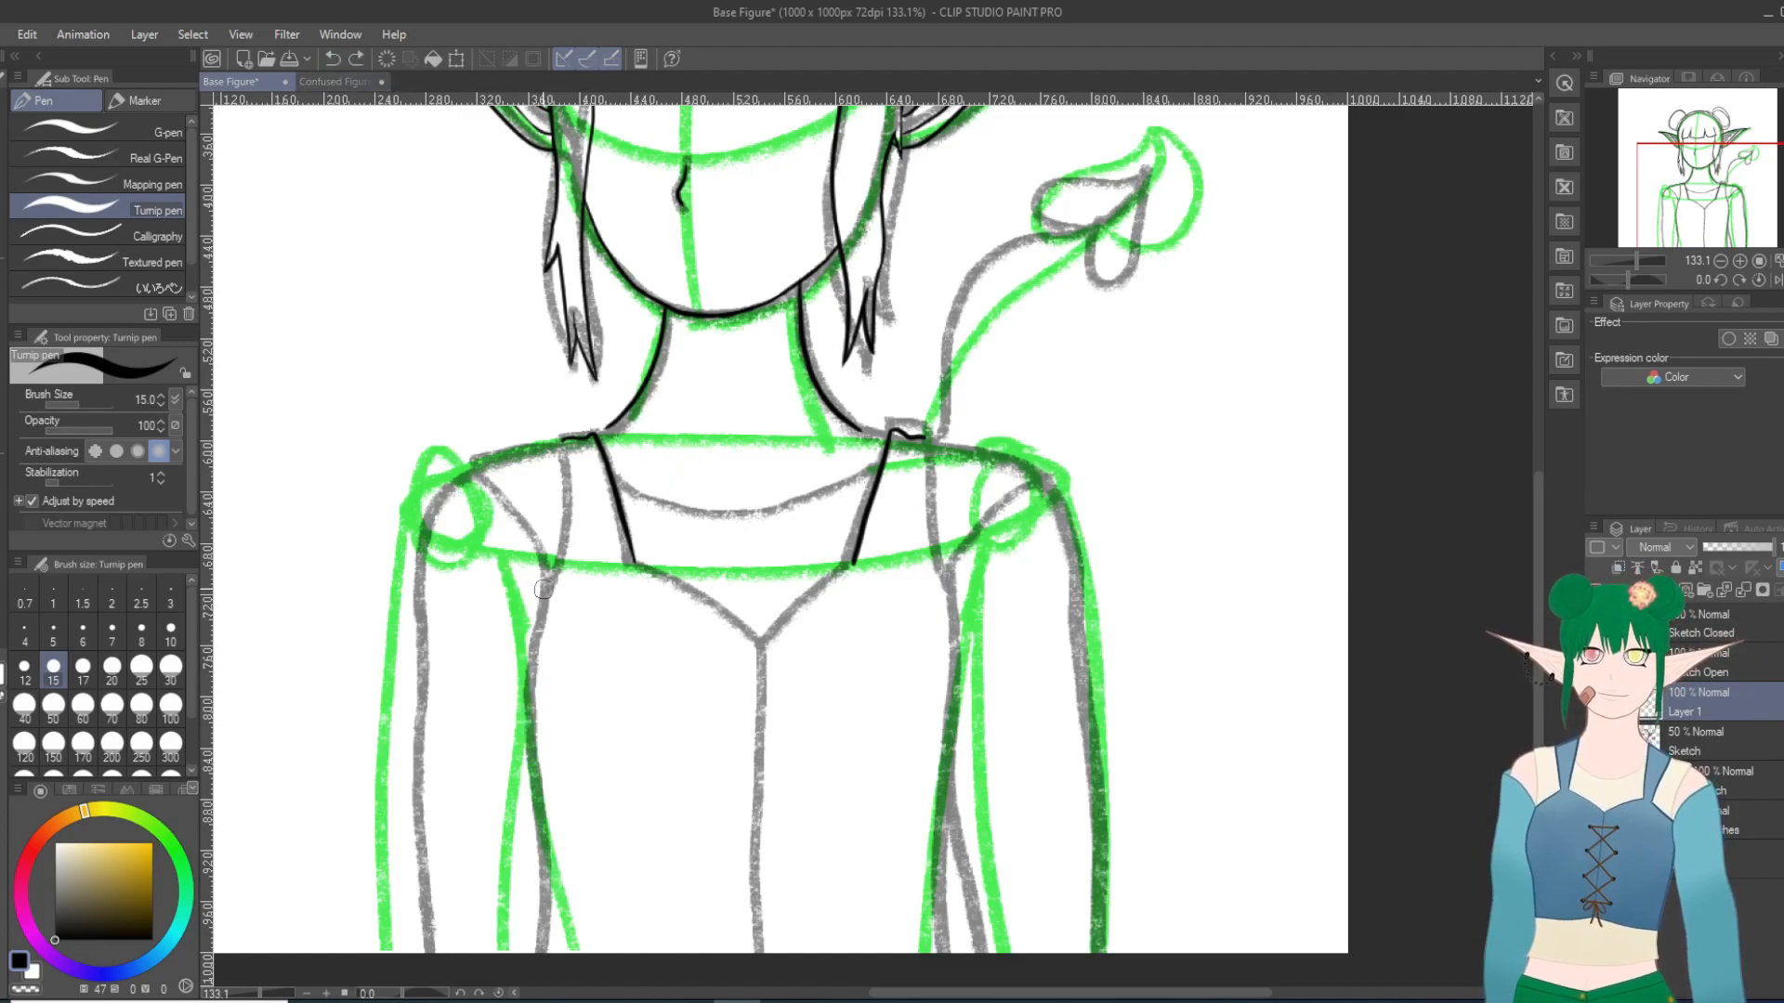
mouse_move(545, 573)
left_mouse_down()
mouse_move(541, 765)
mouse_move(719, 957)
mouse_move(871, 756)
left_mouse_up()
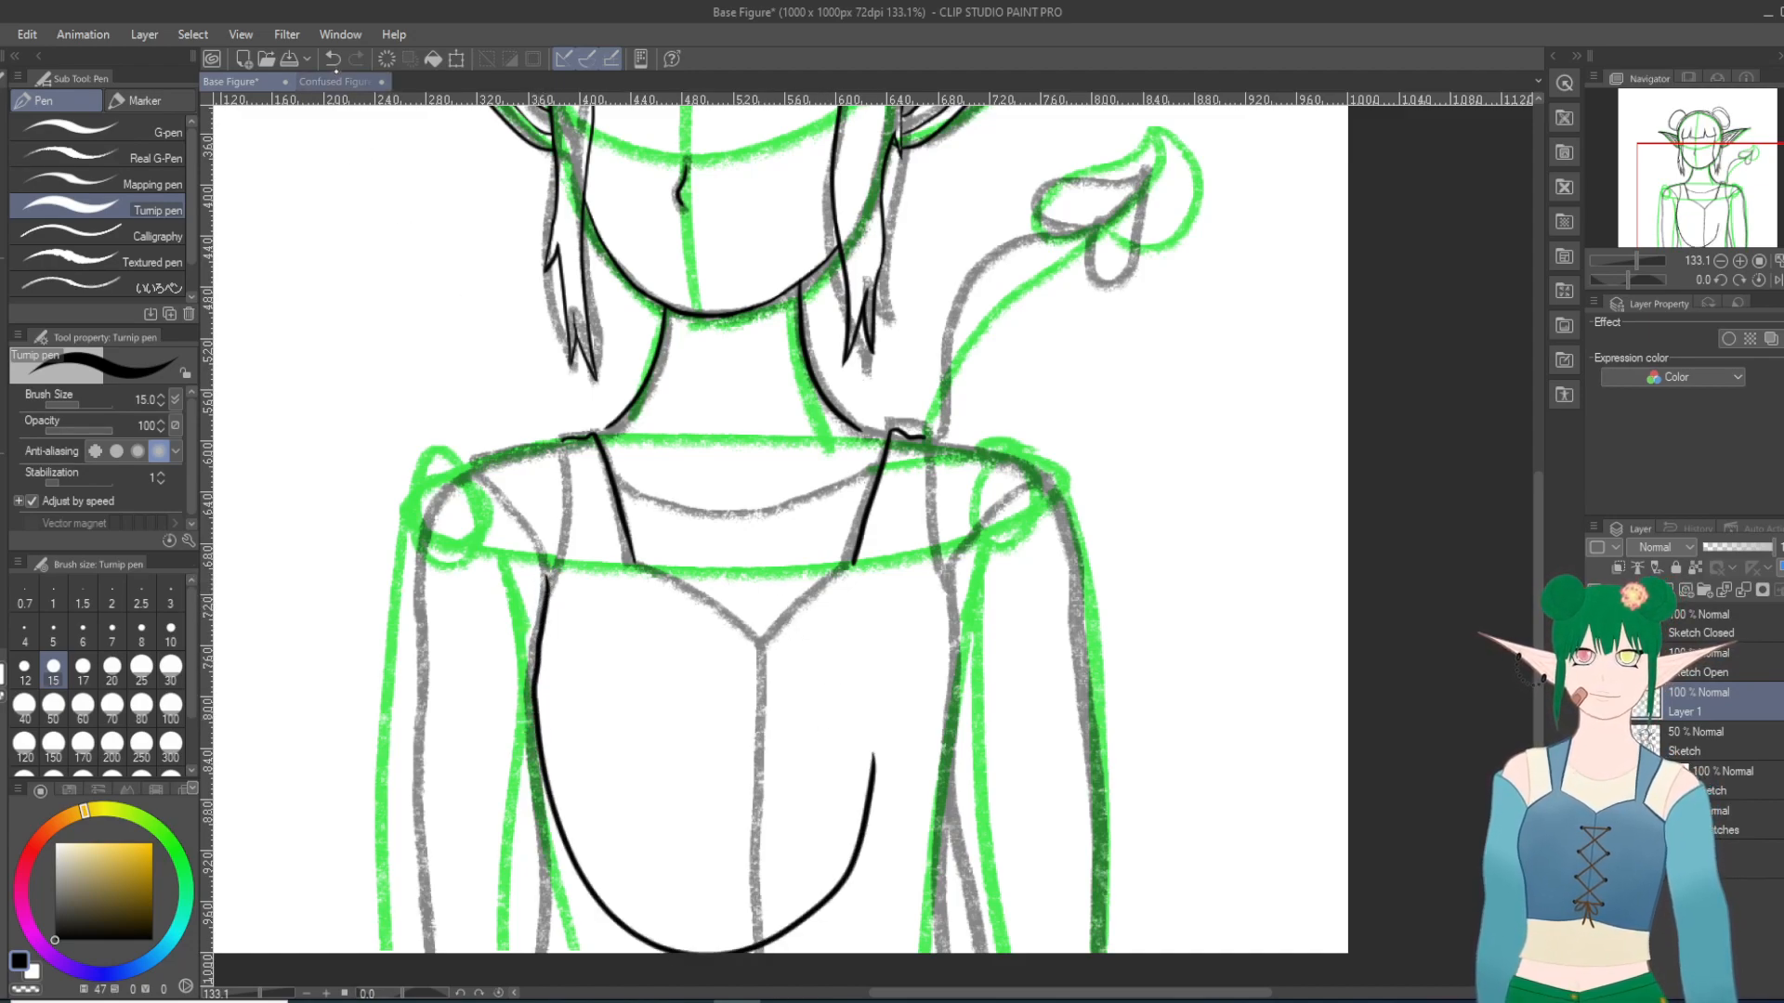
left_click(333, 58)
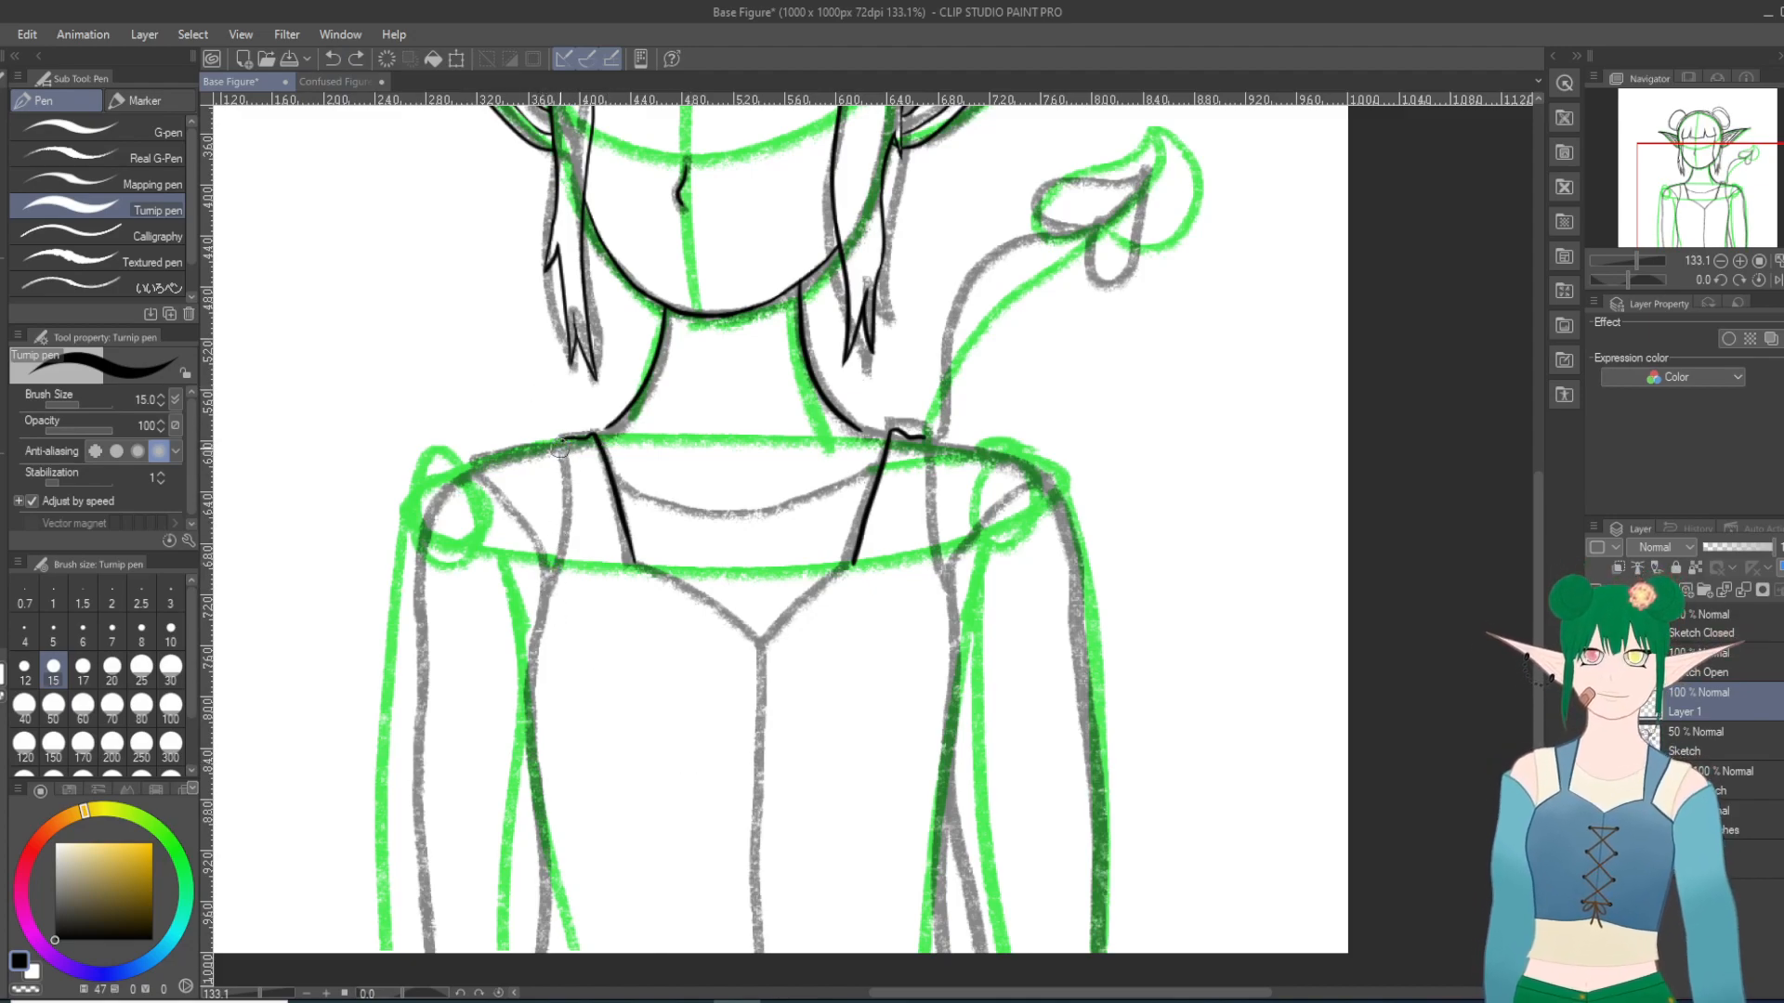
Step: Ink the outer edge of the strap at the viewer's left from the shoulder to the armpit, and try continuing down the side
left_click_drag(561, 446, 556, 574)
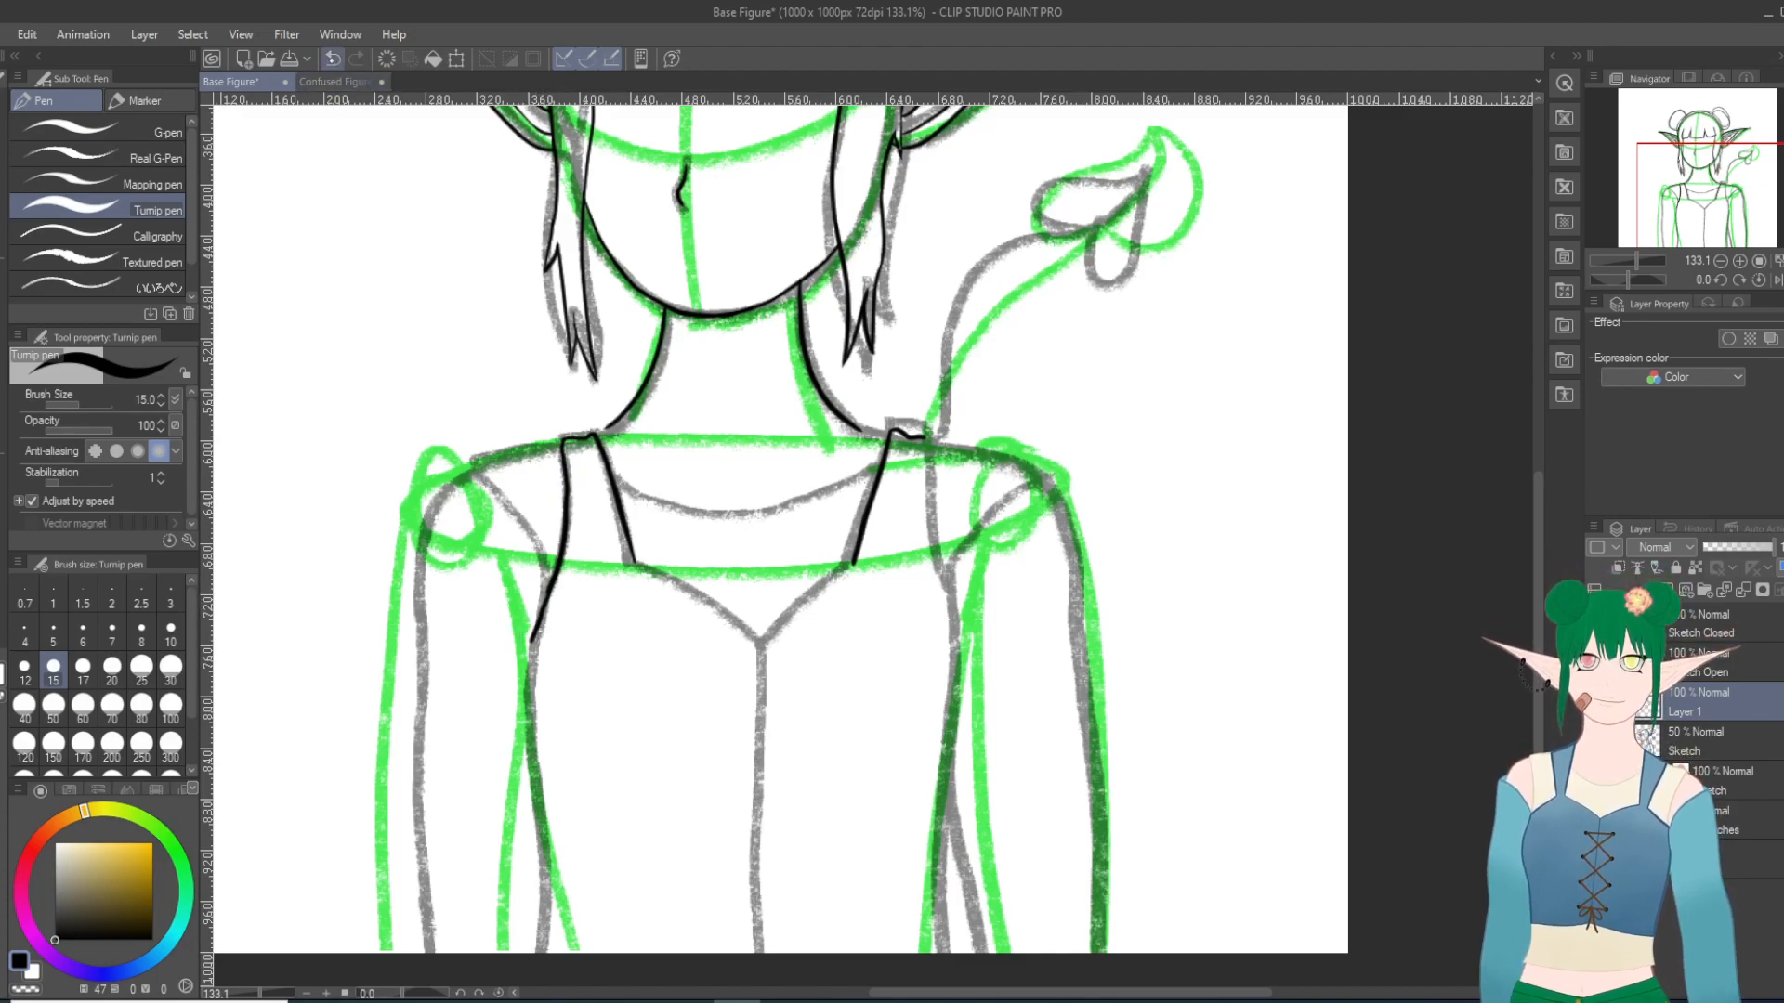
mouse_move(556, 579)
left_mouse_down()
mouse_move(529, 683)
mouse_move(543, 952)
left_mouse_up()
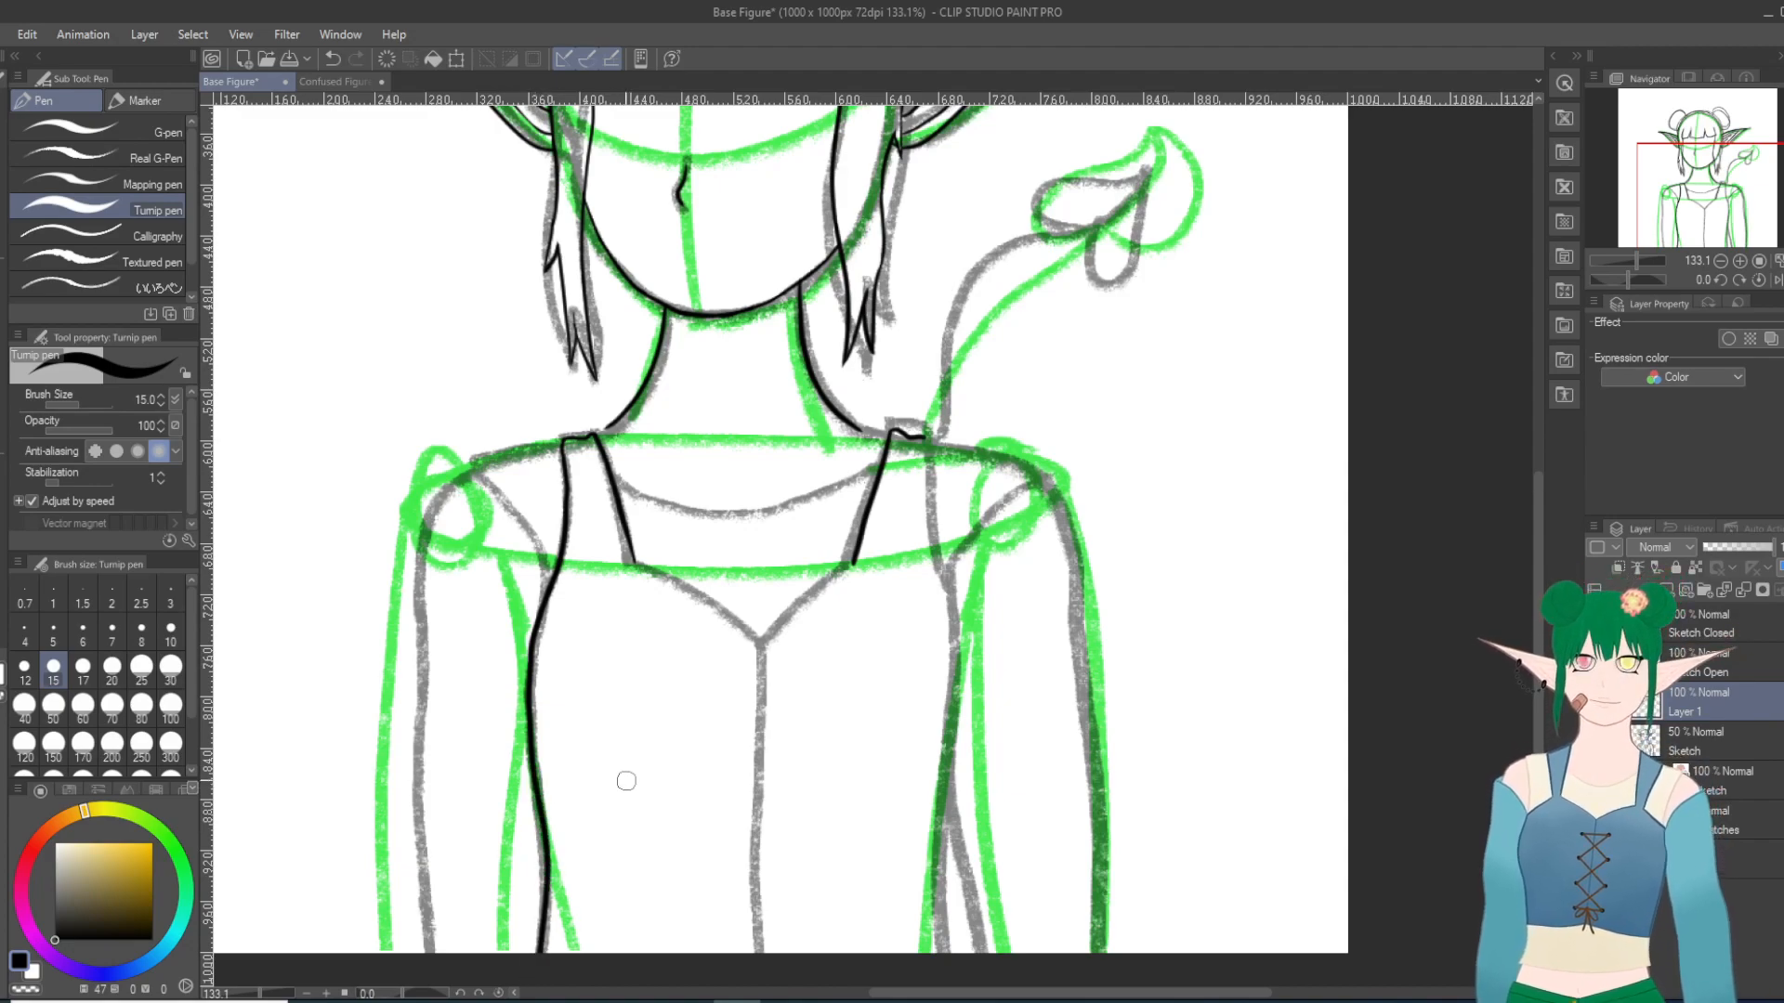
left_click(332, 58)
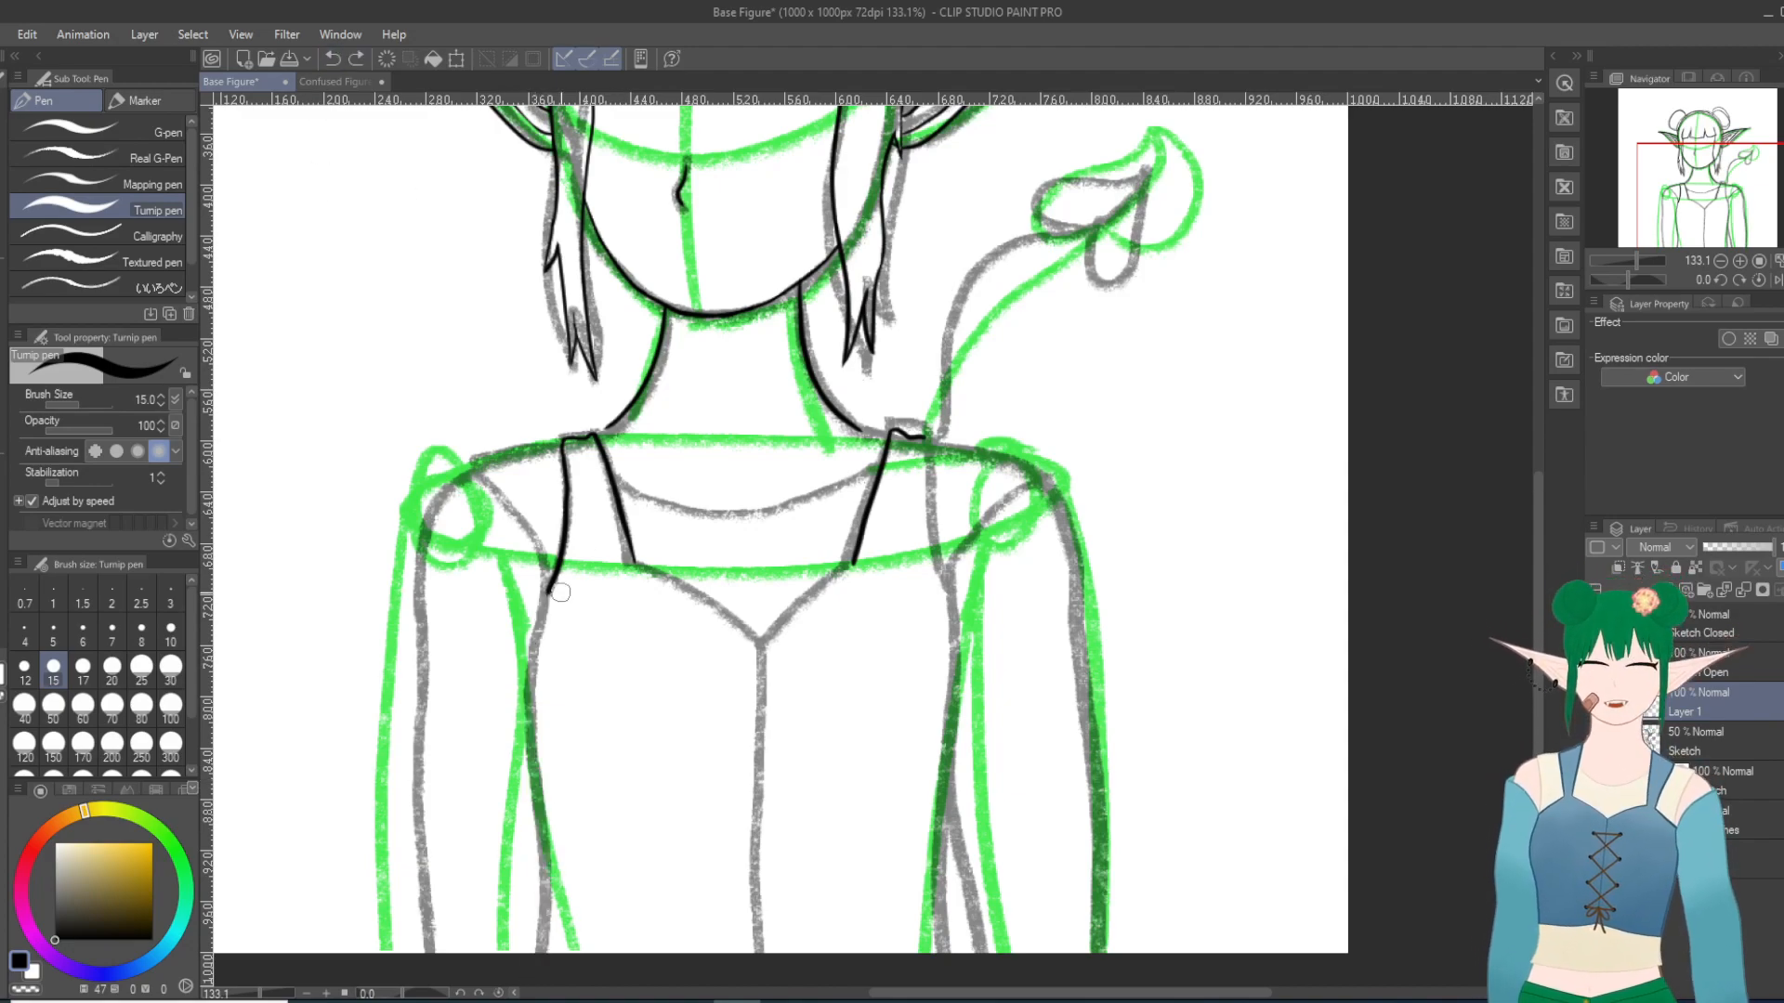
Step: Try to ink the side contour at the viewer's left from armpit to canvas edge, patch its lower part, and undo the strokes
mouse_move(552, 589)
left_mouse_down()
mouse_move(536, 761)
mouse_move(554, 975)
left_mouse_up()
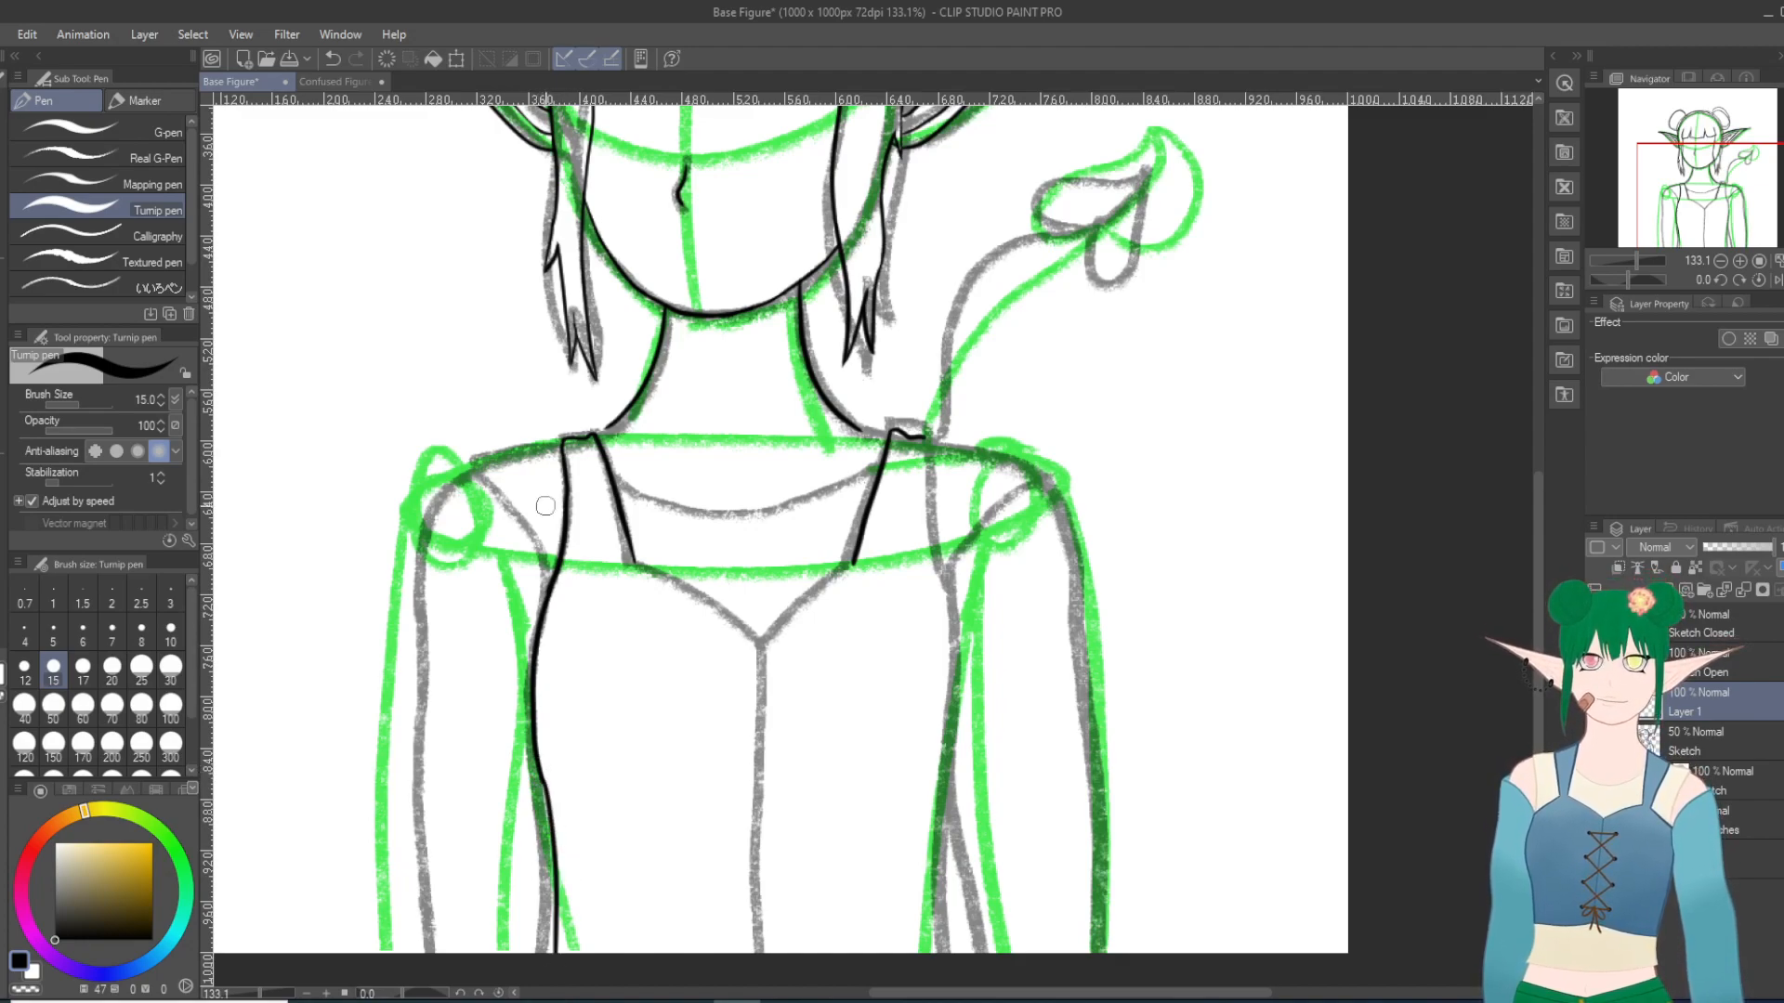
left_click(332, 58)
left_click_drag(542, 770, 553, 925)
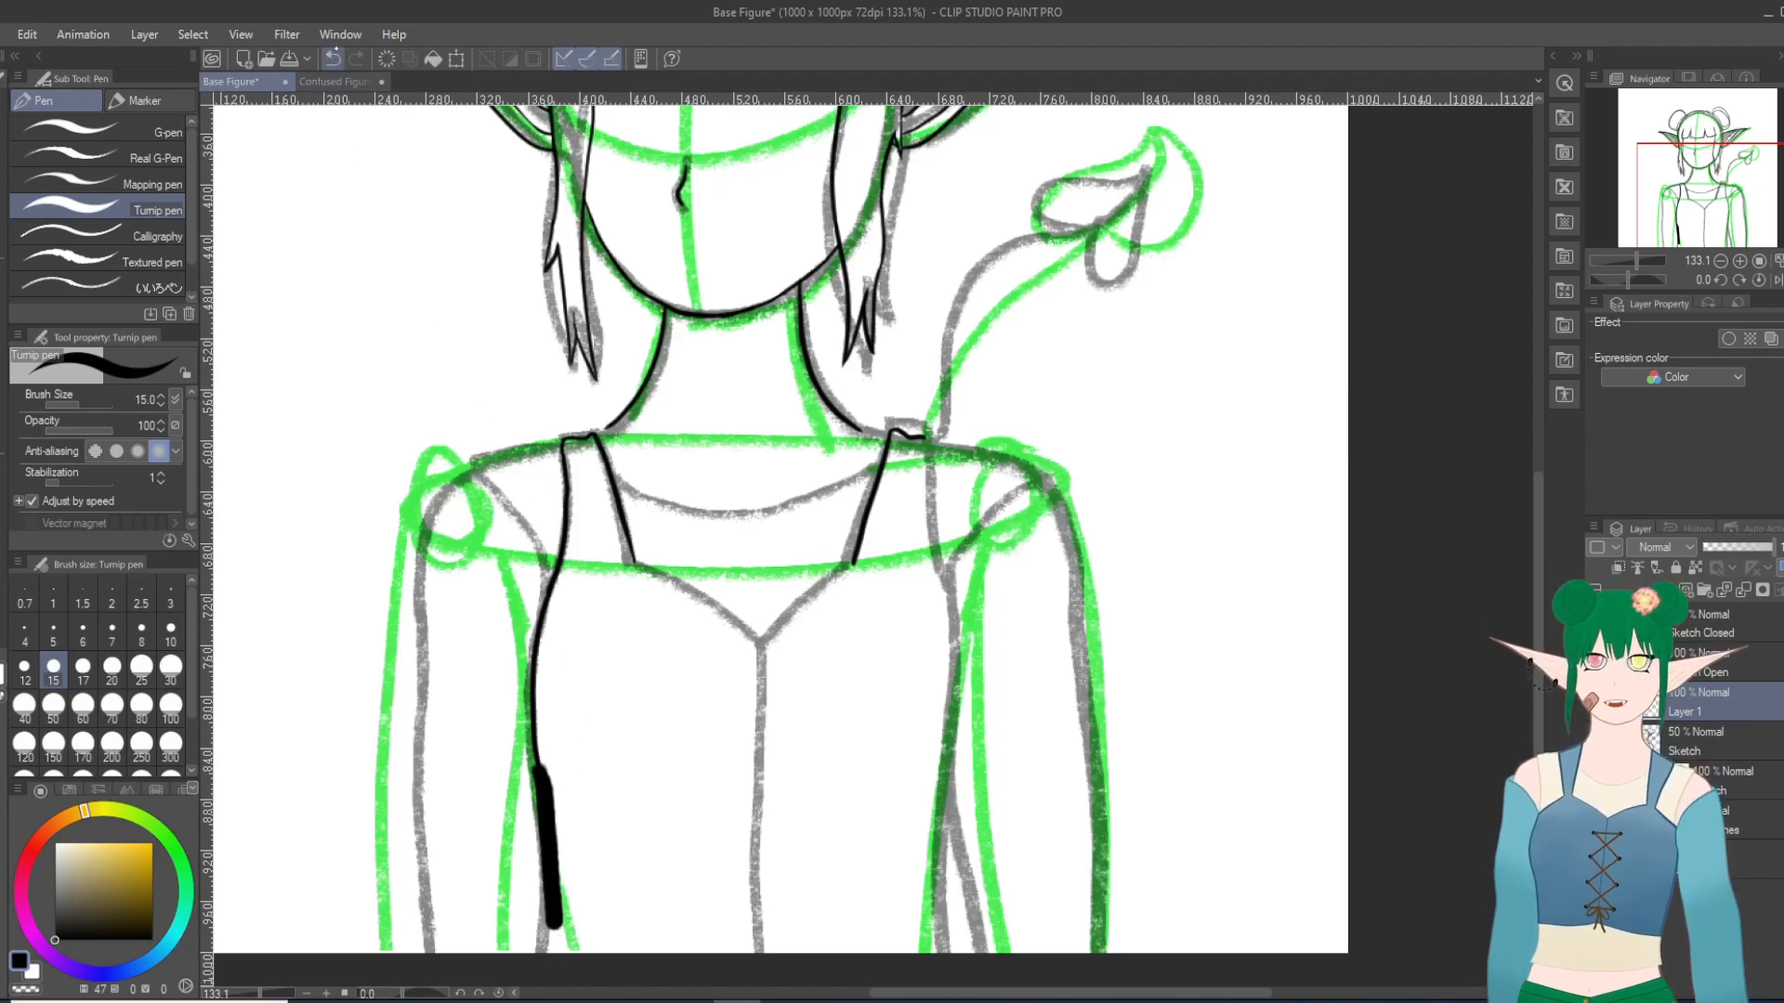
left_click(332, 58)
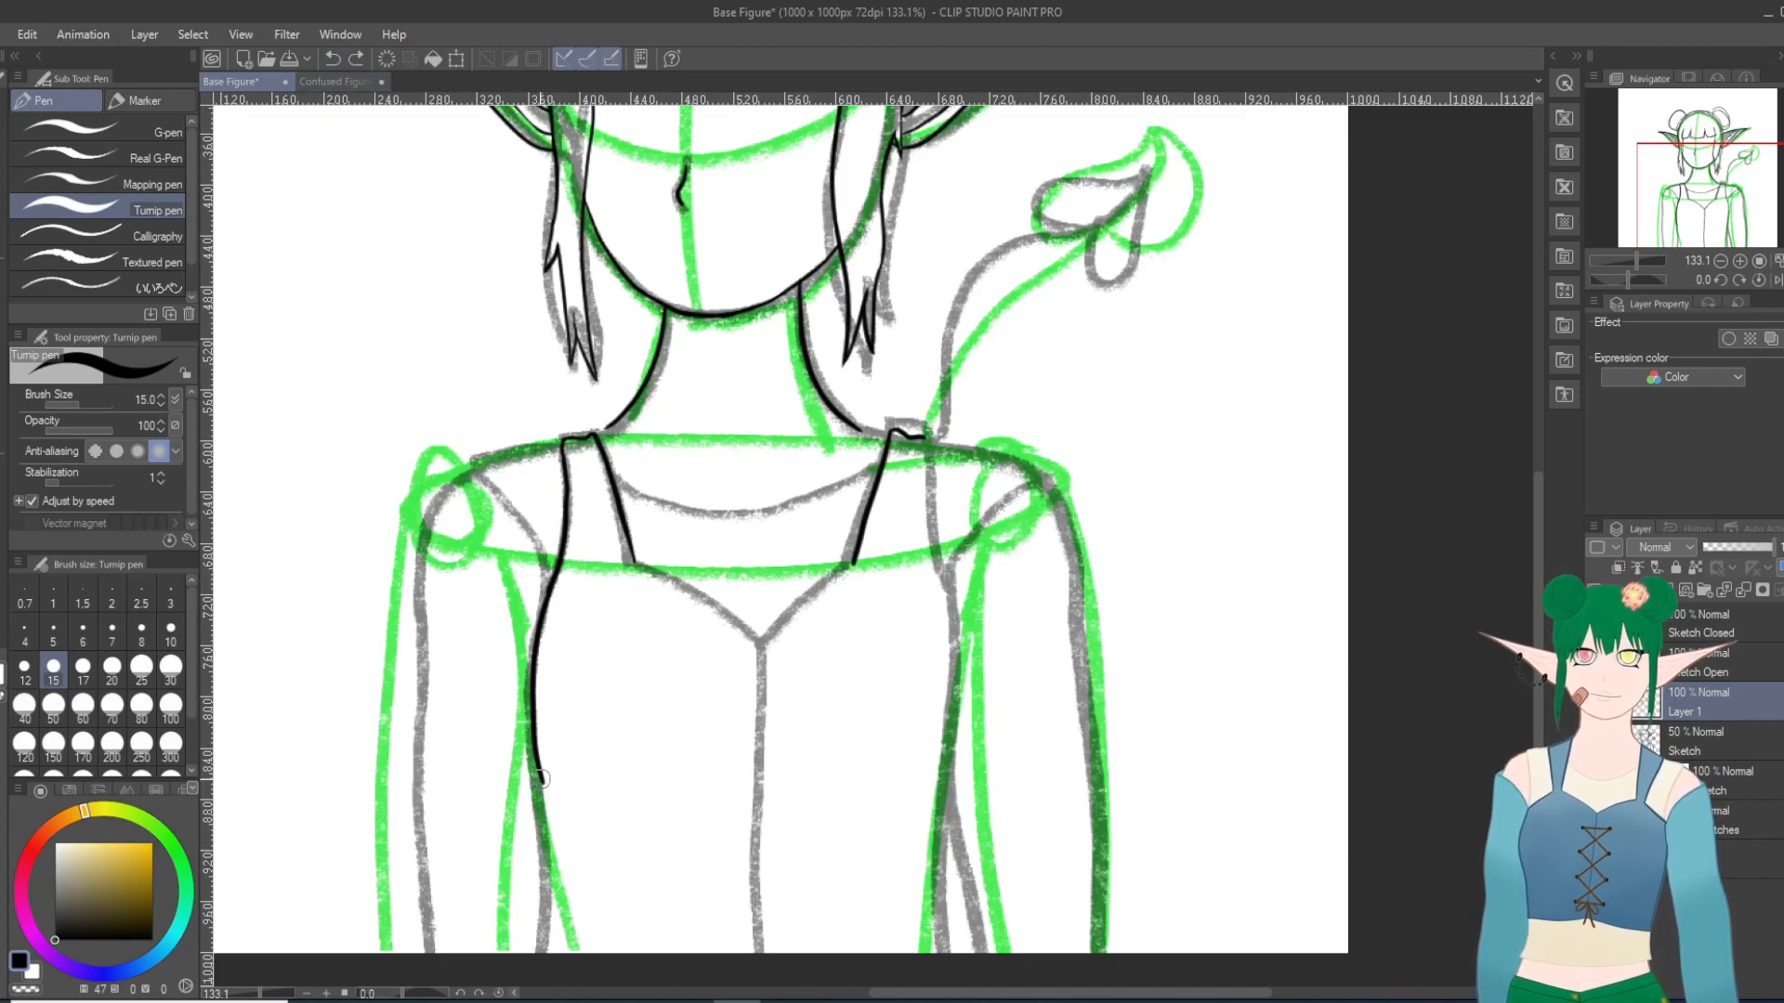
left_click(331, 58)
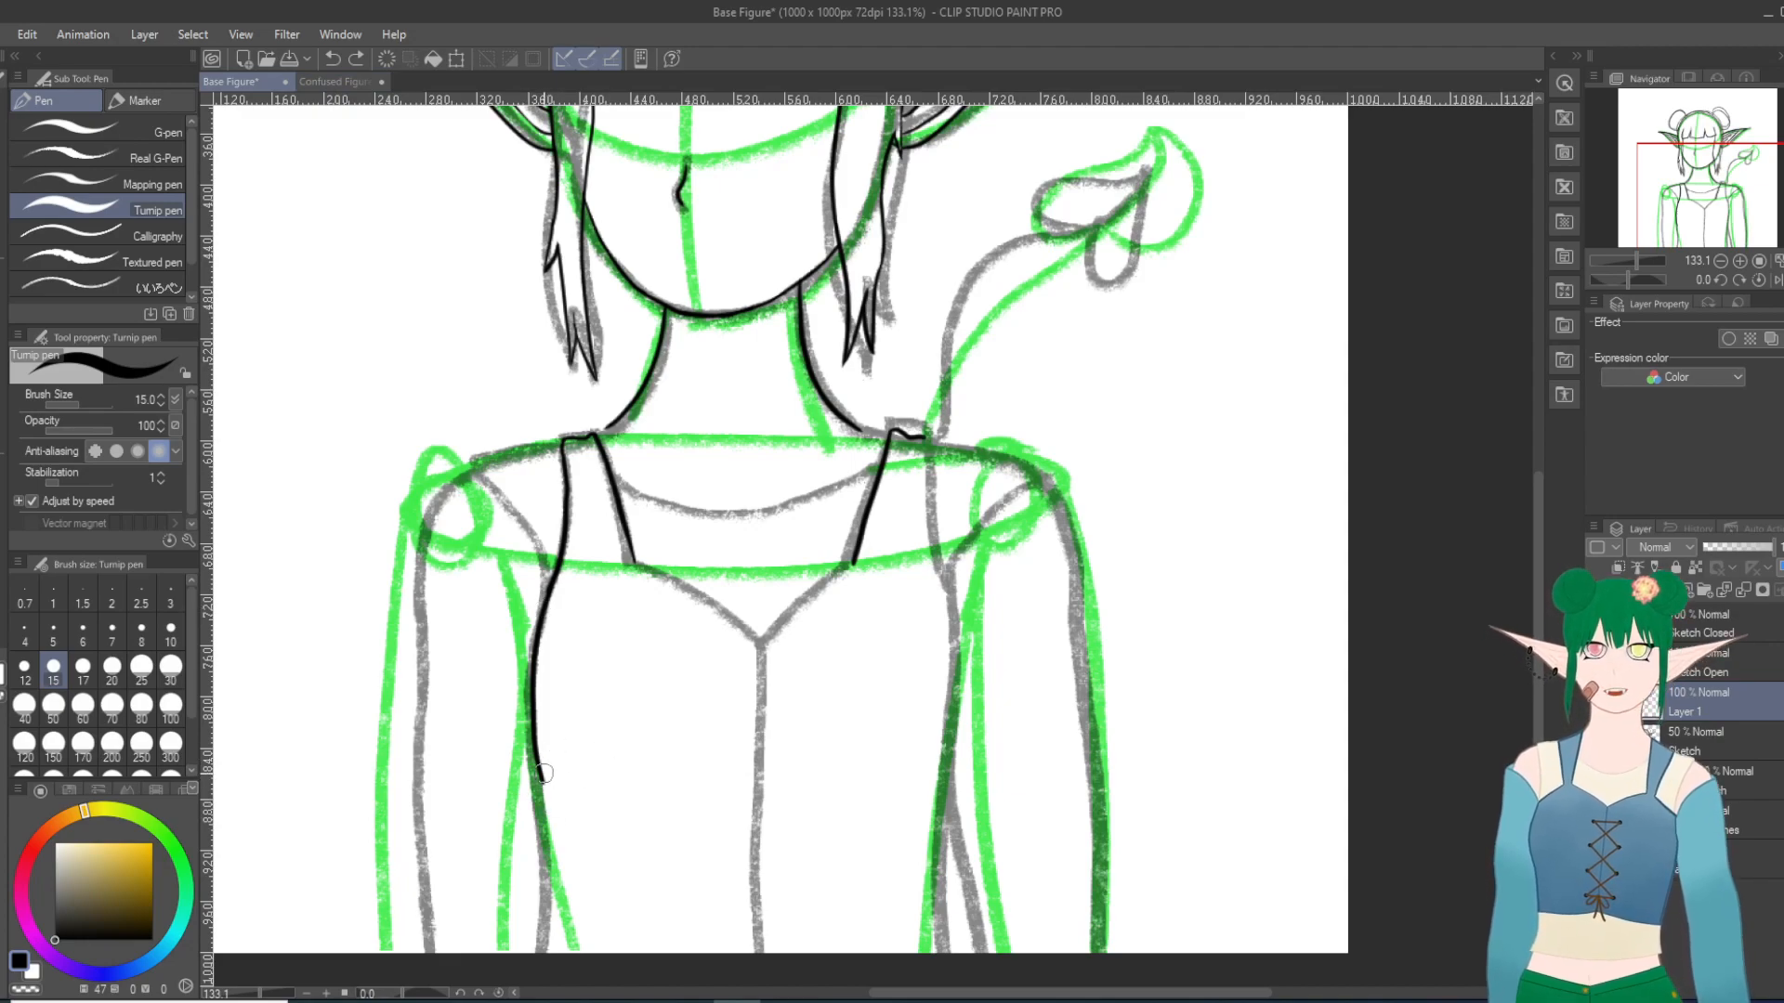
left_click_drag(546, 788, 550, 810)
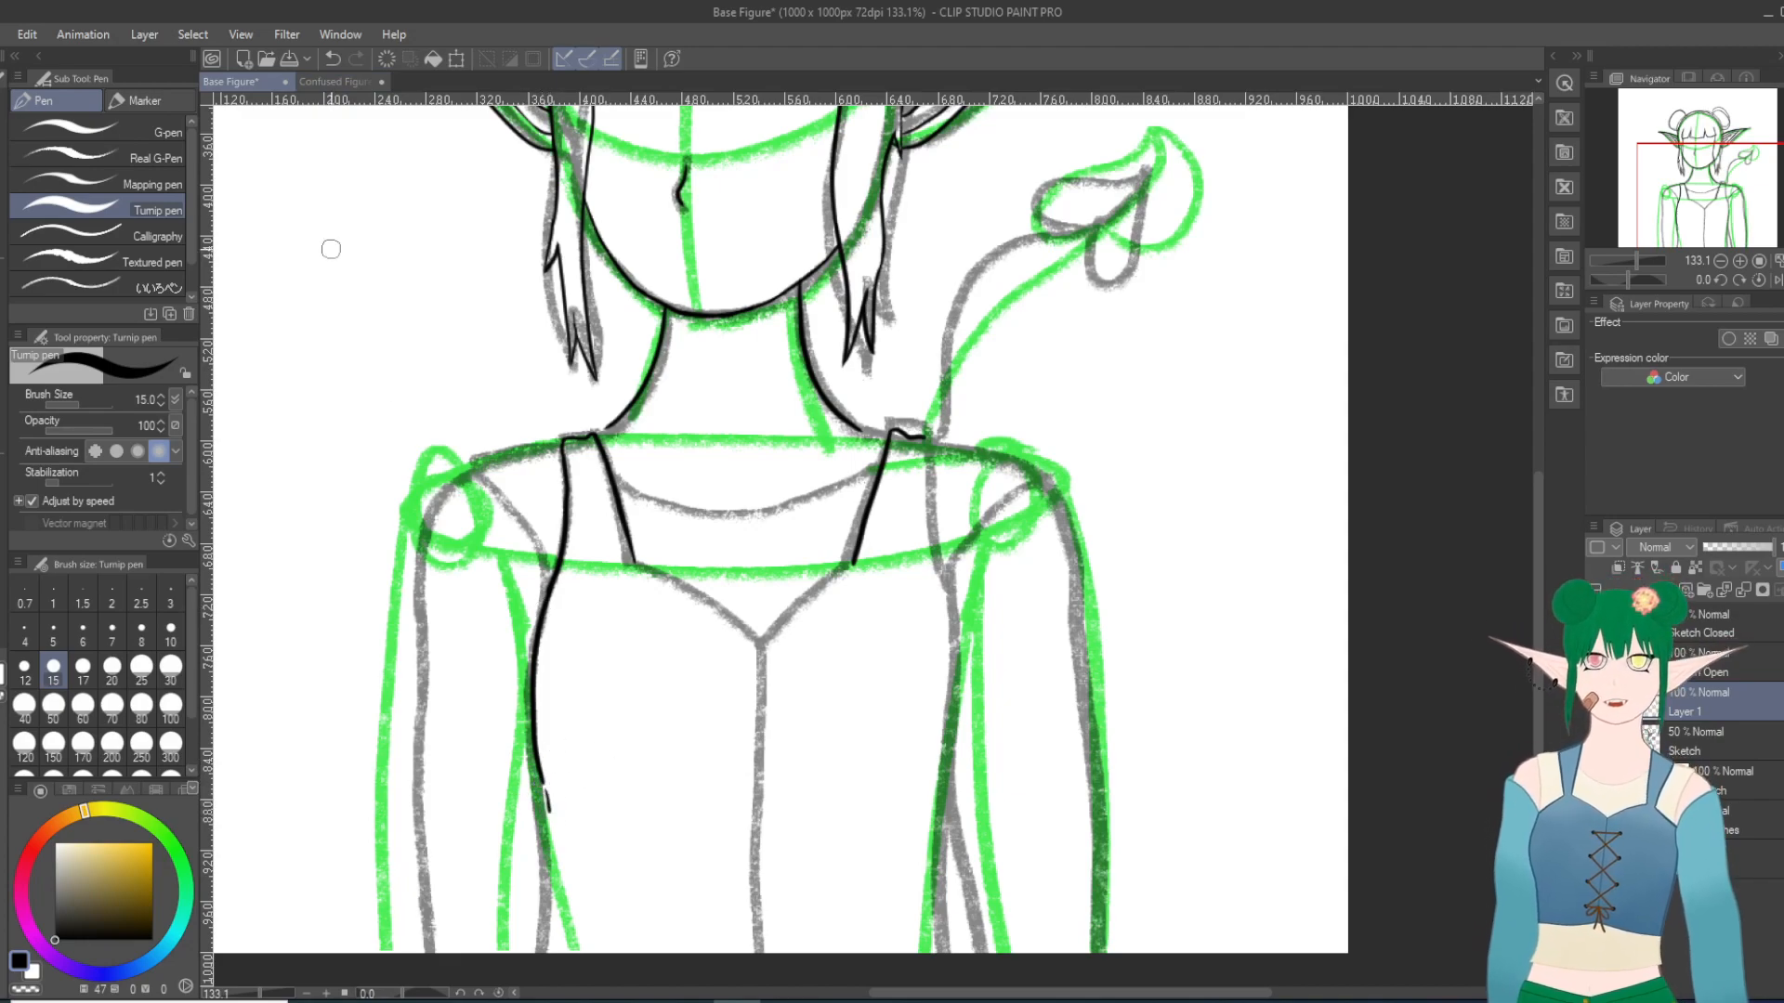
left_click(332, 59)
left_click_drag(546, 781, 557, 955)
left_click(332, 59)
left_click(331, 59)
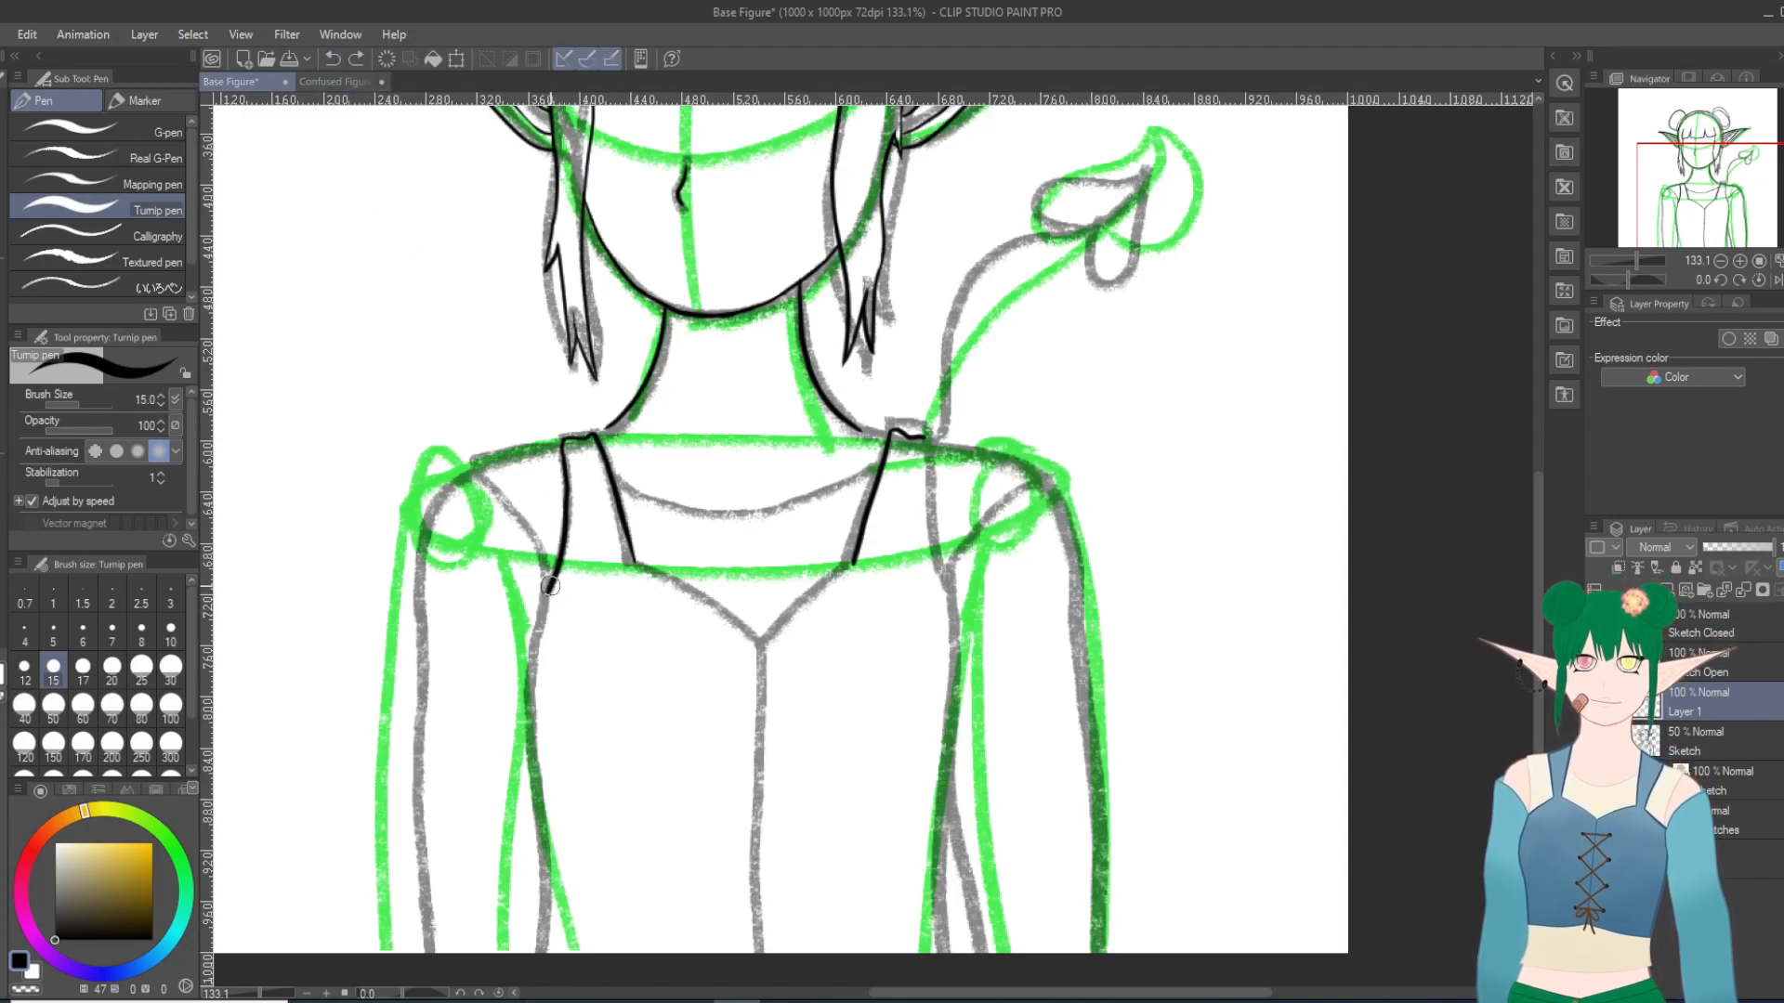
Step: Try short strokes continuing the contour below the armpit at the viewer's left, and undo them along with the stray dots
left_click_drag(549, 586, 508, 720)
left_click(332, 58)
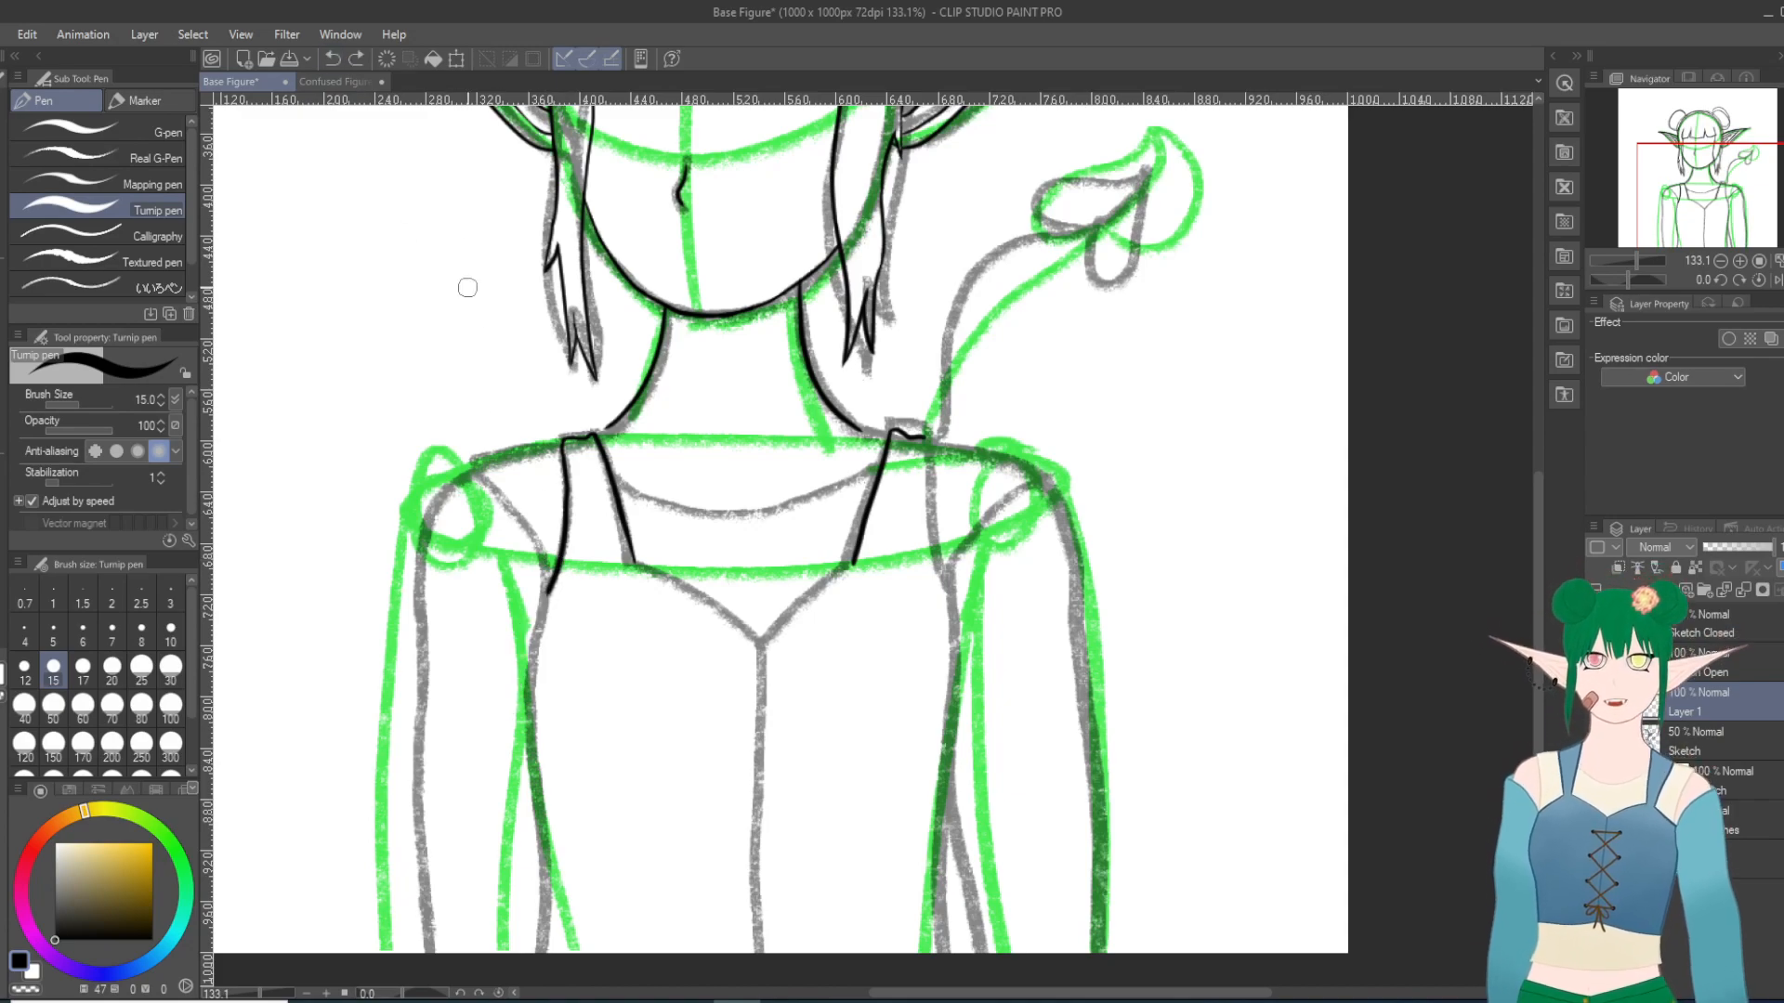
left_click_drag(556, 584, 537, 635)
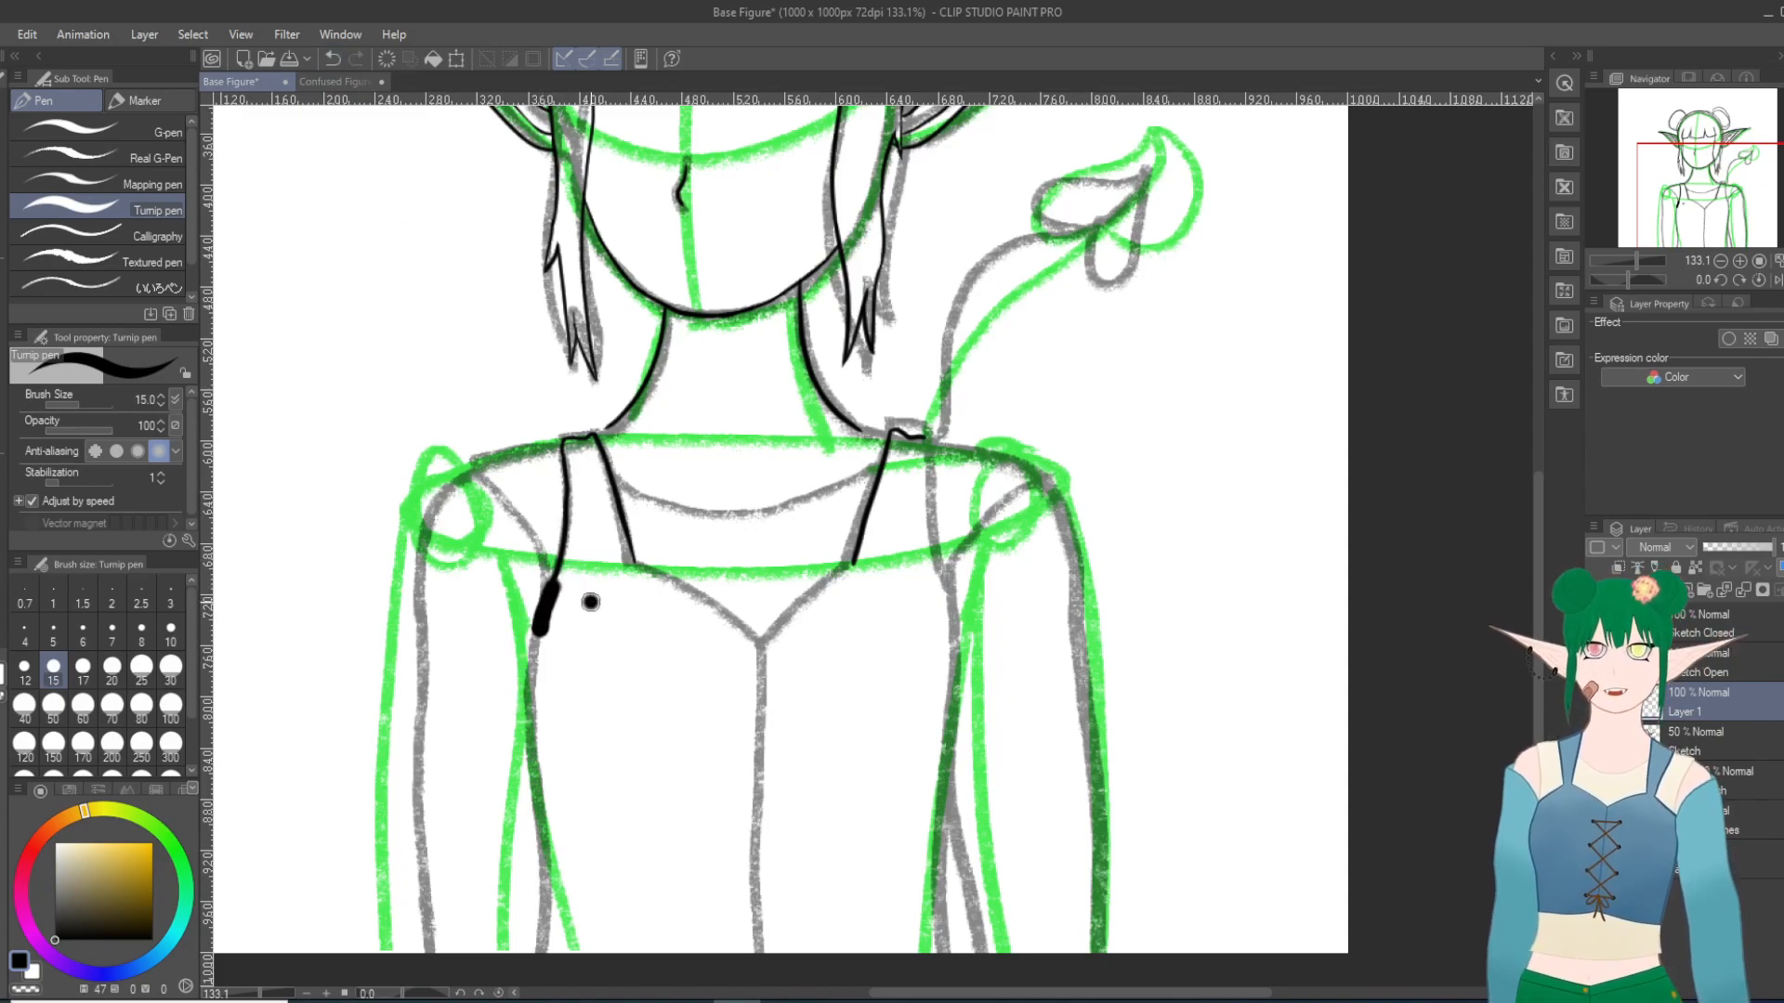
left_click(668, 618)
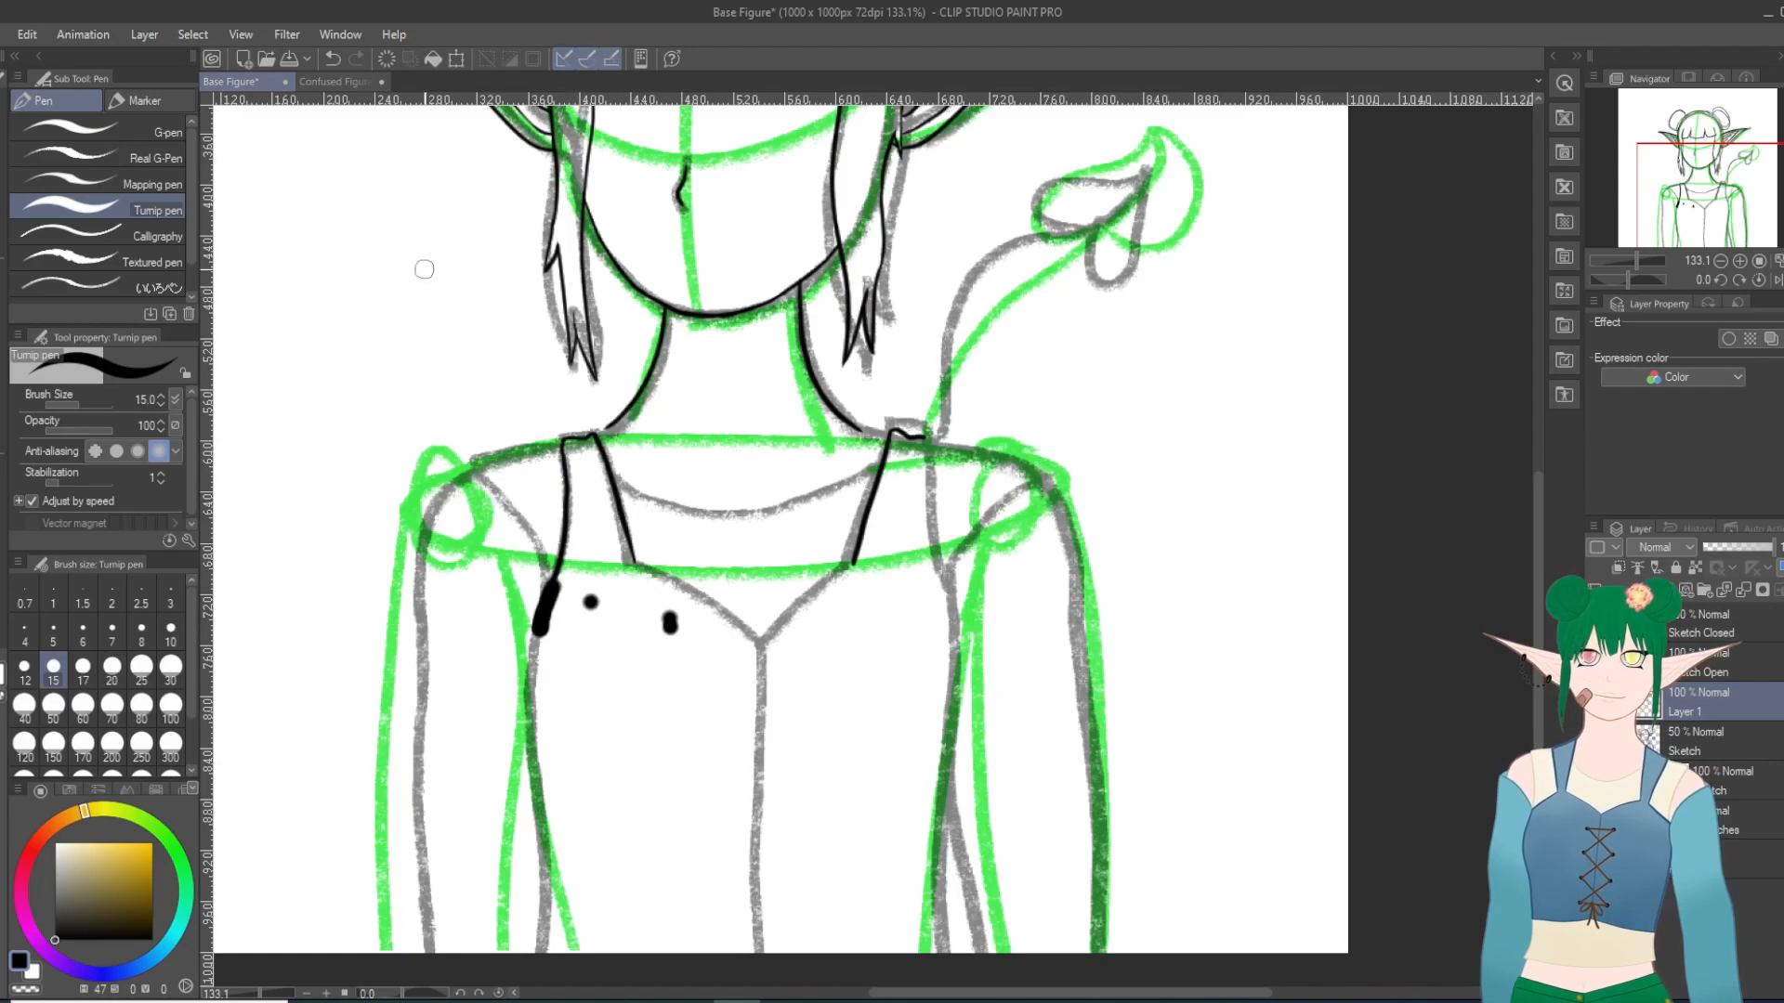
left_click(332, 59)
left_click(332, 59)
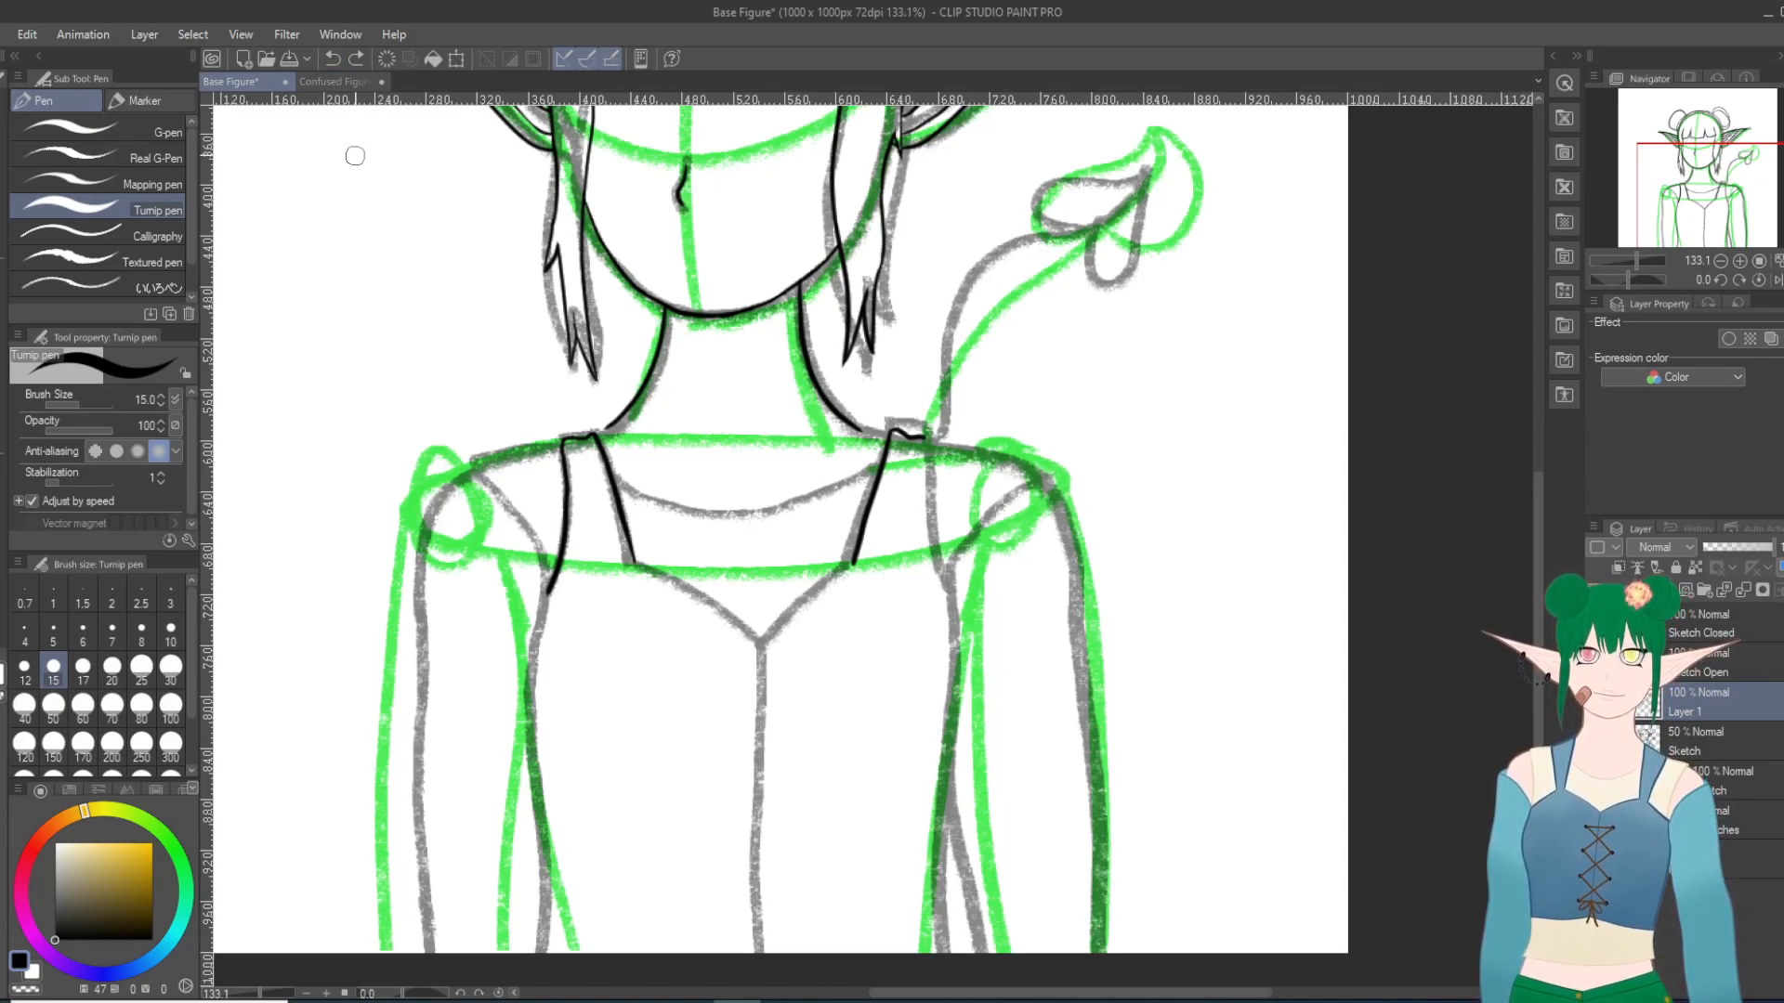
Step: Try further strokes of varying length from the same armpit, including a looping one across the bodice, undoing each
mouse_move(555, 587)
left_mouse_down()
mouse_move(537, 653)
mouse_move(731, 748)
mouse_move(661, 917)
mouse_move(797, 646)
left_mouse_up()
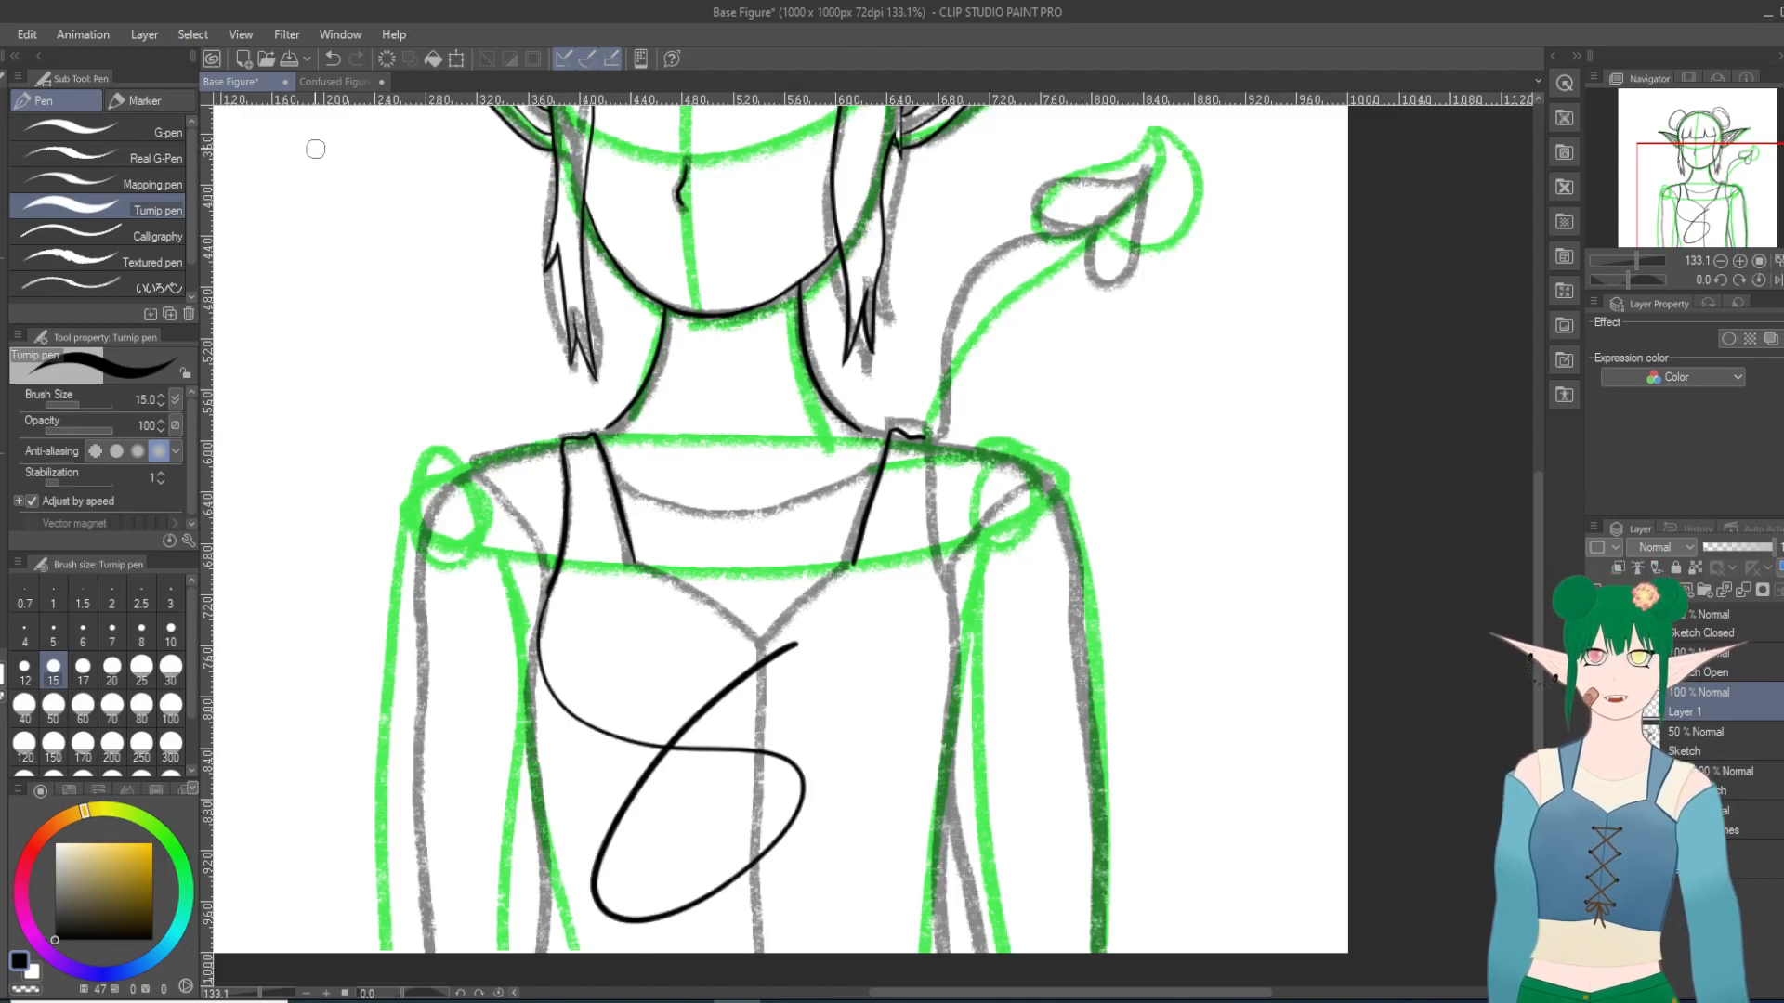
left_click(332, 59)
mouse_move(550, 587)
left_mouse_down()
mouse_move(535, 721)
mouse_move(572, 966)
left_mouse_up()
left_click(332, 59)
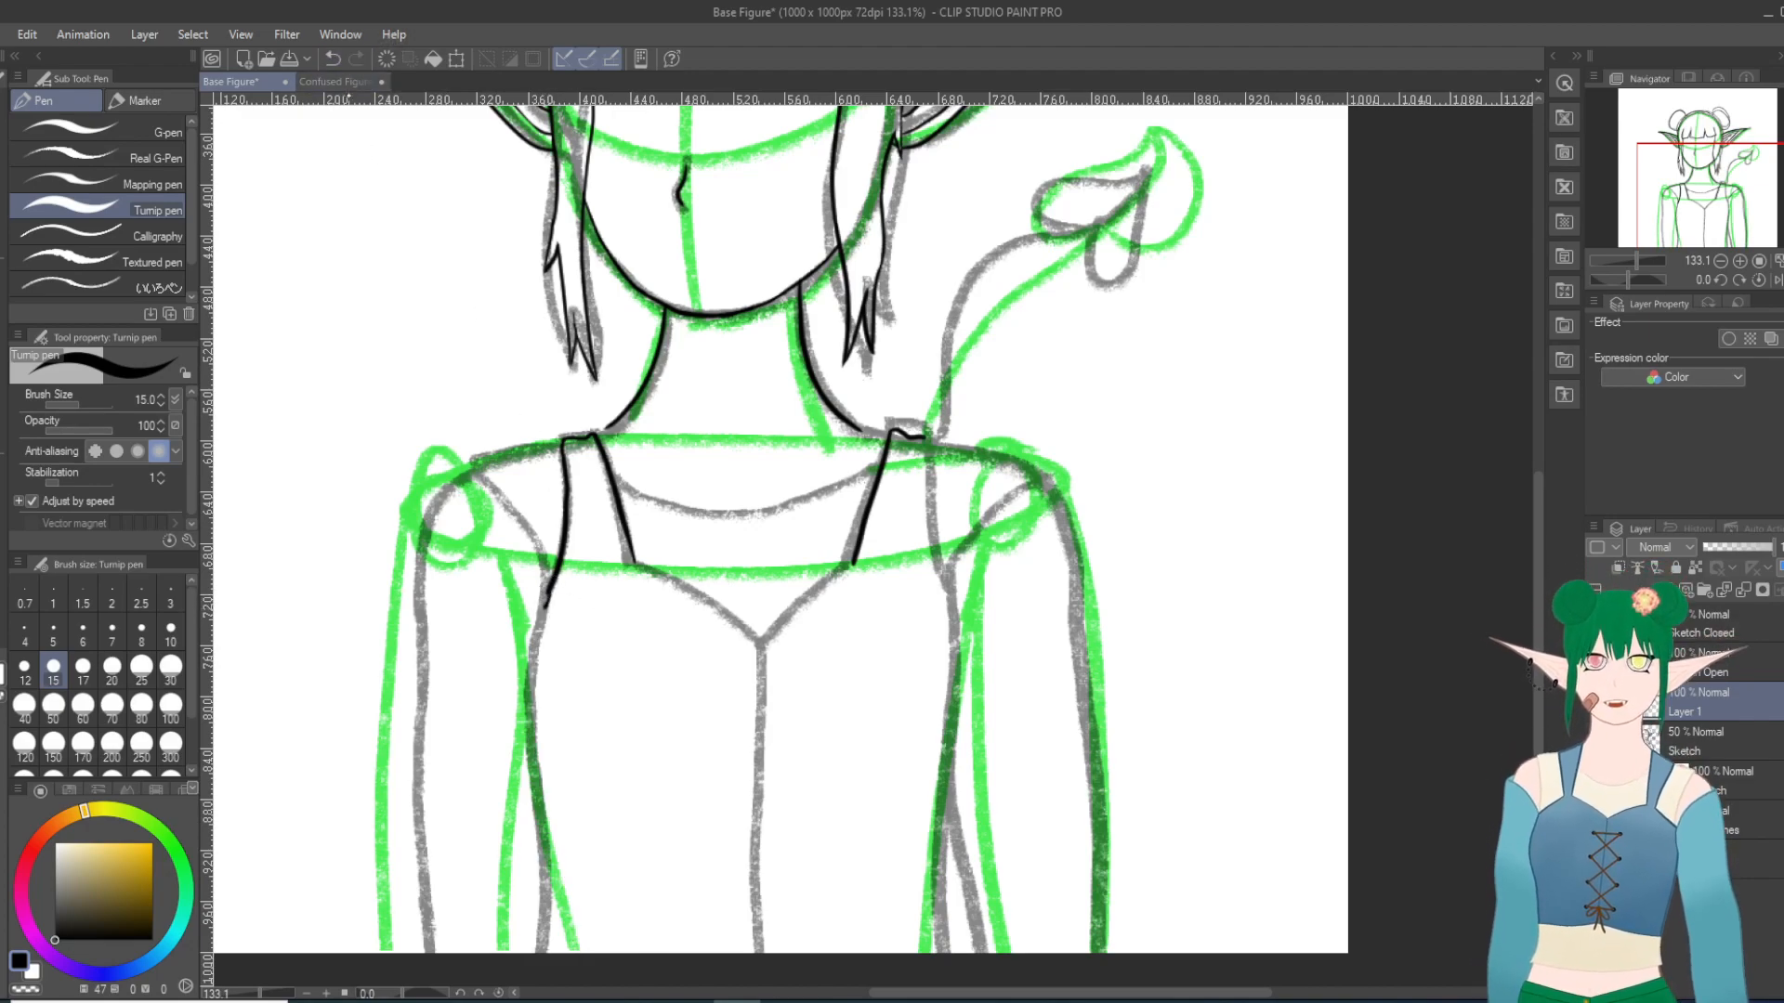
left_click_drag(557, 575, 545, 611)
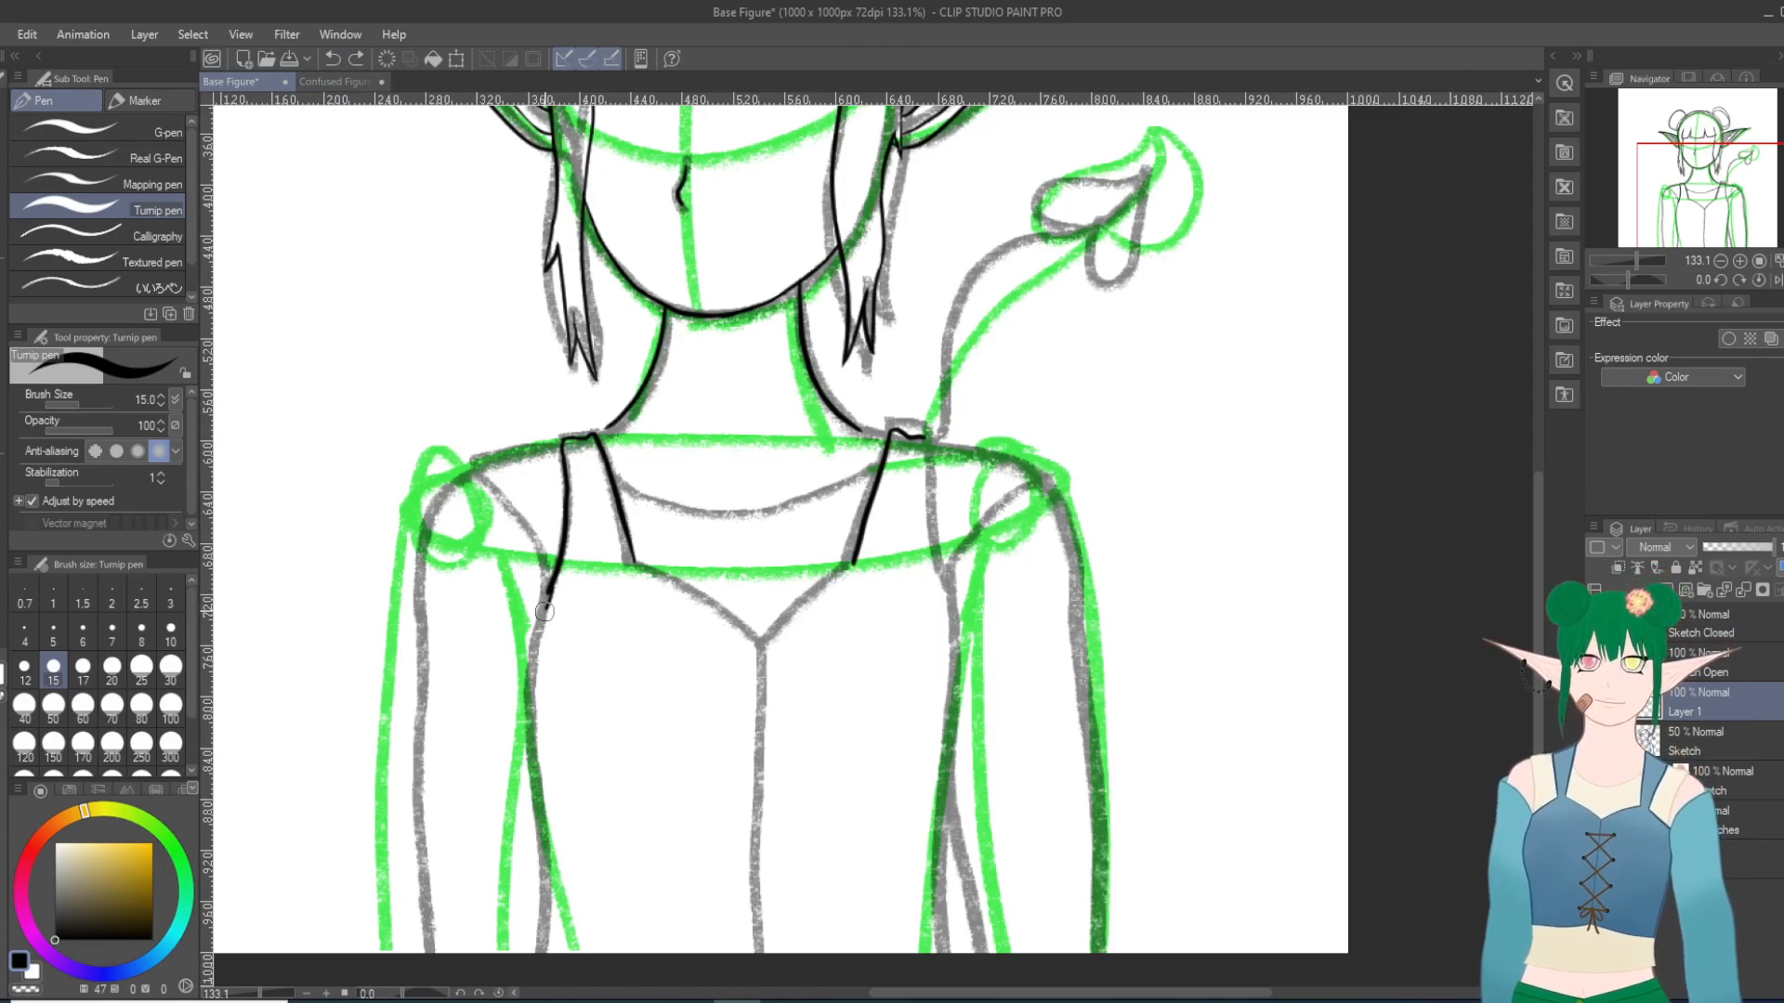
left_click(333, 59)
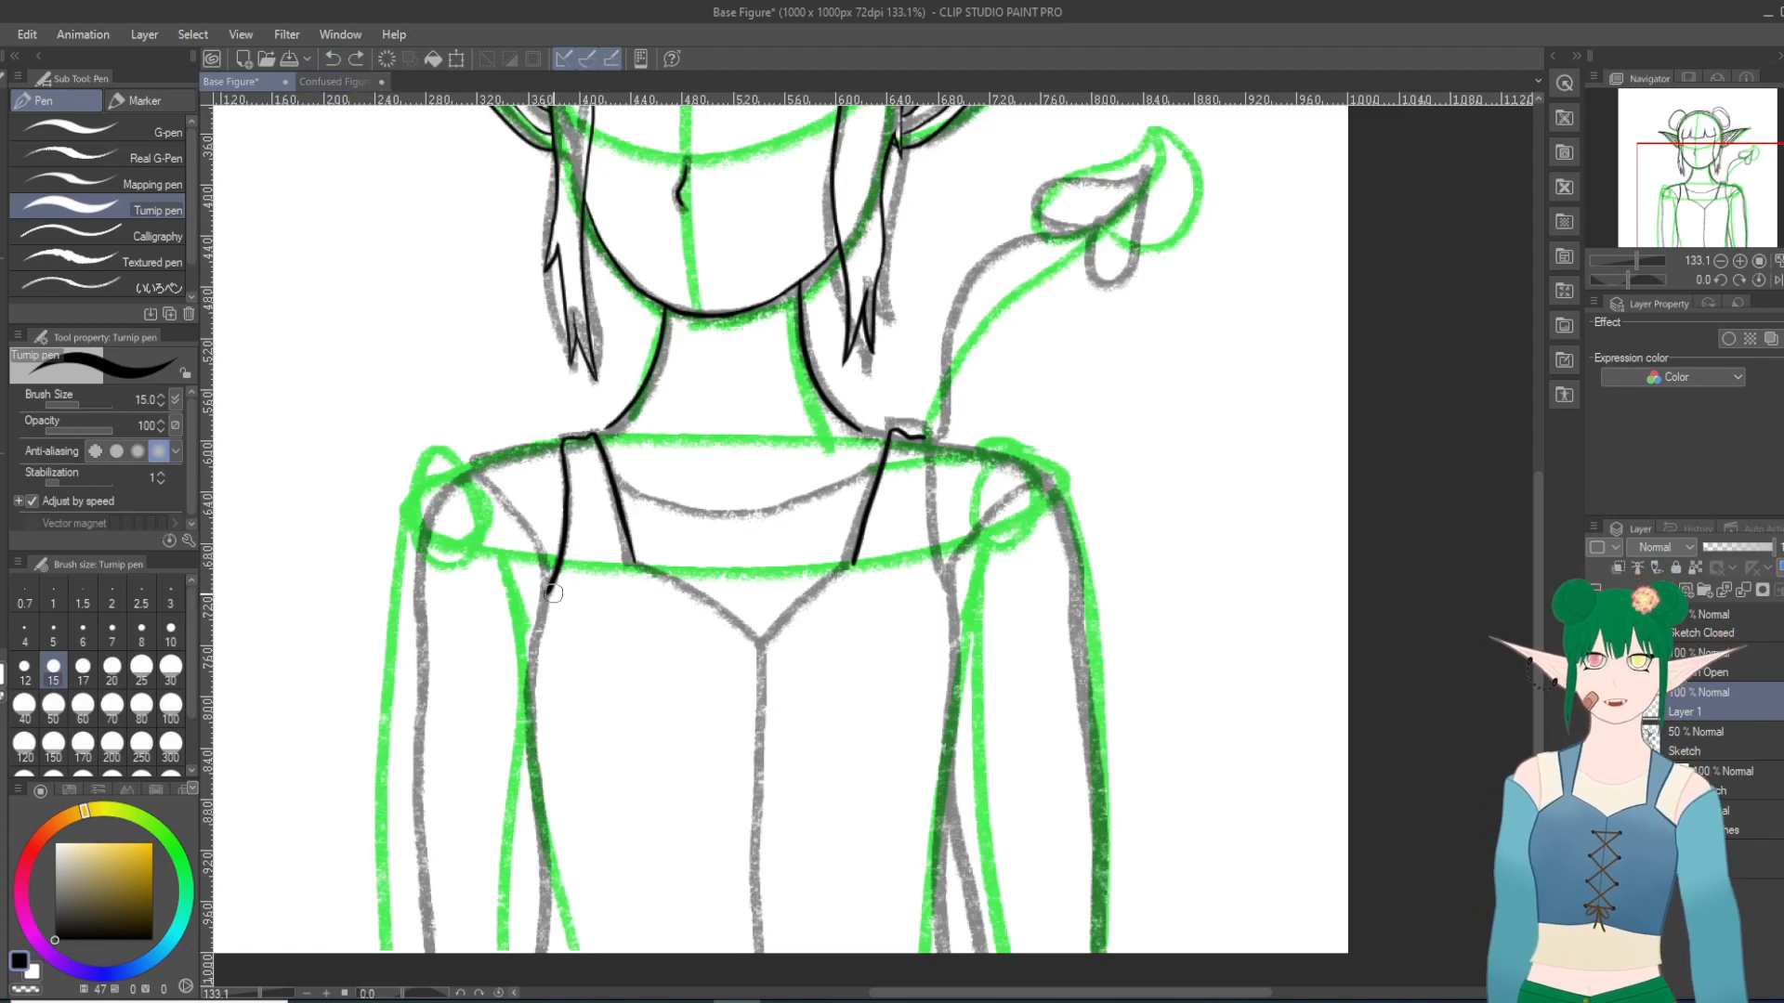
left_click_drag(546, 596, 533, 813)
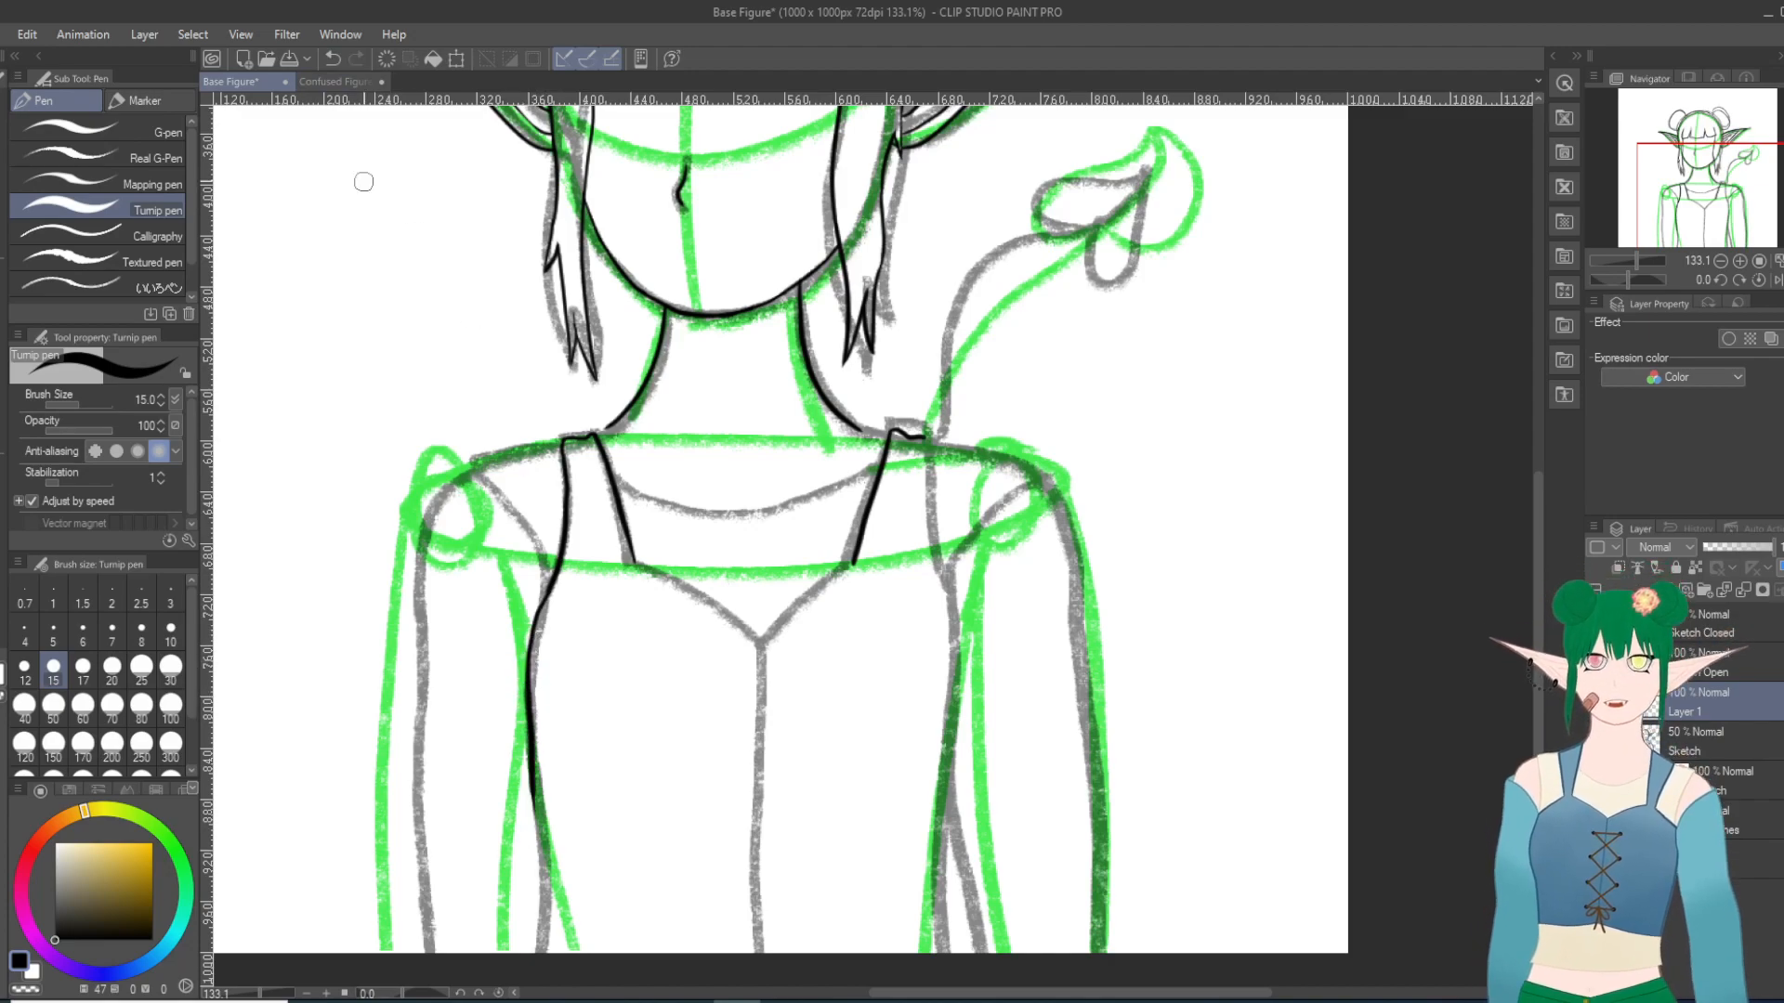
left_click(333, 59)
Step: Ink the bodice's side contour at the viewer's left as one curve from armpit to canvas edge, and clean up its join with the strap
mouse_move(553, 587)
left_mouse_down()
mouse_move(522, 686)
mouse_move(559, 982)
left_mouse_up()
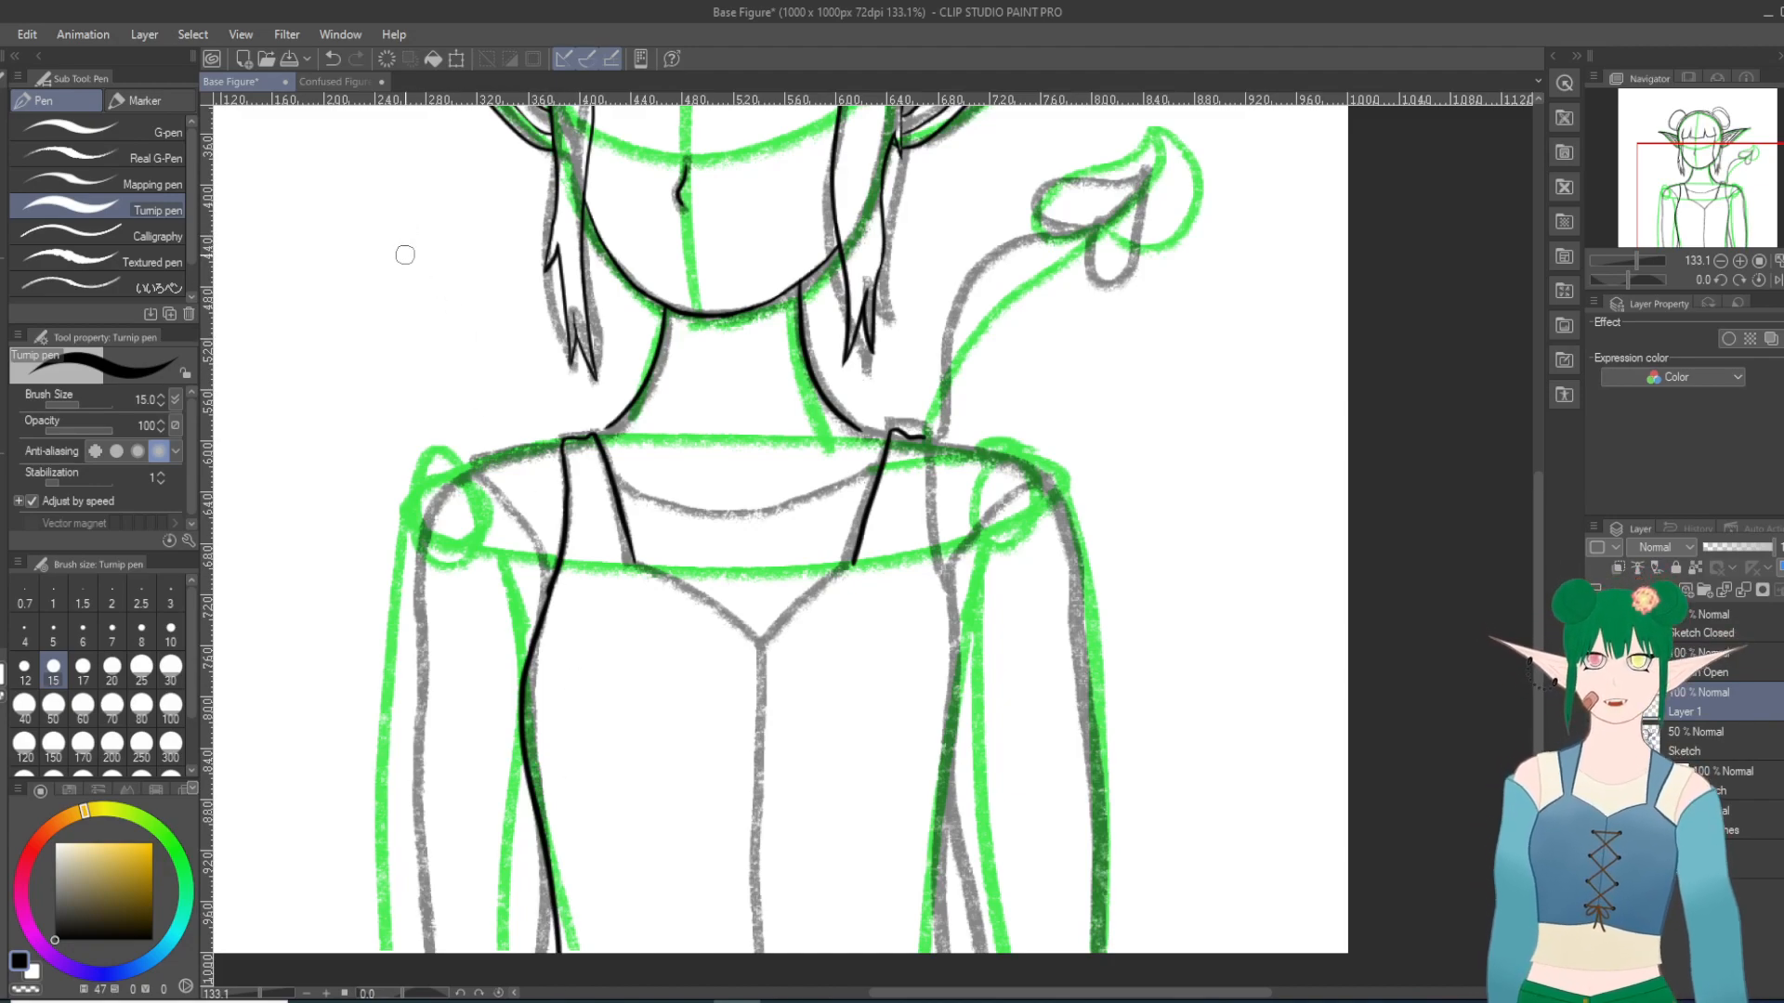
scroll(635, 589, "up", 5)
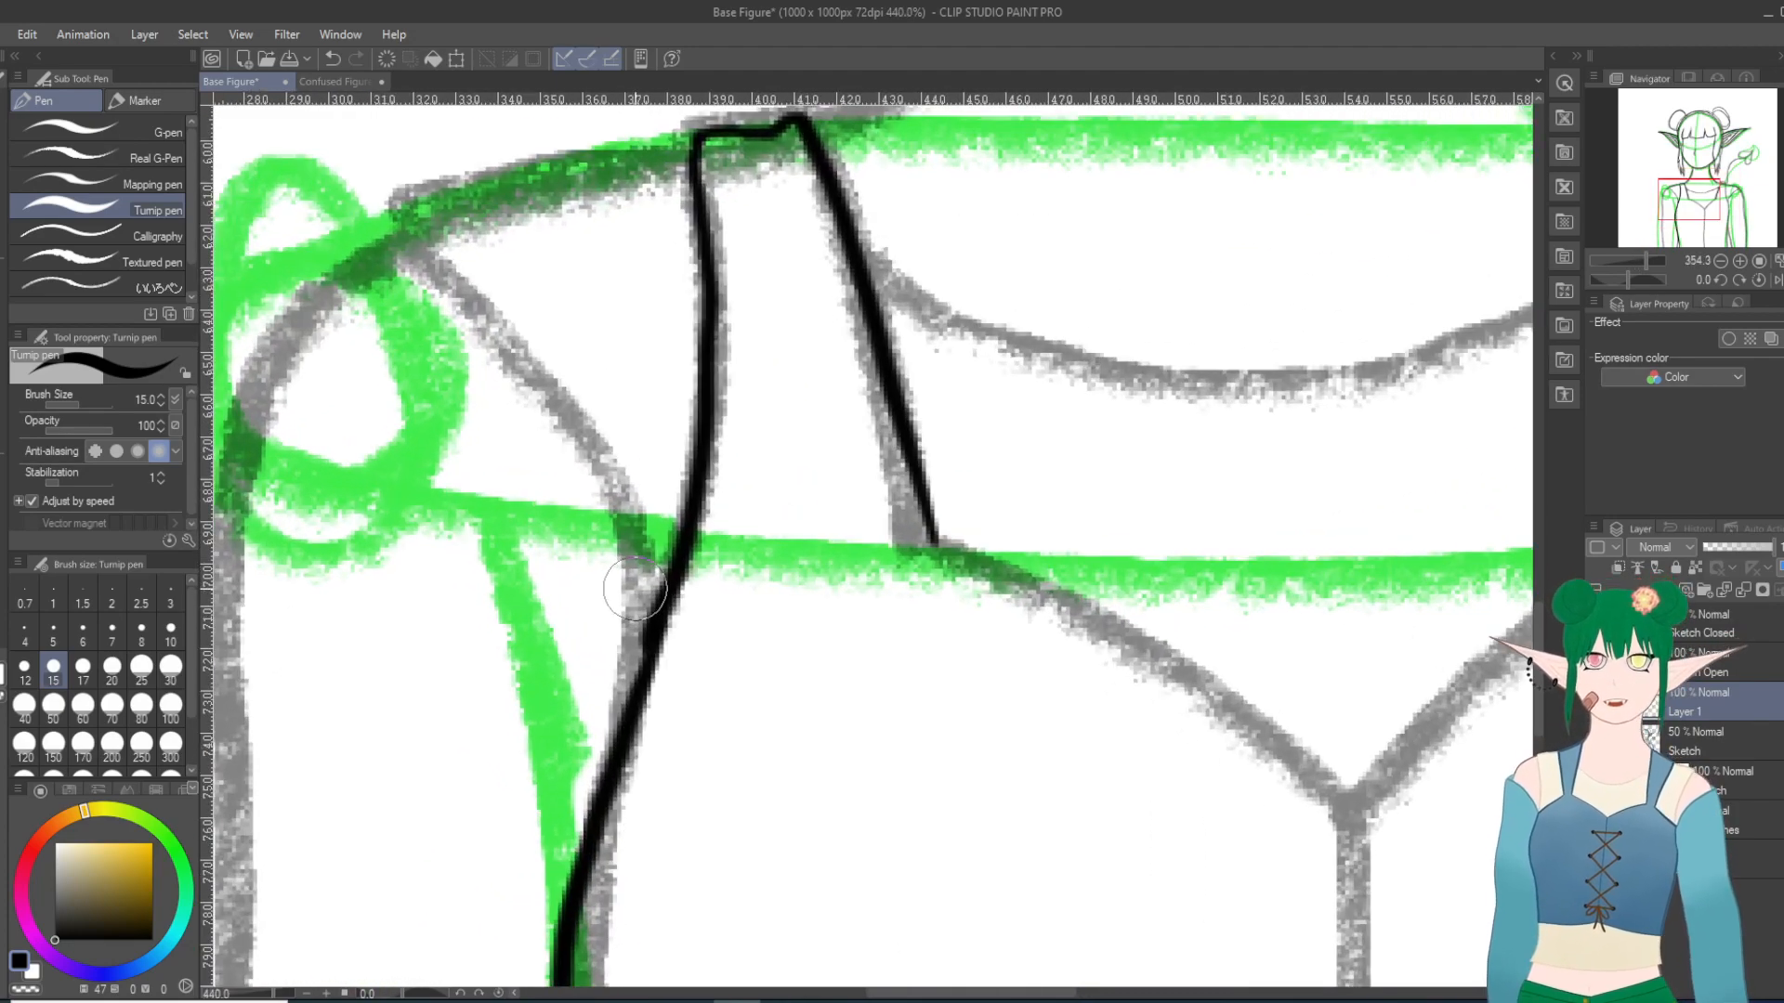
key("e")
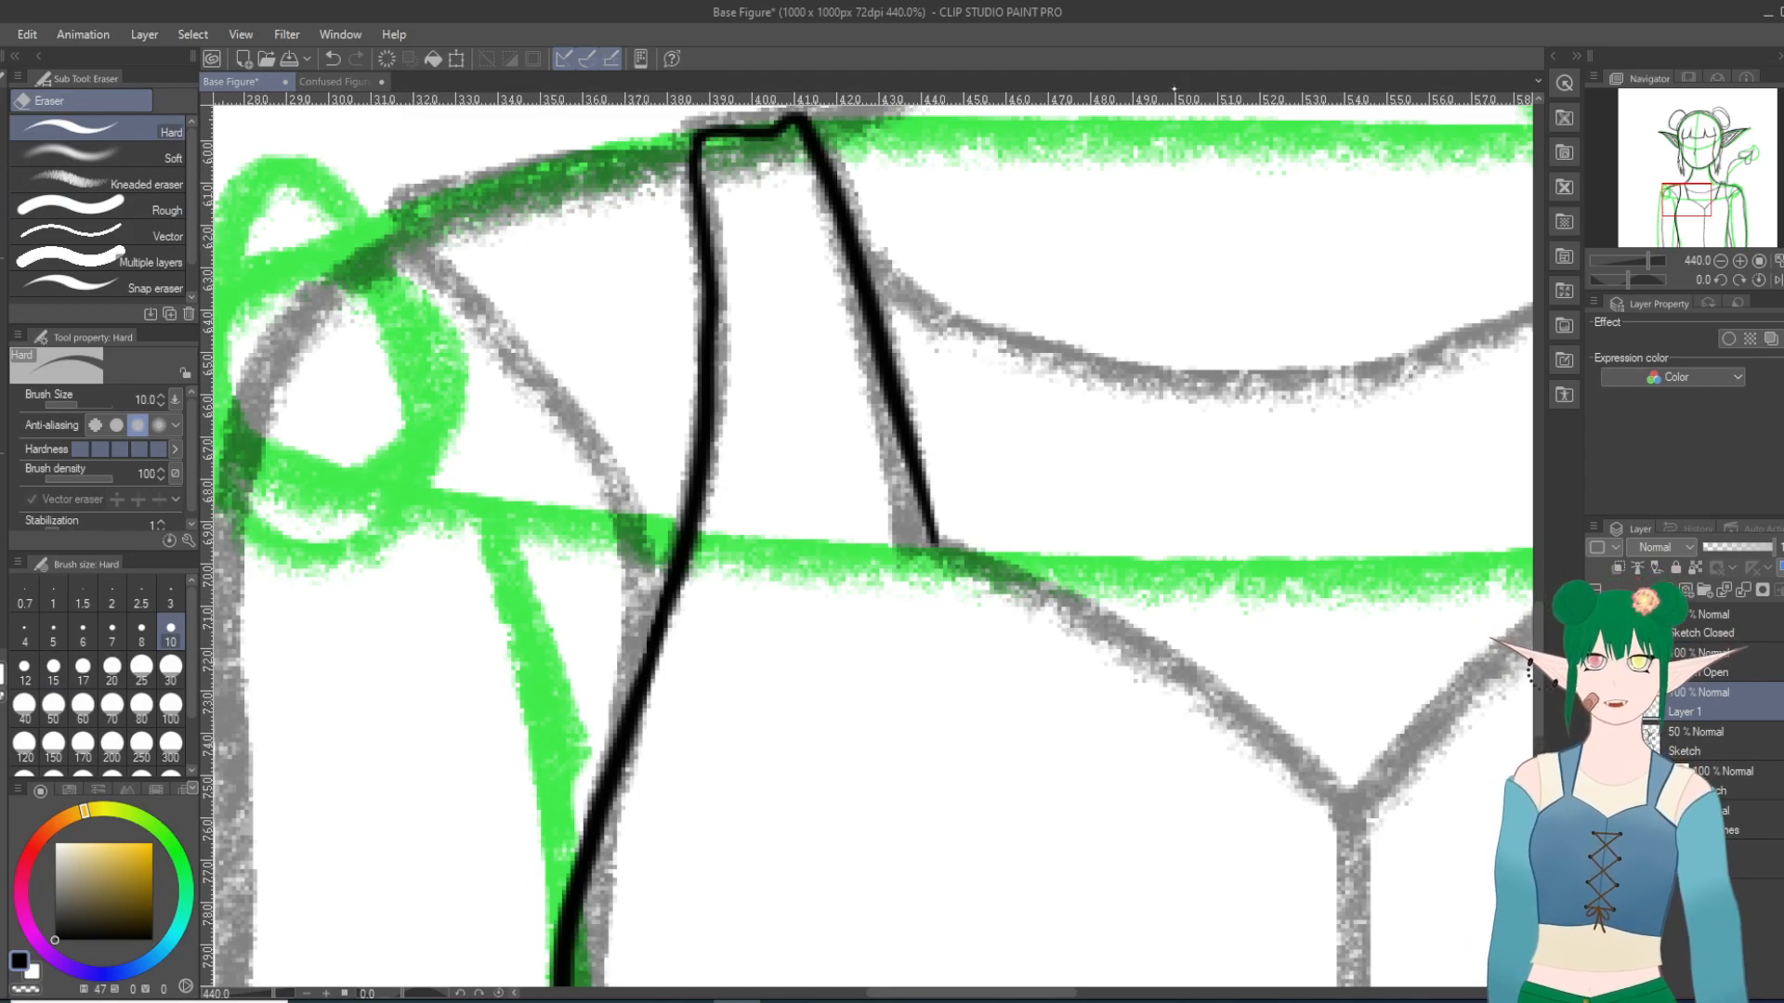
Step: Ink the V-shaped neckline with the Turnip pen, curving a line from each strap's inner end to the center point
scroll(988, 449, "down", 7)
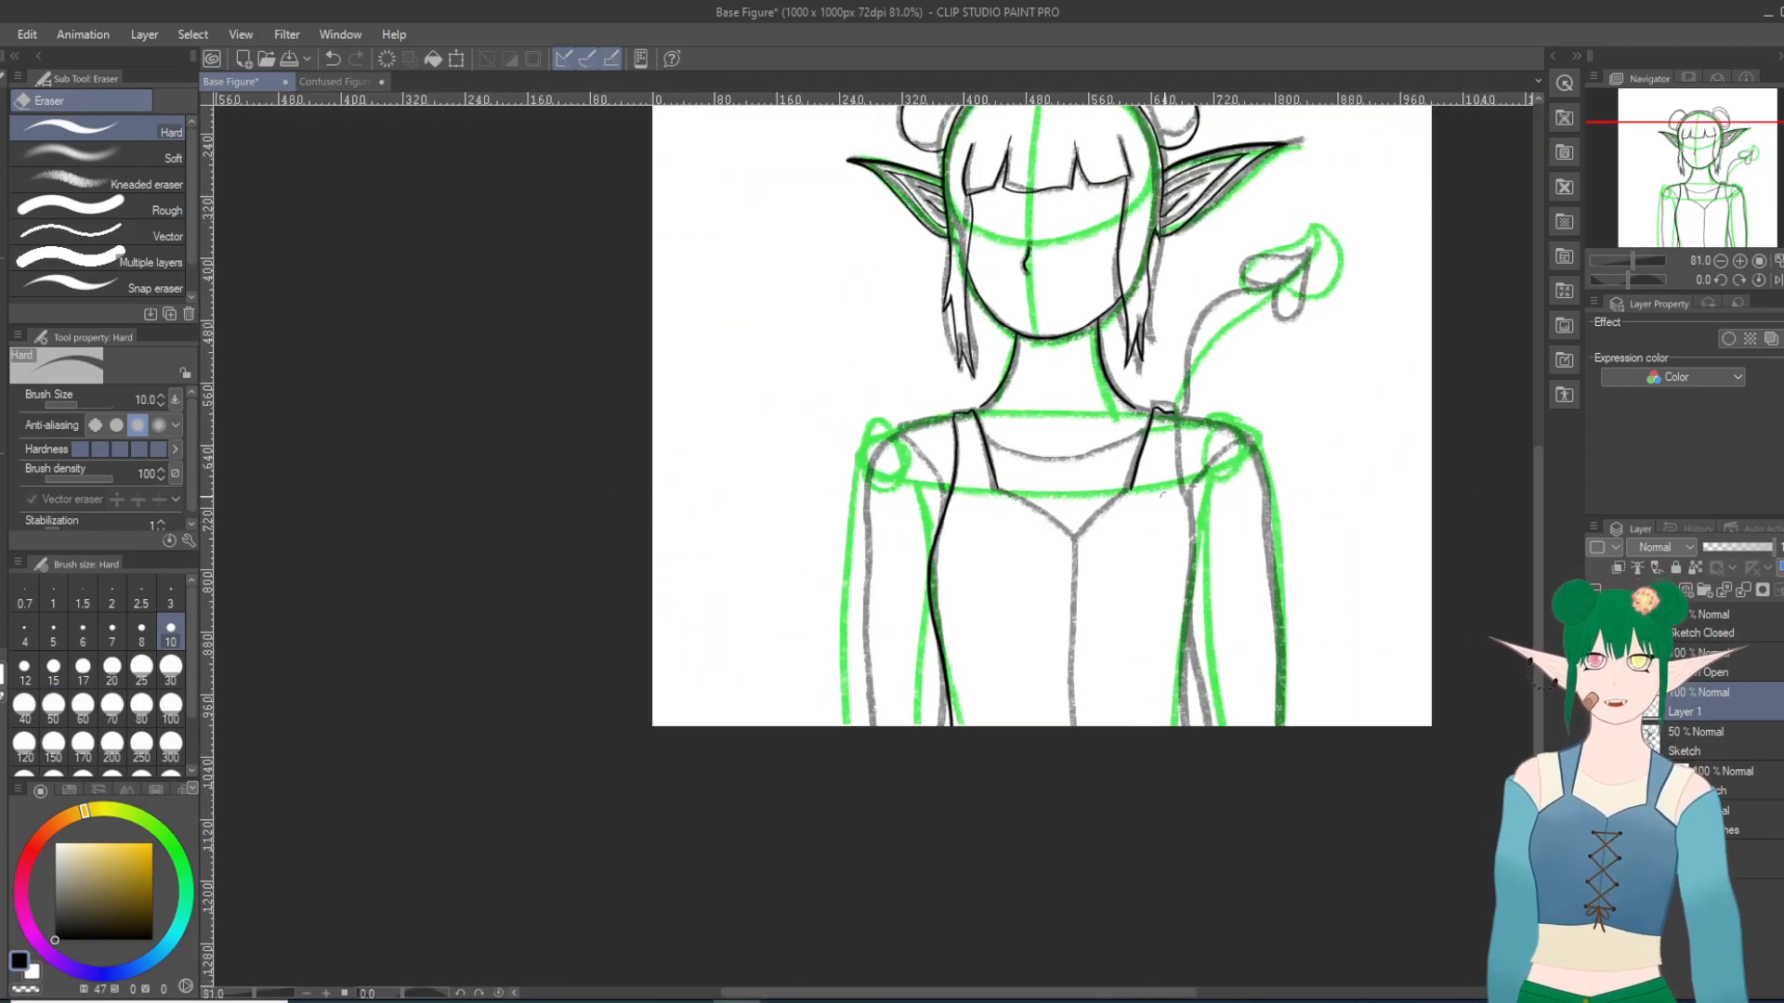
scroll(1236, 707, "down", 4)
scroll(1249, 714, "up", 10)
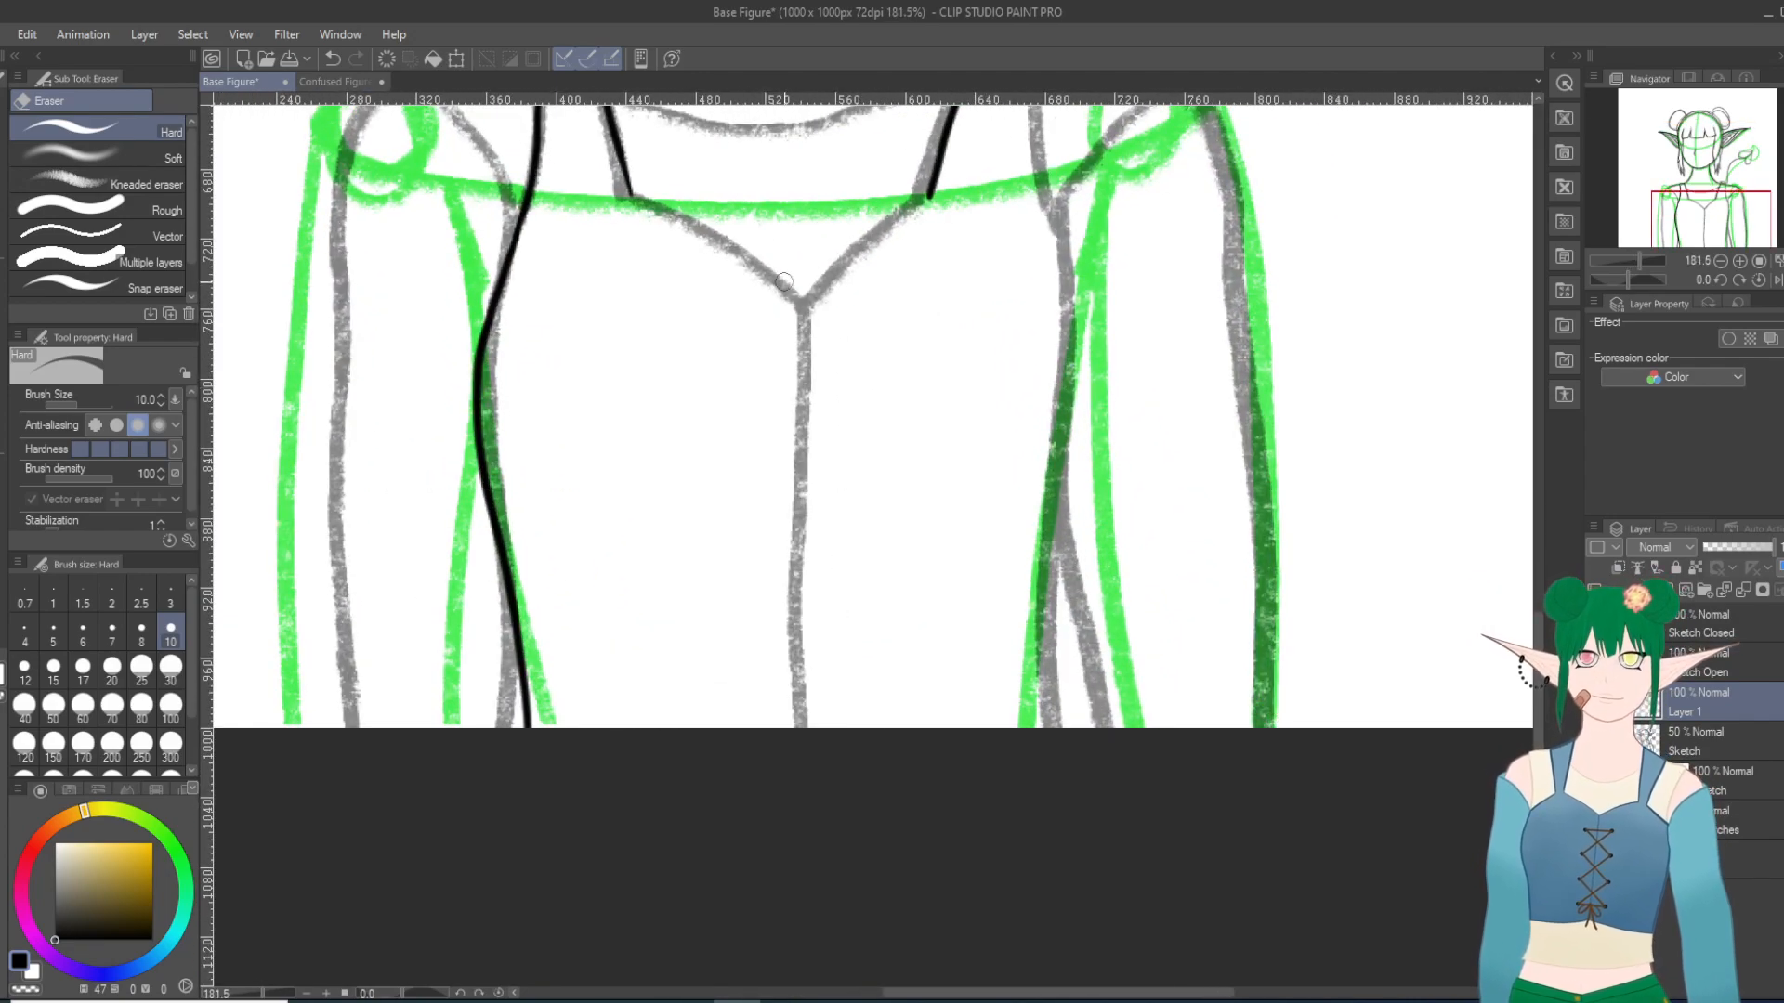
scroll(772, 261, "down", 12)
scroll(846, 602, "up", 5)
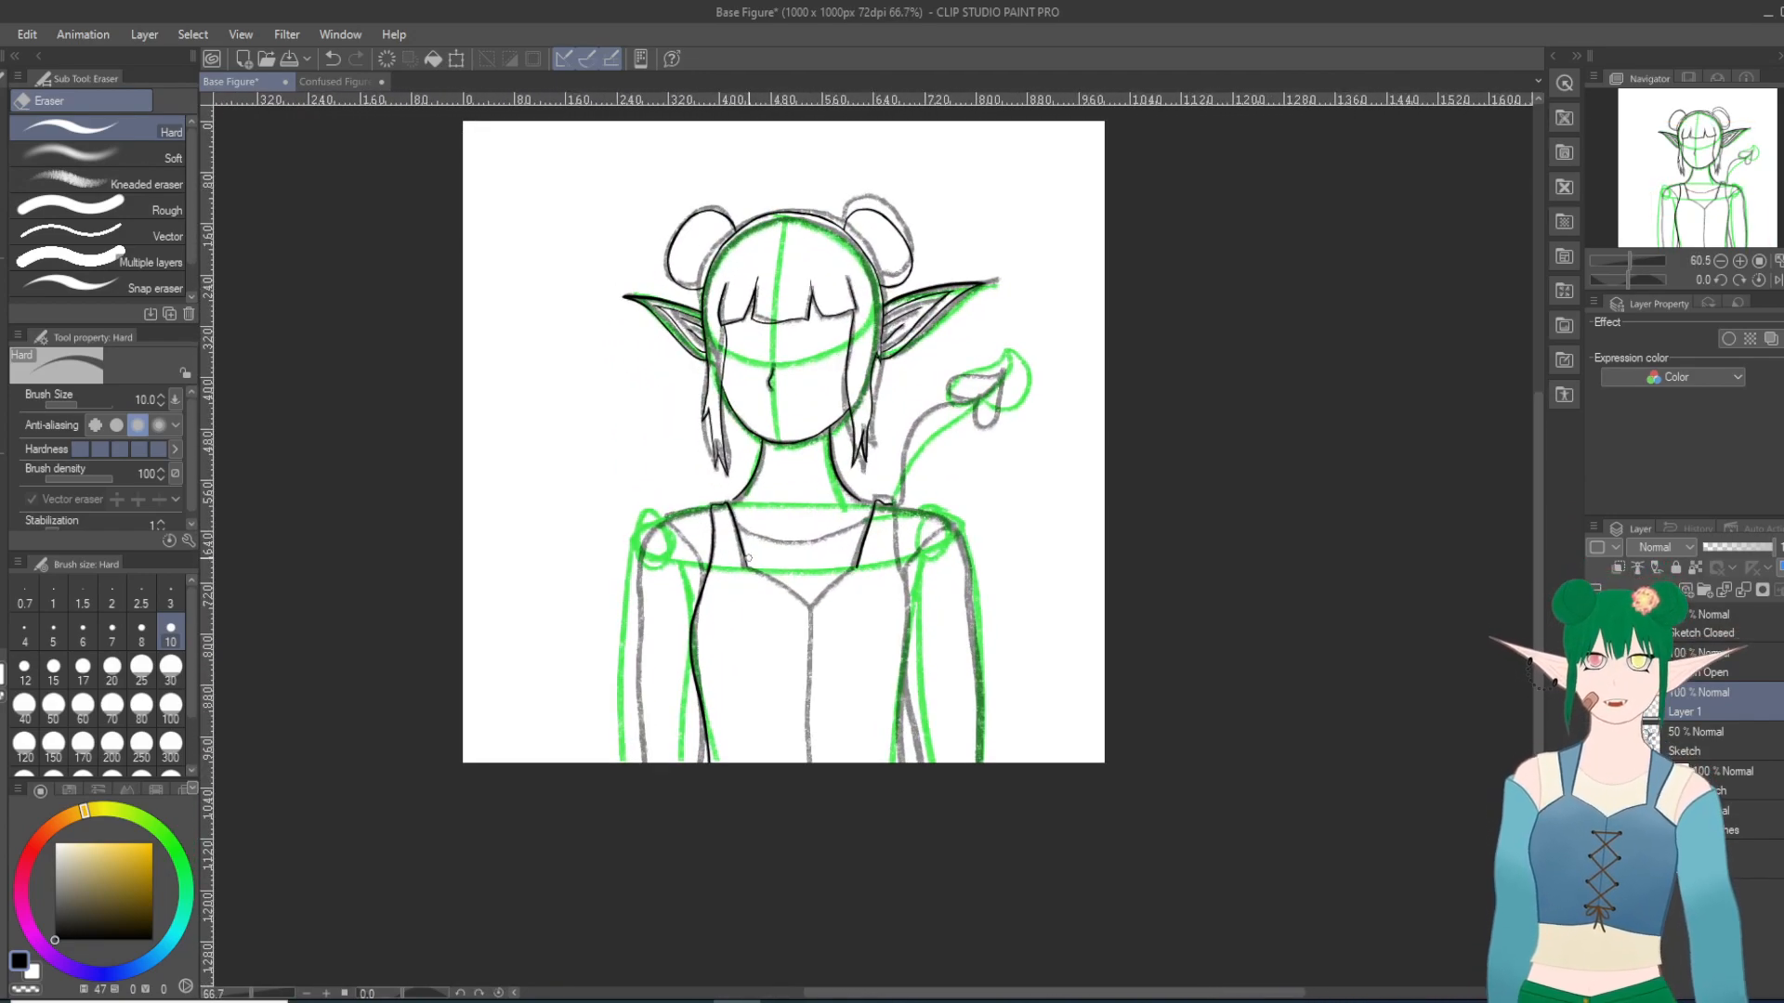
scroll(846, 602, "up", 2)
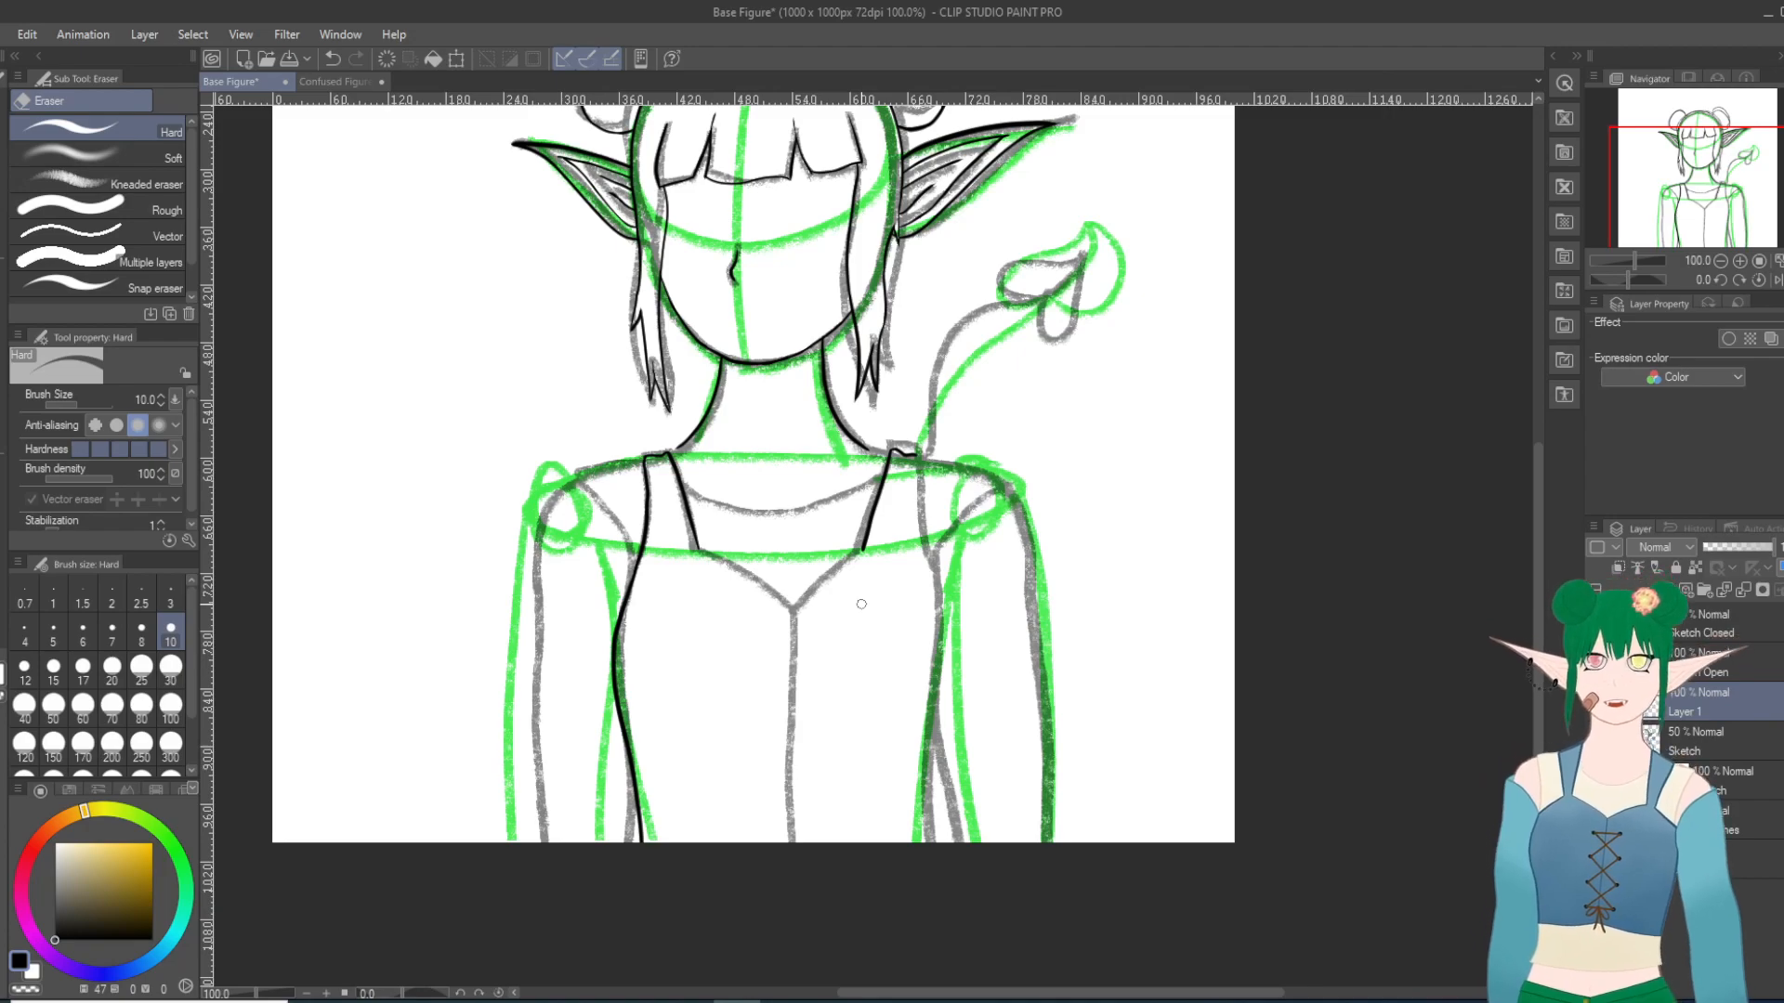
key("p")
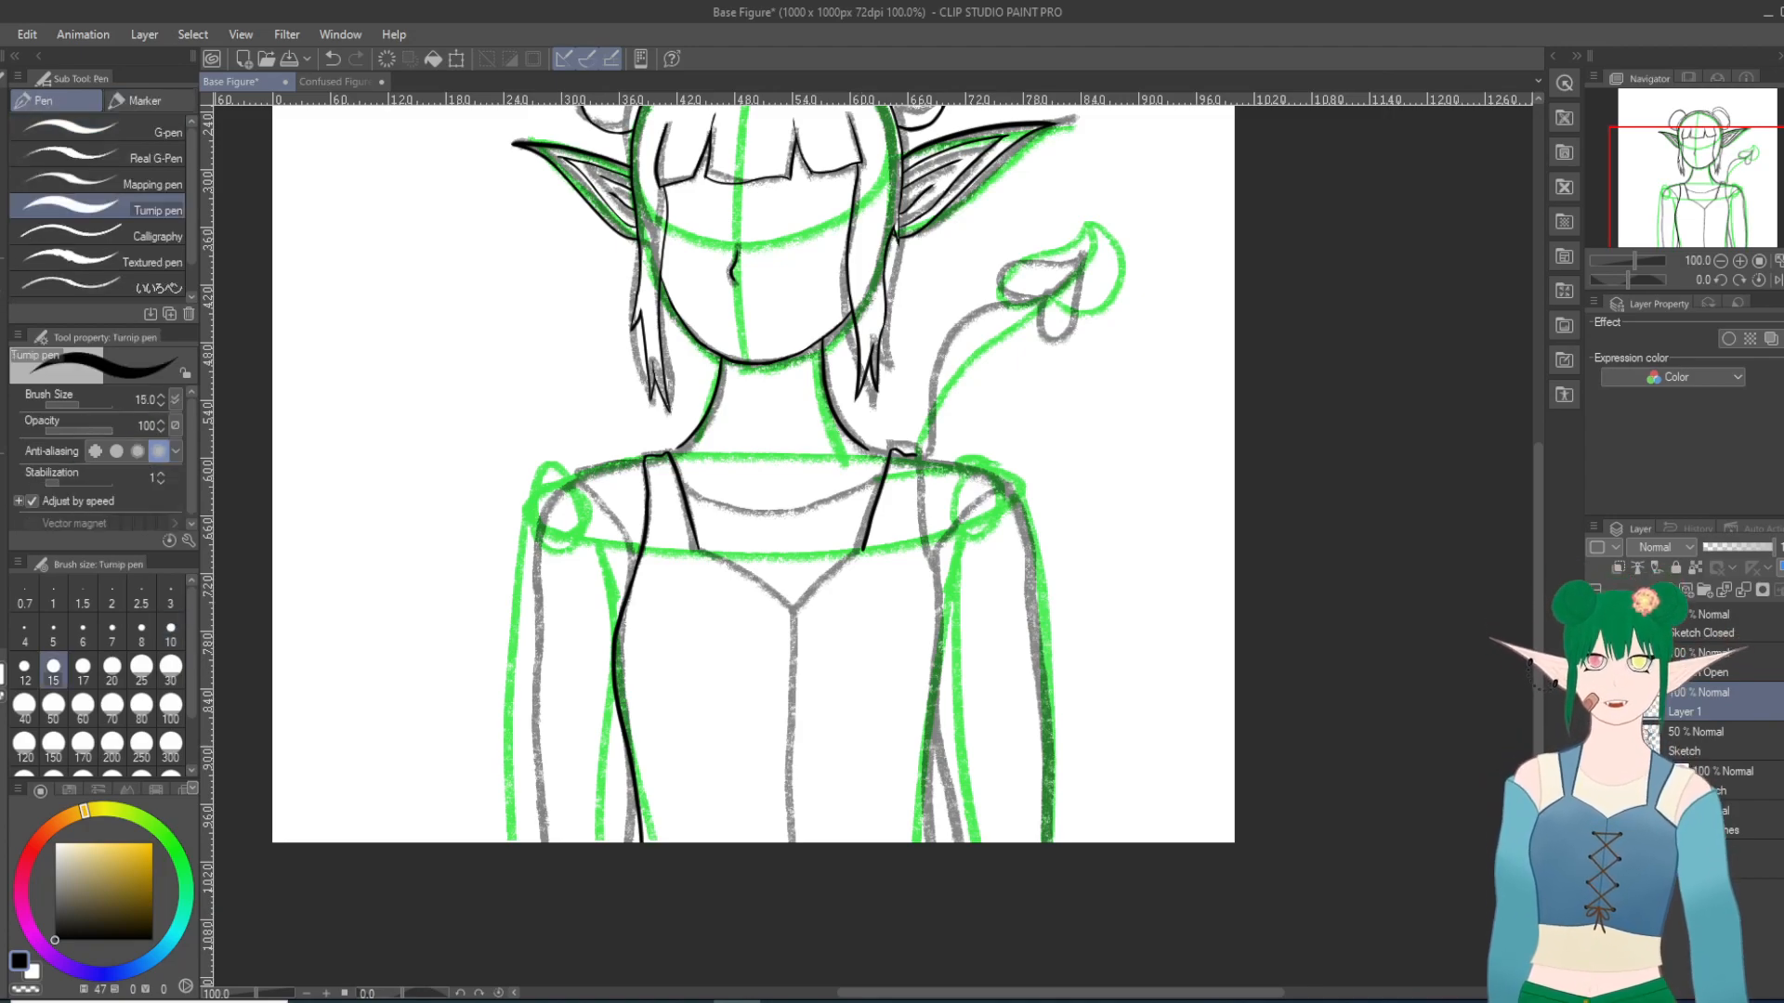
left_click_drag(839, 568, 793, 608)
key("ctrl+z")
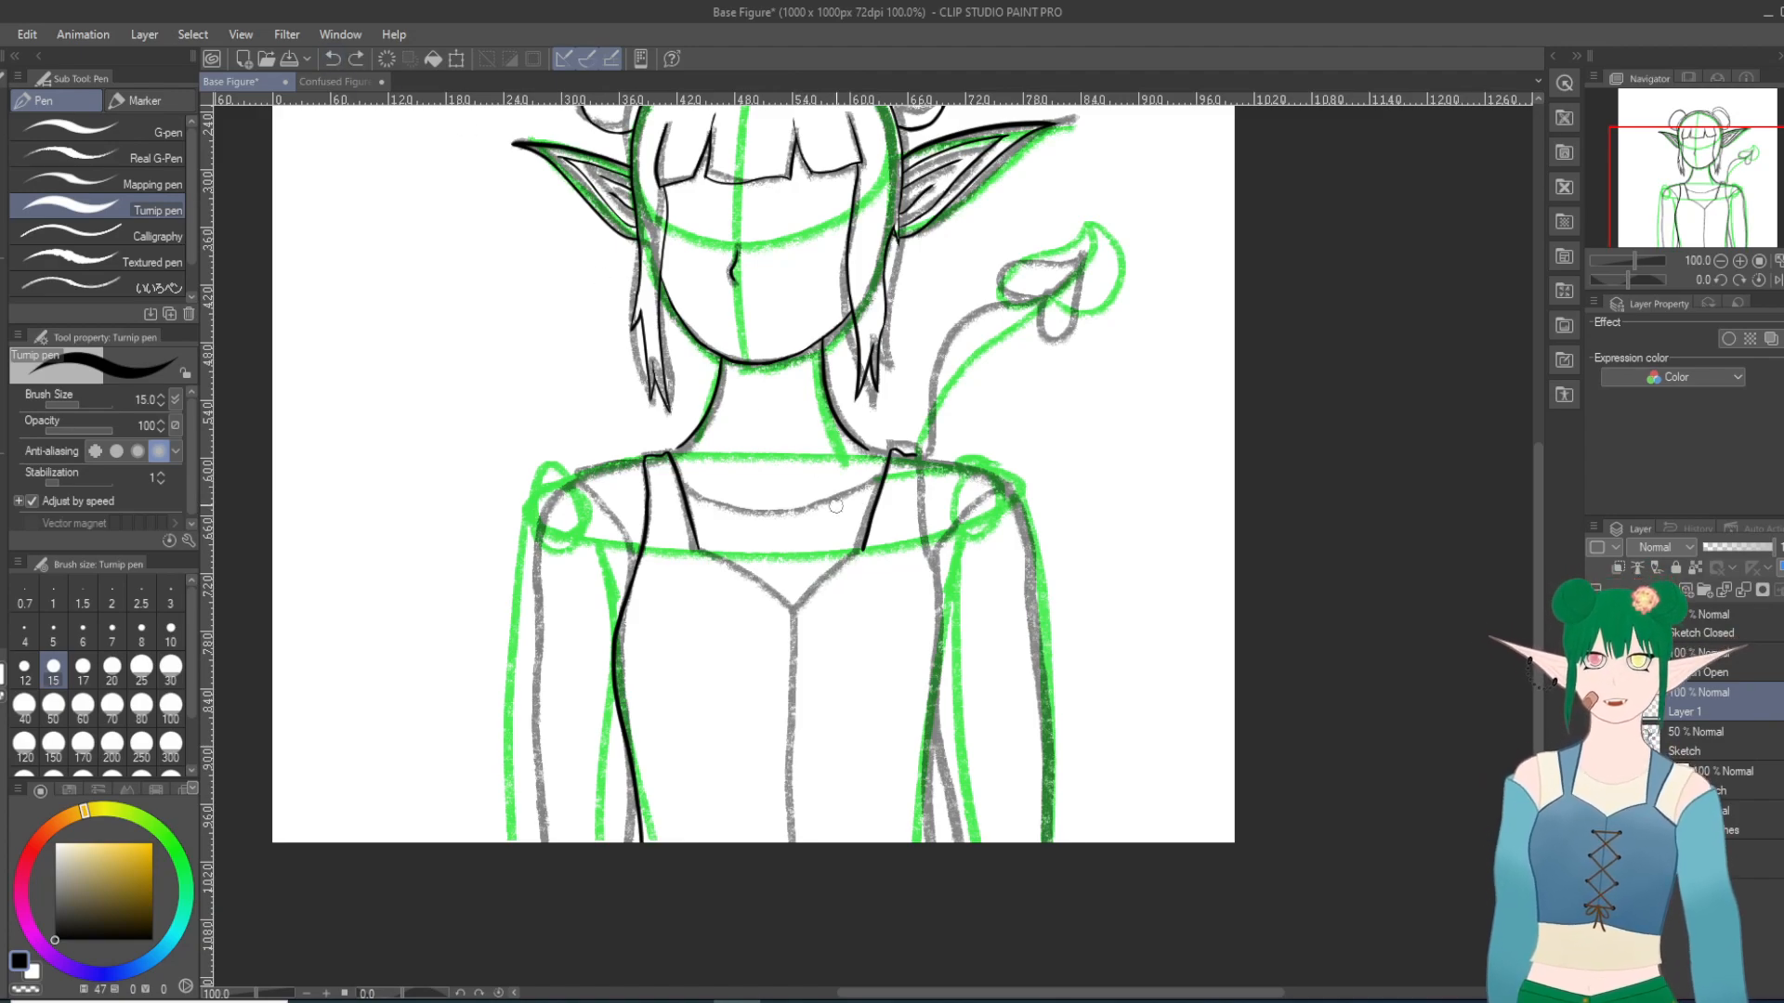
left_click_drag(864, 548, 785, 615)
left_click_drag(697, 550, 794, 616)
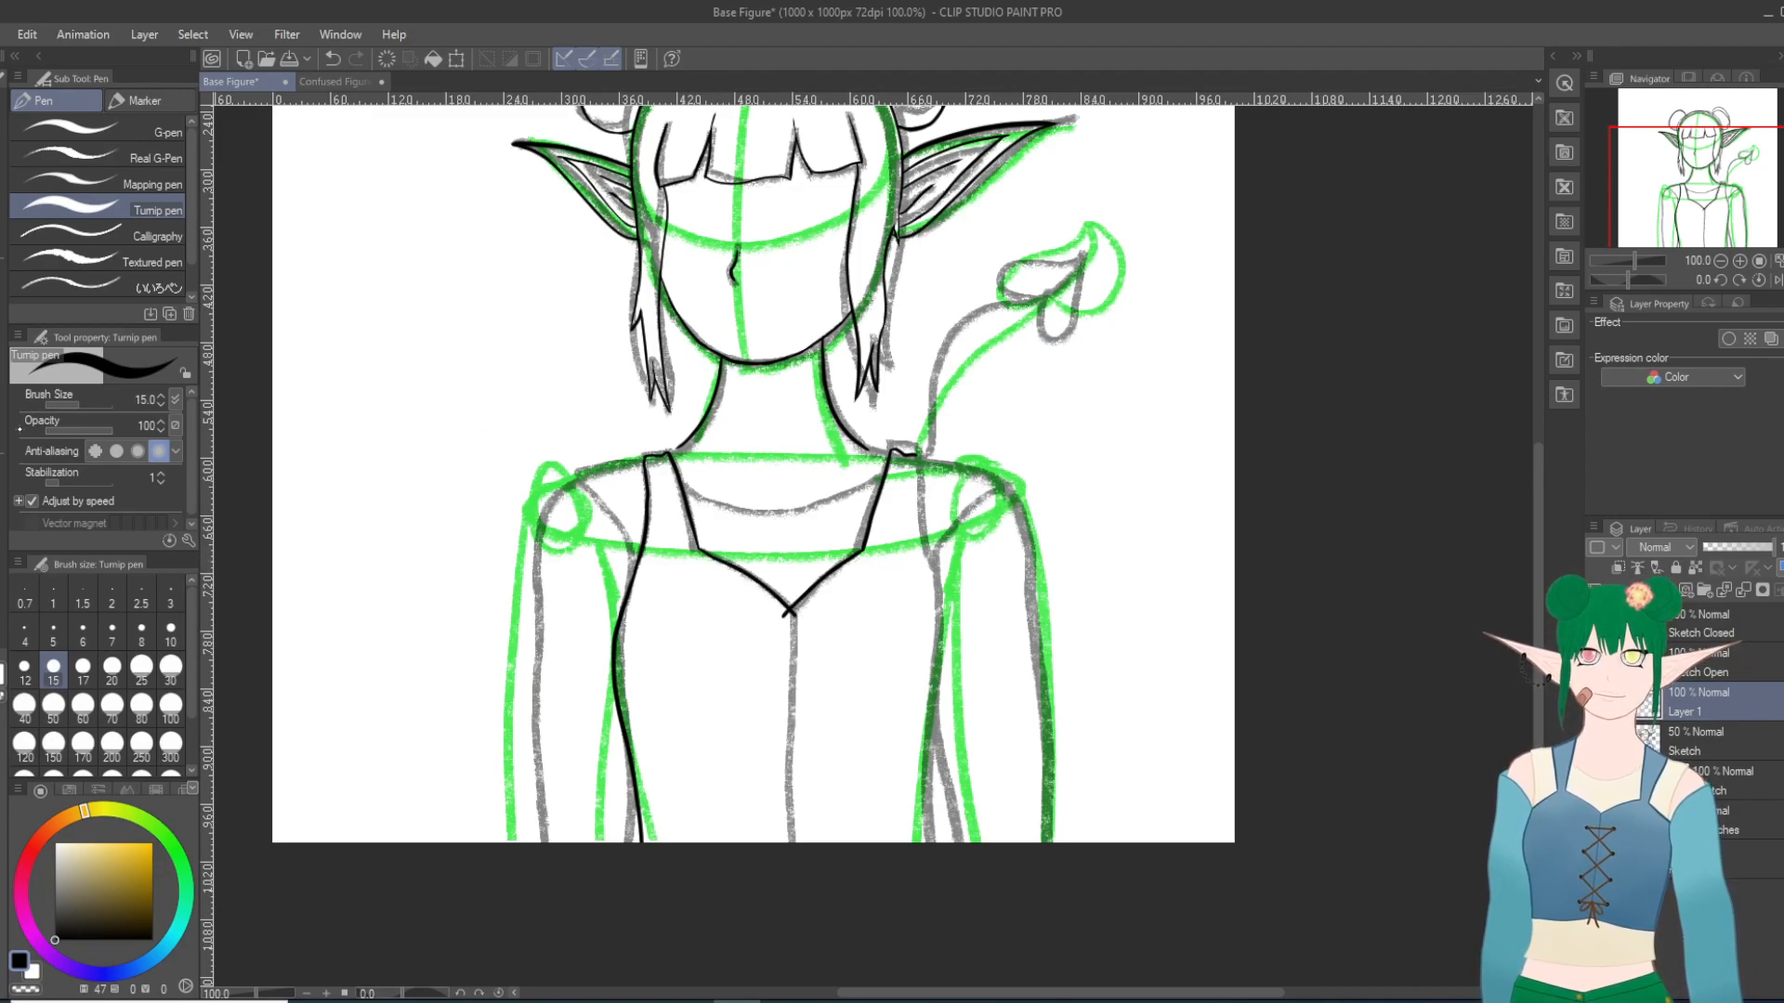
Step: Erase the line overshoot below the neckline's center point with the Hard eraser to leave a clean V tip
key("e")
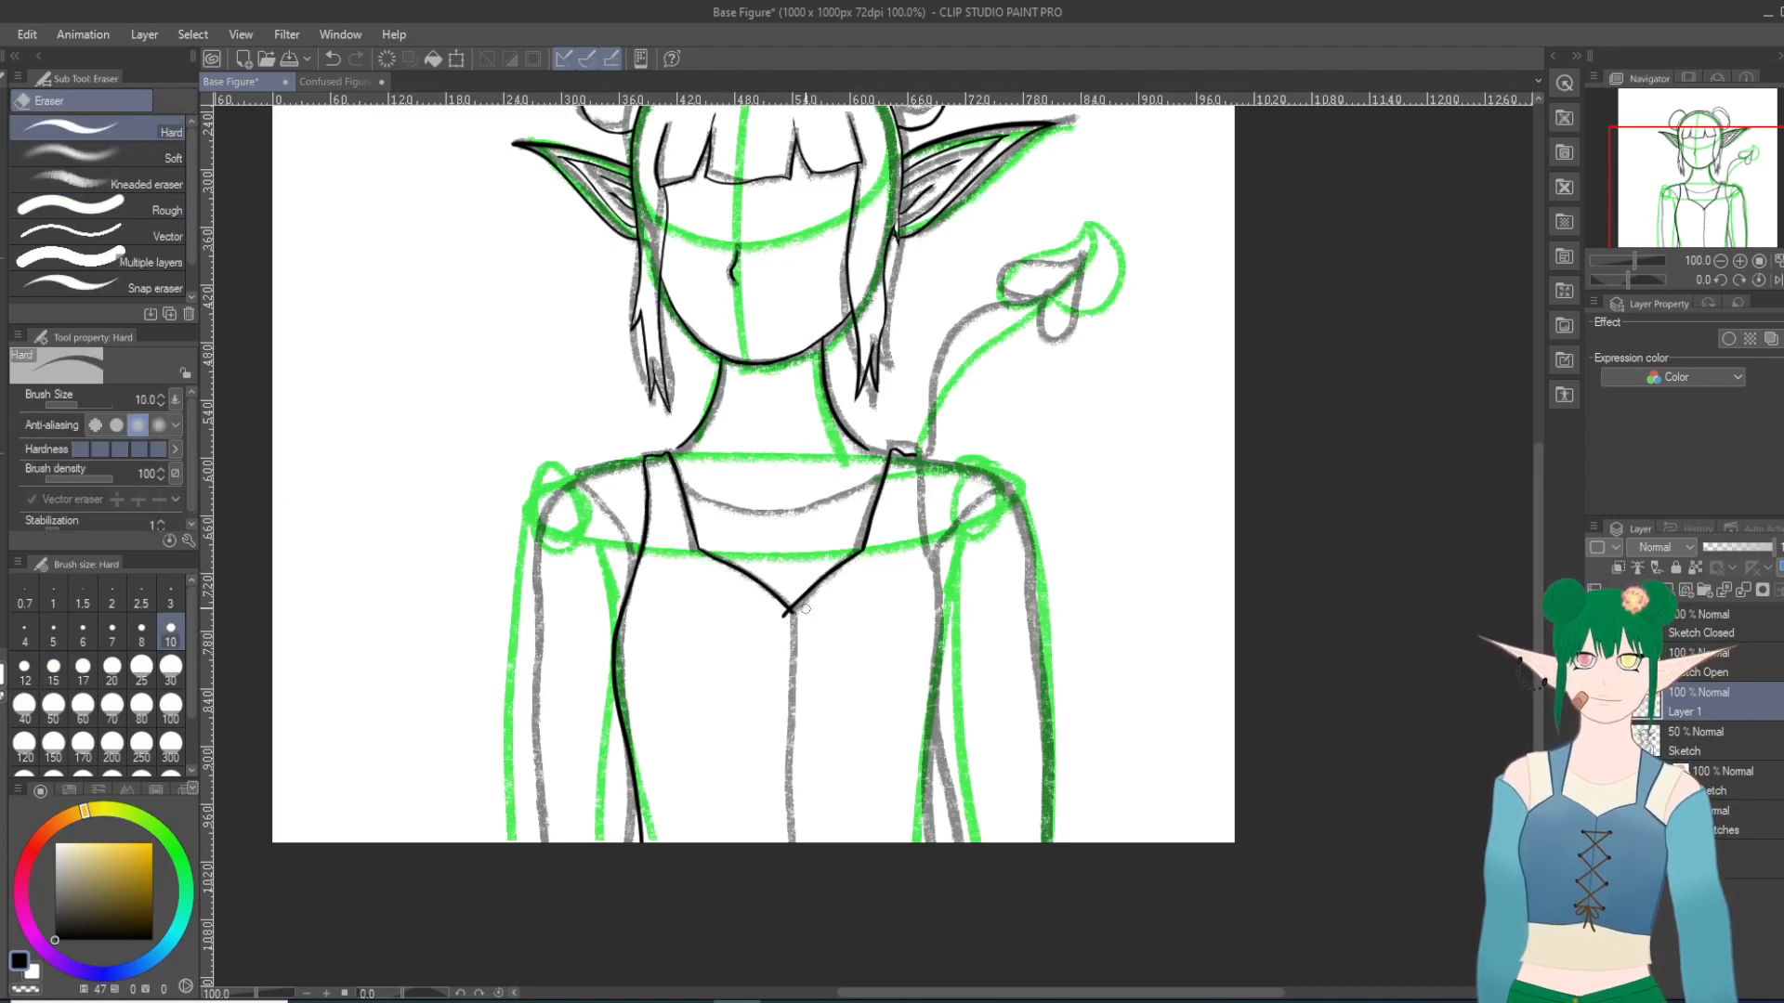
left_click(333, 59)
scroll(799, 638, "up", 5)
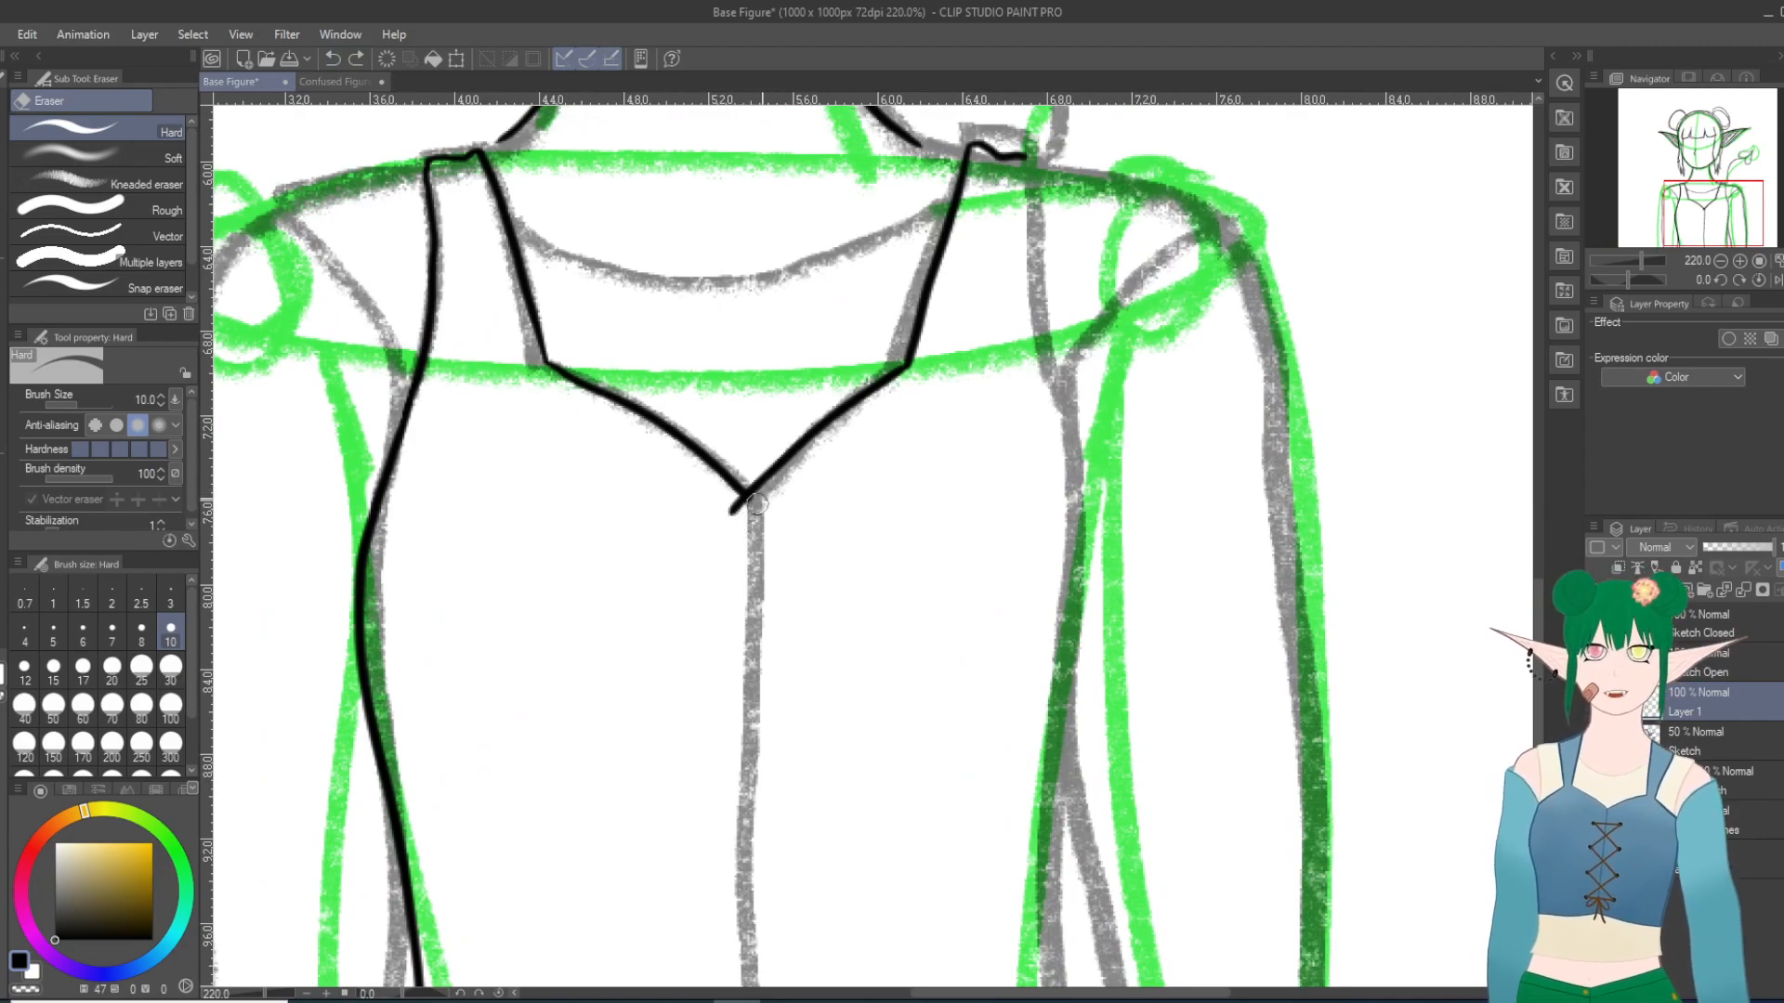
mouse_move(730, 517)
left_mouse_down()
mouse_move(745, 527)
mouse_move(738, 511)
left_mouse_up()
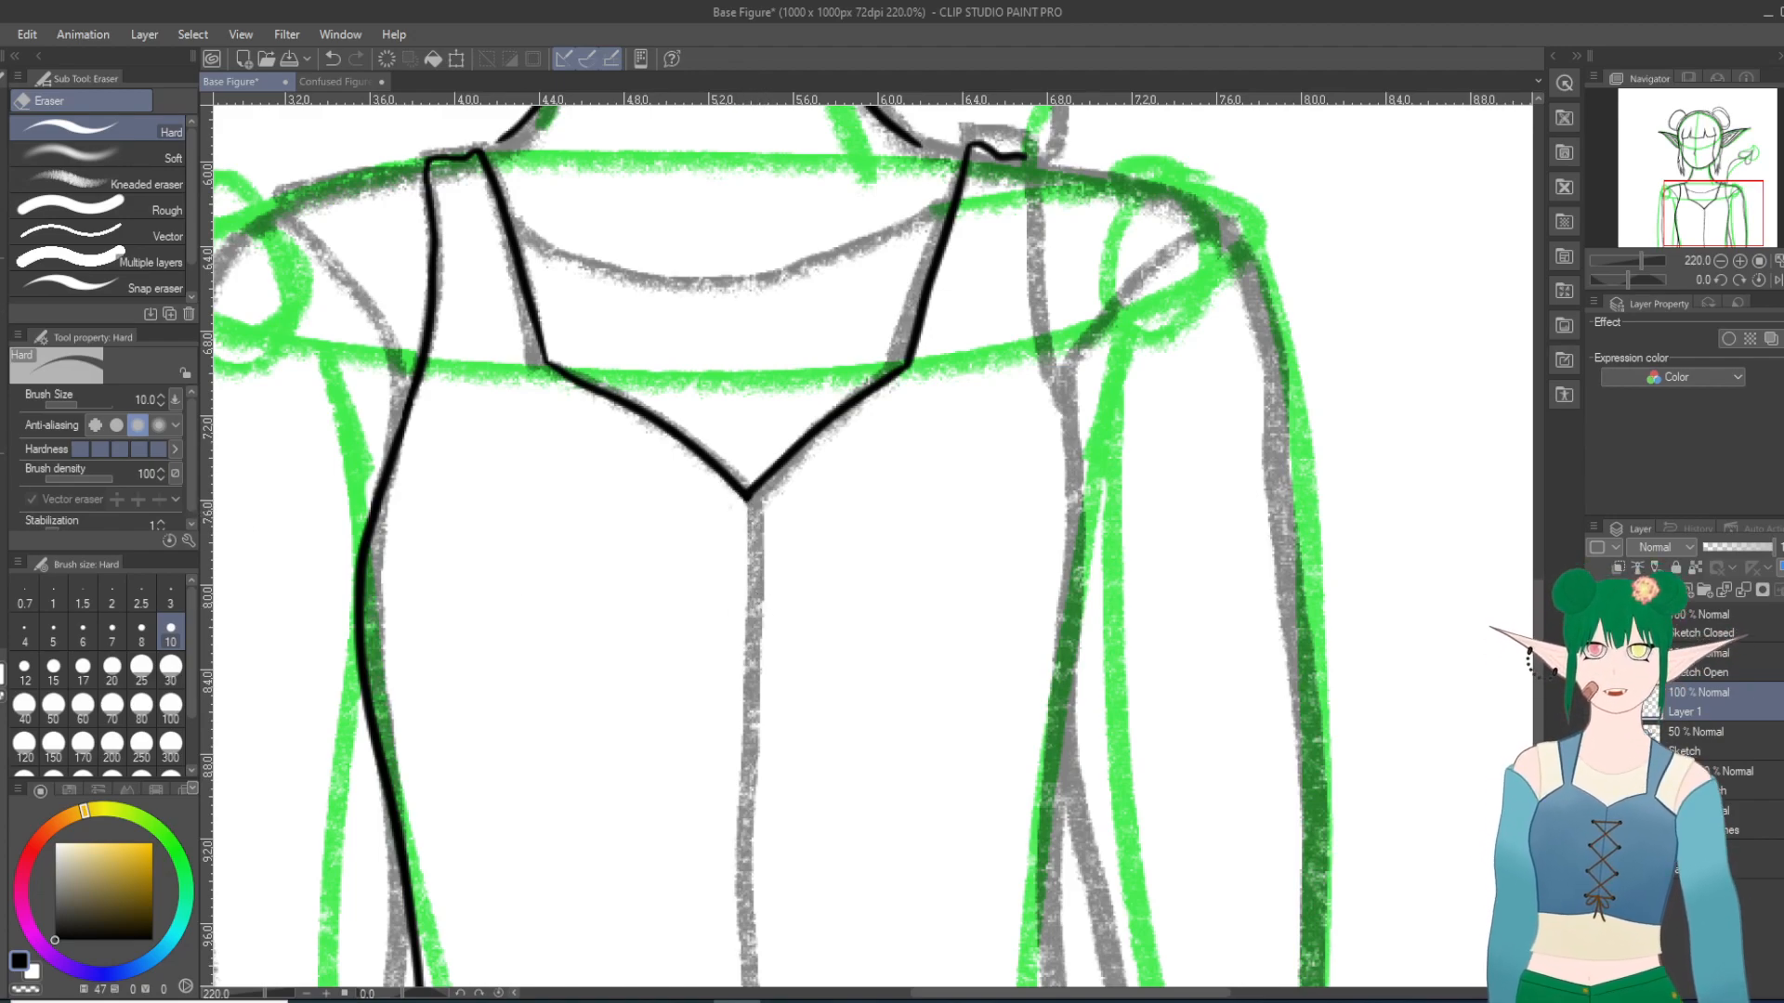
Step: Try to ink the outer edge of the strap at the viewer's right from the shoulder past the armpit with the Turnip pen, undoing the strokes
key("p")
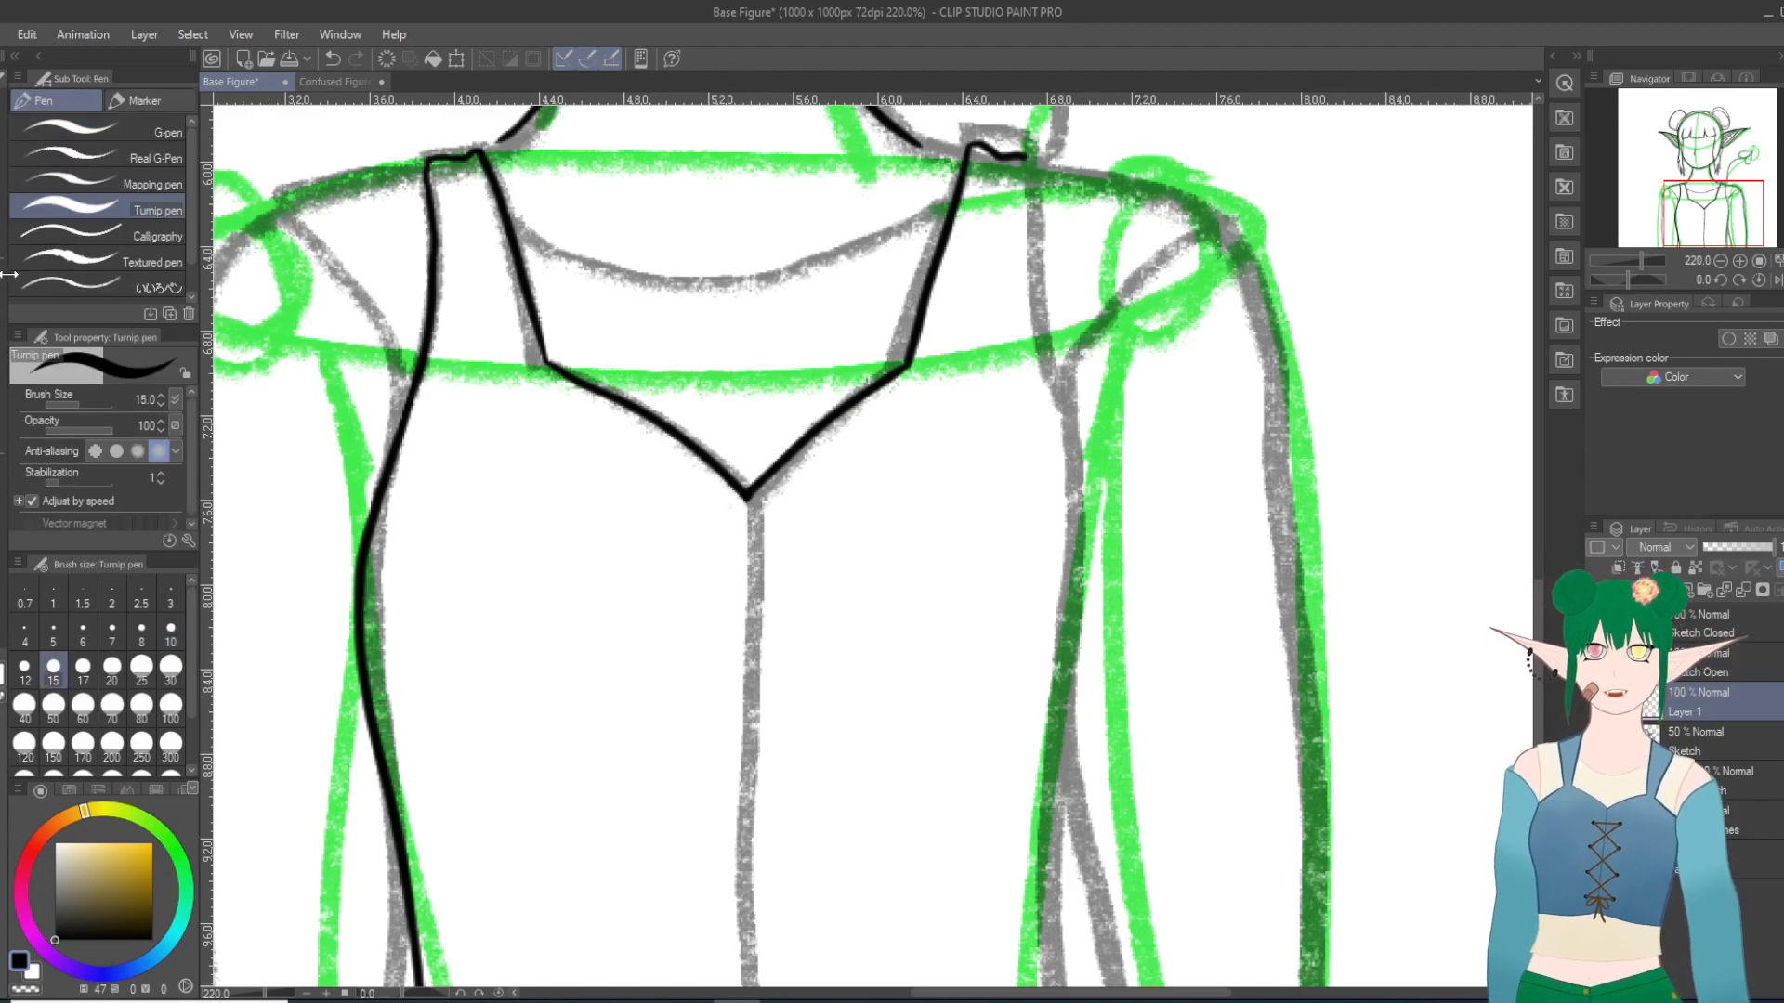
scroll(8, 274, "down", 1)
scroll(788, 529, "down", 3)
scroll(1047, 498, "down", 1)
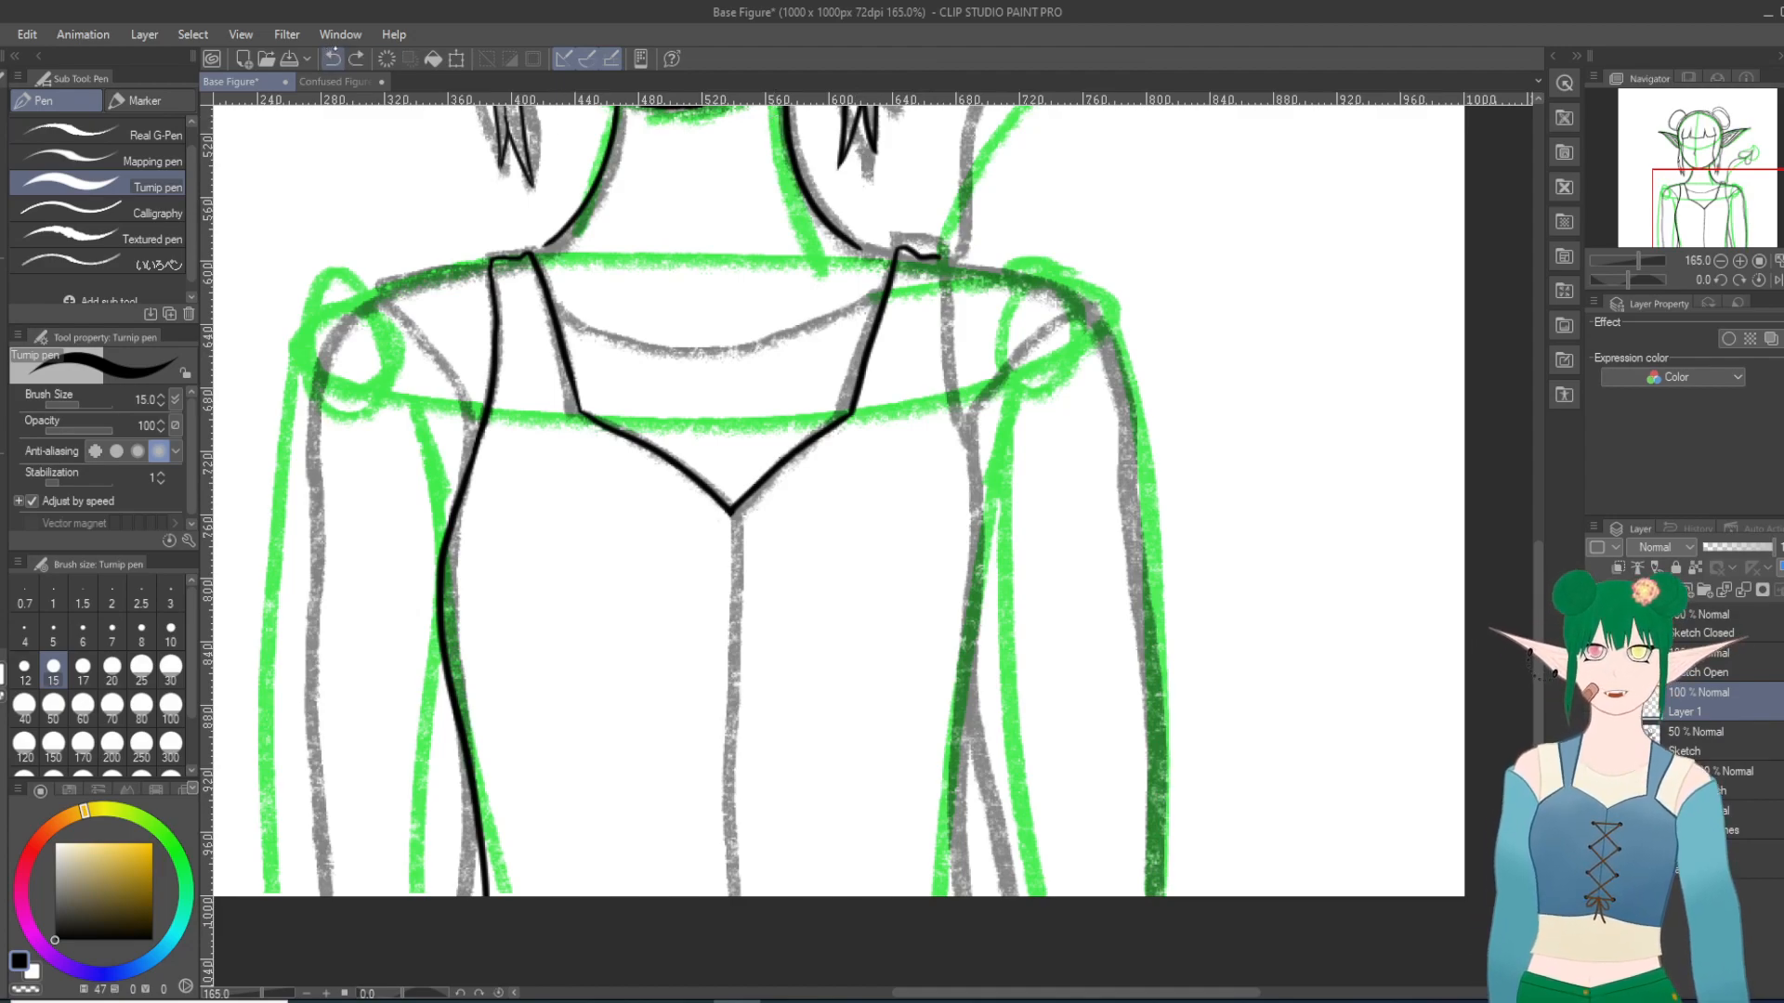
left_click_drag(936, 255, 954, 423)
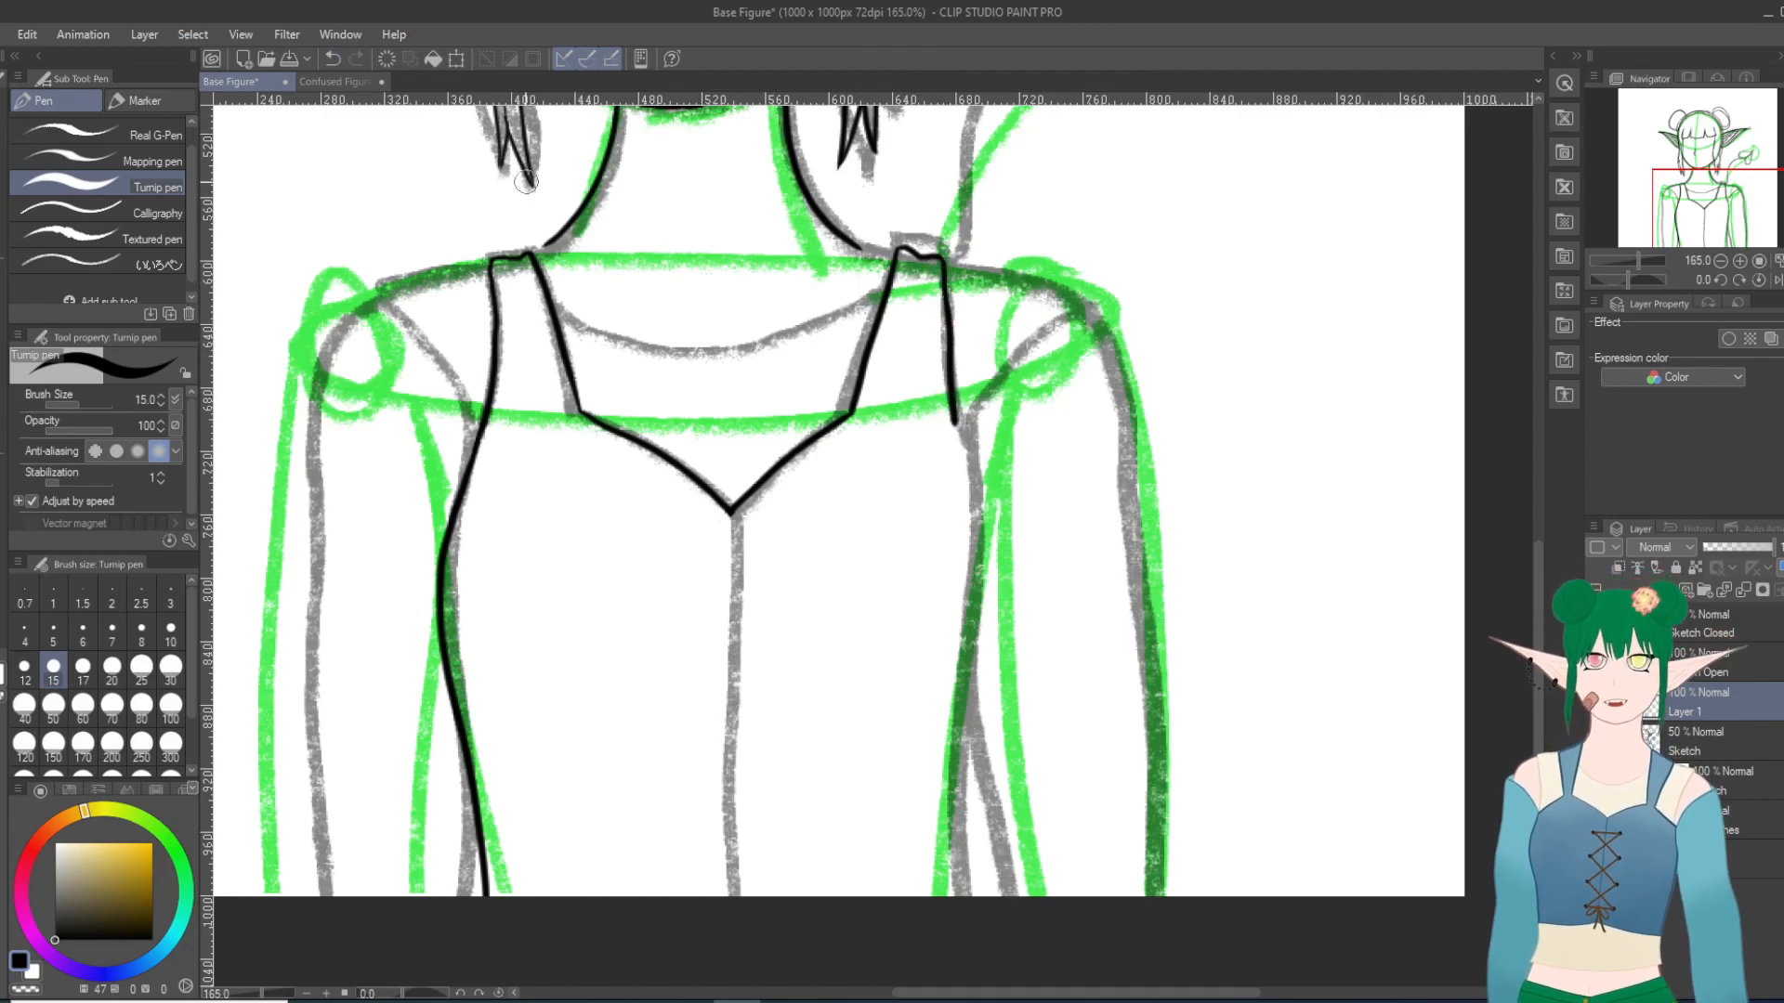
left_click(331, 58)
left_click_drag(935, 254, 975, 485)
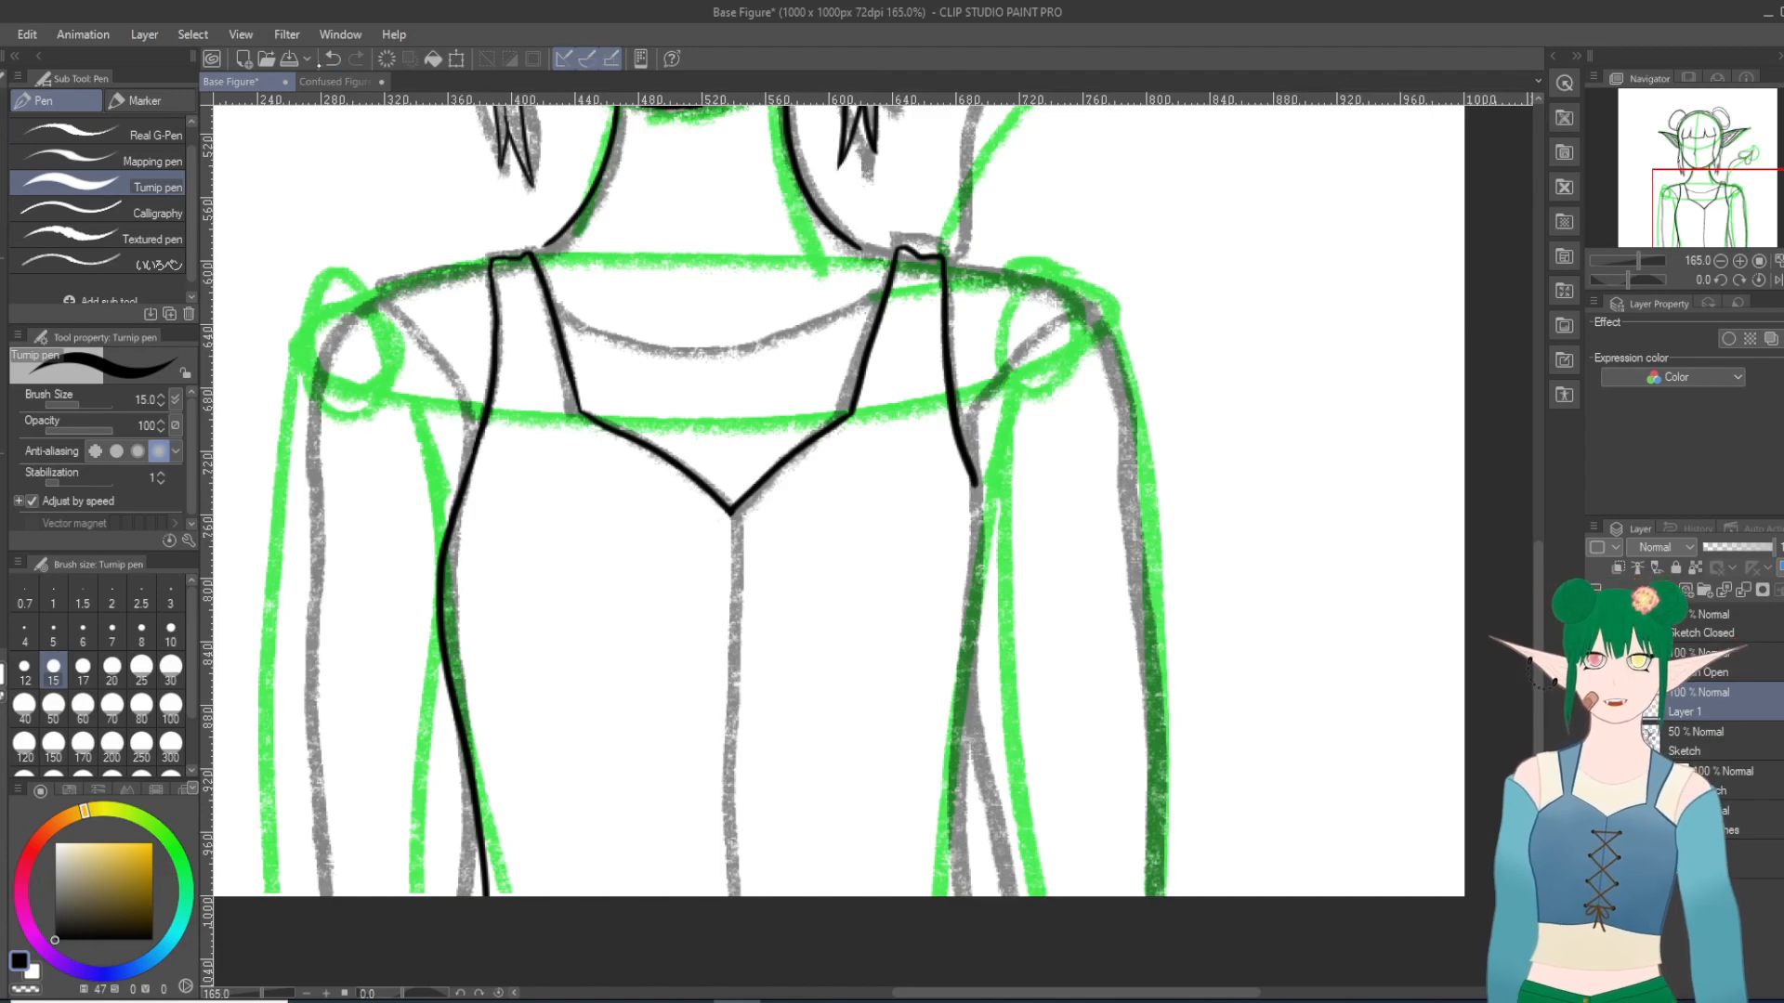
left_click(331, 59)
Step: Try longer strokes along the strap and side at the viewer's right, including one down to the canvas edge, and undo them
left_click_drag(941, 276, 980, 522)
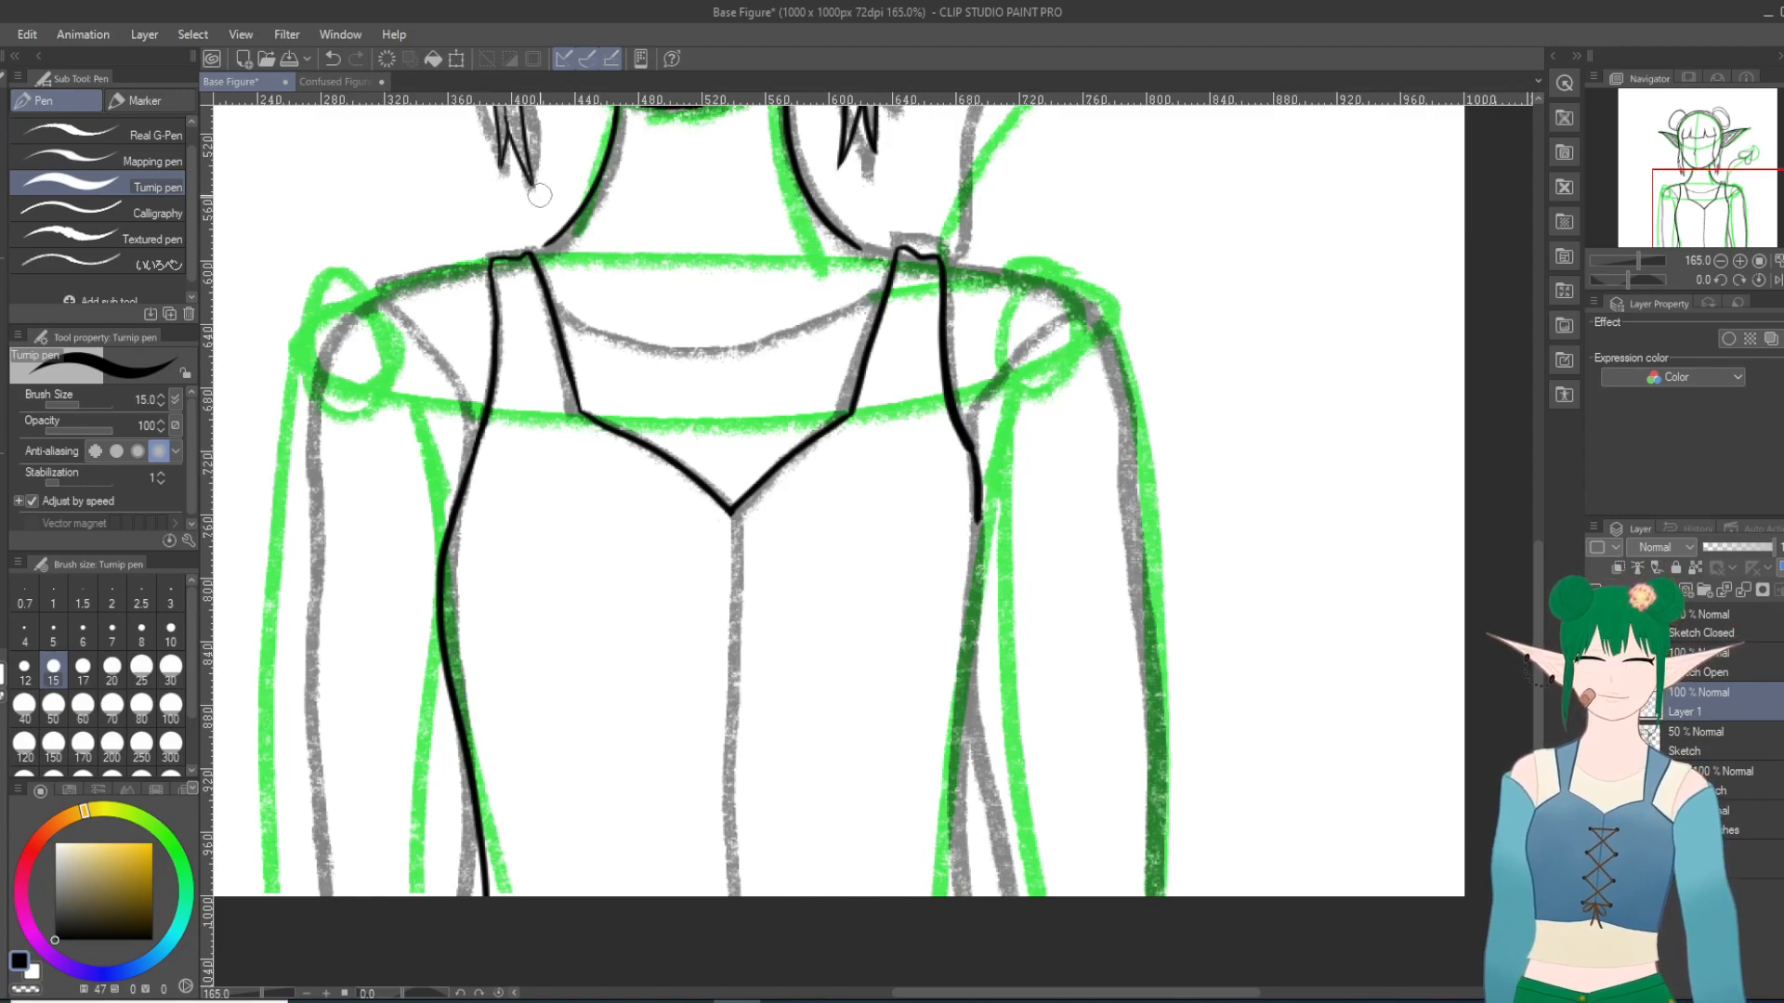
left_click(333, 58)
left_click(332, 58)
mouse_move(934, 256)
left_mouse_down()
mouse_move(975, 520)
mouse_move(955, 934)
left_mouse_up()
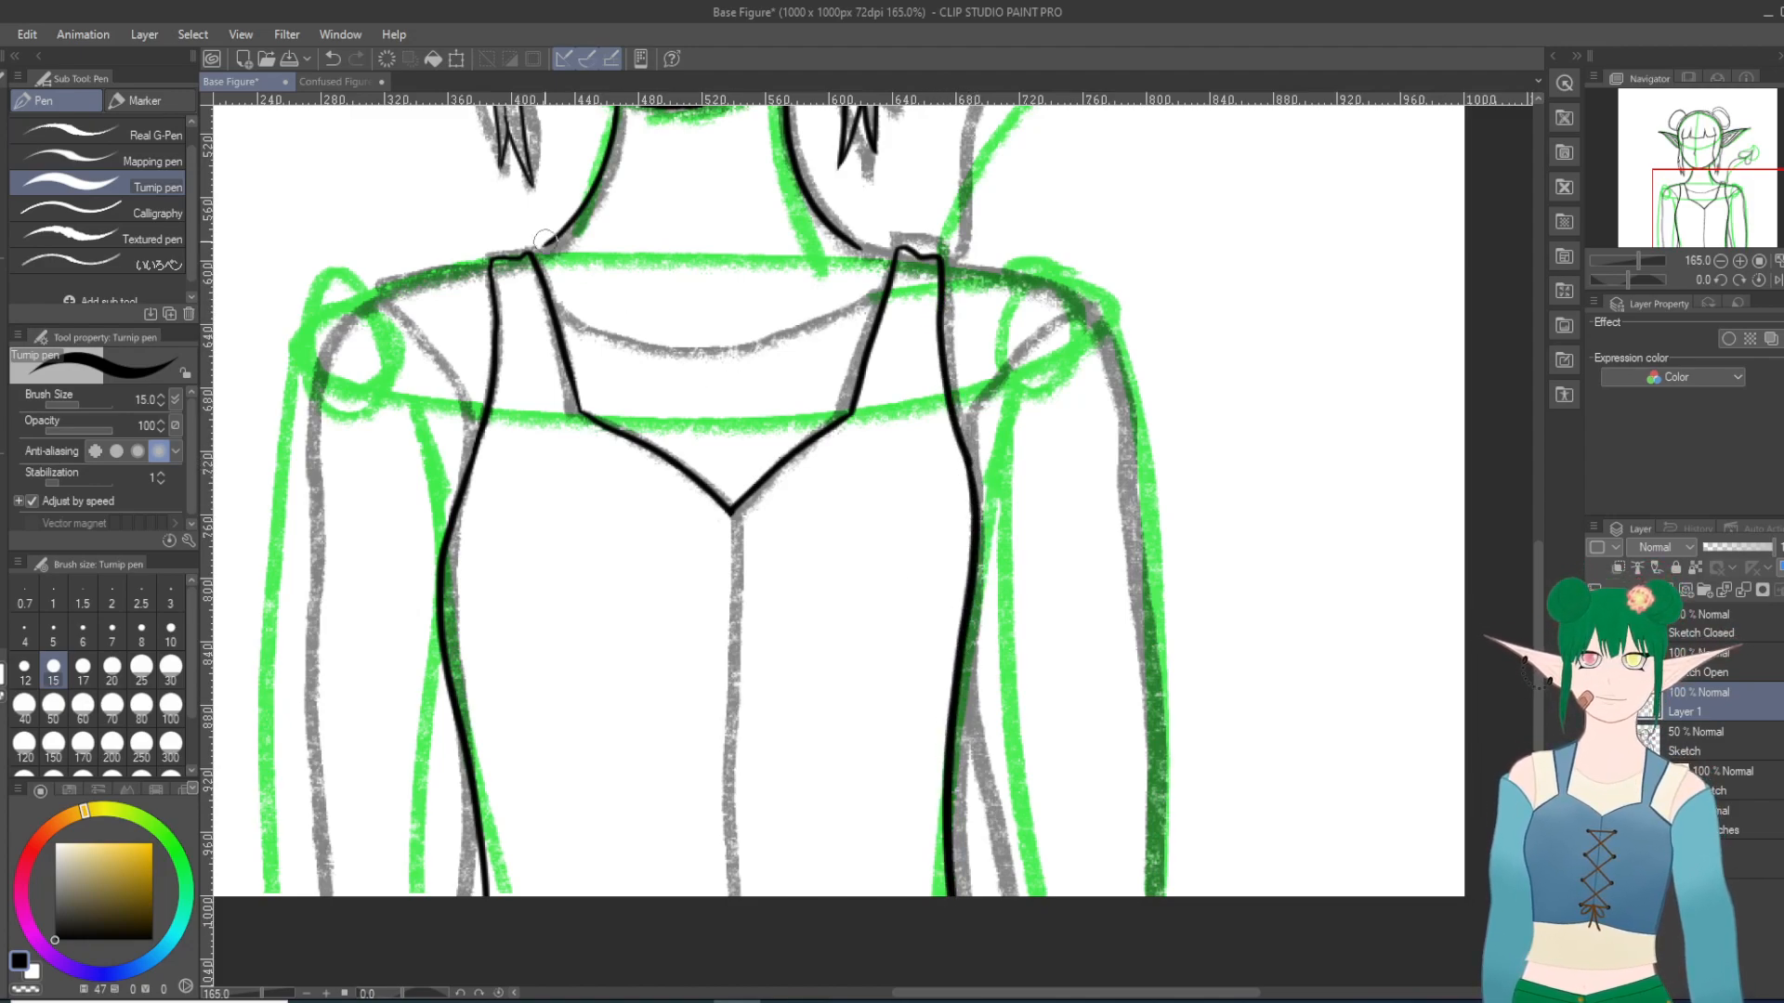
left_click(331, 59)
left_click(332, 58)
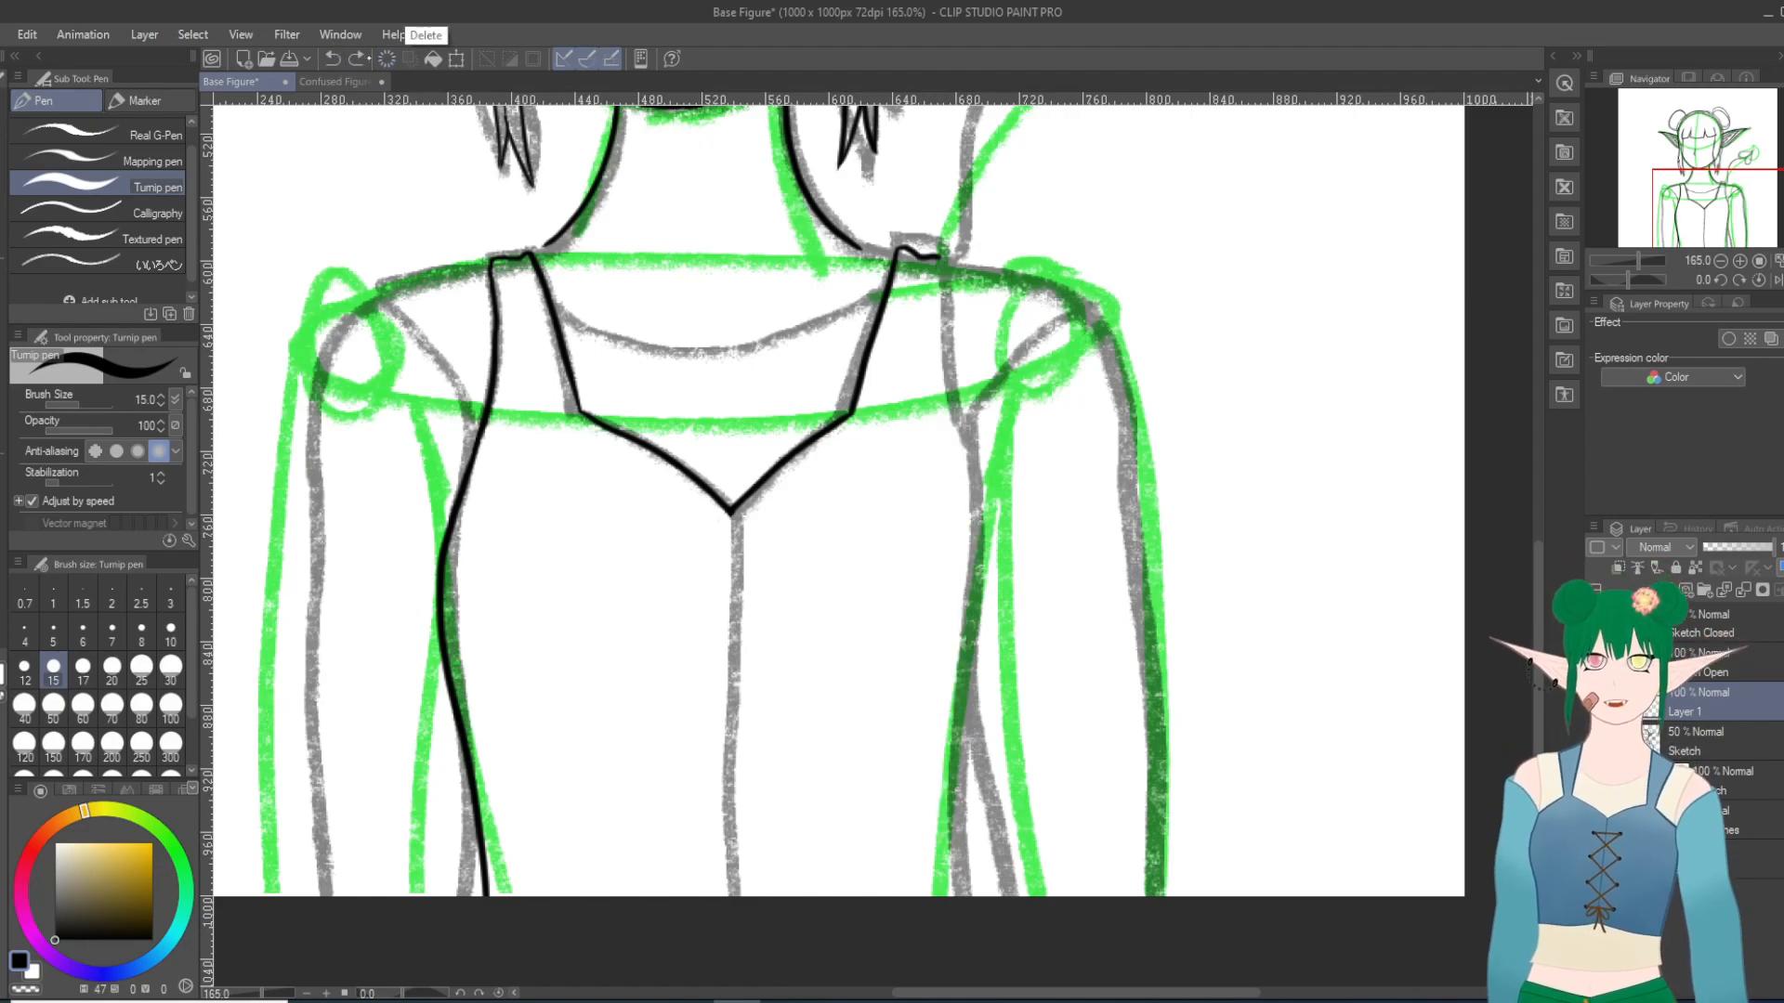
Step: Restore the undone stroke along the outer edge of the strap at the viewer's right
key("ctrl+y")
Step: Try several Turnip pen strokes for the bodice's side contour at the viewer's right, from below the armpit downward, undoing each one
mouse_move(966, 459)
left_mouse_down()
mouse_move(946, 739)
mouse_move(952, 957)
left_mouse_up()
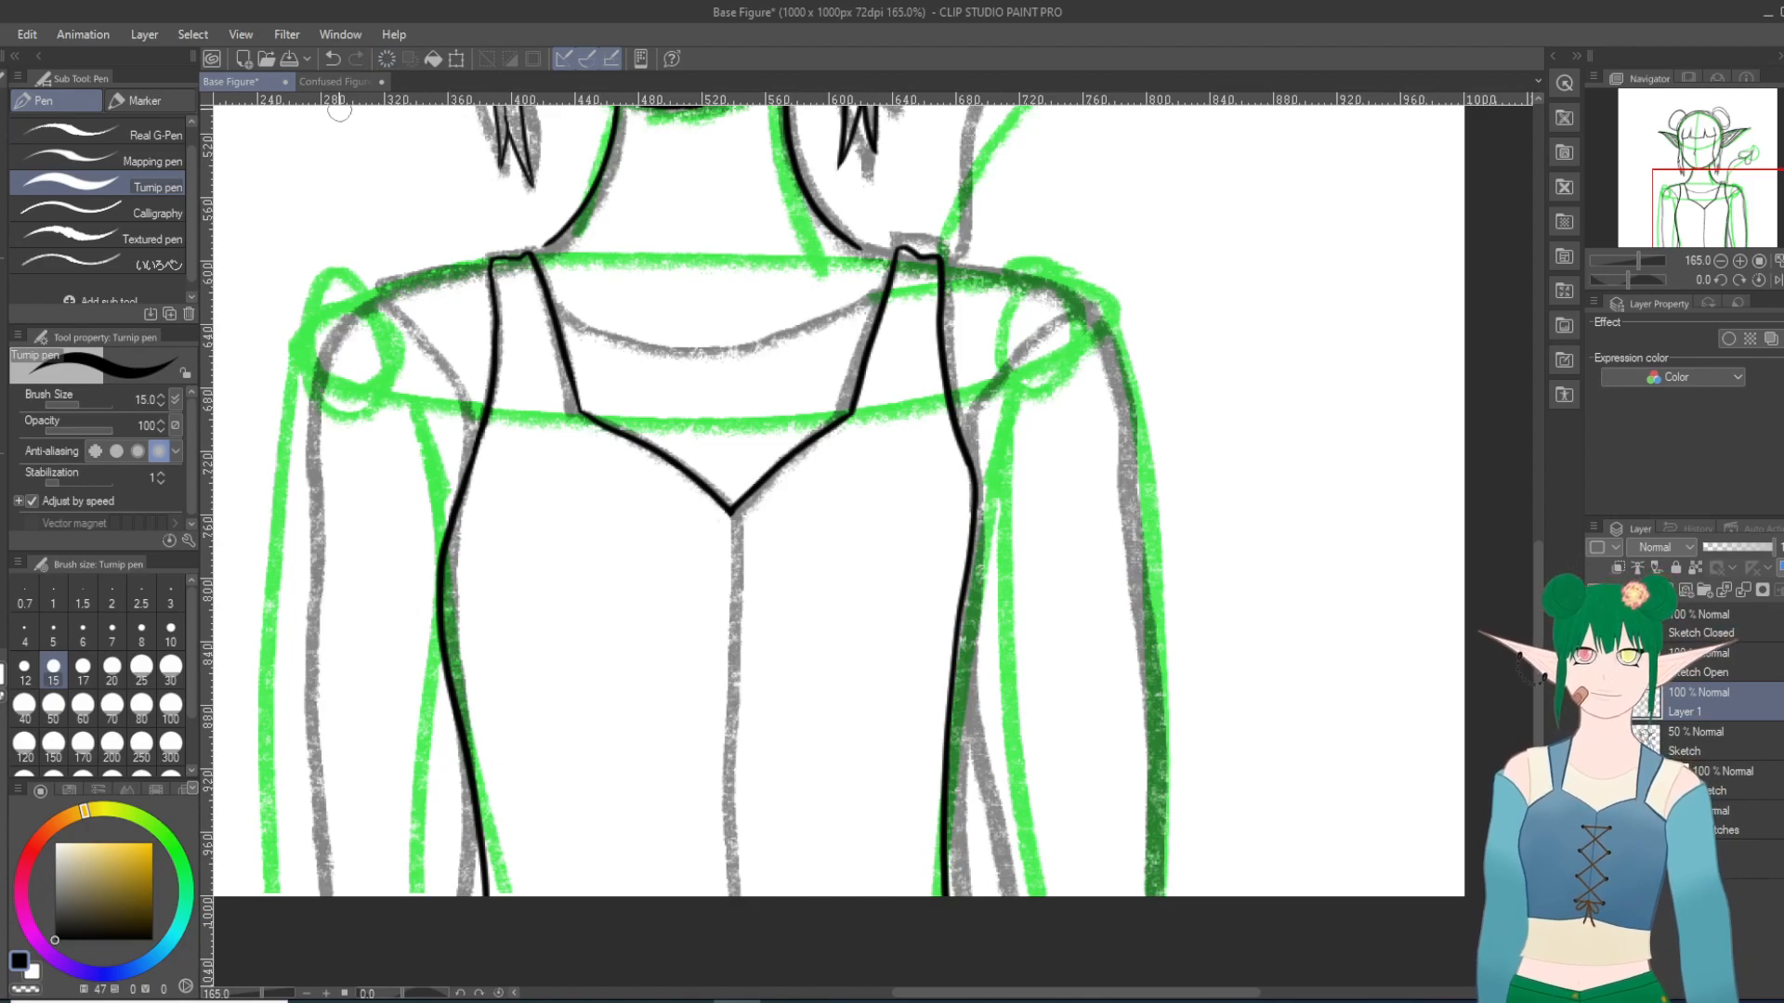
left_click(332, 59)
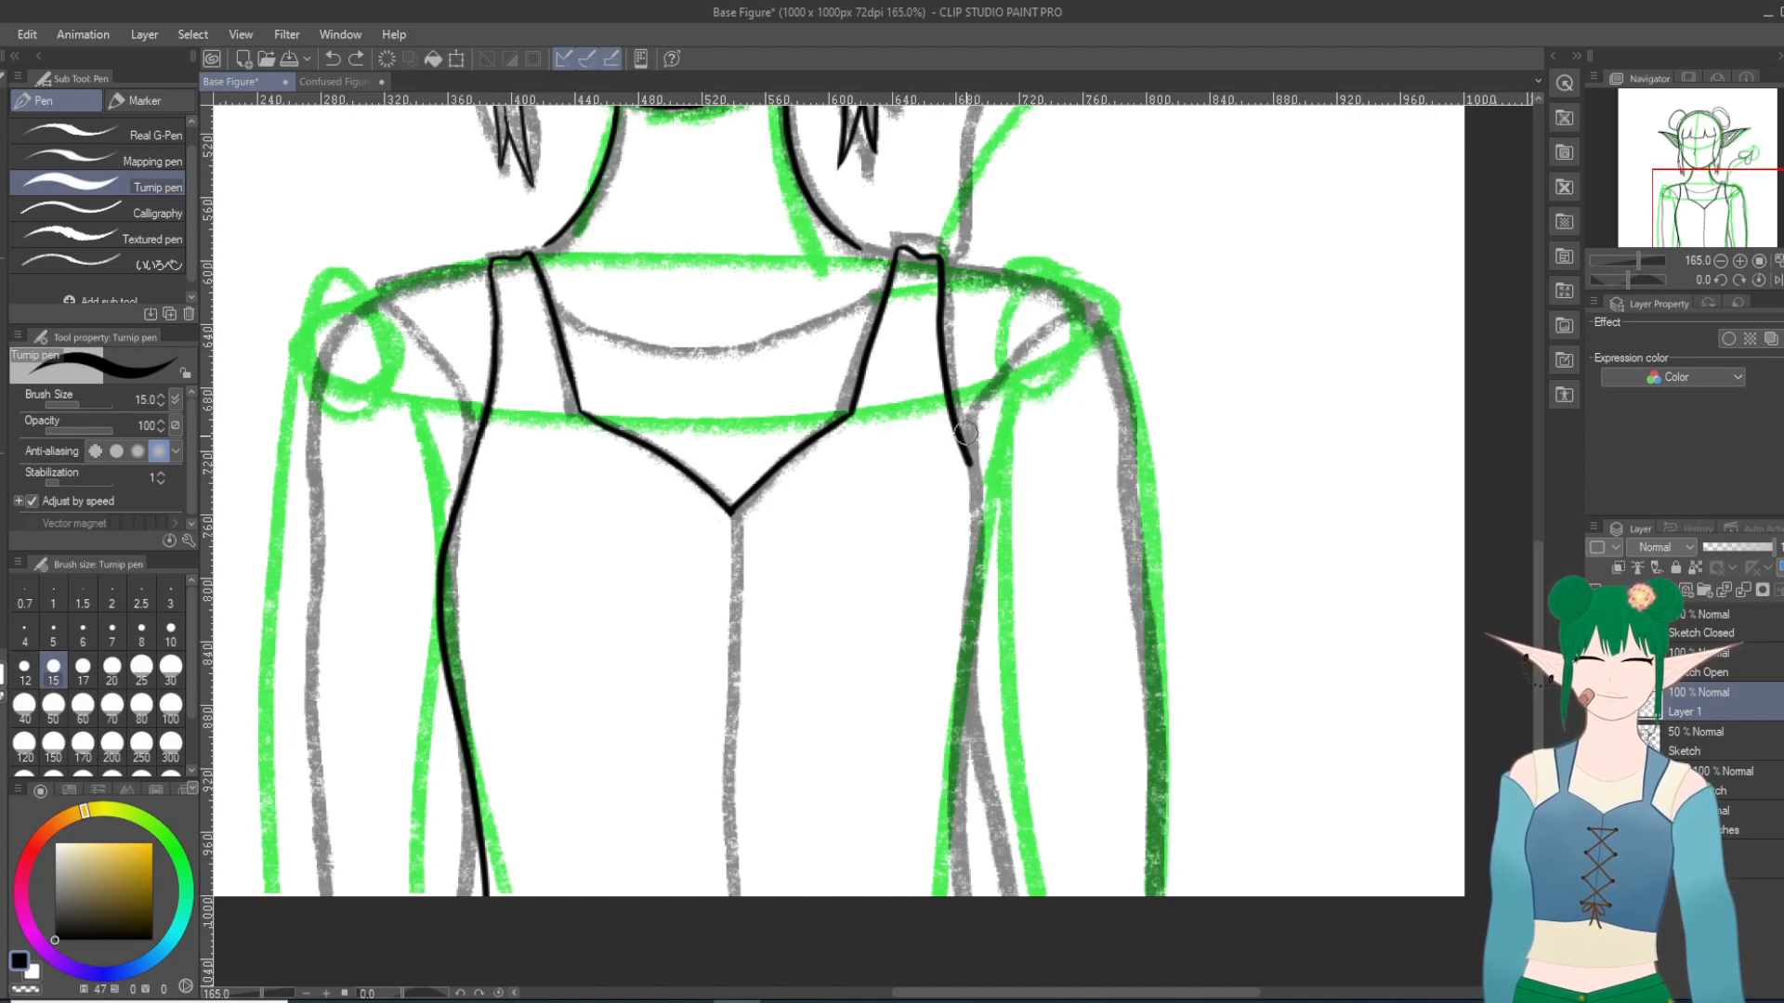
left_click_drag(971, 484, 975, 947)
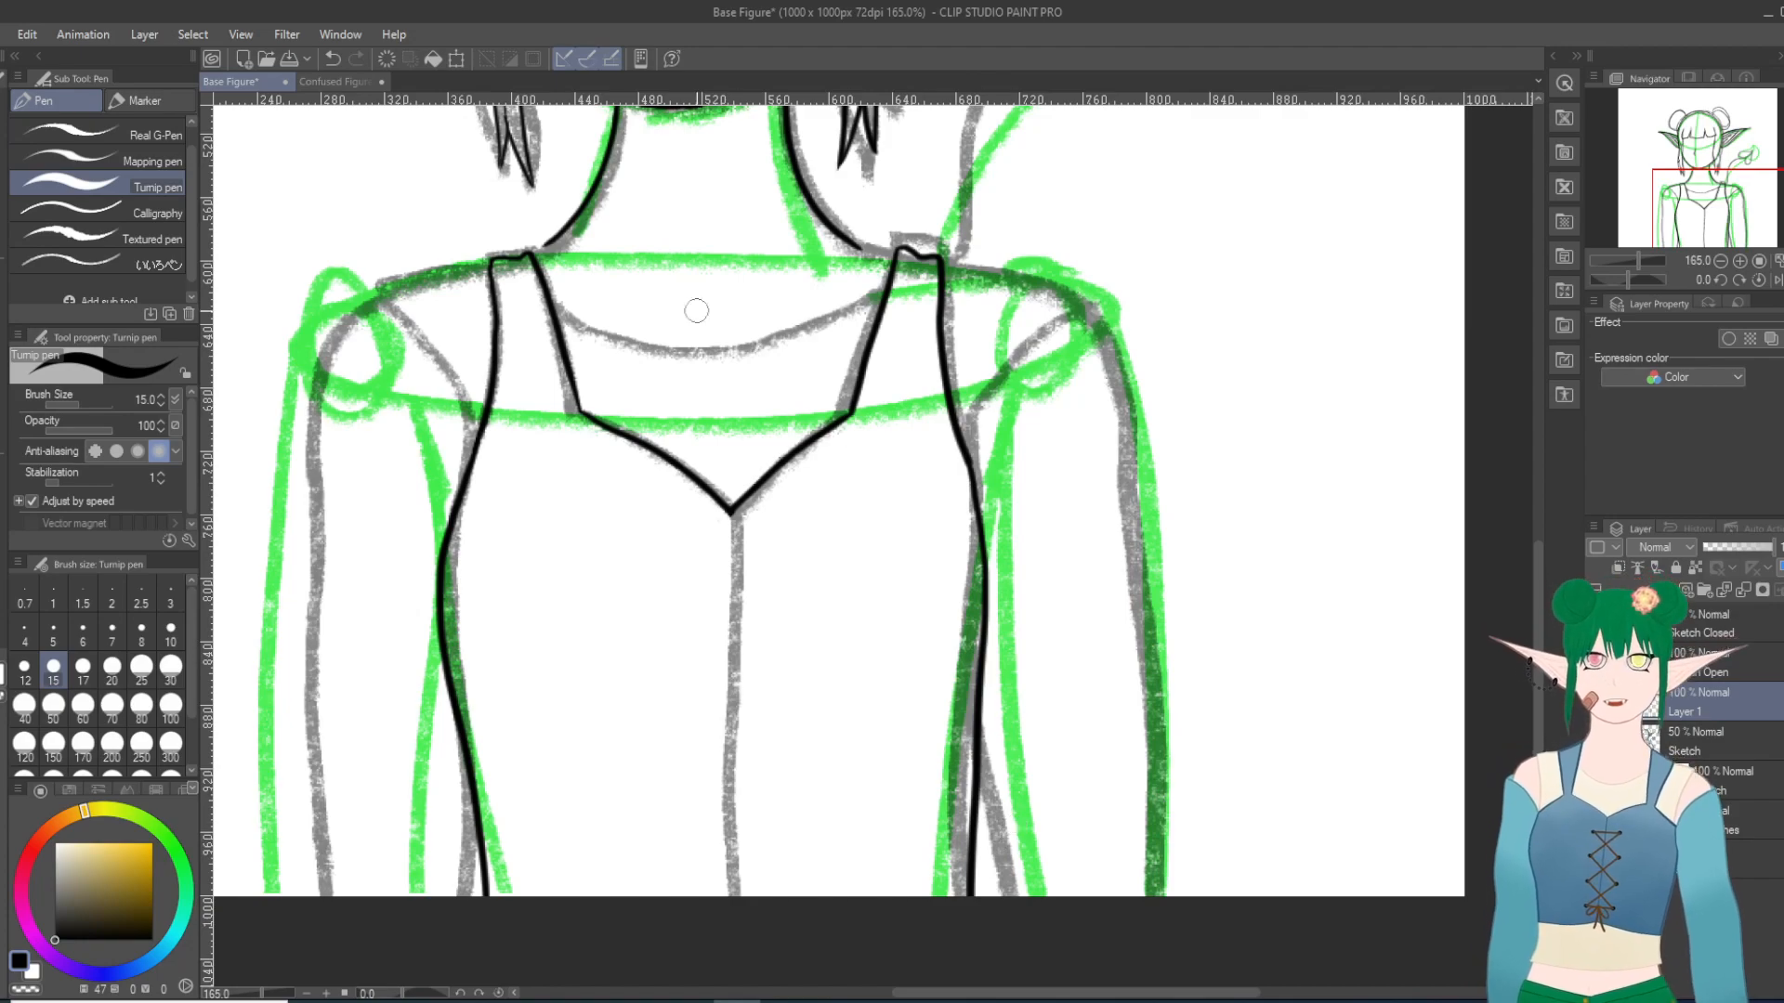
left_click(332, 59)
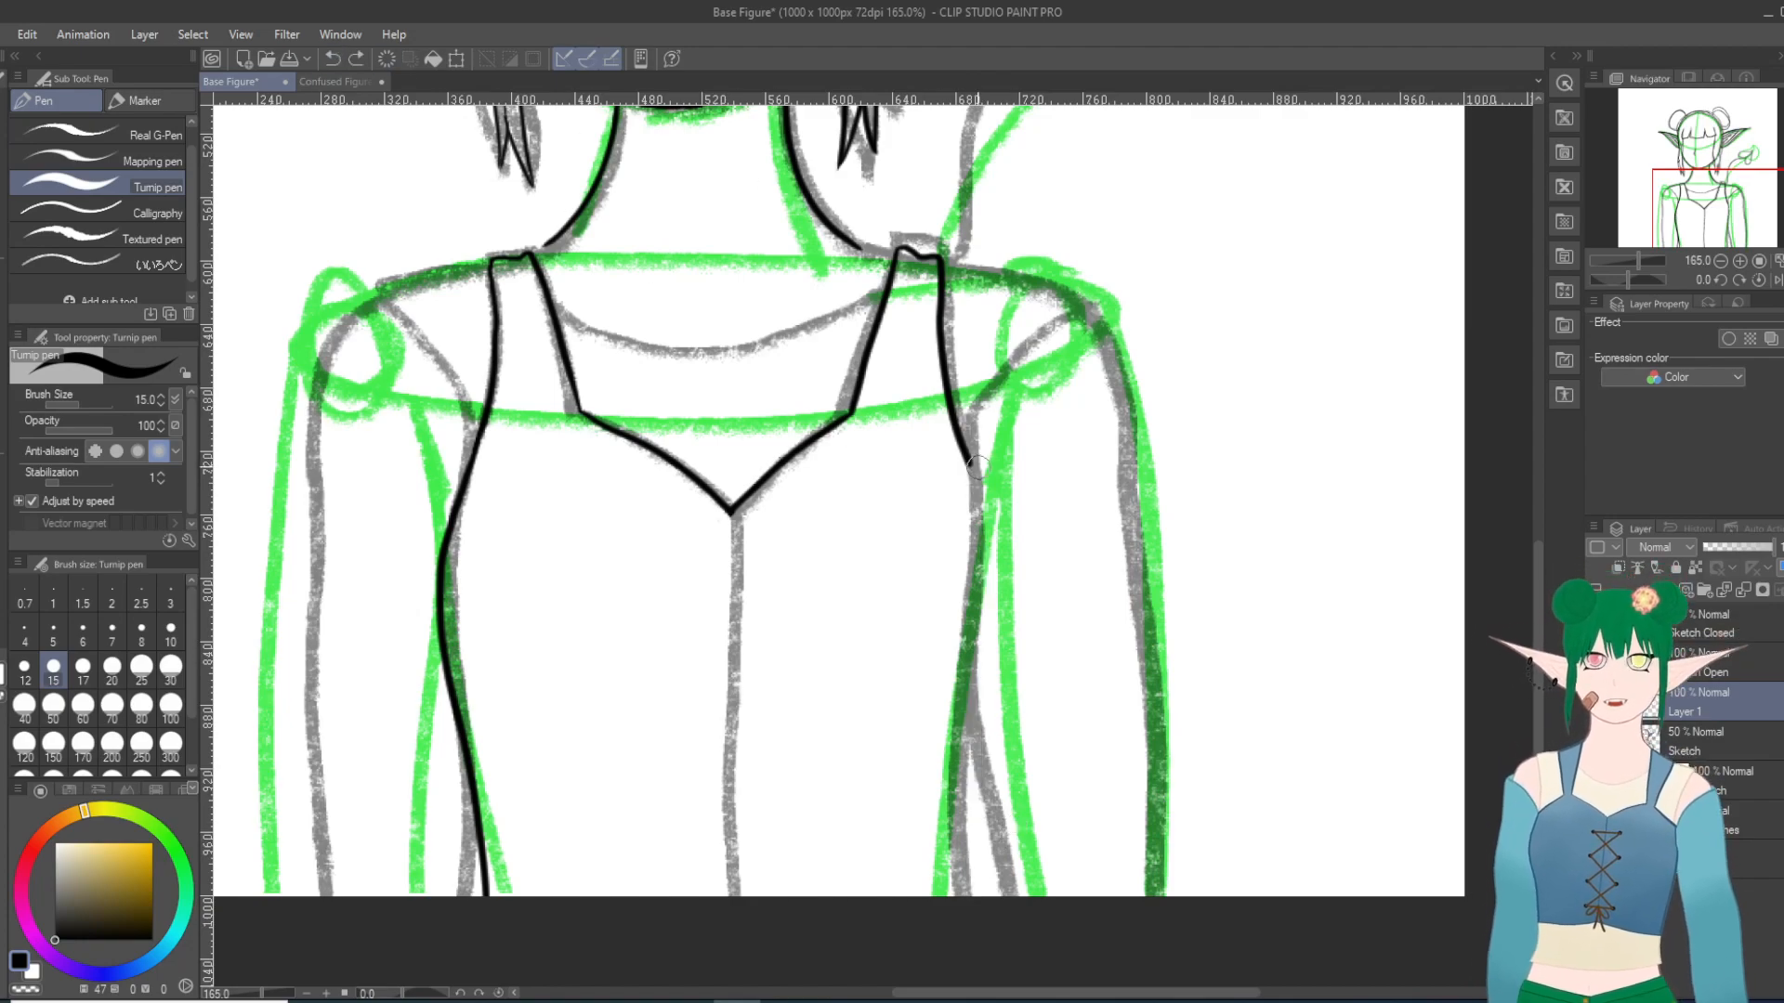
left_click_drag(969, 456, 980, 520)
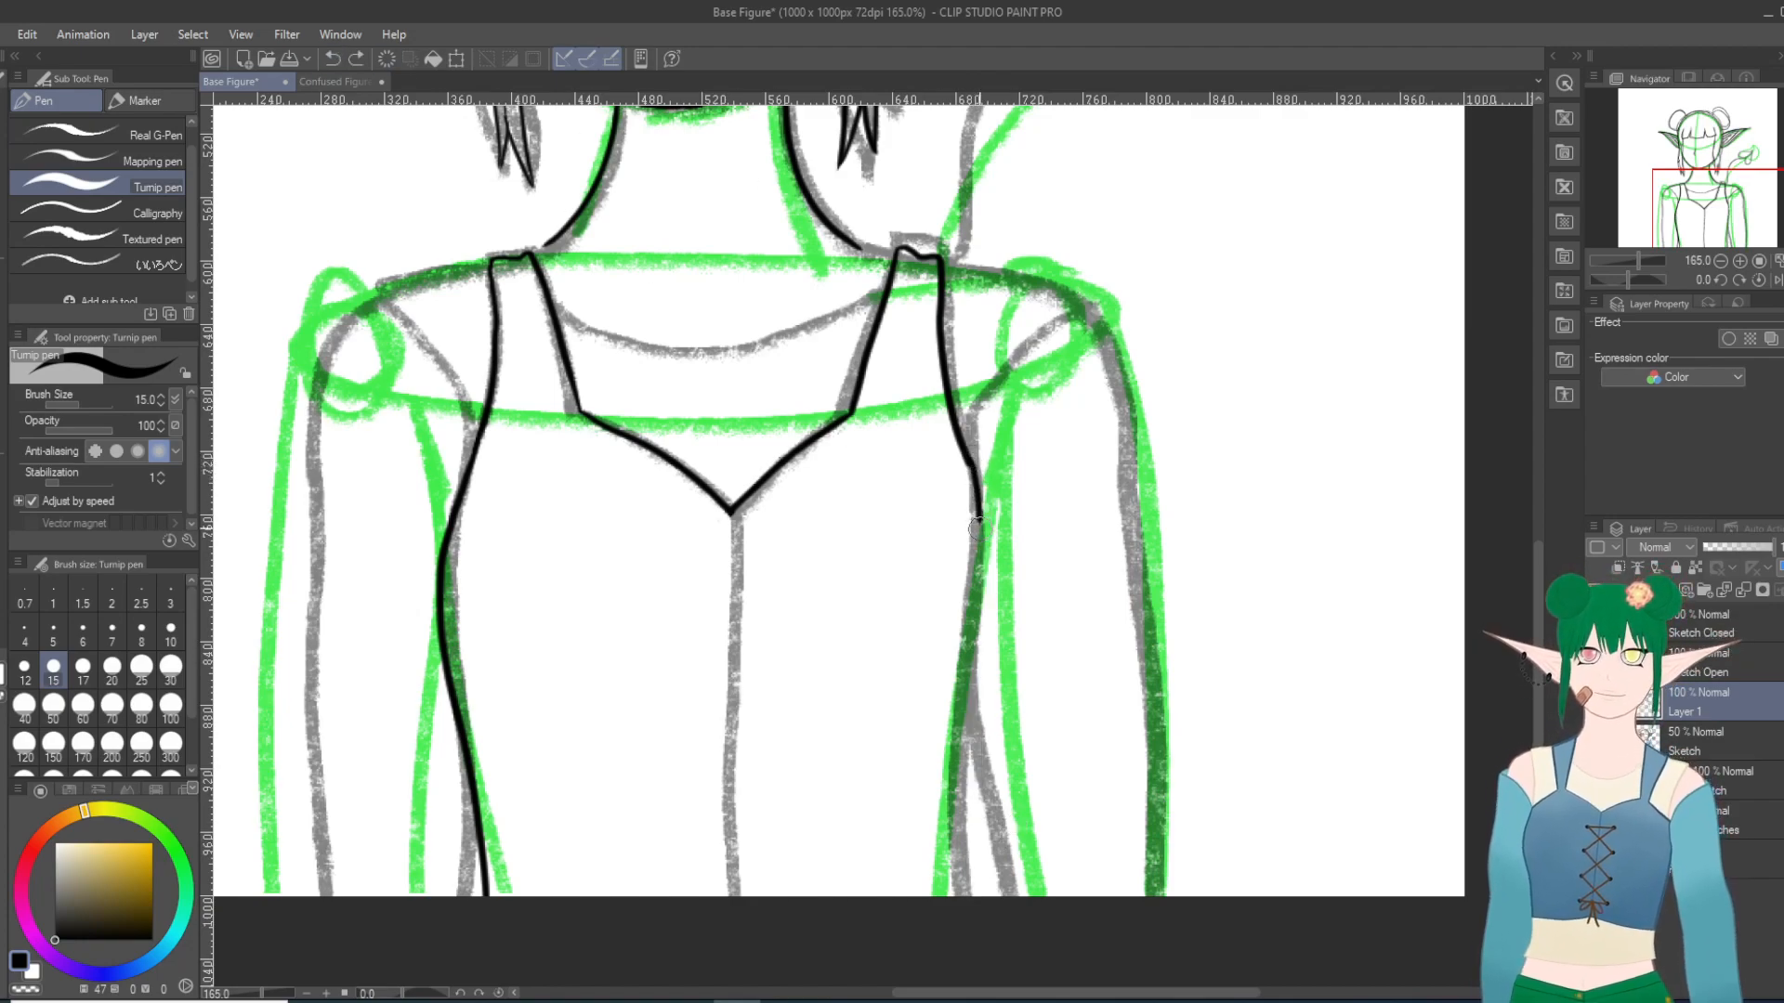
left_click(332, 58)
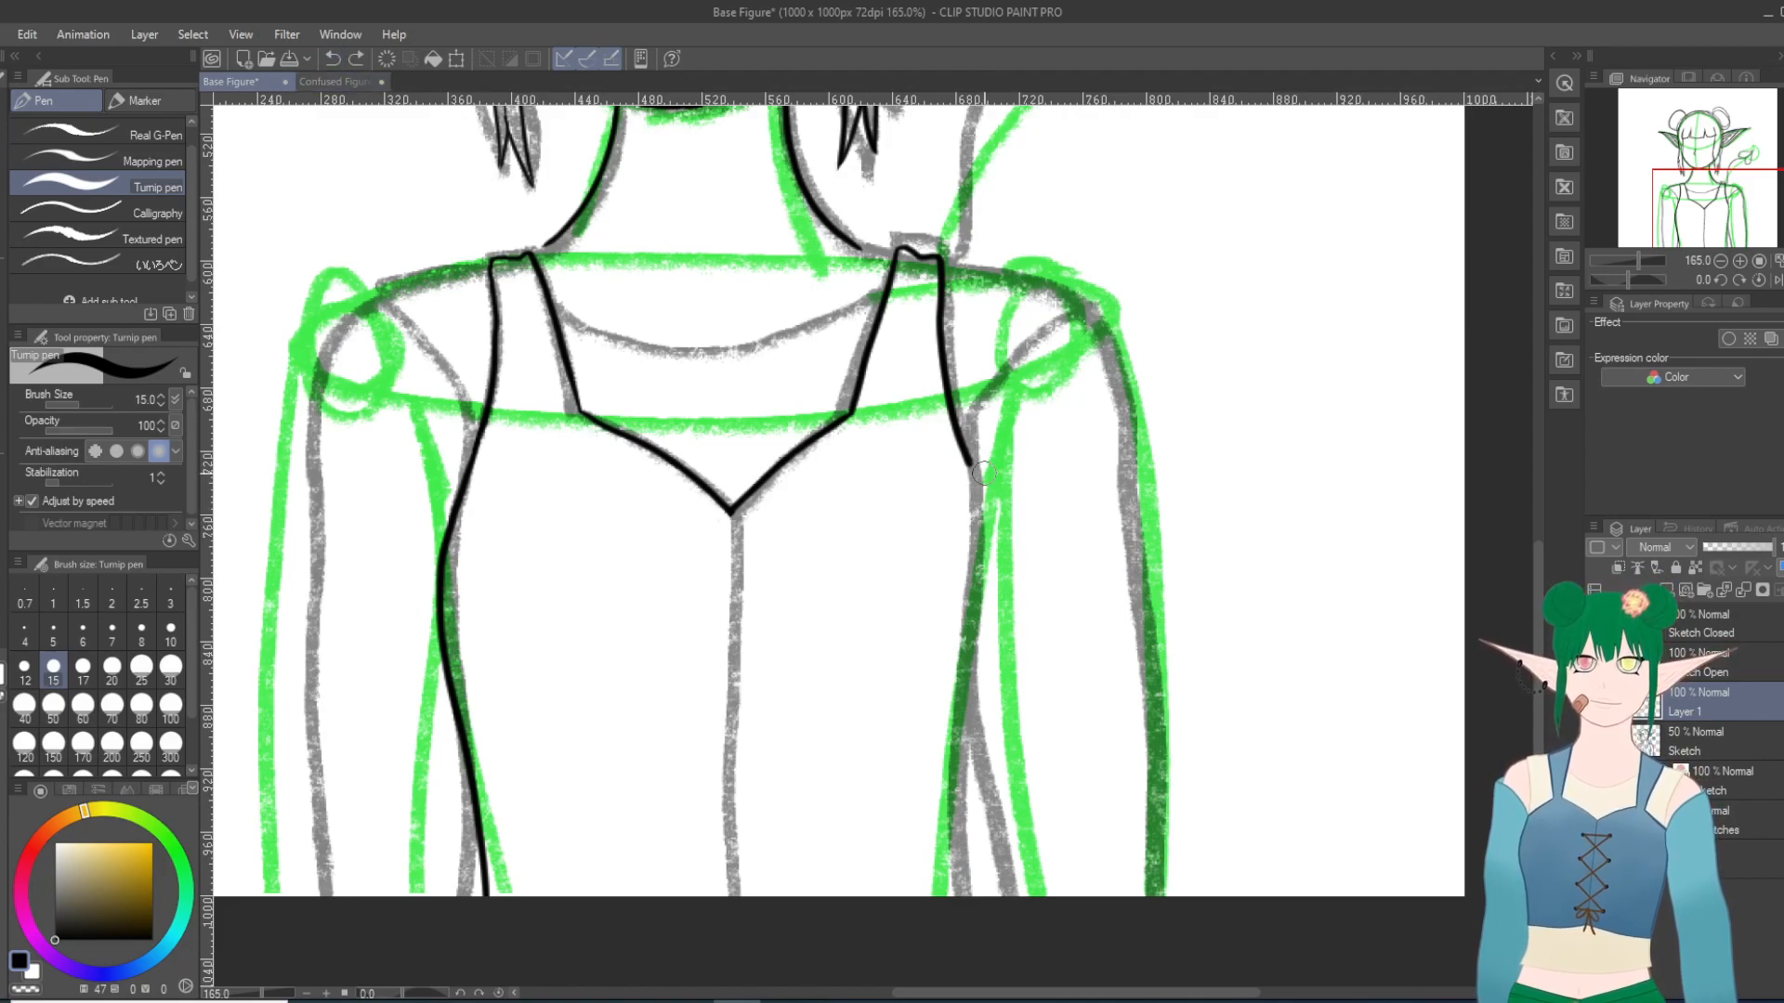
left_click_drag(968, 461, 979, 569)
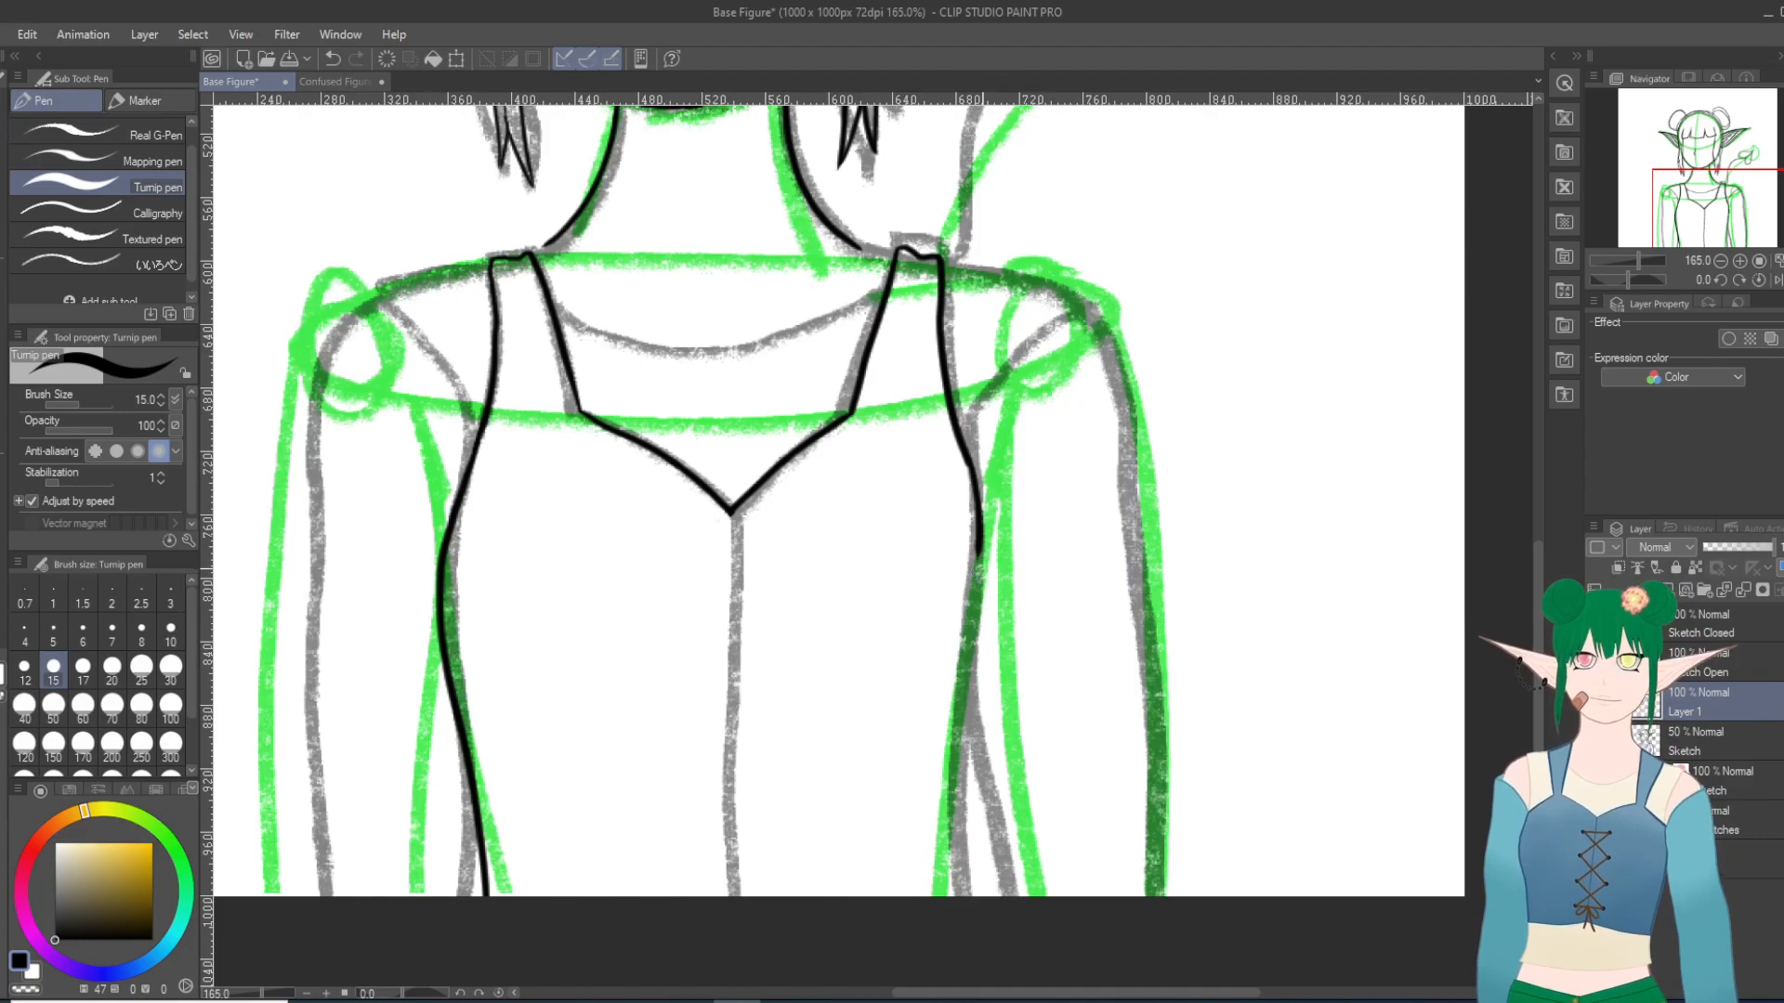
key("ctrl+z")
Step: Ink the bodice's side contour at the viewer's right from below the armpit through the waist to the canvas edge, following the sketch
scroll(982, 563, "down", 10)
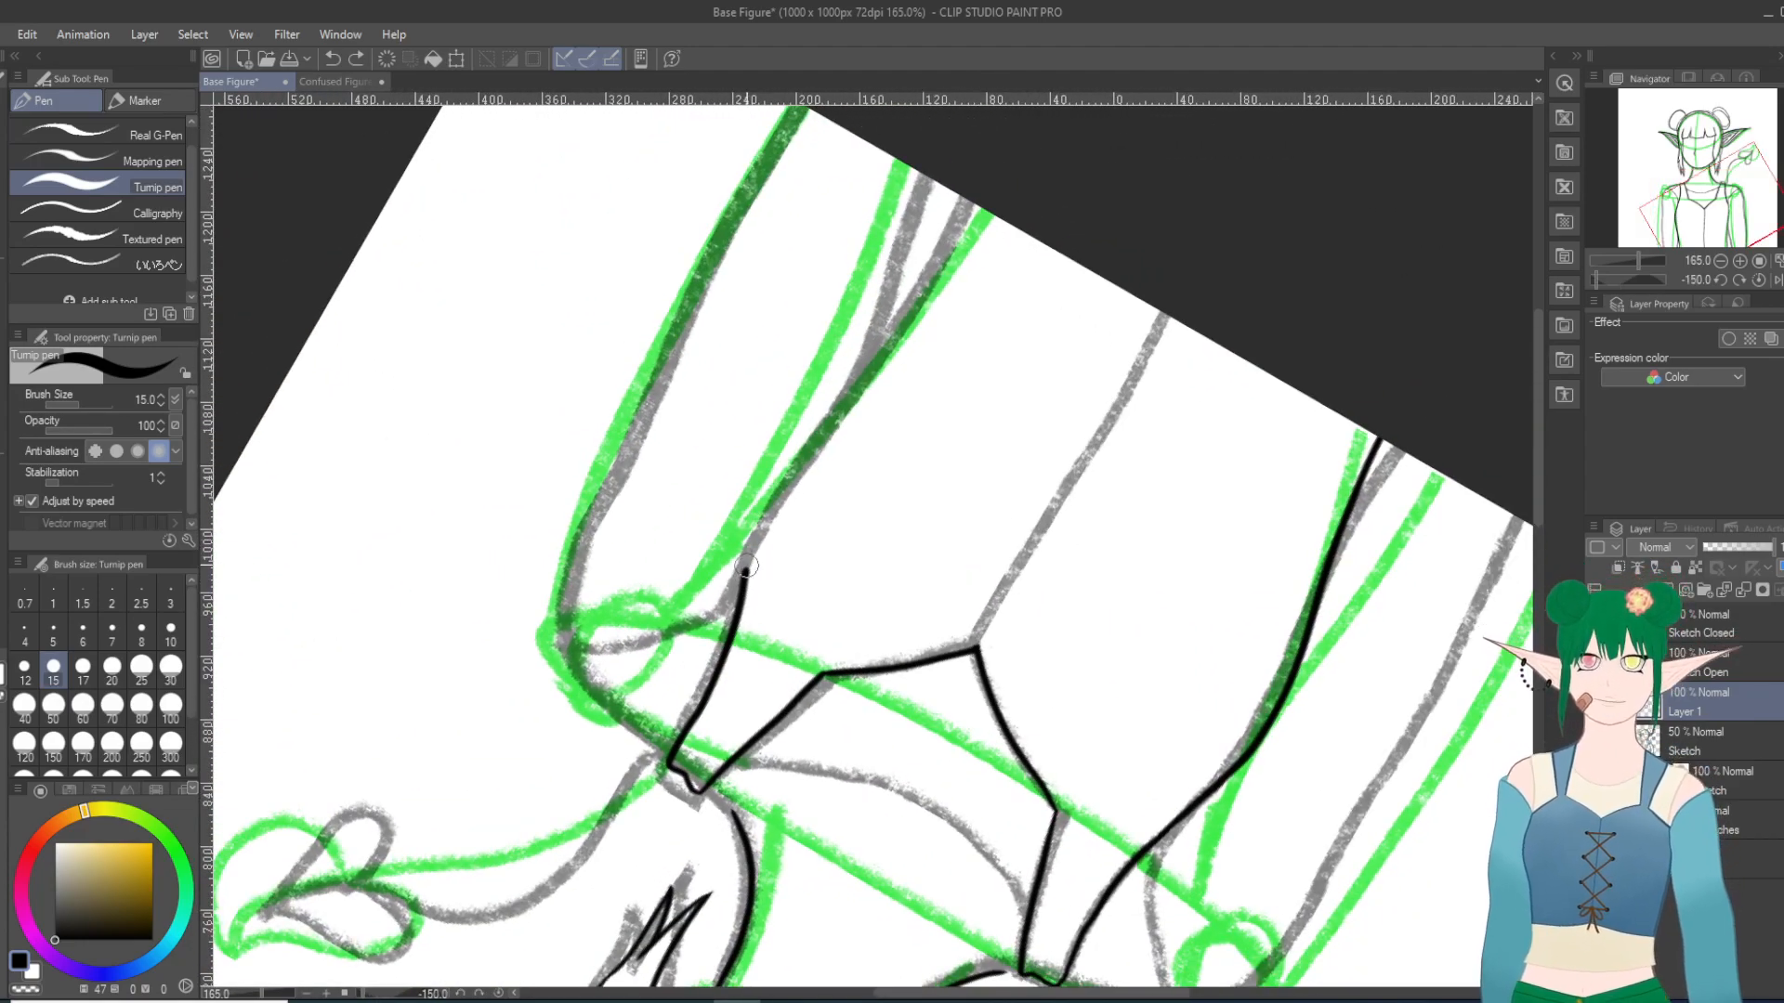
mouse_move(744, 578)
left_mouse_down()
mouse_move(785, 473)
mouse_move(853, 399)
left_mouse_up()
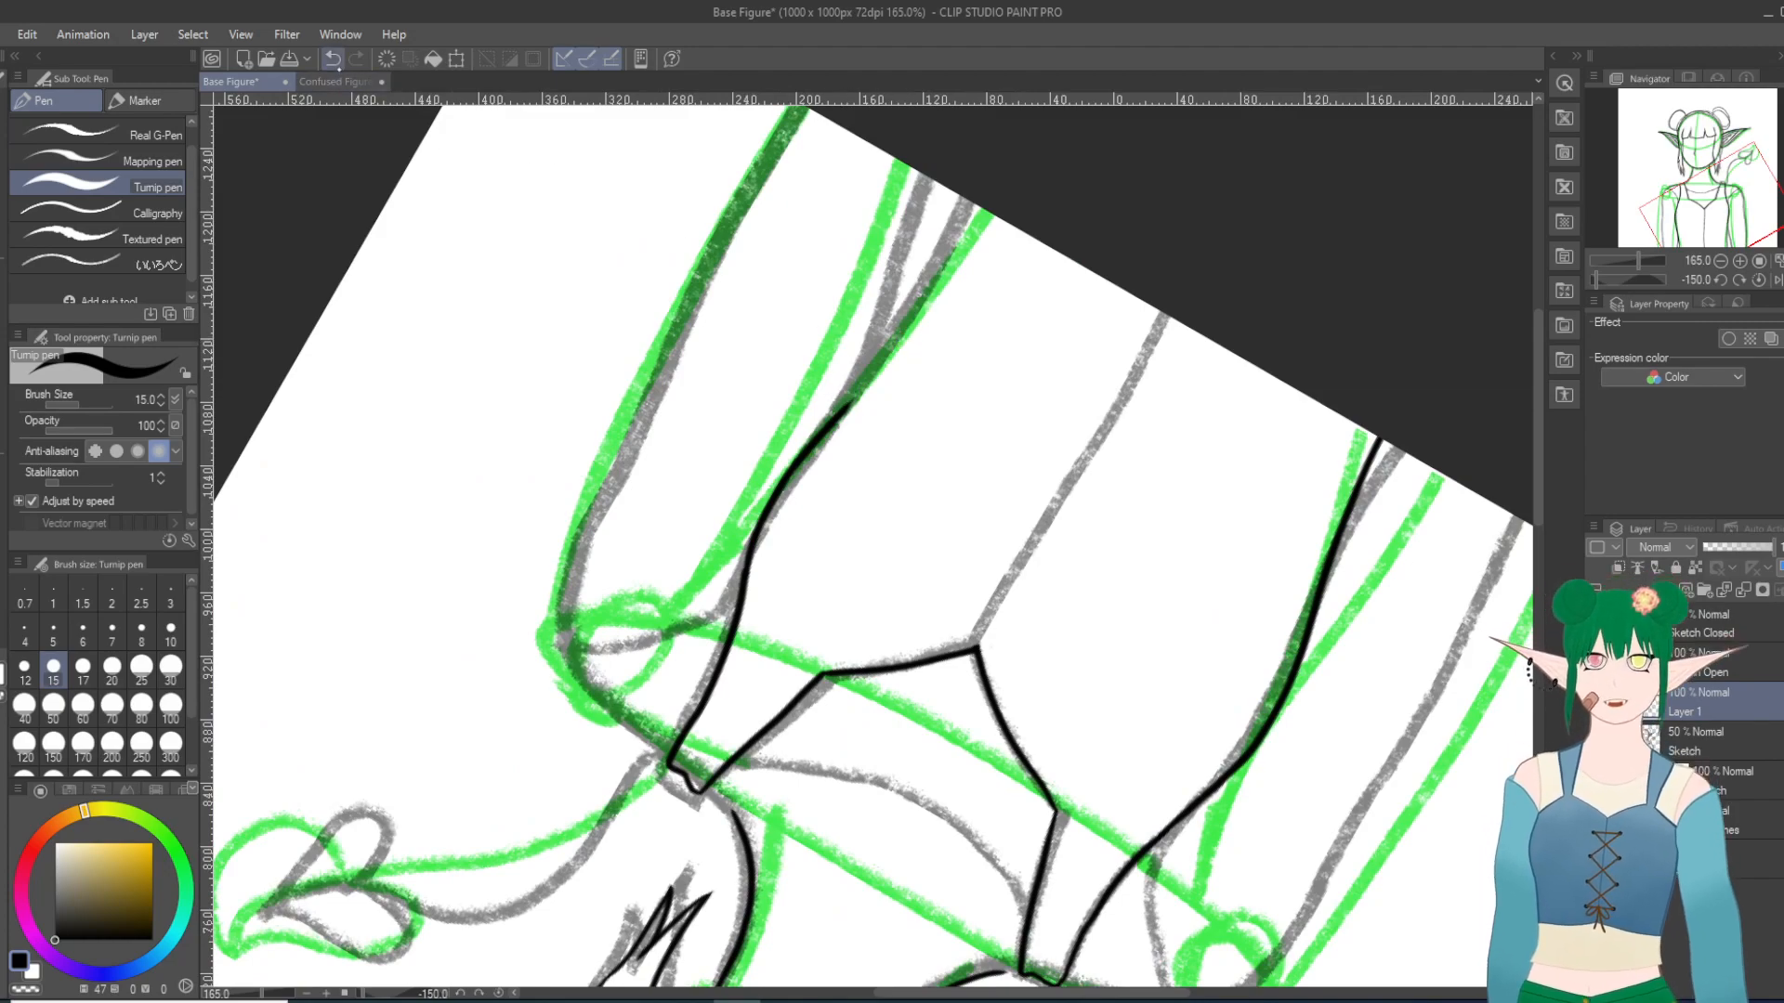
key("ctrl+z")
mouse_move(748, 569)
left_mouse_down()
mouse_move(848, 408)
mouse_move(844, 429)
mouse_move(946, 184)
left_mouse_up()
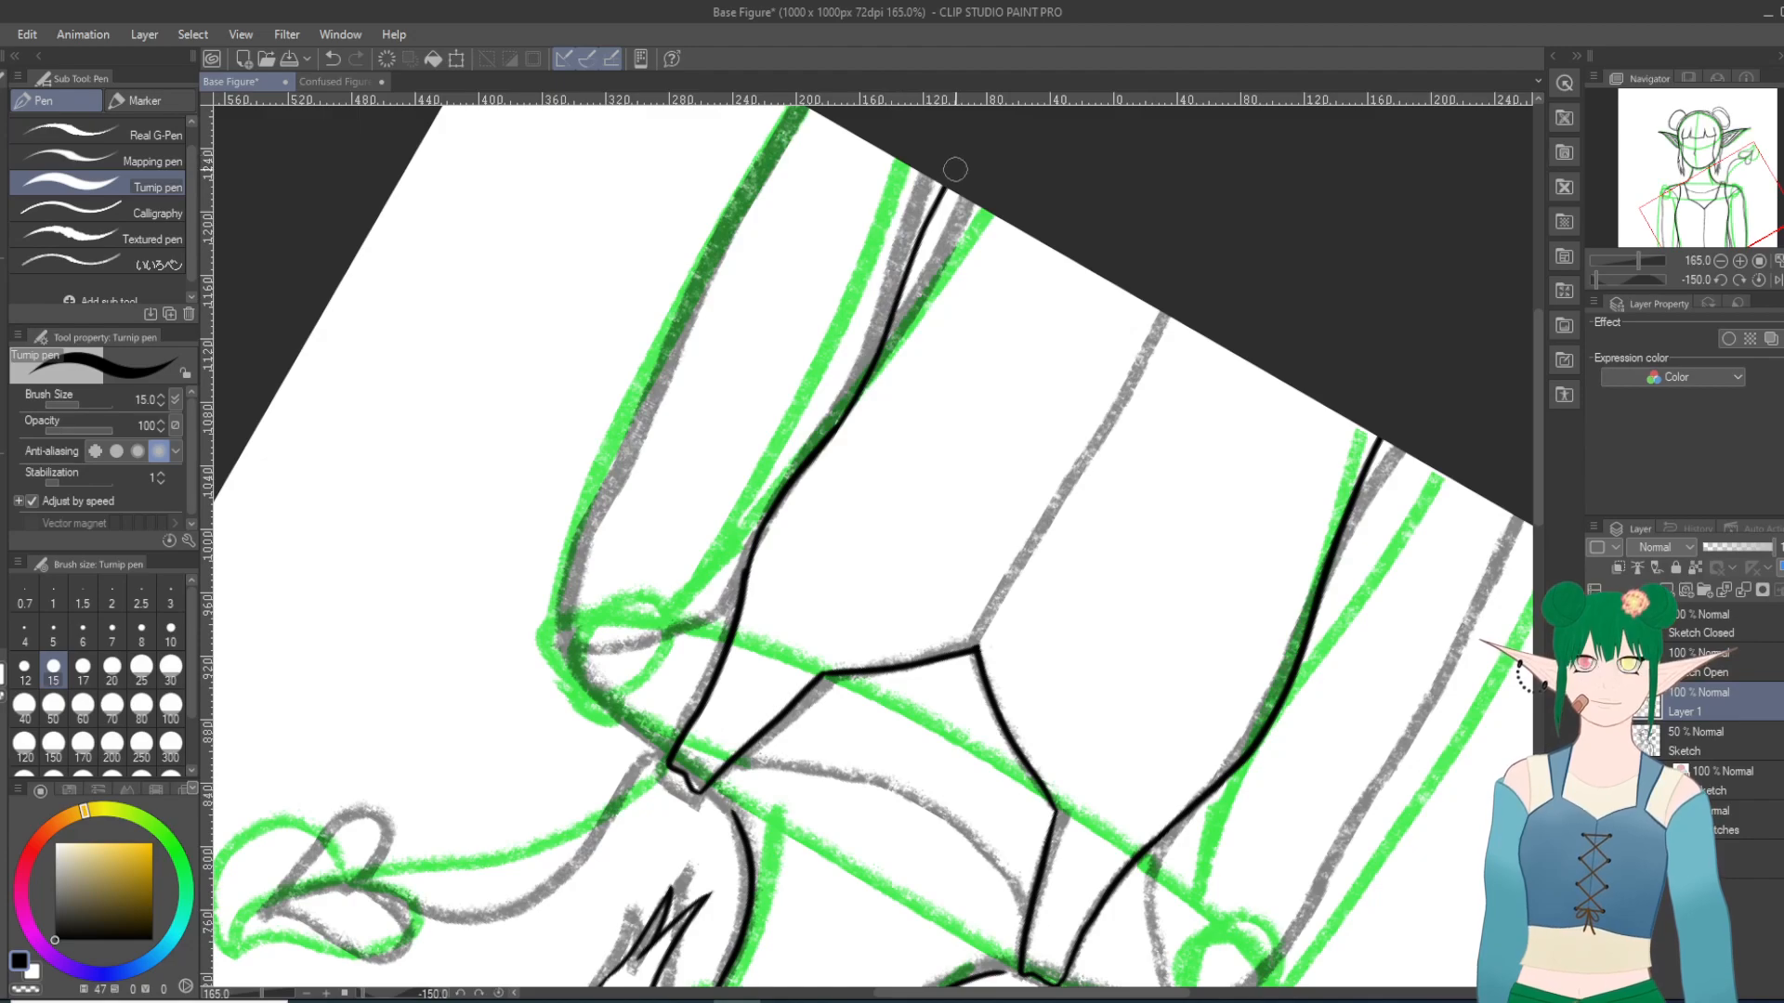
left_click(332, 57)
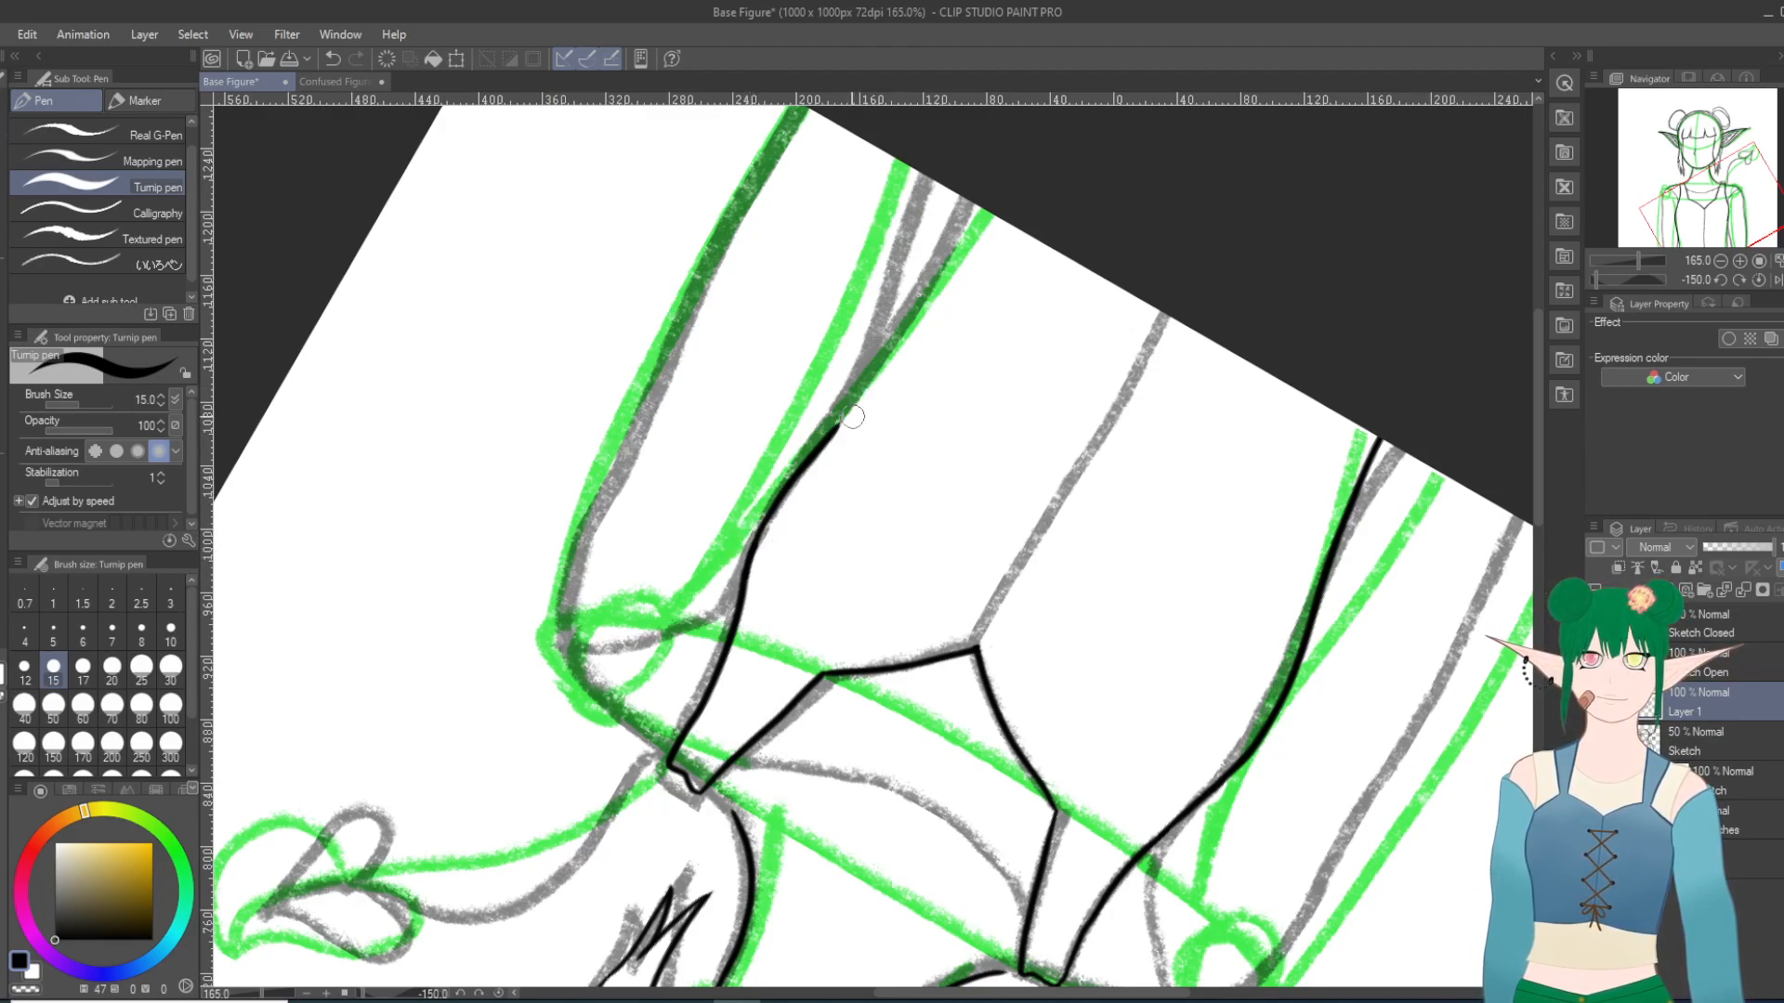
left_click_drag(834, 429, 971, 202)
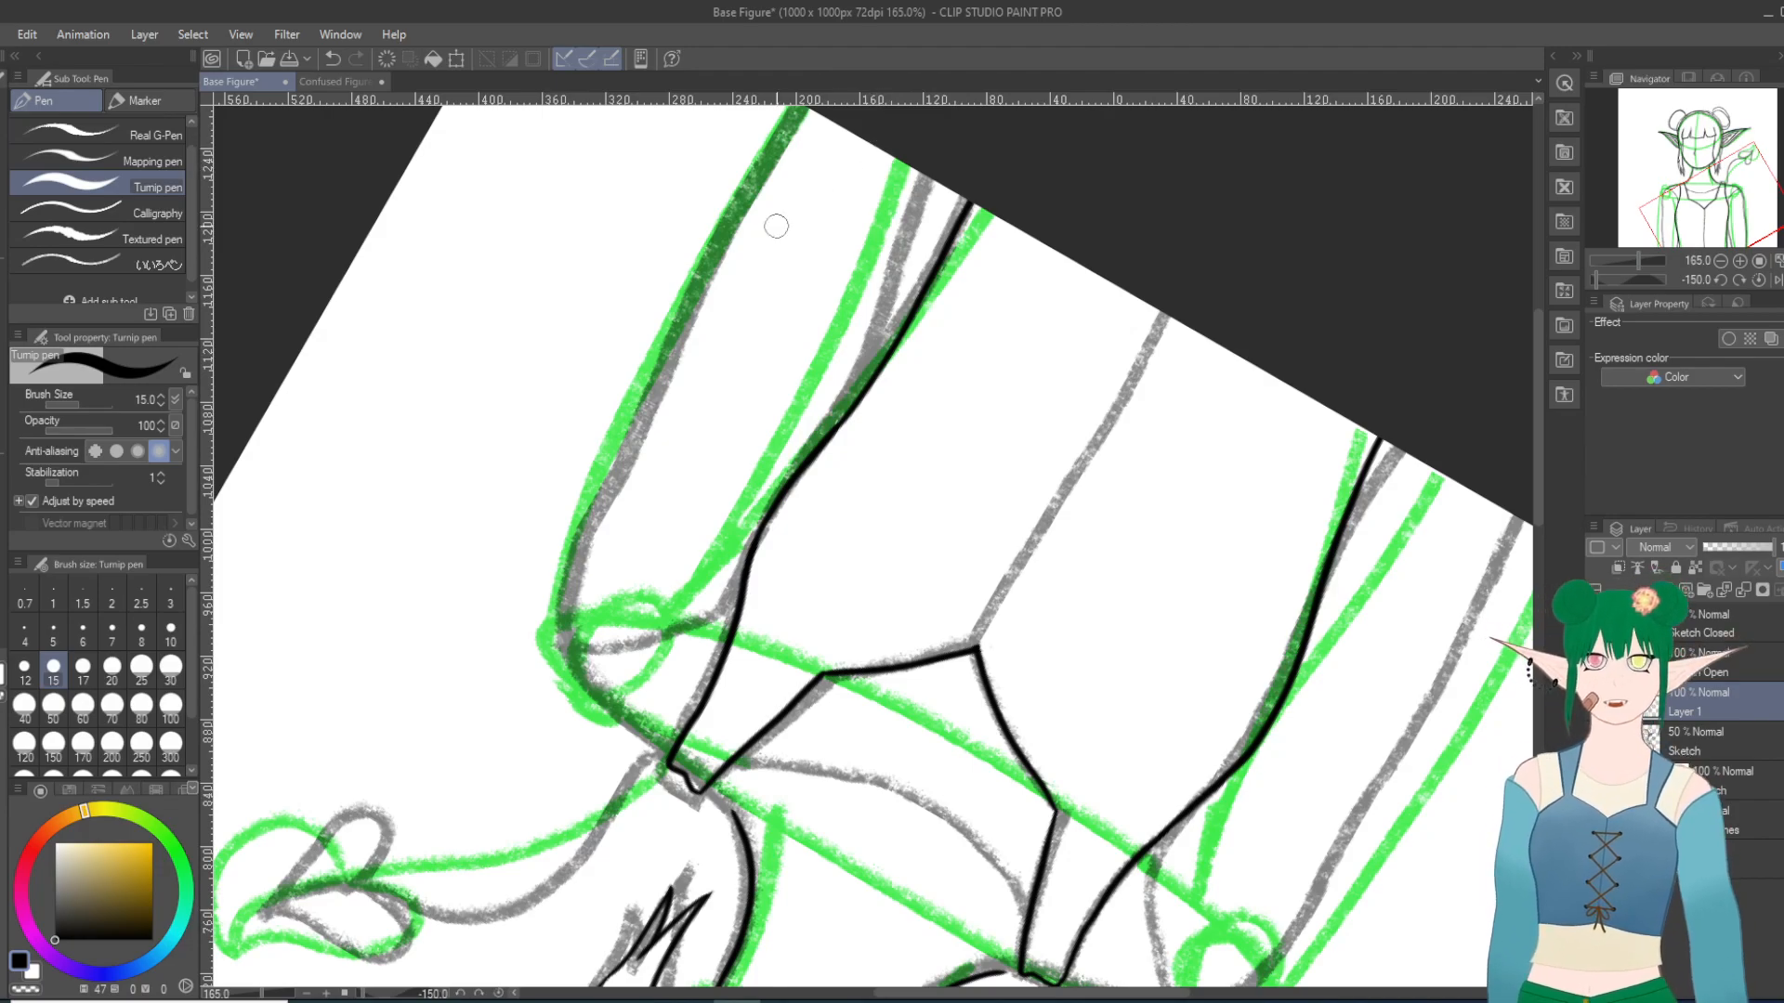
Step: Examine the inked side contour up close and the figure's line art as a whole
mouse_move(958, 279)
left_mouse_down()
mouse_move(956, 350)
mouse_move(1206, 740)
mouse_move(1027, 923)
left_mouse_up()
scroll(991, 740, "up", 5)
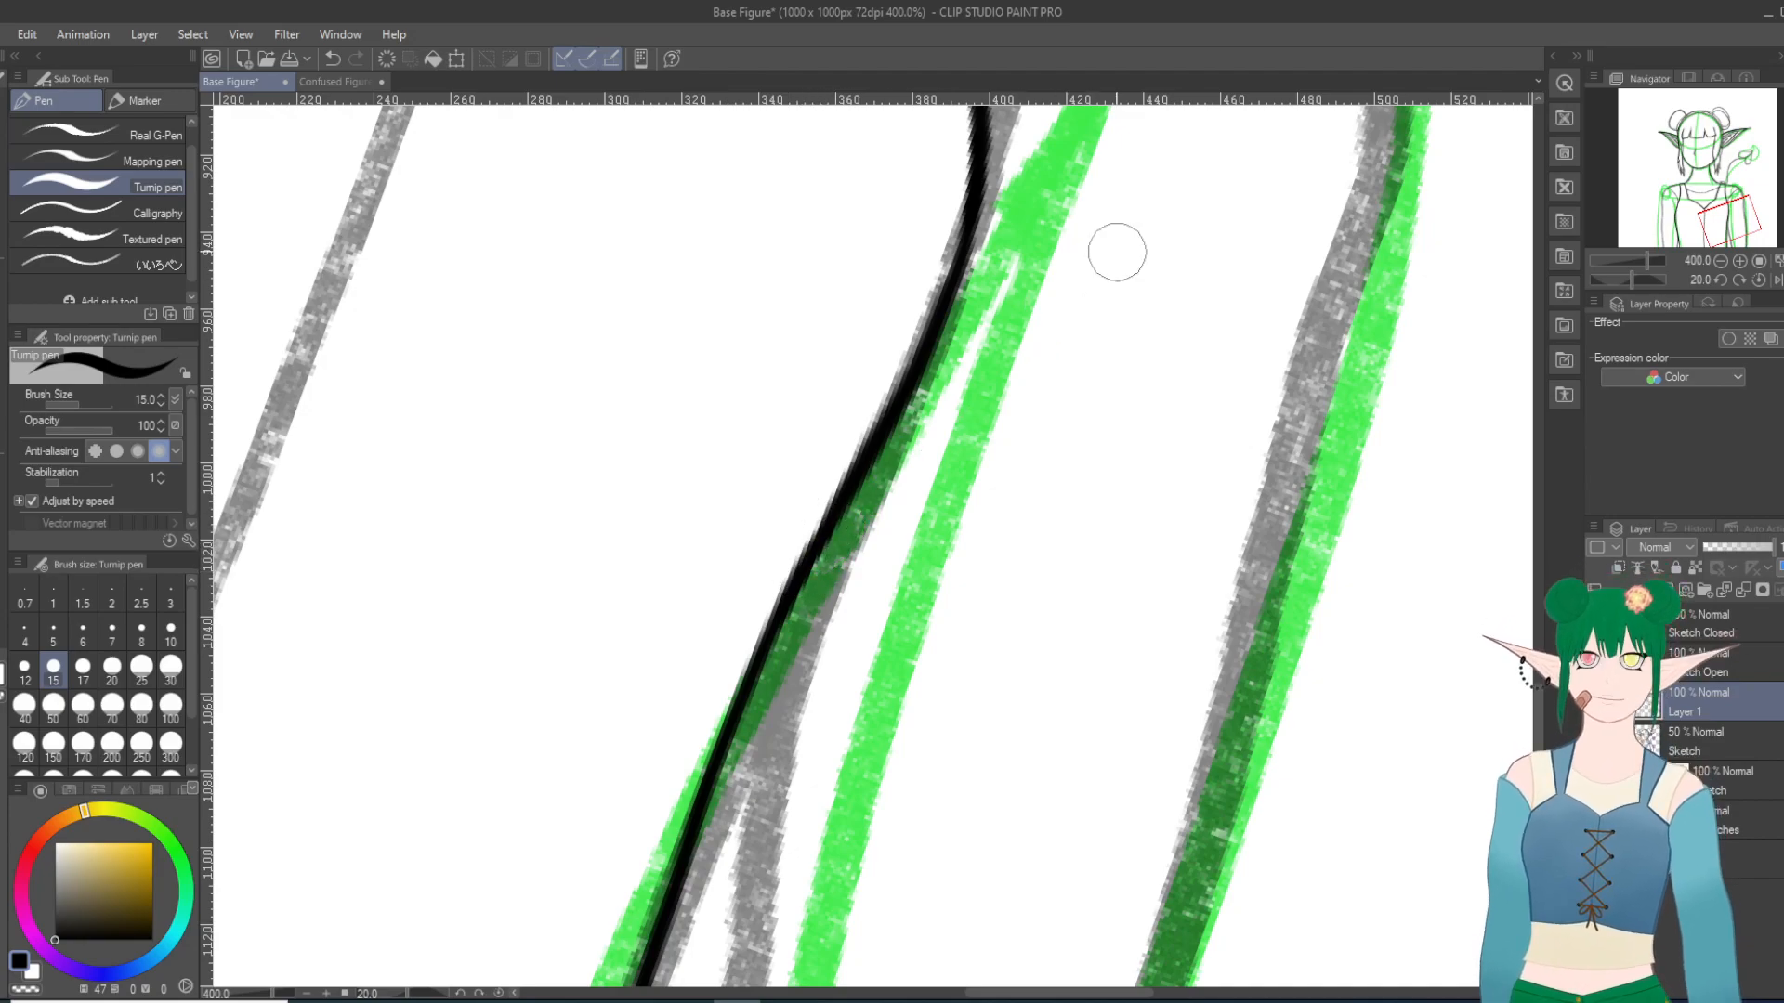
scroll(1227, 446, "down", 7)
scroll(1227, 446, "down", 10)
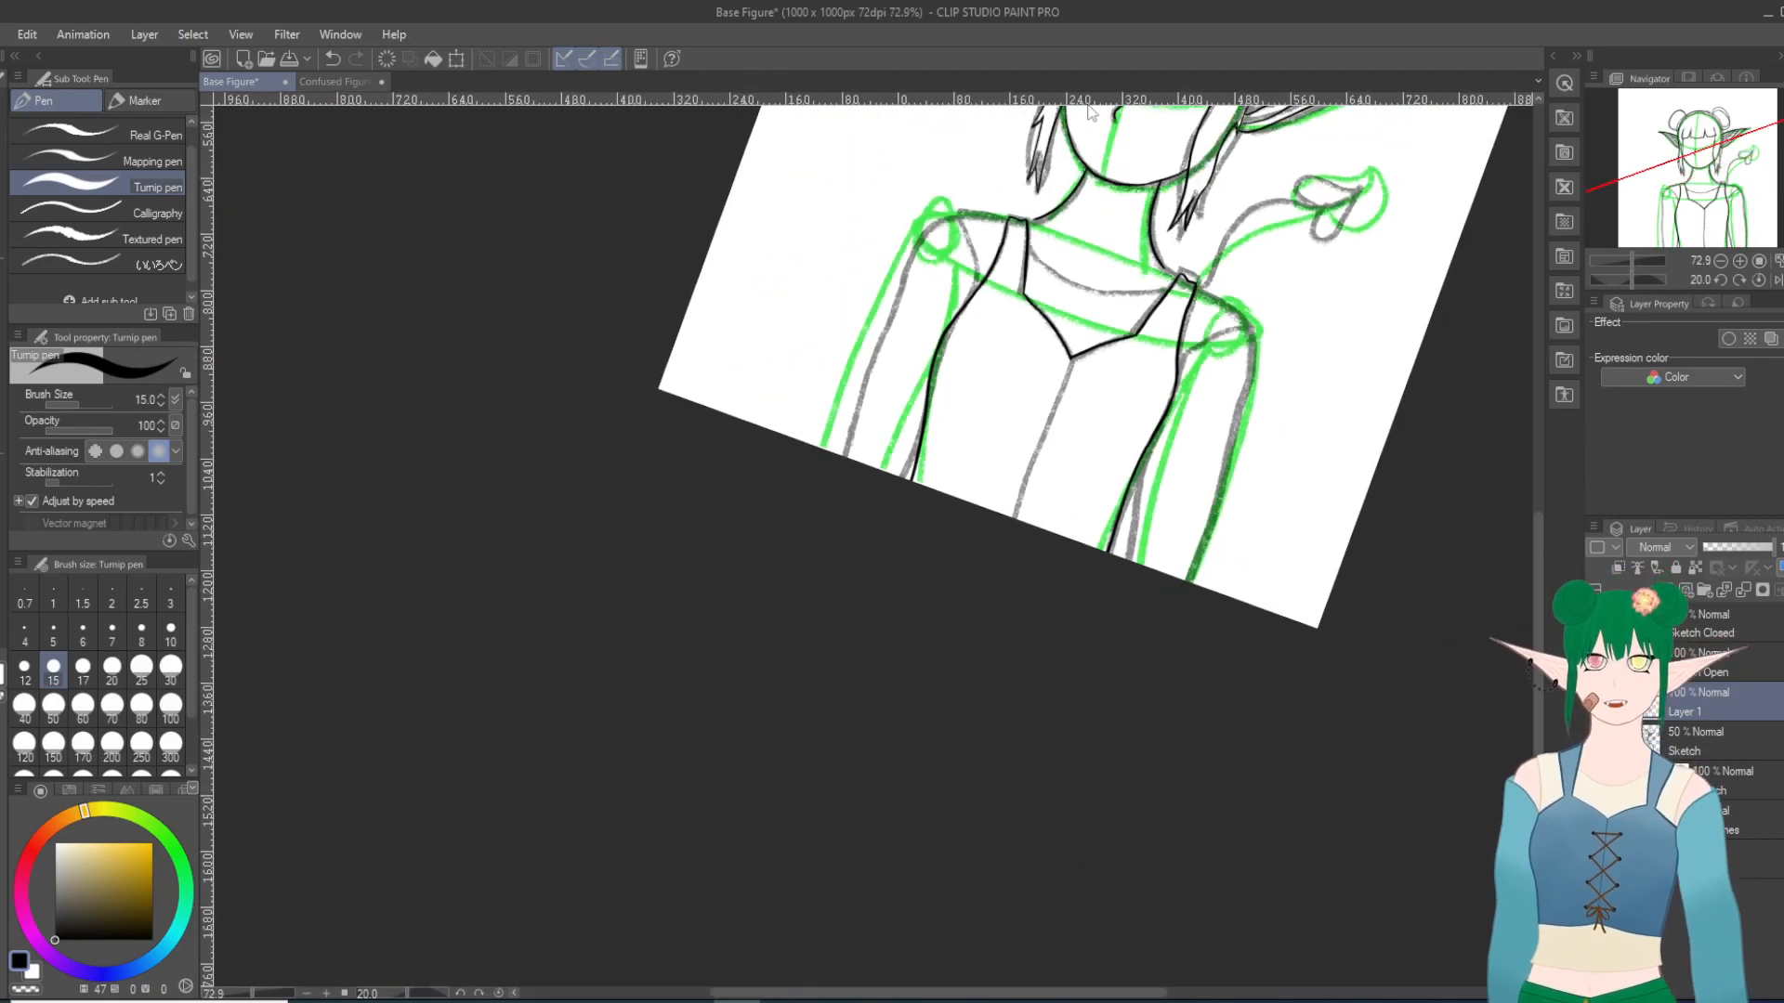
scroll(1230, 287, "up", 10)
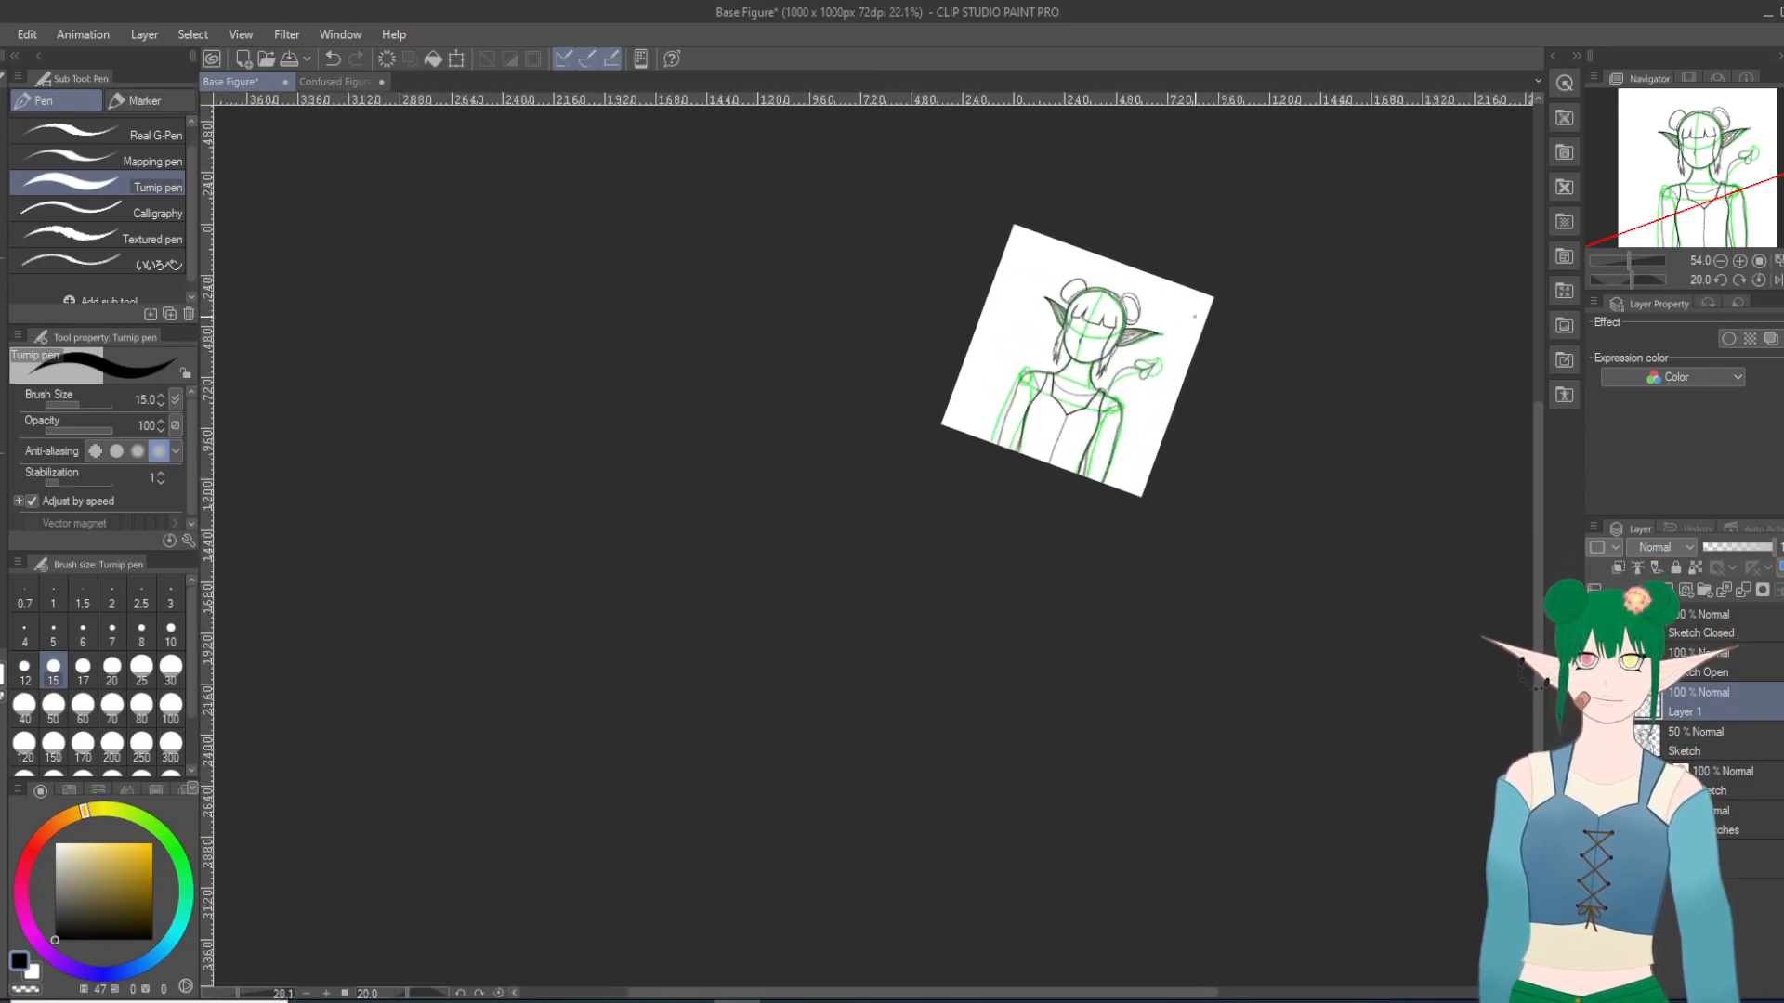
scroll(1101, 446, "up", 3)
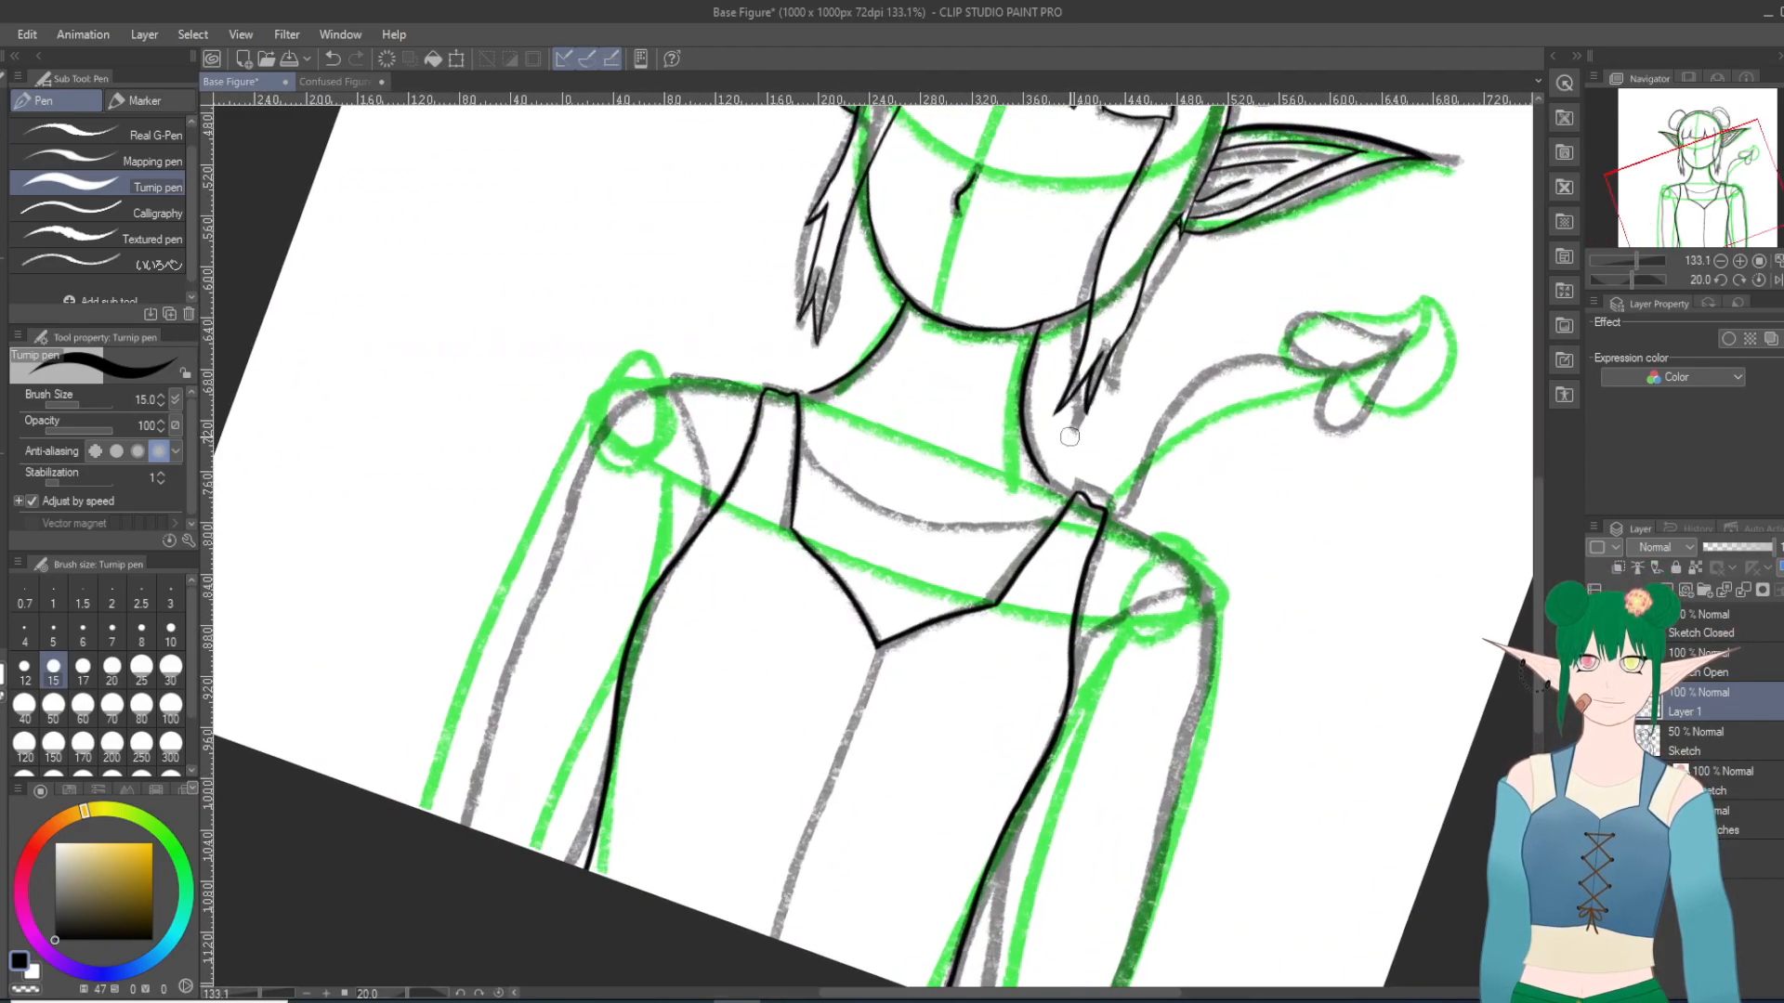
Step: Join the neck line to the strap top at the viewer's left, and try the same join at the viewer's right, undoing that stroke
scroll(1118, 574, "down", 11)
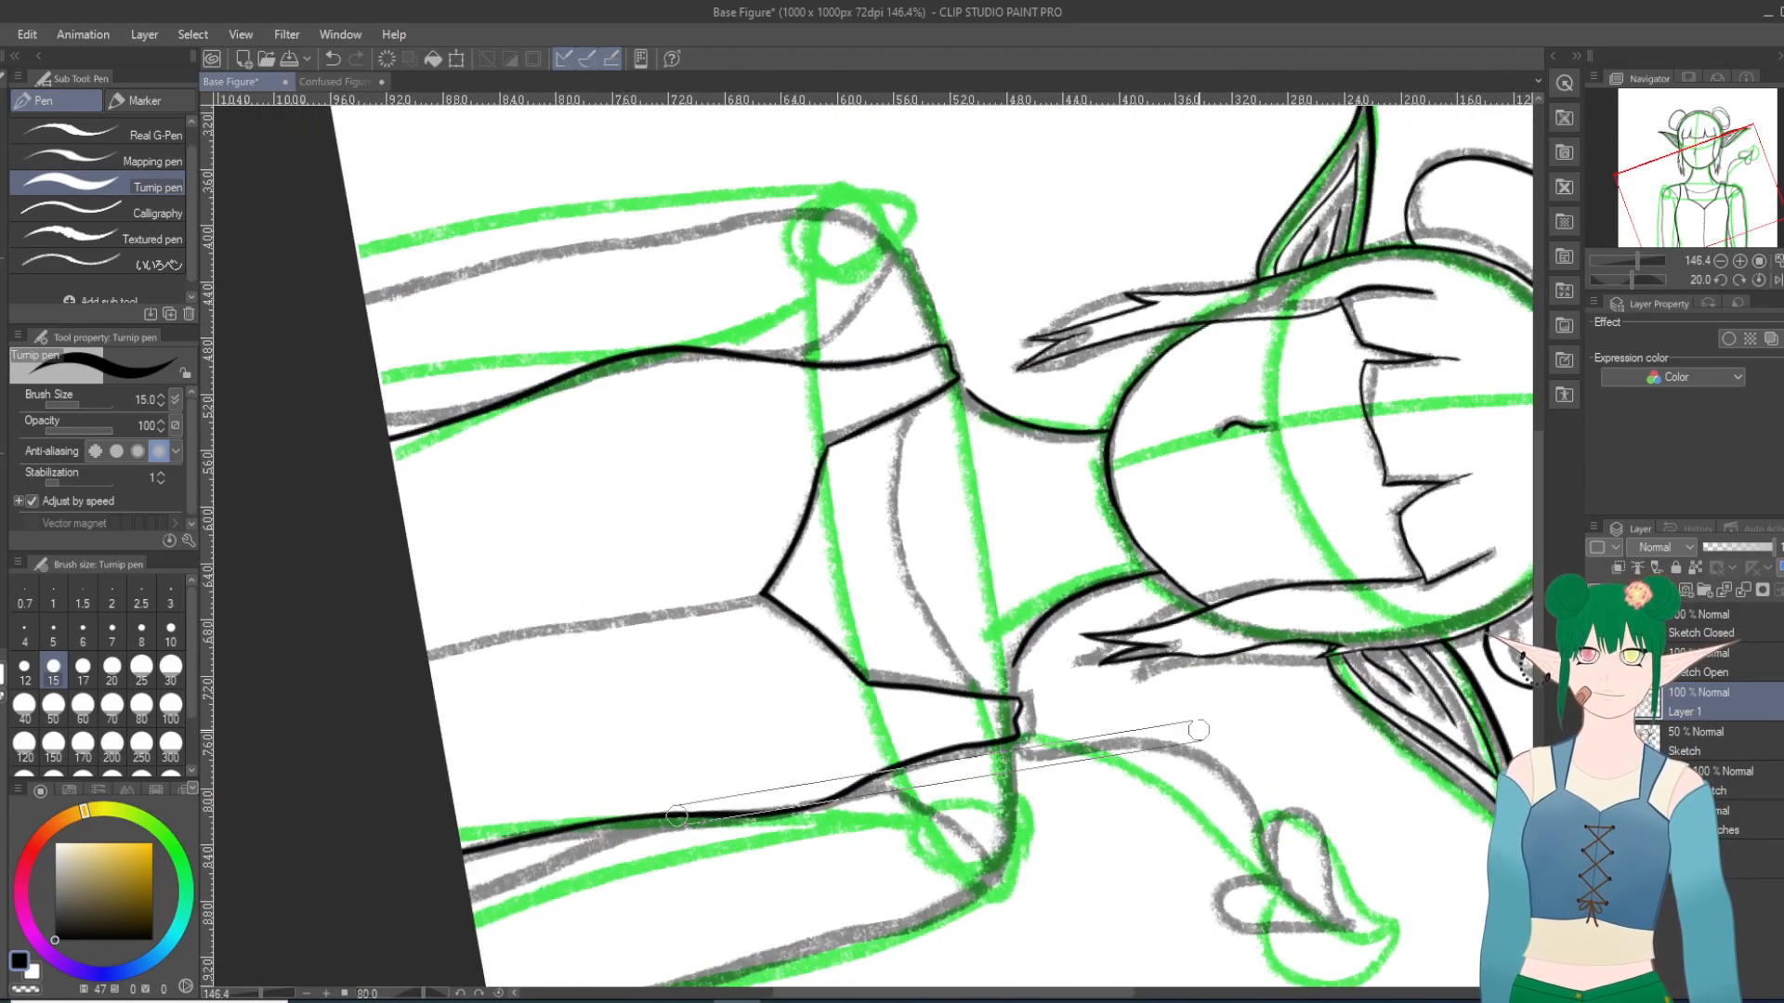
scroll(1144, 731, "up", 3)
scroll(1145, 731, "up", 1)
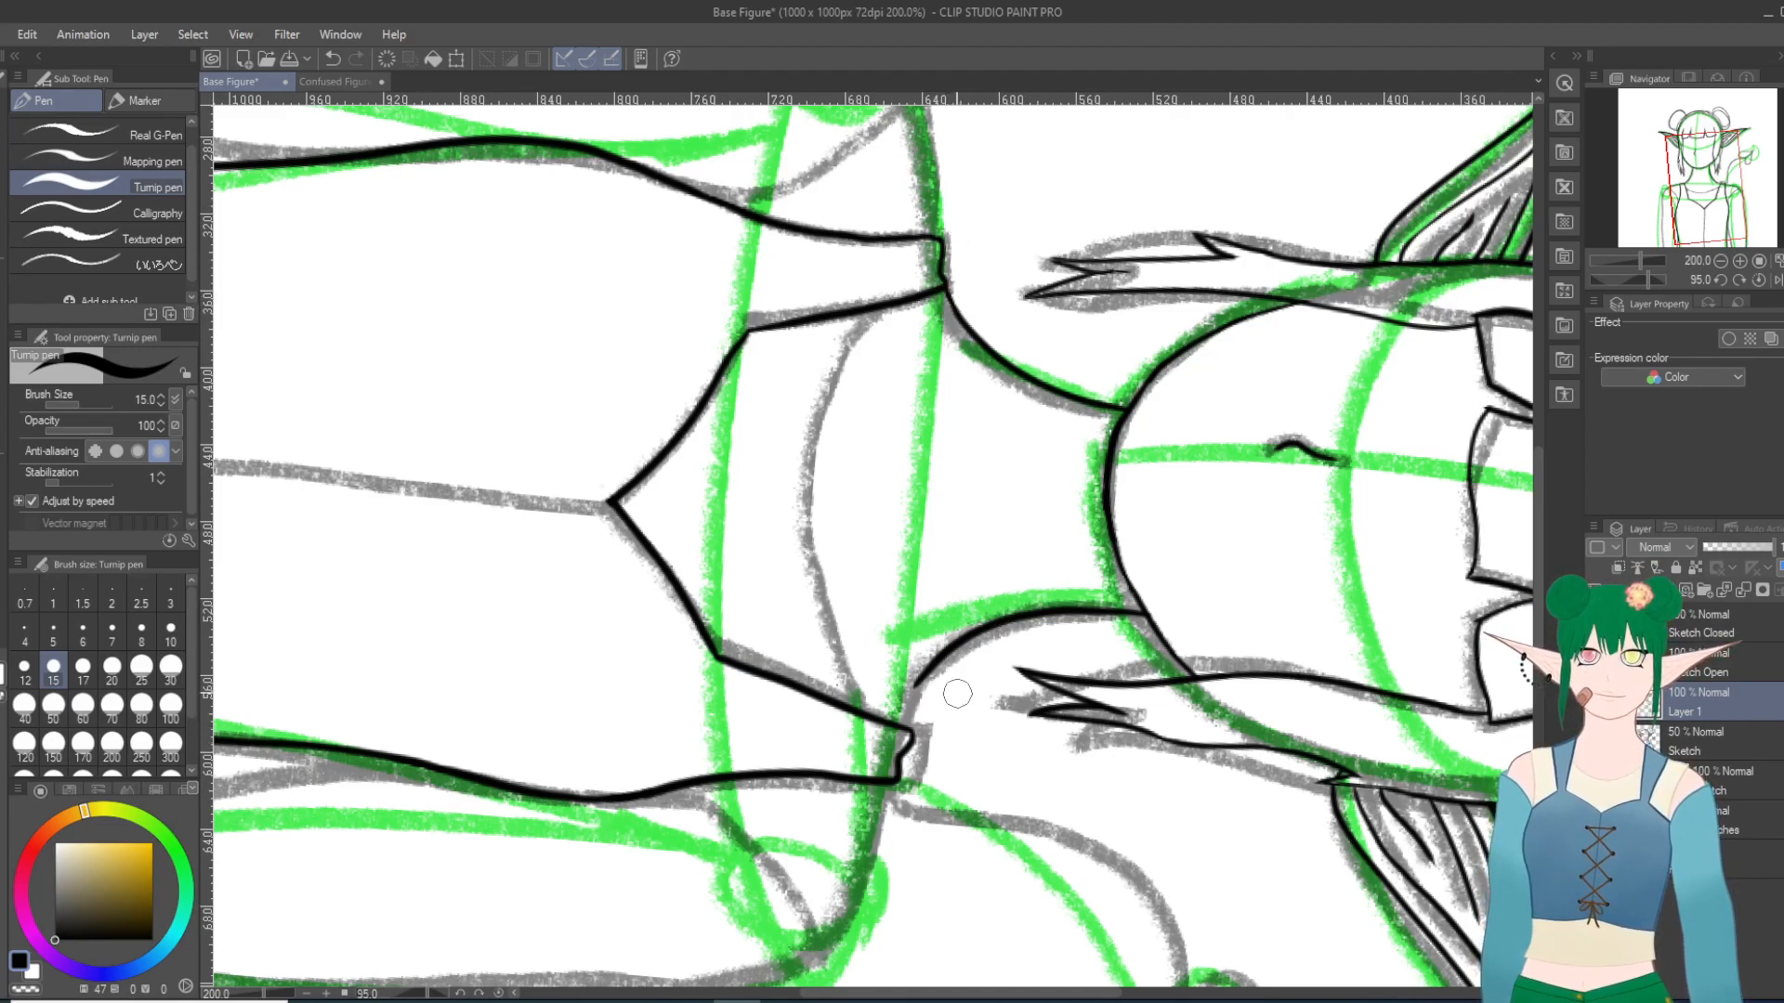
left_click(332, 58)
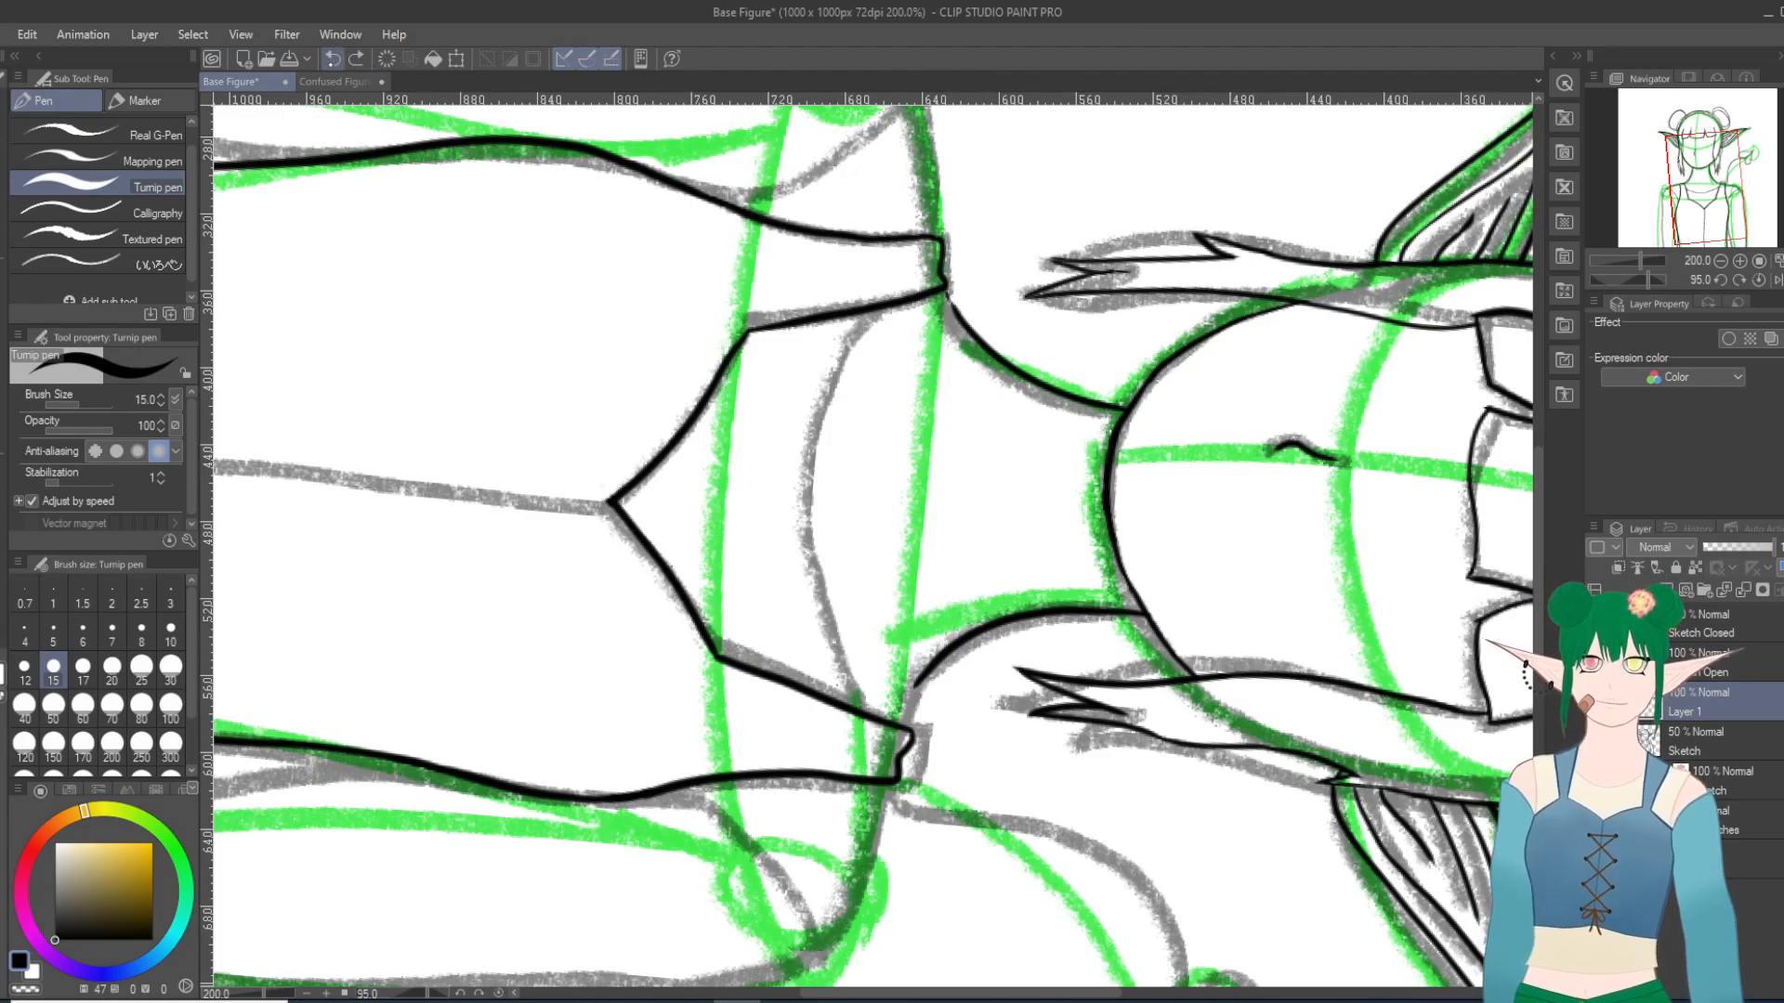
left_click_drag(940, 276, 952, 312)
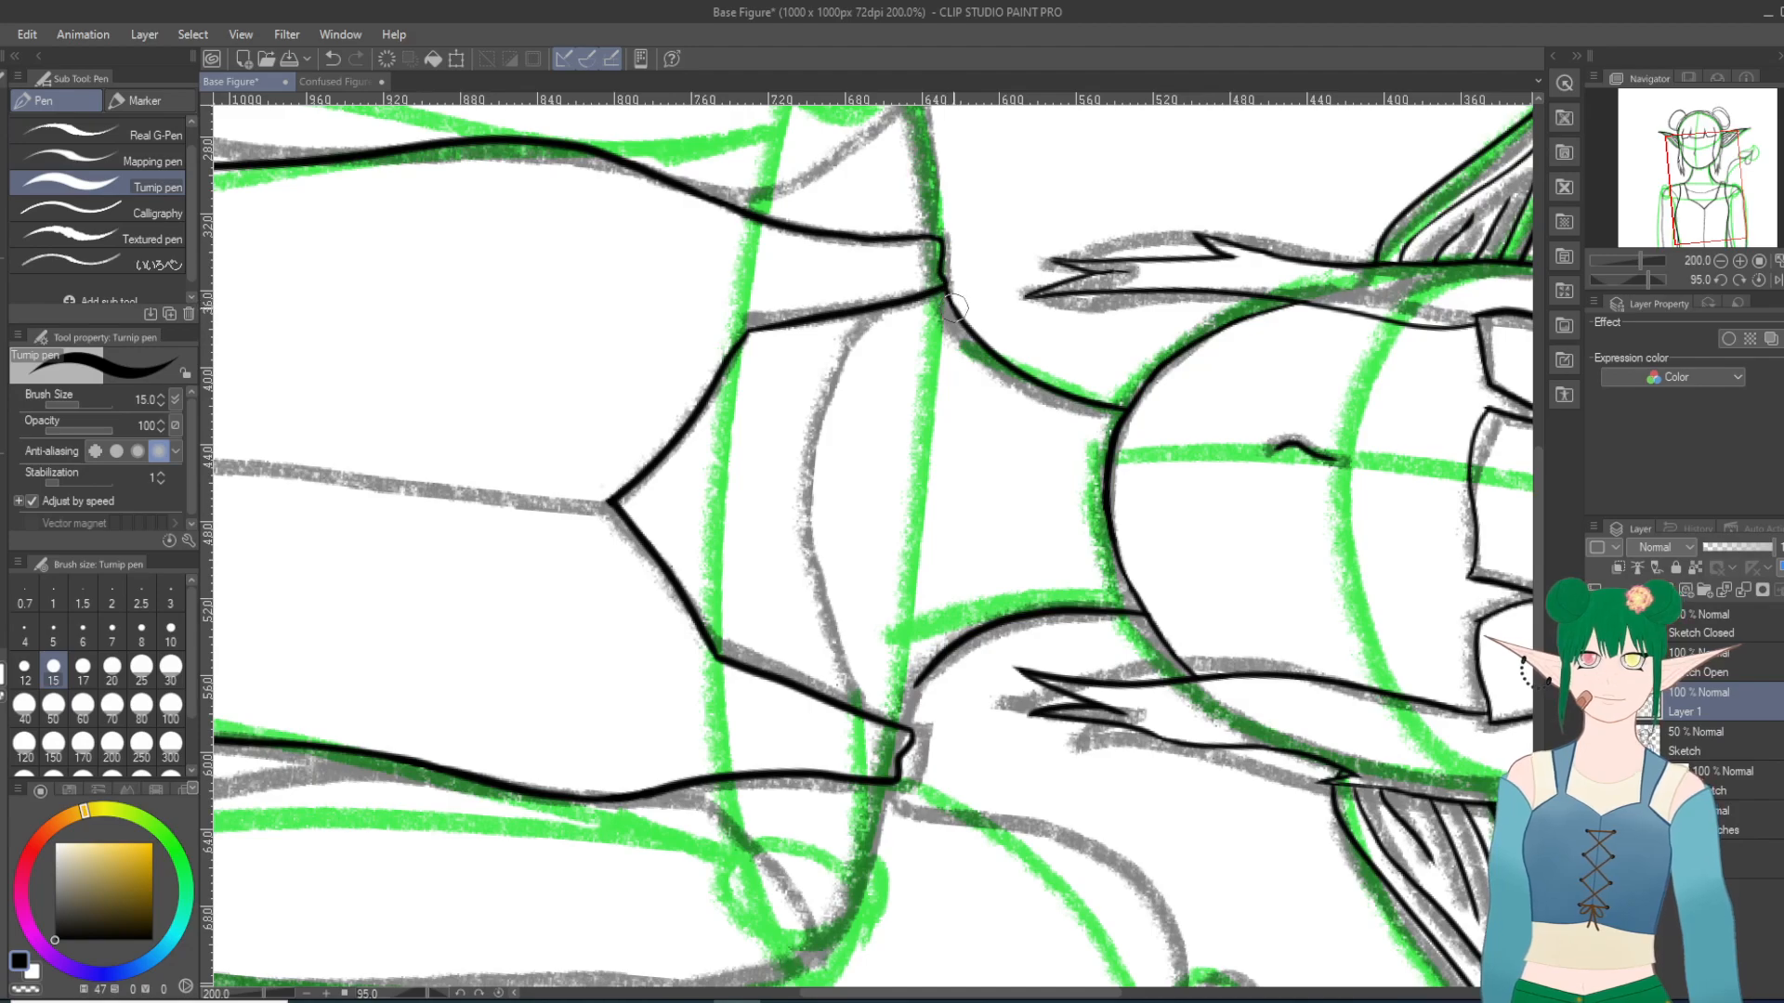
left_click_drag(920, 679, 903, 714)
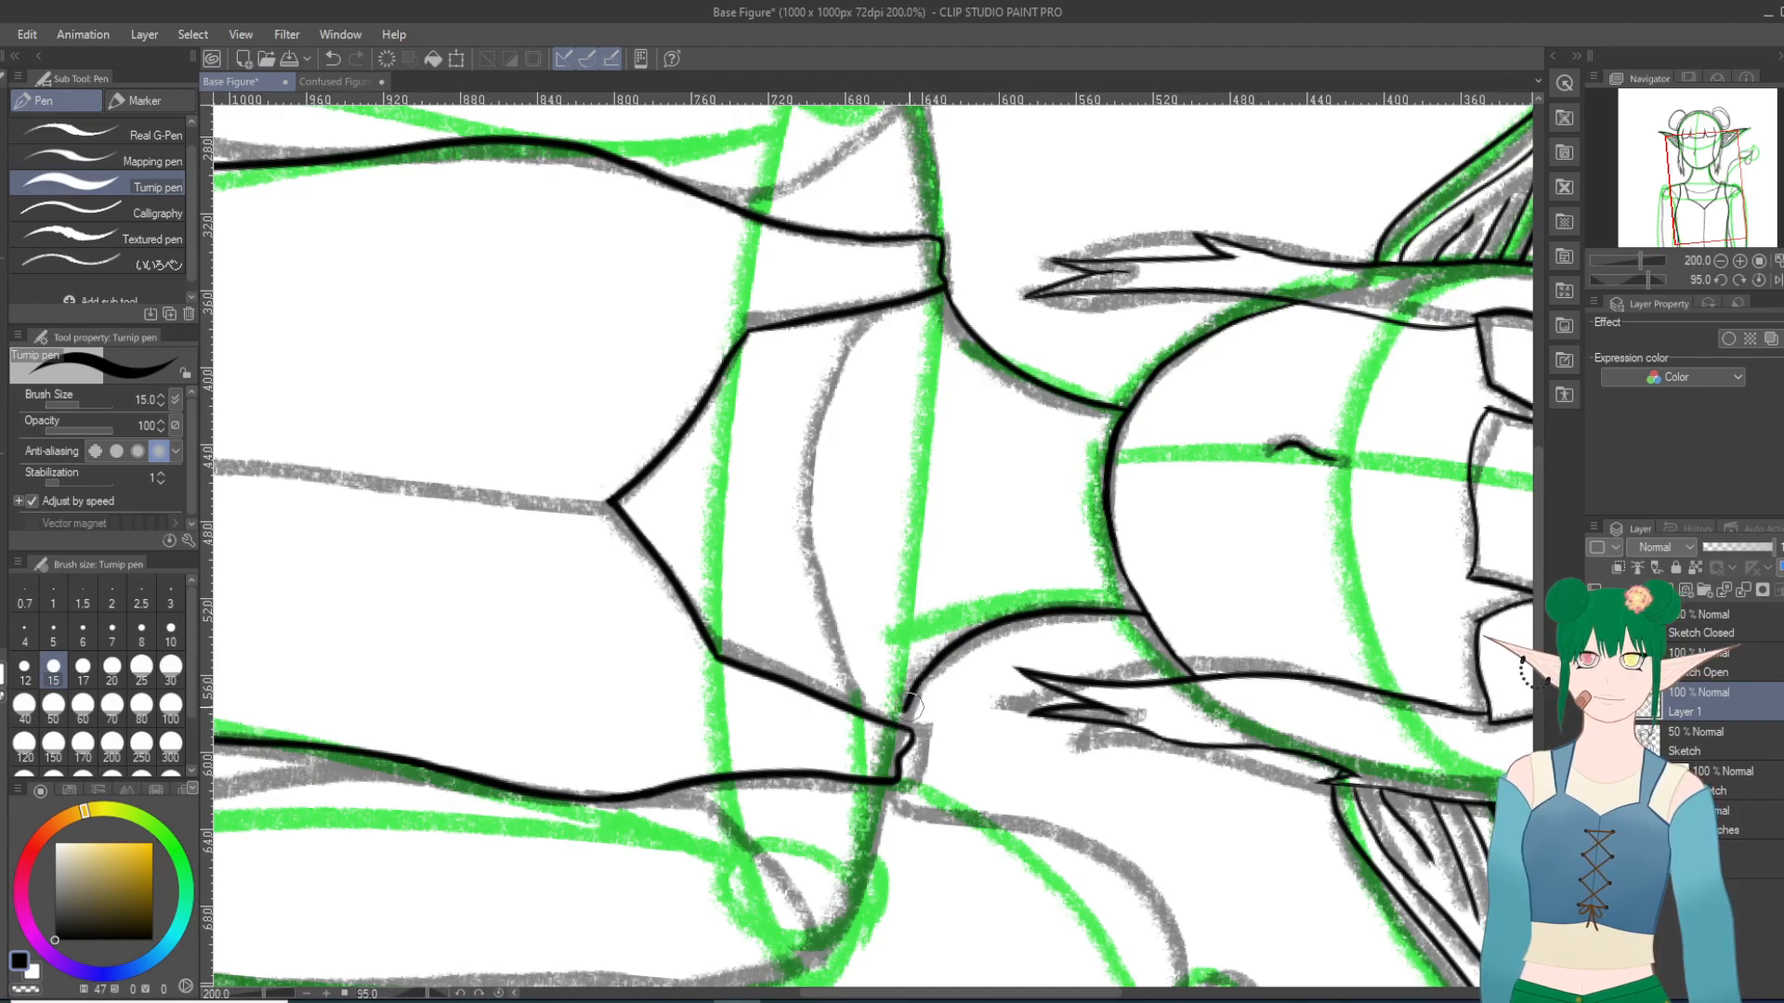
key("ctrl+z")
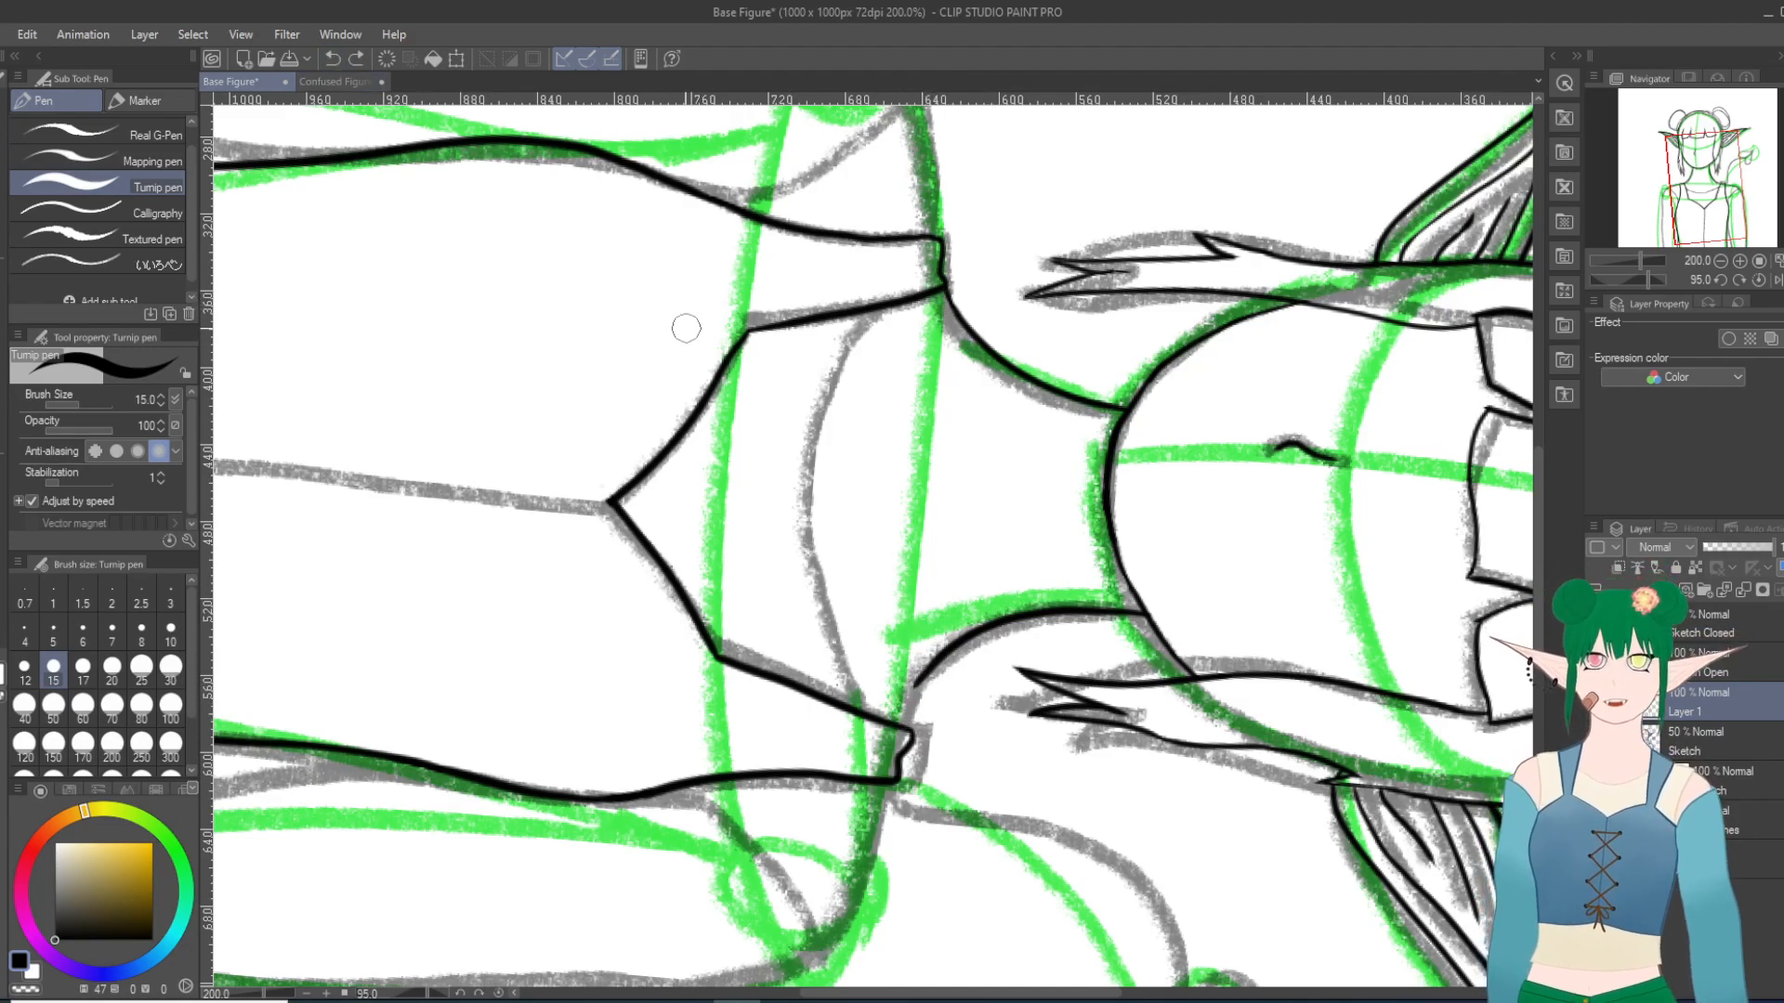
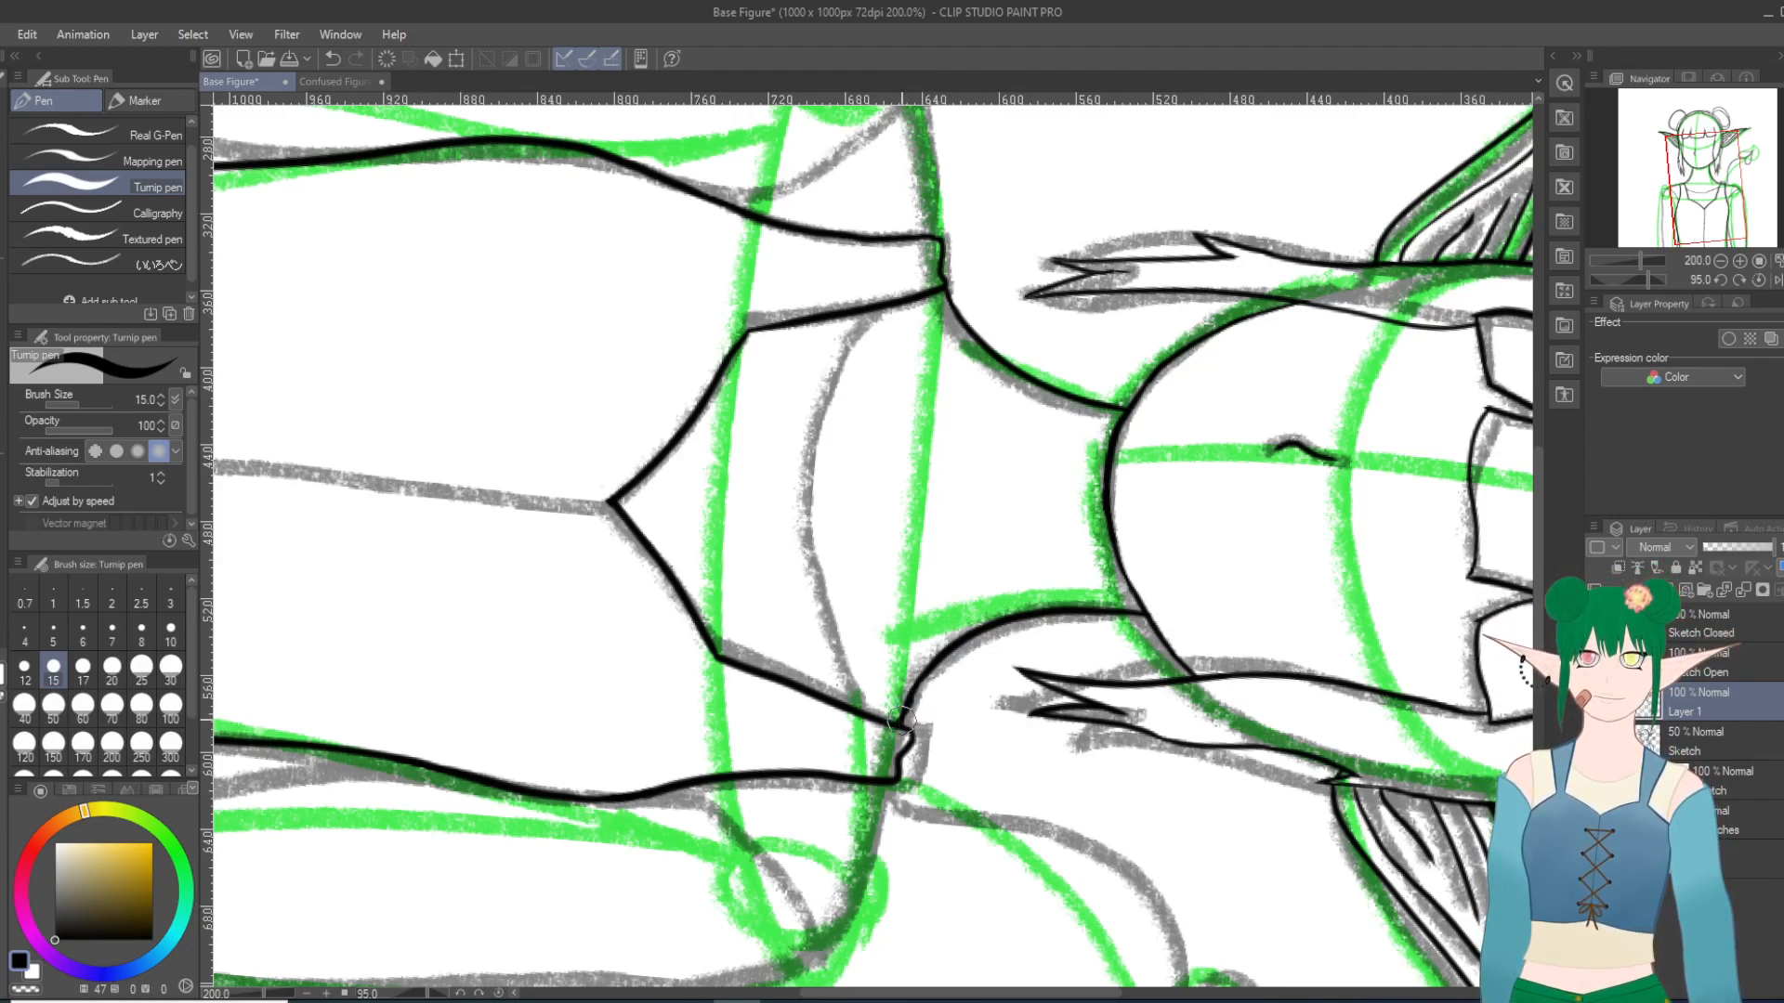
Step: Undo the last neck-to-strap join stroke and examine the neck, straps and bodice line art over the sketch
key("ctrl+z")
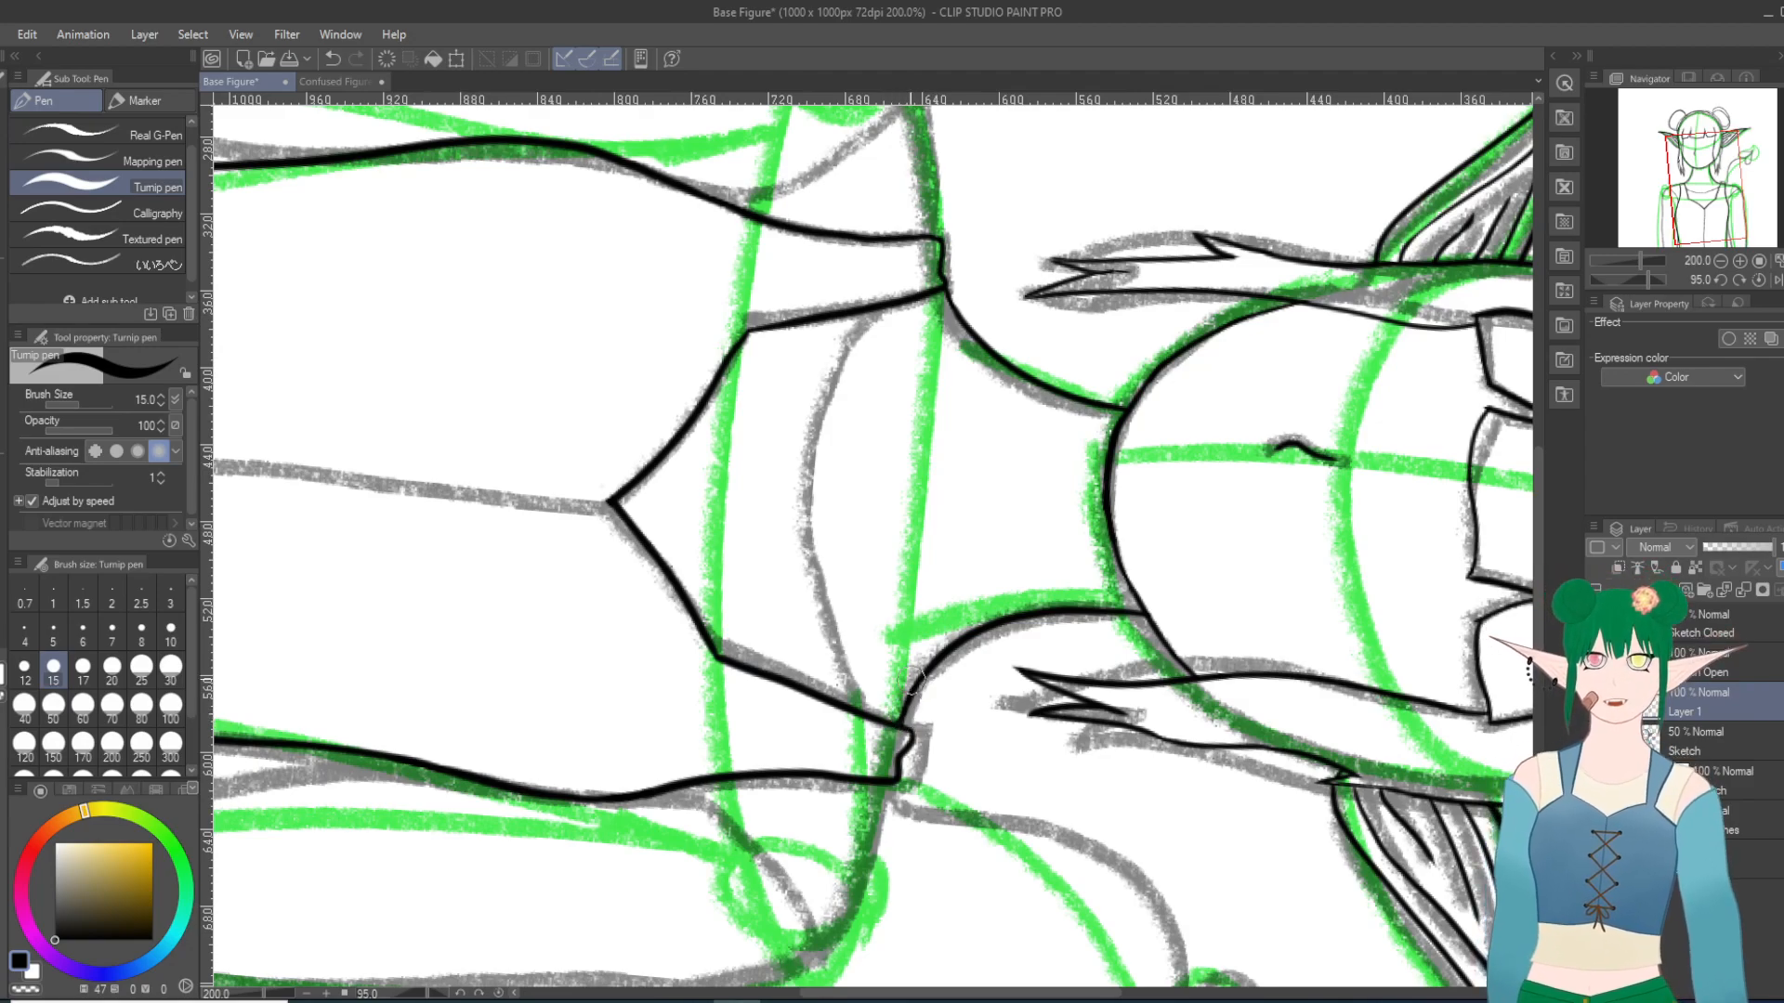
scroll(989, 901, "down", 19)
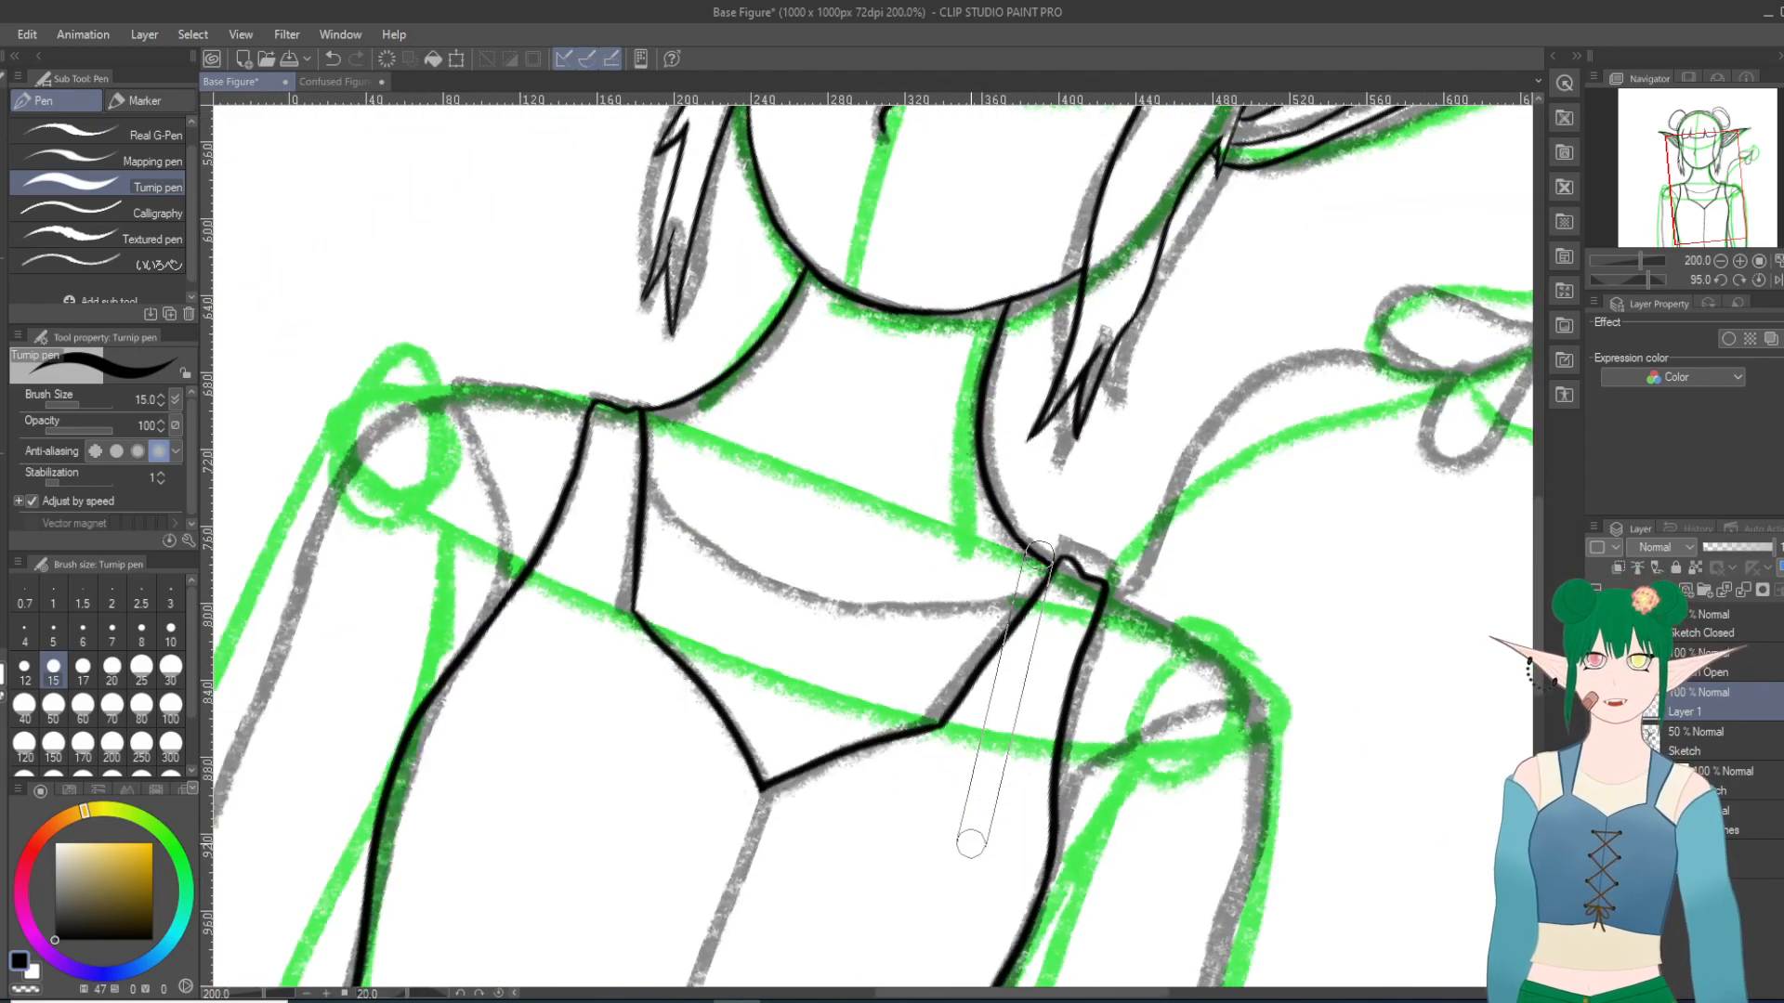
scroll(967, 823, "down", 11)
scroll(889, 579, "up", 20)
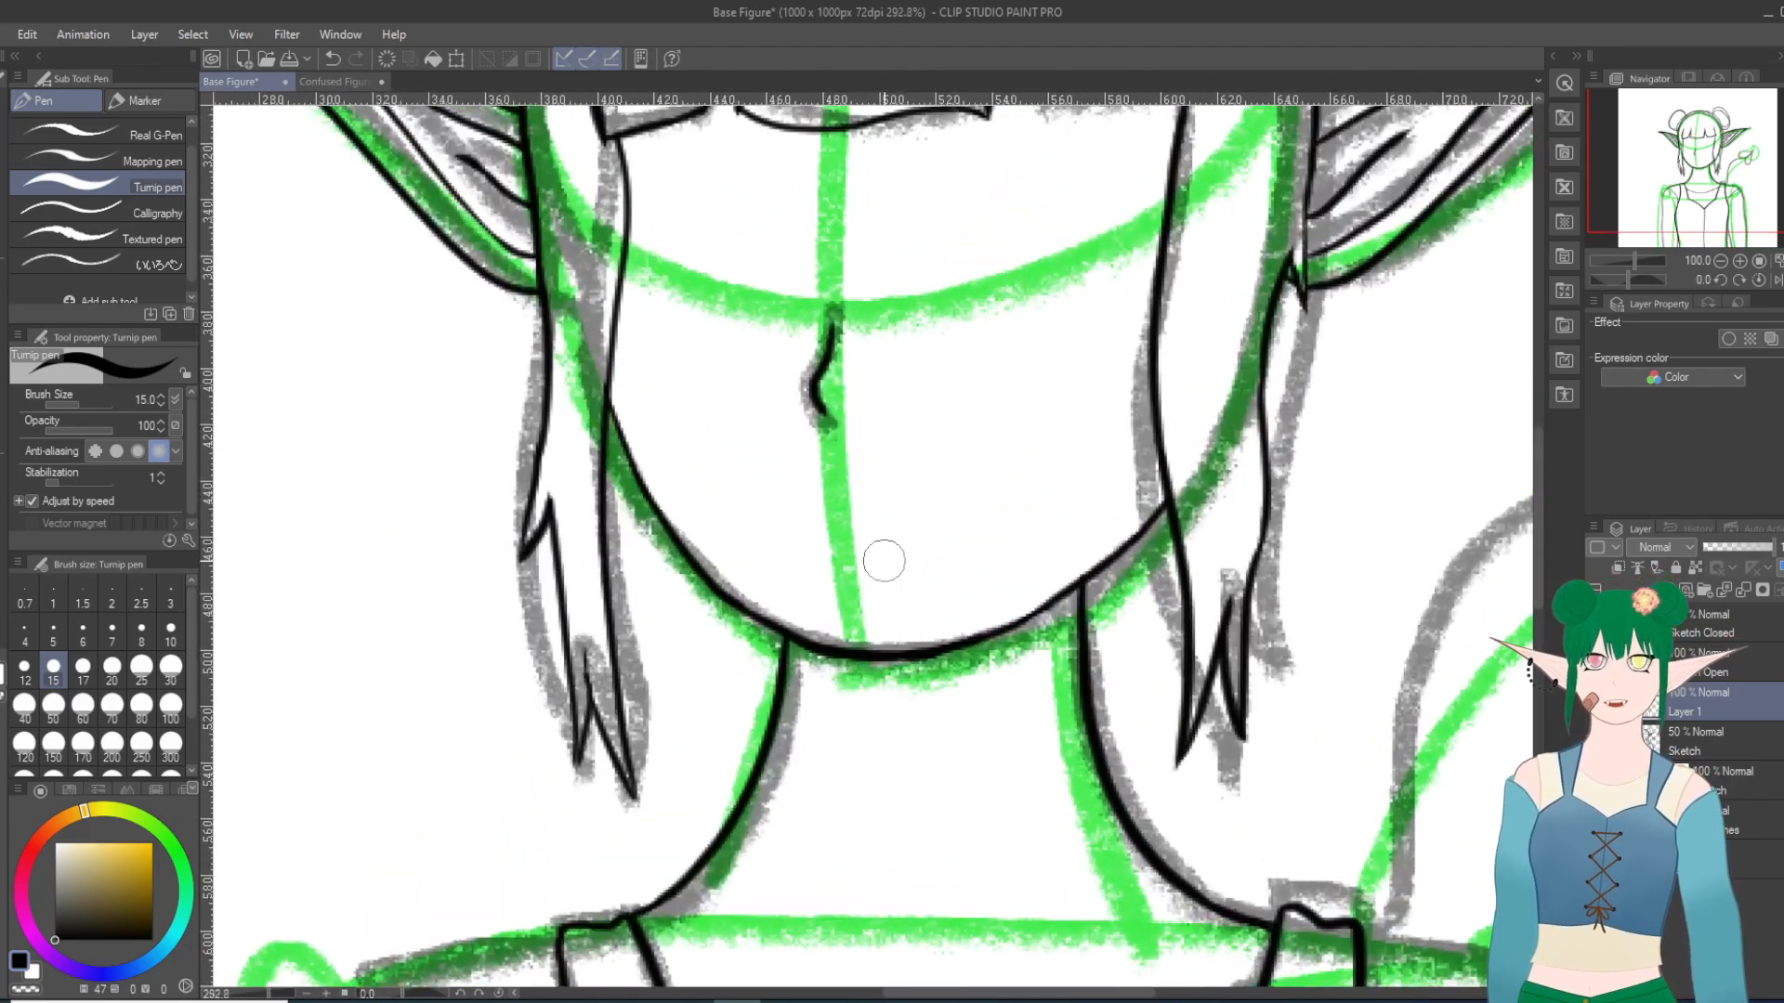
scroll(884, 560, "down", 20)
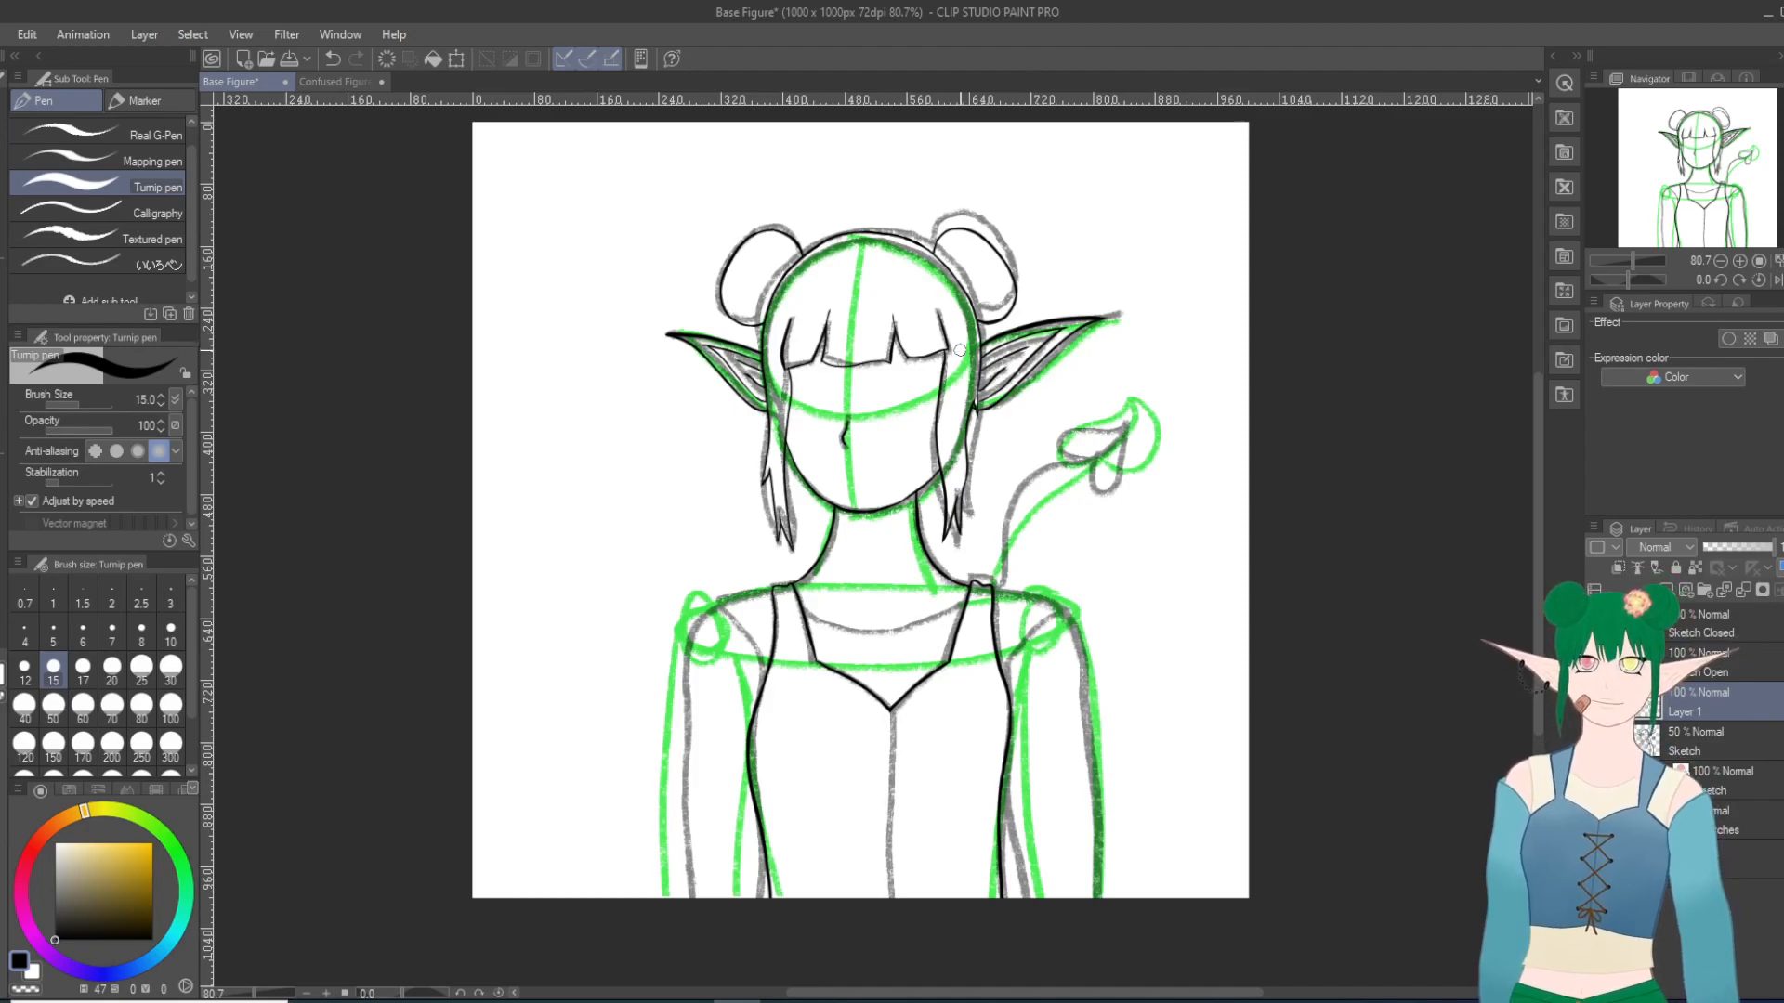
scroll(1020, 712, "up", 4)
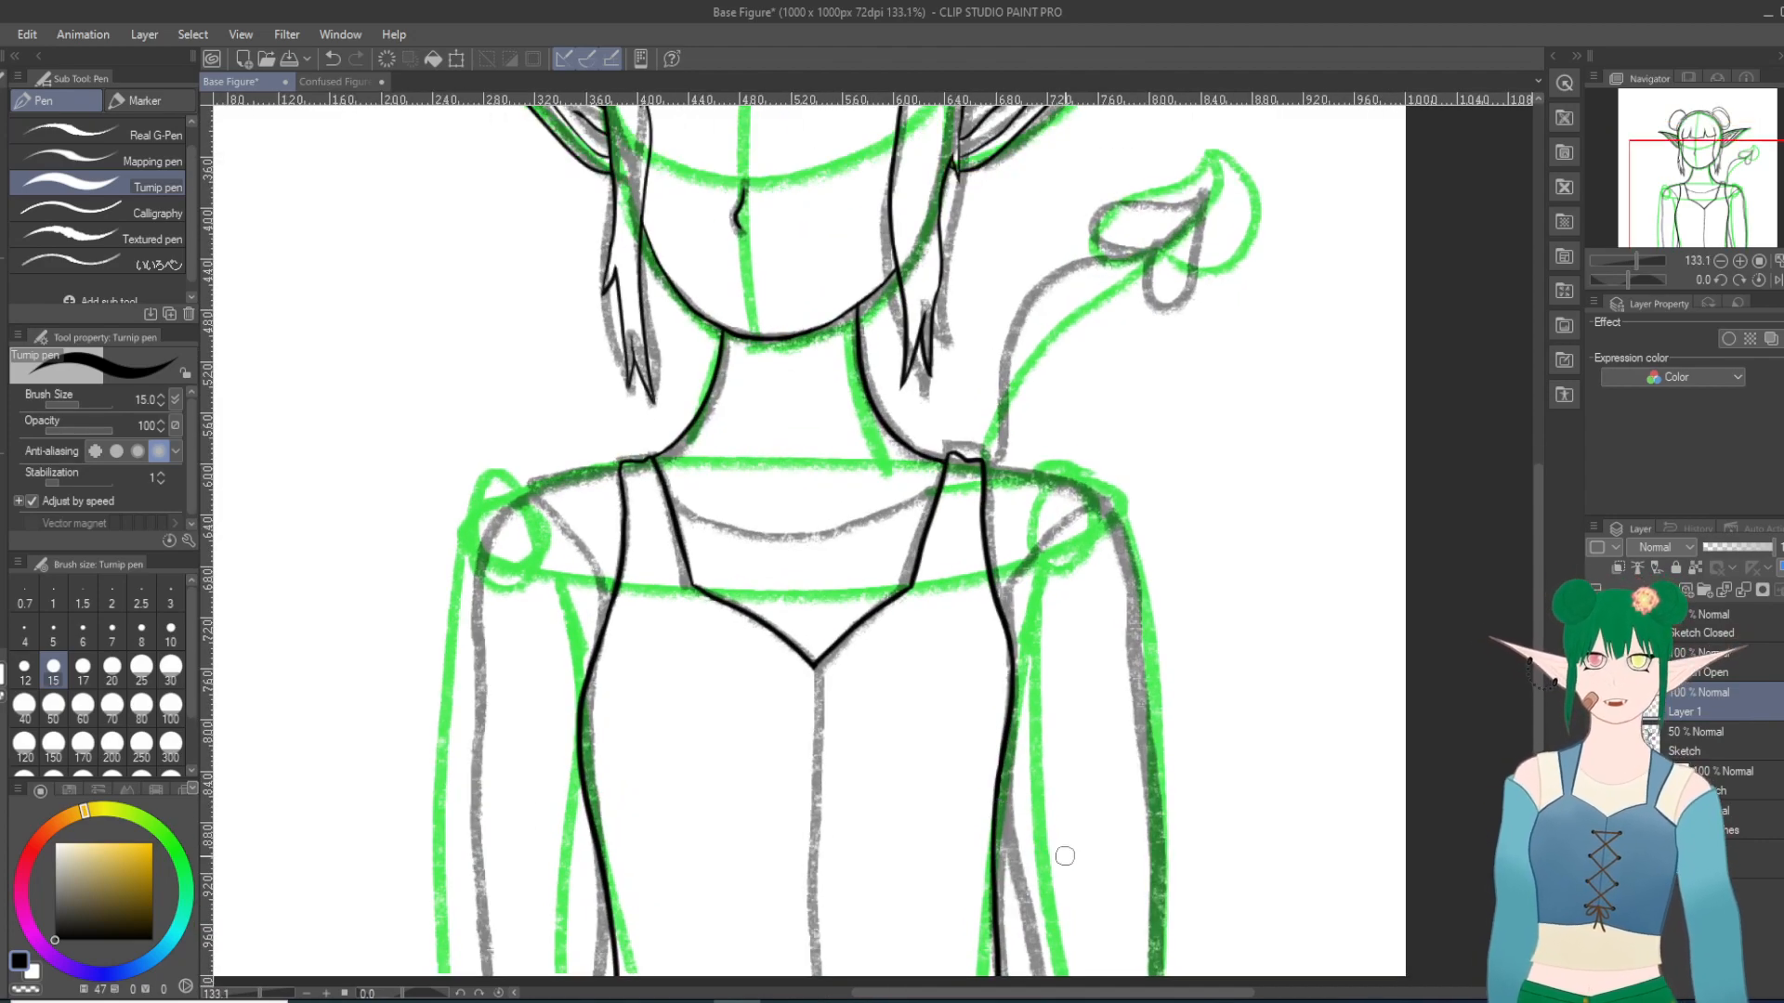
scroll(1065, 856, "up", 1)
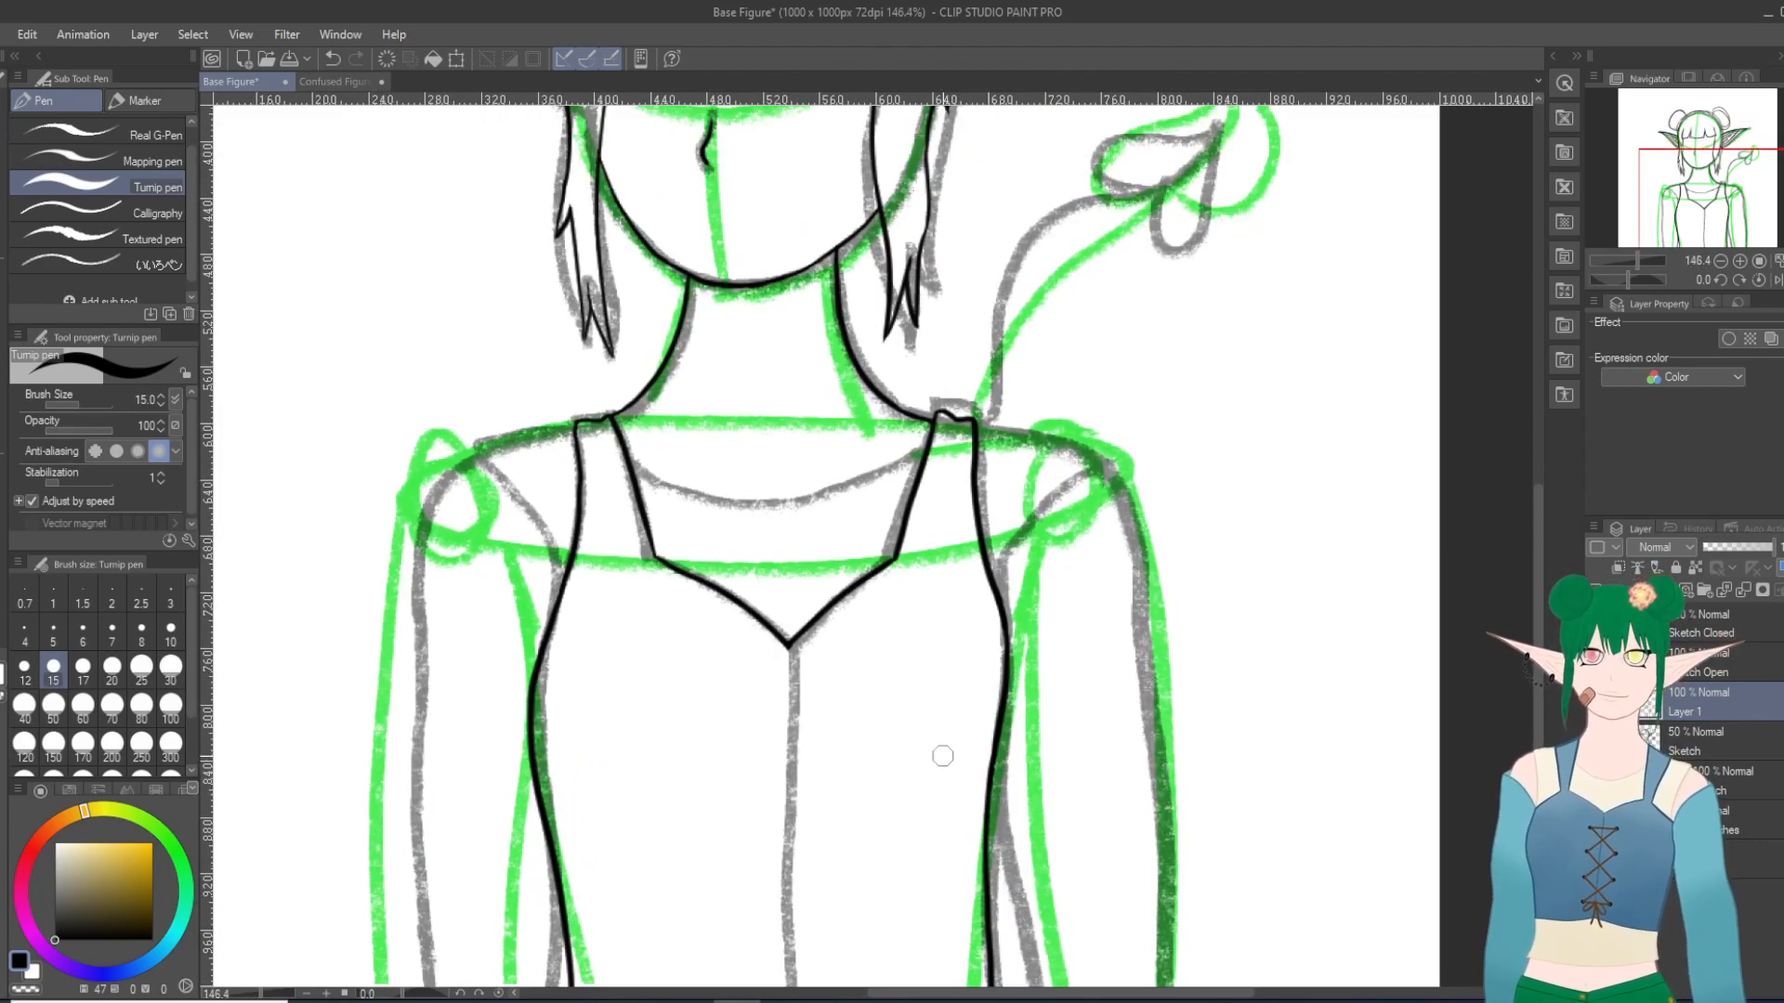
scroll(617, 637, "up", 2)
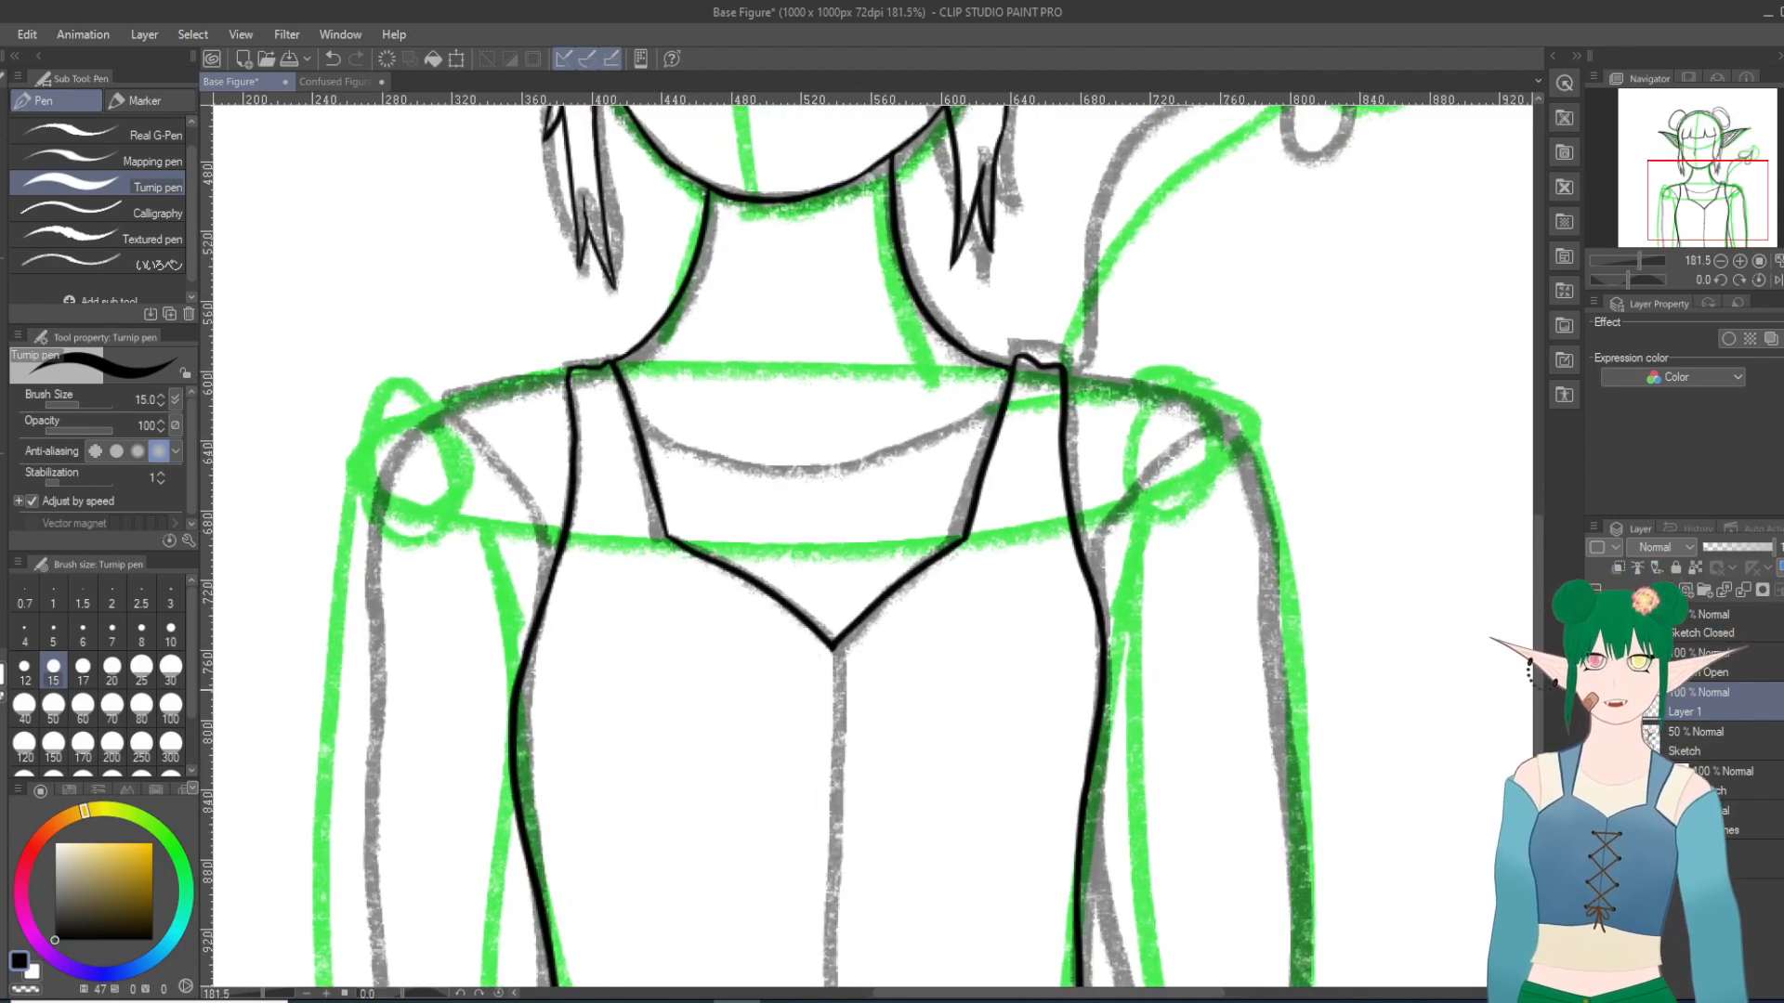
Step: Hide the gray Sketch layer and erase the bodice's side contour at the viewer's right from the chest's widest point to the canvas edge
left_click(1595, 742)
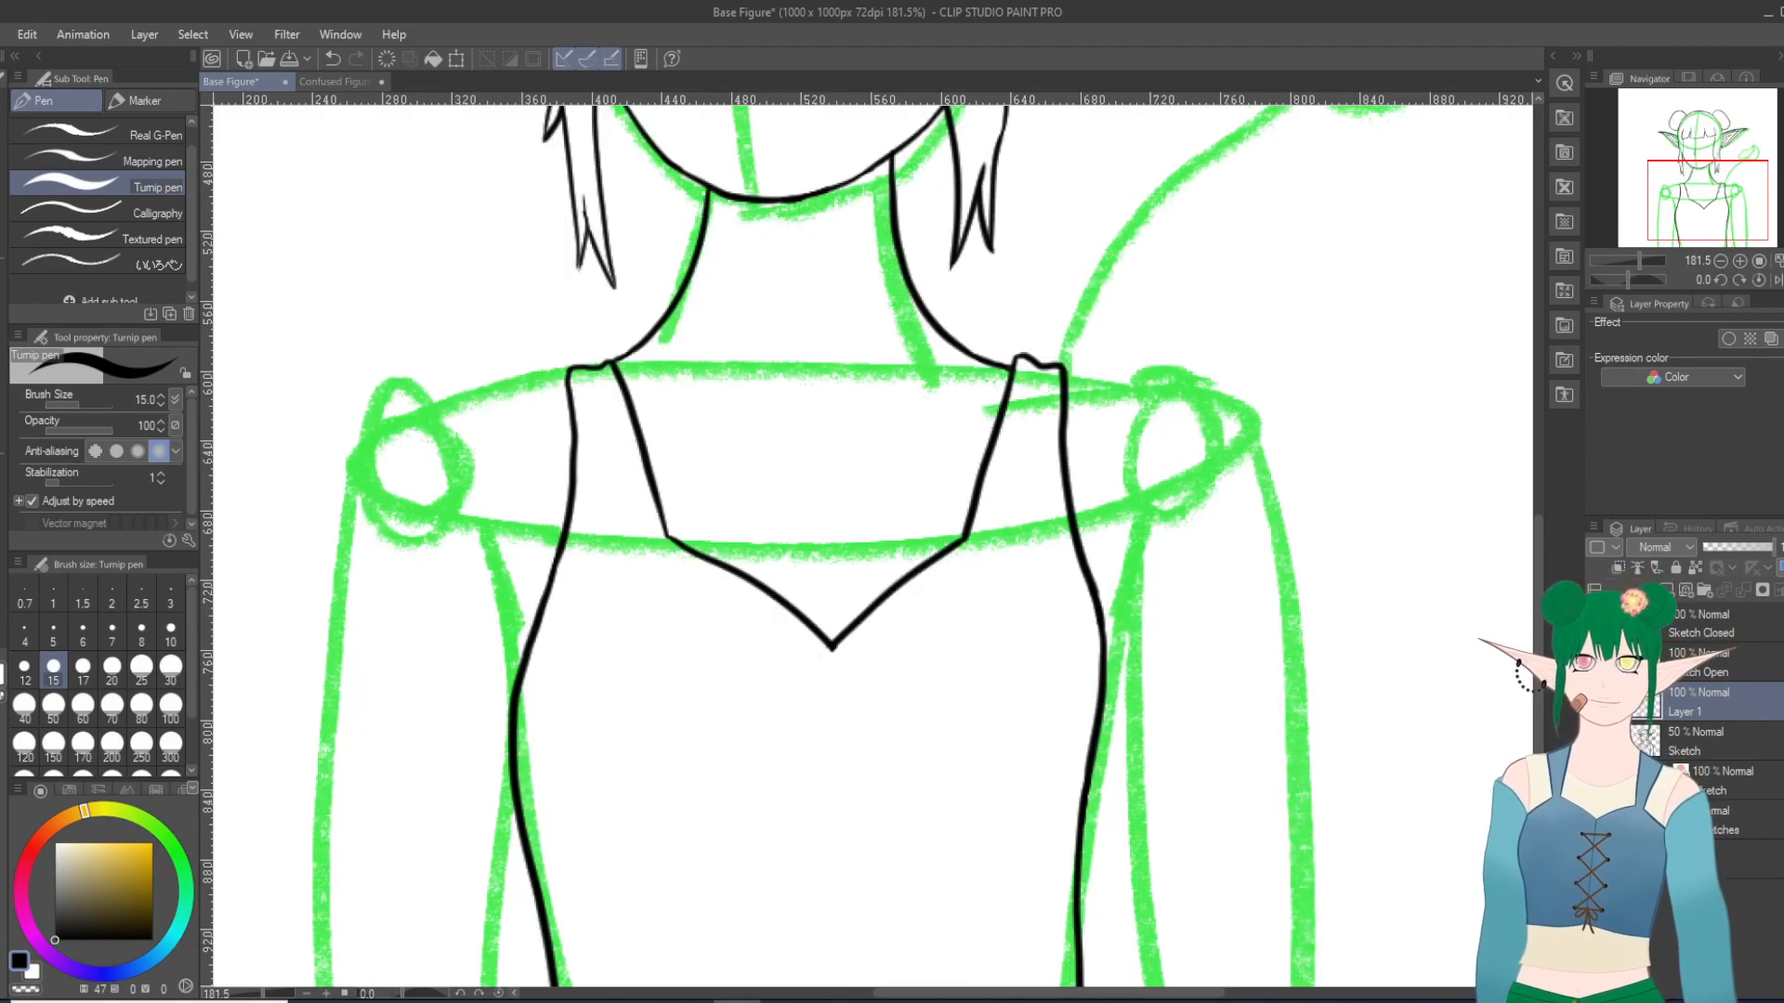
scroll(943, 744, "down", 4)
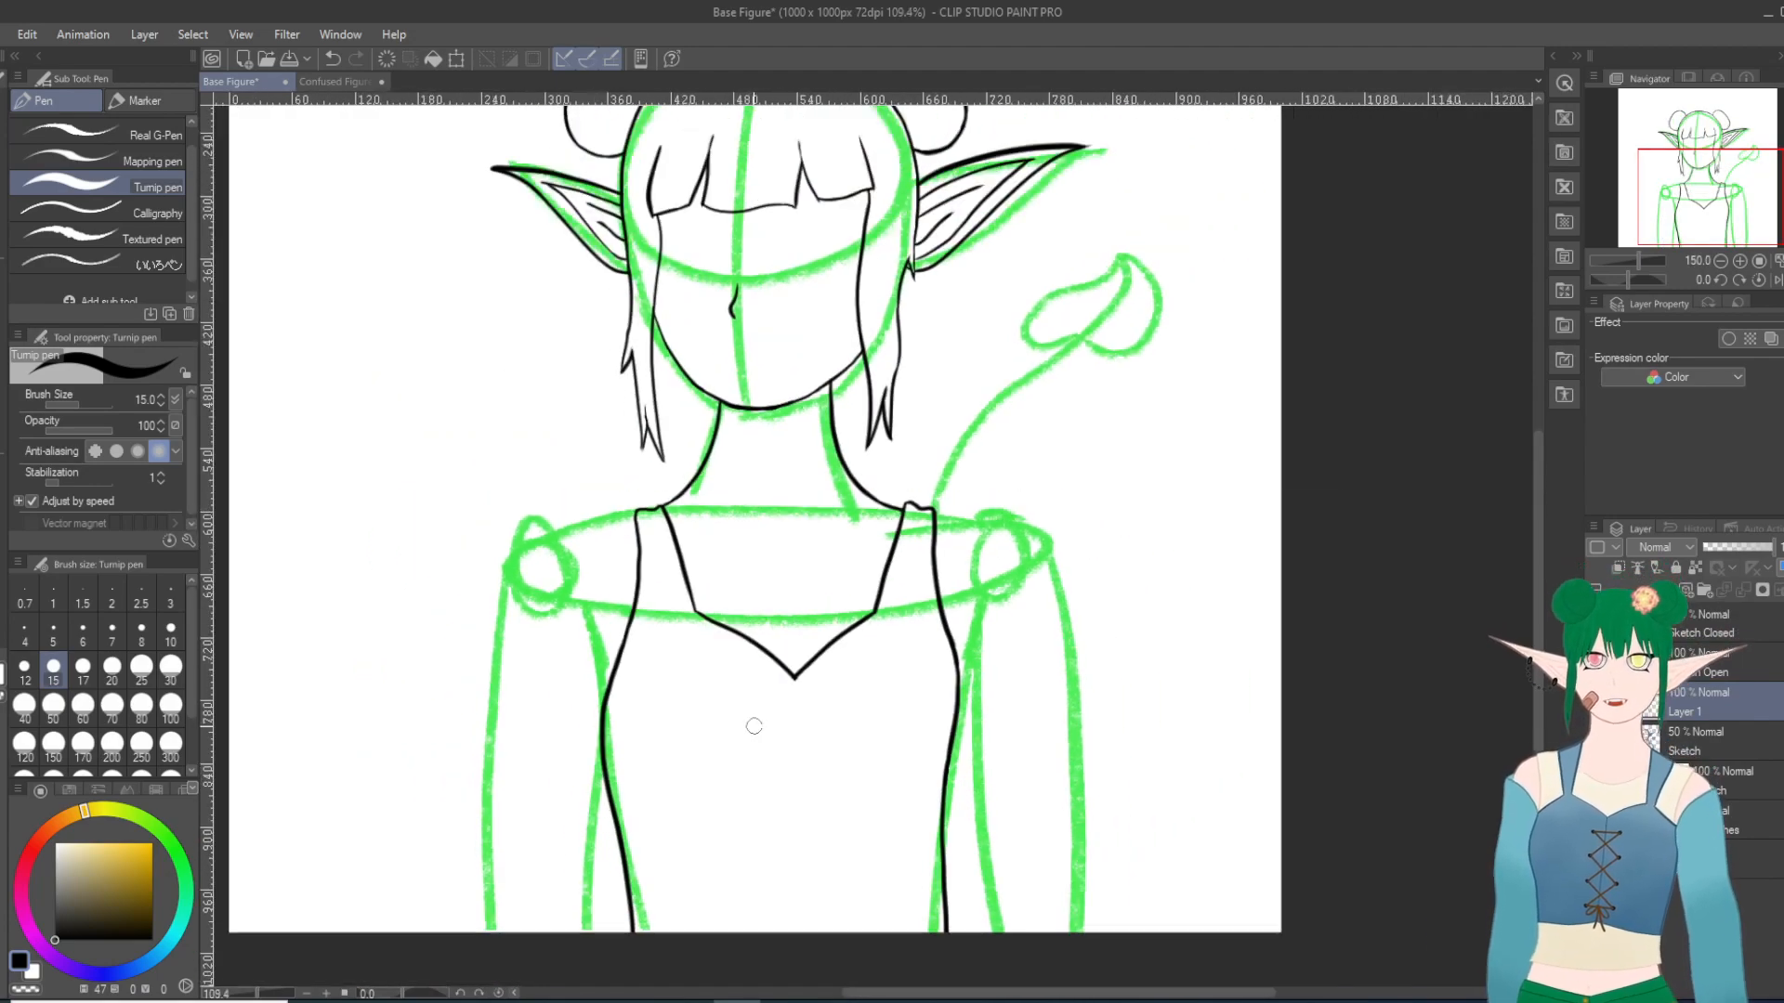
scroll(1080, 717, "up", 1)
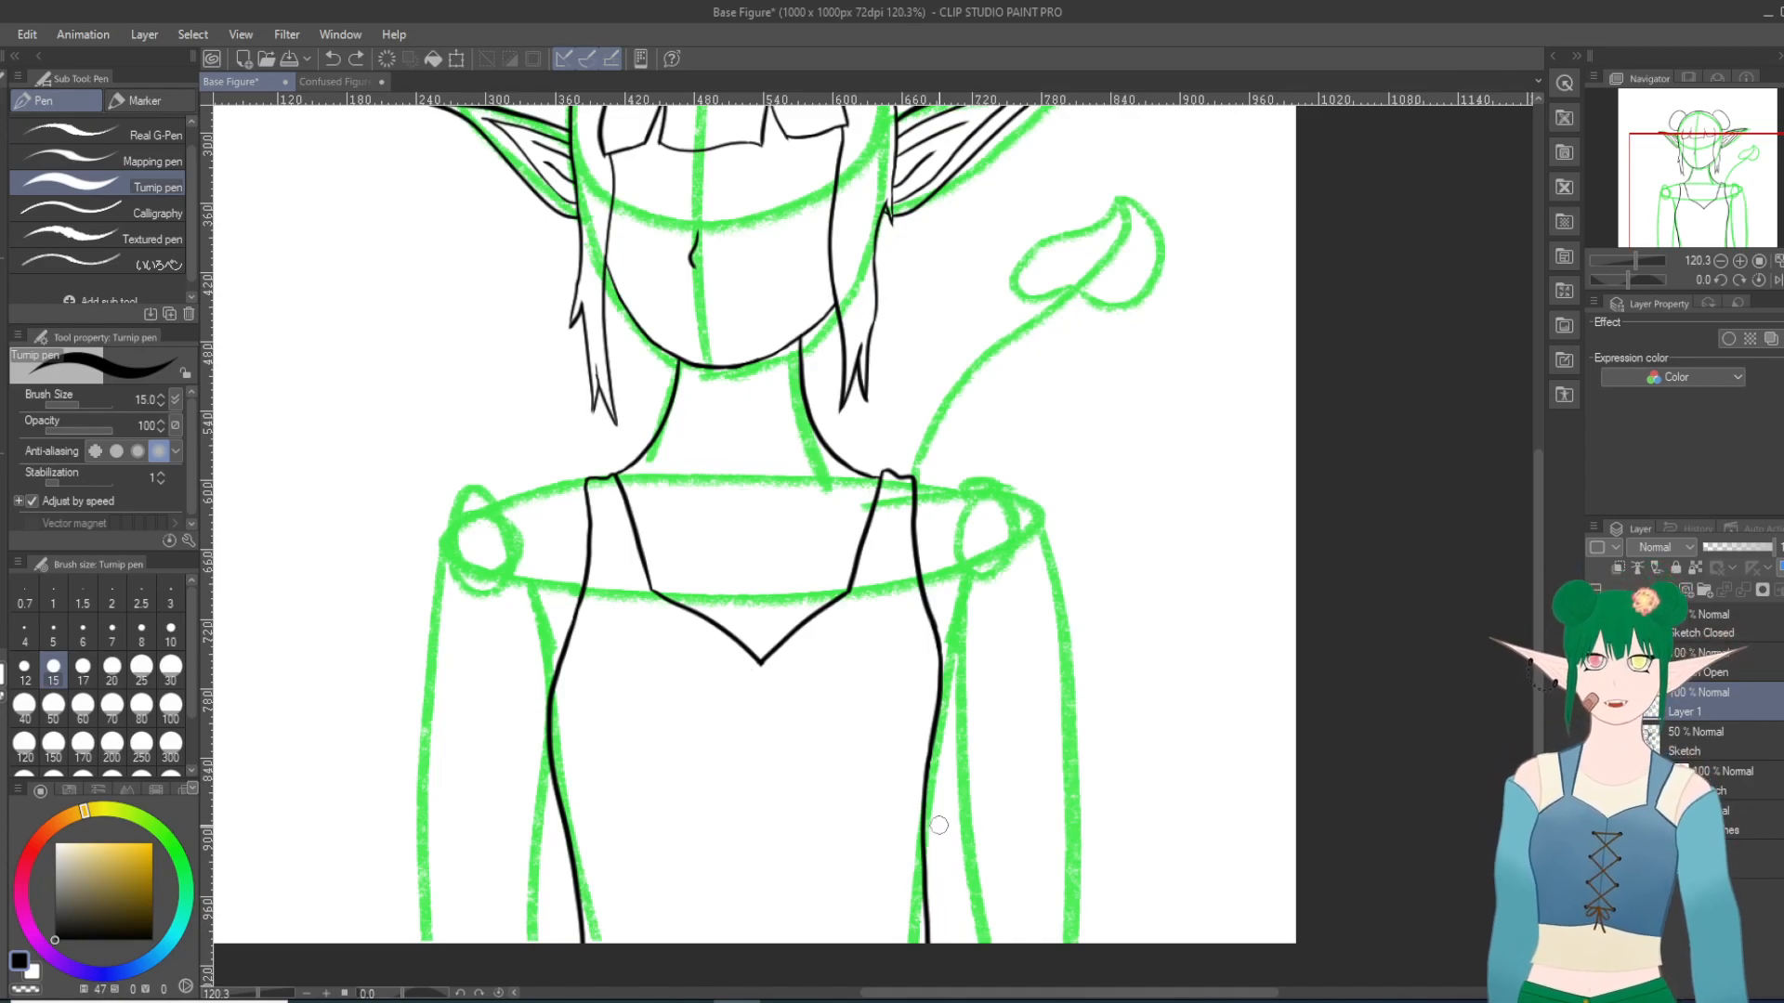
key("e")
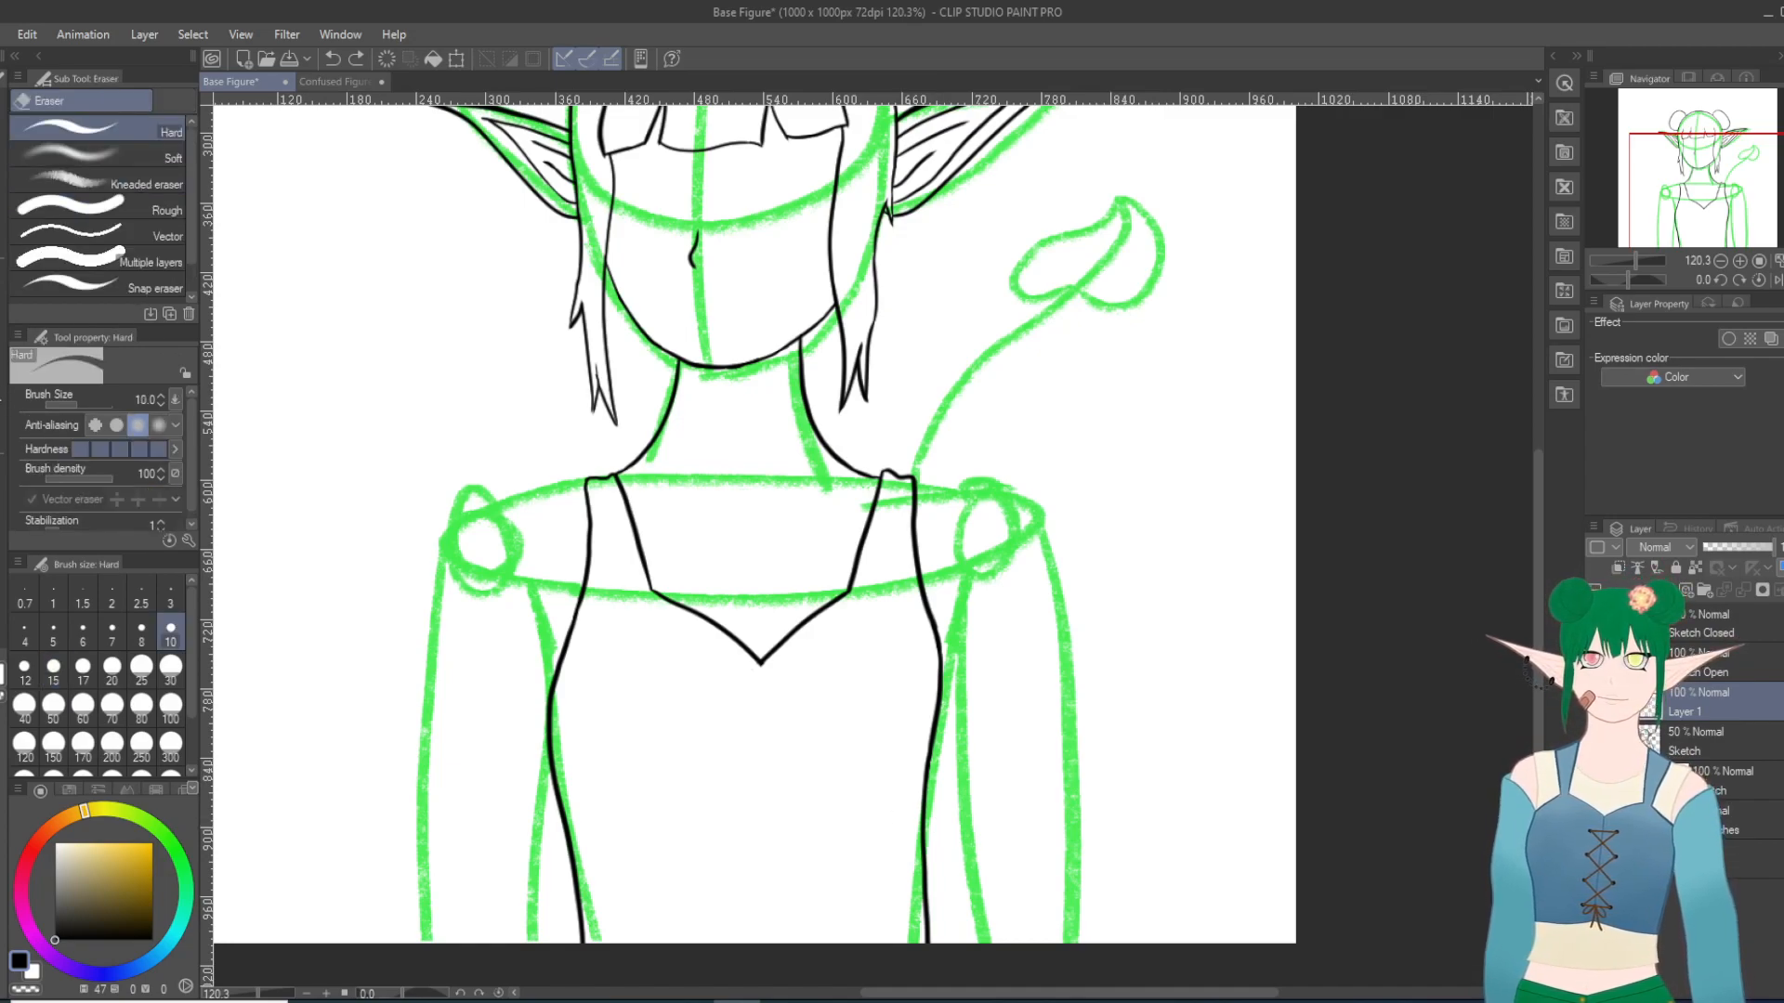
mouse_move(916, 837)
left_mouse_down()
mouse_move(943, 776)
mouse_move(929, 905)
mouse_move(918, 845)
mouse_move(923, 950)
mouse_move(921, 872)
left_mouse_up()
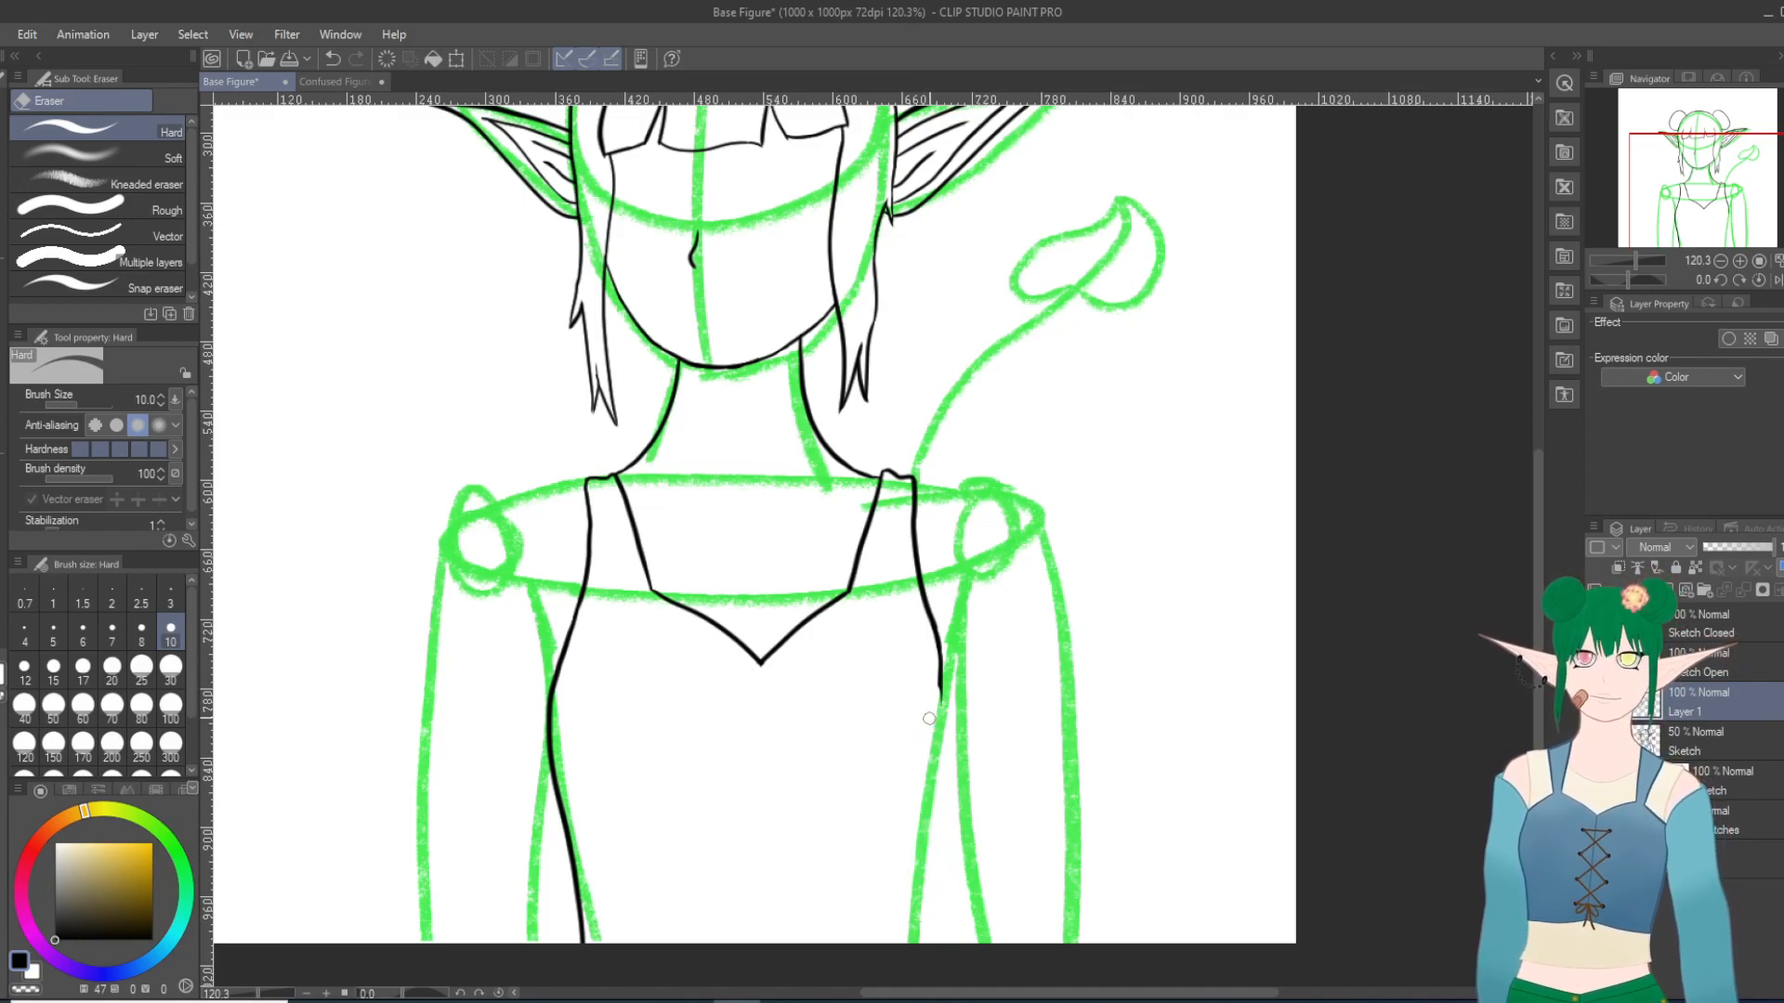
left_click_drag(1119, 629, 1205, 671)
Step: Re-ink the erased side contour at the viewer's right with the Turnip pen, following the green body guide through the waist to the canvas edge
scroll(1285, 620, "down", 3)
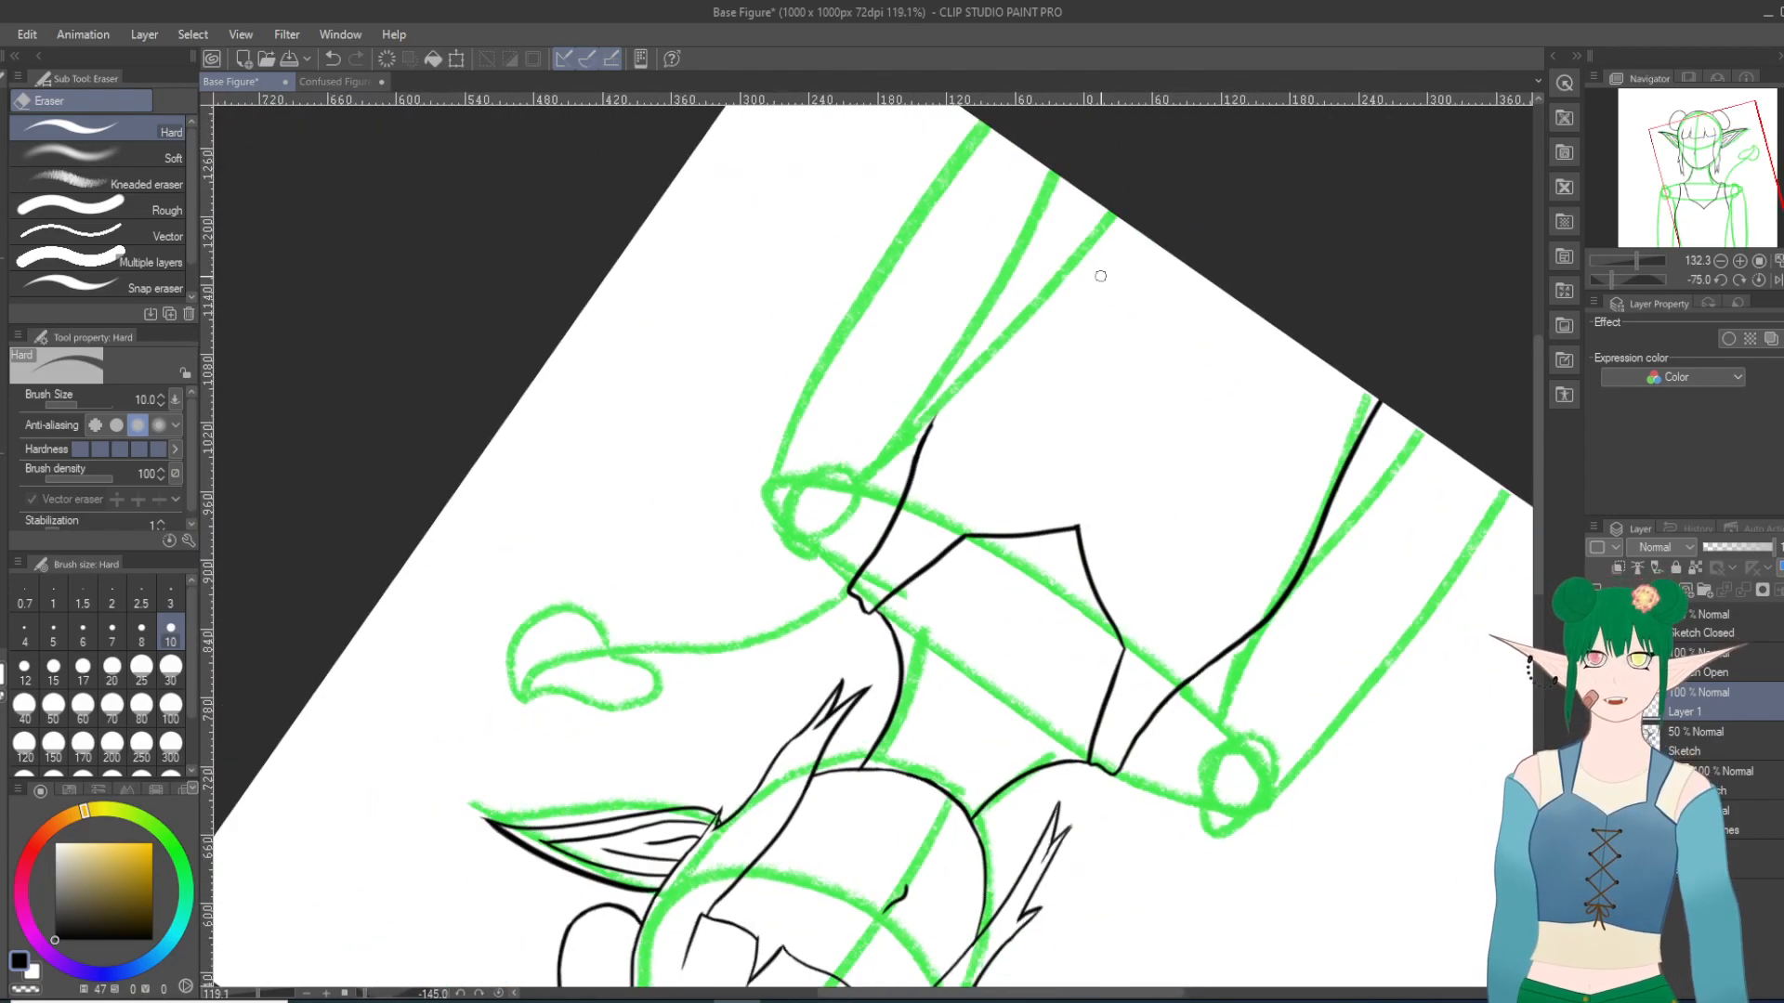
key("p")
scroll(1195, 164, "up", 5)
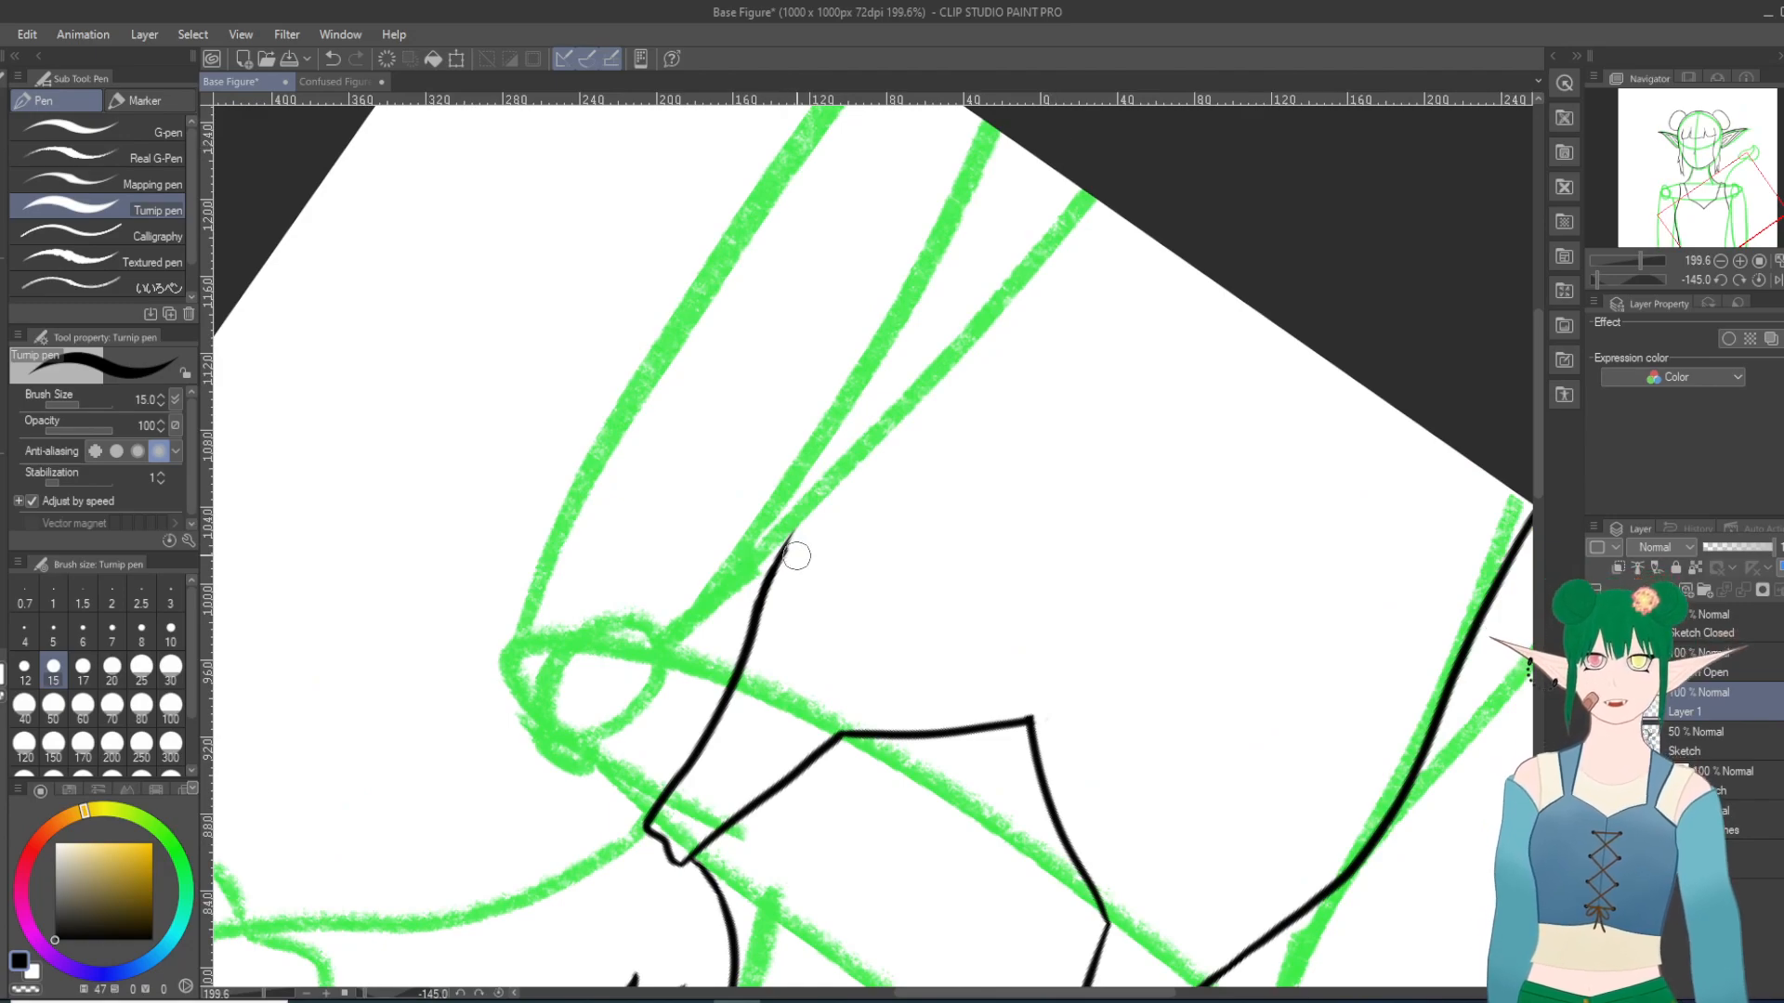
left_click_drag(779, 560, 814, 490)
key("ctrl+z")
left_click_drag(779, 559, 885, 441)
key("ctrl+z")
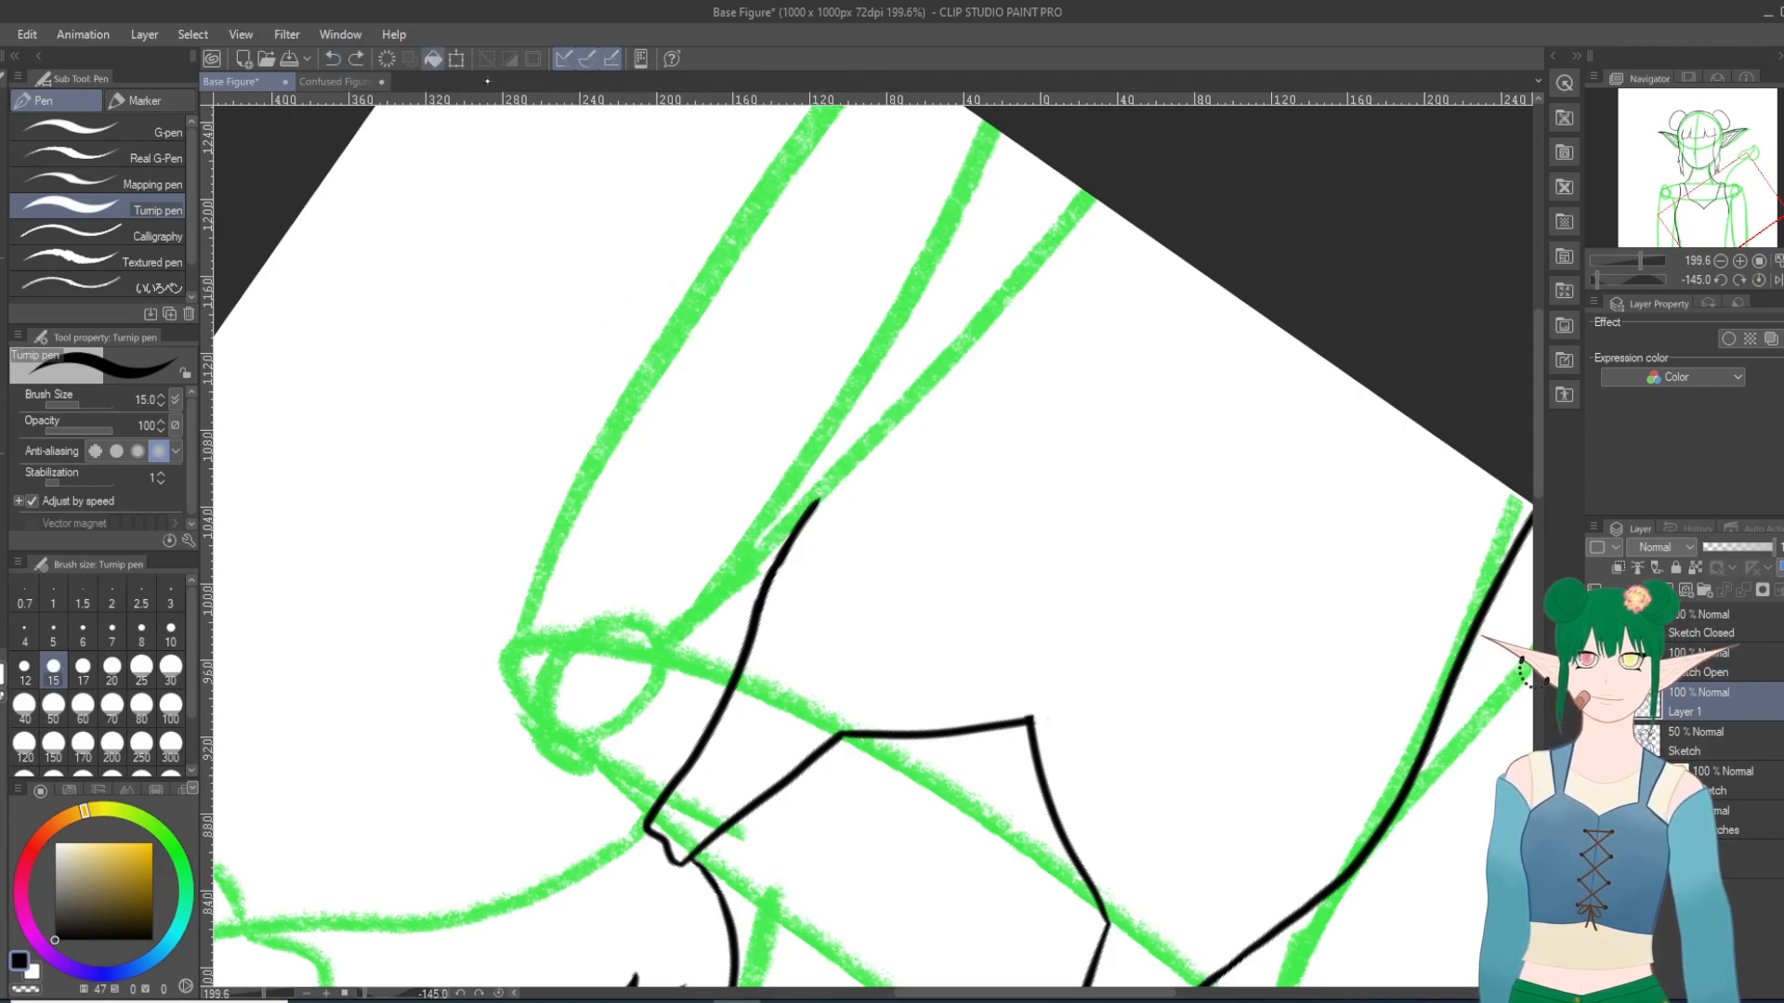
left_click_drag(813, 505, 932, 374)
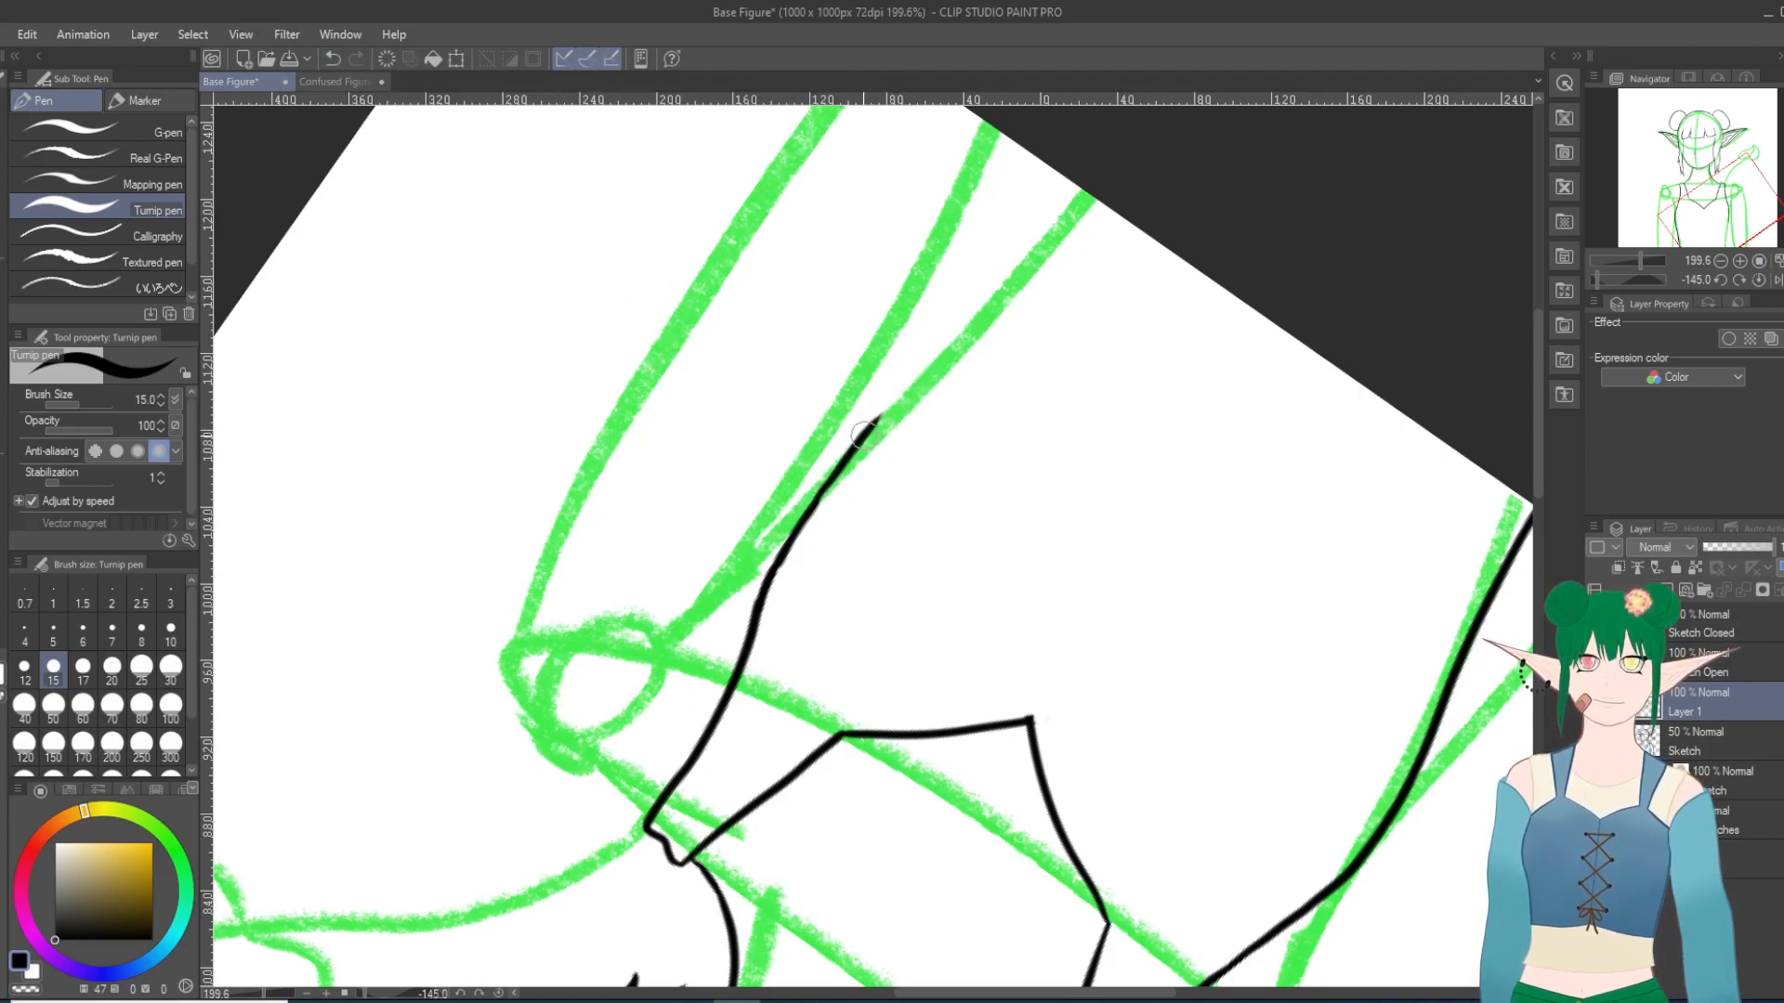
left_click_drag(862, 435, 1011, 302)
mouse_move(924, 369)
left_mouse_down()
mouse_move(1100, 172)
mouse_move(1172, 121)
left_mouse_up()
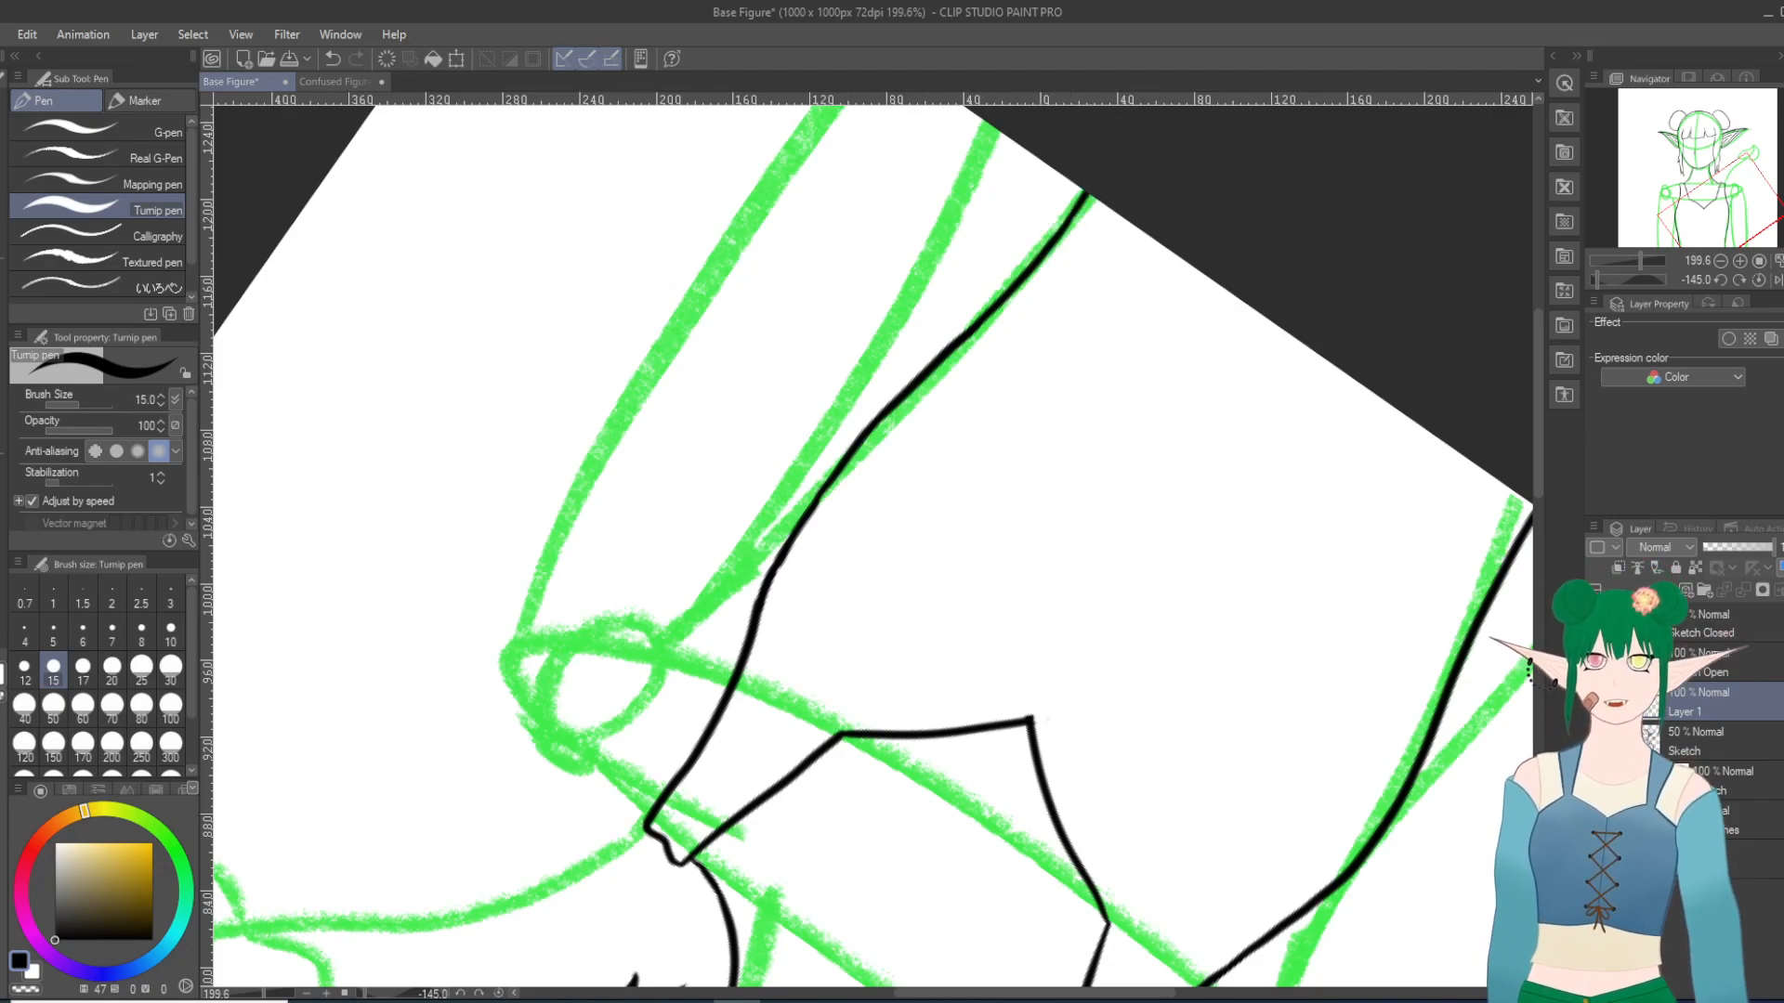
Step: Show the gray Sketch layer again and compare the re-inked side contour with it
left_click(1596, 741)
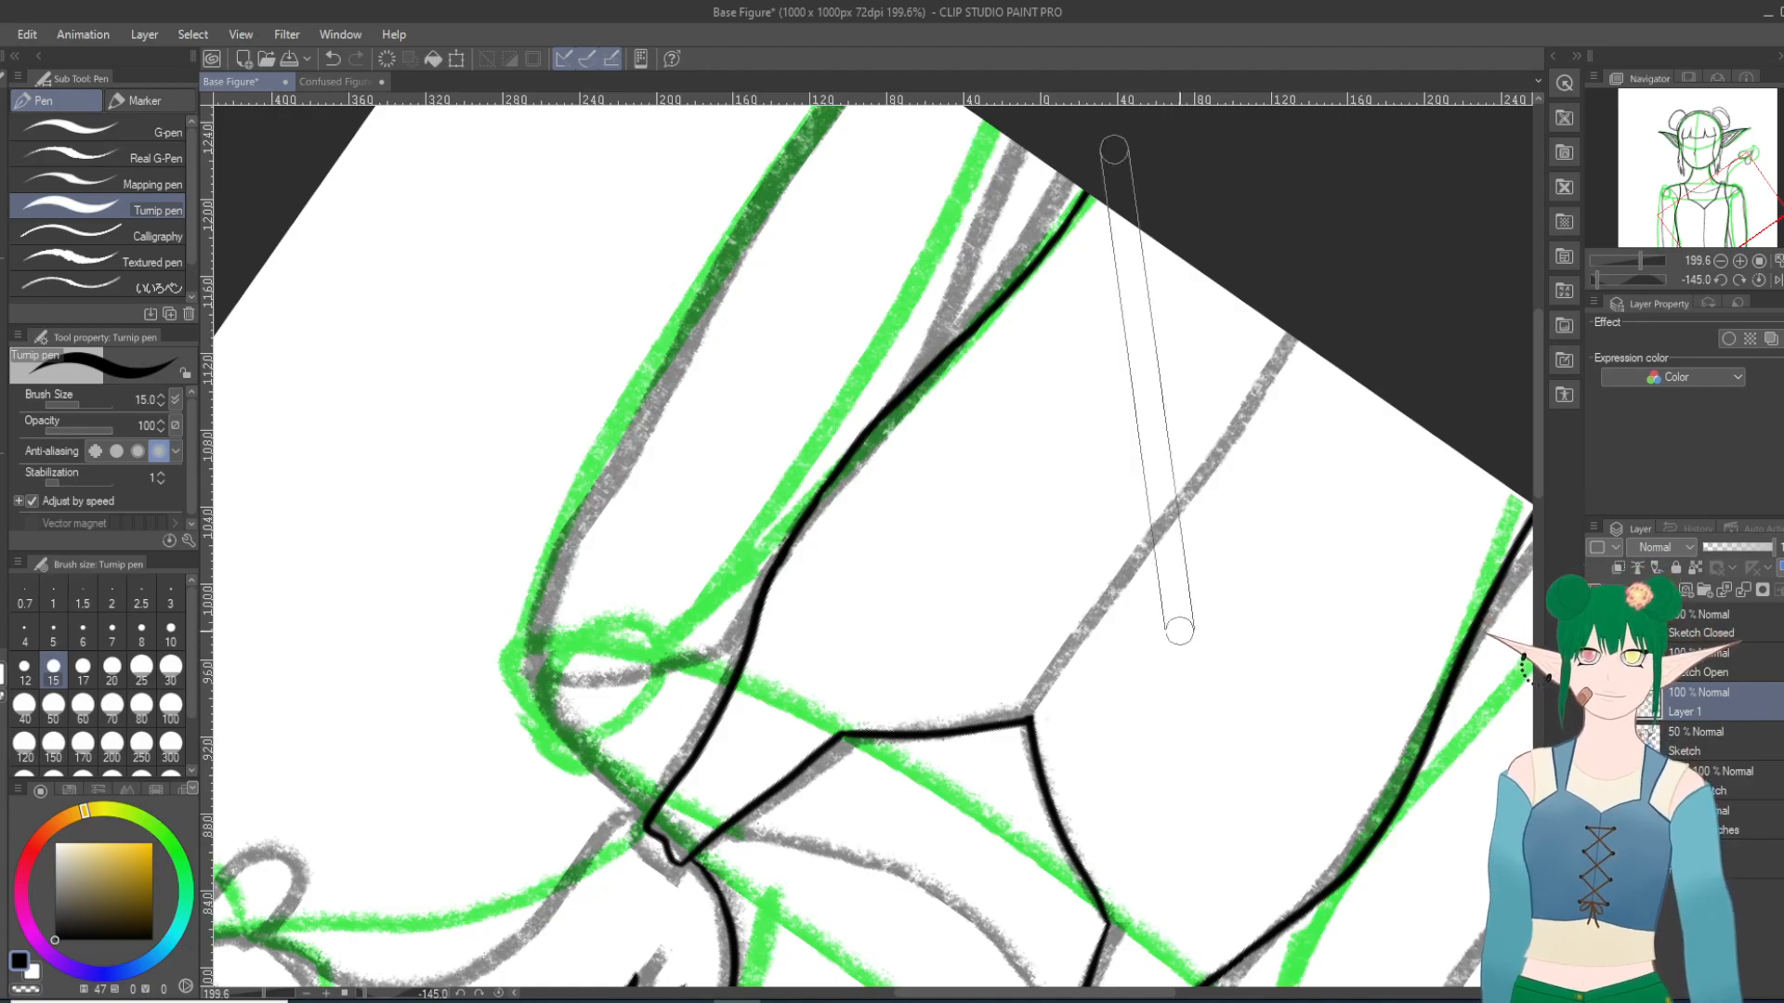
key("shift+6")
key("shift+6")
key("shift+6")
key("shift+6")
key("shift+6")
key("shift+6")
key("shift+6")
key("shift+6")
key("shift+6")
key("shift+6")
key("shift+6")
key("shift+6")
key("shift+6")
key("shift+6")
key("shift+6")
key("shift+6")
key("shift+6")
key("shift+6")
key("shift+6")
key("shift+6")
scroll(1105, 717, "up", 4)
scroll(1098, 716, "down", 8)
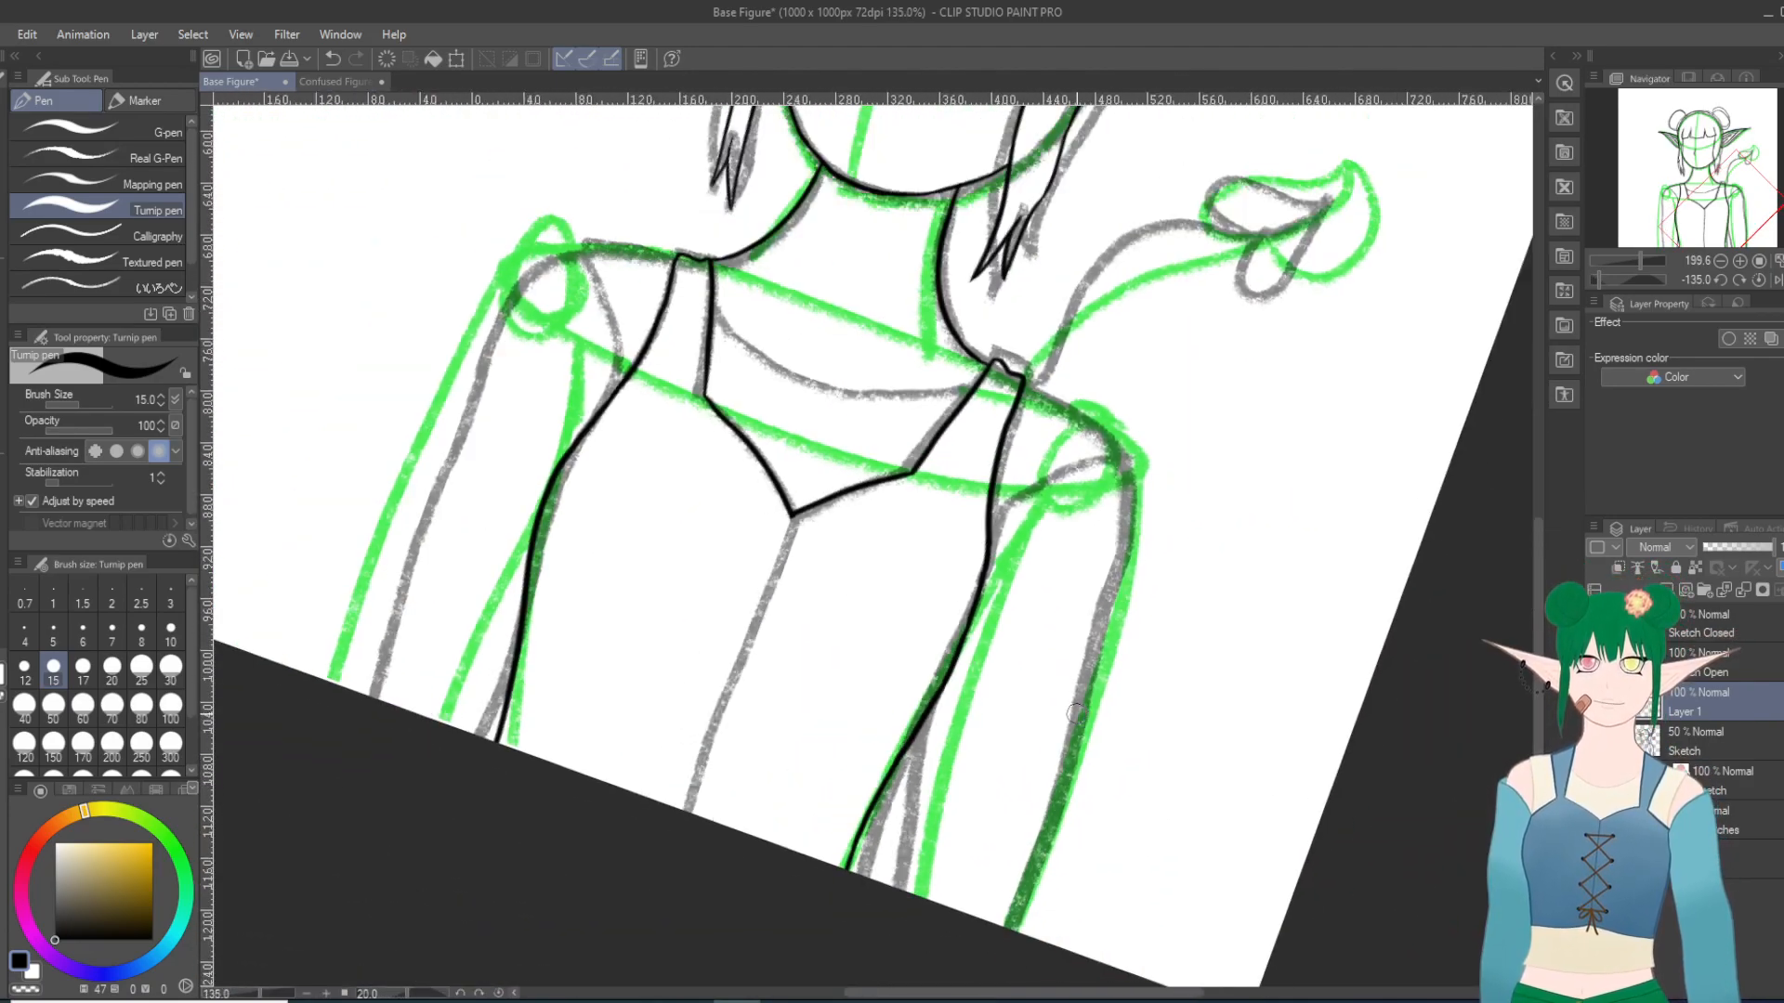
Step: Ink the bodice's vertical center seam from the neckline's lowest point straight down to the canvas edge
scroll(919, 765, "up", 4)
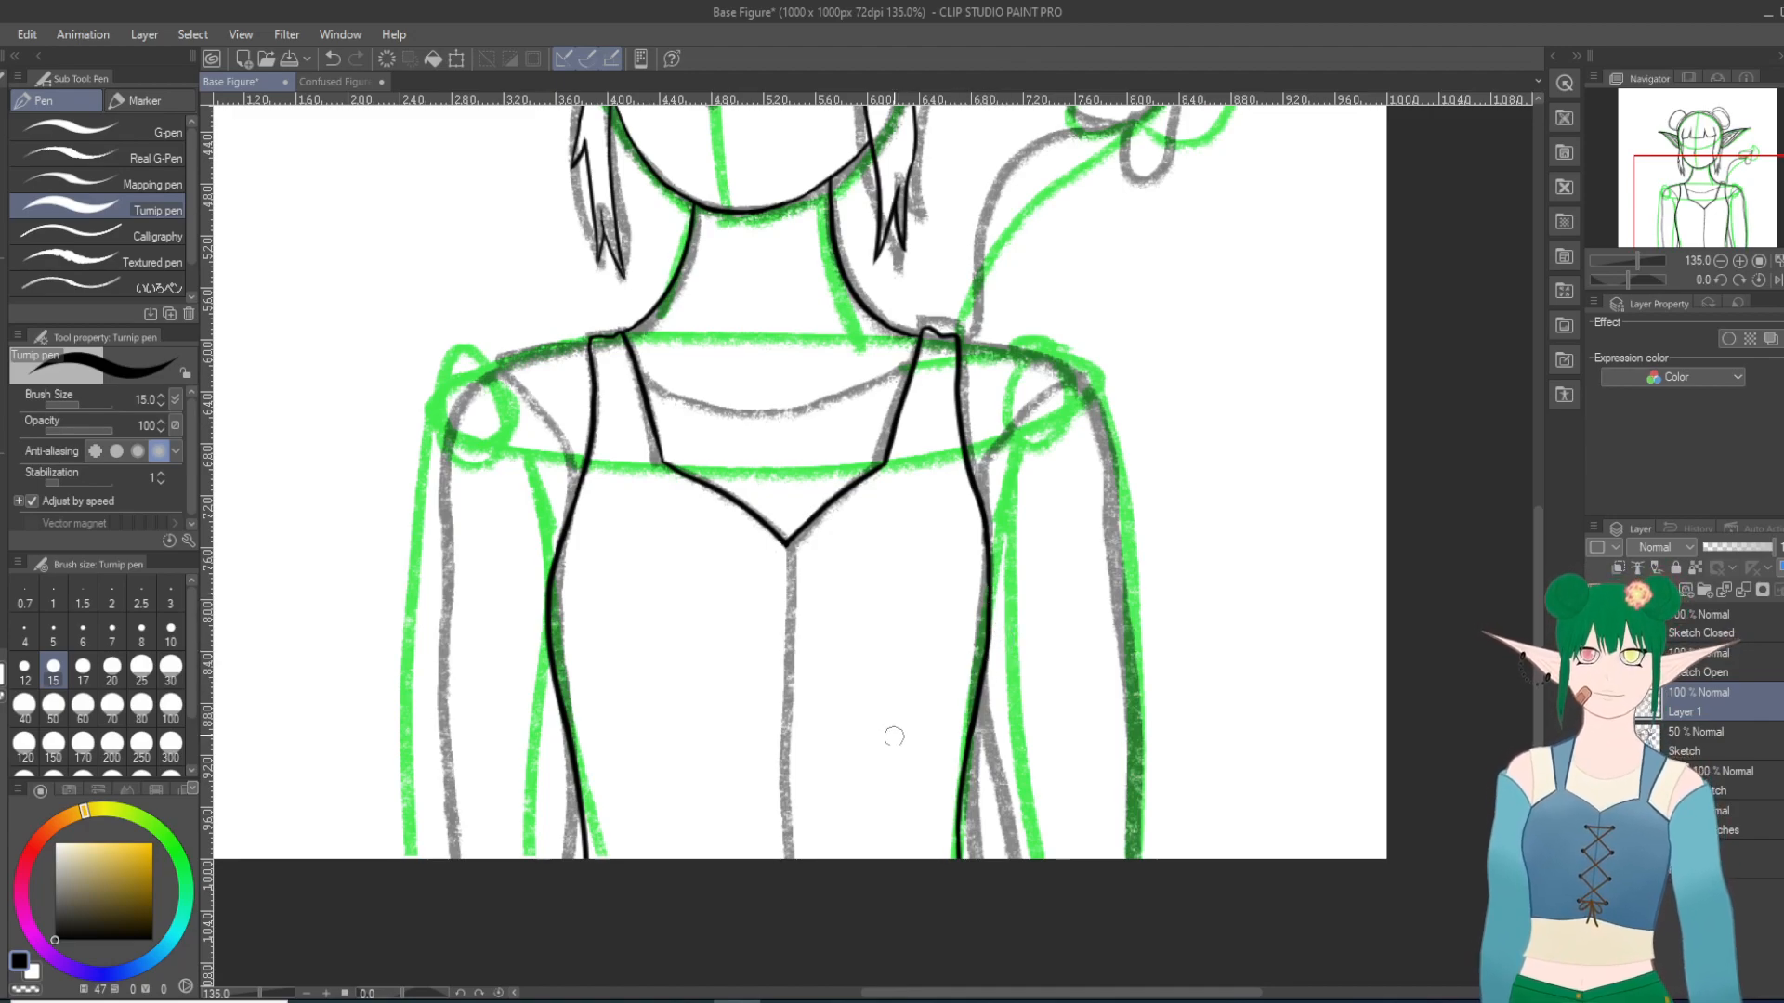
scroll(831, 740, "up", 1)
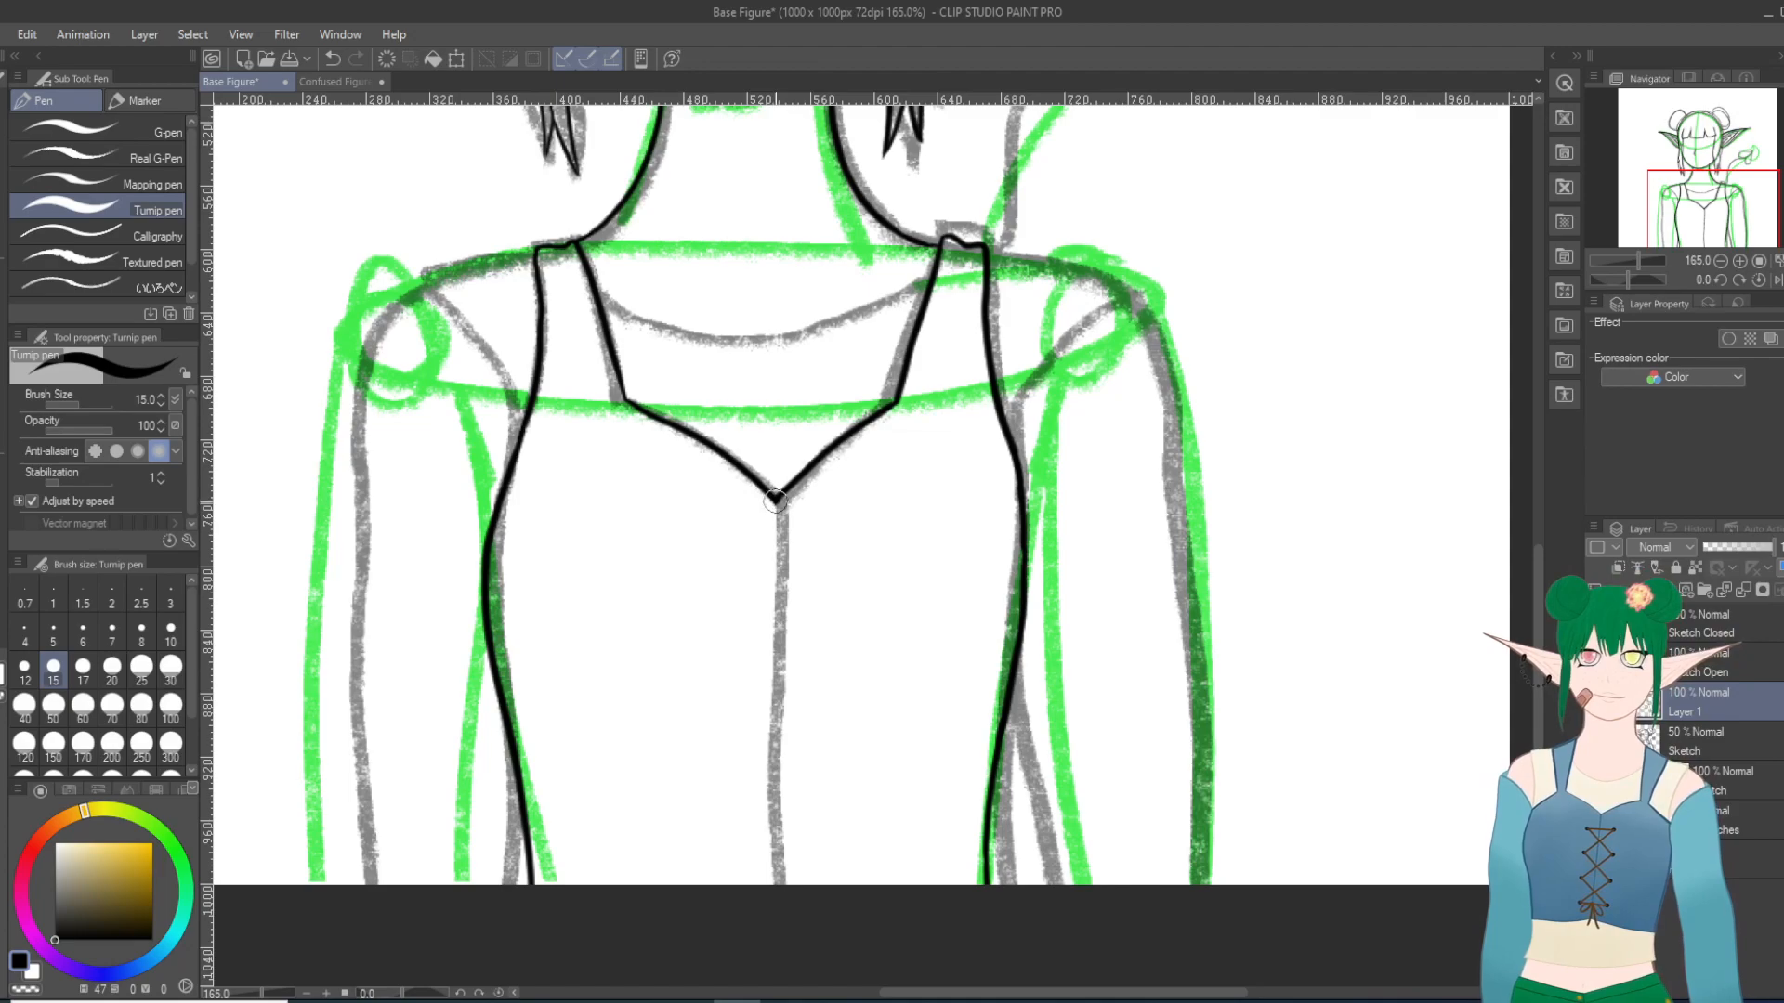
left_click_drag(775, 497, 787, 924)
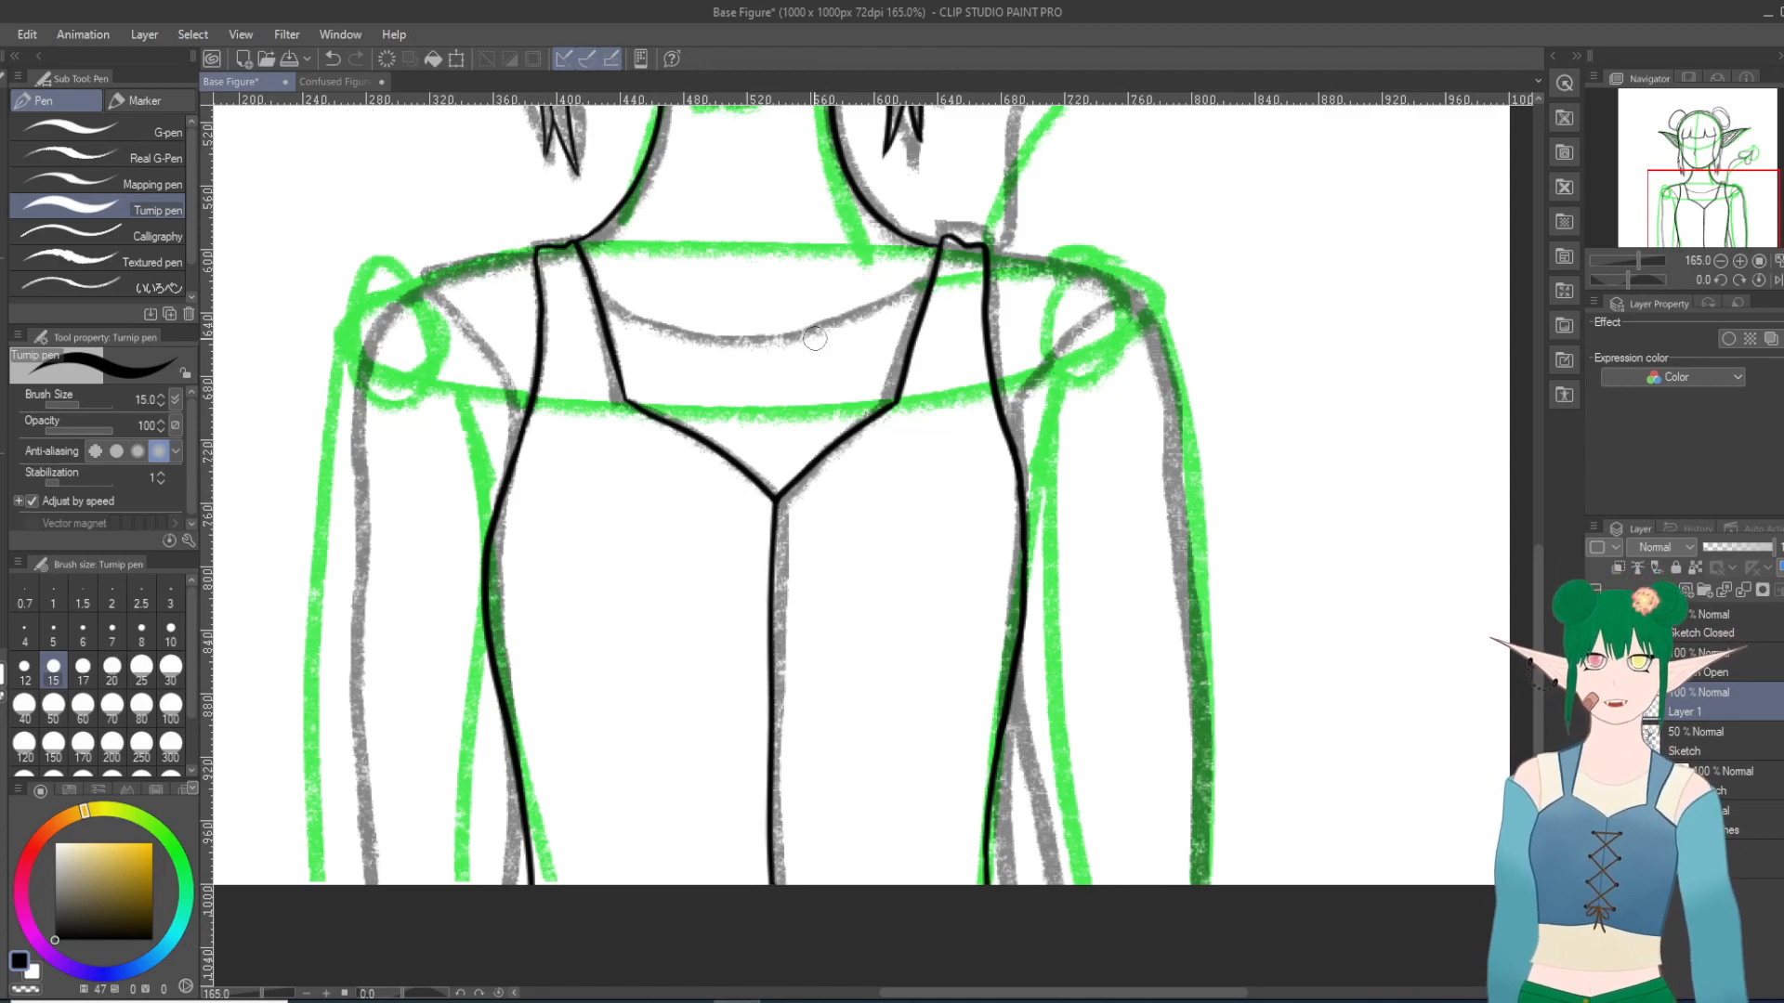
Step: Try several Turnip pen strokes for the curved undershirt neckline between the two straps, undoing each one
scroll(1015, 259, "up", 10)
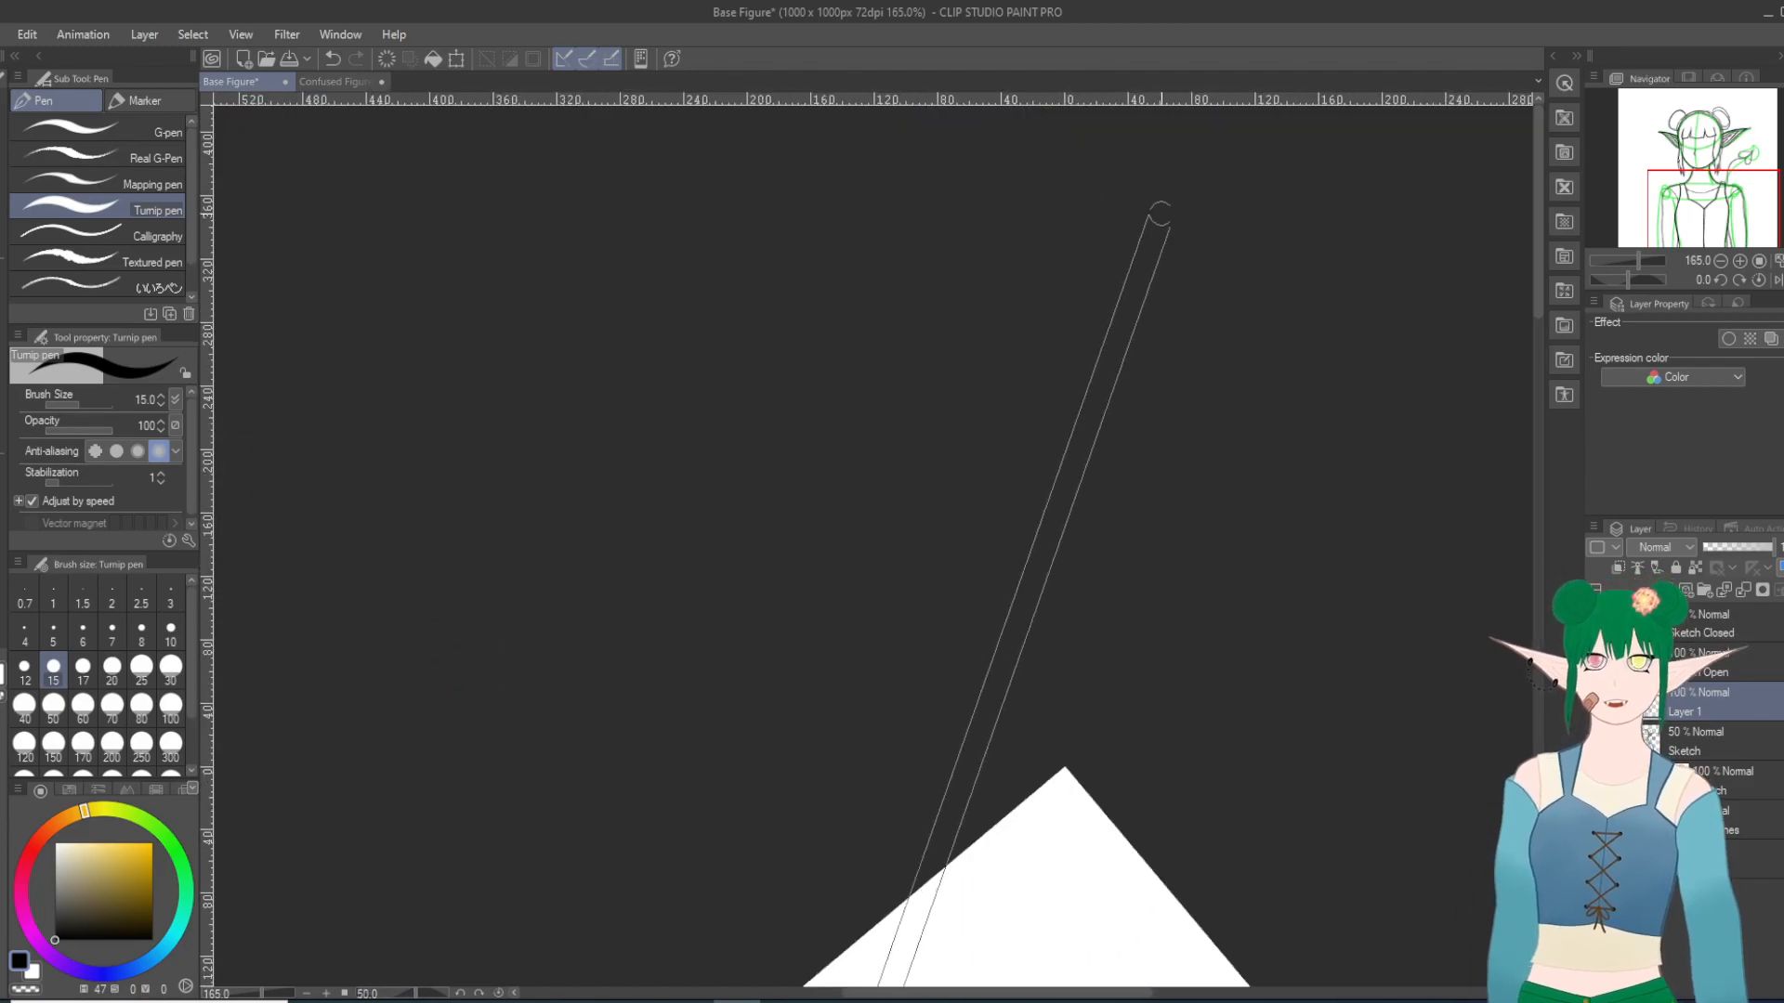
scroll(973, 602, "up", 8)
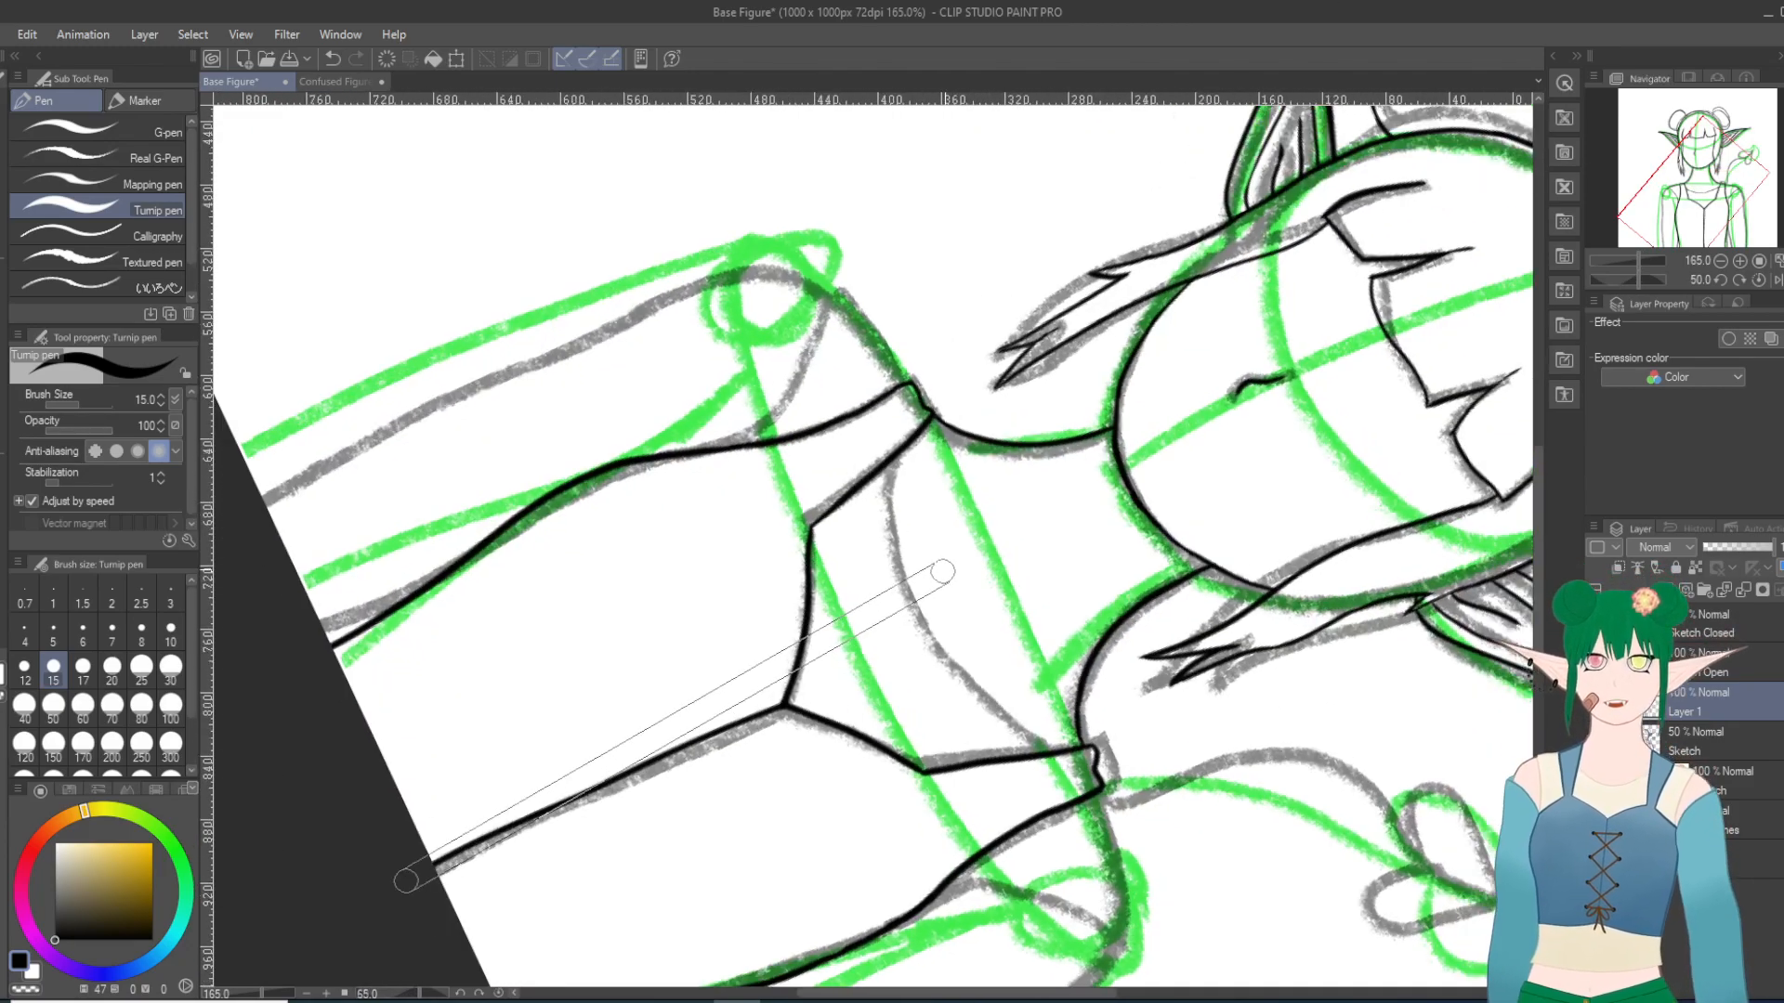
scroll(931, 609, "up", 1)
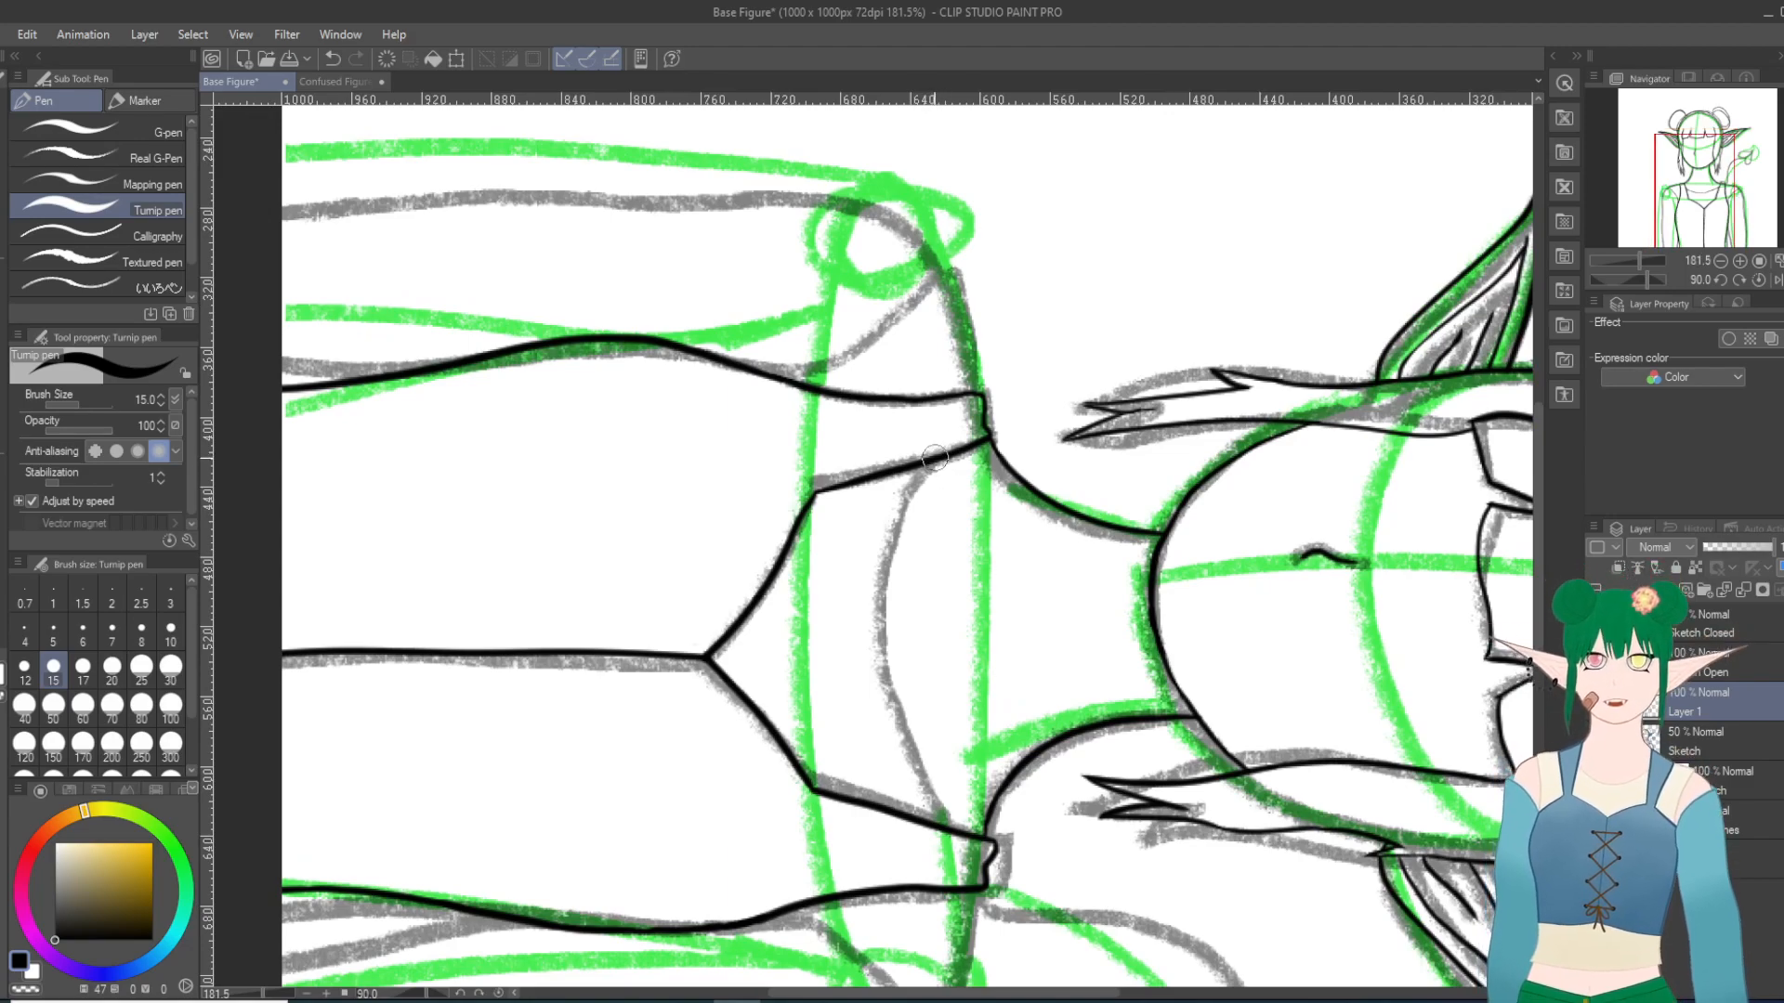
mouse_move(927, 471)
left_mouse_down()
mouse_move(899, 546)
mouse_move(894, 673)
mouse_move(931, 820)
left_mouse_up()
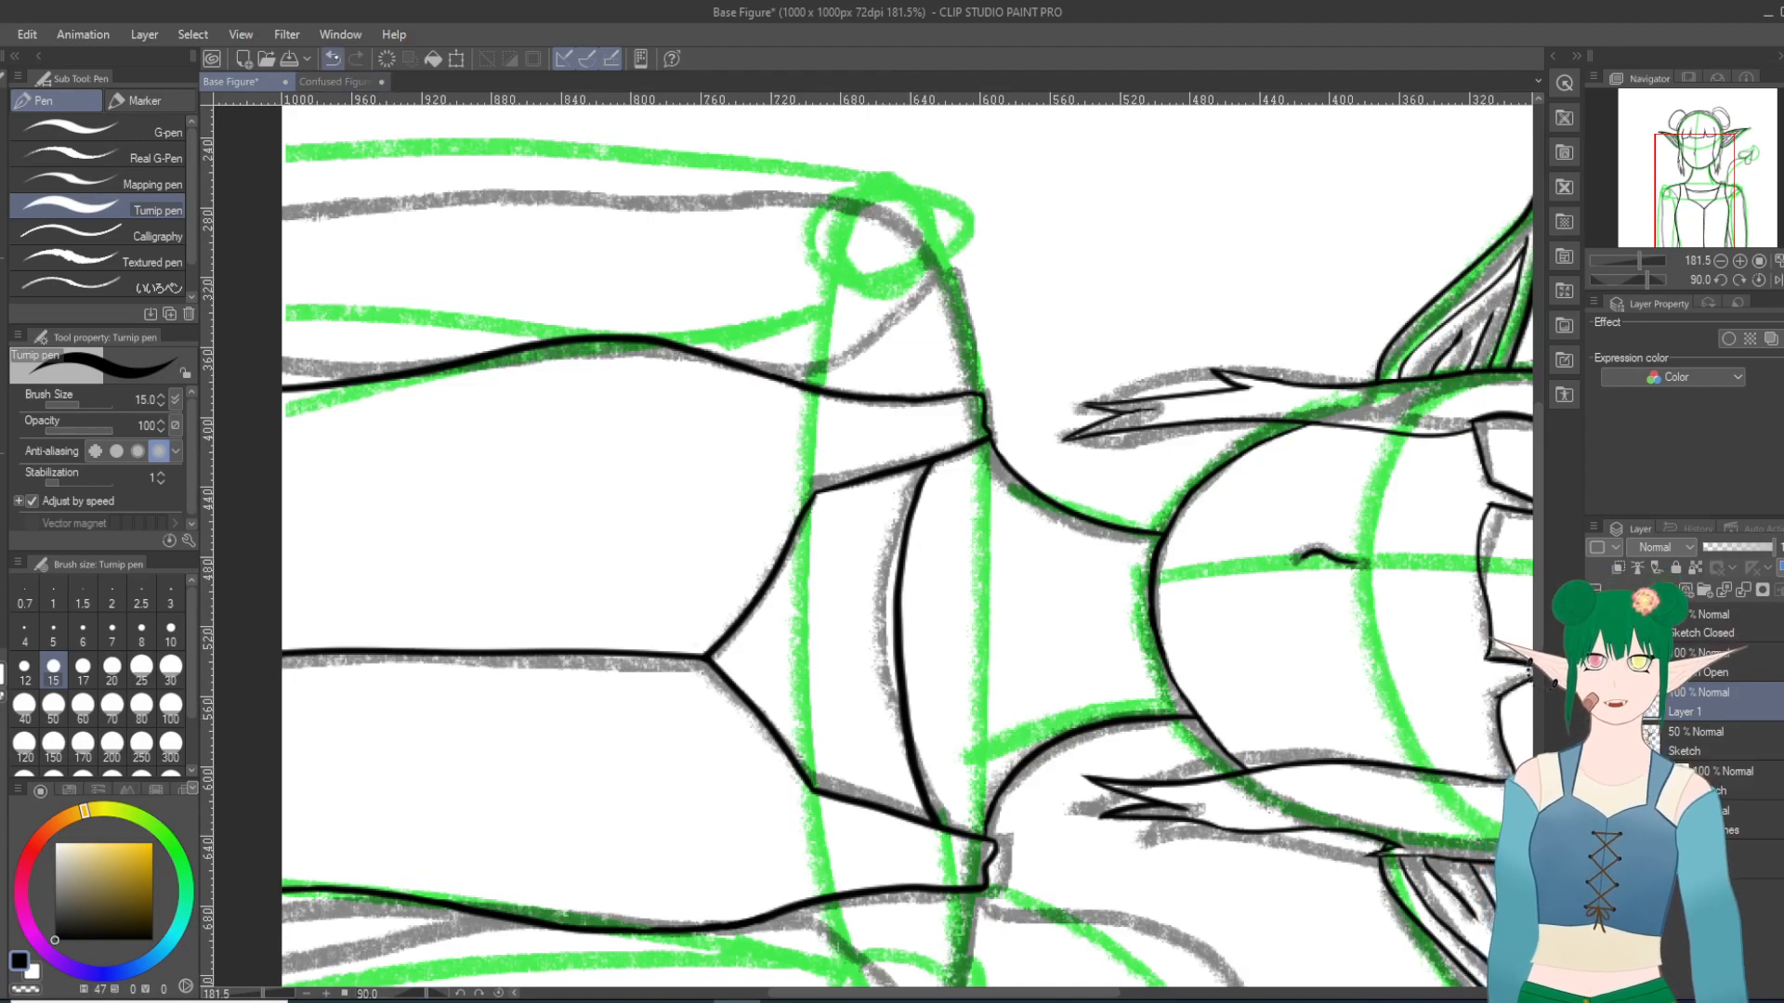
left_click(332, 58)
mouse_move(946, 825)
left_mouse_down()
mouse_move(915, 687)
mouse_move(910, 535)
mouse_move(929, 469)
mouse_move(887, 649)
mouse_move(915, 806)
left_mouse_up()
key("ctrl+z")
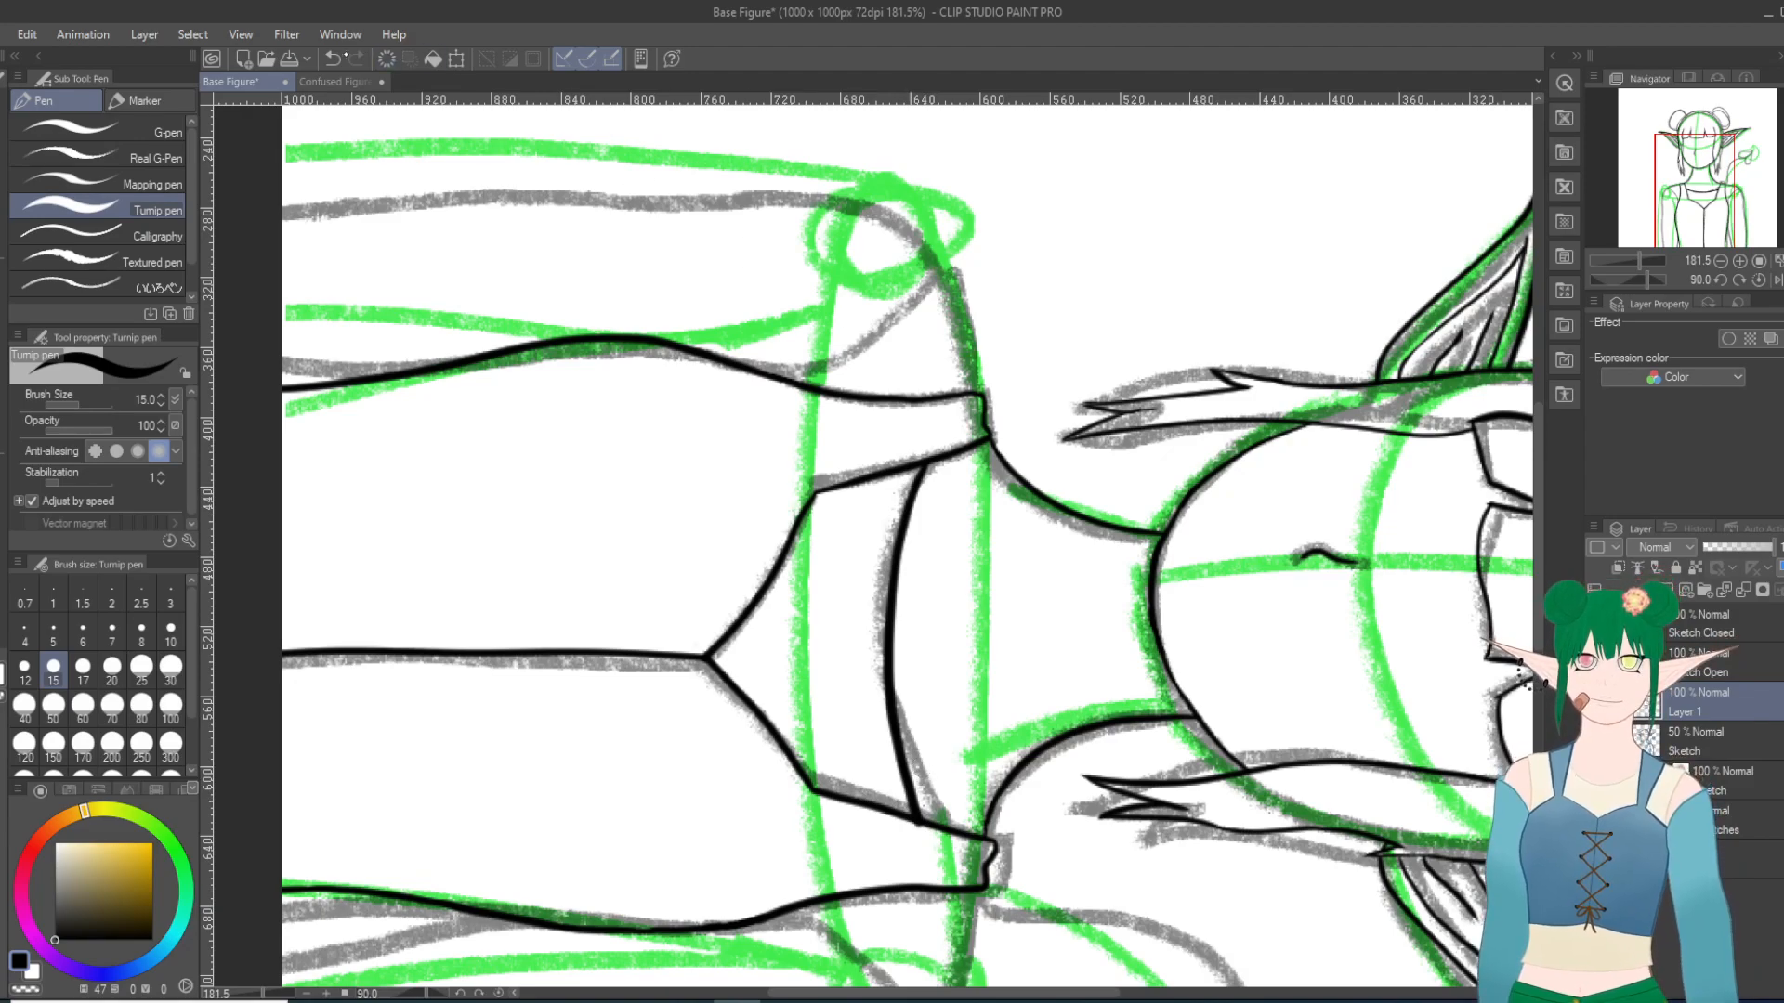
key("ctrl+z")
mouse_move(926, 461)
left_mouse_down()
mouse_move(887, 679)
mouse_move(905, 798)
left_mouse_up()
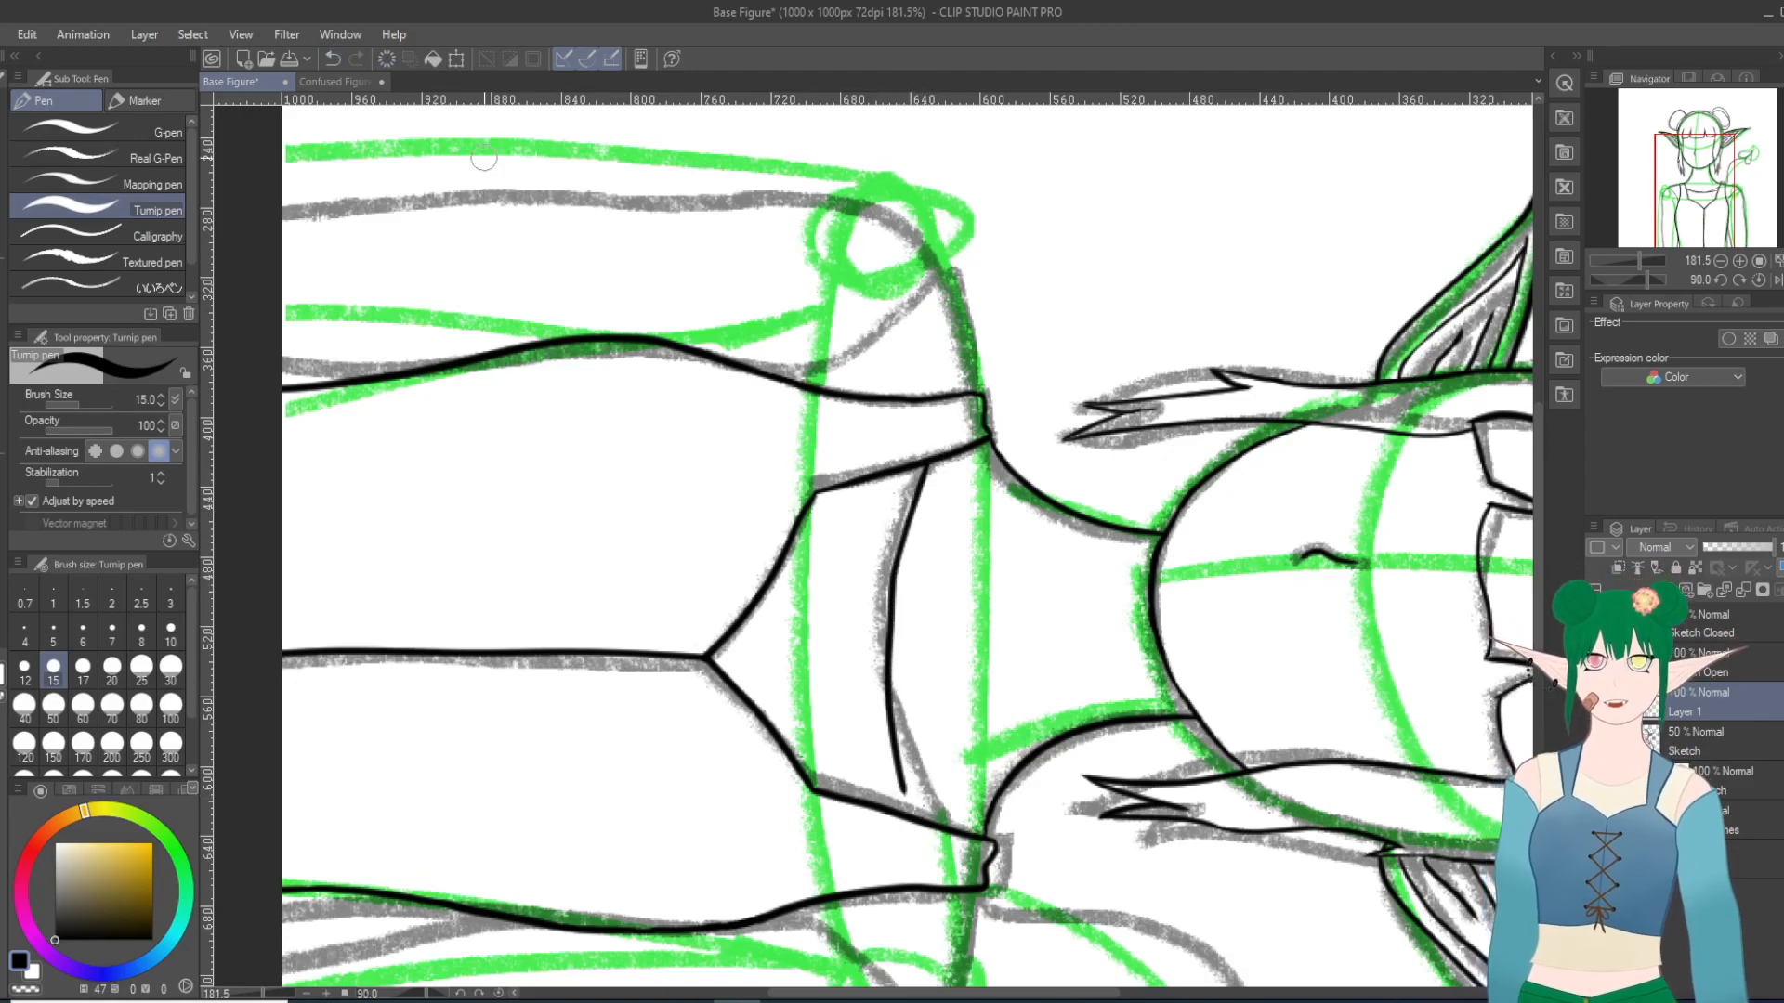
key("ctrl+z")
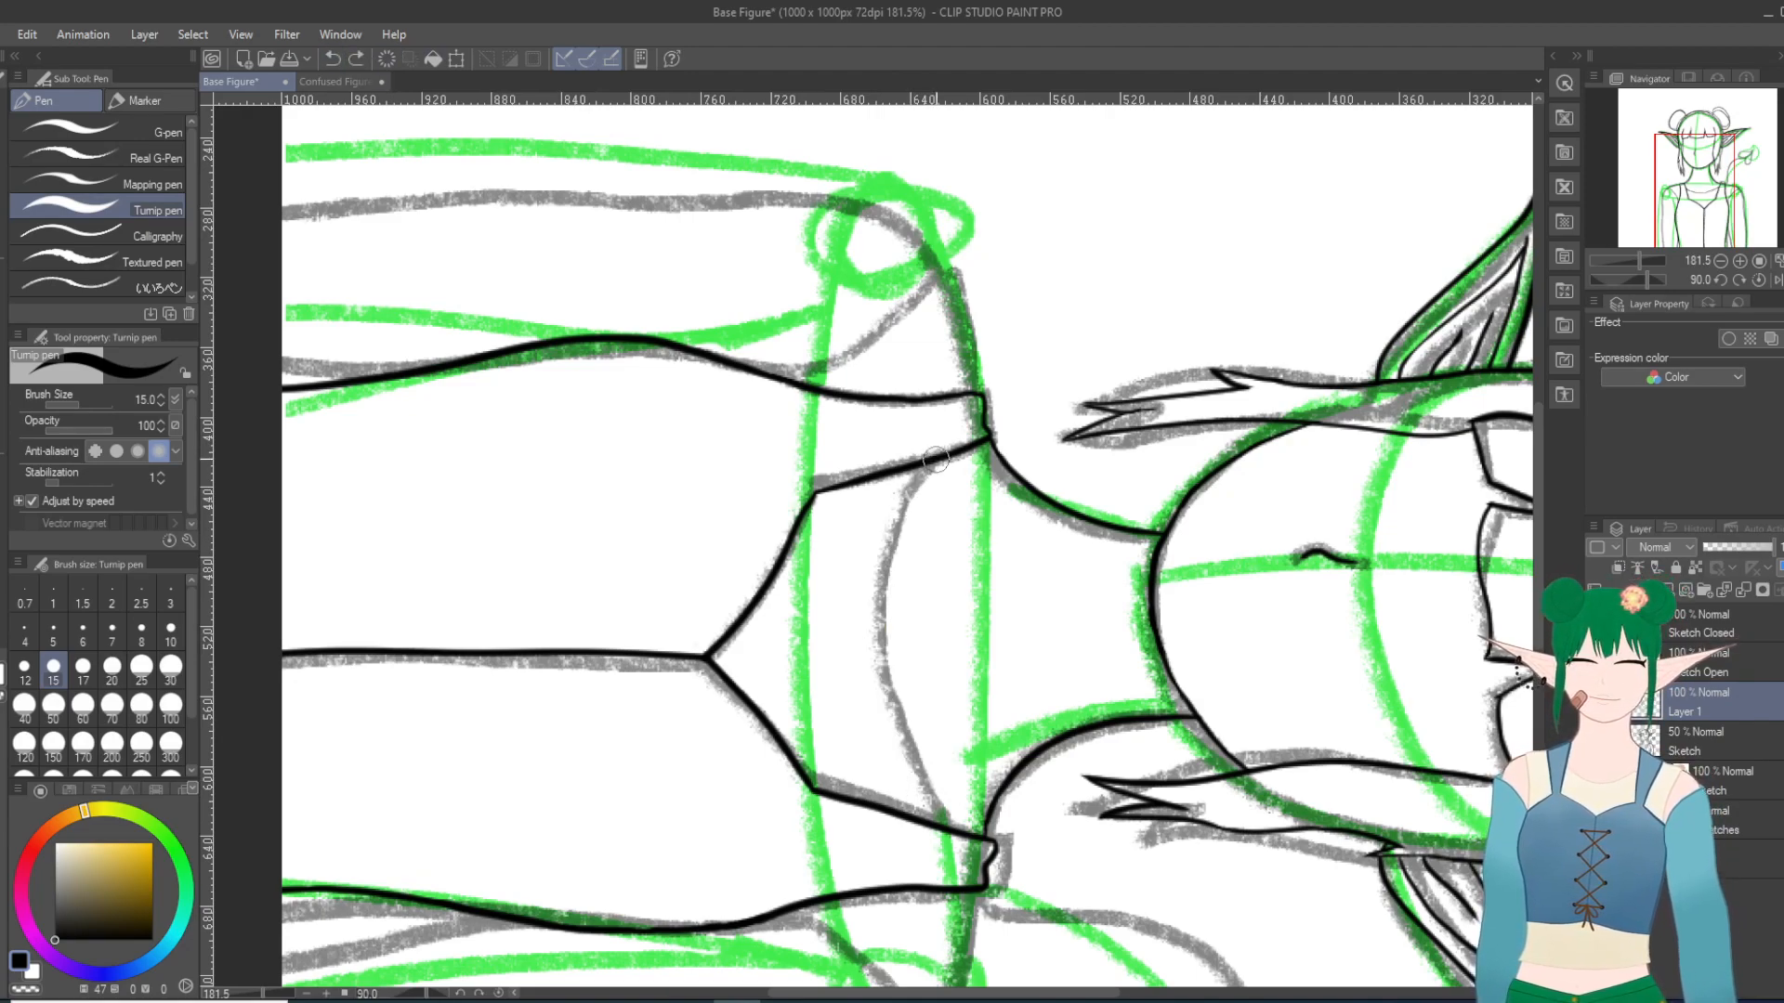
mouse_move(933, 469)
left_mouse_down()
mouse_move(902, 525)
mouse_move(890, 641)
mouse_move(898, 754)
mouse_move(925, 815)
left_mouse_up()
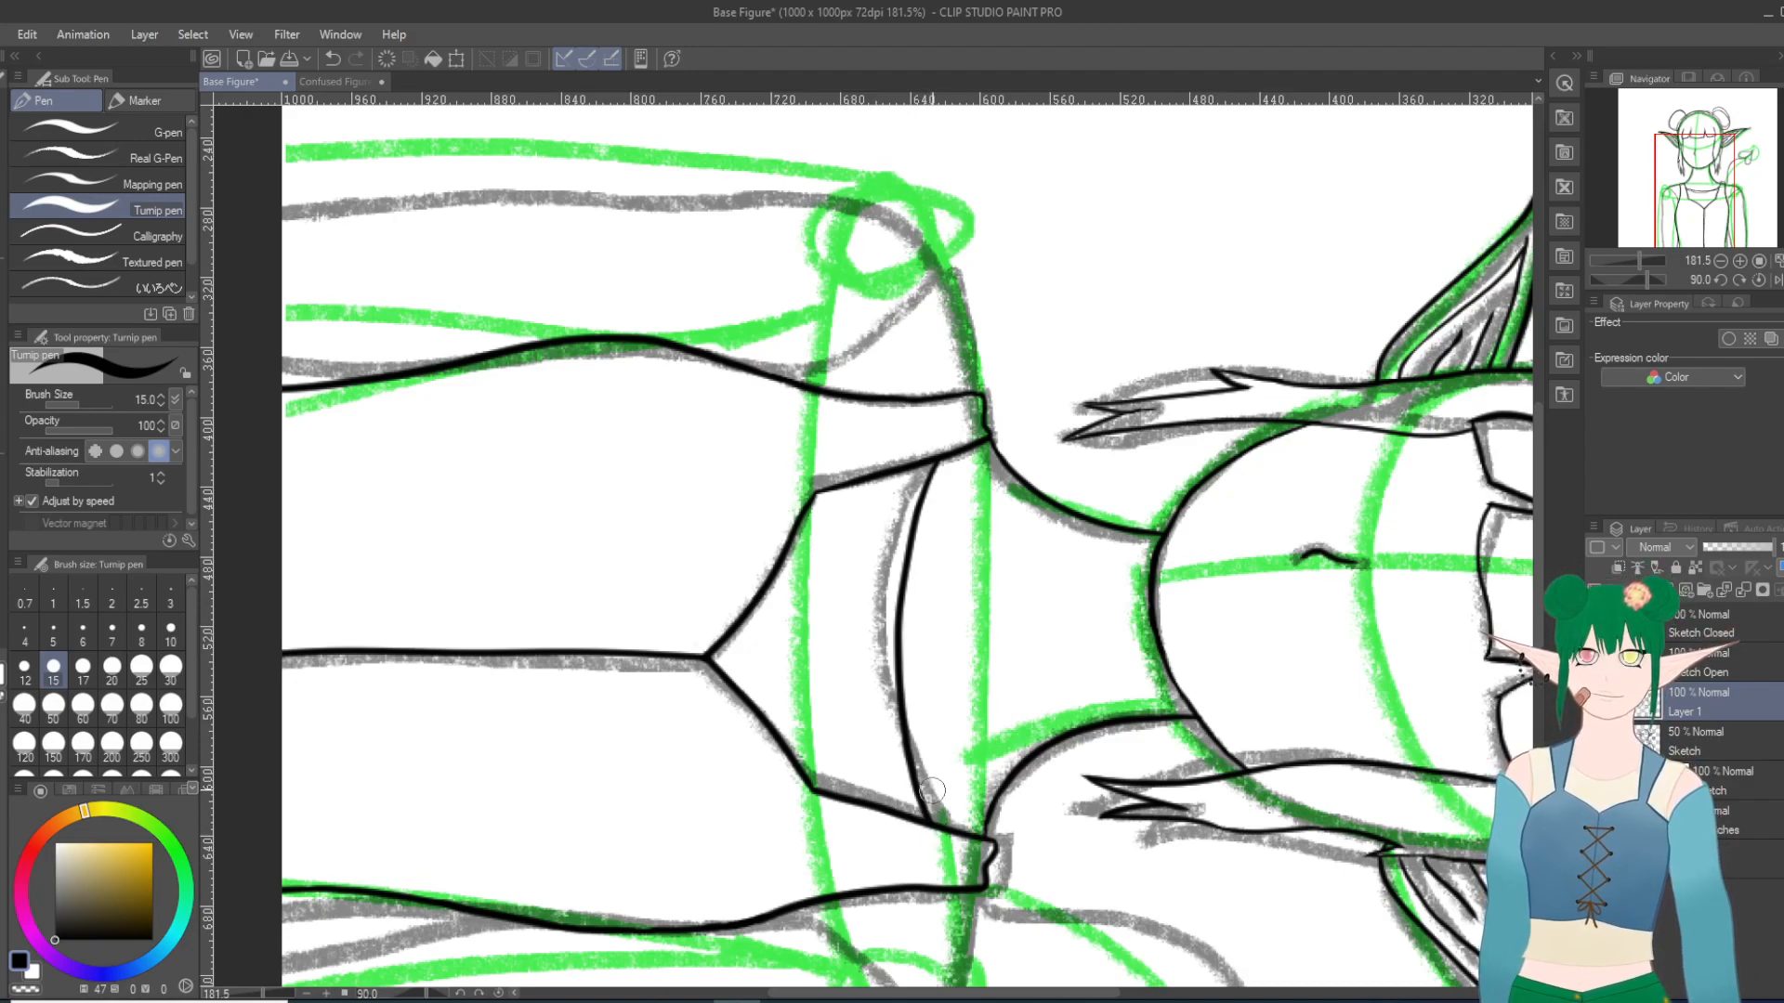
key("ctrl+z")
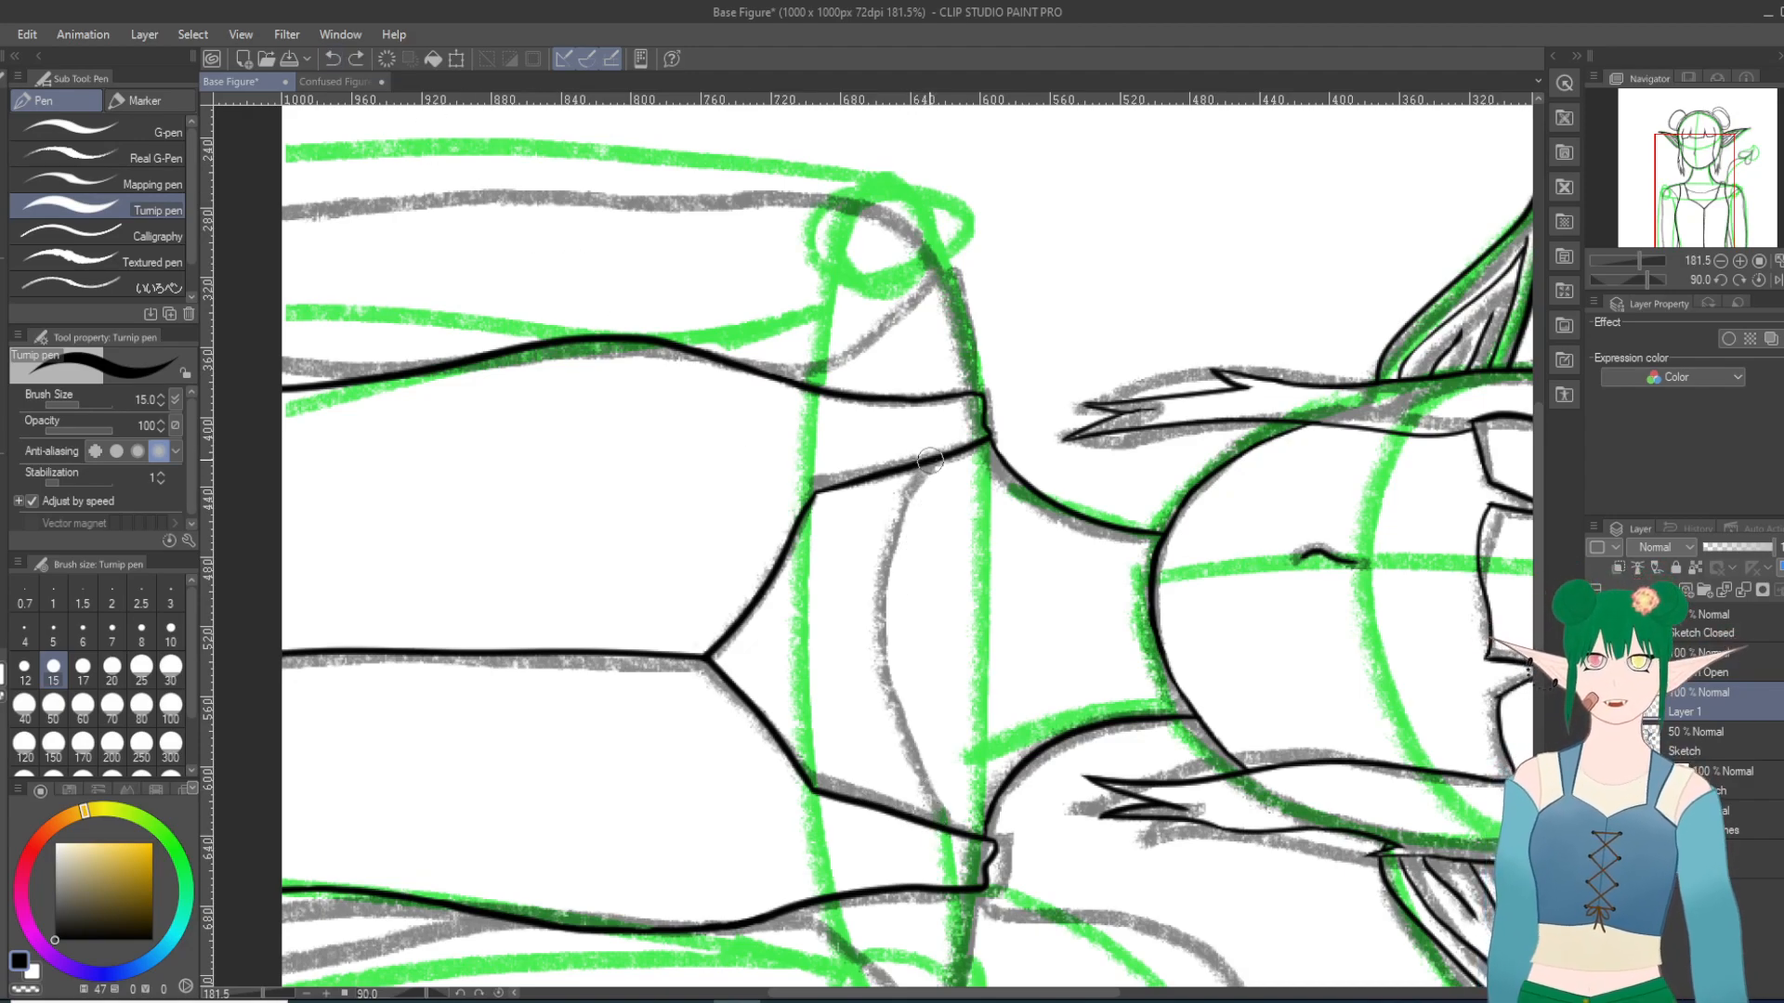
mouse_move(935, 463)
left_mouse_down()
mouse_move(895, 575)
mouse_move(884, 791)
left_mouse_up()
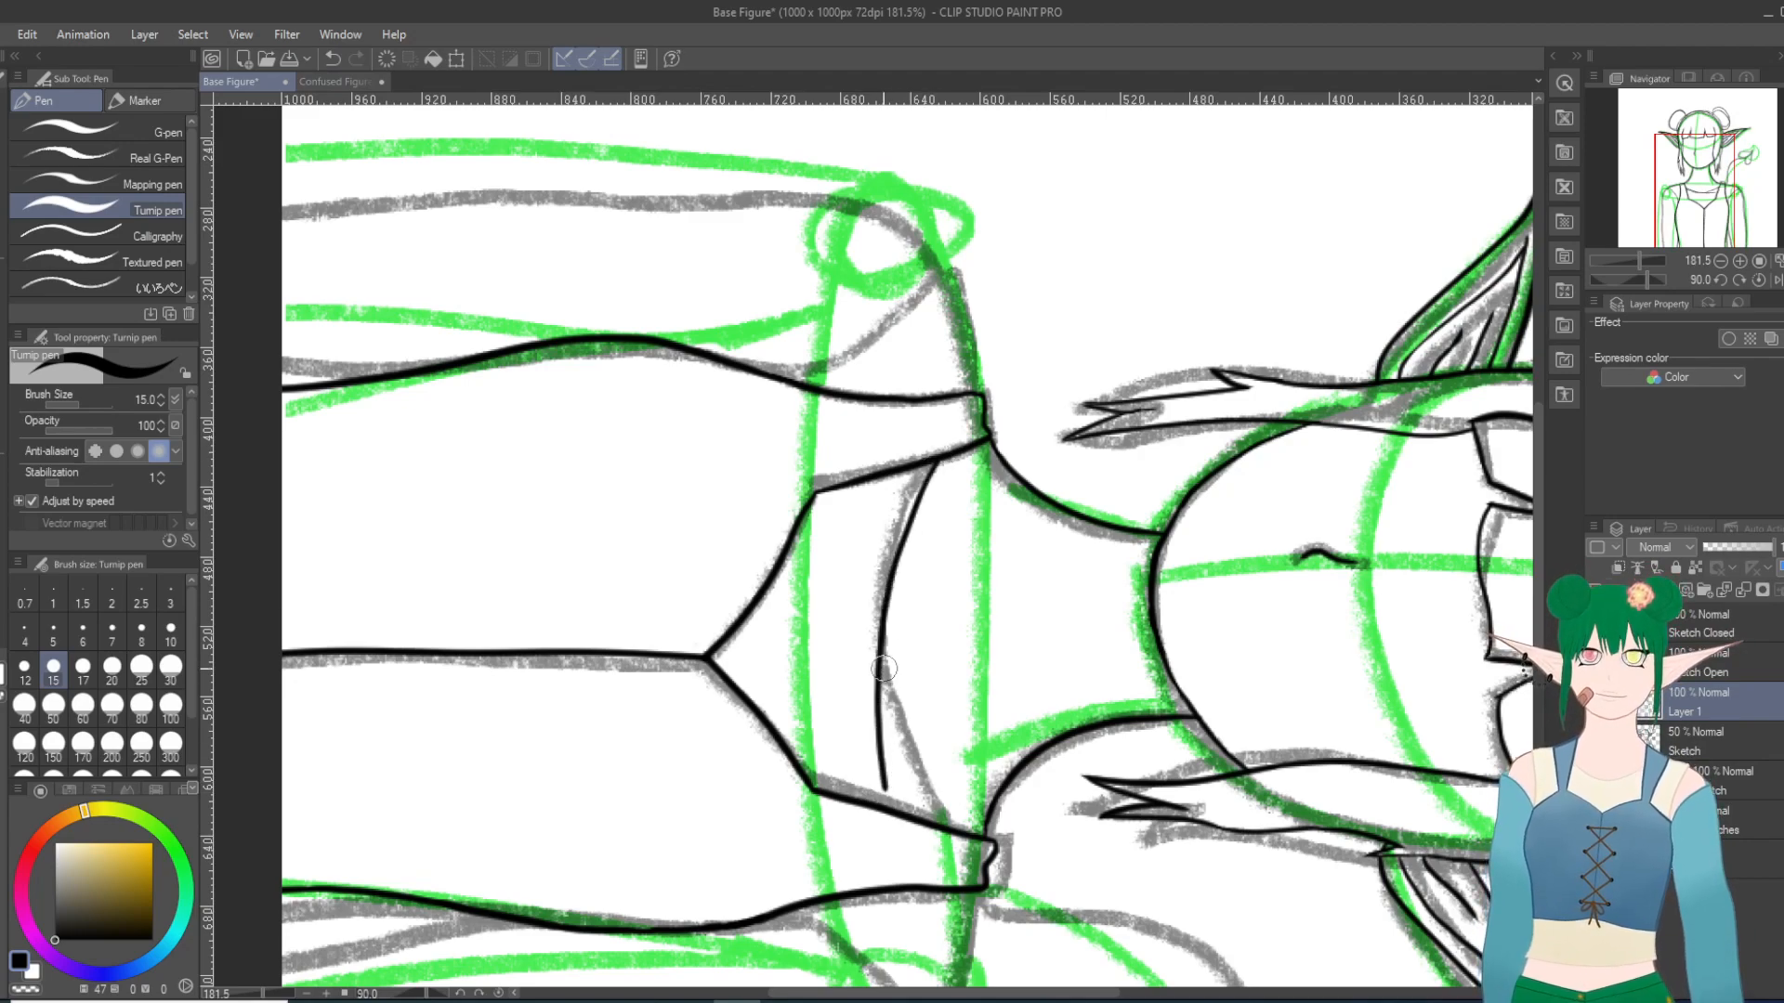
key("ctrl+z")
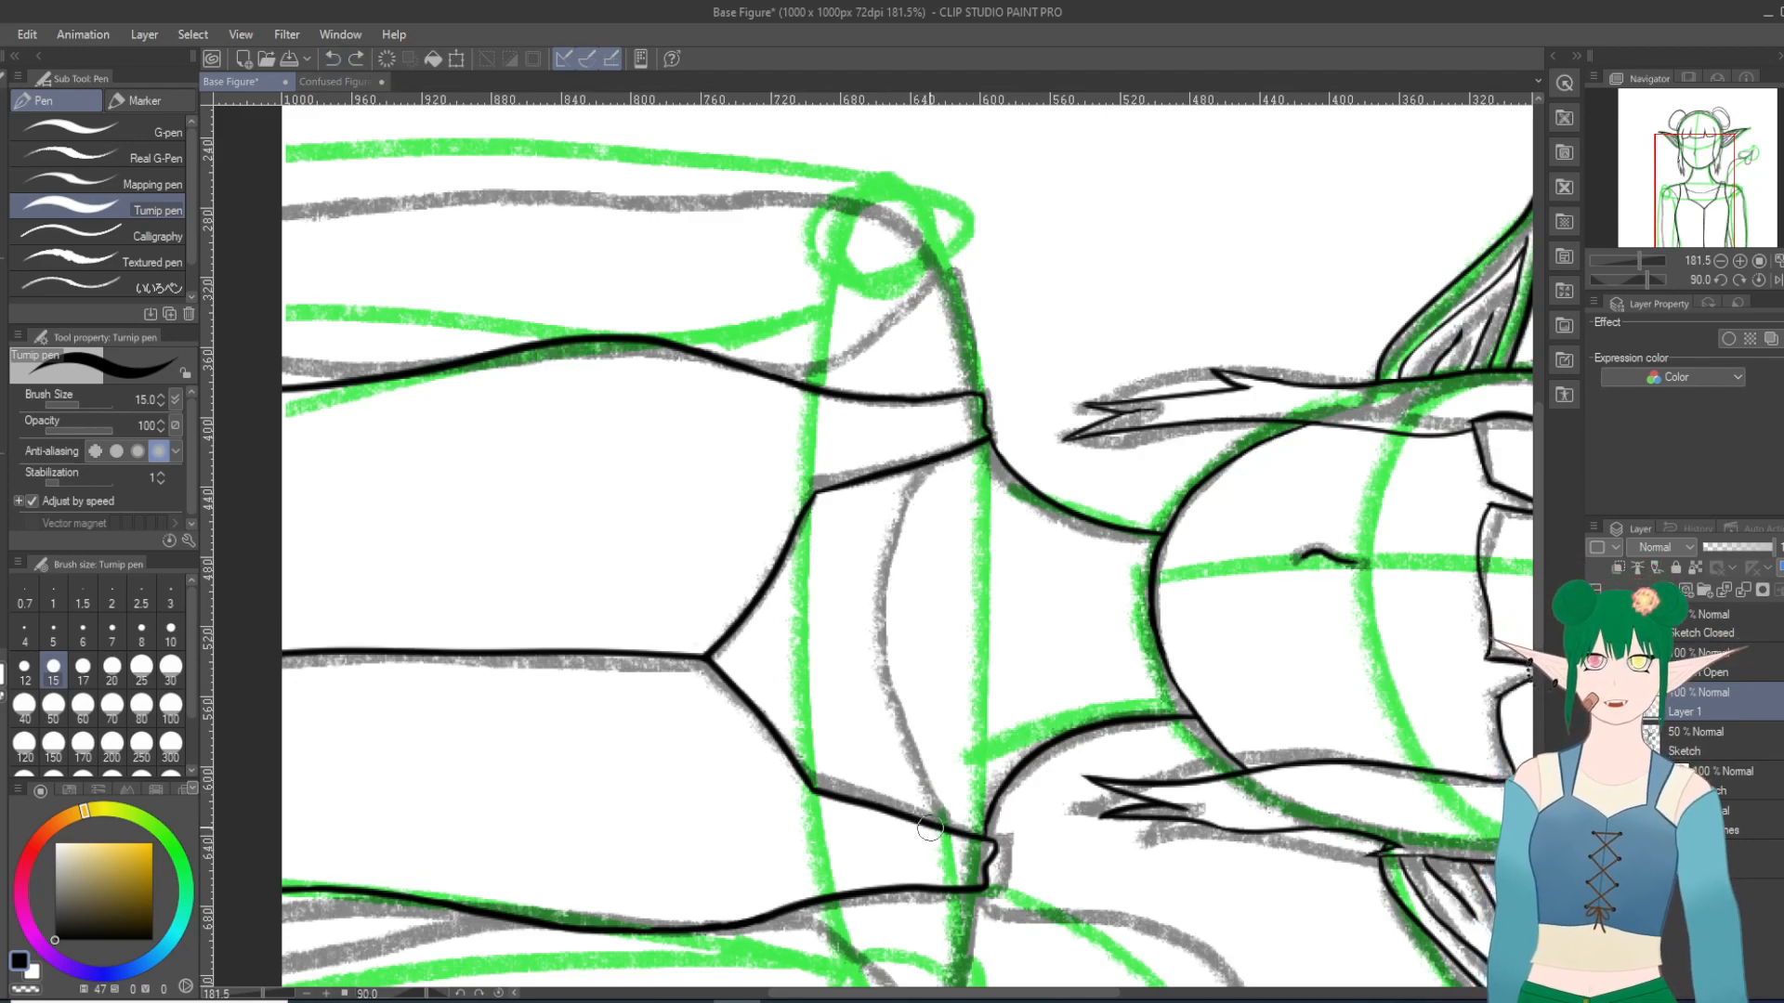
mouse_move(927, 797)
left_mouse_down()
mouse_move(908, 677)
mouse_move(920, 464)
left_mouse_up()
key("ctrl+z")
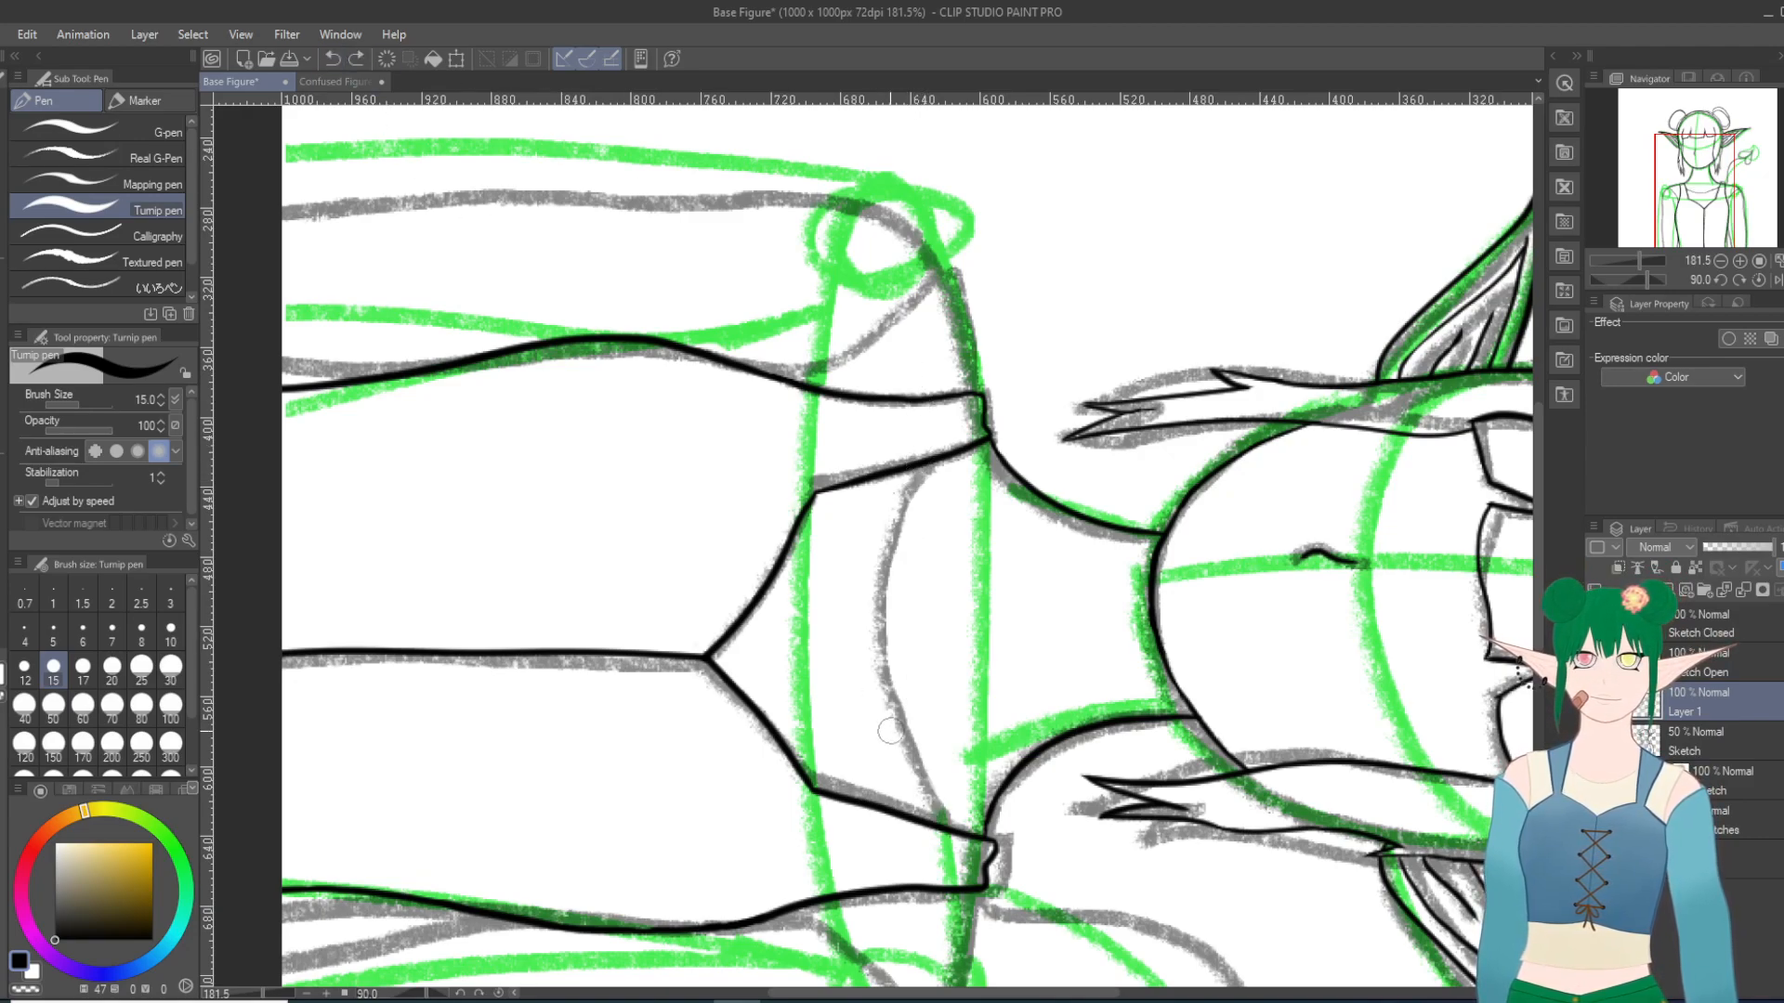
Step: Ink the curved undershirt neckline as one stroke between the inner edges of the two straps
mouse_move(949, 831)
left_mouse_down()
mouse_move(903, 580)
mouse_move(941, 453)
left_mouse_up()
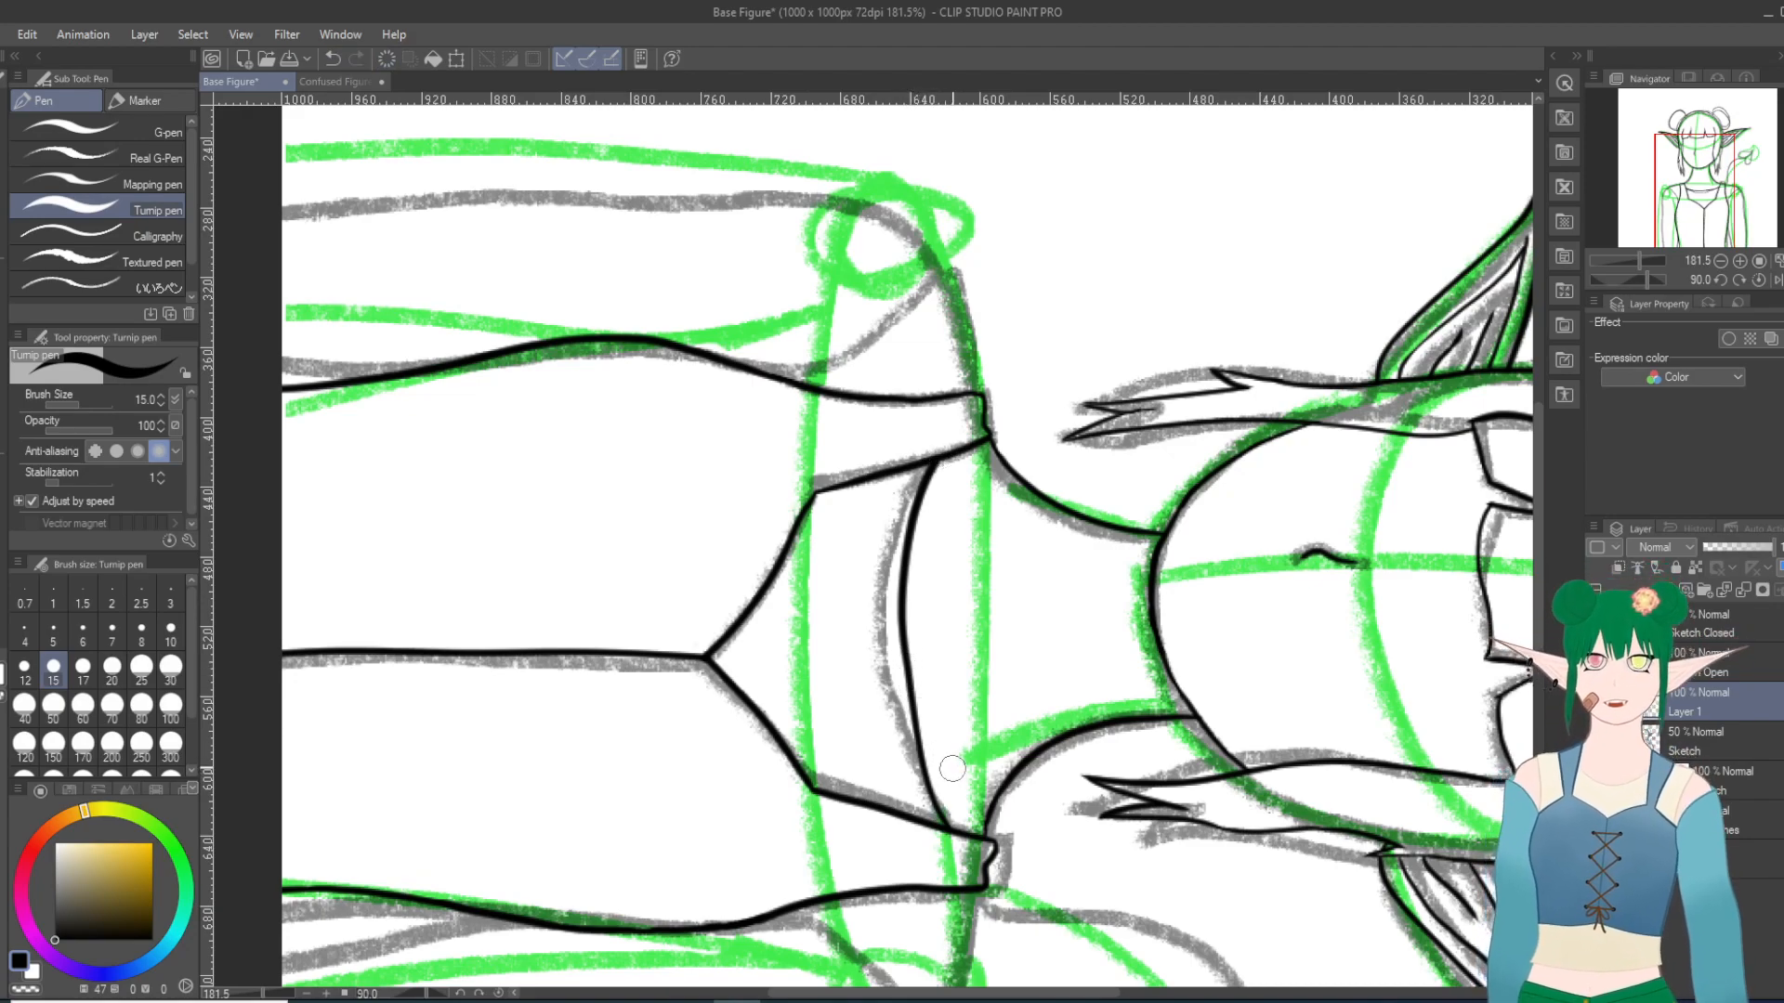
Step: Undo the inked undershirt neckline and try several replacement curves between the inner edges of the two straps, undoing each one
key("ctrl+z")
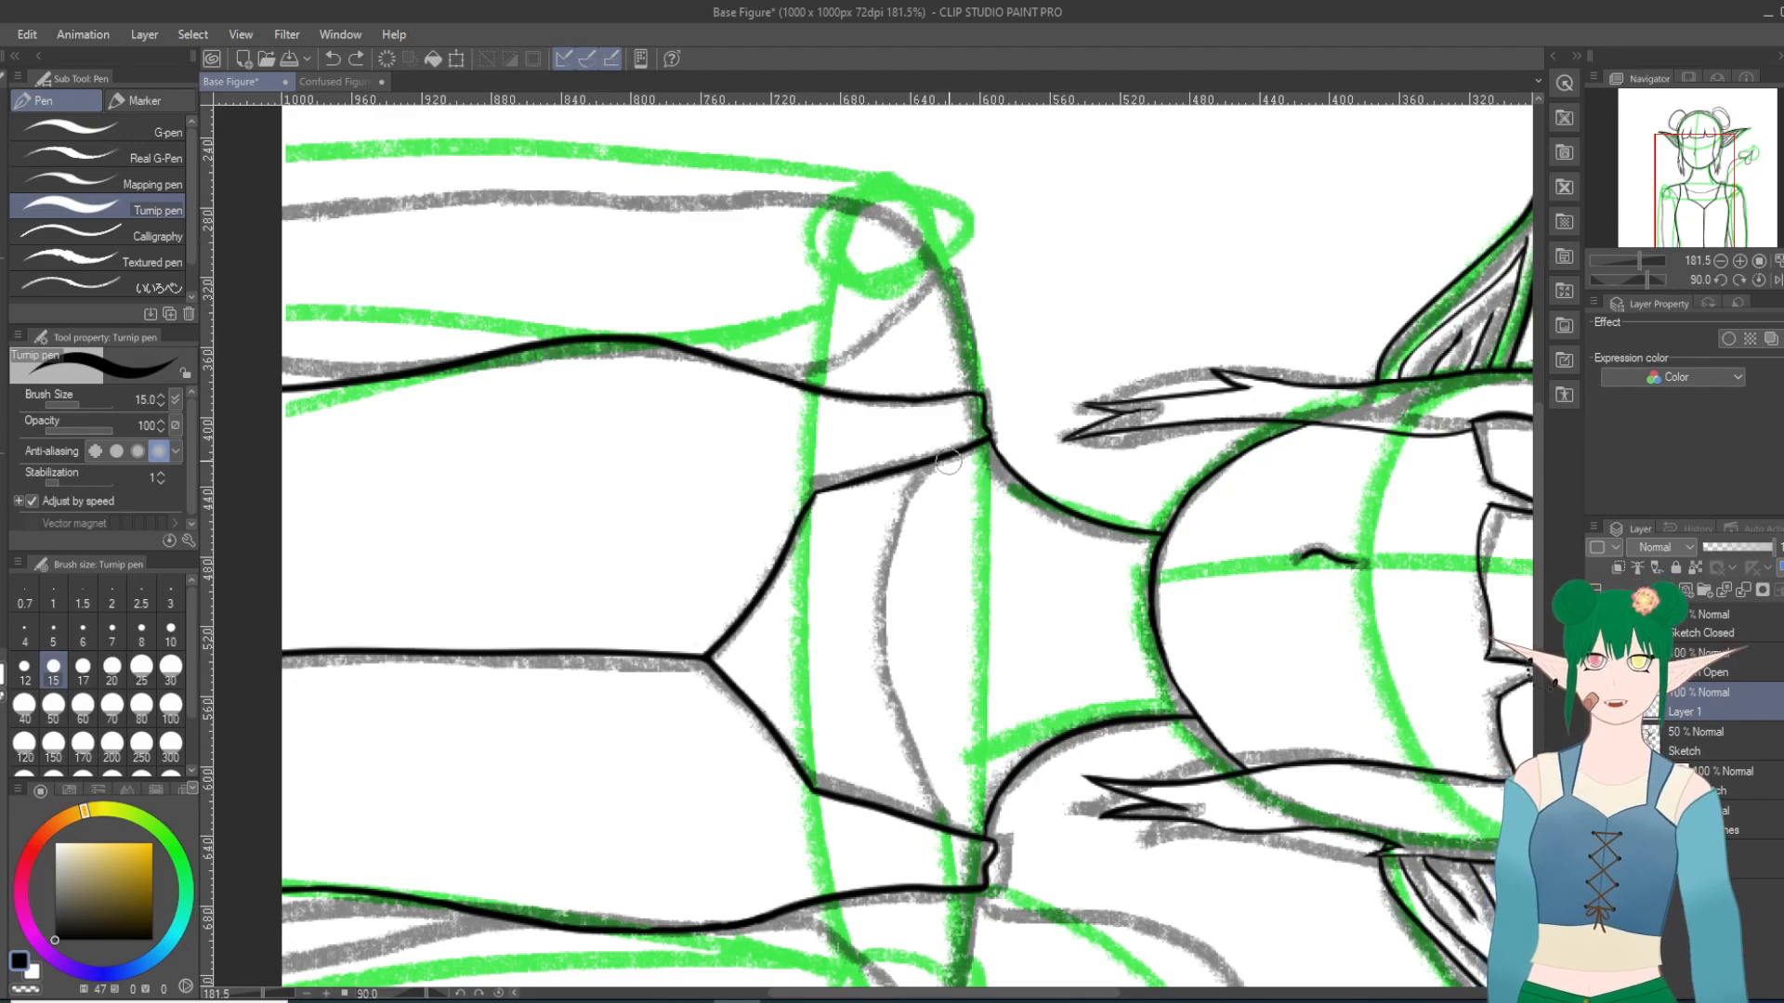
mouse_move(938, 464)
left_mouse_down()
mouse_move(895, 578)
mouse_move(925, 820)
left_mouse_up()
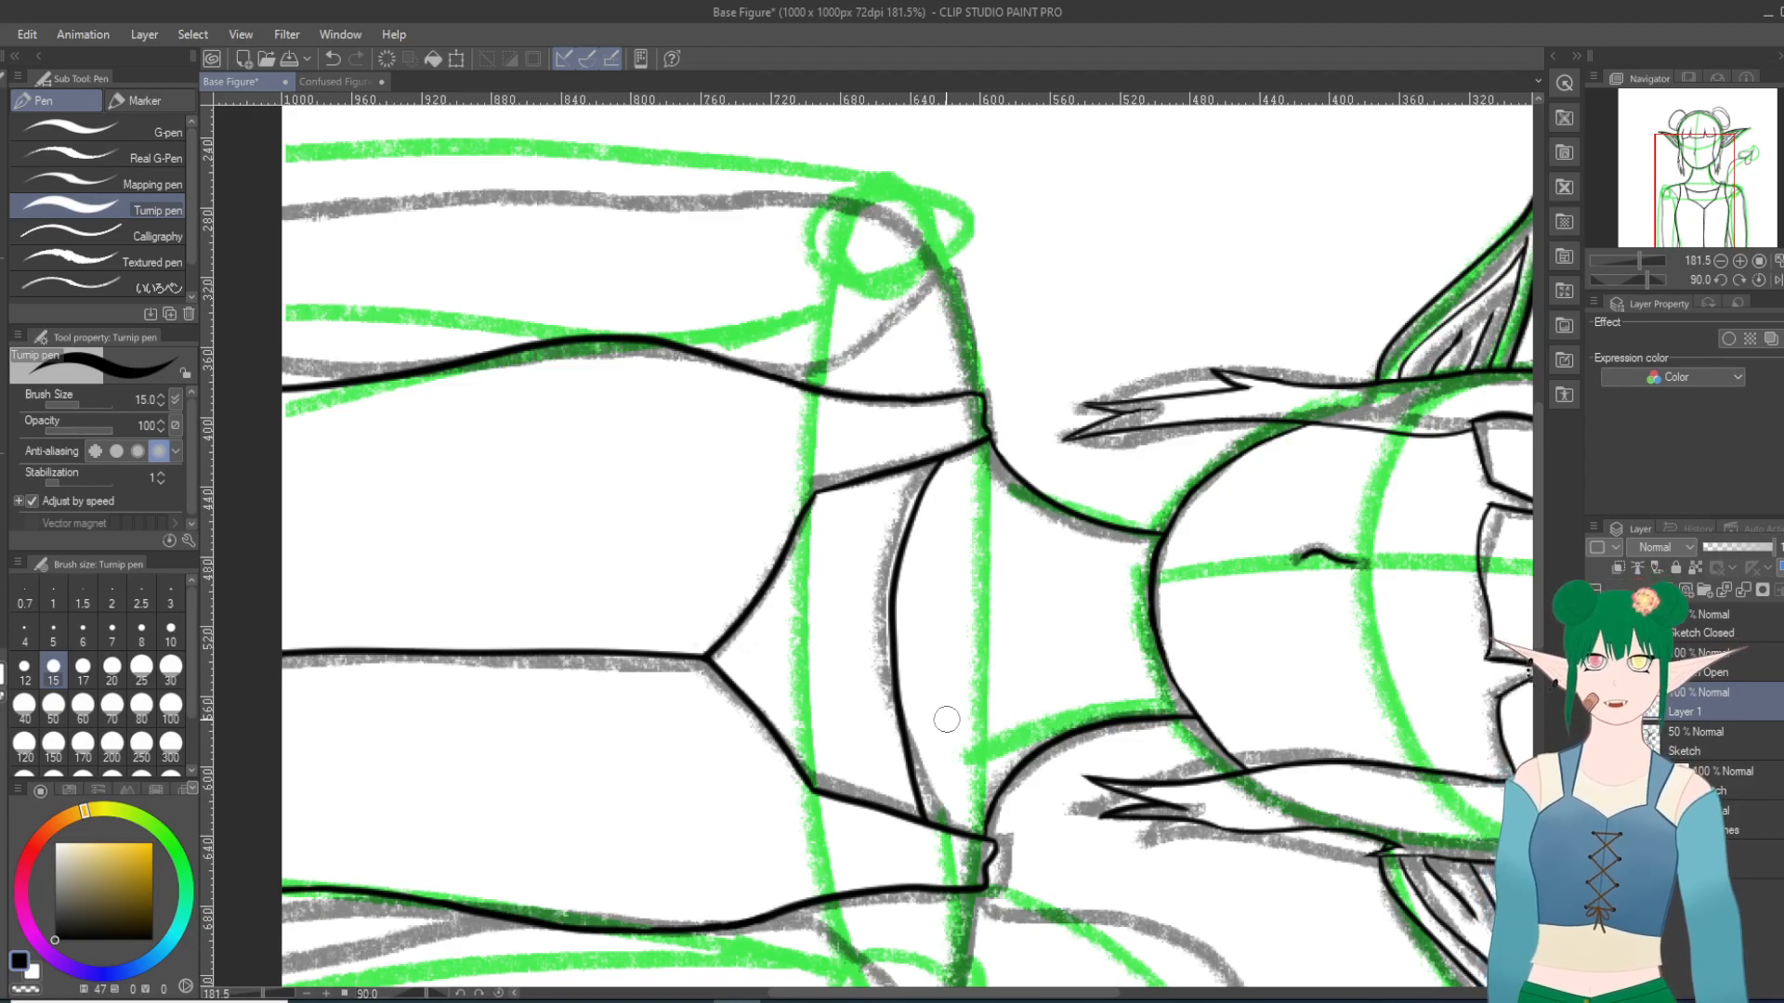
key("ctrl+z")
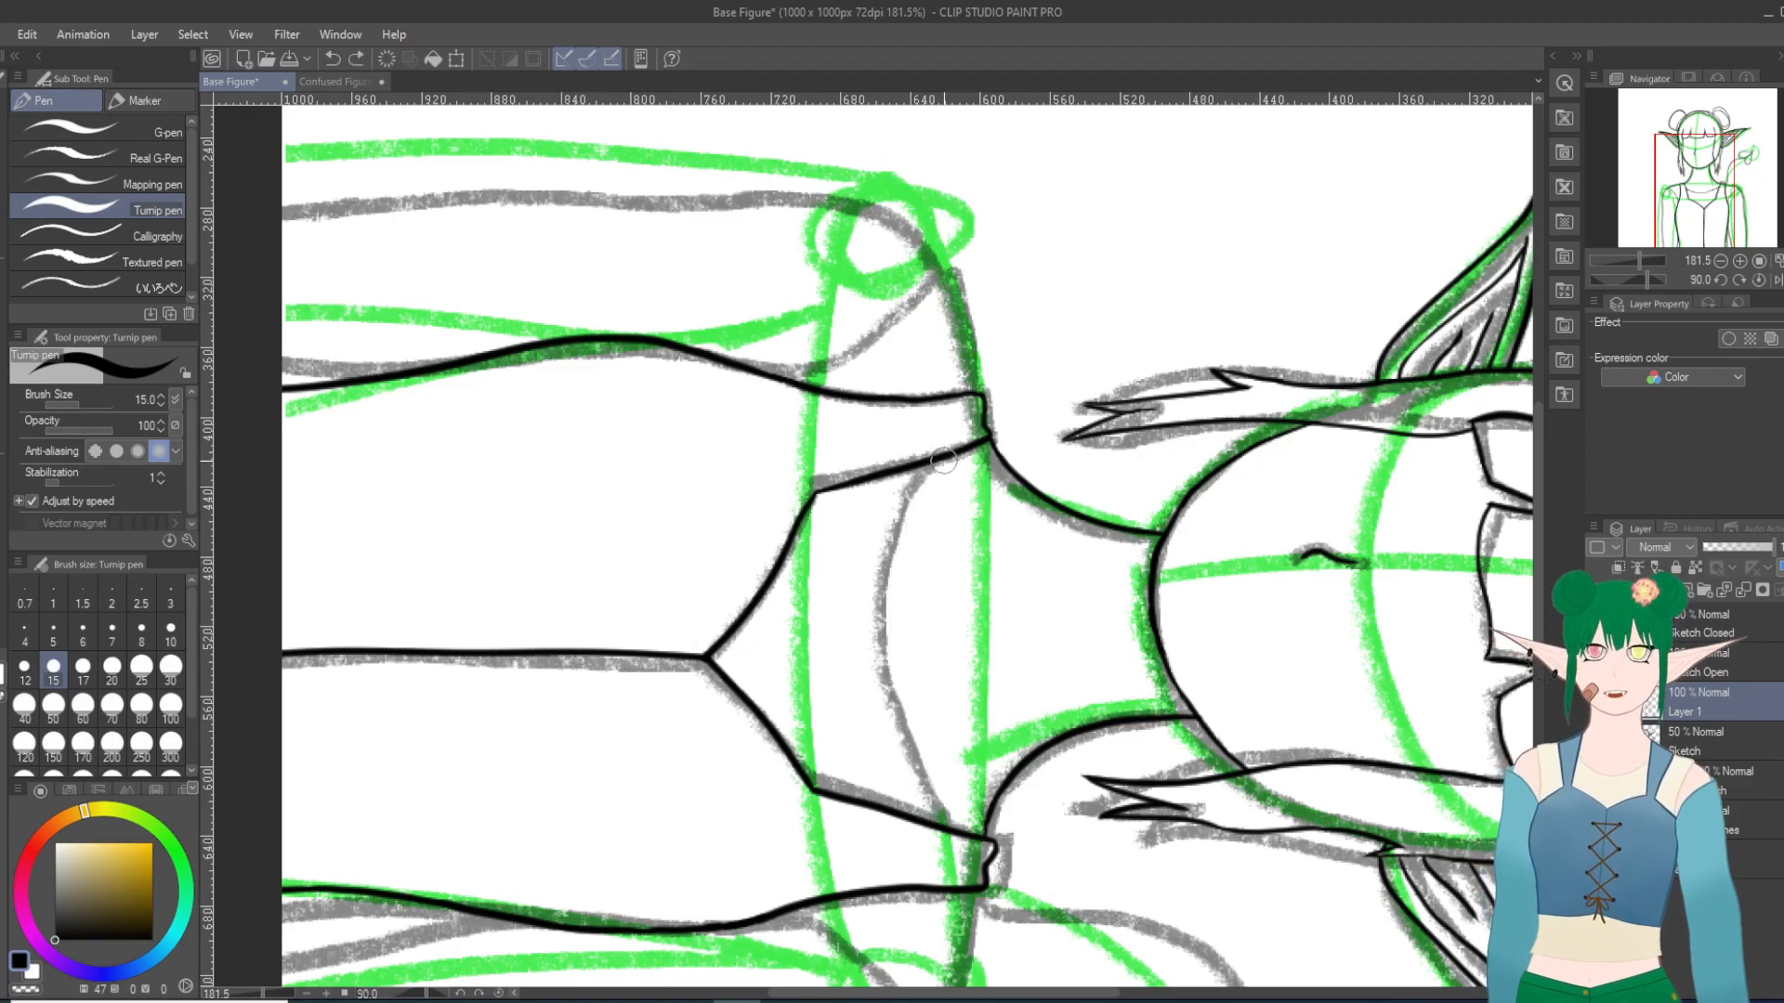
mouse_move(941, 458)
left_mouse_down()
mouse_move(901, 520)
mouse_move(890, 650)
mouse_move(939, 829)
left_mouse_up()
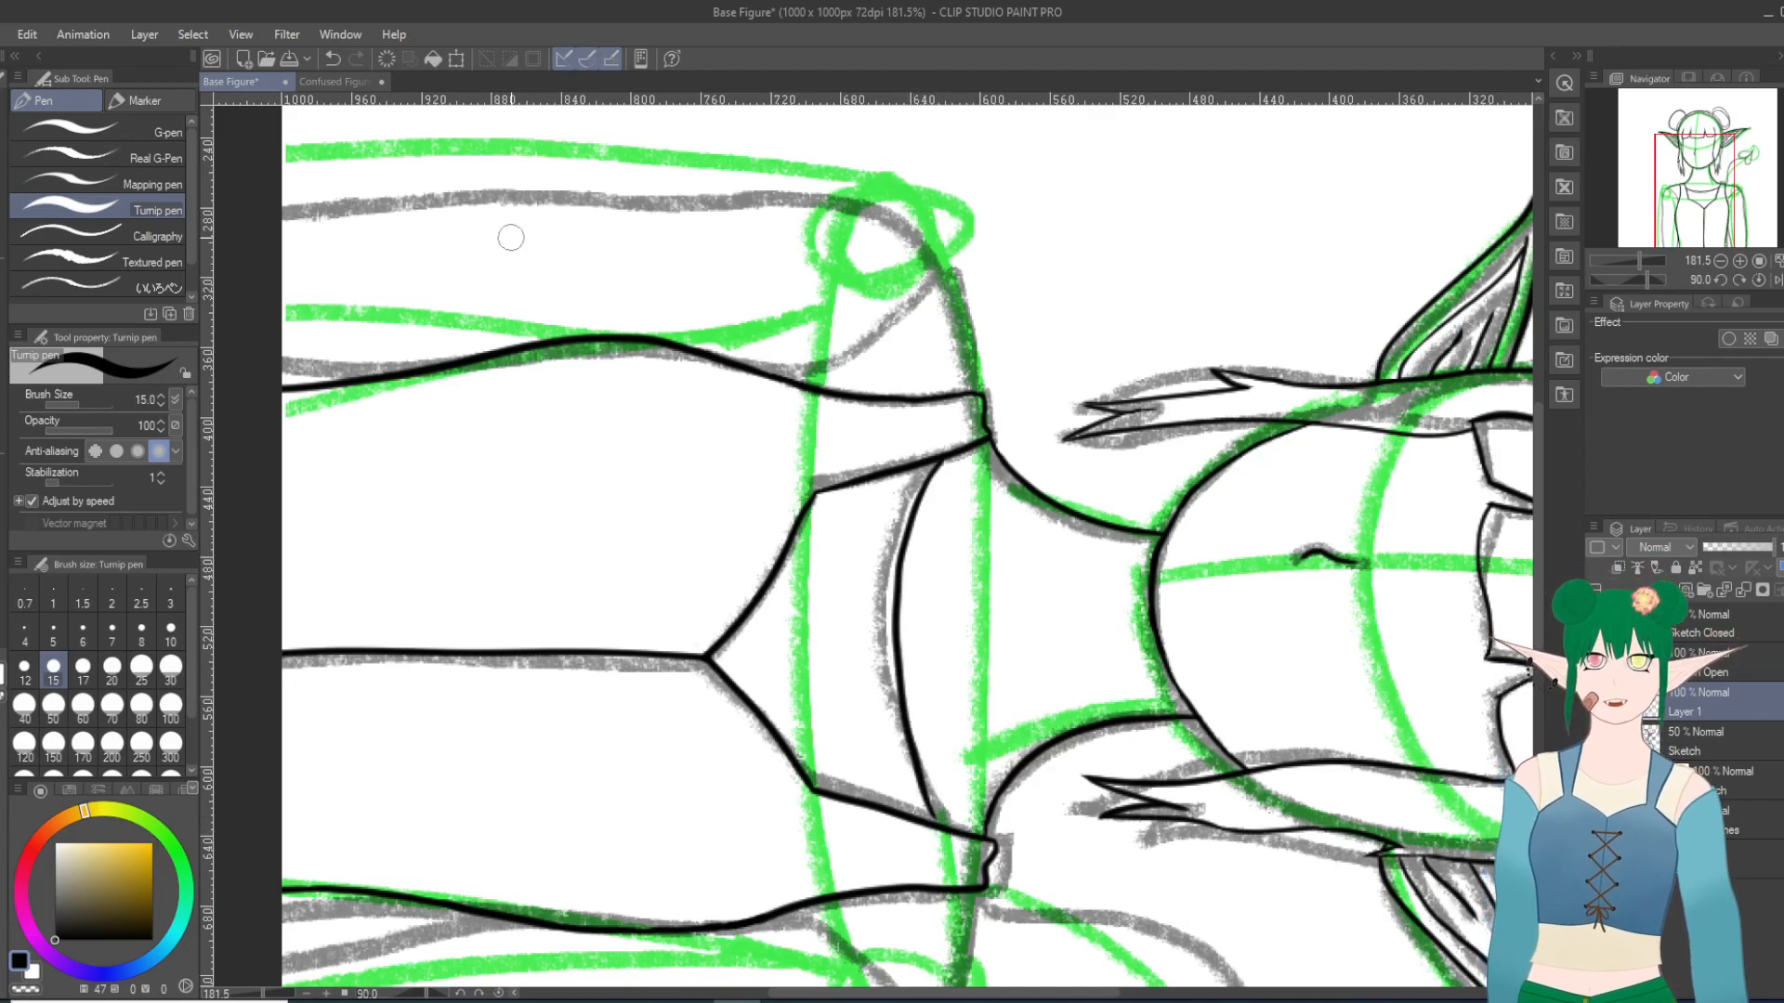
left_click(333, 59)
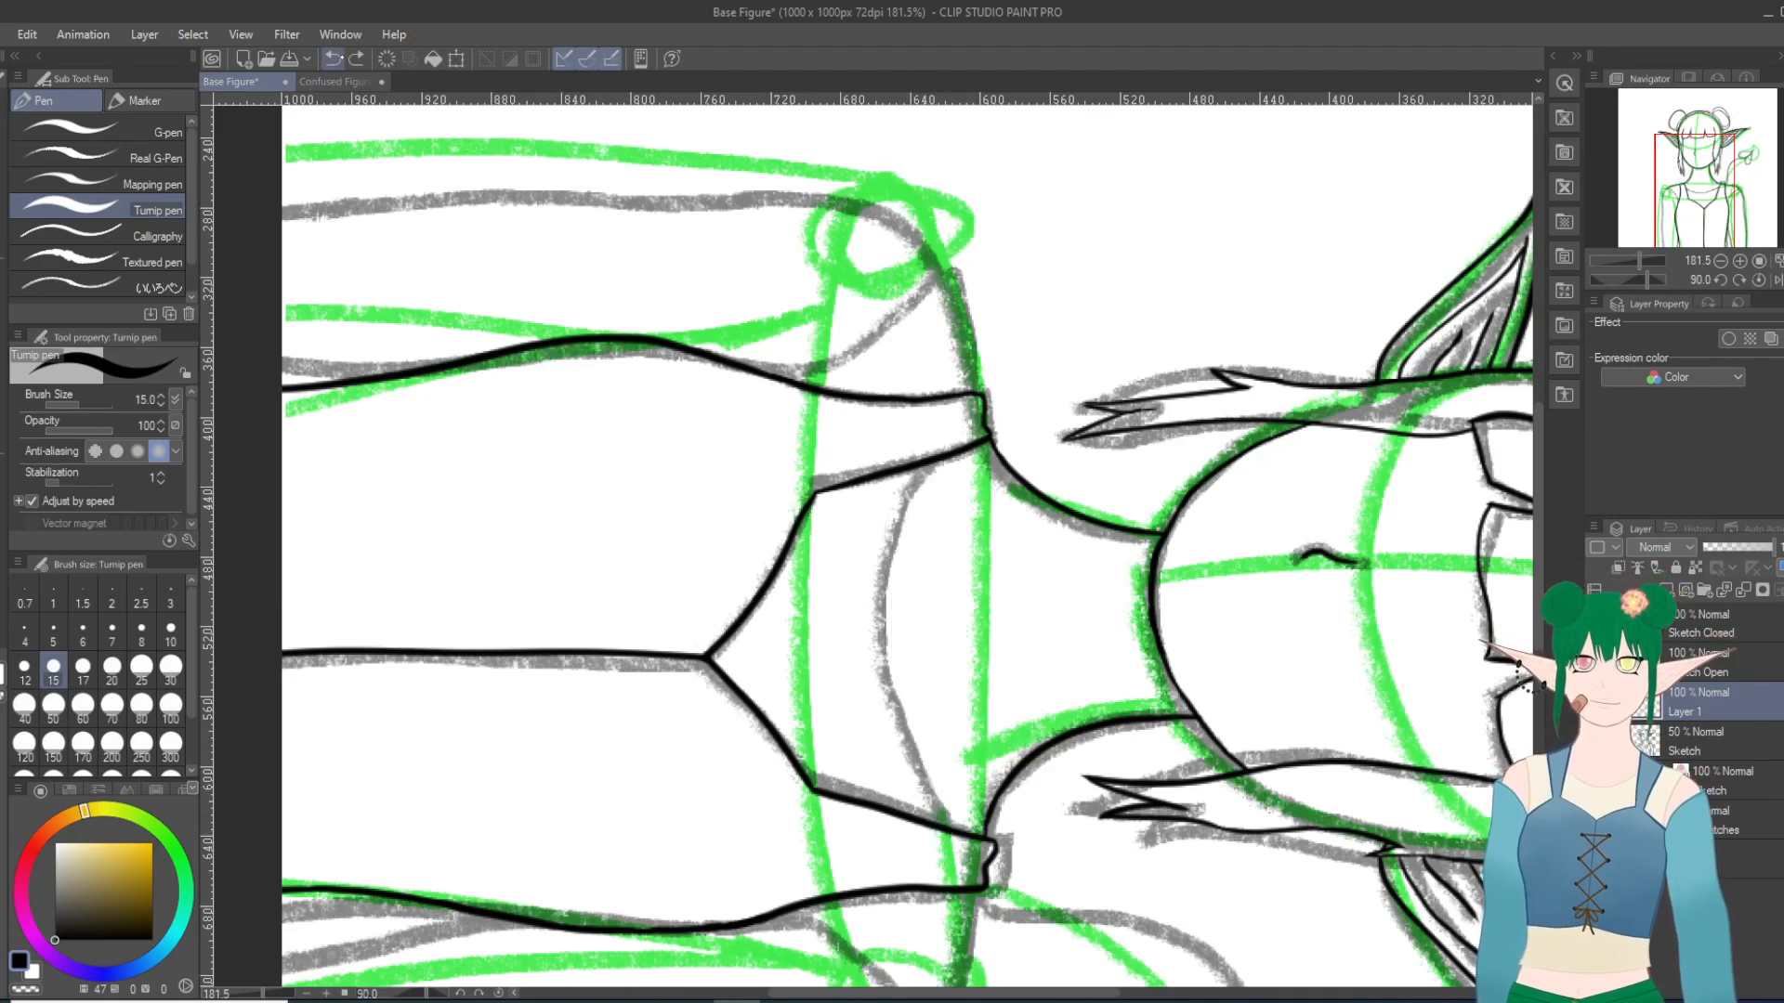
mouse_move(933, 460)
left_mouse_down()
mouse_move(882, 608)
mouse_move(887, 723)
mouse_move(918, 819)
left_mouse_up()
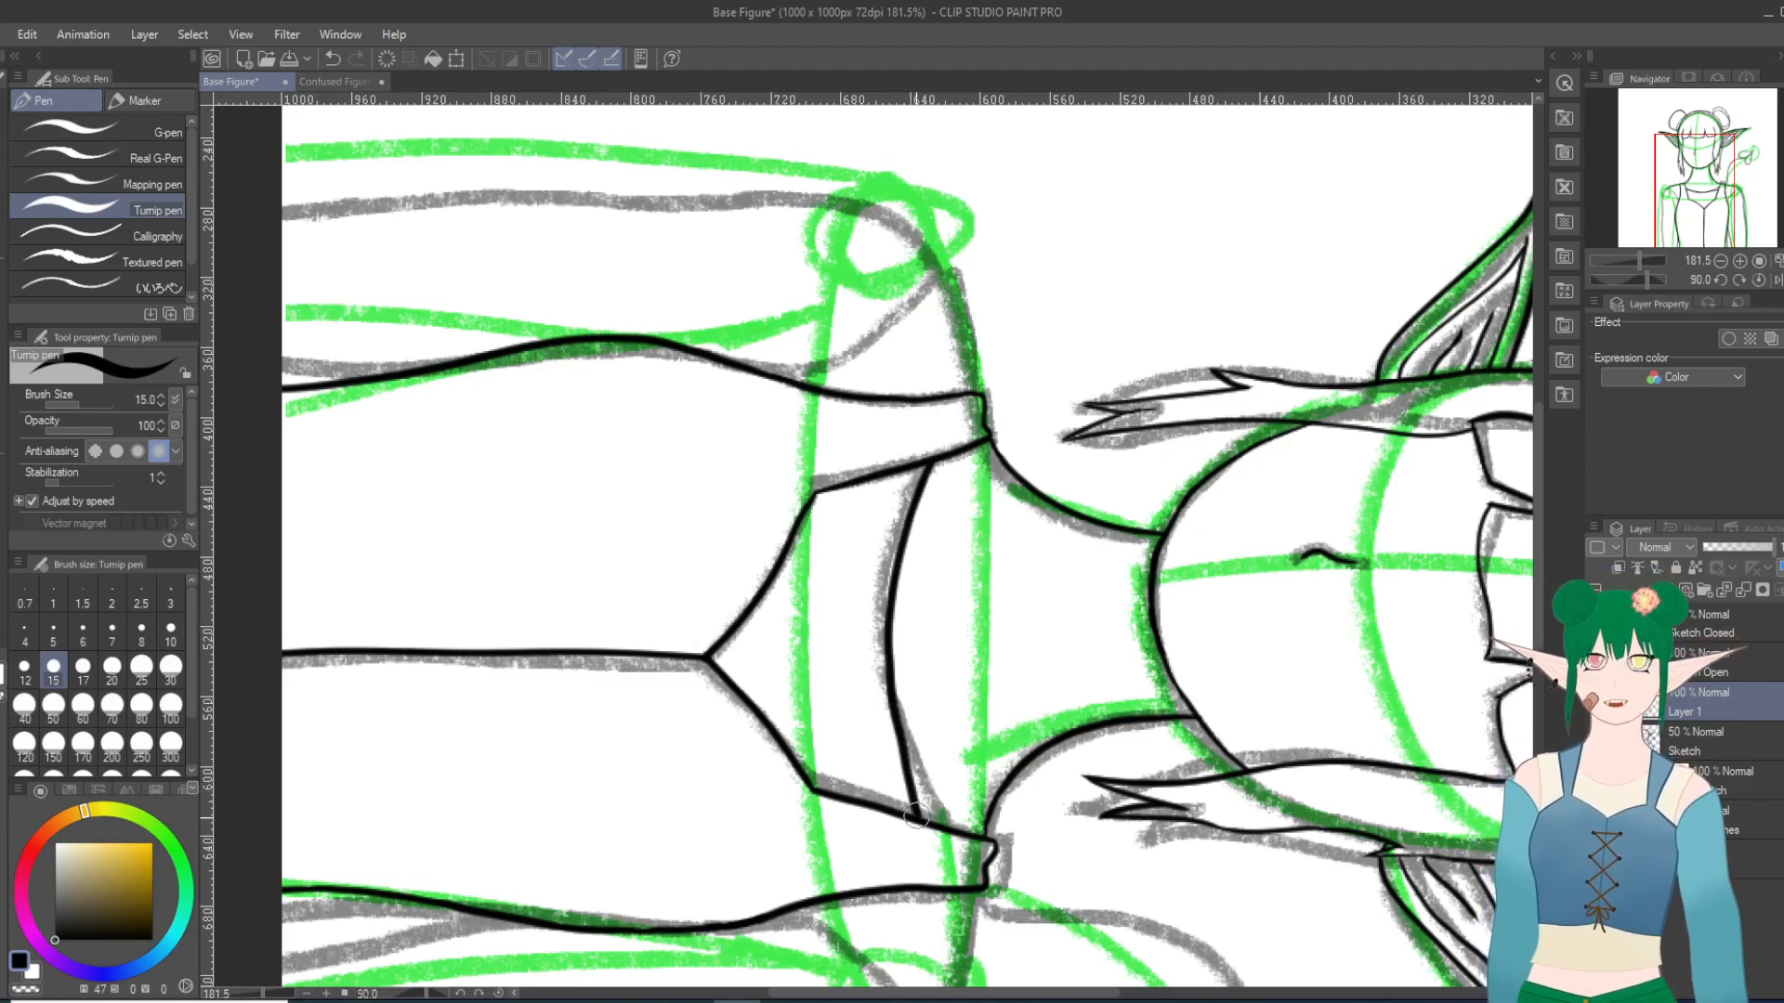
left_click(333, 58)
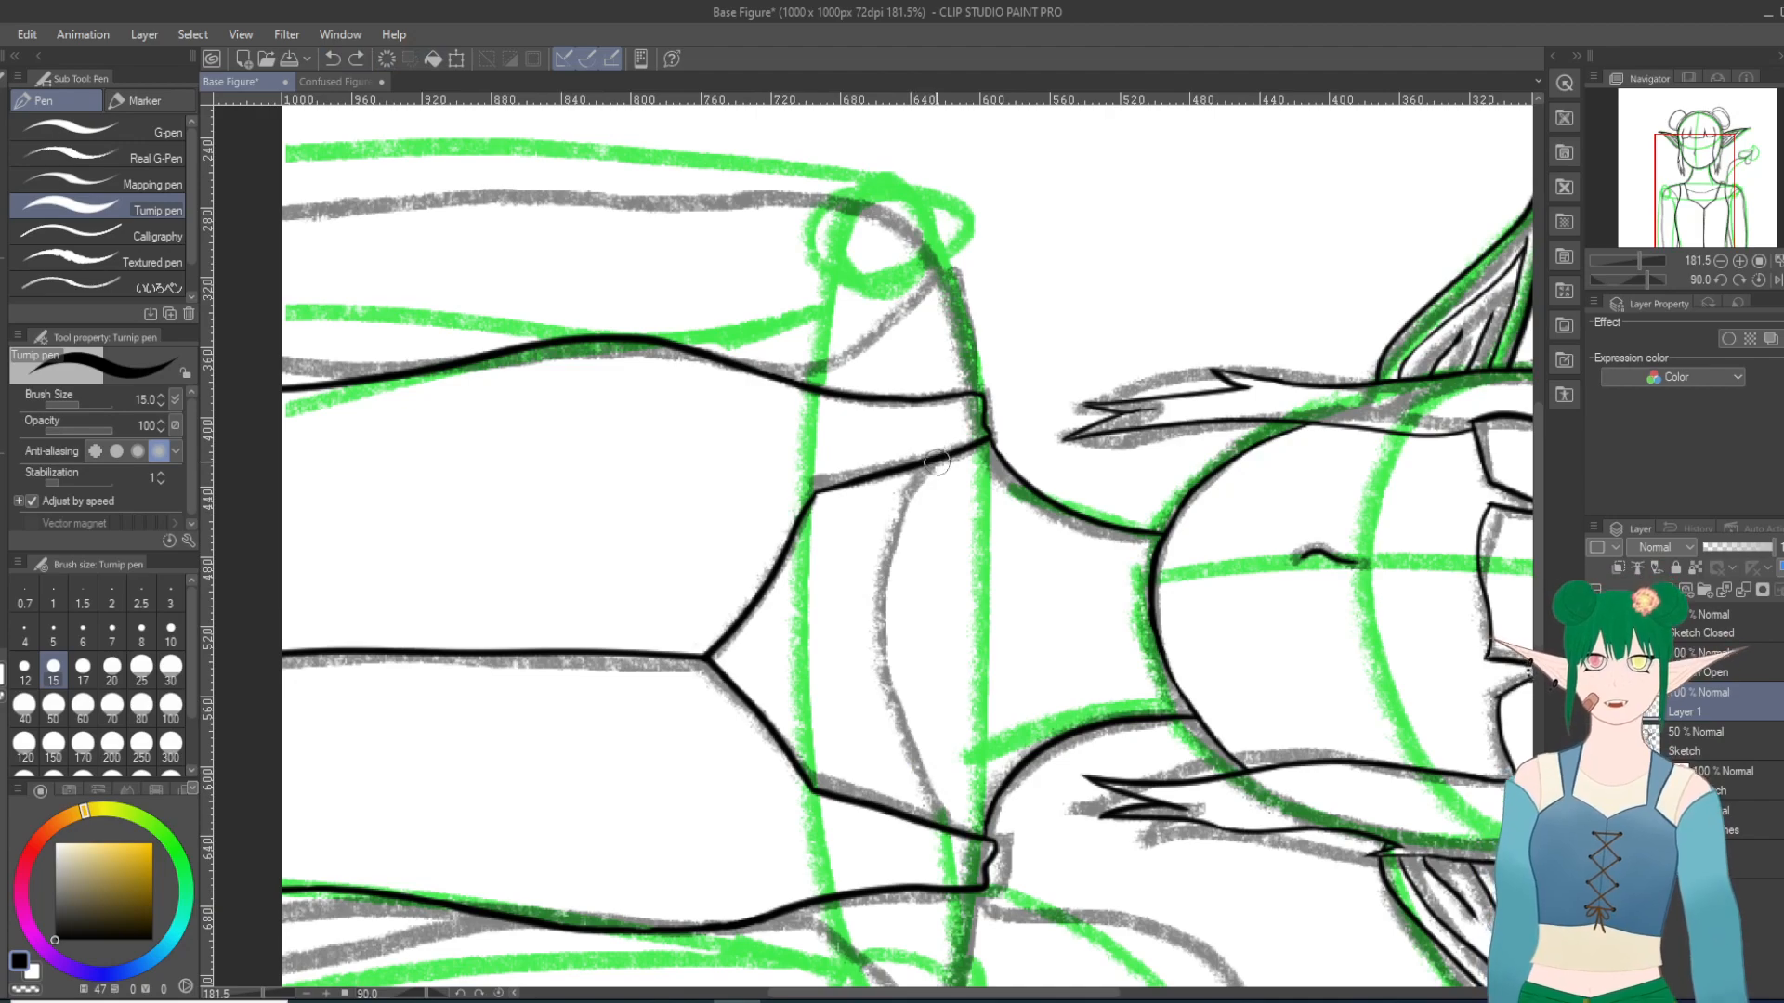
mouse_move(929, 462)
left_mouse_down()
mouse_move(902, 520)
mouse_move(886, 710)
mouse_move(911, 817)
left_mouse_up()
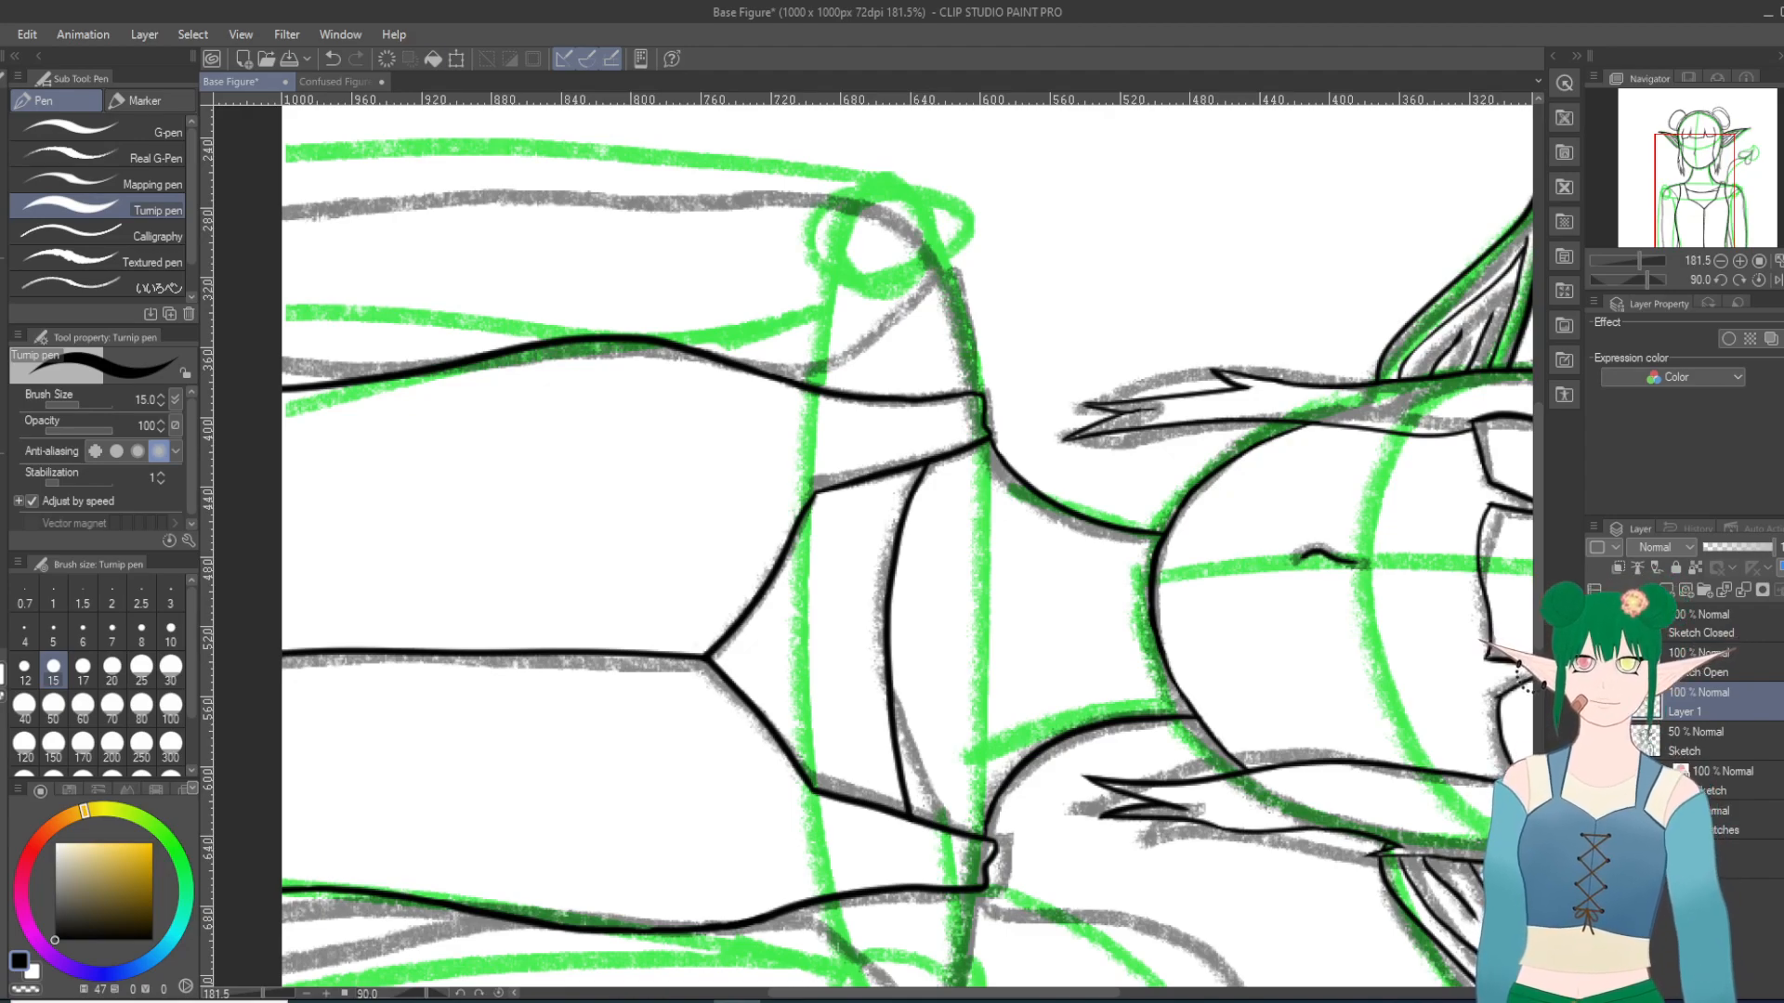
key("ctrl+z")
Step: Try two more neckline curves and a few short test strokes across the neck, undoing all of them
mouse_move(930, 462)
left_mouse_down()
mouse_move(898, 671)
mouse_move(921, 824)
left_mouse_up()
left_click_drag(998, 550, 997, 594)
left_click_drag(1014, 559, 992, 711)
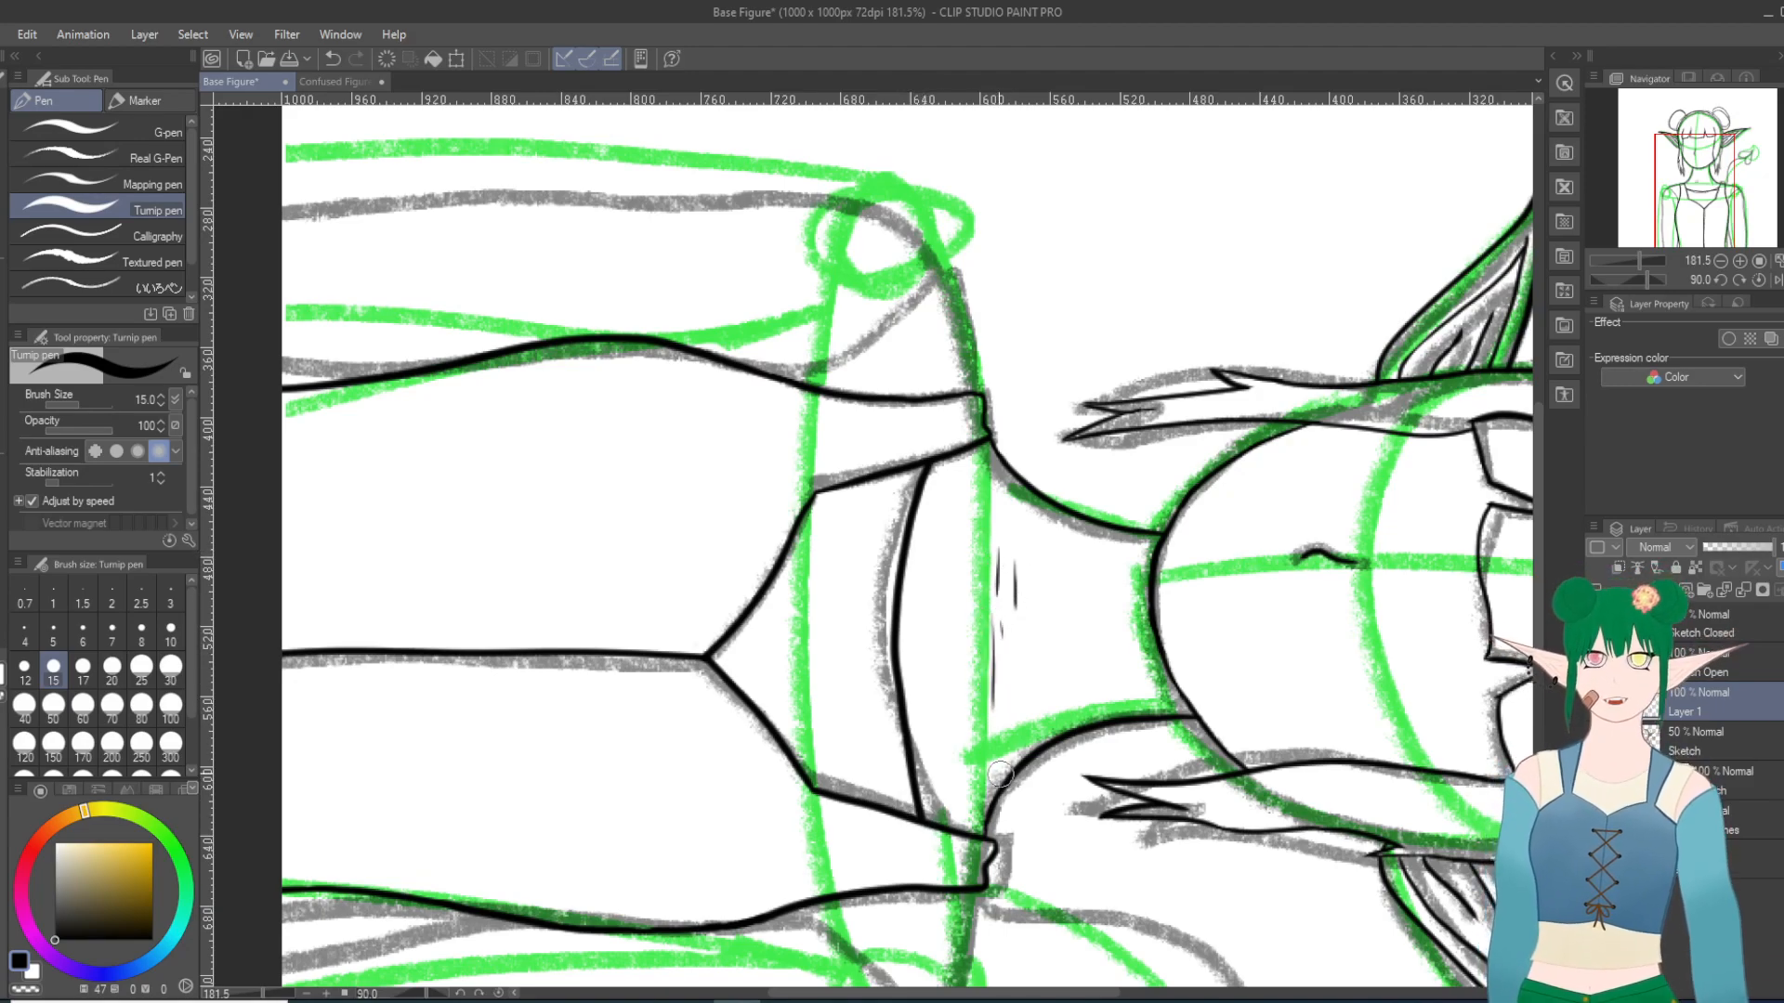
left_click(333, 59)
left_click(332, 58)
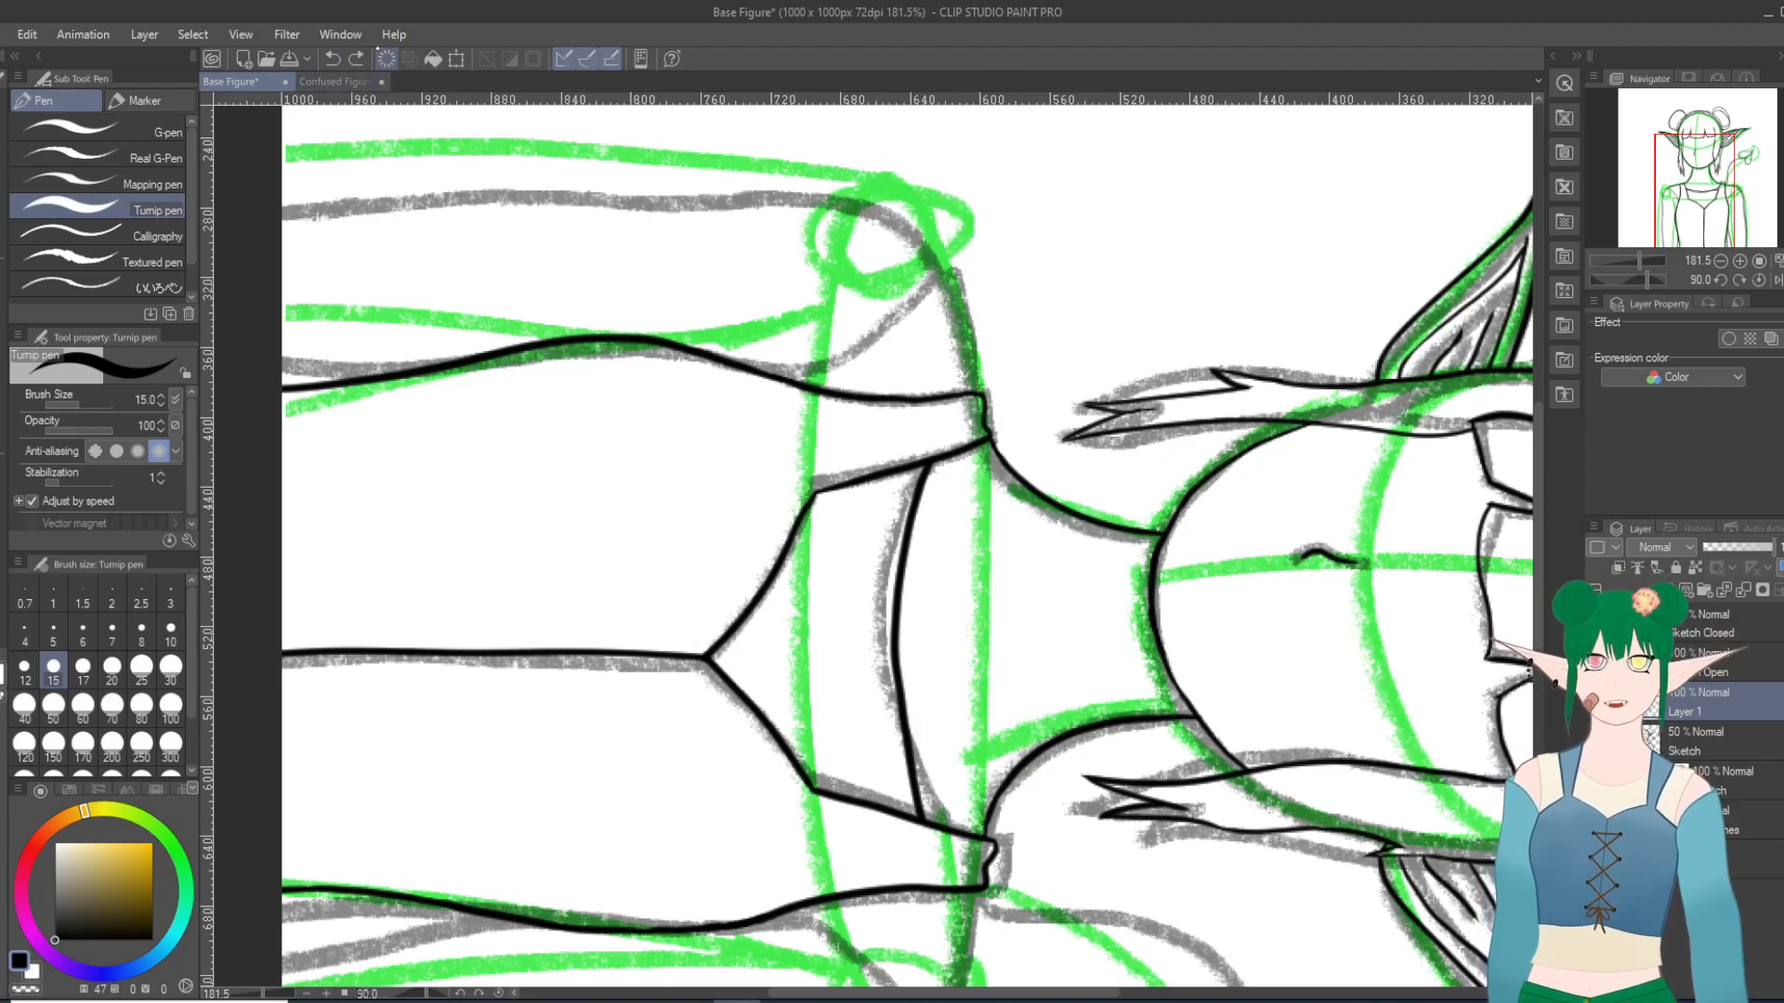
left_click(332, 59)
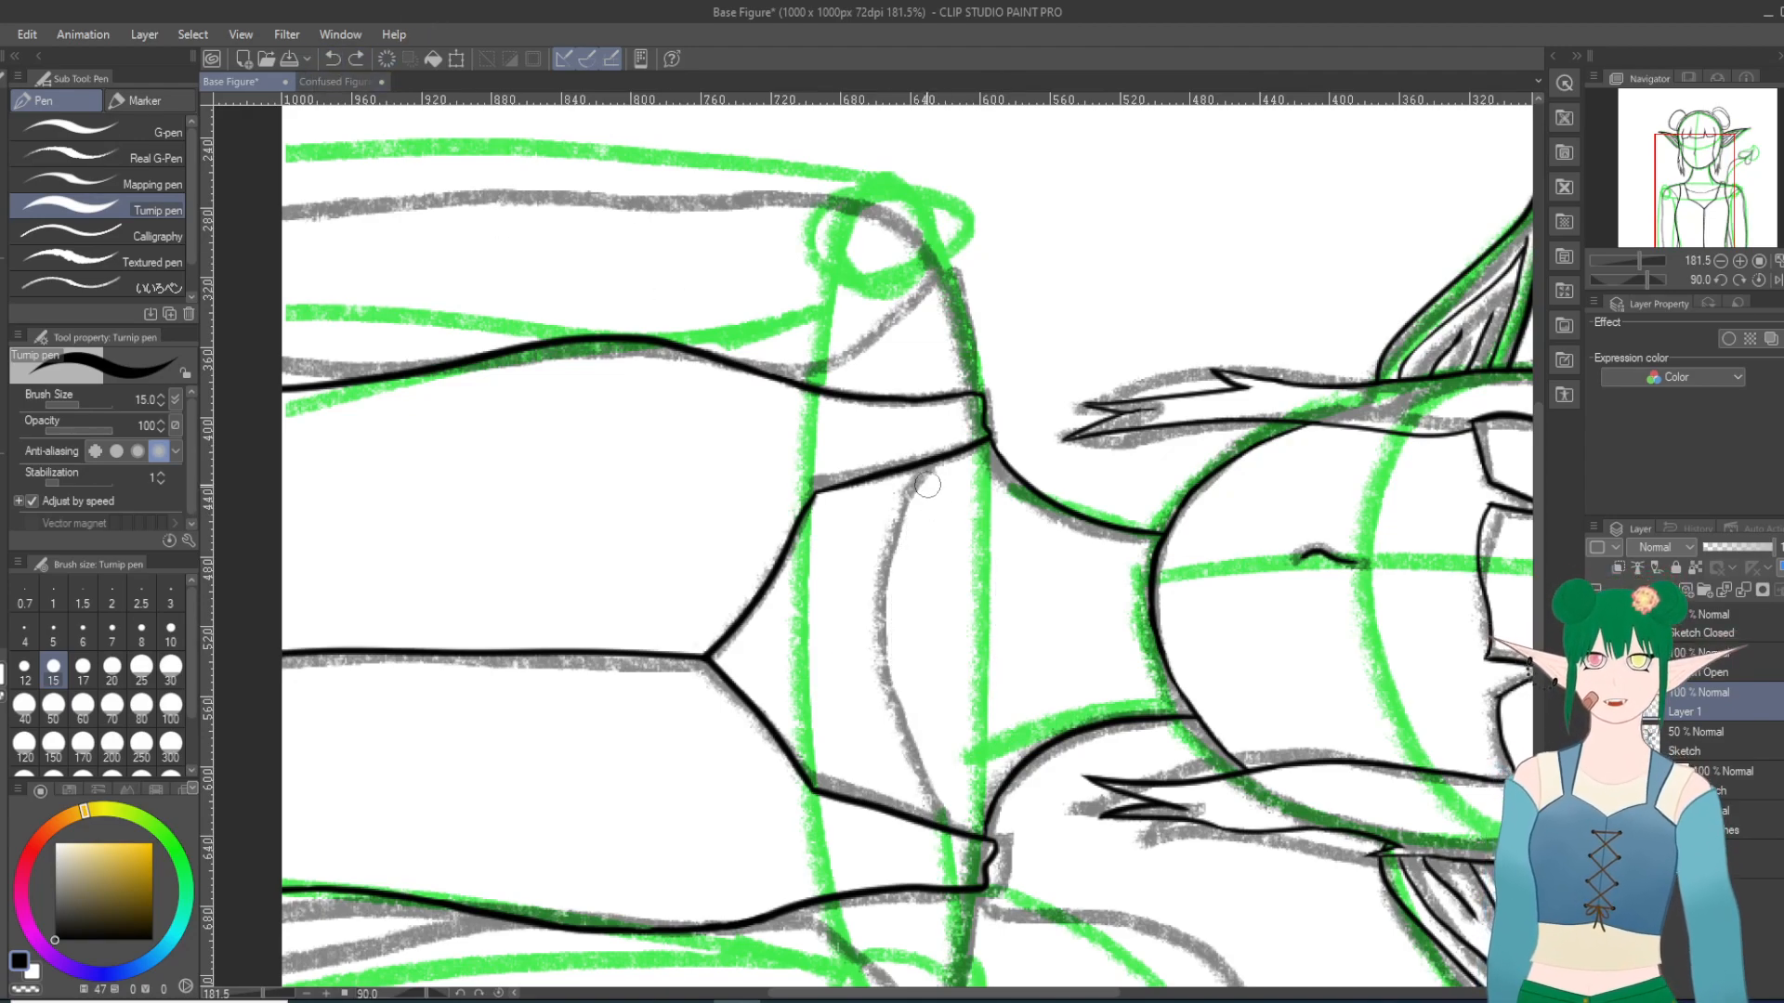
mouse_move(932, 456)
left_mouse_down()
mouse_move(882, 694)
mouse_move(893, 813)
left_mouse_up()
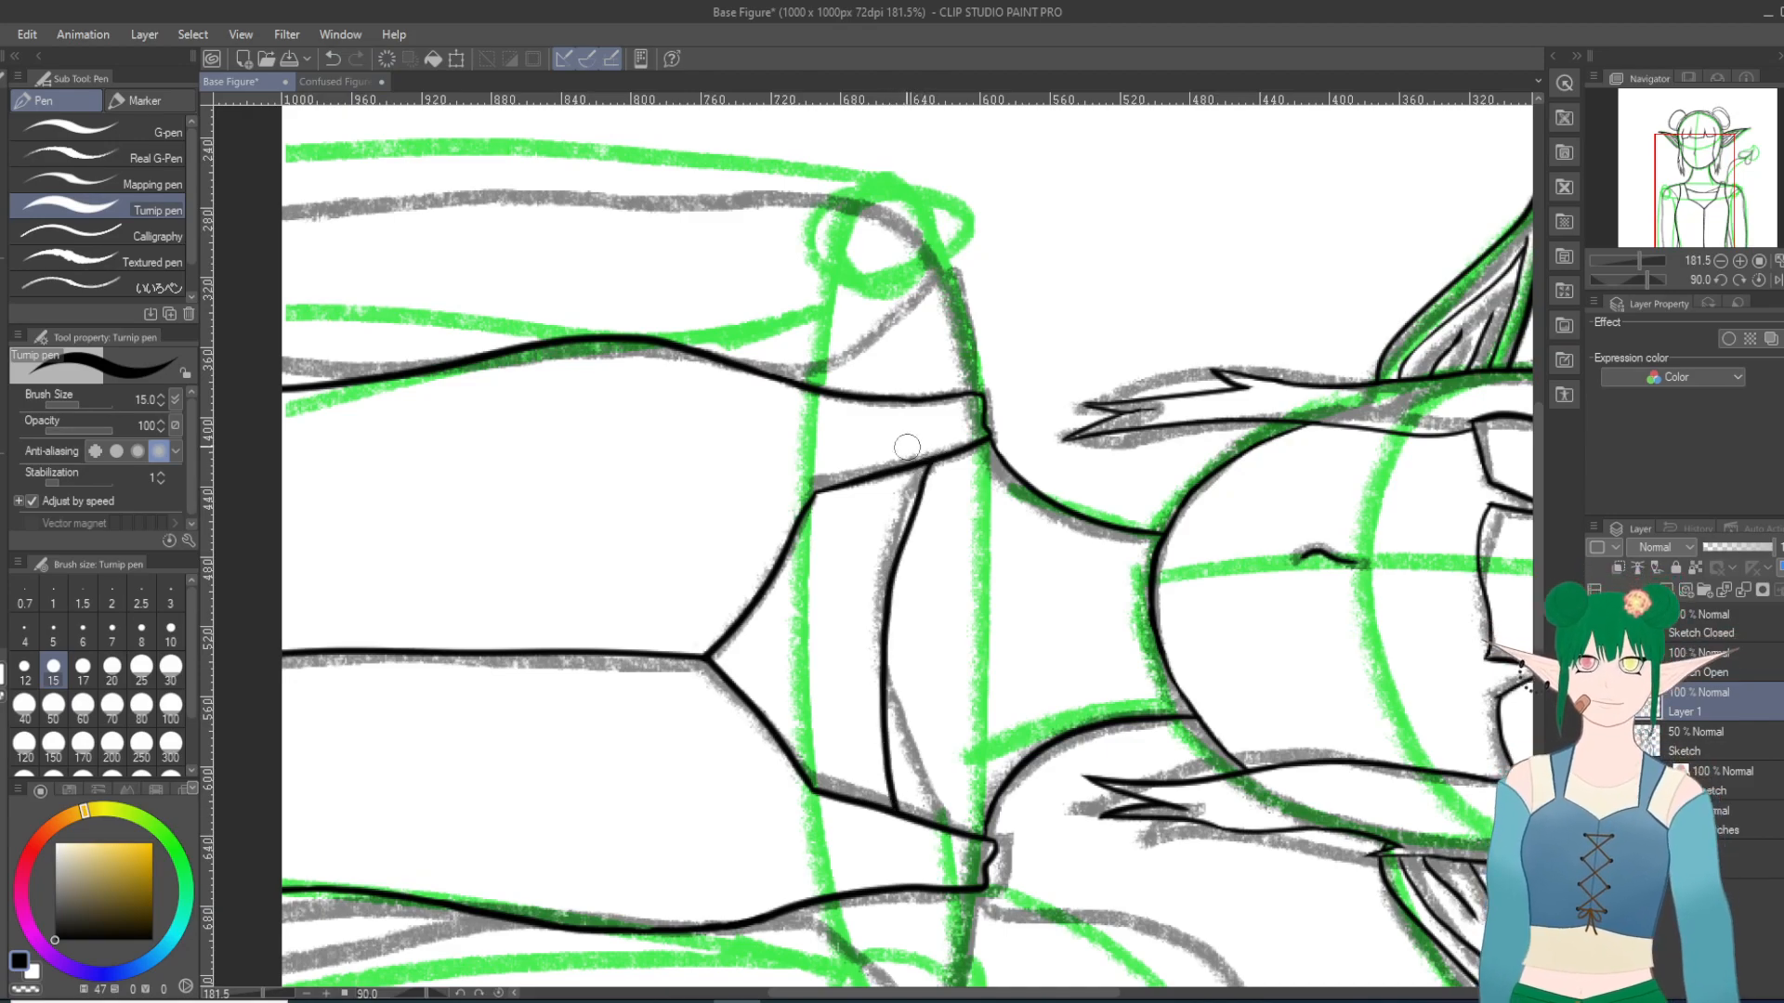
left_click(333, 59)
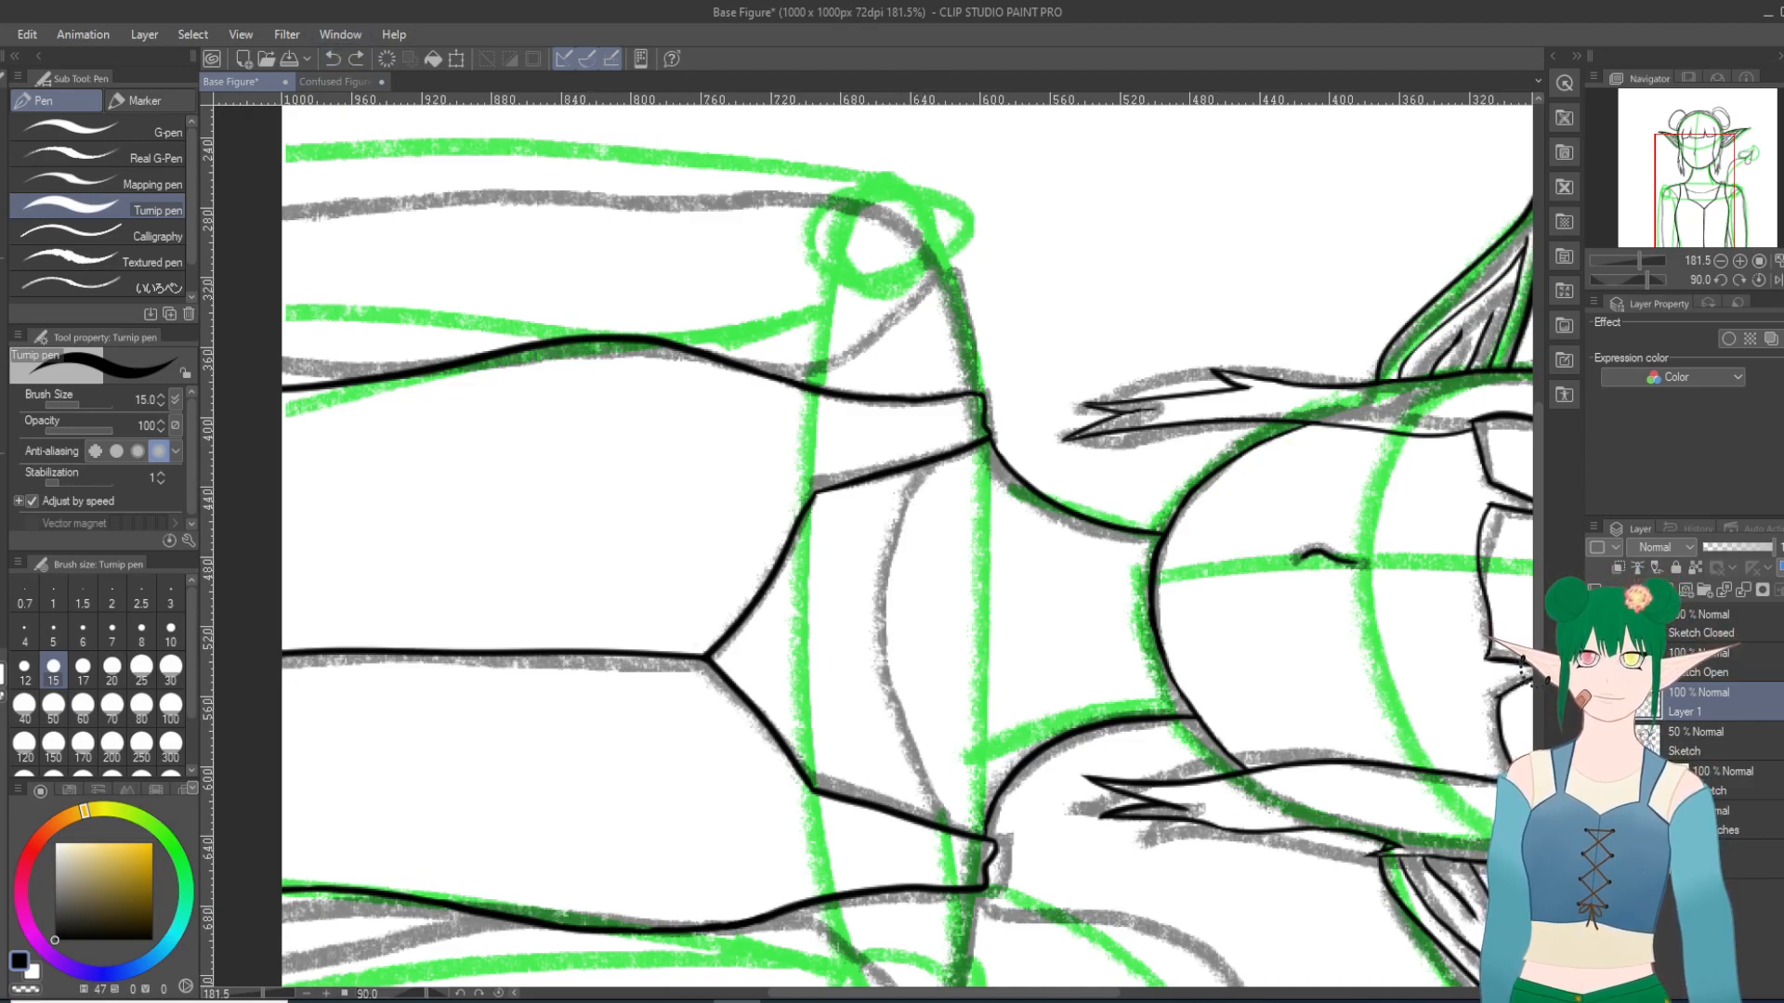
Step: Try inking the neckline curve in the reverse direction, starting from the opposite strap, and undo every stroke
key("shift+6")
key("shift+6")
key("minus")
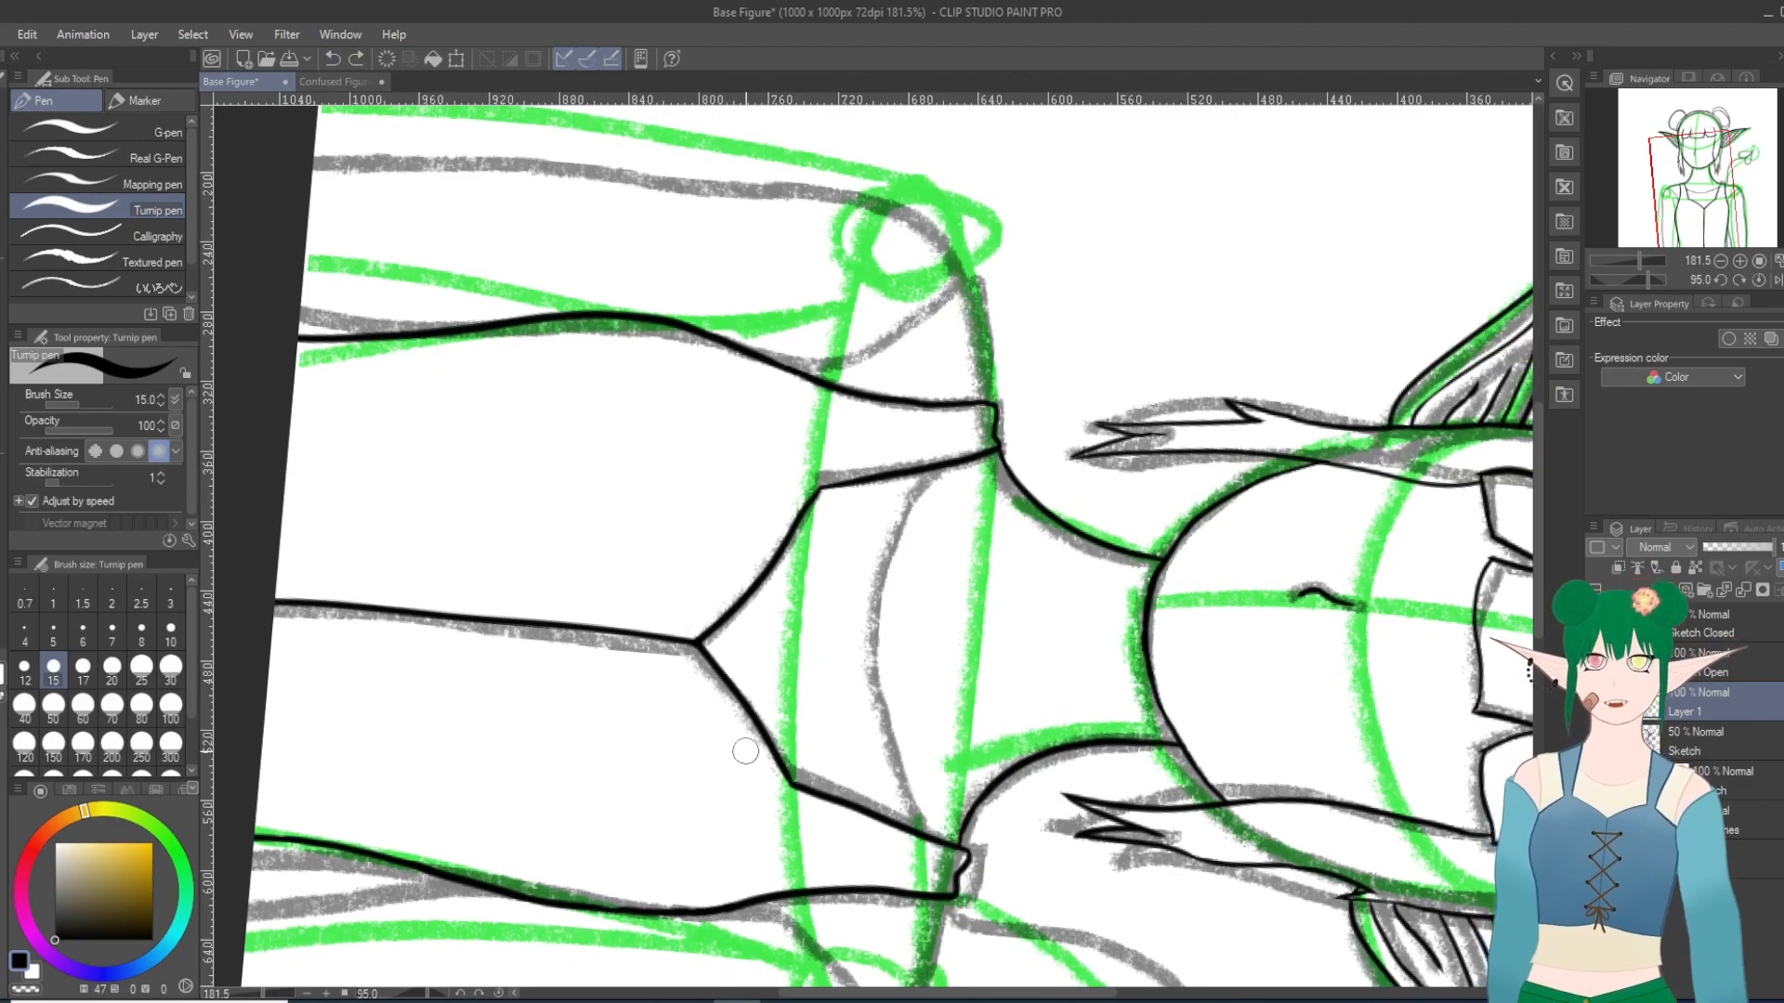
key("shift+6")
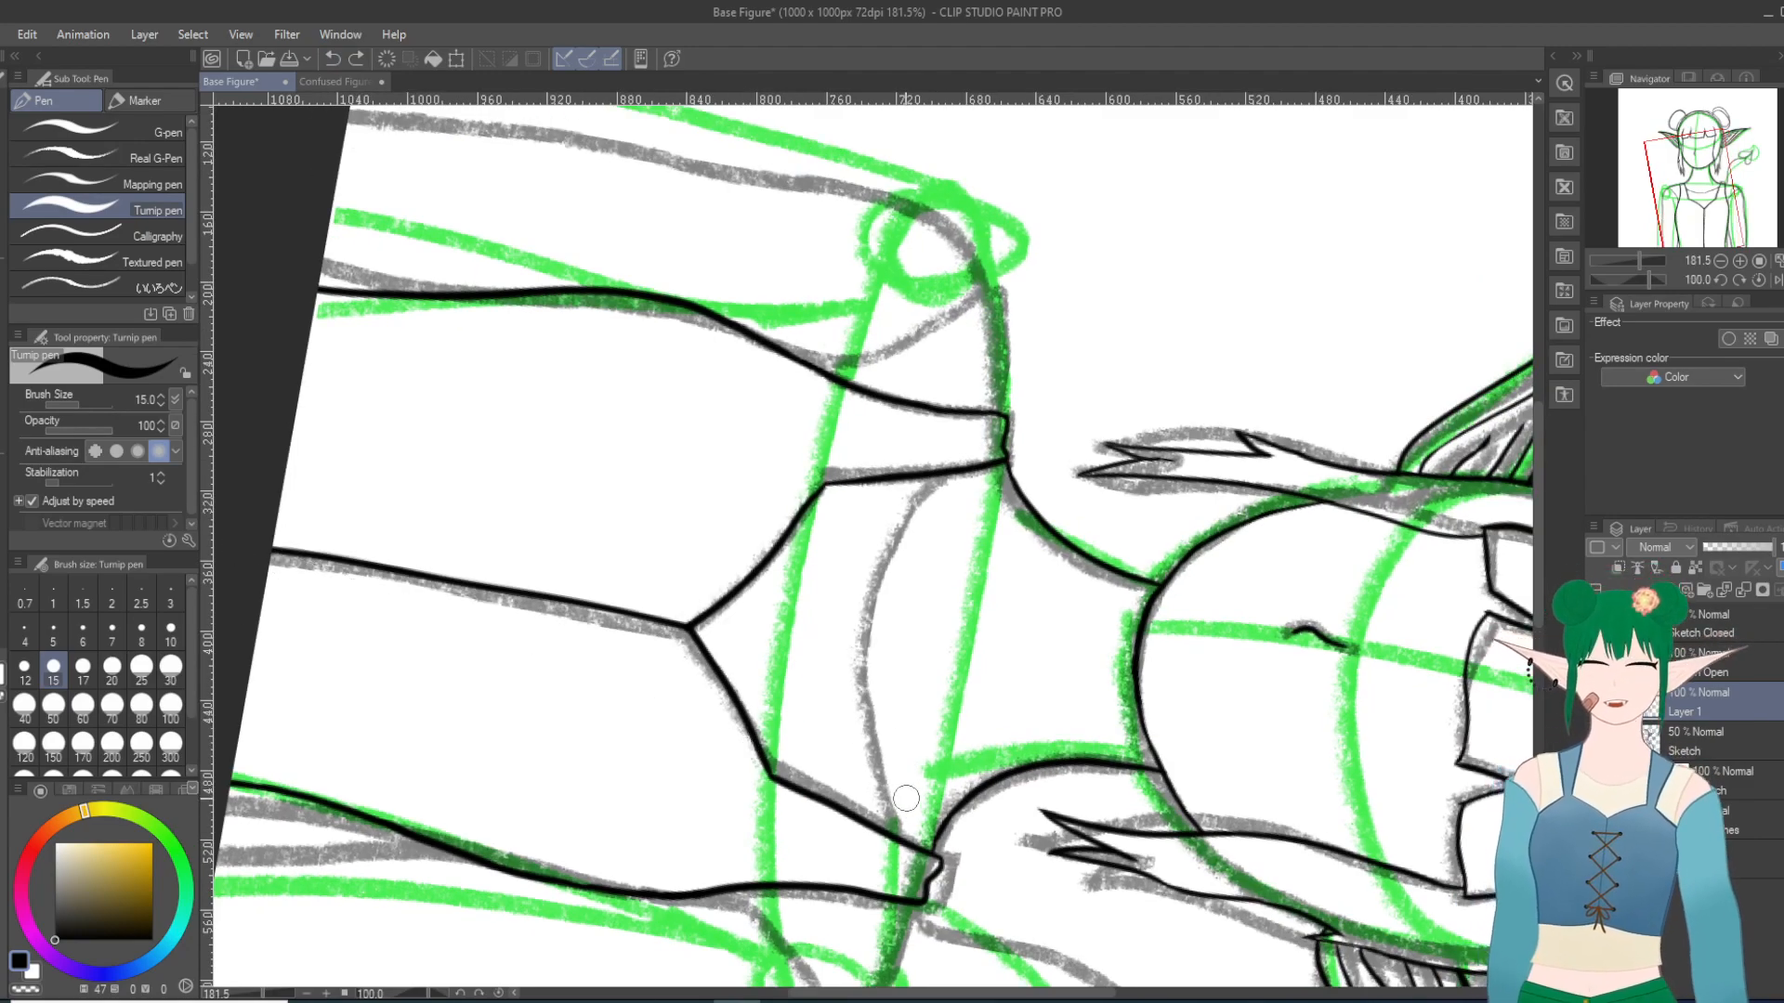
left_click_drag(876, 834, 929, 499)
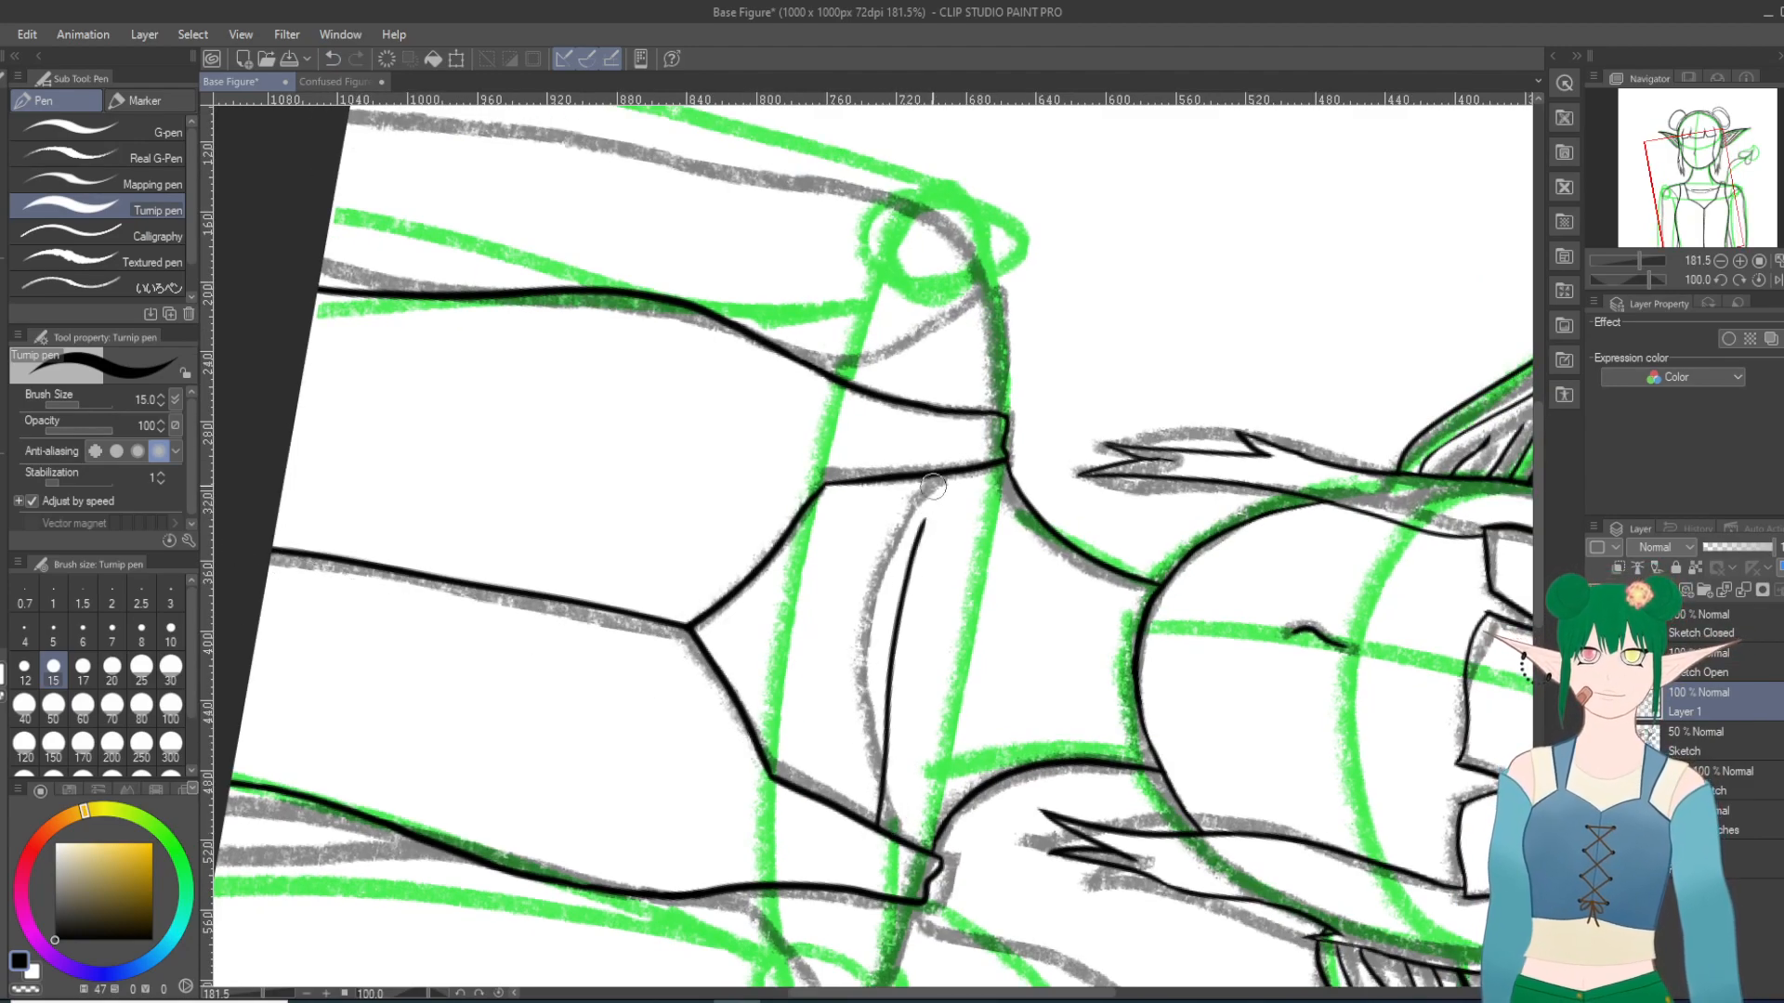
key("ctrl+z")
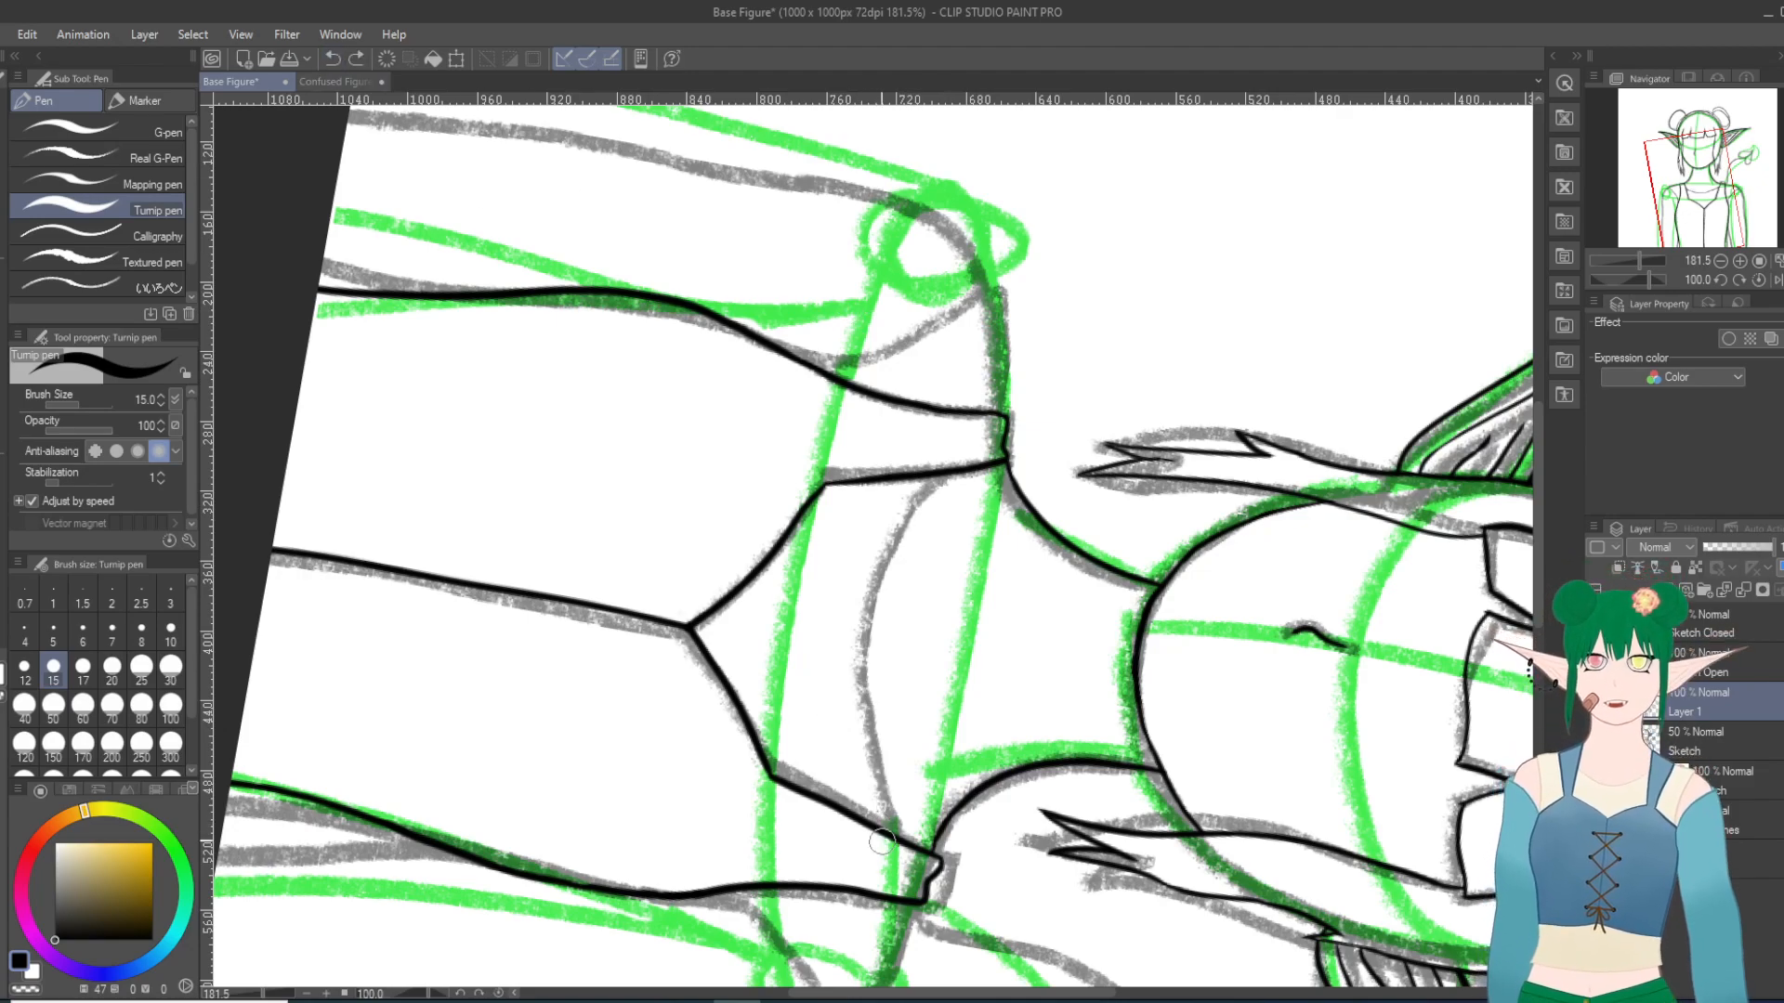
mouse_move(884, 839)
left_mouse_down()
mouse_move(878, 609)
mouse_move(915, 474)
left_mouse_up()
key("ctrl+z")
mouse_move(881, 836)
left_mouse_down()
mouse_move(859, 750)
mouse_move(875, 594)
mouse_move(950, 474)
left_mouse_up()
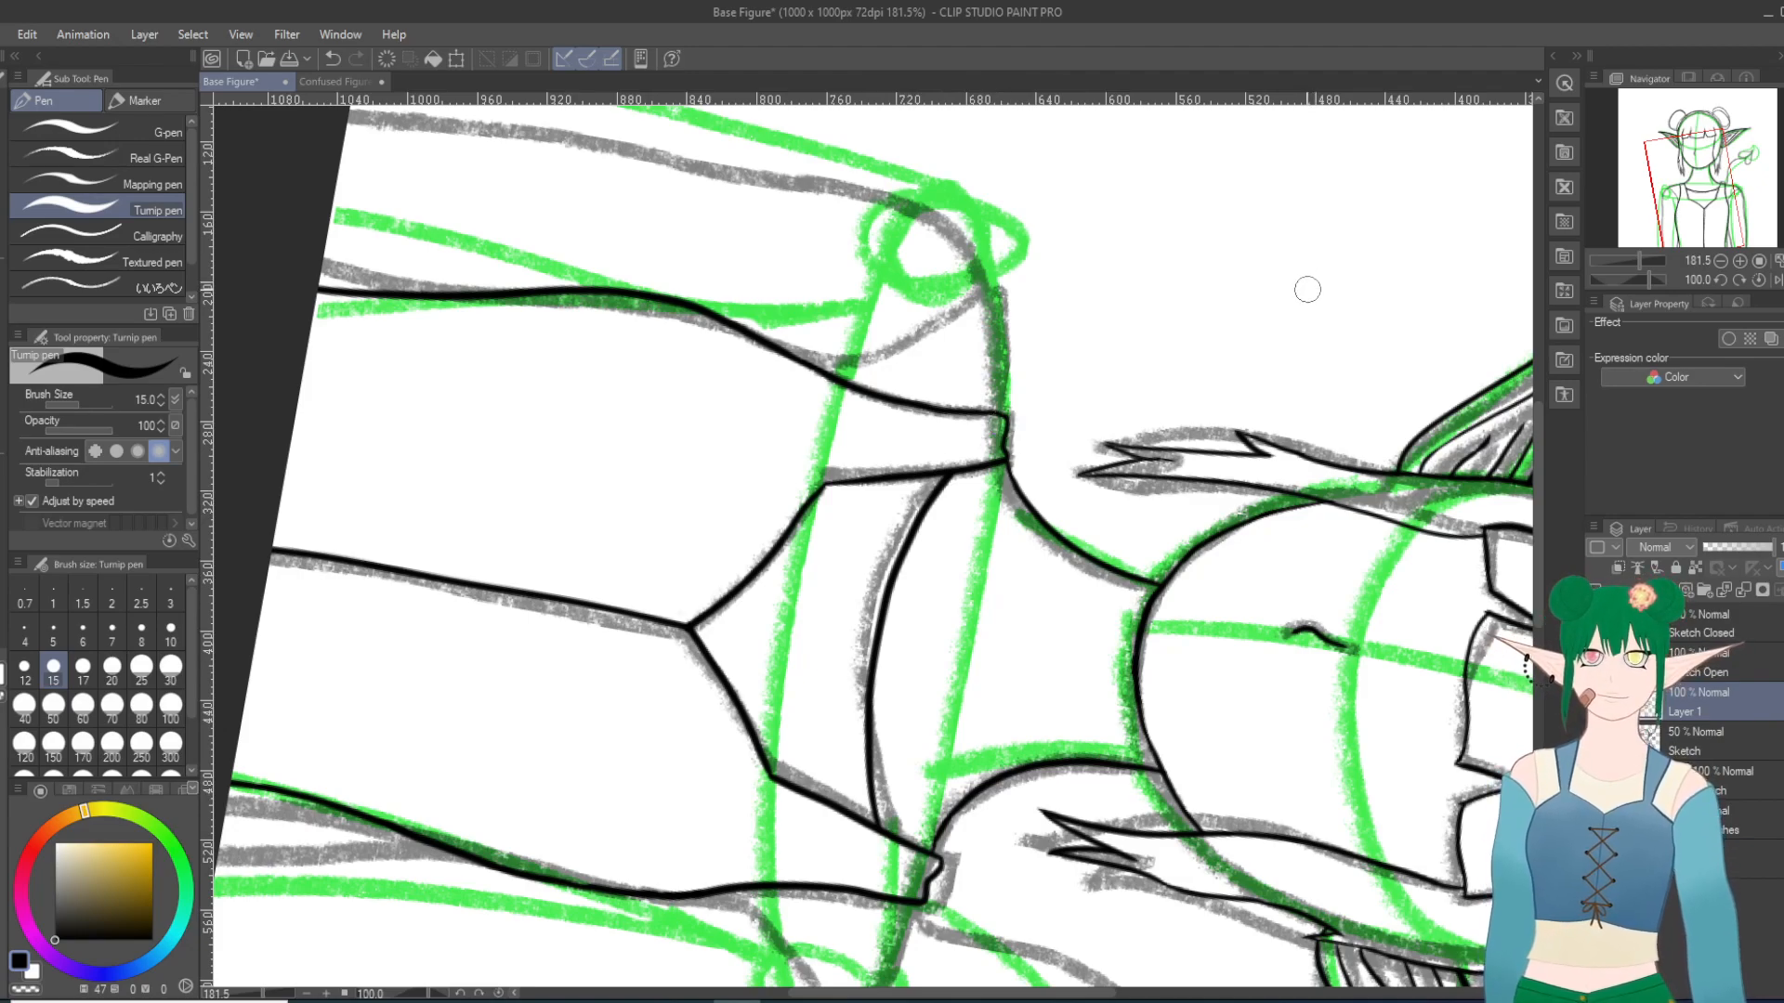
scroll(1308, 291, "down", 20)
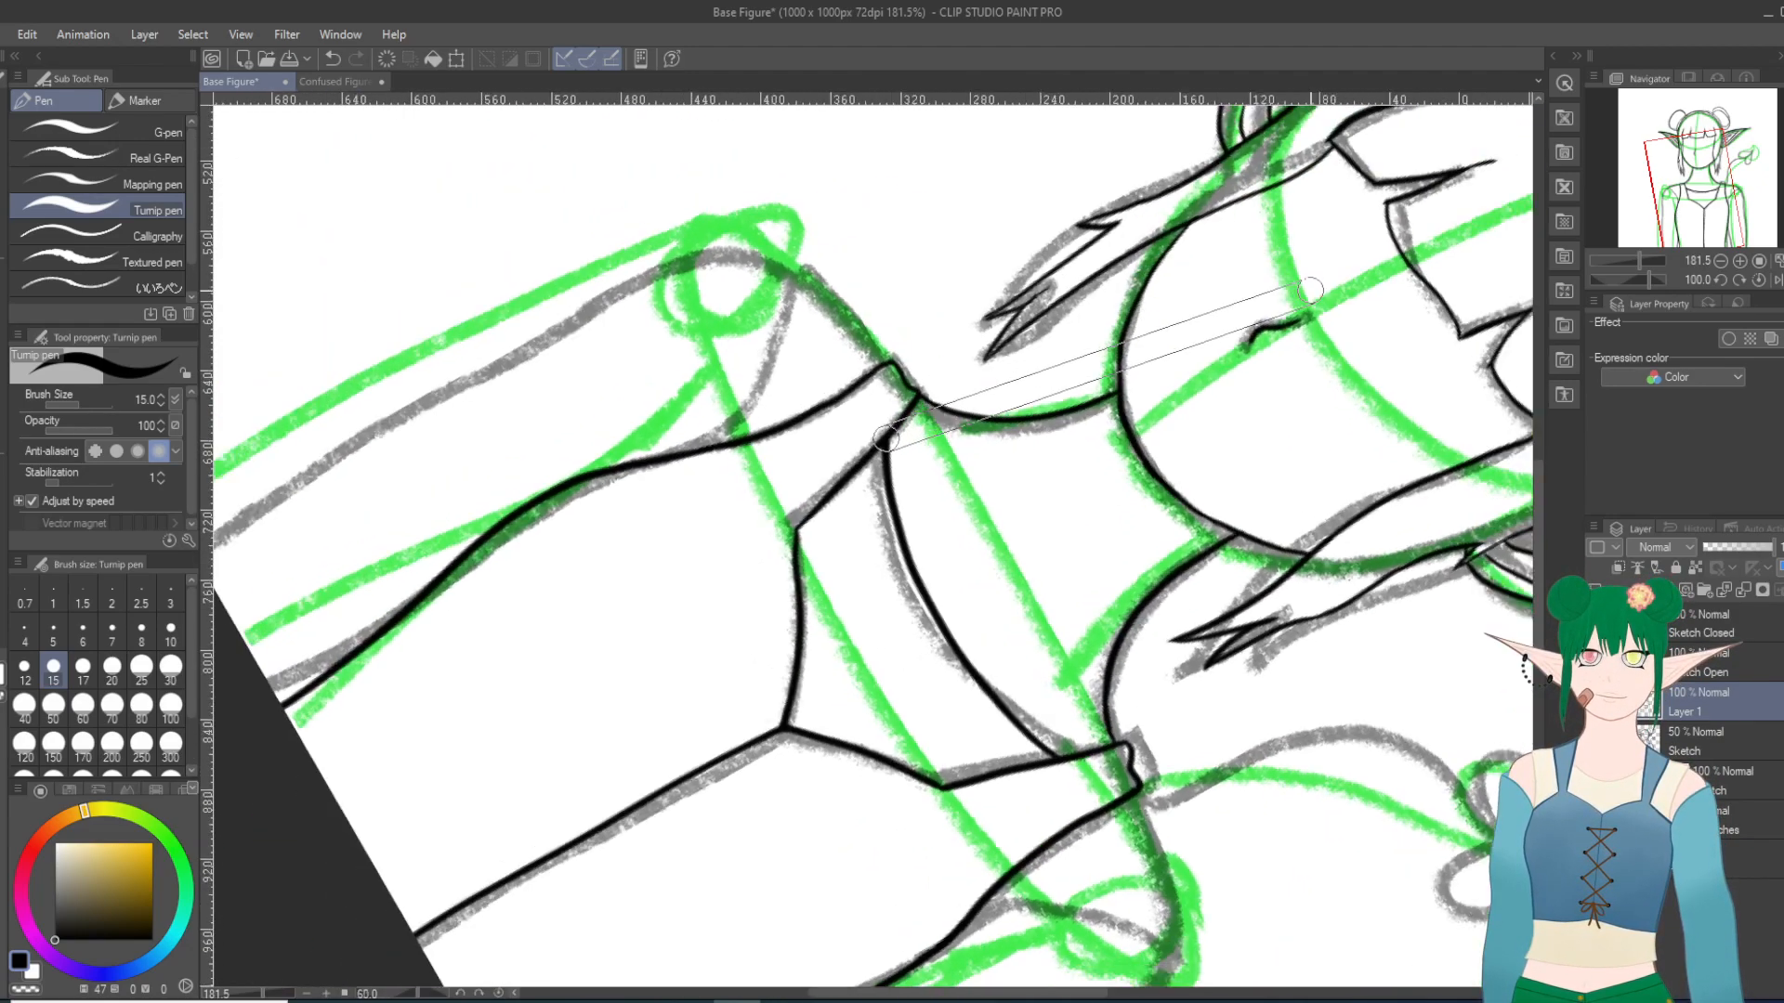
scroll(1310, 291, "down", 1)
scroll(1310, 291, "up", 2)
key("ctrl+z")
key("ctrl+z")
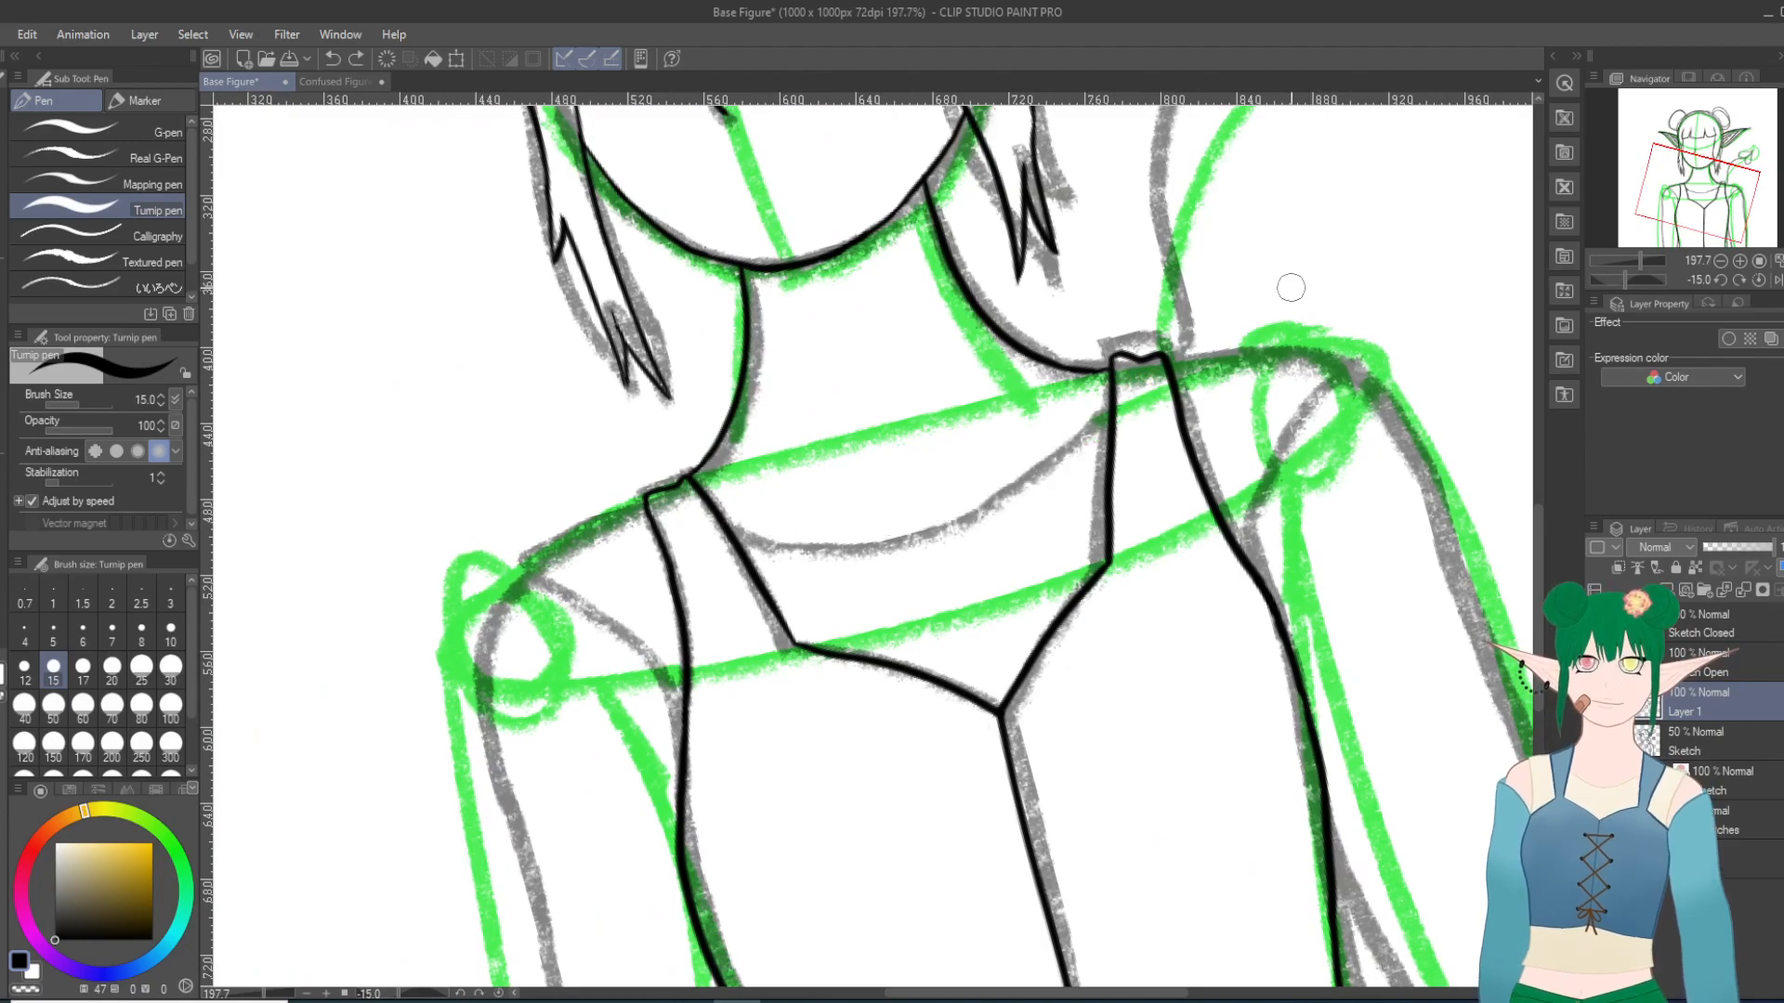
Step: Try three close-up neckline strokes following the gray sketch curve from the left-hand strap to the right-hand one, undoing each
scroll(1017, 416, "up", 5)
scroll(1017, 419, "up", 4)
scroll(1016, 418, "up", 1)
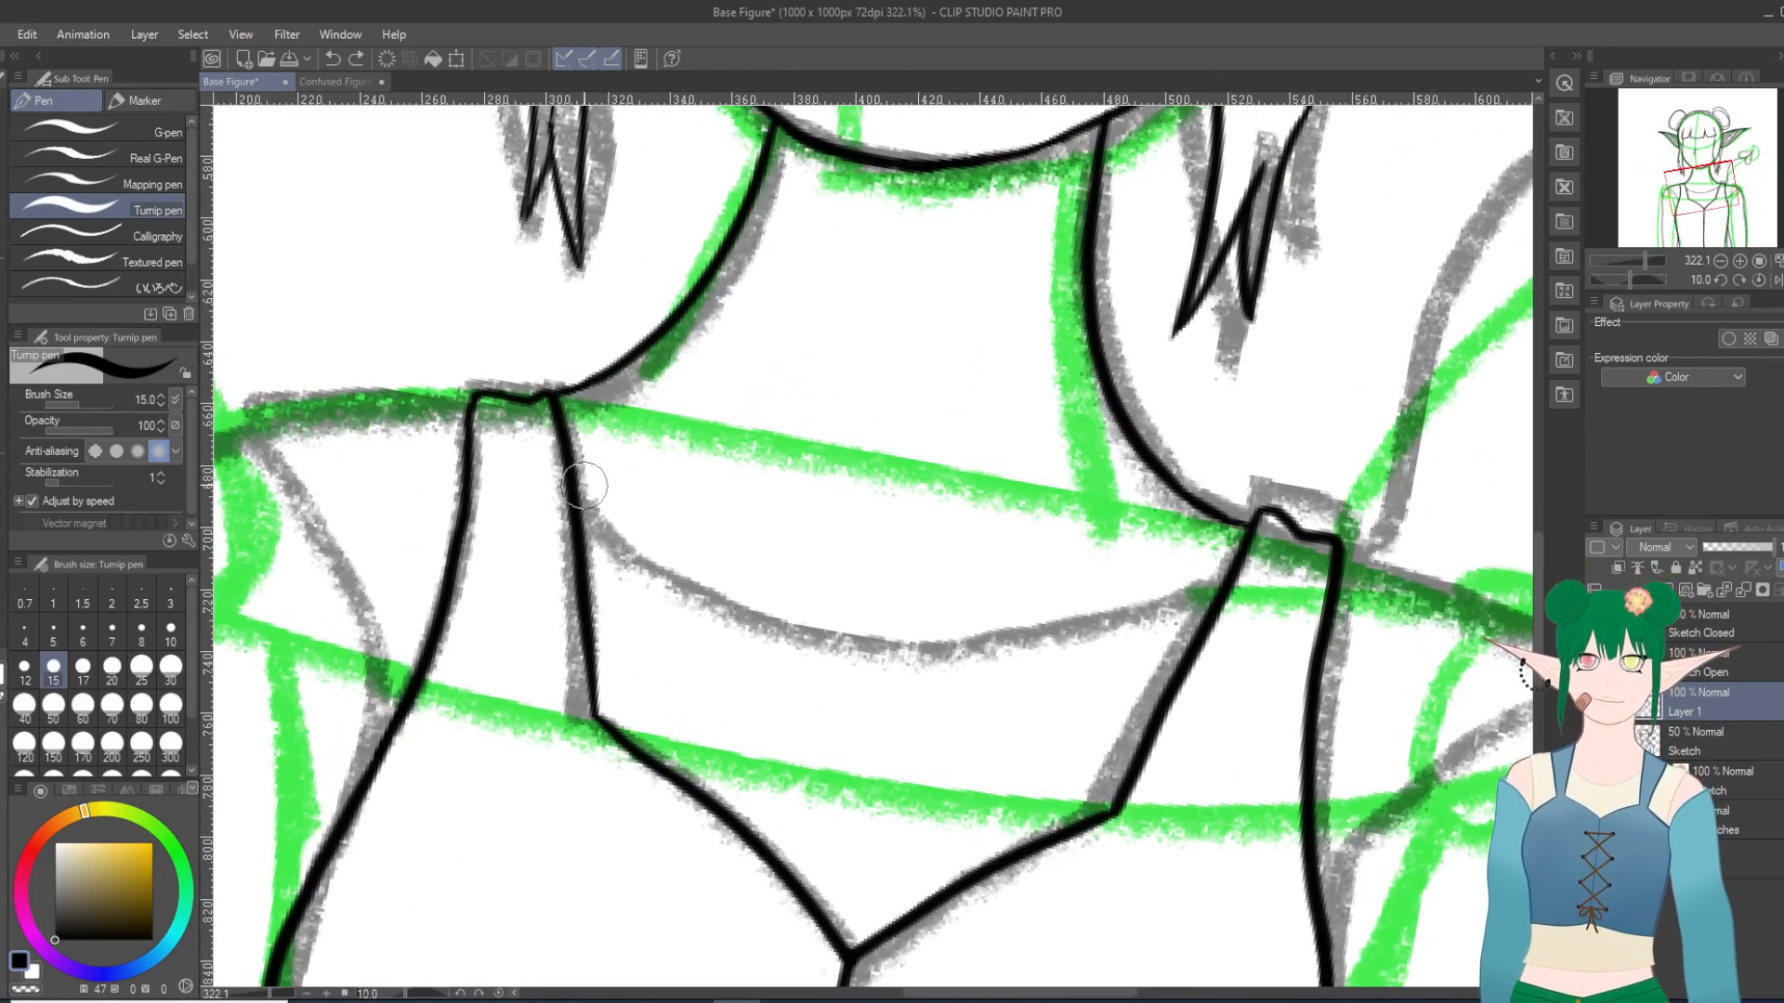
mouse_move(574, 489)
left_mouse_down()
mouse_move(677, 601)
mouse_move(814, 650)
mouse_move(1007, 656)
mouse_move(1228, 592)
left_mouse_up()
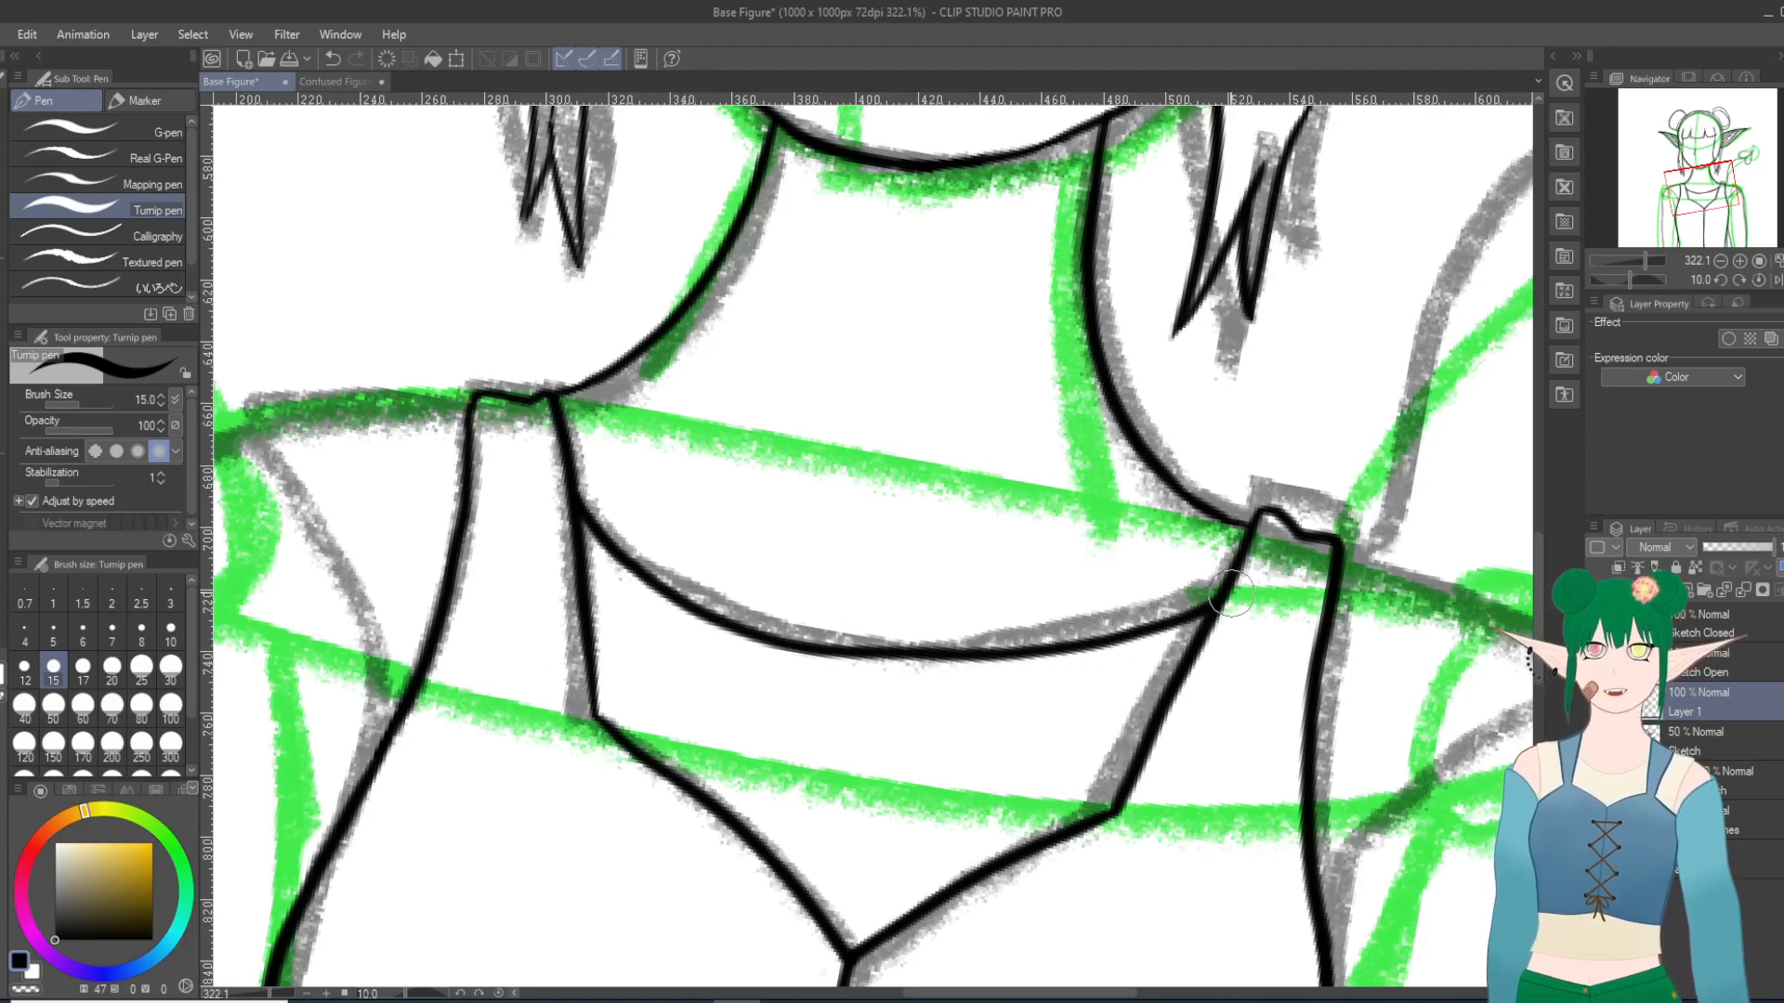
key("ctrl+z")
mouse_move(574, 497)
left_mouse_down()
mouse_move(716, 628)
mouse_move(816, 663)
mouse_move(1047, 665)
mouse_move(1207, 611)
left_mouse_up()
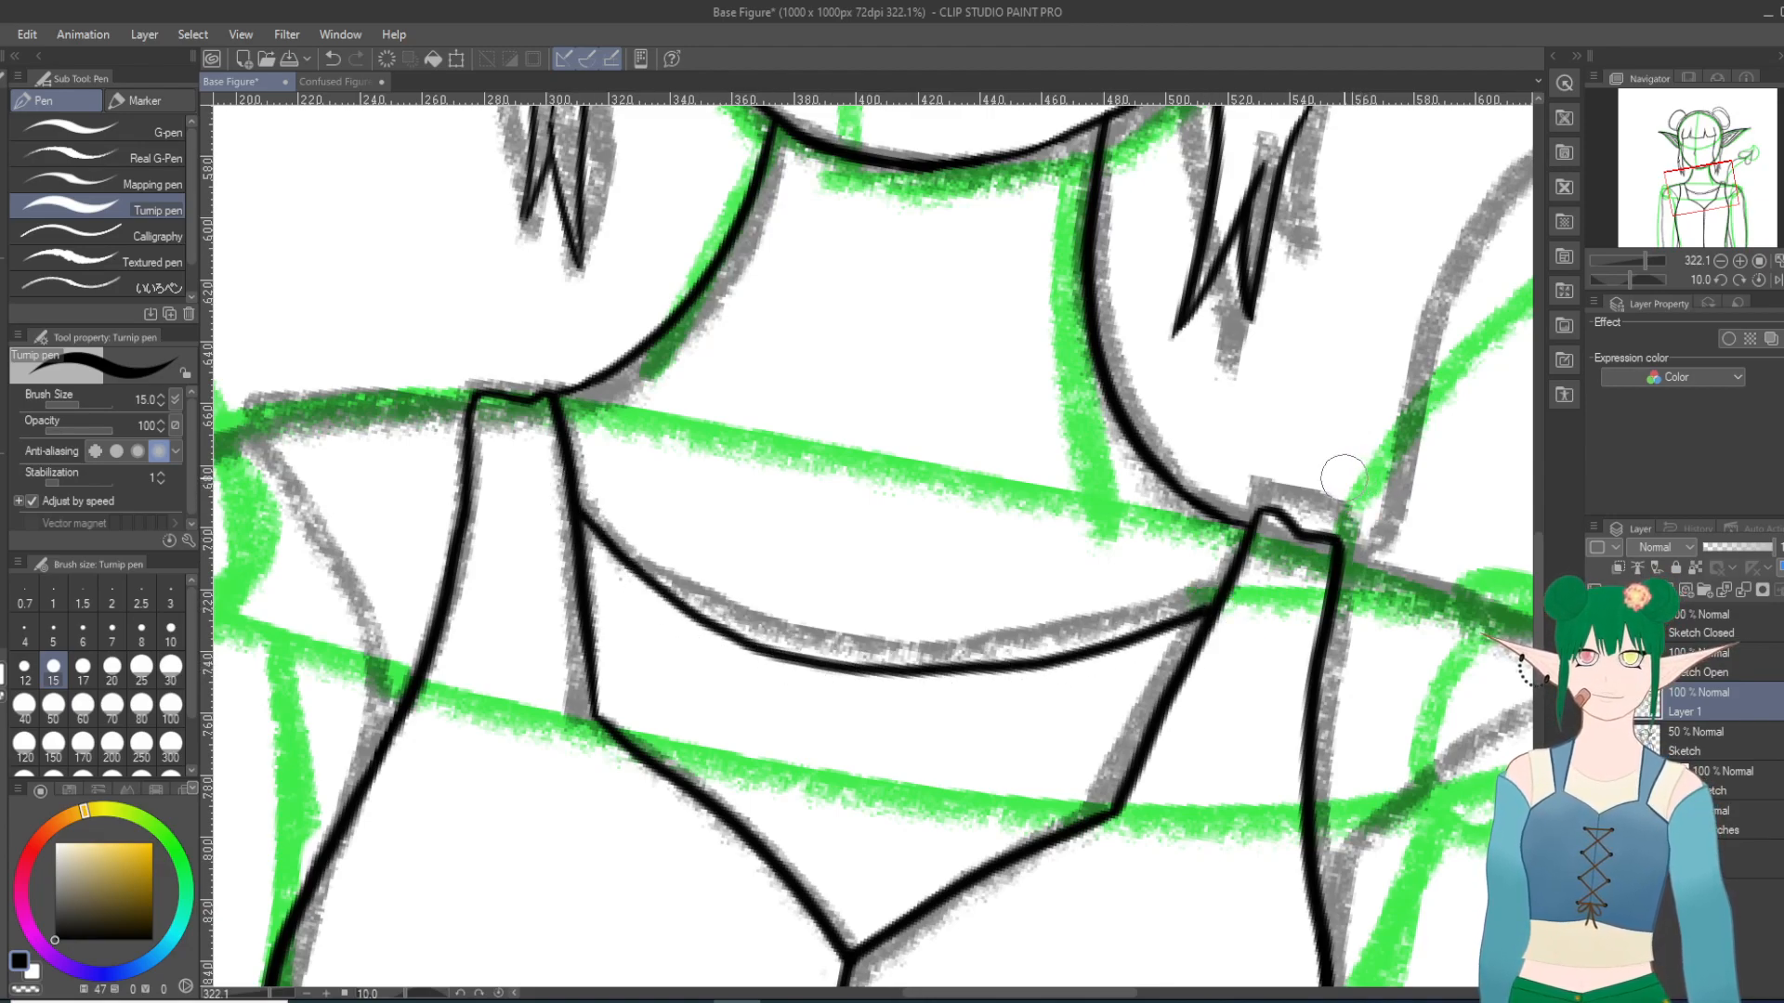
key("ctrl+z")
mouse_move(576, 502)
left_mouse_down()
mouse_move(750, 620)
mouse_move(913, 653)
mouse_move(1067, 639)
mouse_move(1219, 578)
left_mouse_up()
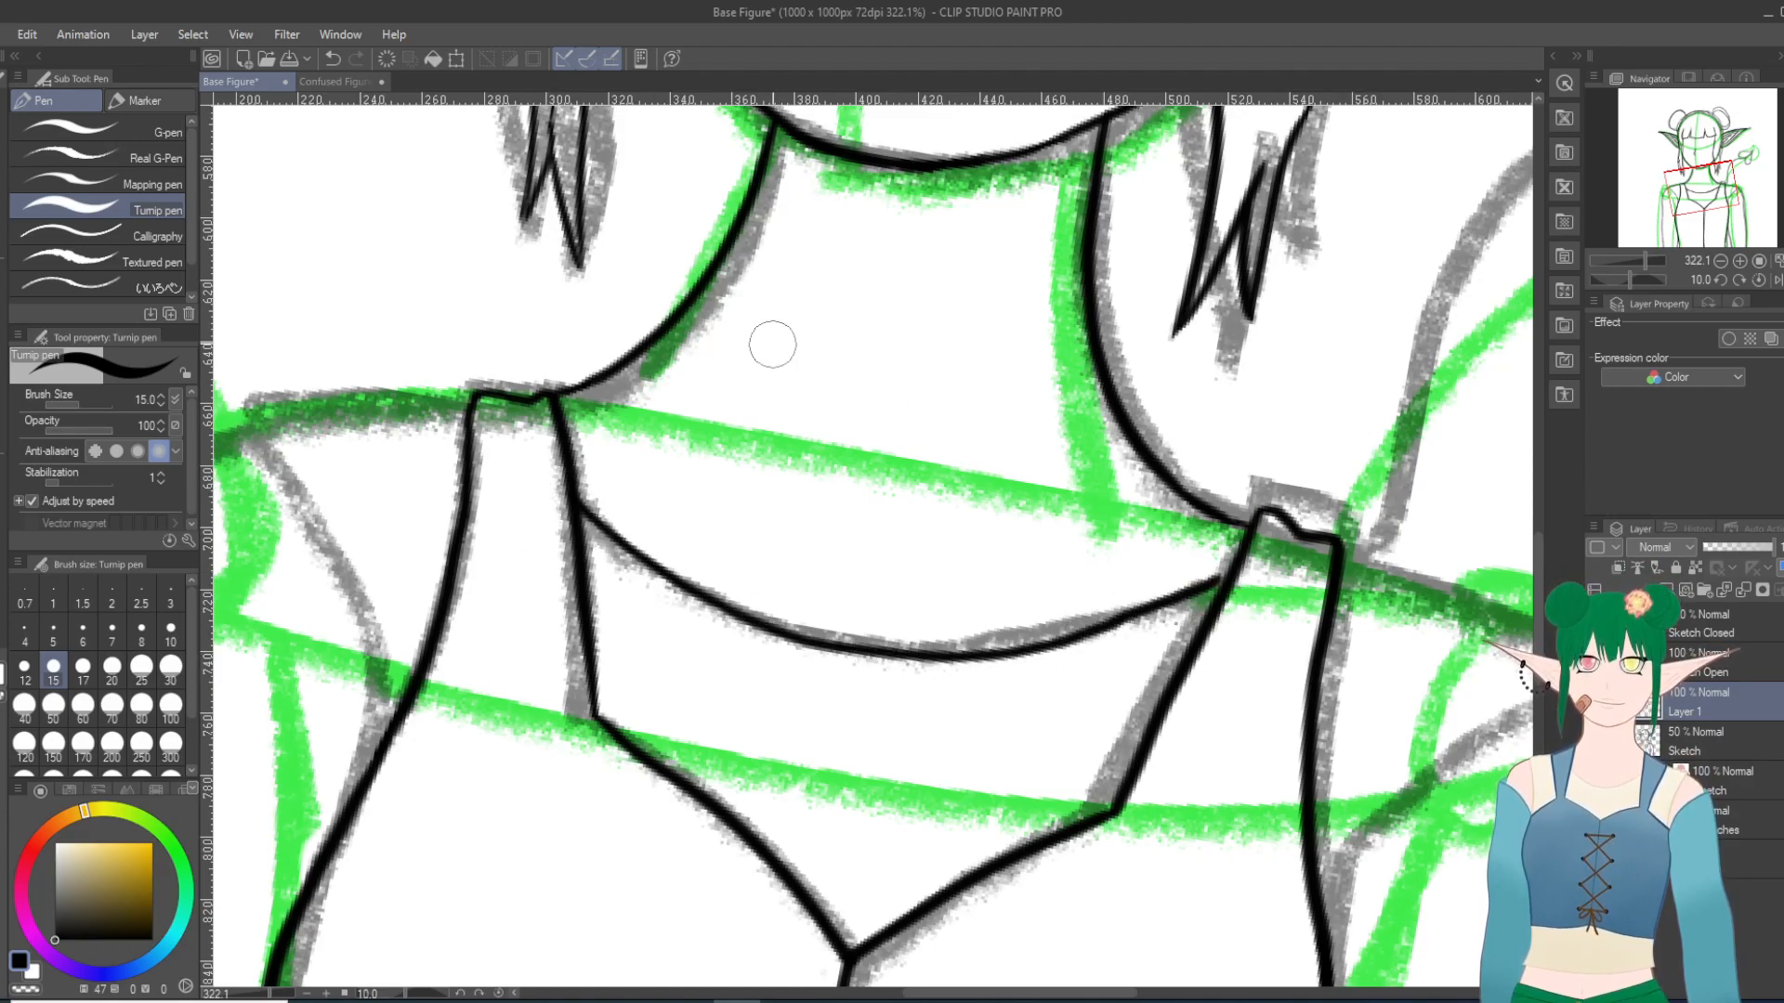
left_click(332, 58)
Step: Ink the undershirt neckline as one curve dipping slightly below the gray sketch line, joining the inner edges of both straps
mouse_move(566, 477)
left_mouse_down()
mouse_move(697, 627)
mouse_move(823, 677)
mouse_move(973, 687)
mouse_move(1200, 615)
left_mouse_up()
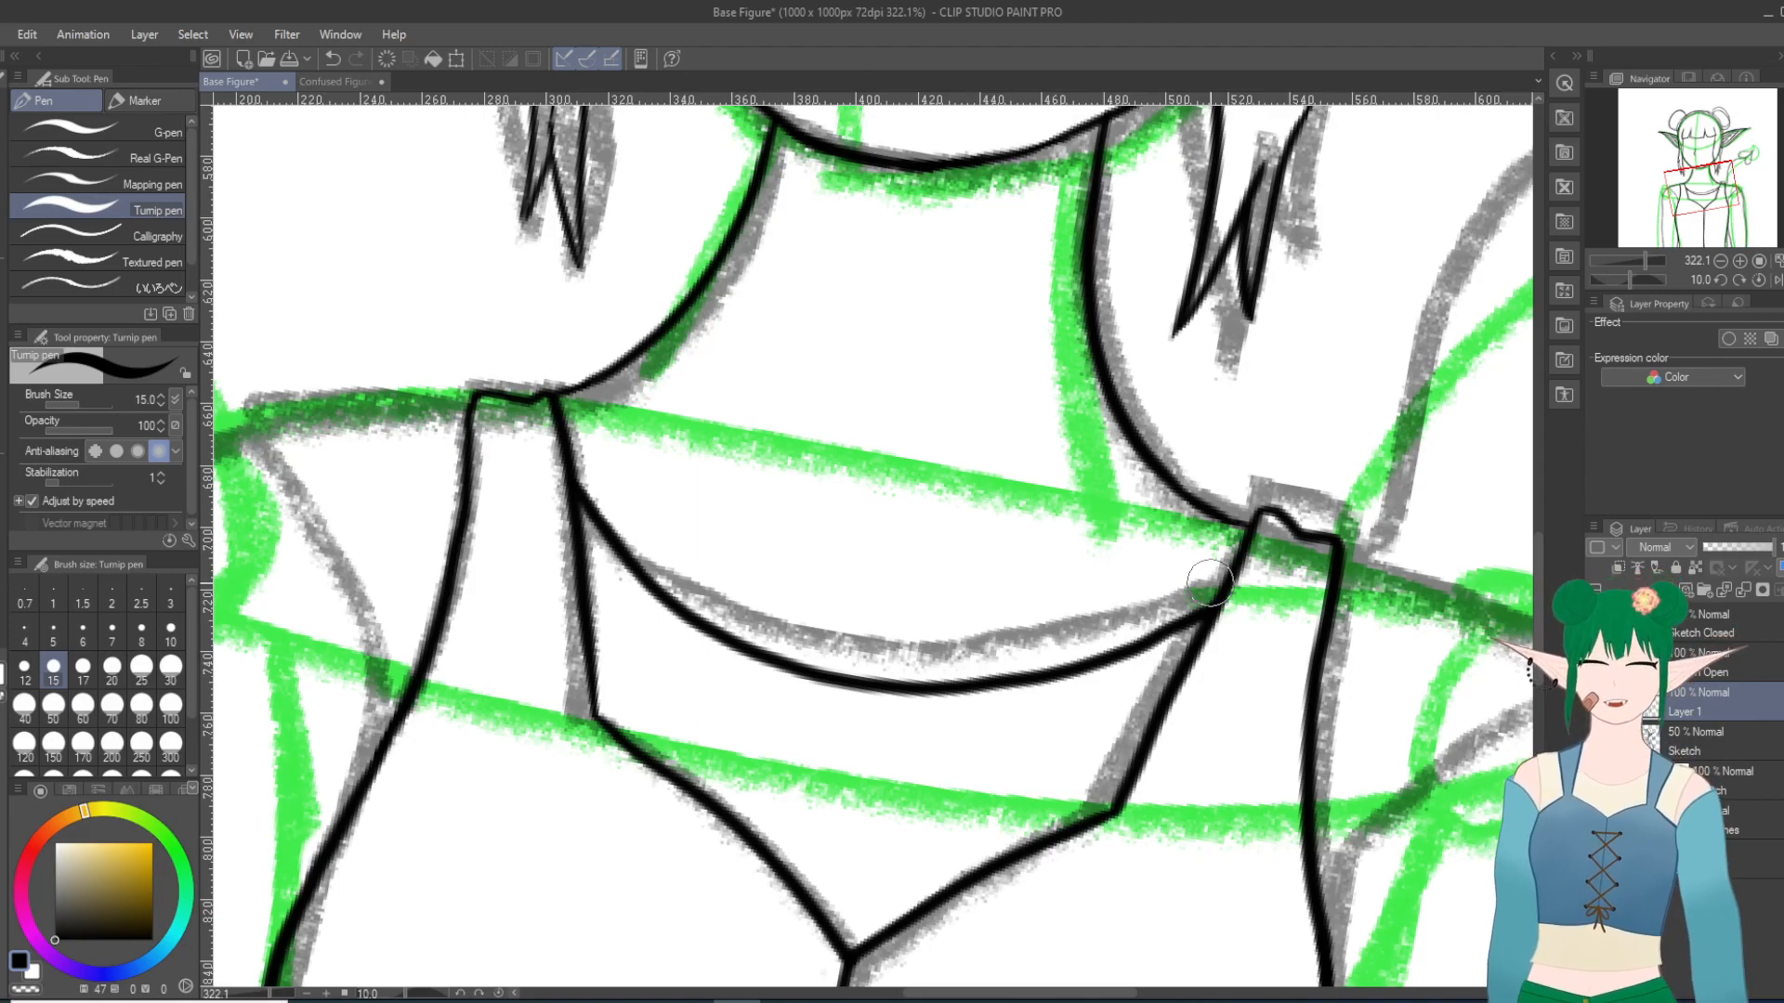
scroll(1208, 582, "down", 8)
scroll(1228, 699, "up", 5)
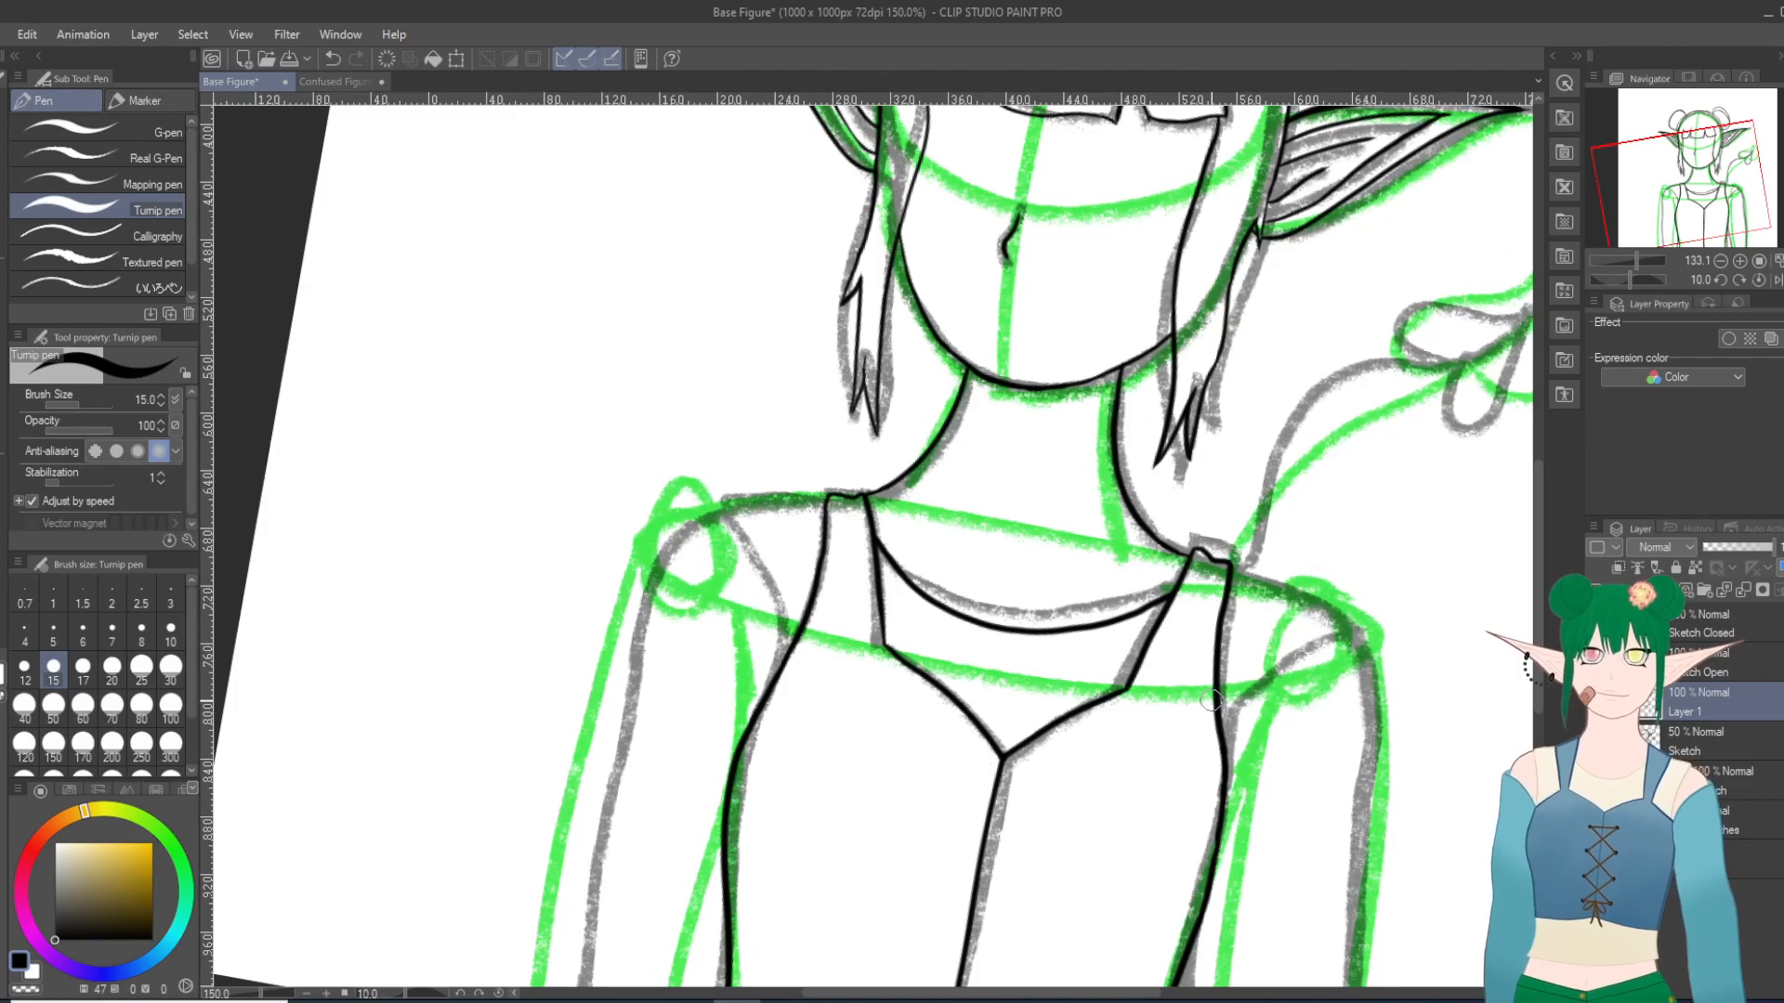
Step: Ink the right-hand shoulder: a sleeve seam curving from the bodice side to the shoulder tip, and the shoulder line from the strap
scroll(1211, 699, "up", 1)
scroll(1234, 653, "up", 1, "shift")
scroll(1249, 661, "down", 1)
scroll(1259, 646, "up", 1, "shift")
scroll(1449, 725, "up", 4)
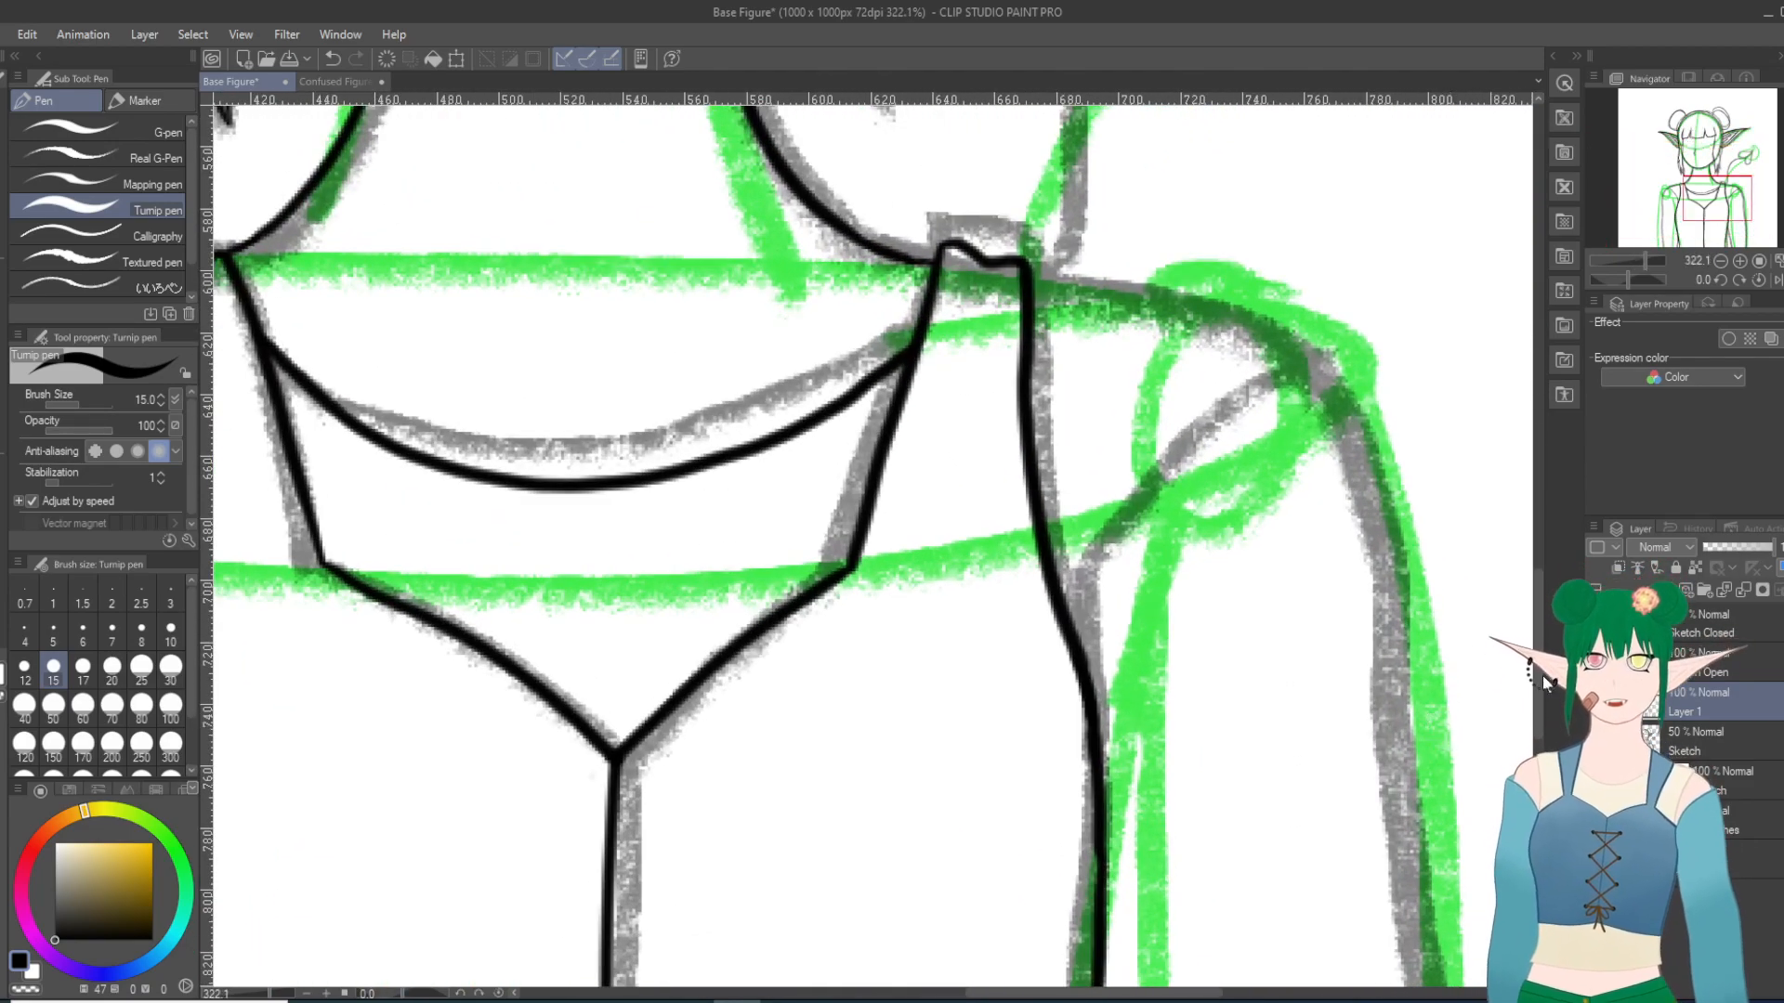
mouse_move(1092, 703)
left_mouse_down()
mouse_move(1087, 597)
mouse_move(1115, 538)
mouse_move(1203, 430)
mouse_move(1344, 337)
left_mouse_up()
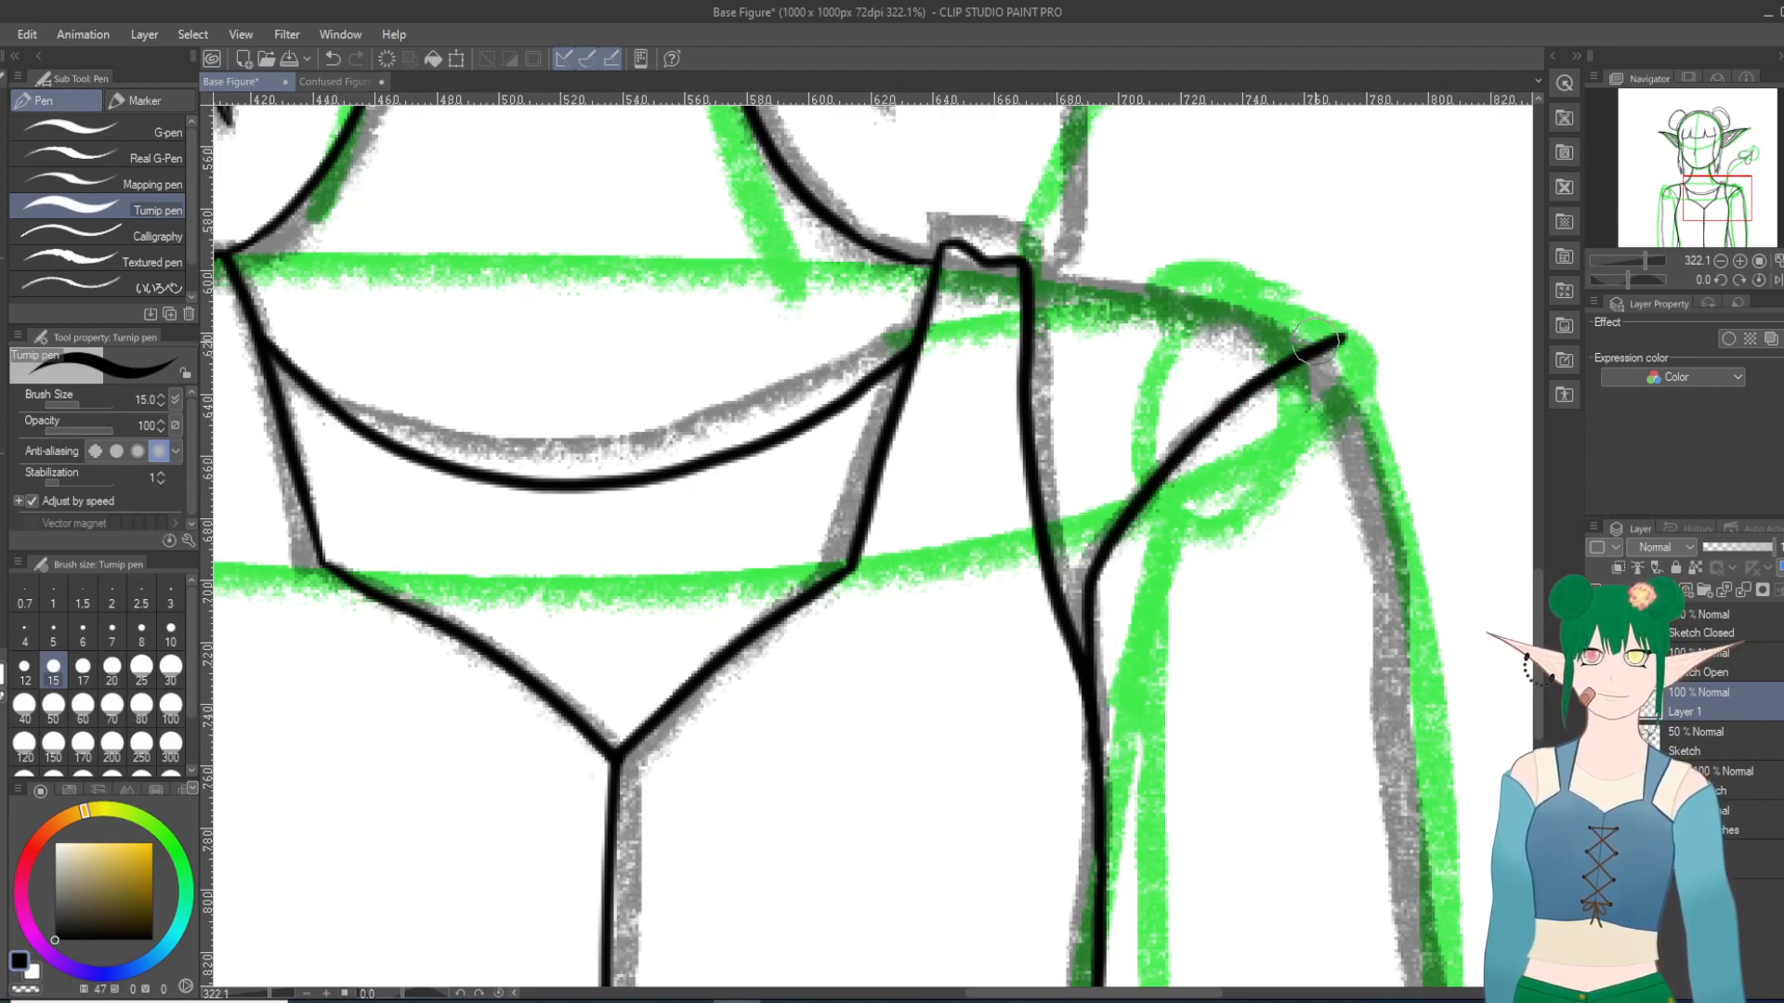
mouse_move(1050, 266)
left_mouse_down()
mouse_move(1189, 278)
mouse_move(1318, 330)
left_mouse_up()
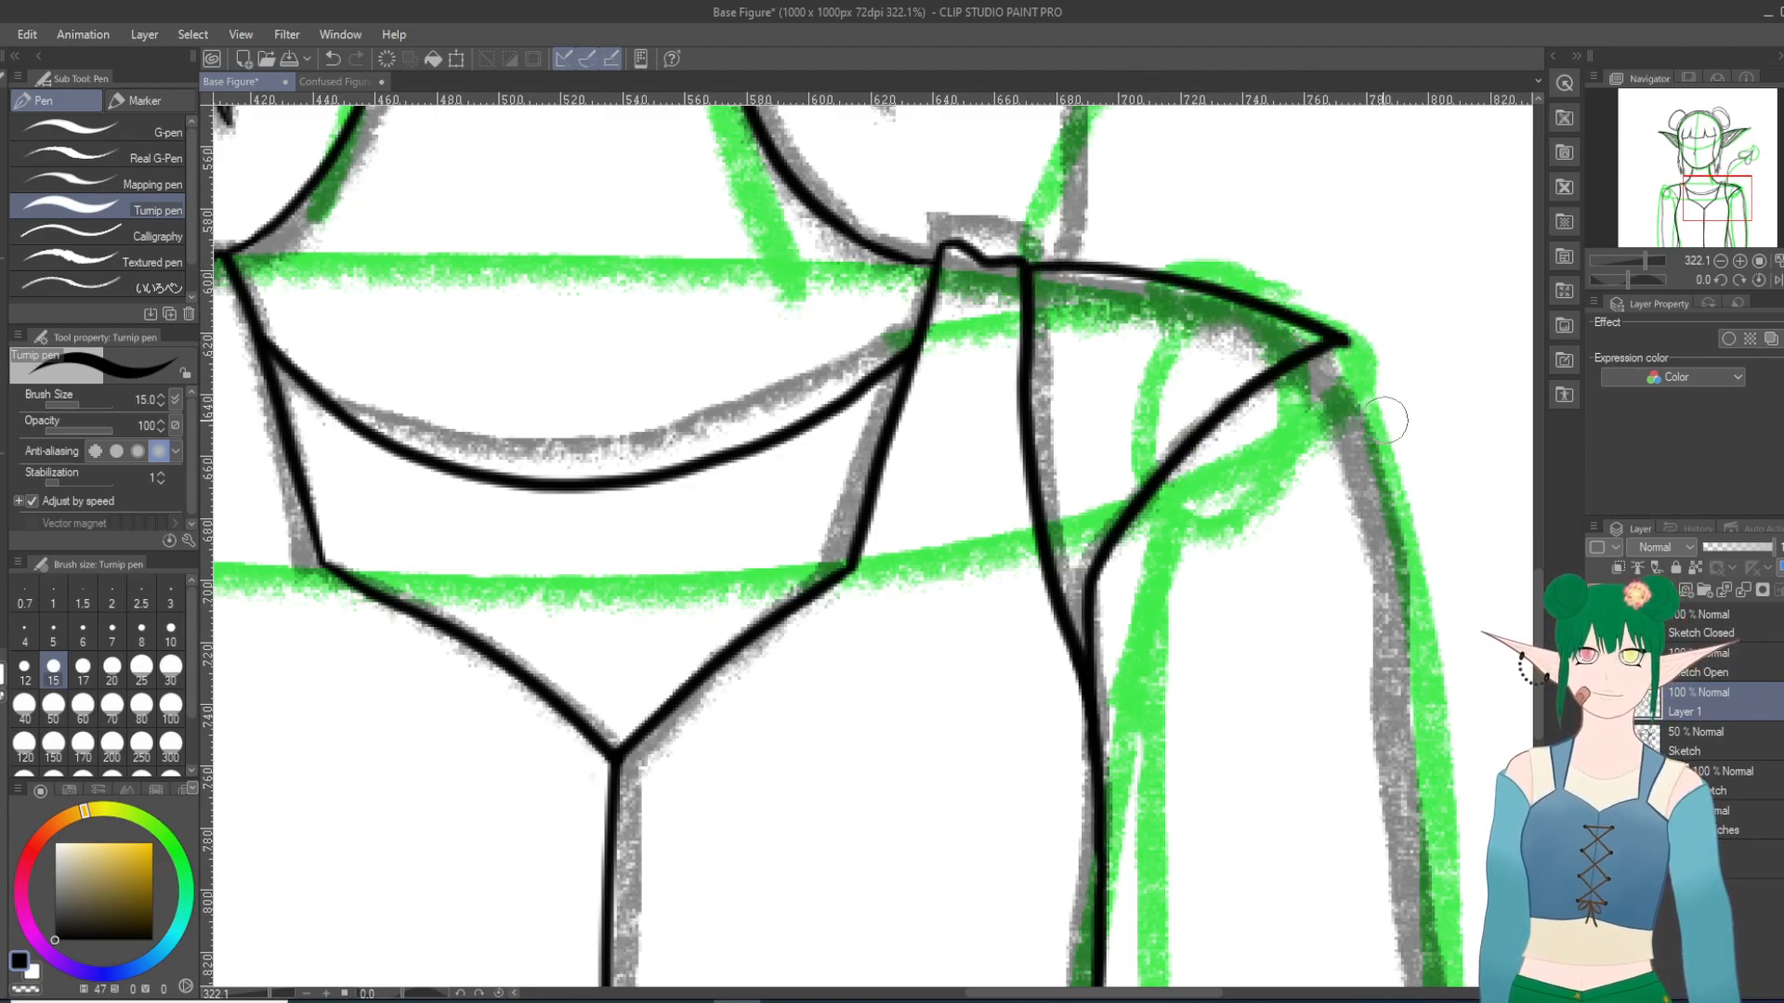
Step: Try two sleeve-seam strokes on the left-hand shoulder, curving from the bodice side up to the shoulder tip, and undo each
scroll(1475, 181, "down", 20)
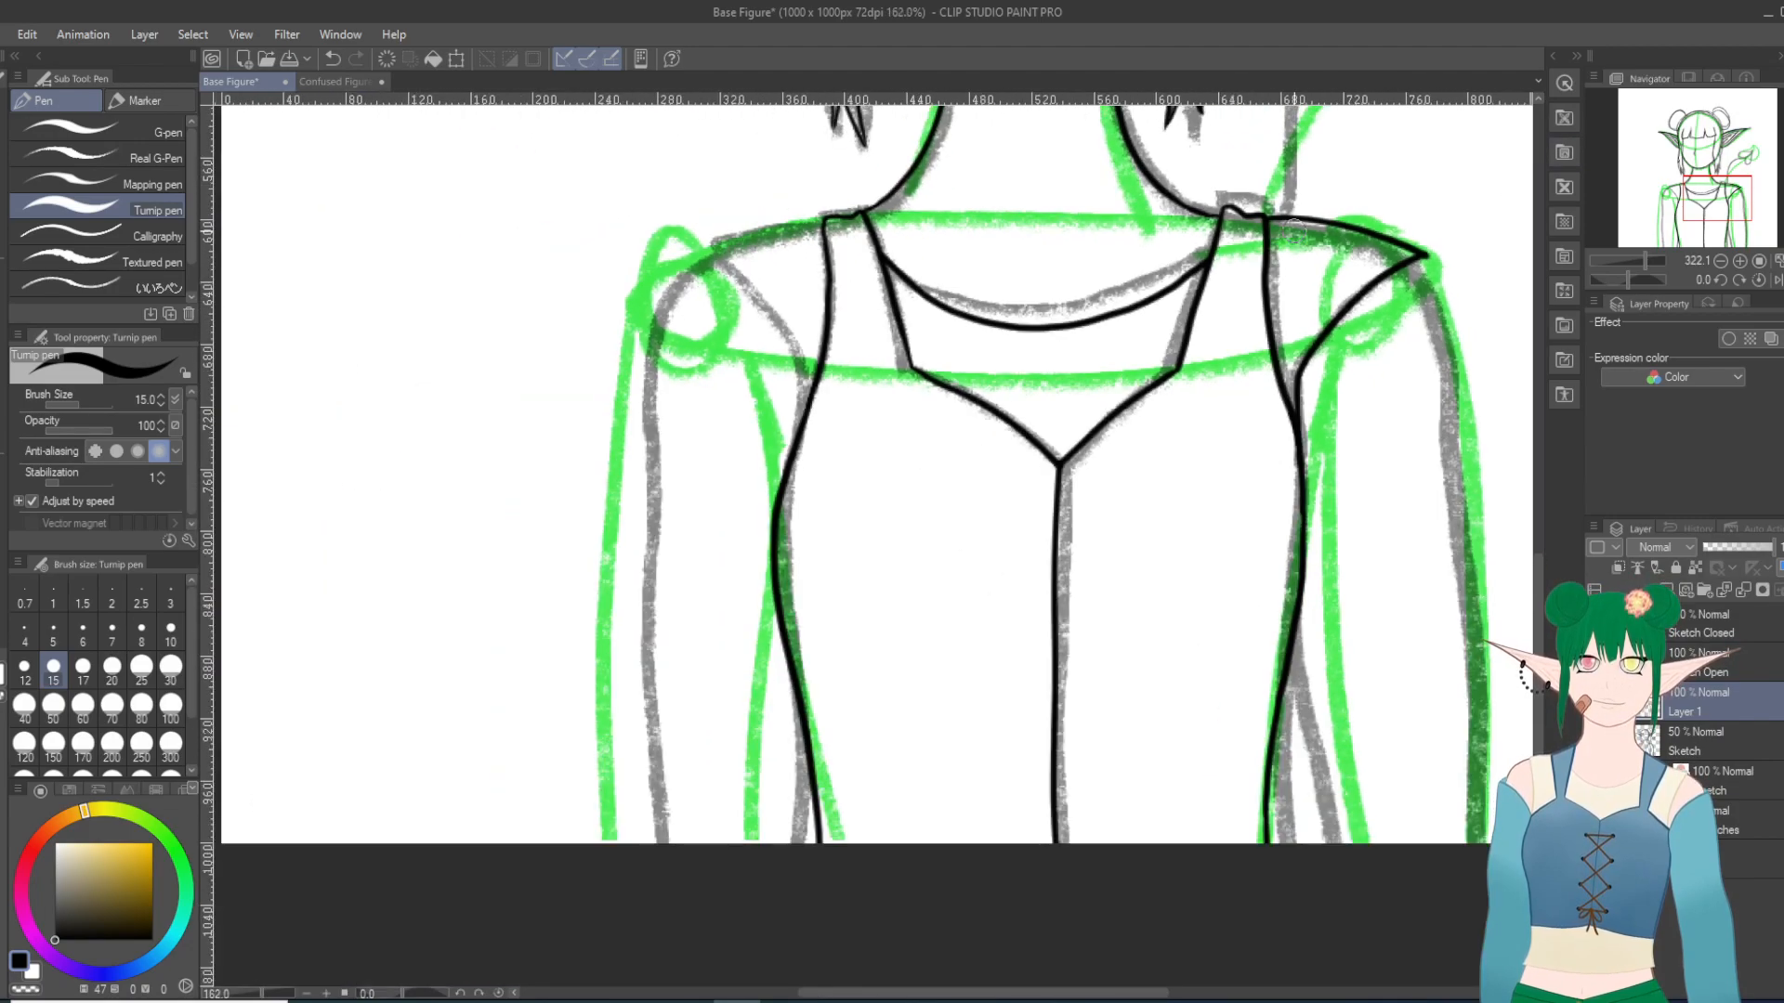
scroll(1096, 199, "up", 10)
scroll(1151, 378, "up", 4)
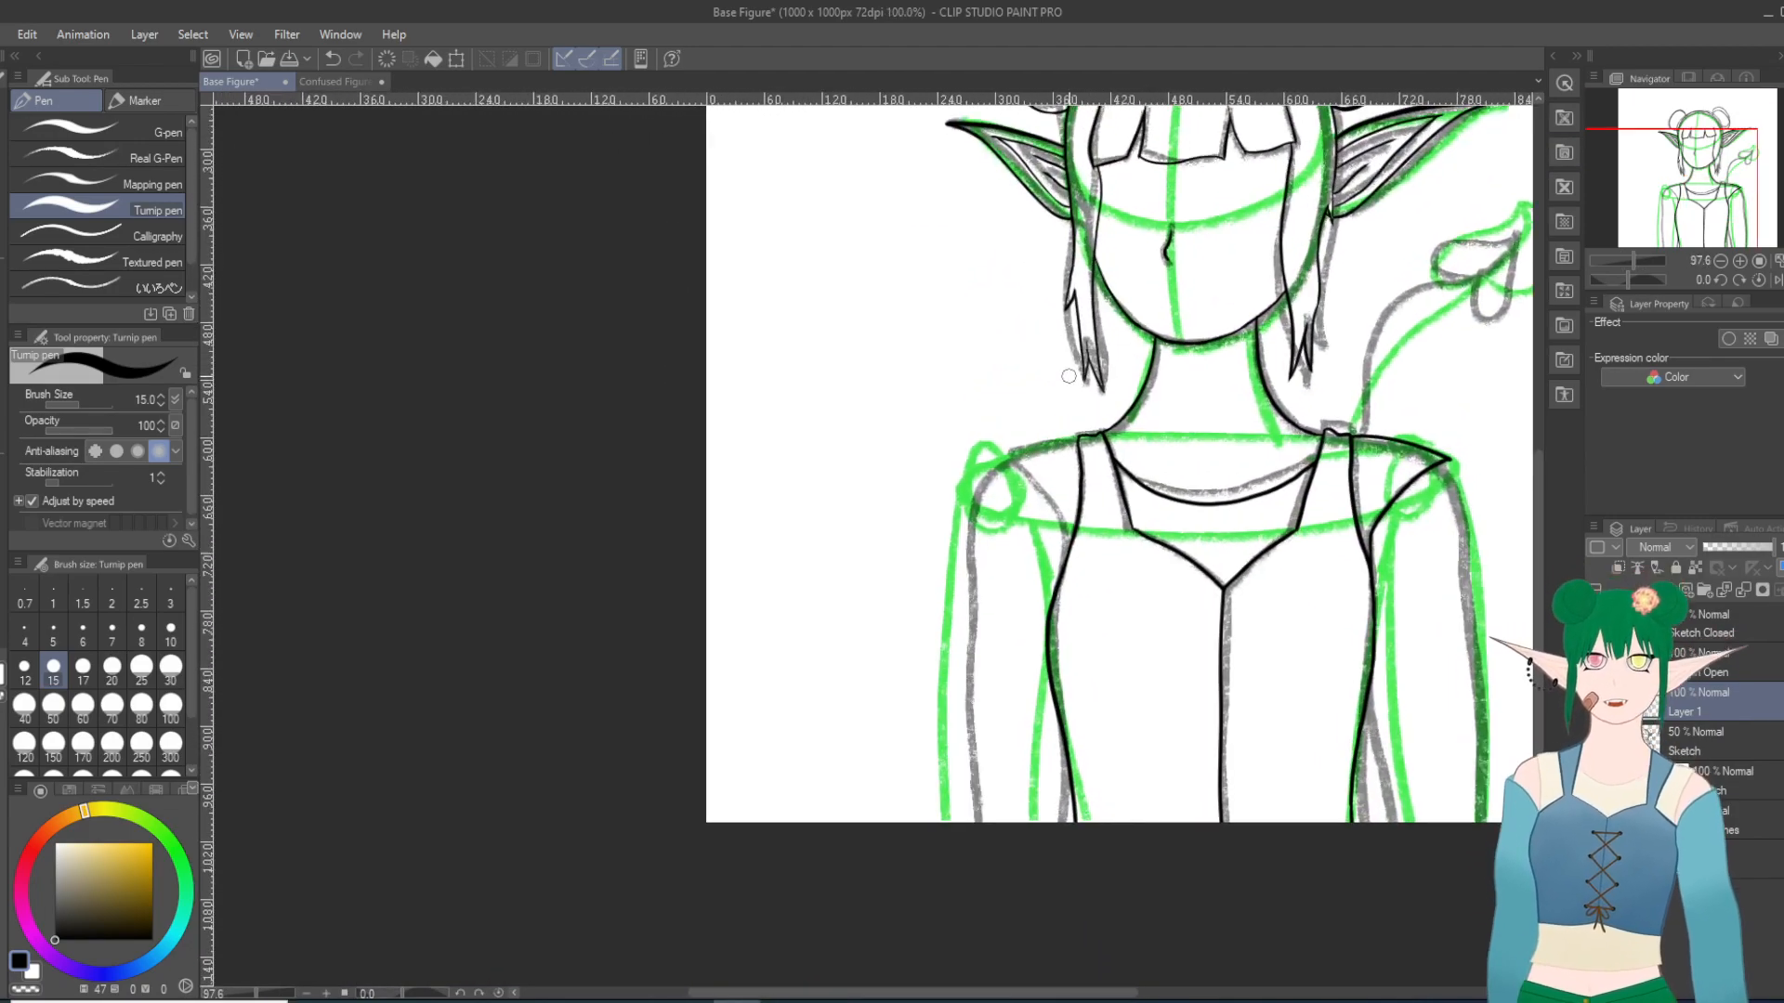
scroll(1242, 451, "up", 2)
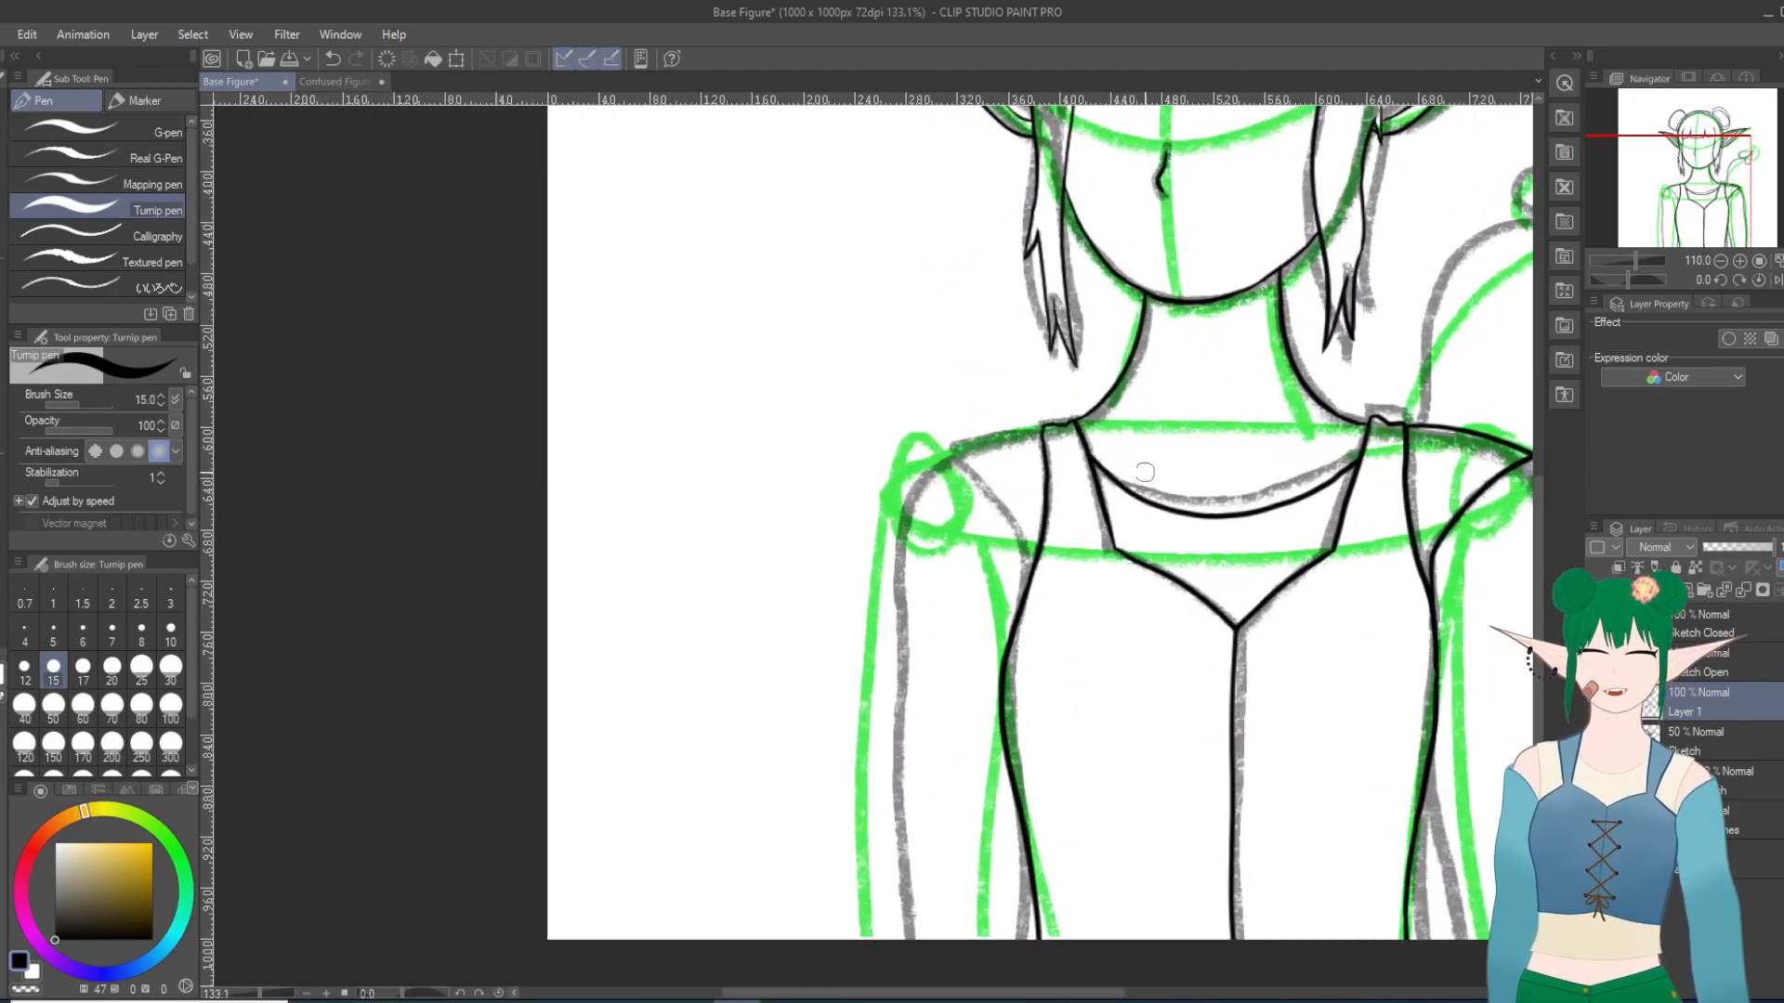
scroll(1101, 492, "up", 2)
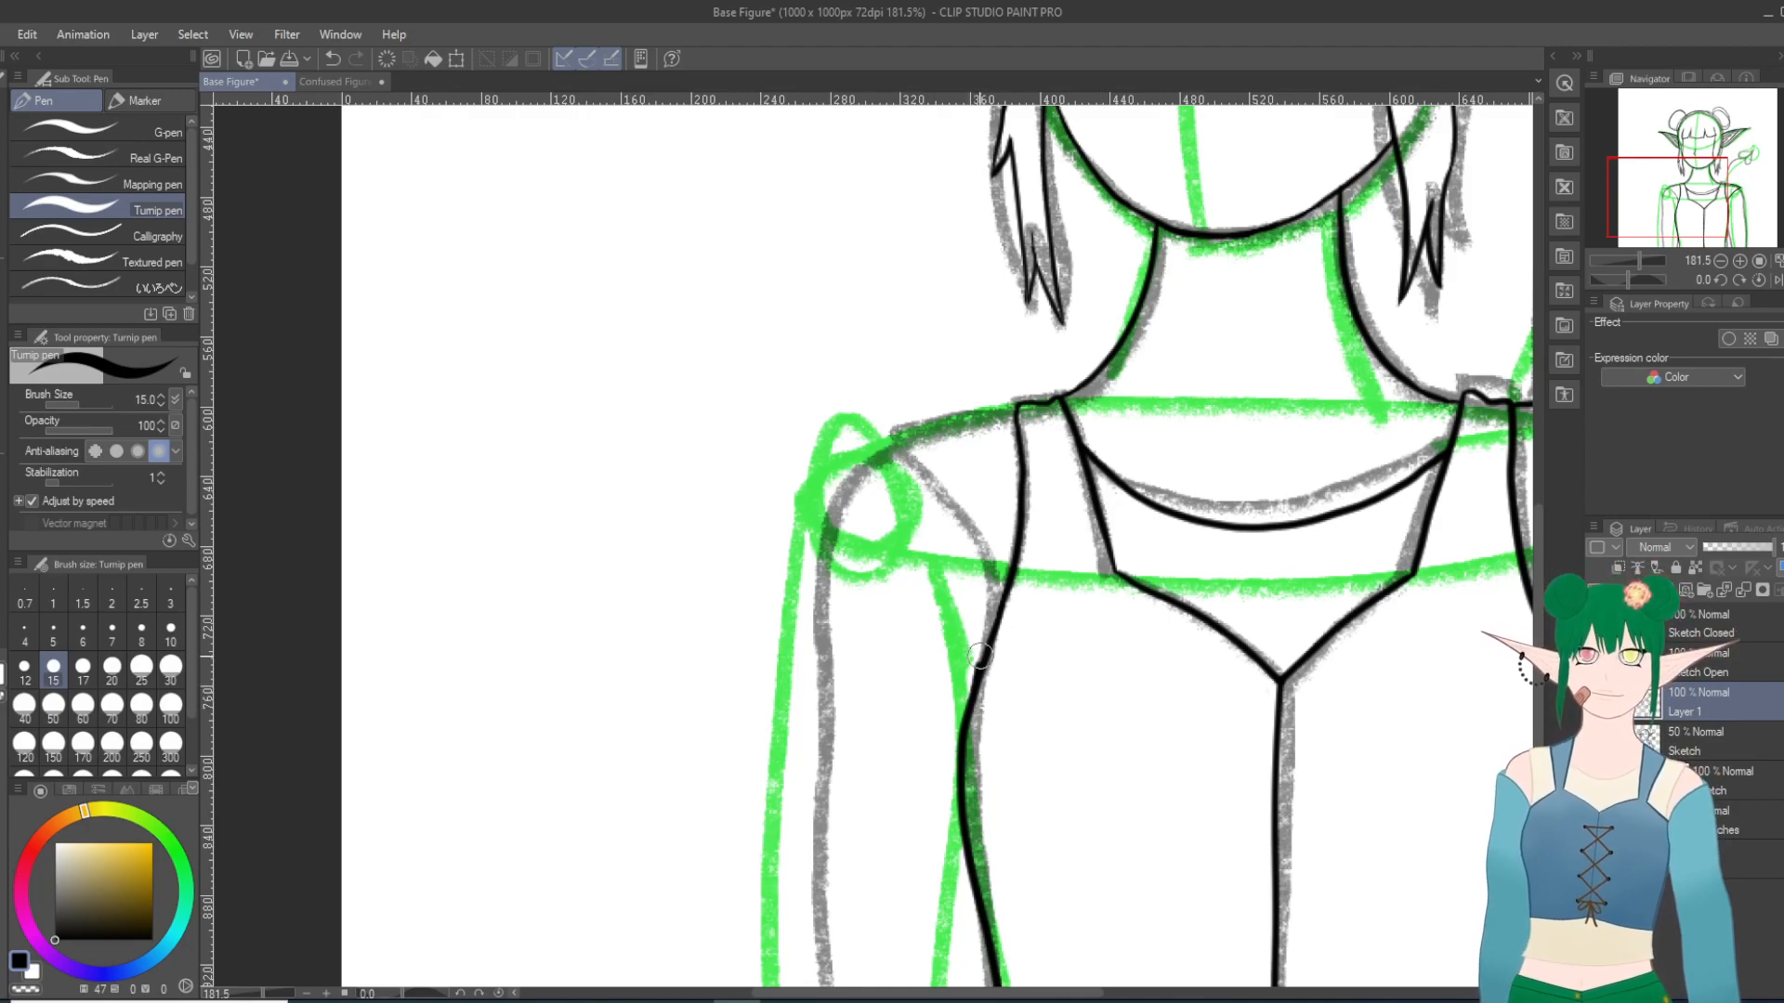
left_click_drag(976, 564, 887, 451)
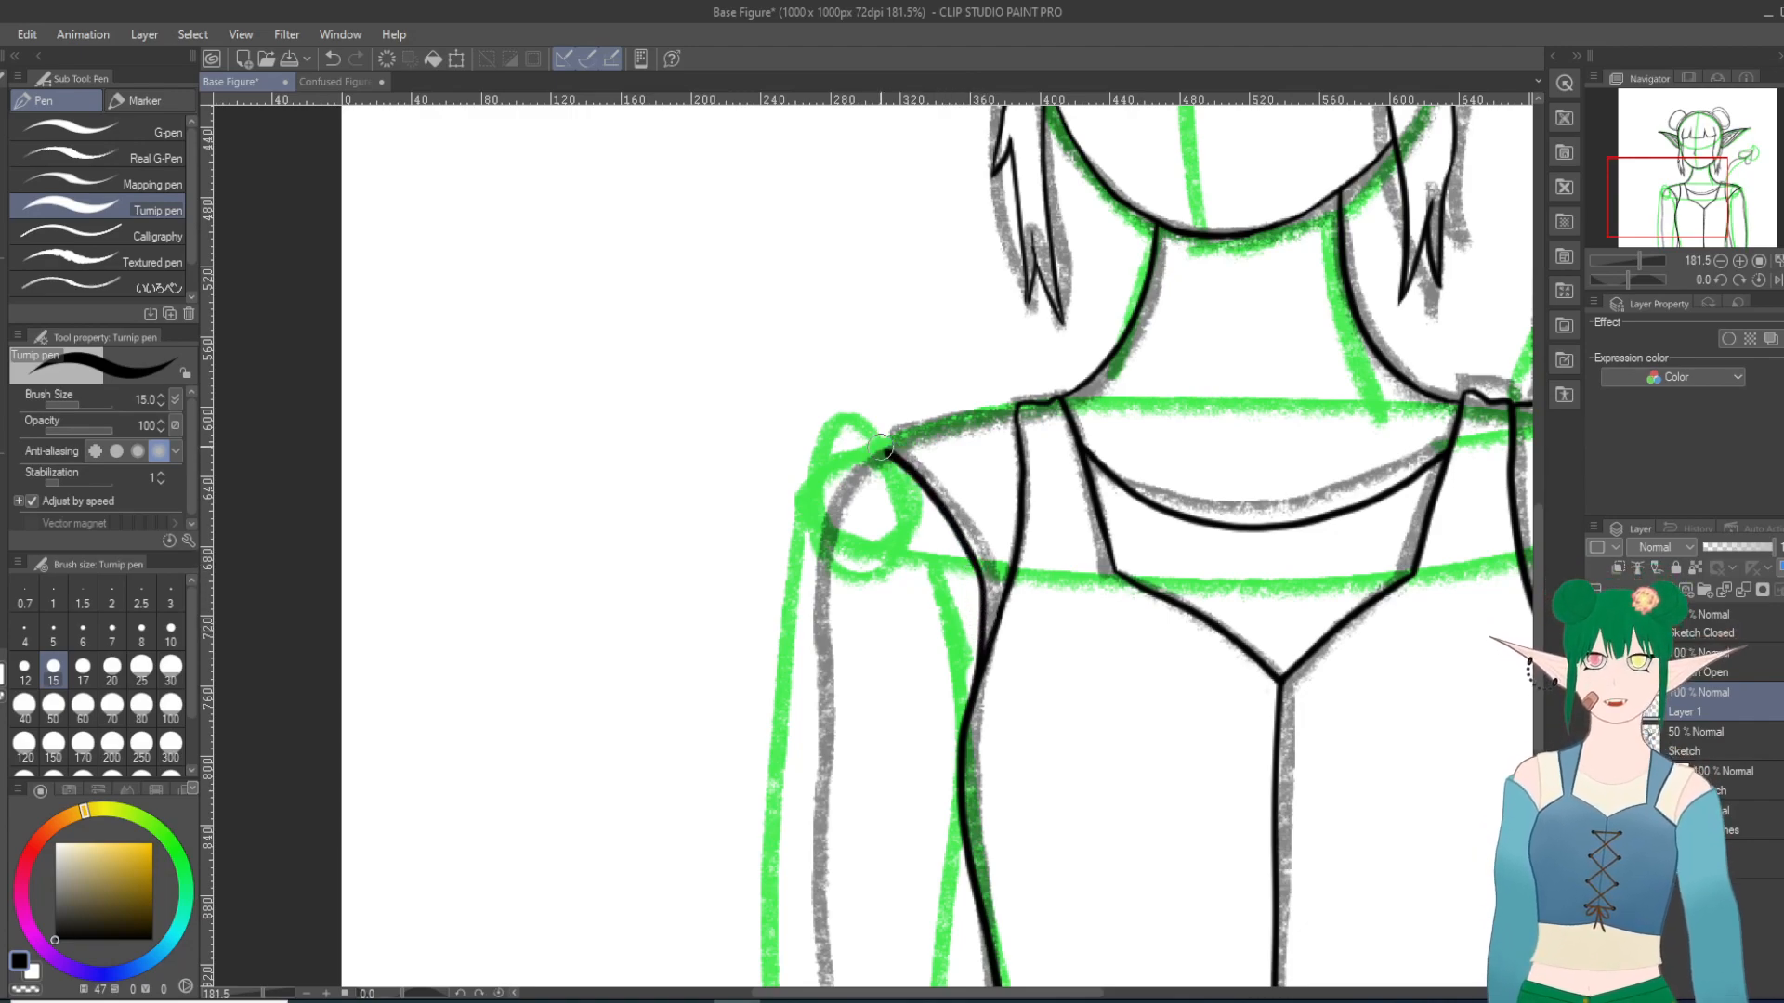
left_click(332, 58)
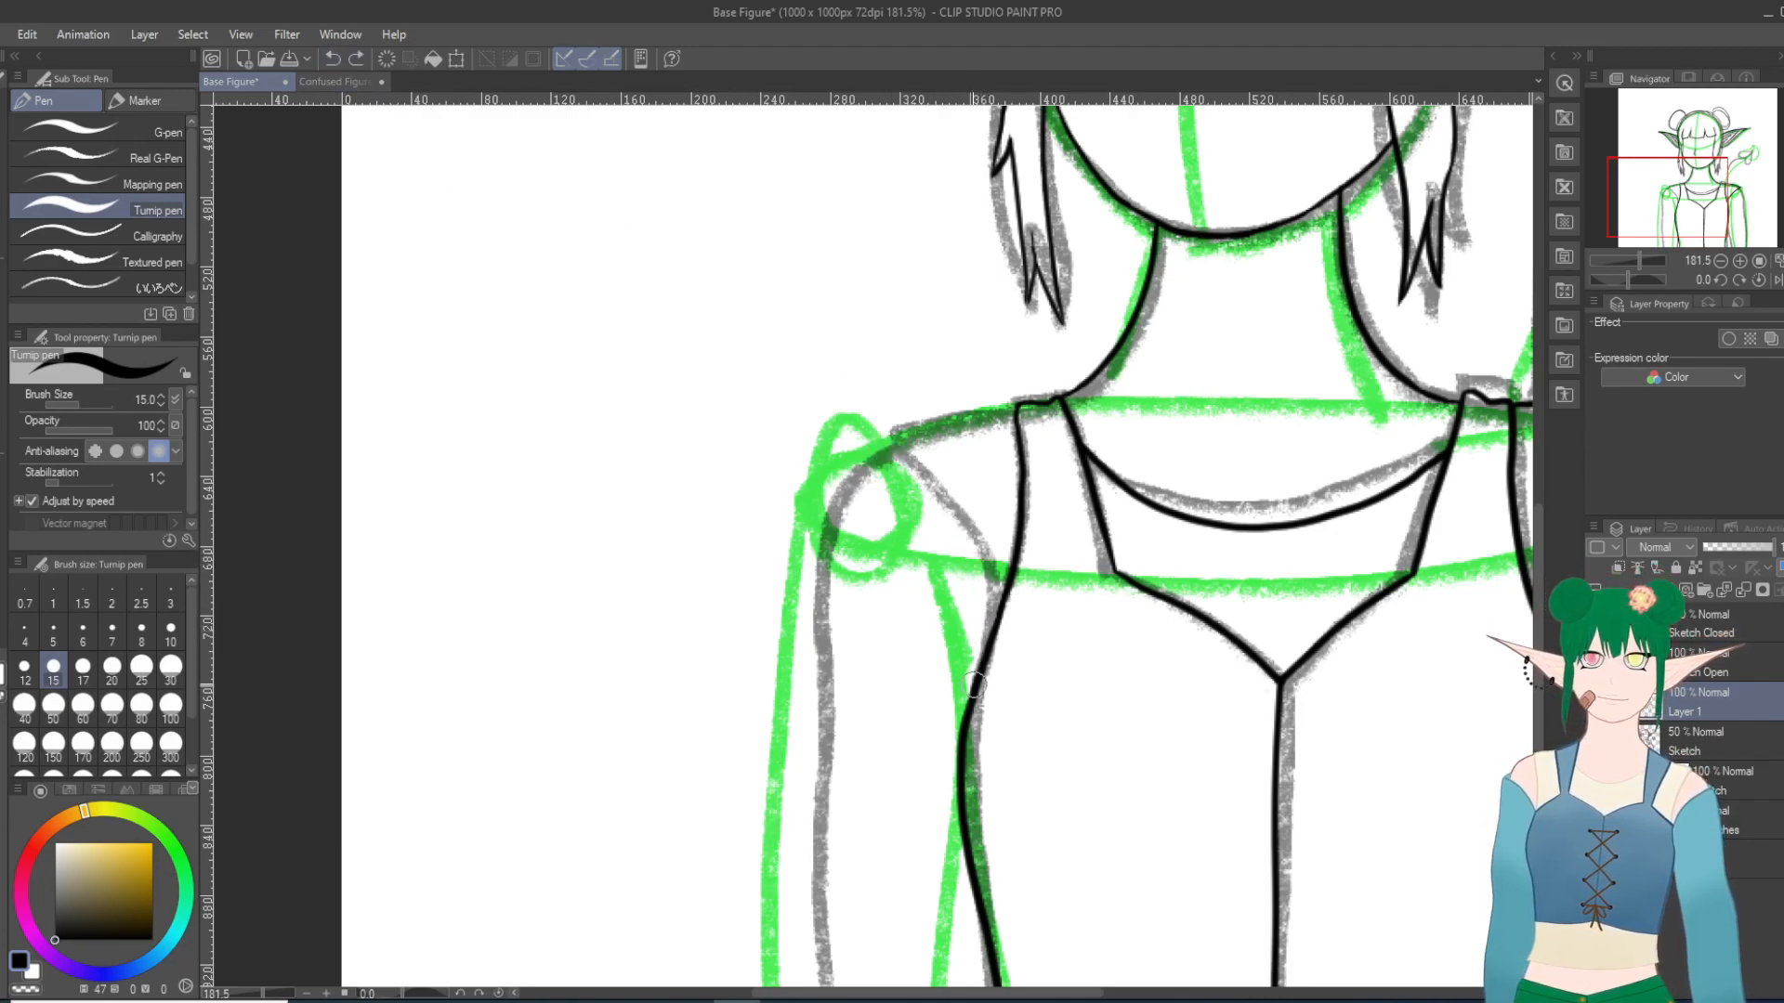
left_click_drag(980, 595, 887, 430)
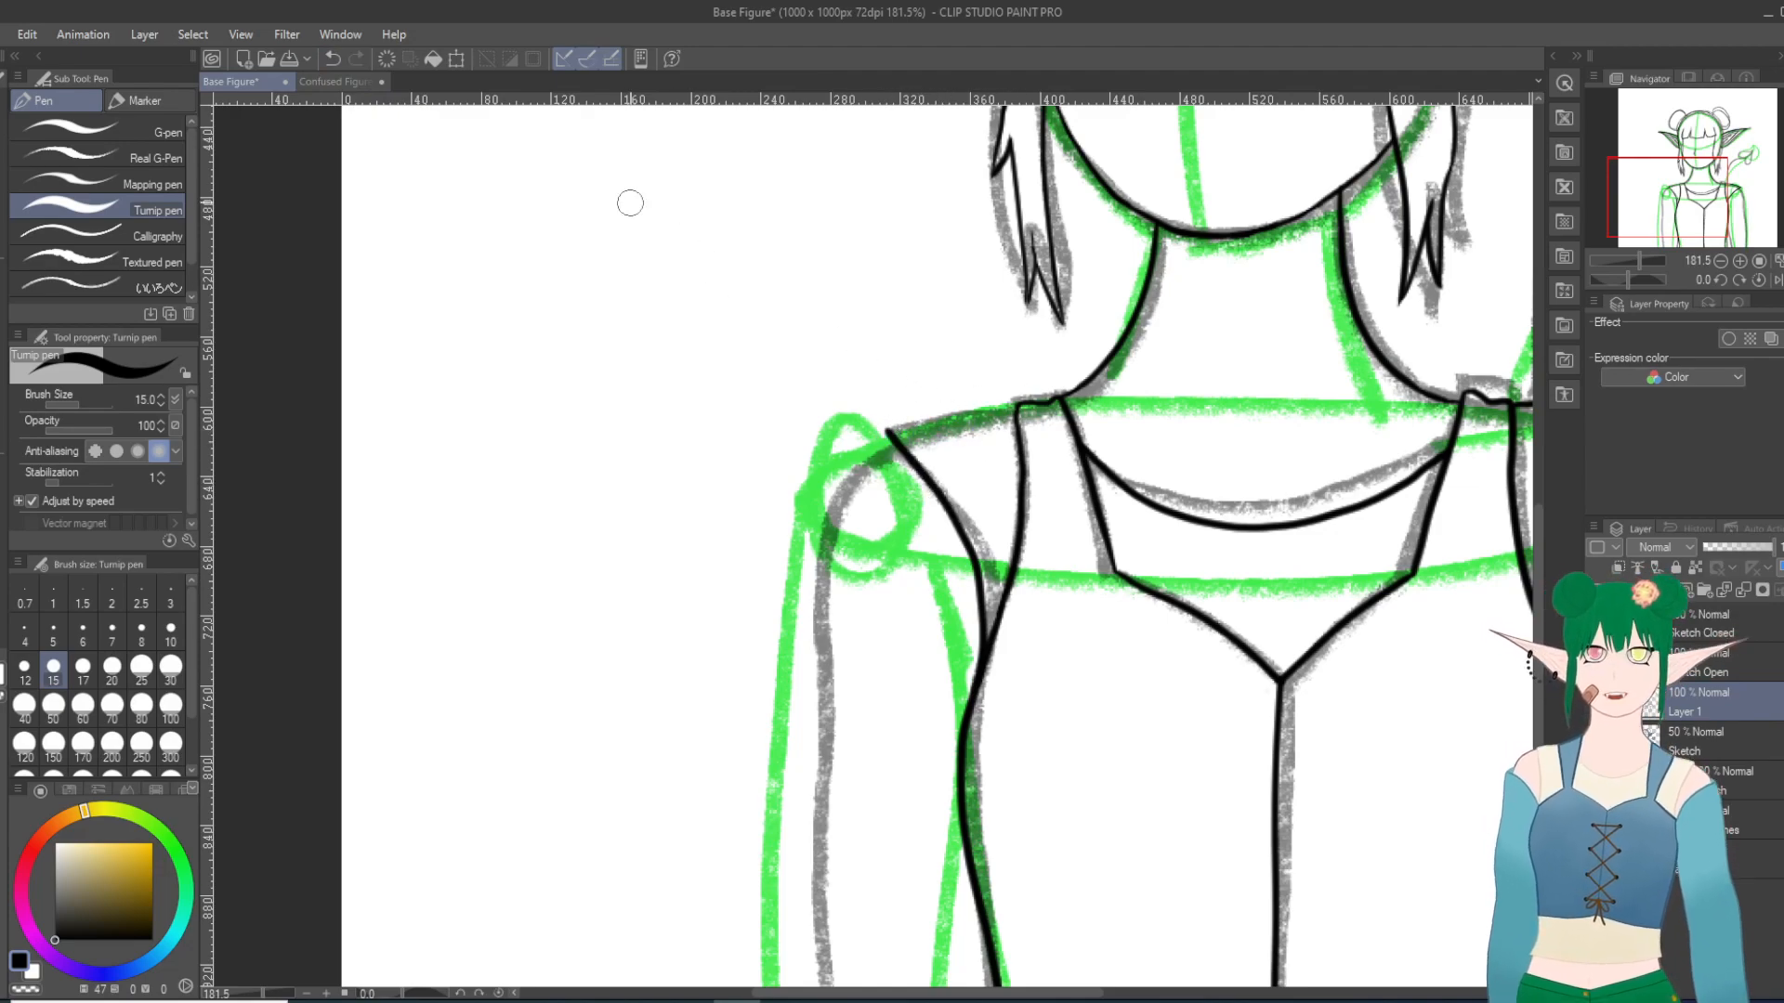
key("ctrl+z")
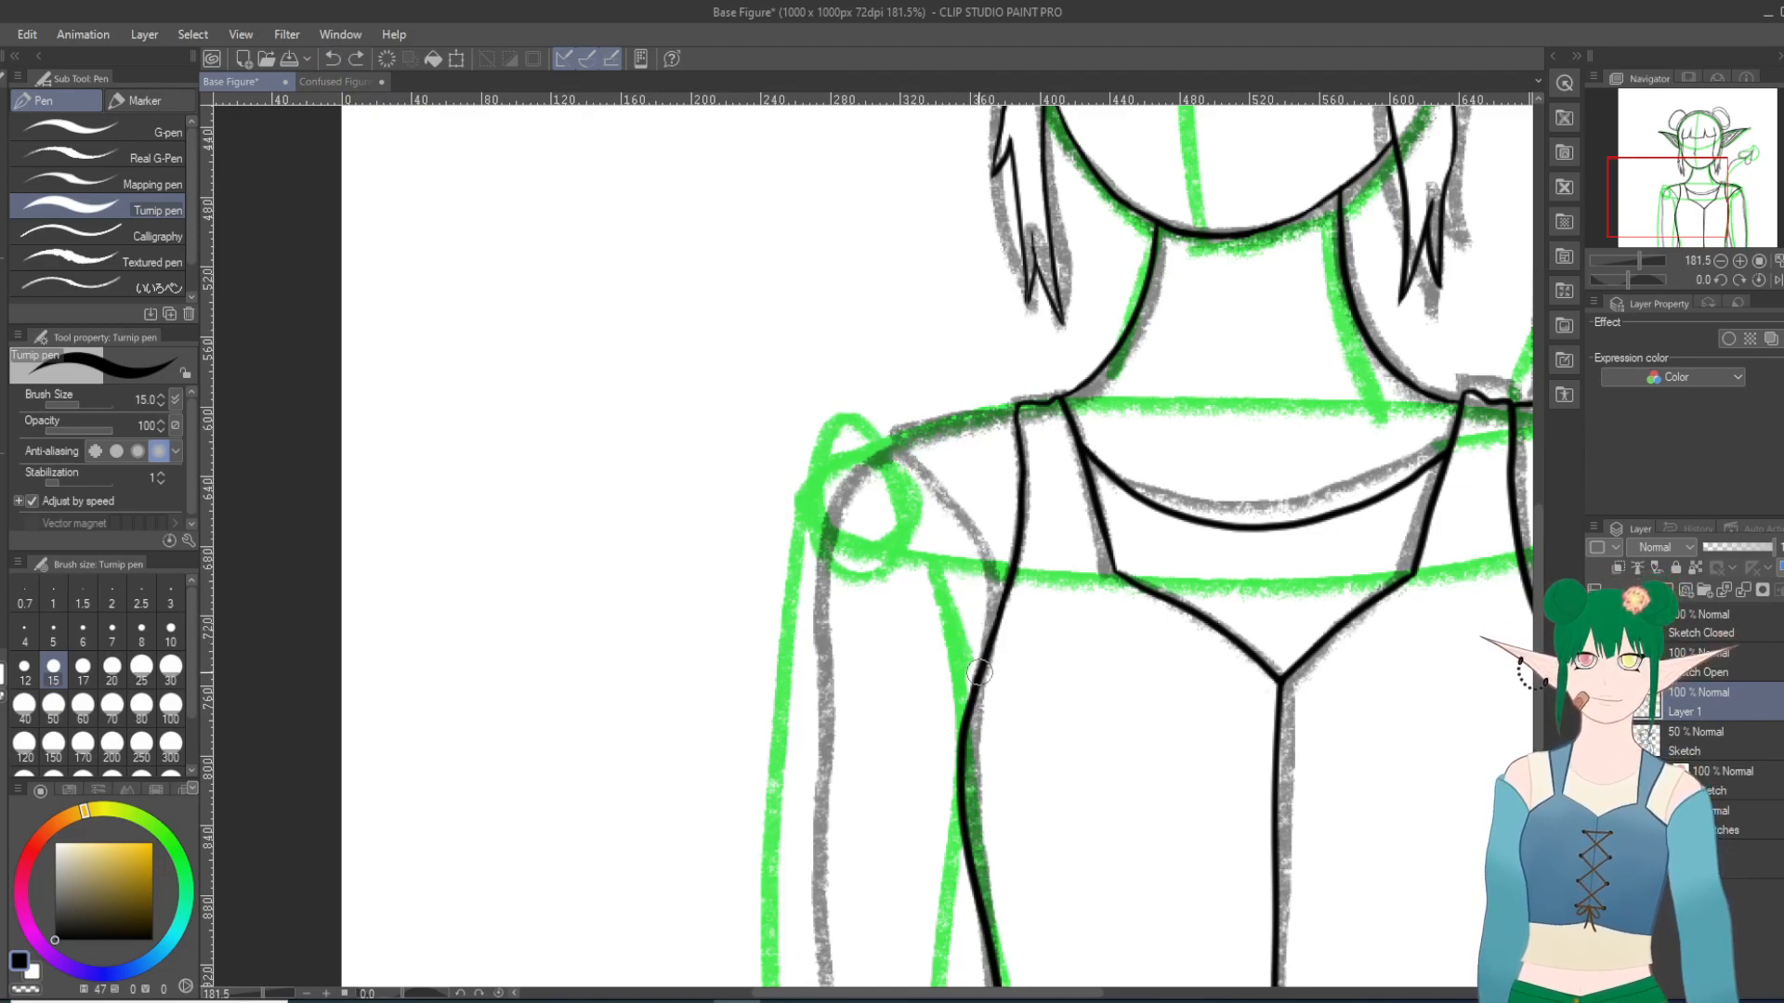
Step: Try inking the left-hand sleeve seam with a shoulder line joining it to the strap, also with the canvas rotated, and undo the strokes
mouse_move(985, 624)
left_mouse_down()
mouse_move(936, 504)
mouse_move(861, 448)
mouse_move(1020, 406)
left_mouse_up()
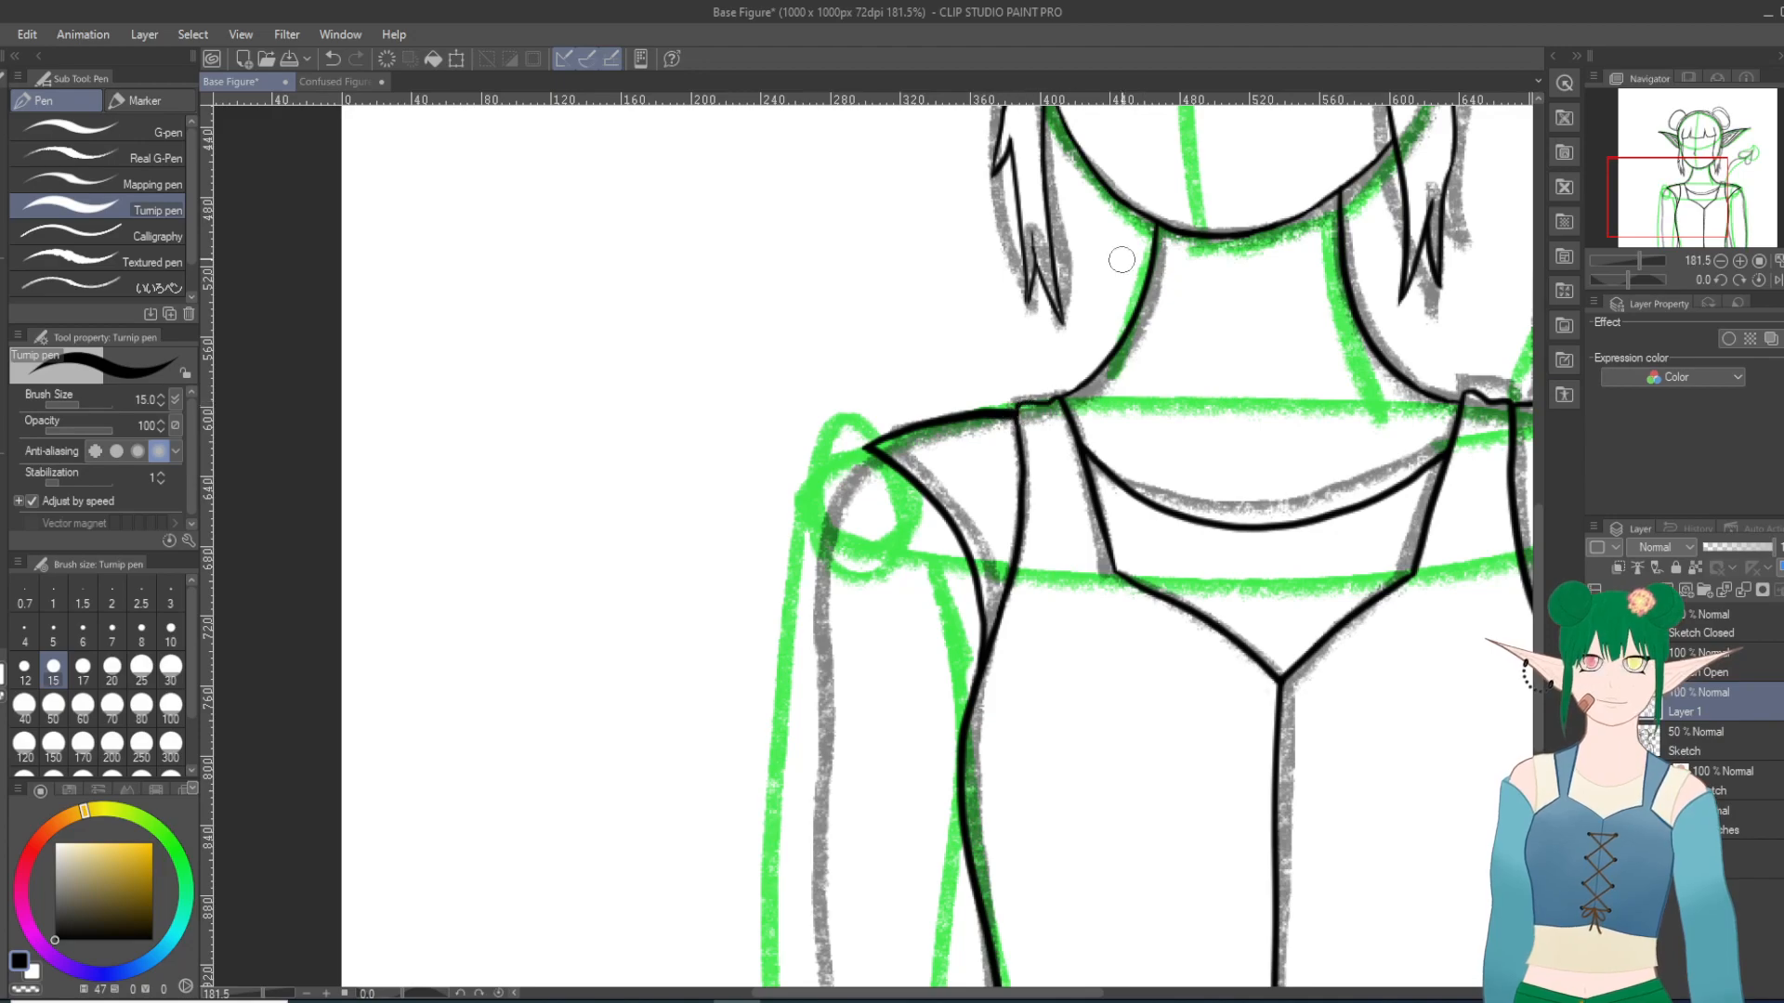
key("ctrl+z")
key("ctrl+z")
left_click_drag(866, 450, 985, 402)
key("ctrl+z")
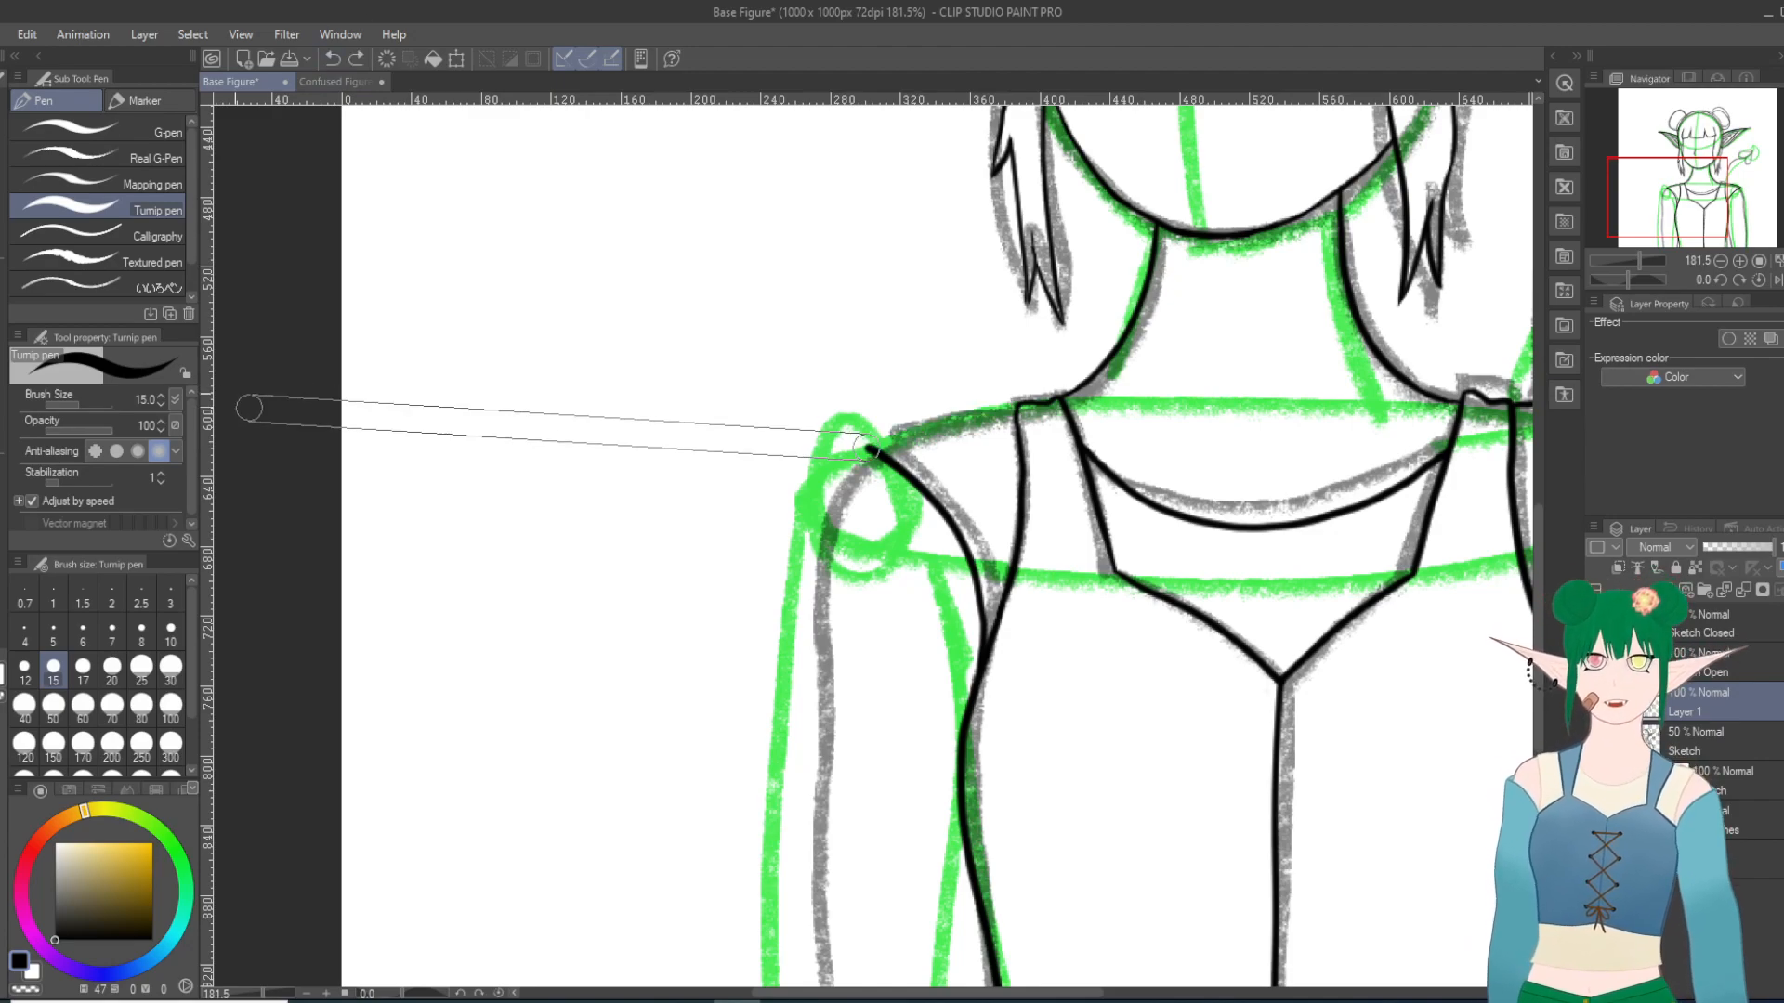
scroll(235, 394, "down", 11)
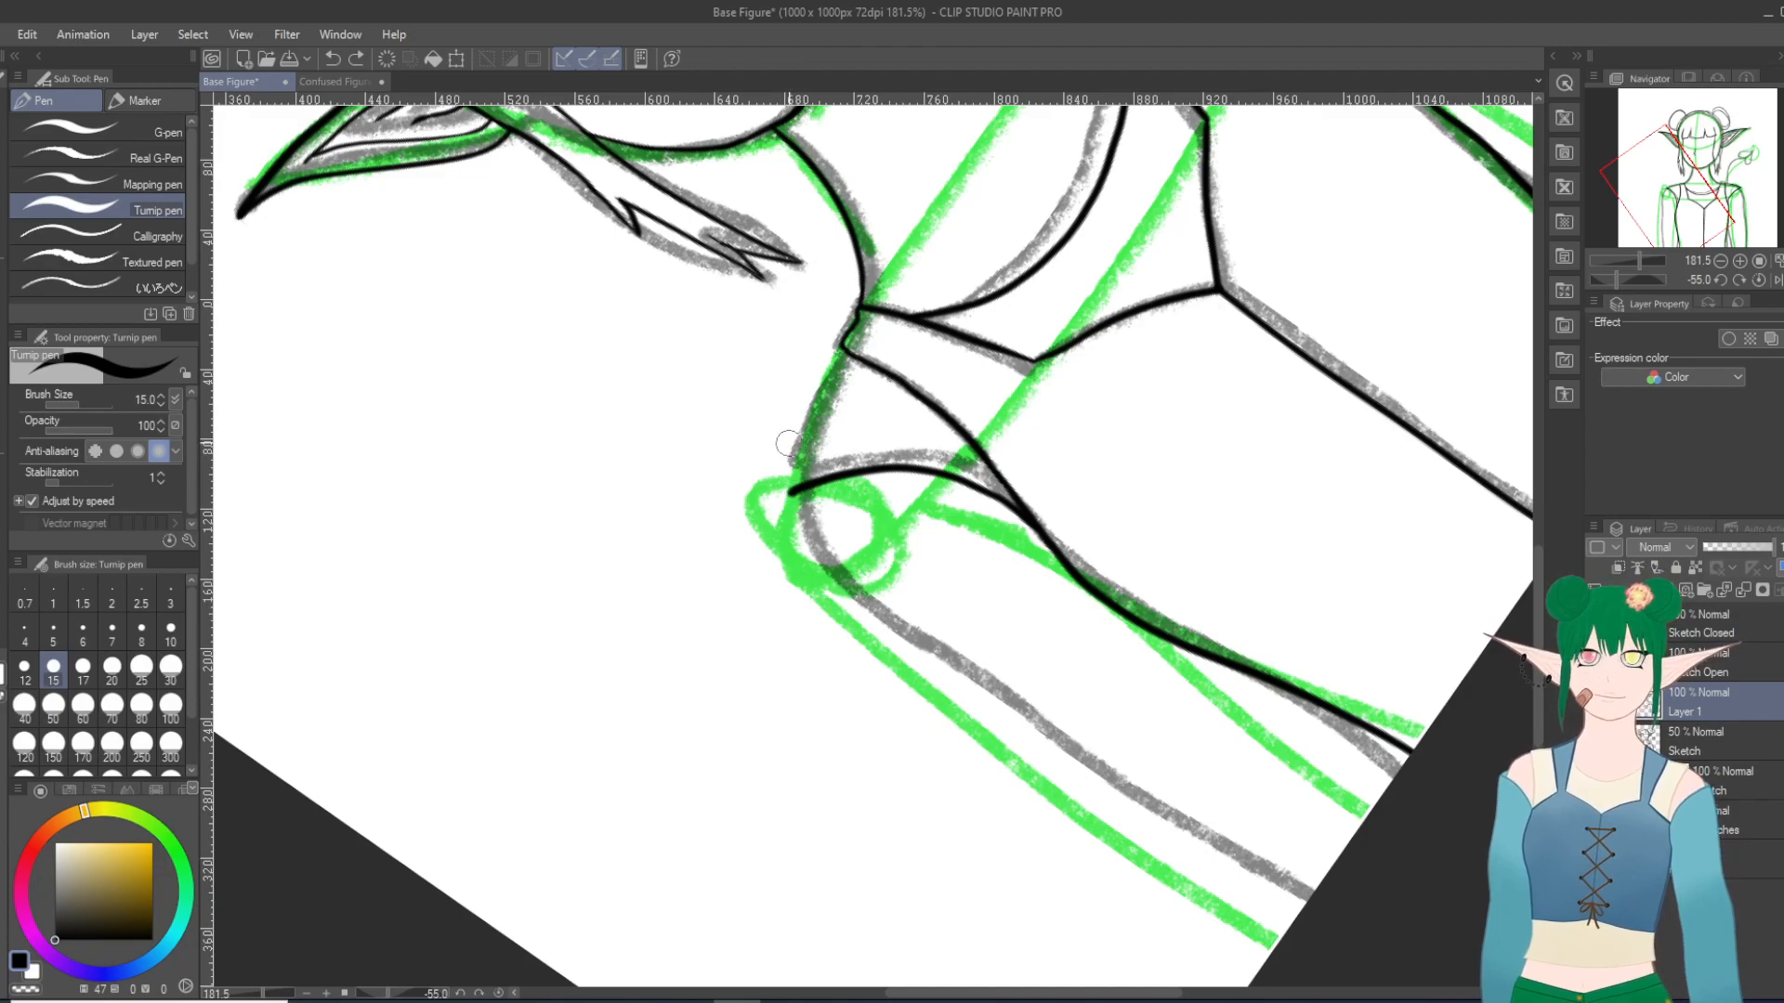
left_click_drag(788, 490, 830, 369)
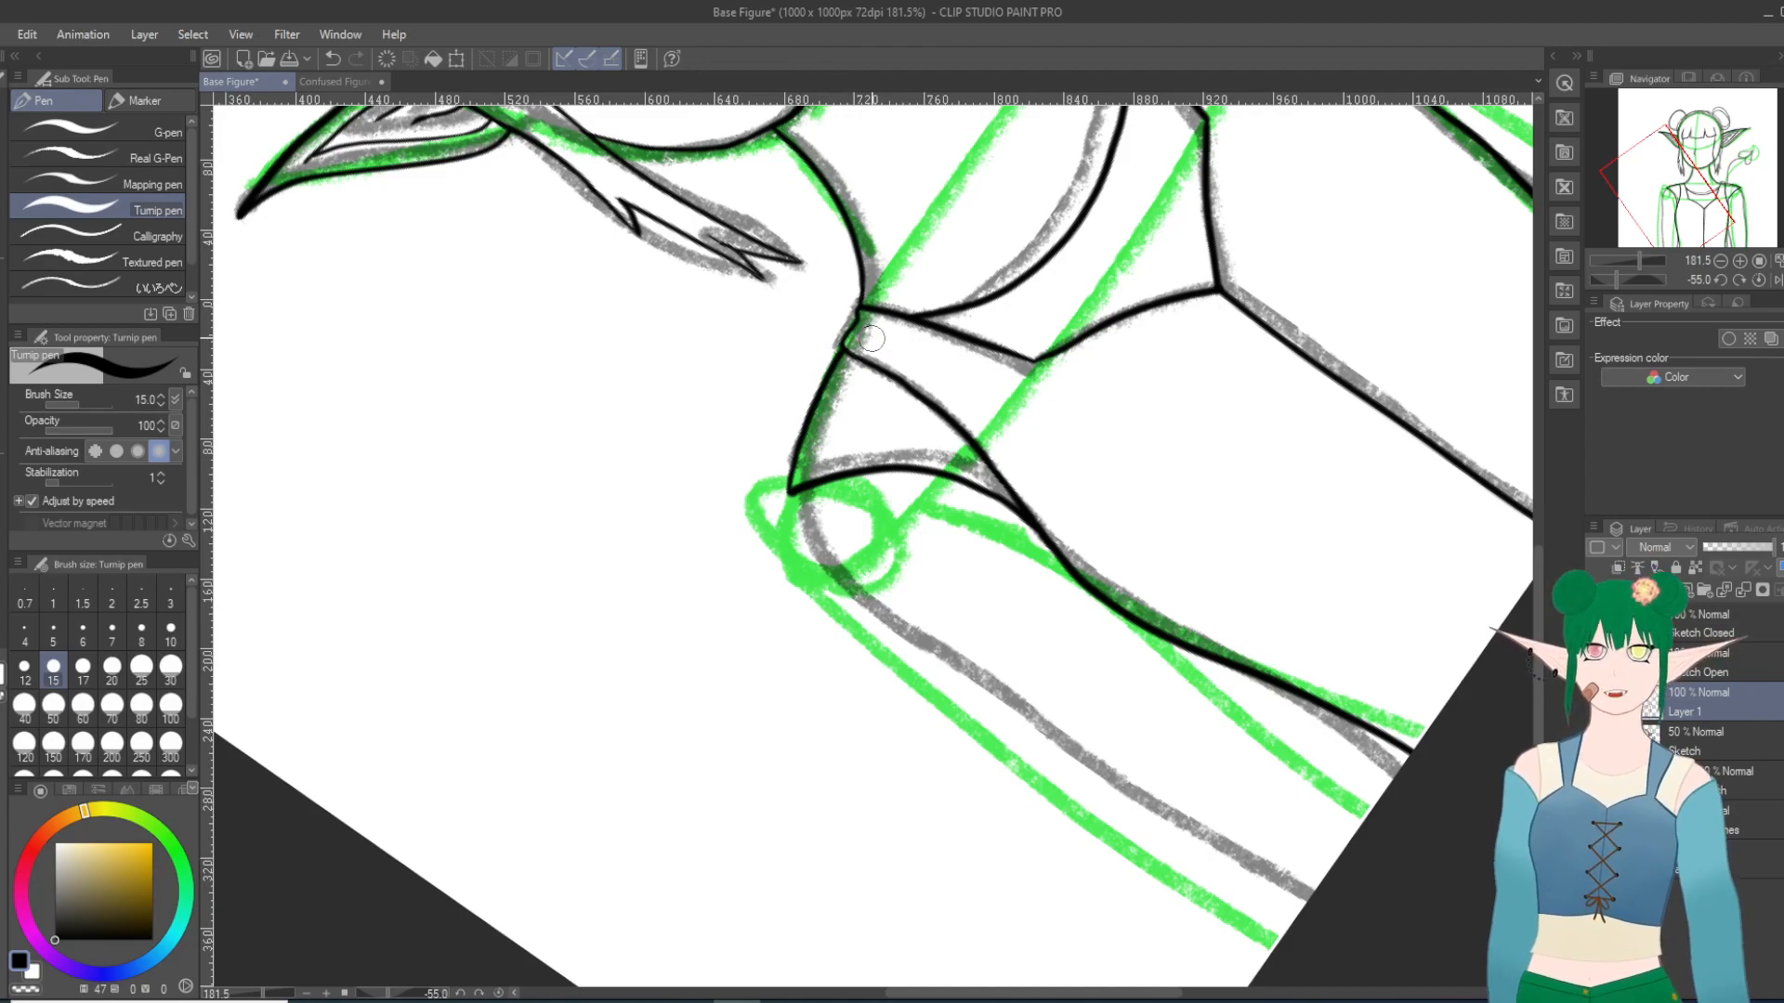
left_click_drag(864, 420, 949, 497)
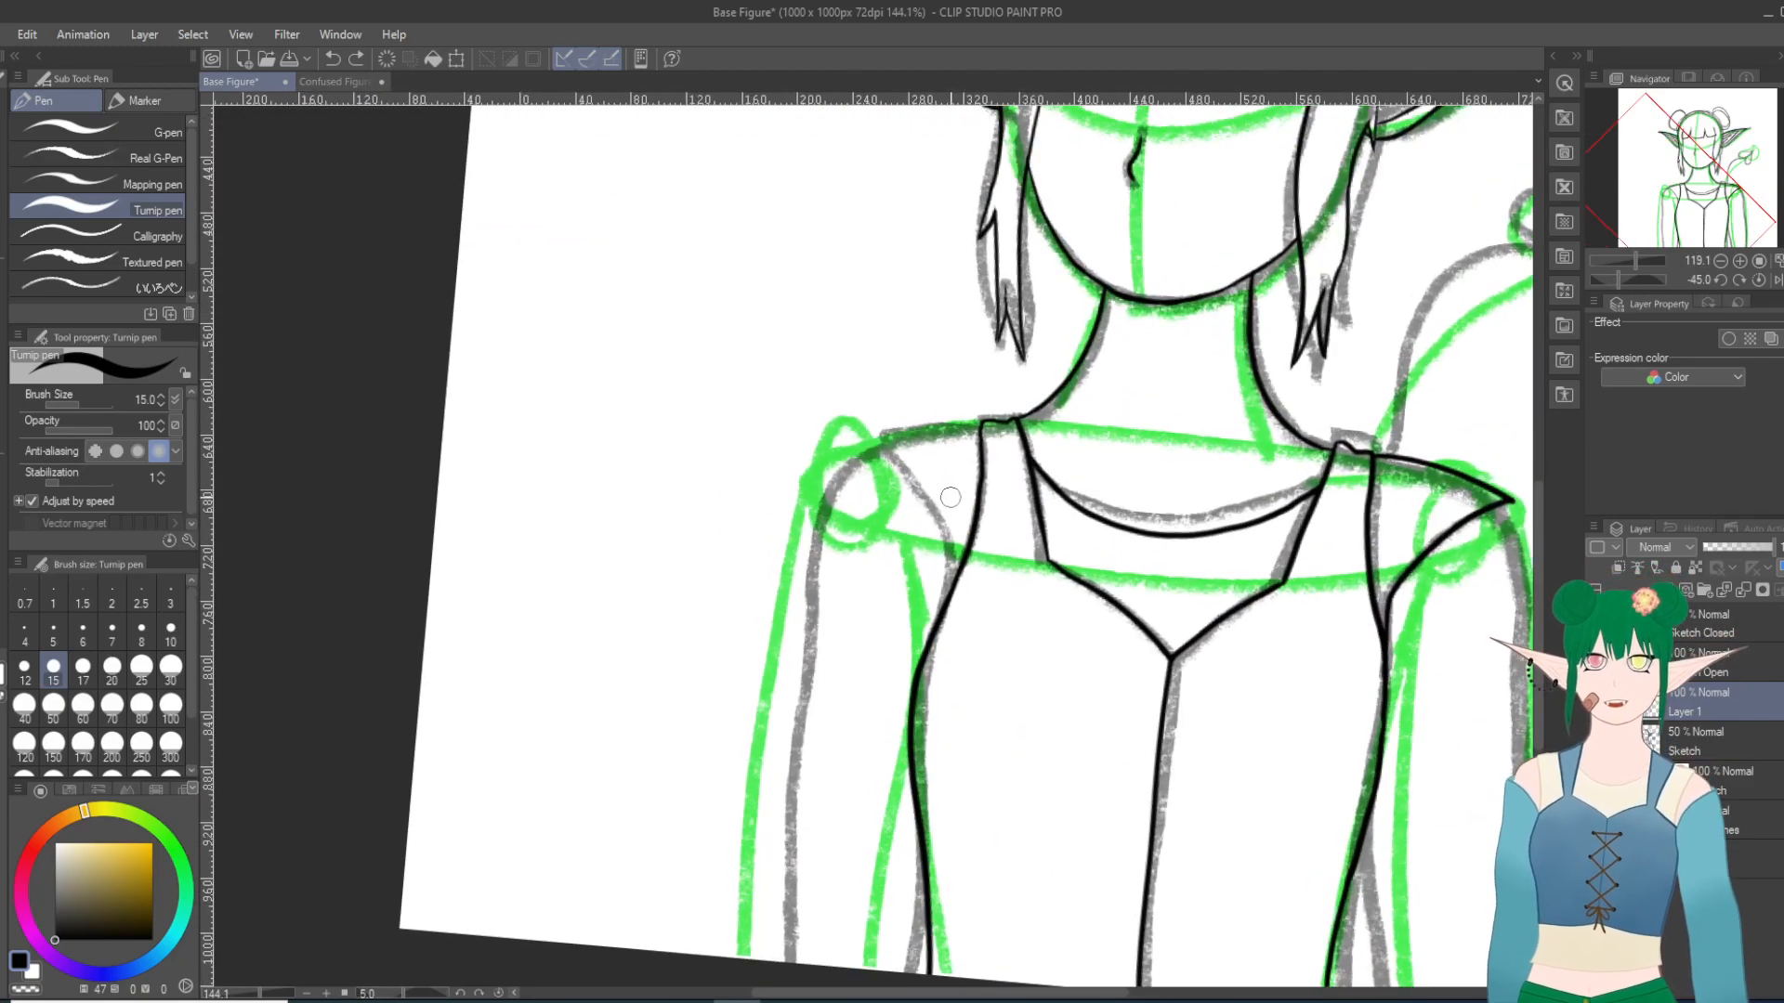
Step: Ink the left-hand shoulder: a sleeve seam from the bodice side to a tip outside the gray sketch seam, and the shoulder line from the strap
scroll(949, 497, "up", 3)
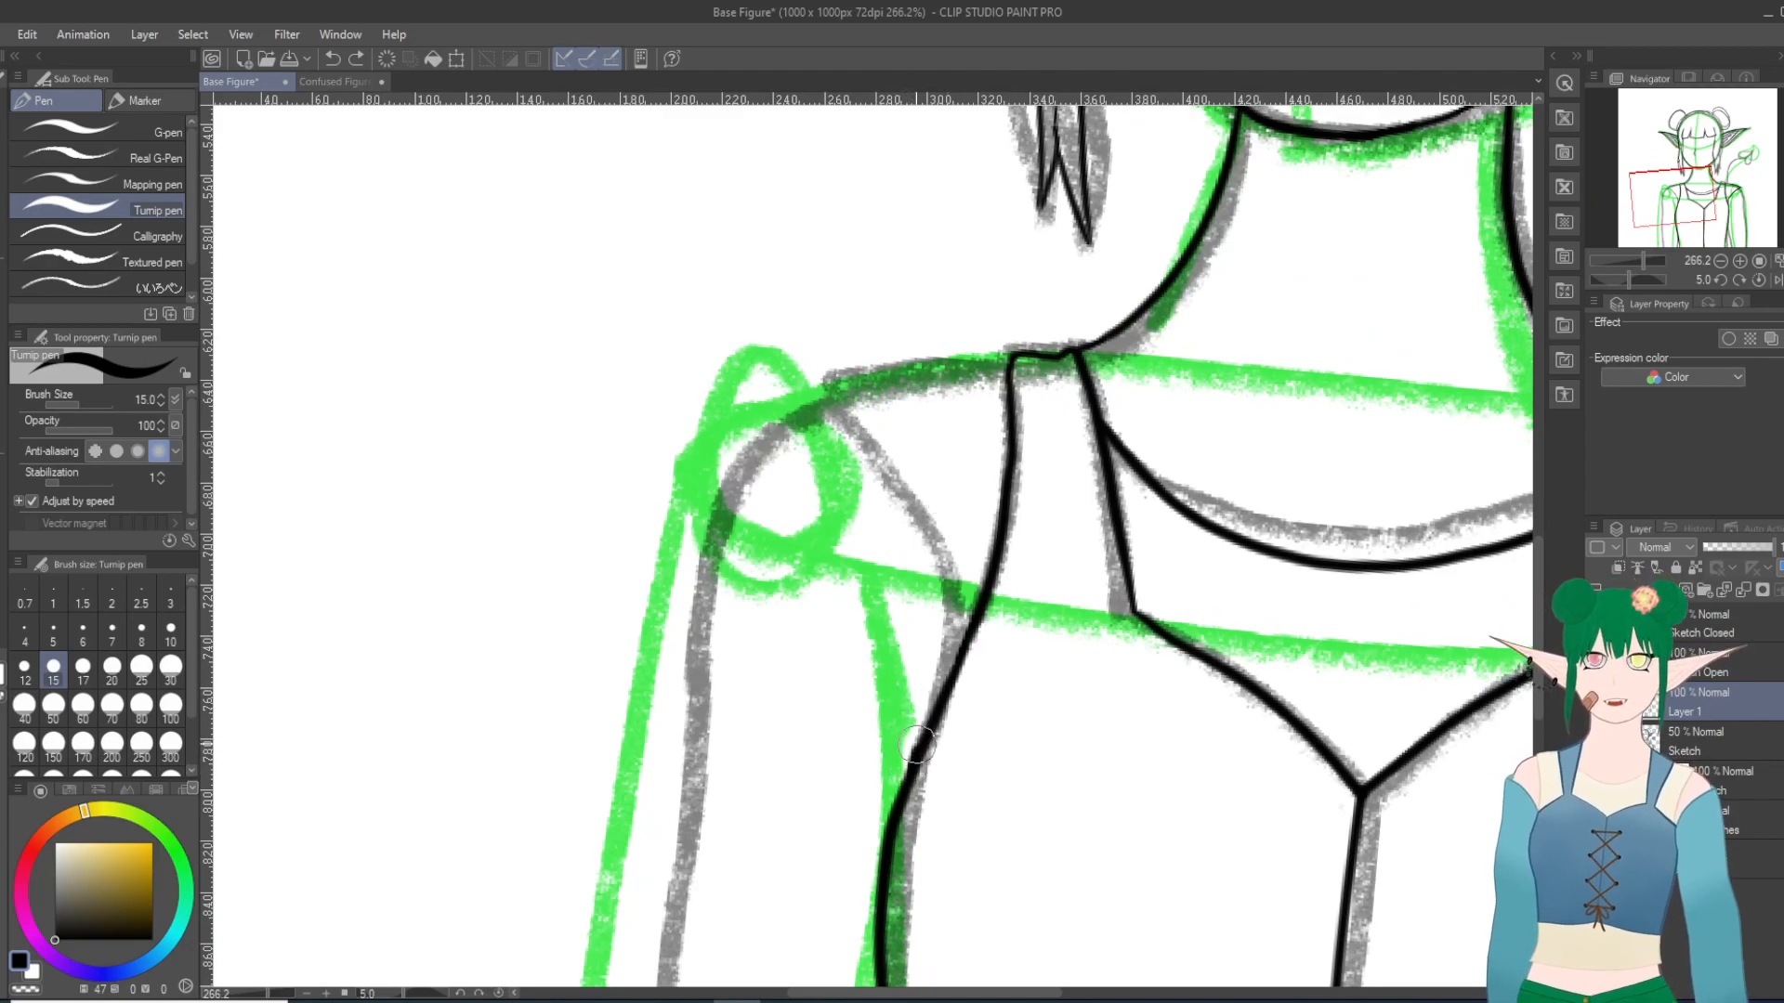
left_click_drag(839, 479, 776, 401)
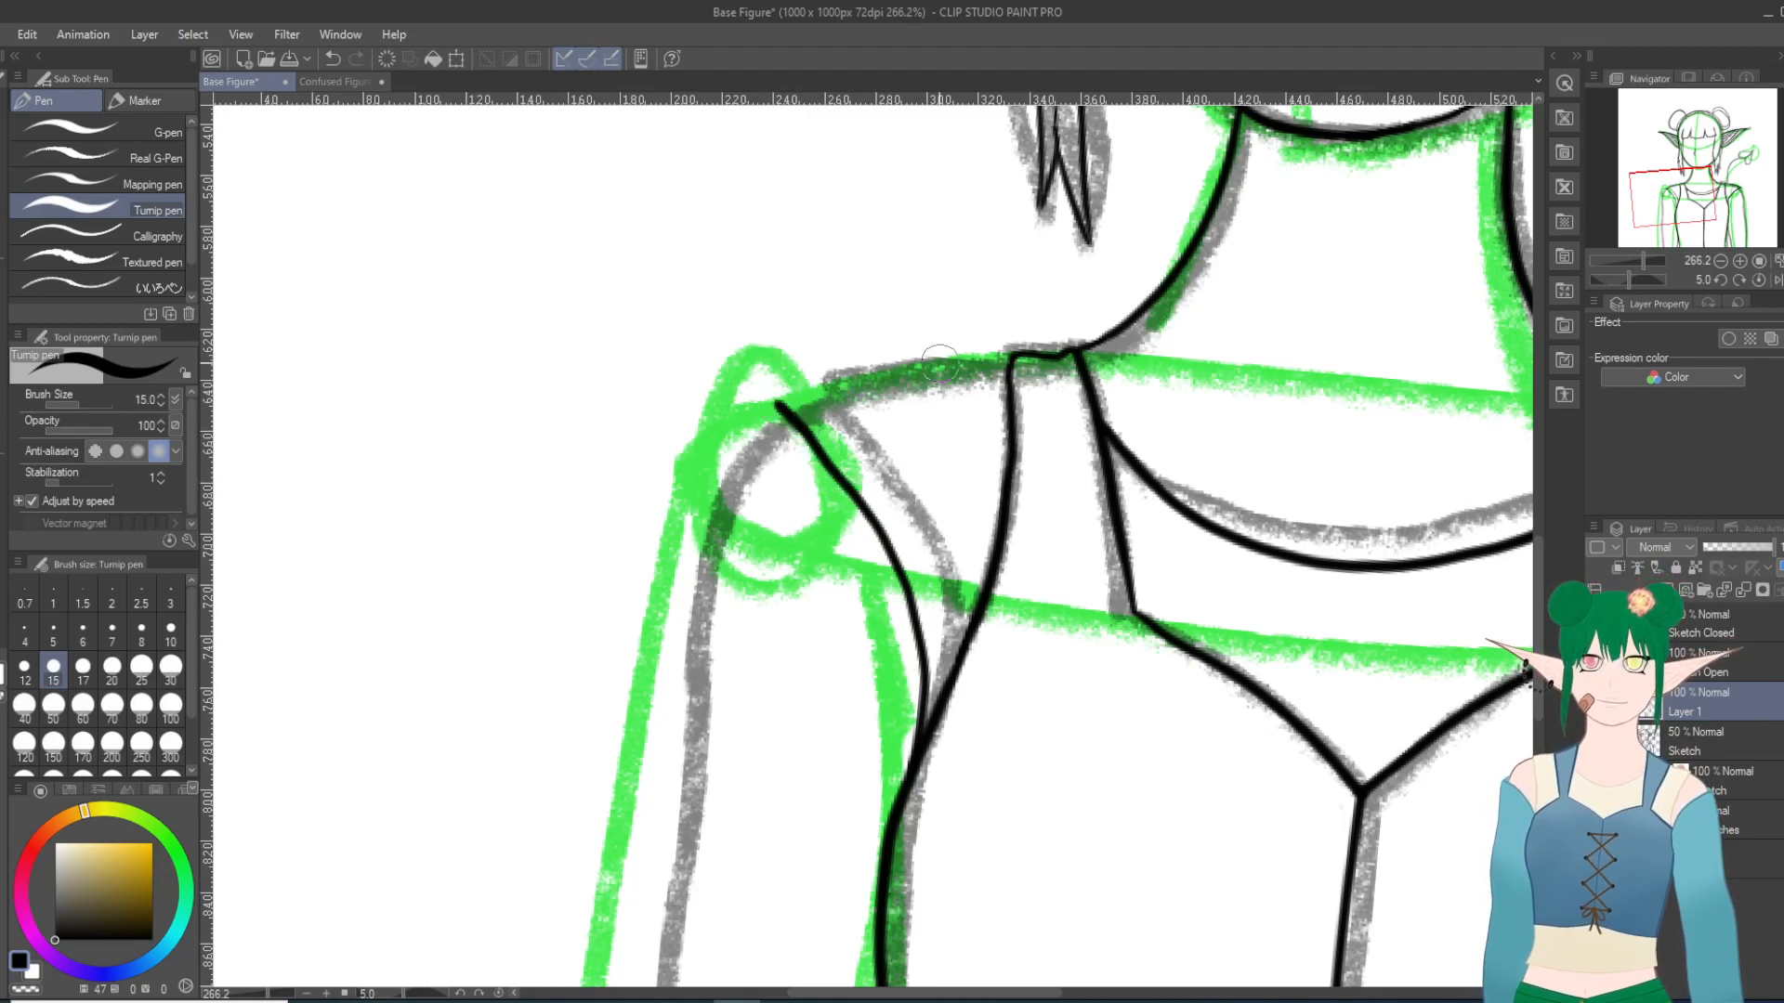
left_click_drag(779, 404, 1008, 355)
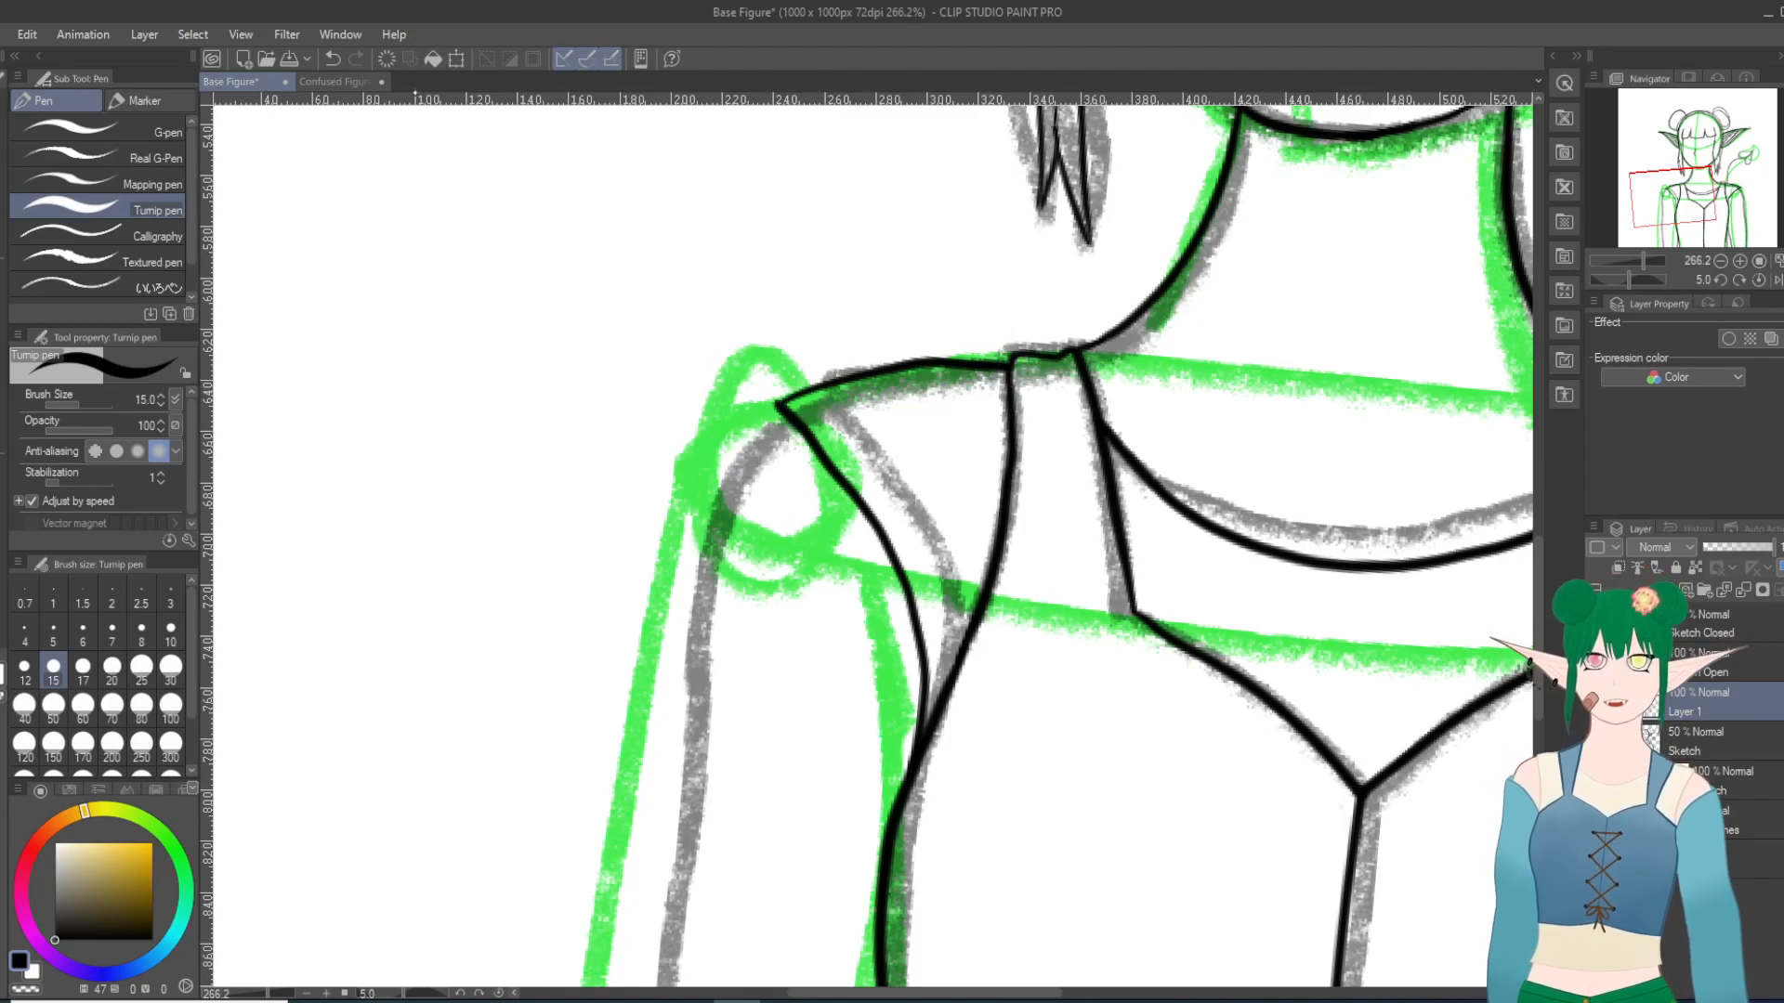
key("ctrl+z")
scroll(486, 368, "up", 11)
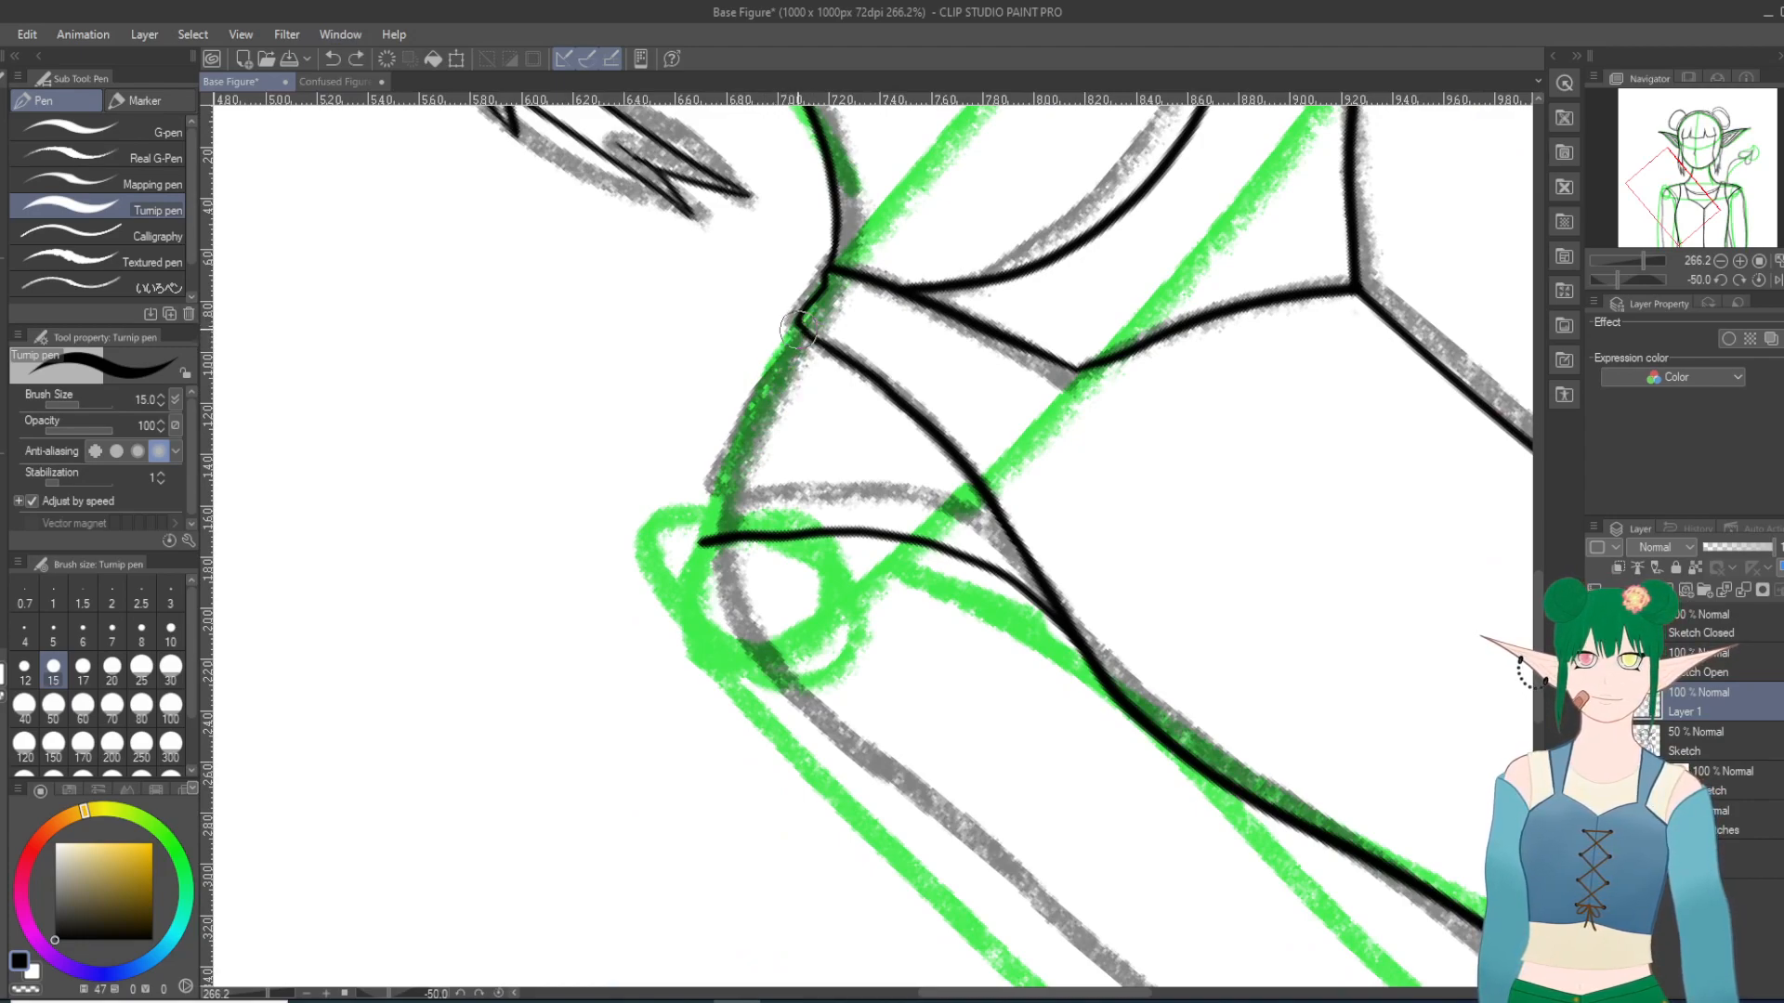
mouse_move(797, 327)
left_mouse_down()
mouse_move(725, 442)
mouse_move(703, 541)
left_mouse_up()
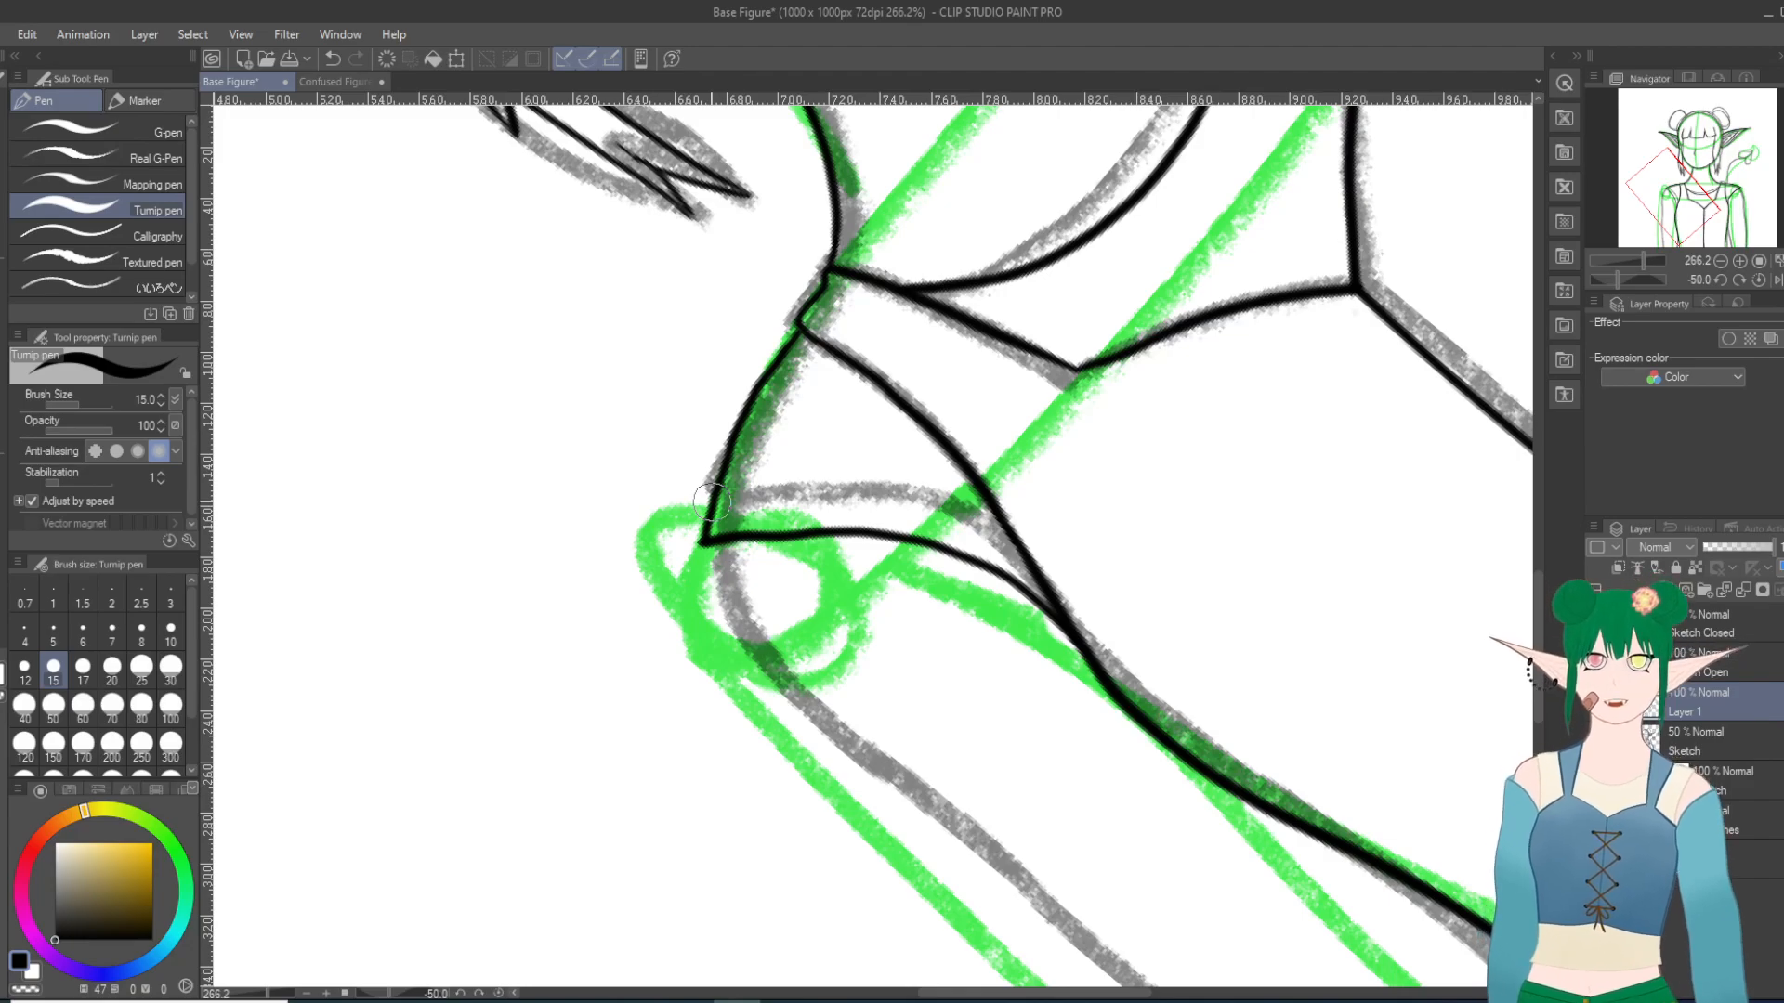
Step: Examine the whole figure to compare both inked shoulders and sleeve seams
scroll(766, 486, "up", 13)
scroll(767, 486, "down", 9)
scroll(766, 485, "down", 12)
scroll(757, 460, "up", 3)
scroll(756, 460, "down", 19)
scroll(810, 495, "down", 2)
scroll(810, 496, "up", 2)
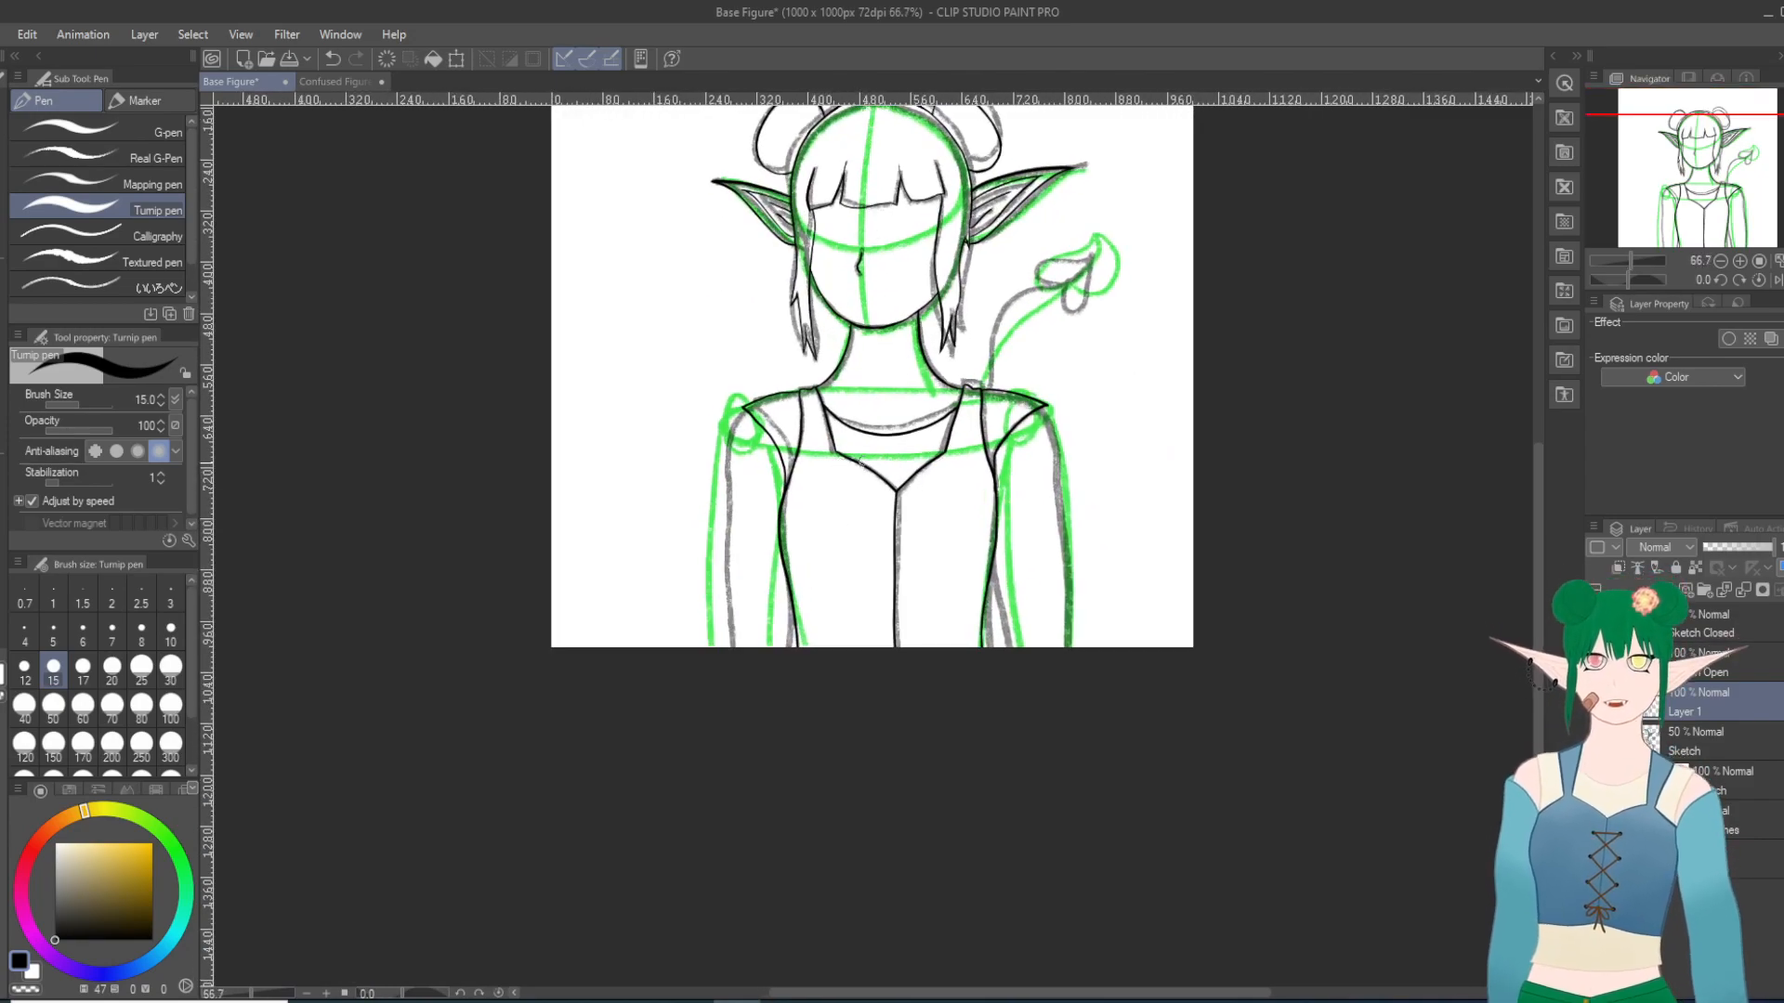
scroll(701, 450, "up", 2)
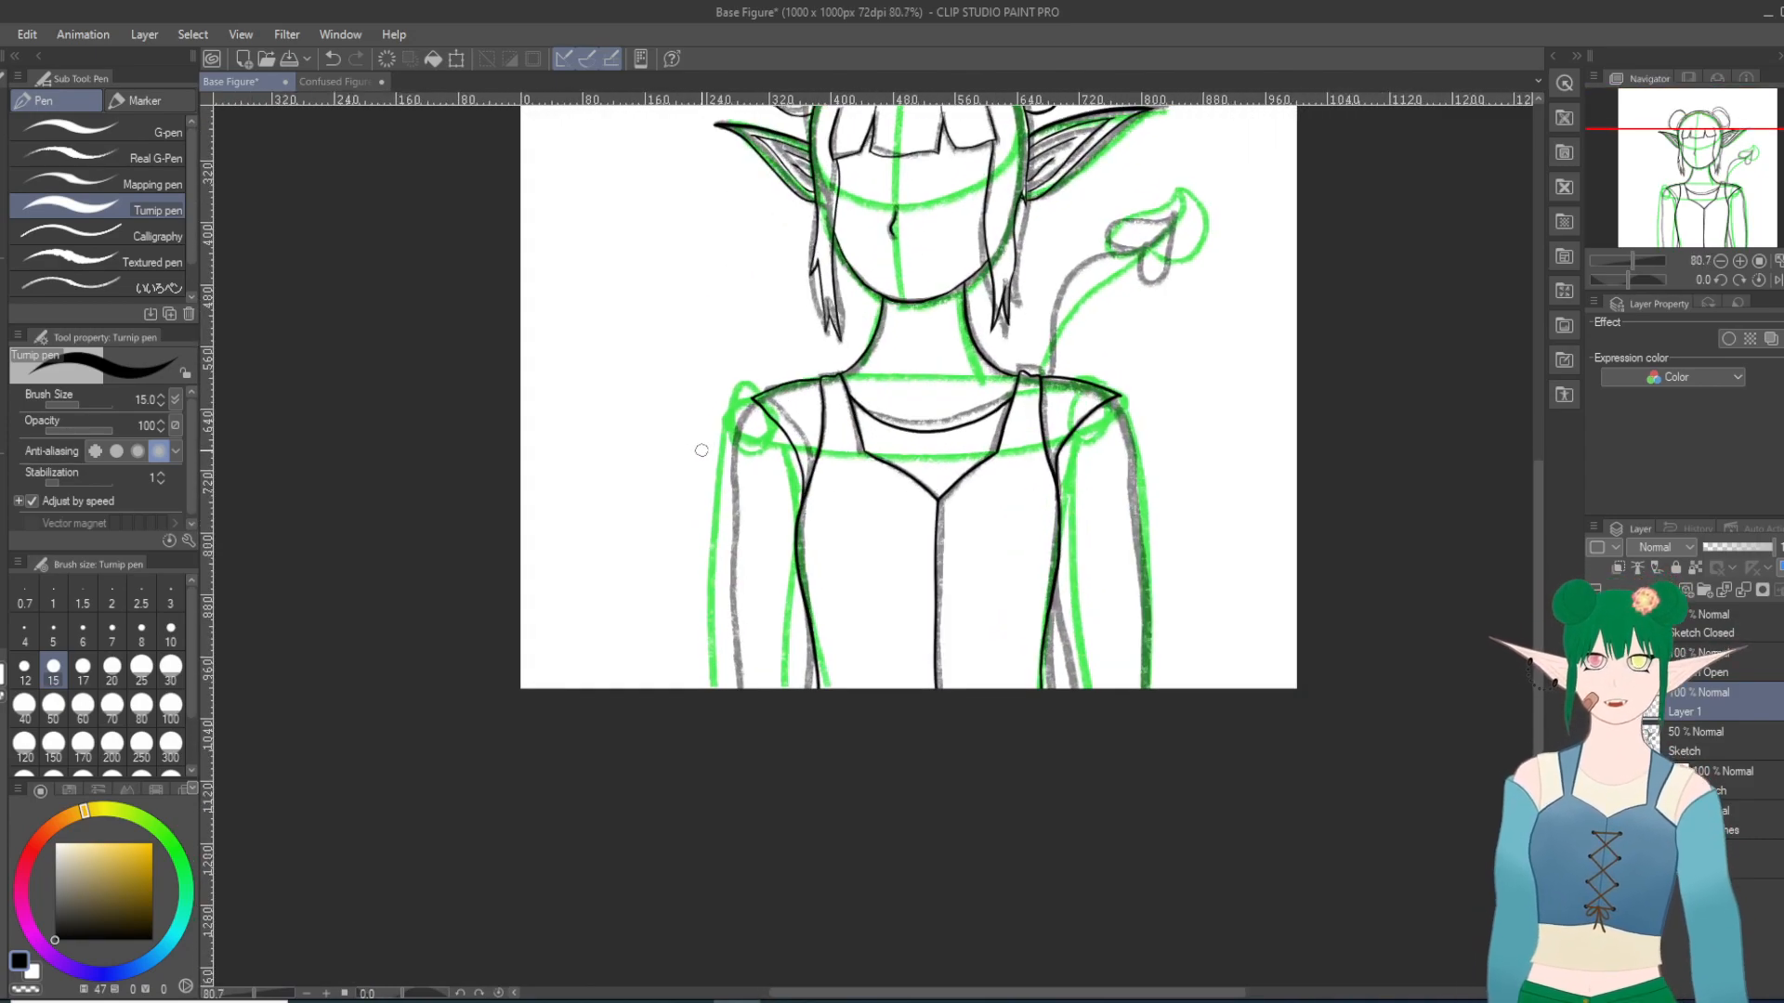
Step: Try three strokes for the left-hand arm's outer edge from the shoulder tip downward on a slightly rotated canvas, undoing each
scroll(701, 449, "up", 3)
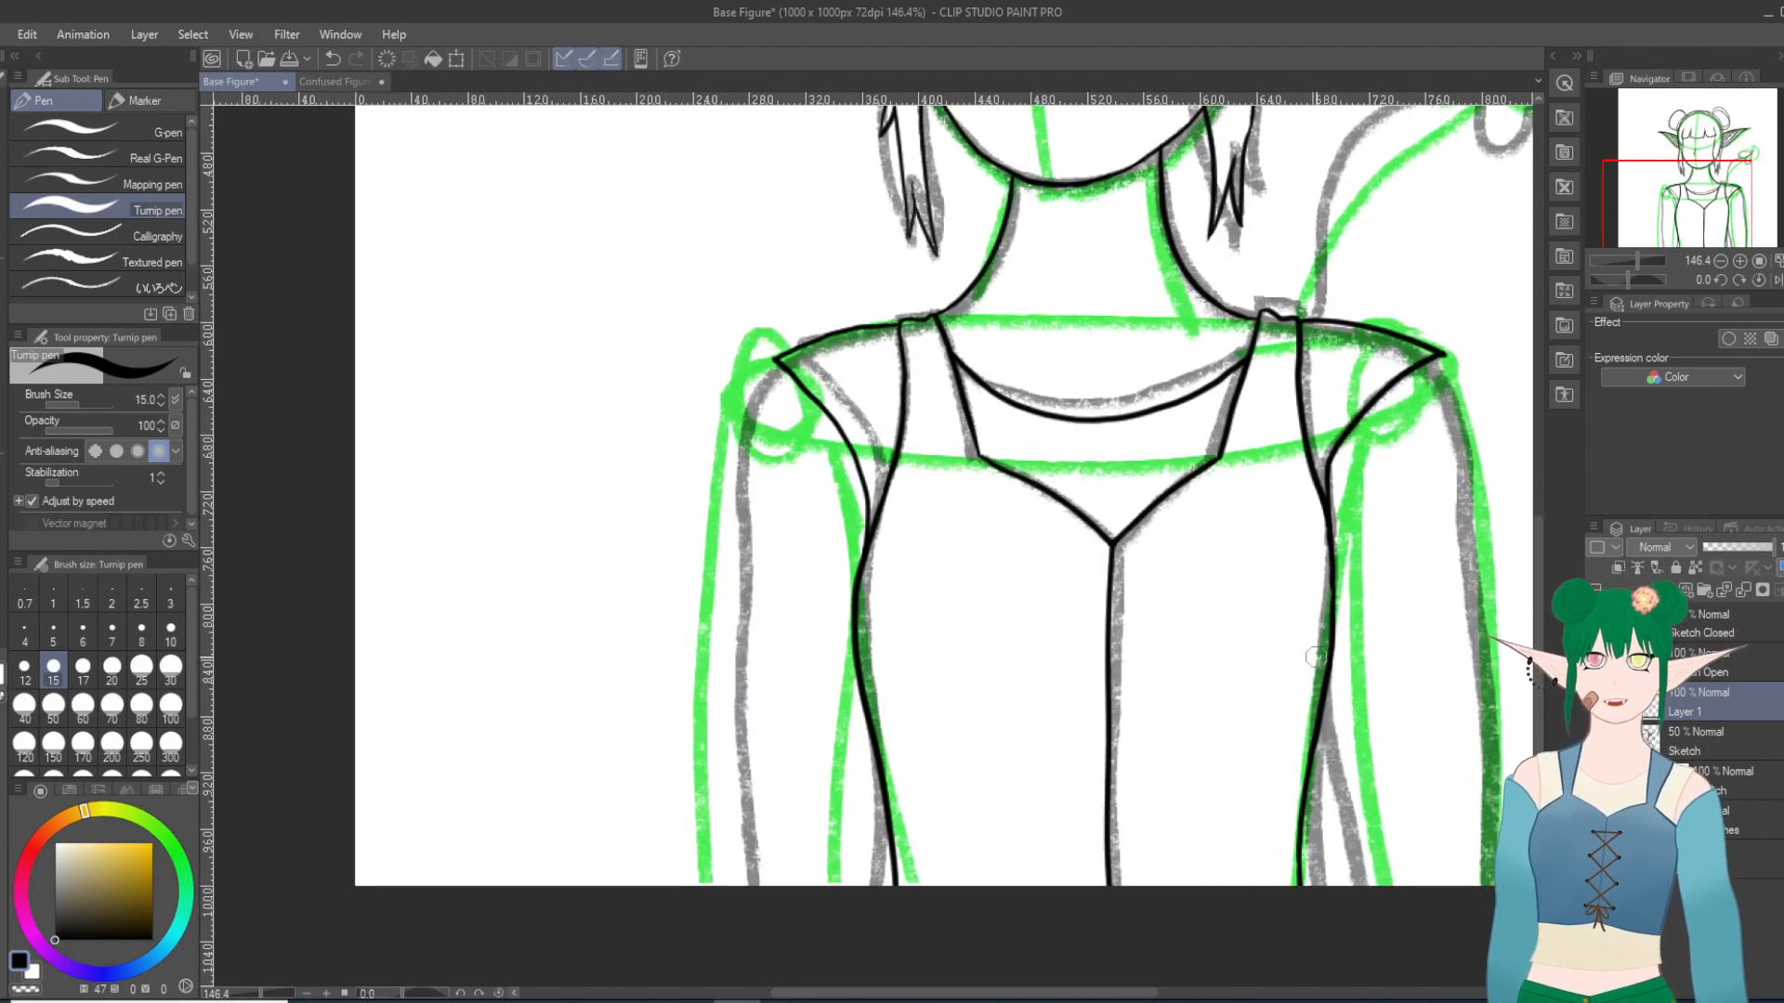
scroll(984, 590, "up", 2)
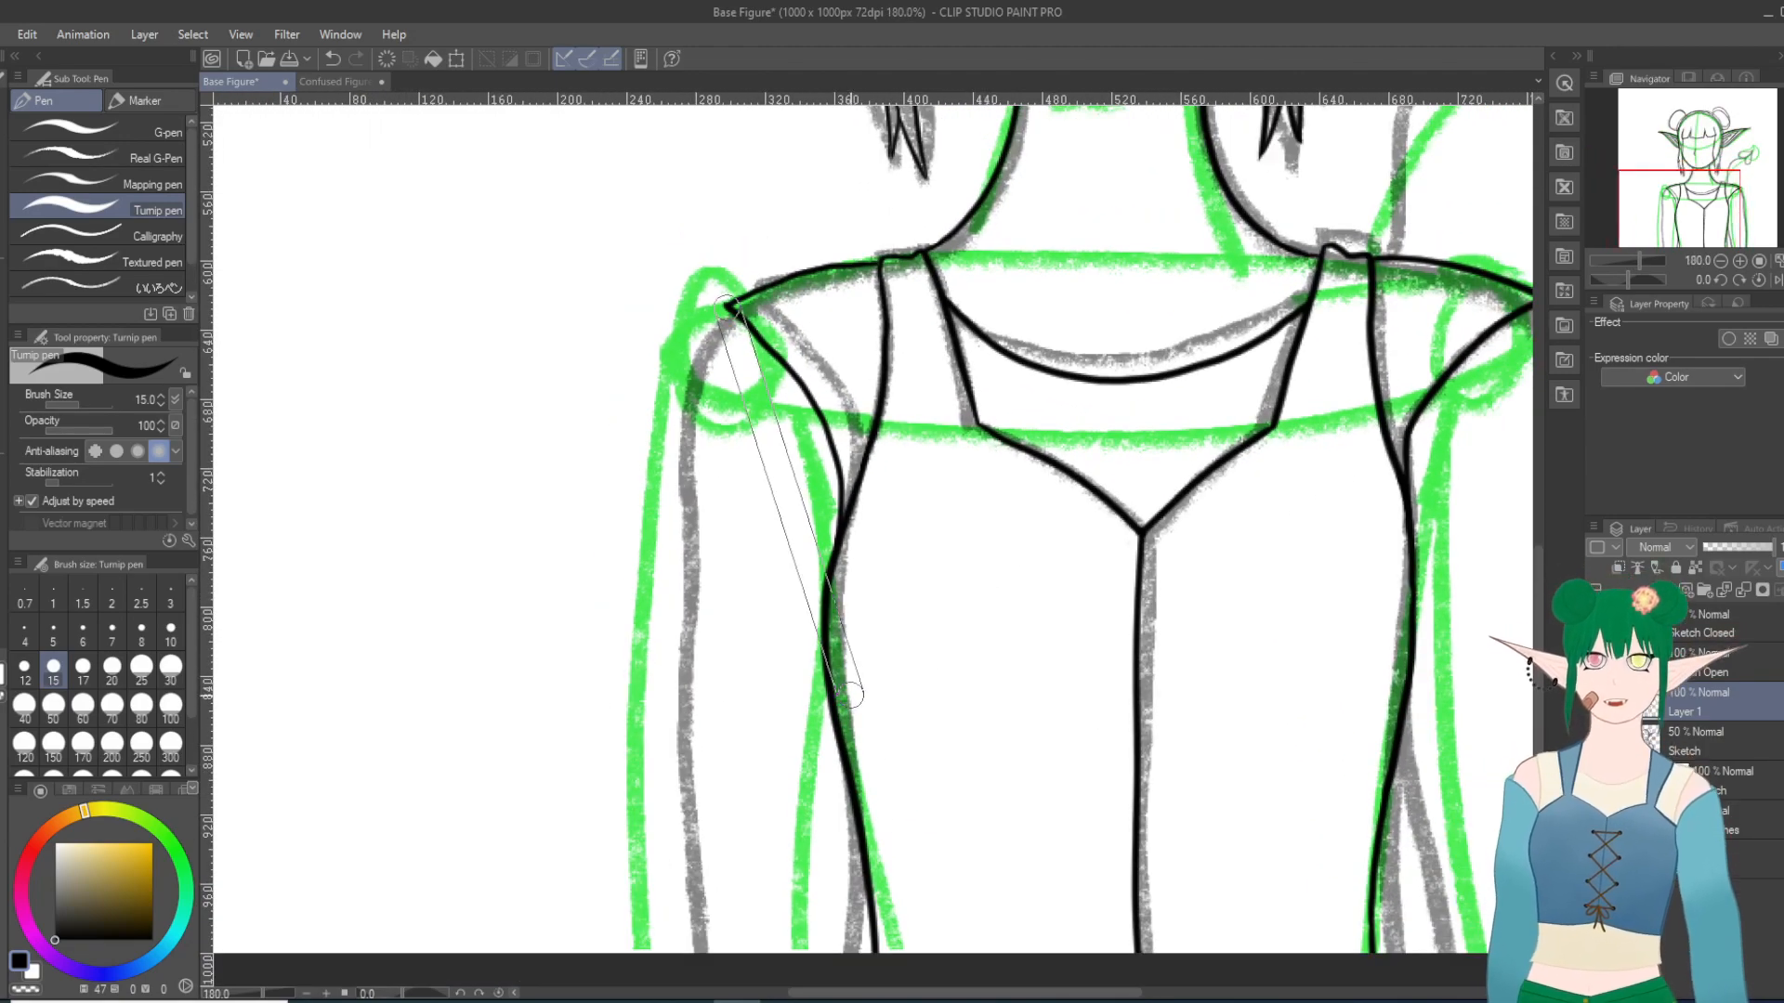
key("shift+6")
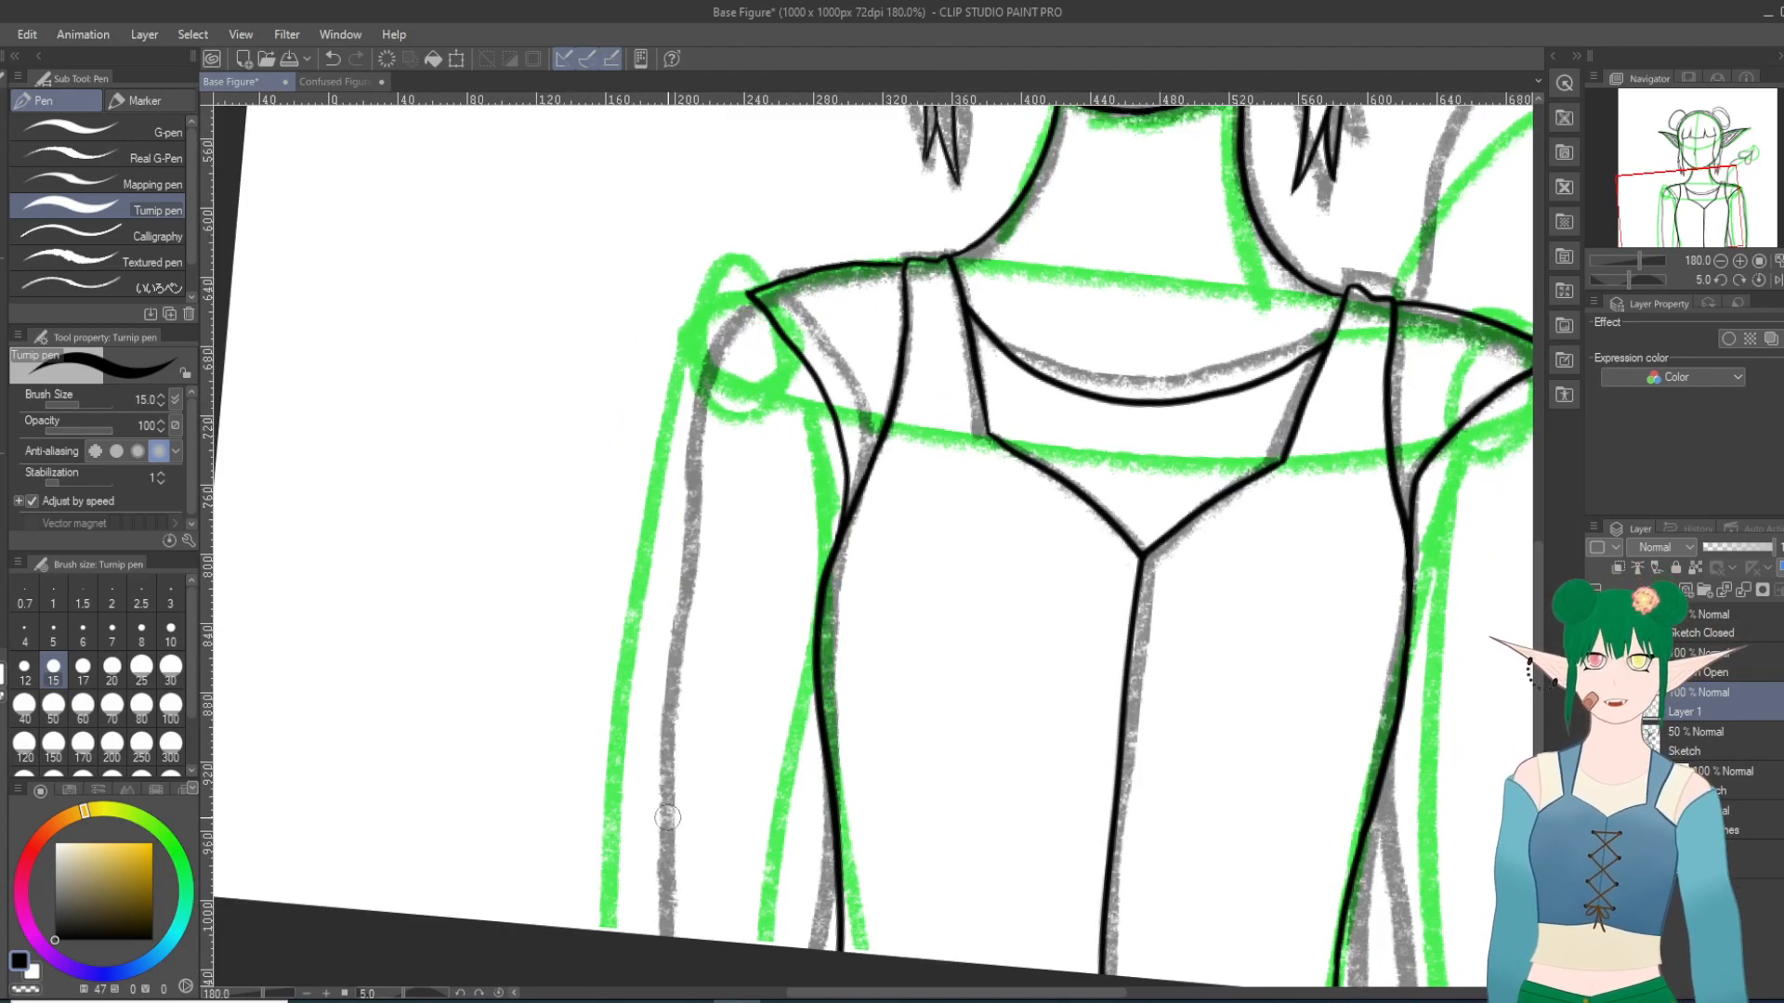
scroll(667, 817, "up", 1)
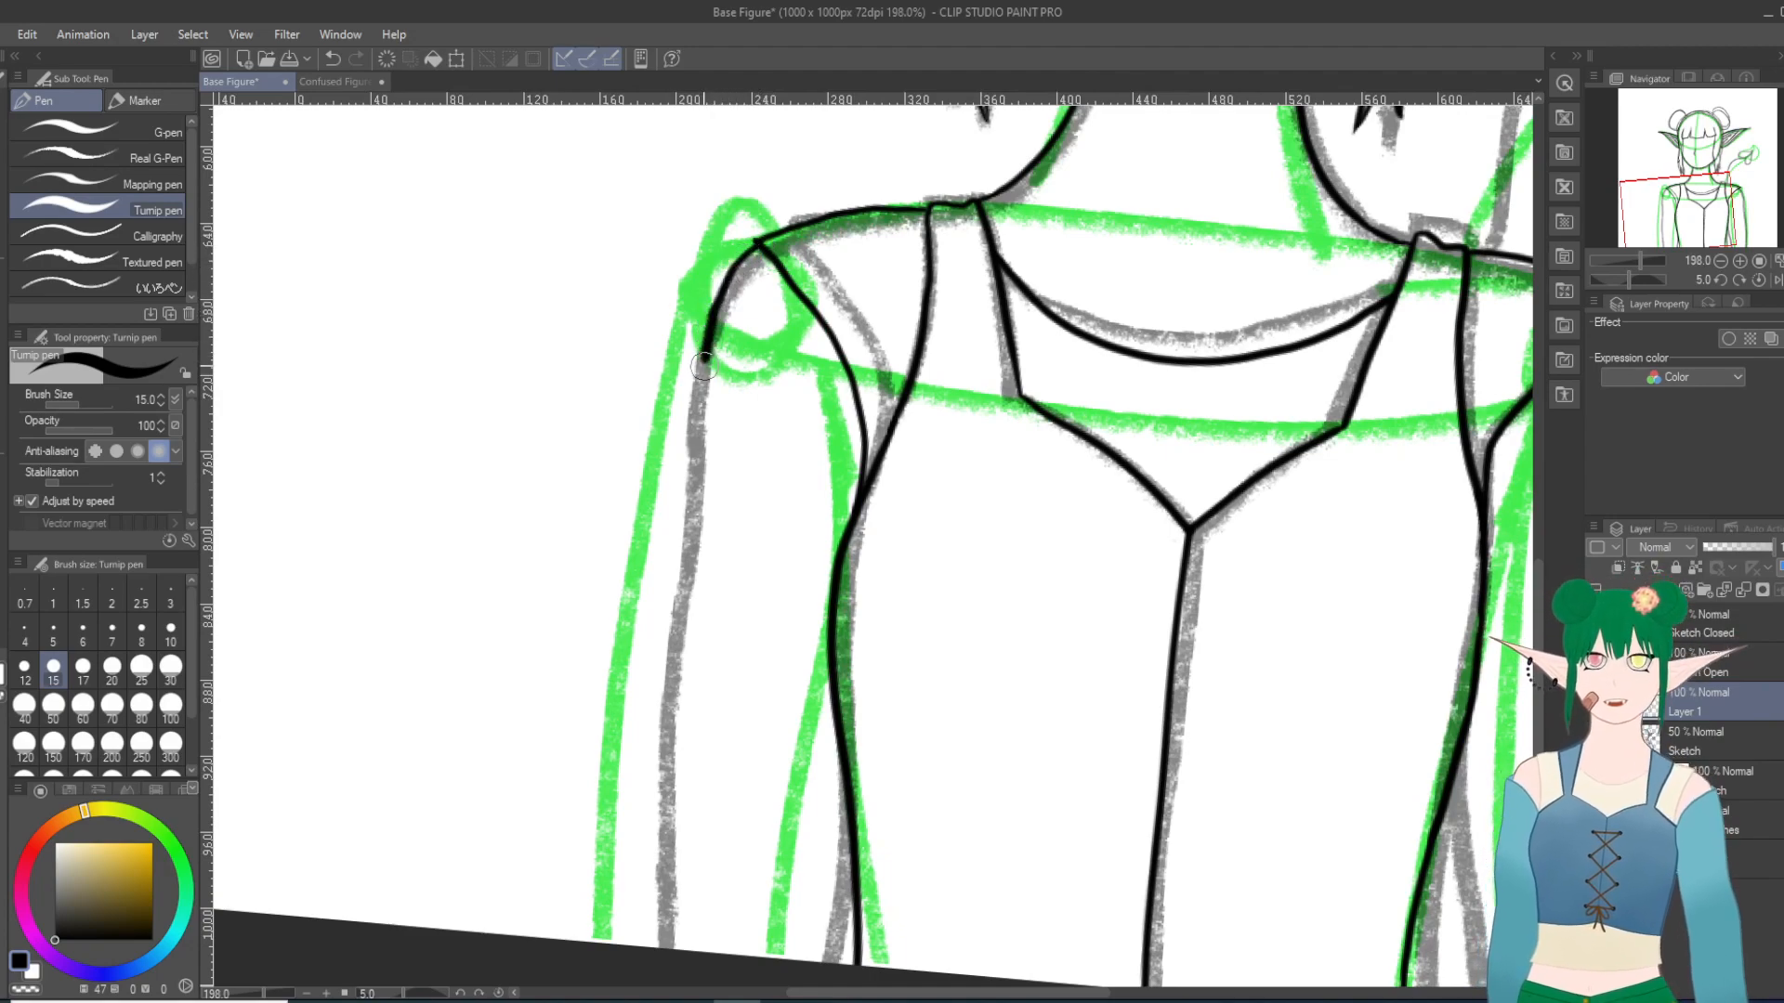
key("ctrl+z")
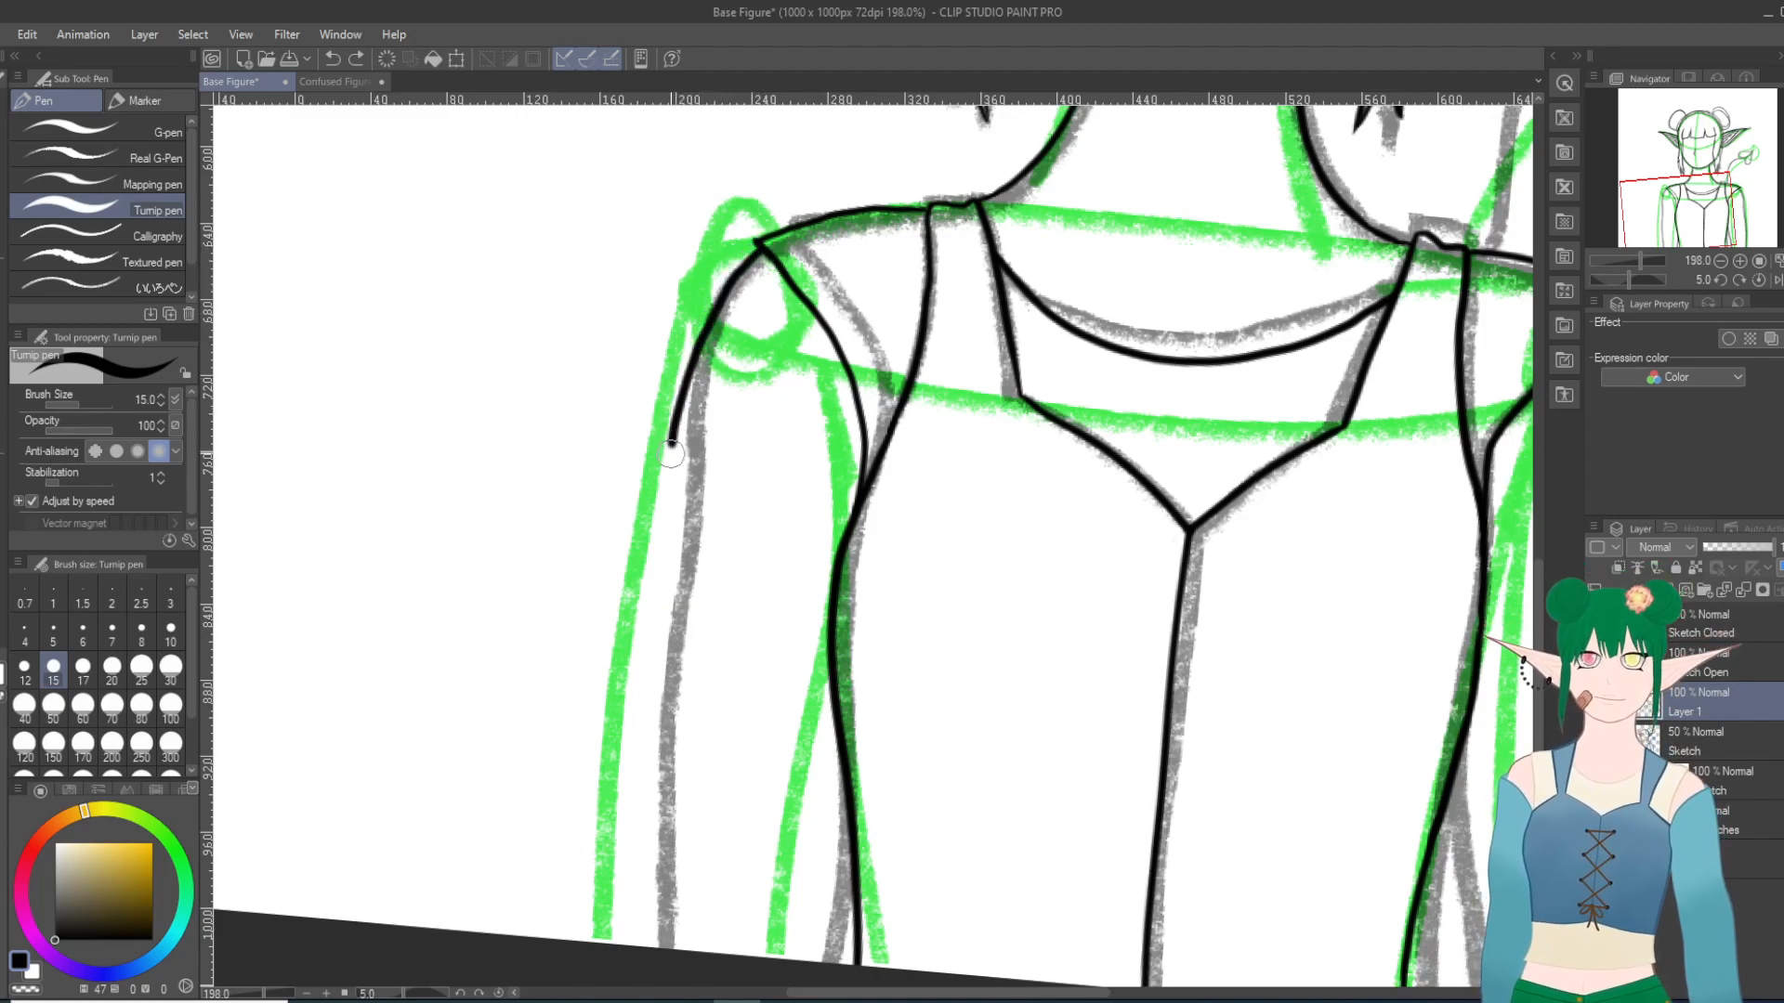
left_click_drag(671, 453, 659, 641)
key("ctrl+z")
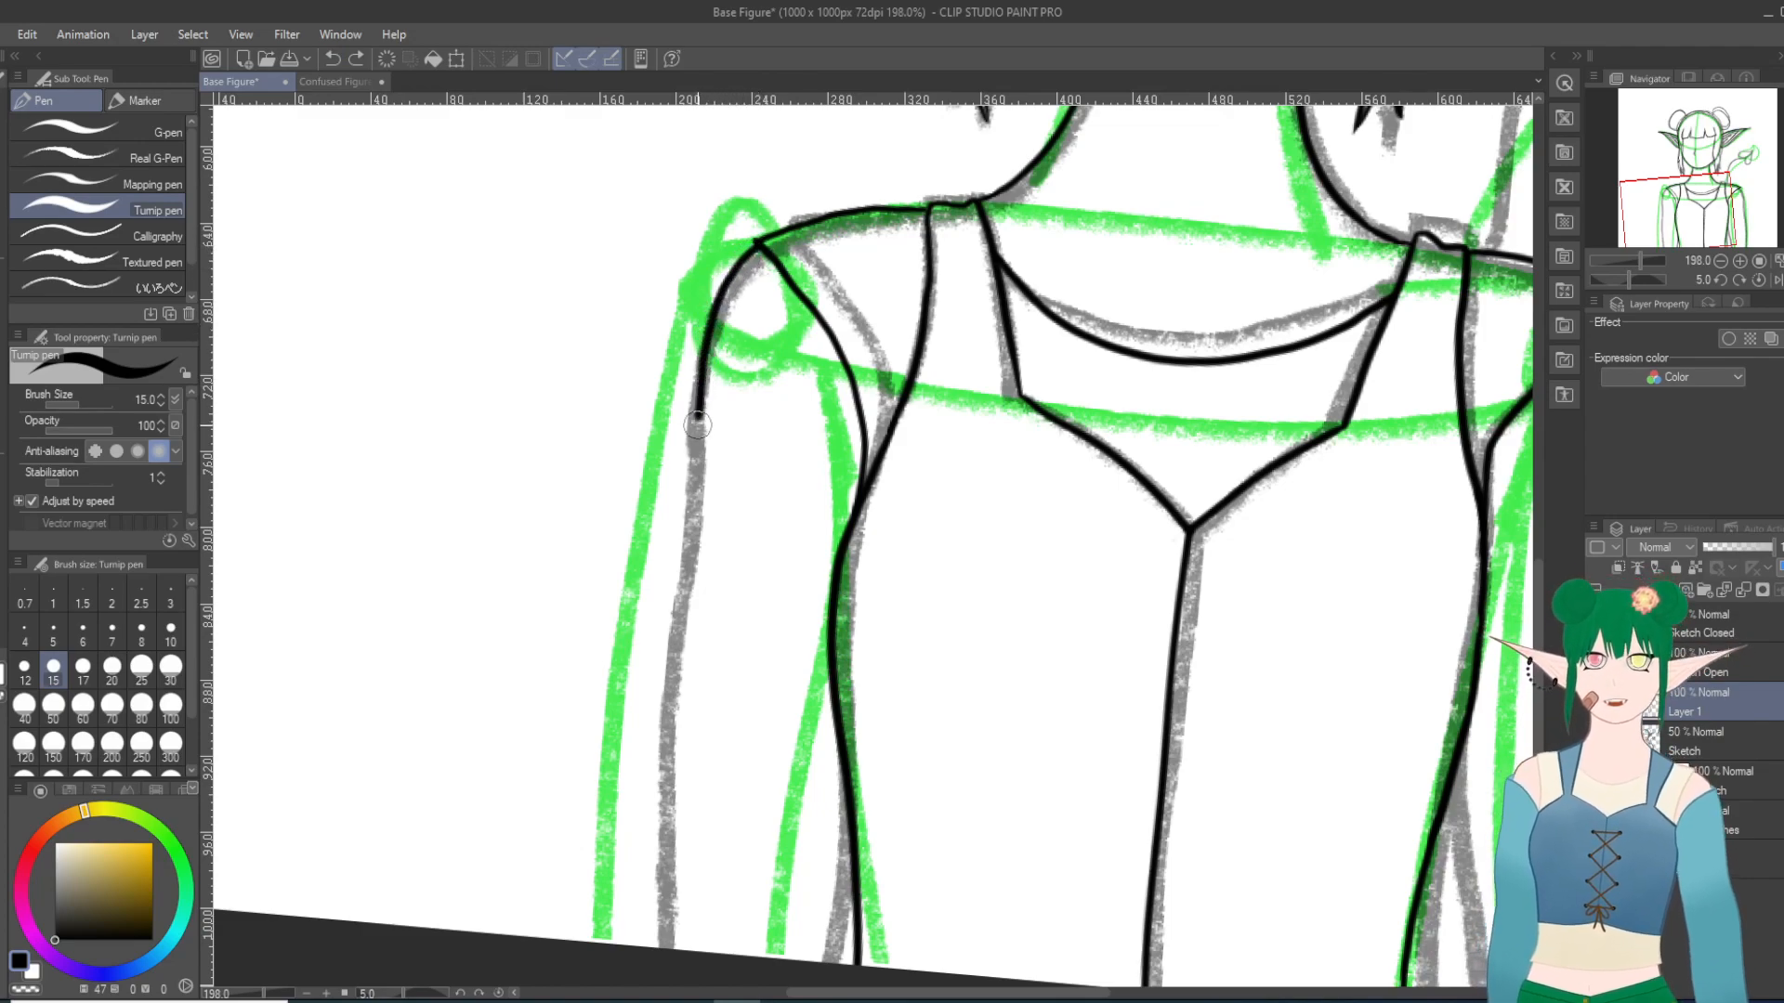
left_click_drag(673, 661, 671, 940)
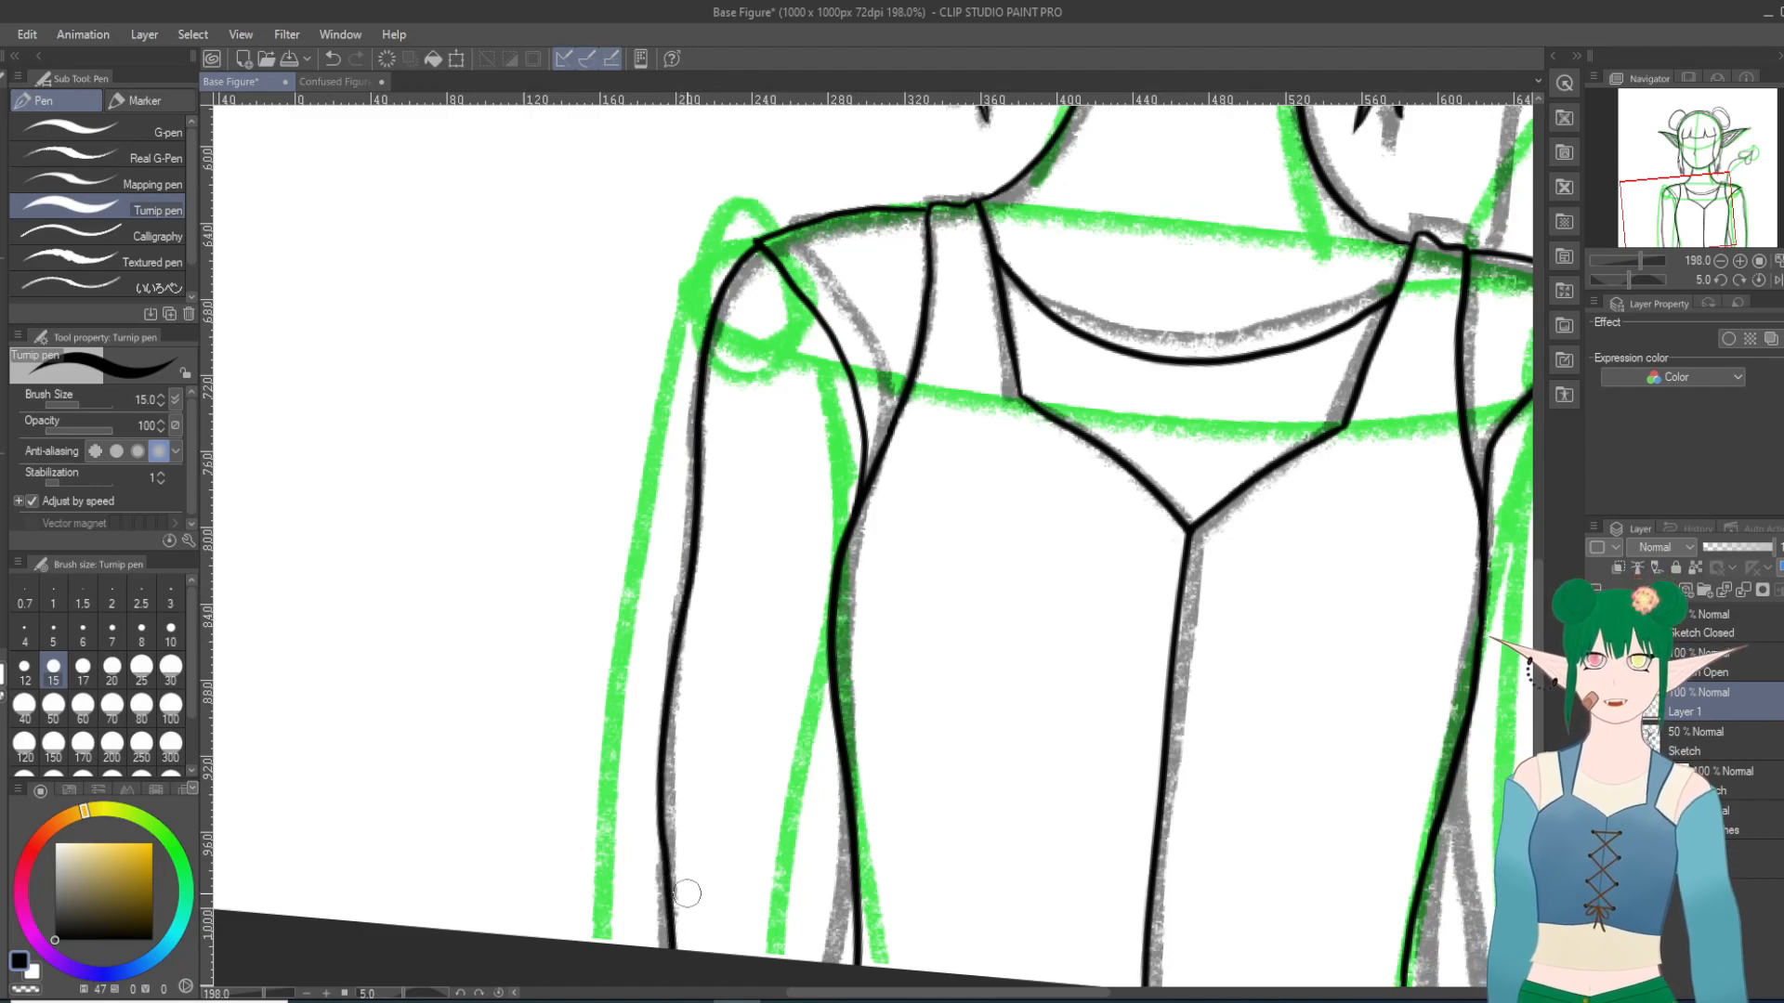
key("ctrl+z")
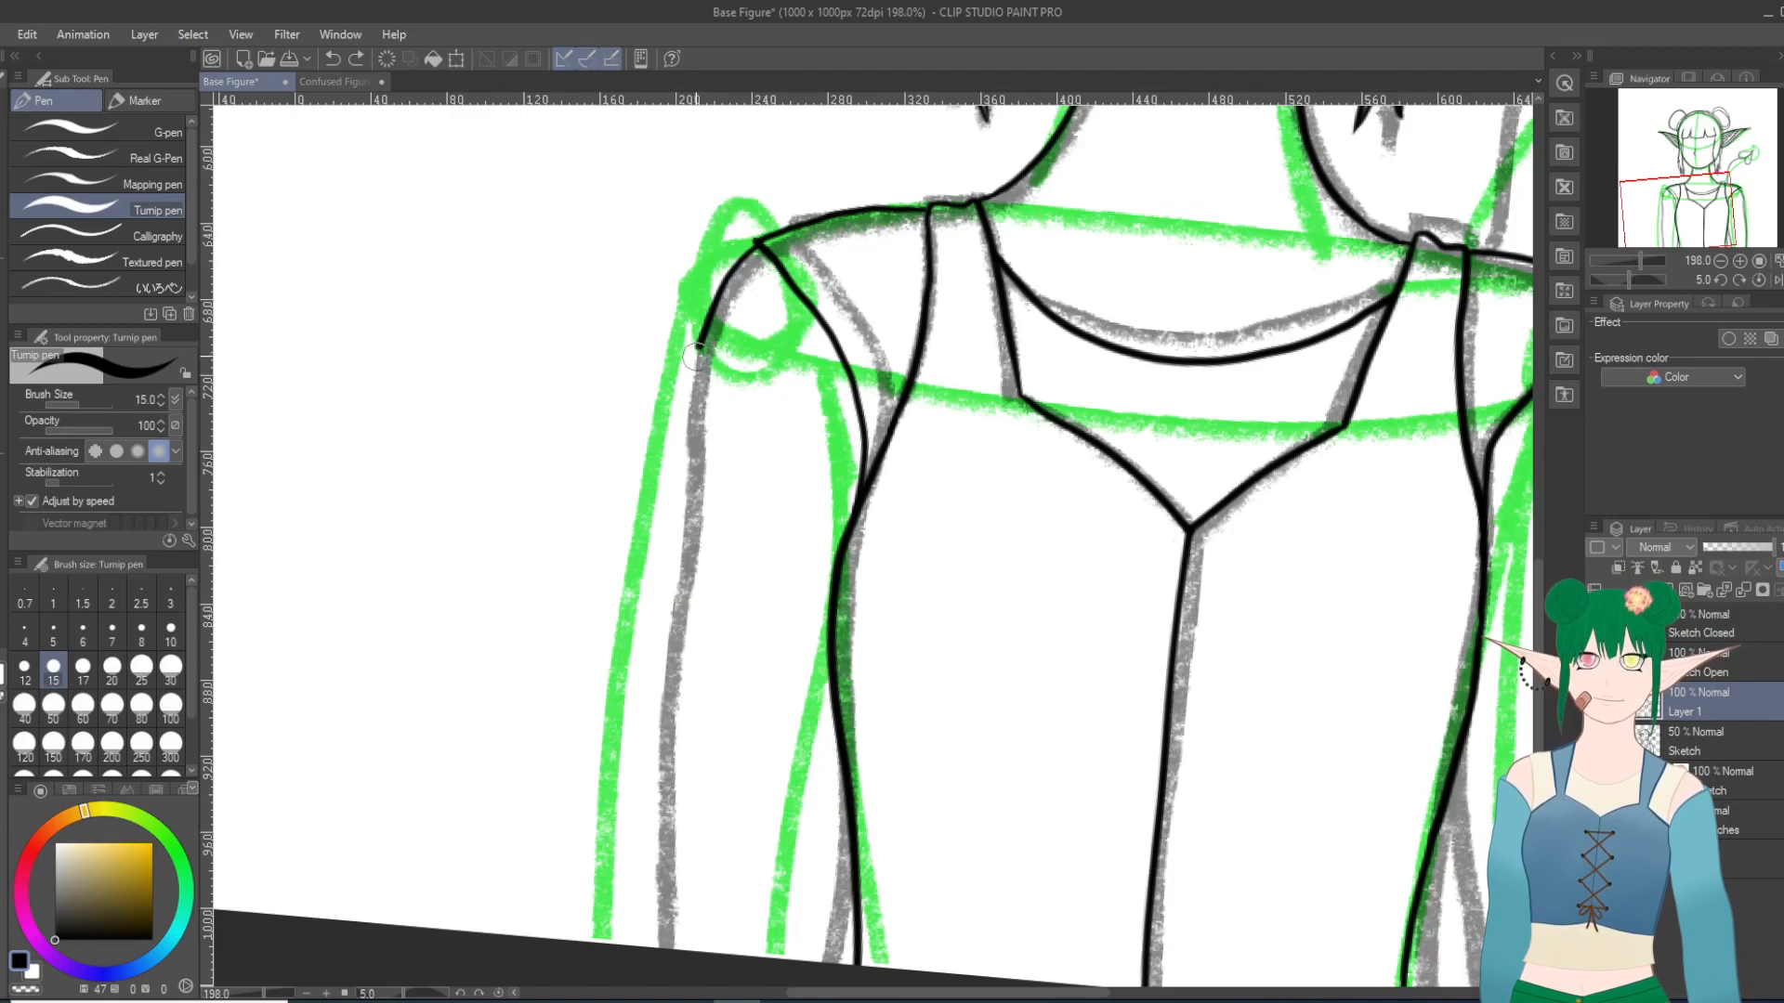
Step: Try two more long outer-edge strokes for the left-hand arm, one along the gray sketch line and one slightly outside it, undoing both
left_click_drag(696, 520, 661, 814)
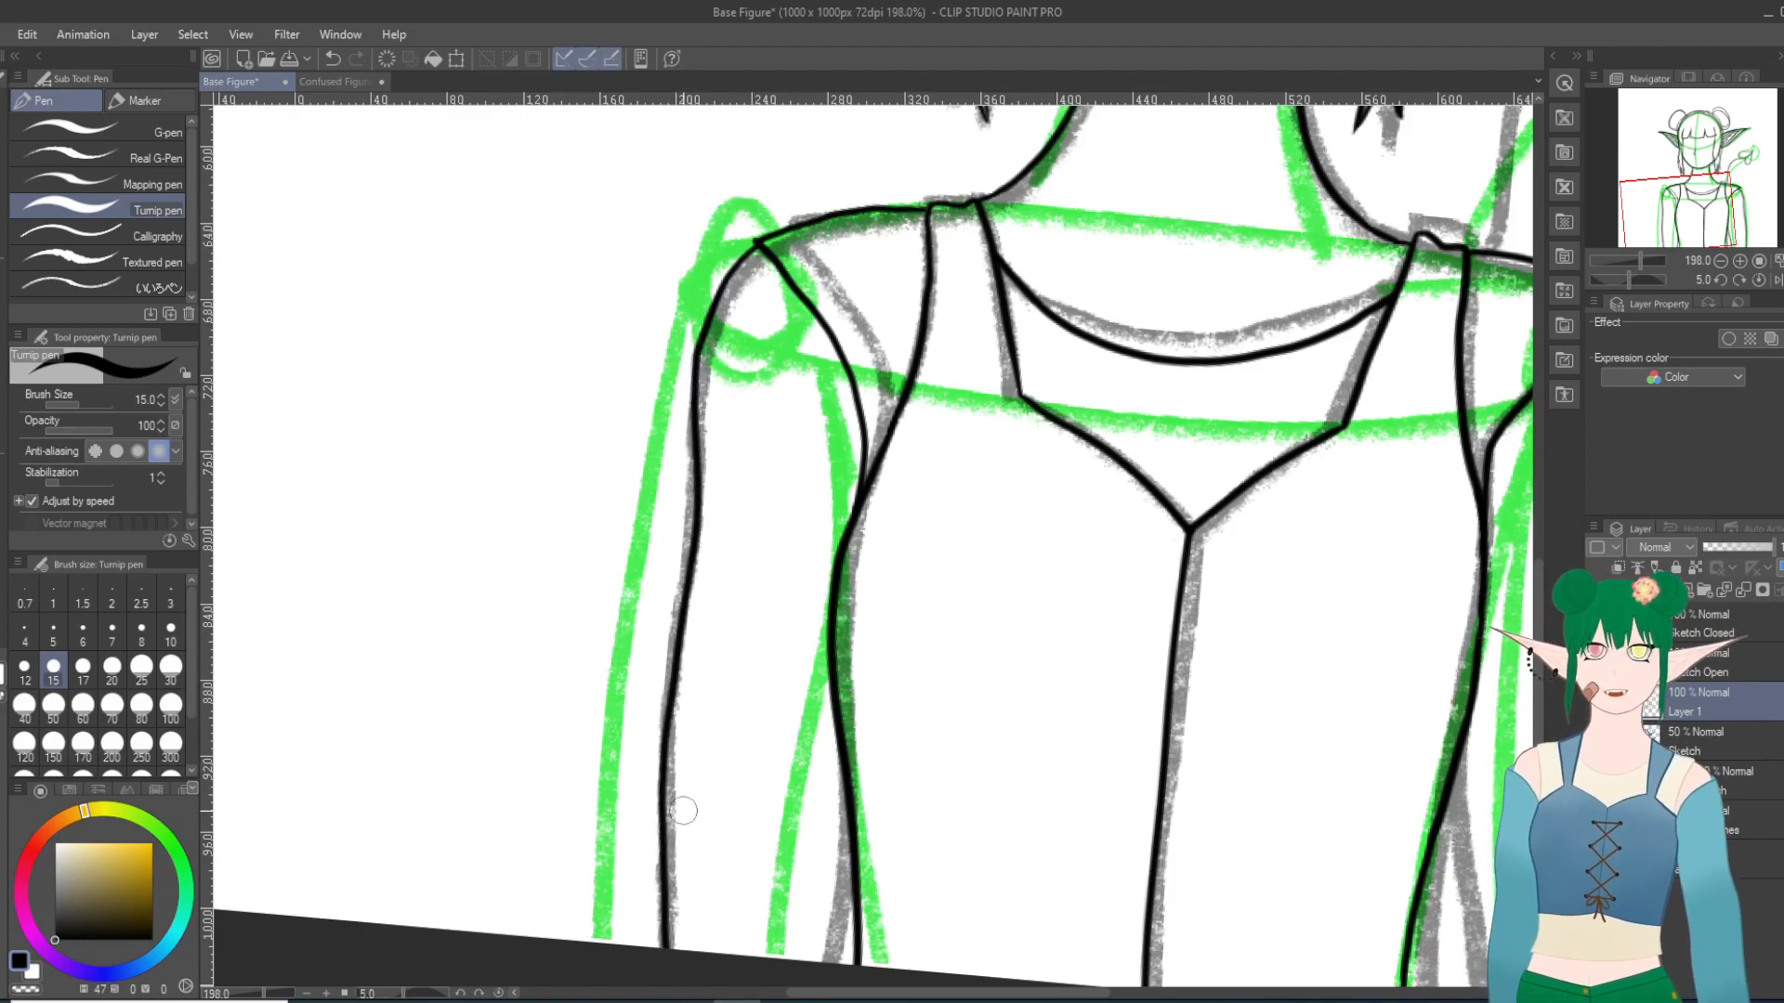
left_click(333, 58)
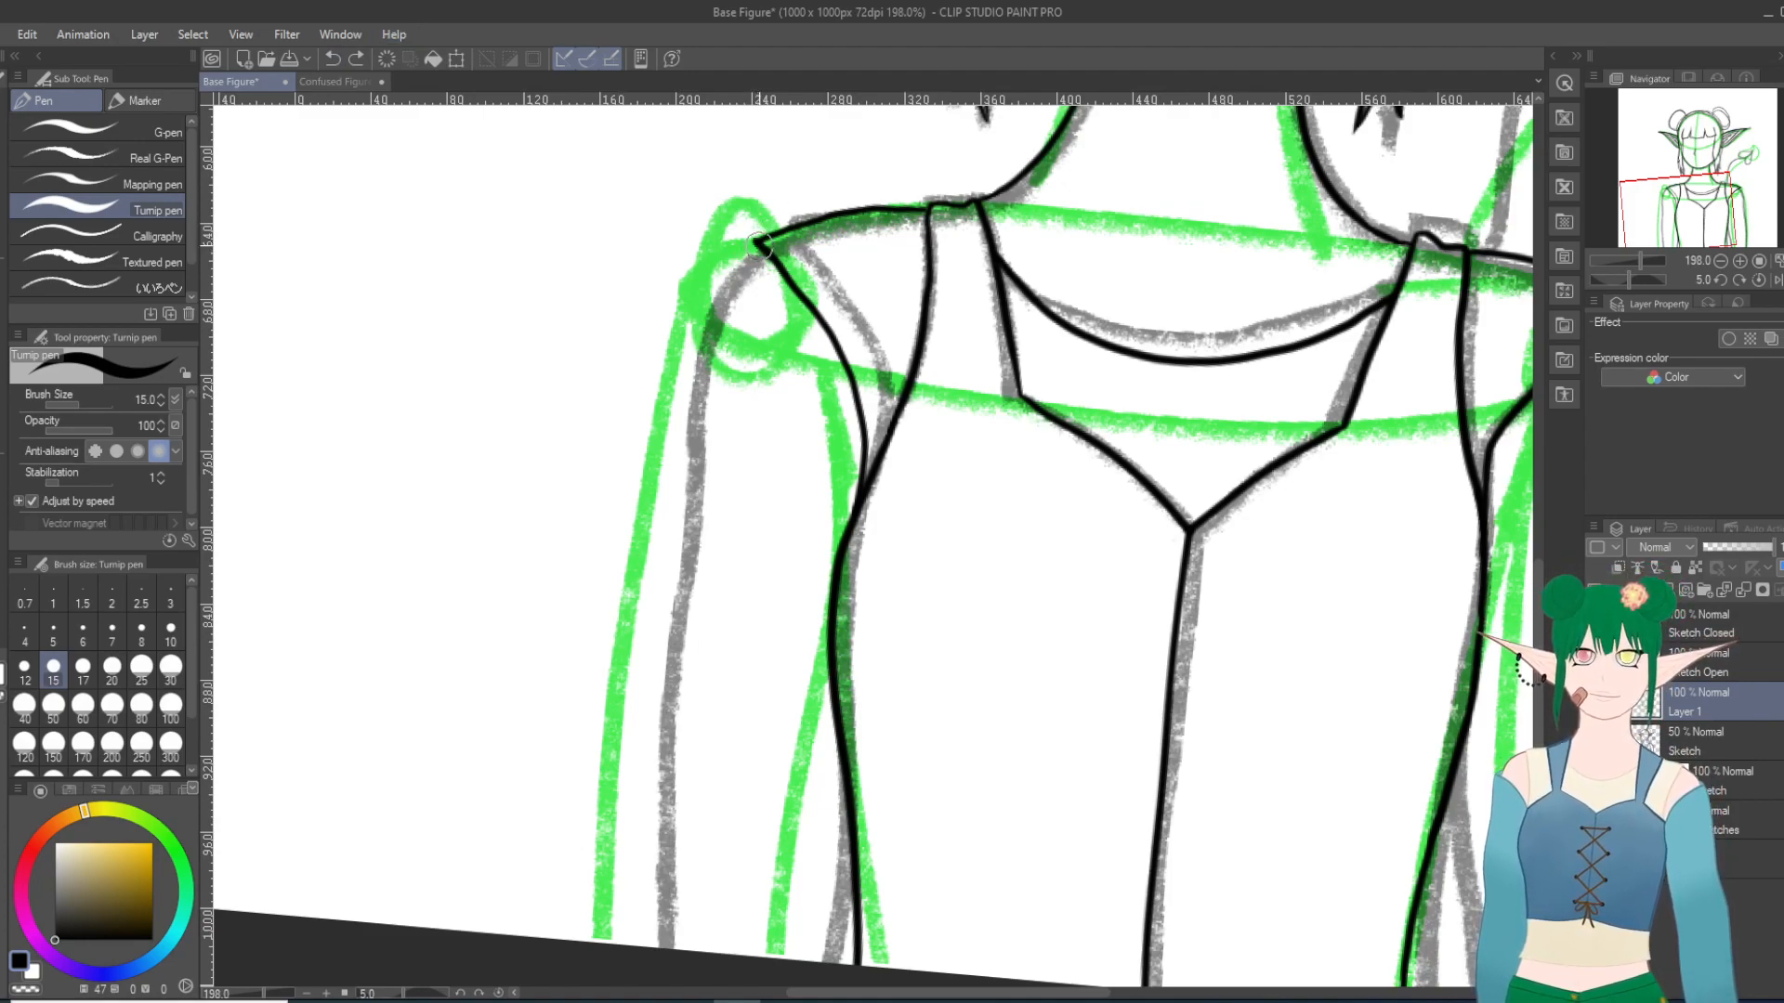
mouse_move(714, 312)
left_mouse_down()
mouse_move(662, 651)
mouse_move(654, 859)
left_mouse_up()
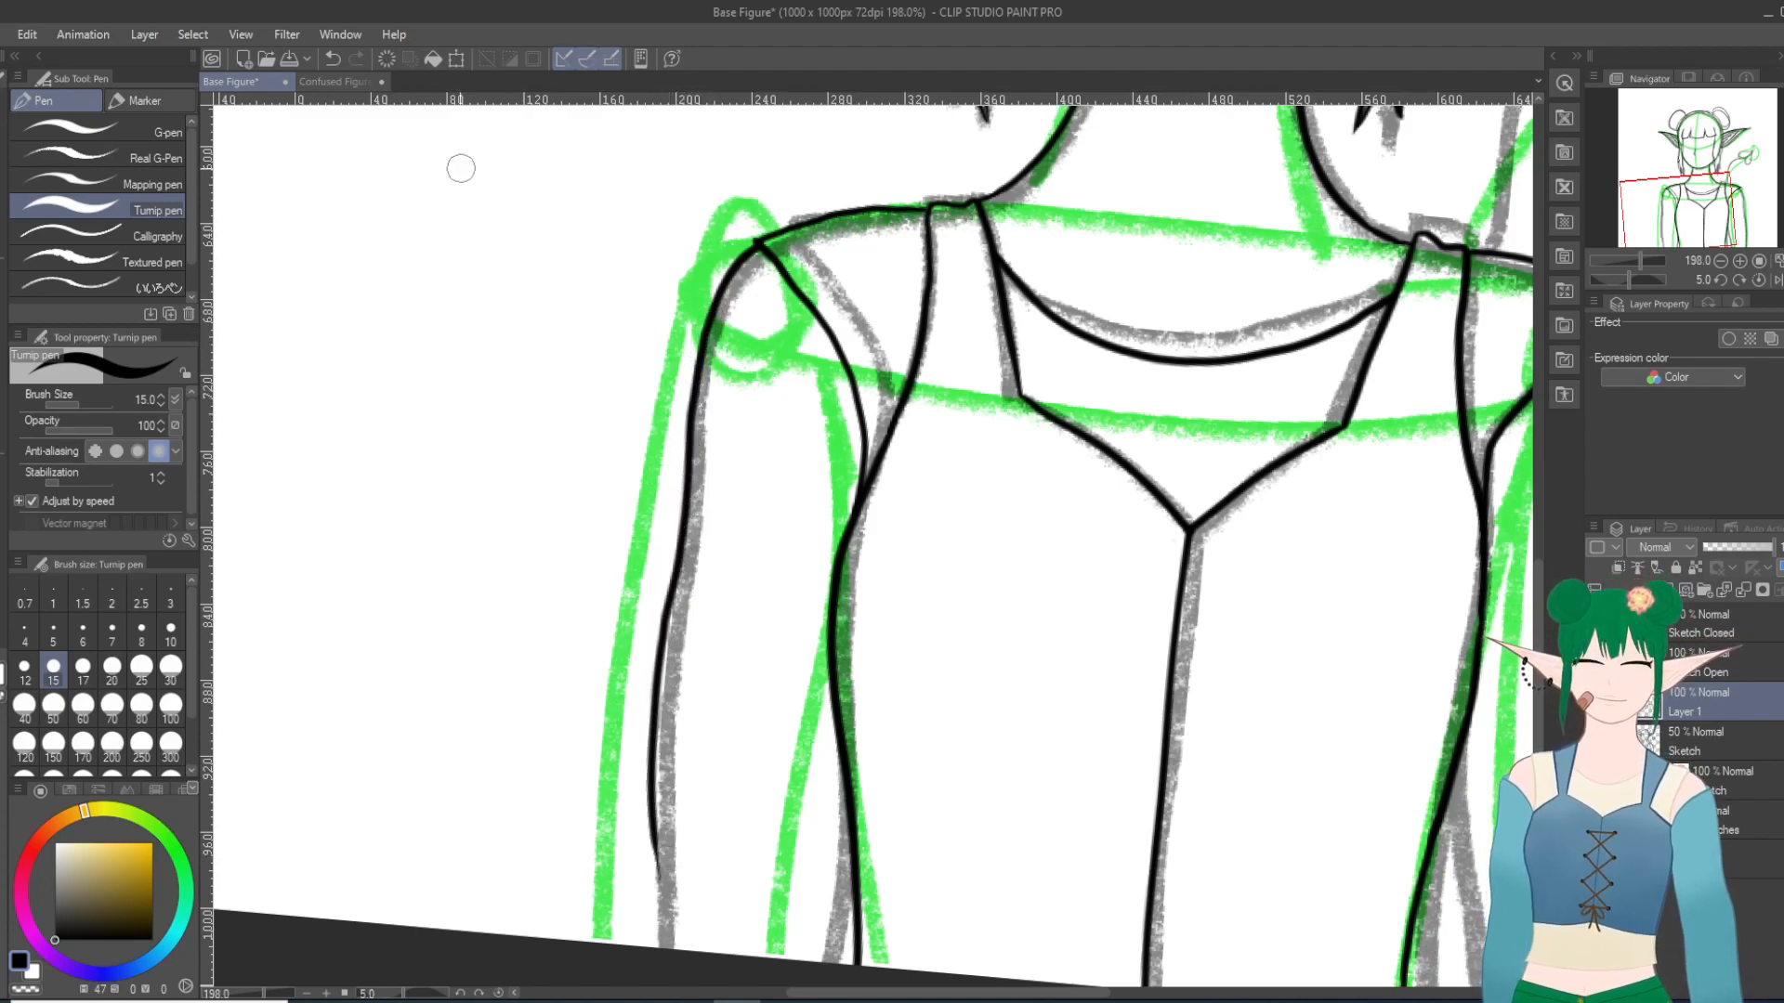
left_click(333, 59)
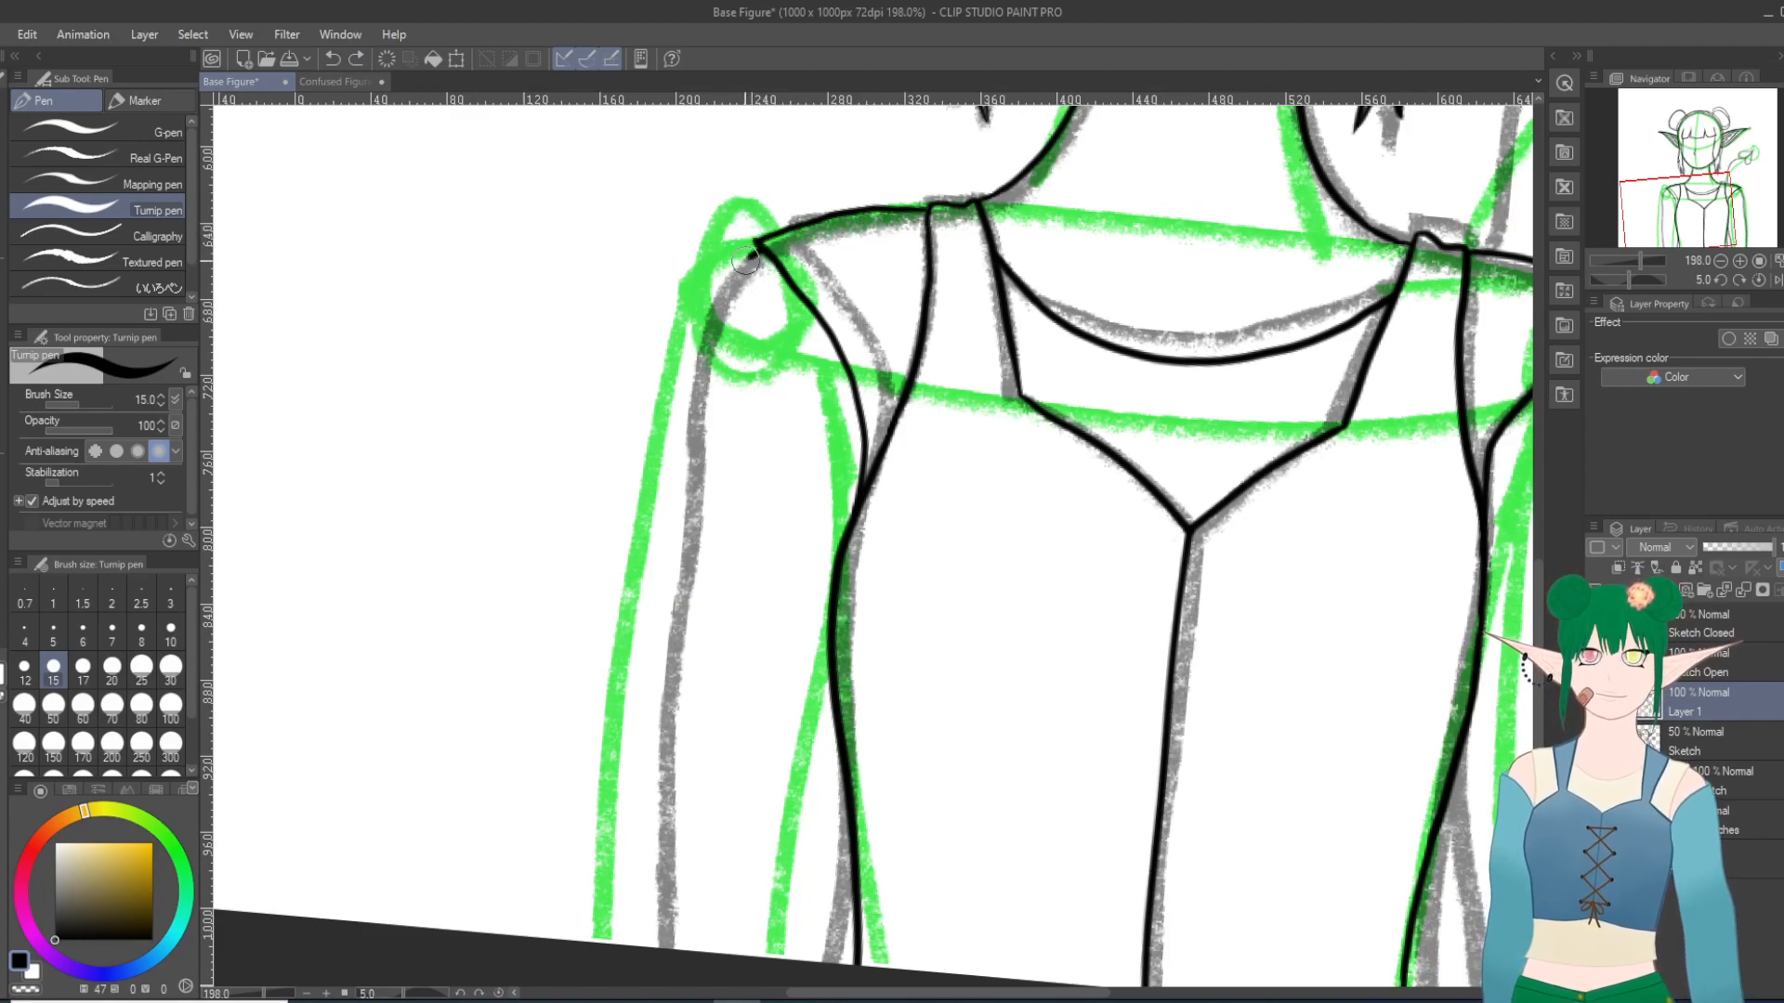
Step: Ink the left-hand arm's outer edge just outside the gray sketch line, from the shoulder tip down to the canvas edge
left_click_drag(757, 243, 703, 367)
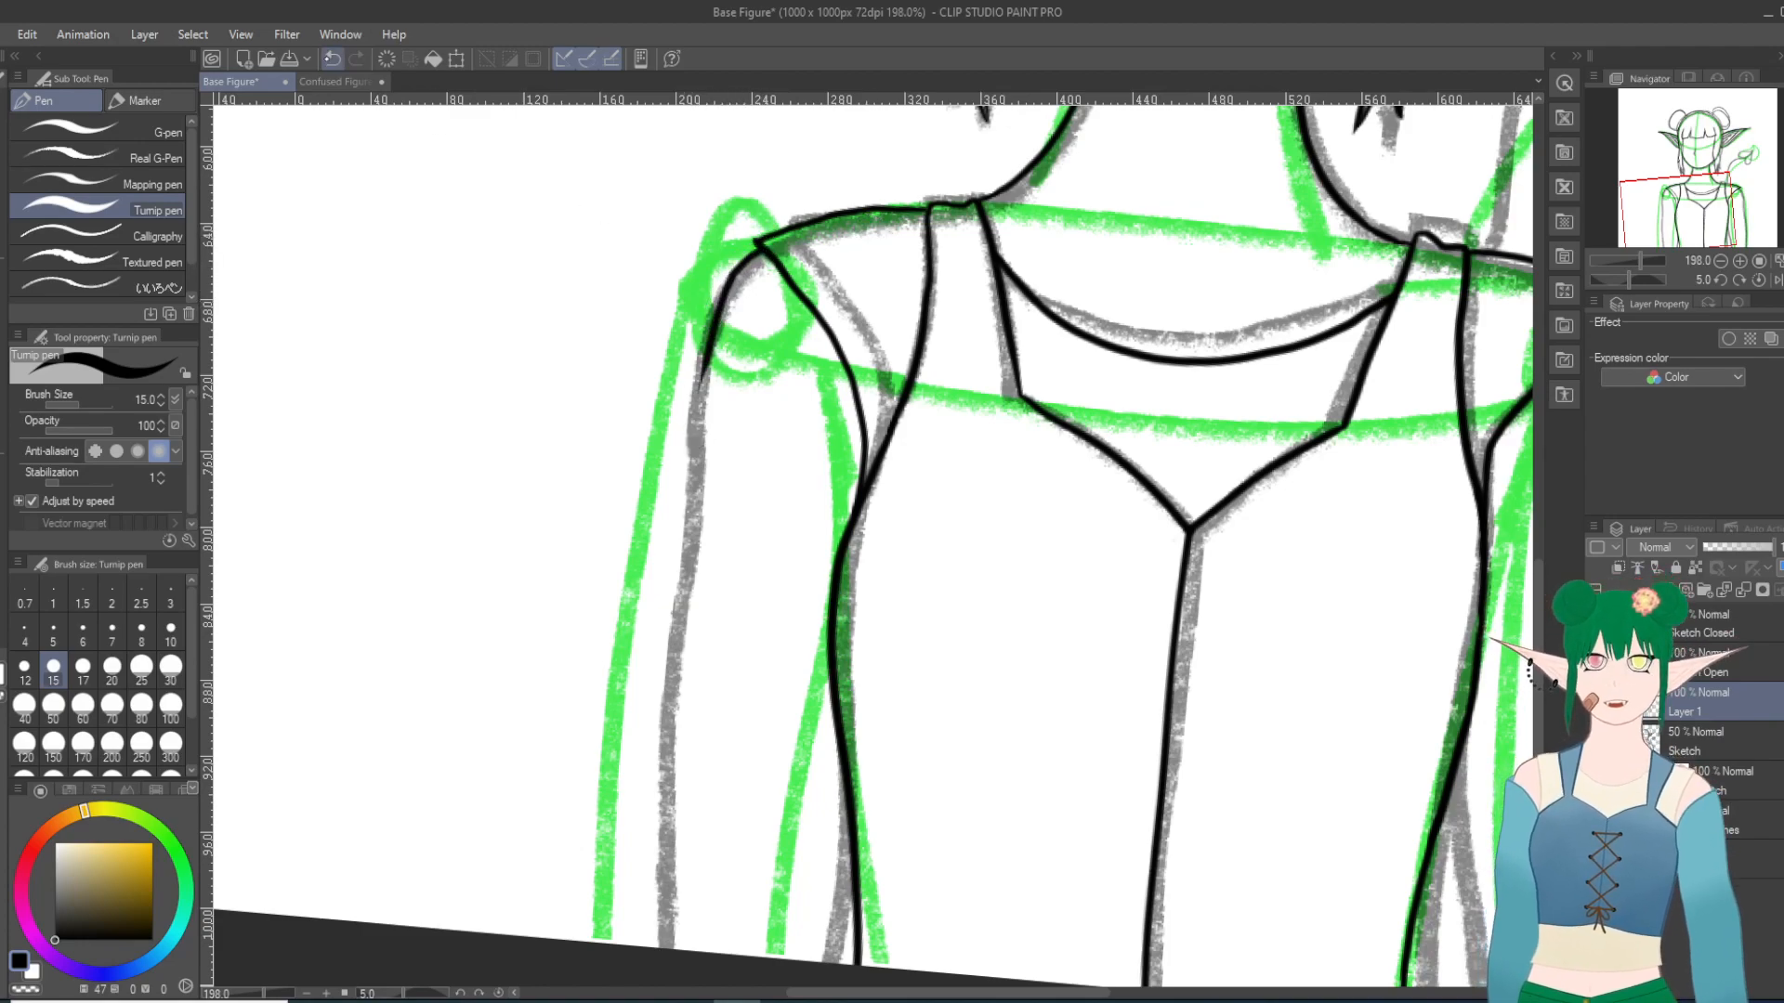
key("ctrl+z")
mouse_move(754, 246)
left_mouse_down()
mouse_move(686, 377)
mouse_move(639, 940)
left_mouse_up()
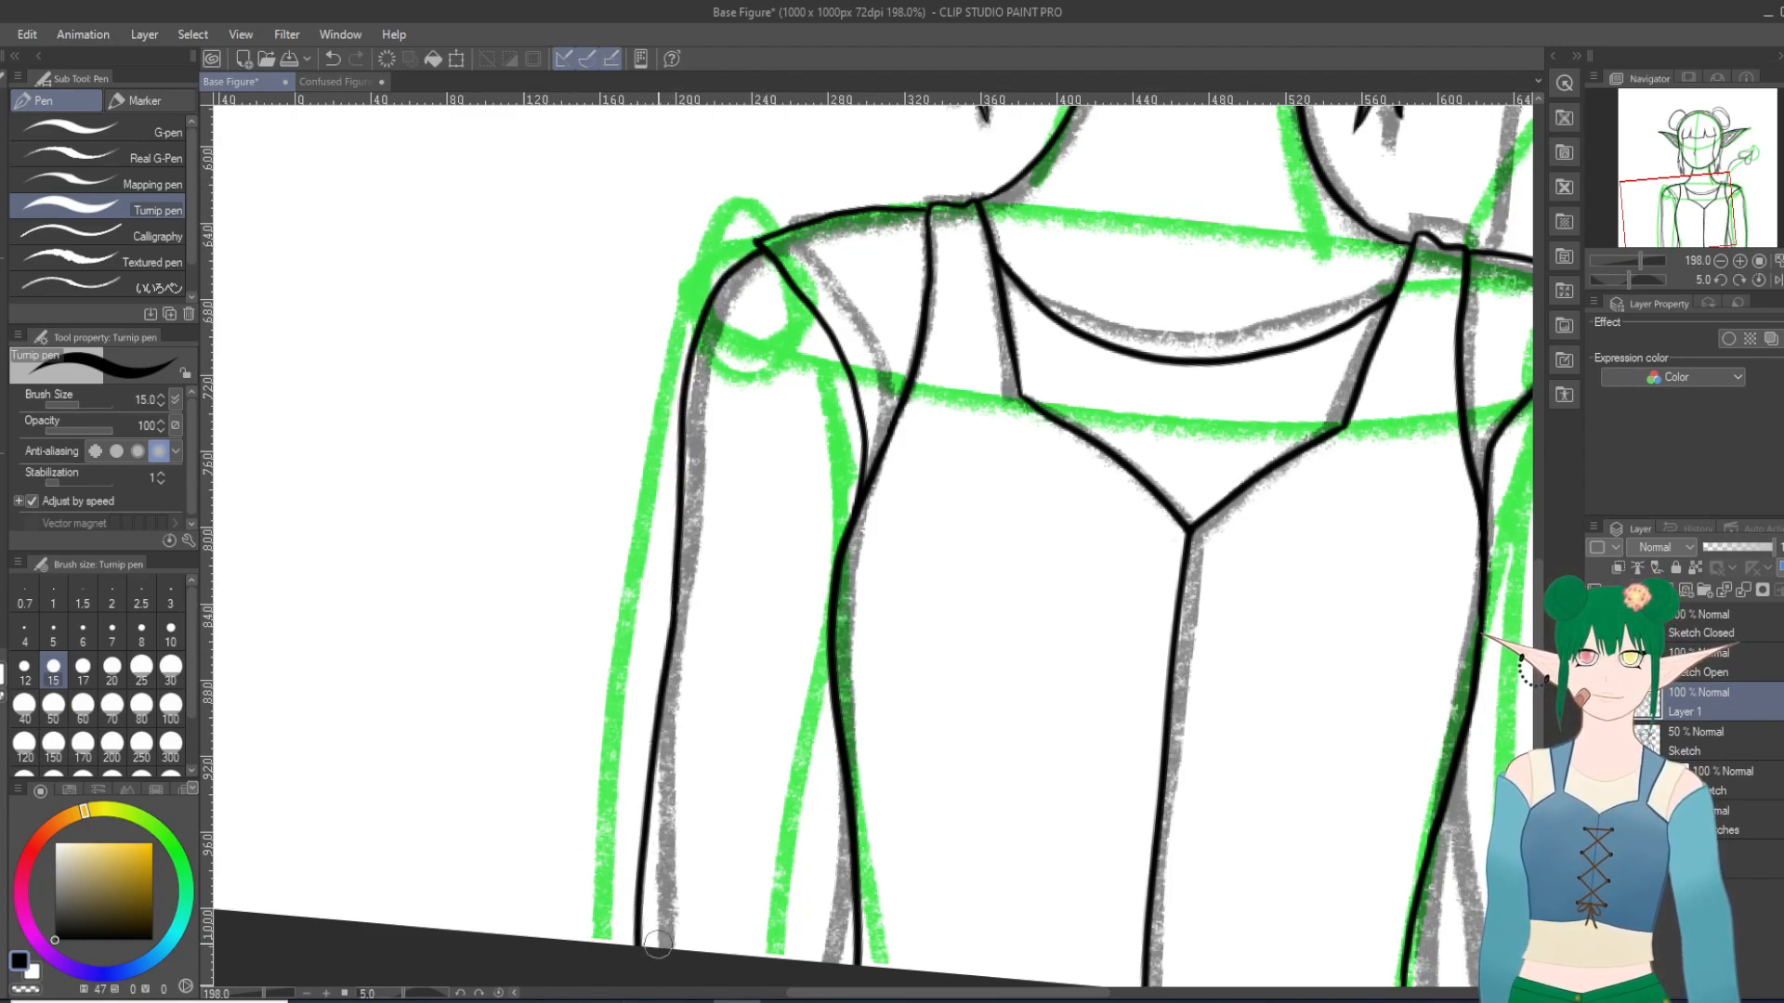
key("ctrl+z")
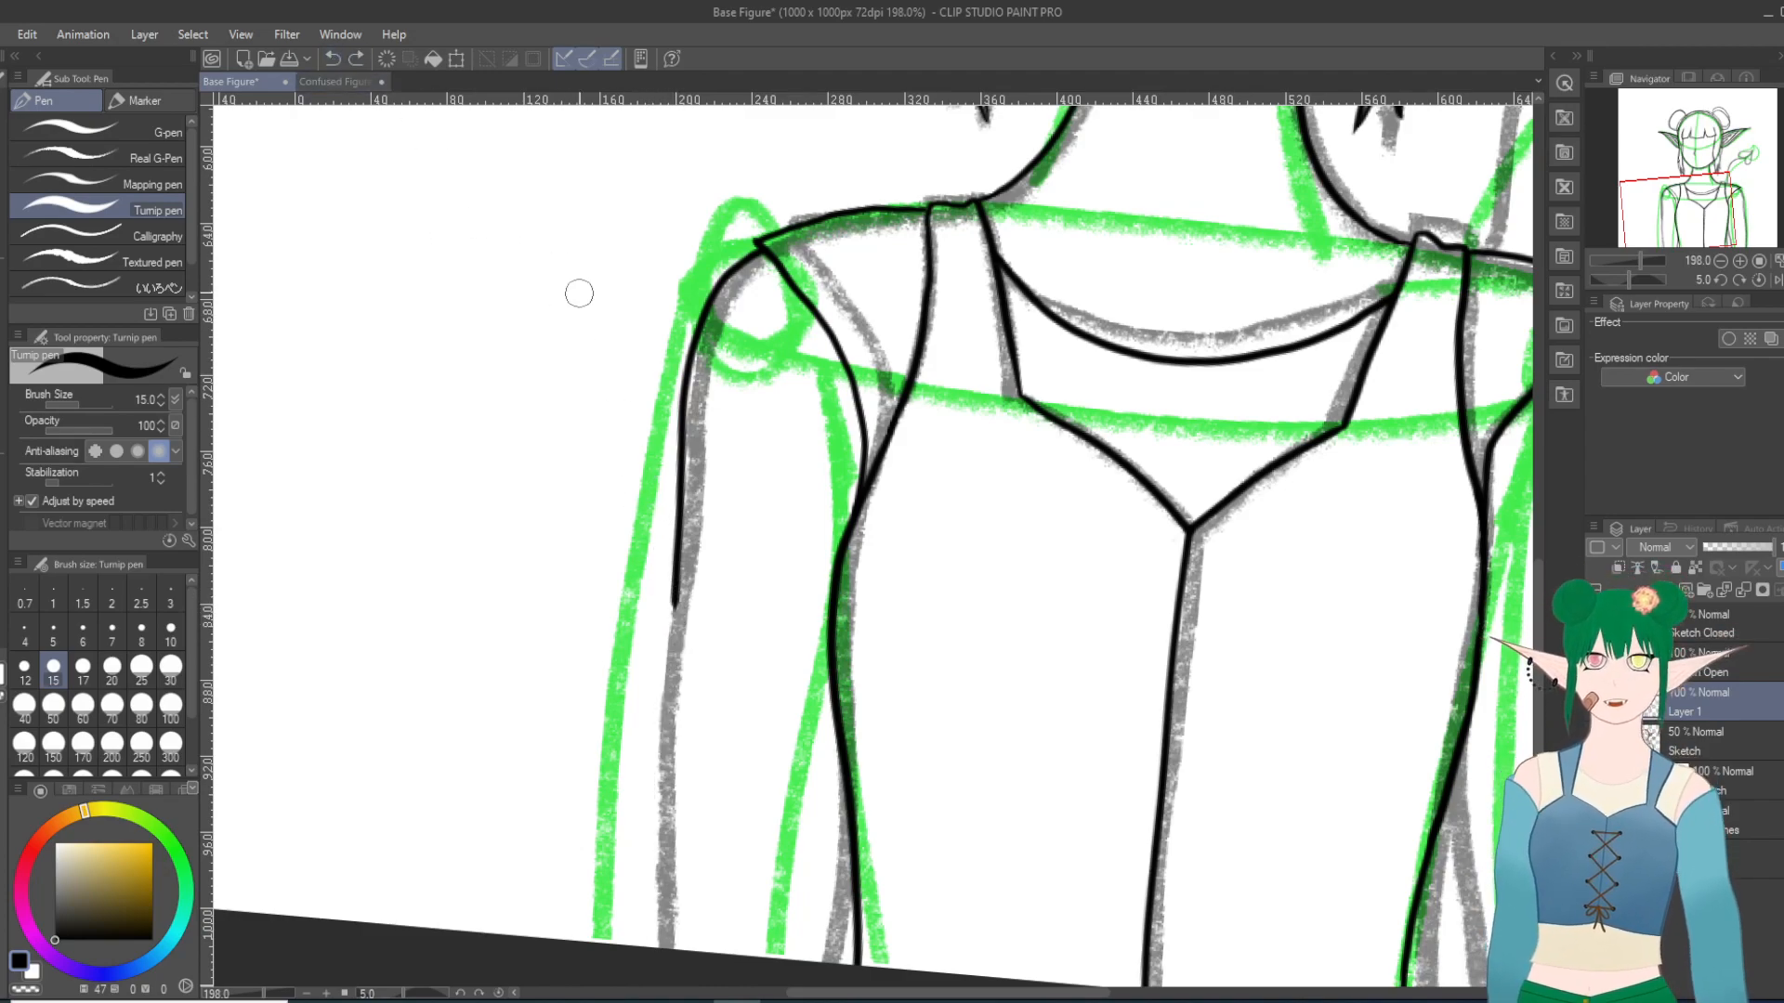
left_click_drag(675, 587, 650, 939)
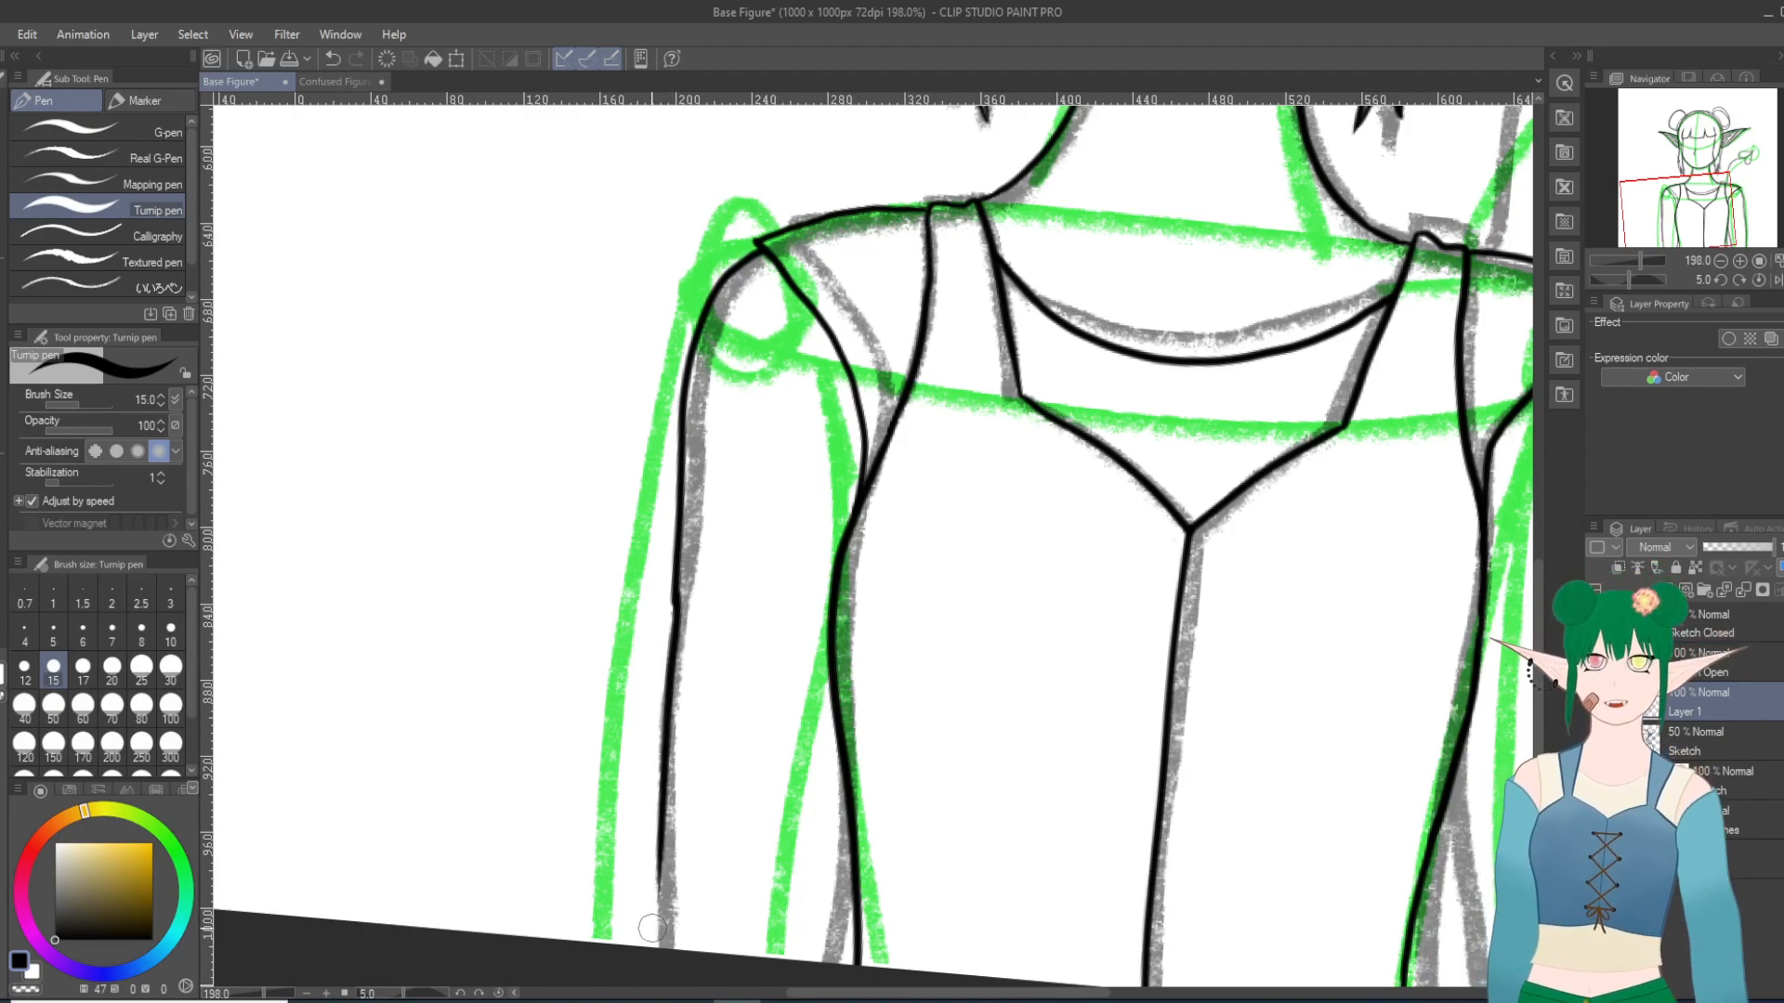
left_click(331, 58)
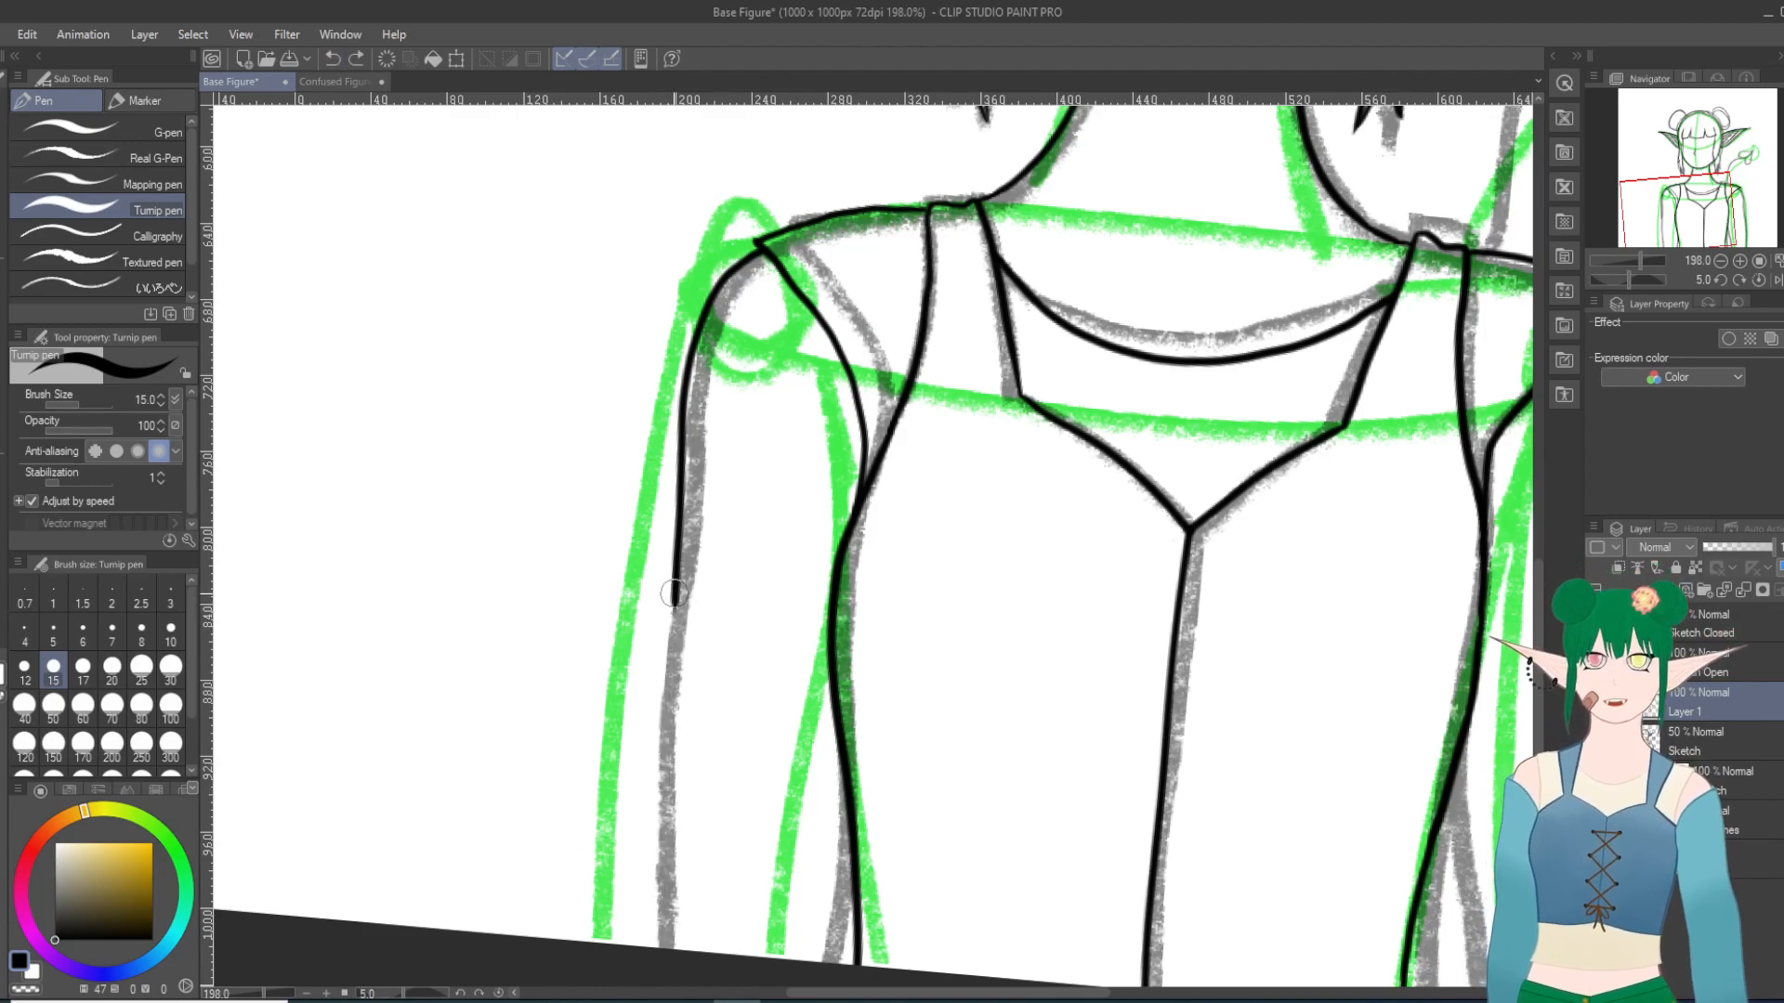
left_click_drag(670, 647, 653, 948)
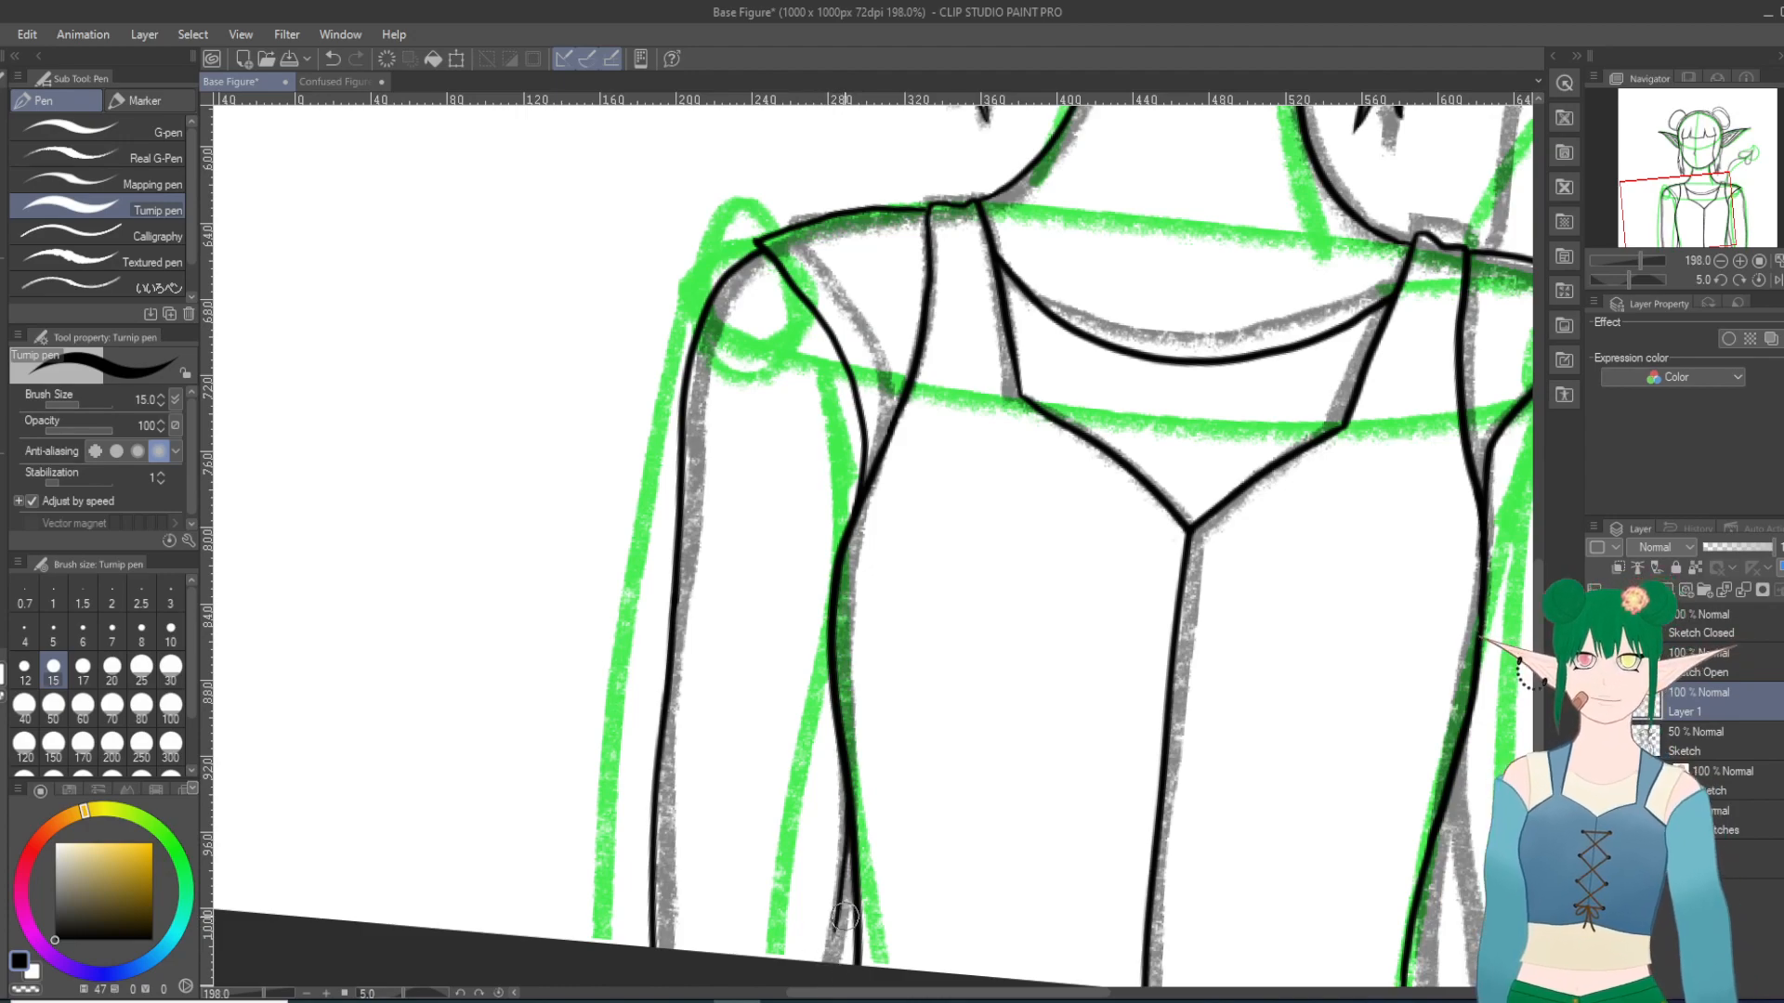
Step: Ink the short visible piece of the left-hand arm's inner edge along the gray sketch, from the bodice side to the canvas edge
left_click(331, 58)
left_click_drag(836, 929, 829, 966)
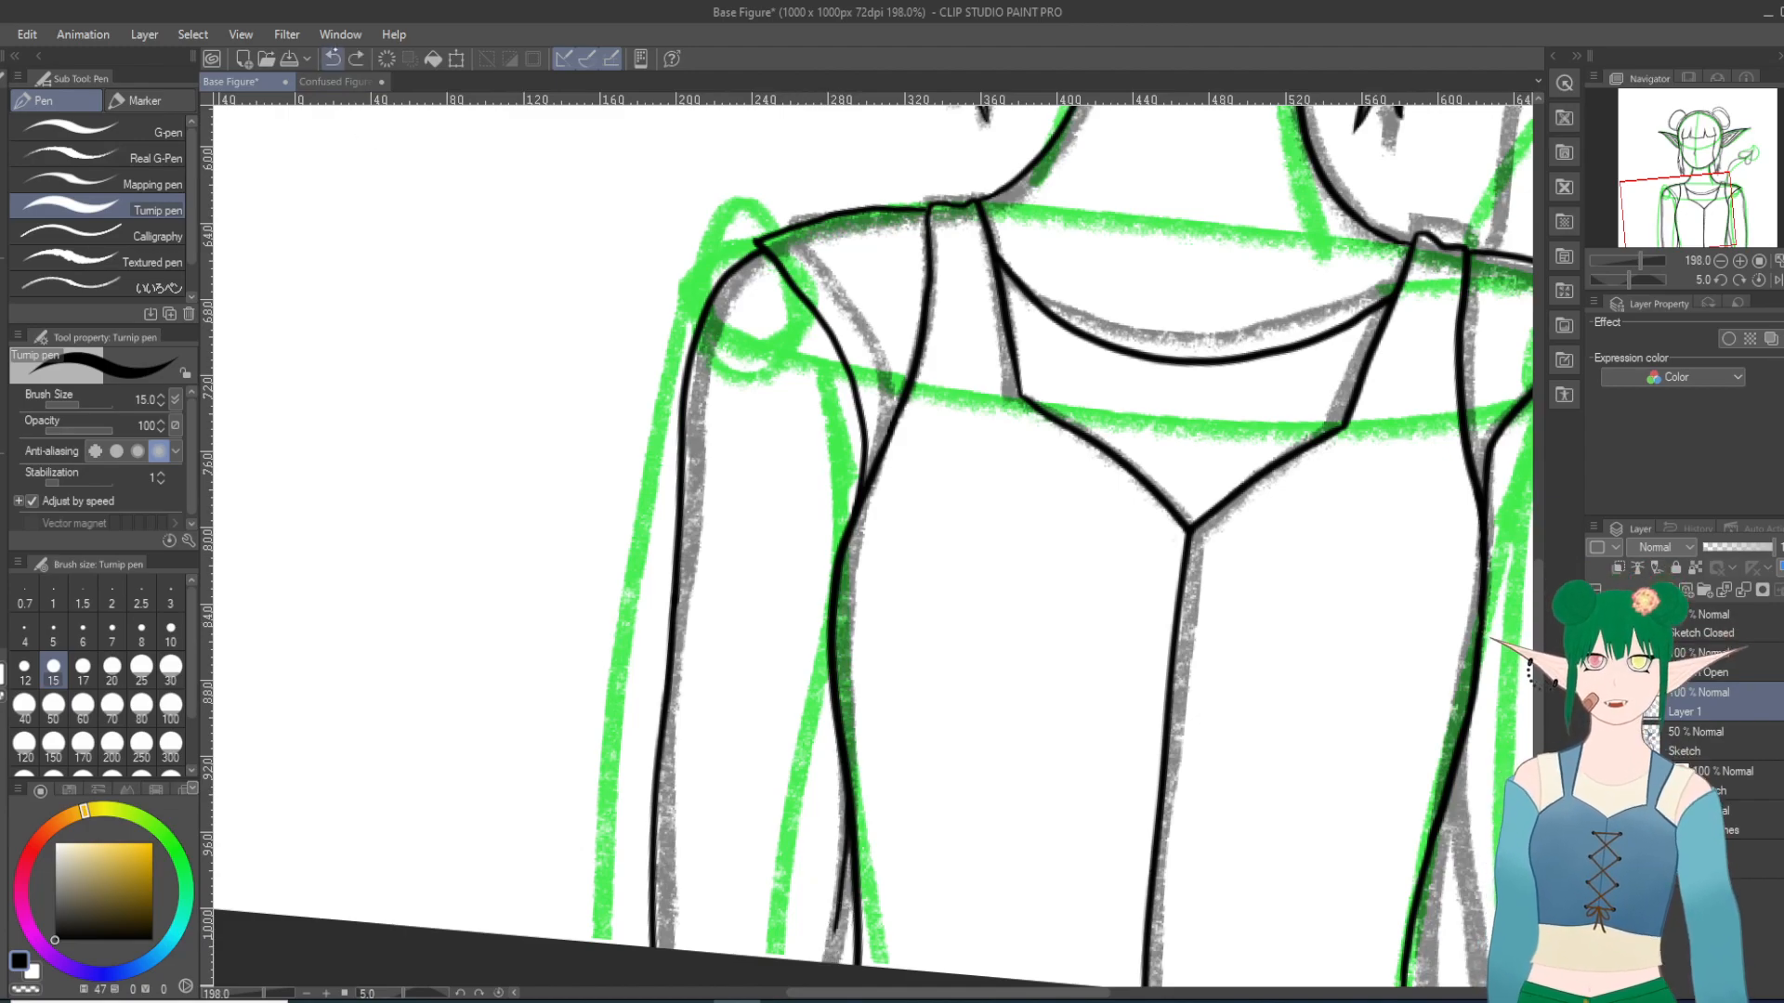
key("shift+6")
key("shift+6")
key("shift+6")
key("shift+6")
key("shift+6")
key("shift+6")
key("shift+6")
key("shift+6")
key("shift+6")
key("shift+6")
key("shift+6")
key("shift+6")
key("shift+6")
key("shift+6")
key("shift+6")
key("shift+6")
key("shift+6")
key("shift+6")
key("shift+6")
key("shift+6")
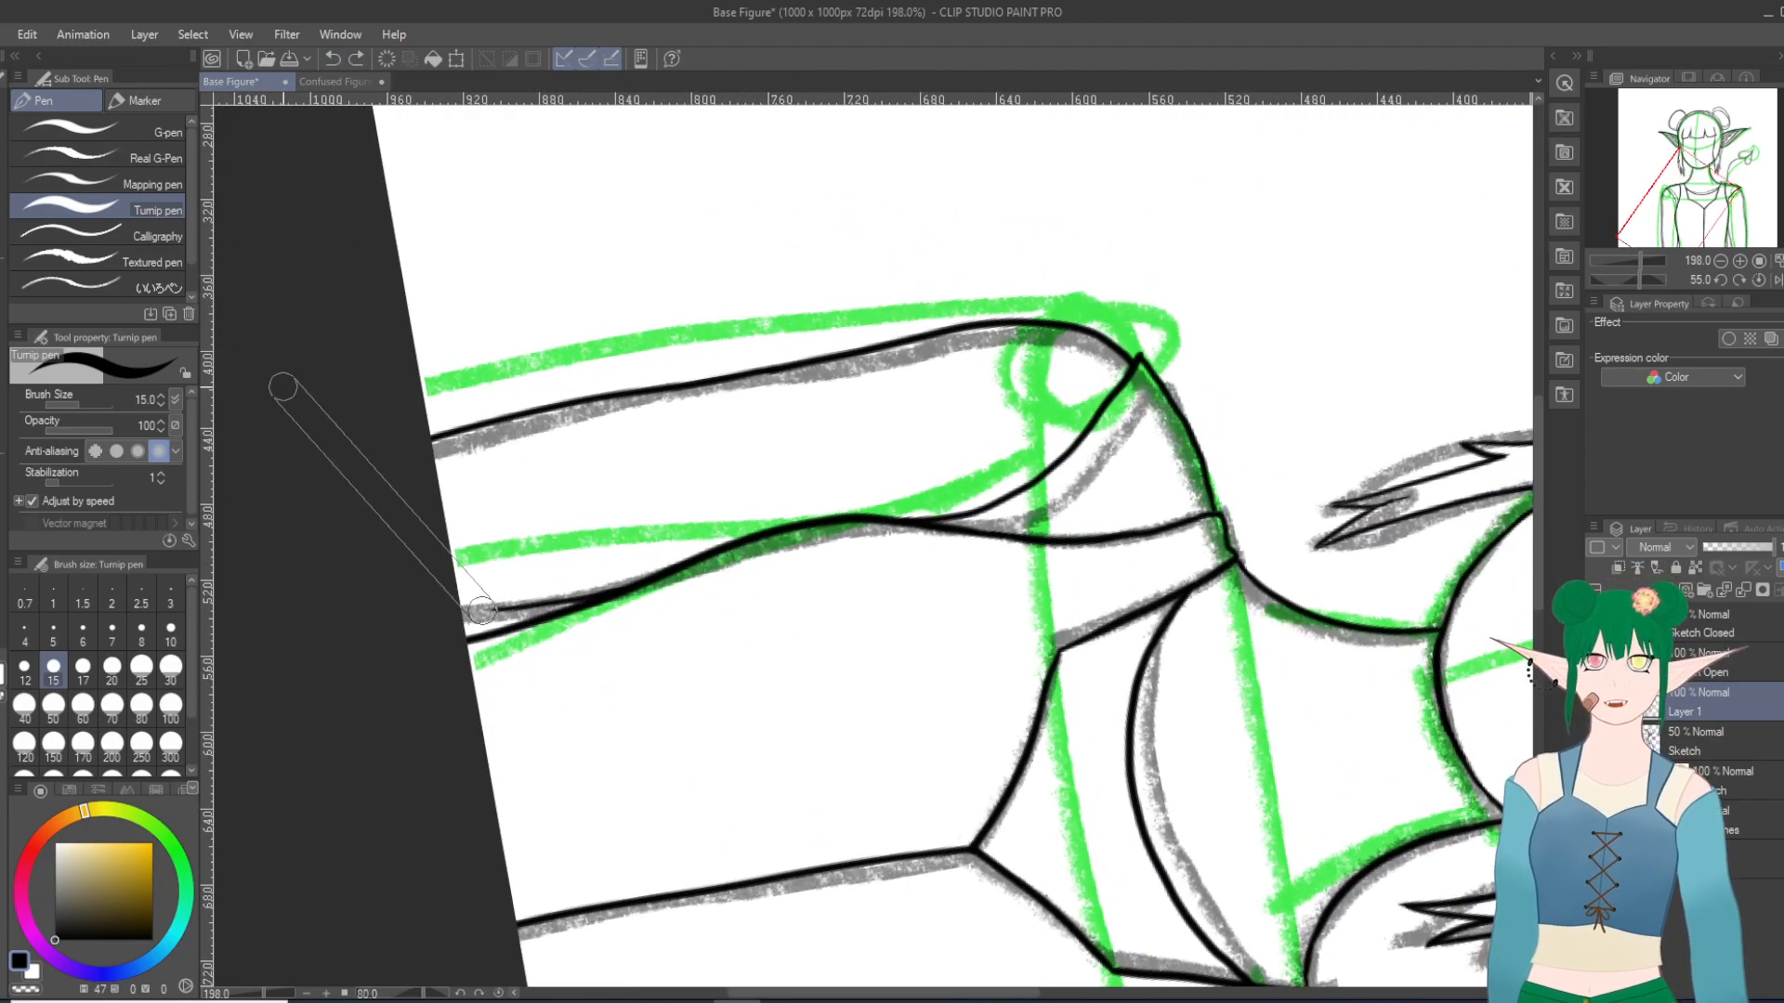
key("shift+6")
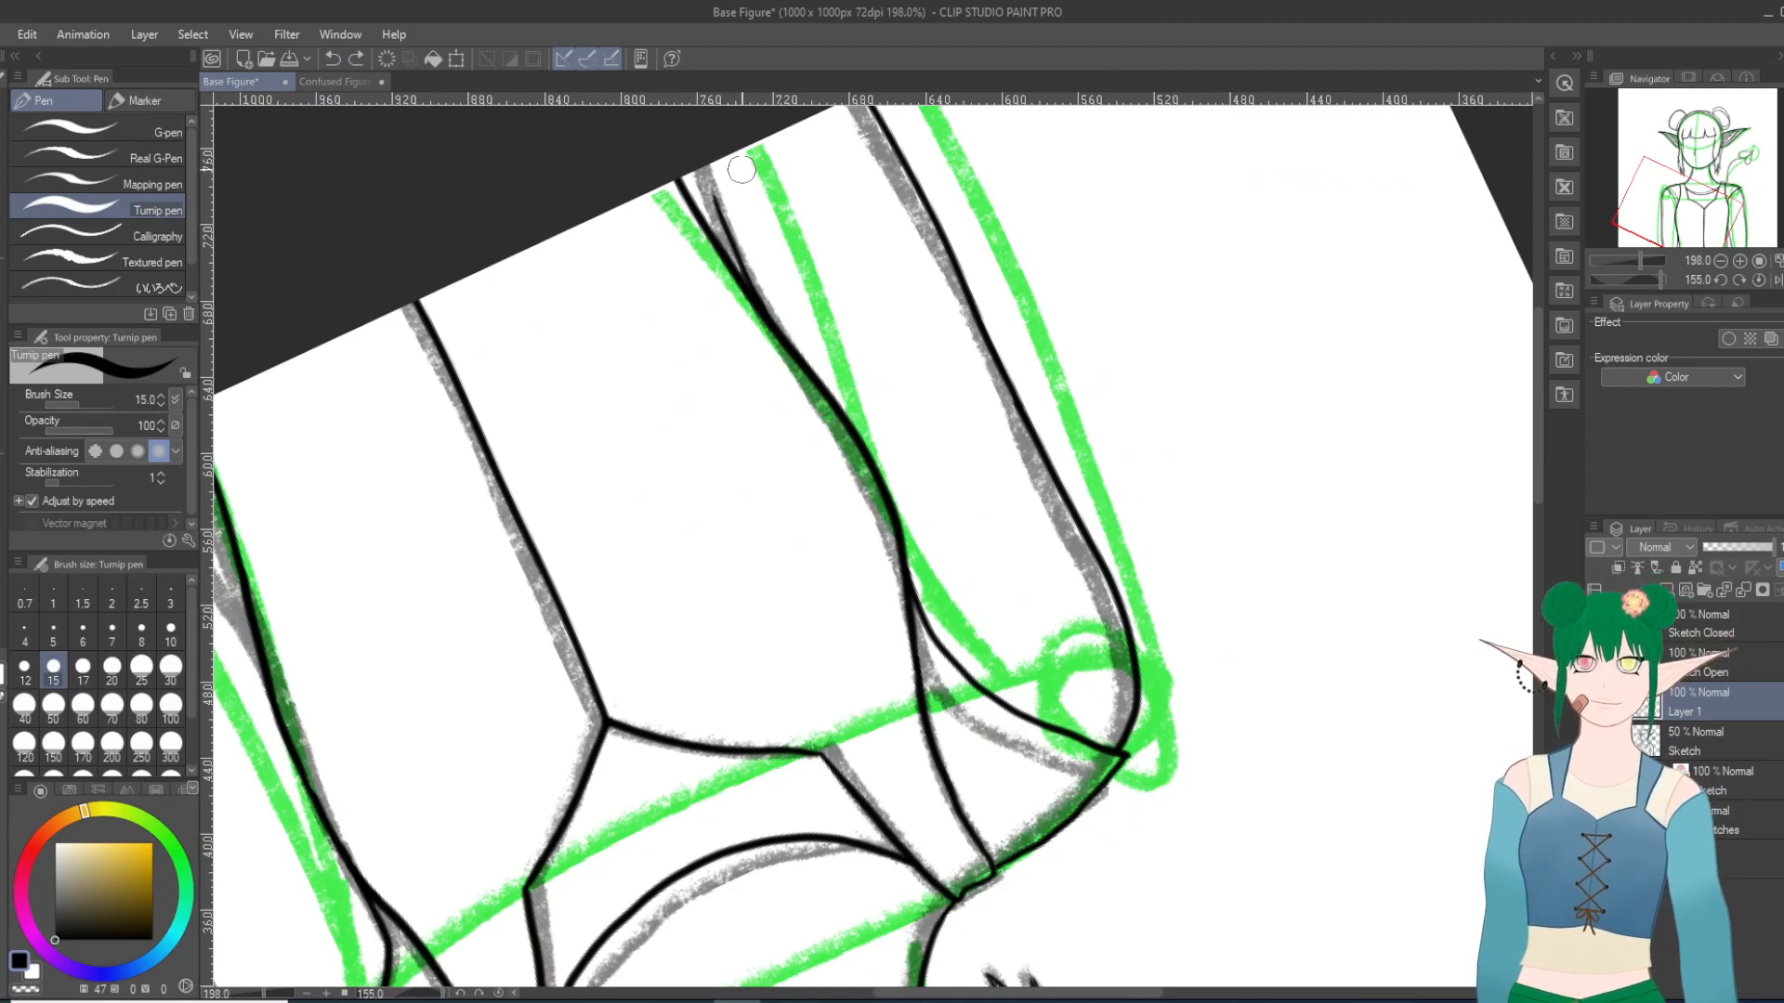
scroll(741, 172, "up", 1)
scroll(811, 611, "down", 2)
scroll(652, 206, "up", 2)
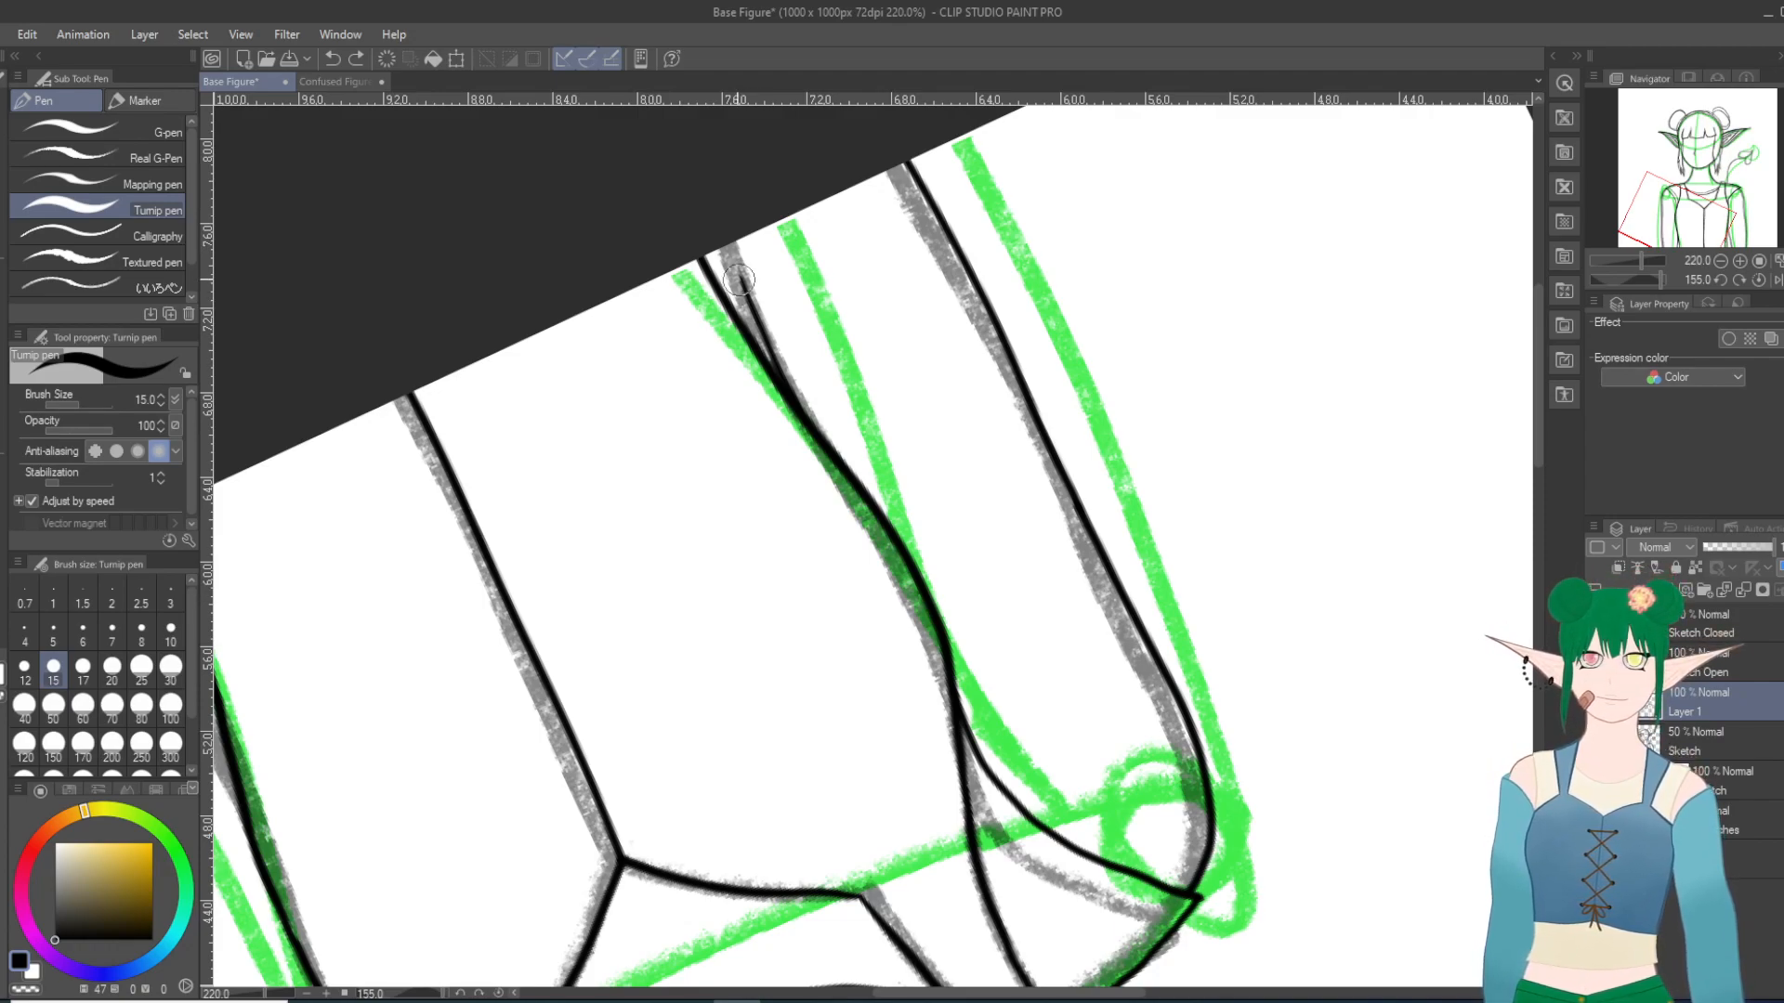
left_click_drag(743, 286, 733, 241)
left_click(332, 58)
left_click_drag(742, 285, 722, 187)
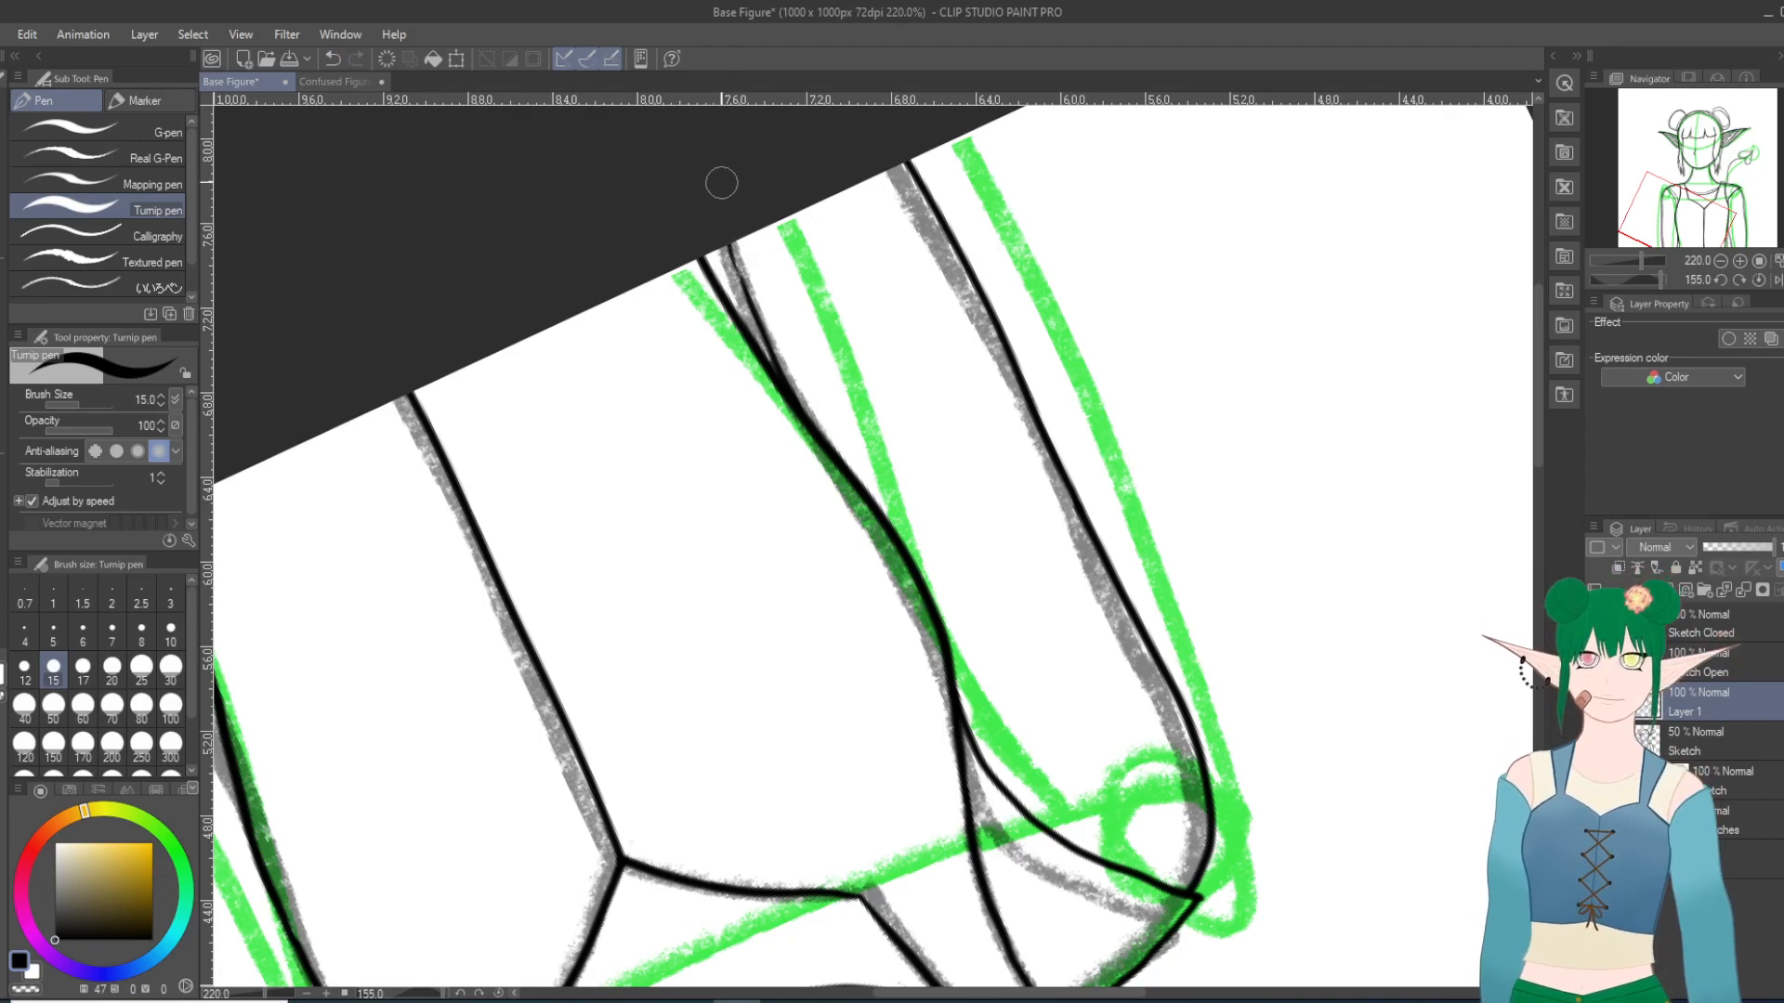
left_click_drag(744, 283, 726, 231)
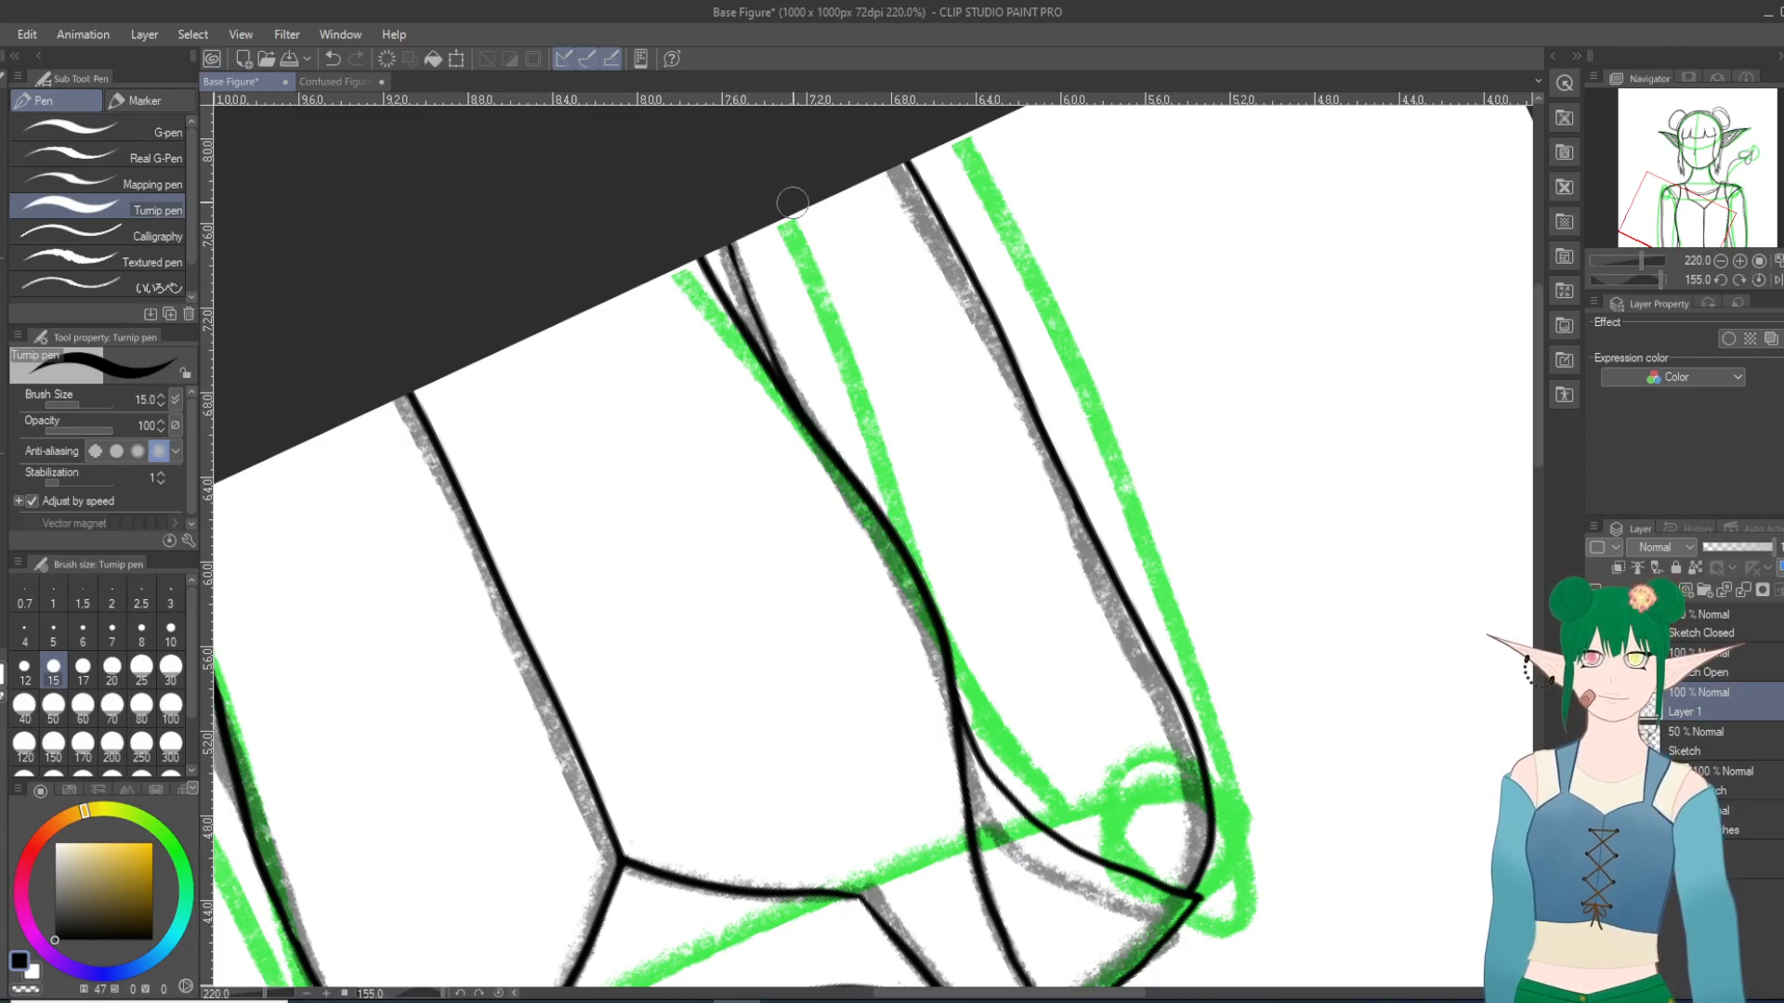
Step: Try three strokes for the right-hand arm's outer edge from the shoulder tip on the rotated canvas, undoing each
scroll(798, 358, "down", 1)
key("minus")
key("minus")
key("minus")
key("minus")
key("minus")
key("minus")
key("minus")
key("minus")
key("minus")
key("minus")
key("minus")
key("minus")
key("minus")
key("minus")
key("minus")
key("minus")
key("minus")
key("minus")
key("minus")
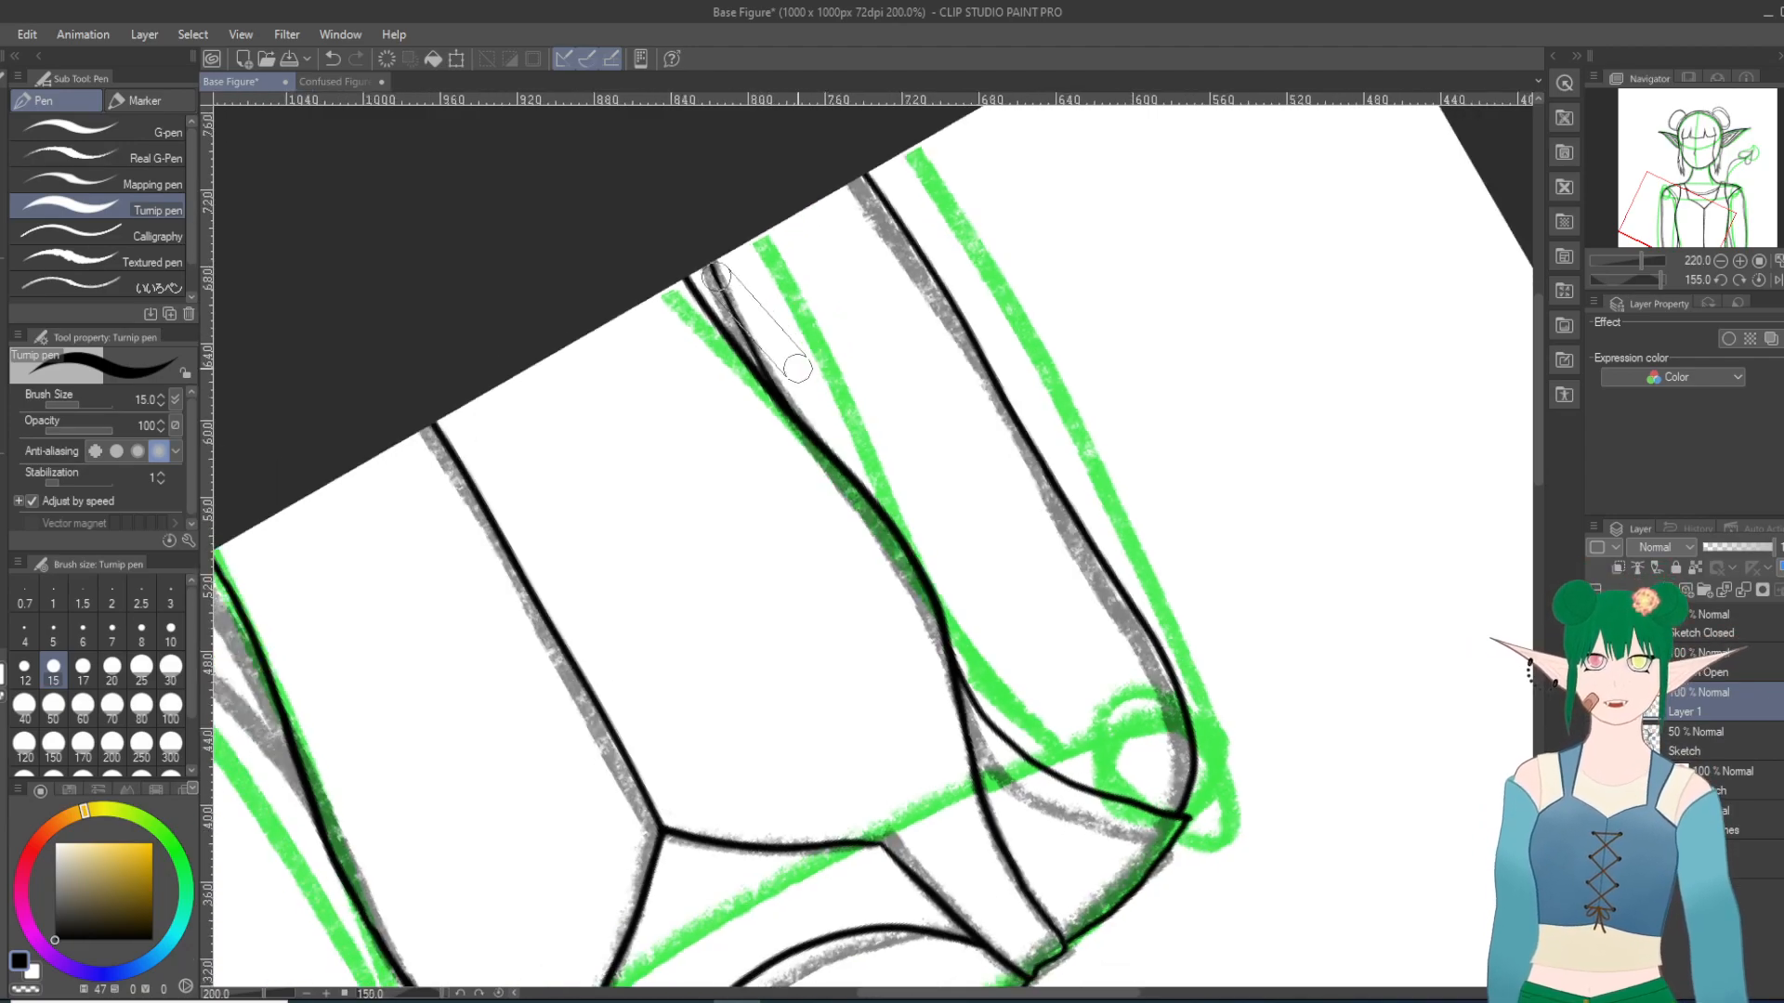
key("minus")
key("minus")
key("minus")
key("minus")
key("minus")
scroll(883, 524, "down", 9)
key("minus")
key("minus")
key("minus")
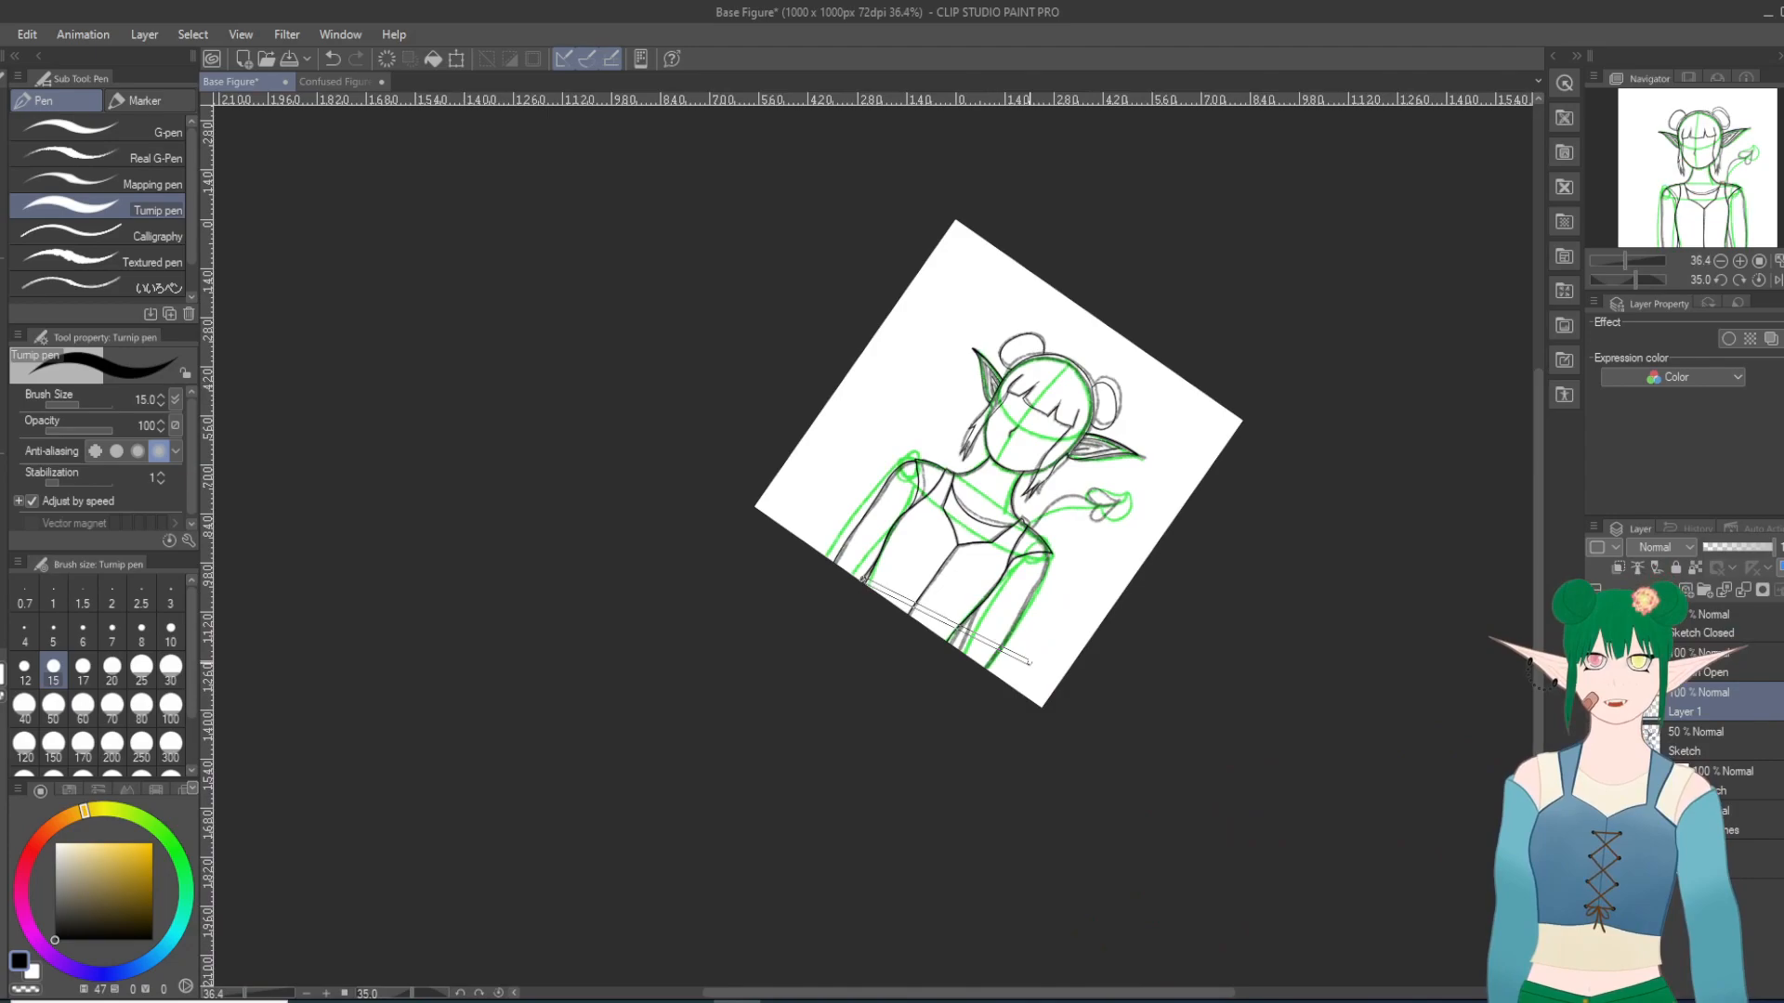
scroll(977, 578, "up", 5)
mouse_move(977, 578)
left_mouse_down()
mouse_move(912, 788)
mouse_move(645, 844)
mouse_move(559, 832)
left_mouse_up()
scroll(559, 832, "up", 1)
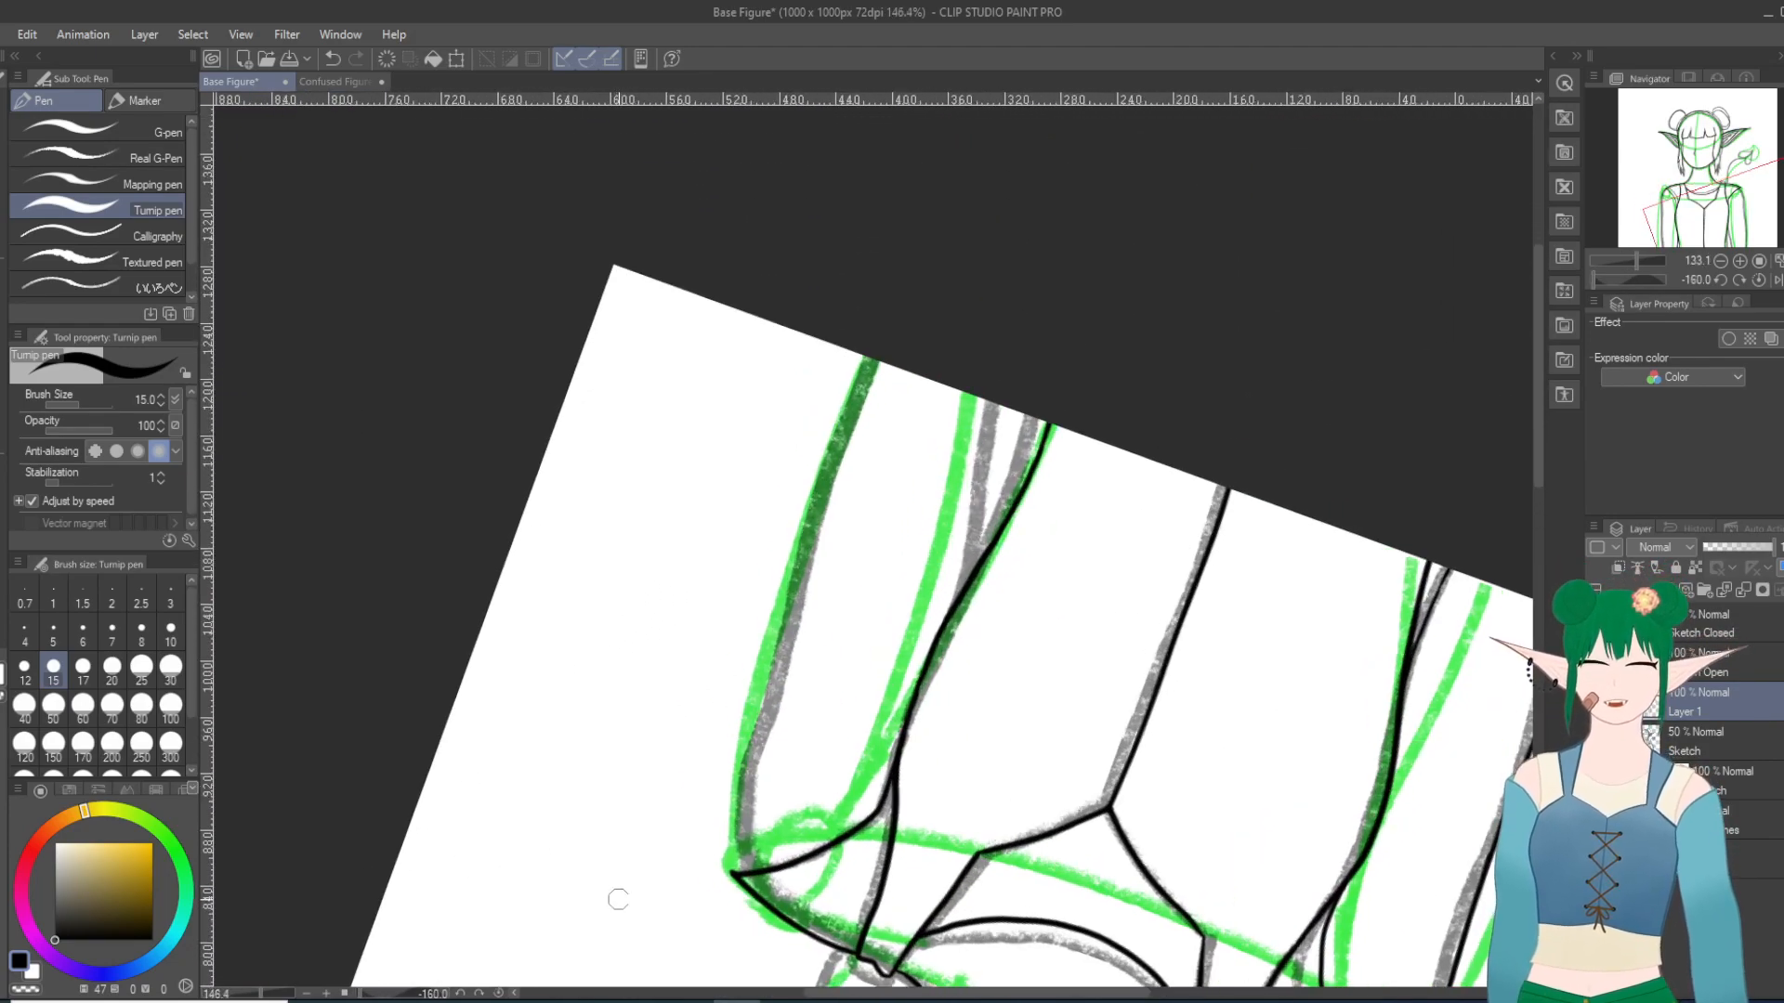
scroll(652, 832, "up", 1)
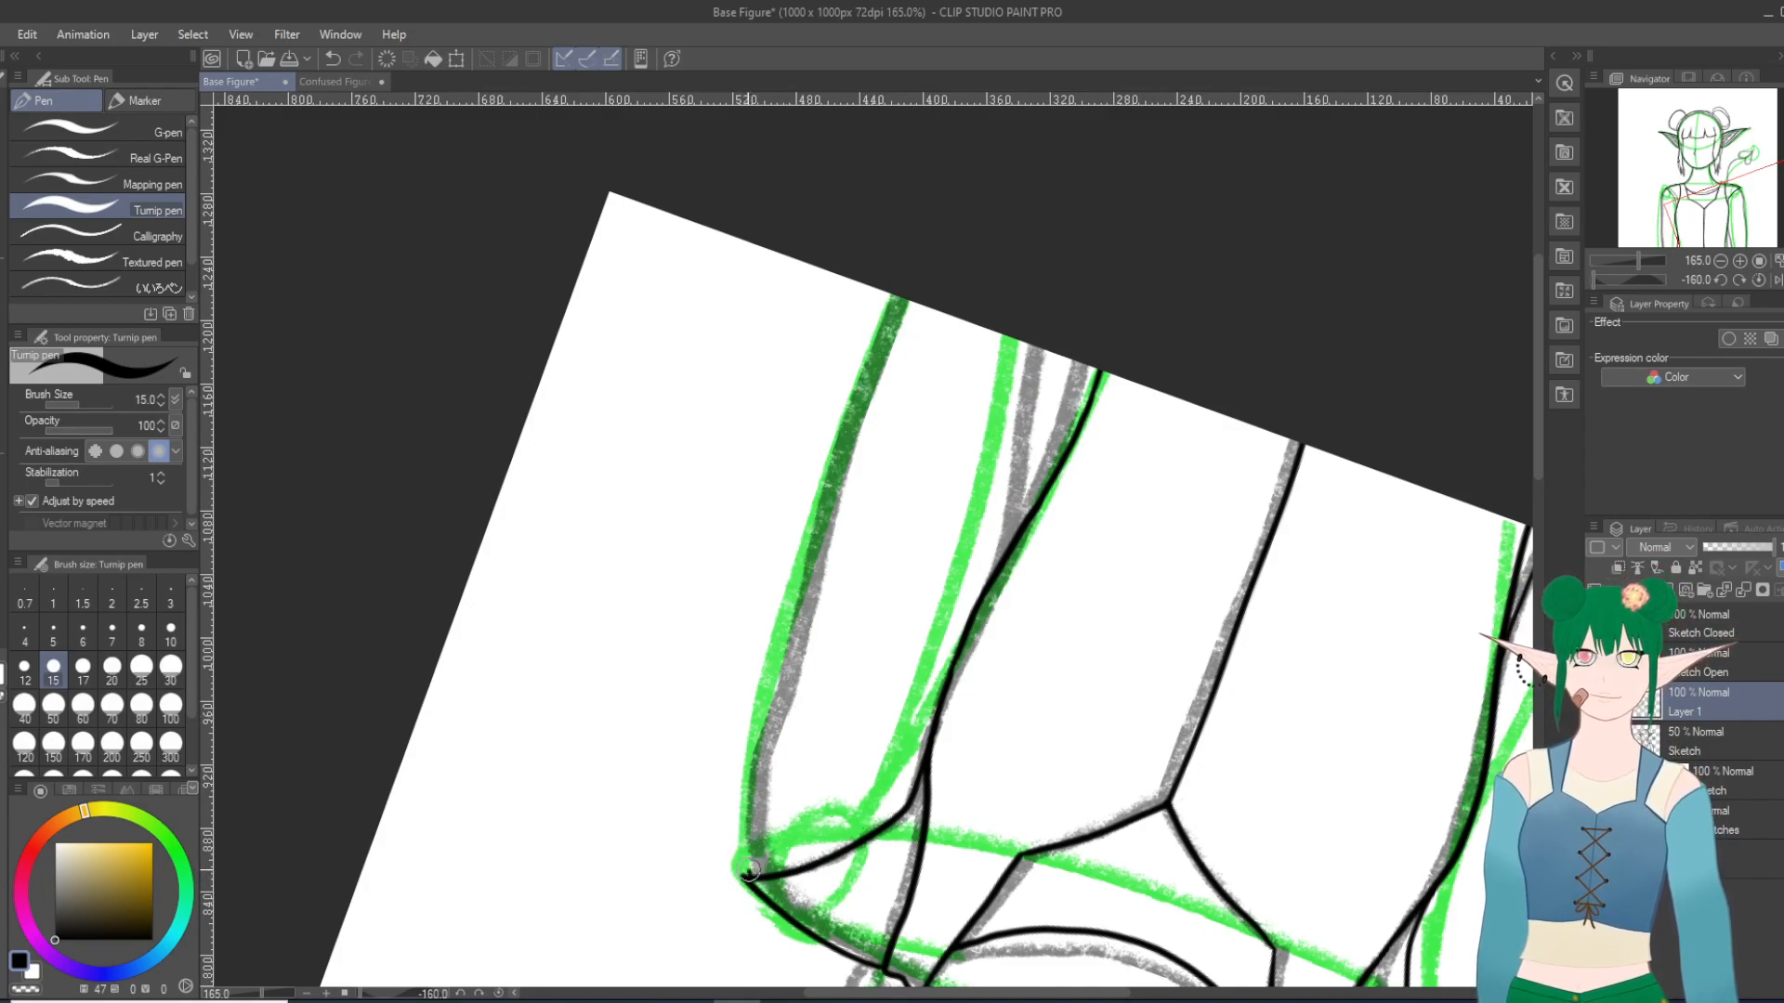
mouse_move(740, 835)
left_mouse_down()
mouse_move(839, 409)
mouse_move(905, 299)
left_mouse_up()
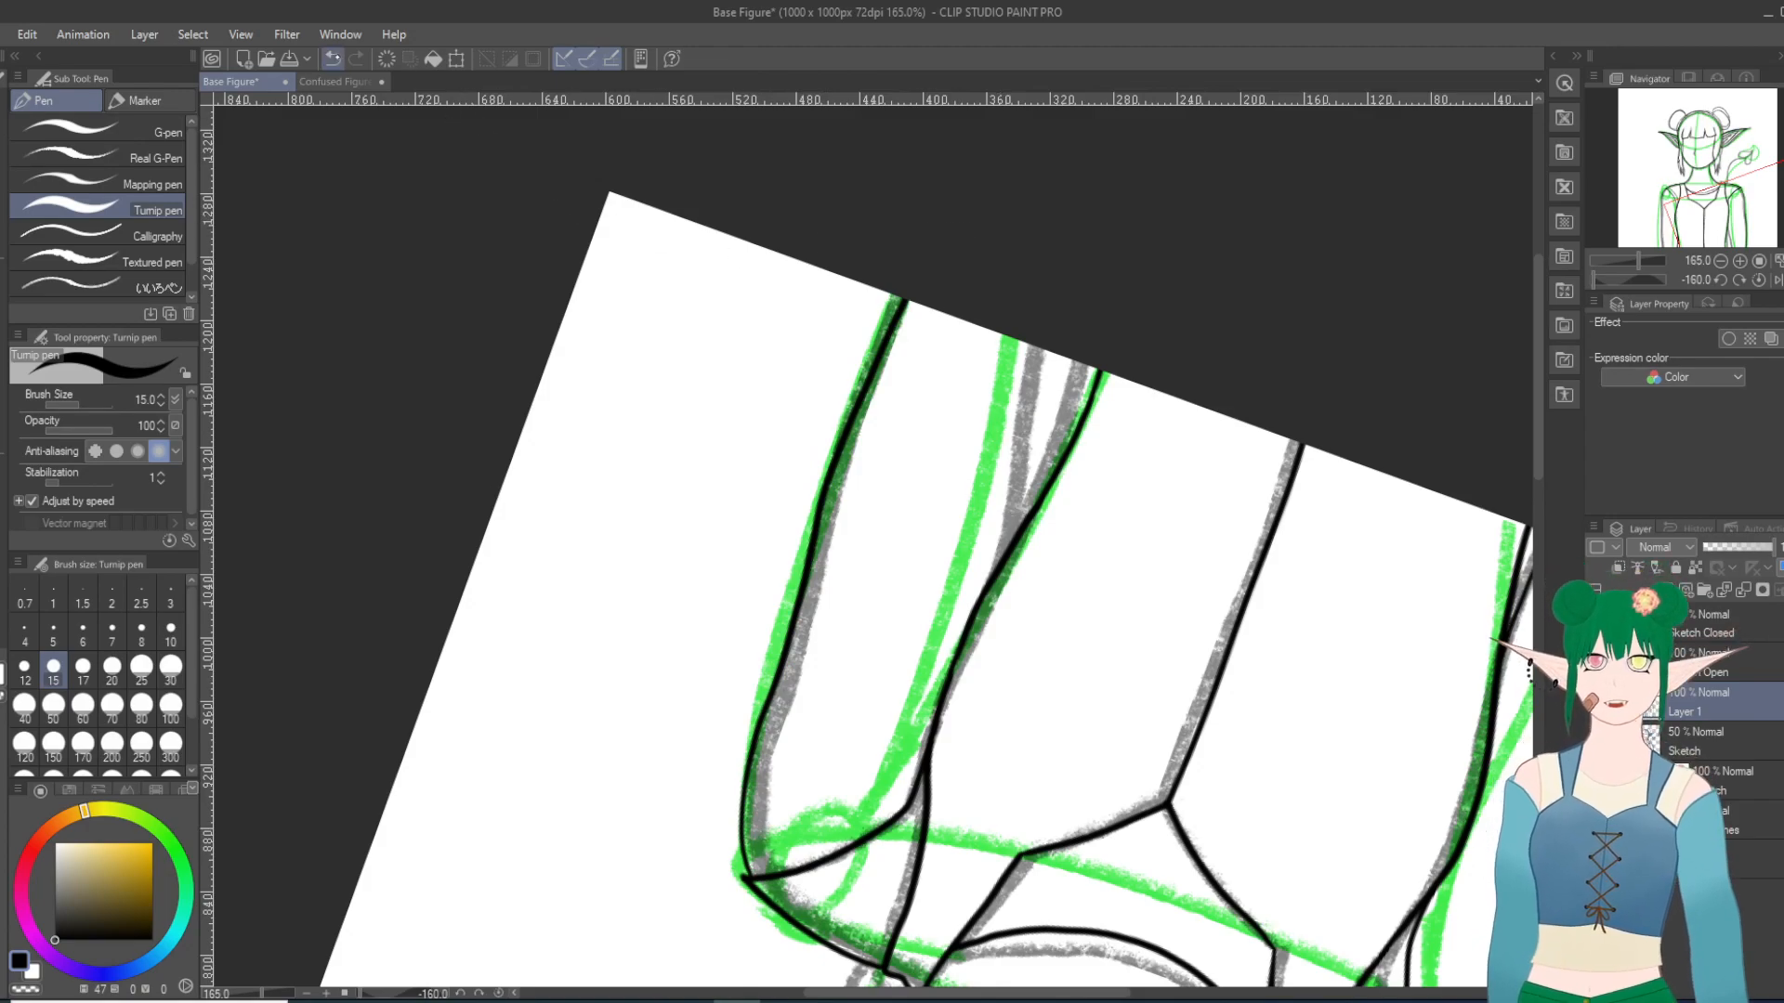
left_click(331, 59)
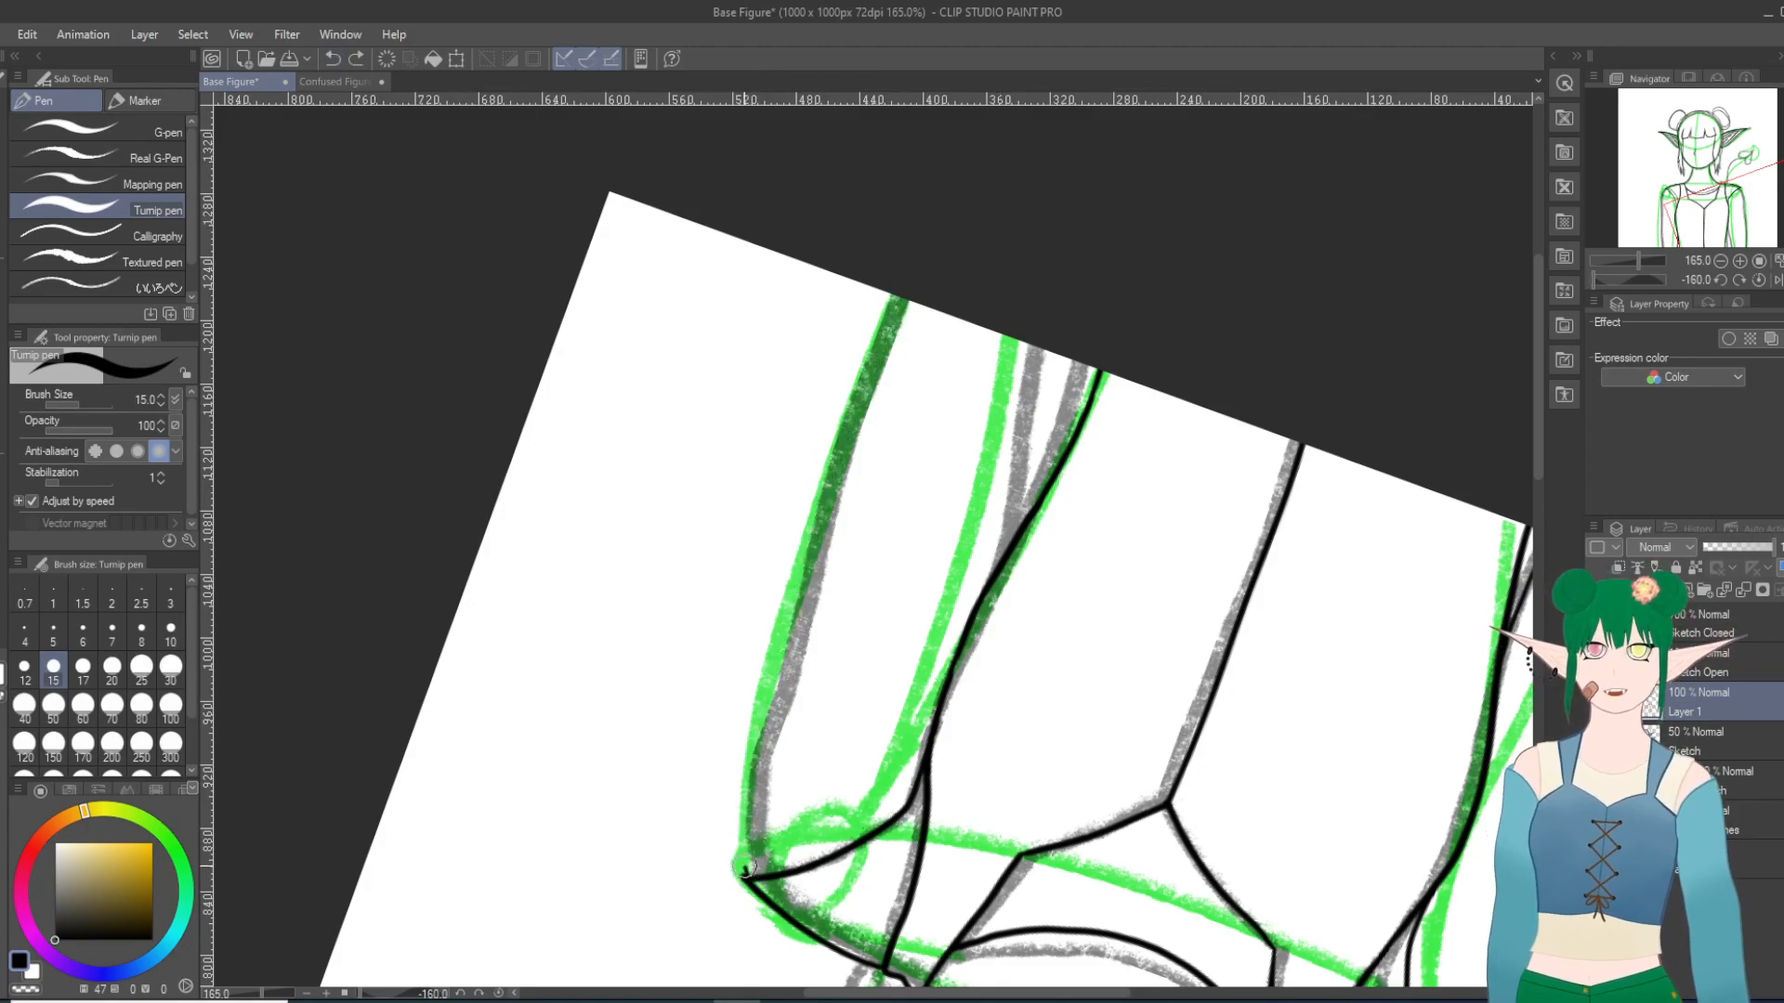
left_click_drag(739, 842, 896, 296)
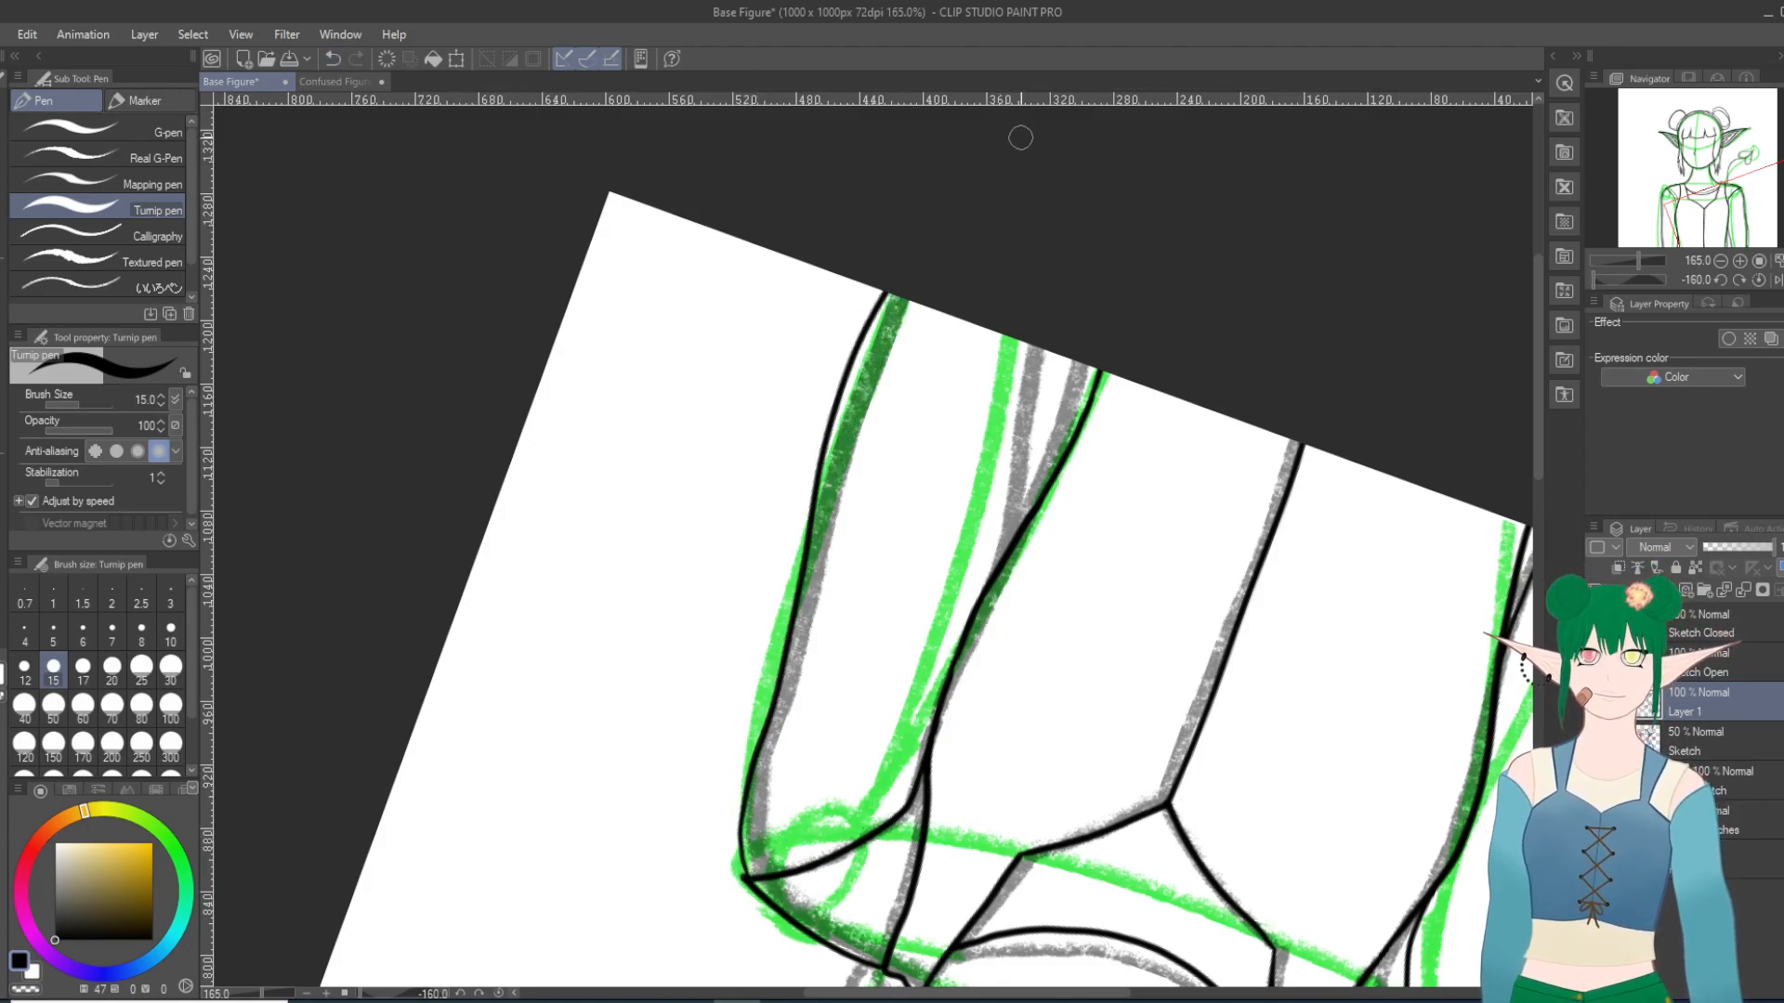
left_click(332, 59)
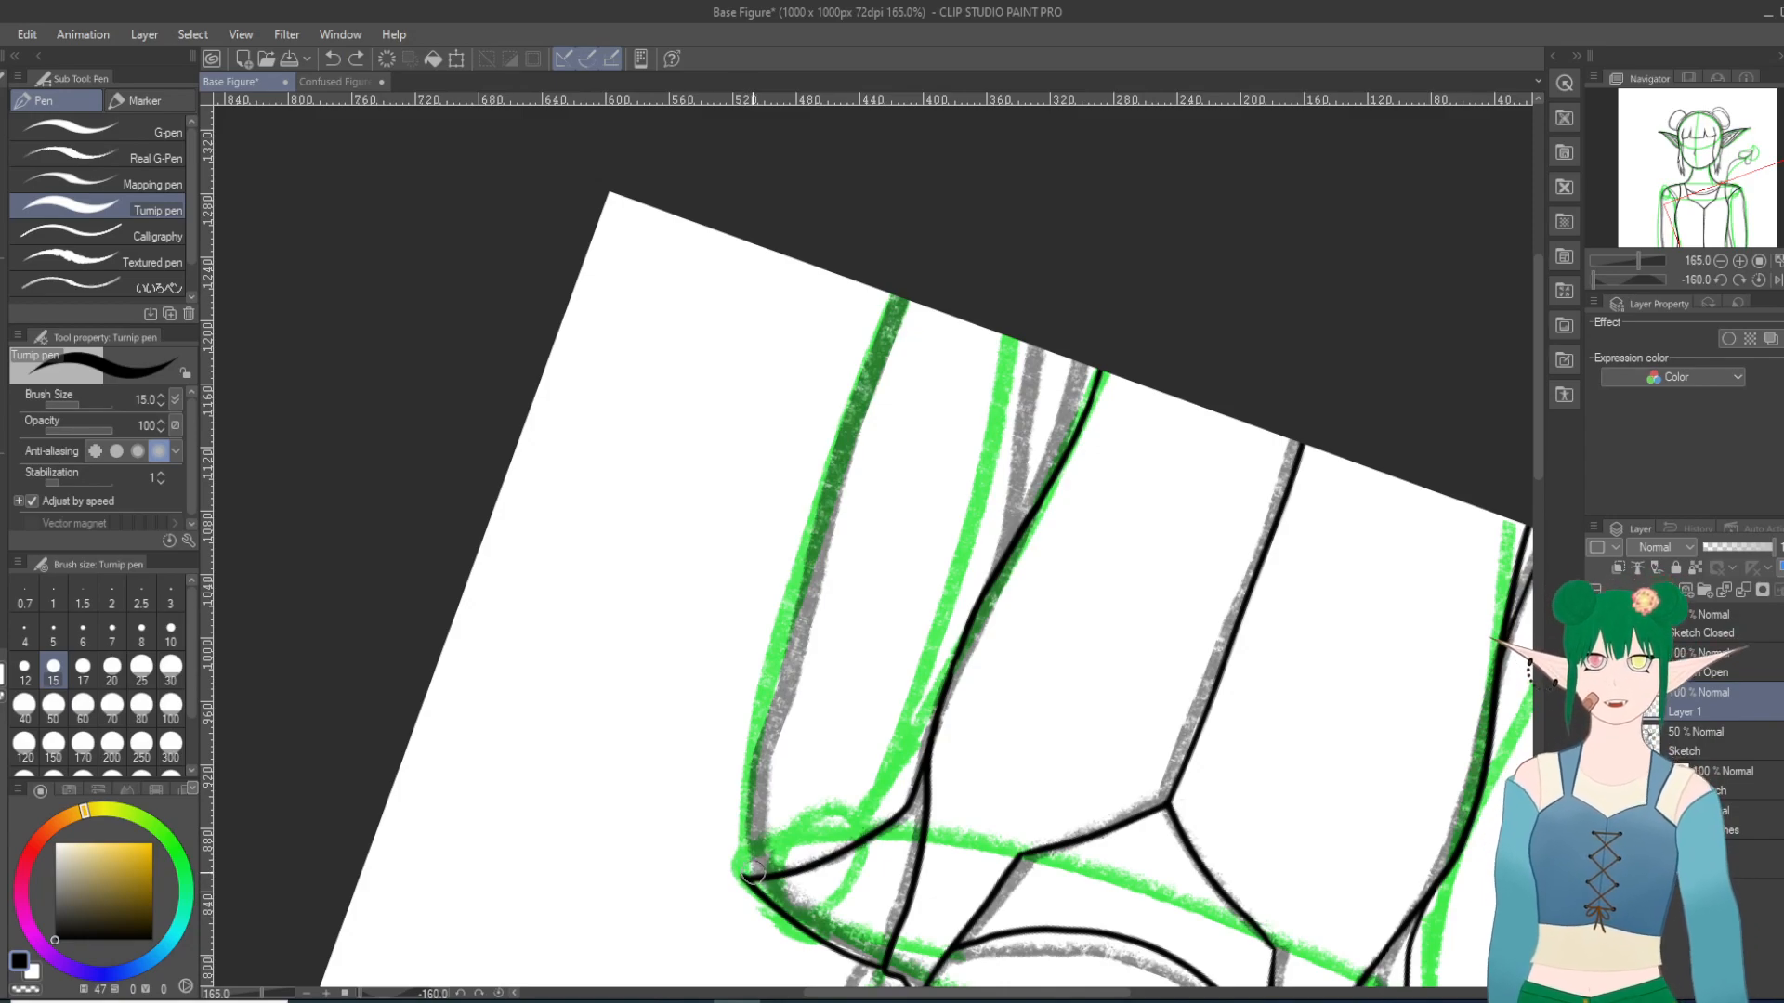
left_click_drag(749, 790, 764, 725)
left_click(333, 58)
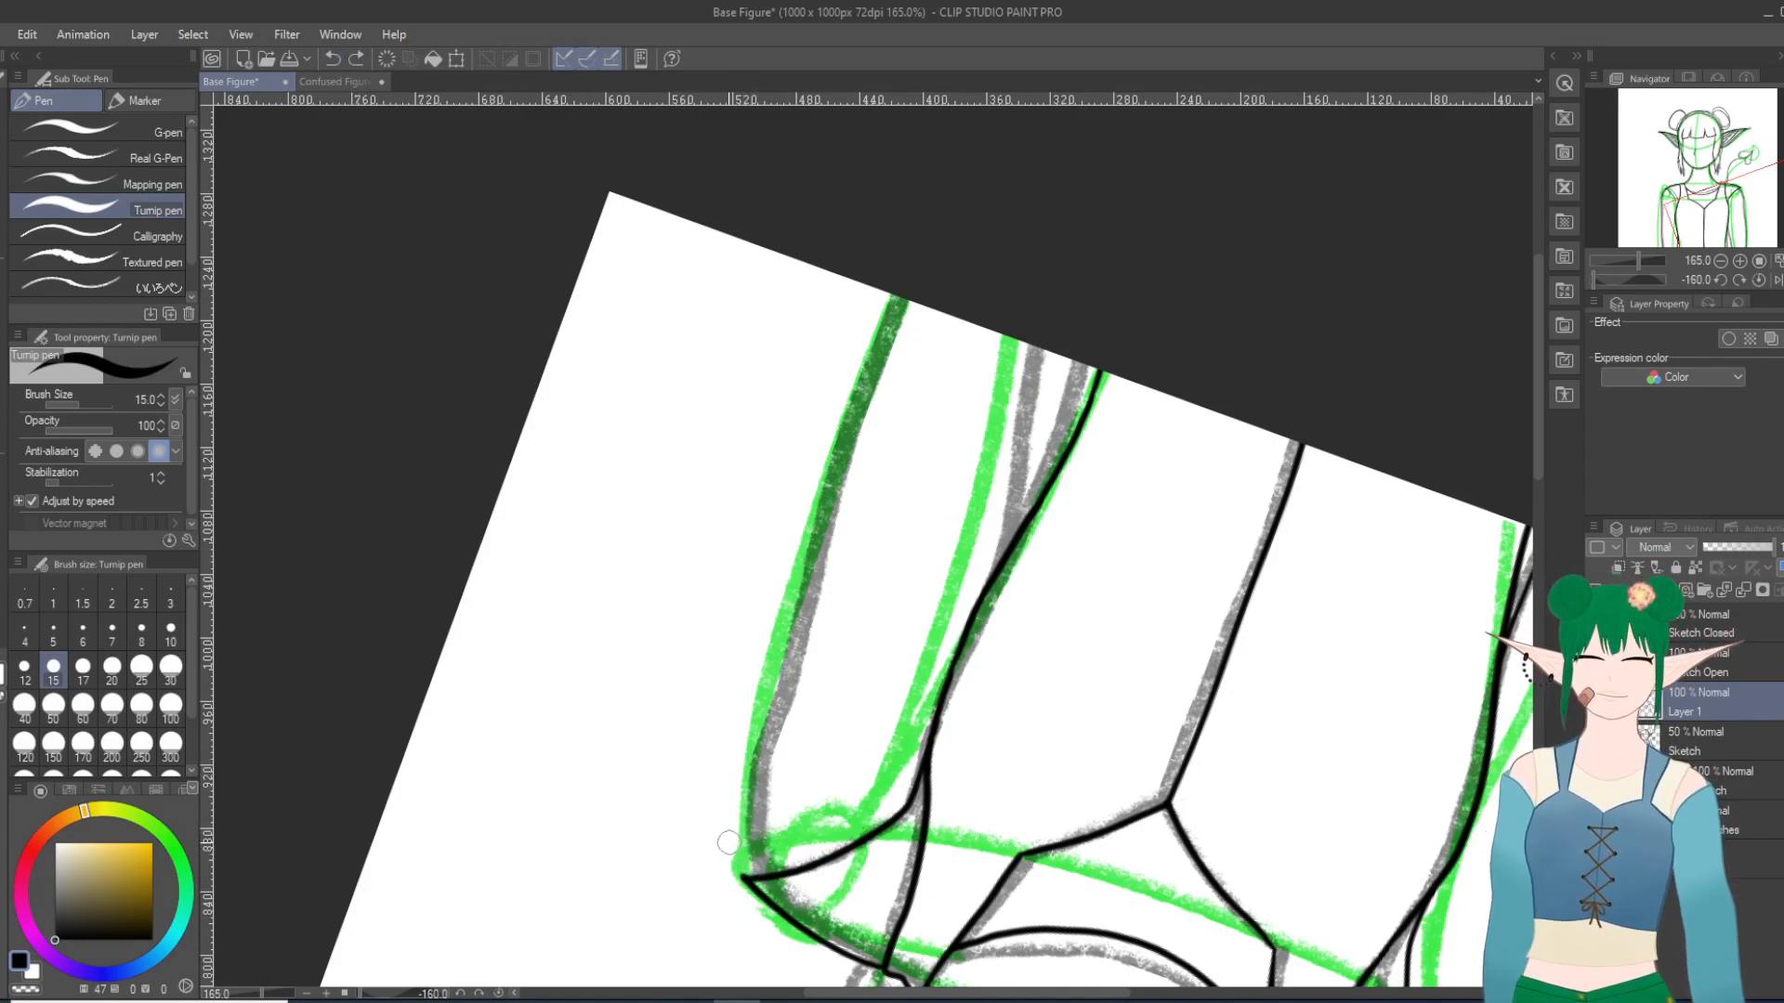
Step: Ink the upper part of the right-hand arm's outer edge along the sketch, from the shoulder tip to past mid-length
mouse_move(741, 850)
left_mouse_down()
mouse_move(737, 808)
mouse_move(802, 613)
mouse_move(925, 306)
left_mouse_up()
left_click(333, 58)
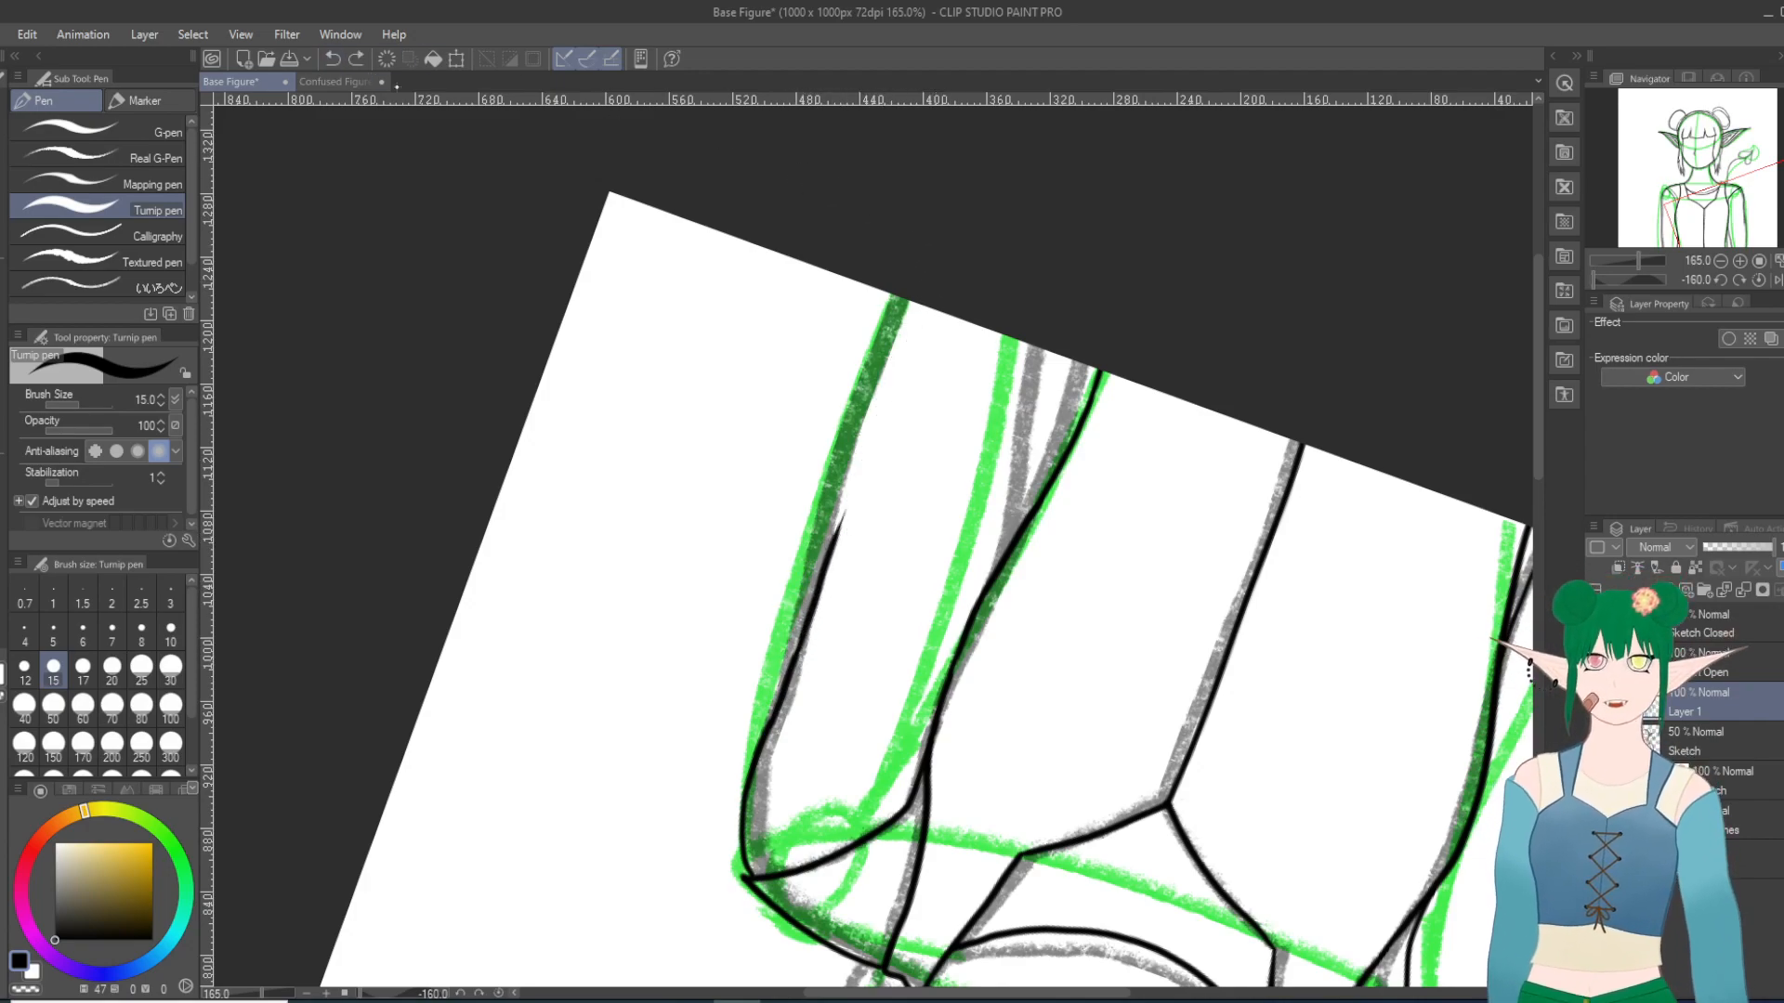
left_click_drag(788, 675, 807, 630)
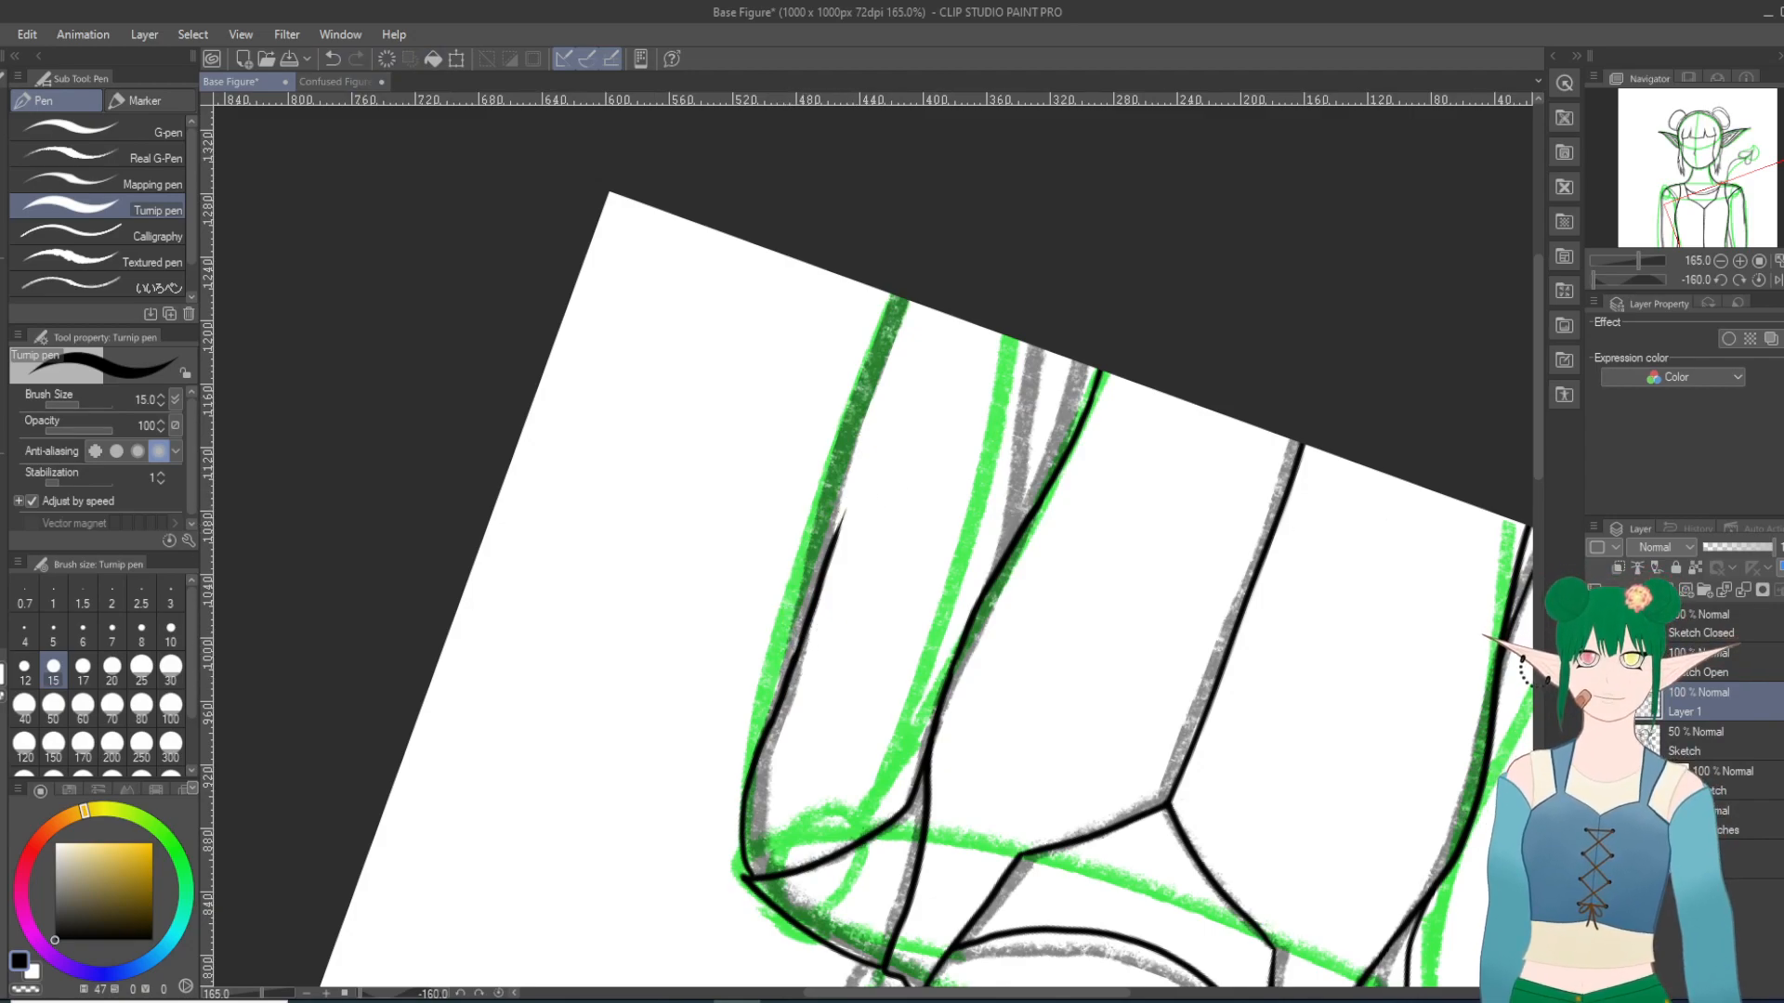
Step: Hide the gray sketch layer and extend the right-hand arm's outer edge inside the green guide down to the canvas edge
left_click(1596, 741)
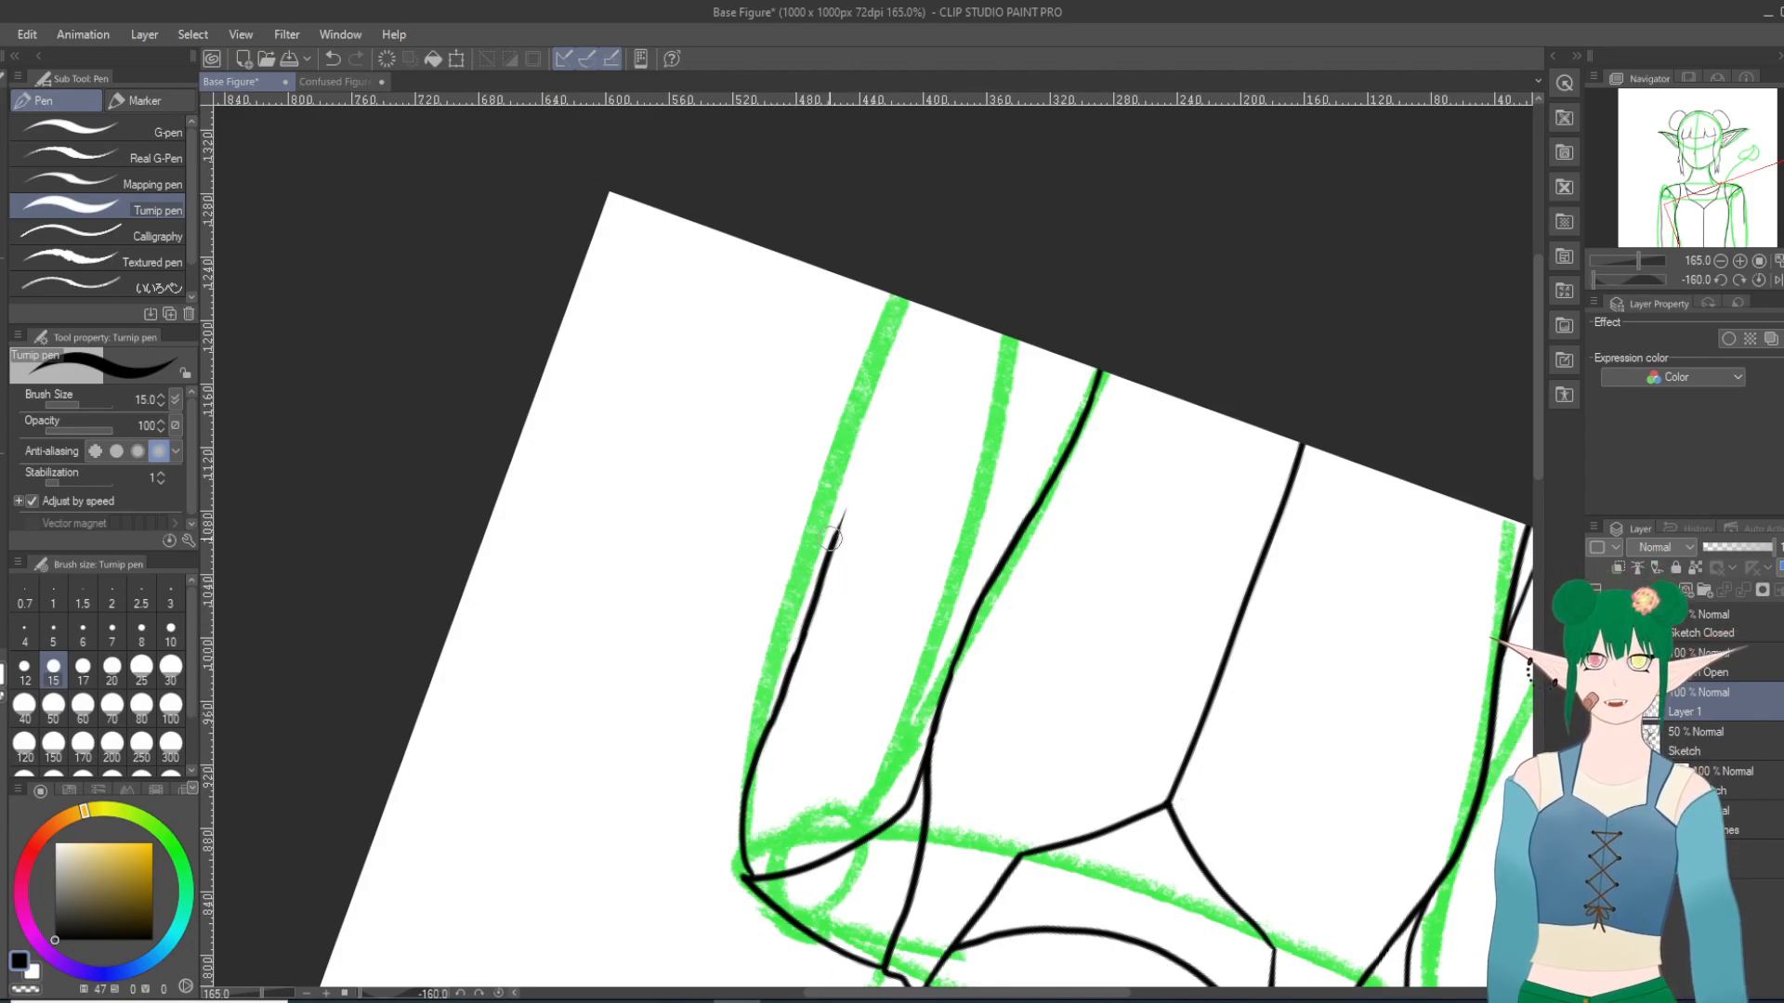
left_click_drag(836, 537, 858, 471)
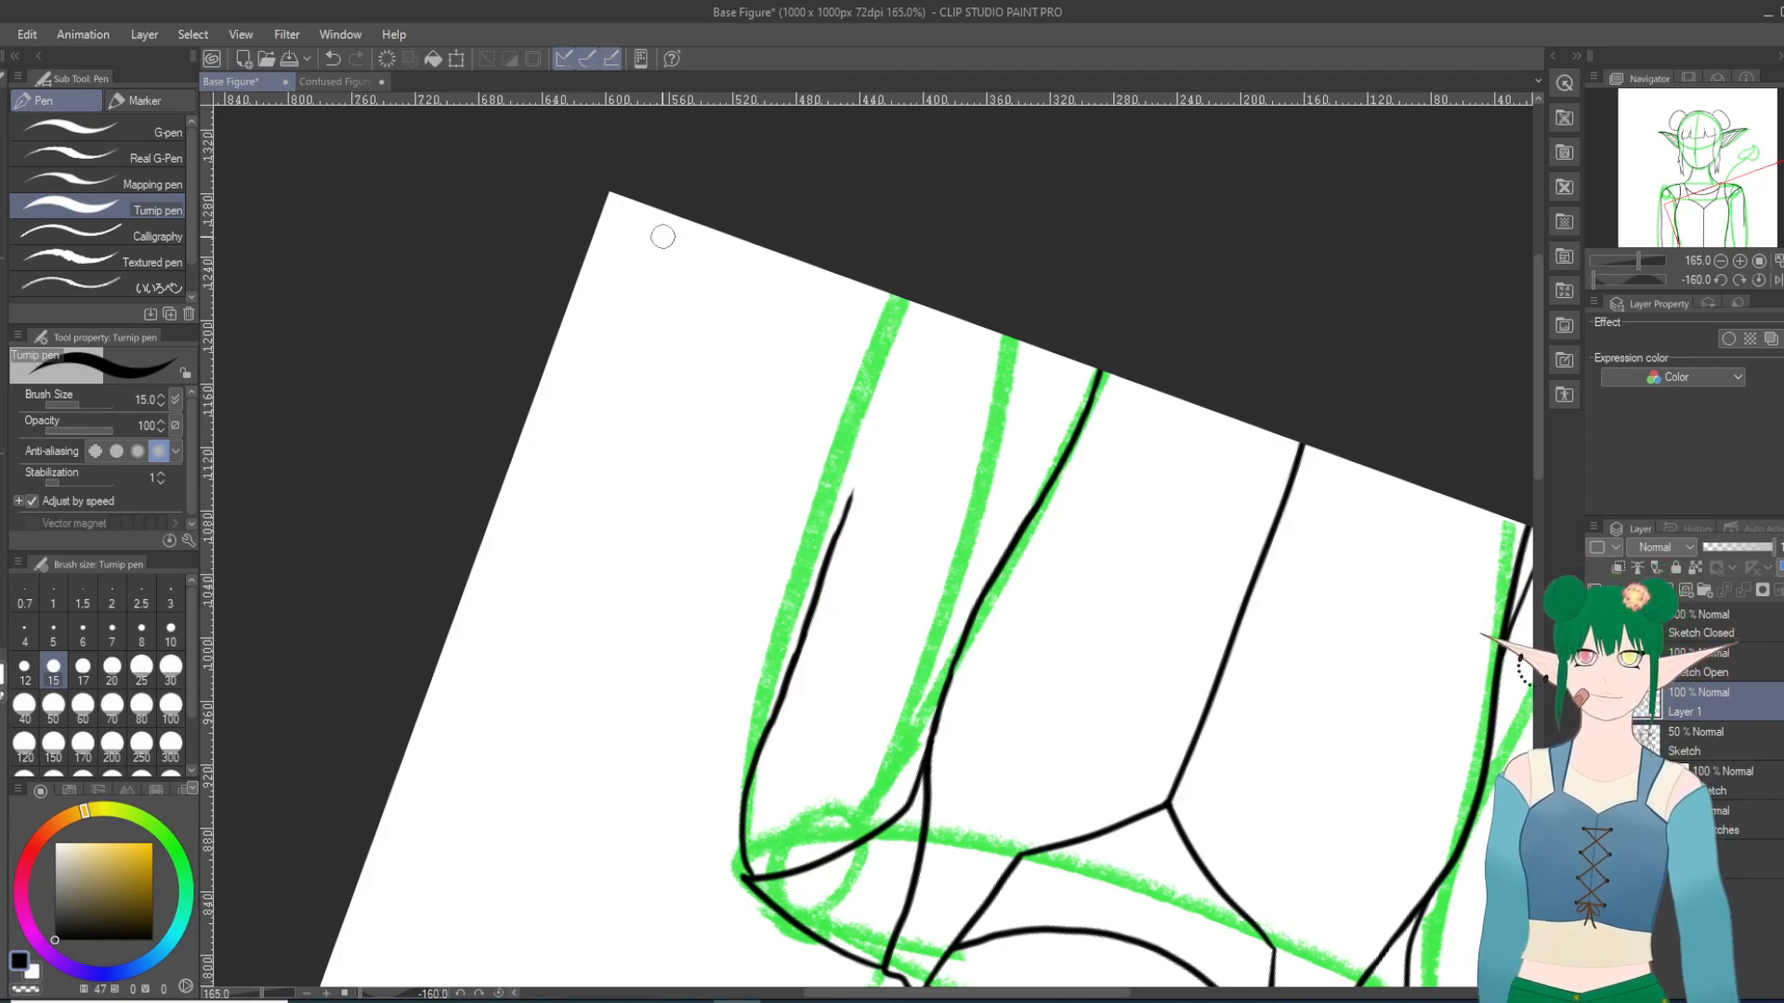
left_click(332, 58)
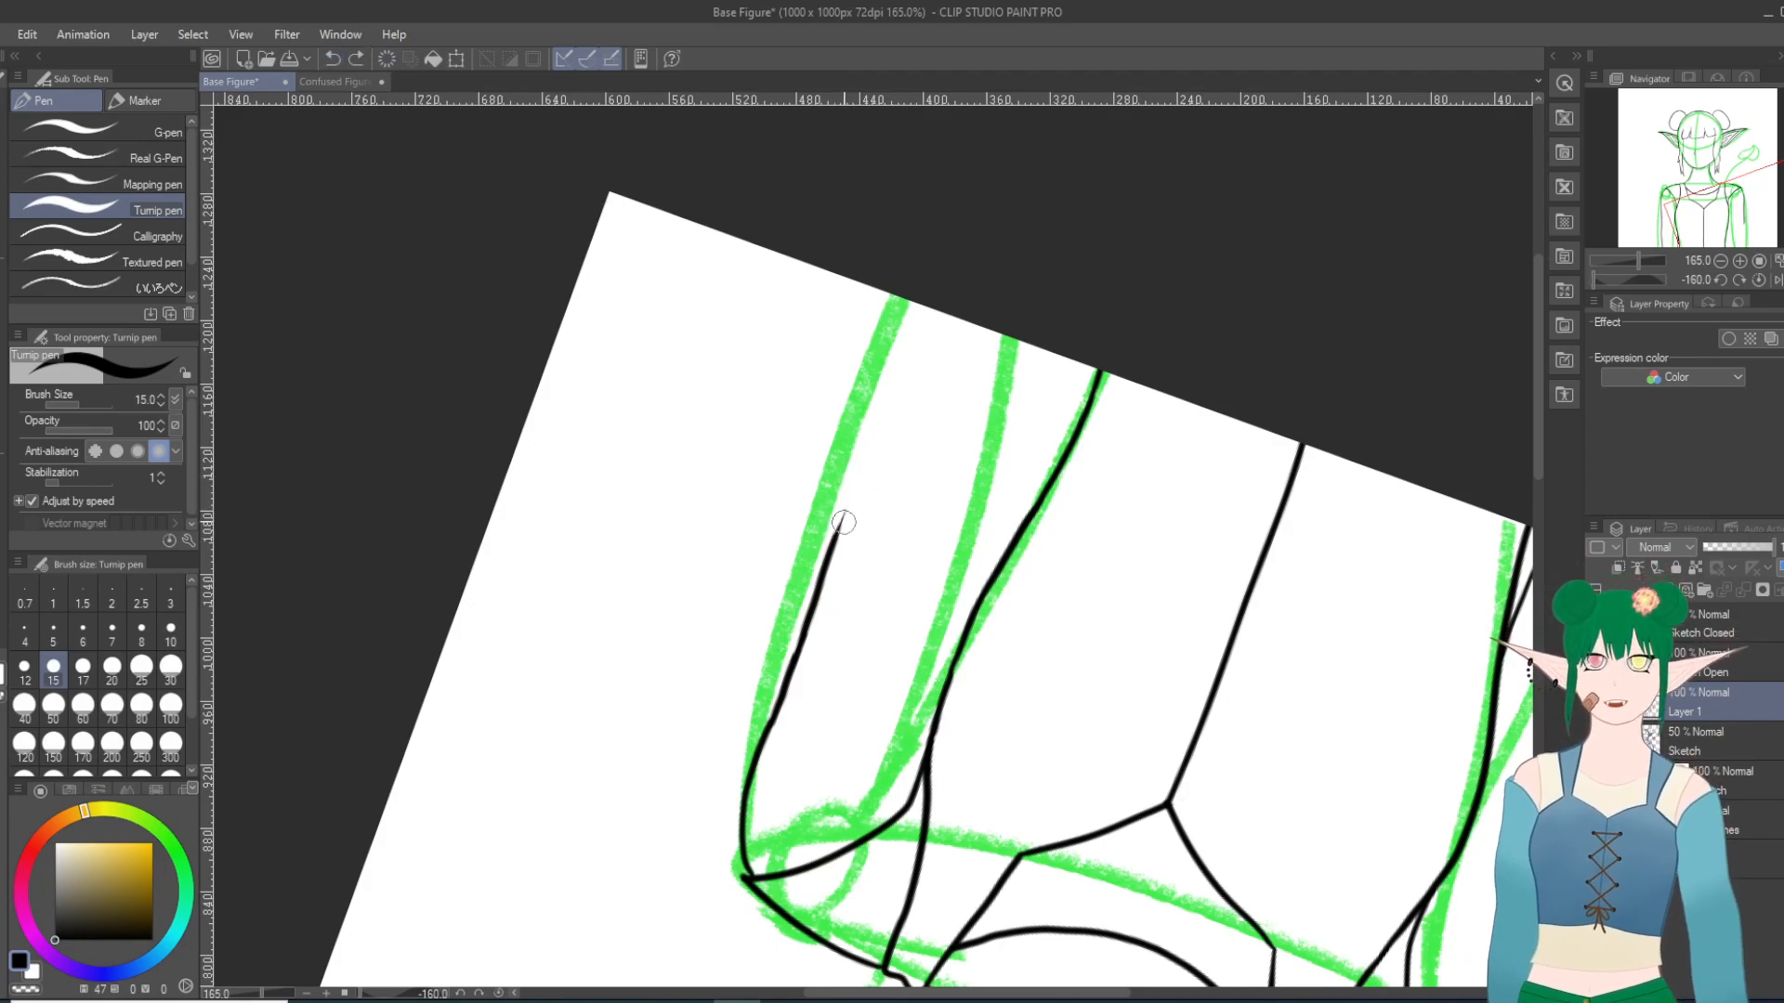
left_click_drag(832, 545, 969, 211)
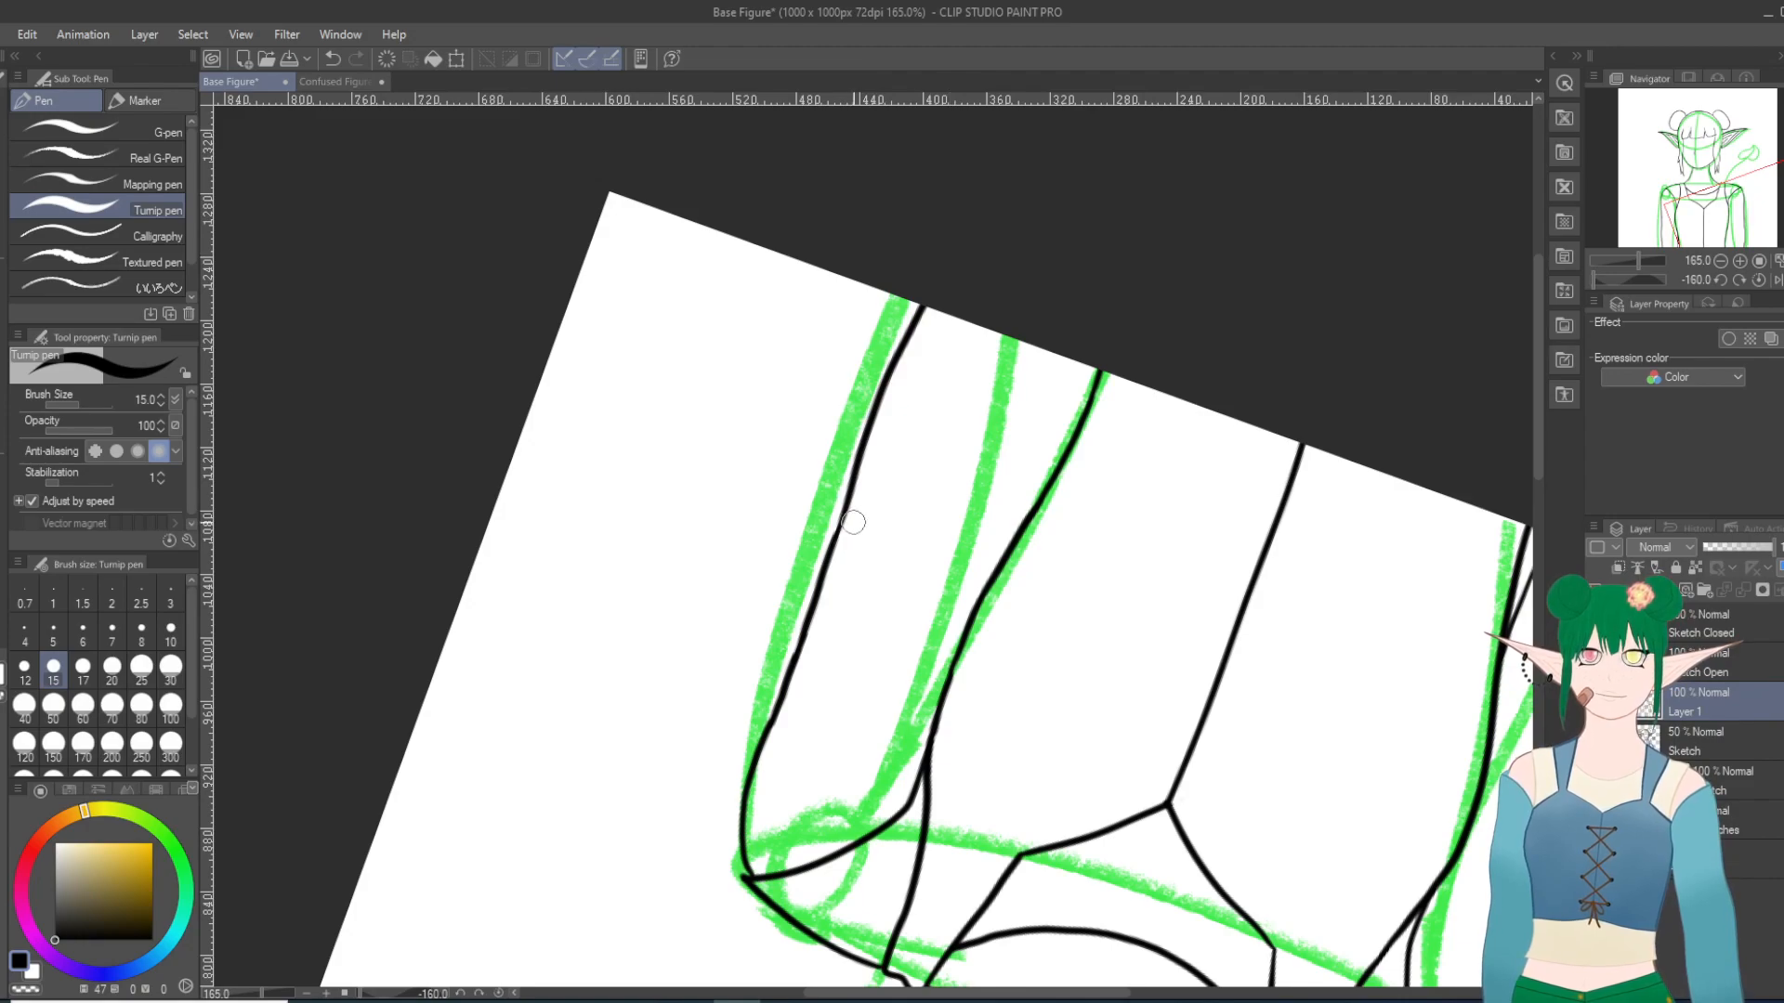
left_click(335, 60)
left_click(339, 58)
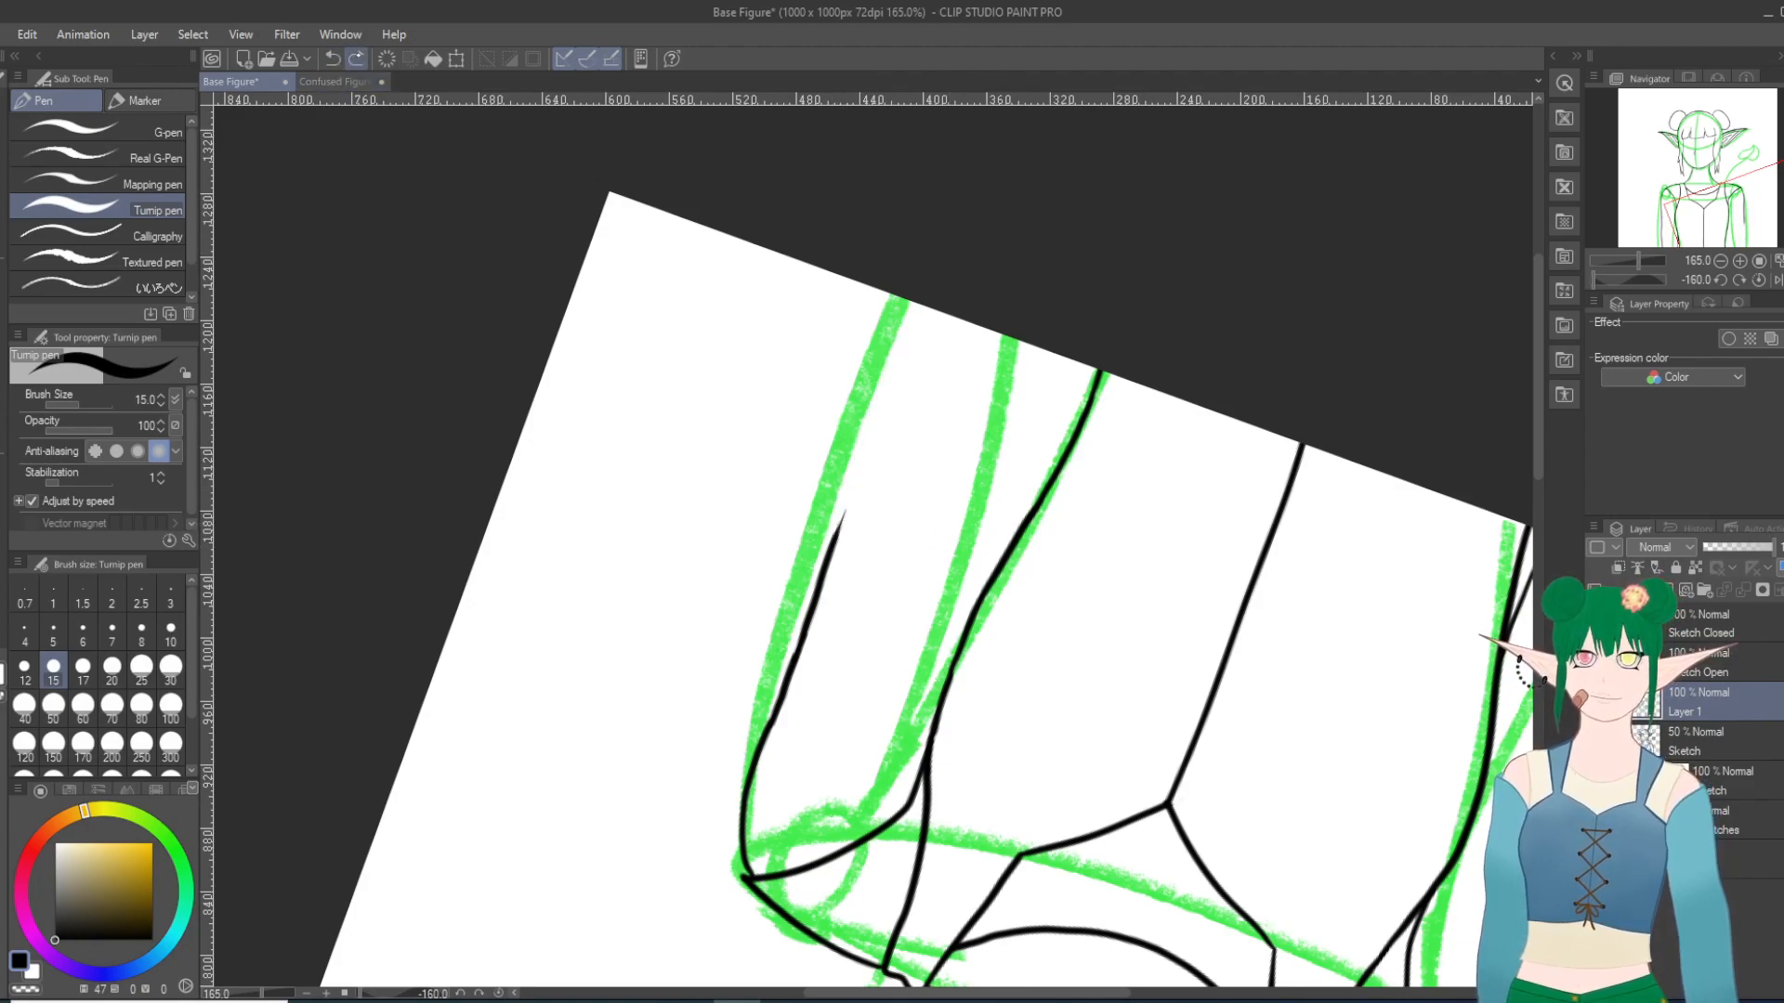
left_click_drag(835, 537, 923, 322)
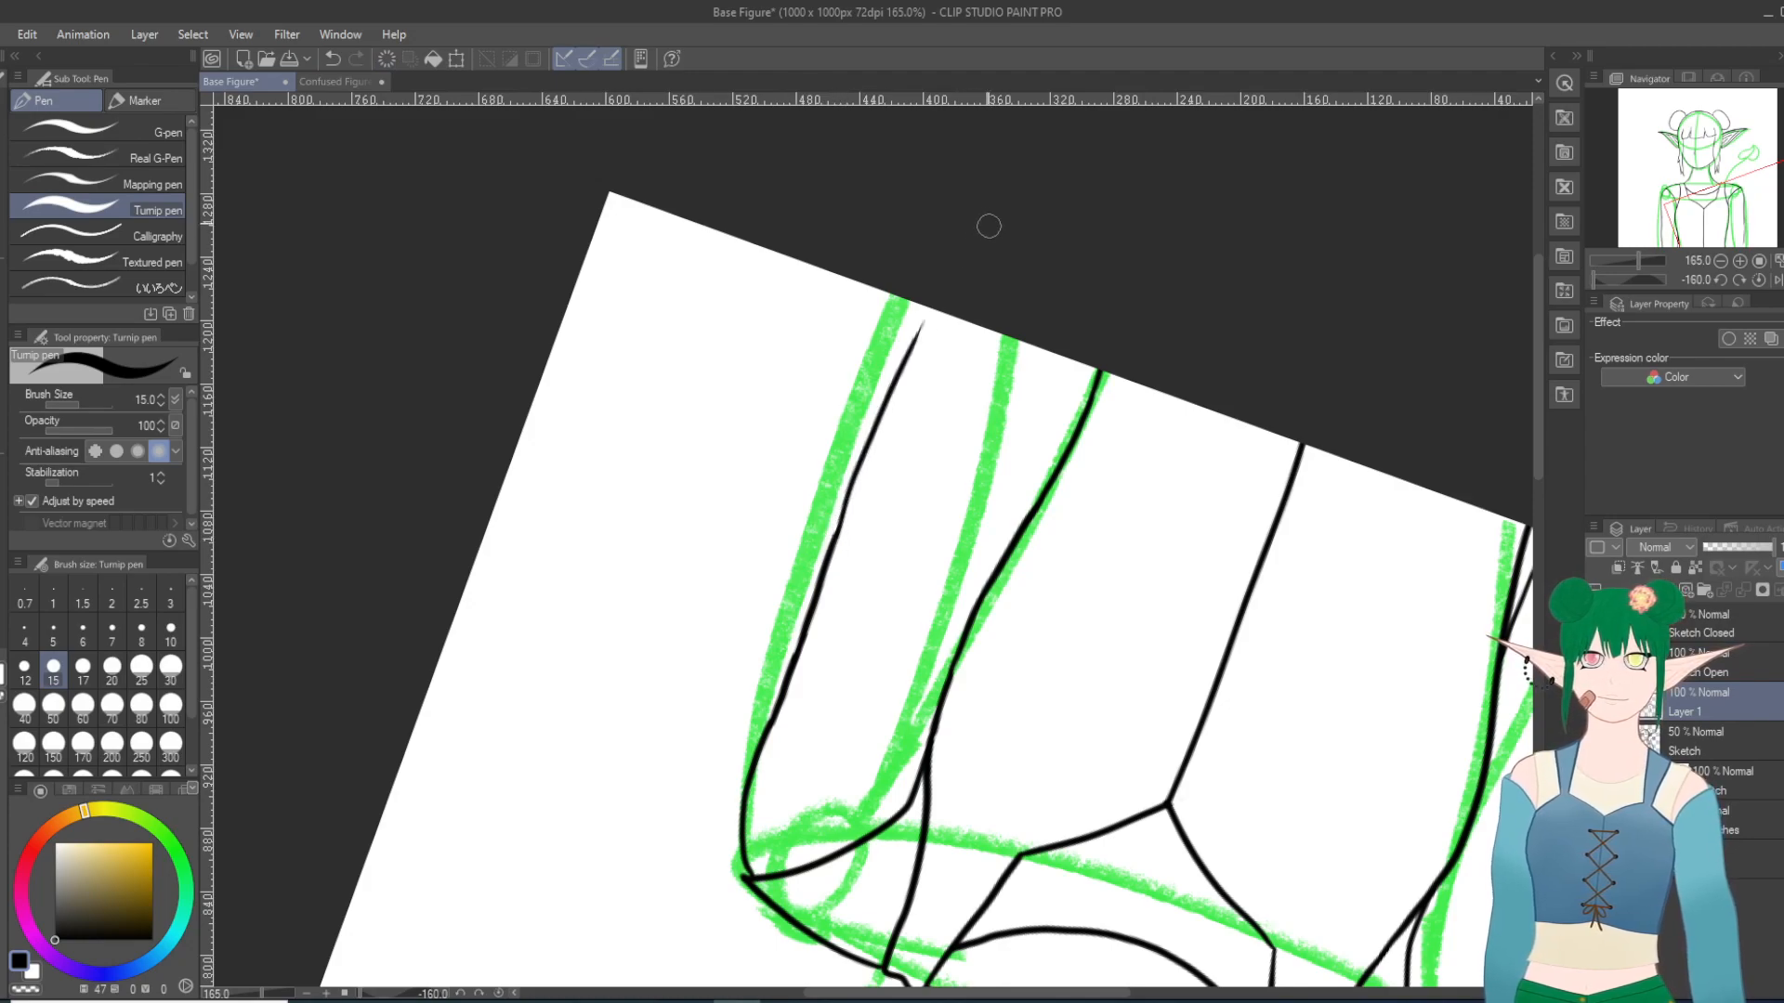
left_click(335, 60)
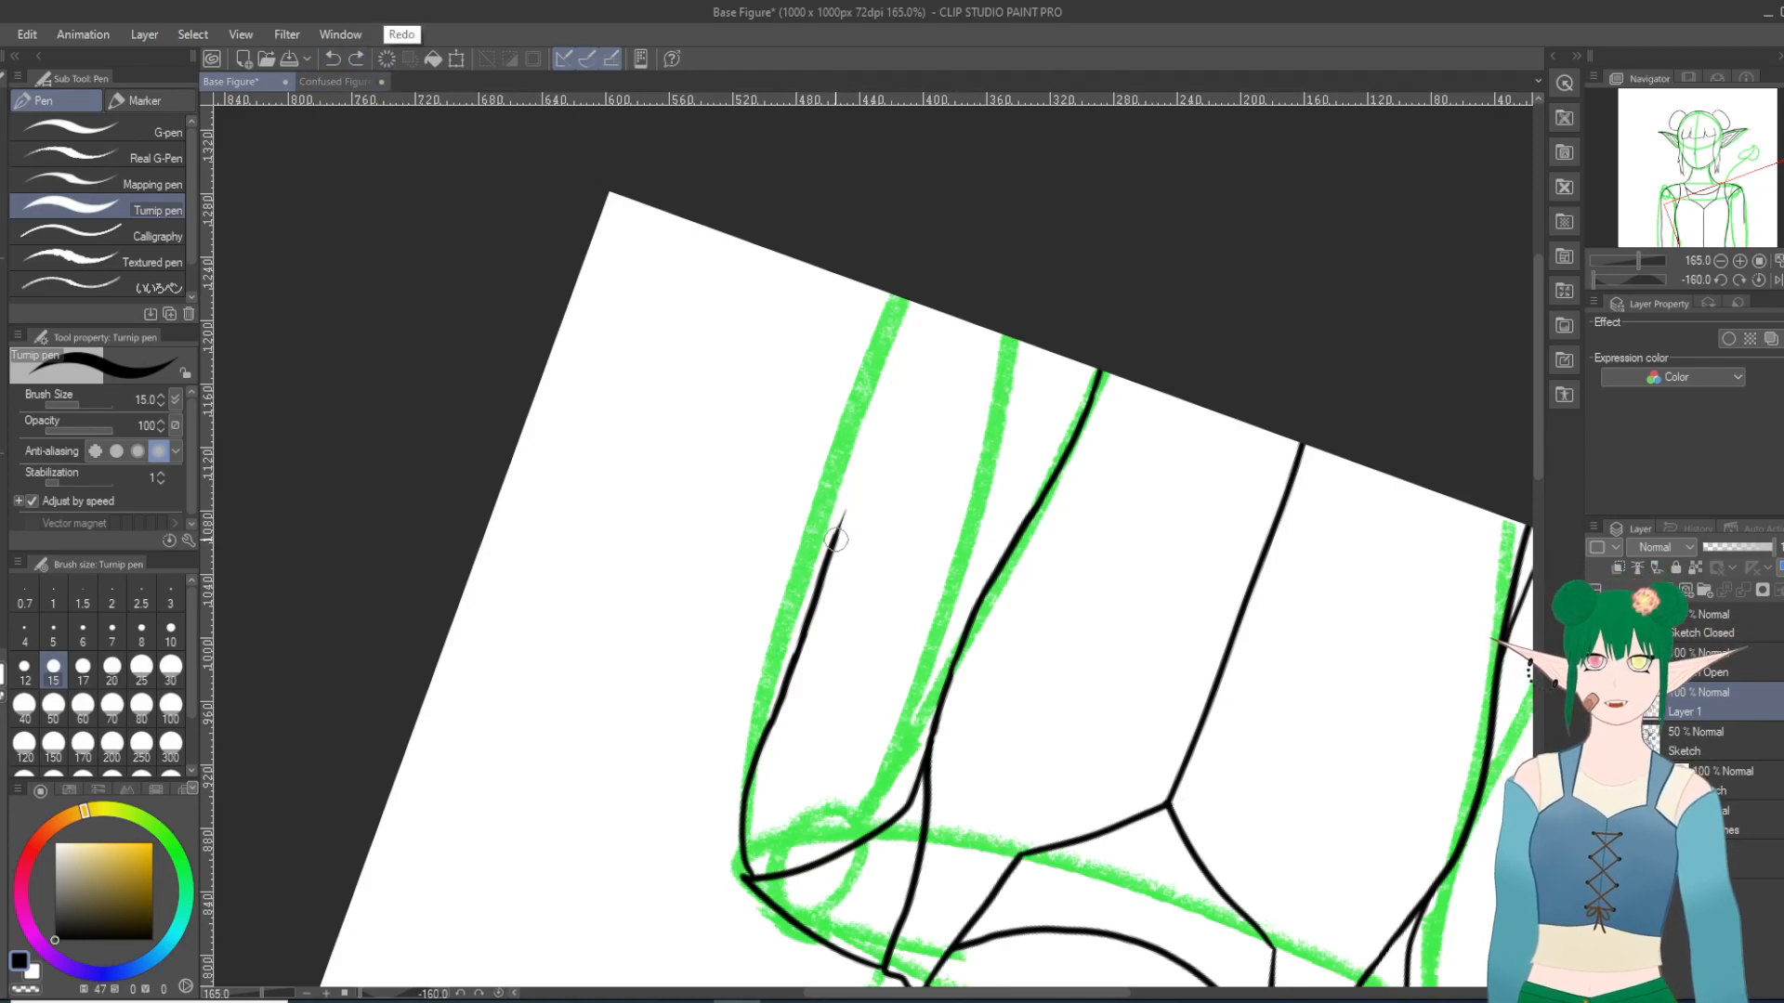
left_click(332, 59)
left_click_drag(832, 544, 918, 304)
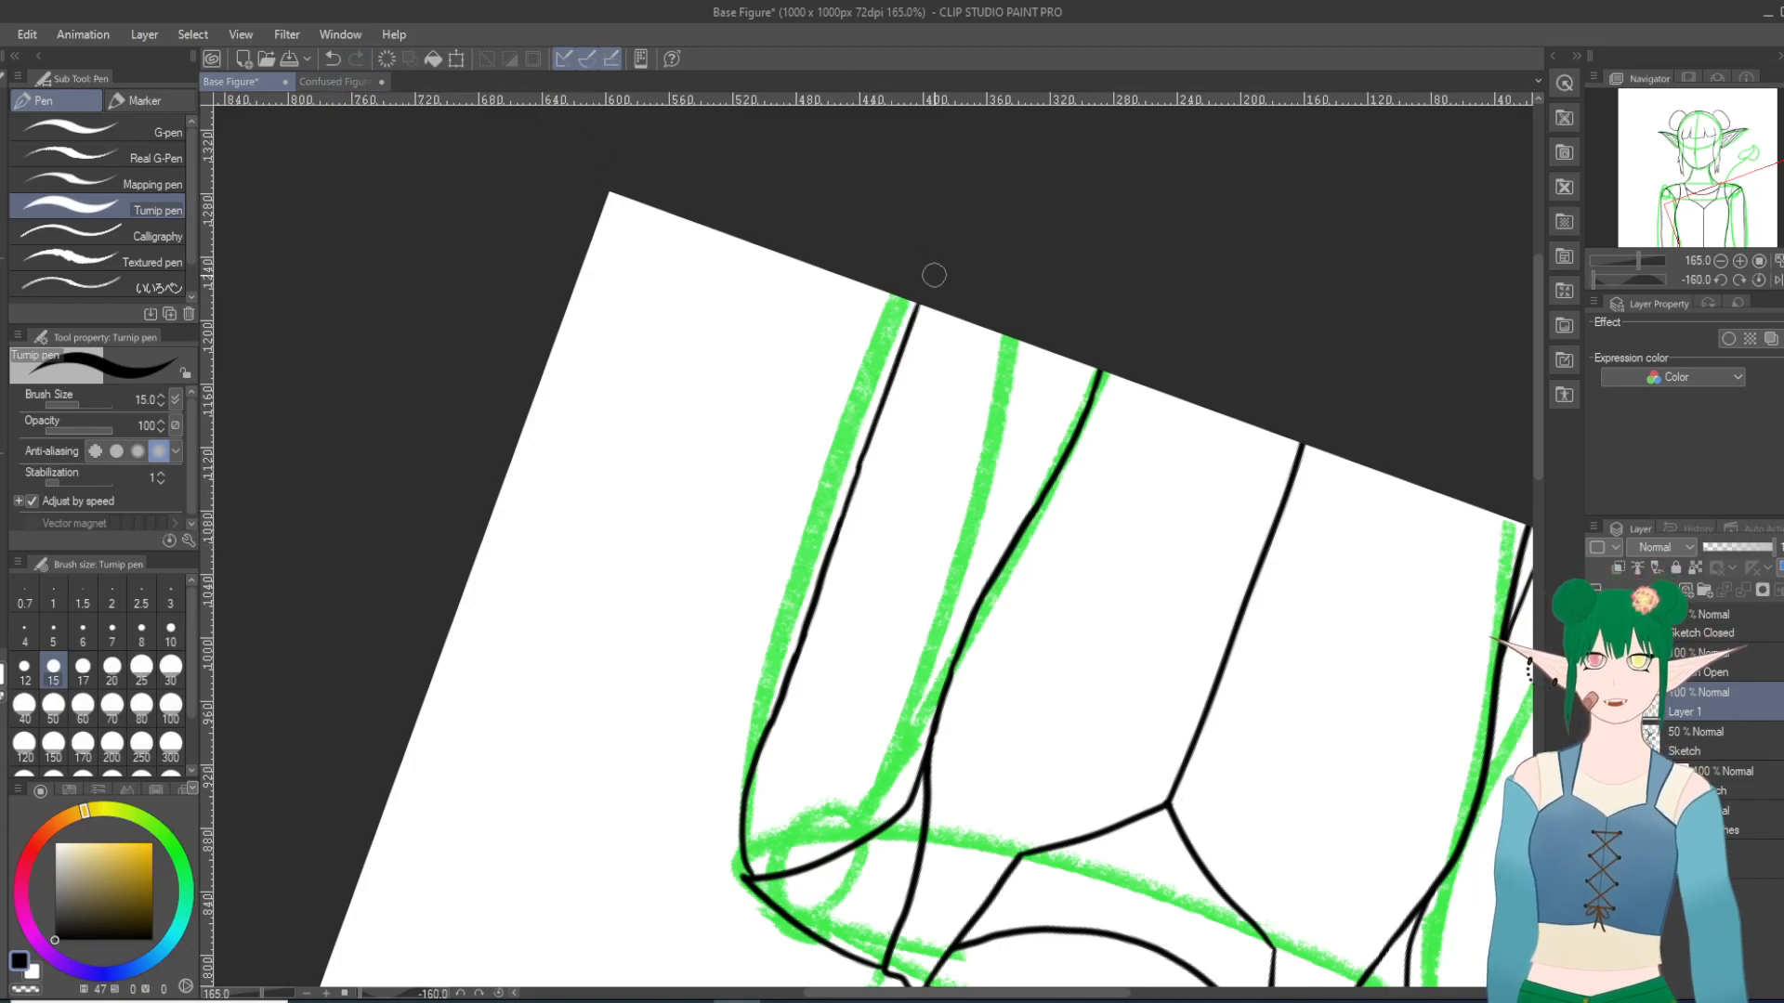
left_click(332, 59)
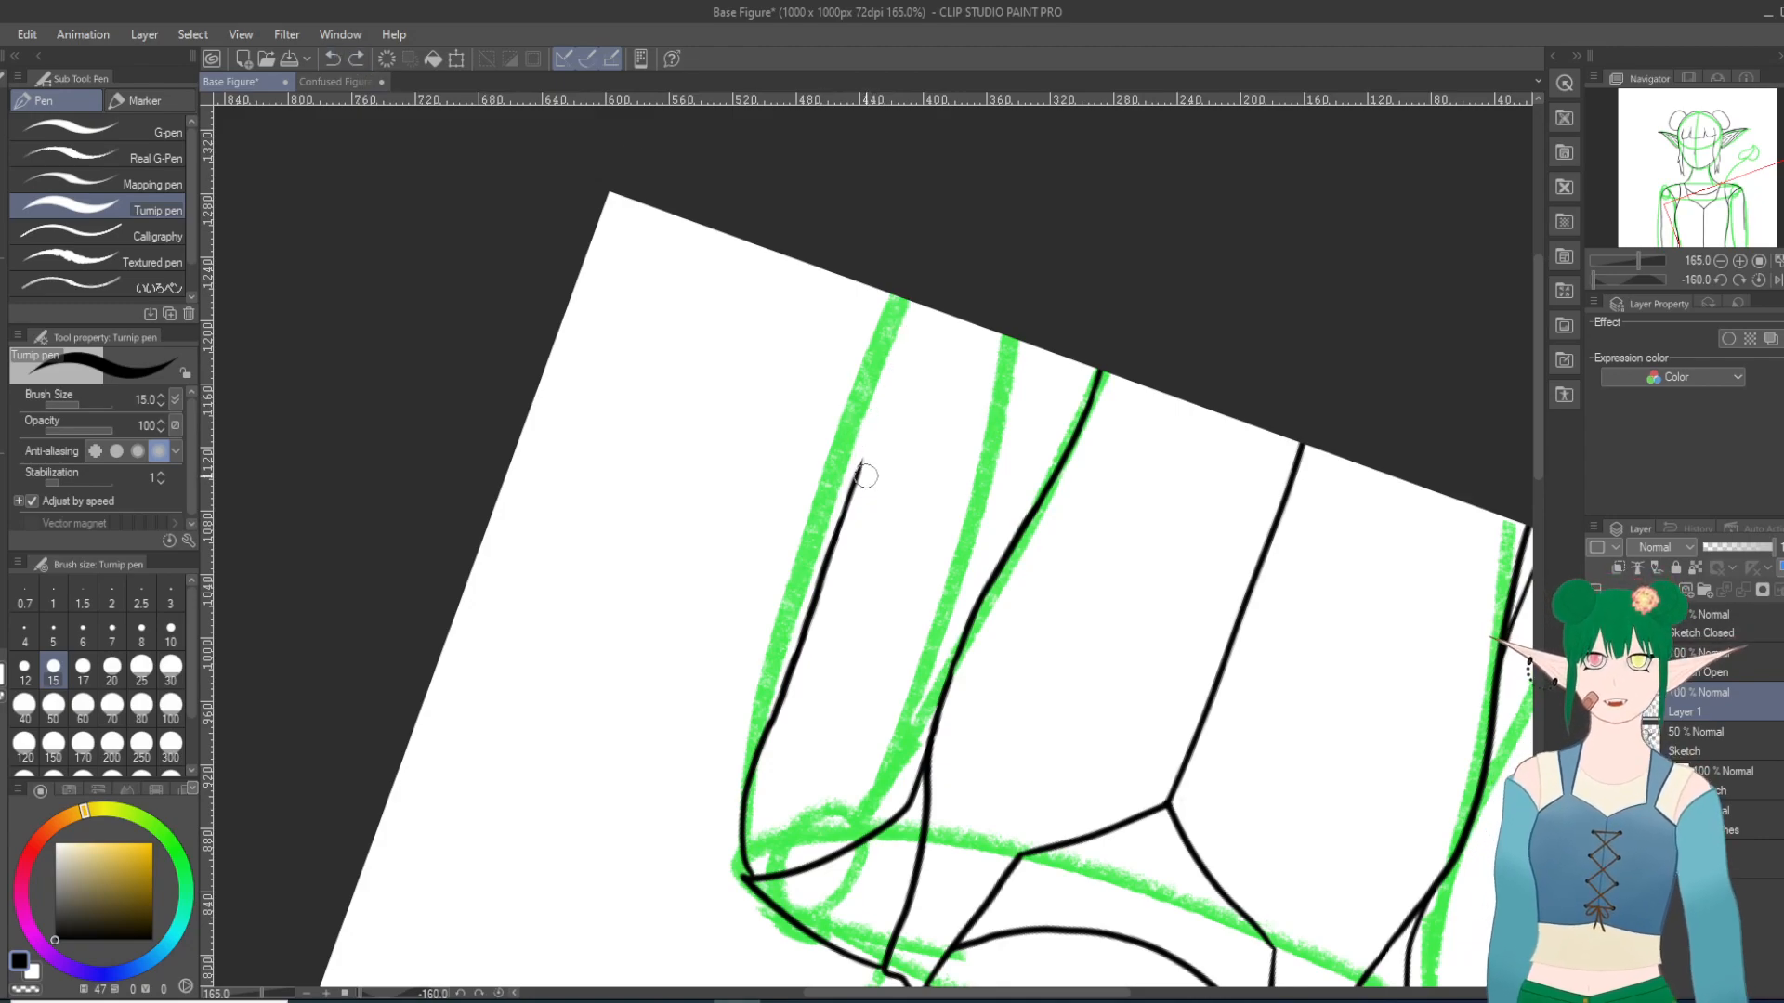
left_click_drag(857, 469, 913, 302)
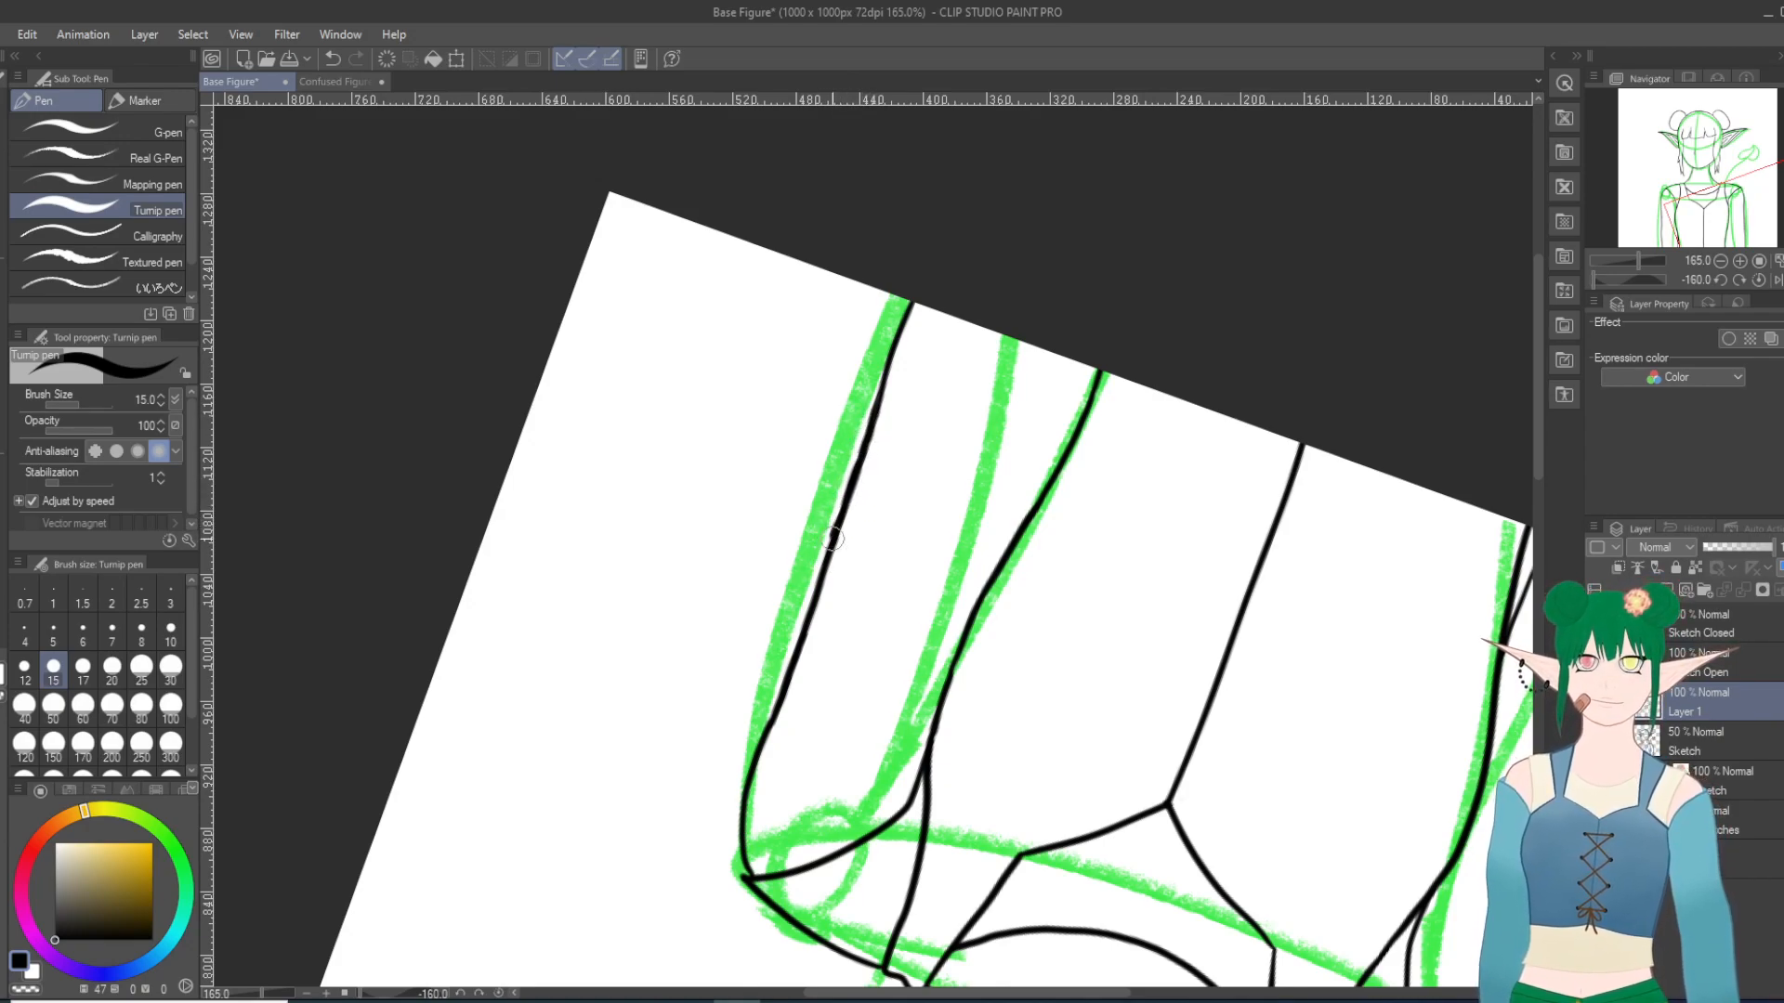
Step: Erase the lower end of the right-hand arm's inked outer edge near the canvas edge with the Hard eraser
scroll(834, 539, "up", 5)
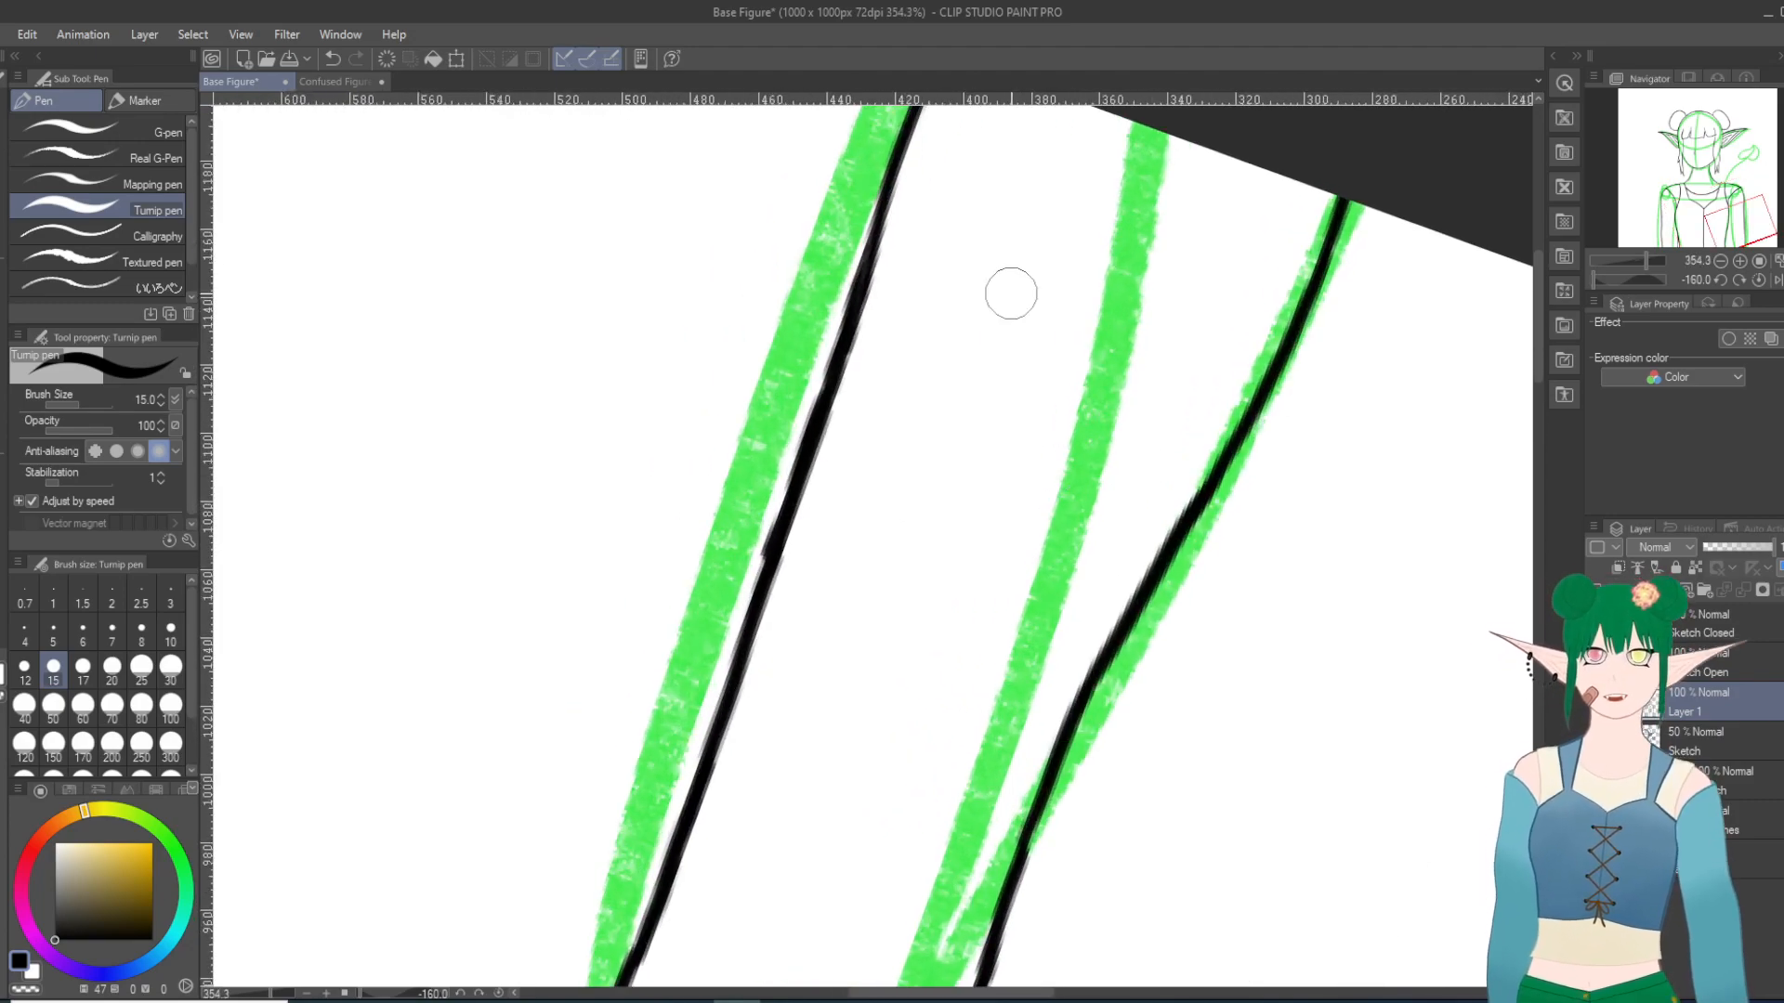
key("e")
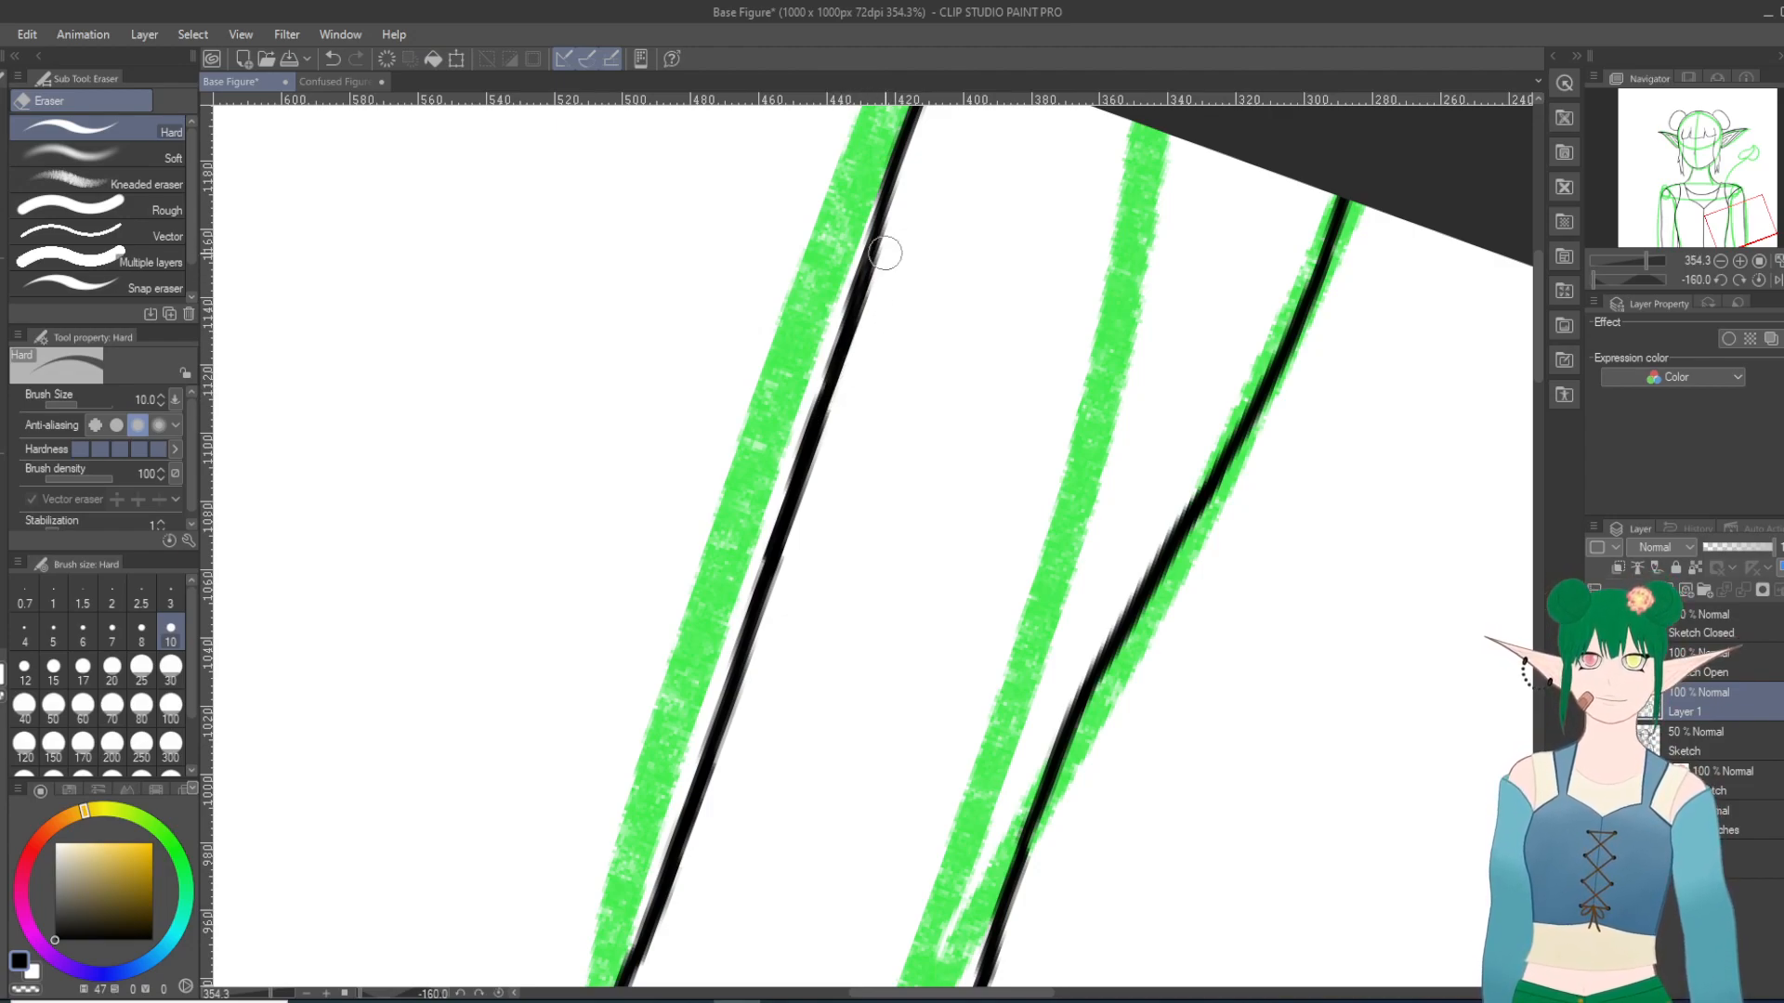
scroll(885, 252, "up", 1)
left_click_drag(885, 253, 971, 776)
scroll(685, 428, "down", 3)
scroll(685, 428, "down", 8)
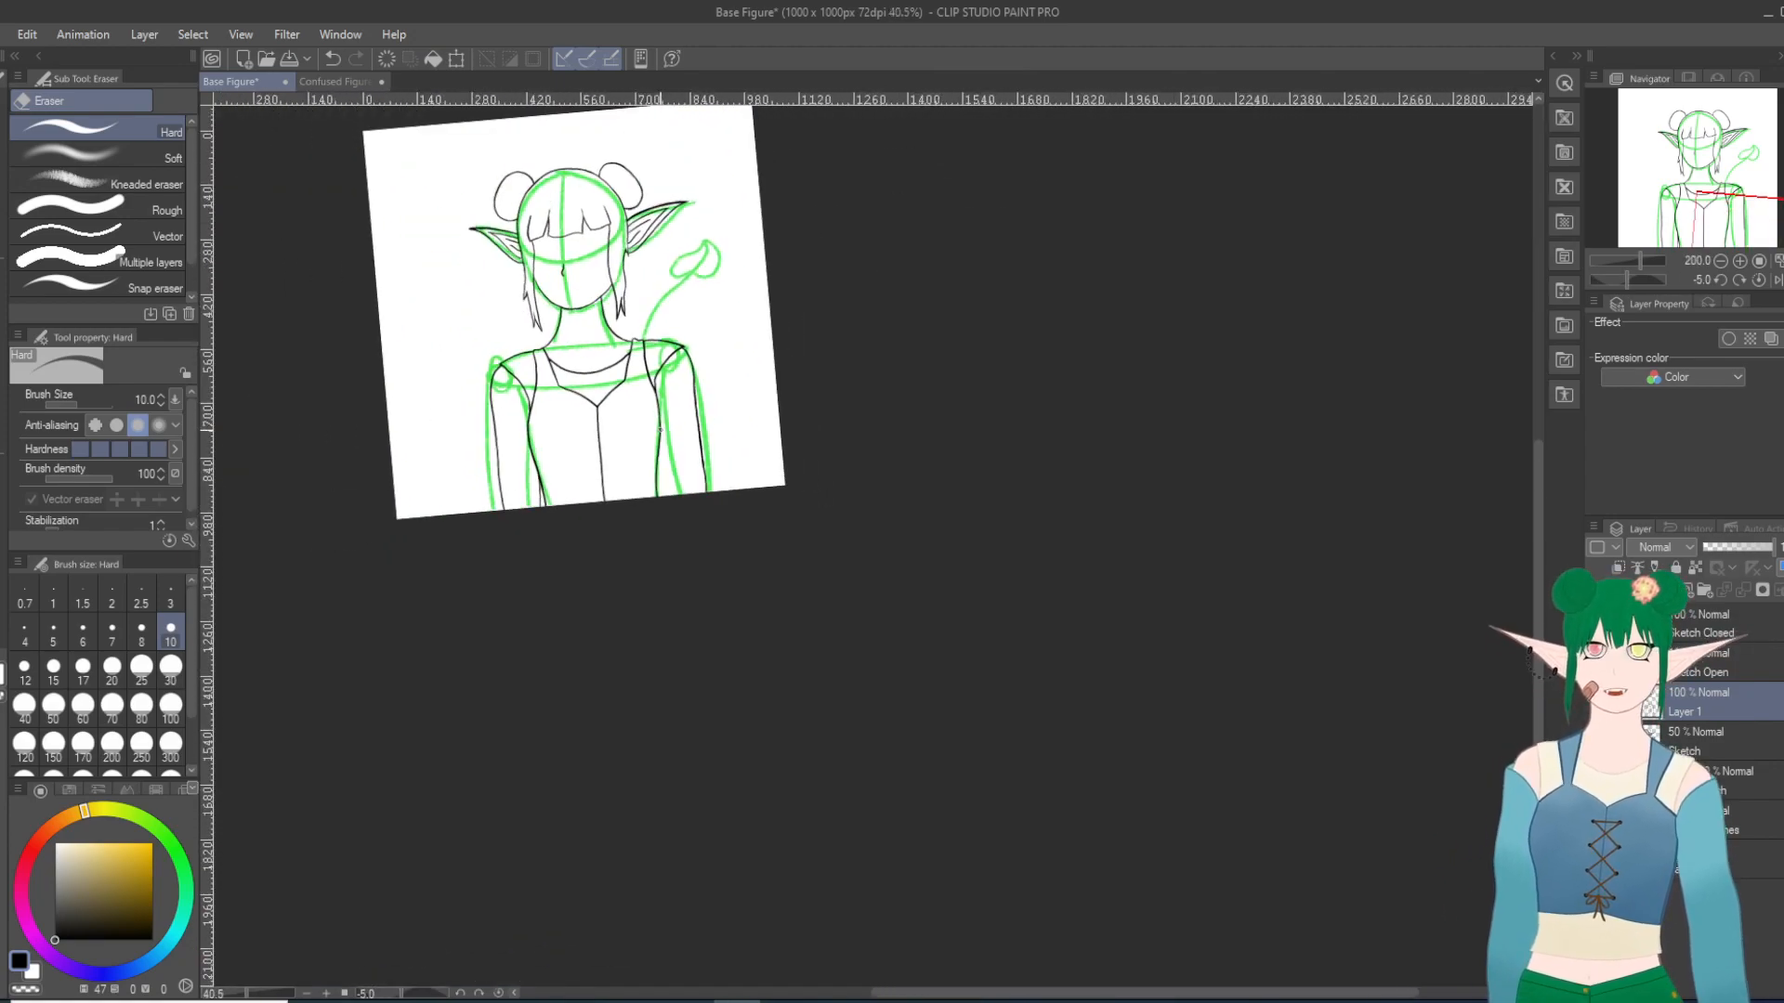
scroll(679, 436, "up", 5)
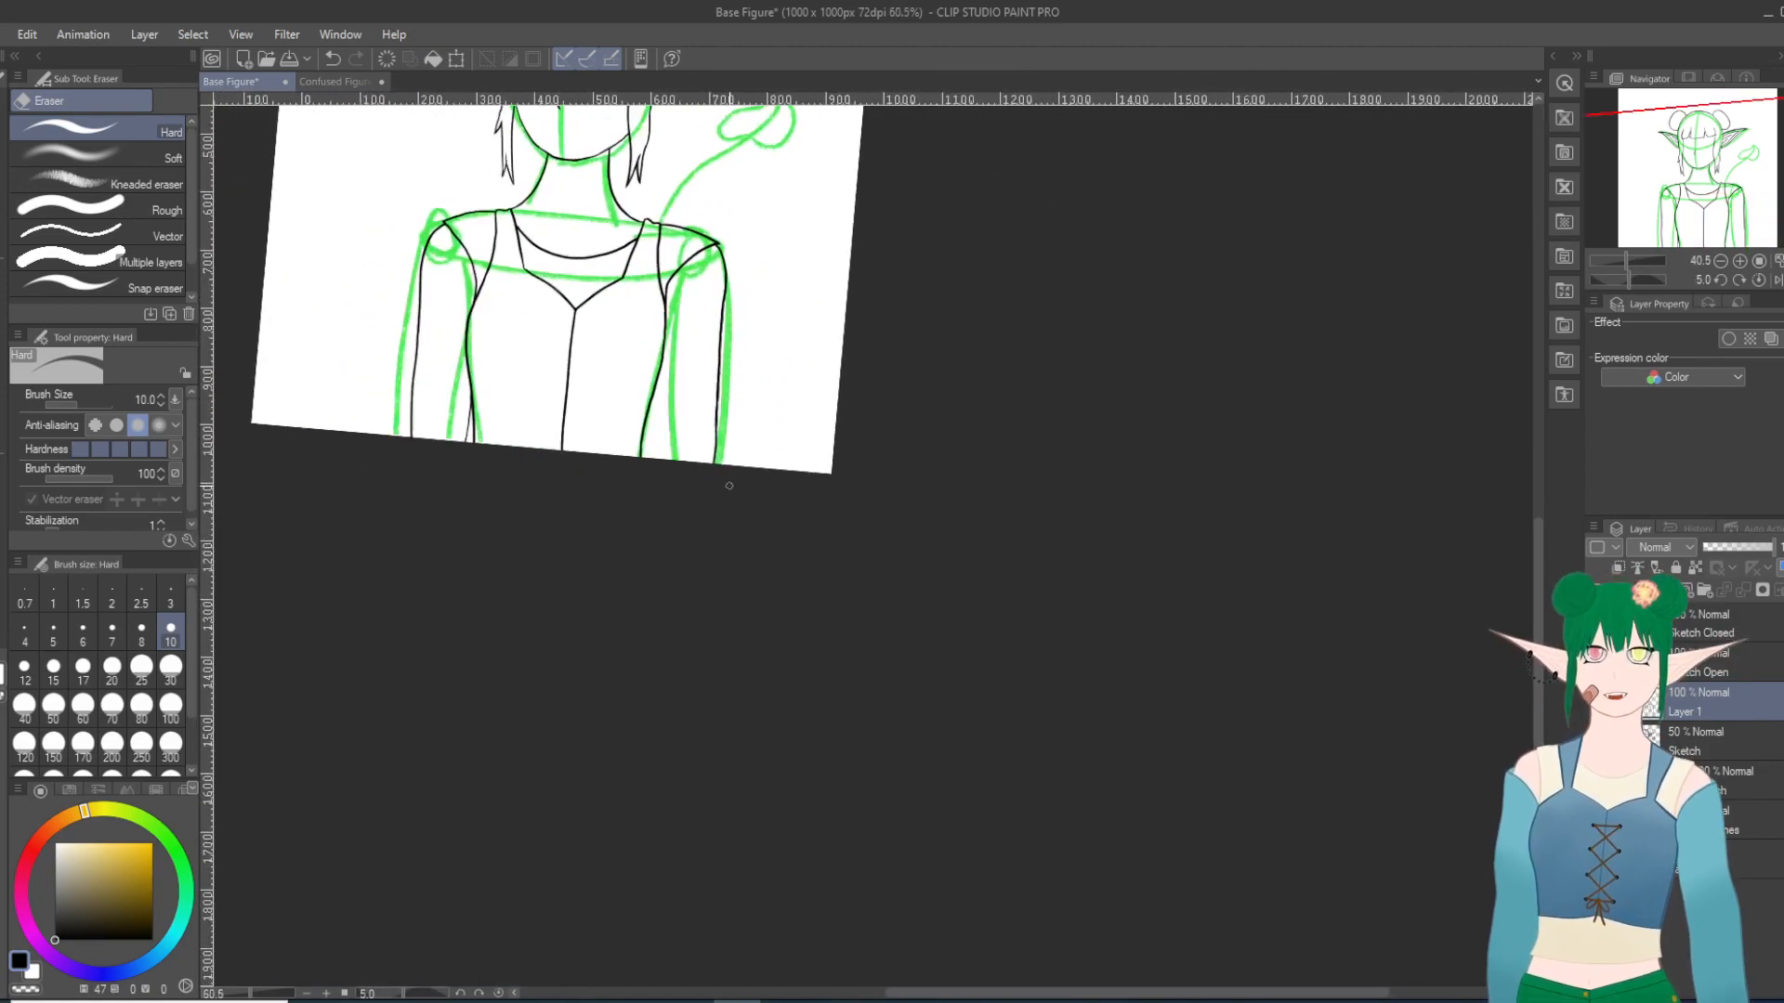
left_click_drag(721, 412, 1200, 641)
left_click_drag(1057, 604, 1065, 687)
mouse_move(1051, 624)
left_mouse_down()
mouse_move(1054, 597)
mouse_move(1057, 633)
left_mouse_up()
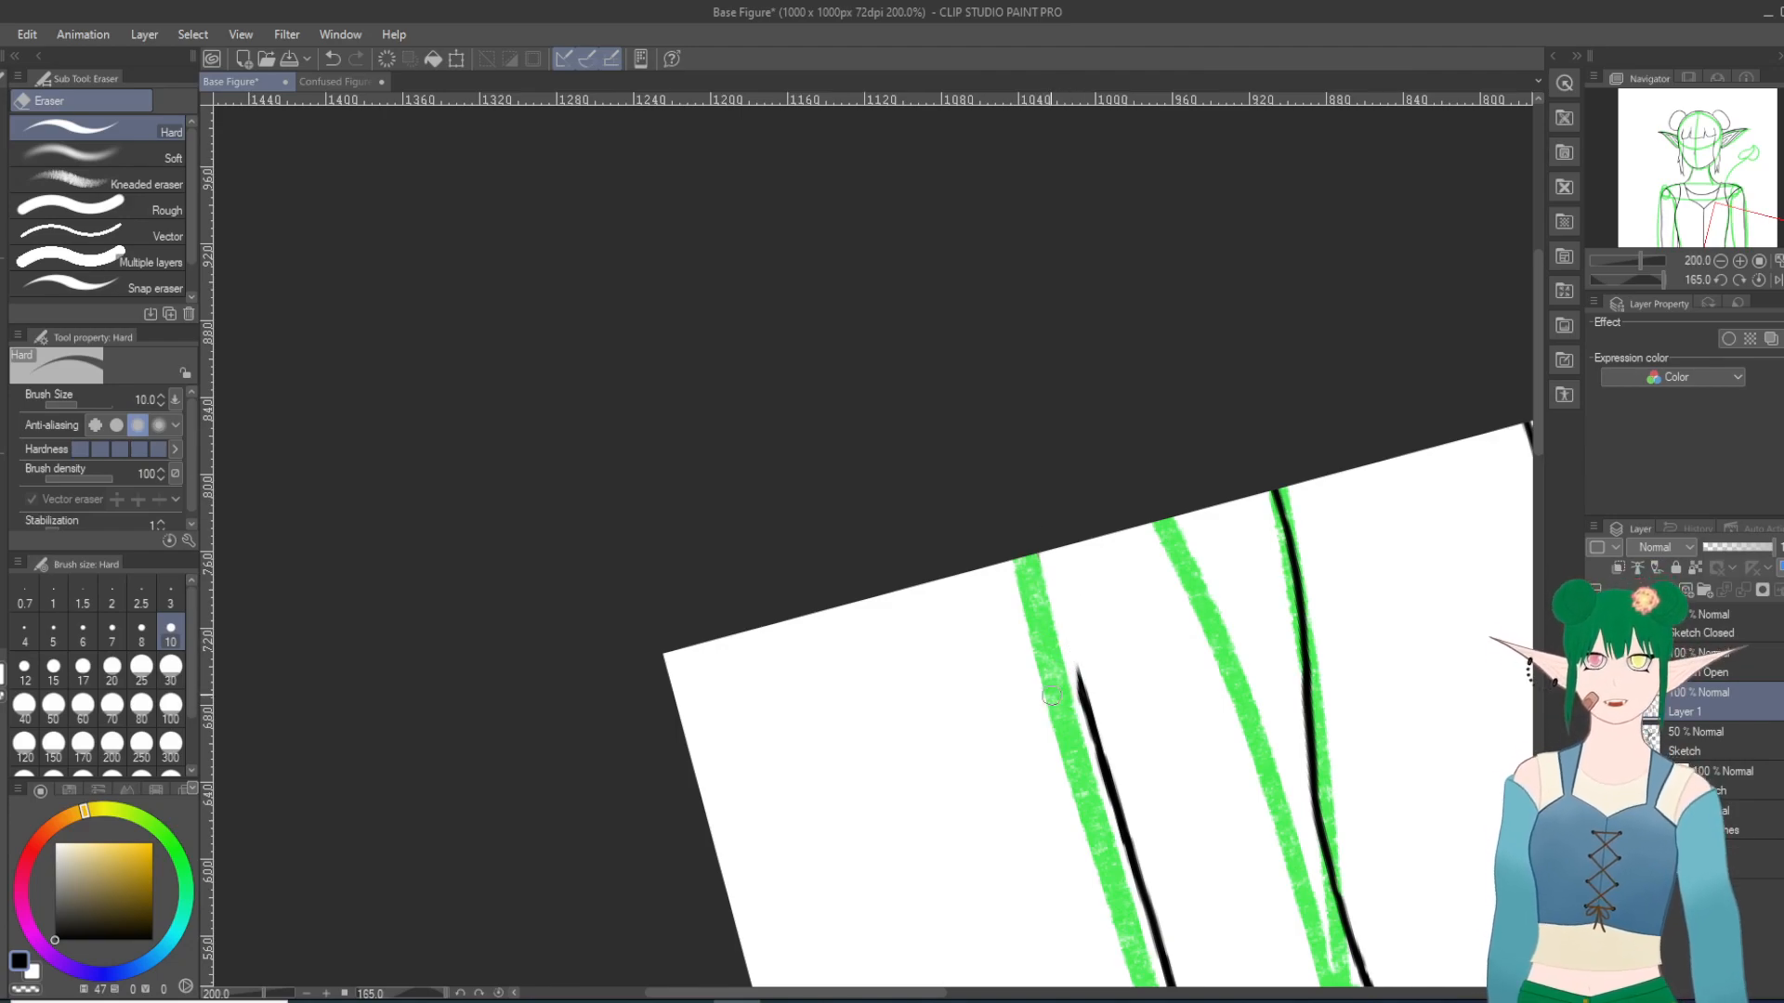
Step: Try Turnip pen strokes to redraw the lower end of the right-hand arm's outer edge, undoing each
key("p")
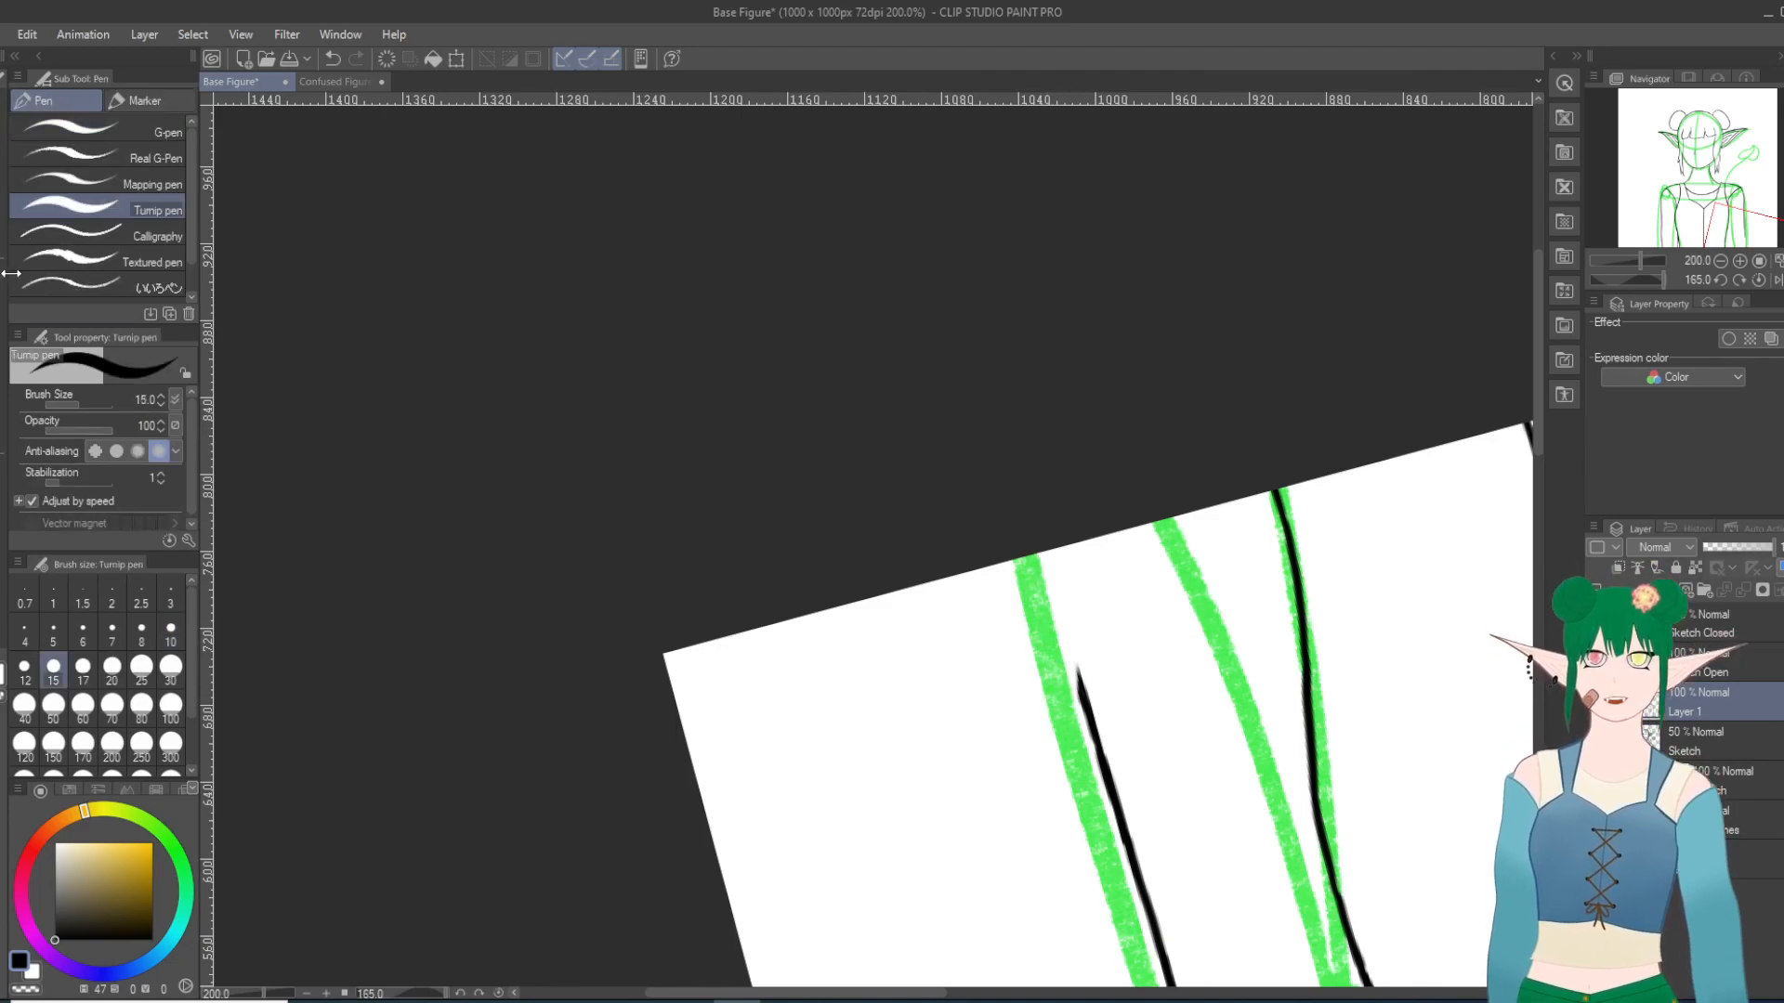
left_click_drag(1080, 694, 1086, 512)
left_click(333, 58)
left_click_drag(1078, 679, 1068, 543)
mouse_move(1069, 649)
left_mouse_down()
mouse_move(1060, 512)
mouse_move(1060, 590)
mouse_move(1062, 534)
left_mouse_up()
key("ctrl+z")
key("ctrl+z")
key("ctrl+z")
Step: Redraw the missing end of the right-hand arm's outer edge down to the canvas edge on a rotated view, undoing the surplus second stroke
scroll(981, 563, "up", 4)
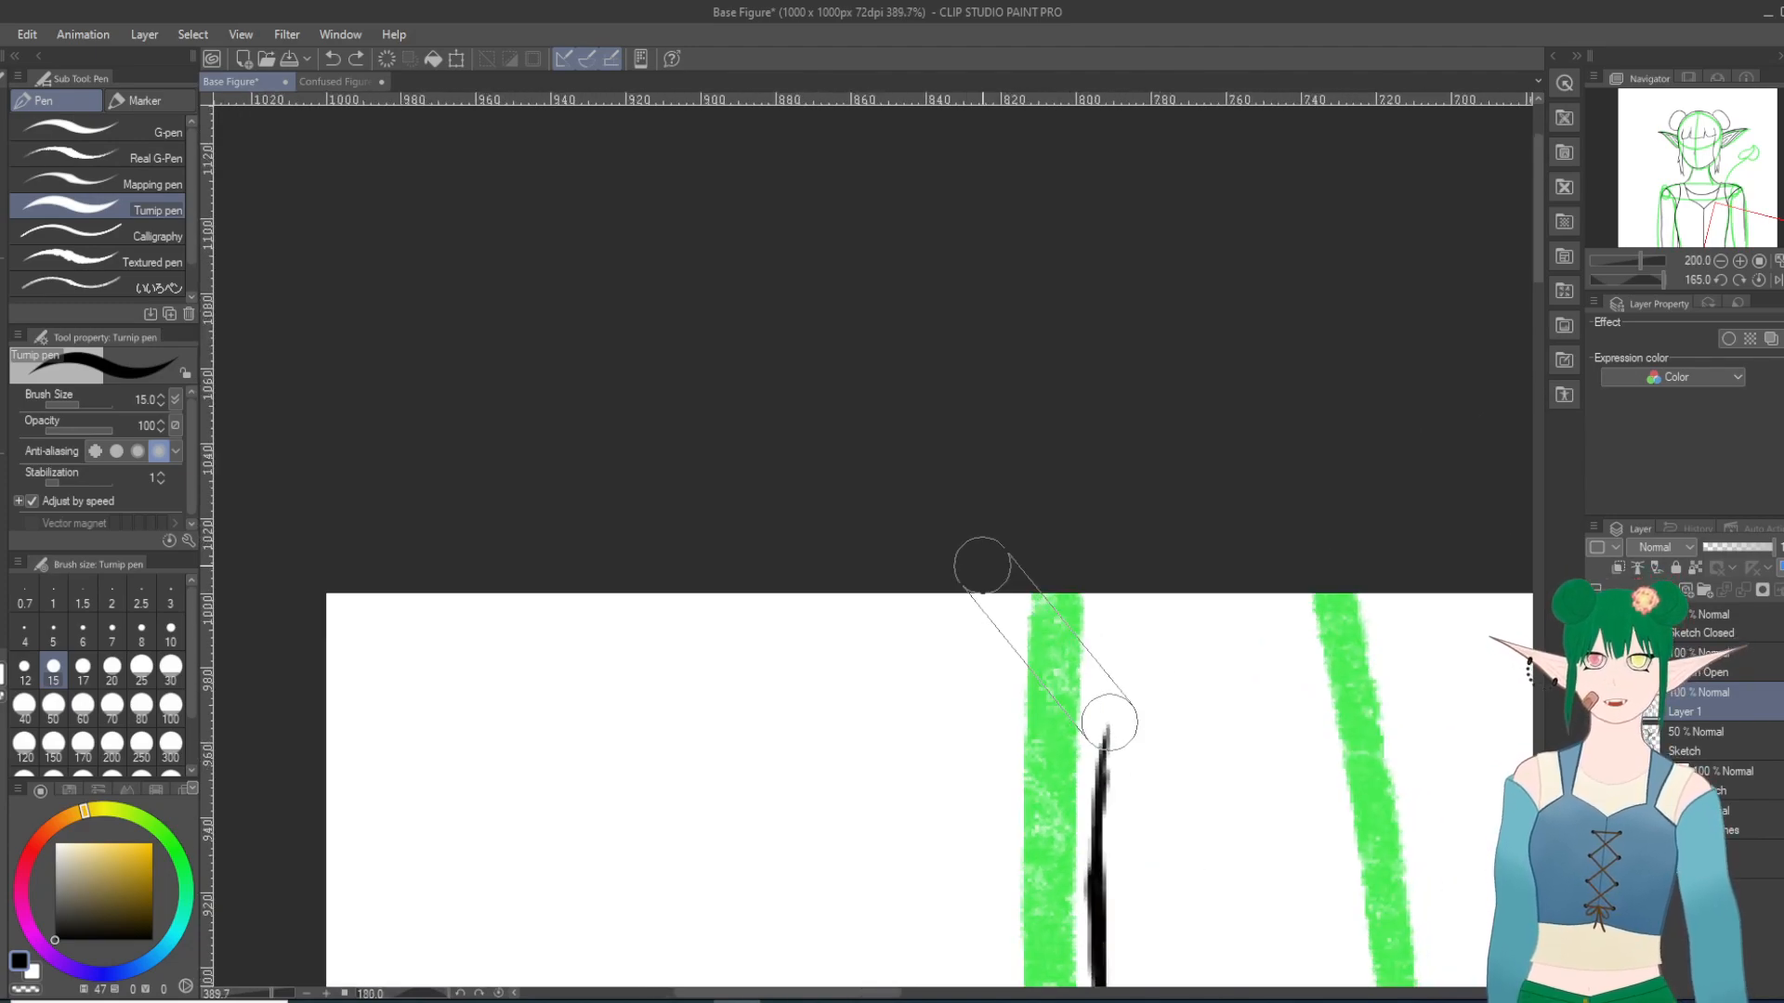
scroll(981, 564, "up", 5)
scroll(969, 580, "down", 6)
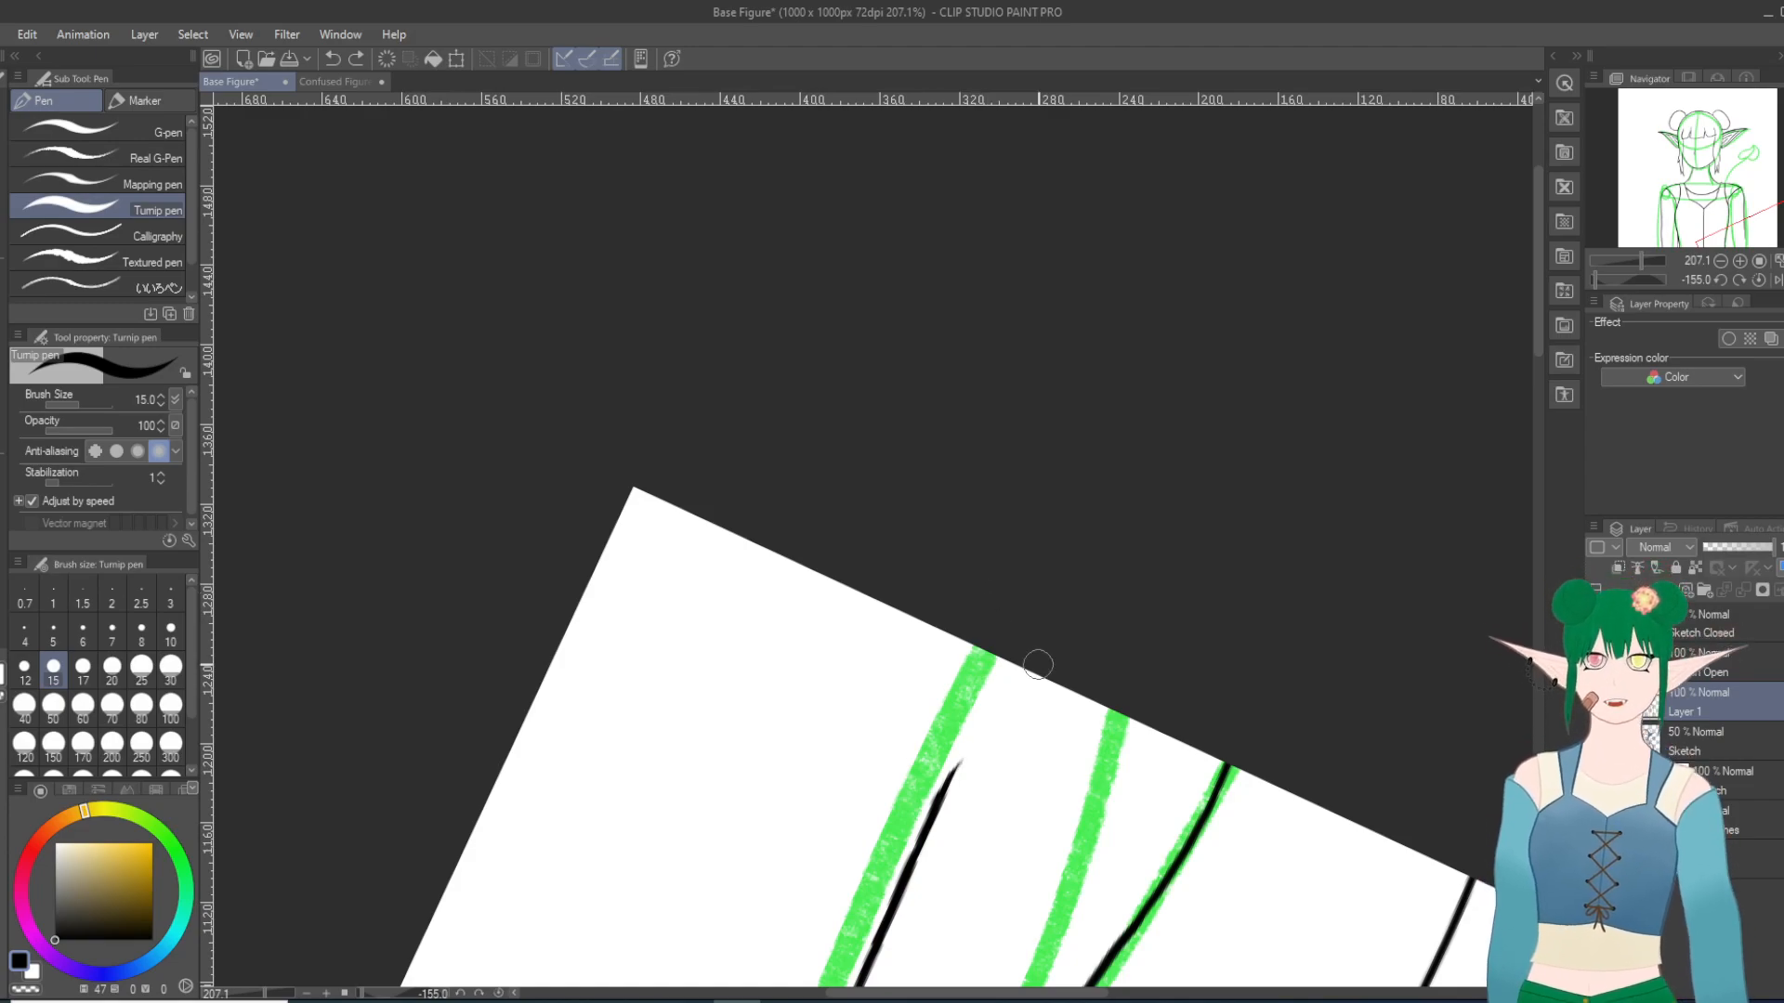
left_click_drag(946, 785, 1026, 638)
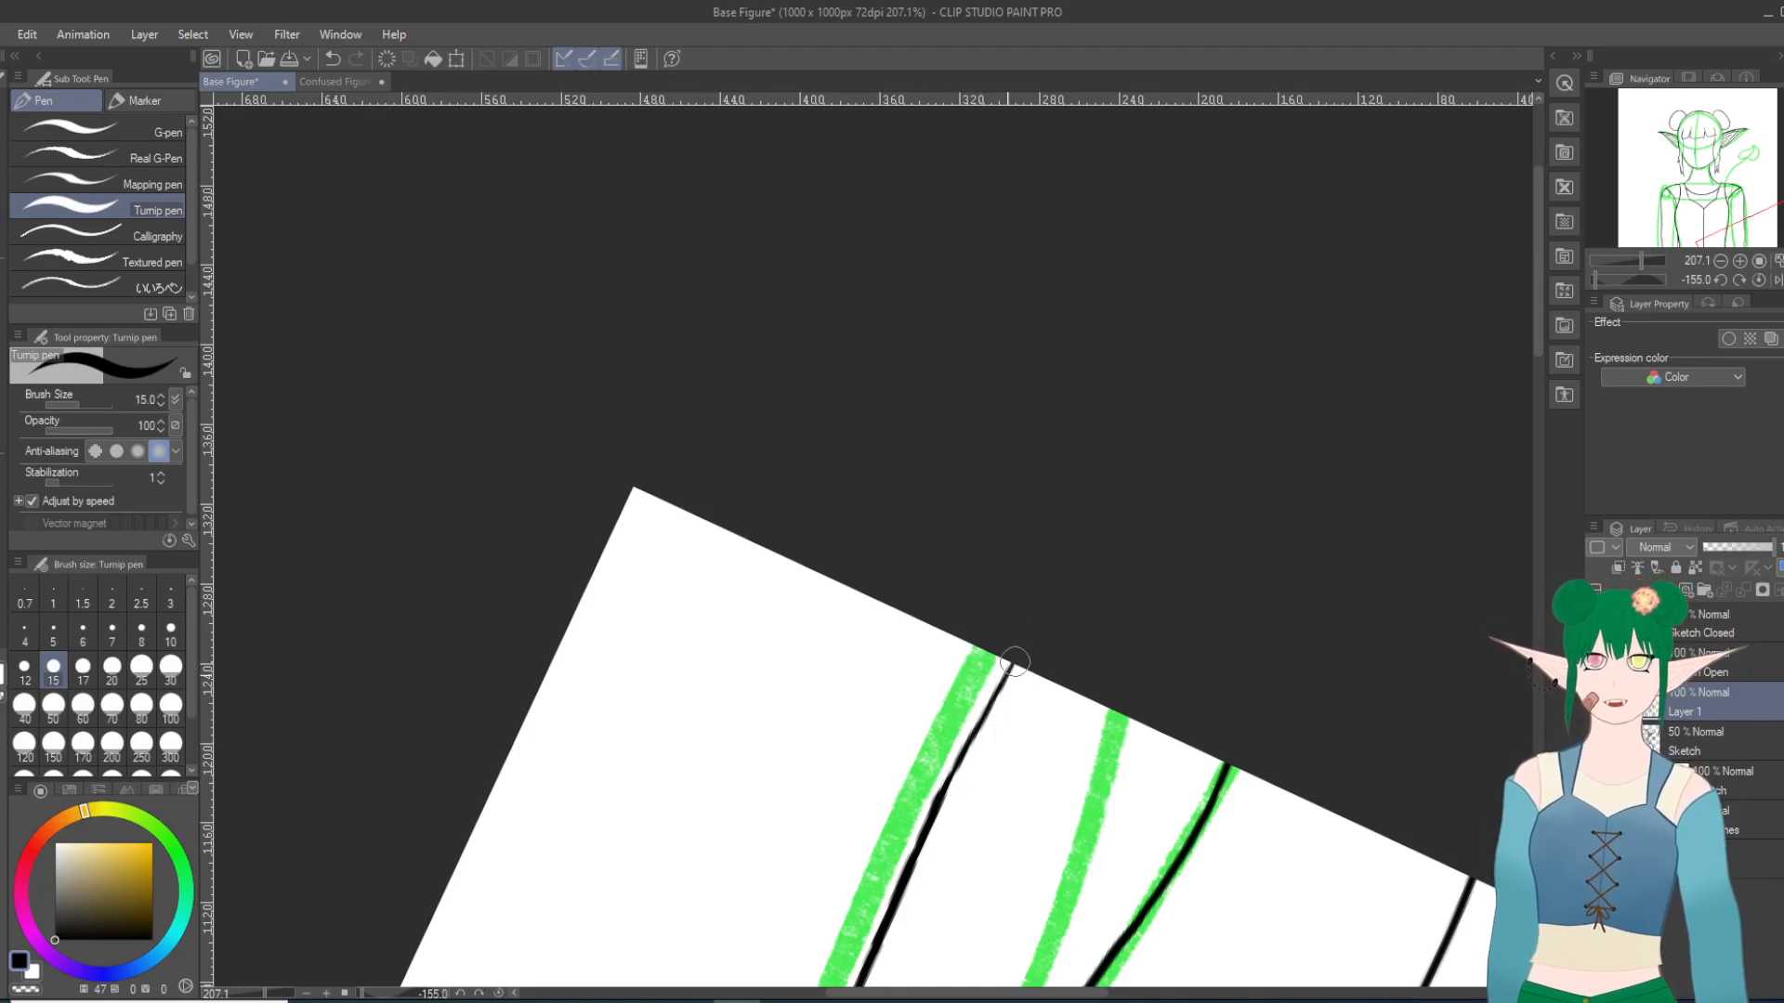
left_click_drag(992, 706, 1036, 636)
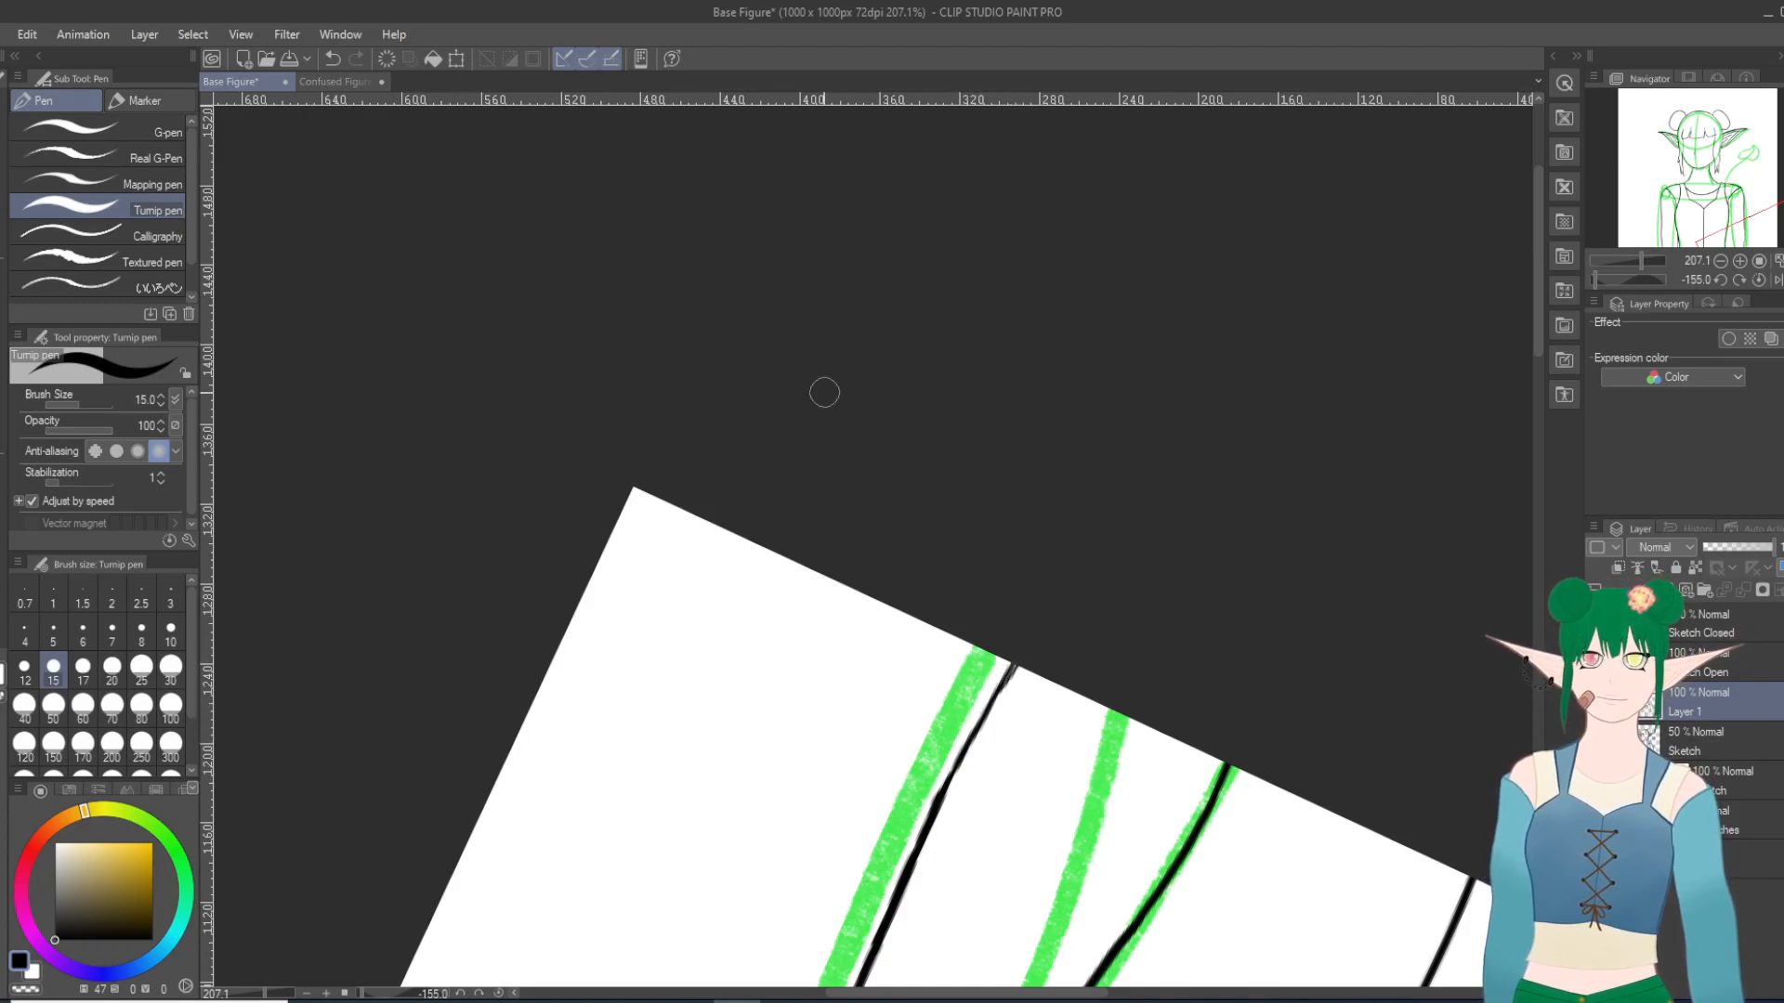
left_click(331, 59)
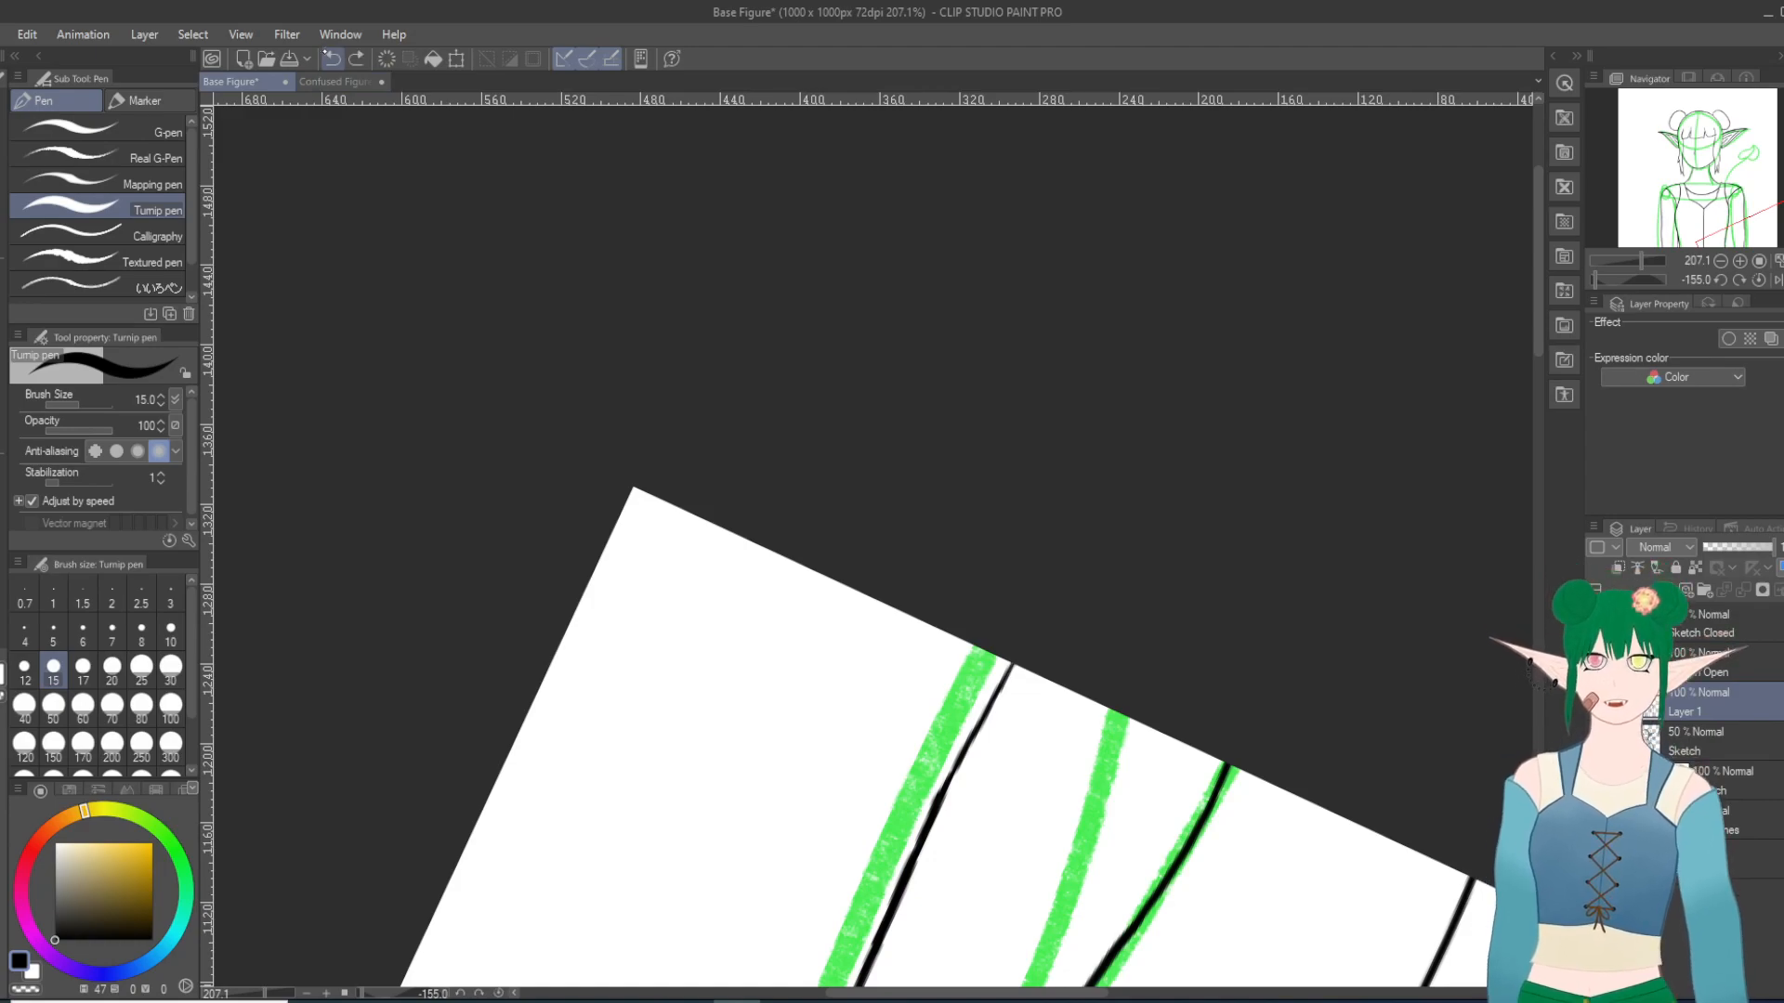
Step: Straighten the view and thicken the thin lower end of the right-hand arm's outer edge down to the canvas edge
scroll(355, 458, "up", 20)
scroll(445, 425, "down", 7)
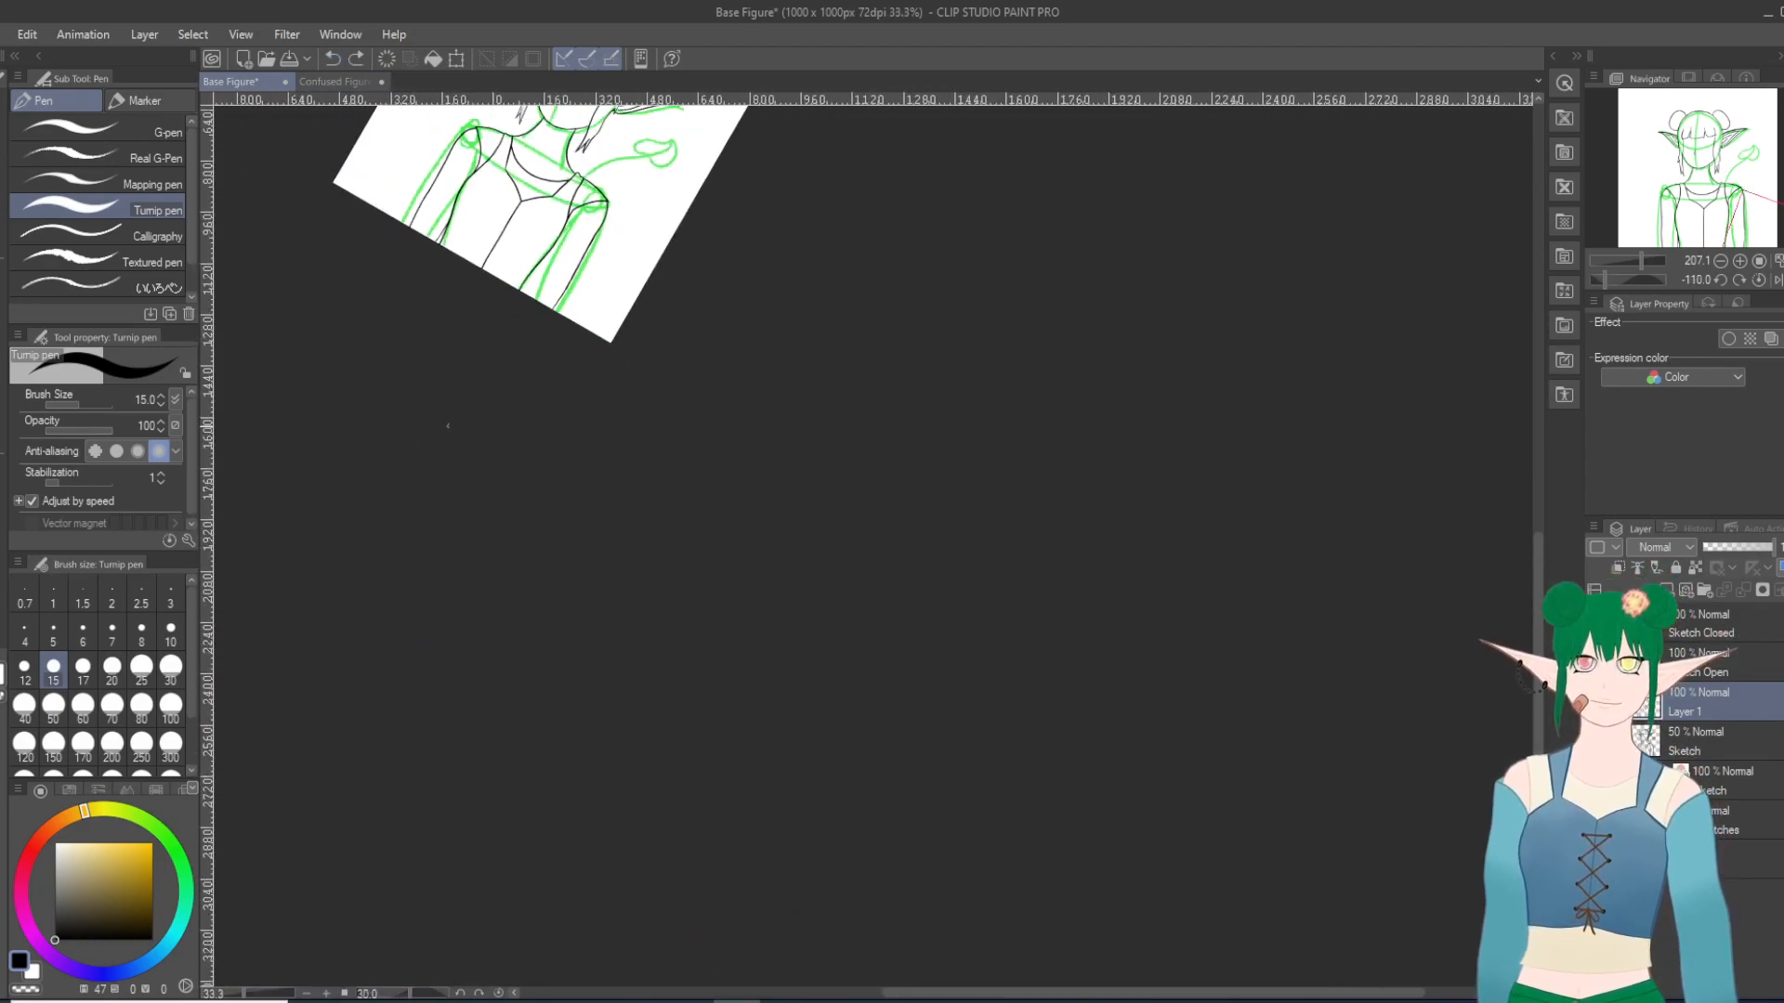
scroll(497, 231, "up", 1)
scroll(509, 223, "up", 1)
scroll(509, 221, "down", 3)
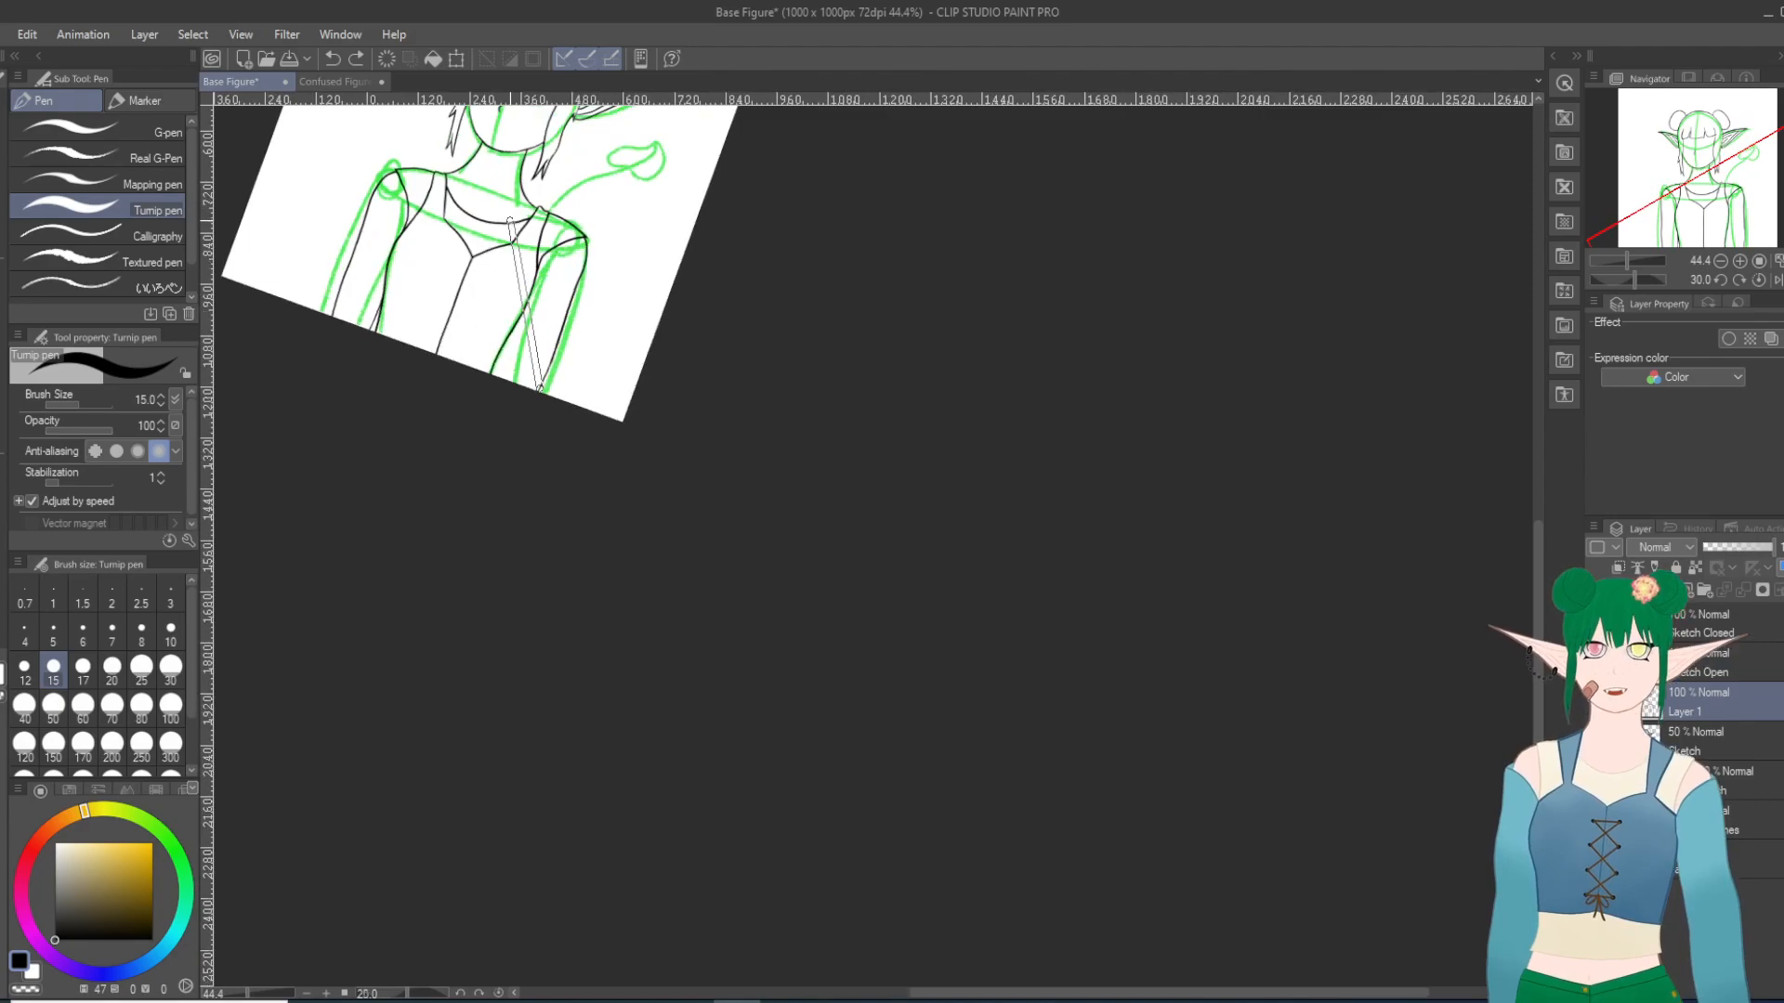
scroll(509, 221, "up", 2)
scroll(501, 232, "down", 1)
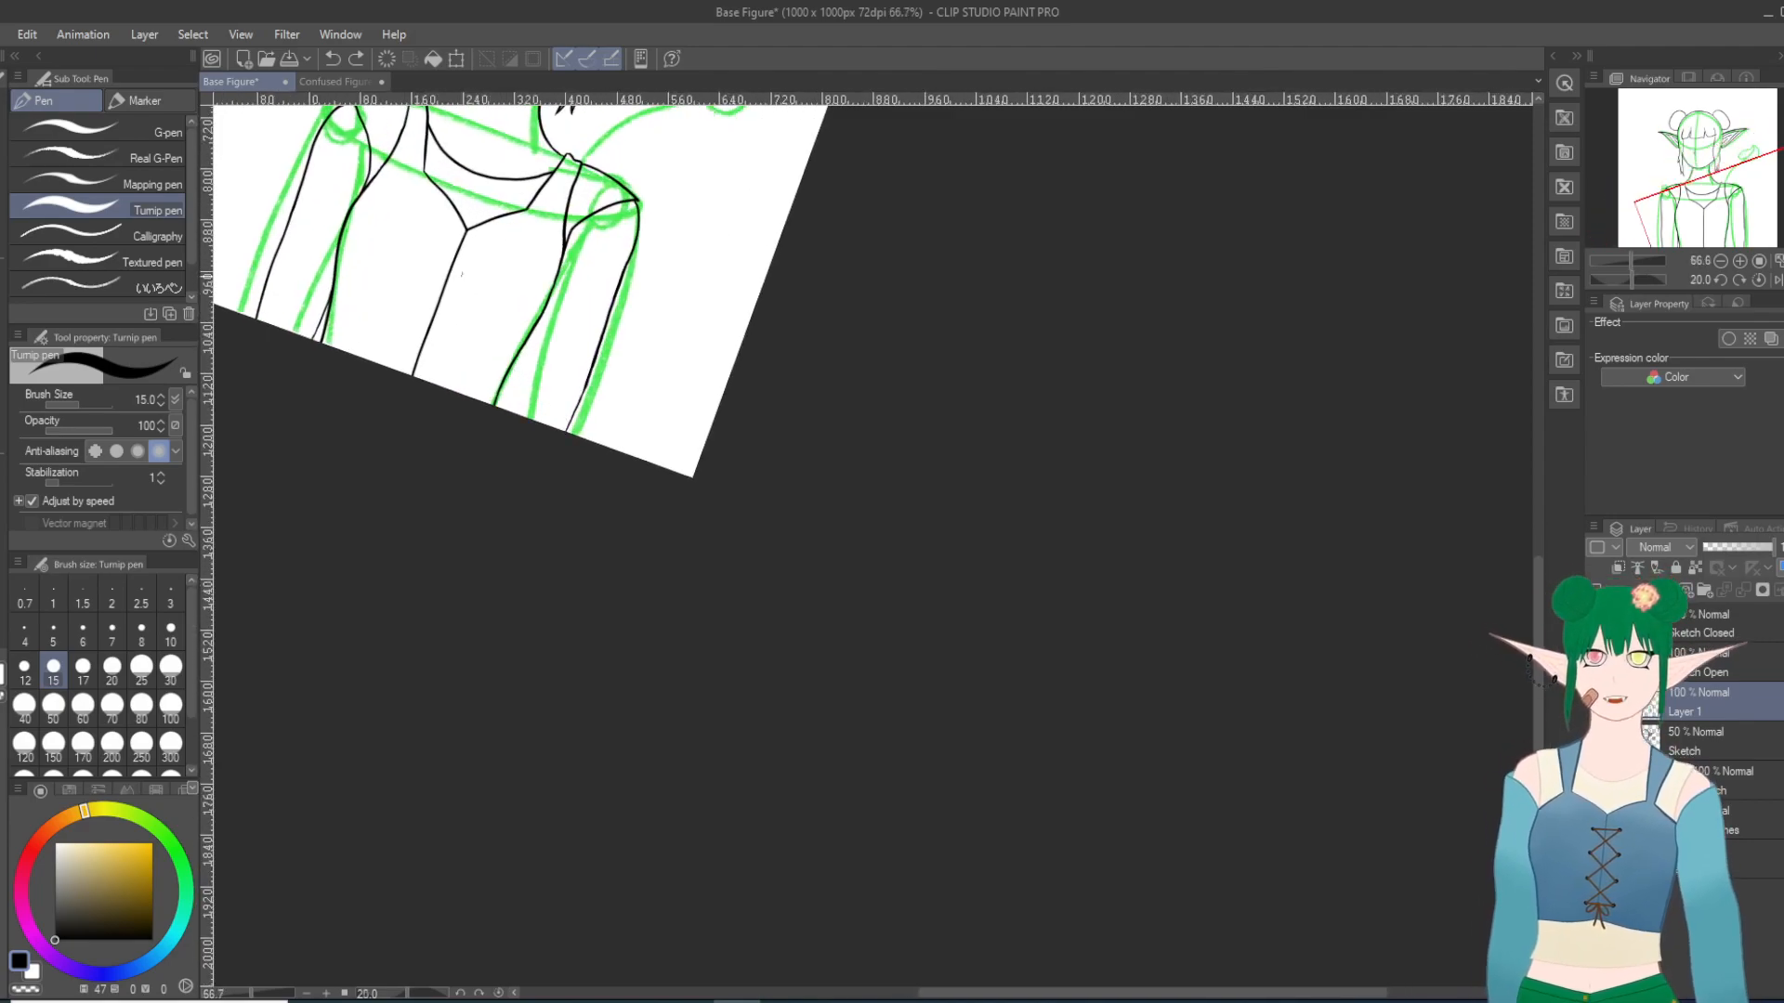
scroll(606, 364, "down", 4)
scroll(550, 494, "up", 4)
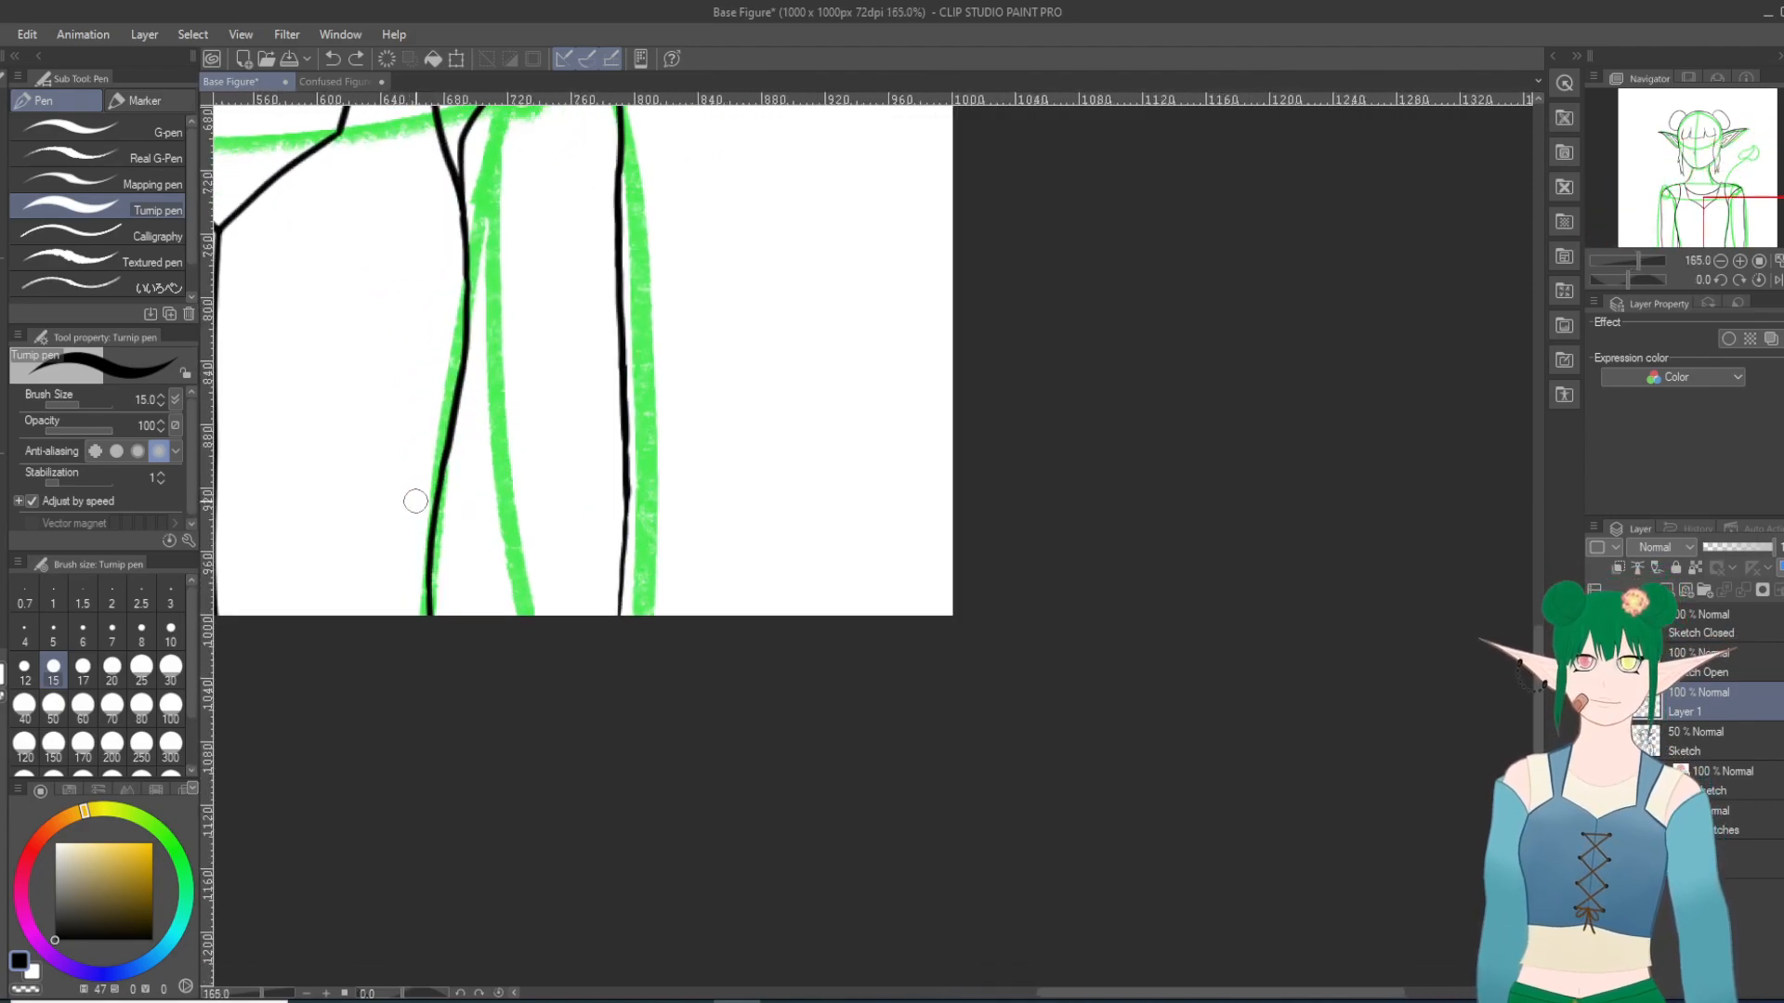
left_click_drag(625, 474, 623, 506)
left_click(332, 58)
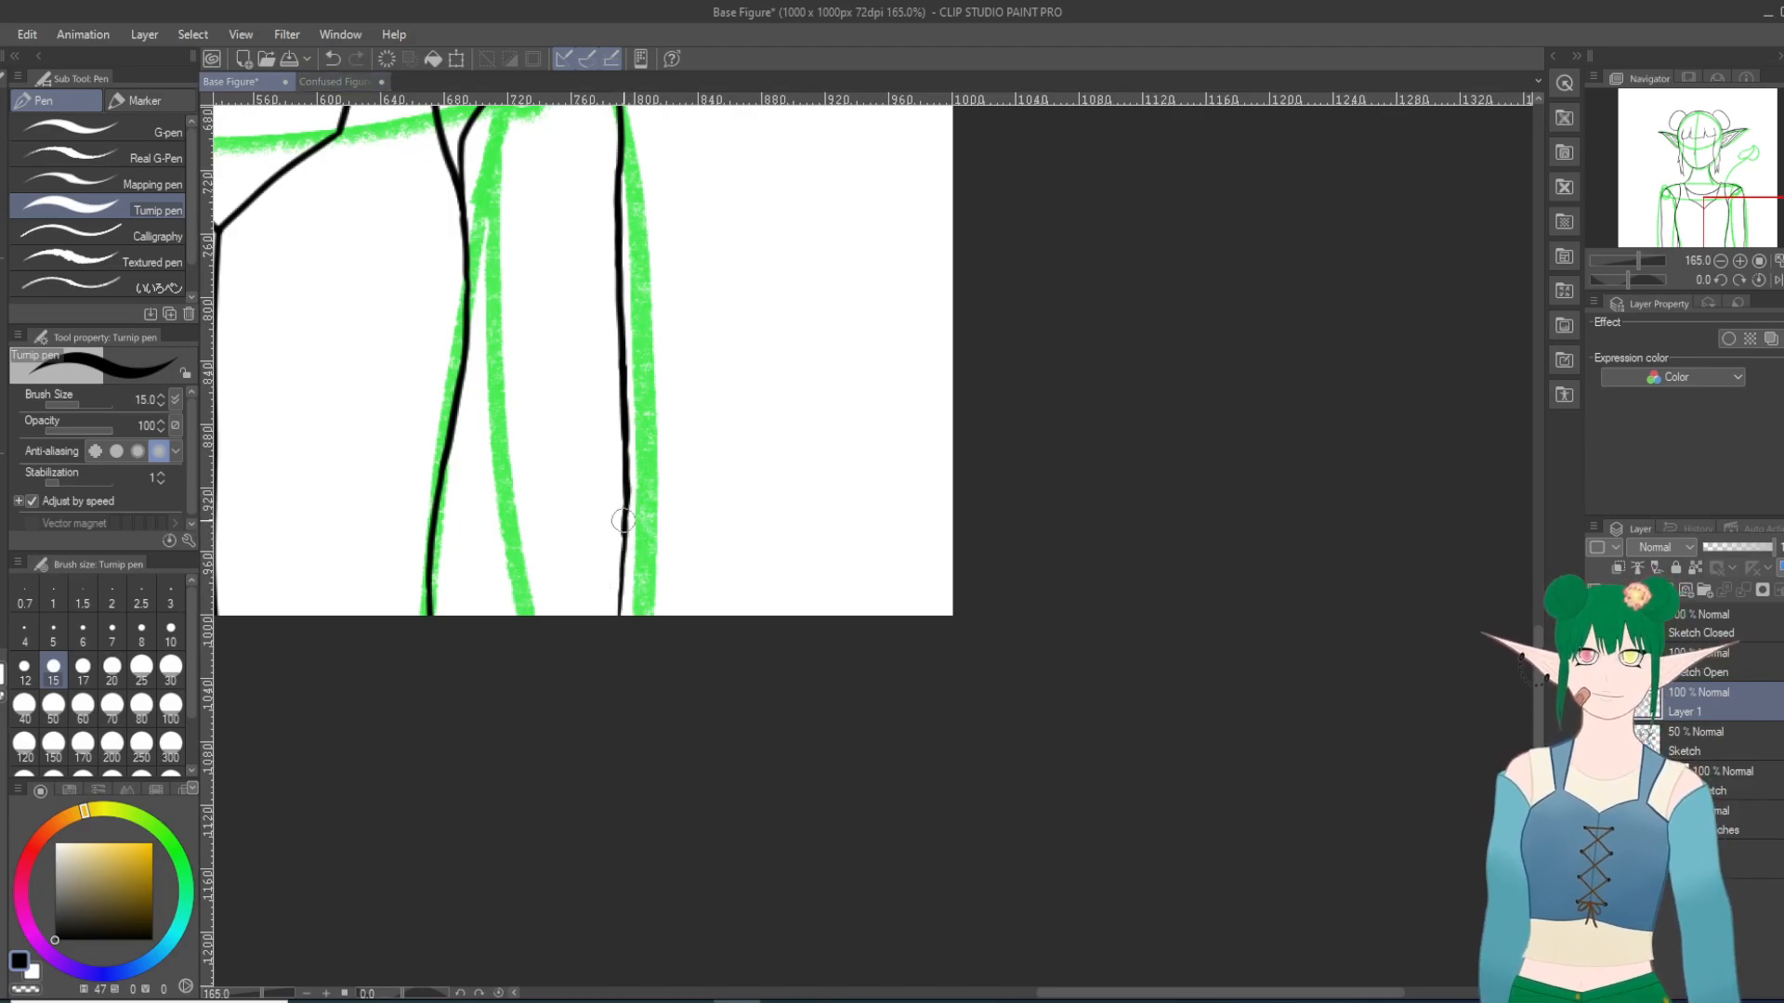
left_click_drag(623, 530, 620, 551)
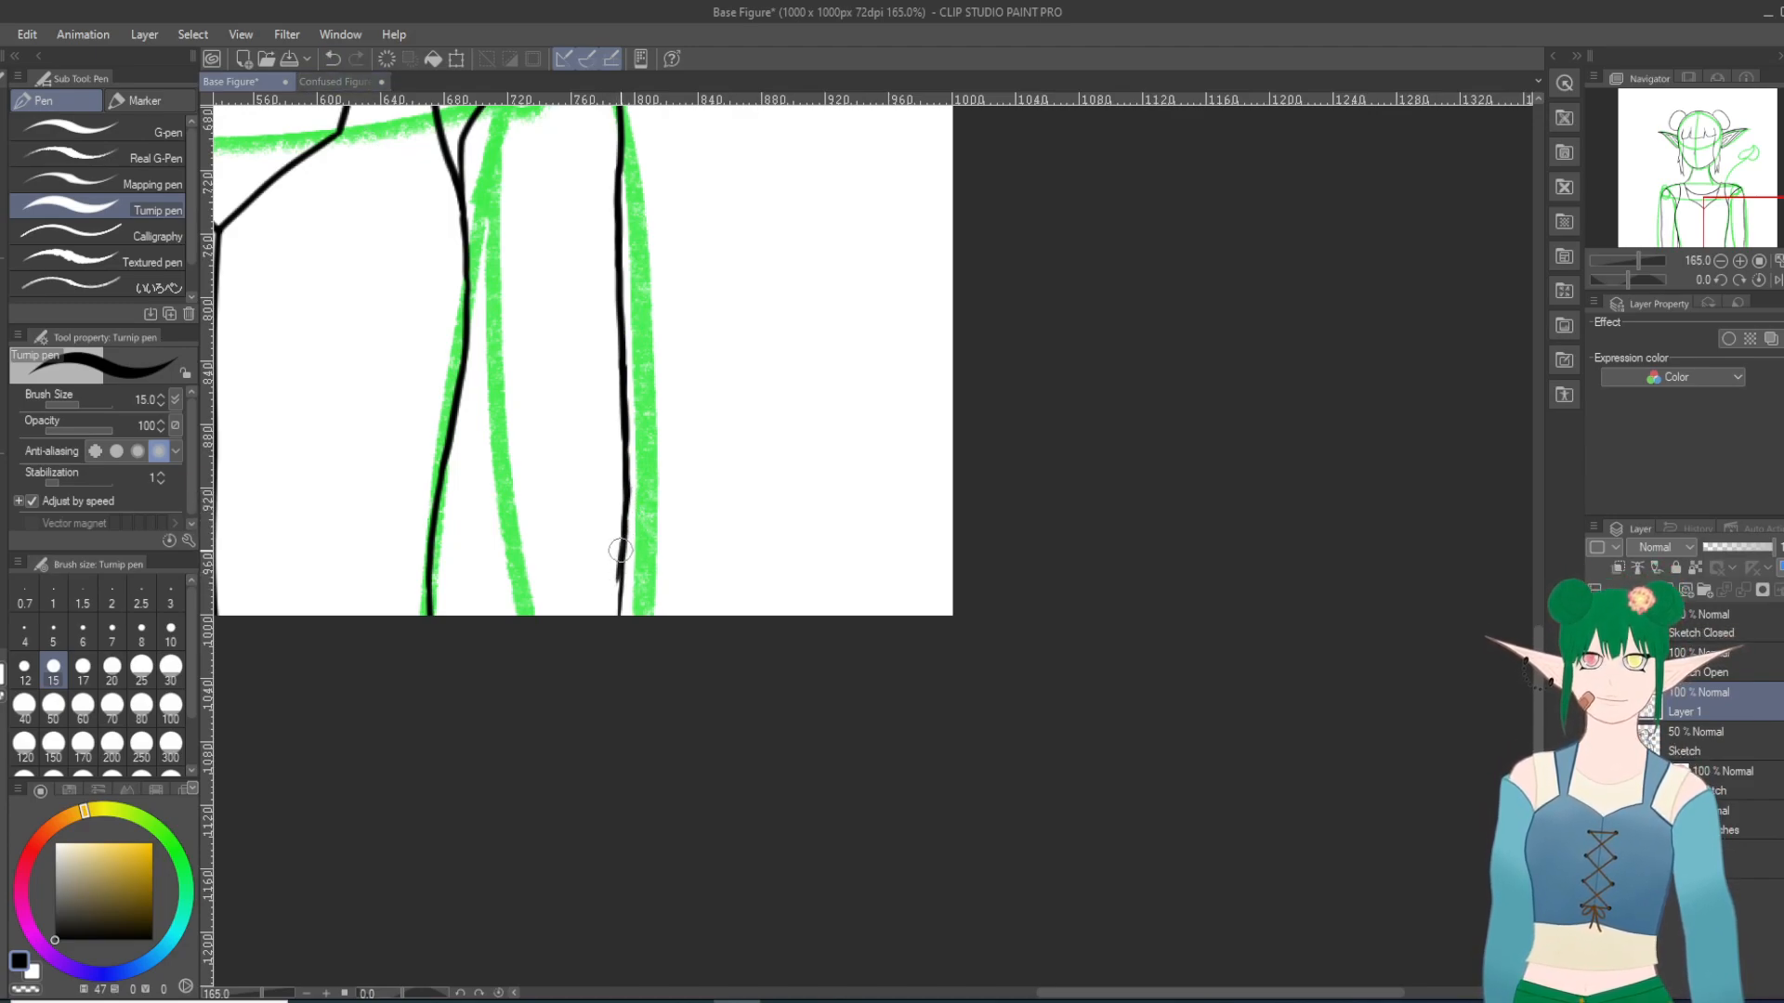
left_click(333, 60)
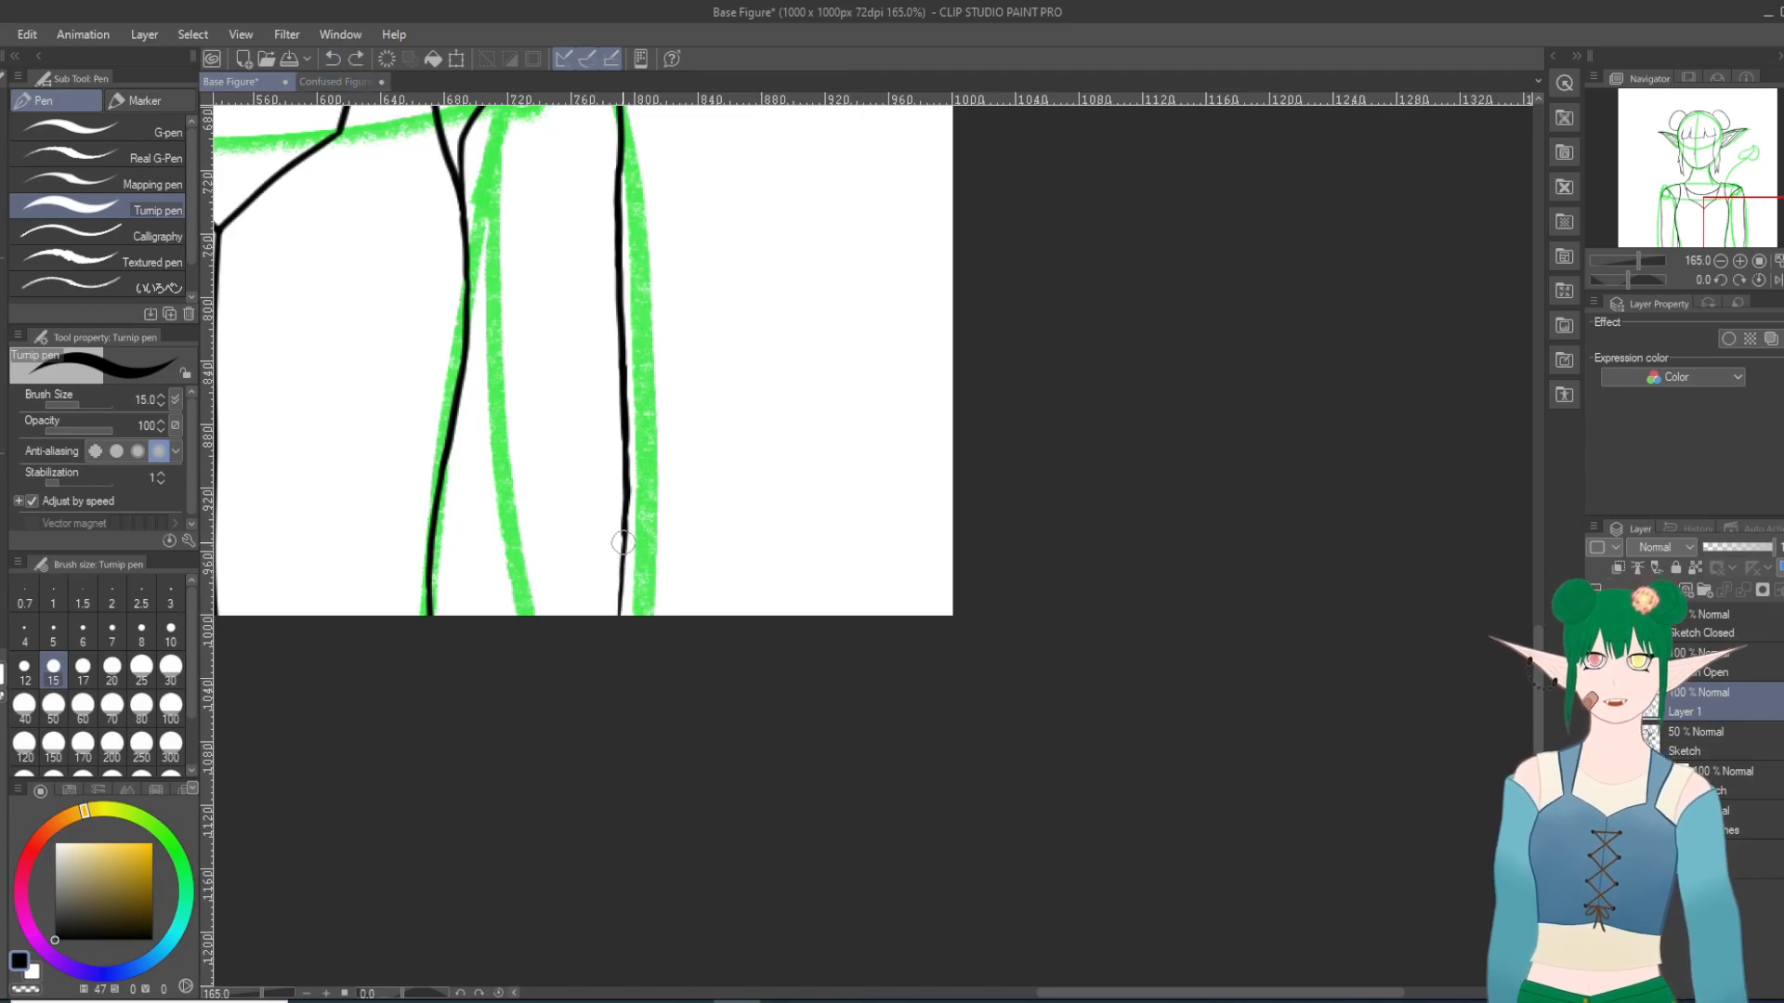
left_click_drag(623, 549, 614, 625)
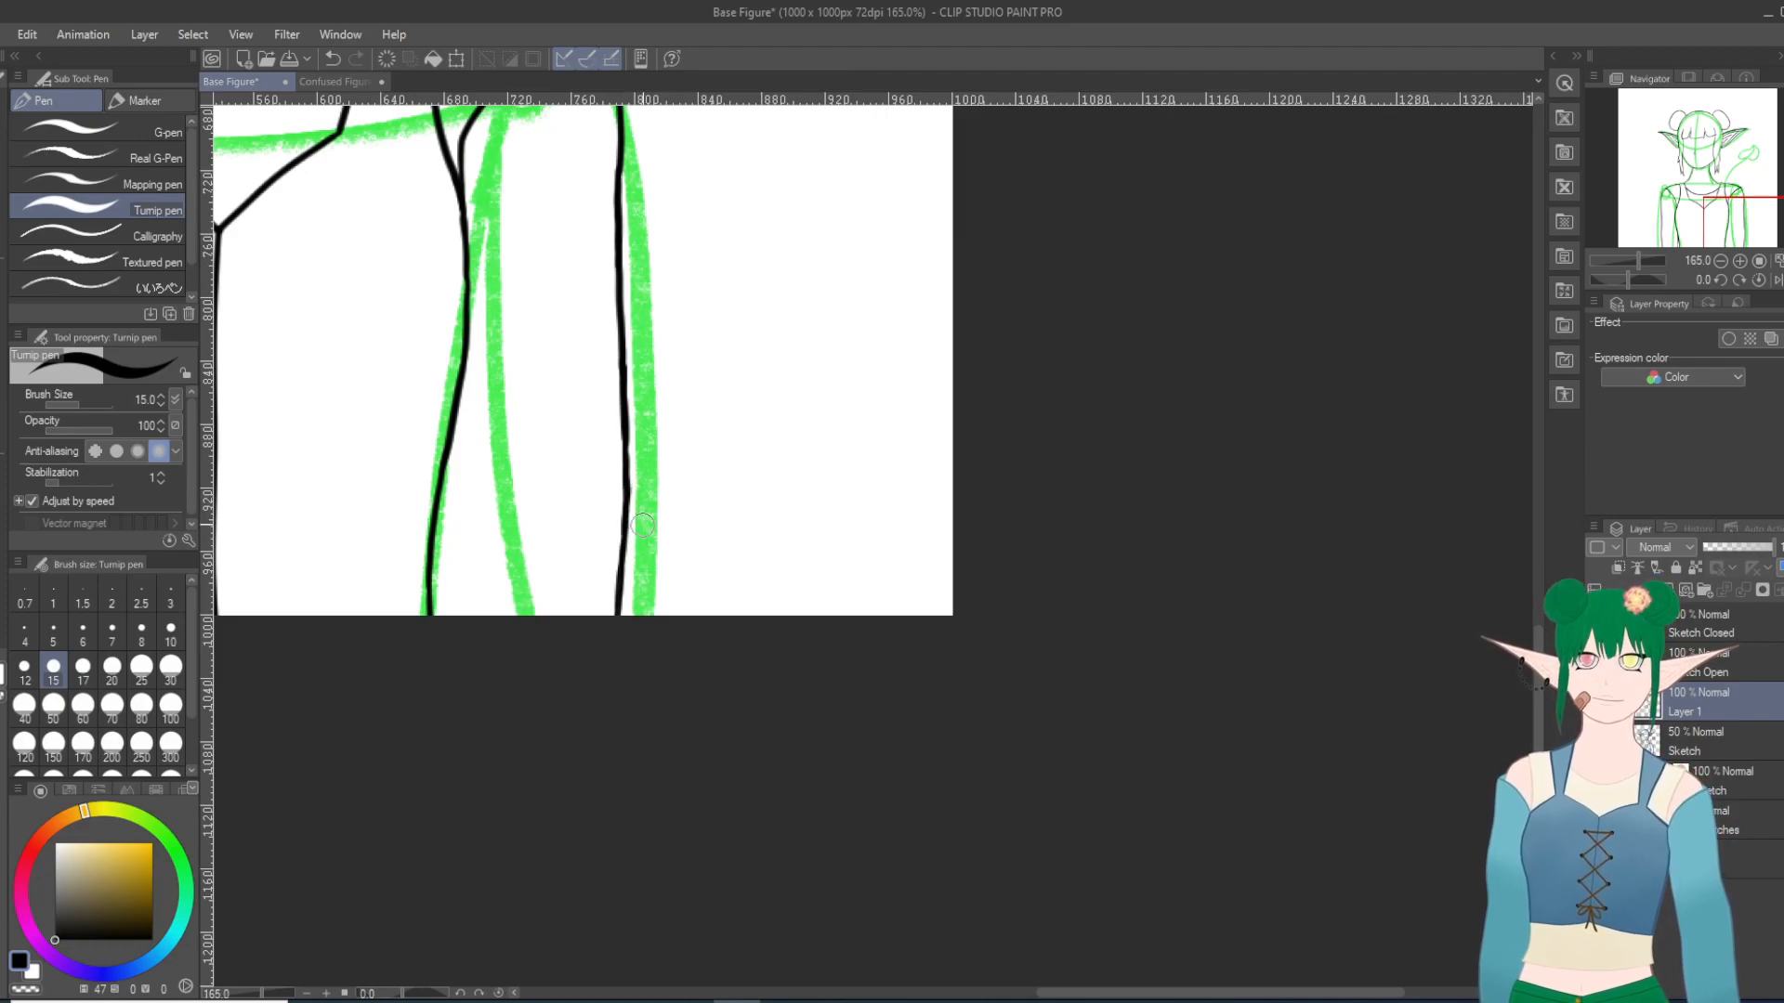
Step: Doodle a raised waving arm and hand out from the left-hand shoulder, and undo it
scroll(643, 525, "down", 10)
scroll(549, 536, "up", 2)
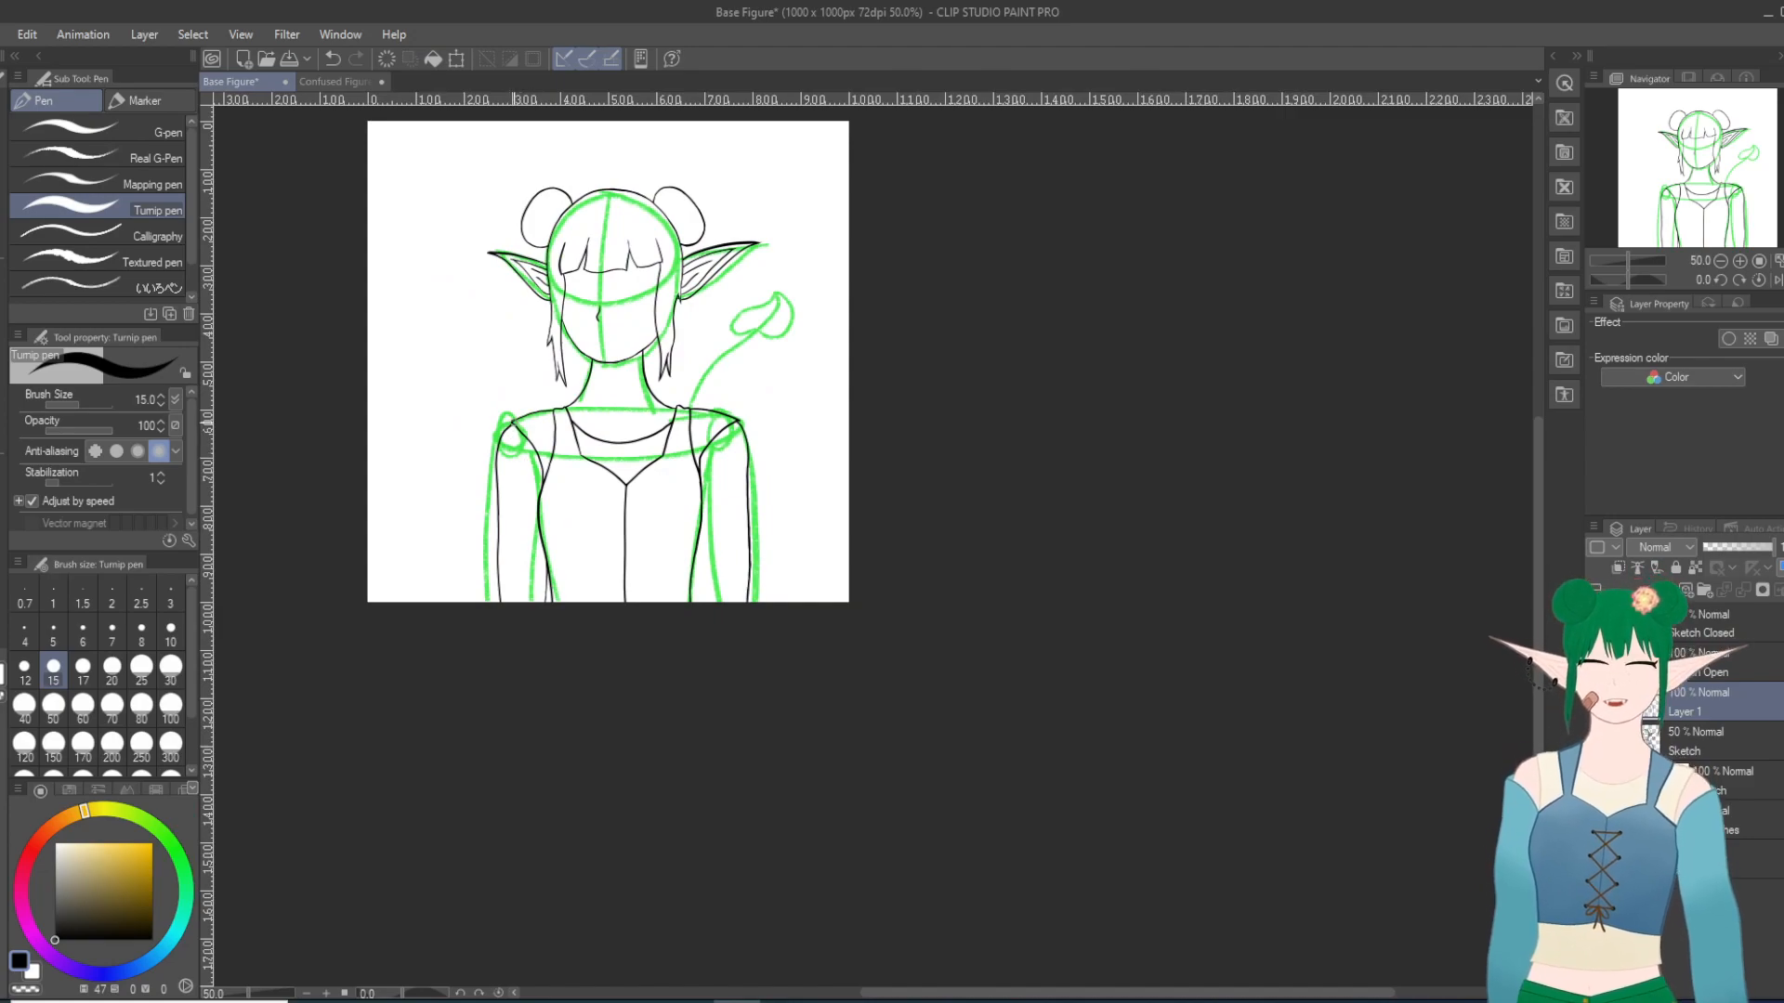
mouse_move(502, 477)
left_mouse_down()
mouse_move(458, 447)
mouse_move(375, 318)
left_mouse_up()
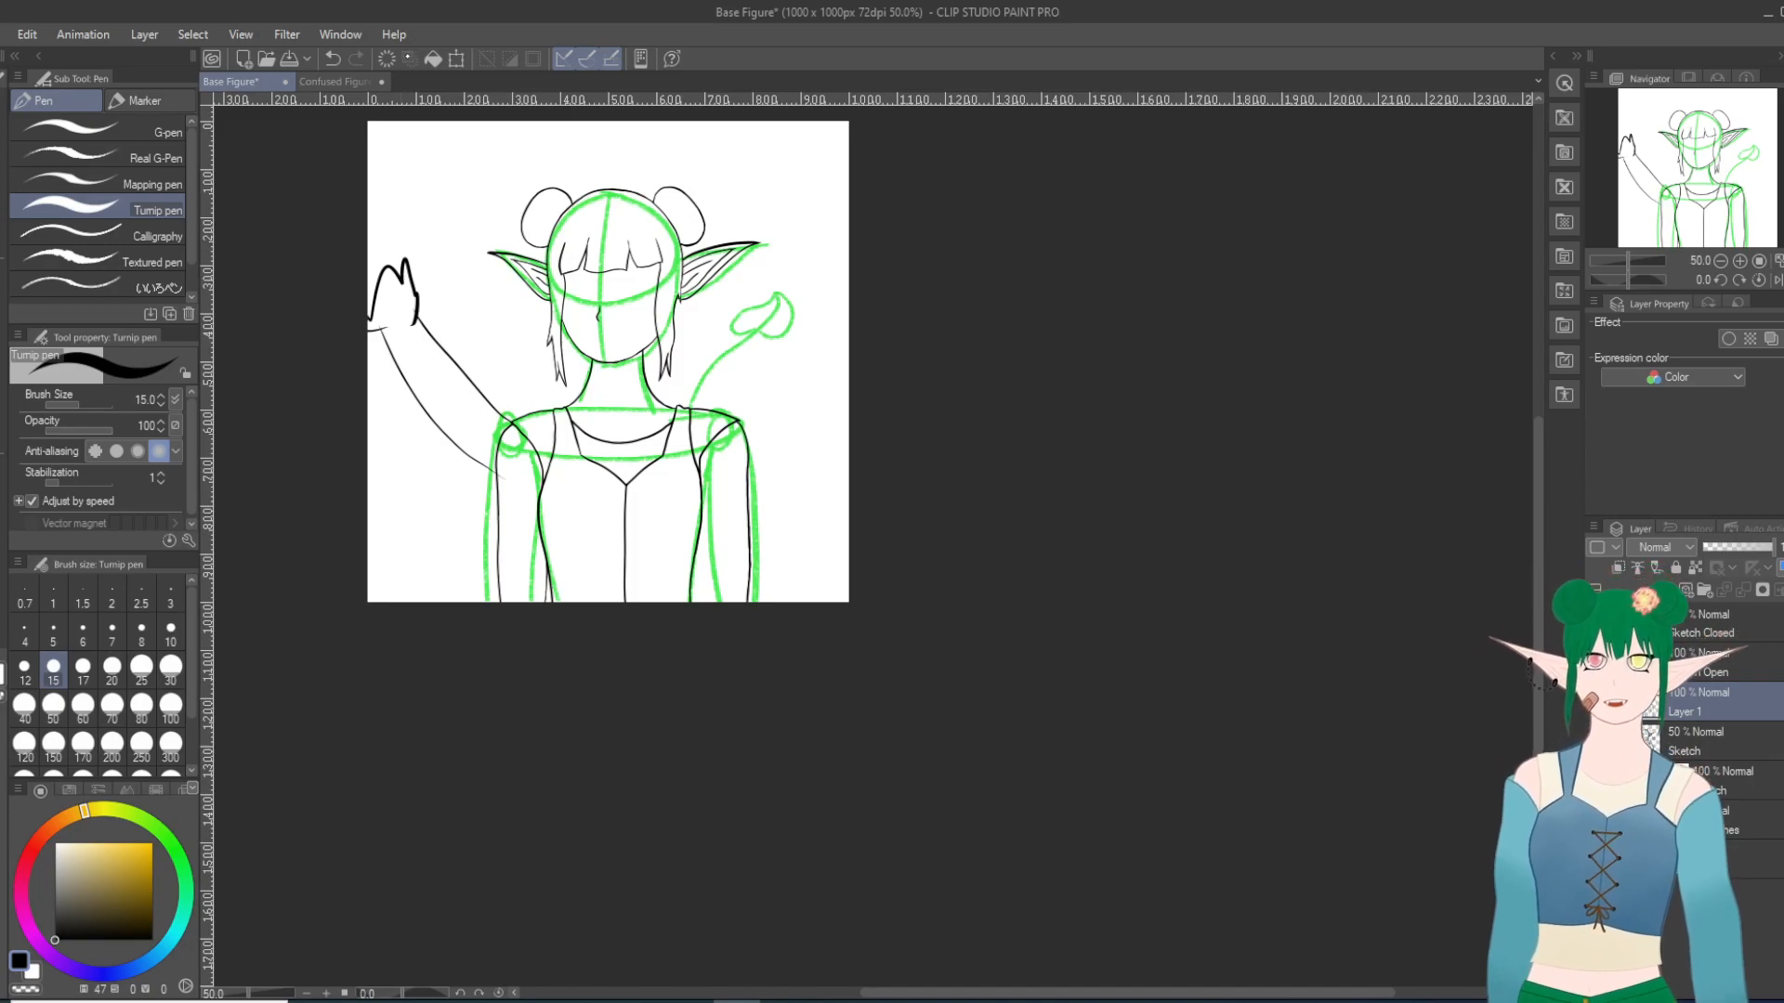
key("ctrl+z")
key("ctrl+z")
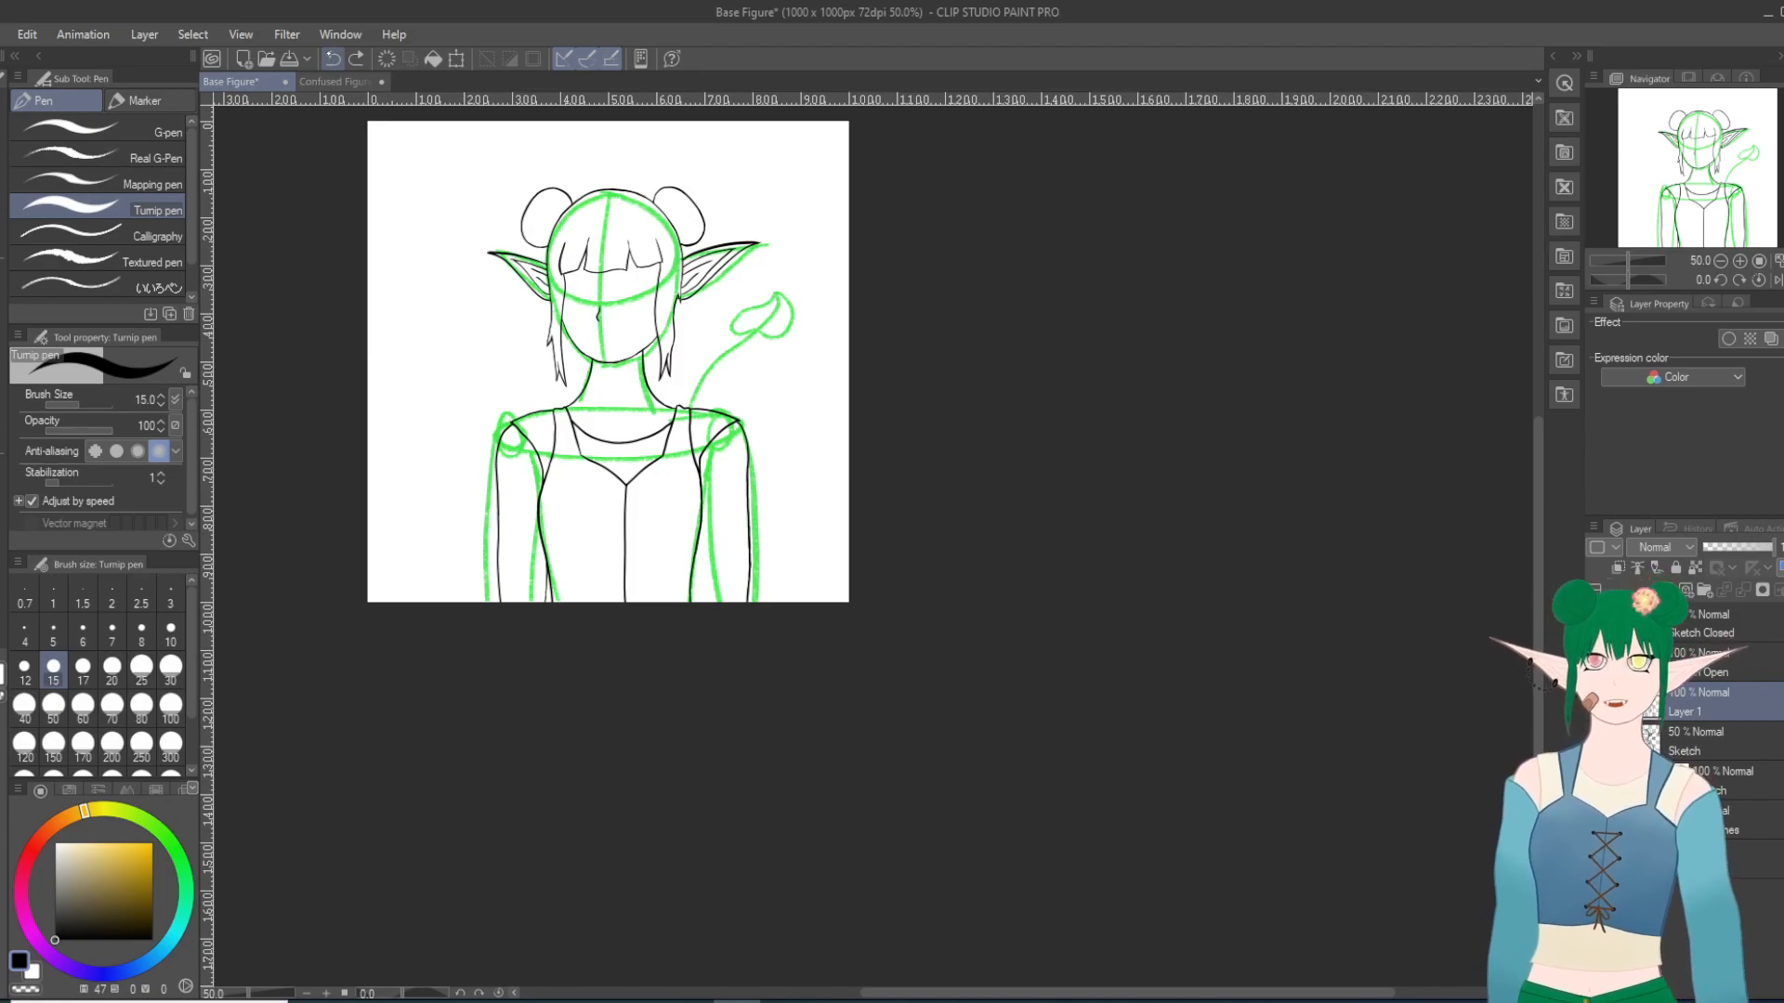
Step: Try two strokes for the right-hand arm's inner edge from the bodice side to the canvas edge, undoing each
scroll(783, 576, "up", 5)
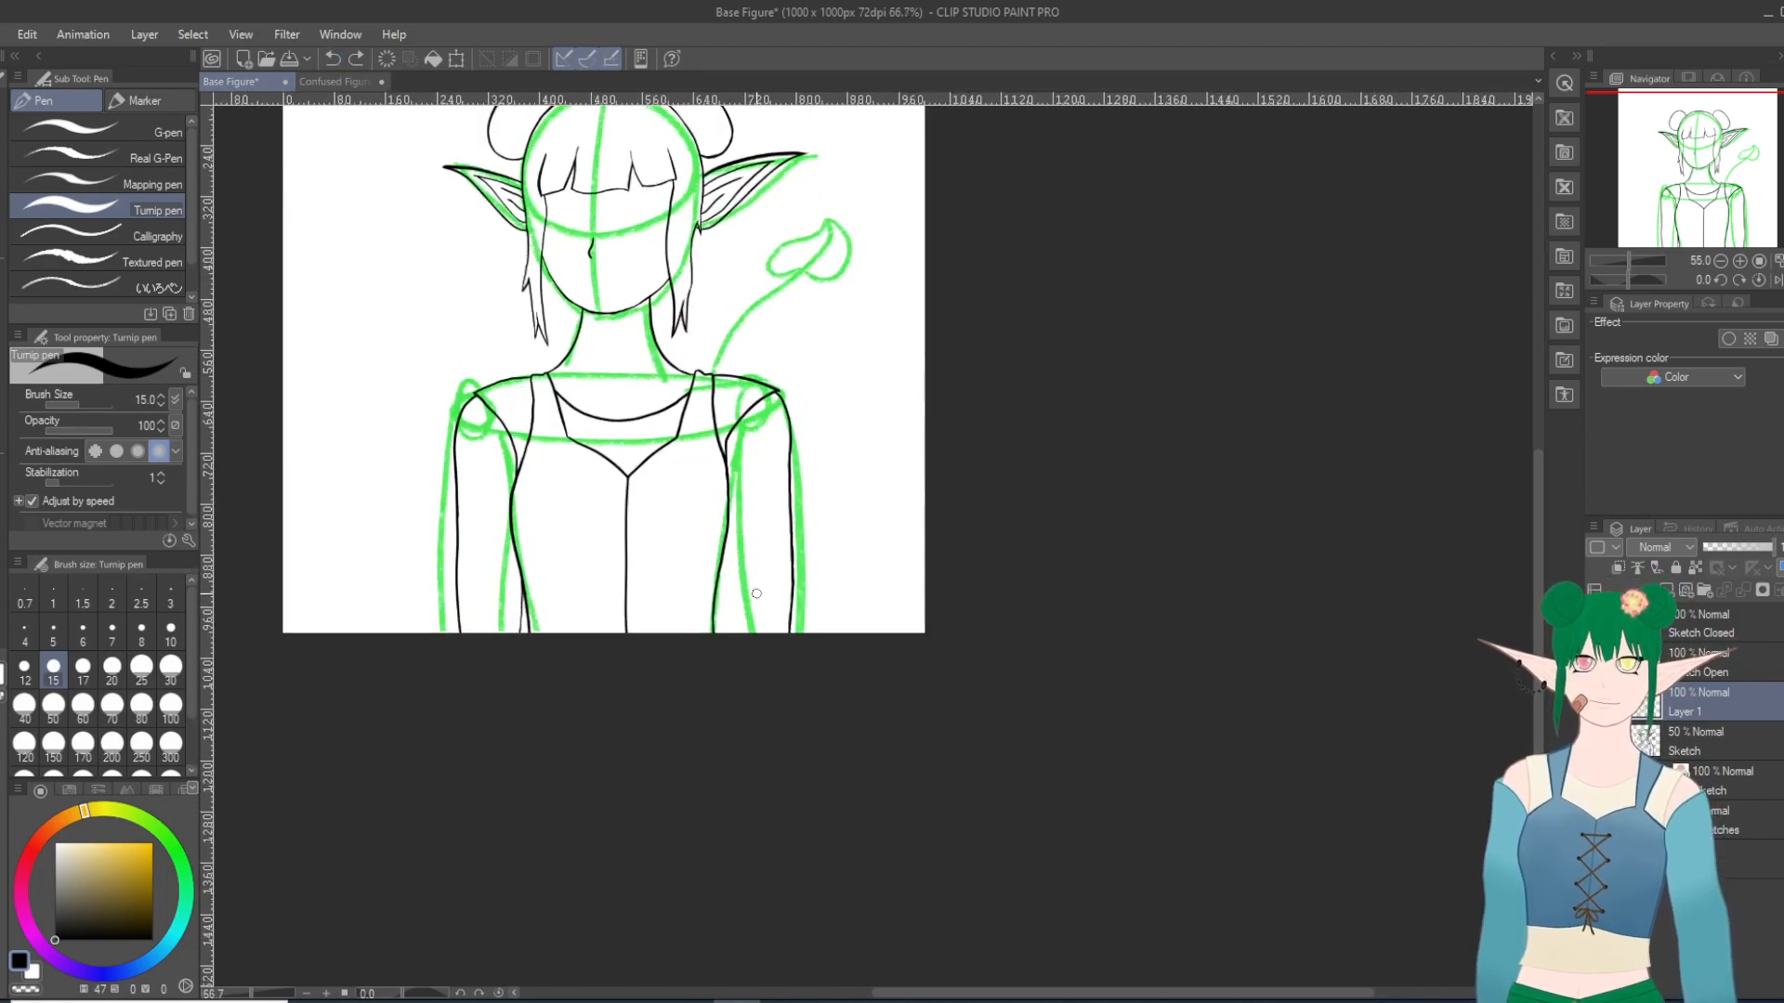
scroll(782, 576, "up", 2)
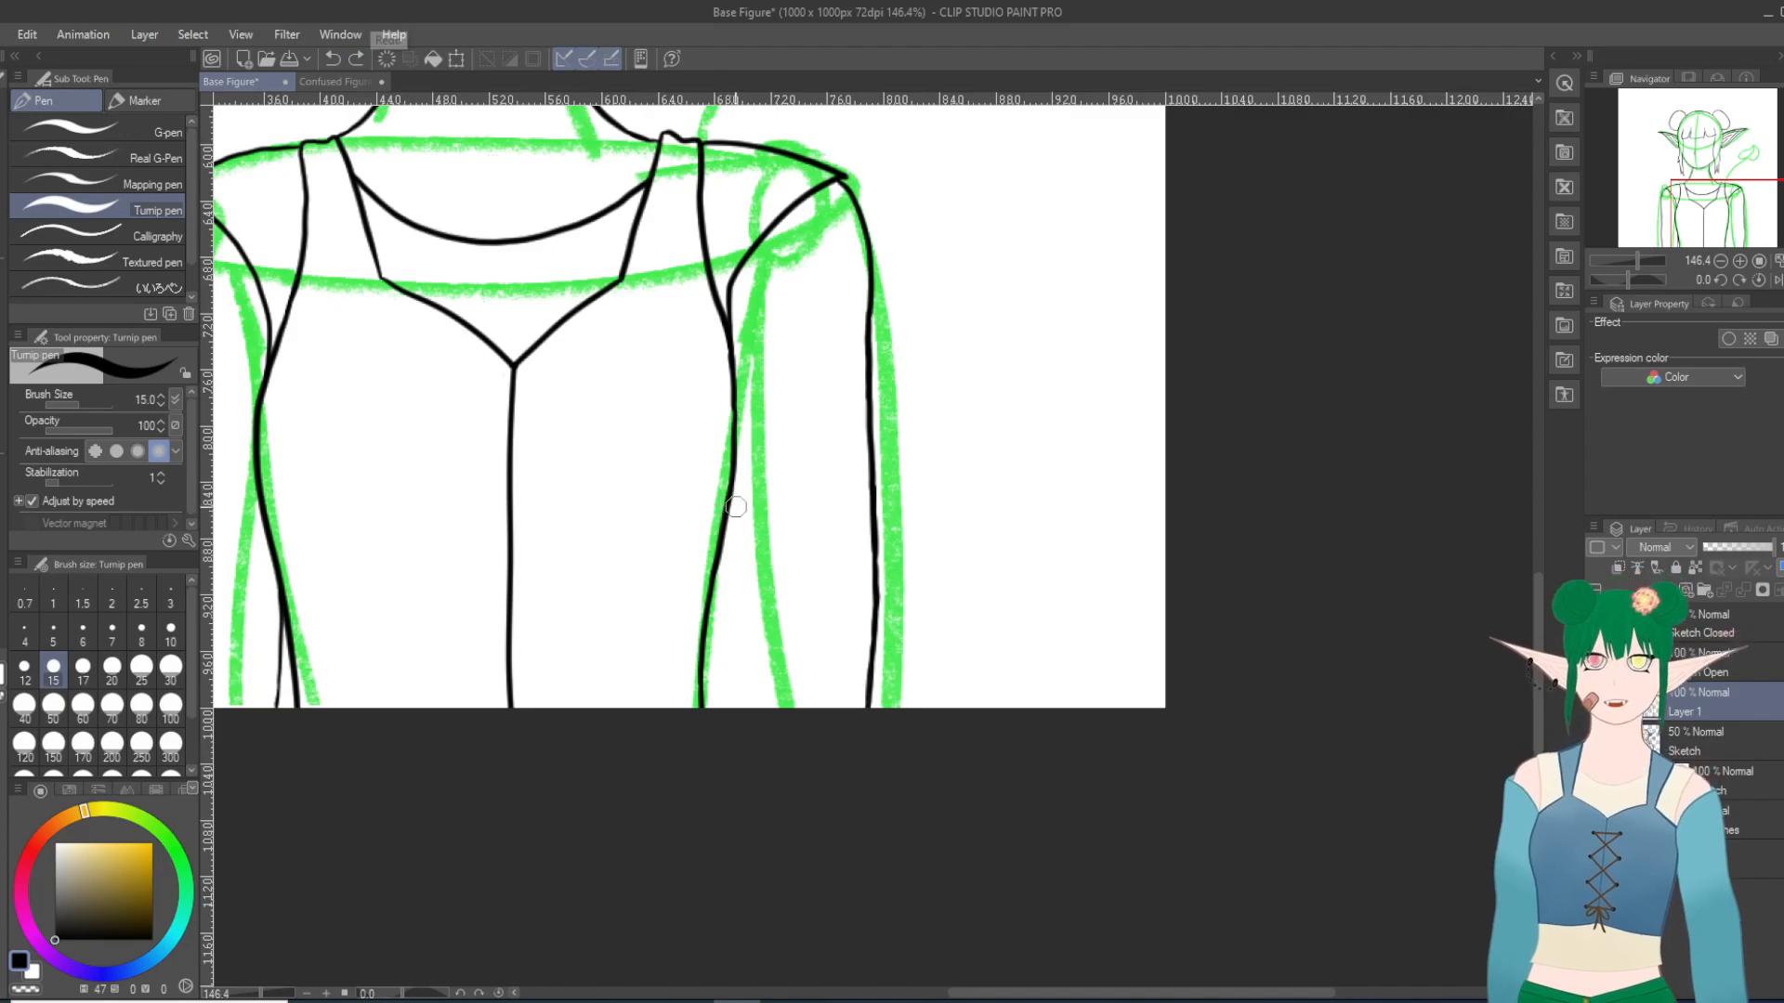
left_click_drag(733, 500, 749, 707)
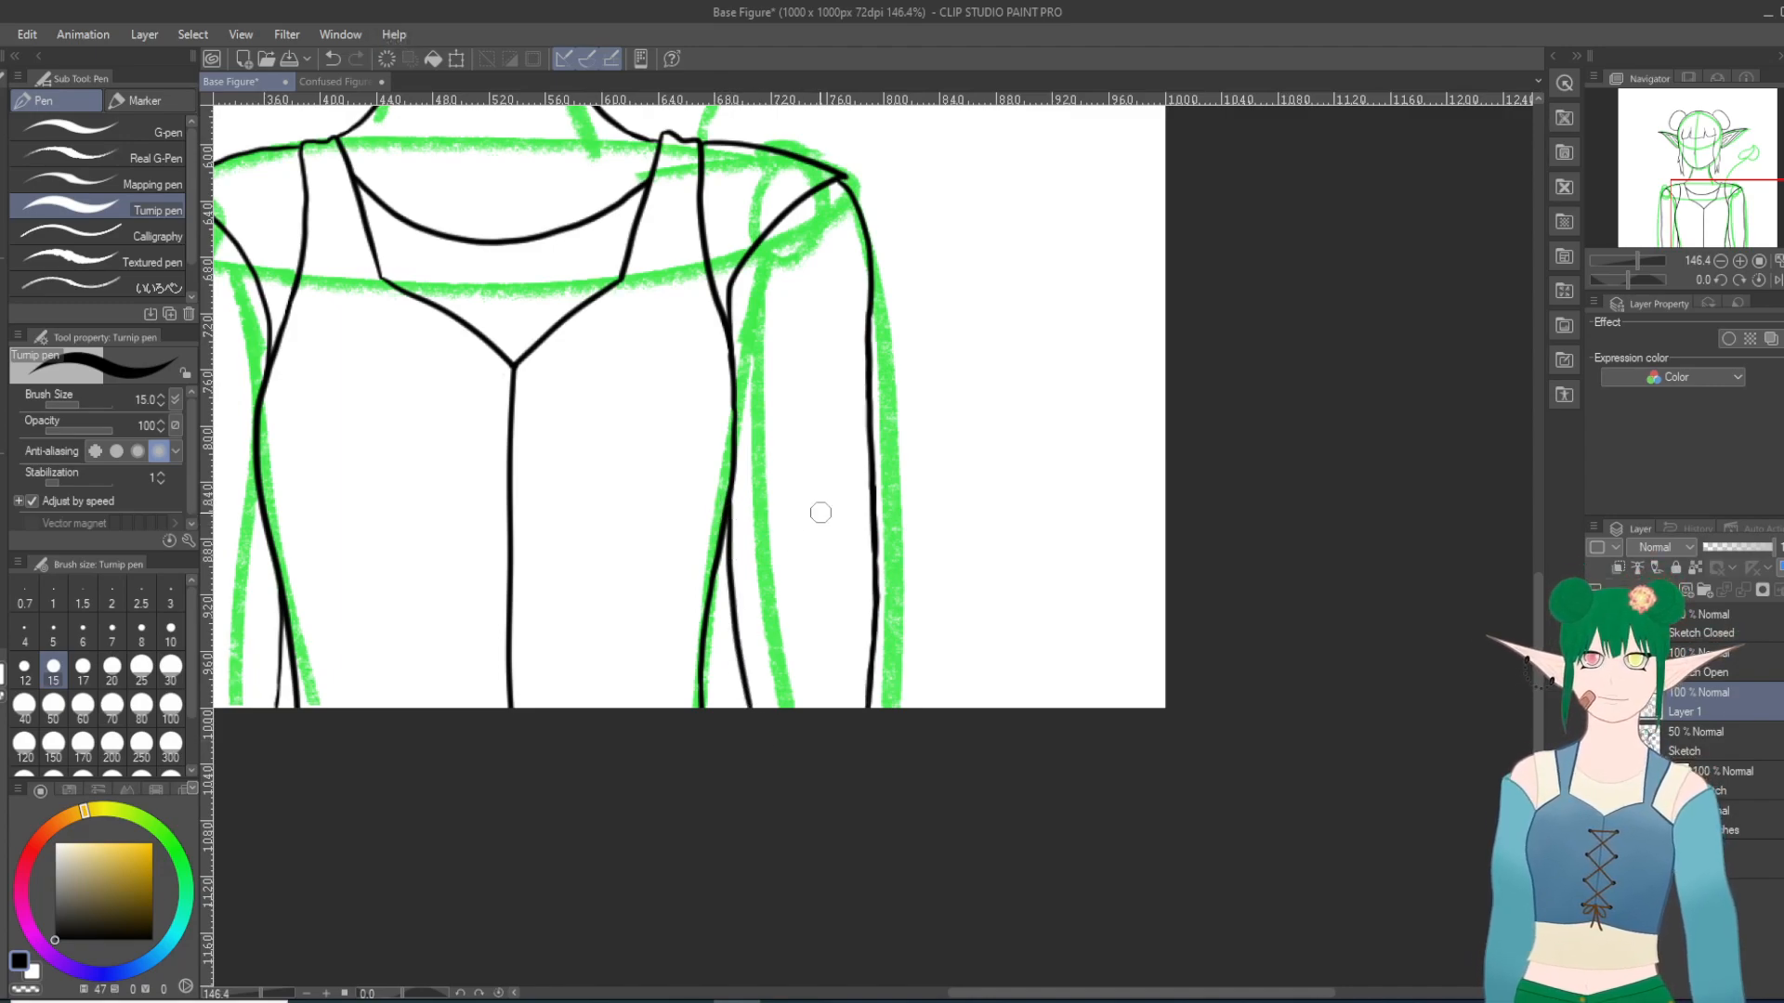
key("ctrl+z")
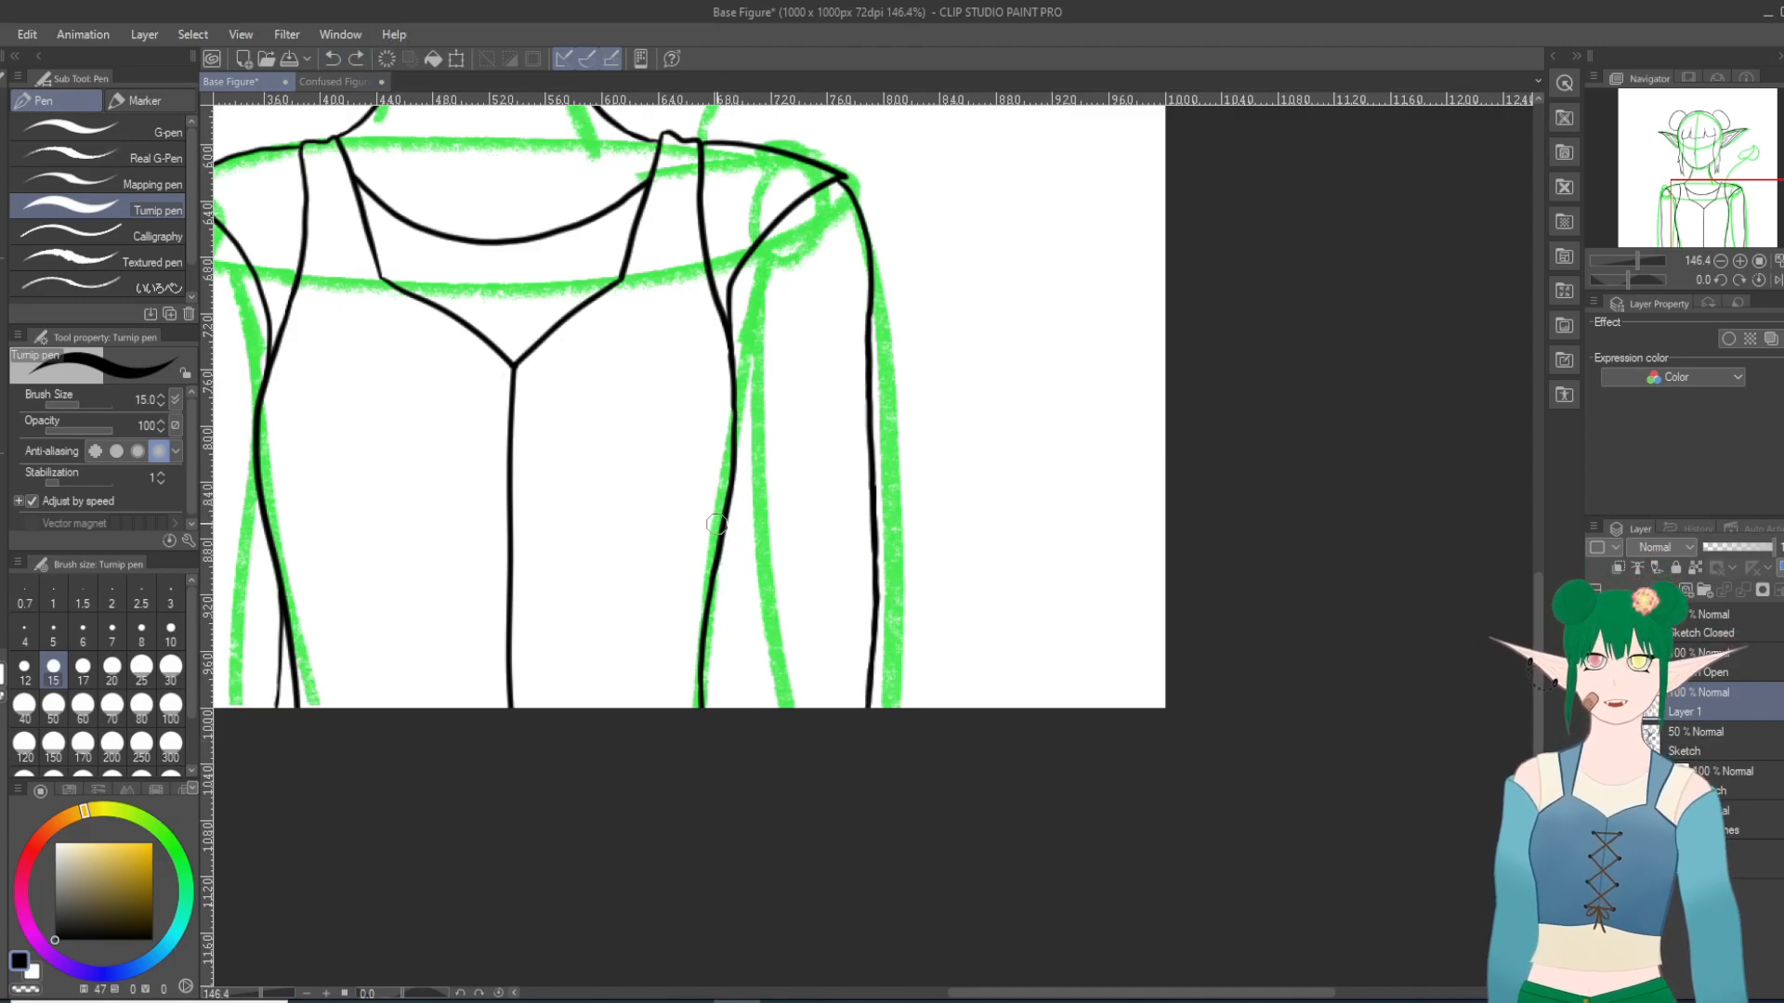
left_click_drag(728, 504, 749, 708)
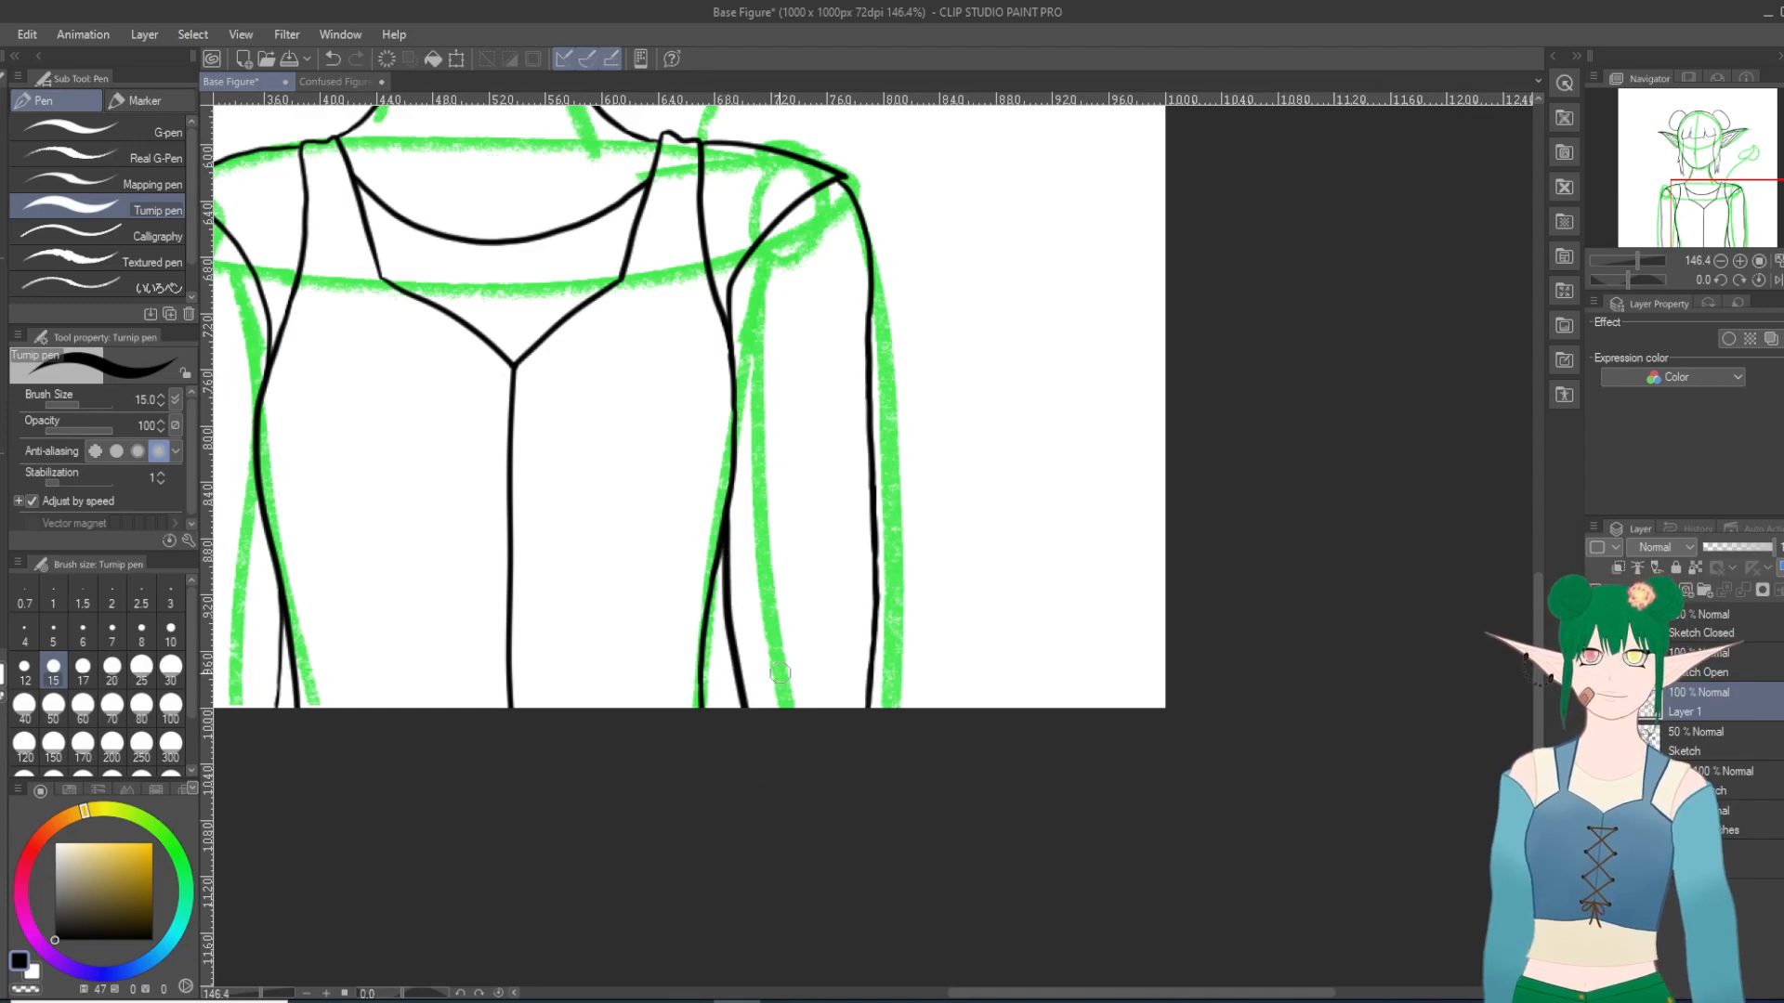
scroll(781, 673, "down", 6)
scroll(781, 673, "up", 3)
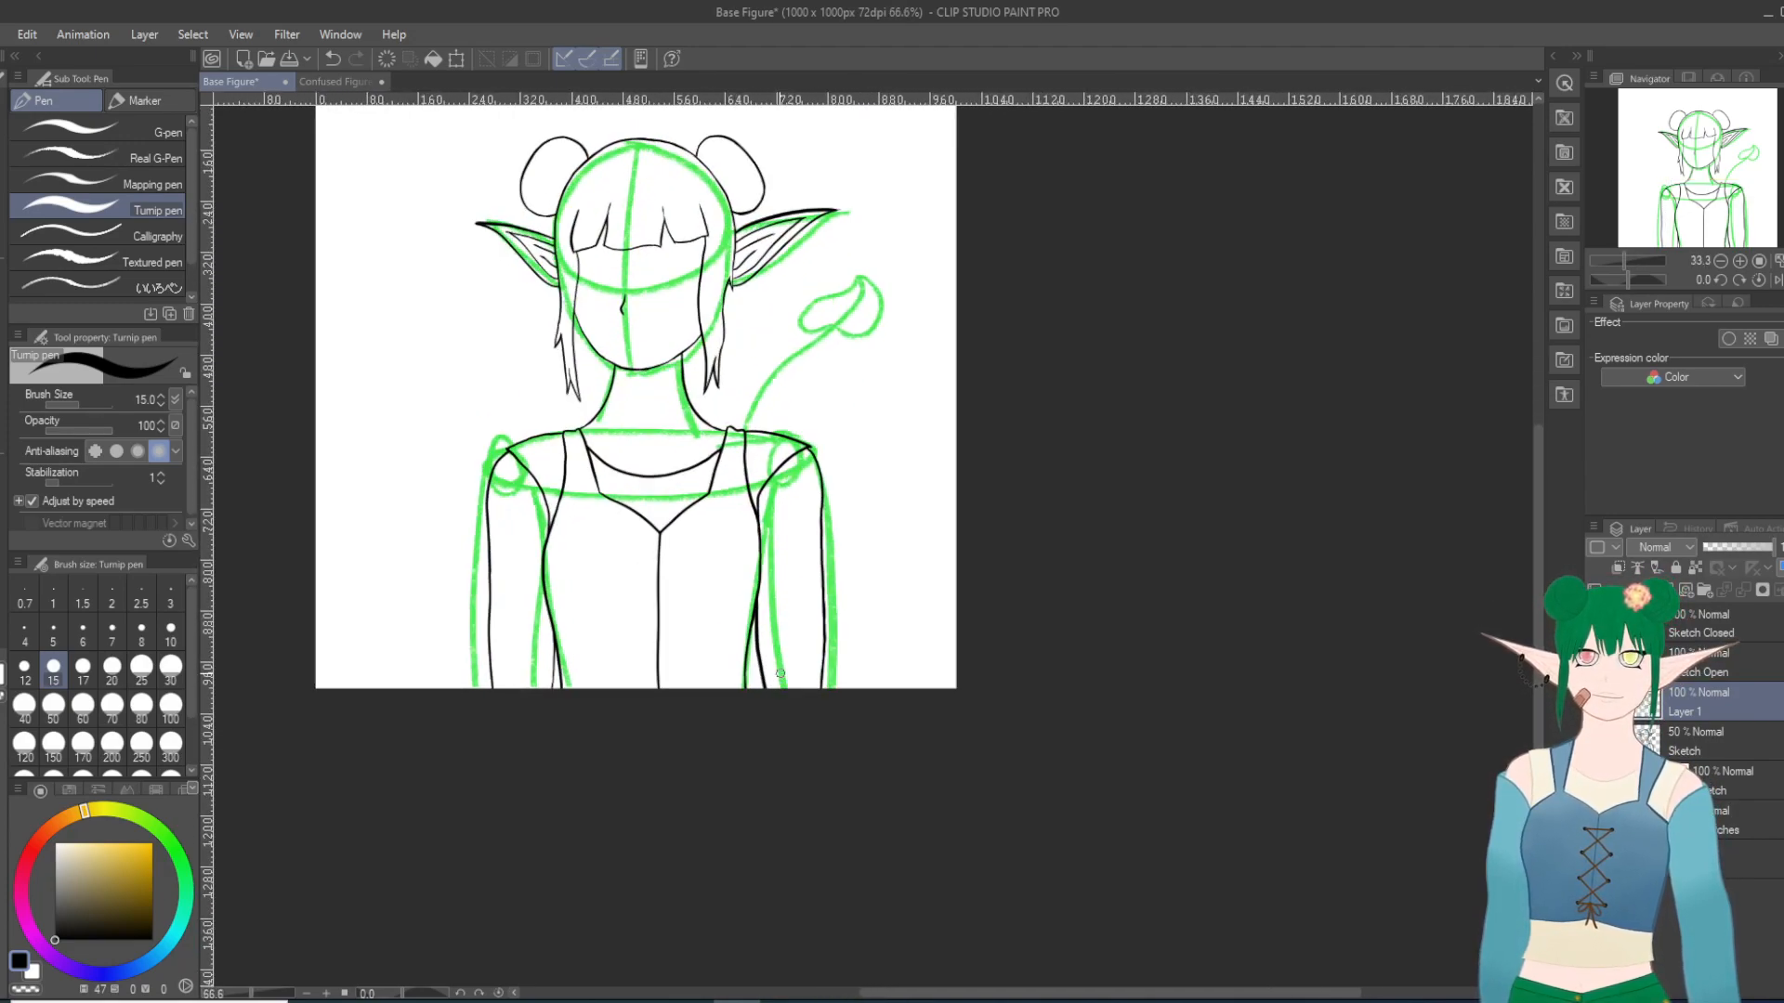
scroll(781, 673, "up", 2)
left_click(333, 59)
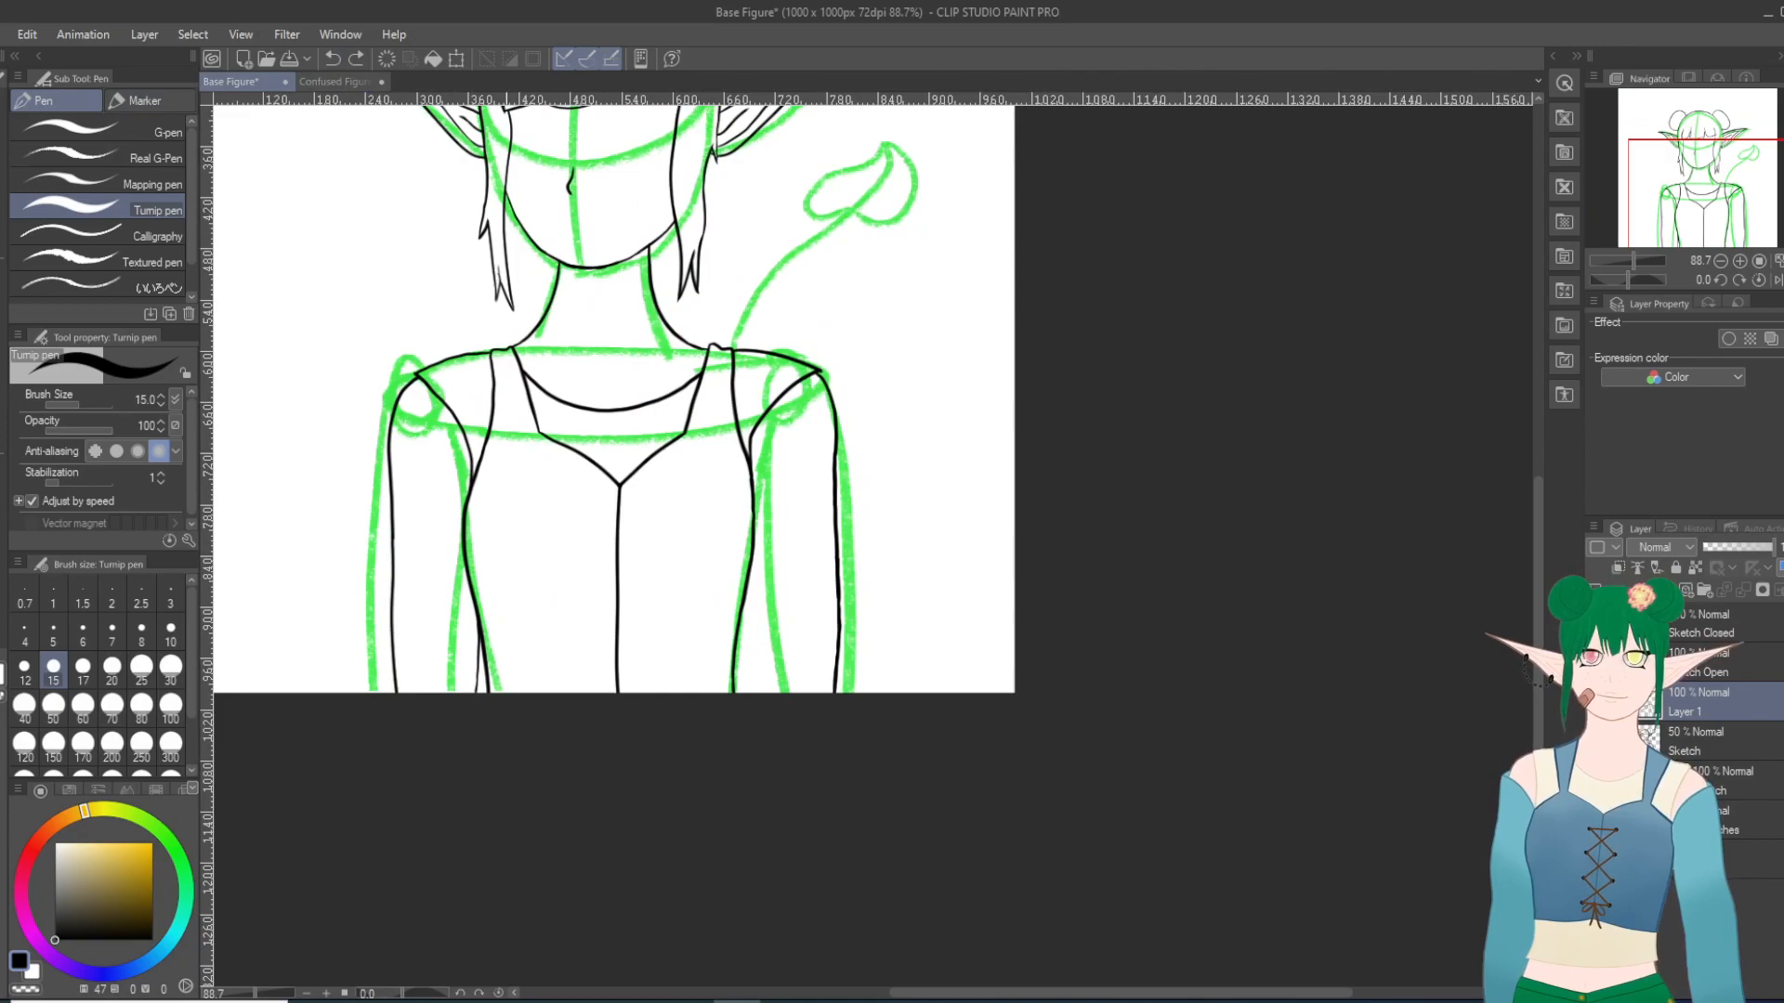
Step: Ink the short visible piece of the right-hand arm's inner edge from the bodice side down toward the canvas edge
scroll(554, 569, "up", 1)
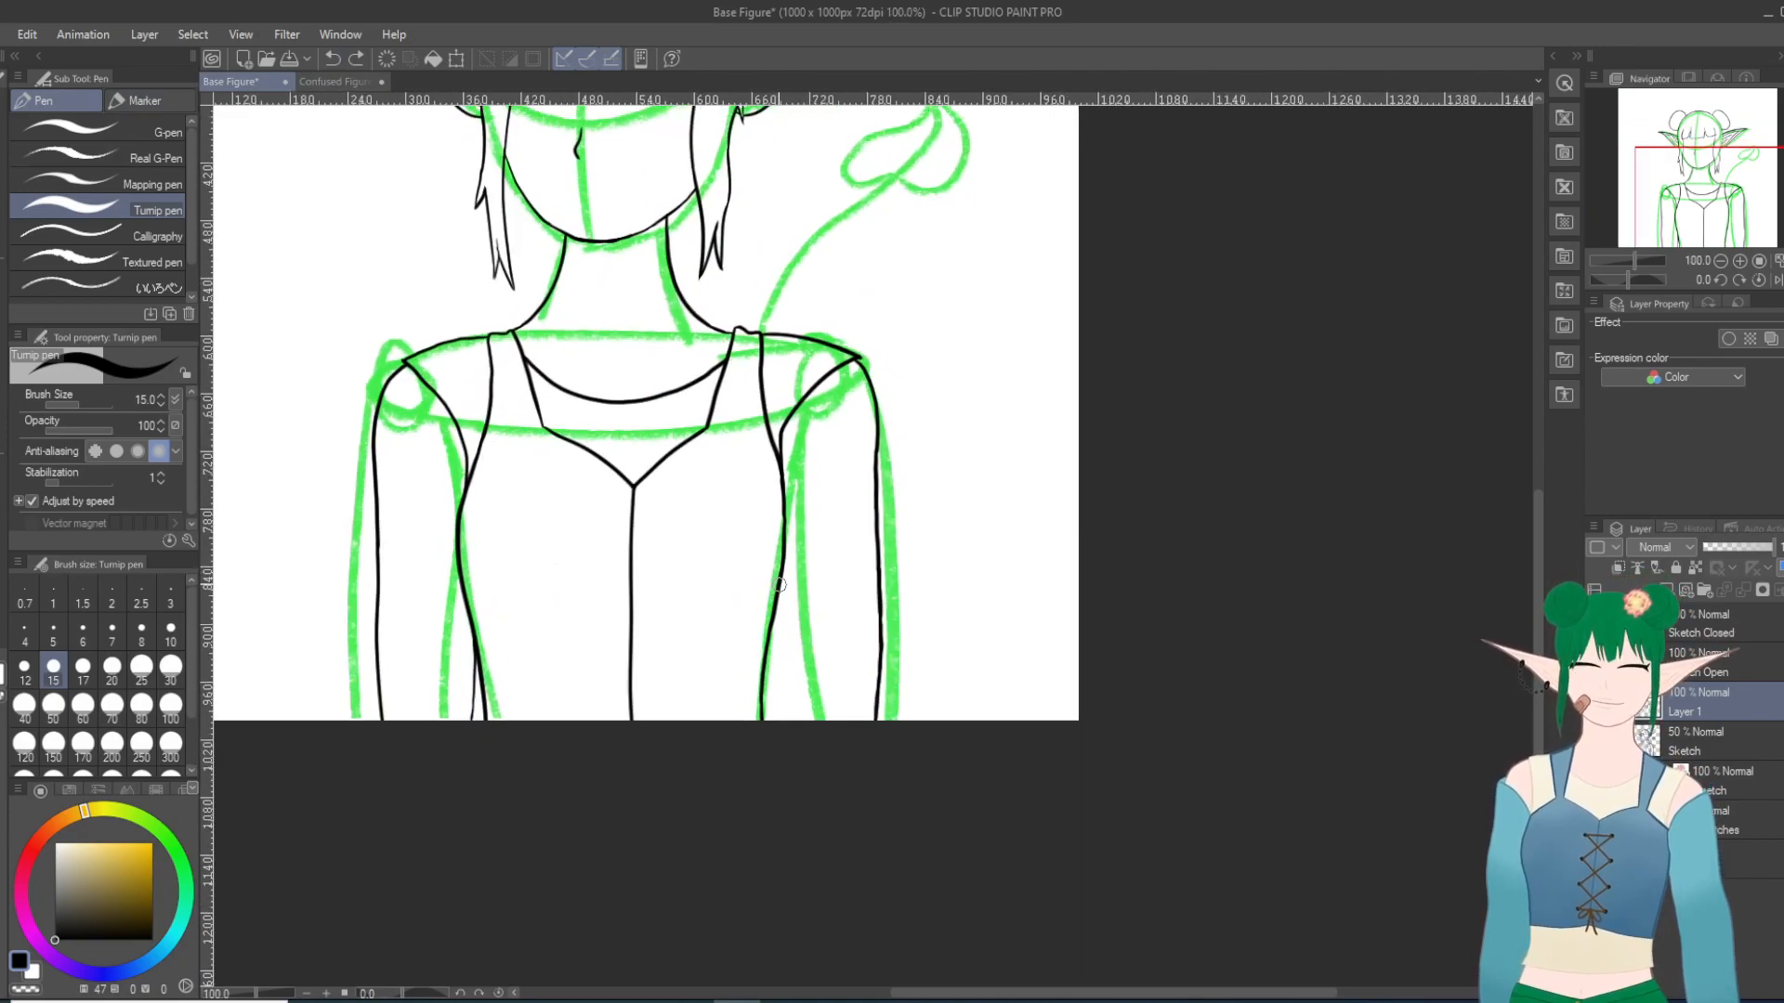
left_click_drag(782, 614, 773, 669)
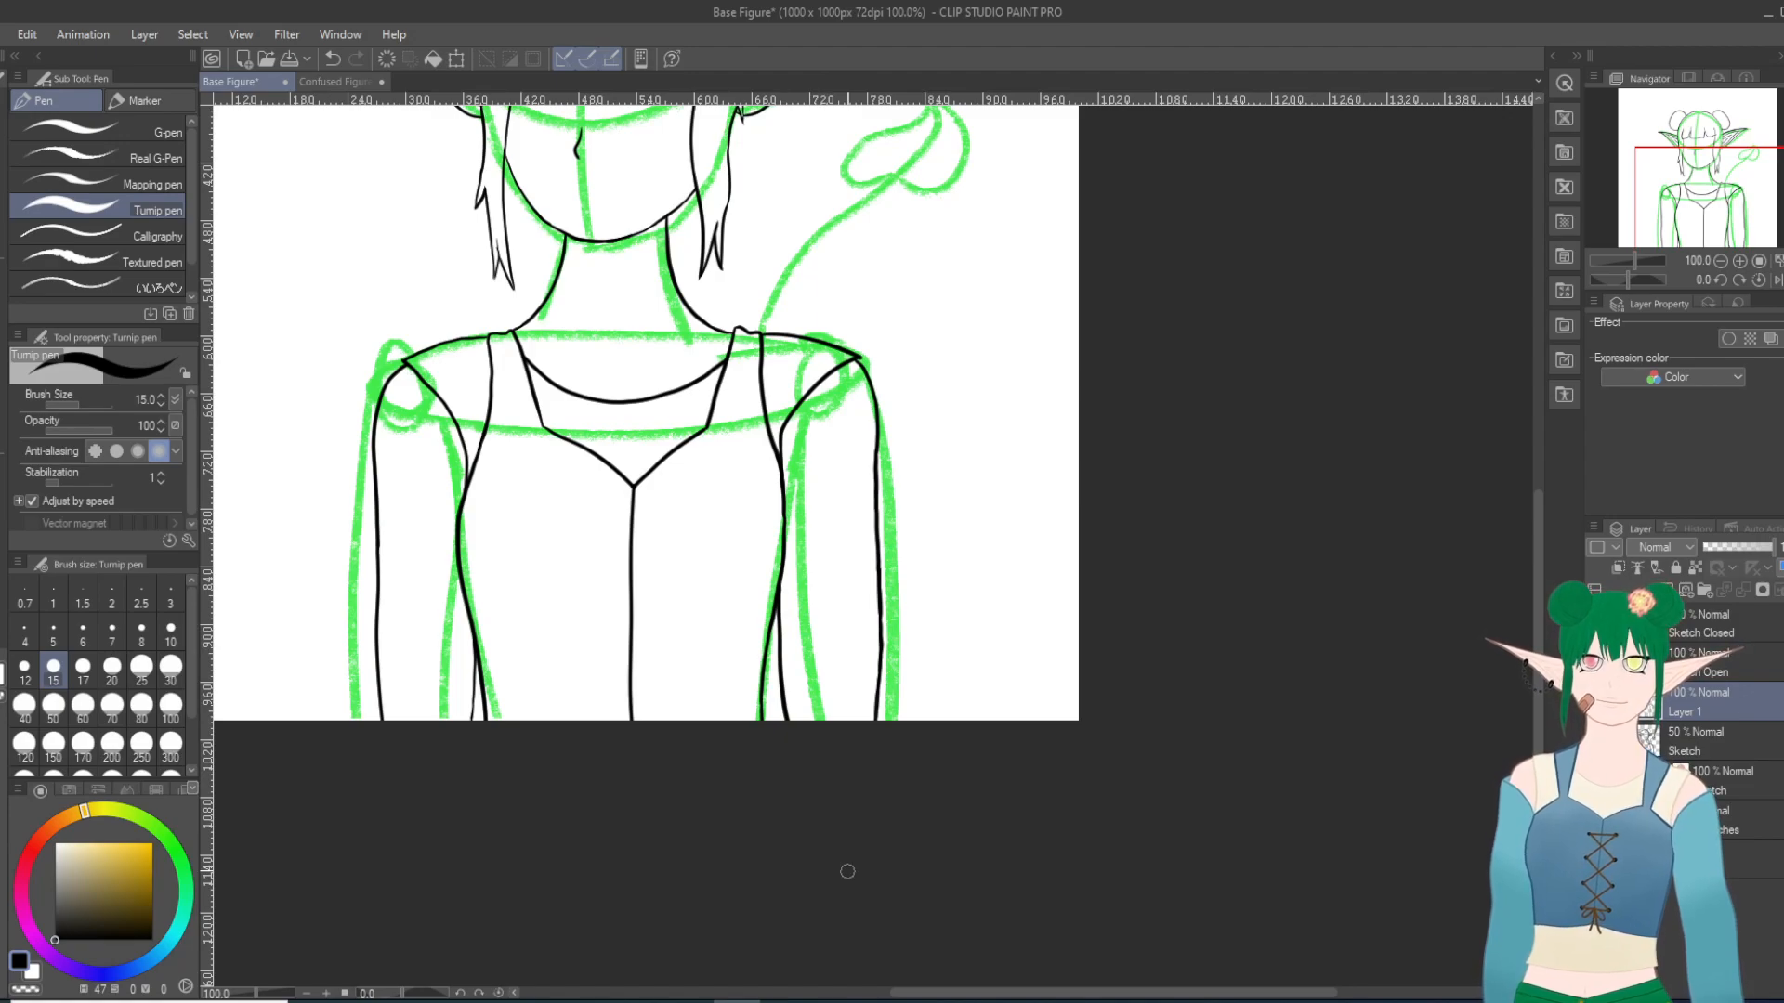
scroll(847, 871, "down", 5)
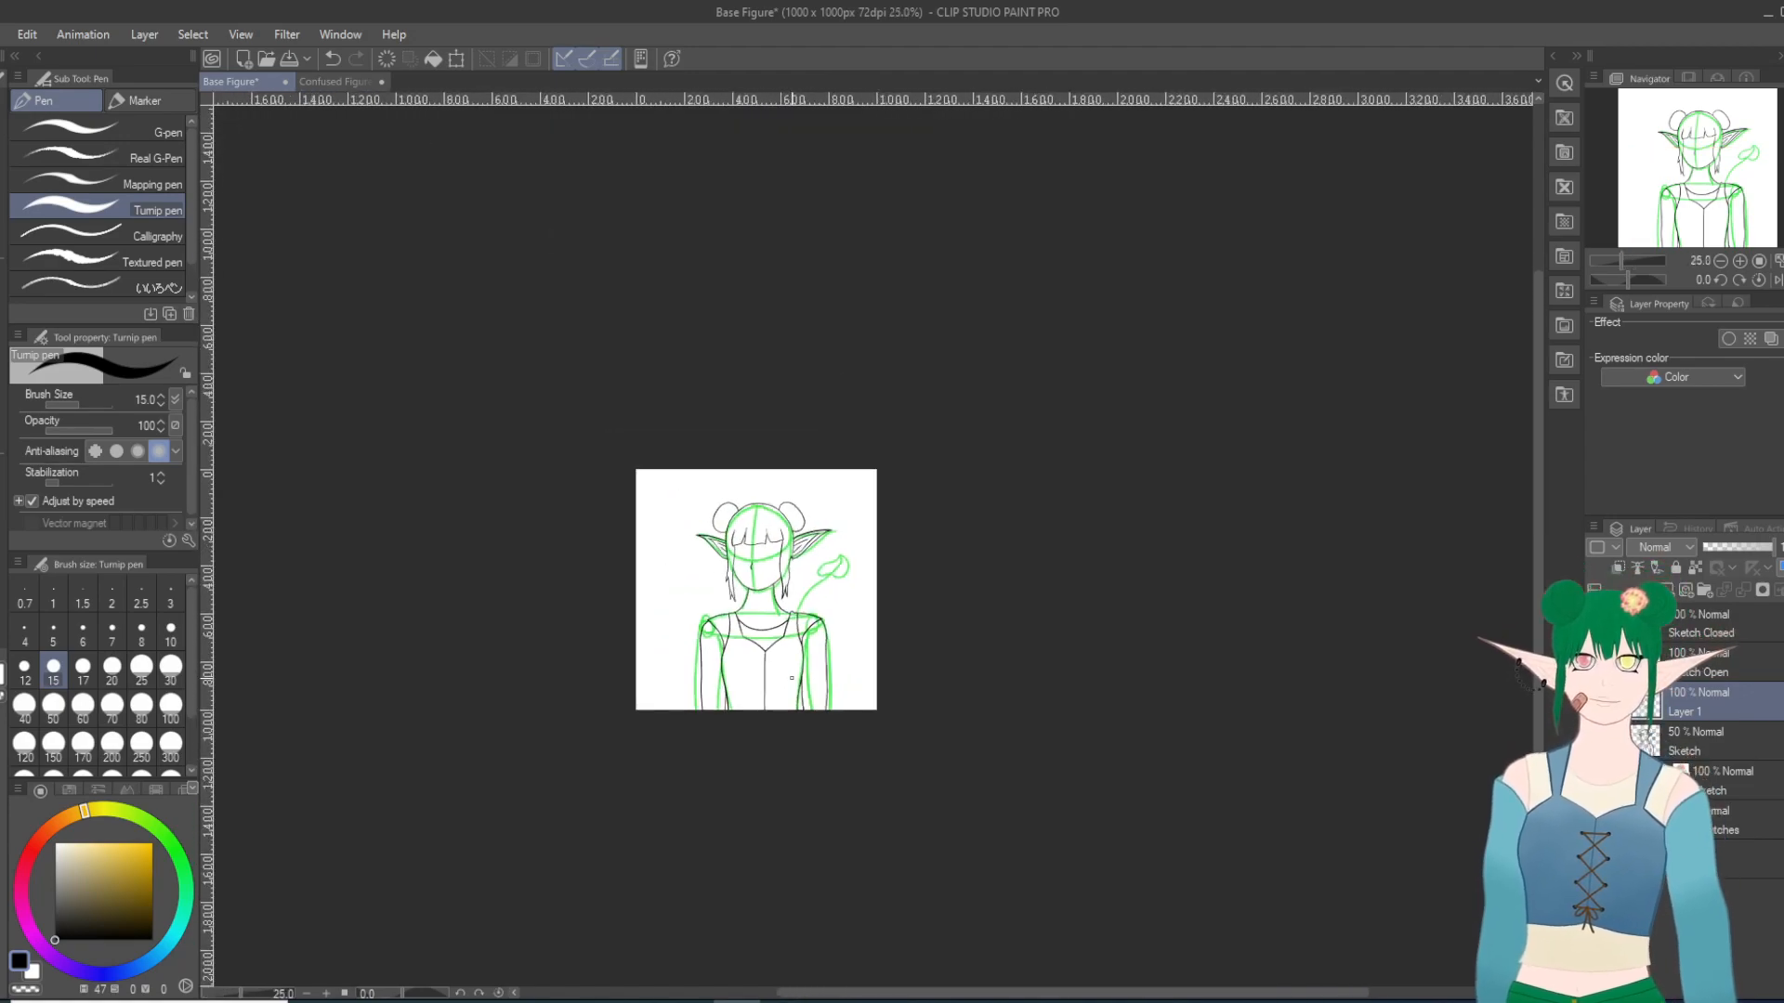
Step: Create a new layer folder above the Sketch Closed layer and add two new layers inside it
scroll(791, 678, "up", 3)
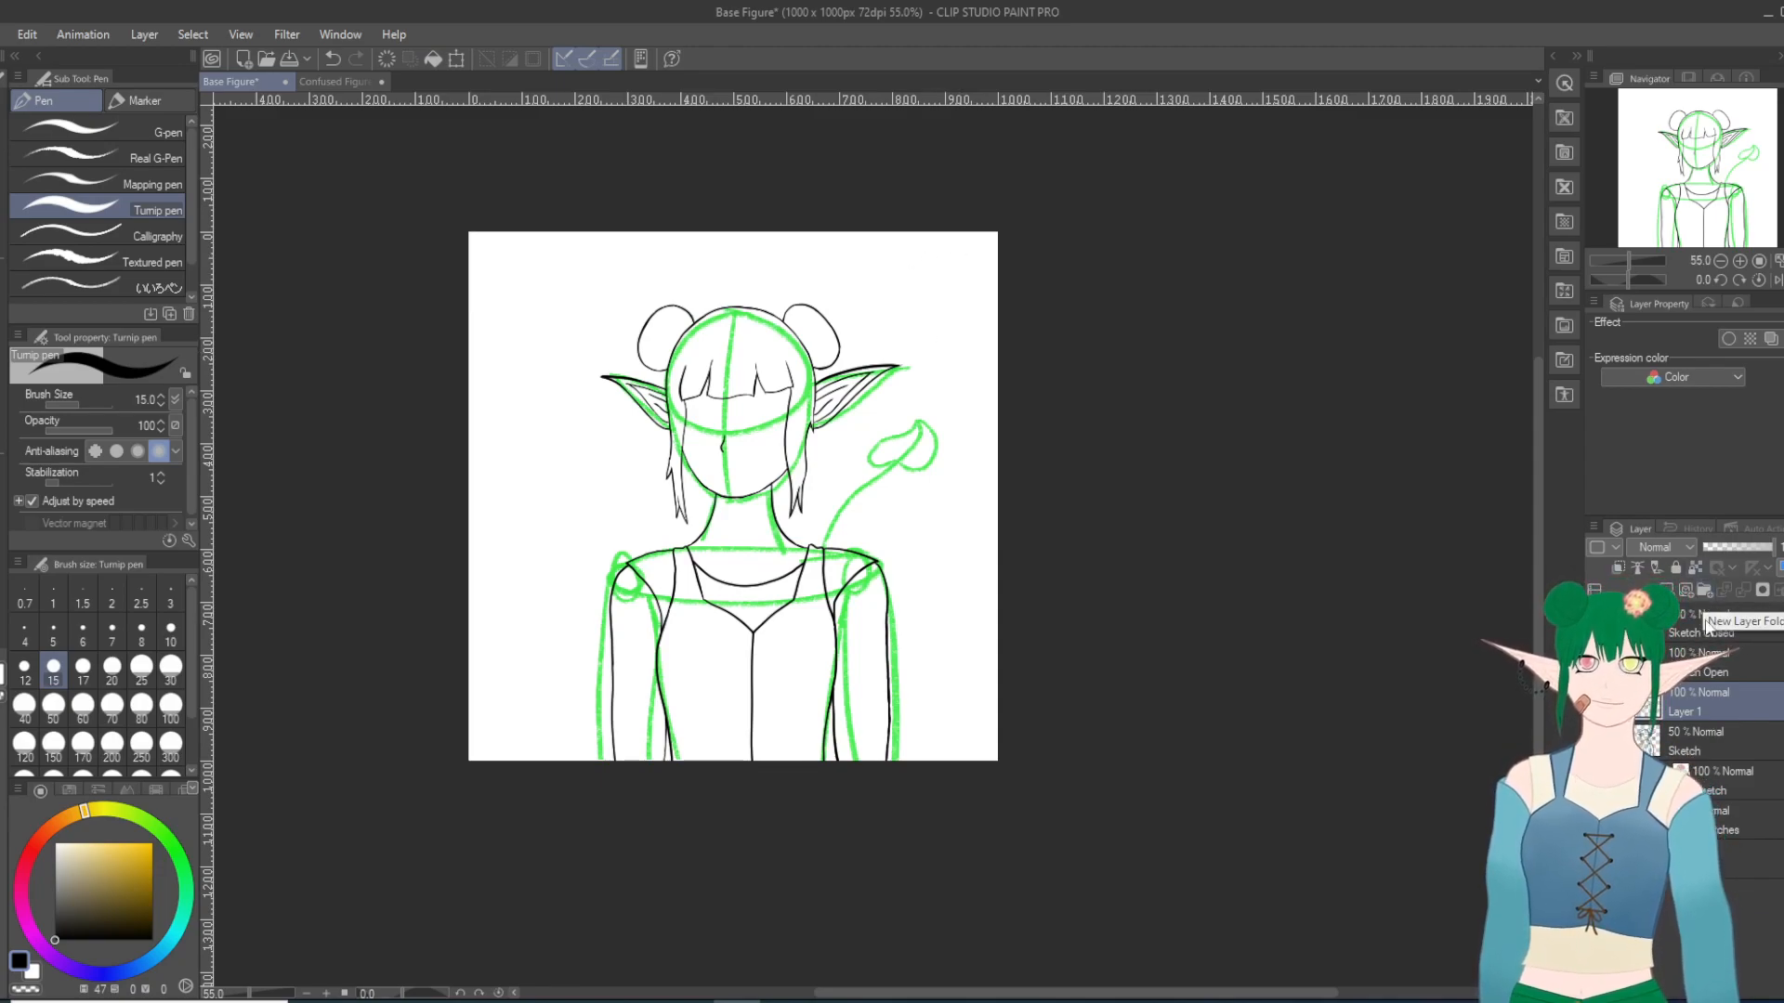
left_click(1706, 591)
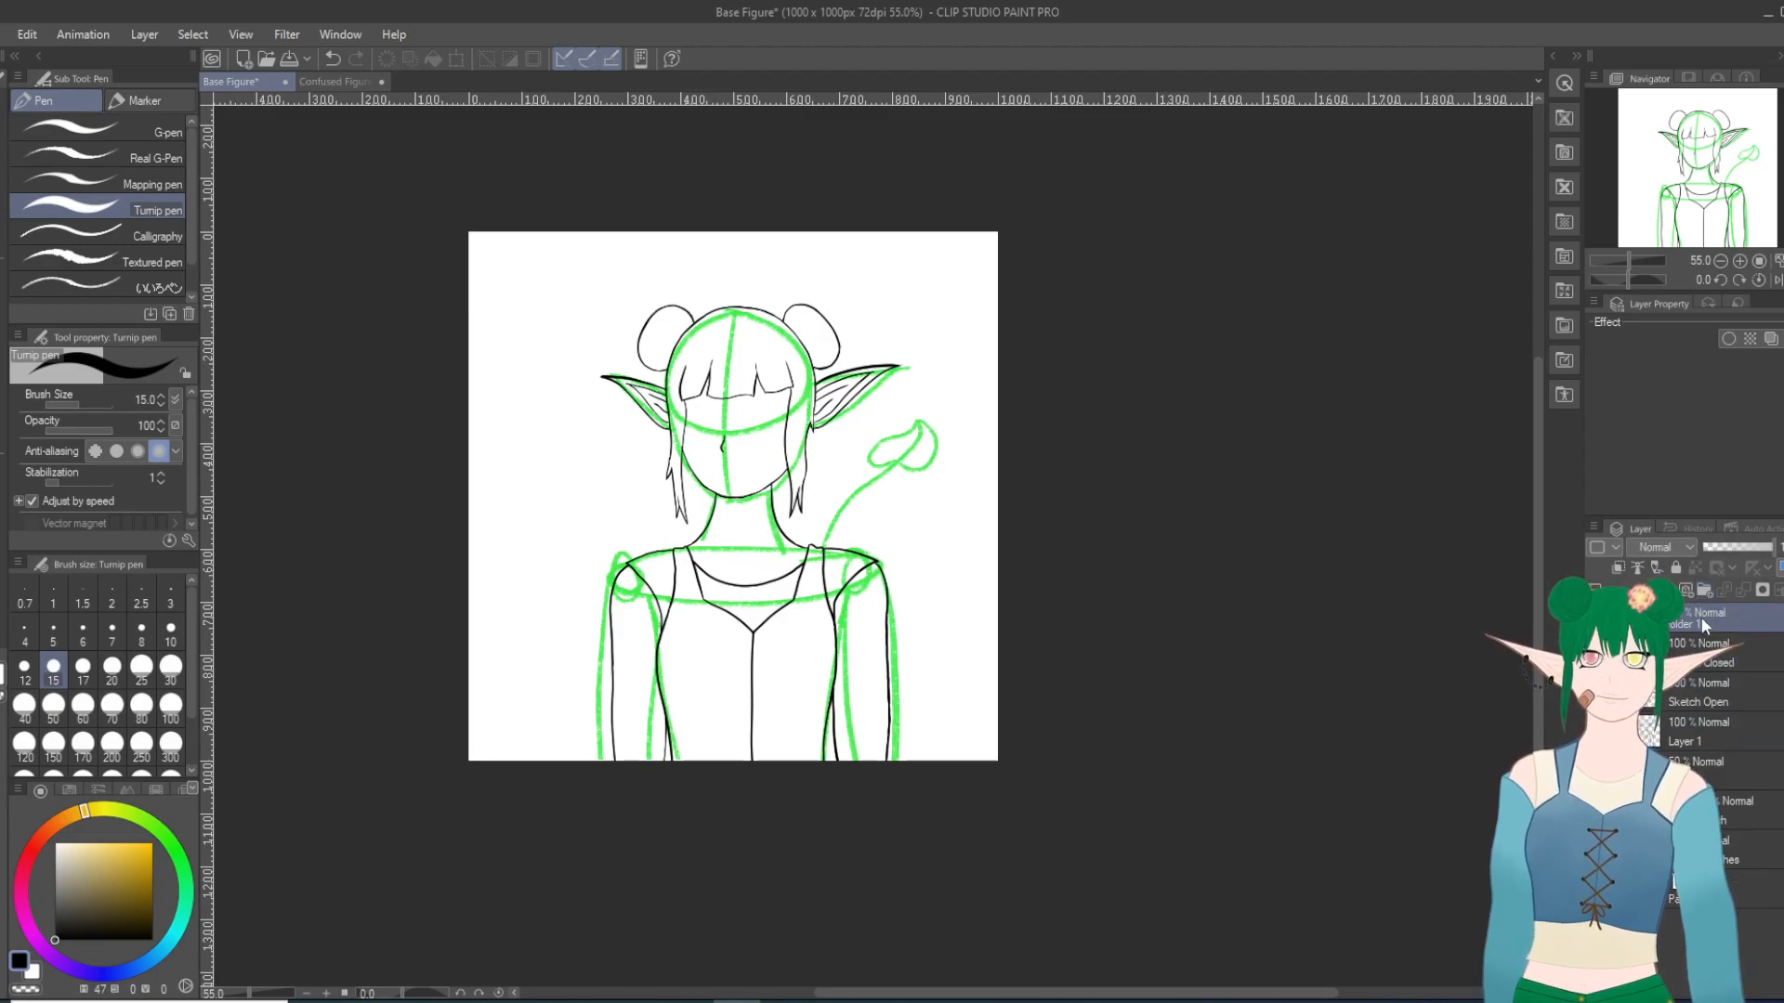
double_click(1671, 592)
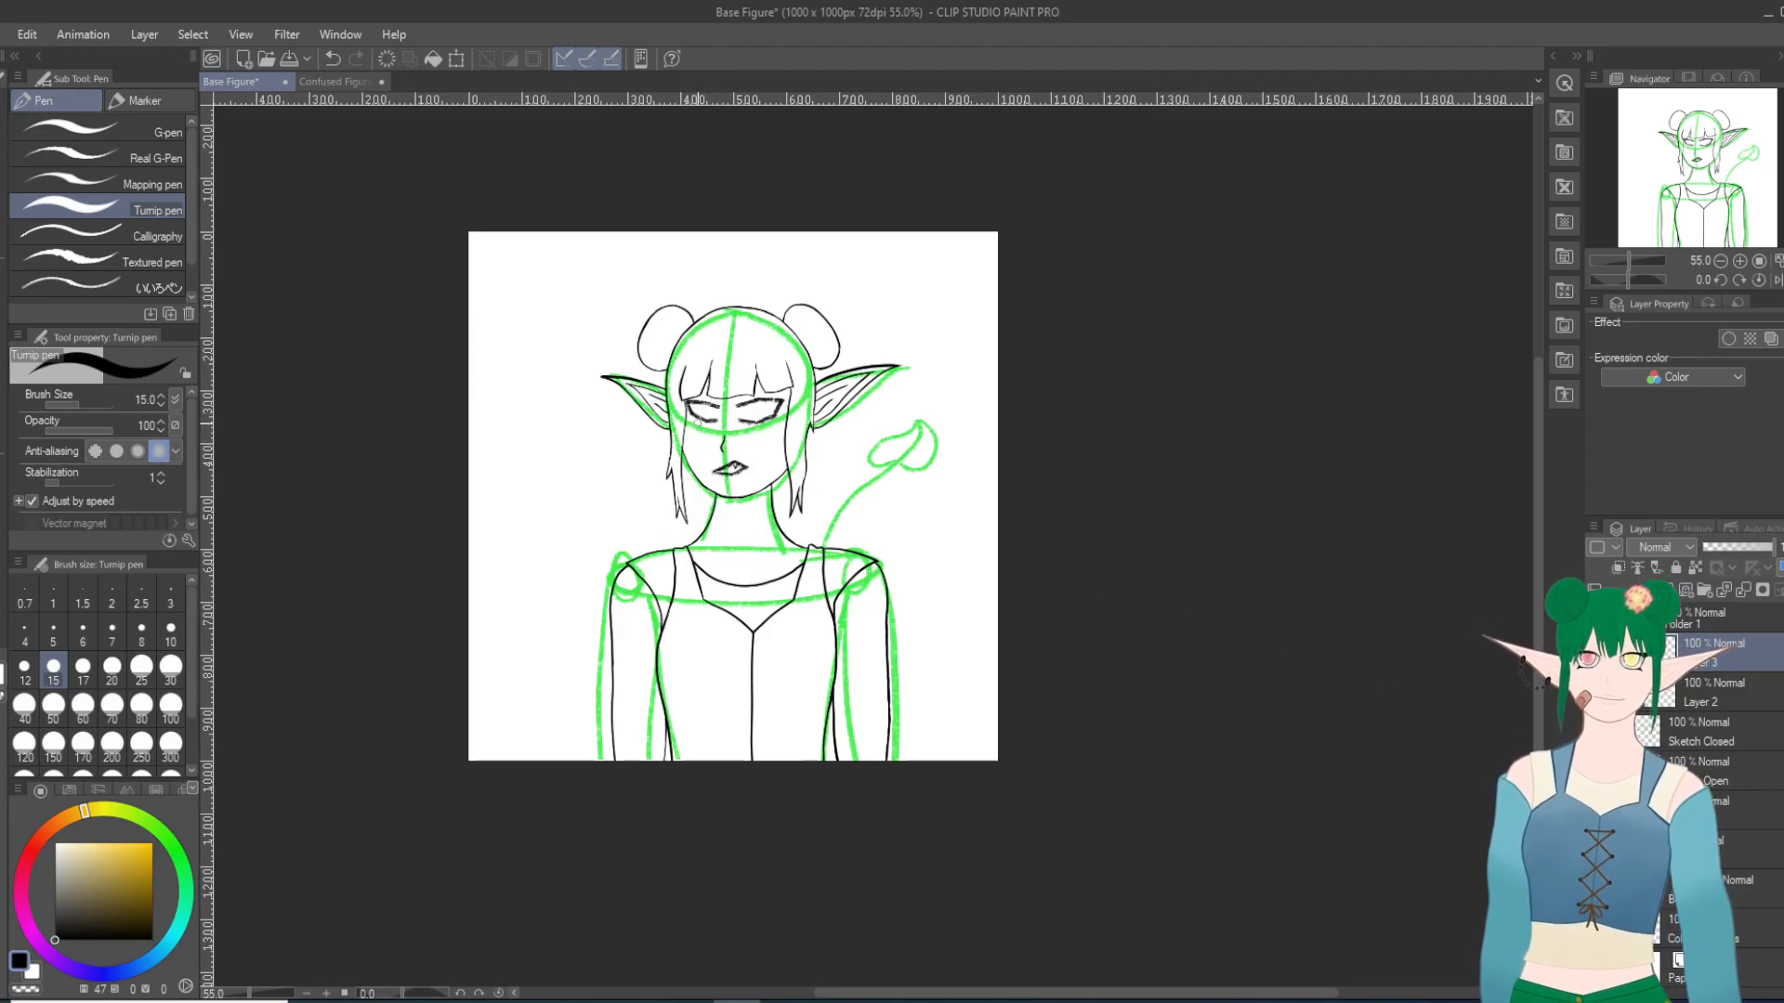
Step: Rename the two new layers in the folder as O and C, and make the O layer active
scroll(713, 365, "up", 3)
scroll(713, 365, "up", 5)
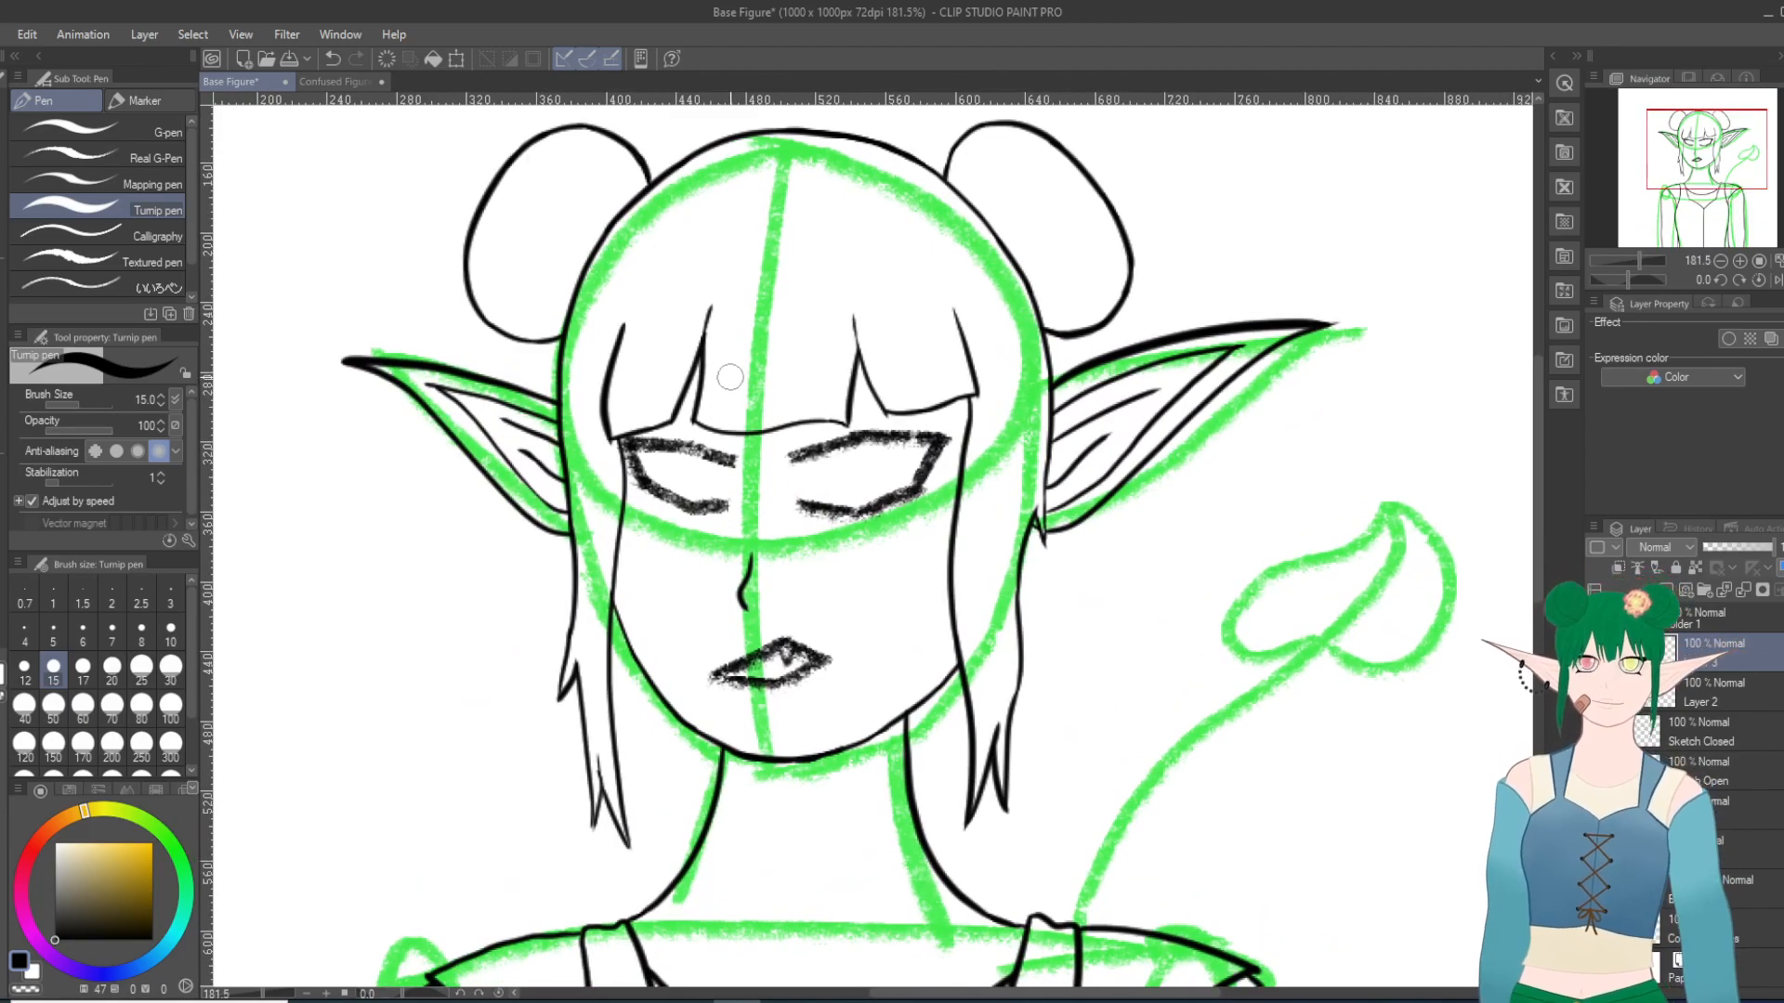
scroll(730, 377, "up", 1)
scroll(782, 360, "down", 10)
scroll(750, 444, "down", 2)
scroll(860, 683, "up", 4)
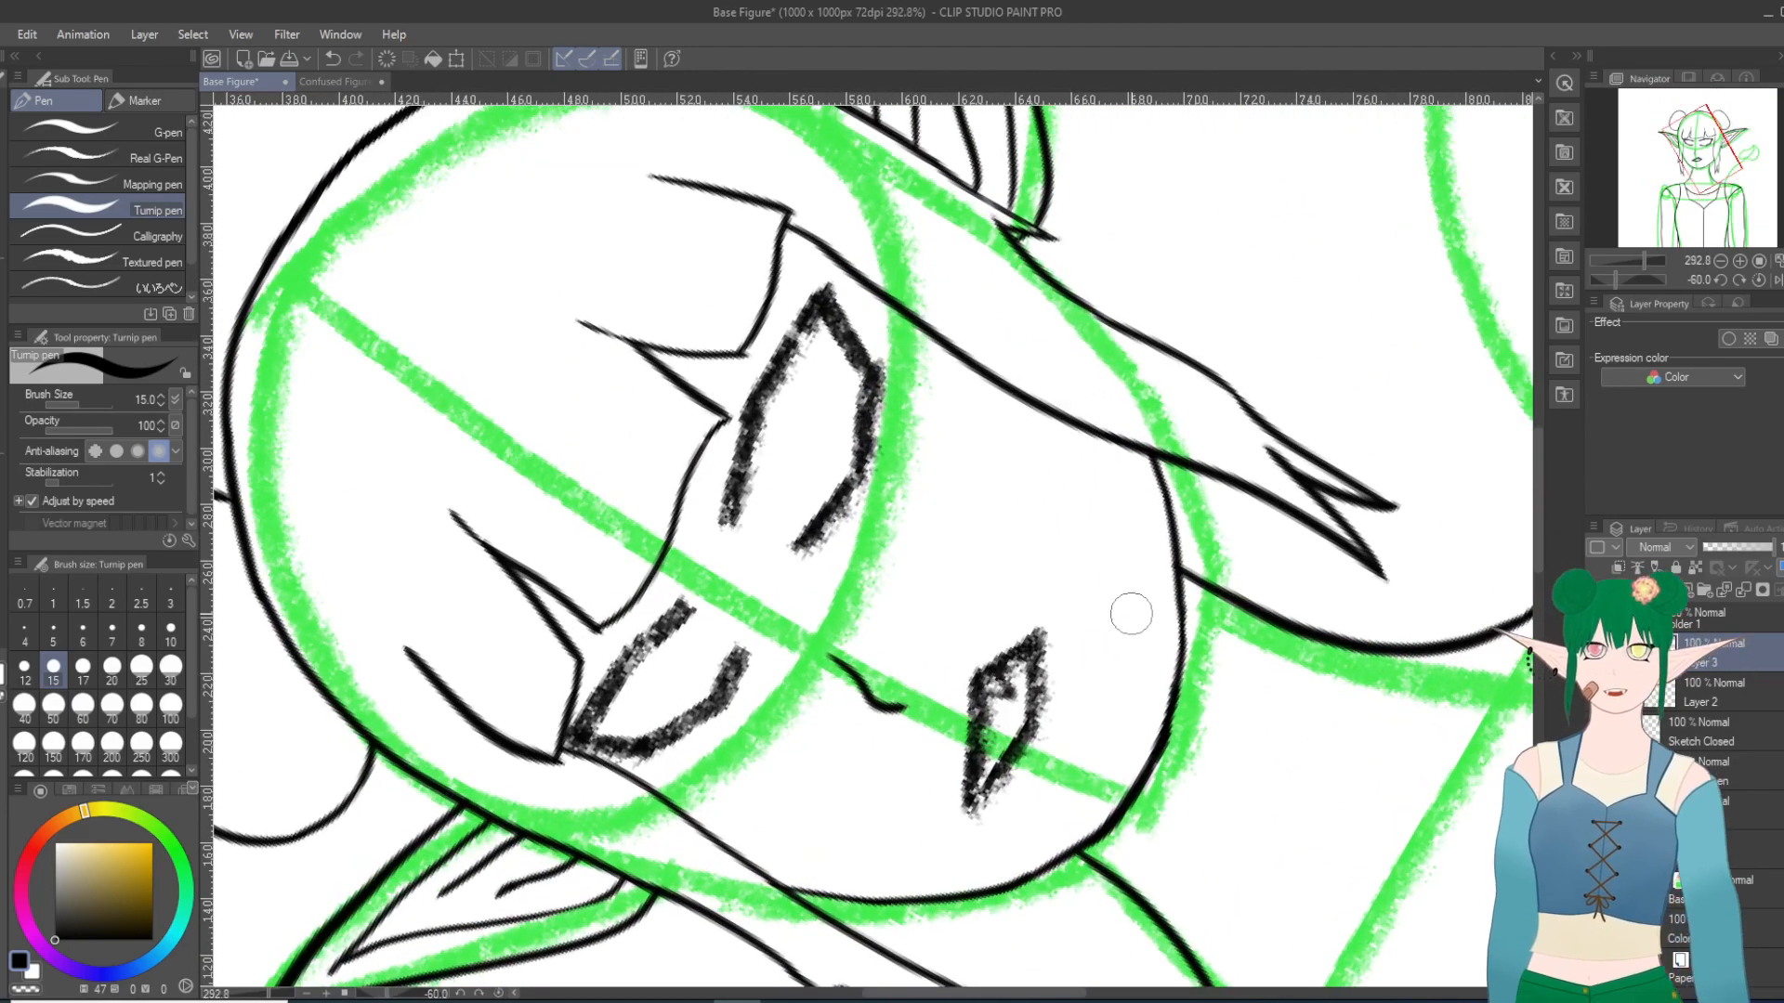
double_click(1714, 660)
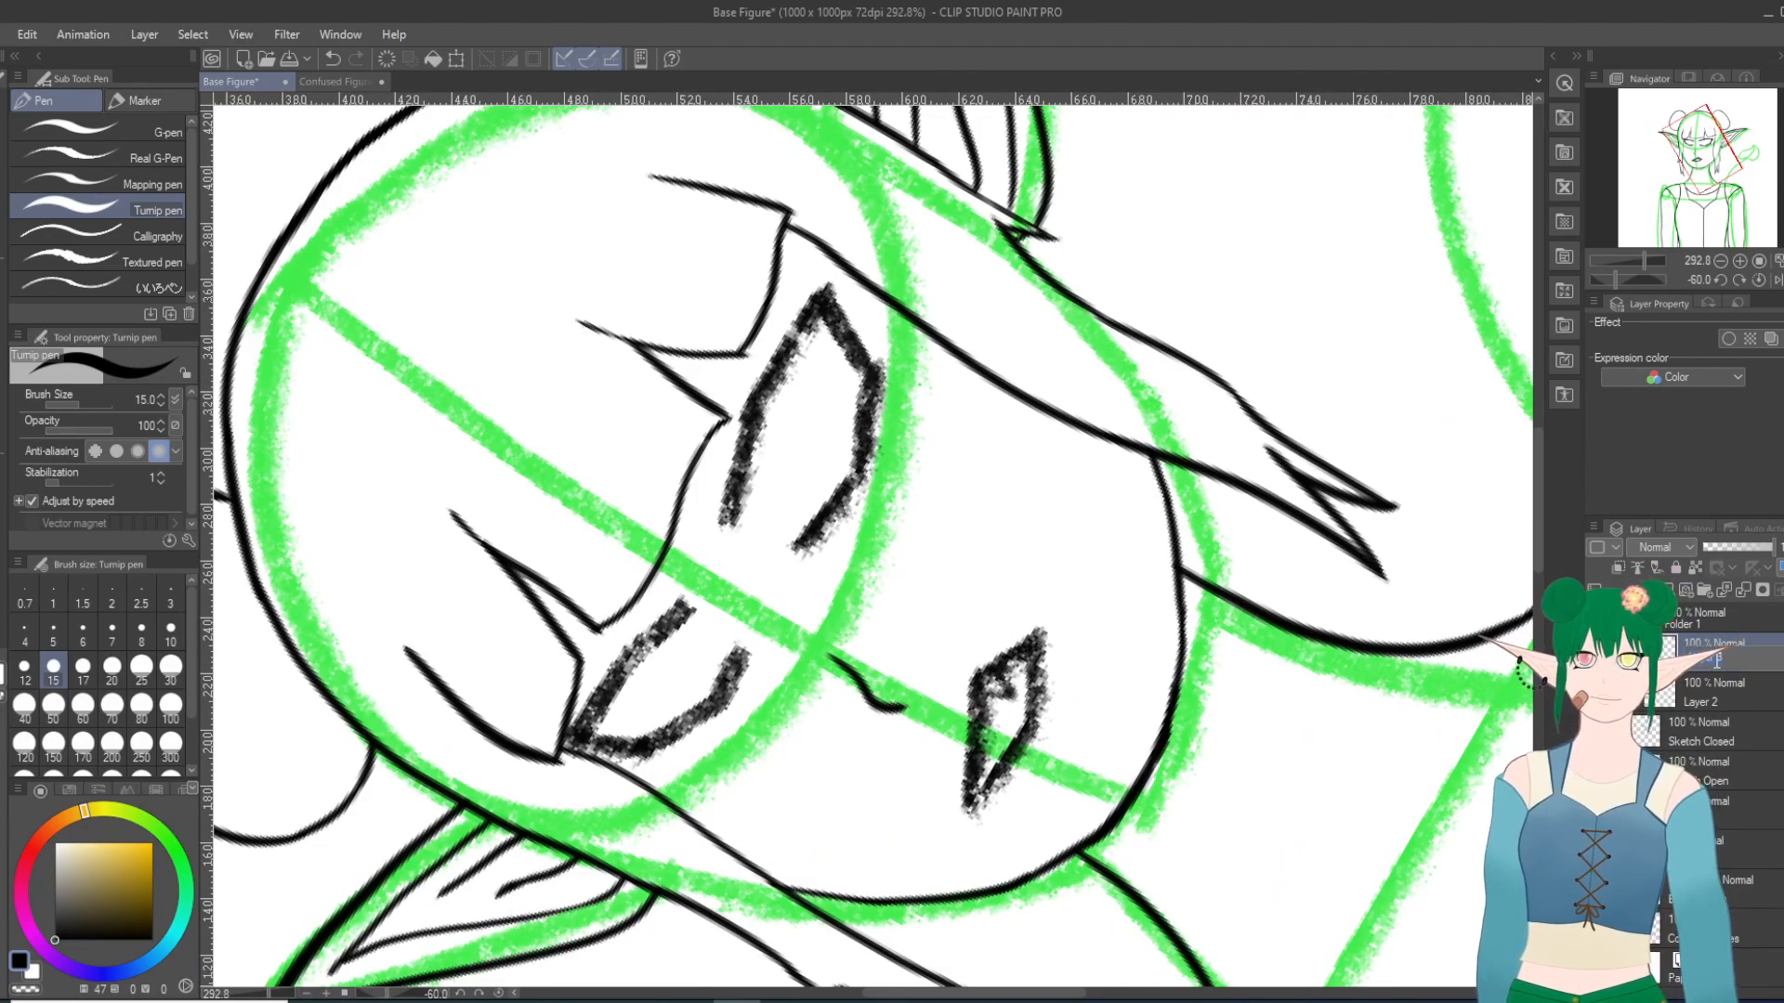
type("O")
key("Return")
double_click(1696, 703)
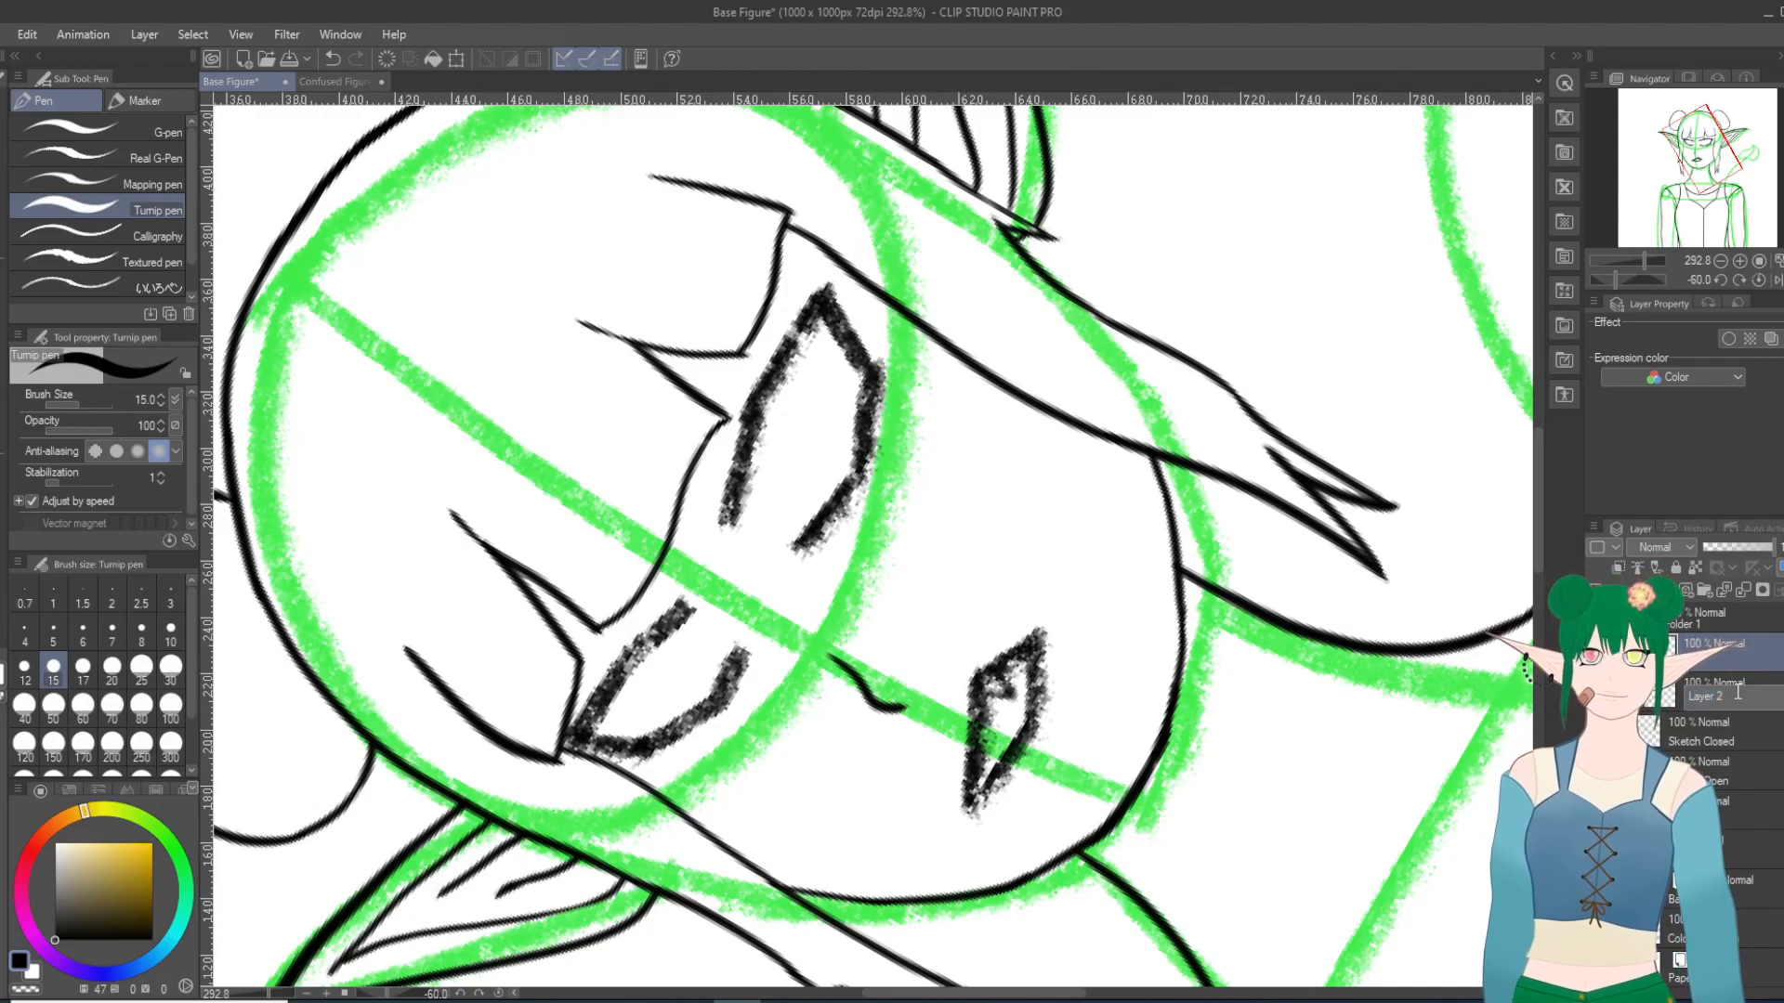
type("C")
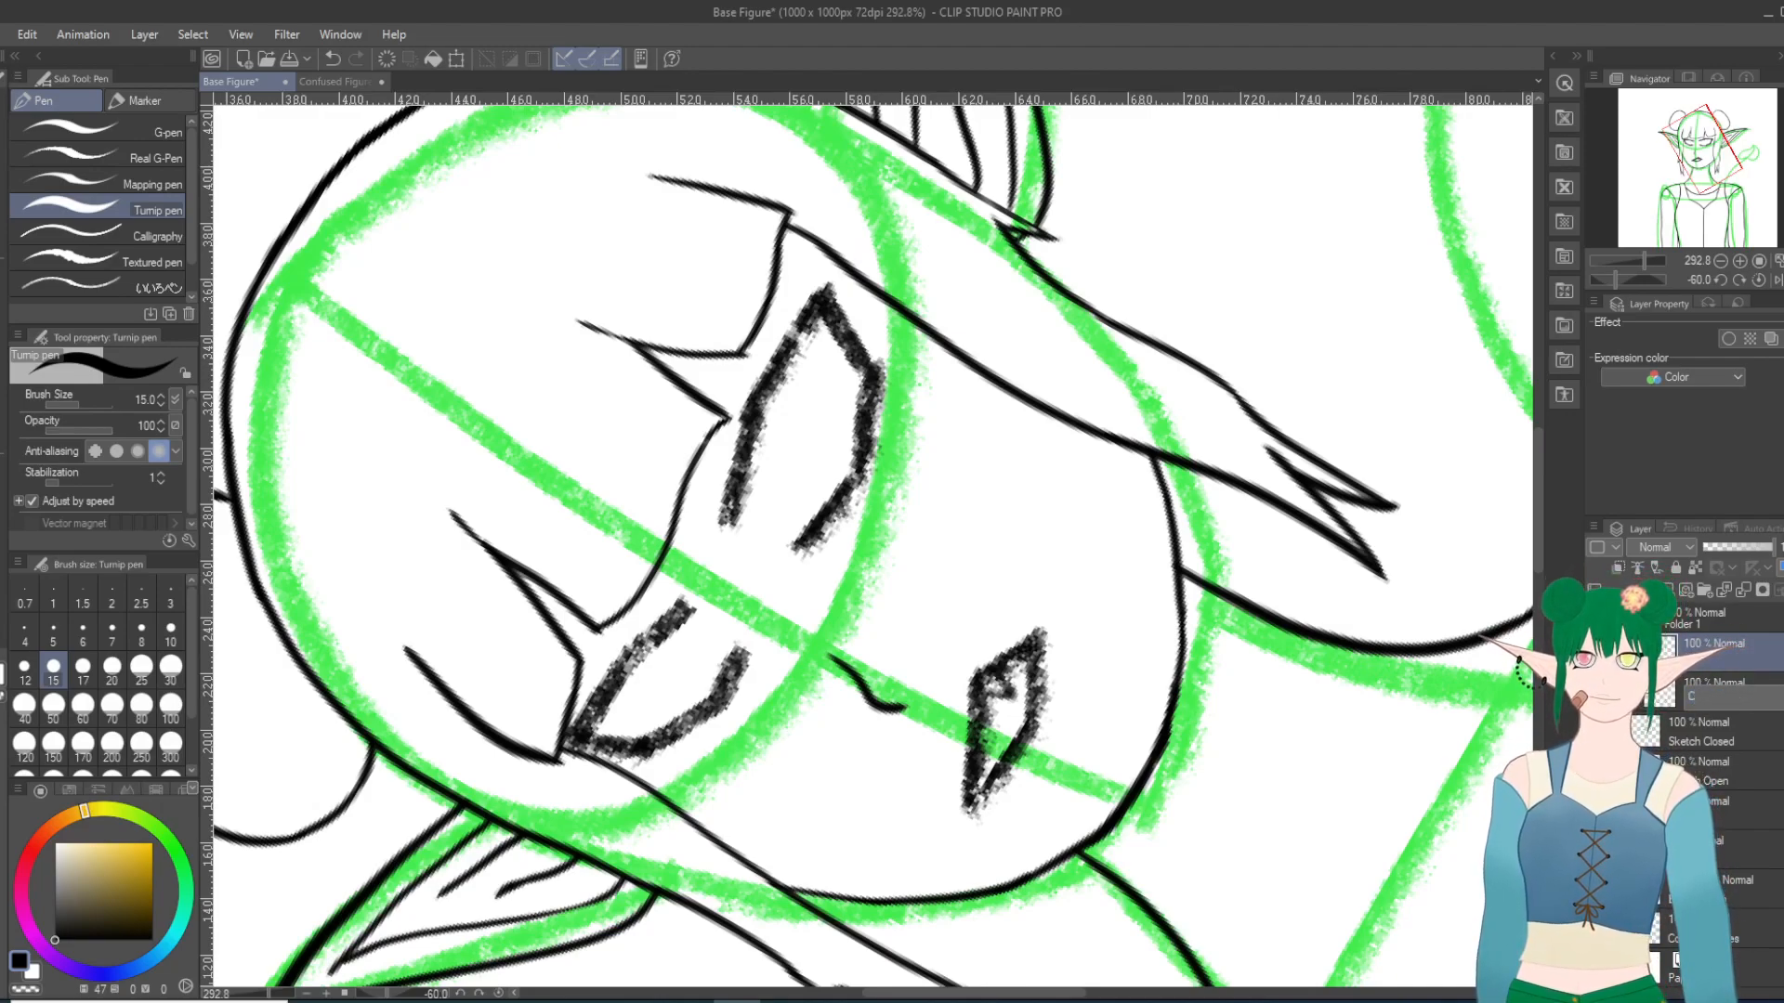
left_click(1705, 641)
Step: Ink the right-hand eye's upper lid line over the sketch, redoing the first stroke, and check it with the Sketch Open layer hidden
scroll(604, 358, "up", 1)
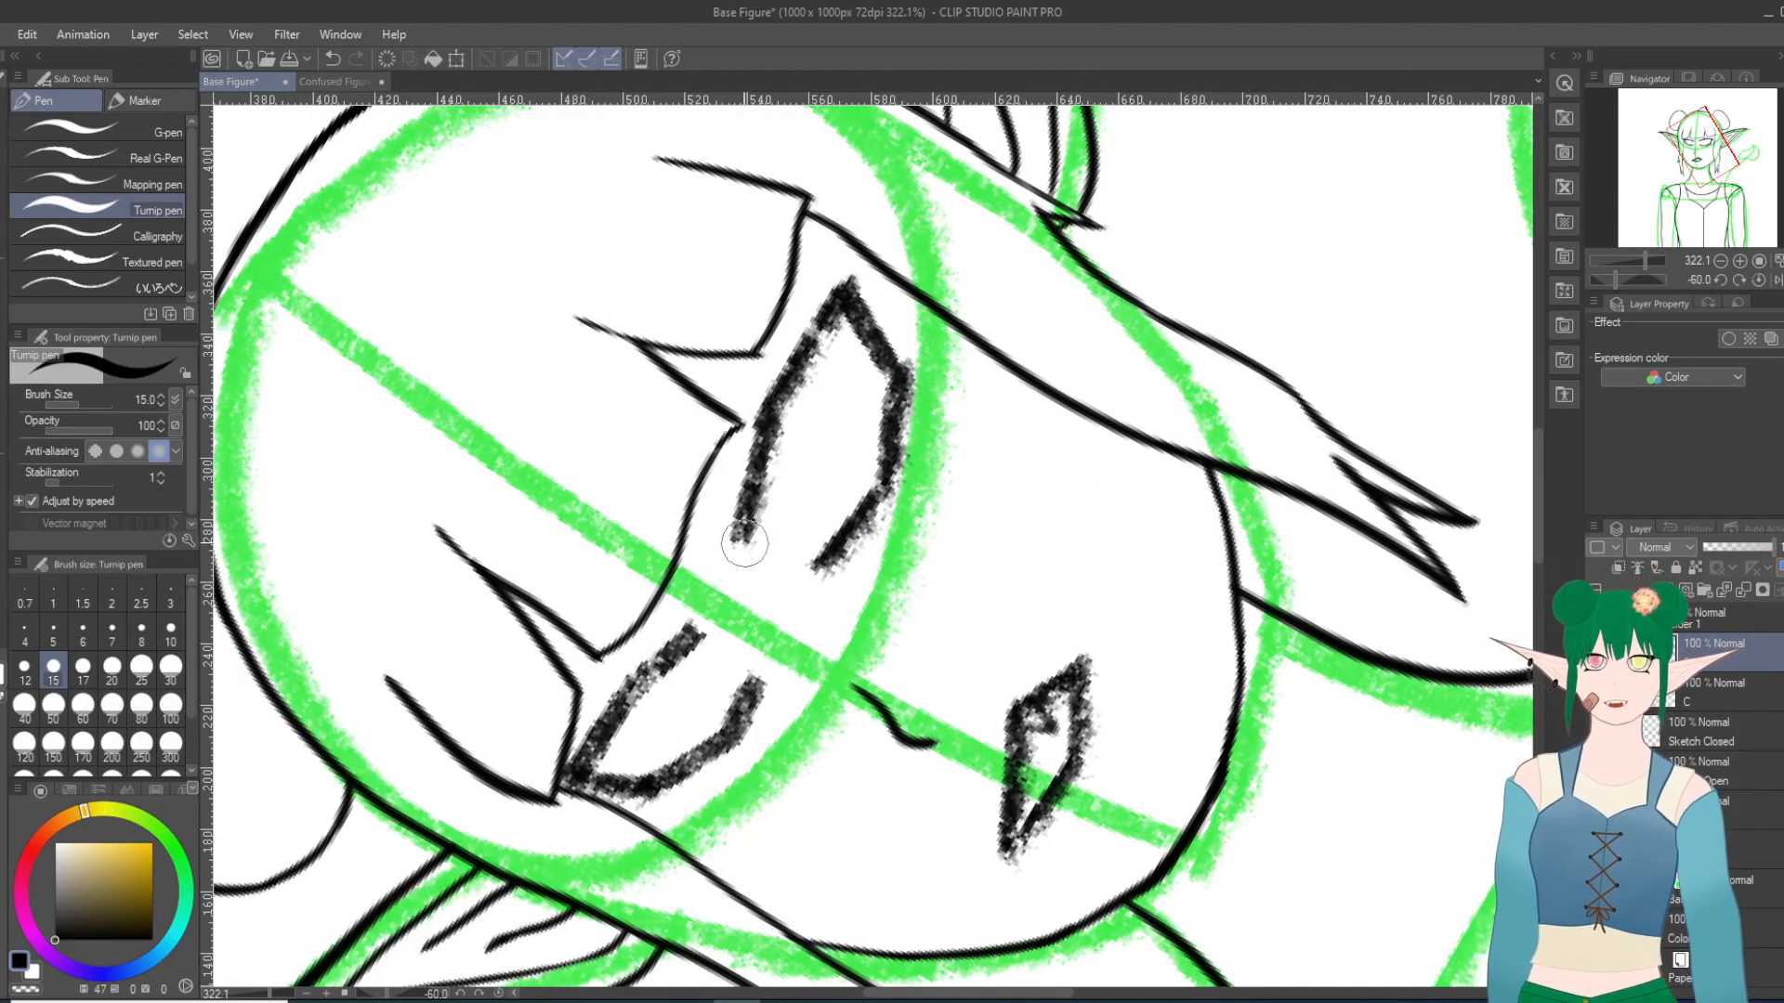
mouse_move(744, 543)
left_mouse_down()
mouse_move(781, 413)
mouse_move(847, 299)
left_mouse_up()
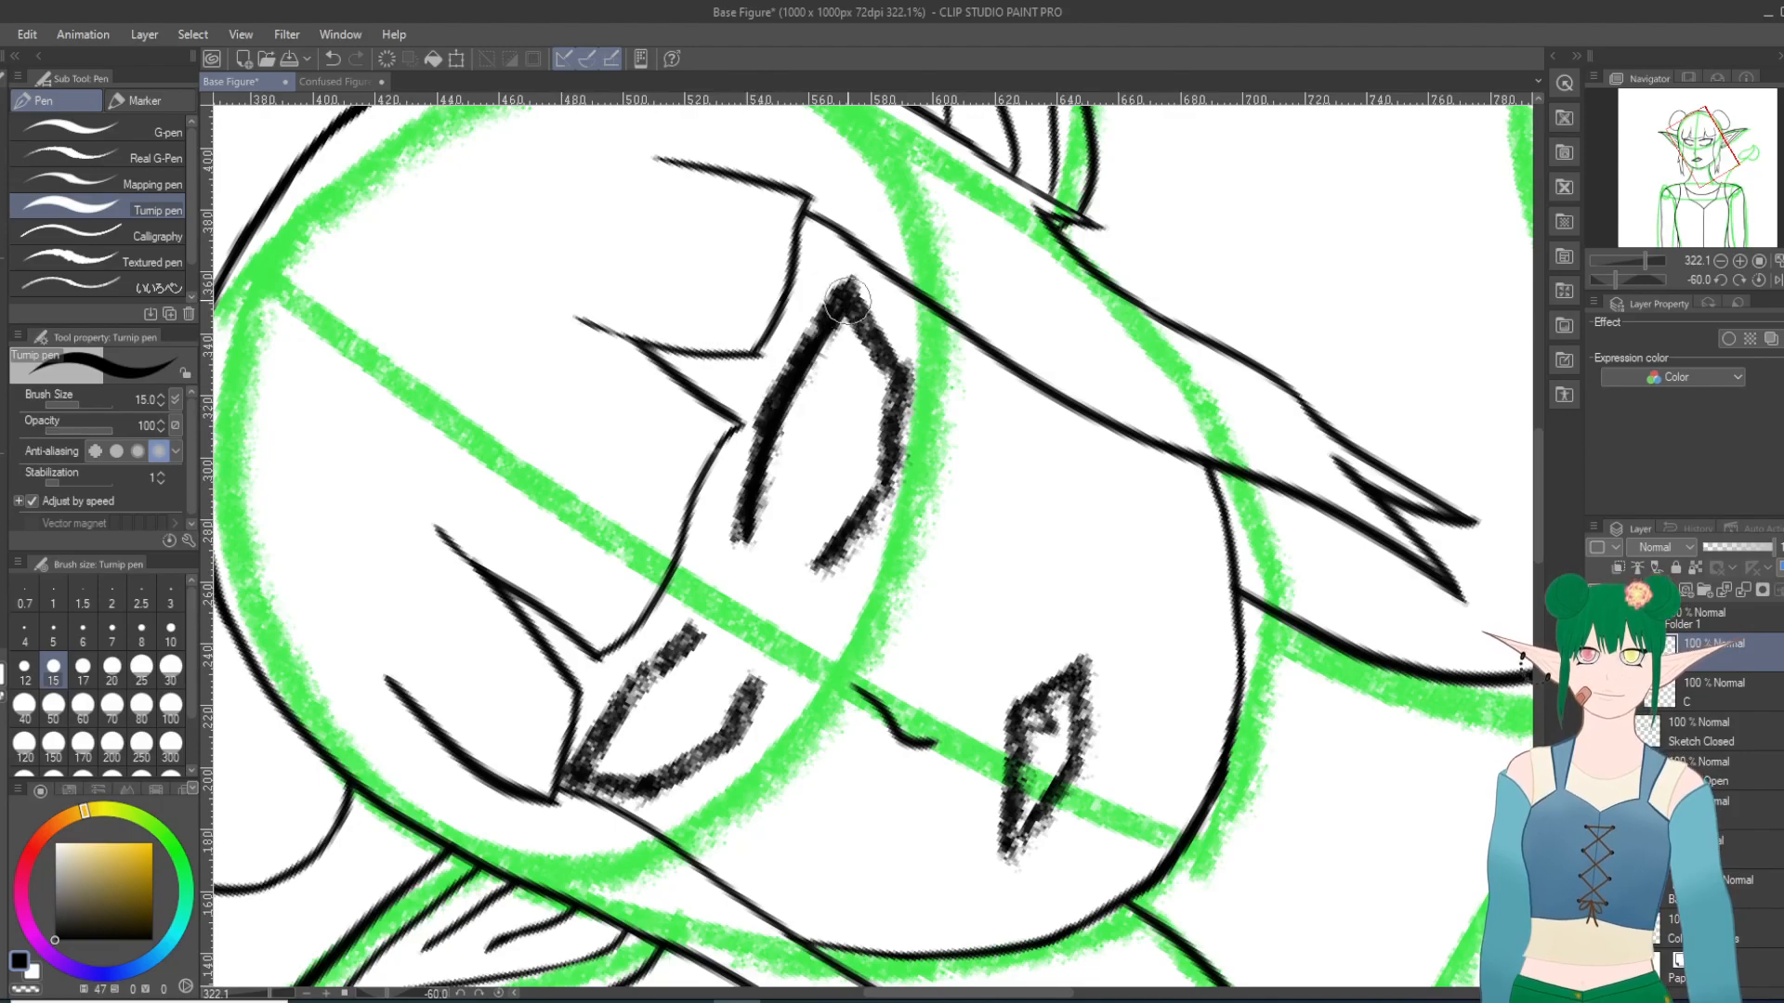
key("ctrl+z")
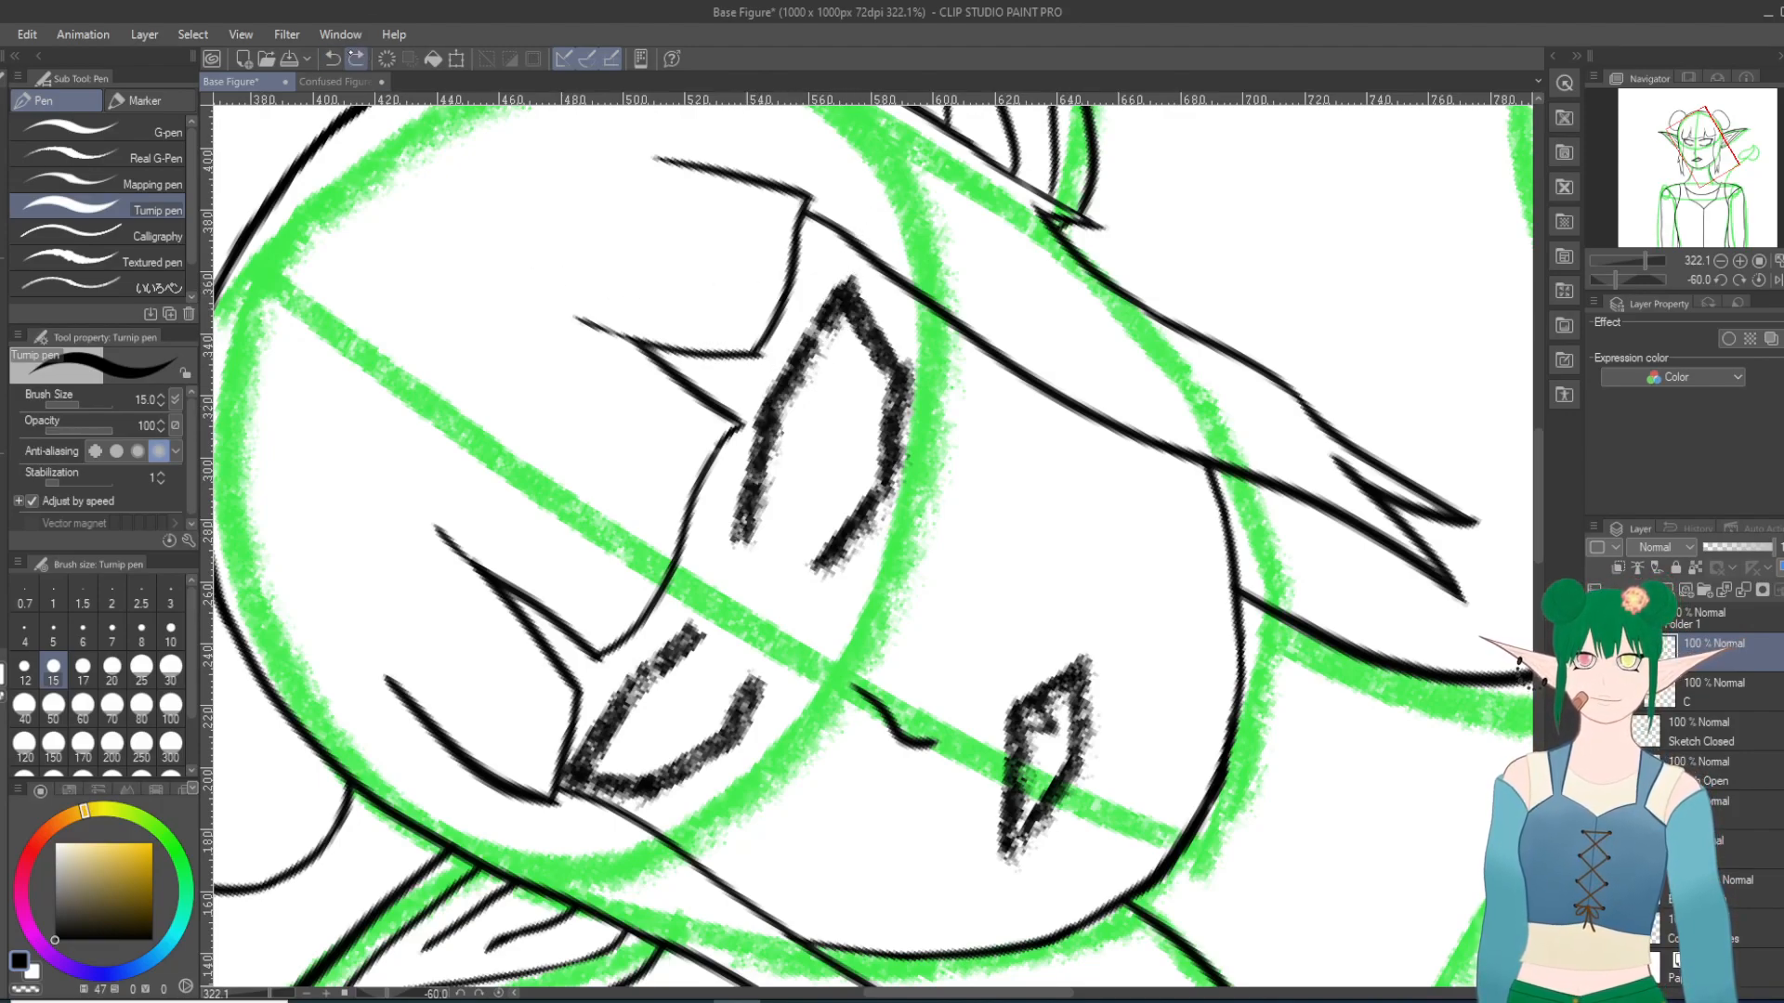
left_click_drag(776, 416, 859, 279)
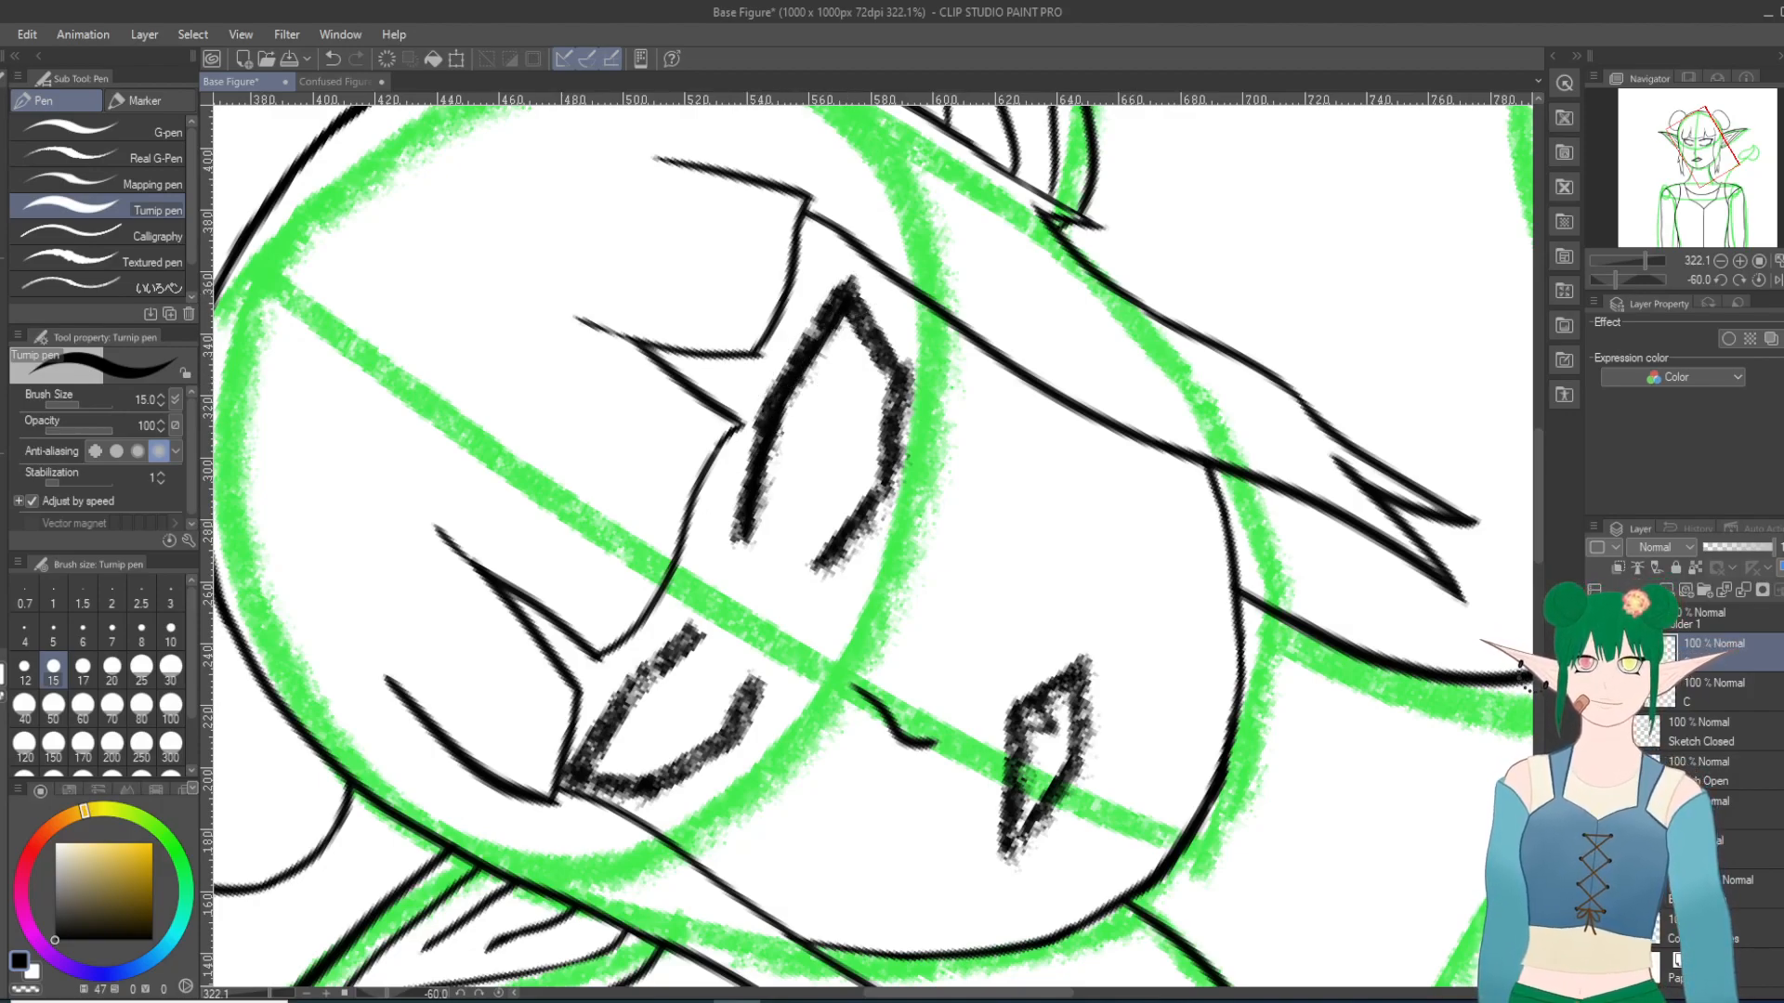
left_click(1596, 771)
left_click(1596, 771)
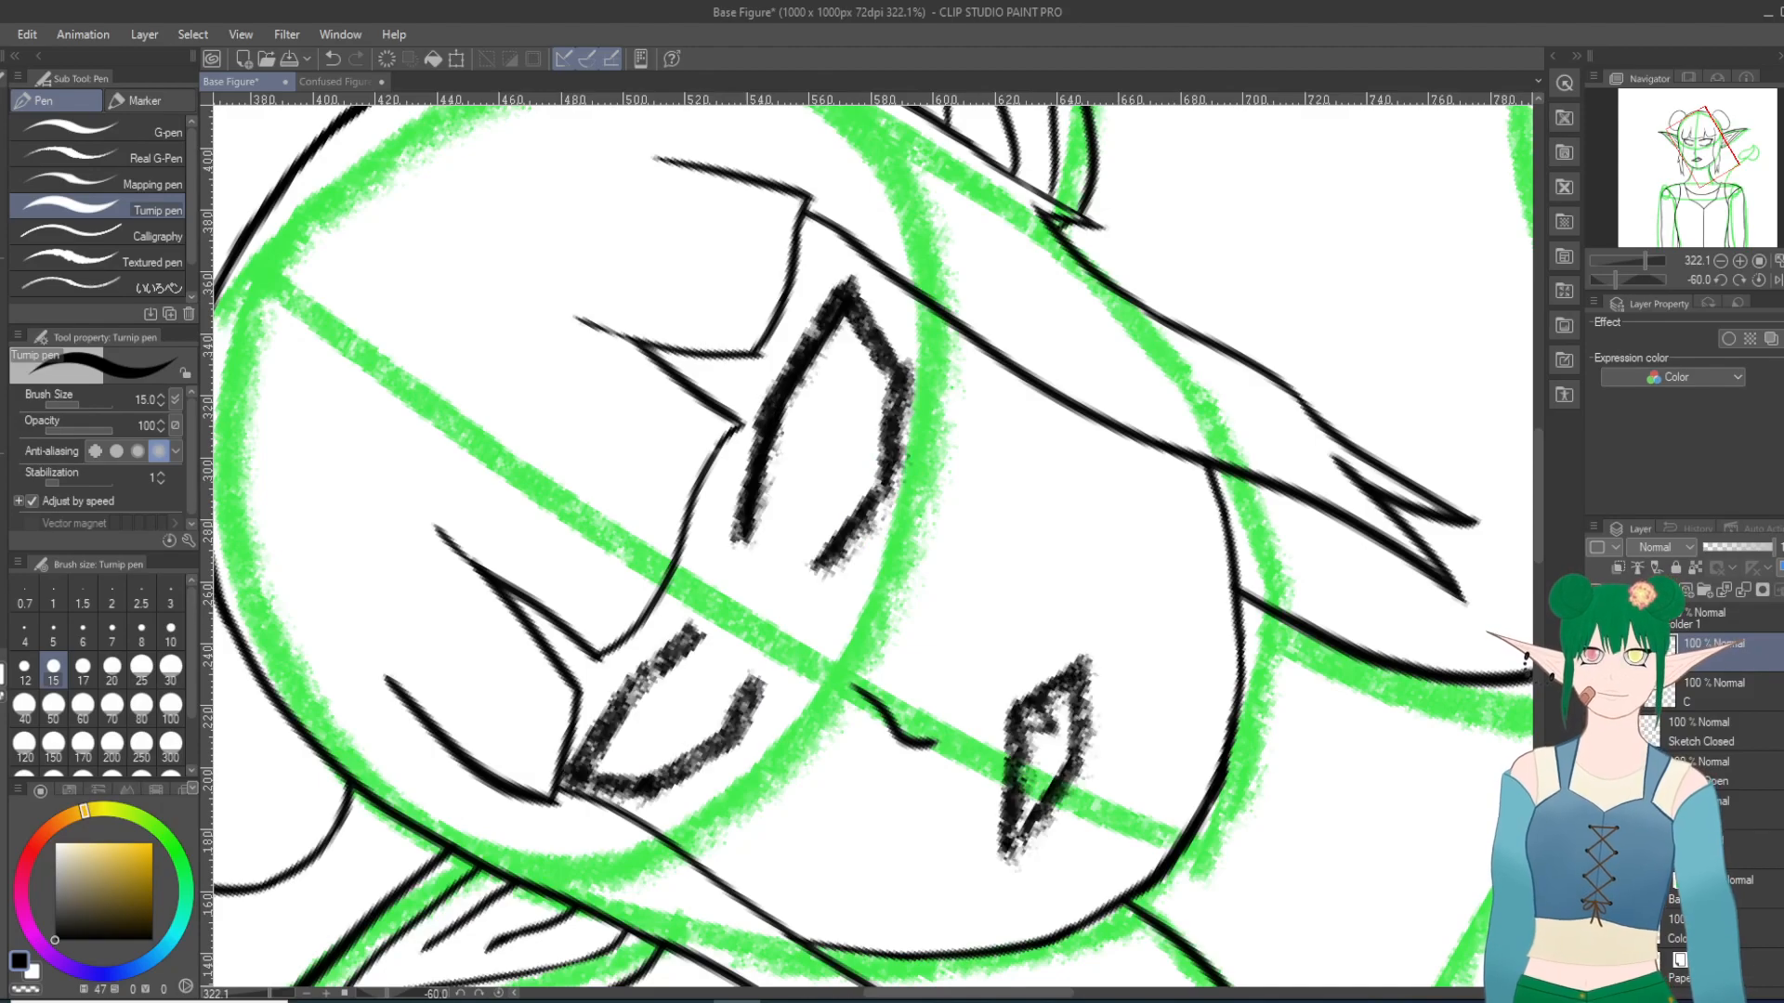
left_click(1595, 771)
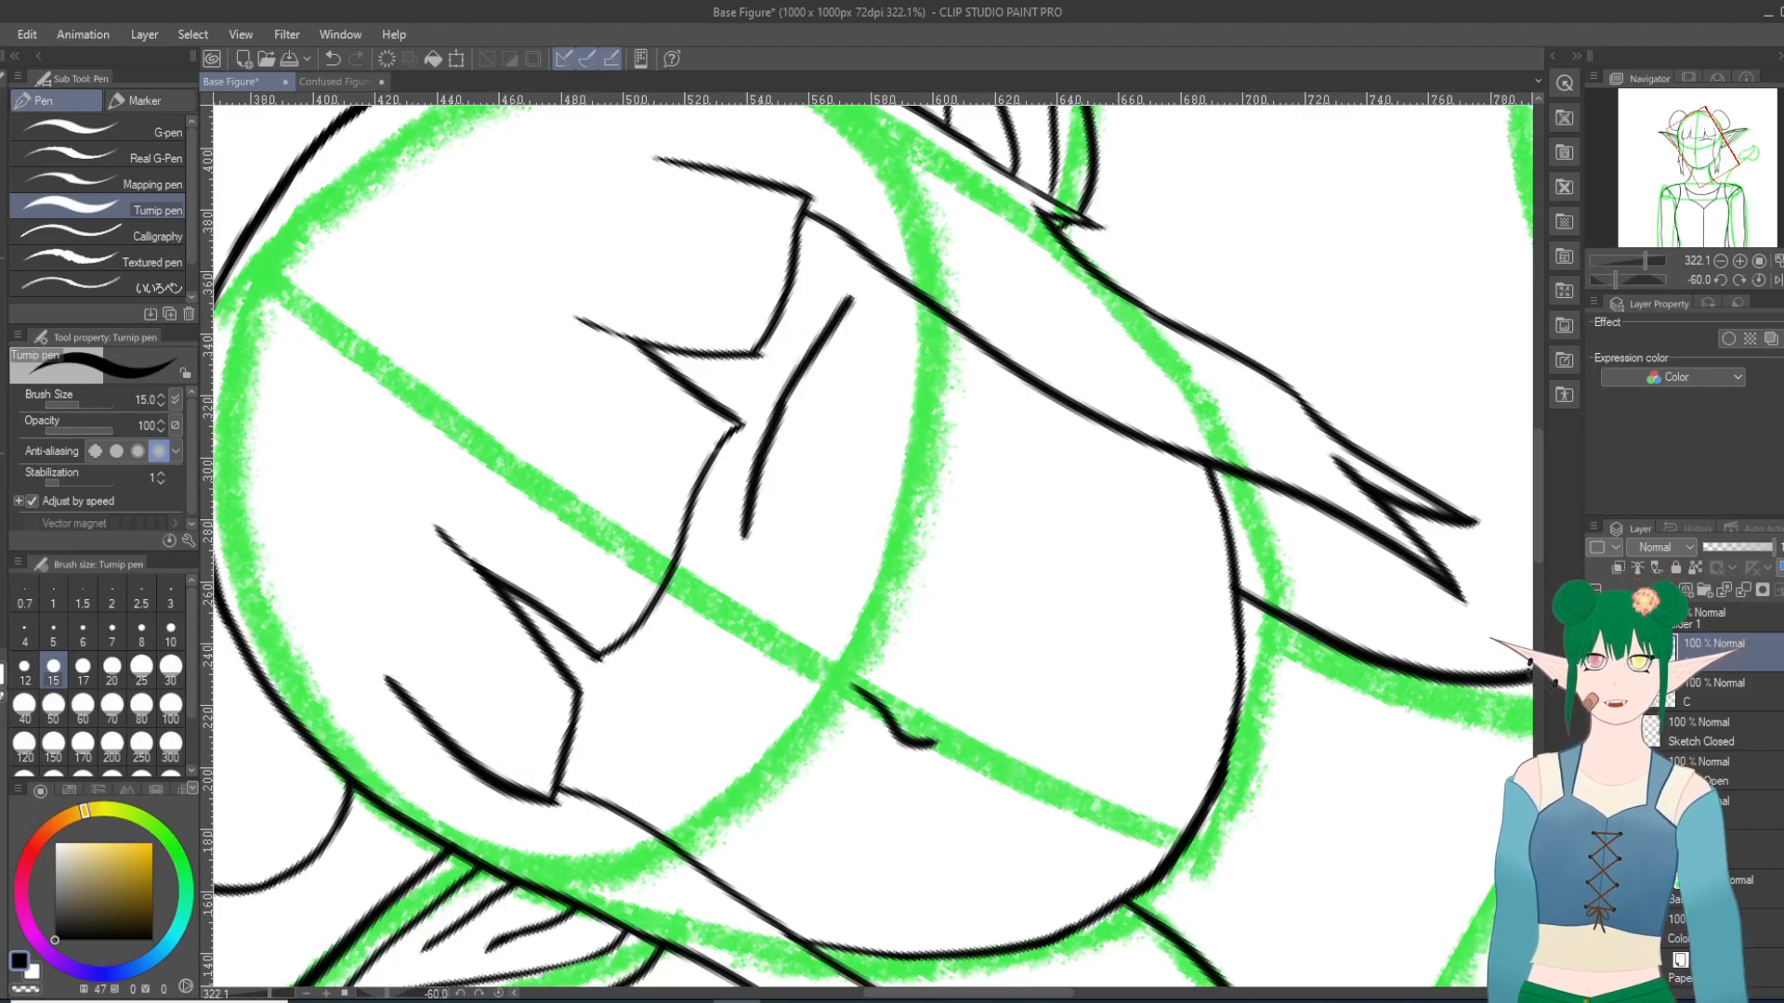
Step: Ink the right-hand eye's lower lid and outer corner over the sketch, hide the Sketch Open layer and close the corner gap
left_click(1595, 771)
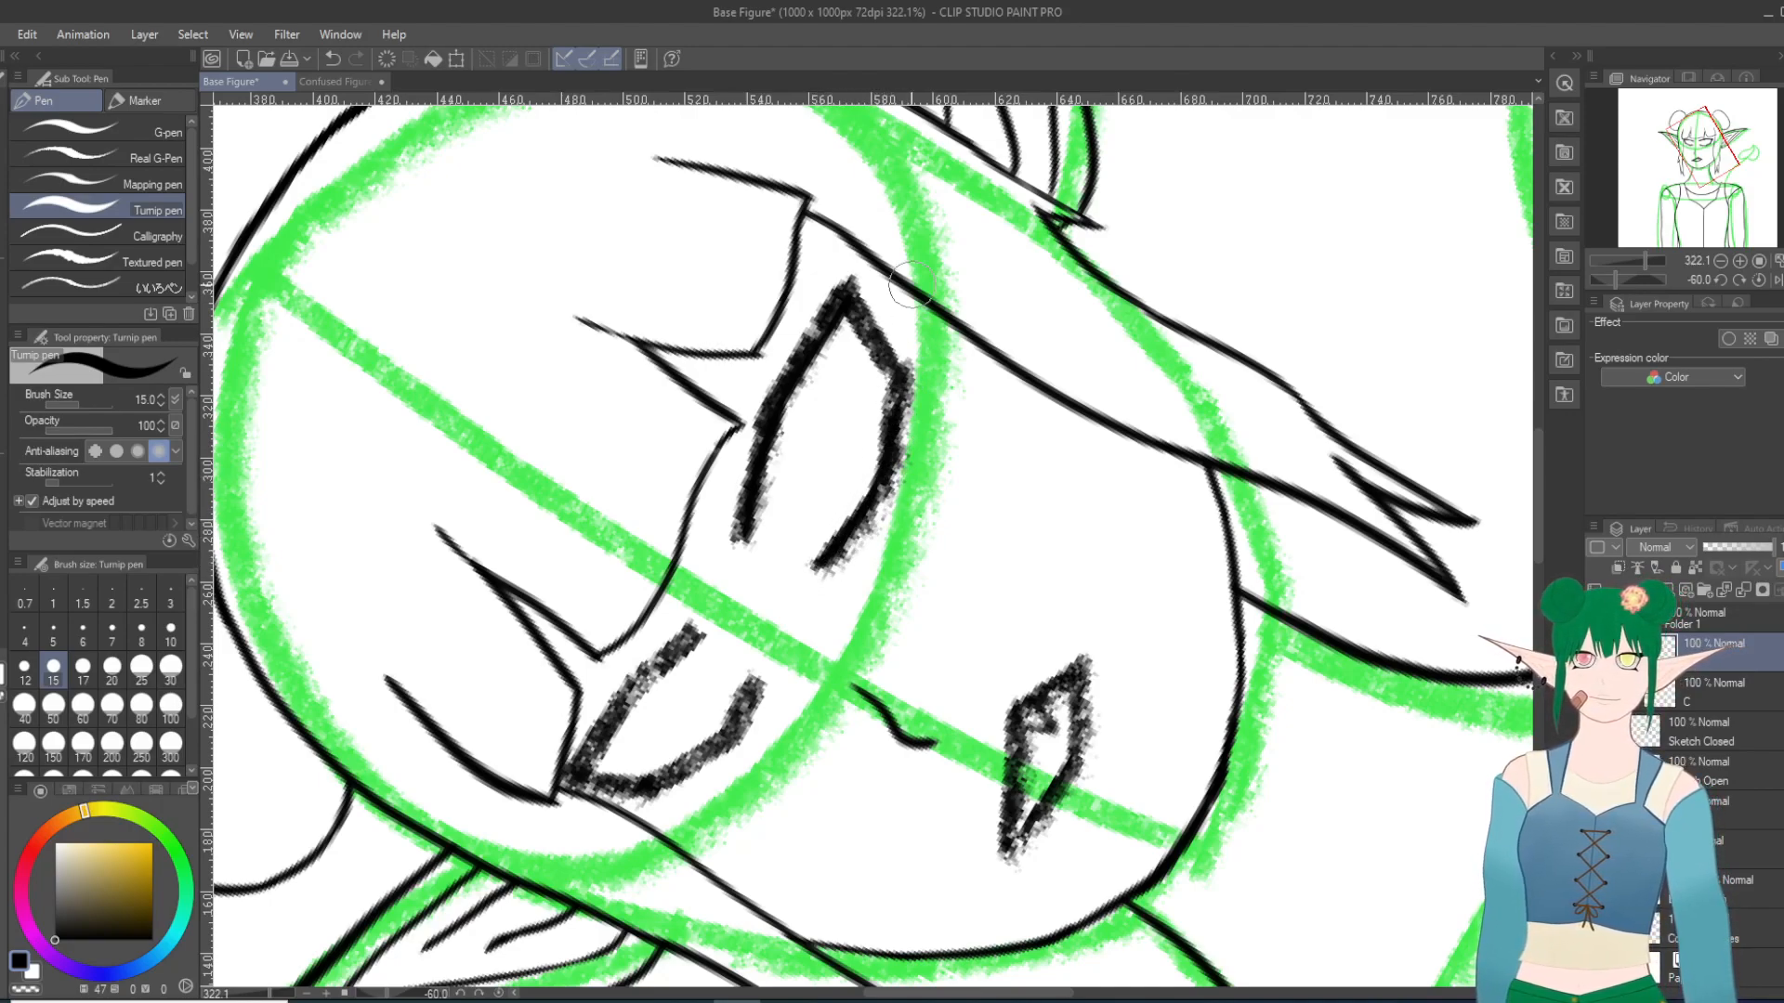
left_click(1596, 771)
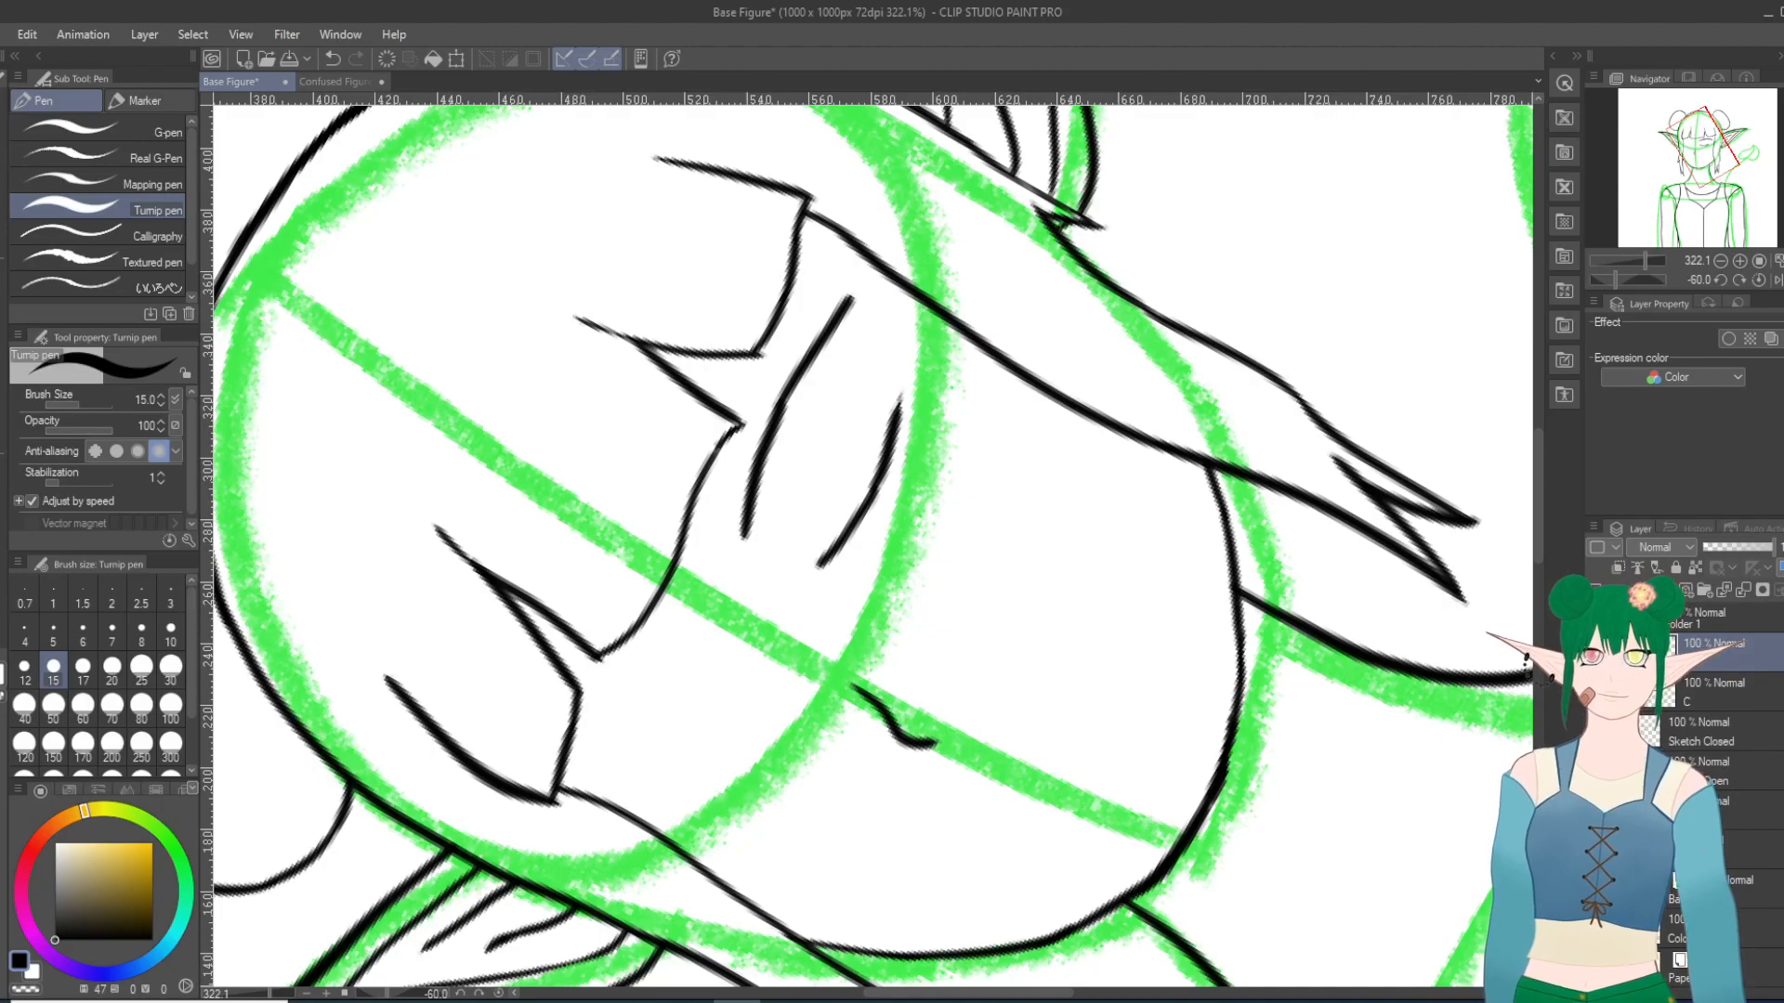
left_click(1596, 771)
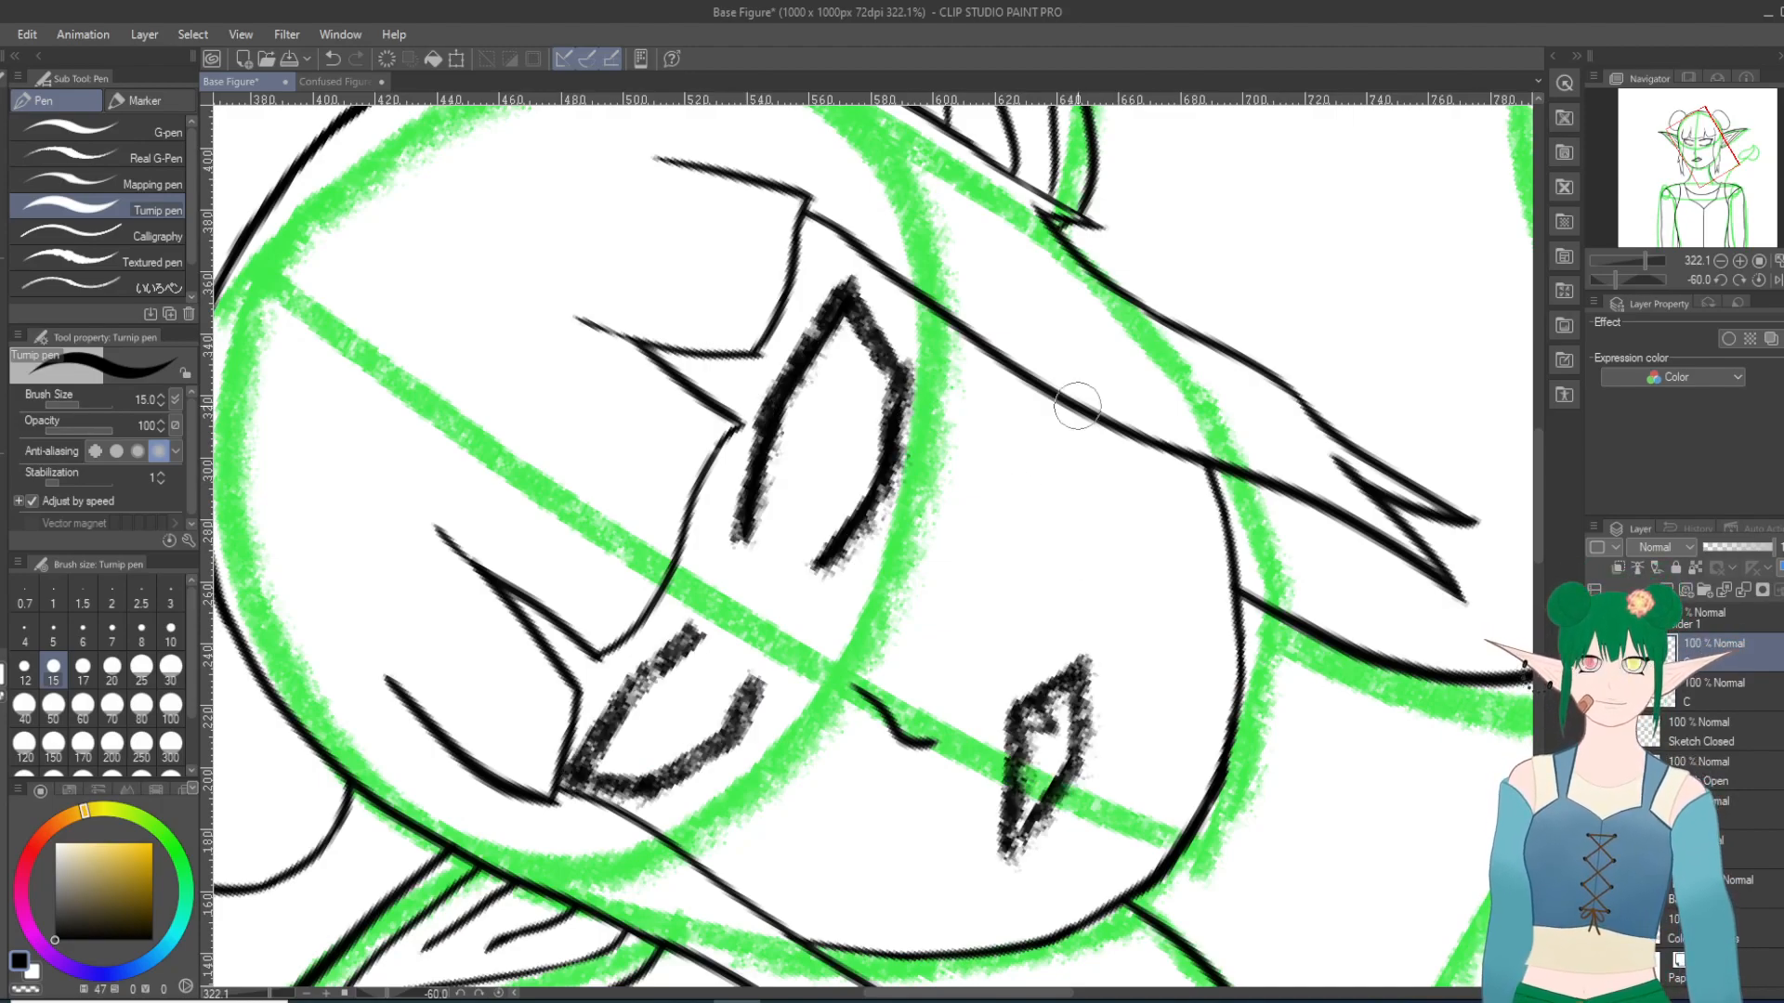
left_click(1596, 771)
left_click(1596, 771)
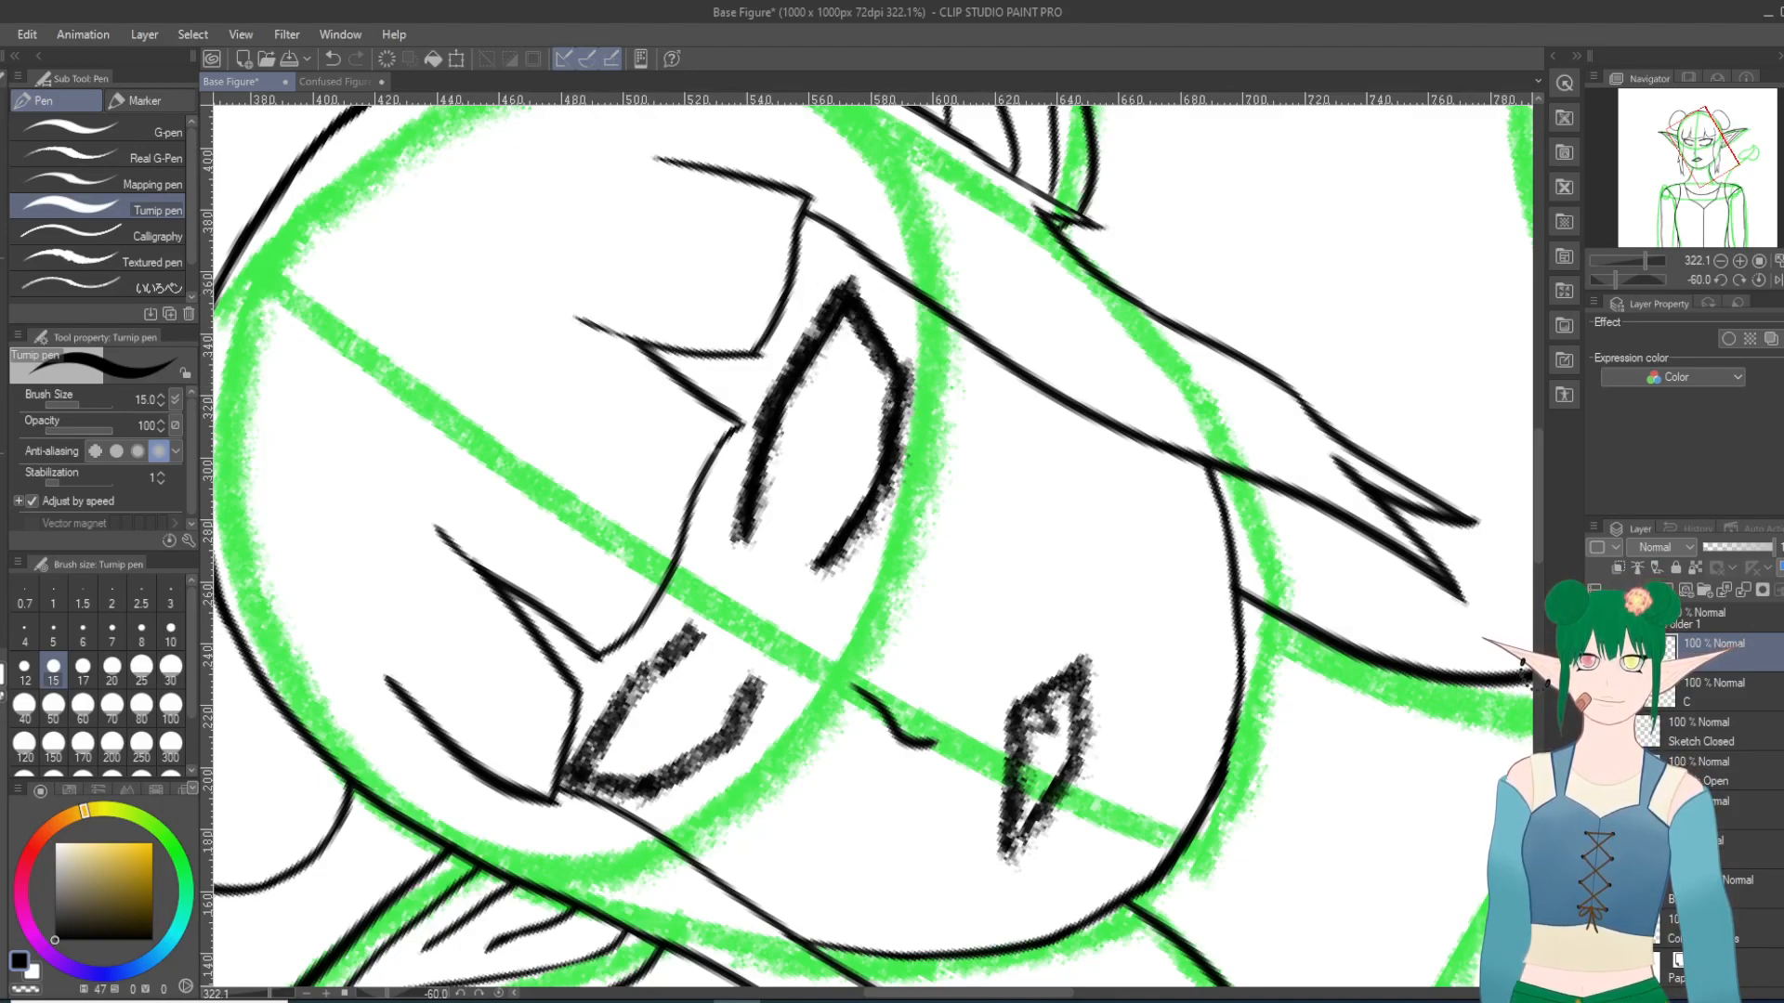
left_click(1596, 771)
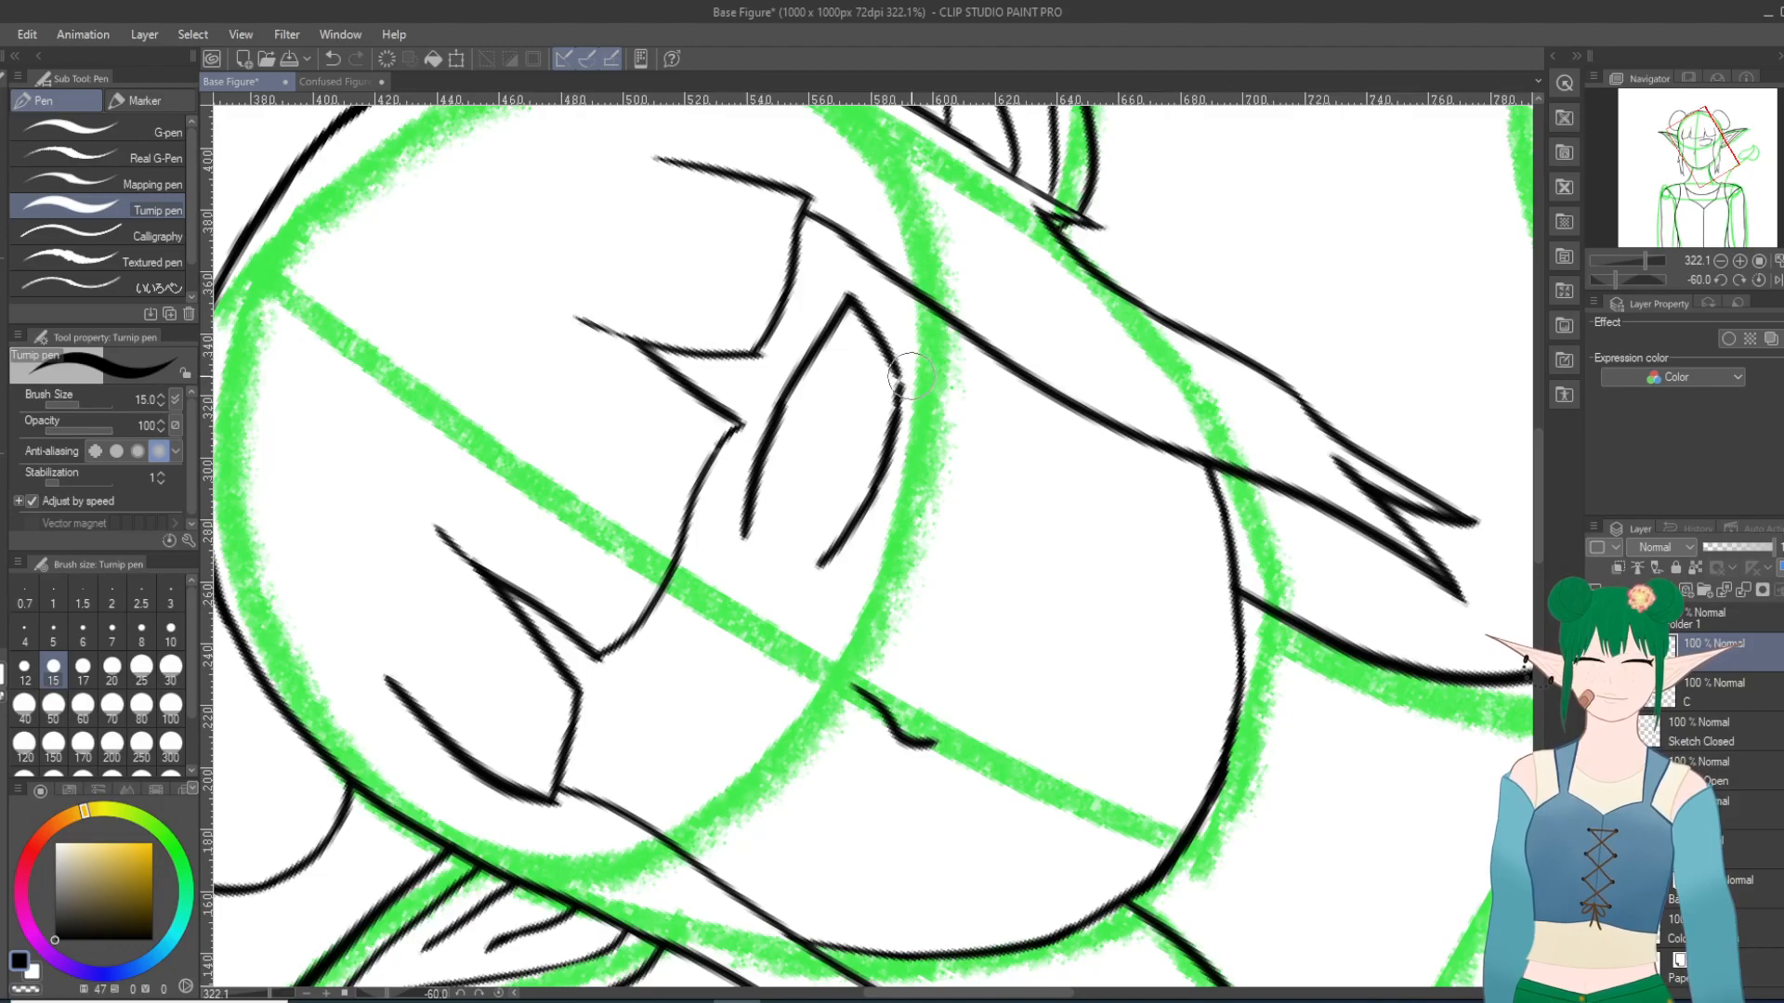
left_click_drag(897, 370, 897, 382)
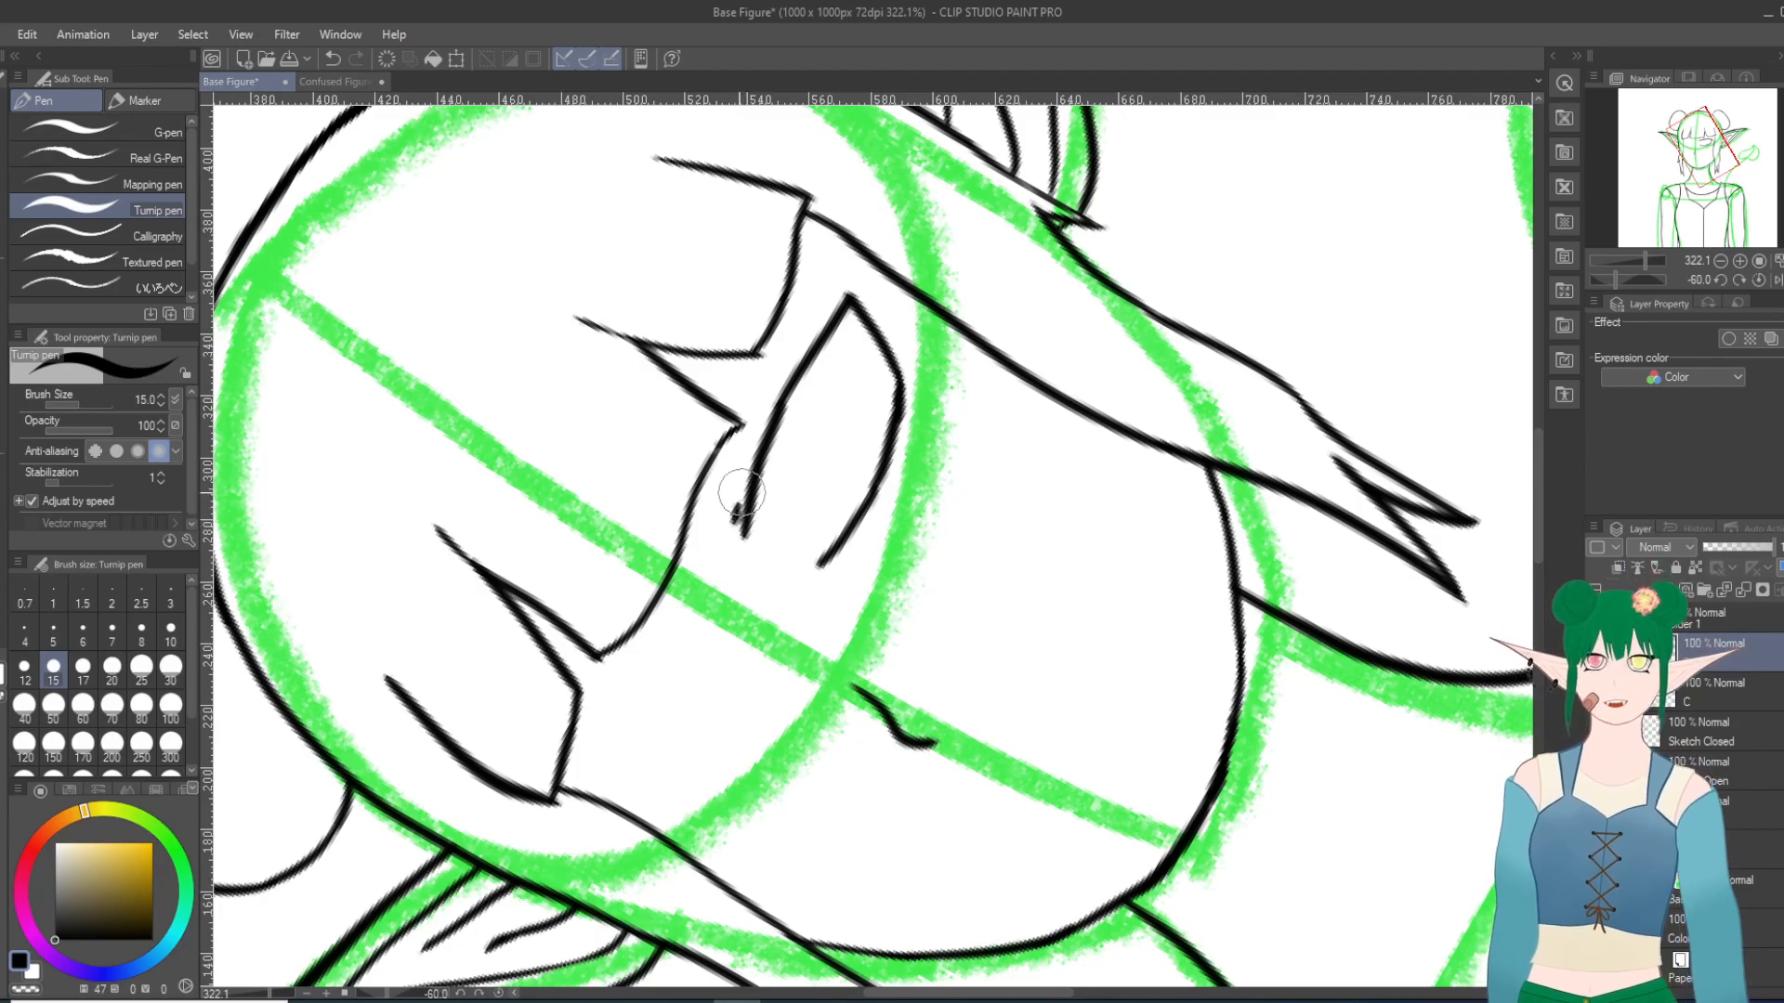
Step: Thicken the right-hand eye's upper lid into a solid black lash line that tapers past the outer corner
mouse_move(745, 493)
left_mouse_down()
mouse_move(733, 525)
mouse_move(775, 418)
mouse_move(734, 530)
mouse_move(803, 340)
left_mouse_up()
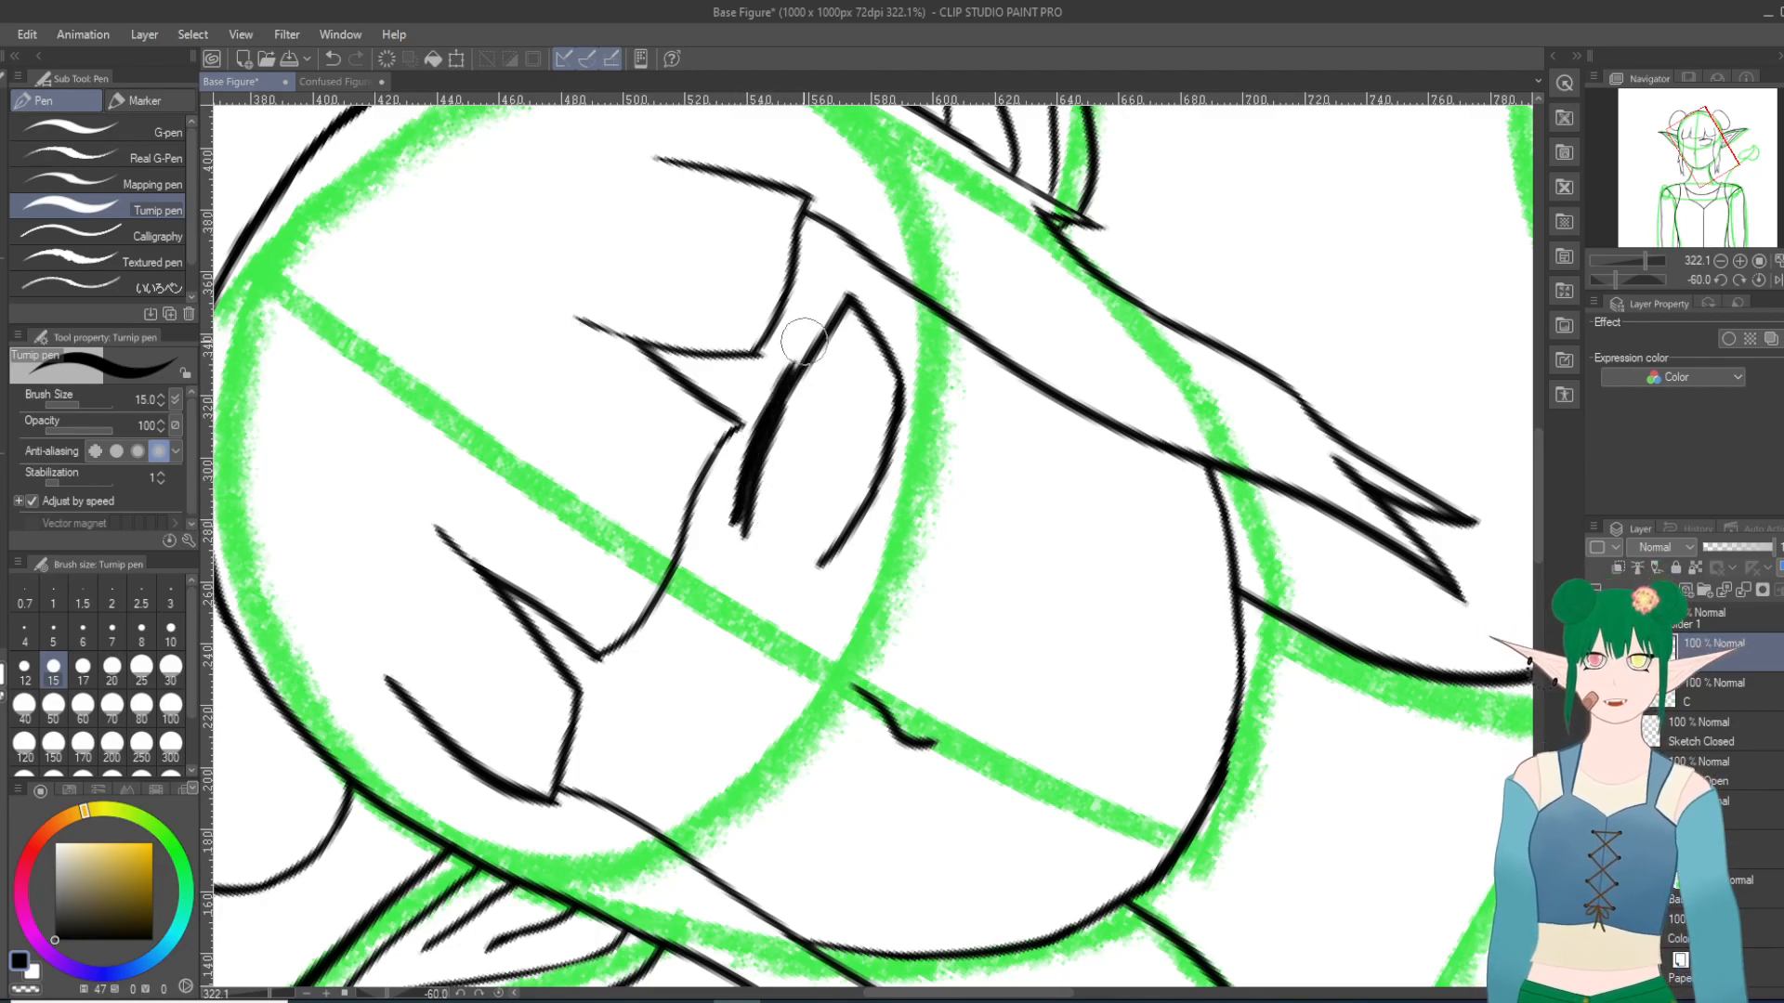
left_click_drag(774, 399, 830, 307)
mouse_move(791, 371)
left_mouse_down()
mouse_move(844, 264)
mouse_move(814, 332)
left_mouse_up()
left_click_drag(746, 503, 726, 534)
mouse_move(753, 473)
left_mouse_down()
mouse_move(744, 510)
mouse_move(749, 477)
mouse_move(833, 436)
mouse_move(757, 424)
mouse_move(726, 523)
mouse_move(742, 475)
mouse_move(732, 514)
left_mouse_up()
mouse_move(753, 434)
left_mouse_down()
mouse_move(741, 478)
mouse_move(773, 378)
mouse_move(727, 531)
left_mouse_up()
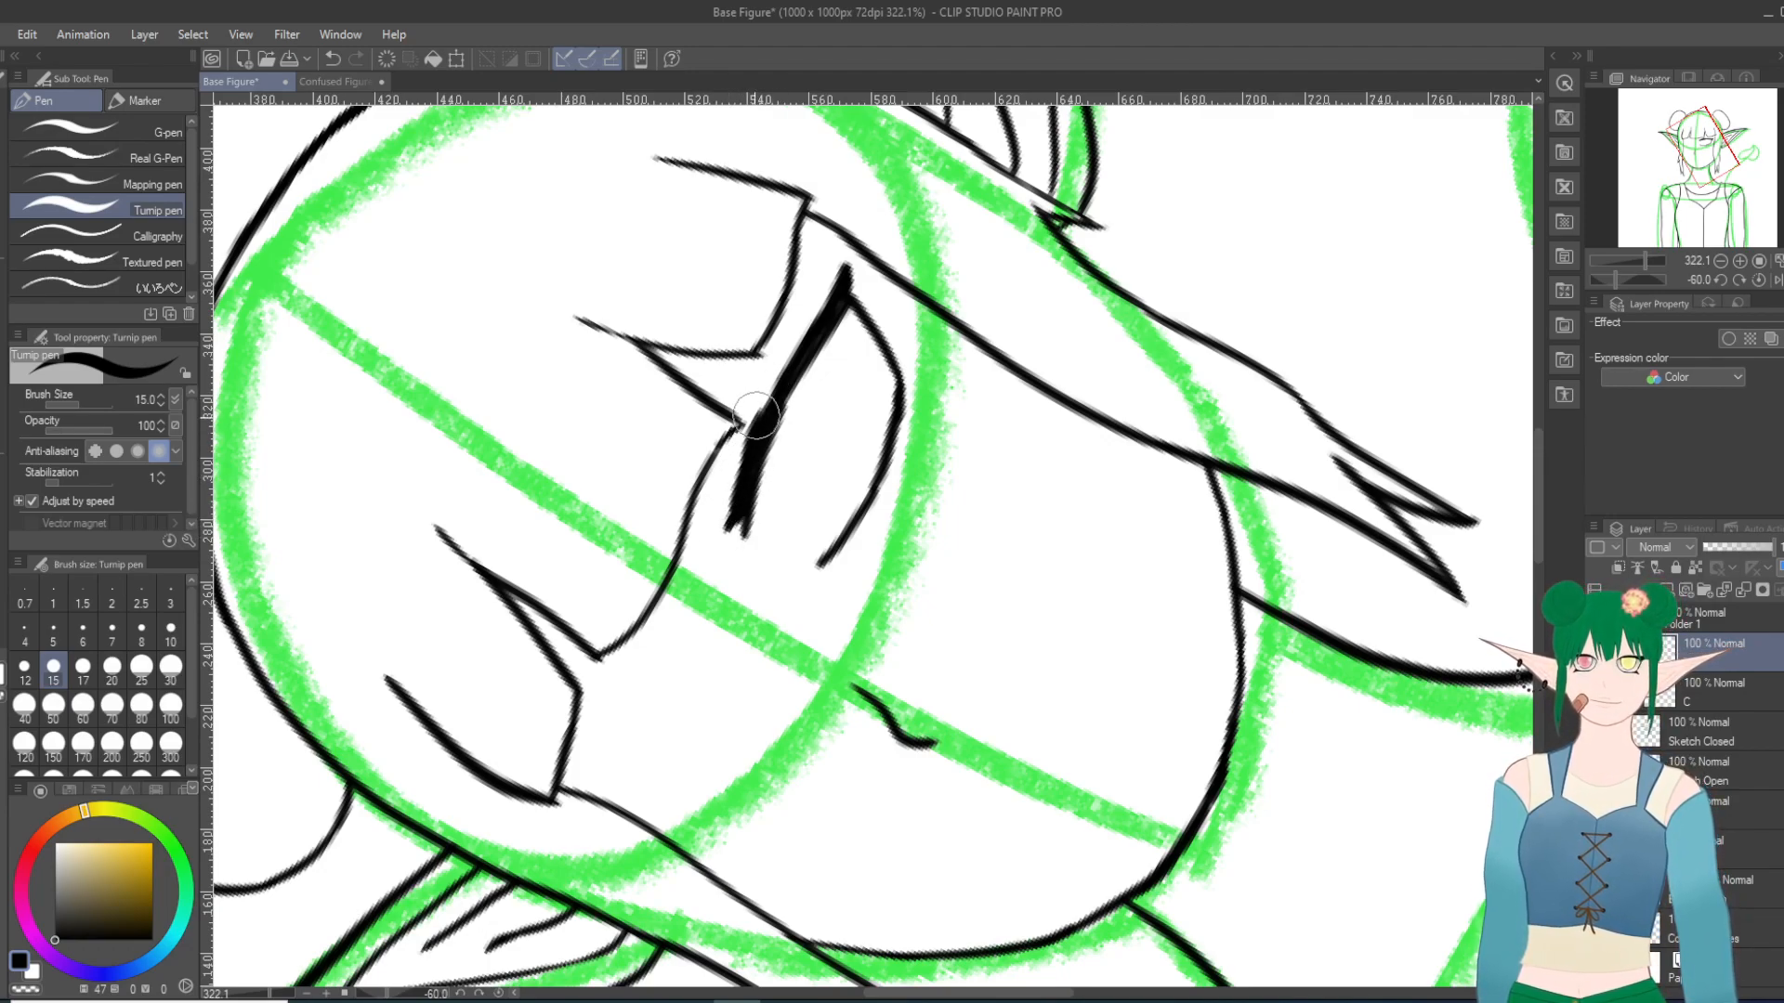
left_click_drag(746, 445, 824, 304)
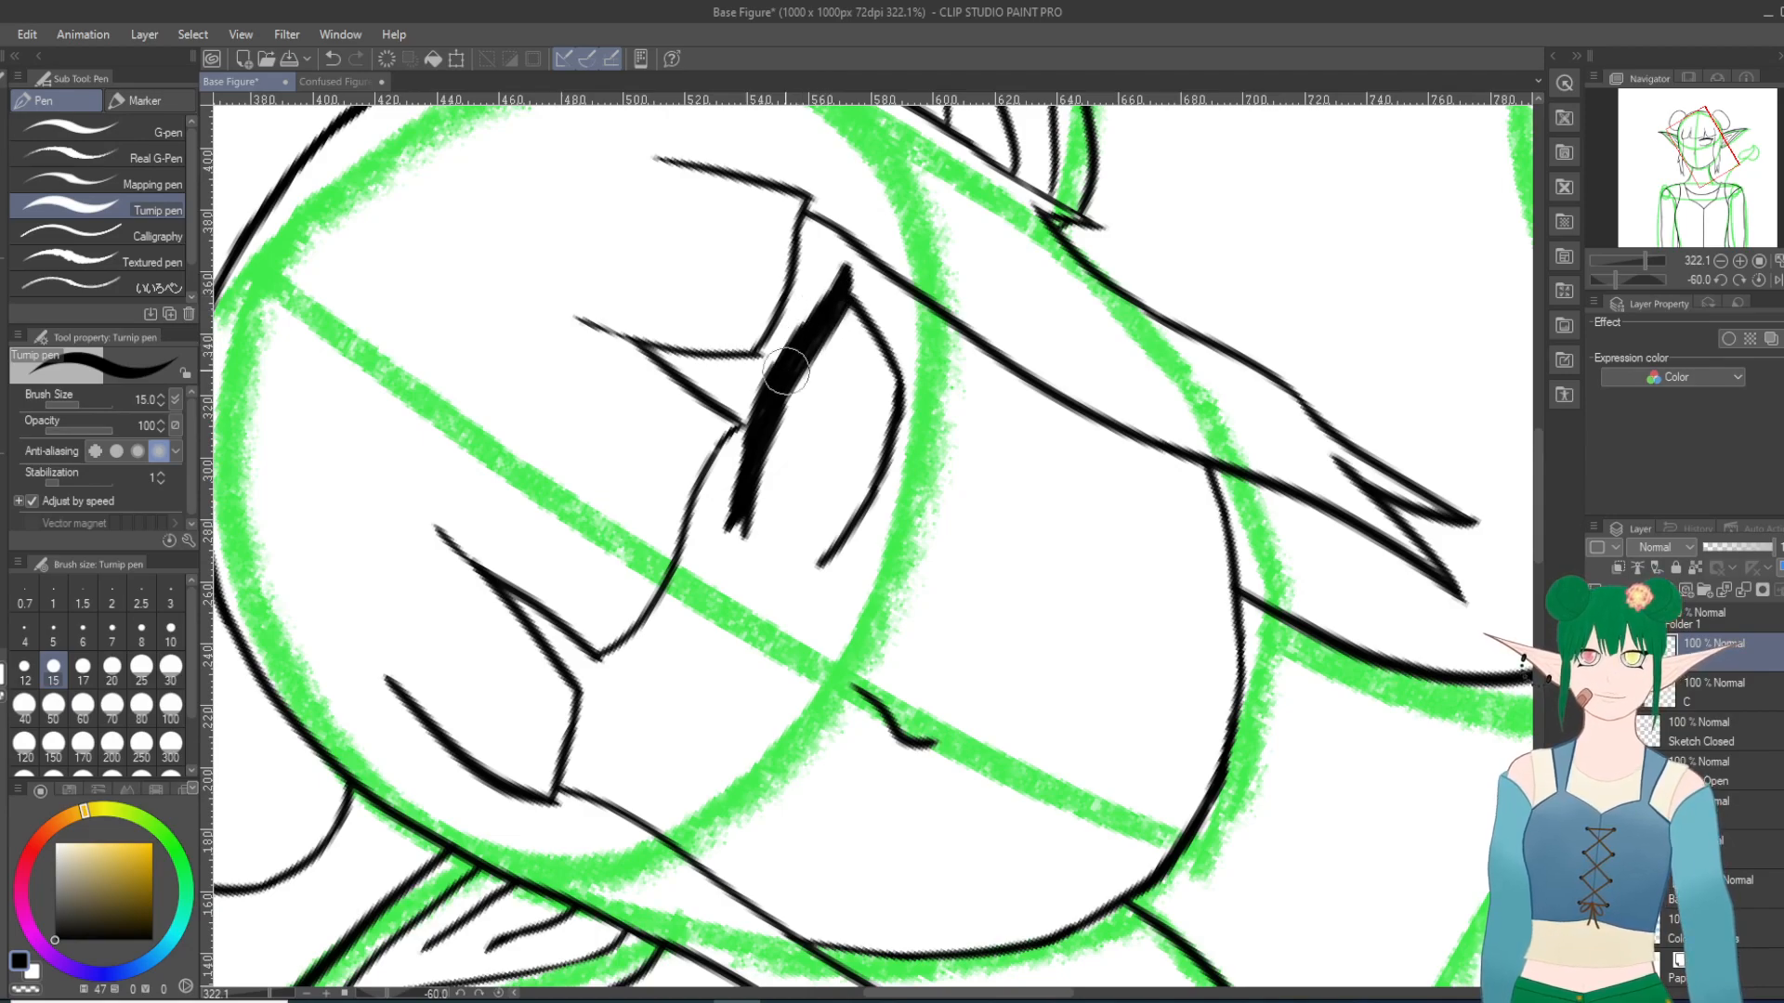
mouse_move(746, 437)
left_mouse_down()
mouse_move(755, 406)
mouse_move(740, 457)
mouse_move(760, 417)
left_mouse_up()
mouse_move(734, 492)
left_mouse_down()
mouse_move(748, 427)
mouse_move(735, 491)
mouse_move(747, 405)
left_mouse_up()
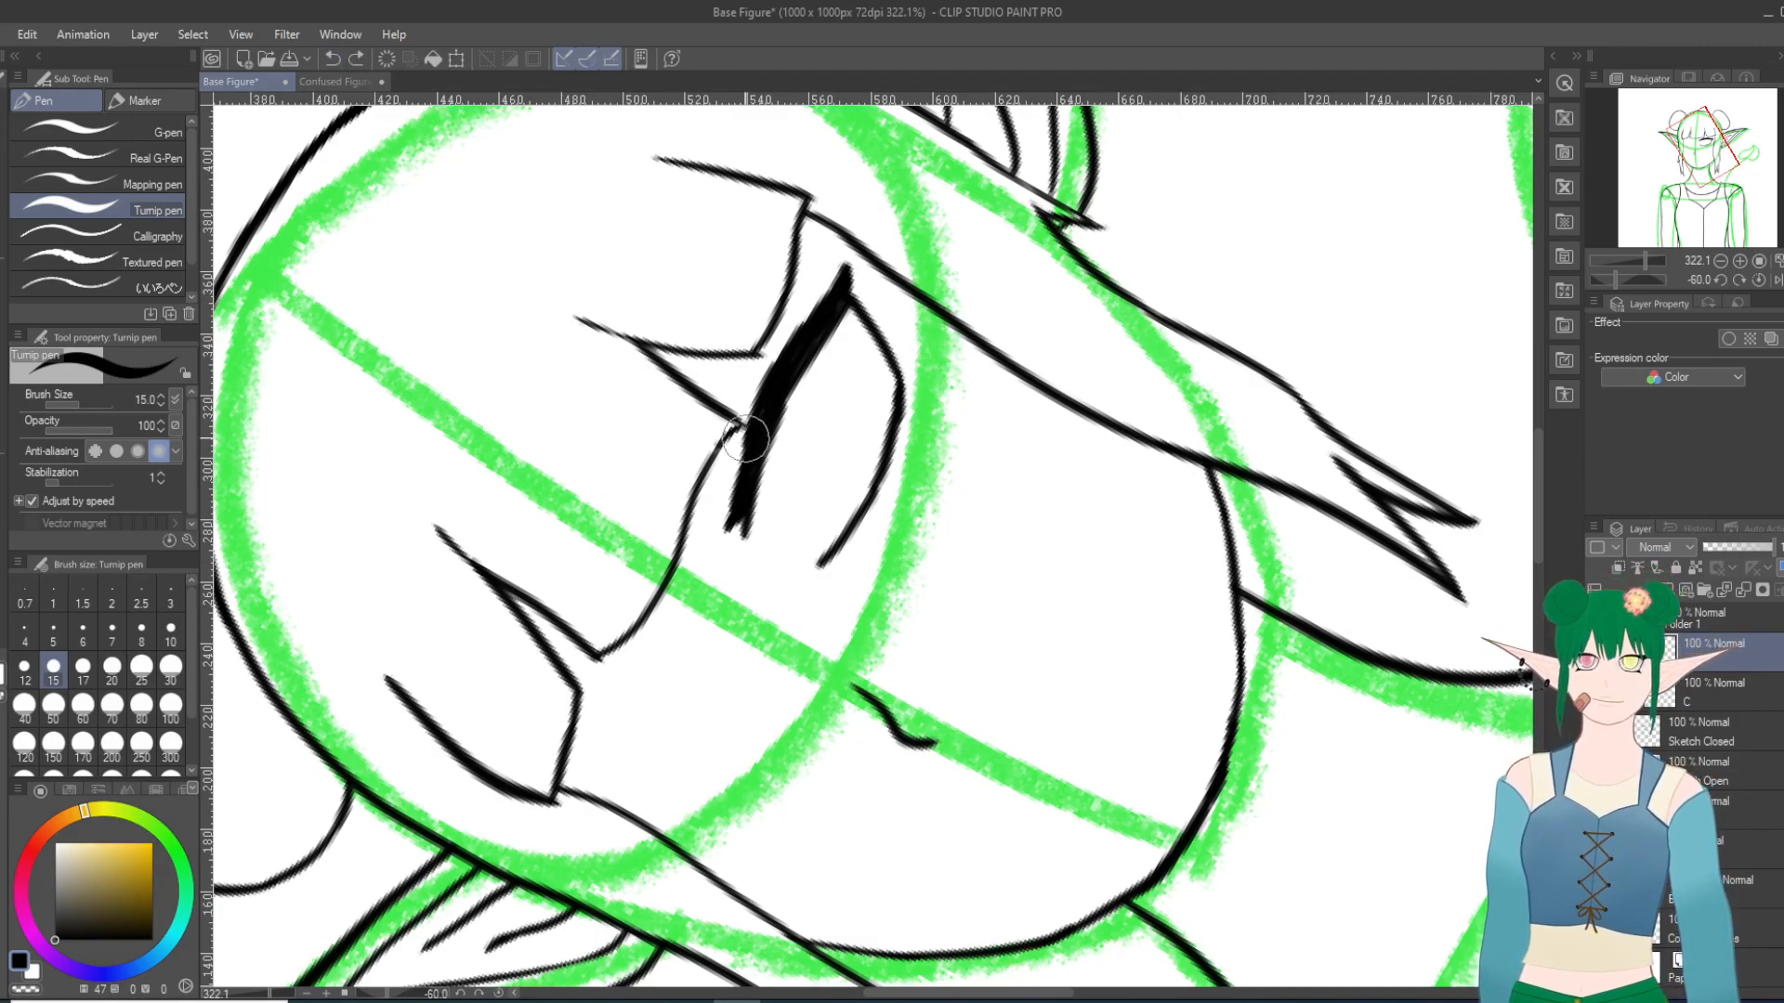
Step: Refine the edges of the right-hand eye's lash line and add short pointed lashes near its outer end
key("e")
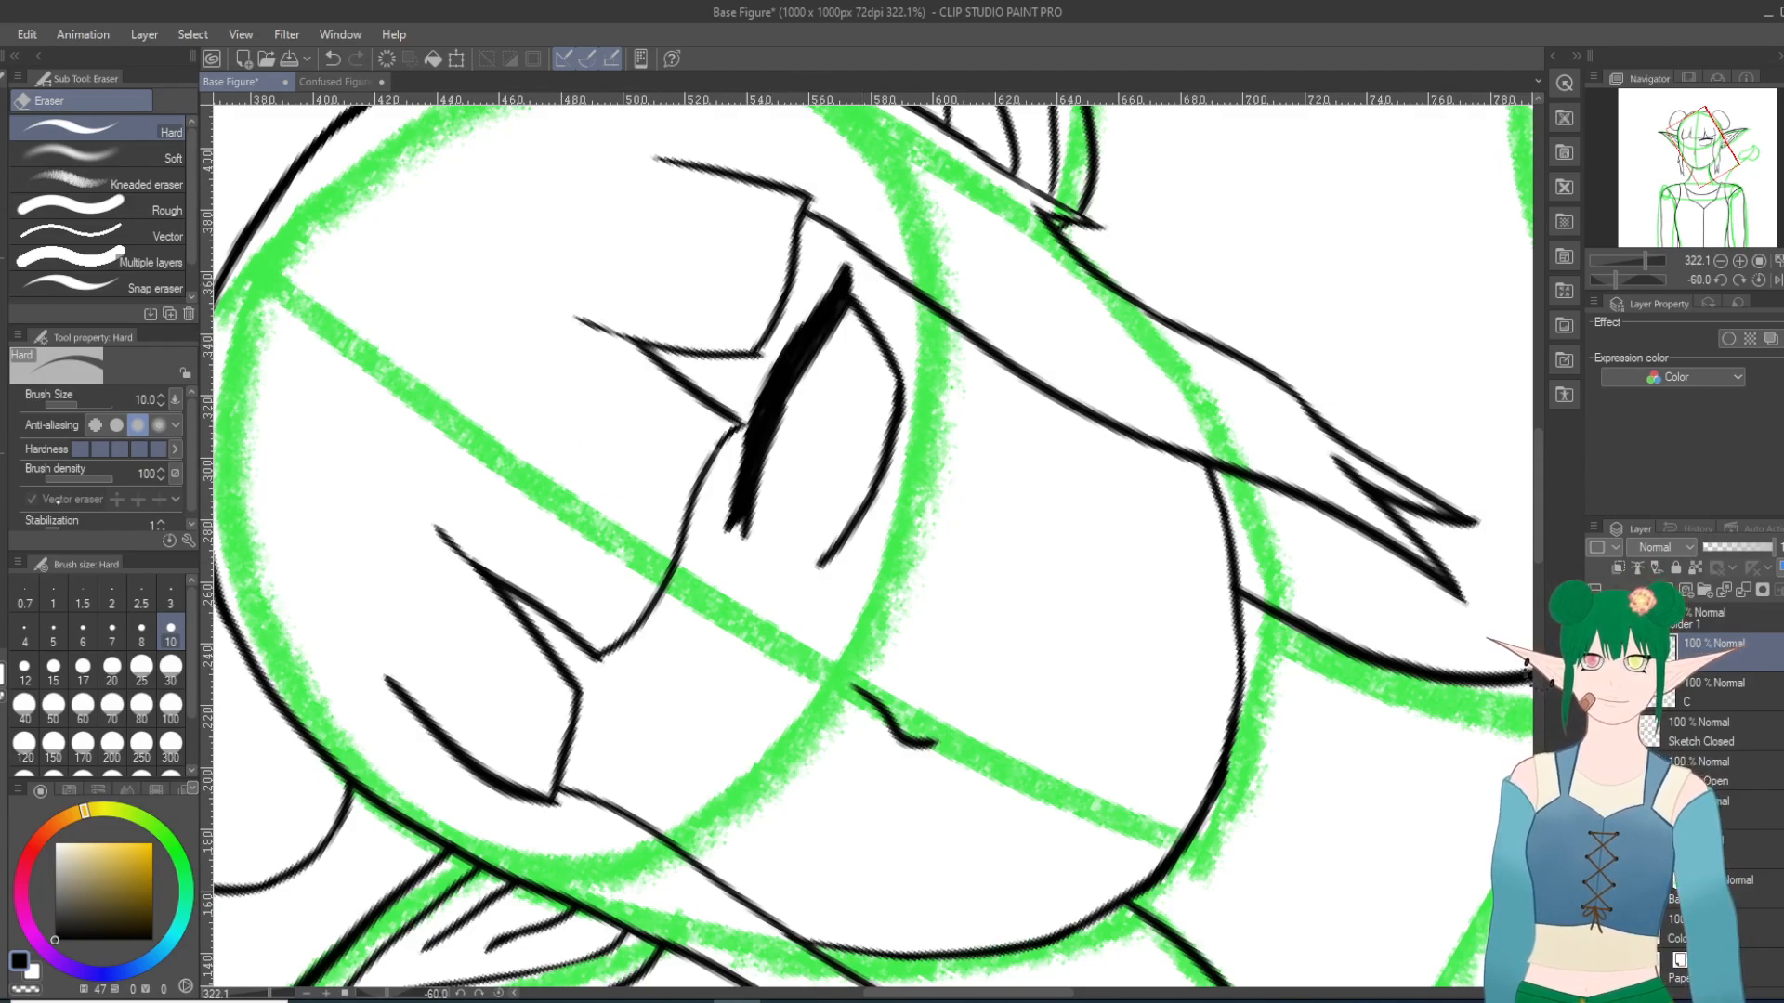
key("p")
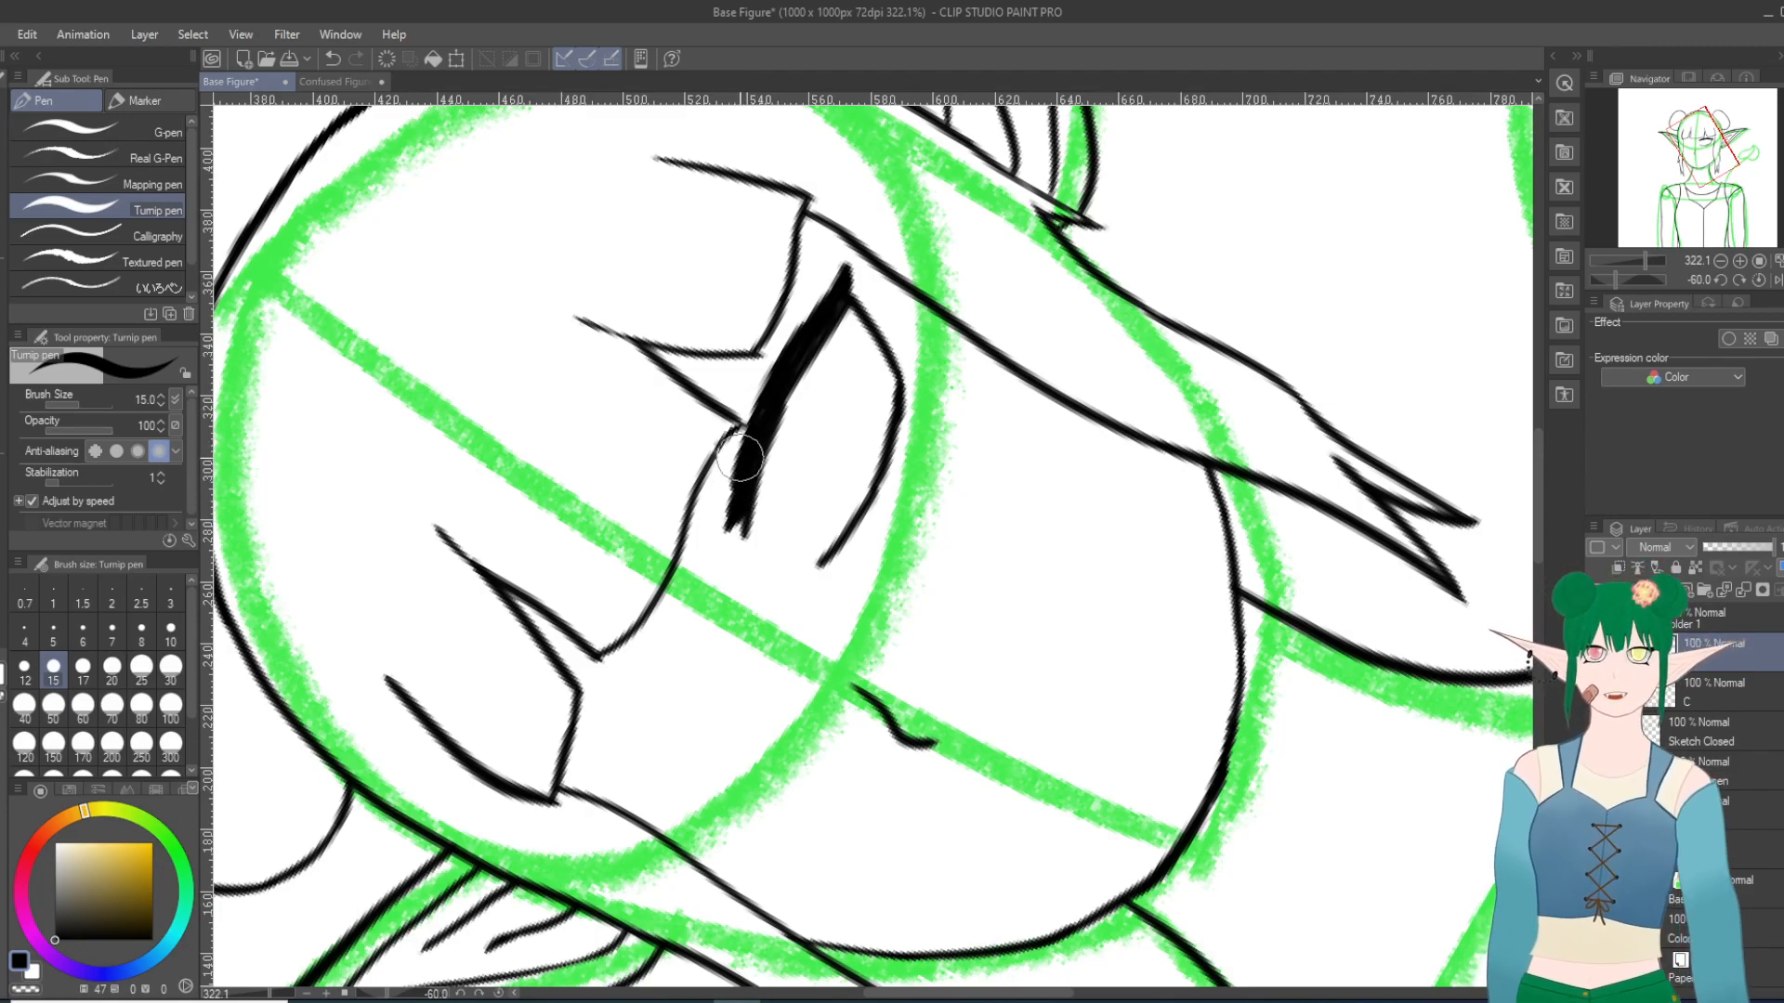
key("e")
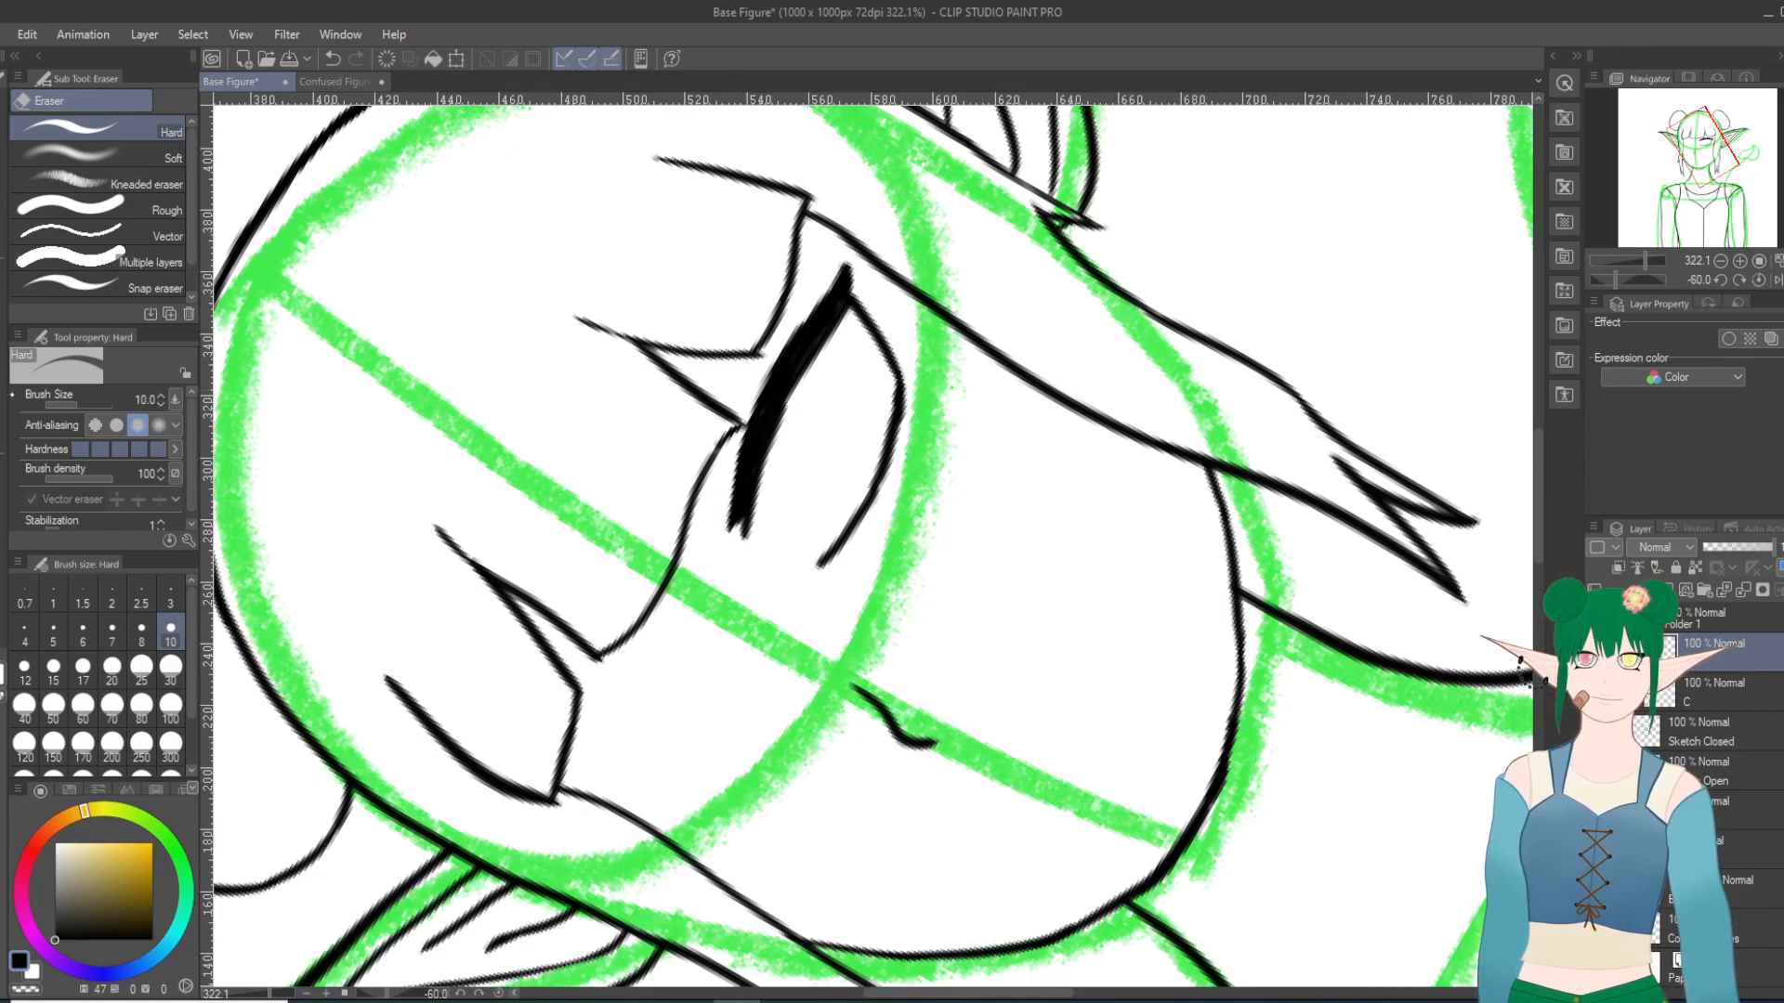
key("p")
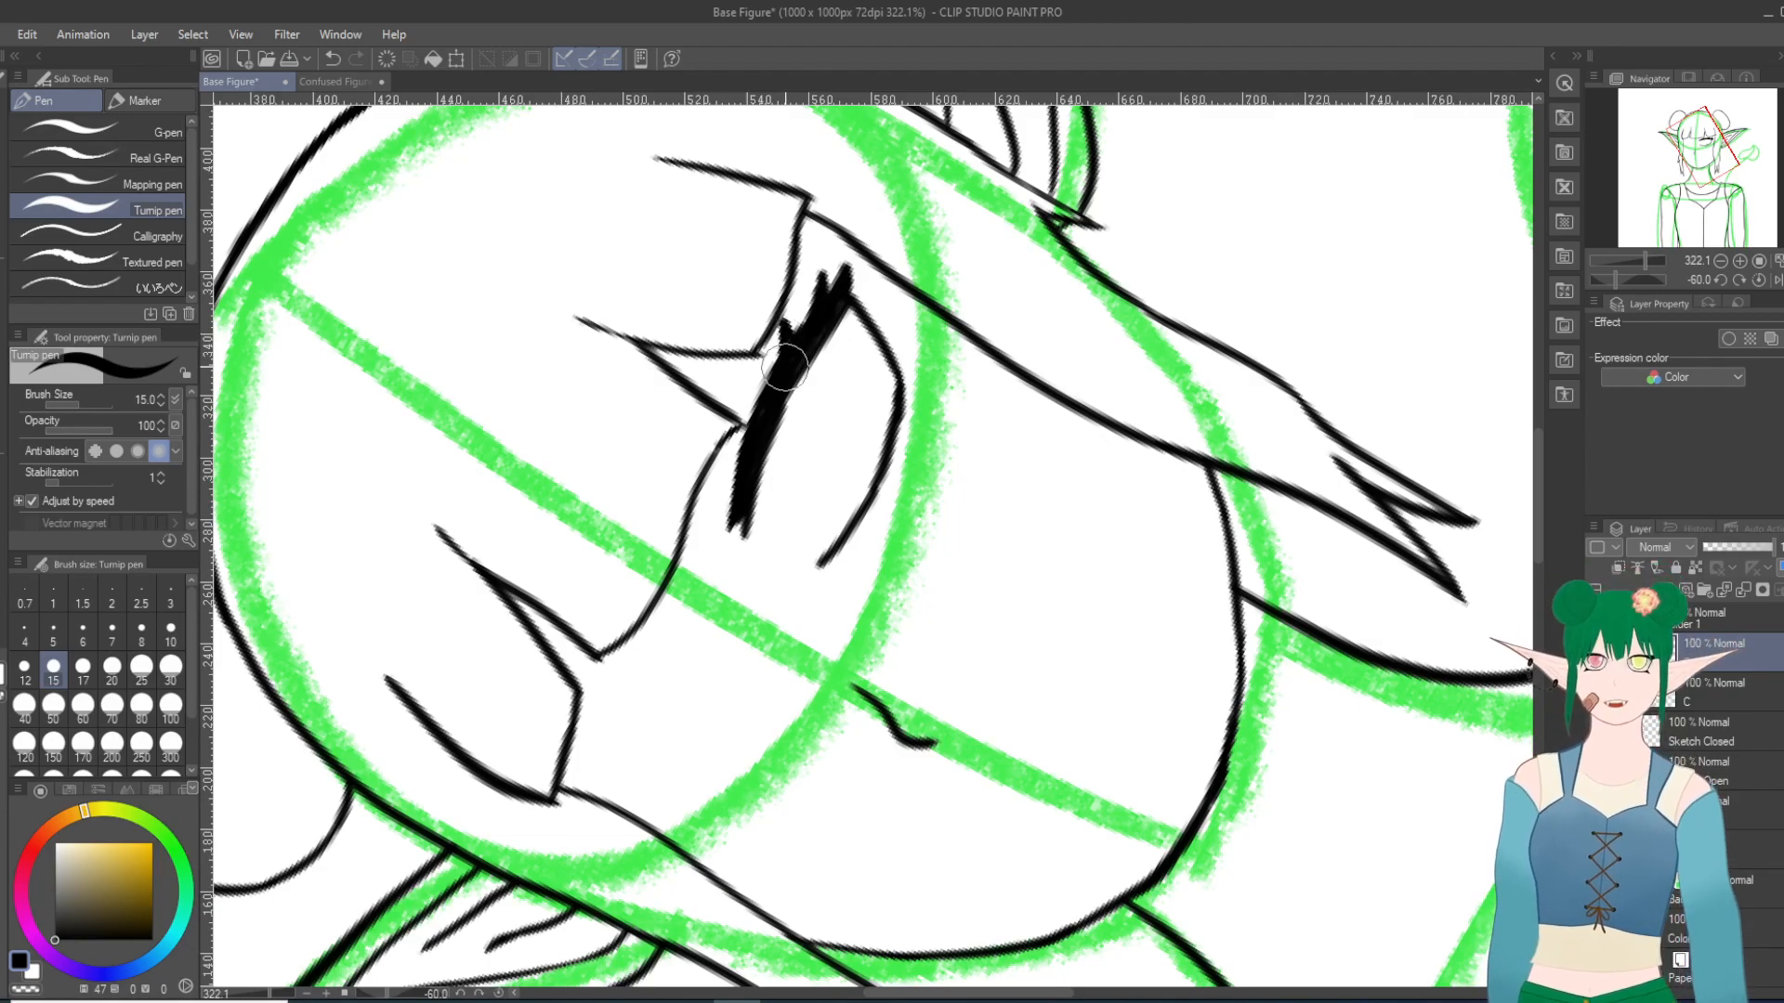
scroll(833, 539, "up", 1)
scroll(830, 545, "down", 1)
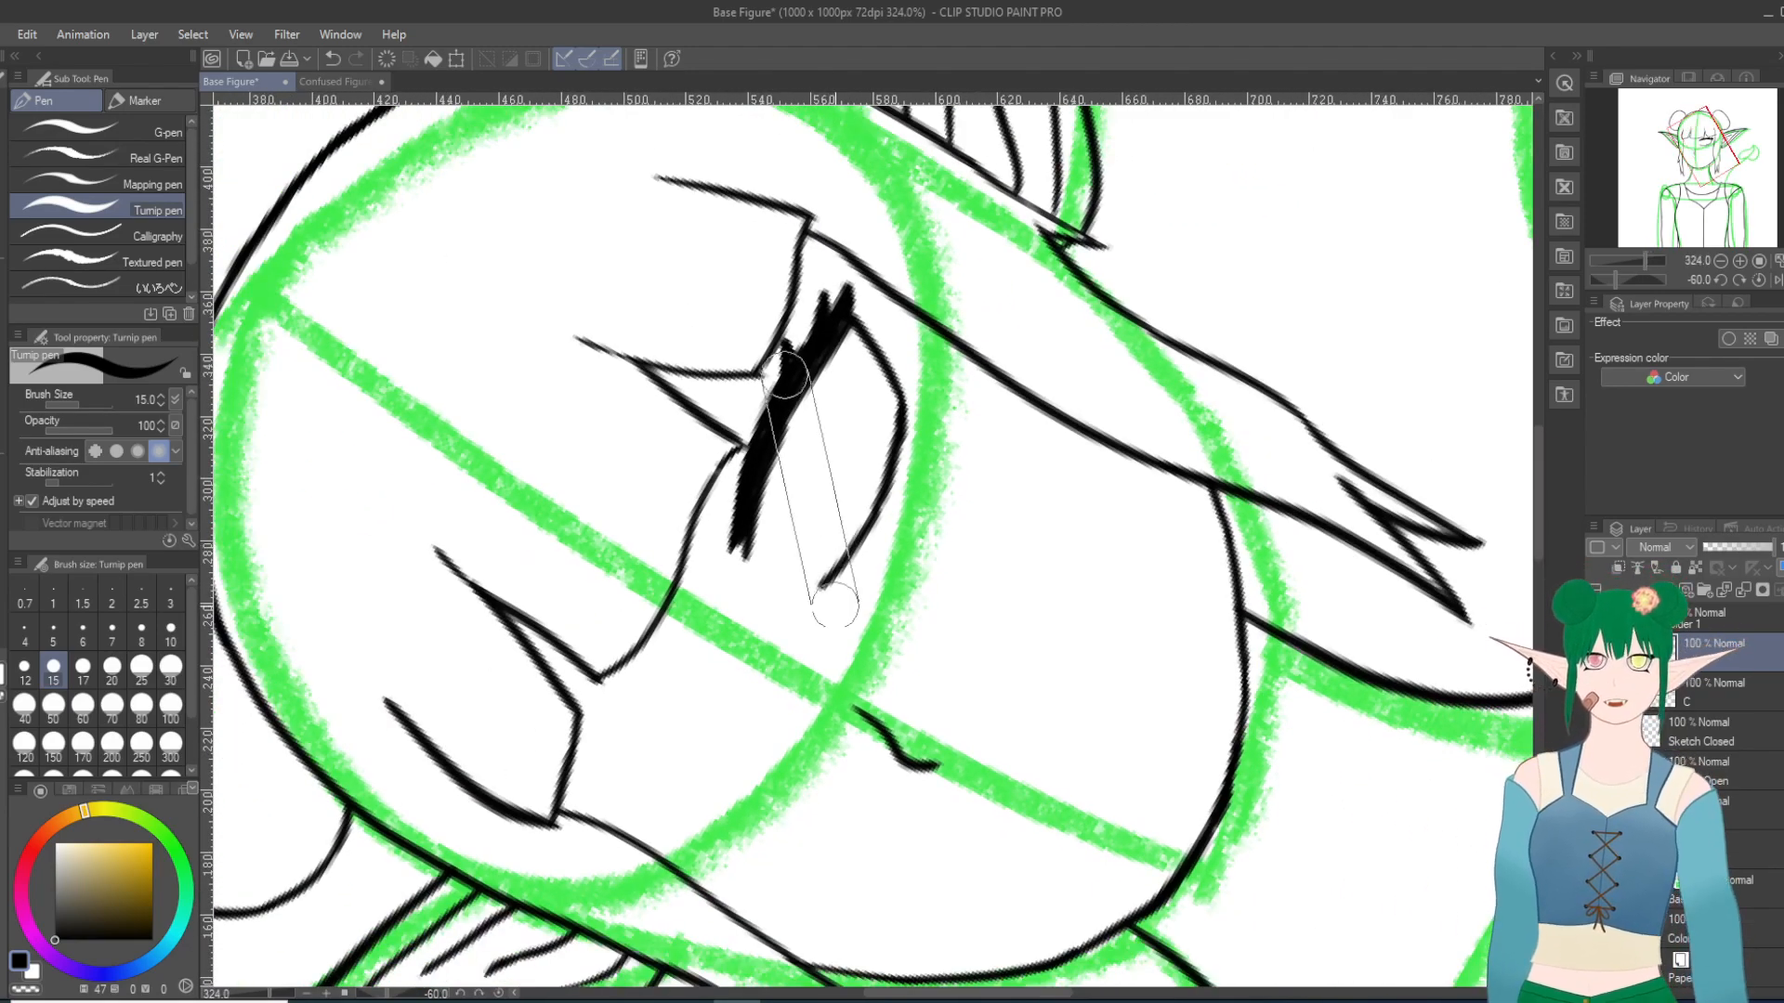
scroll(842, 632, "up", 6)
scroll(814, 631, "down", 5)
scroll(814, 631, "down", 2)
scroll(701, 591, "up", 4)
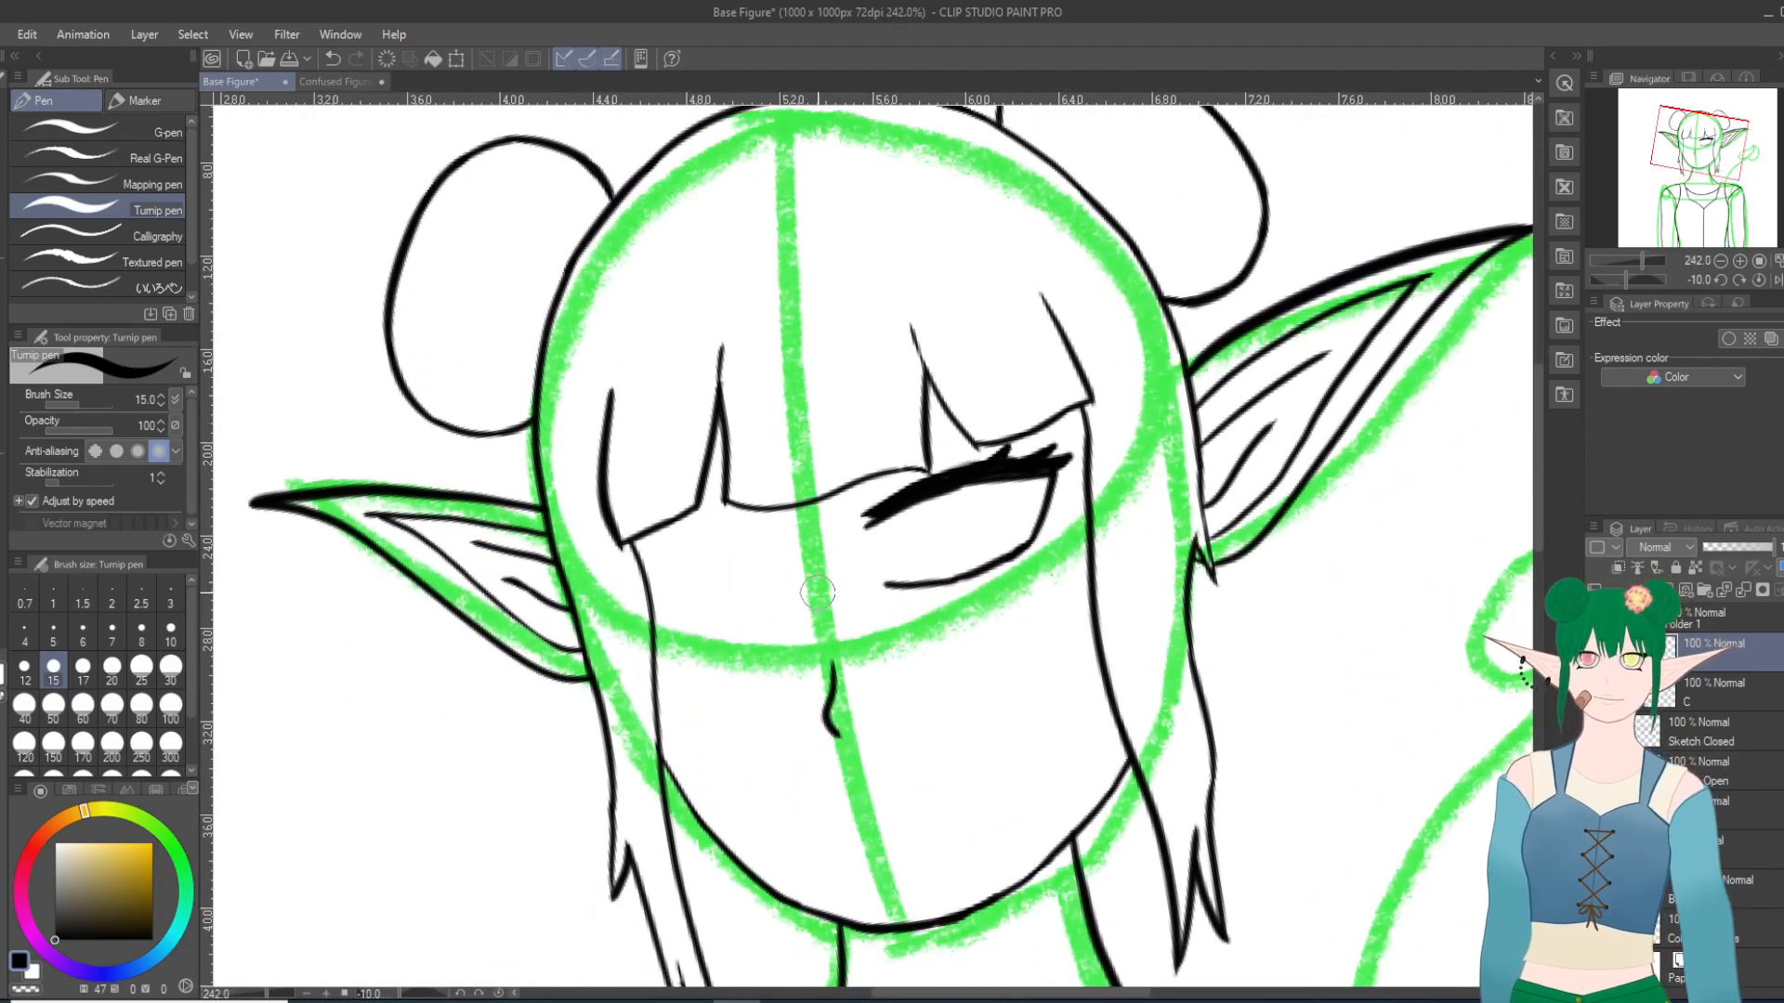
Step: Trim the excess thickness off the outer curve of the right-hand eye's lower lid with the Hard eraser
key("minus")
key("minus")
scroll(956, 492, "up", 5)
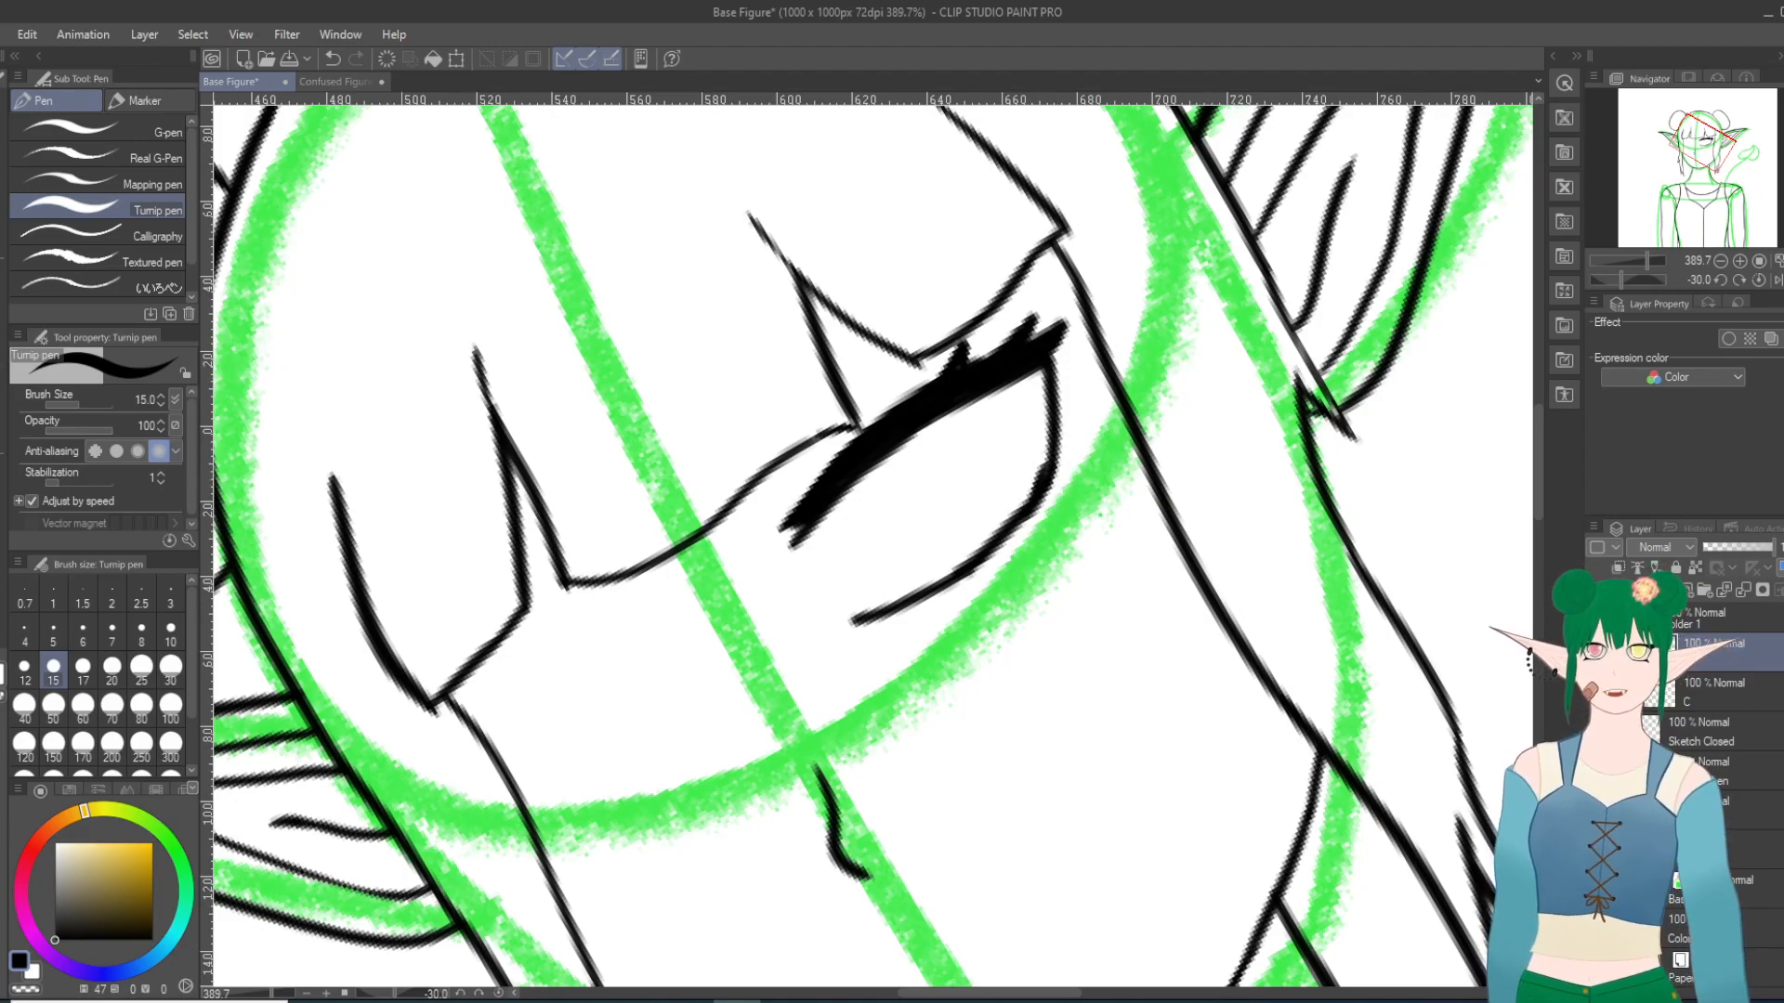
key("e")
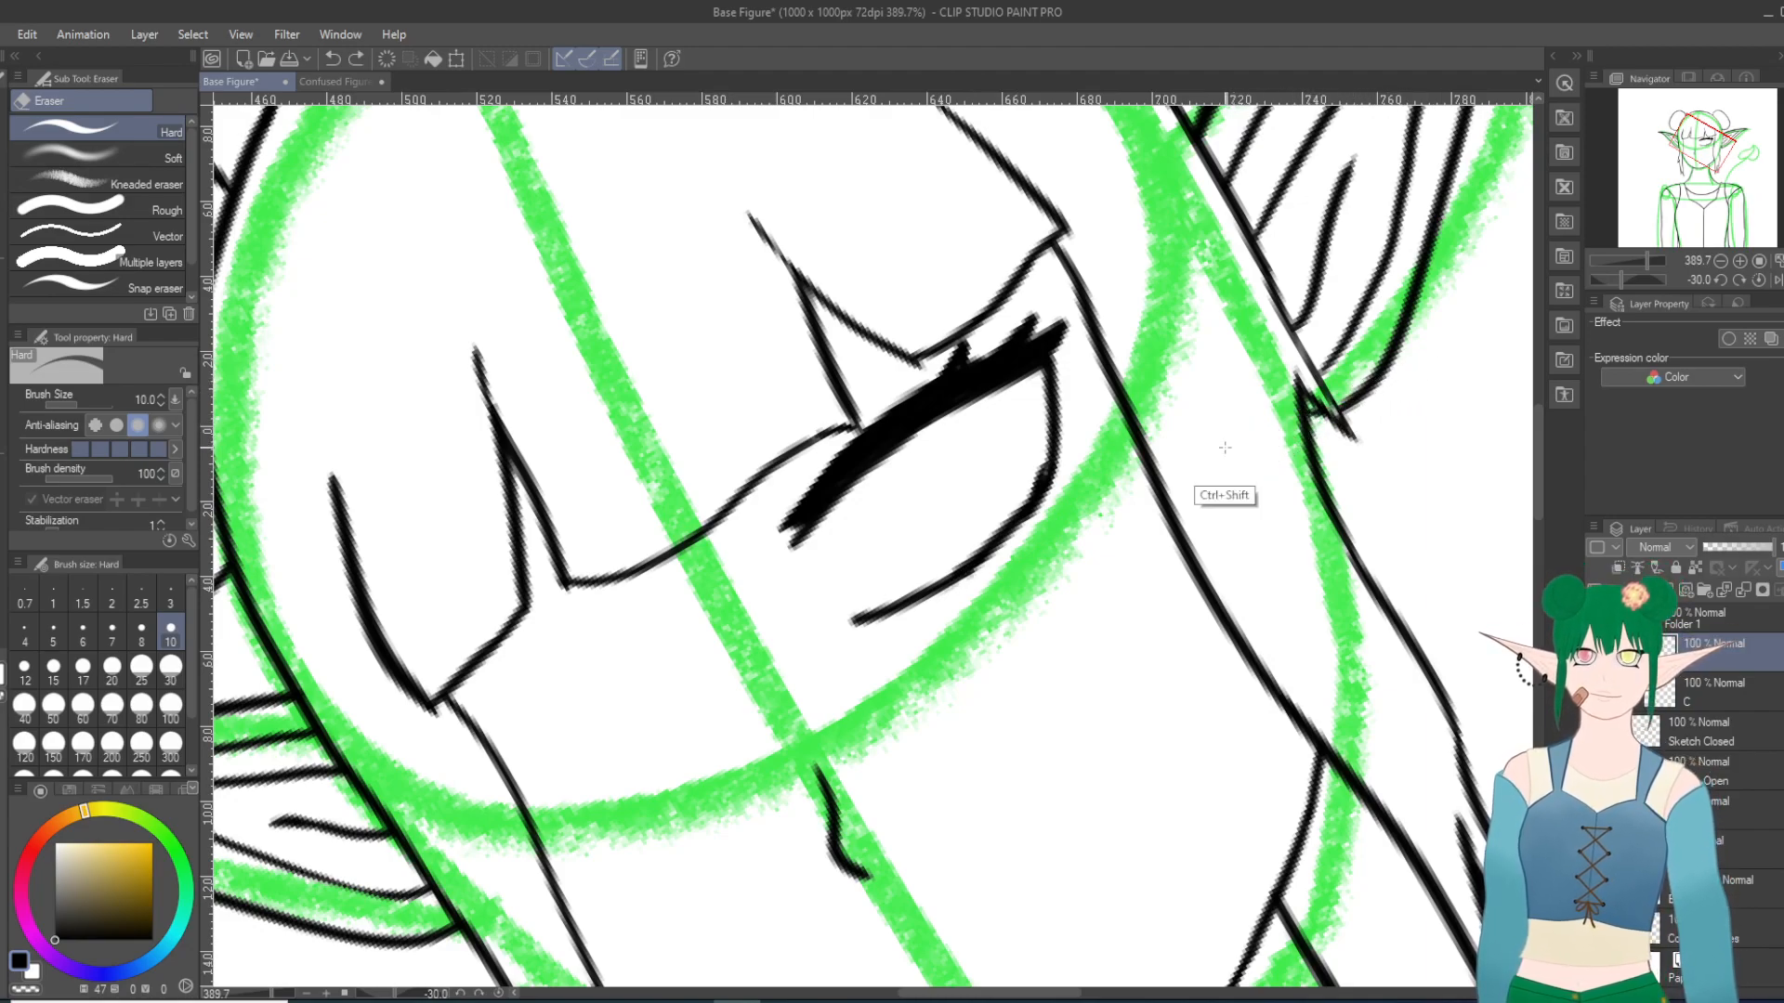
left_click_drag(973, 542, 939, 568)
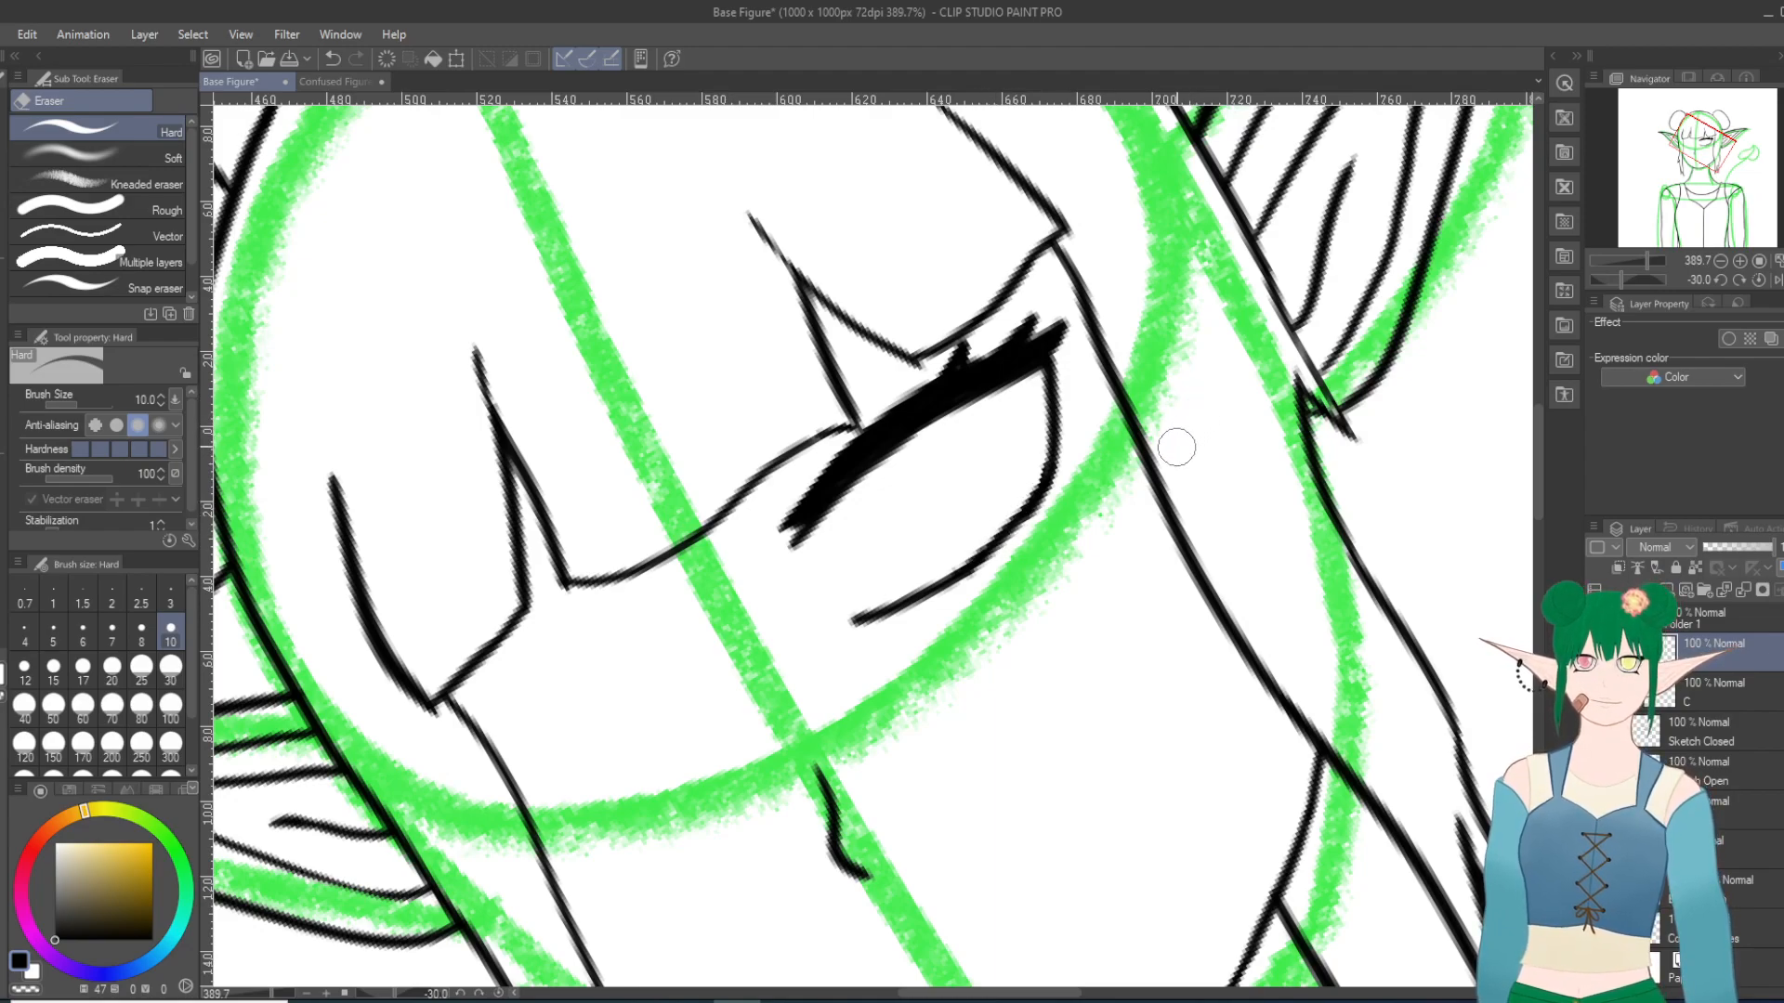
key("p")
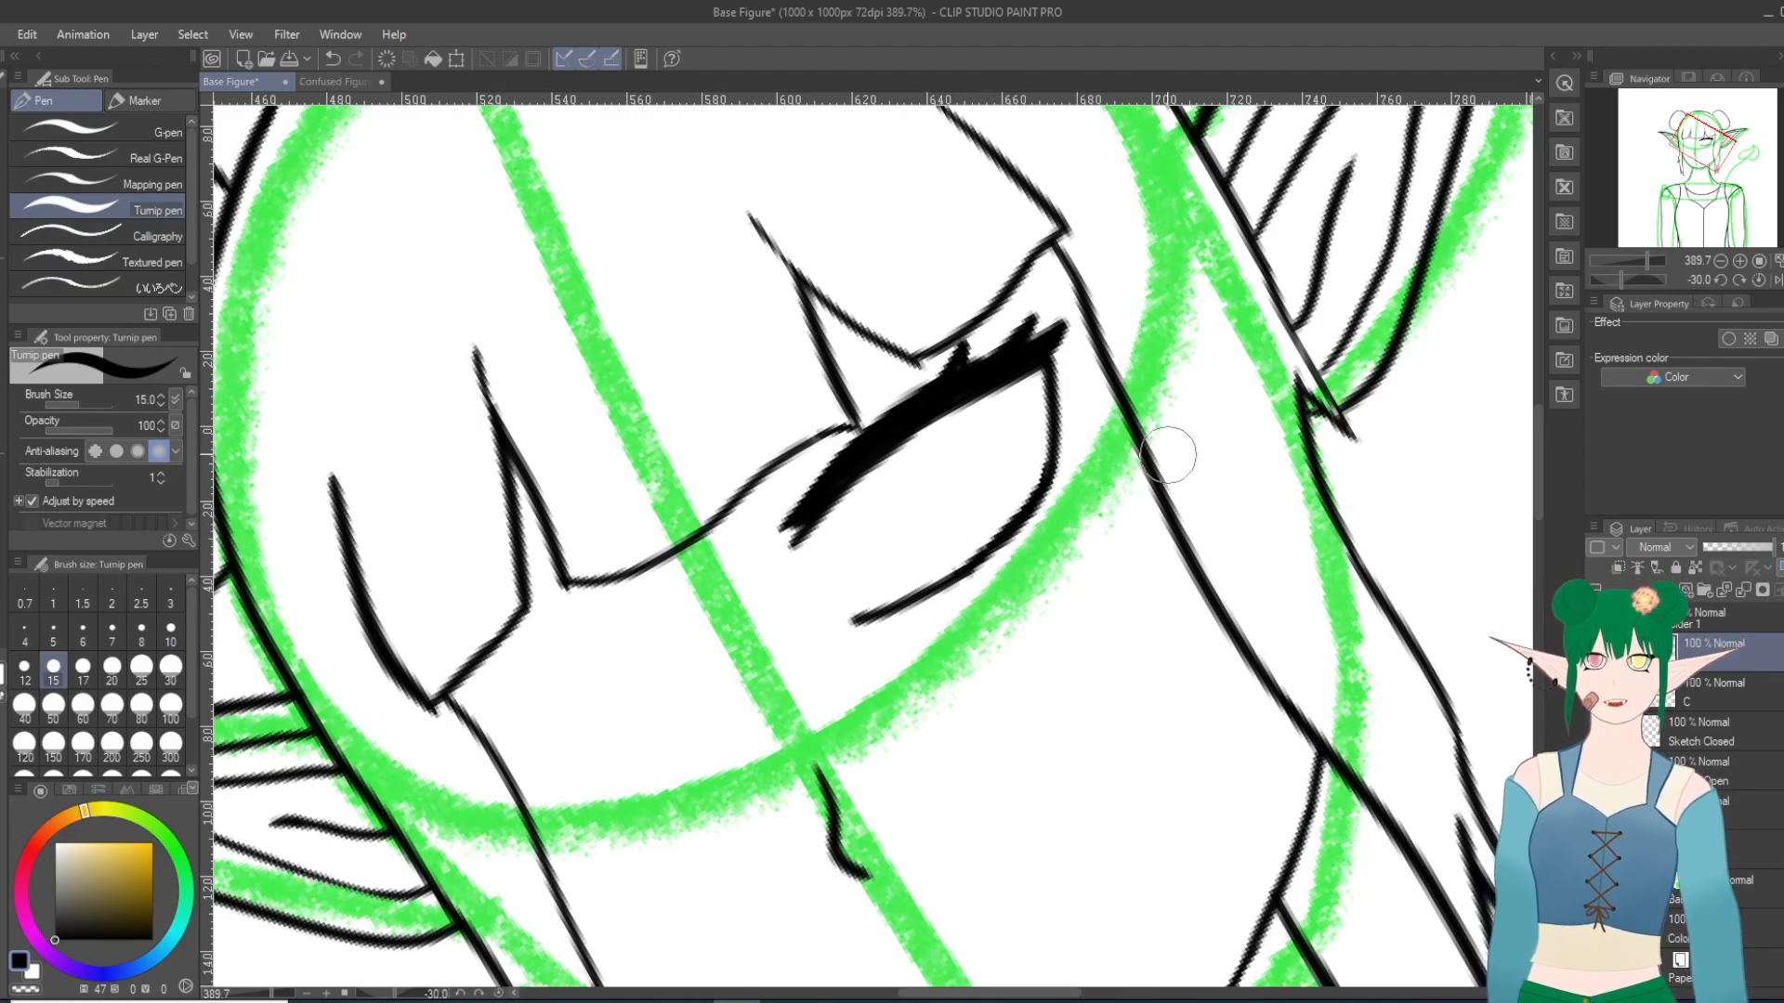
left_click_drag(1168, 455, 1319, 784)
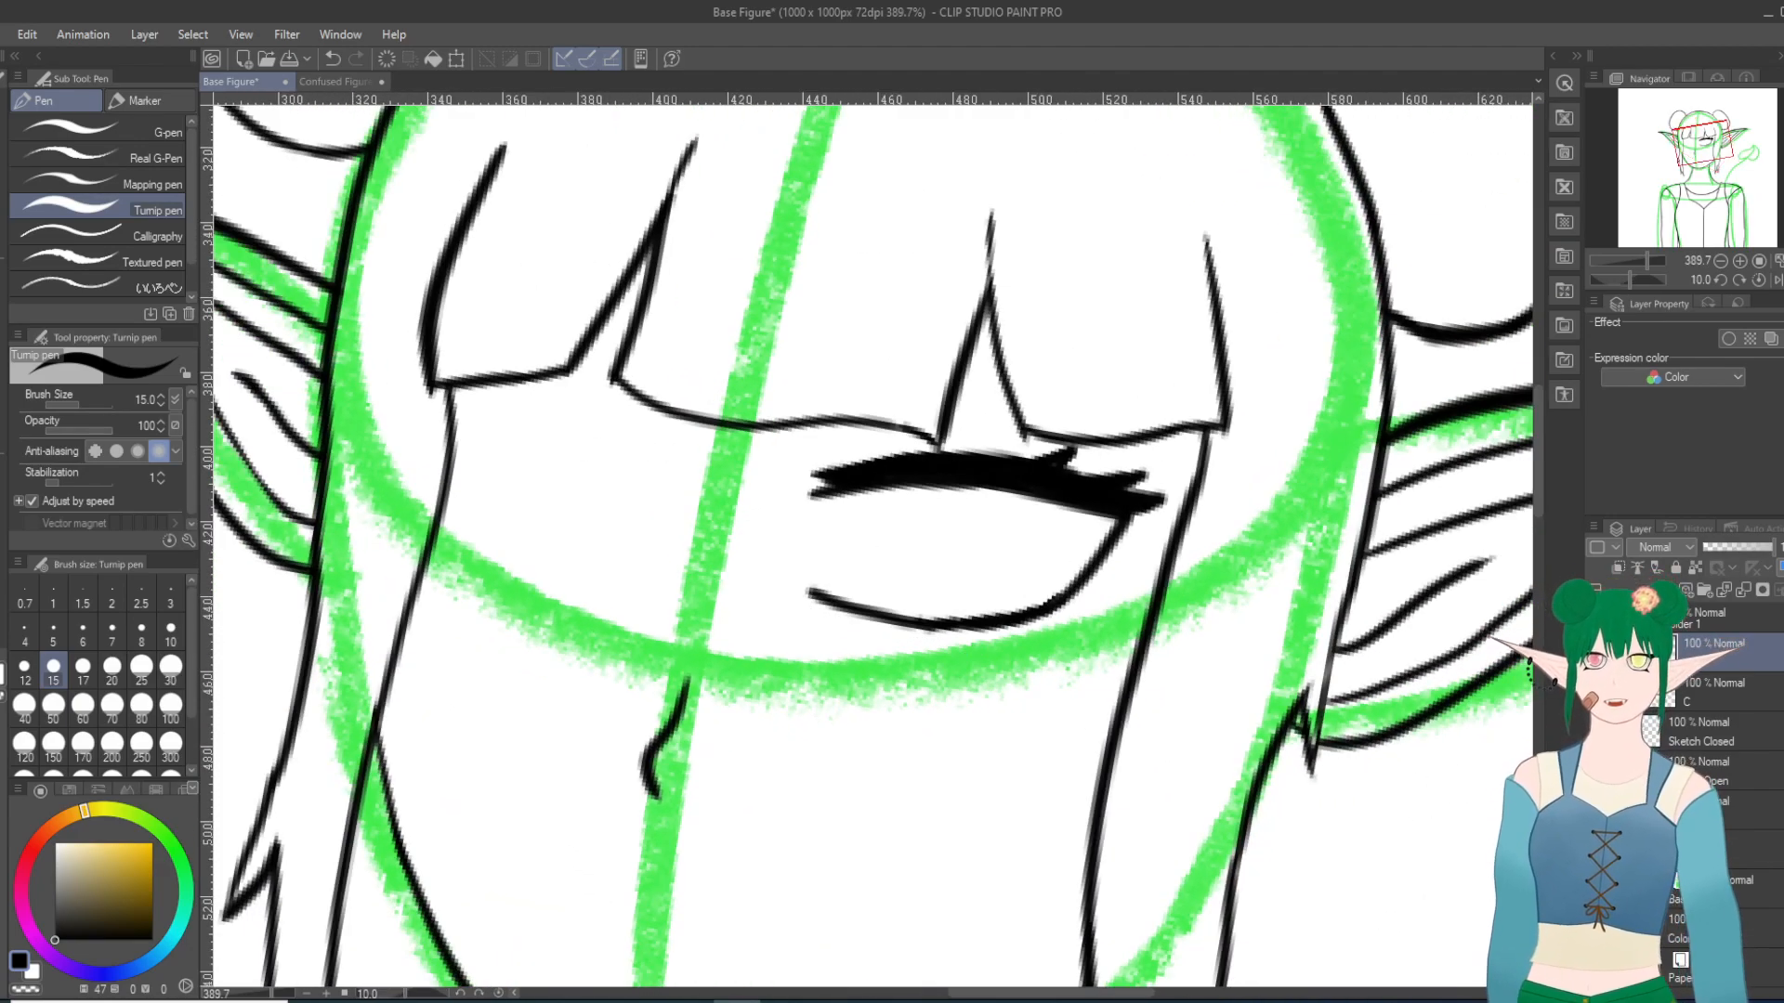
Step: Show the Sketch Open layer, ink the left-hand eye's upper and lower lids over it, and hide the sketch layer again
left_click(1595, 772)
scroll(549, 506, "up", 2)
scroll(360, 449, "up", 2)
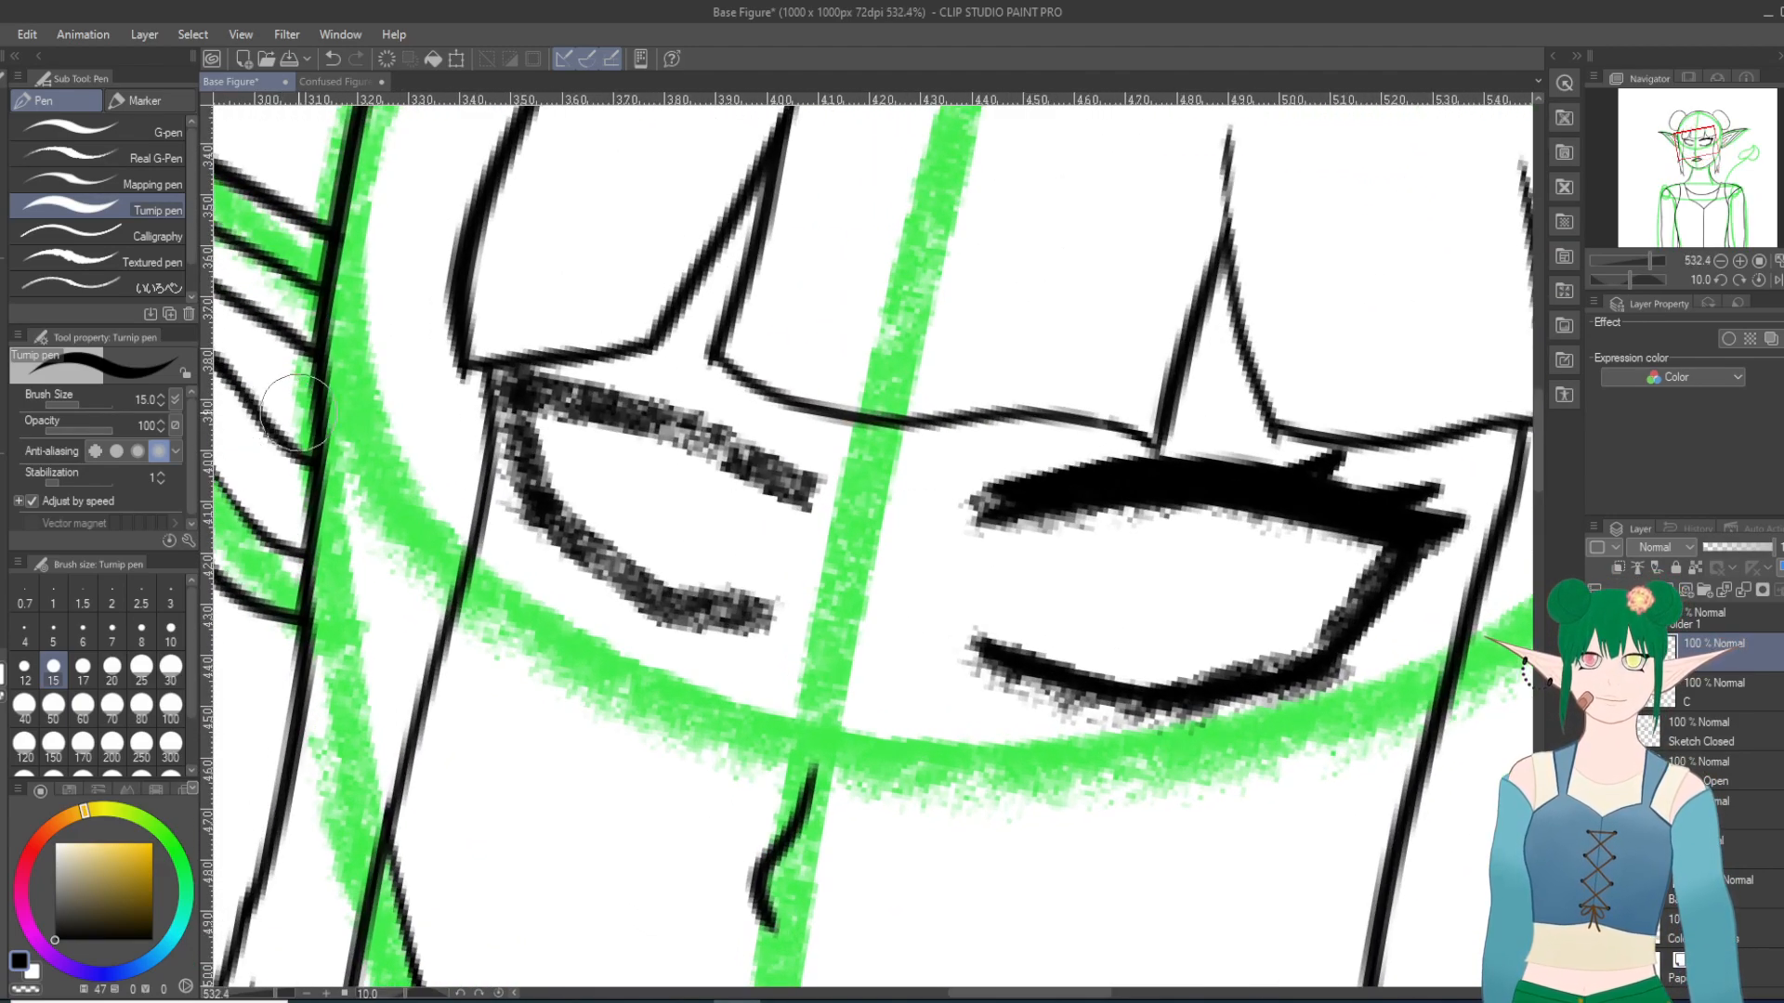
scroll(916, 557, "down", 14)
scroll(1027, 784, "down", 6)
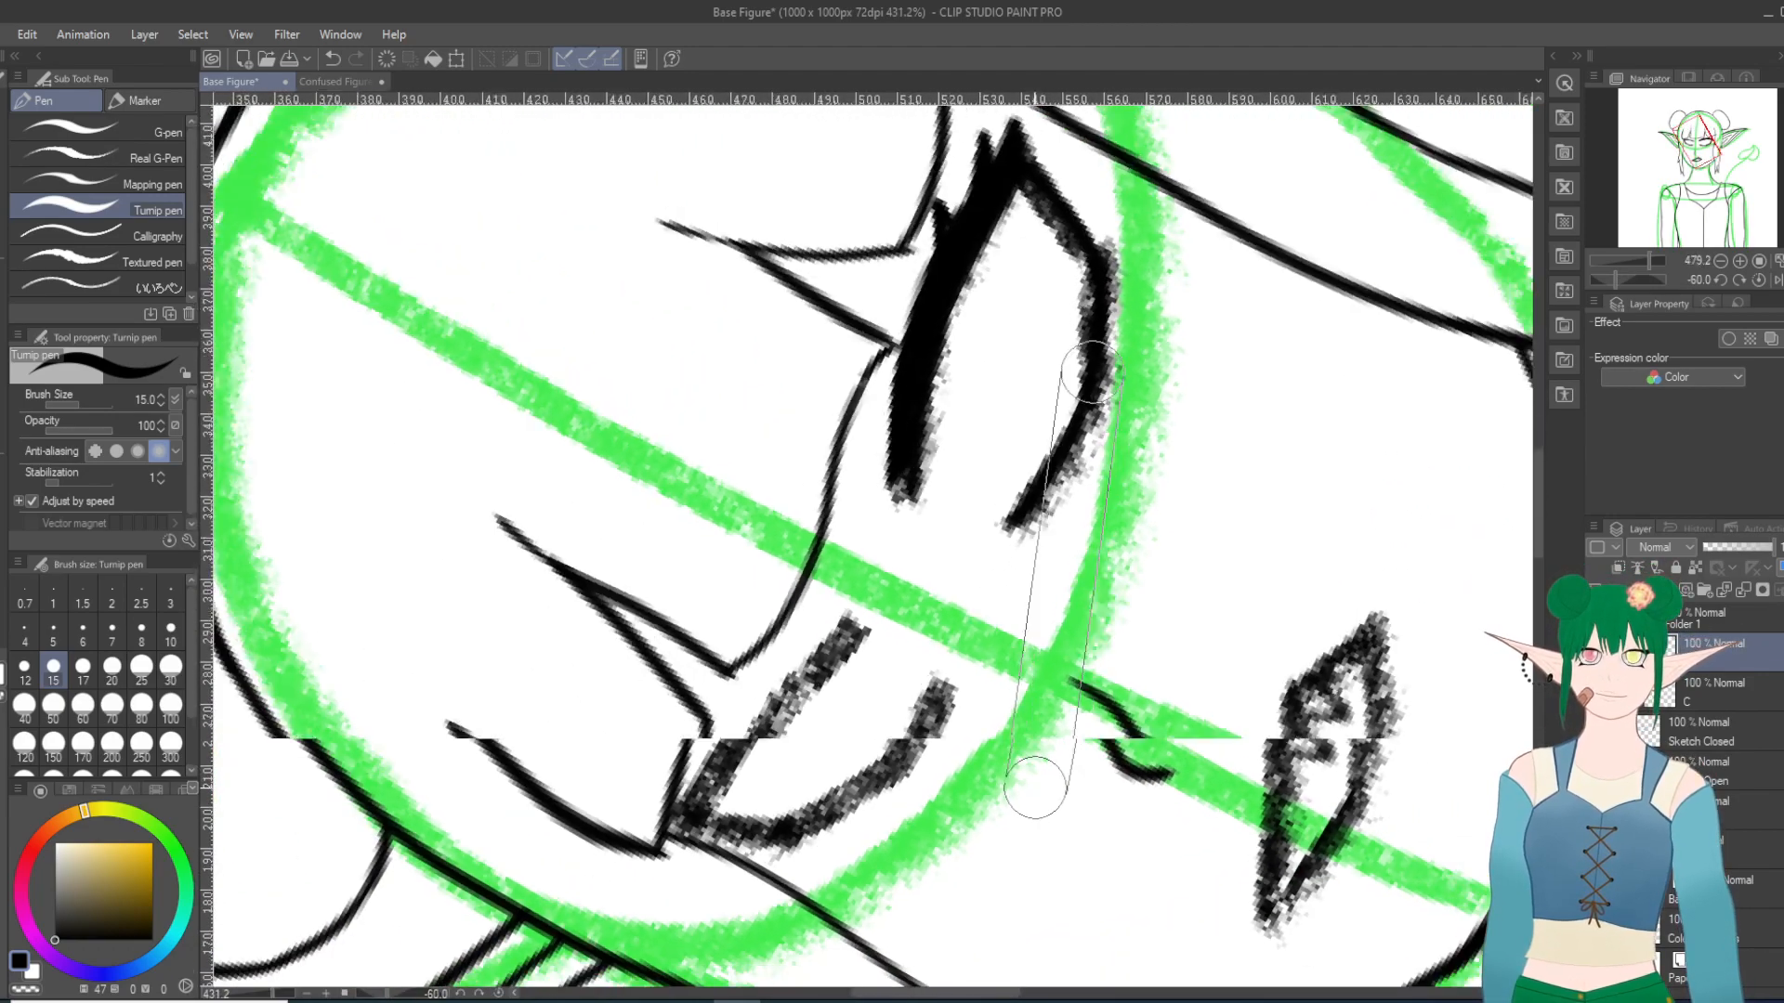
left_click_drag(1540, 487, 1540, 536)
scroll(889, 303, "up", 4)
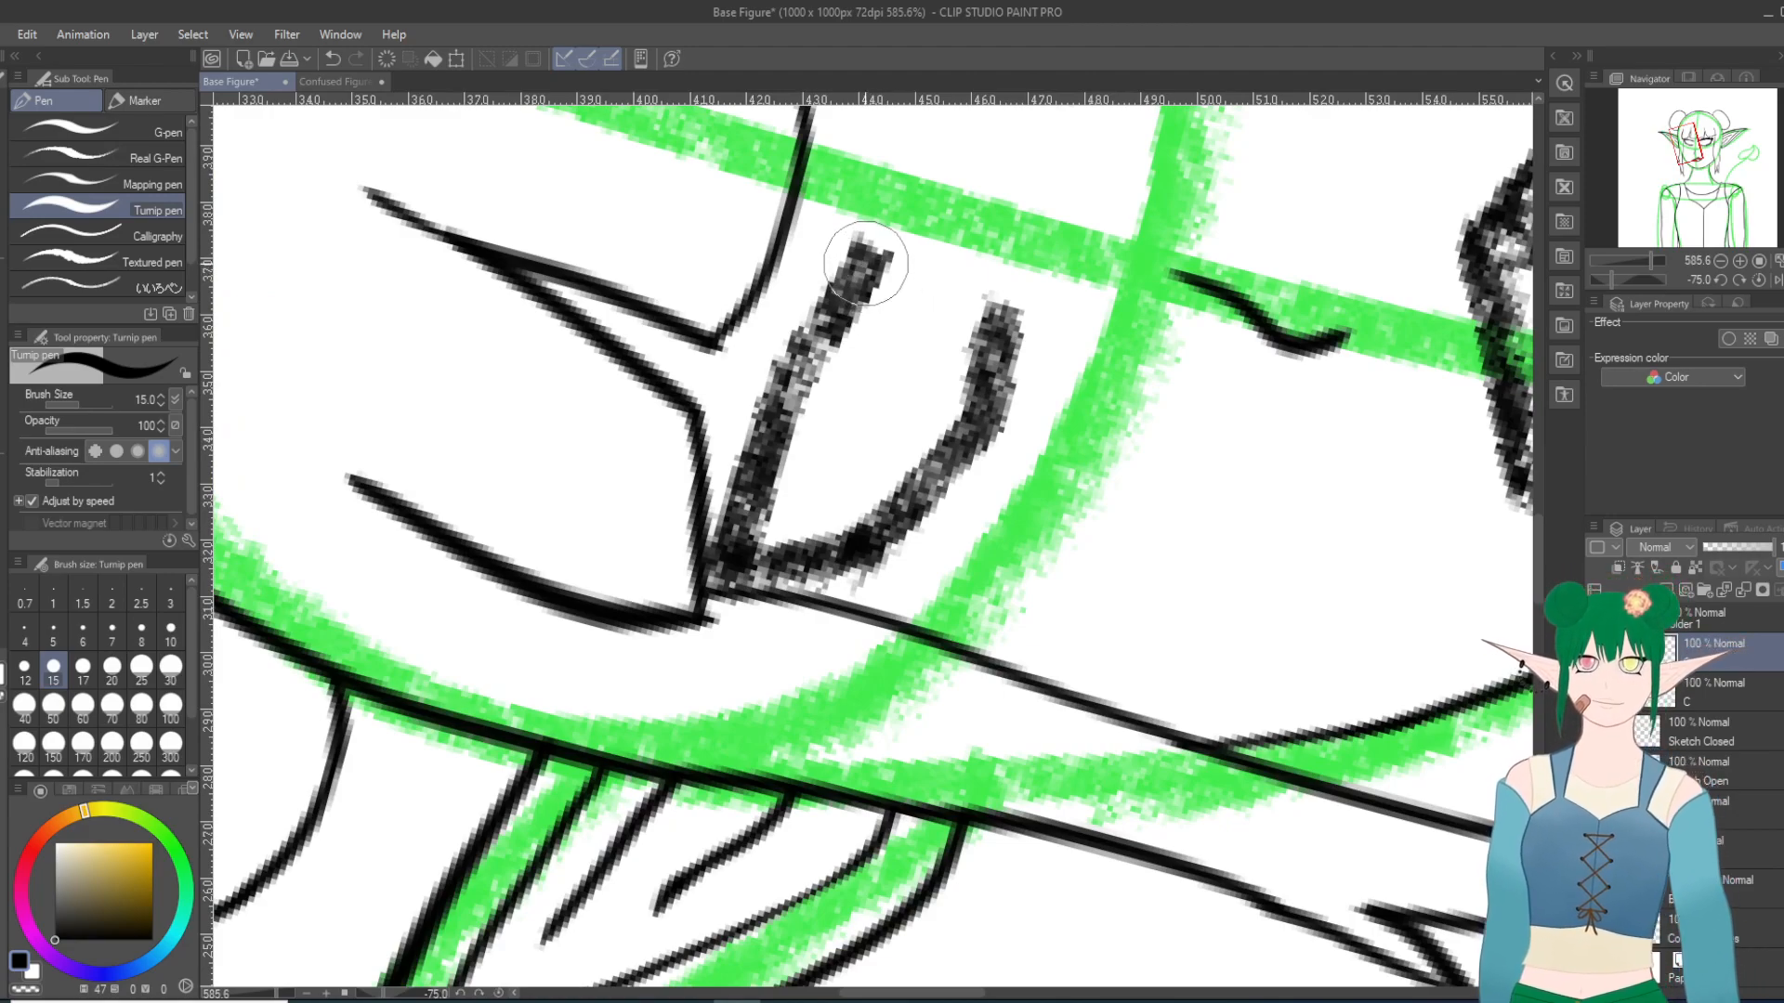
left_click_drag(818, 327, 732, 550)
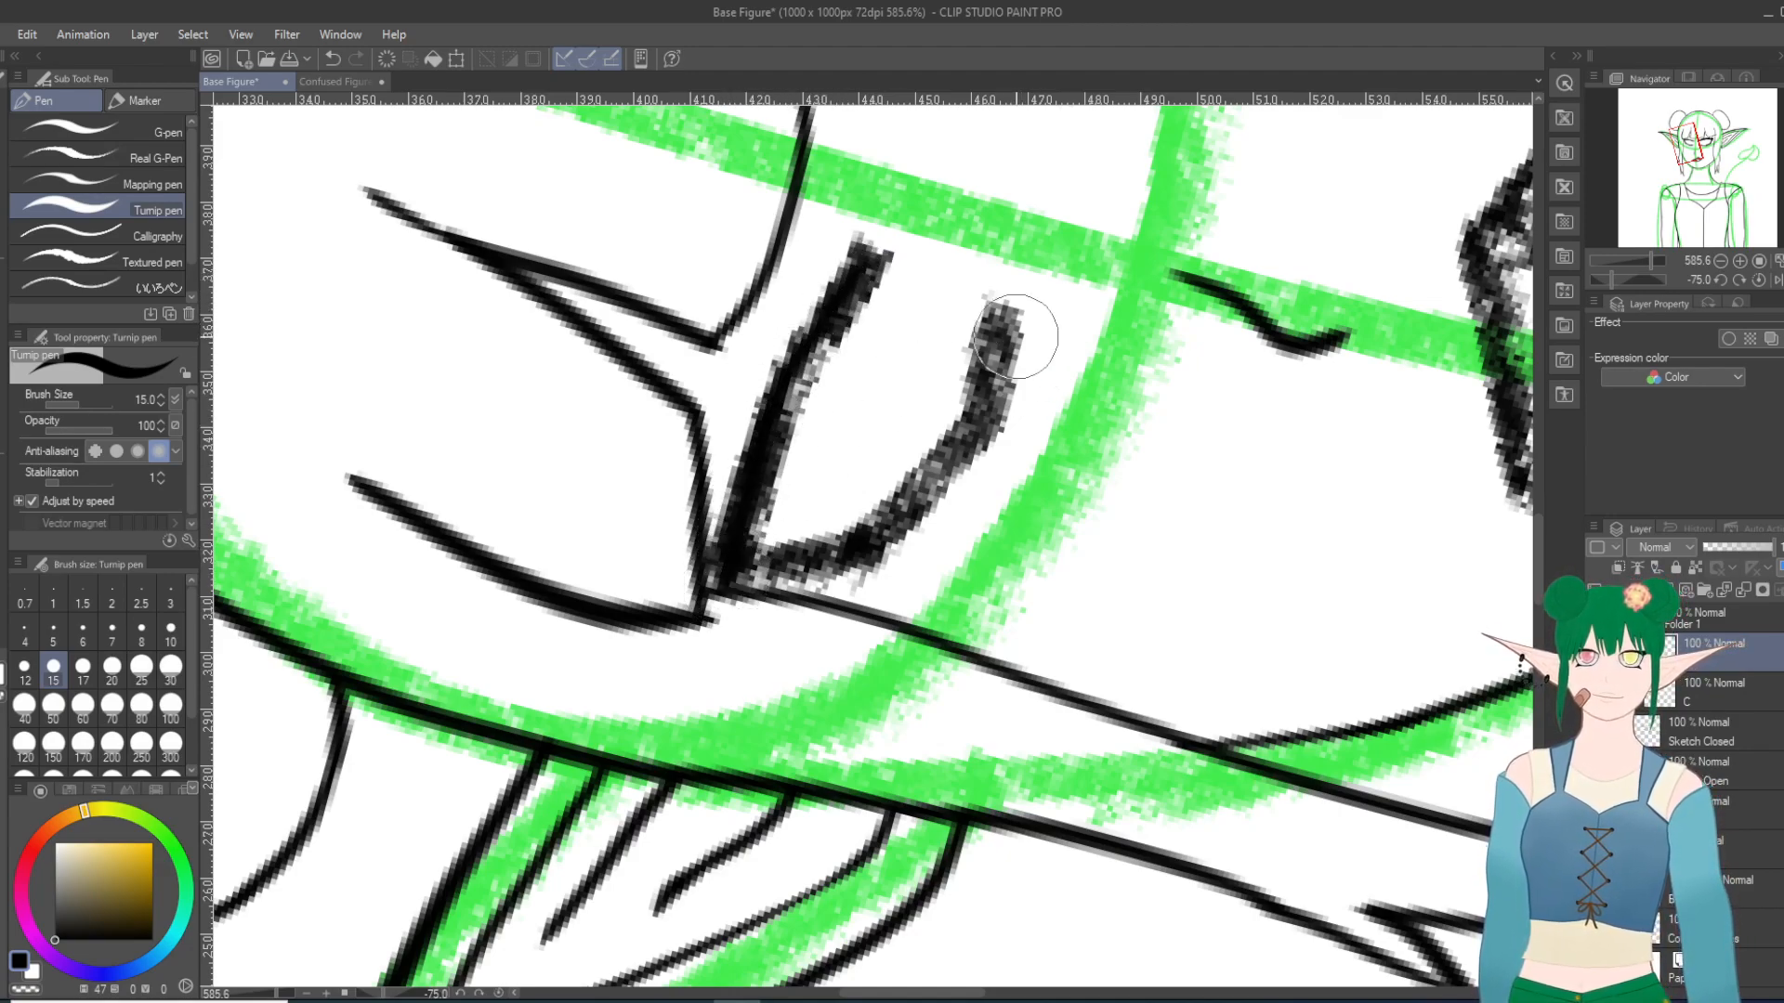
mouse_move(992, 340)
left_mouse_down()
mouse_move(950, 446)
mouse_move(875, 537)
mouse_move(743, 564)
left_mouse_up()
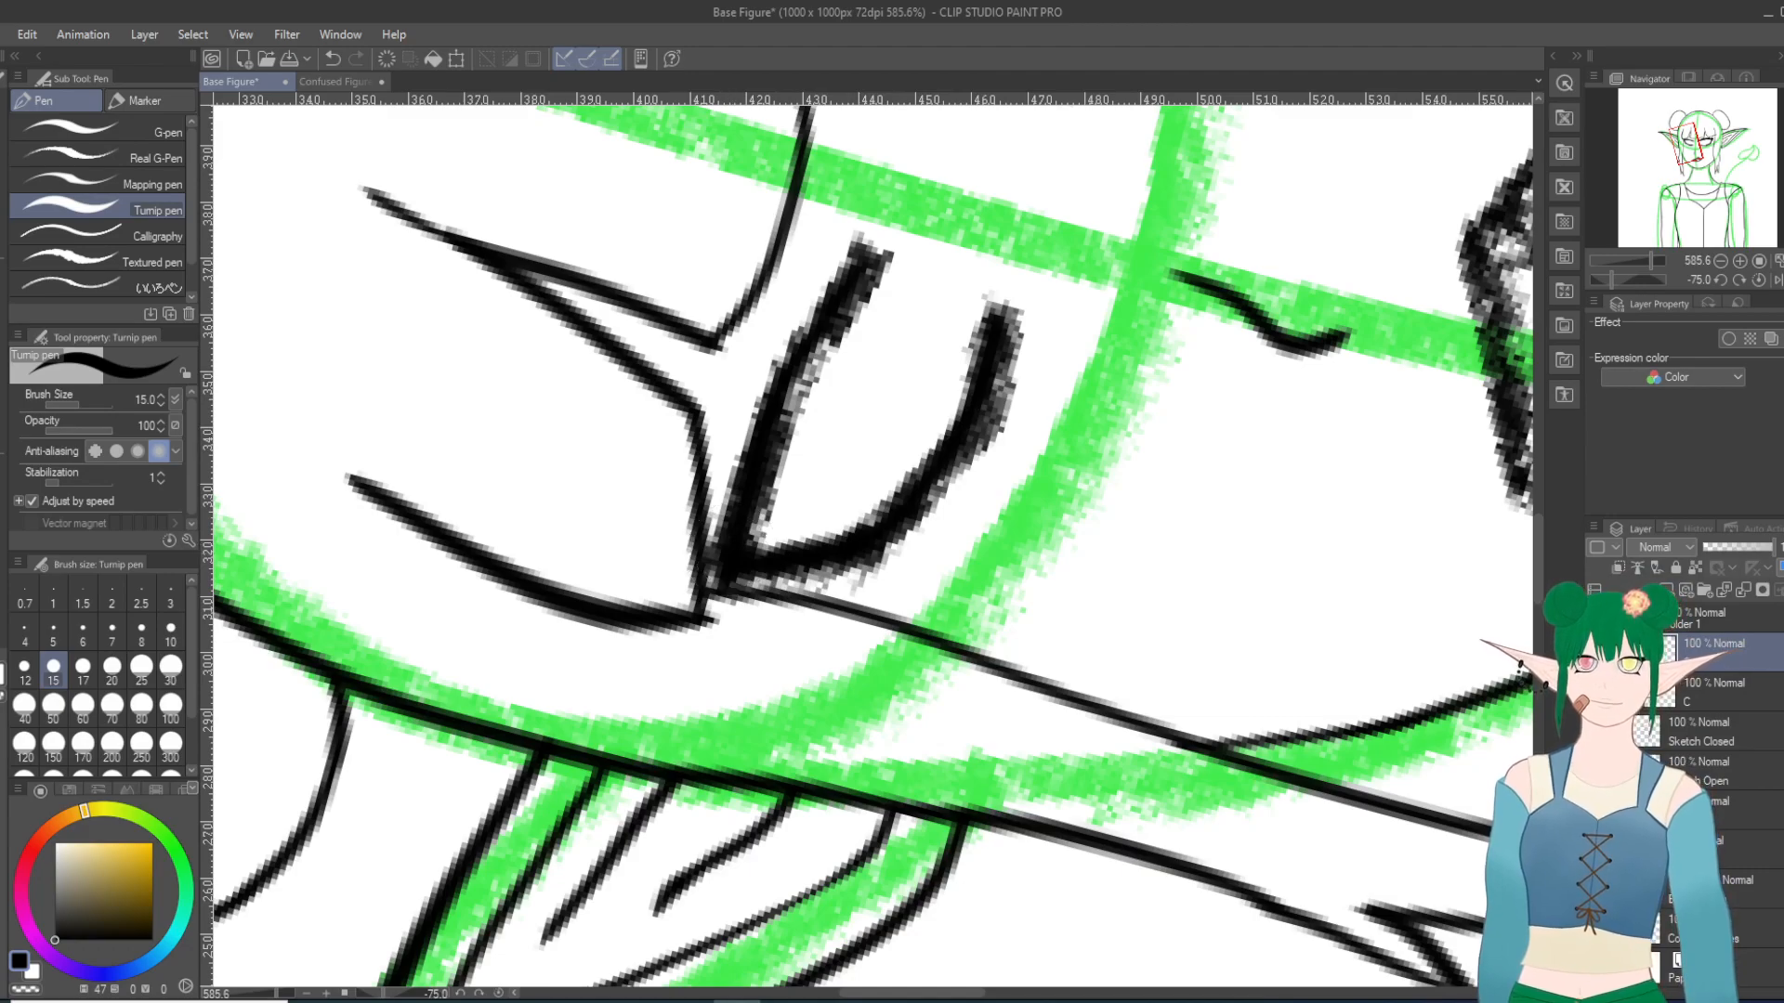
left_click(1596, 771)
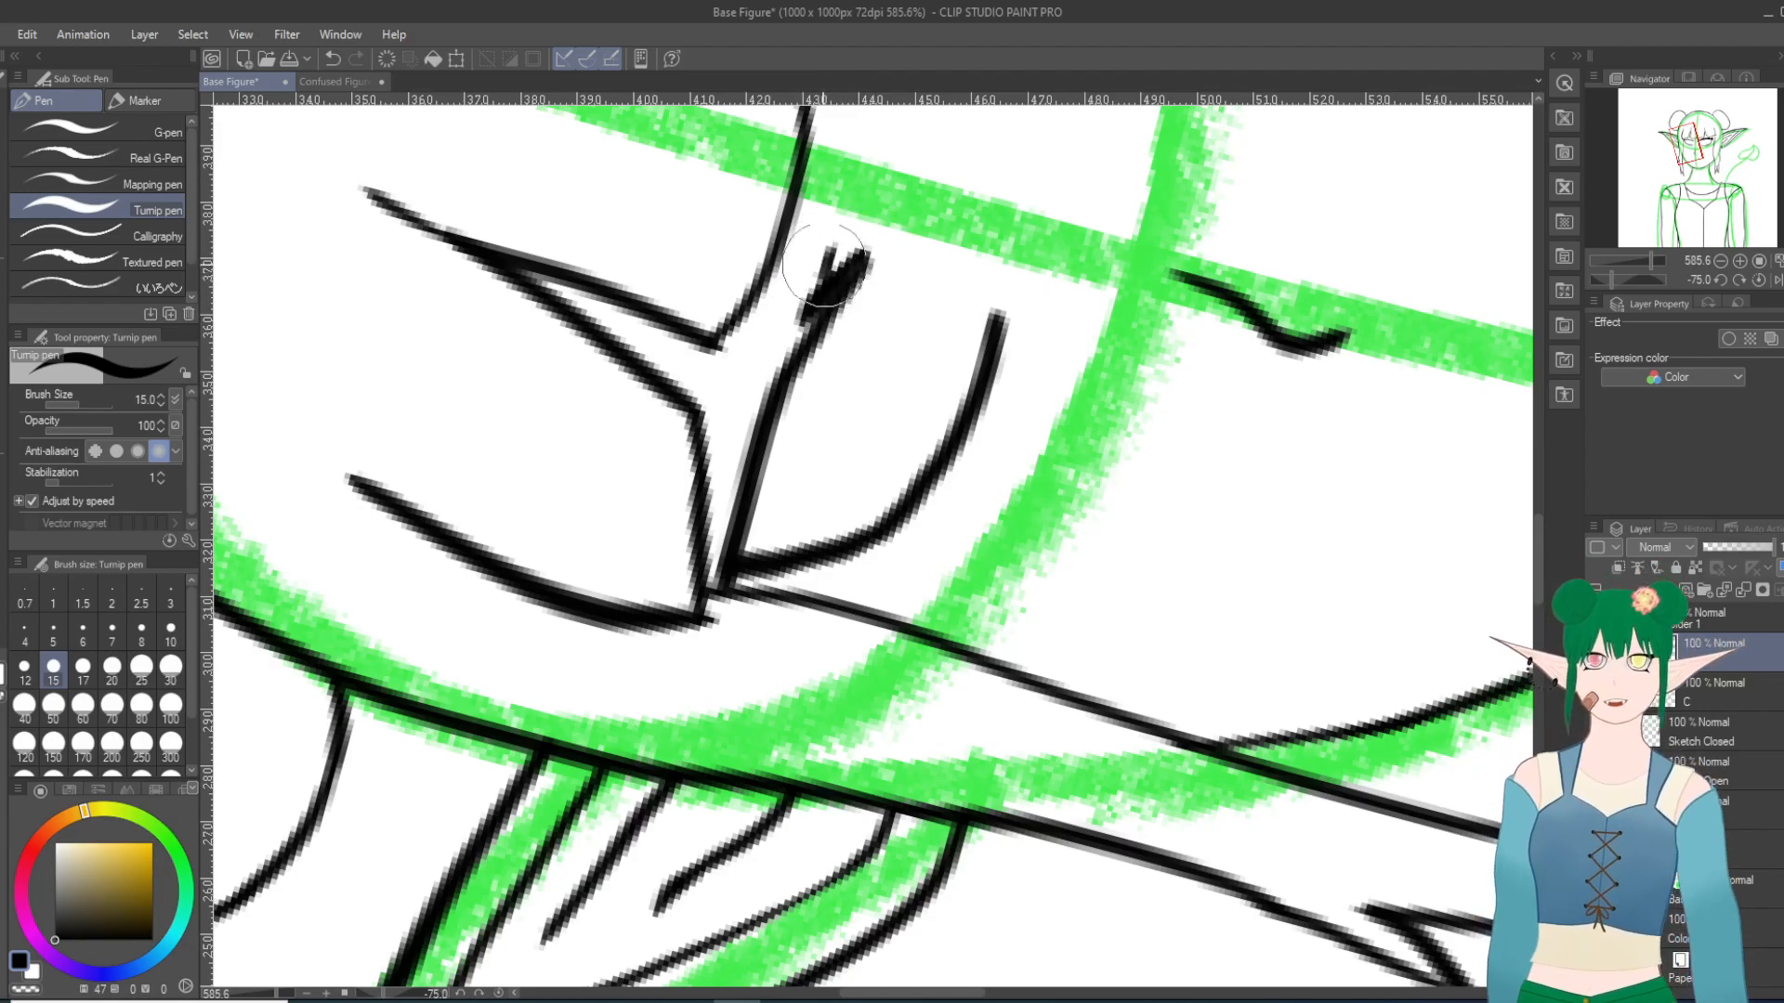
Step: Thicken the left-hand eye's upper lid into a solid black lash line from its inner end to the outer corner
left_click_drag(794, 299, 806, 289)
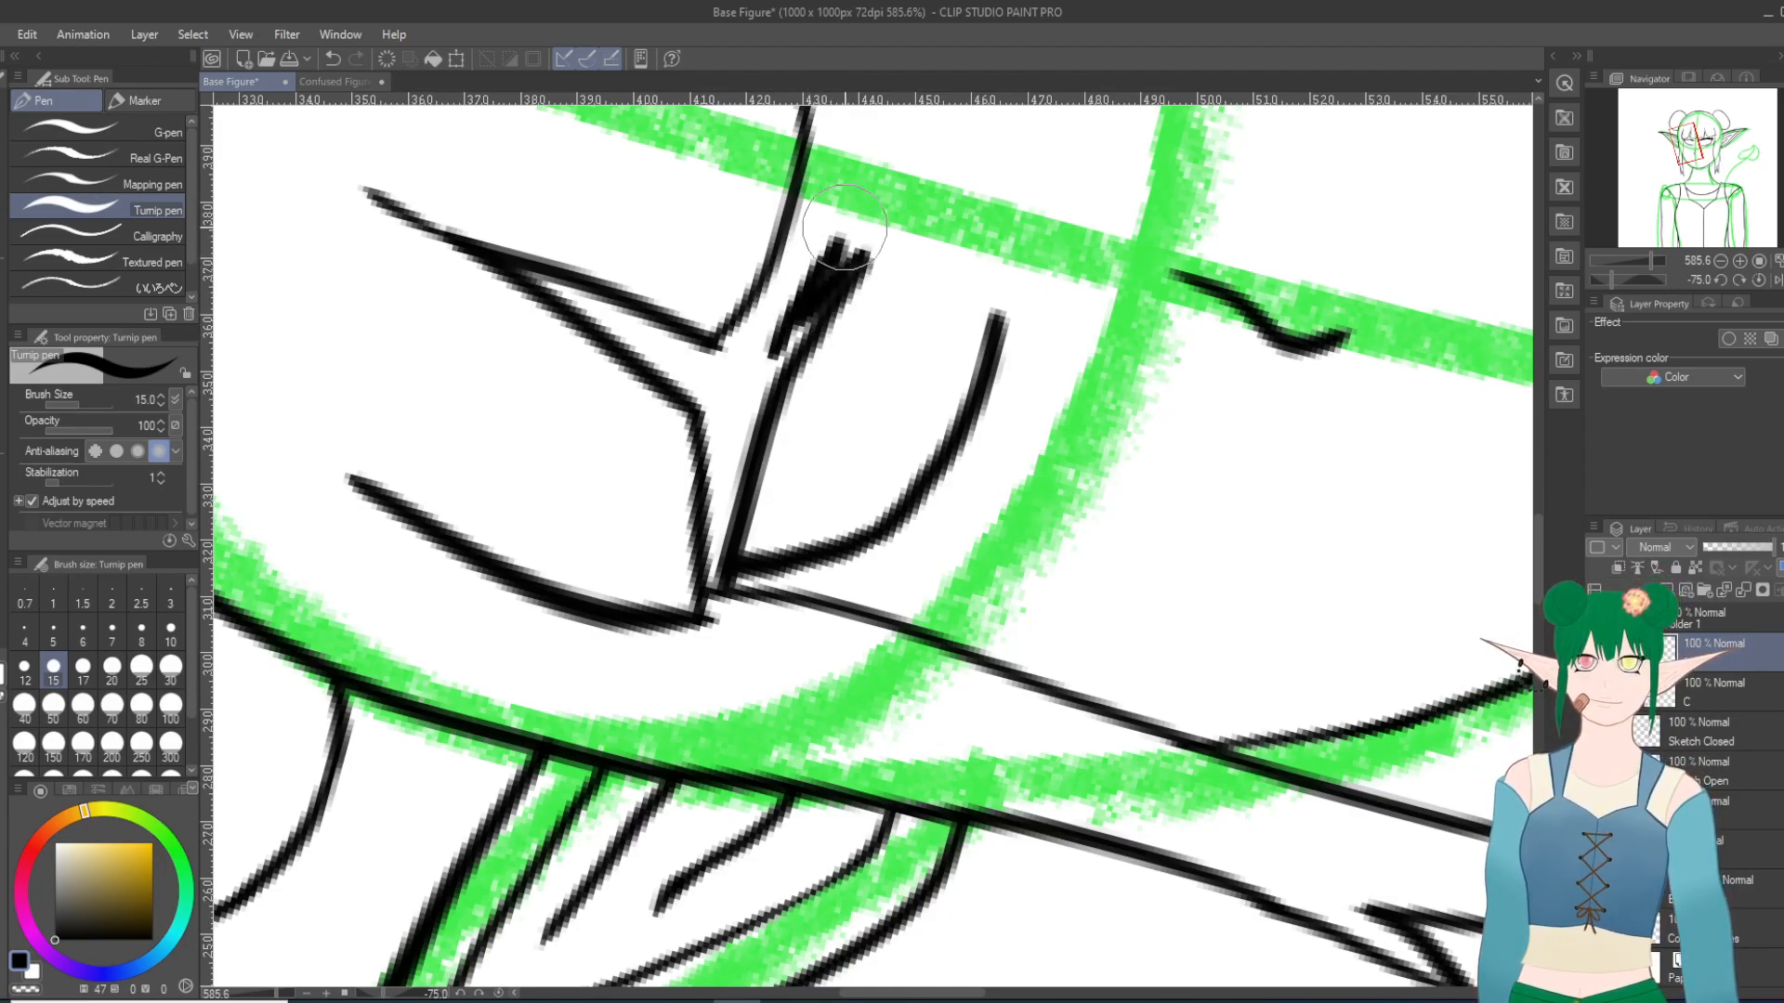
mouse_move(795, 339)
left_mouse_down()
mouse_move(814, 307)
mouse_move(748, 421)
mouse_move(796, 294)
left_mouse_up()
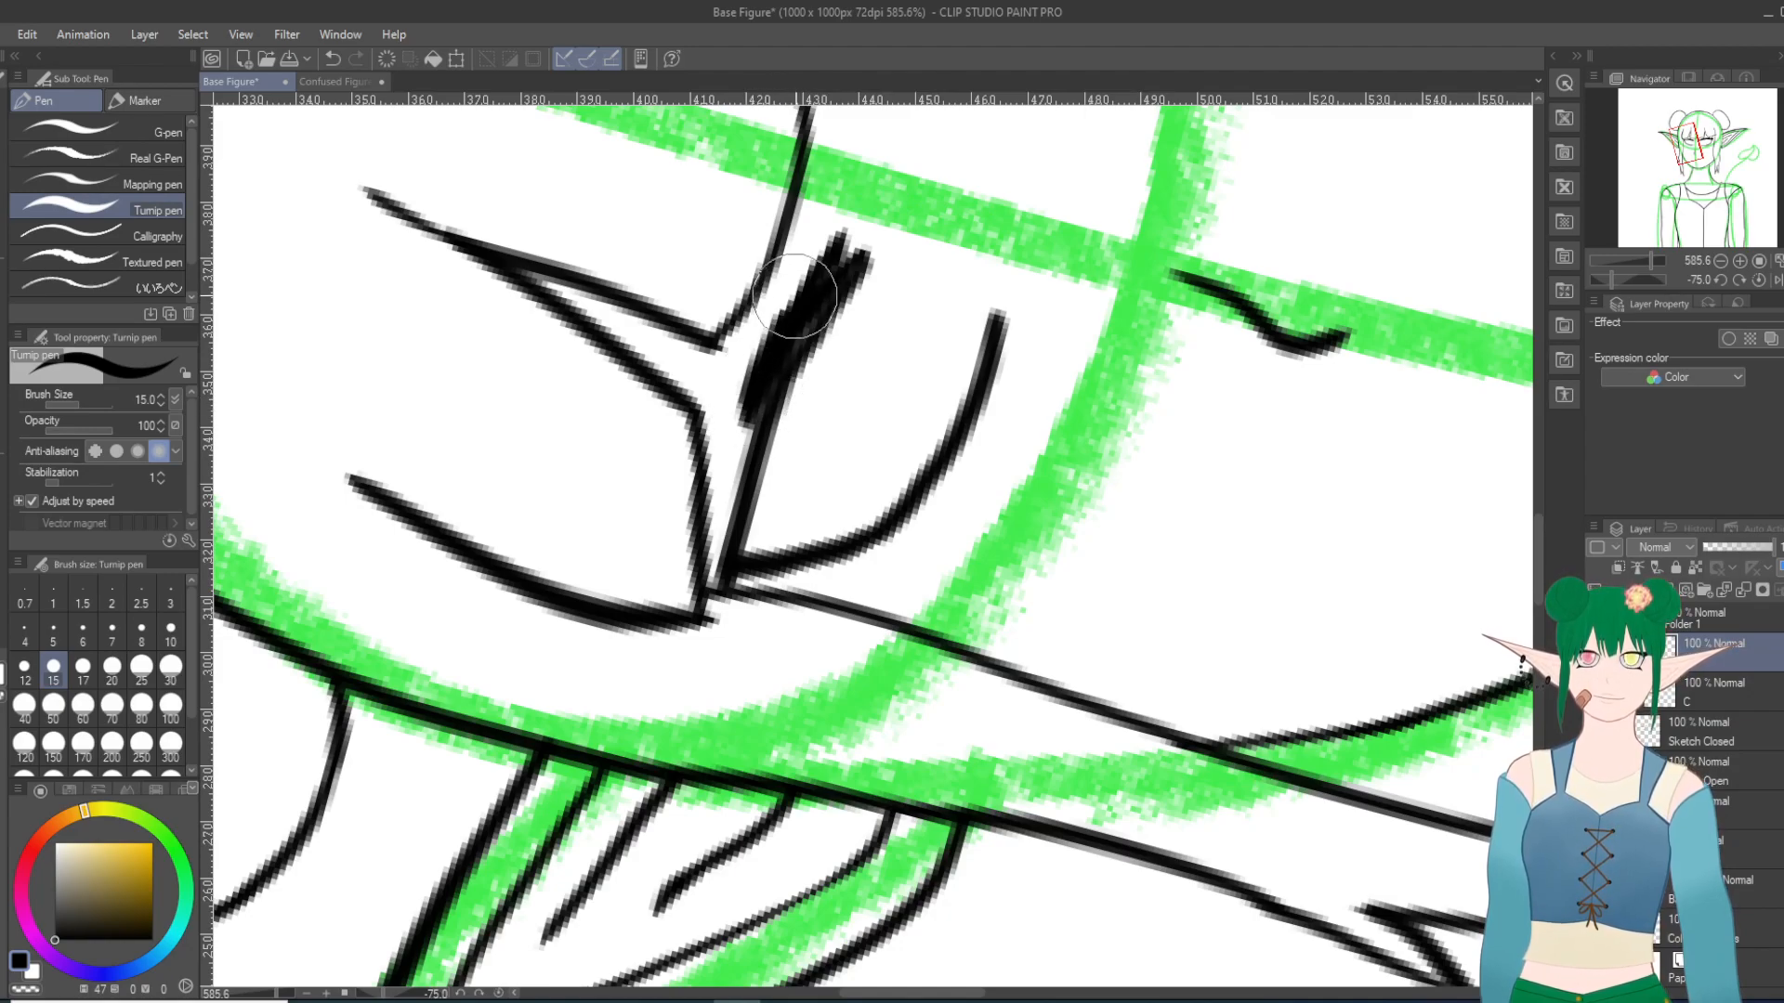
mouse_move(750, 402)
left_mouse_down()
mouse_move(725, 453)
mouse_move(714, 564)
left_mouse_up()
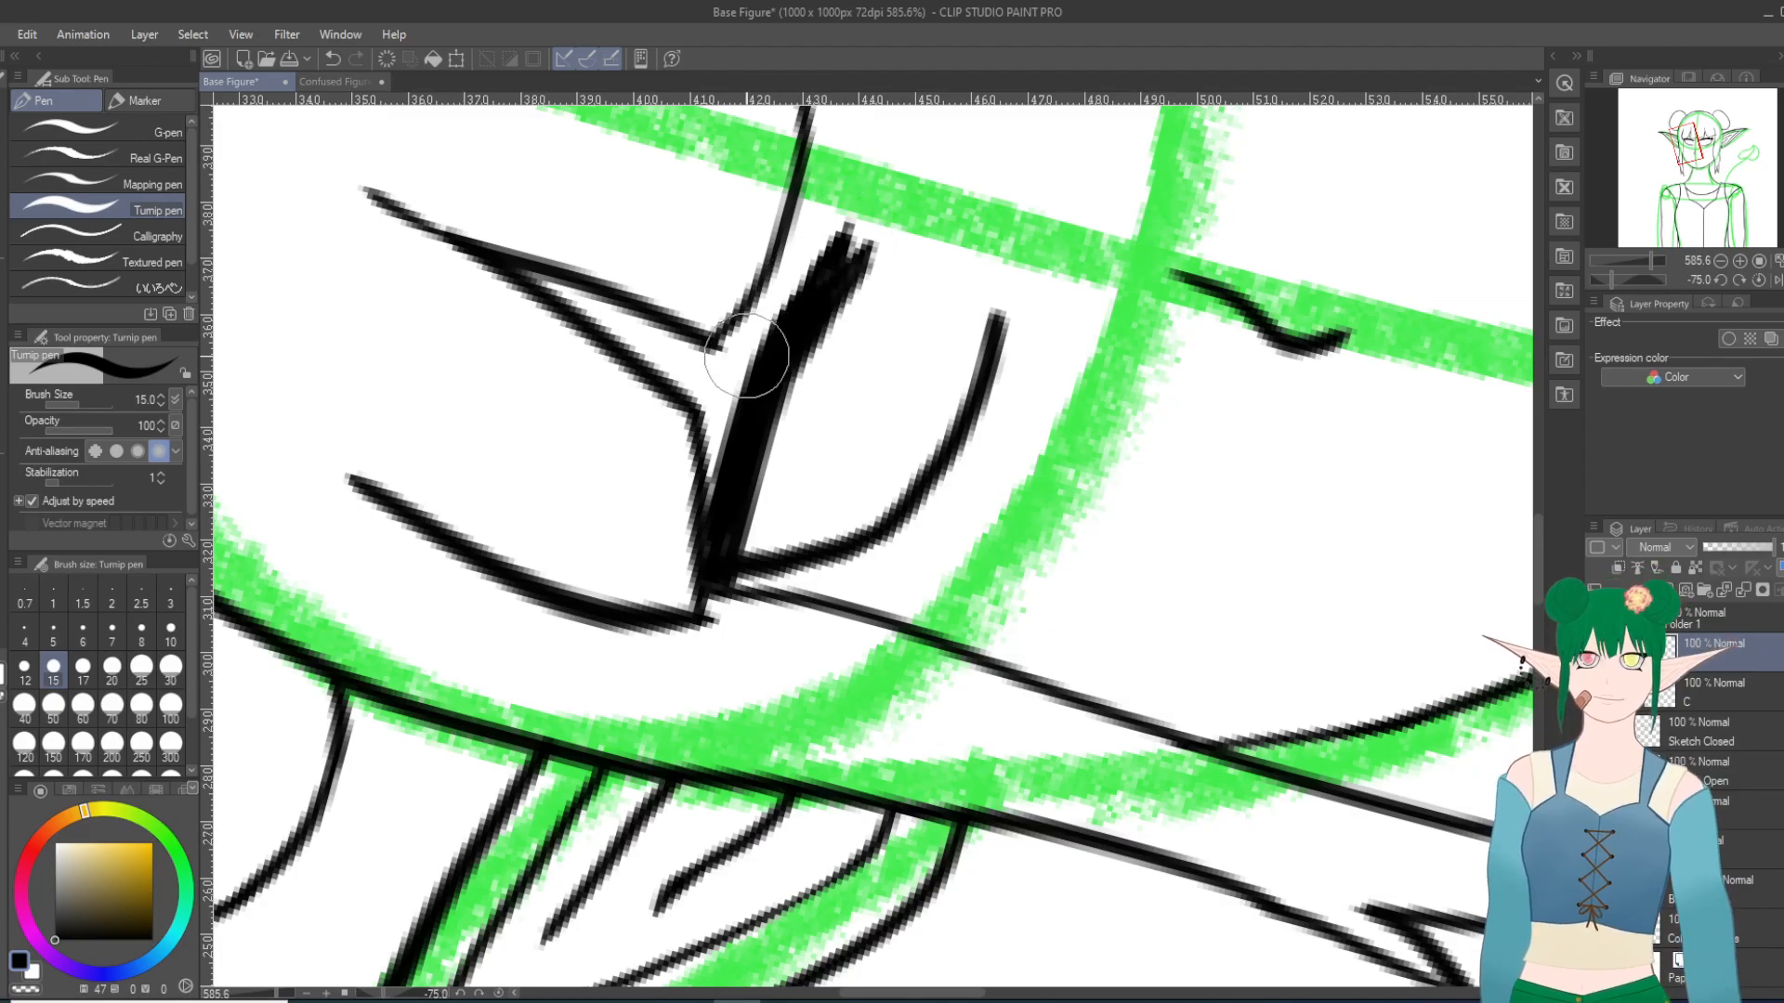
Step: Add a short pointed lash on top of the left-hand eye's lash line and tidy its edges with the Hard eraser
scroll(884, 564, "up", 12)
scroll(884, 563, "down", 12)
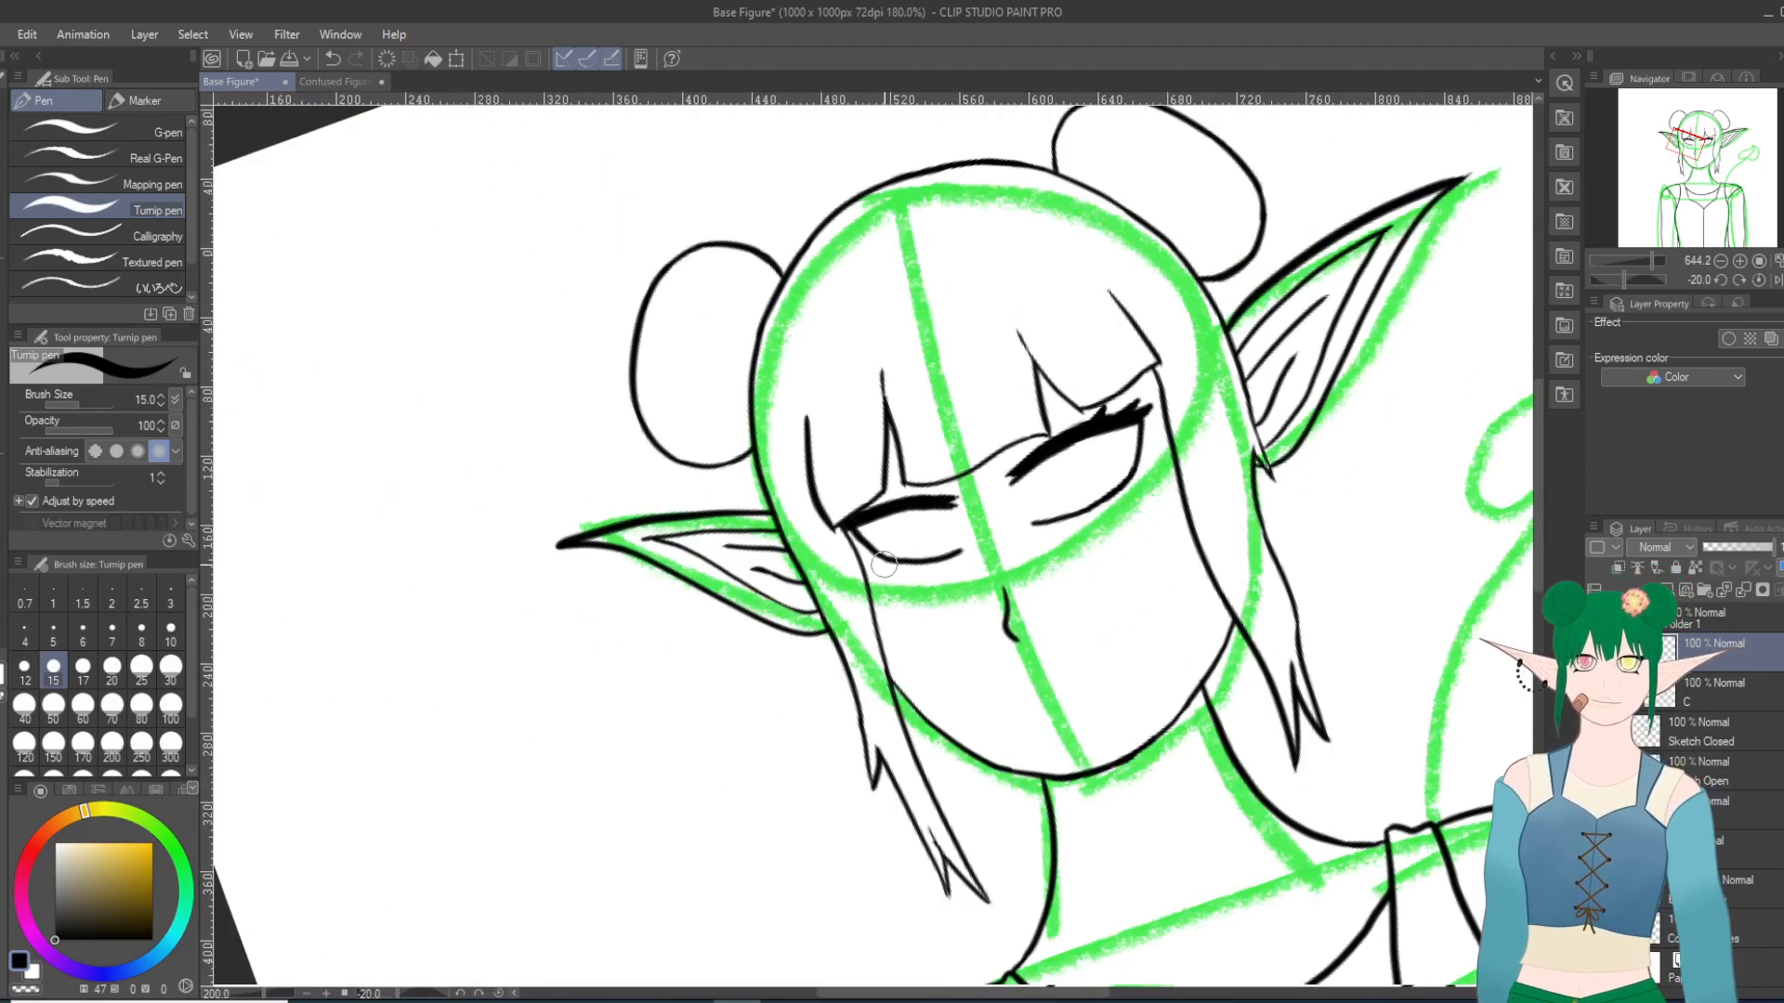
scroll(883, 563, "down", 2)
scroll(901, 527, "up", 10)
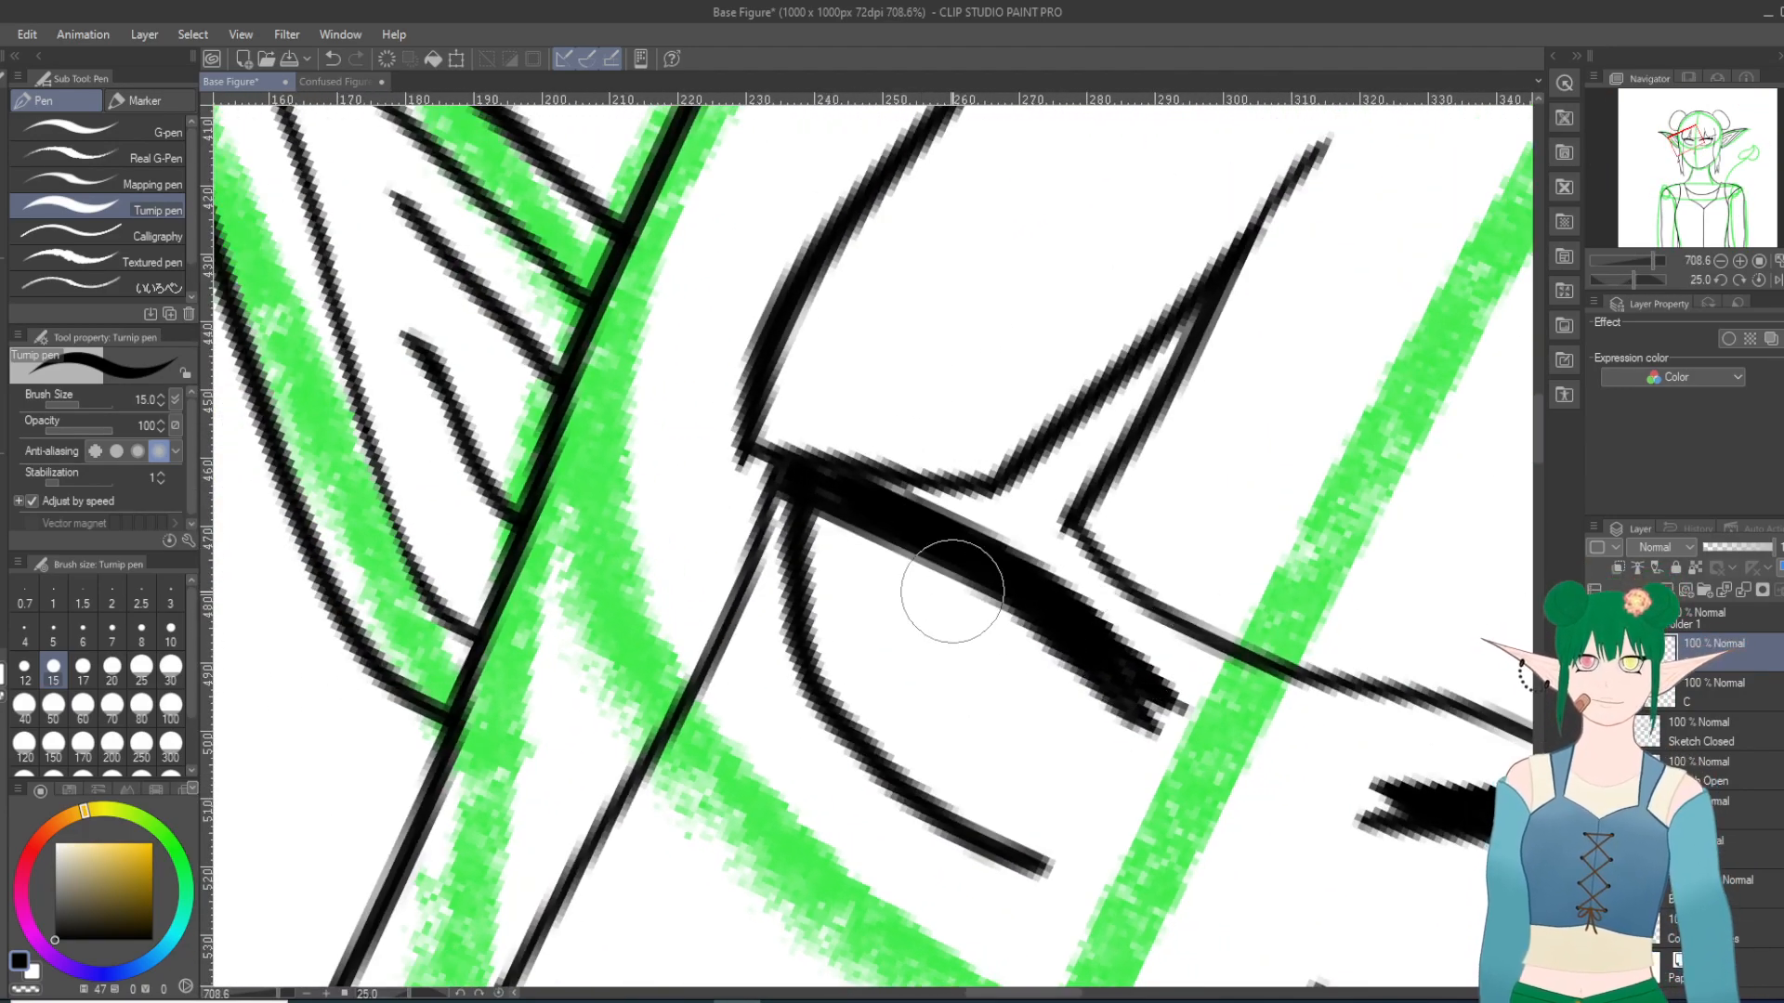
mouse_move(957, 522)
left_mouse_down()
mouse_move(941, 492)
mouse_move(969, 534)
left_mouse_up()
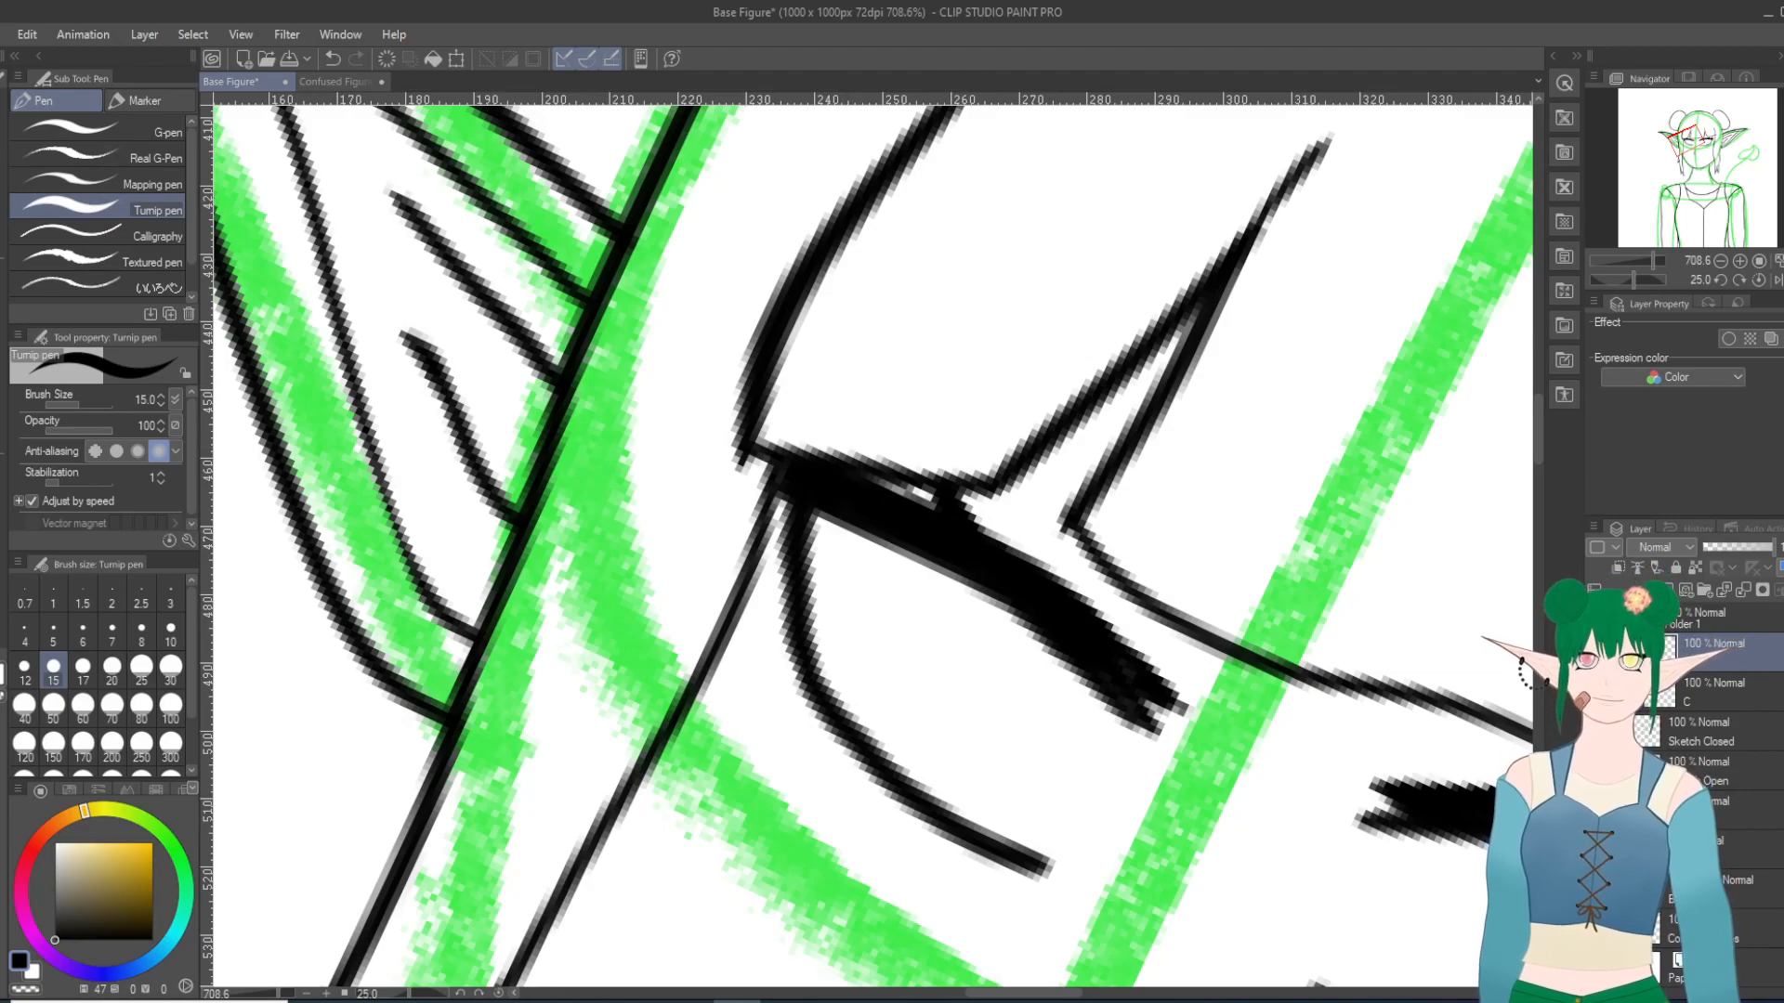
key("e")
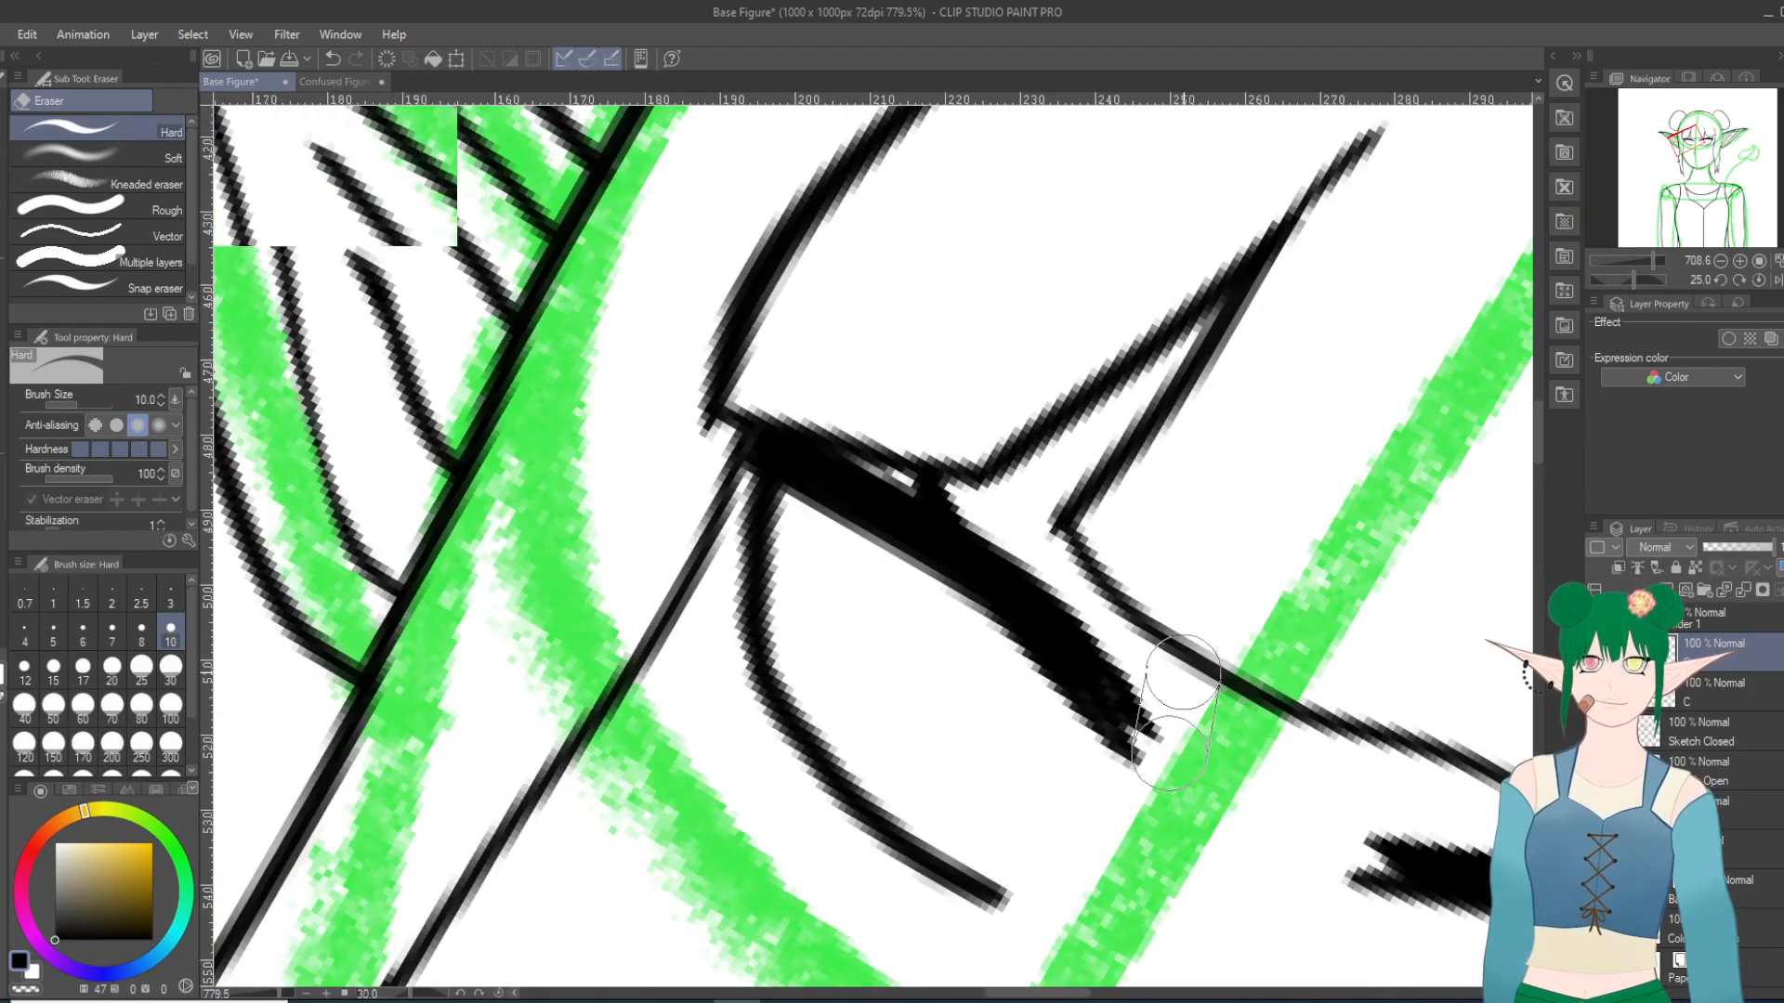
Step: Straighten the view of the whole figure, flip the canvas horizontally to check the eyes mirrored, and flip it back
scroll(1186, 683, "down", 10)
key("^")
key("^")
key("^")
key("^")
key("^")
key("^")
key("^")
key("^")
key("^")
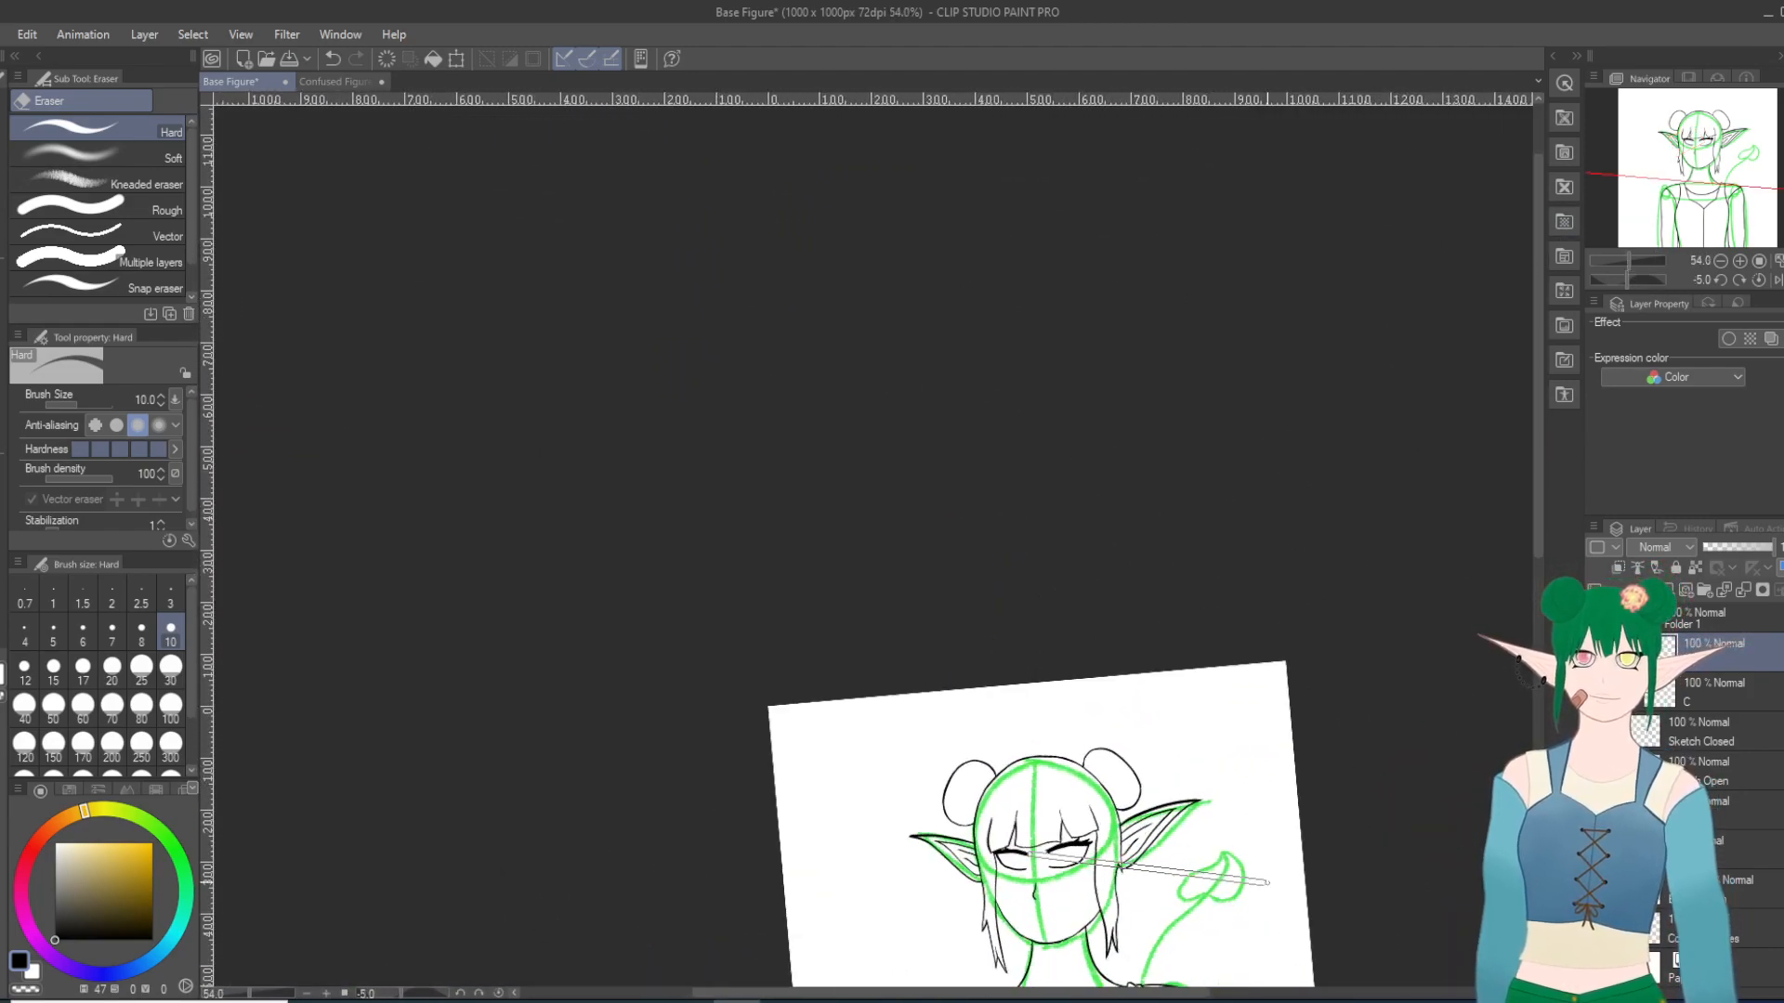
scroll(1186, 880, "up", 2)
key("^")
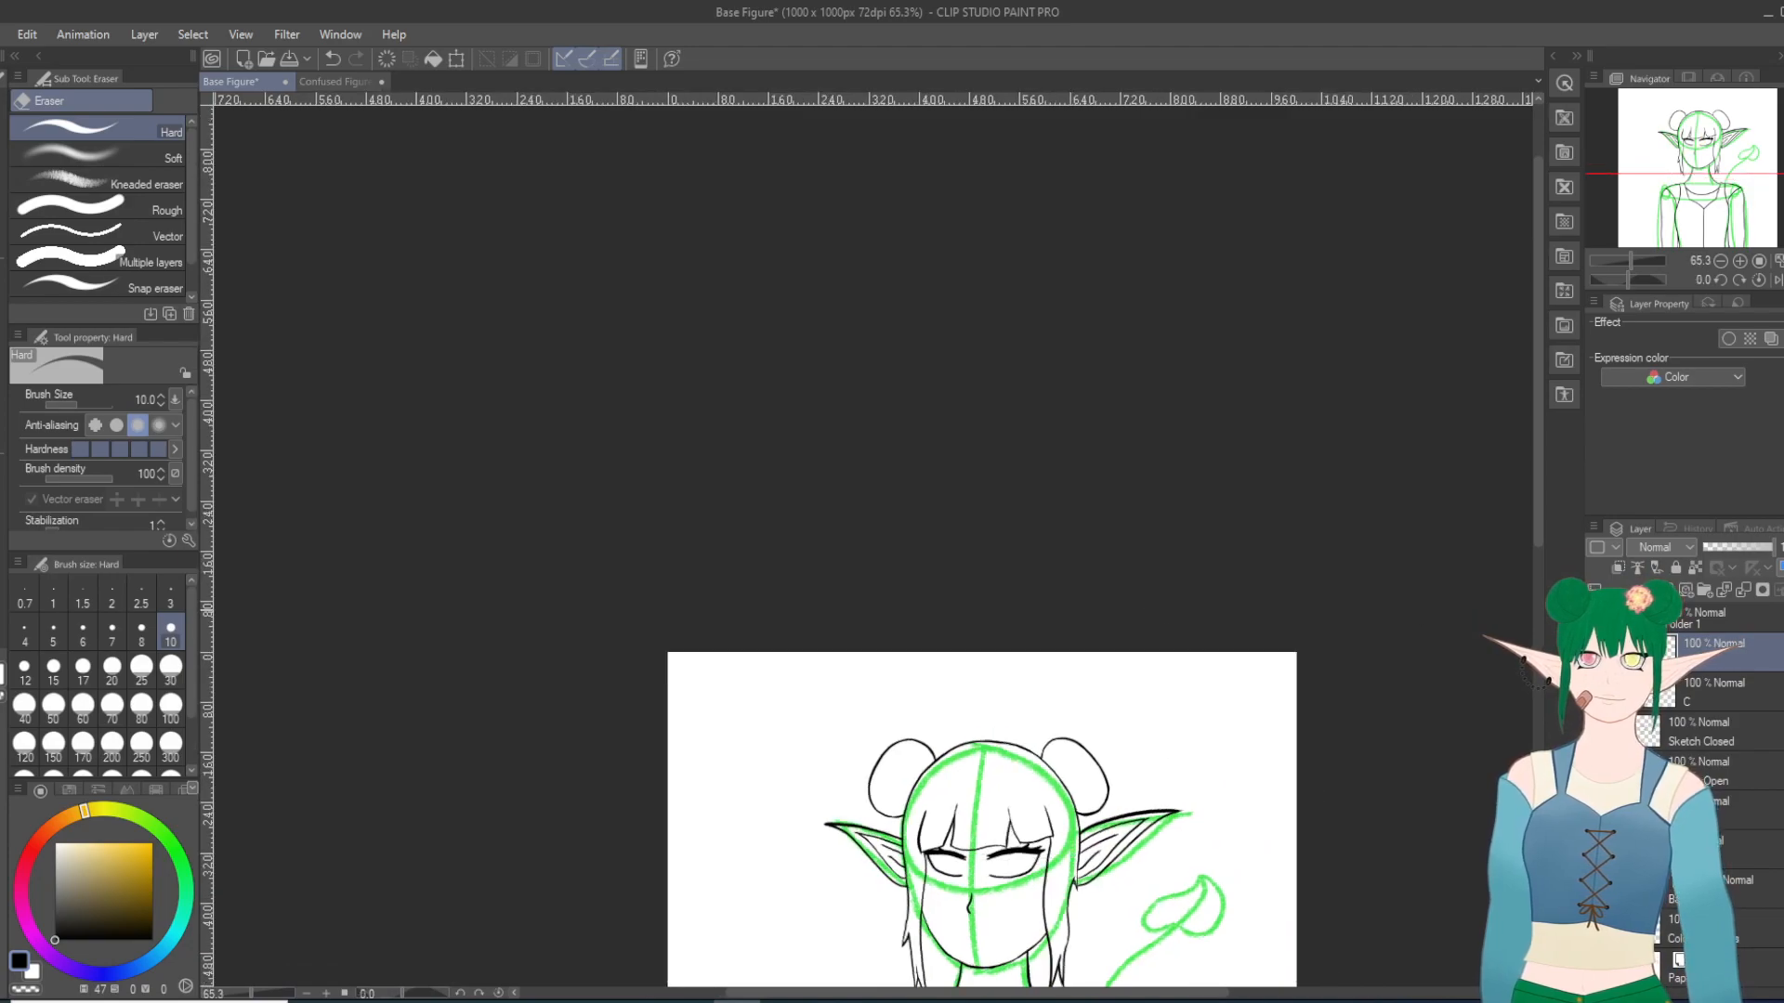
left_click_drag(1542, 504, 1538, 653)
scroll(1215, 756, "up", 2)
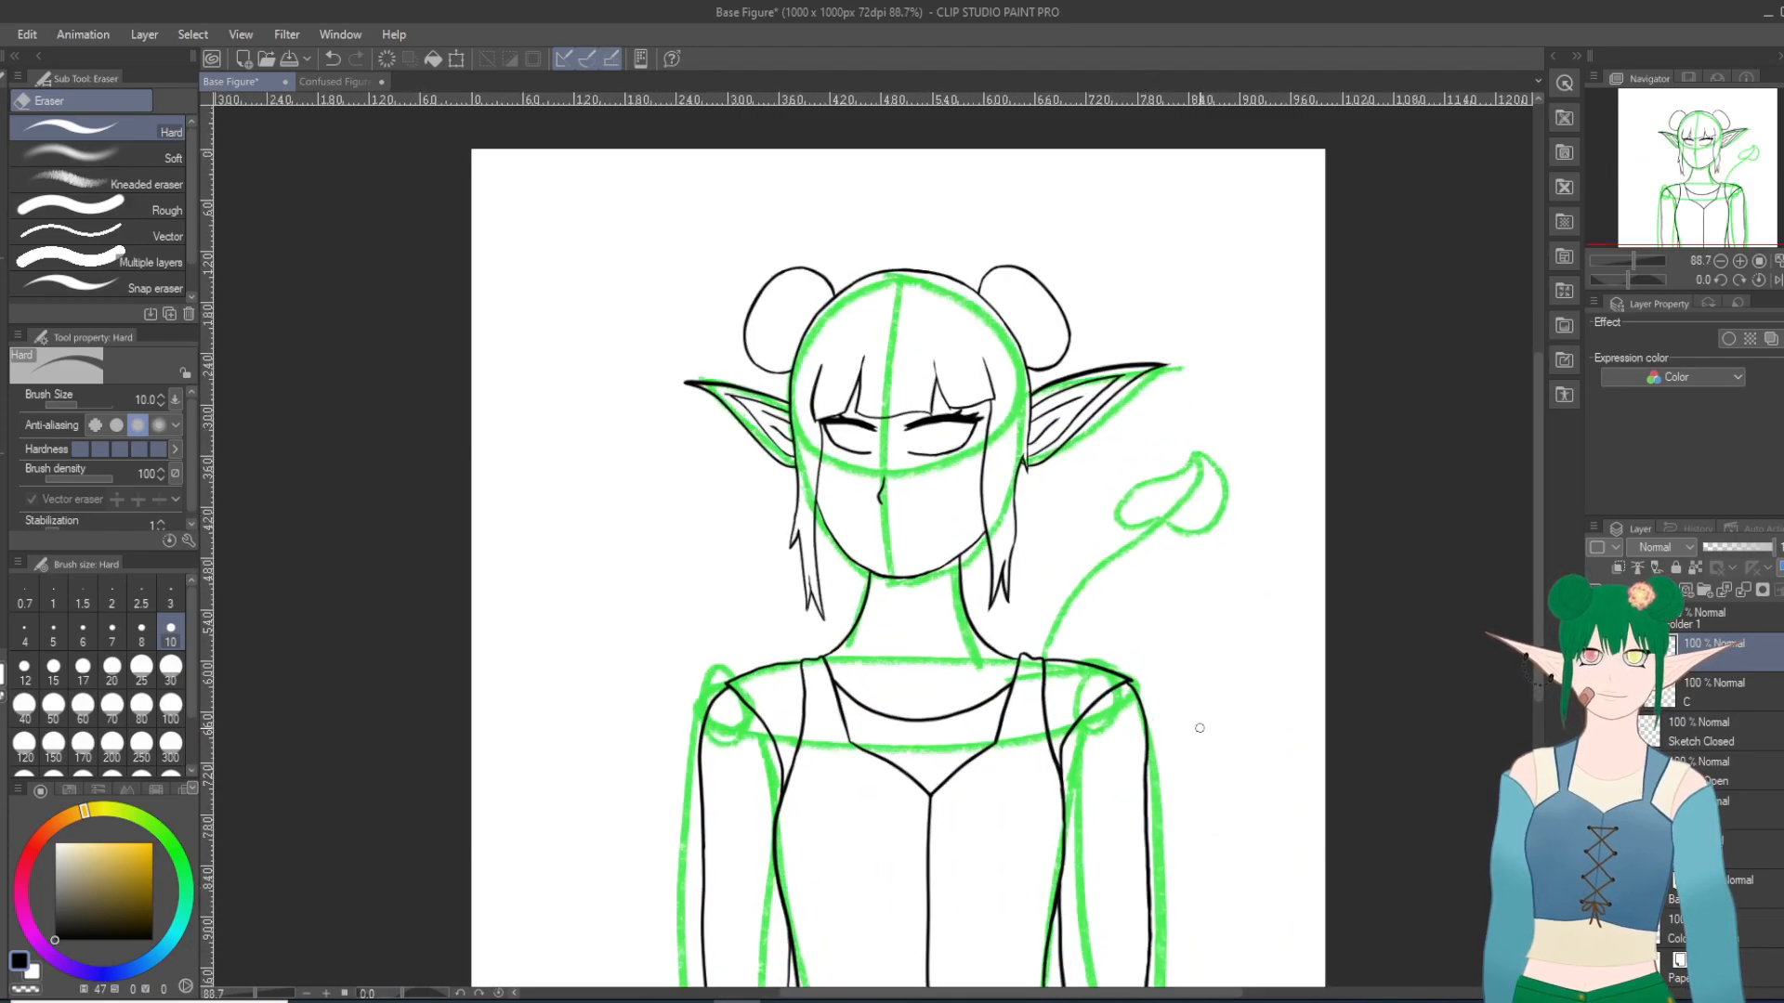
left_click(27, 34)
mouse_move(182, 601)
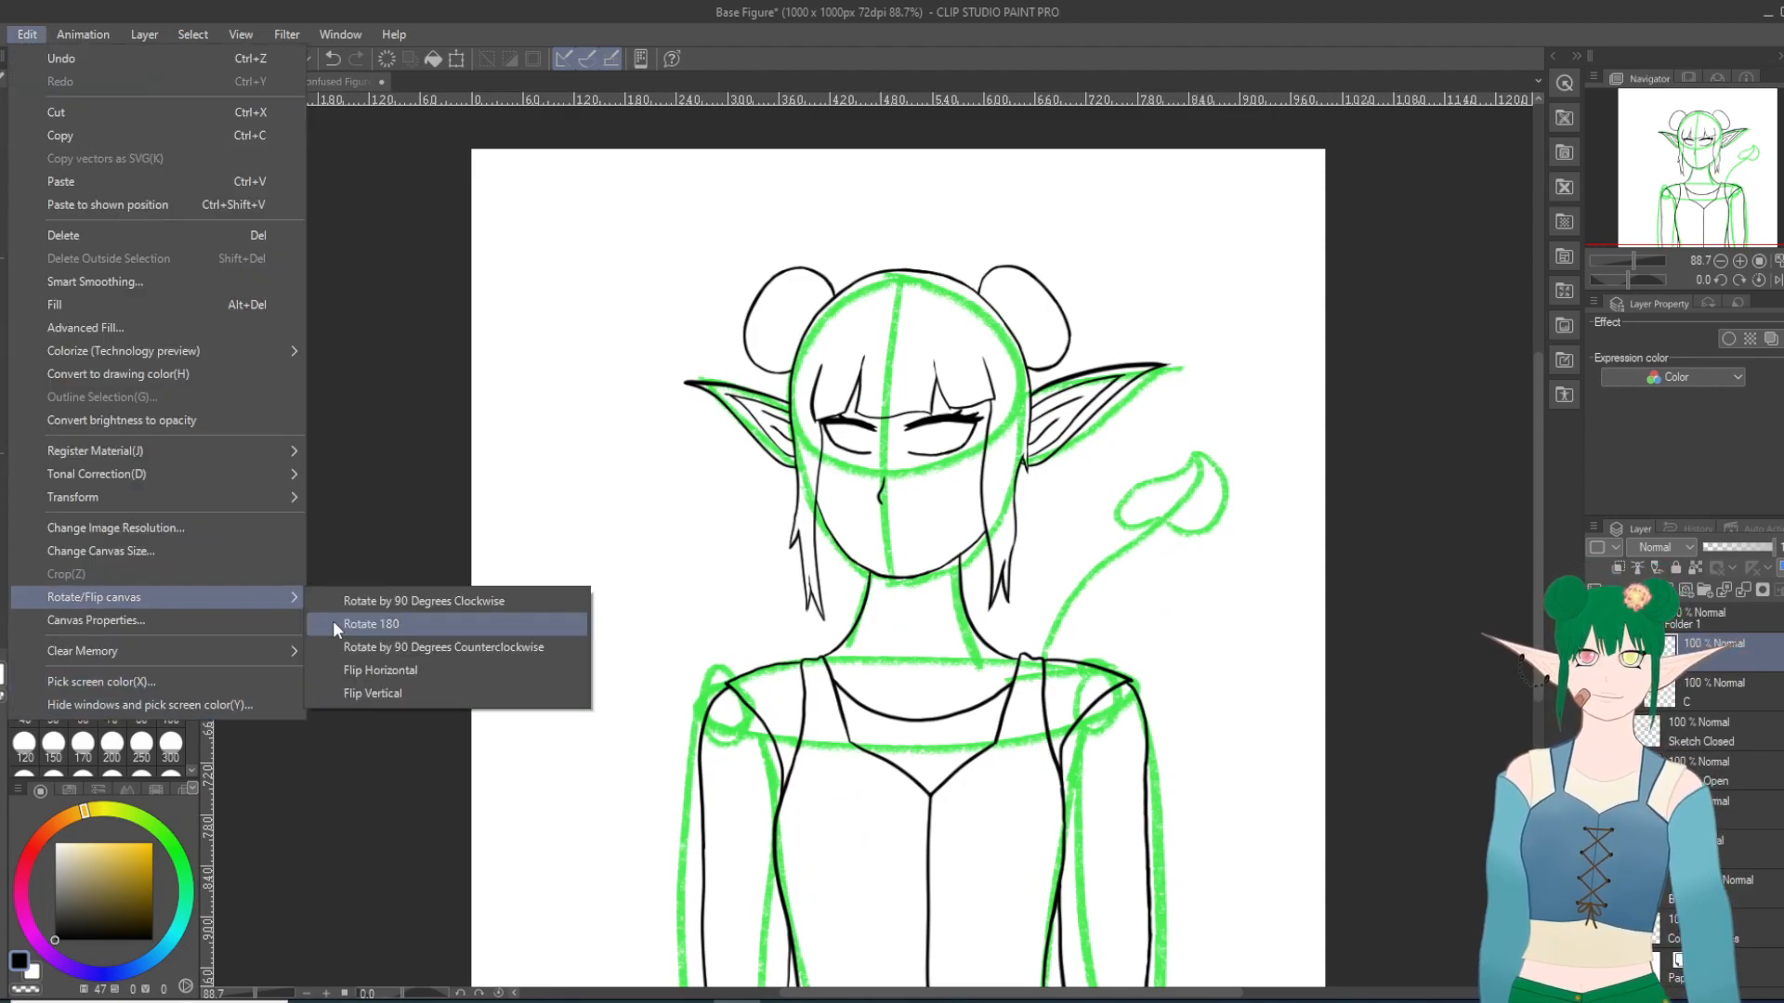
left_click(361, 671)
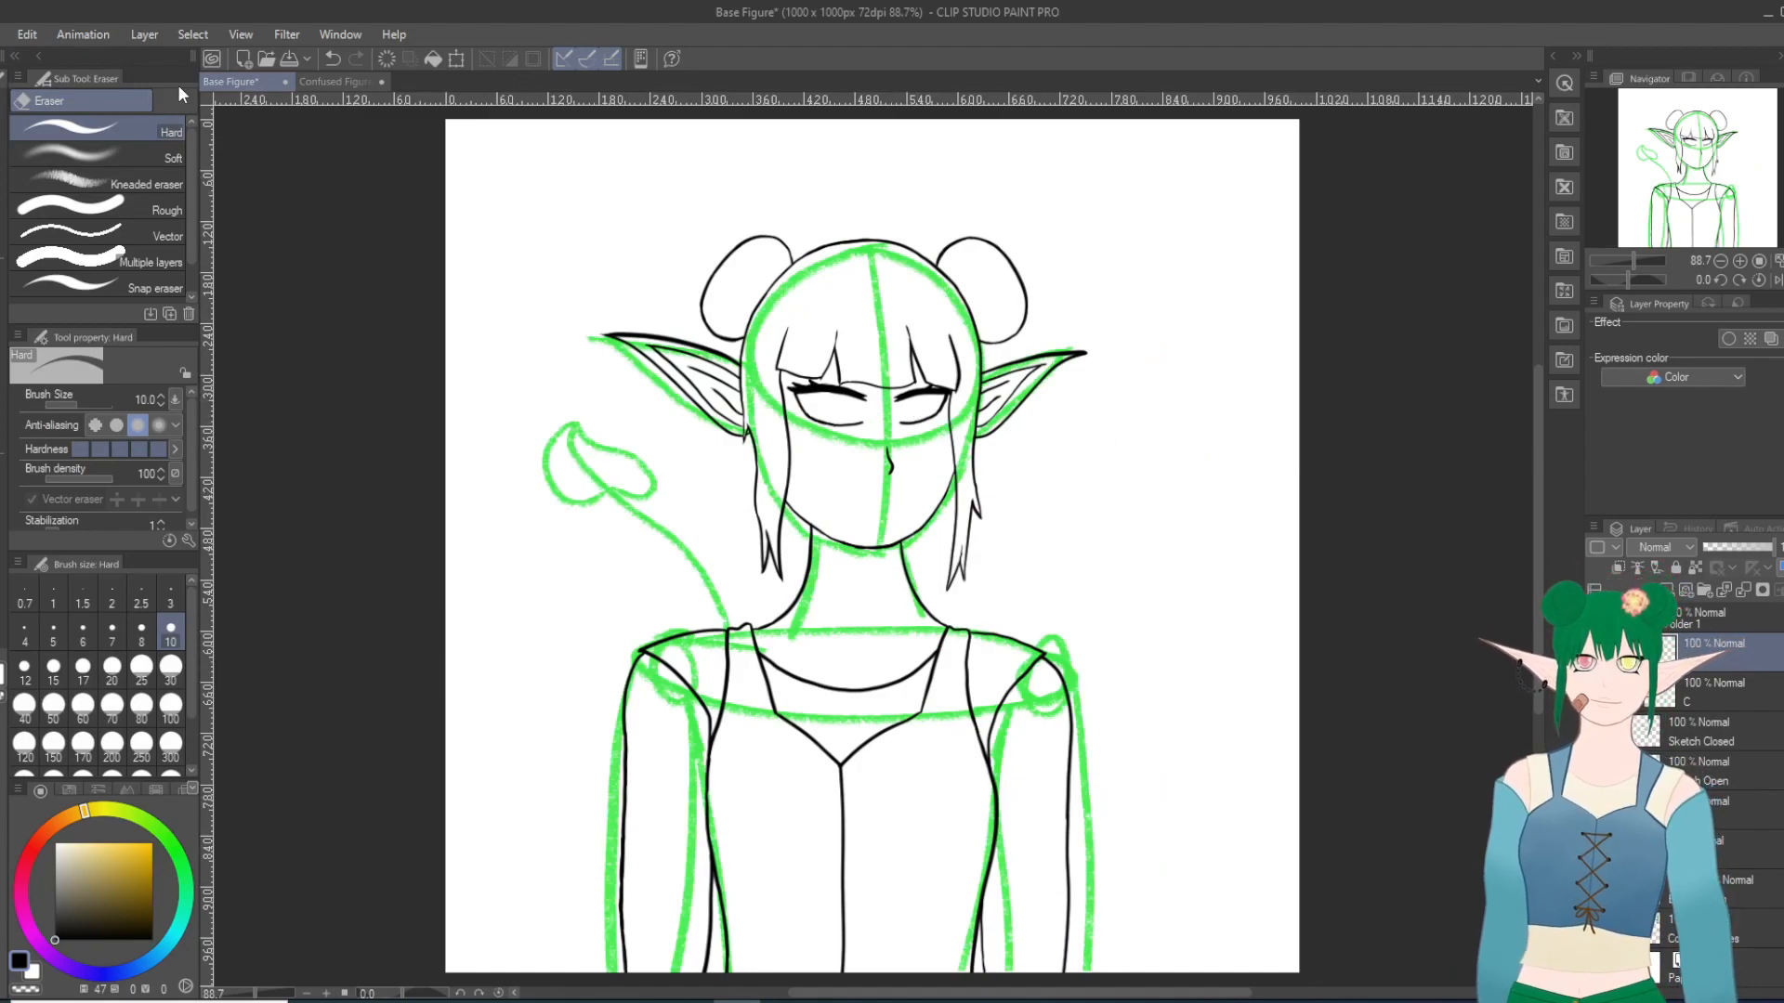
left_click(29, 34)
mouse_move(199, 602)
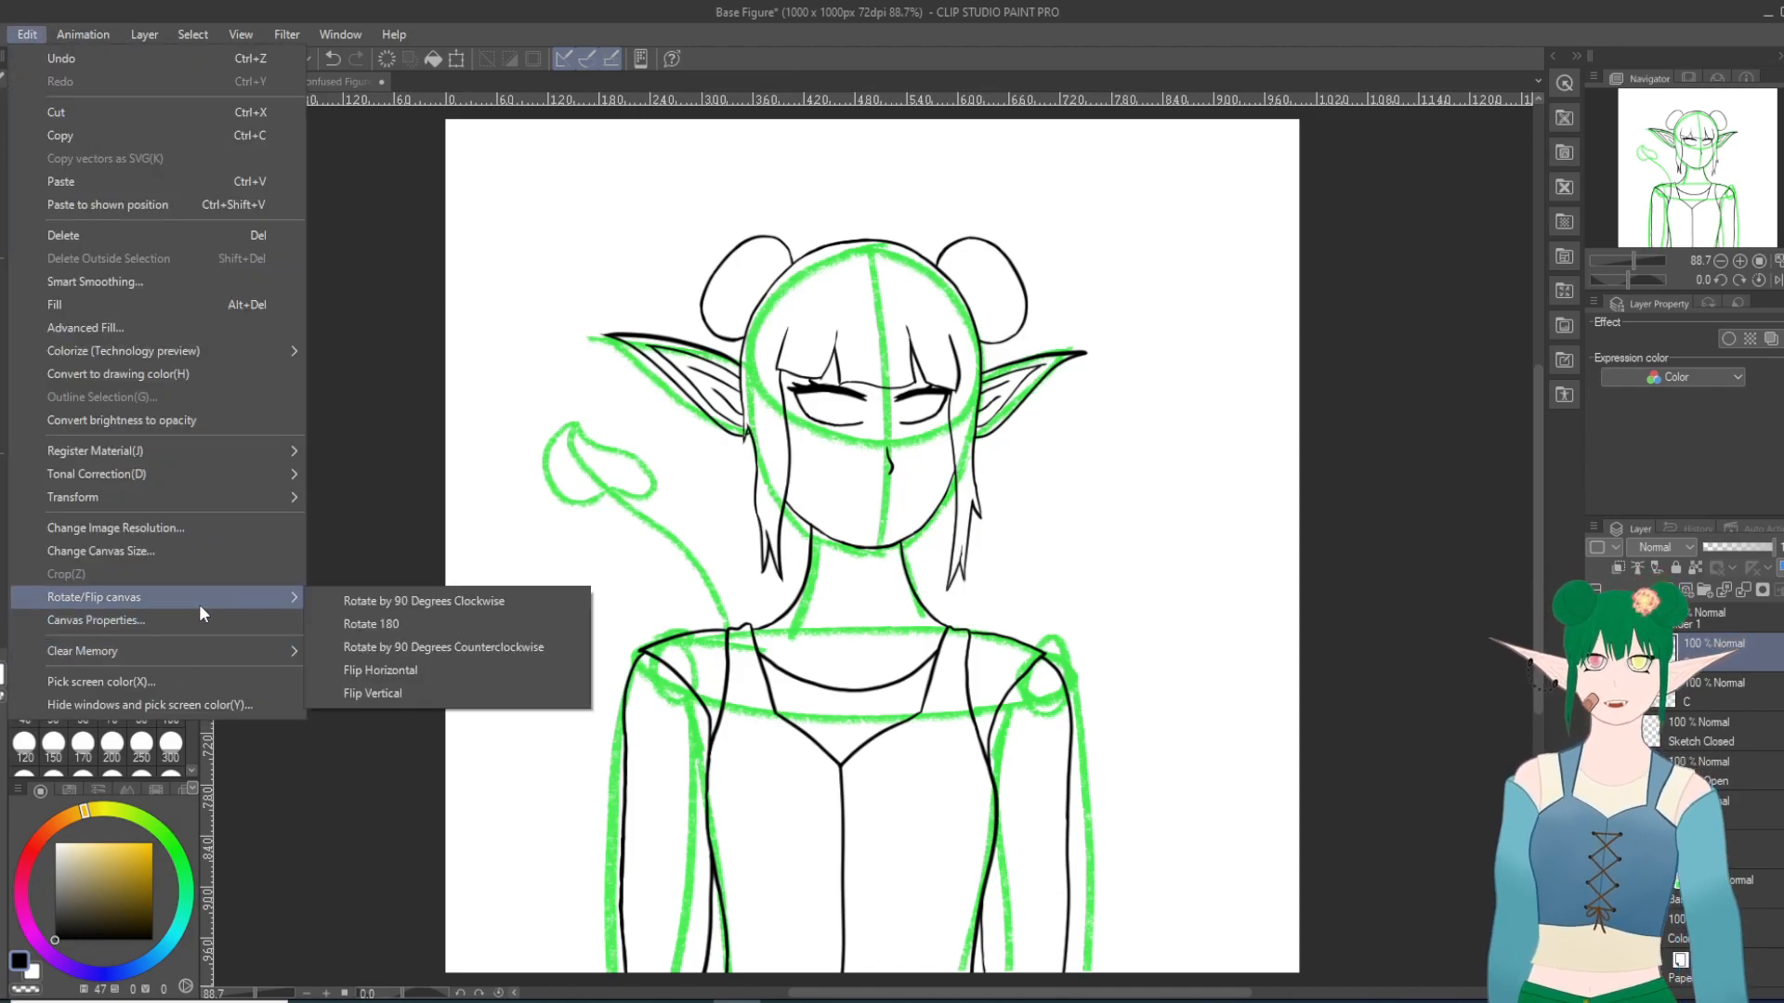
left_click(353, 667)
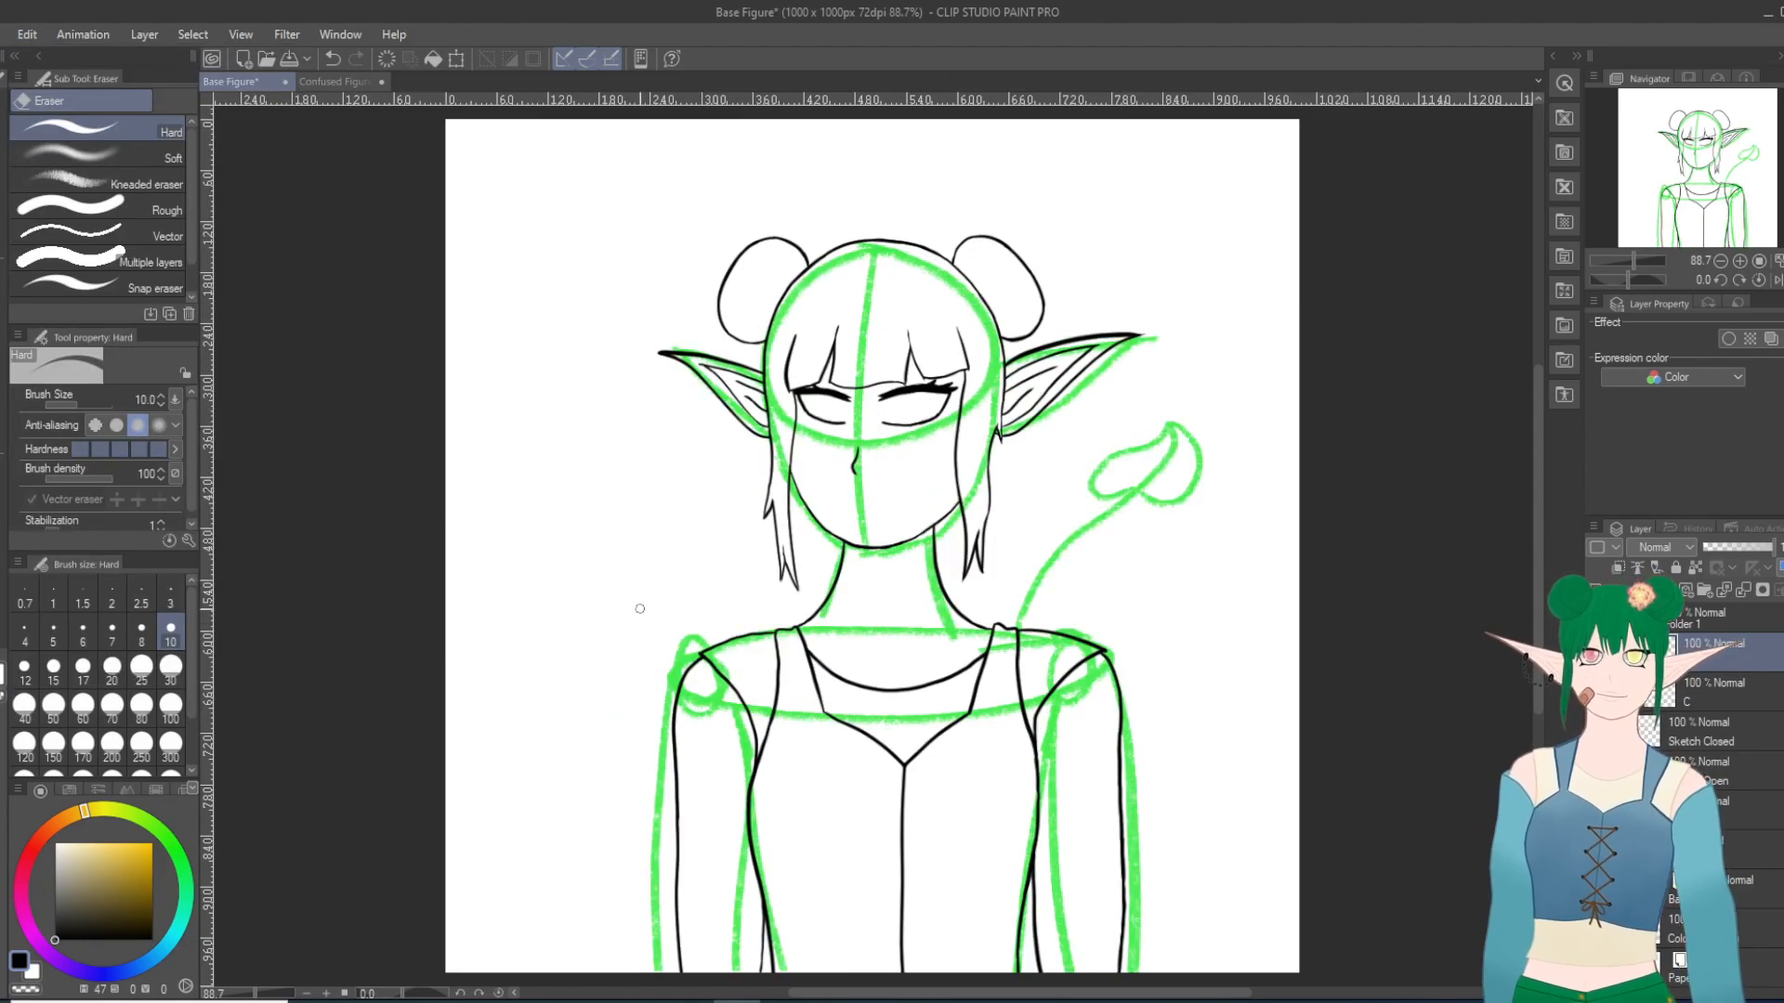
Step: Hide the open-eye line layer, select layer C for the closed eyes, and show the Sketch Closed layer
scroll(894, 310, "up", 8)
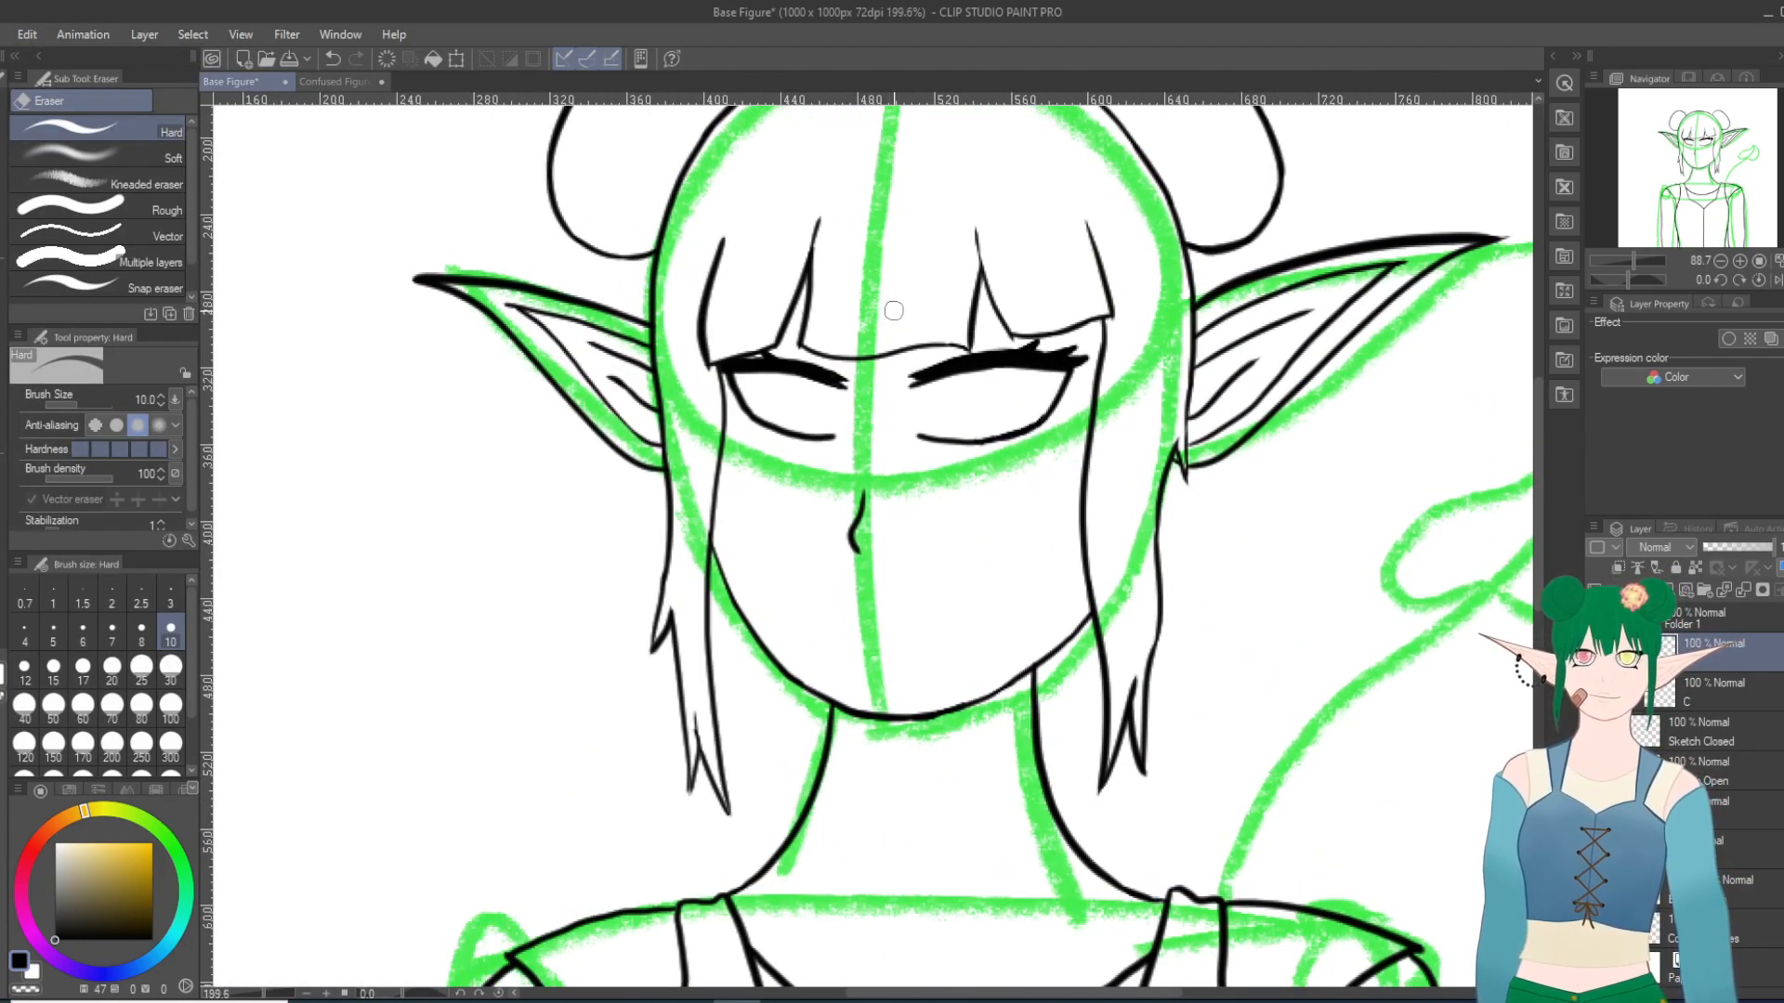
scroll(894, 310, "up", 1)
left_click(1595, 652)
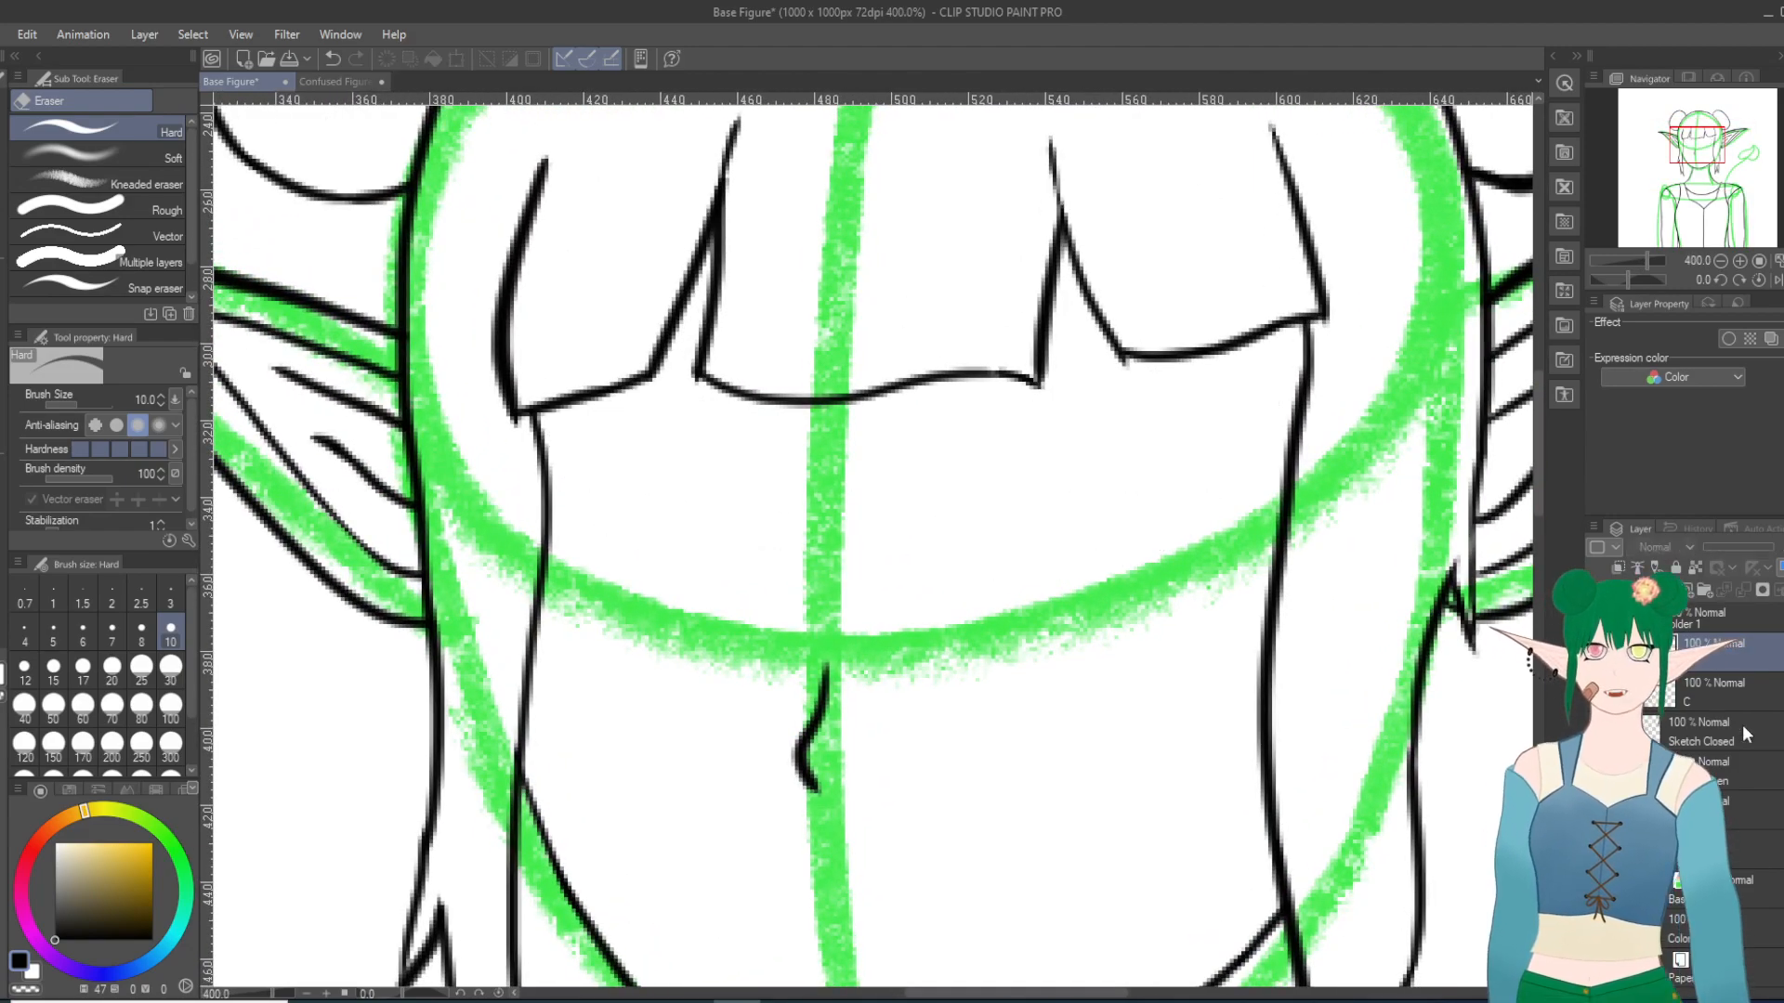
left_click(1714, 698)
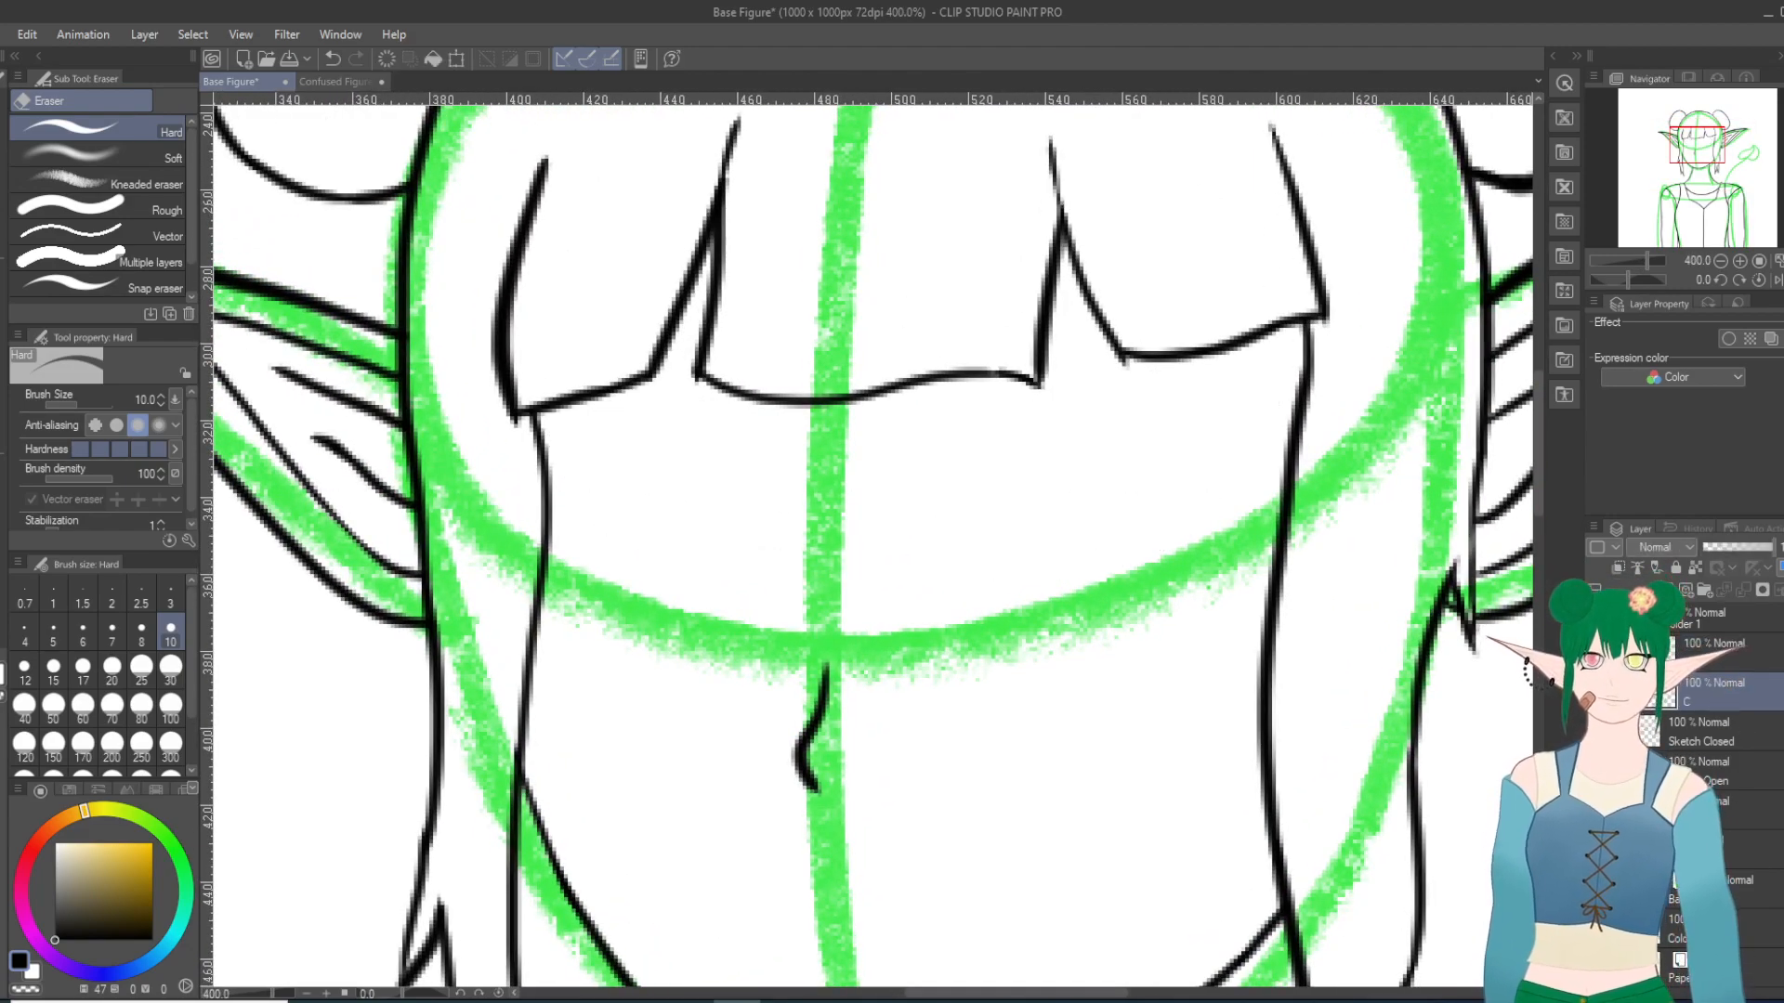
left_click(1595, 693)
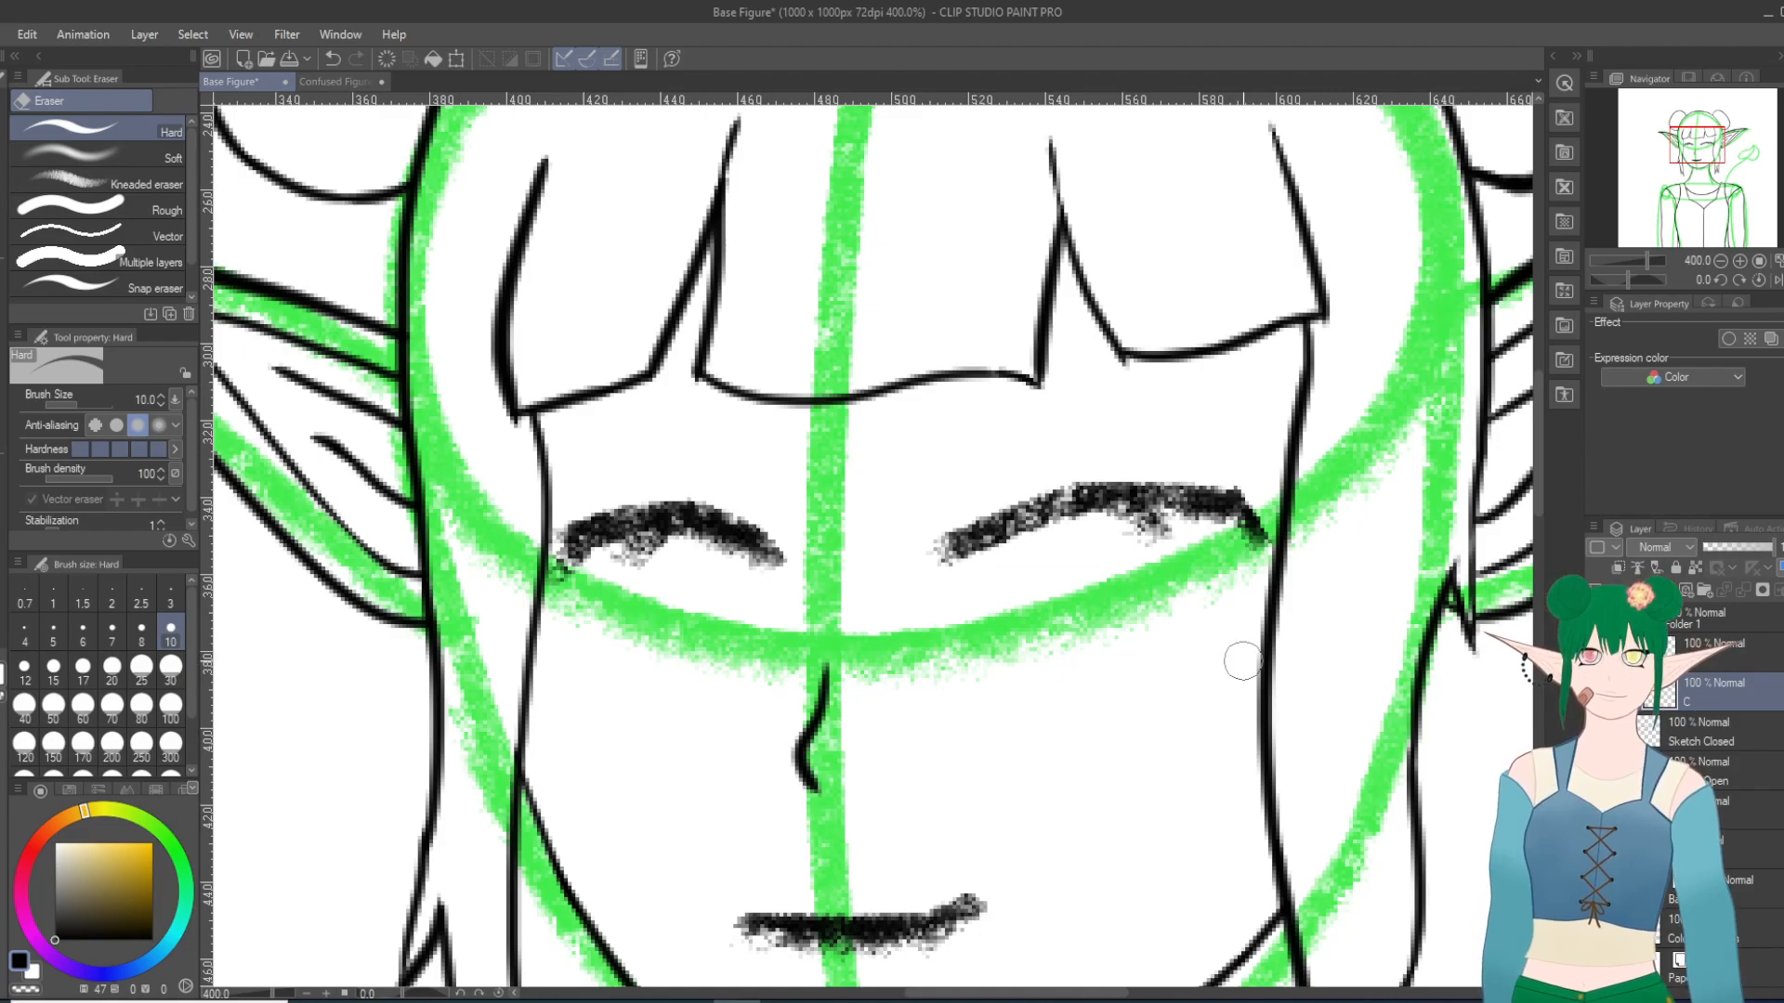
Step: Ink the right-hand closed eye's curved lid over the sketch with the Turnip pen and hide the Sketch Closed layer
scroll(1242, 733, "down", 6)
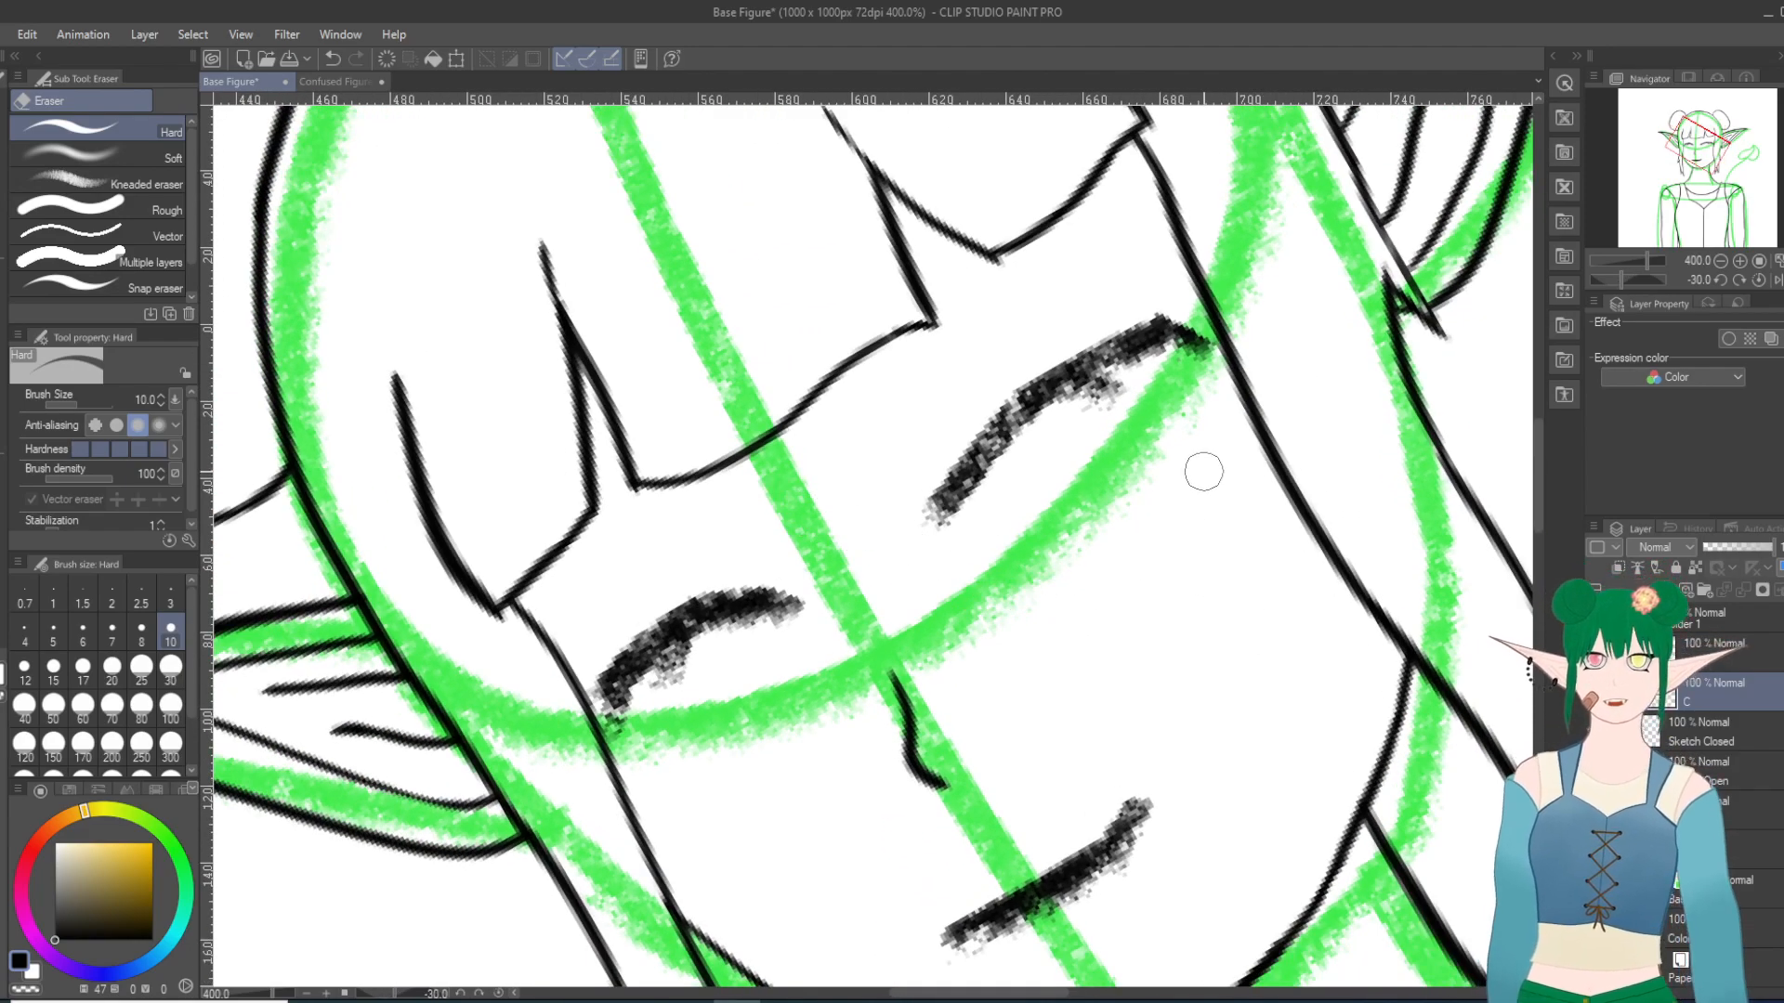
scroll(1203, 472, "up", 1)
scroll(1203, 472, "up", 2)
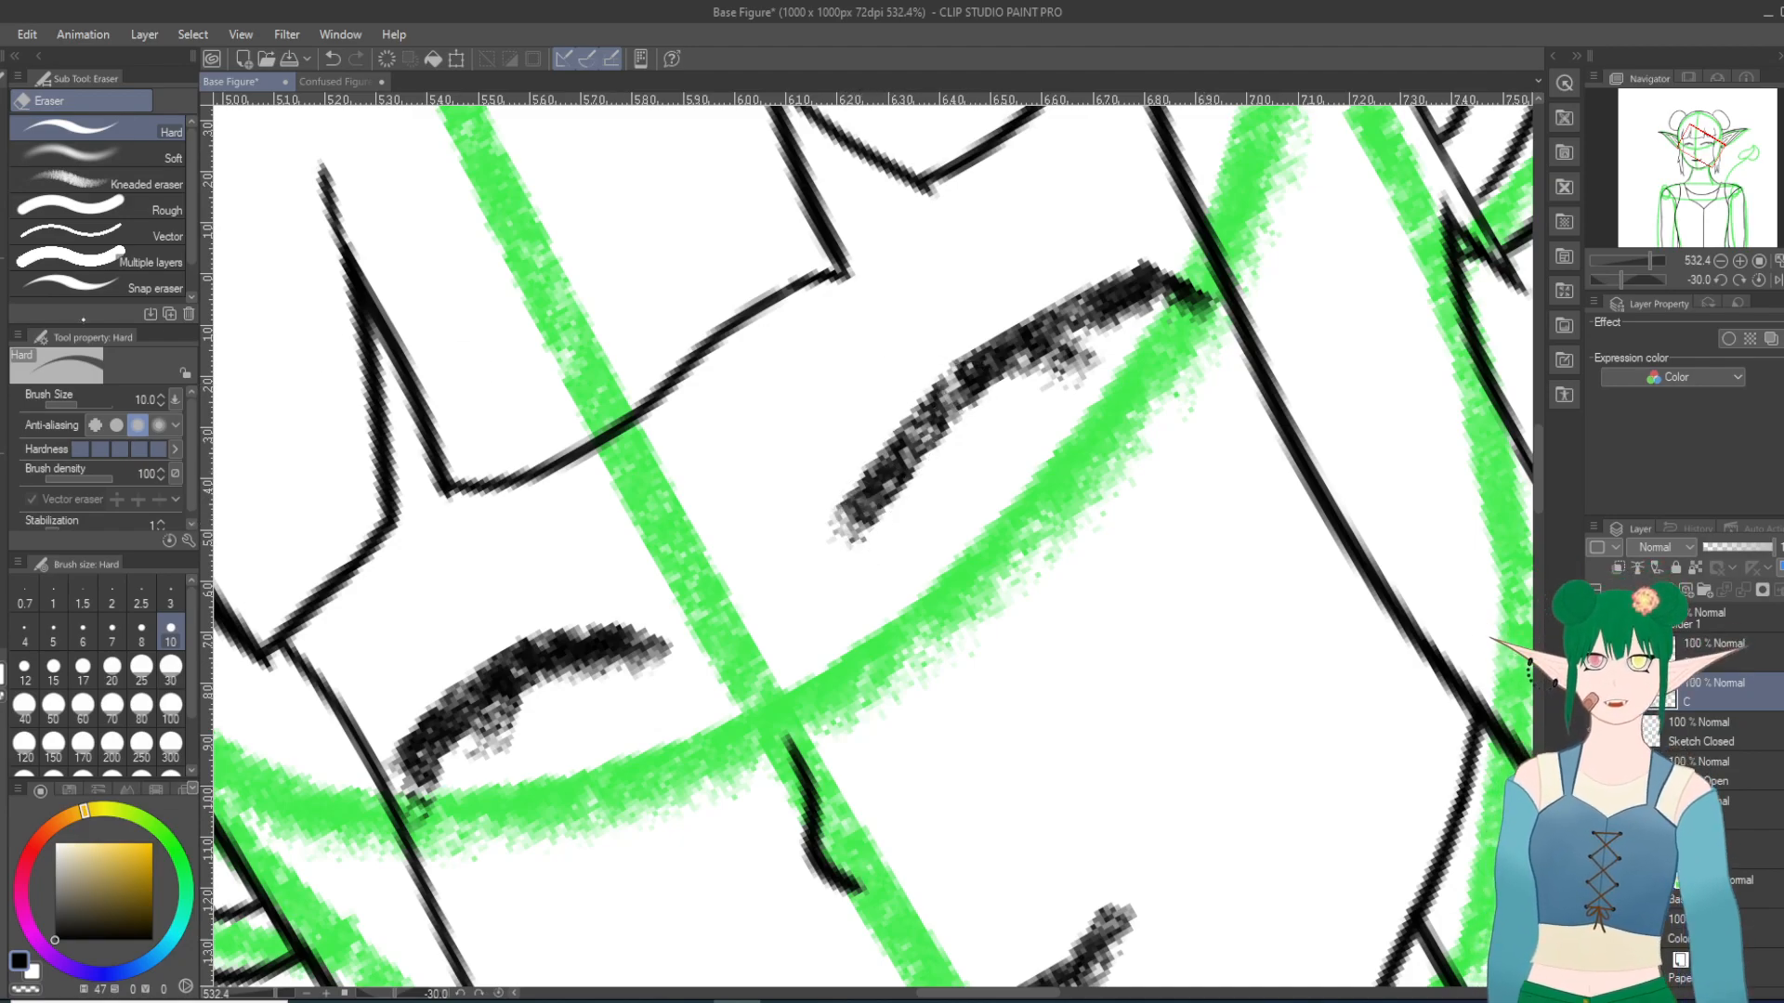
key("p")
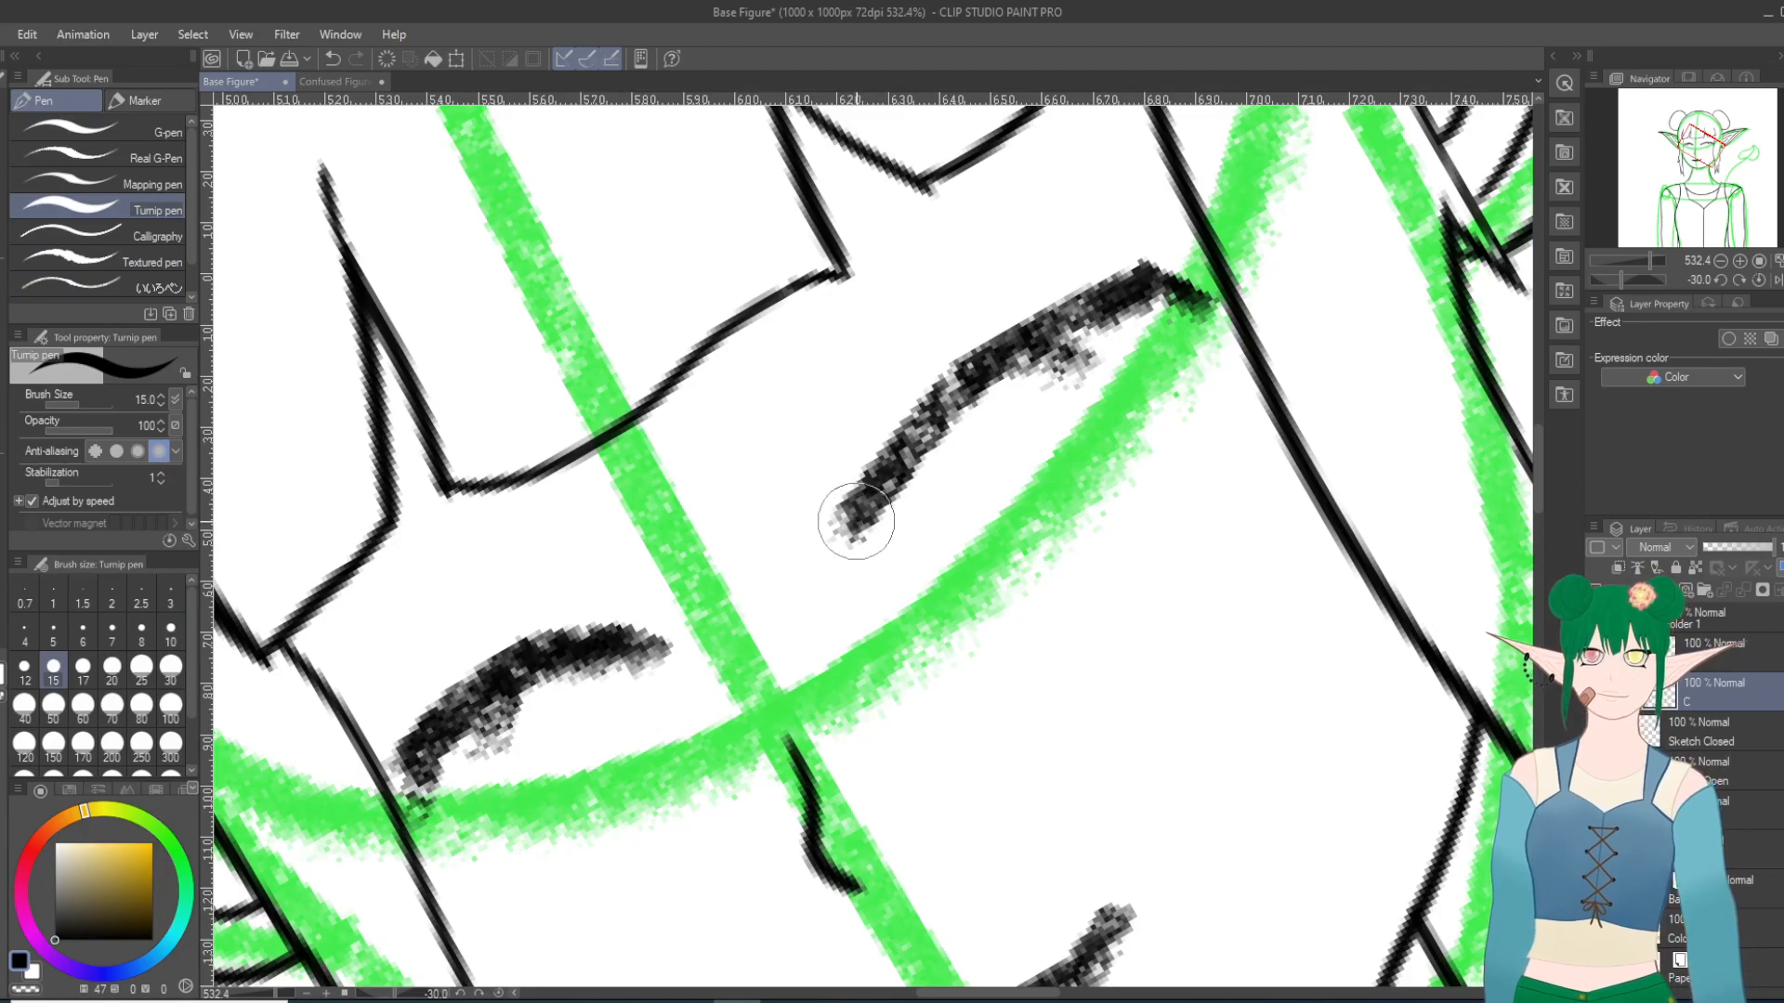
mouse_move(878, 489)
left_mouse_down()
mouse_move(1004, 360)
mouse_move(1129, 303)
left_mouse_up()
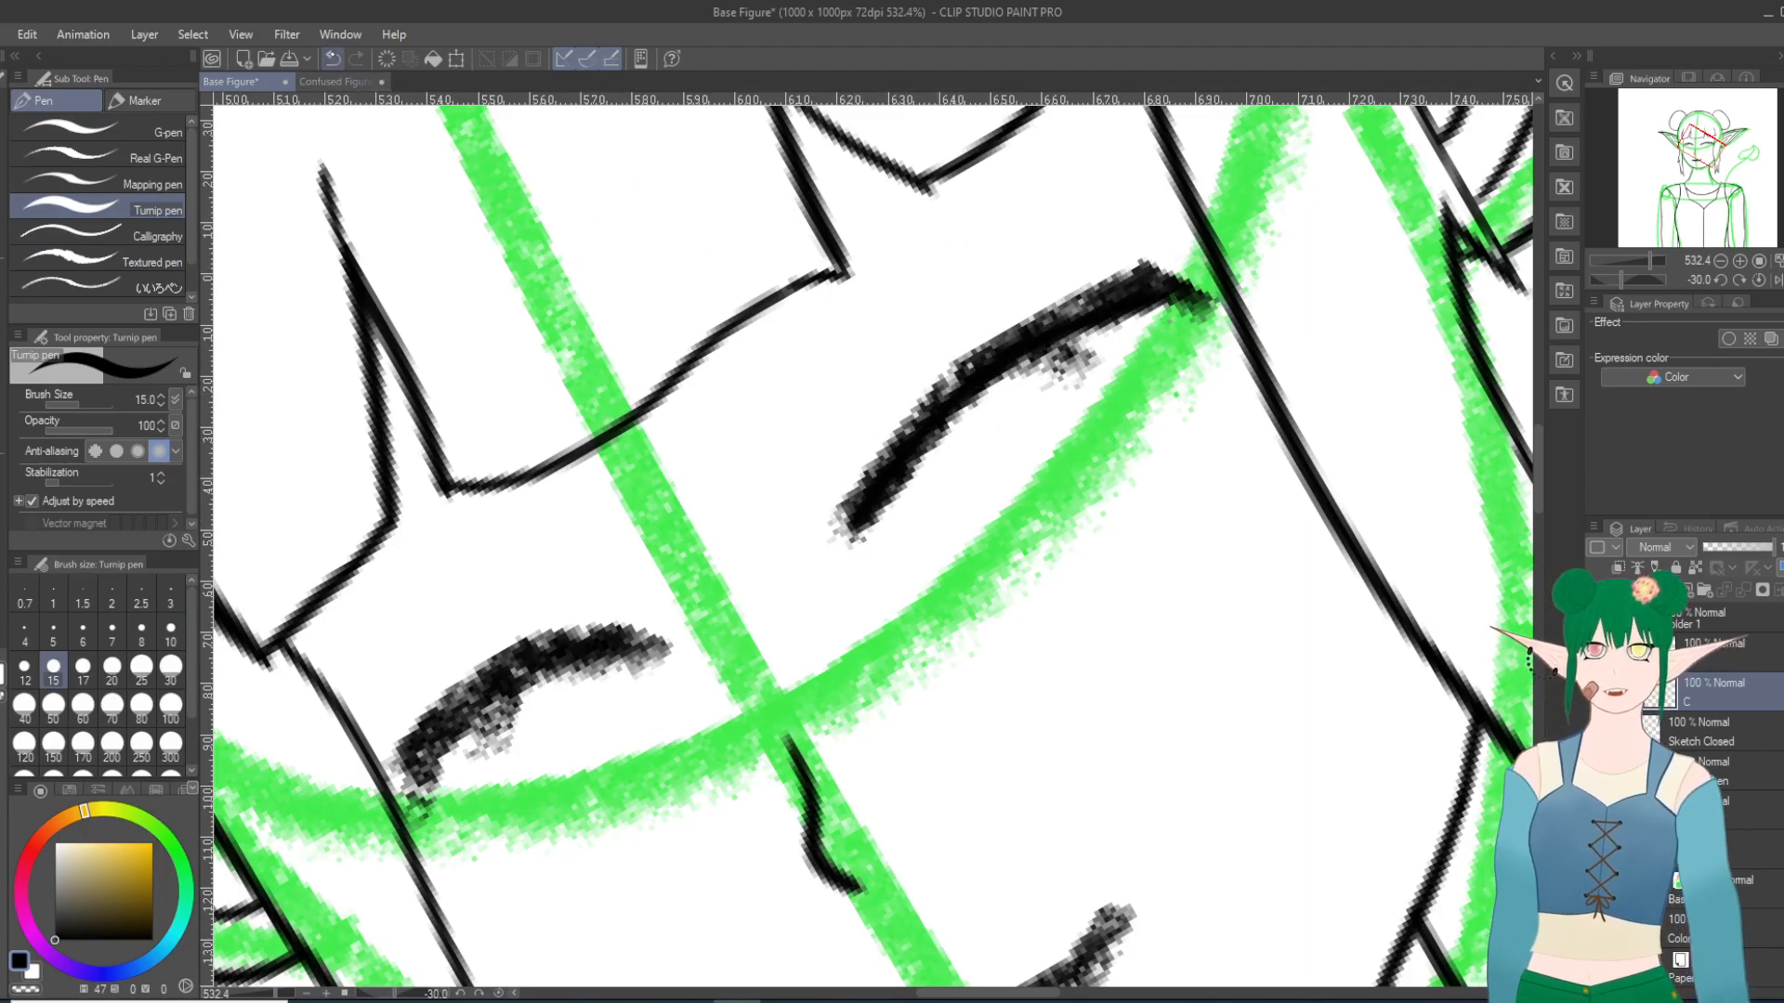
key("ctrl+z")
mouse_move(854, 525)
left_mouse_down()
mouse_move(980, 376)
mouse_move(1055, 320)
mouse_move(1151, 286)
left_mouse_up()
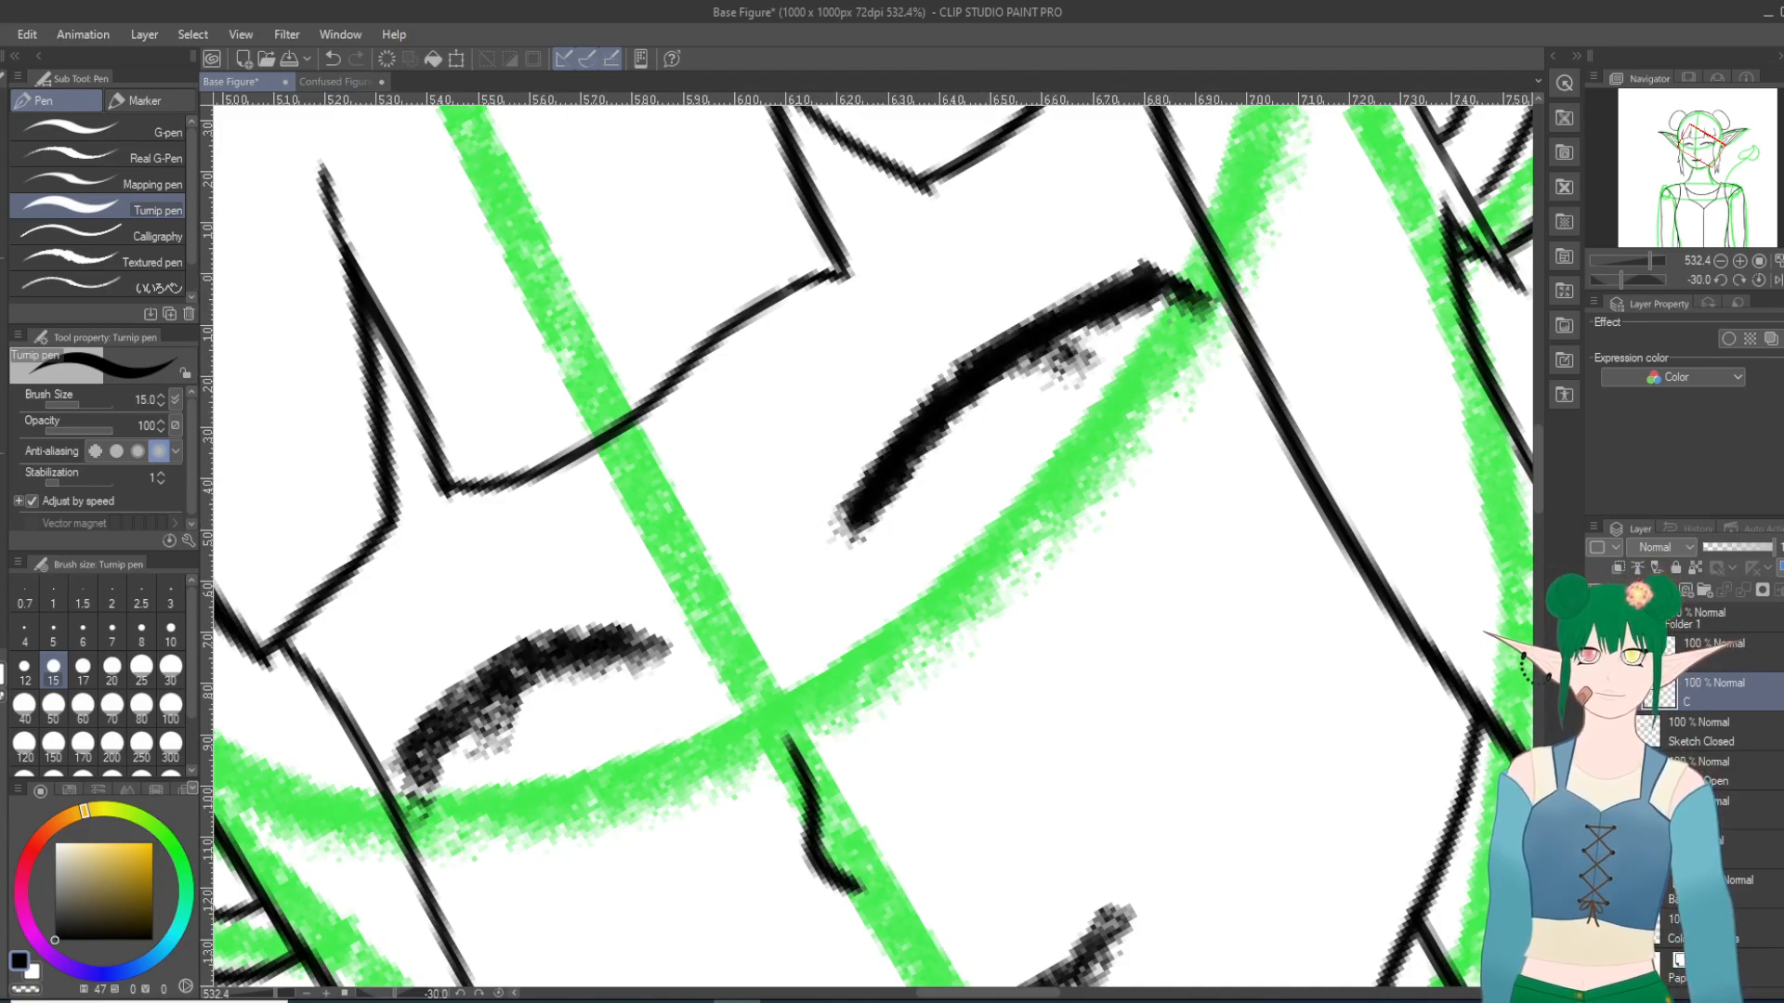
left_click(1595, 732)
left_click(1595, 732)
left_click(1595, 732)
Step: Try a short test stroke below the right-hand closed lid and extra thickness at its inner end, undoing each stroke
left_click_drag(1034, 688, 1121, 650)
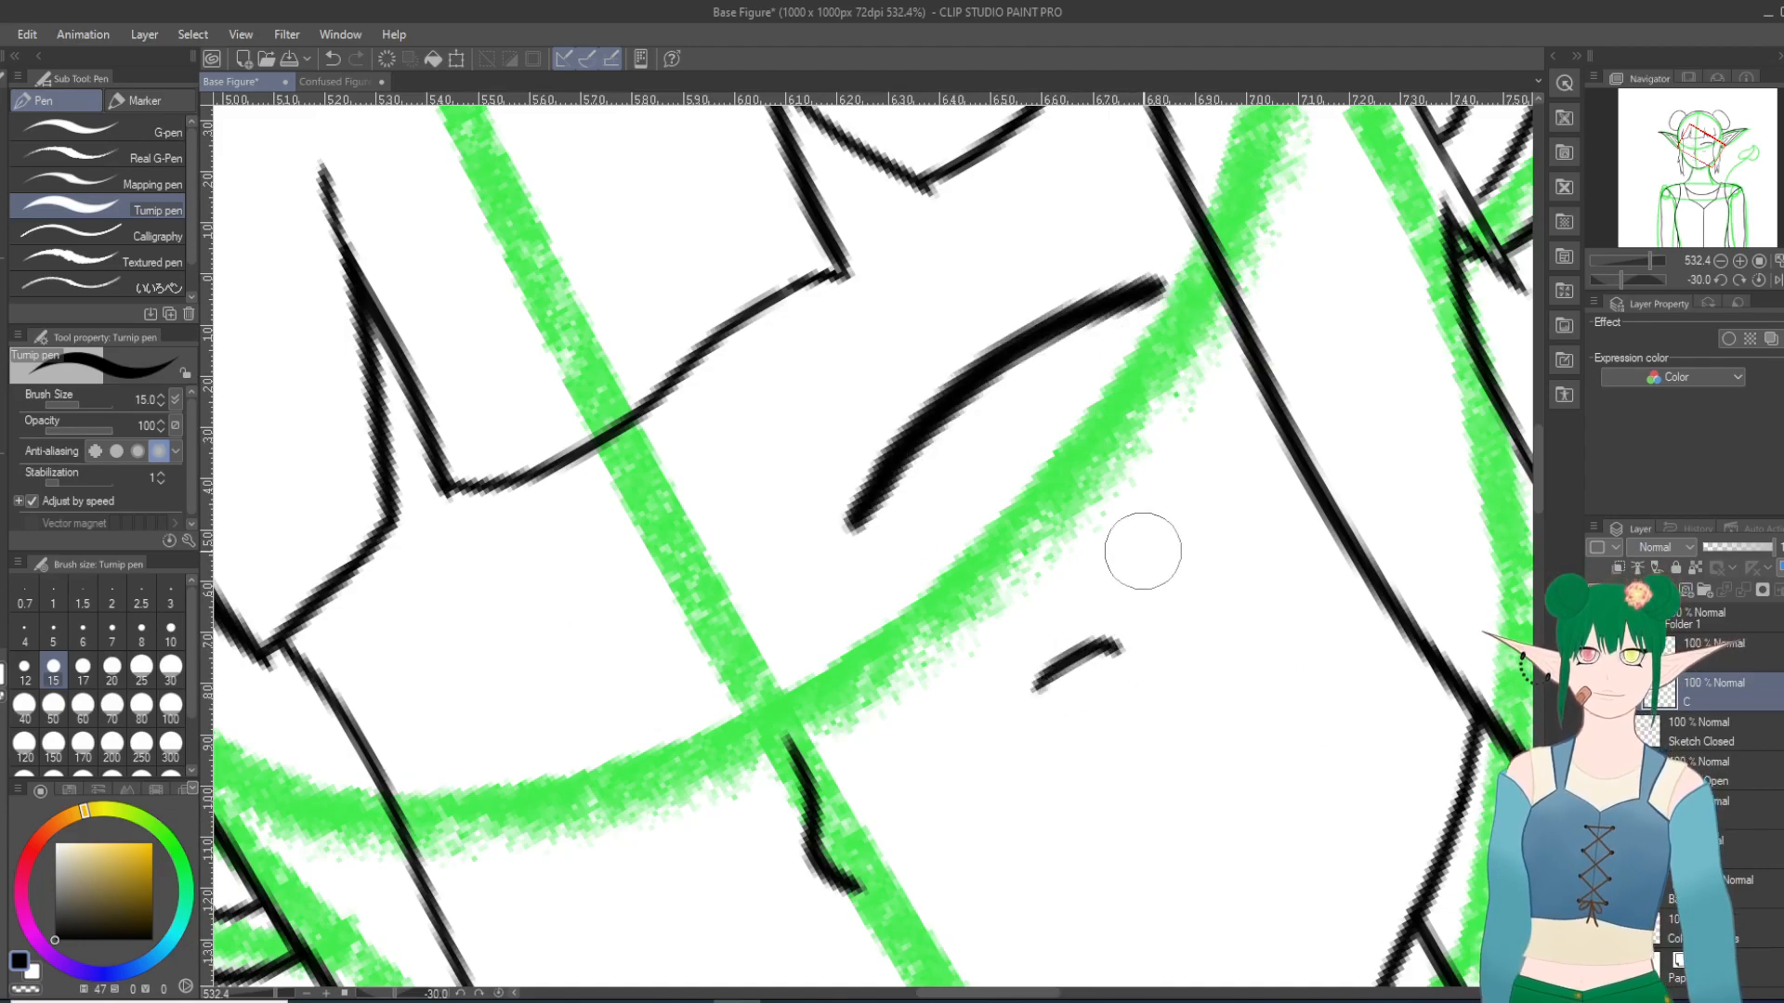
left_click(333, 59)
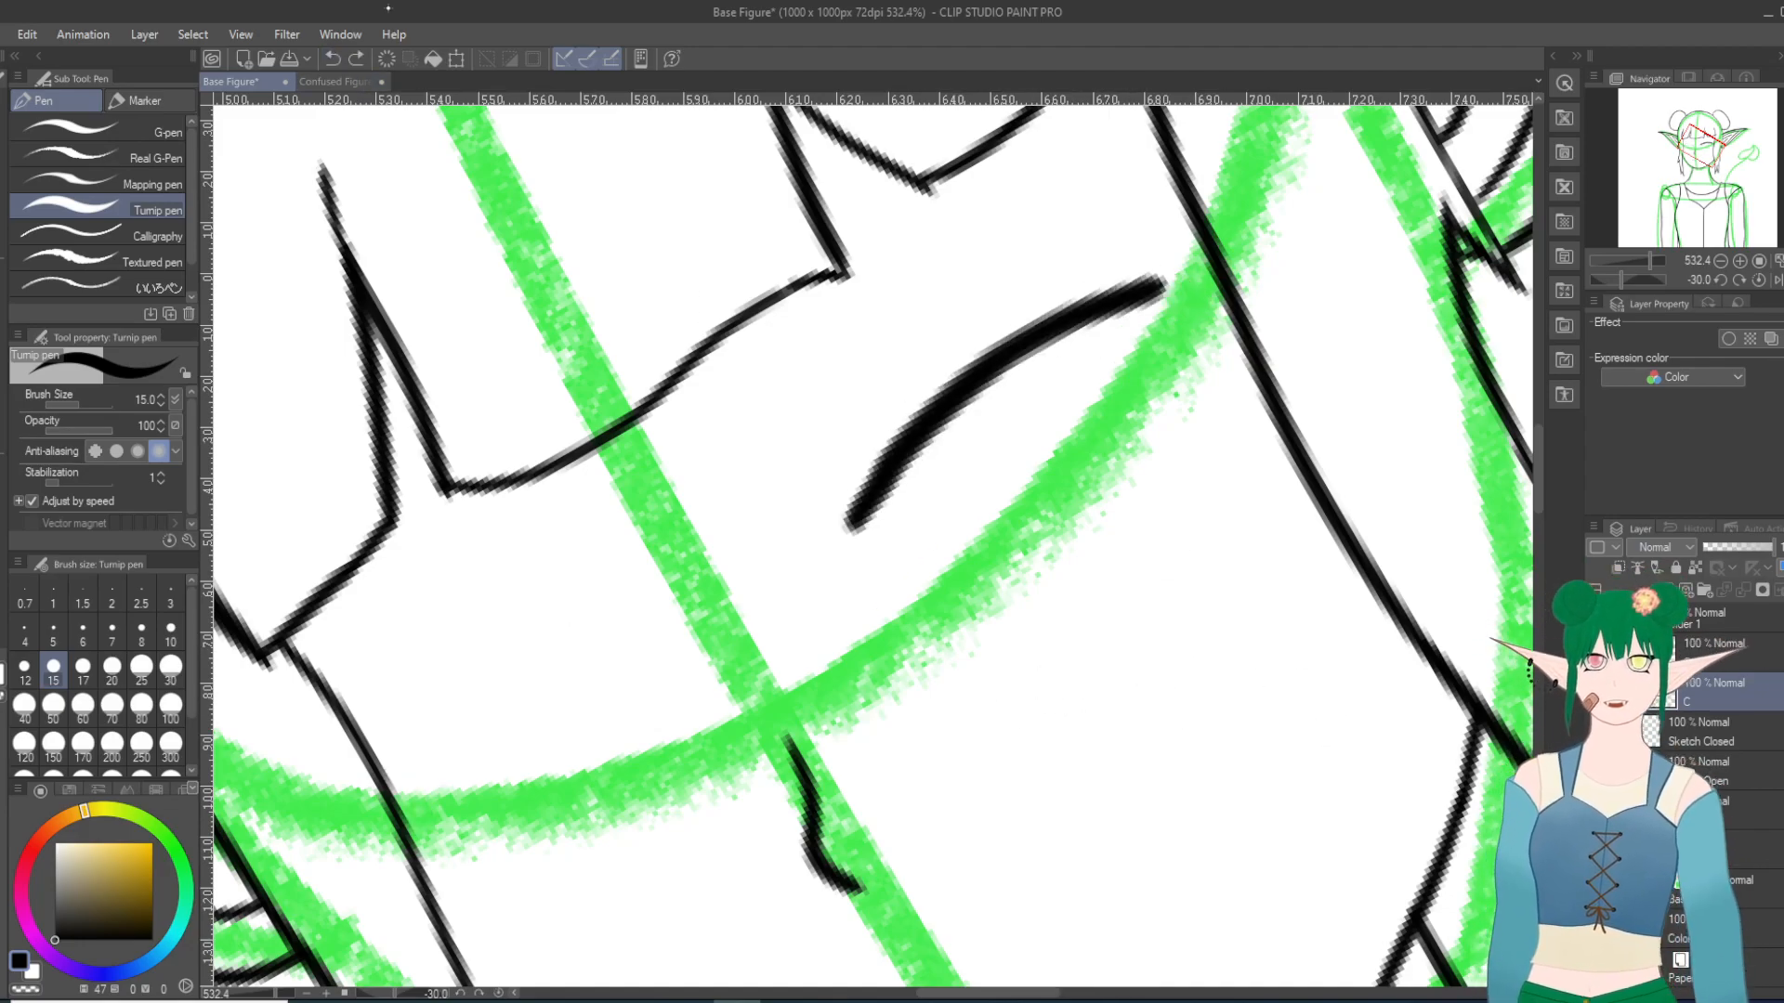
scroll(480, 403, "down", 4)
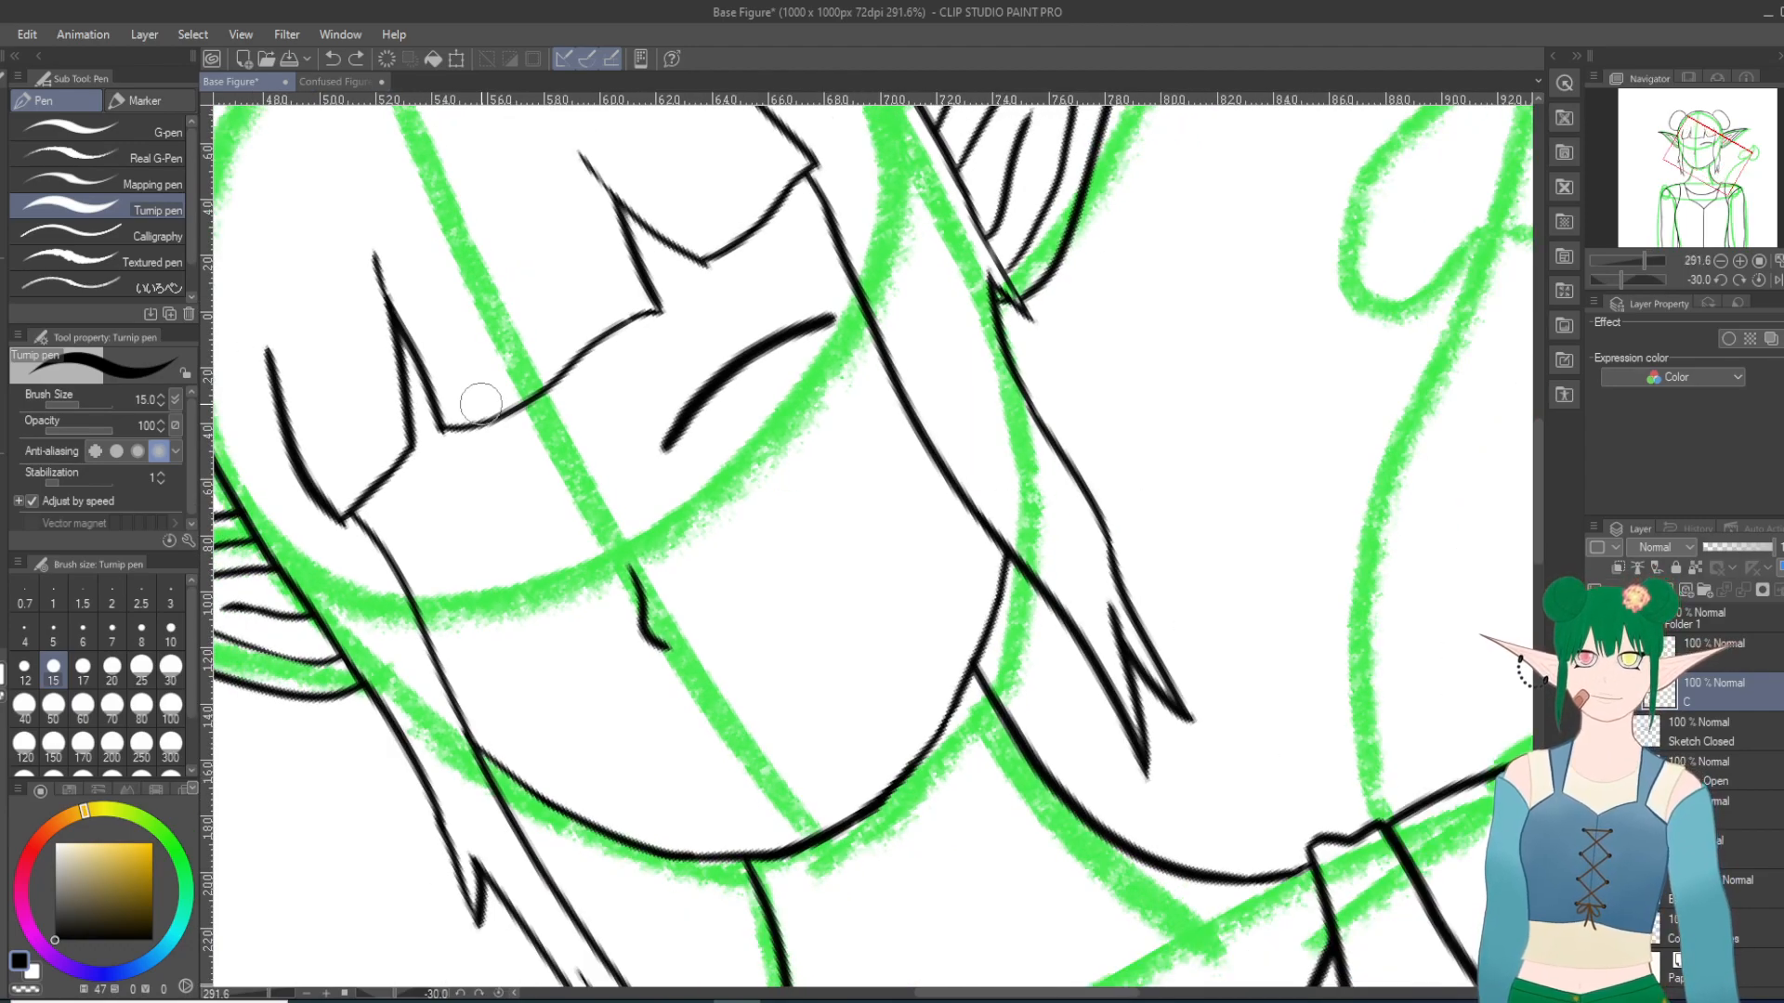
left_click_drag(656, 436, 680, 418)
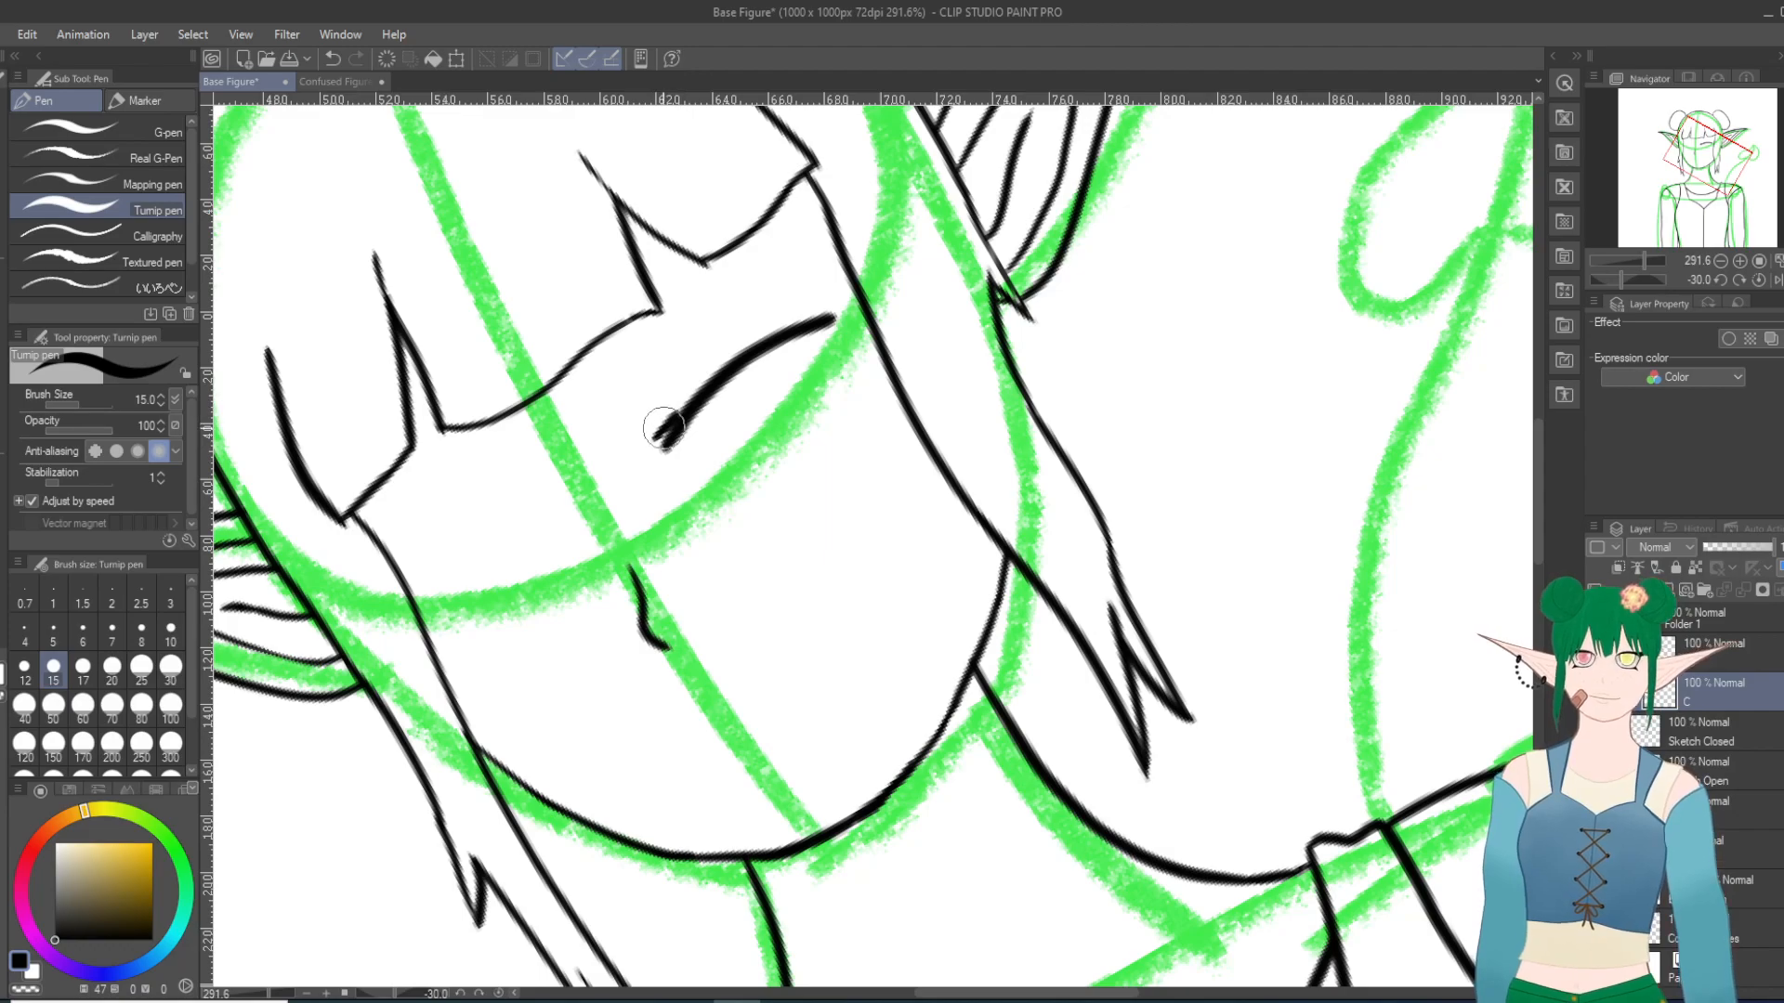
key("ctrl+z")
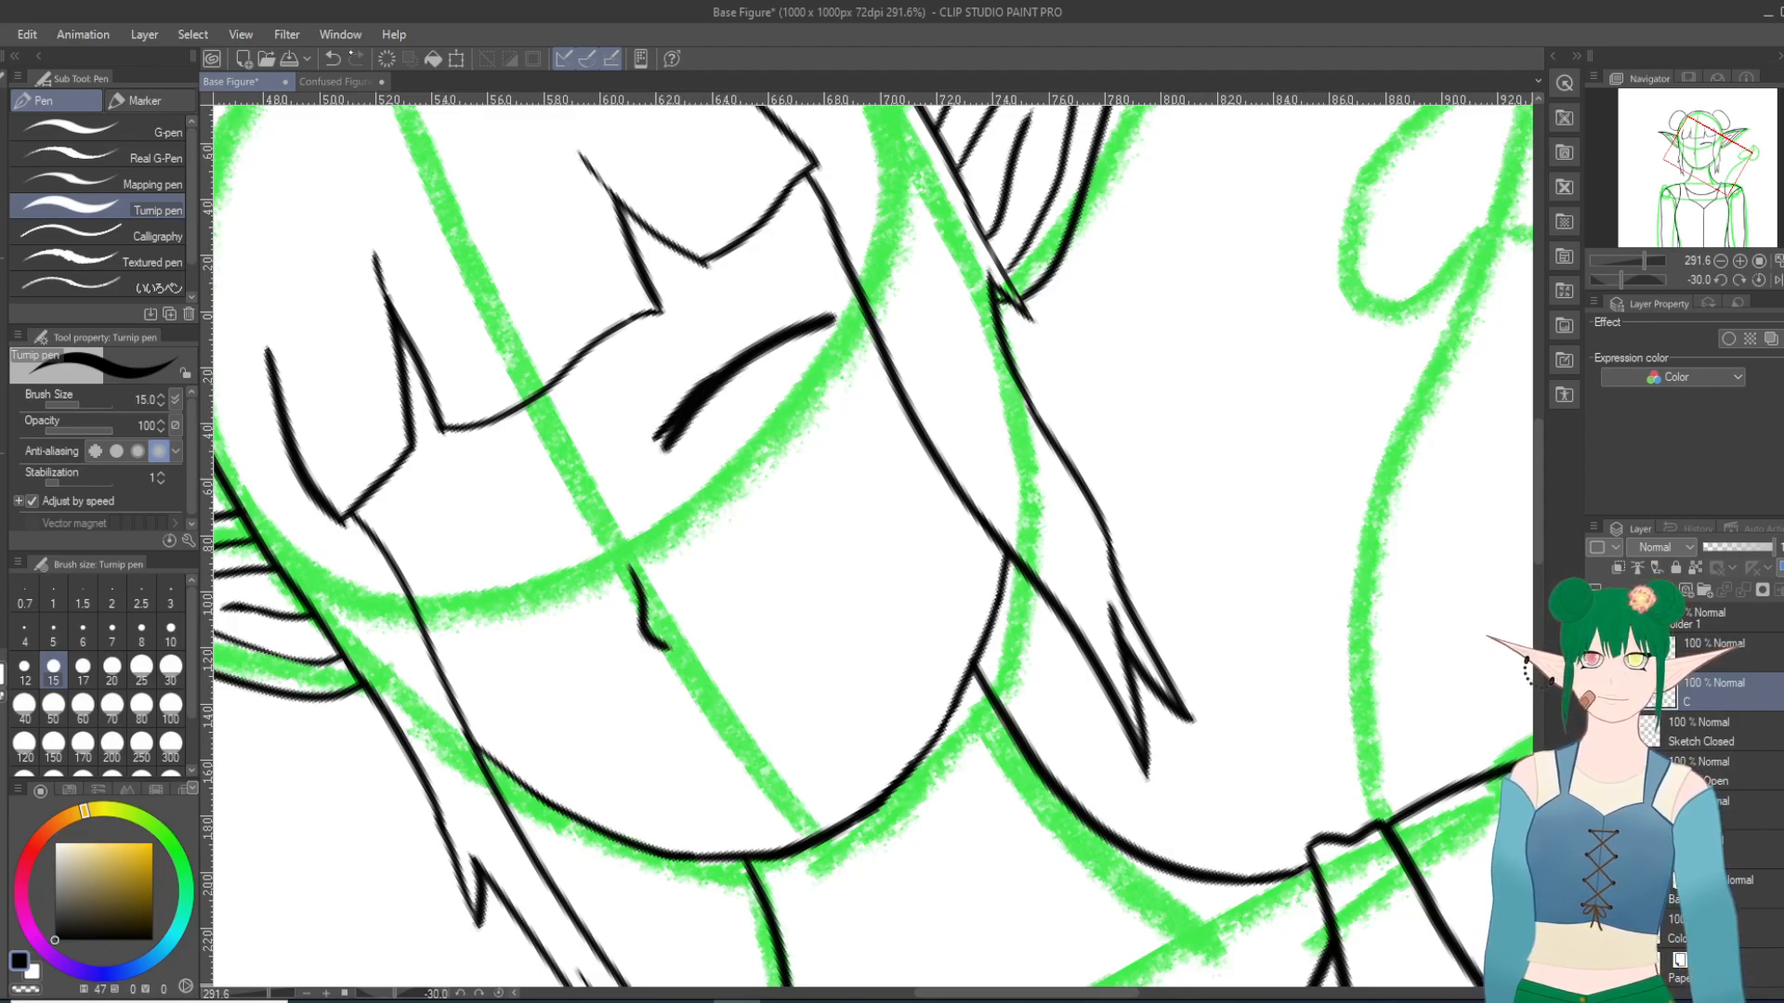
left_click(332, 58)
left_click(331, 59)
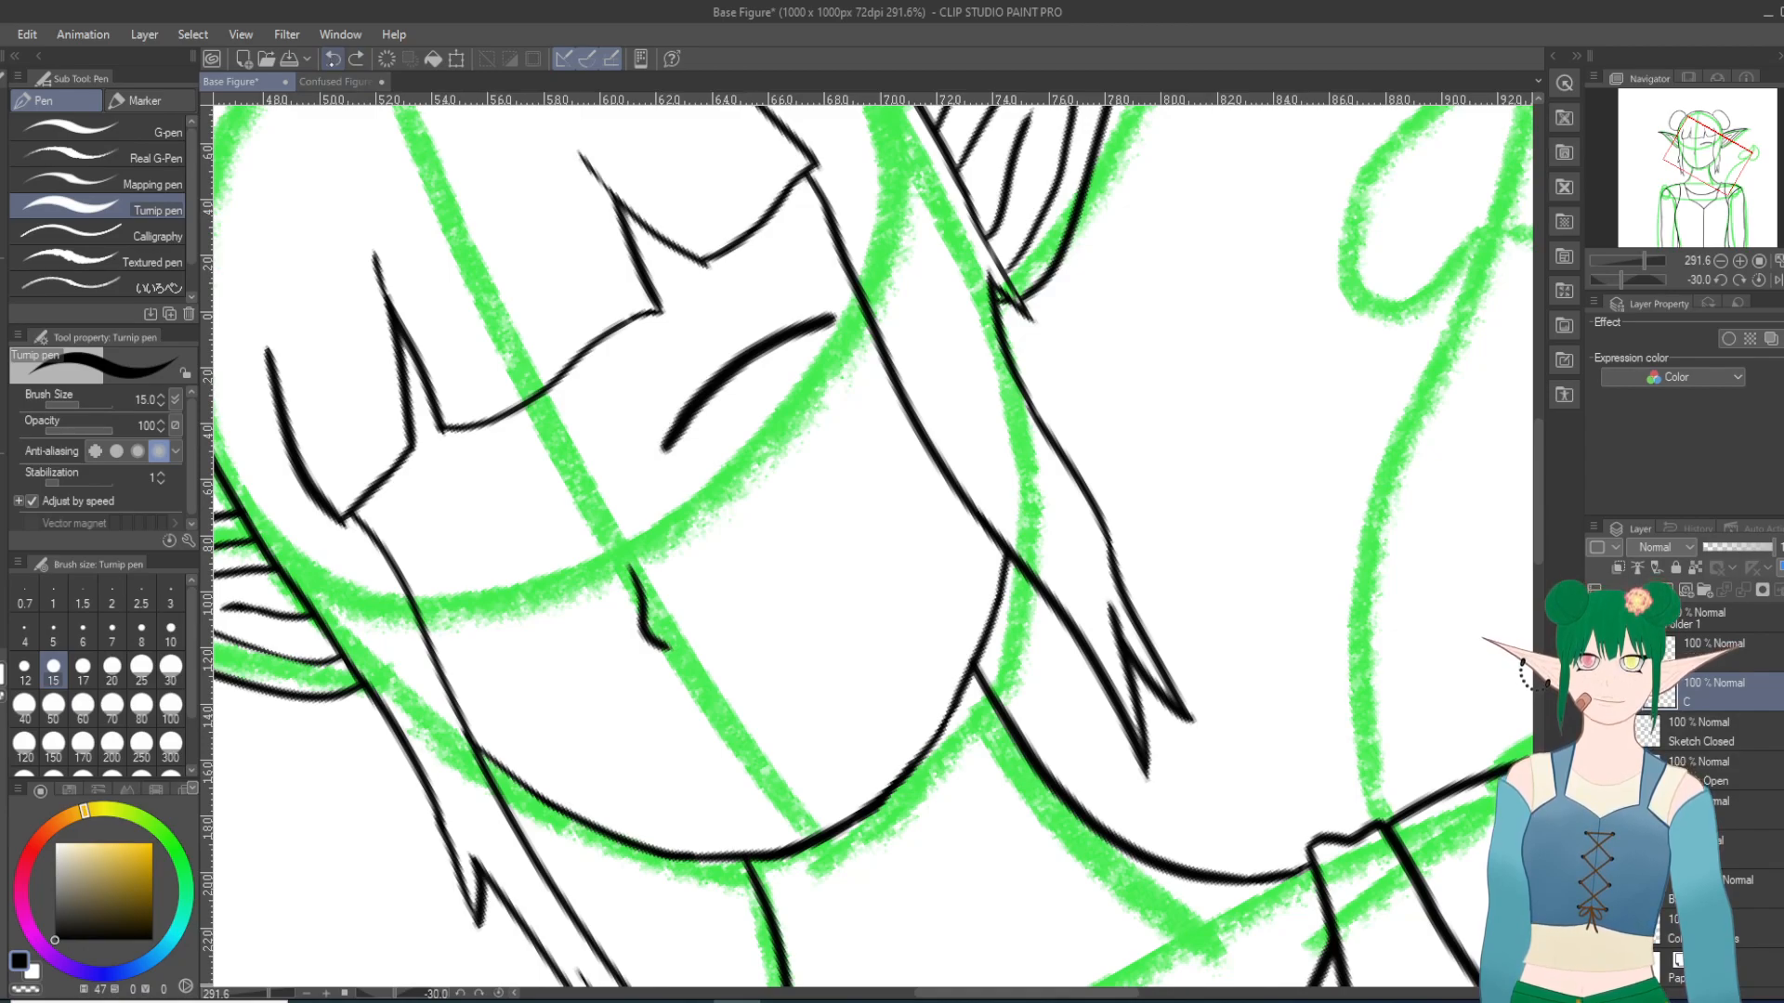
Step: Thicken the right-hand closed eye's lid along its whole length, from the inner end to the outer corner
left_click(332, 58)
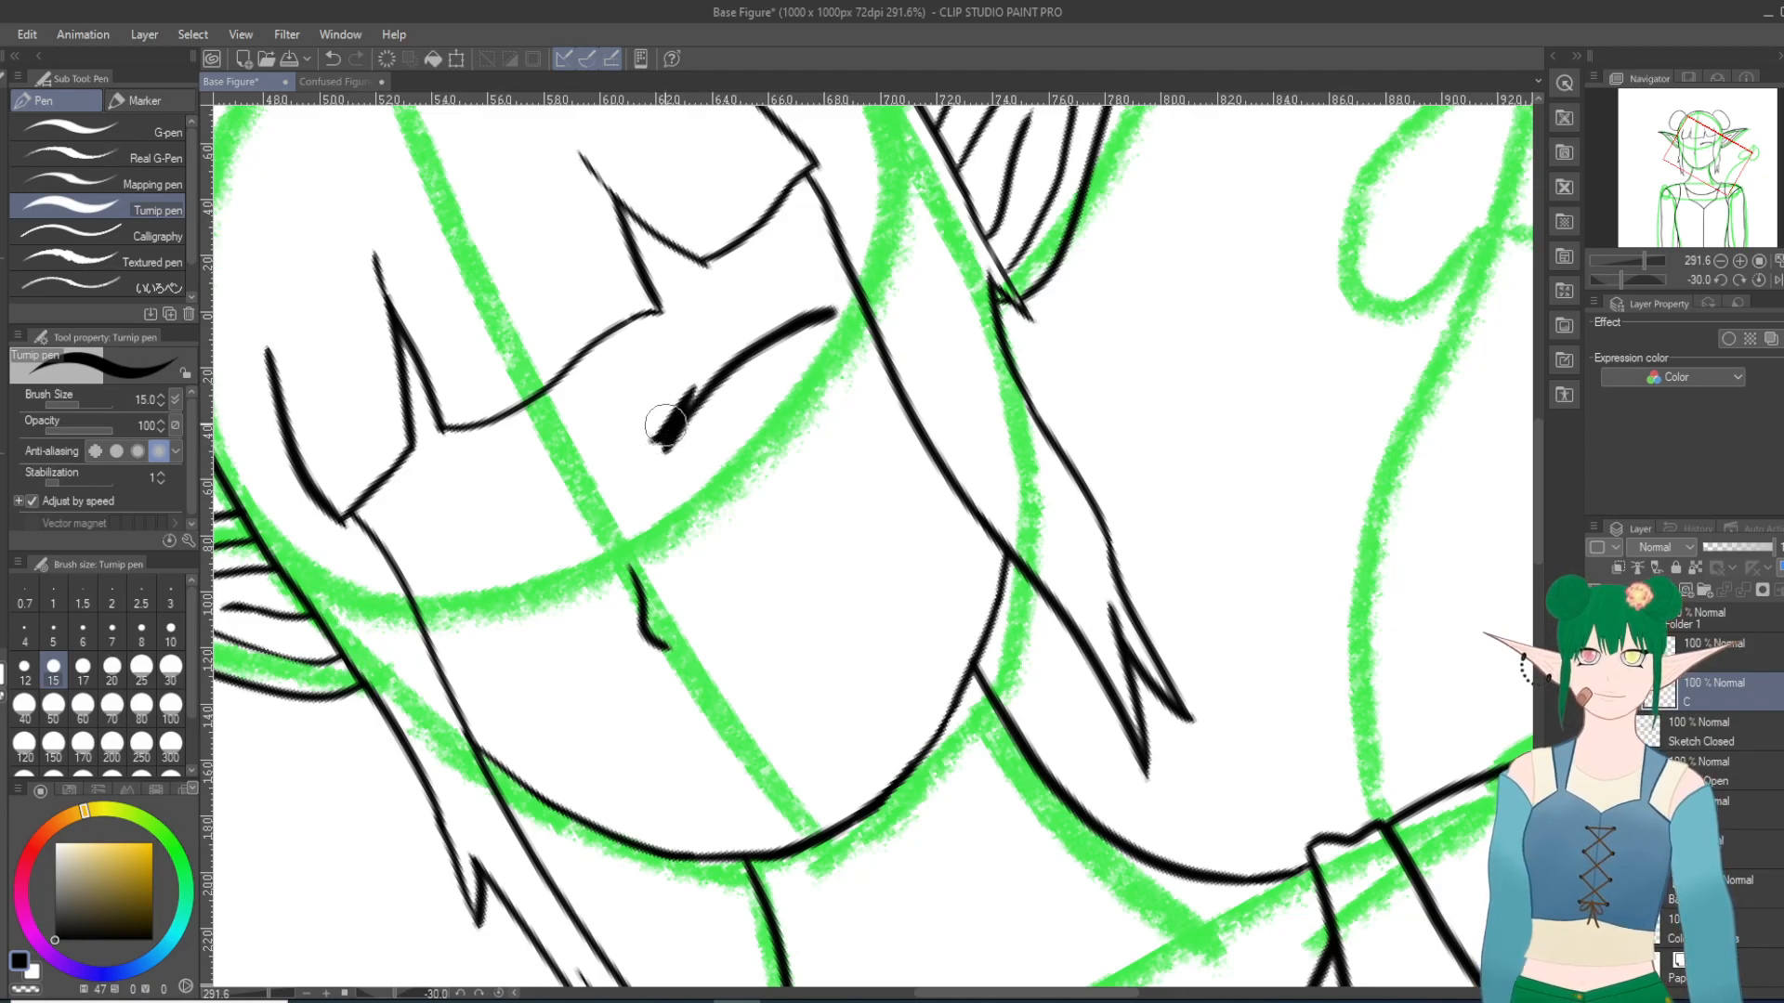
mouse_move(683, 408)
left_mouse_down()
mouse_move(725, 359)
mouse_move(690, 402)
left_mouse_up()
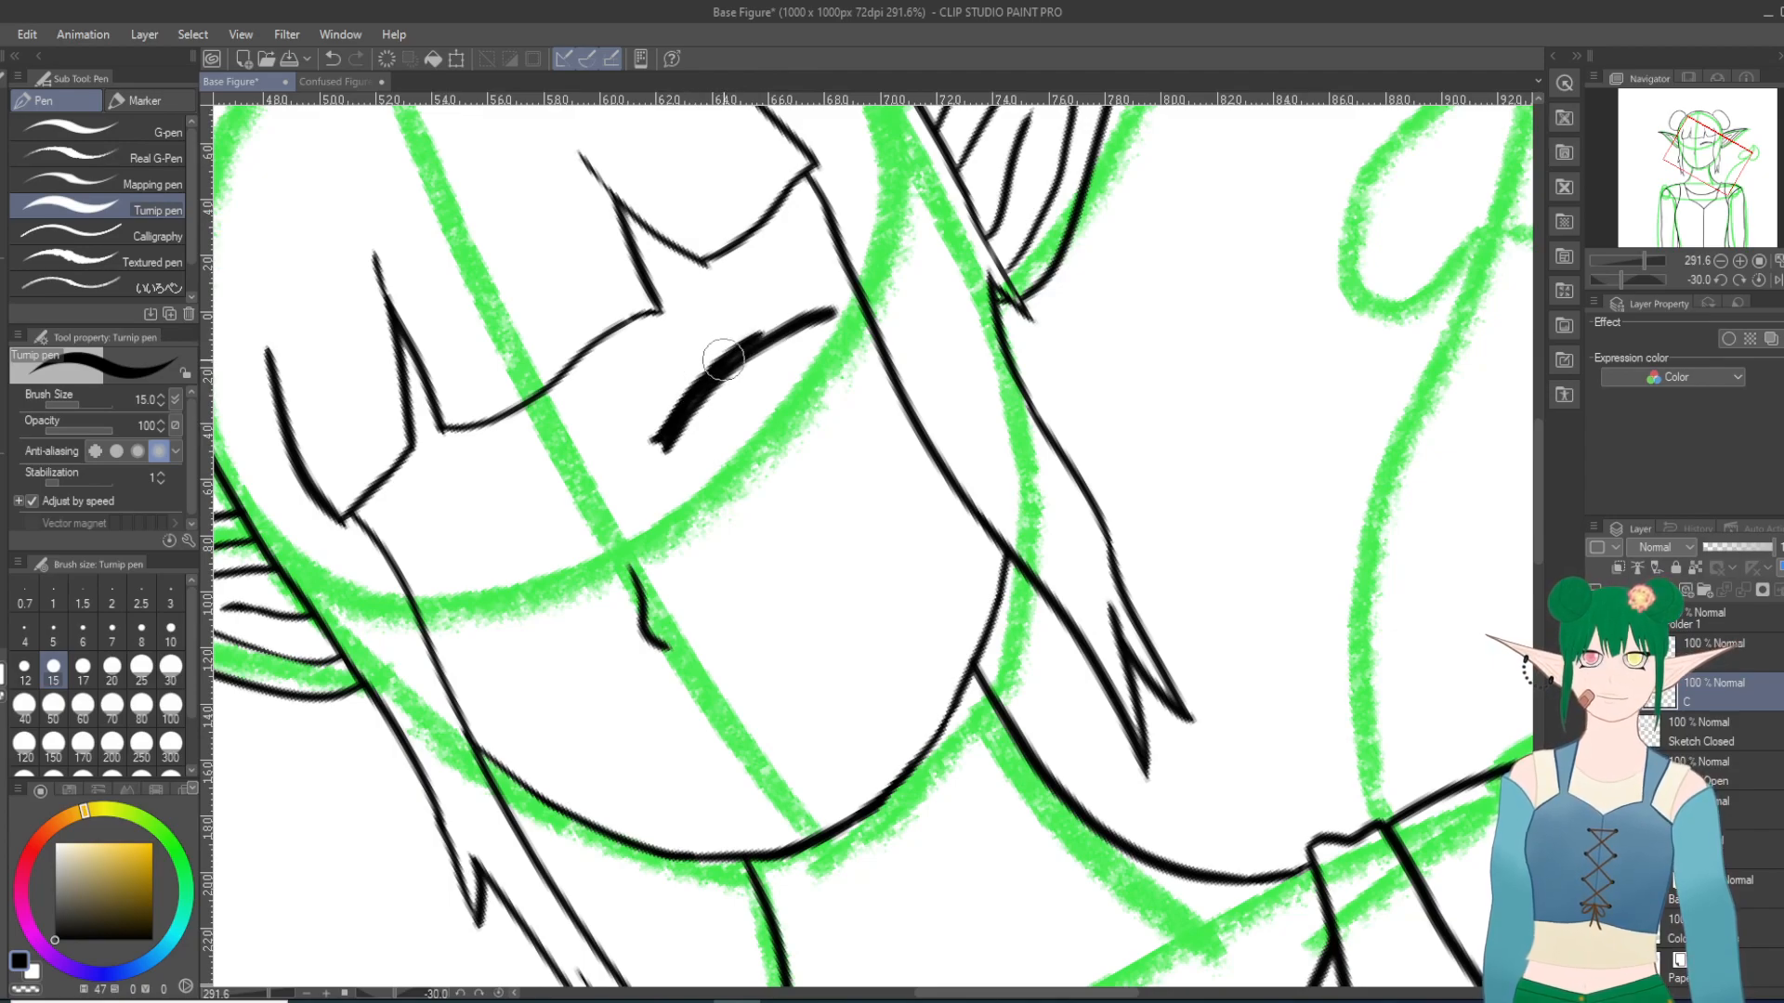
left_click_drag(735, 358, 798, 314)
left_click_drag(717, 371, 825, 307)
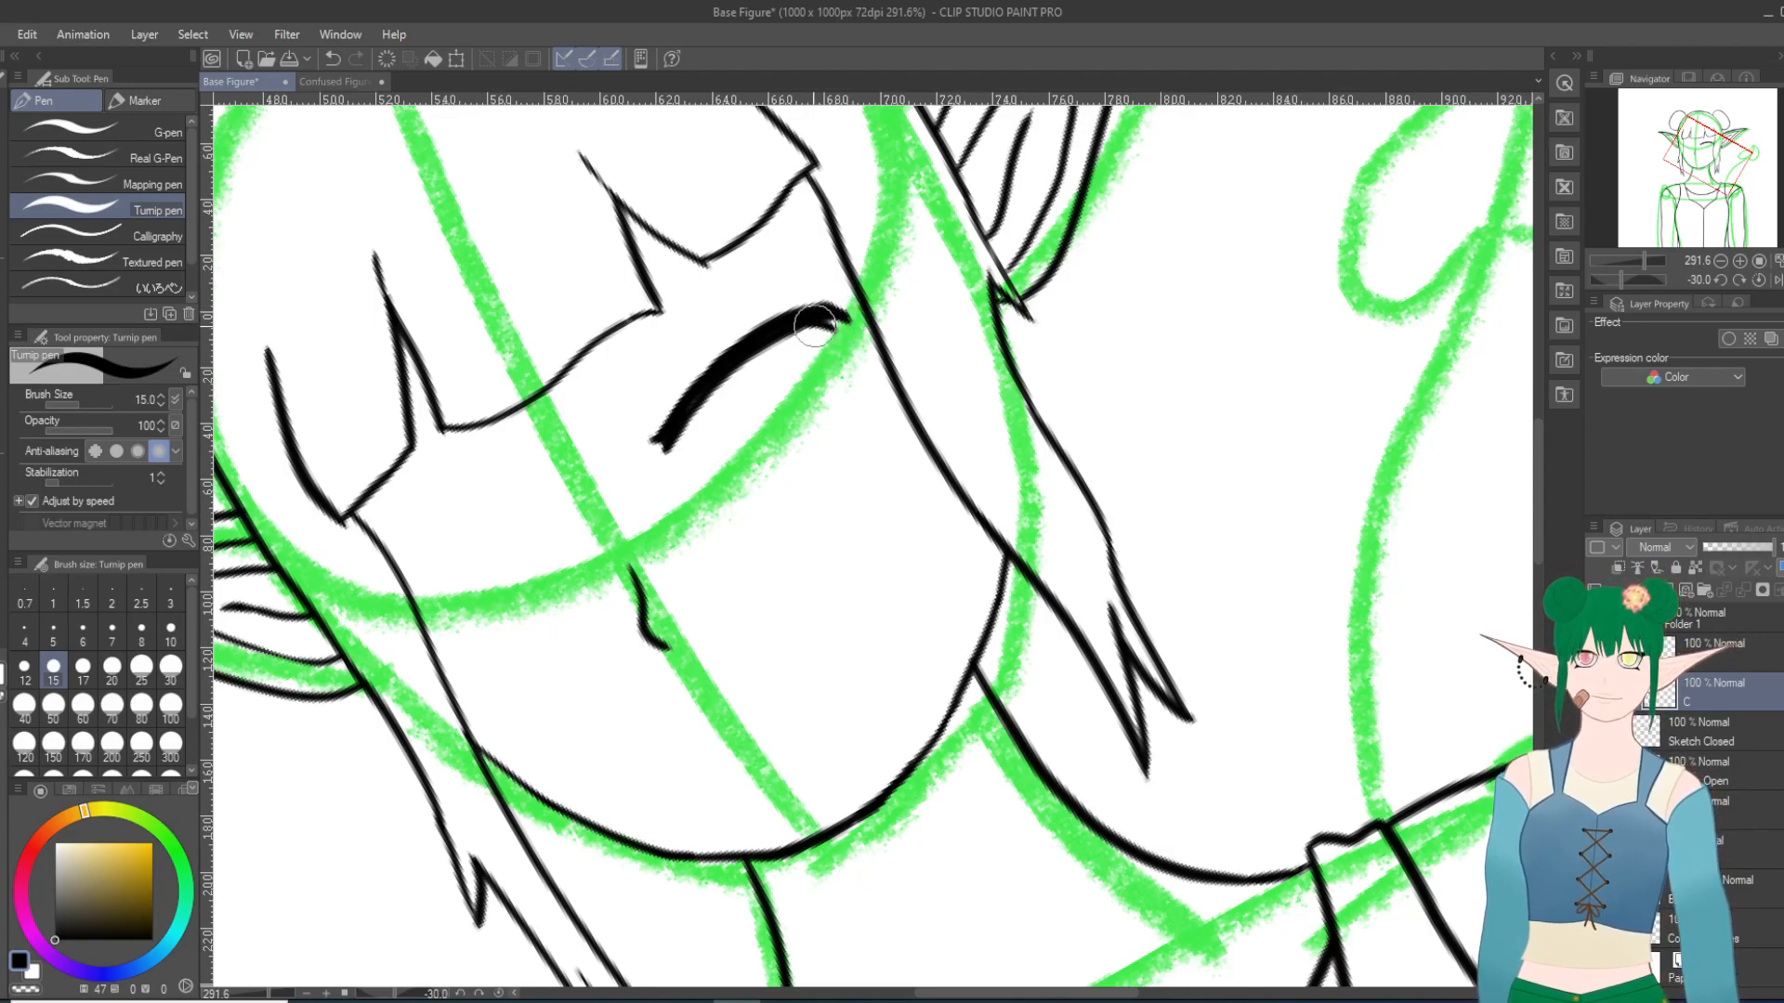
Step: Try a short lash under the middle of the right-hand closed lid and undo it
left_click_drag(728, 372, 766, 369)
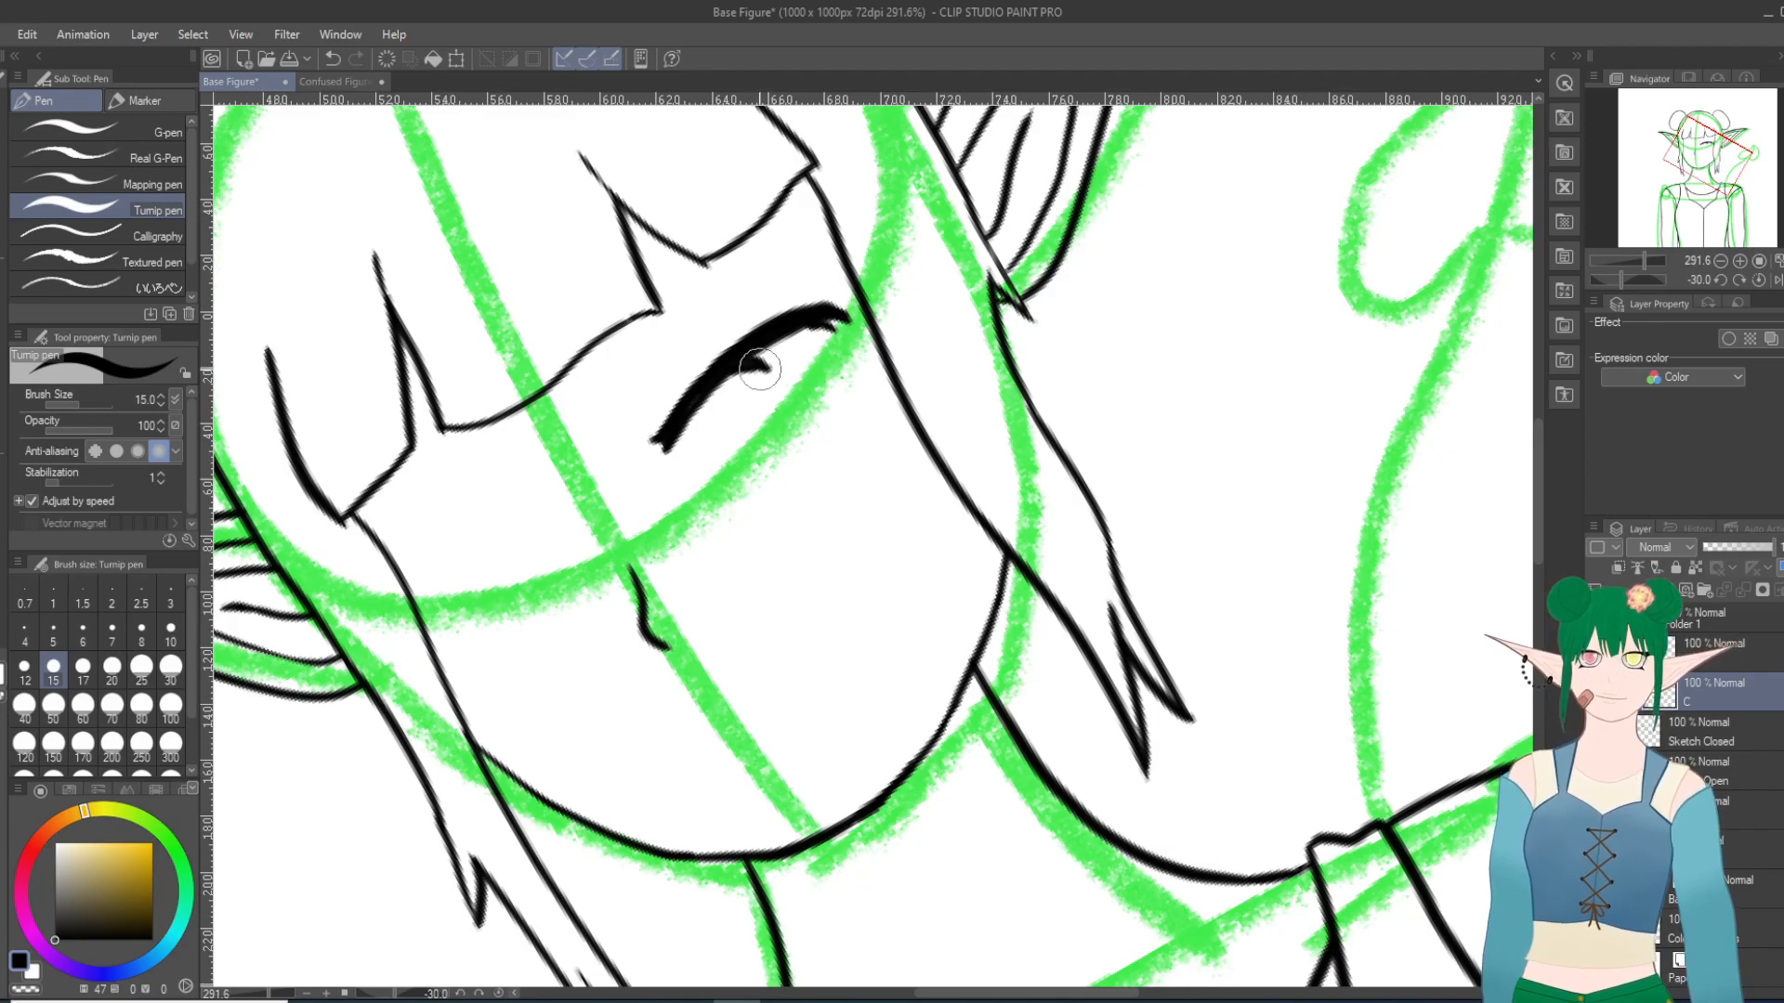
left_click_drag(747, 362, 768, 372)
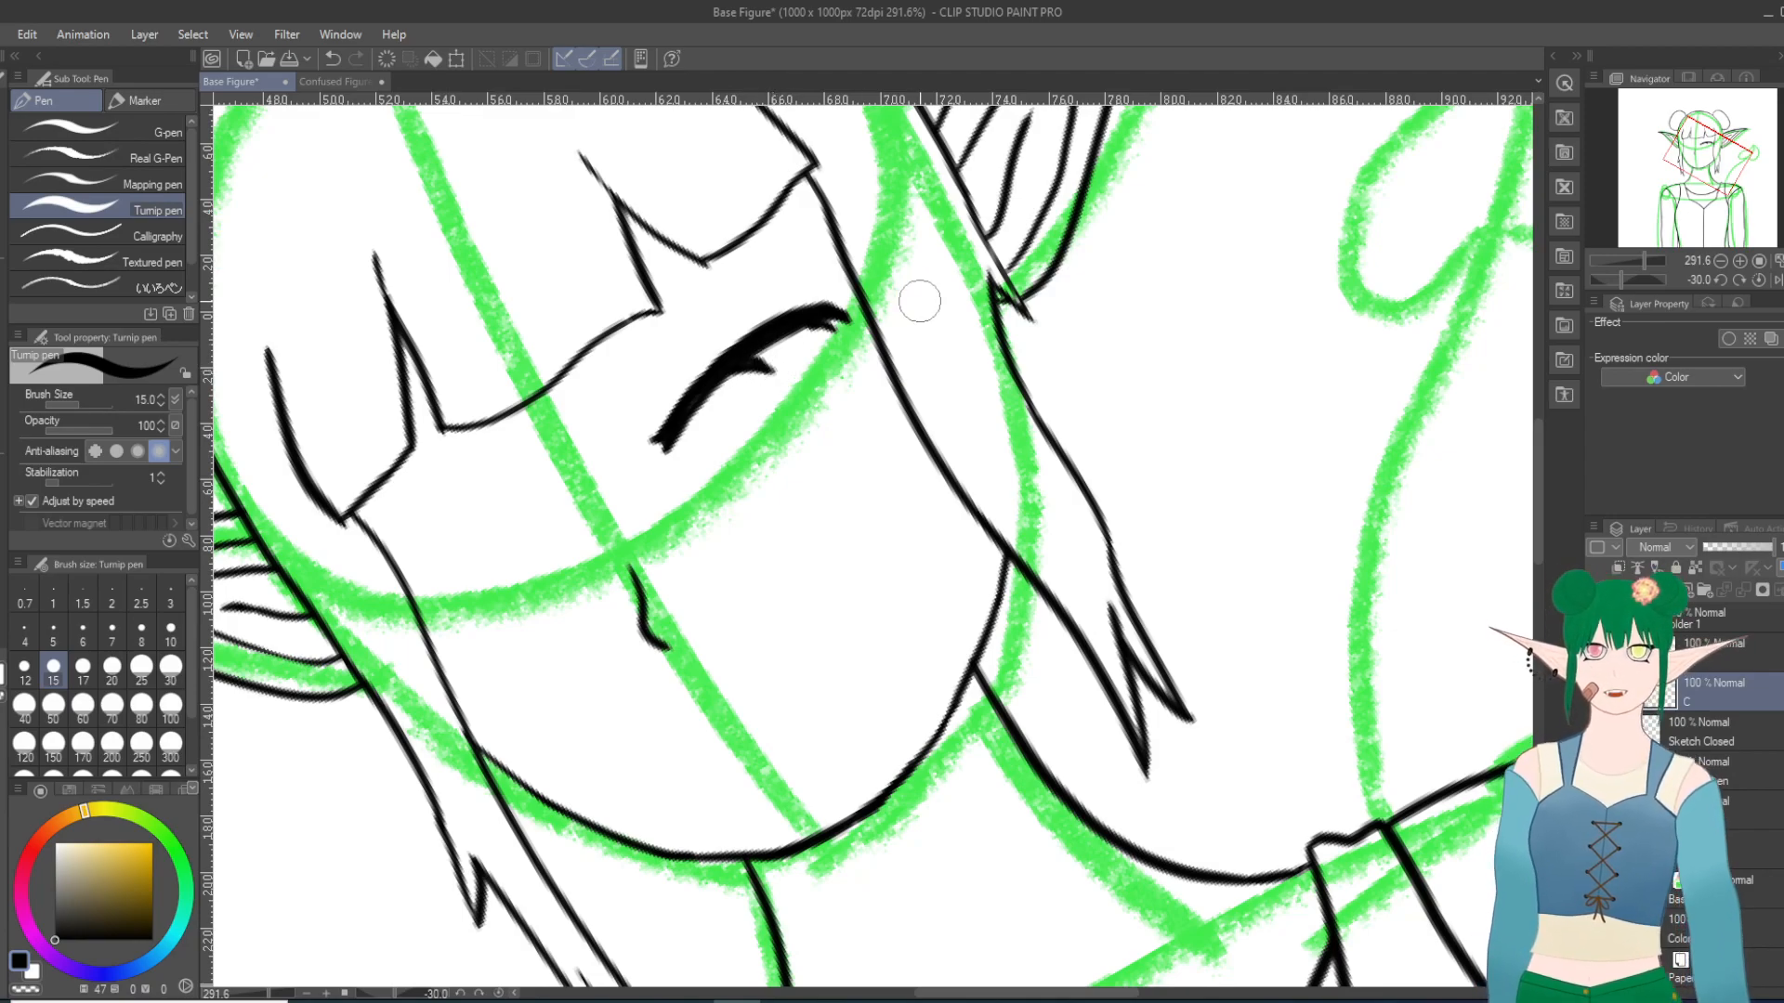
key("ctrl+z")
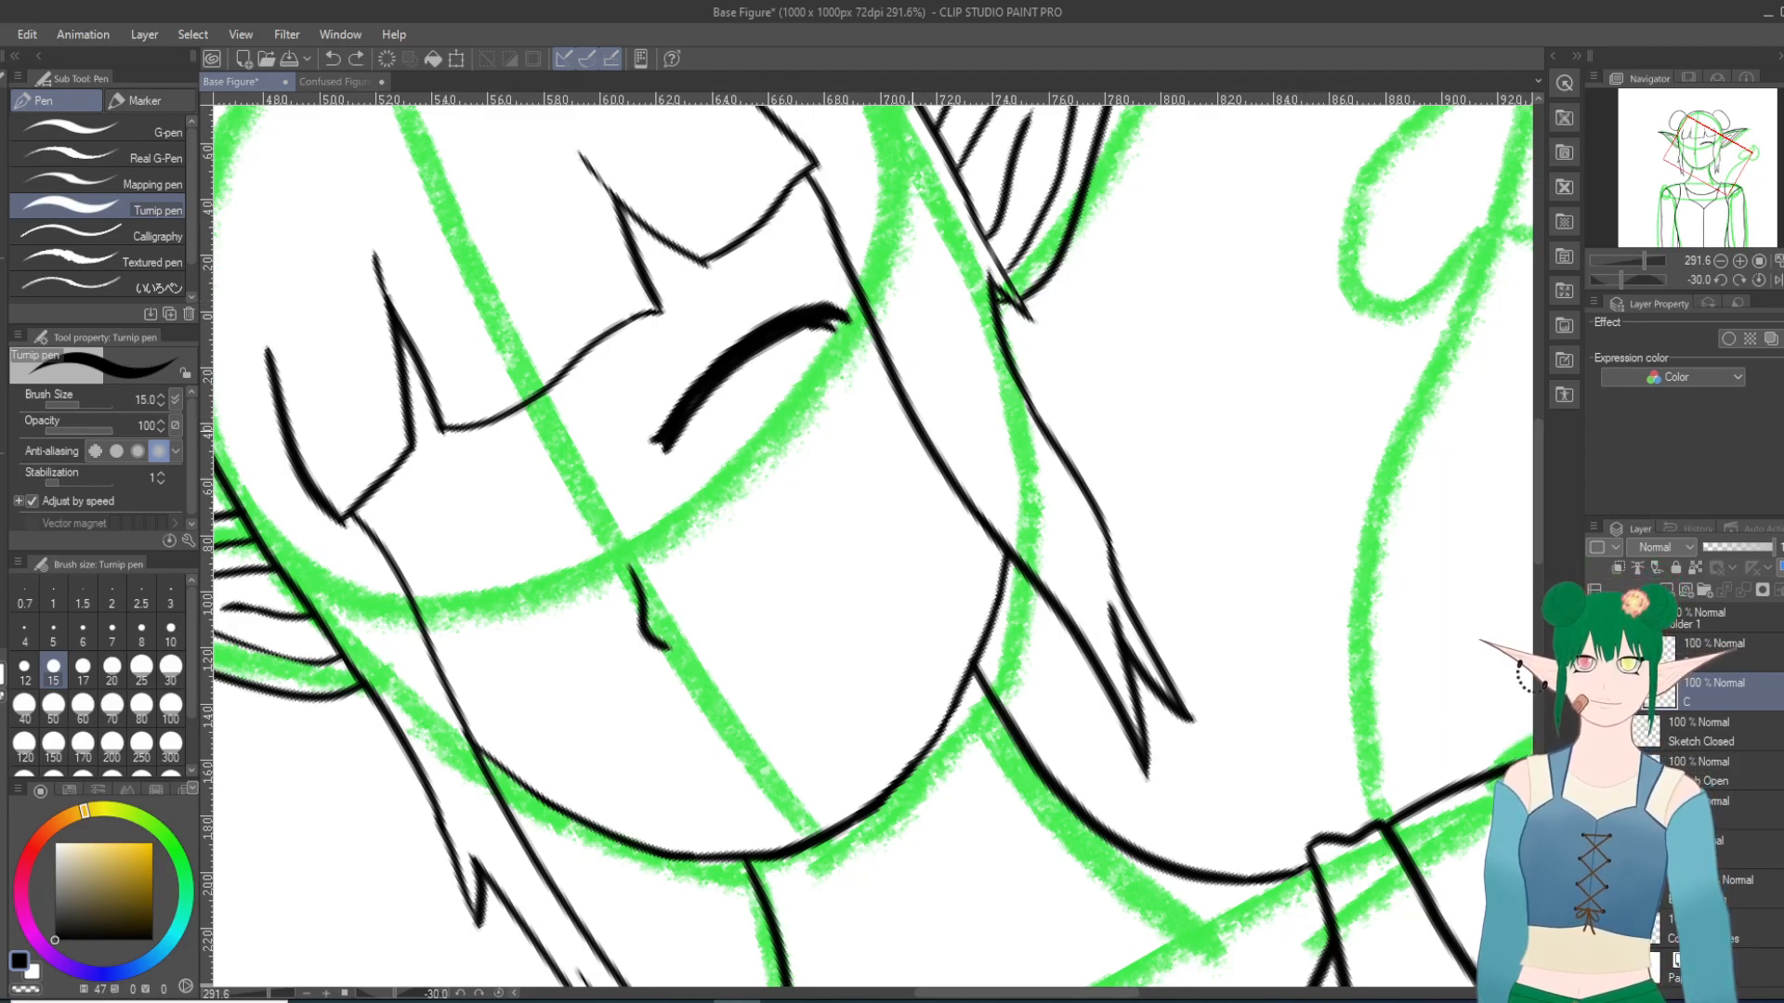
Step: Draw a short lash beneath the closed lid's outer corner and another under its middle
scroll(911, 429, "down", 12, "shift")
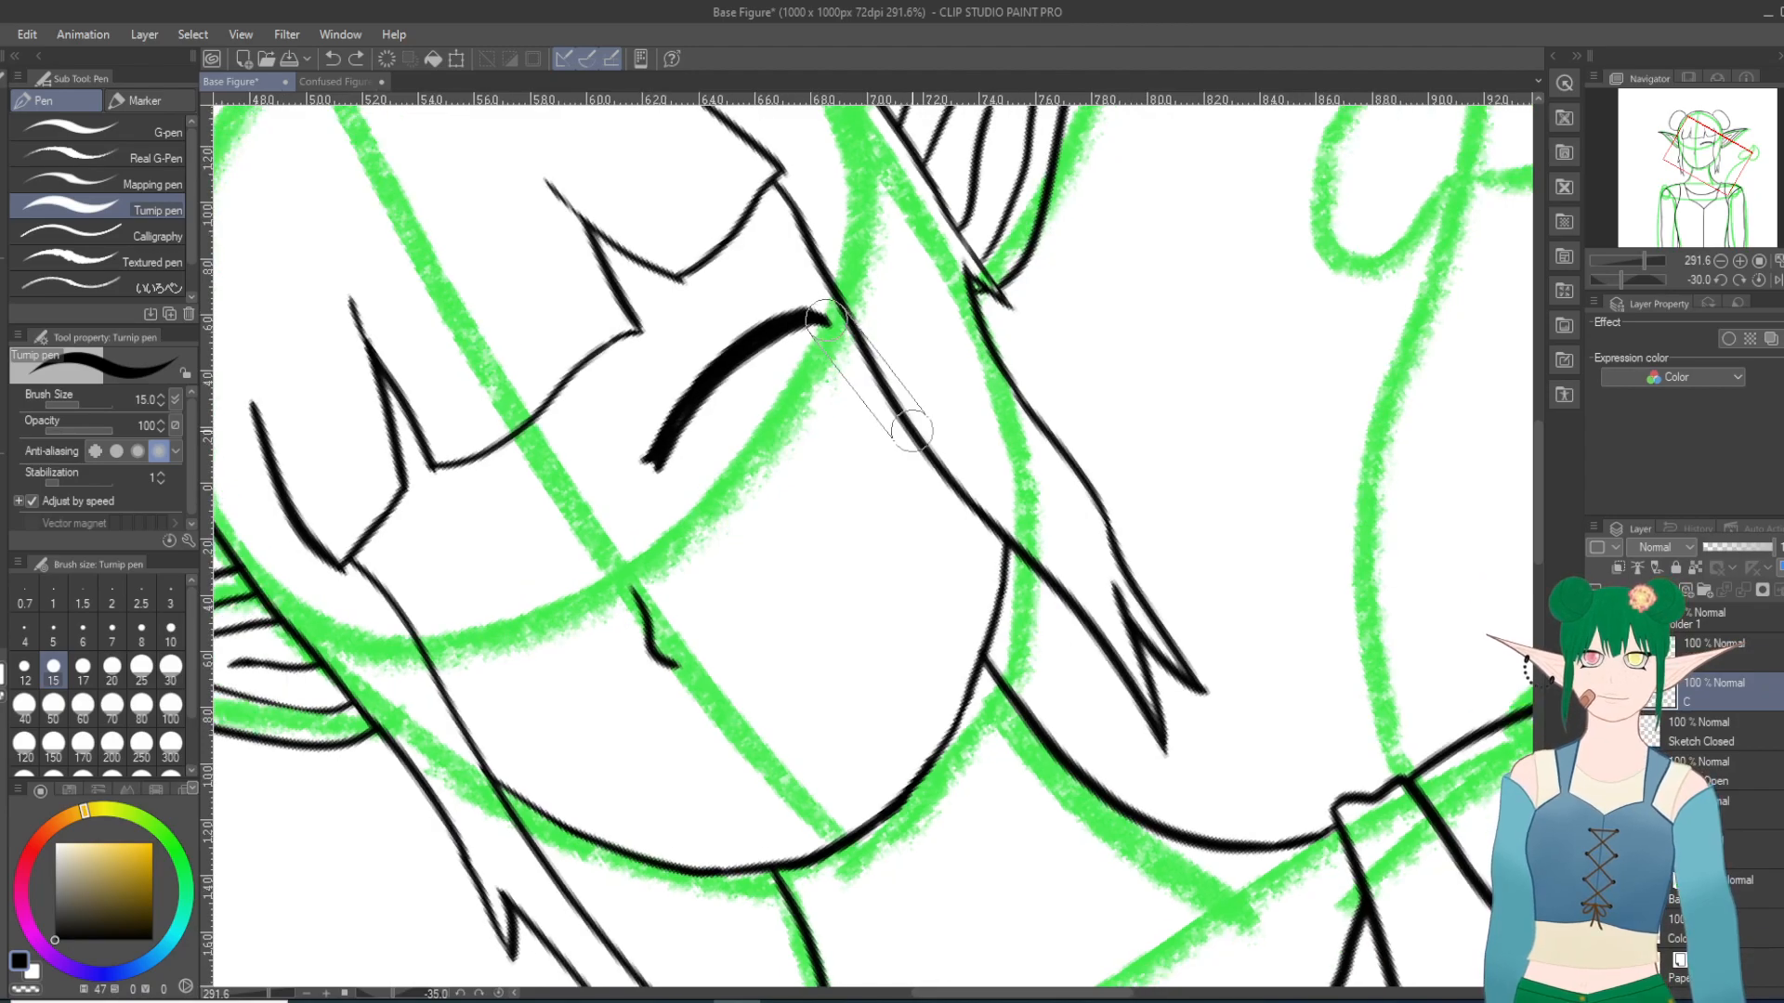
scroll(685, 649, "up", 6)
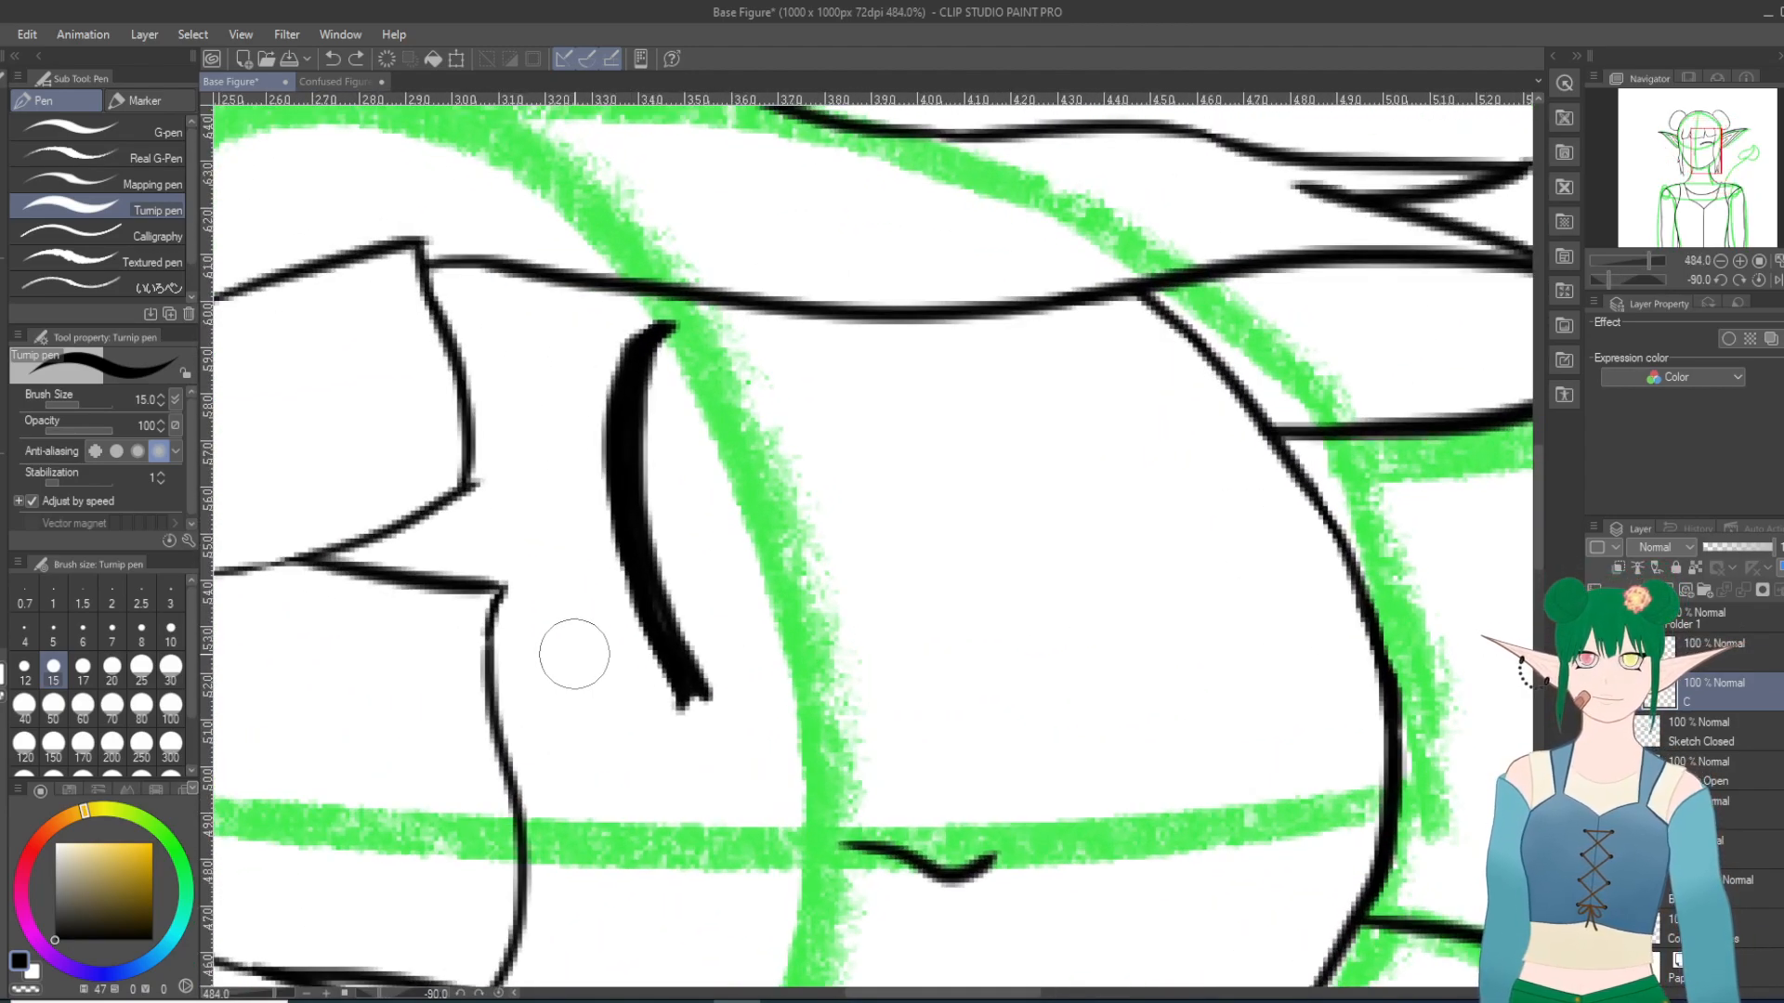
mouse_move(640, 443)
left_mouse_down()
mouse_move(666, 360)
mouse_move(645, 387)
mouse_move(673, 332)
left_mouse_up()
mouse_move(645, 401)
left_mouse_down()
mouse_move(662, 369)
mouse_move(639, 439)
mouse_move(657, 399)
left_mouse_up()
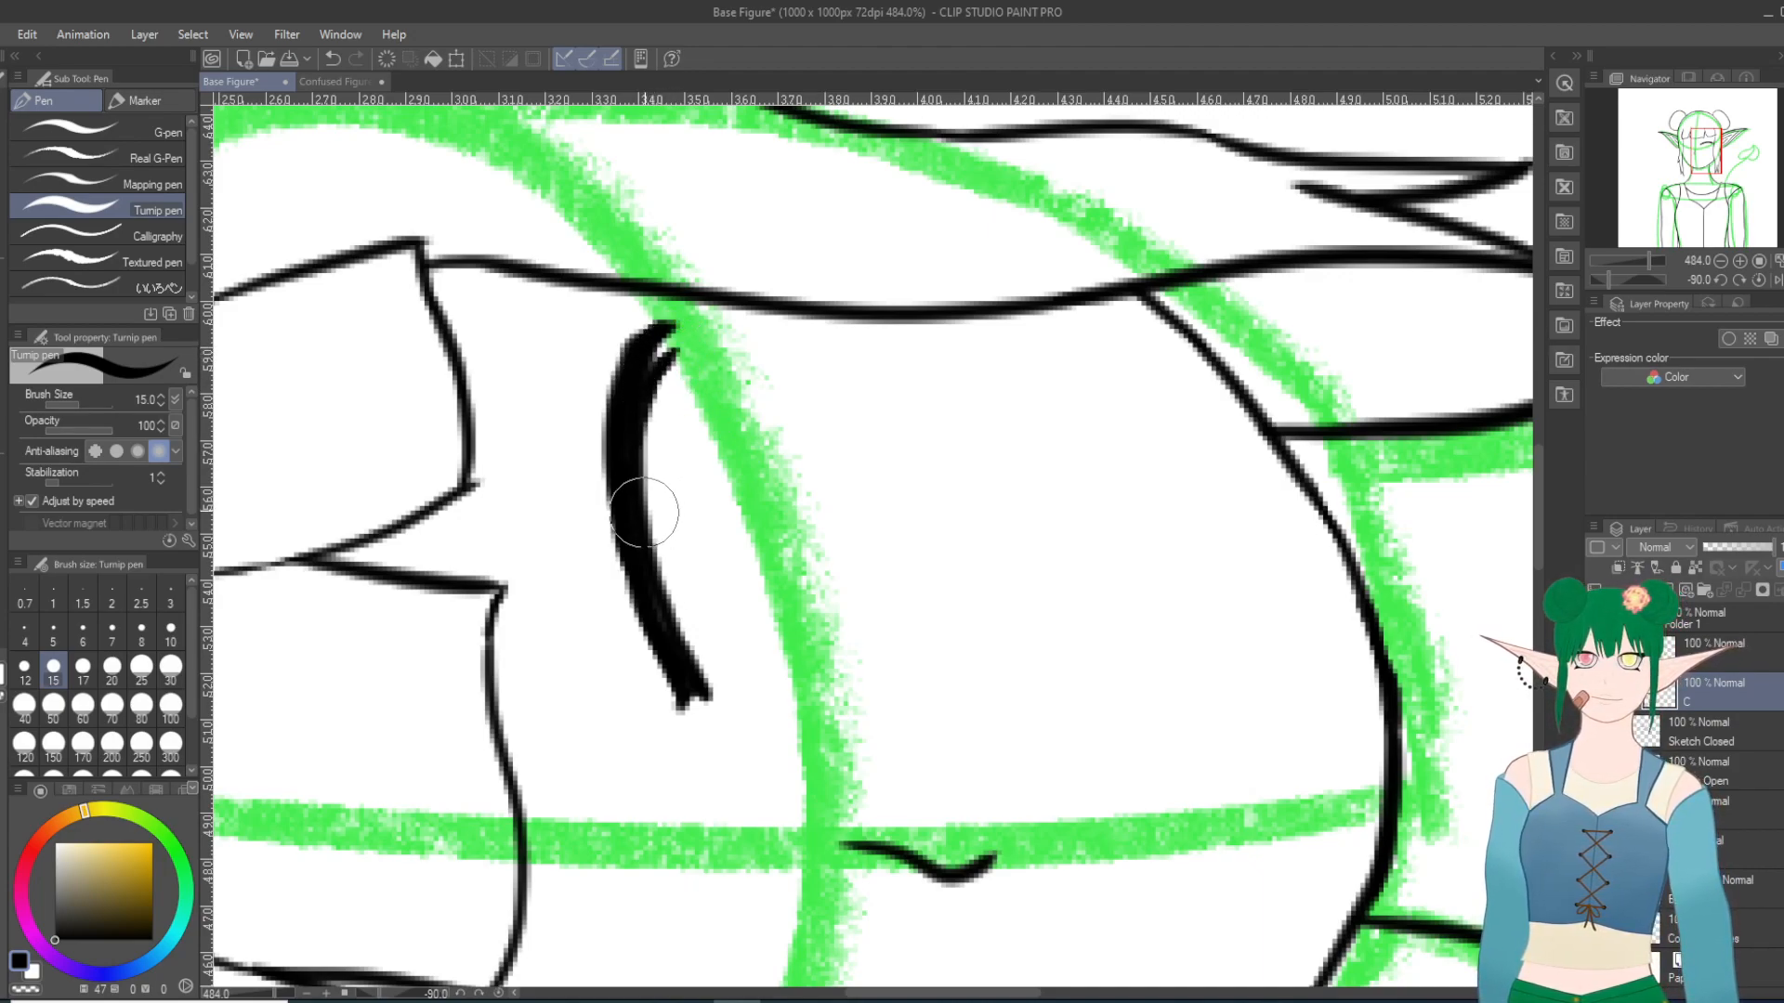
left_click_drag(648, 537, 676, 469)
mouse_move(652, 537)
left_mouse_down()
mouse_move(675, 473)
mouse_move(663, 509)
left_mouse_up()
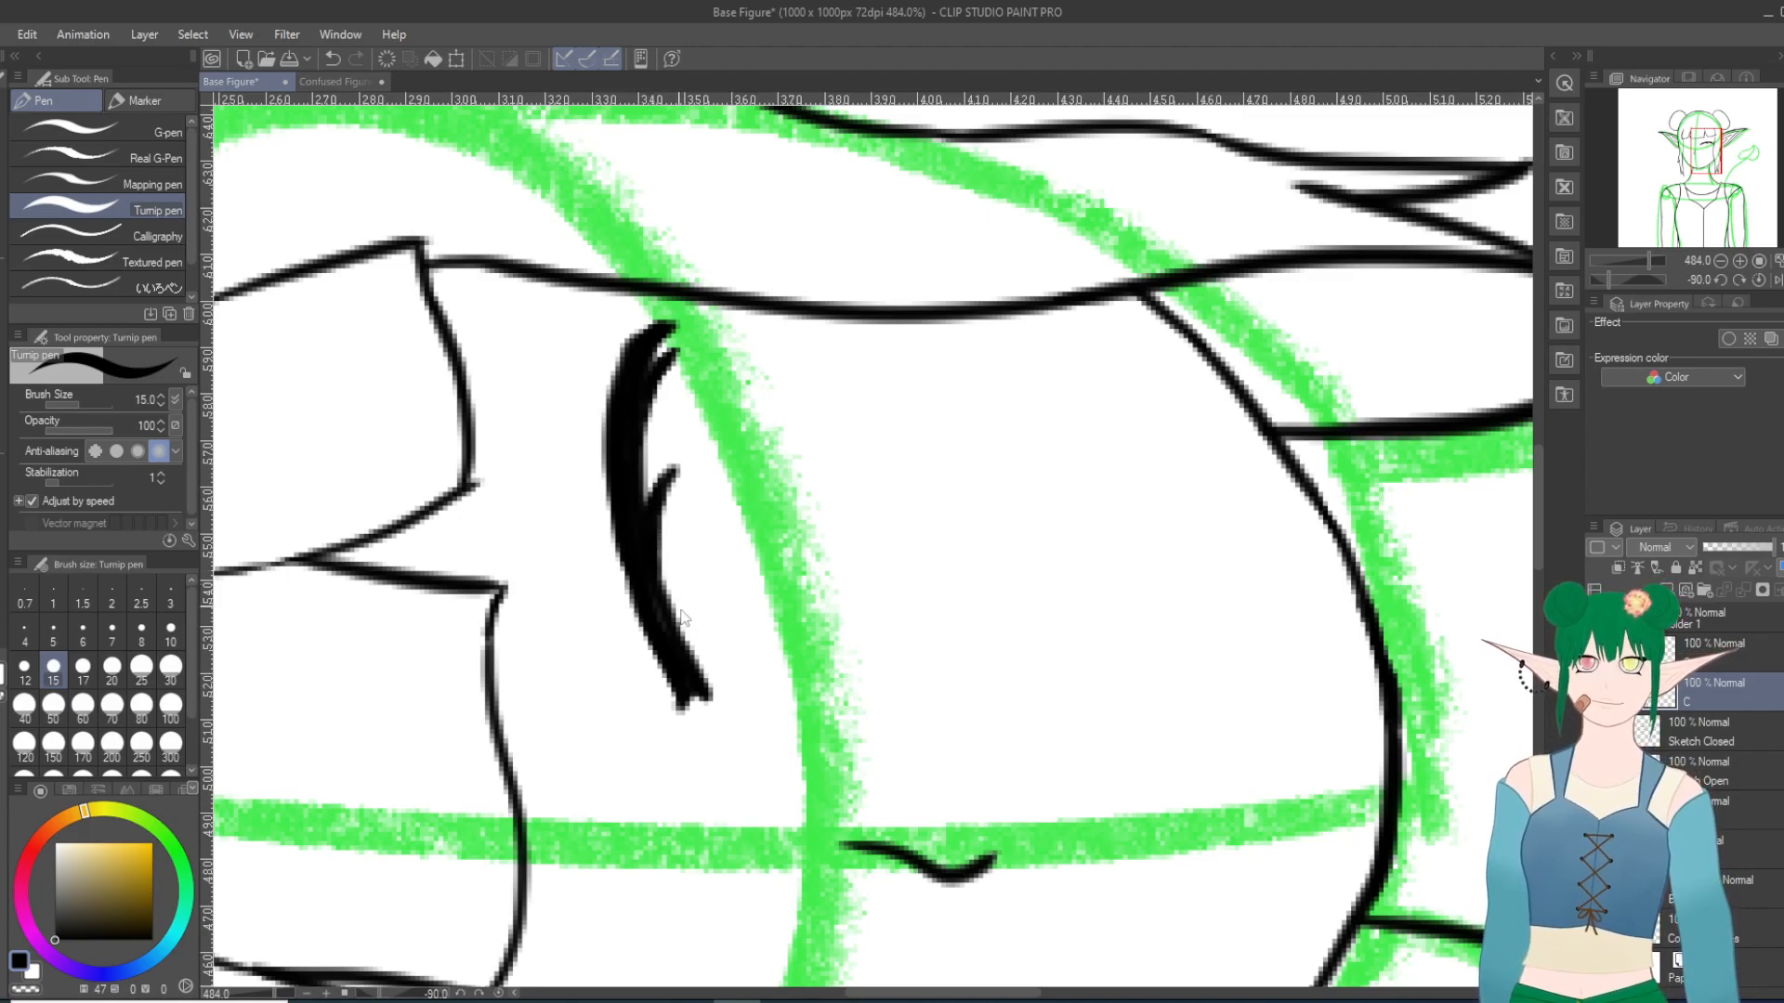
Step: Straighten the view and examine the closed eye and its lashes against the whole face
scroll(745, 680, "up", 2)
scroll(797, 677, "down", 12)
scroll(833, 678, "down", 20)
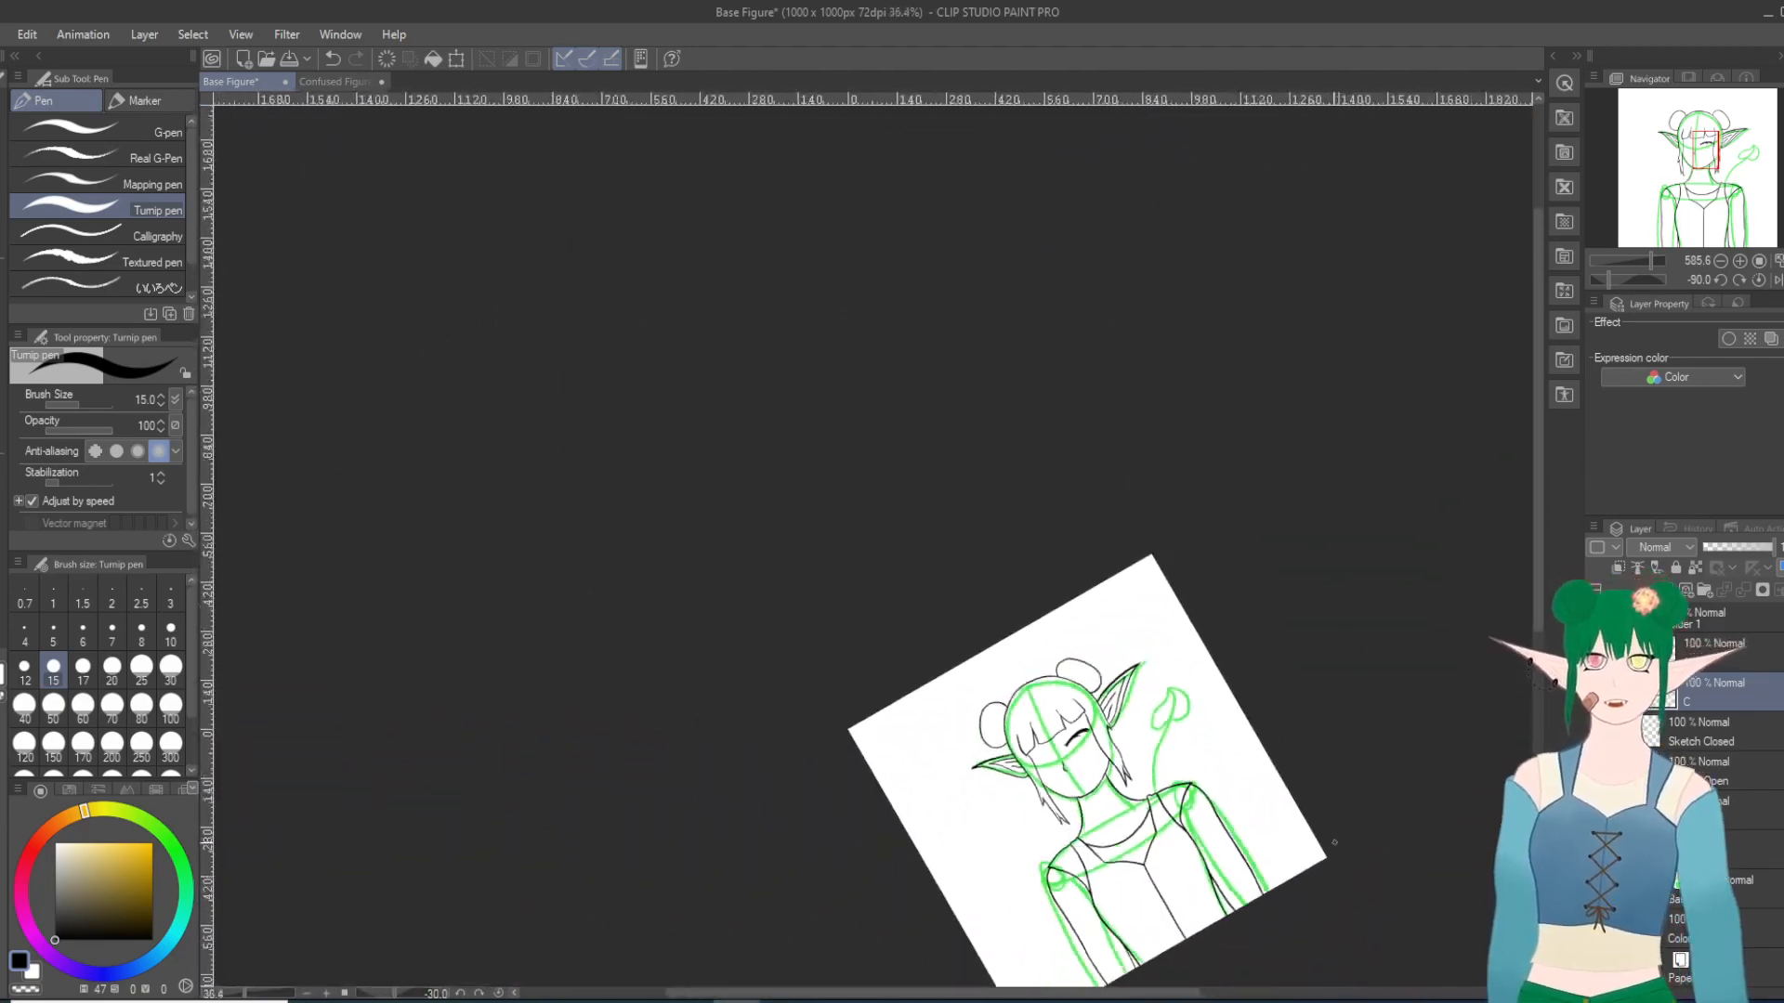
key("shift+6")
key("shift+6")
key("shift+6")
key("shift+6")
key("shift+6")
key("shift+6")
scroll(938, 880, "up", 13)
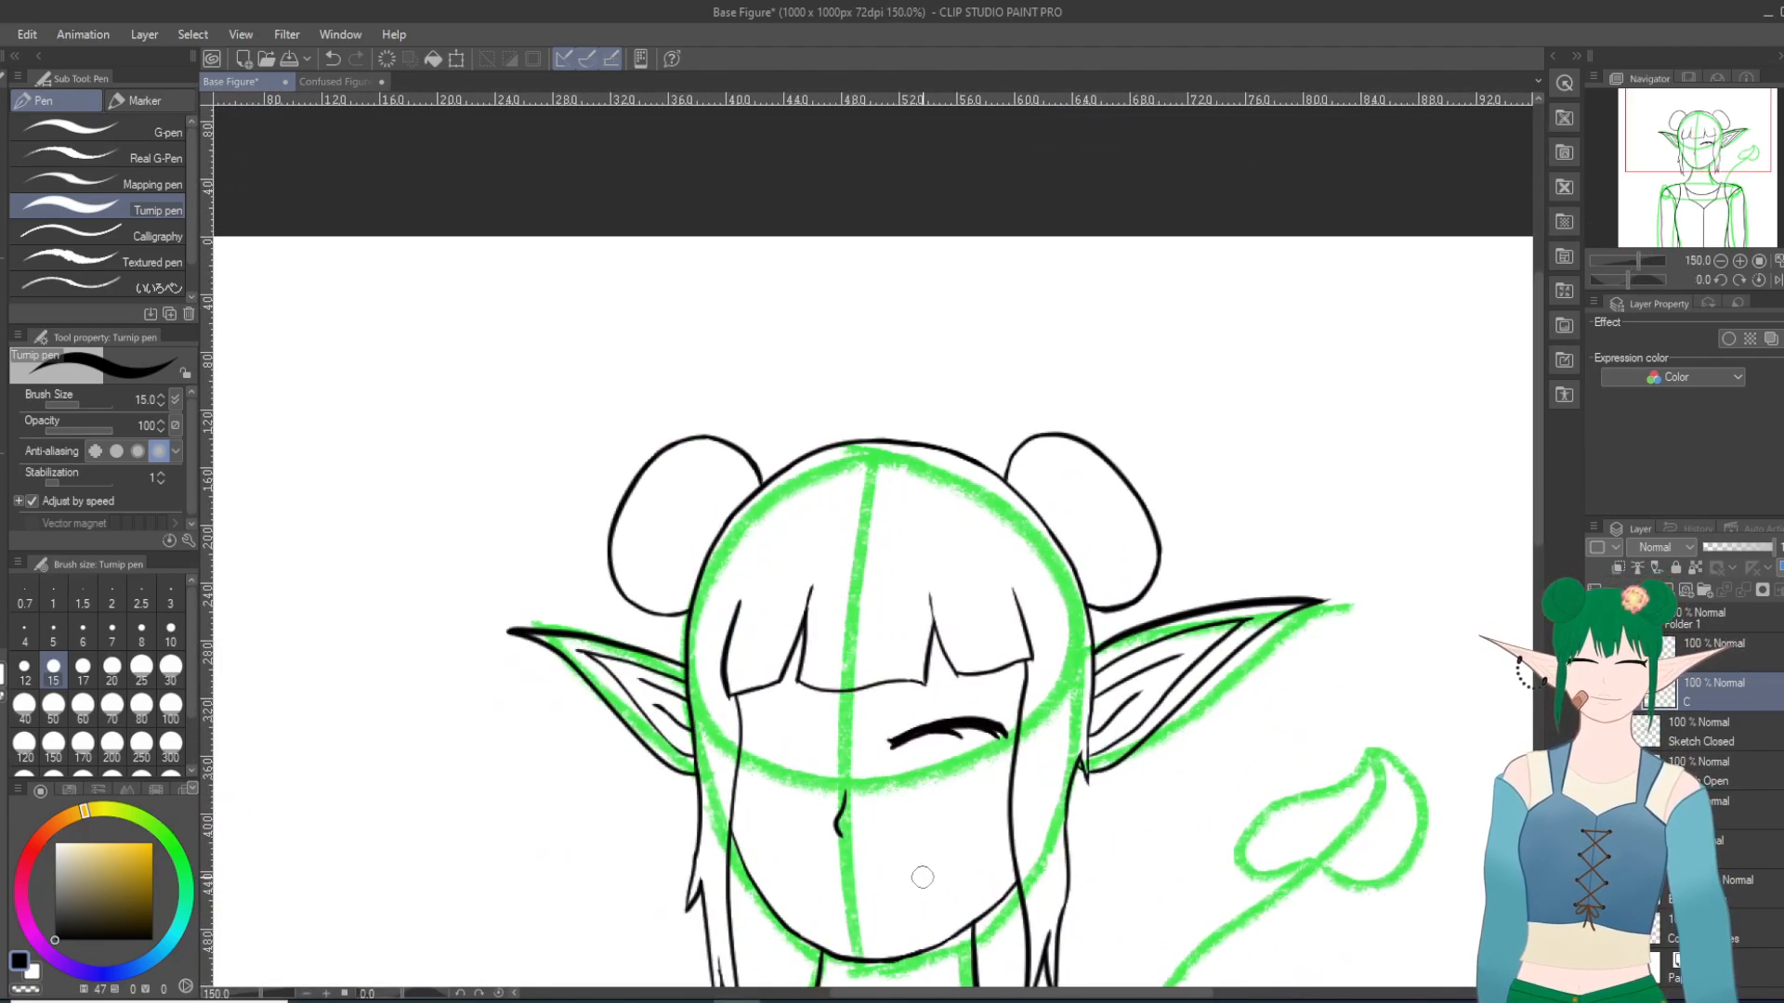
scroll(922, 877, "up", 10)
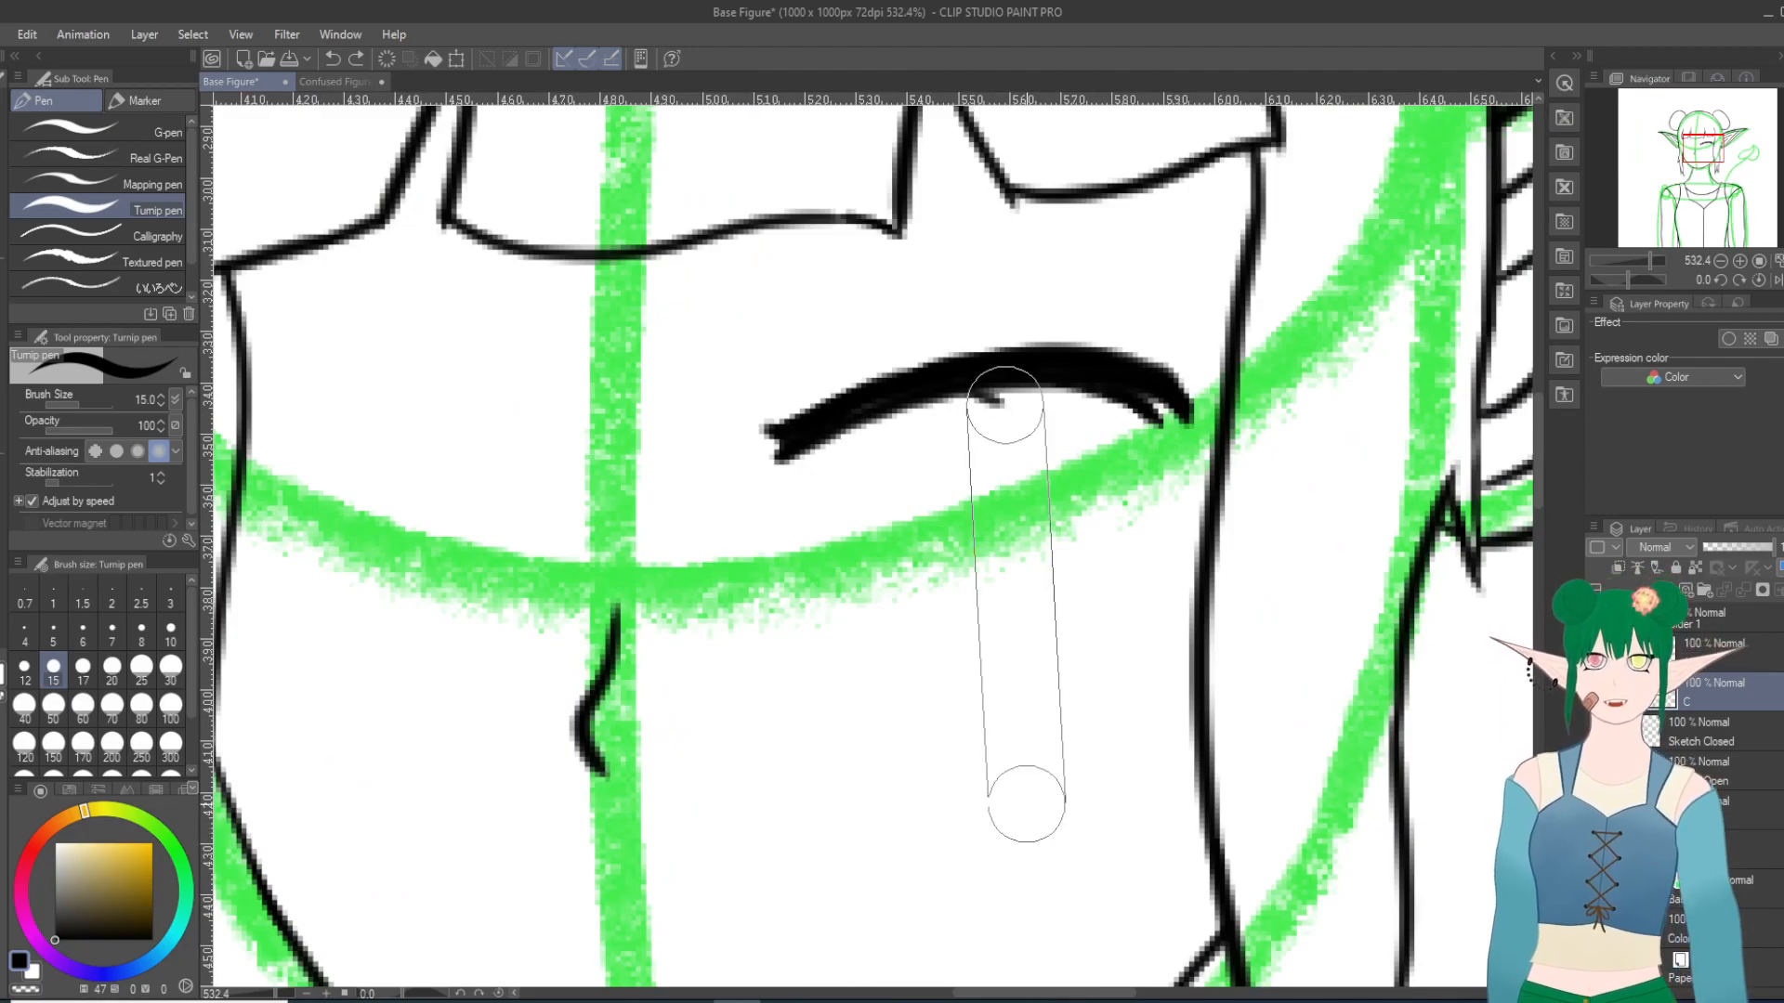
Step: Redraw the lash under the middle of the closed lid and blend its base into the lid line
scroll(1027, 805, "up", 17, "shift")
scroll(751, 454, "up", 6)
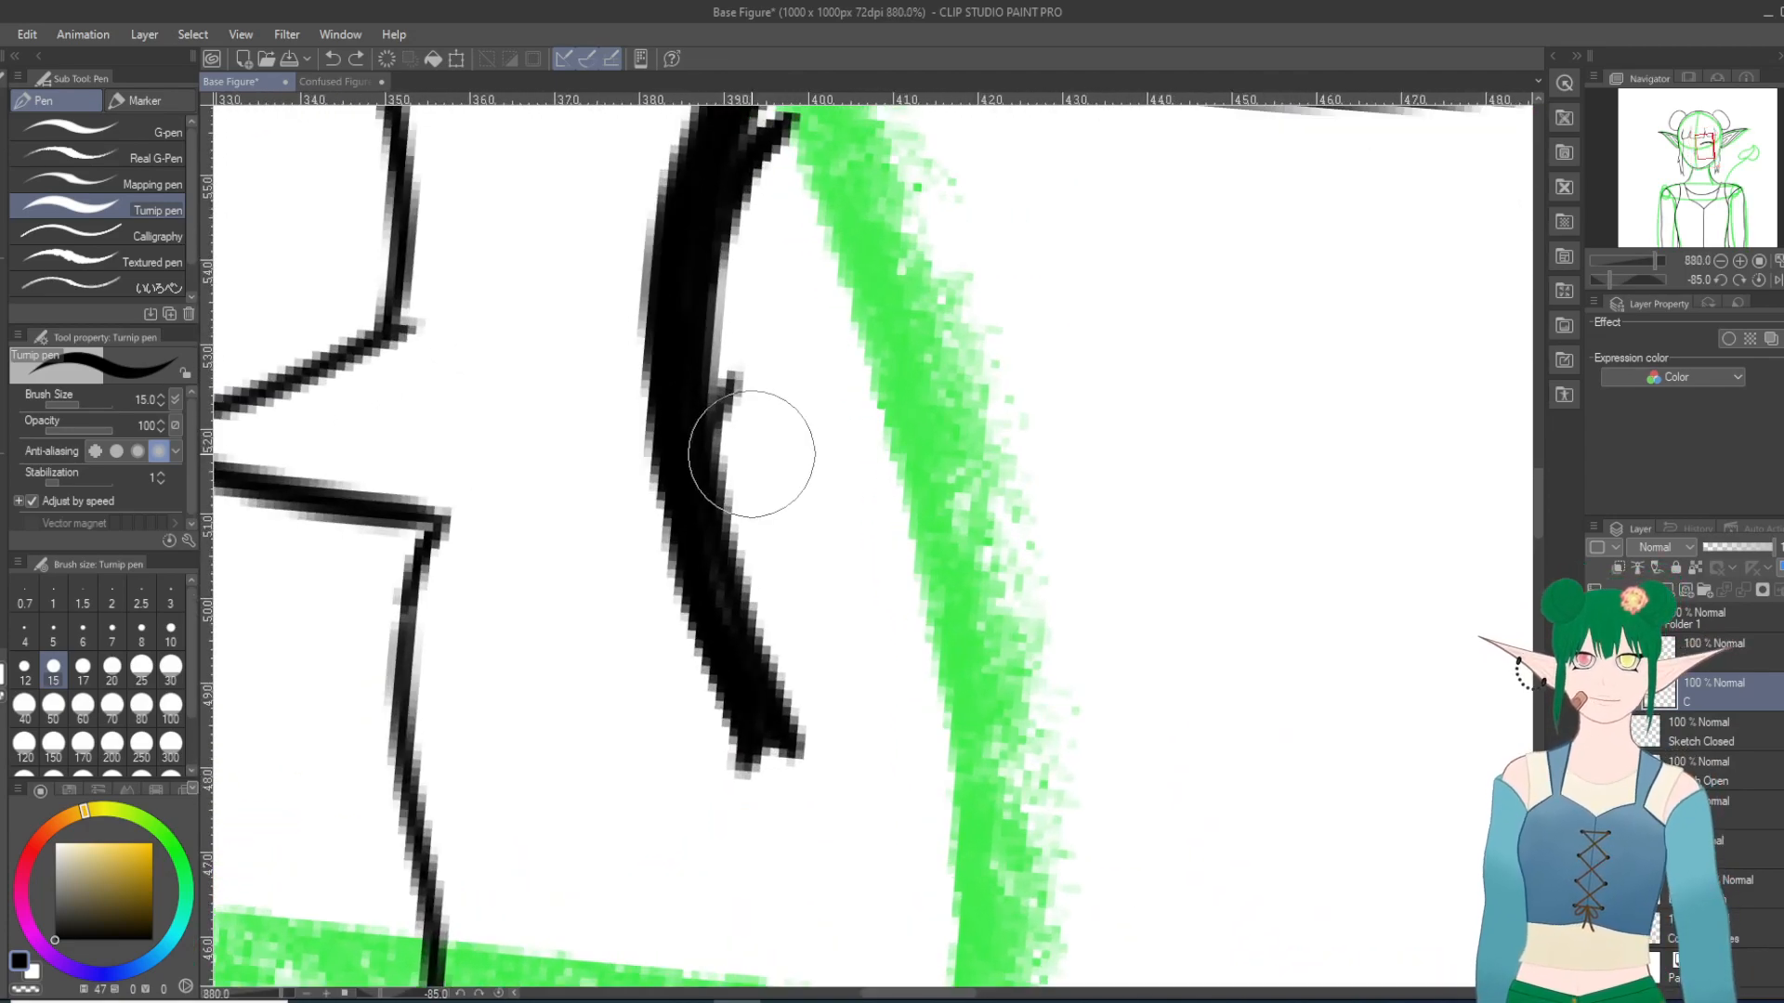
left_click_drag(709, 393, 766, 338)
mouse_move(709, 391)
left_mouse_down()
mouse_move(779, 332)
mouse_move(721, 407)
left_mouse_up()
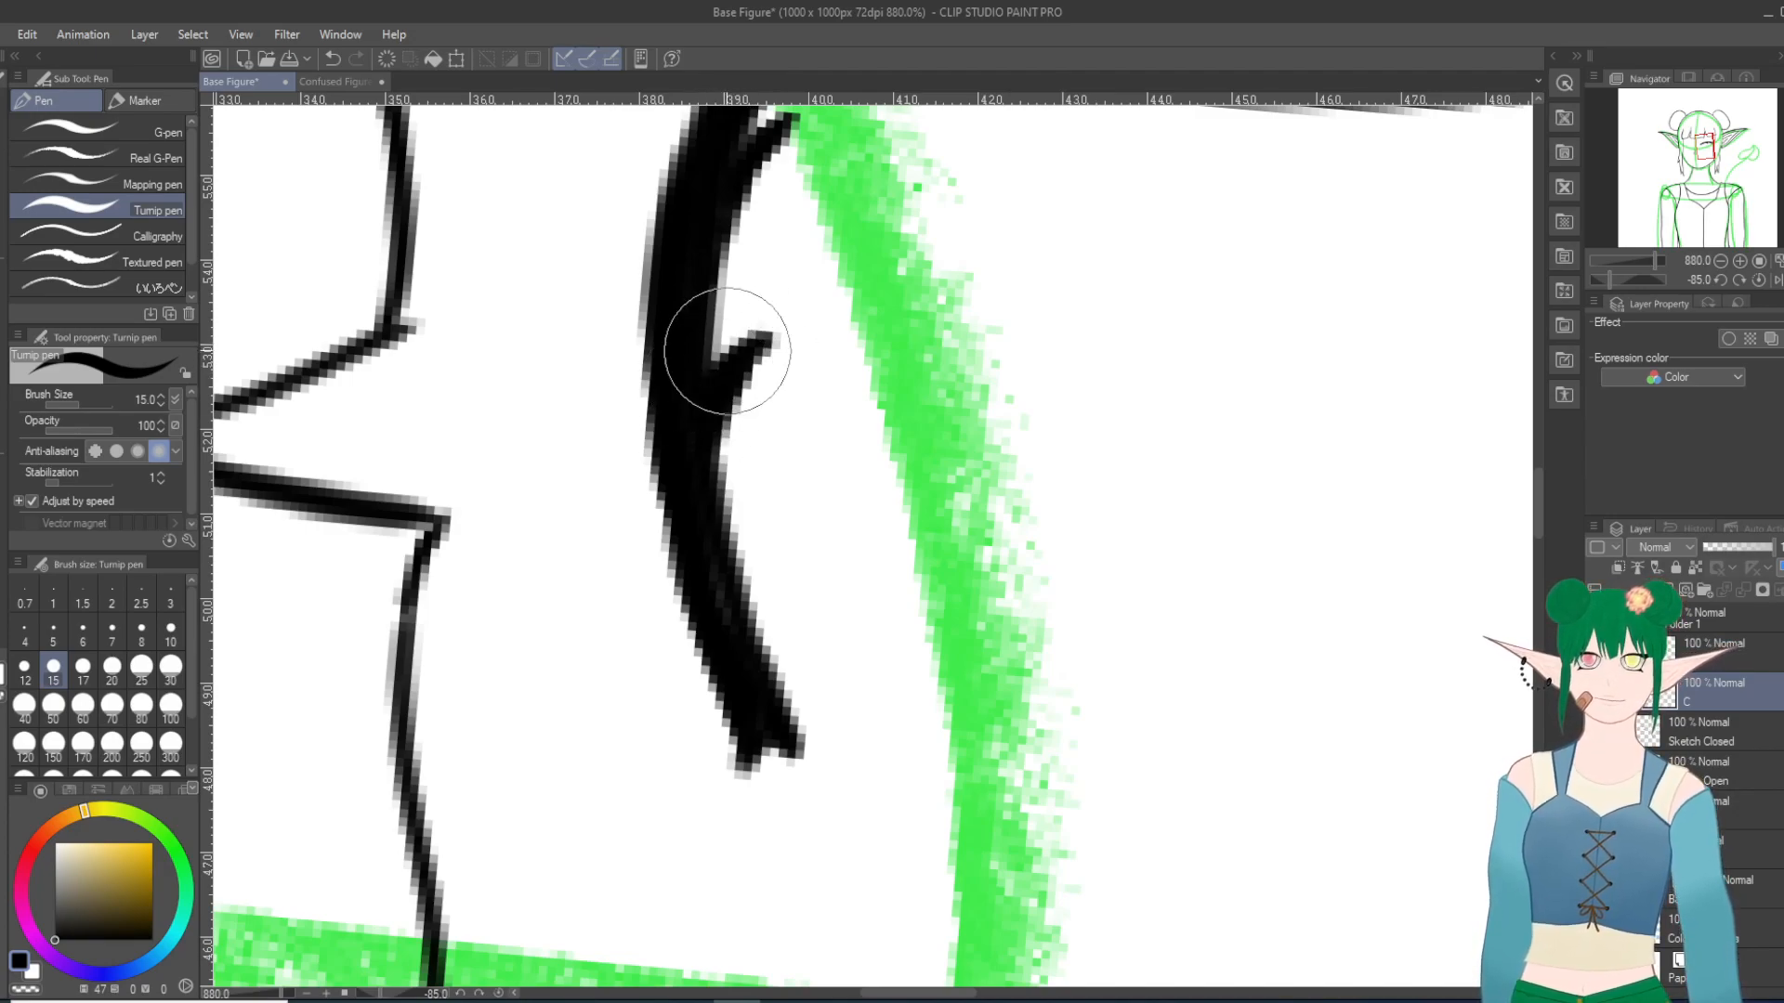
left_click_drag(728, 353, 711, 465)
scroll(942, 118, "down", 15)
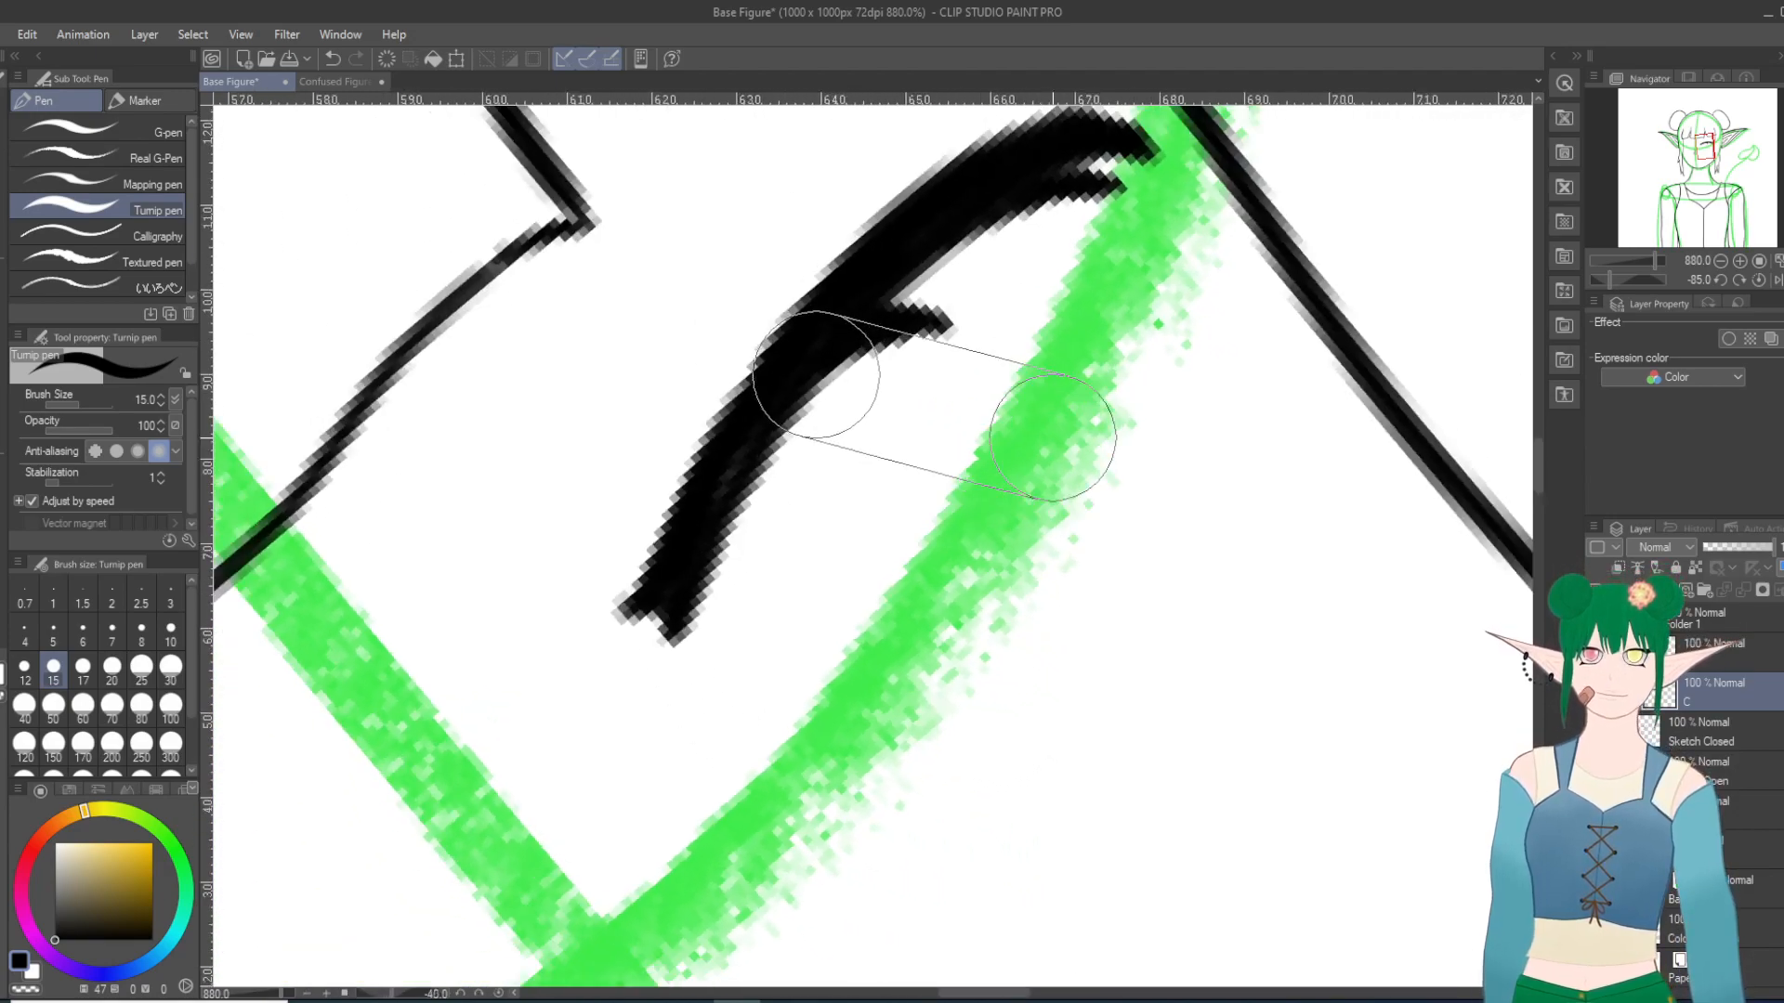
Step: Toggle the open-eye line layer on and off to compare the closed lid with the open eyes, leaving it shown
scroll(1054, 434, "down", 15)
key("asciicircum")
key("asciicircum")
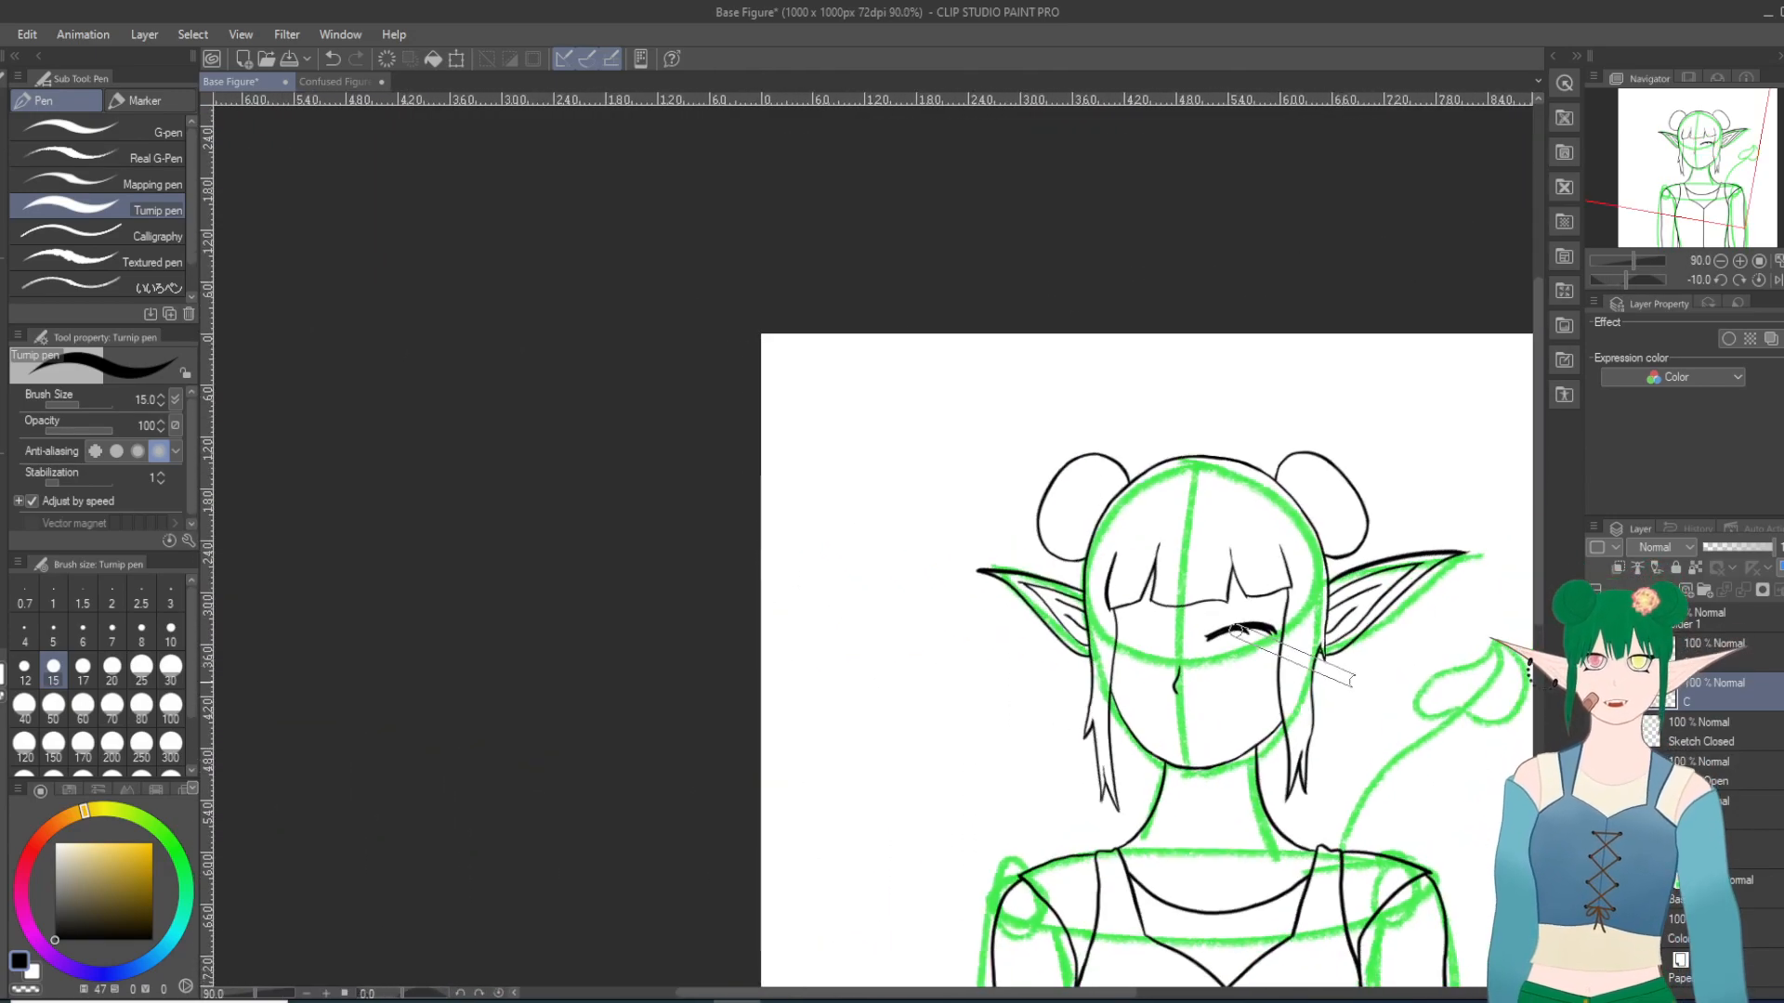
left_click(1596, 653)
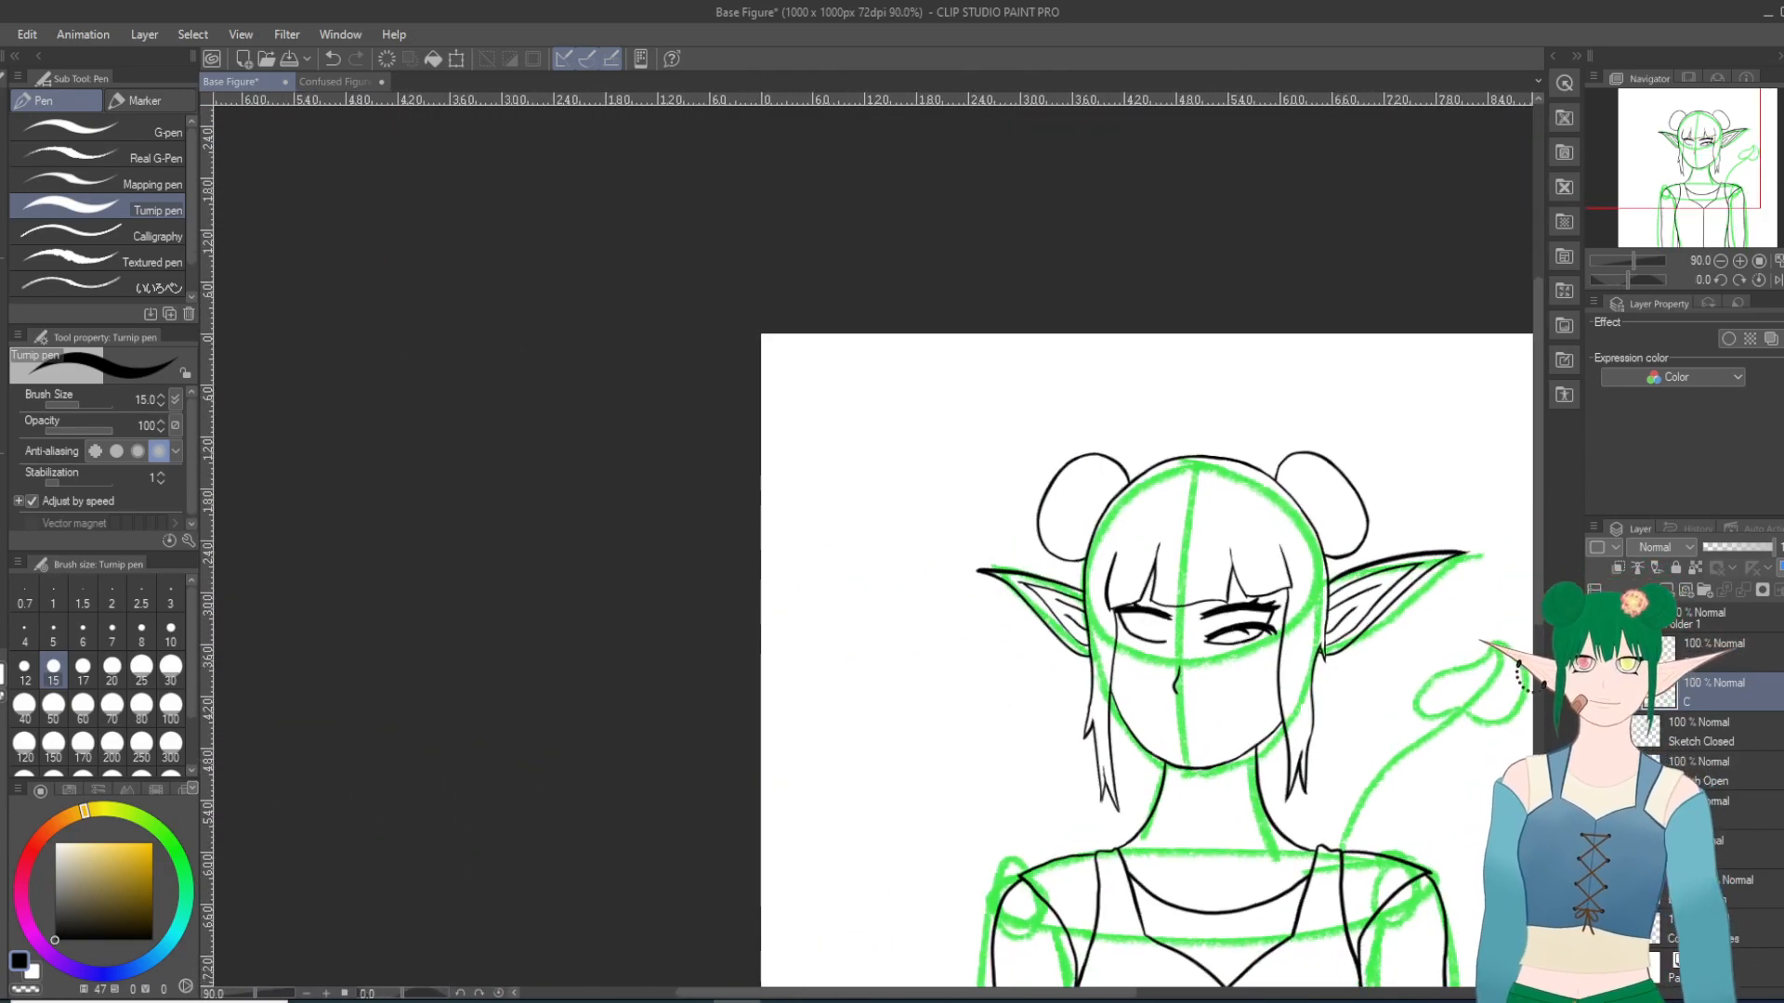
left_click(1596, 692)
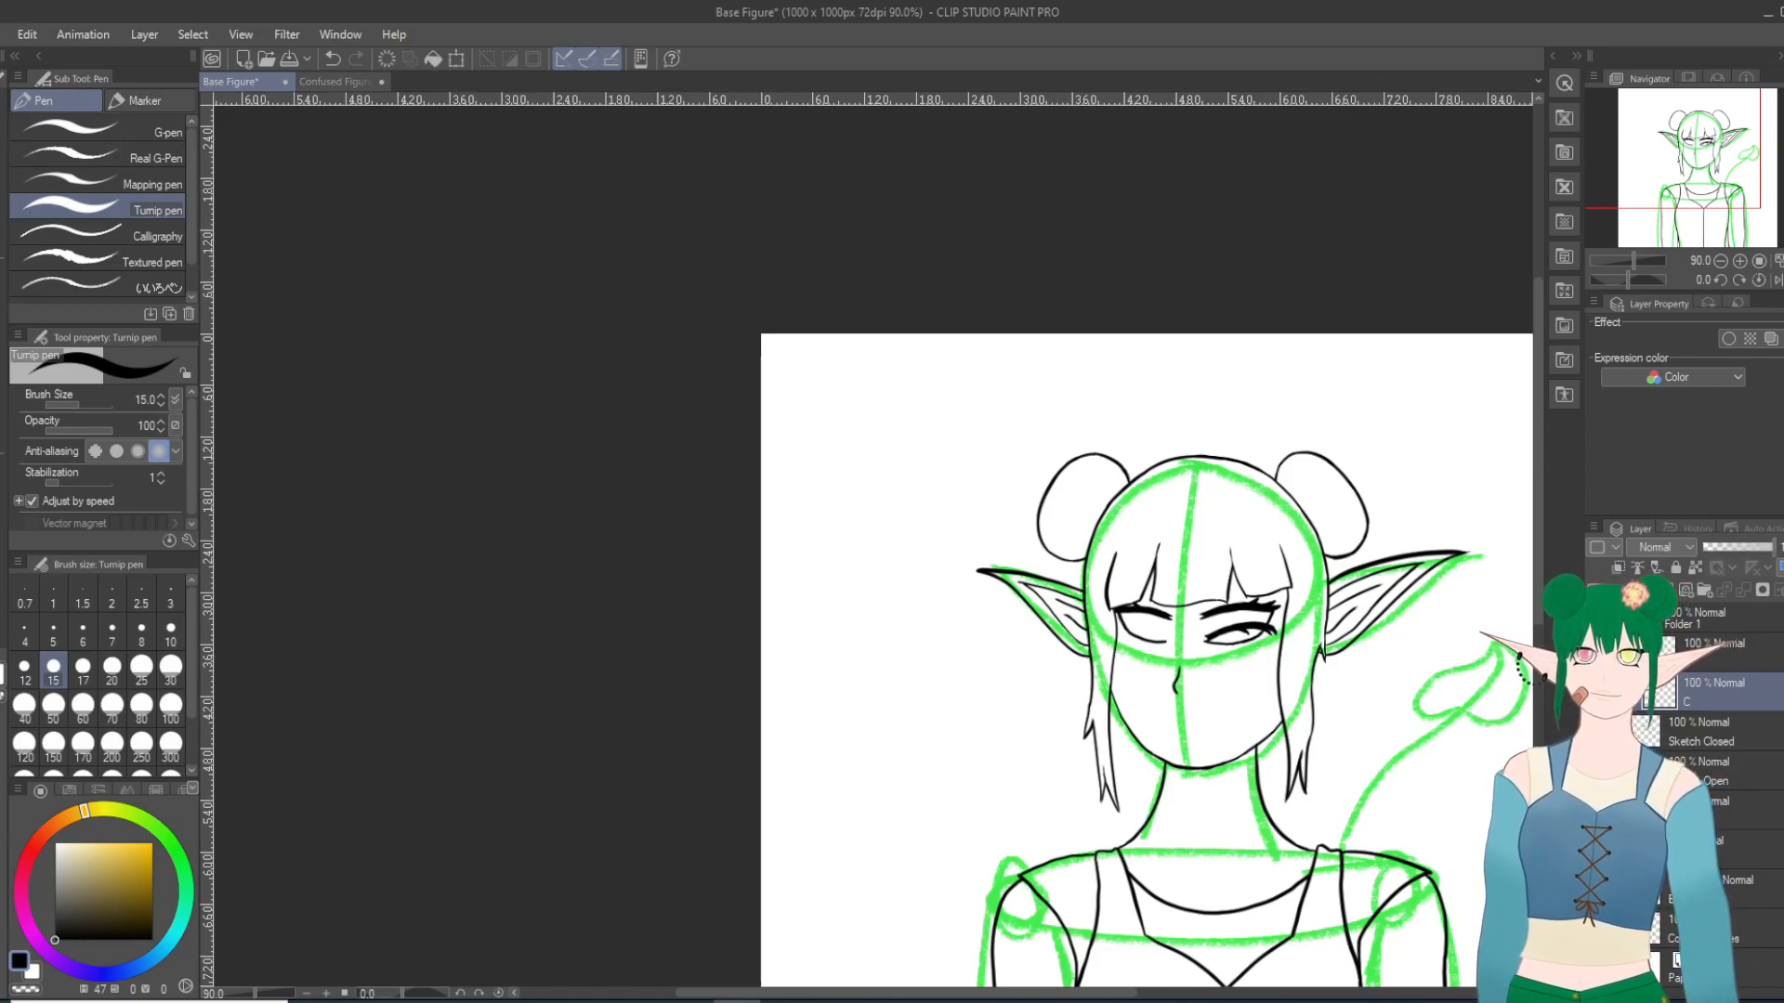
left_click(1596, 653)
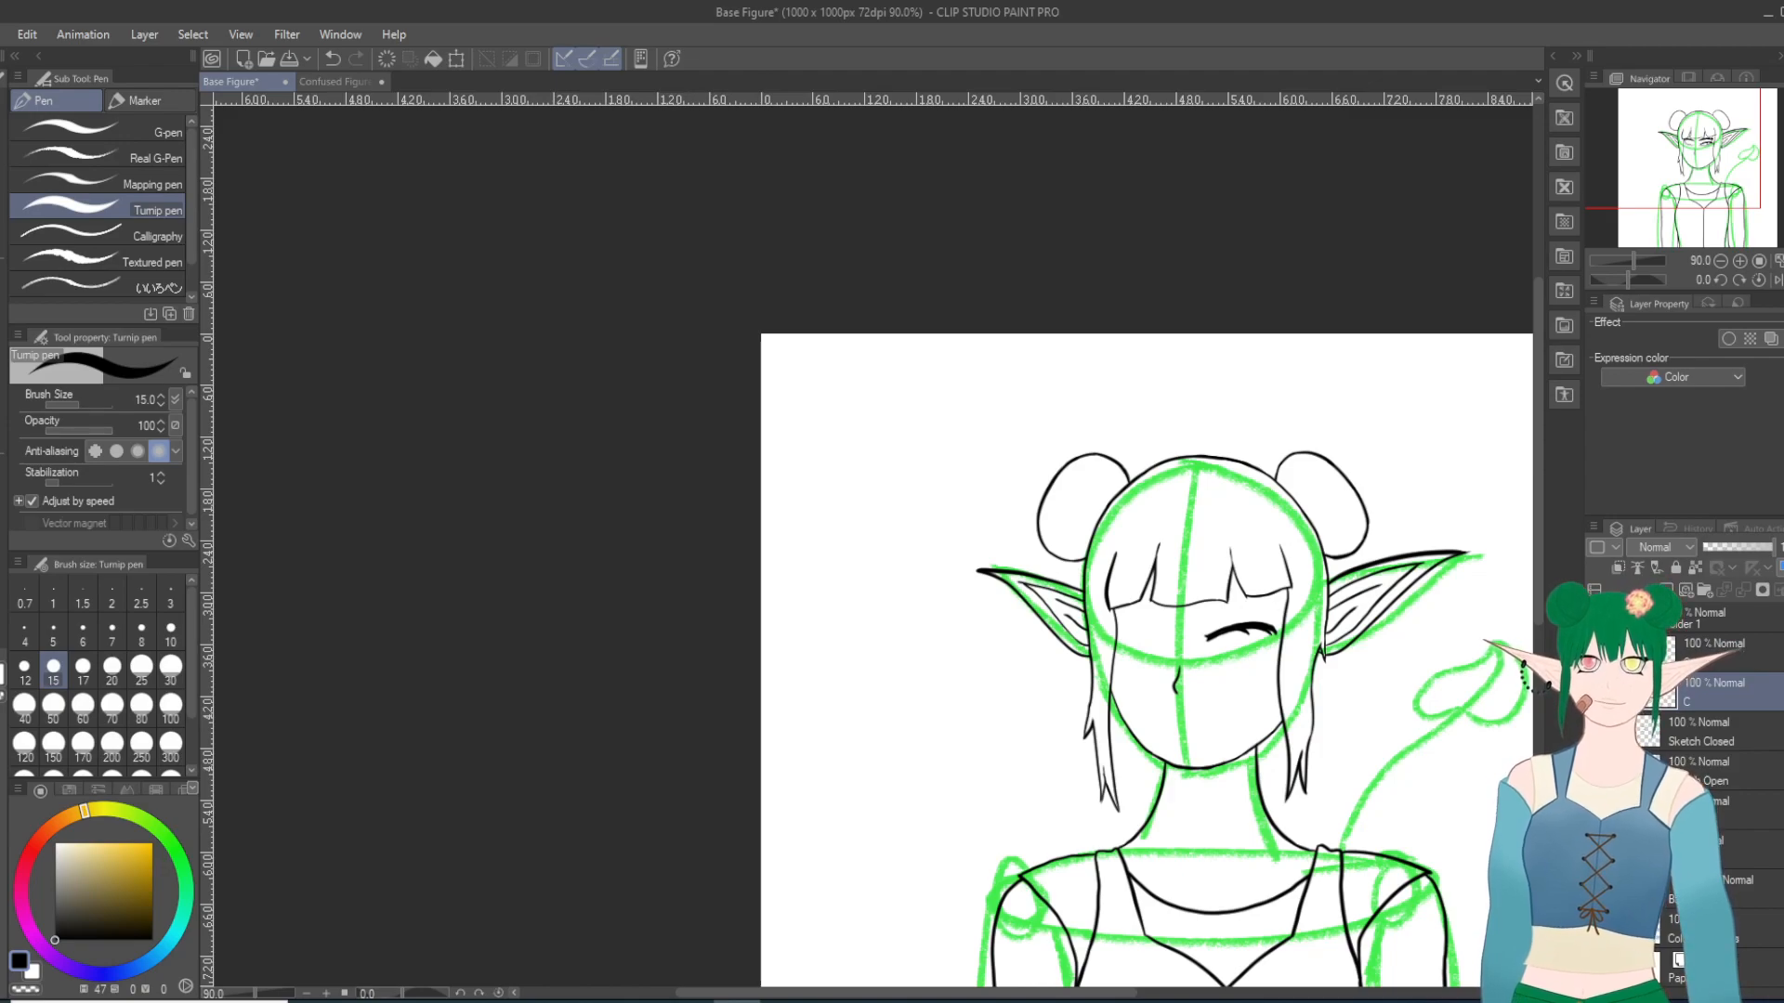
left_click(1596, 653)
Step: Undo the lash under the middle of the closed lid
scroll(1393, 713, "up", 11)
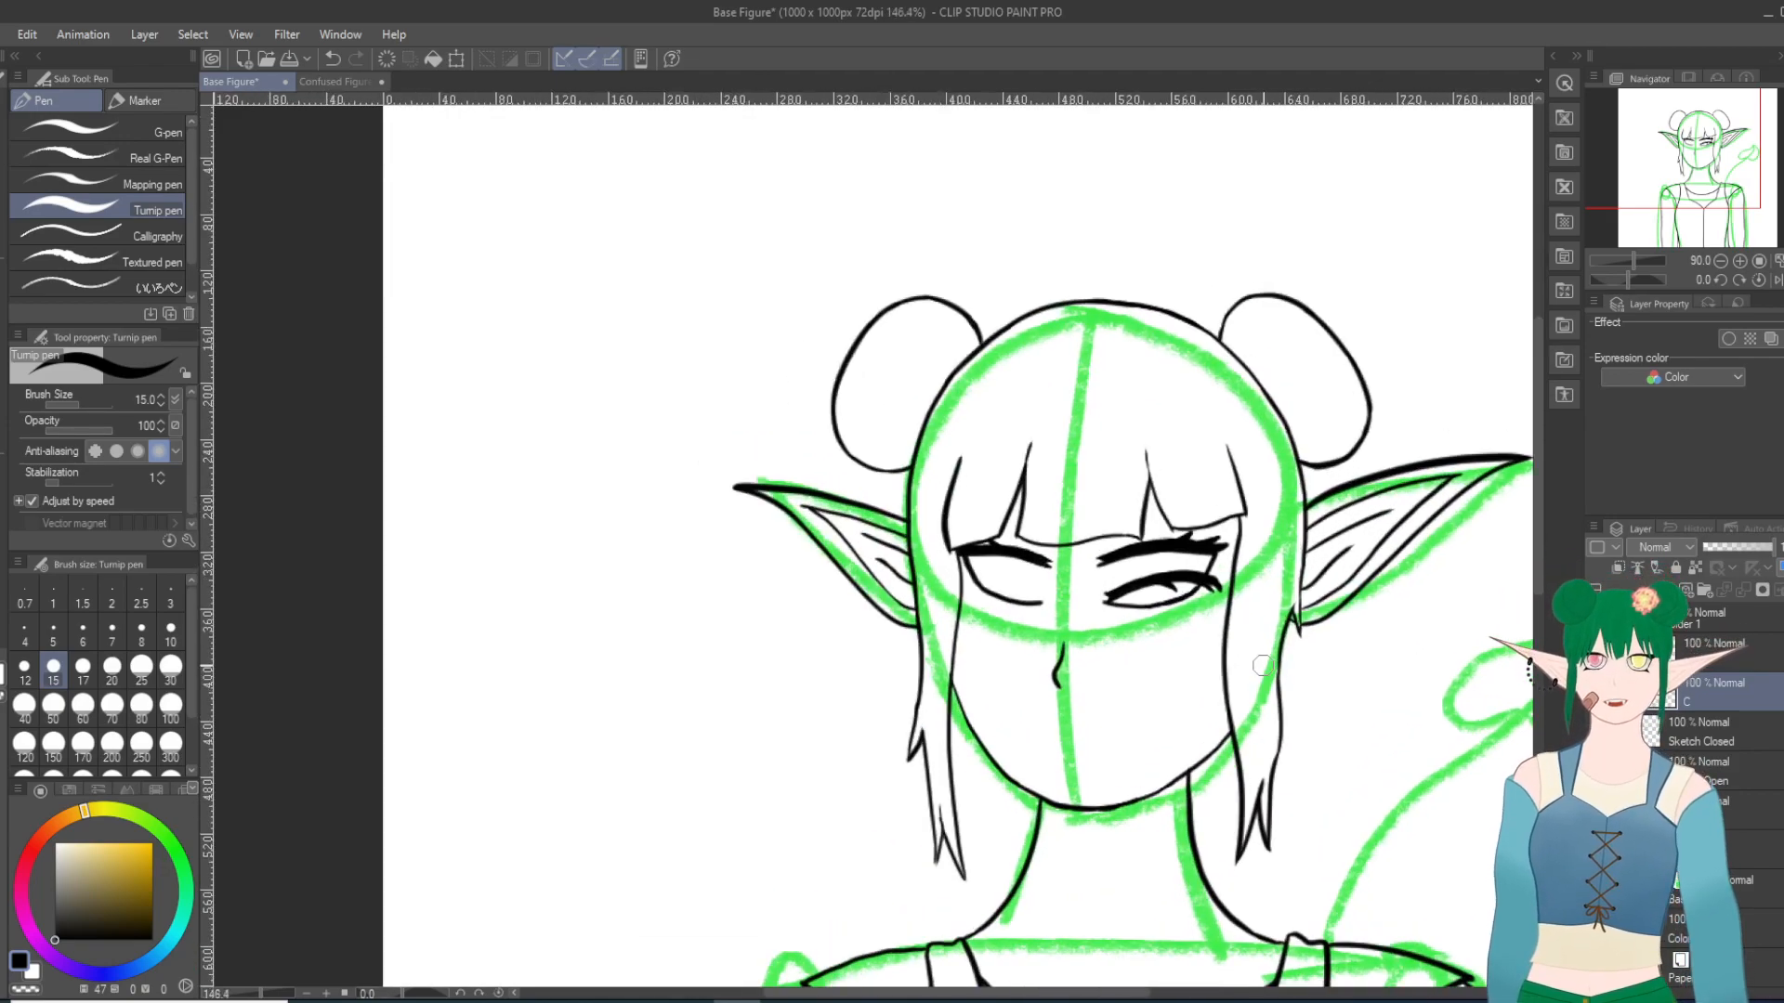
key("^")
key("^")
key("^")
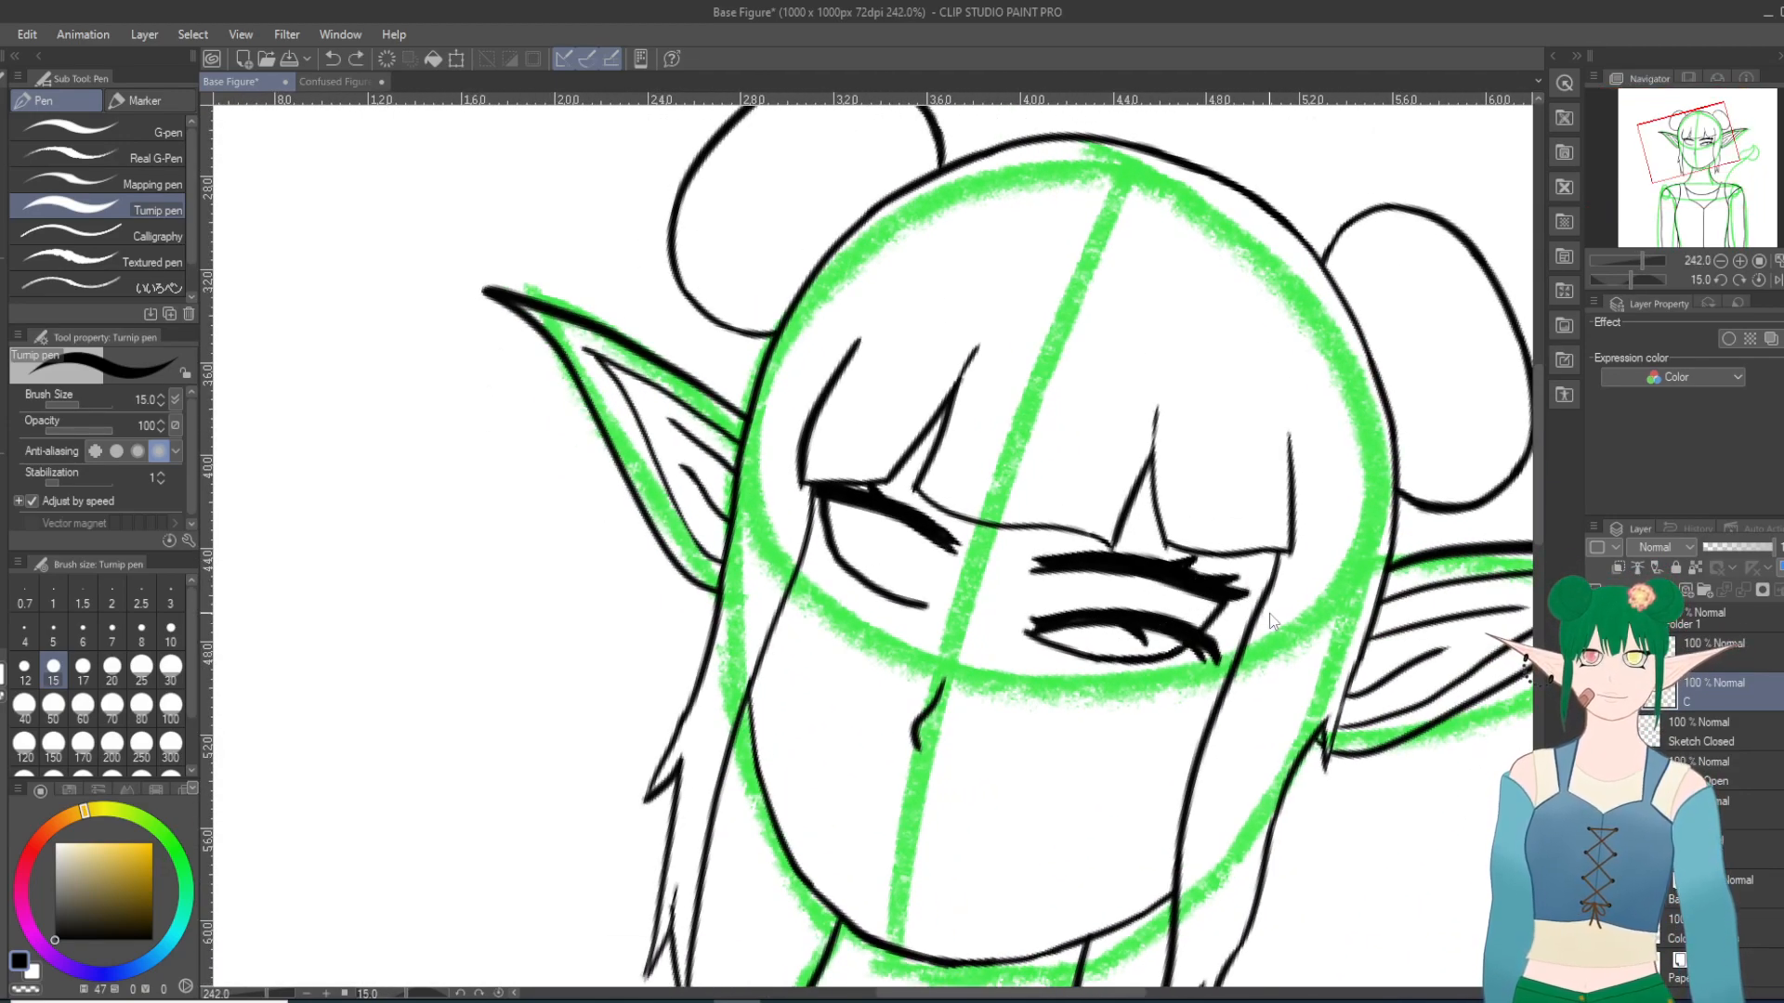
scroll(1328, 646, "up", 5)
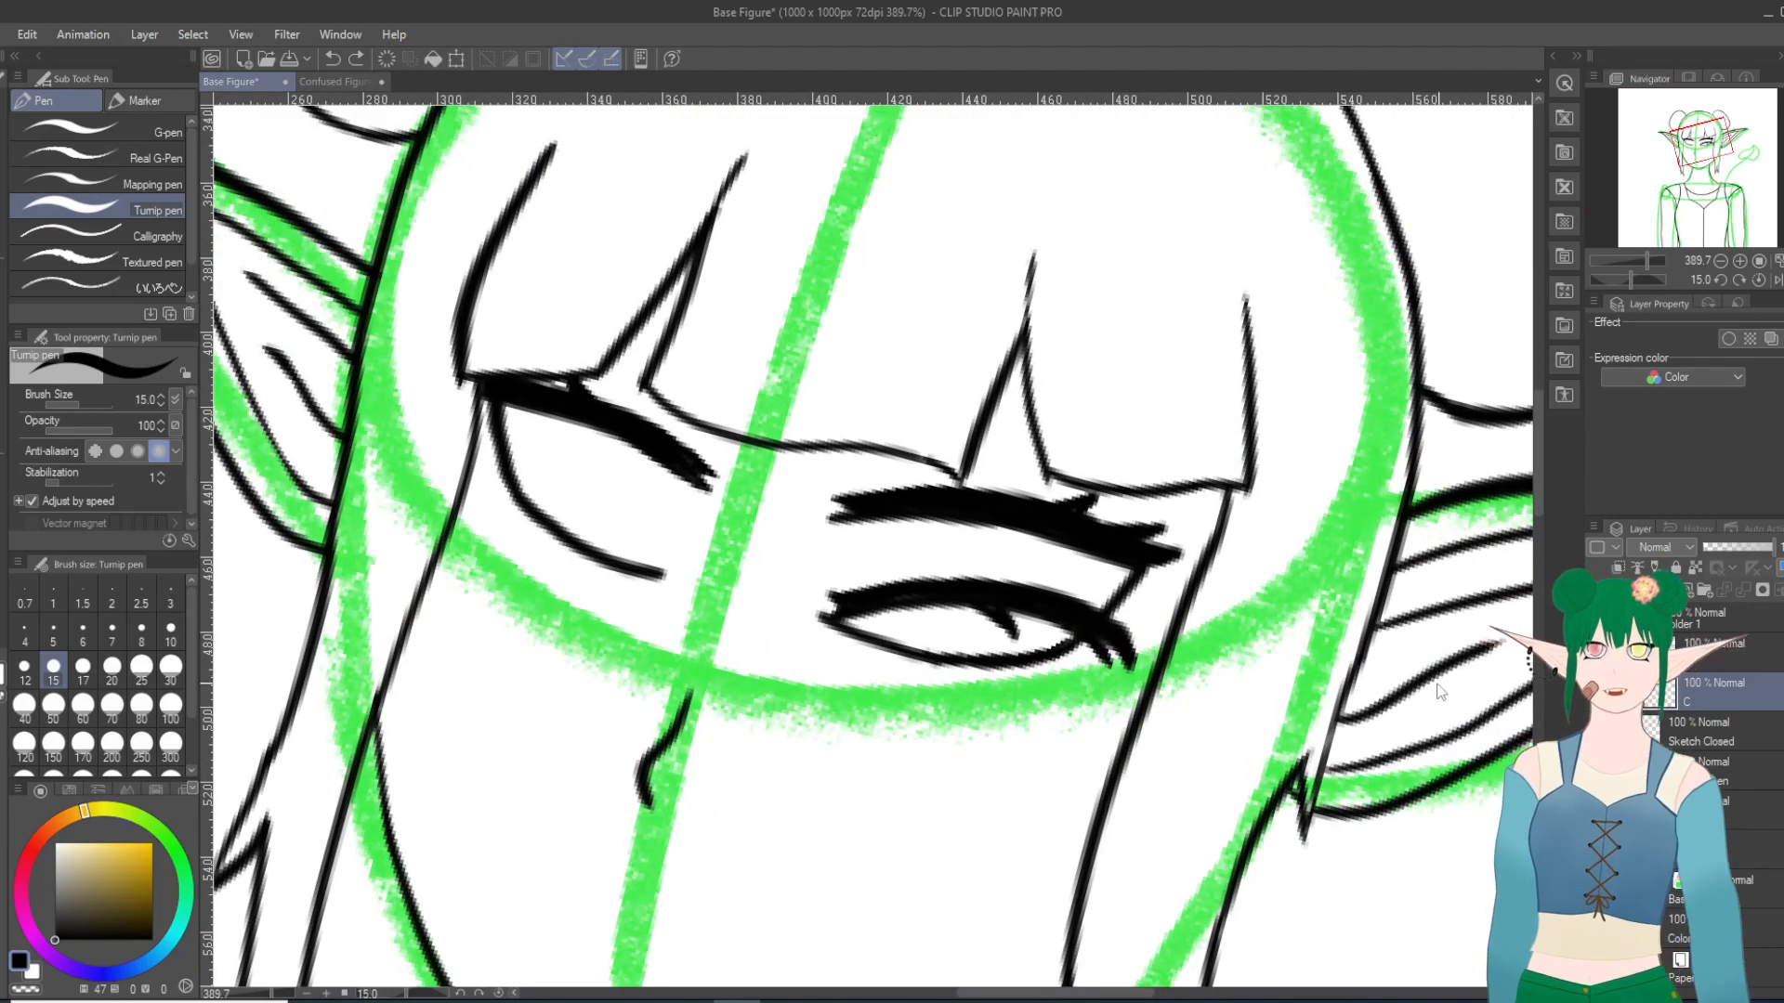
key("ctrl+z")
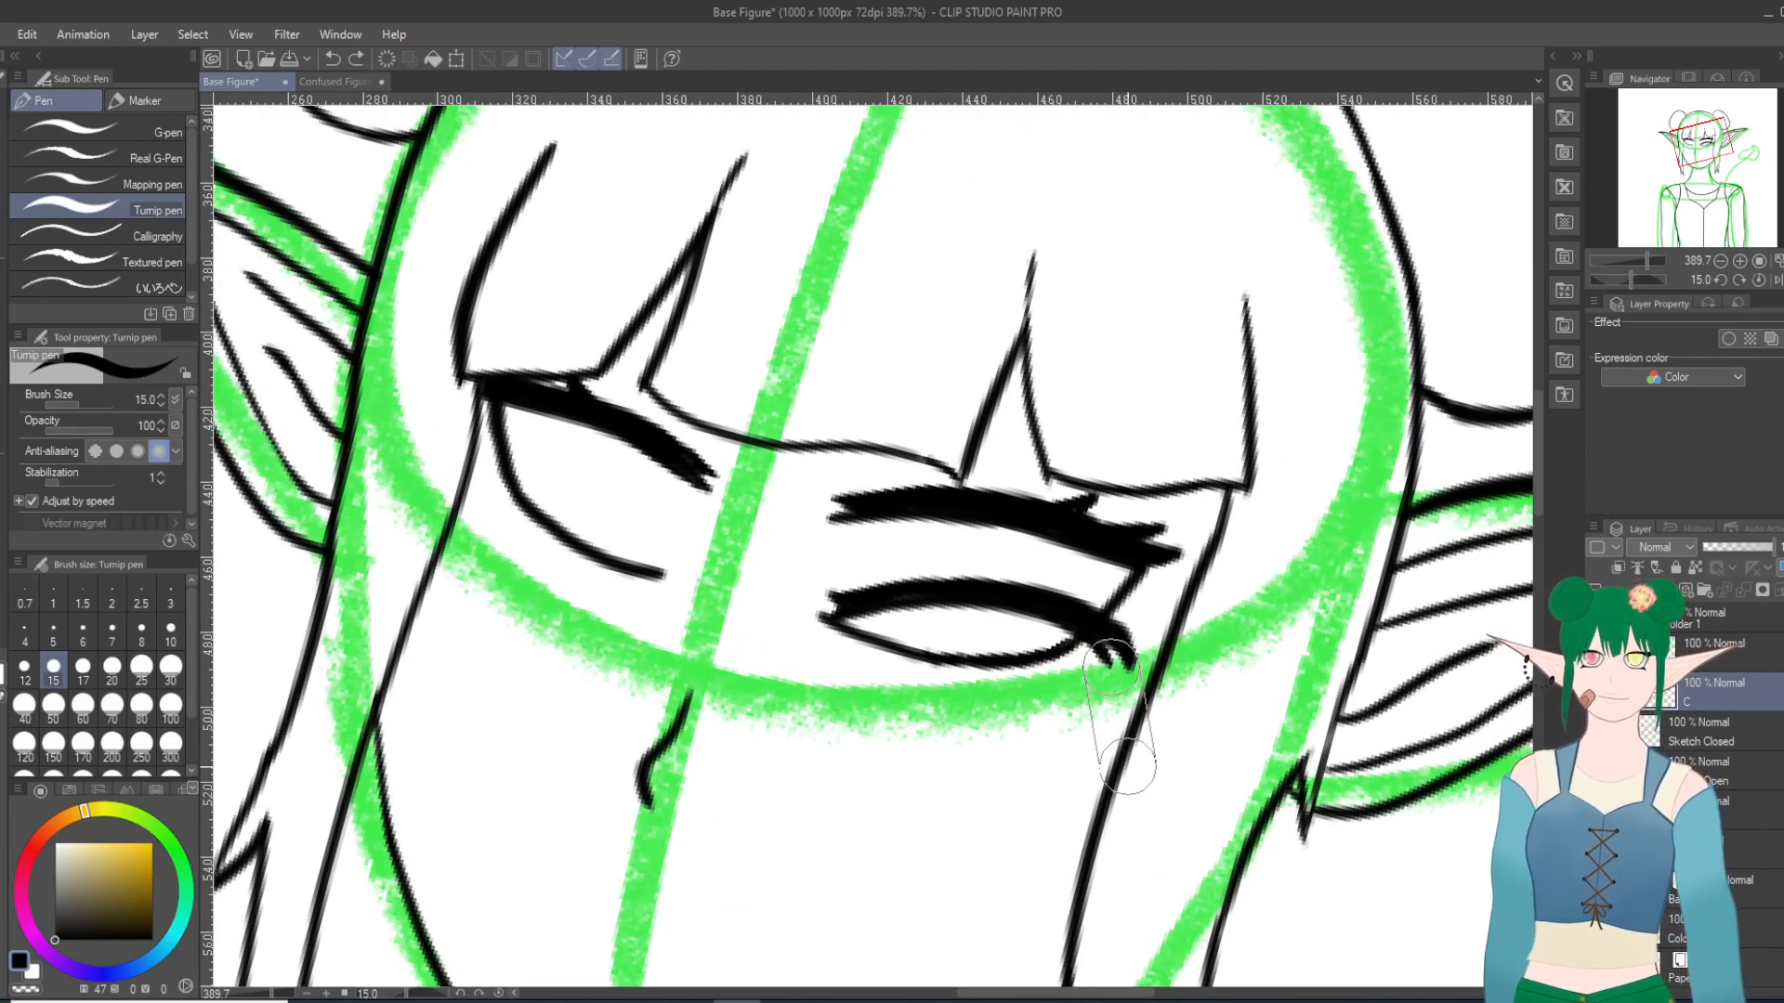
Step: Draw the closed lid's second lash nearer the outer corner, redoing it once, with the open-eye line layer hidden
scroll(1127, 756, "down", 20, "shift")
scroll(974, 283, "up", 6)
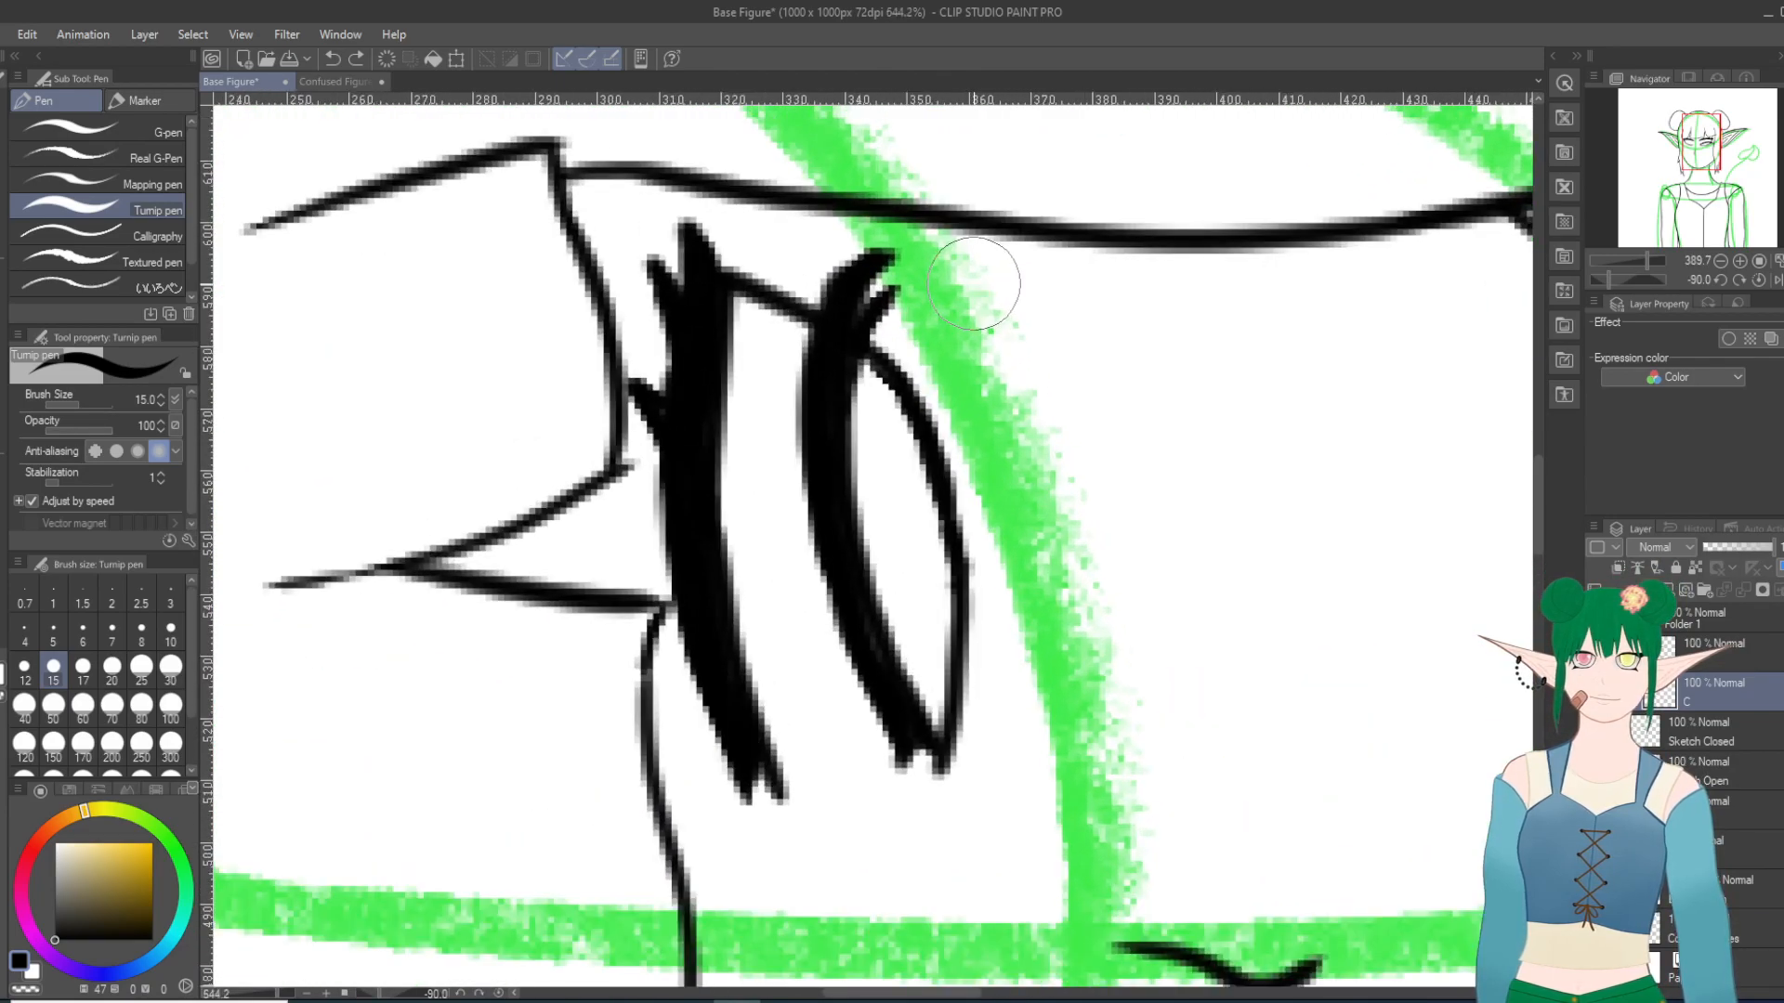
left_click_drag(817, 495, 850, 427)
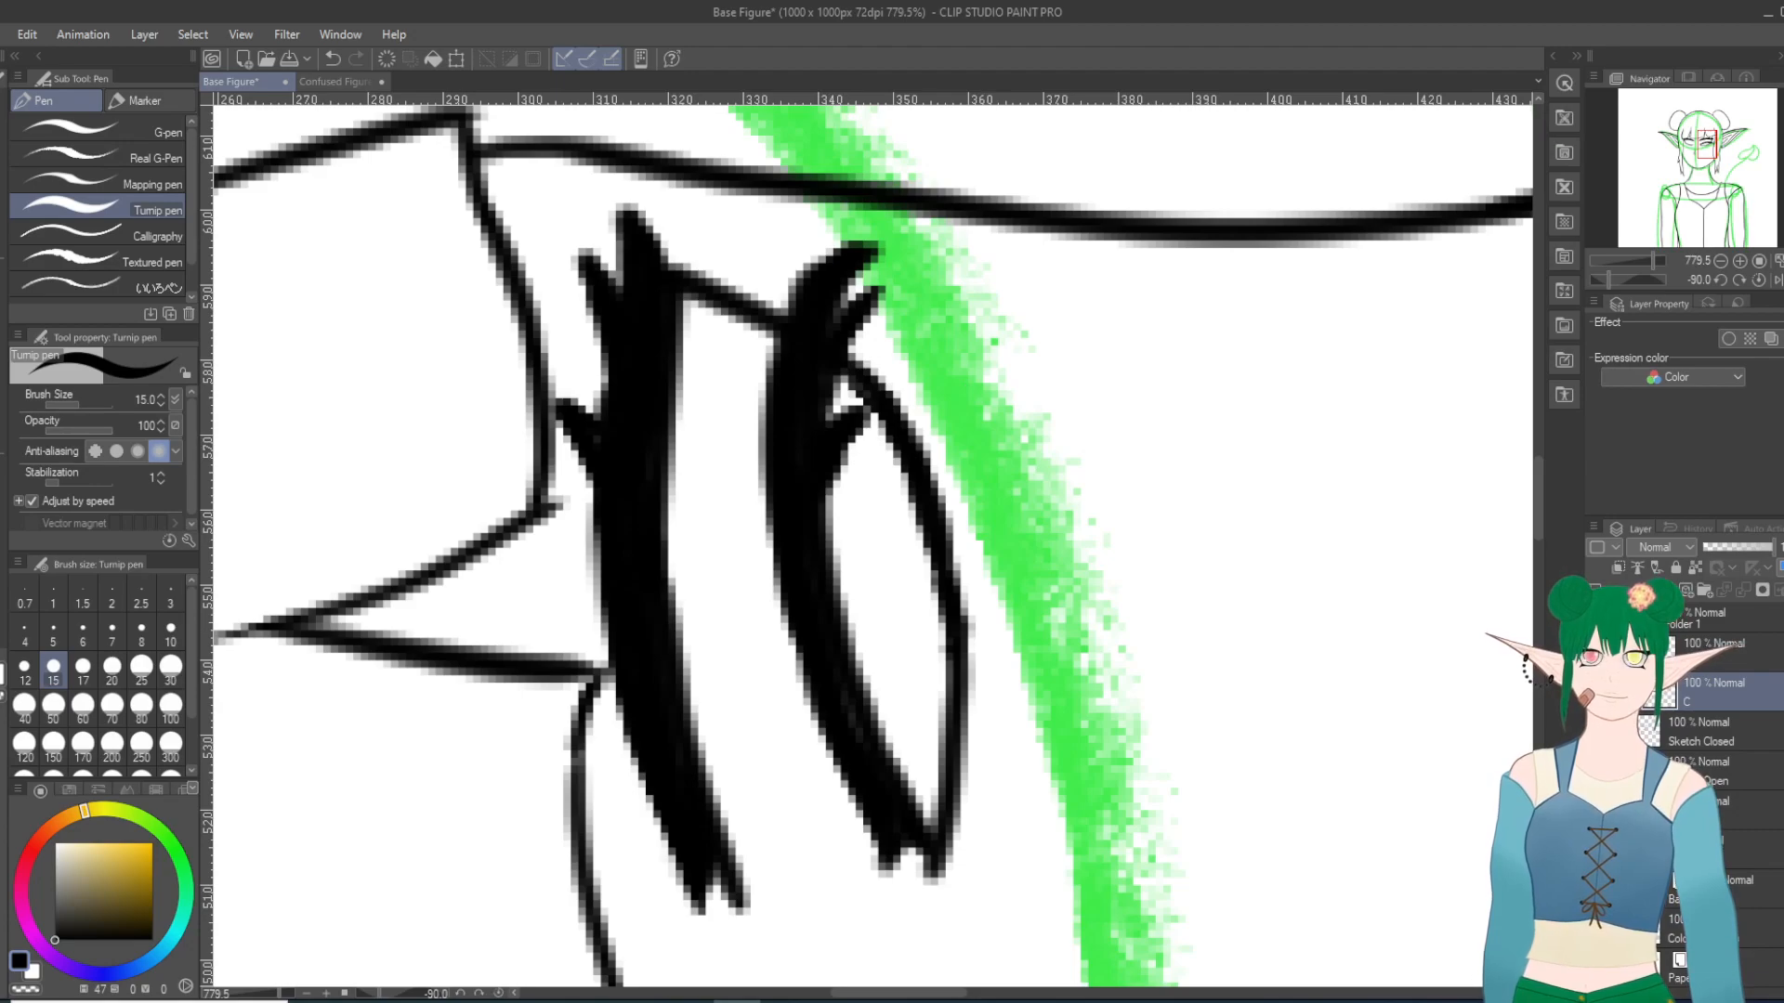
key("ctrl+z")
key("ctrl+z")
left_click_drag(855, 425, 878, 392)
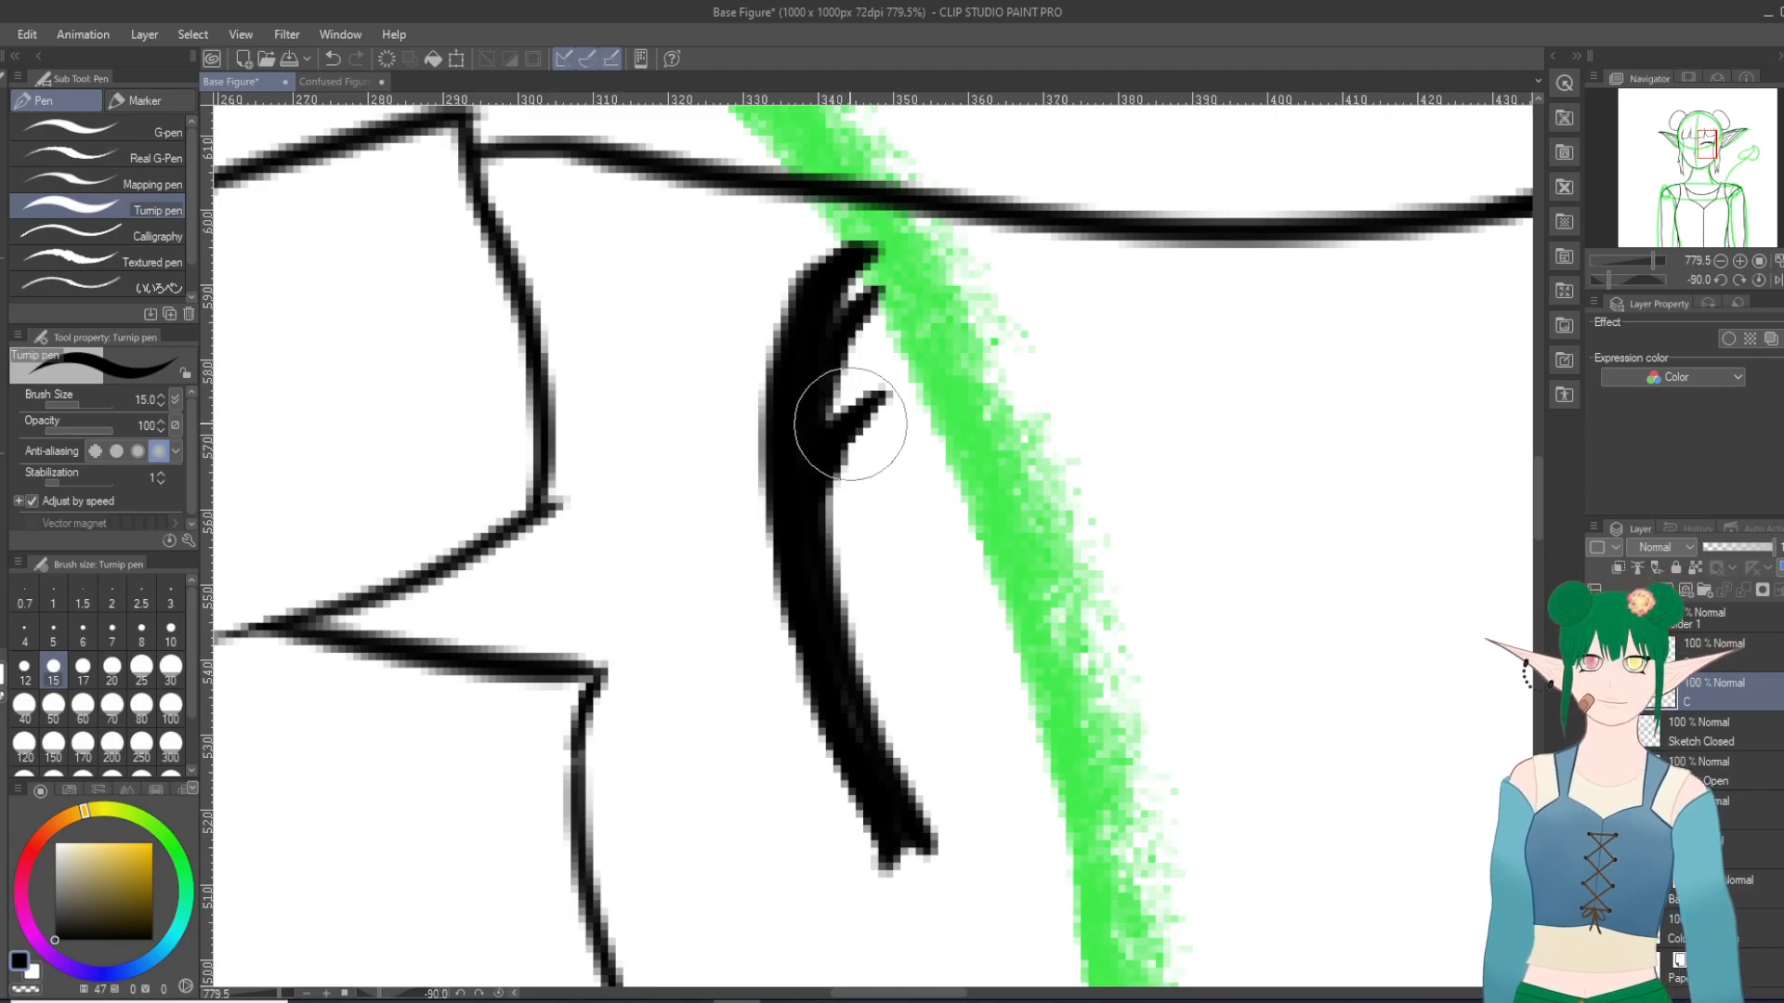
key("asciicircum")
key("asciicircum")
key("asciicircum")
key("asciicircum")
key("asciicircum")
key("asciicircum")
key("asciicircum")
key("asciicircum")
key("asciicircum")
key("asciicircum")
key("asciicircum")
key("asciicircum")
key("asciicircum")
key("asciicircum")
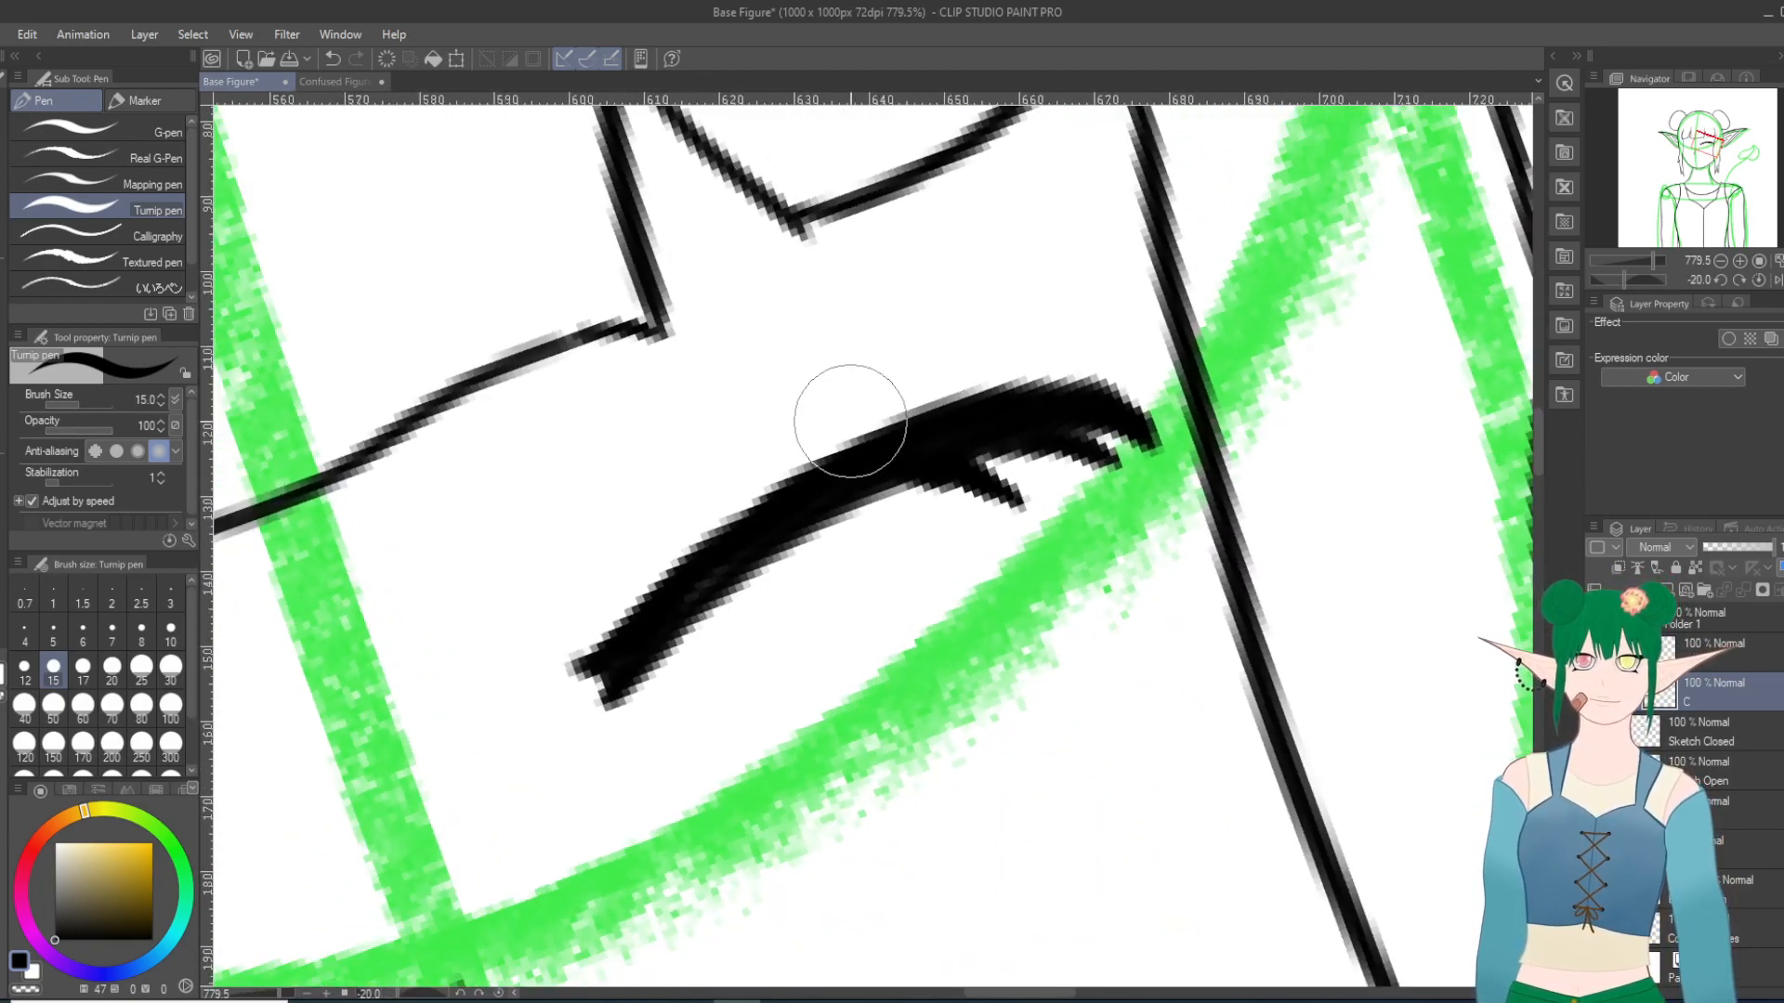
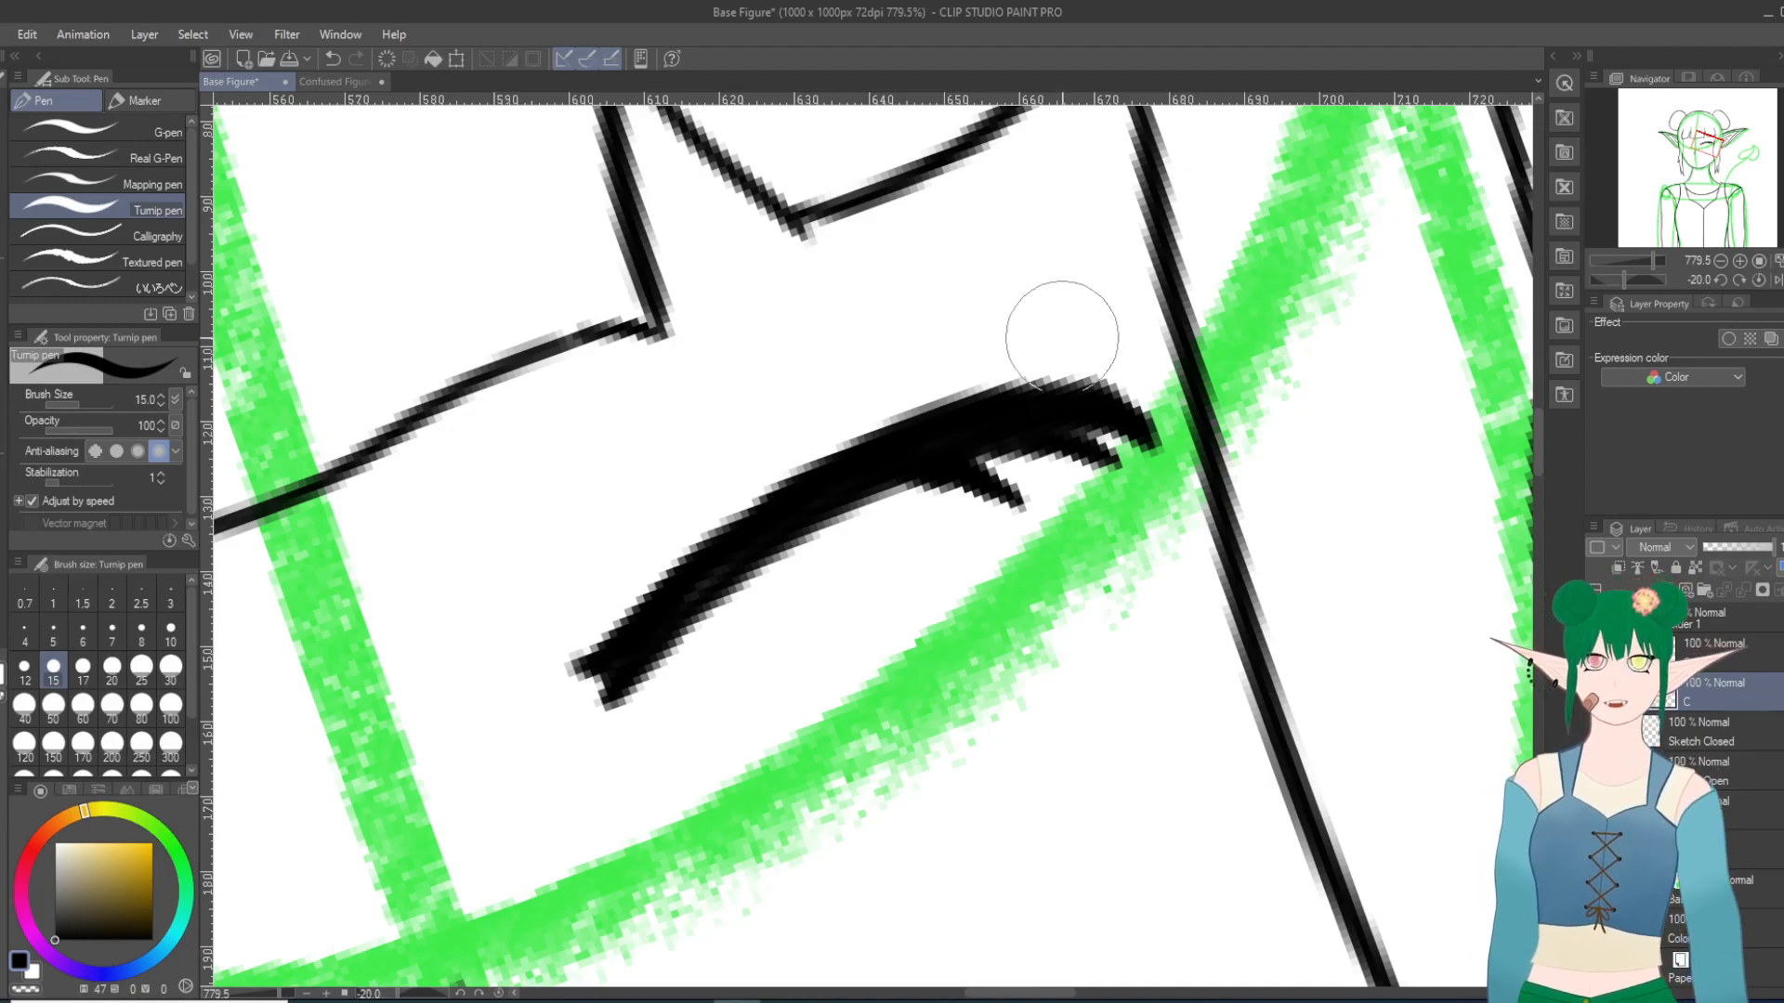
Step: Fill out and tidy the inner end of the finished closed lid beside the nose
scroll(1041, 339, "down", 8)
scroll(586, 414, "up", 4)
scroll(589, 422, "up", 2)
key("minus")
key("minus")
key("minus")
key("minus")
scroll(802, 525, "down", 1)
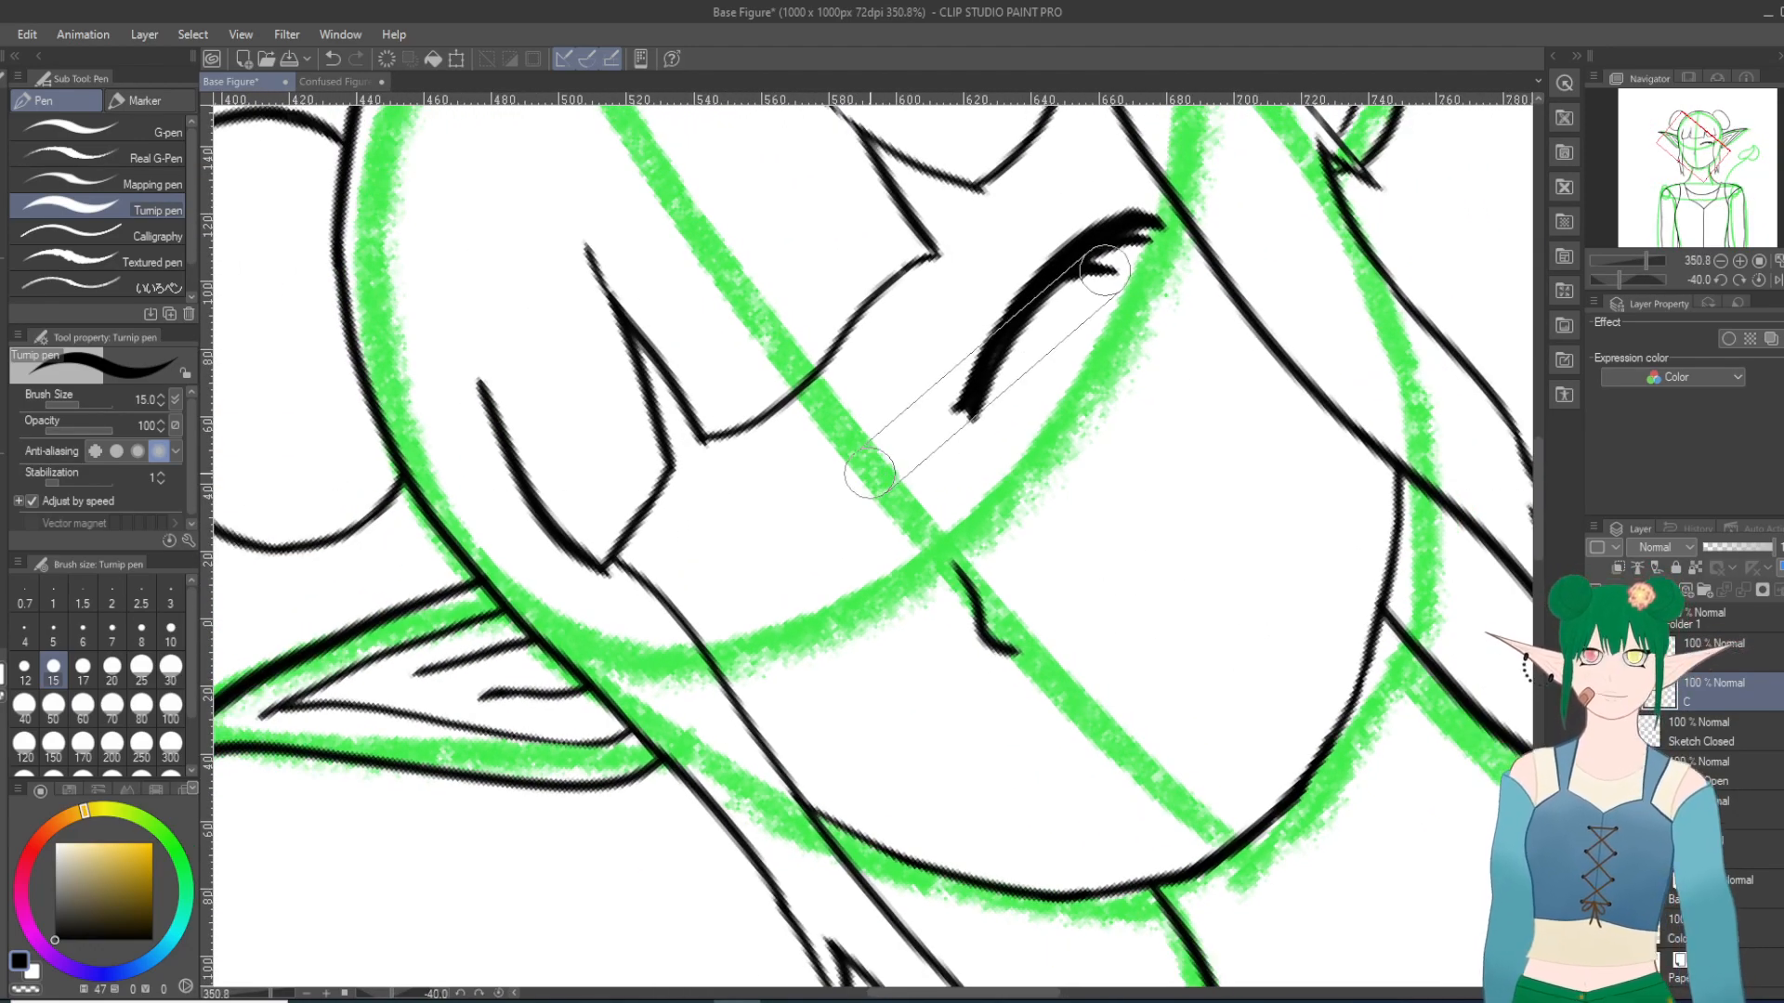
key("shift+6")
key("shift+6")
scroll(929, 464, "up", 5)
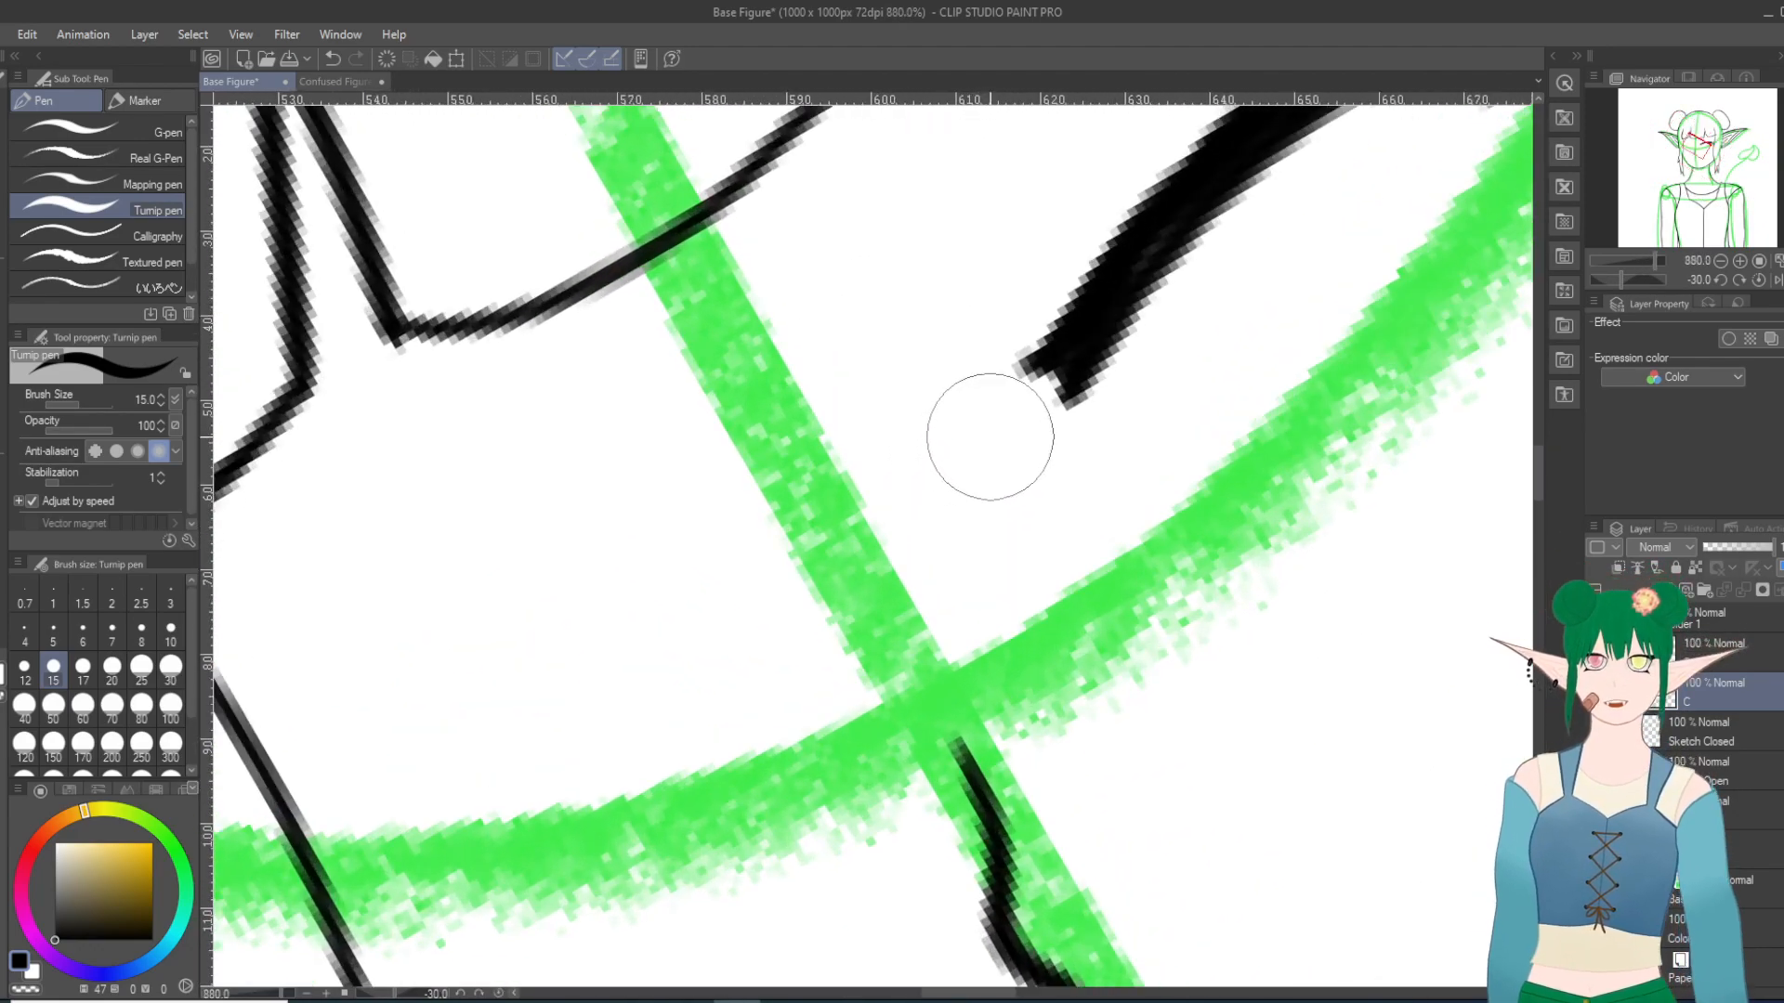
left_click_drag(1027, 378, 1113, 308)
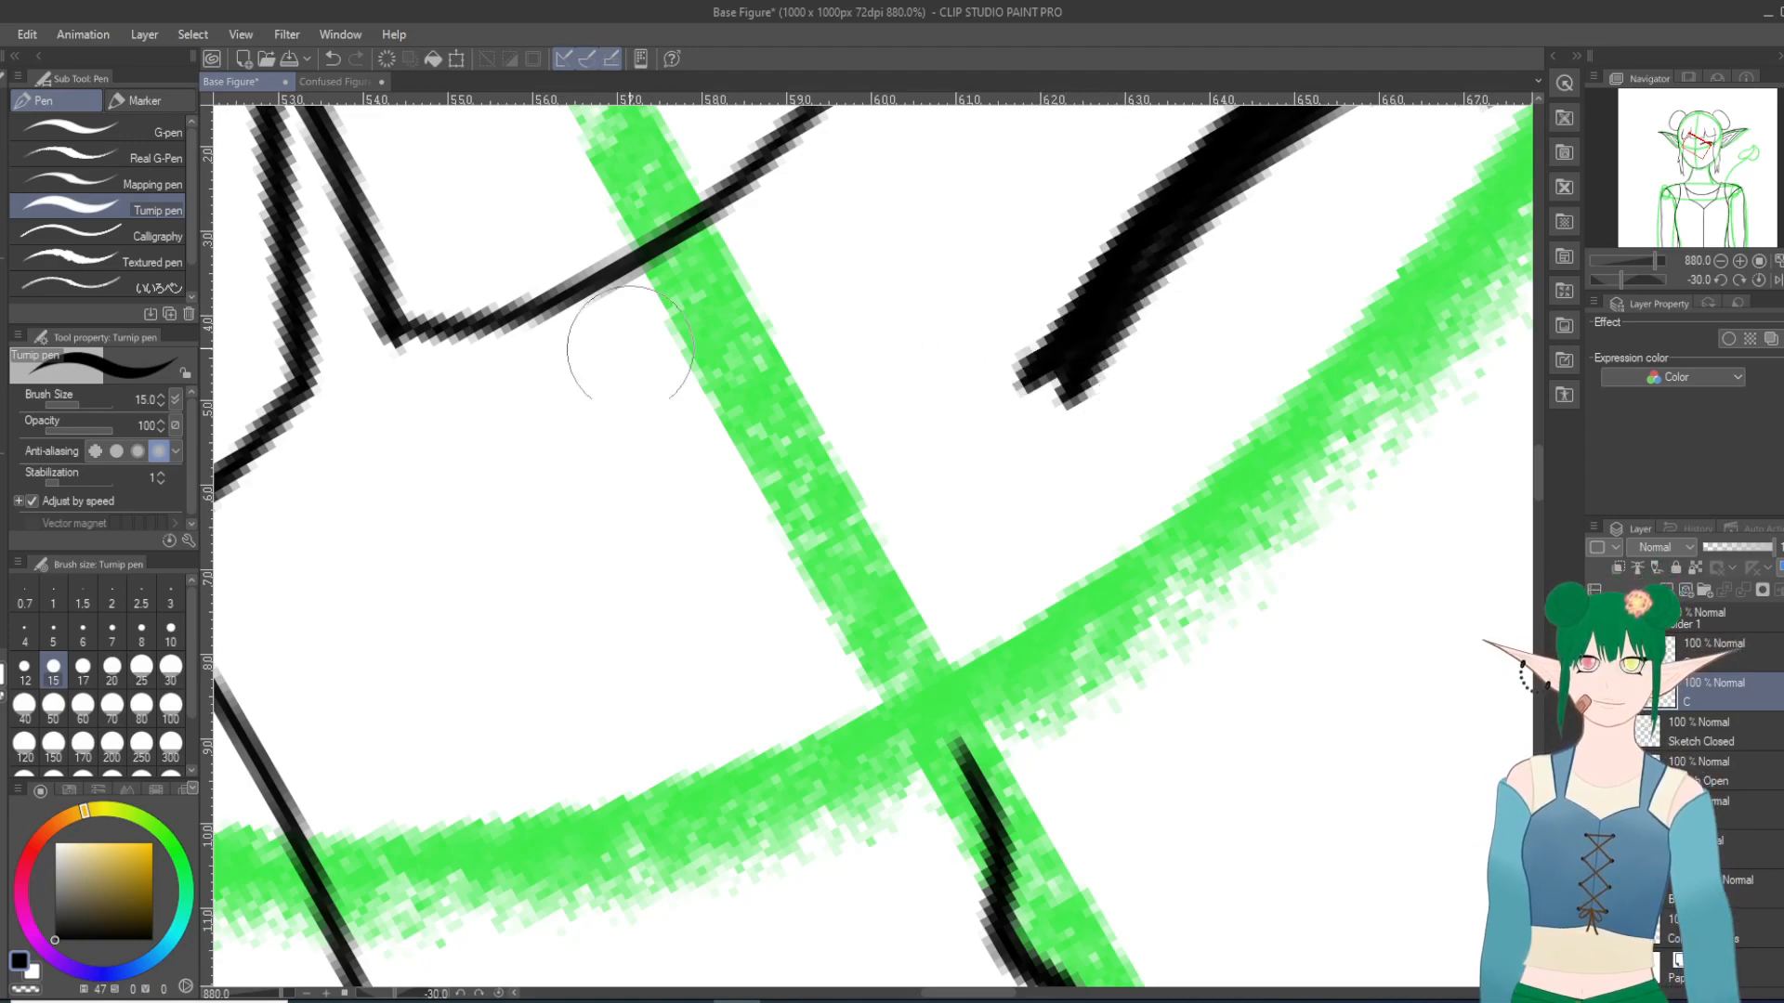
key("e")
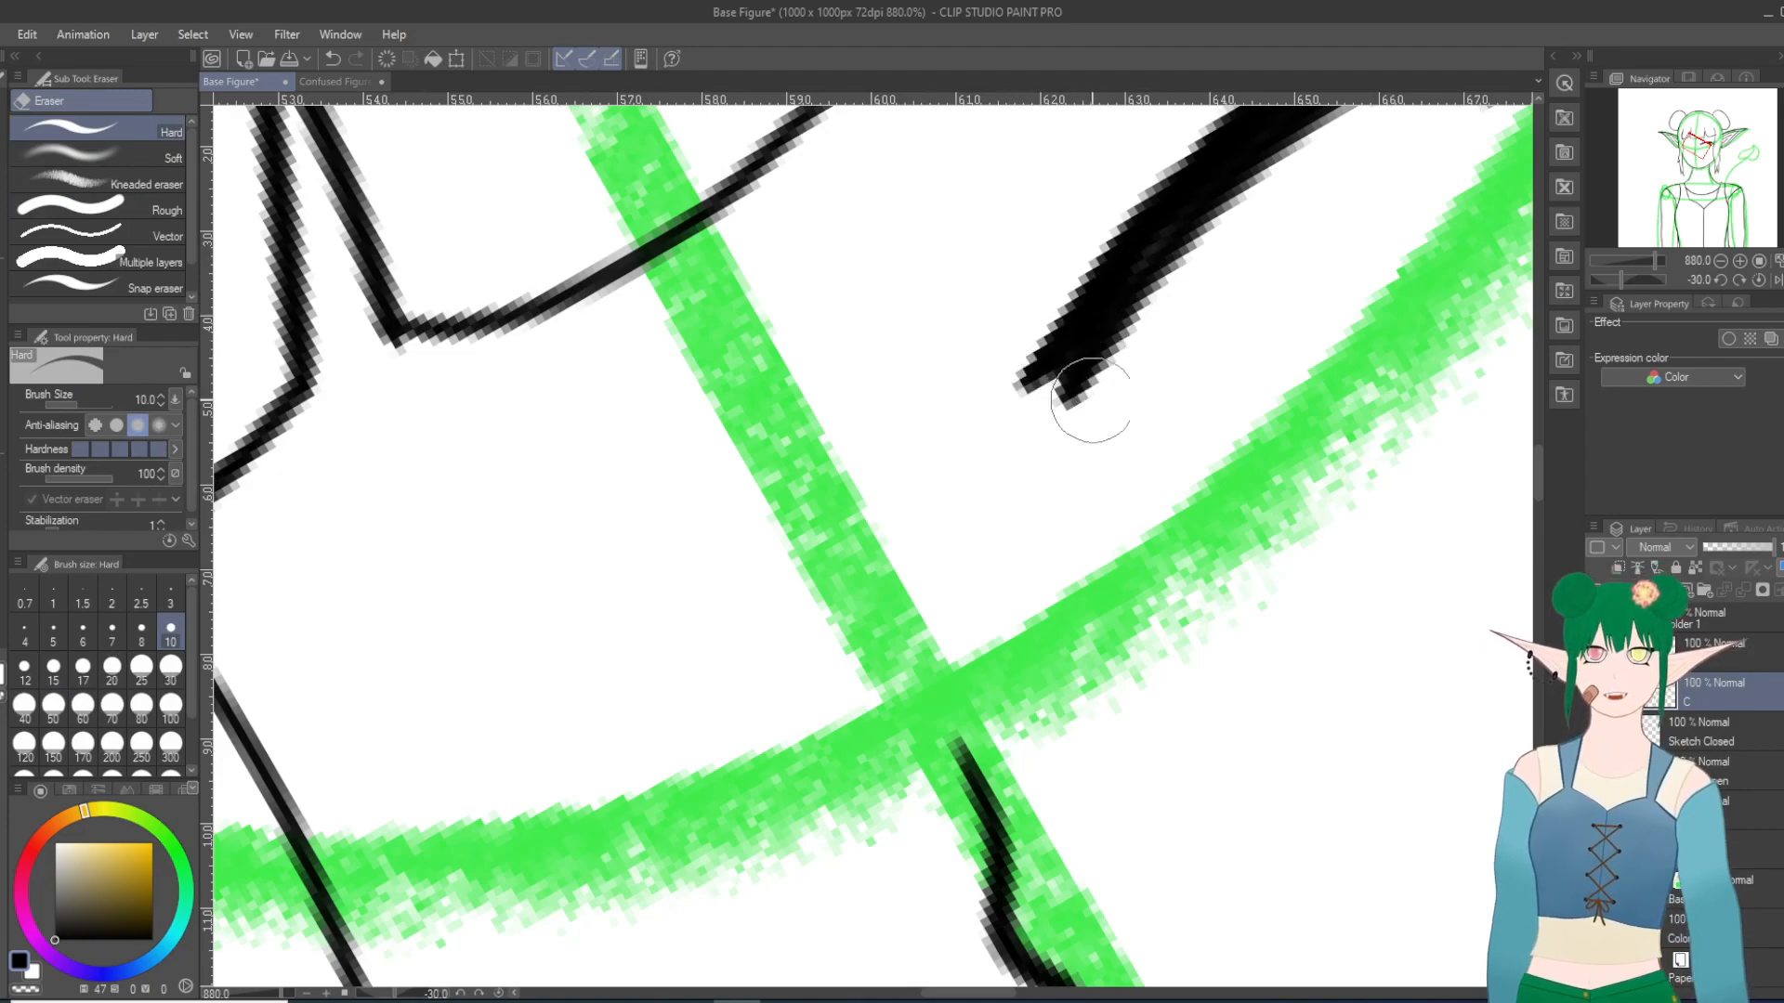
Step: Ink the second eye's closed lid line with the Turnip pen over its rough sketch, with the closed-eye sketch shown
scroll(1097, 269, "down", 7)
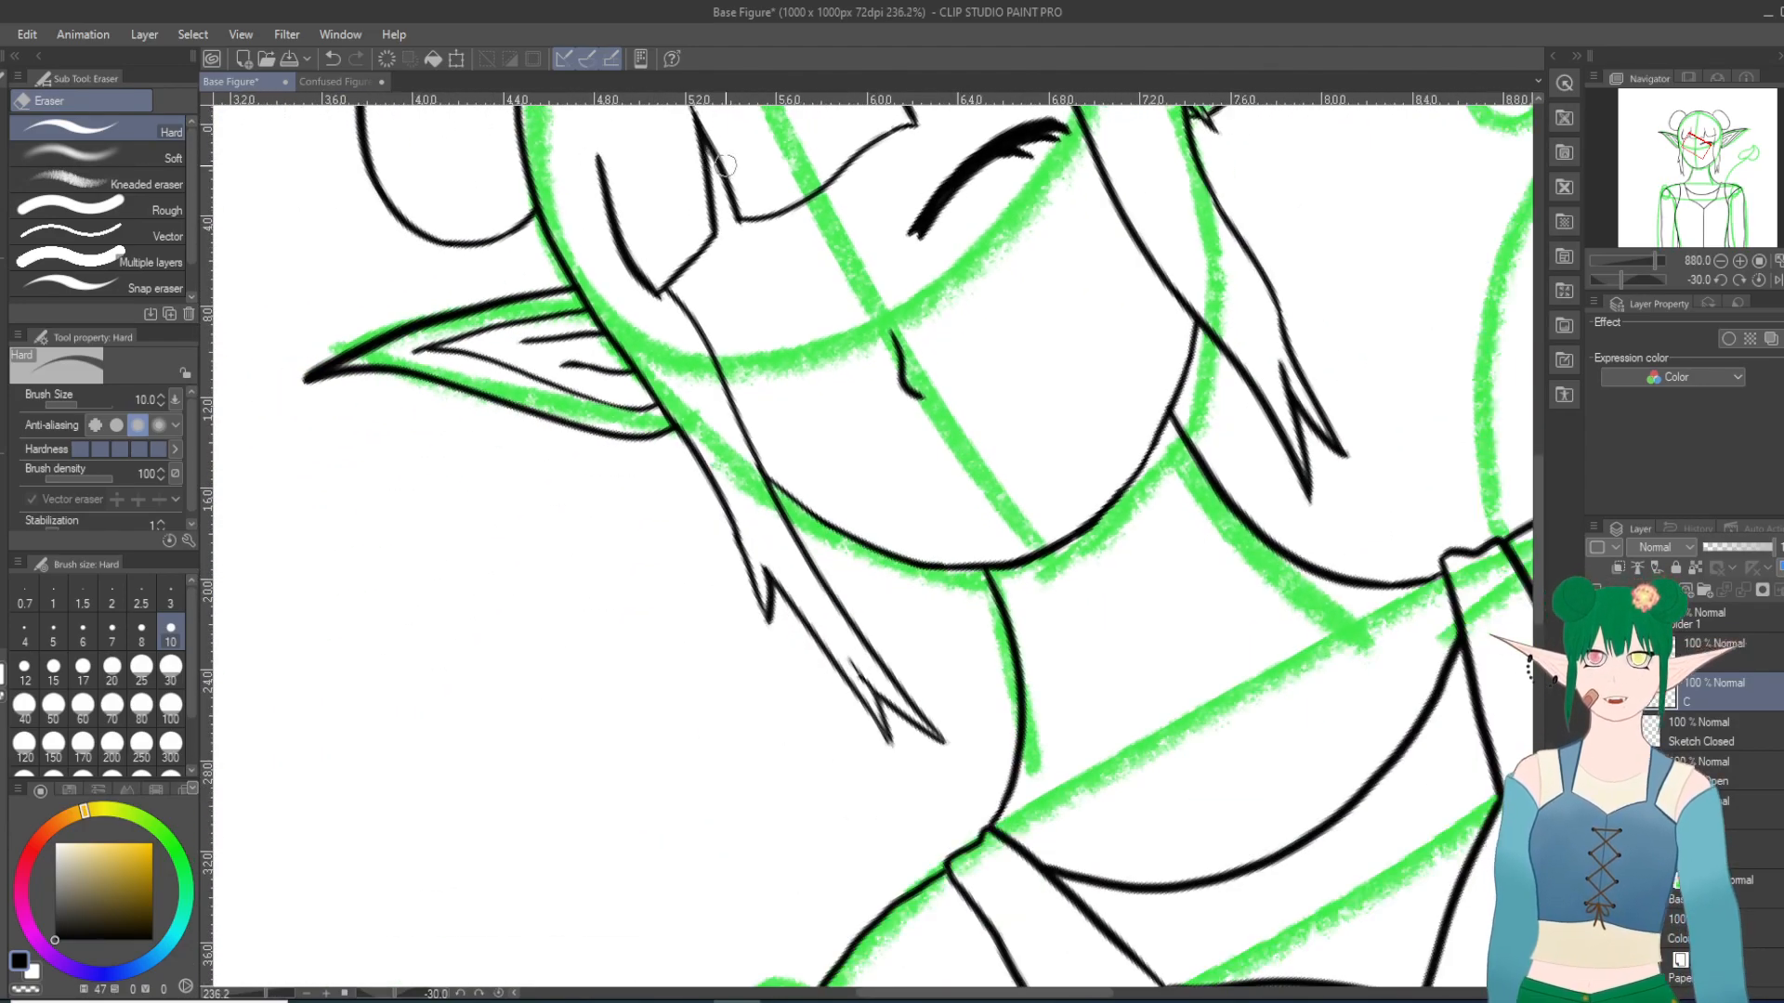
scroll(799, 162, "down", 1)
scroll(797, 161, "down", 2)
scroll(761, 169, "down", 5)
scroll(641, 185, "up", 8)
scroll(635, 183, "up", 1)
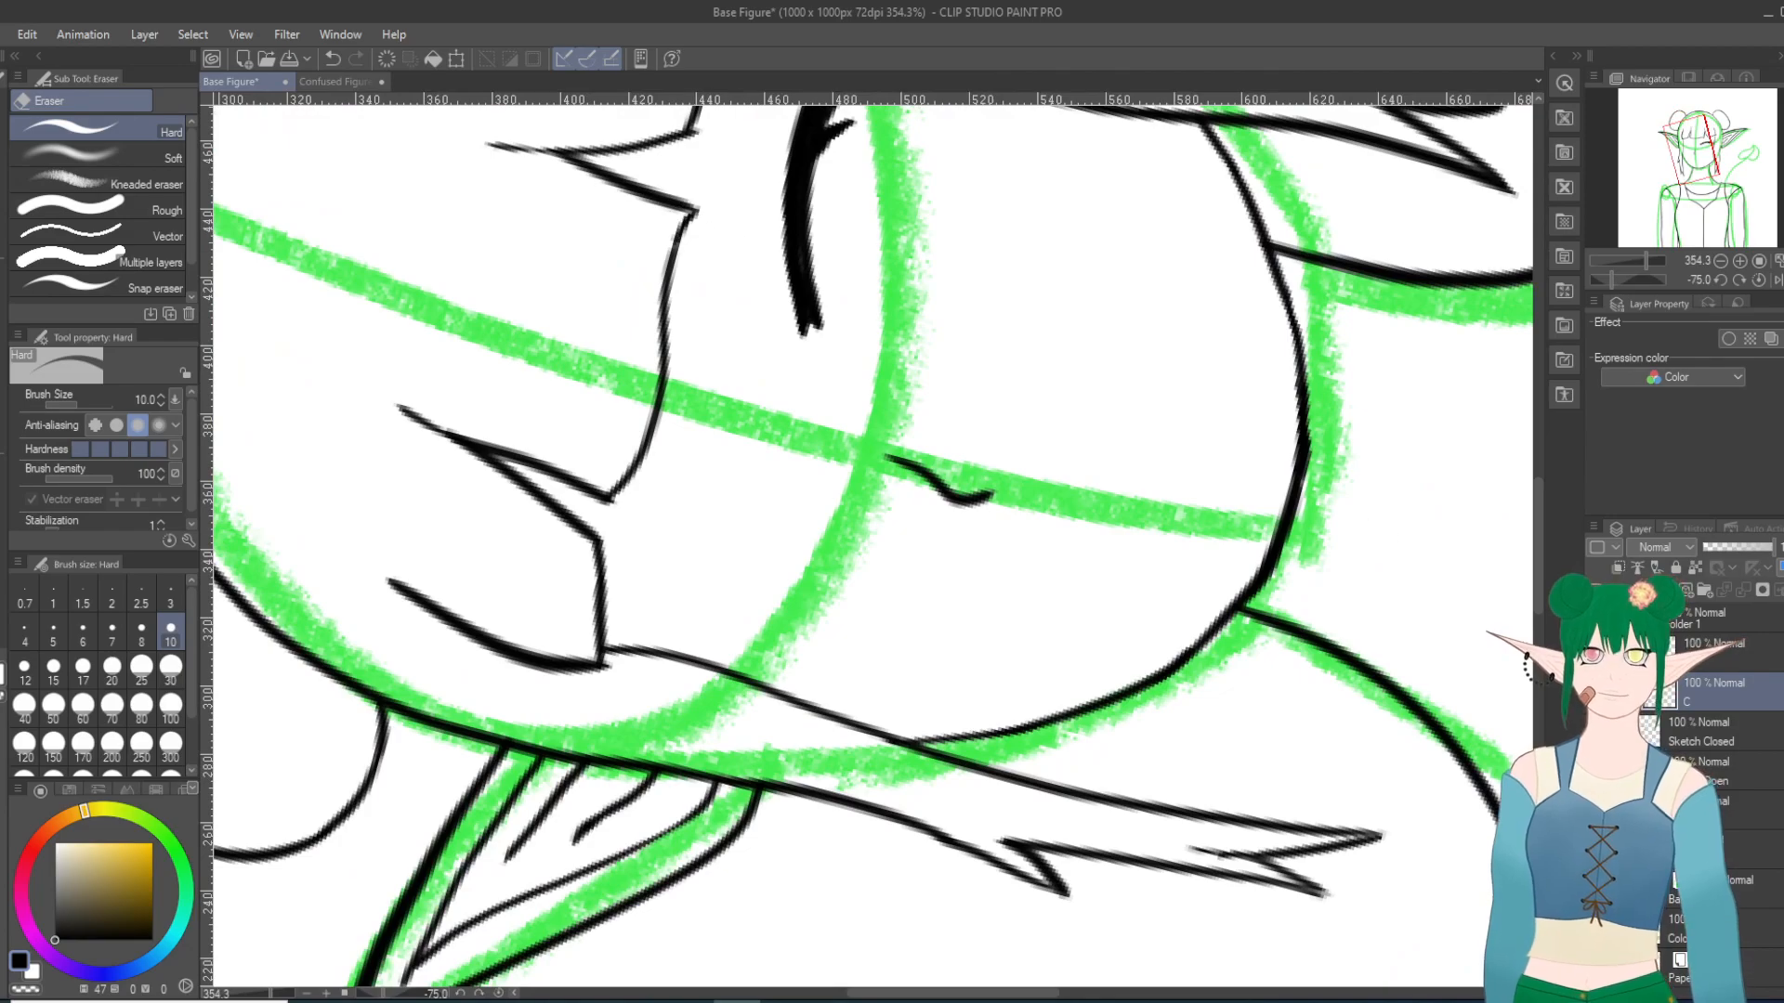
key("ctrl+z")
scroll(686, 622, "up", 4)
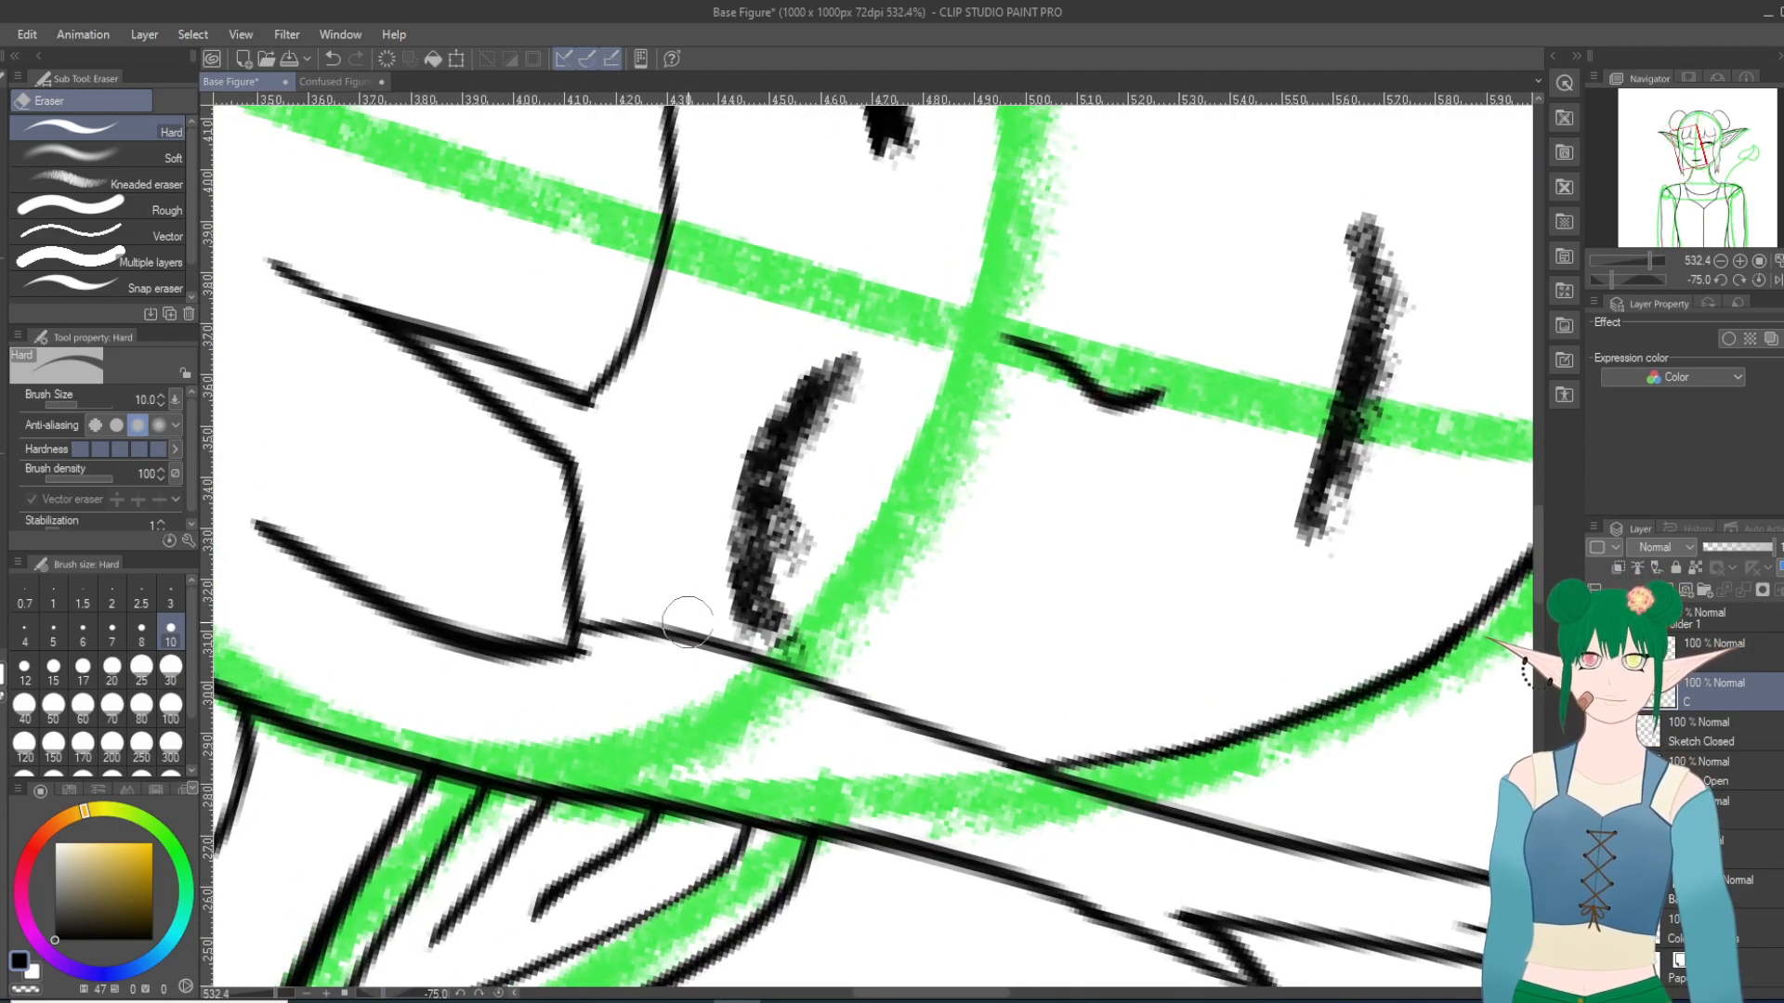
key("p")
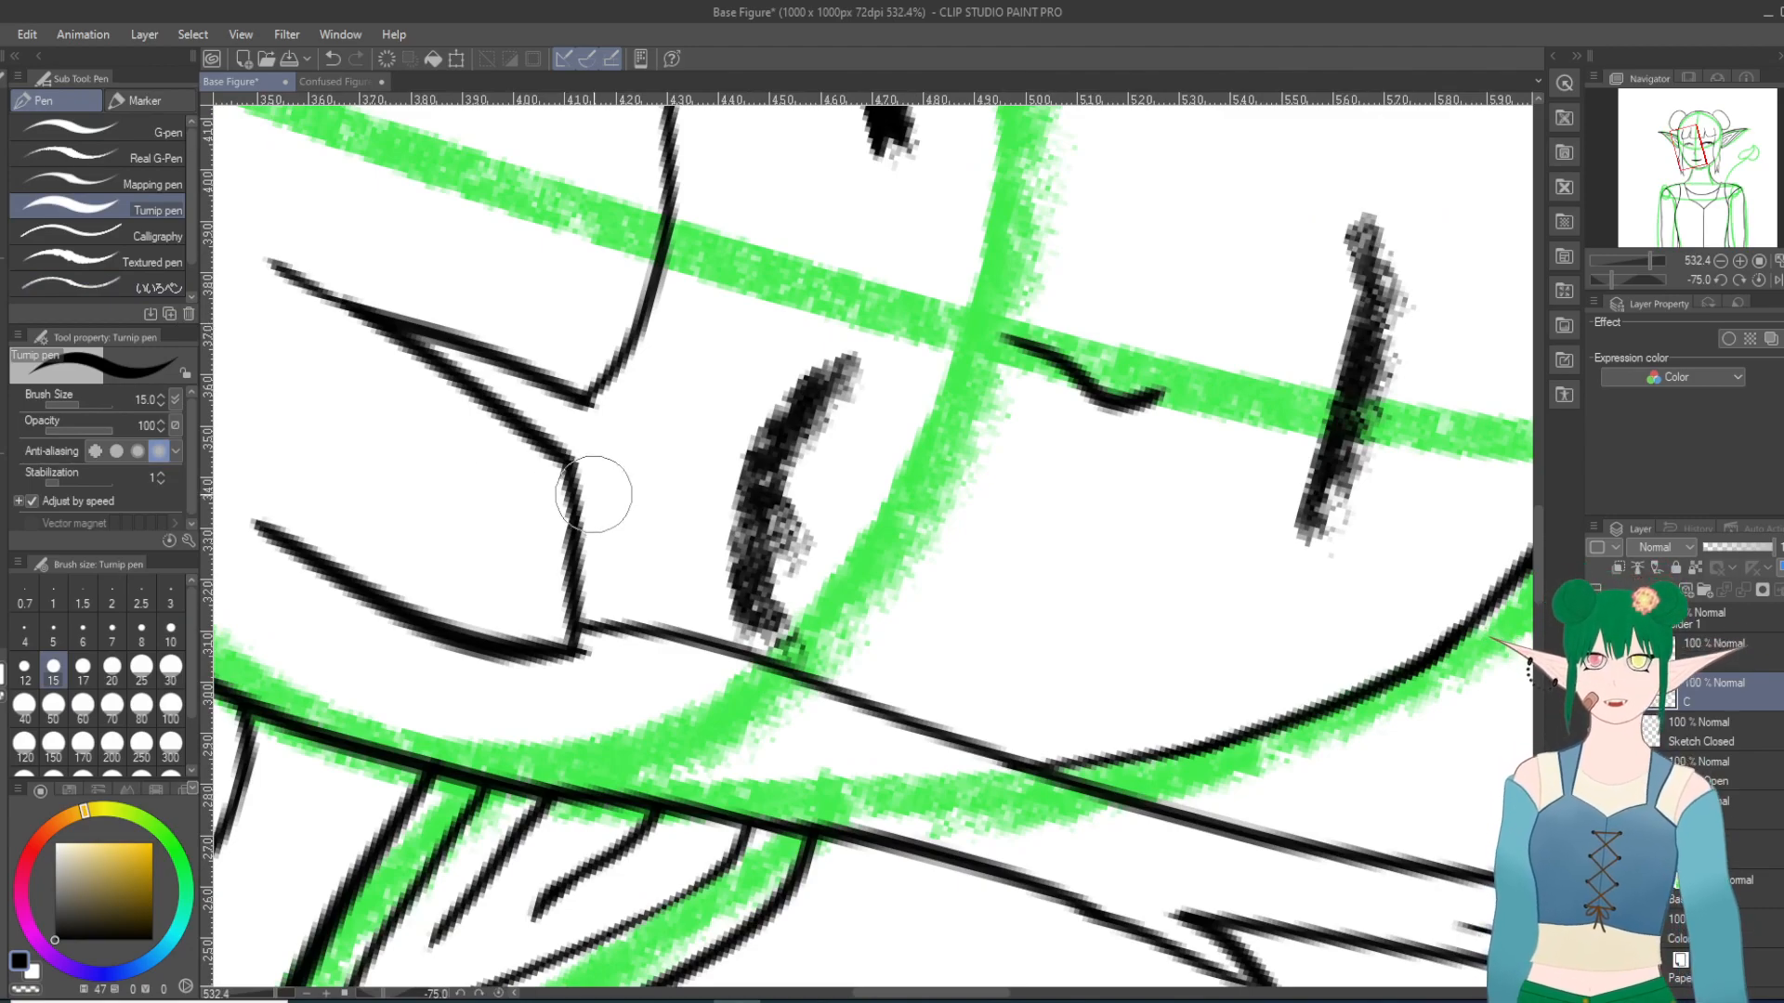
scroll(719, 529, "up", 2)
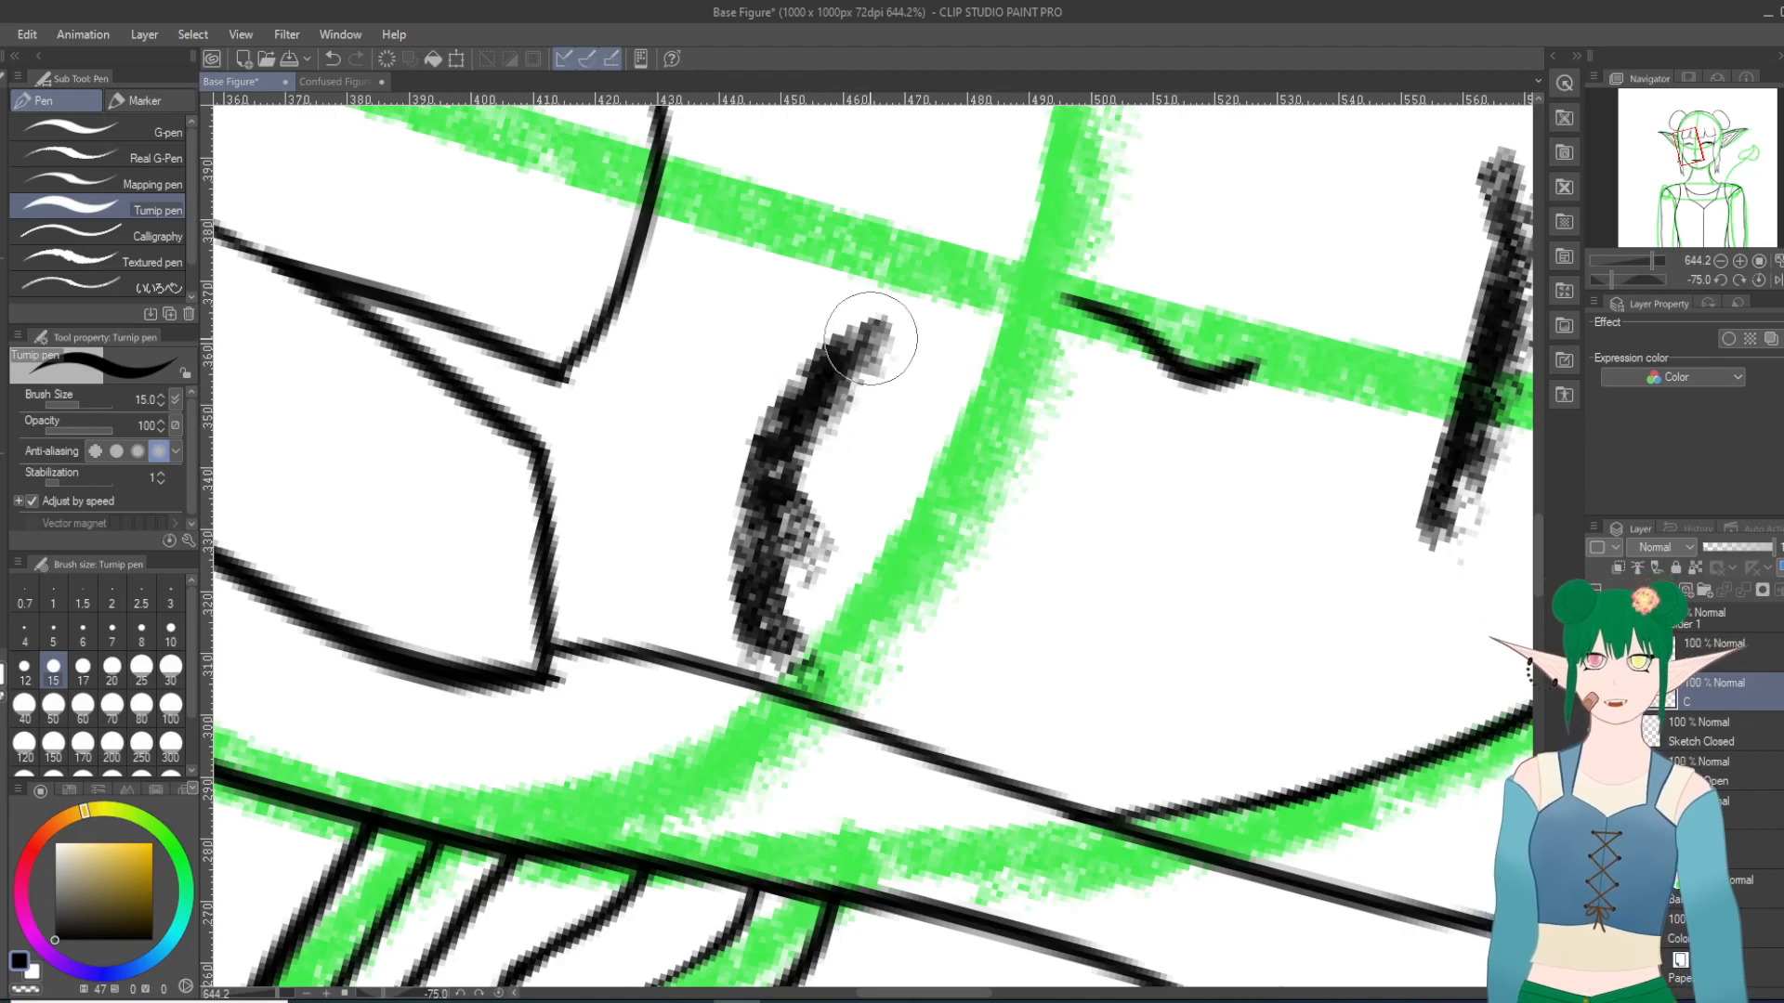
mouse_move(878, 325)
left_mouse_down()
mouse_move(784, 487)
mouse_move(794, 450)
mouse_move(765, 586)
left_mouse_up()
left_click_drag(773, 501, 756, 652)
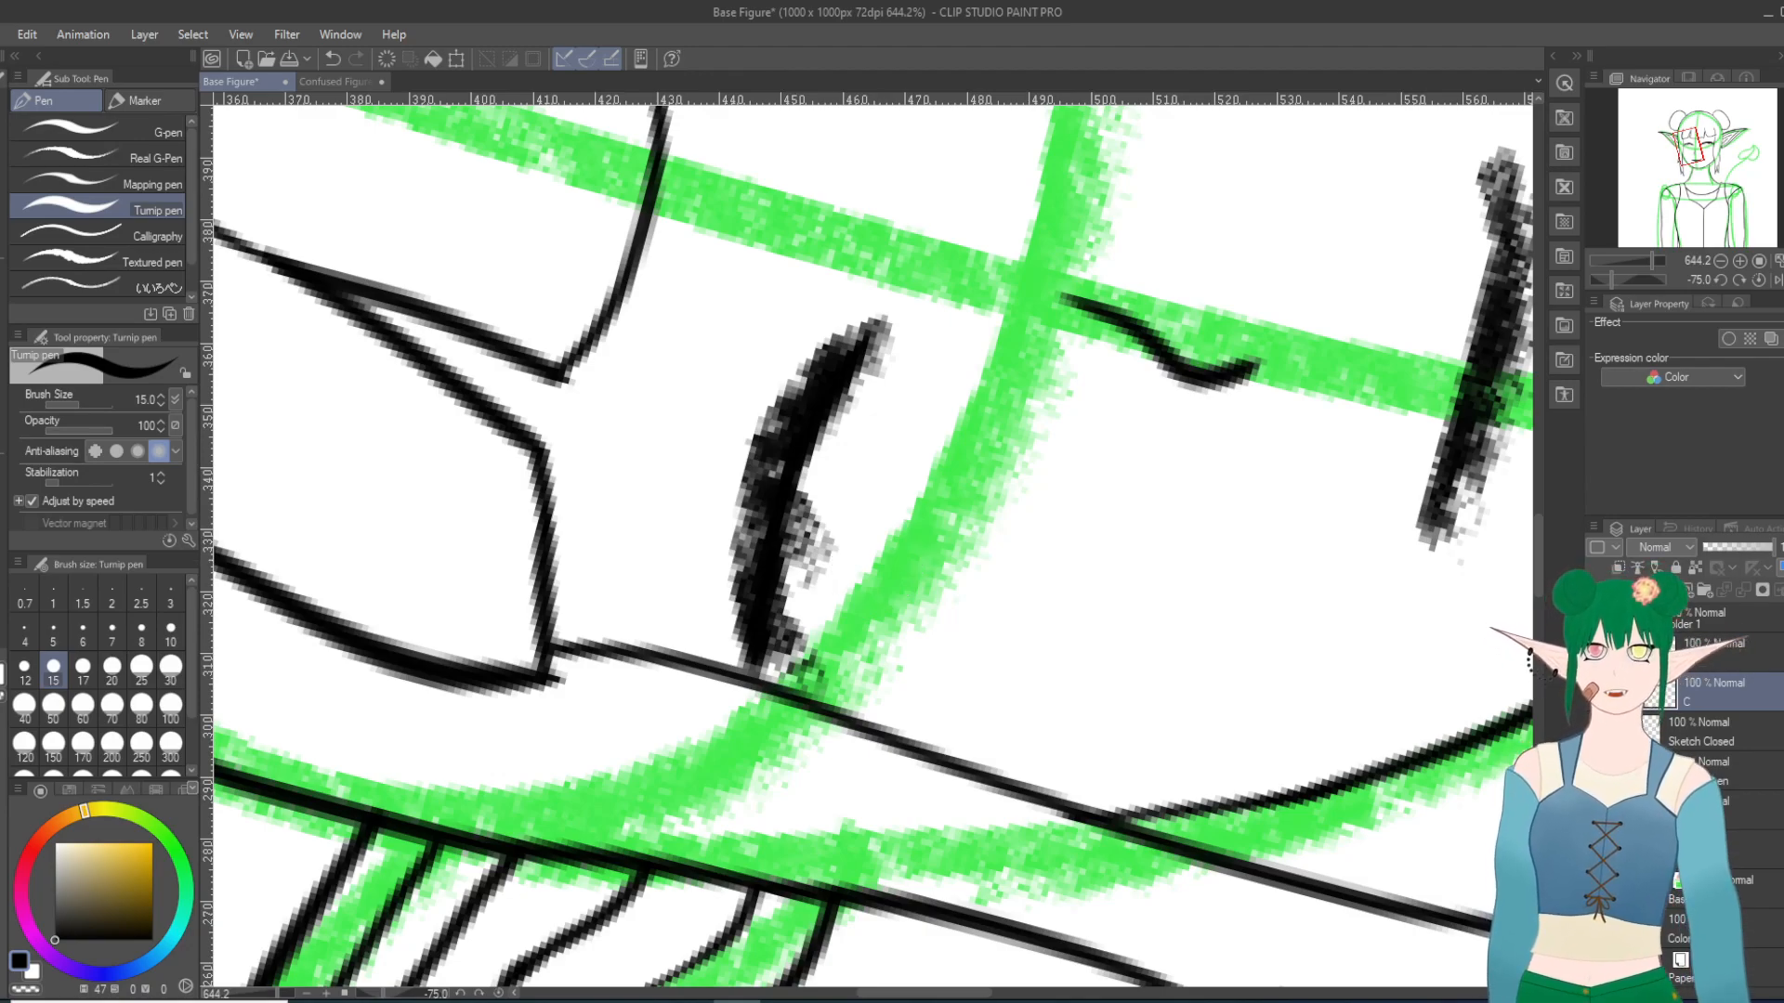
Step: Hide the closed-eye sketch and thicken the second closed lid toward the hair strand, comparing it with the open-eye lines
left_click(1595, 732)
mouse_move(869, 337)
left_mouse_down()
mouse_move(766, 447)
mouse_move(733, 637)
mouse_move(754, 670)
mouse_move(732, 649)
left_mouse_up()
mouse_move(816, 385)
left_mouse_down()
mouse_move(781, 409)
mouse_move(841, 339)
mouse_move(839, 310)
mouse_move(817, 386)
mouse_move(841, 330)
left_mouse_up()
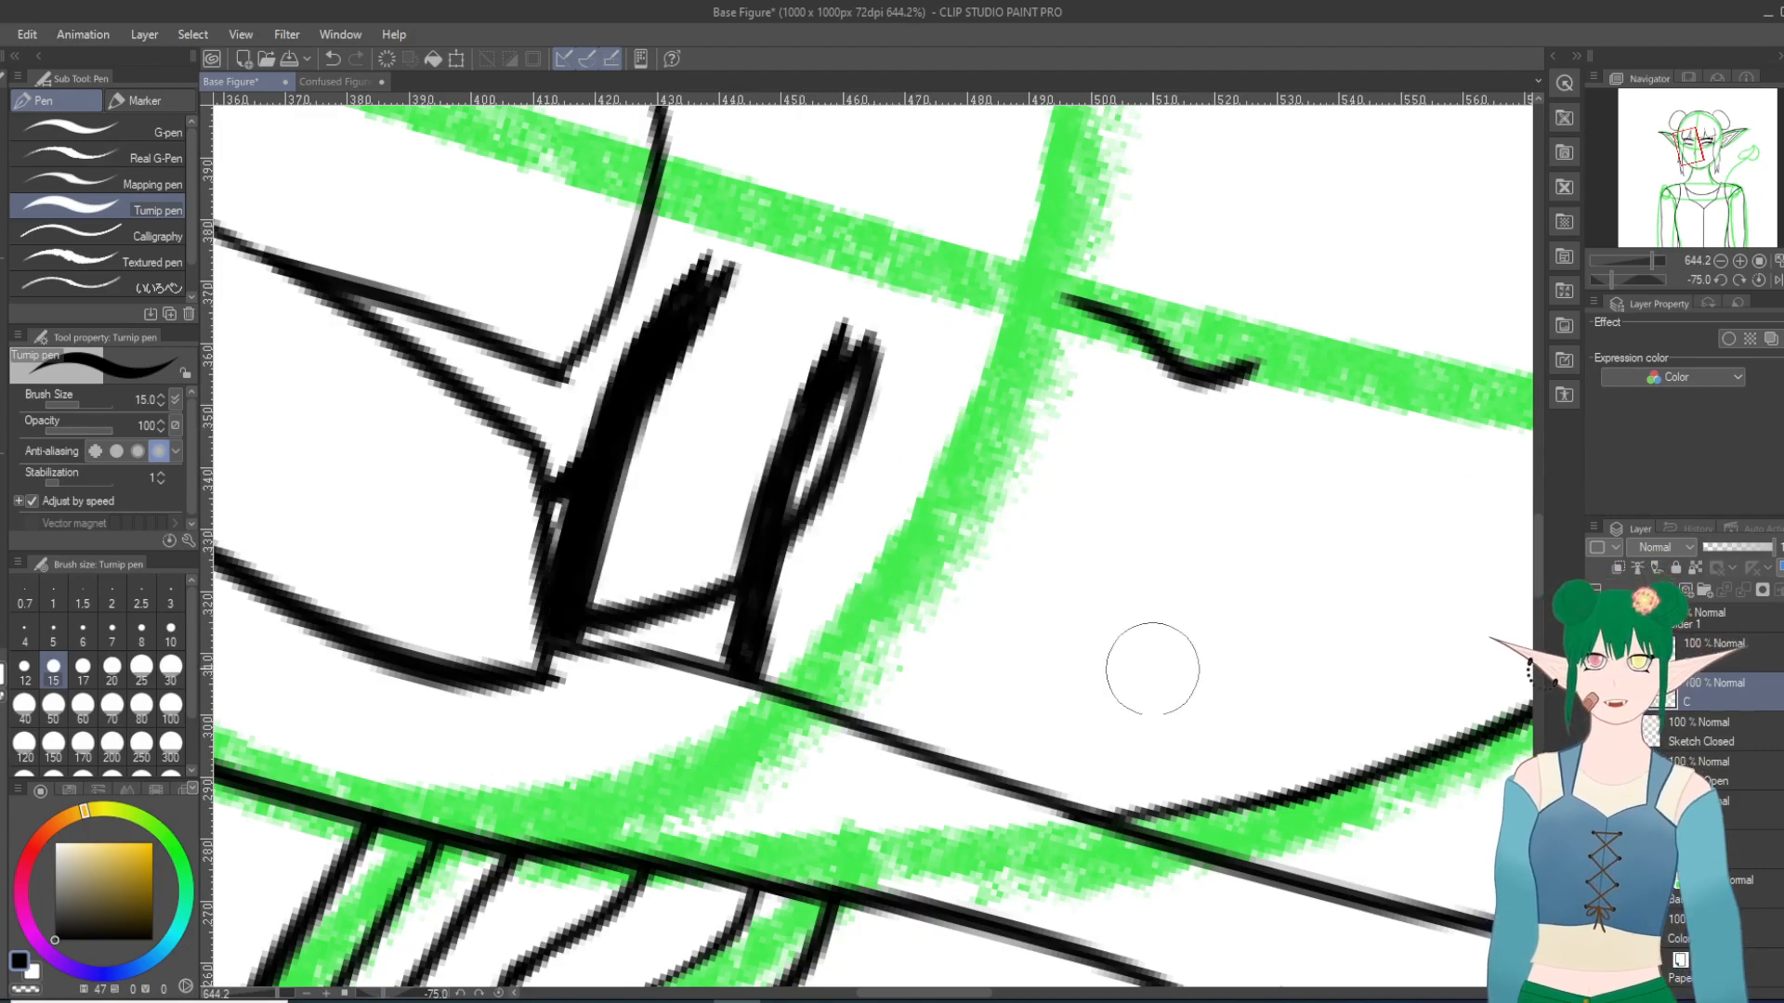
Step: Draw a lash under the outer part of the second closed lid, redoing it with the open-eye lines hidden
mouse_move(782, 553)
left_mouse_down()
mouse_move(793, 578)
mouse_move(778, 529)
mouse_move(795, 577)
left_mouse_up()
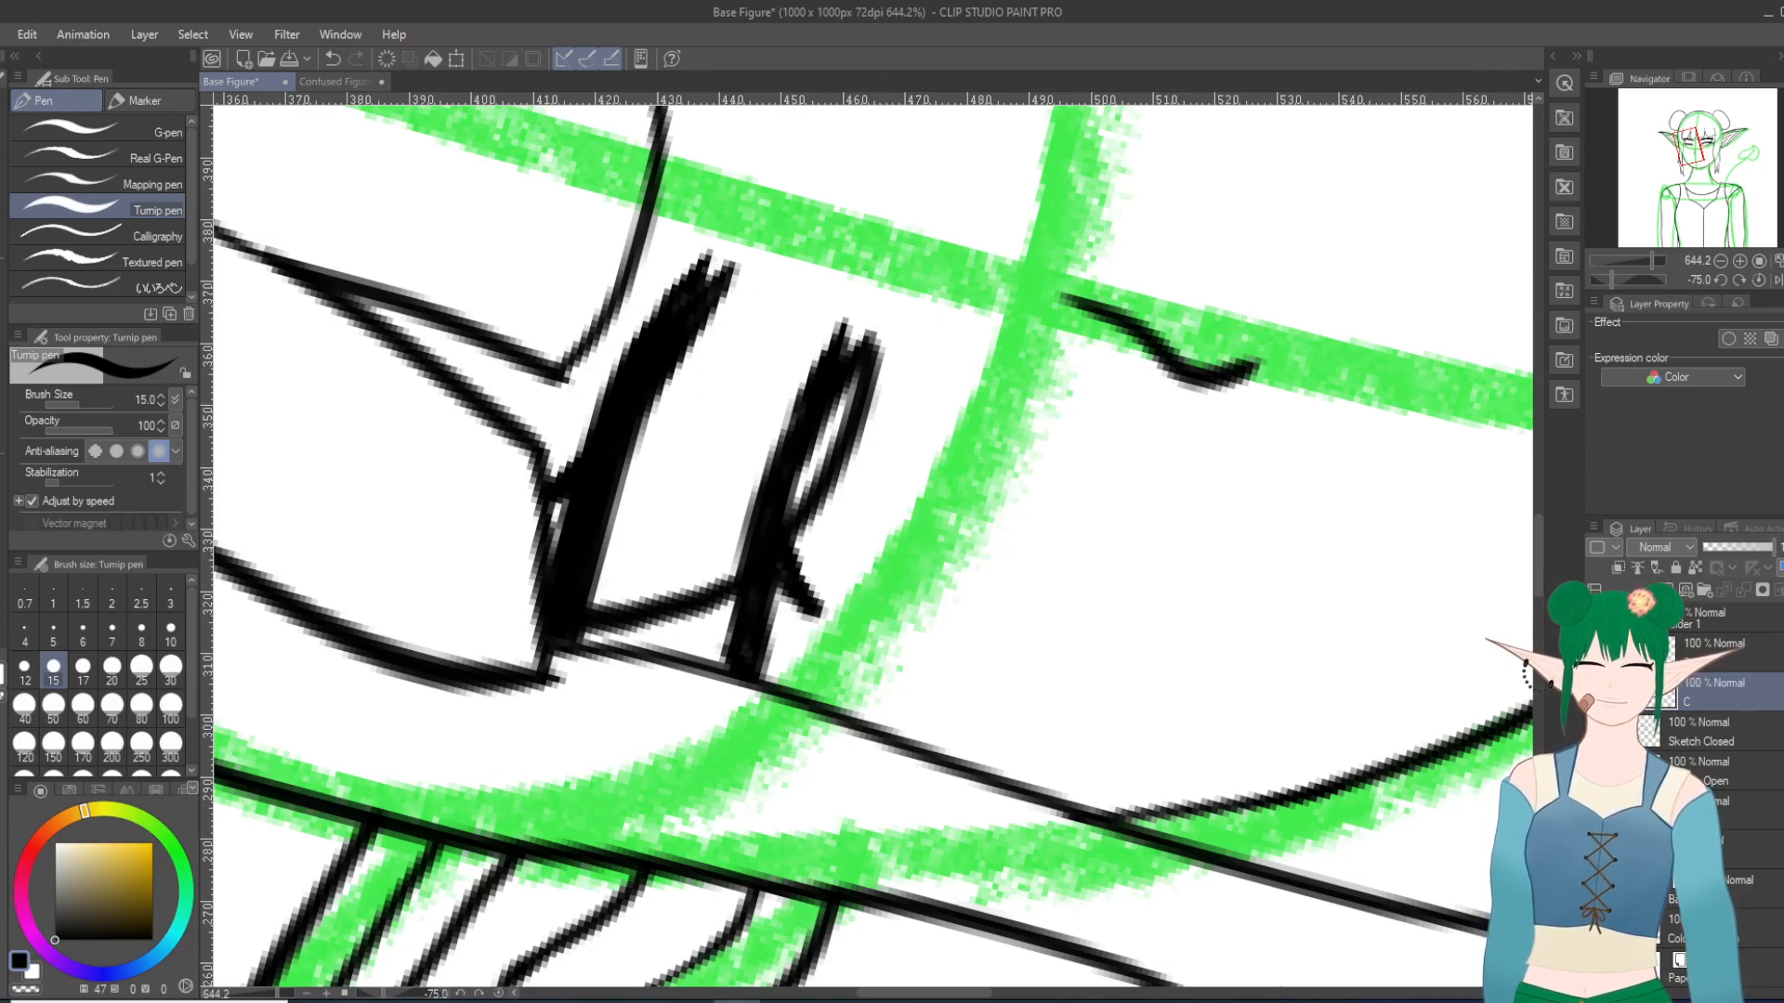
key("ctrl+z")
key("ctrl+z")
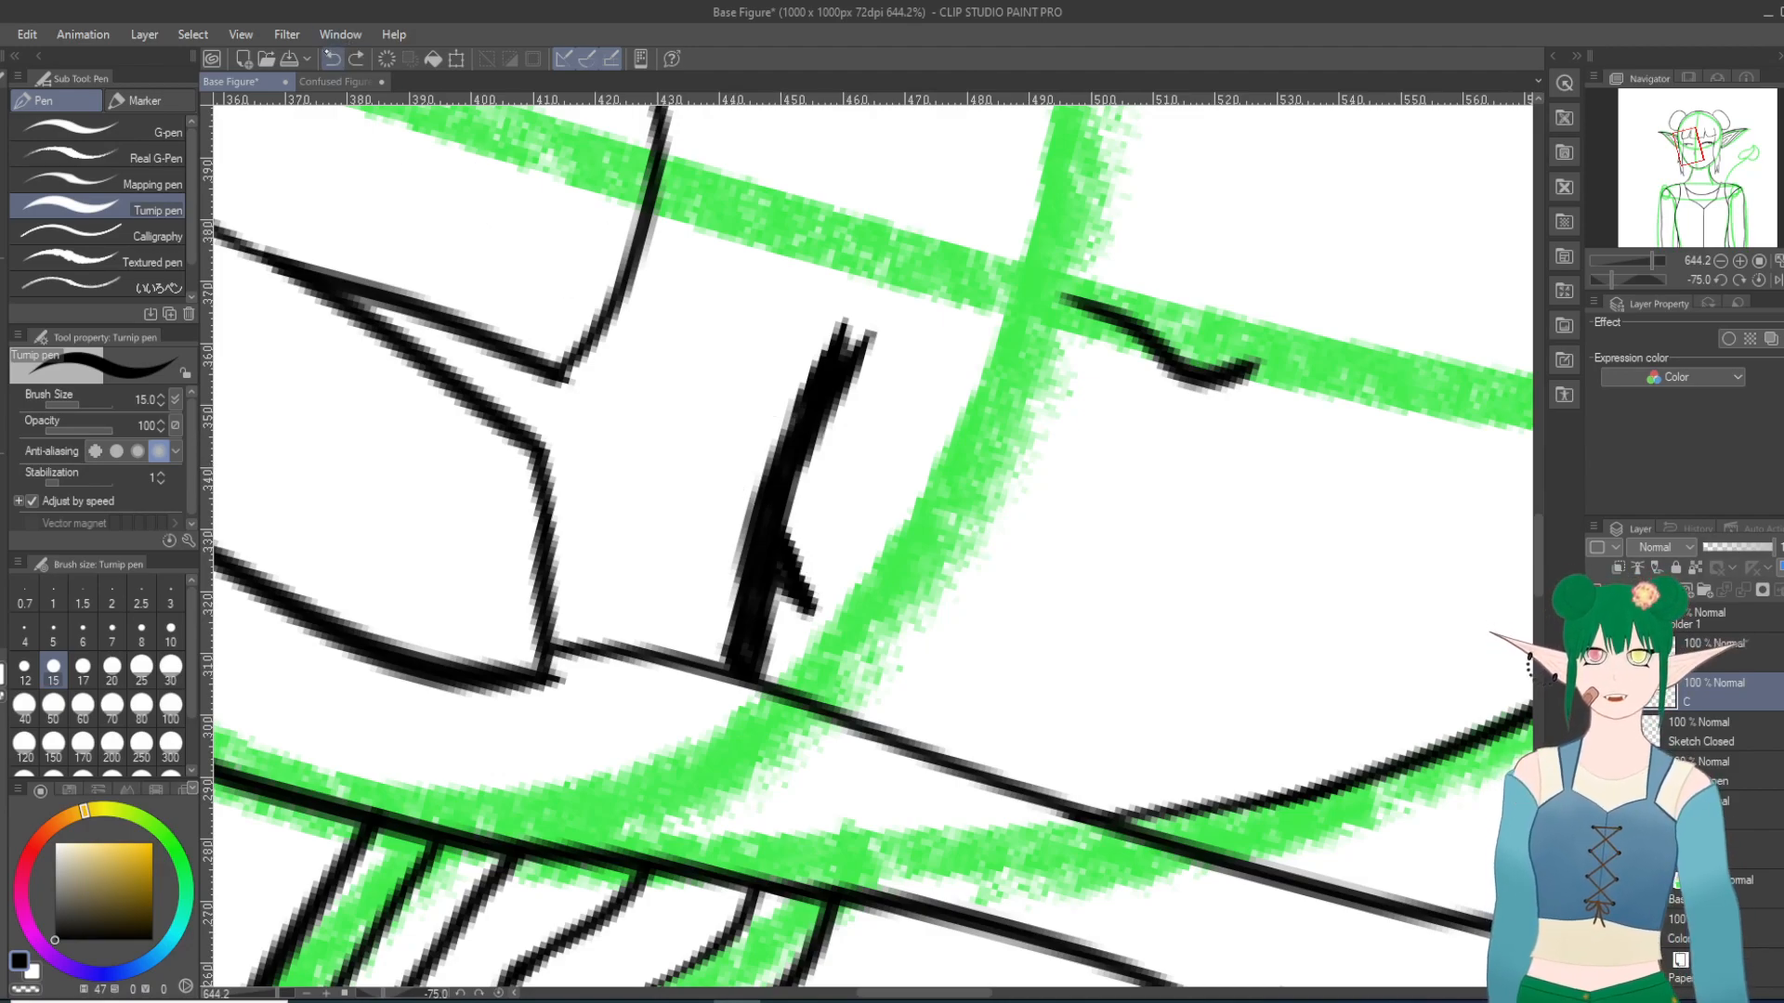
left_click(322, 34)
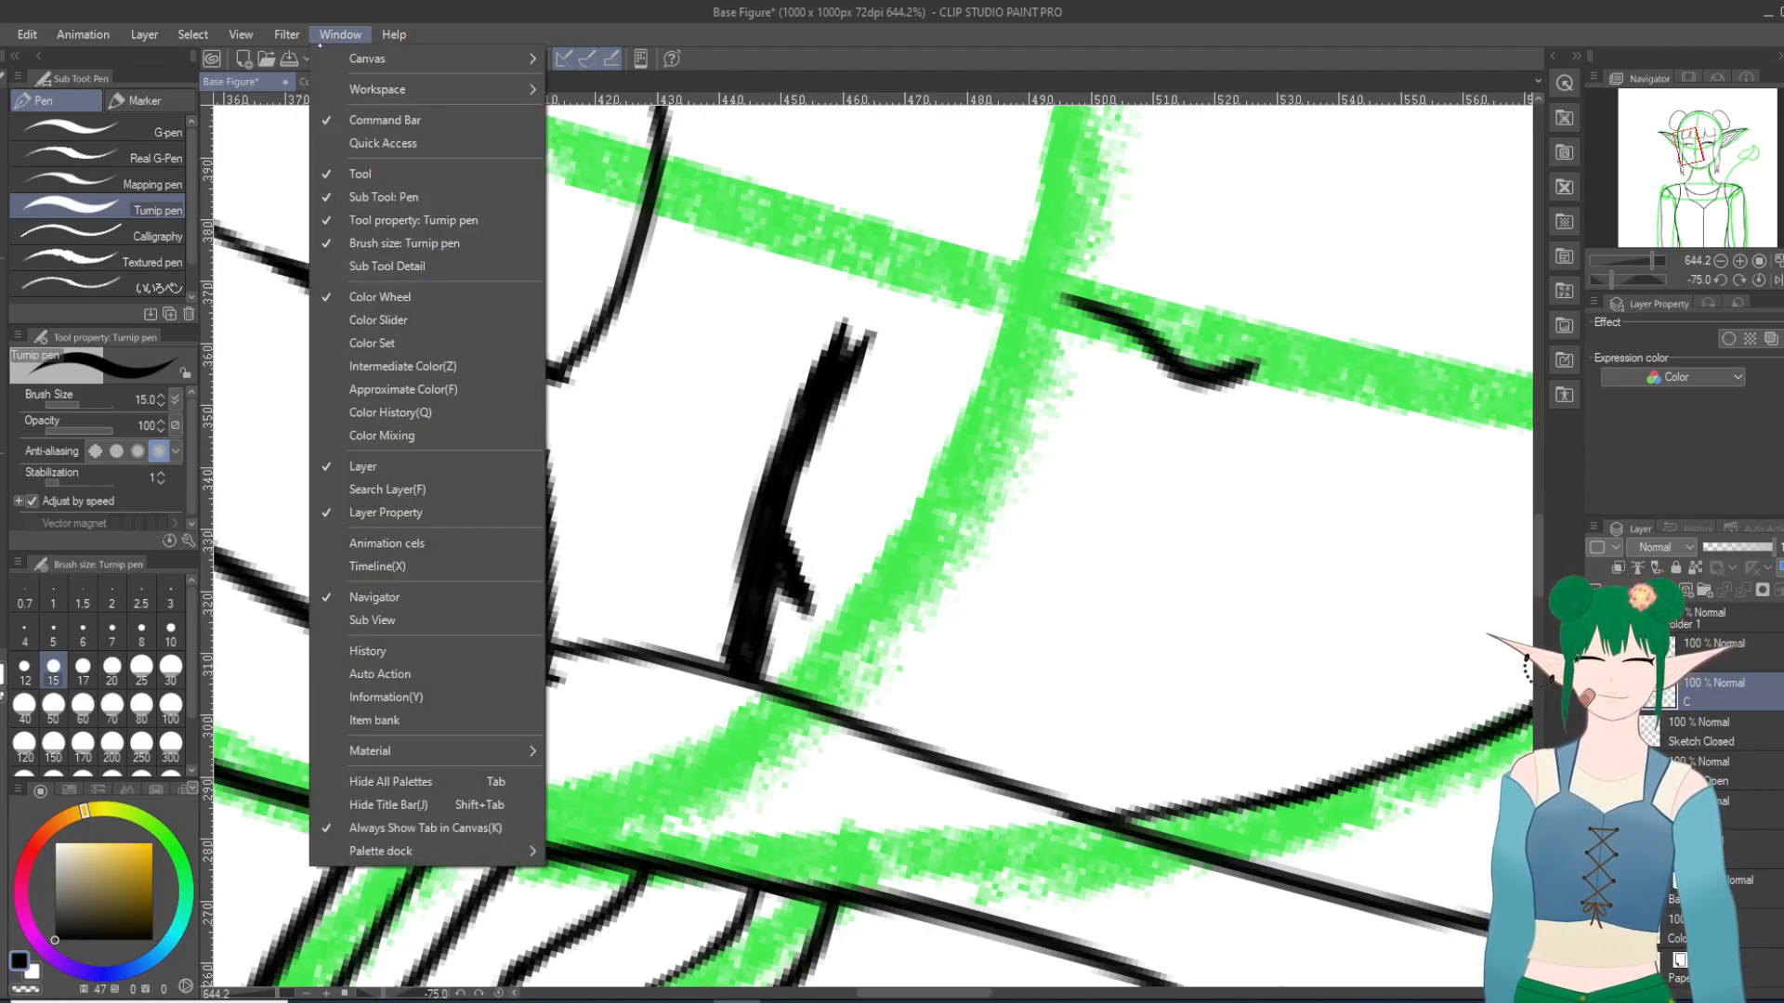
left_click(271, 131)
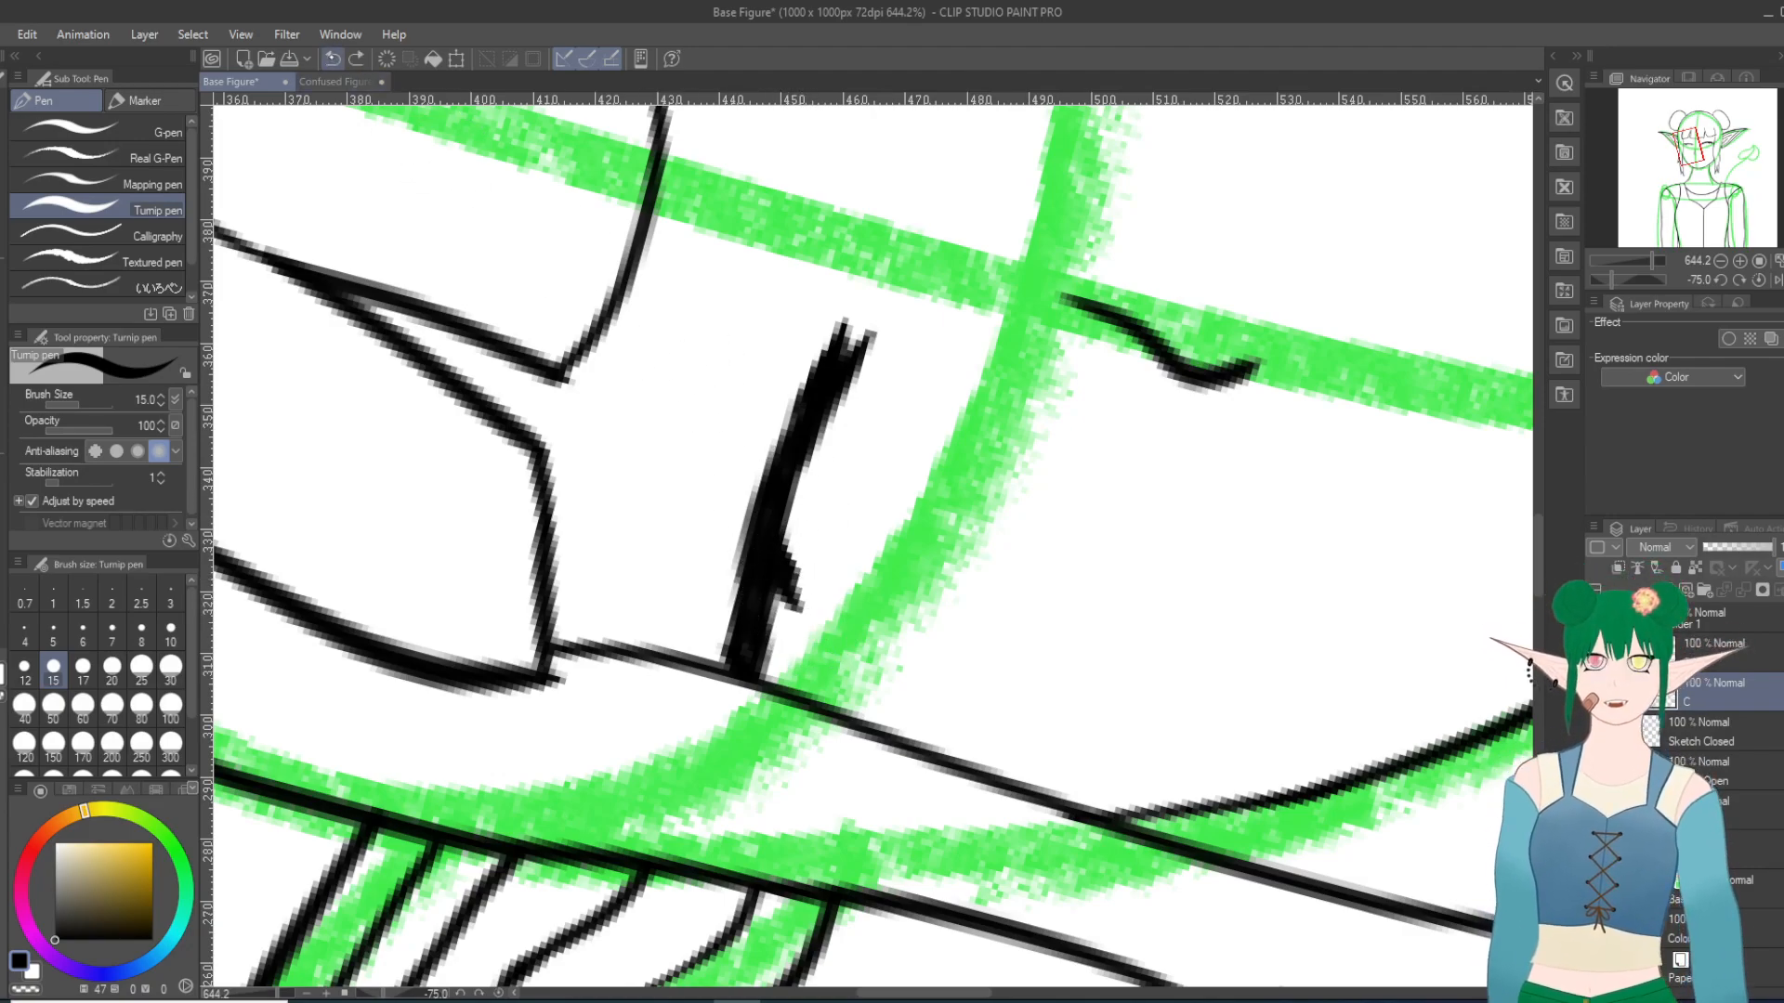
Step: Redraw the second closed lid's lash as a longer tapered stroke from a rotated canvas angle
key("minus")
key("minus")
key("minus")
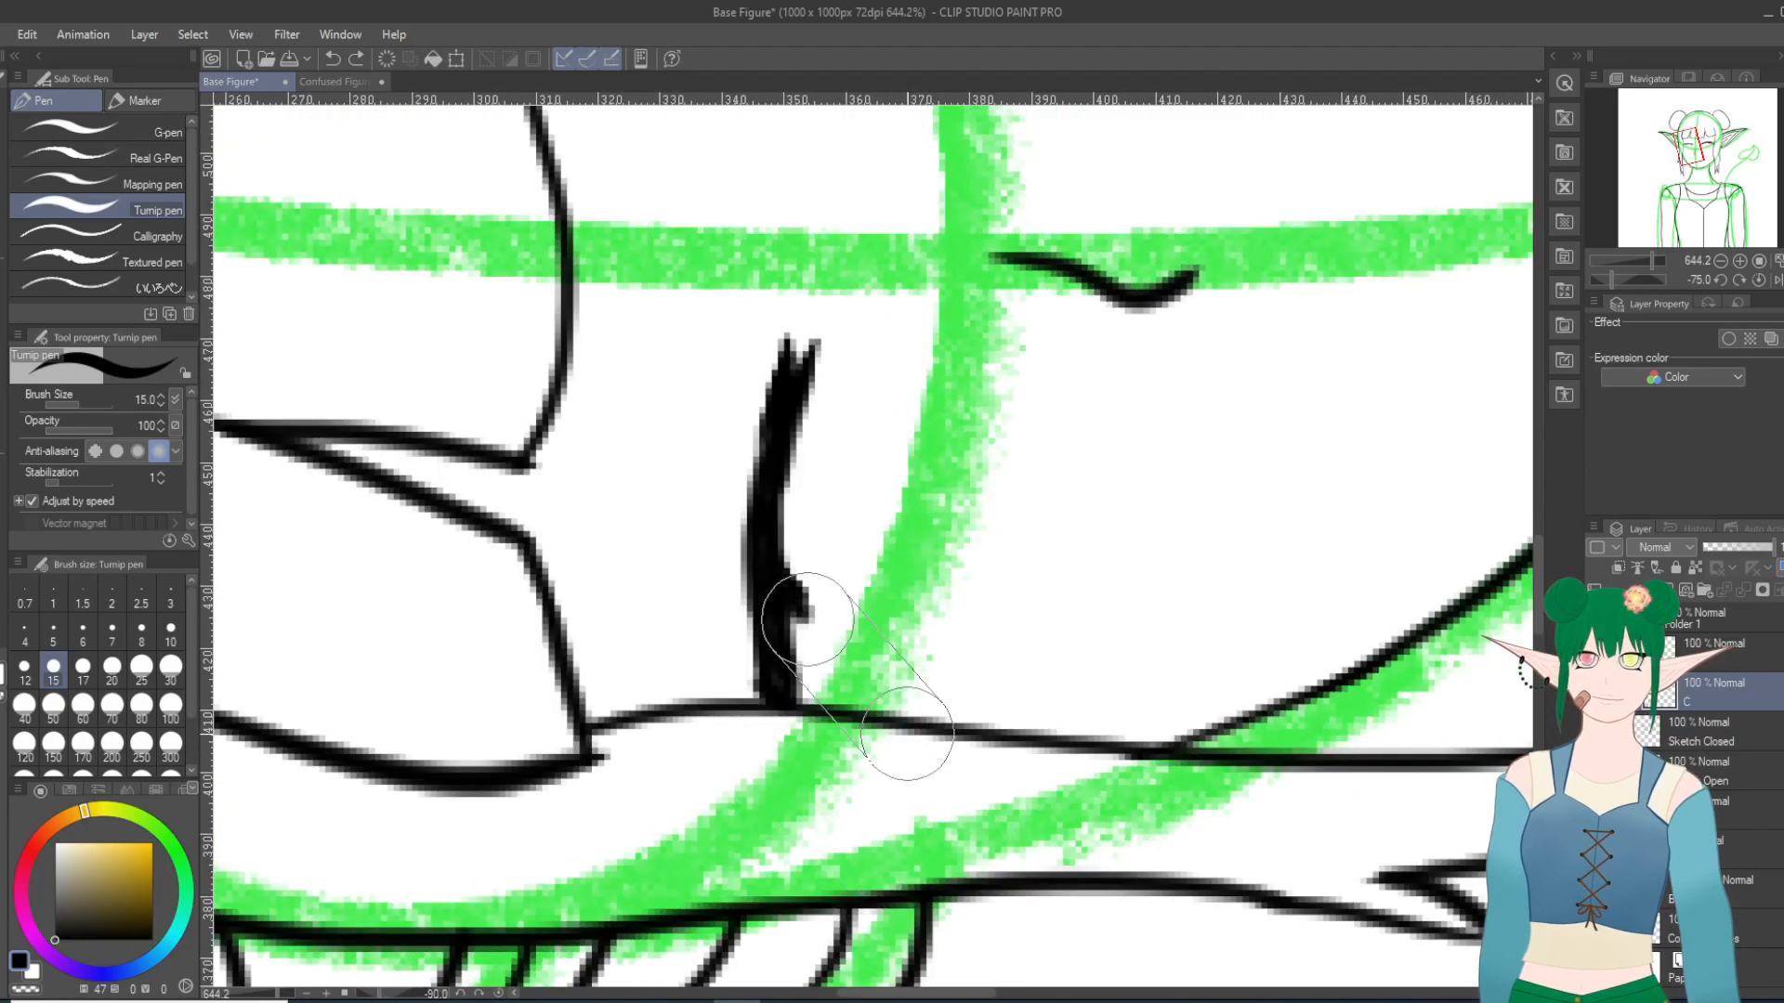
key("asciicircum")
key("asciicircum")
key("asciicircum")
key("asciicircum")
key("asciicircum")
key("asciicircum")
key("asciicircum")
key("asciicircum")
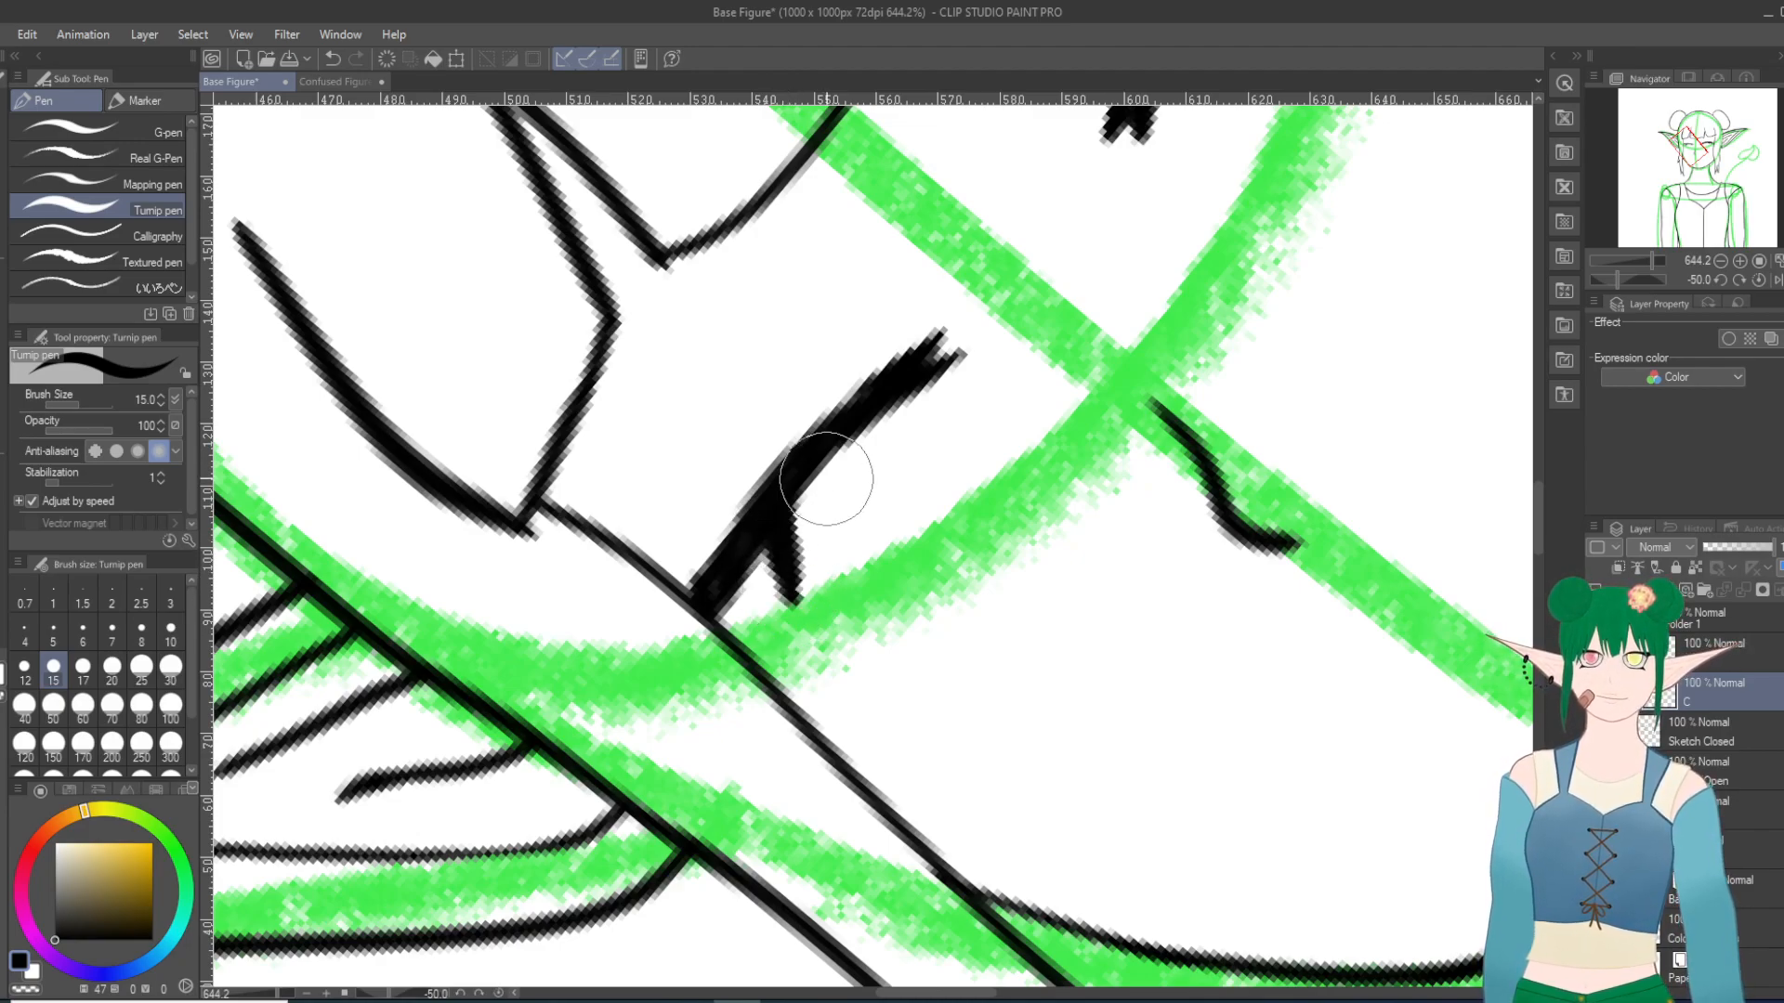
Step: Trim the second closed lid's lash with the Hard eraser and fill its base into the lid line with the Turnip pen
key("asciicircum")
key("asciicircum")
key("asciicircum")
key("asciicircum")
key("asciicircum")
key("asciicircum")
key("asciicircum")
scroll(1028, 668, "down", 13)
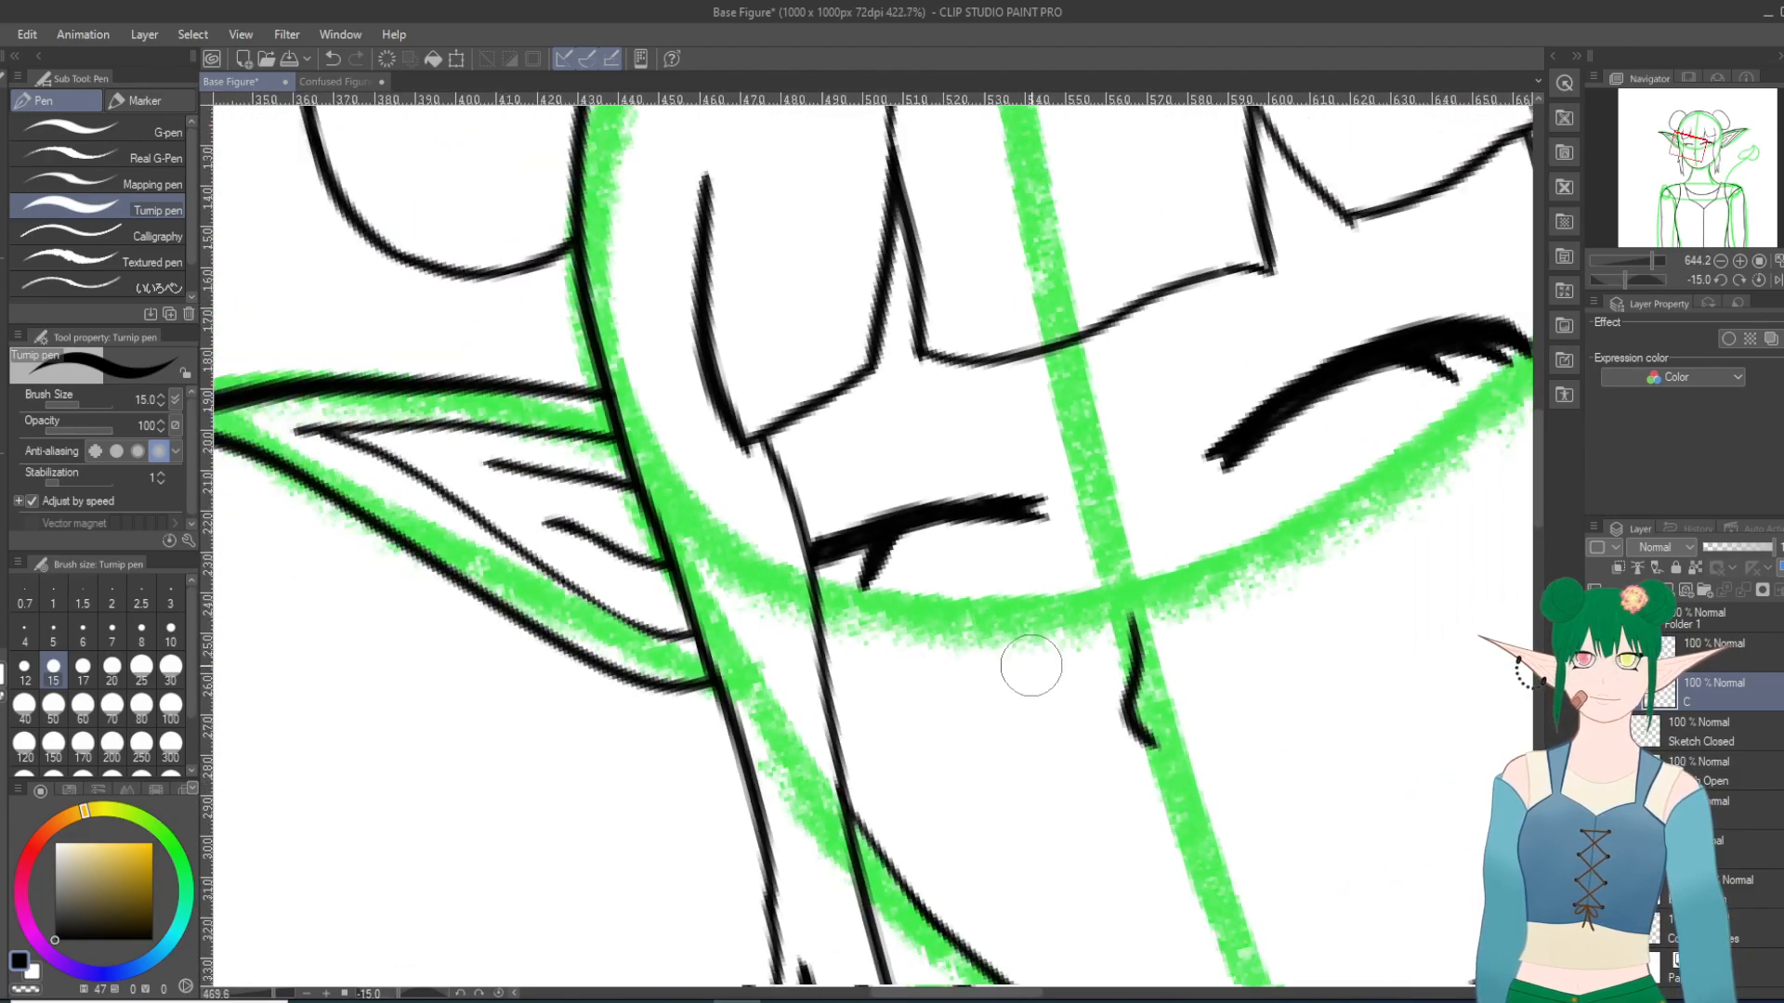
key("asciicircum")
key("asciicircum")
scroll(1031, 666, "up", 1)
scroll(1031, 665, "up", 12)
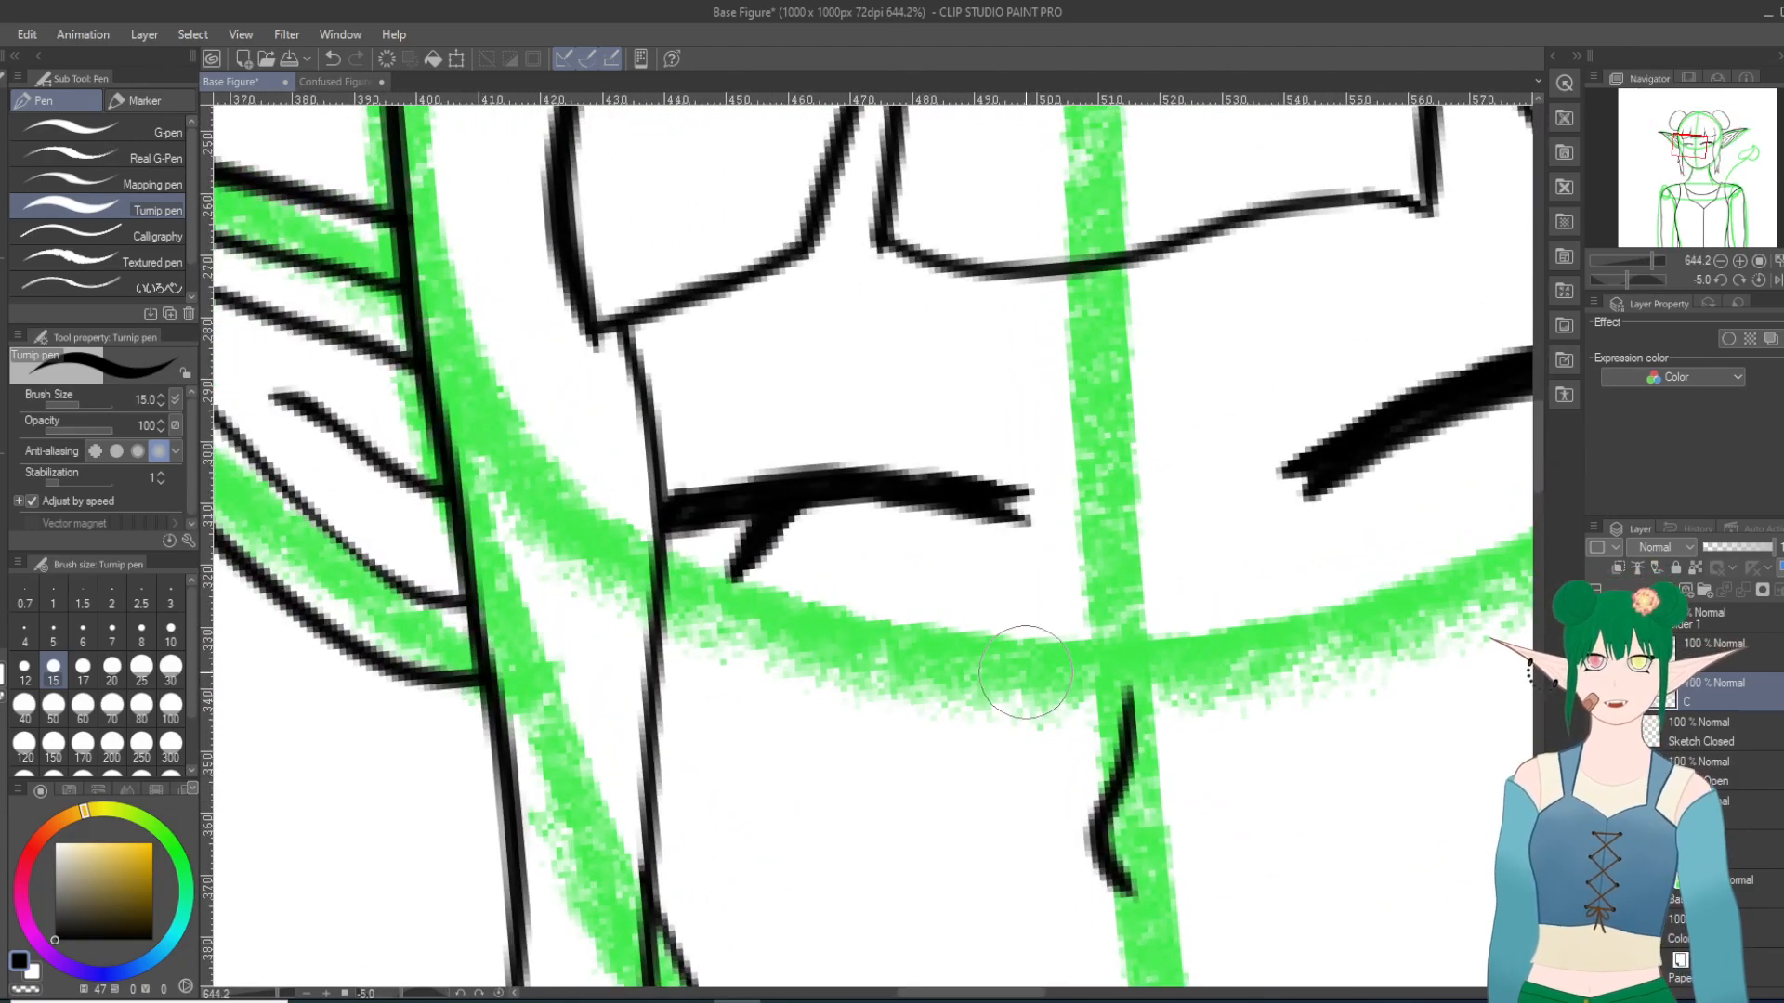
key("e")
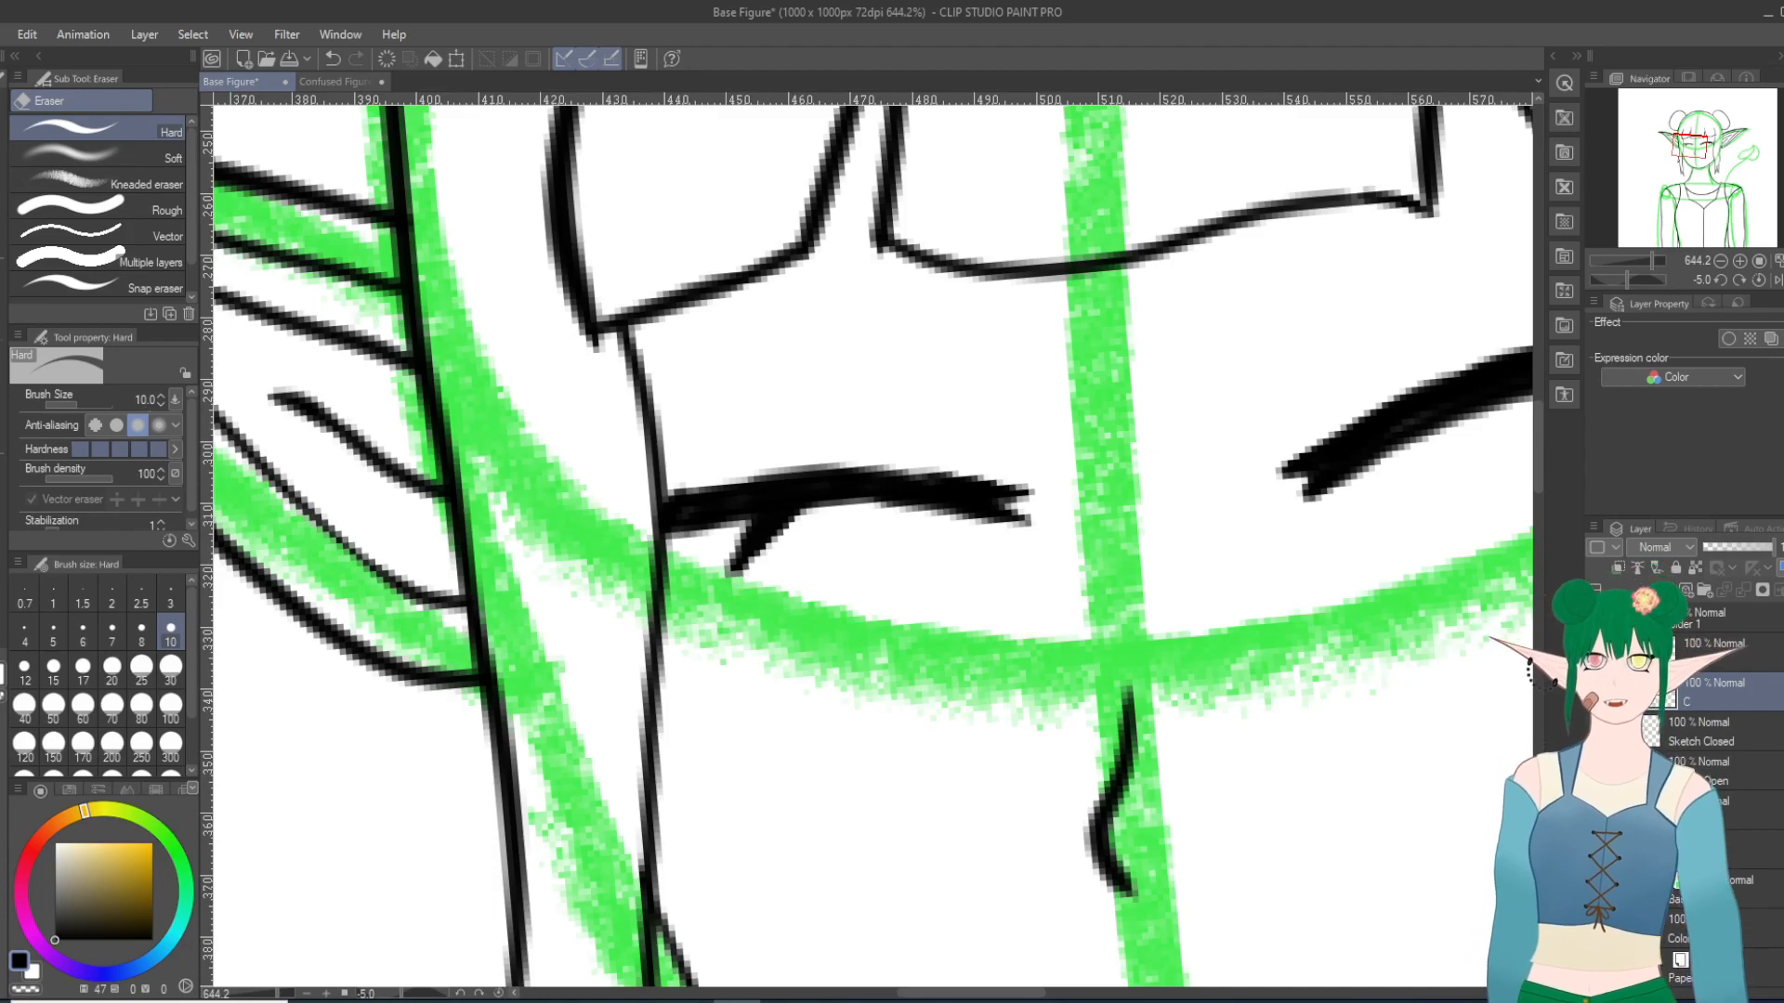
key("p")
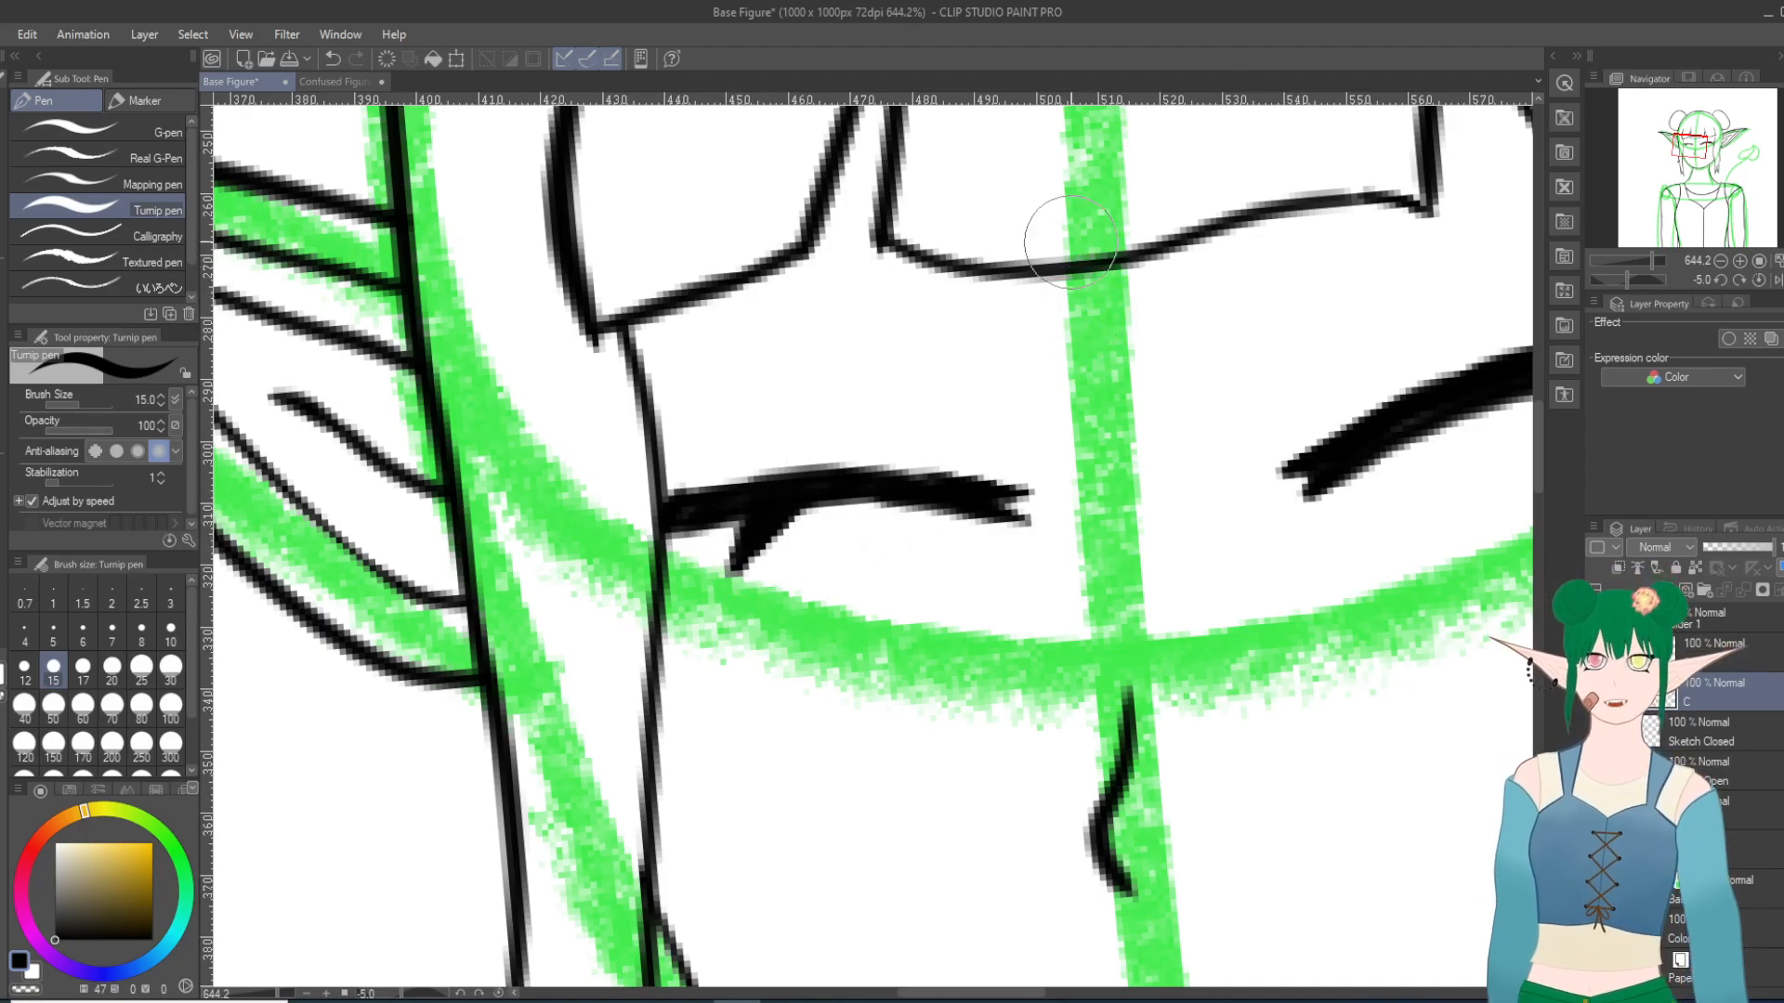
scroll(1062, 353, "down", 5)
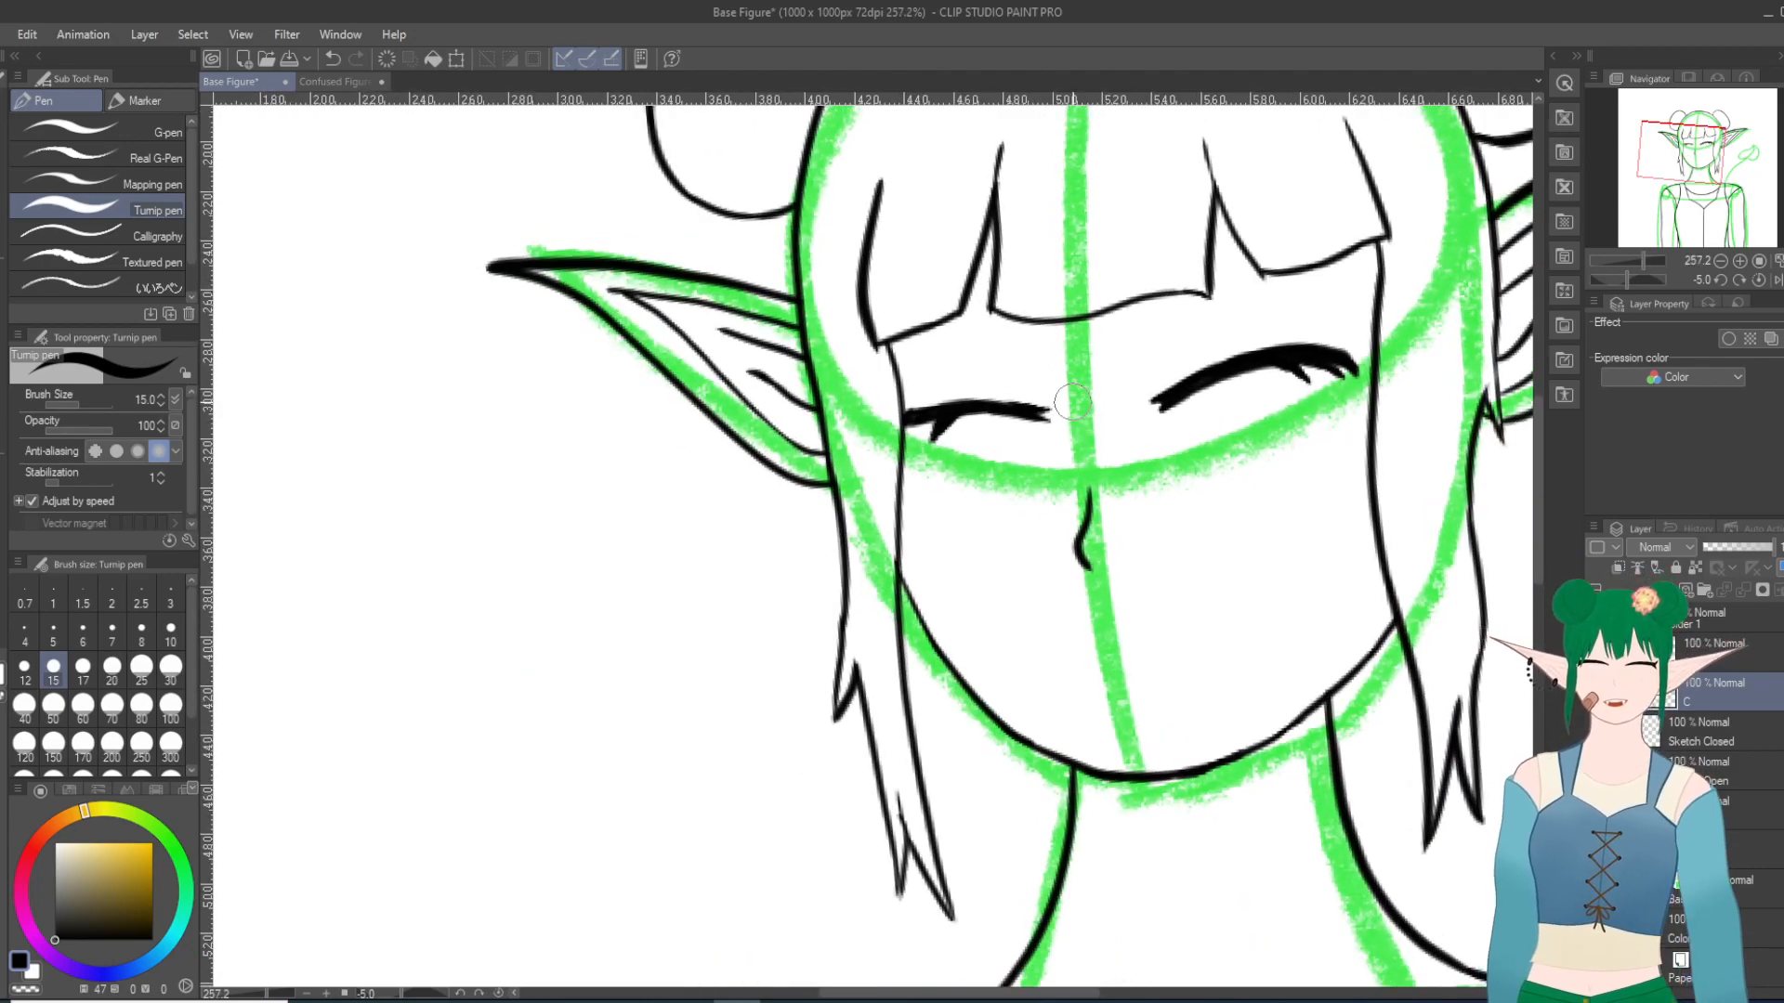
scroll(1073, 402, "up", 2)
scroll(1073, 402, "up", 1)
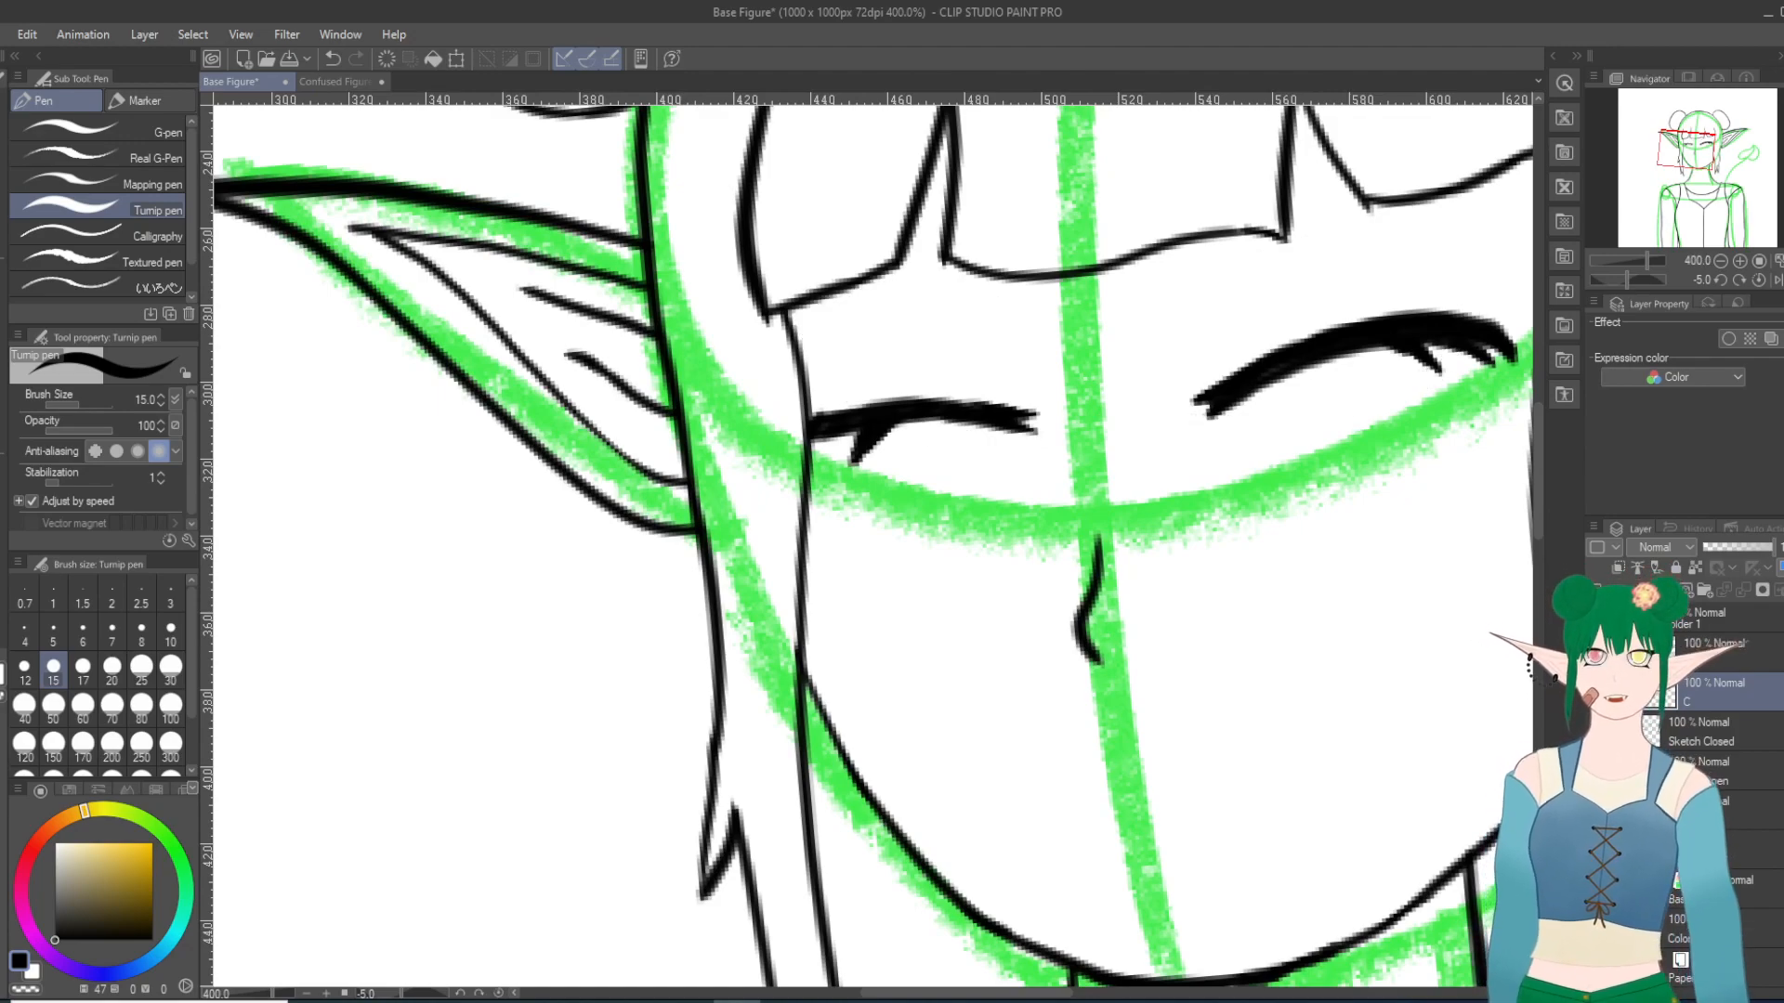
Step: Create a new folder above the eye folder with two raster layers inside, and hide the closed-eye line art
left_click(1635, 618)
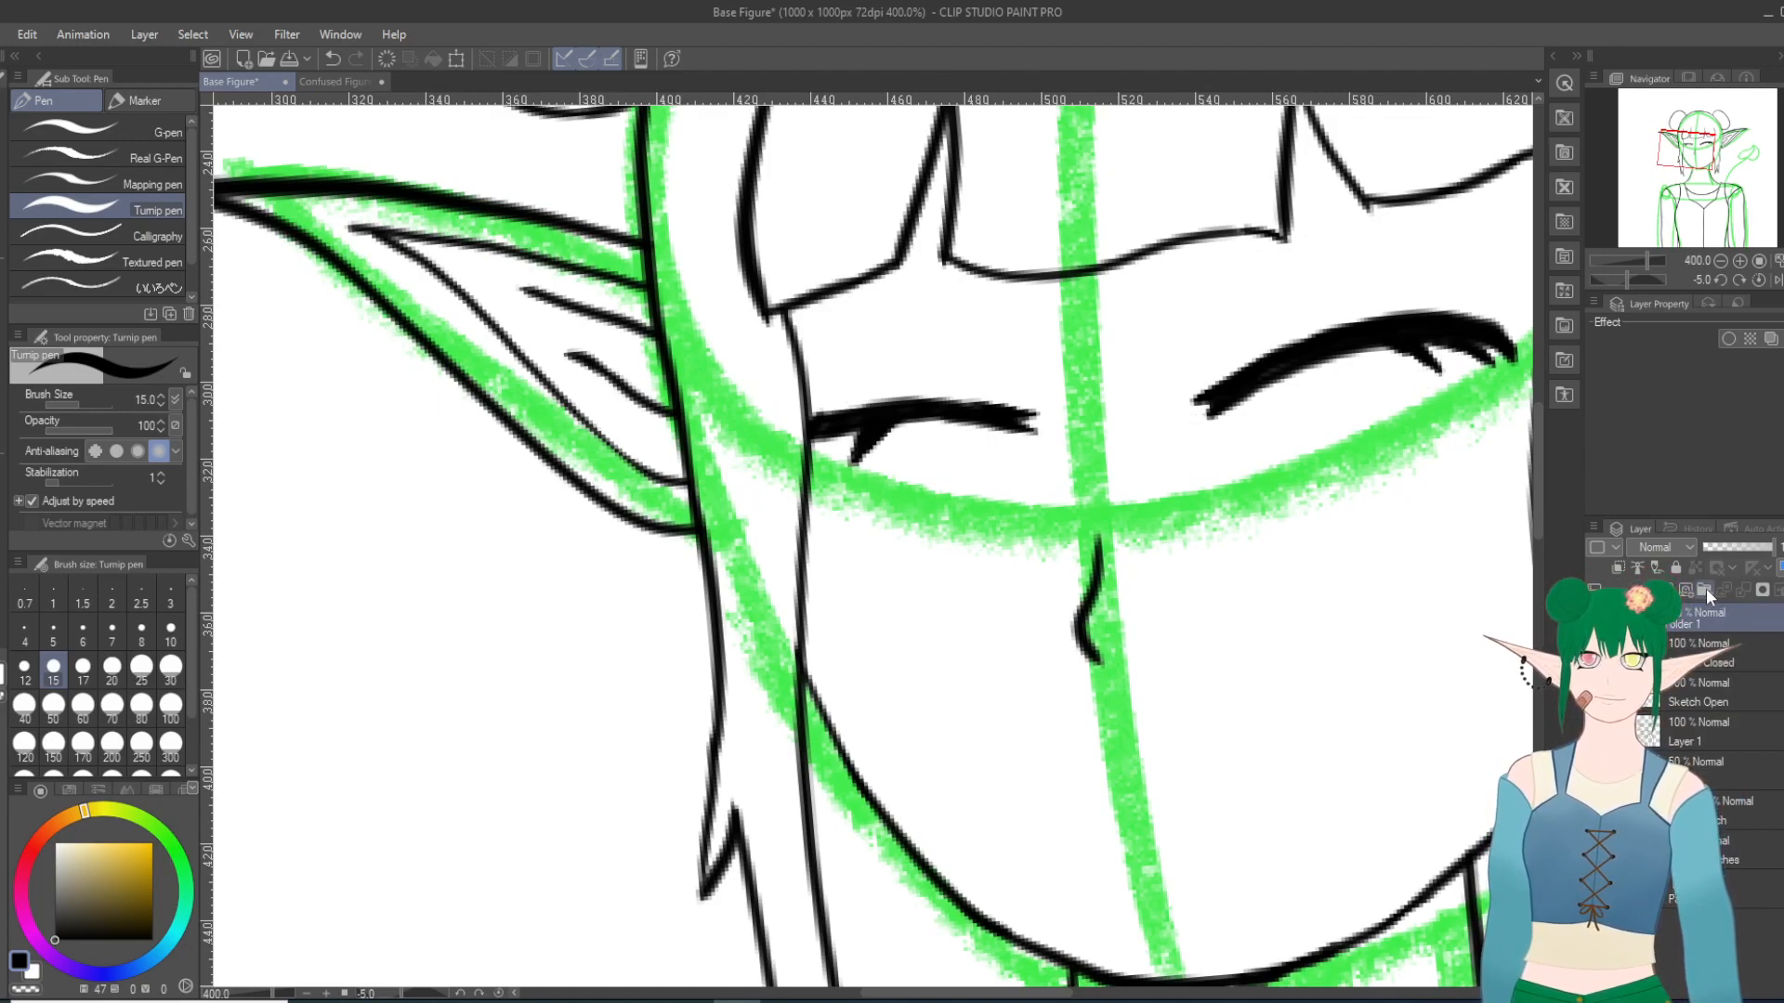
left_click(1706, 591)
left_click(1670, 590)
left_click(1670, 590)
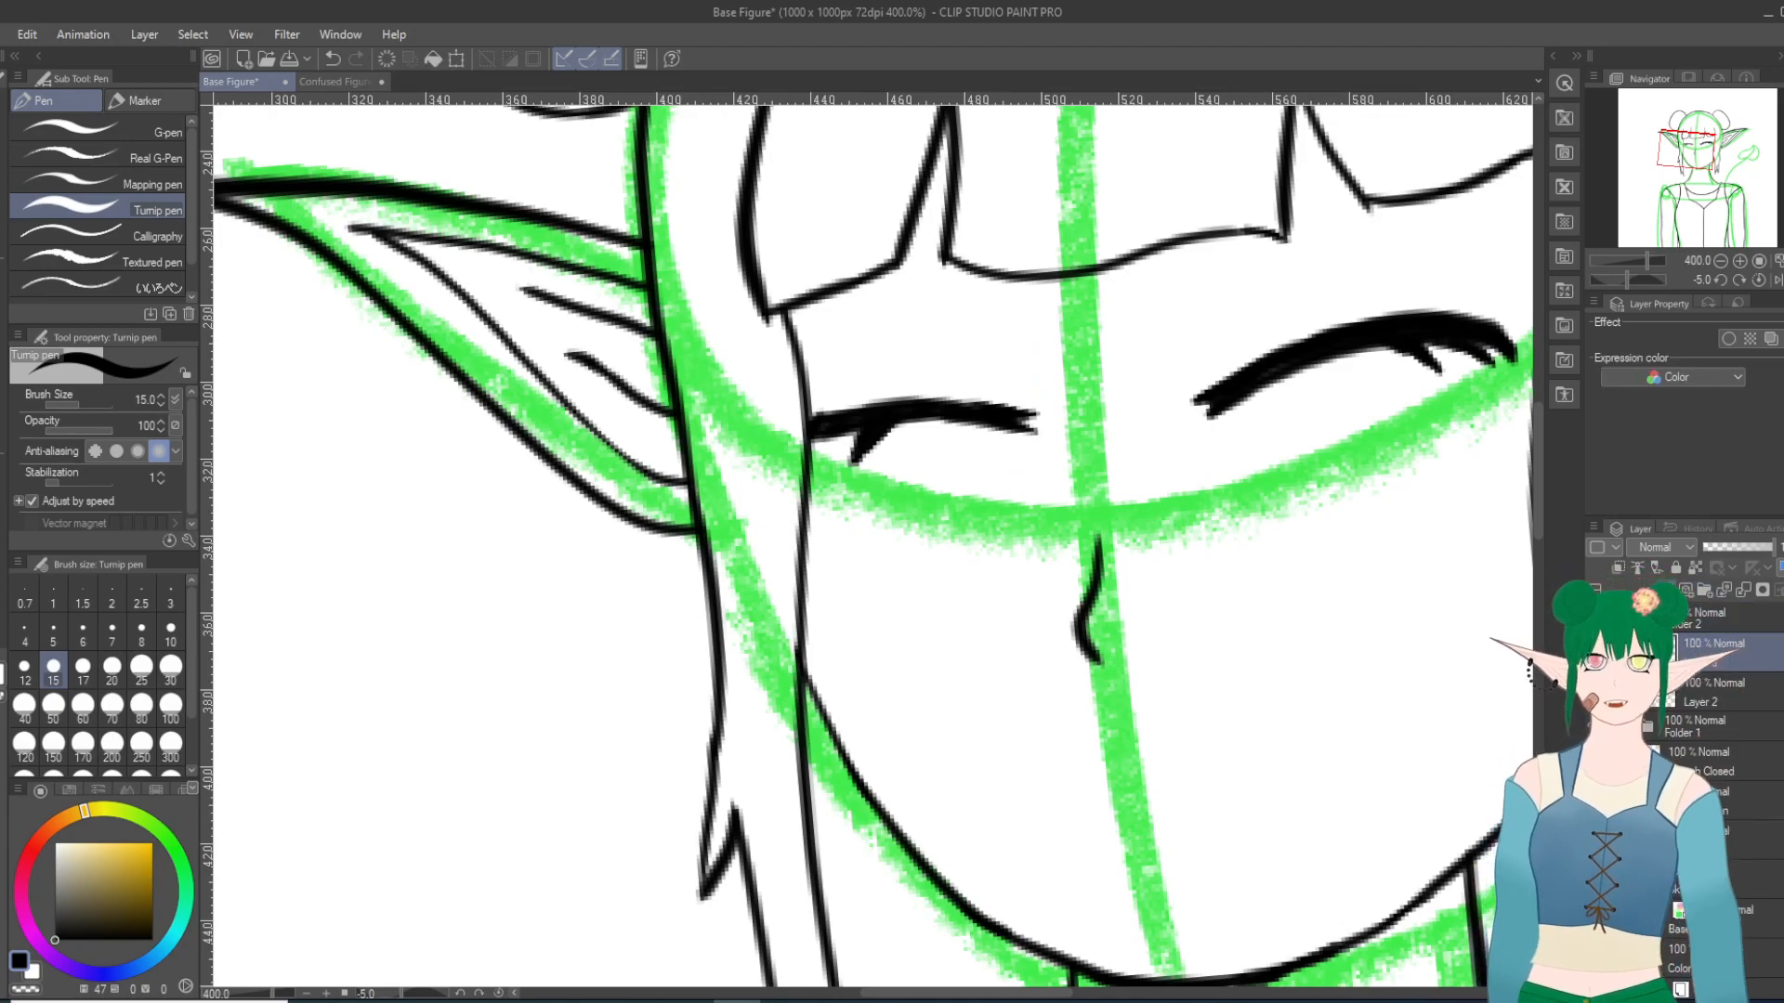
left_click(1596, 727)
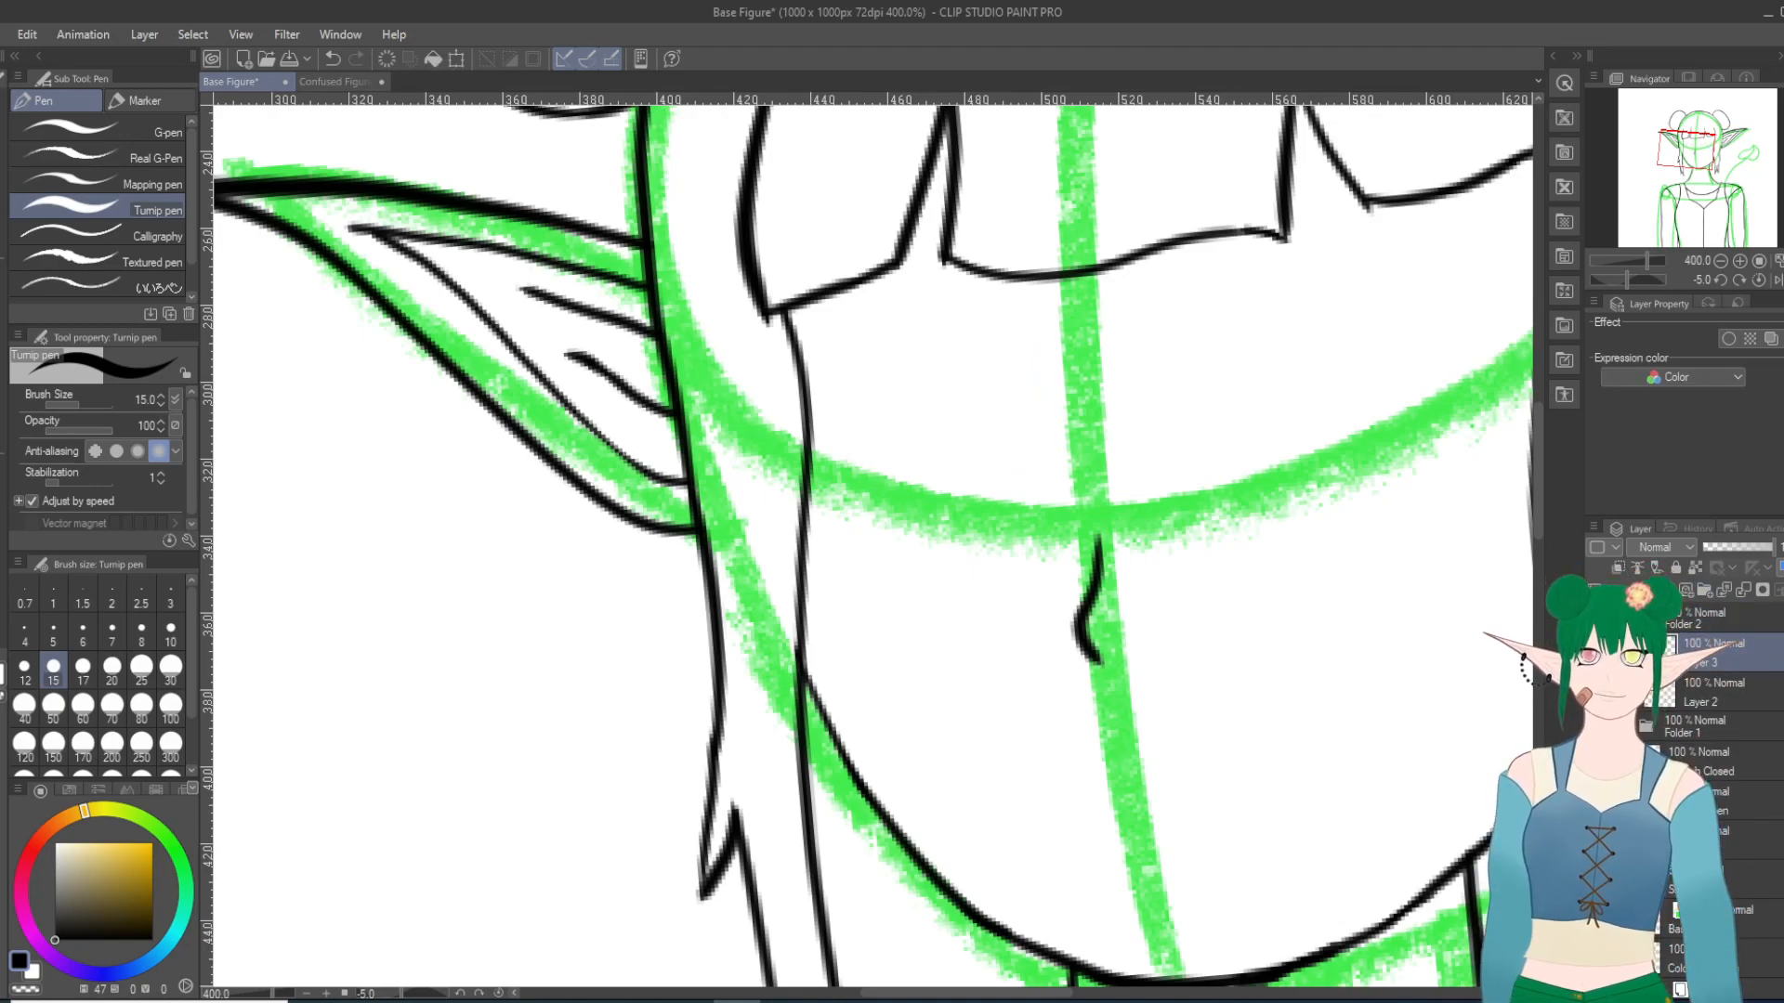
Step: Rename the new folder's lower layer C and its upper layer O
double_click(1703, 704)
type("C")
double_click(1696, 661)
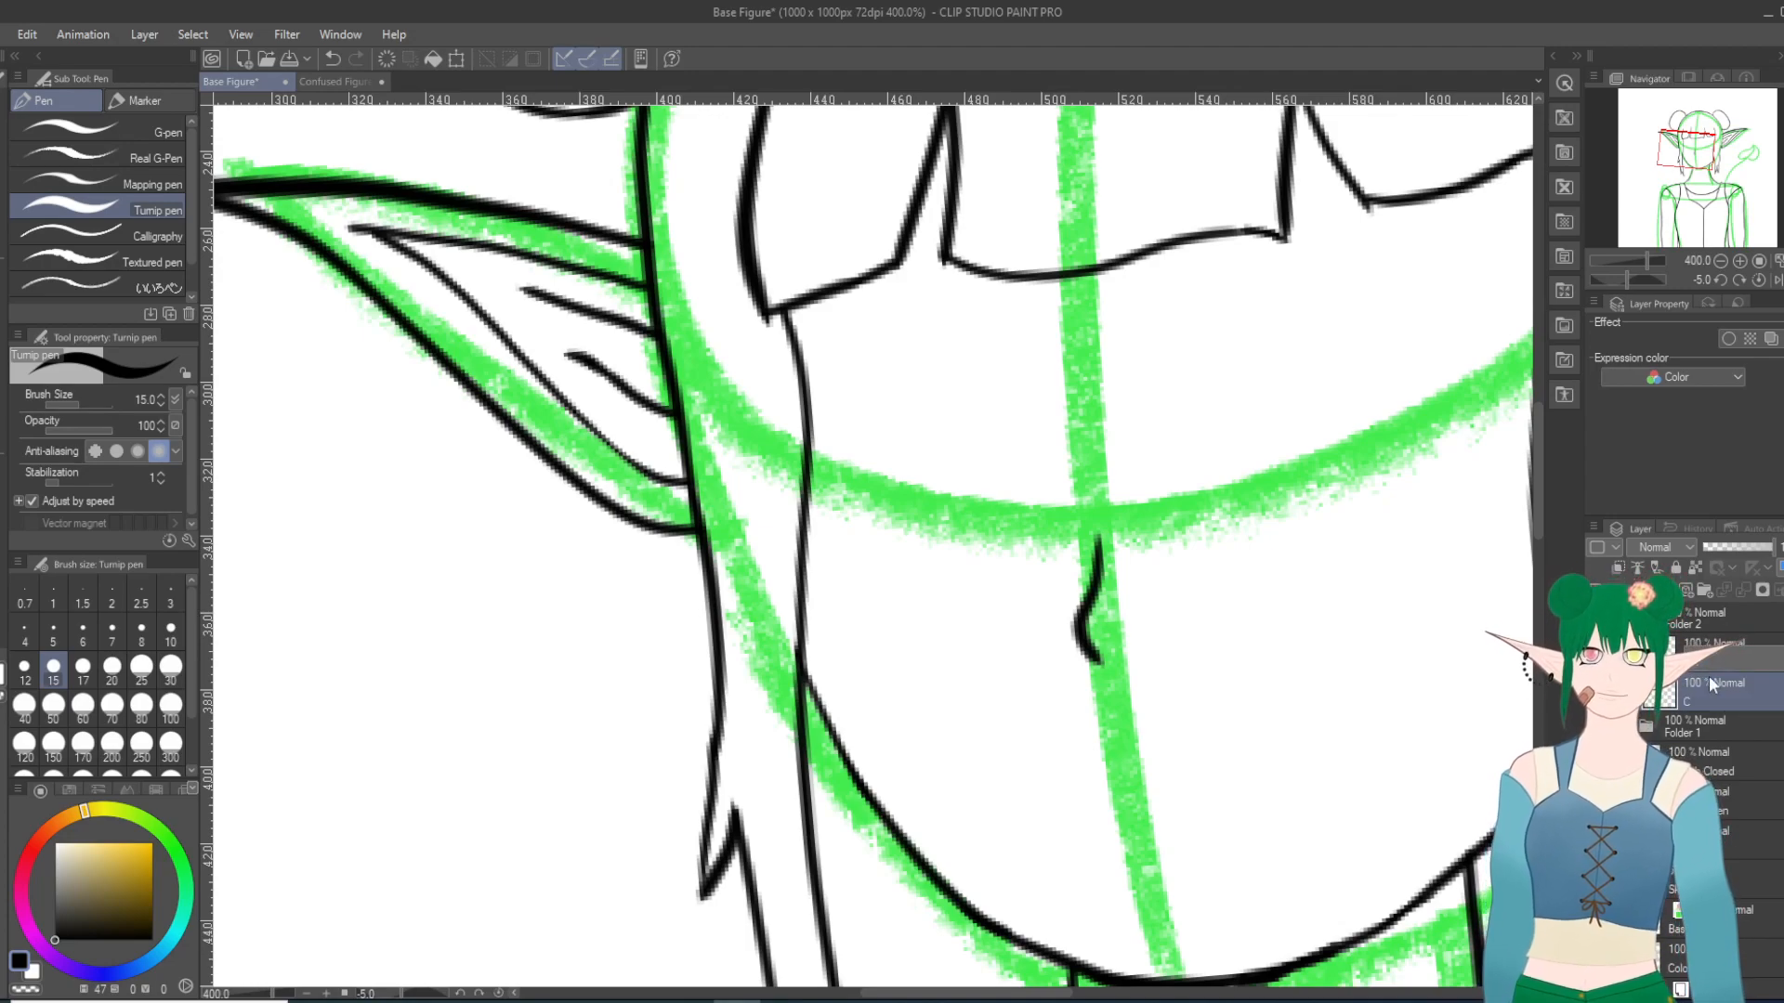
type("O")
key("Return")
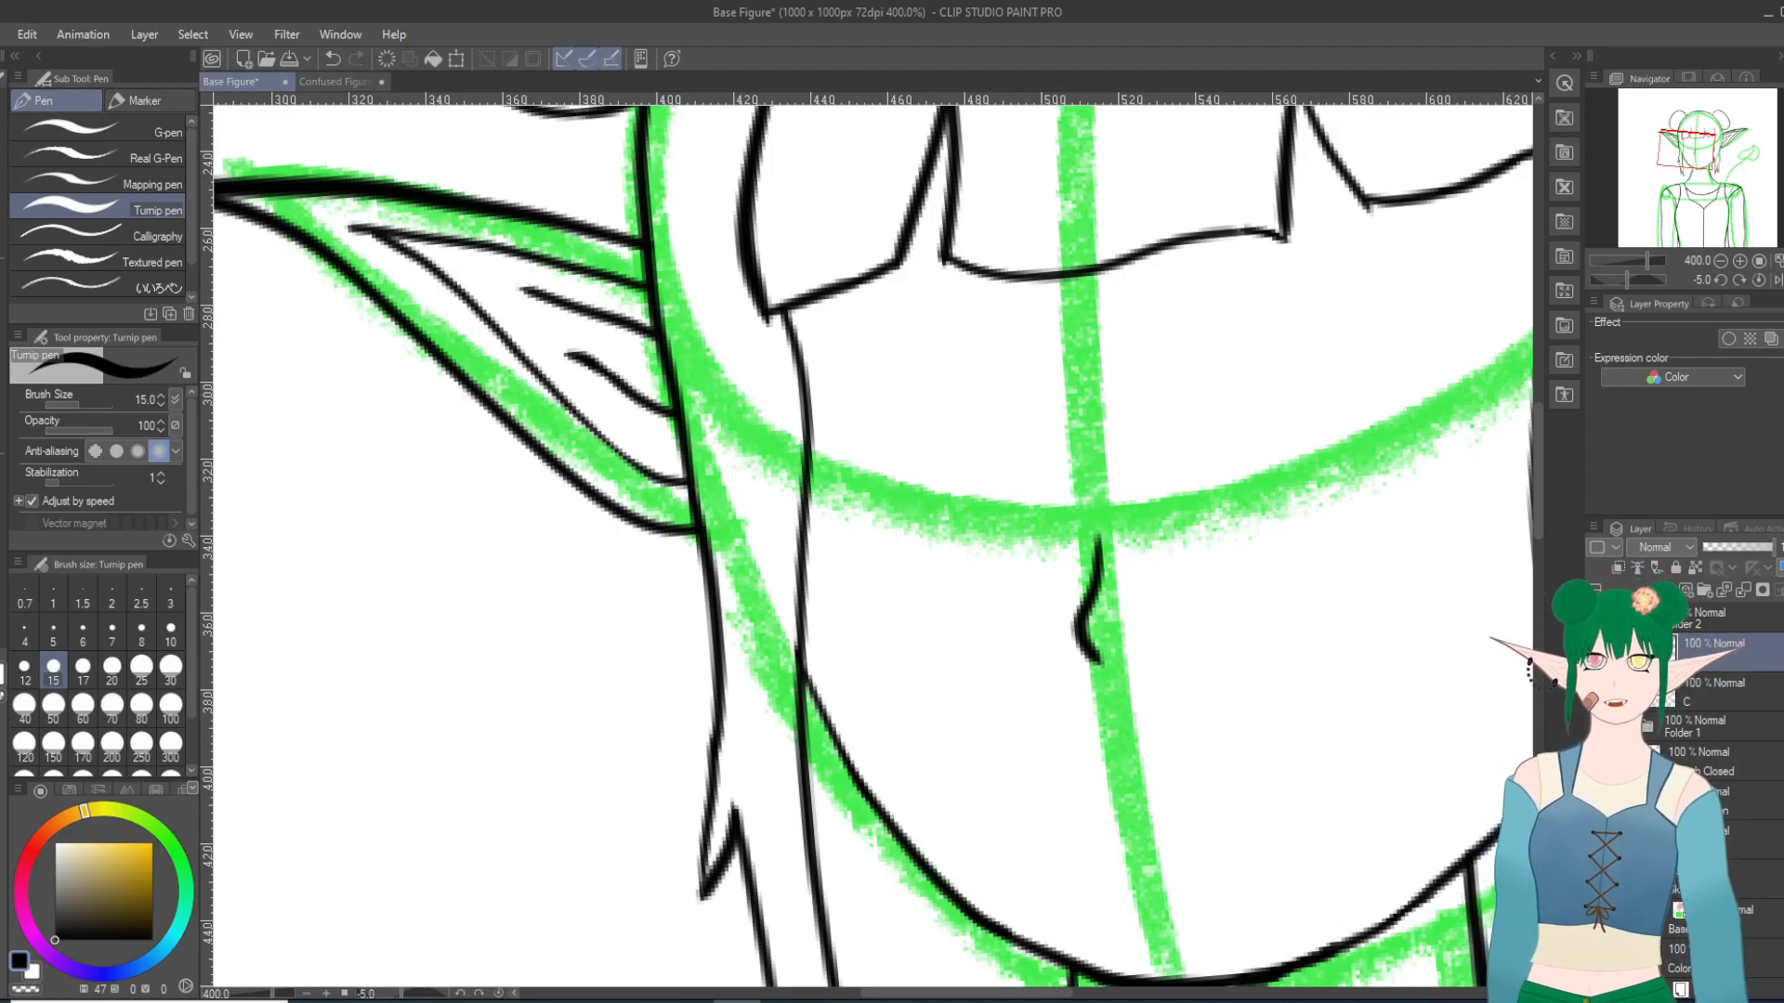
Step: Show the open-mouth sketch and try inking the upper lip in one stroke on layer O, undoing the stroke
left_click(1594, 801)
scroll(1169, 869, "up", 1)
scroll(1169, 869, "up", 6)
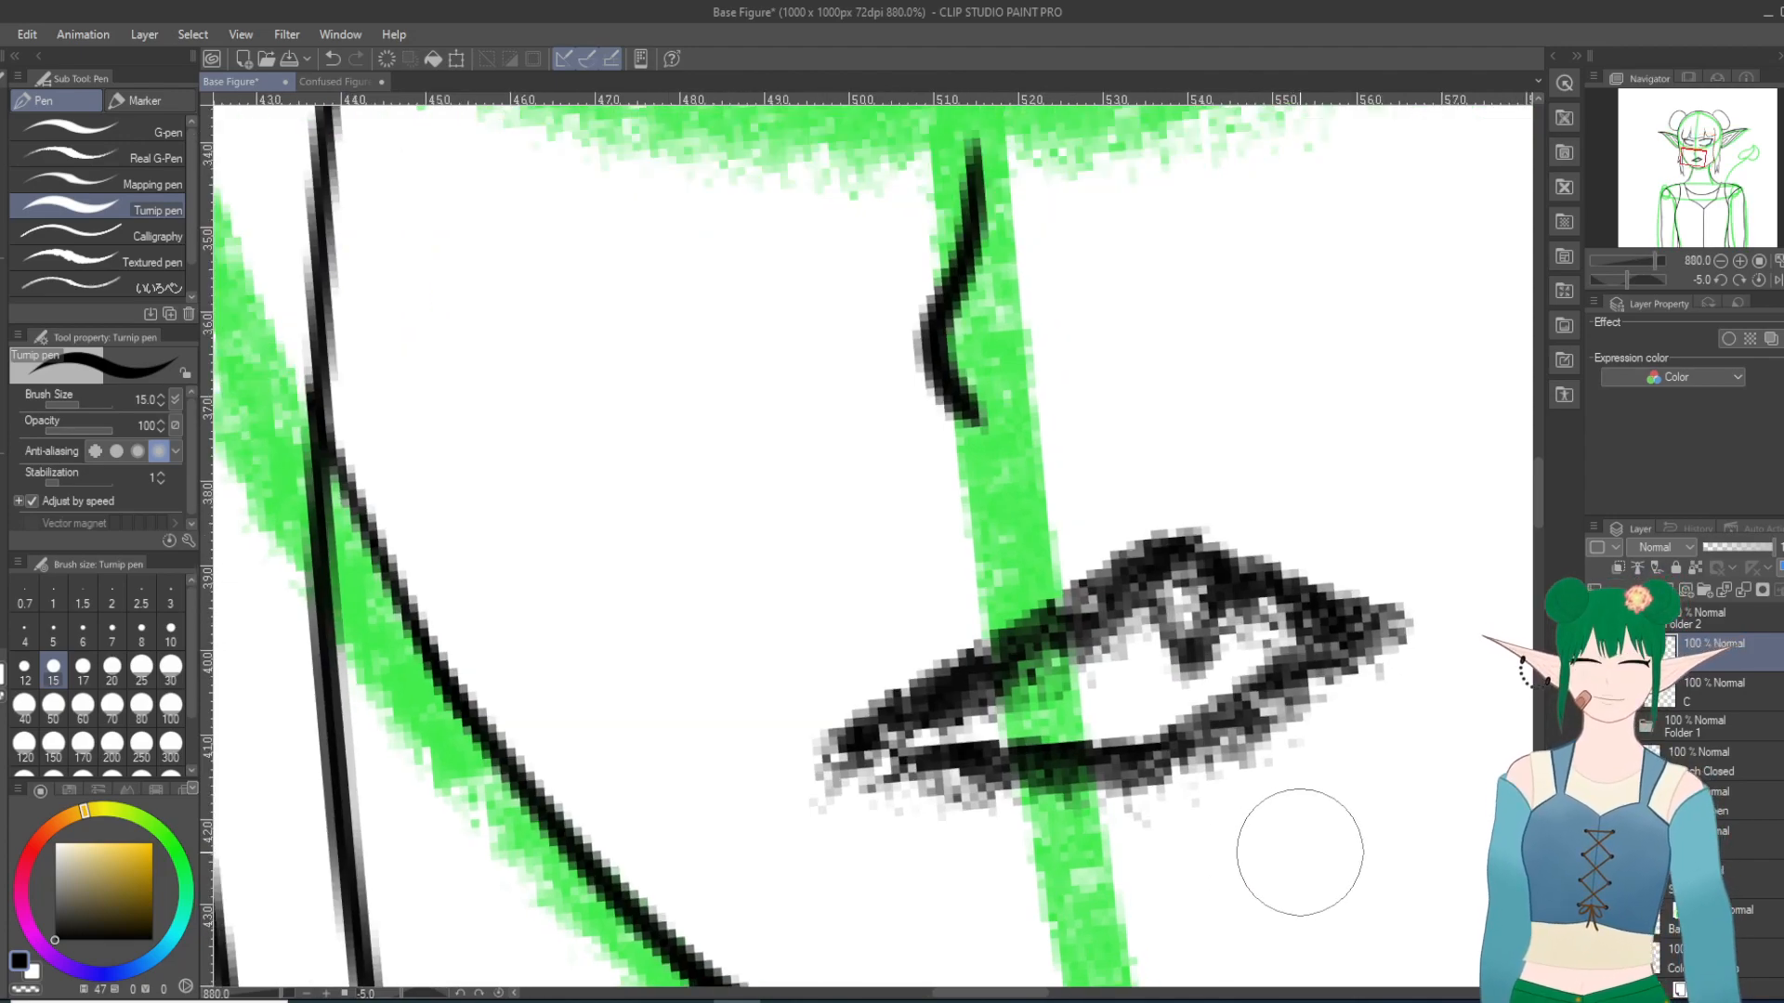
mouse_move(843, 734)
left_mouse_down()
mouse_move(1062, 614)
mouse_move(1193, 591)
mouse_move(1346, 586)
left_mouse_up()
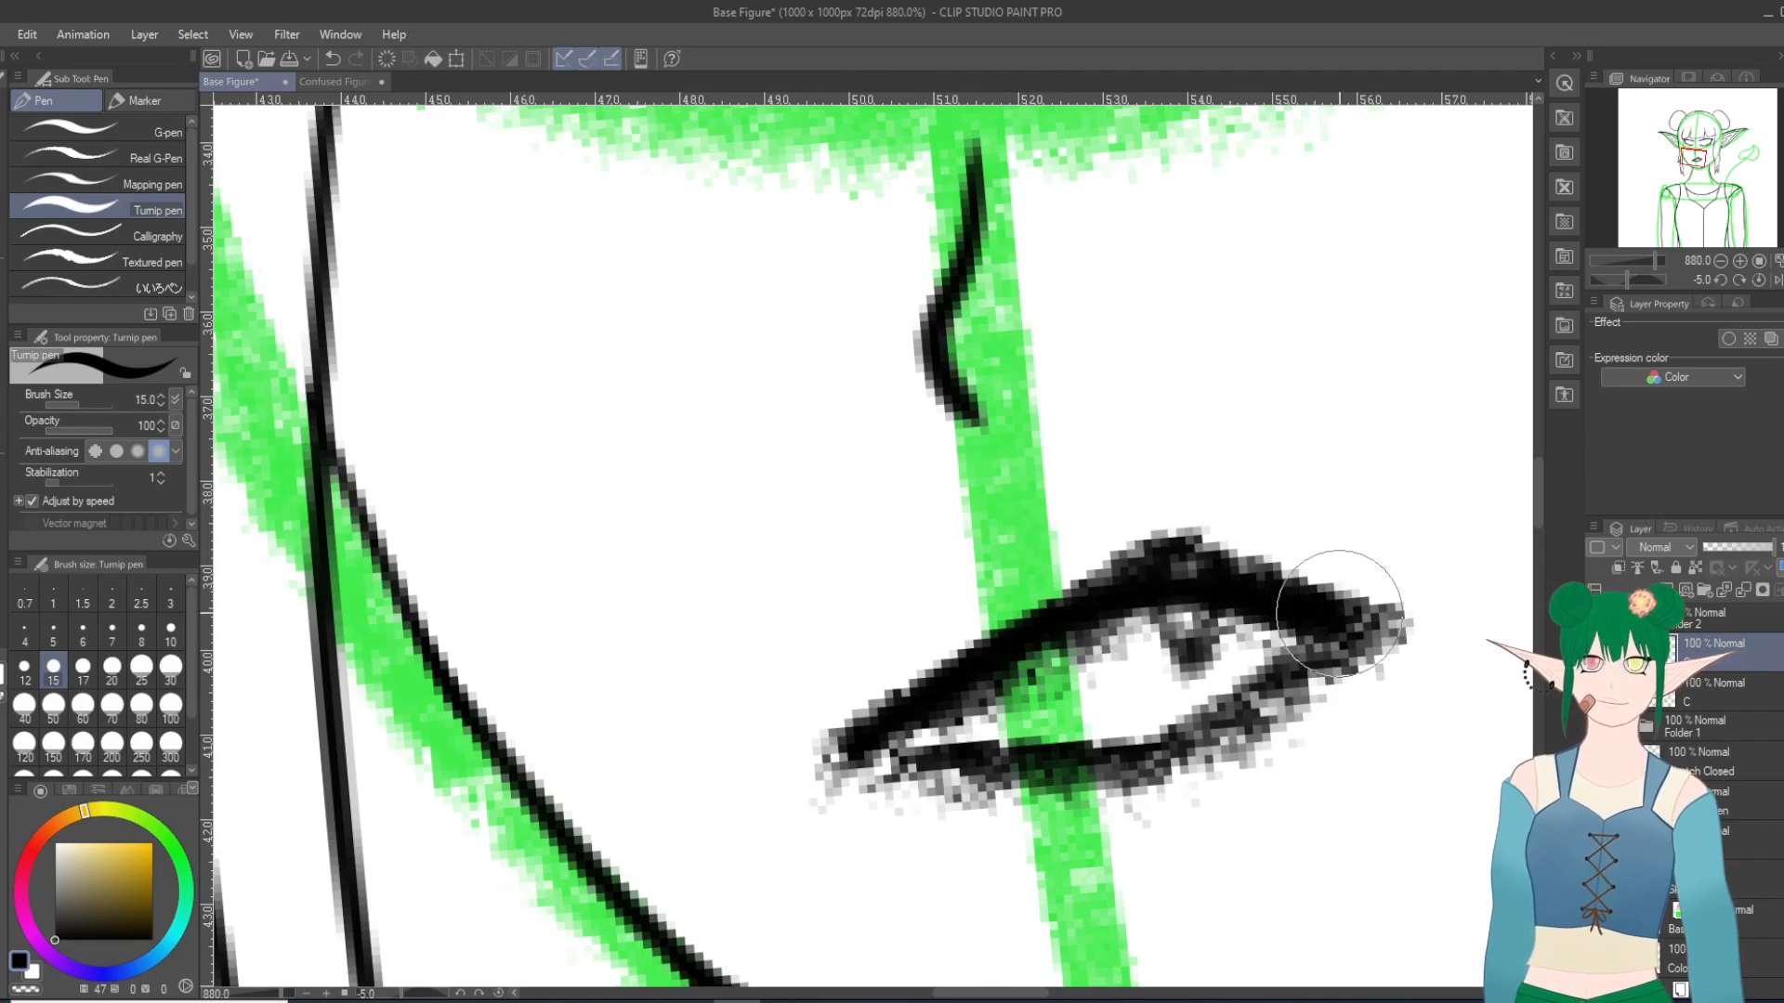
key("ctrl+z")
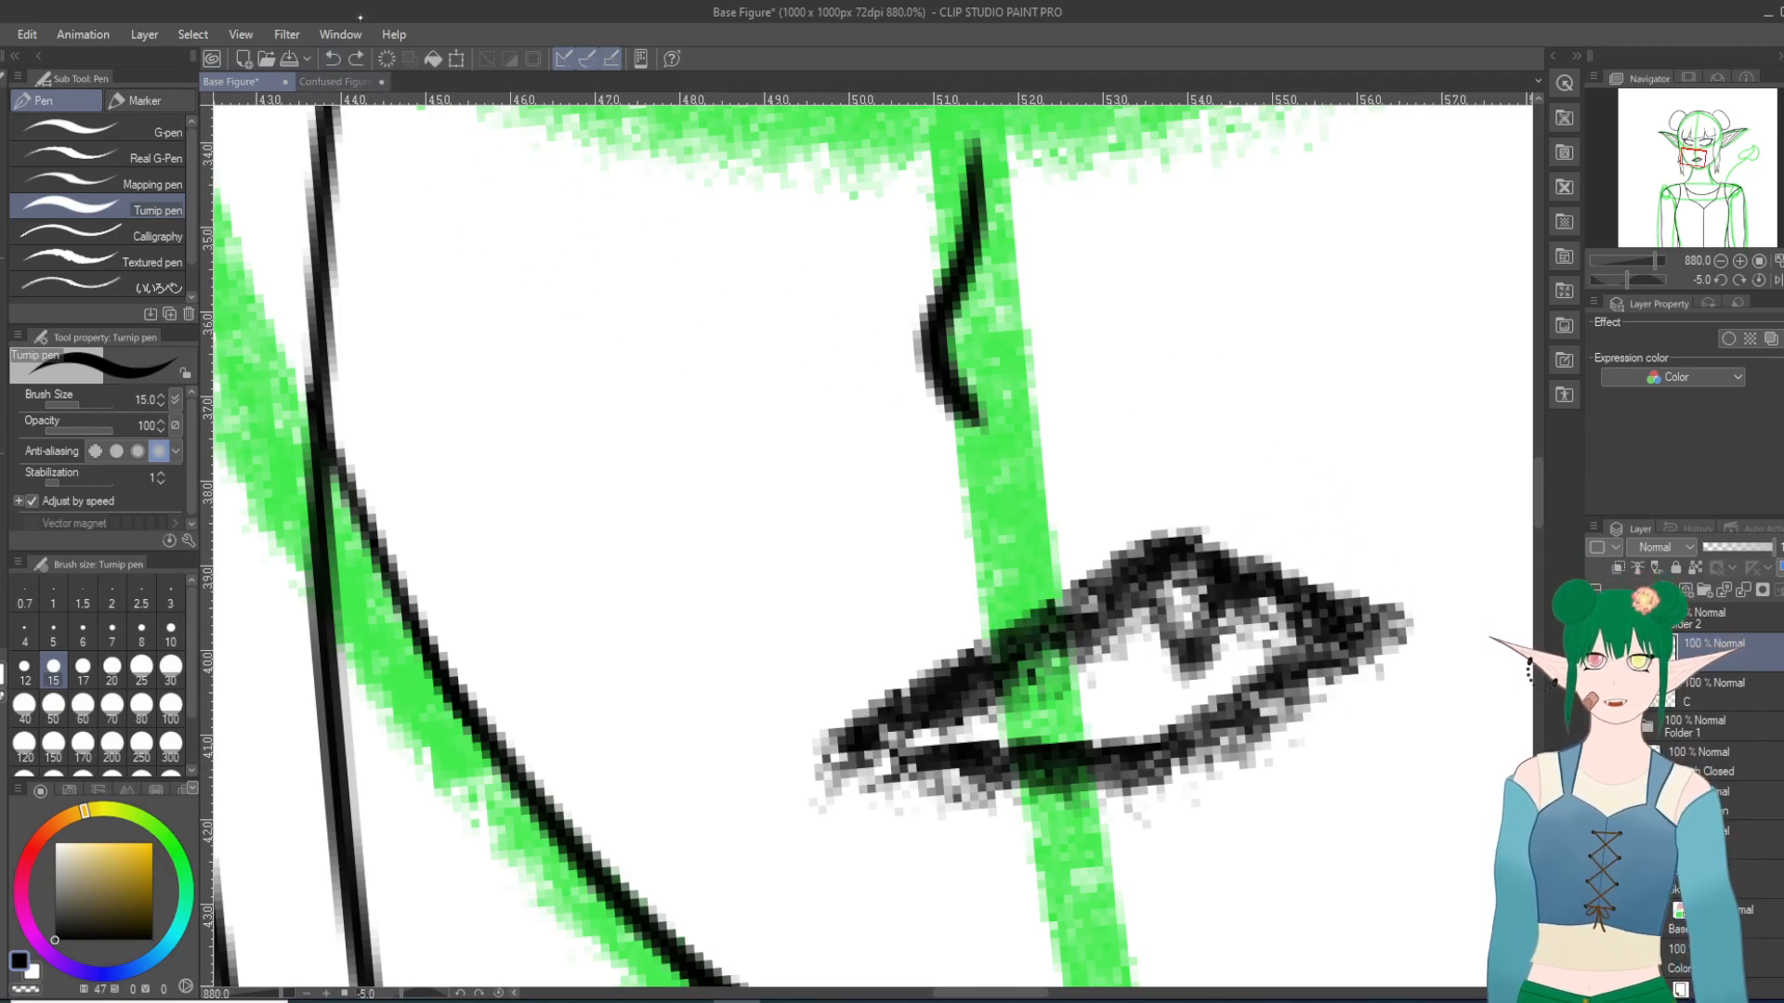
Step: Ink the upper and lower lip lines of the open mouth over the sketch, joining them at both corners
scroll(437, 538, "up", 2)
scroll(1040, 754, "down", 4)
scroll(1449, 692, "down", 2)
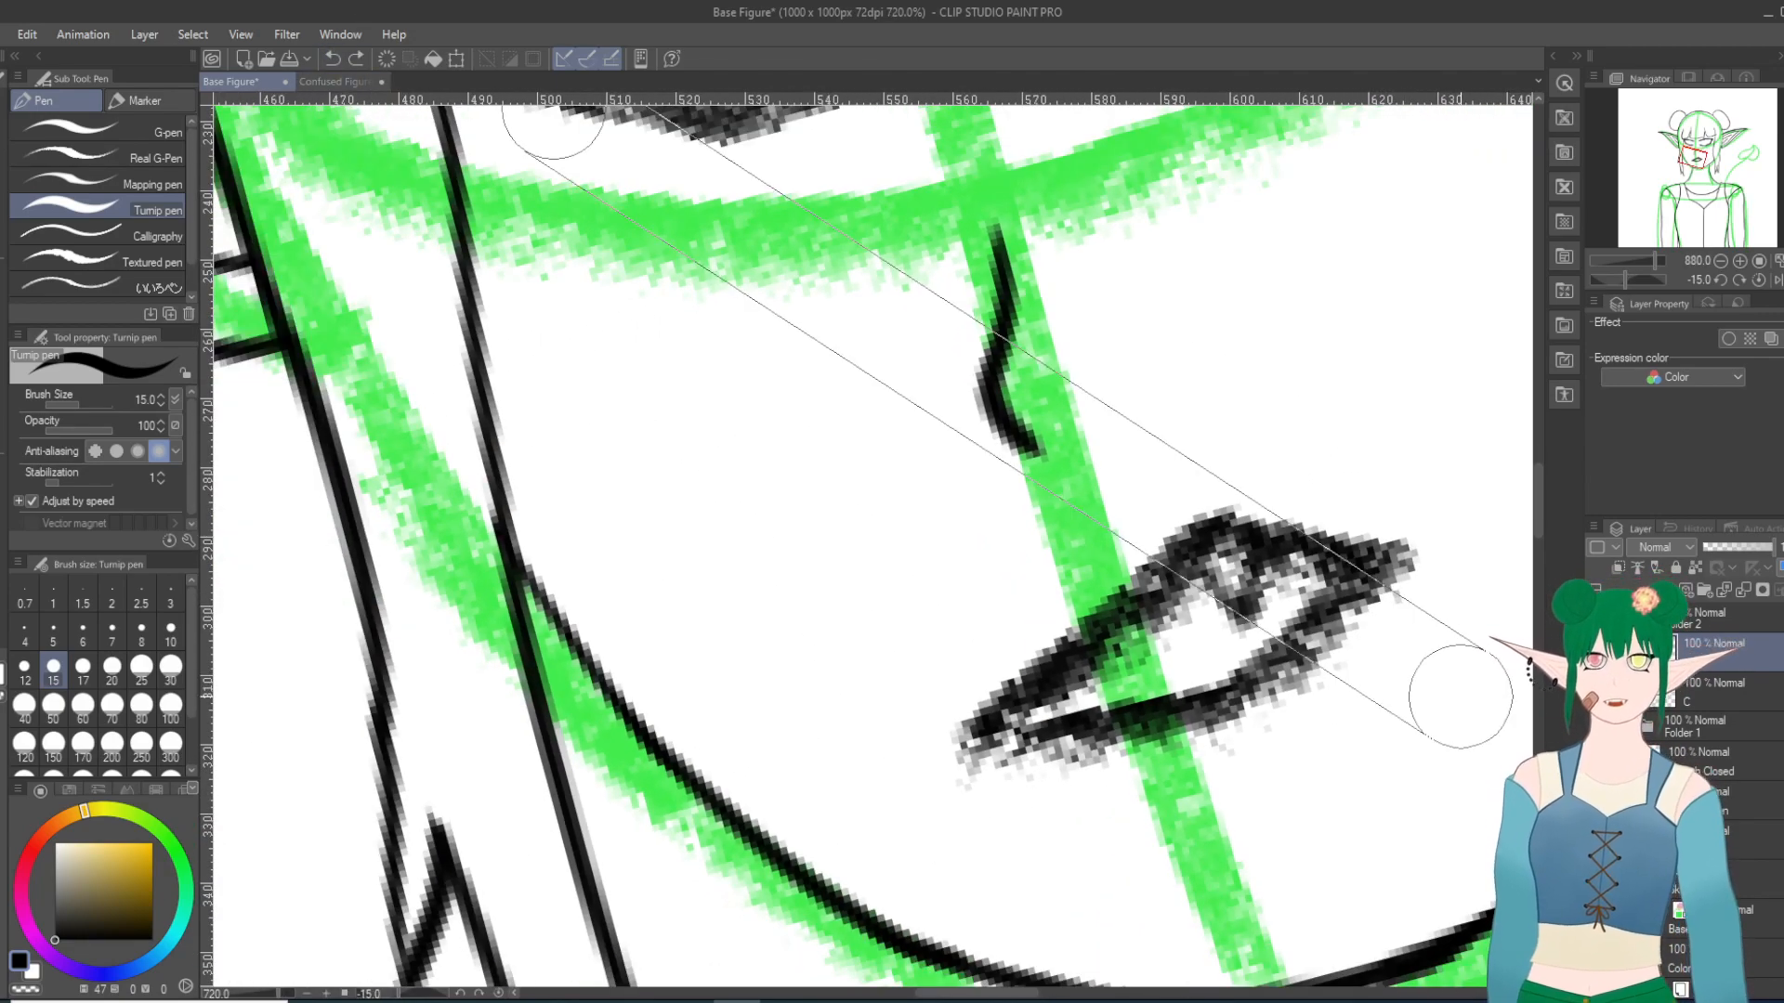
scroll(1440, 711, "down", 8)
scroll(1440, 712, "down", 2)
scroll(1120, 260, "up", 1)
scroll(1022, 335, "up", 5)
scroll(574, 703, "down", 5)
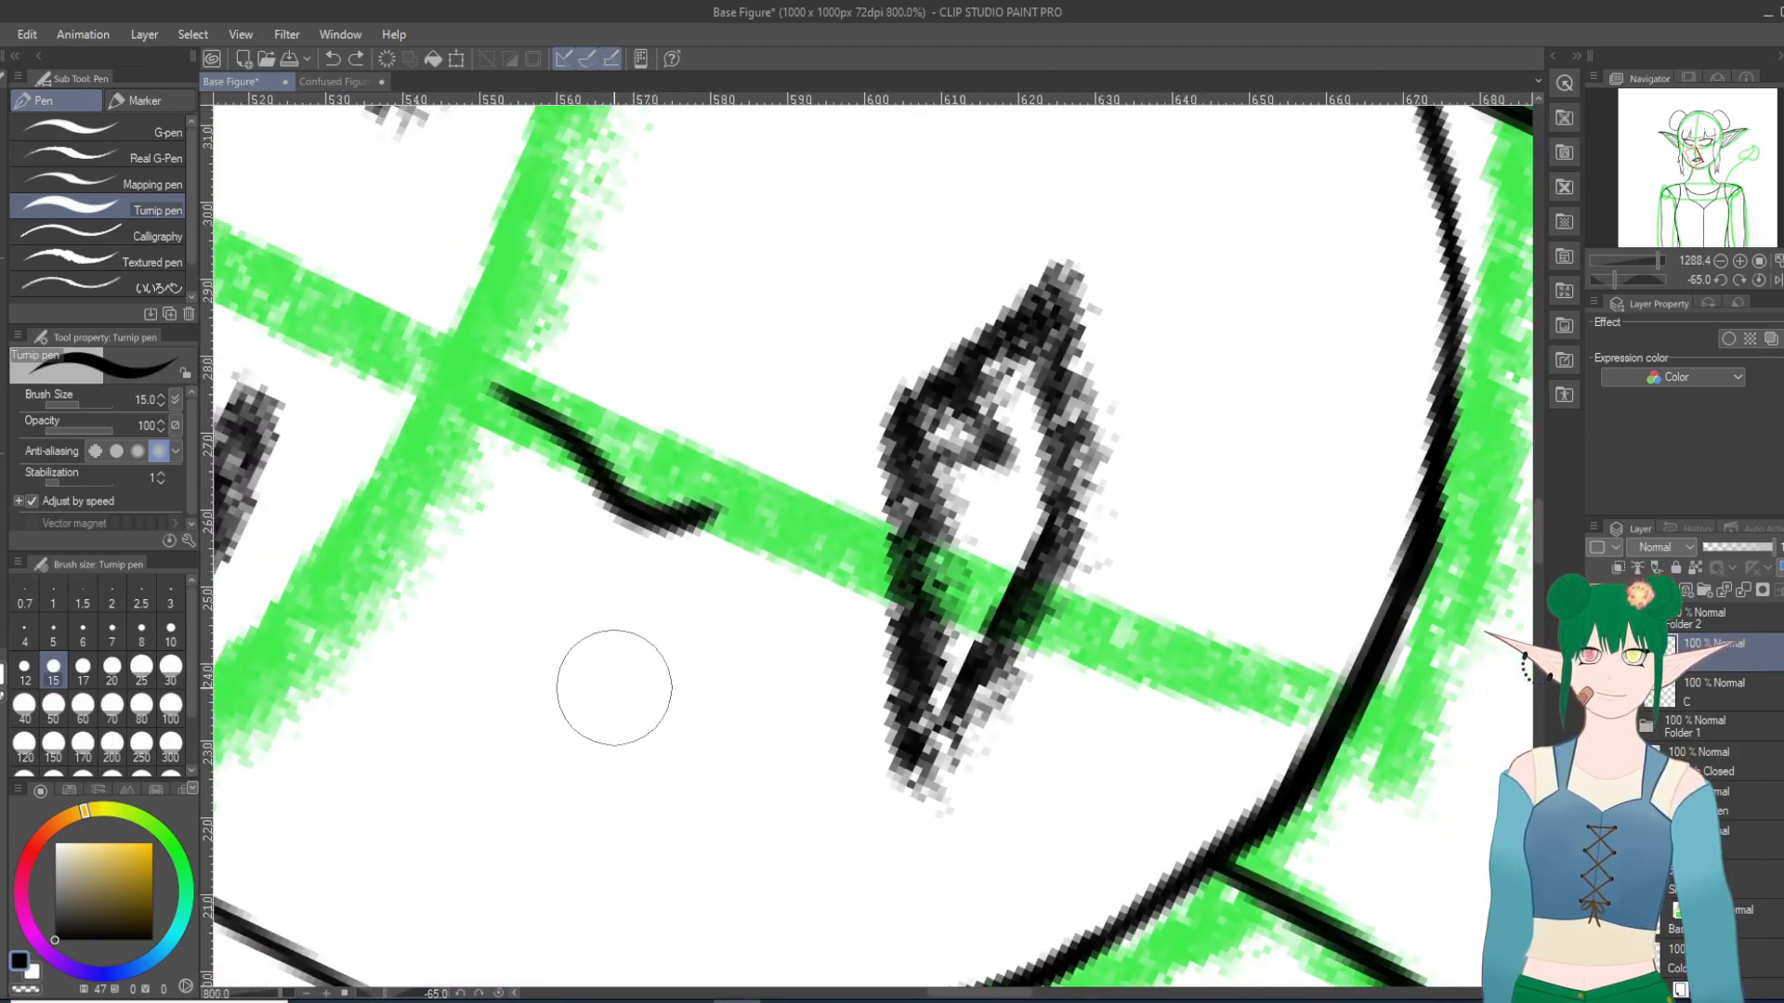
scroll(610, 685, "down", 1)
scroll(752, 500, "up", 1)
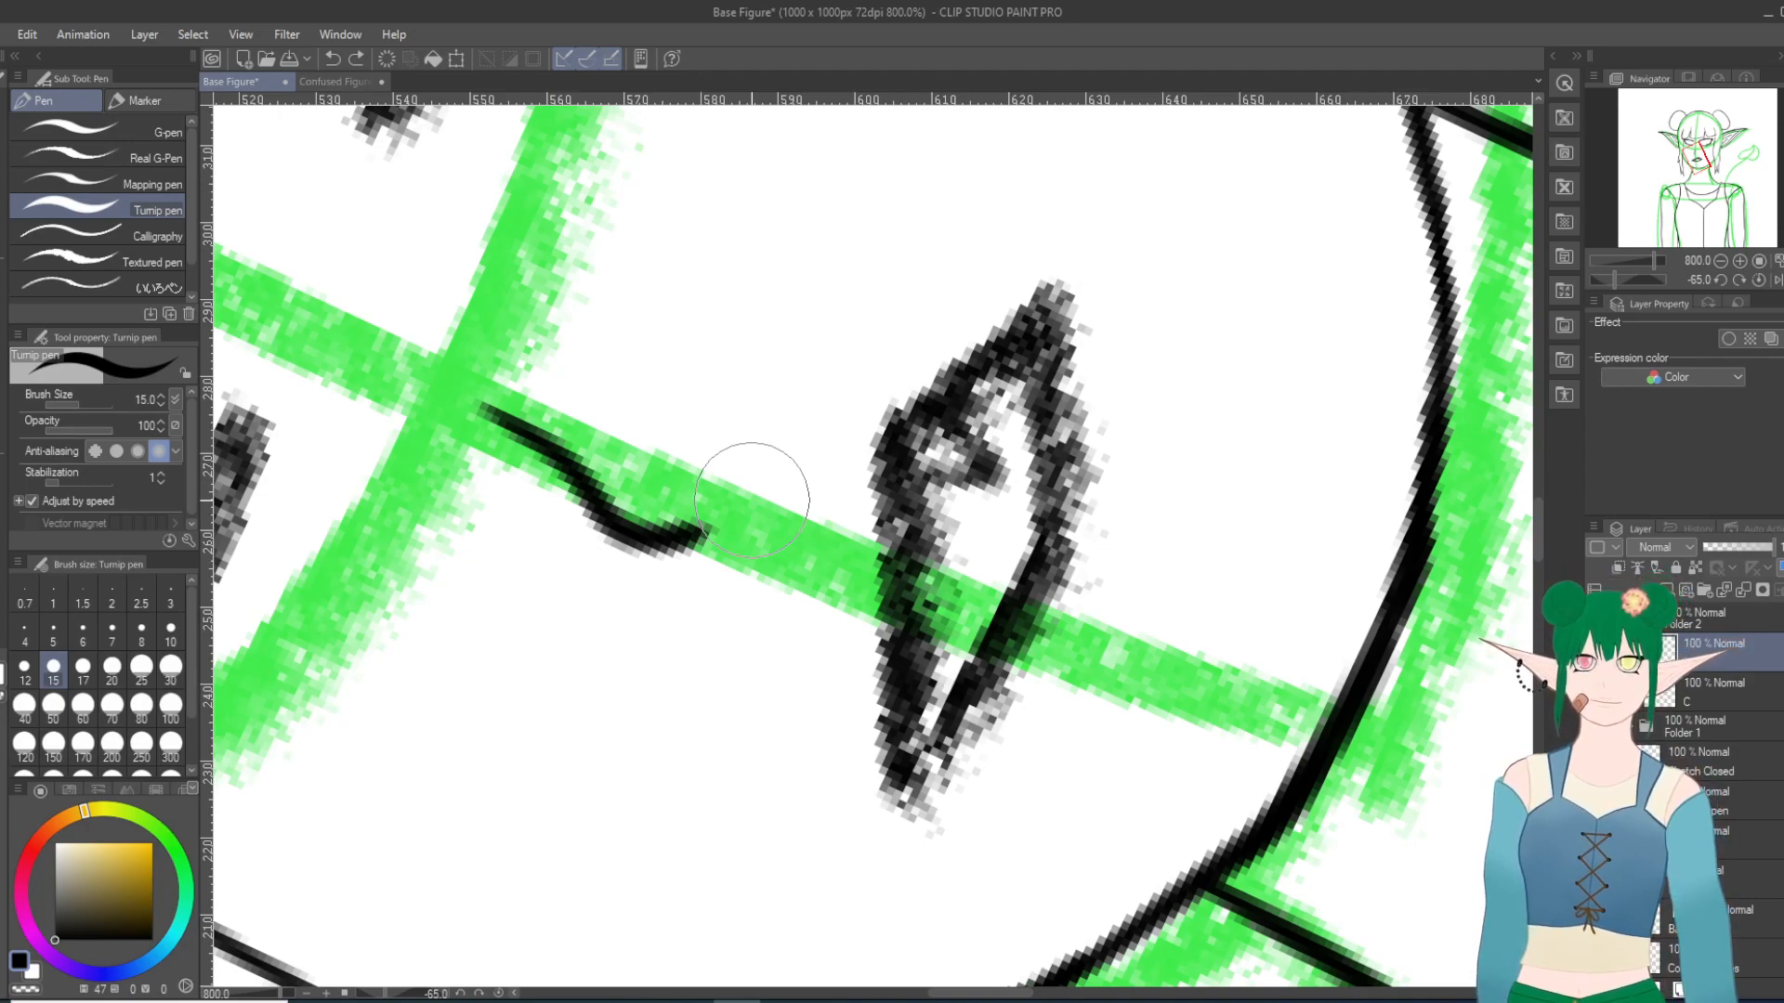
mouse_move(906, 714)
left_mouse_down()
mouse_move(899, 551)
mouse_move(918, 454)
mouse_move(1028, 298)
left_mouse_up()
mouse_move(901, 775)
left_mouse_down()
mouse_move(1028, 567)
mouse_move(1050, 436)
mouse_move(1036, 334)
left_mouse_up()
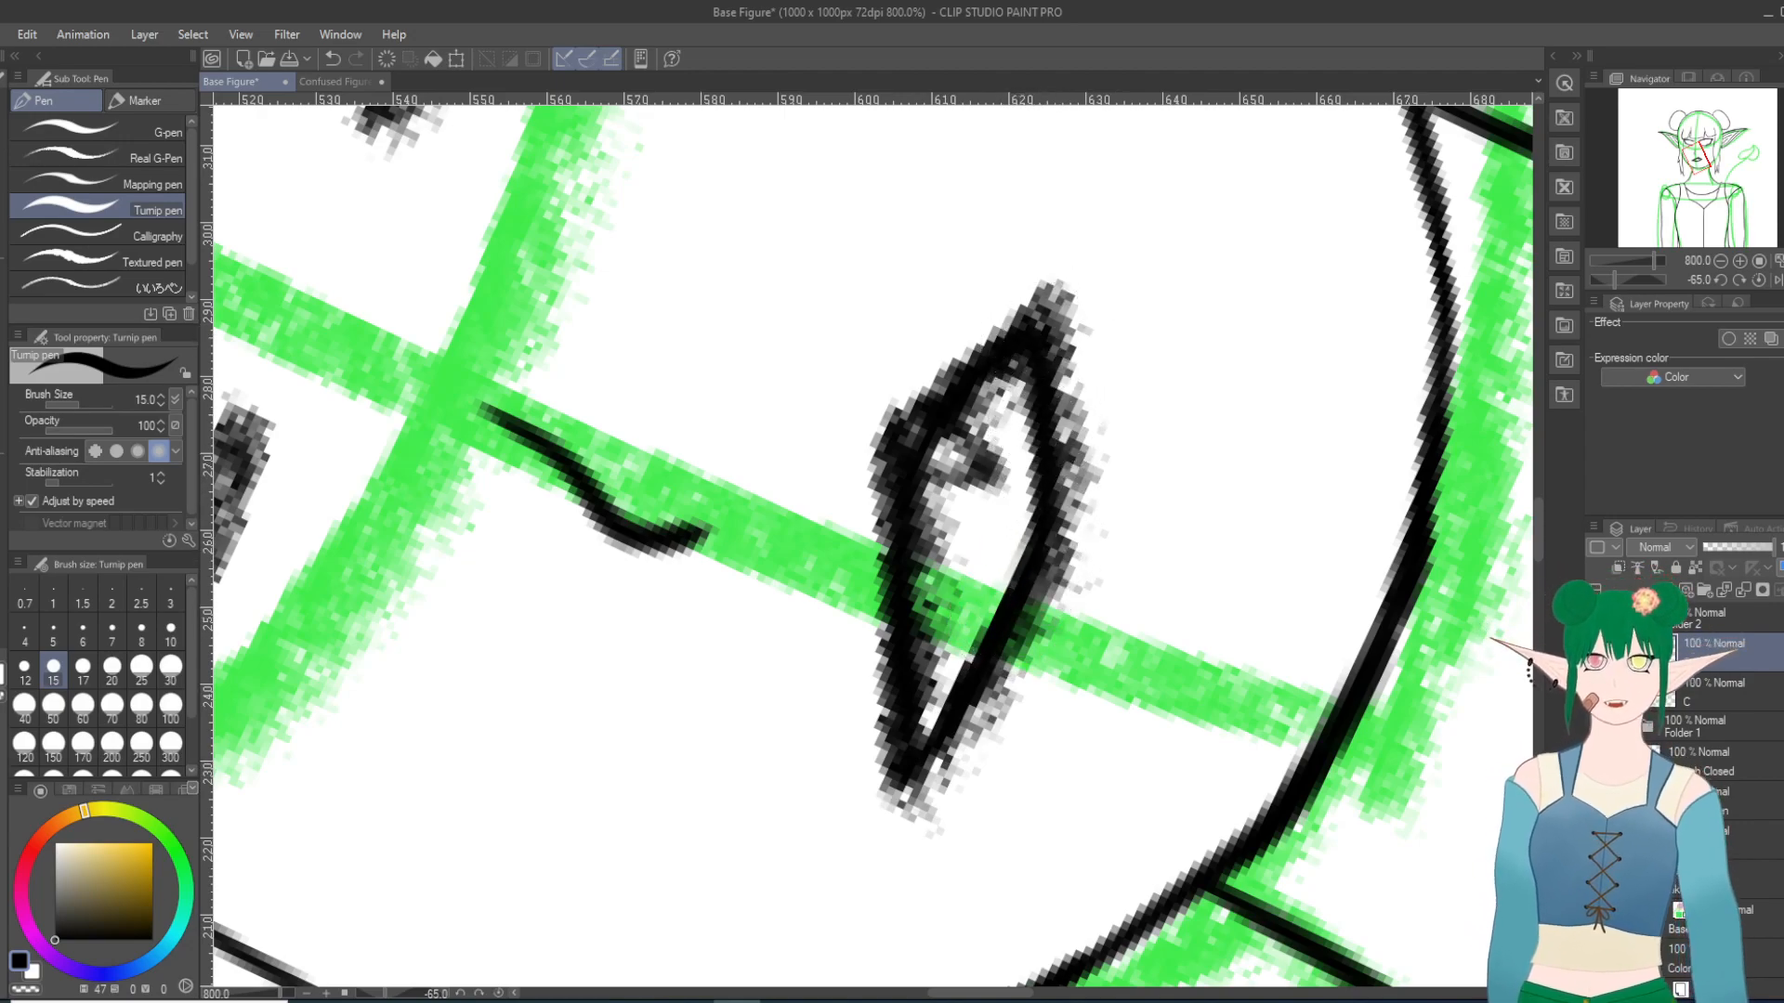
Step: Hide the open-mouth sketch and extend both corners of the inked mouth into sharper points
key("ctrl+z")
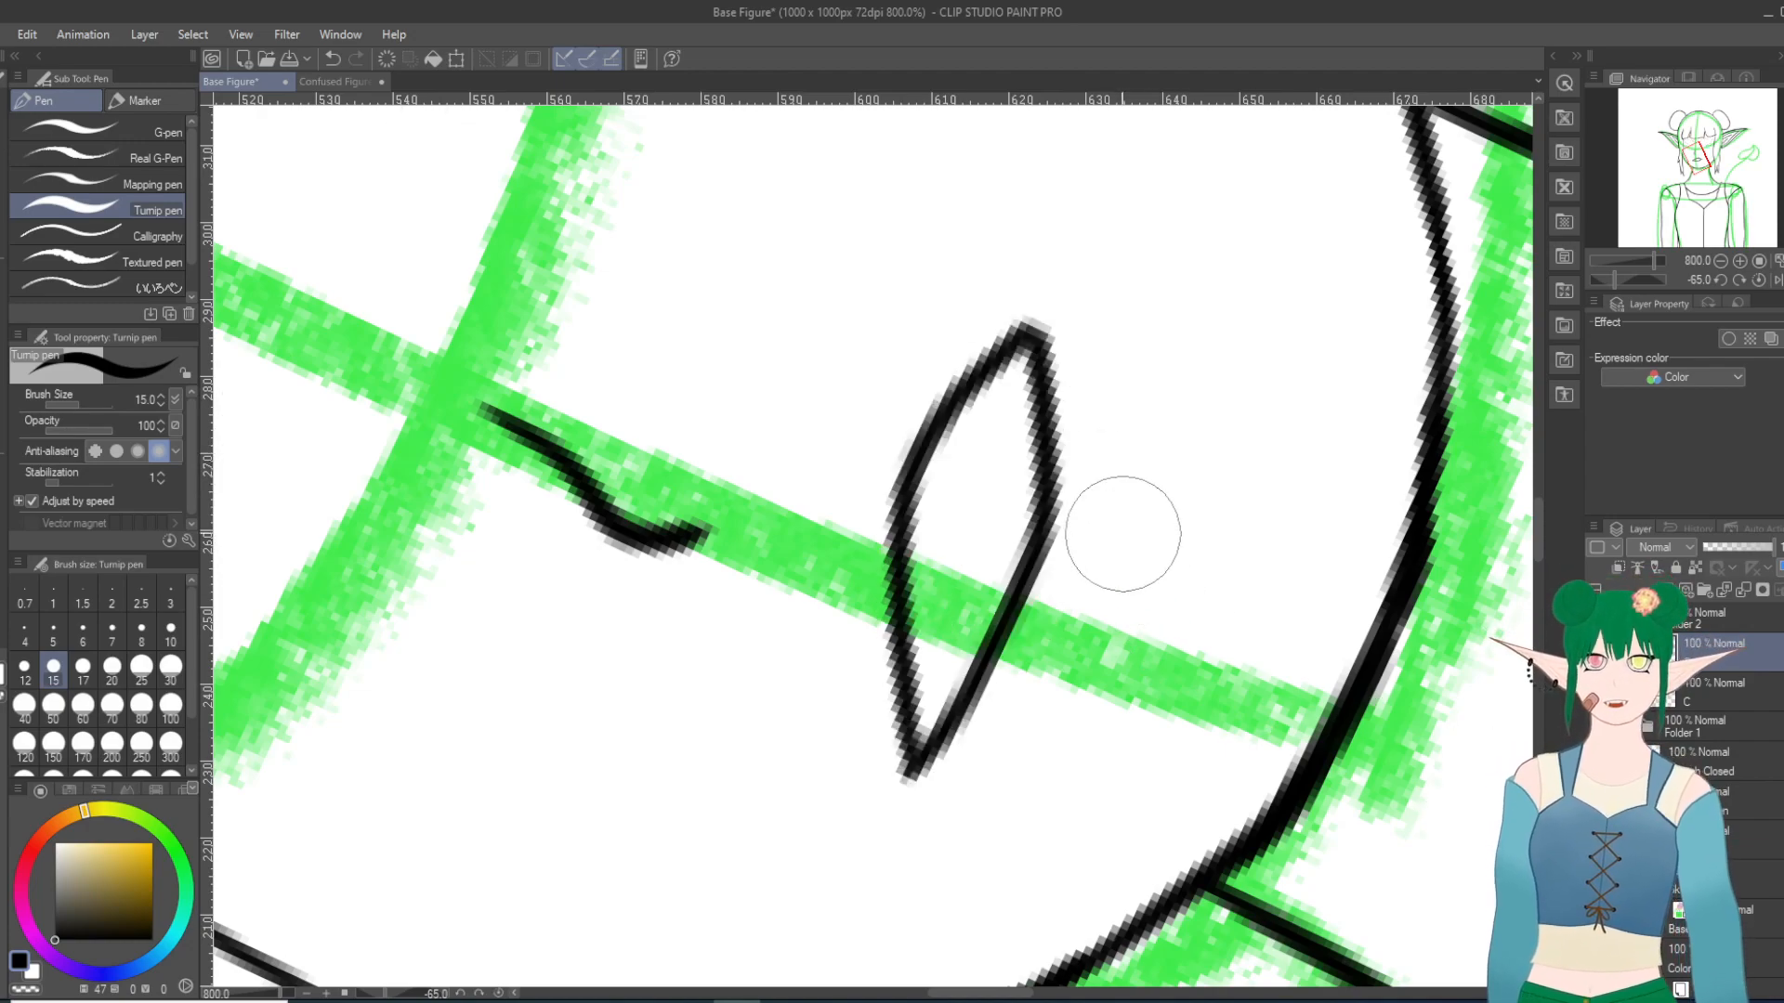
left_click_drag(1034, 337, 1050, 294)
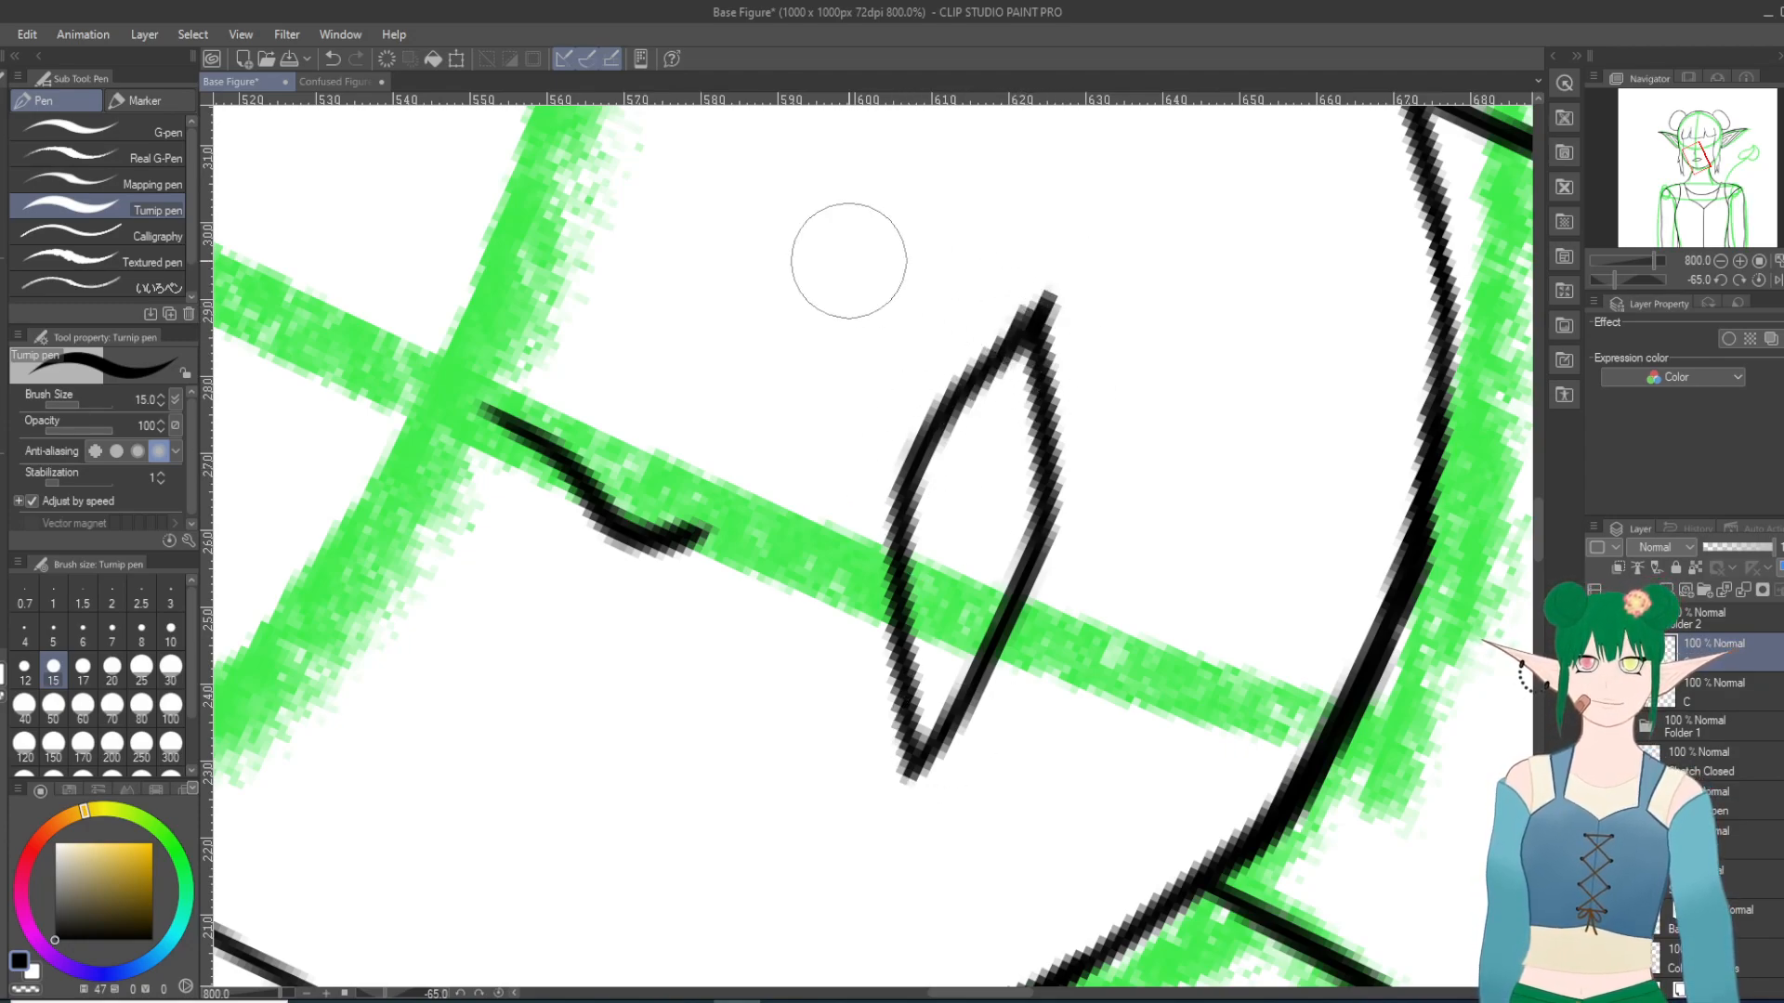
left_click_drag(1007, 347, 1033, 321)
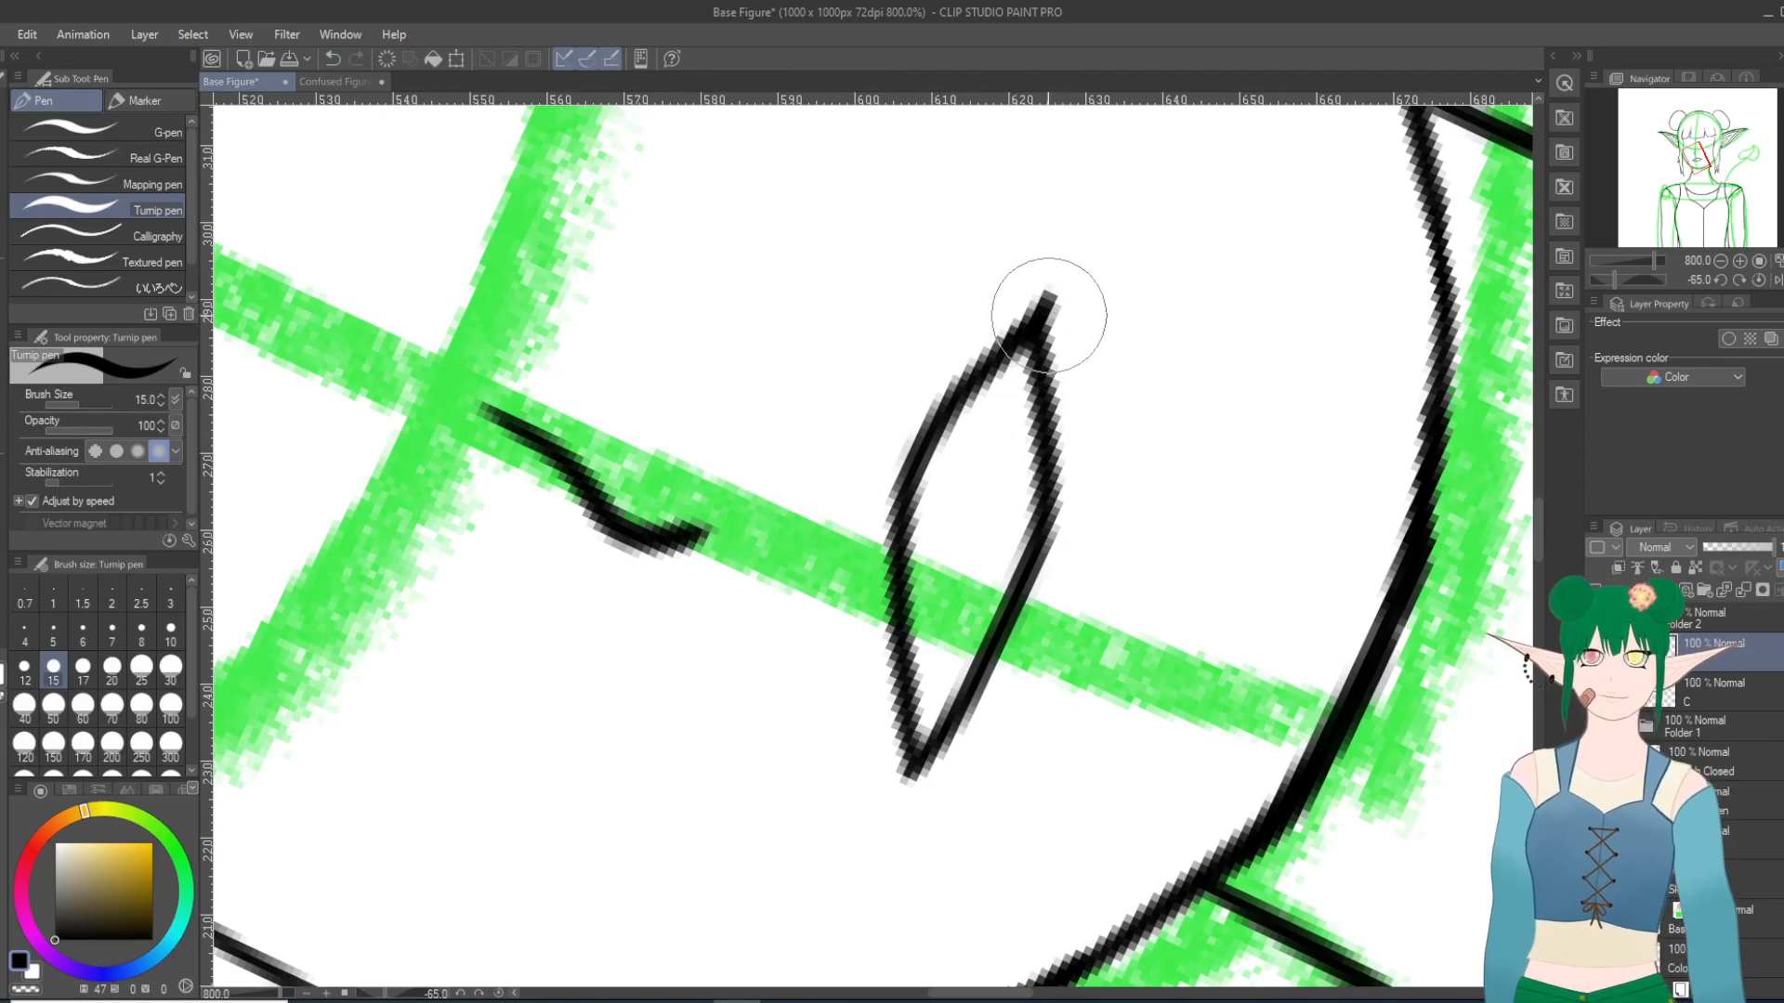
left_click_drag(1047, 365, 1051, 427)
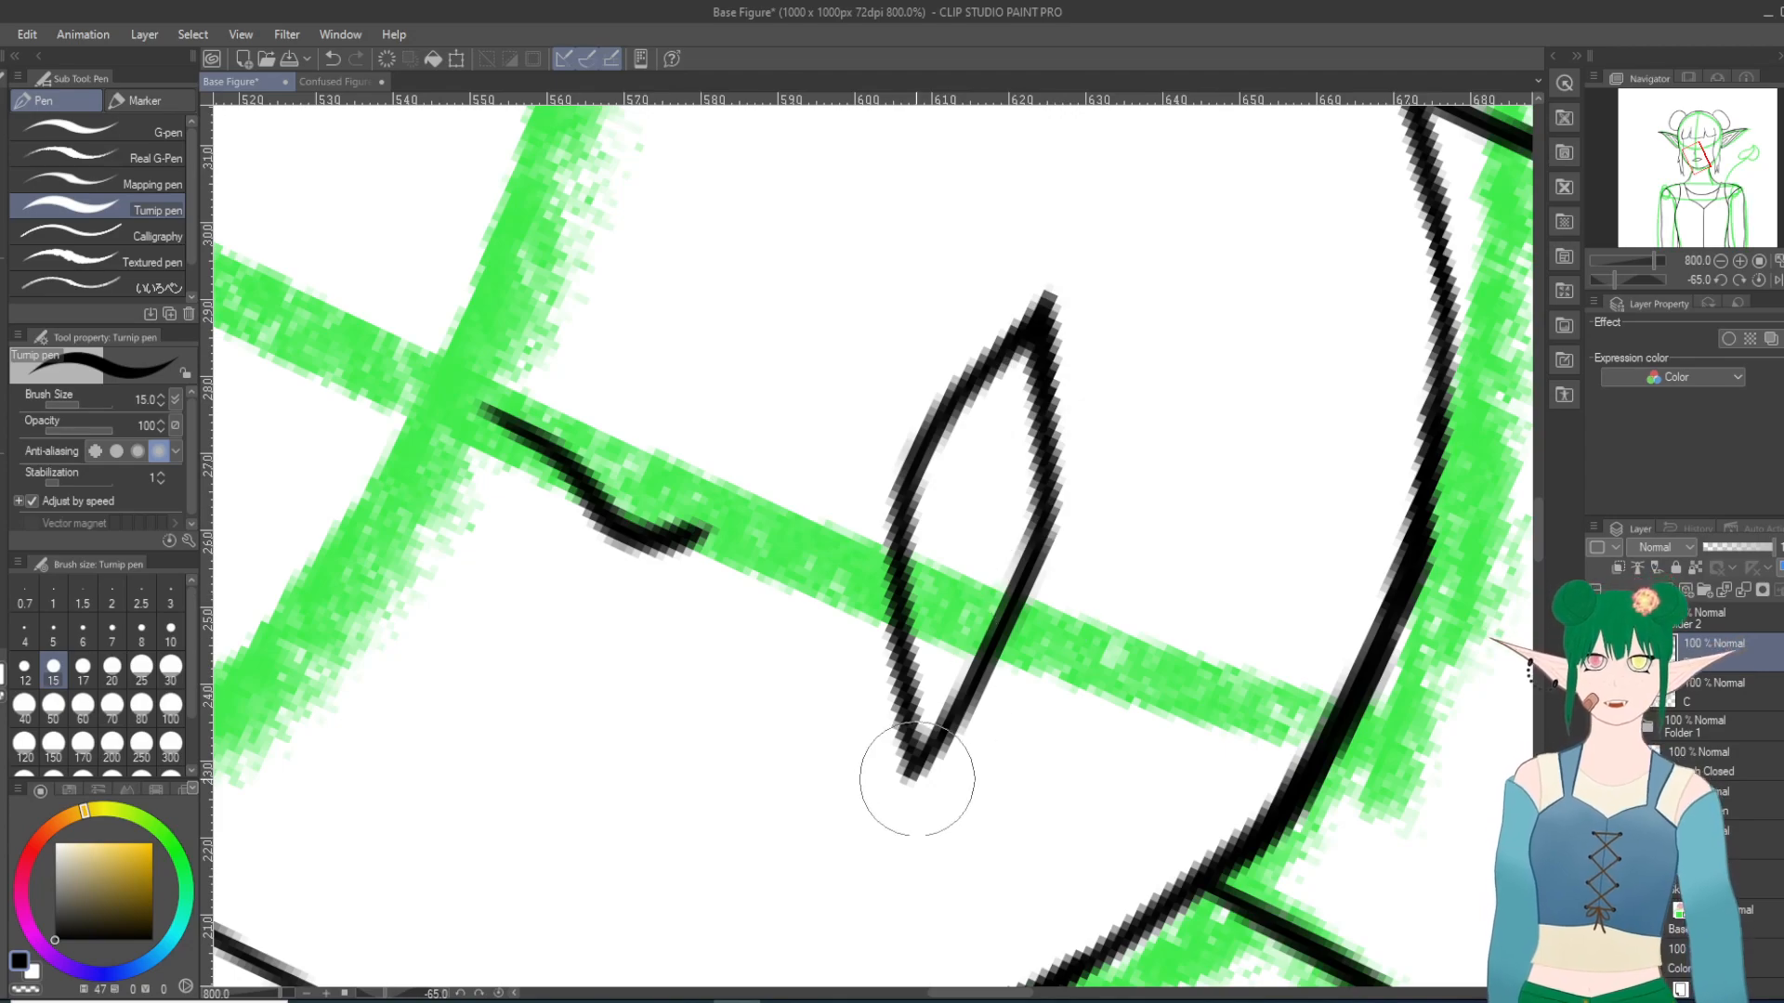
left_click_drag(917, 763, 908, 797)
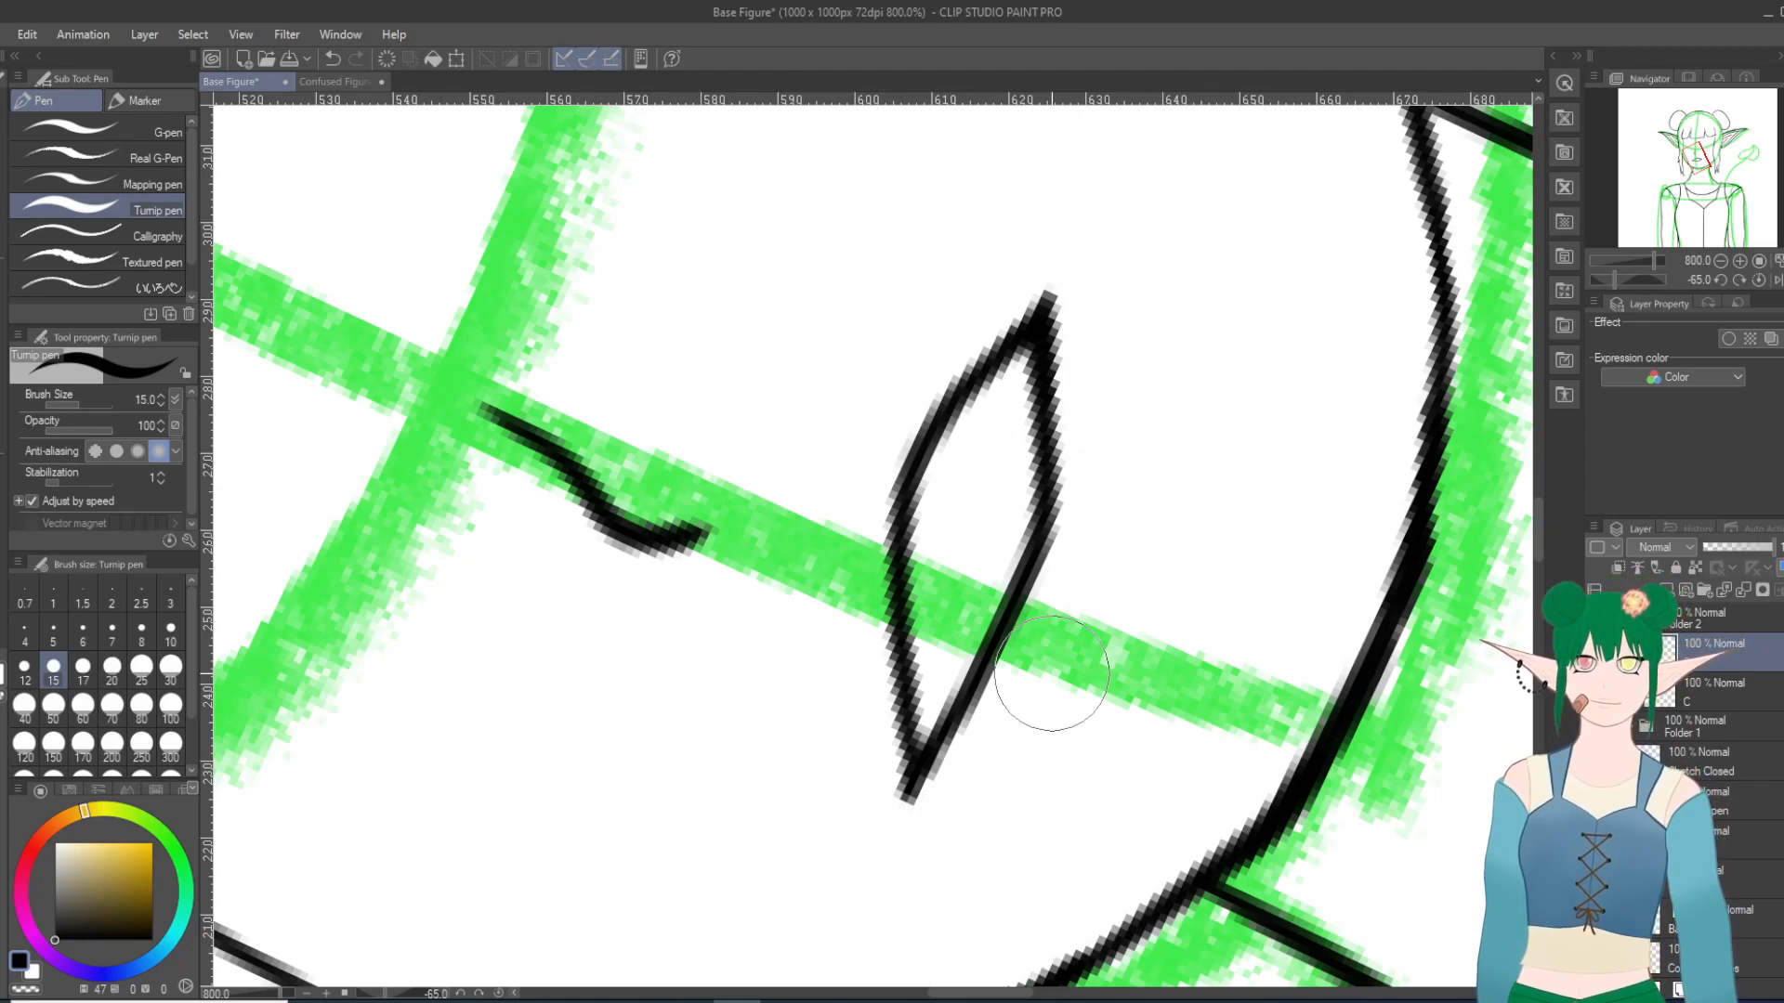
Step: Ink a short curved line beneath the open mouth's lower lip, undoing the first stroke and redrawing it
mouse_move(988, 738)
left_mouse_down()
mouse_move(983, 752)
mouse_move(812, 745)
mouse_move(526, 675)
mouse_move(490, 692)
mouse_move(471, 750)
mouse_move(470, 293)
mouse_move(541, 178)
left_mouse_up()
mouse_move(641, 210)
left_mouse_down()
mouse_move(637, 434)
mouse_move(665, 514)
left_mouse_up()
left_click_drag(470, 268, 464, 149)
scroll(647, 291, "up", 3)
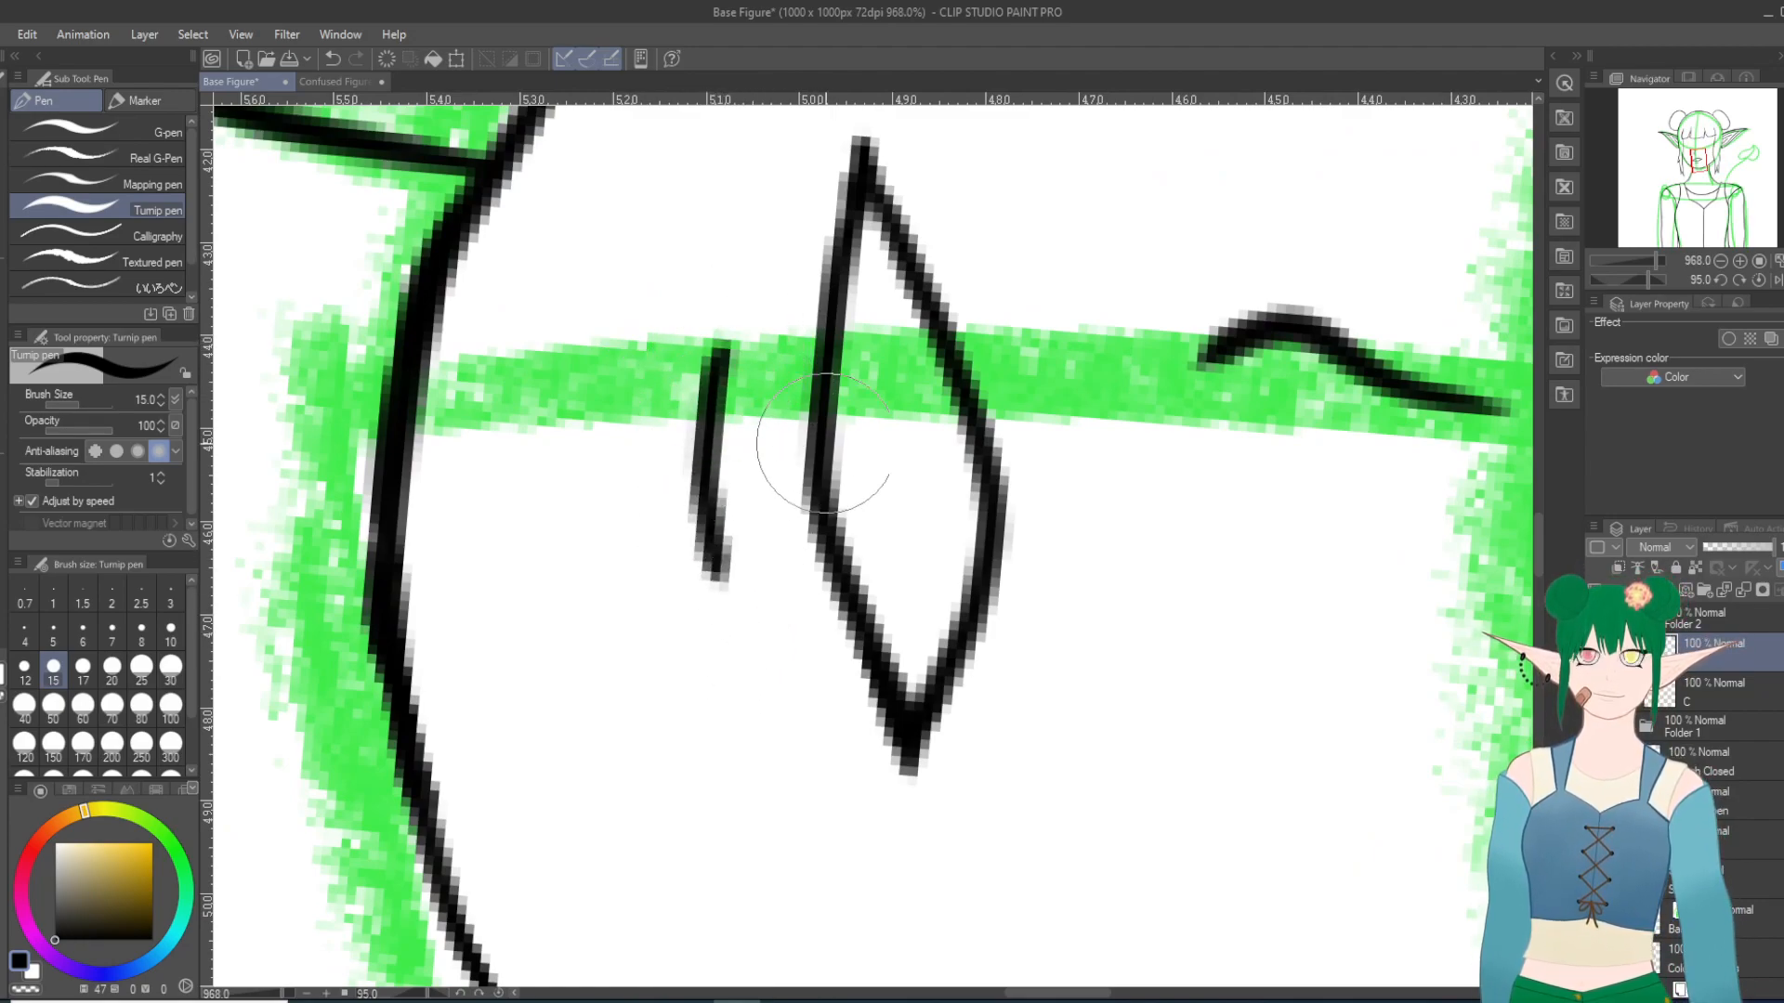
key("ctrl+z")
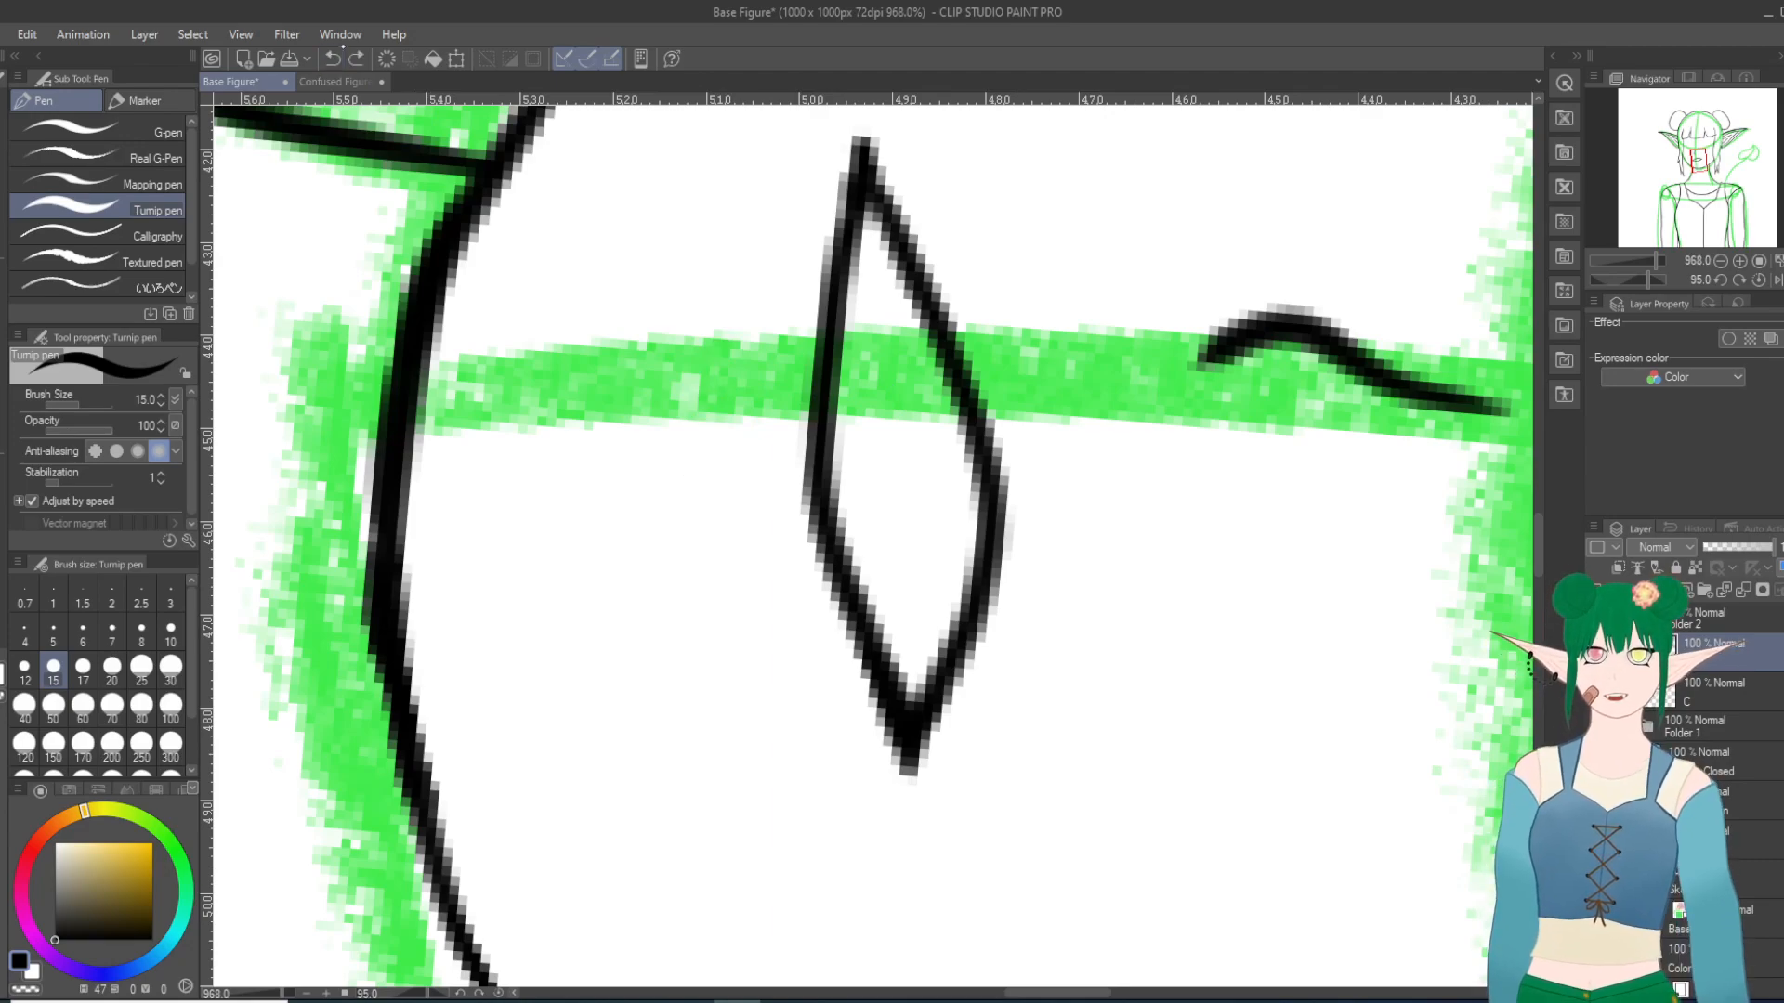
scroll(729, 481, "down", 10)
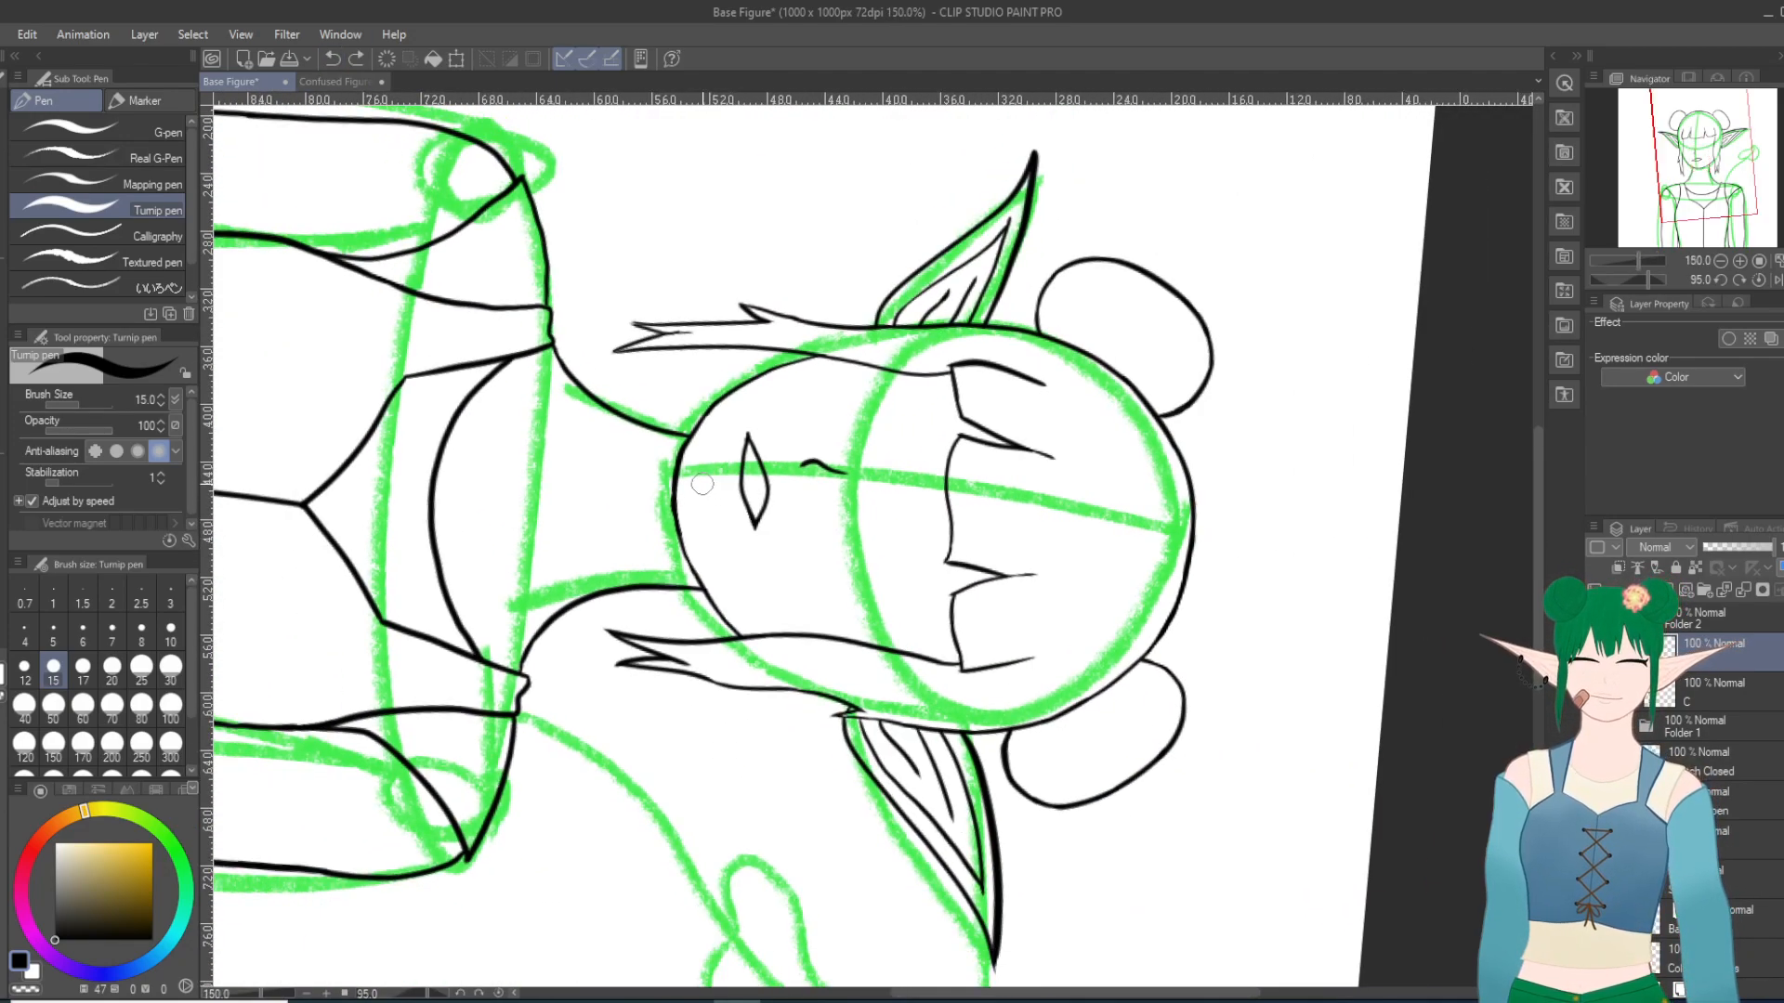
scroll(703, 484, "up", 2)
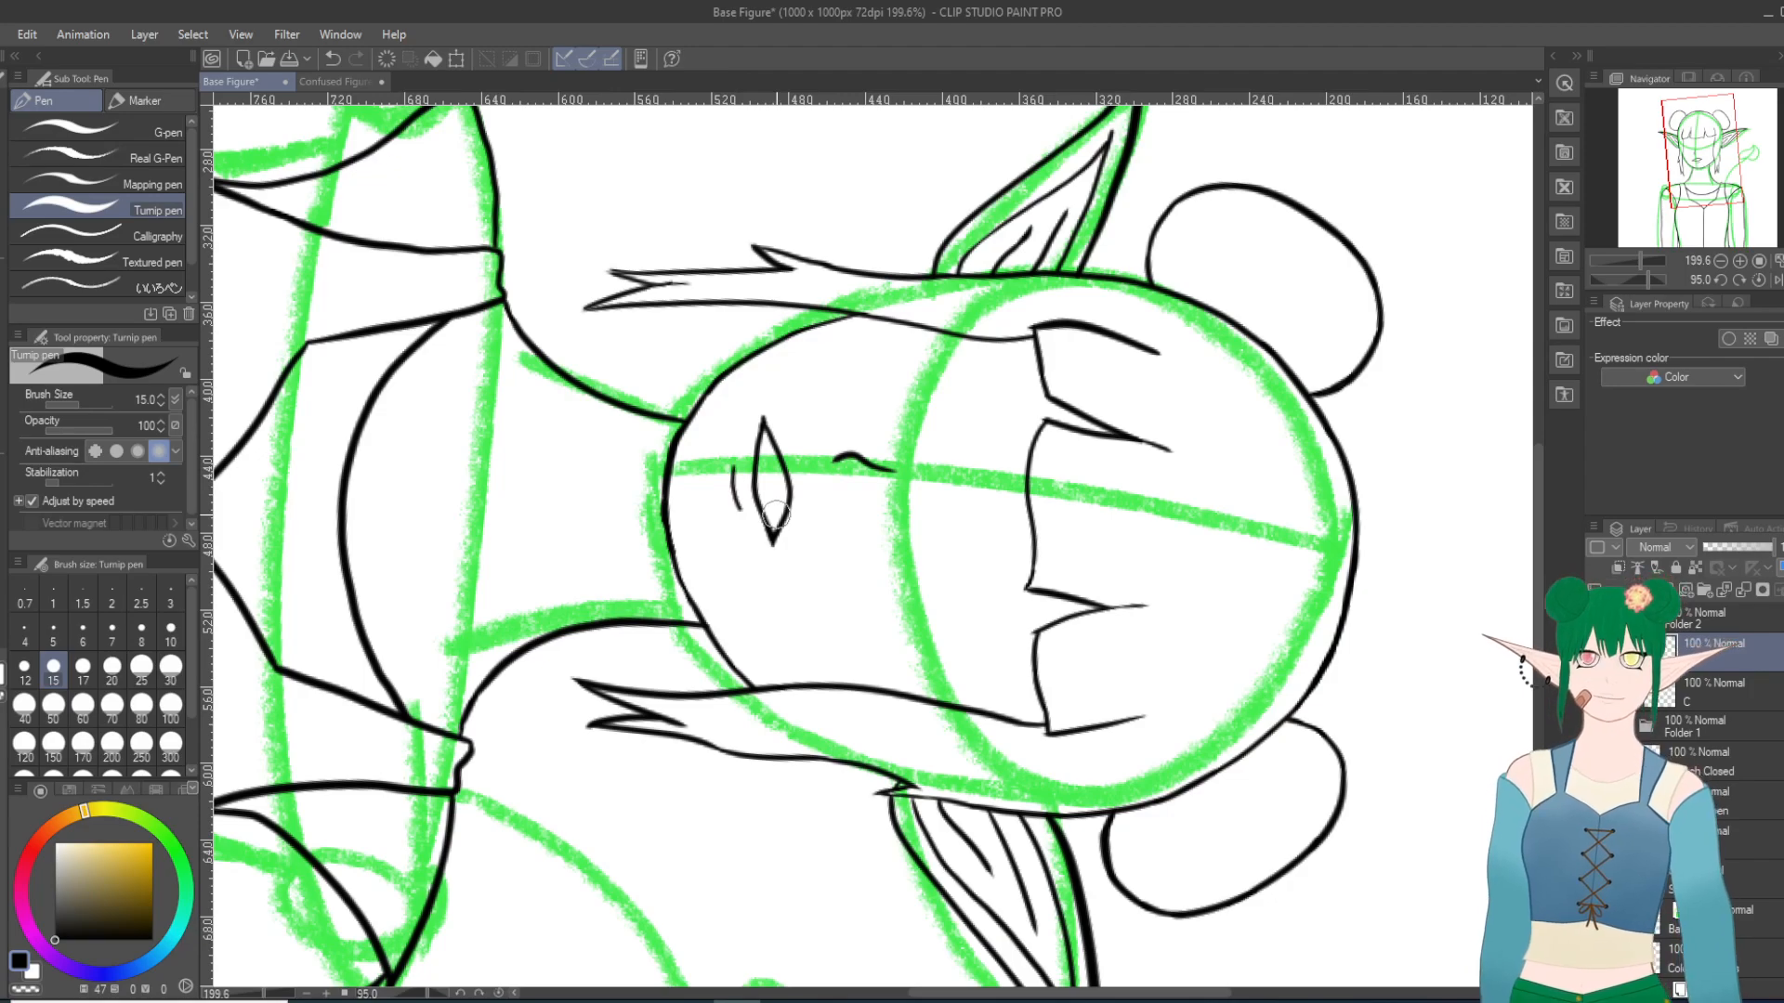
Step: Try inking a V-shaped fang hanging from the middle of the upper lip
scroll(814, 576, "down", 5)
scroll(814, 576, "up", 5)
scroll(815, 576, "up", 8)
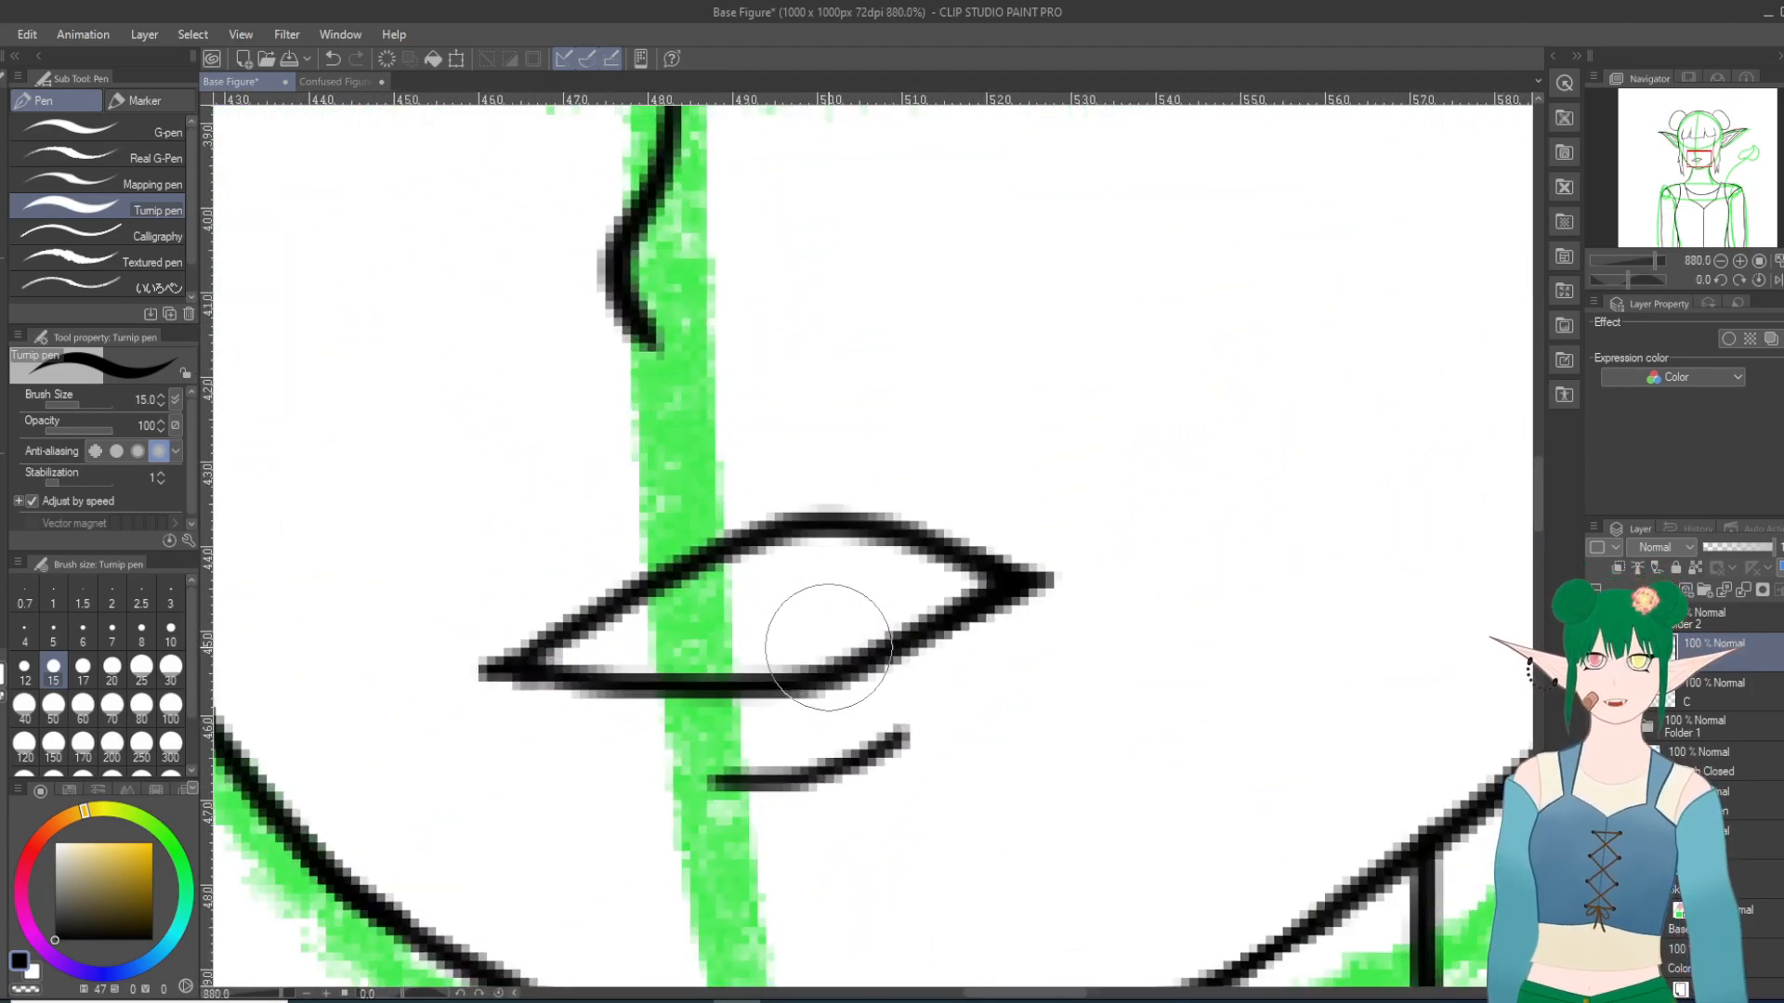
scroll(828, 648, "up", 1)
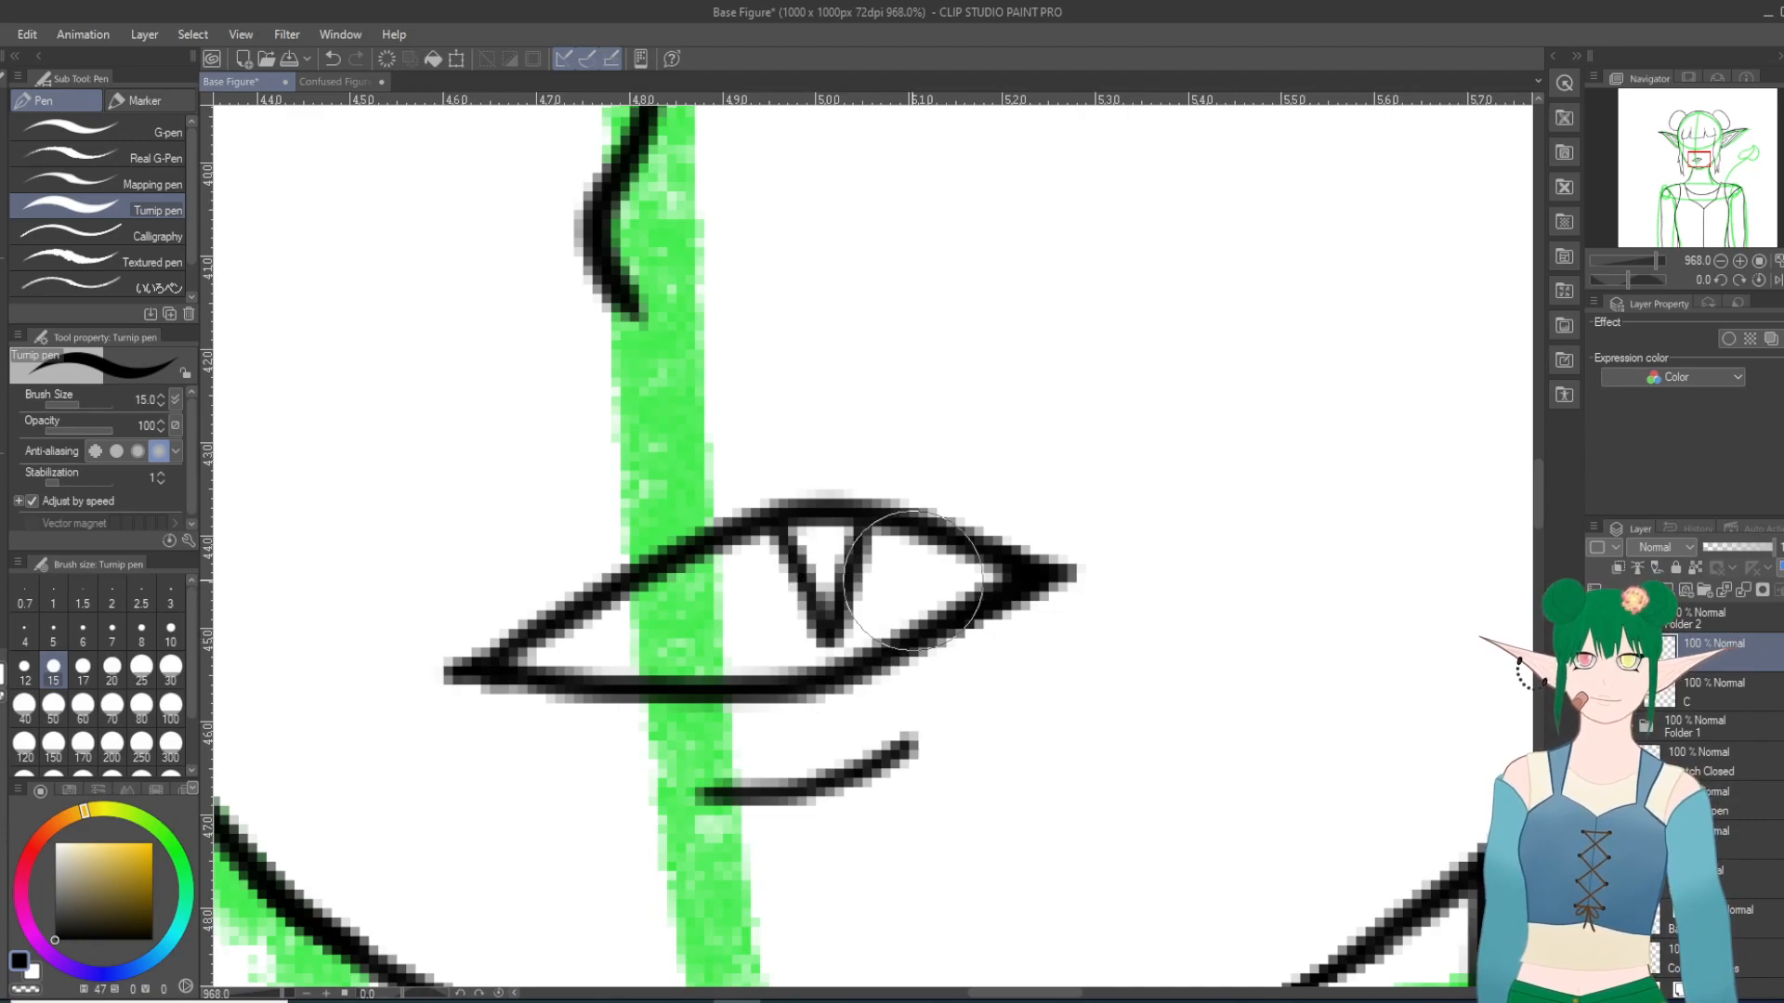
scroll(913, 580, "down", 8)
scroll(969, 572, "up", 3)
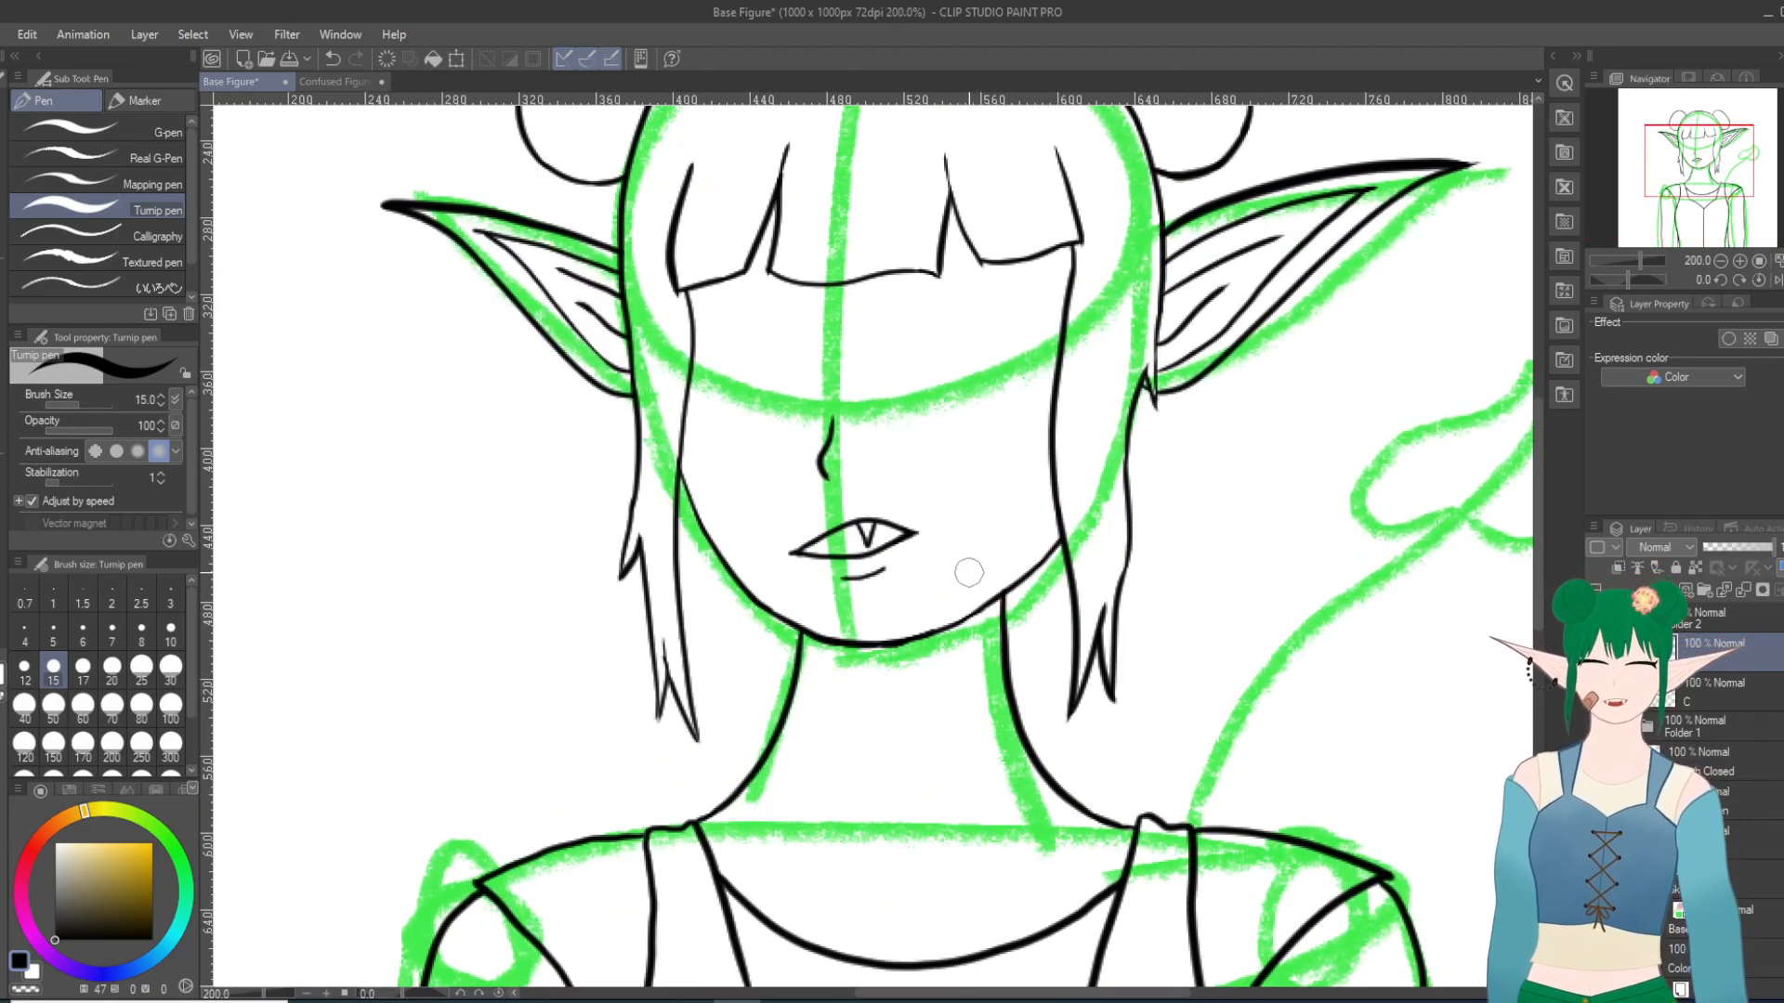
Step: Ink a small pointed fang inside the open mouth near its right corner, using the sketch to check its placement
scroll(929, 543, "up", 5)
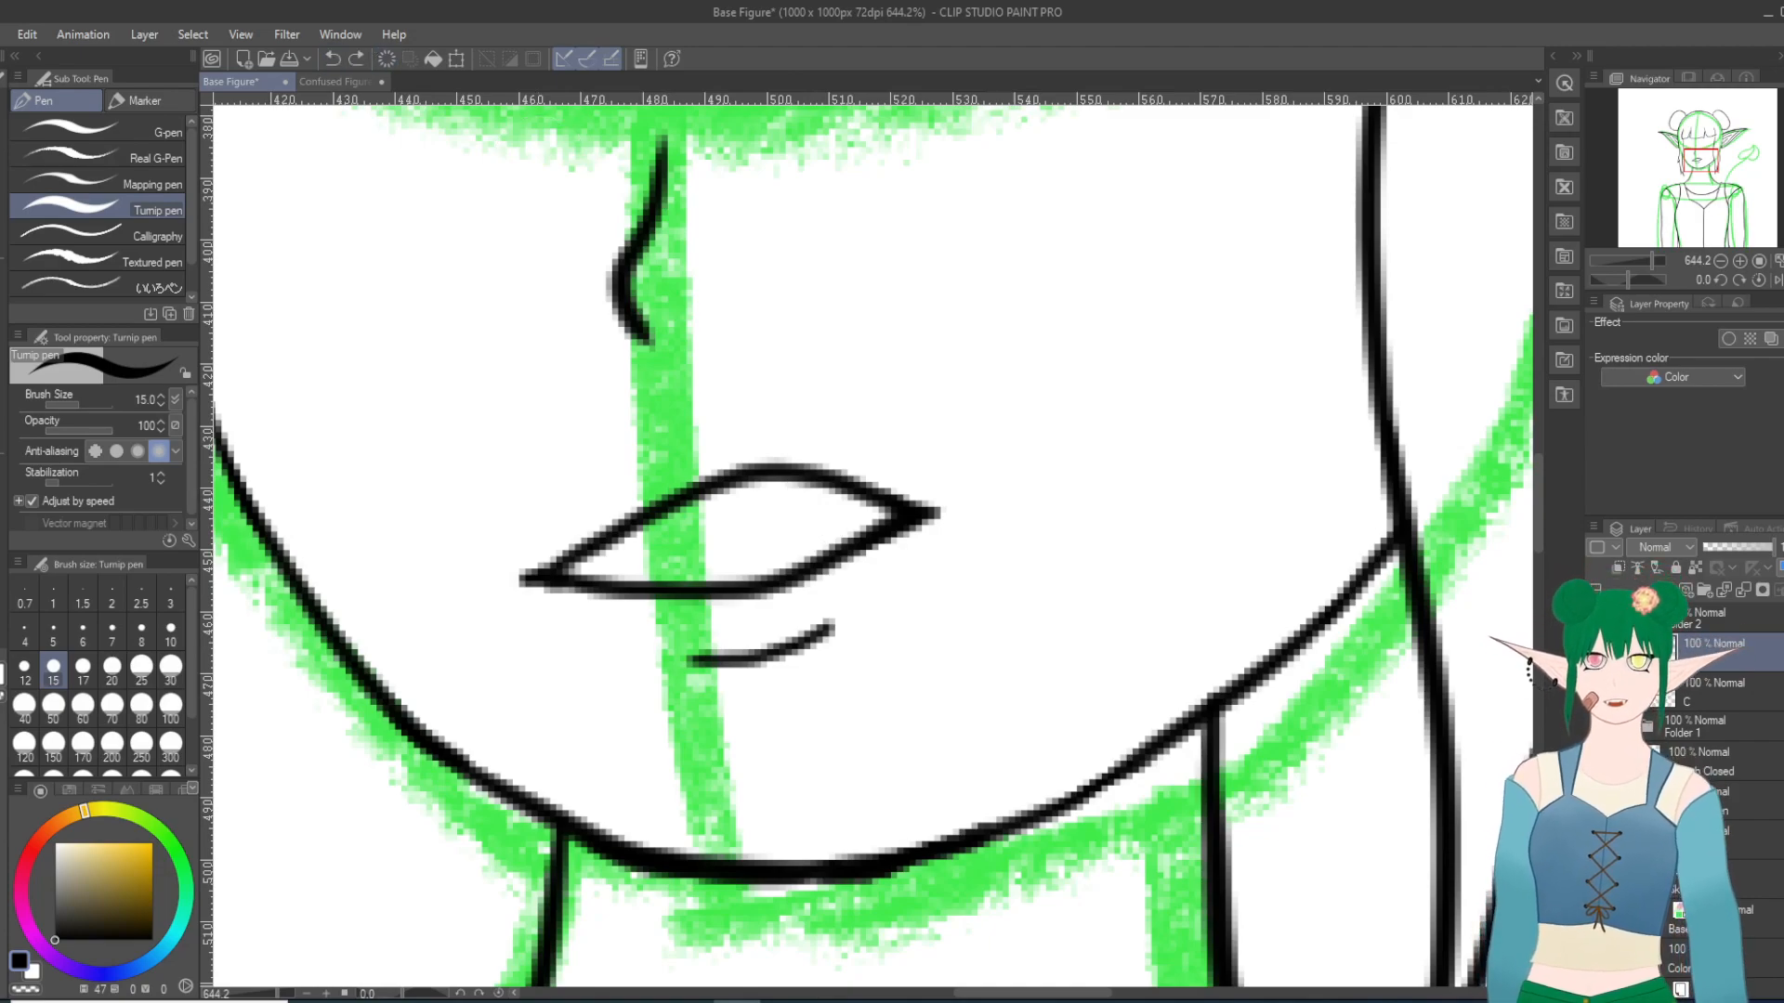
left_click(1594, 761)
left_click(1594, 761)
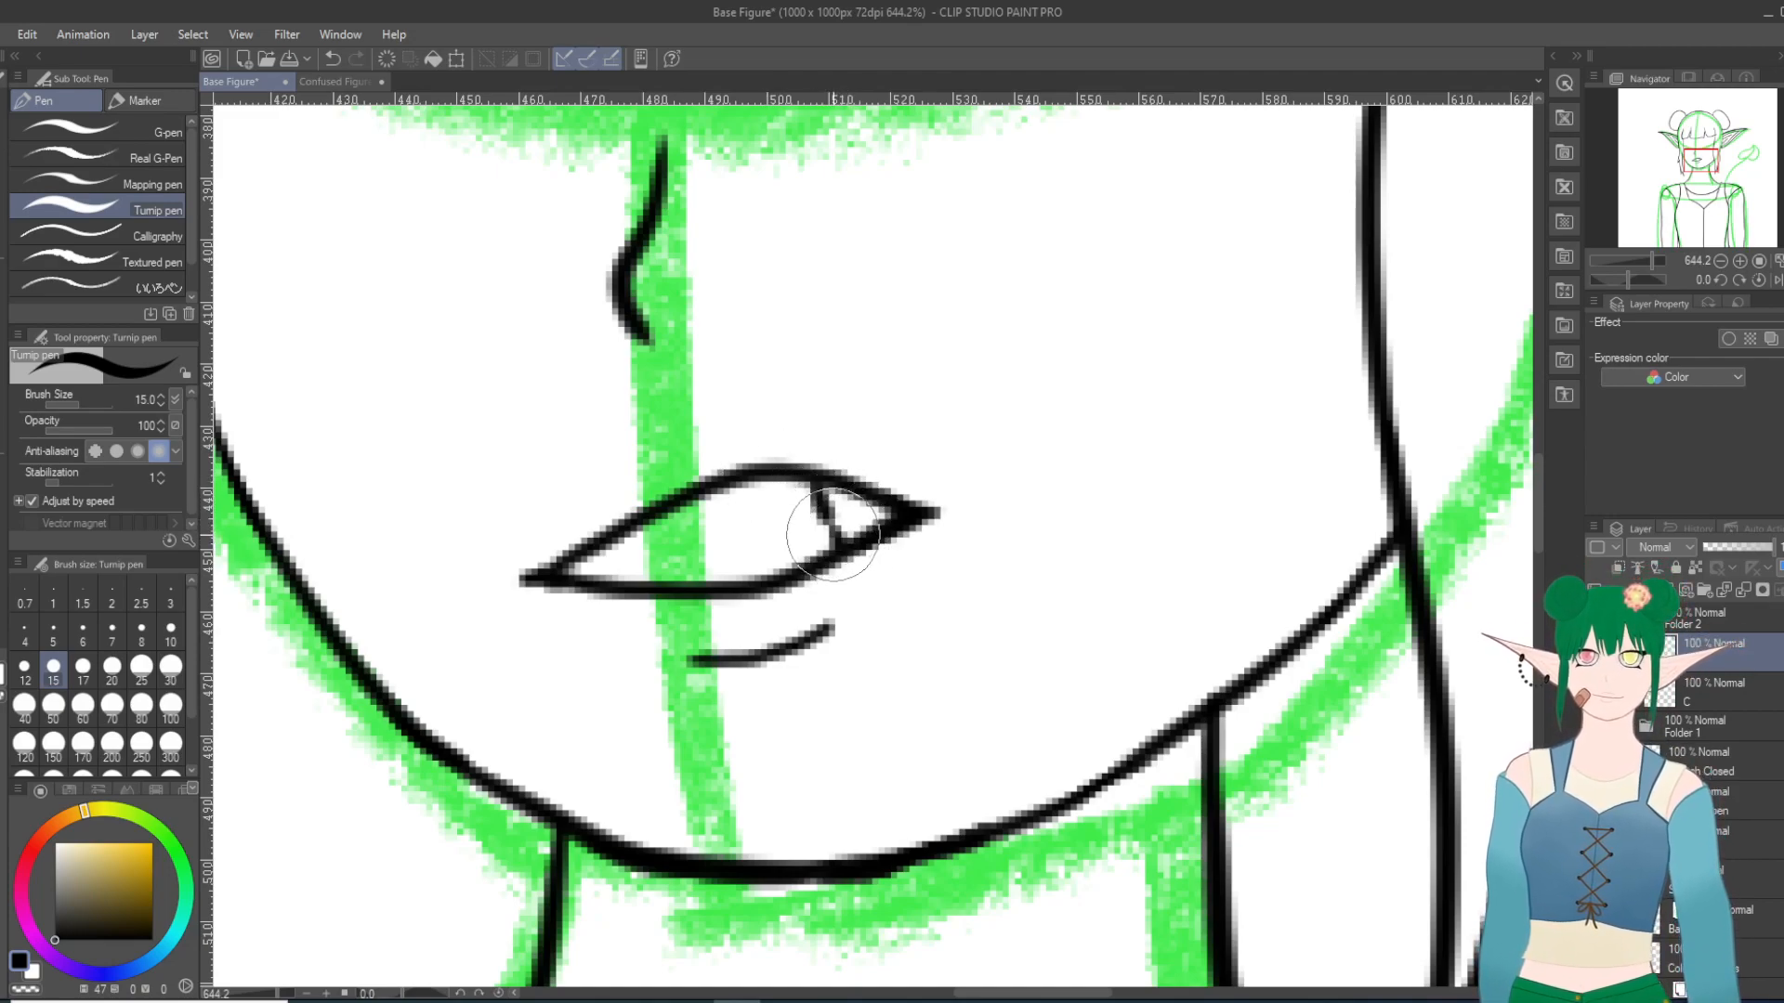
left_click_drag(861, 499, 853, 534)
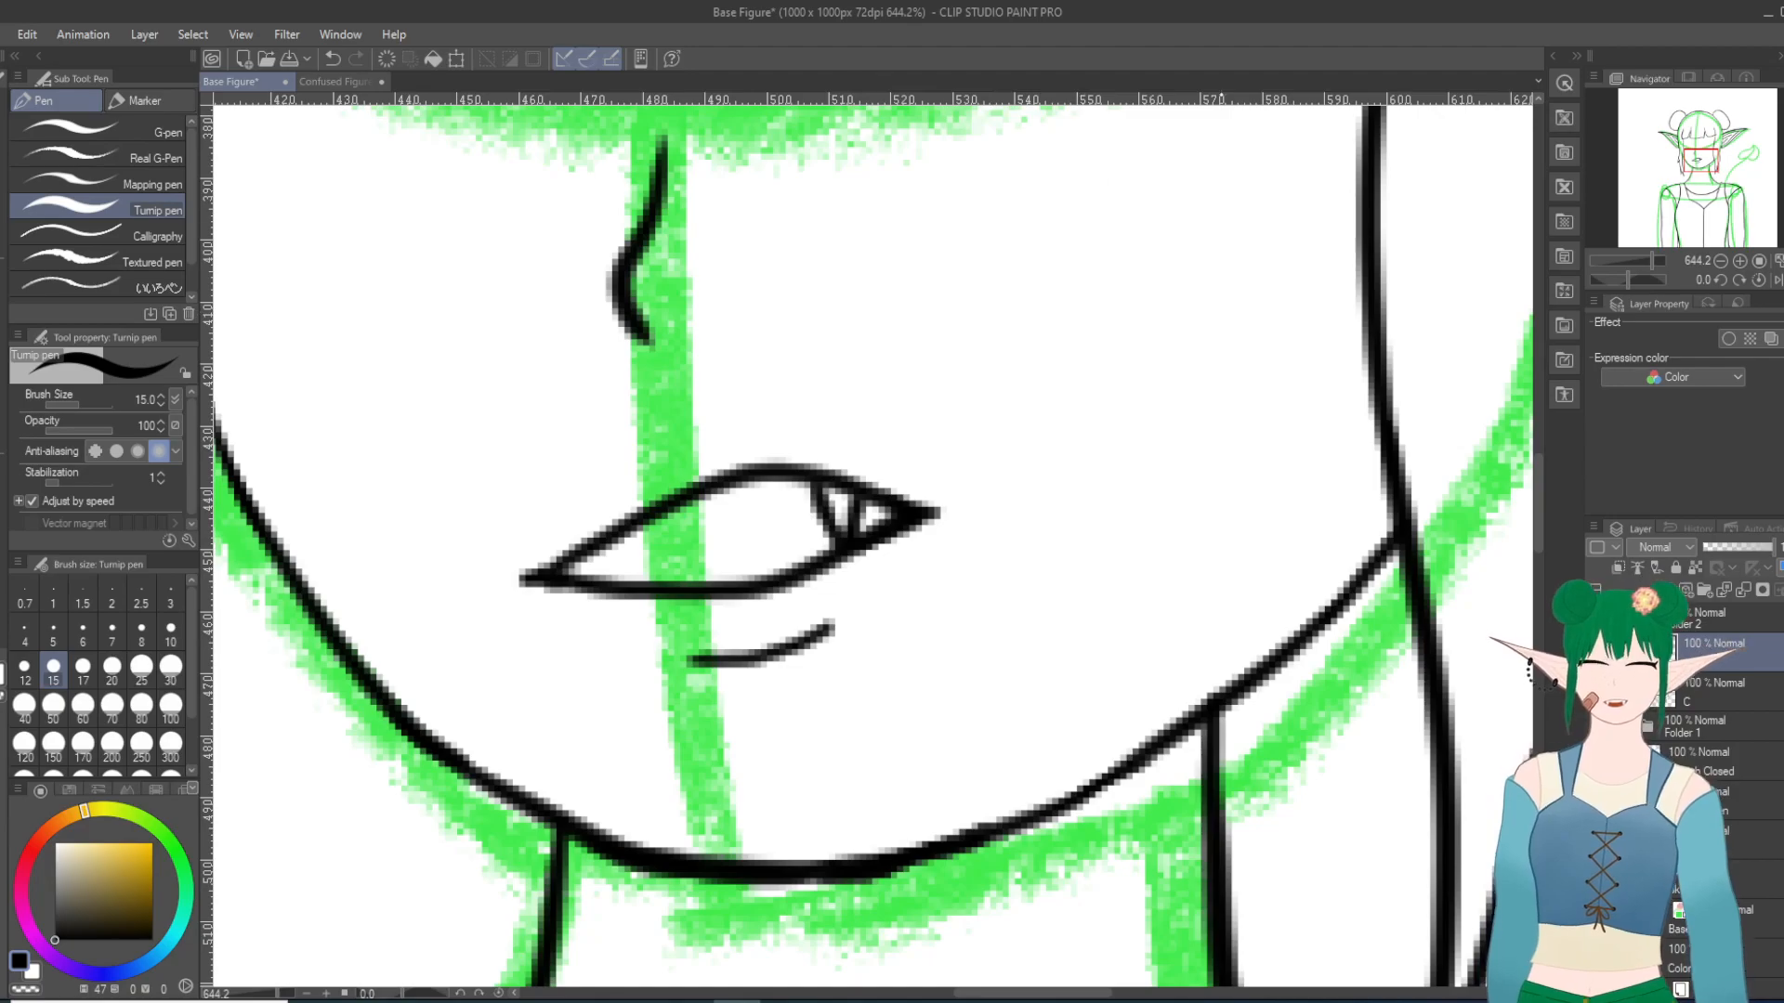
Step: Hide the open-mouth line art, select layer C and show the closed-expression sketch
scroll(1302, 191, "down", 10)
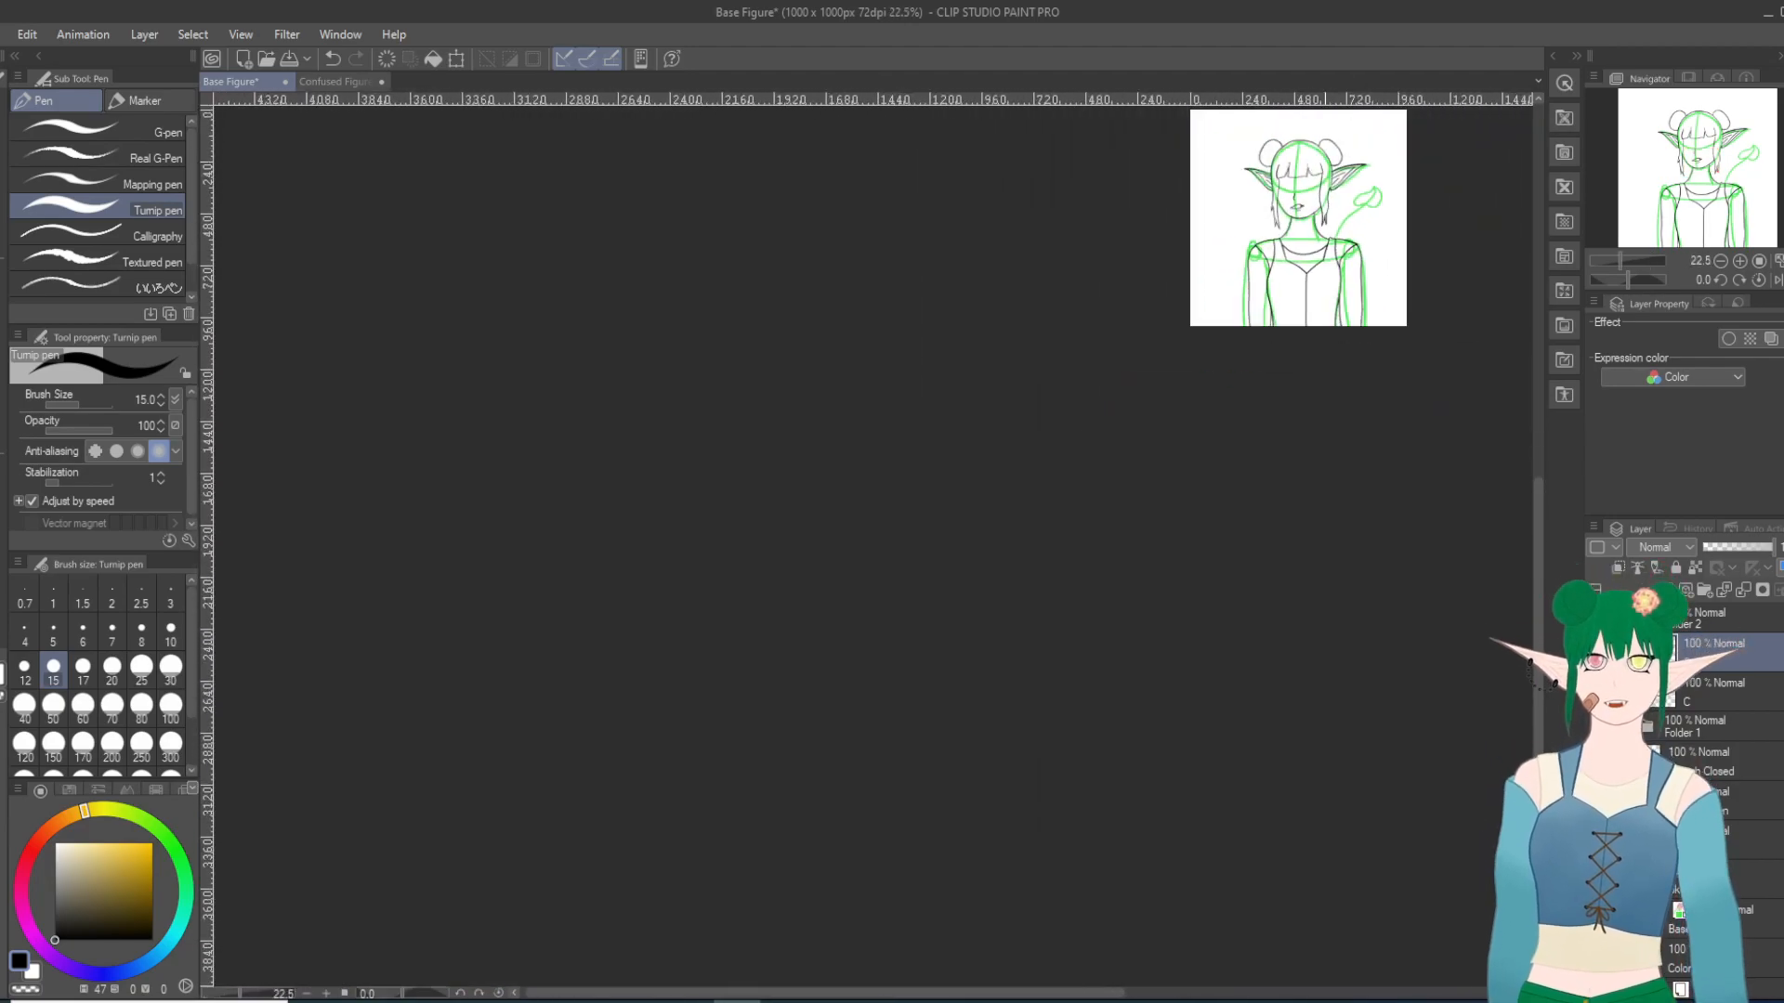
scroll(1326, 181, "up", 7)
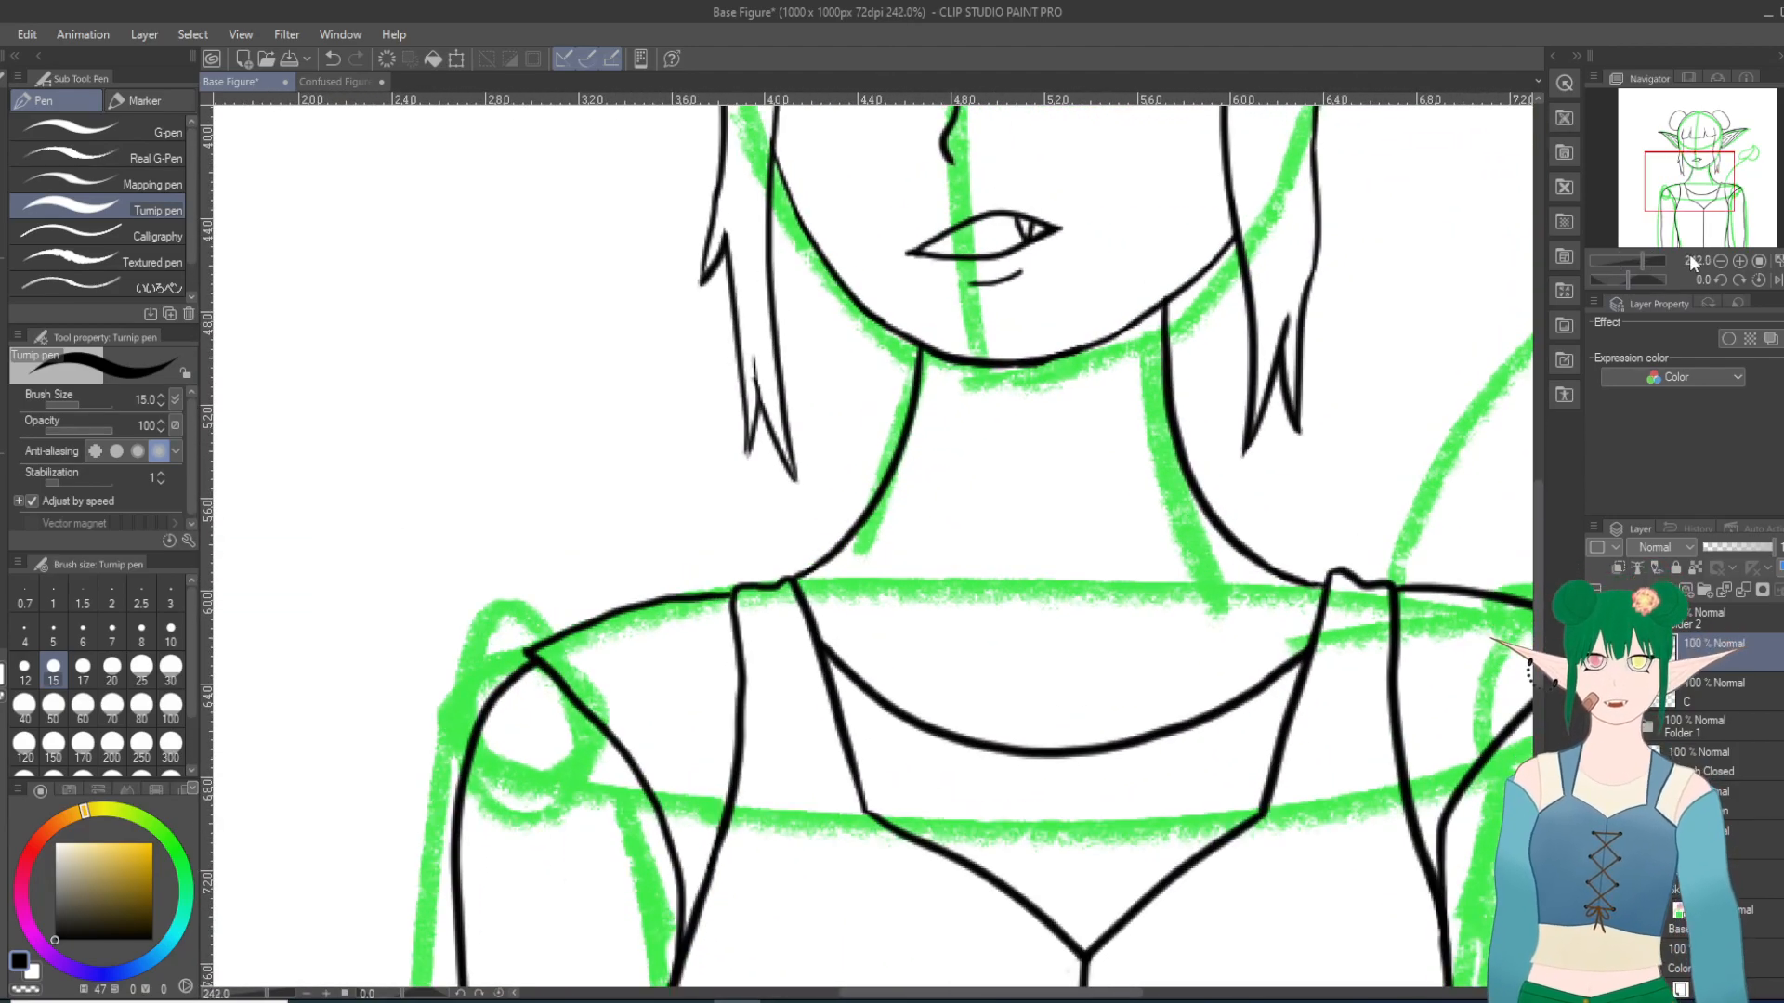
left_click_drag(1686, 186, 1693, 166)
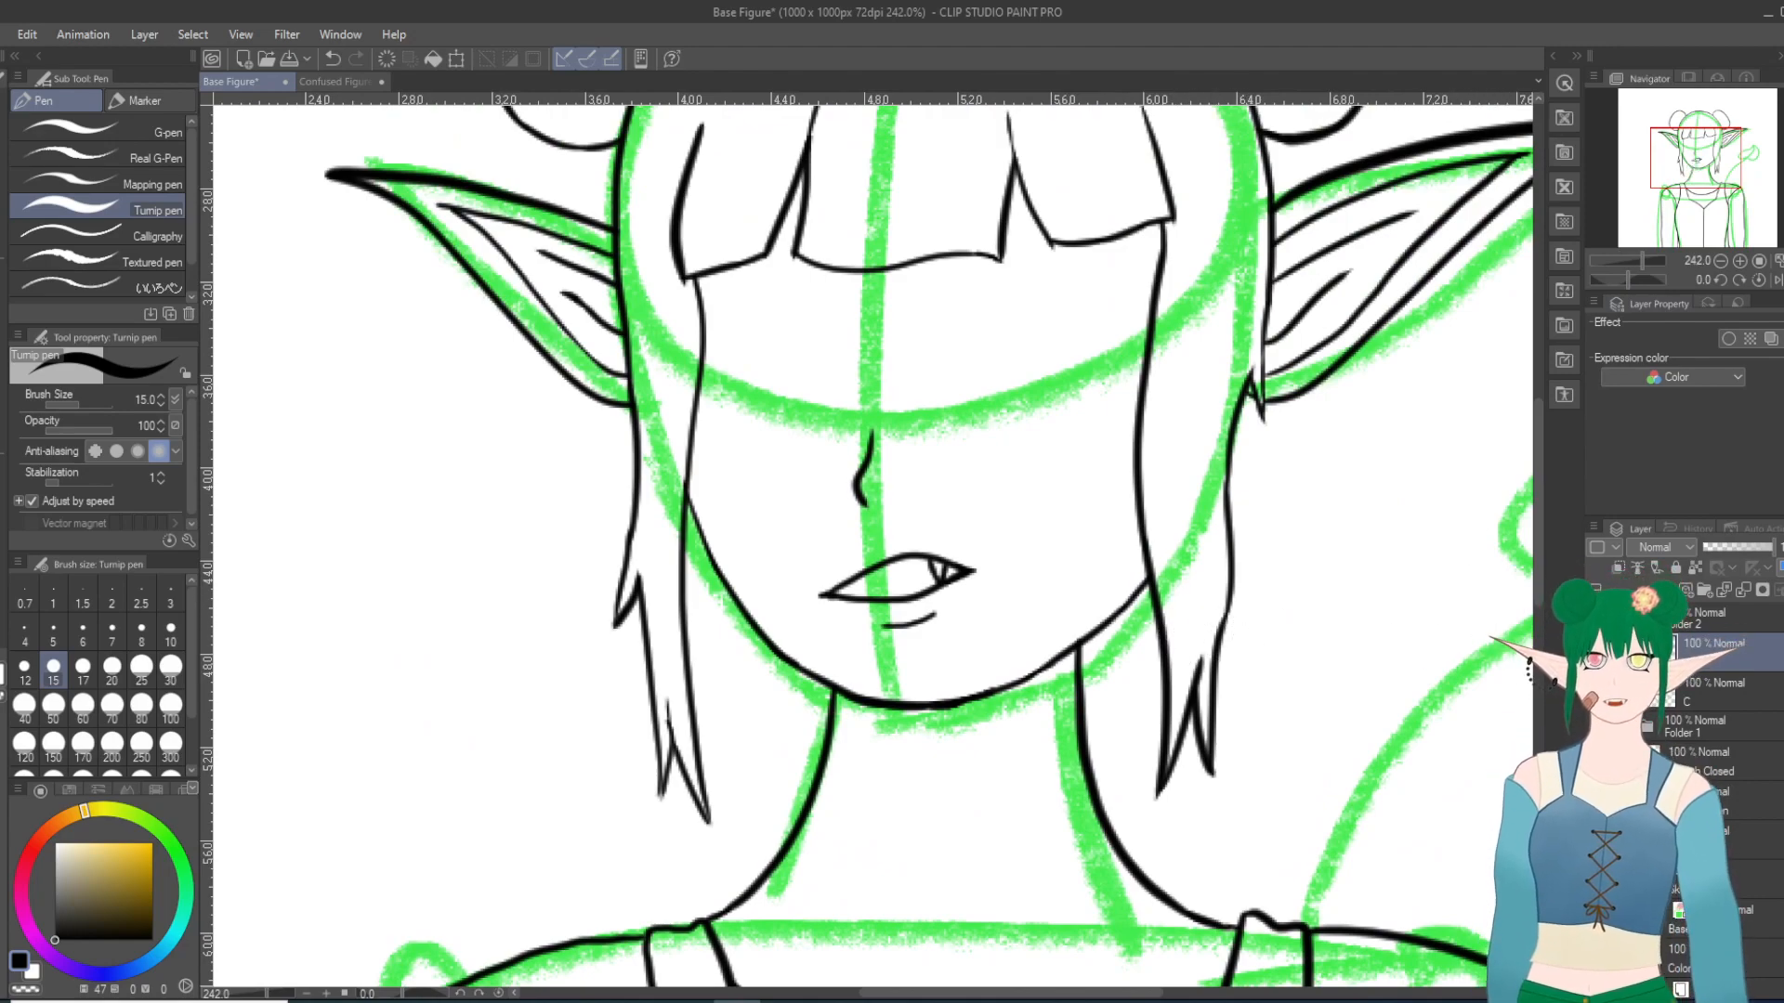
left_click(1595, 653)
left_click(1673, 702)
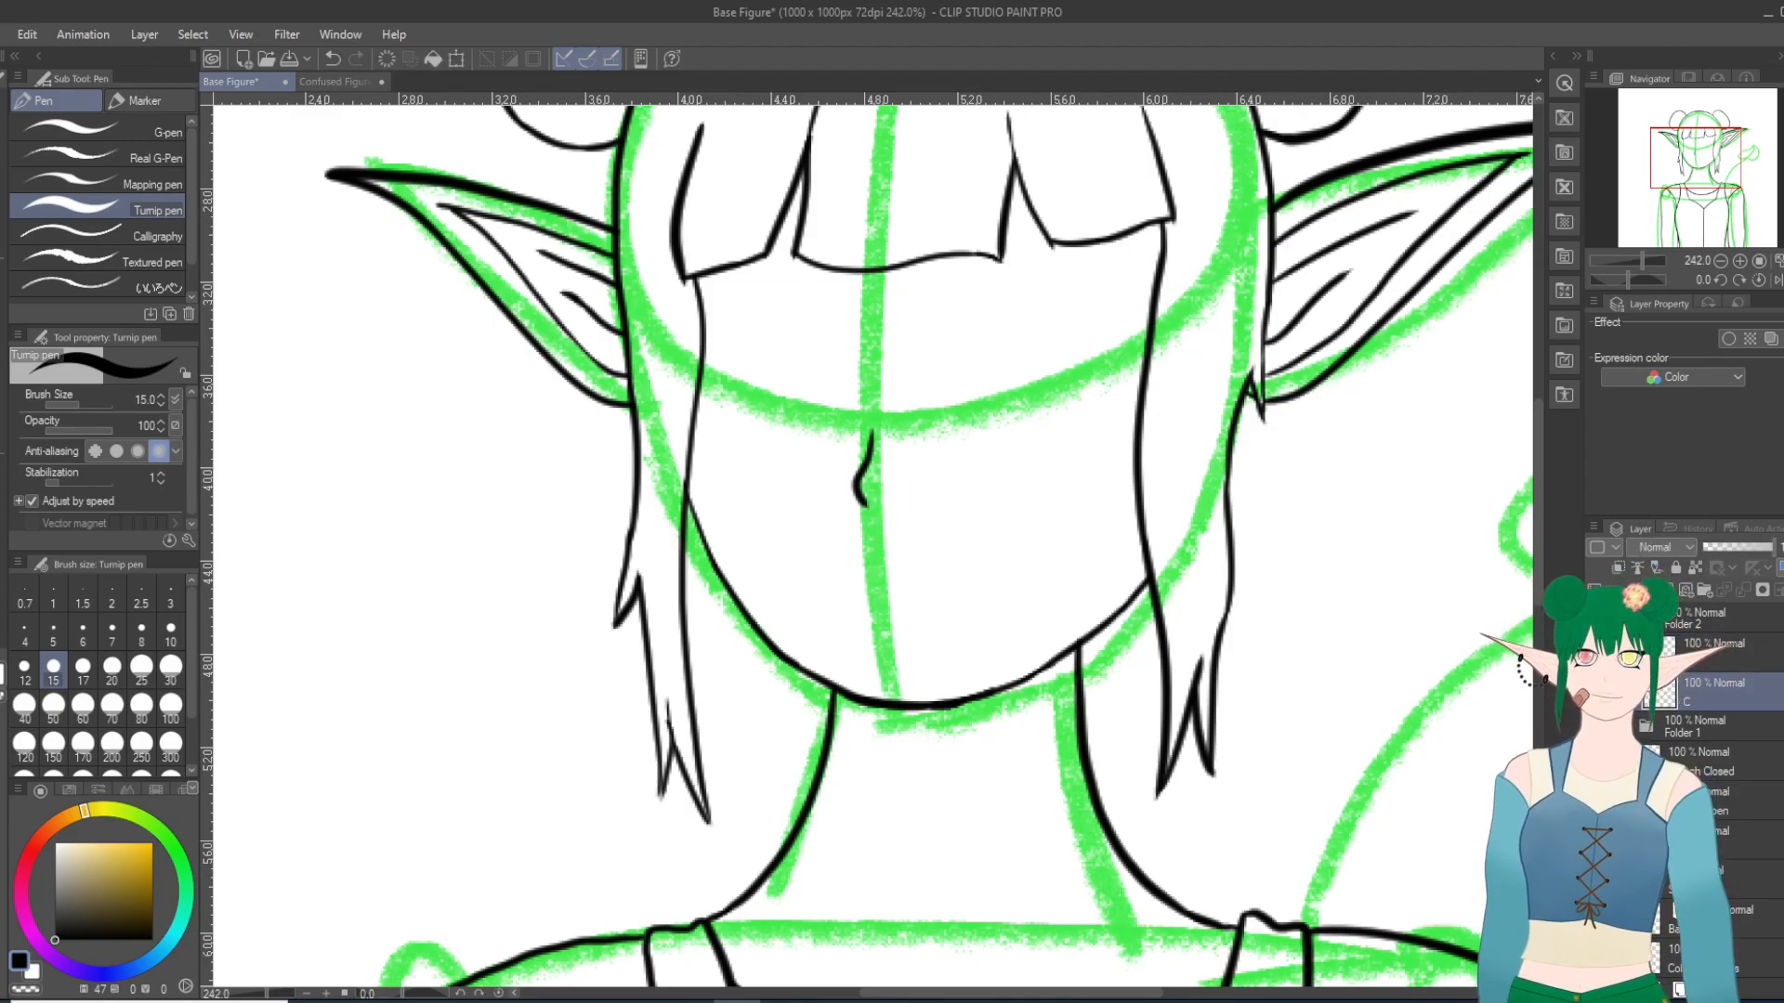
left_click(1595, 726)
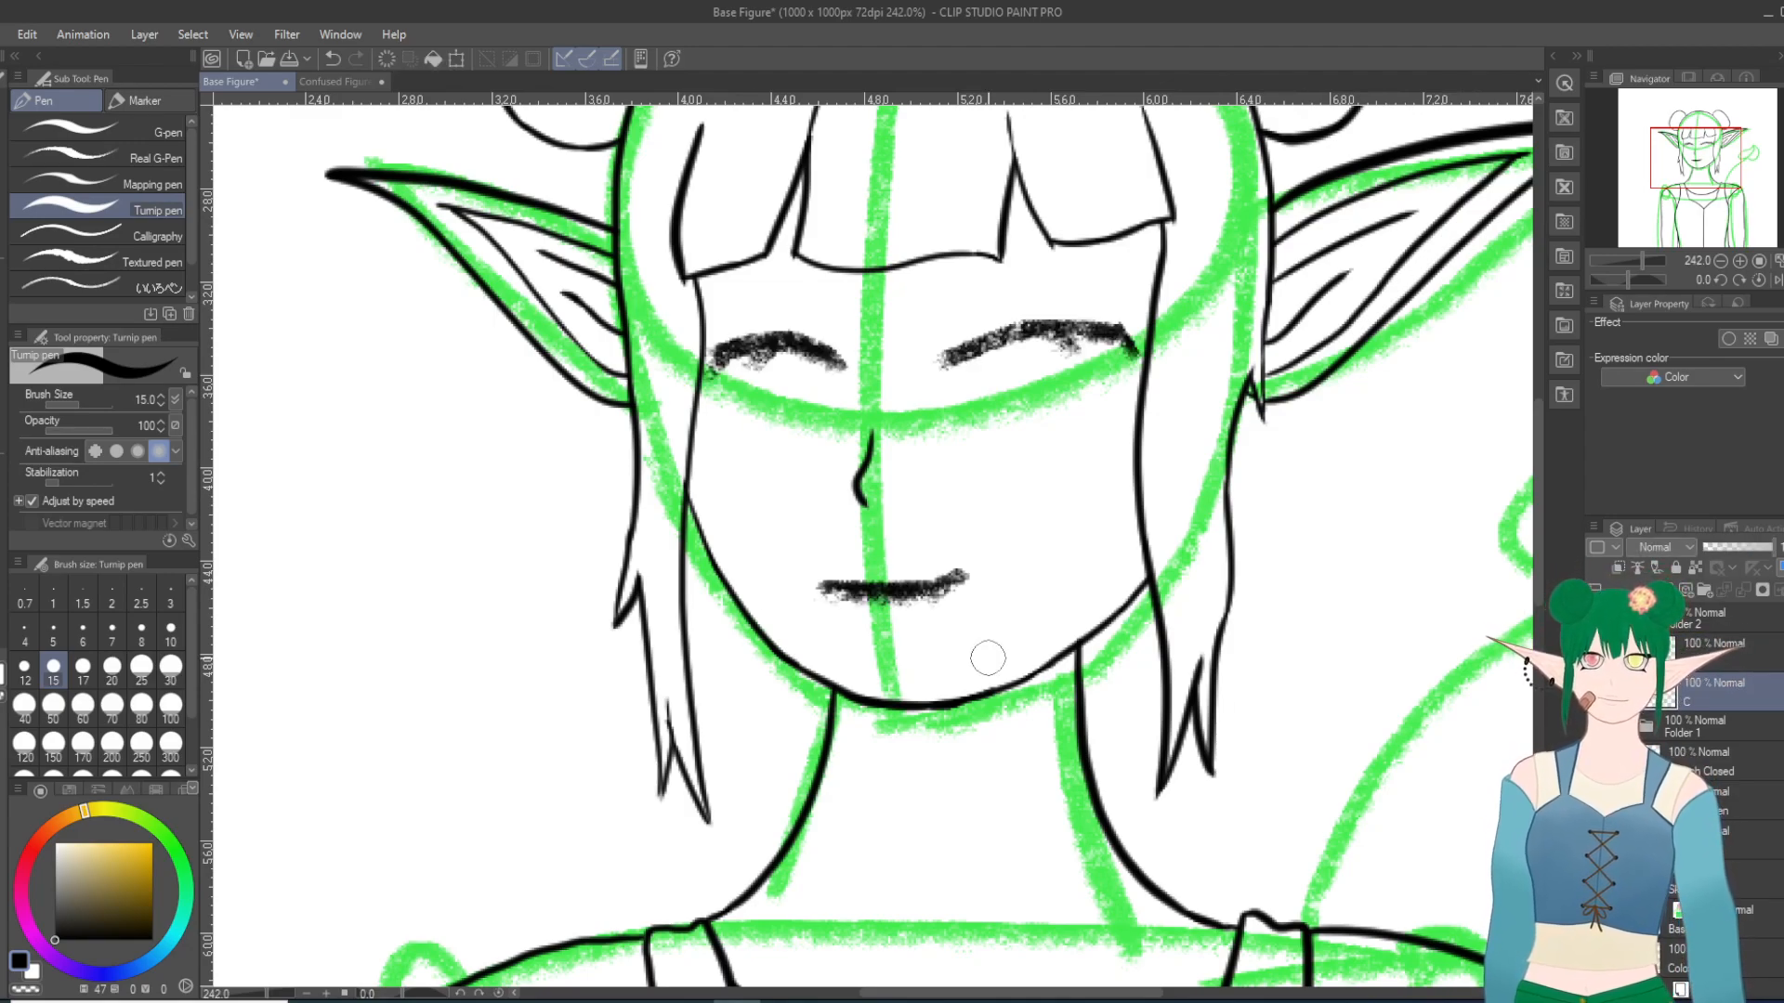
Step: Ink the closed mouth as one gently curved line on layer C, redrawing it shorter after hiding the sketch
scroll(832, 609, "up", 10)
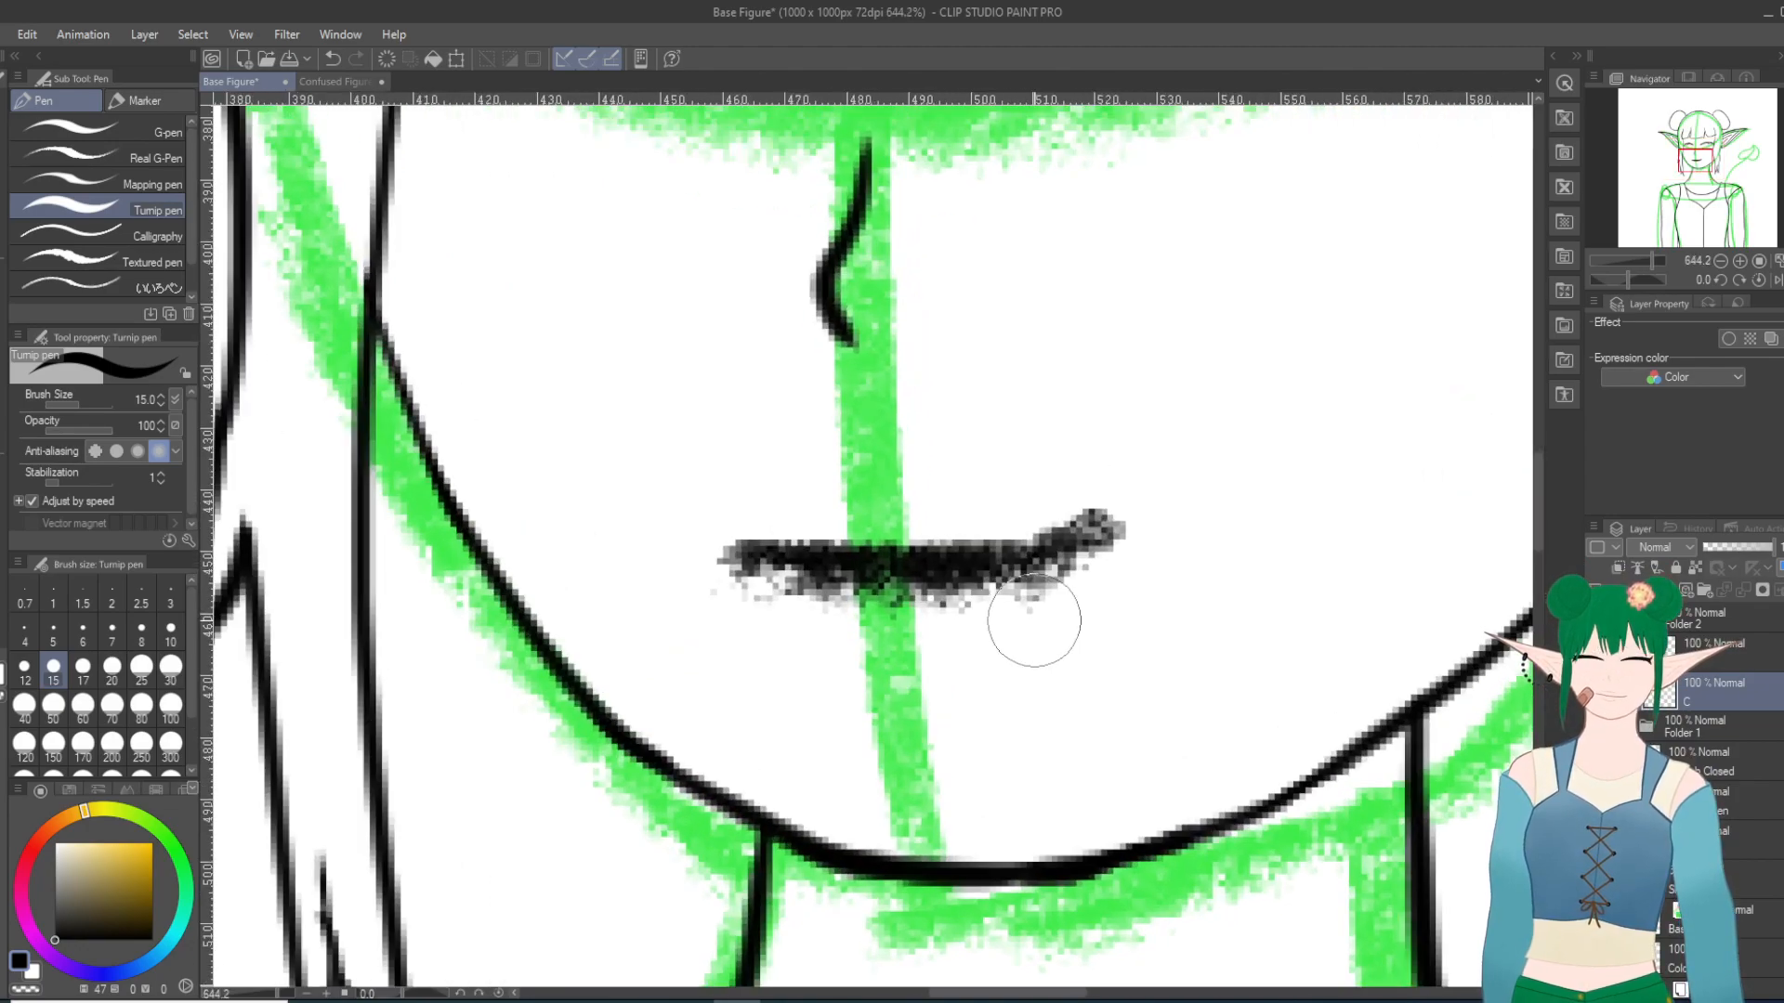
scroll(1048, 597, "down", 20)
scroll(946, 703, "down", 3)
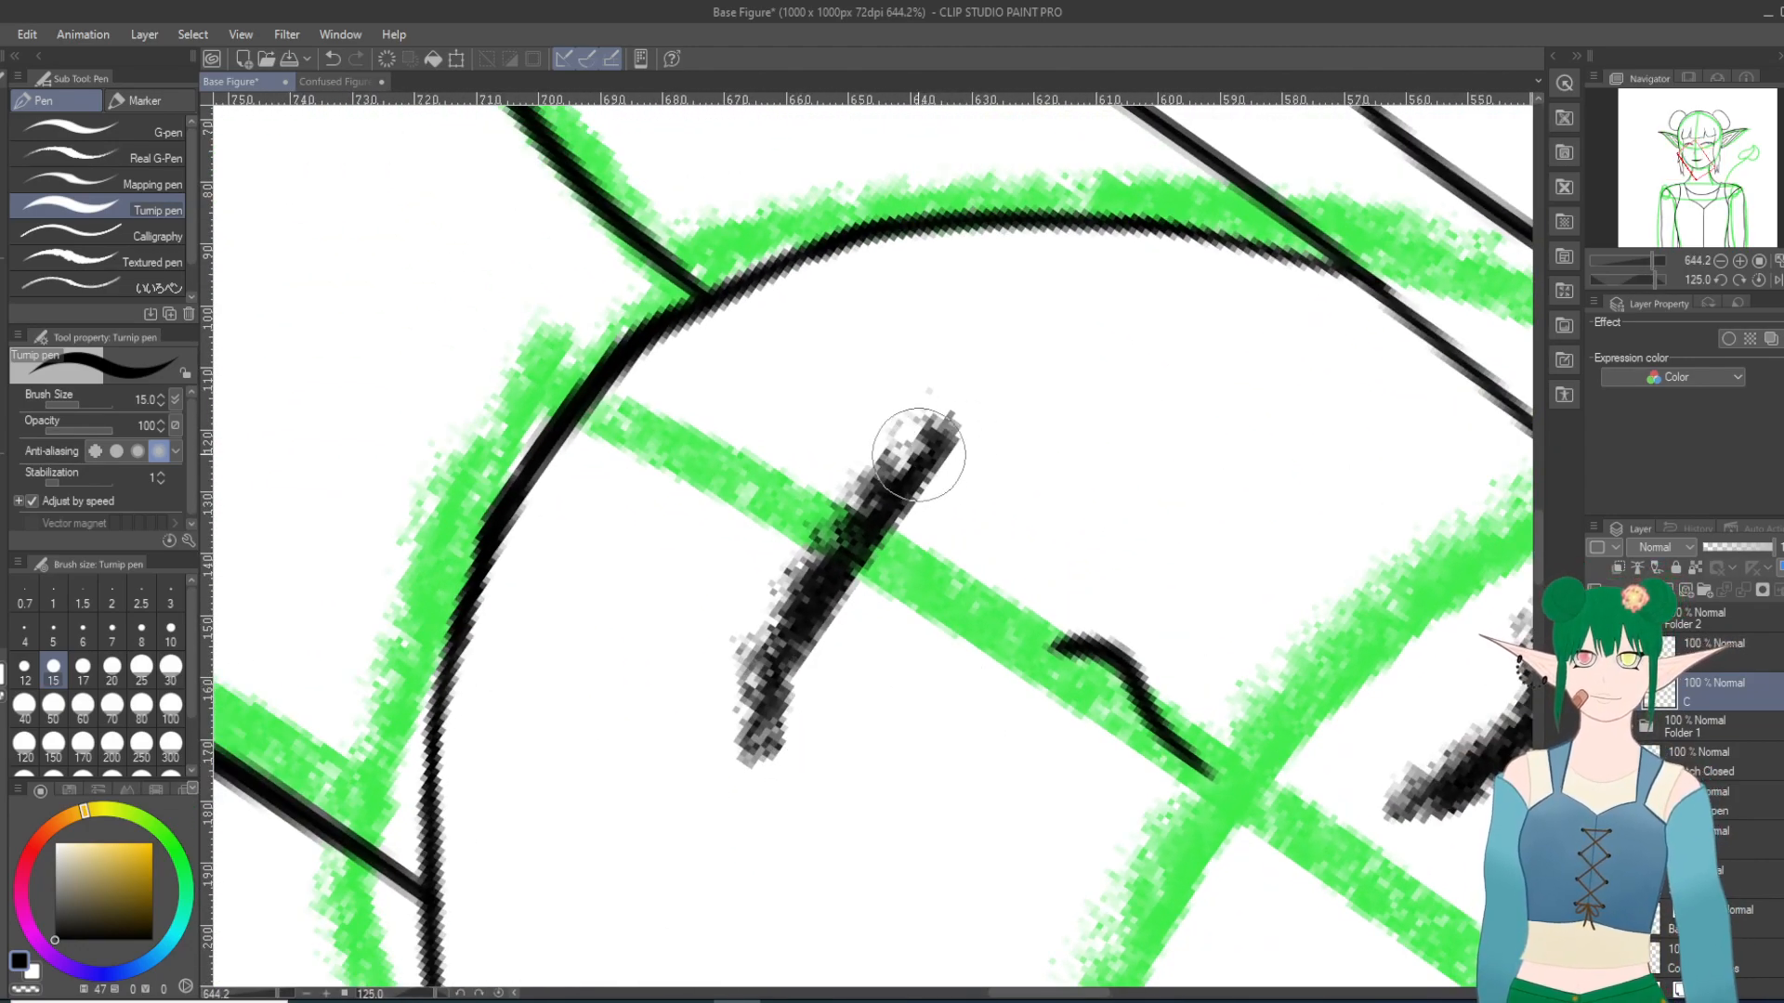
scroll(1163, 288, "down", 1)
scroll(1162, 287, "down", 3)
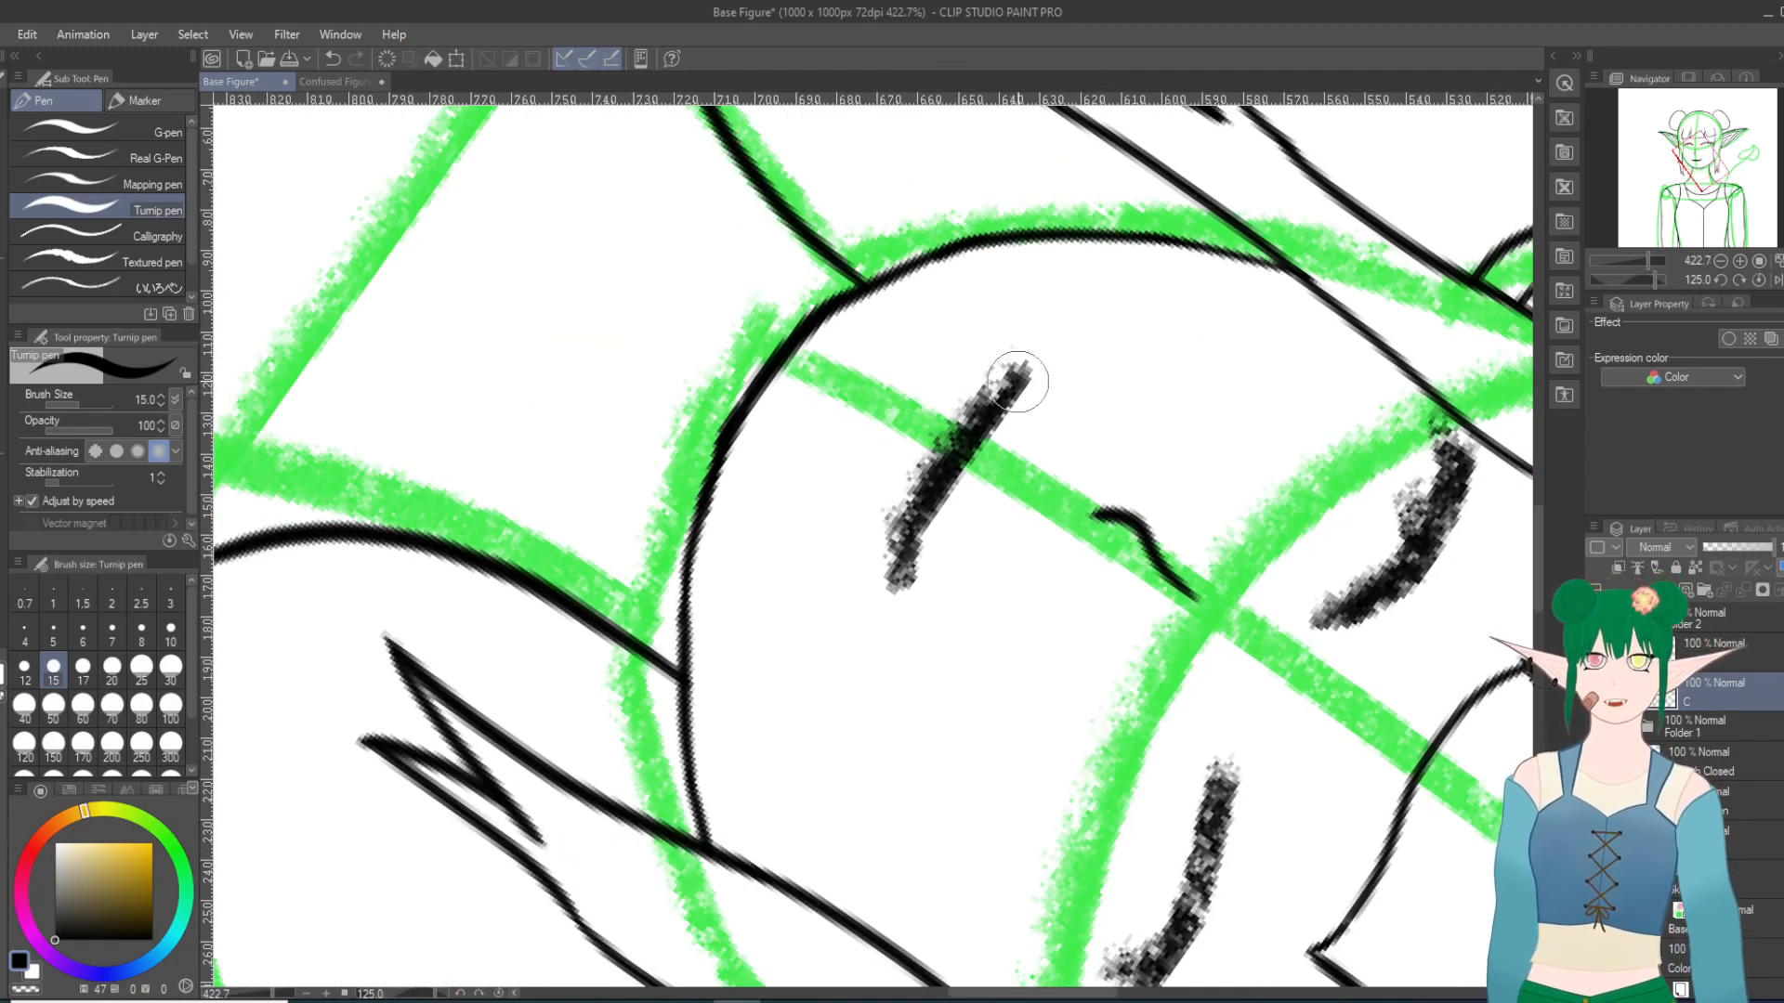
mouse_move(1023, 372)
left_mouse_down()
mouse_move(920, 523)
mouse_move(901, 604)
left_mouse_up()
left_click(332, 59)
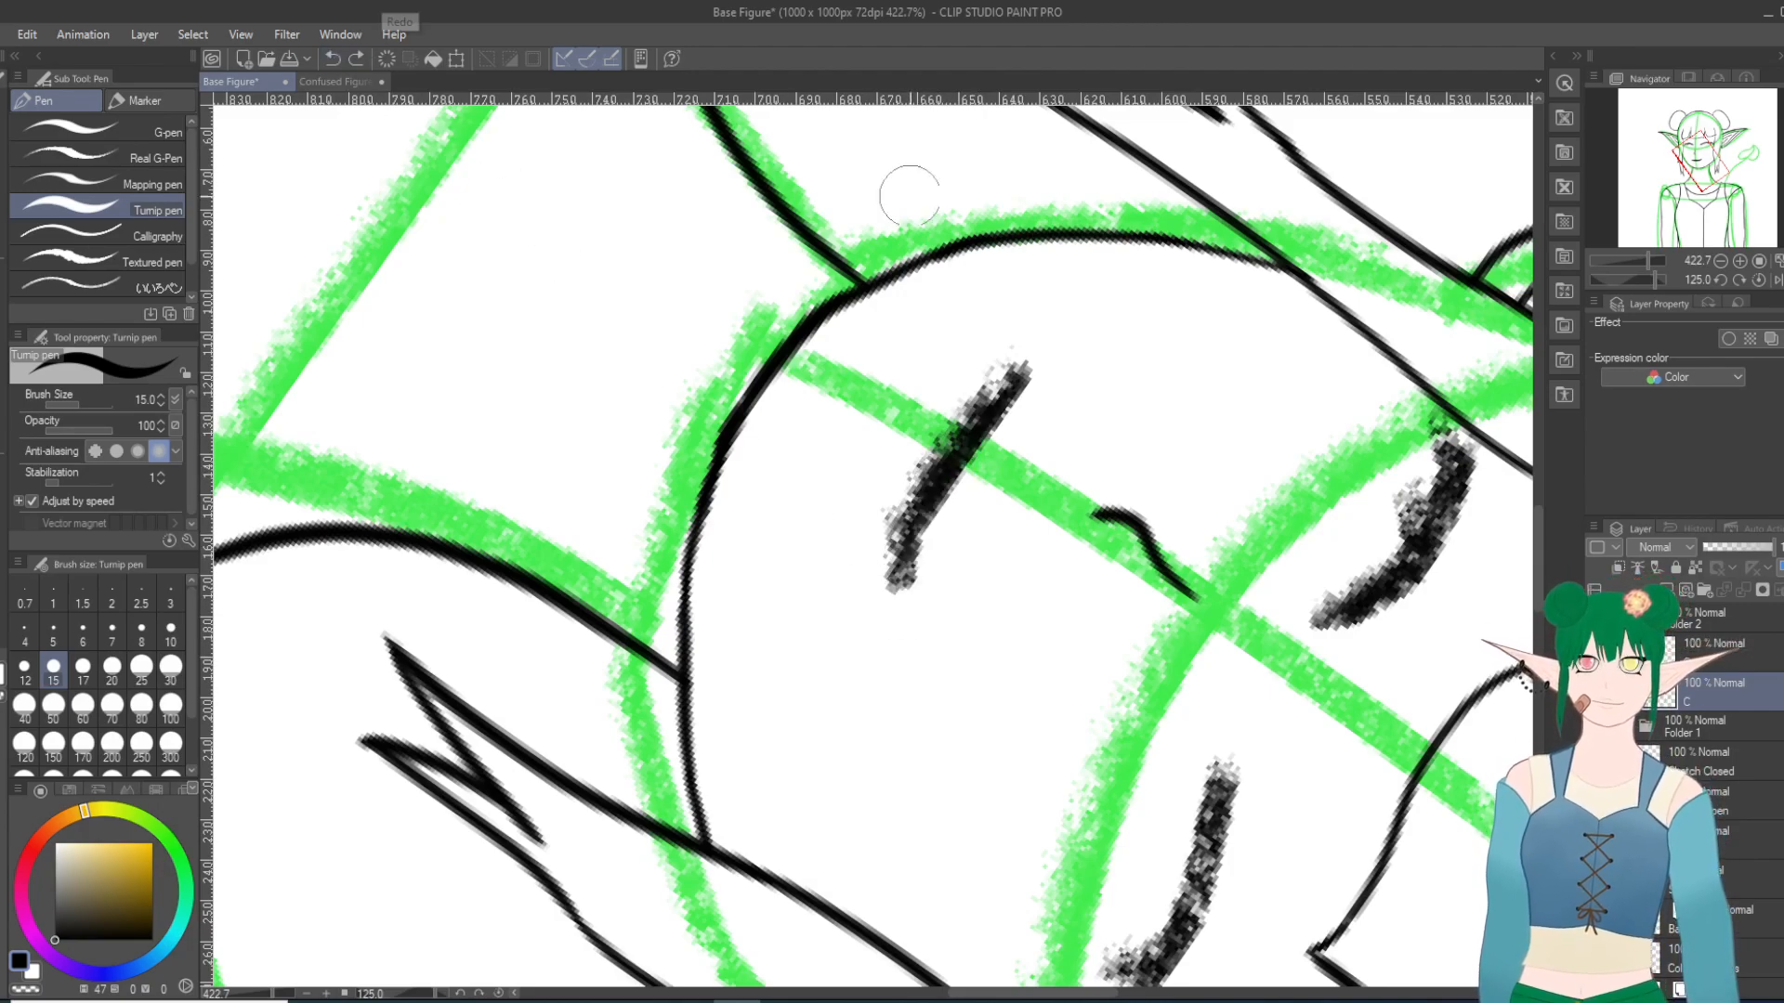
mouse_move(987, 411)
left_mouse_down()
mouse_move(920, 515)
mouse_move(909, 599)
left_mouse_up()
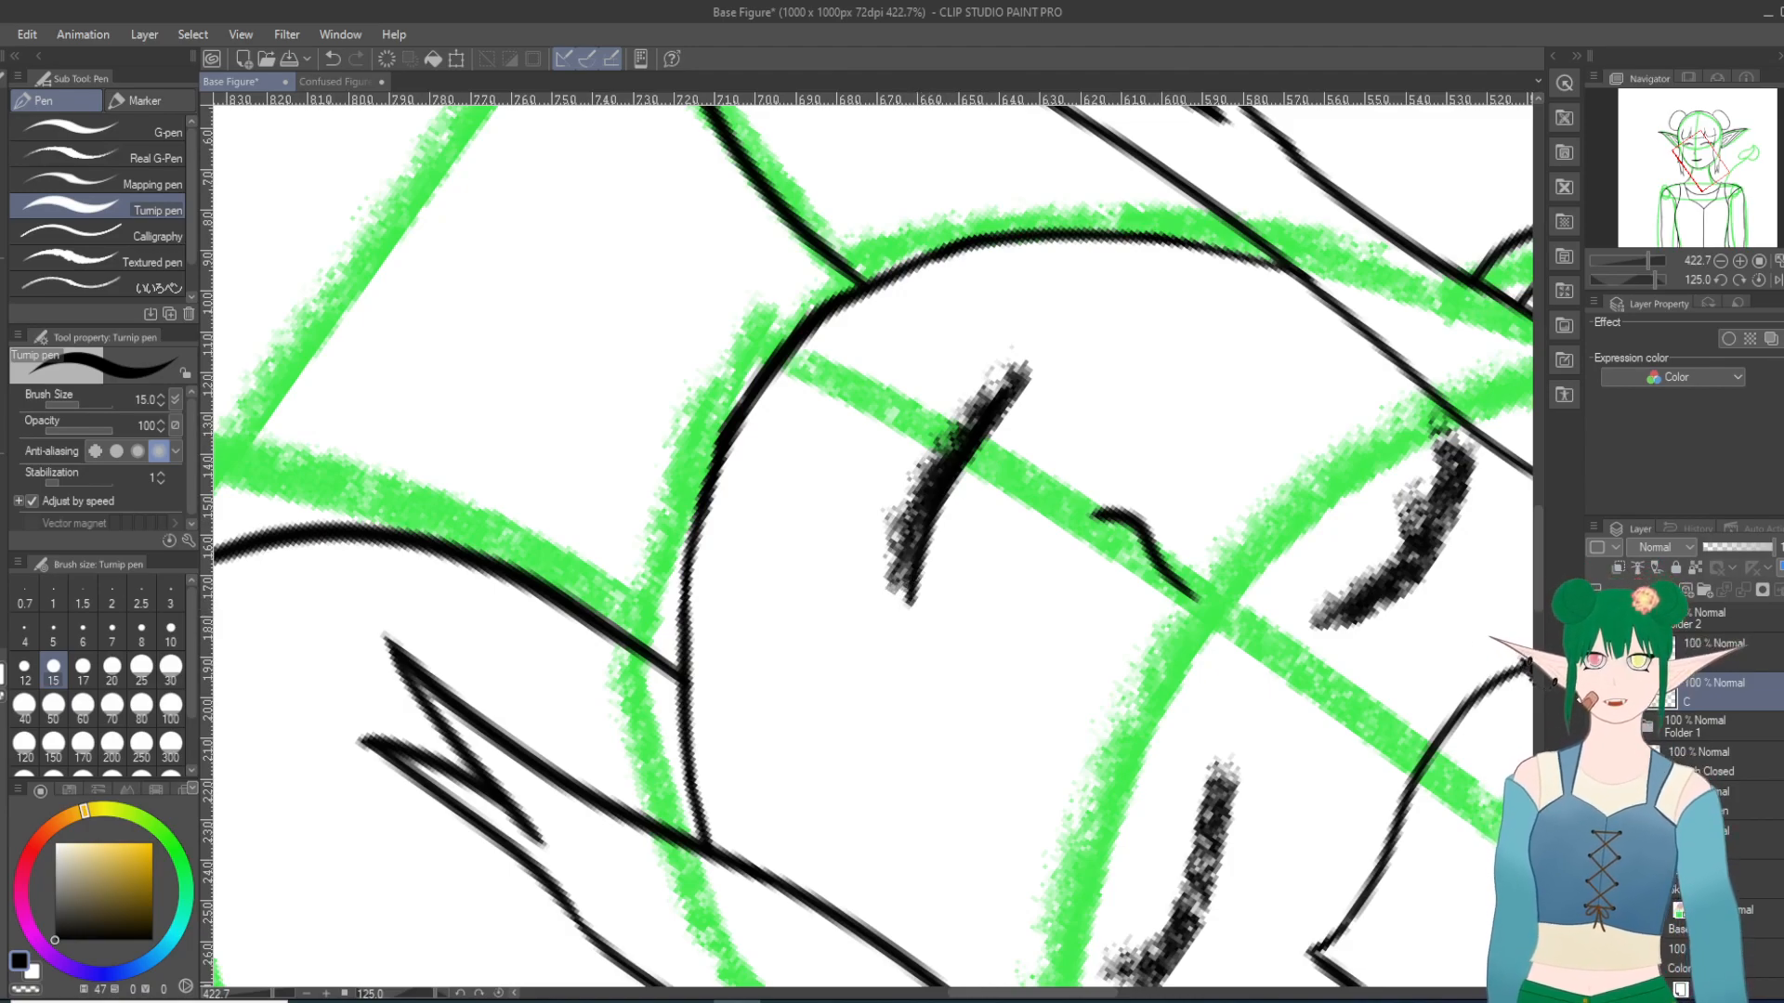
left_click(1596, 762)
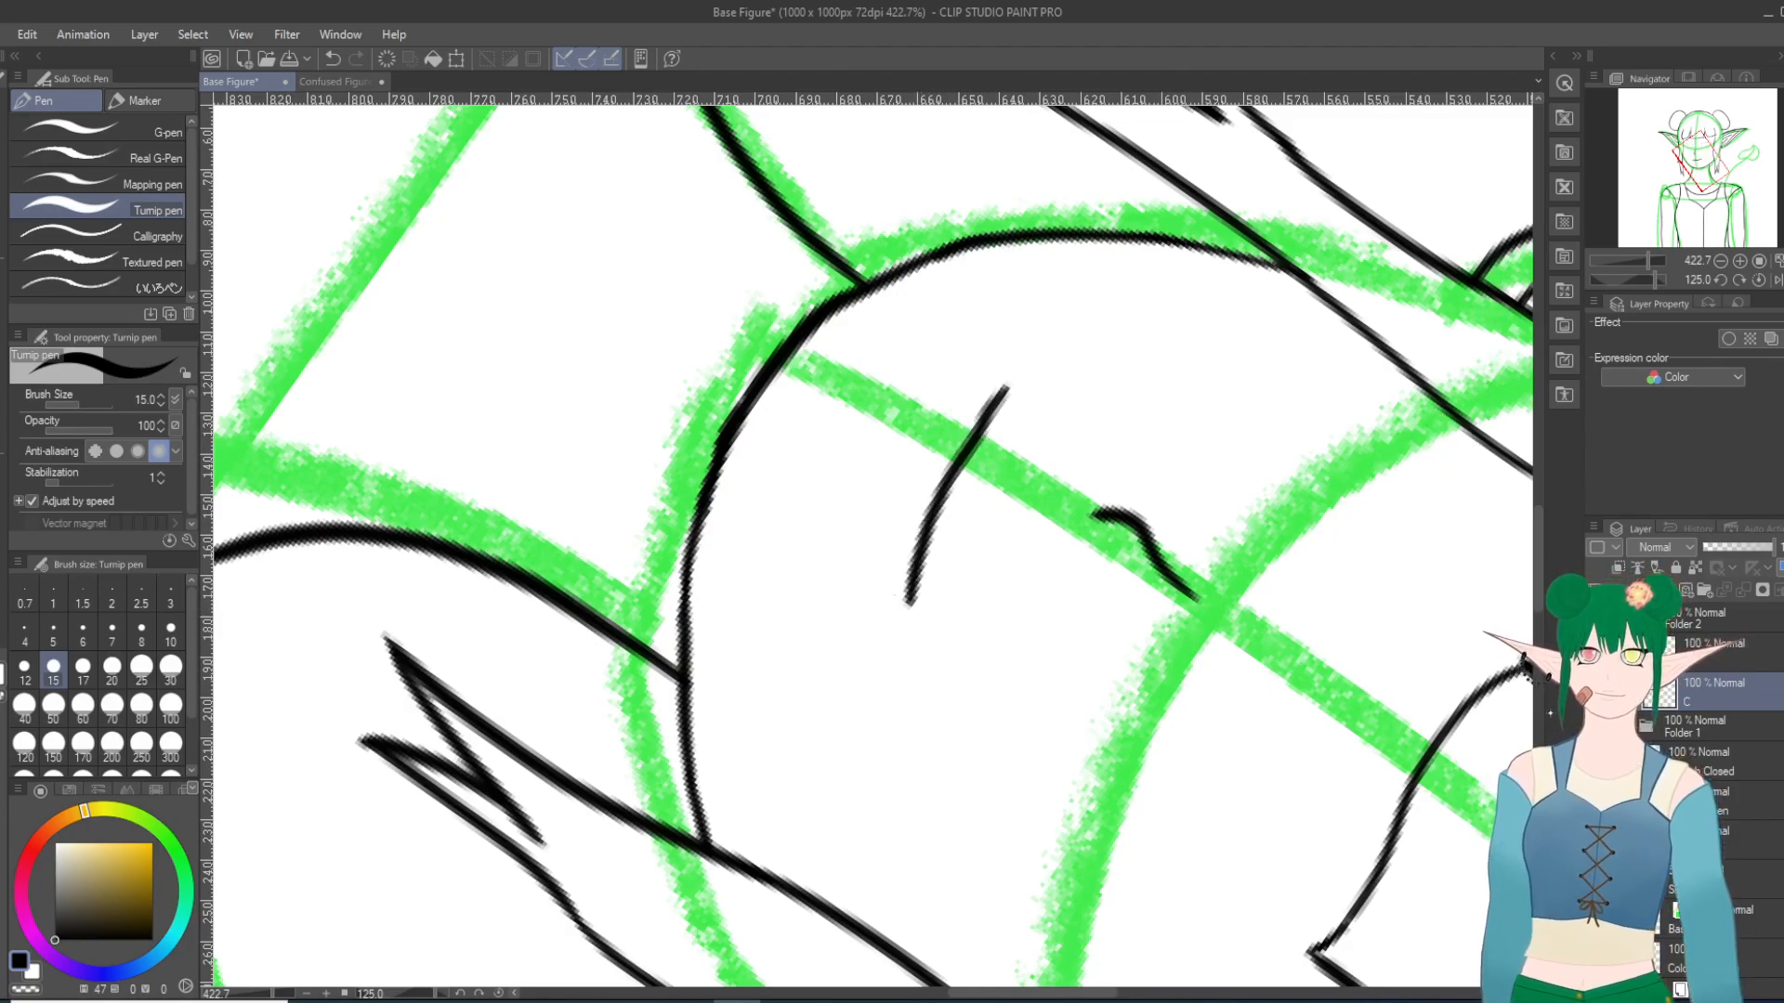
left_click(332, 58)
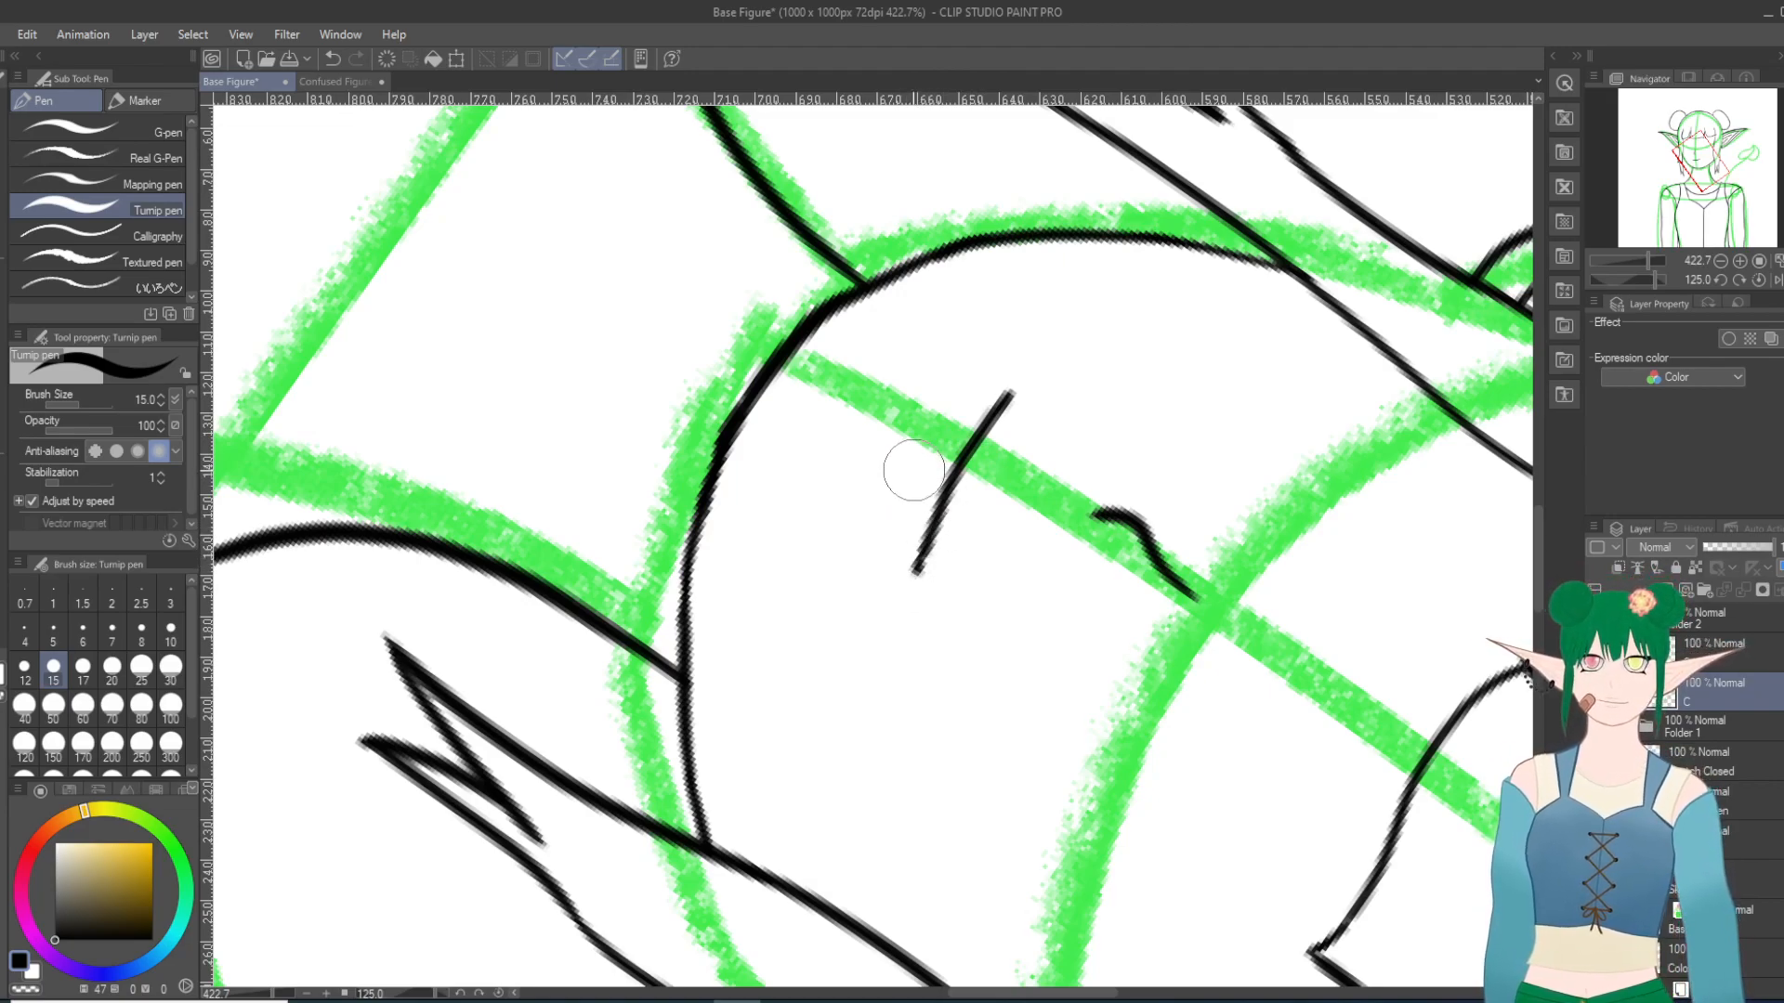
Step: Ink a short line beneath the closed mouth to mark the lower lip, redrawing it until its placement fits
left_click_drag(901, 479, 923, 435)
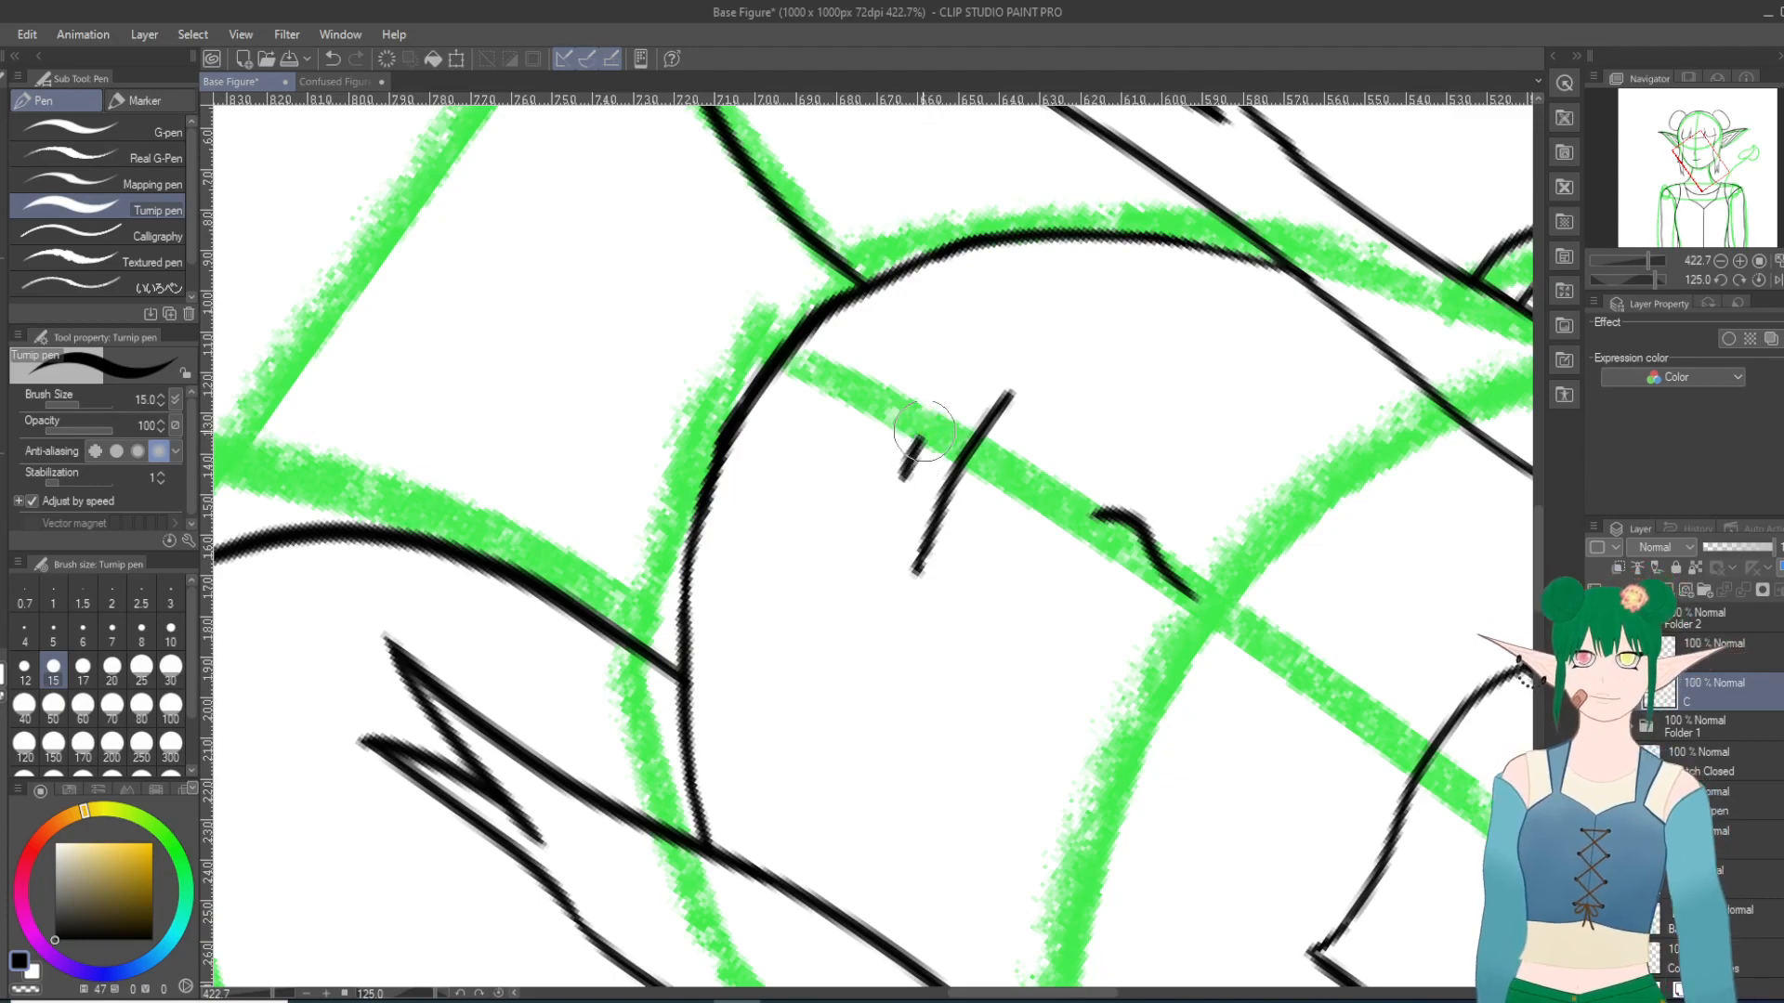
key("ctrl+z")
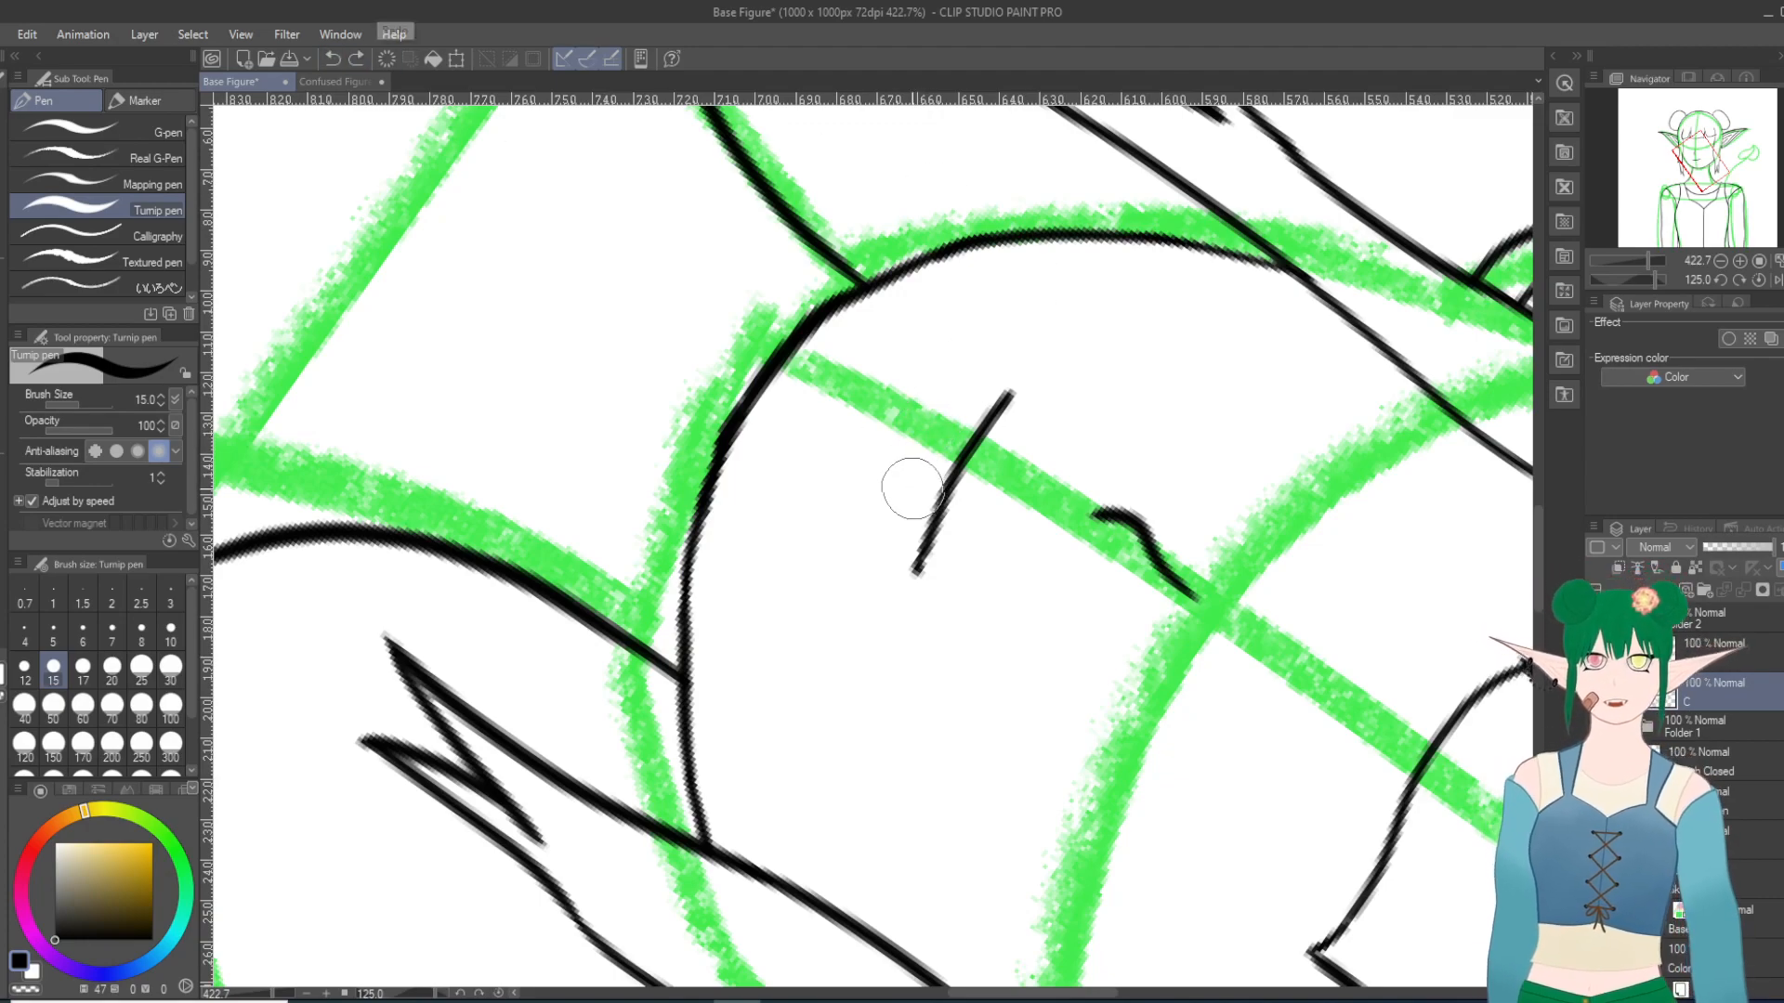
left_click_drag(906, 485, 941, 429)
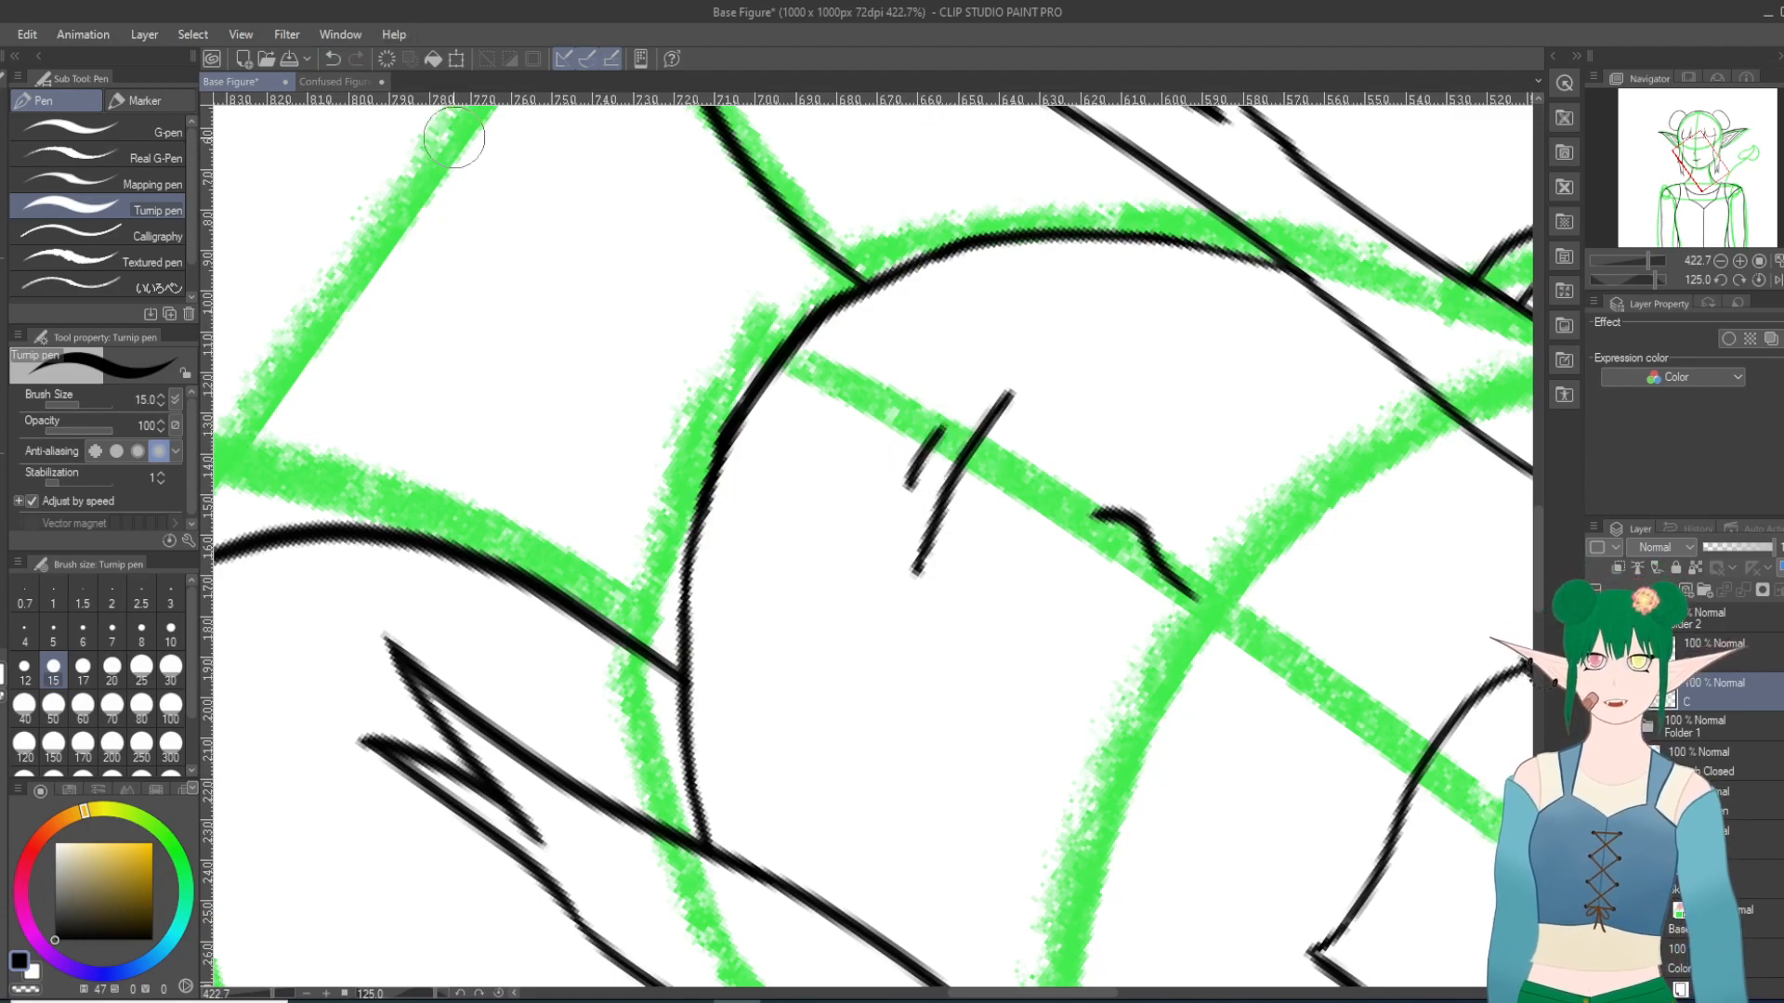
key("ctrl+z")
left_click_drag(908, 488, 933, 440)
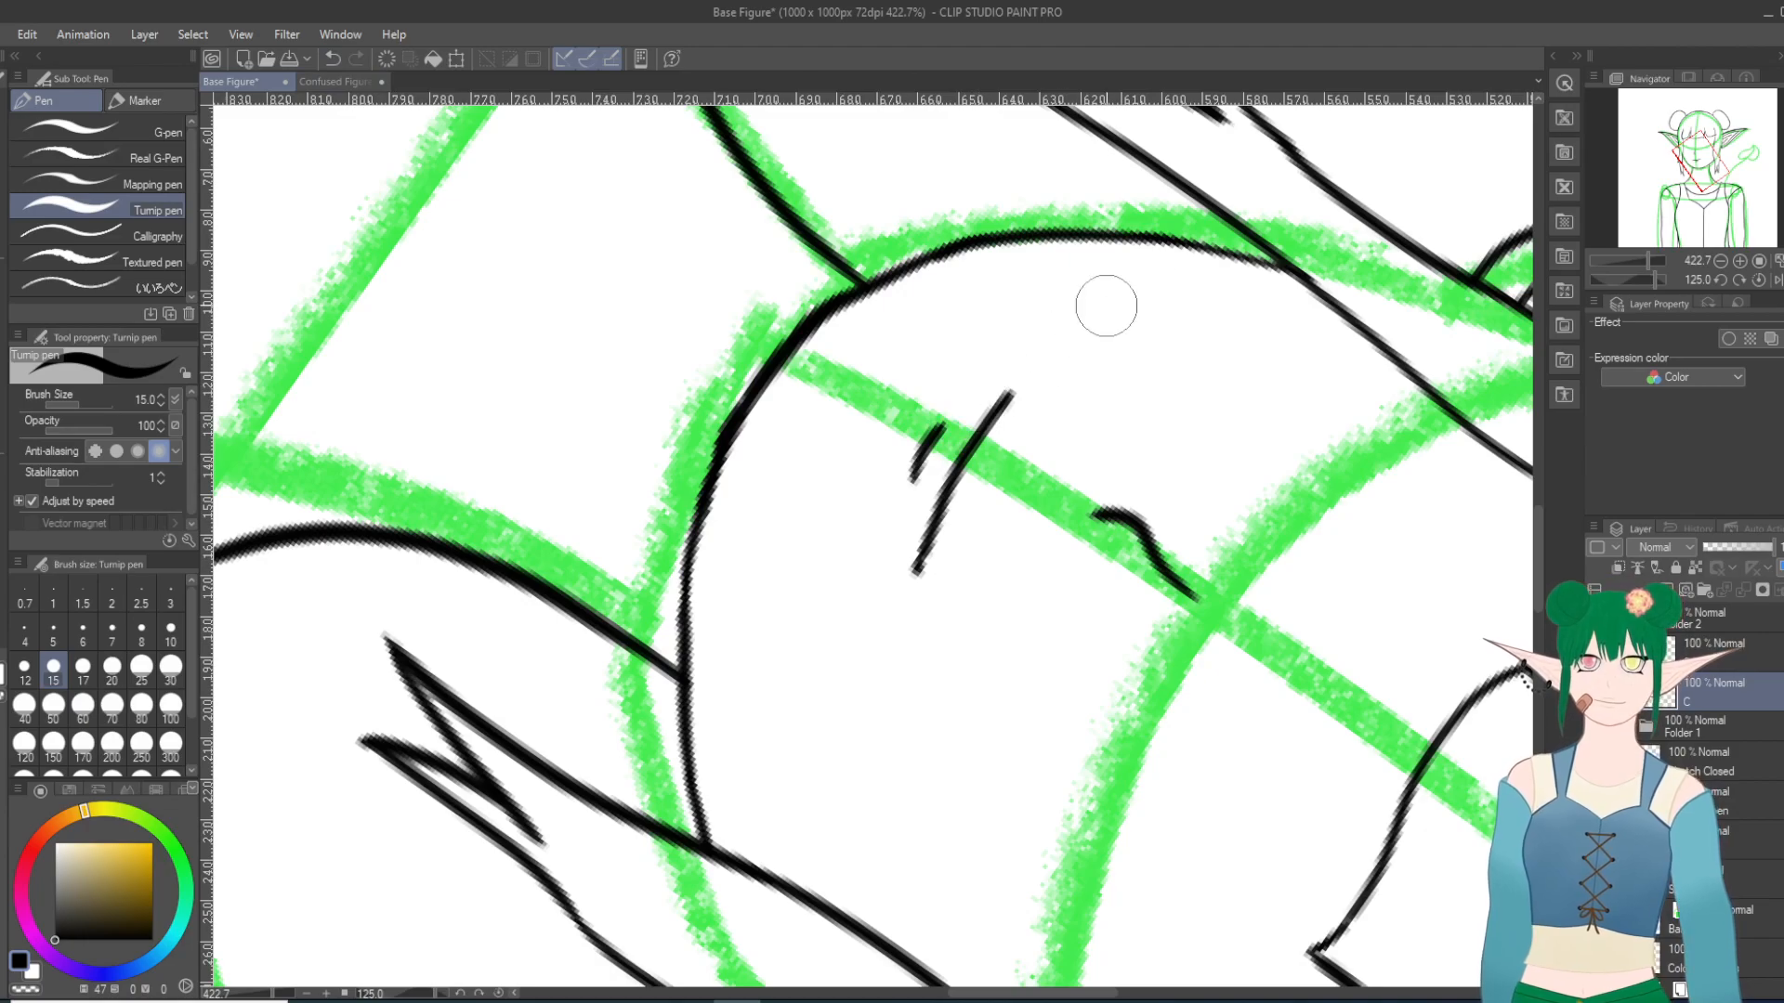
Step: Hide the closed-mouth line art on layer C and show the open-mouth line art again
scroll(1217, 362, "down", 20)
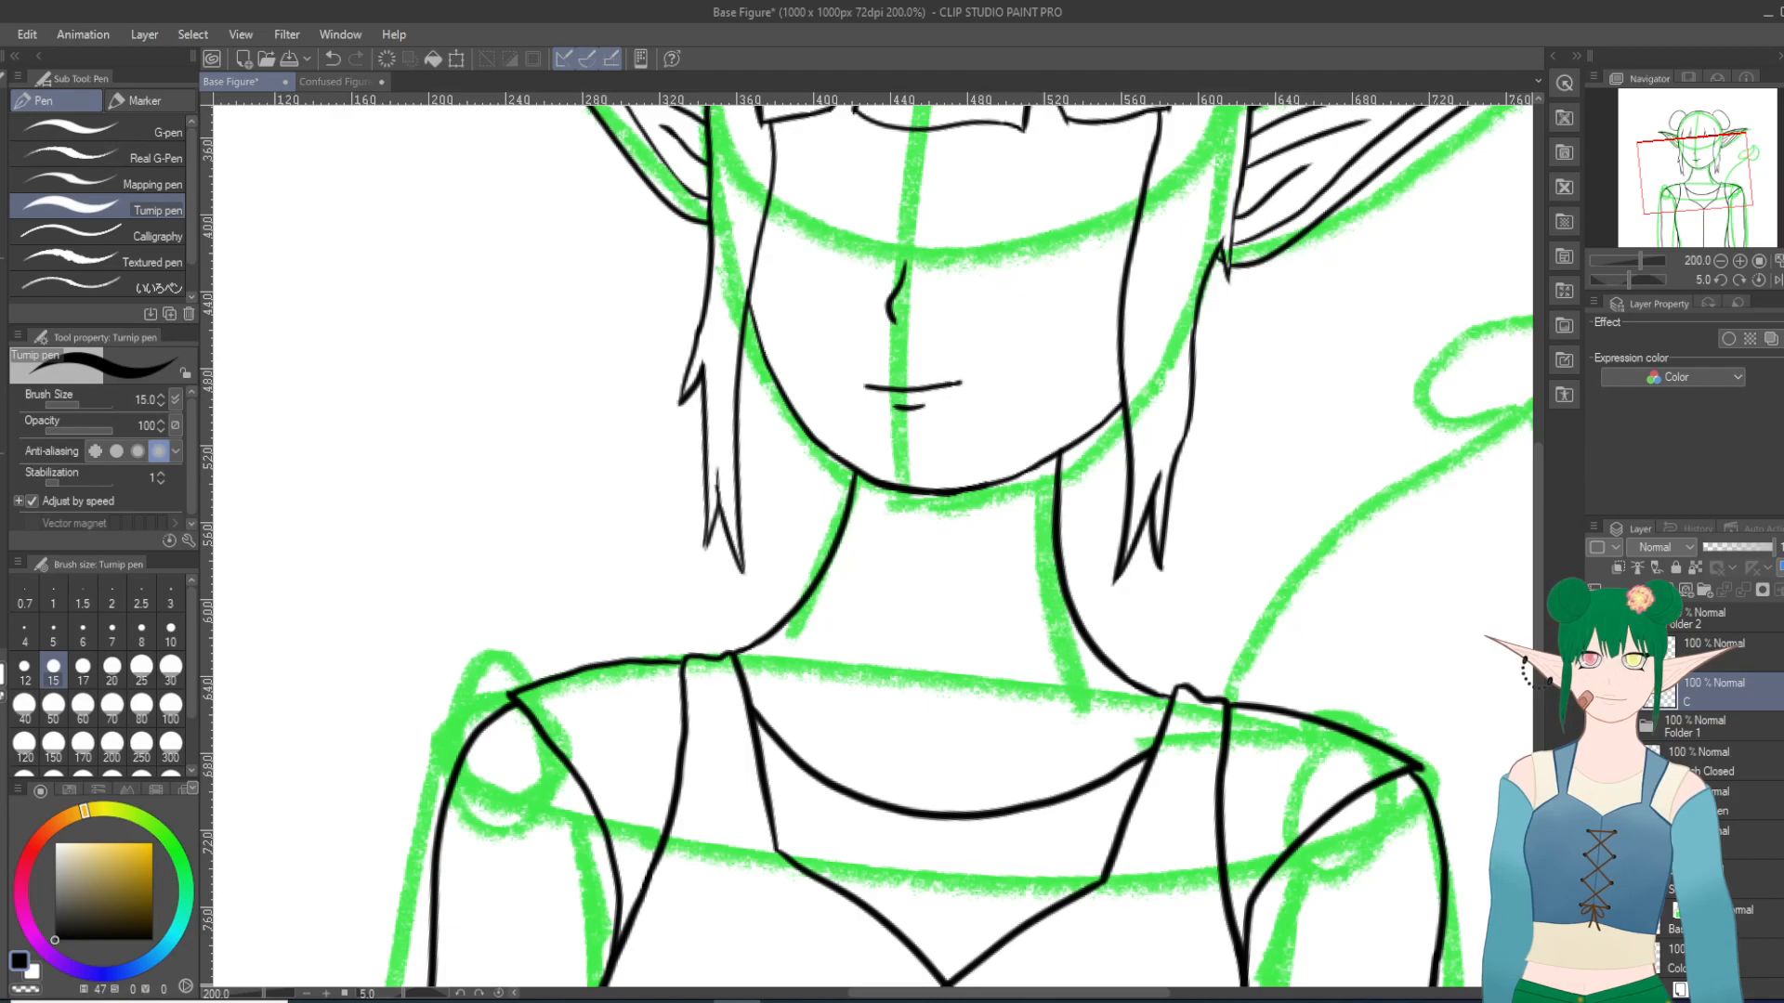
scroll(983, 455, "down", 5)
scroll(1100, 407, "down", 8)
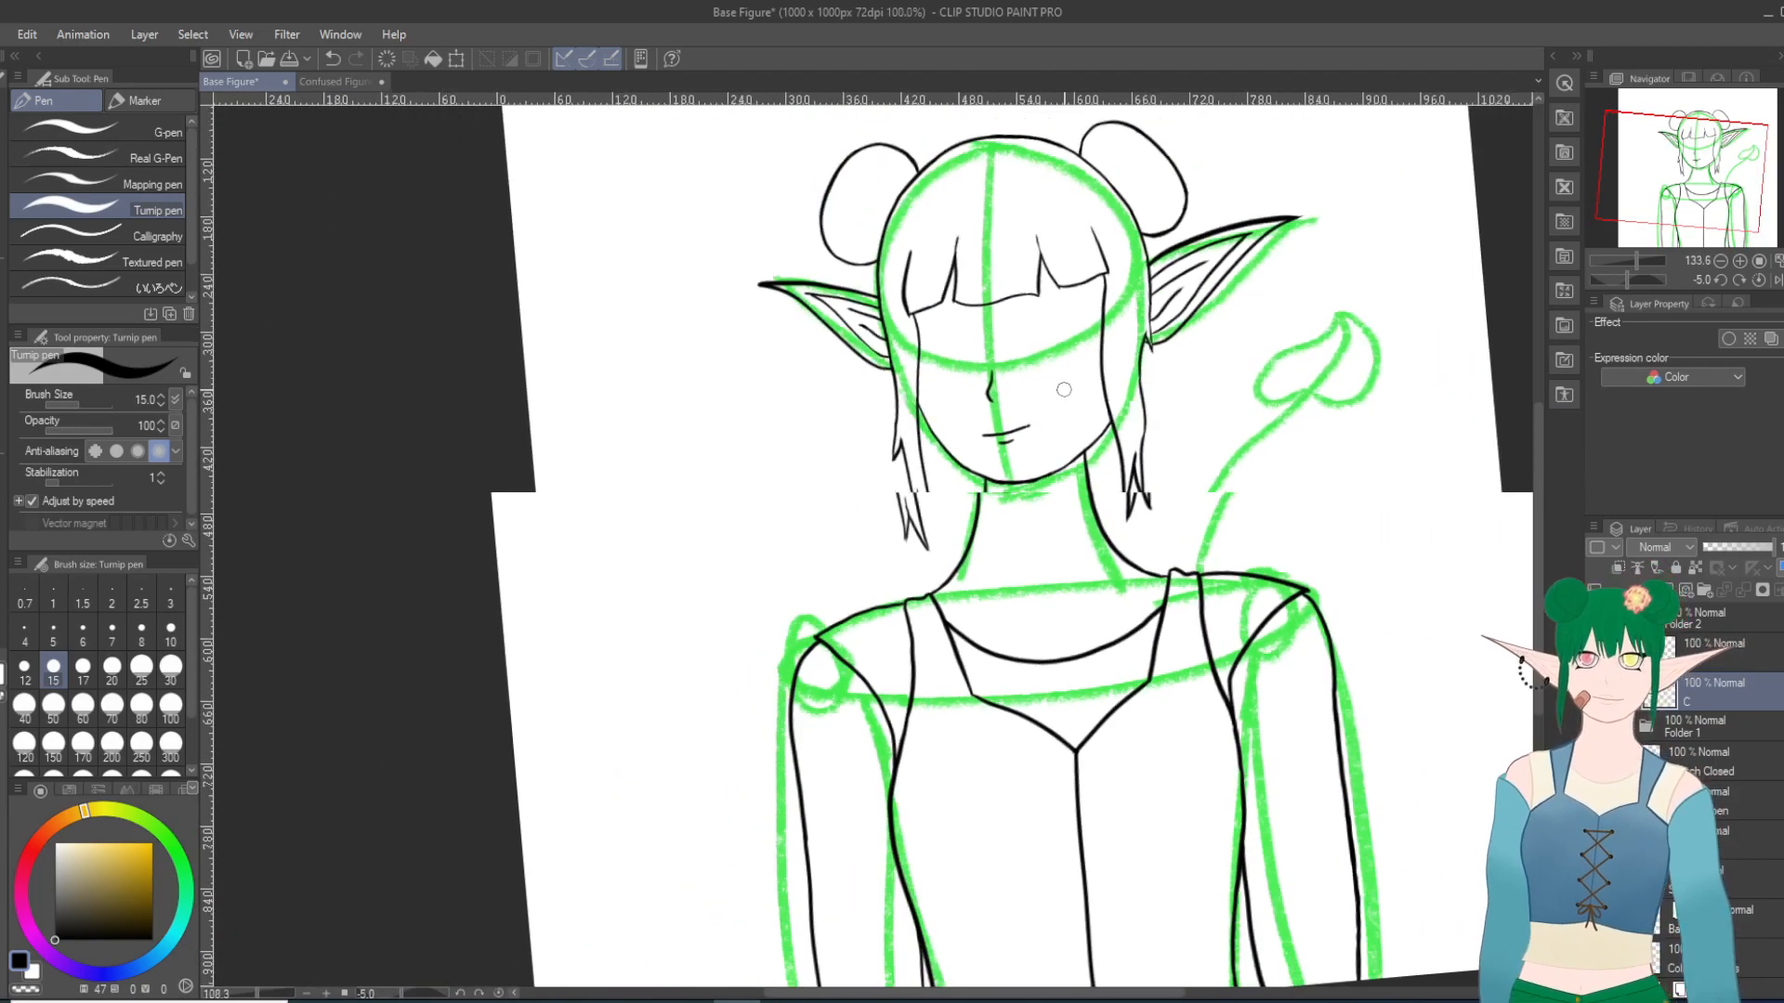
scroll(1081, 398, "up", 3)
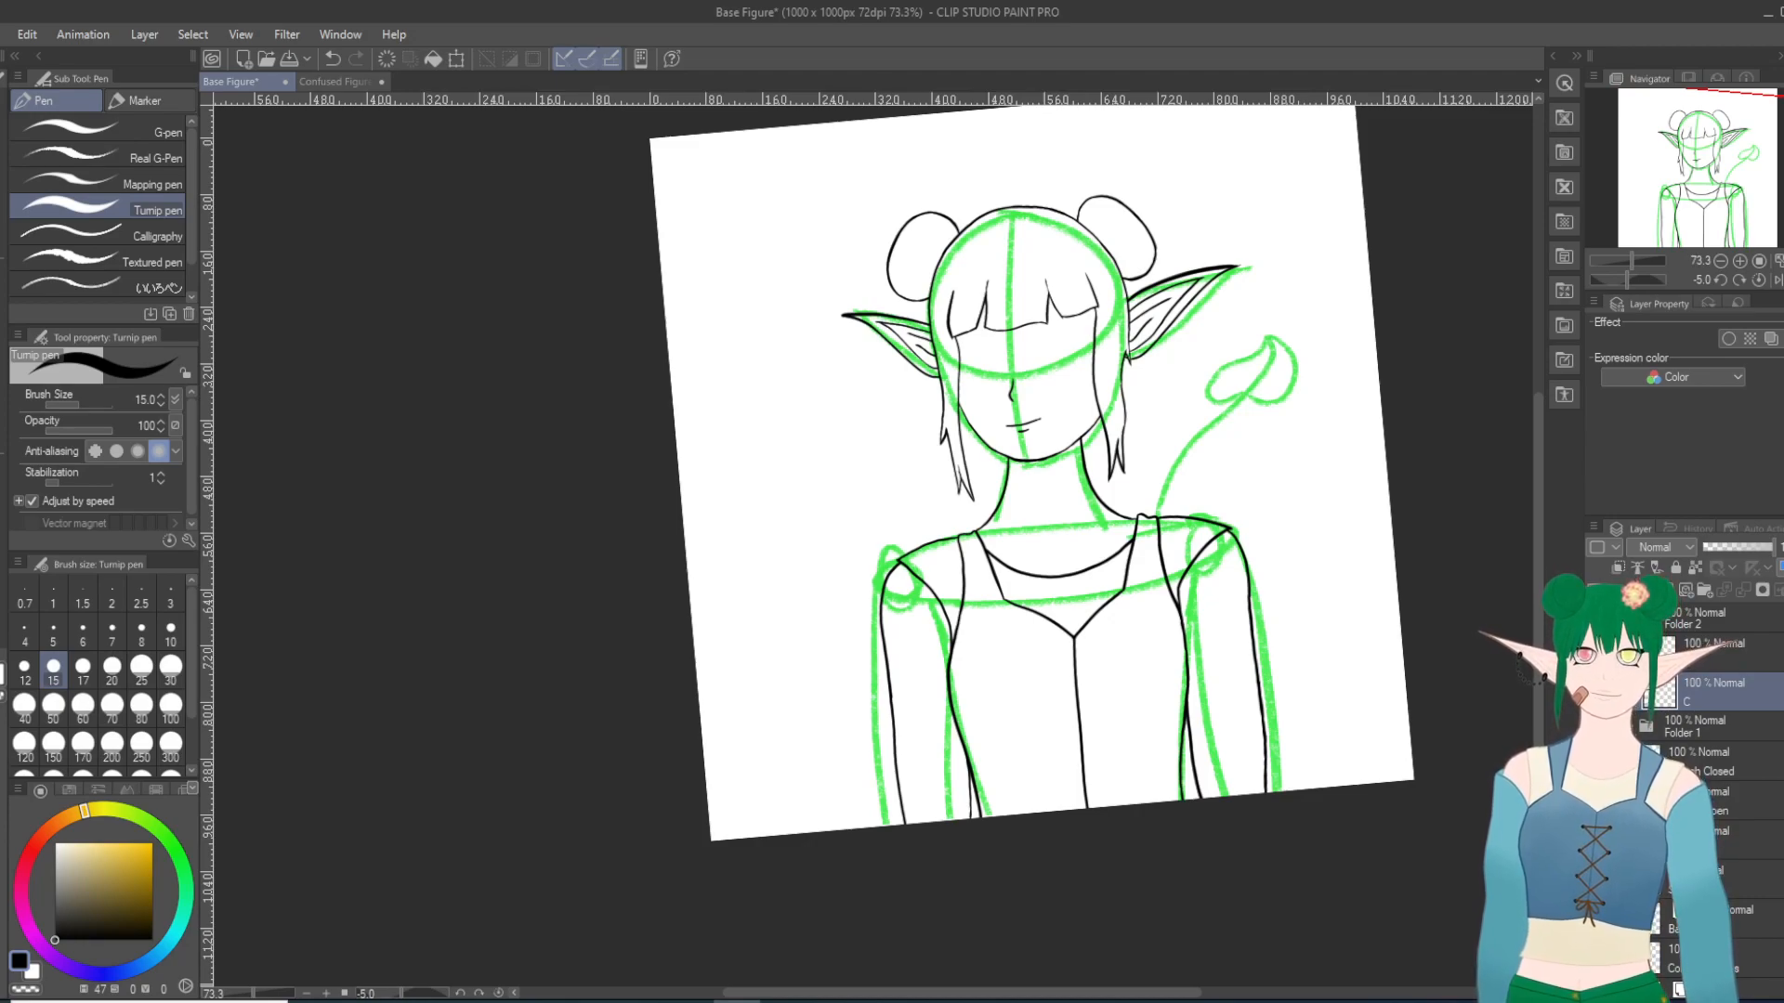
left_click(1597, 692)
left_click(1596, 652)
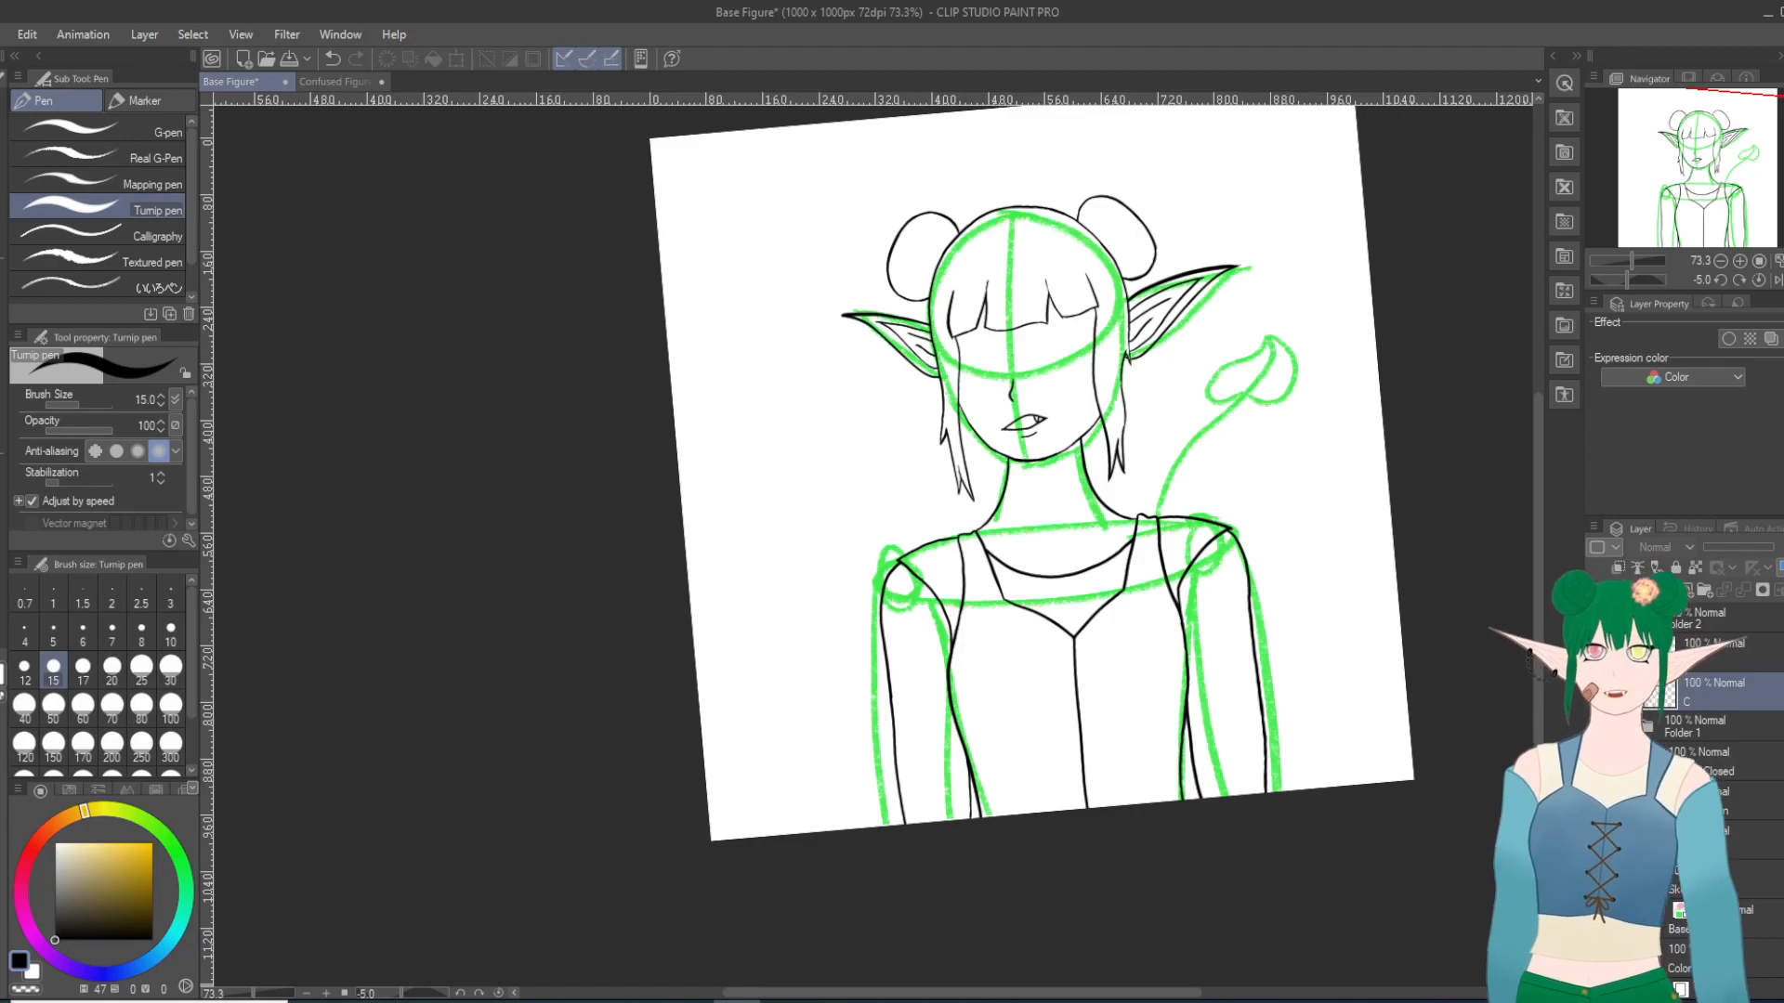
Step: Hide the open-mouth line art and straighten the canvas to a rotation of 0 degrees
left_click(1596, 652)
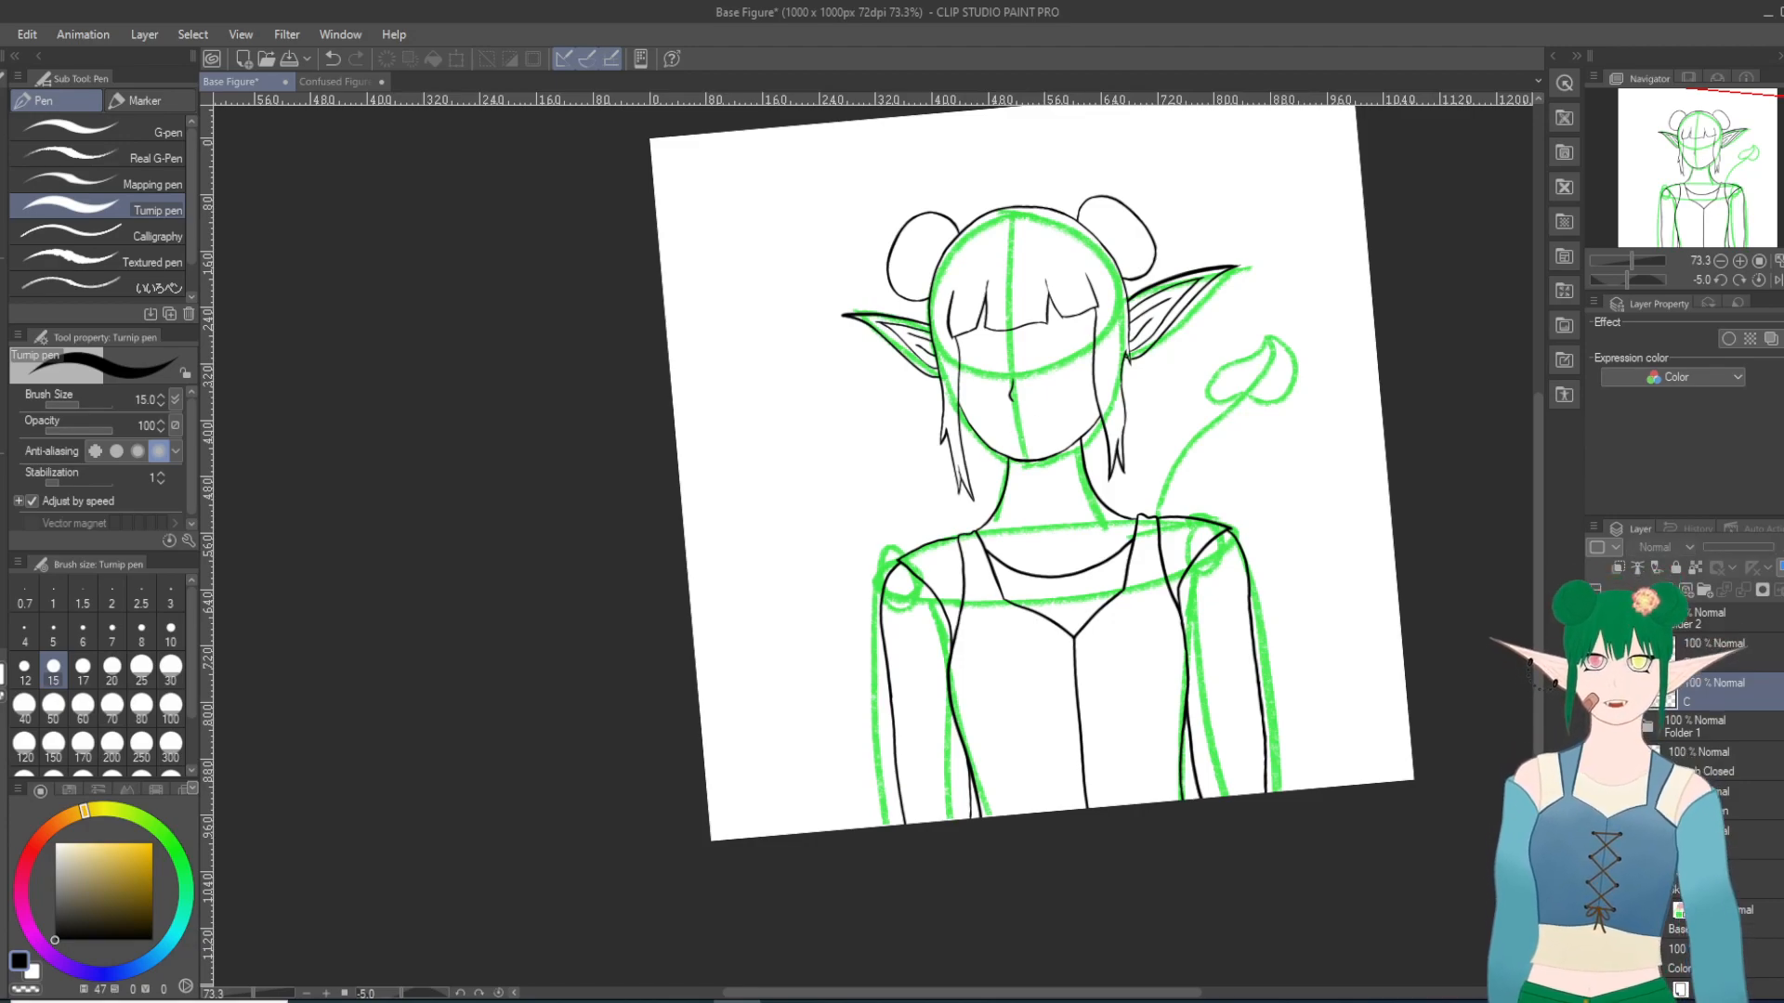
key("asciicircum")
key("asciicircum")
key("asciicircum")
key("asciicircum")
key("minus")
key("minus")
key("minus")
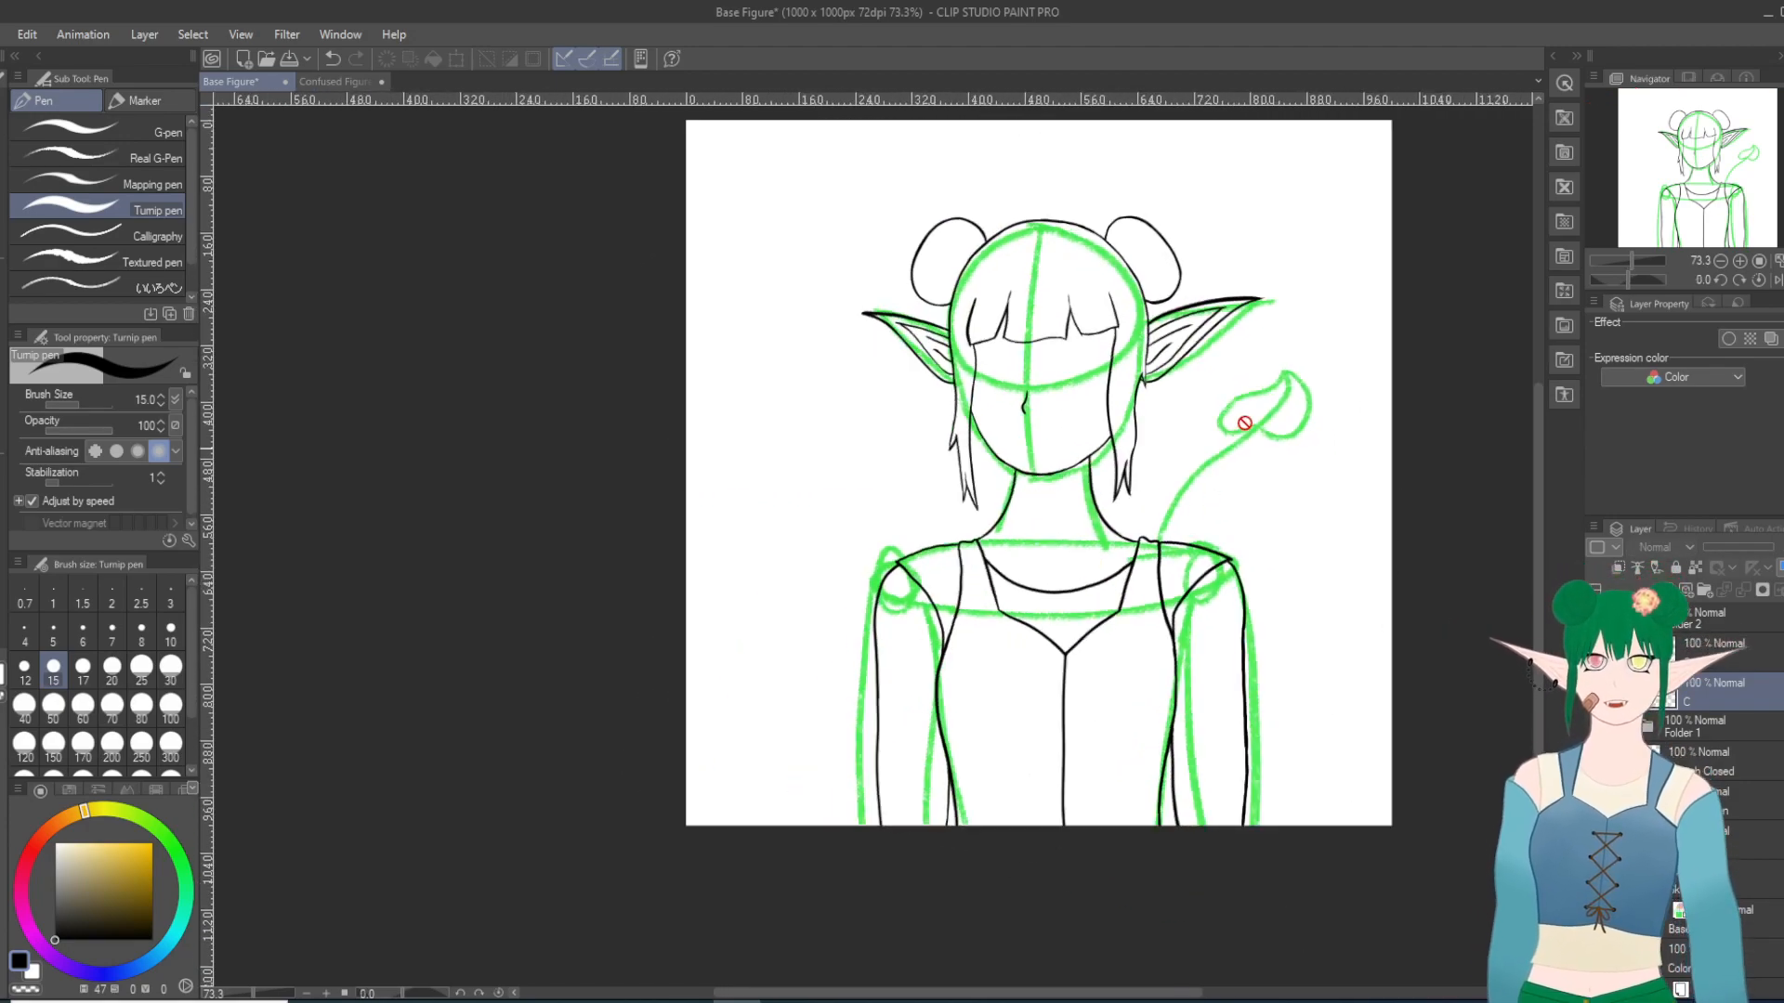
scroll(1390, 503, "up", 3)
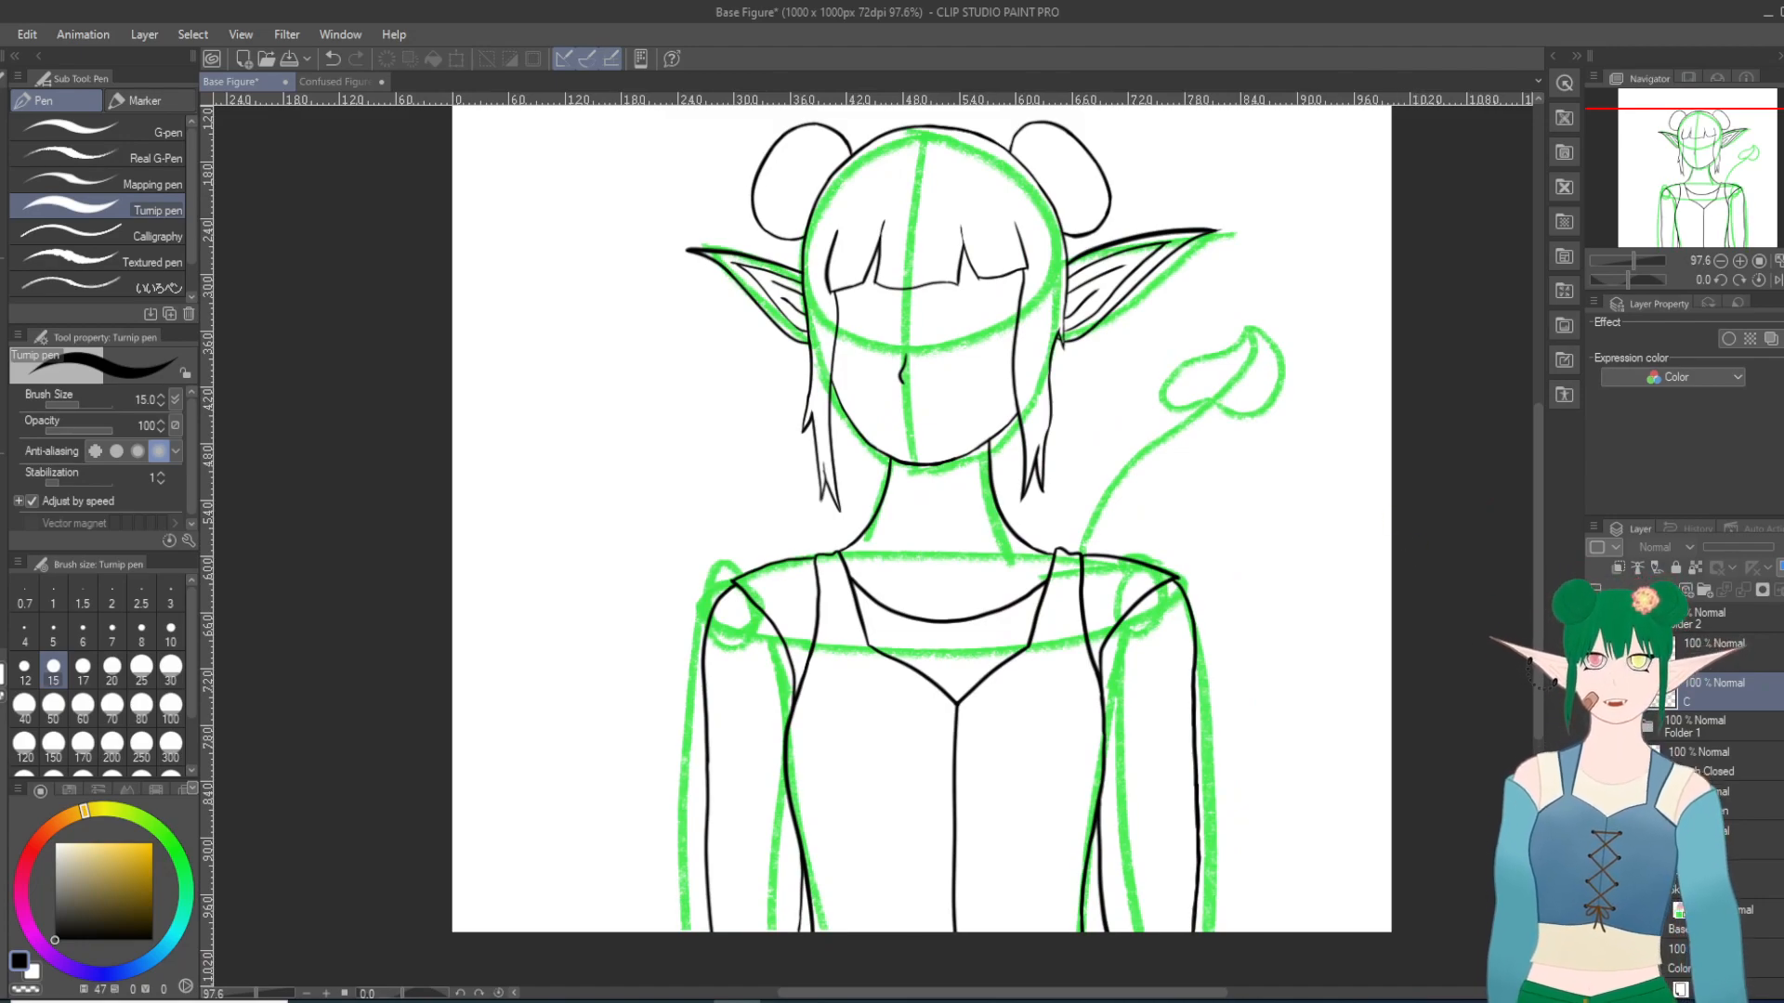
Step: Rename Folder 2 as Mouth and Folder 1 as Eye
left_click(1630, 619)
double_click(1684, 623)
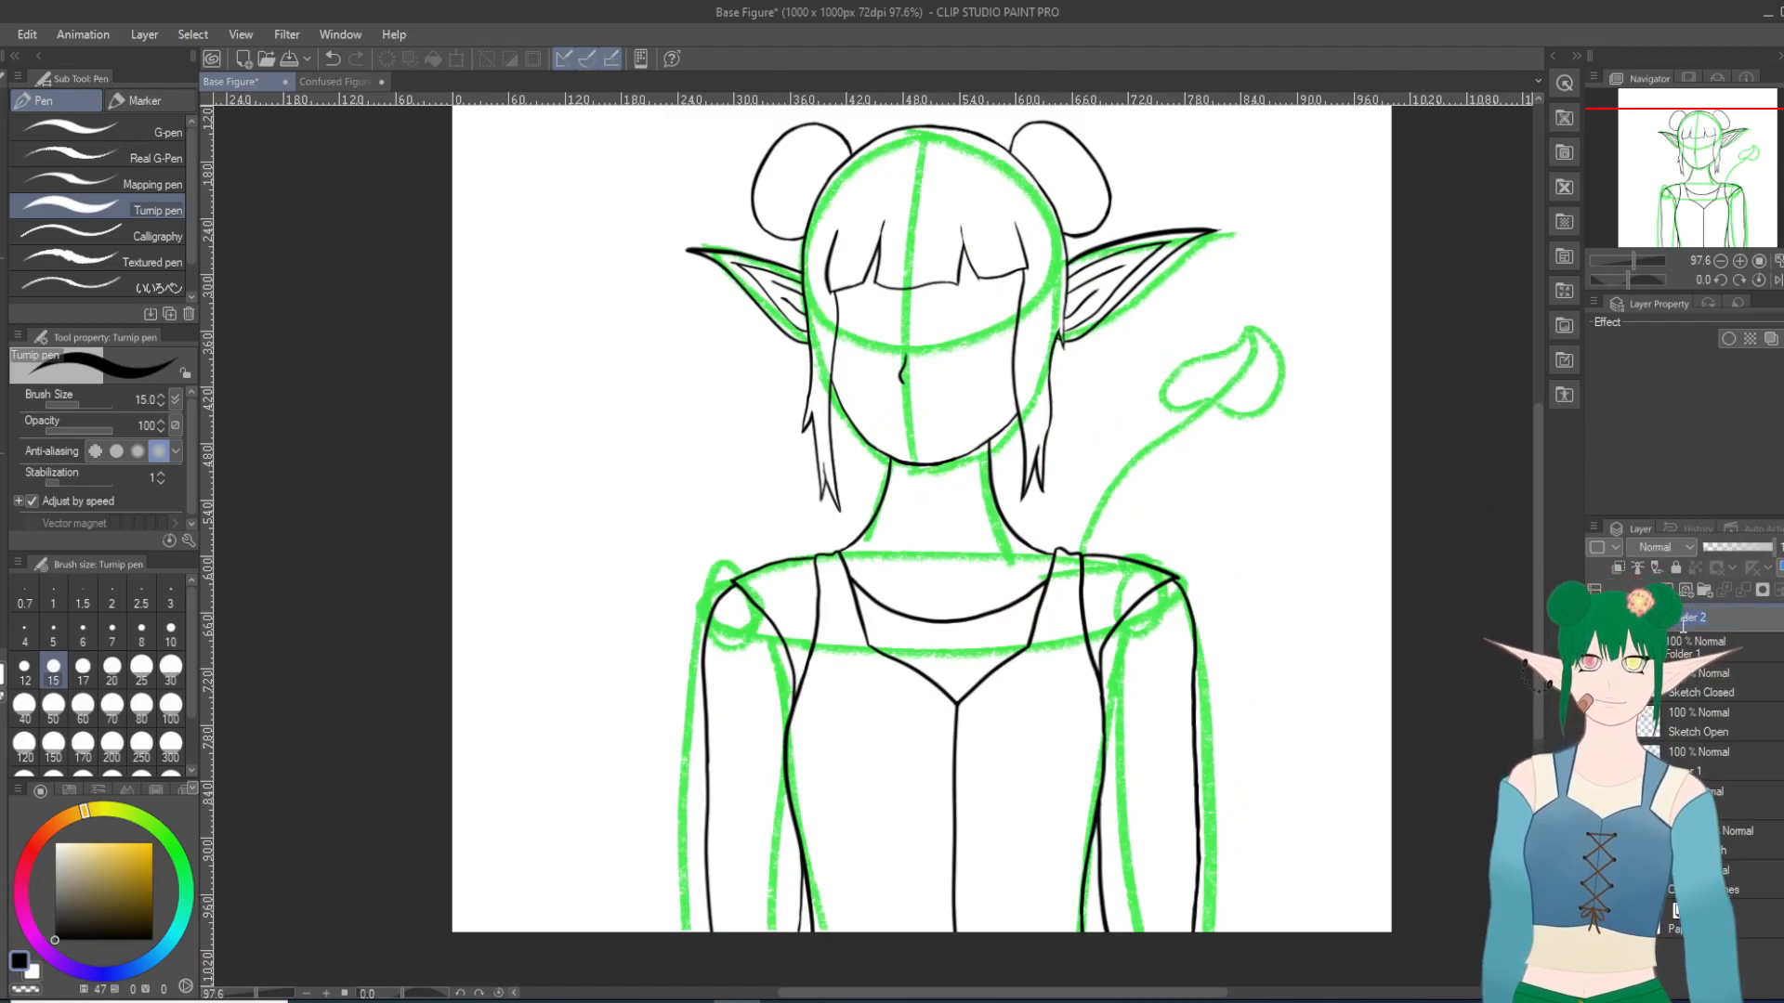
key("BackSpace")
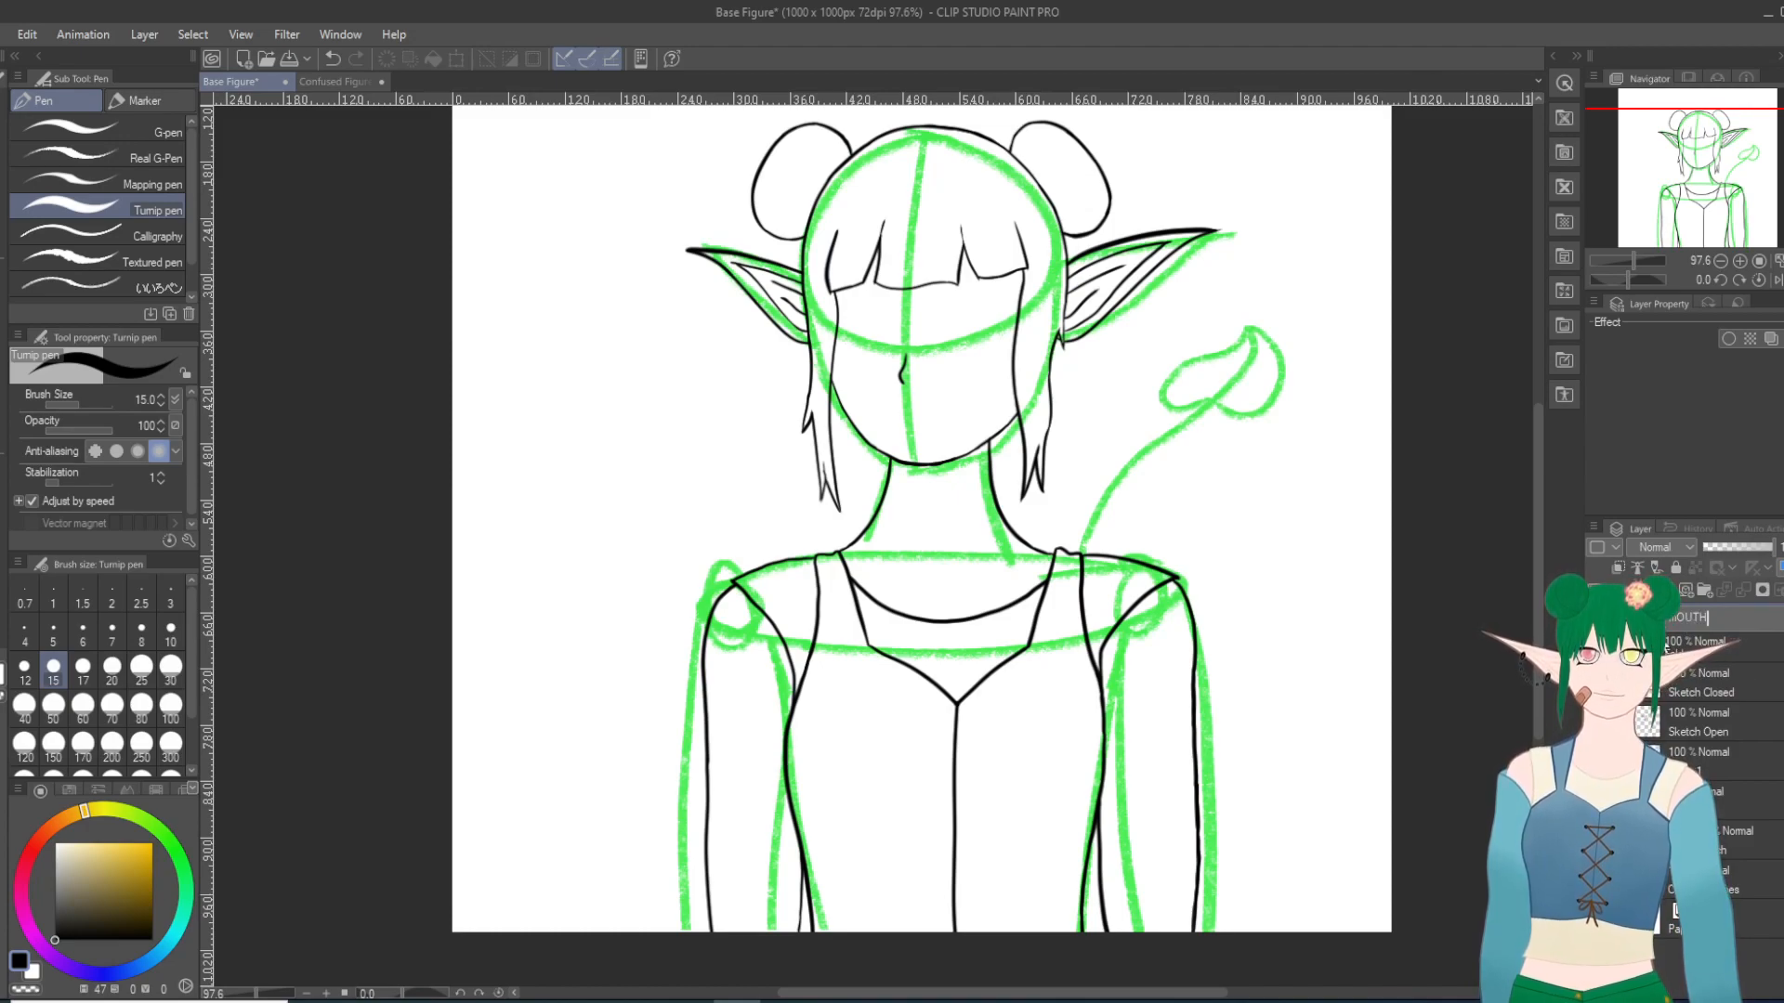
key("BackSpace")
key("BackSpace")
key("BackSpace")
key("BackSpace")
key("BackSpace")
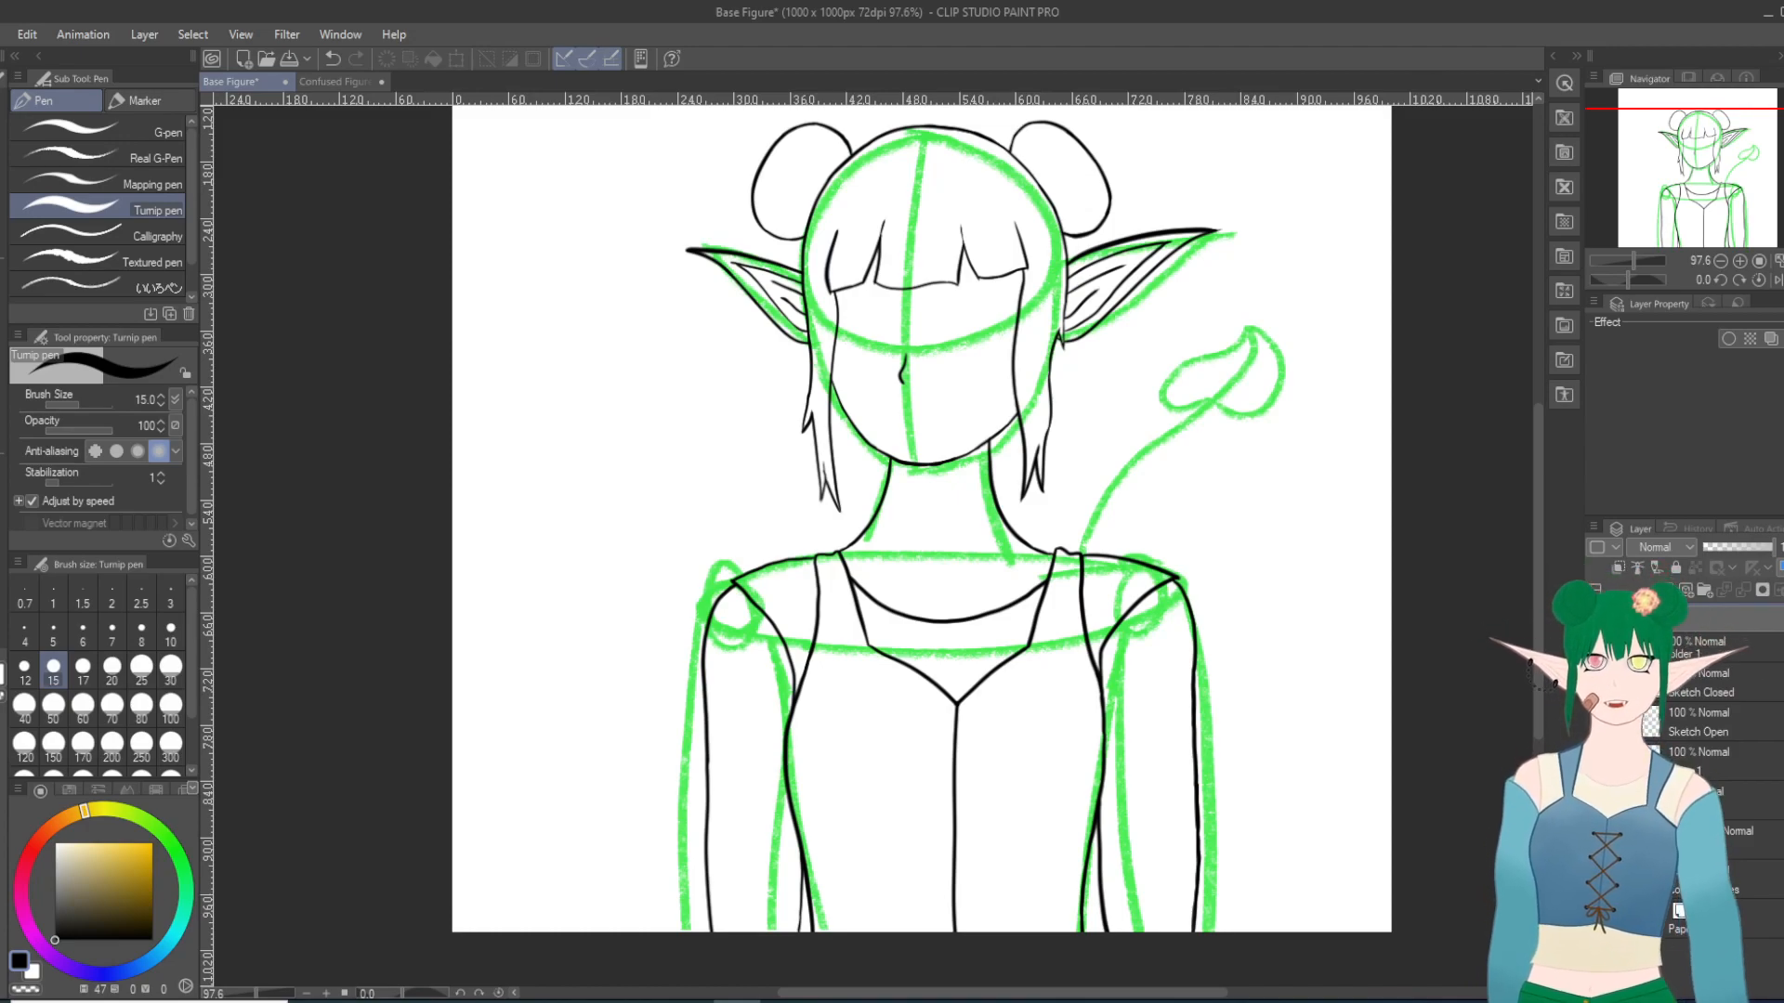
type("Mouth")
key("Return")
double_click(1679, 650)
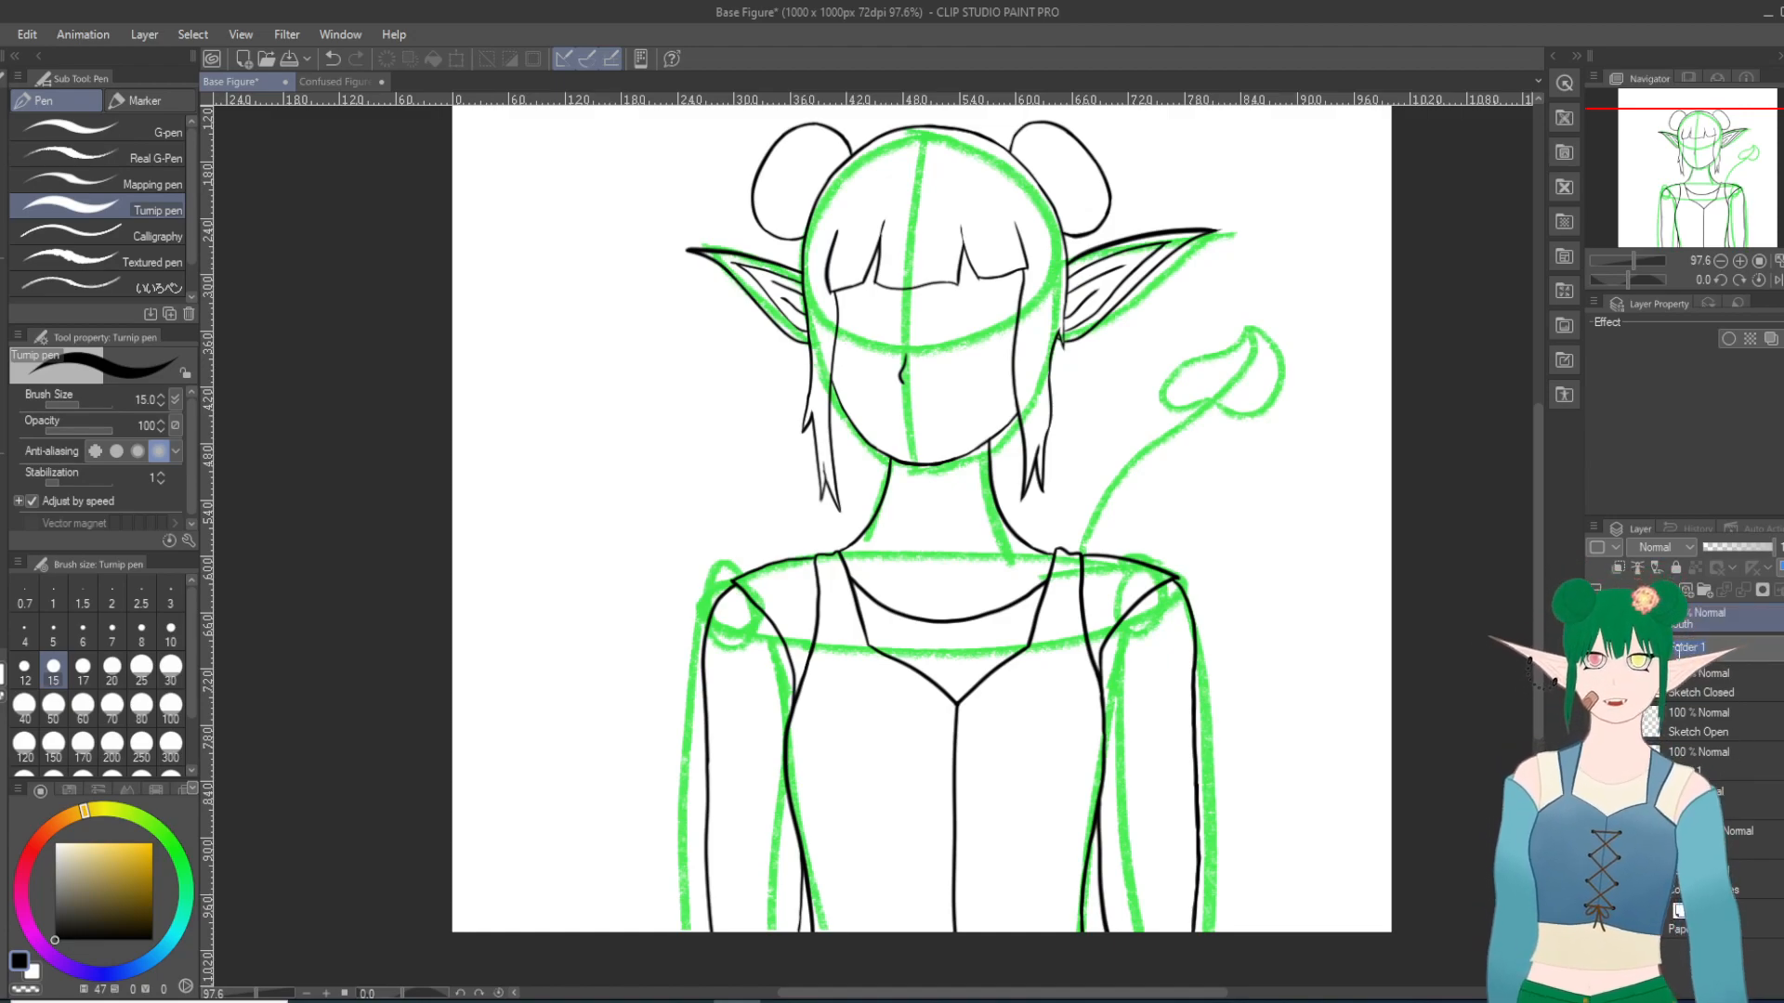
type("Eye")
key("Return")
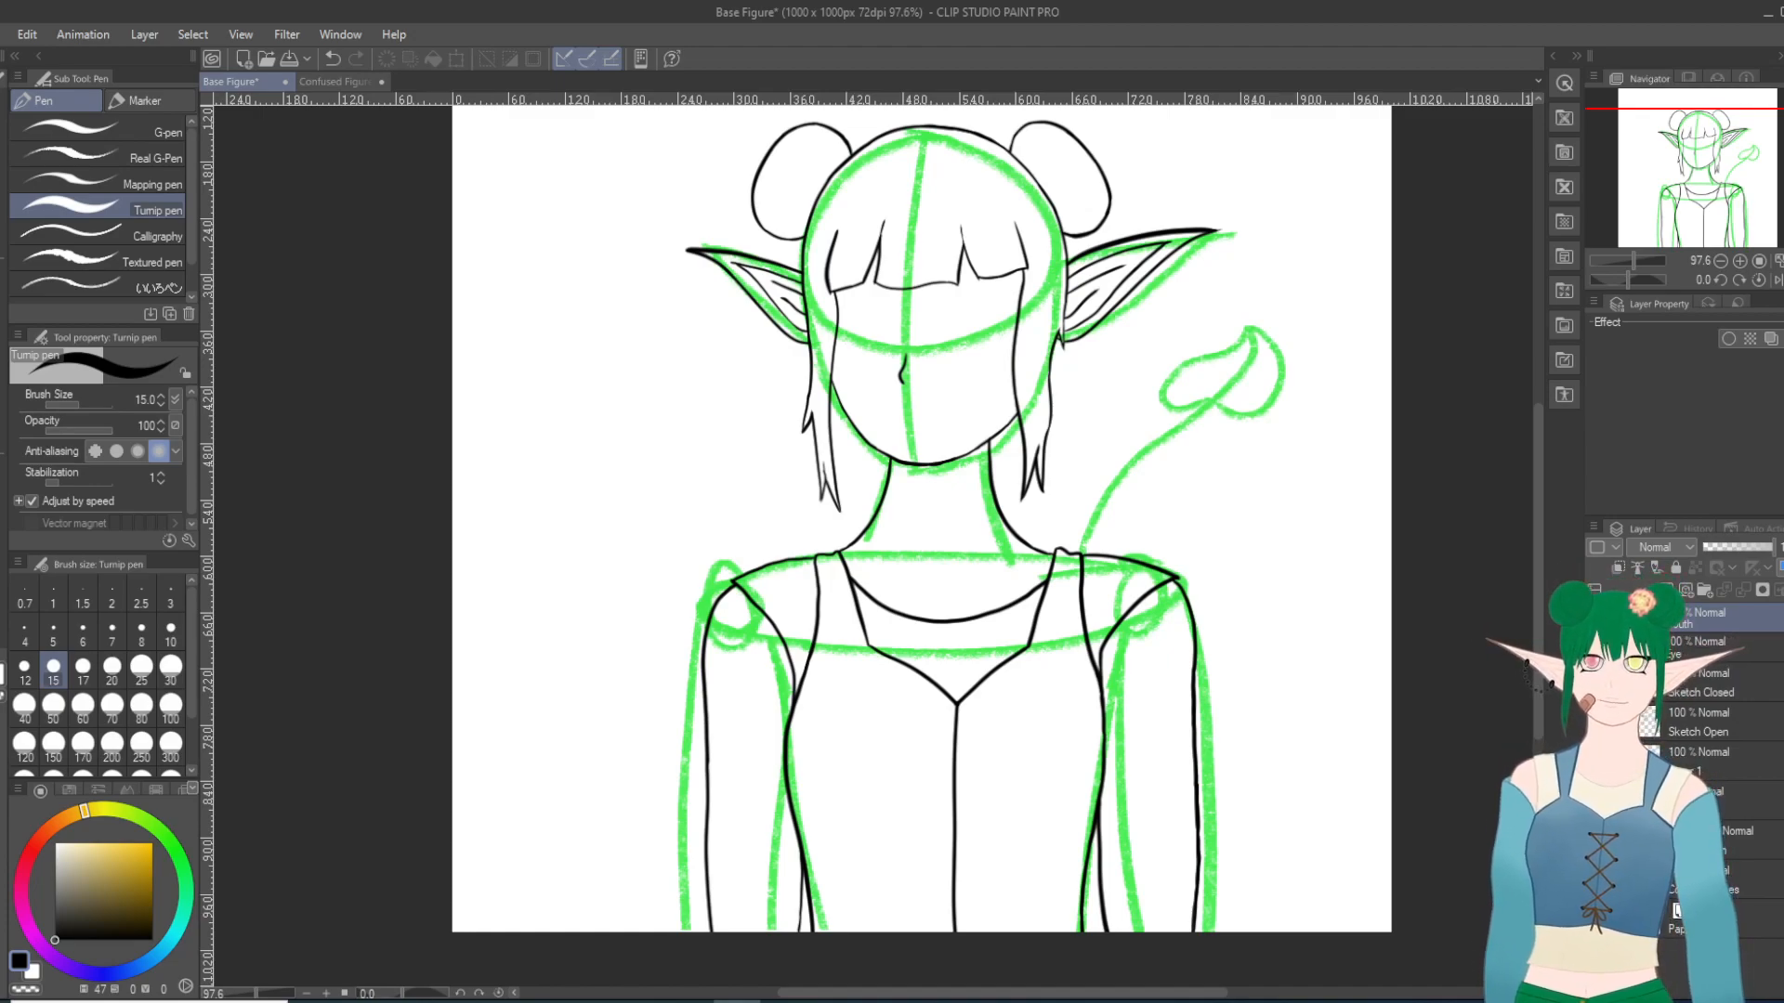
Step: Hide the green base figure sketch, leaving the black line art, and activate the Fill tool
left_click(1595, 839)
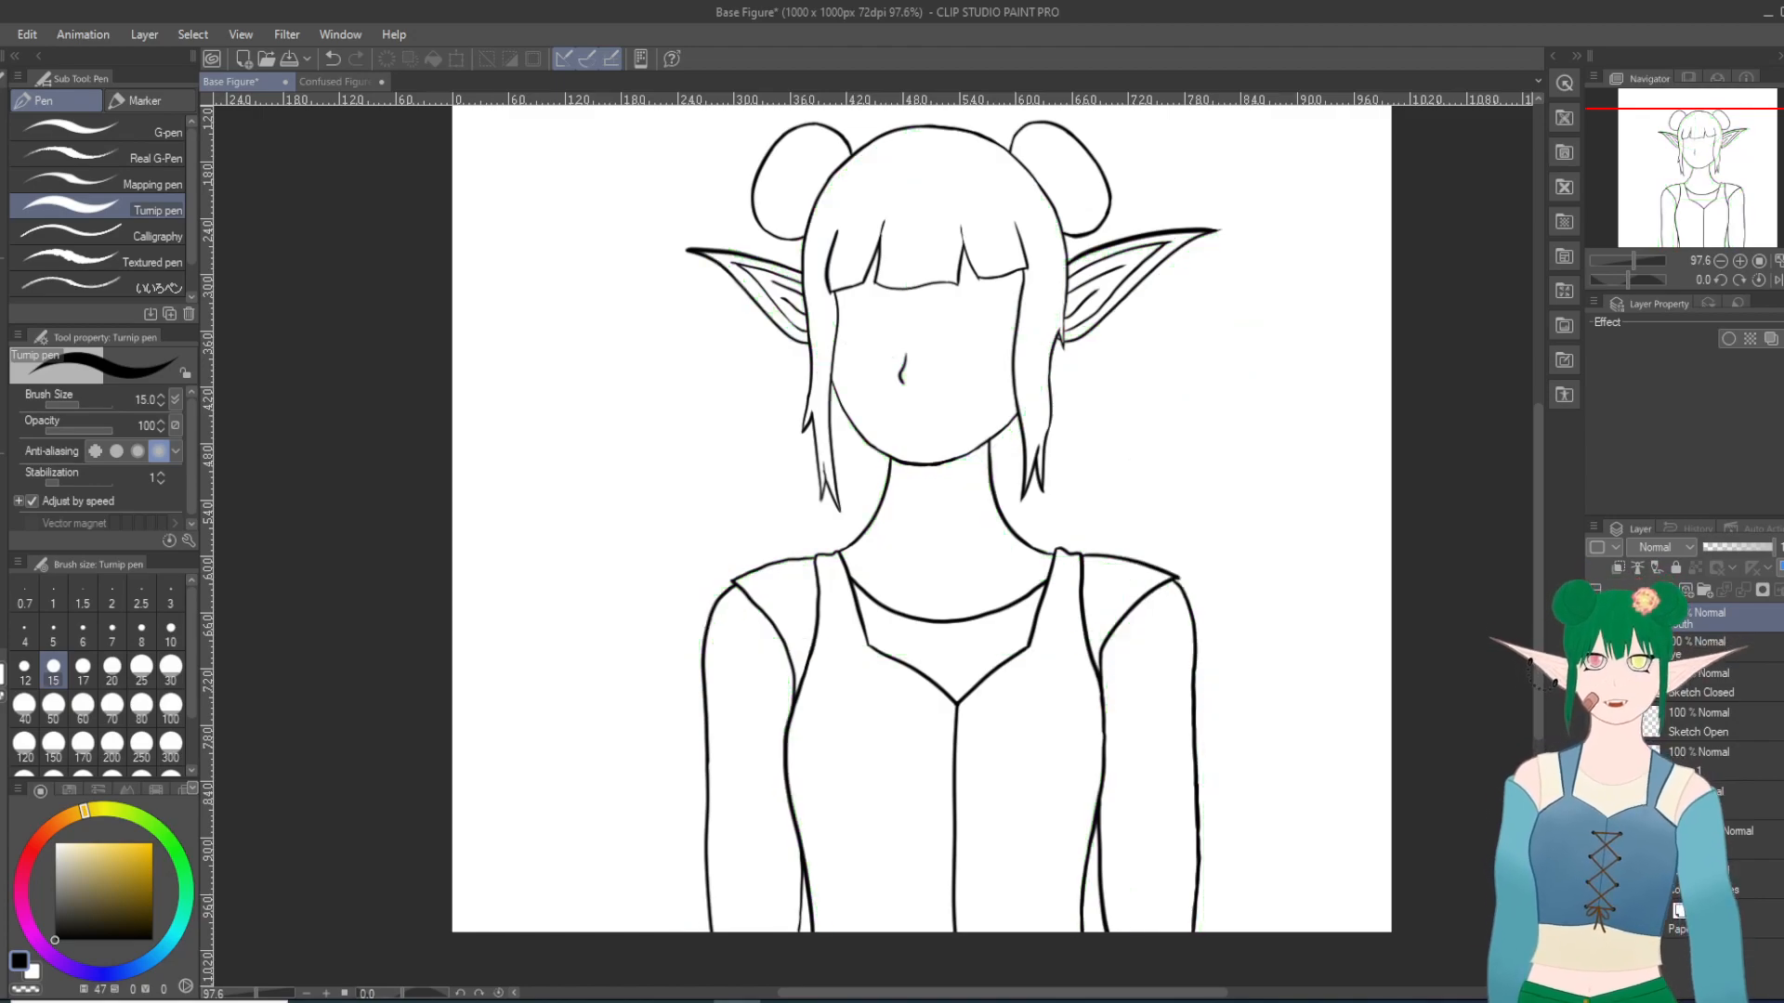
scroll(1227, 492, "down", 4)
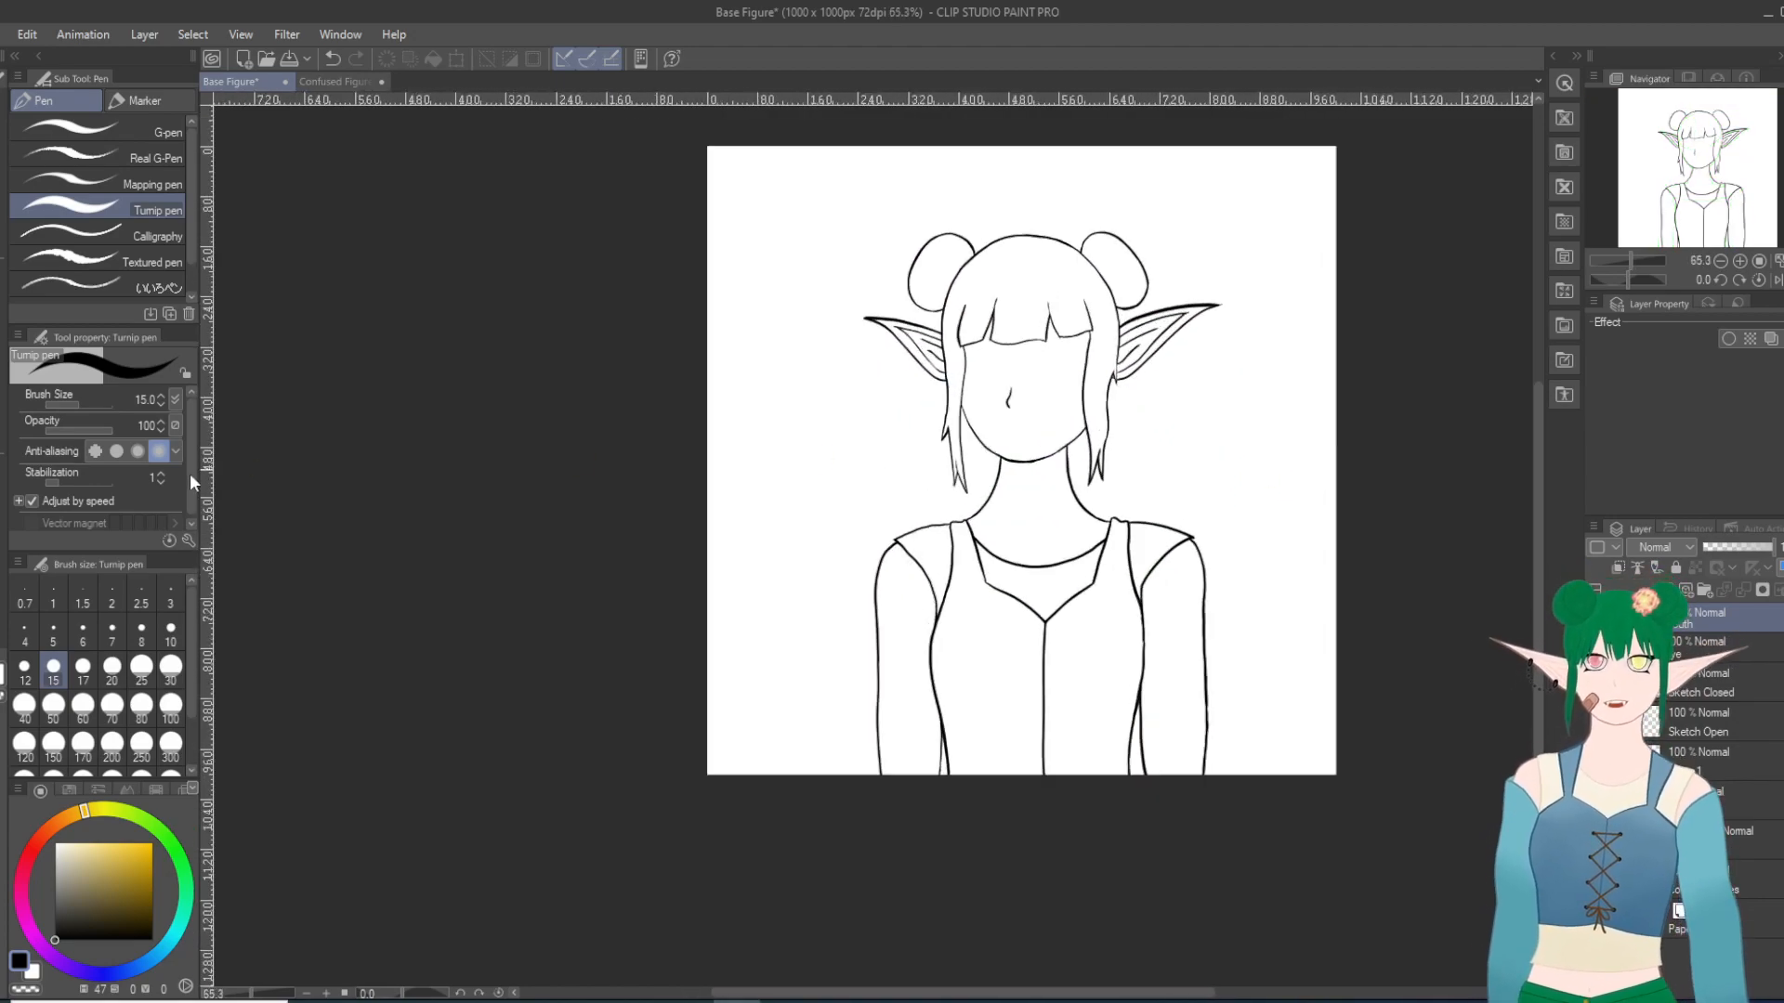
key("g")
scroll(1350, 461, "up", 2)
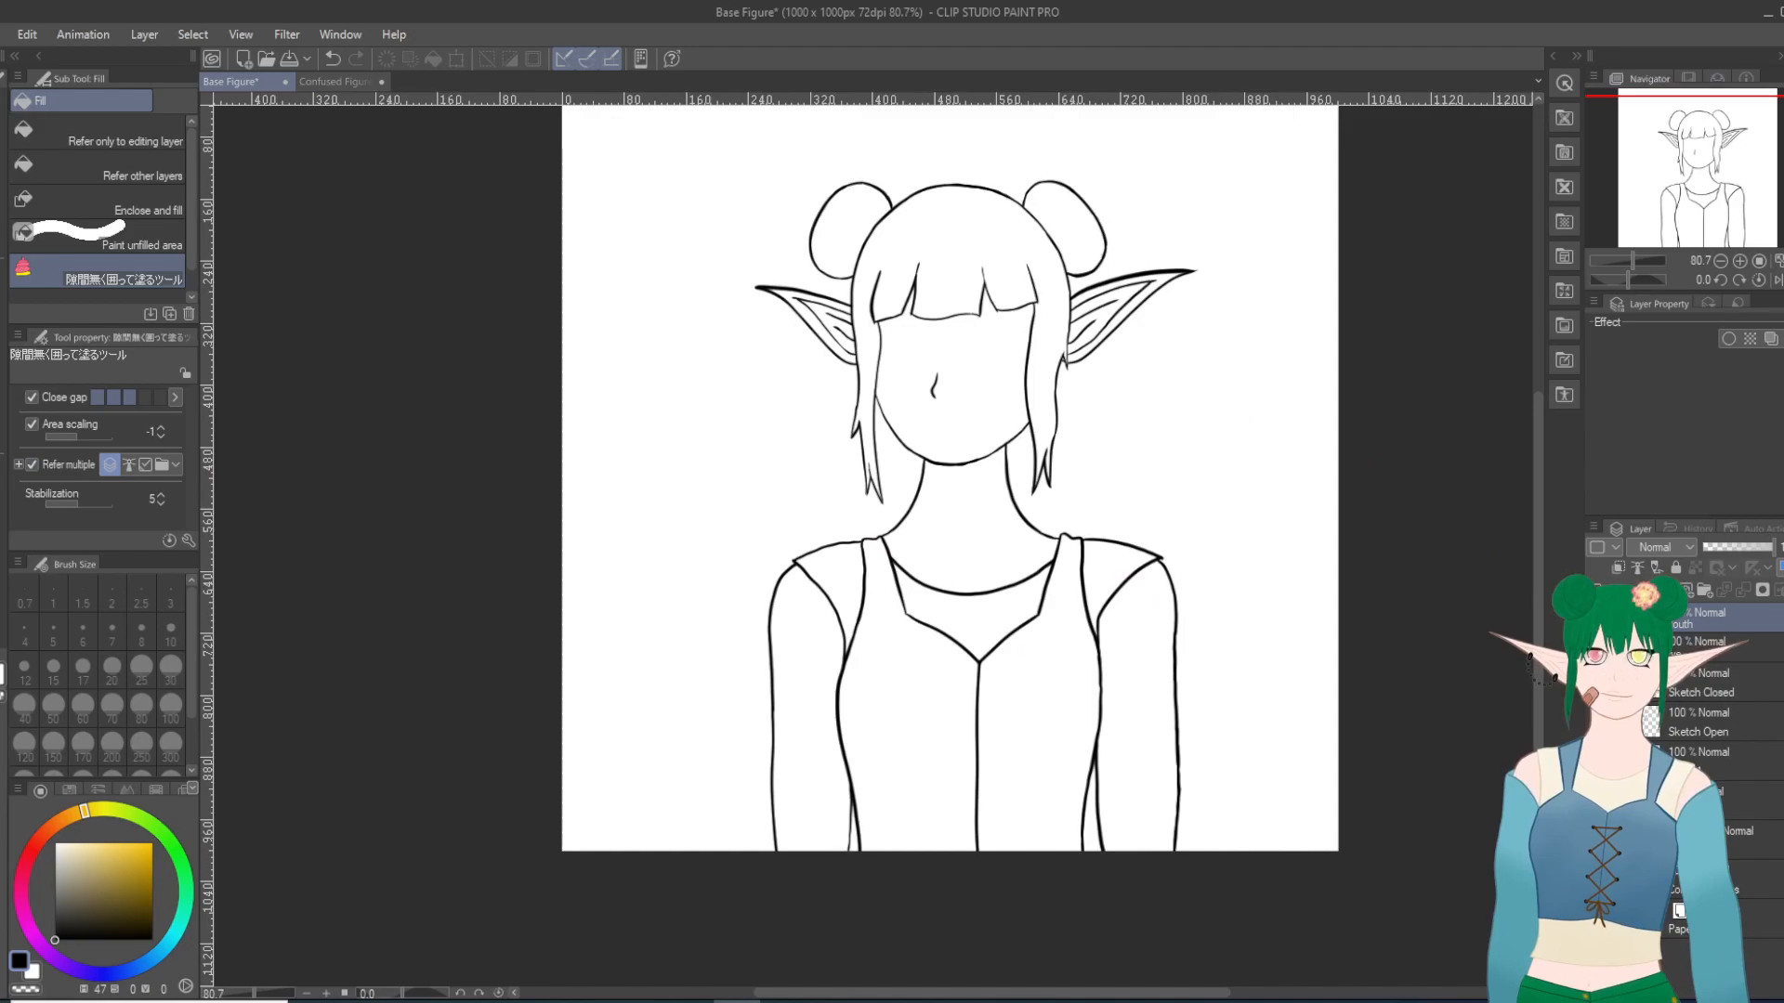
Step: Create a layer folder named Colors and move it beneath the body line art layer
left_click(1704, 591)
double_click(1690, 625)
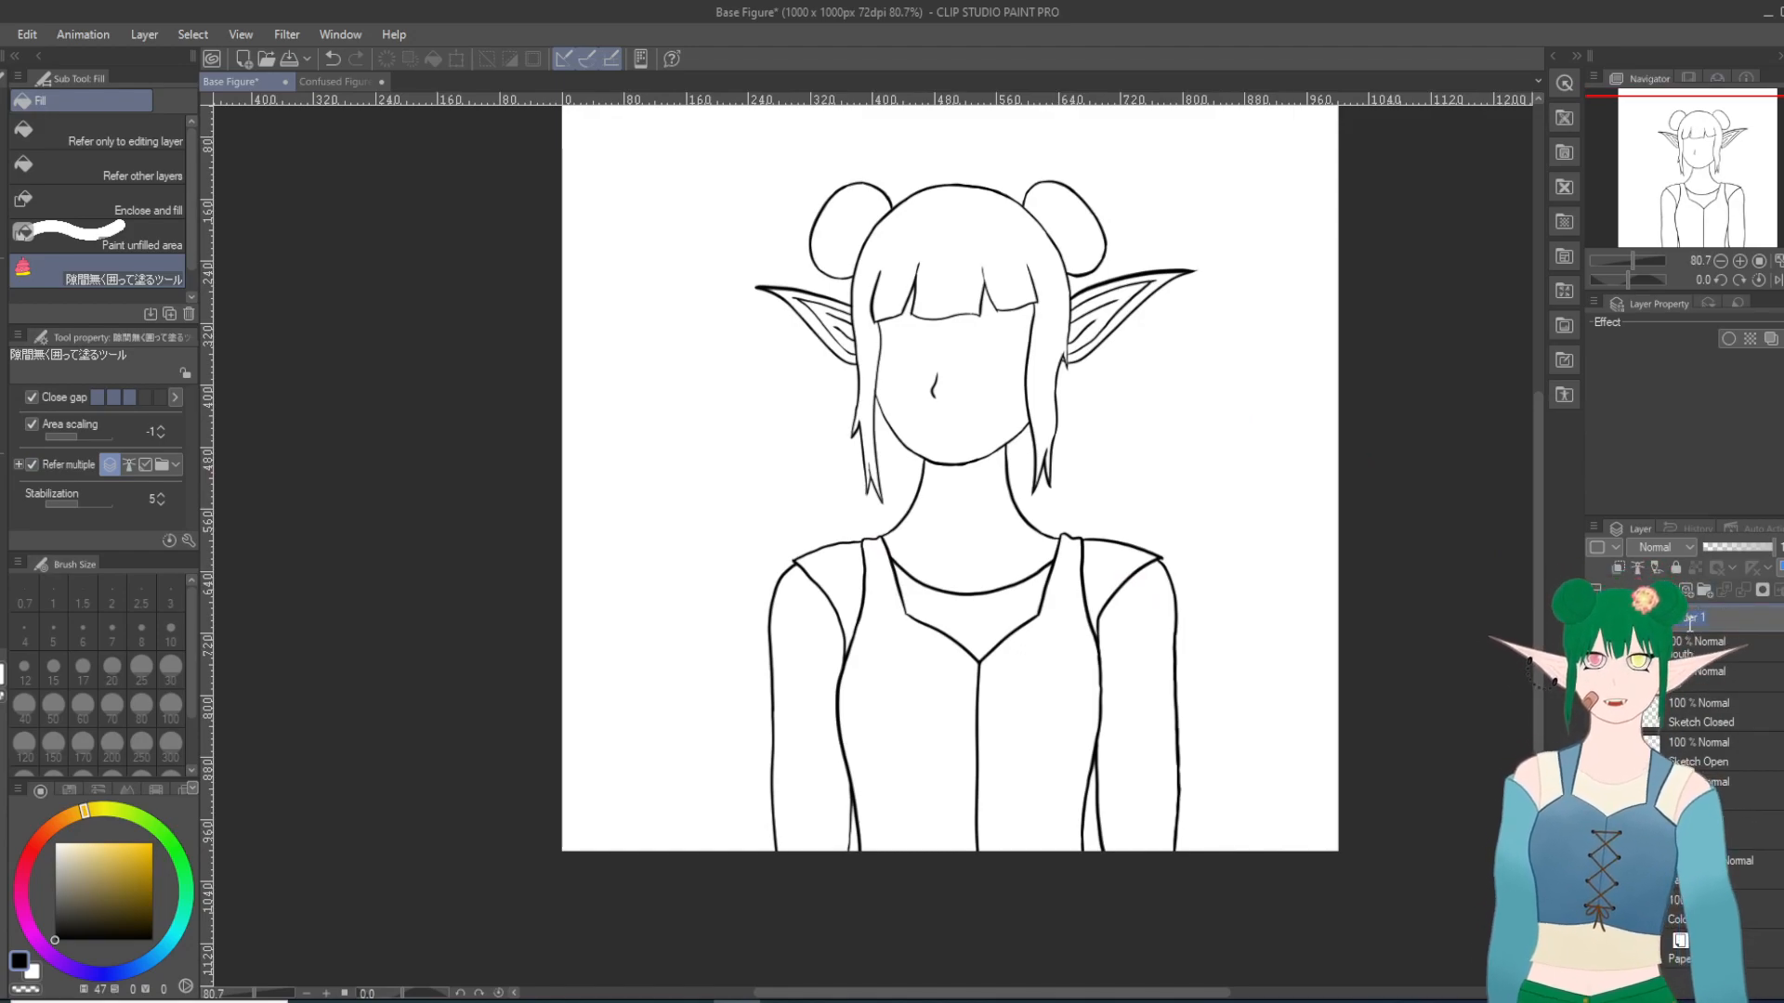
type("Colors")
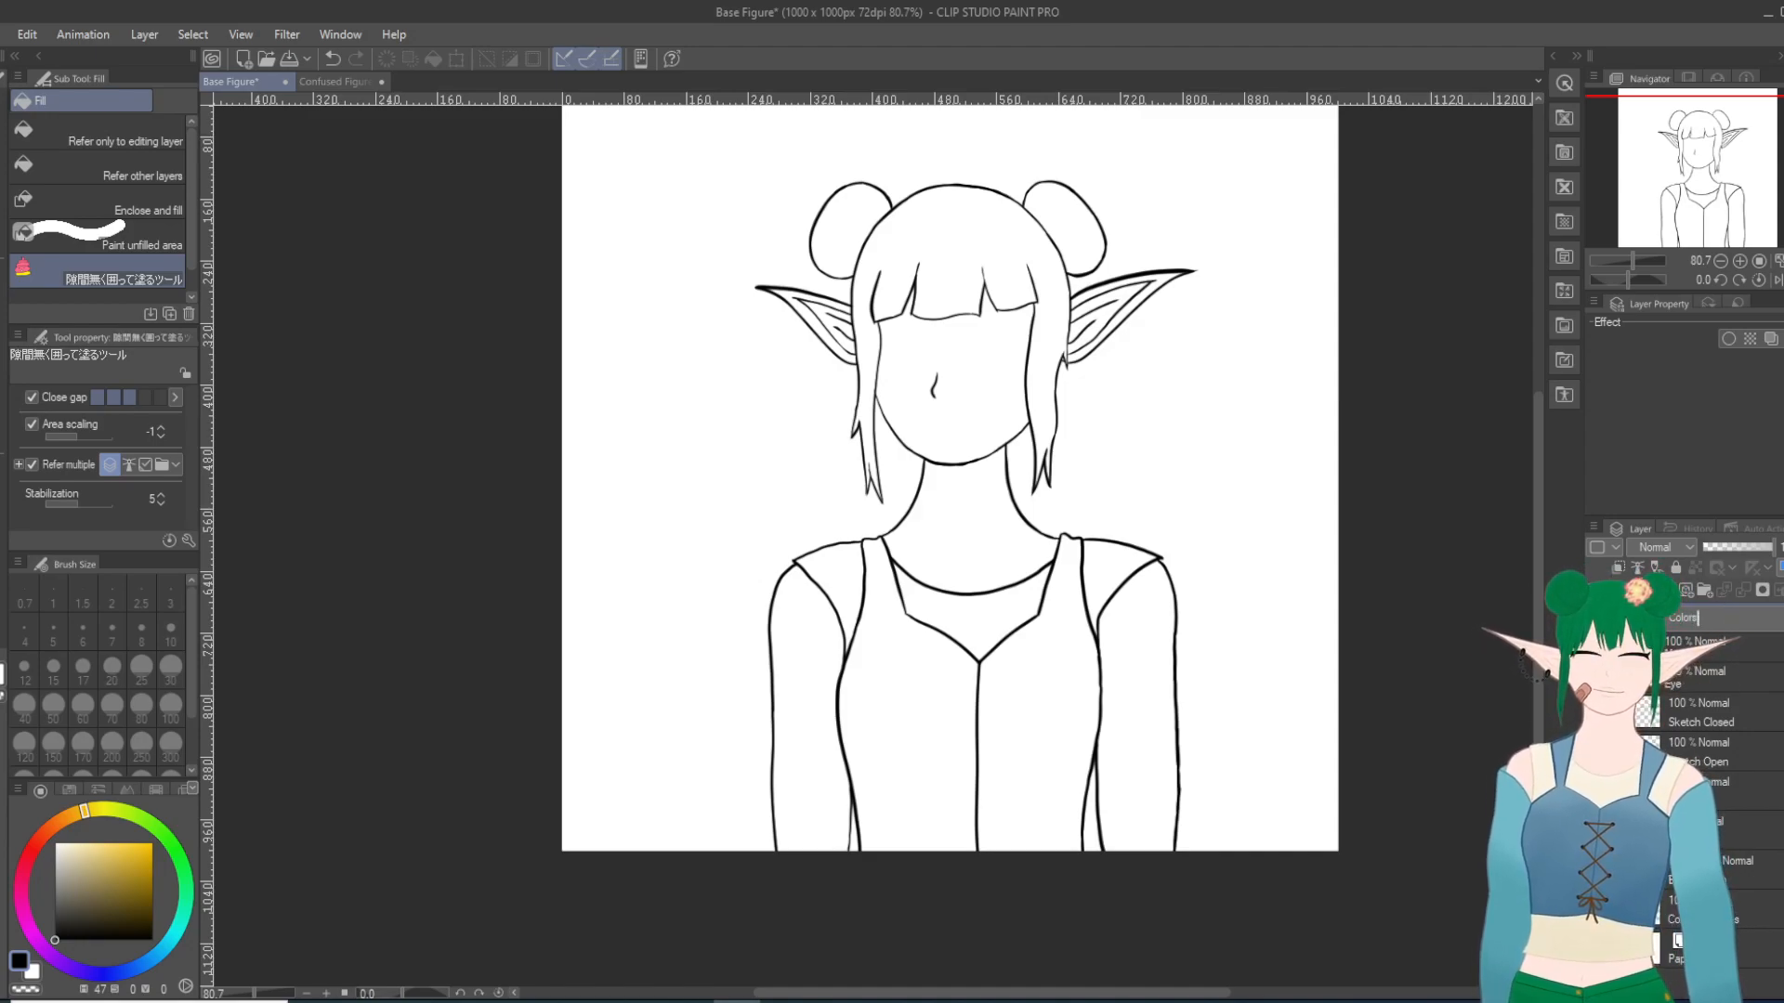
key("Return")
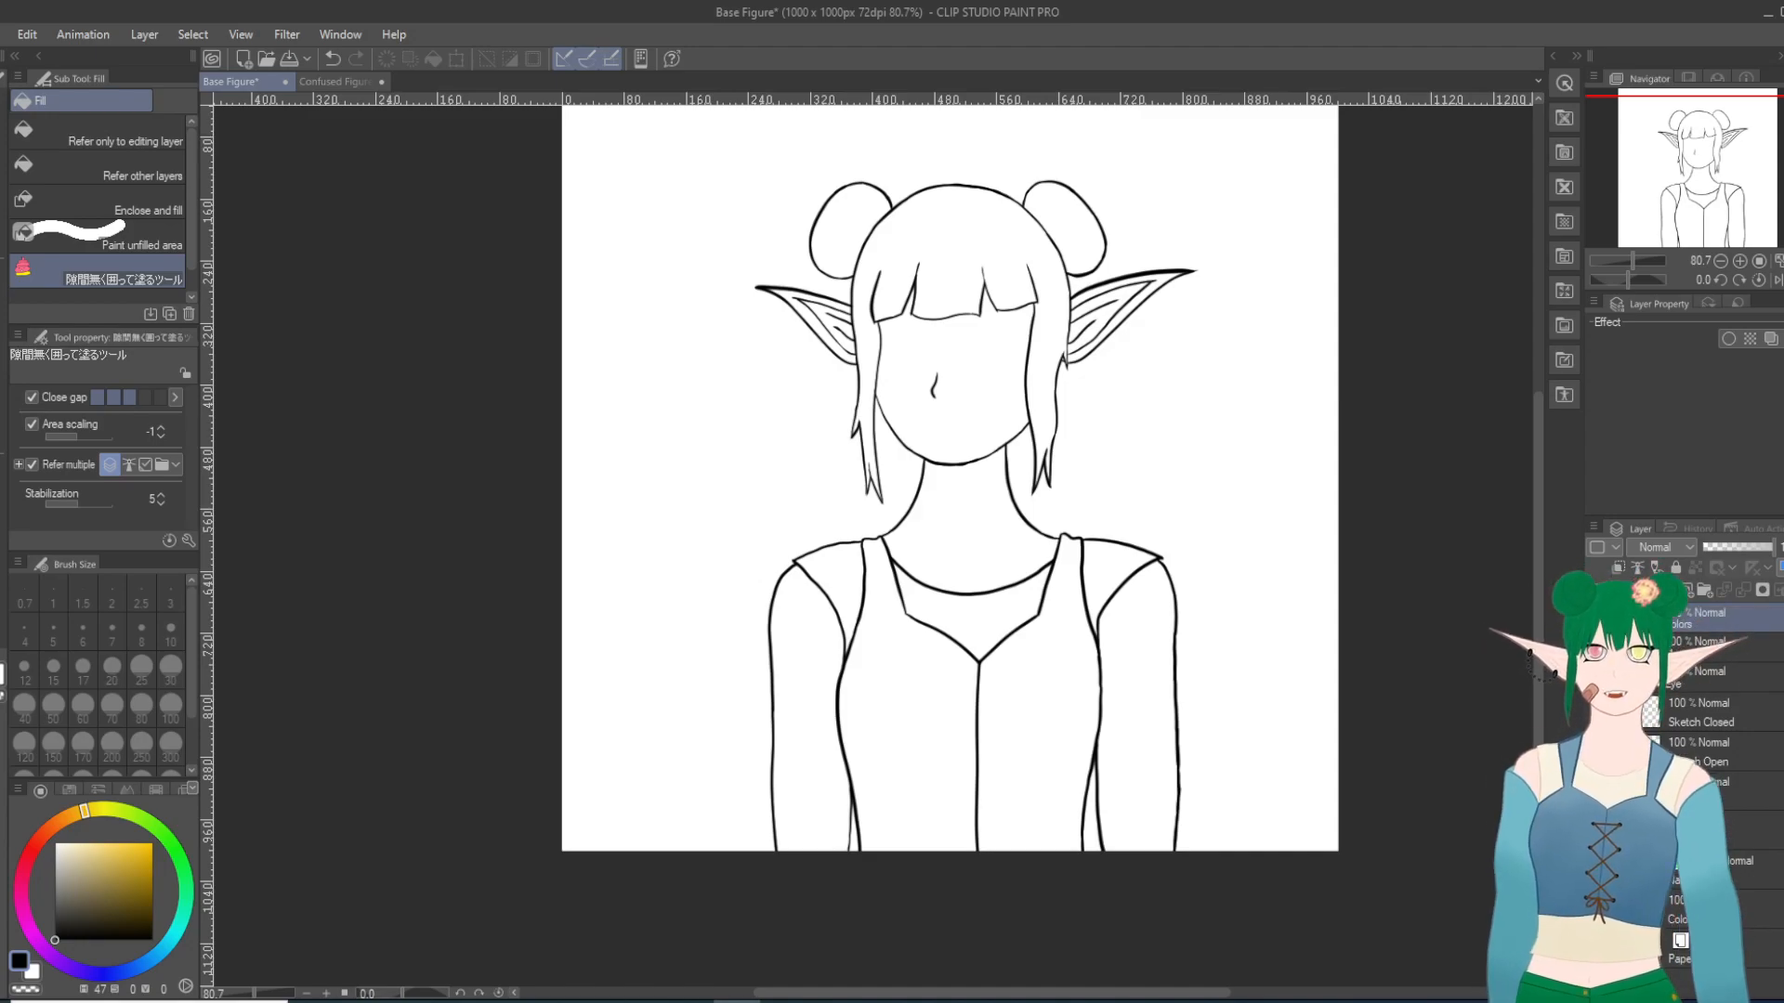
left_click_drag(1735, 779, 1736, 812)
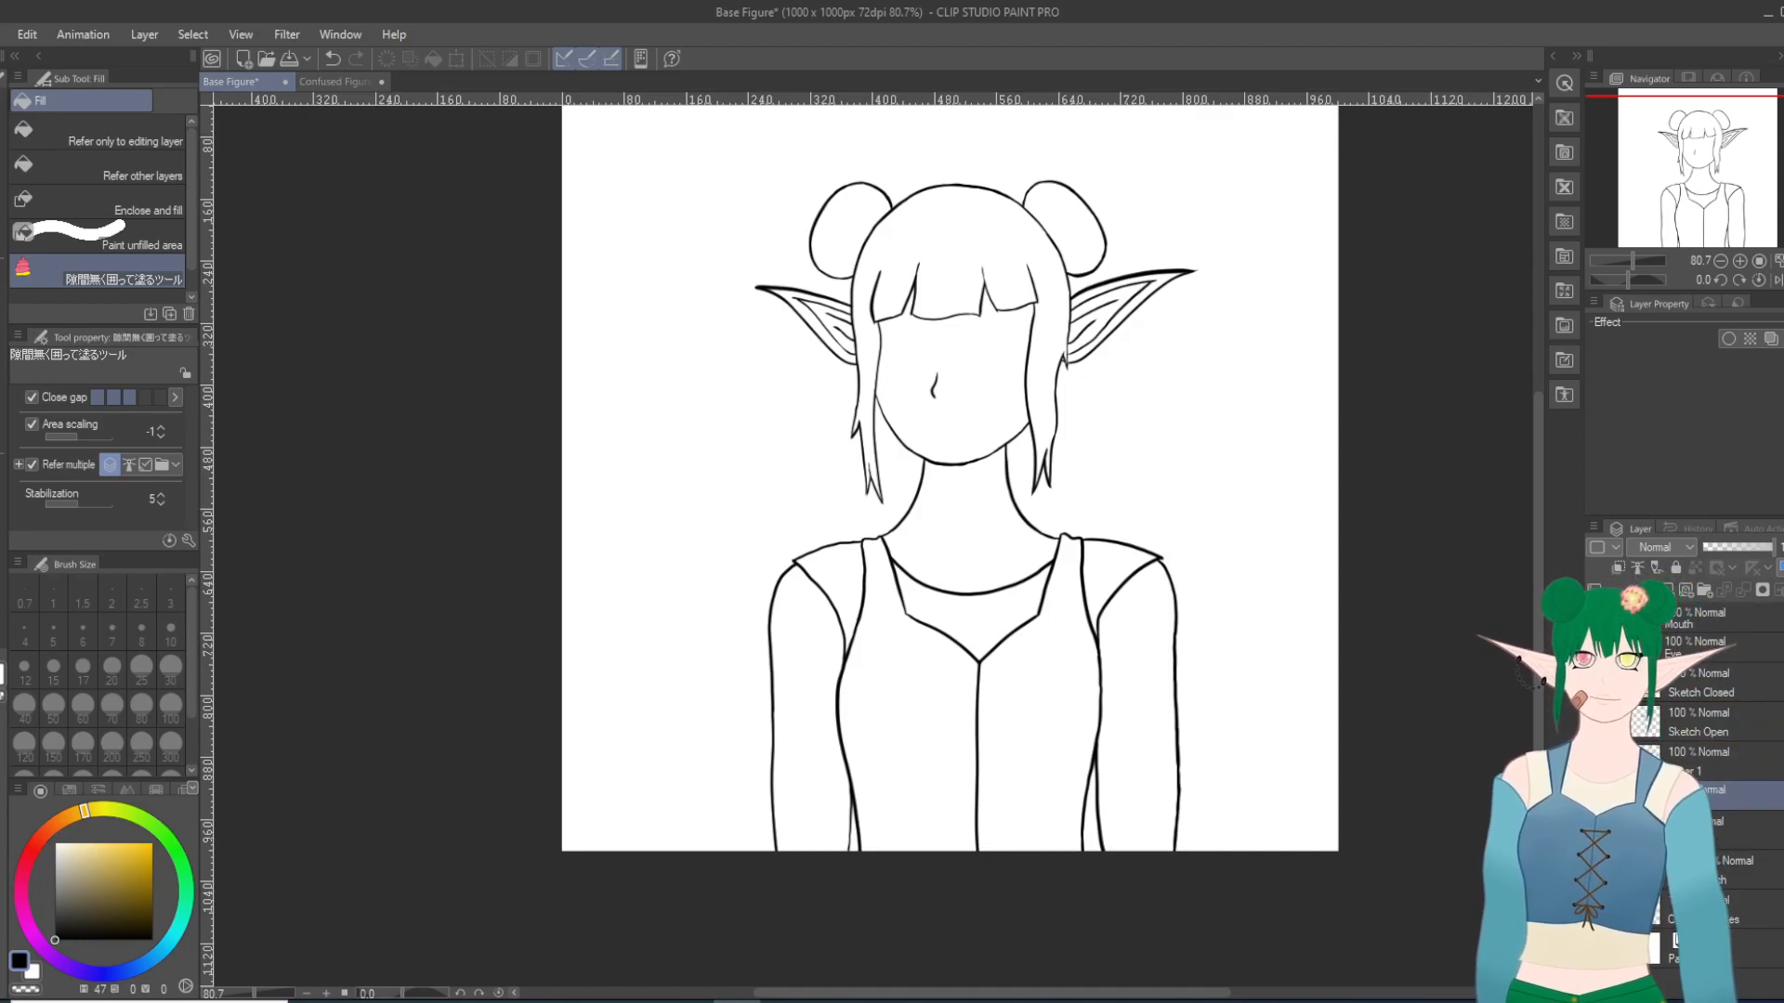
Step: Add a new raster layer in the Colors folder and bring up the colour swatches beside the figure
left_click(1666, 590)
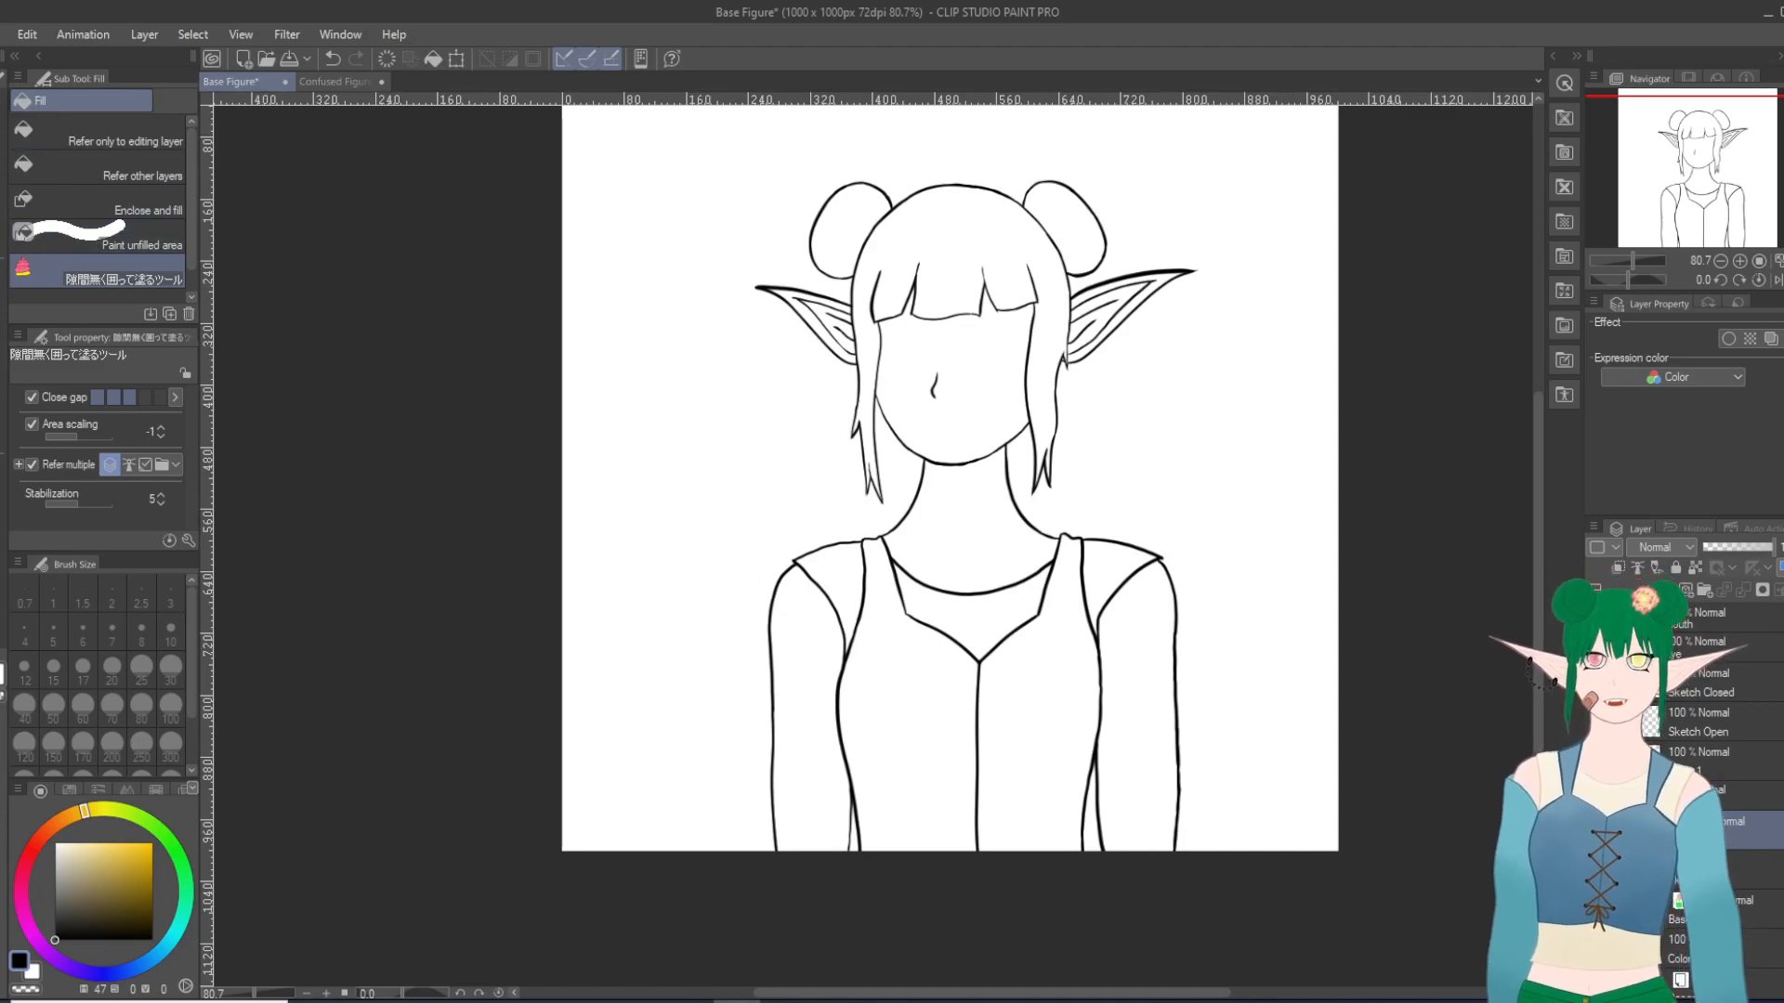
key("ctrl+v")
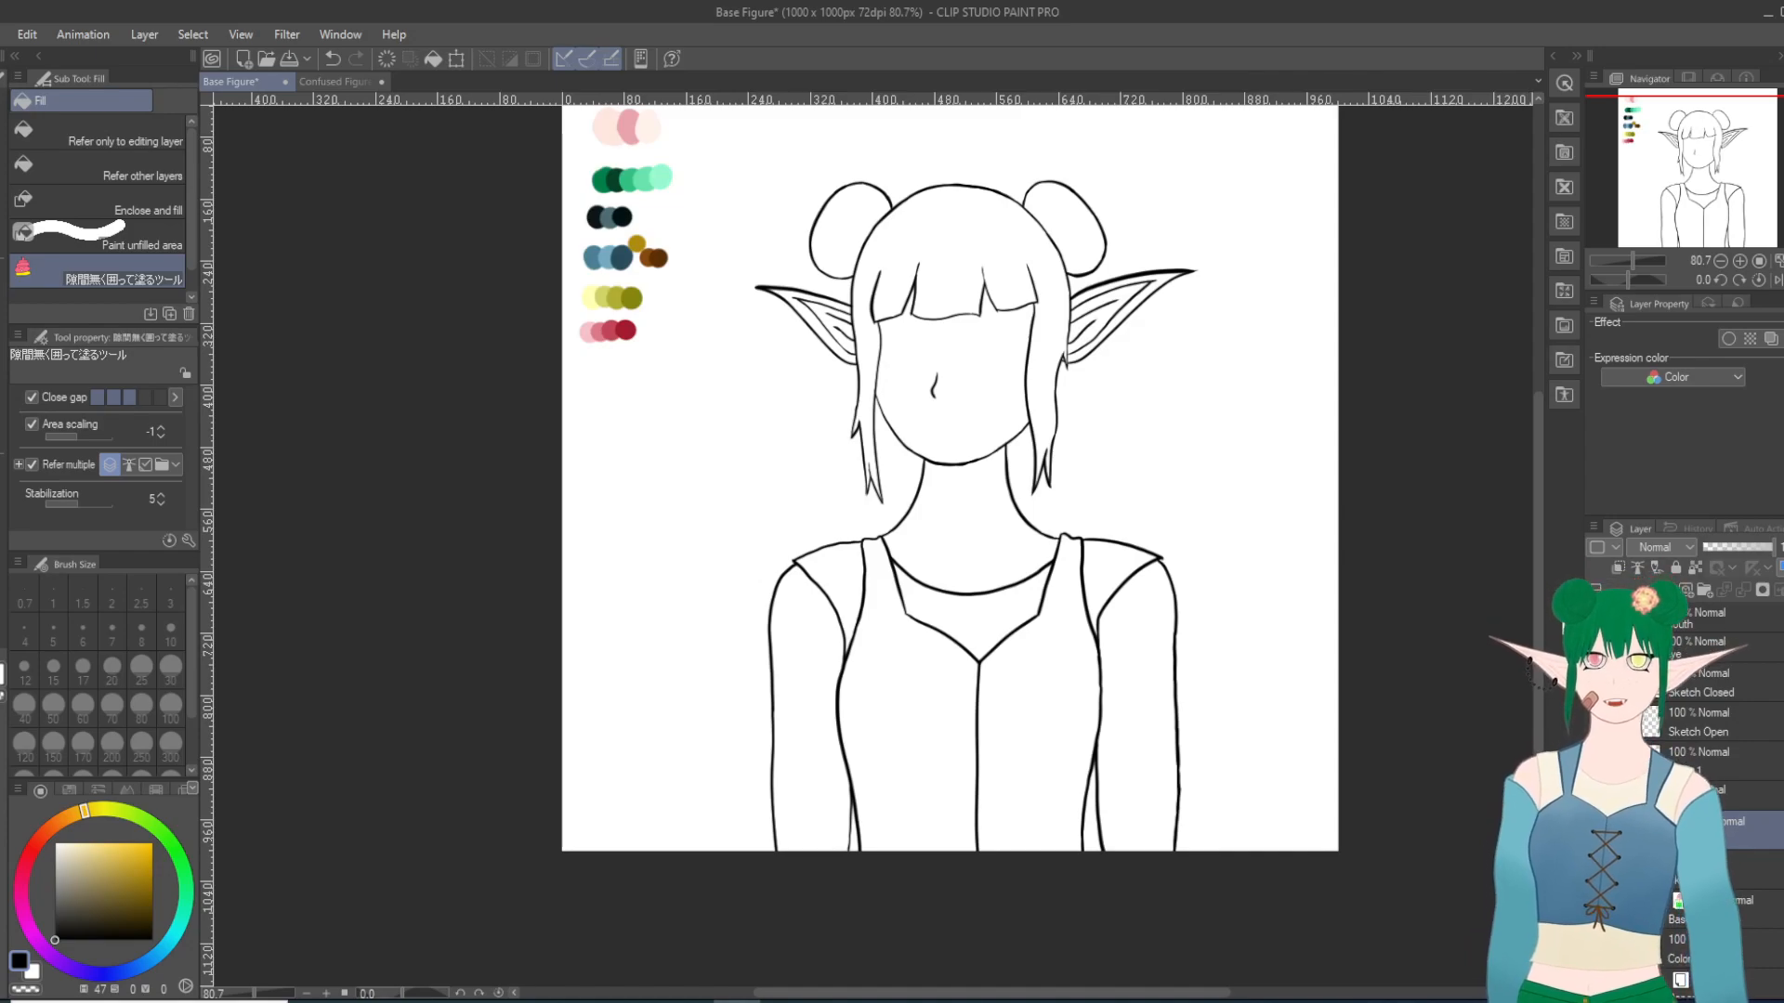
scroll(1541, 615, "up", 1)
scroll(1544, 609, "up", 2)
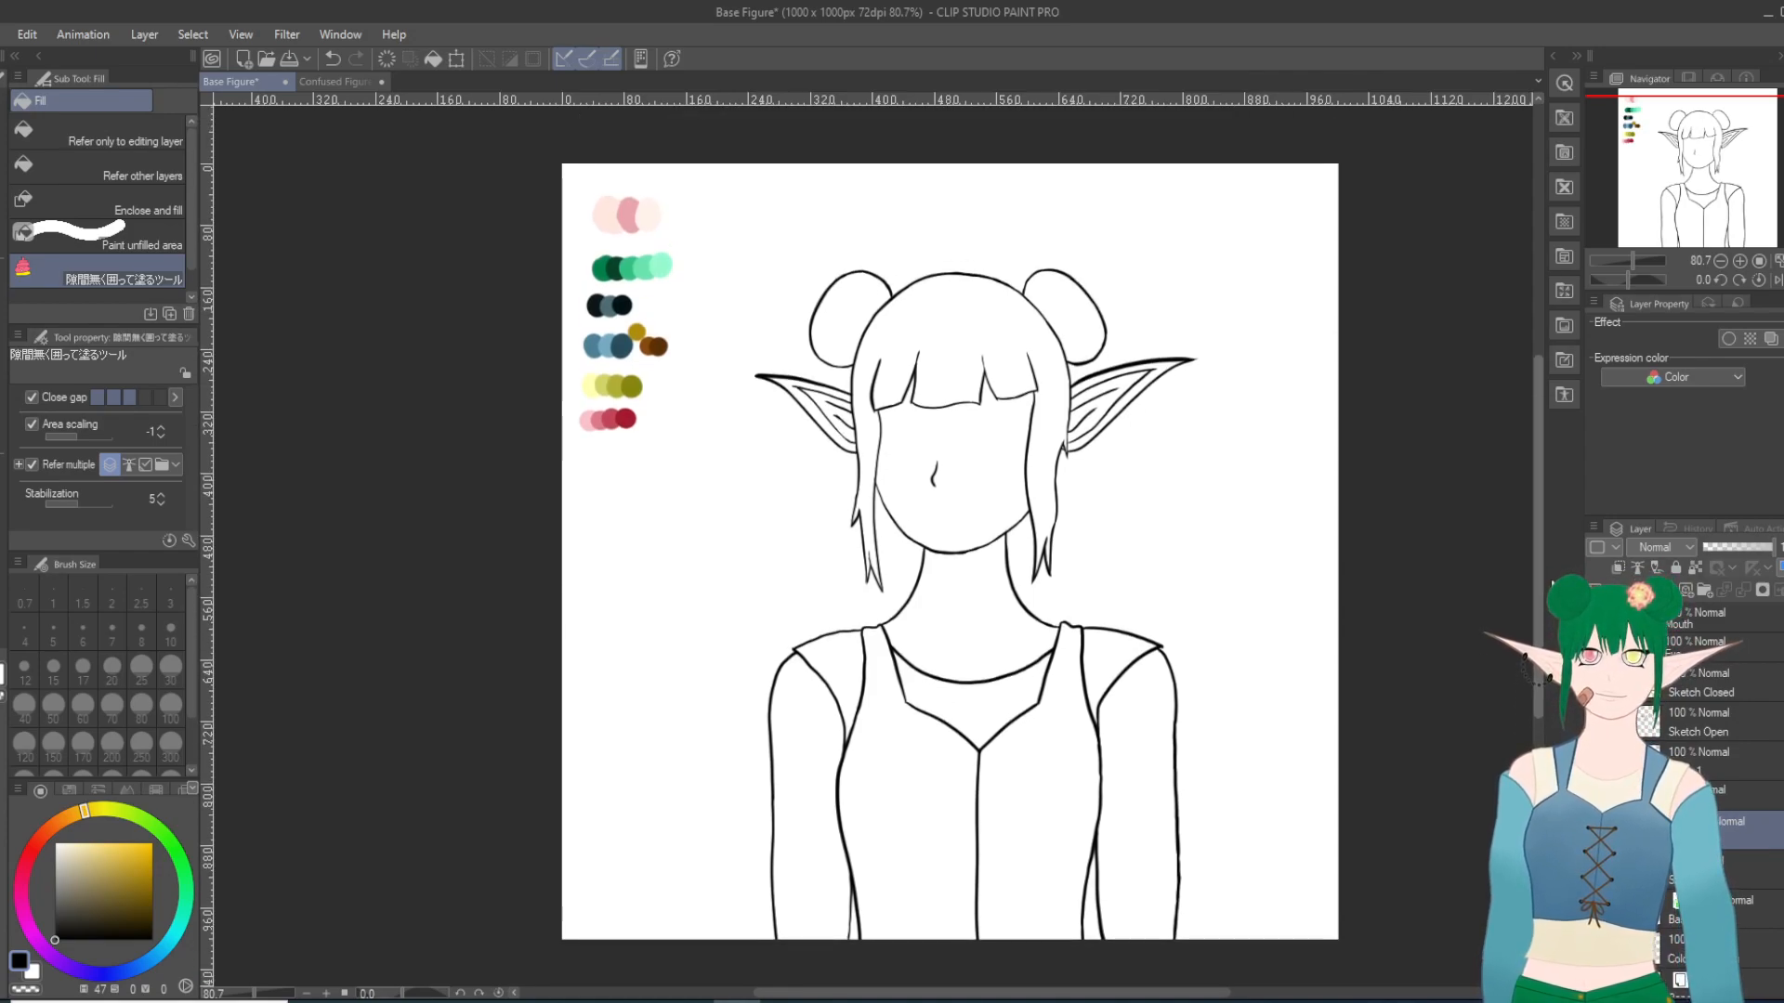
Step: Pick the pale skin tone from the swatches and fill both ears, the face and the neck by enclosing them
key("i")
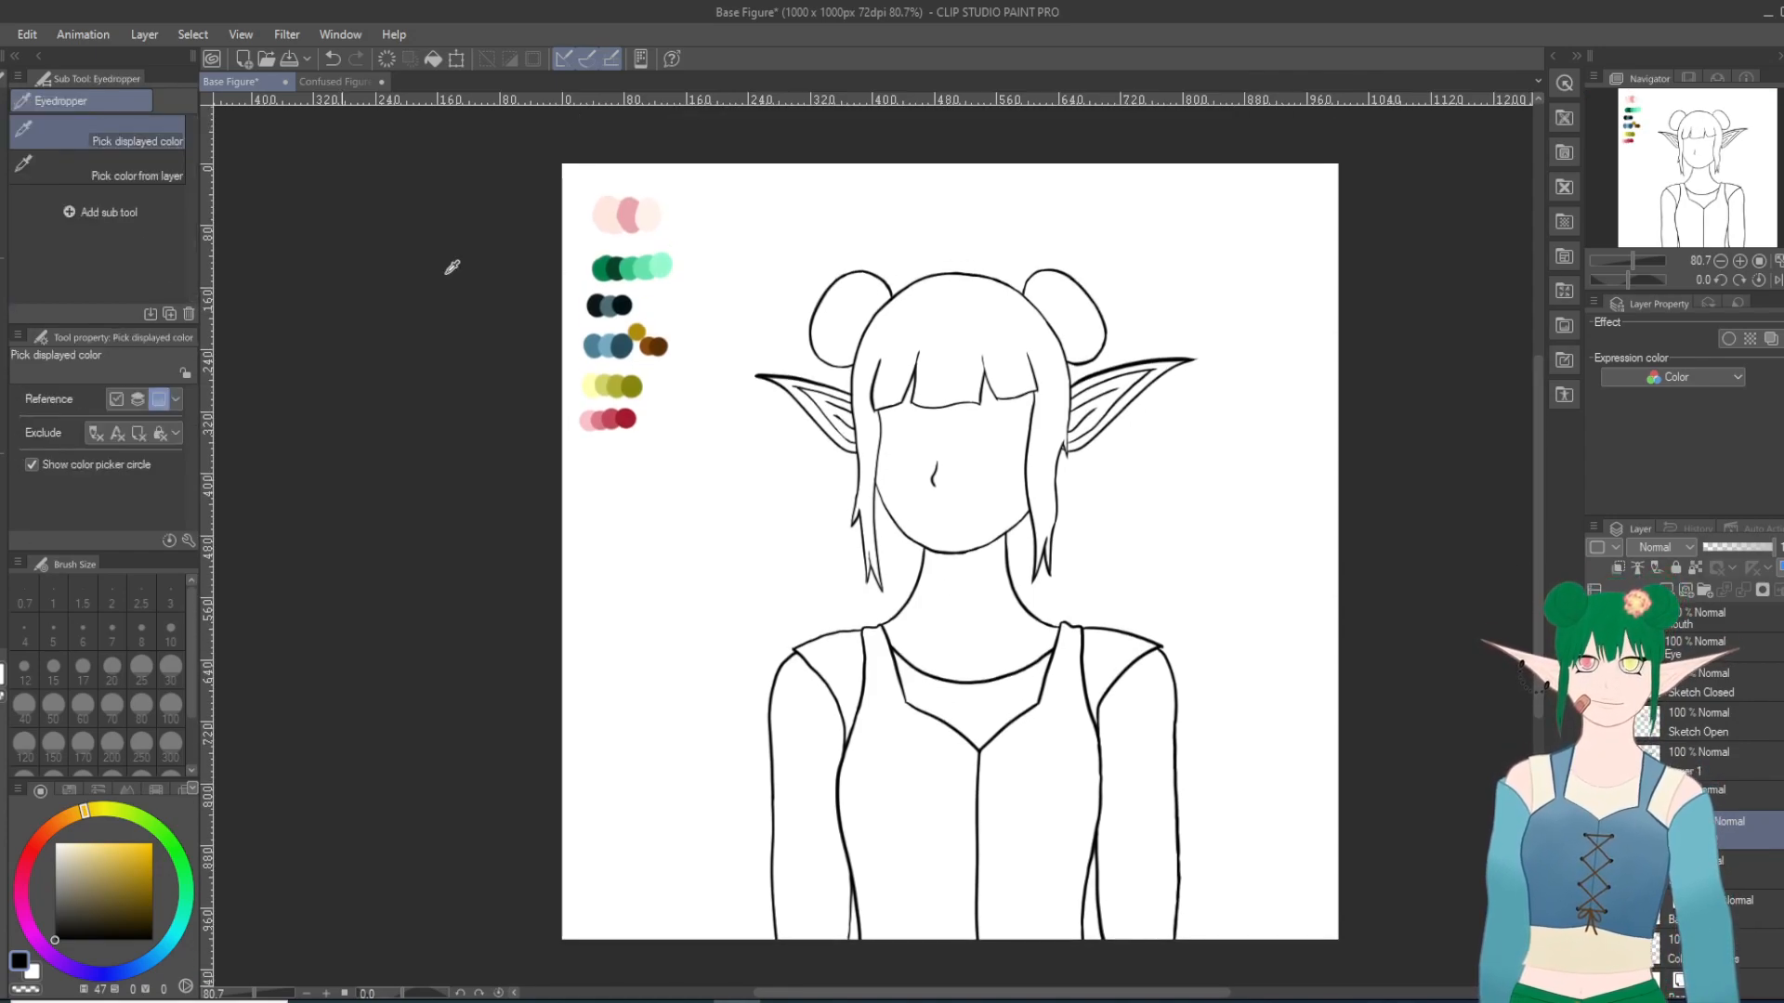
left_click(606, 204)
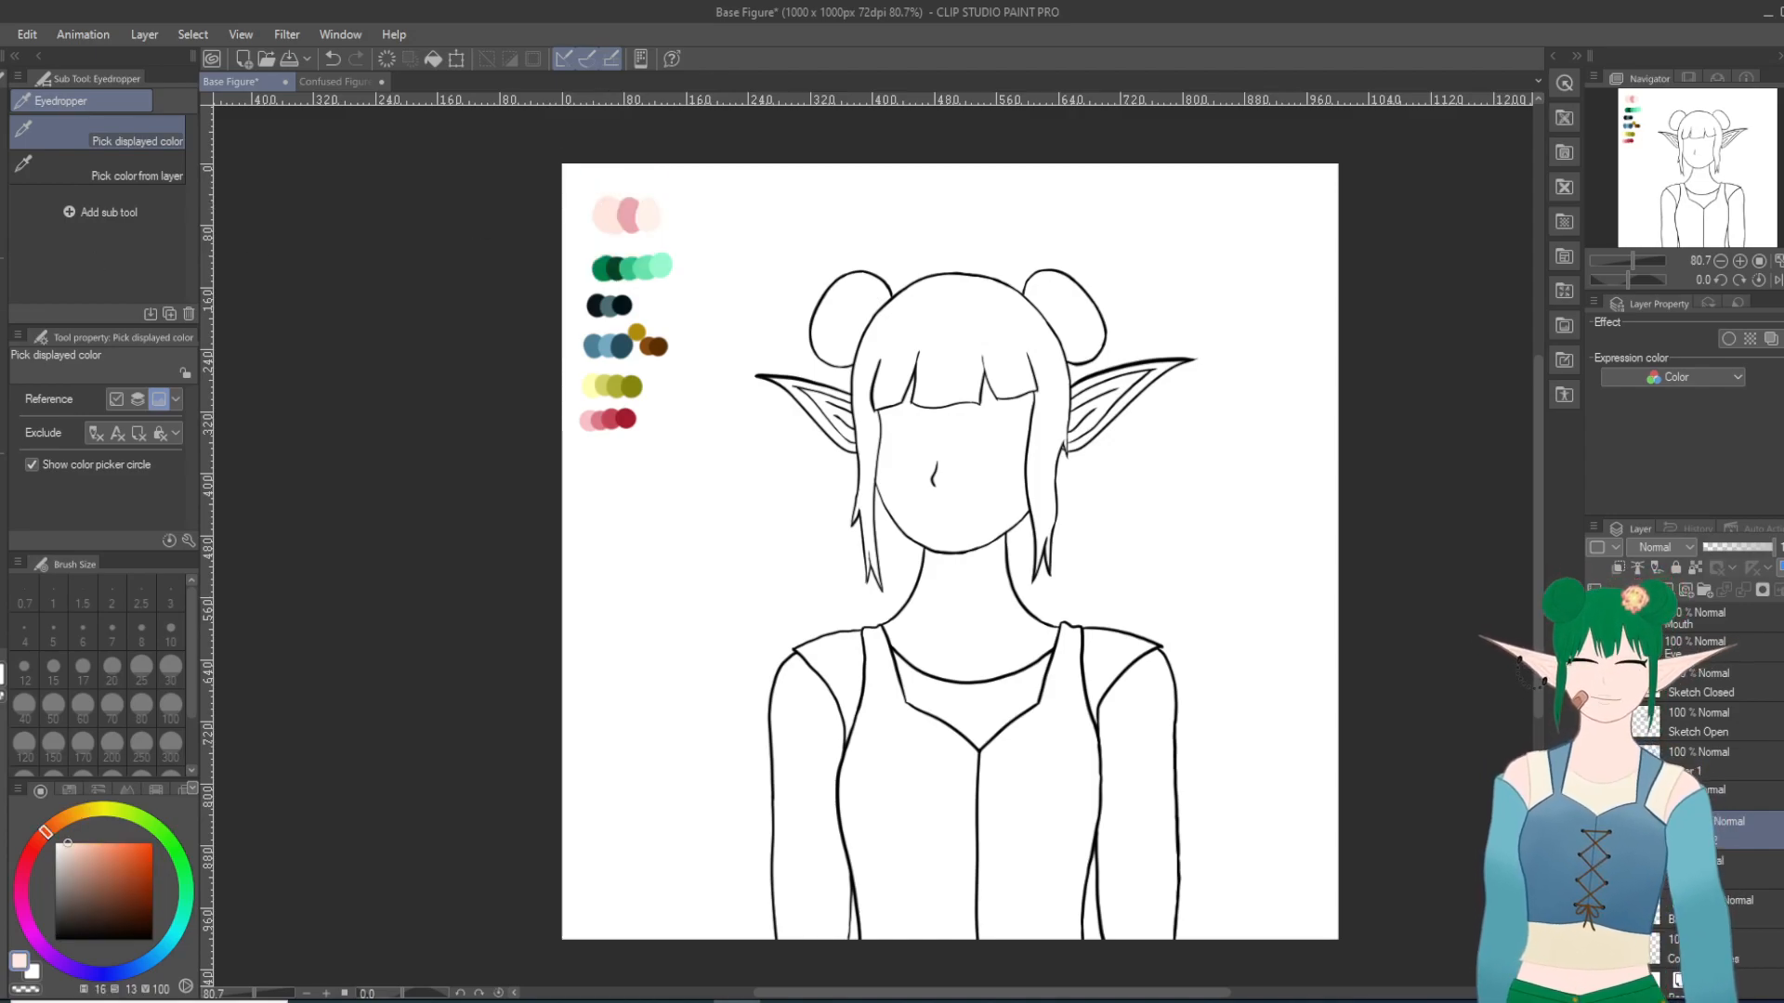
key("g")
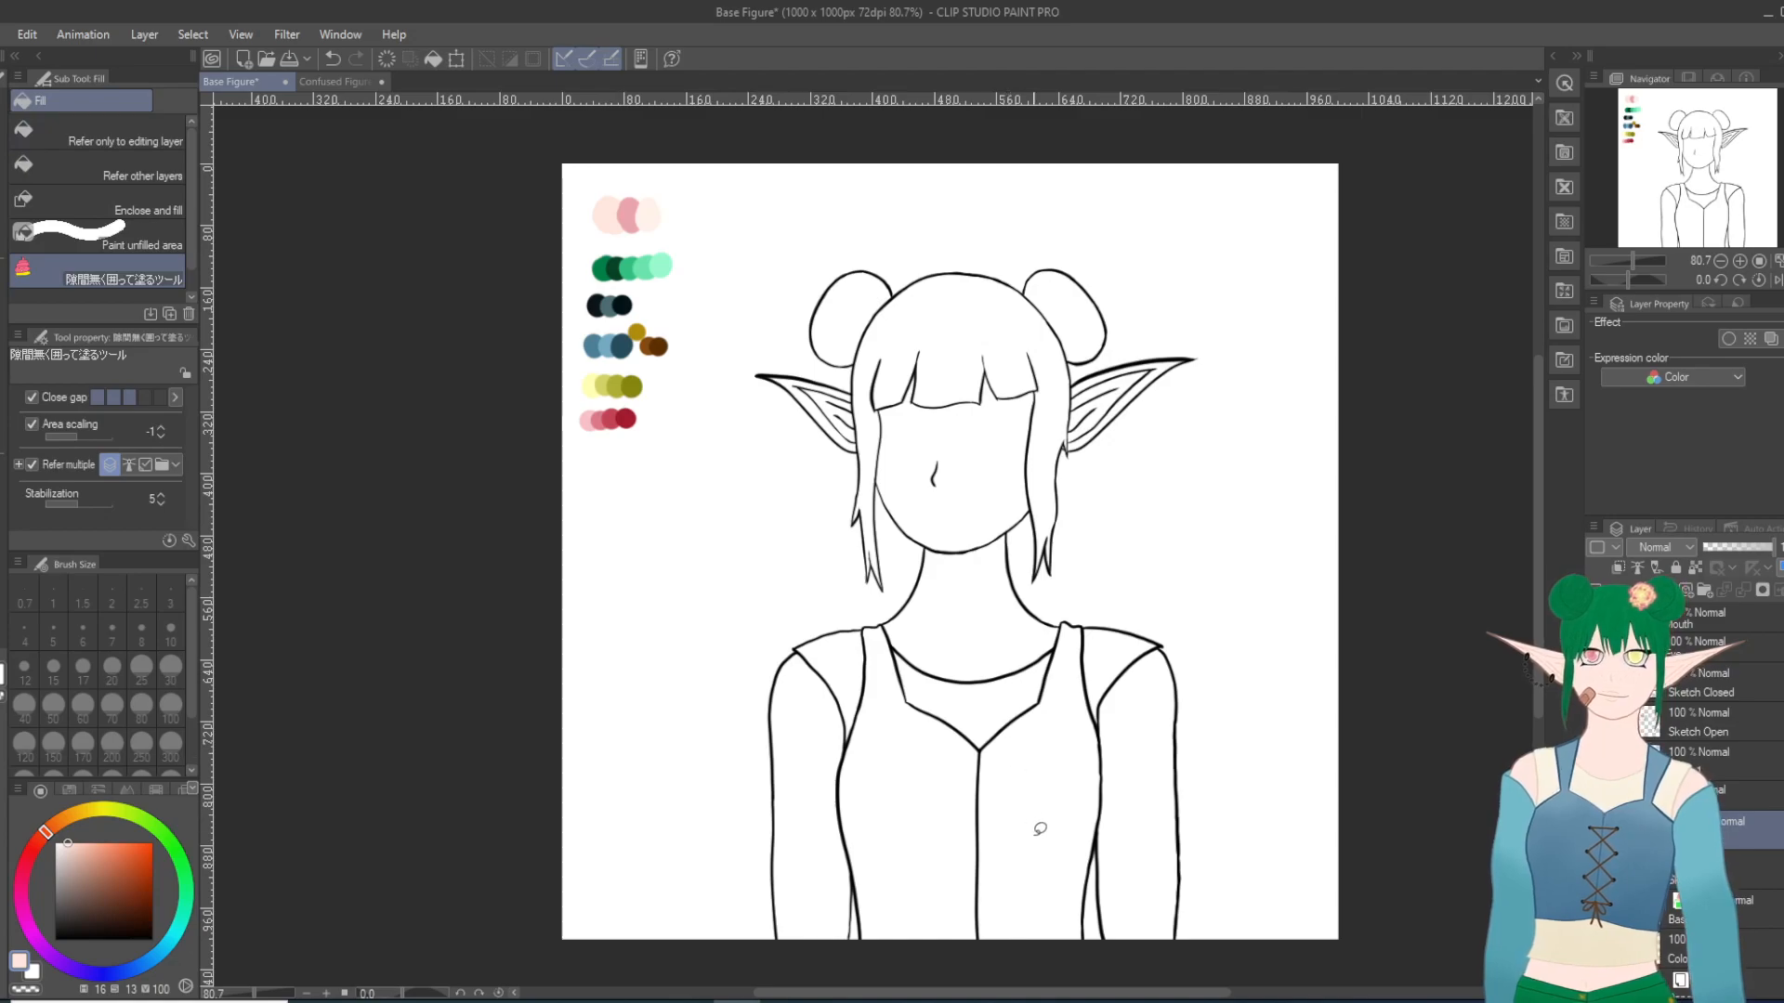
scroll(1039, 836, "up", 1)
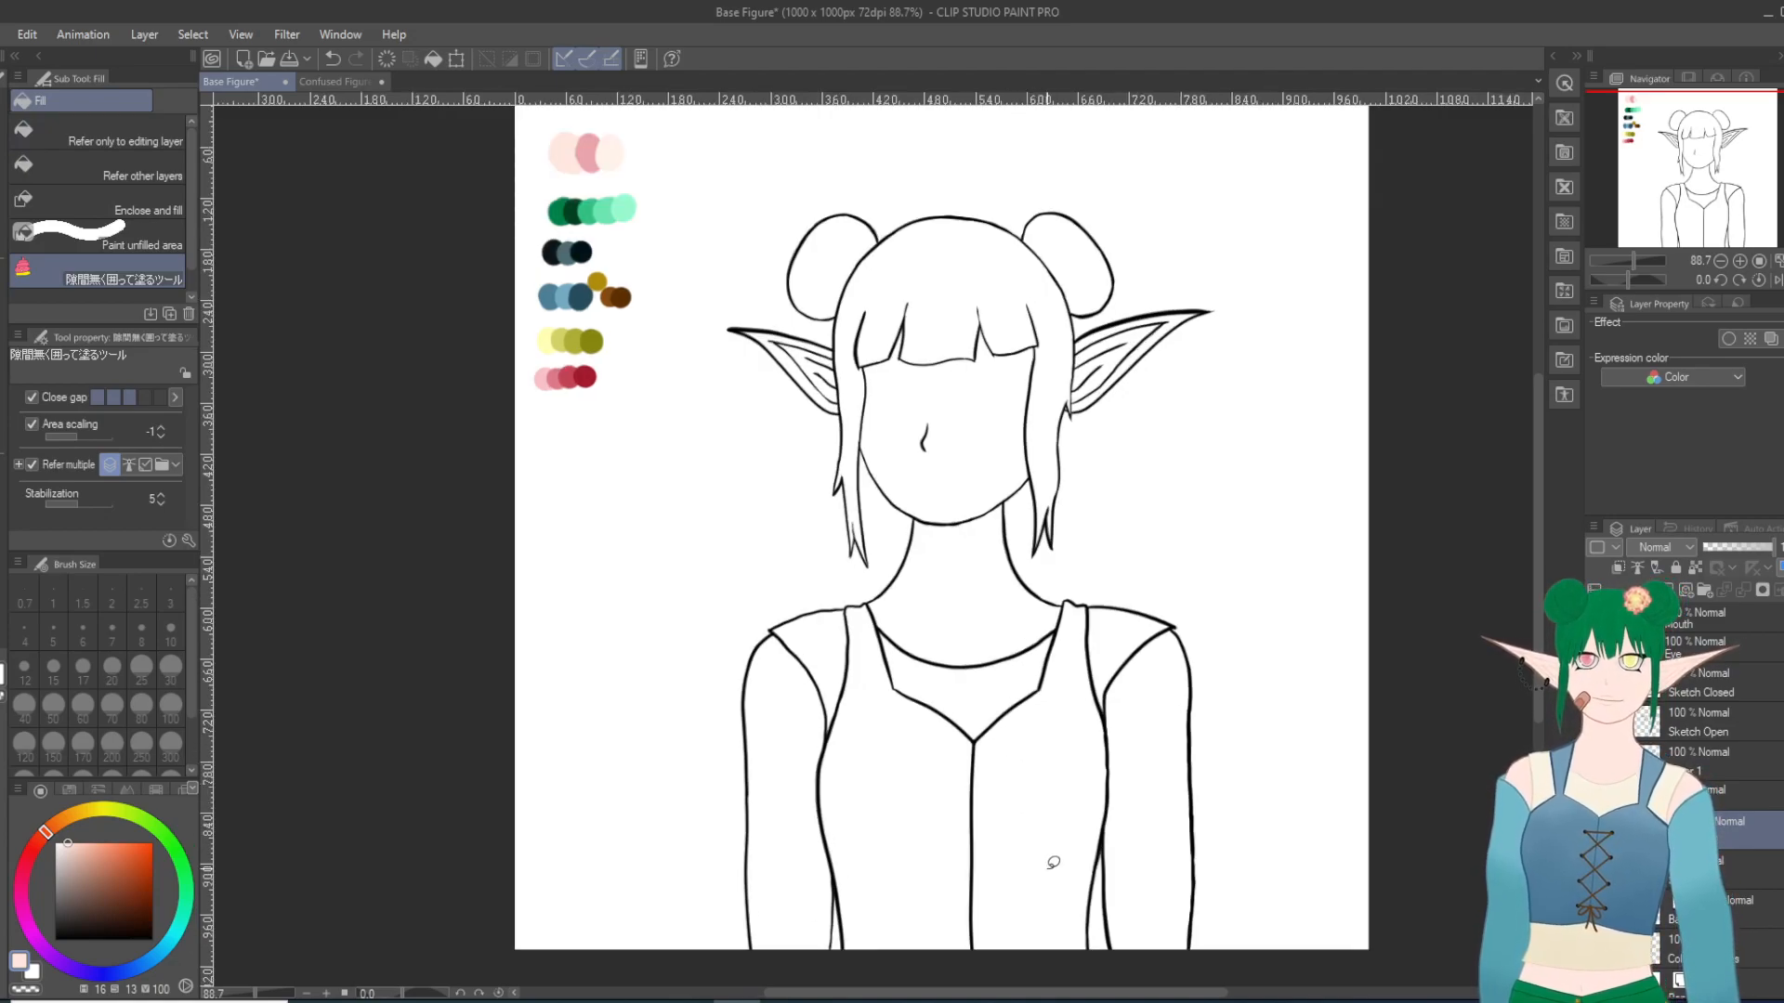
mouse_move(849, 356)
left_mouse_down()
mouse_move(842, 414)
mouse_move(794, 423)
mouse_move(731, 362)
mouse_move(739, 293)
mouse_move(847, 337)
left_mouse_up()
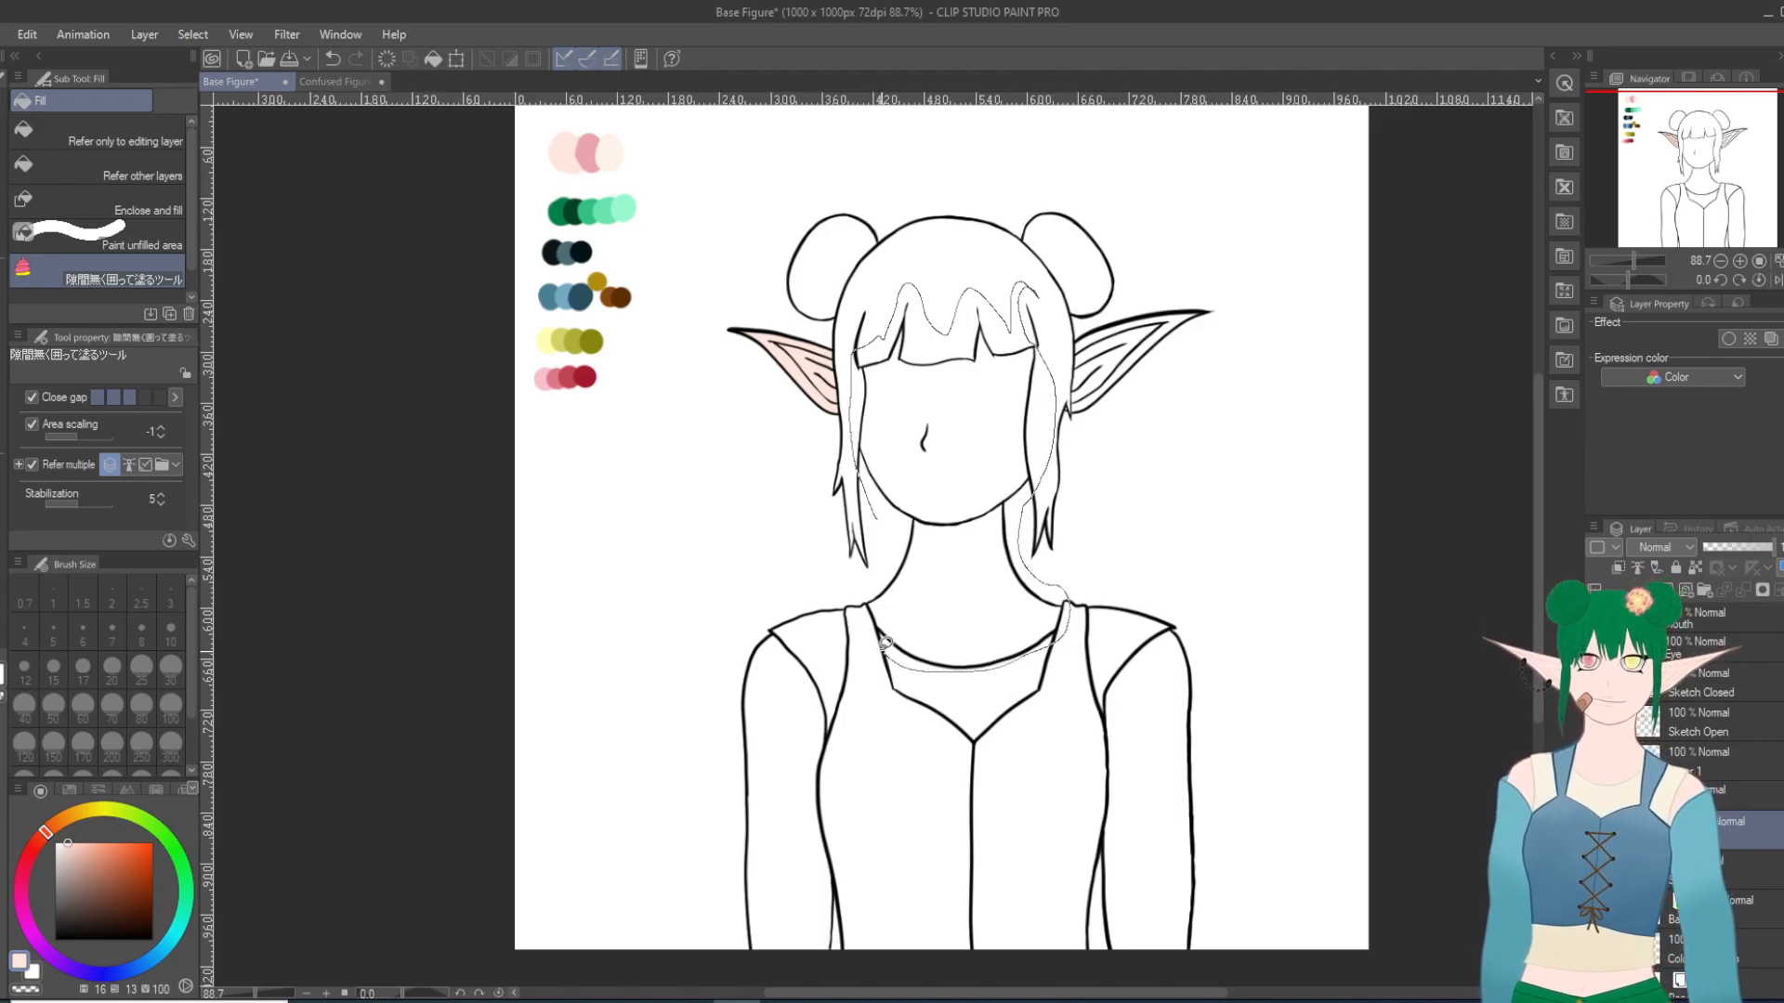
left_click_drag(880, 554, 879, 509)
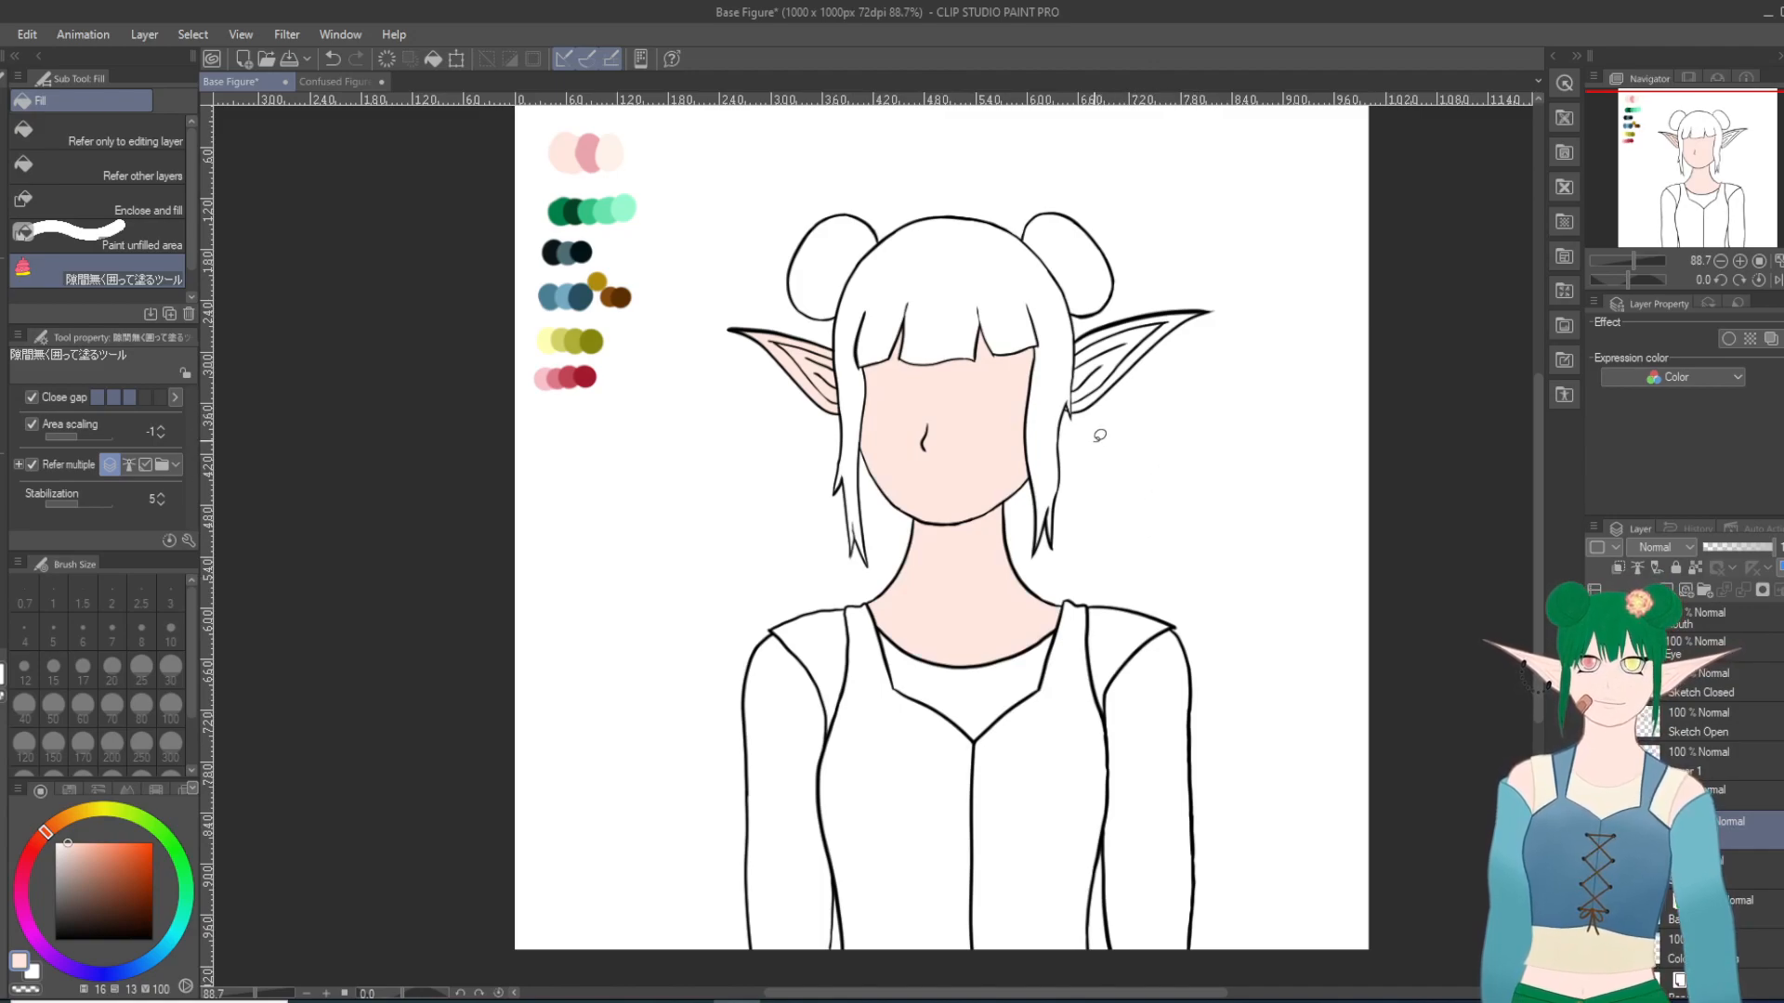
mouse_move(1116, 423)
left_mouse_down()
mouse_move(1075, 415)
mouse_move(1065, 371)
mouse_move(1096, 315)
mouse_move(1171, 291)
mouse_move(1226, 311)
mouse_move(1165, 419)
left_mouse_up()
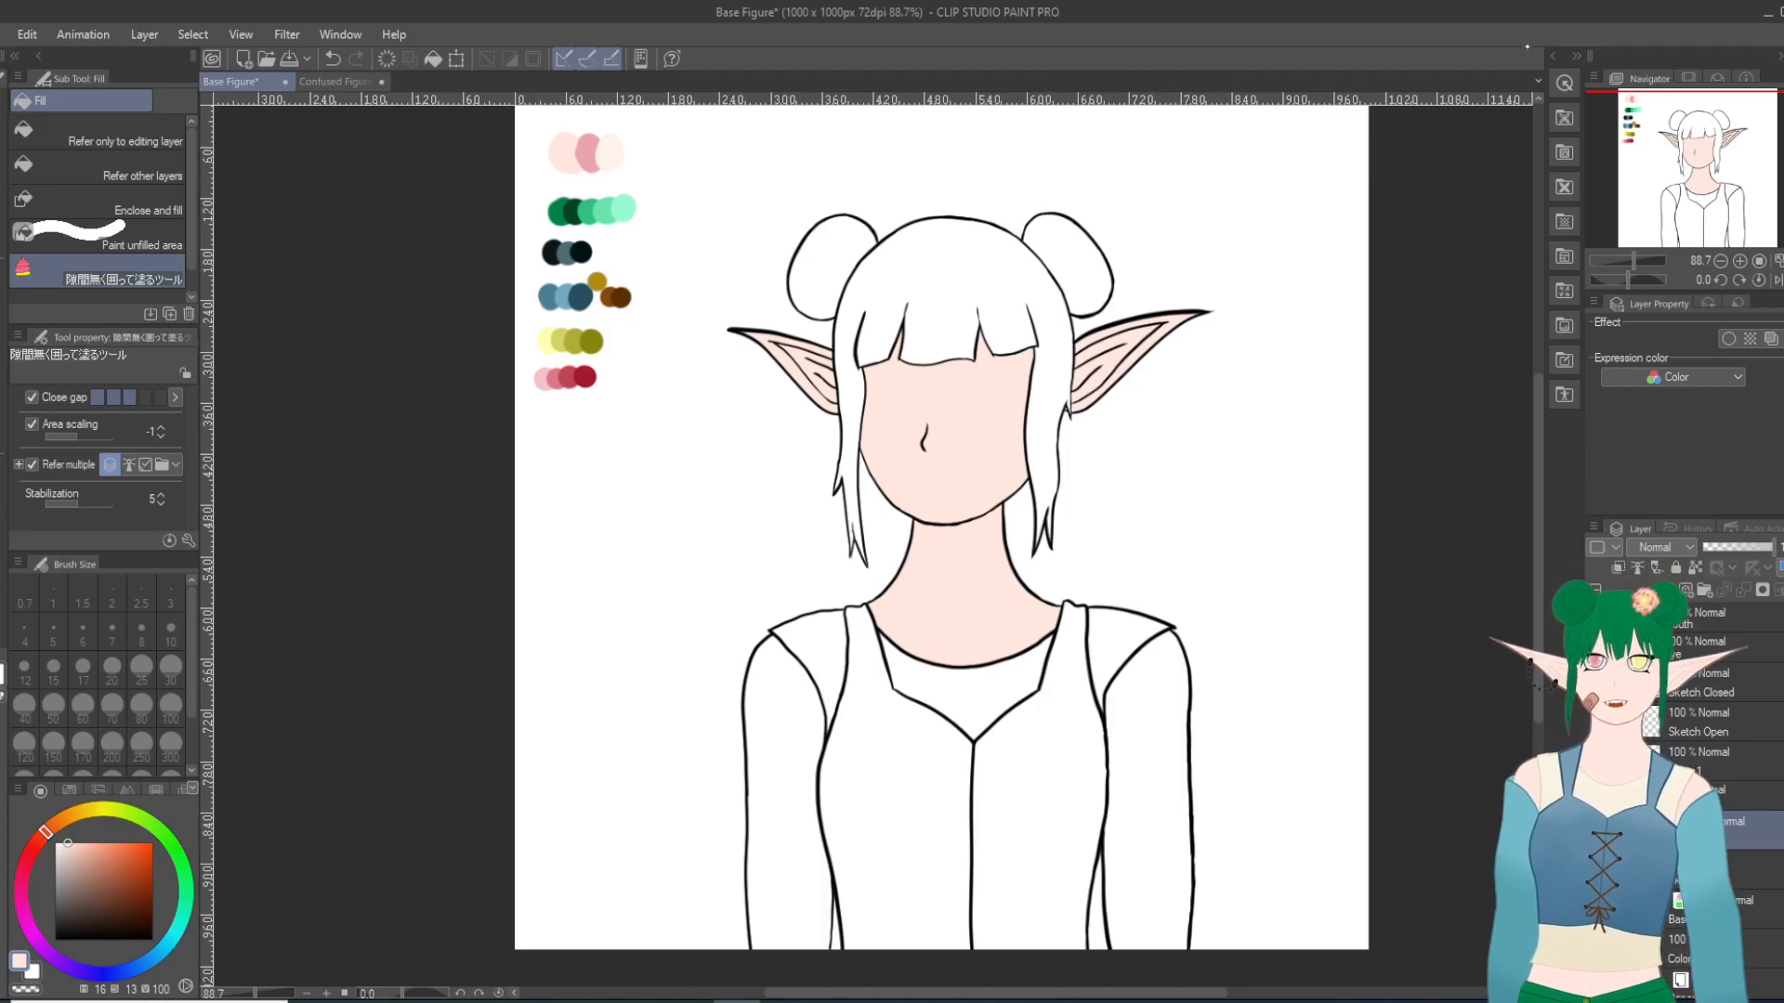
Step: Fill the missed spots at the base of the right-hand ear beside the hair point with the skin tone
scroll(1071, 417, "up", 12)
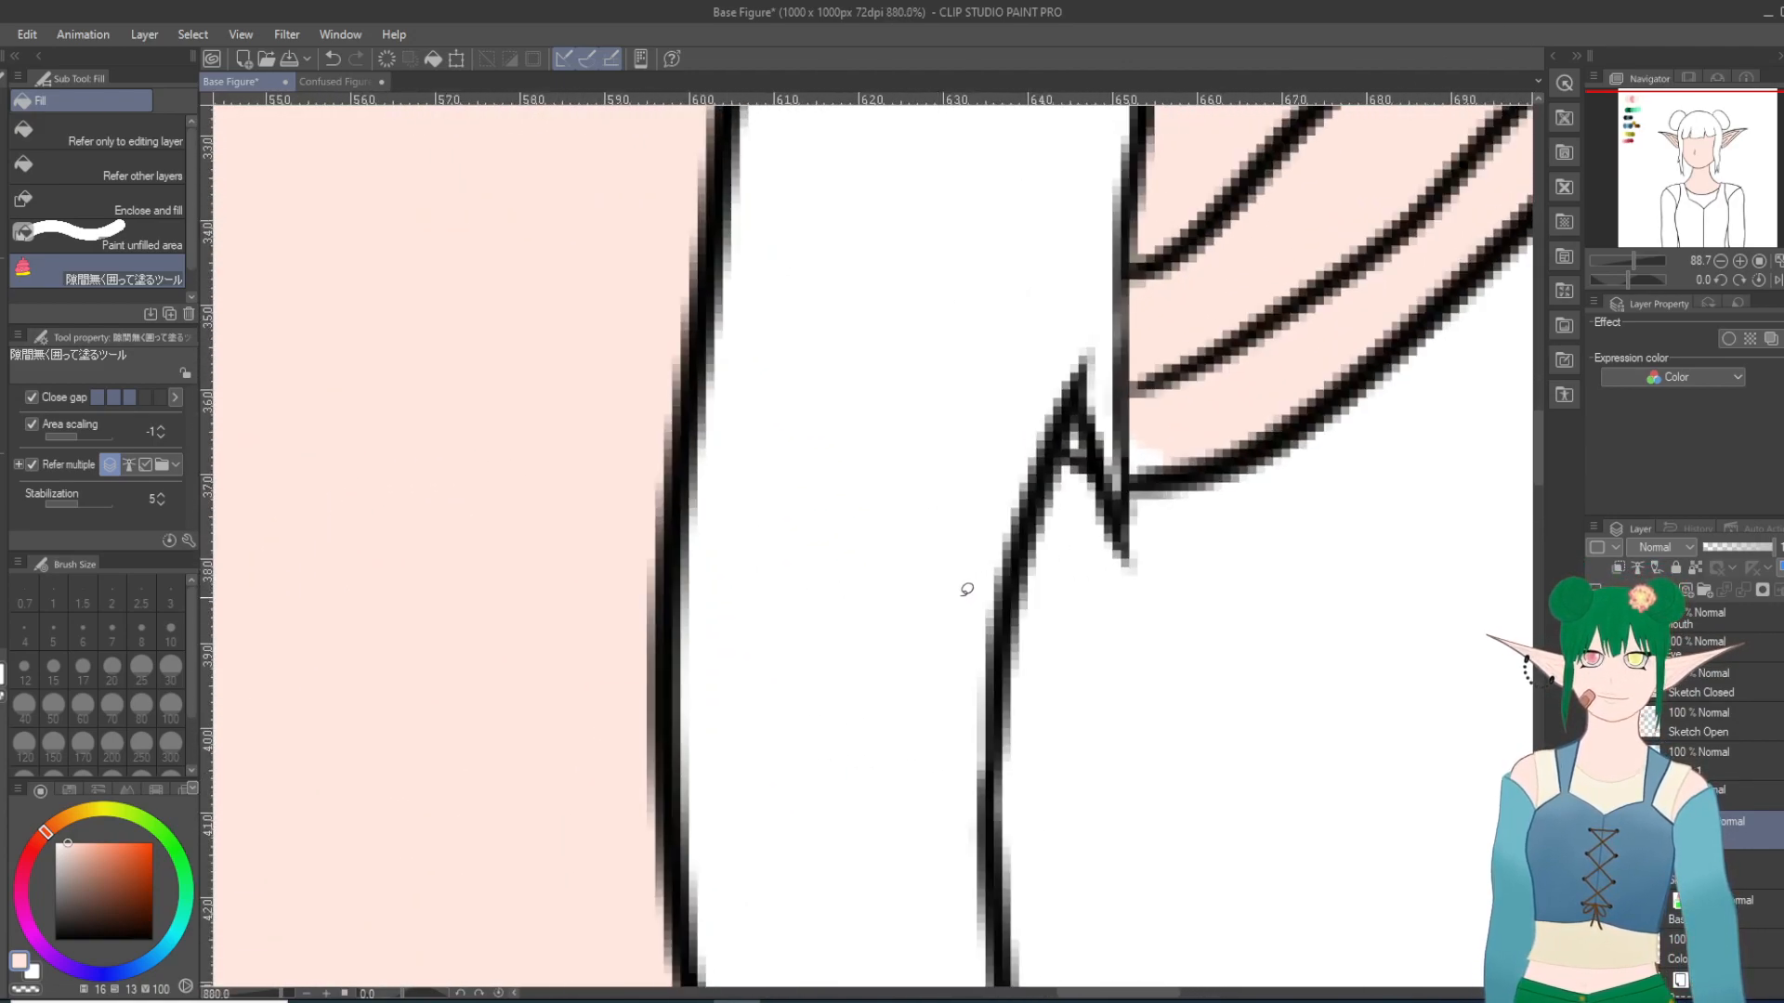
scroll(1146, 423, "up", 3)
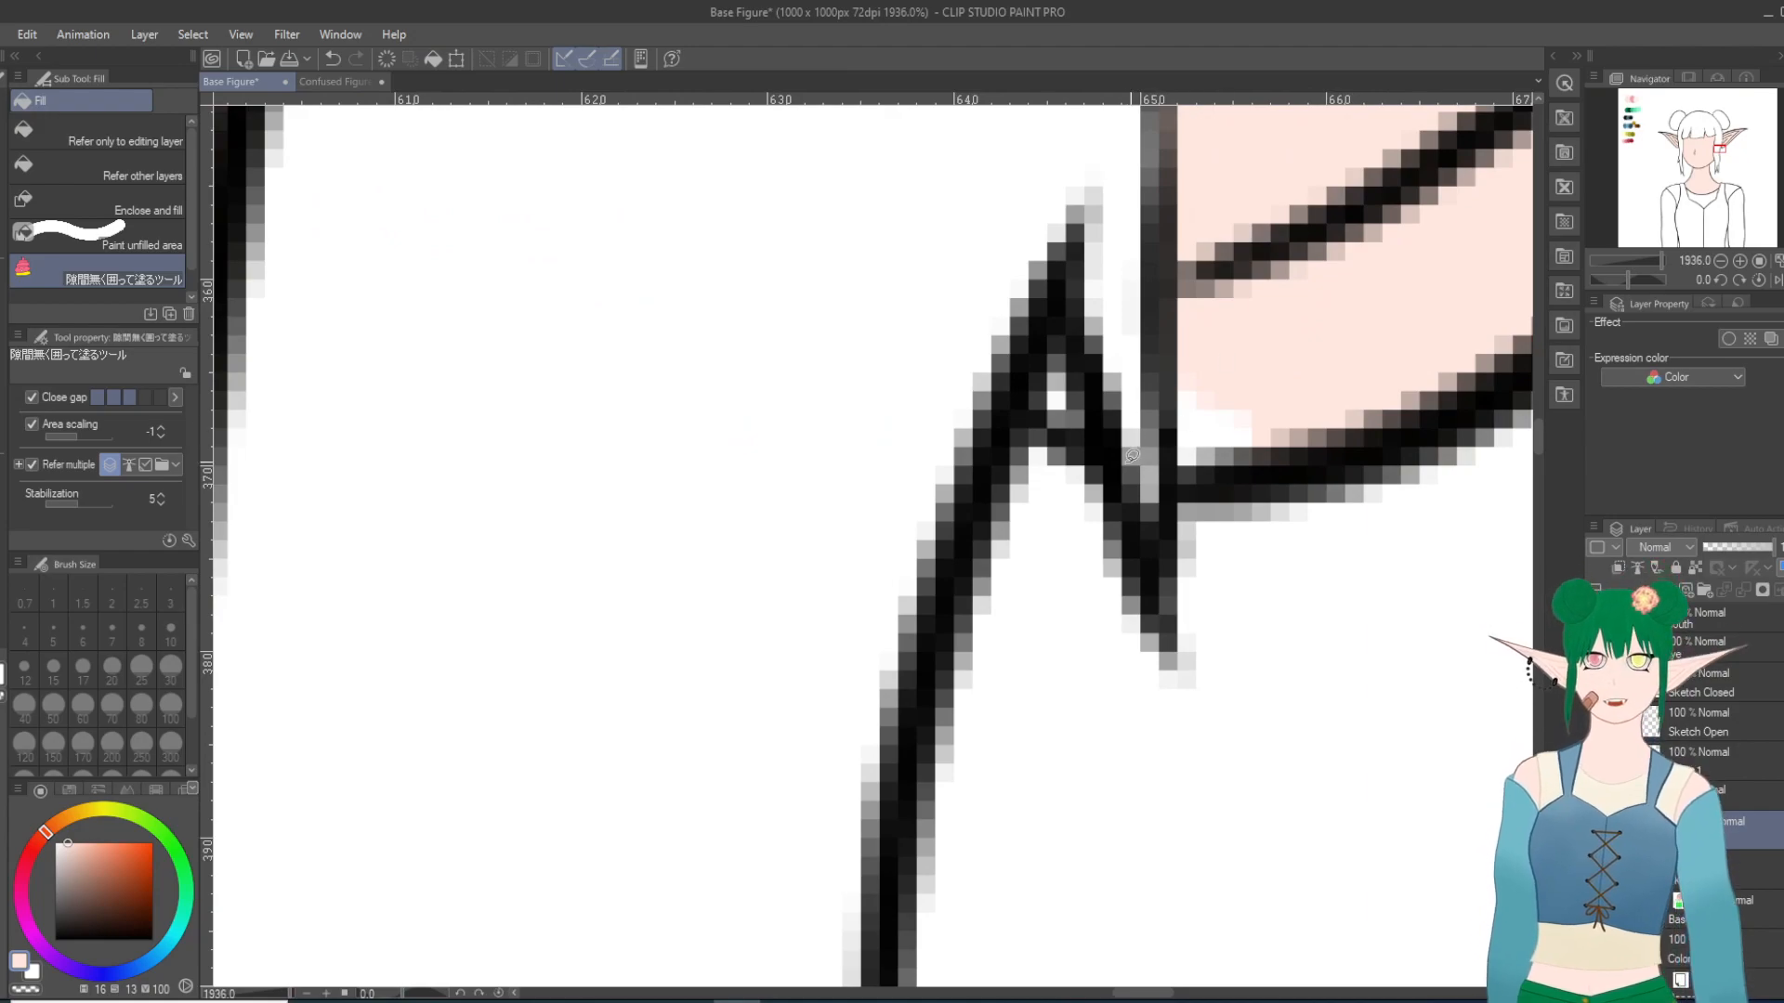
mouse_move(1313, 379)
left_mouse_down()
mouse_move(1198, 336)
mouse_move(1161, 436)
mouse_move(1285, 523)
mouse_move(1282, 390)
left_mouse_up()
left_click_drag(1069, 319, 1087, 323)
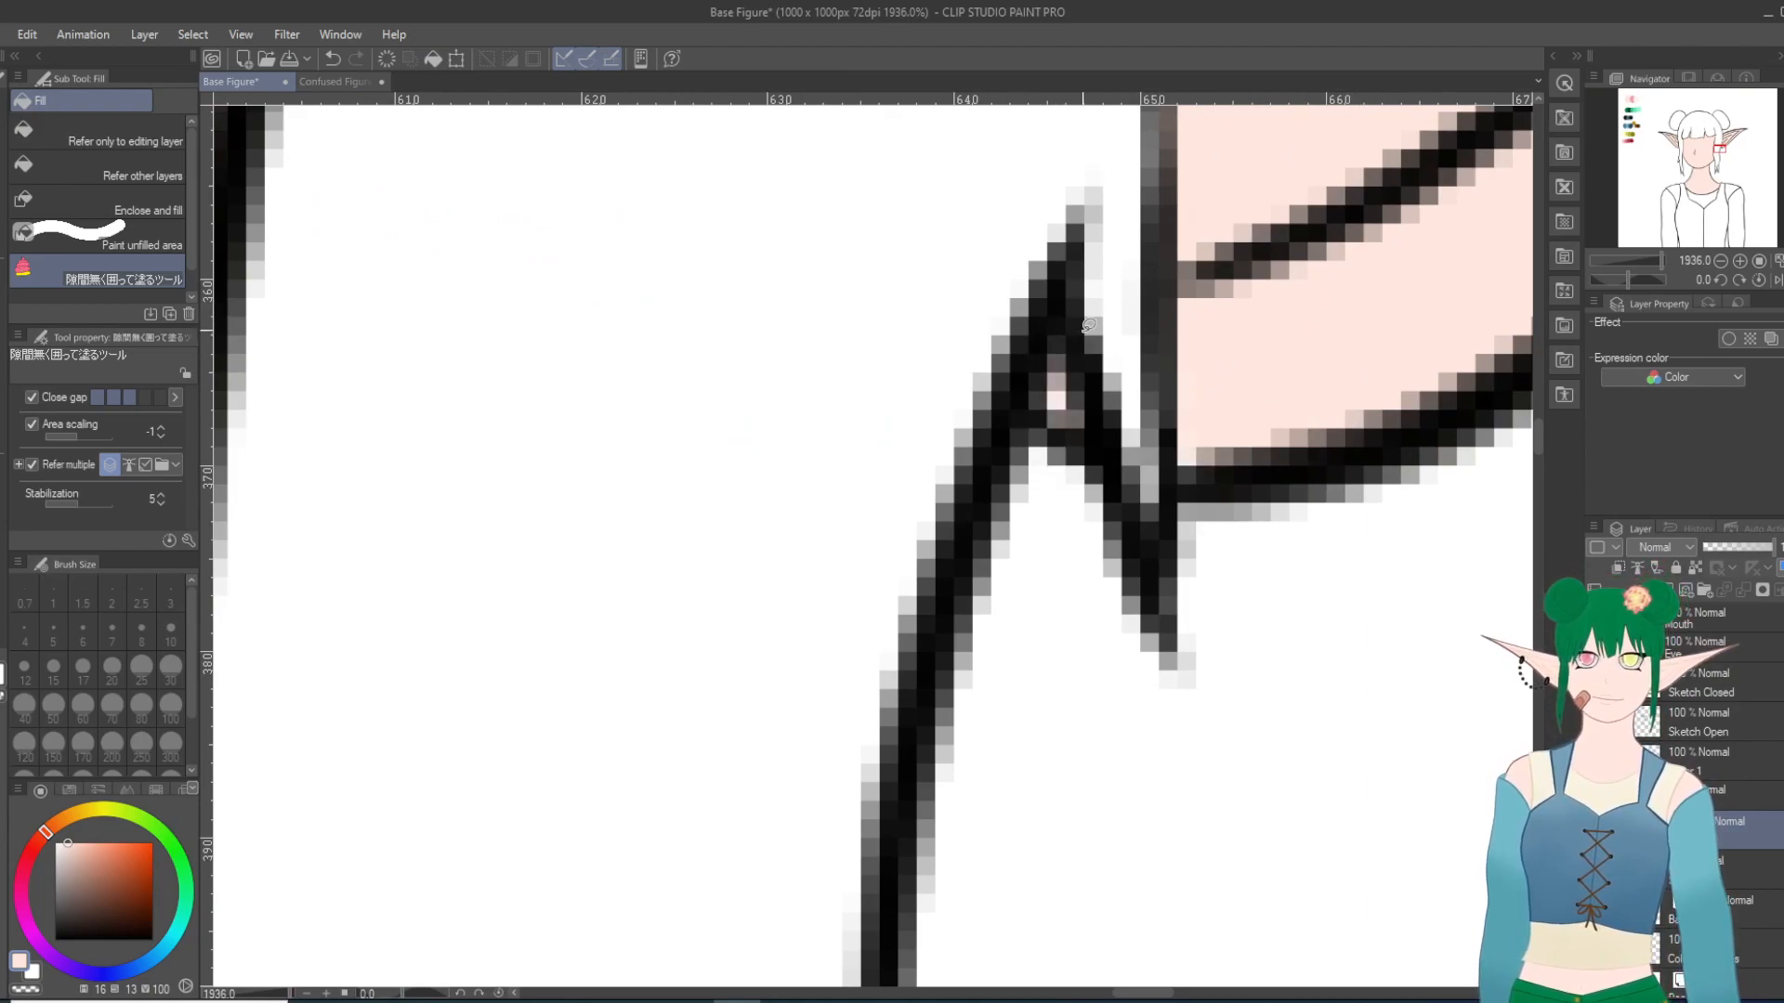
scroll(1285, 365, "down", 15)
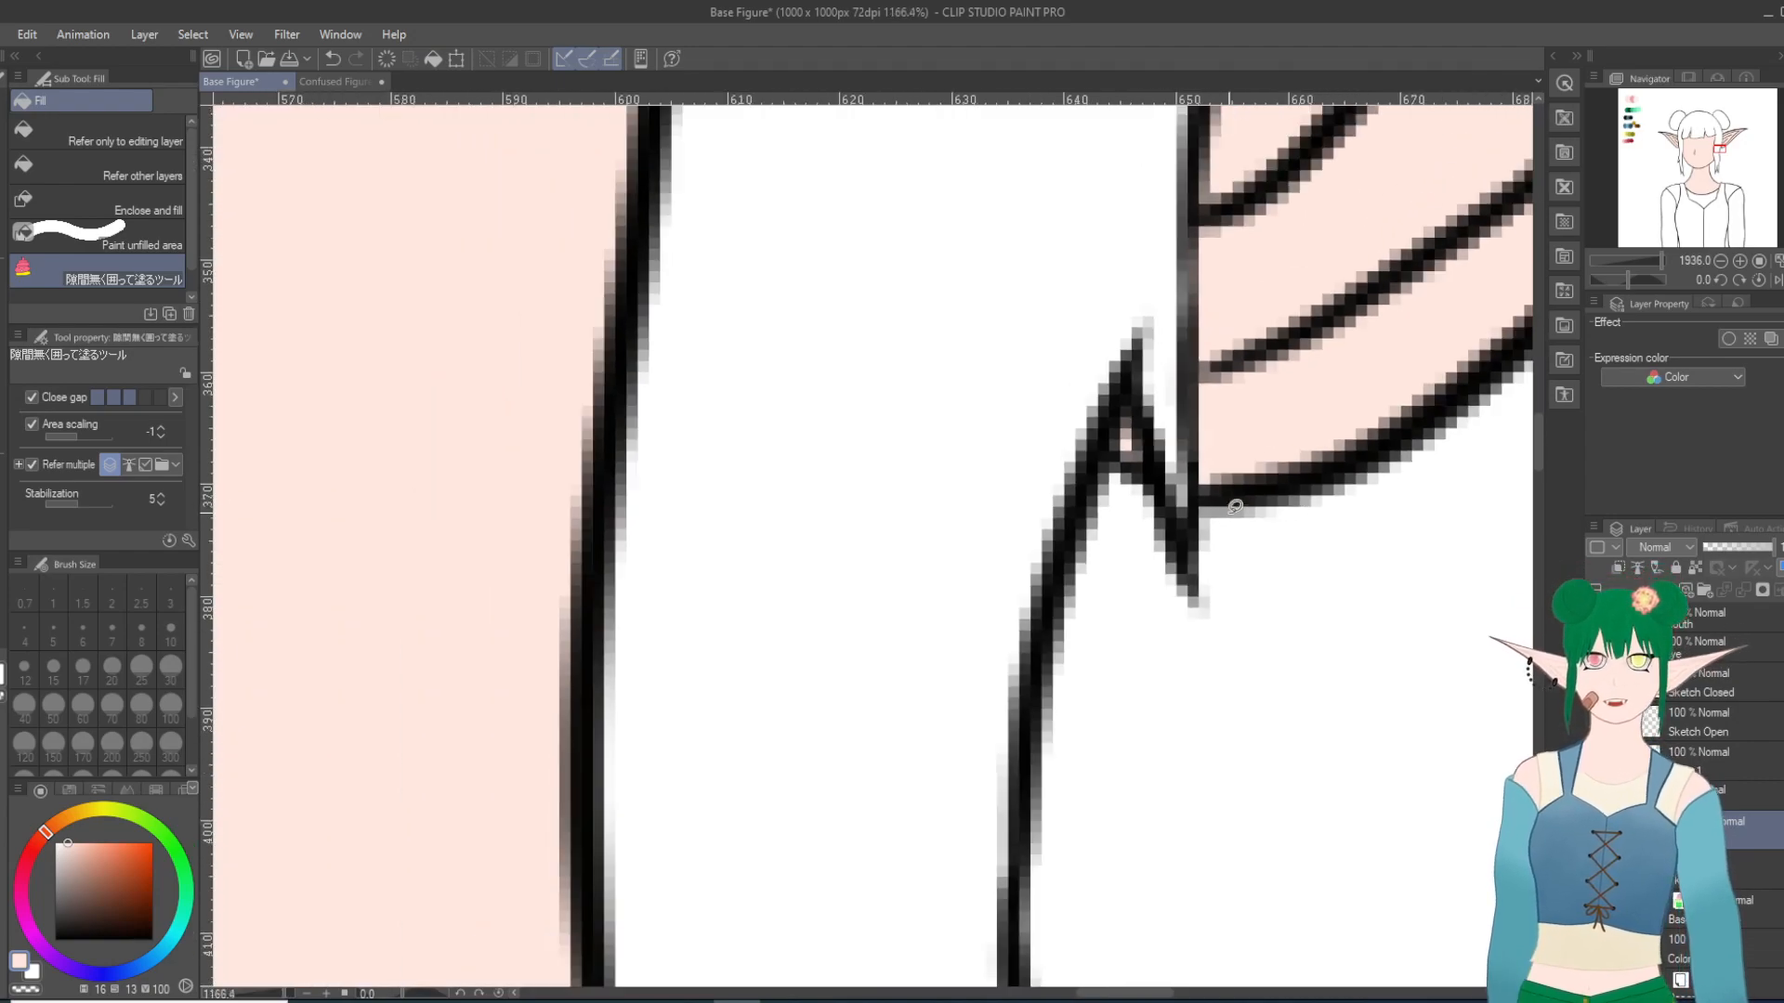
scroll(1298, 885, "up", 4)
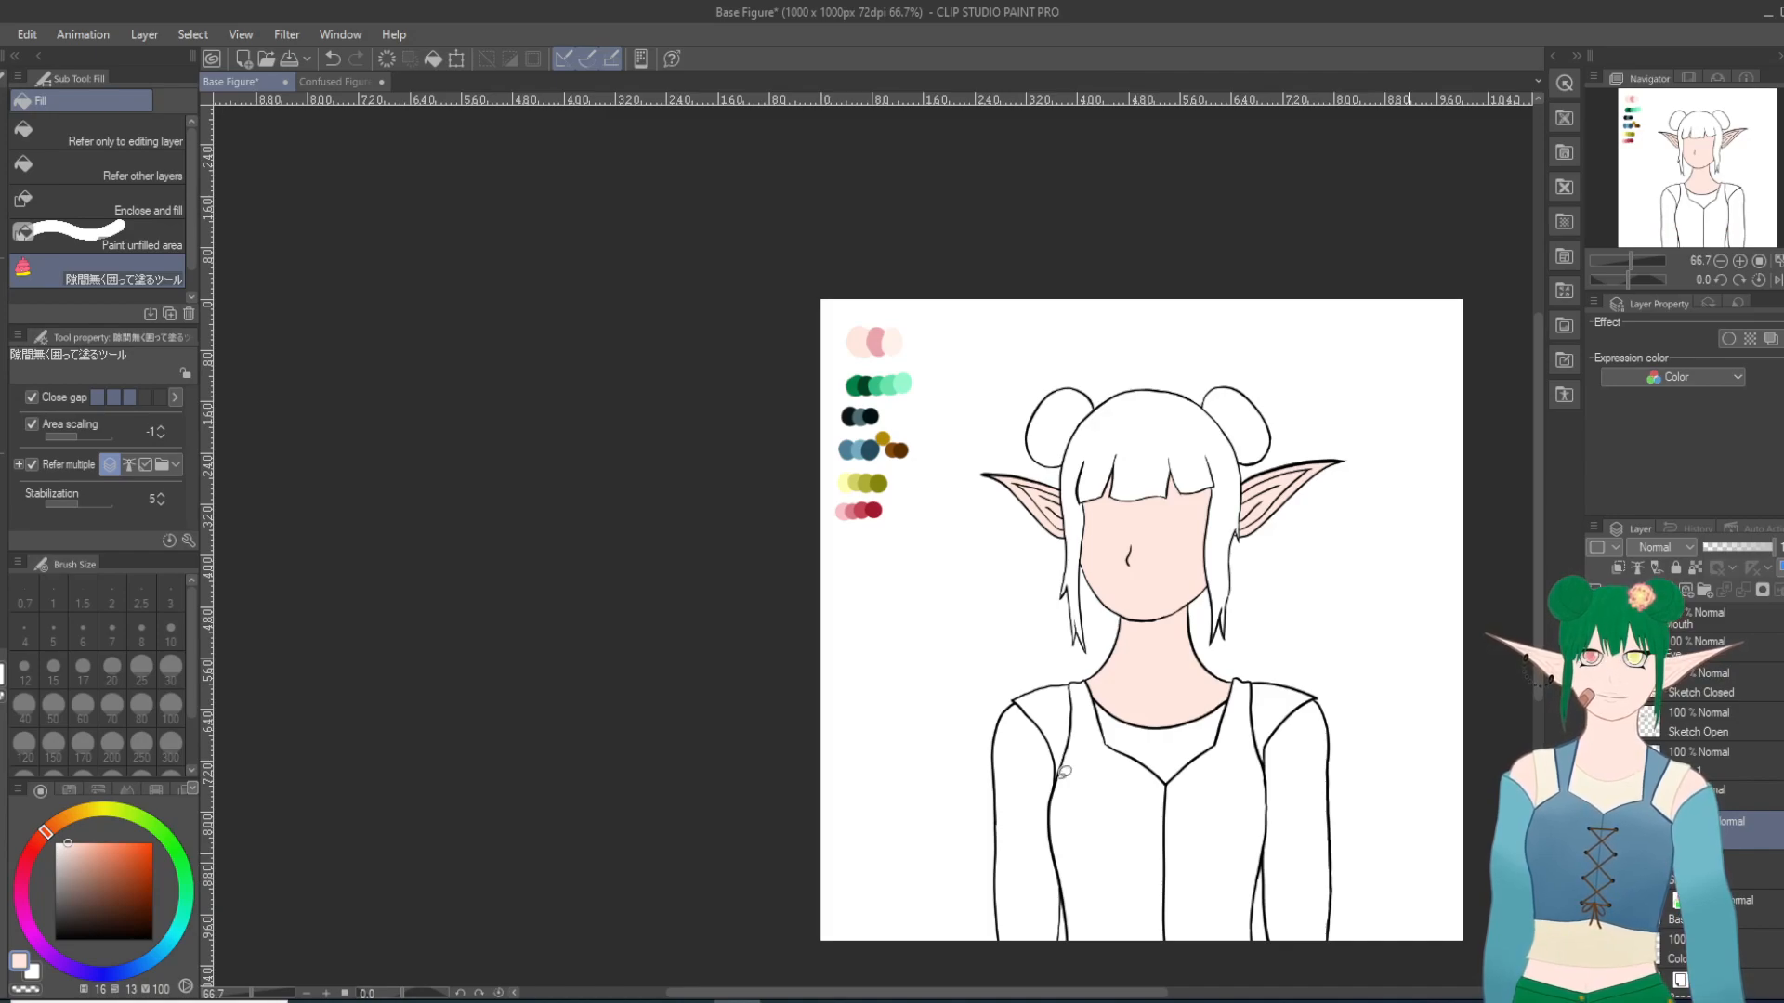
mouse_move(1057, 718)
left_mouse_down()
mouse_move(952, 762)
mouse_move(973, 950)
mouse_move(1015, 995)
mouse_move(1067, 890)
mouse_move(1048, 665)
mouse_move(982, 686)
mouse_move(982, 890)
mouse_move(1034, 950)
mouse_move(1060, 890)
left_mouse_up()
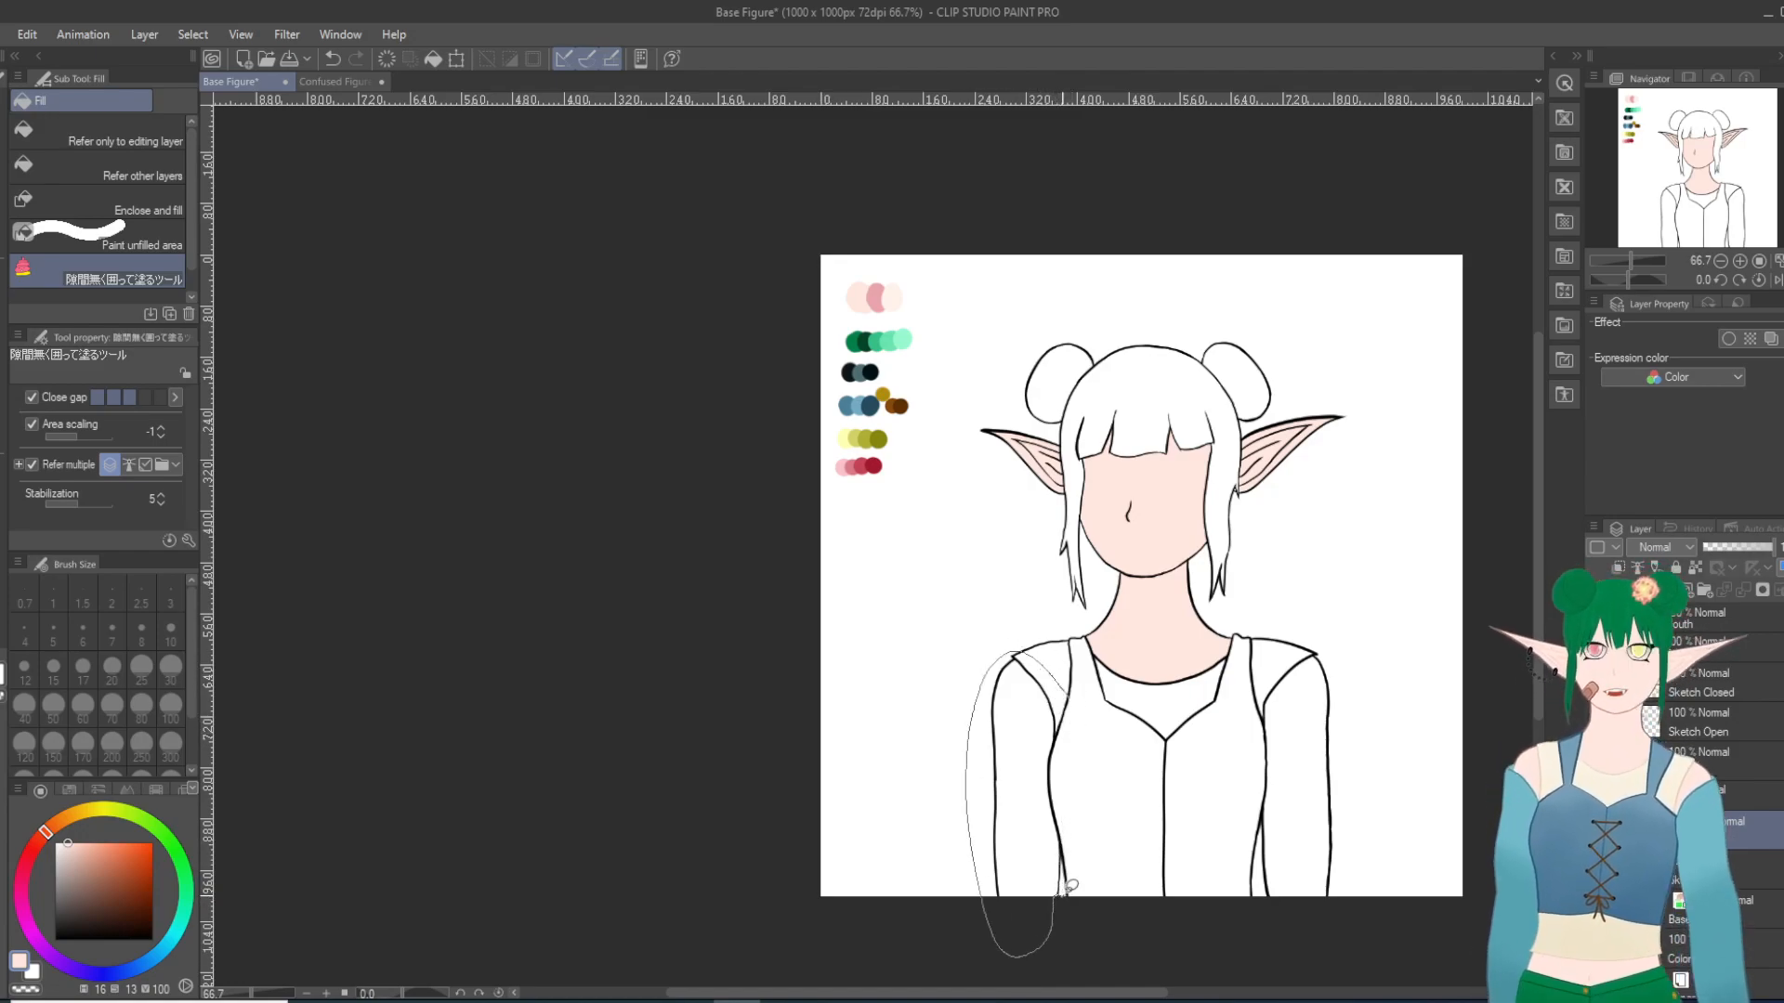
left_click_drag(1067, 827, 1100, 777)
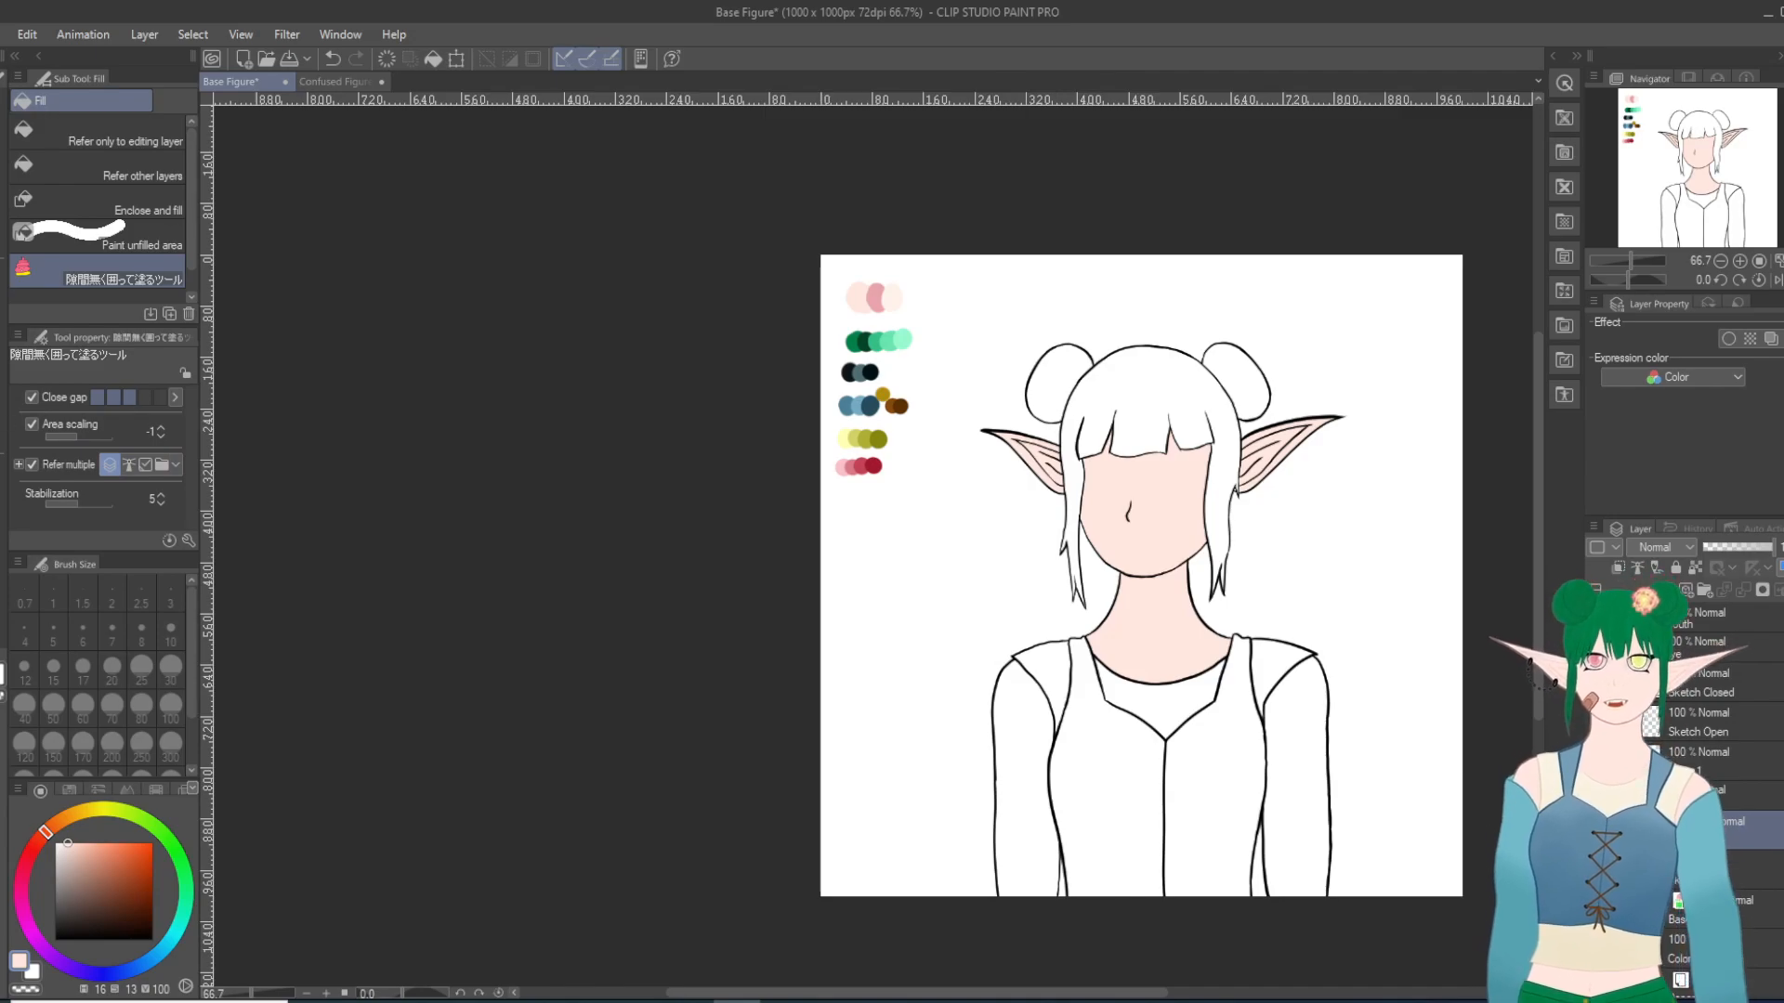
left_click(174, 141)
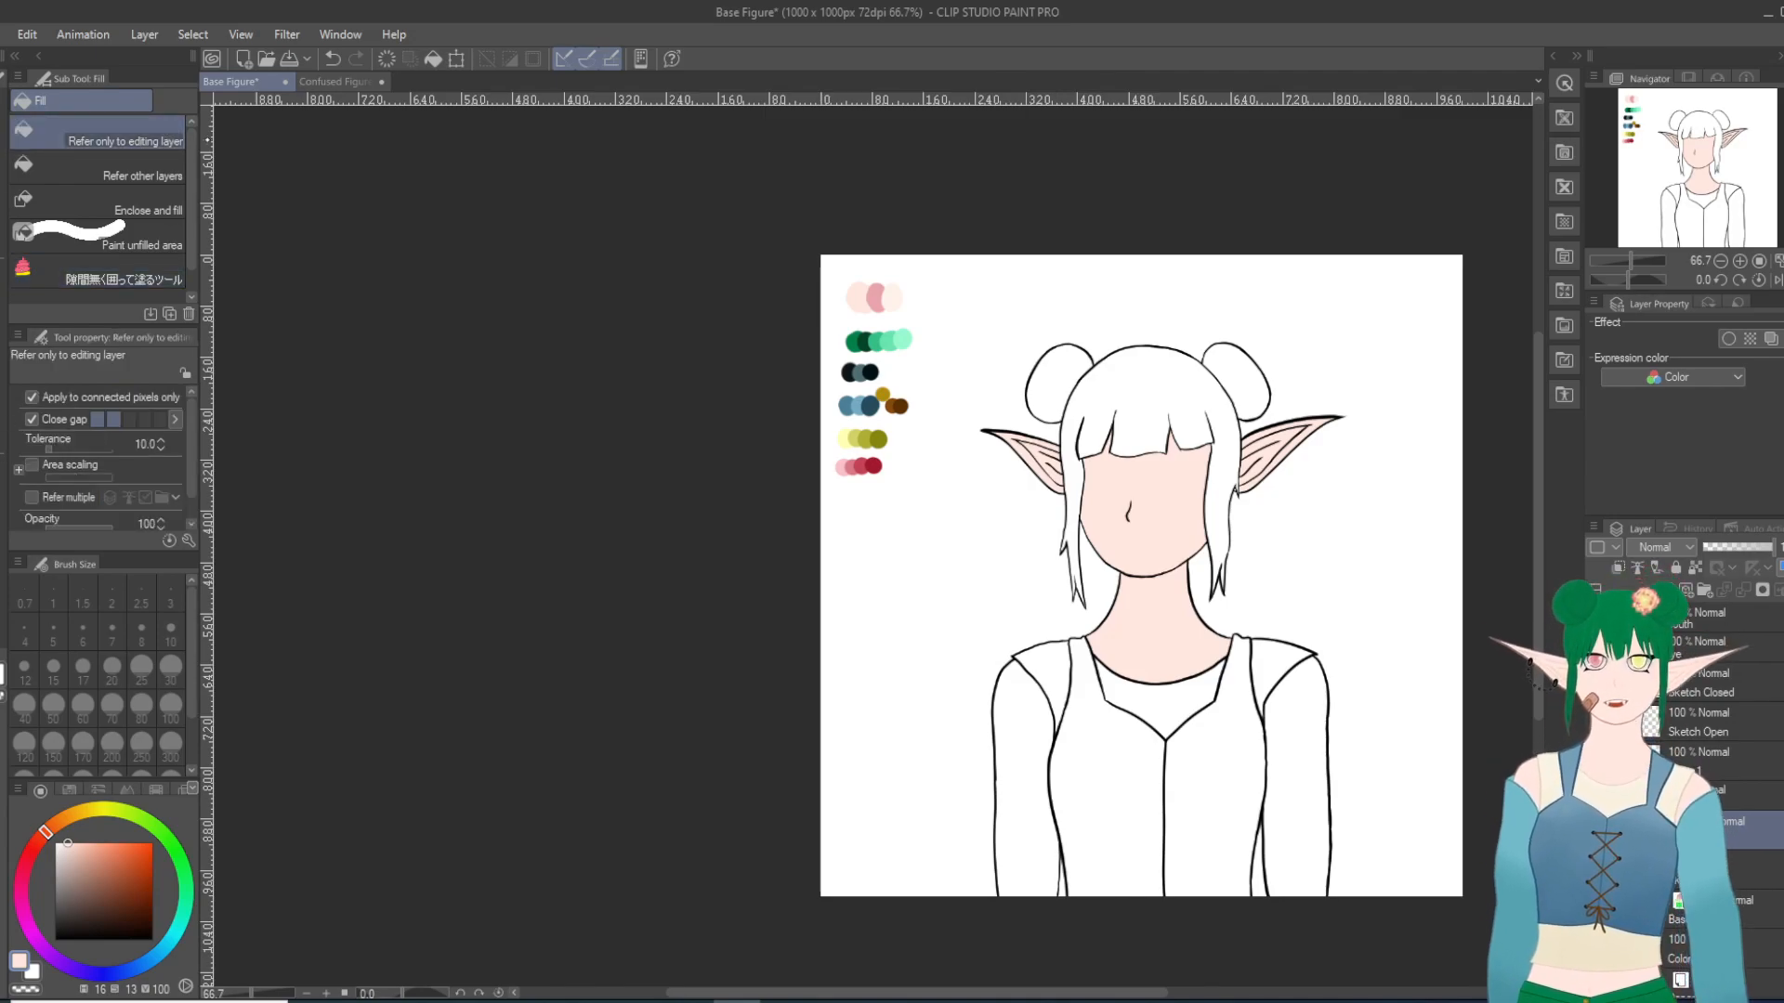
left_click(1023, 772)
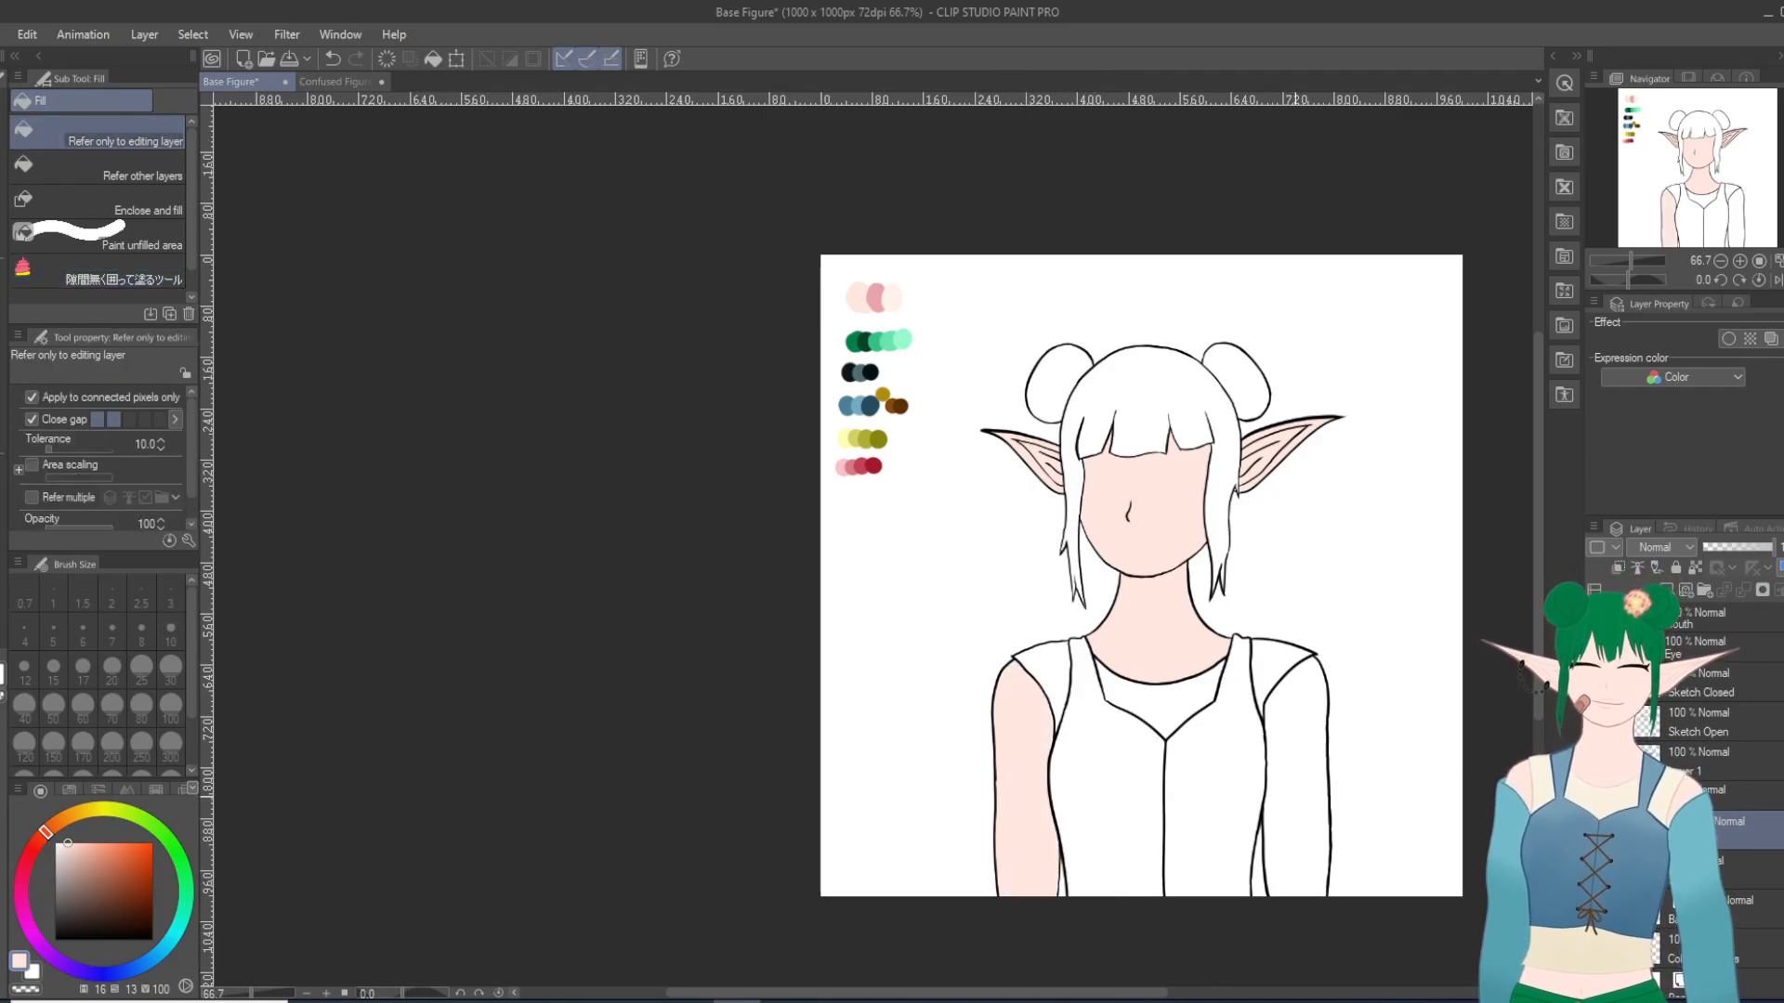
left_click(1305, 790)
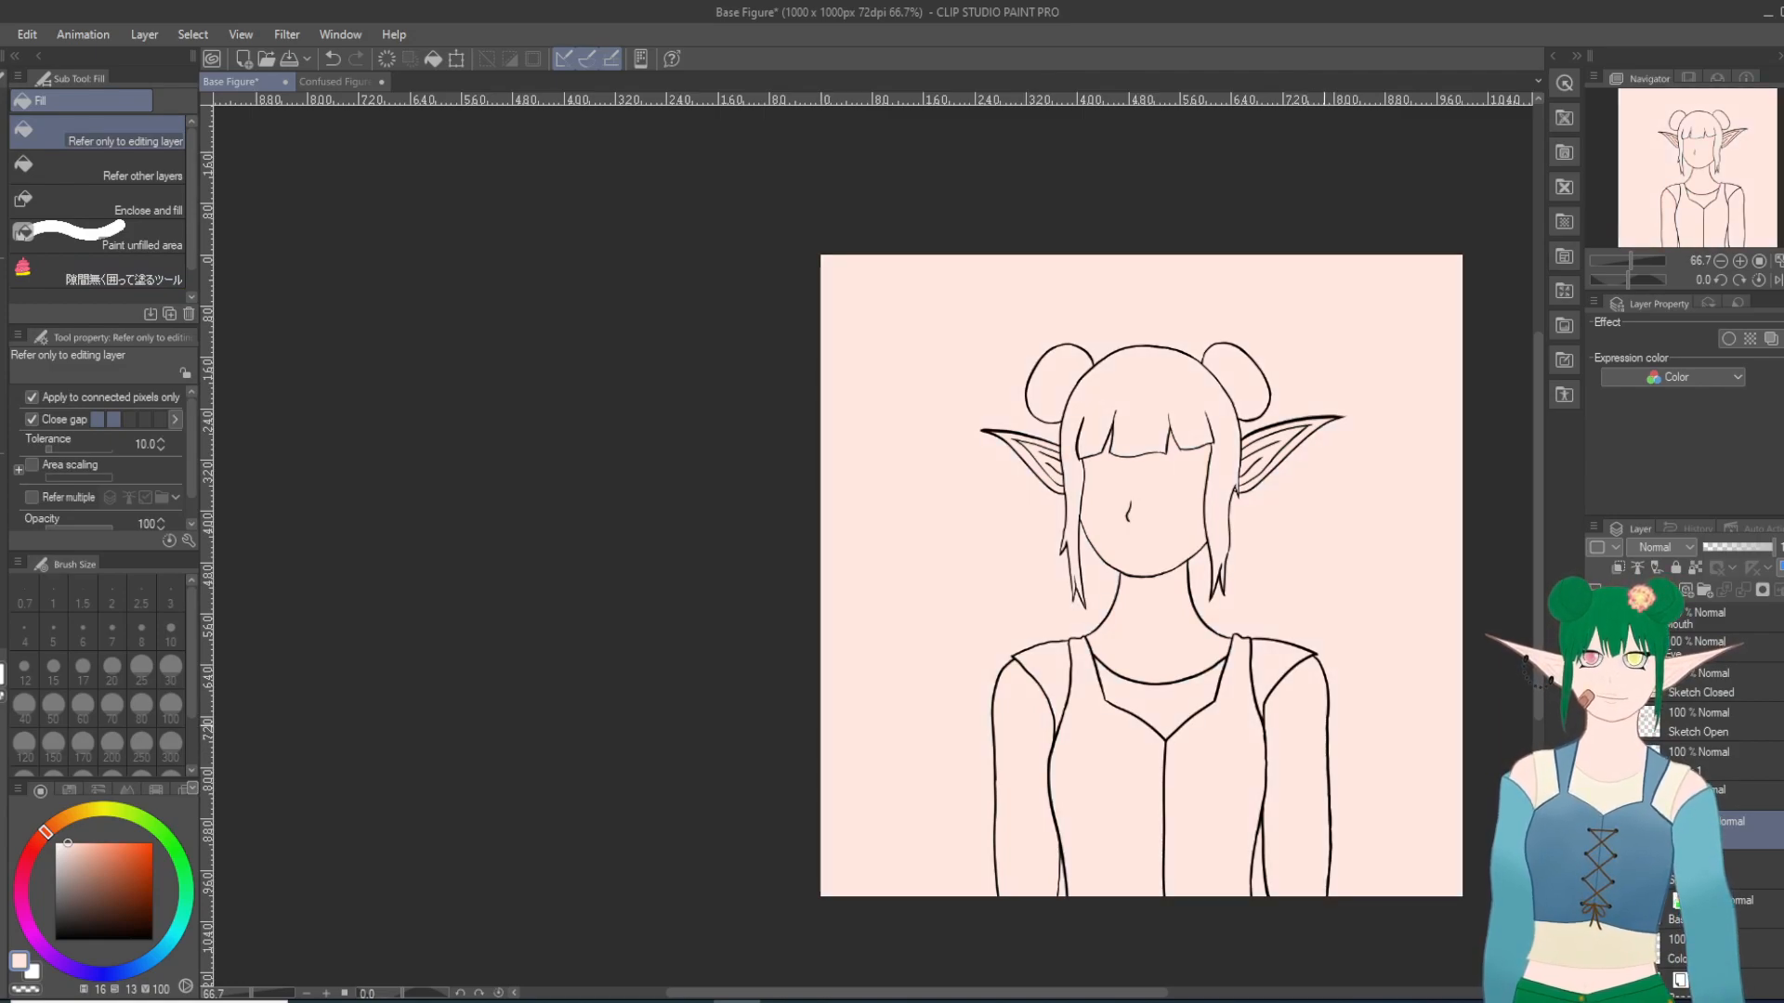
key("ctrl+z")
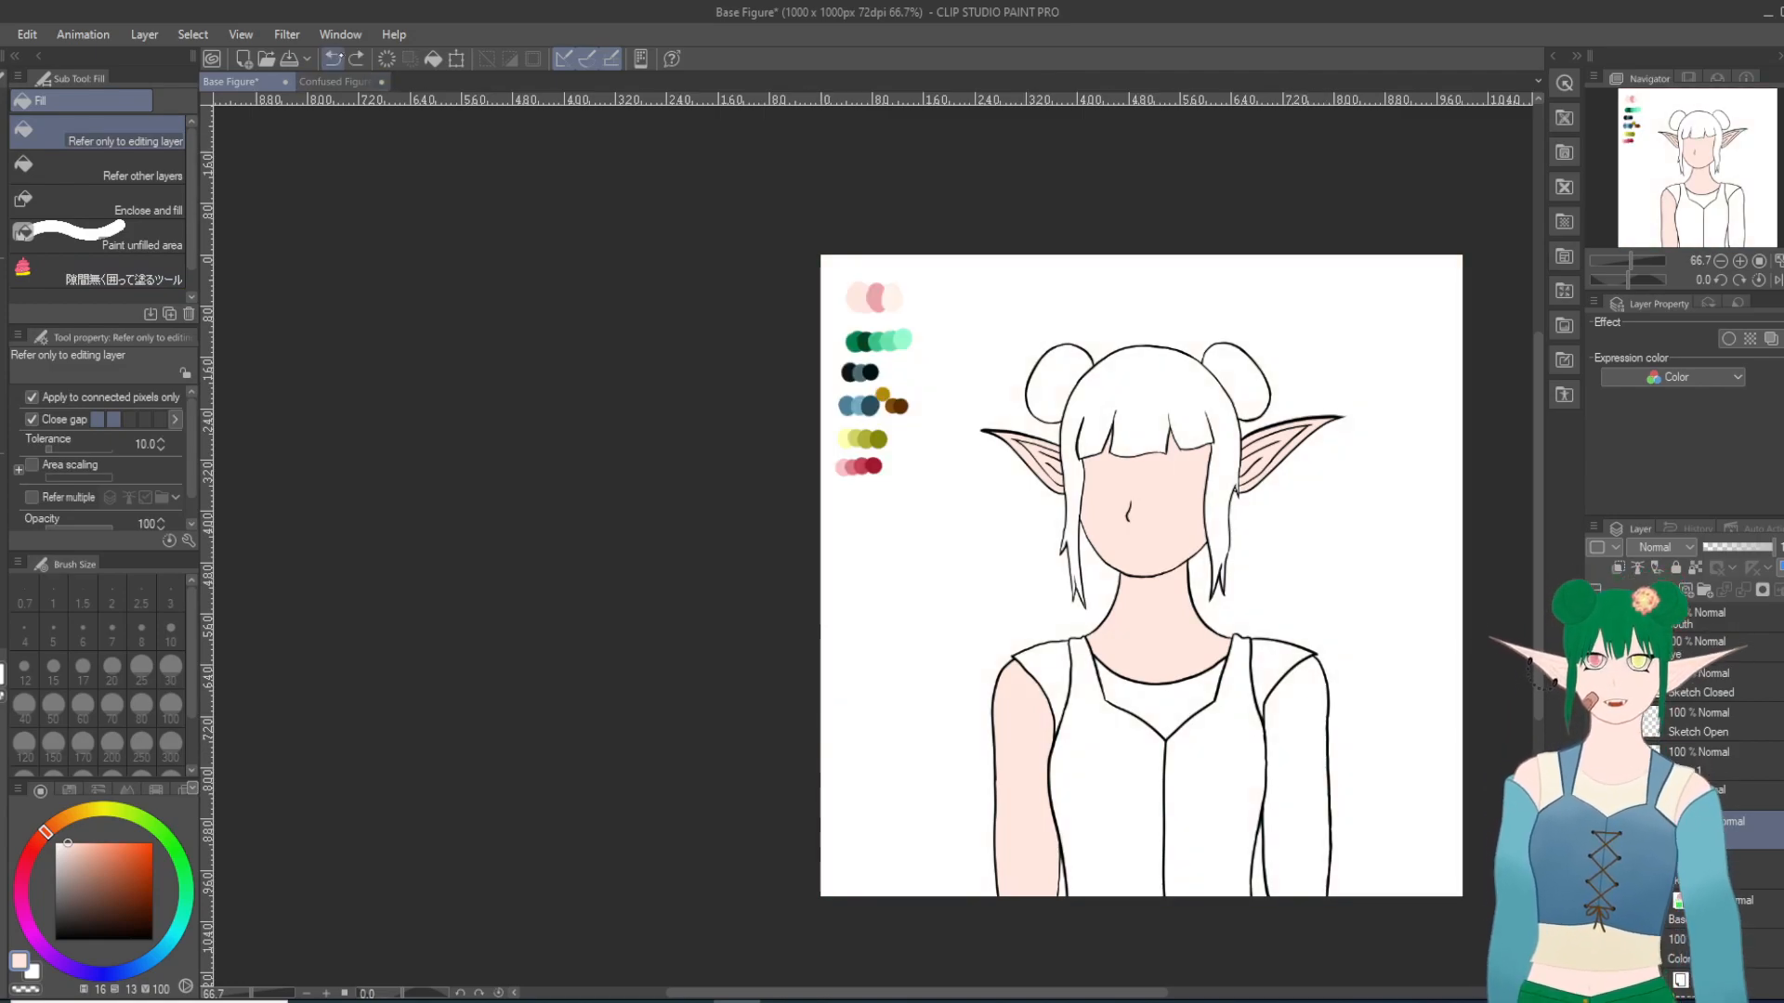
left_click(331, 58)
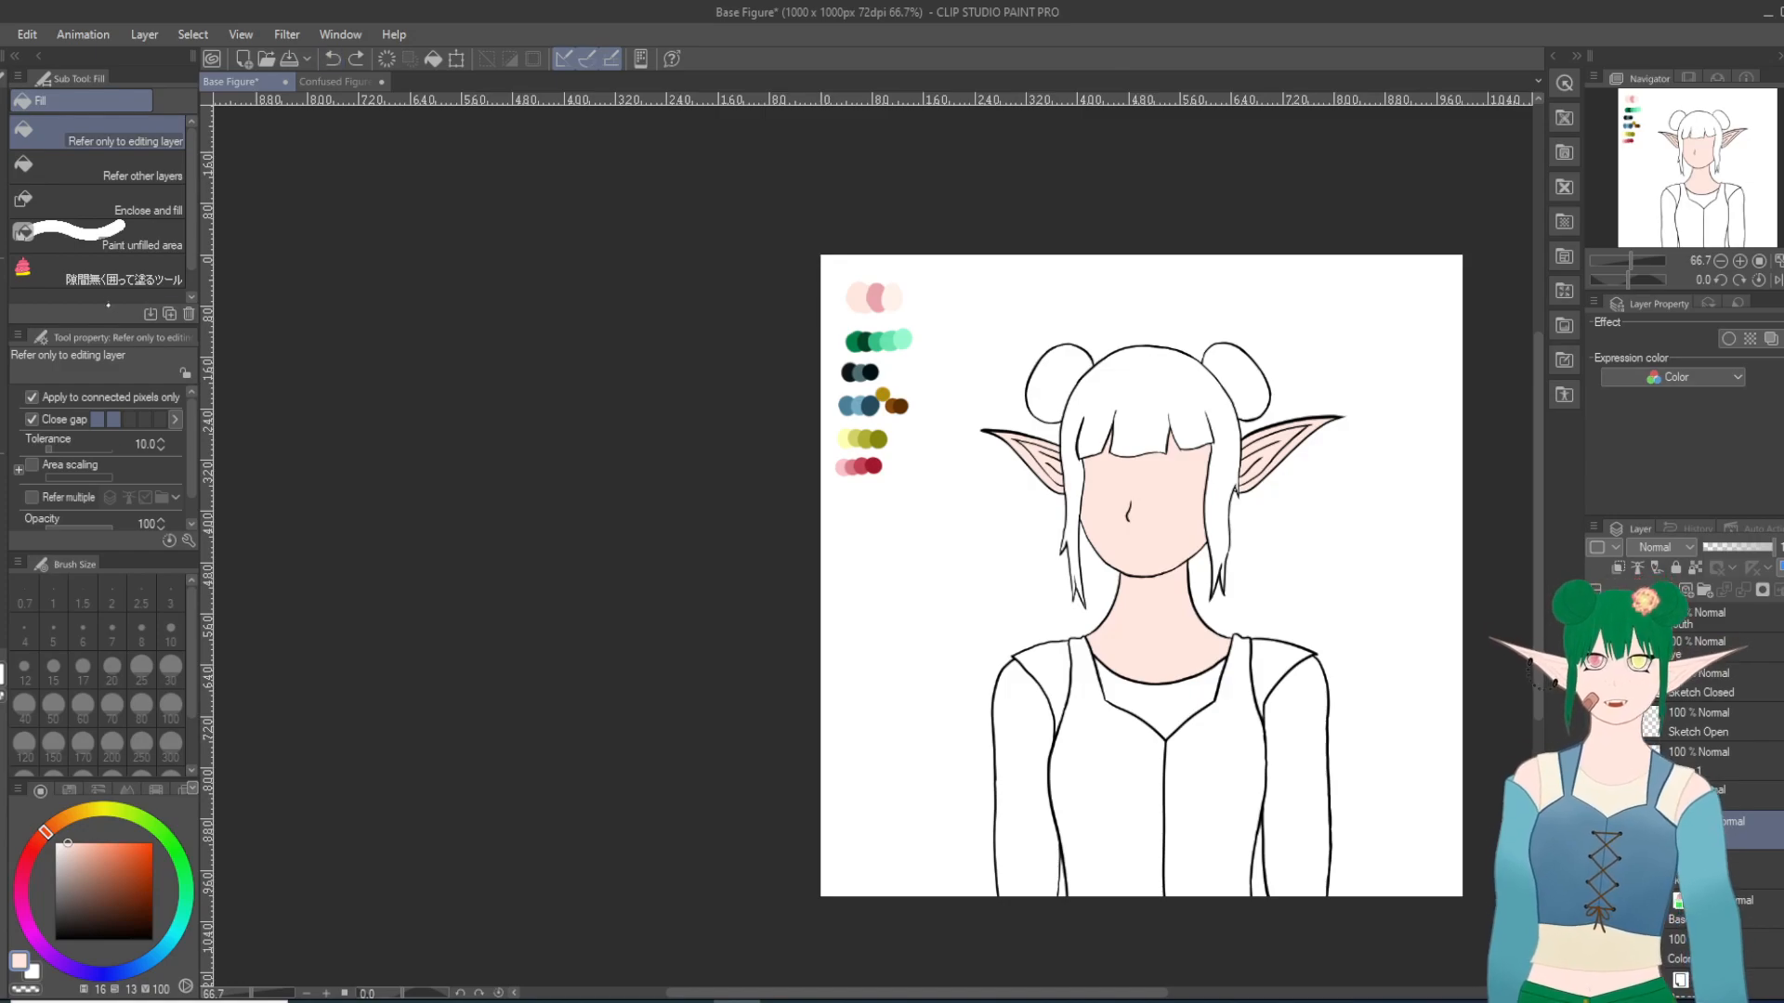
Step: Fill both arms with the pale skin tone by enclosing each one with the gap-closing fill tool
left_click(120, 271)
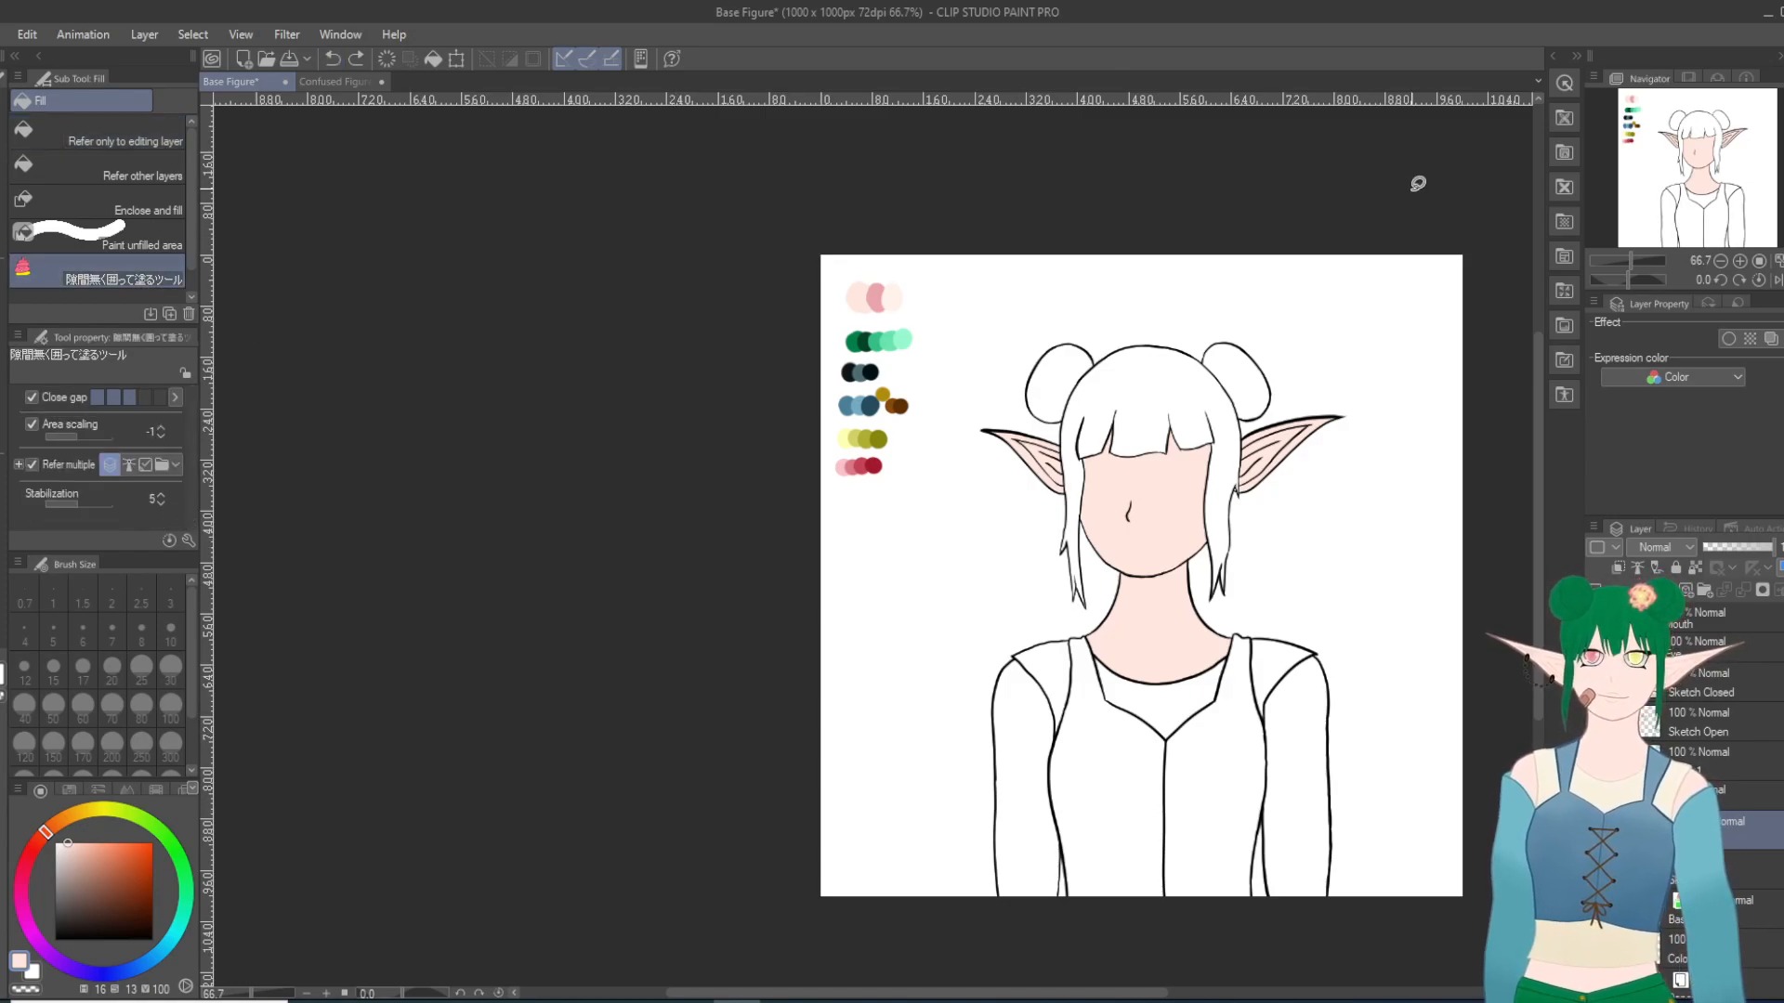
scroll(1367, 892, "up", 5)
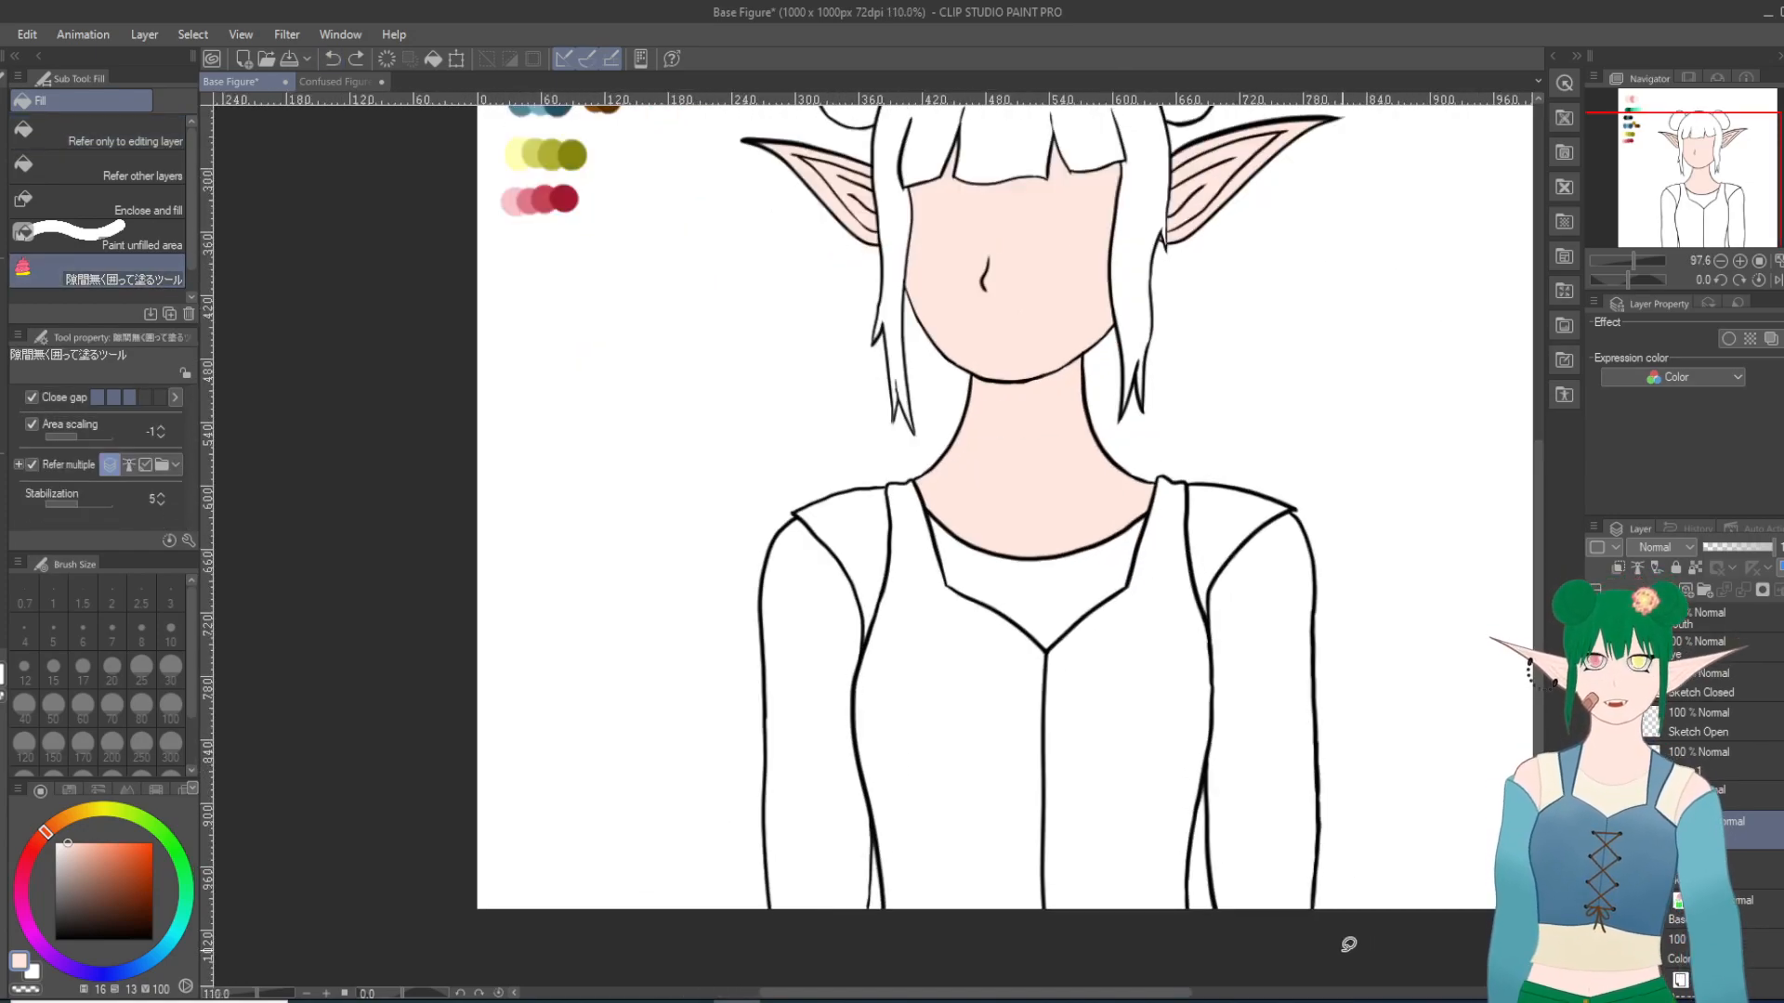
left_click_drag(866, 943, 882, 900)
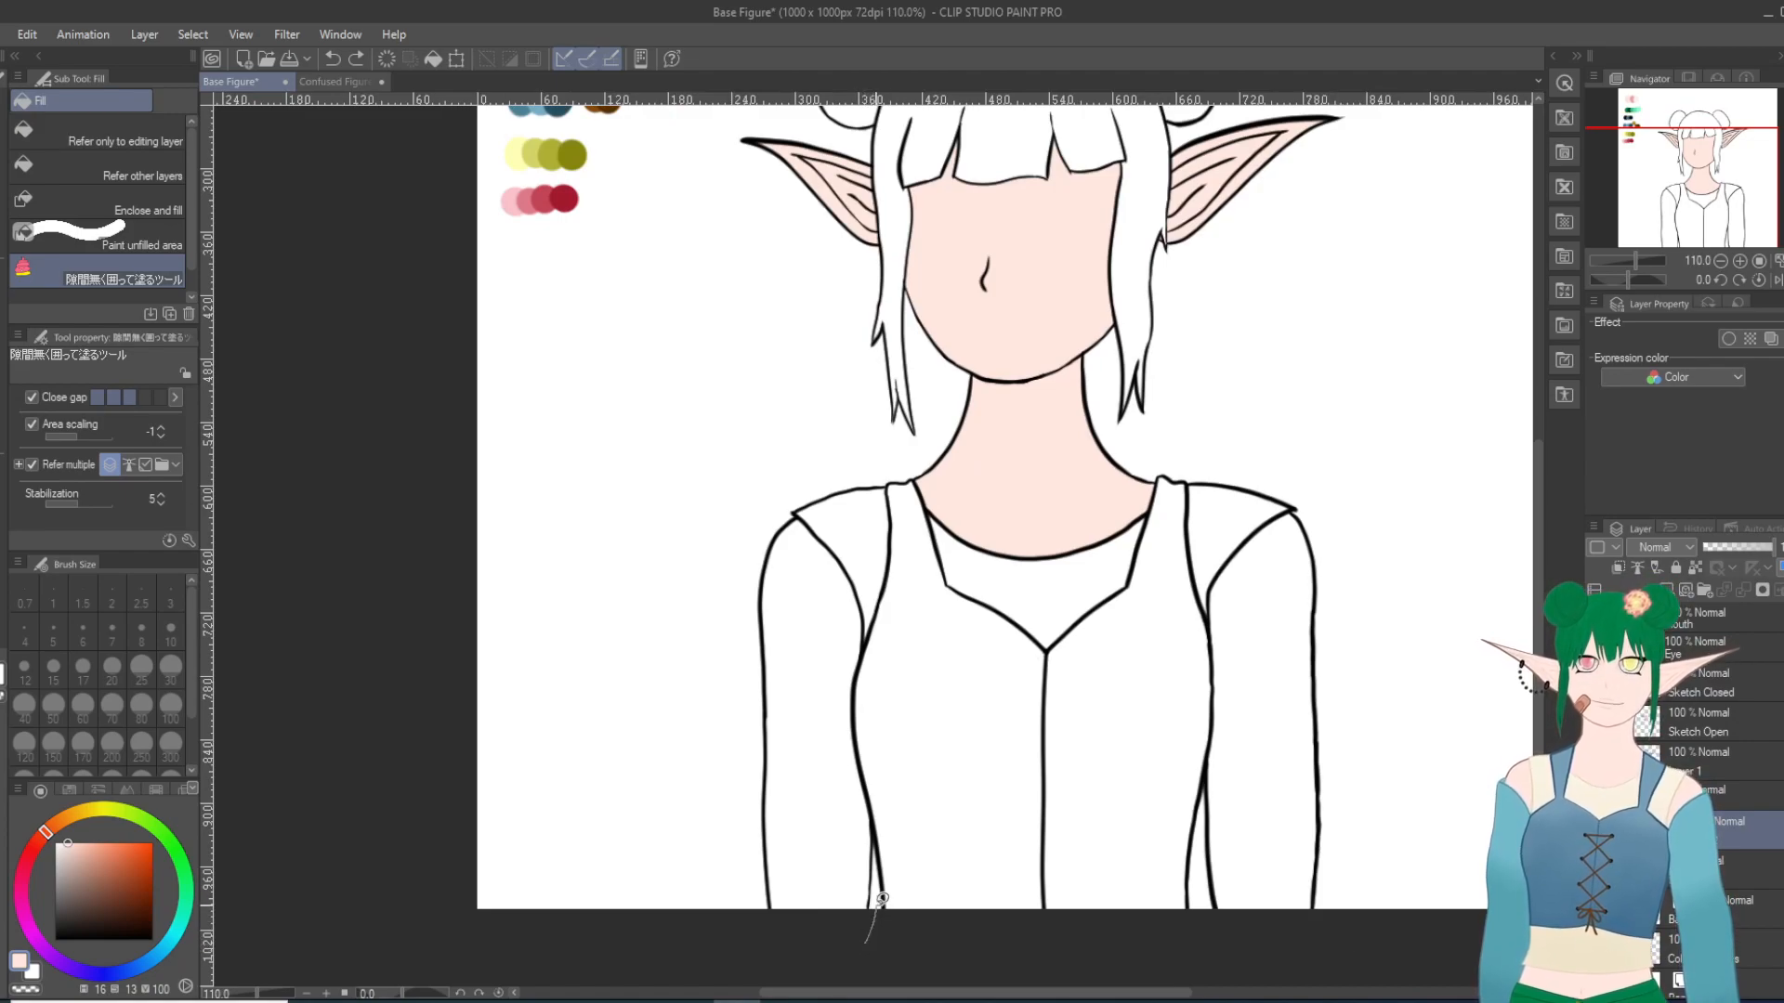
left_click_drag(889, 818, 889, 686)
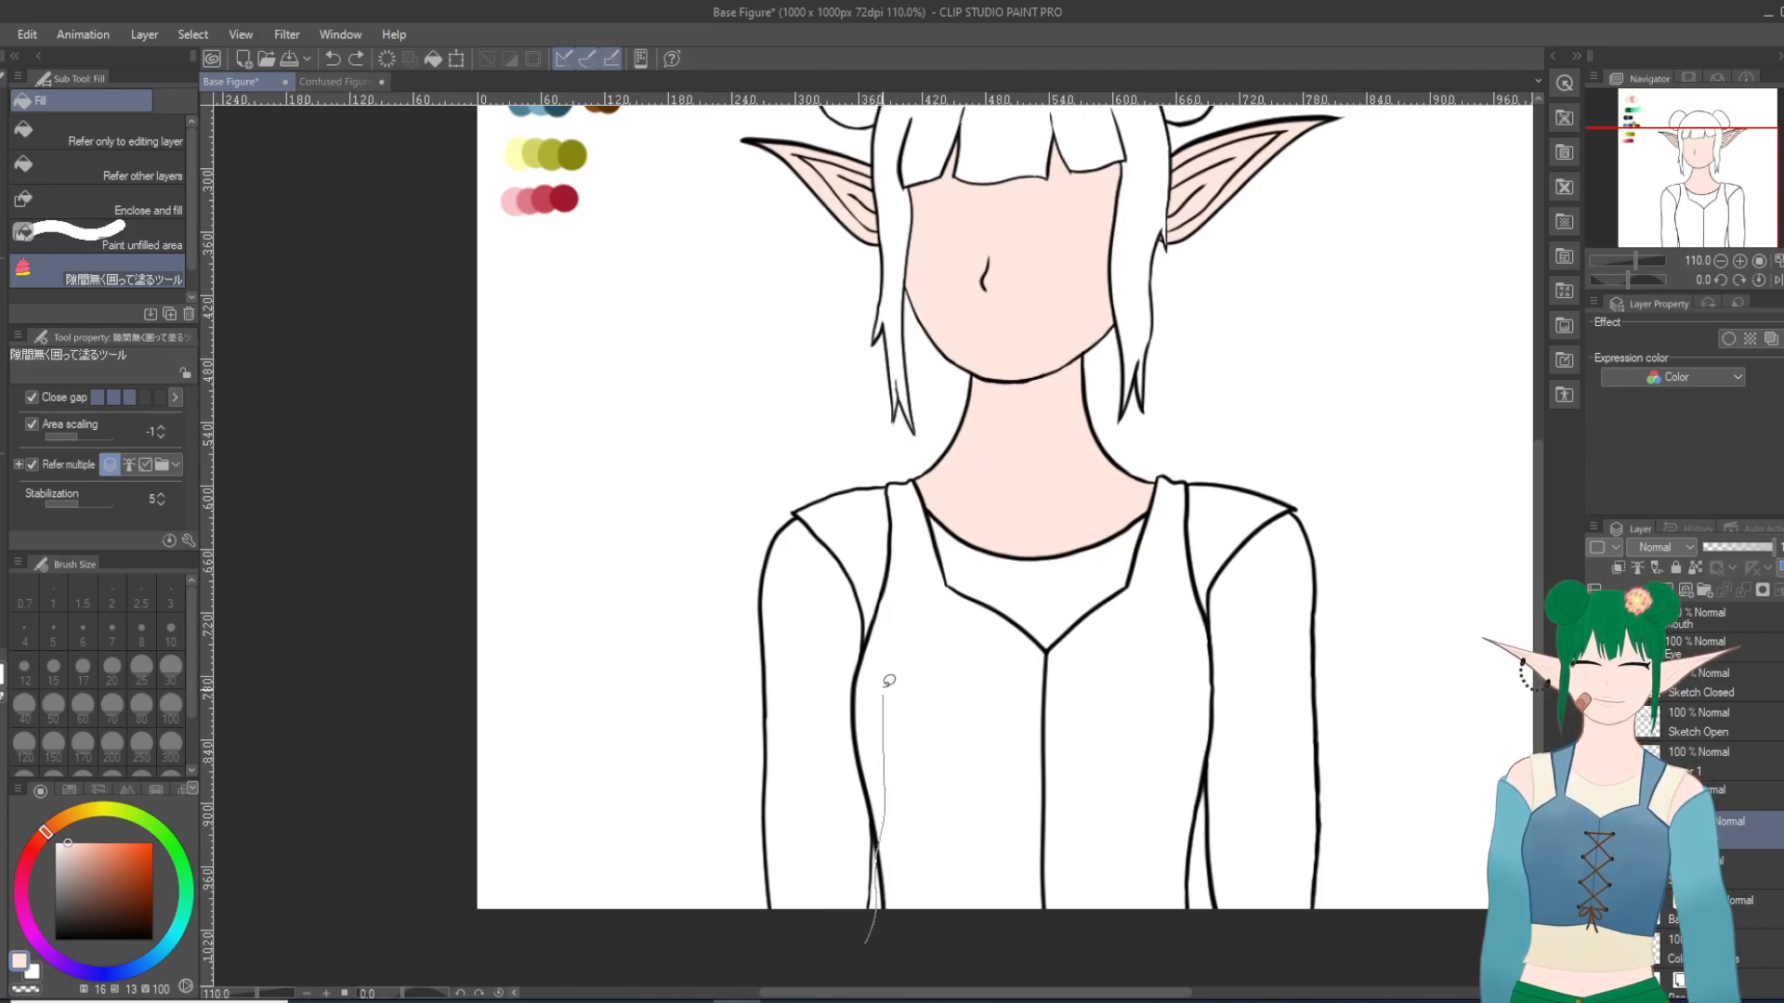
mouse_move(872, 586)
left_mouse_down()
mouse_move(770, 499)
mouse_move(713, 771)
mouse_move(742, 899)
mouse_move(793, 967)
mouse_move(879, 934)
left_mouse_up()
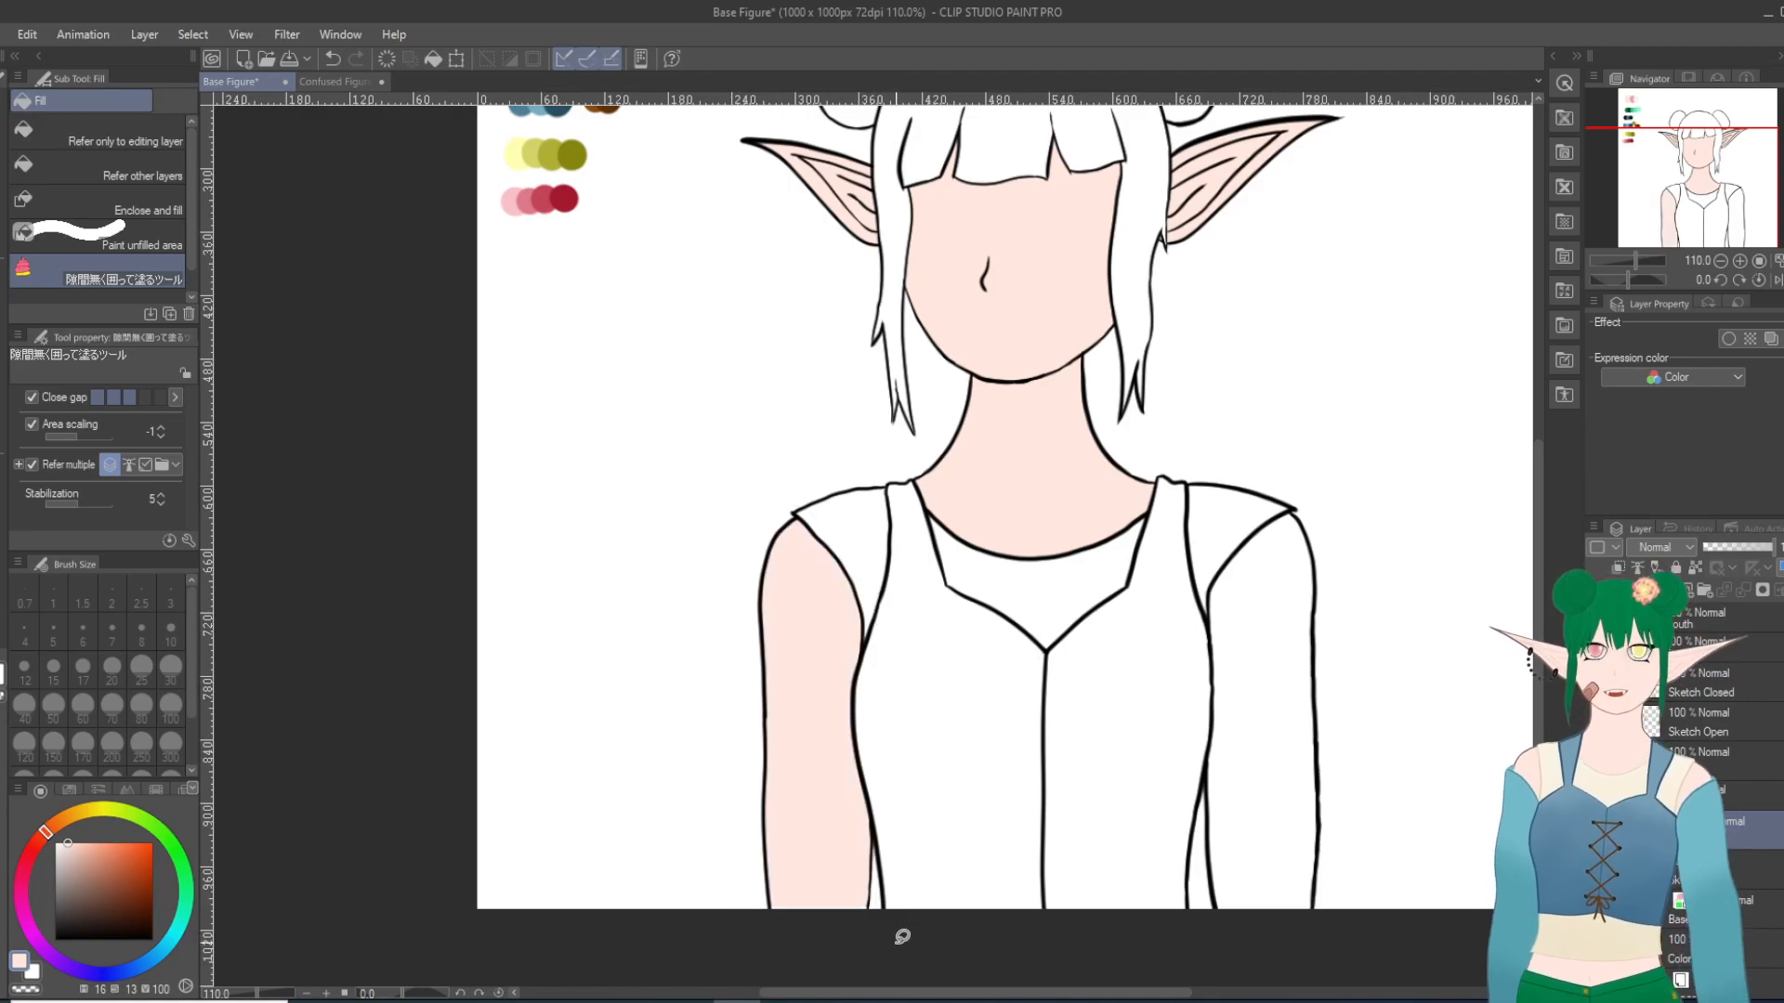
mouse_move(1296, 951)
left_mouse_down()
mouse_move(1219, 930)
mouse_move(1208, 869)
left_mouse_up()
left_click_drag(1205, 785, 1213, 561)
mouse_move(1286, 477)
left_mouse_down()
mouse_move(1346, 546)
mouse_move(1377, 761)
mouse_move(1347, 930)
mouse_move(1296, 956)
left_mouse_up()
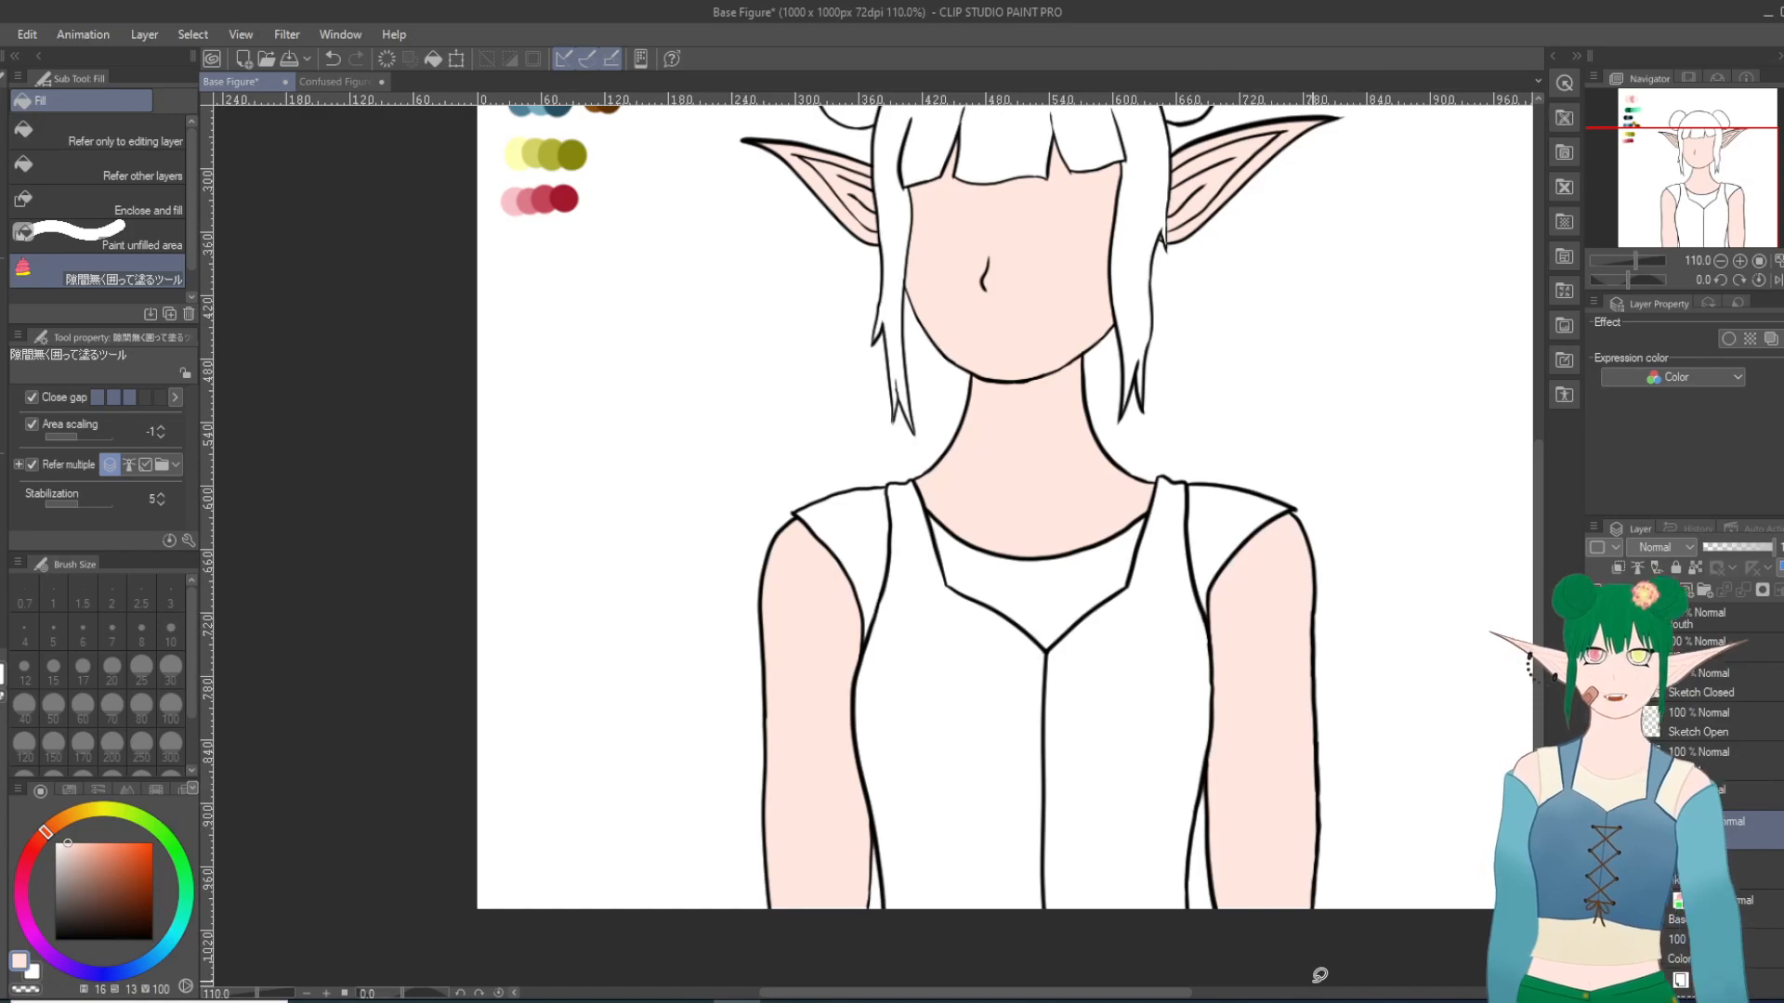
Step: Erase a small gap in the lower outline of the left-hand ear on the body line art layer with the Hard eraser
scroll(1250, 962, "up", 2)
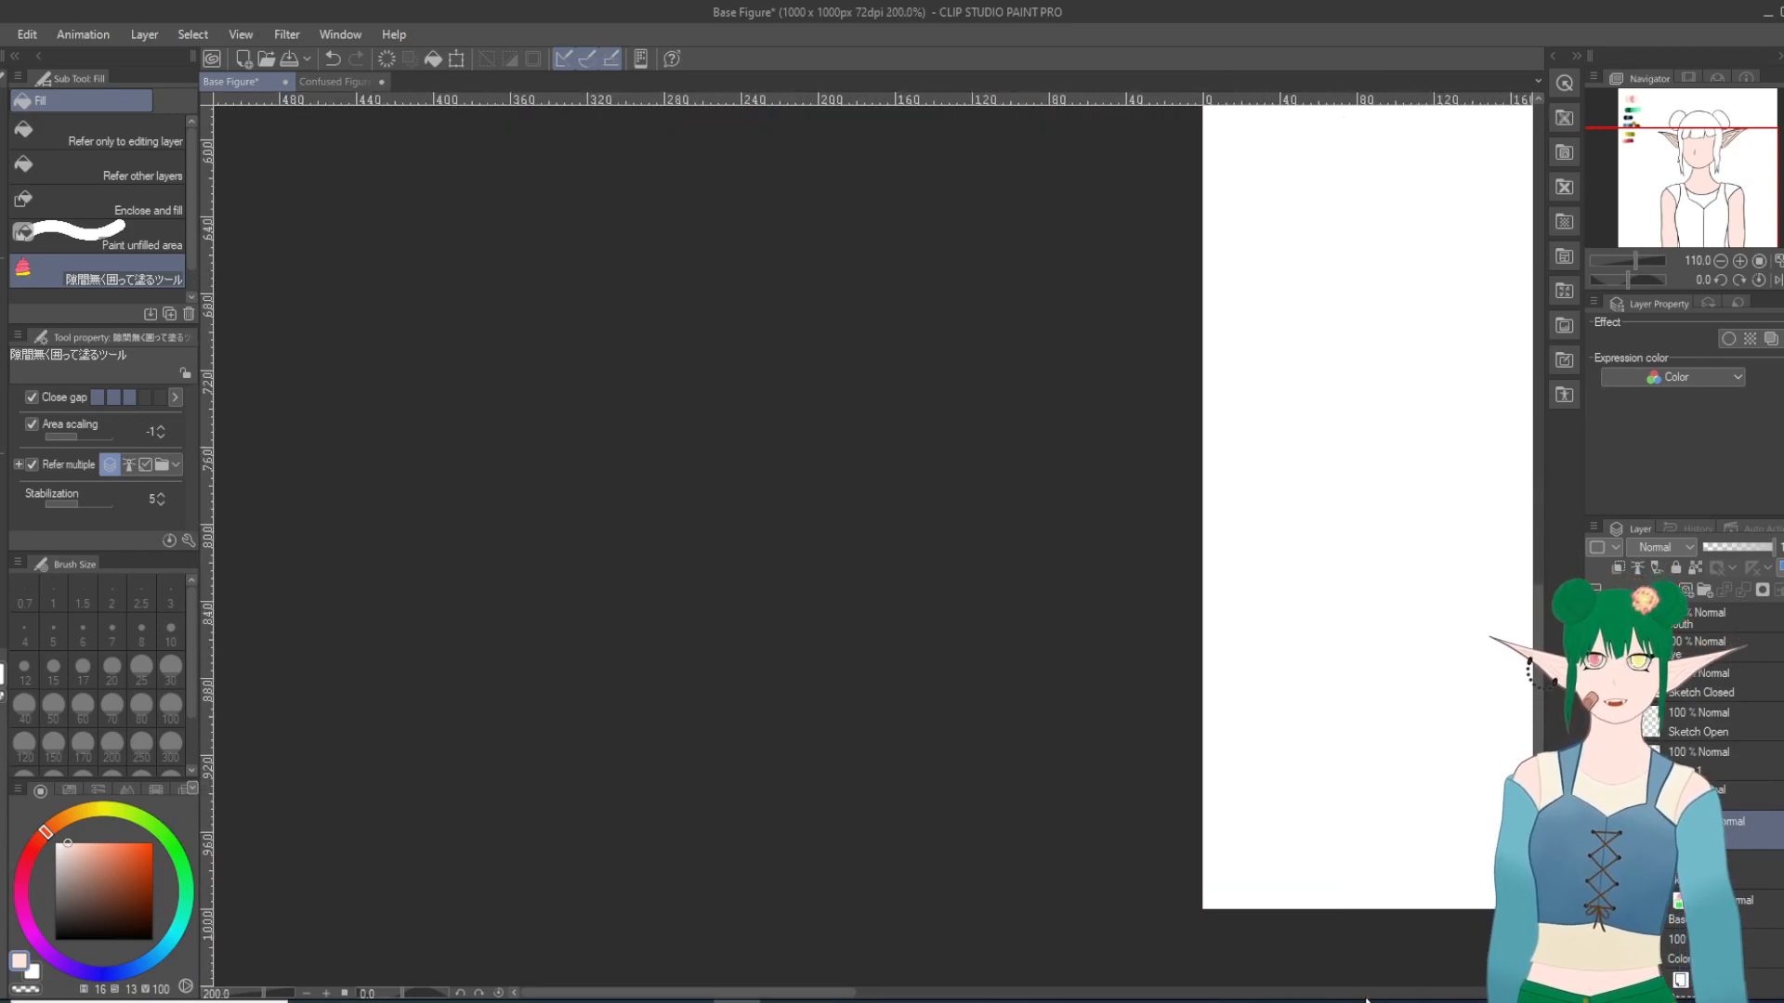
left_click(1721, 251)
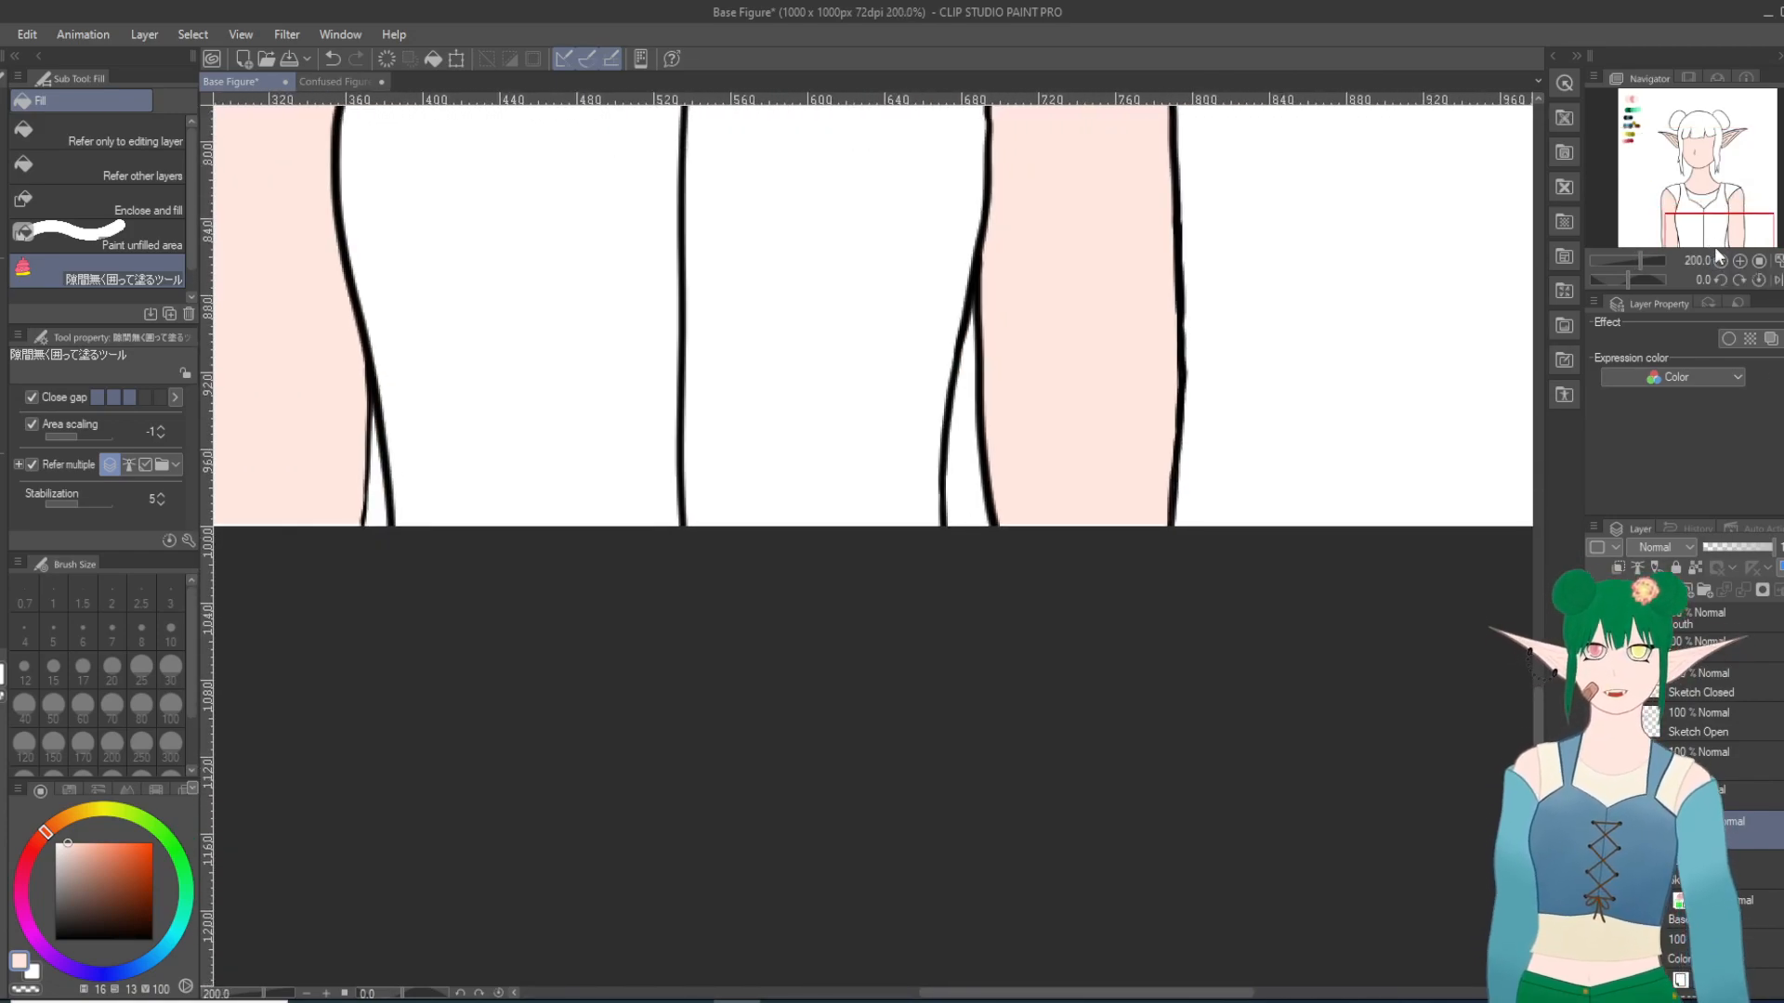
left_click_drag(1715, 247, 1714, 212)
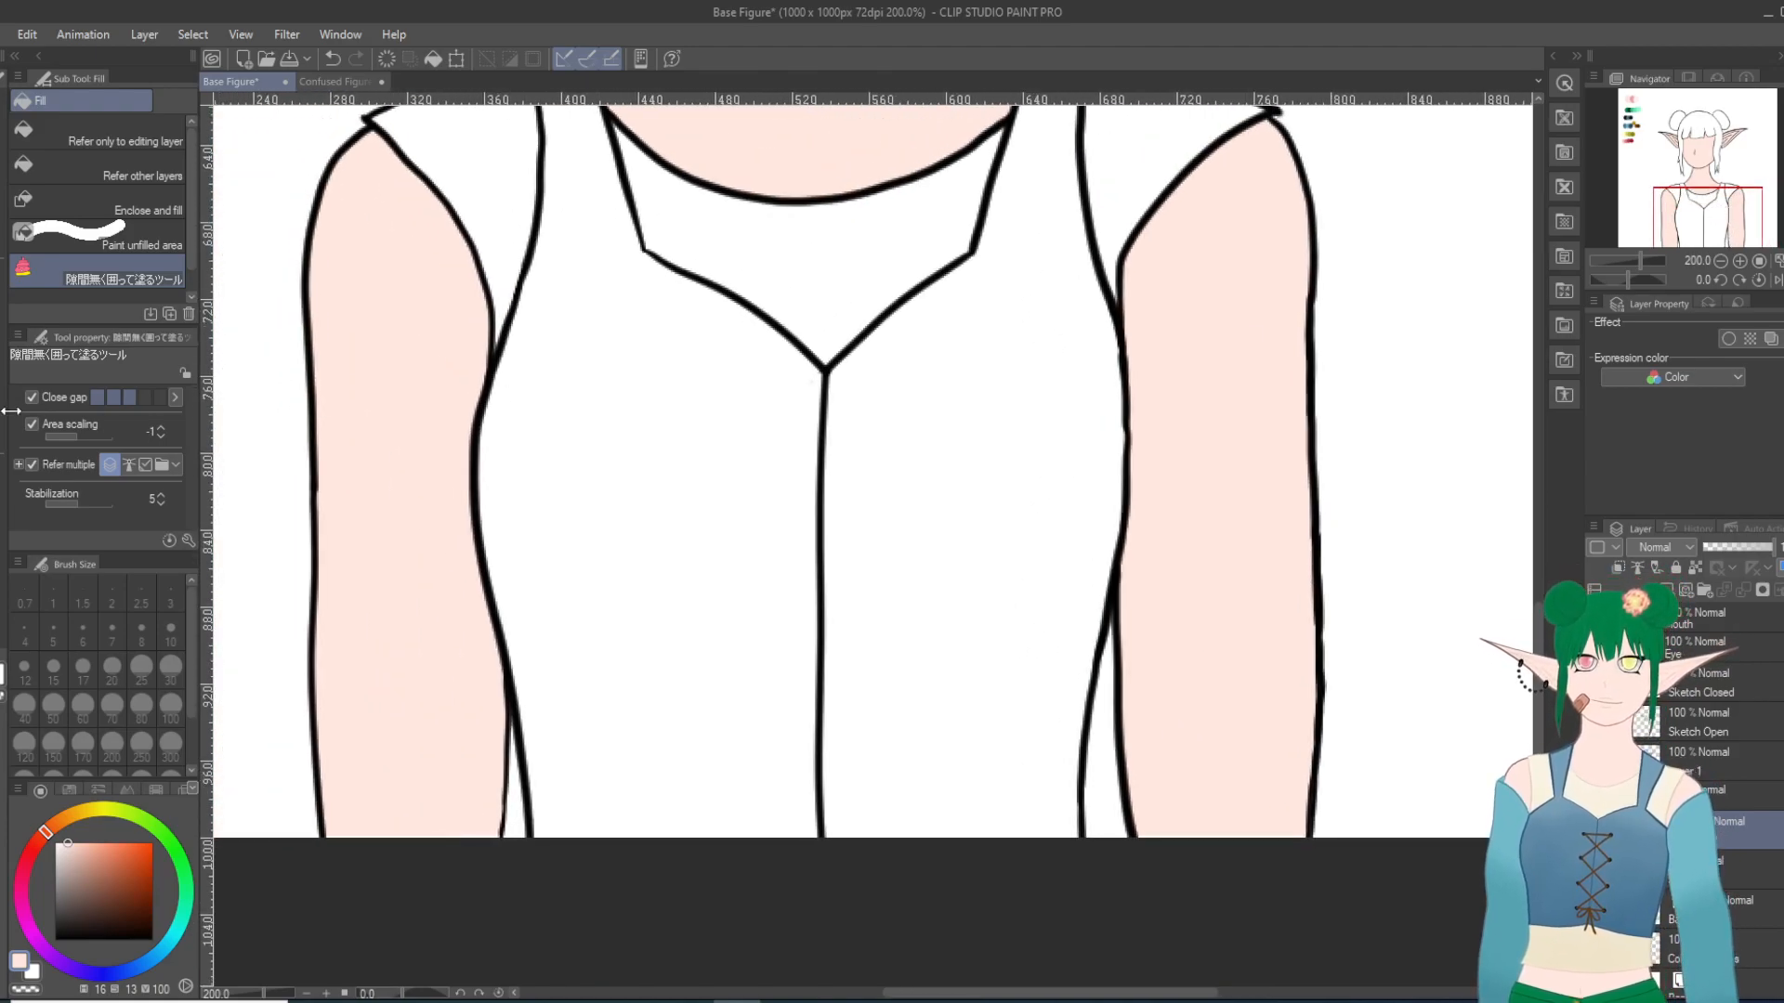
key("e")
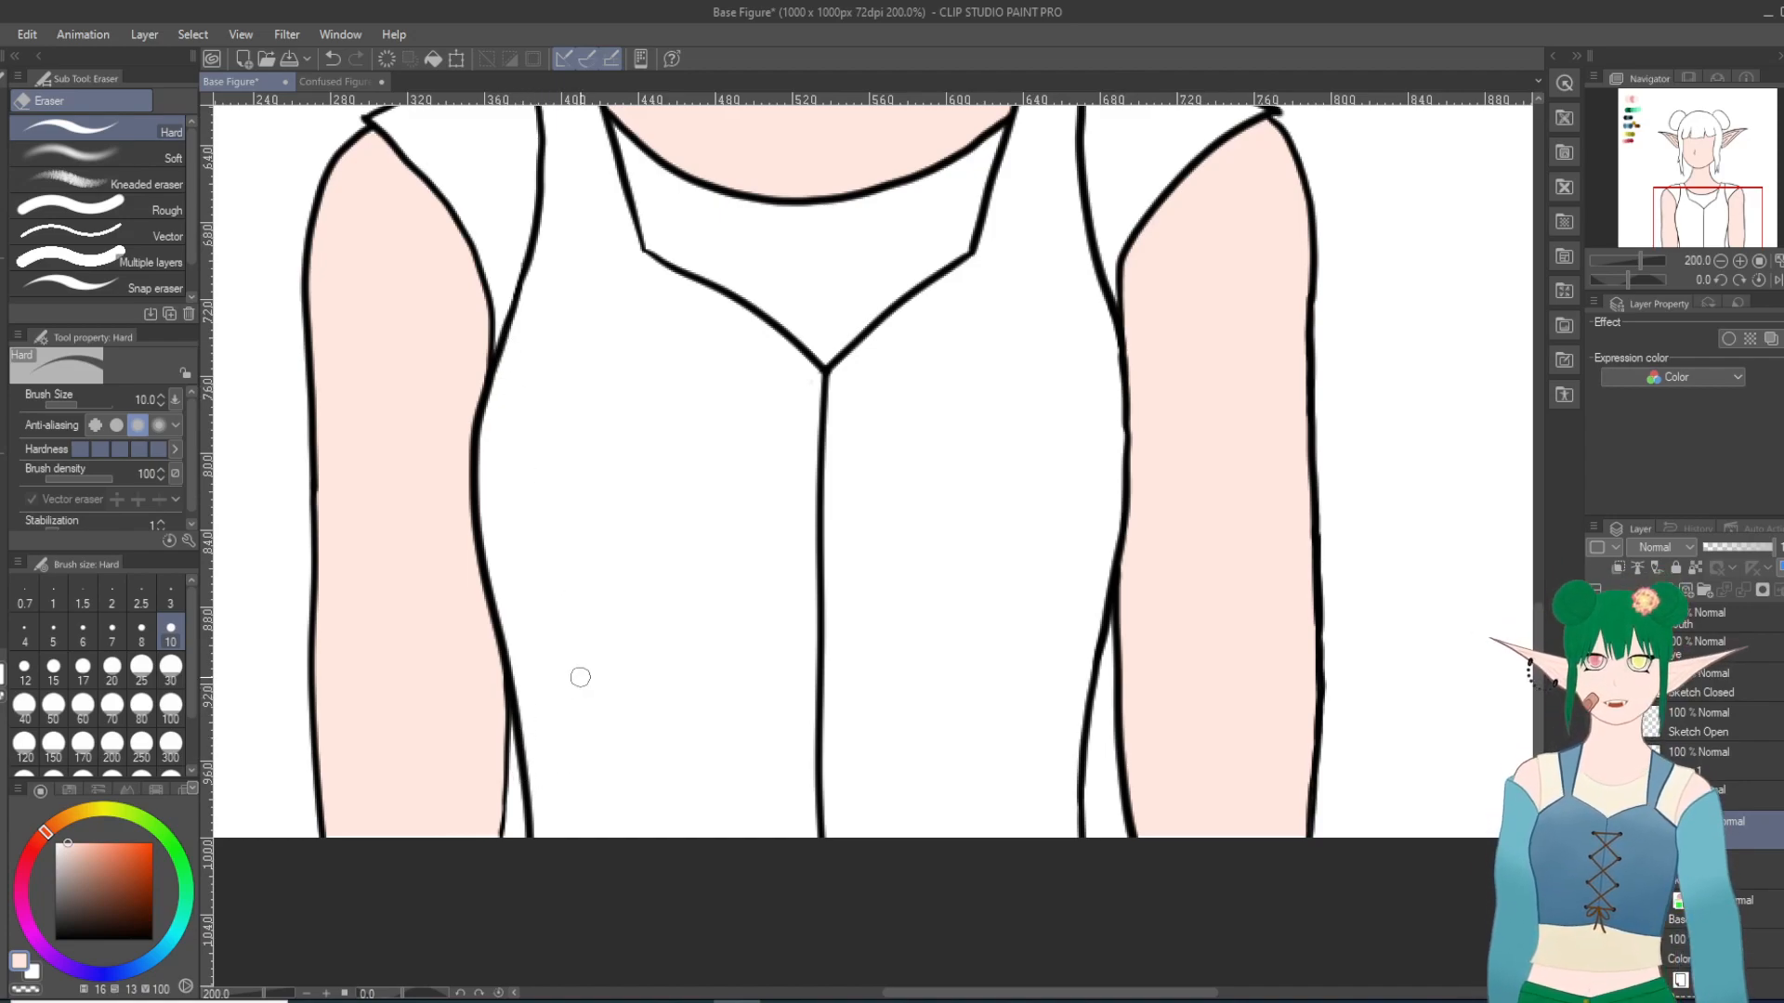
scroll(580, 677, "down", 8)
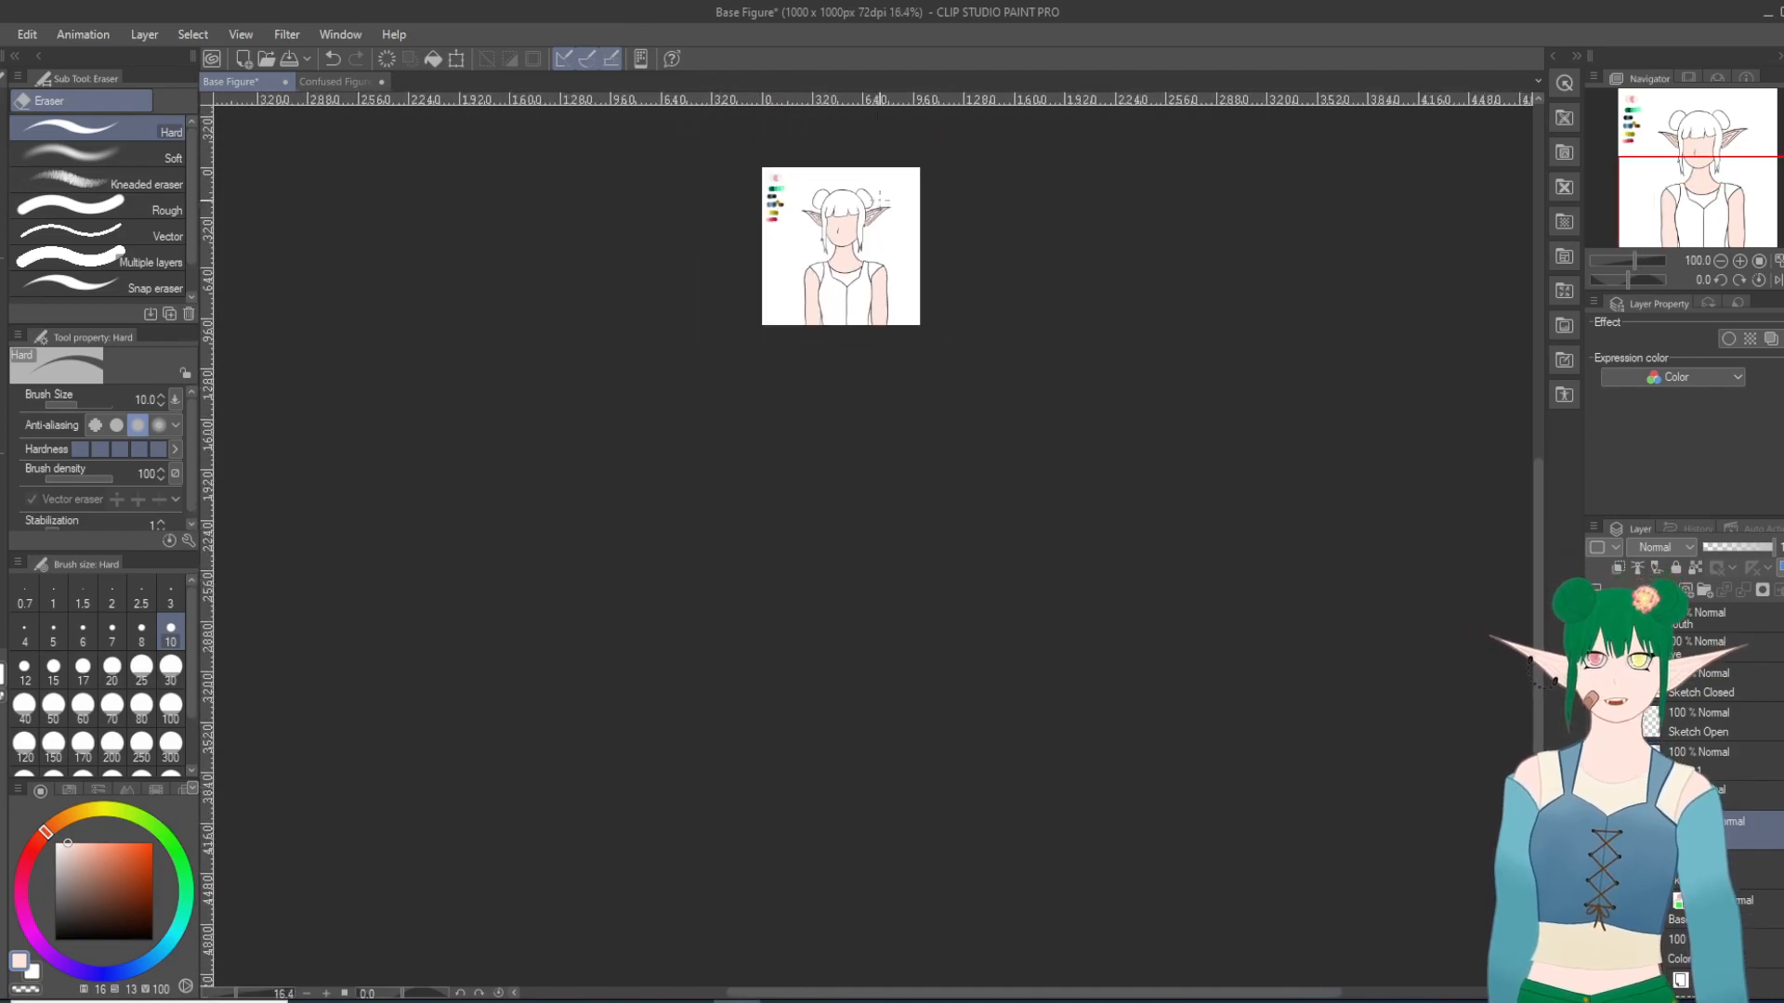
scroll(860, 161, "up", 8)
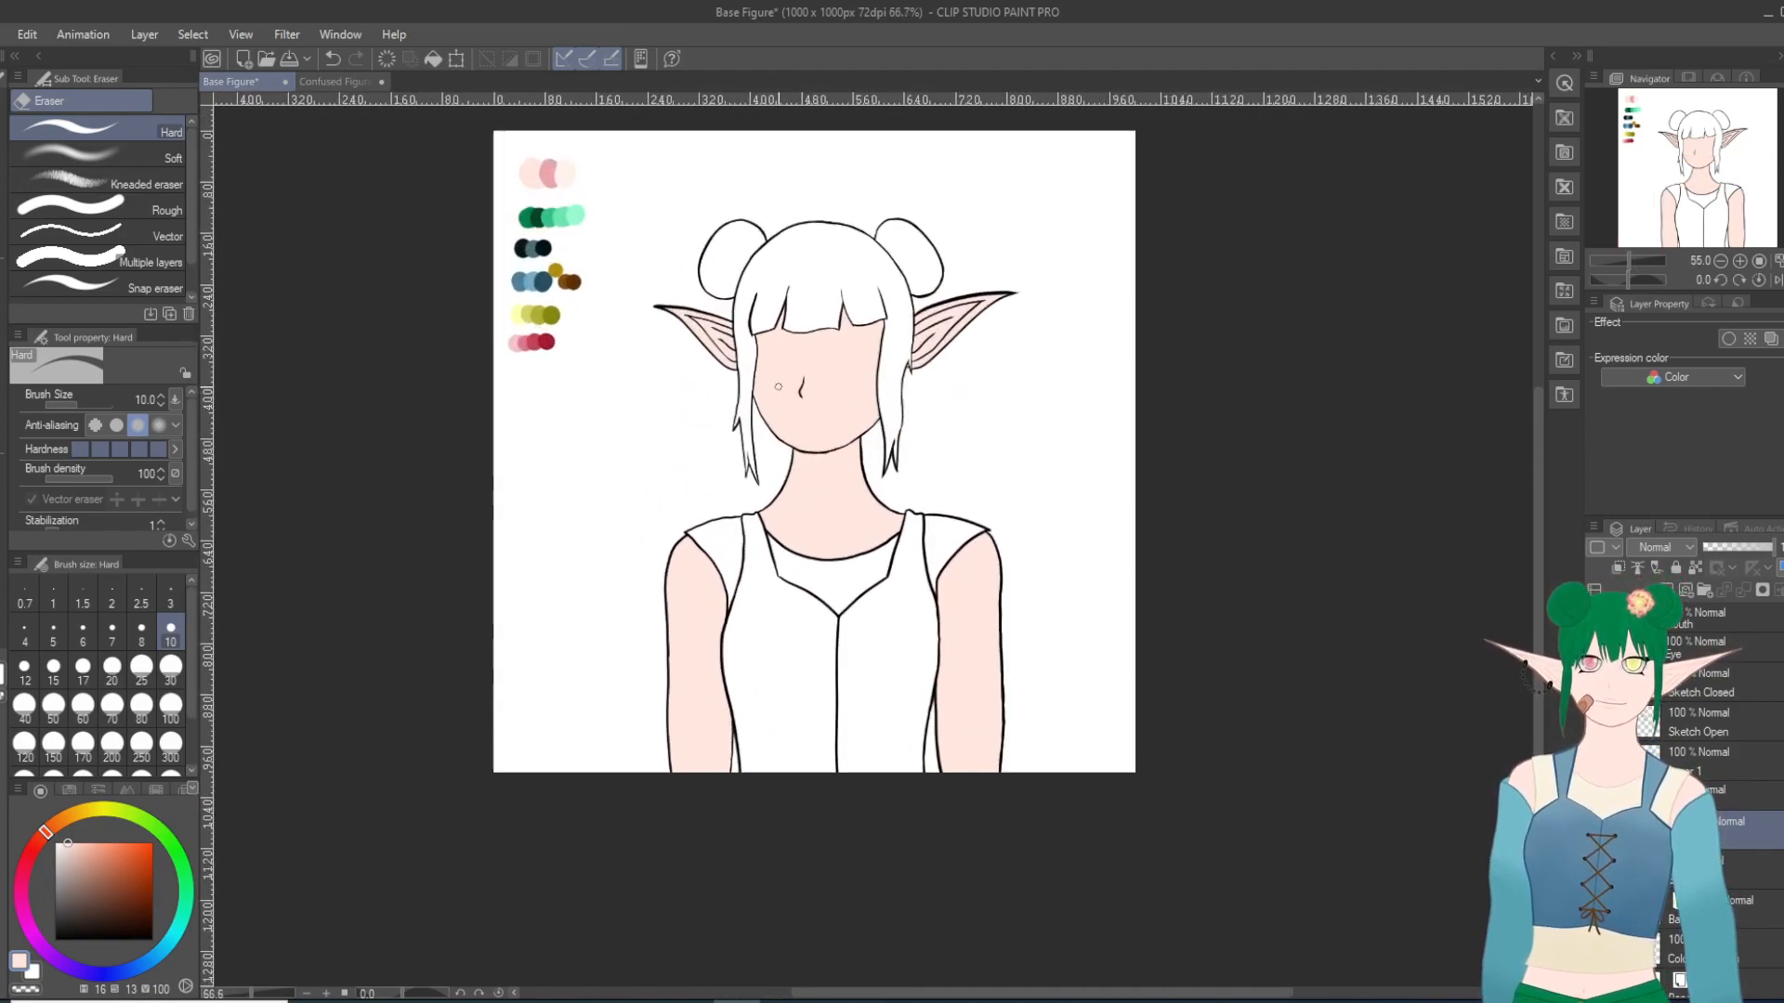
scroll(690, 317, "up", 6)
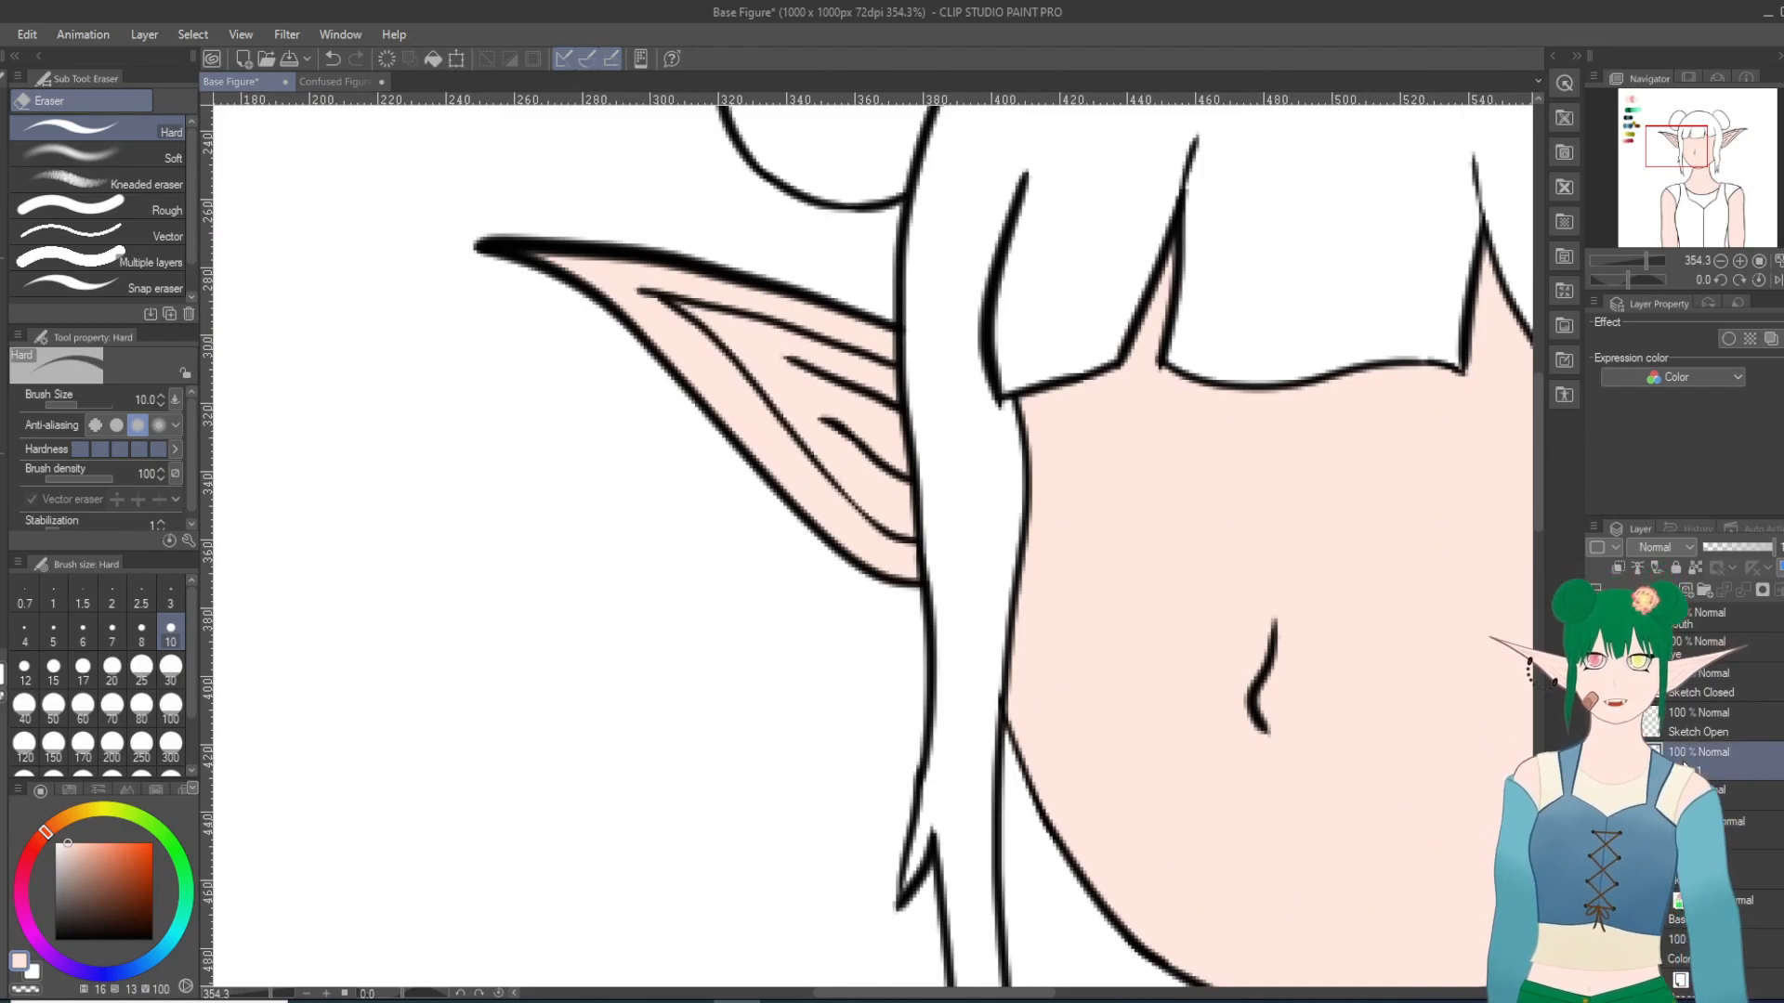
scroll(625, 462, "up", 1)
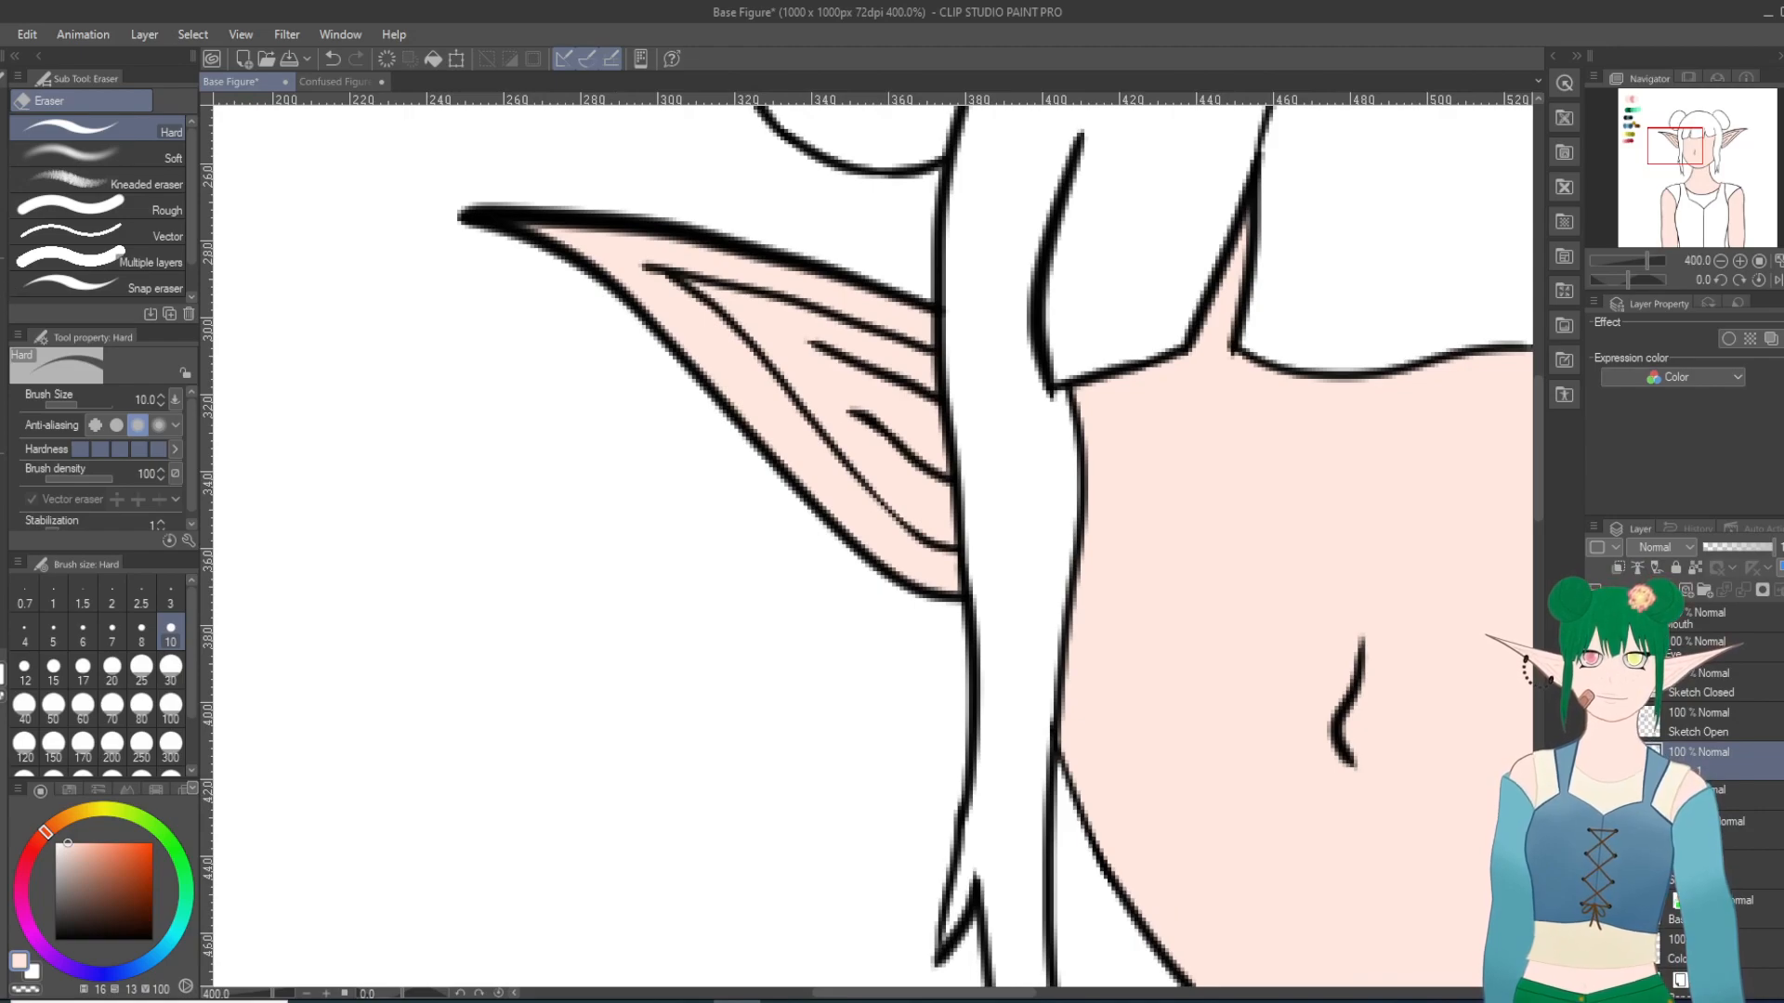
scroll(580, 382, "up", 1)
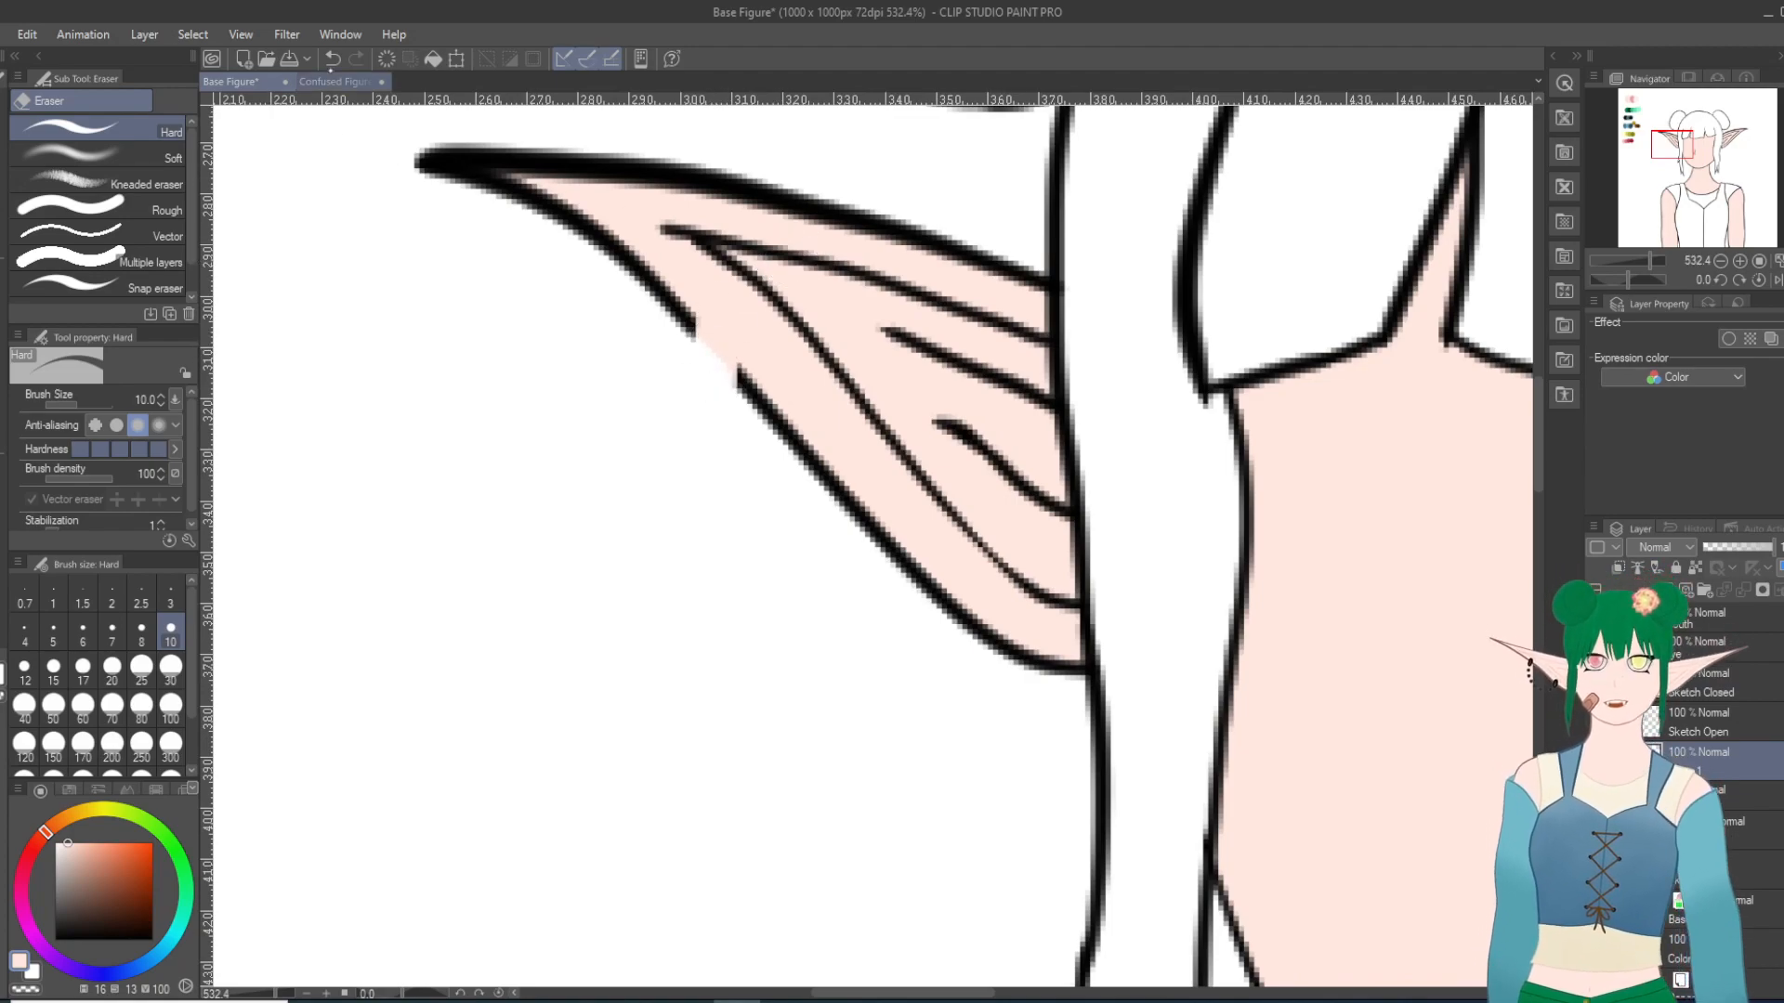
left_click(333, 58)
left_click_drag(698, 336, 708, 355)
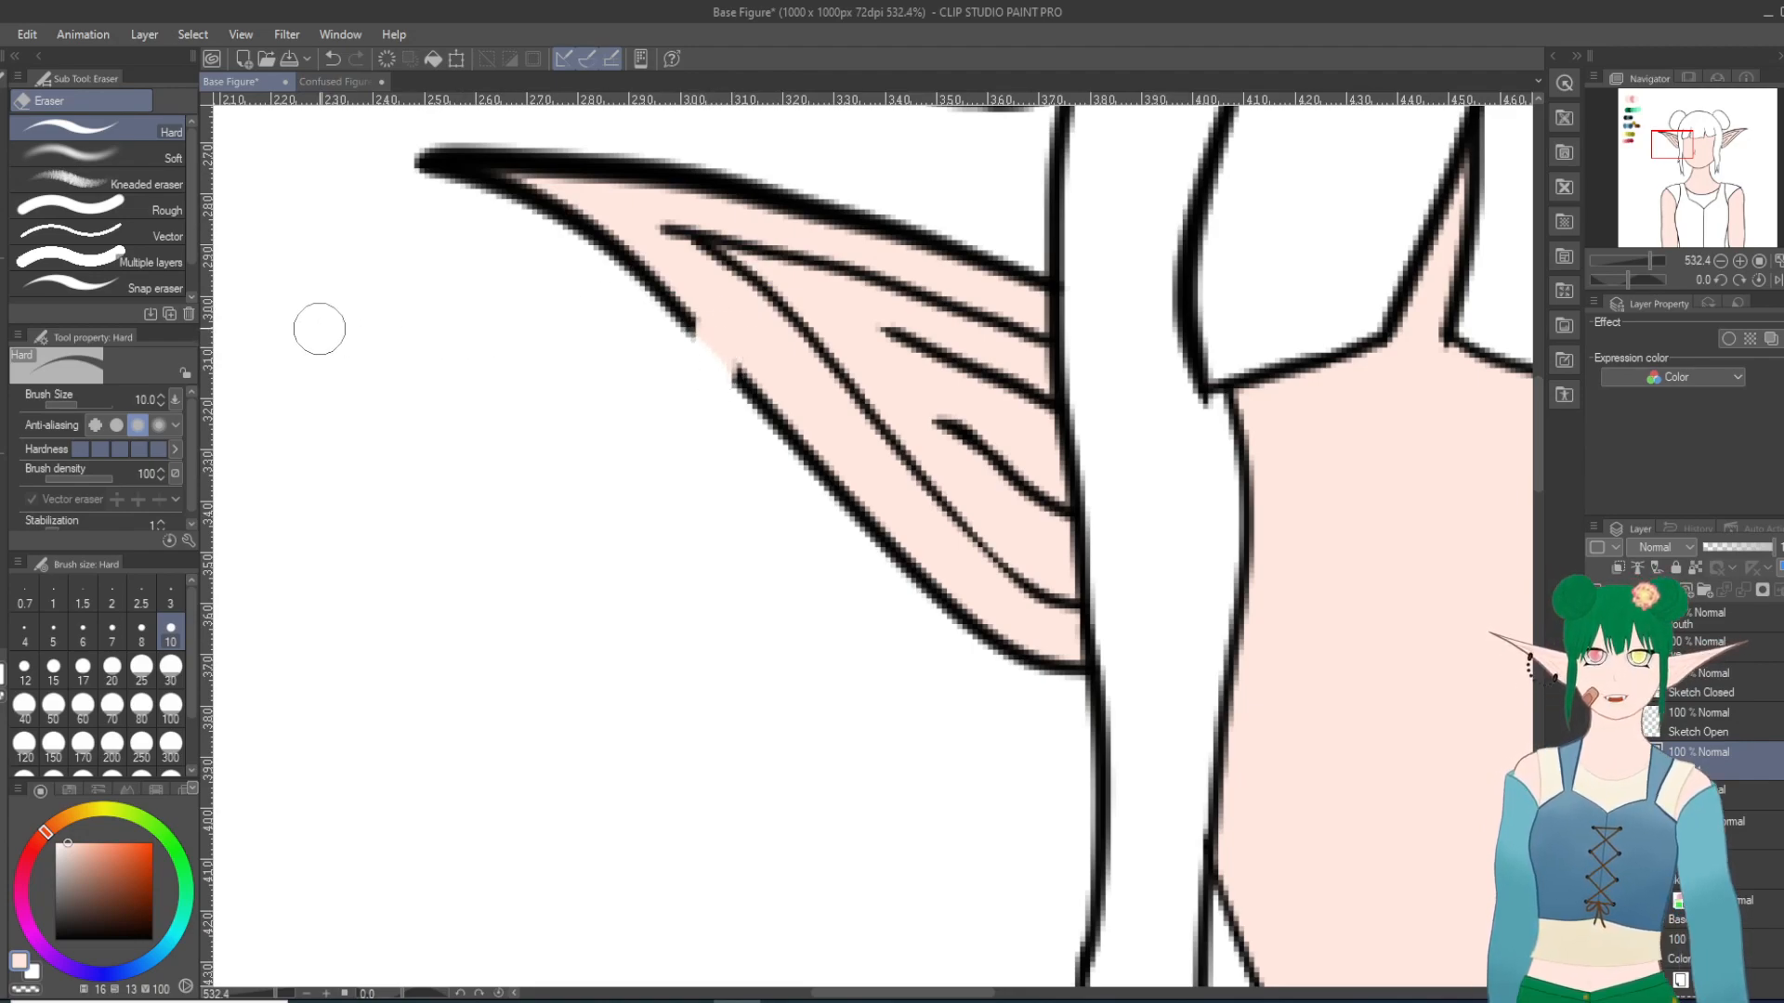
Step: Set the Turnip pen to black, try a loop over the gap in the ear's lower outline, and undo it
key("p")
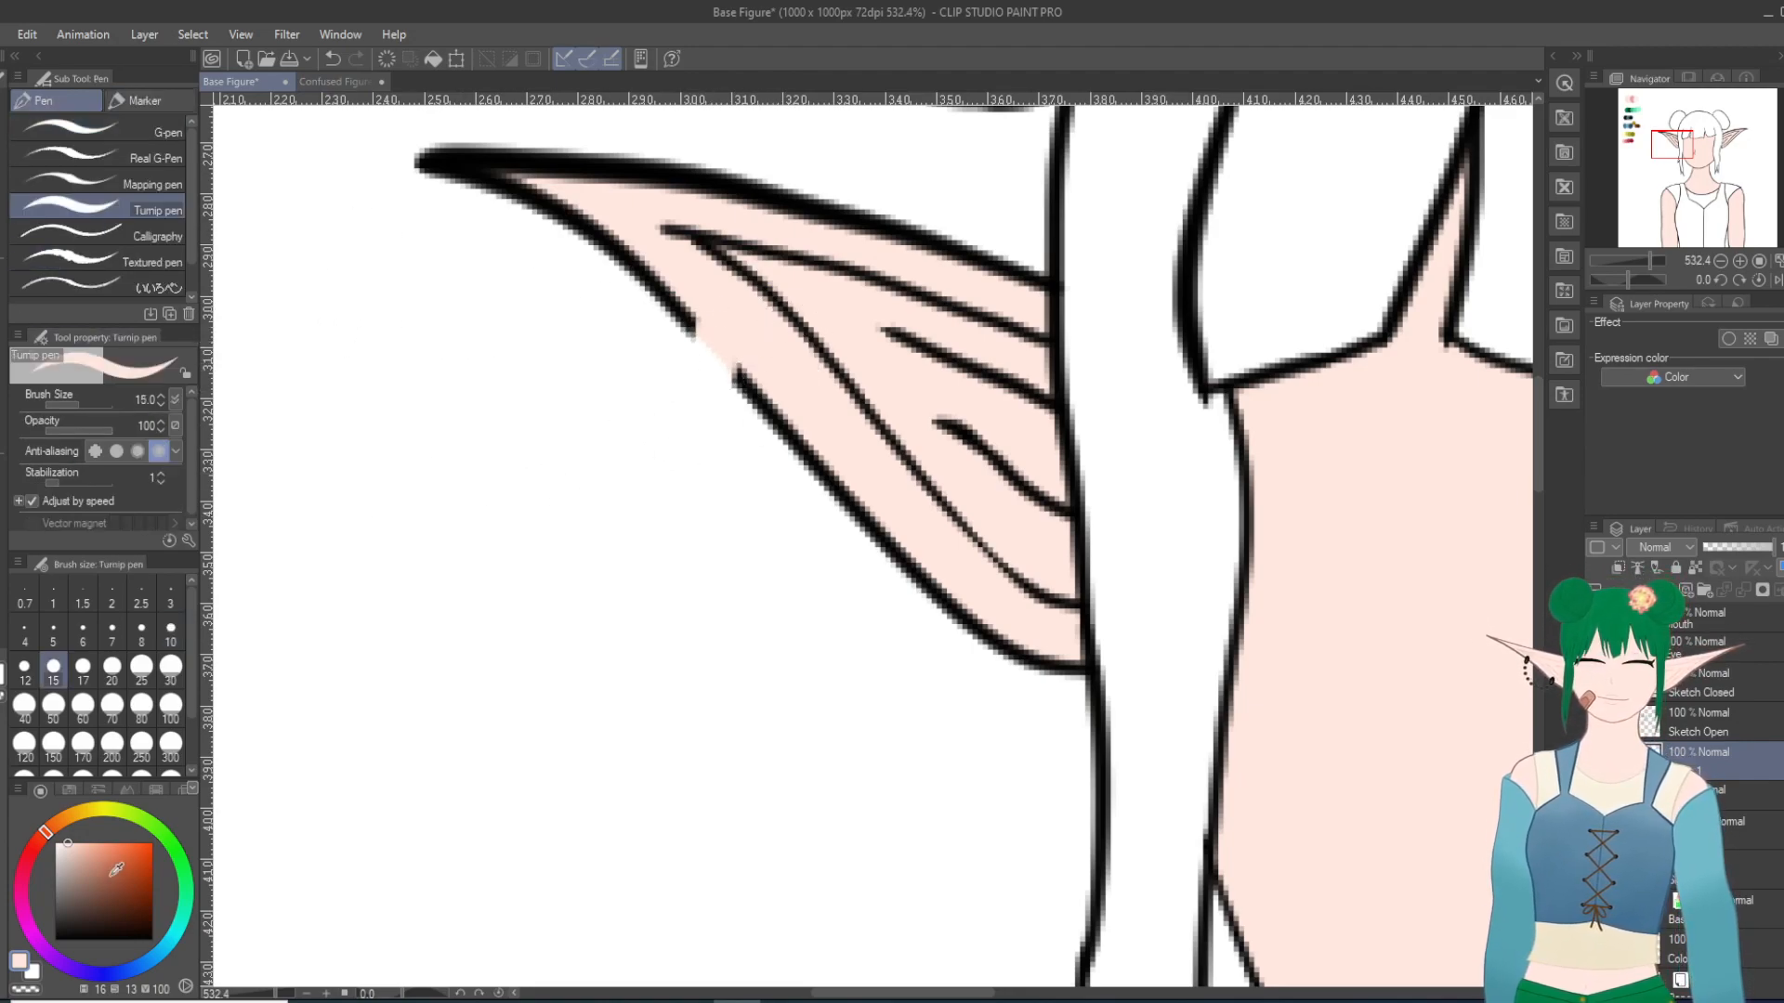
left_click(53, 939)
mouse_move(697, 317)
left_mouse_down()
mouse_move(693, 387)
mouse_move(731, 387)
mouse_move(689, 392)
mouse_move(720, 317)
mouse_move(740, 351)
left_mouse_up()
key("ctrl+z")
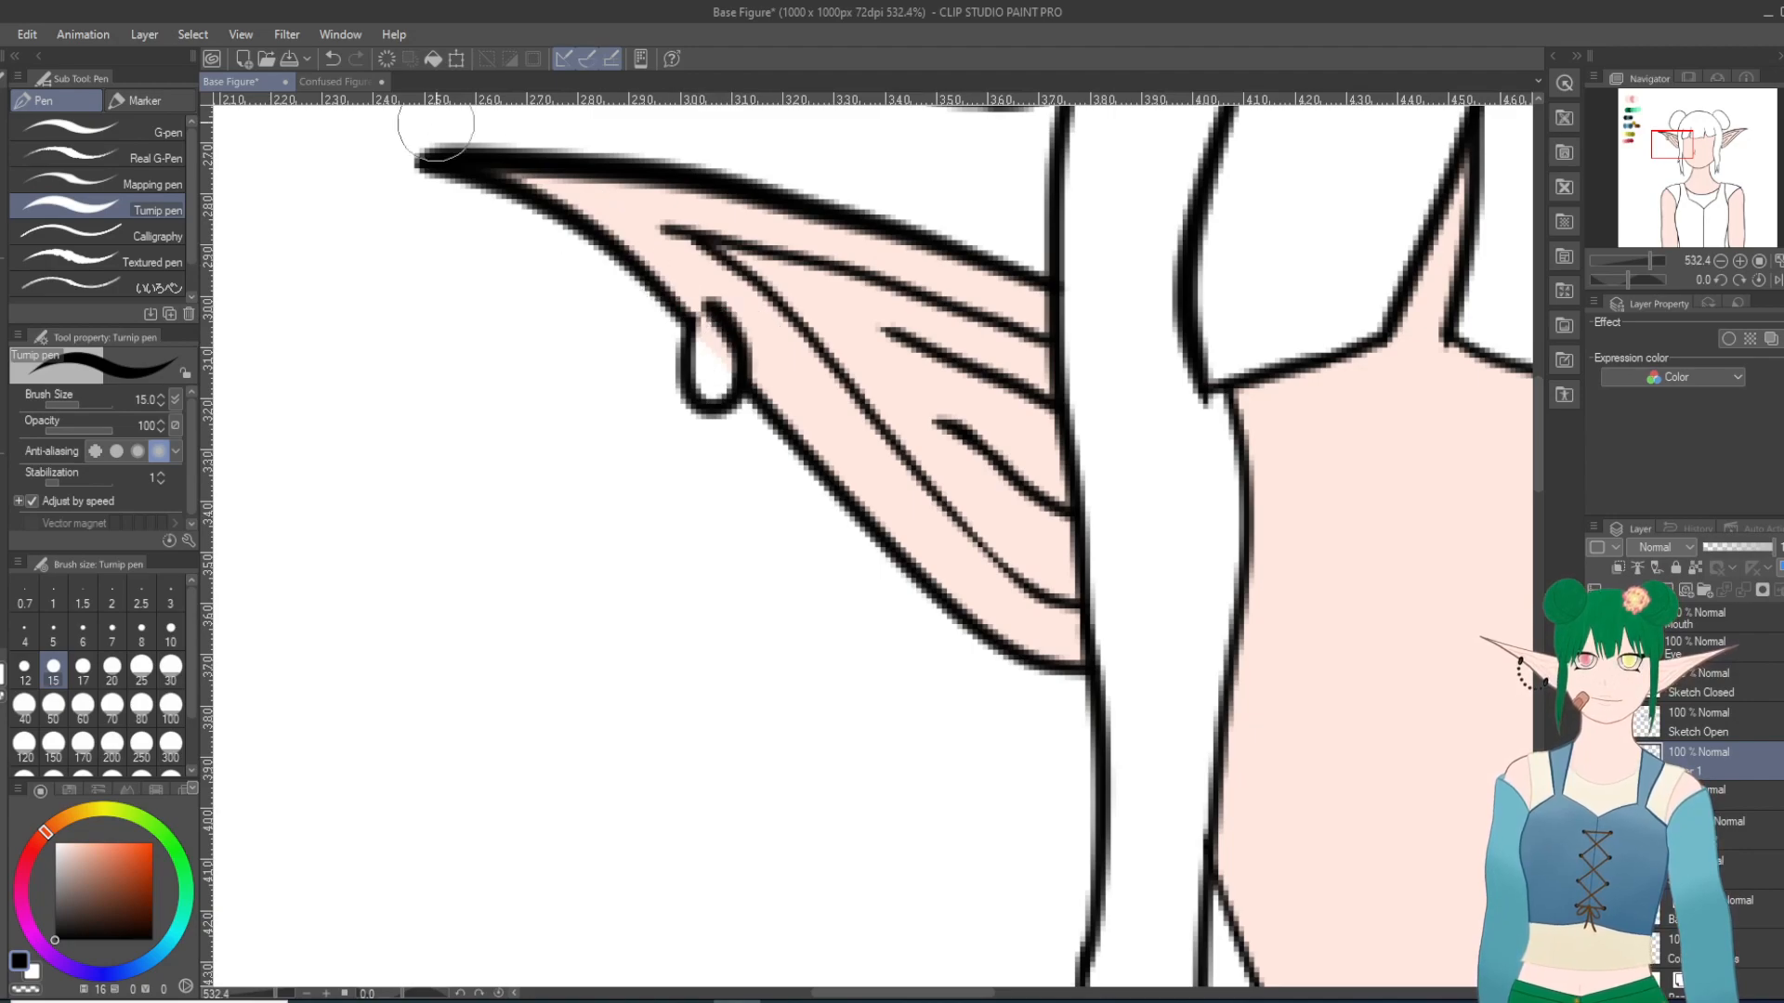
left_click(332, 58)
scroll(645, 561, "down", 3)
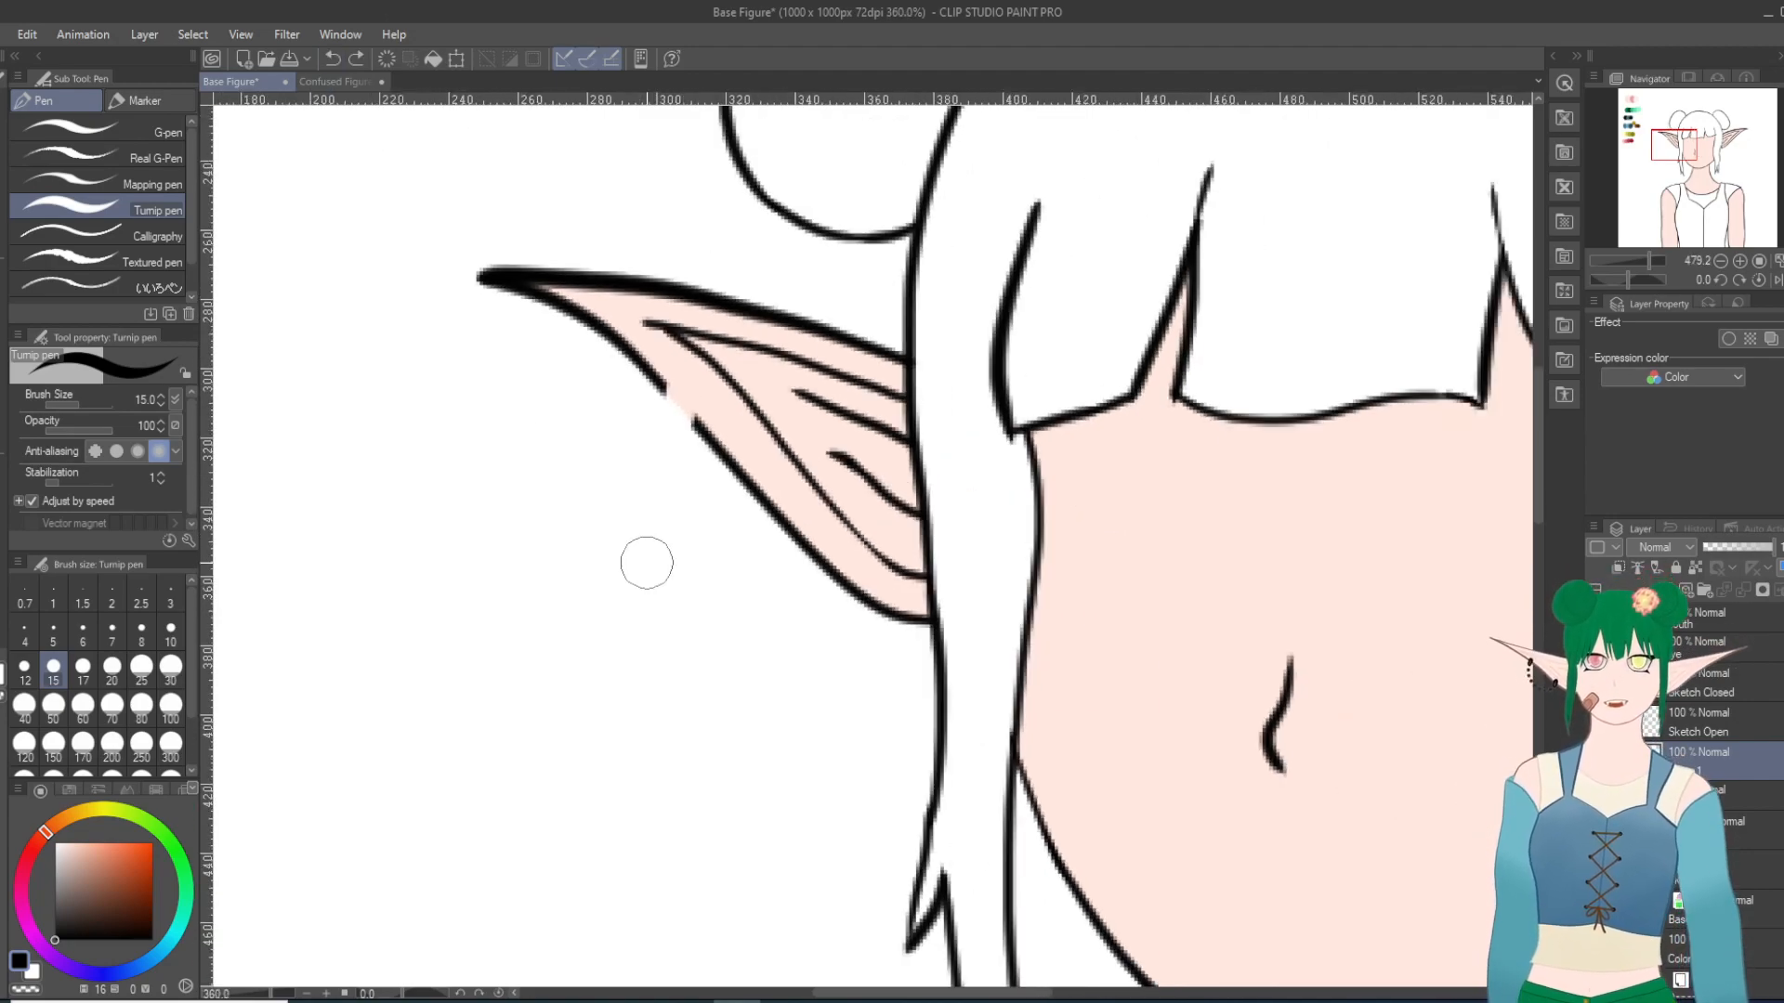
scroll(645, 561, "up", 1)
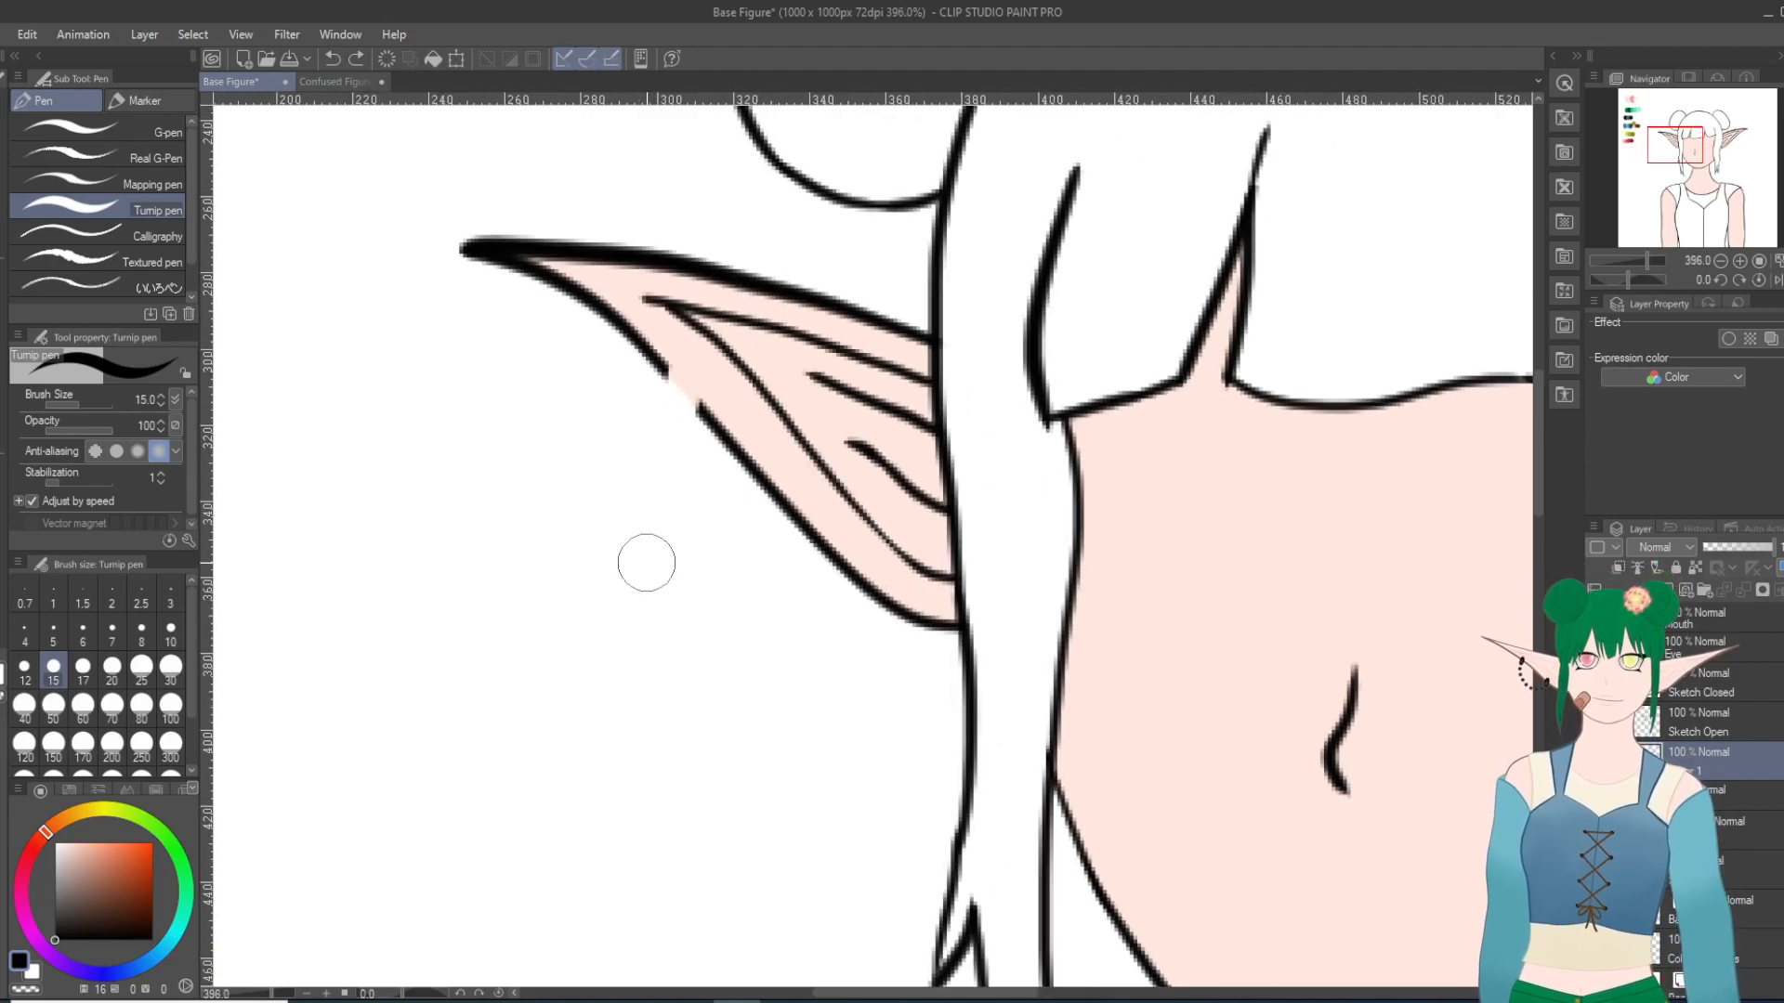
Step: Draw a narrow oval earring ring through the gap in the left-hand ear's lower outline at brush size 15
mouse_move(665, 378)
left_mouse_down()
mouse_move(680, 372)
mouse_move(693, 403)
mouse_move(673, 430)
mouse_move(666, 370)
left_mouse_up()
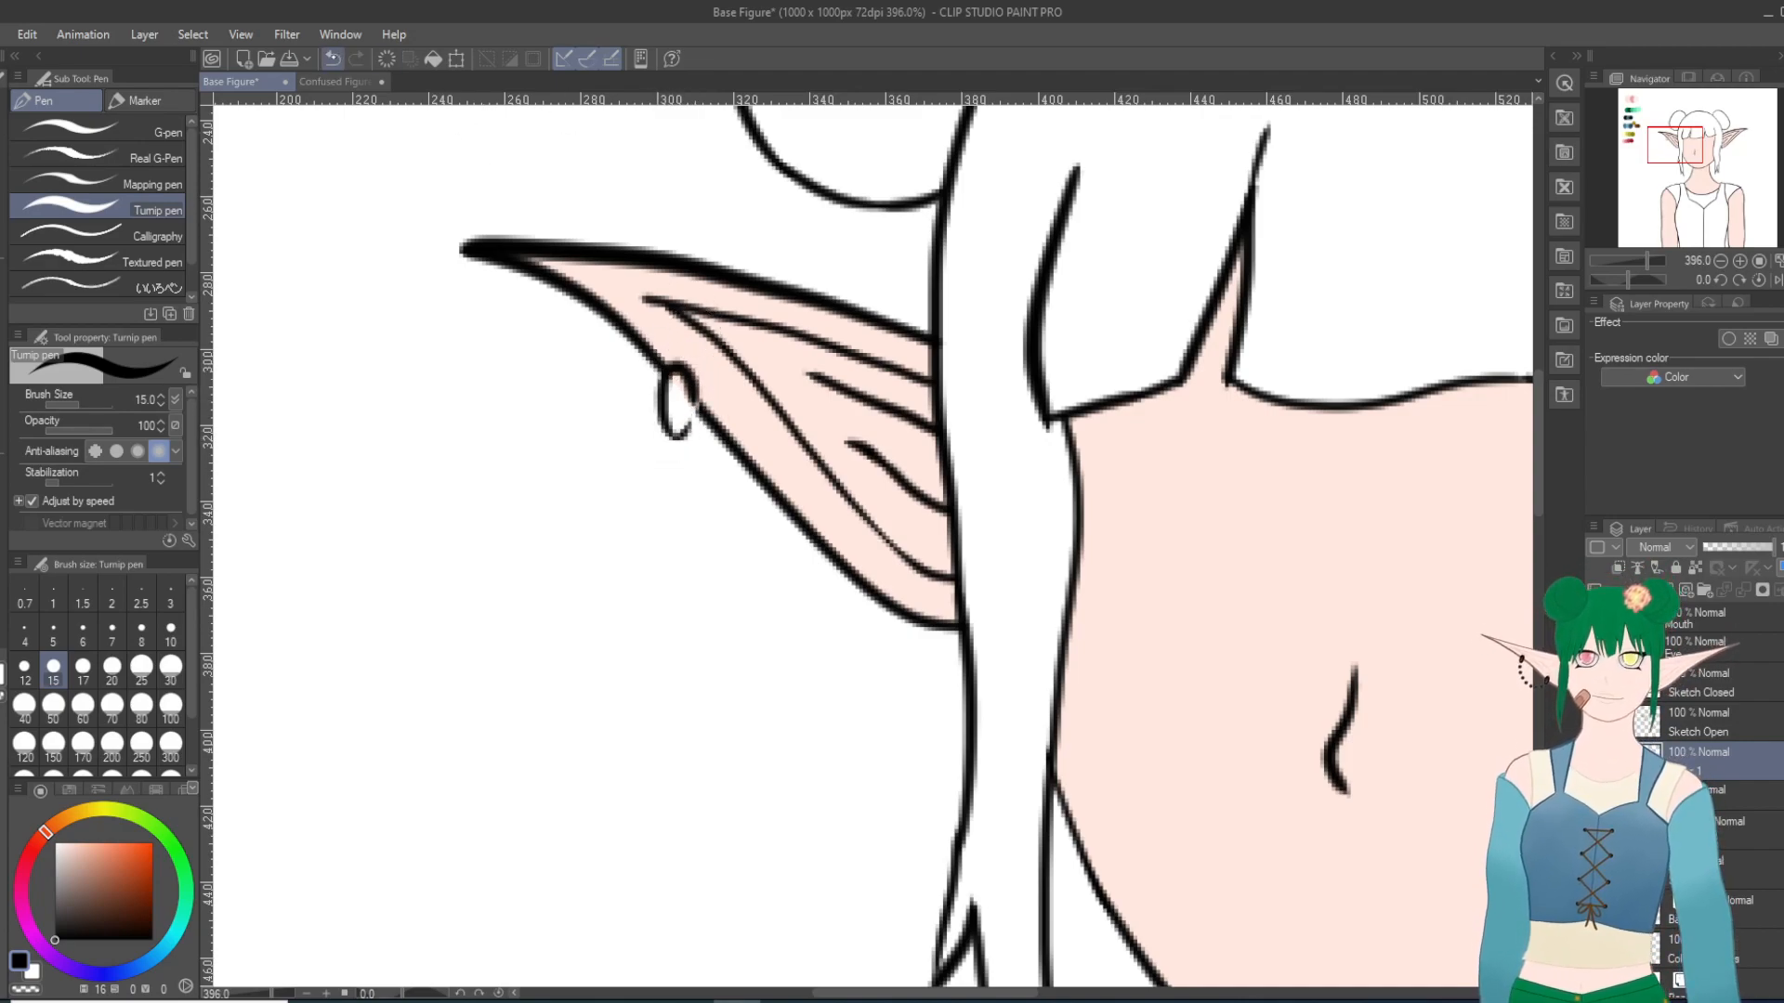
left_click(331, 58)
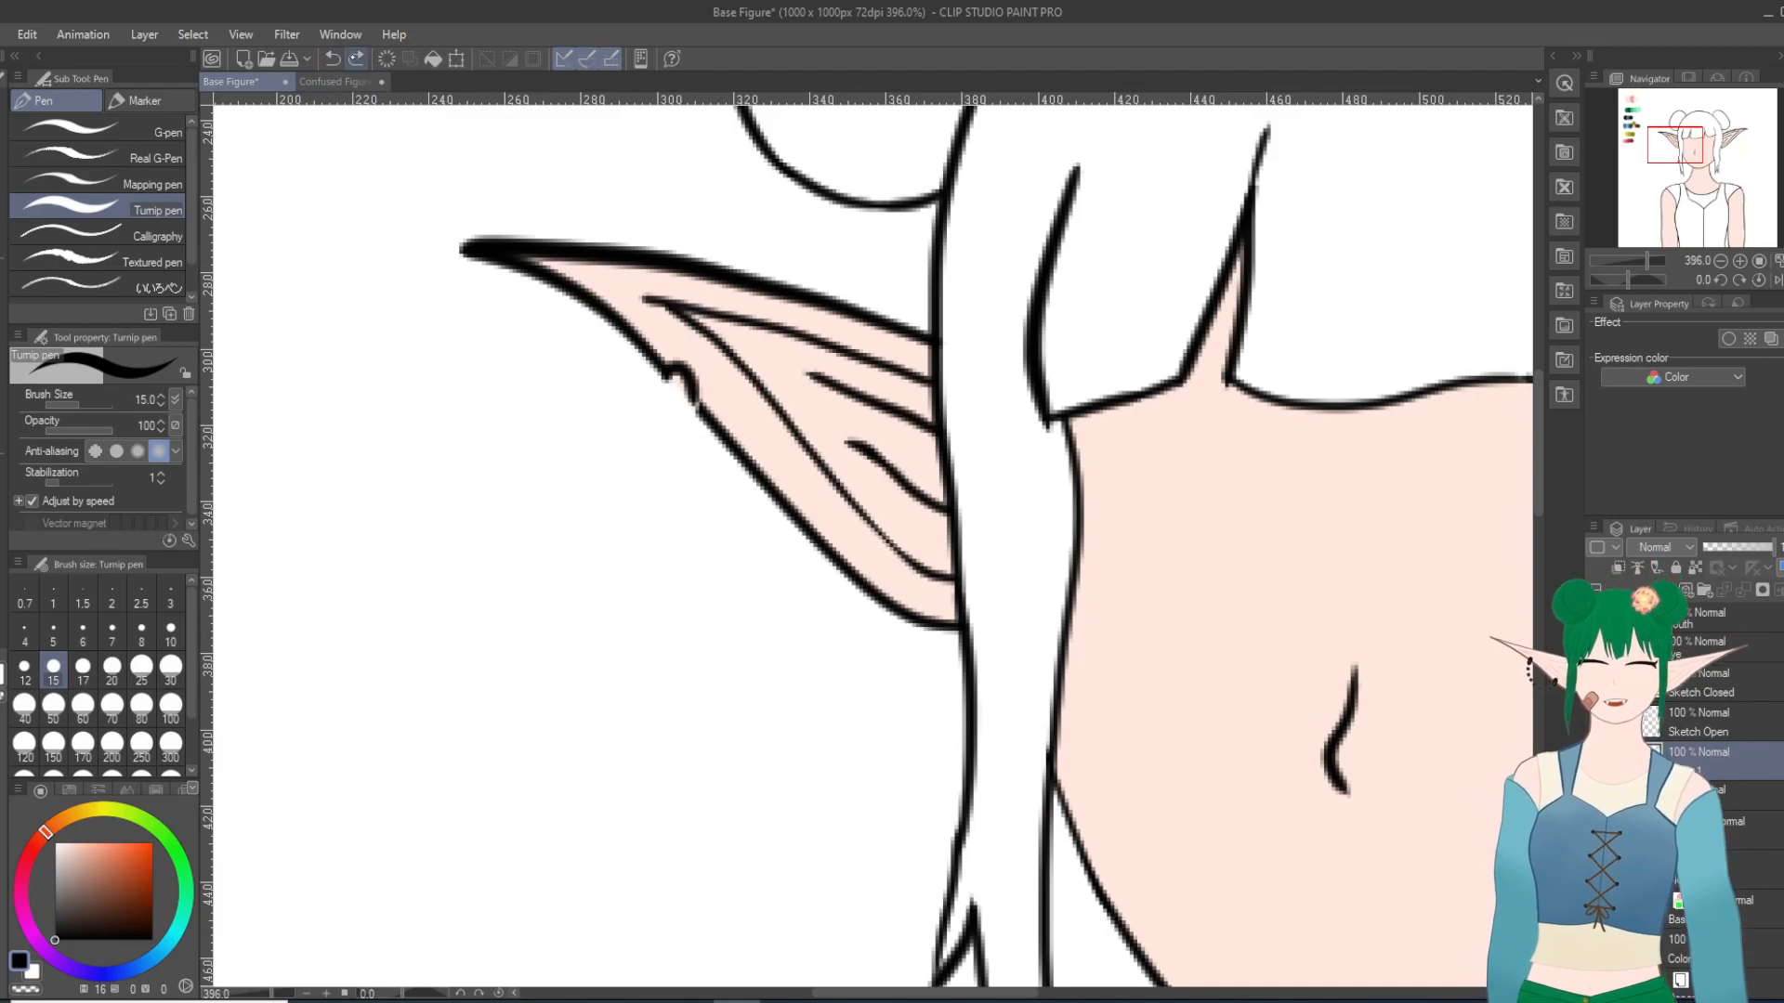
left_click(356, 59)
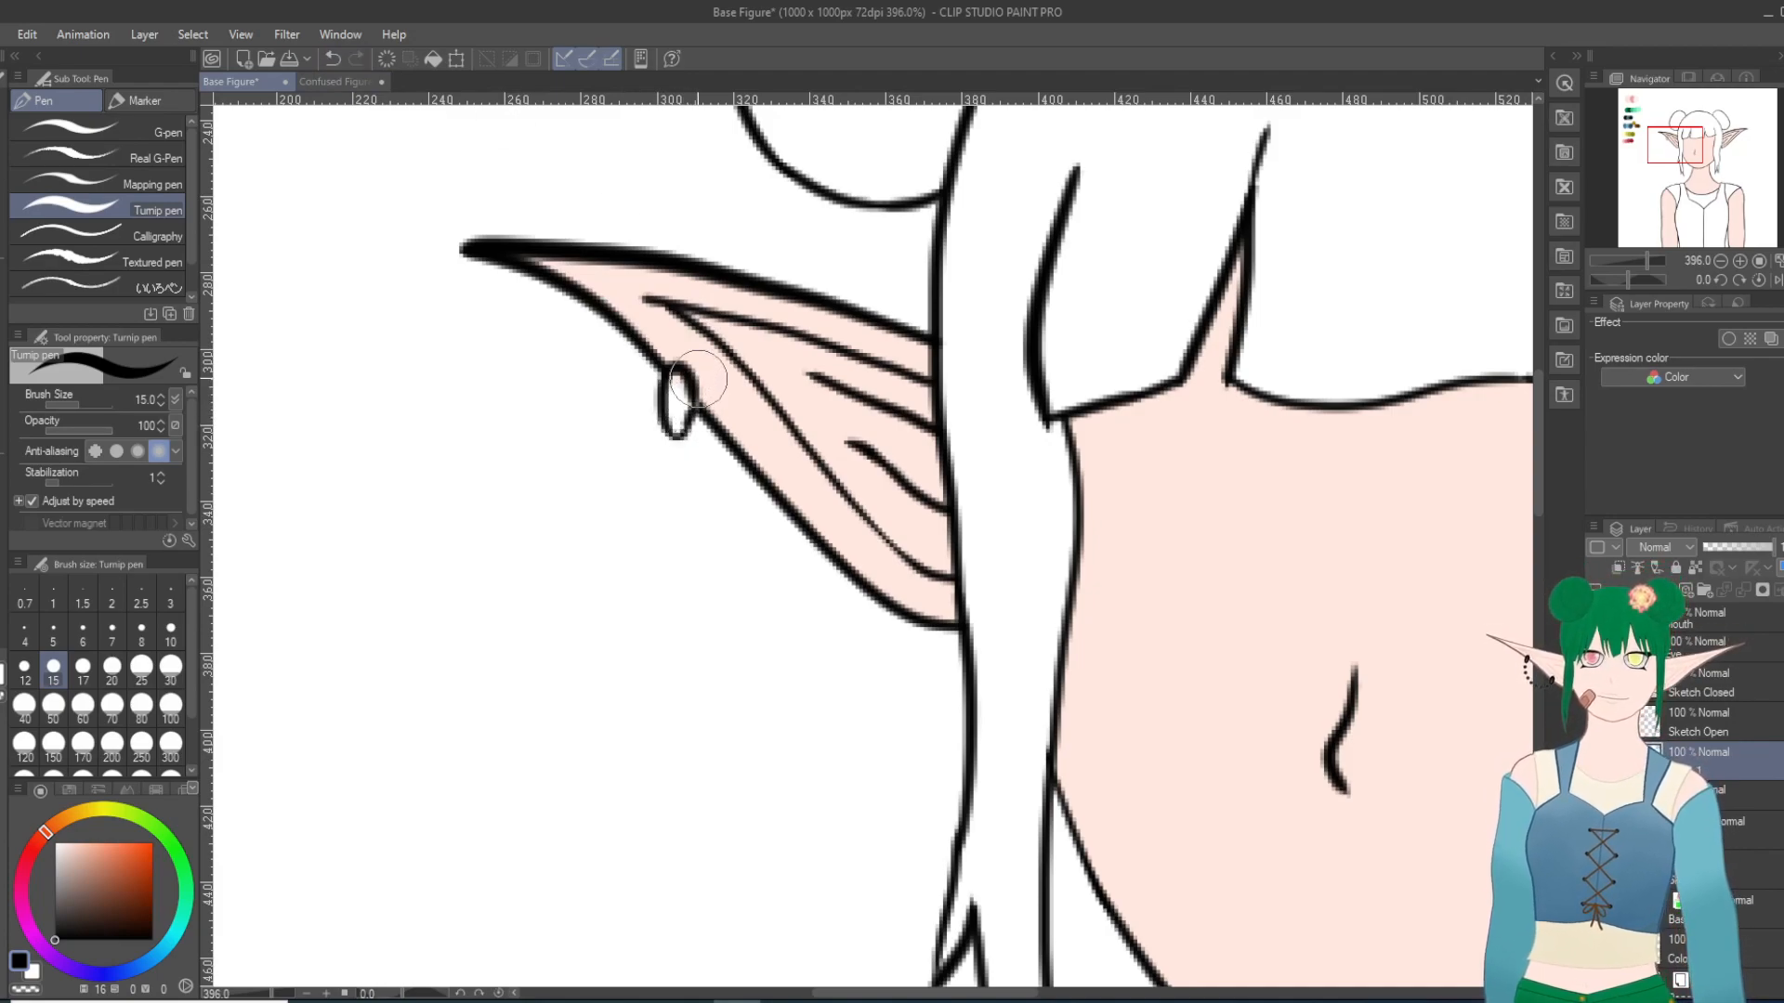
left_click(333, 59)
mouse_move(694, 401)
left_mouse_down()
mouse_move(688, 506)
mouse_move(703, 487)
left_mouse_up()
left_click(333, 58)
left_click(332, 59)
Step: Set the pen's brush size to 10, try small round beads below the earring ring on the left-hand ear, and undo them
left_click(170, 631)
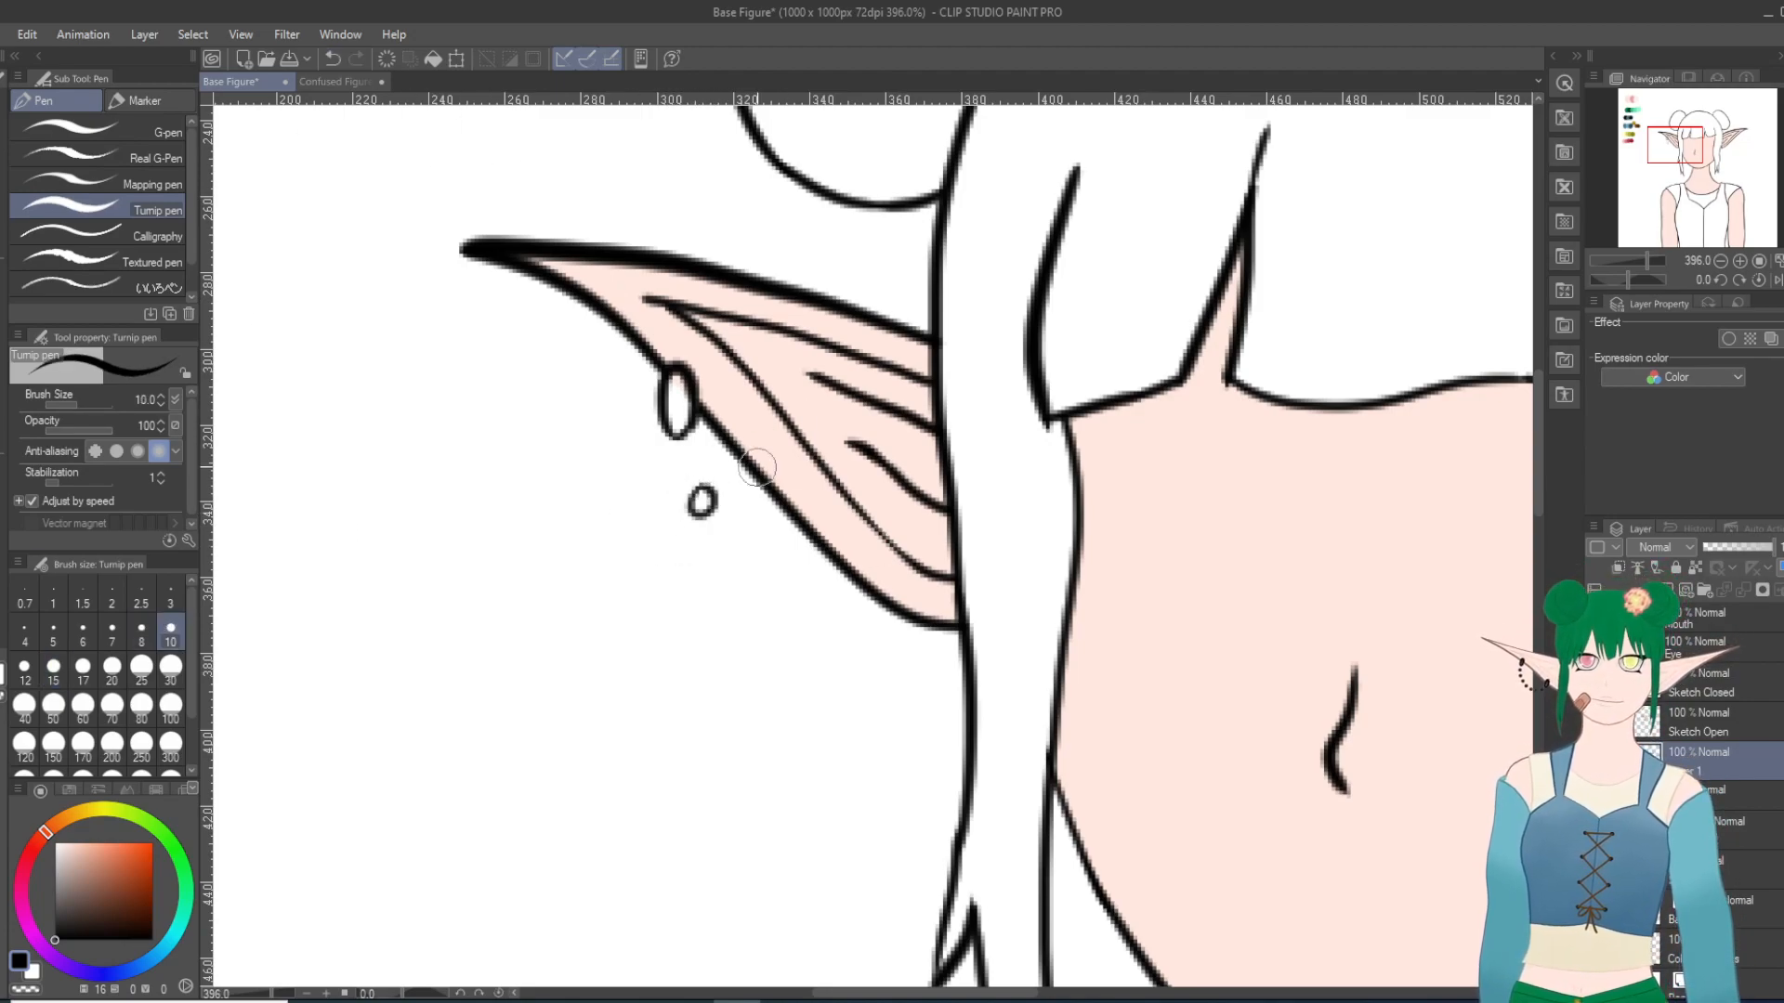
left_click(333, 58)
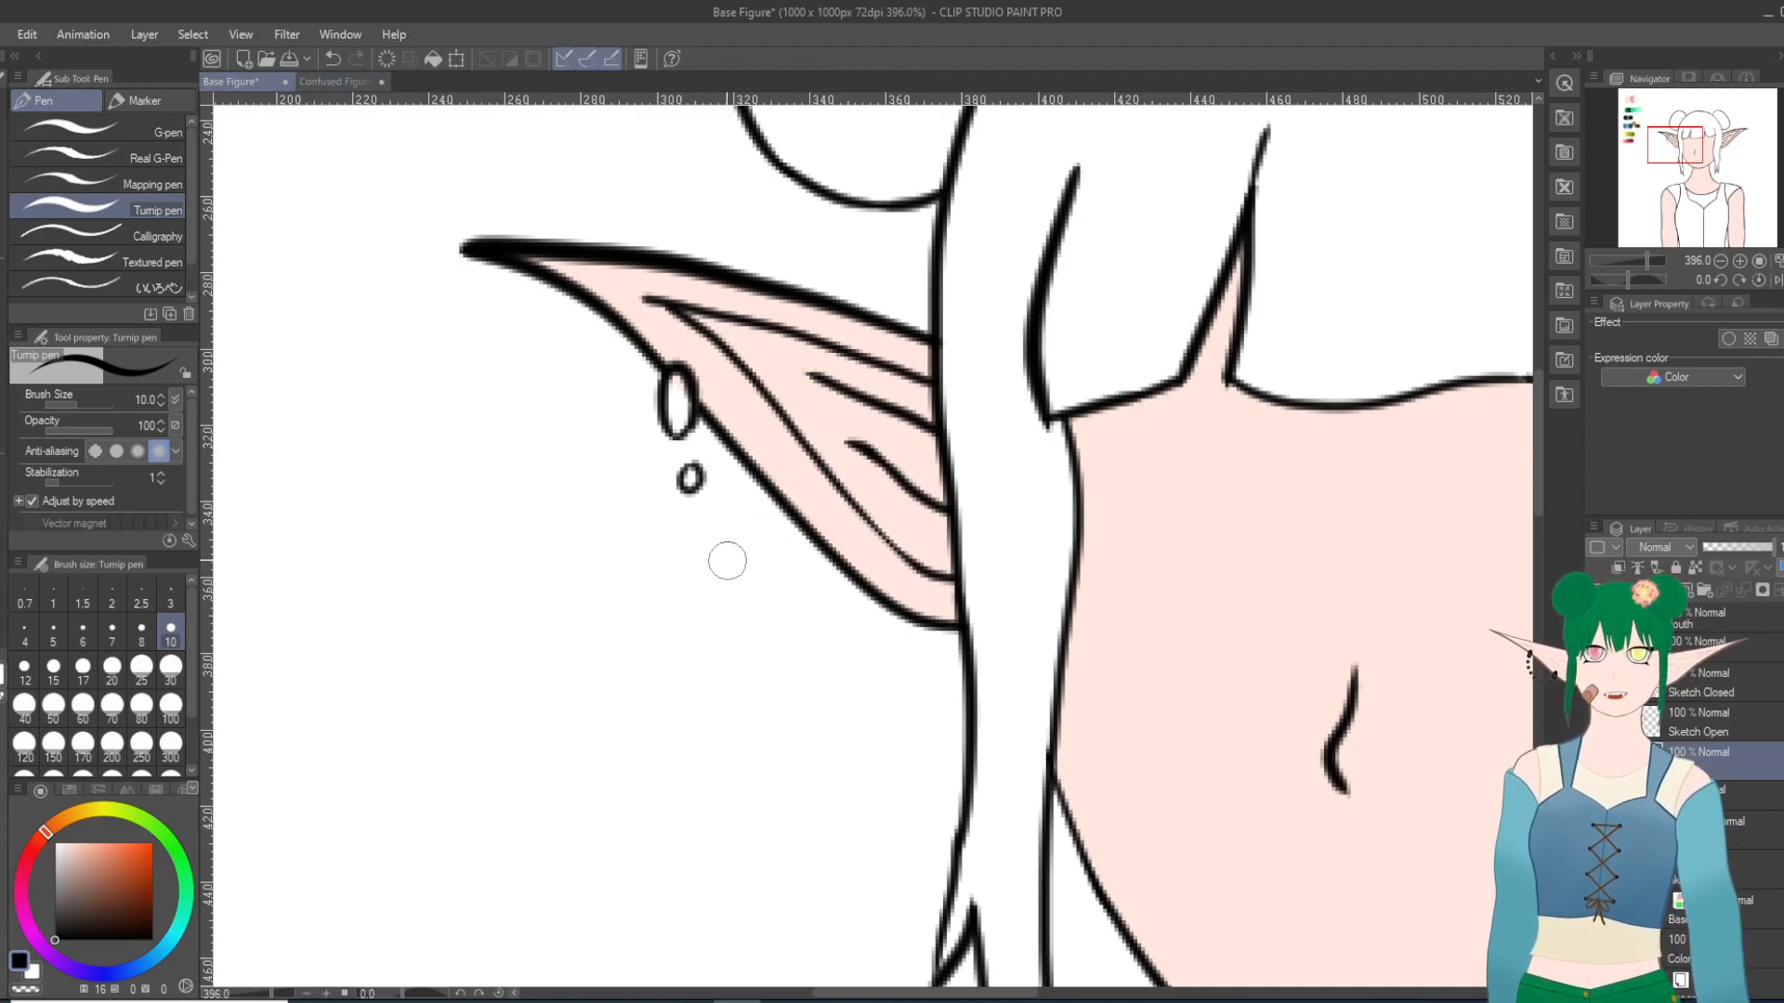
left_click_drag(712, 525, 709, 527)
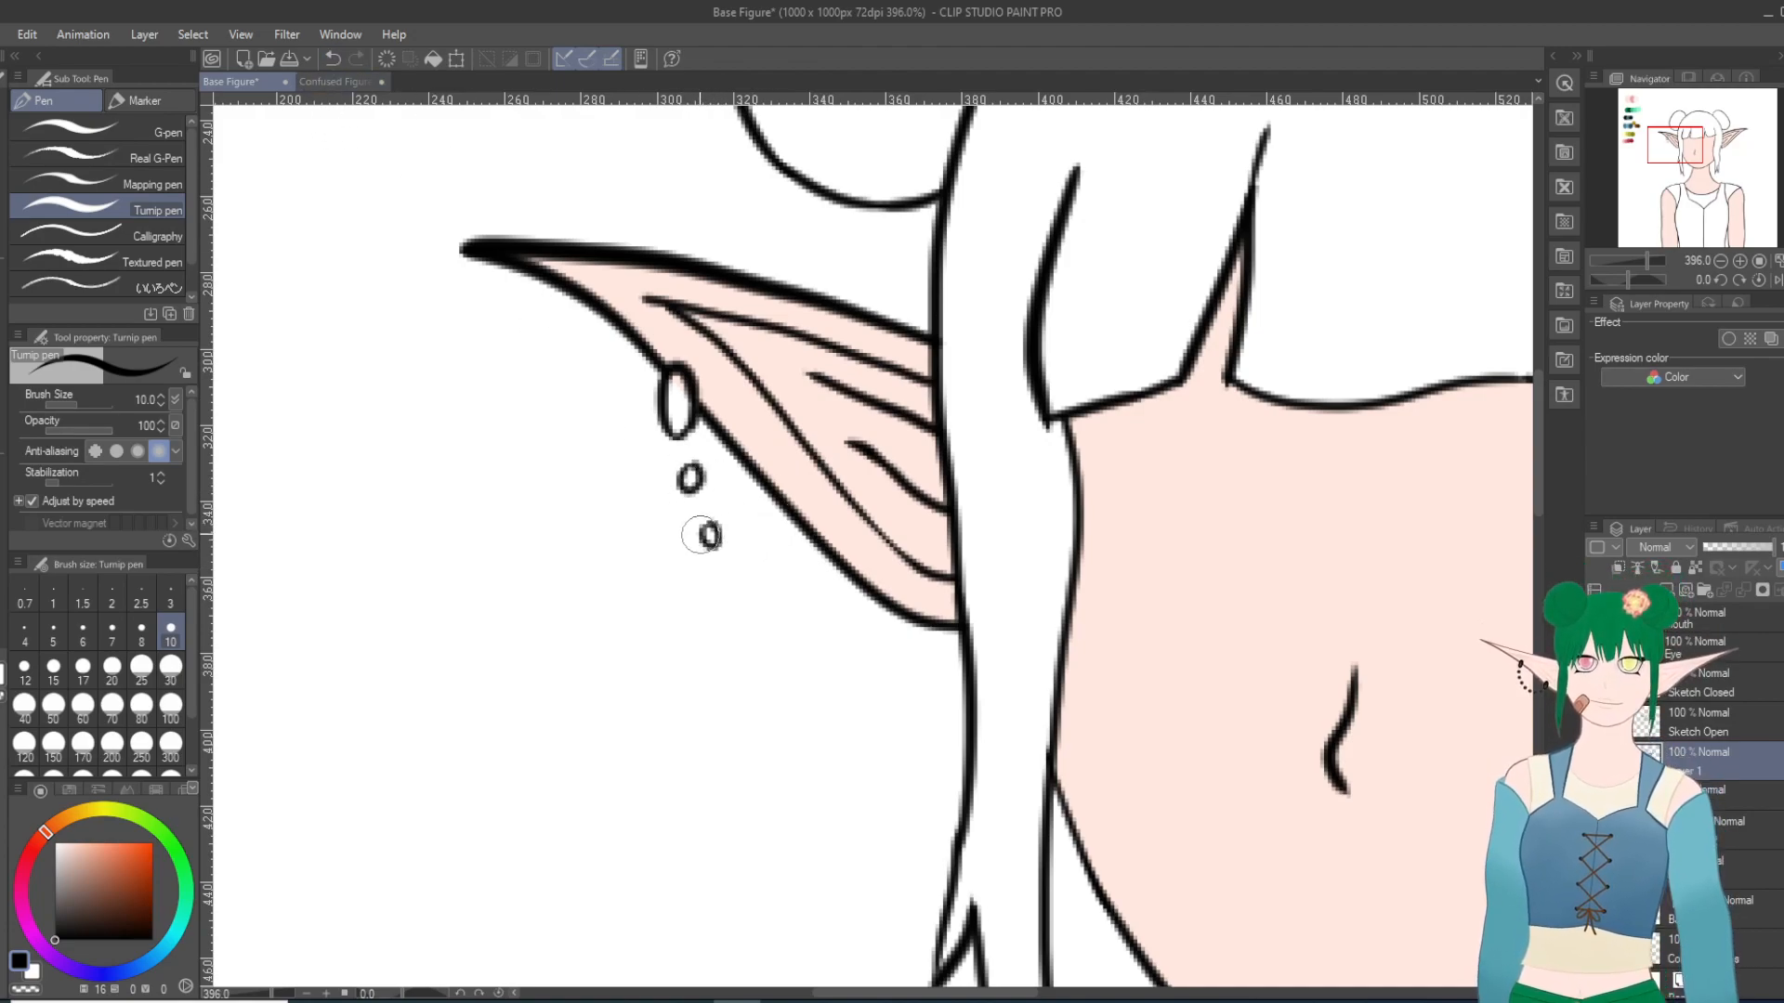
left_click(332, 58)
left_click(332, 58)
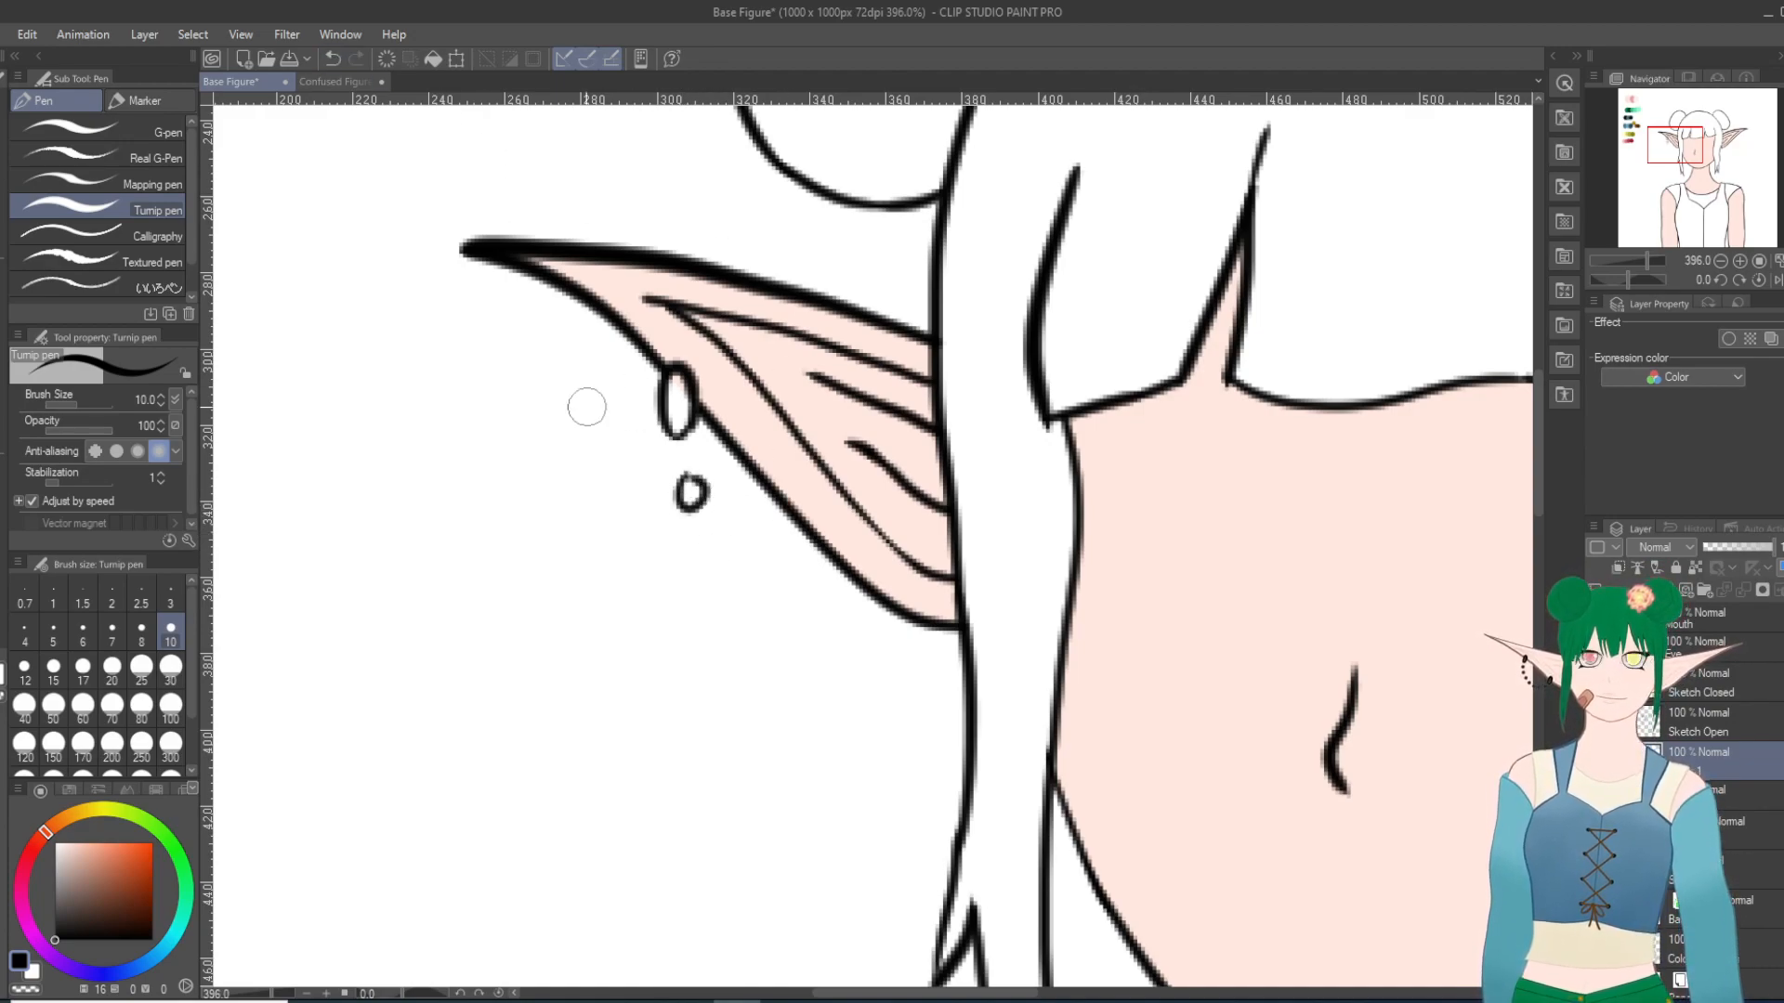
left_click(332, 58)
mouse_move(688, 467)
left_mouse_down()
mouse_move(695, 483)
mouse_move(686, 469)
left_mouse_up()
mouse_move(717, 526)
left_mouse_down()
mouse_move(716, 549)
mouse_move(741, 544)
left_mouse_up()
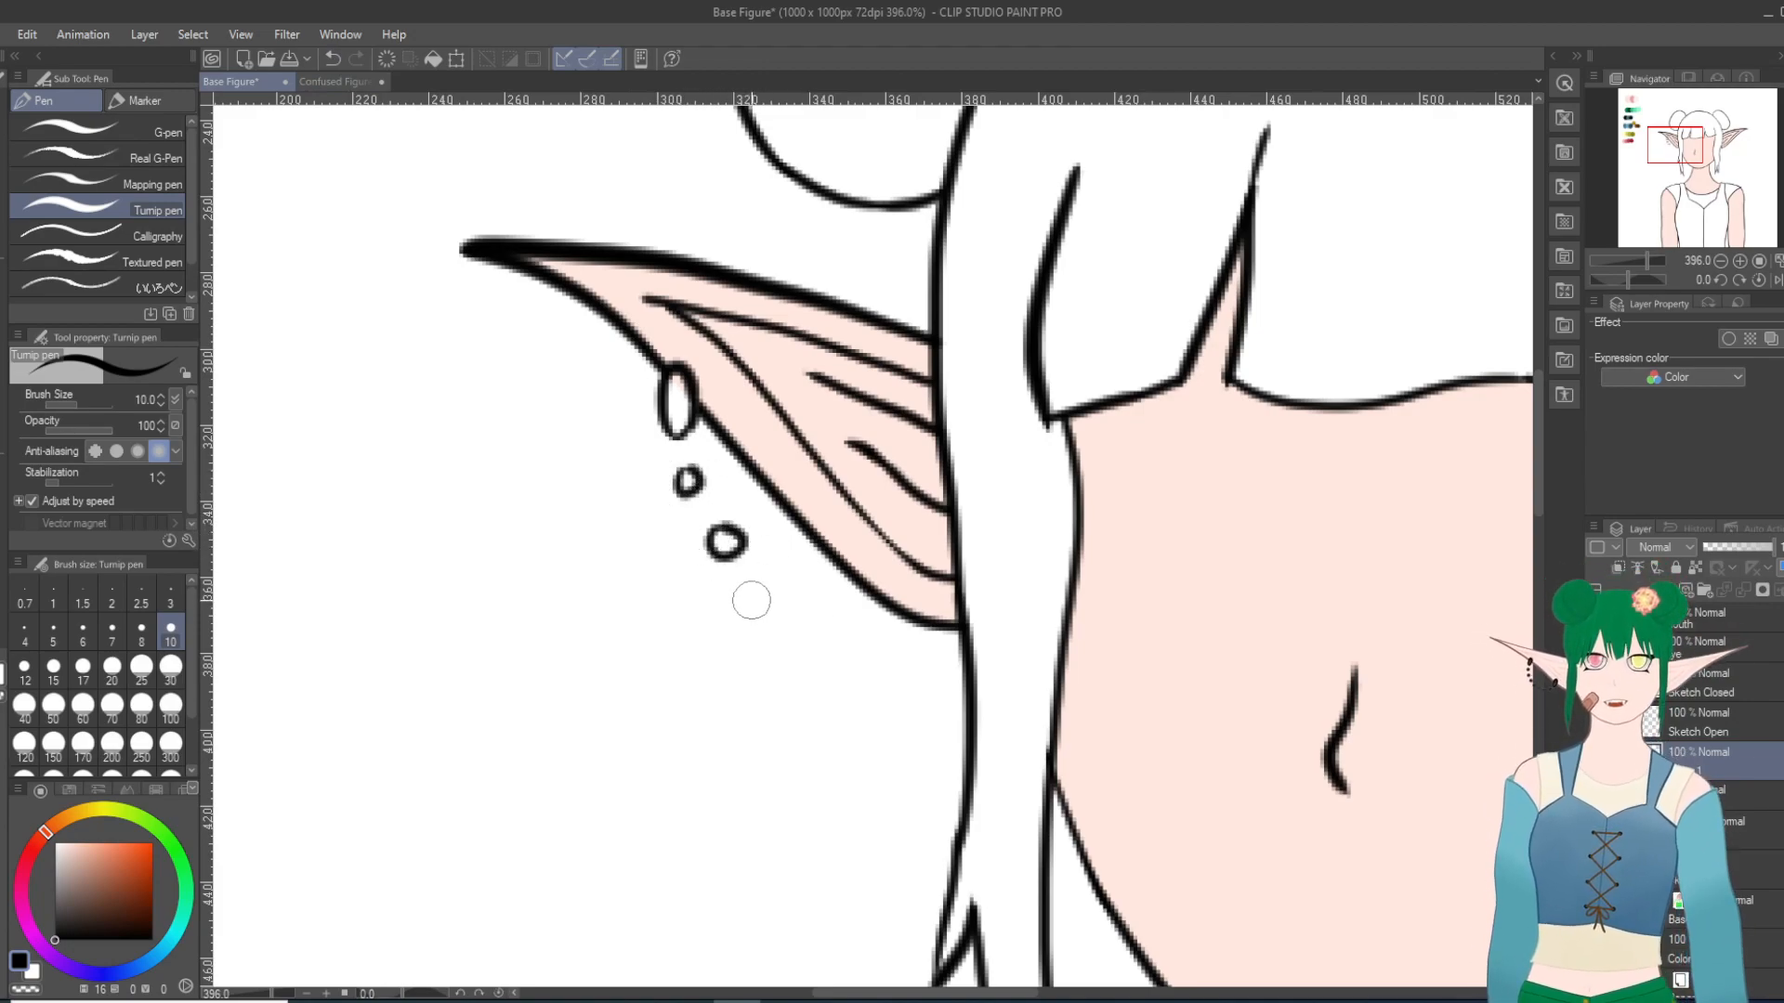
left_click(332, 59)
mouse_move(704, 529)
left_mouse_down()
mouse_move(697, 548)
mouse_move(721, 537)
mouse_move(766, 600)
left_mouse_up()
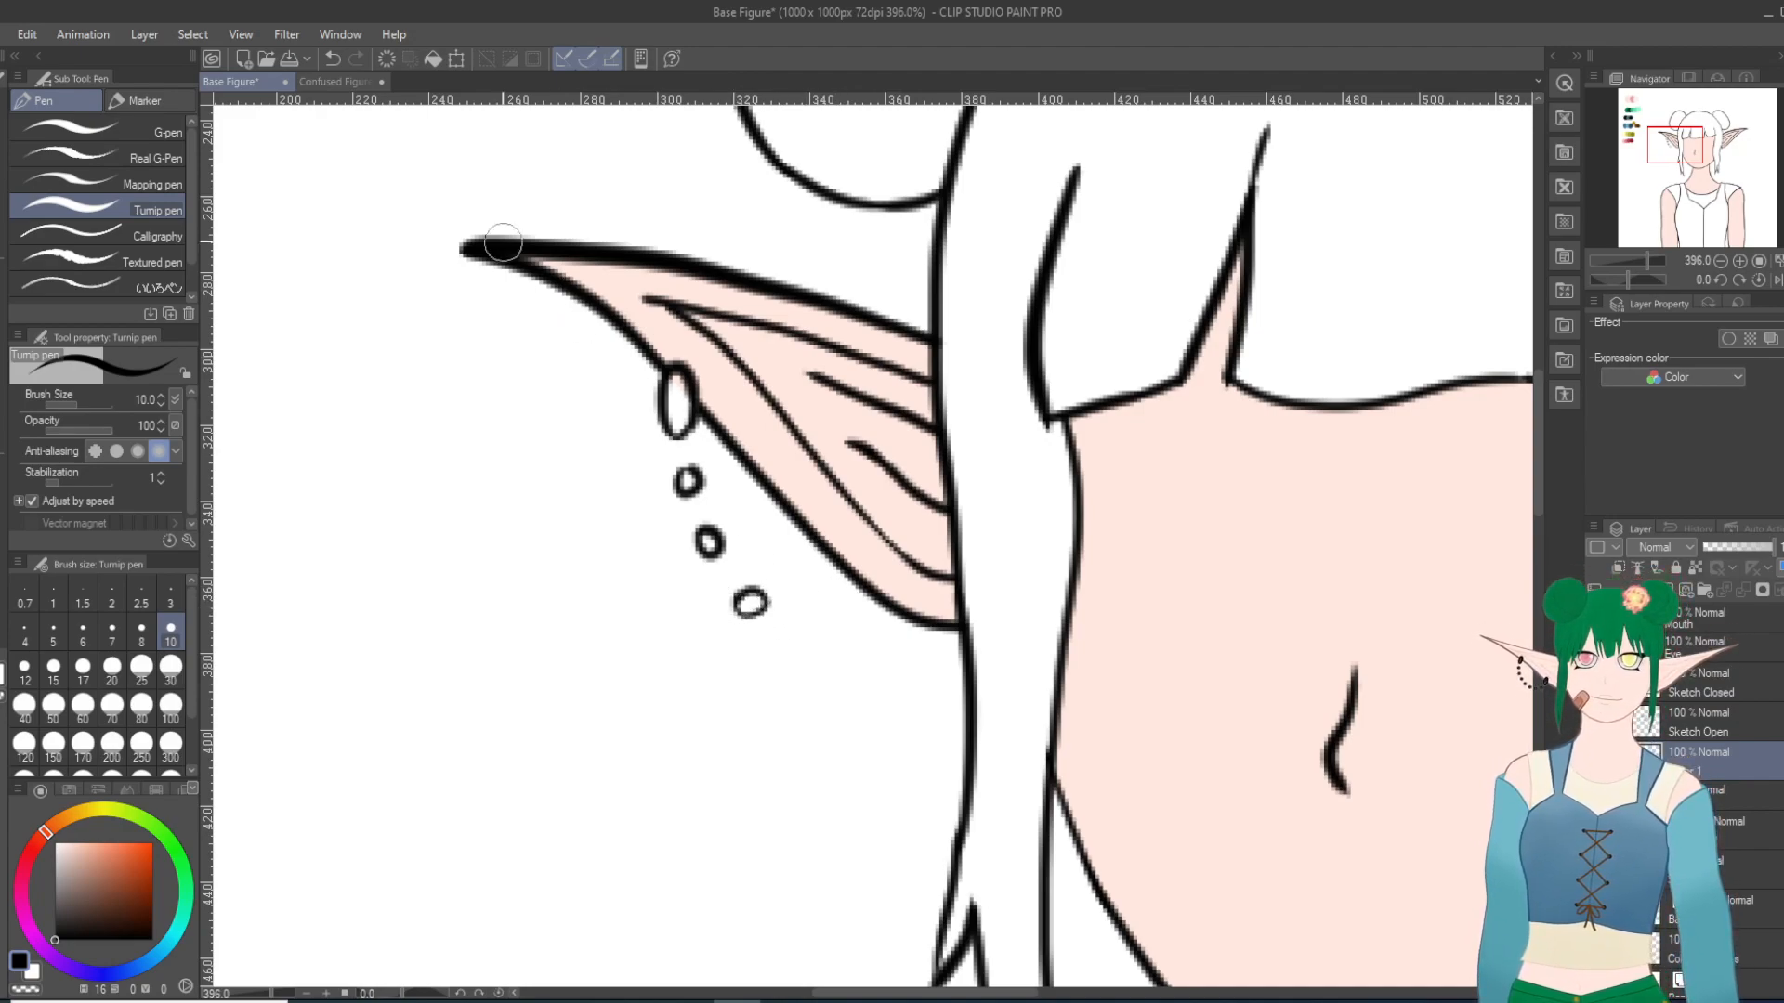
left_click(332, 59)
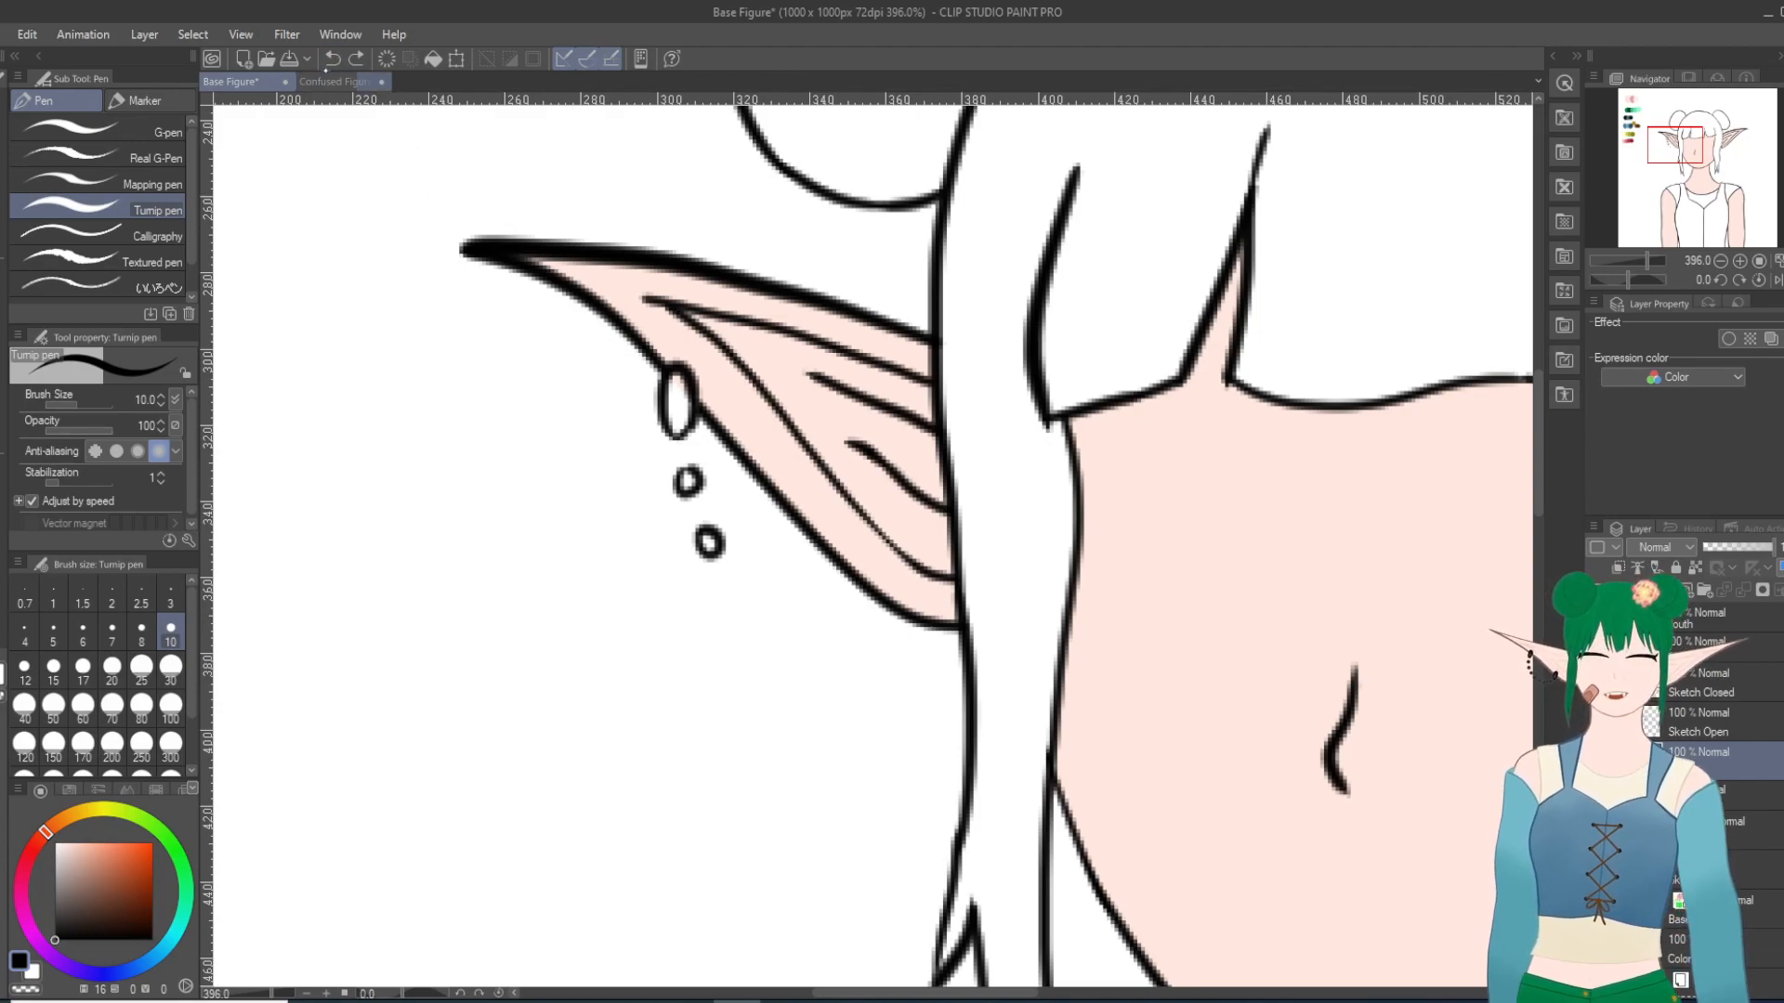
left_click(332, 58)
left_click(331, 58)
Step: Draw a curved chain of seven small round beads from below the earring ring to the hair strand, undoing misplaced ones
left_click_drag(682, 472, 712, 461)
mouse_move(702, 523)
left_mouse_down()
mouse_move(722, 613)
mouse_move(754, 592)
left_mouse_up()
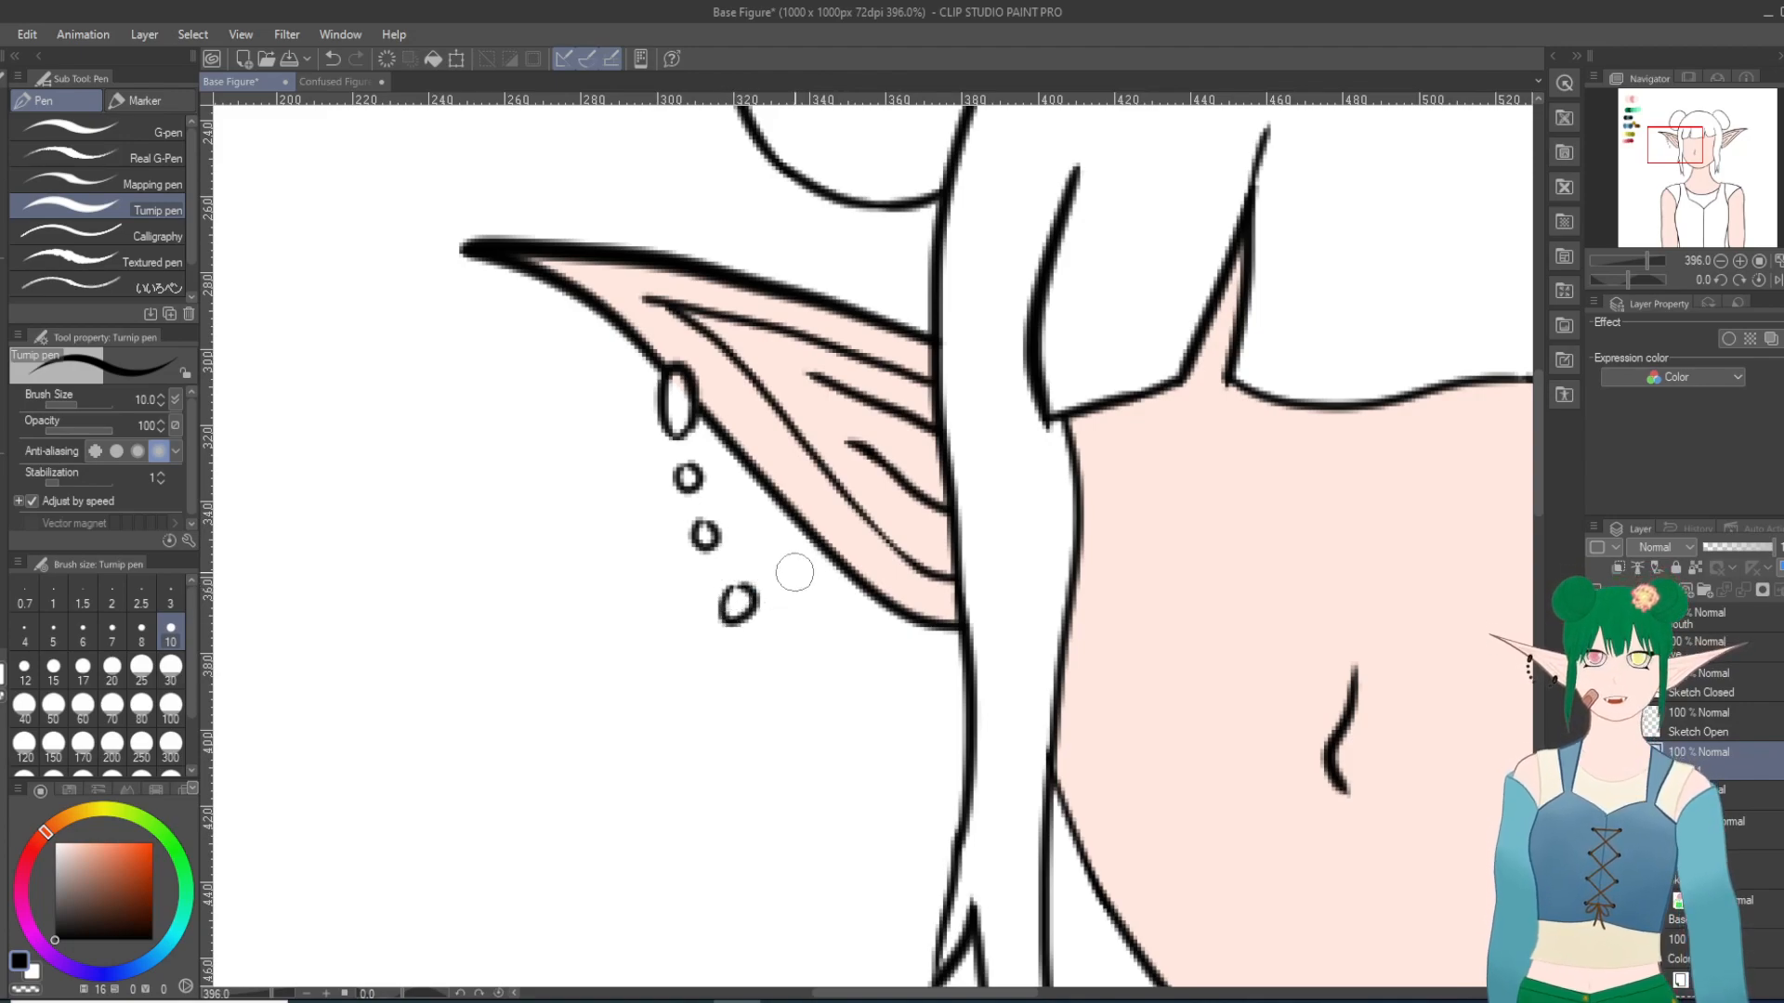
left_click(333, 59)
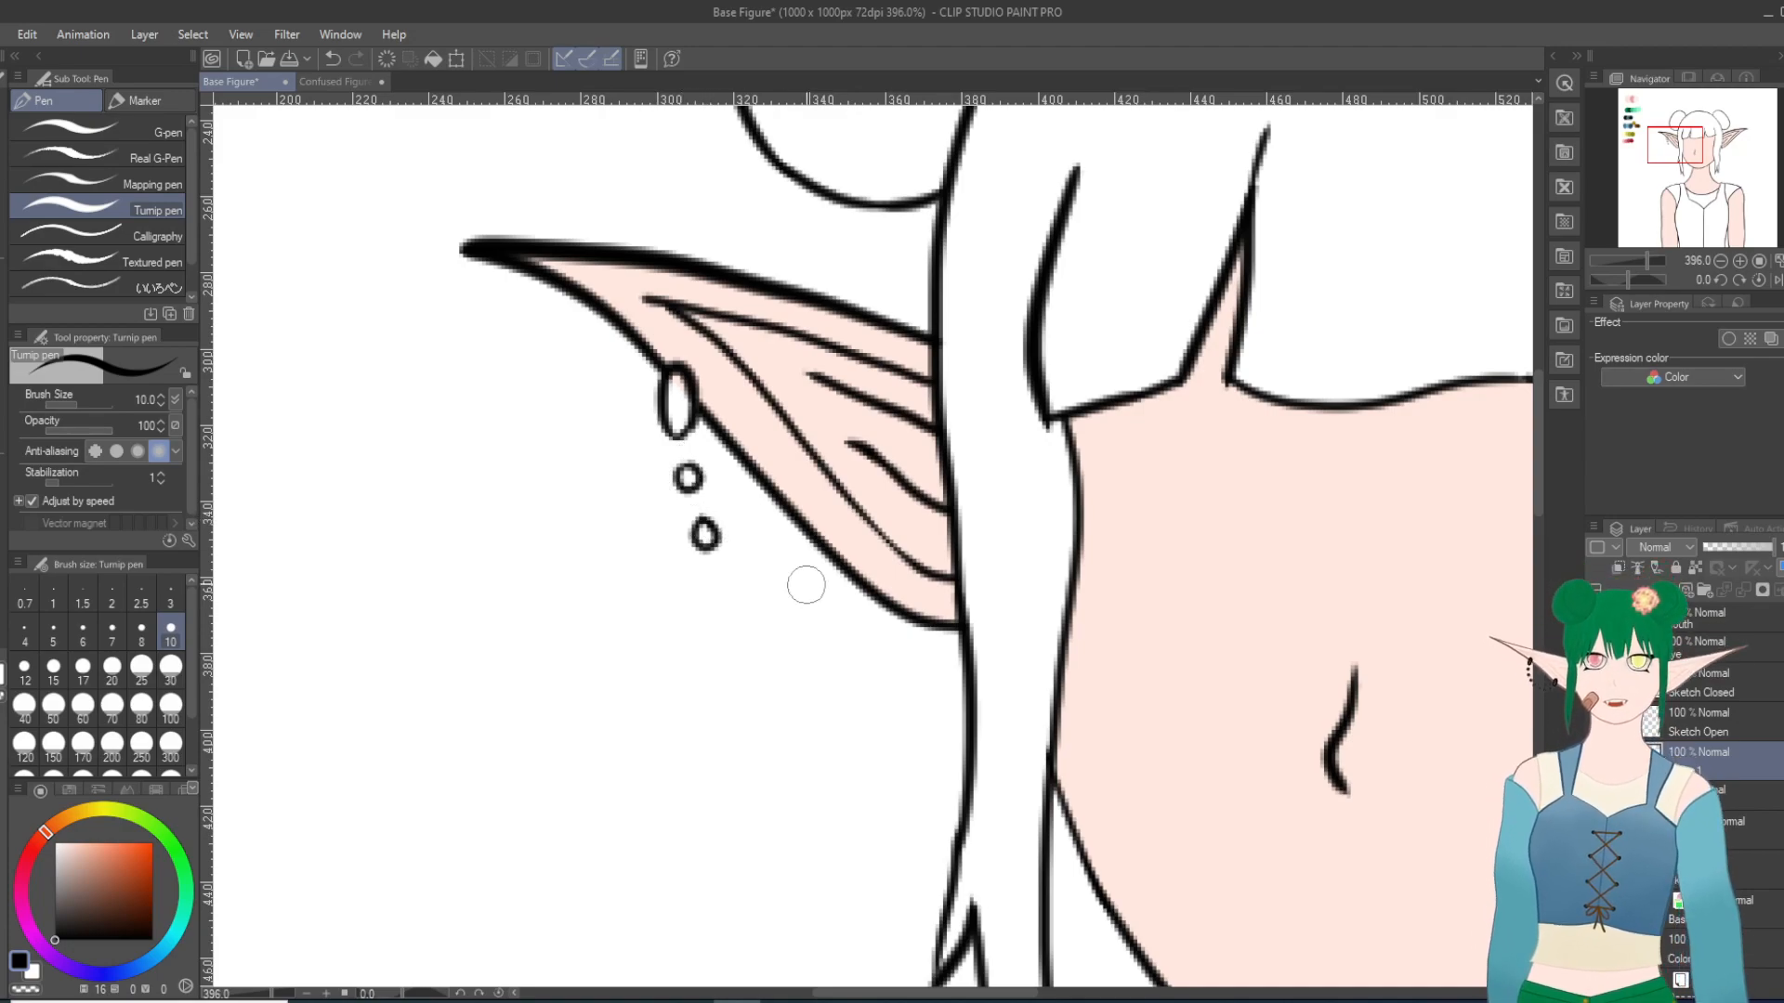
mouse_move(733, 578)
left_mouse_down()
mouse_move(778, 657)
mouse_move(801, 639)
left_mouse_up()
left_click(332, 59)
left_click(332, 58)
mouse_move(720, 586)
left_mouse_down()
mouse_move(826, 670)
mouse_move(891, 693)
mouse_move(889, 678)
mouse_move(940, 684)
mouse_move(933, 658)
left_mouse_up()
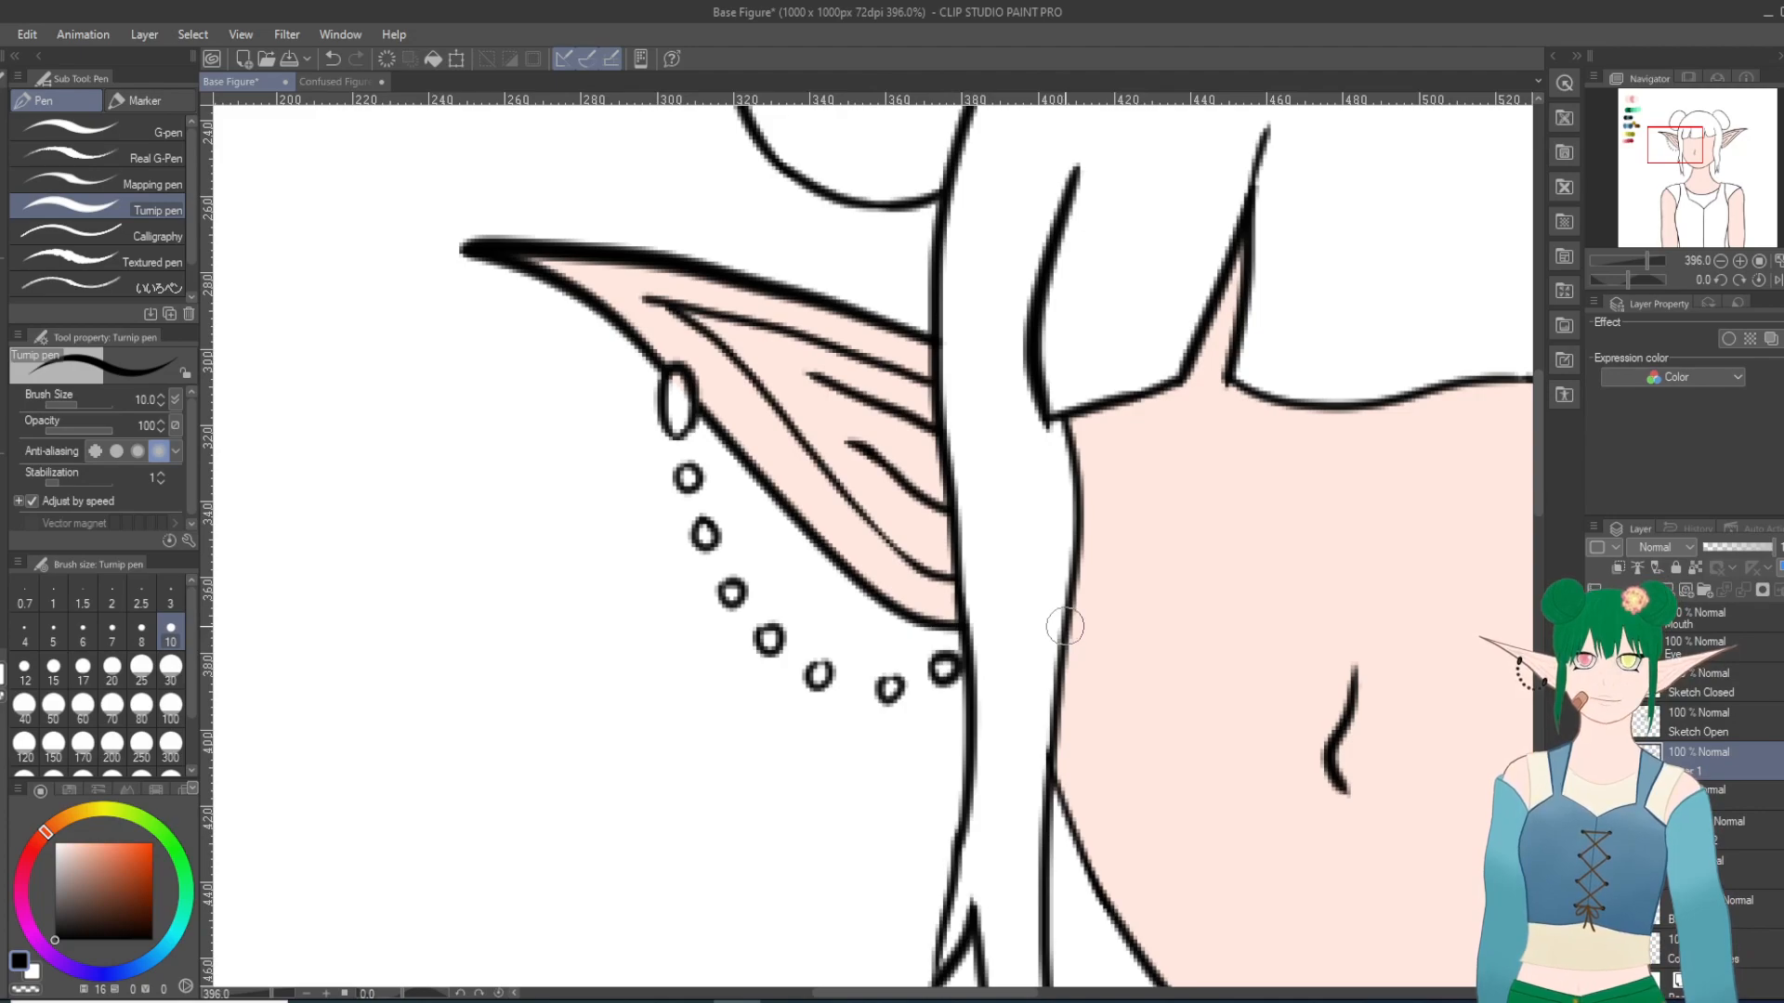
Step: Select the skin colour layer and switch its transparent-pixel lock on and back off
scroll(1065, 627, "down", 10)
scroll(1069, 604, "up", 12)
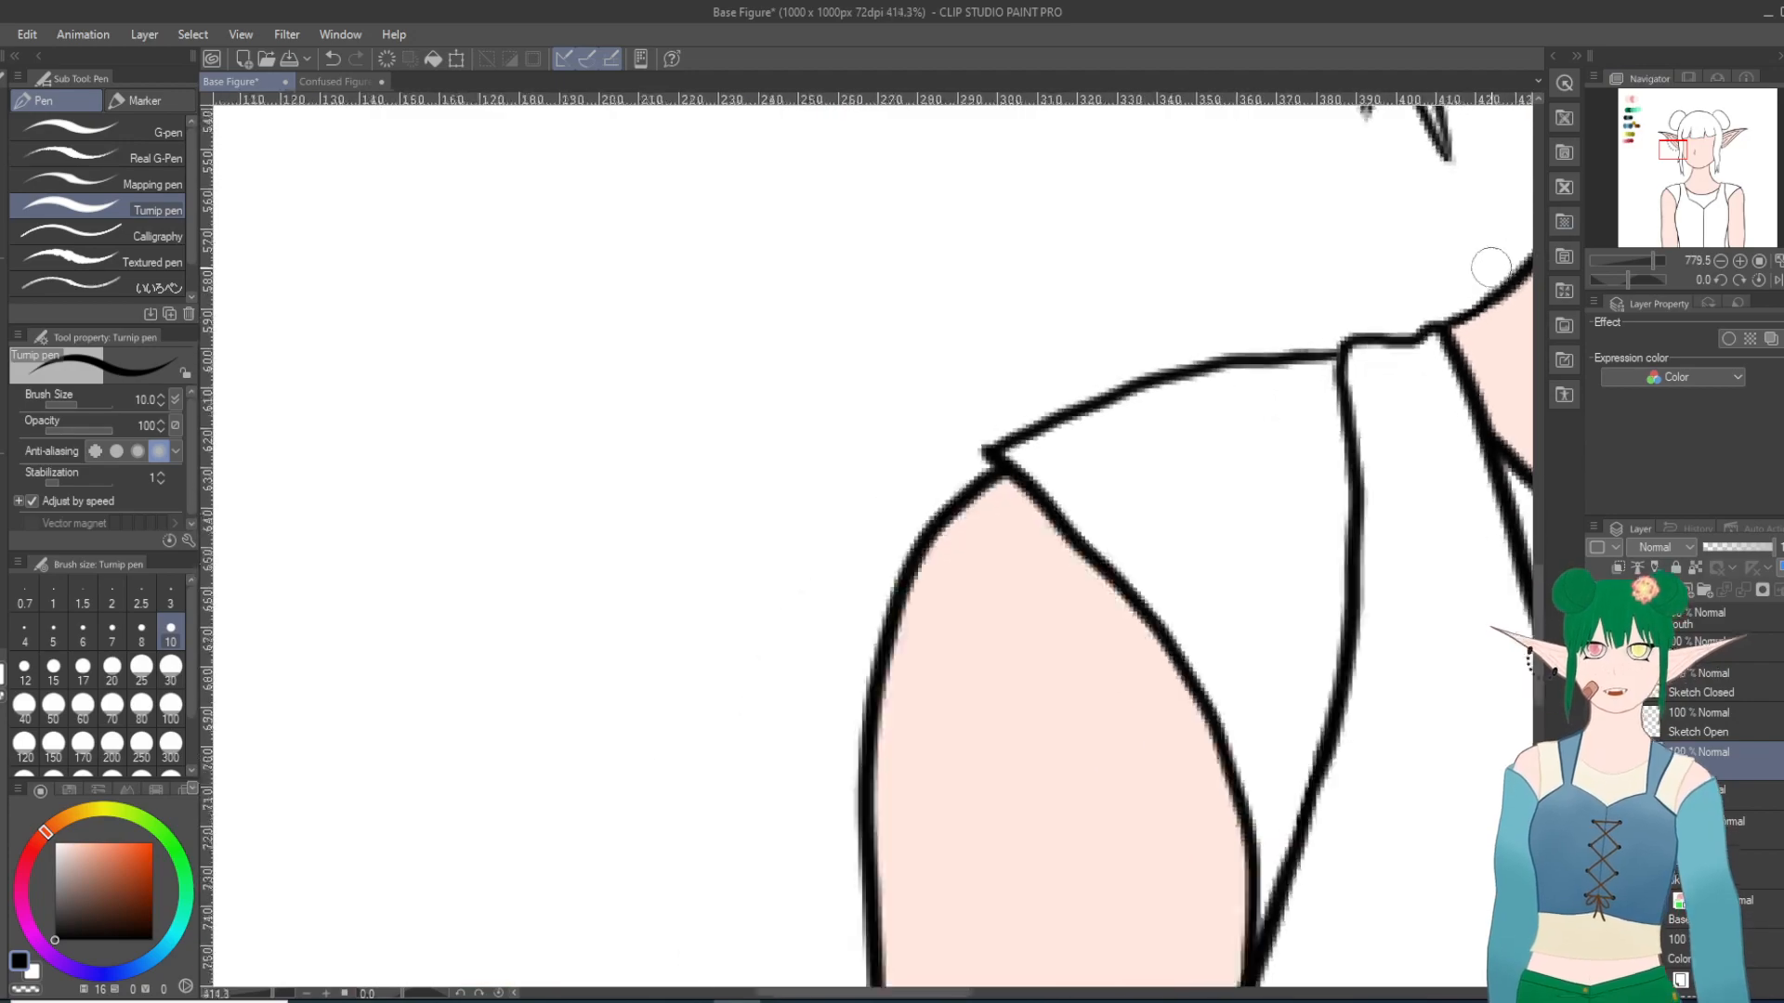
scroll(1491, 267, "down", 20)
scroll(1245, 311, "up", 16)
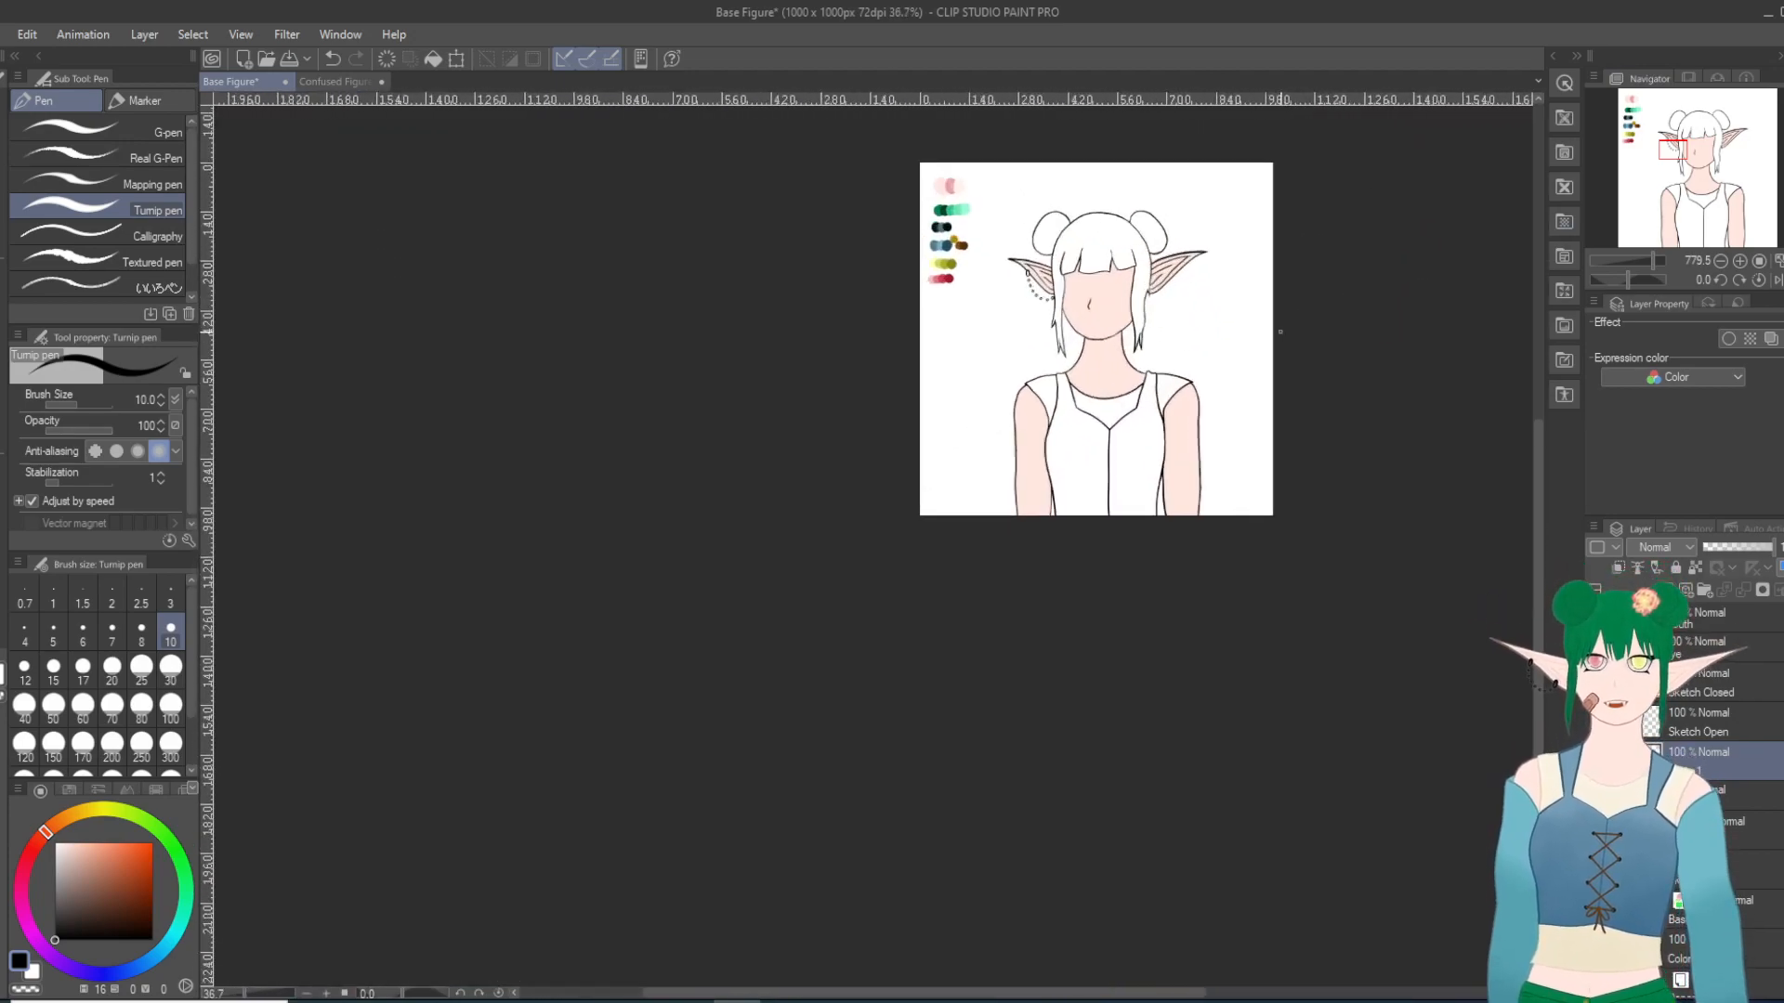
scroll(1280, 331, "up", 2)
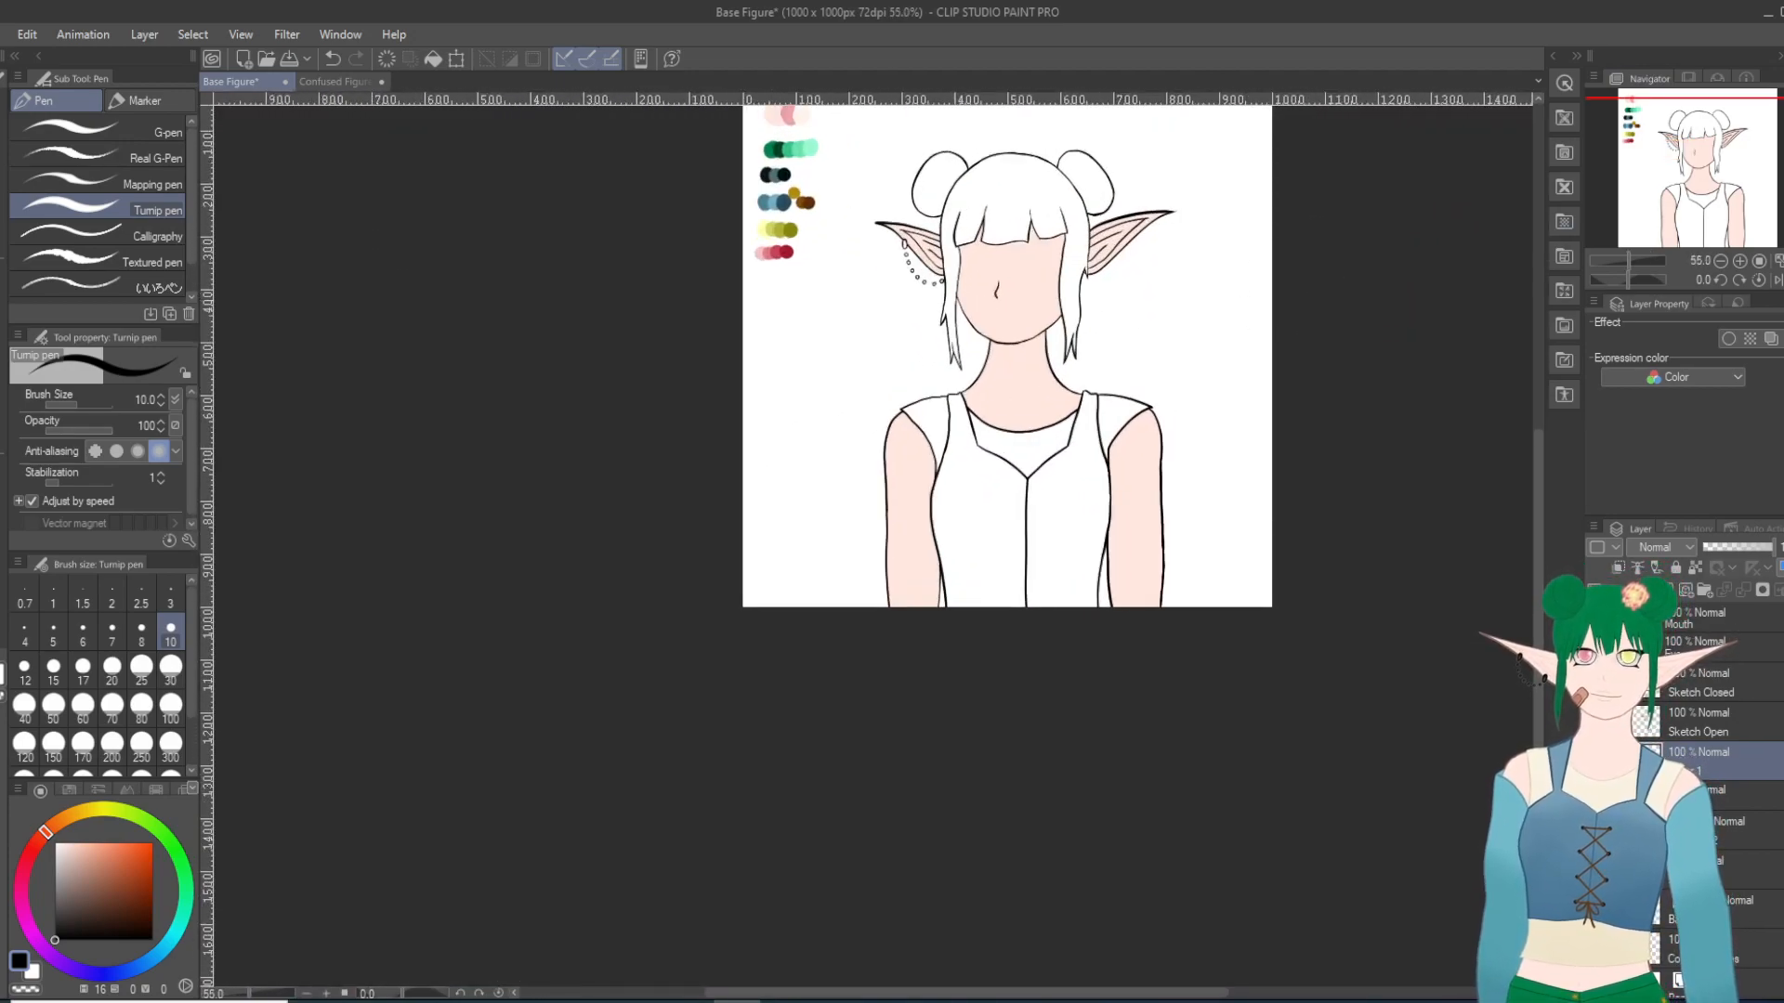
left_click(1718, 830)
left_click(1692, 565)
scroll(1138, 251, "up", 2)
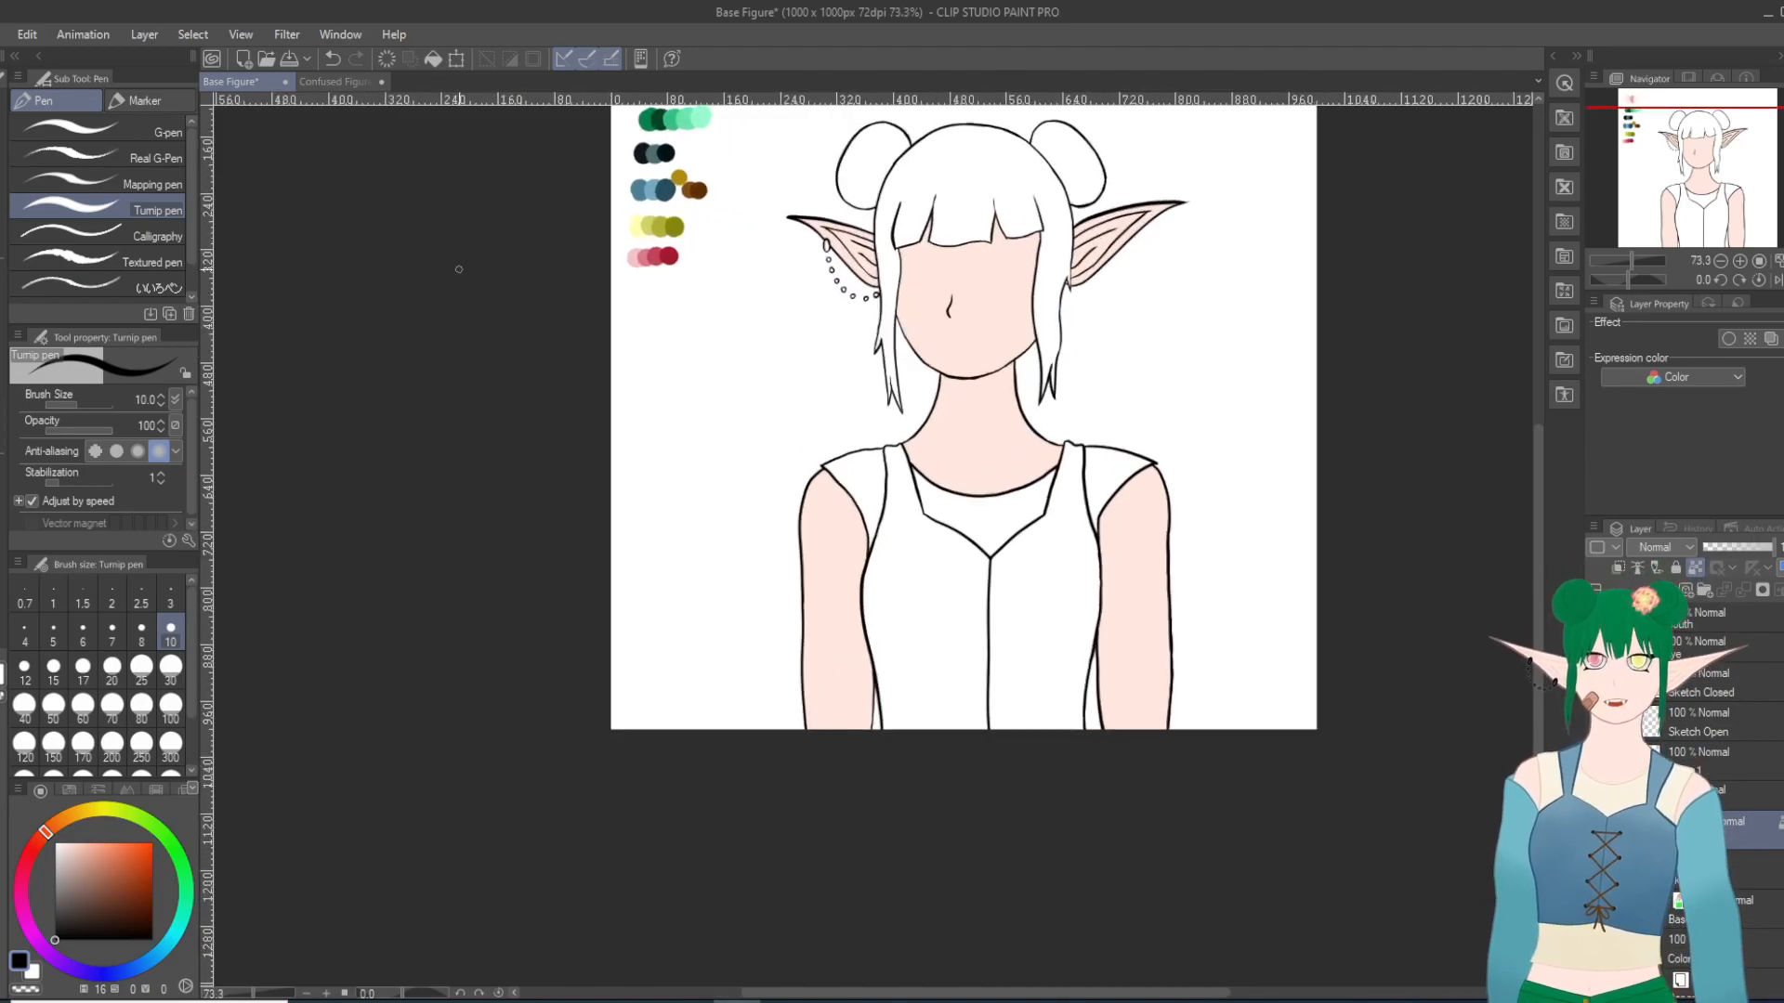
left_click(1690, 568)
scroll(994, 932, "up", 2)
scroll(734, 669, "down", 15)
scroll(97, 444, "down", 1)
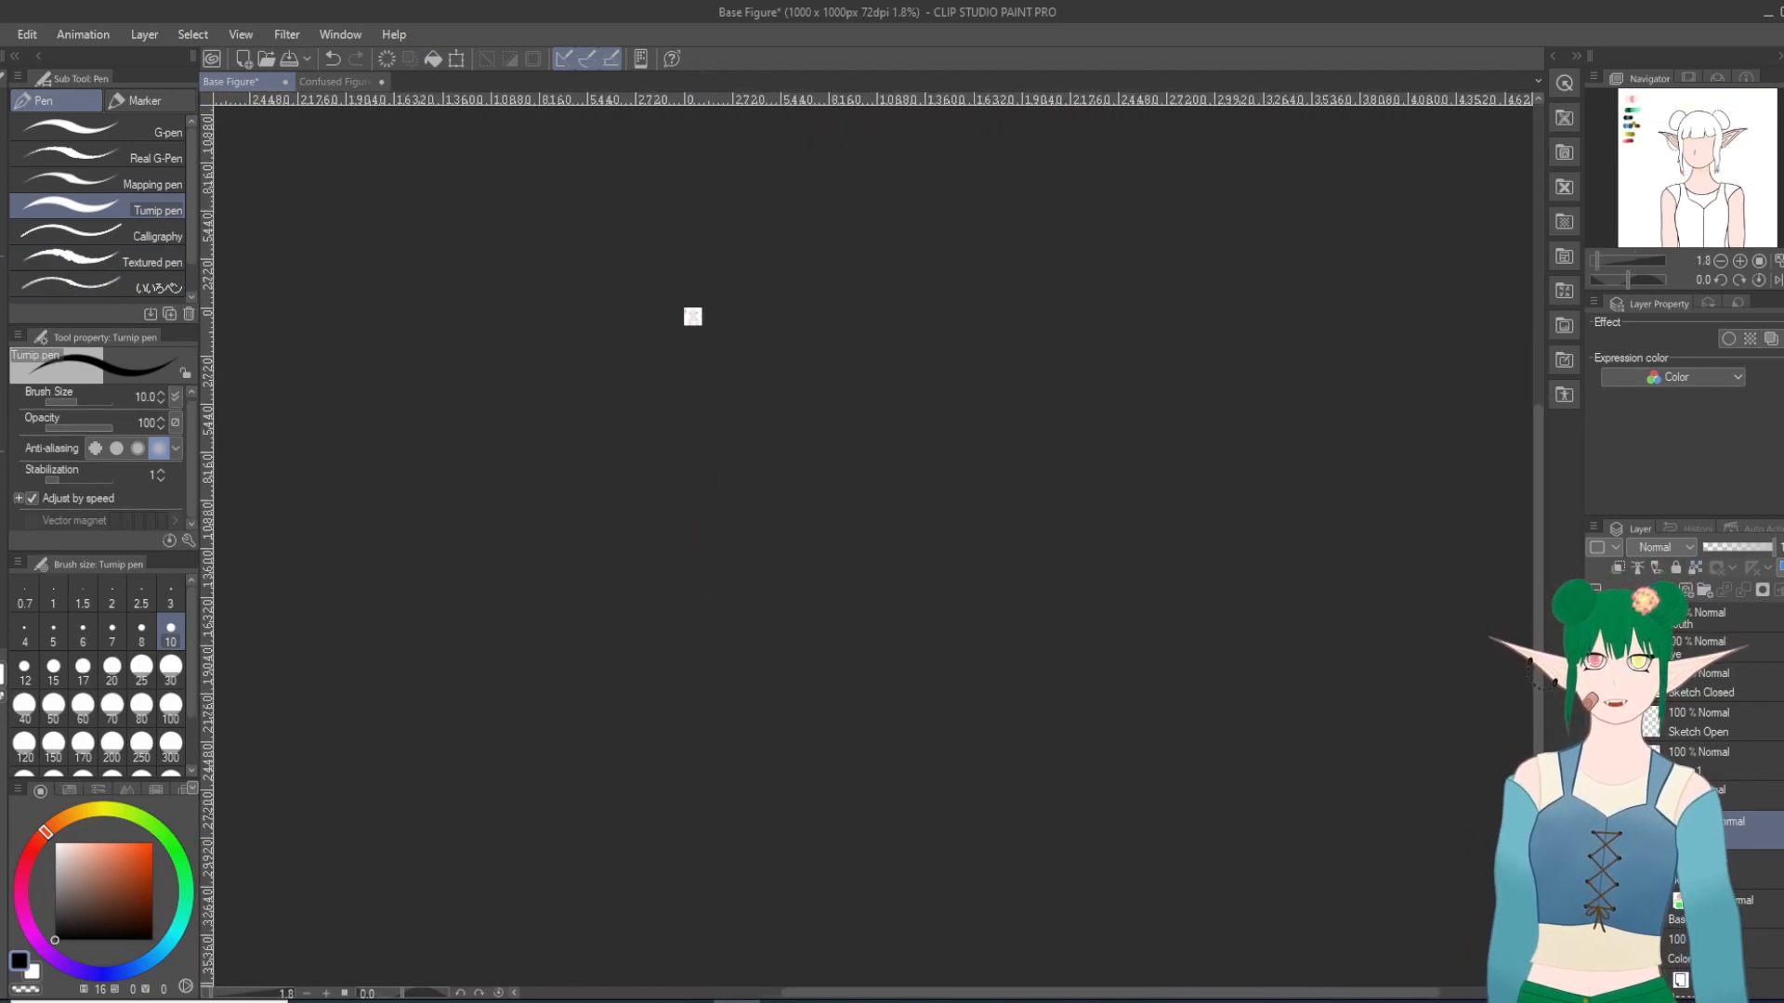
Step: With the Milli pen in the sampled pale skin tone, check the lower arms and lock the skin layer's transparent pixels
key("i")
scroll(758, 319, "up", 3)
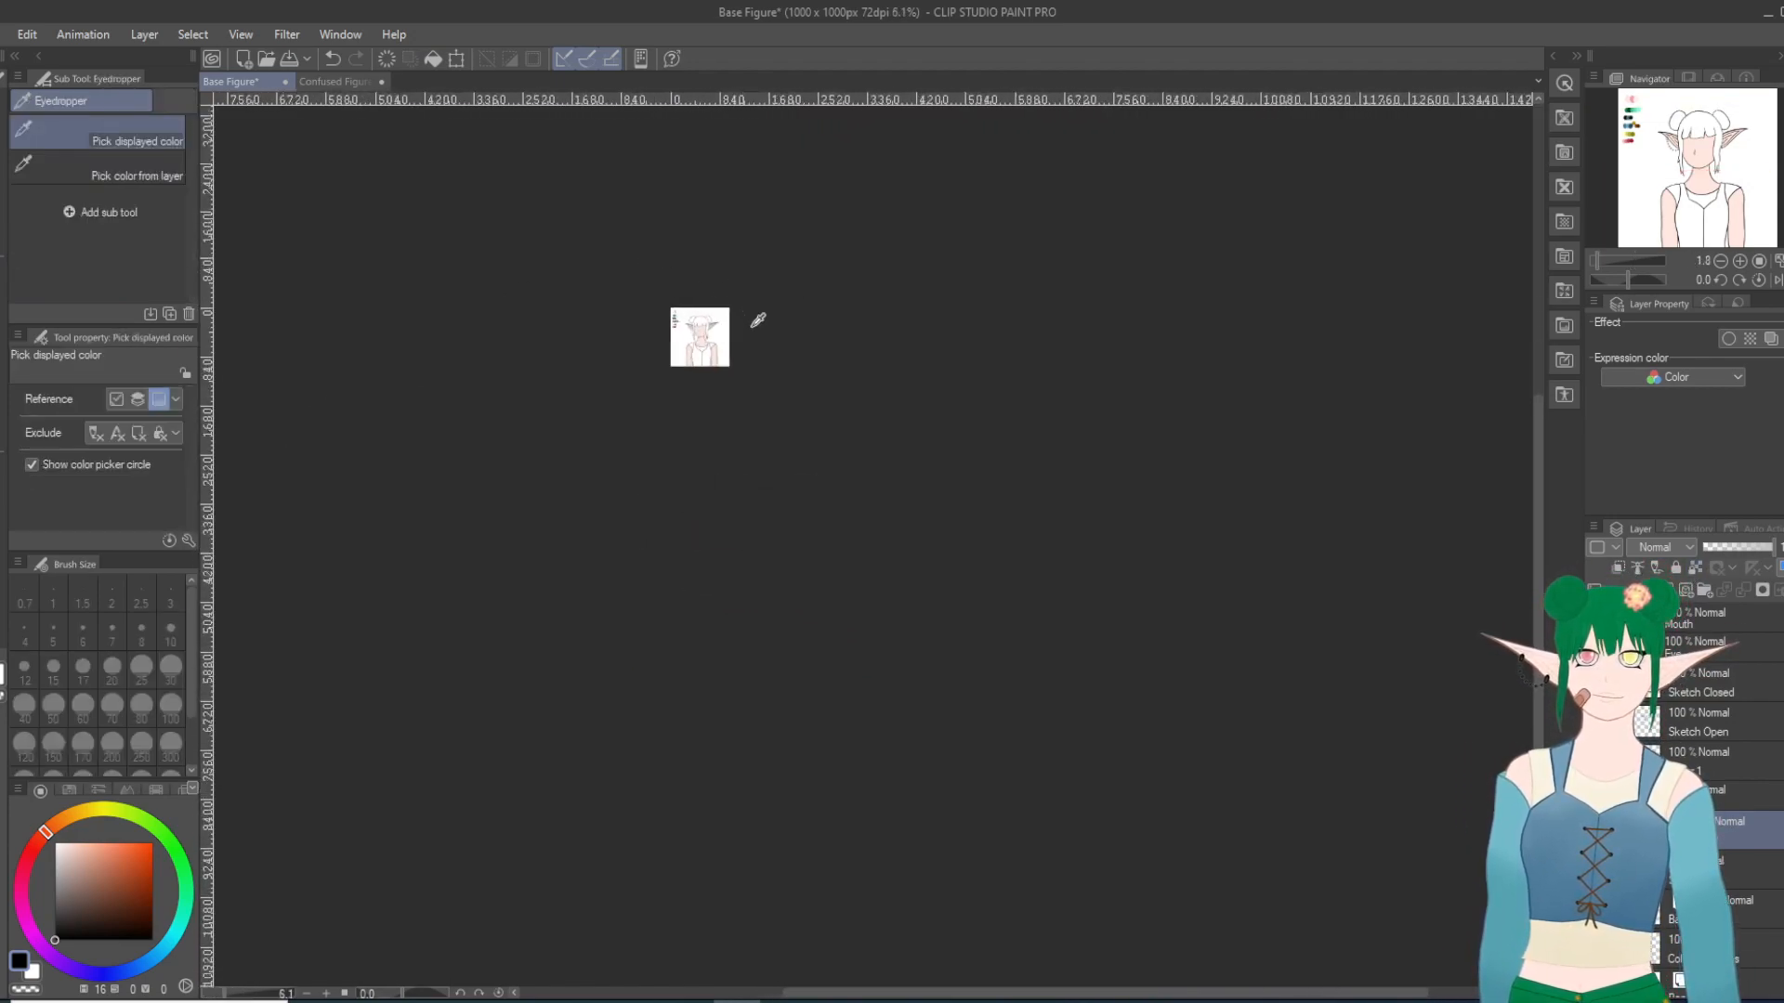
scroll(625, 288, "up", 5)
left_click(616, 316)
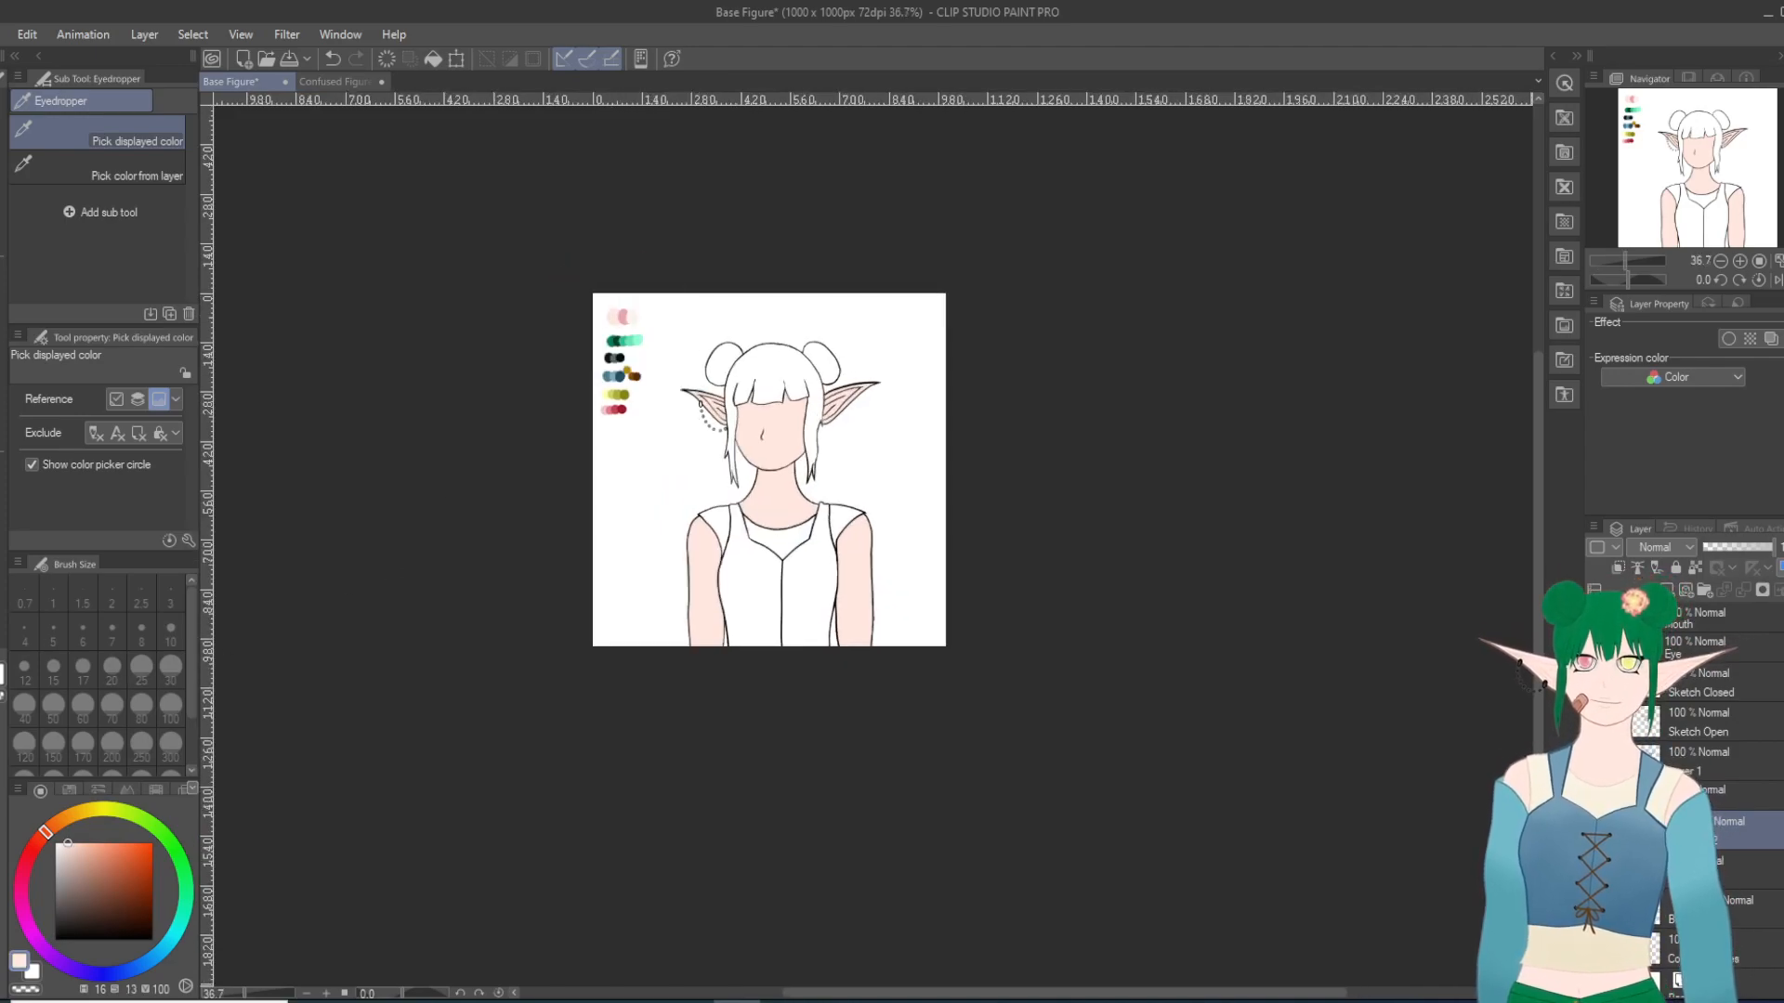
key("p")
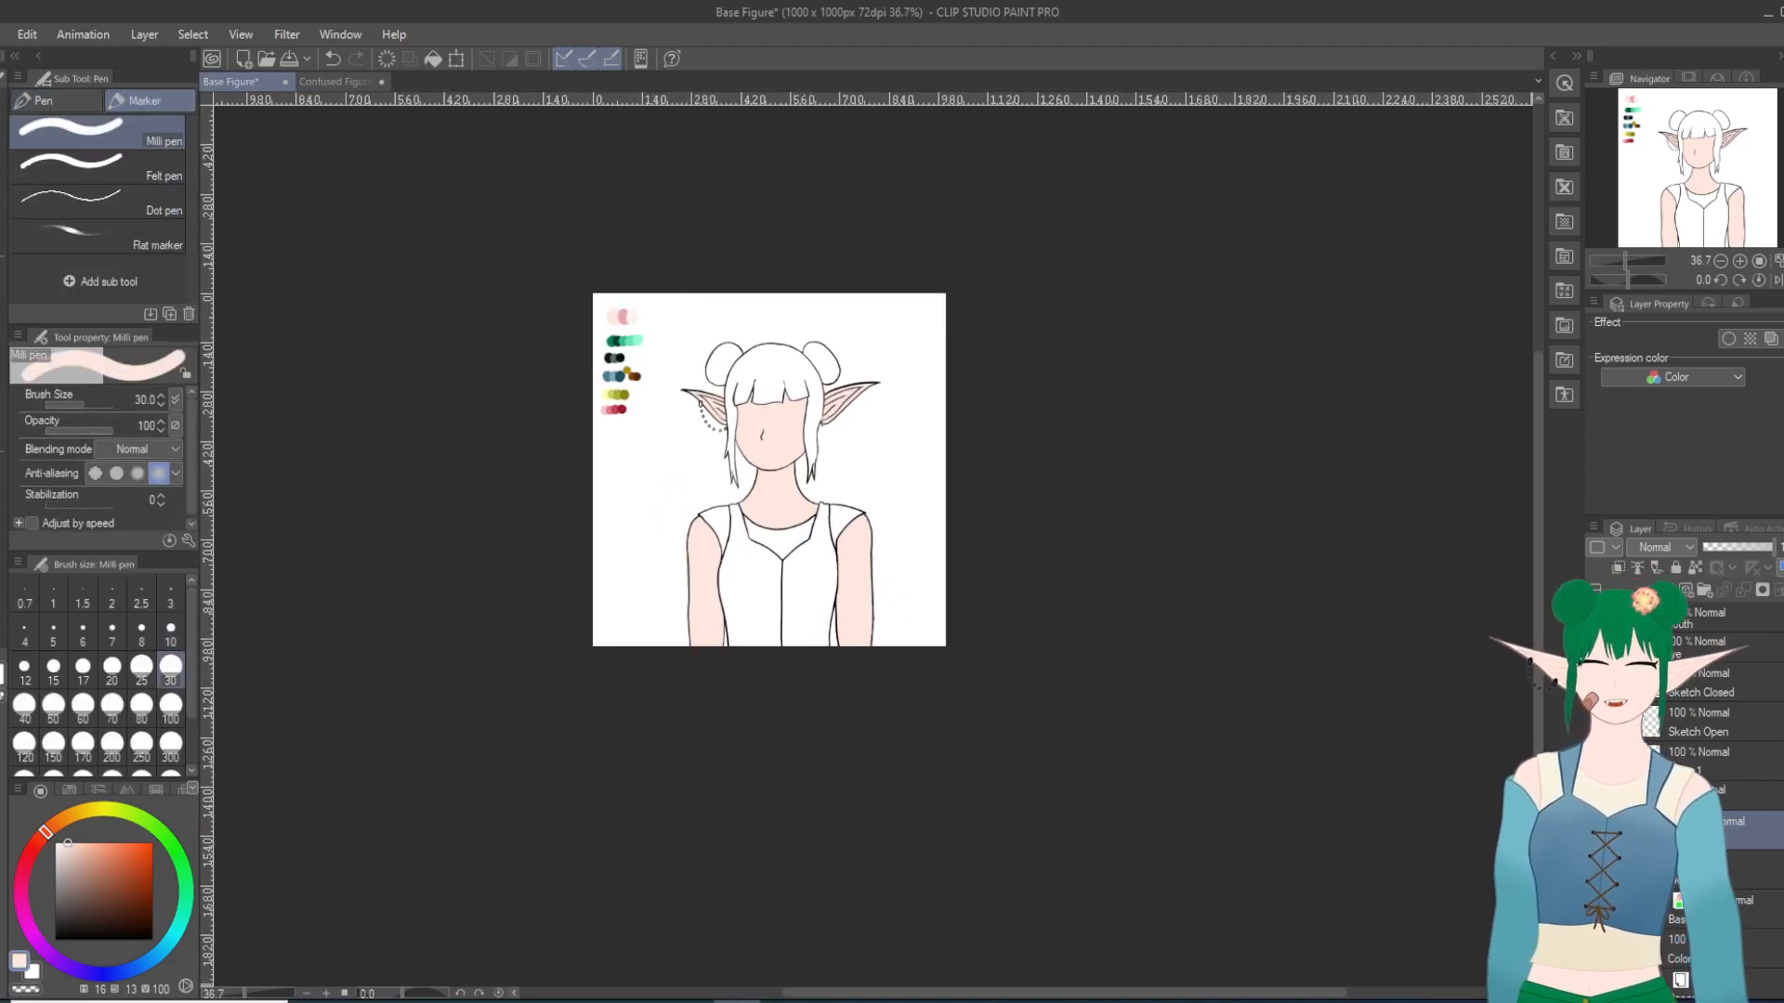
scroll(668, 581, "up", 8)
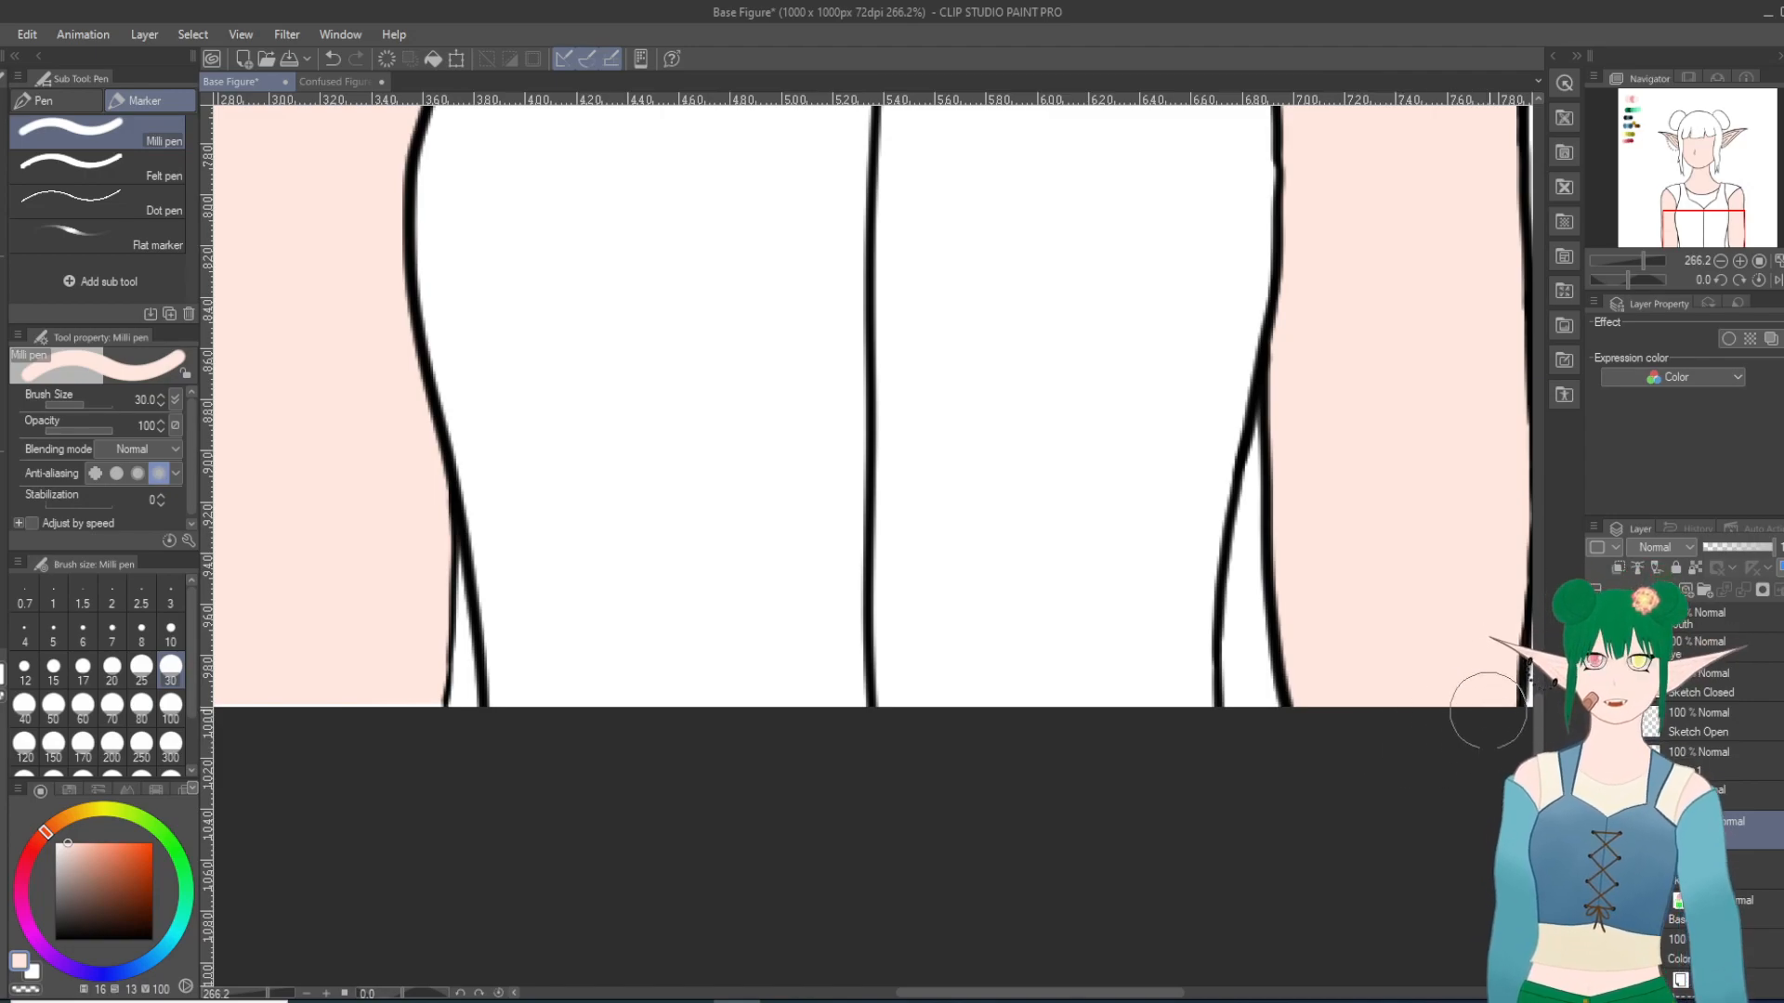
left_click_drag(1168, 992, 1089, 992)
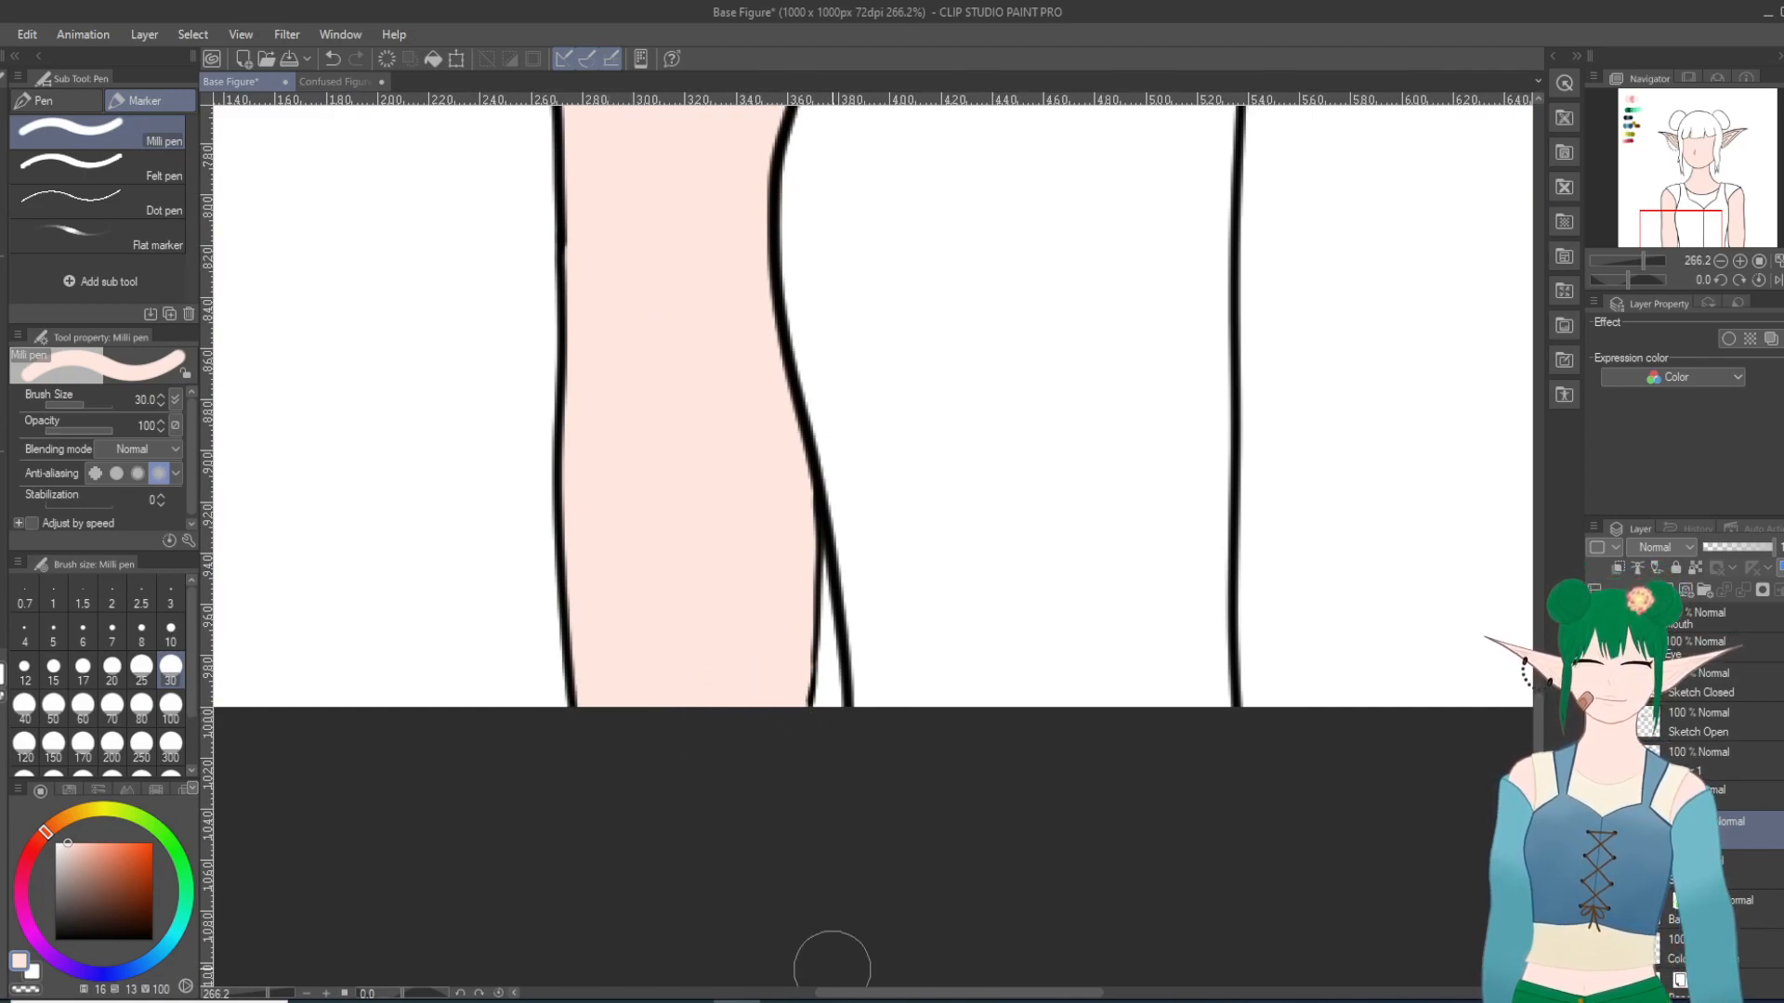
scroll(1359, 708, "down", 1)
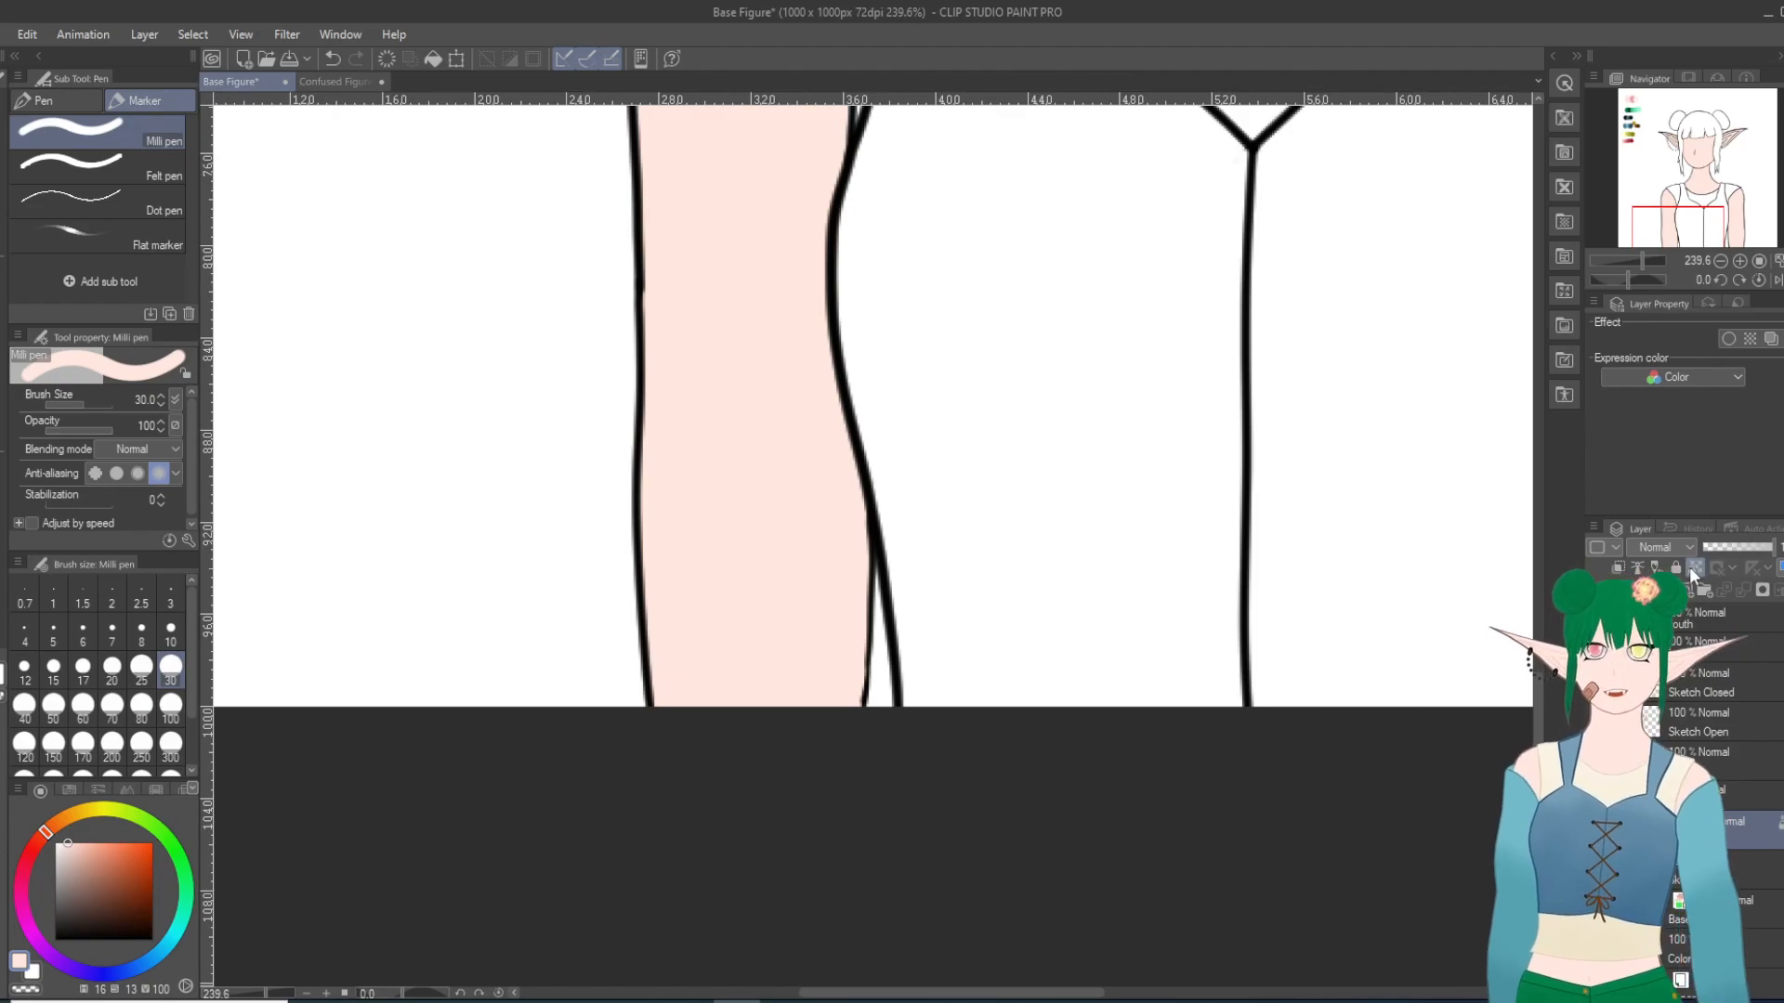
scroll(1222, 748, "down", 10)
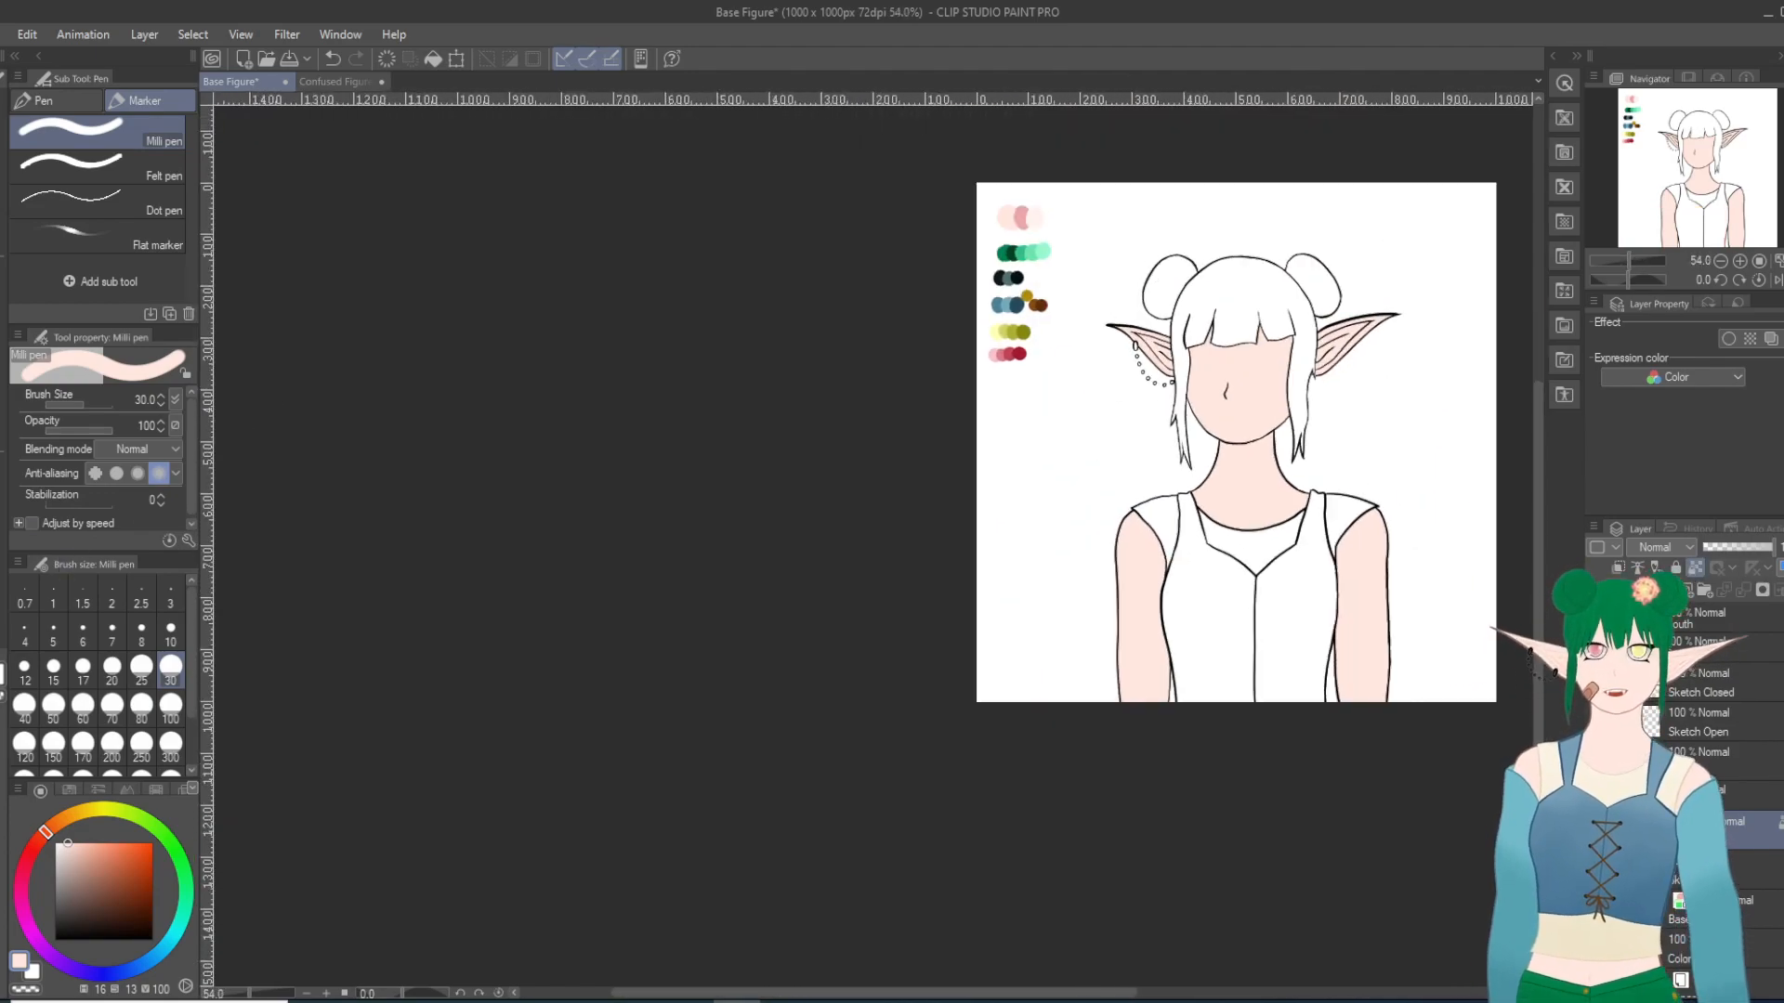
Step: Sample the darker pink skin swatch from the palette for the Milli pen
key("i")
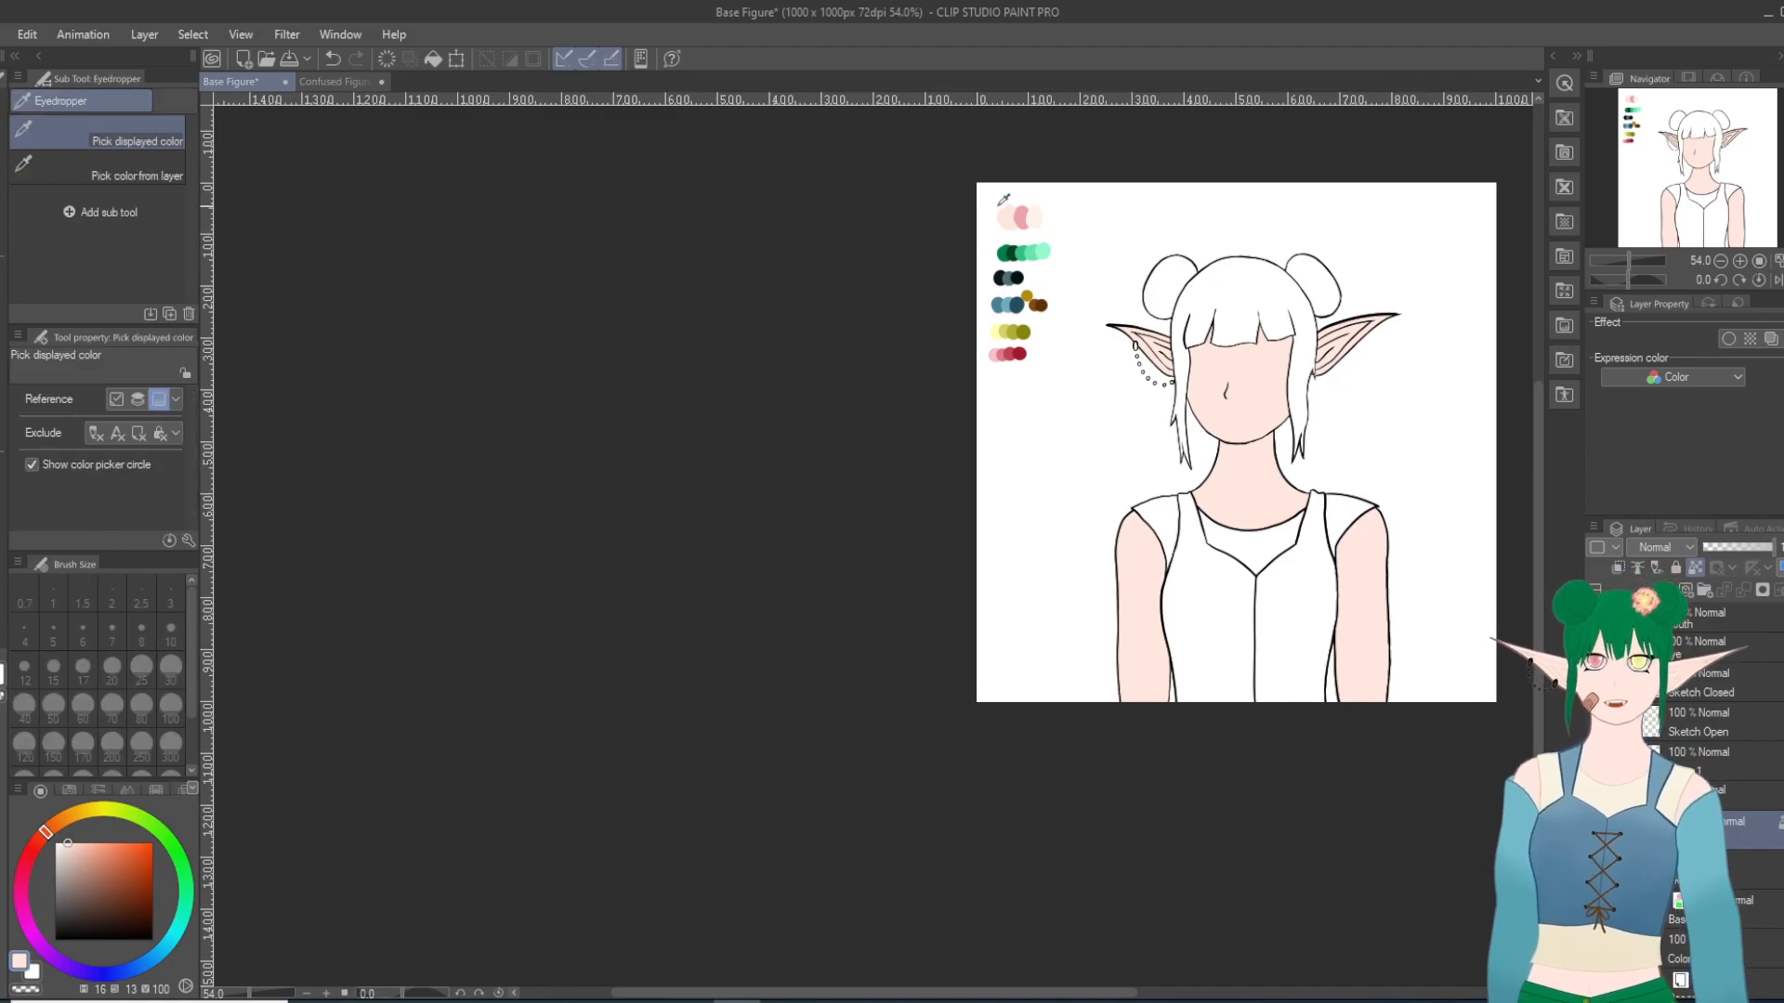
left_click(1021, 216)
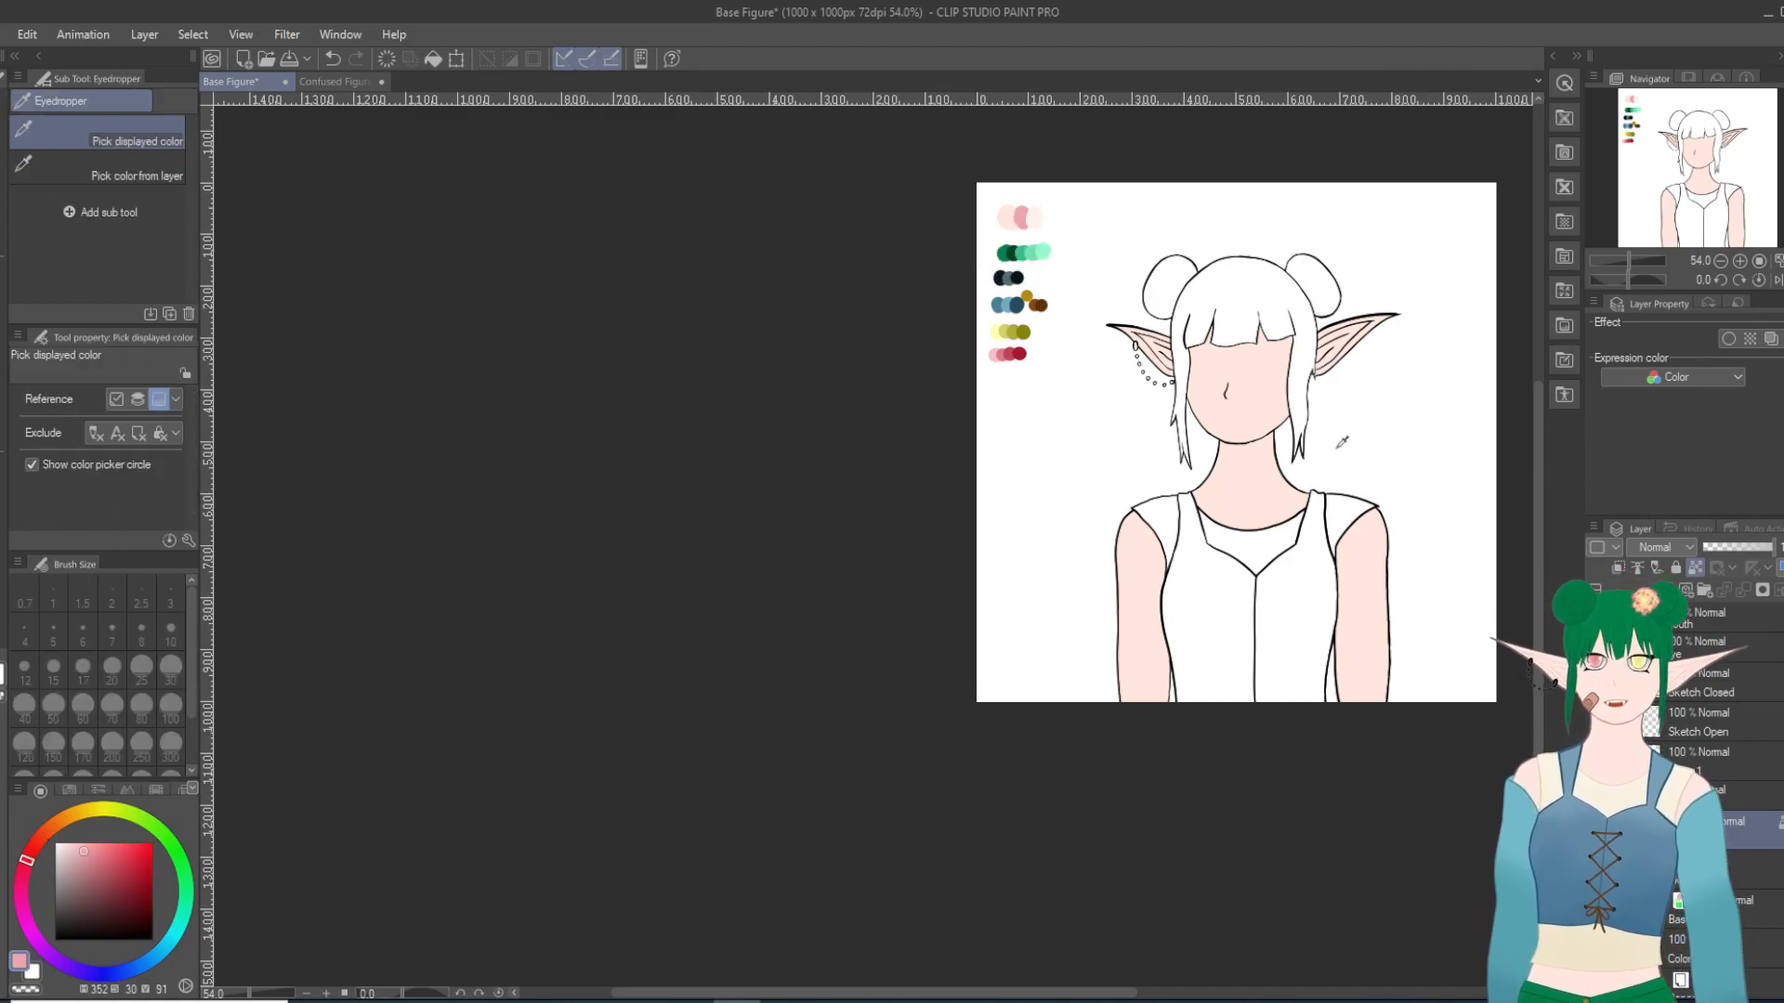
scroll(1426, 551, "up", 1)
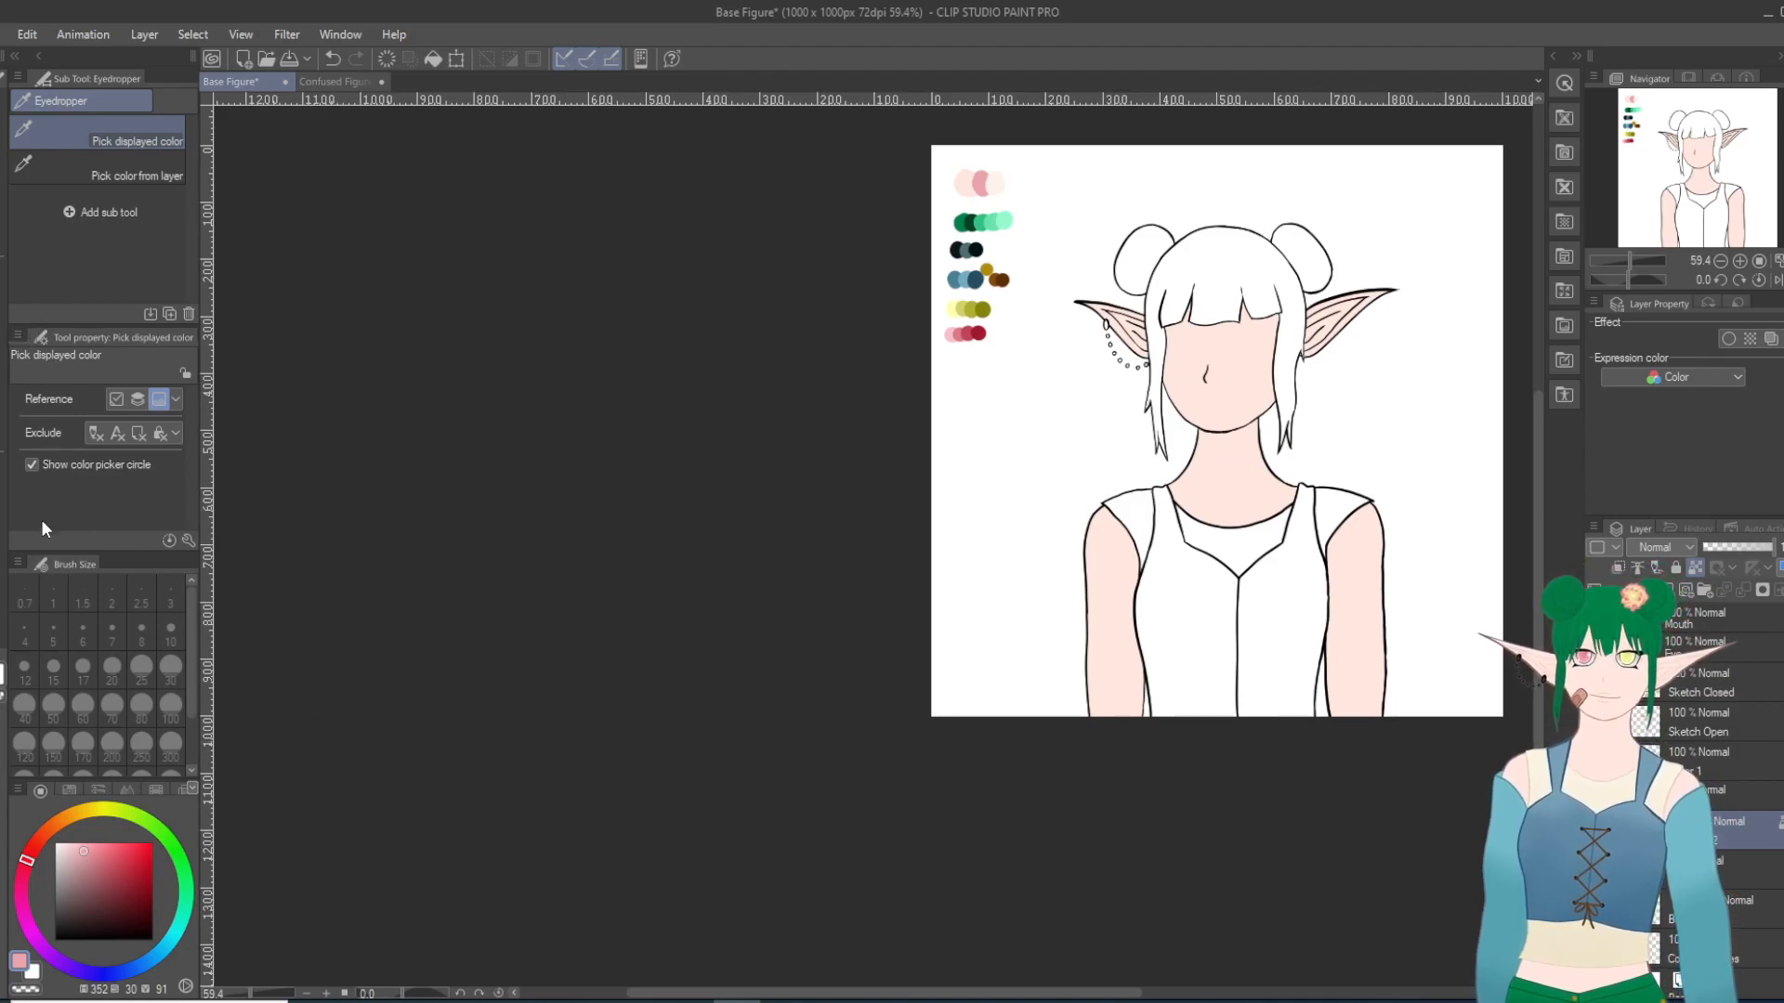
left_click(985, 172)
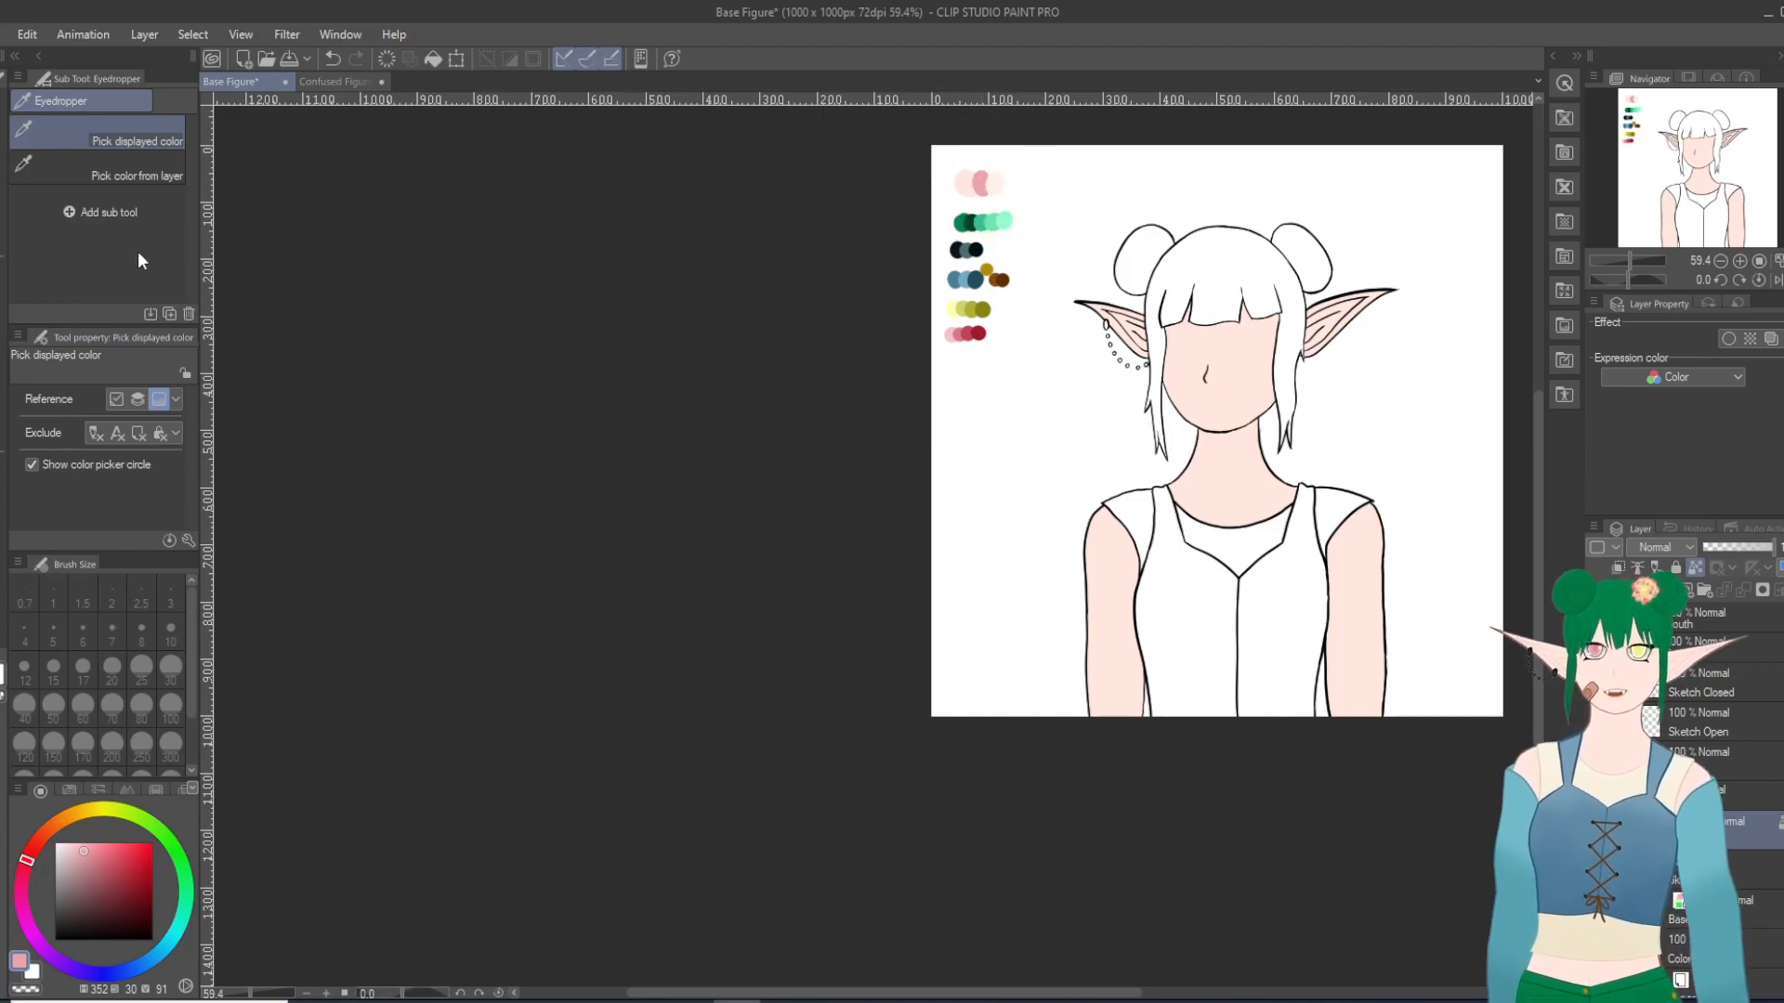
key("p")
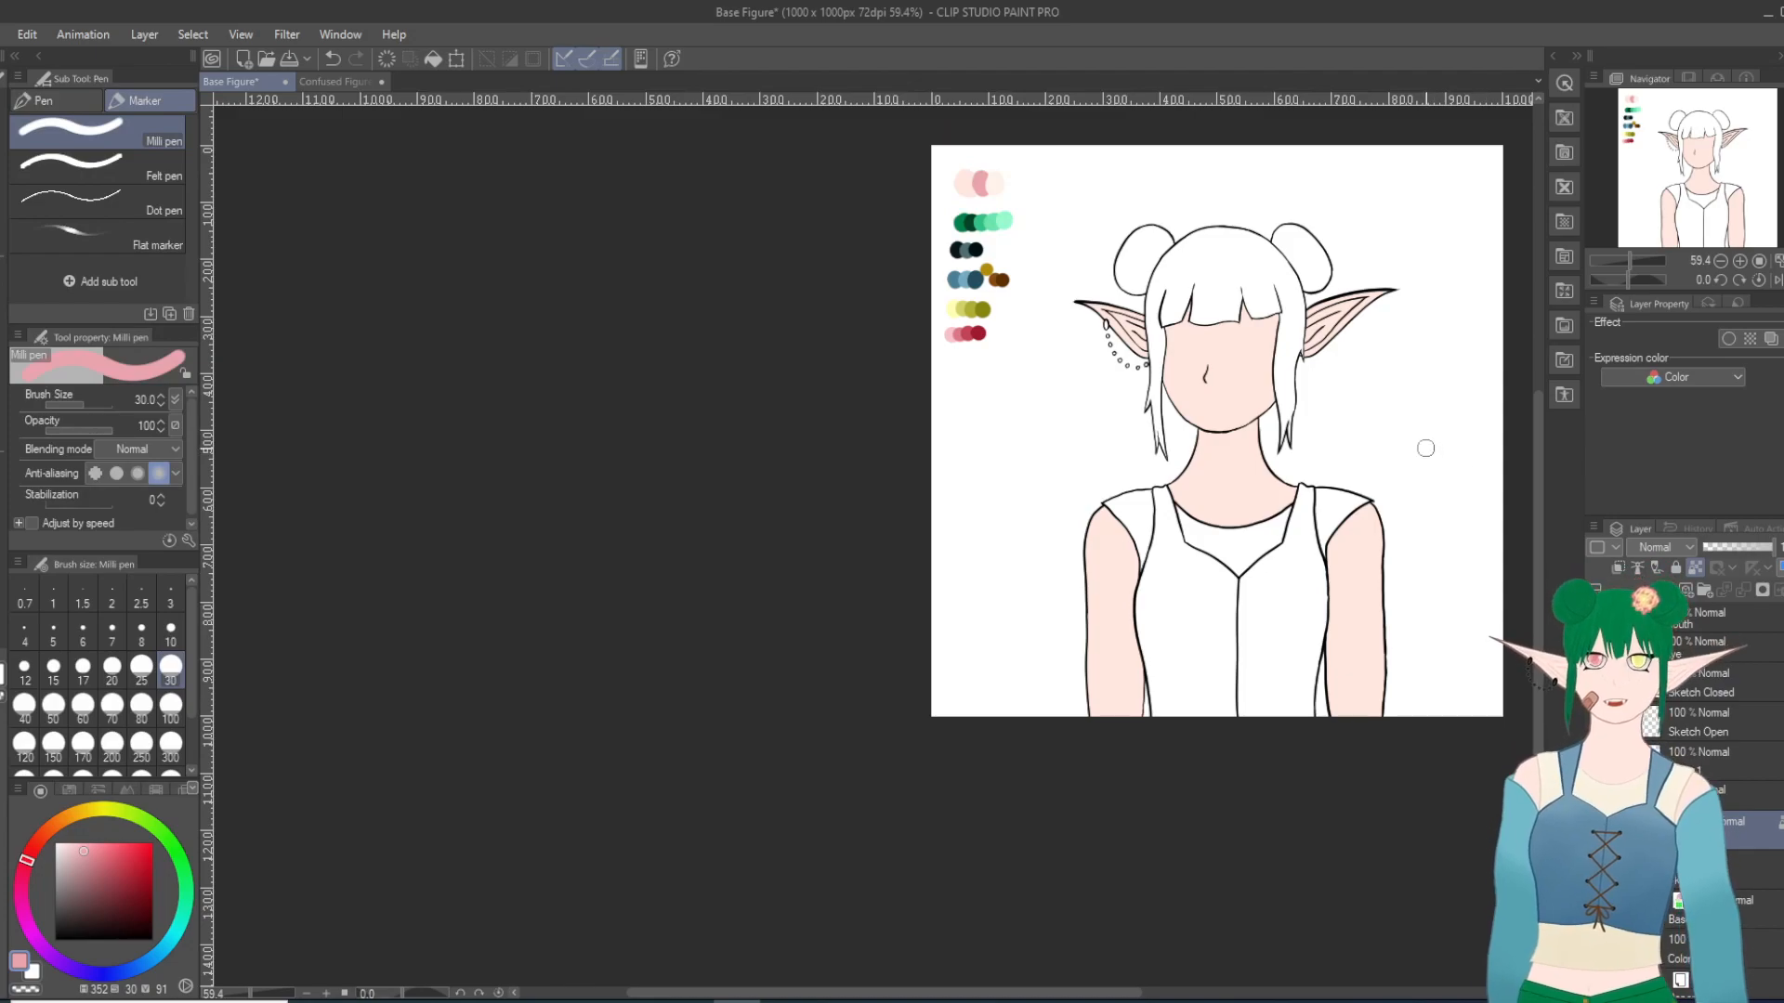
Step: Try pink shading along the lower and inner edges of the right-hand ear at brush size 30, and undo it
scroll(1398, 260, "up", 5)
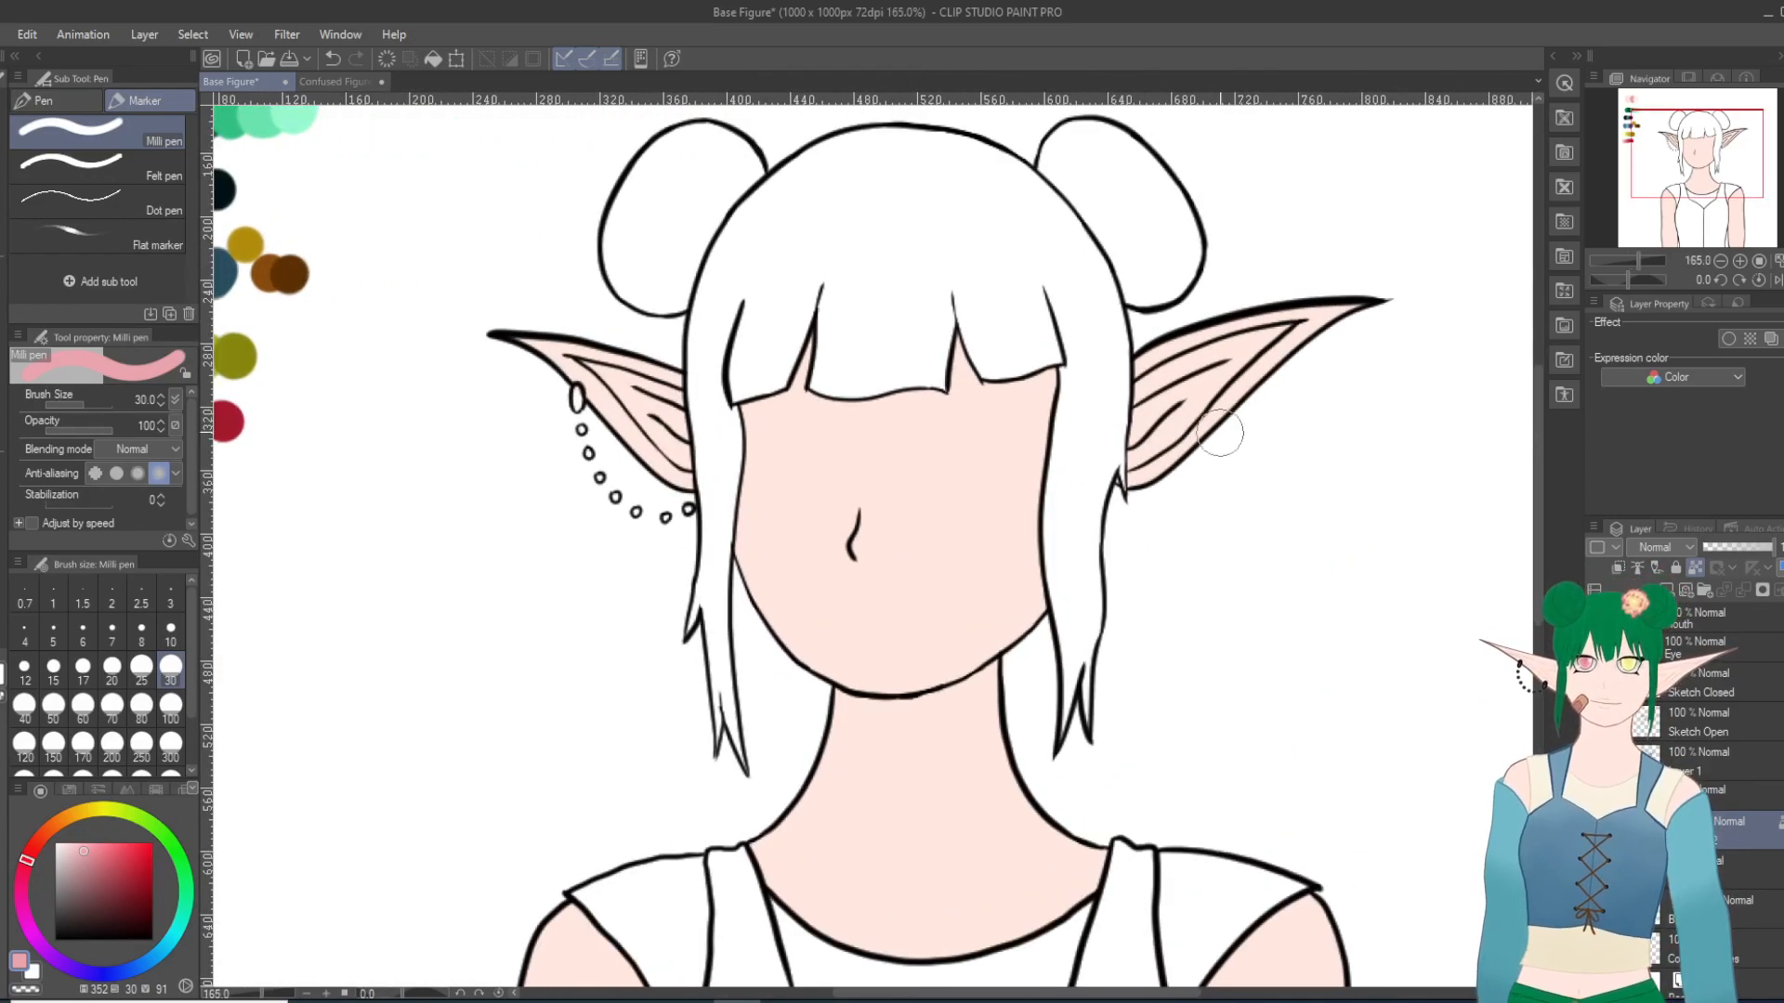
left_click_drag(1108, 484, 1197, 447)
mouse_move(1119, 495)
left_mouse_down()
mouse_move(1379, 318)
mouse_move(1134, 485)
left_mouse_up()
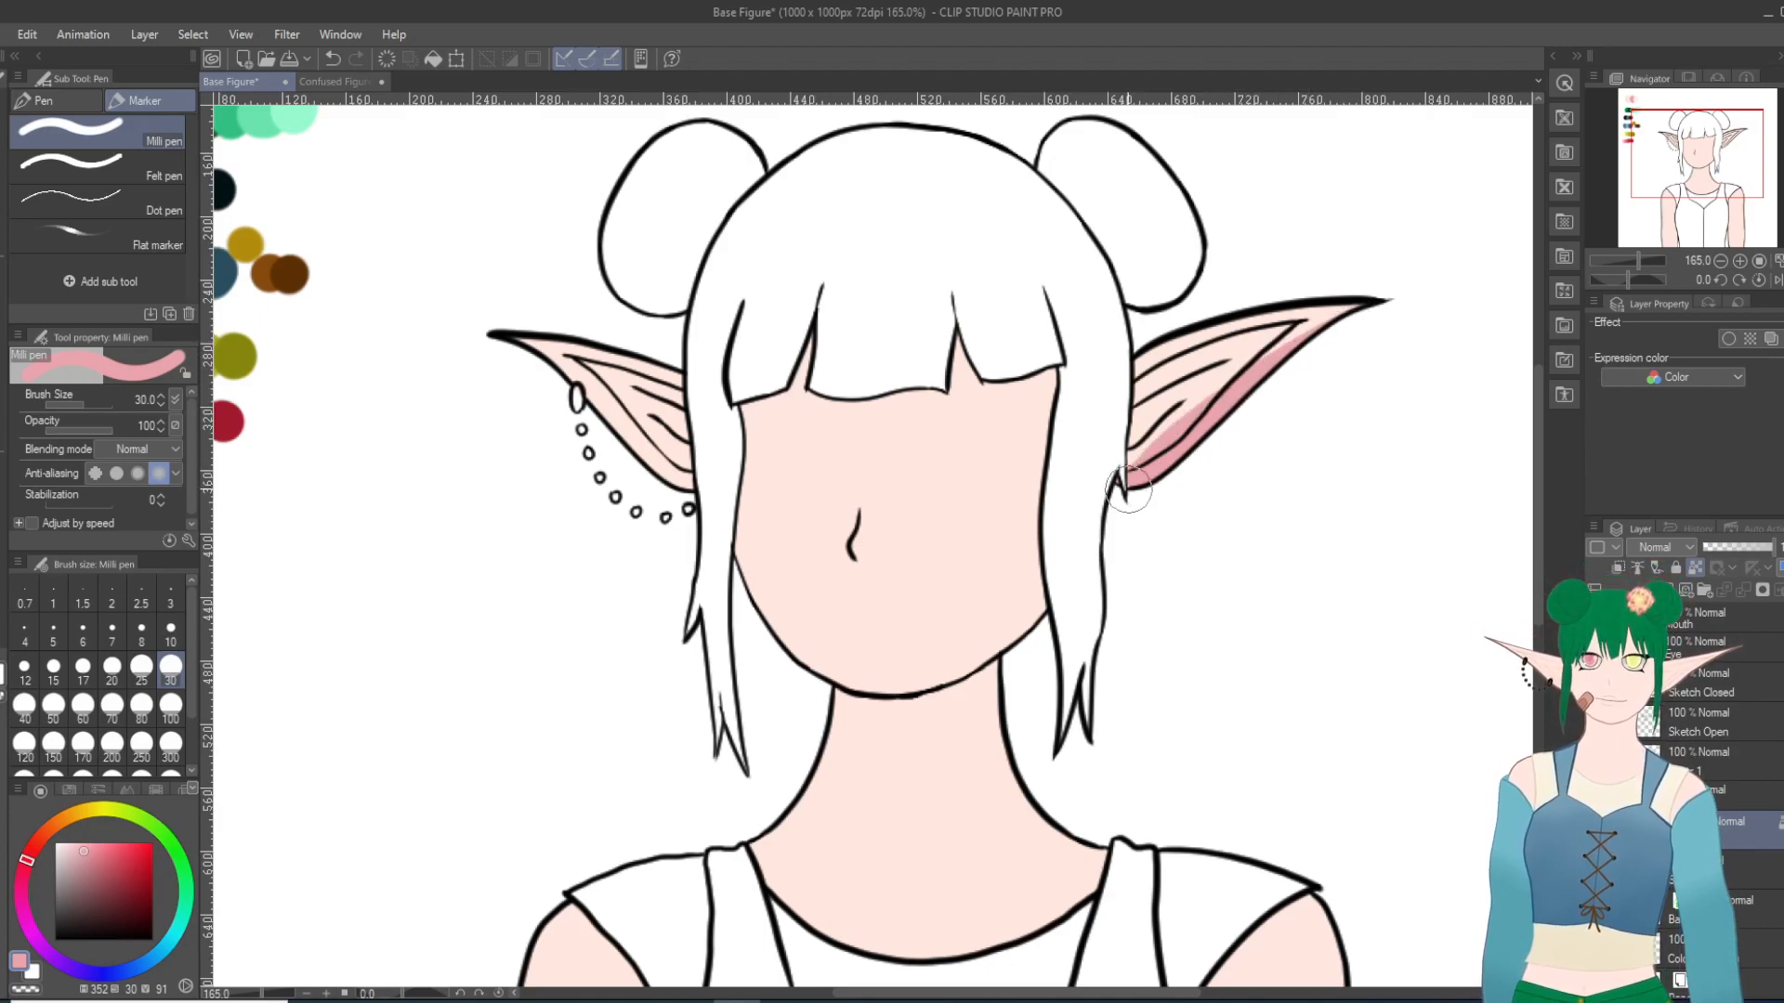
left_click(331, 58)
left_click_drag(1115, 358, 1120, 500)
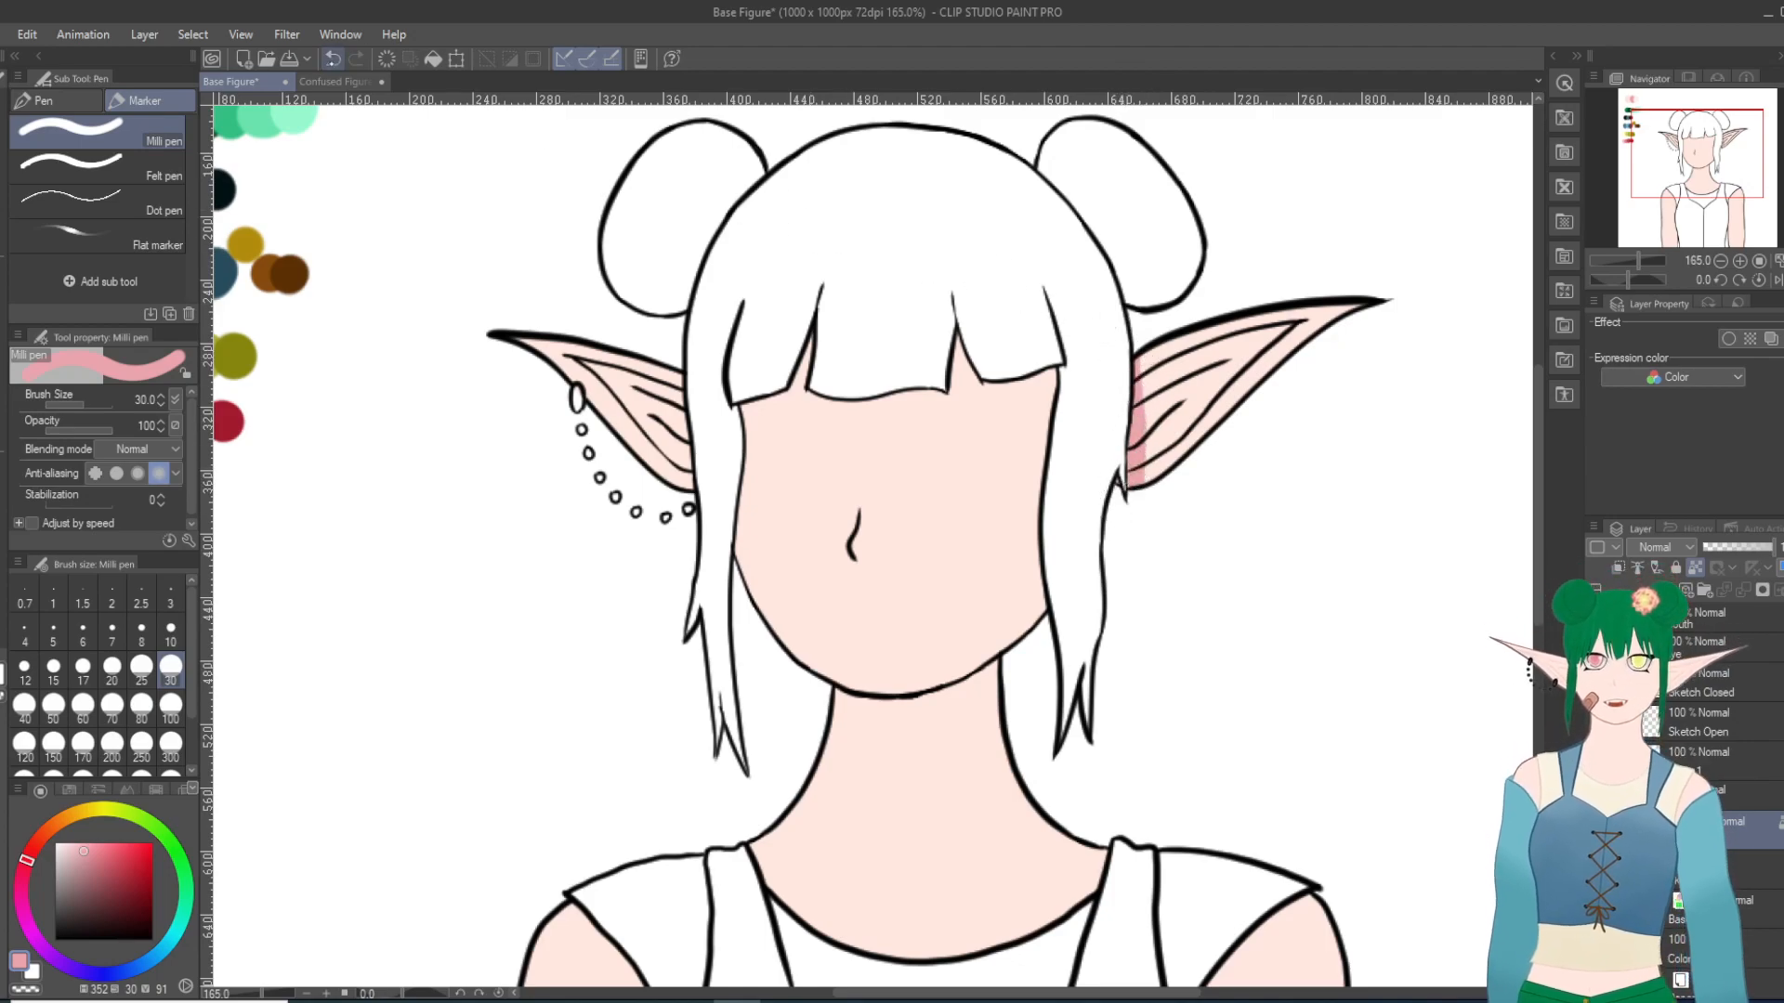
key("ctrl+z")
Step: Set the Milli pen's brush size to 10 and paint pink shading inside both ears and beside the nose
left_click(170, 632)
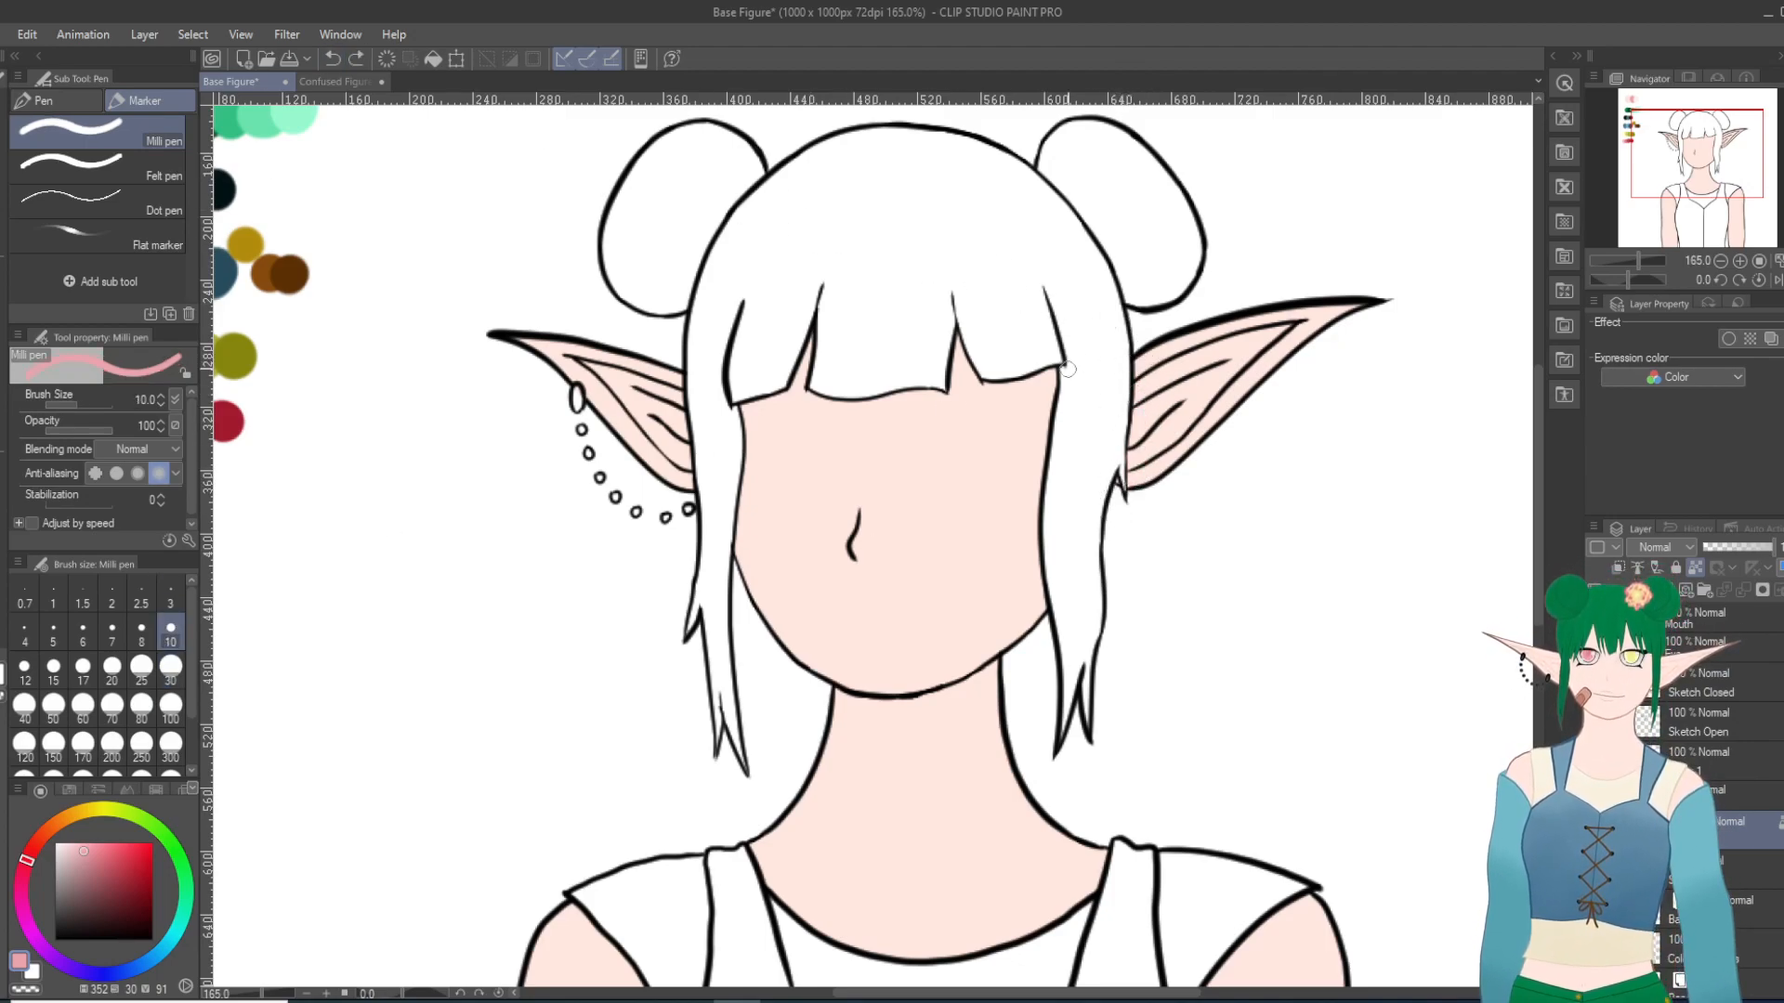
left_click_drag(1132, 367, 1131, 439)
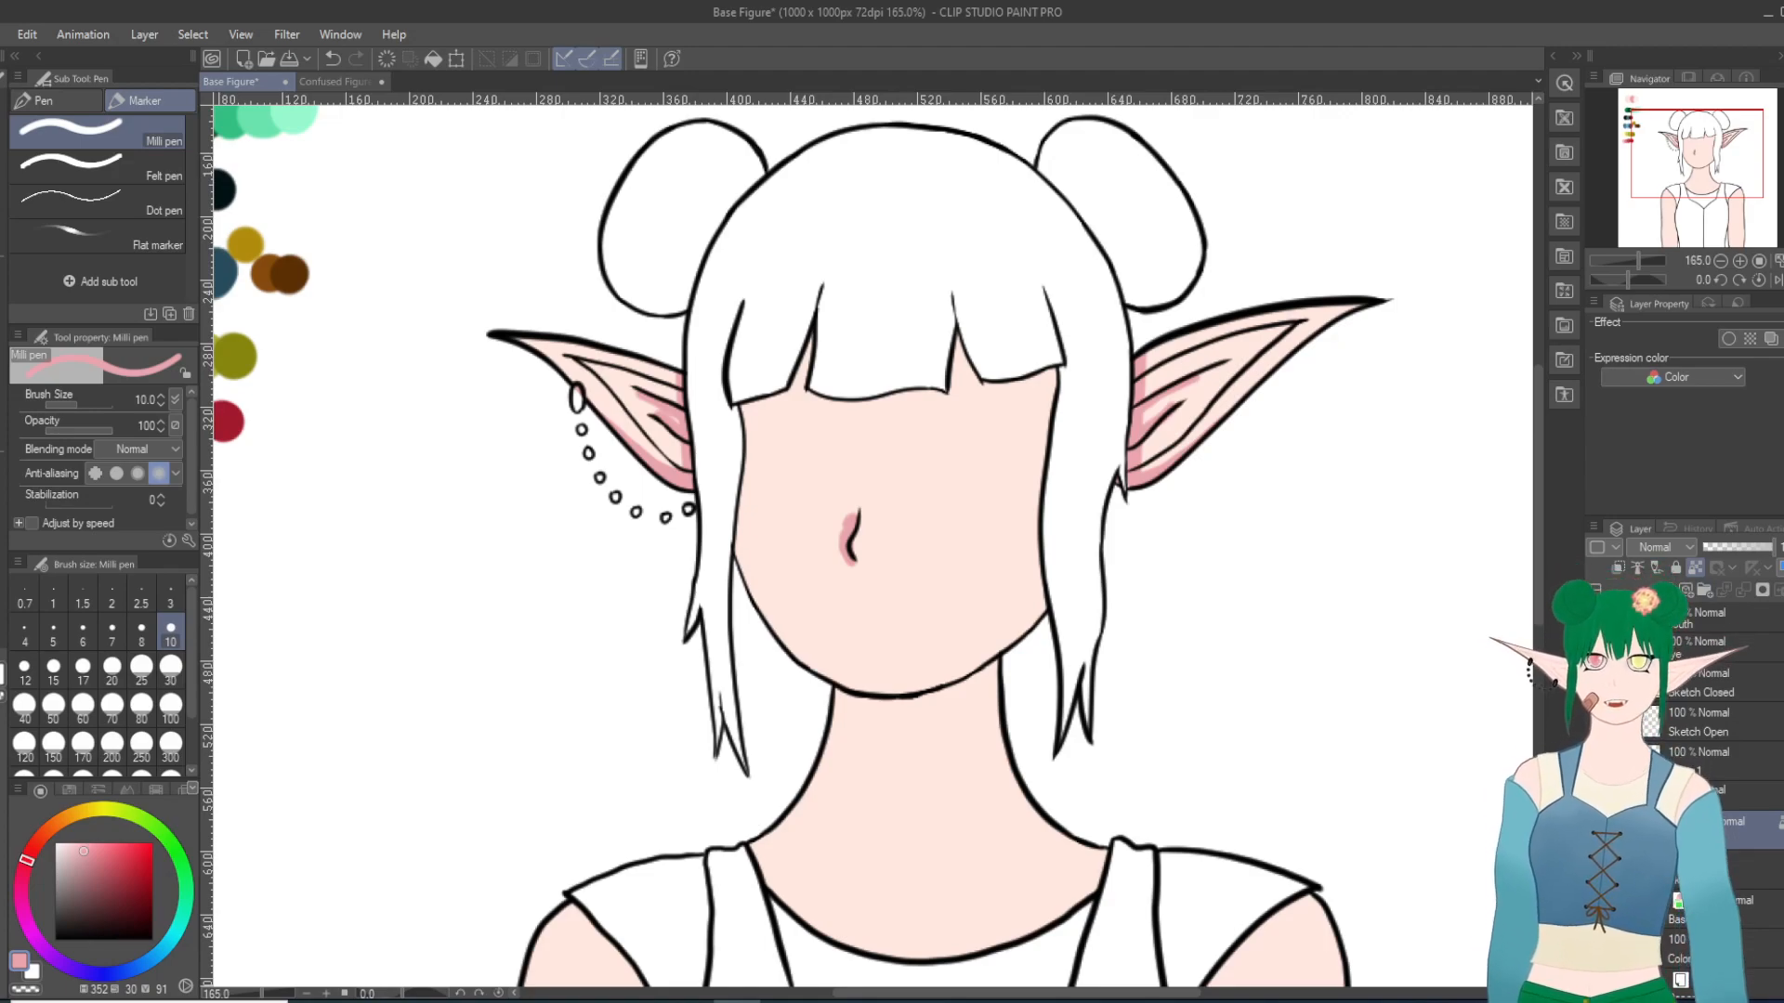
right_click(1735, 822)
left_click(1450, 733)
scroll(1389, 833, "down", 1)
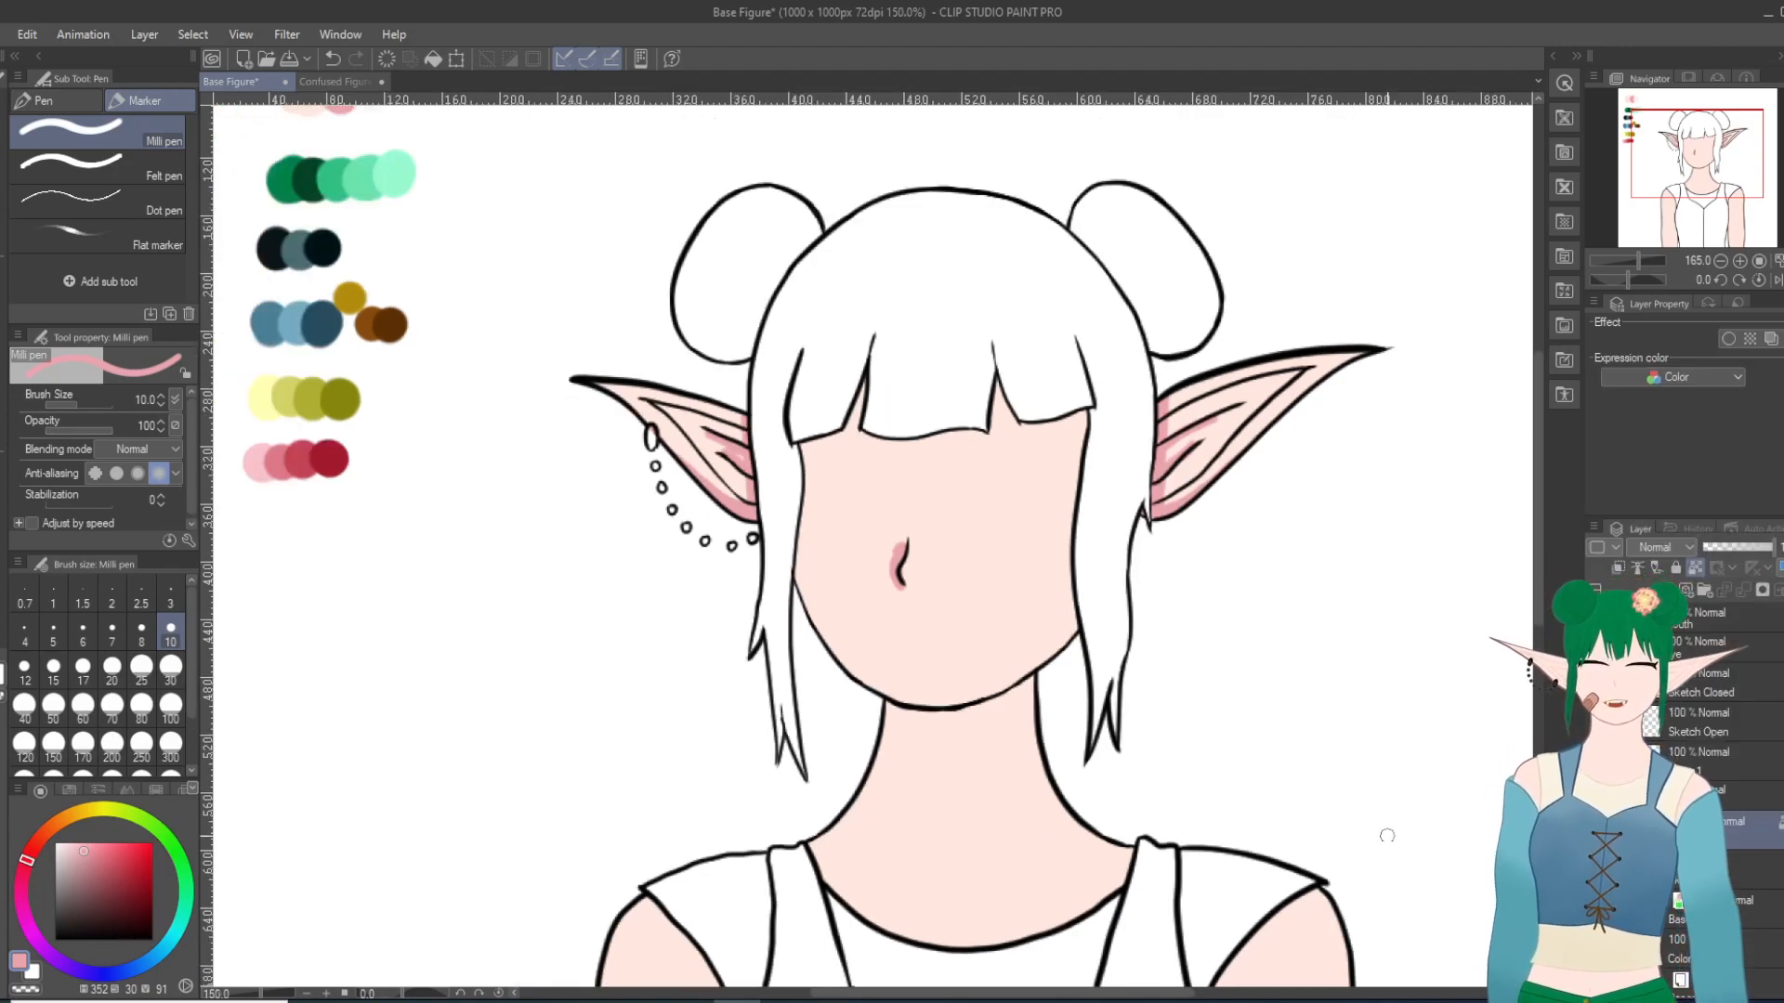
scroll(1389, 833, "down", 8)
scroll(1238, 793, "up", 4)
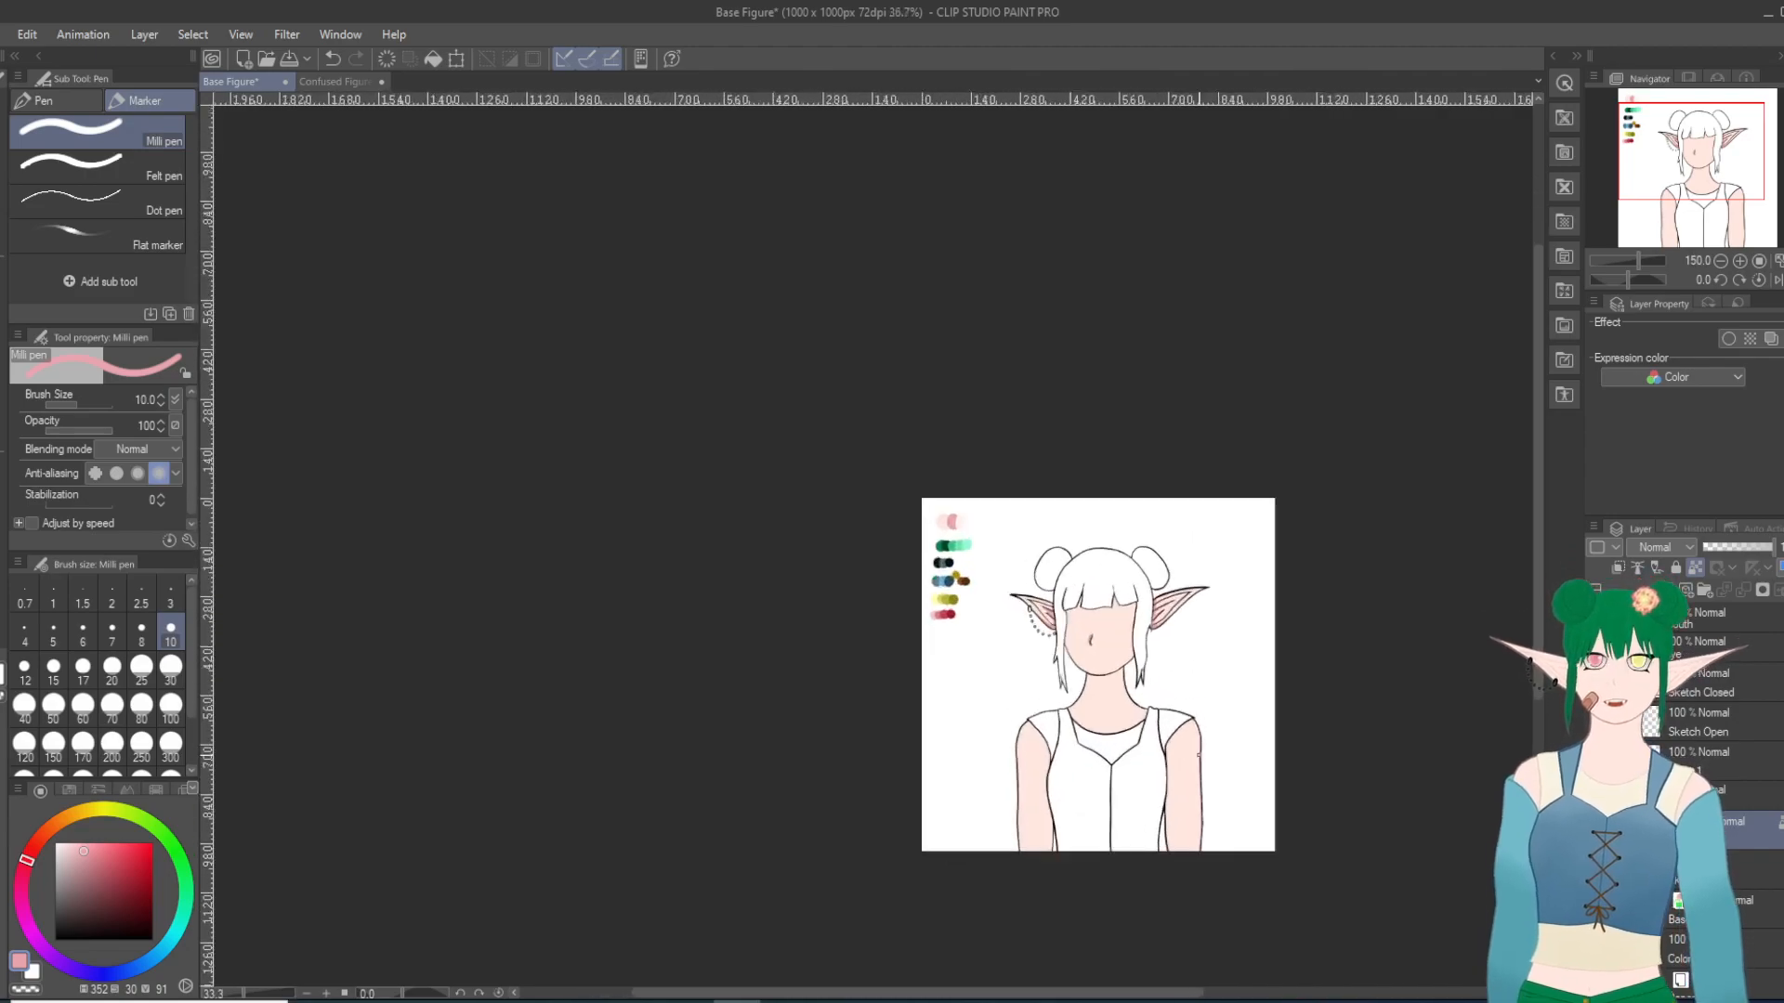
scroll(1069, 422, "up", 6)
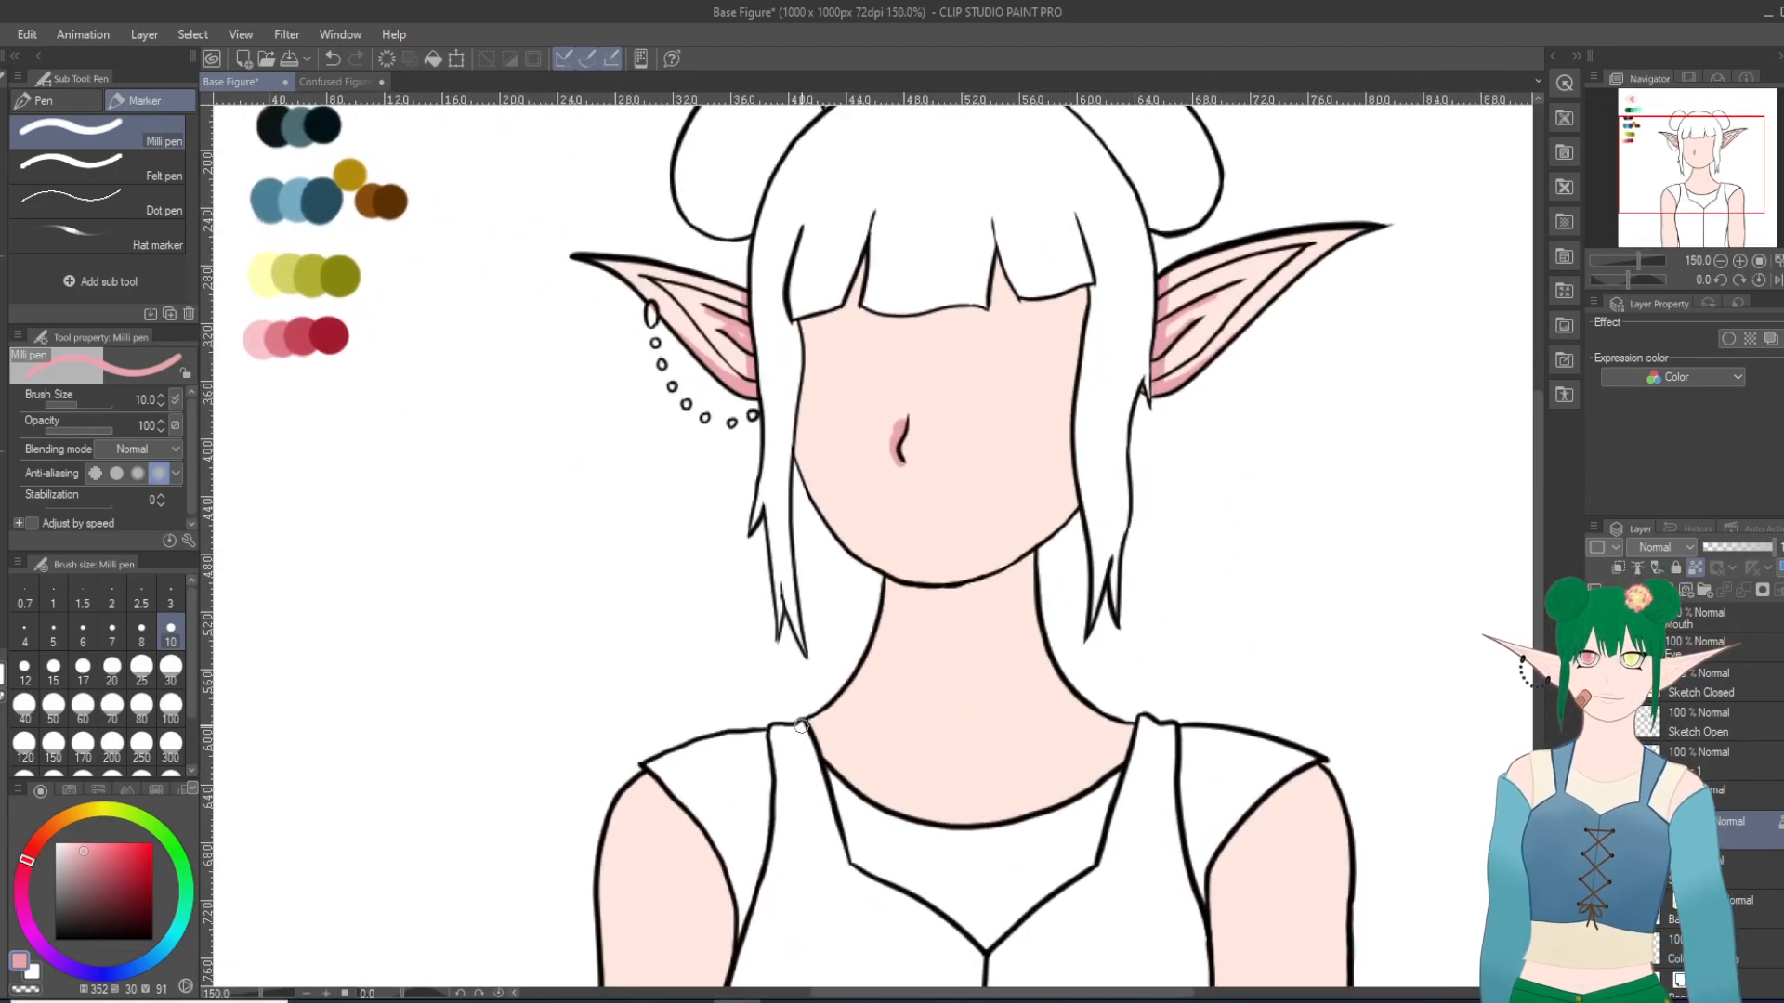
Step: With the Milli pen at brush size 30, paint pink shading below both sleeves and down the inner edges of both arms
left_click(170, 669)
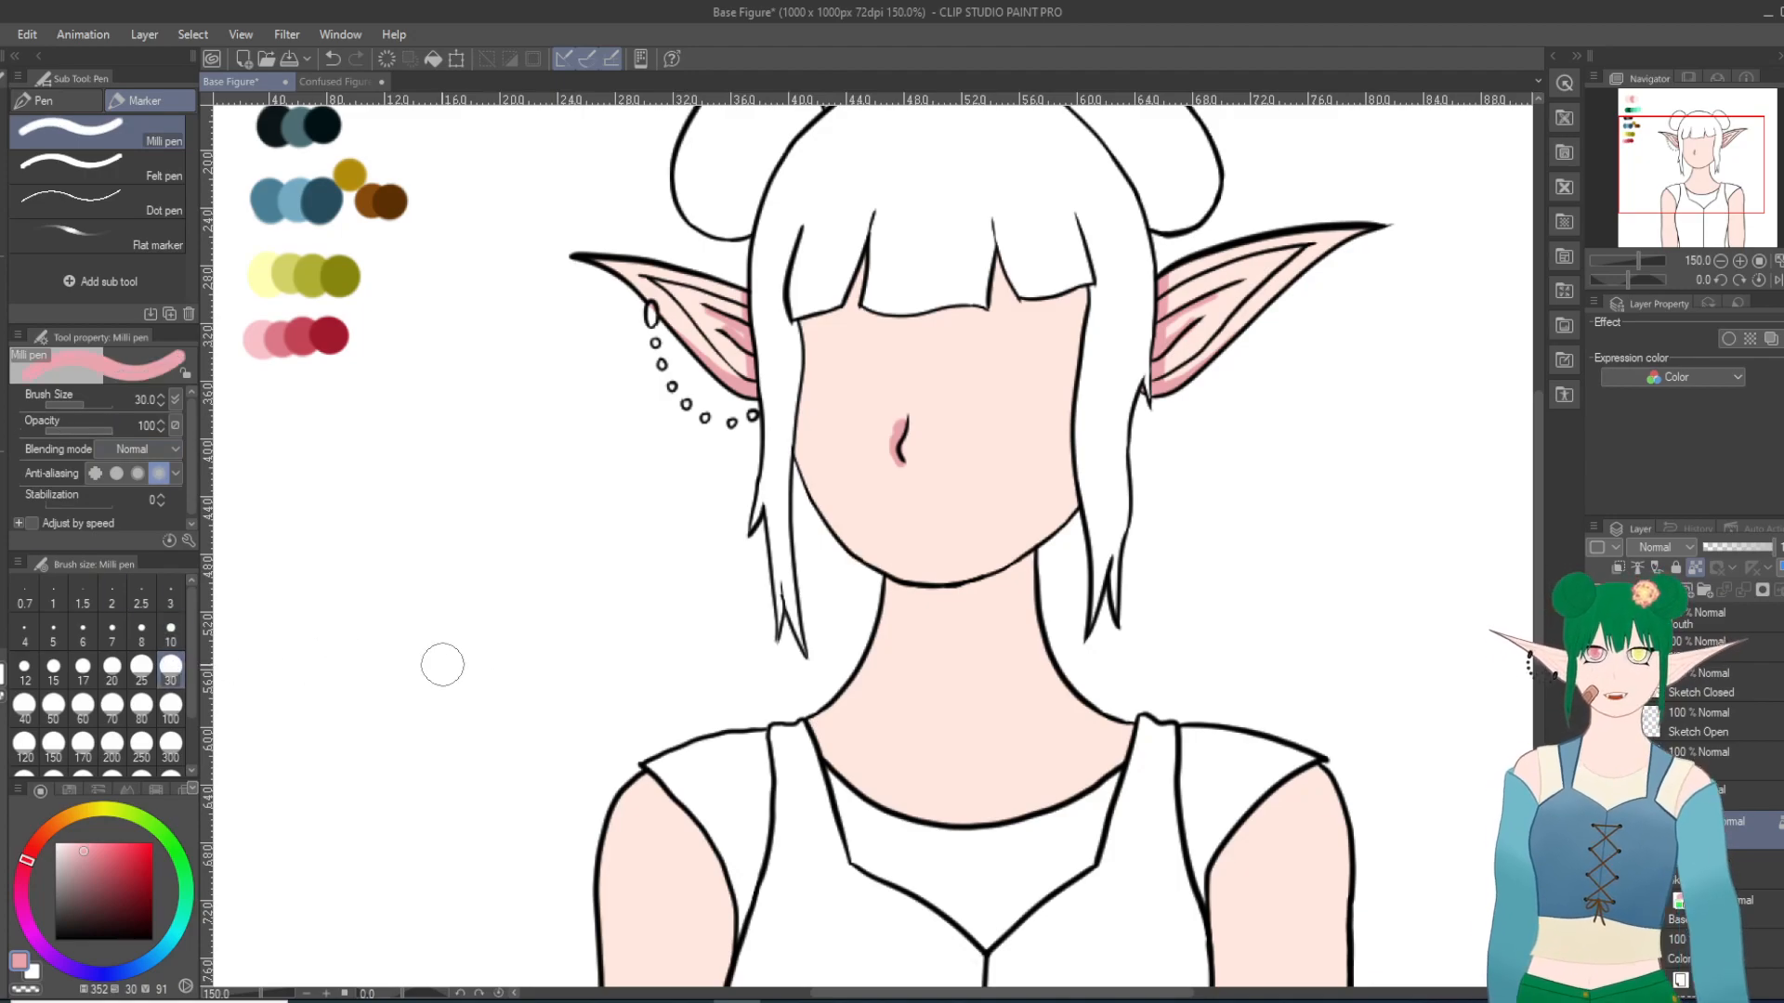
mouse_move(655, 780)
left_mouse_down()
mouse_move(684, 814)
mouse_move(744, 943)
mouse_move(716, 878)
mouse_move(608, 774)
left_mouse_up()
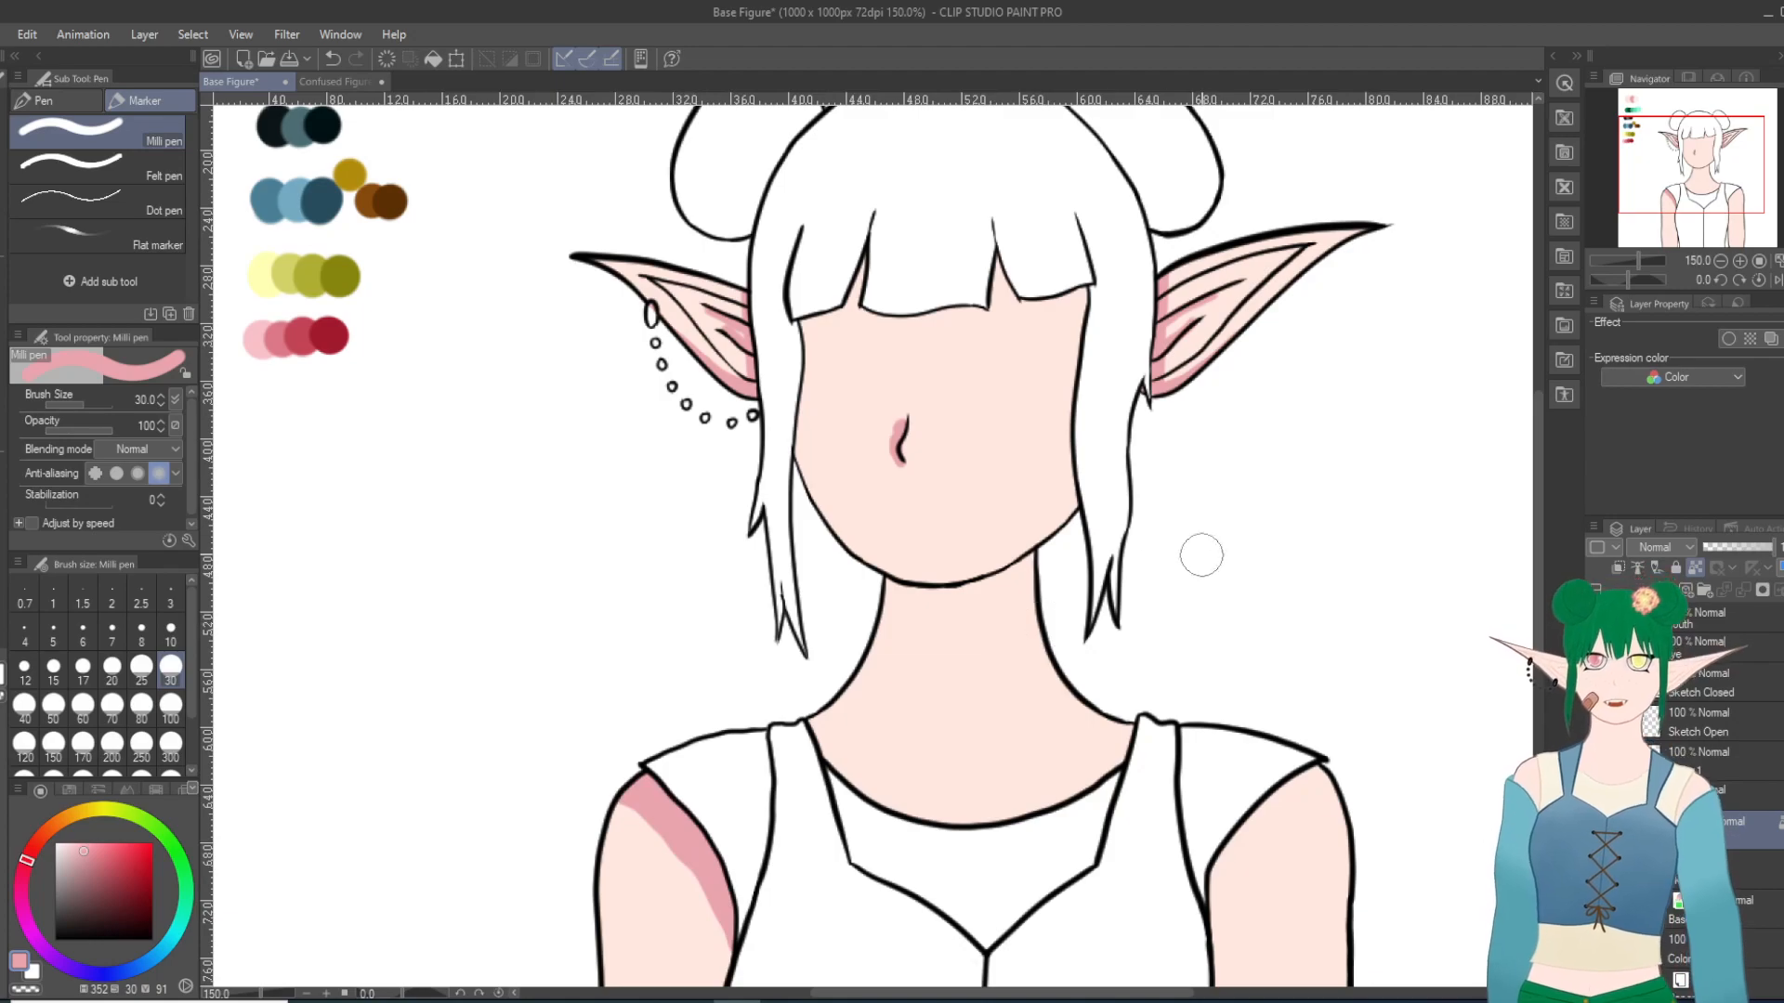
mouse_move(1201, 966)
left_mouse_down()
mouse_move(1242, 818)
mouse_move(1359, 734)
mouse_move(1220, 877)
mouse_move(1194, 957)
left_mouse_up()
left_click_drag(1195, 957, 1319, 770)
scroll(781, 446, "down", 10)
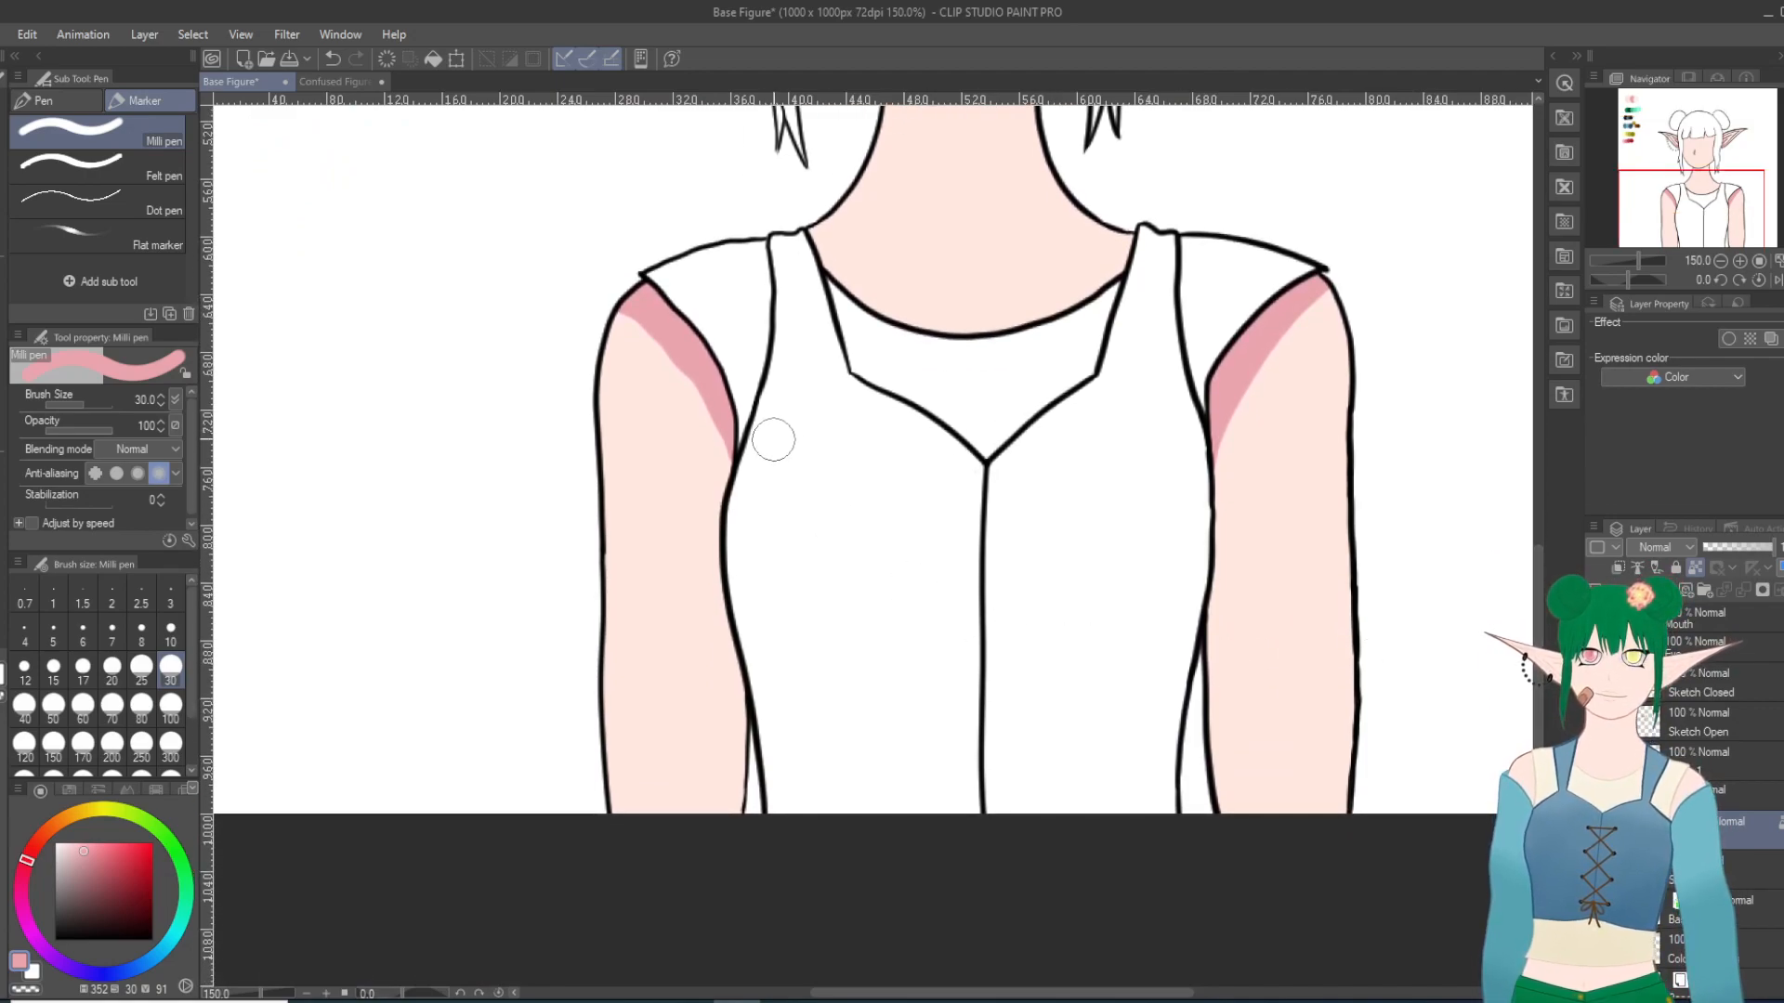
mouse_move(690, 365)
left_mouse_down()
mouse_move(730, 448)
mouse_move(748, 776)
left_mouse_up()
left_click_drag(1219, 406, 1162, 762)
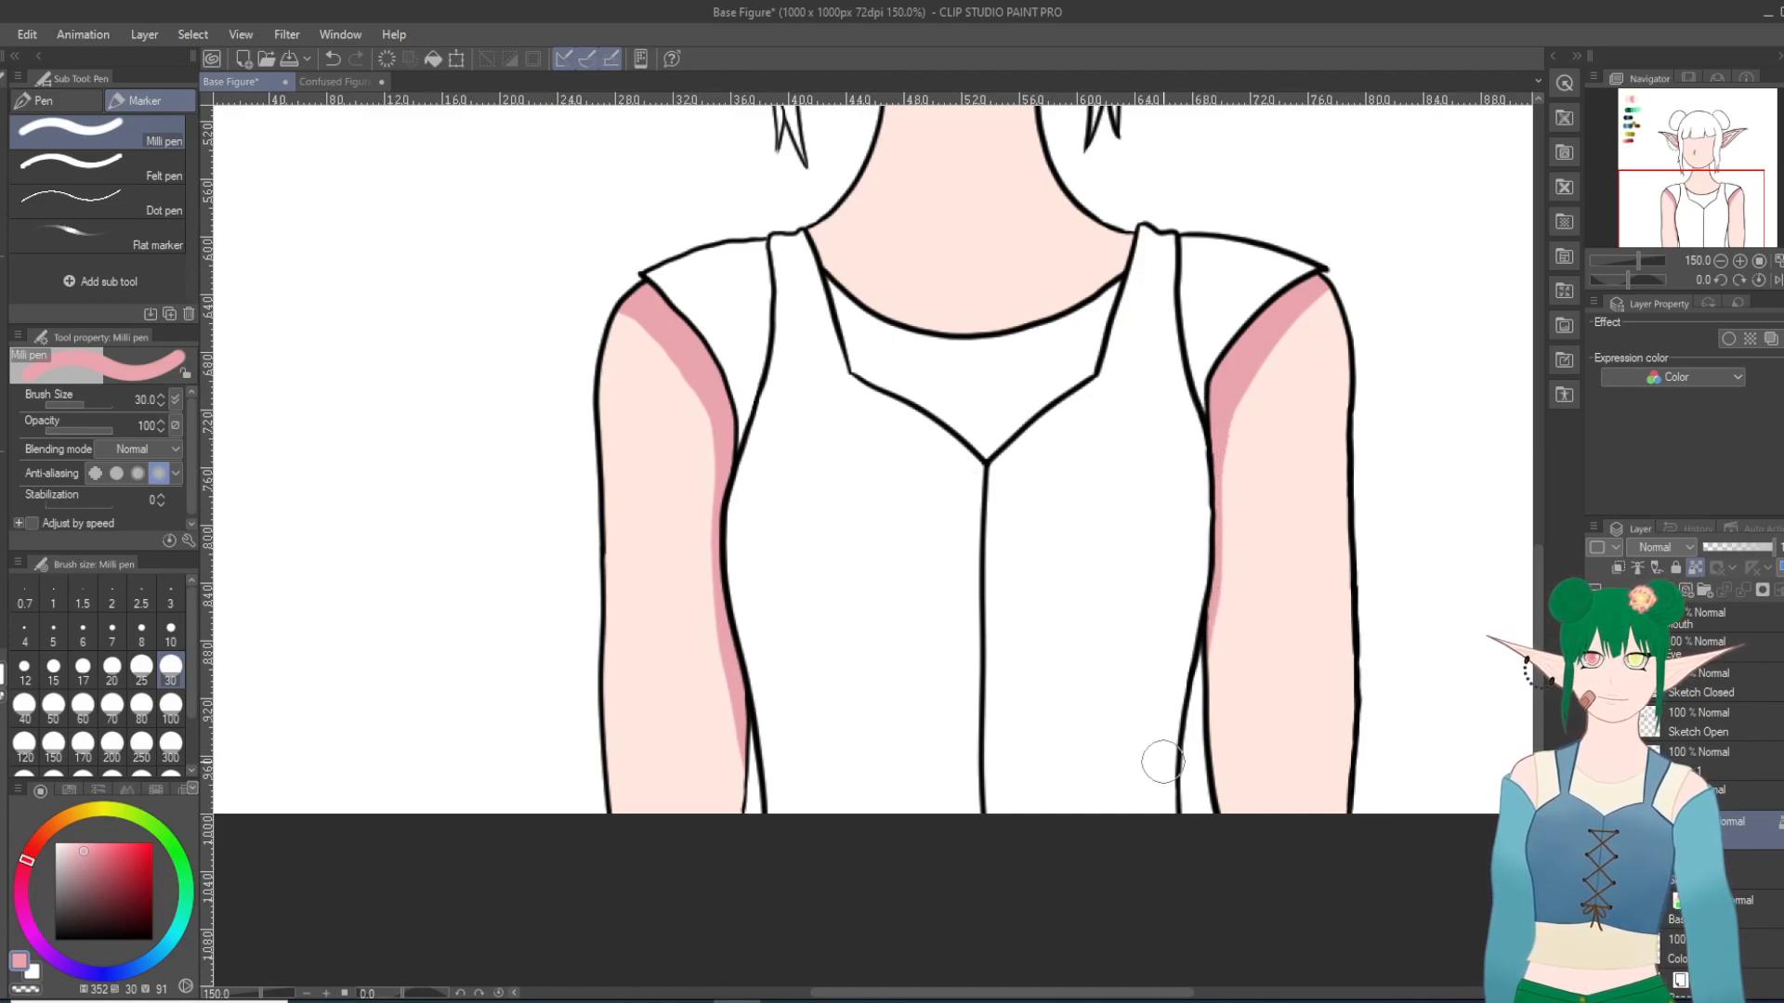
Step: Paint pink shading along the garment's neckline and across the neck beneath the chin, undoing the stray dab on the jaw
mouse_move(803, 237)
left_mouse_down()
mouse_move(894, 308)
mouse_move(987, 319)
mouse_move(1074, 294)
mouse_move(1142, 227)
left_mouse_up()
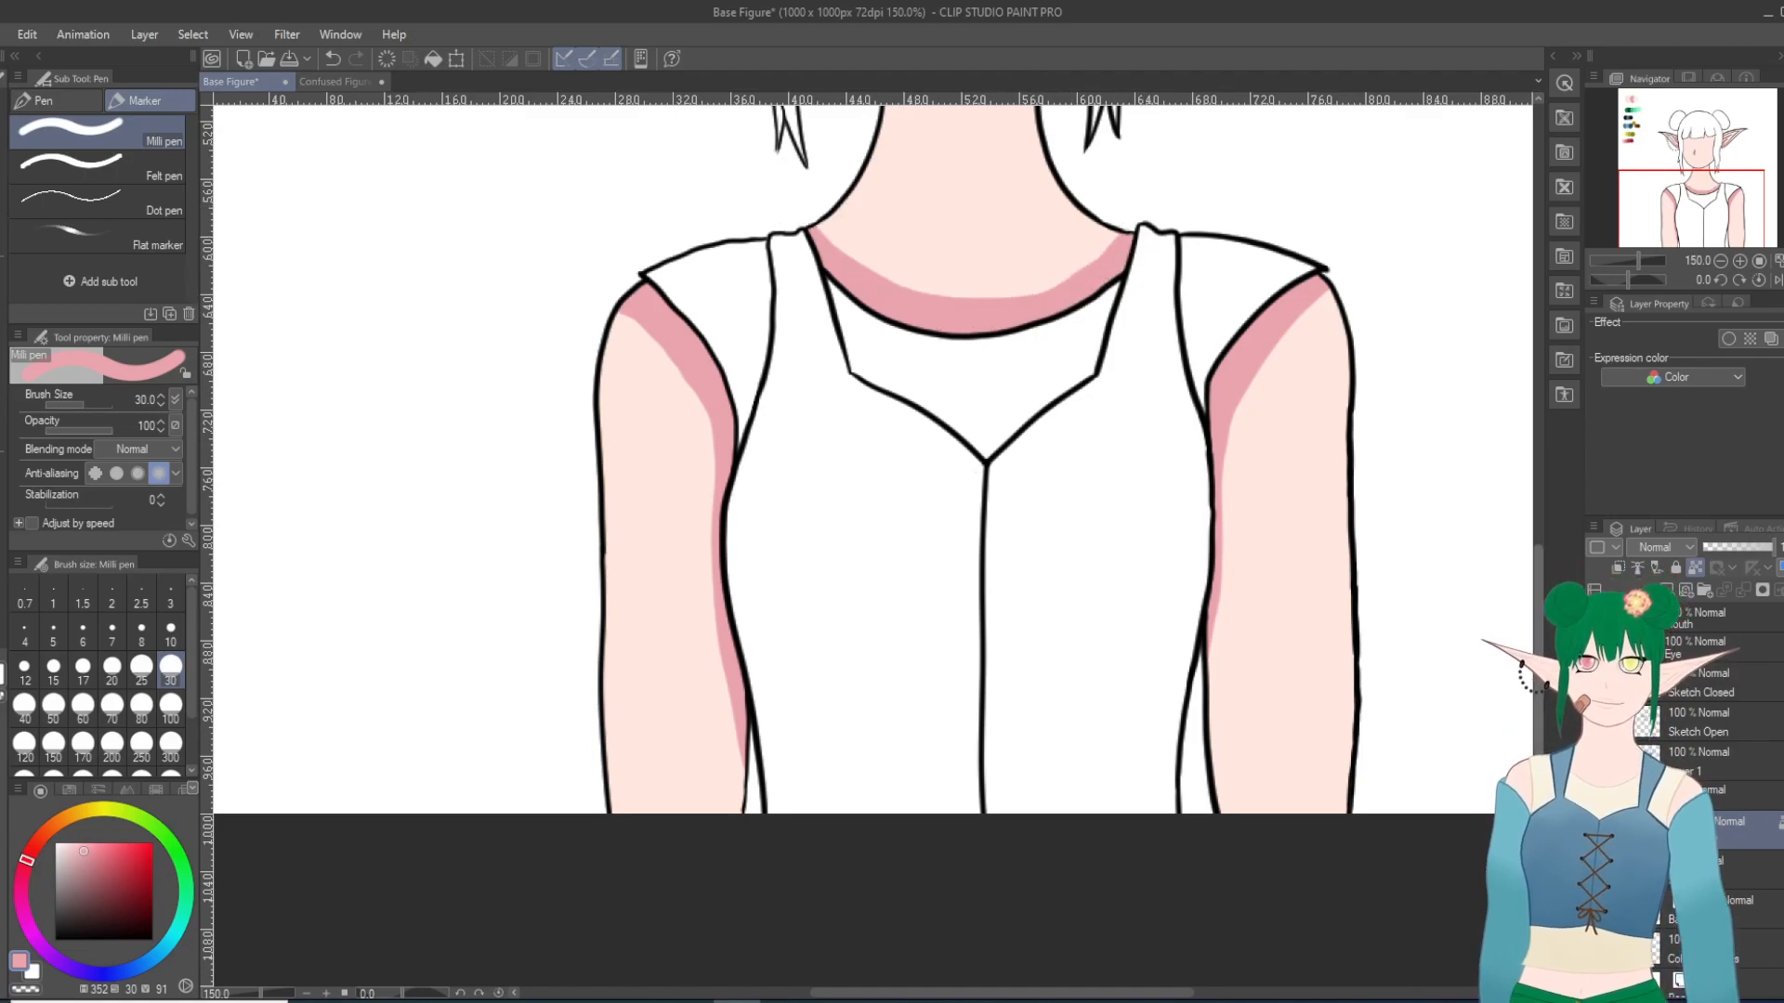
scroll(873, 511, "up", 5)
mouse_move(873, 511)
left_mouse_down()
mouse_move(992, 516)
mouse_move(1025, 491)
left_mouse_up()
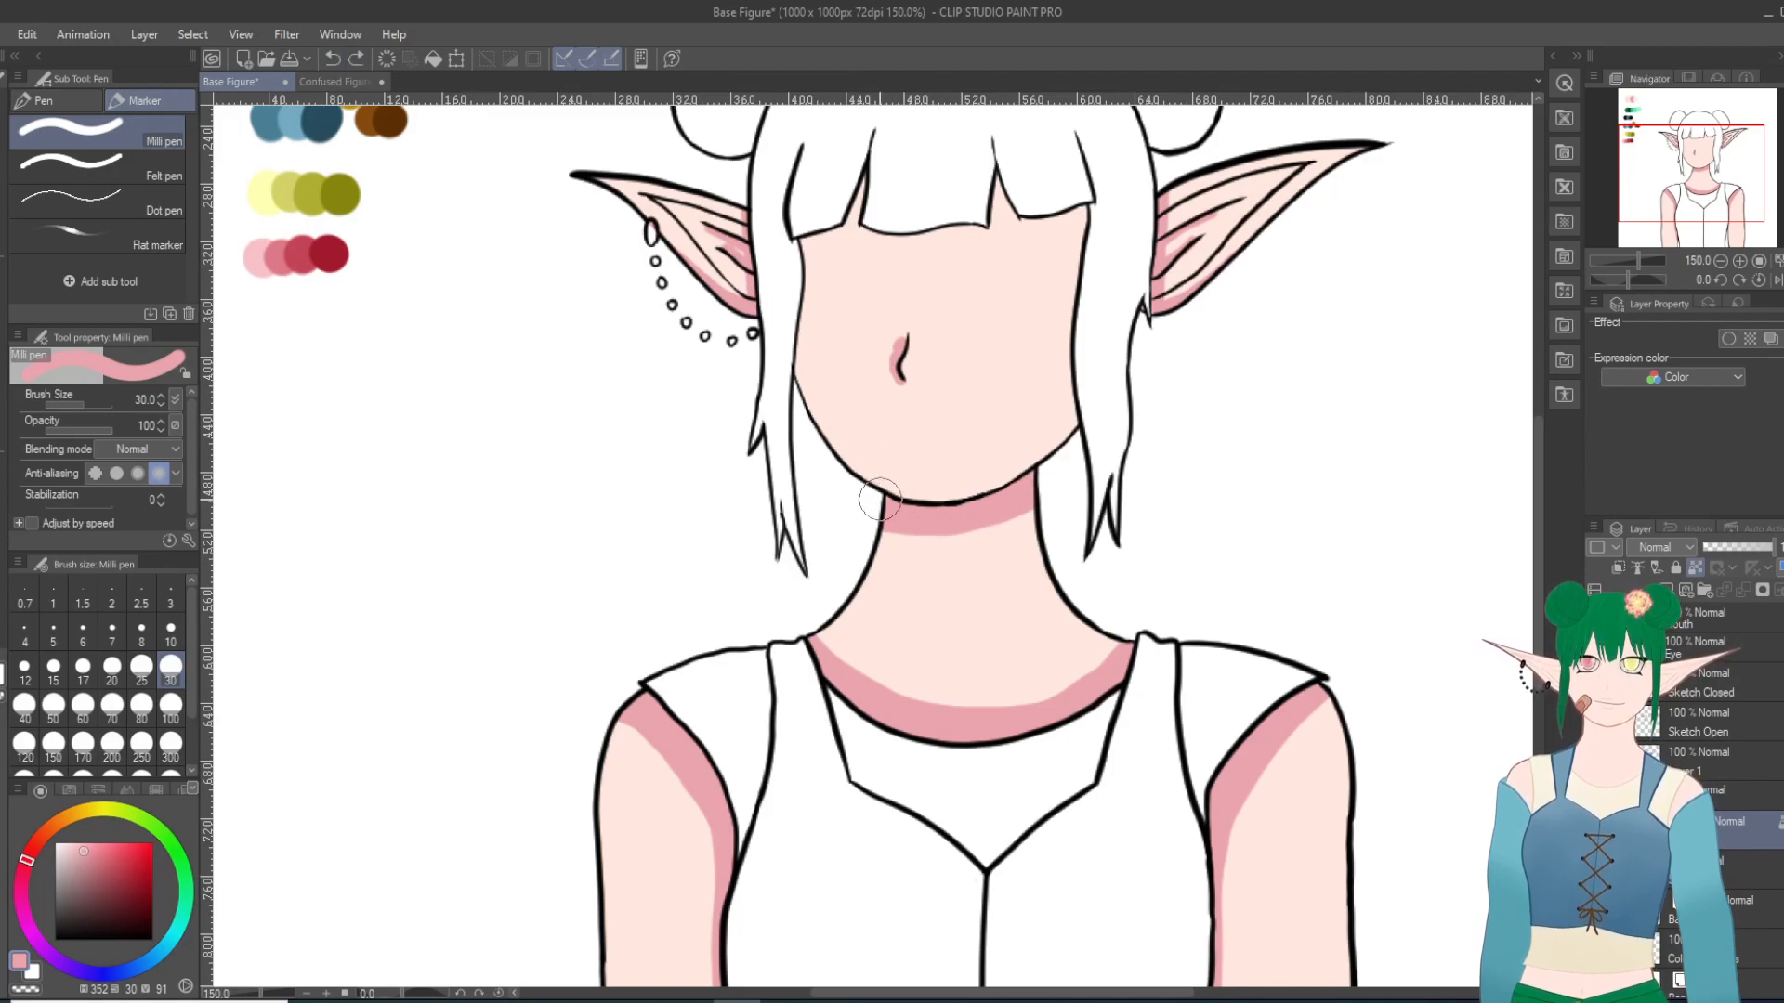
left_click(882, 487)
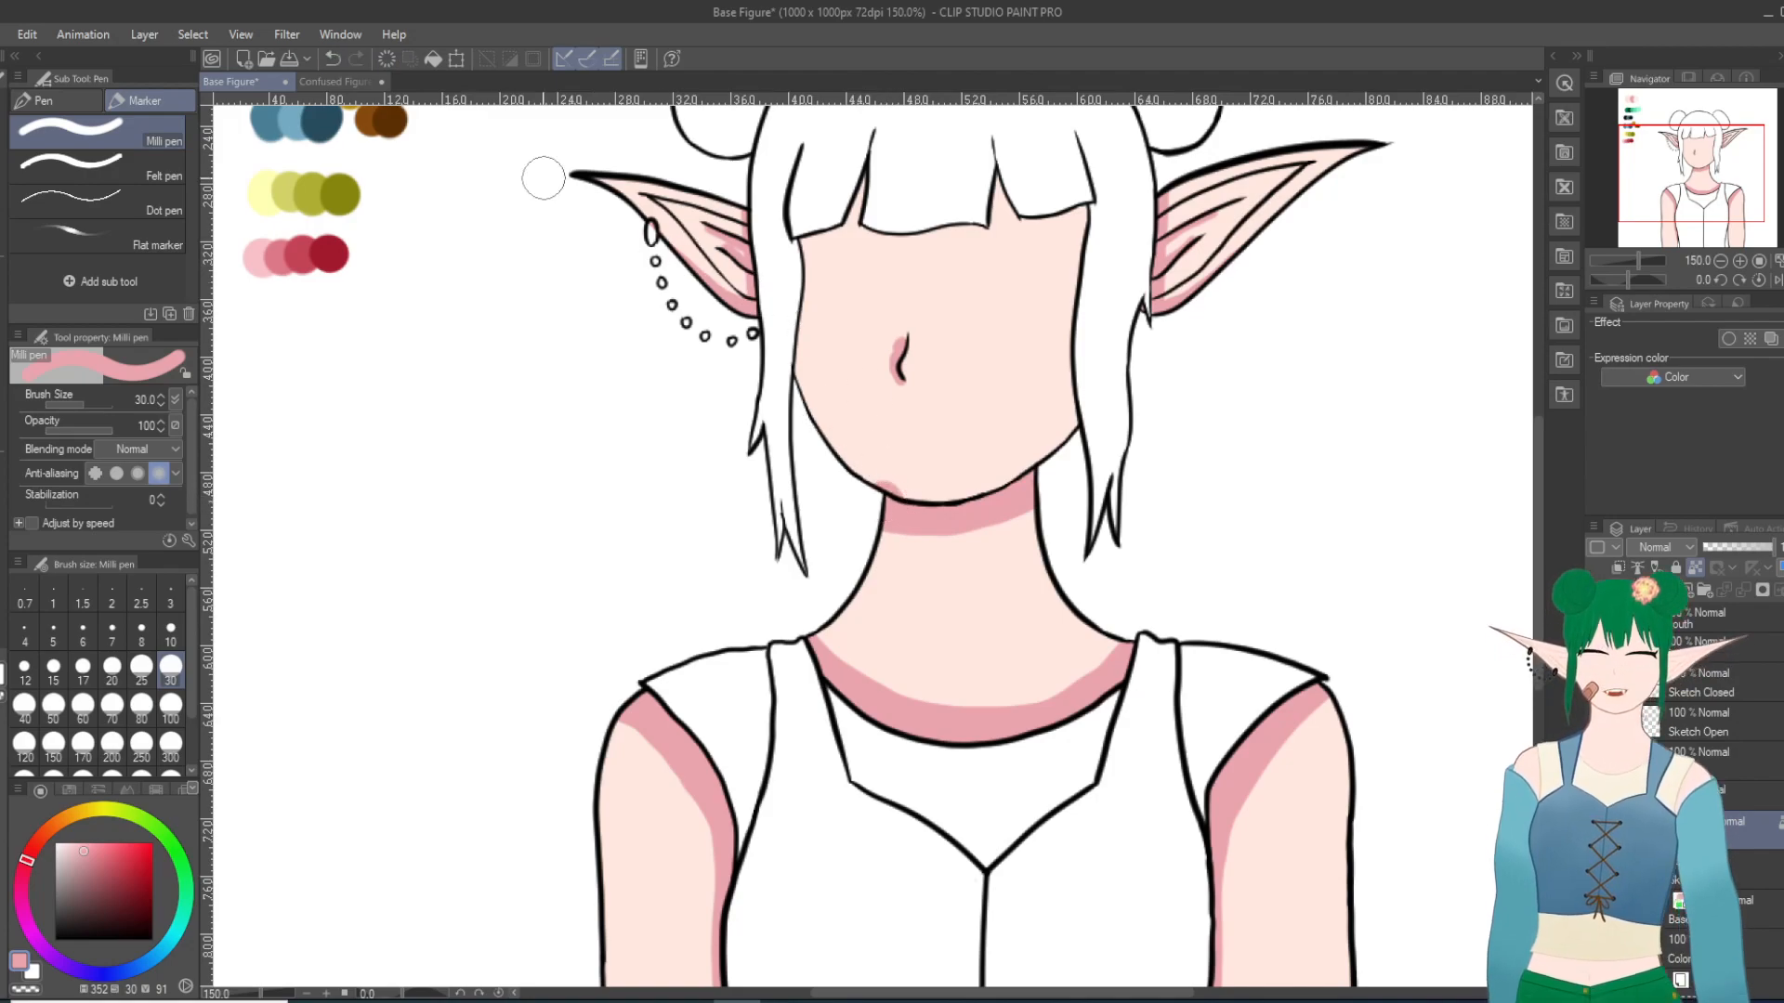
key("ctrl+z")
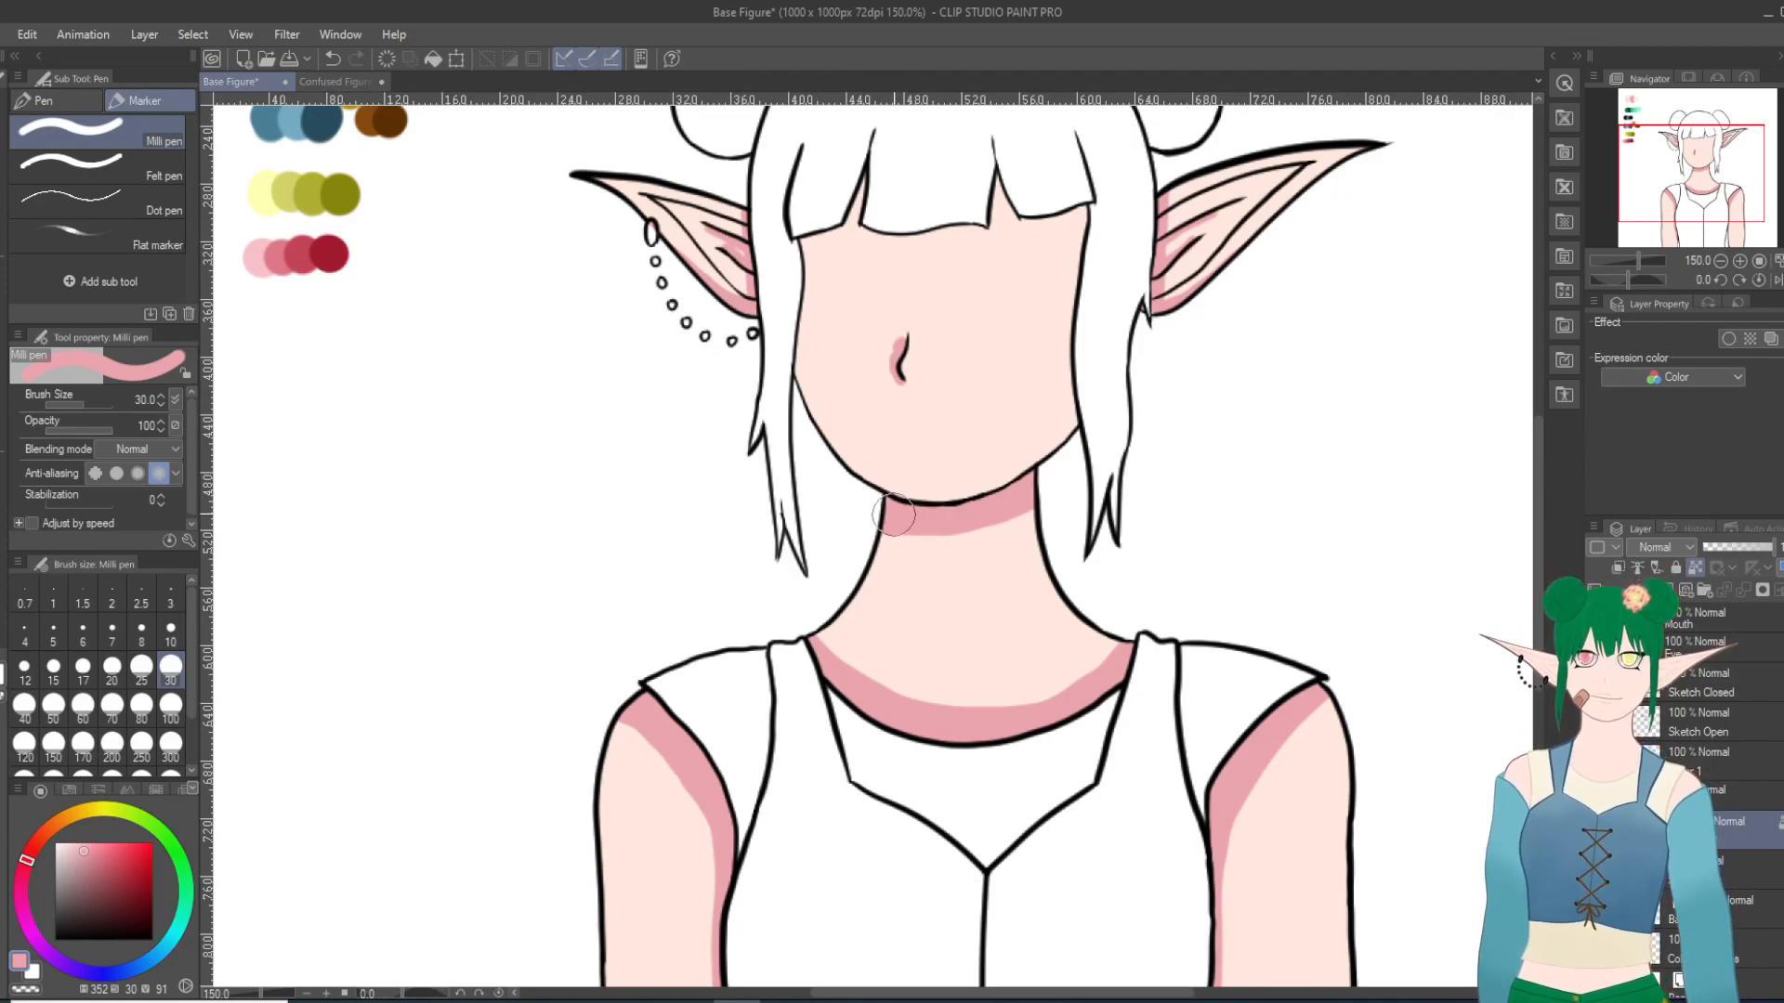
Step: Shade the face pink along the bangs and side hair, and soften it into the skin with the Blend tool at size 30
mouse_move(1085, 444)
left_mouse_down()
mouse_move(1085, 207)
mouse_move(1016, 210)
mouse_move(996, 182)
mouse_move(978, 221)
mouse_move(868, 225)
mouse_move(862, 172)
mouse_move(850, 212)
mouse_move(803, 240)
mouse_move(792, 448)
left_mouse_up()
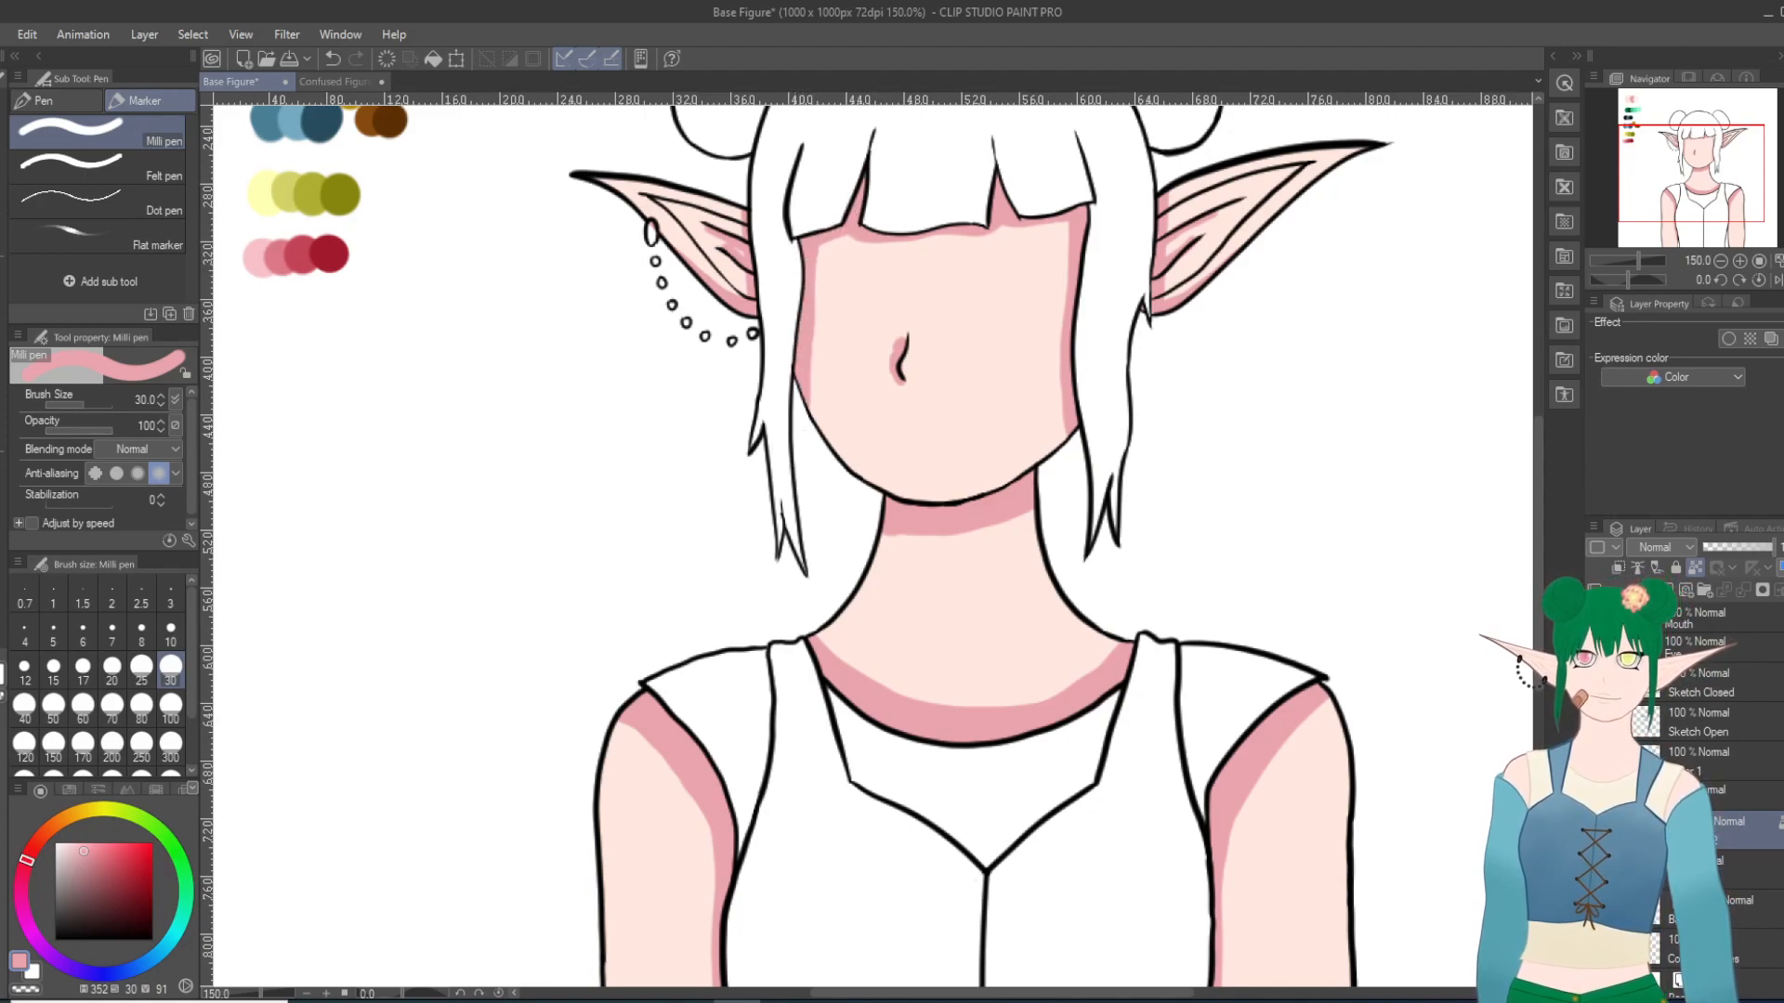
key("j")
mouse_move(793, 263)
left_mouse_down()
mouse_move(882, 303)
mouse_move(847, 287)
mouse_move(823, 406)
mouse_move(816, 351)
mouse_move(815, 445)
mouse_move(828, 255)
mouse_move(839, 451)
mouse_move(864, 253)
left_mouse_up()
mouse_move(812, 311)
left_mouse_down()
mouse_move(874, 160)
mouse_move(869, 215)
mouse_move(930, 233)
mouse_move(859, 235)
mouse_move(992, 238)
mouse_move(869, 268)
mouse_move(871, 486)
mouse_move(1046, 267)
mouse_move(950, 239)
mouse_move(1013, 200)
mouse_move(991, 242)
mouse_move(1033, 263)
mouse_move(967, 244)
mouse_move(999, 273)
mouse_move(914, 258)
mouse_move(999, 263)
mouse_move(990, 284)
mouse_move(927, 252)
mouse_move(1107, 280)
mouse_move(1029, 229)
mouse_move(1064, 238)
mouse_move(1087, 271)
mouse_move(1025, 235)
mouse_move(1040, 328)
mouse_move(1033, 283)
mouse_move(1052, 320)
mouse_move(1056, 279)
mouse_move(1046, 429)
mouse_move(1069, 470)
mouse_move(1065, 265)
mouse_move(1070, 465)
mouse_move(1056, 284)
mouse_move(1033, 449)
mouse_move(1043, 239)
mouse_move(1050, 410)
left_mouse_up()
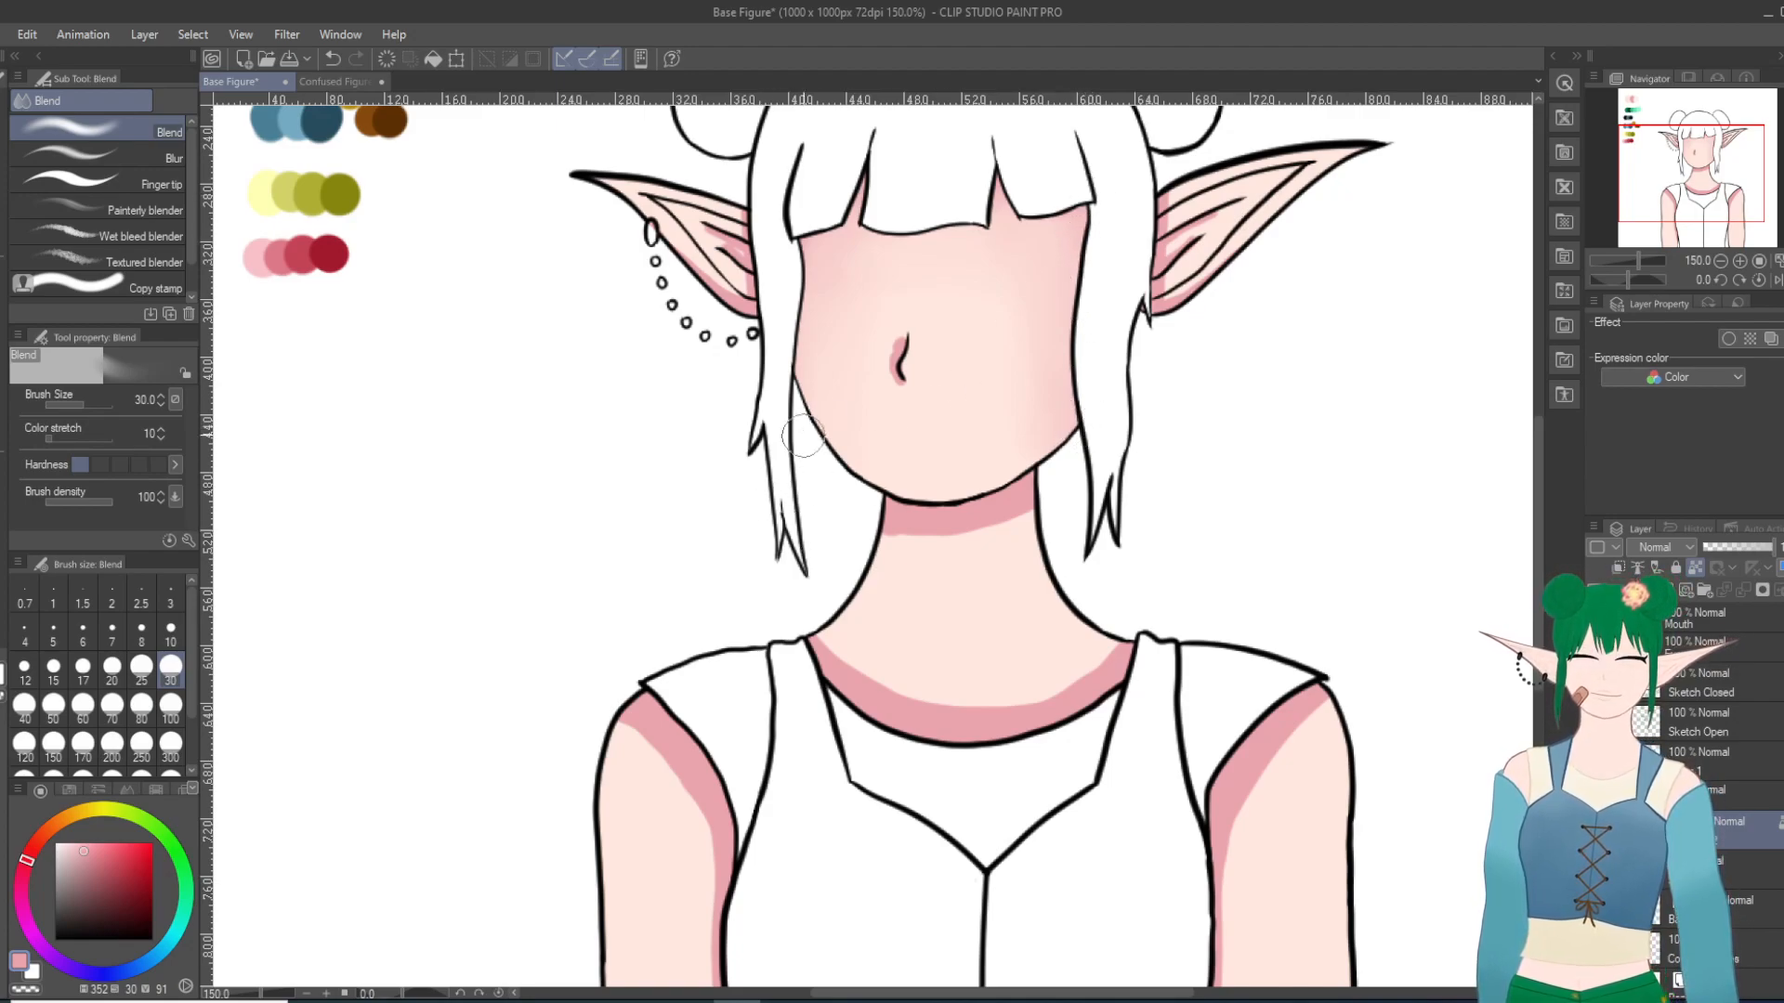
Step: Reduce the Blend tool to brush size 10 and smooth the pink shading beside the nose and inside both ears
left_click(170, 635)
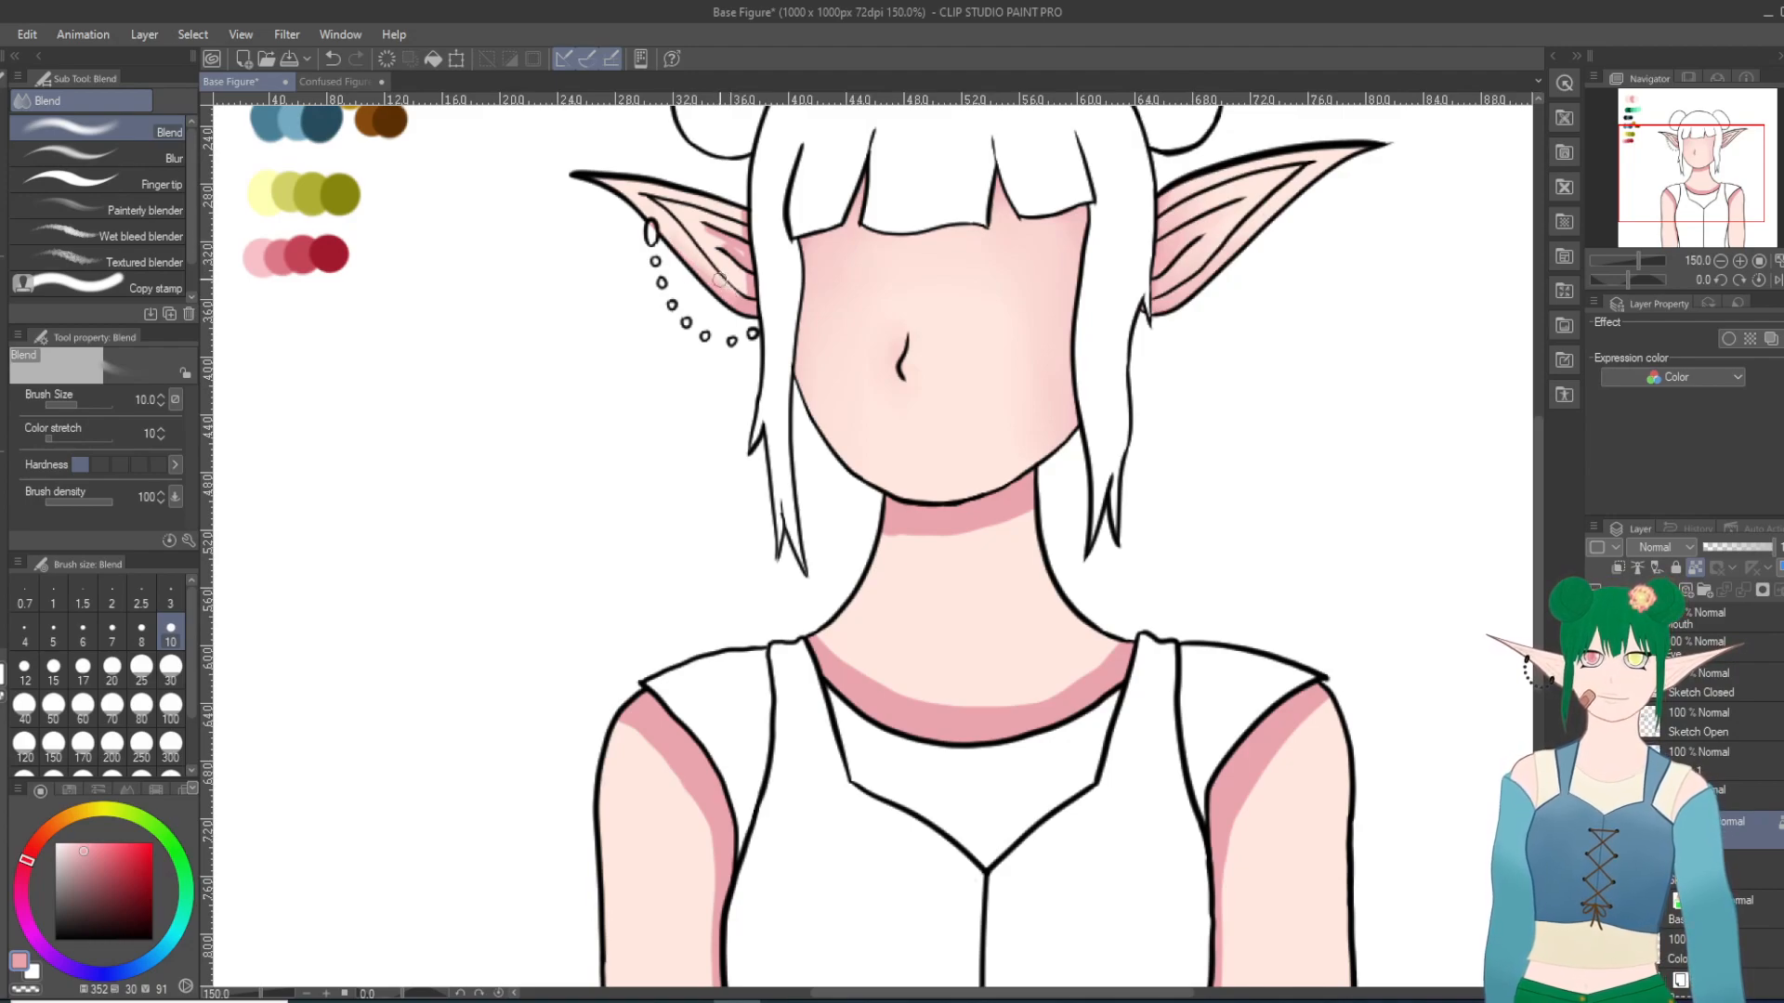
mouse_move(726, 262)
left_mouse_down()
mouse_move(701, 224)
mouse_move(739, 239)
left_mouse_up()
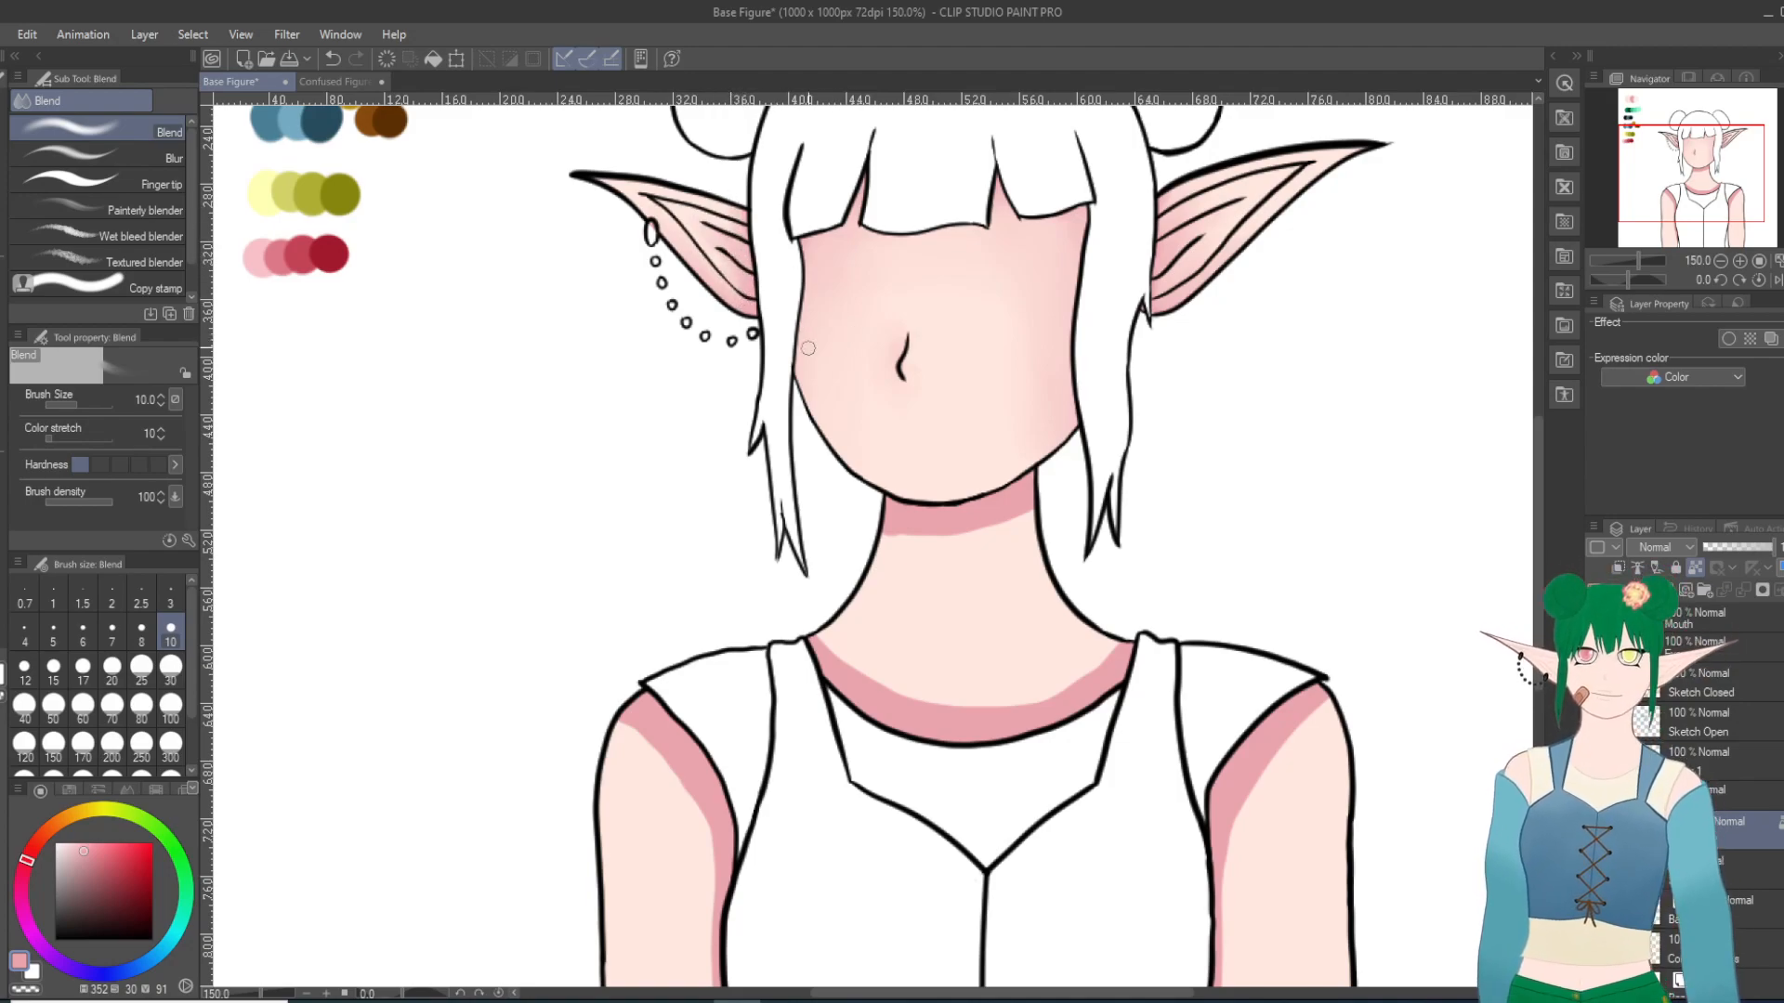
key("ctrl+minus")
key("ctrl+minus")
key("ctrl+minus")
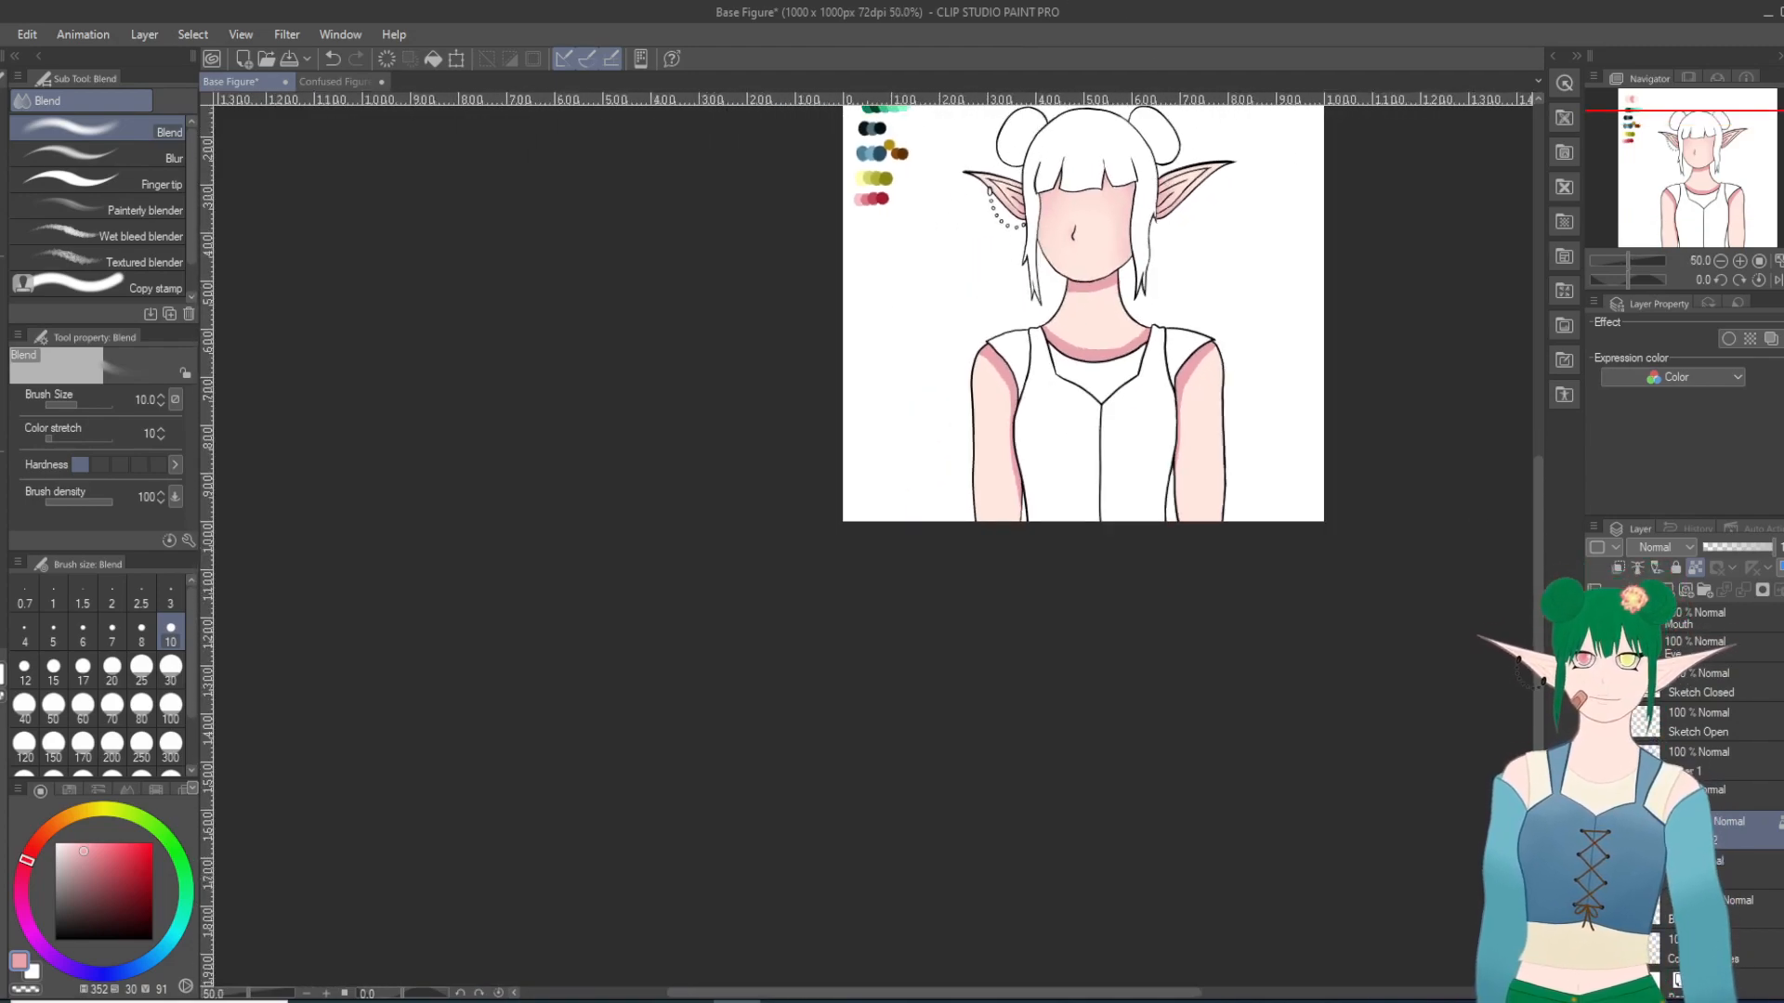
mouse_move(1538, 537)
left_mouse_down()
mouse_move(1565, 493)
mouse_move(1558, 460)
left_mouse_up()
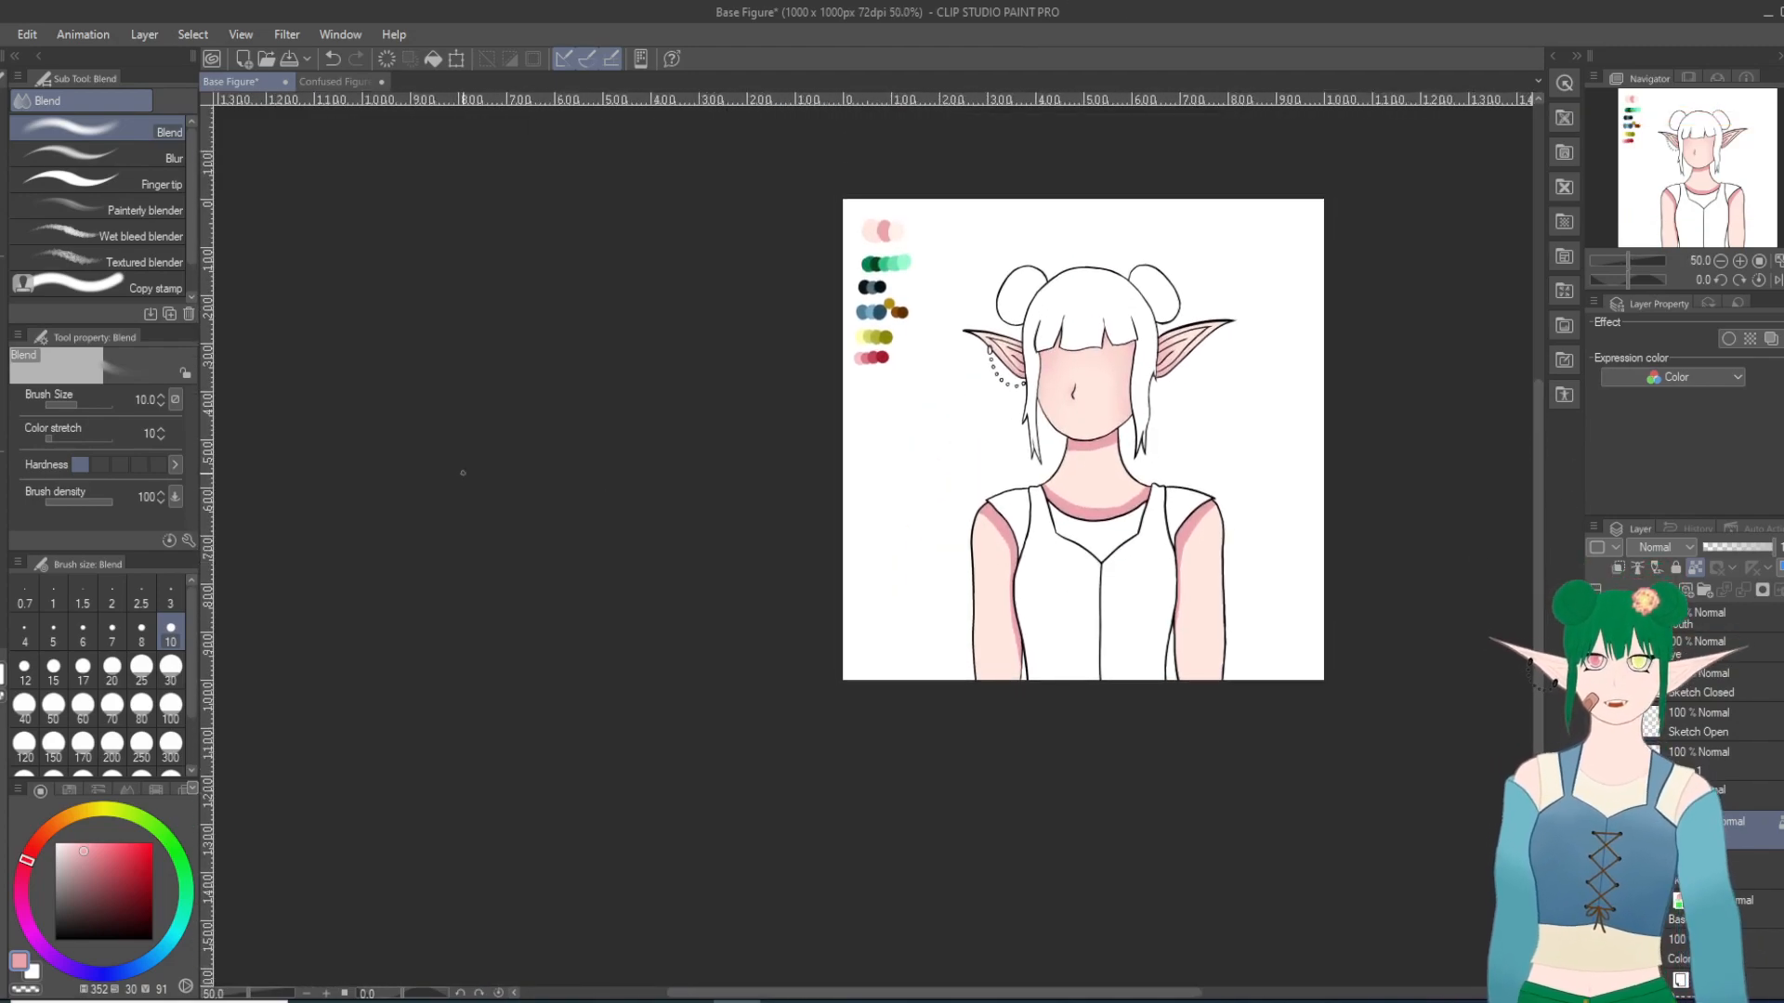
Step: Set the Blend tool's brush size to 30 and smooth the pink shading on both arms into the skin tone
left_click(171, 666)
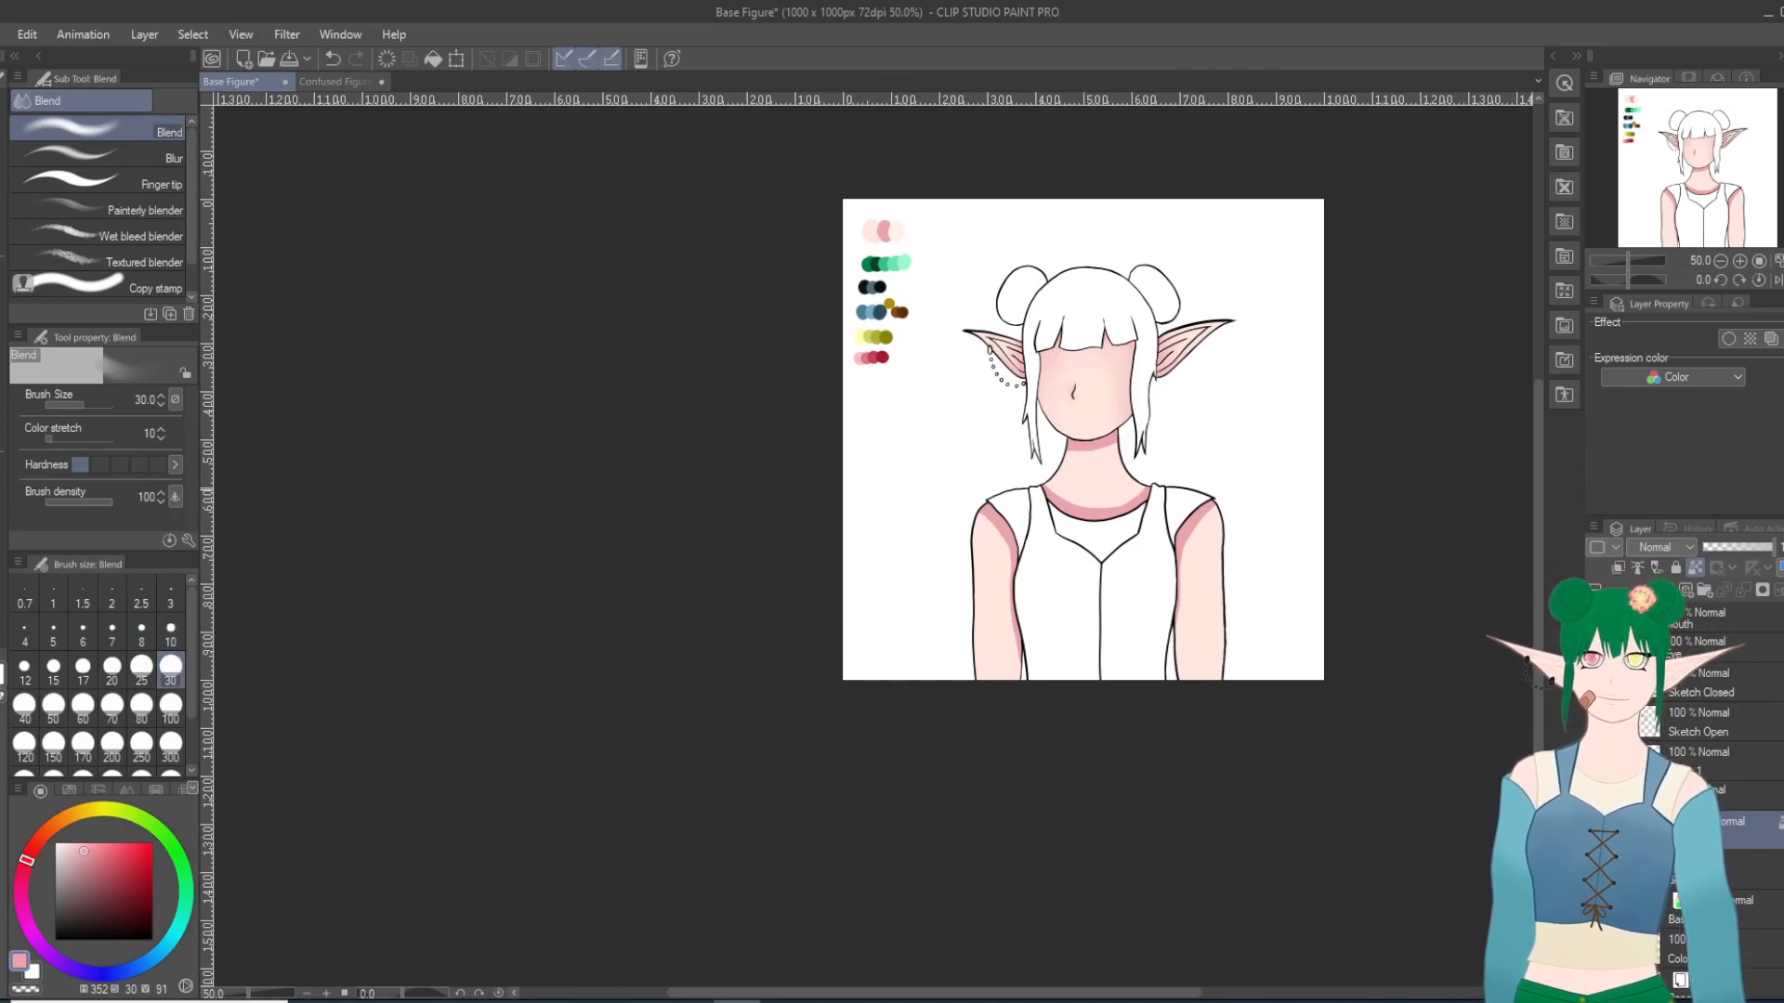
scroll(980, 495, "up", 2)
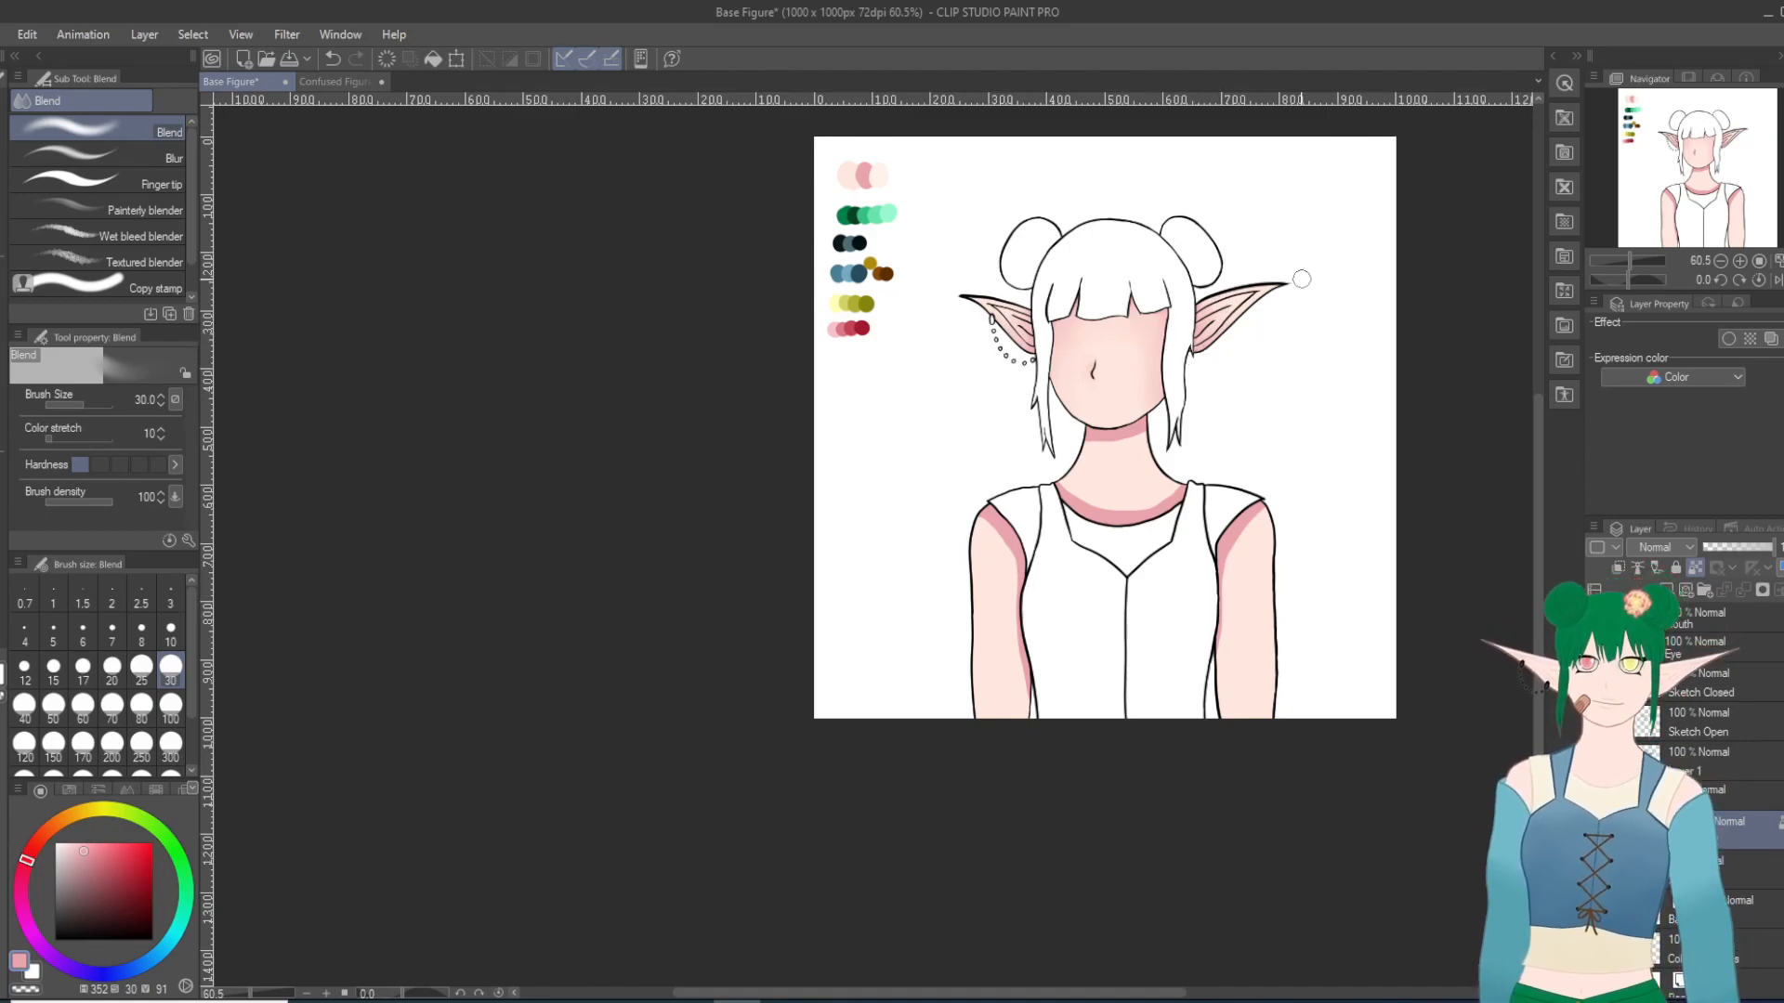
scroll(1096, 418, "up", 1)
scroll(1314, 558, "up", 7)
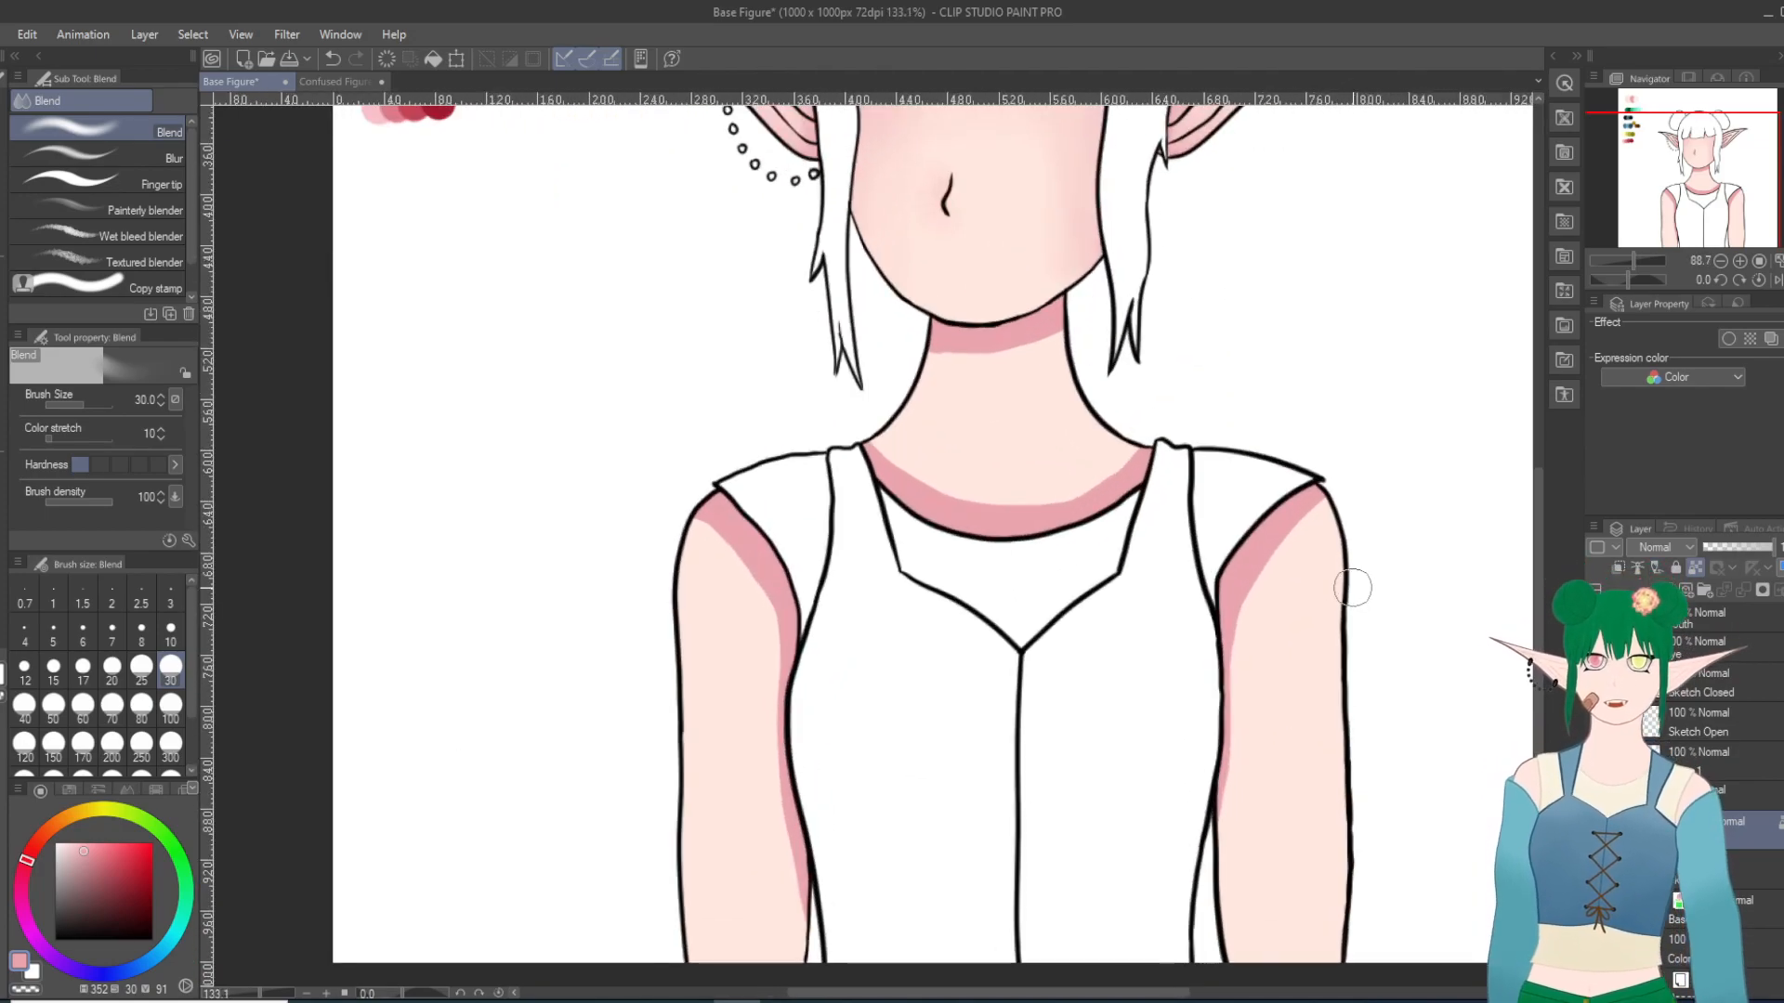
mouse_move(1225, 848)
left_mouse_down()
mouse_move(1264, 600)
mouse_move(1215, 815)
mouse_move(1218, 898)
mouse_move(1236, 900)
mouse_move(1214, 850)
mouse_move(1217, 678)
mouse_move(1317, 506)
left_mouse_up()
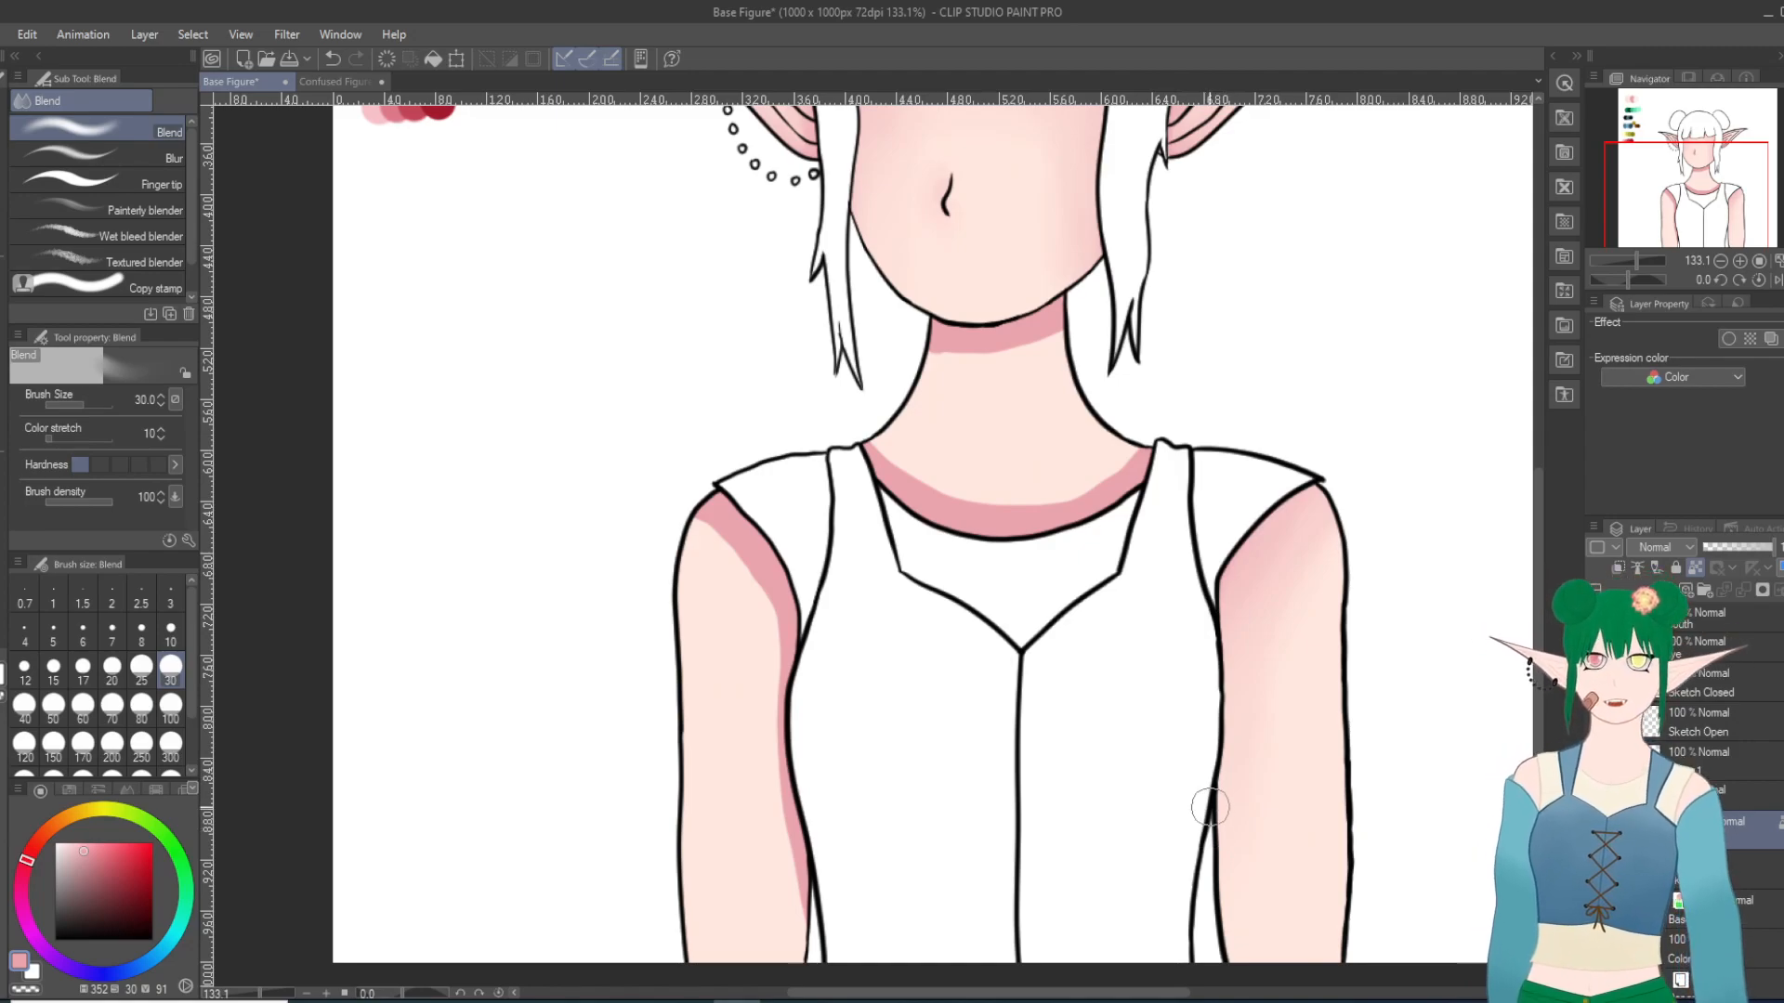
mouse_move(680, 521)
left_mouse_down()
mouse_move(759, 587)
mouse_move(696, 505)
mouse_move(823, 646)
mouse_move(709, 534)
mouse_move(790, 665)
left_mouse_up()
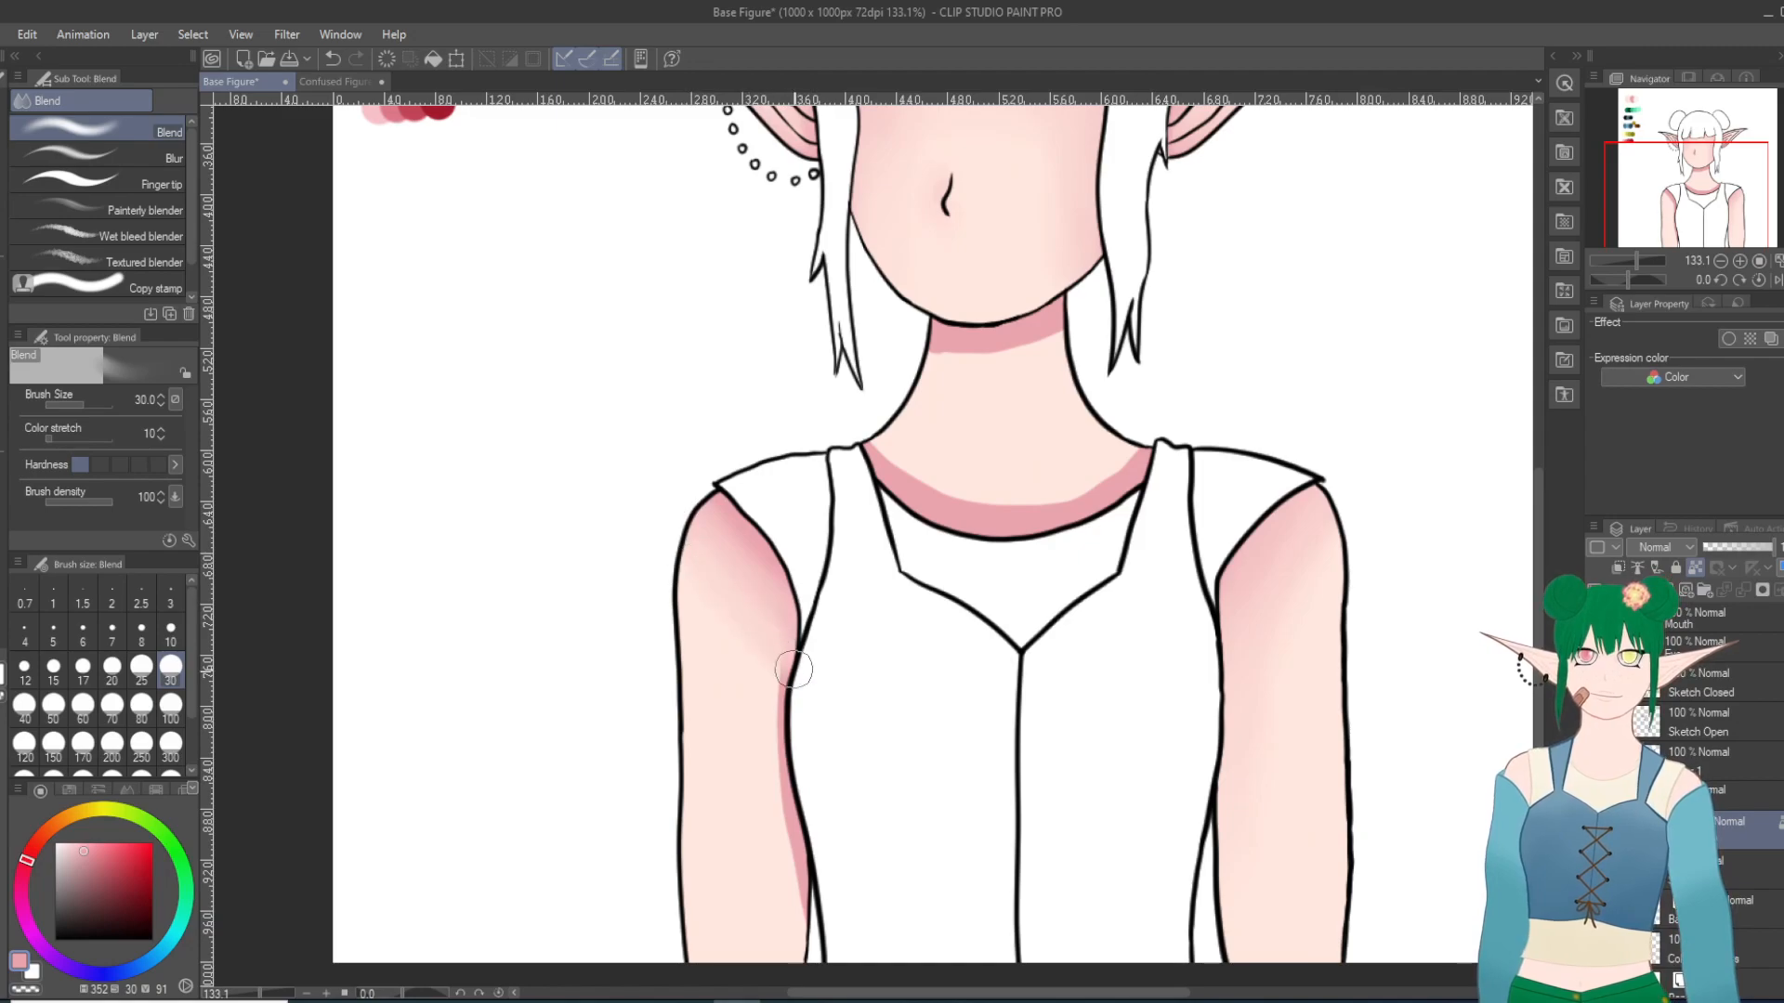
left_click_drag(721, 557, 827, 922)
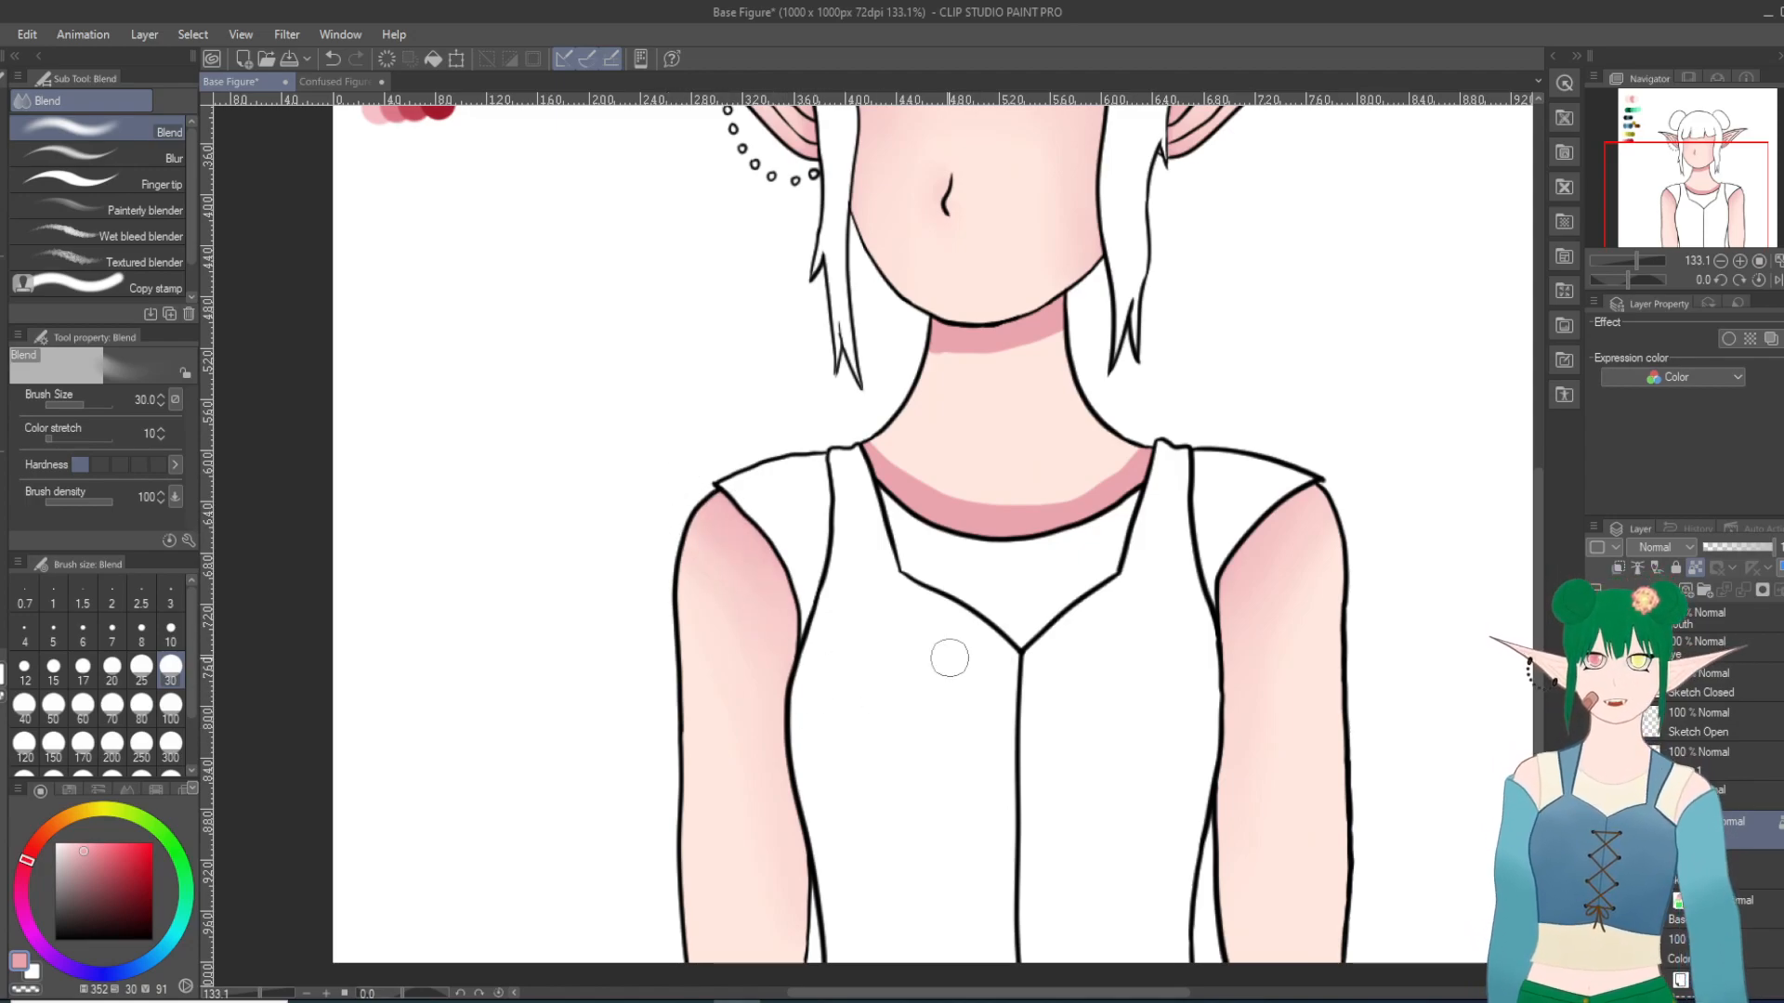
Step: Blend the pink shading along the neckline and beneath the chin into the neck's skin tone
mouse_move(836, 404)
left_mouse_down()
mouse_move(1008, 524)
mouse_move(838, 398)
mouse_move(1031, 496)
mouse_move(864, 404)
mouse_move(999, 480)
mouse_move(914, 462)
mouse_move(1022, 511)
mouse_move(924, 498)
mouse_move(1169, 485)
mouse_move(1047, 508)
mouse_move(1200, 429)
mouse_move(1042, 501)
mouse_move(1162, 427)
mouse_move(1150, 413)
mouse_move(1170, 440)
mouse_move(1028, 476)
mouse_move(951, 460)
mouse_move(1129, 470)
mouse_move(972, 504)
left_mouse_up()
mouse_move(1139, 426)
left_mouse_down()
mouse_move(1086, 456)
mouse_move(885, 412)
mouse_move(1147, 412)
mouse_move(1089, 451)
left_mouse_up()
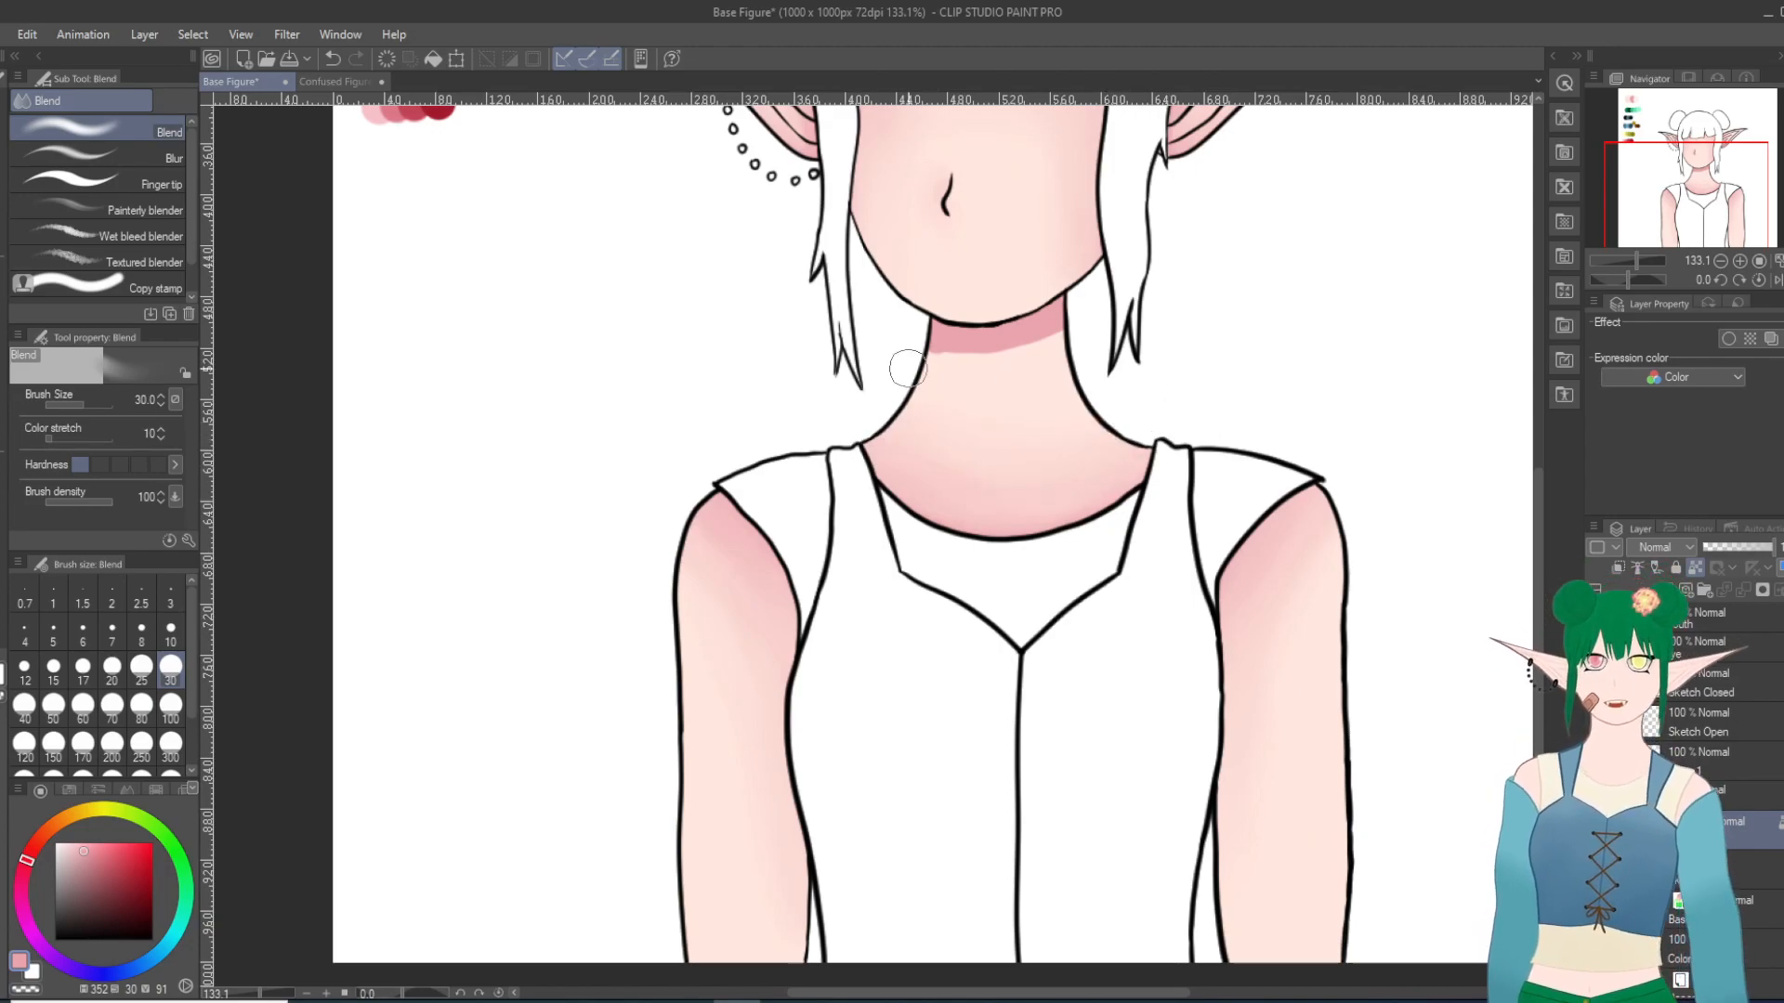
mouse_move(1080, 353)
left_mouse_down()
mouse_move(899, 353)
mouse_move(1108, 322)
mouse_move(887, 377)
mouse_move(1019, 390)
mouse_move(921, 339)
mouse_move(1029, 356)
mouse_move(992, 343)
mouse_move(1000, 369)
mouse_move(1068, 301)
left_mouse_up()
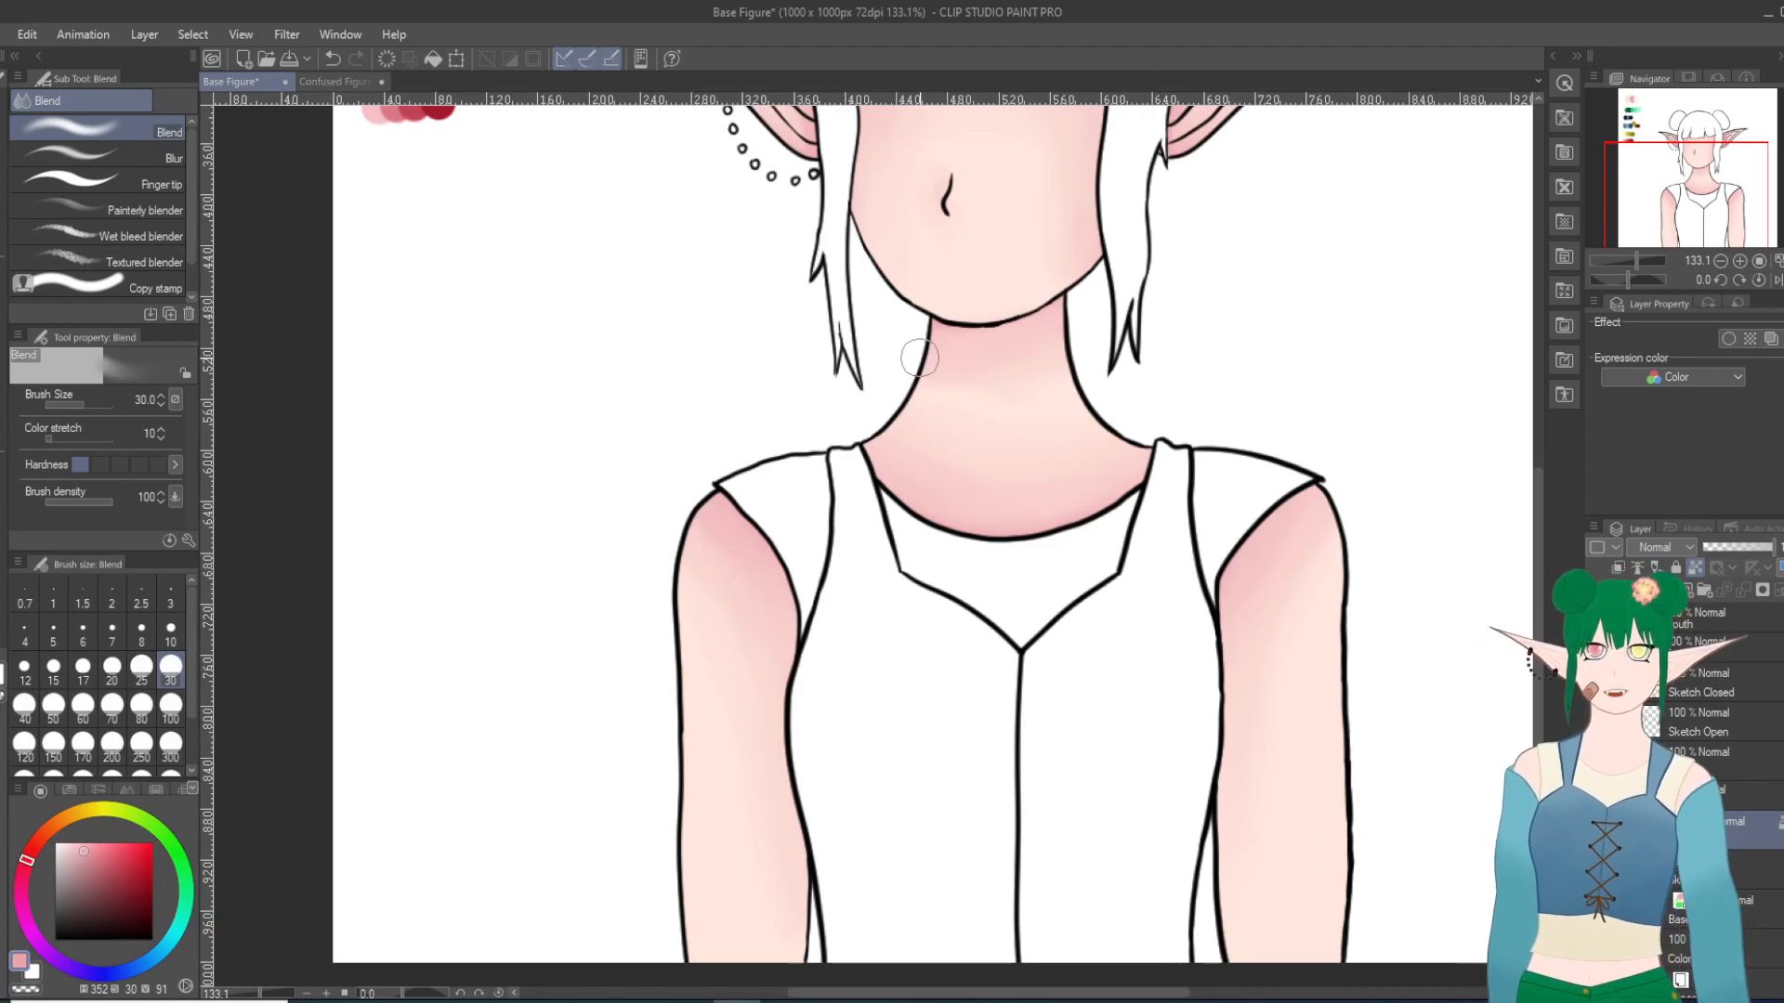
scroll(953, 338, "down", 13)
scroll(1031, 260, "up", 5)
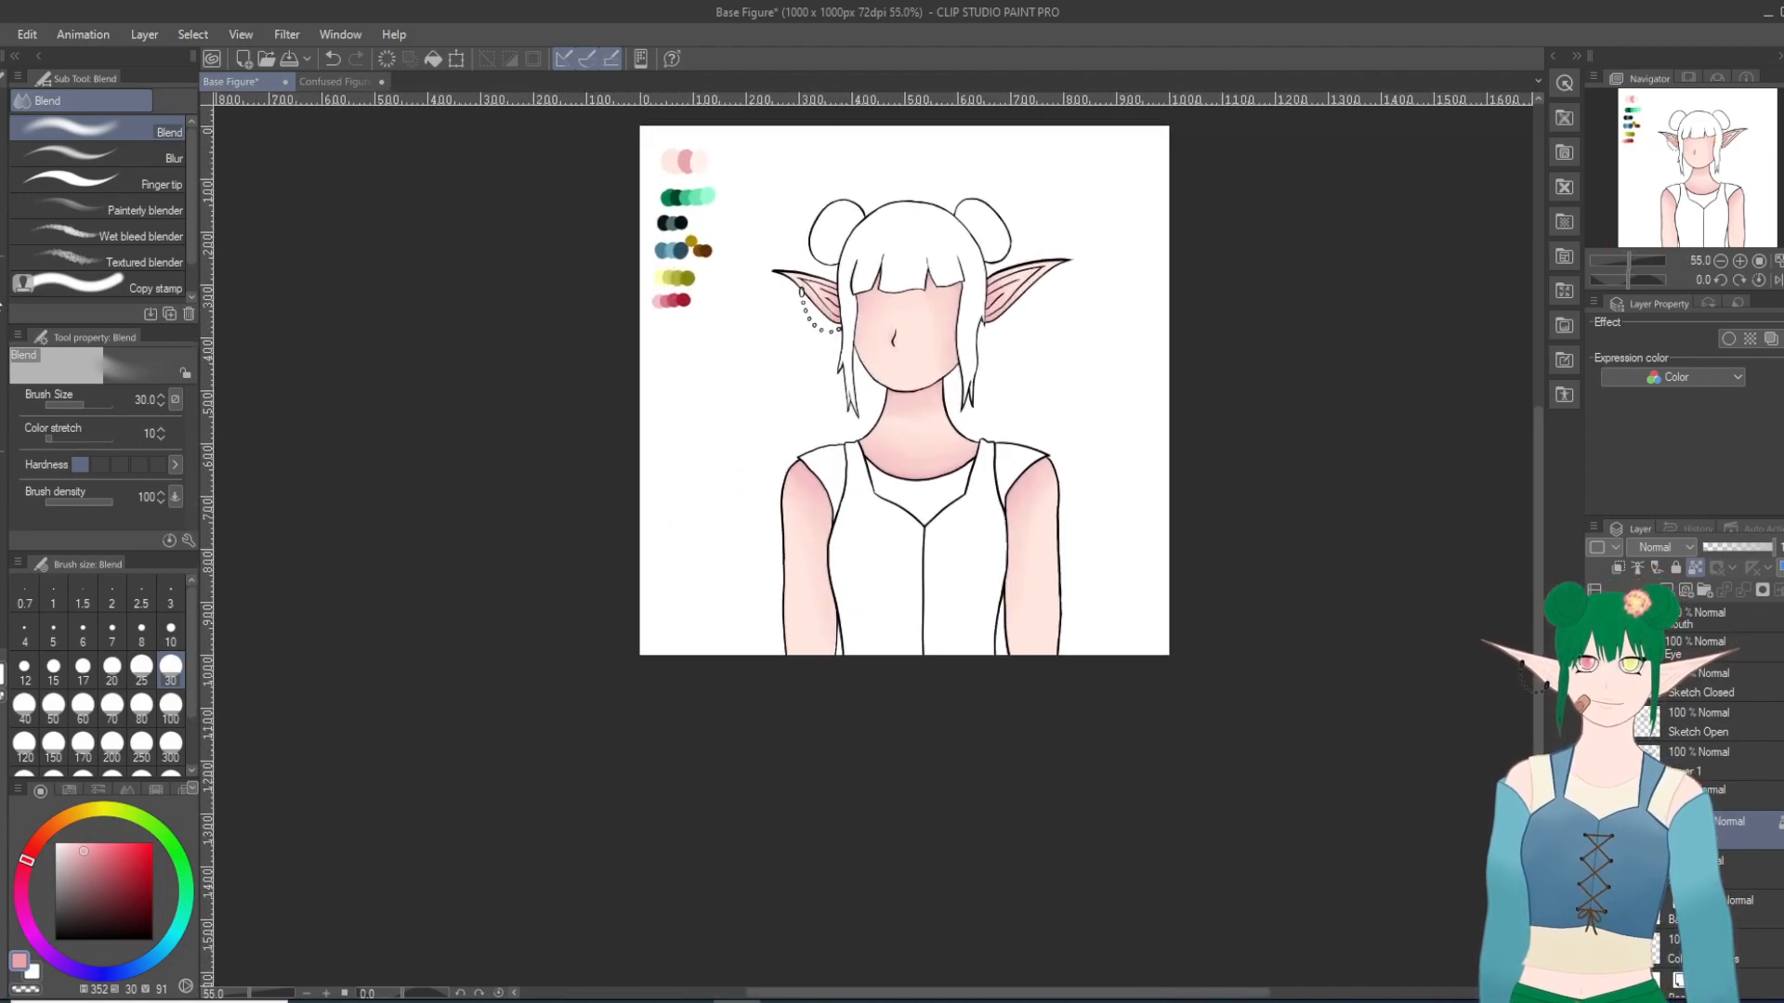
Step: Return to the Milli pen at size 30 and add a second pink shadow along the sleeve edge of the right-hand arm
key("p")
scroll(908, 483, "up", 4)
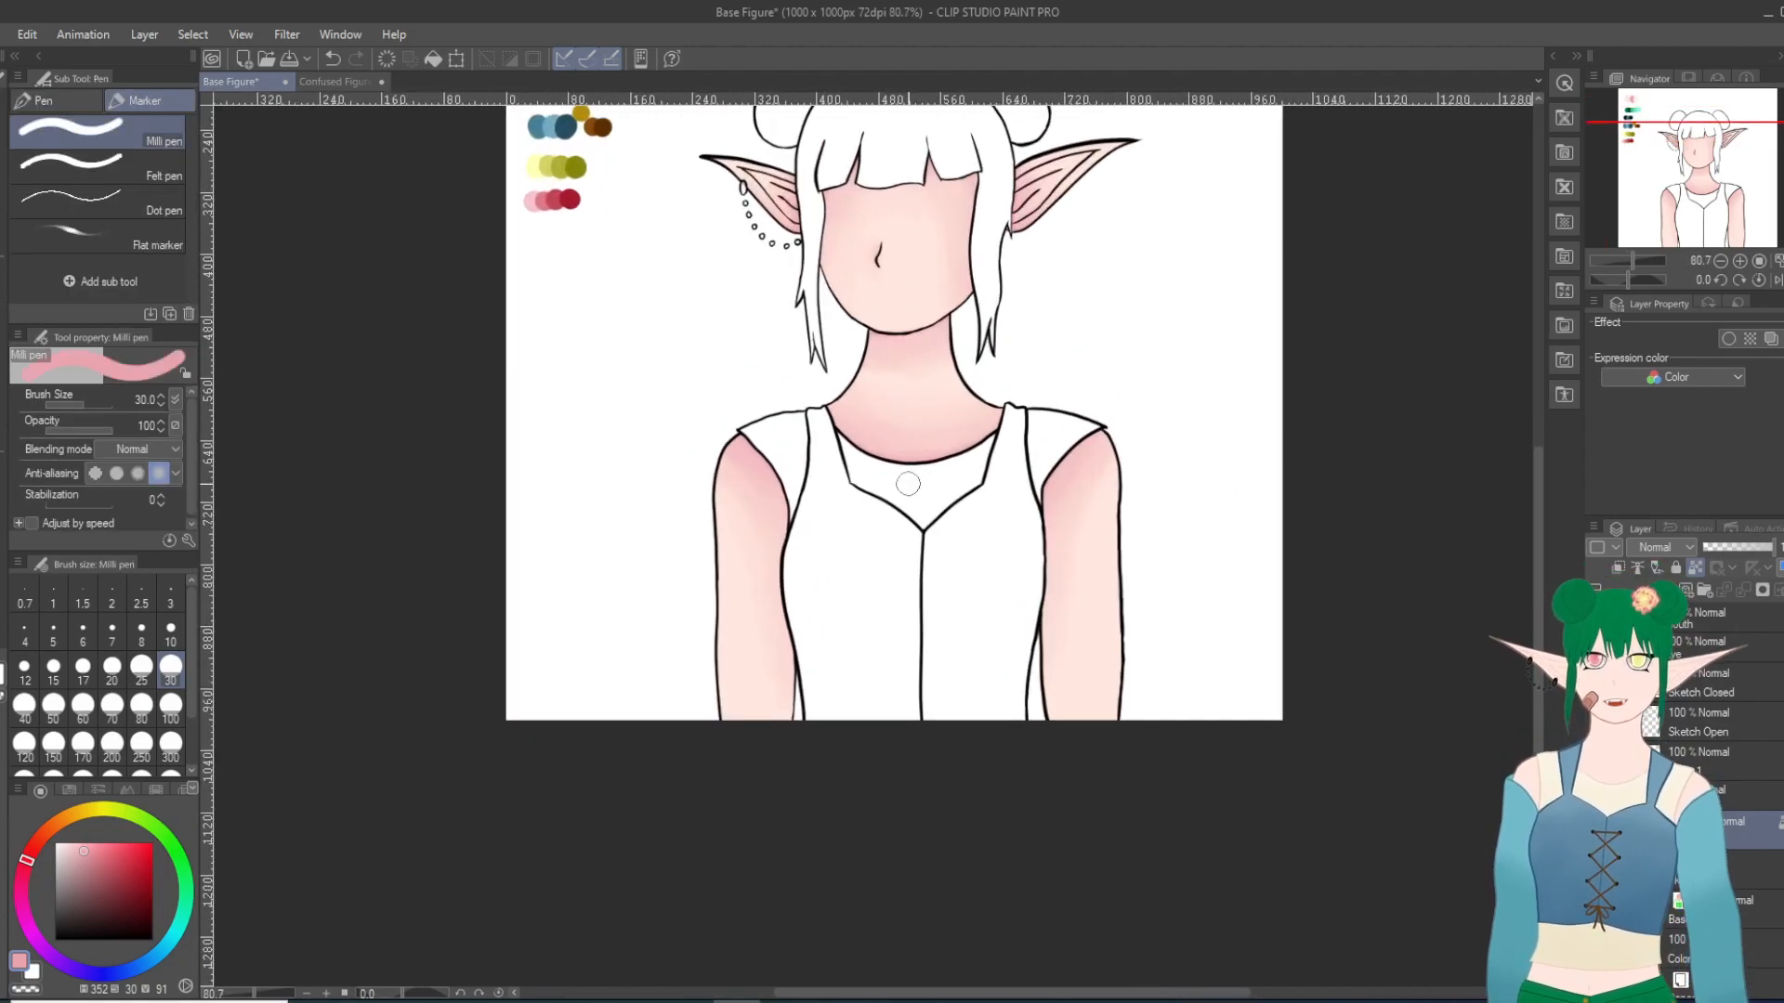
scroll(1110, 560, "up", 1)
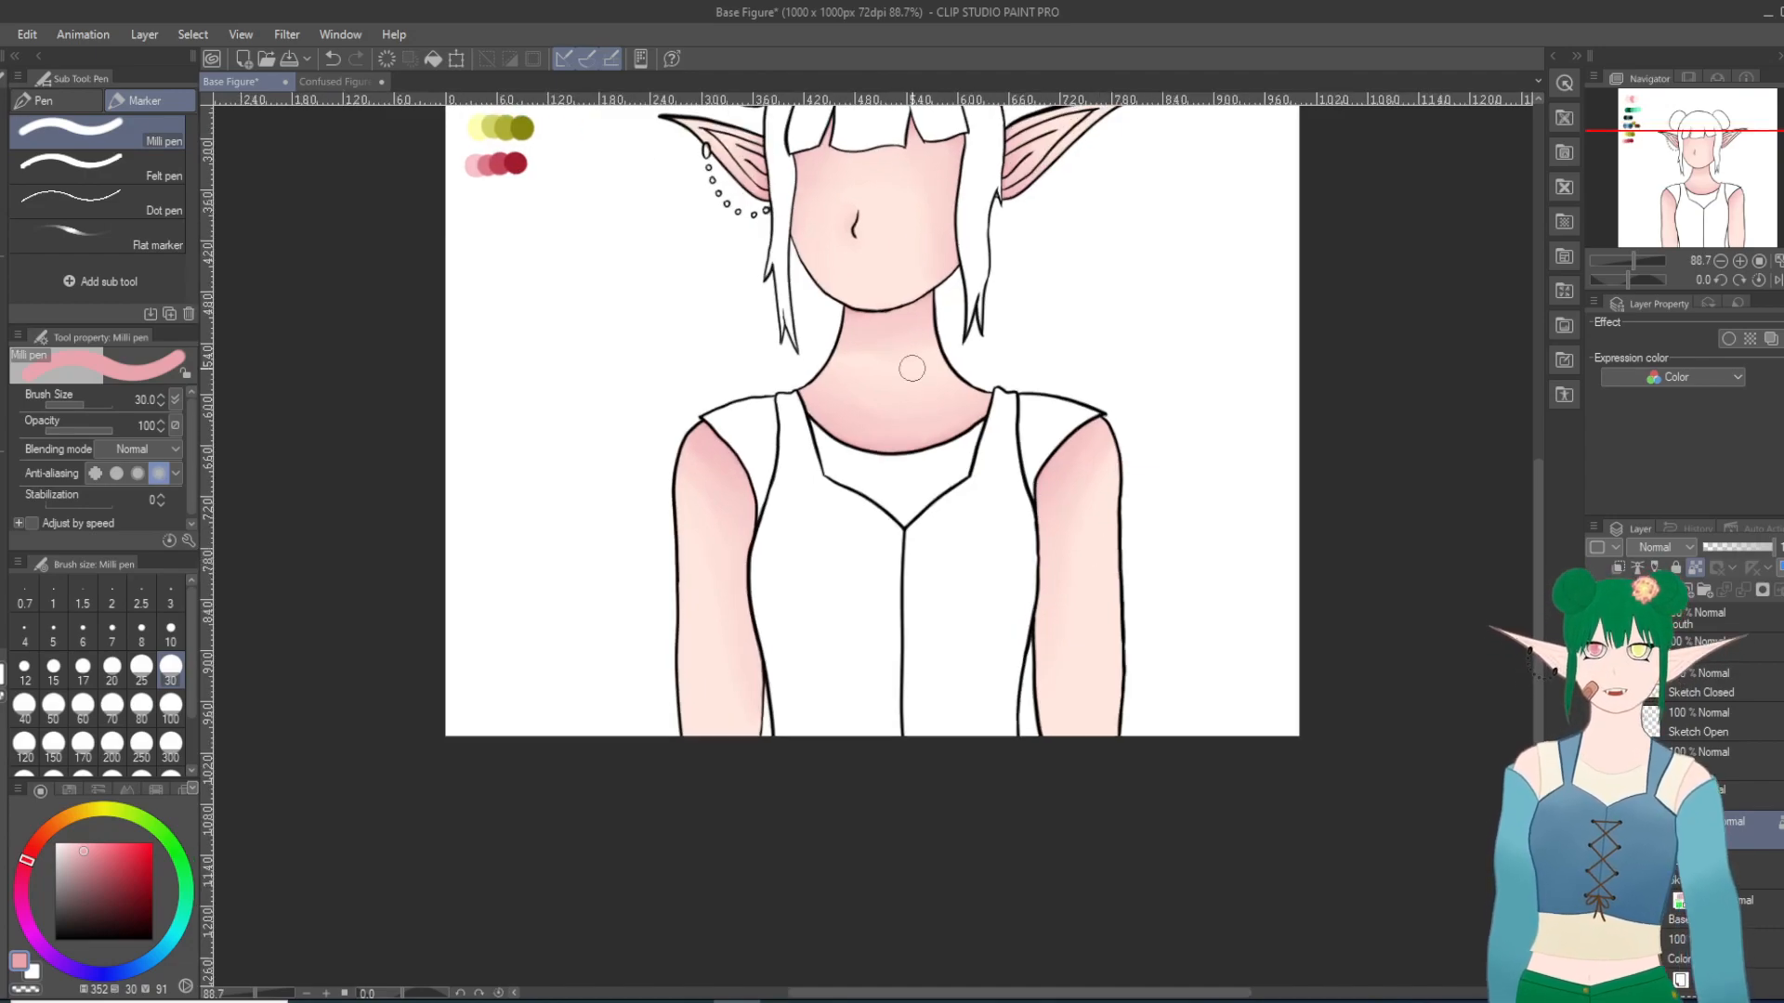
scroll(912, 369, "up", 1)
scroll(912, 368, "up", 1)
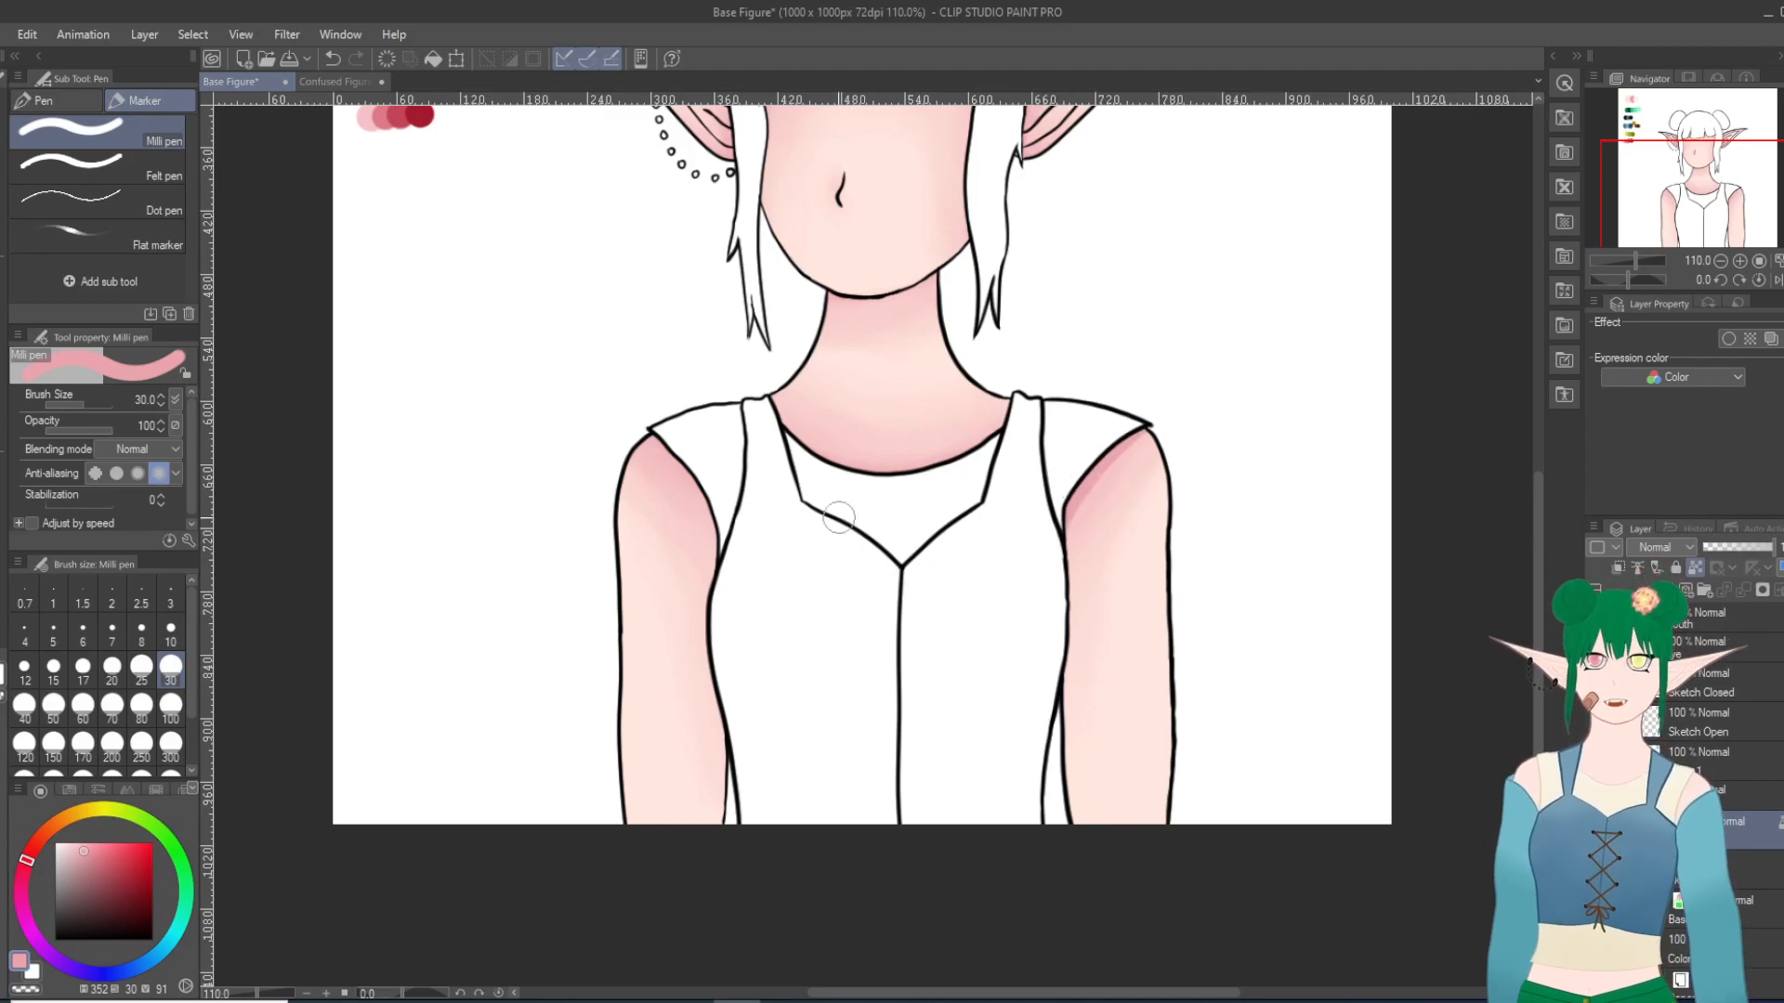
mouse_move(722, 602)
left_mouse_down()
mouse_move(704, 509)
mouse_move(635, 416)
left_mouse_up()
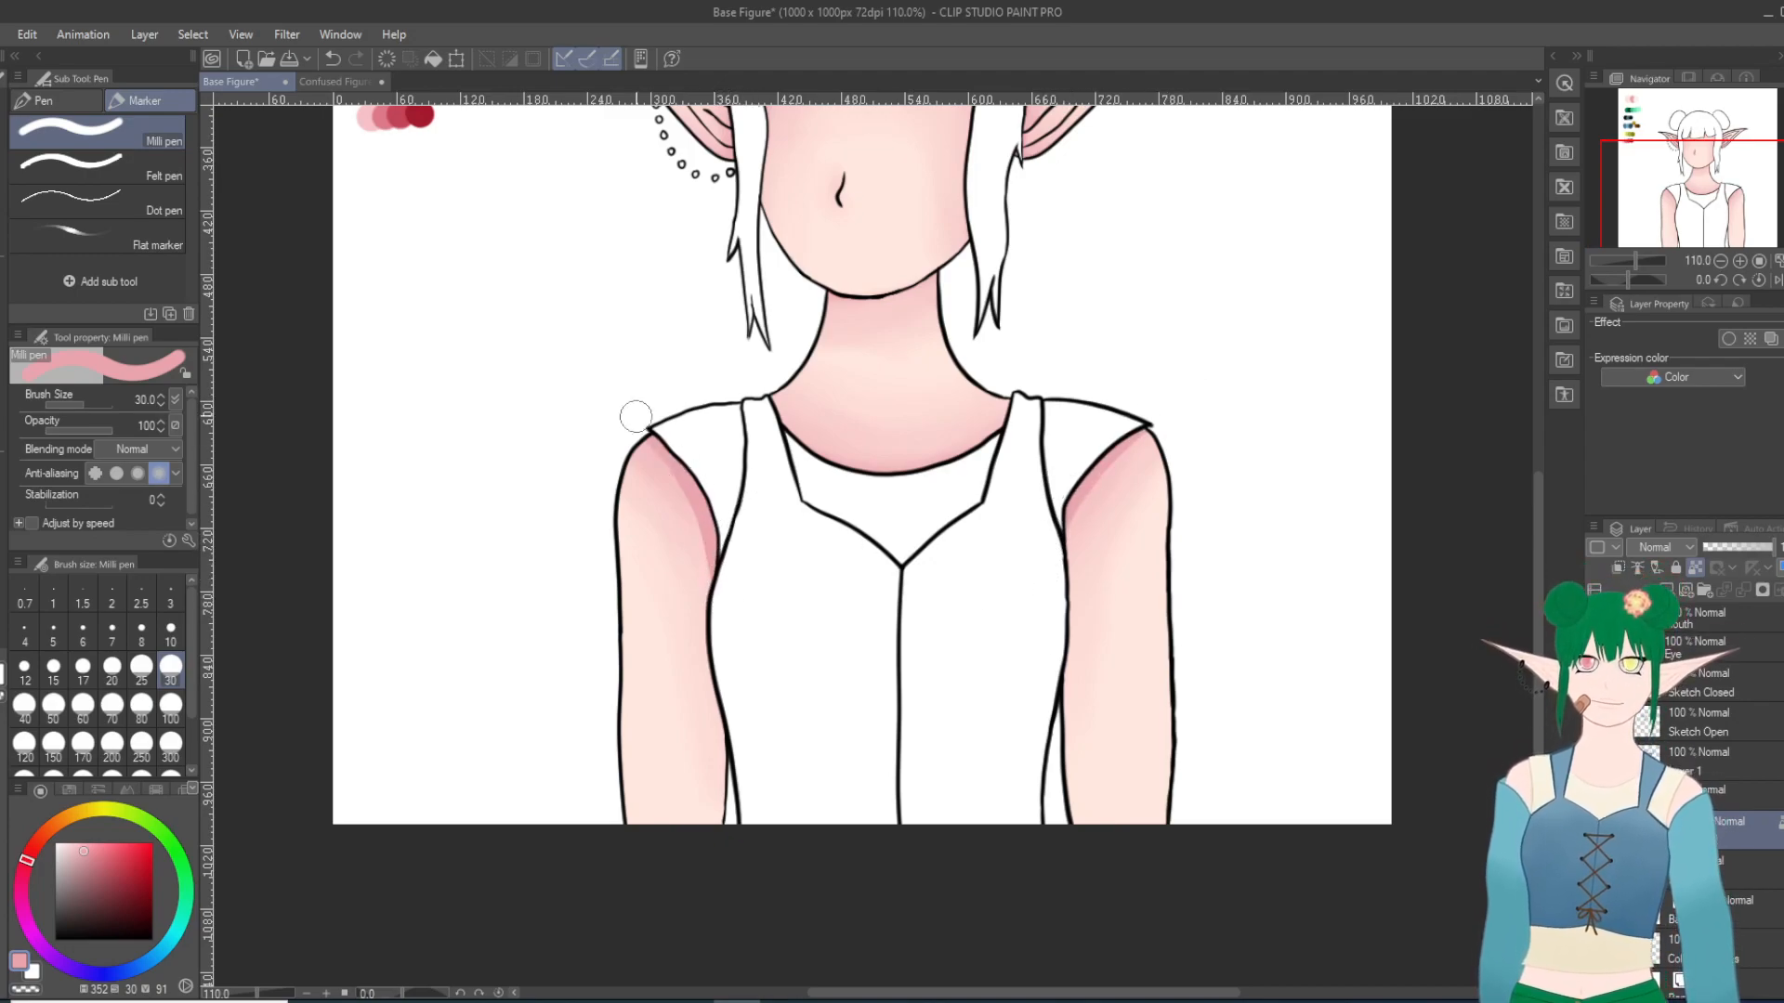
key("ctrl+z")
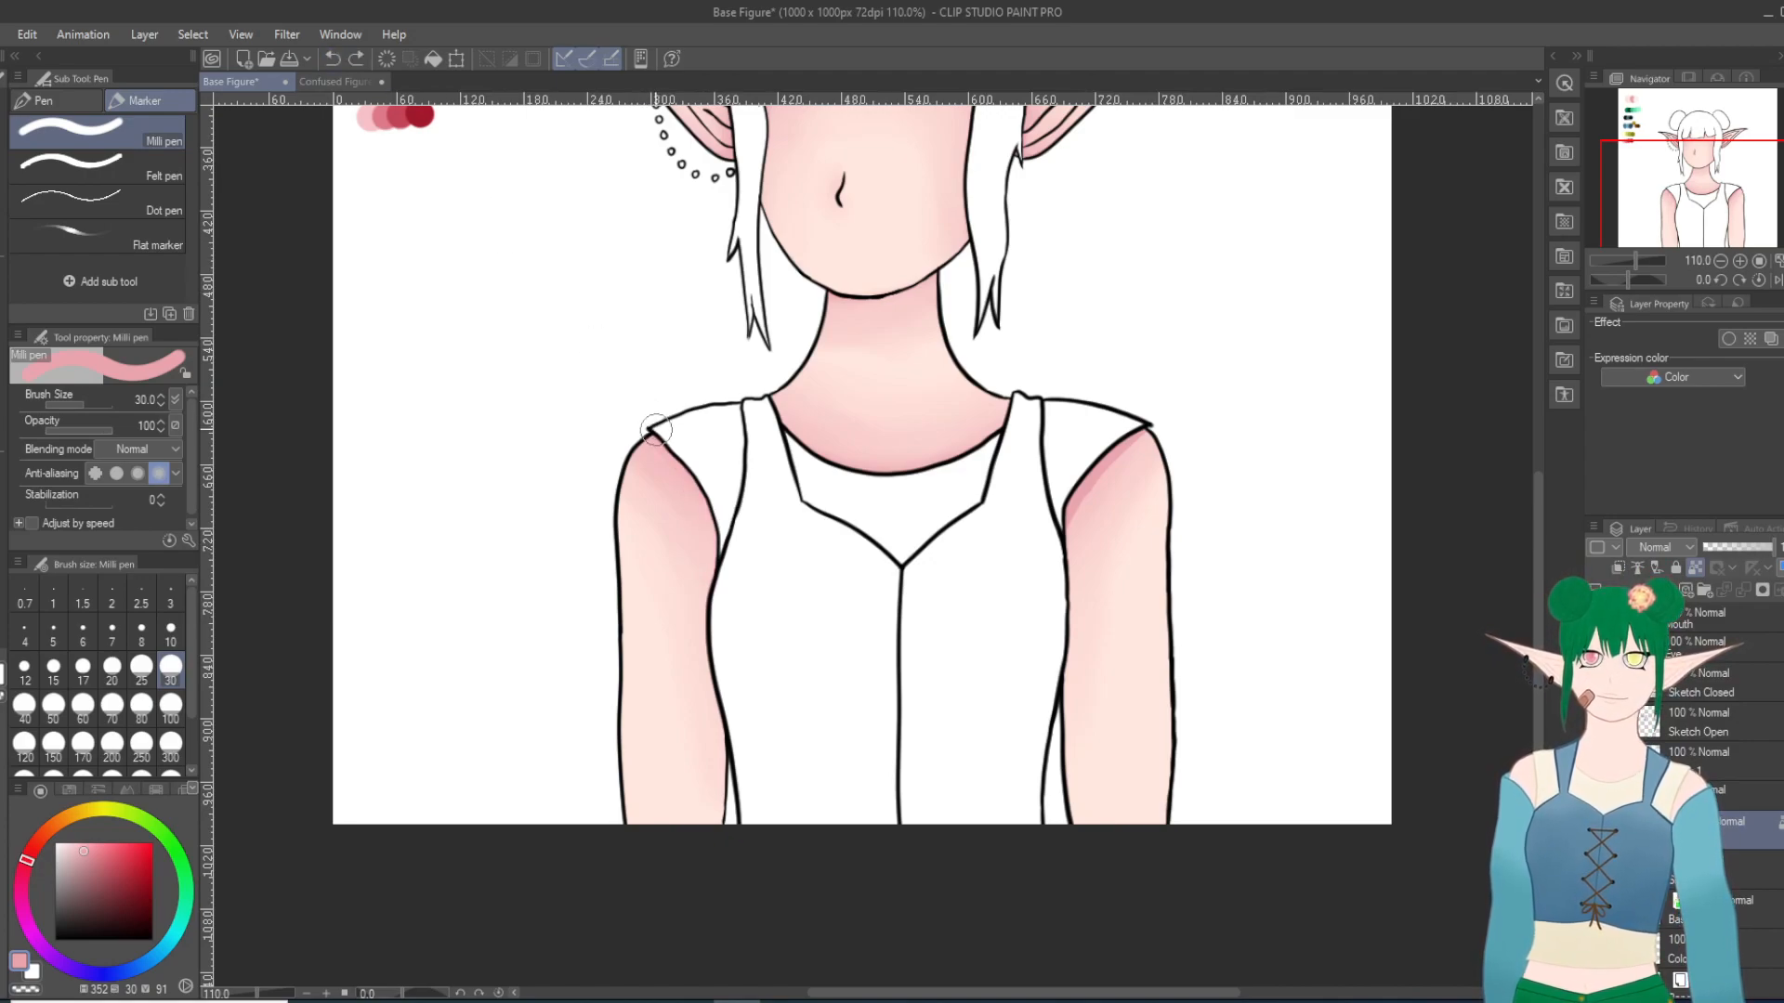
left_click_drag(731, 564, 671, 420)
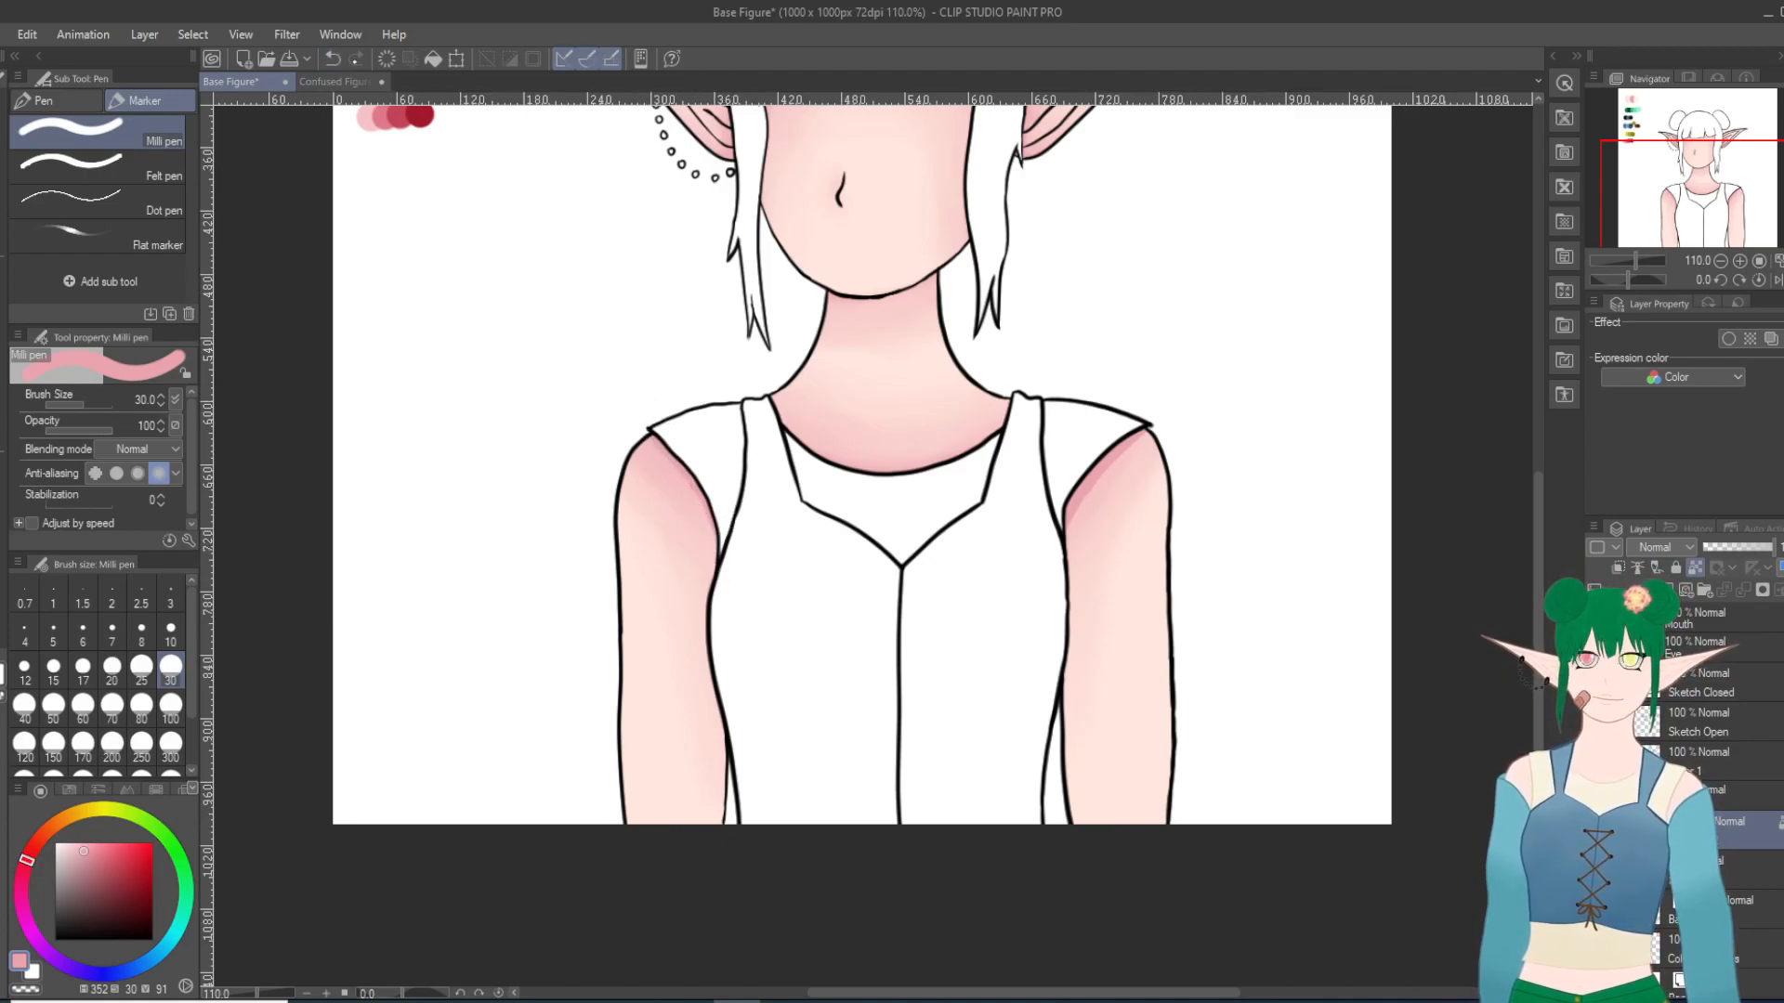
key("ctrl+z")
Step: Paint a thin second pink shadow along the sleeve edge of the left-hand arm, comparing it with undo and redo before keeping it
left_click_drag(724, 564, 648, 423)
key("ctrl+z")
key("ctrl+y")
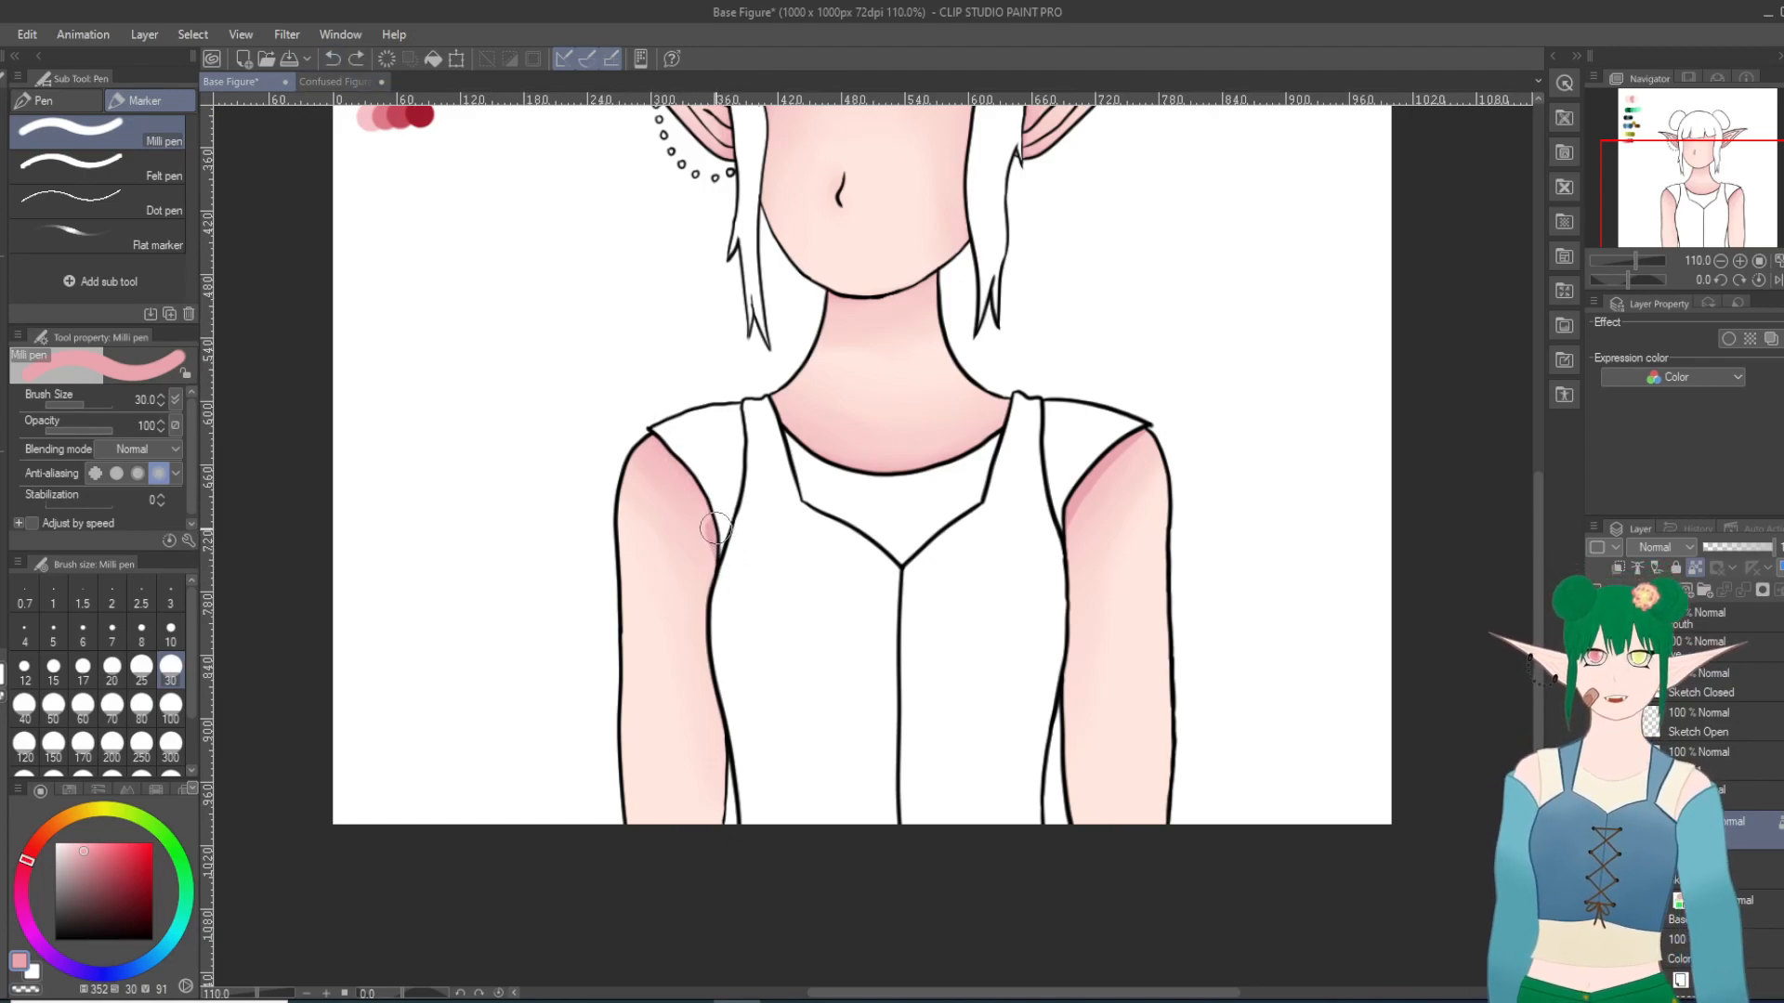
left_click(332, 60)
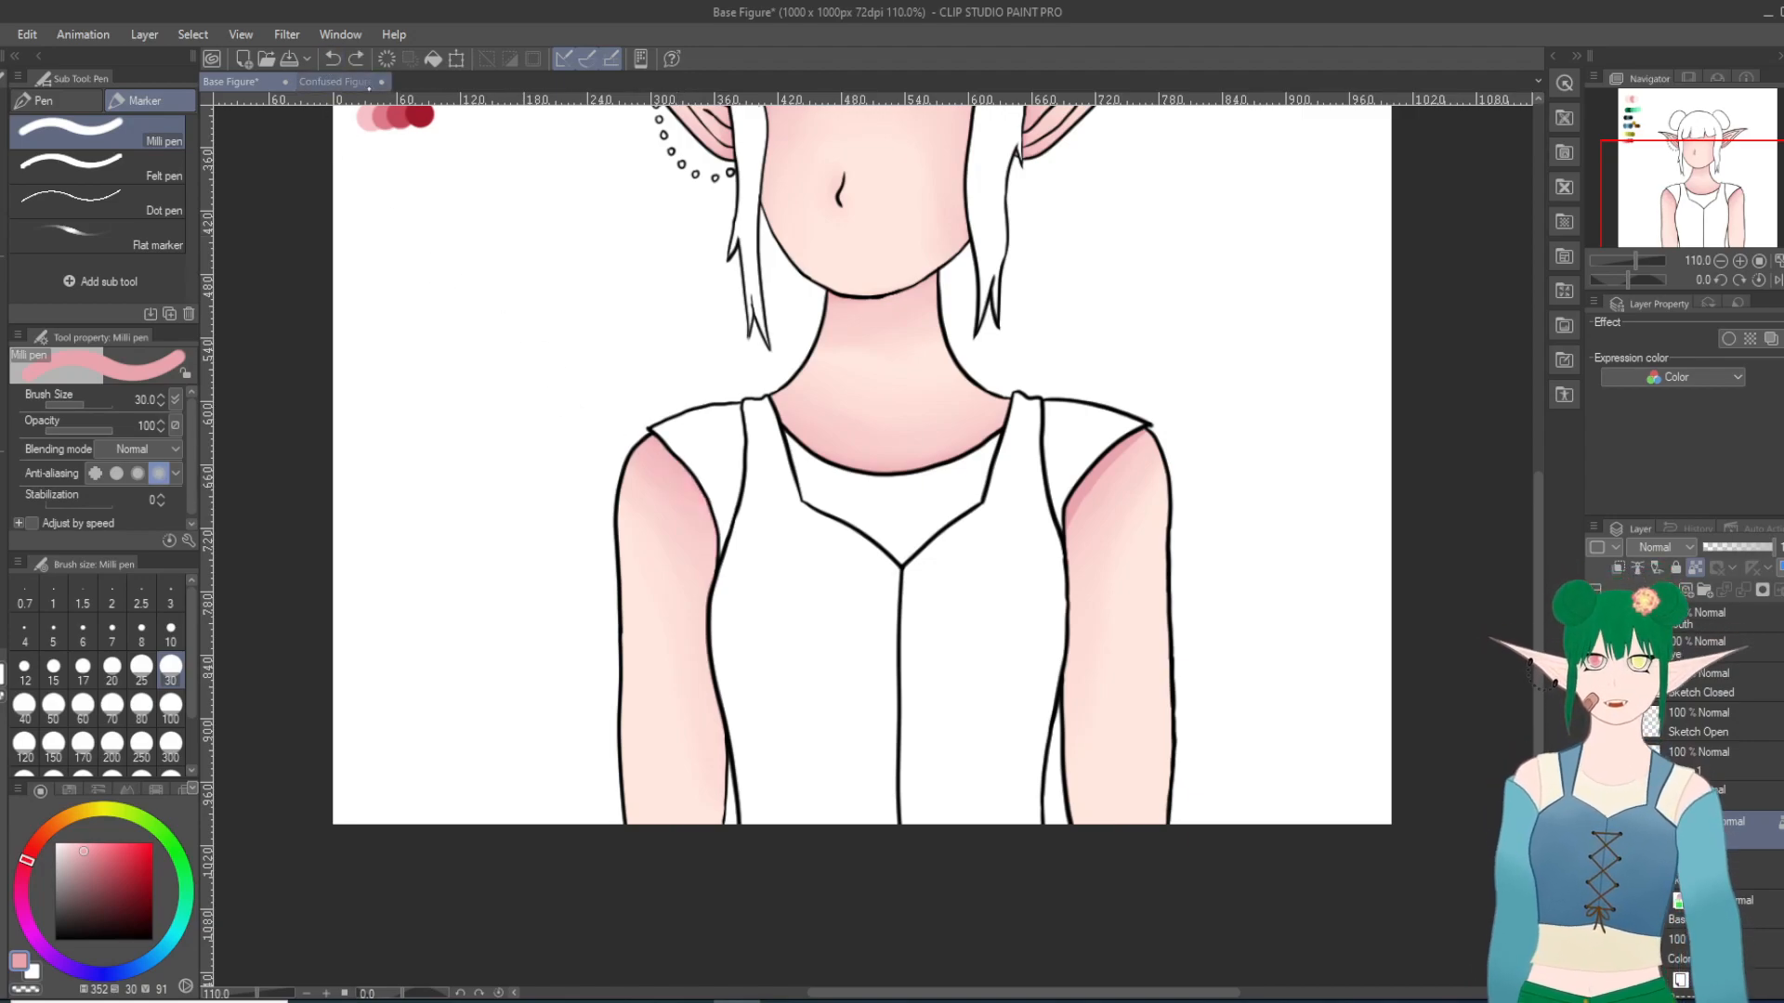
key("ctrl+y")
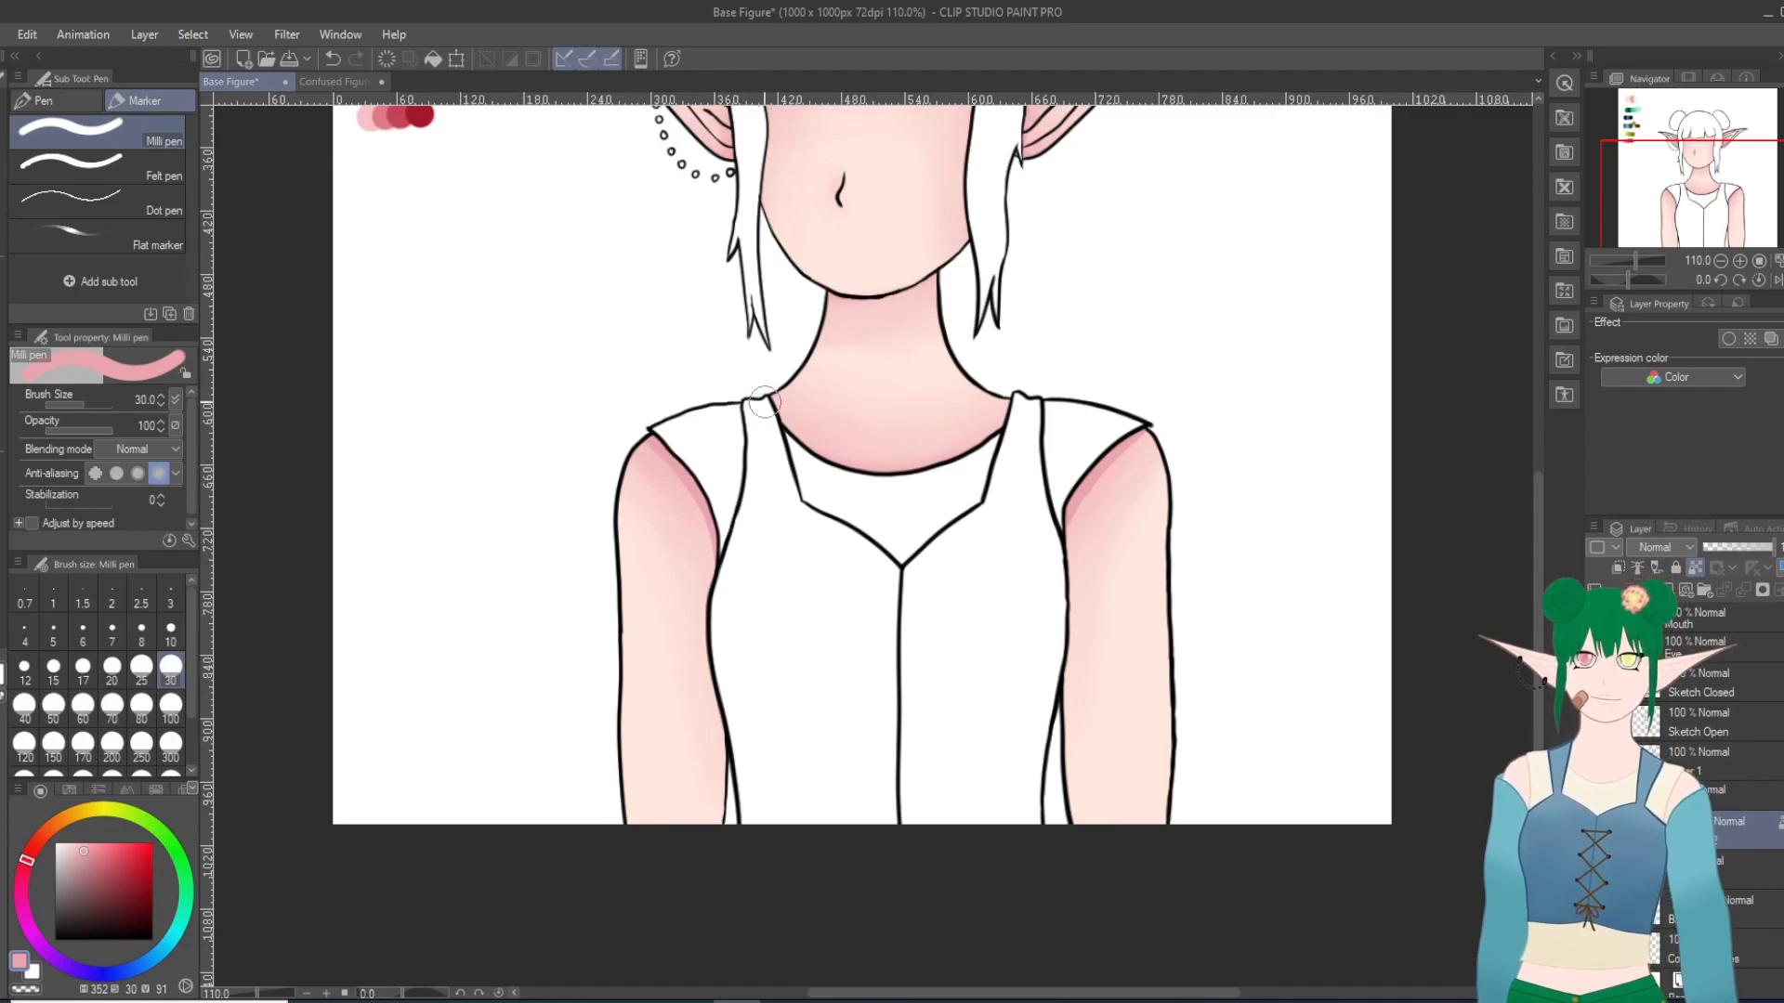
Step: Paint a second pink shadow on the skin along the curve of the neckline
mouse_move(774, 423)
left_mouse_down()
mouse_move(903, 471)
mouse_move(1019, 426)
left_mouse_up()
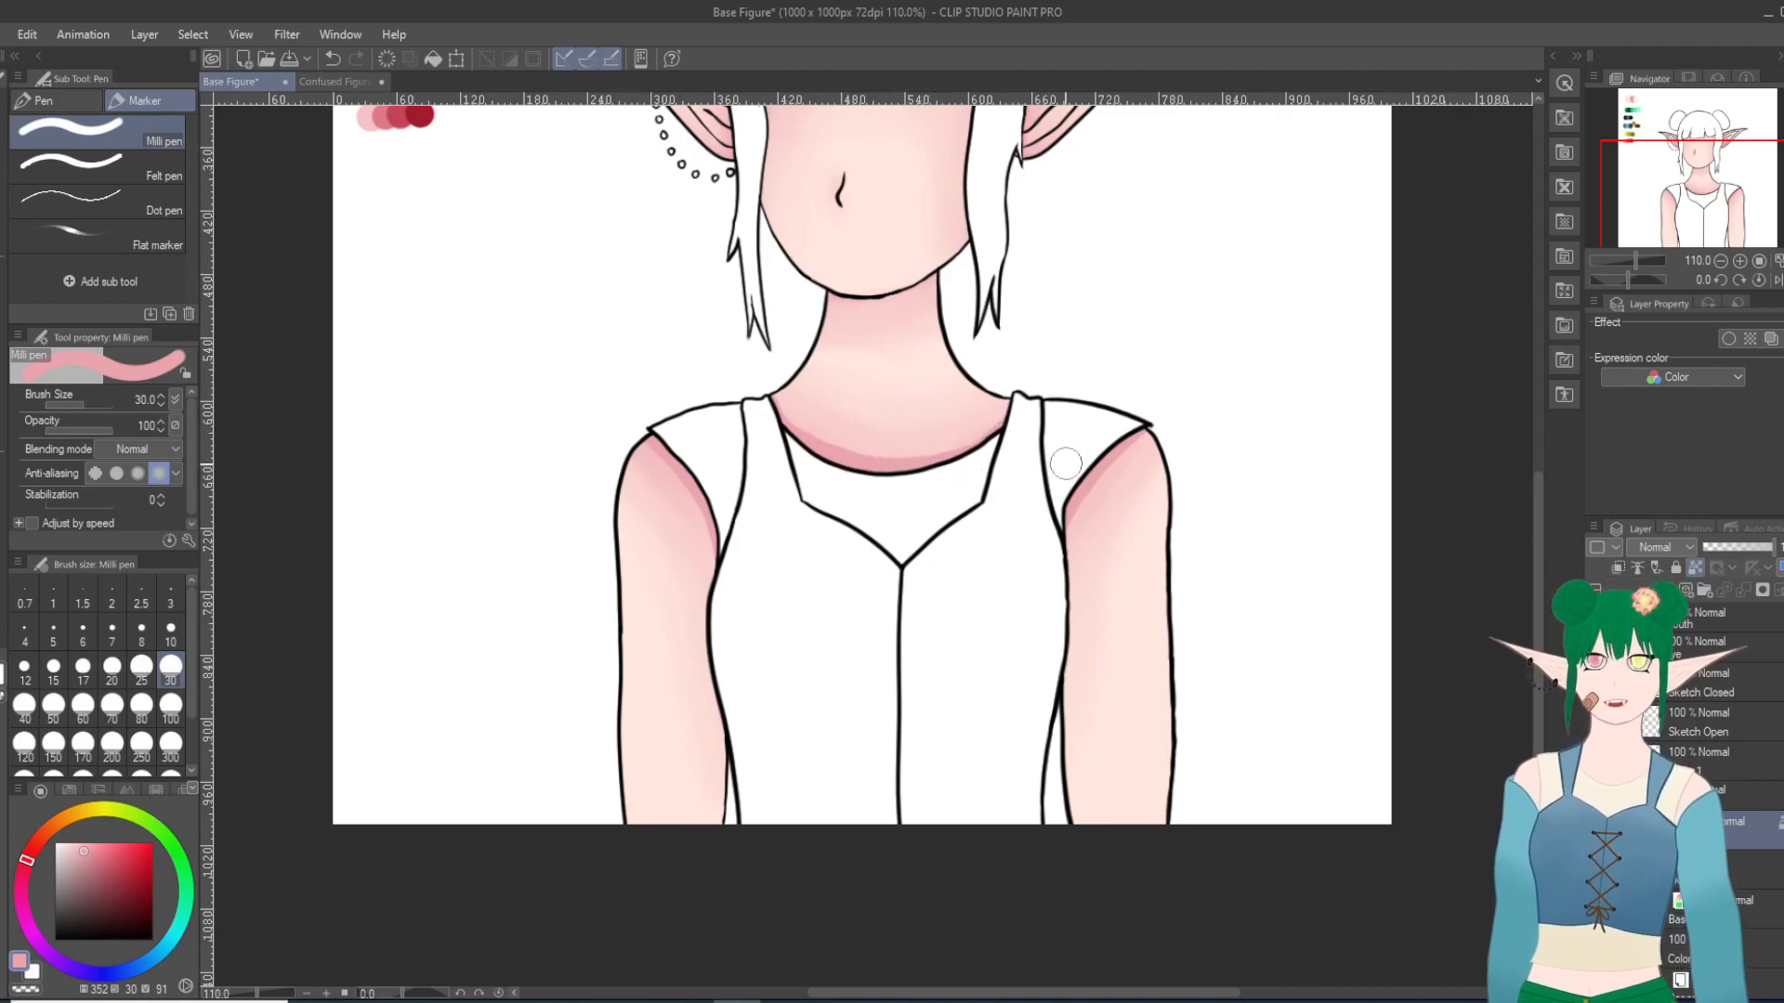
scroll(929, 455, "up", 3)
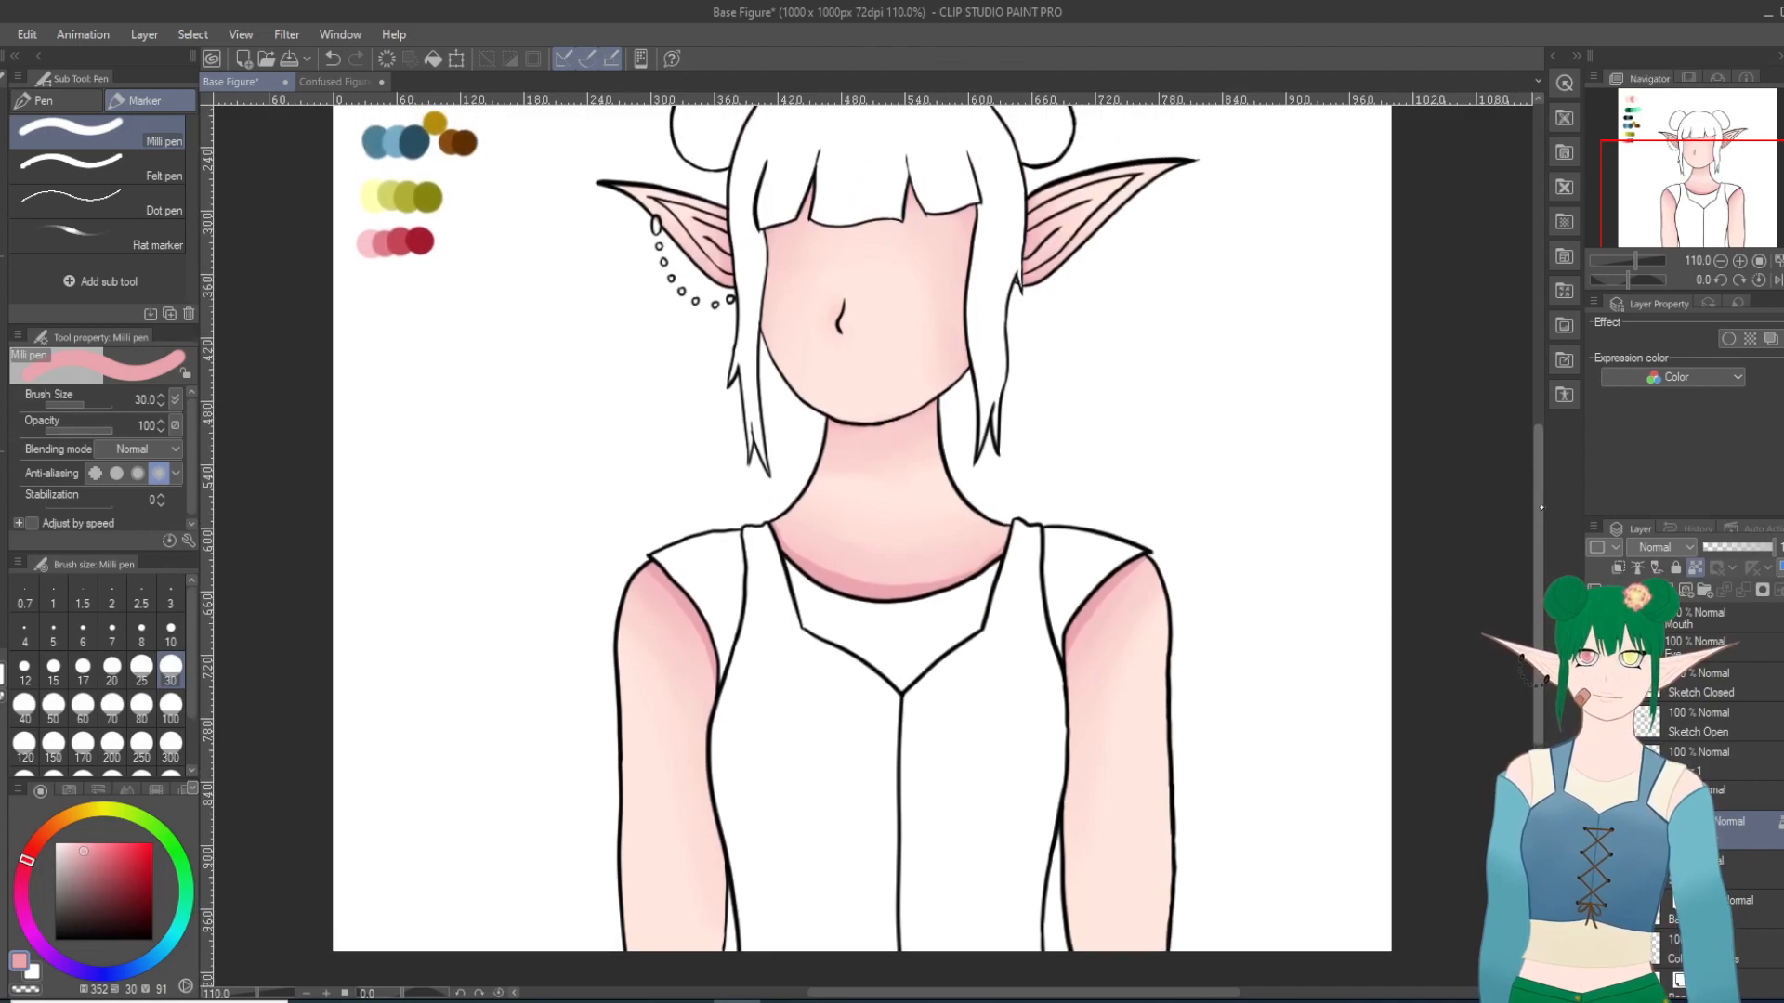
left_click_drag(826, 422, 833, 426)
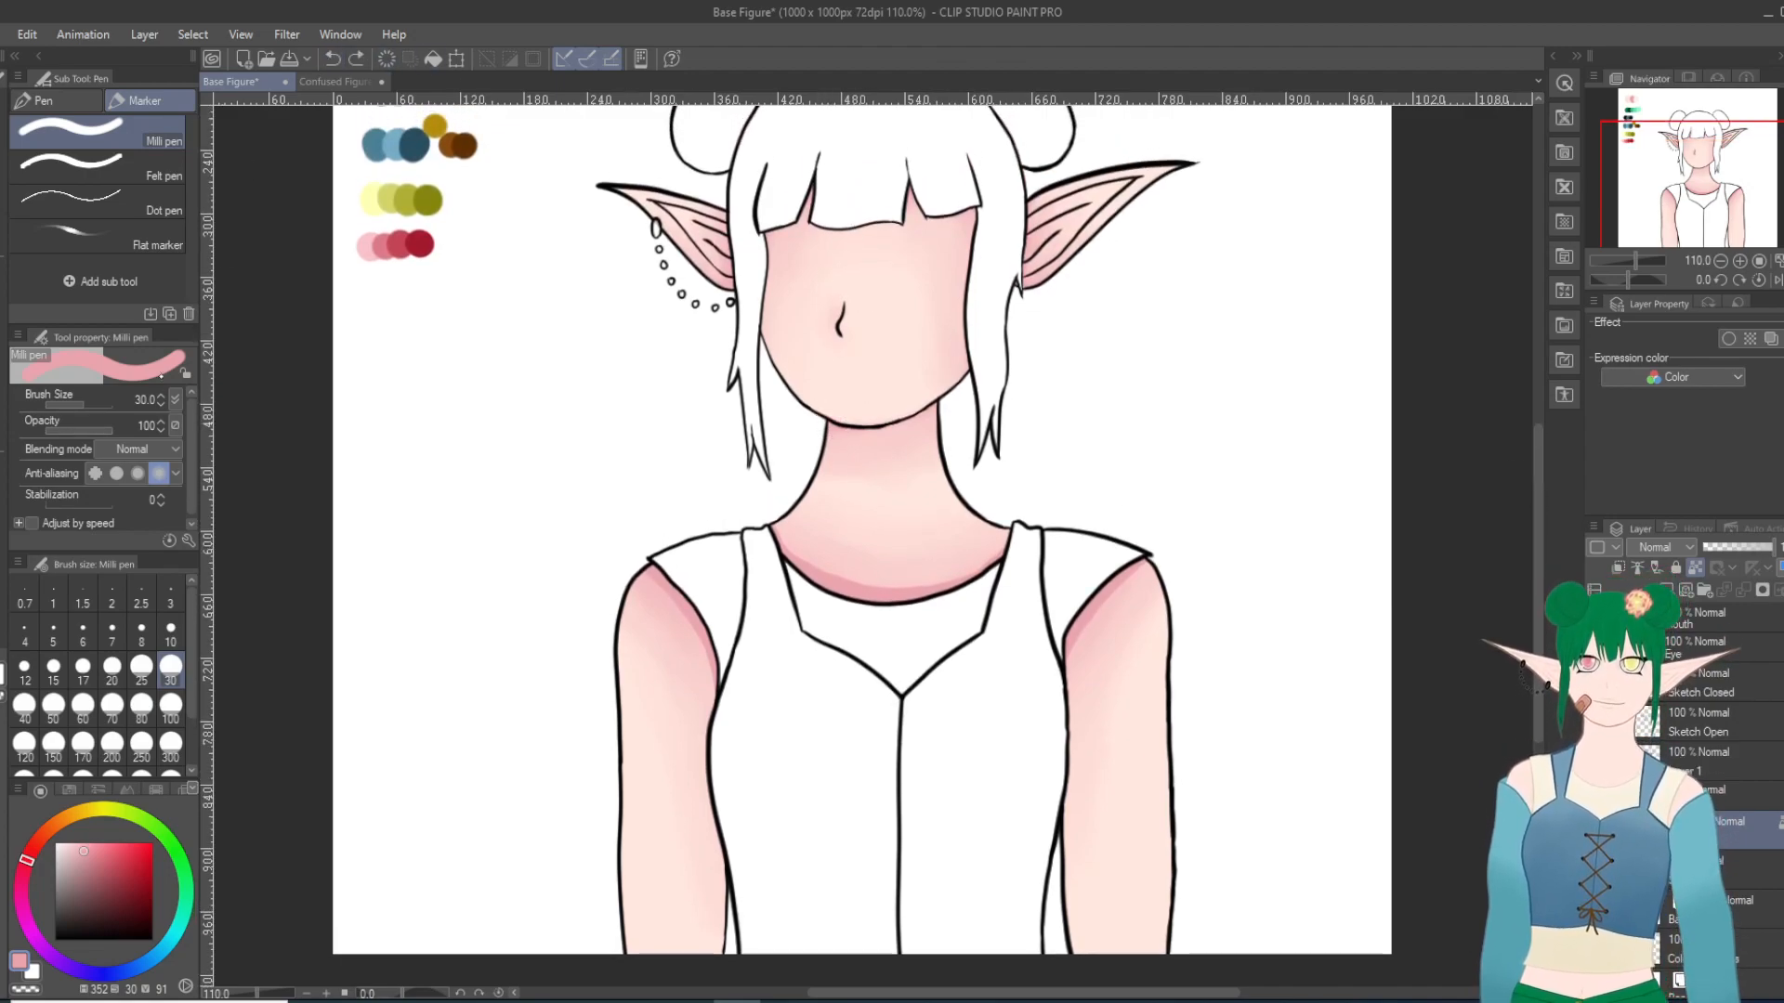
Step: Paint second pink shadows on the face beneath the hair at brush size 10, and soften the arm and neckline shadows with Blur at size 30
left_click(170, 635)
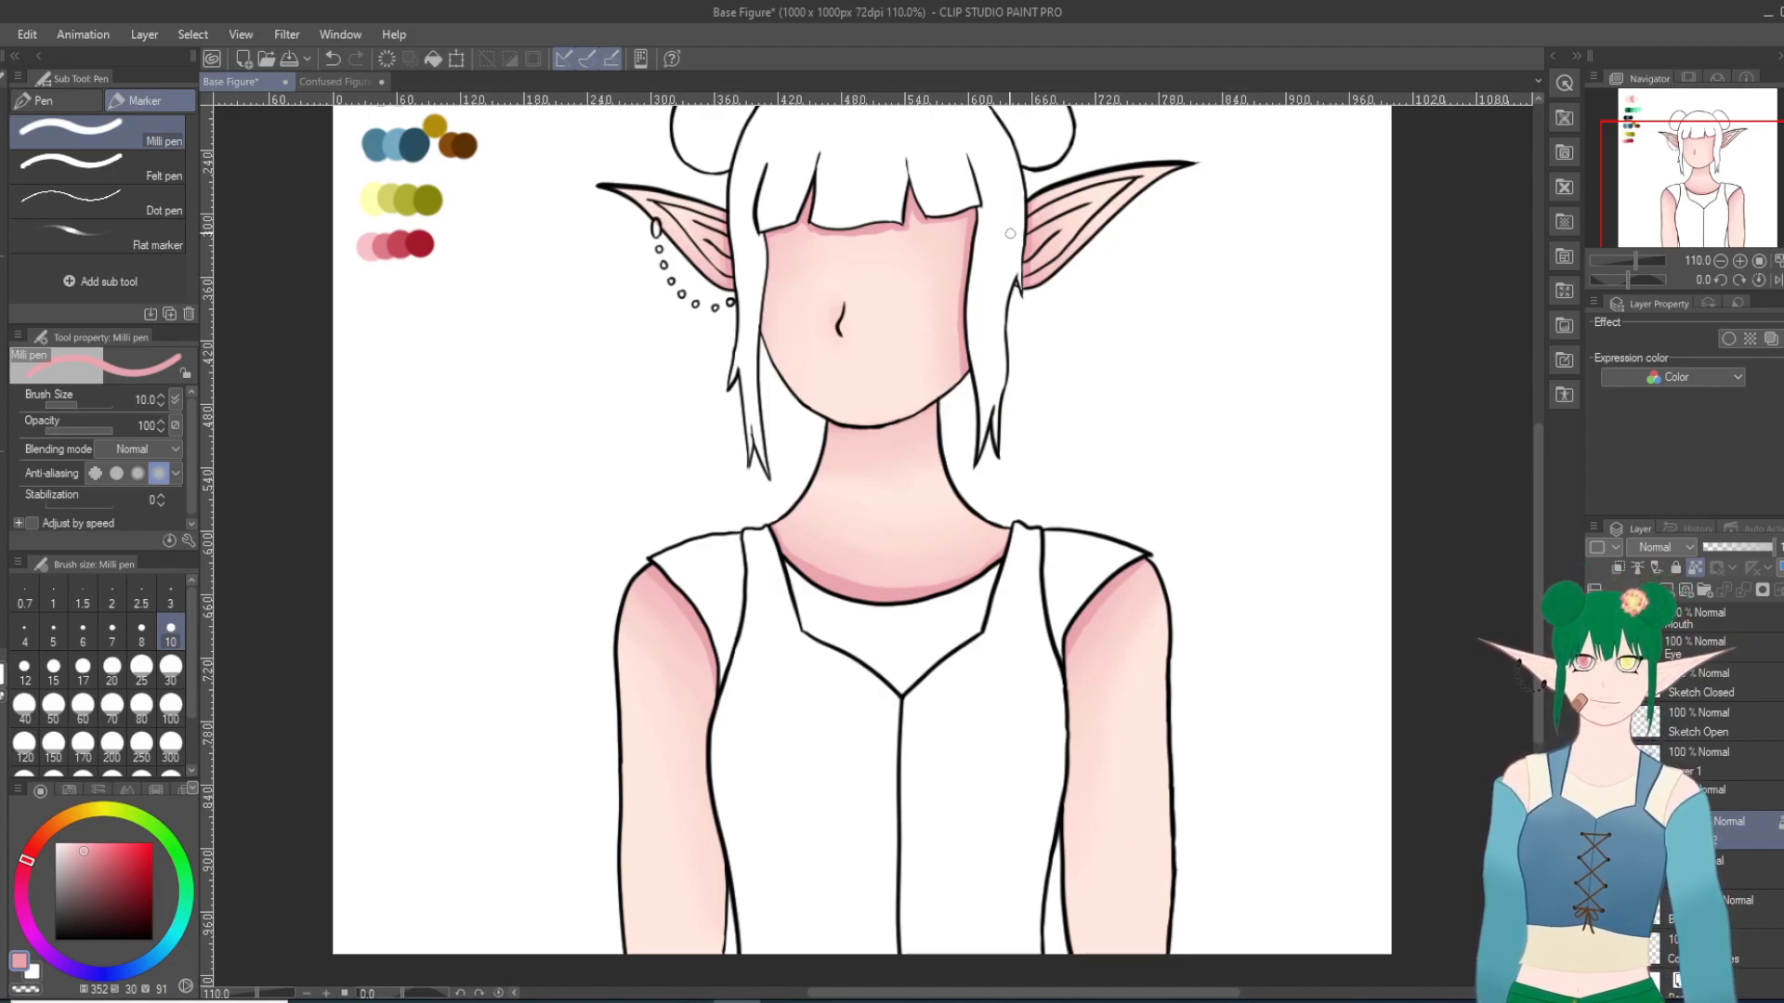
key("j")
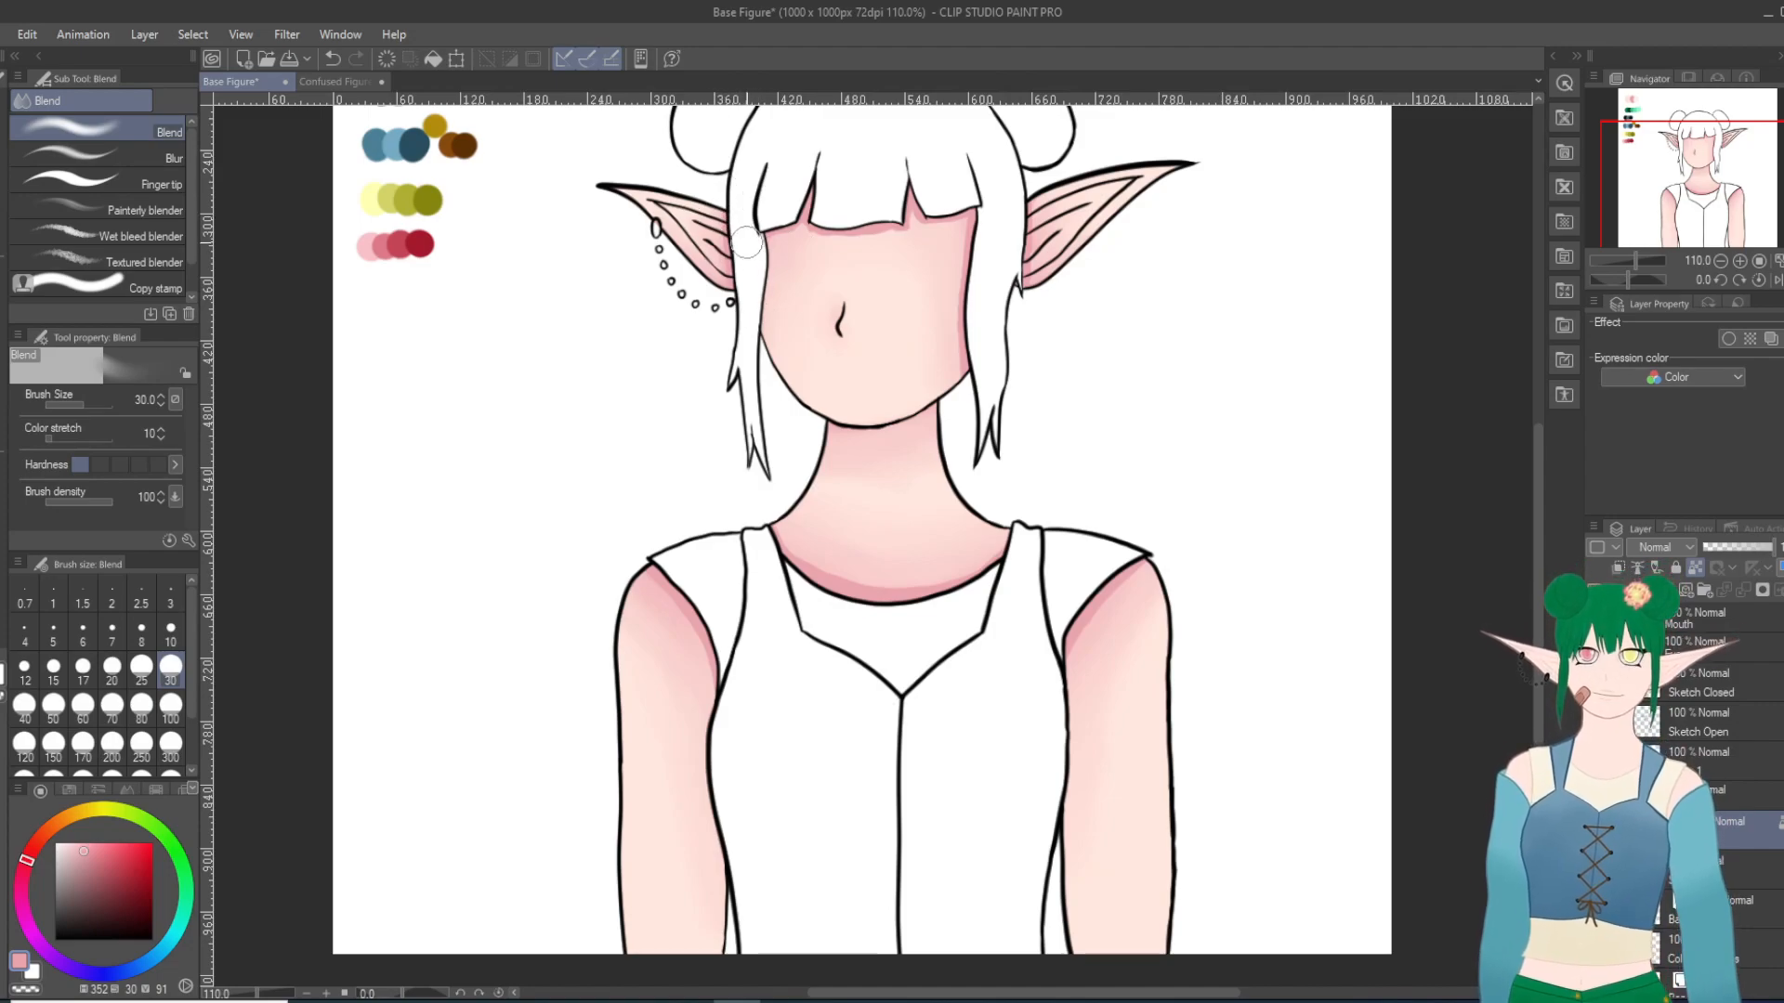
key("j")
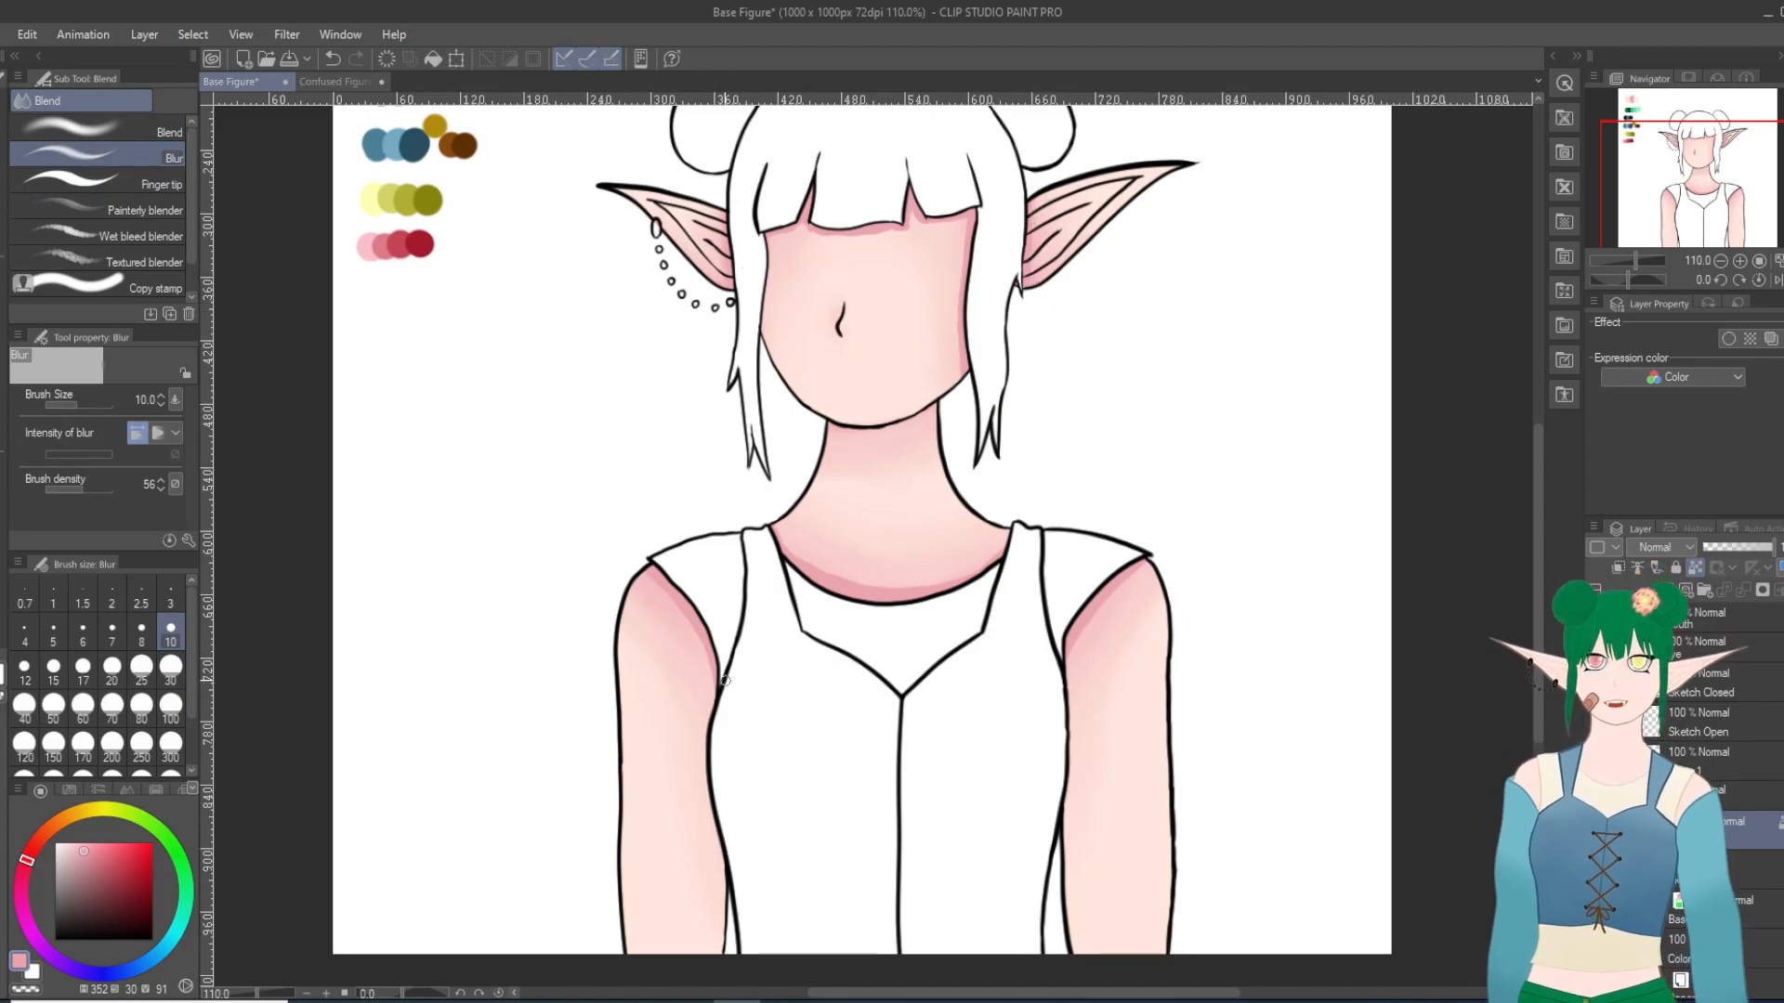
left_click(170, 667)
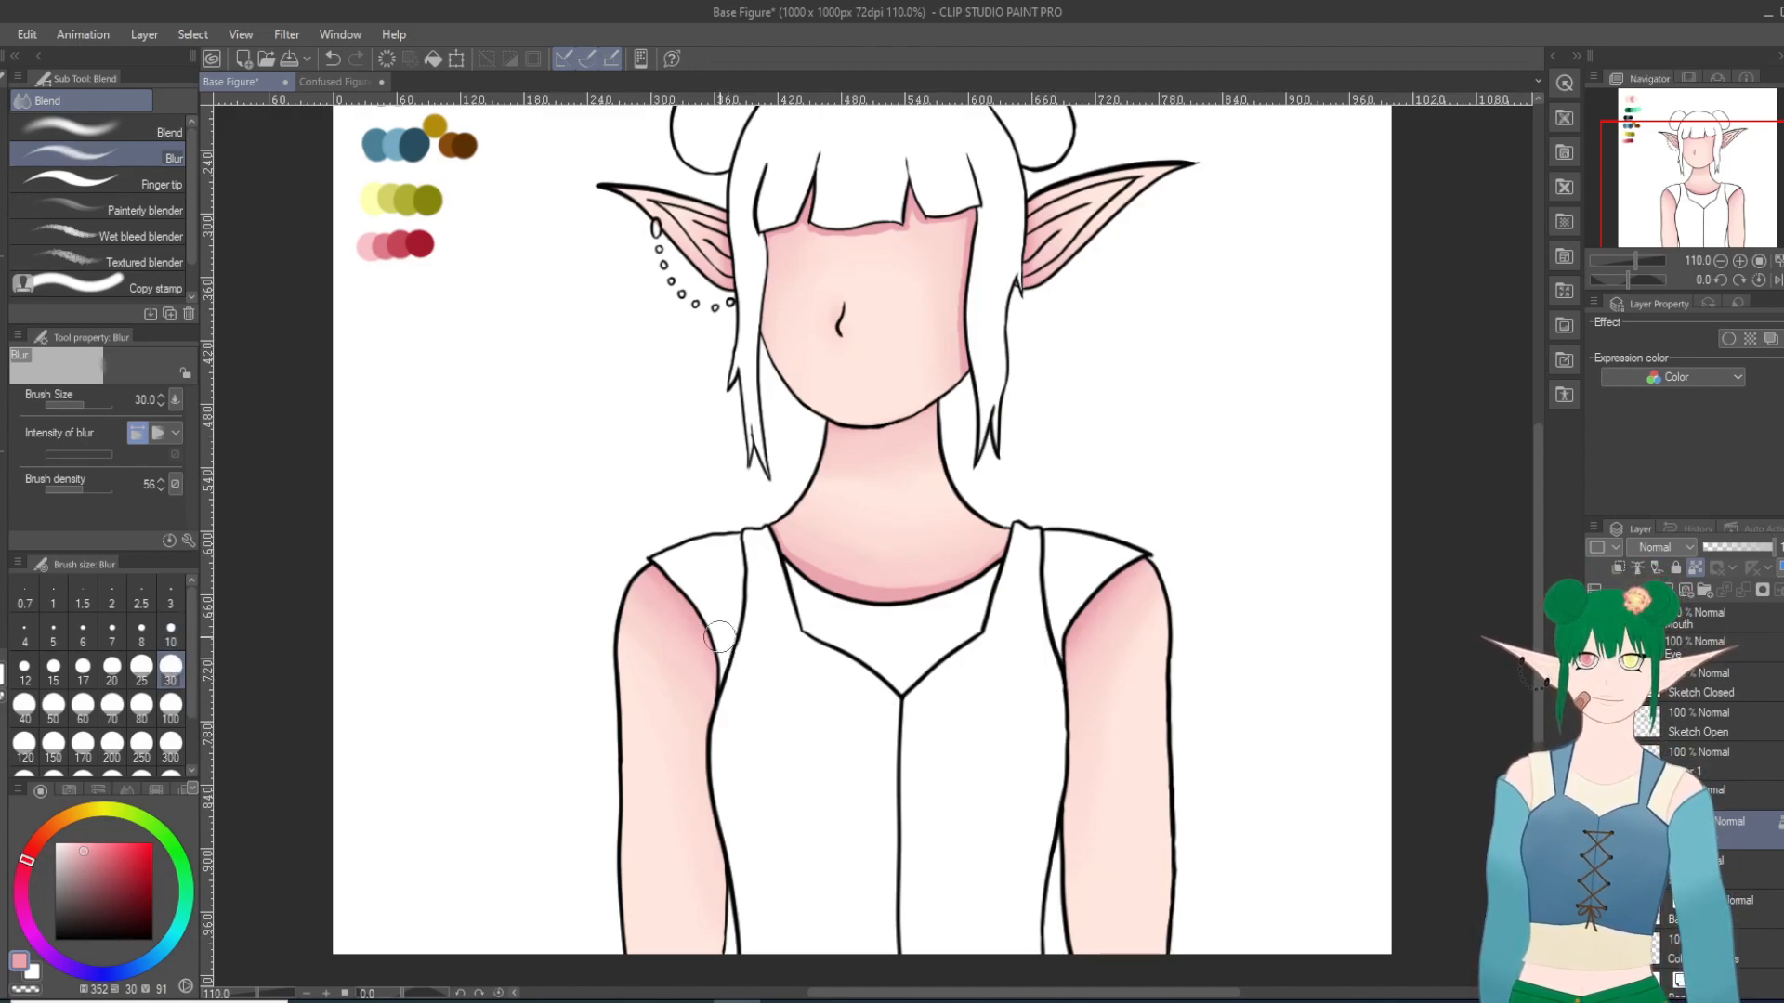
mouse_move(787, 544)
left_mouse_down()
mouse_move(931, 589)
mouse_move(993, 581)
mouse_move(950, 578)
mouse_move(1023, 530)
mouse_move(869, 592)
mouse_move(1013, 549)
left_mouse_up()
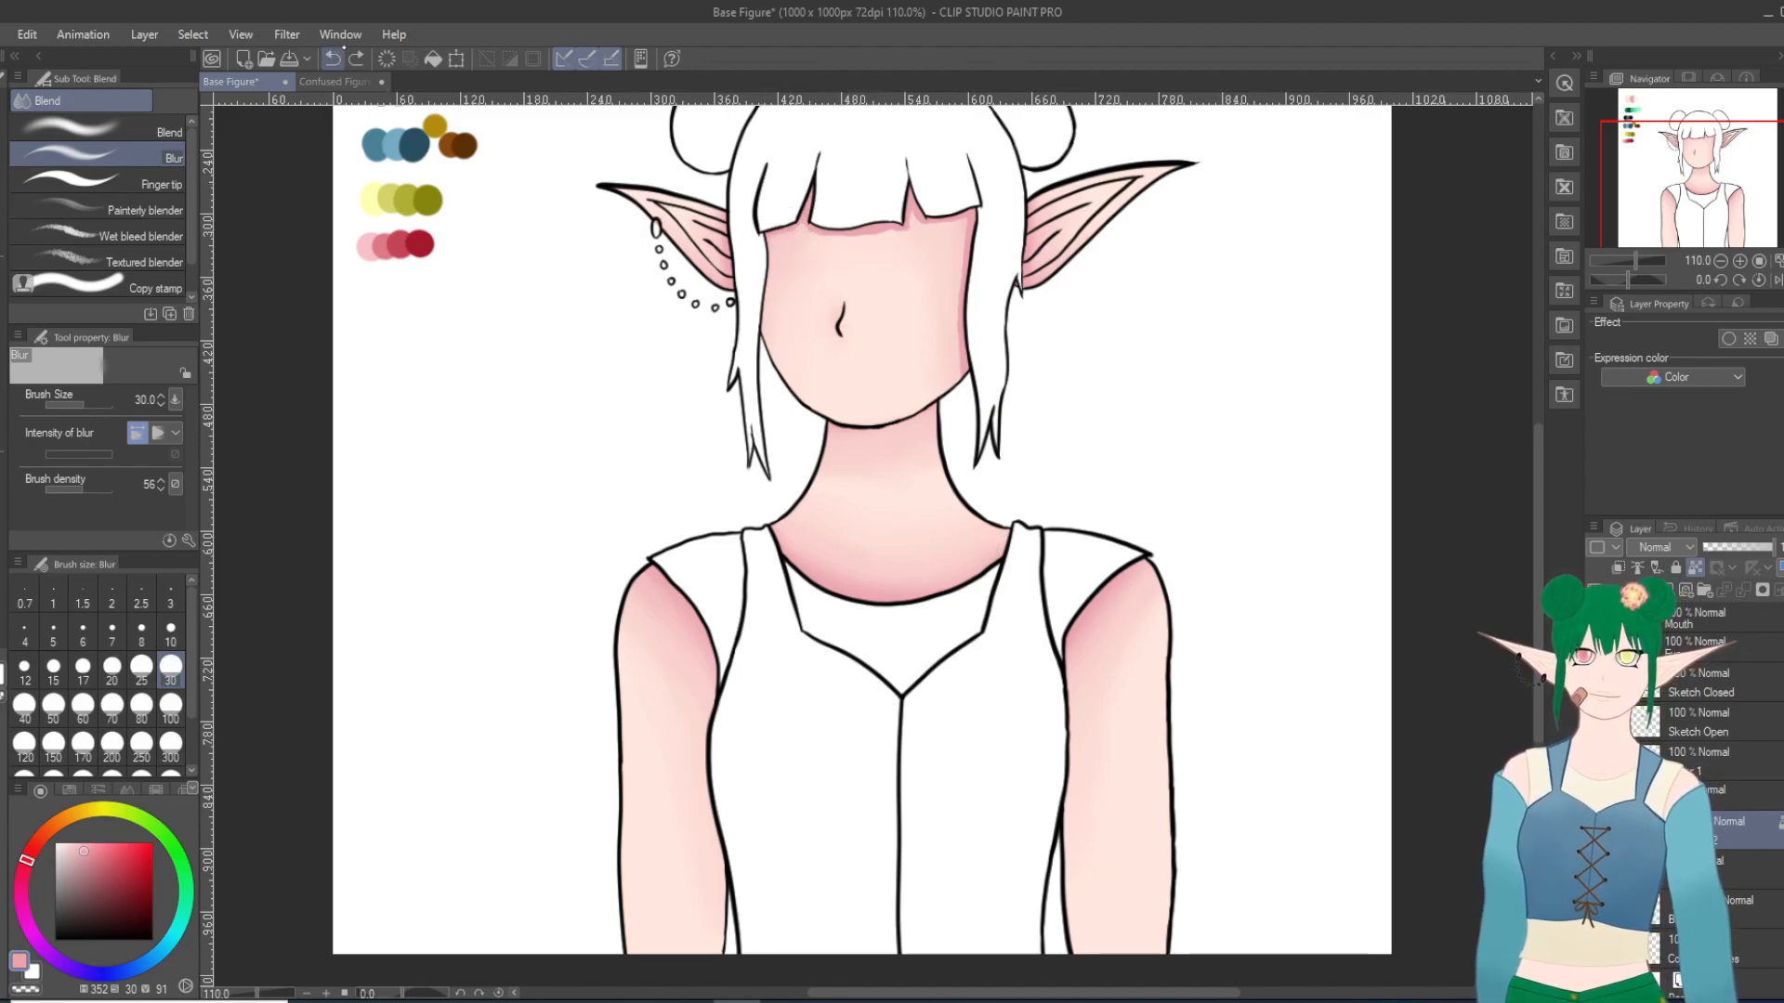
Step: Soften the face's second pink shadows under the fringe and along the side hair using Blur at size 20
scroll(936, 192, "up", 6)
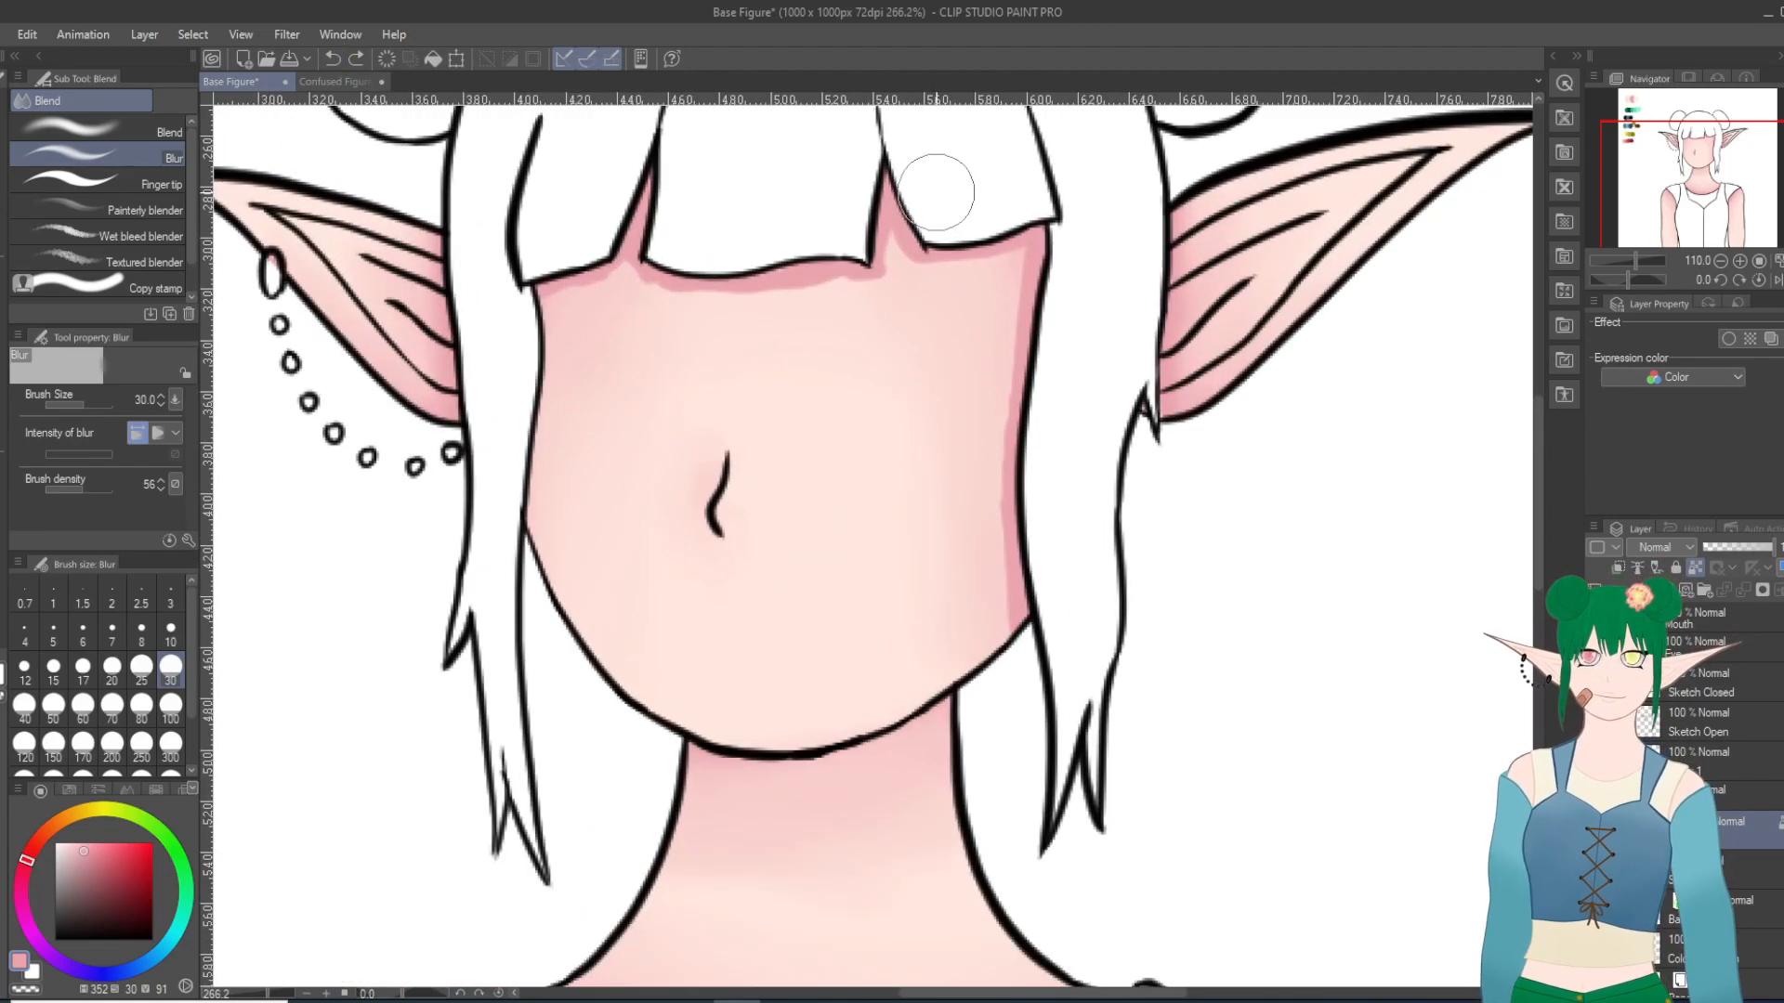
left_click(111, 667)
mouse_move(538, 282)
left_mouse_down()
mouse_move(583, 275)
mouse_move(482, 316)
mouse_move(614, 265)
mouse_move(663, 297)
mouse_move(765, 293)
mouse_move(659, 298)
mouse_move(791, 295)
mouse_move(653, 306)
mouse_move(790, 309)
mouse_move(879, 279)
mouse_move(896, 246)
mouse_move(839, 294)
mouse_move(919, 264)
mouse_move(811, 293)
mouse_move(1001, 272)
mouse_move(891, 254)
mouse_move(875, 291)
mouse_move(785, 305)
mouse_move(850, 289)
mouse_move(1040, 322)
mouse_move(991, 261)
mouse_move(1021, 303)
mouse_move(1010, 663)
mouse_move(1004, 438)
mouse_move(1065, 270)
mouse_move(1025, 539)
mouse_move(1008, 365)
left_mouse_up()
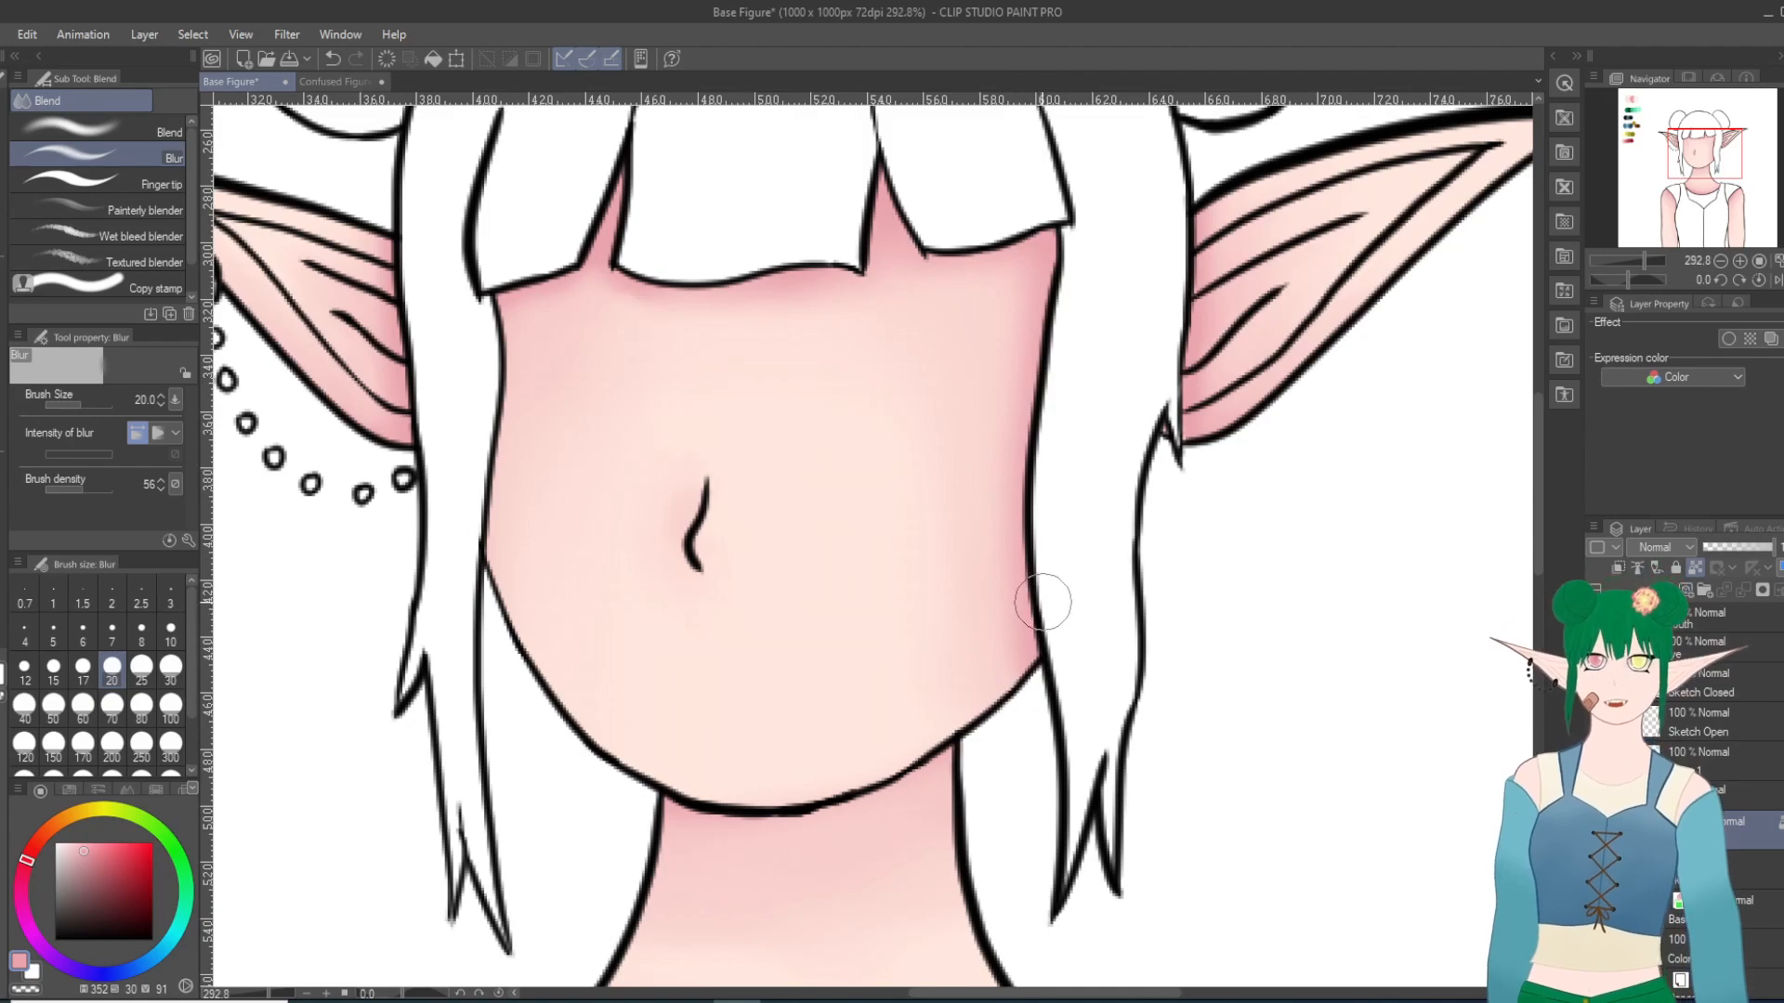
scroll(1045, 599, "down", 4)
scroll(1042, 602, "down", 4)
scroll(1069, 669, "up", 2)
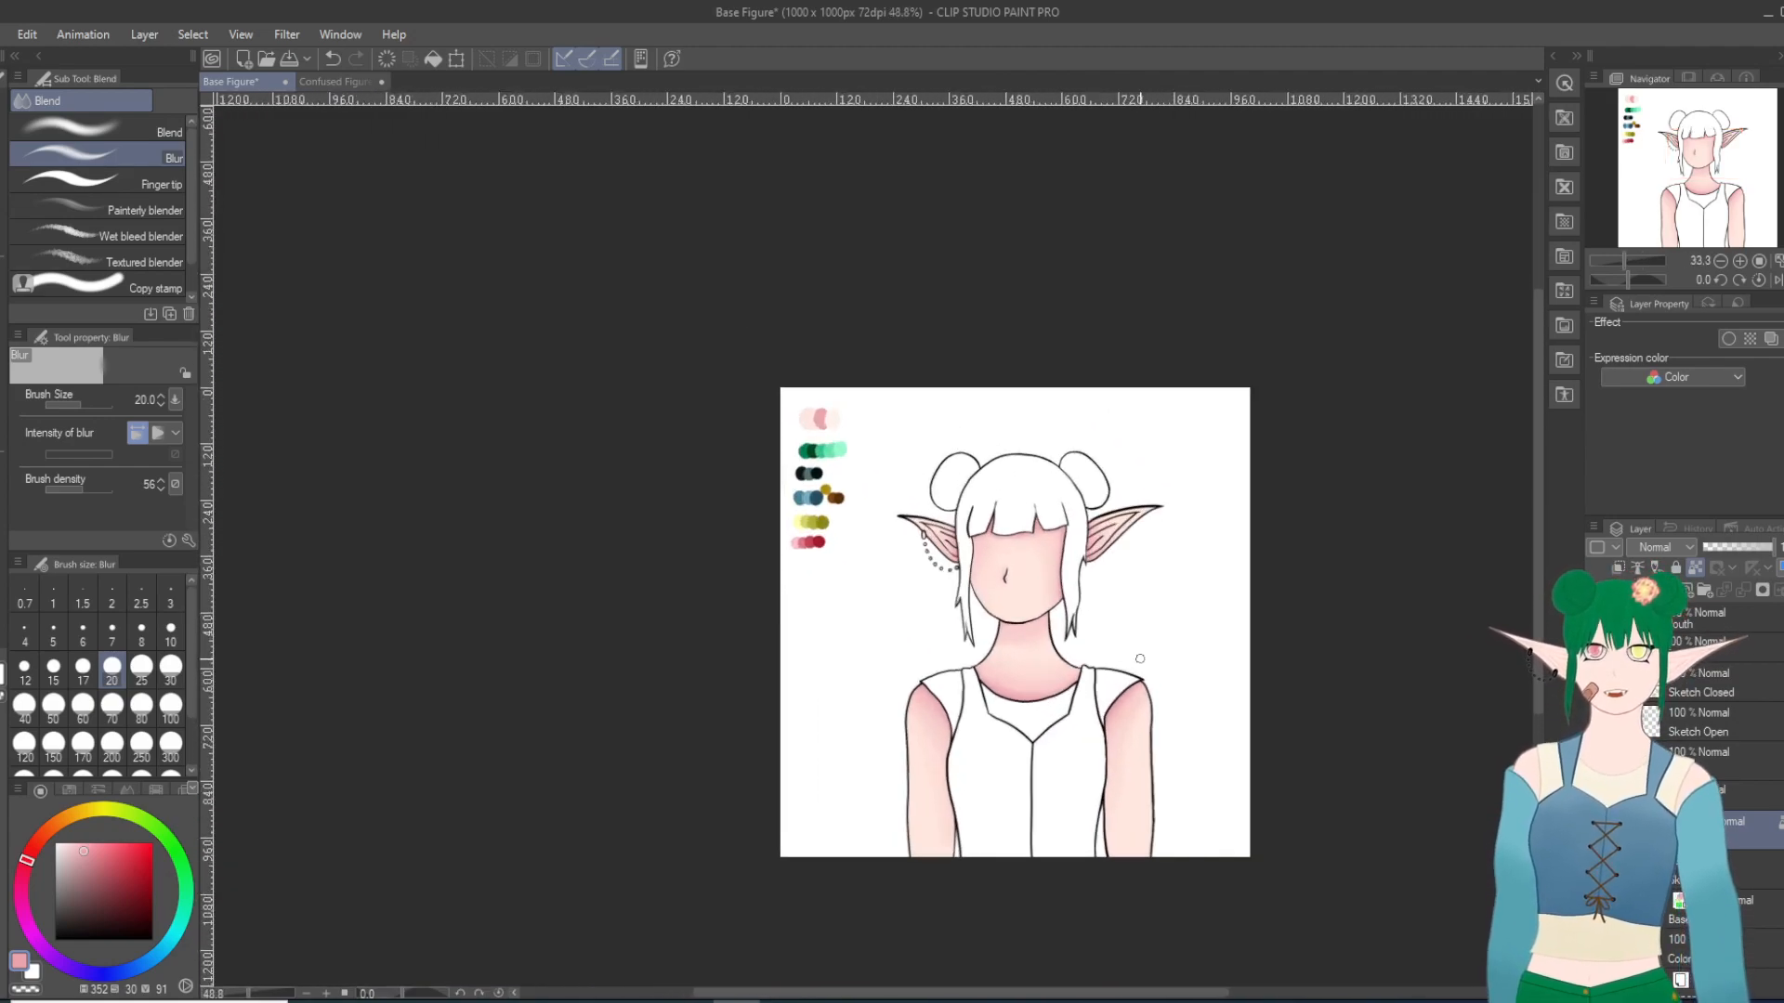
scroll(1089, 743, "up", 1)
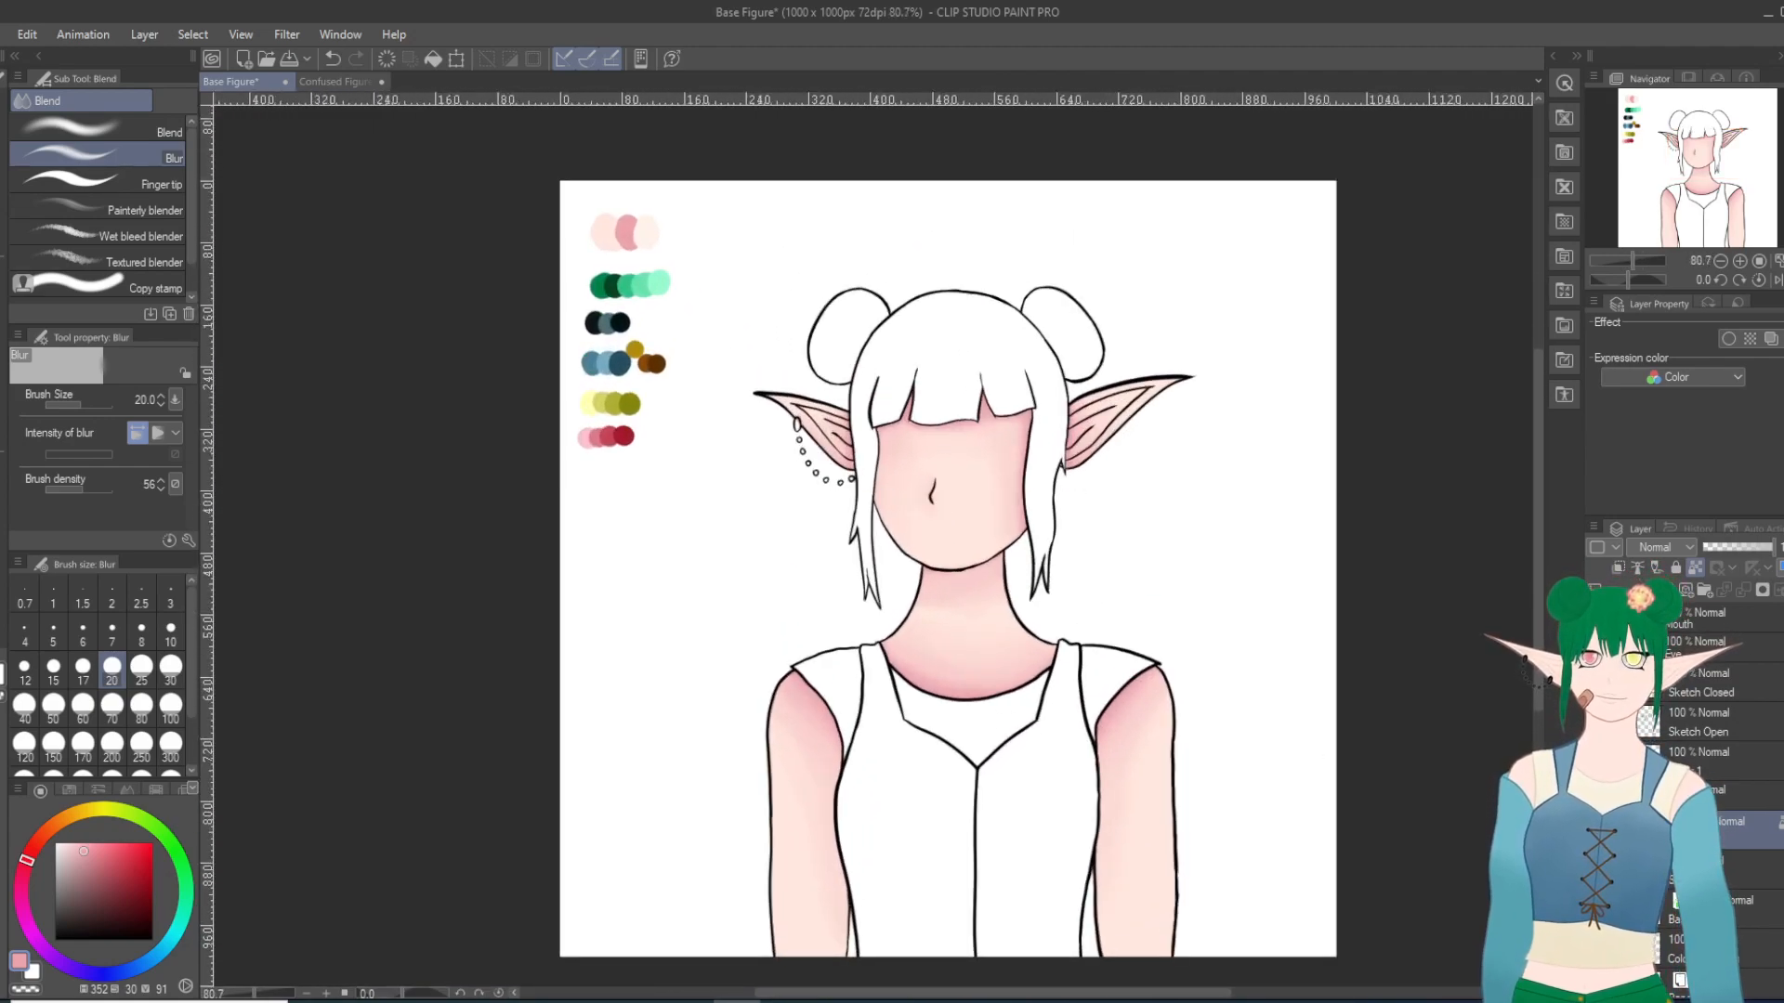
right_click(1706, 790)
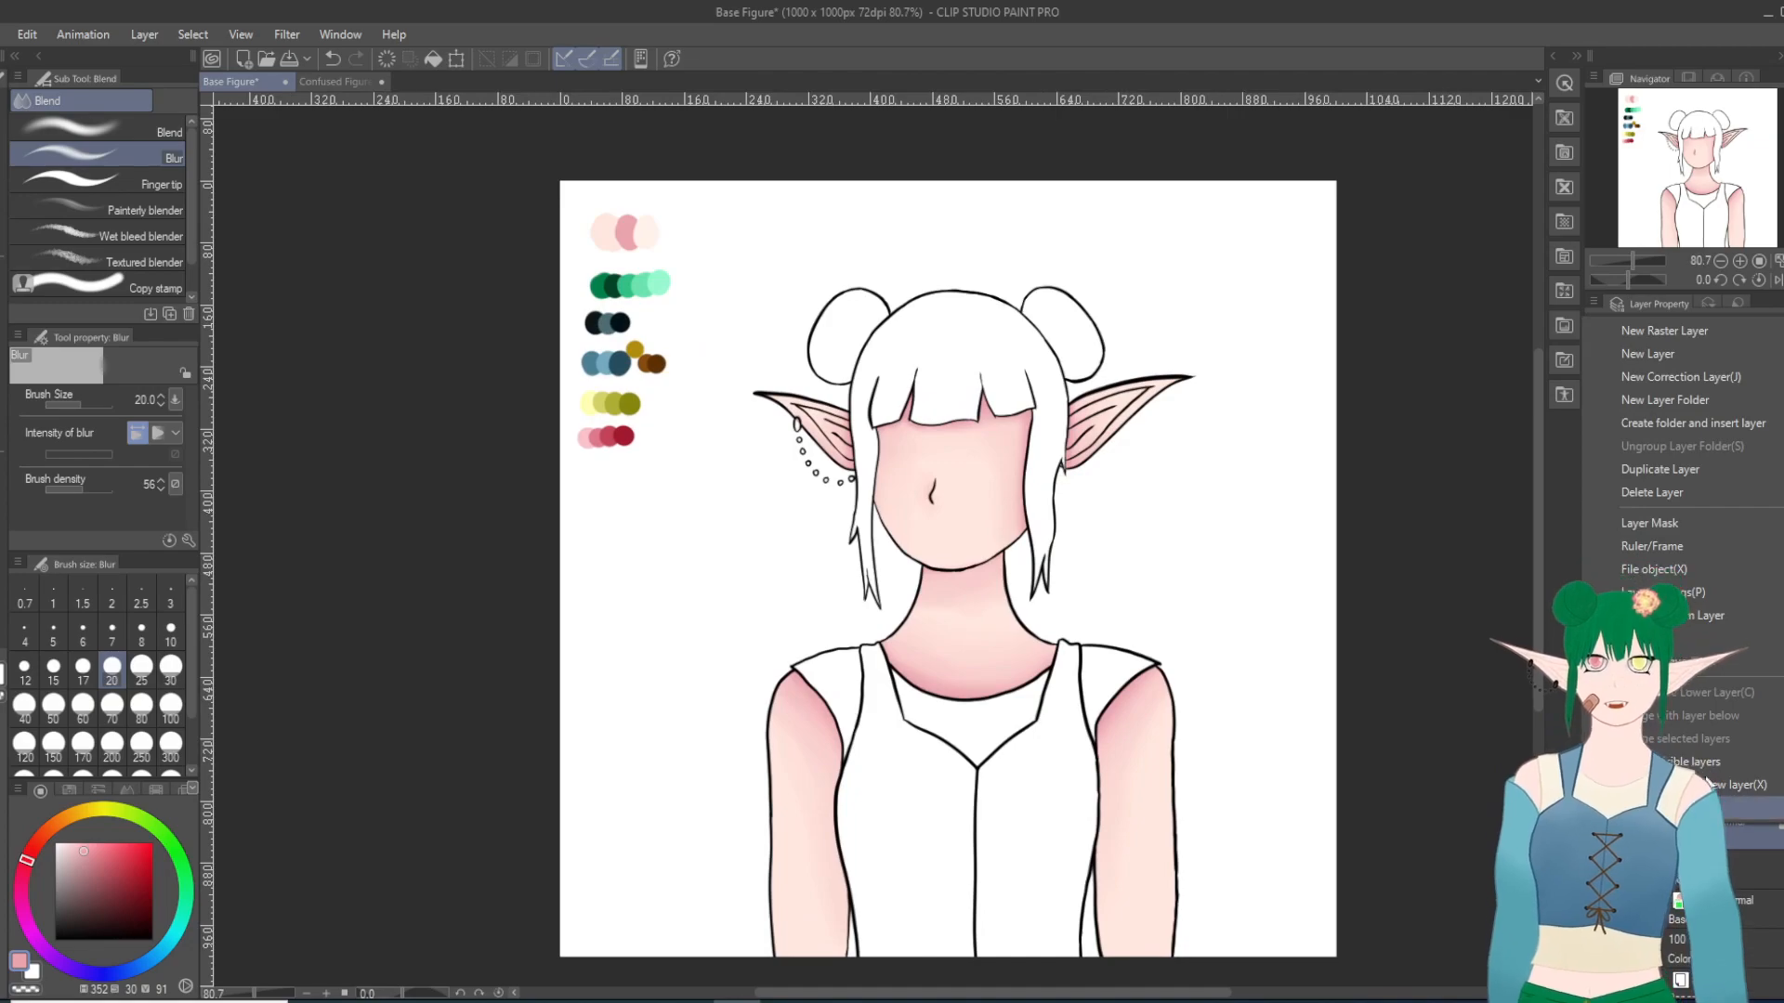
left_click(1668, 471)
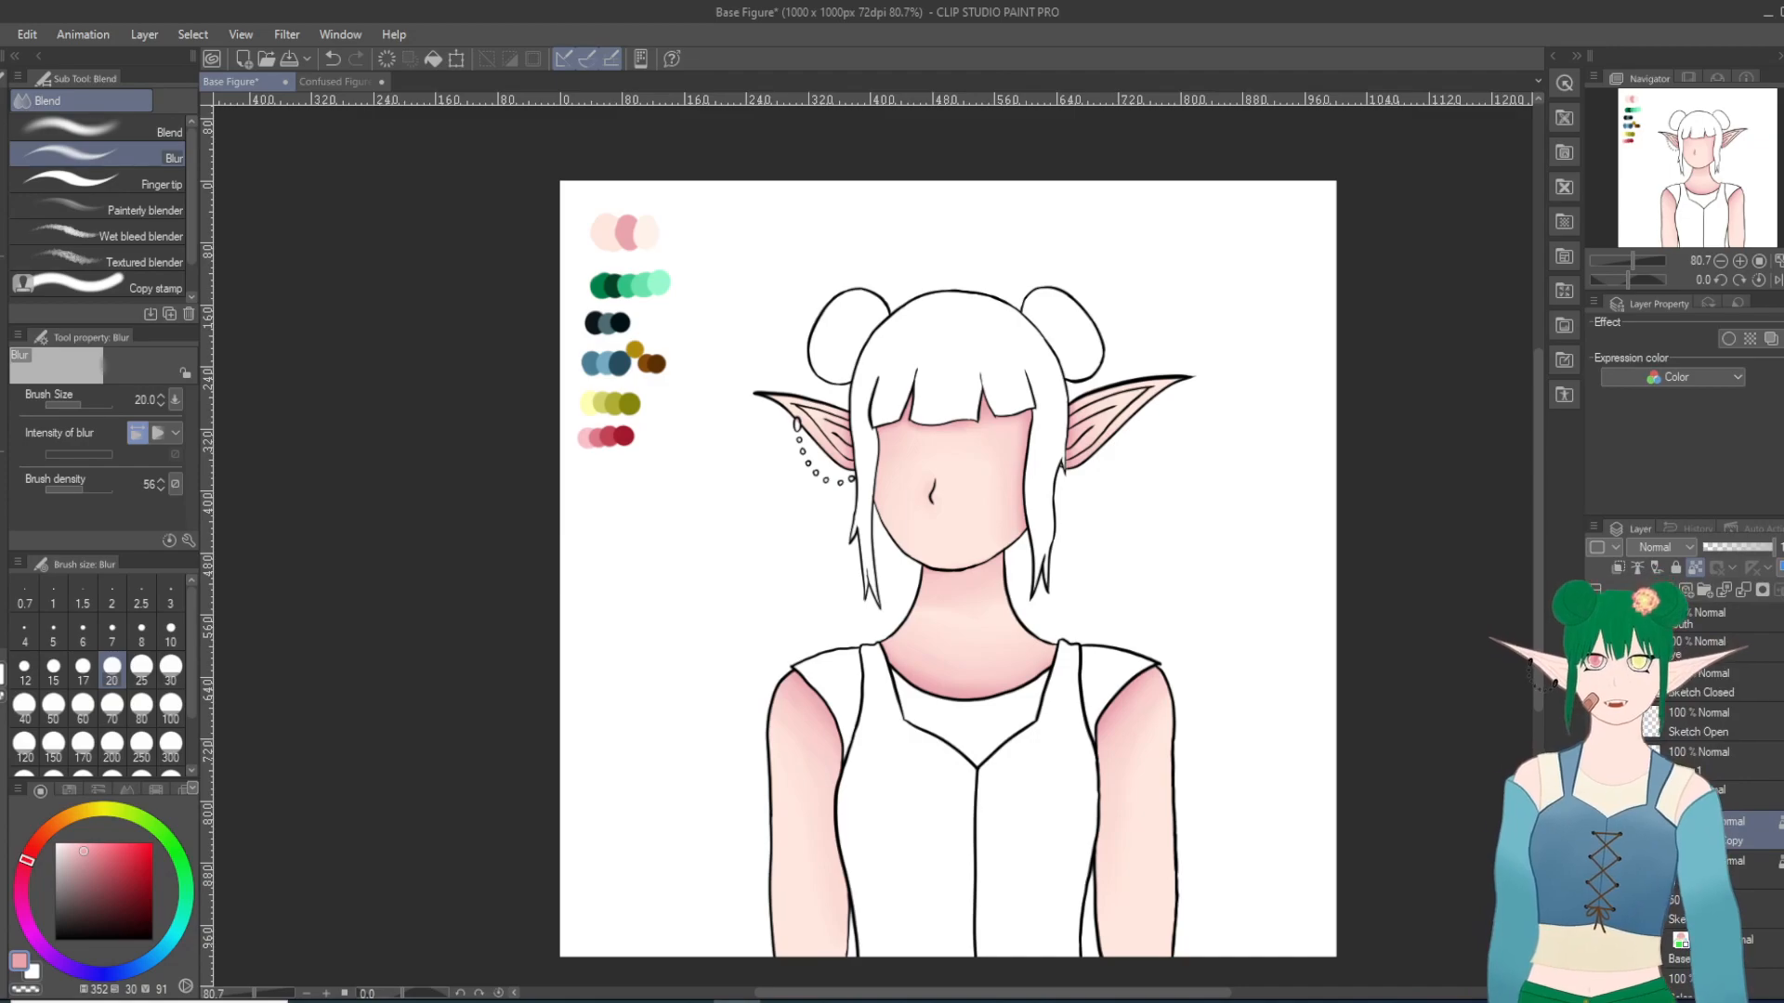
left_click(1631, 618)
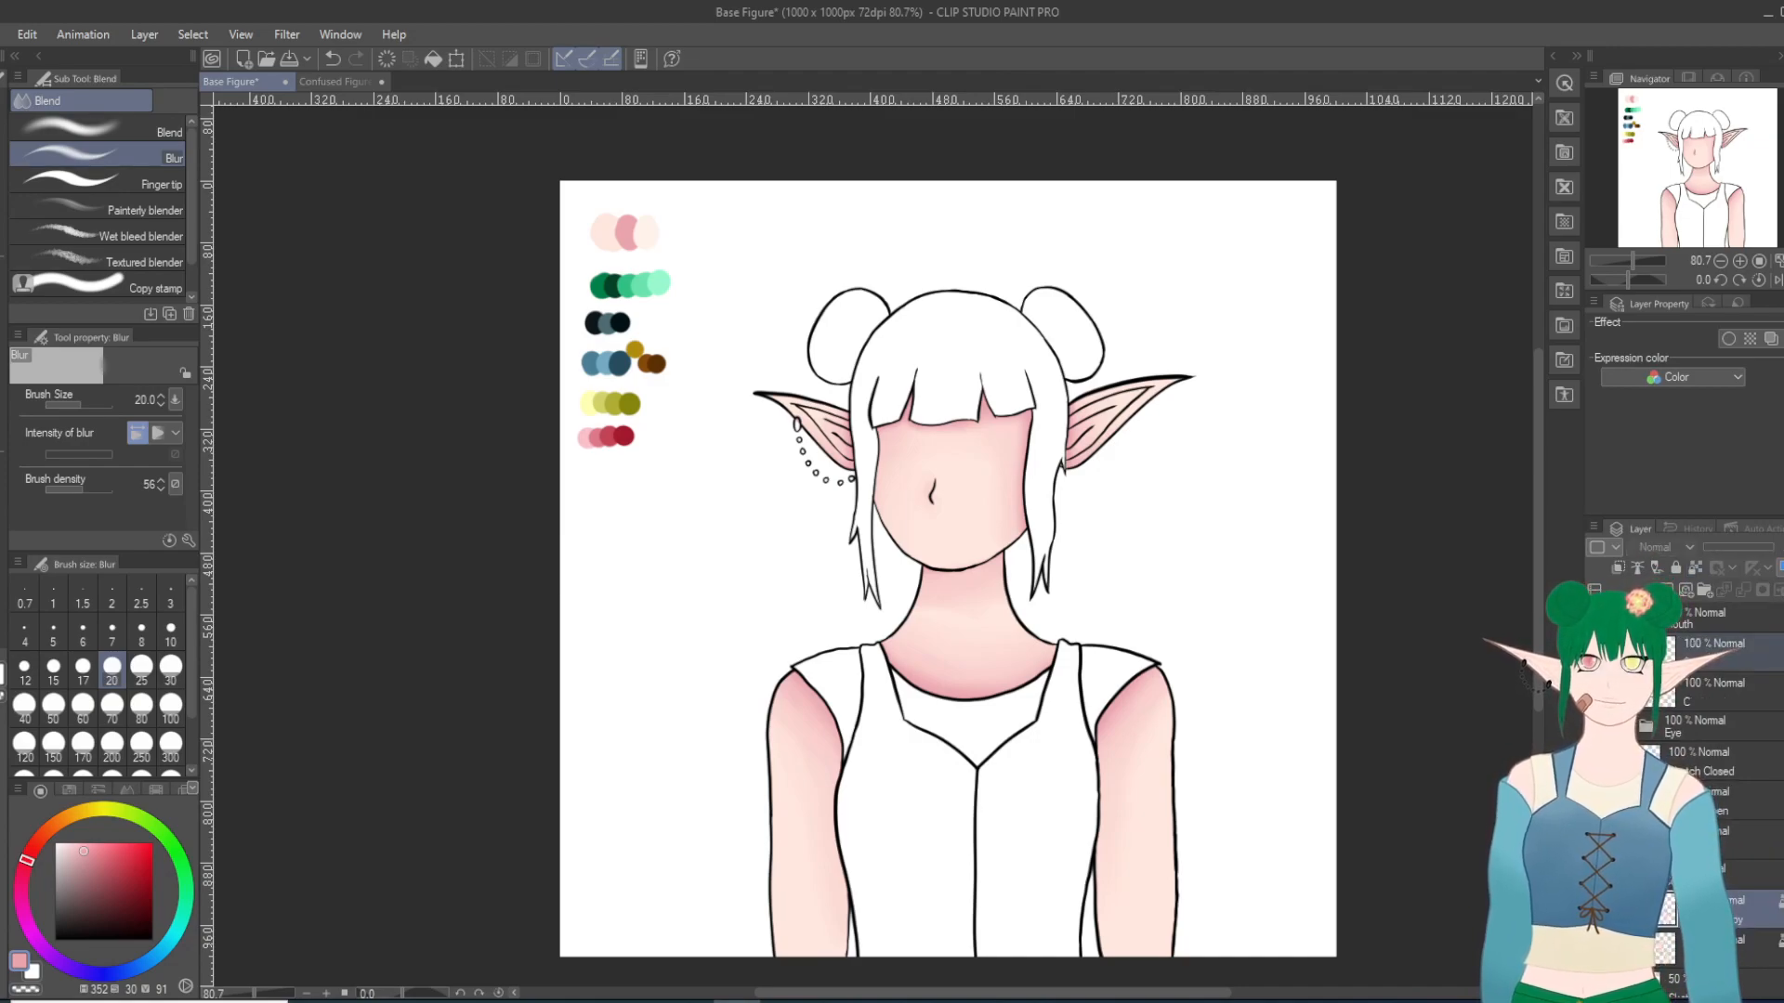
left_click(1595, 651)
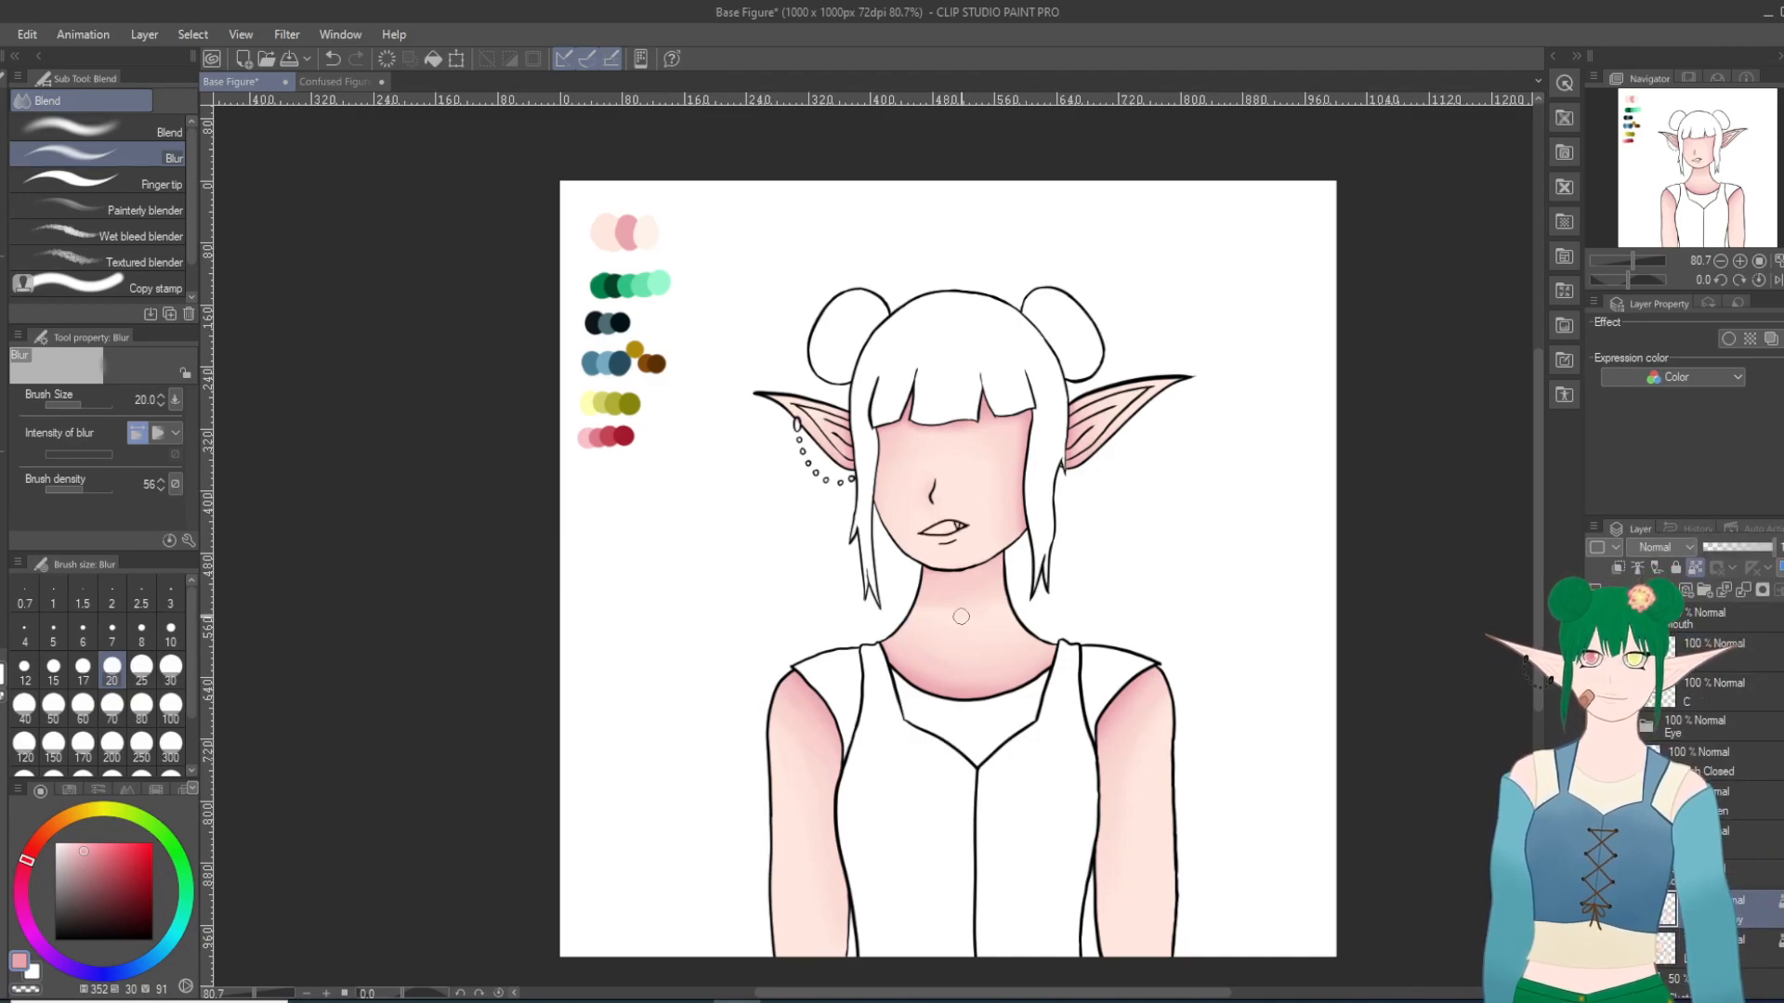
scroll(972, 610, "up", 8)
scroll(940, 514, "up", 8)
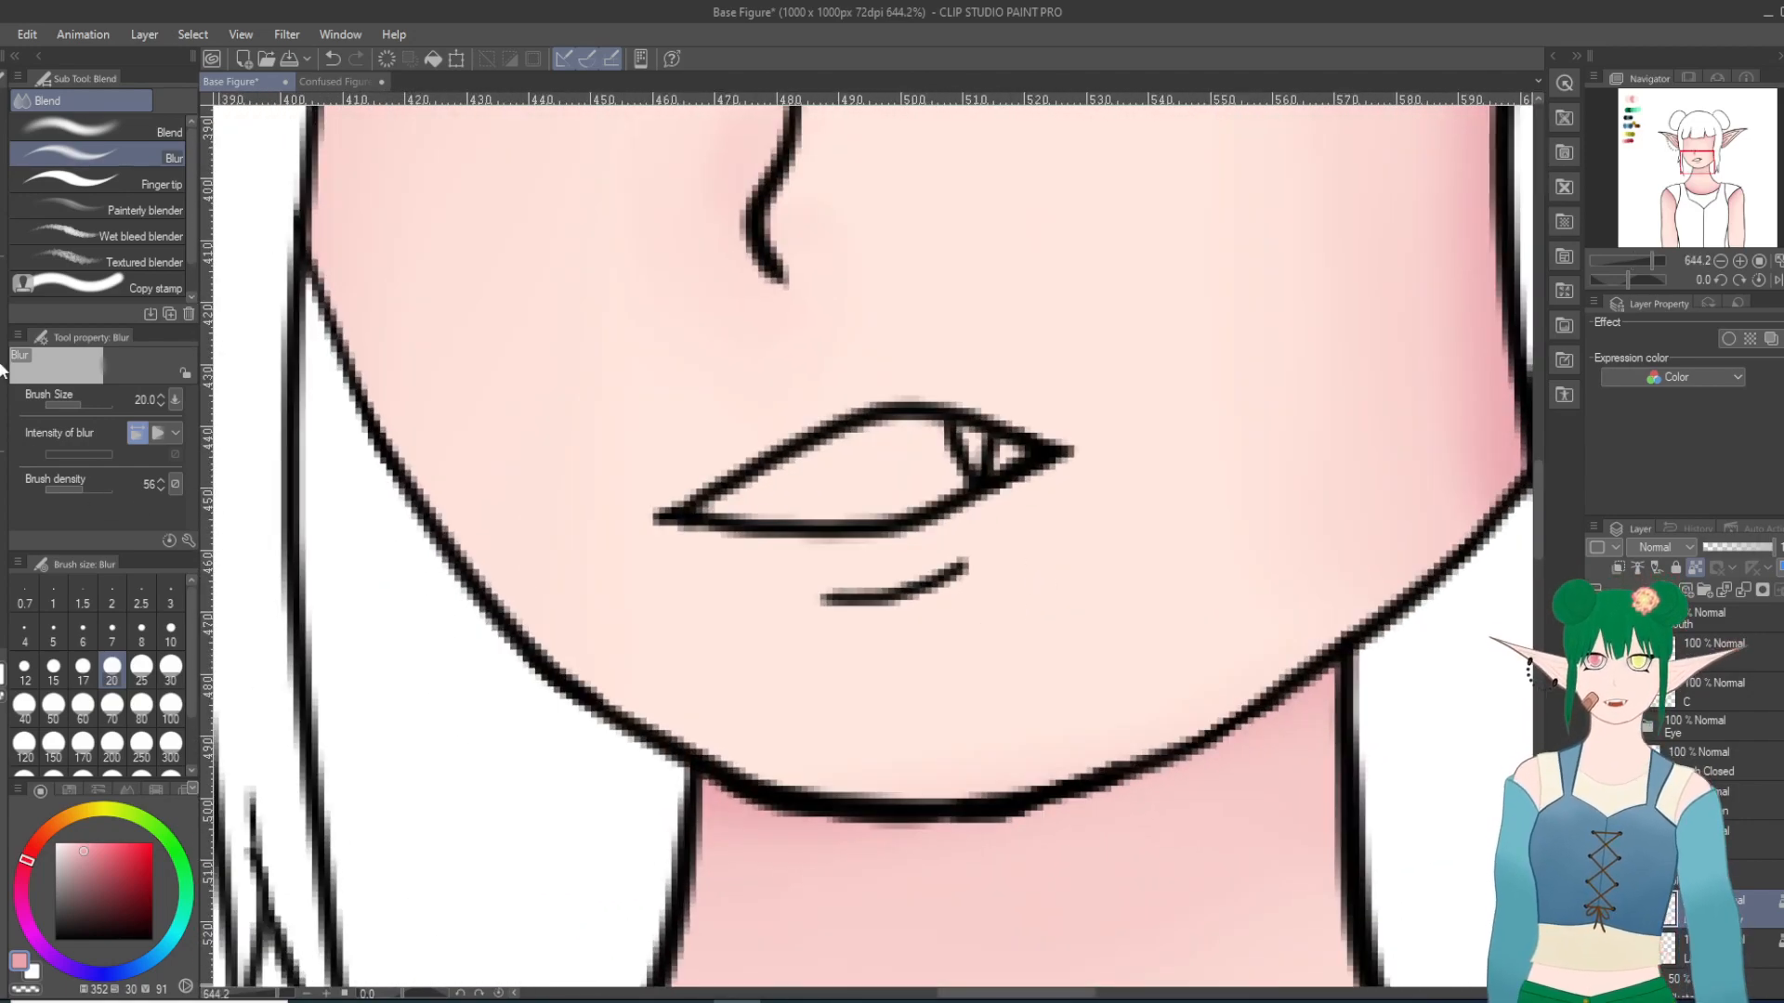
key("p")
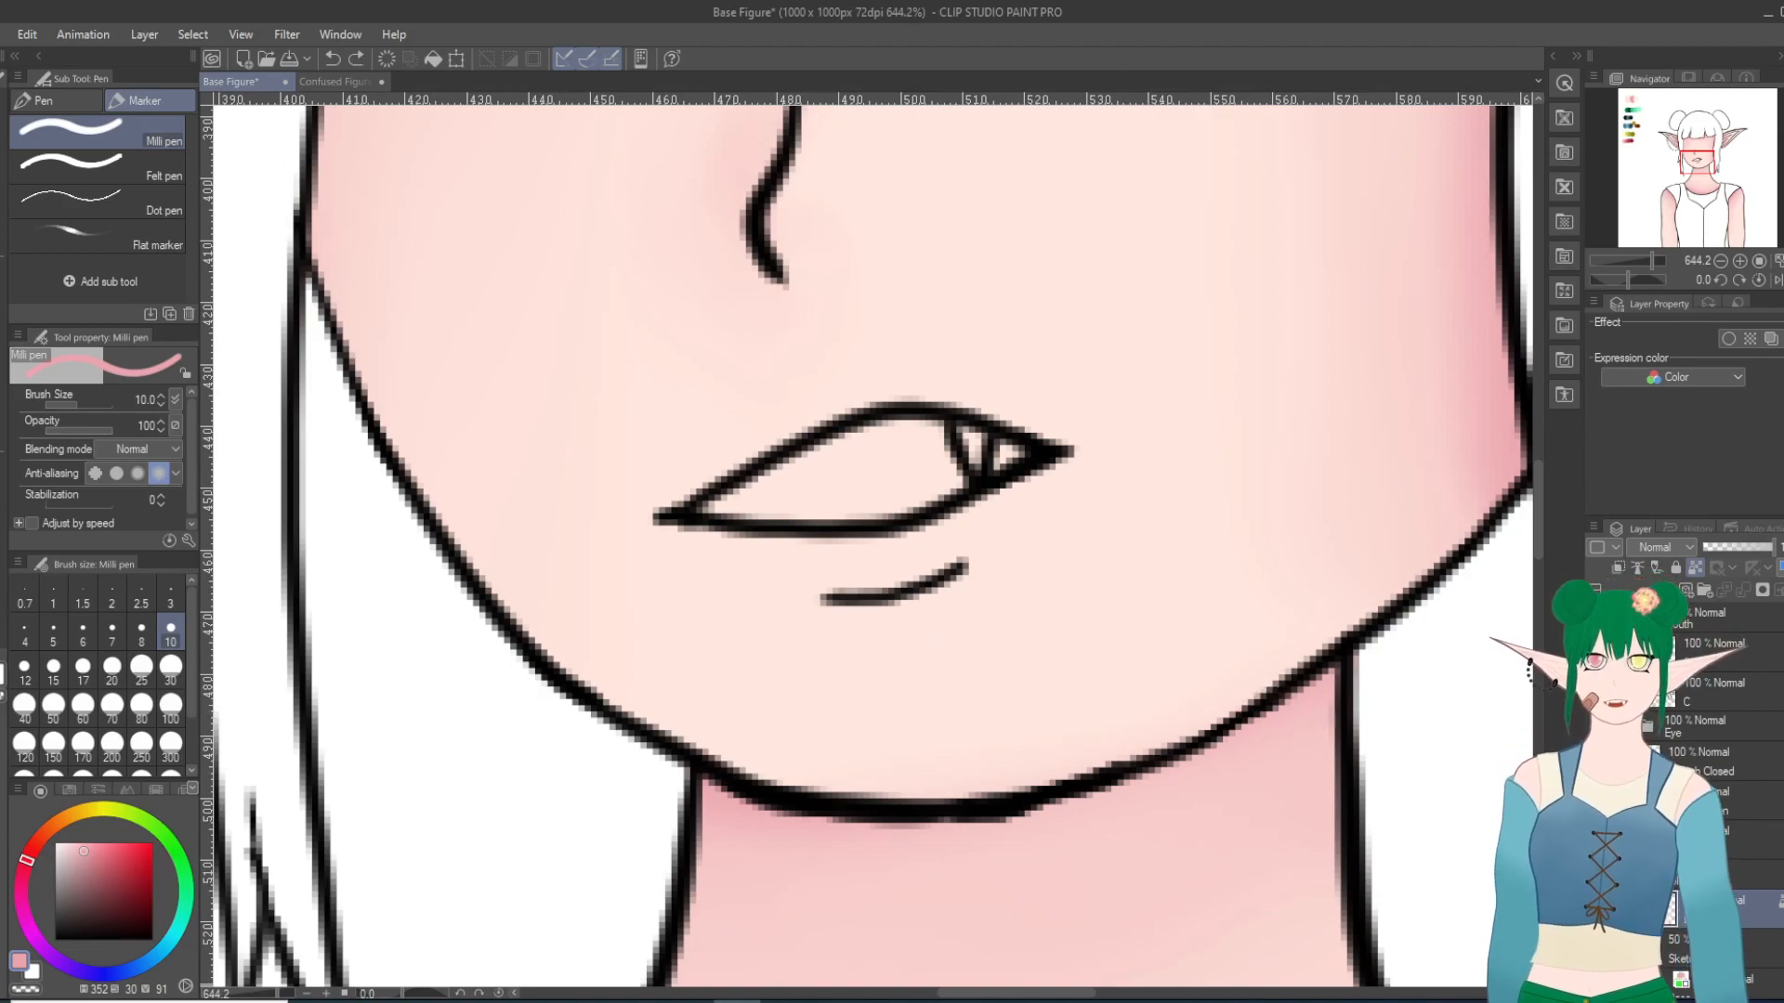
key("ctrl+z")
scroll(1244, 482, "down", 8)
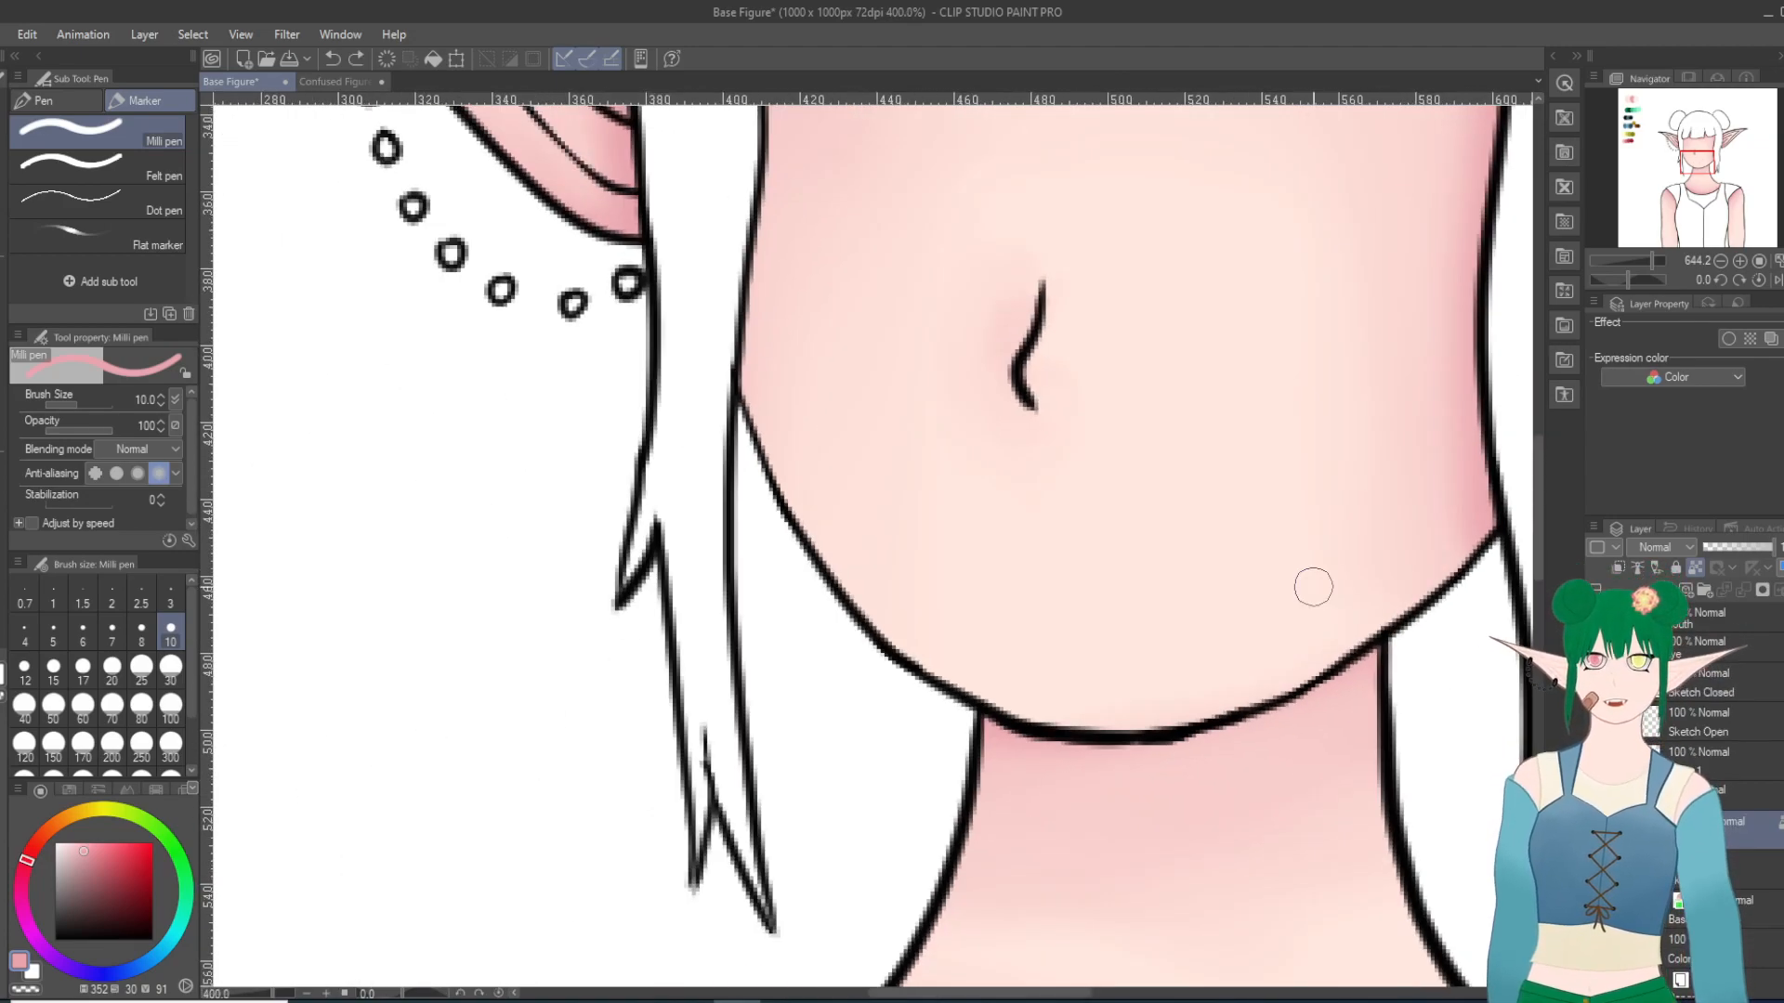
scroll(882, 469, "up", 1)
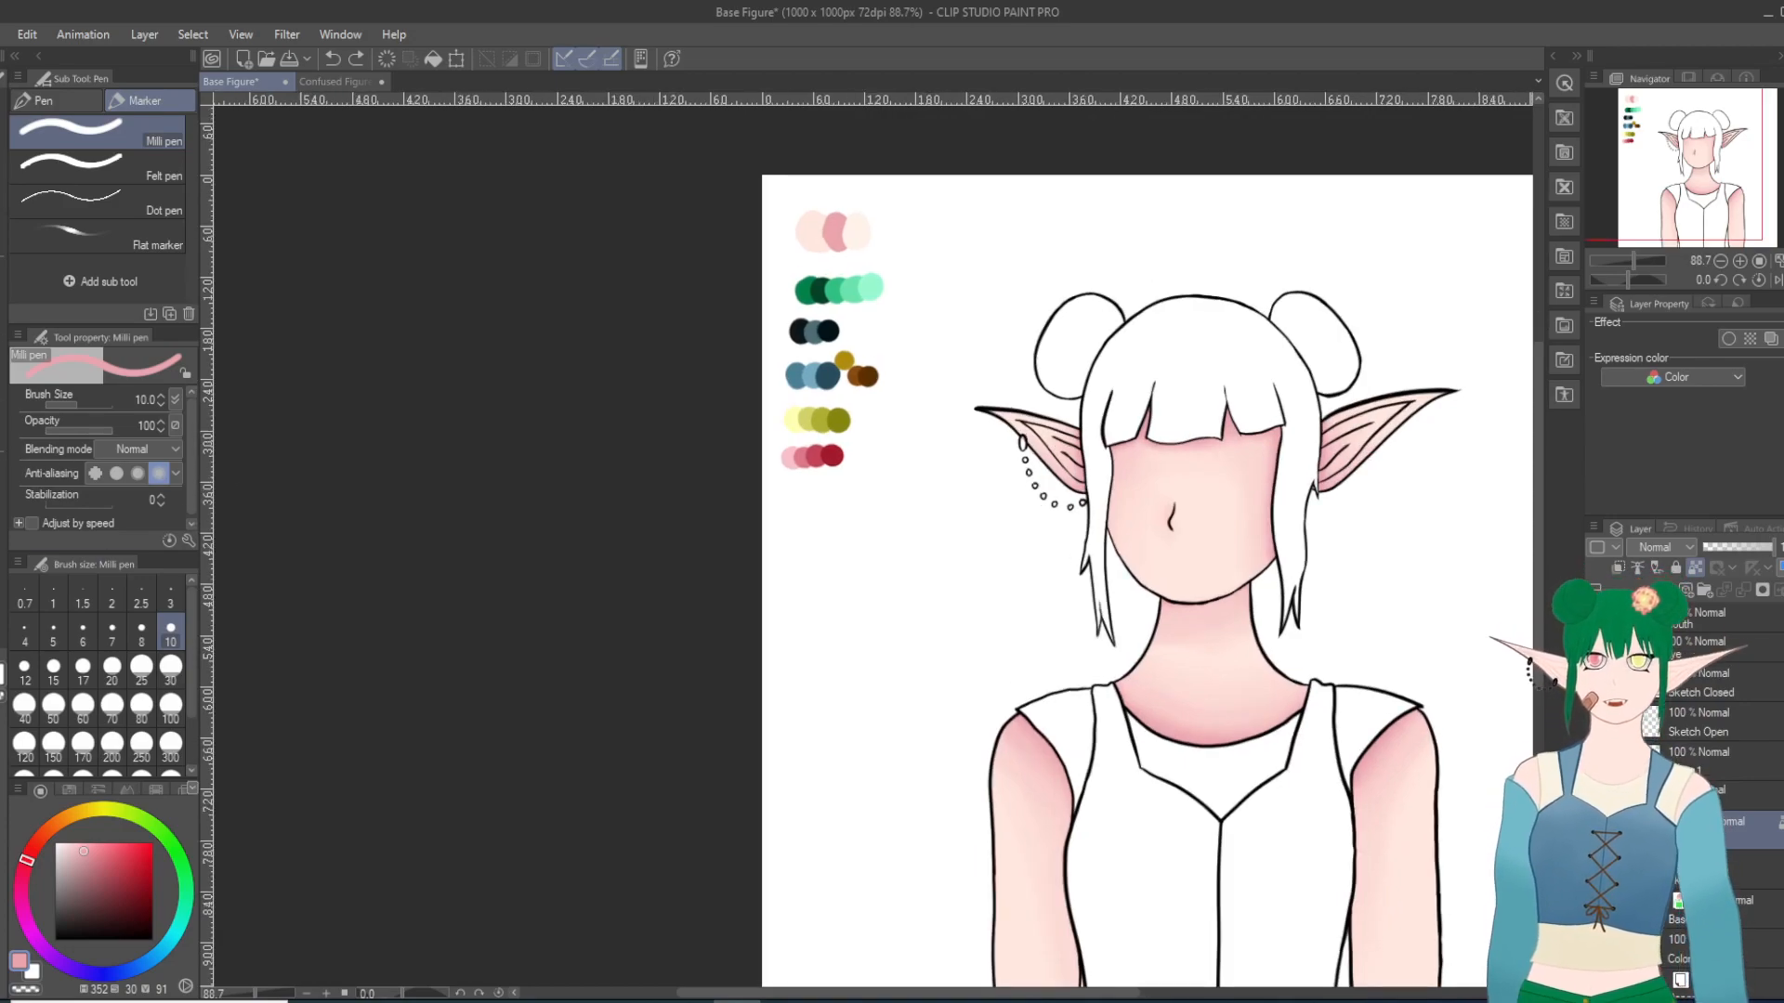
Step: Sample the palest skin swatch and paint Milli pen highlights at size 10 on both ears, undoing the stroke near the right-hand ear's base
key("i")
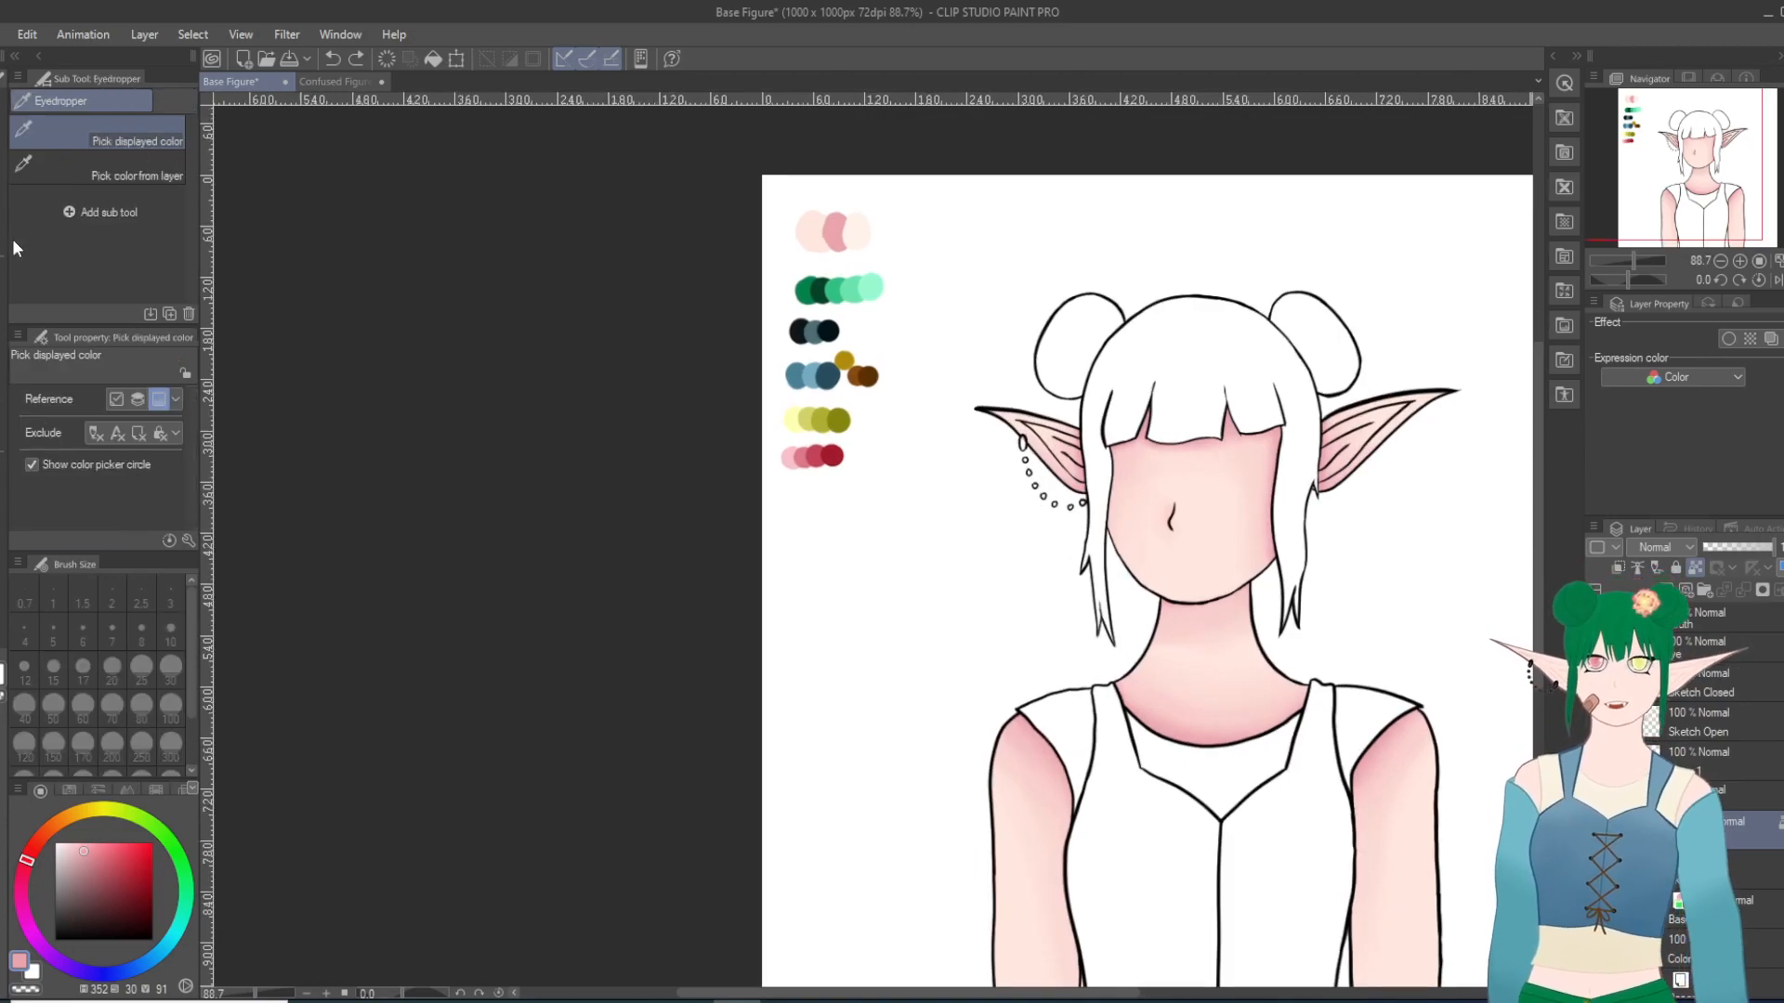
left_click(858, 224)
key("p")
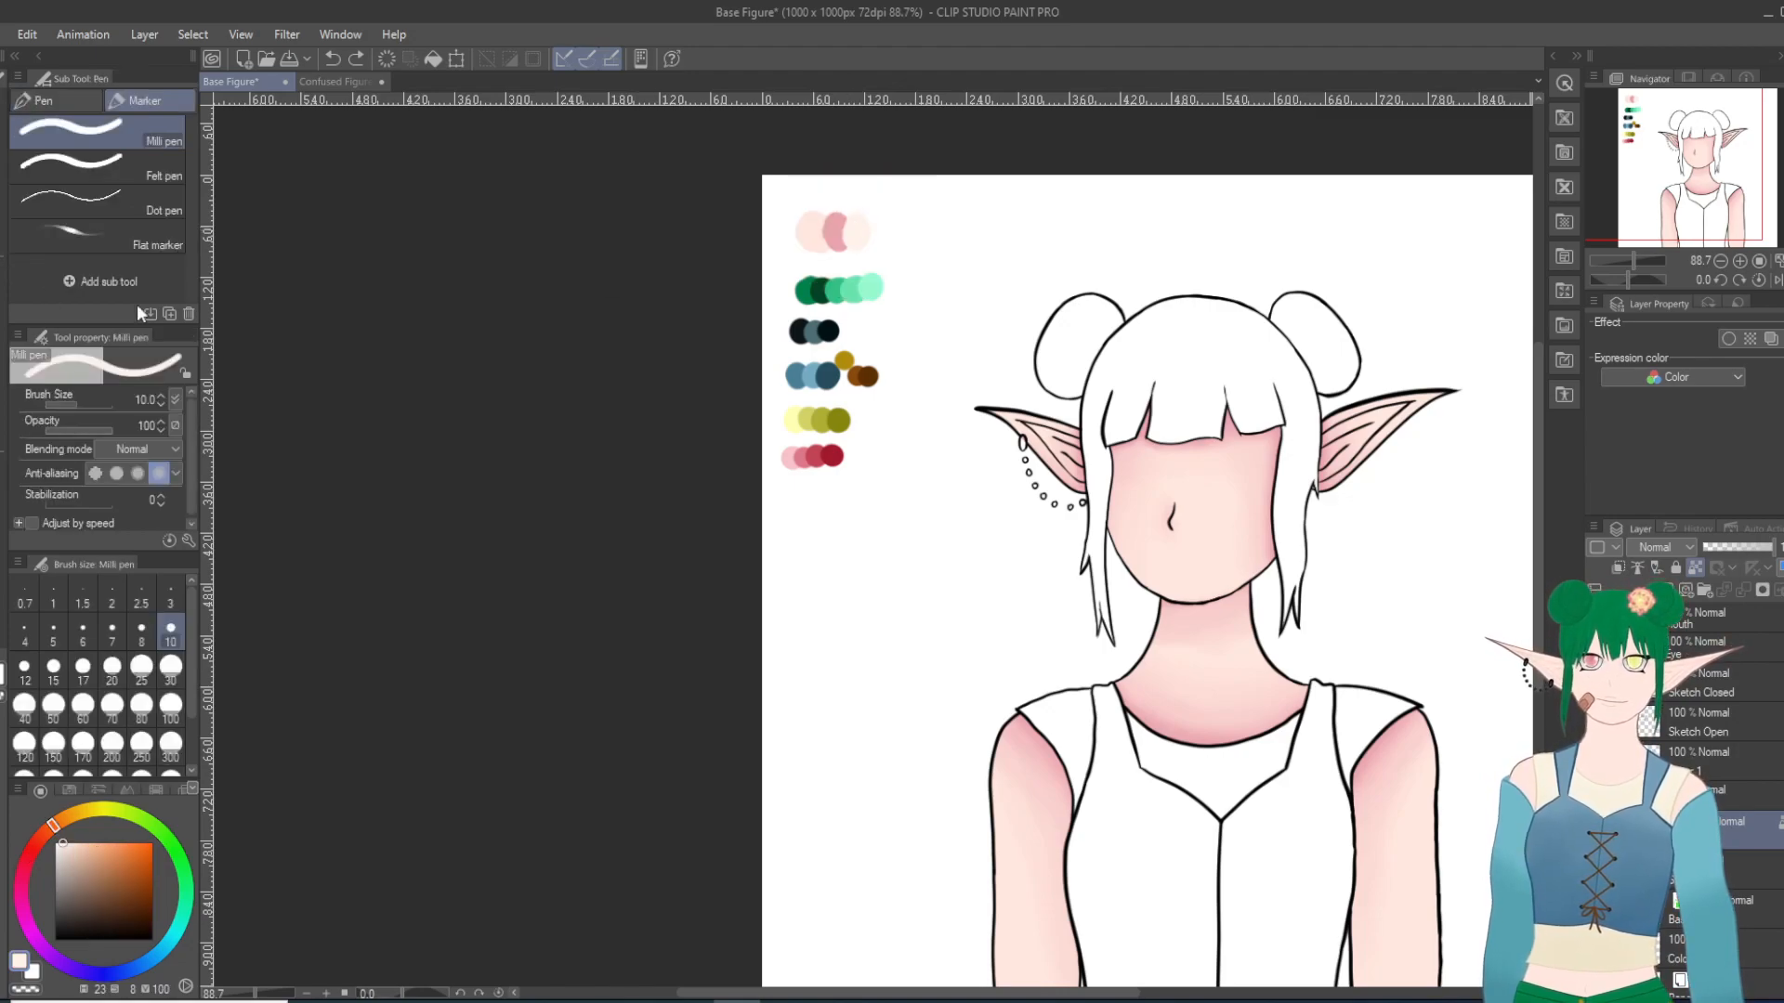
scroll(1481, 432, "up", 5)
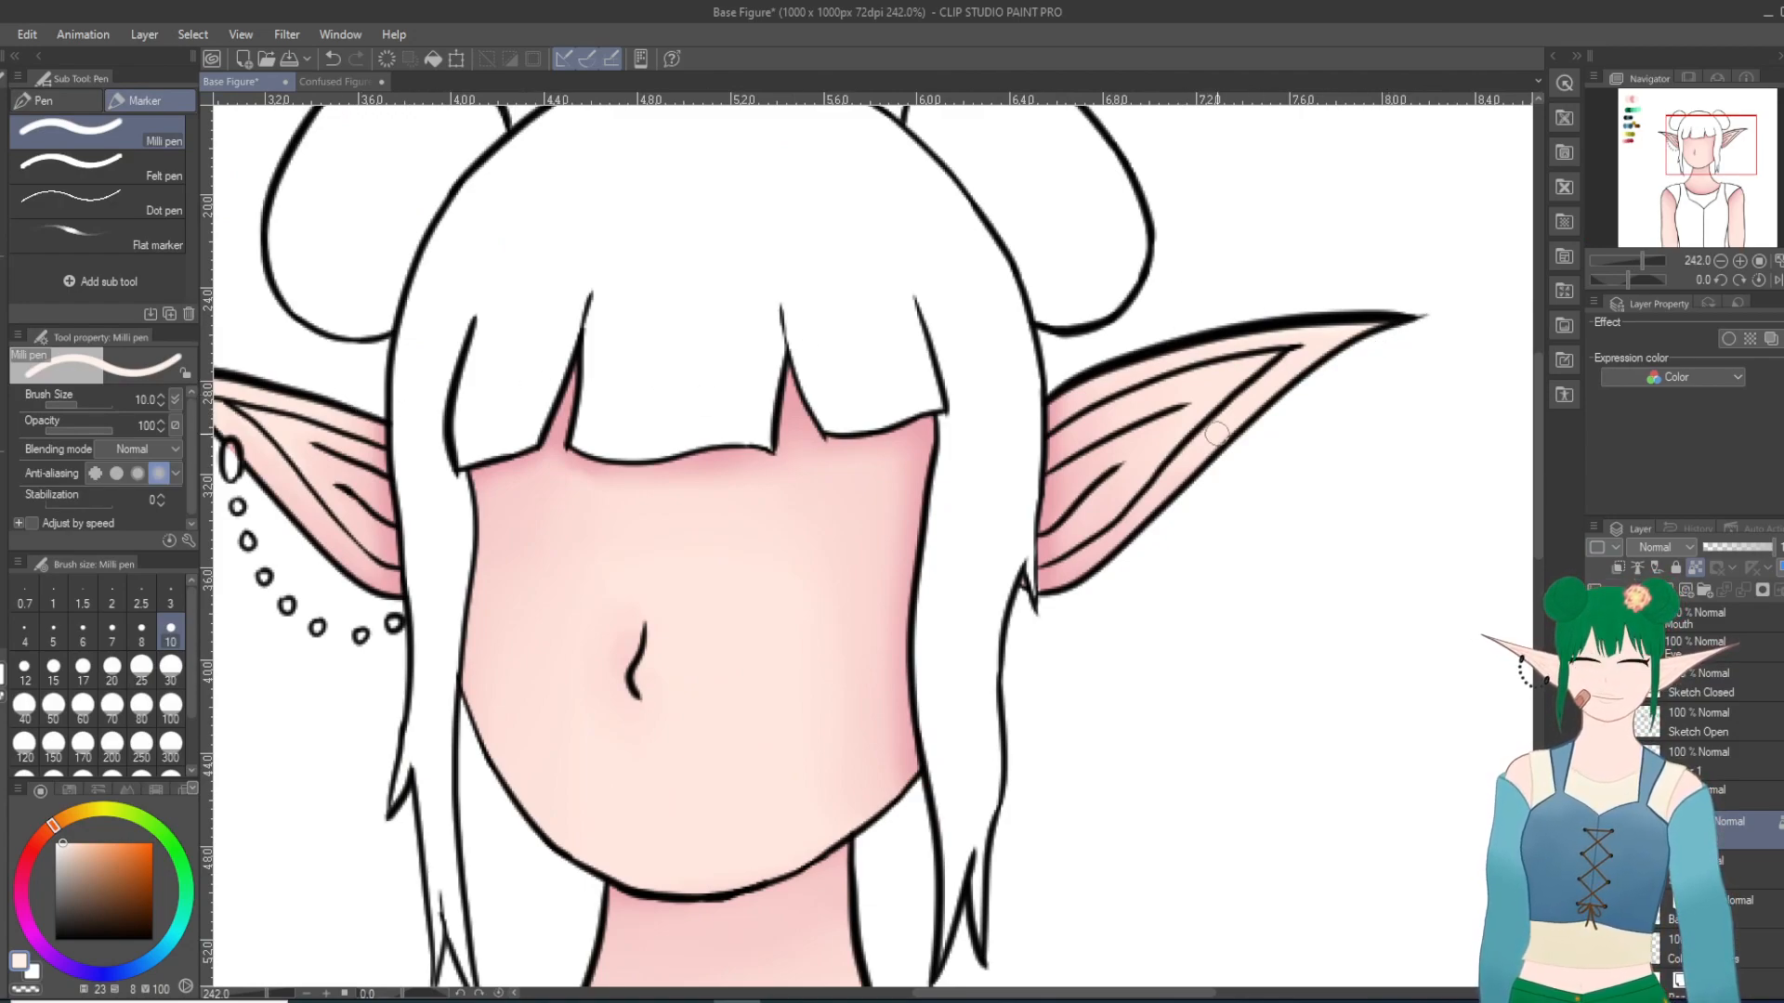
left_click_drag(1057, 564, 1092, 544)
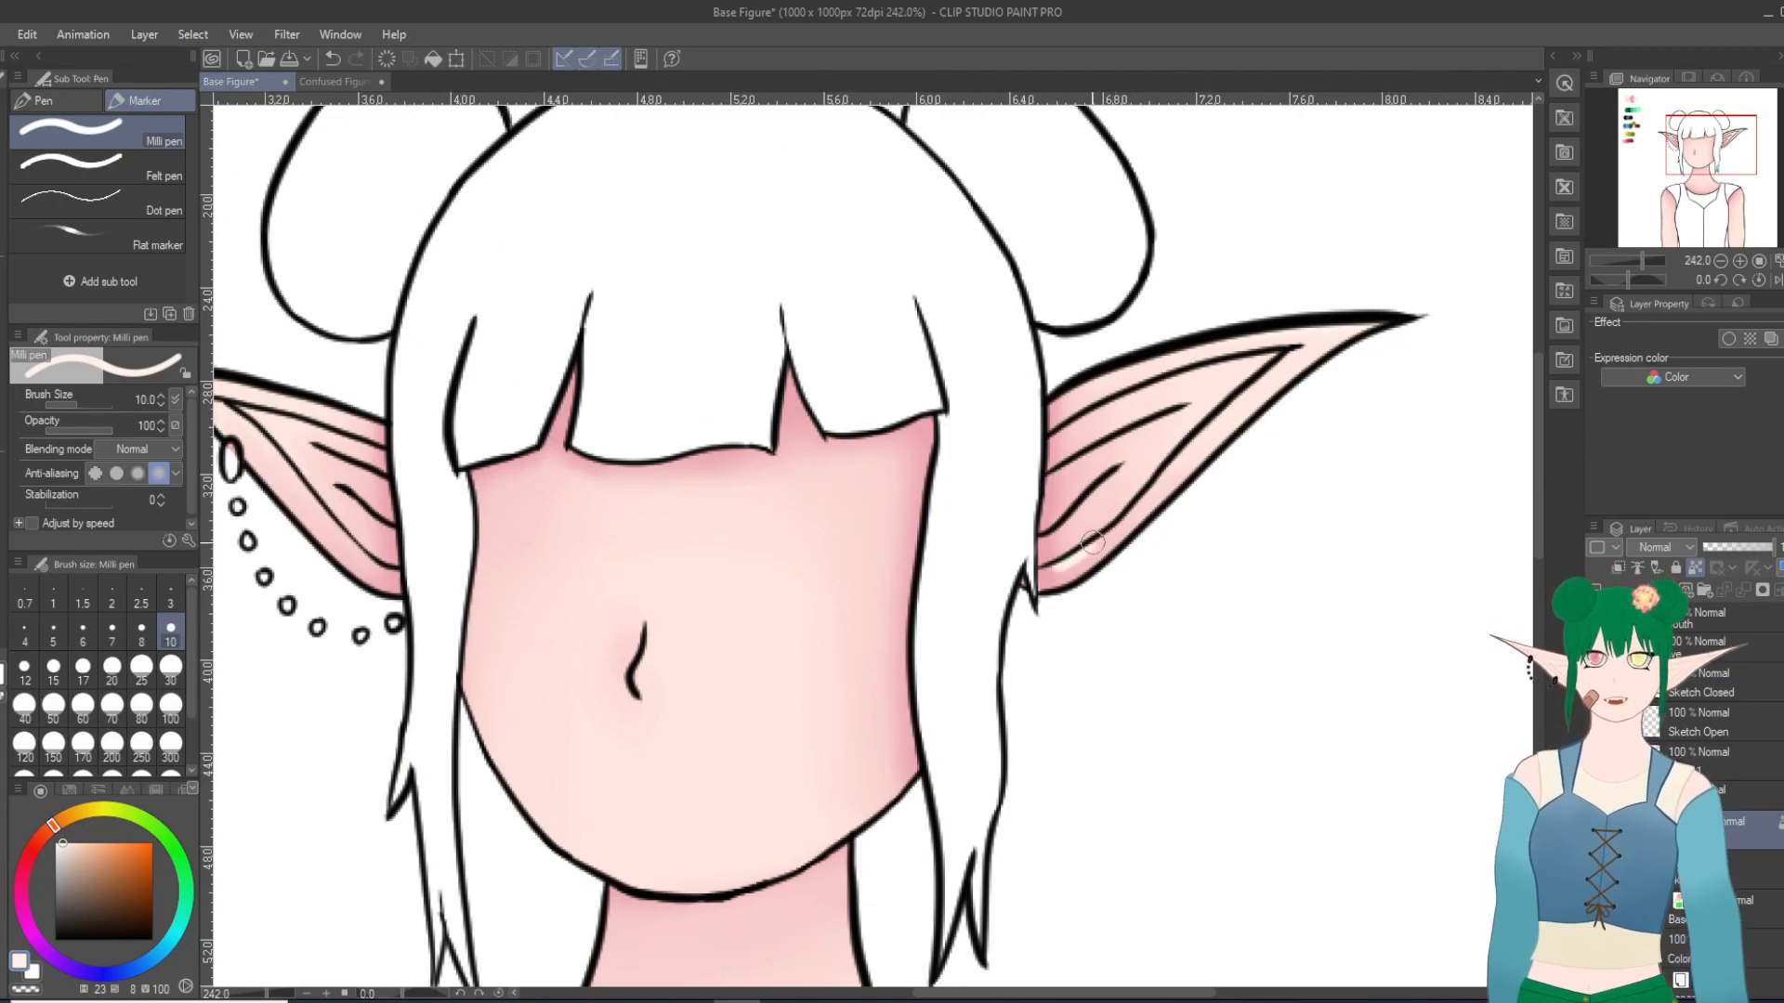
left_click(333, 58)
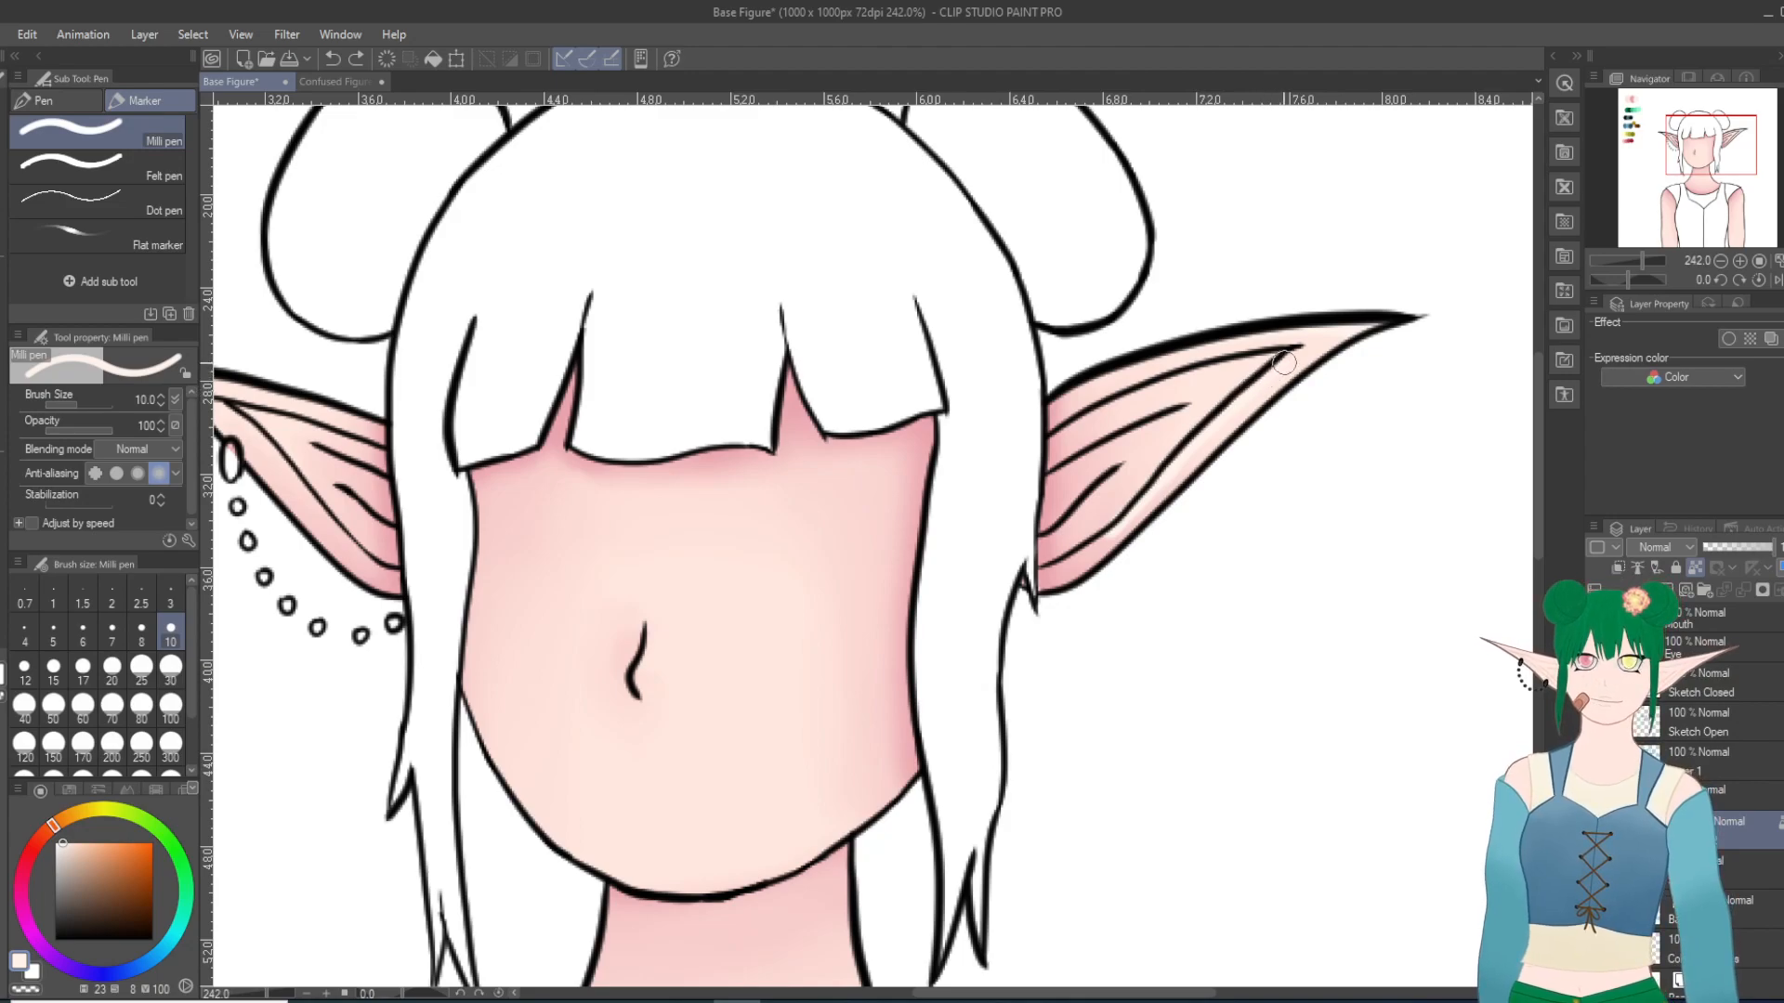
left_click(1658, 136)
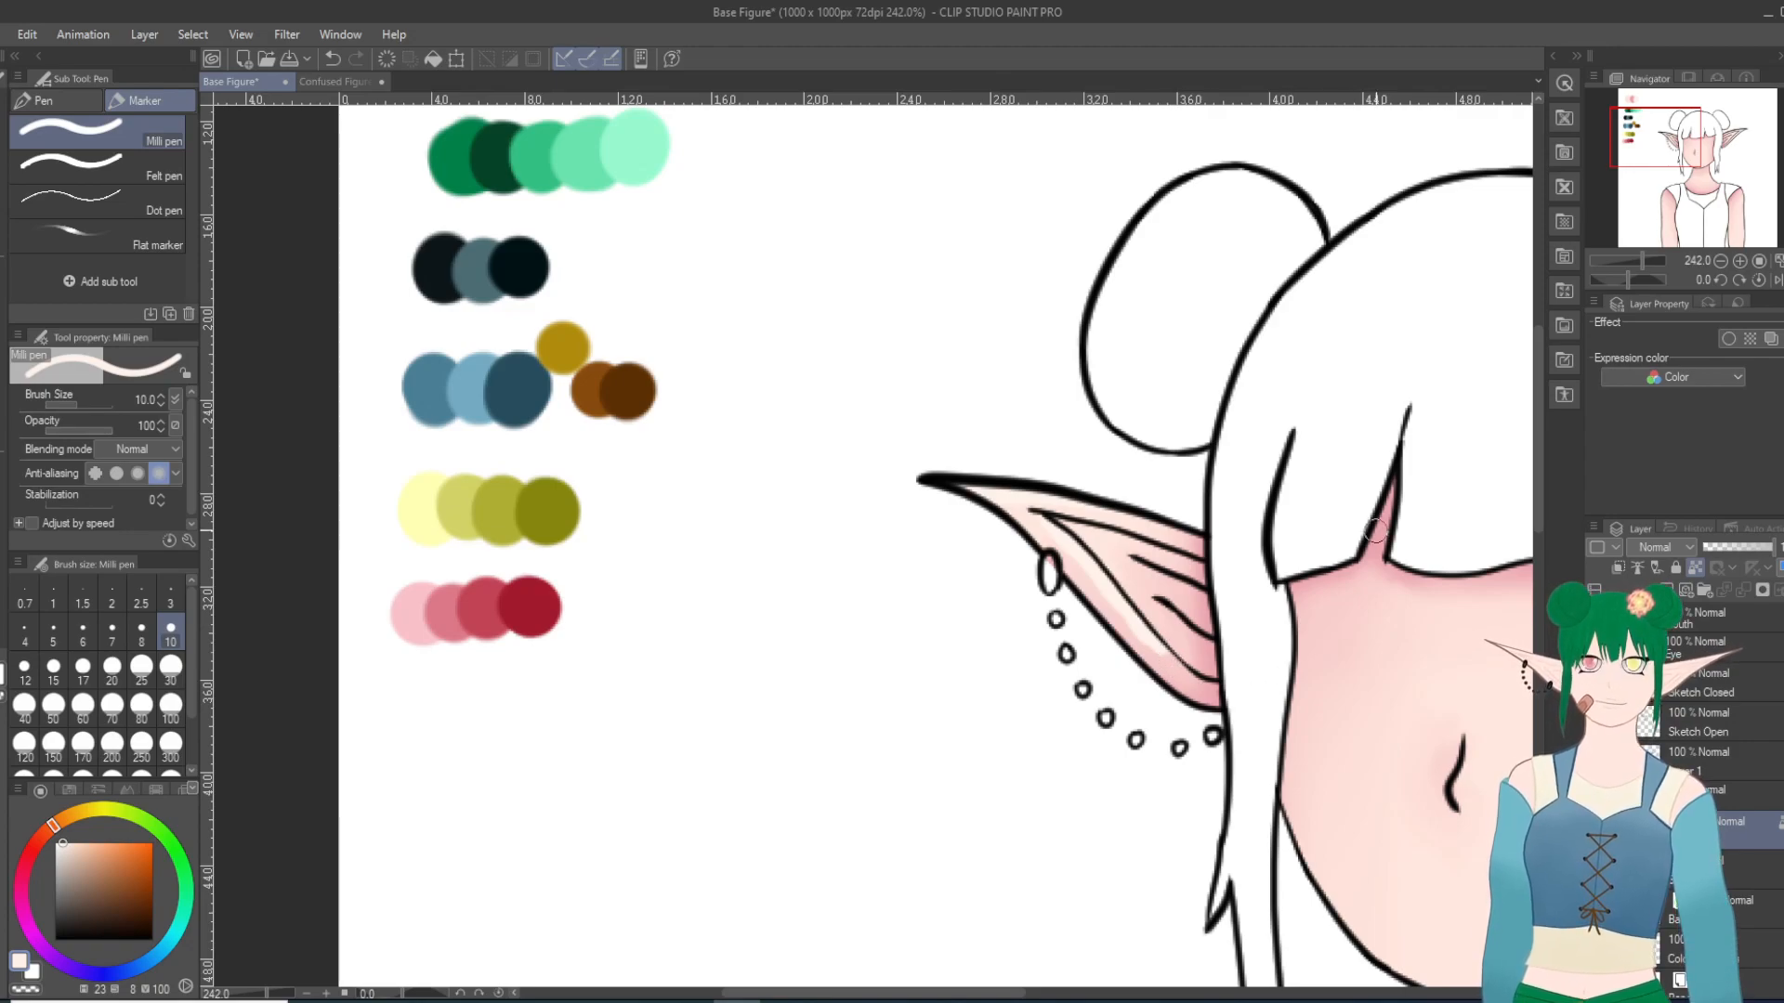
Step: Paint a small pale highlight on the skin beside the nose line
scroll(1152, 878, "down", 7)
left_click_drag(1130, 908, 936, 729)
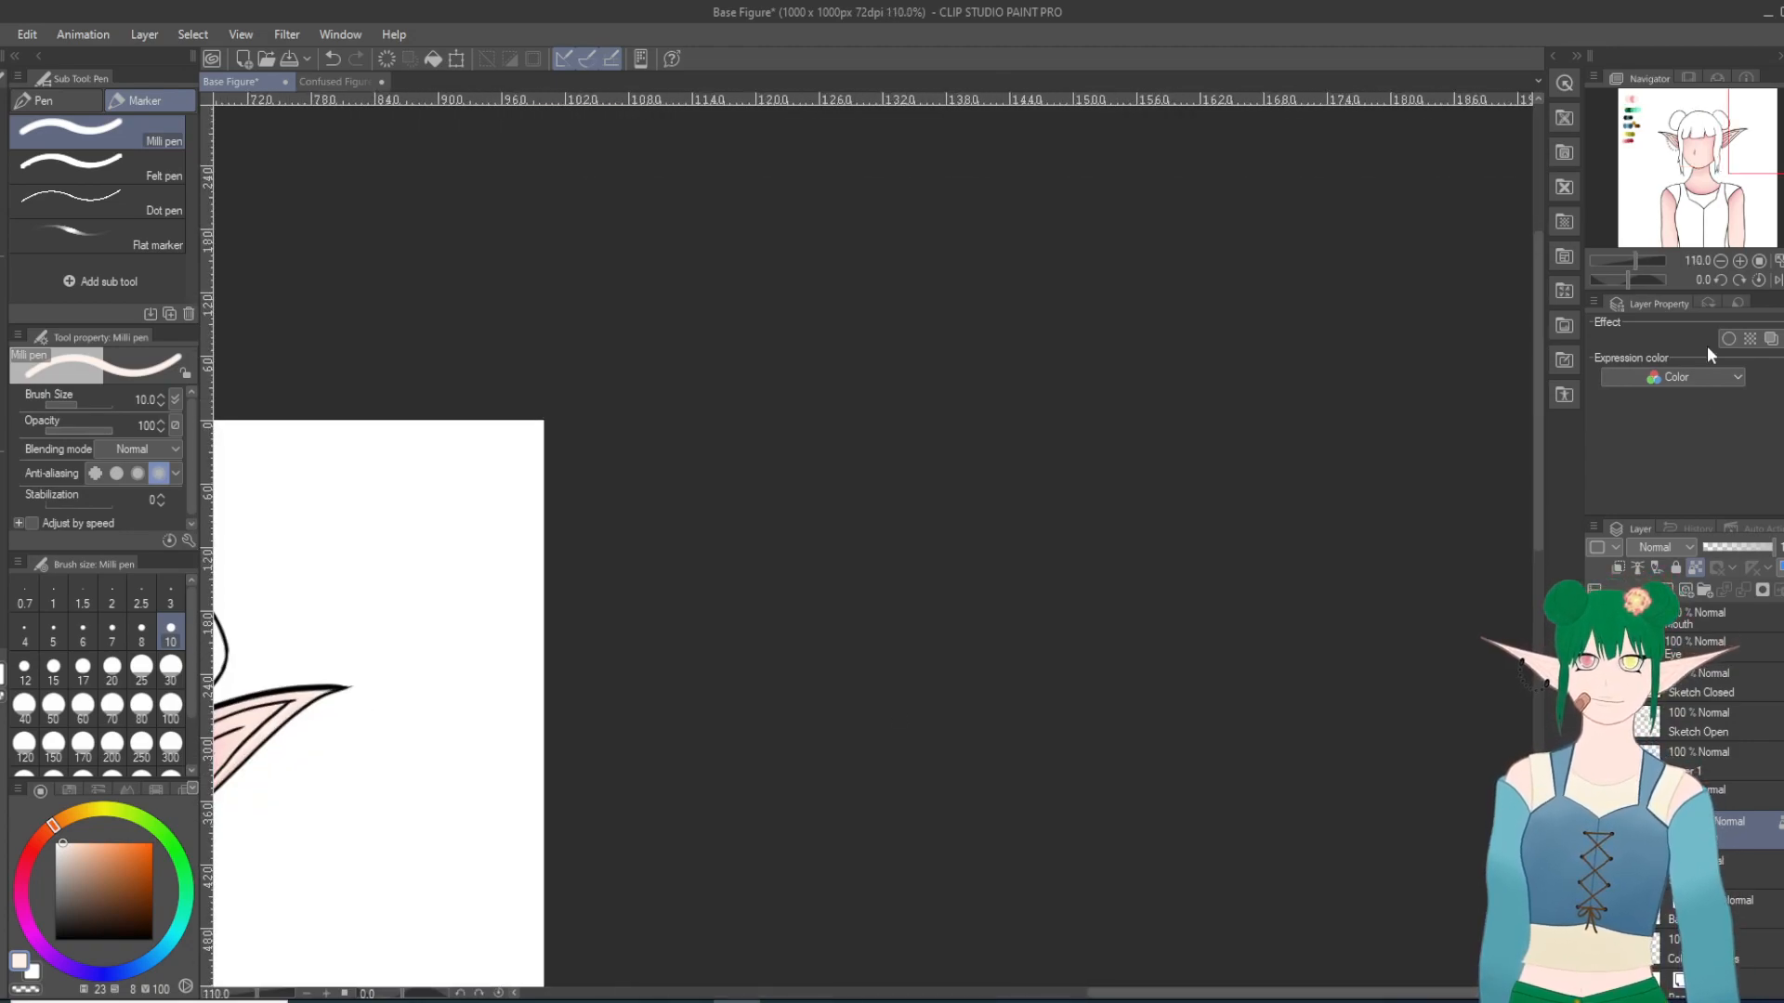
left_click(1709, 147)
scroll(908, 621, "up", 12)
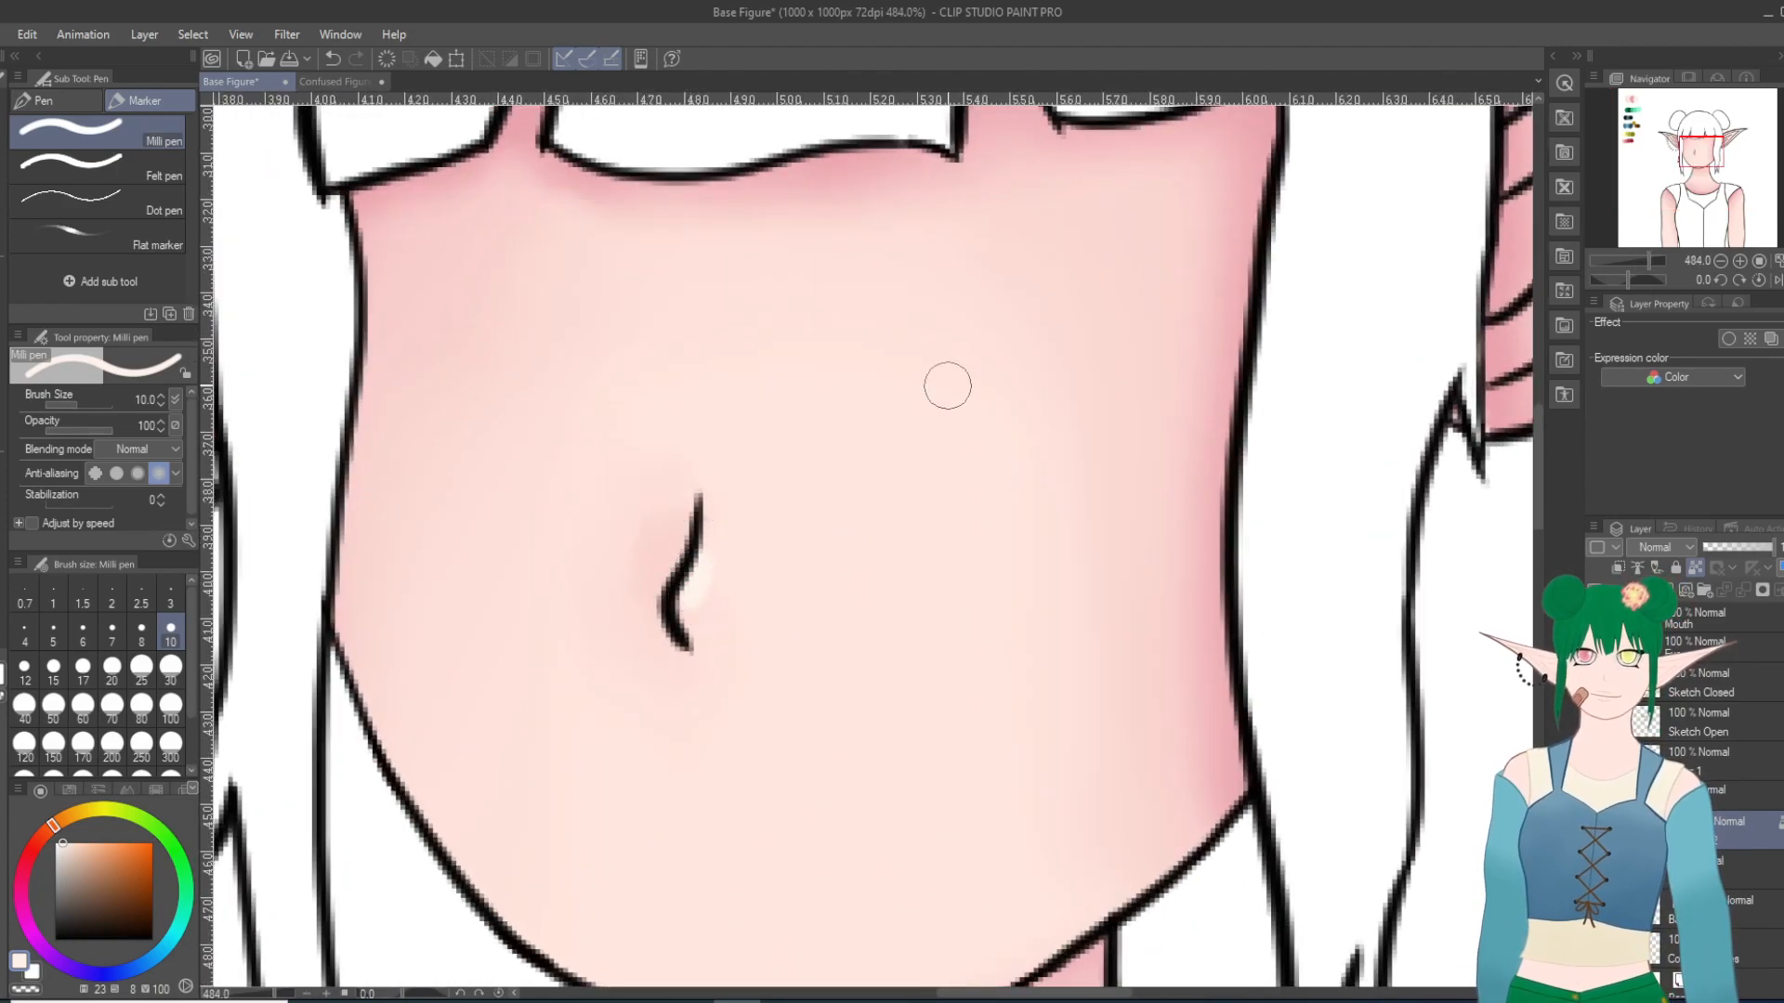
left_click(80, 862)
left_click_drag(701, 618, 708, 623)
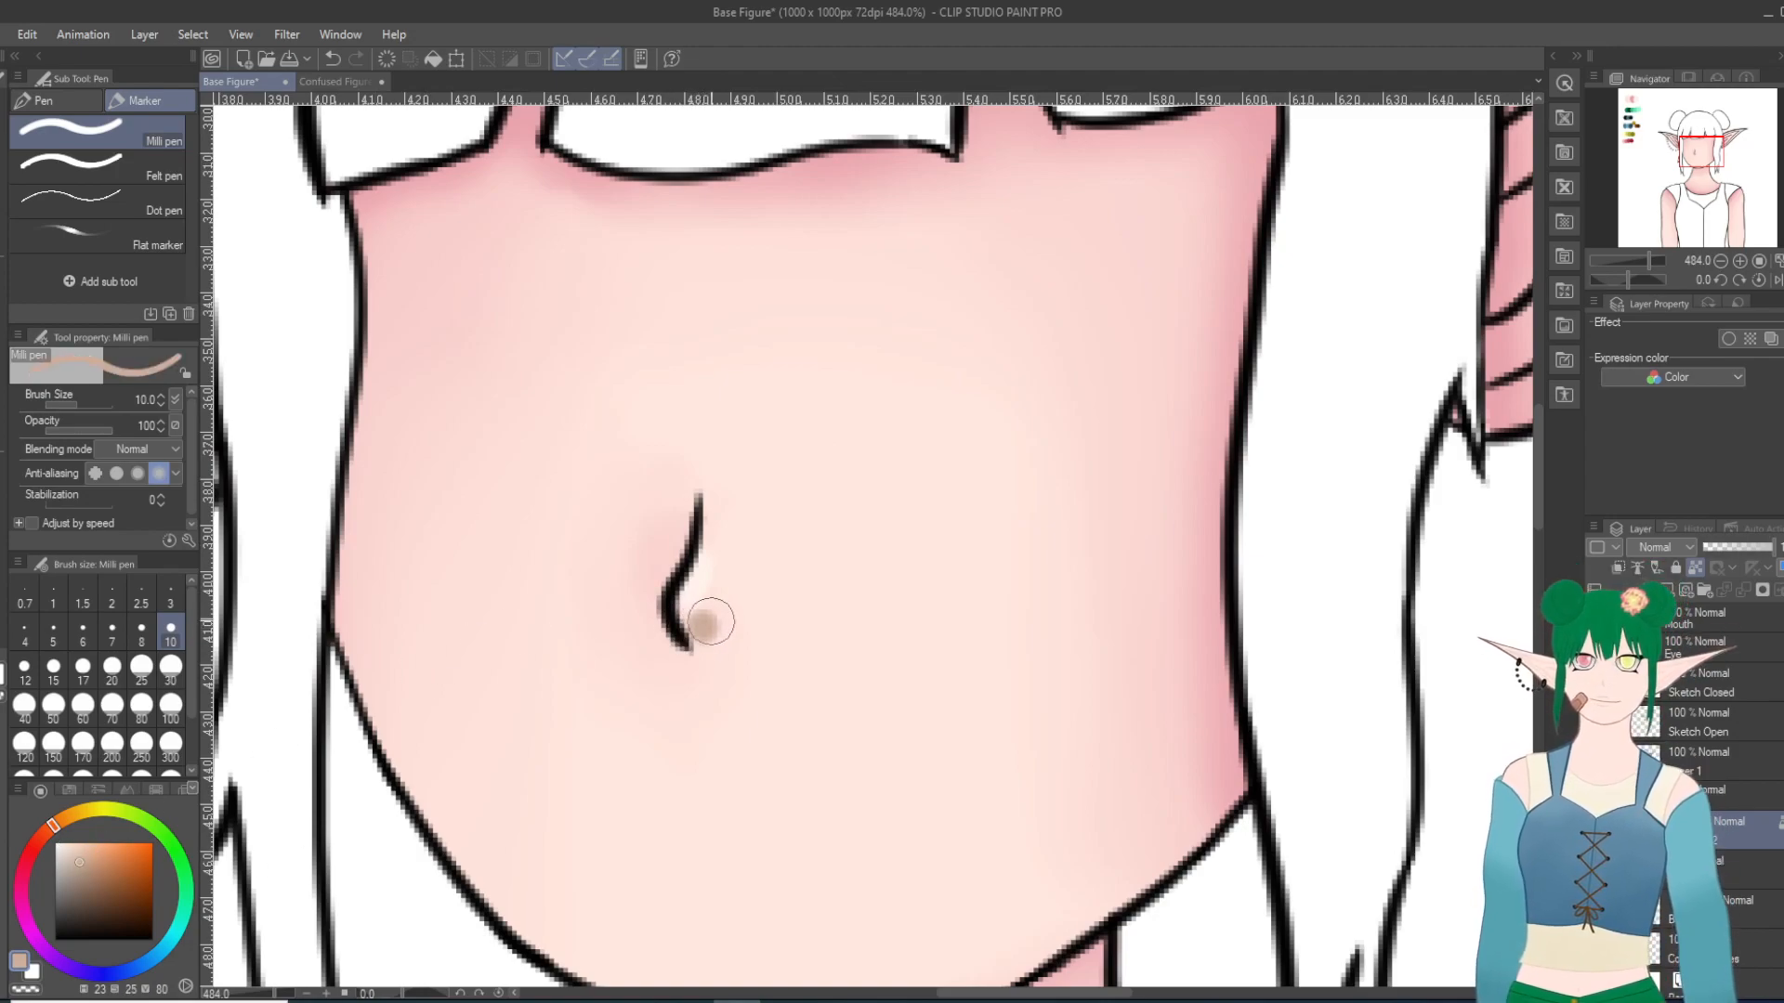
left_click(332, 58)
Step: Dab an orange-brown nostril shadow beside the nose's lower tip, then soften it with Blur at size 20 and Blend at size 10
left_click(104, 859)
left_click_drag(698, 625, 704, 628)
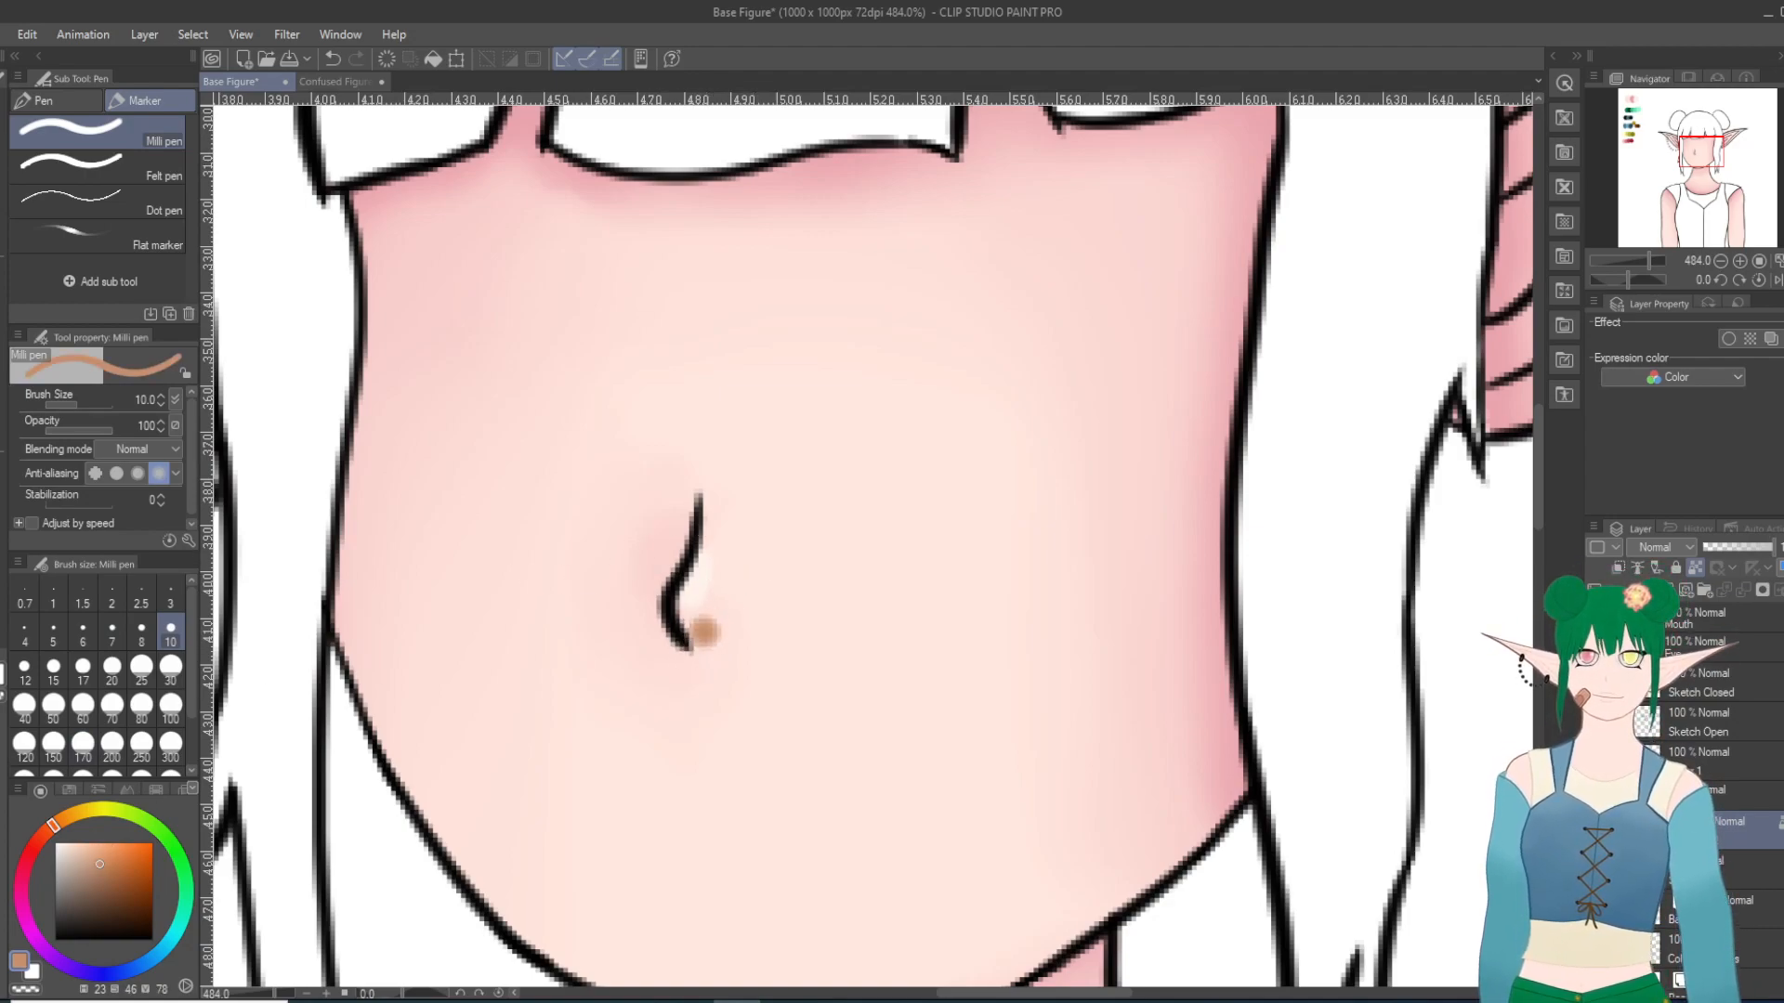
key("j")
mouse_move(705, 648)
left_mouse_down()
mouse_move(697, 629)
mouse_move(745, 597)
left_mouse_up()
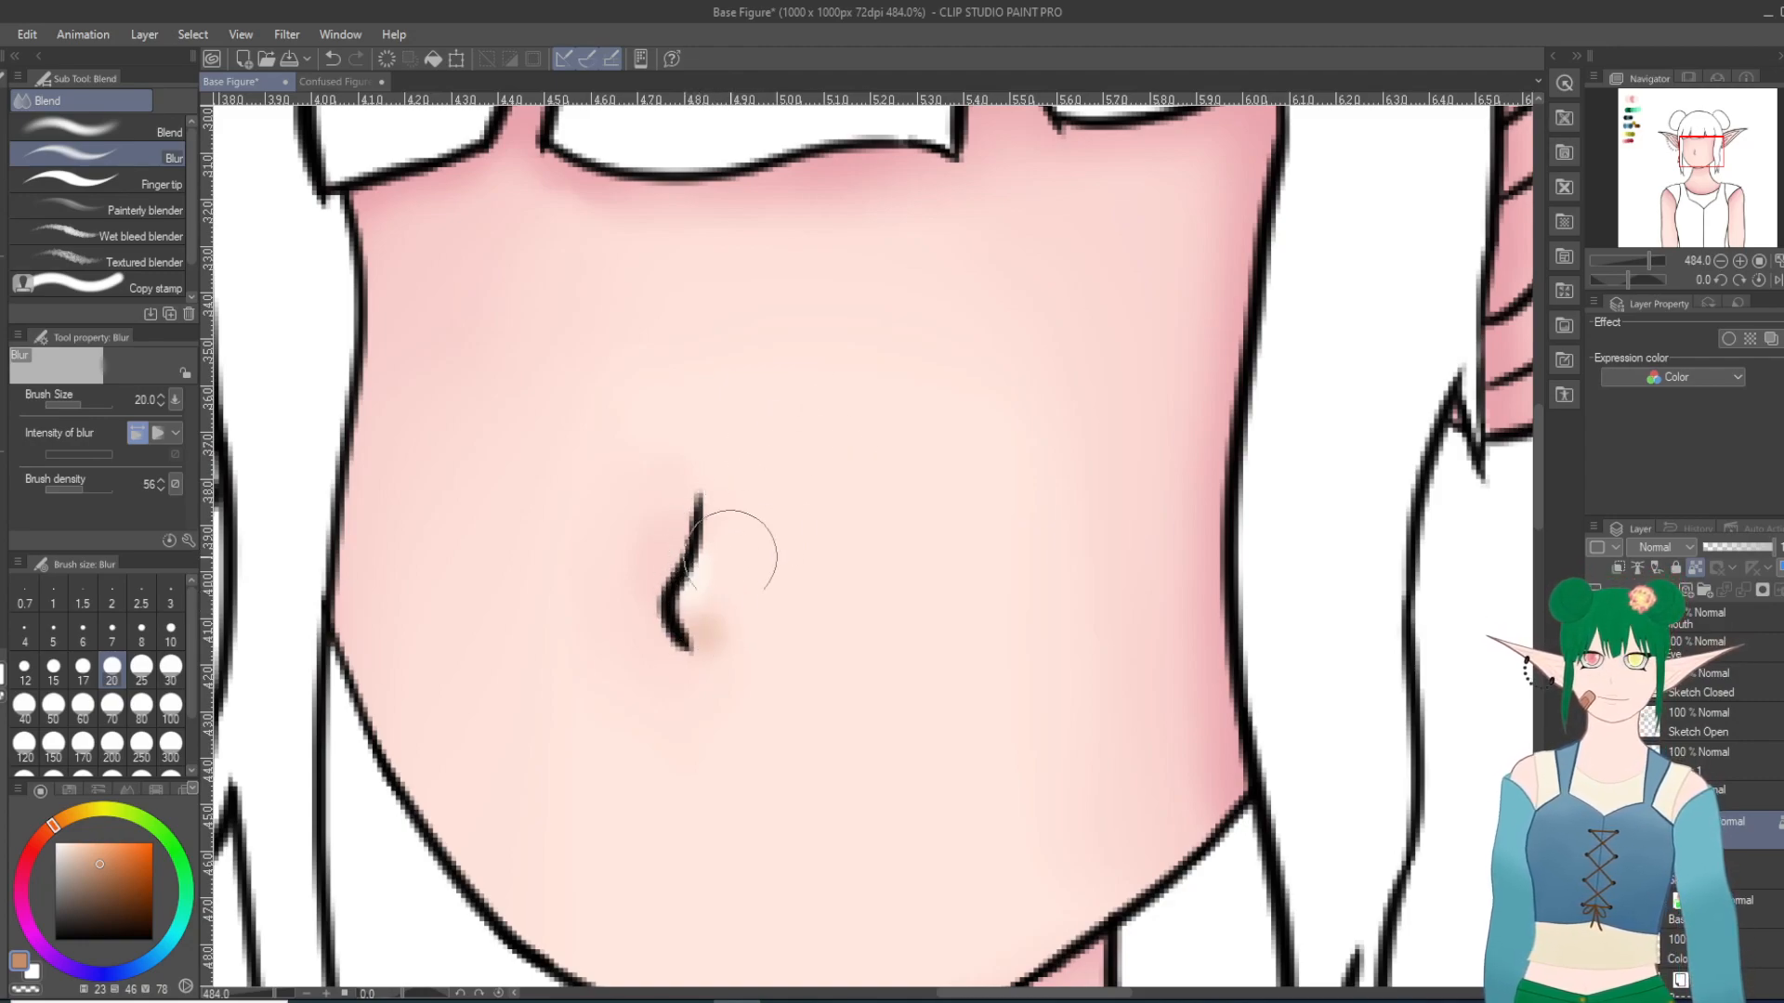
left_click(98, 130)
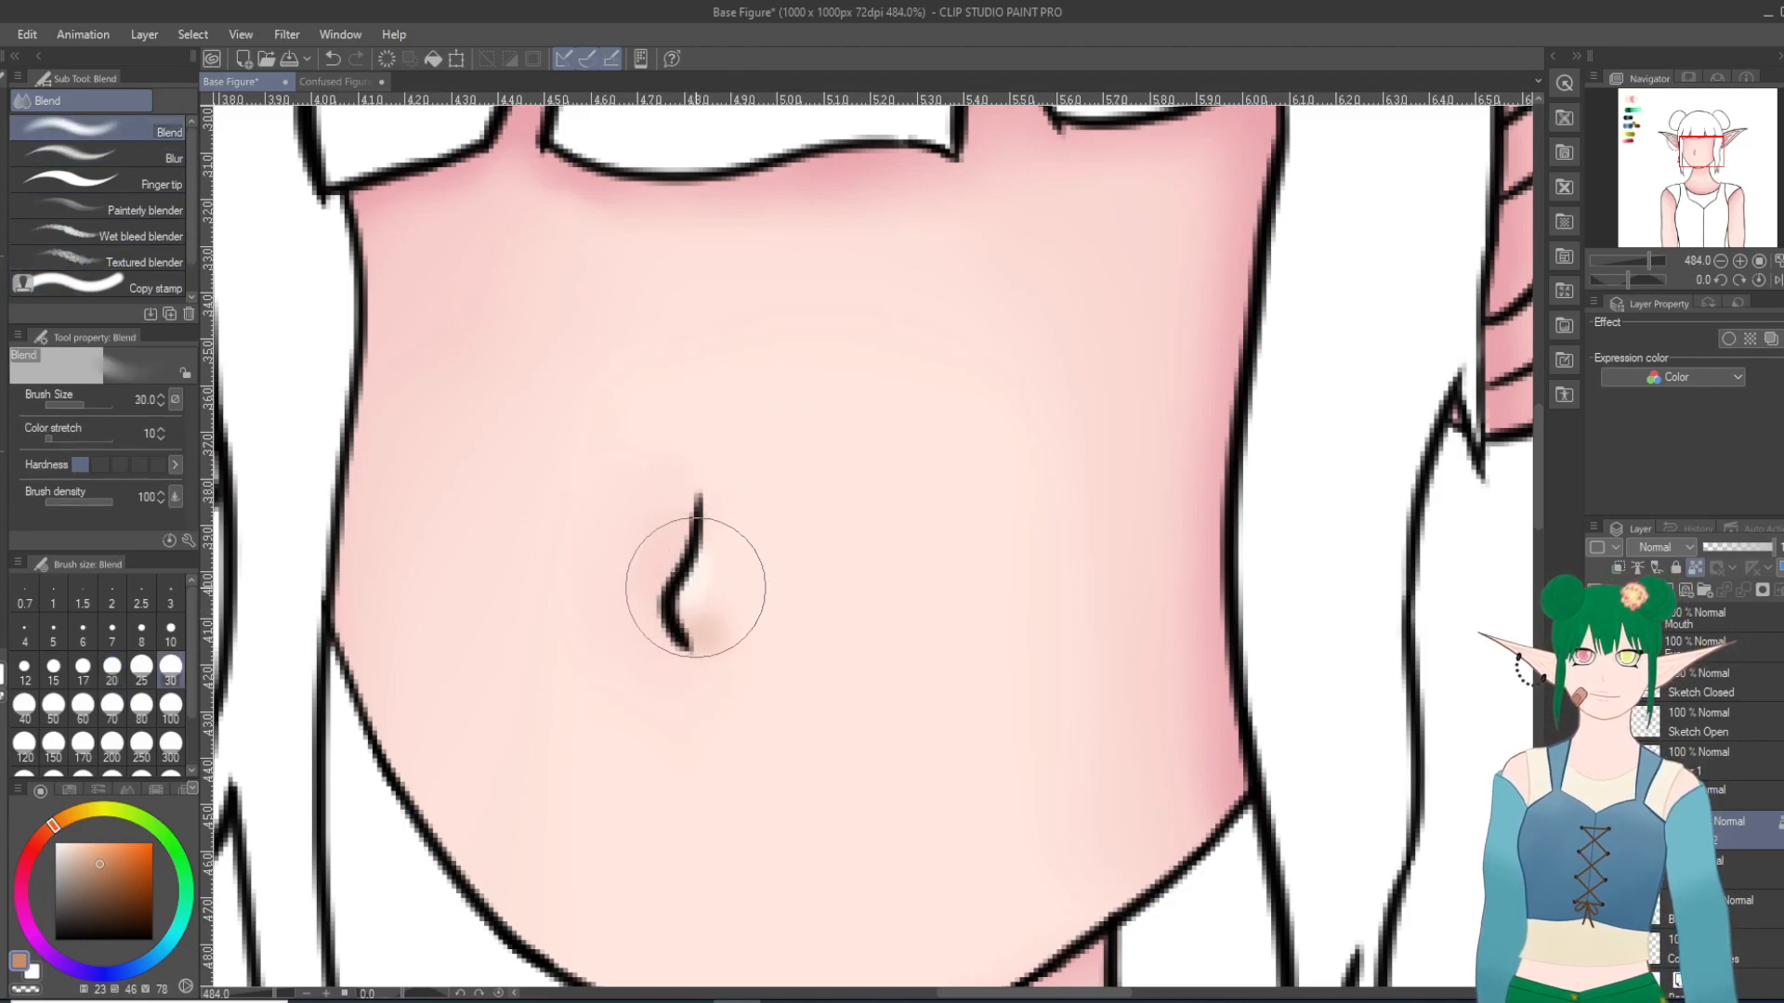
left_click(170, 631)
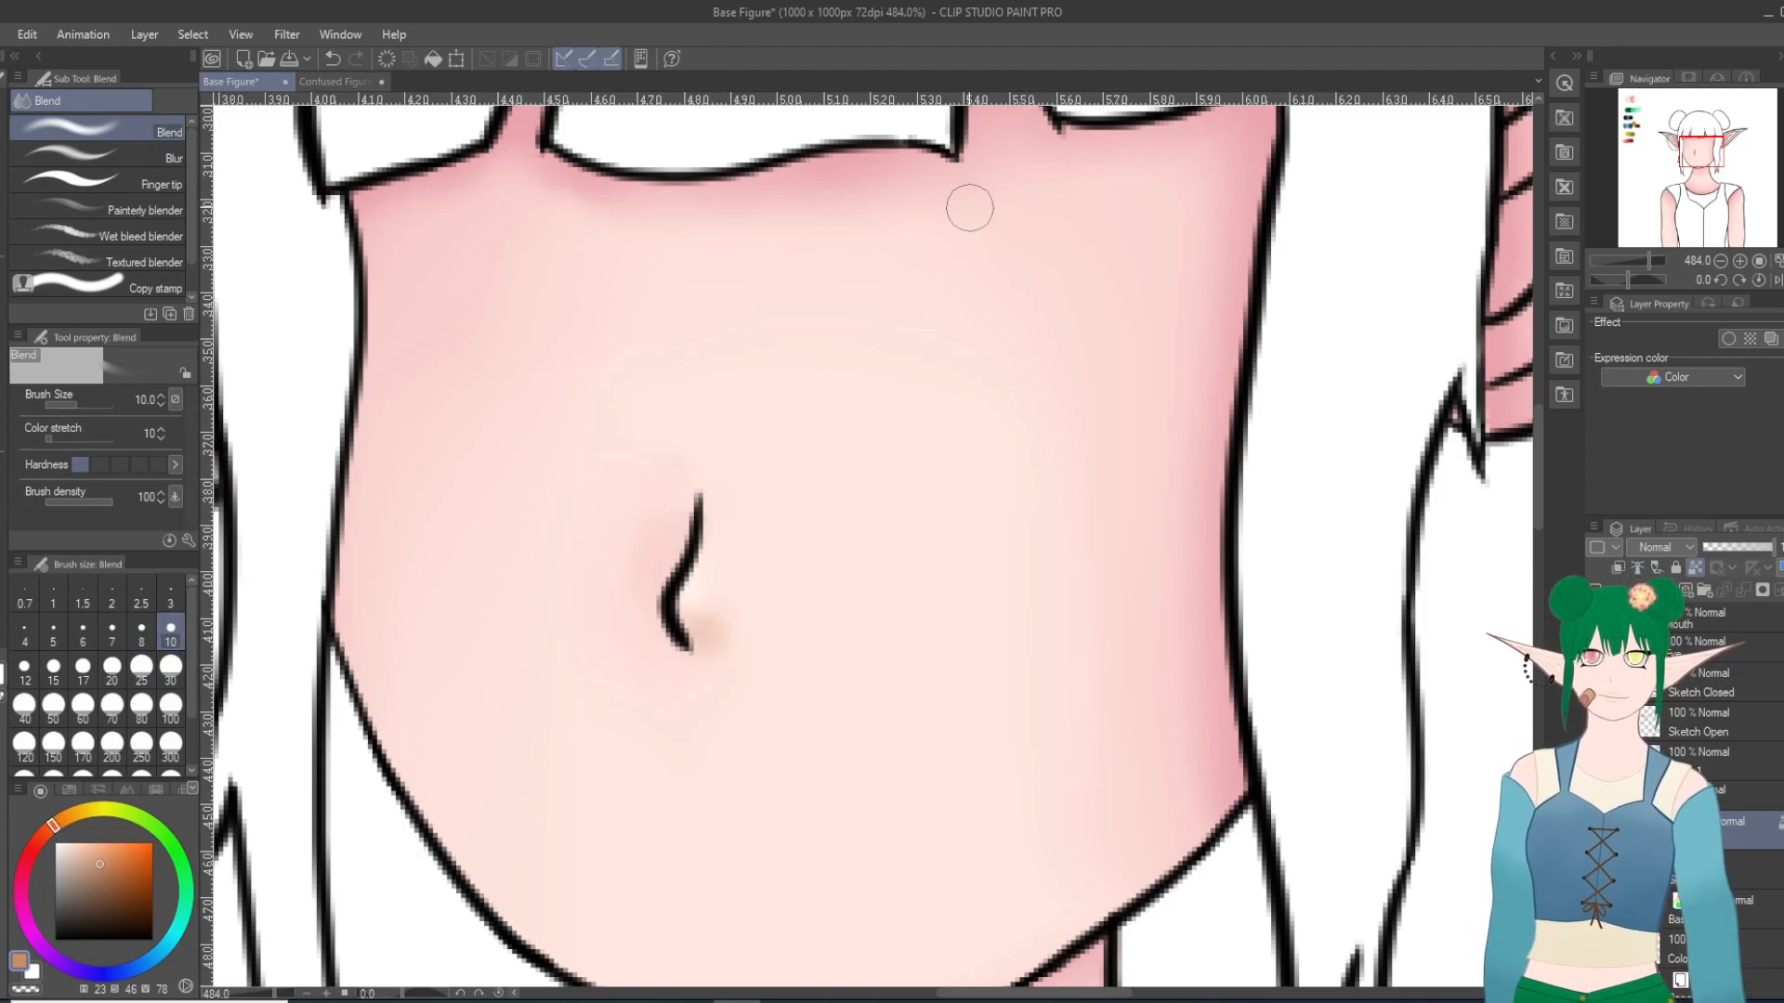
Step: Sample the palest skin swatch and paint Milli pen highlights at size 10 along the outer edges of both shoulders
scroll(975, 478, "down", 8)
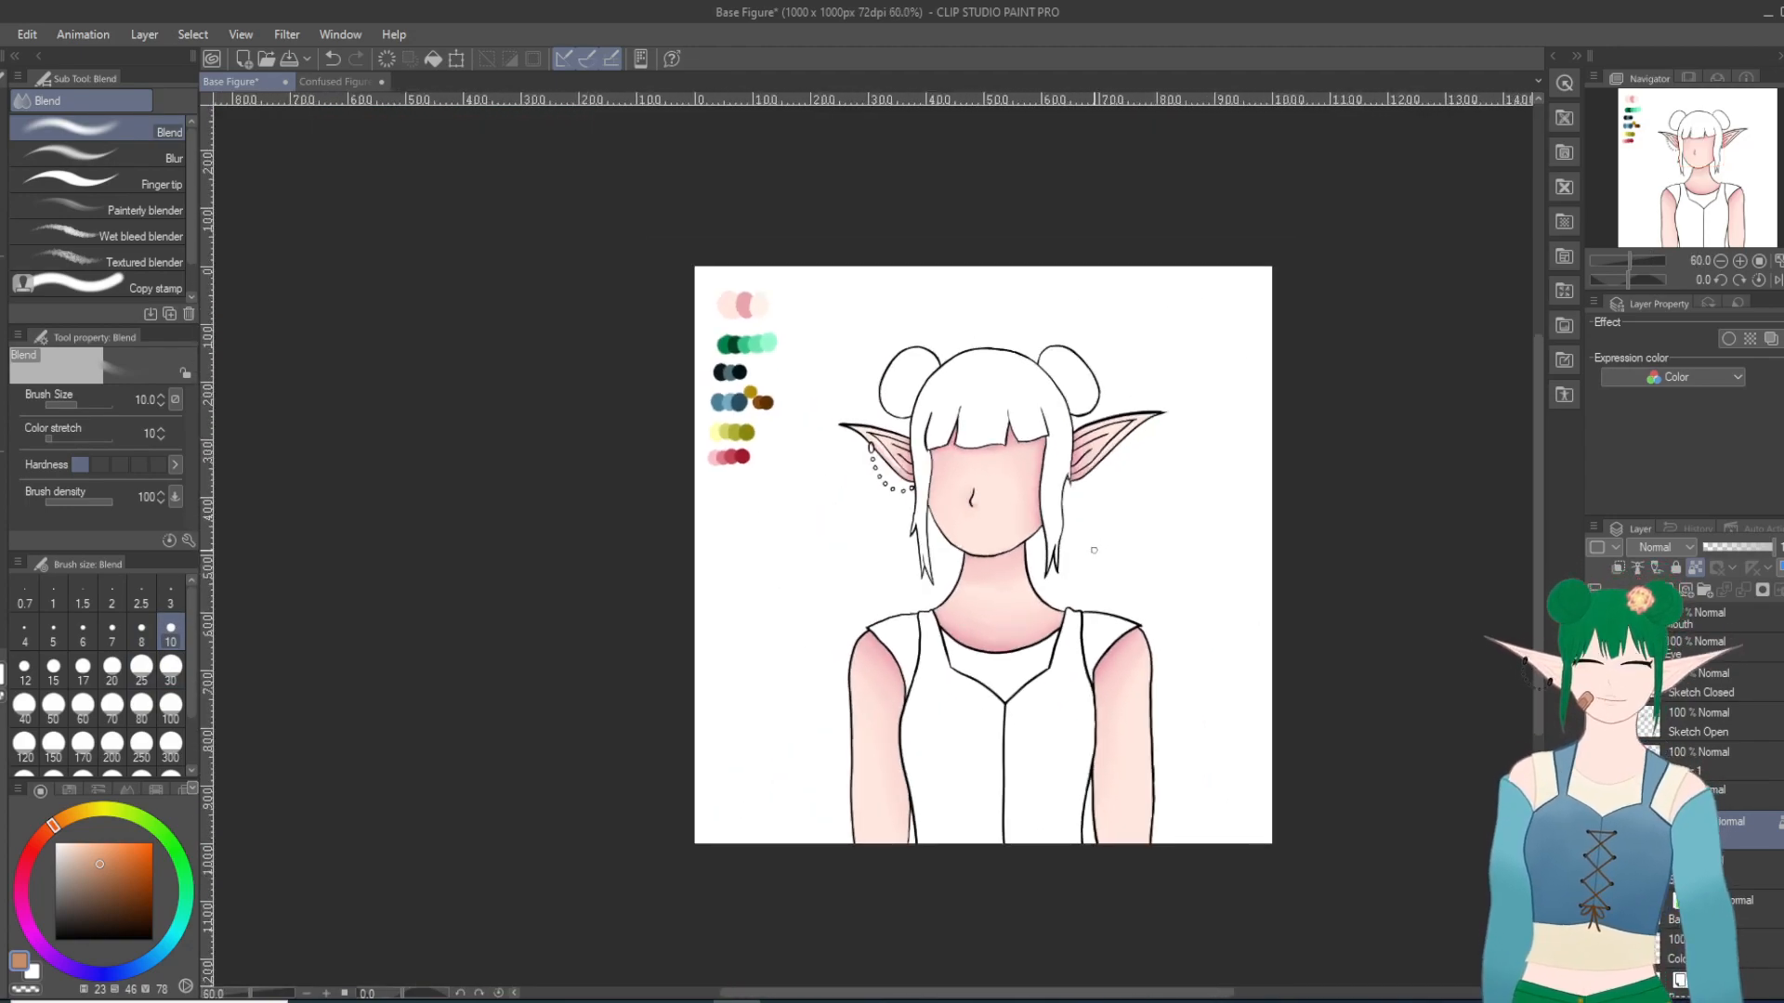
scroll(1140, 581, "up", 8)
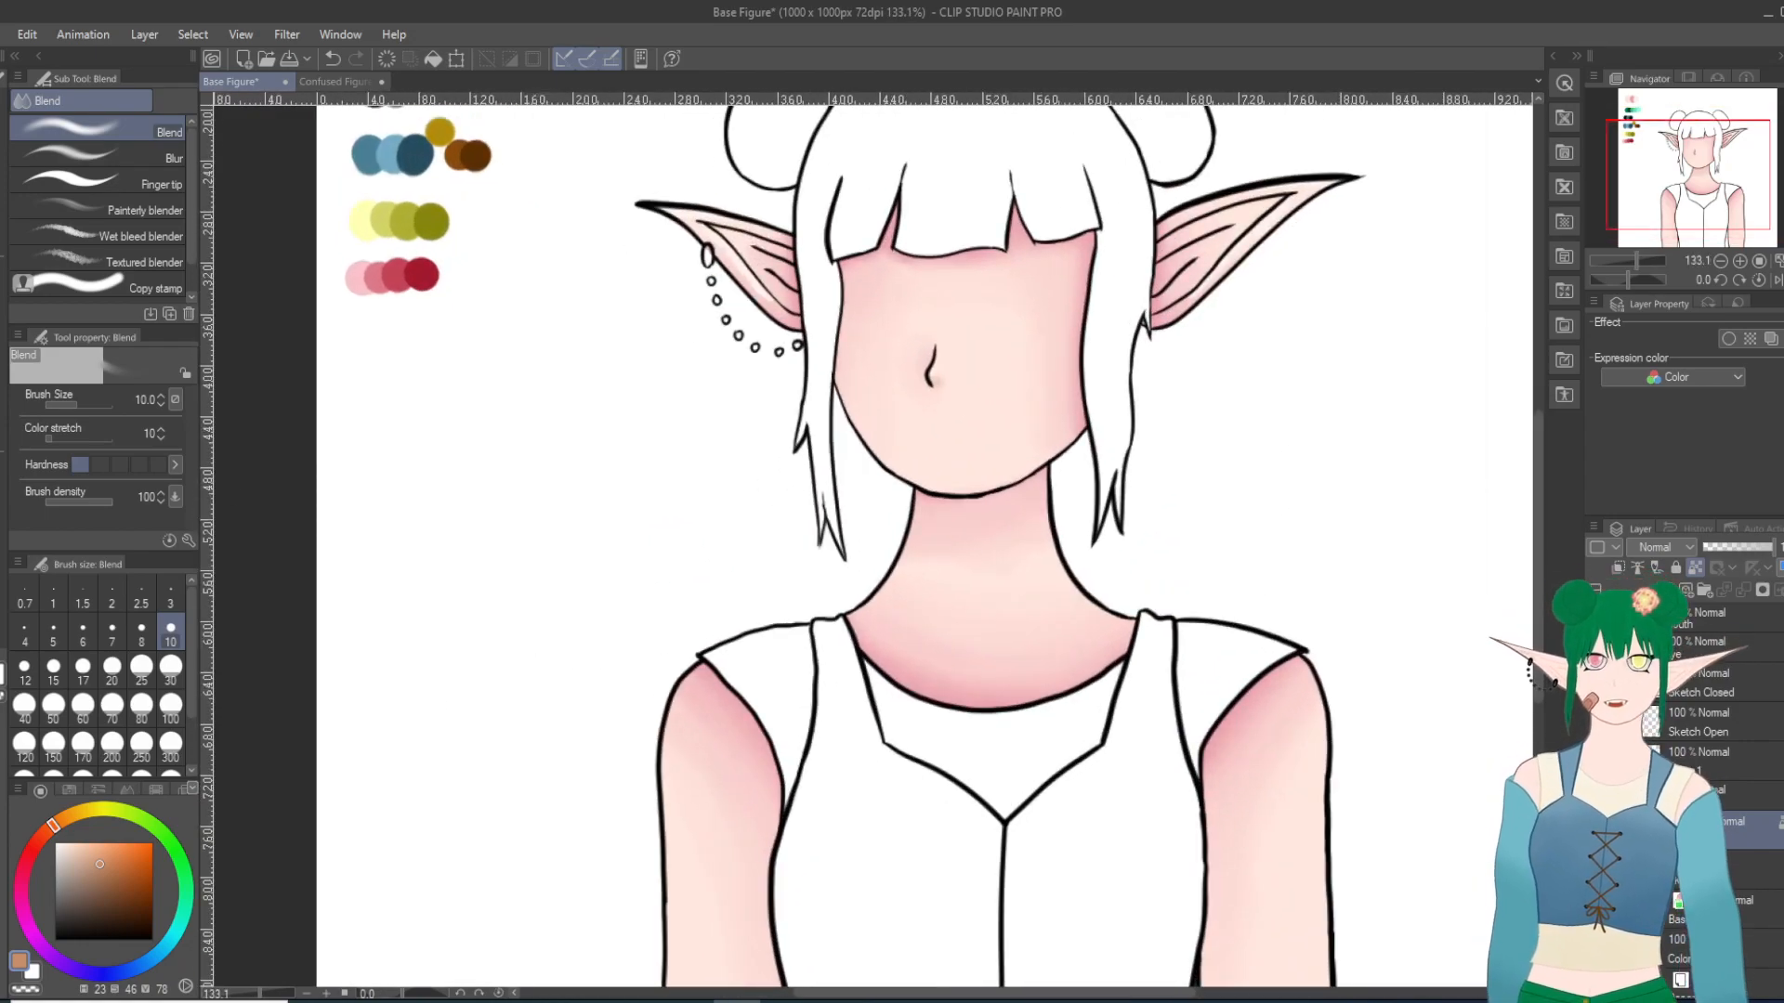
key("p")
scroll(340, 767, "up", 2)
scroll(220, 392, "down", 6)
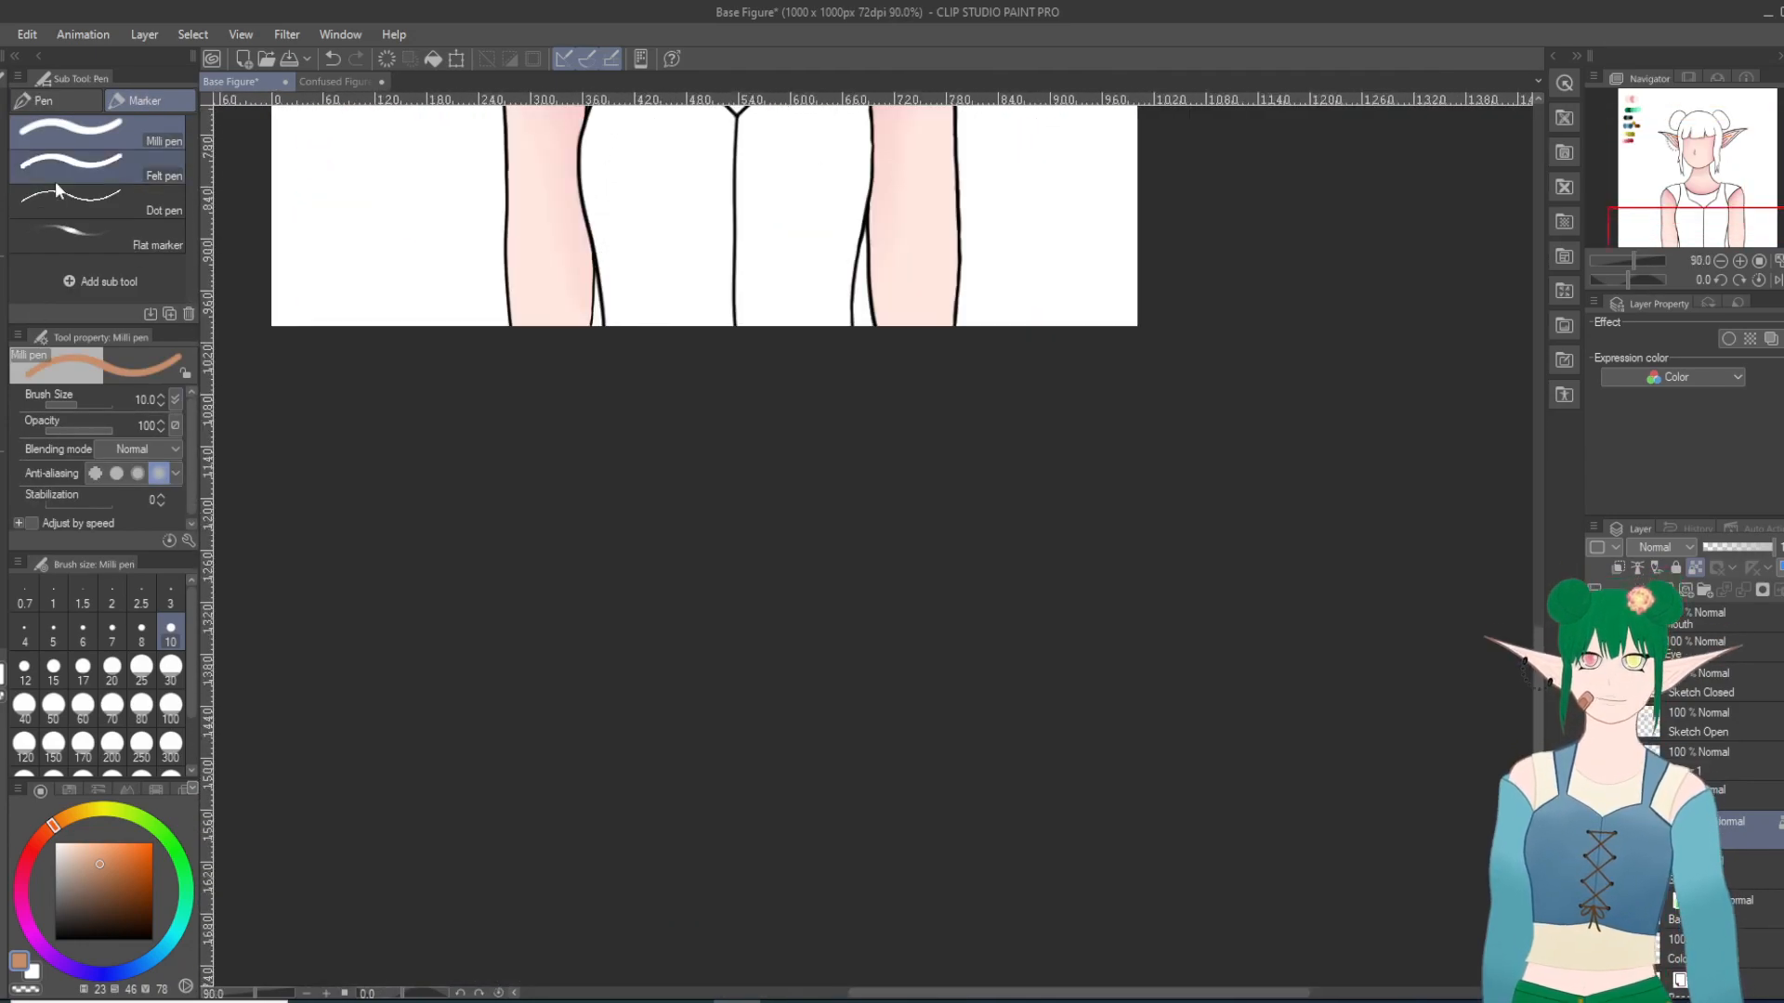
key("i")
left_click(1621, 99)
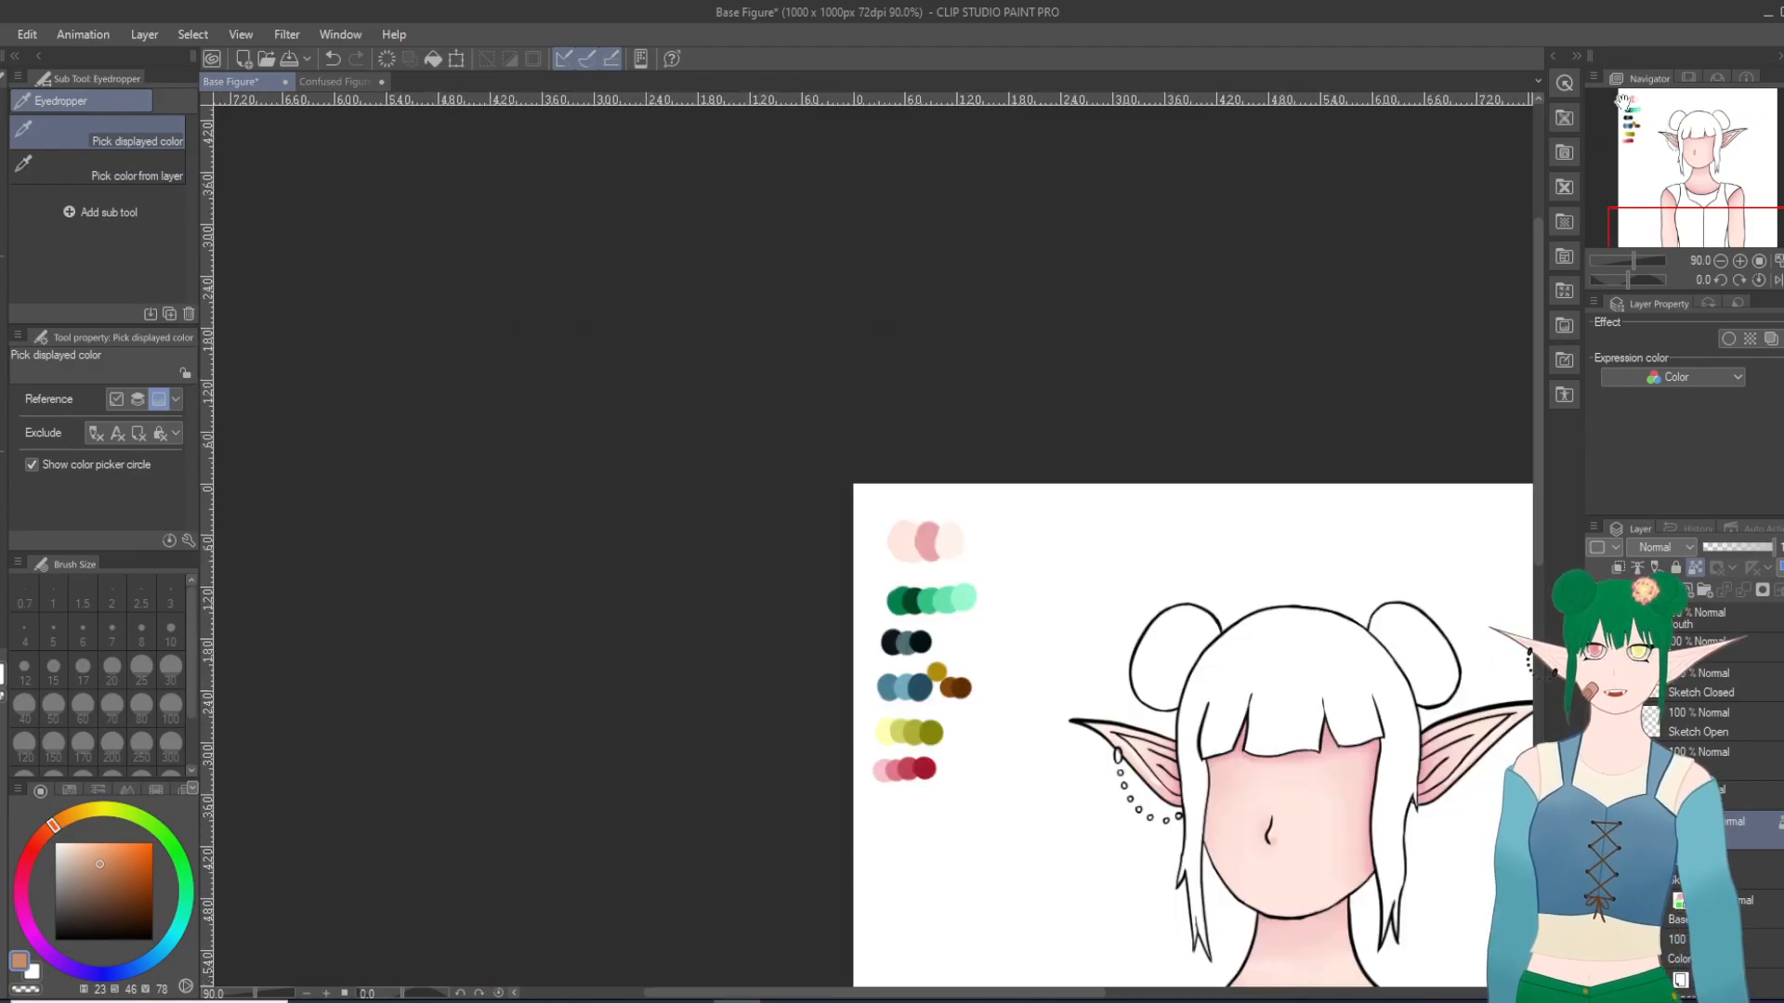
left_click(950, 536)
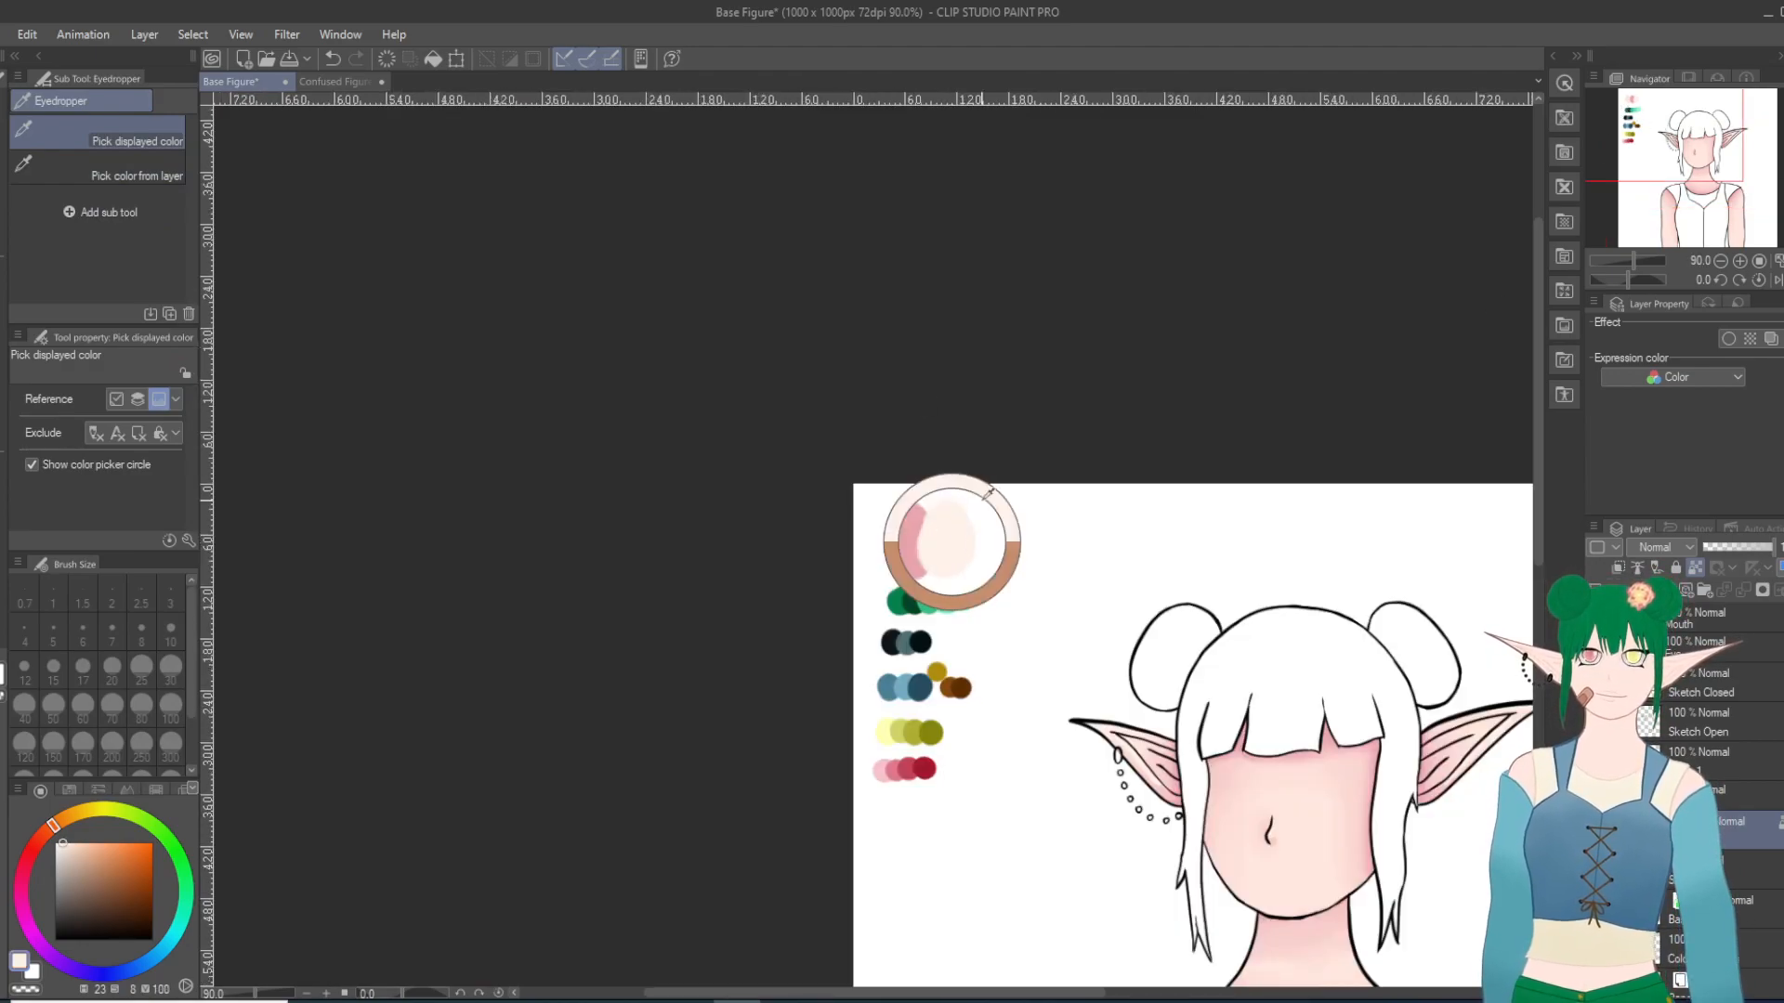
scroll(1232, 920, "up", 4)
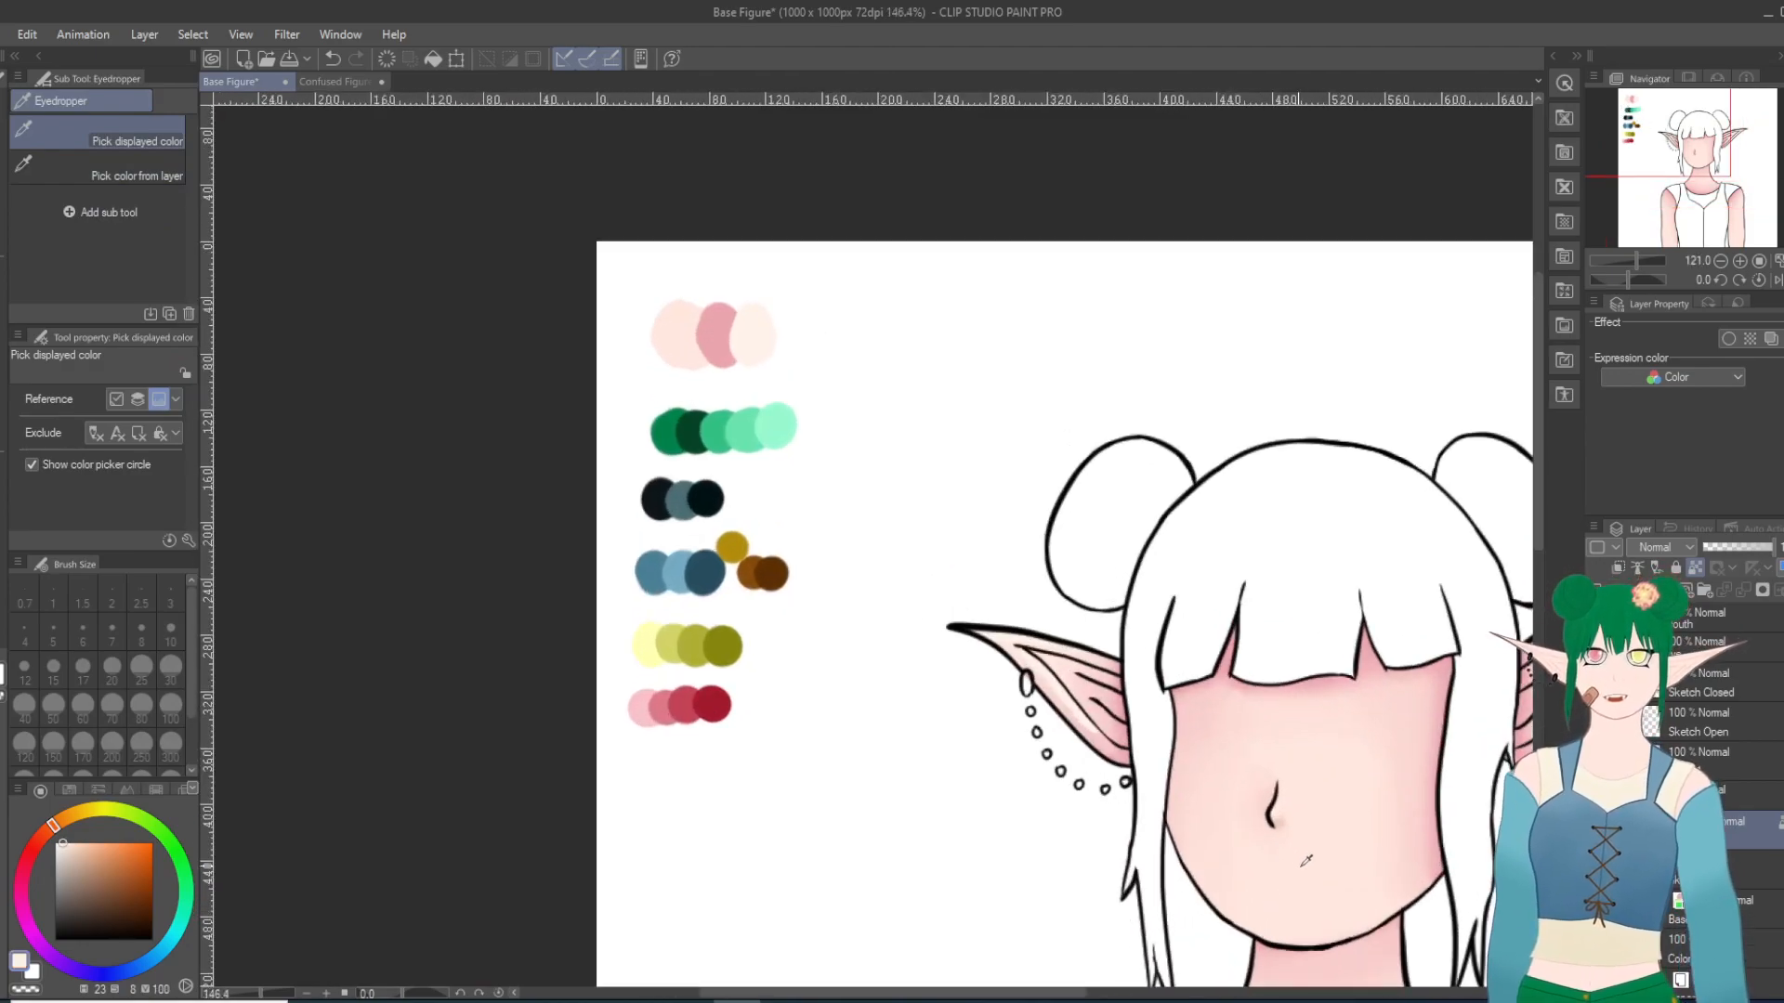
left_click_drag(1539, 534, 1539, 703)
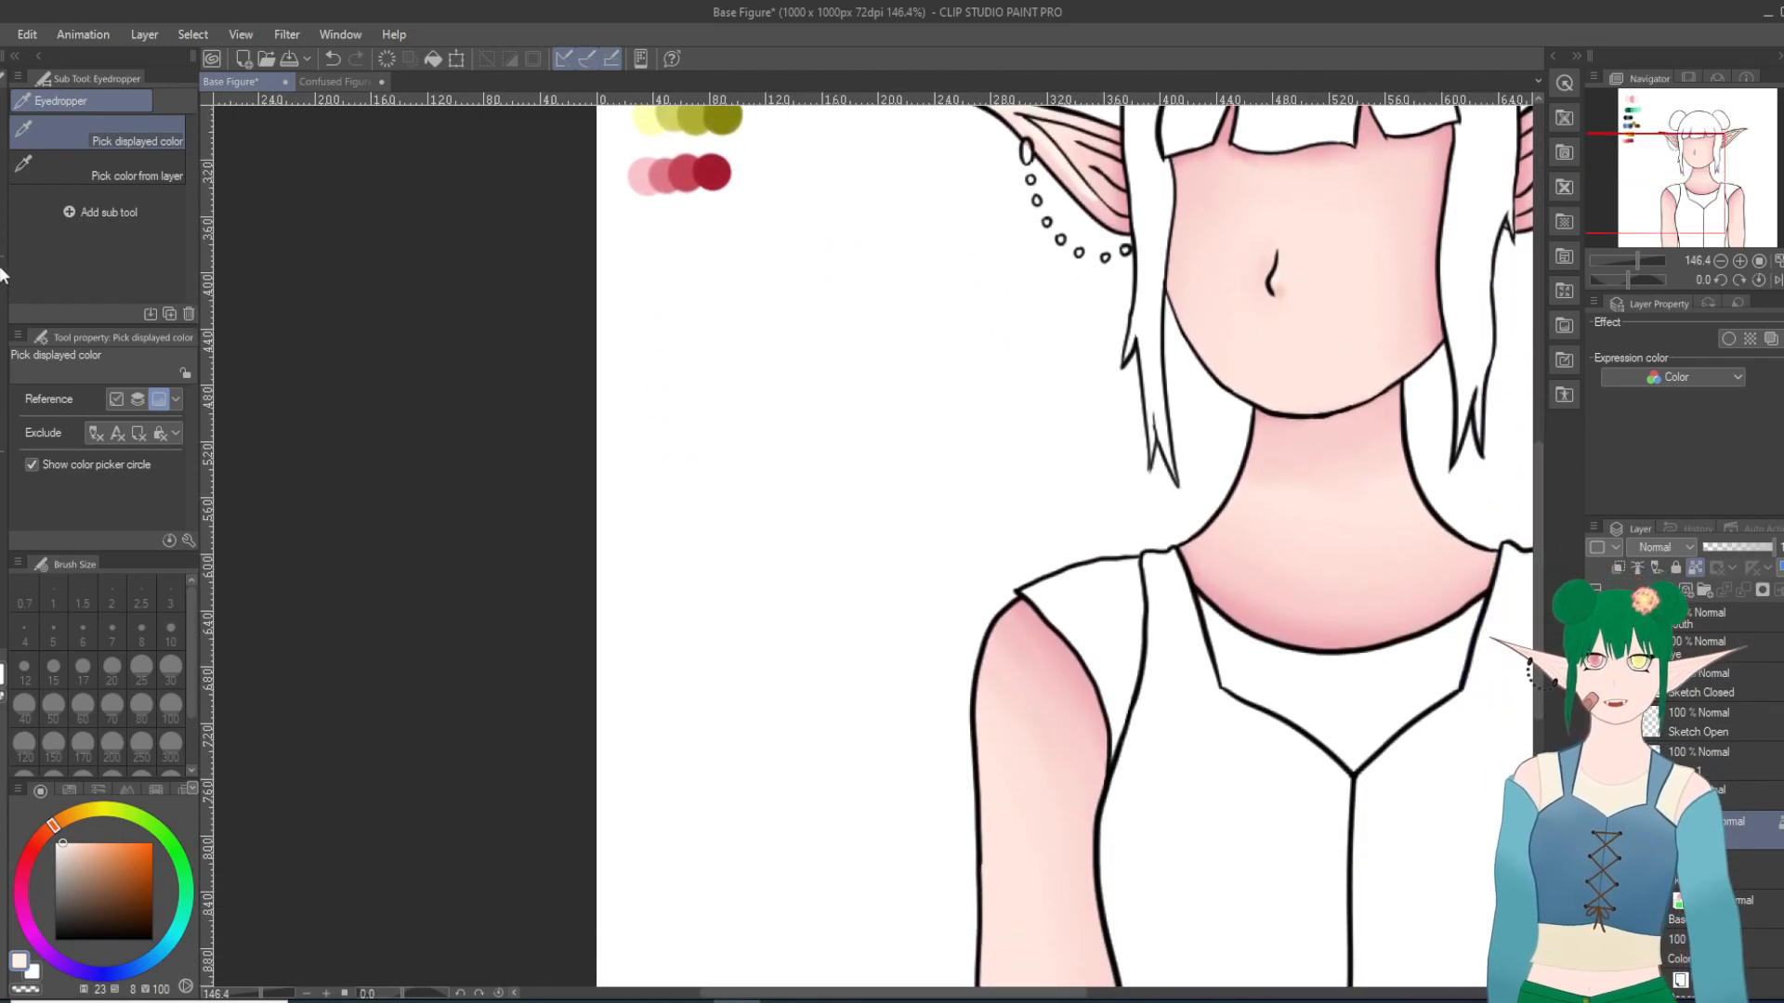
key("p")
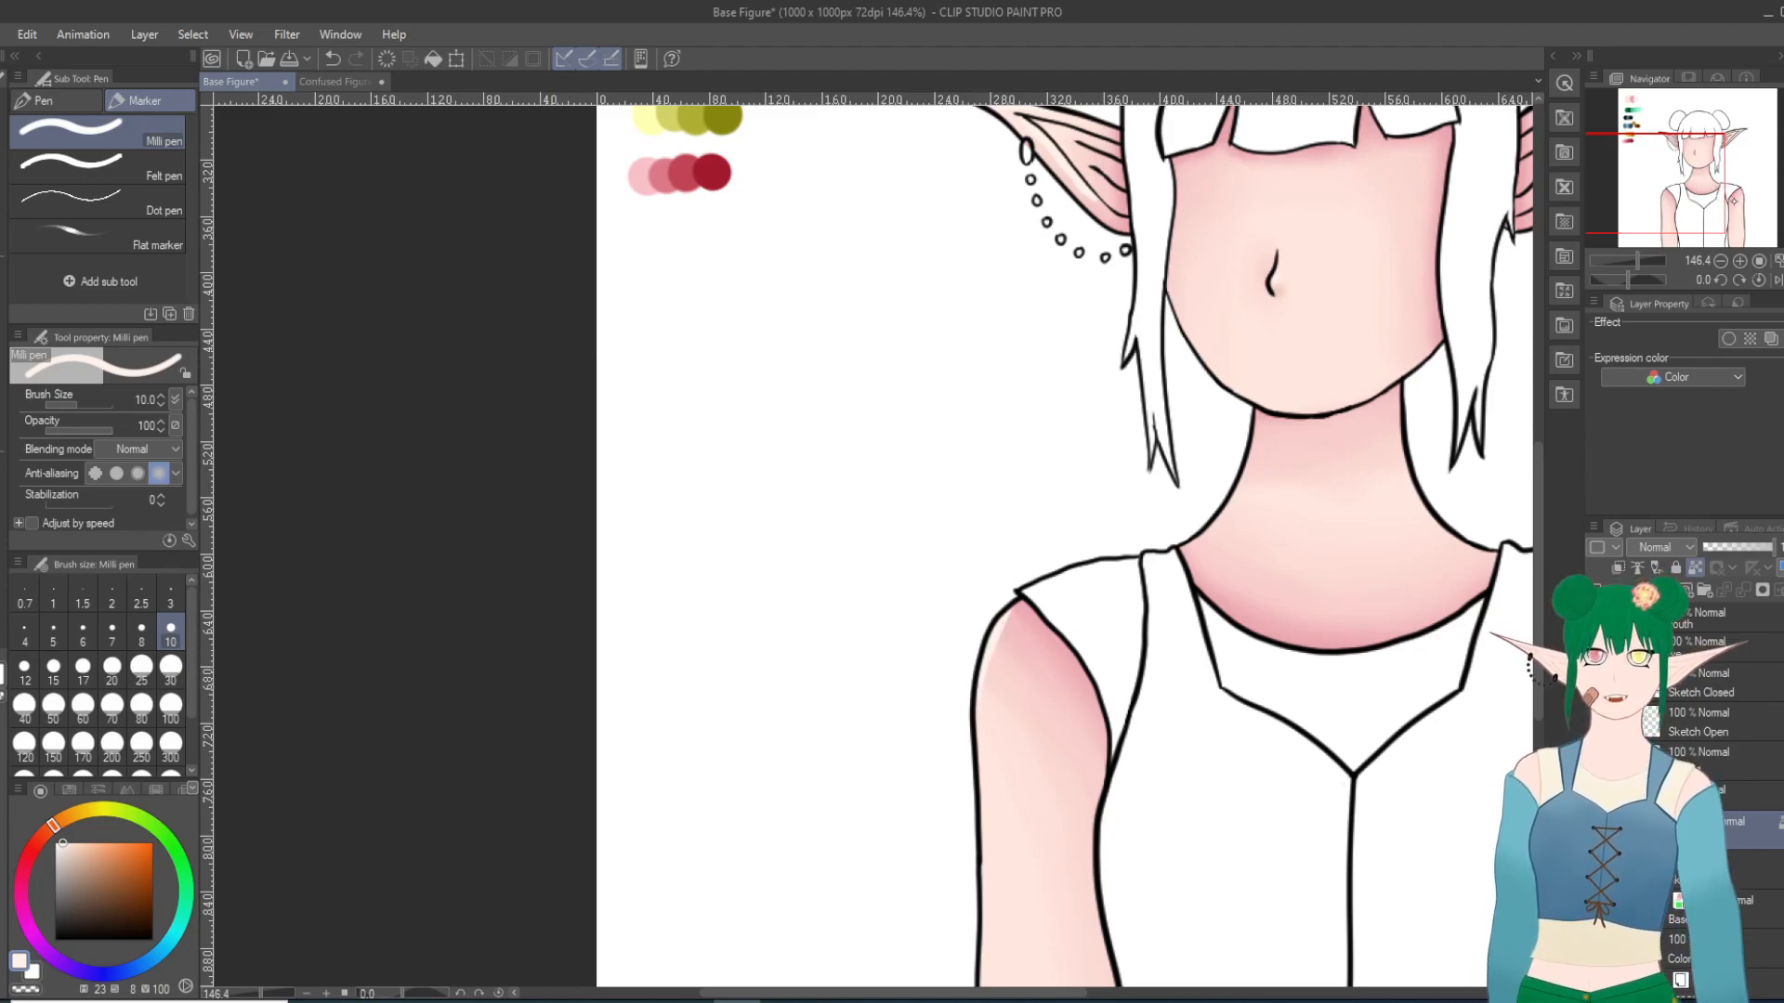
left_click(1733, 200)
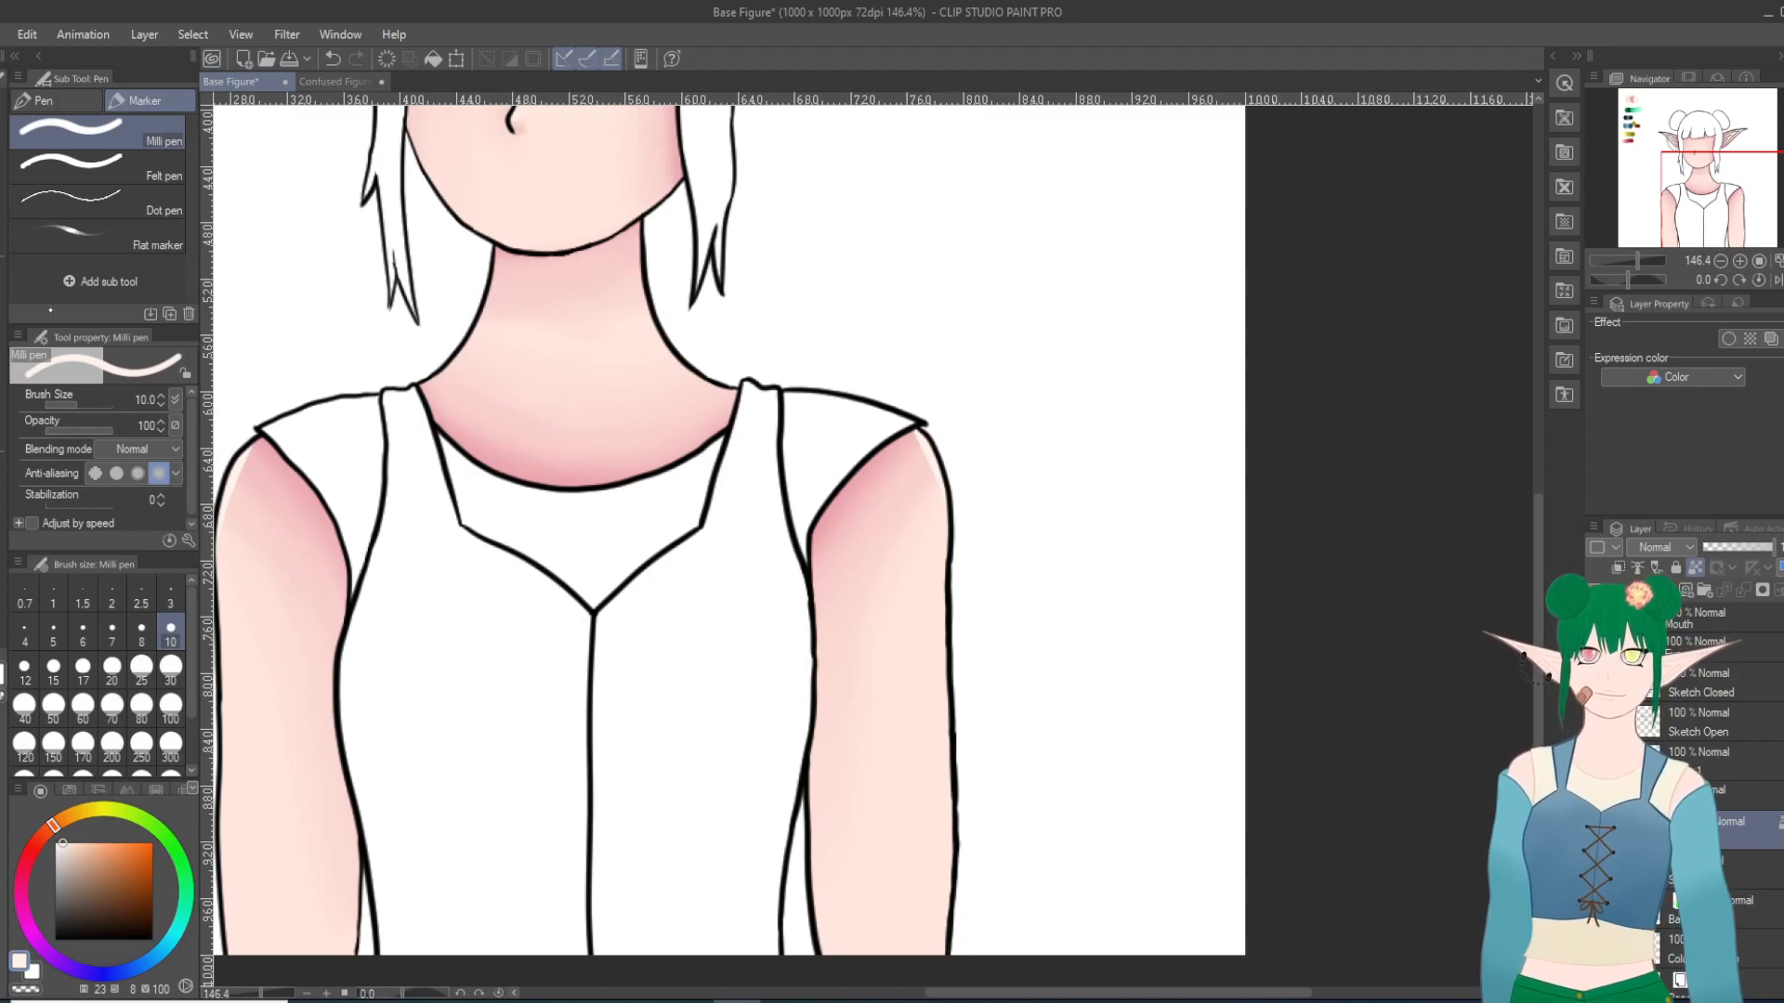
Step: Soften the highlights on both shoulders with Blur at size 20
key("j")
left_click(102, 155)
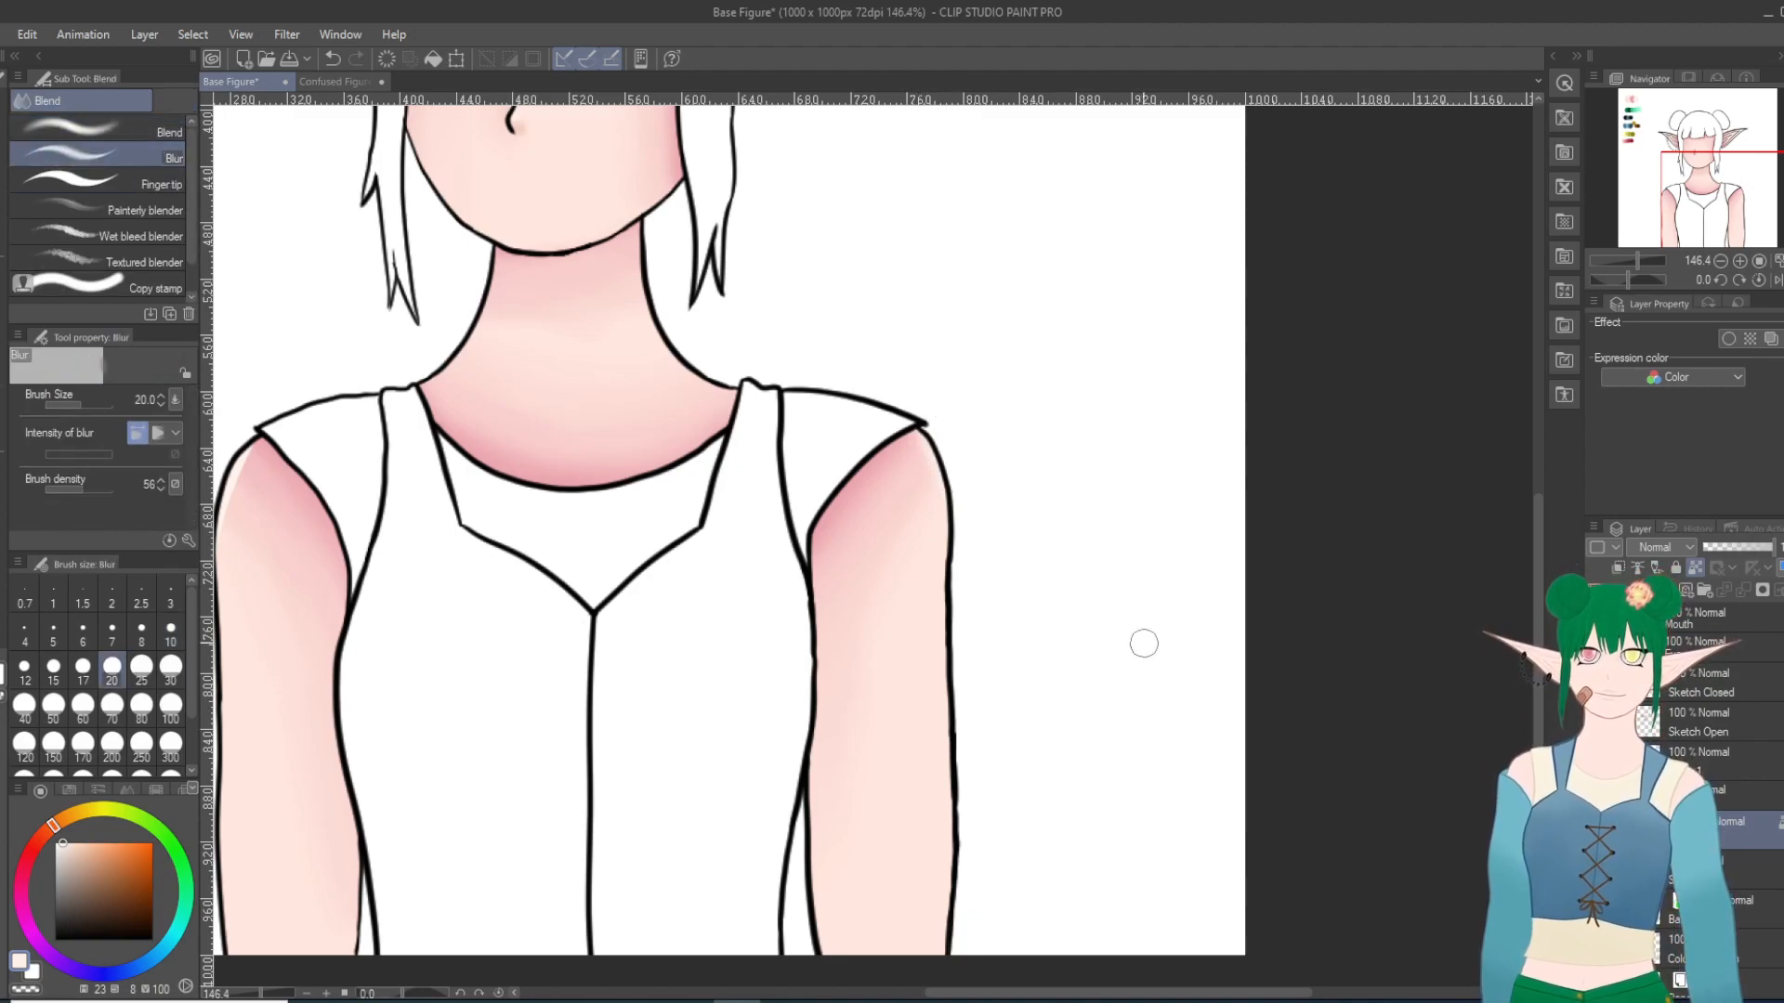
left_click(1206, 1002)
right_click(1207, 1001)
left_click(1138, 991)
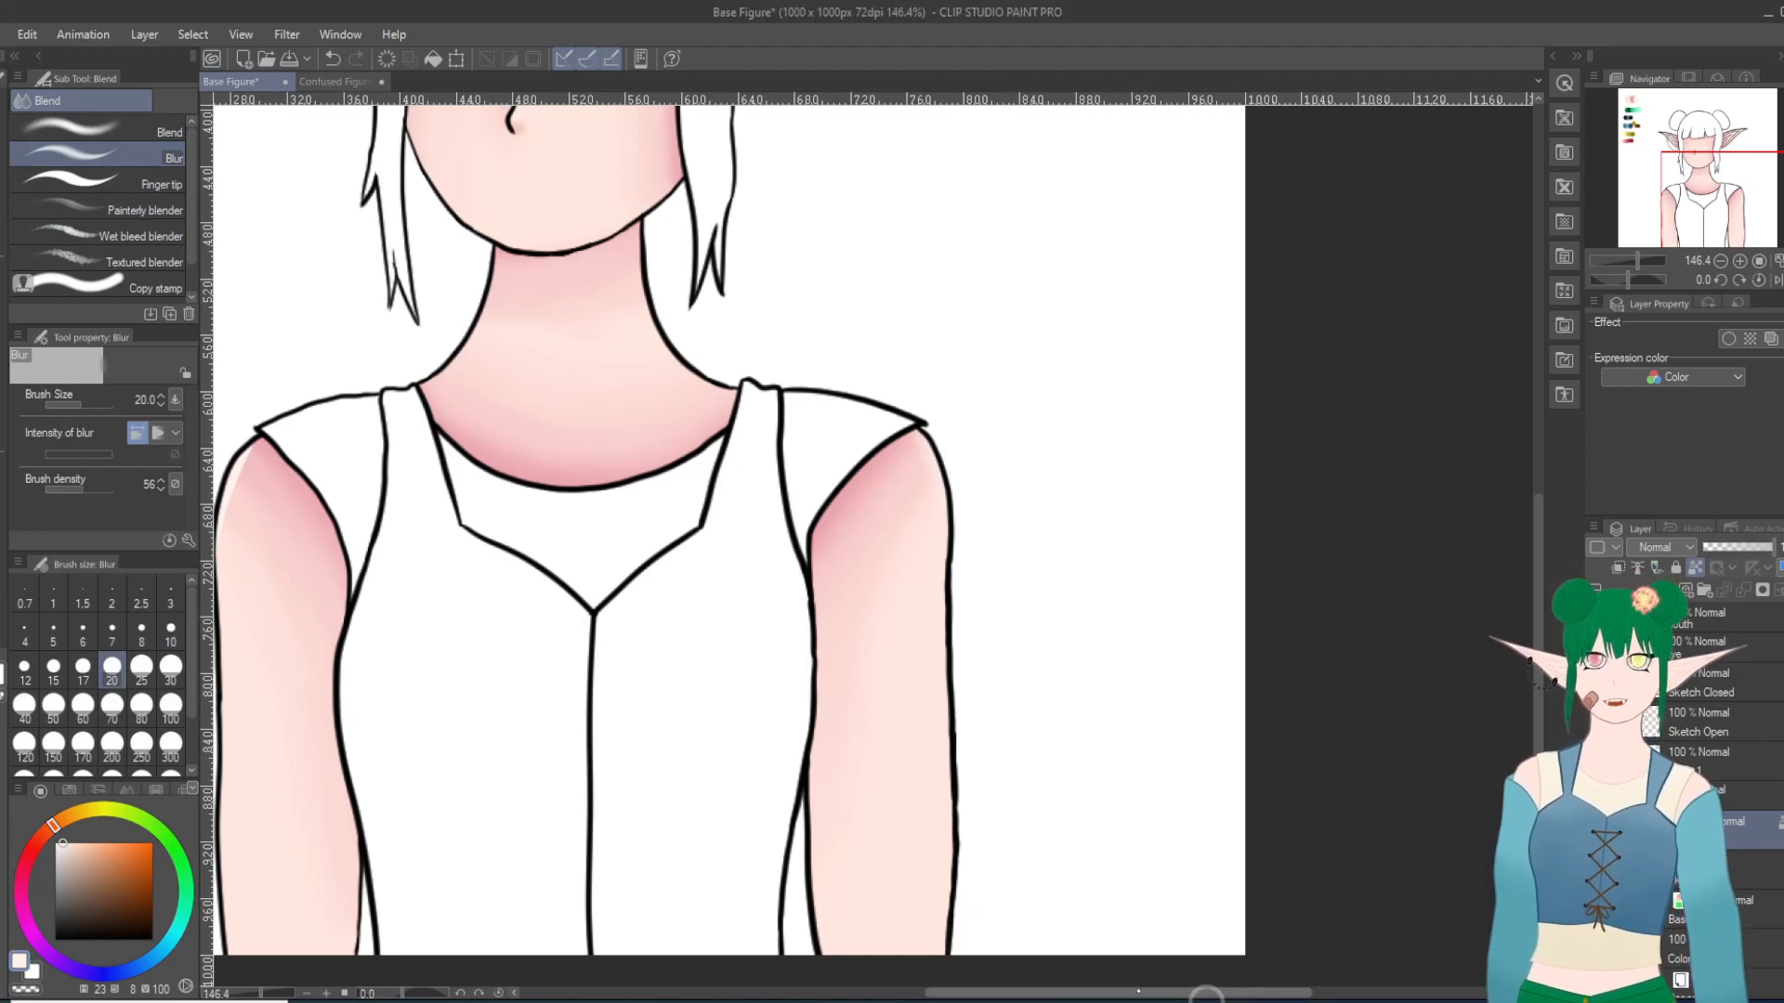
left_click_drag(1138, 991, 1051, 988)
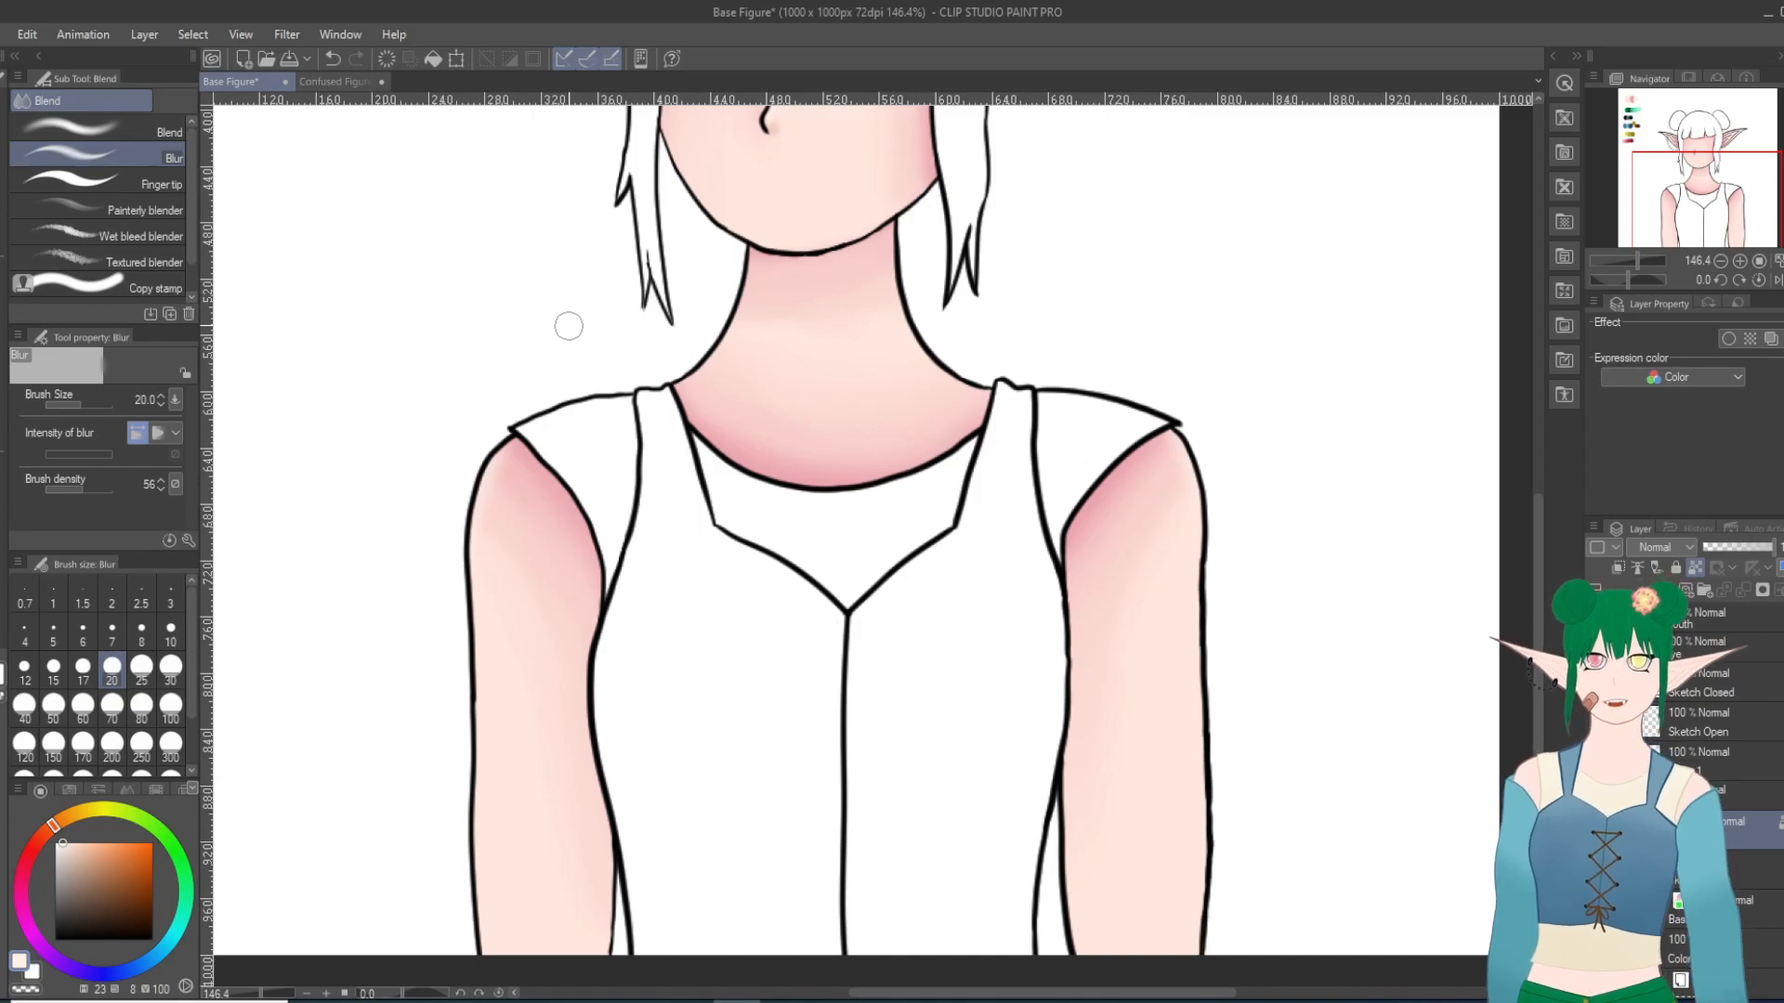
Step: Soften the pale highlights on both ears with Blur at size 10
scroll(874, 548, "up", 5)
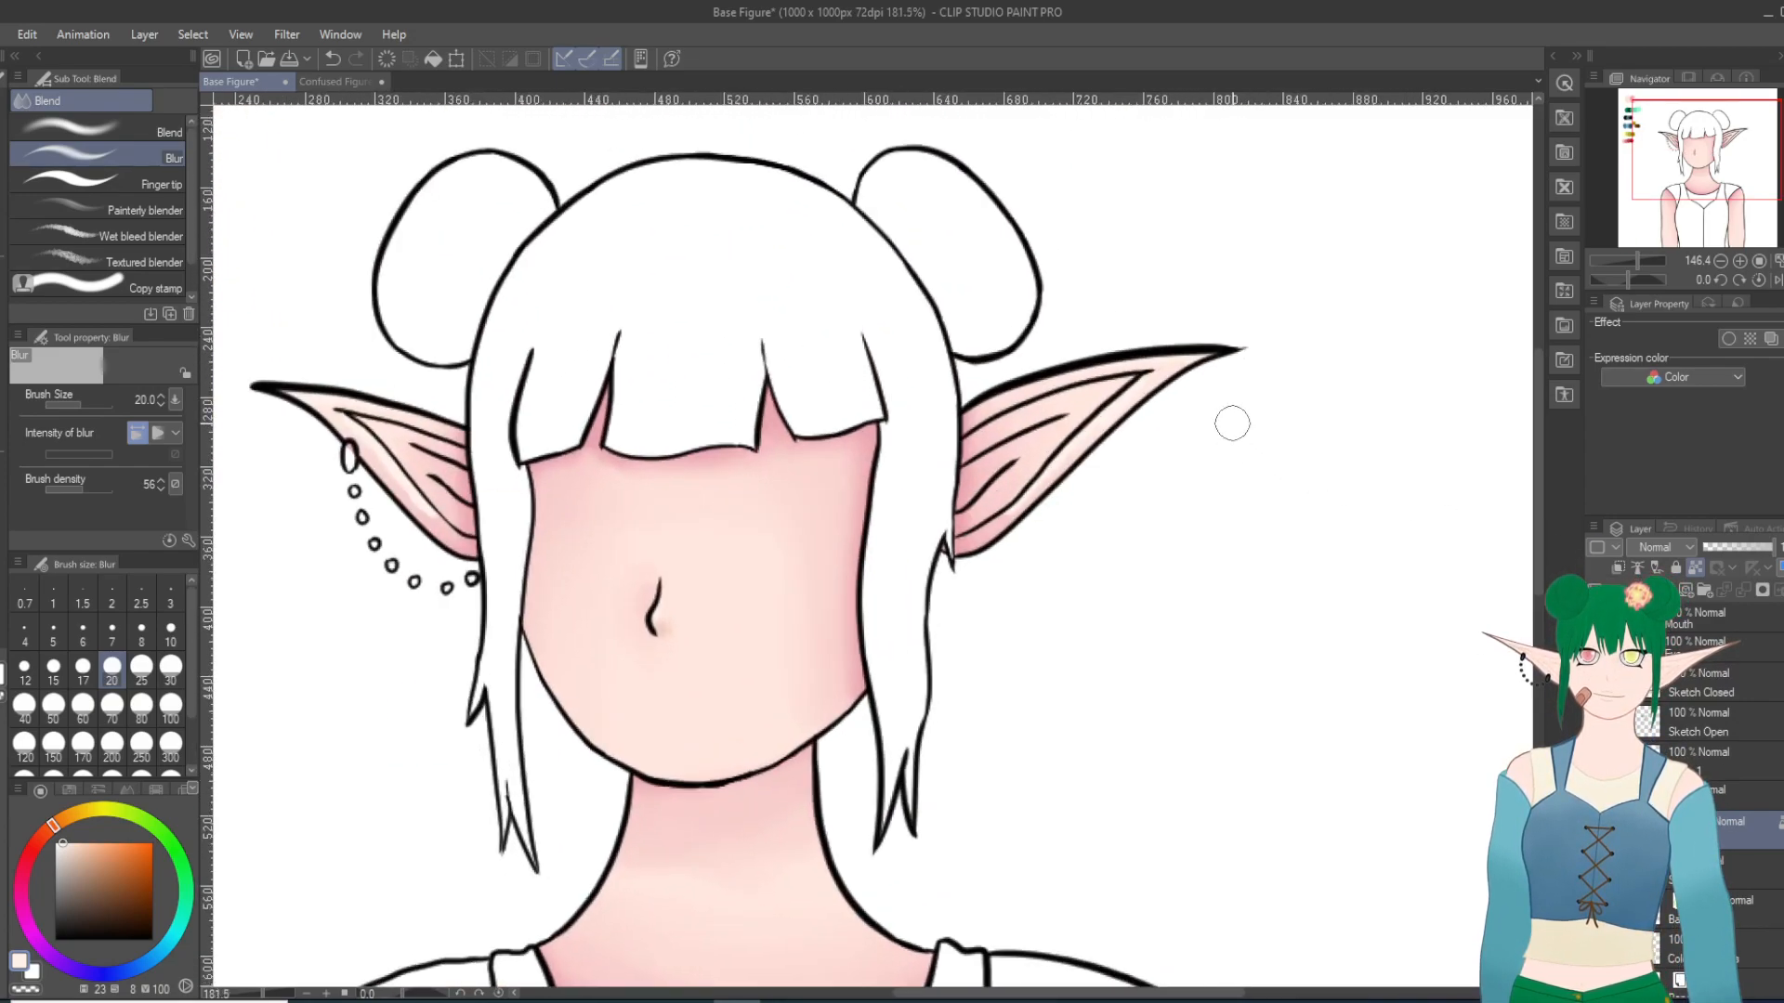
scroll(1230, 418, "up", 4)
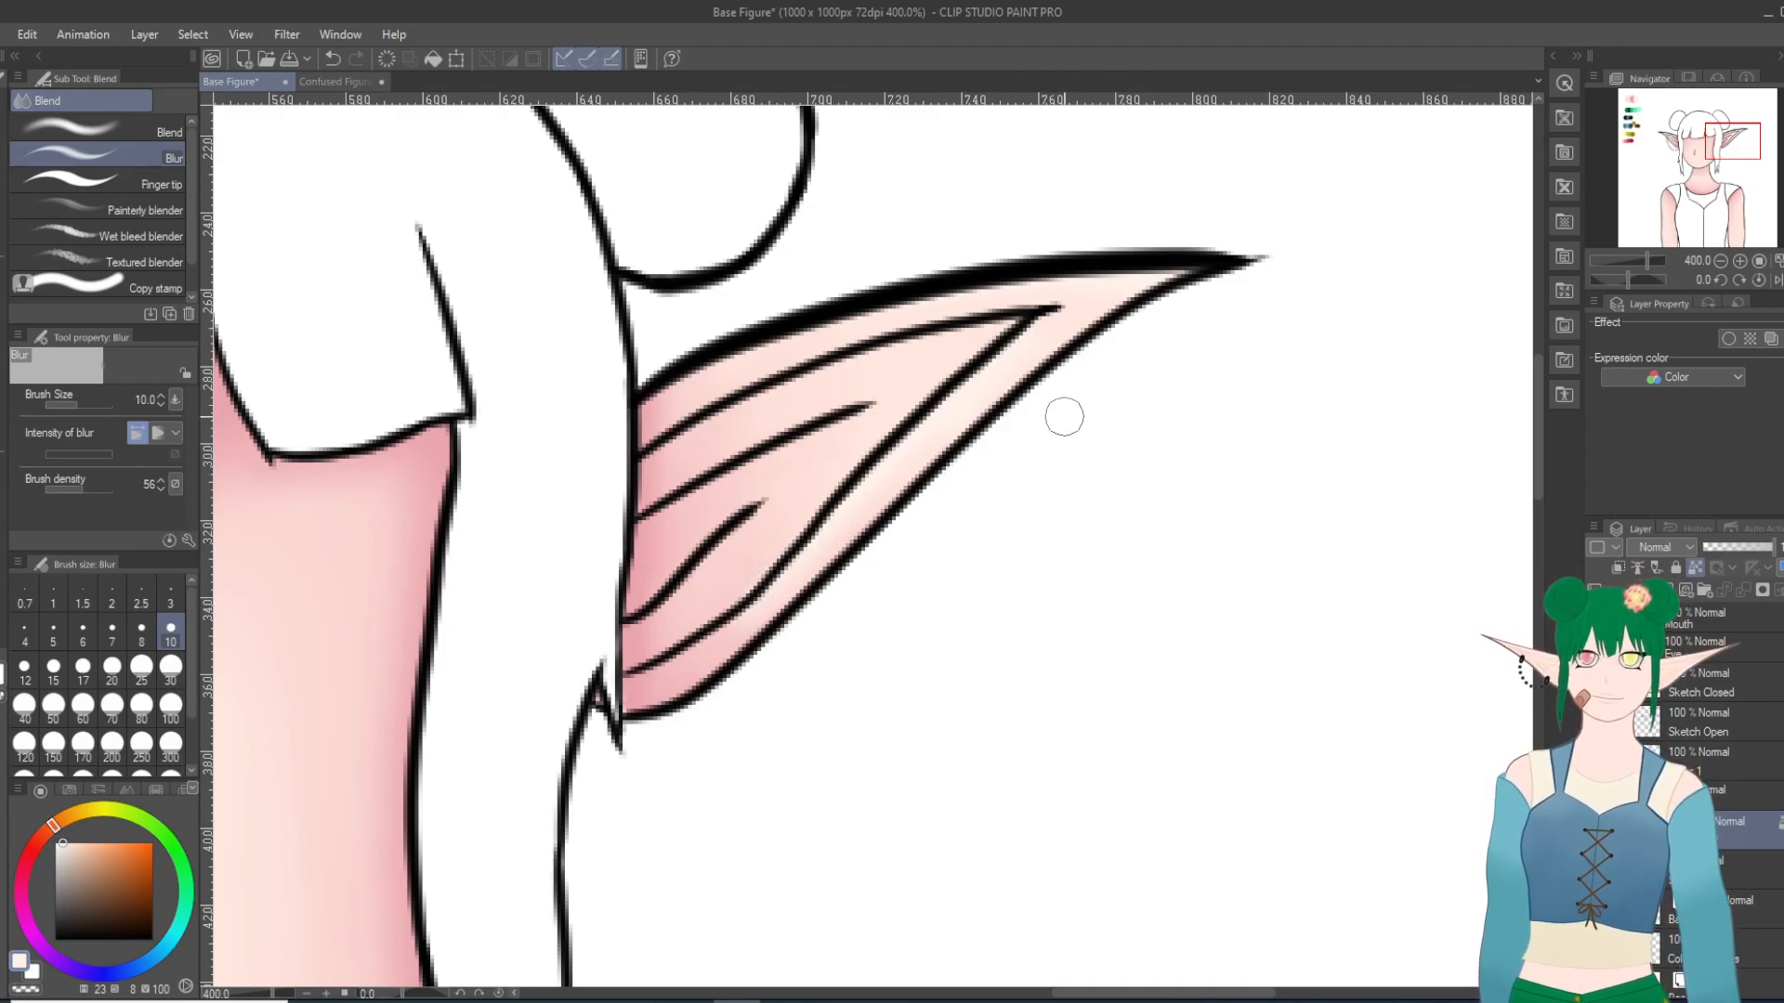
left_click(1667, 136)
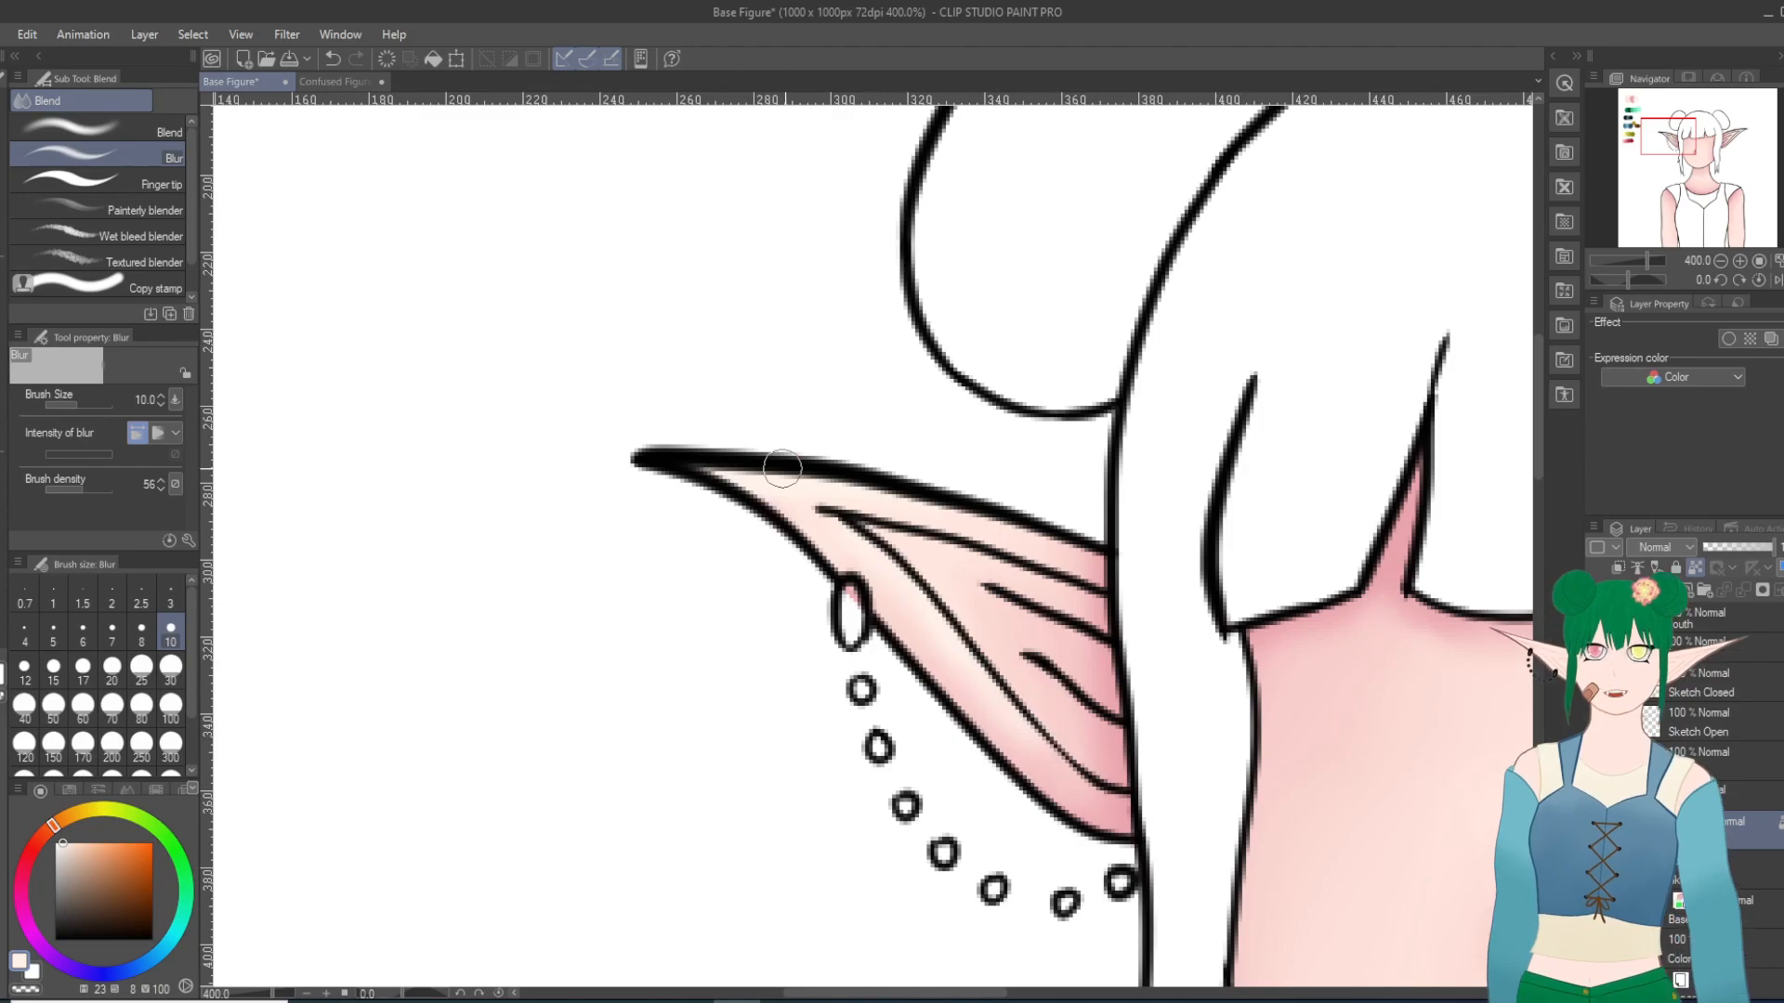
scroll(985, 642, "down", 12)
scroll(1188, 814, "up", 5)
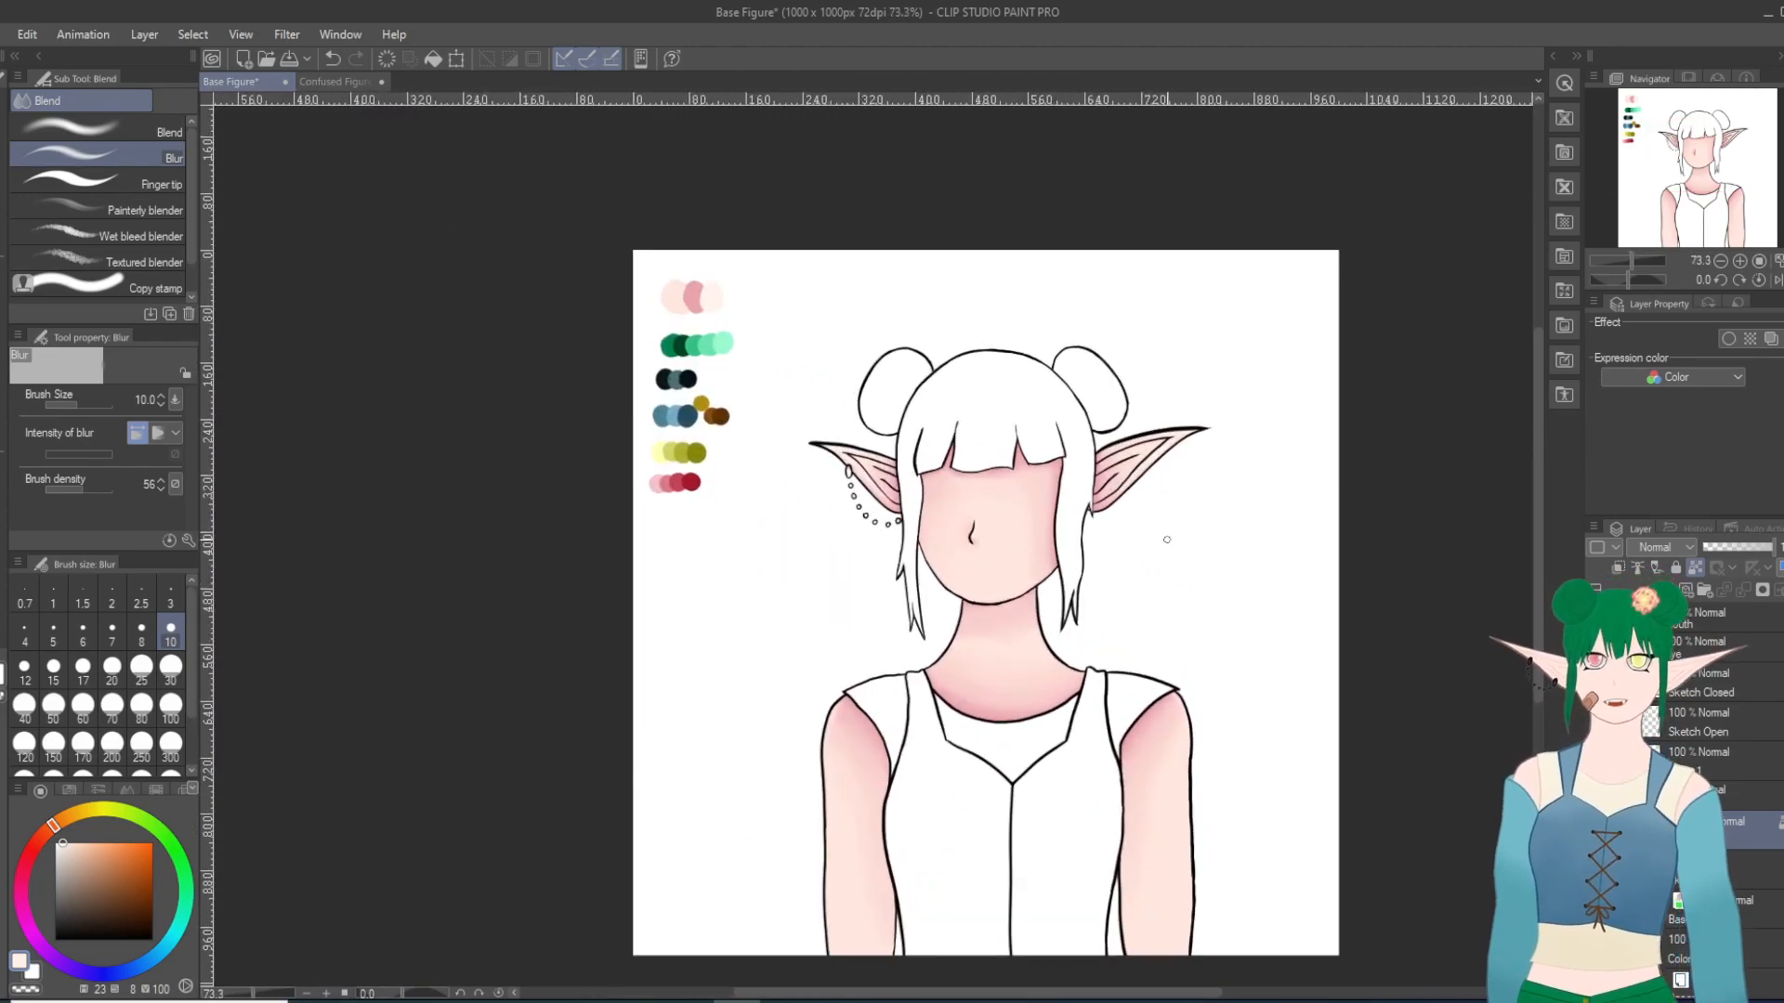
scroll(1092, 591, "up", 1)
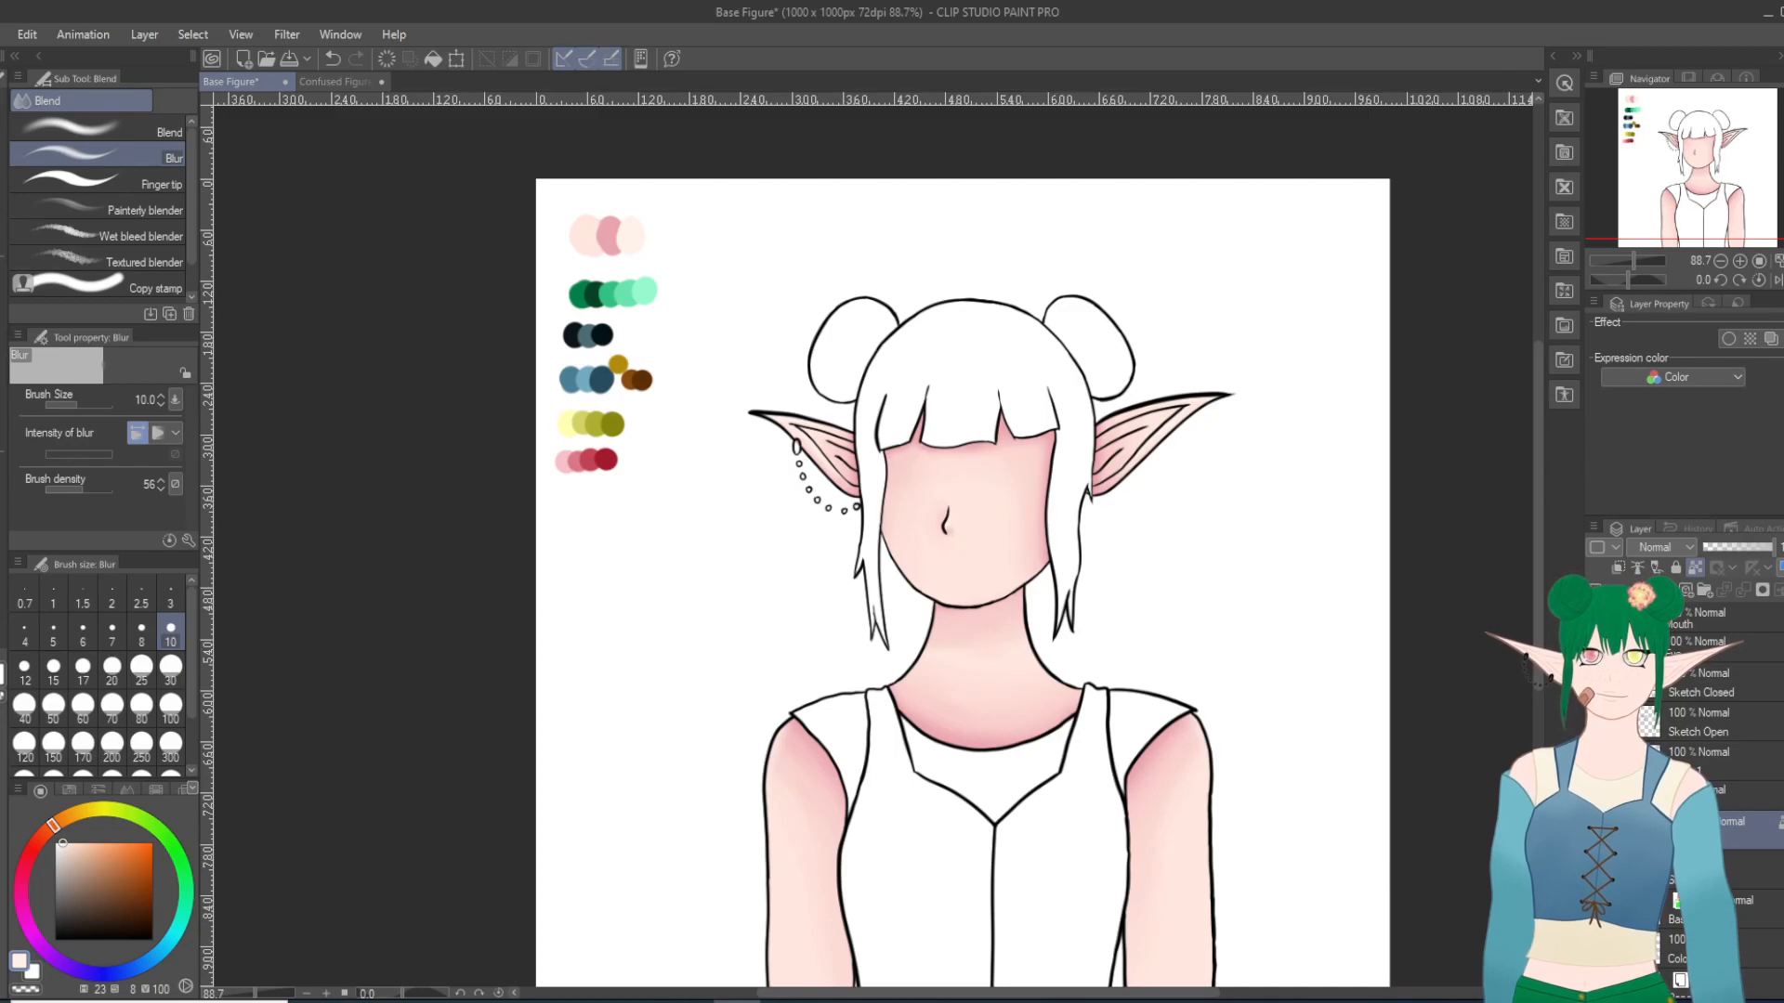
Step: Sample the darker pink skin swatch, show the closed mouth layer C, and duplicate the shaded skin layer
key("i")
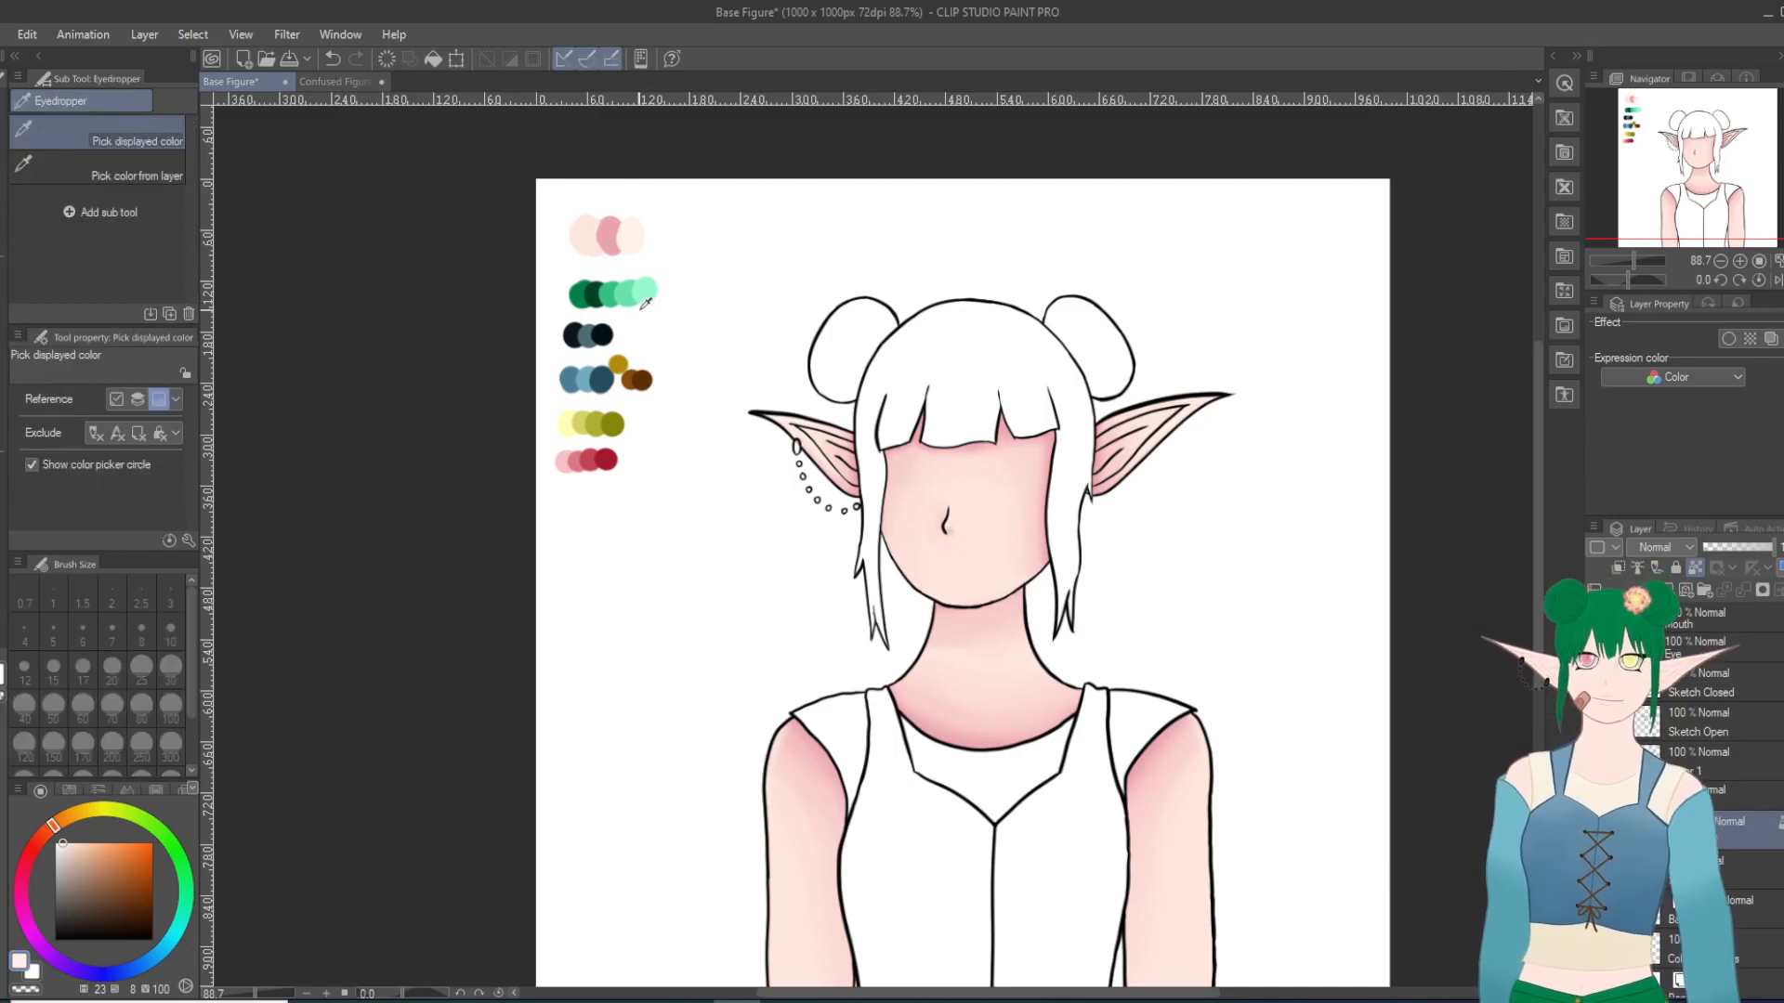
left_click(610, 237)
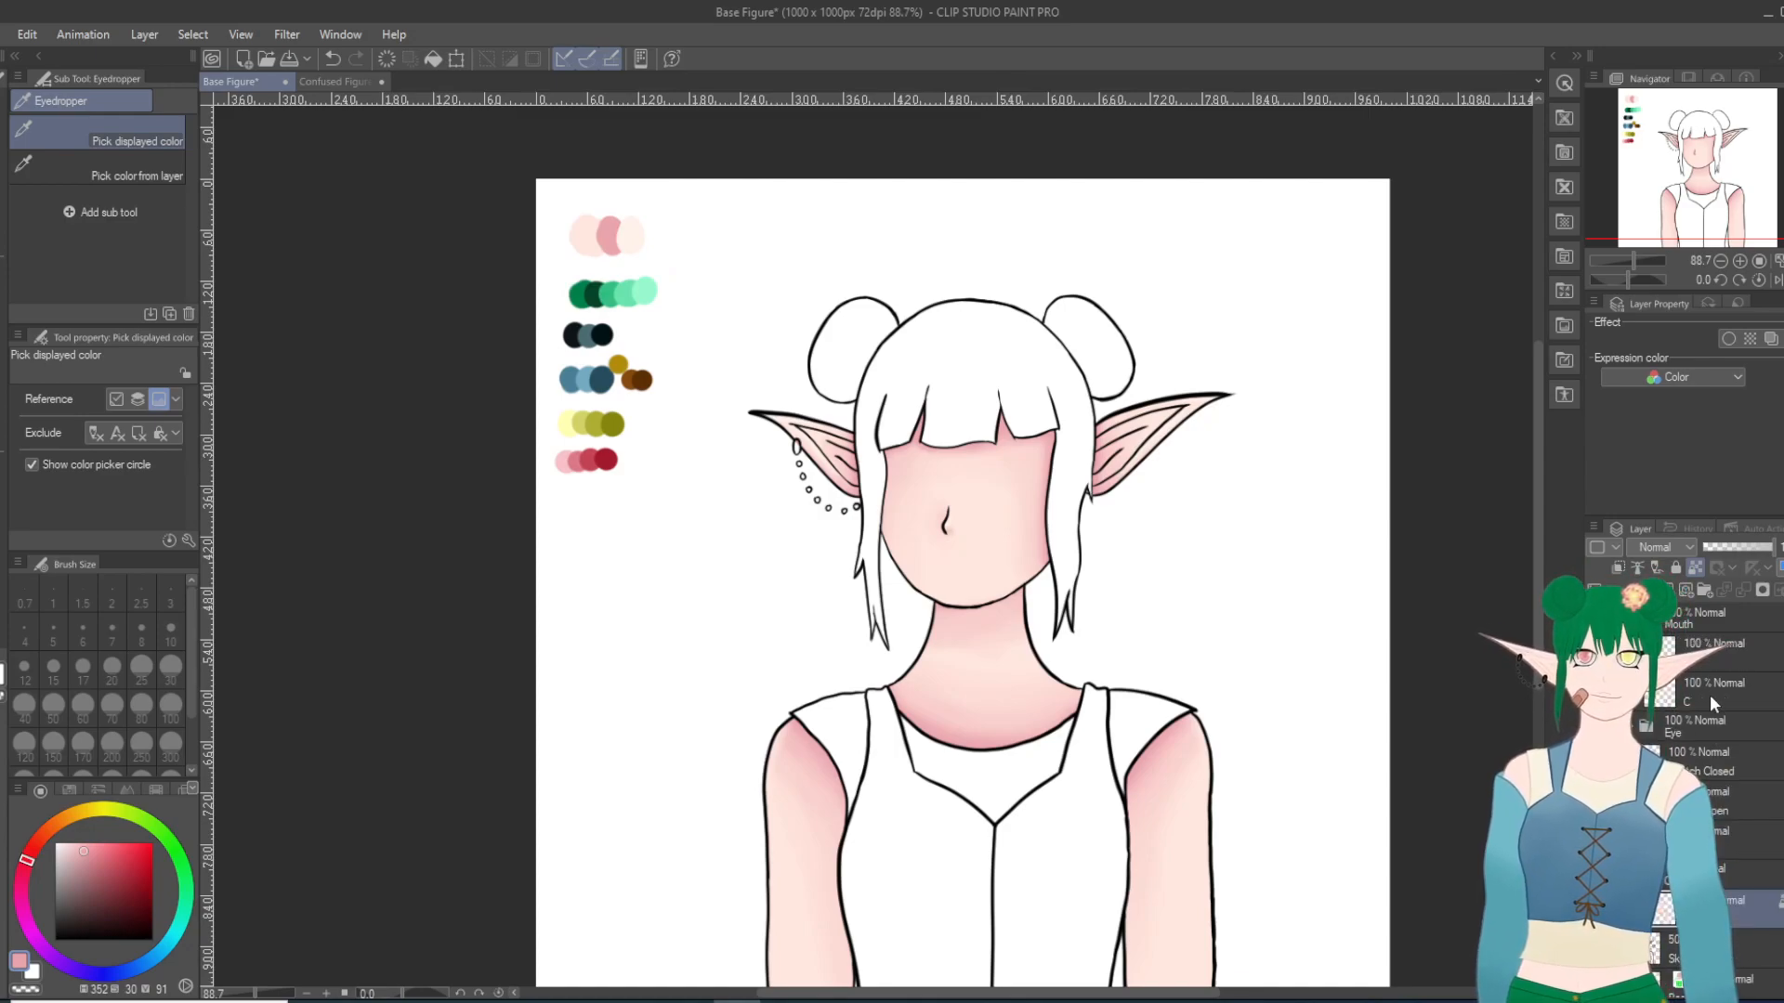
scroll(1314, 589, "up", 1)
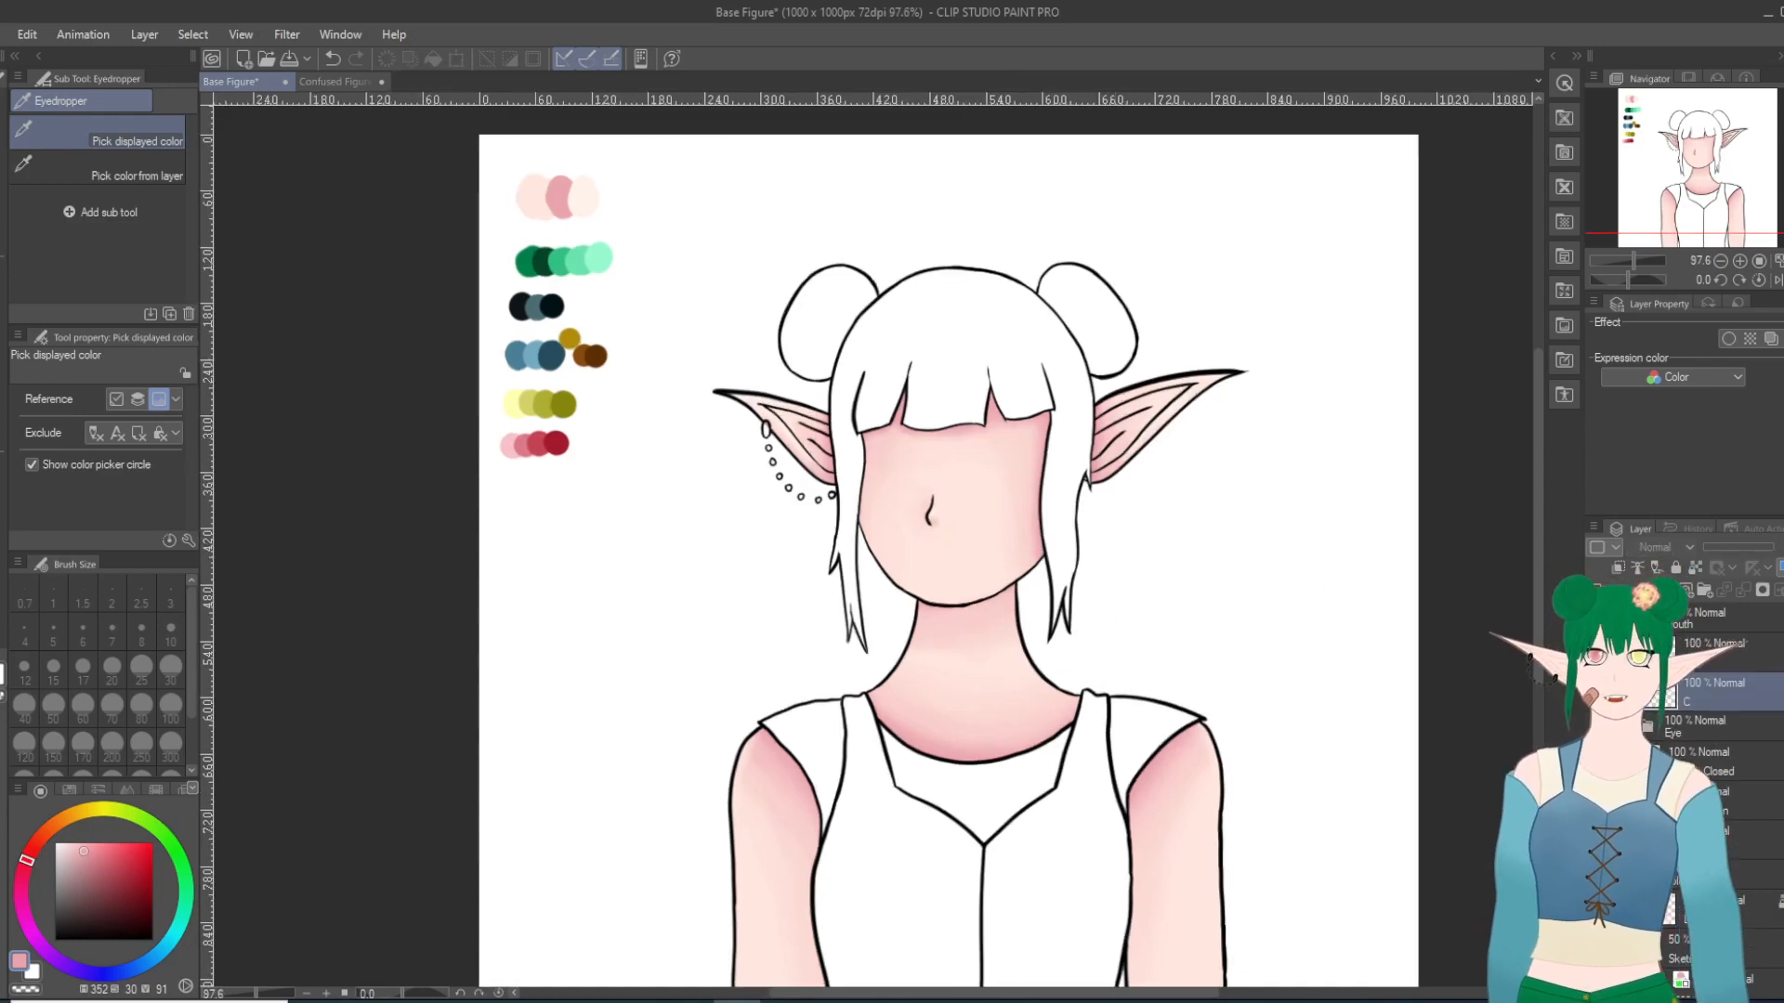
left_click(1595, 692)
right_click(1595, 692)
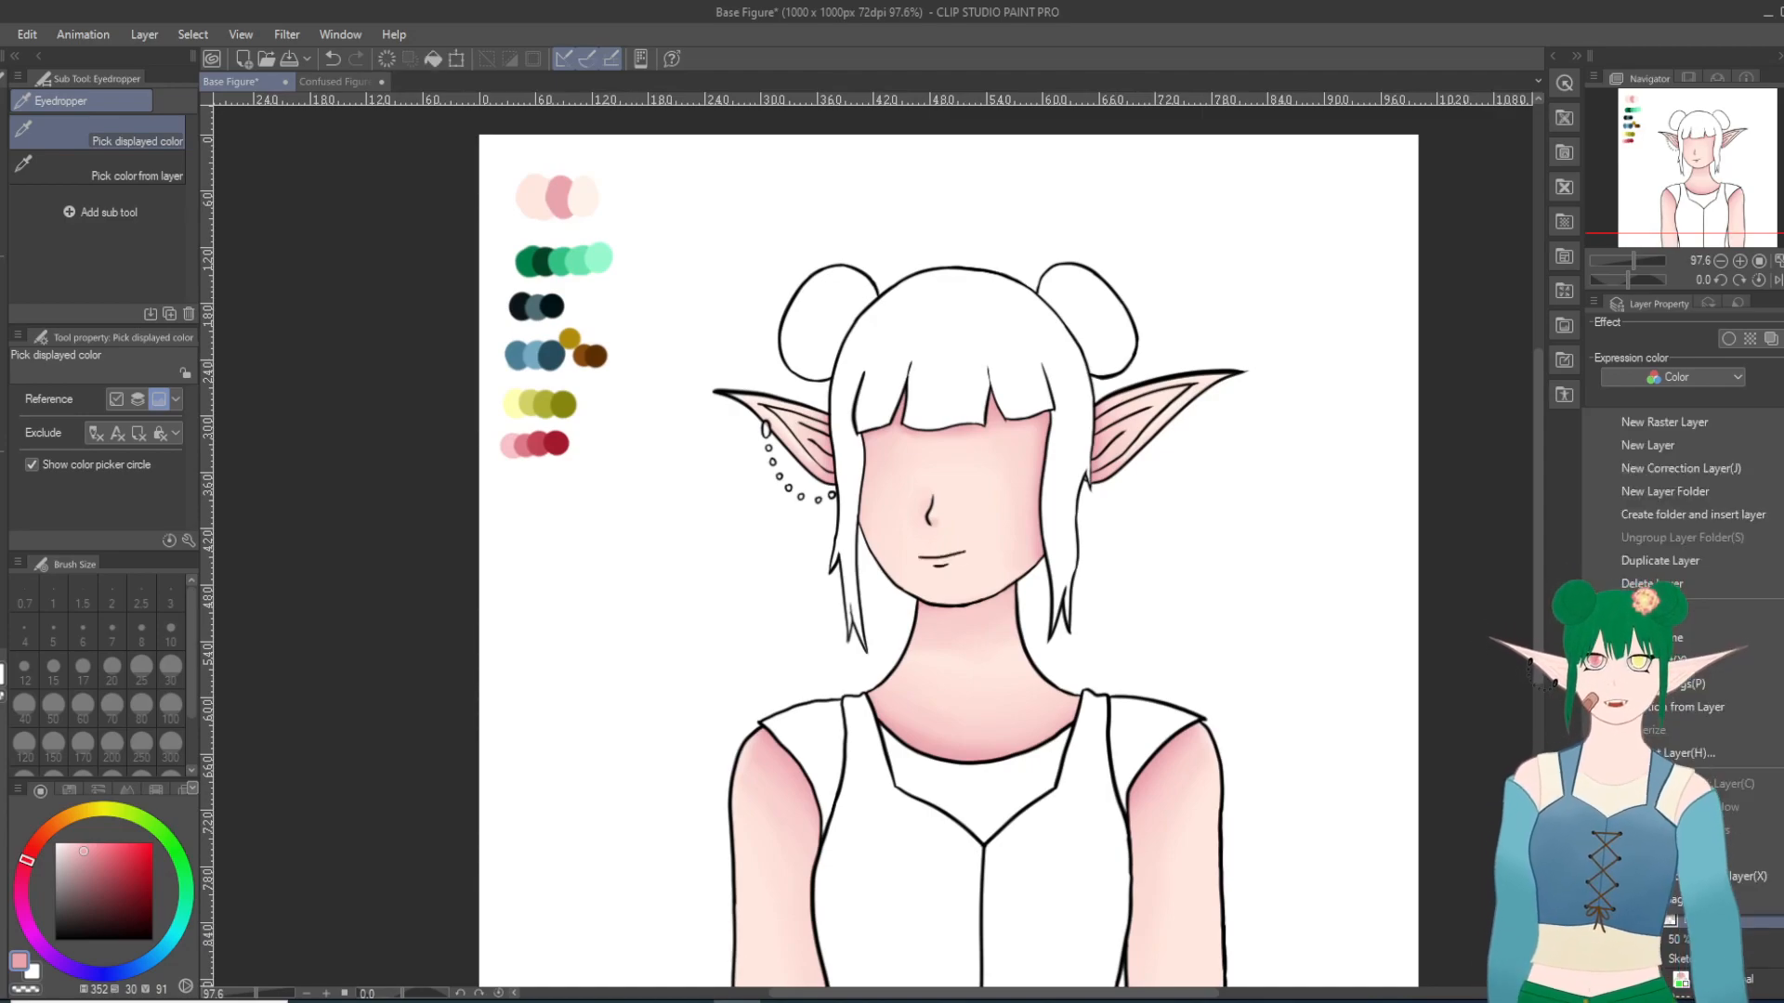
left_click(1674, 565)
scroll(904, 710, "up", 2)
scroll(911, 647, "up", 5)
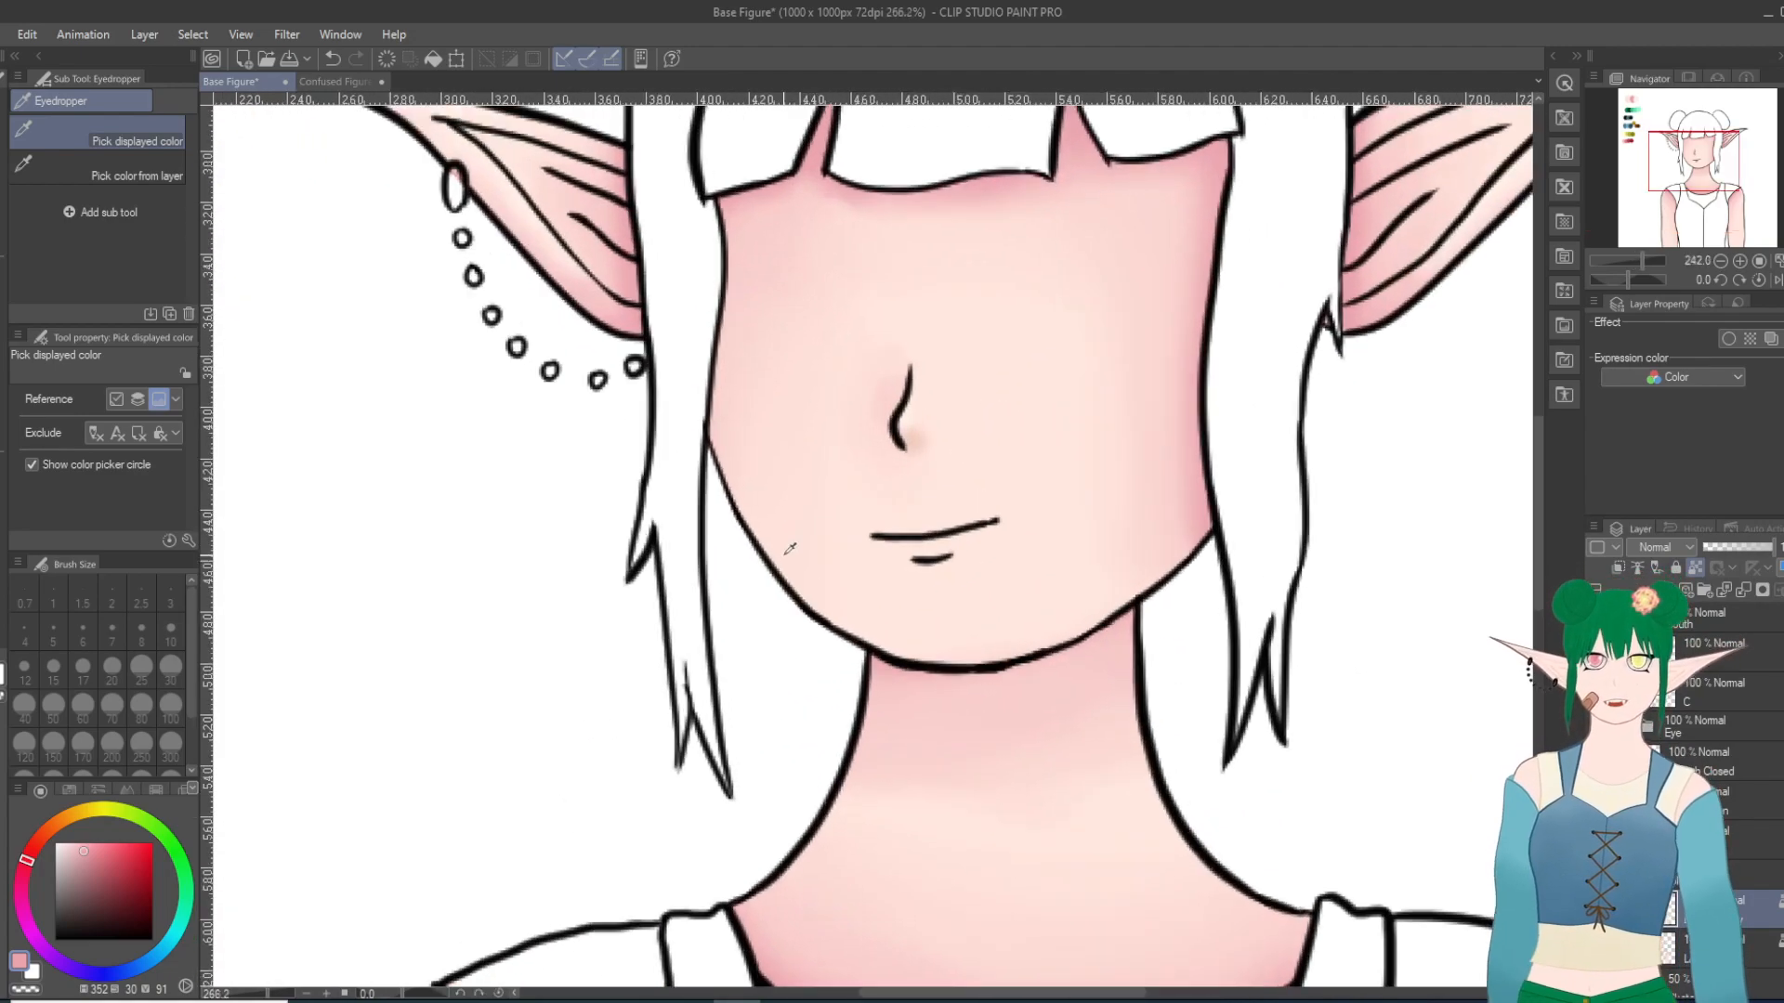
Step: Paint a pink shadow beneath the lower-lip line with the Milli pen at size 10 and rename the duplicated skin layer
key("p")
scroll(1059, 580, "up", 4)
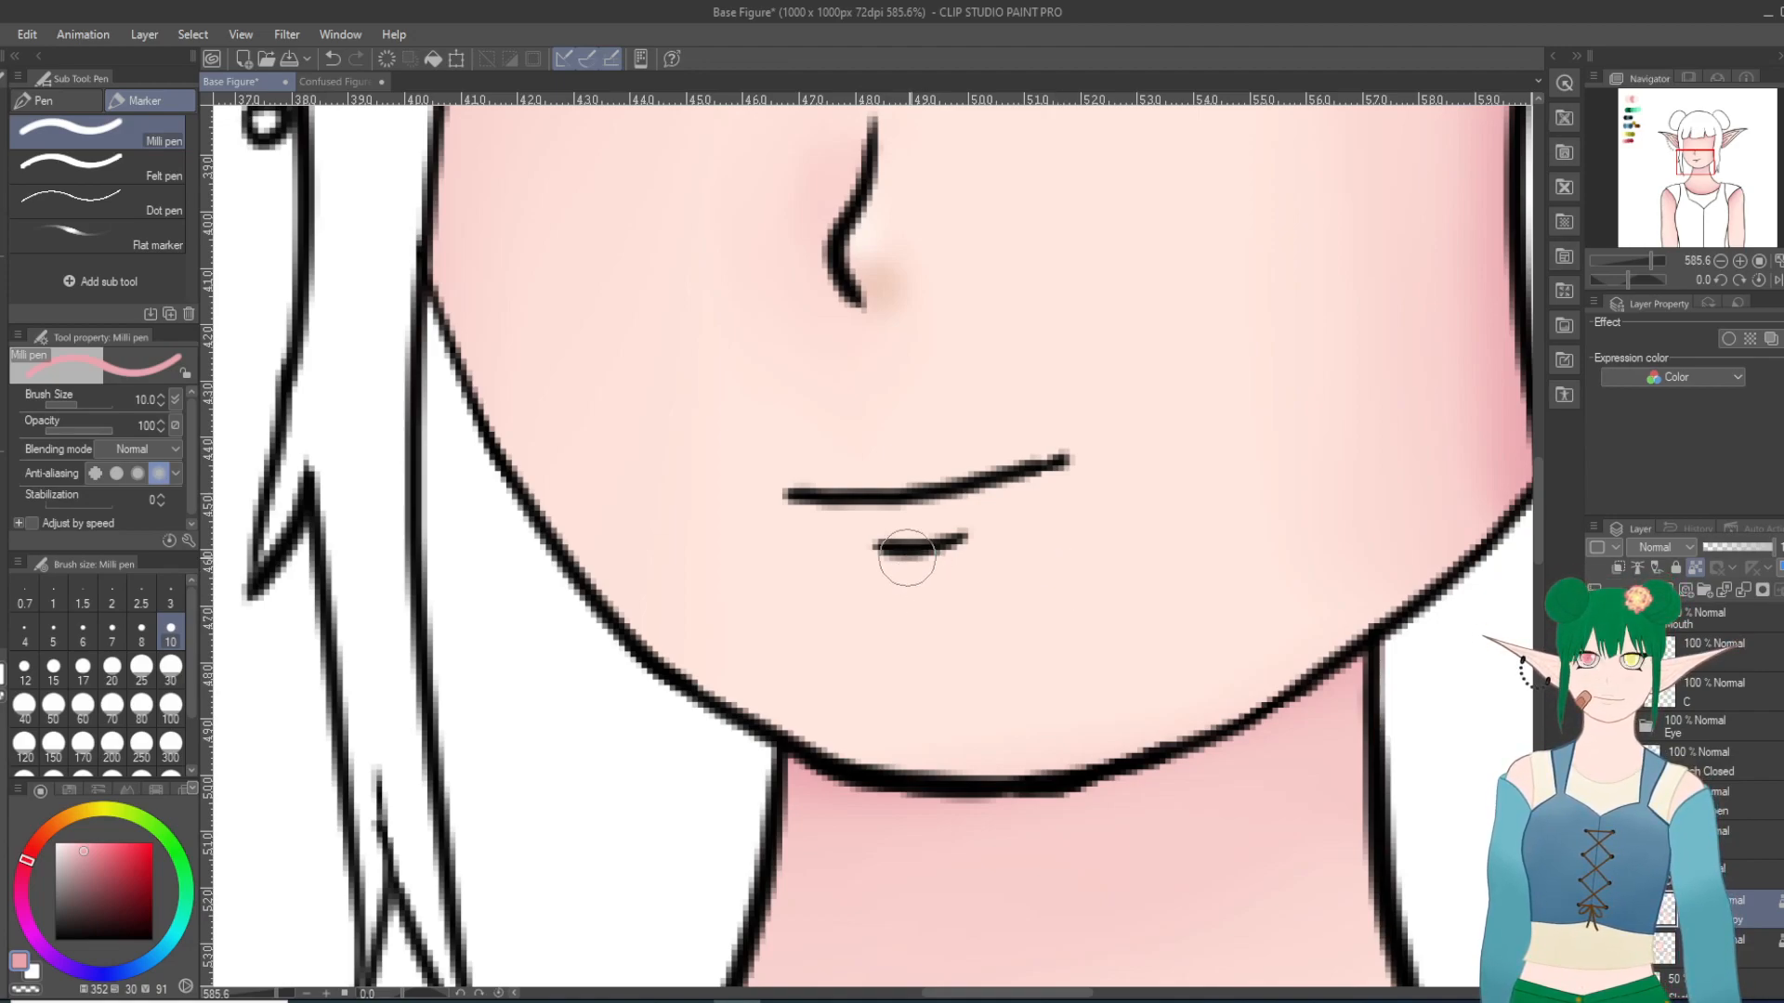
left_click_drag(888, 567, 954, 554)
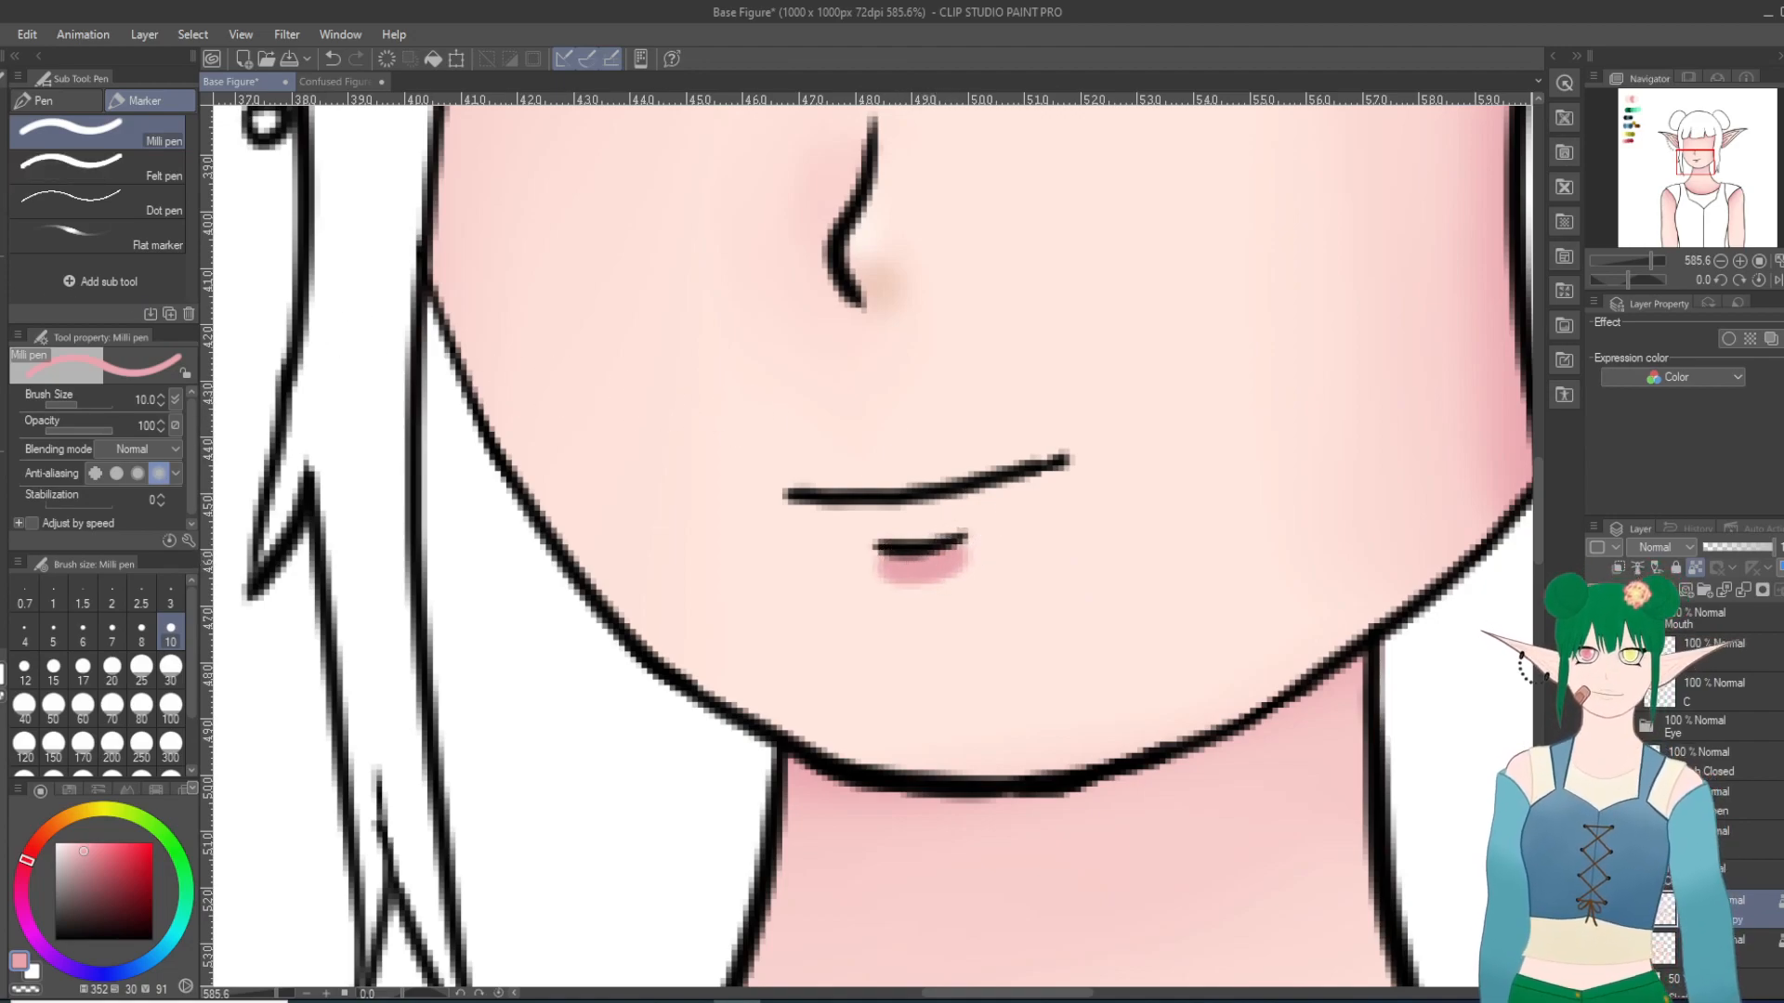
double_click(1730, 919)
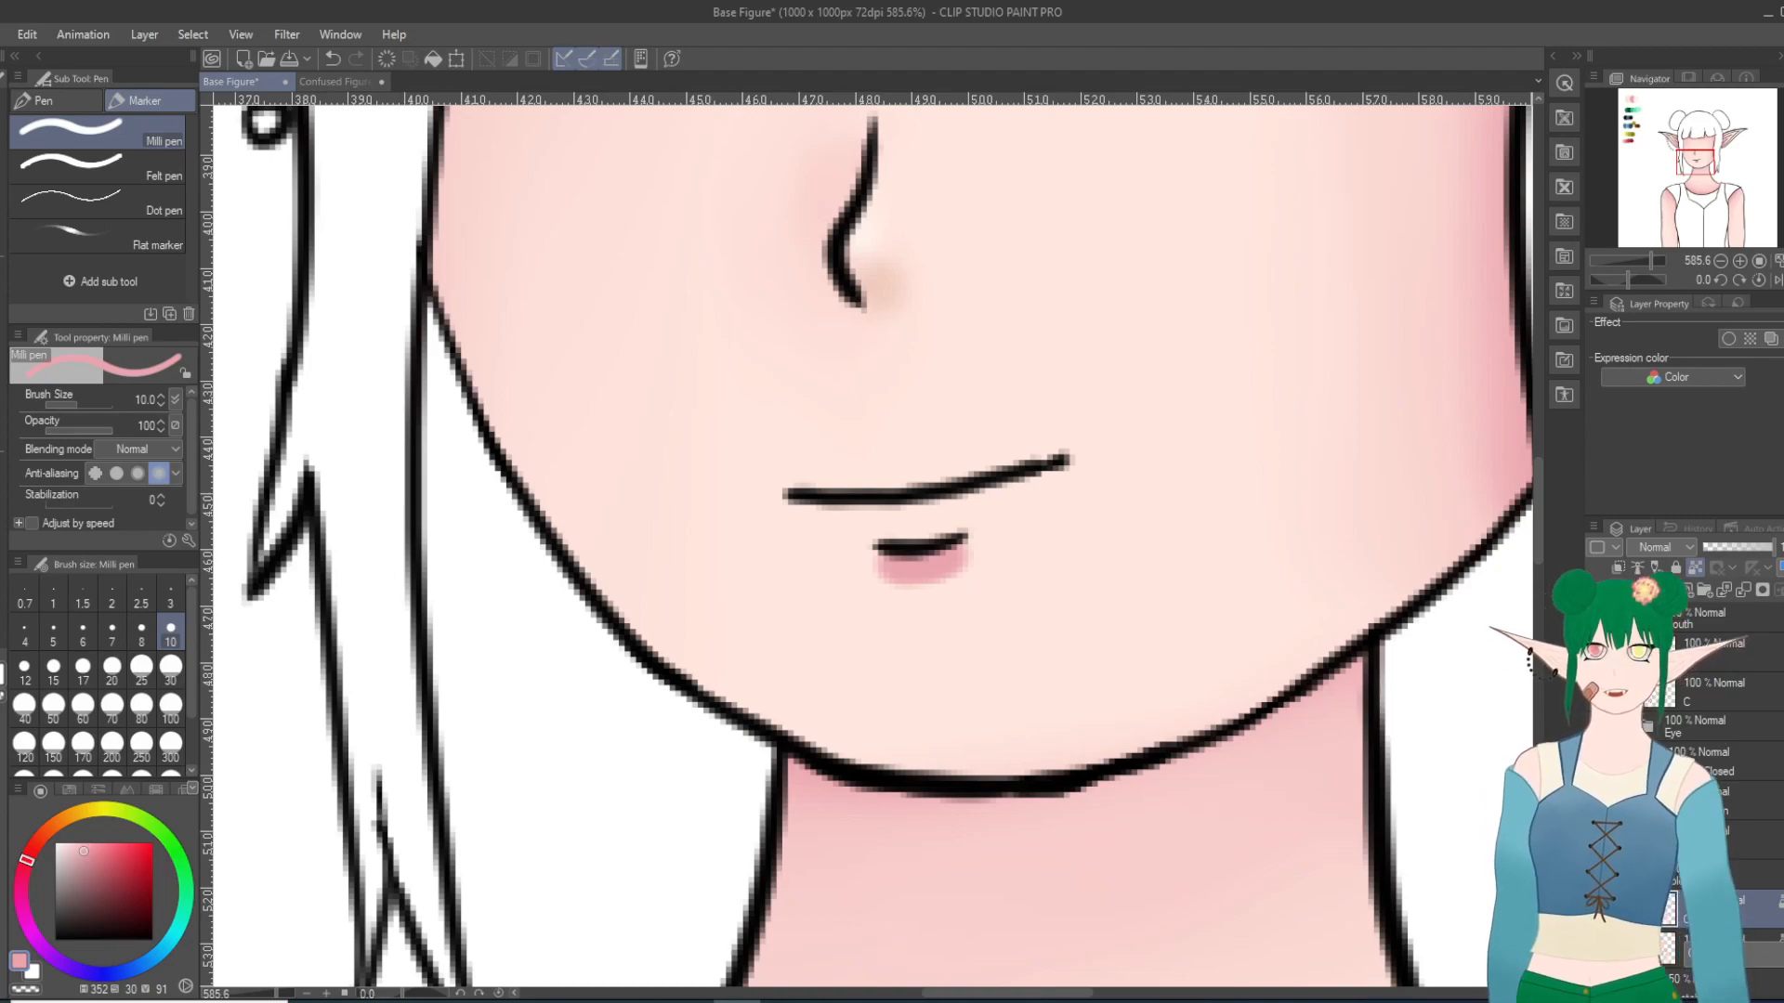
Step: Smooth the lower-lip shadow with Blend at size 10, then repaint pink beneath the lip line with the Milli pen
key("j")
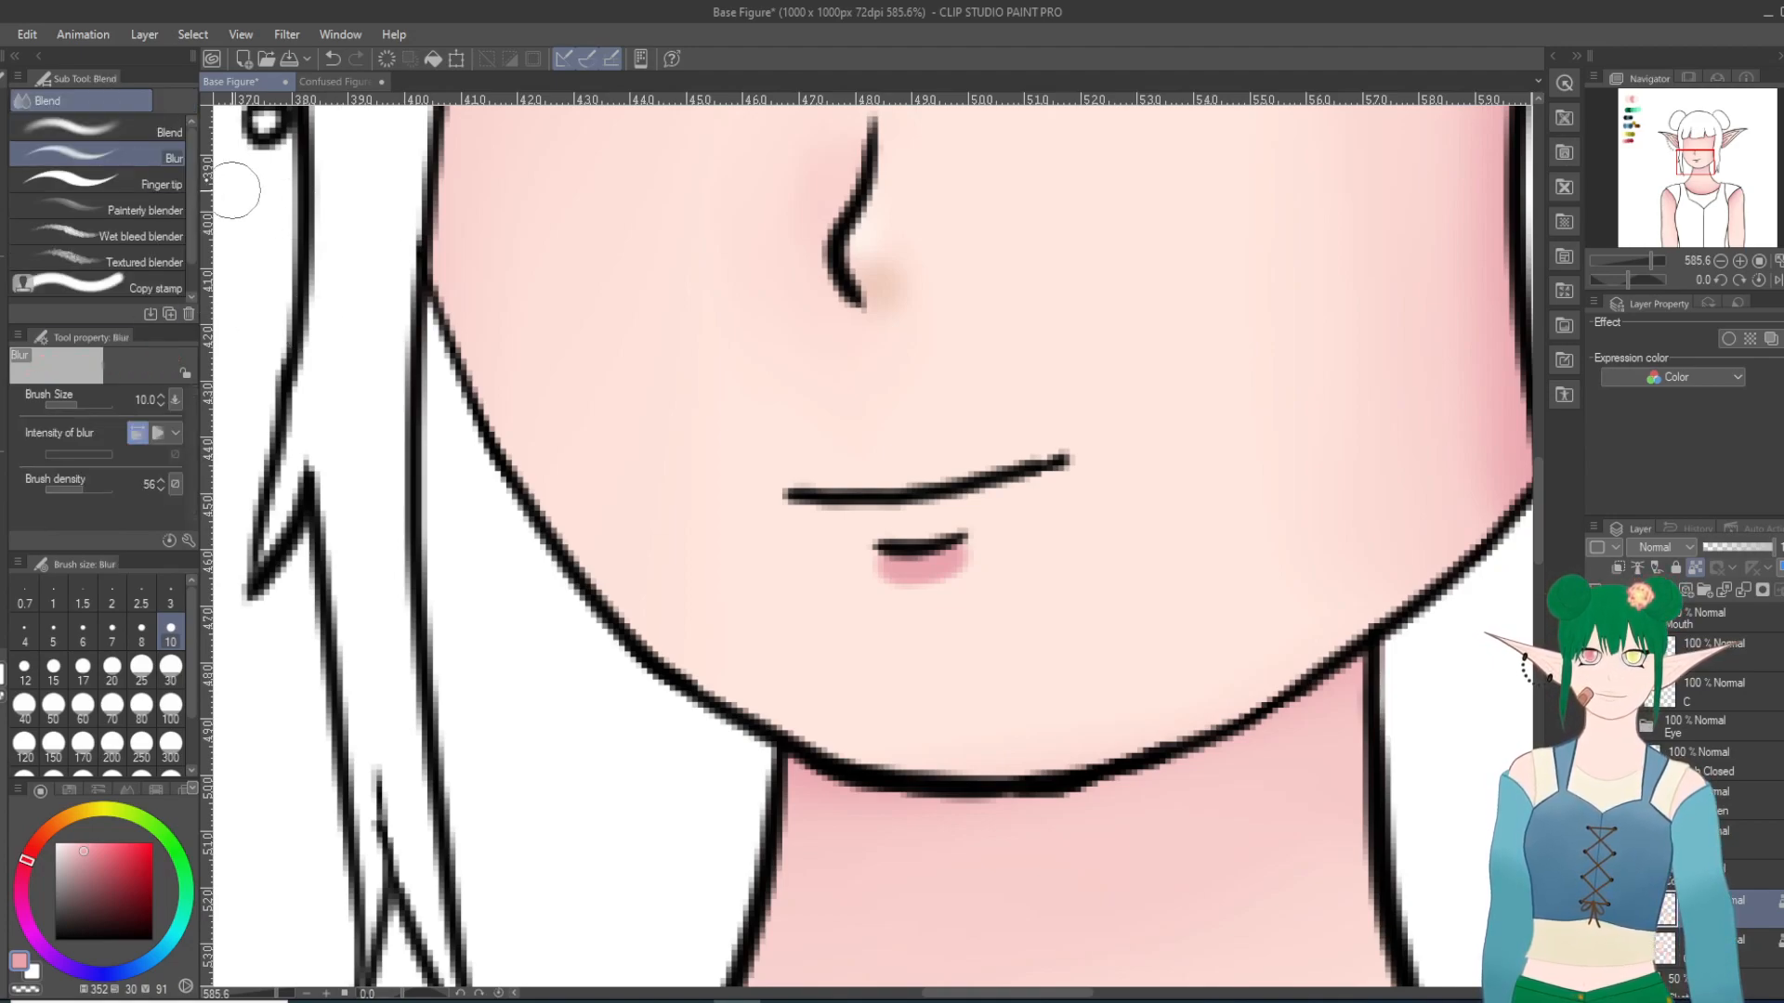
left_click(93, 130)
mouse_move(940, 557)
left_mouse_down()
mouse_move(871, 560)
mouse_move(975, 578)
mouse_move(881, 581)
mouse_move(982, 582)
mouse_move(922, 583)
mouse_move(989, 557)
mouse_move(962, 576)
mouse_move(927, 539)
left_mouse_up()
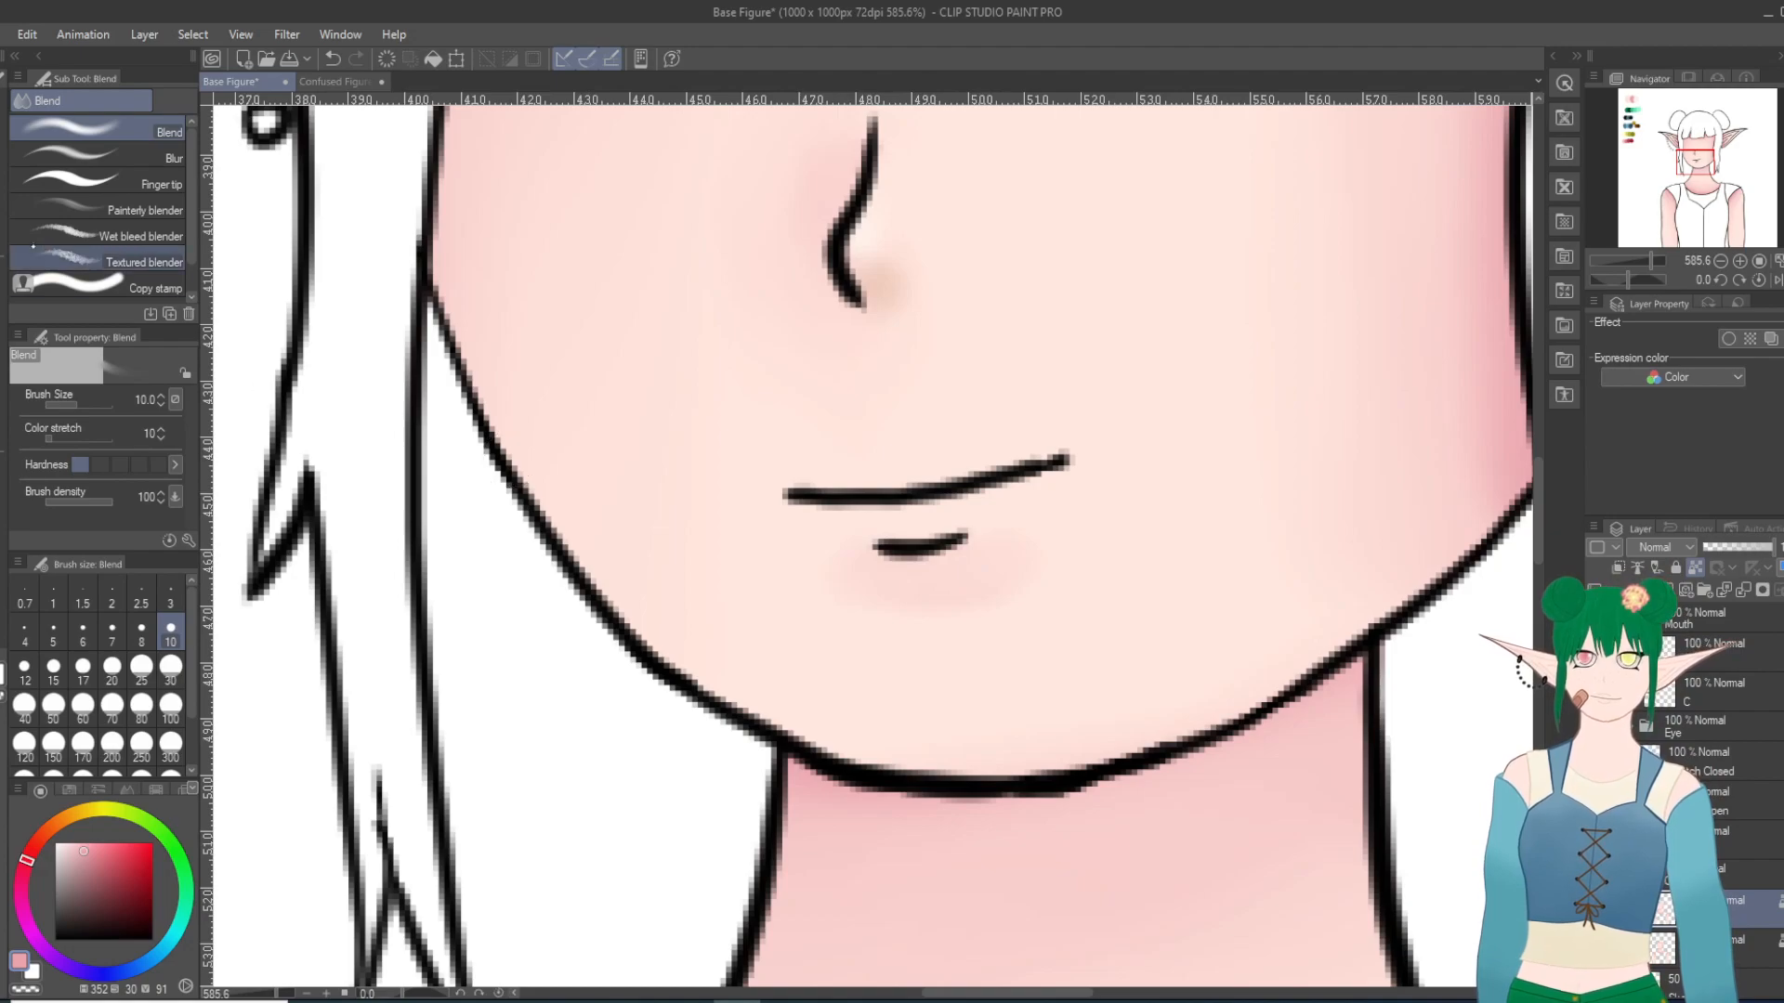
key("p")
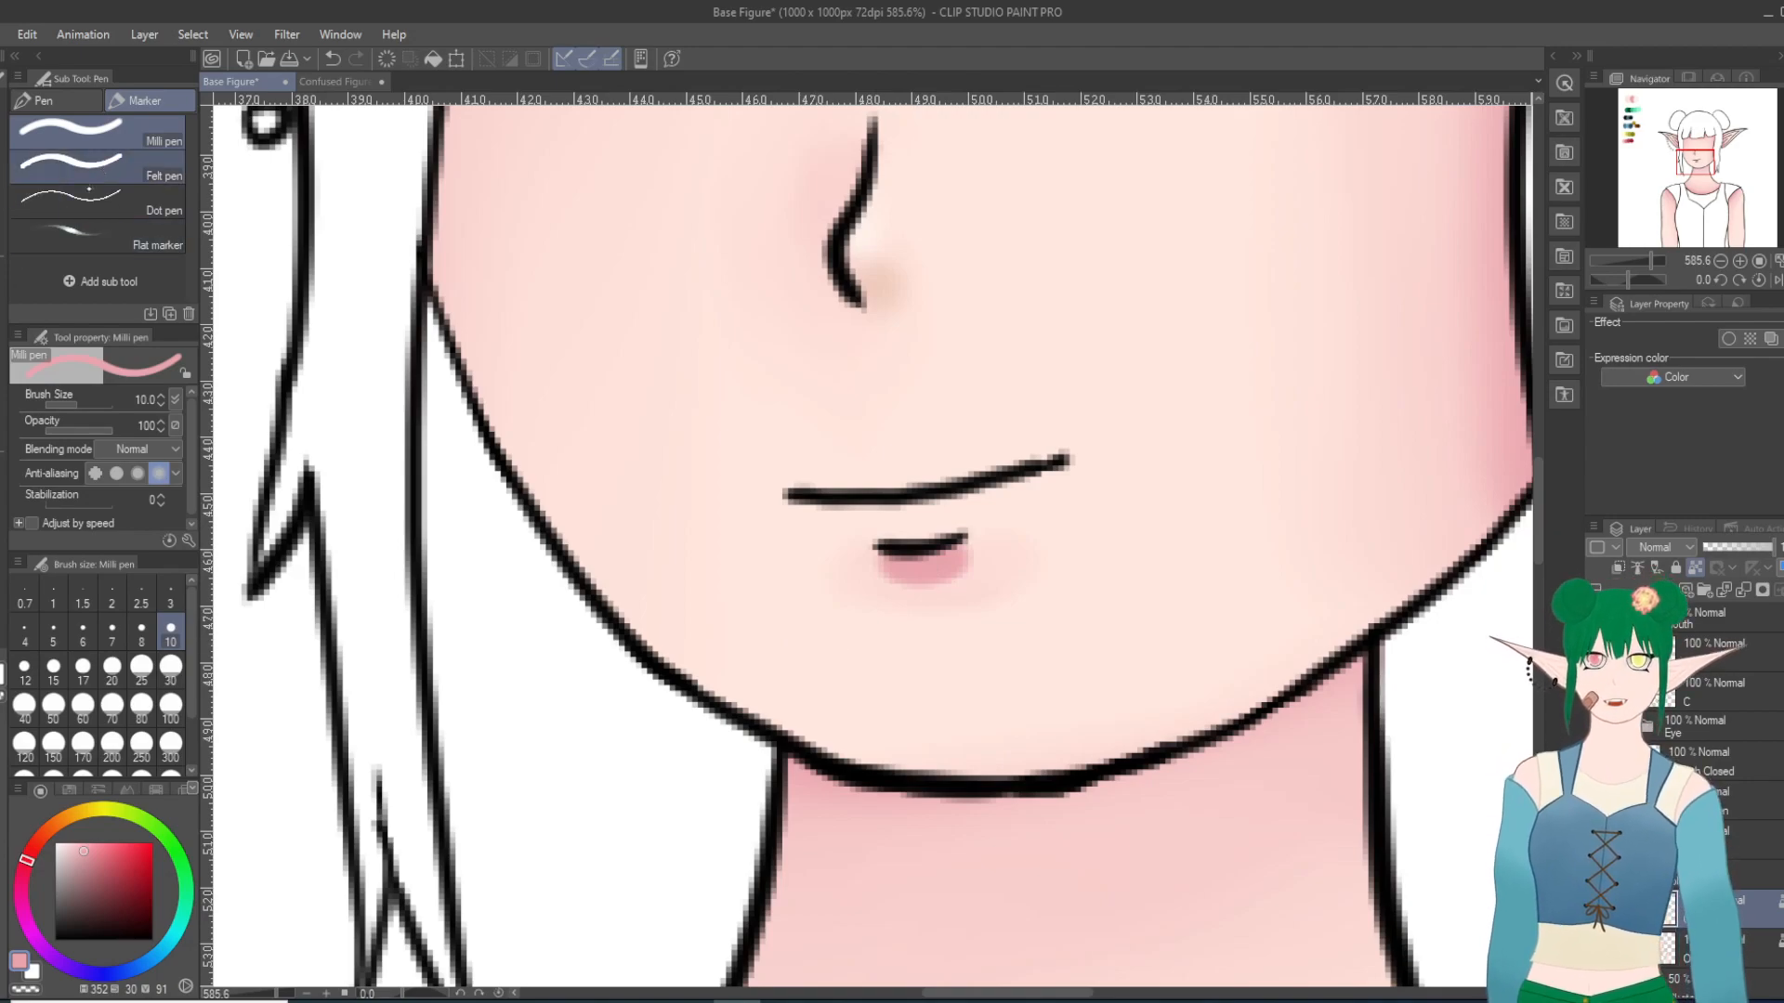
Step: Soften the repainted pink shadow under the lower lip with Blur at size 10
key("j")
left_click(103, 155)
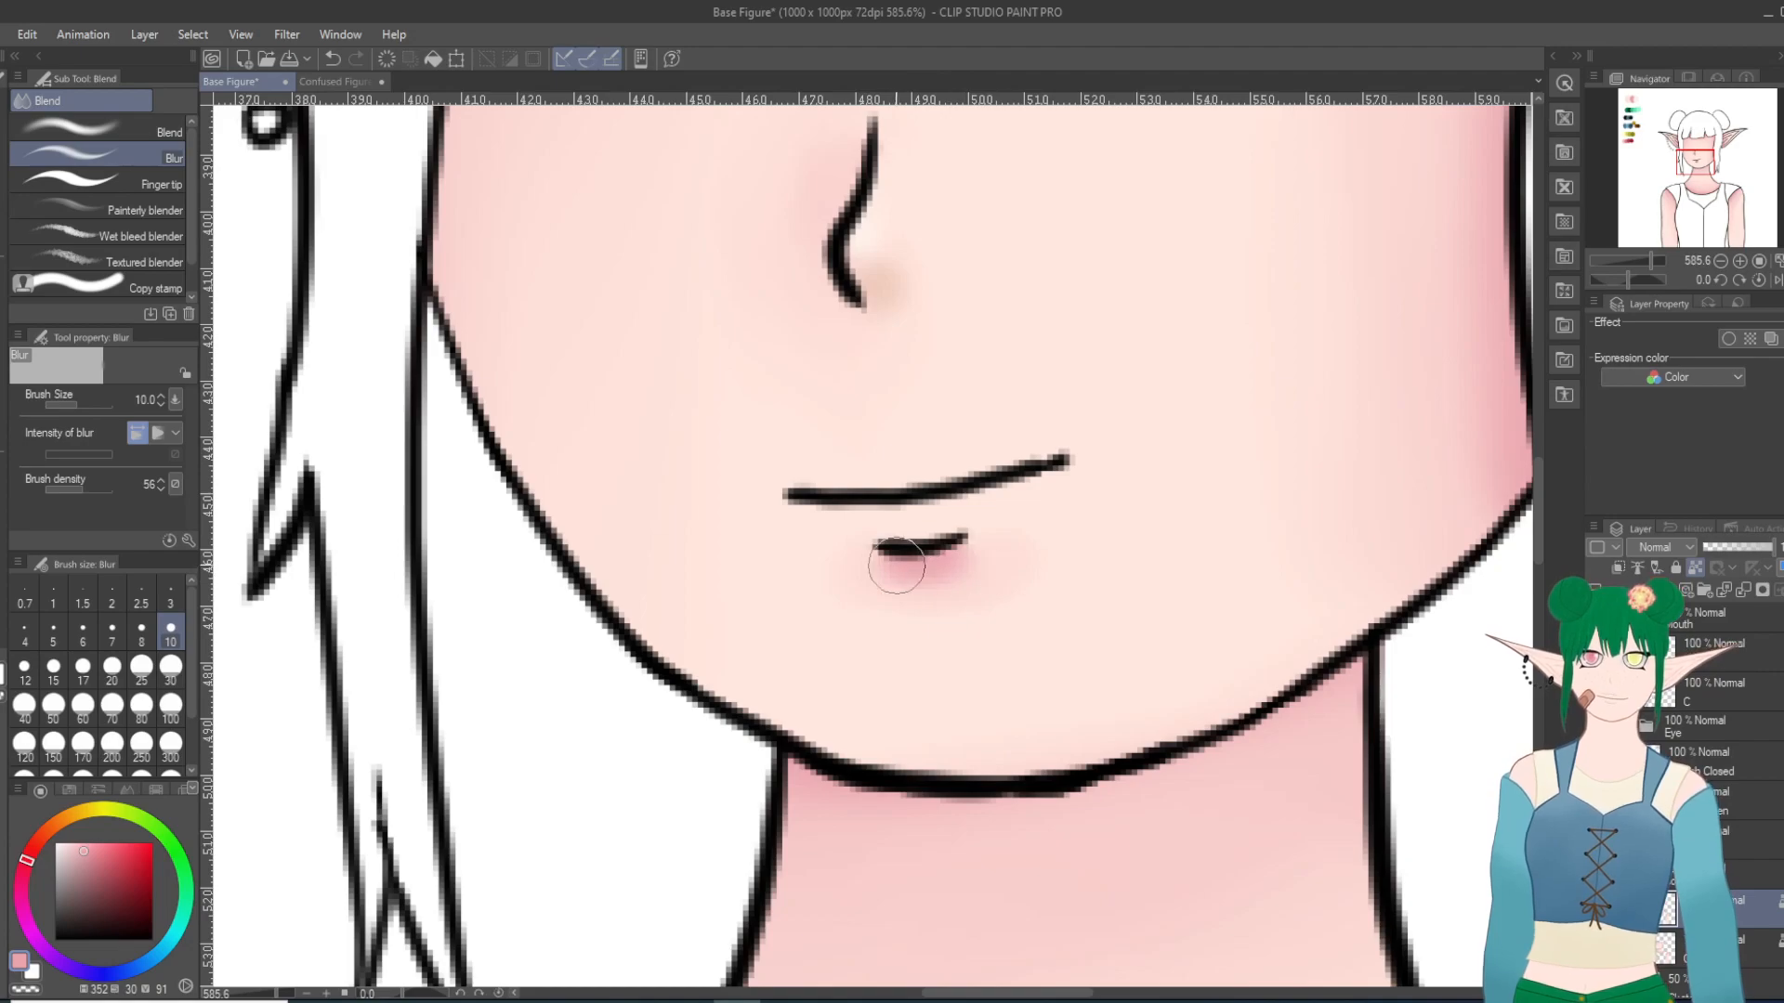
scroll(1156, 477, "down", 10)
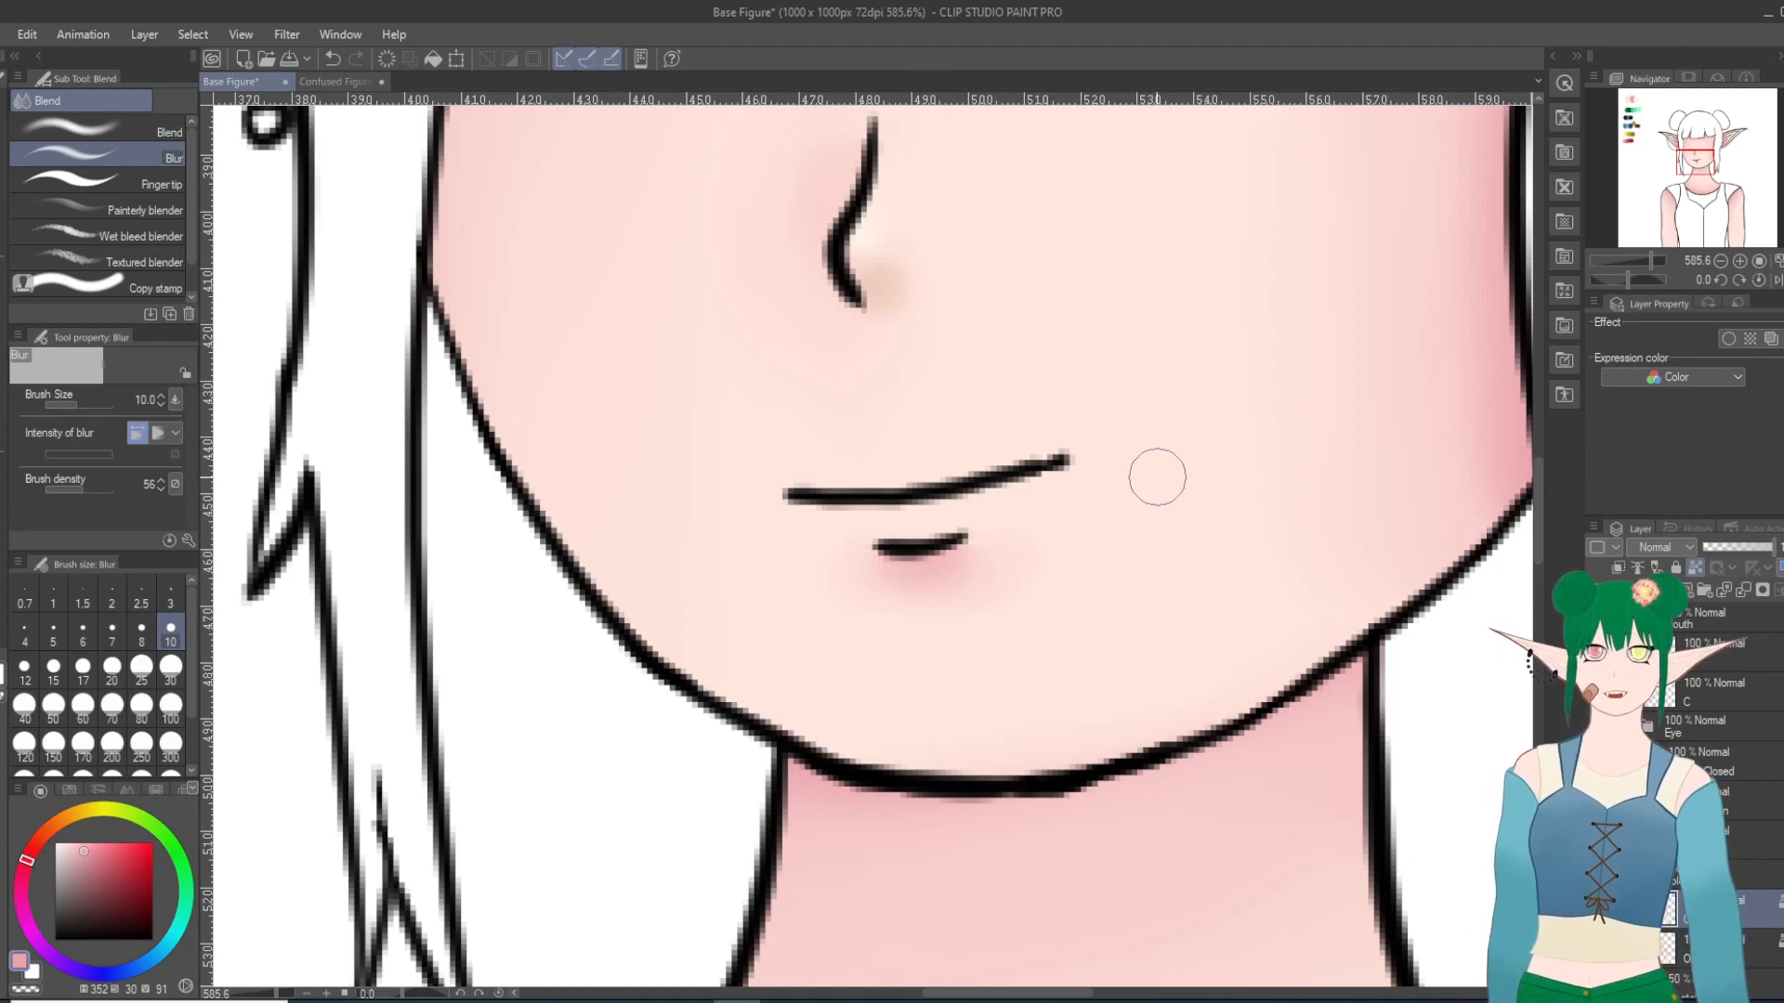
scroll(1156, 477, "up", 5)
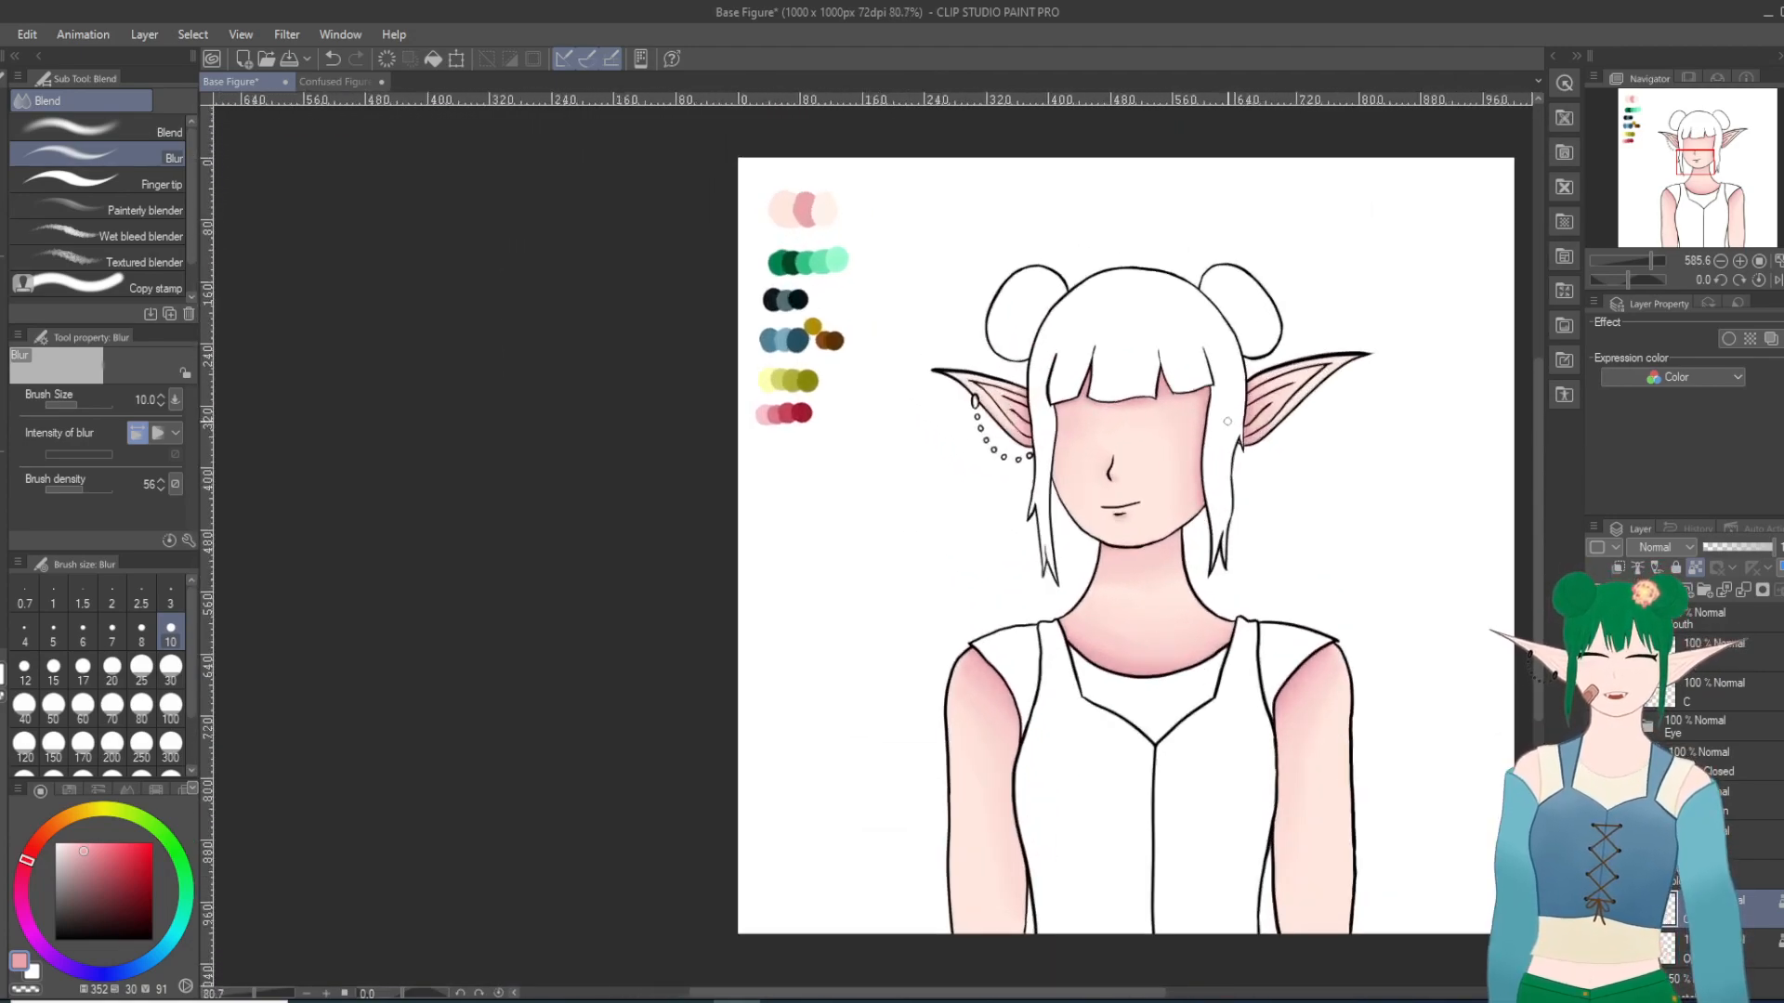
scroll(1135, 496, "up", 1)
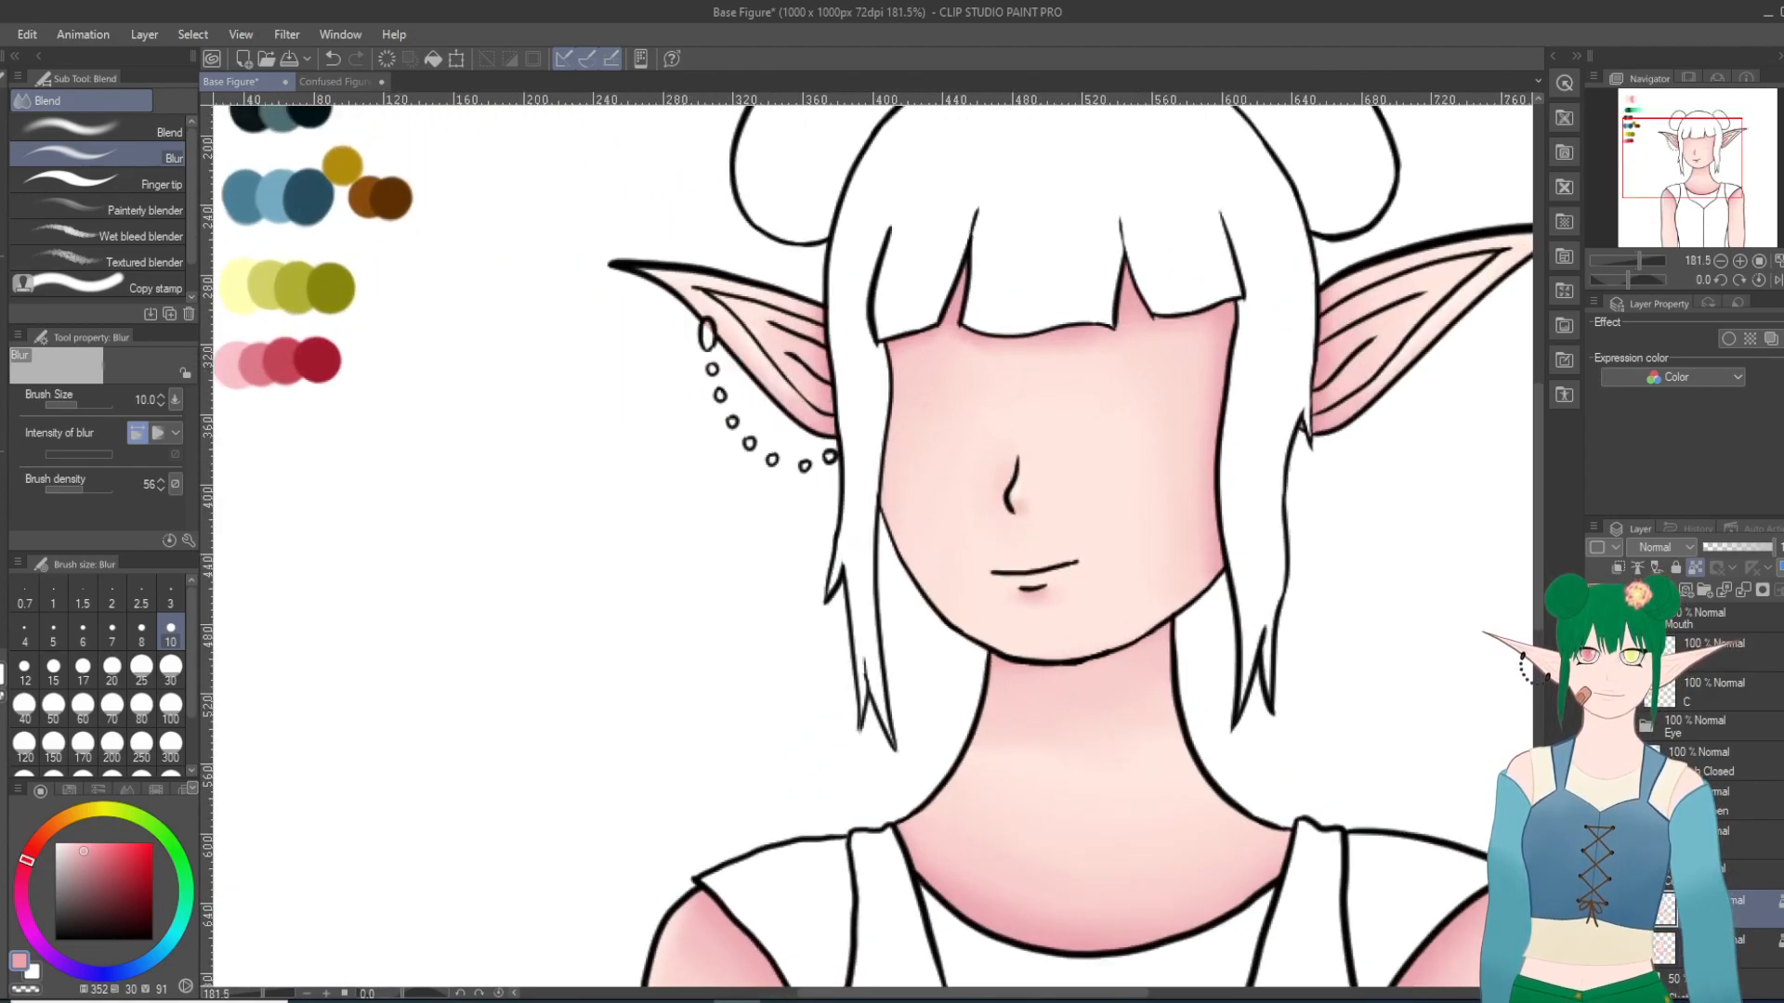
mouse_move(1019, 596)
left_mouse_down()
mouse_move(1048, 595)
mouse_move(1028, 599)
left_mouse_up()
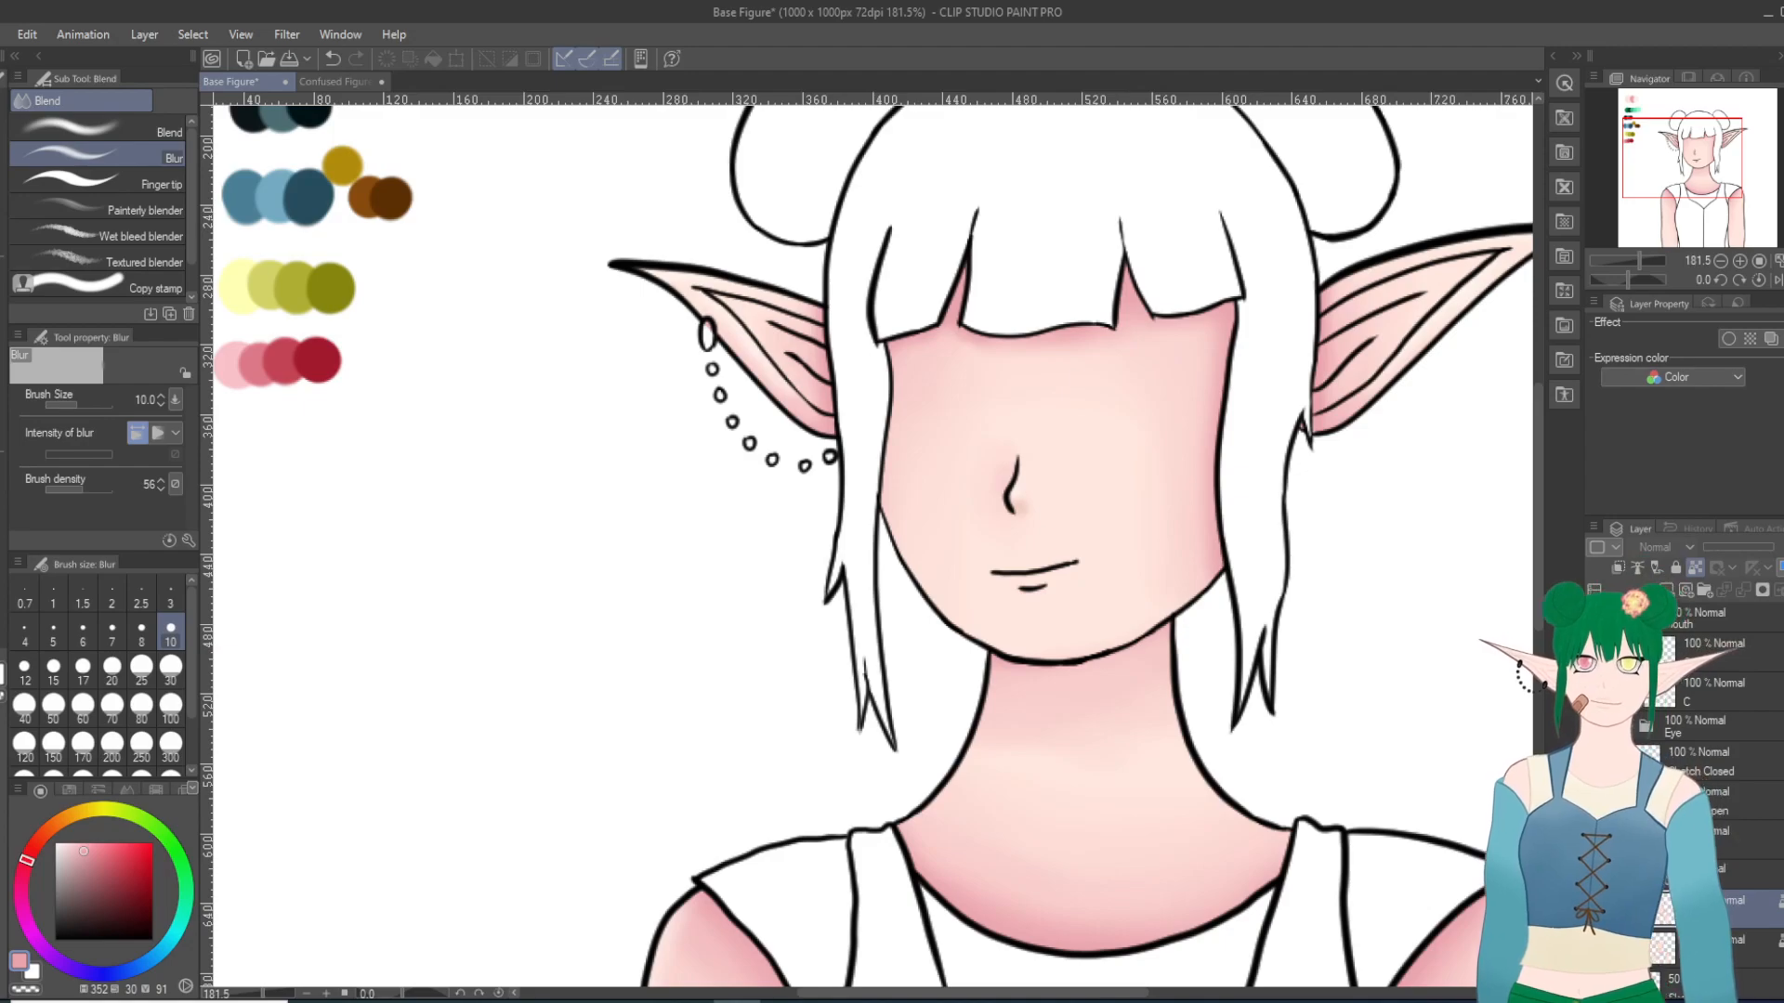
Step: Hide the closed mouth line art and show the open mouth with the fang instead
left_click(1597, 619)
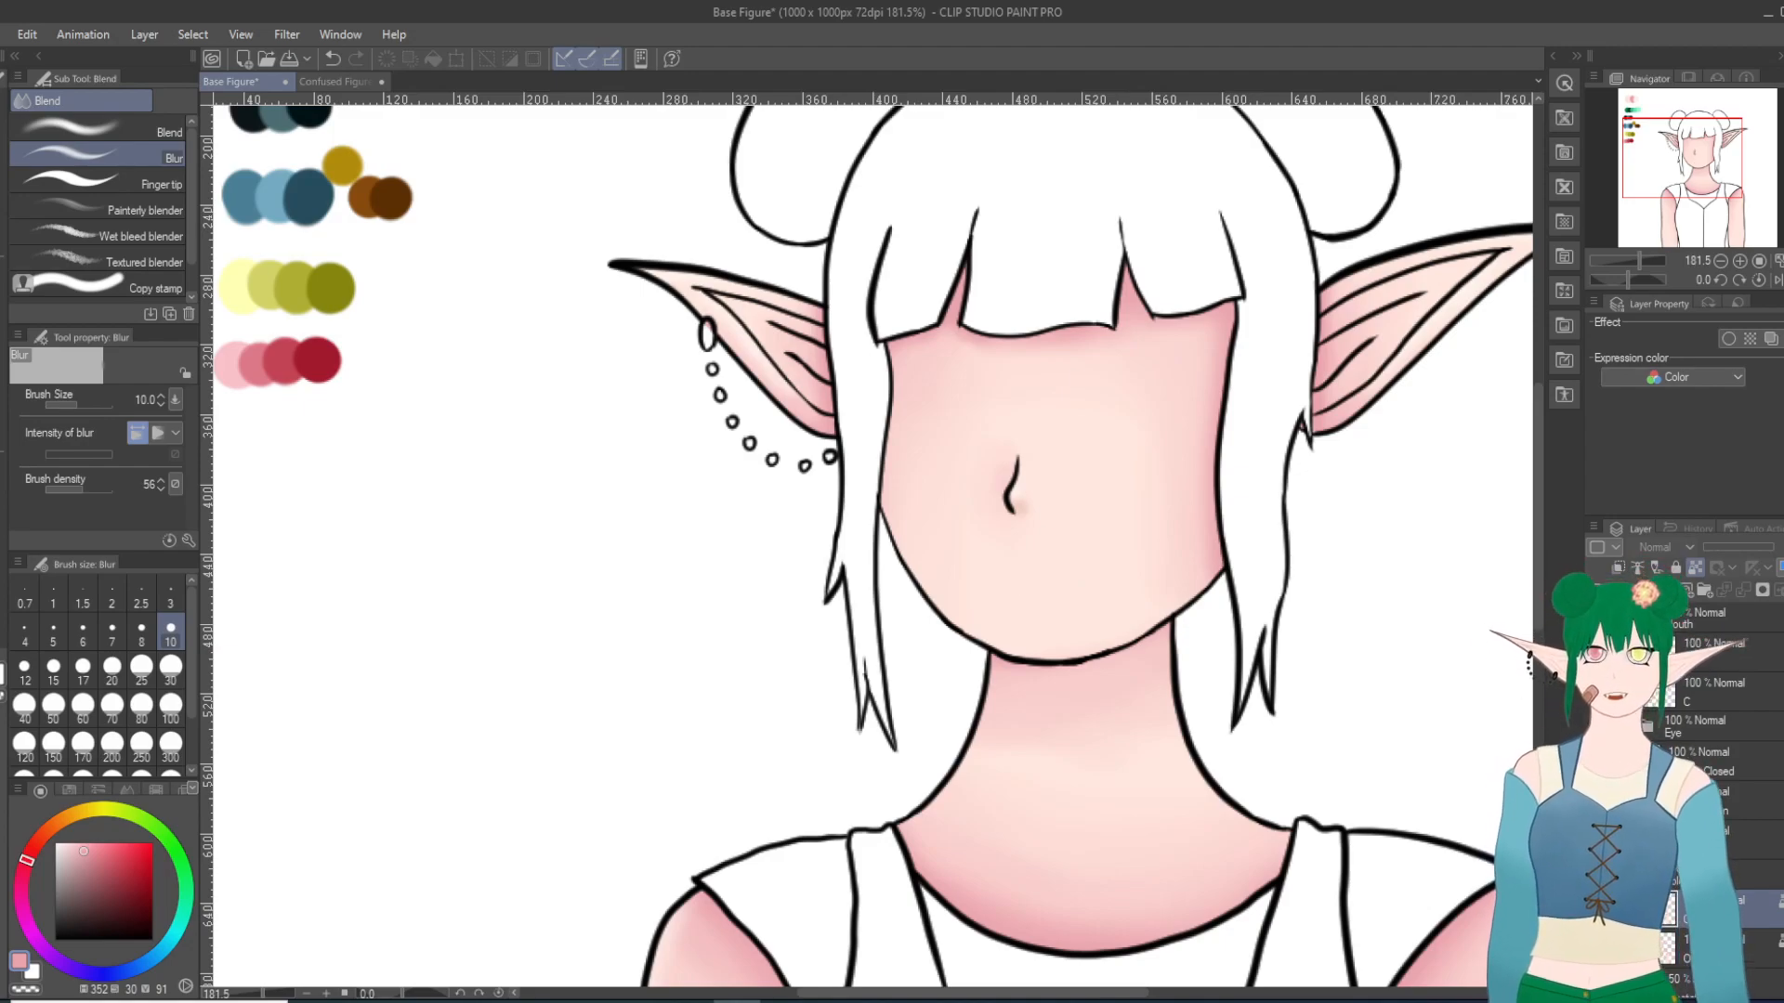
left_click(1597, 619)
scroll(1107, 635, "up", 2)
scroll(1107, 635, "up", 5)
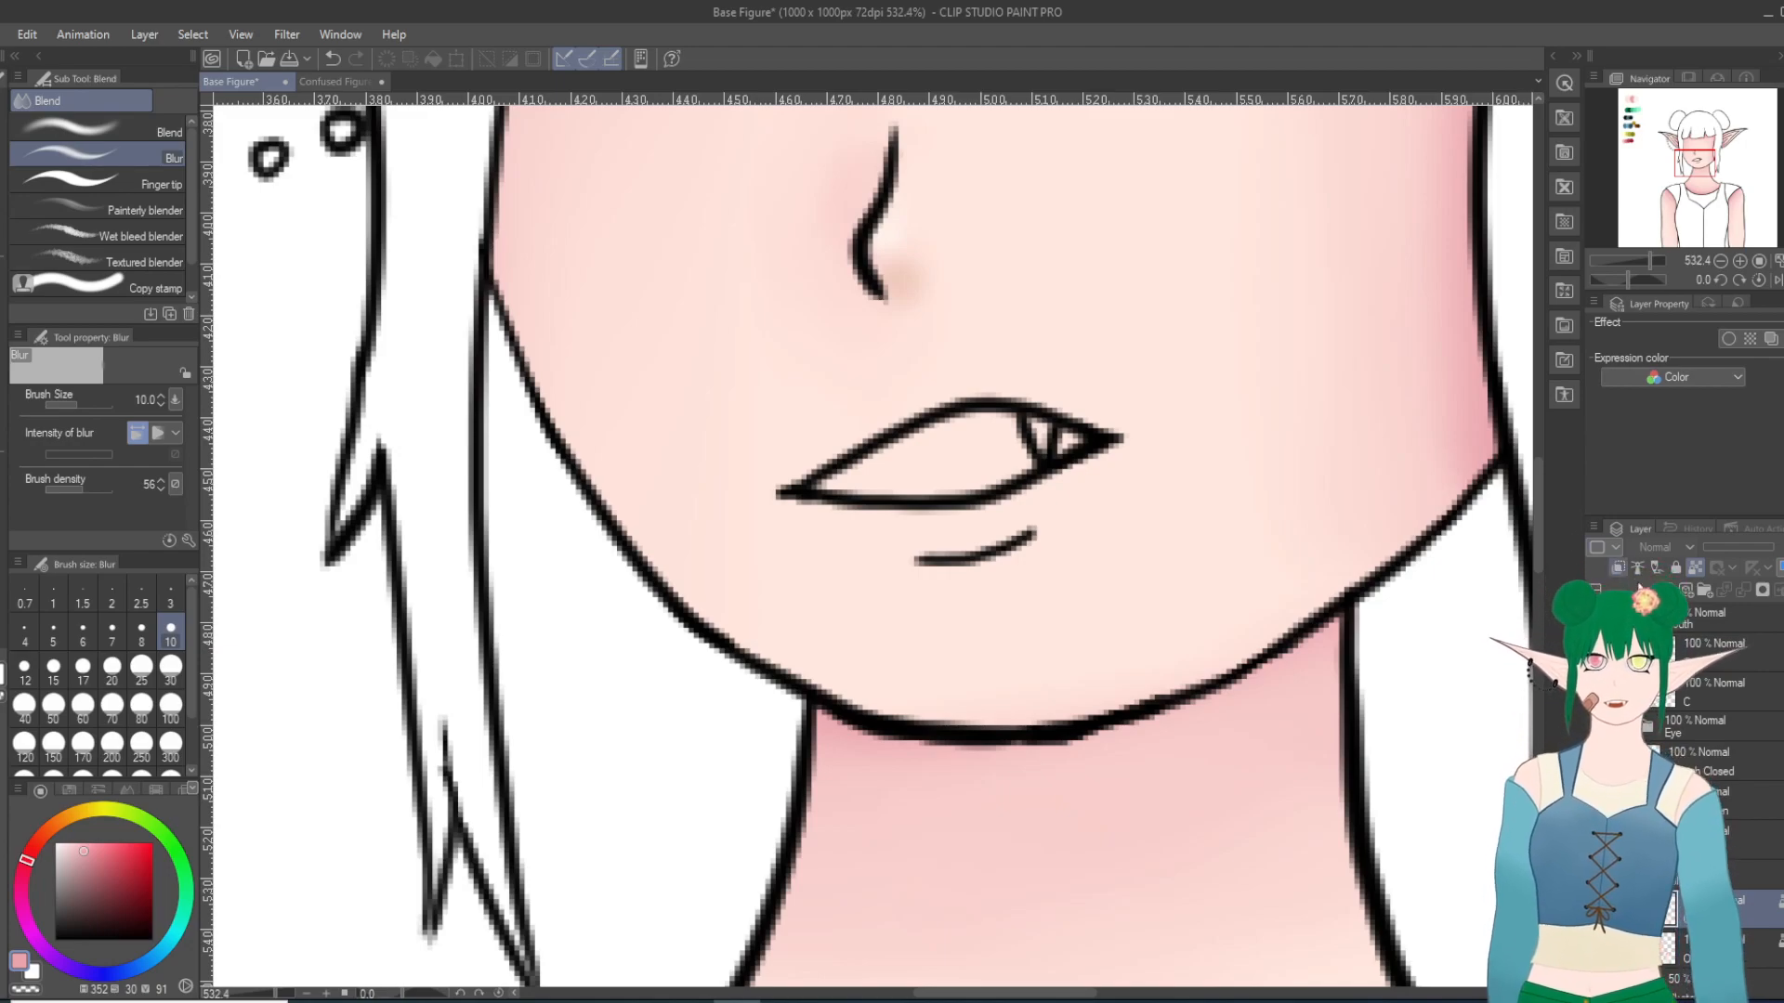
Step: Add two layer folders above the skin layers, rename them, and move a skin layer into the lower folder
double_click(1708, 590)
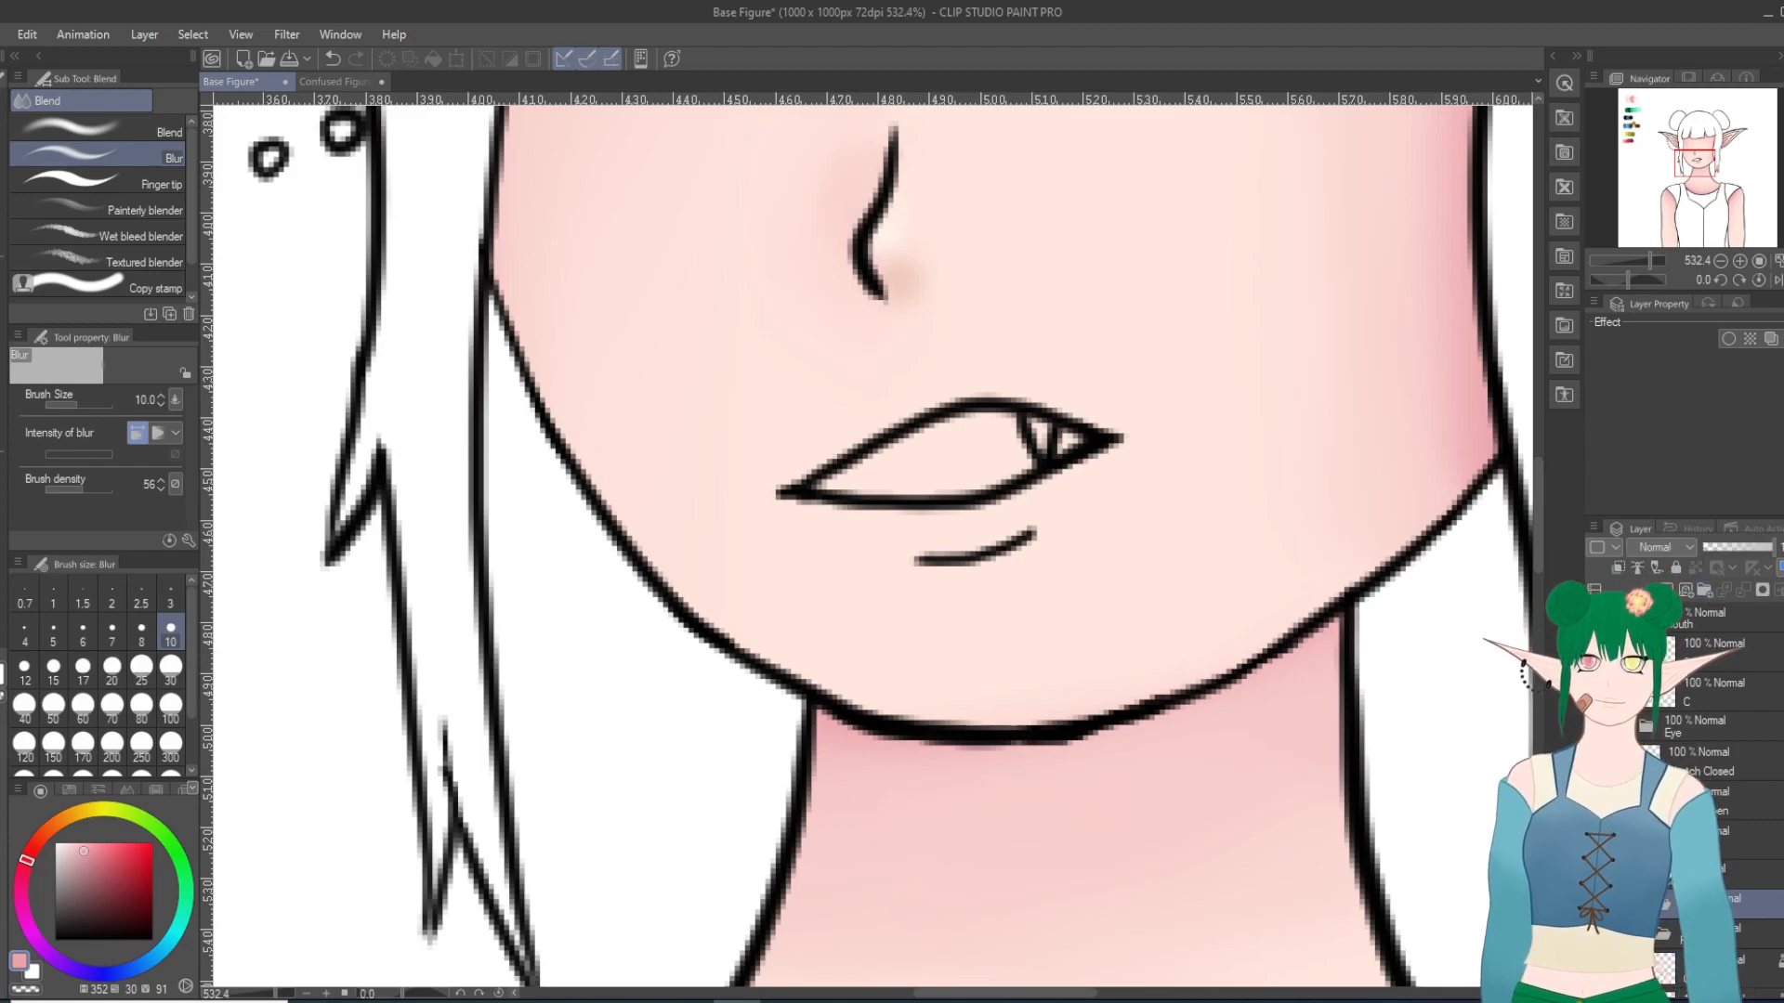
double_click(1706, 939)
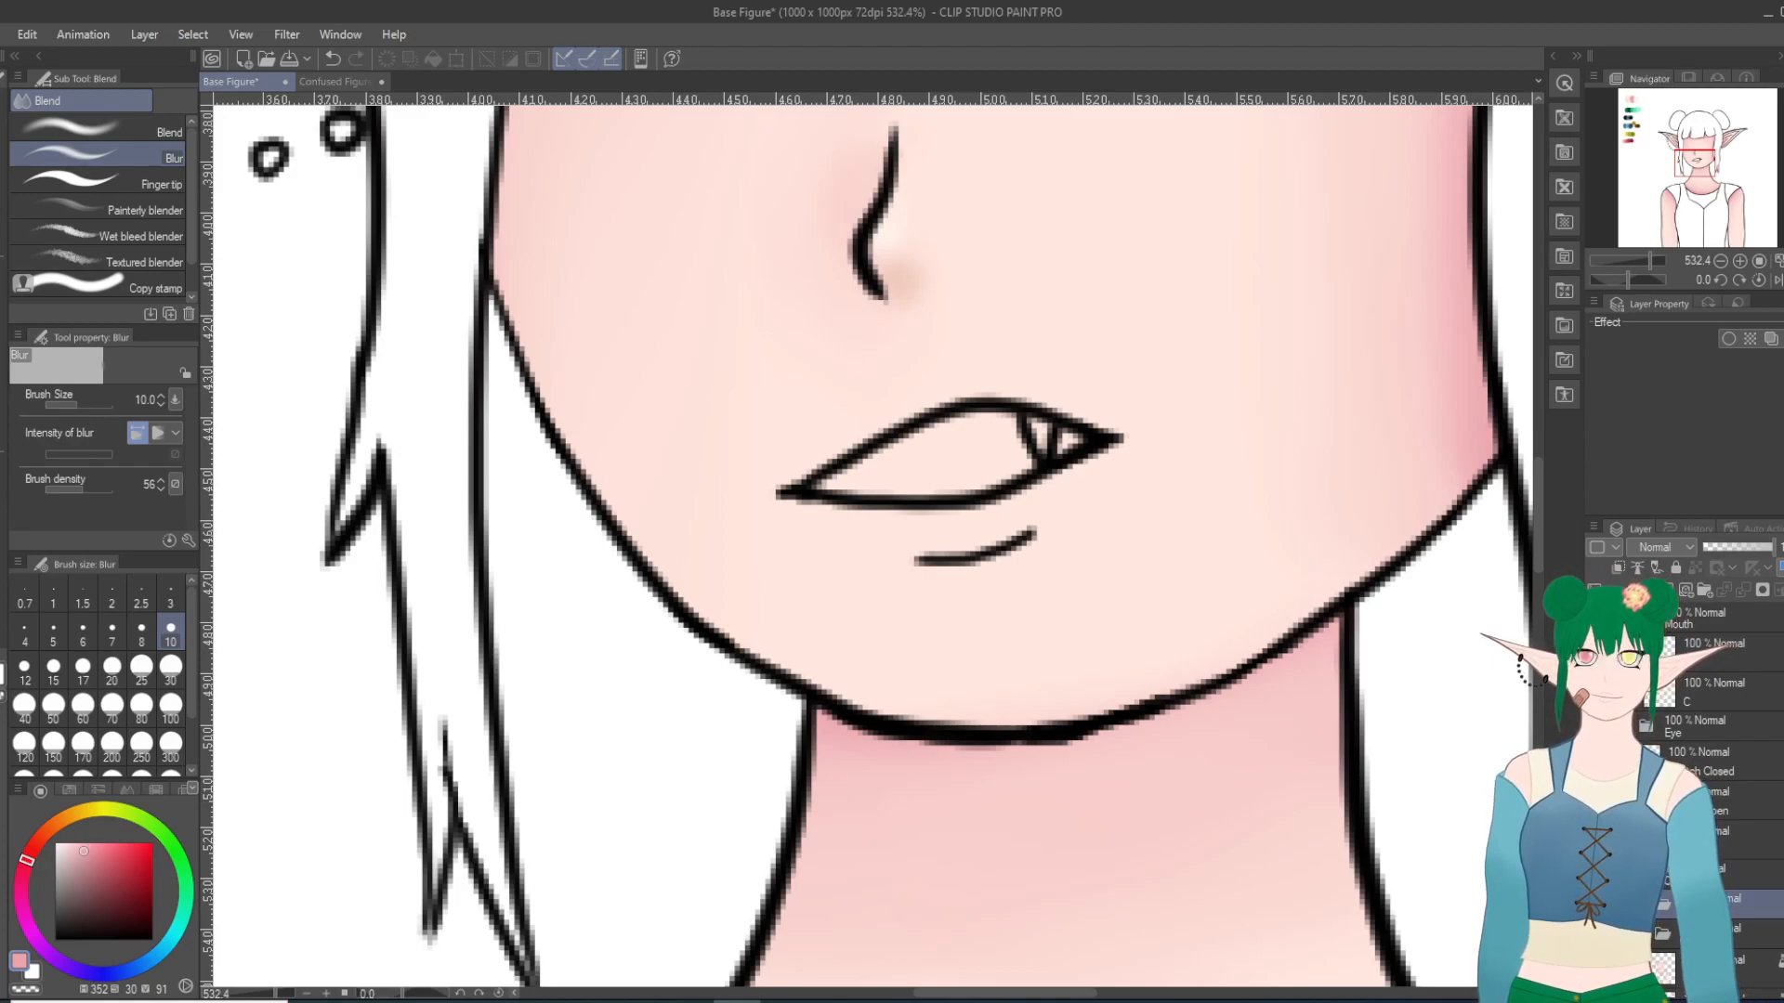
left_click(1648, 904)
left_click(1732, 936)
left_click_drag(1733, 905, 1734, 950)
scroll(1728, 837, "down", 1)
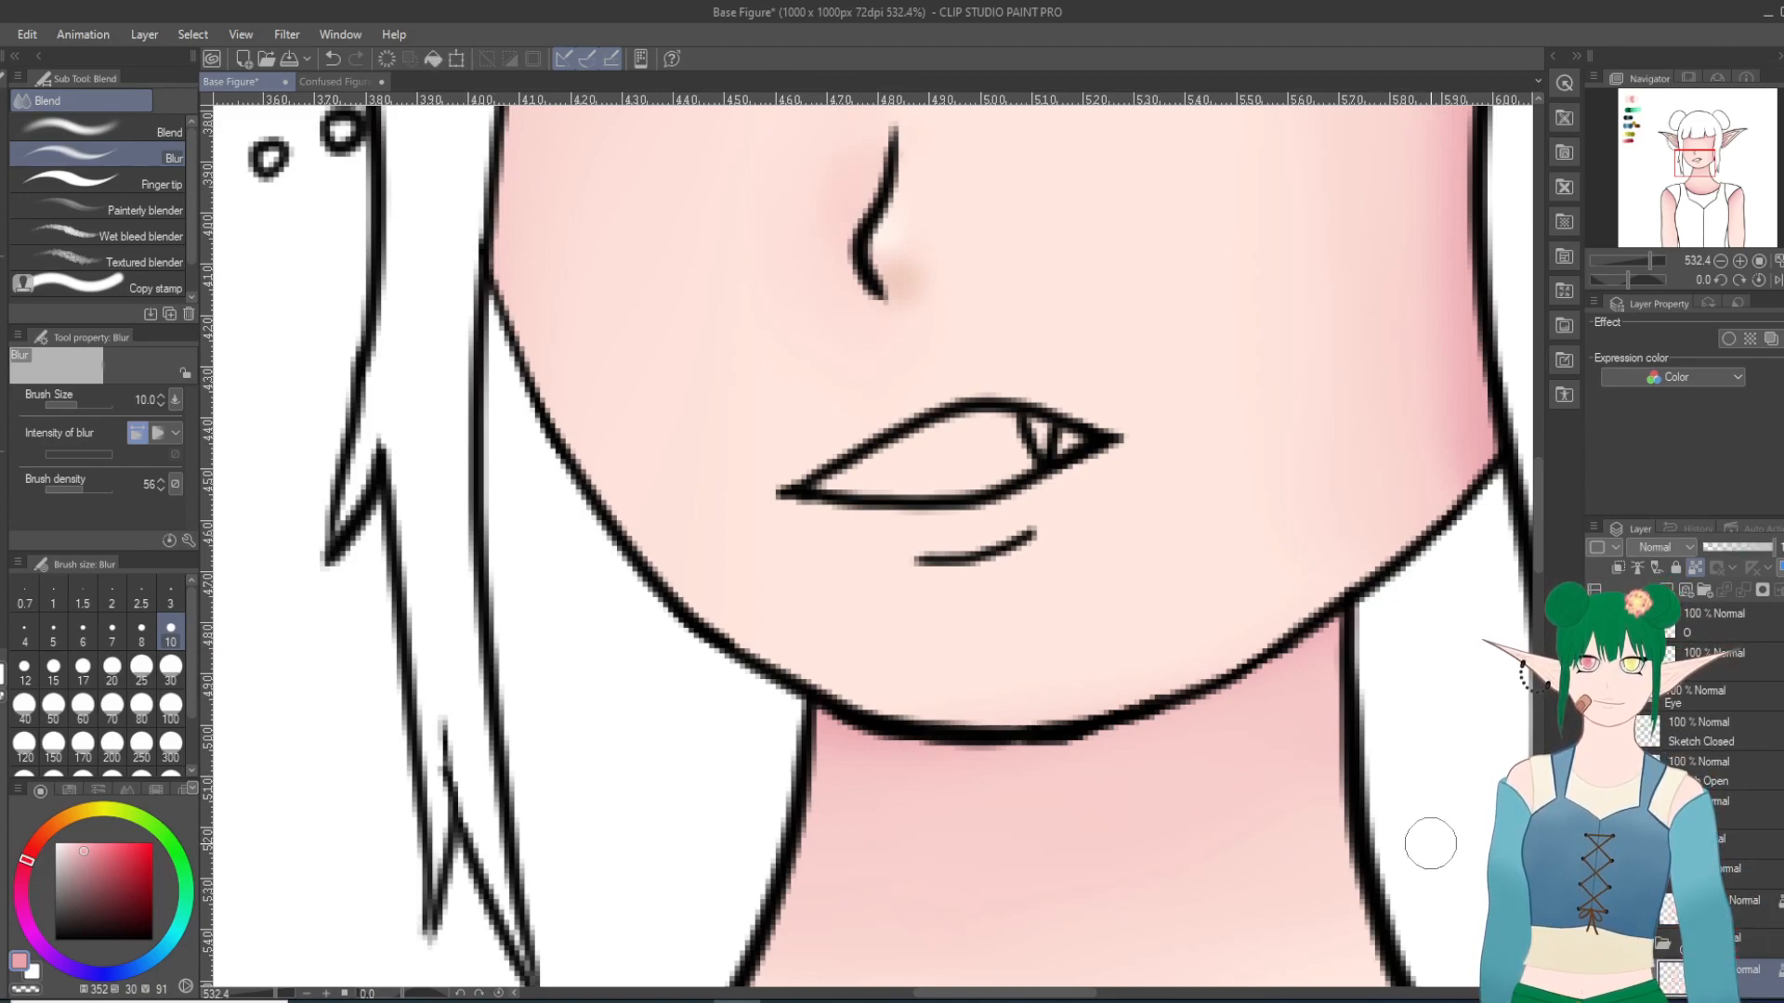
scroll(1351, 746, "down", 1)
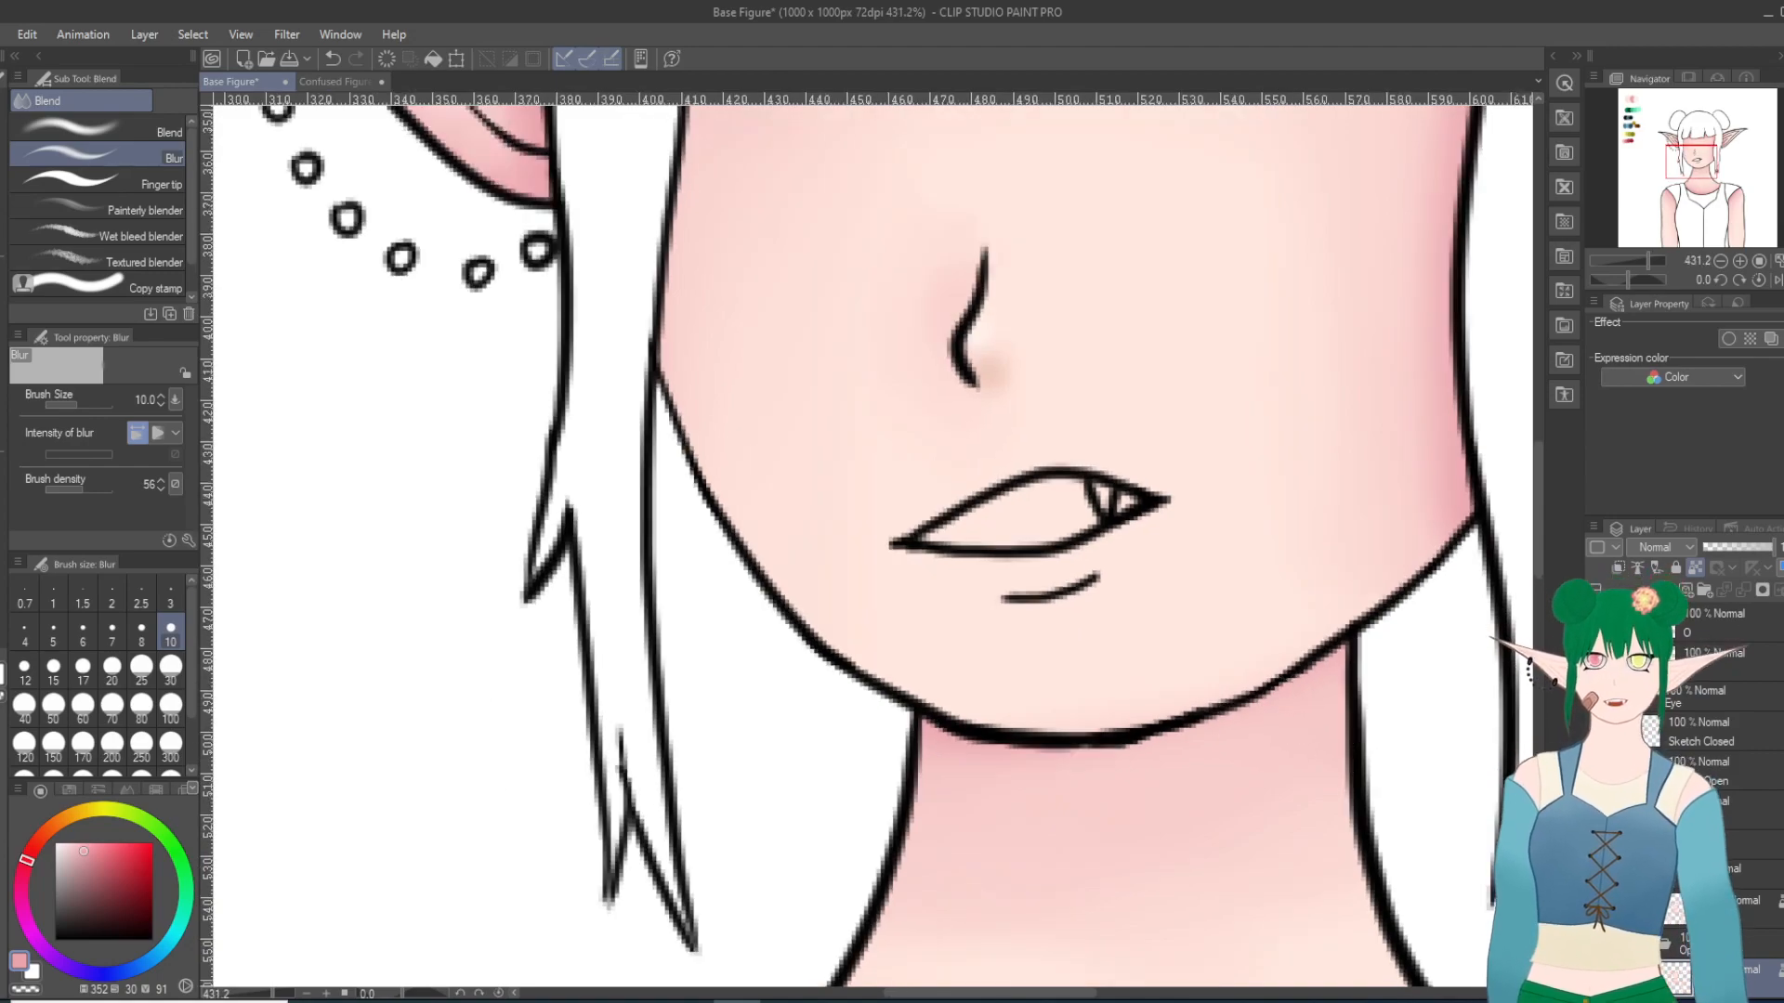
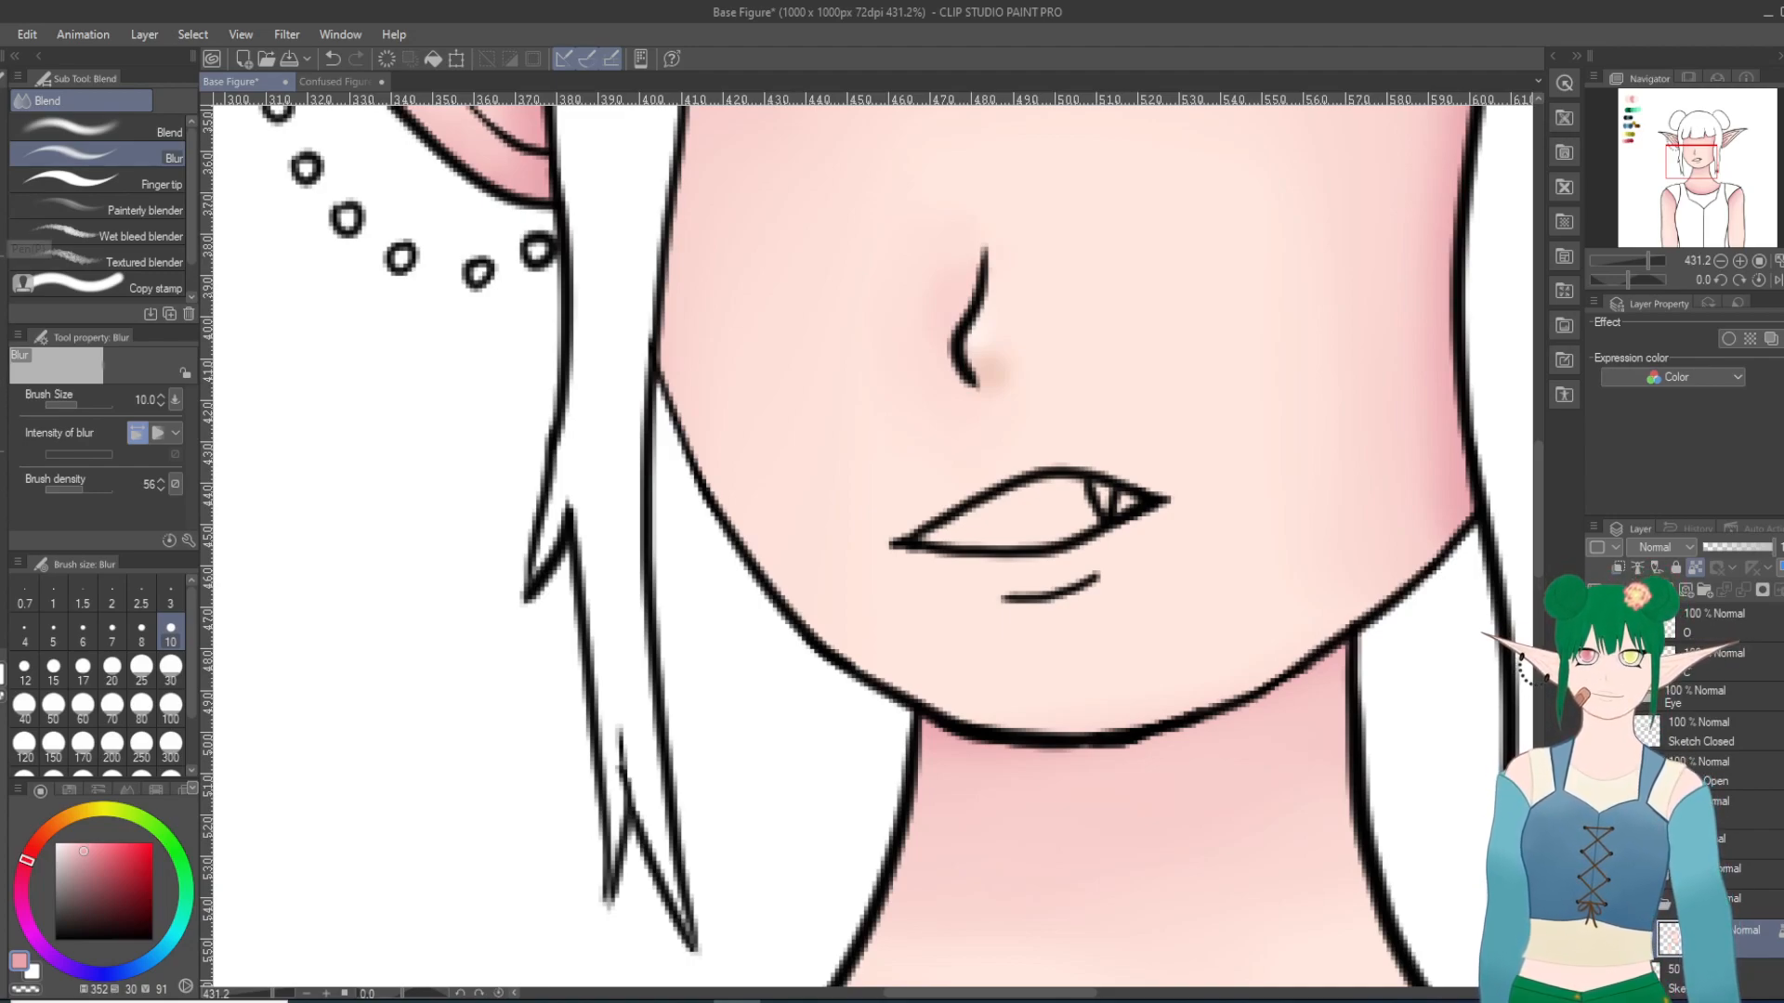
Step: Paint a pink shadow beneath the lower-lip line with the Milli pen and smooth it into the skin with the Blend tool
key("p")
left_click_drag(1005, 609, 1078, 597)
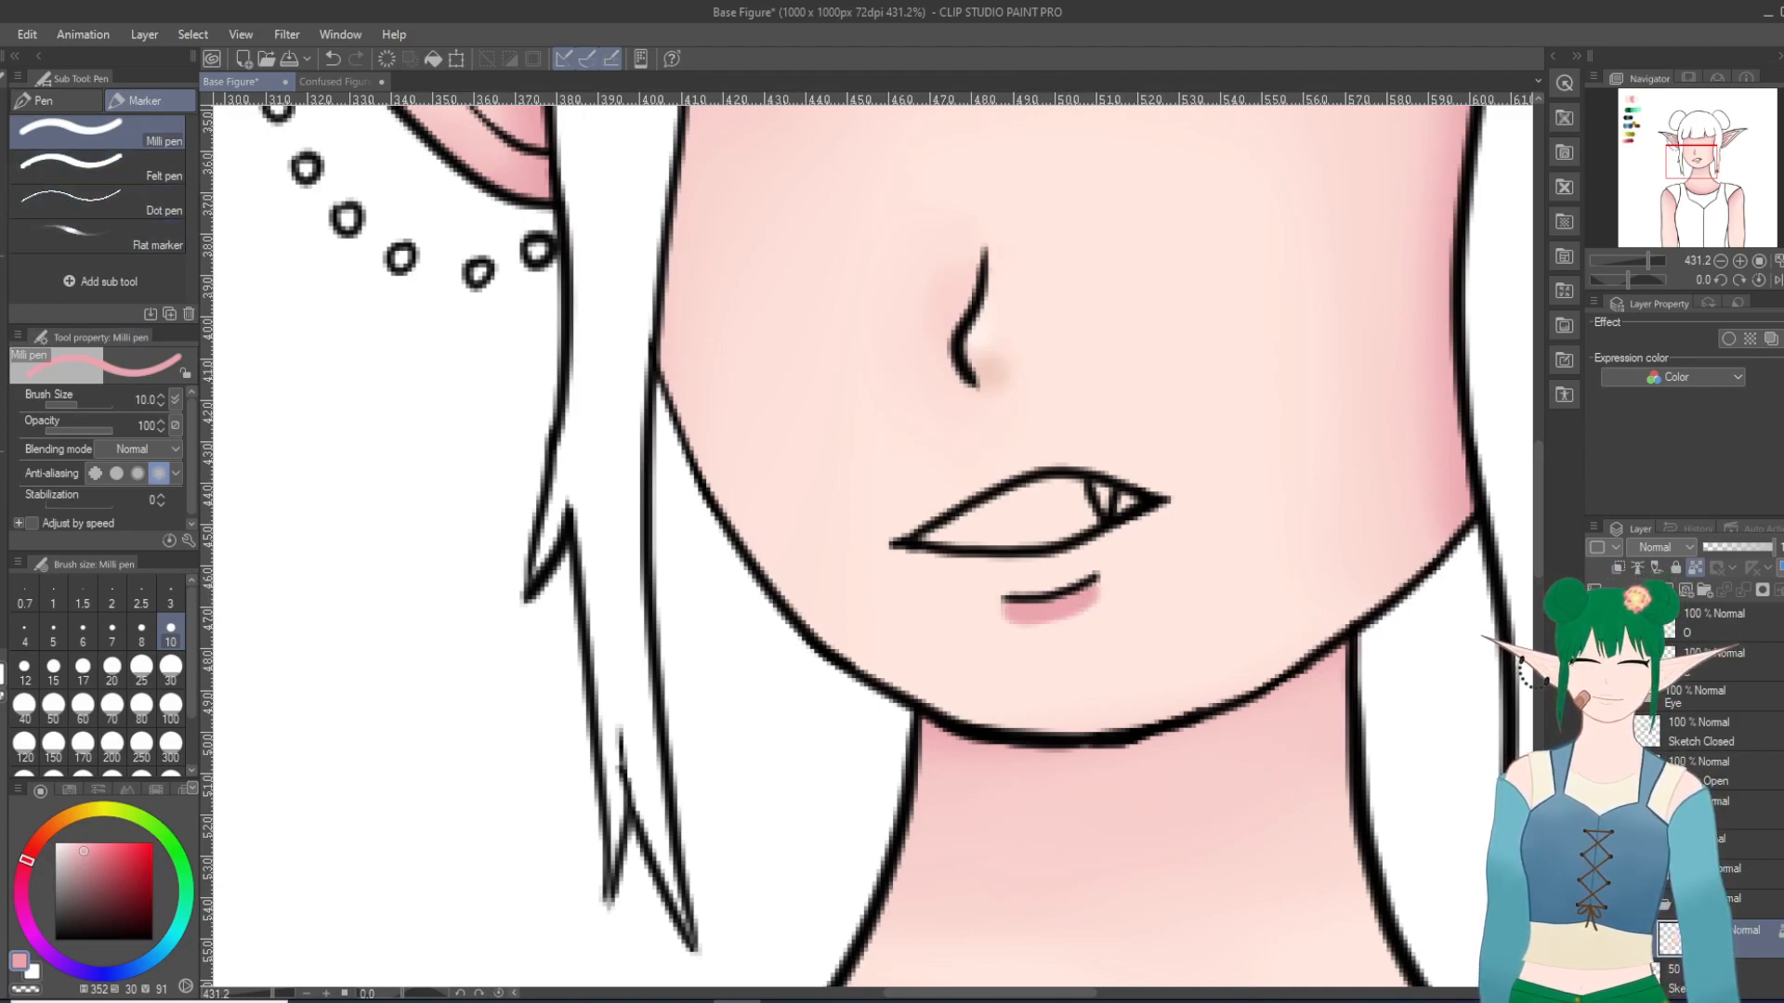
key("j")
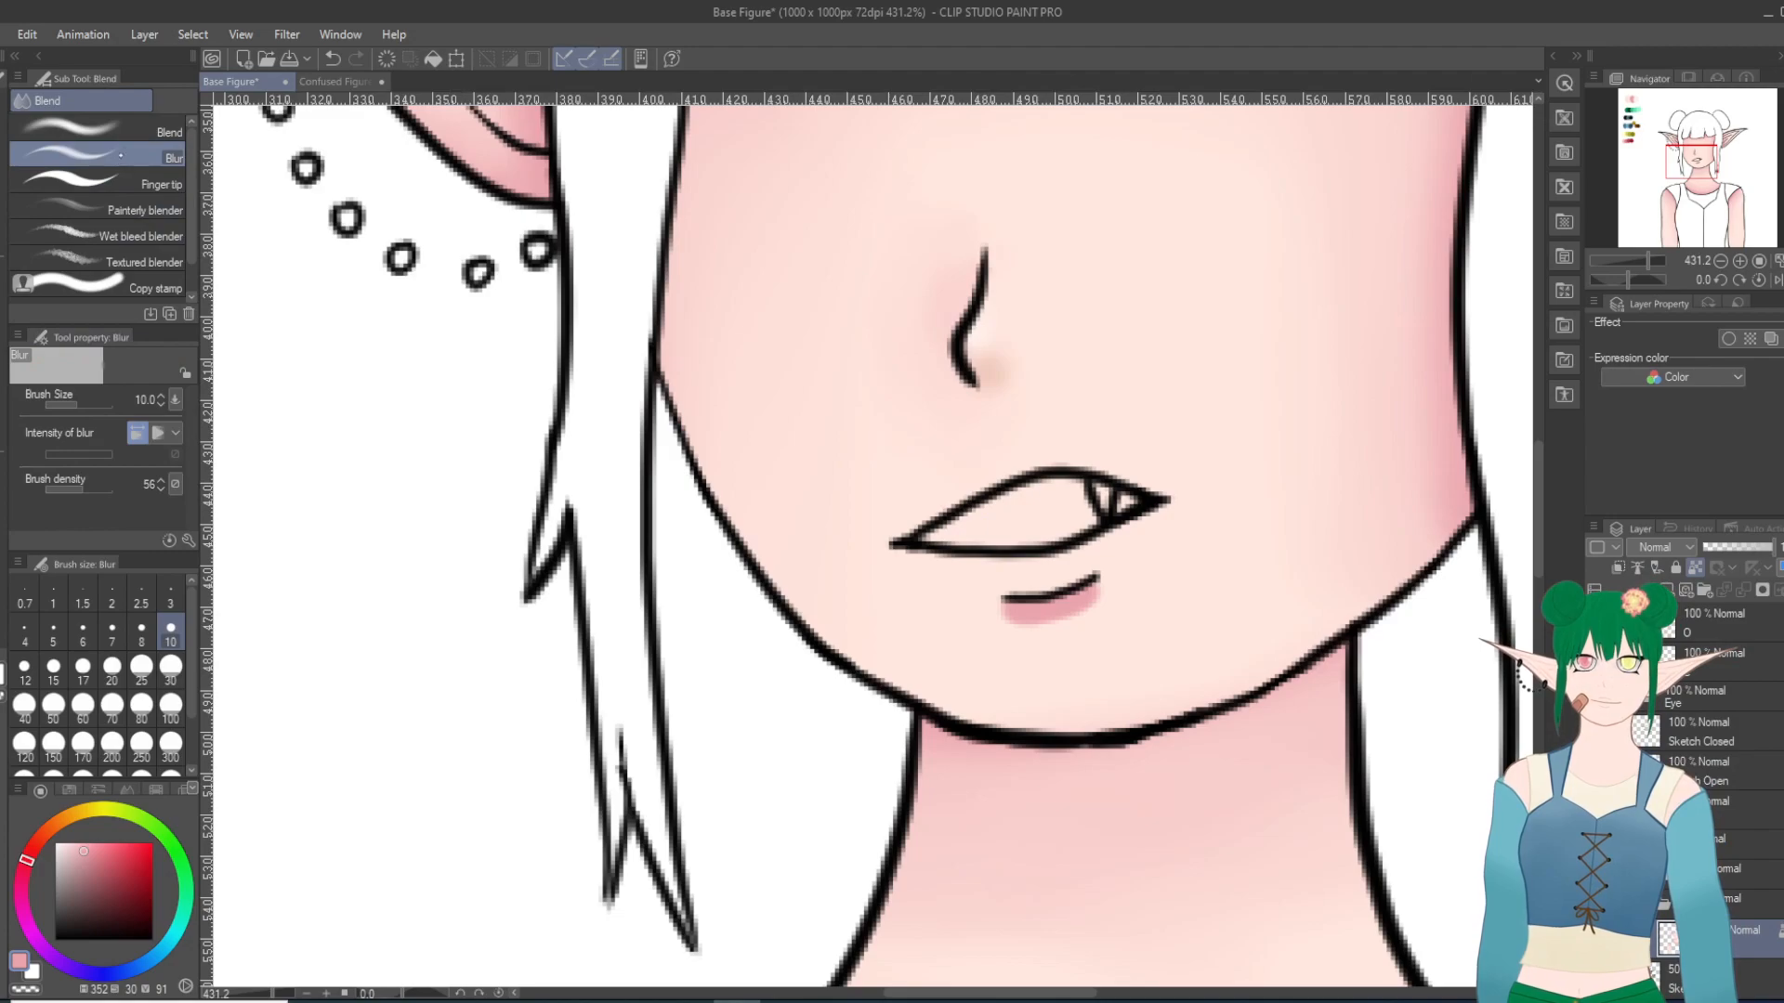
left_click(93, 131)
mouse_move(1015, 637)
left_mouse_down()
mouse_move(1117, 606)
mouse_move(977, 623)
mouse_move(1145, 608)
mouse_move(1066, 638)
mouse_move(1134, 628)
mouse_move(982, 650)
mouse_move(1127, 604)
mouse_move(969, 628)
mouse_move(1143, 616)
left_mouse_up()
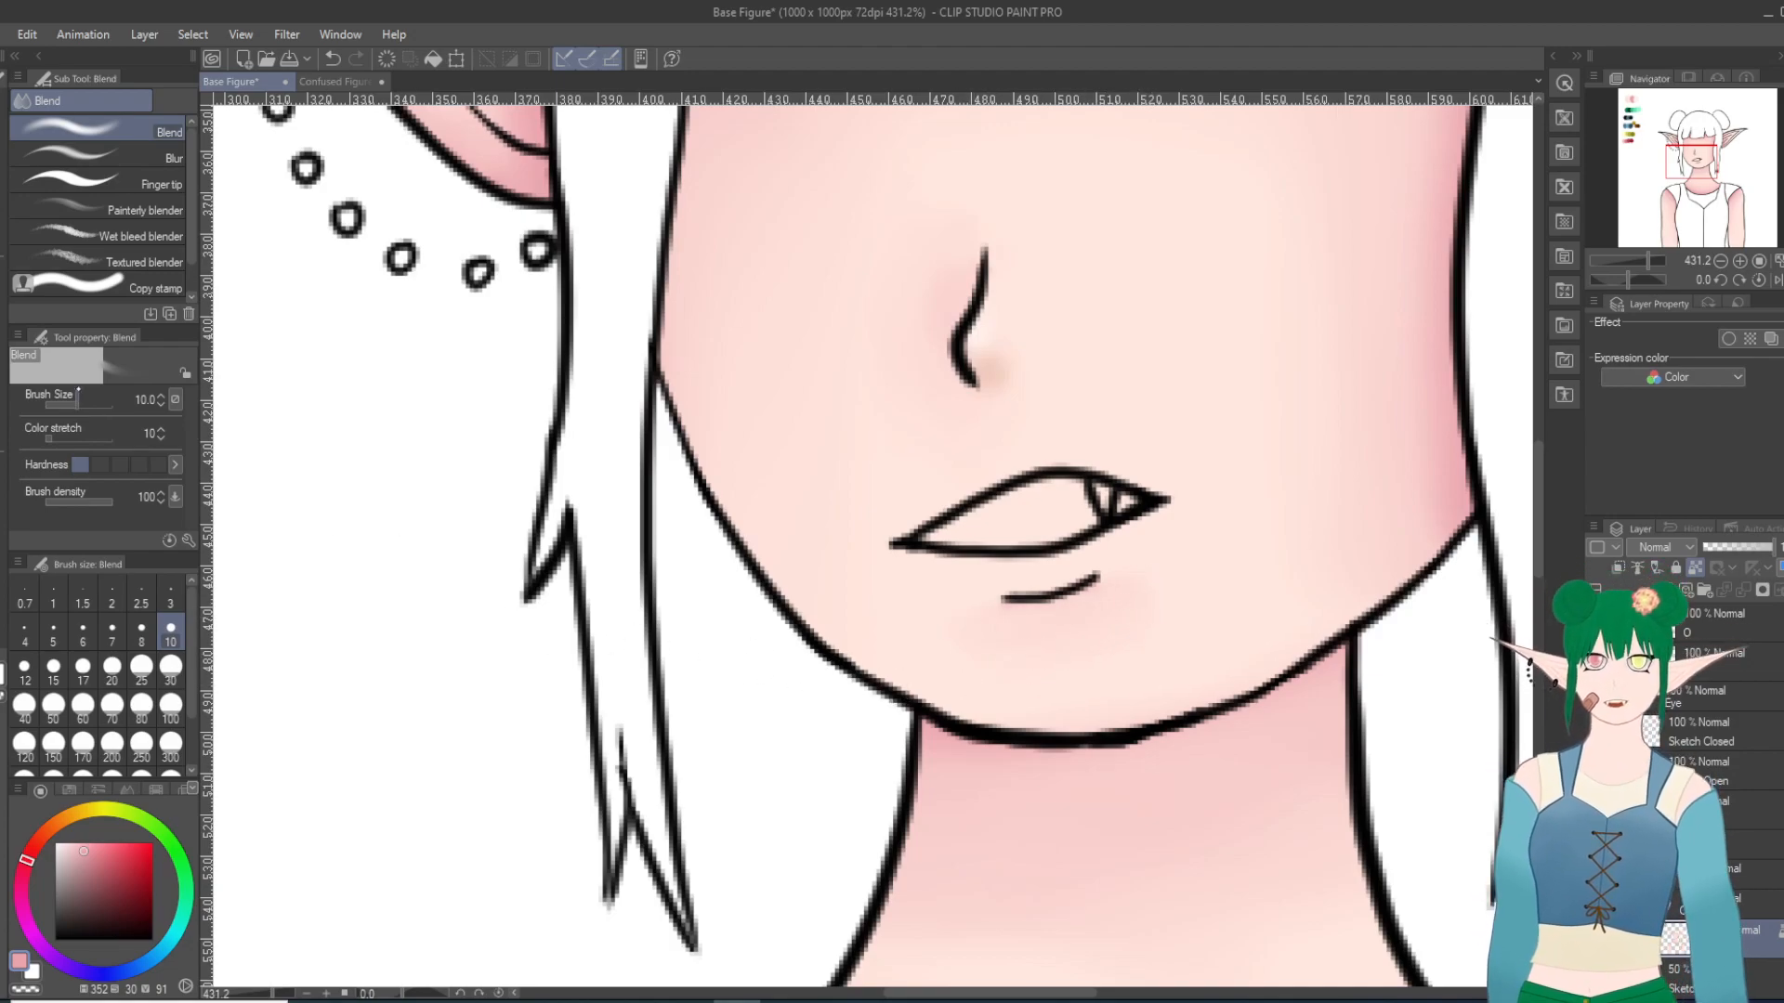
Step: Repaint the pink shadow under the lower-lip line and soften its edges with the Blur tool at size 10
key("p")
left_click_drag(1010, 605, 1099, 599)
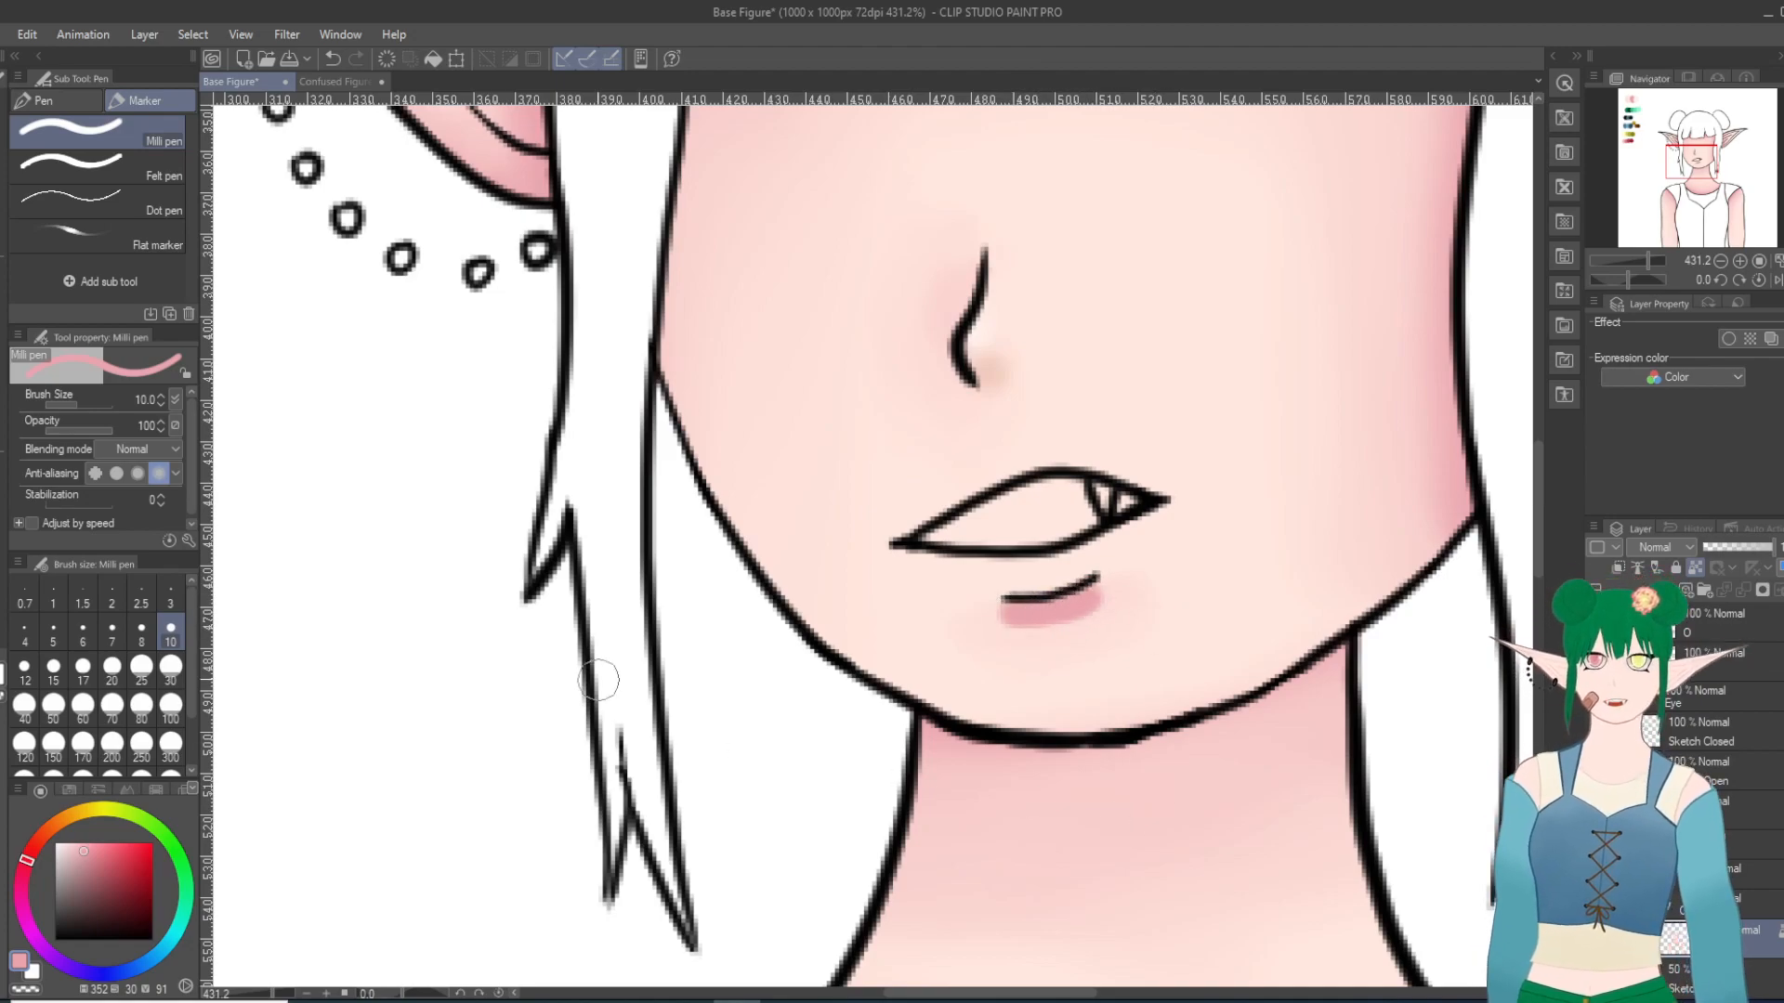
key("j")
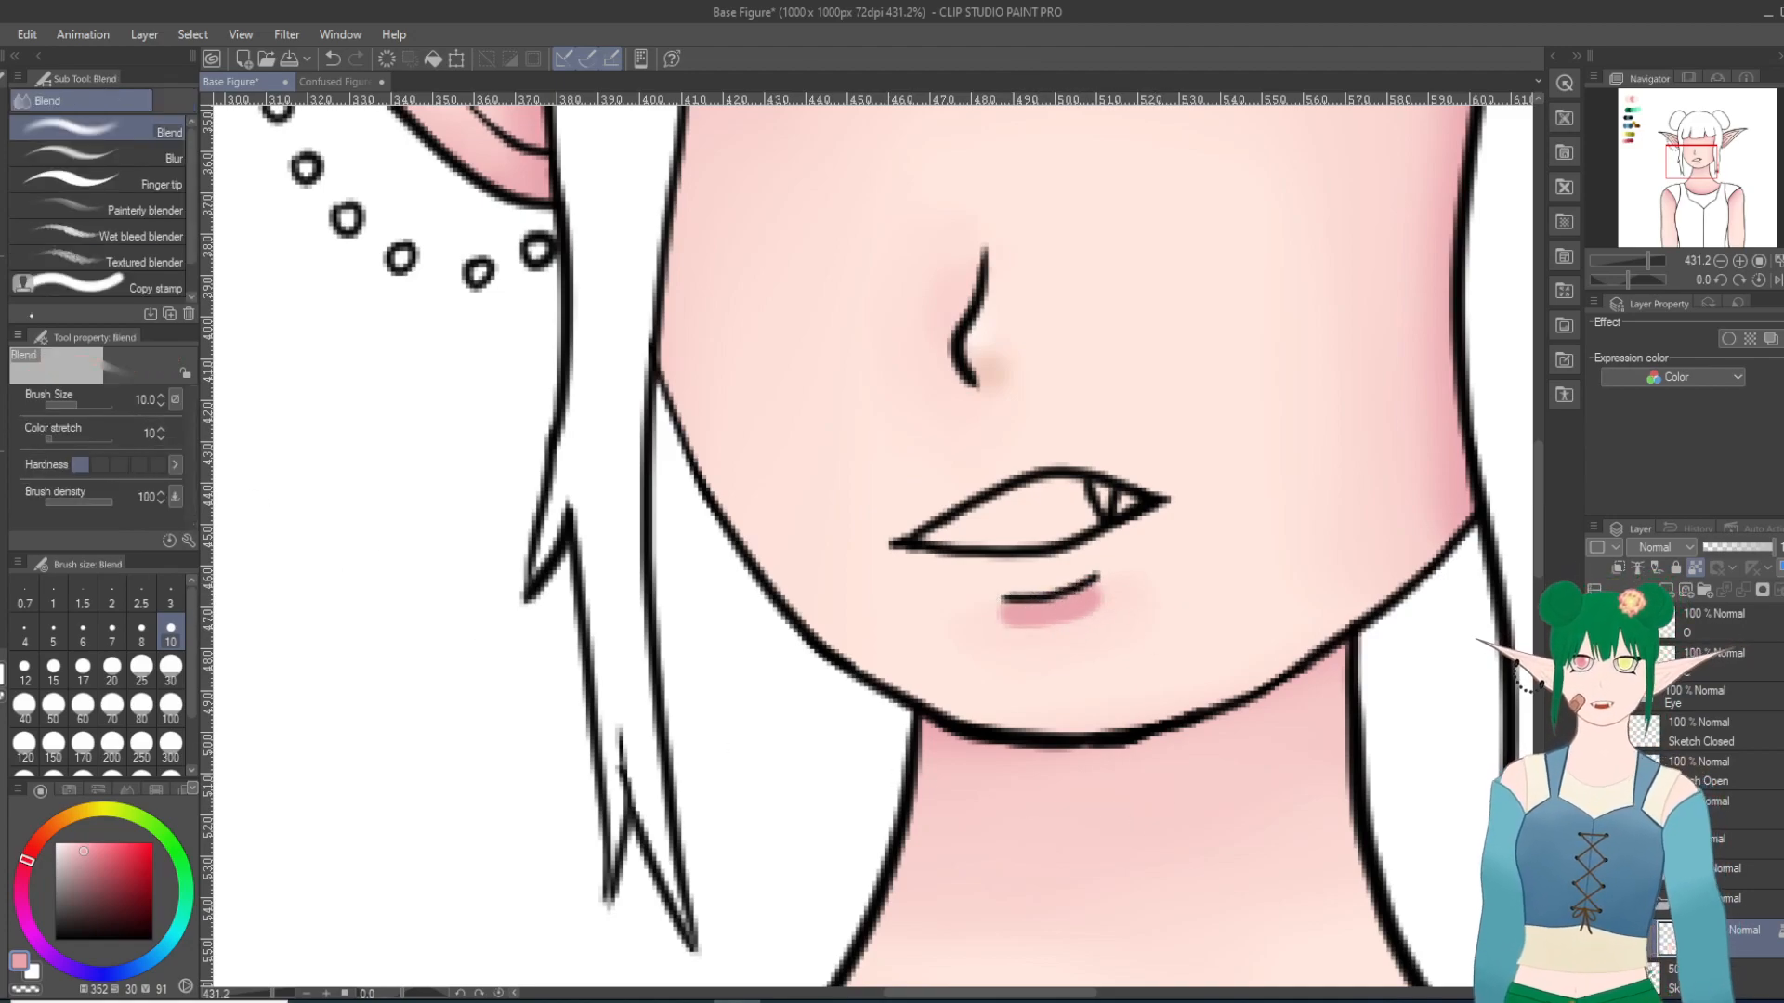
left_click(112, 156)
mouse_move(1003, 631)
left_mouse_down()
mouse_move(1130, 596)
mouse_move(1001, 618)
mouse_move(1091, 607)
mouse_move(997, 597)
mouse_move(1095, 614)
mouse_move(1016, 620)
mouse_move(1127, 613)
left_mouse_up()
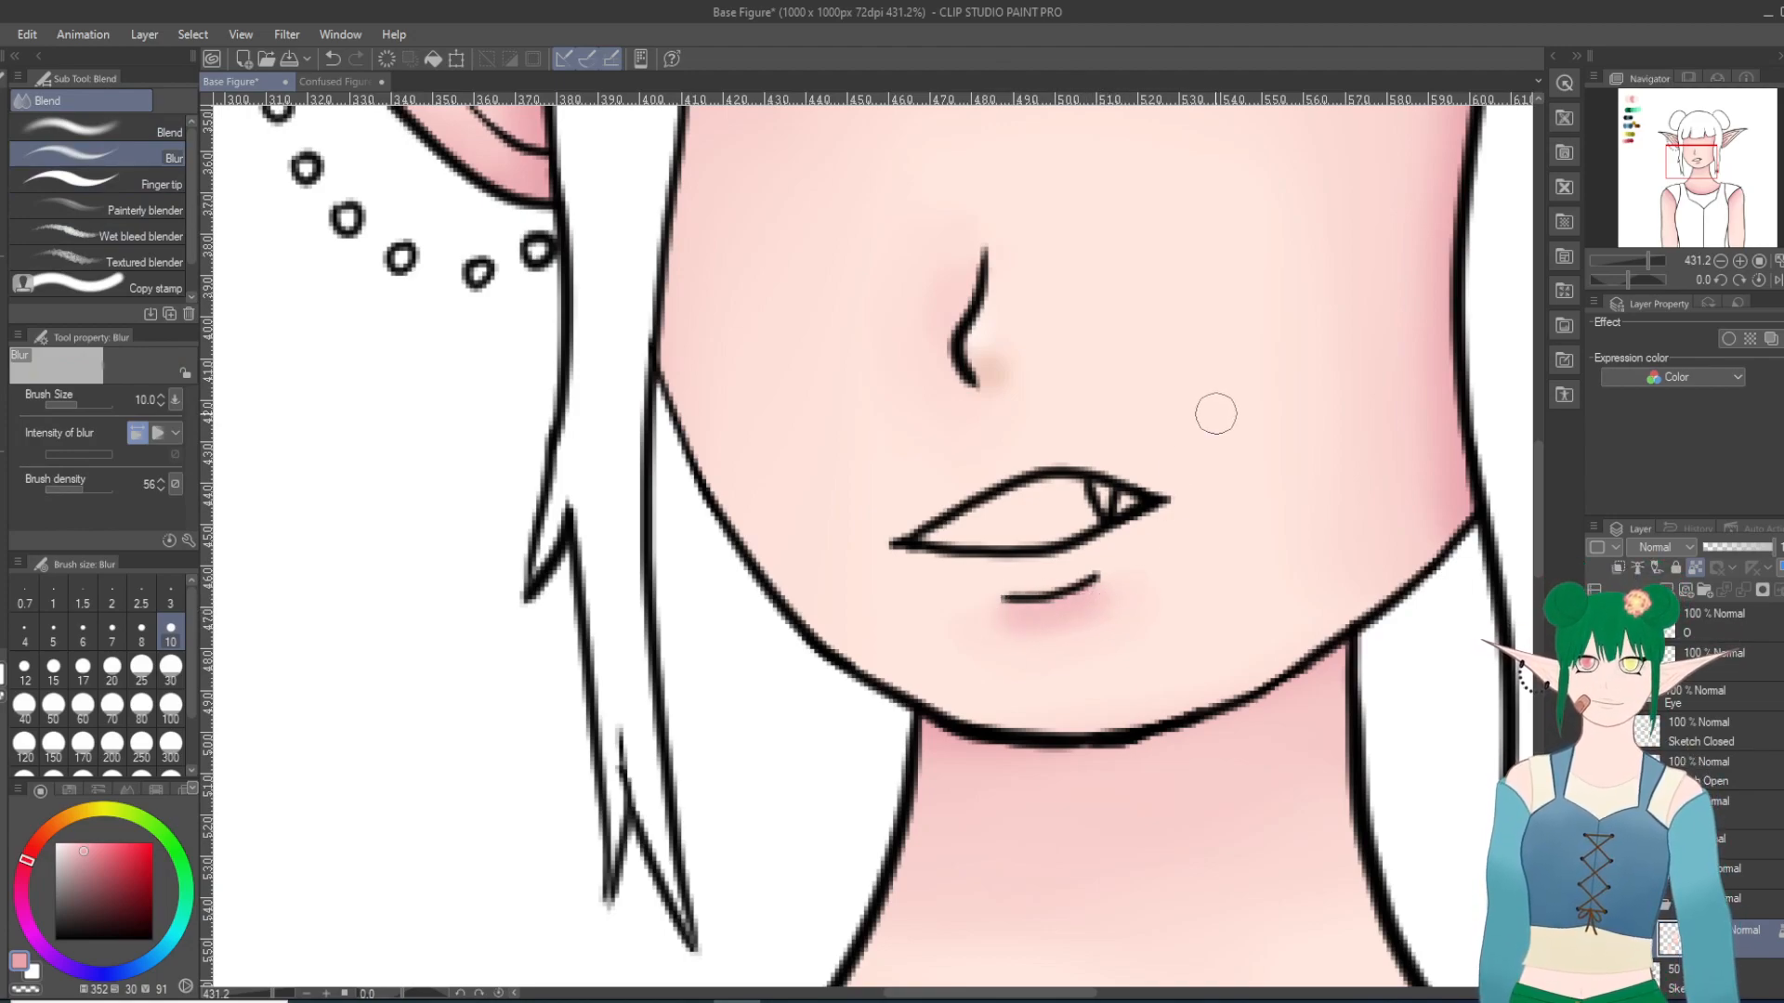
scroll(1127, 613, "down", 10)
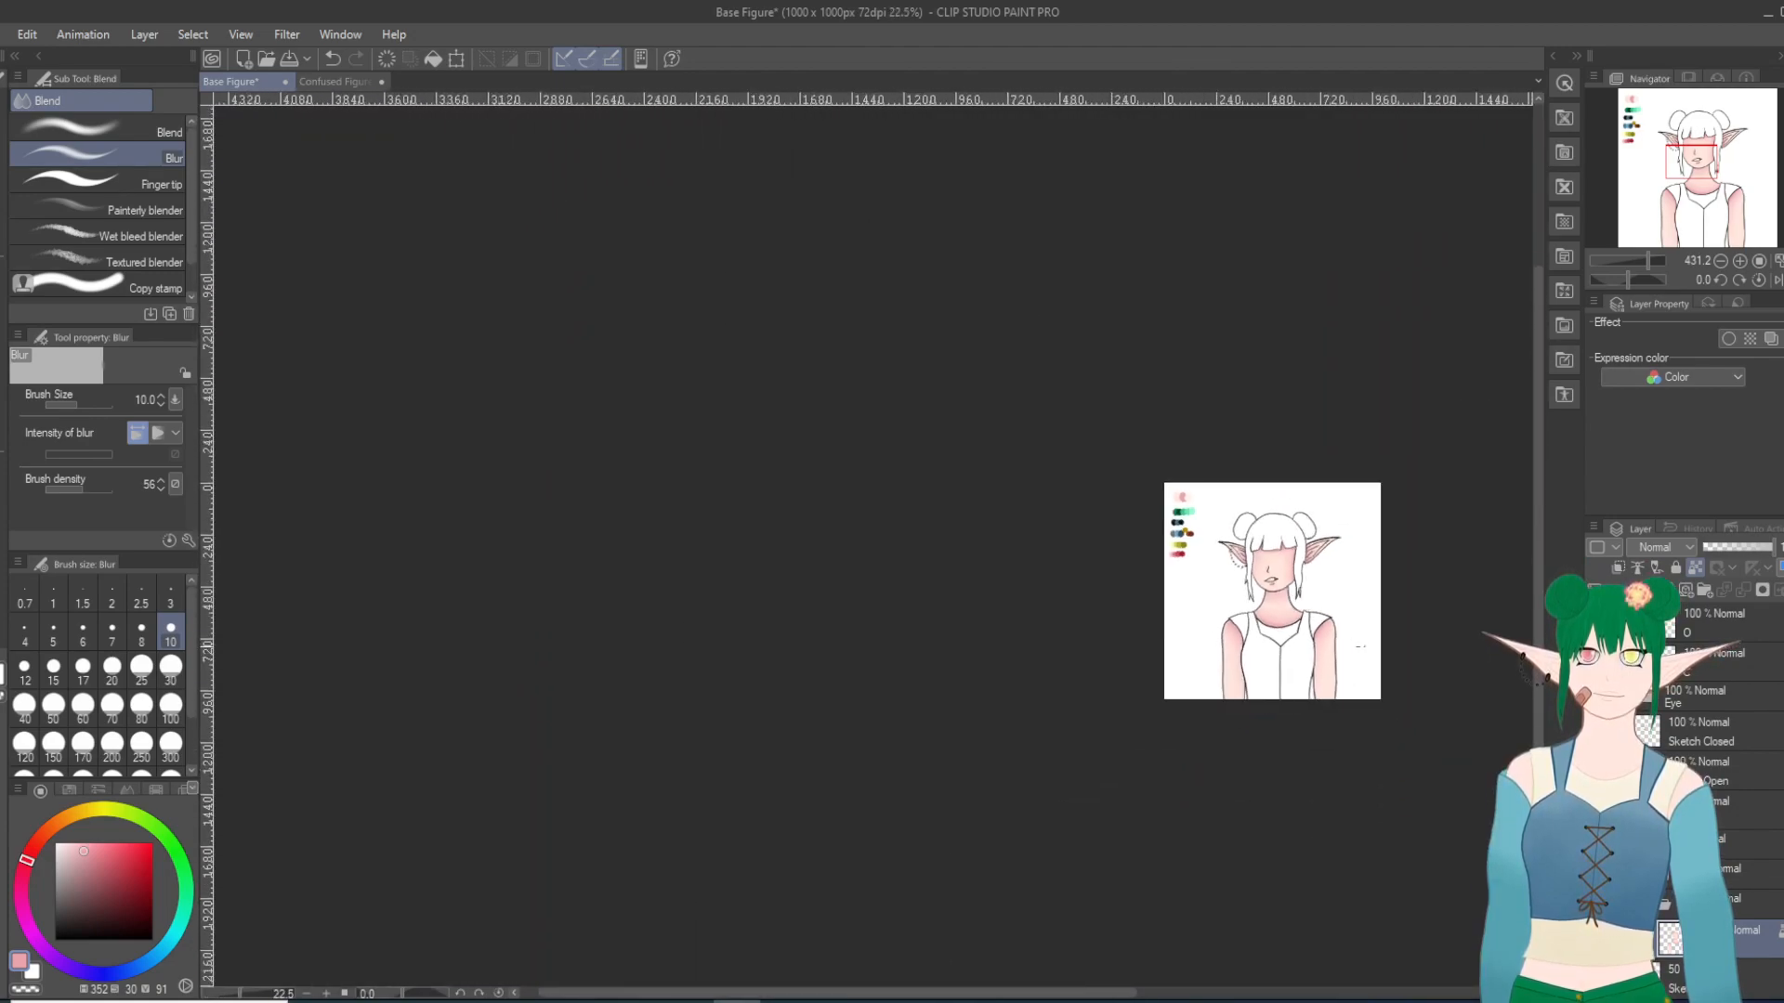
key("ctrl+0")
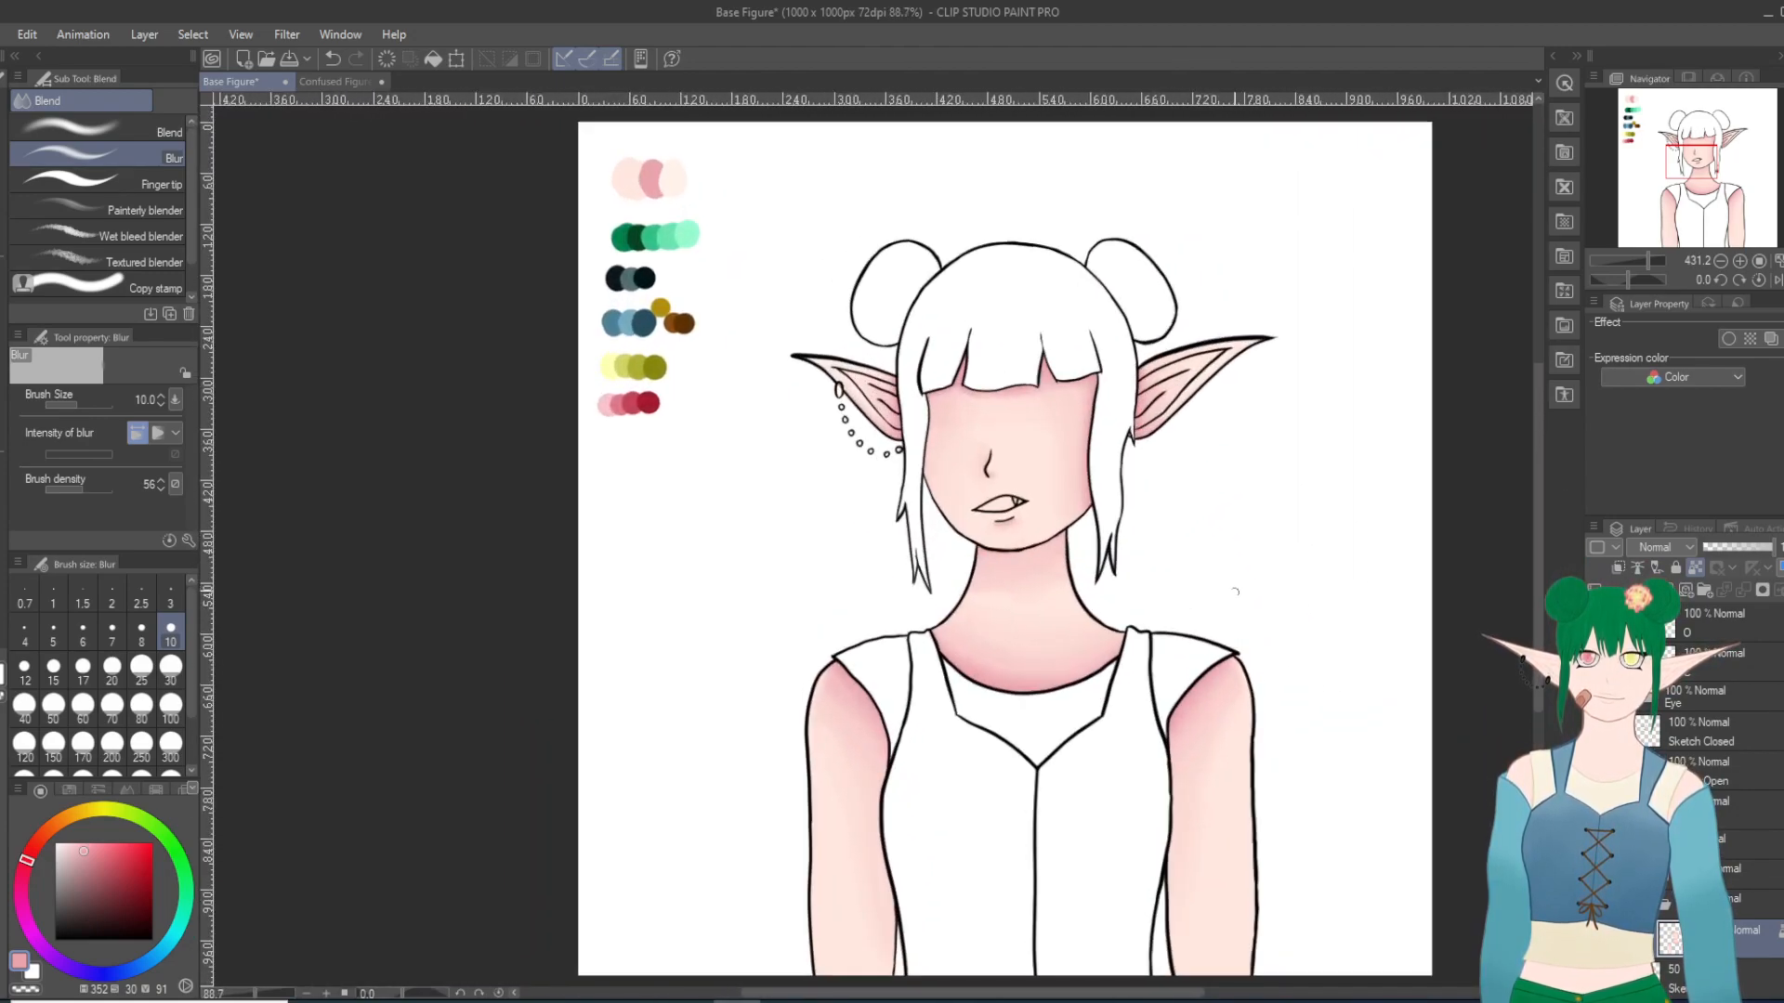
Step: Switch the drawing color to black and hide the figure's skin coloring and mouth
left_click(55, 940)
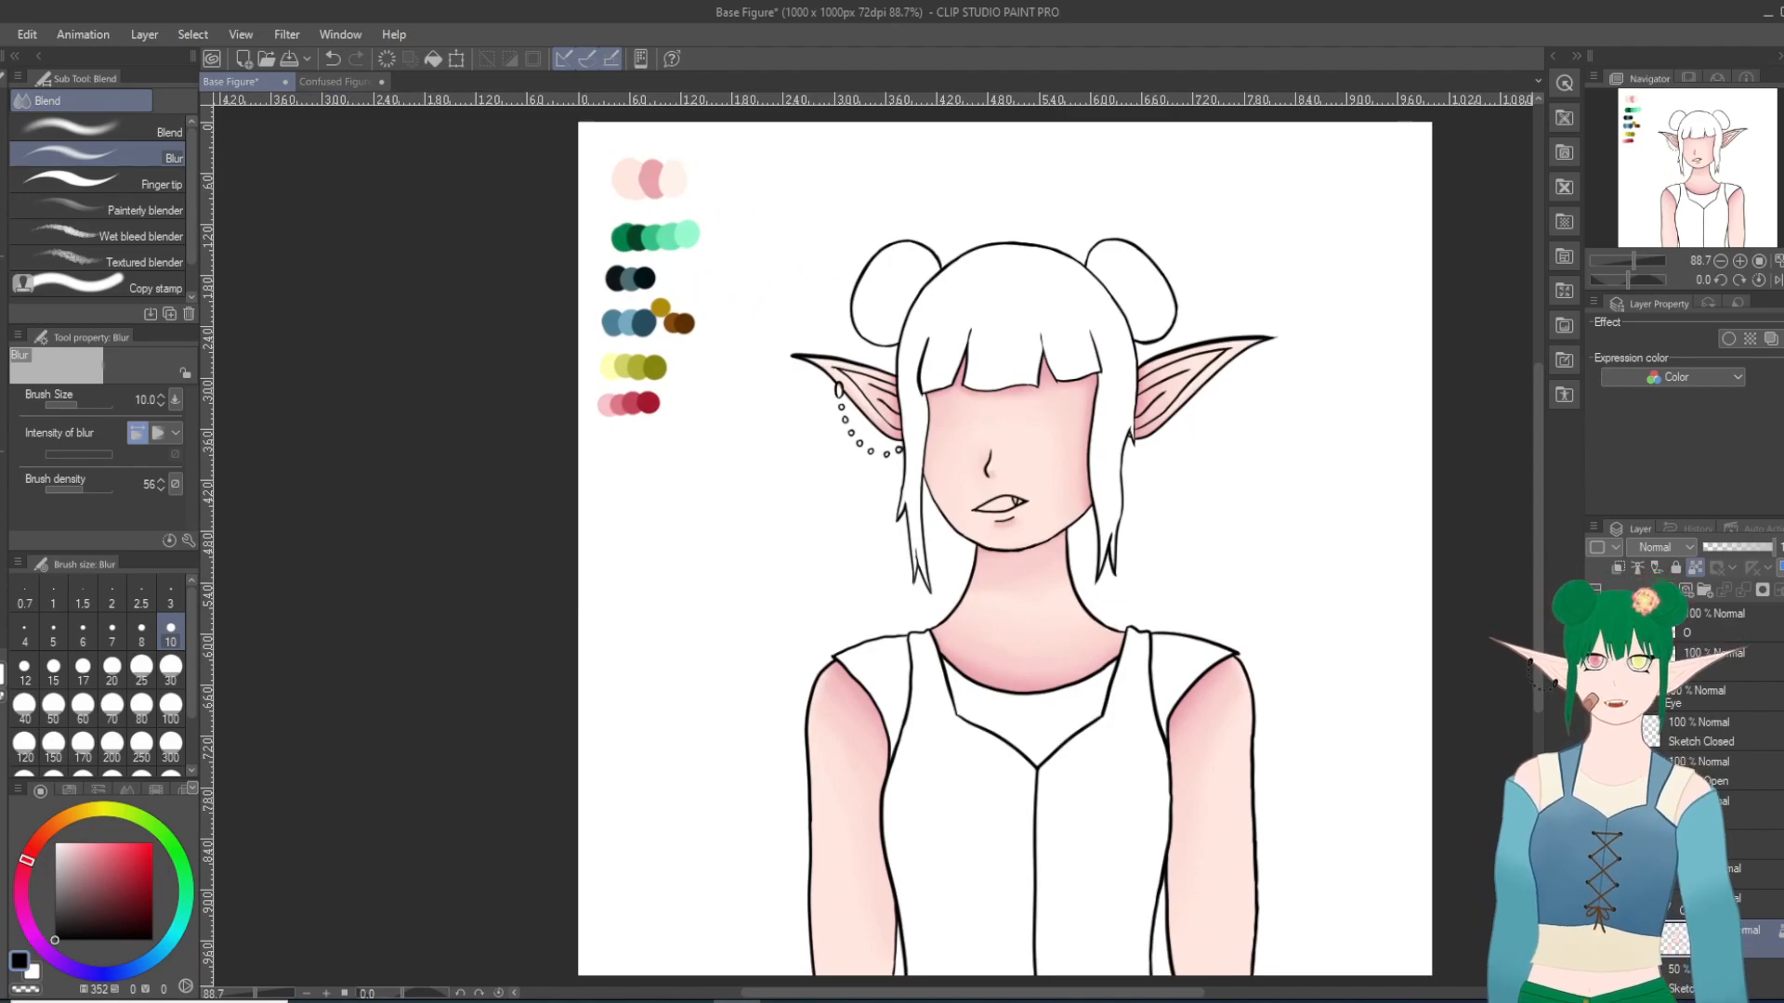
left_click(1643, 904)
left_click(1595, 904)
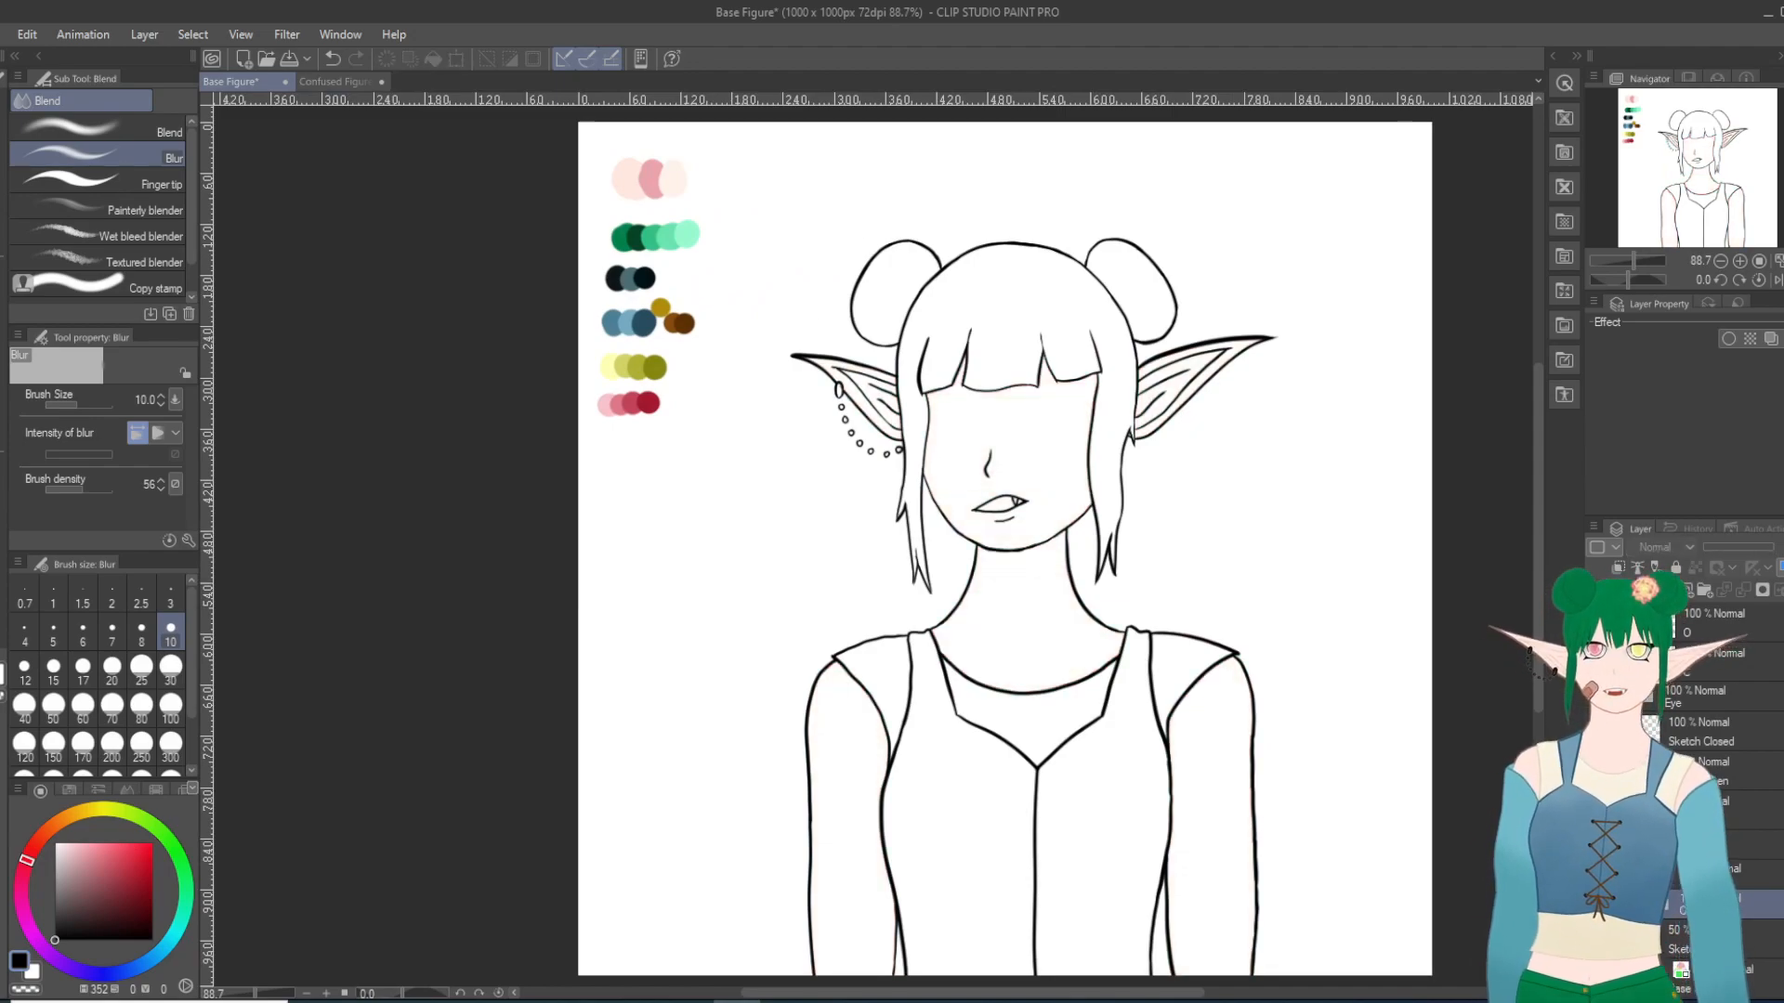
left_click(1595, 623)
scroll(1731, 645, "up", 1)
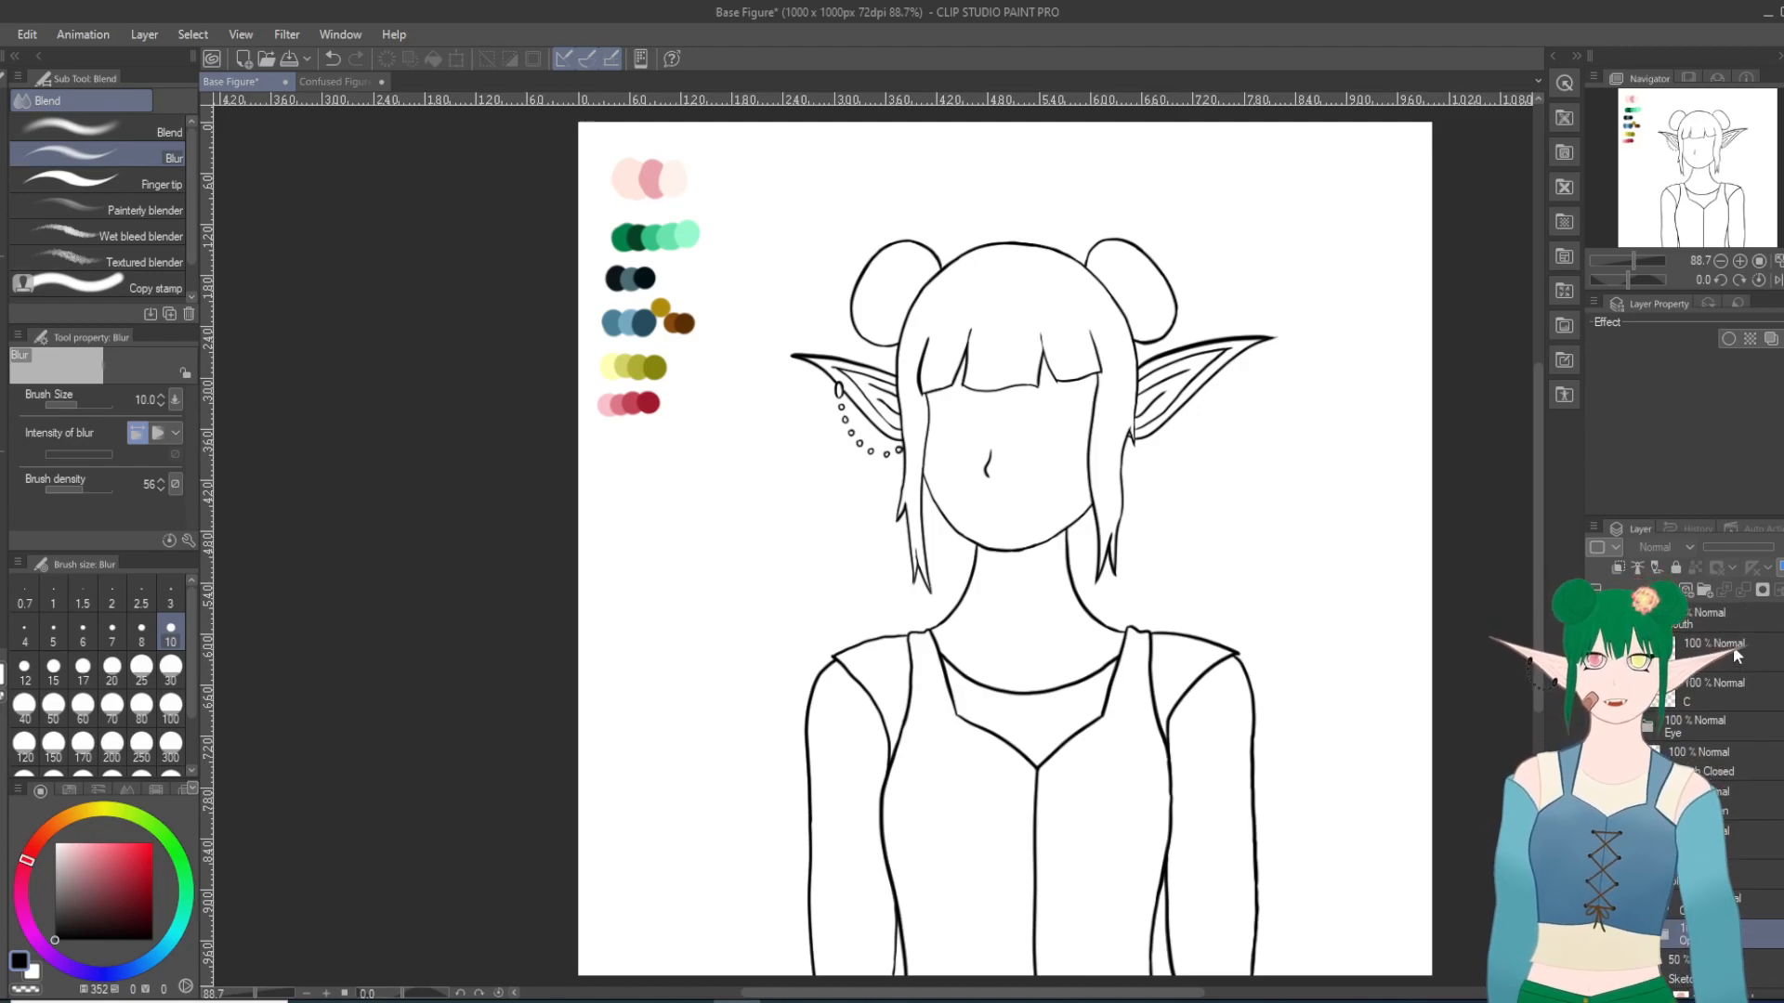
Step: Collapse the Mouth folder and show the gray figure sketch beneath the line art
left_click(1632, 619)
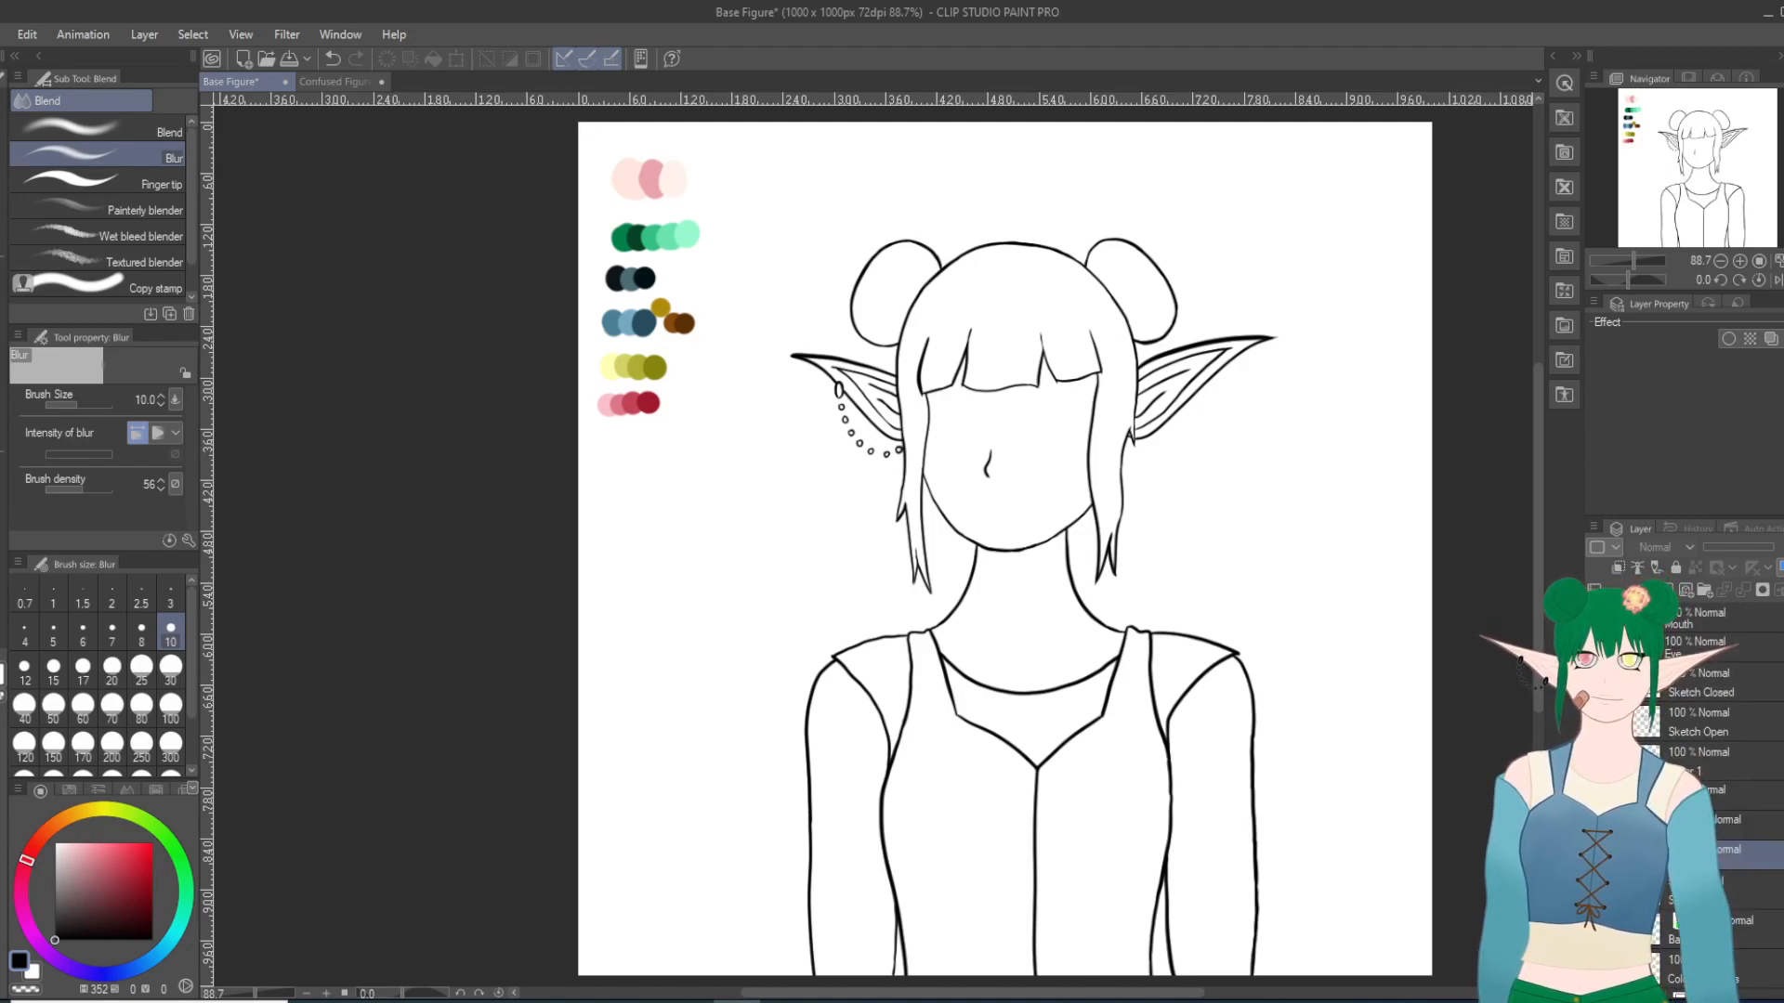
left_click(1632, 794)
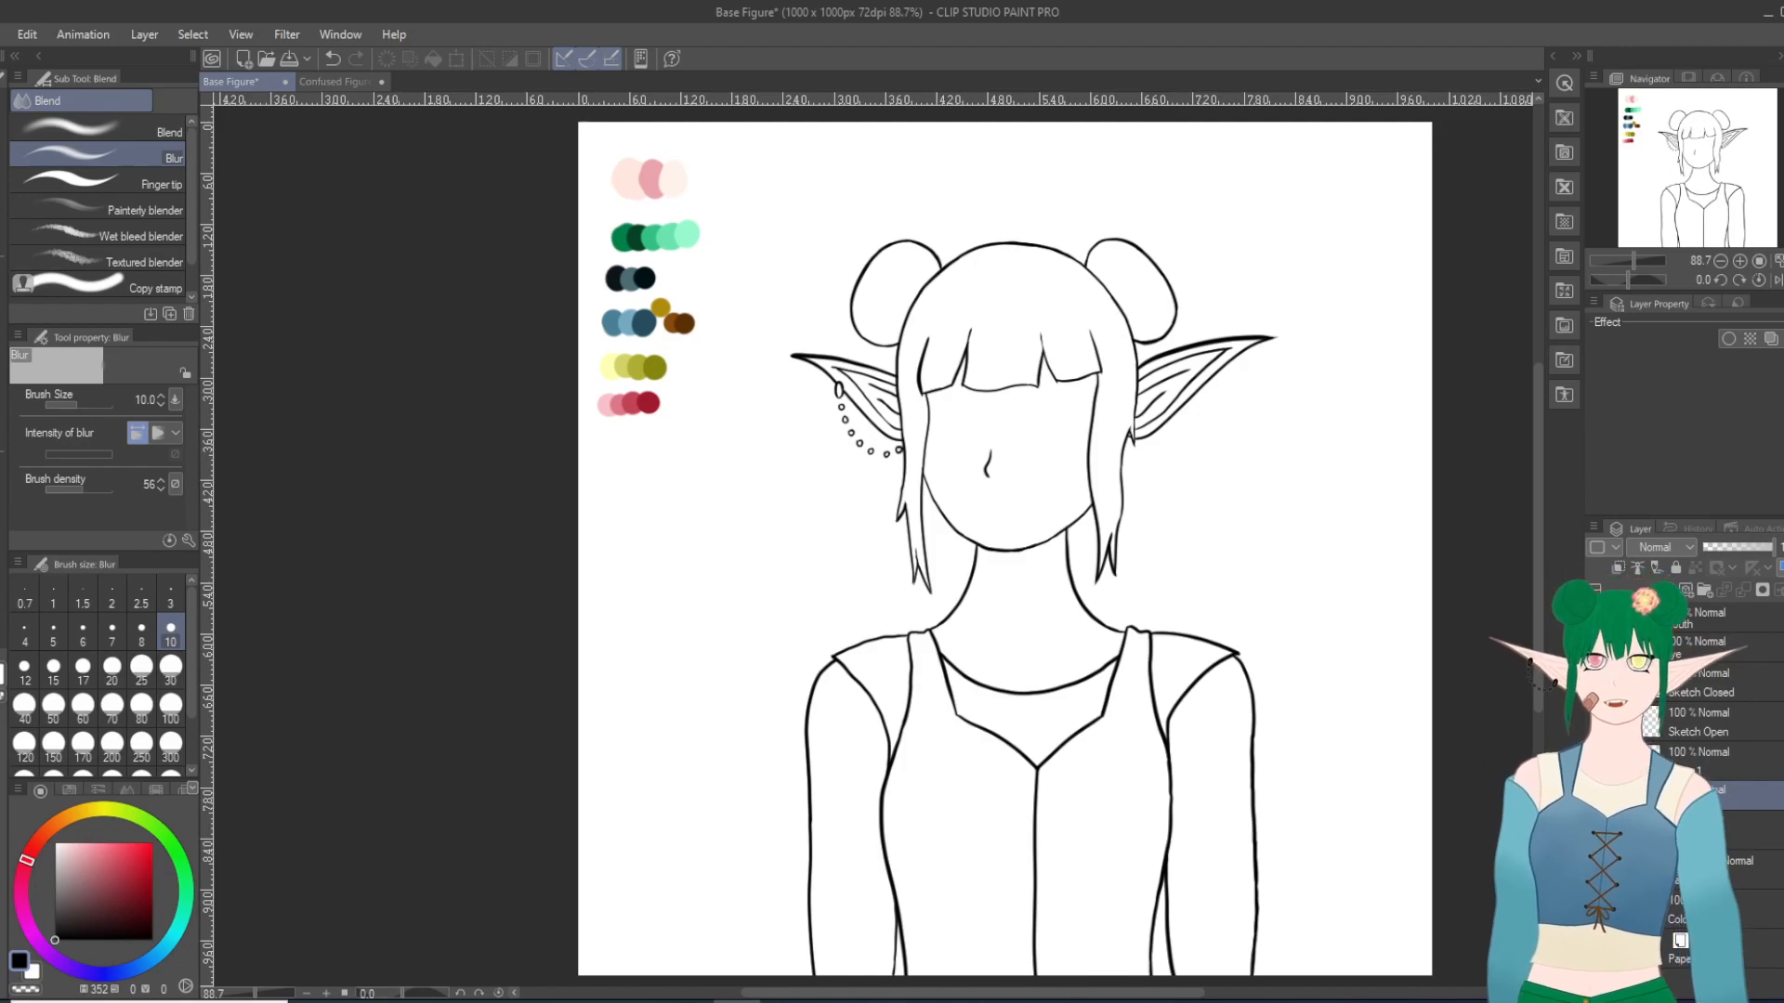
left_click(1595, 870)
scroll(1421, 684, "up", 3)
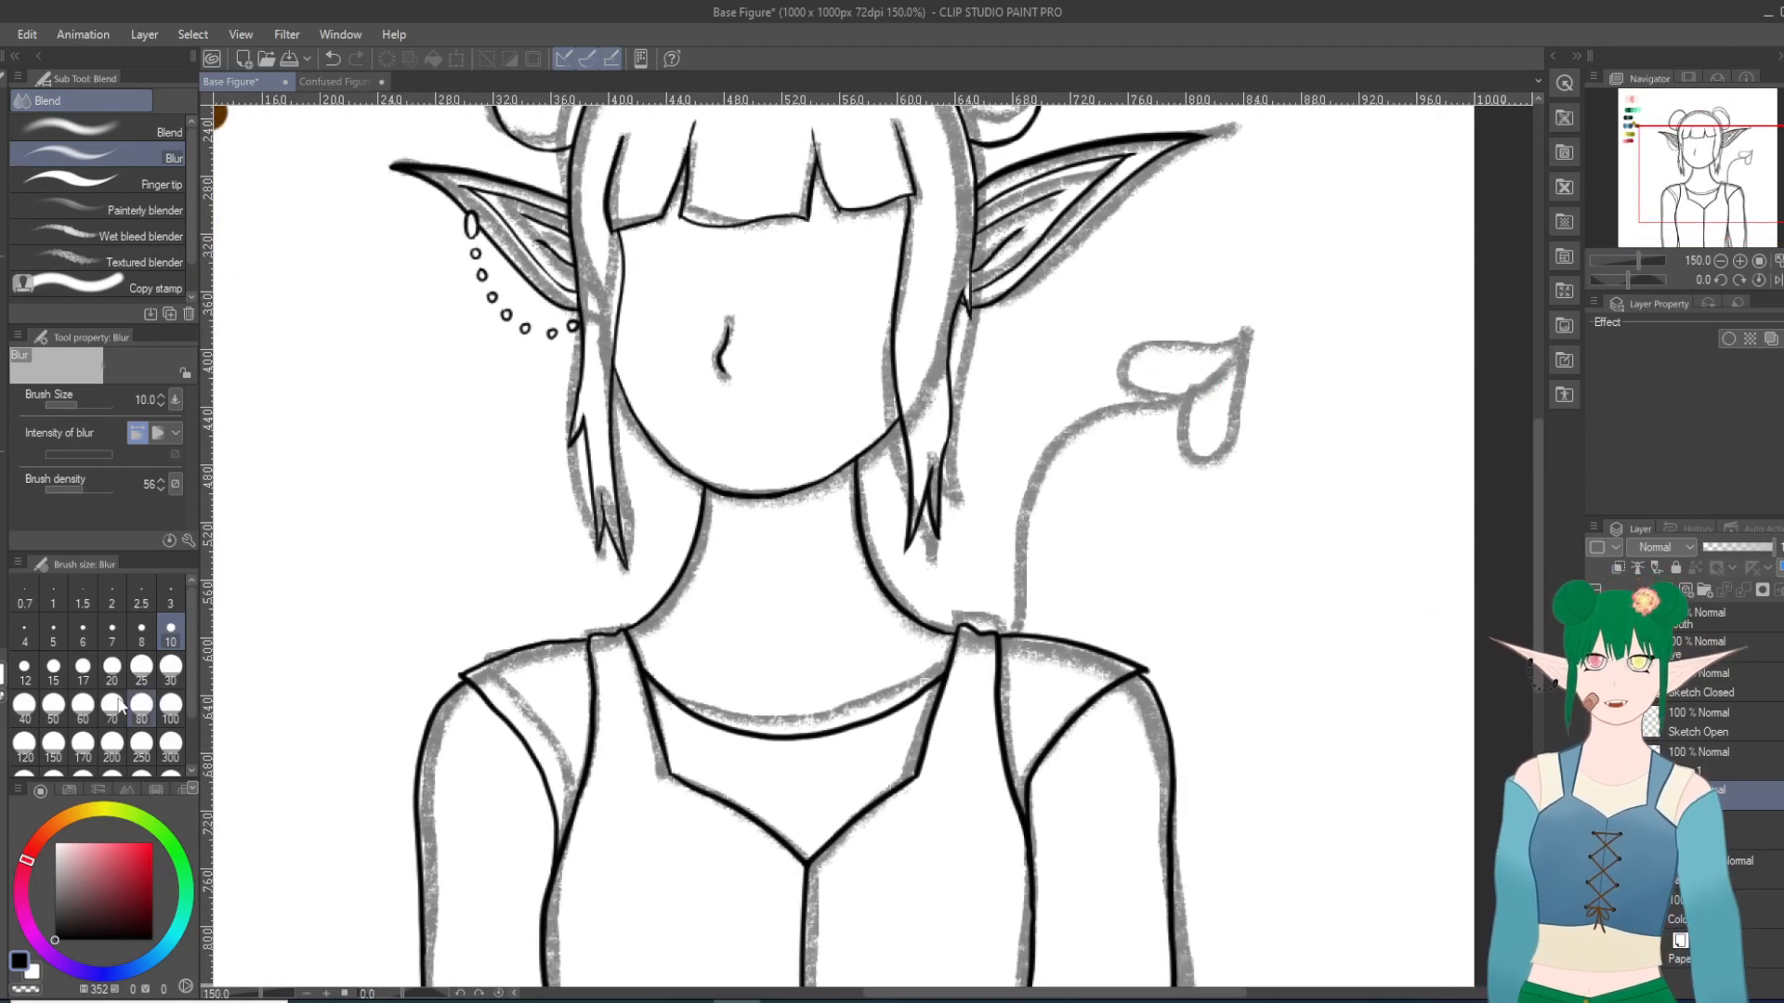
Step: Ink the curved stem rising from the right shoulder strap and the upper lobe of its heart-shaped tip with the Turnip pen at size 15
key("p")
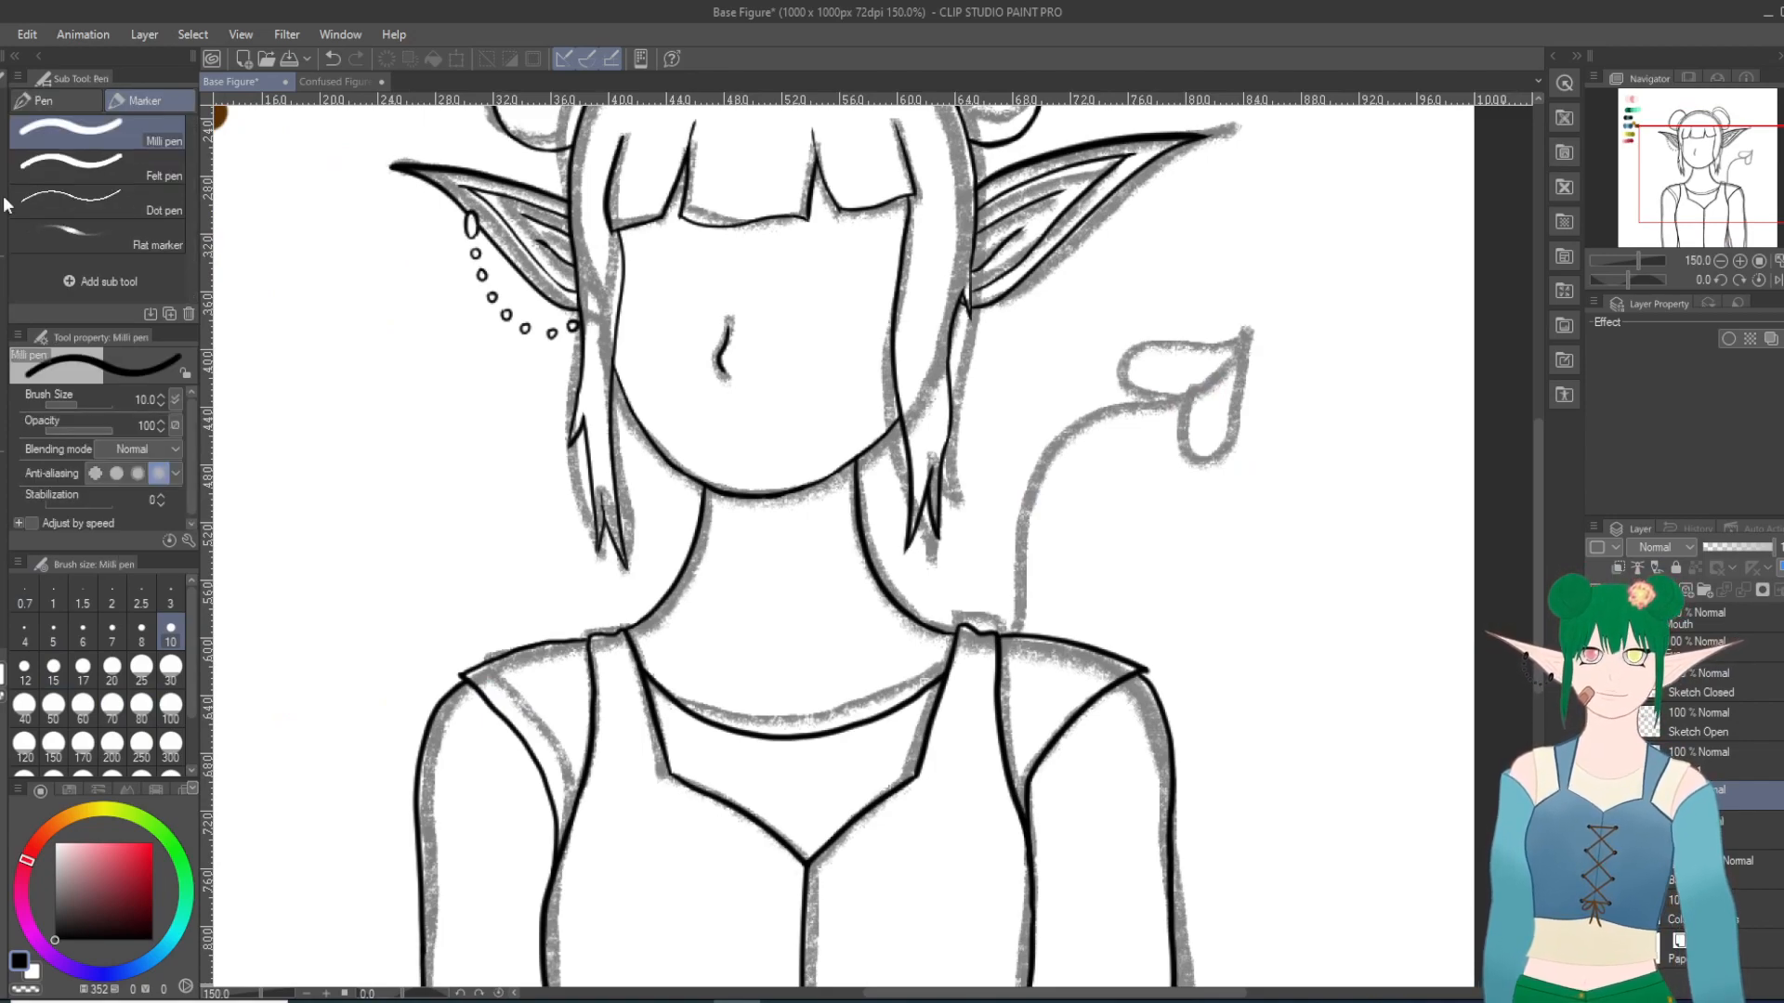
left_click(52, 104)
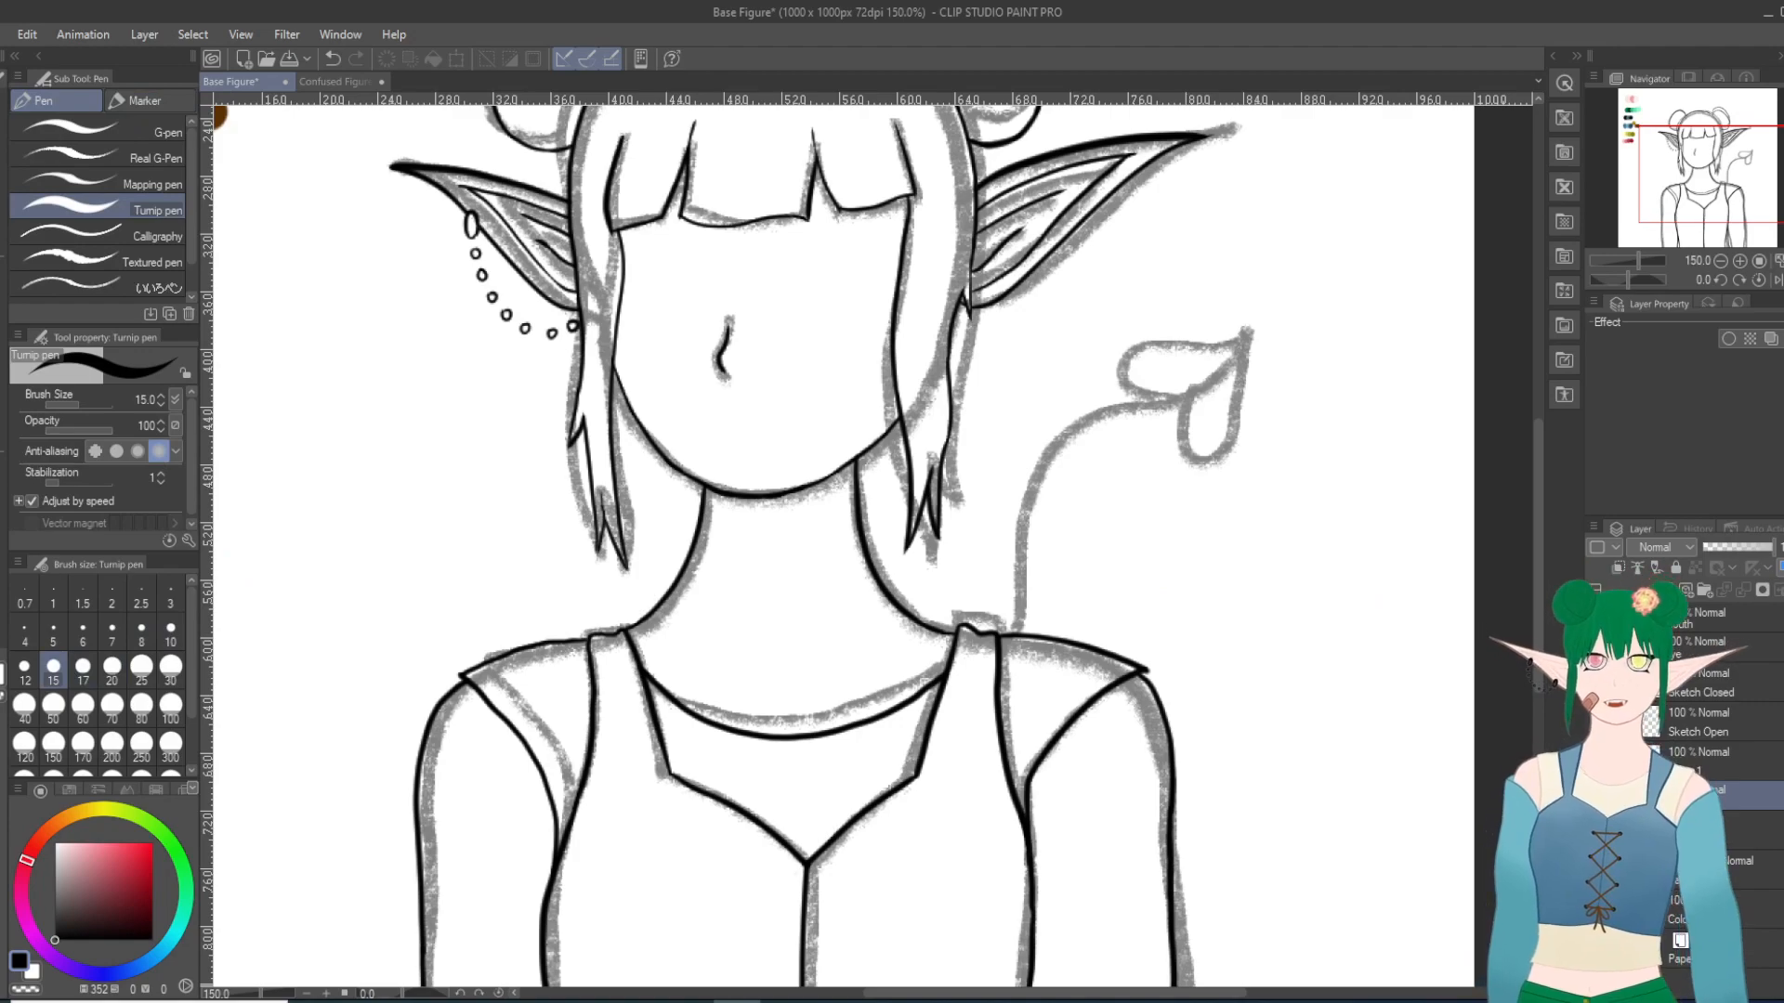
left_click(1707, 762)
scroll(1262, 624, "up", 1)
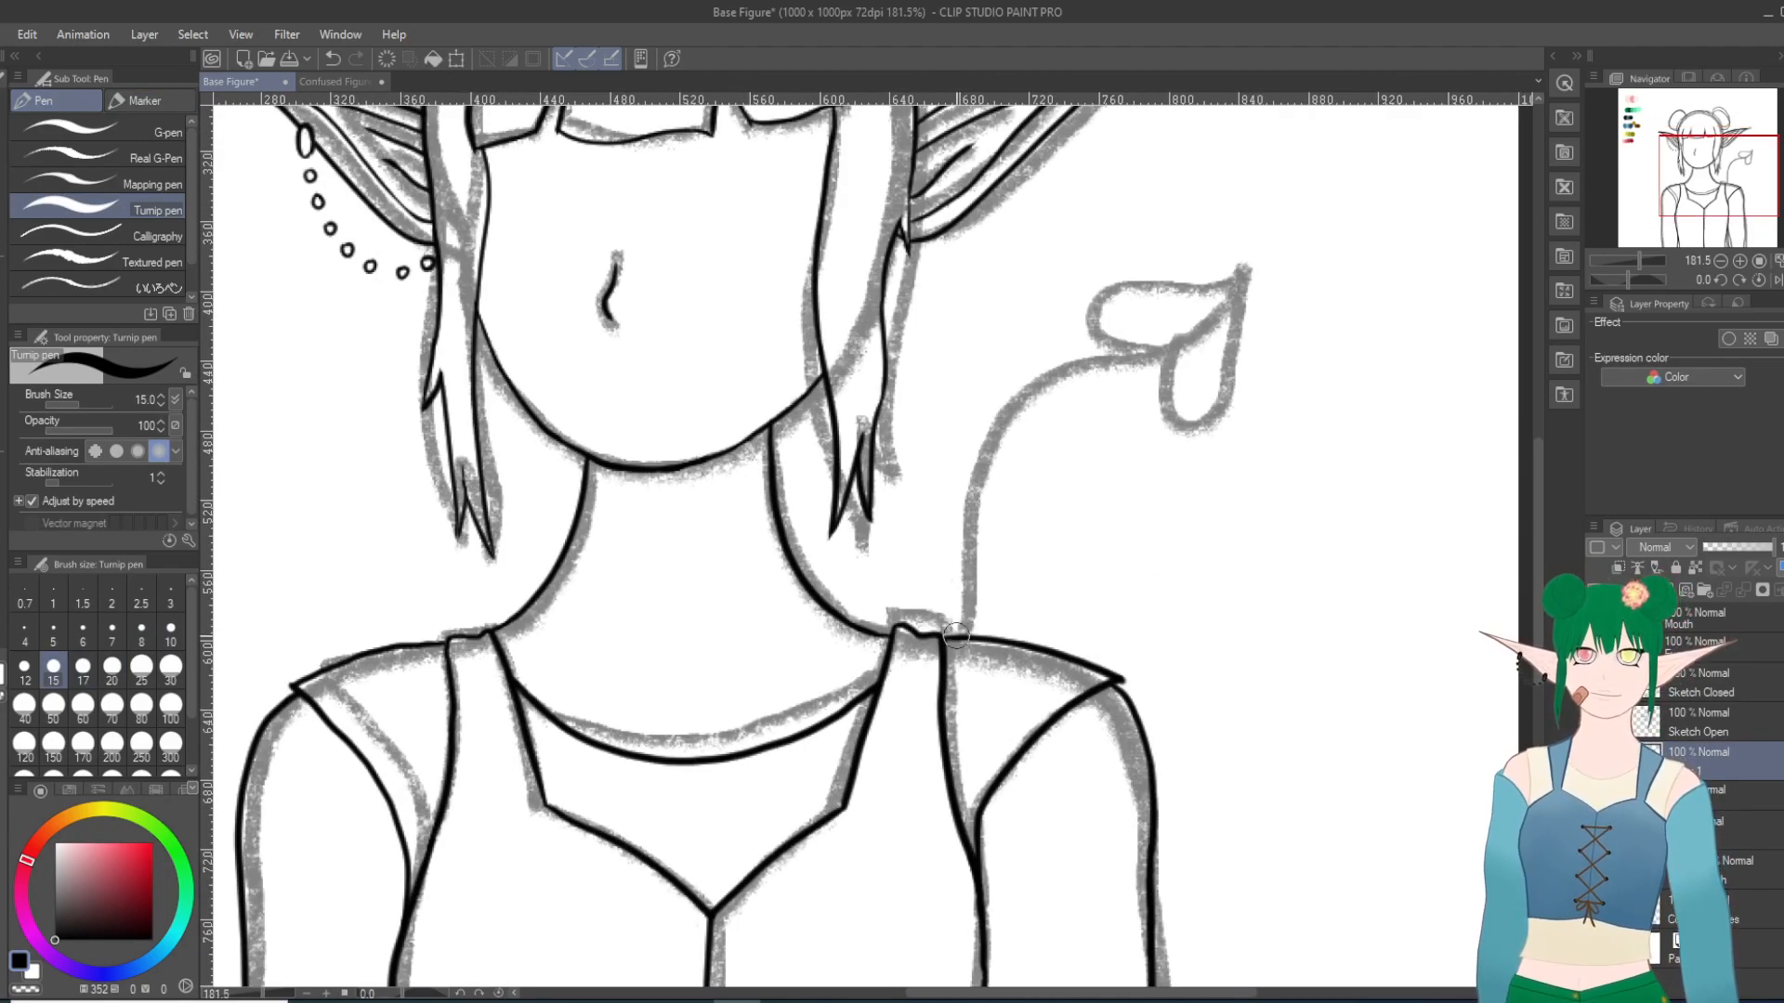
mouse_move(964, 623)
left_mouse_down()
mouse_move(1000, 461)
mouse_move(1061, 390)
mouse_move(1213, 299)
left_mouse_up()
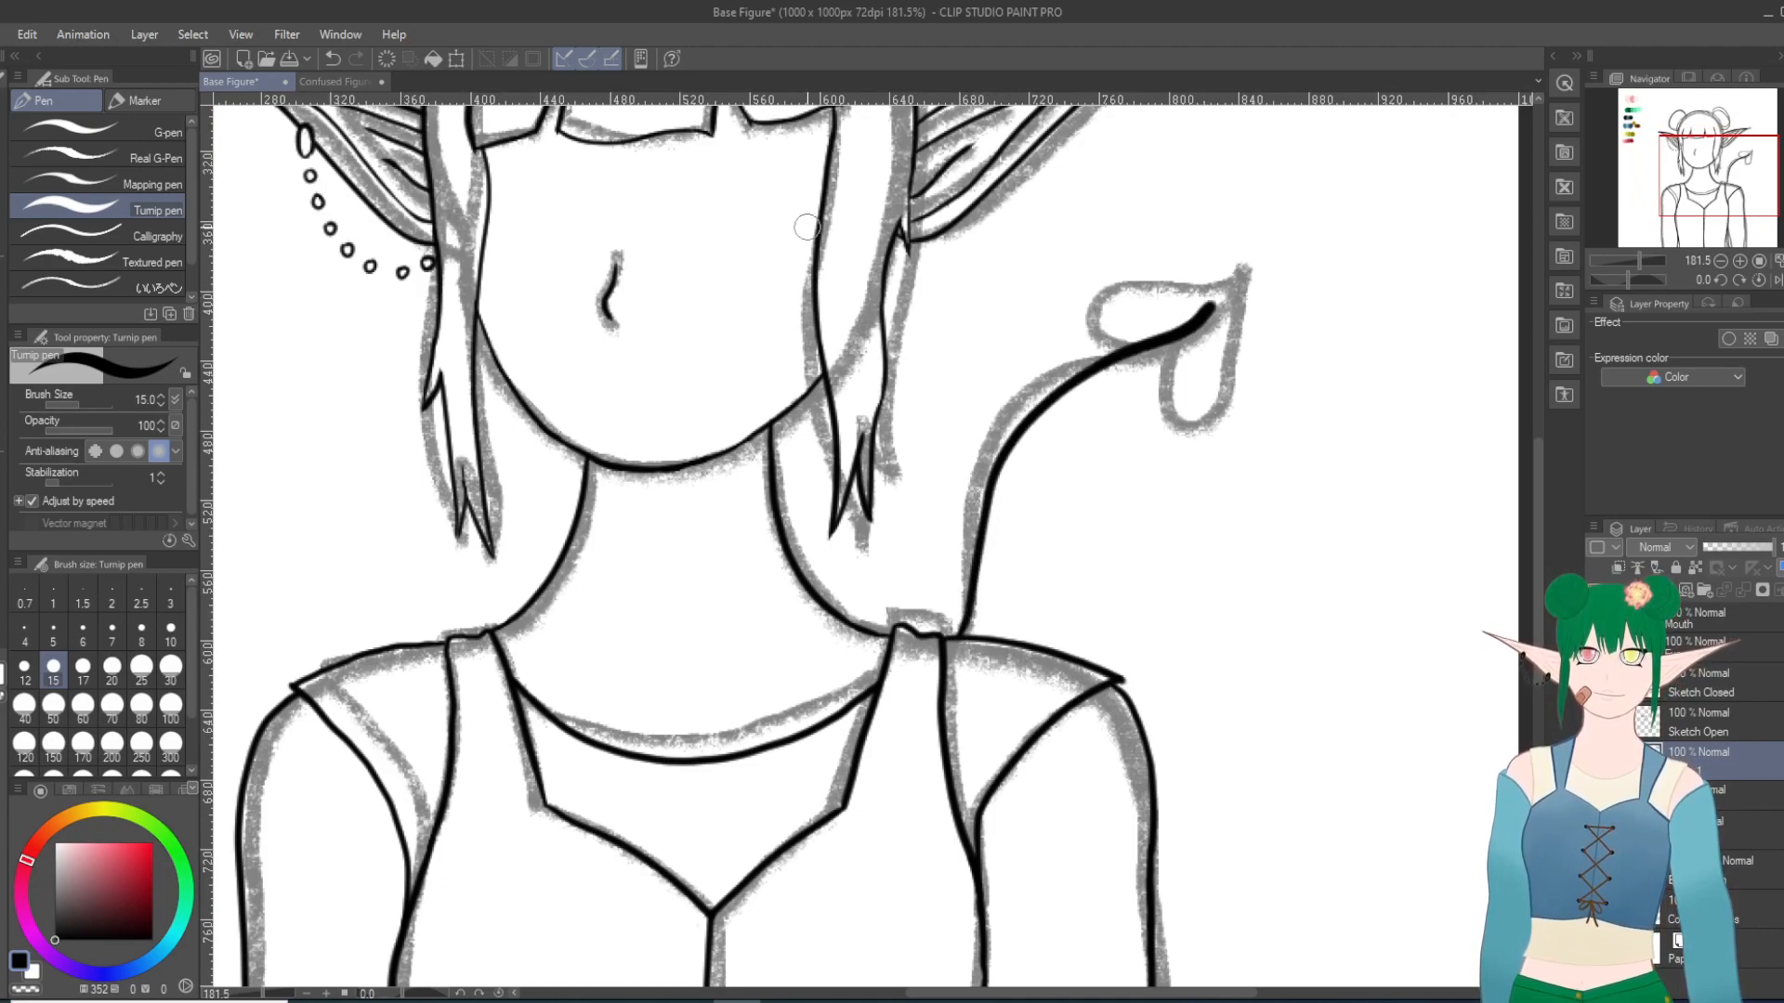
key("ctrl+z")
mouse_move(949, 635)
left_mouse_down()
mouse_move(992, 430)
mouse_move(1246, 242)
mouse_move(1105, 292)
mouse_move(1078, 333)
mouse_move(1172, 325)
left_mouse_up()
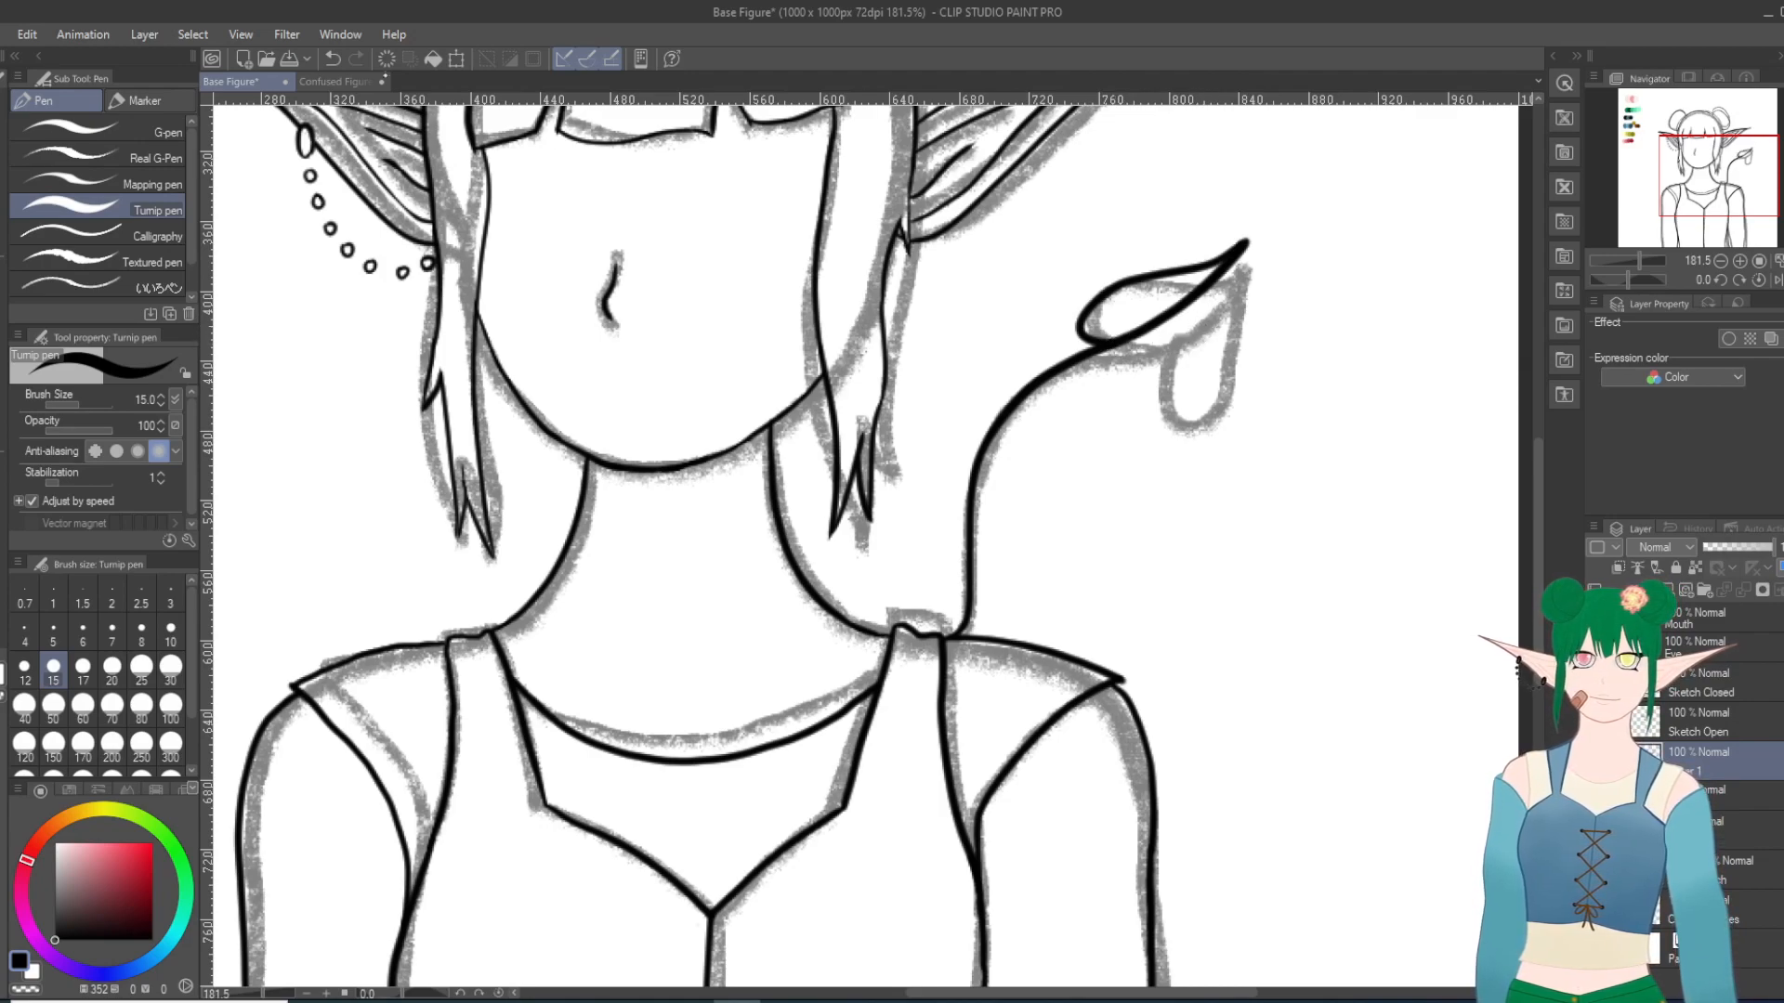
key("ctrl+z")
mouse_move(1241, 243)
left_mouse_down()
mouse_move(1148, 272)
mouse_move(1096, 314)
mouse_move(1124, 334)
left_mouse_up()
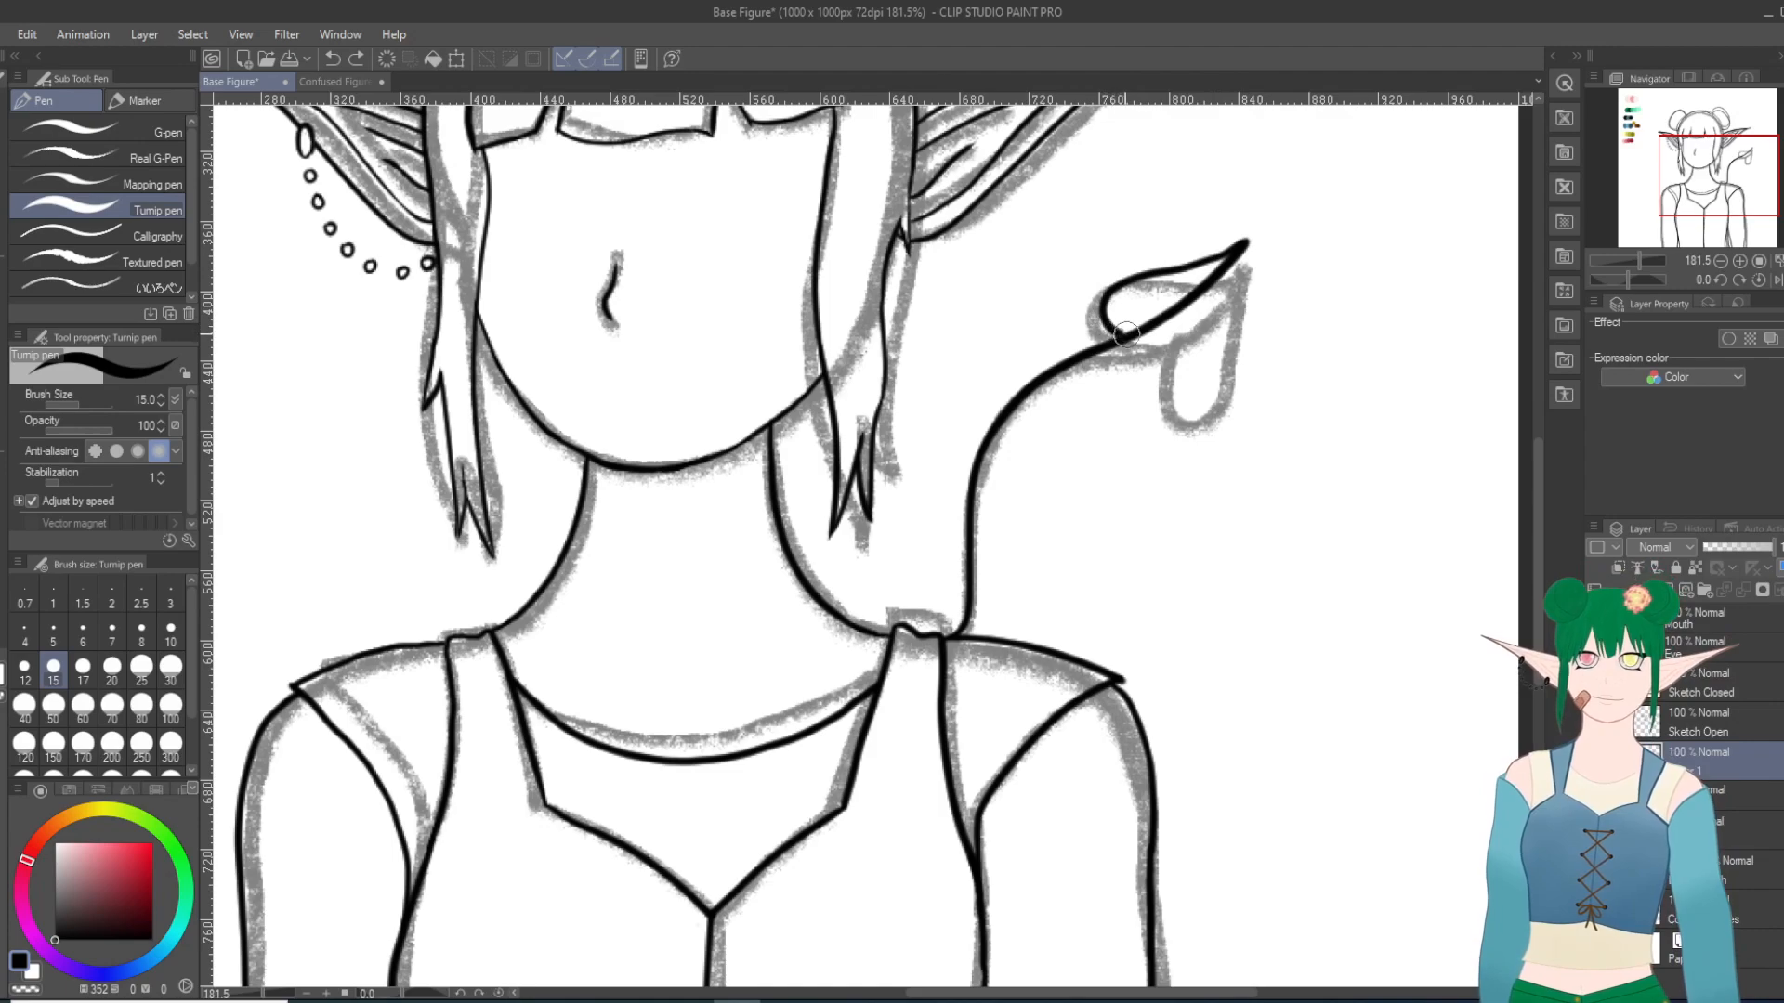
mouse_move(1241, 252)
left_mouse_down()
mouse_move(1211, 349)
mouse_move(1182, 377)
mouse_move(1128, 346)
left_mouse_up()
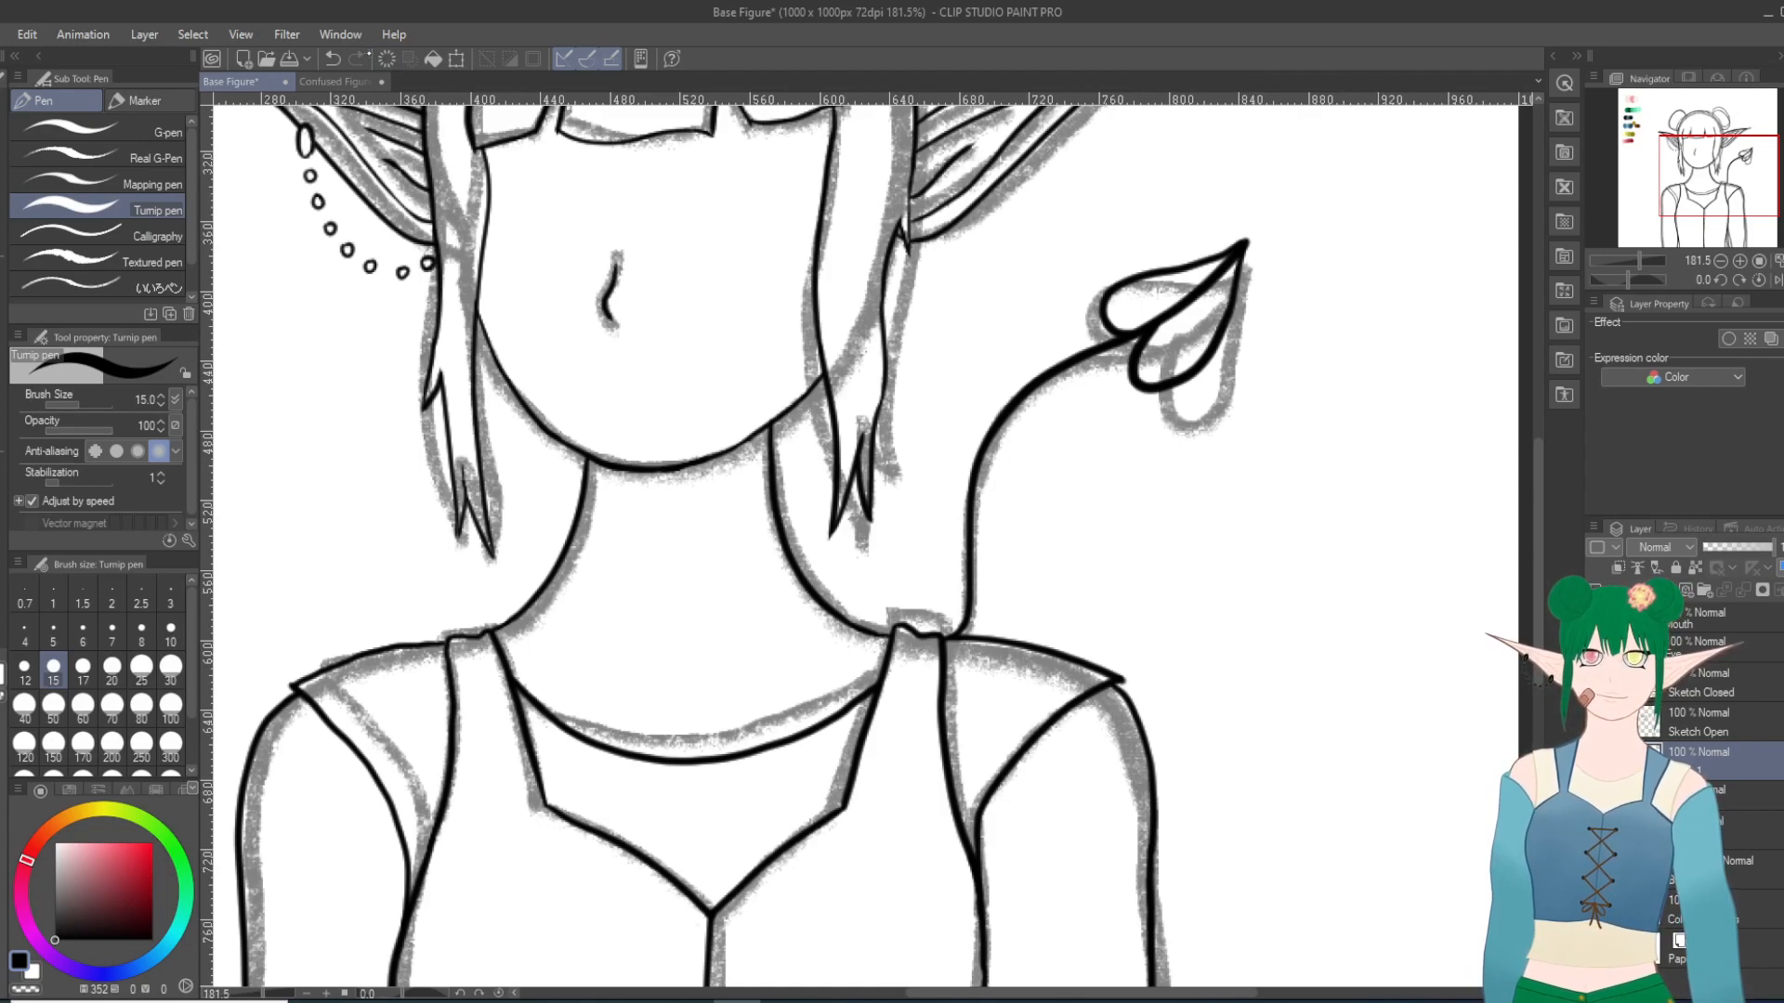
left_click(333, 59)
mouse_move(1241, 247)
left_mouse_down()
mouse_move(1218, 311)
mouse_move(1152, 381)
left_mouse_up()
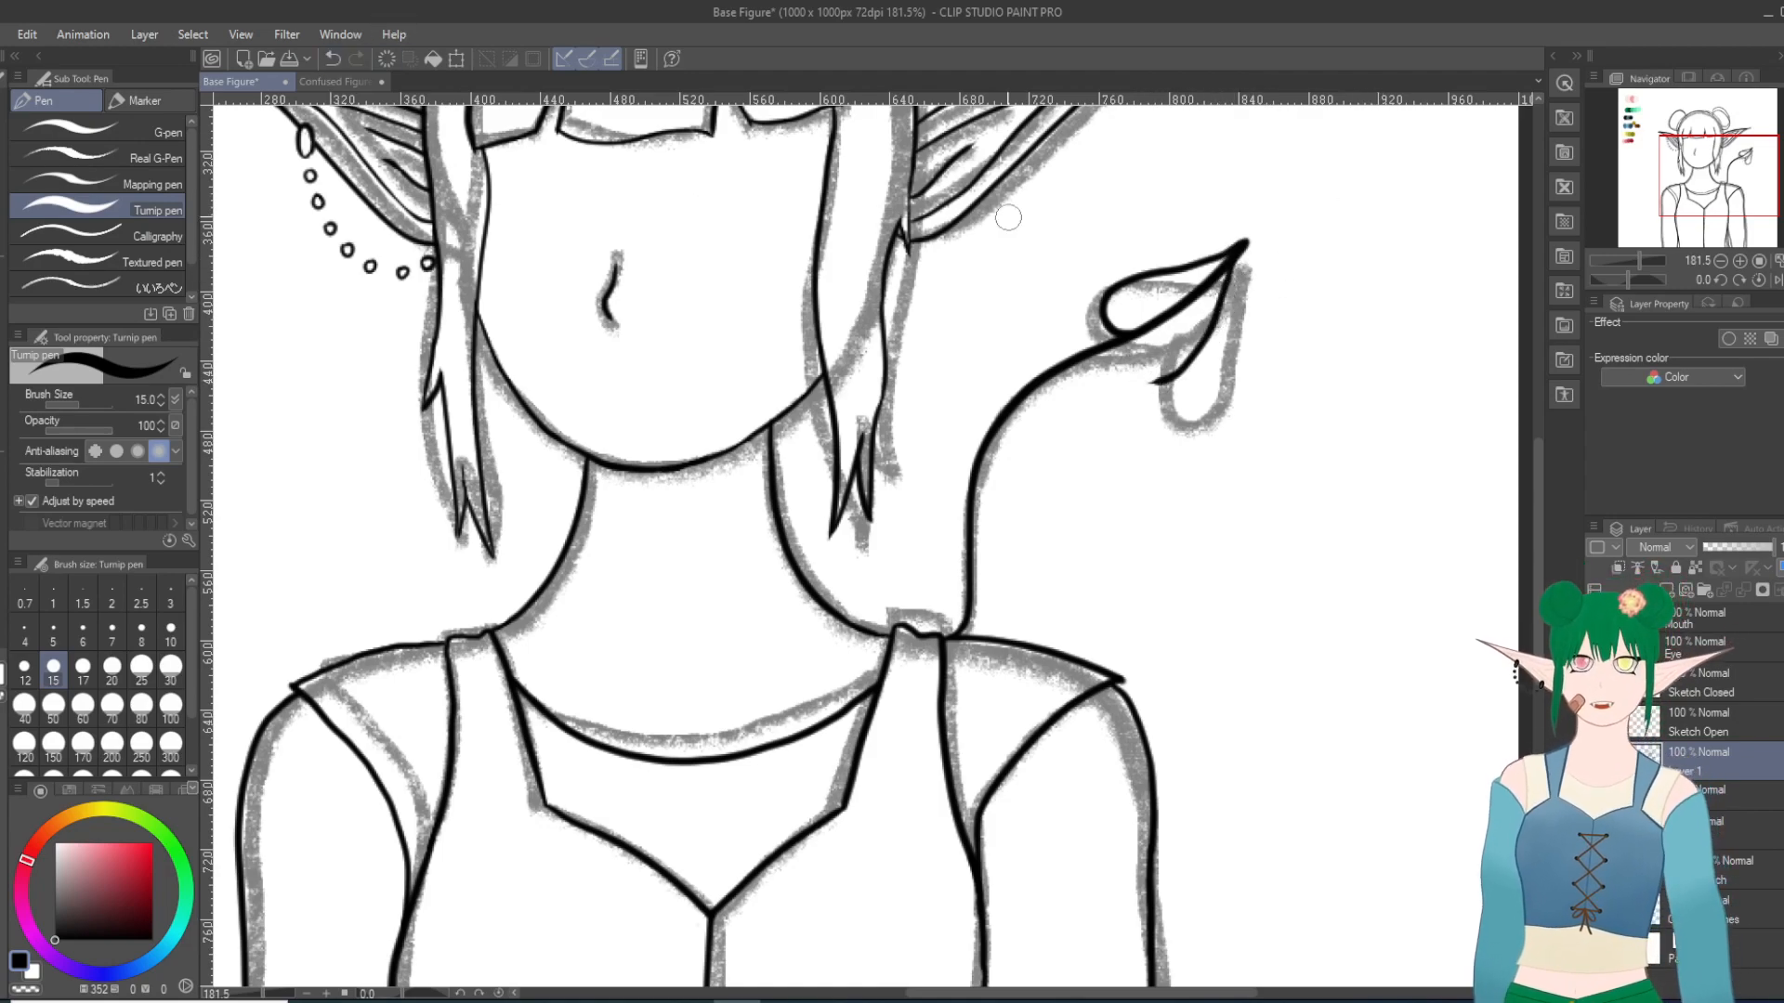
left_click(330, 58)
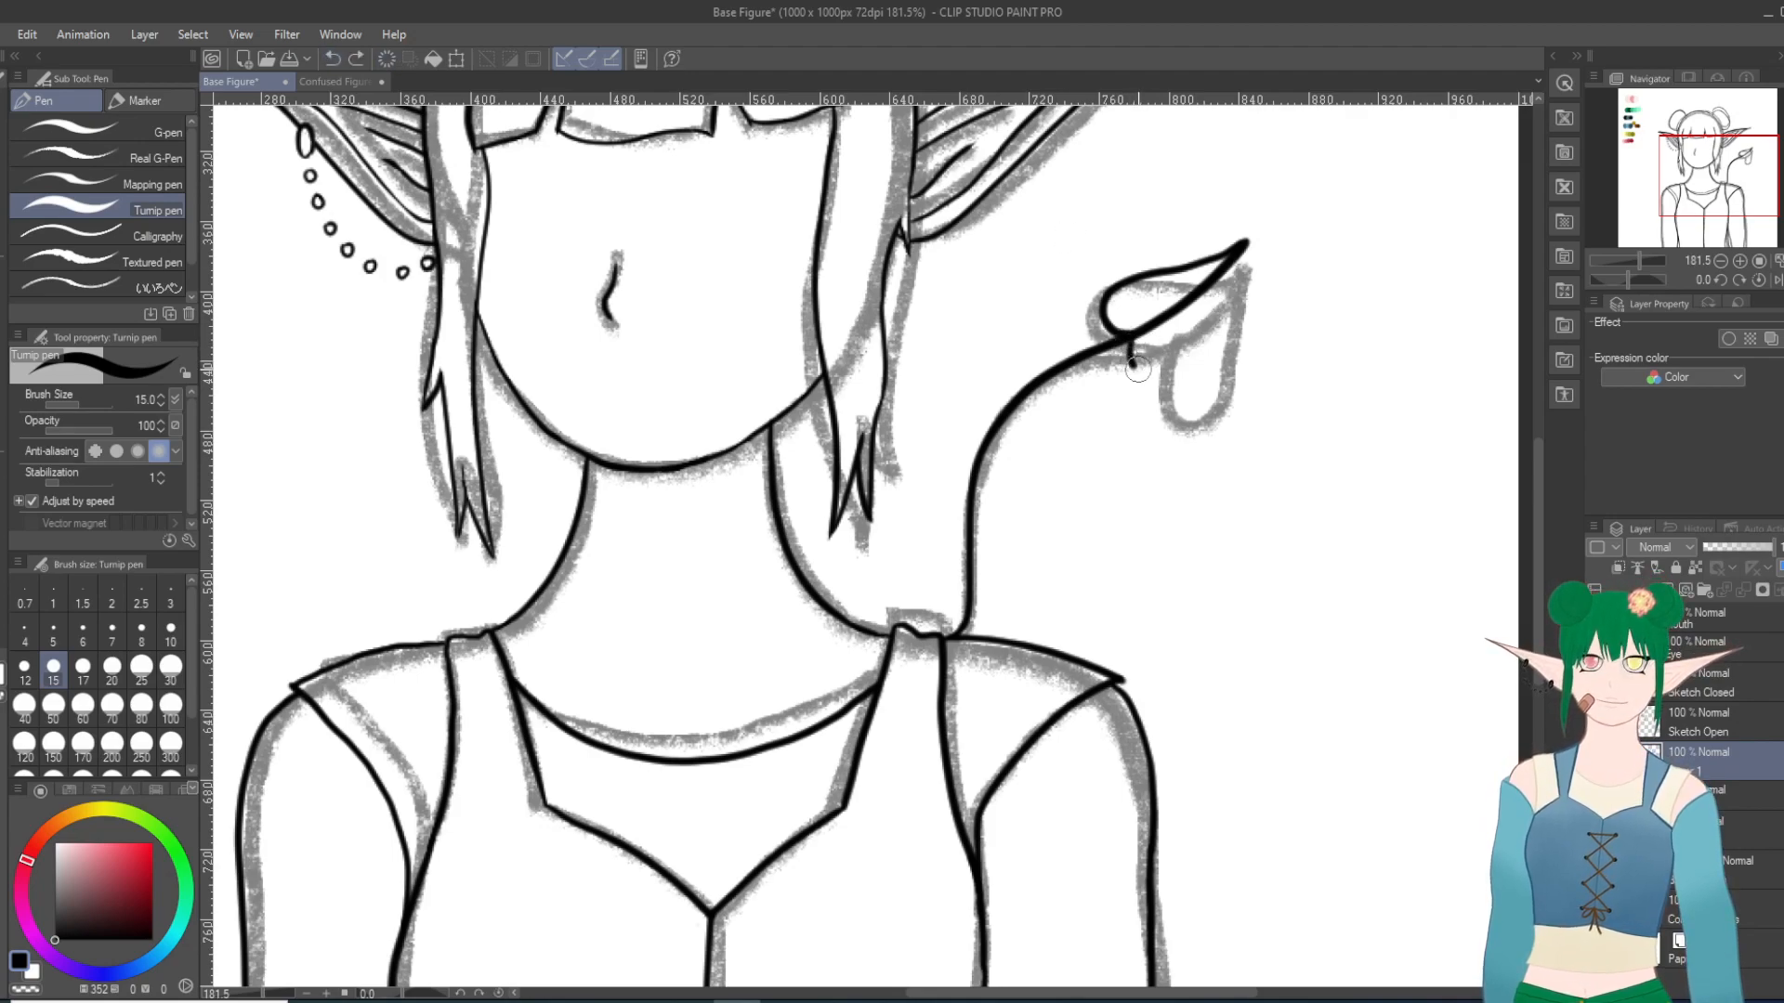
left_click_drag(1173, 374, 1245, 243)
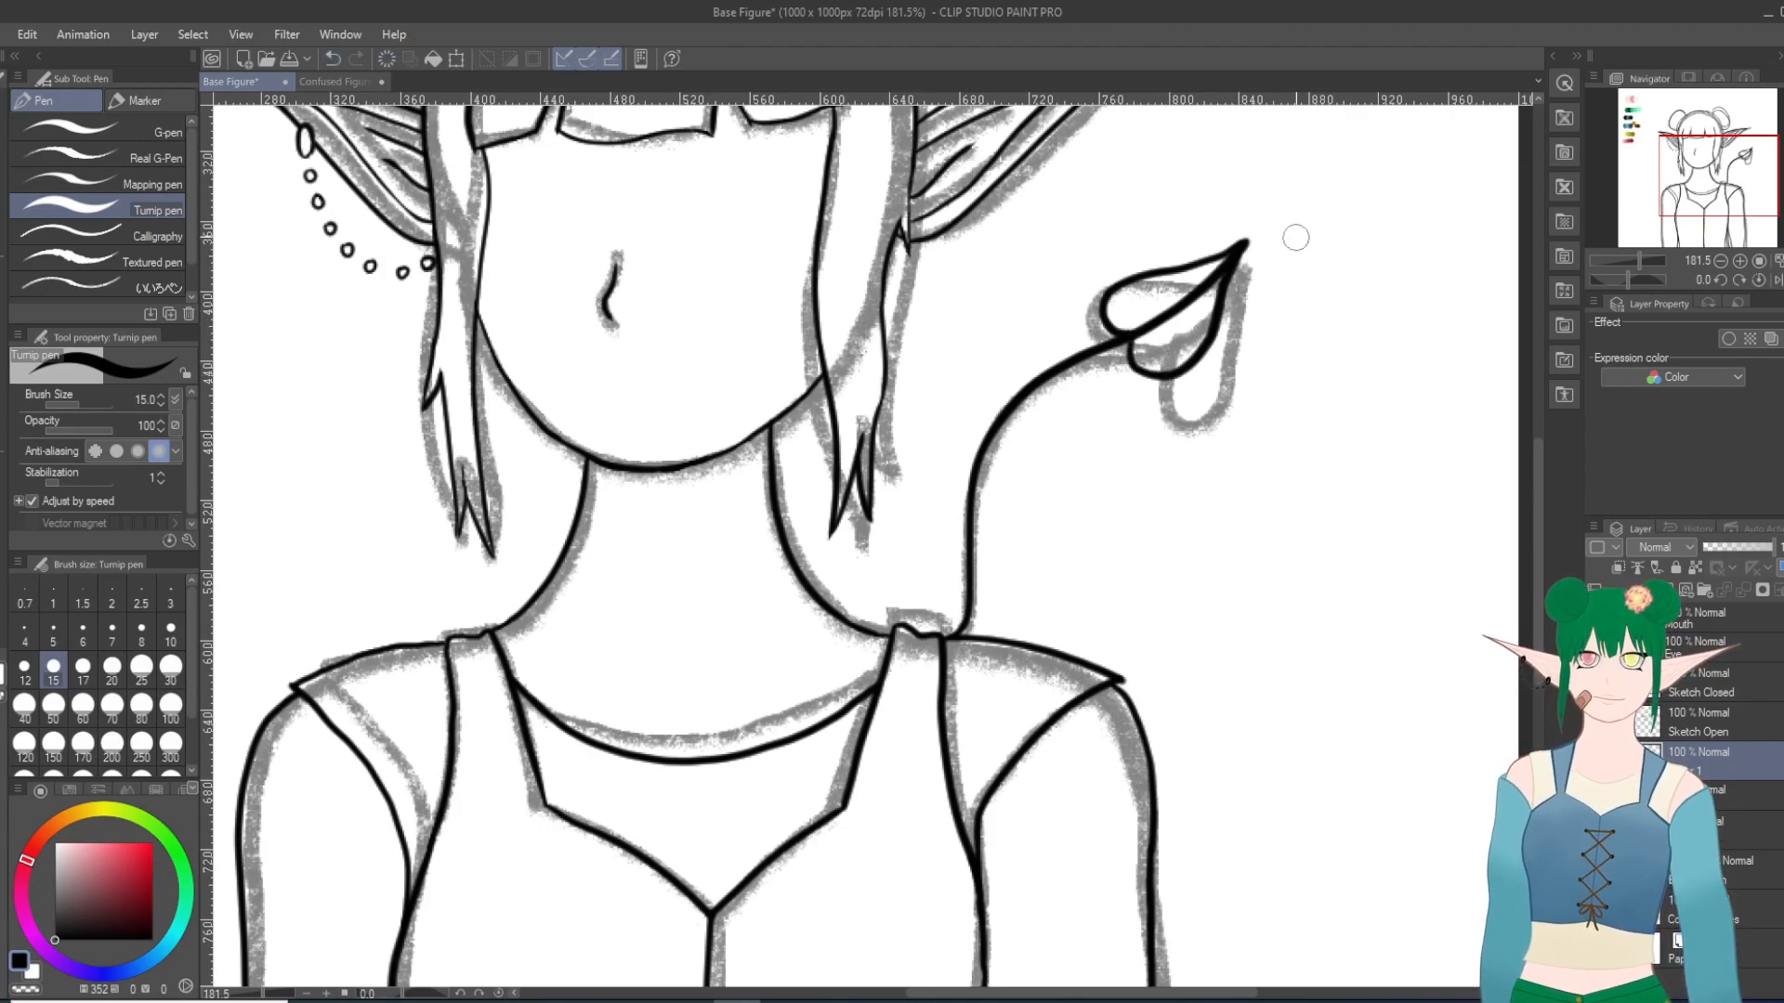
left_click(332, 58)
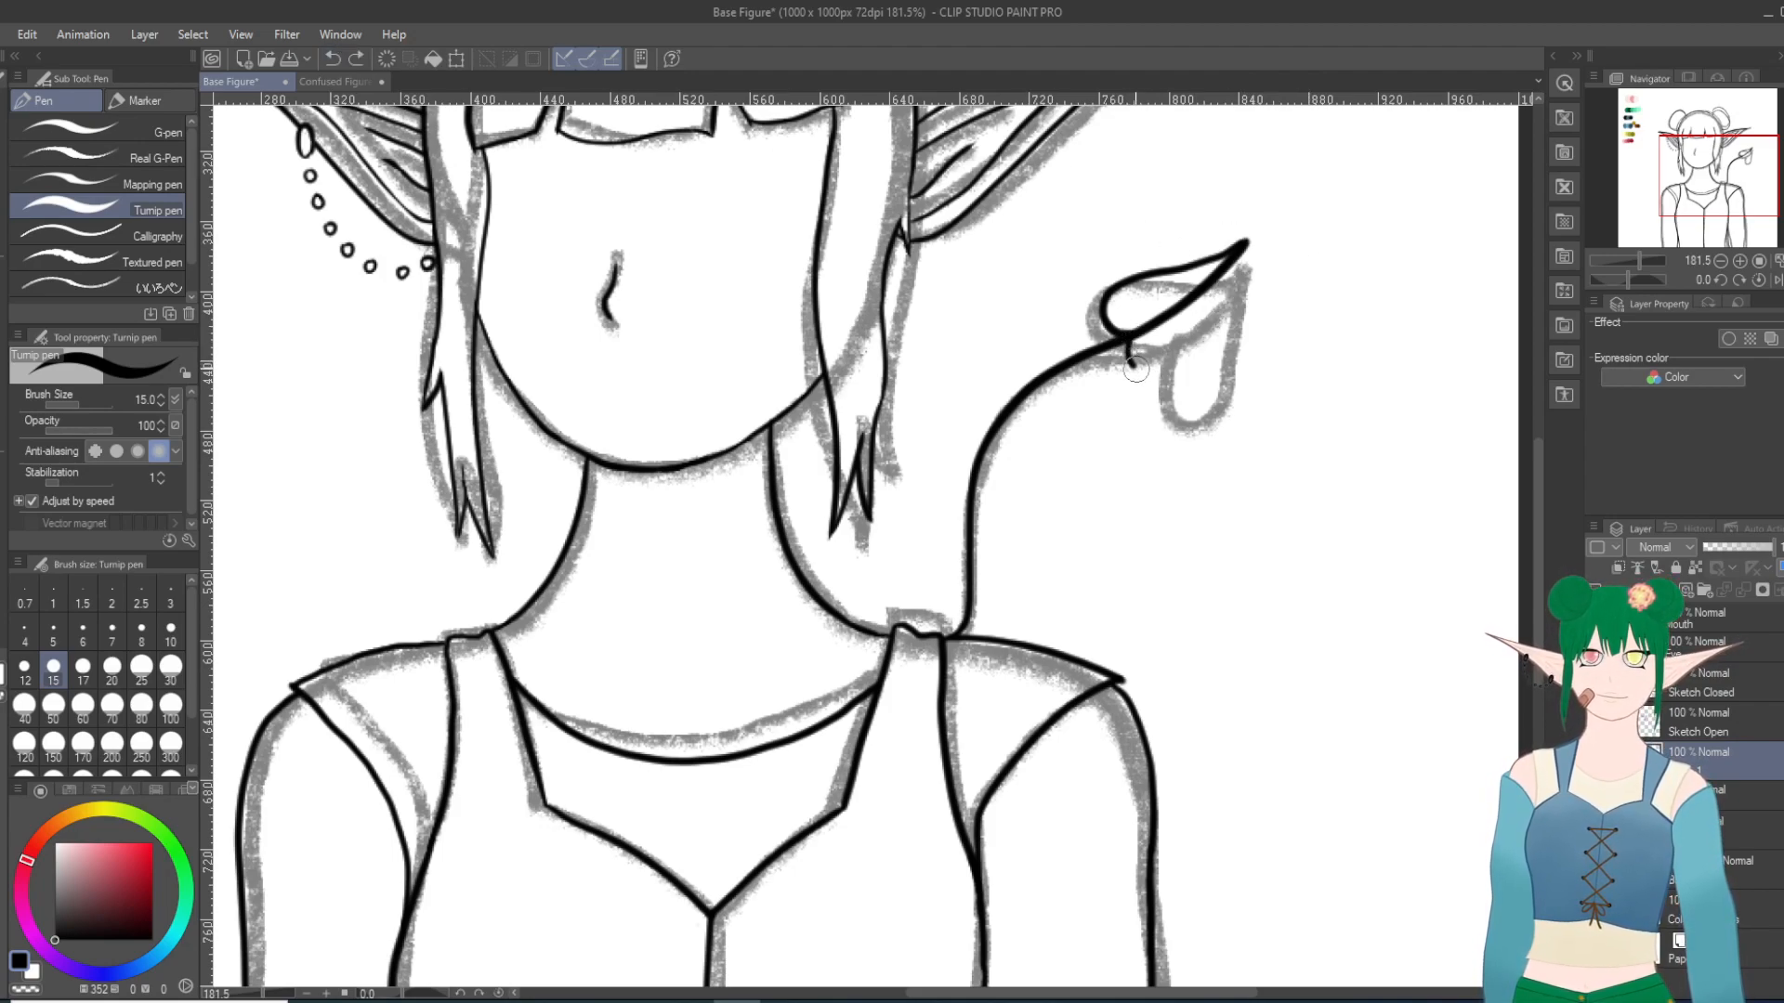
mouse_move(1164, 374)
left_mouse_down()
mouse_move(1208, 336)
mouse_move(1246, 244)
left_mouse_up()
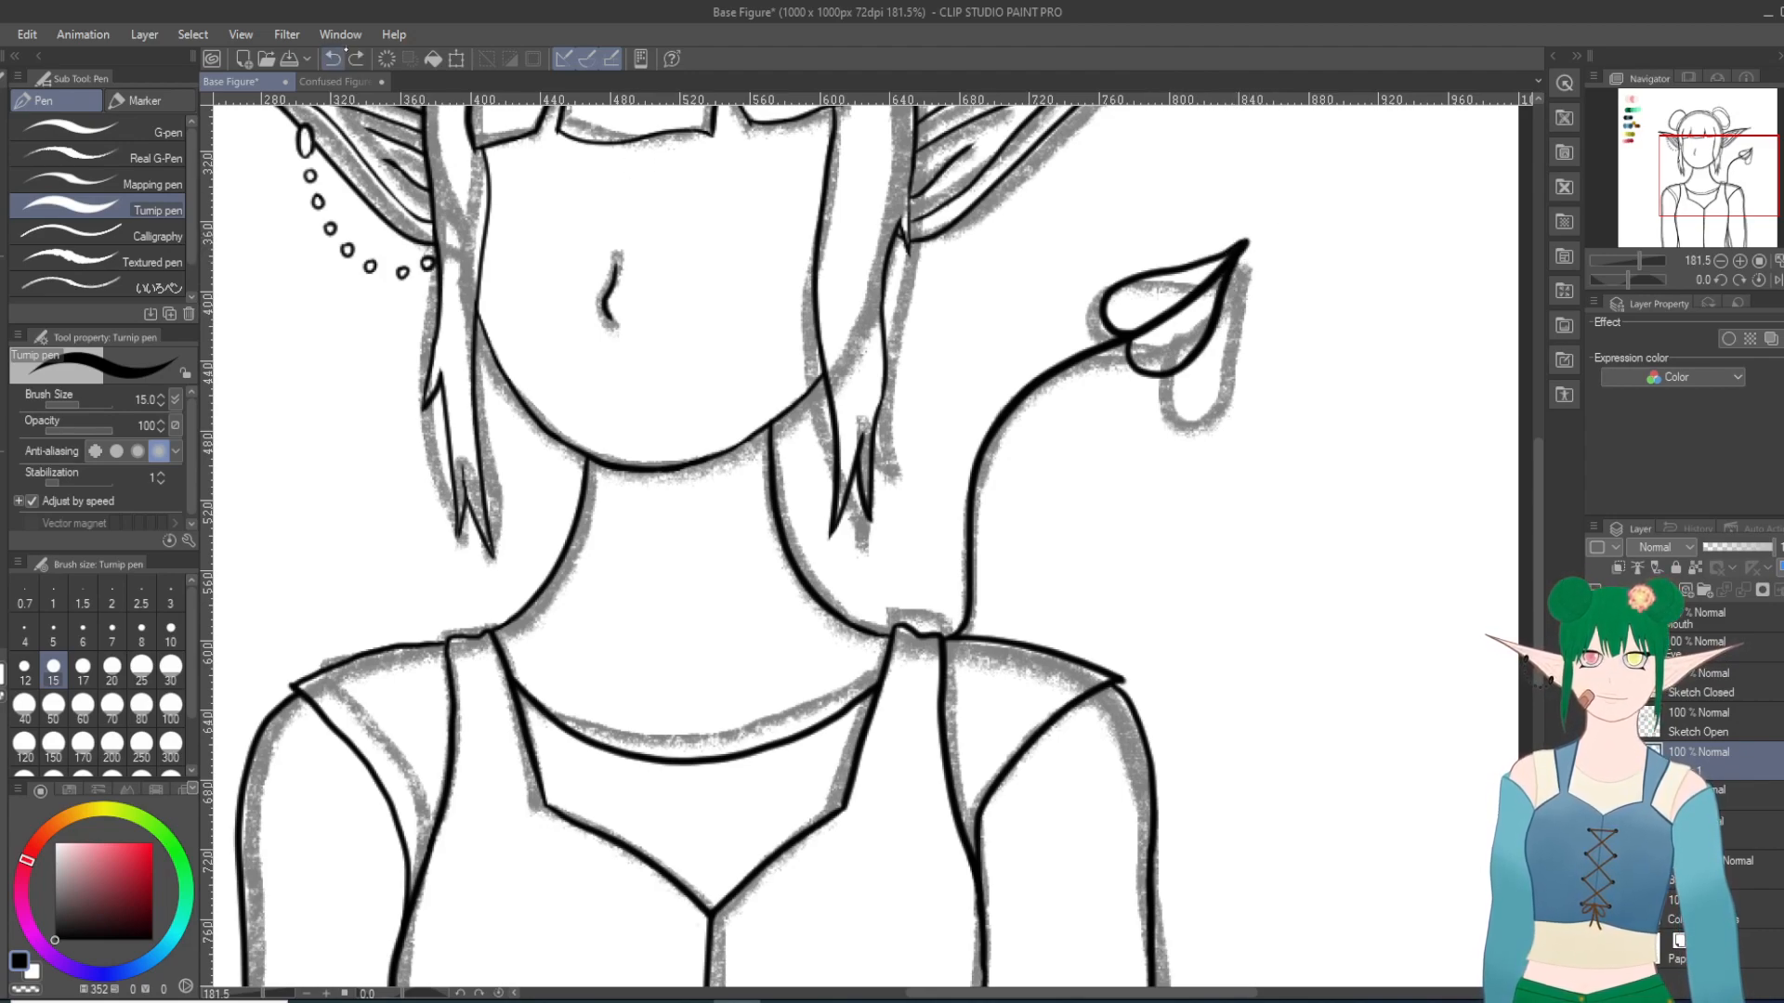
key("ctrl+z")
mouse_move(1138, 364)
left_mouse_down()
mouse_move(1159, 377)
mouse_move(1208, 344)
mouse_move(1225, 279)
left_mouse_up()
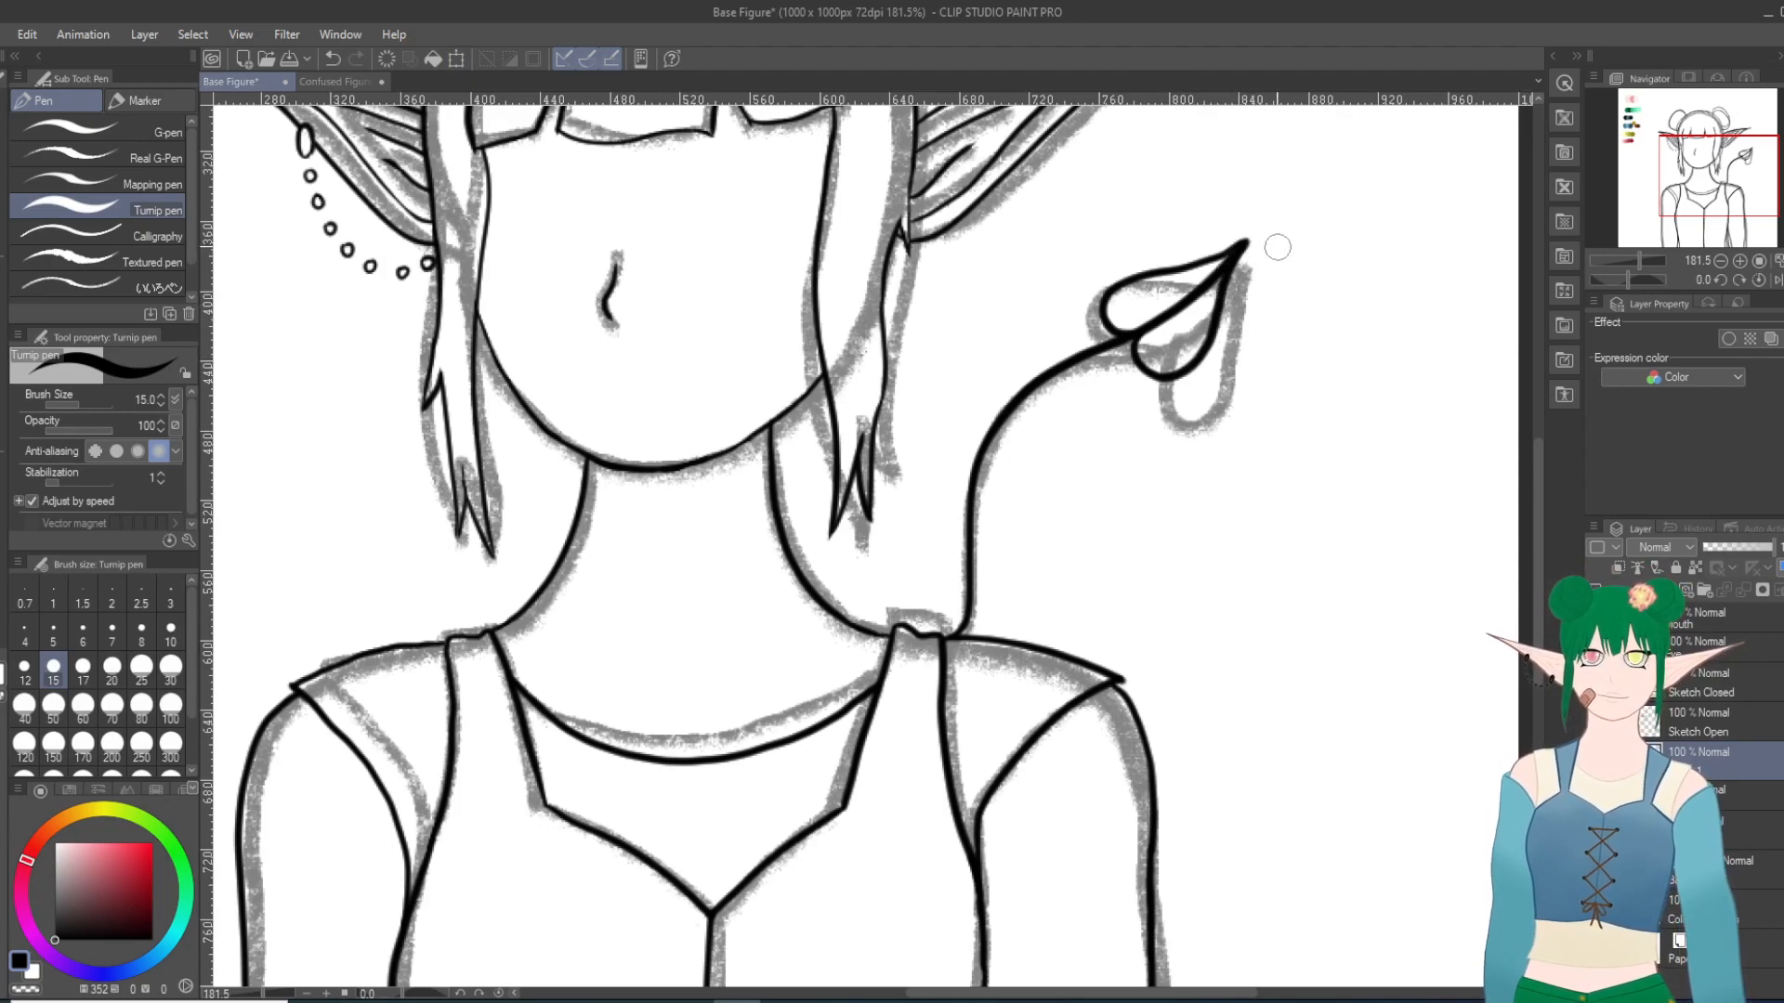
key("ctrl+z")
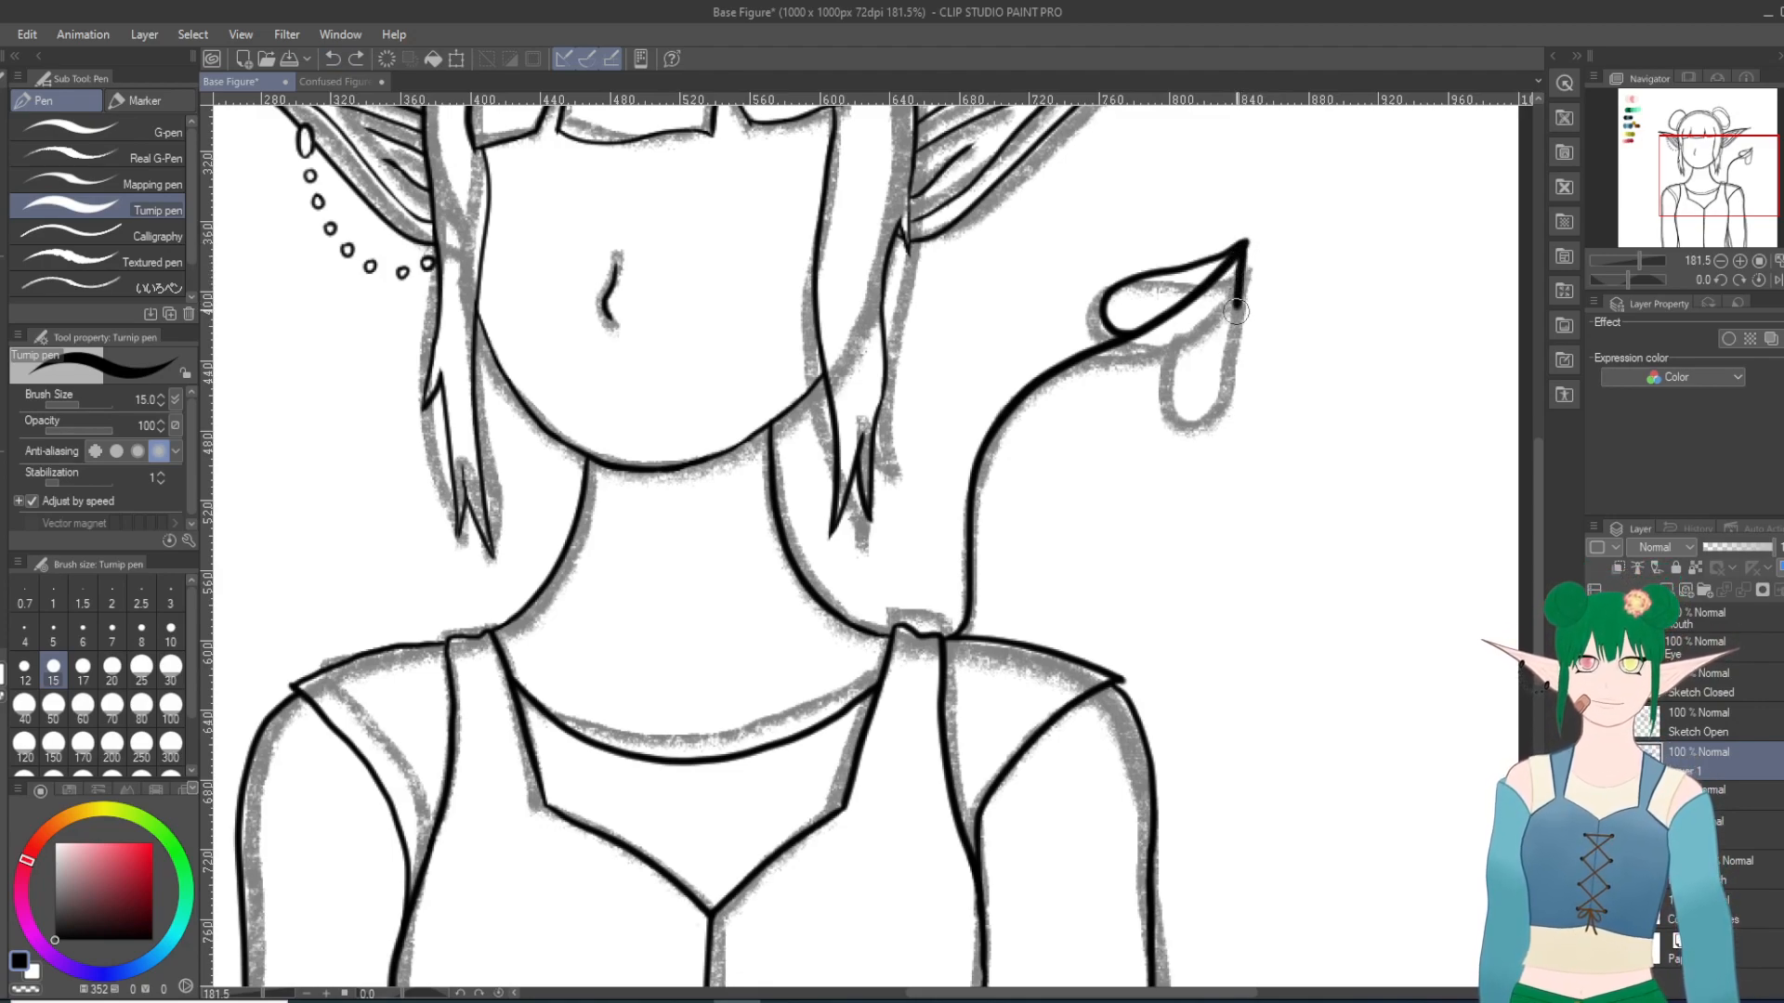
mouse_move(1228, 336)
left_mouse_down()
mouse_move(1207, 375)
mouse_move(1149, 374)
left_mouse_up()
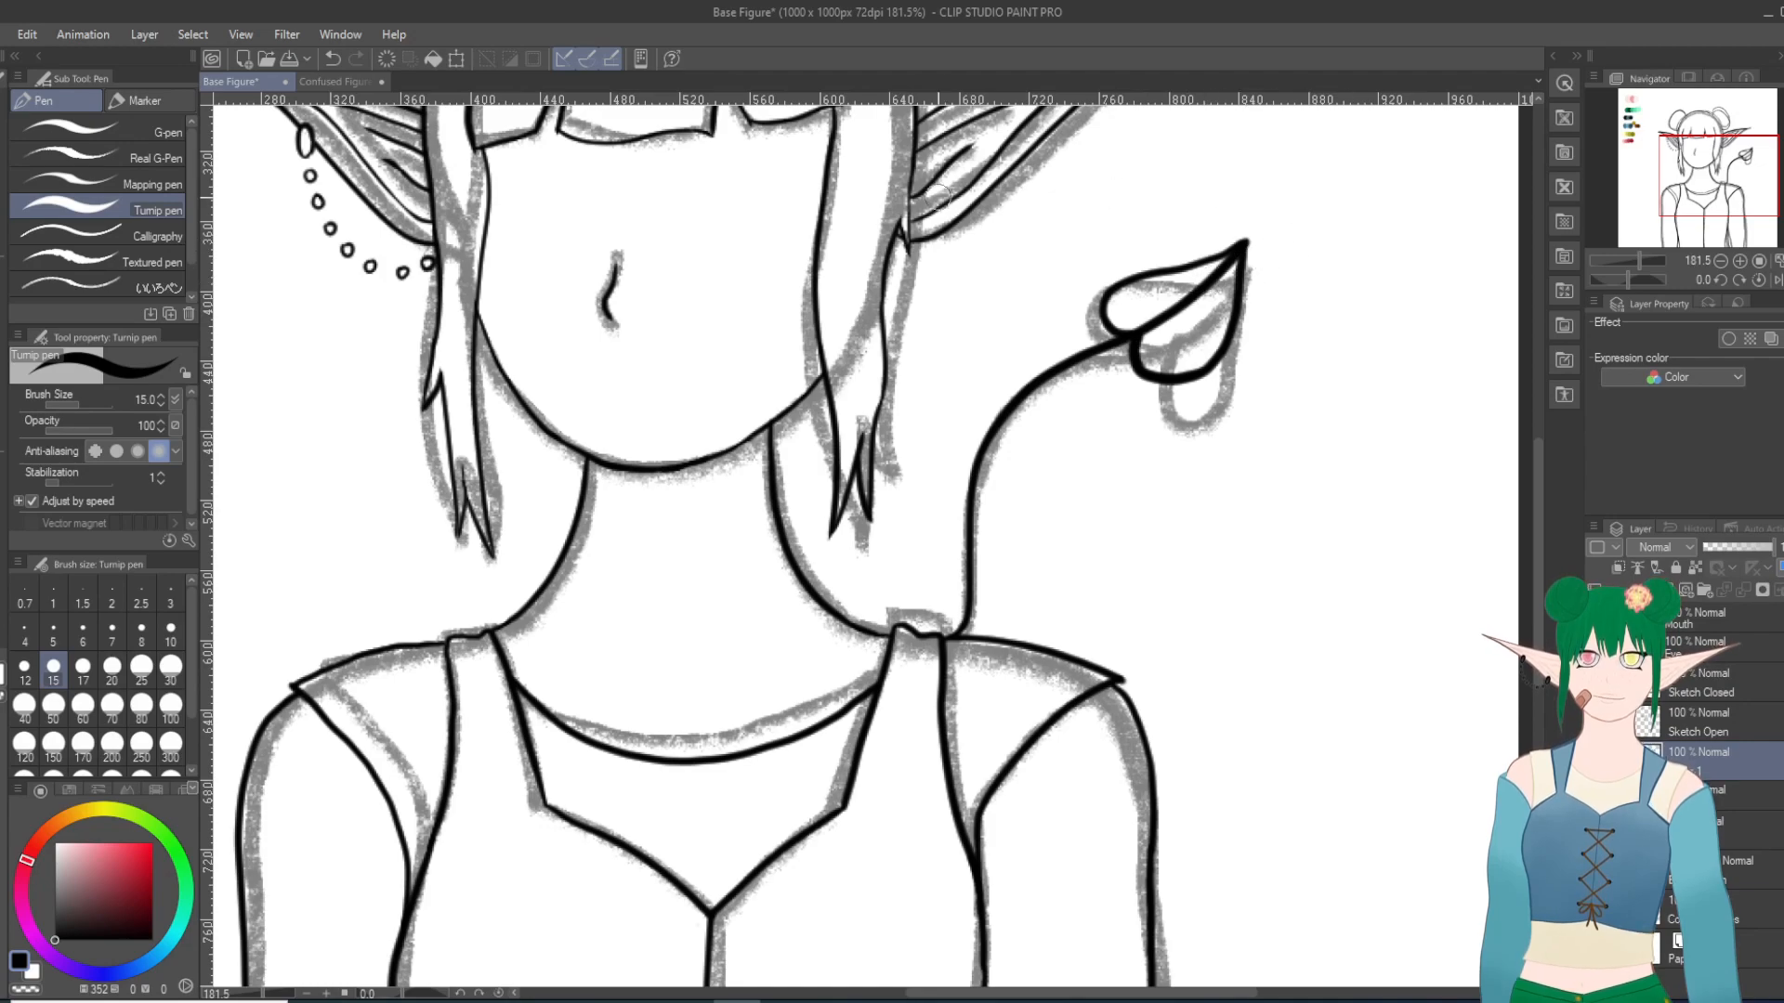
left_click(333, 58)
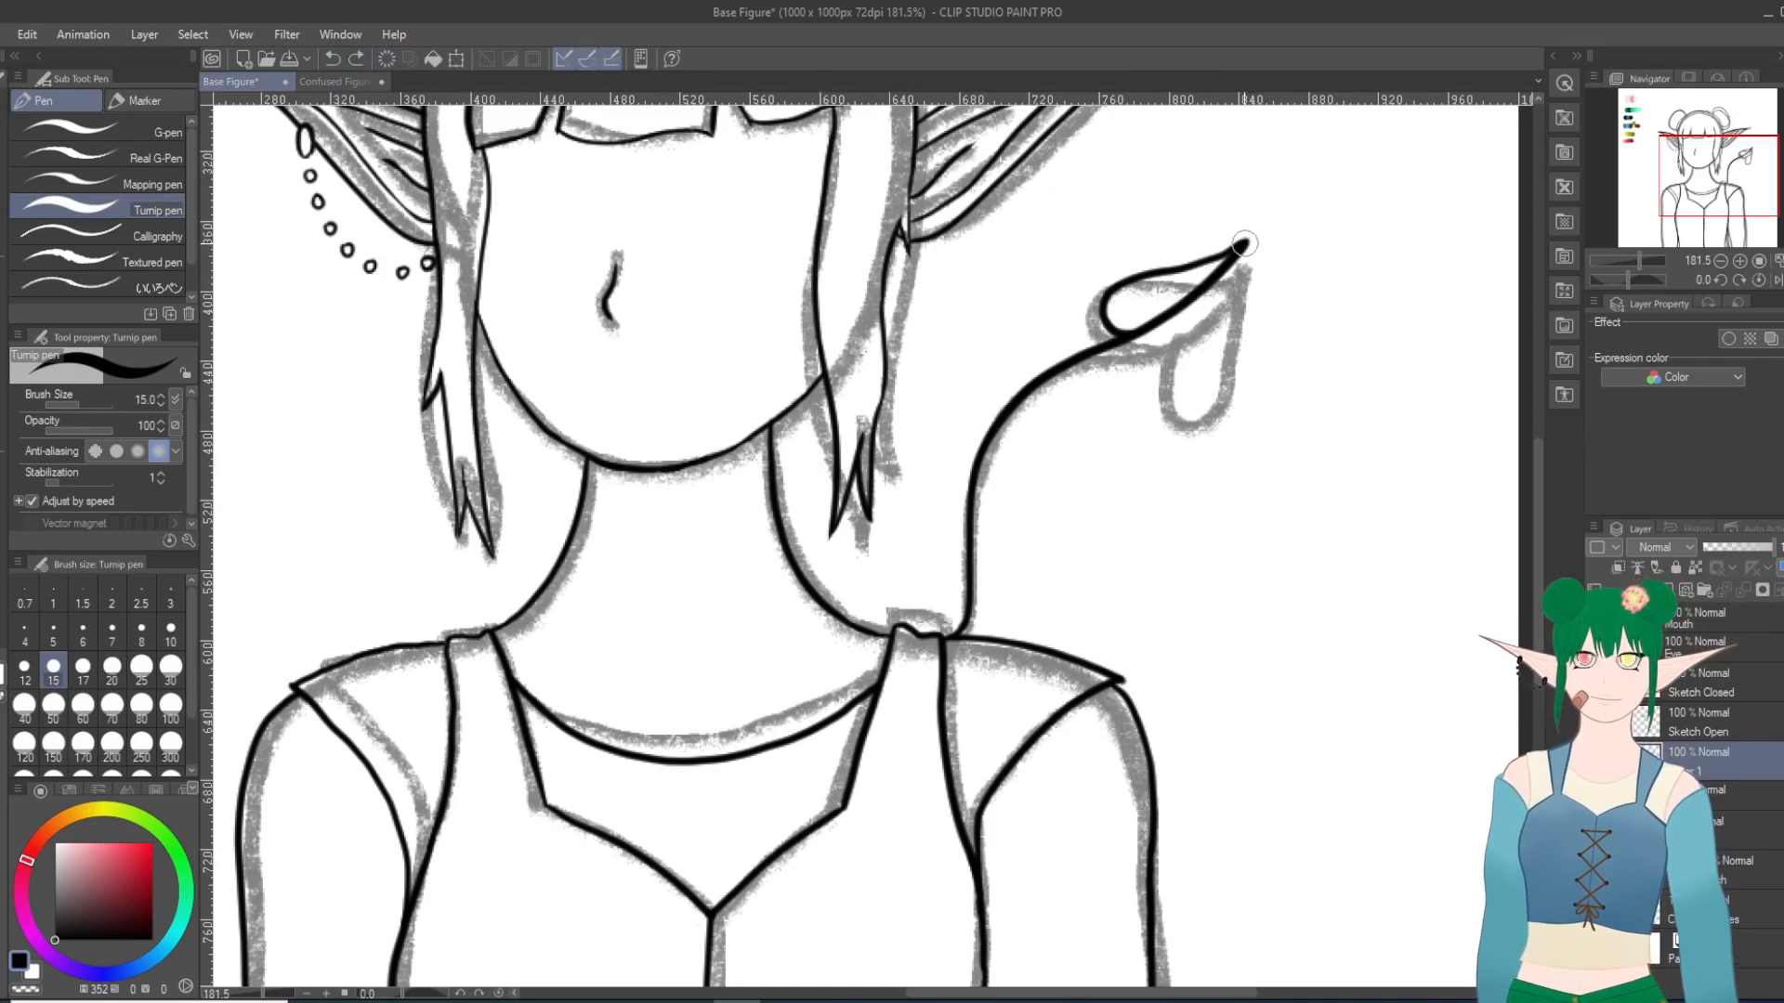
mouse_move(1238, 258)
left_mouse_down()
mouse_move(1198, 344)
mouse_move(1141, 387)
mouse_move(1128, 336)
left_mouse_up()
left_click(332, 58)
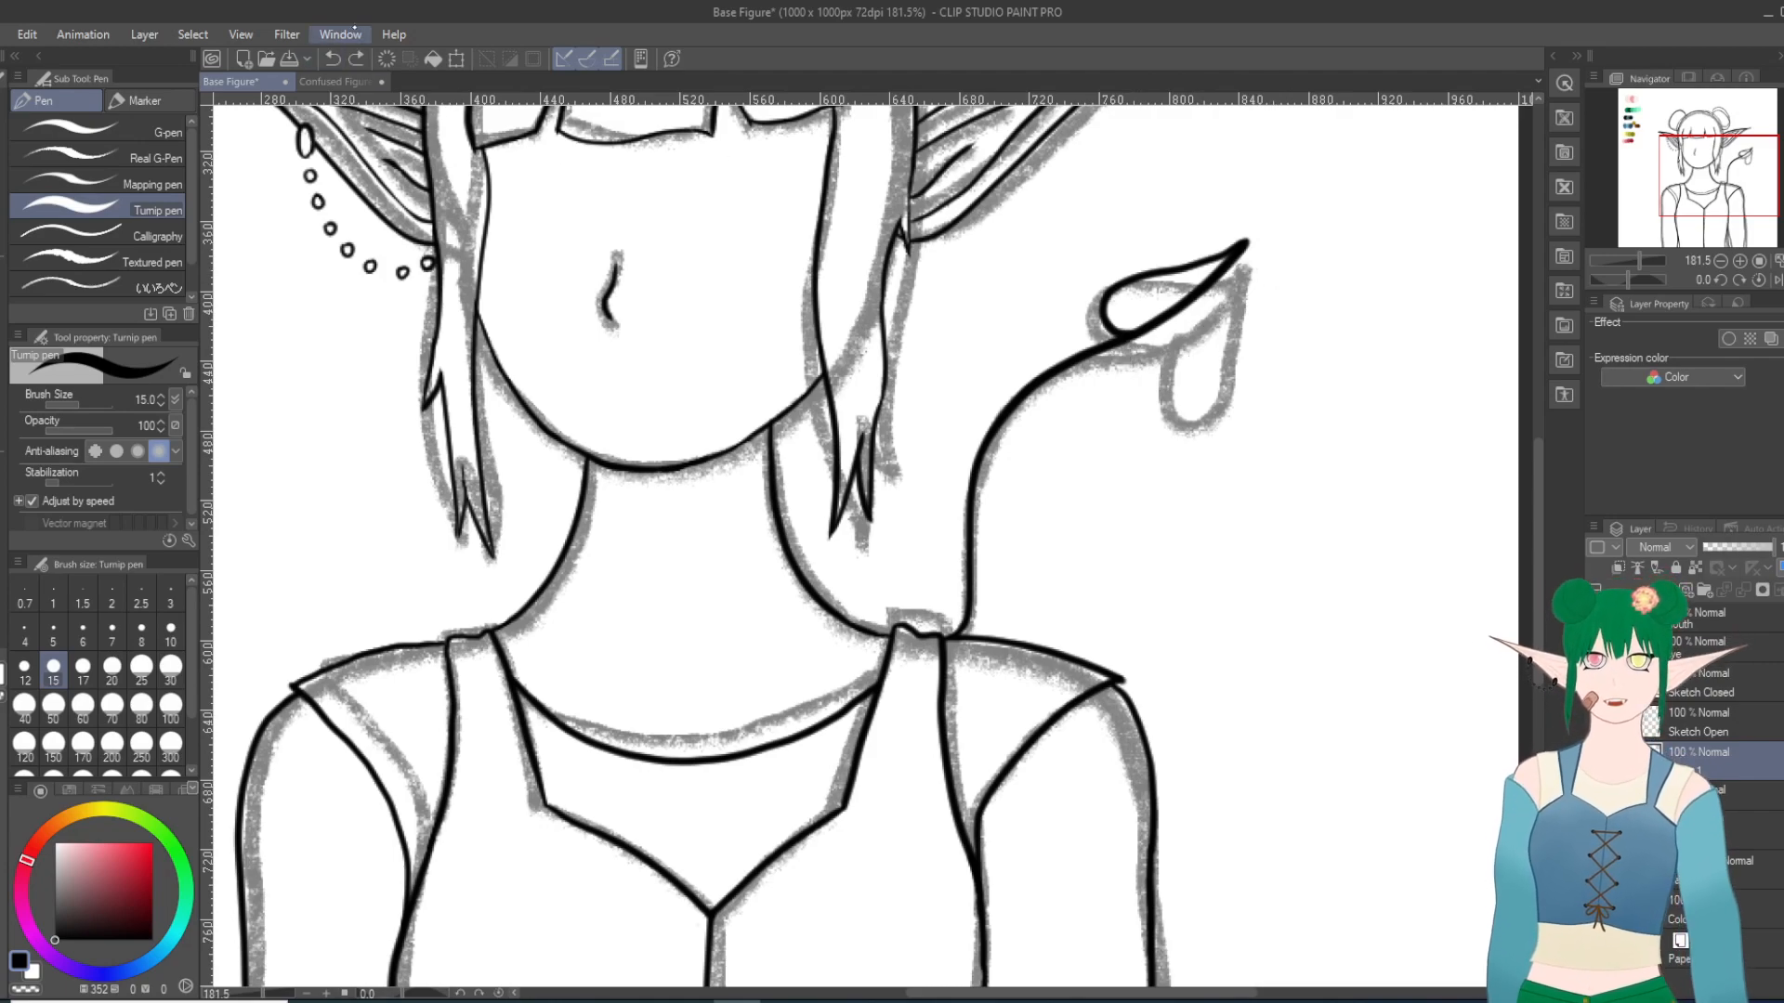
mouse_move(1132, 336)
left_mouse_down()
mouse_move(1132, 367)
mouse_move(1199, 346)
mouse_move(1248, 242)
left_mouse_up()
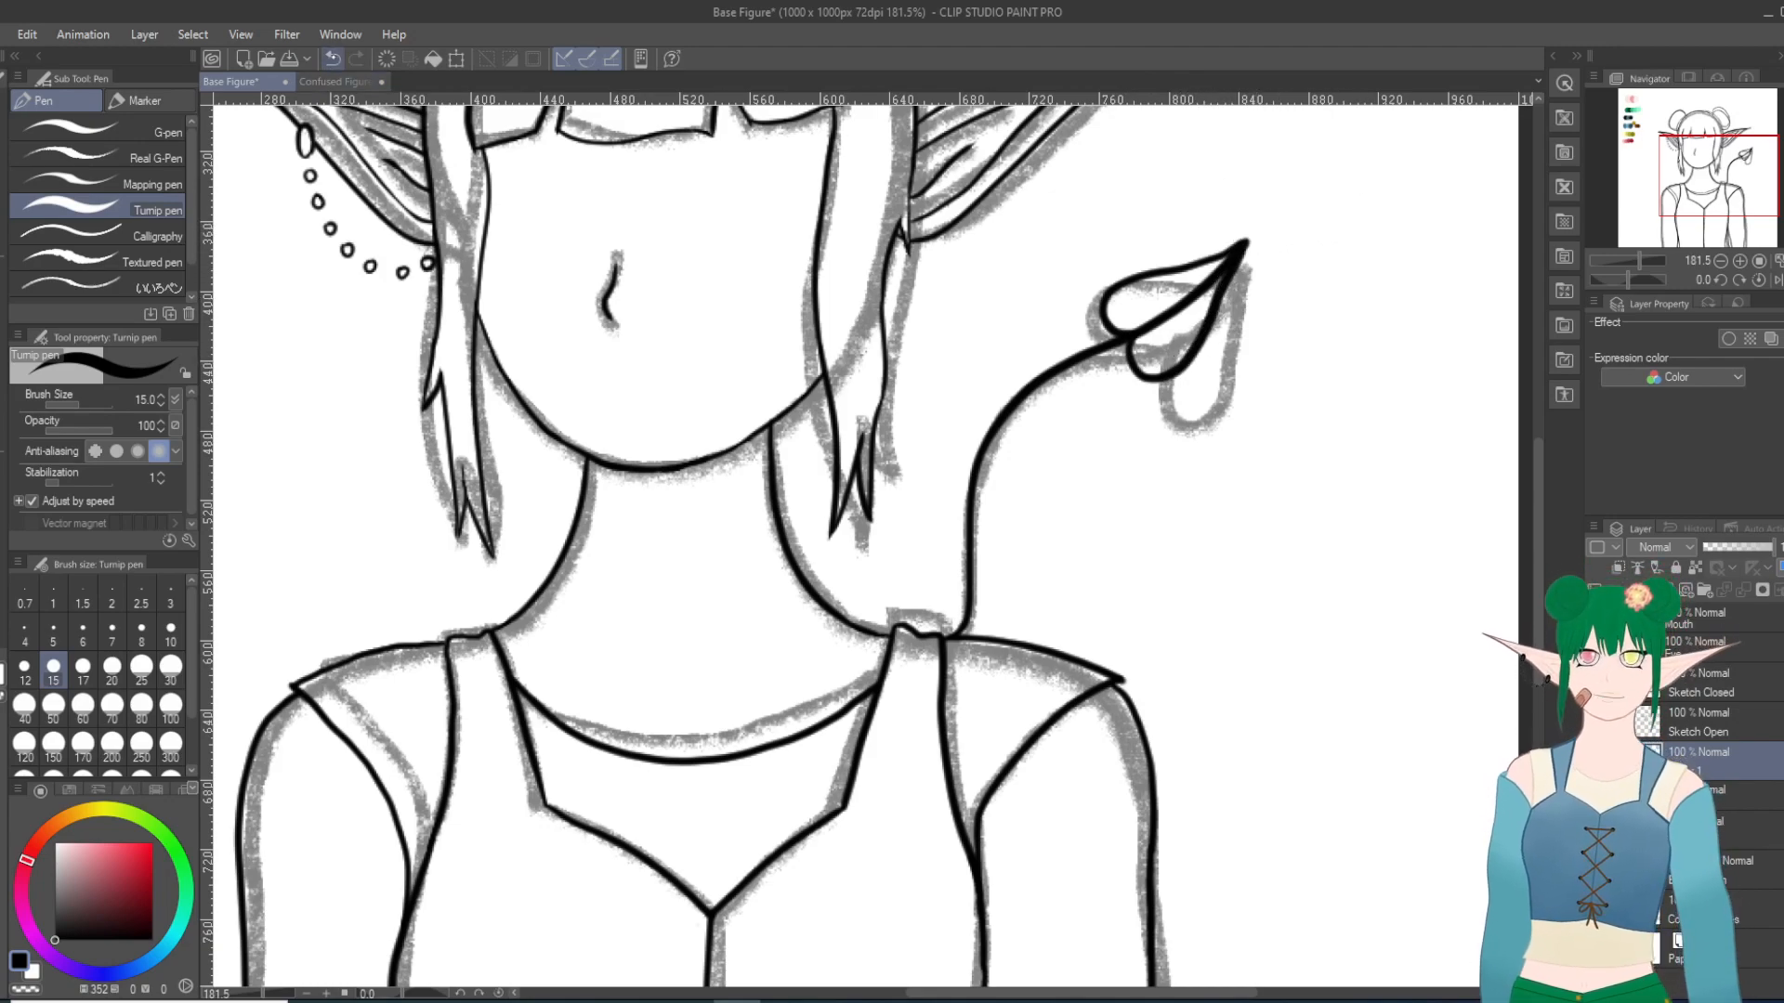
left_click(331, 58)
mouse_move(1146, 371)
left_mouse_down()
mouse_move(1203, 351)
mouse_move(1246, 244)
left_mouse_up()
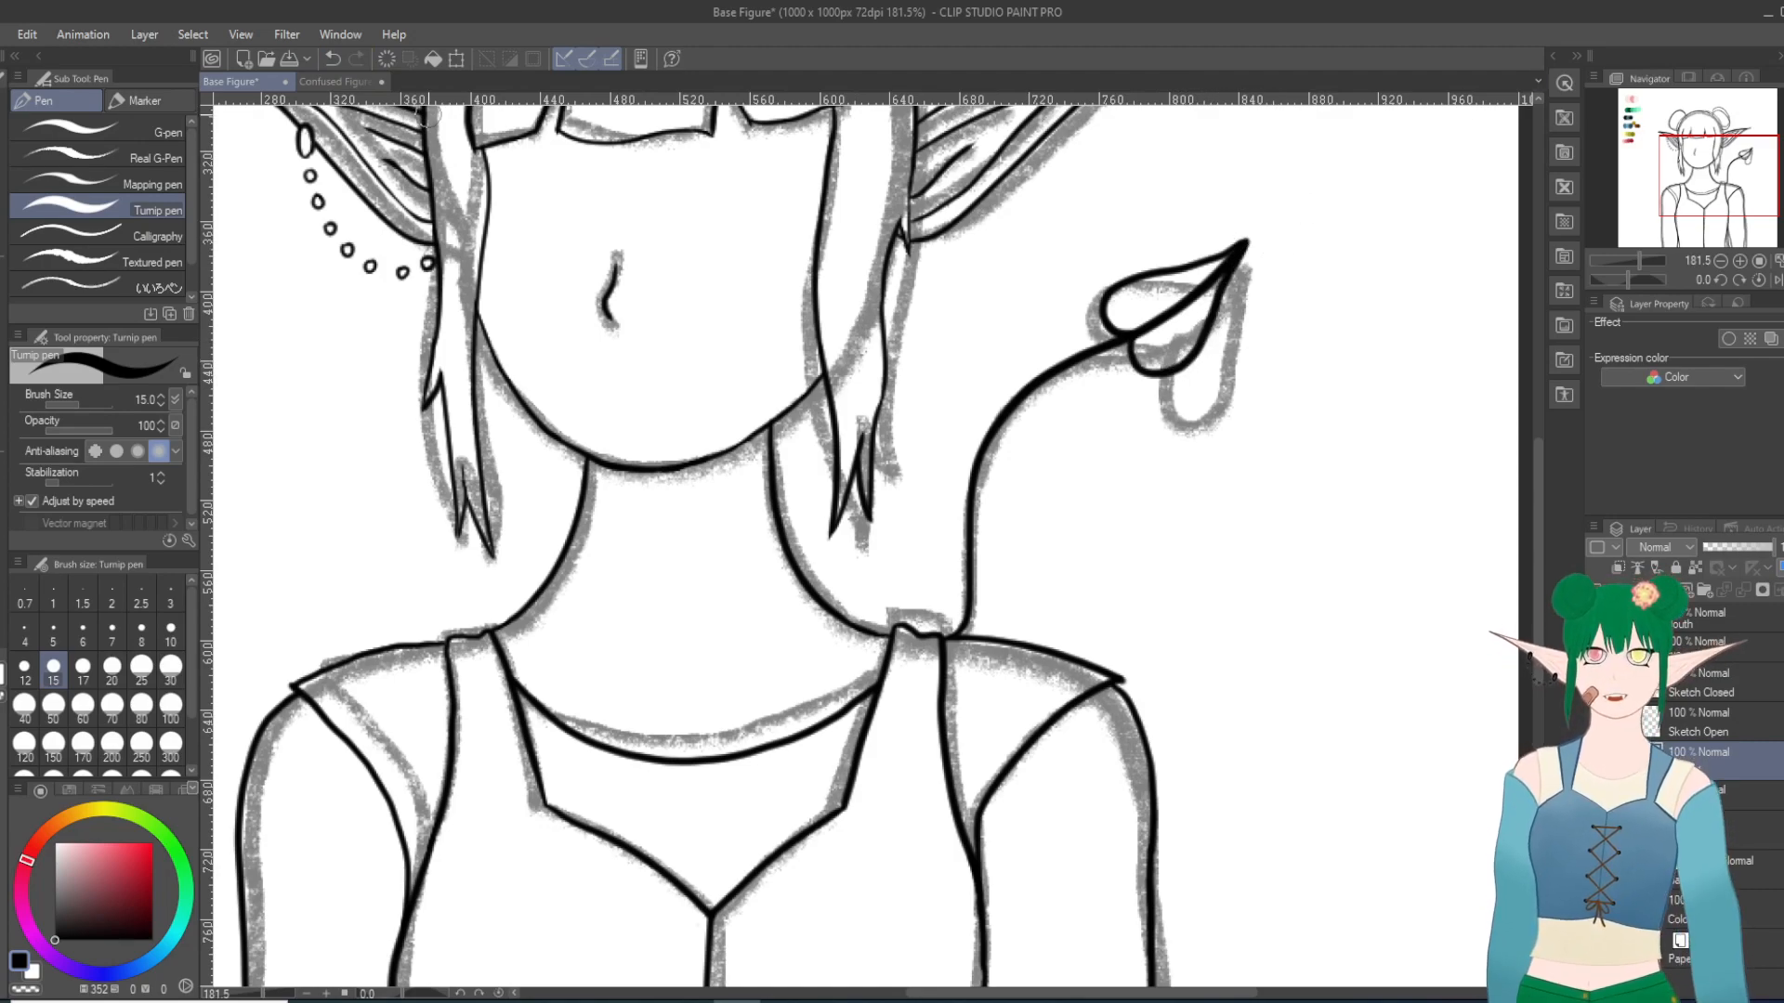
key("ctrl+z")
mouse_move(1131, 328)
left_mouse_down()
mouse_move(1168, 382)
mouse_move(1196, 372)
mouse_move(1246, 243)
left_mouse_up()
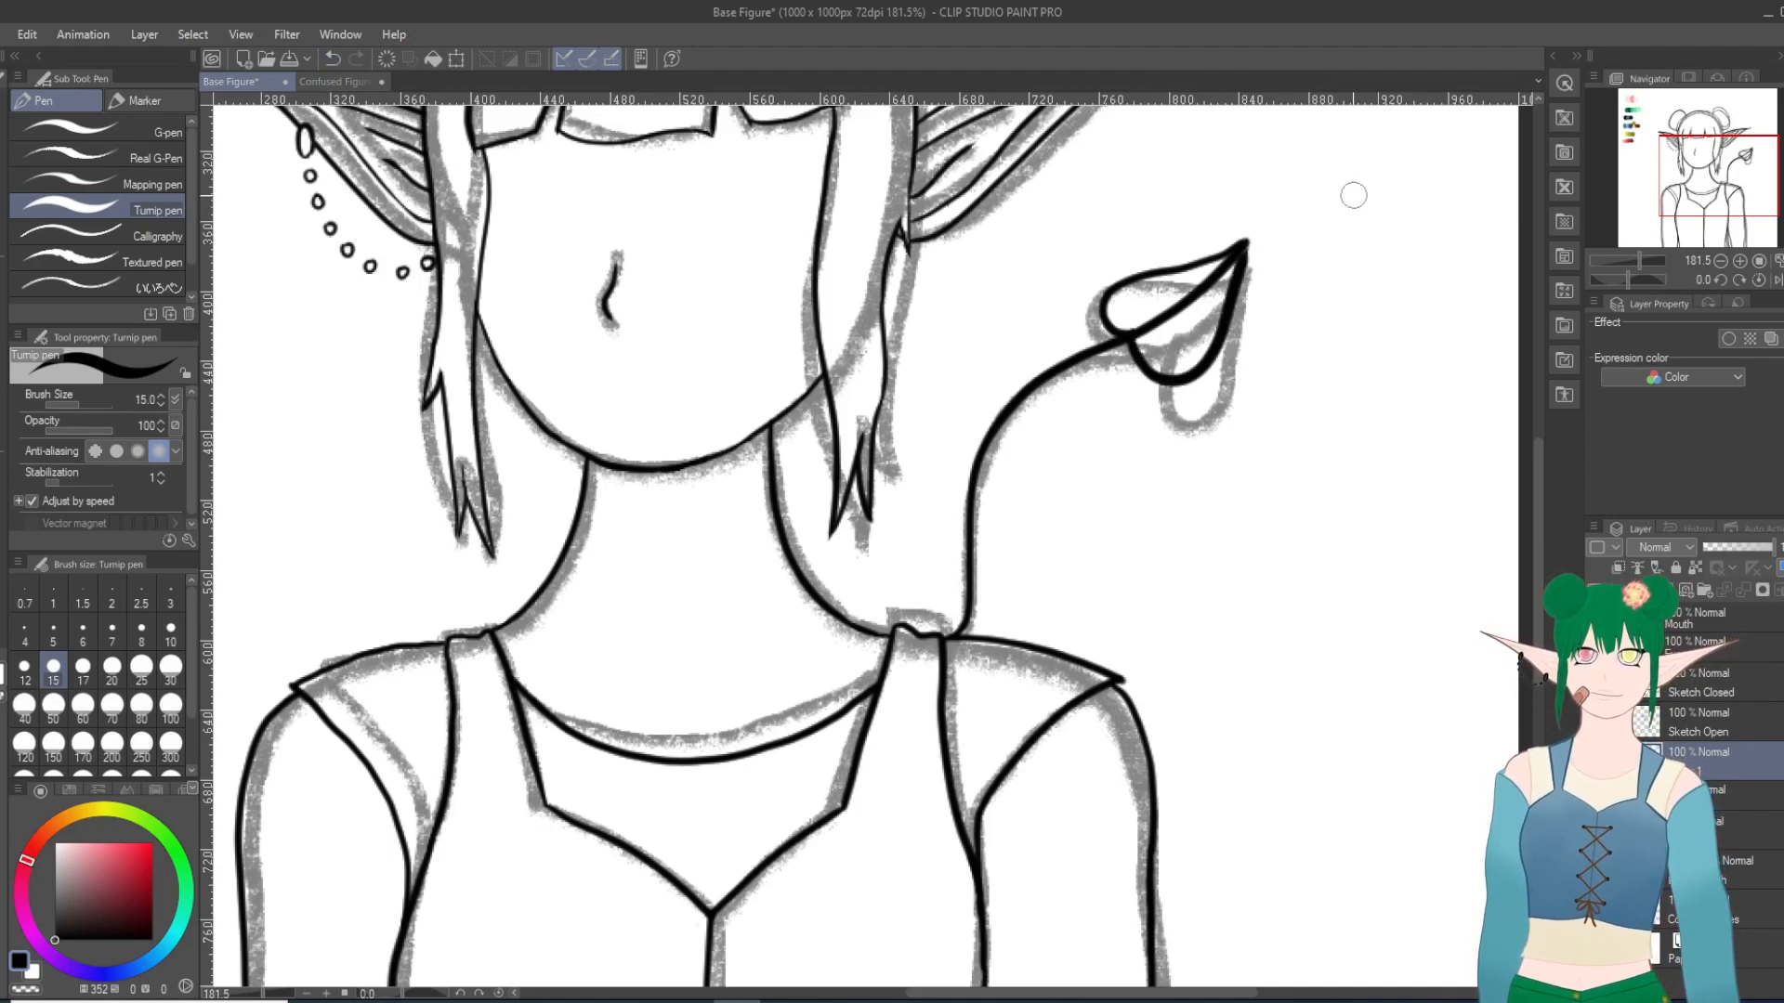
left_click(332, 59)
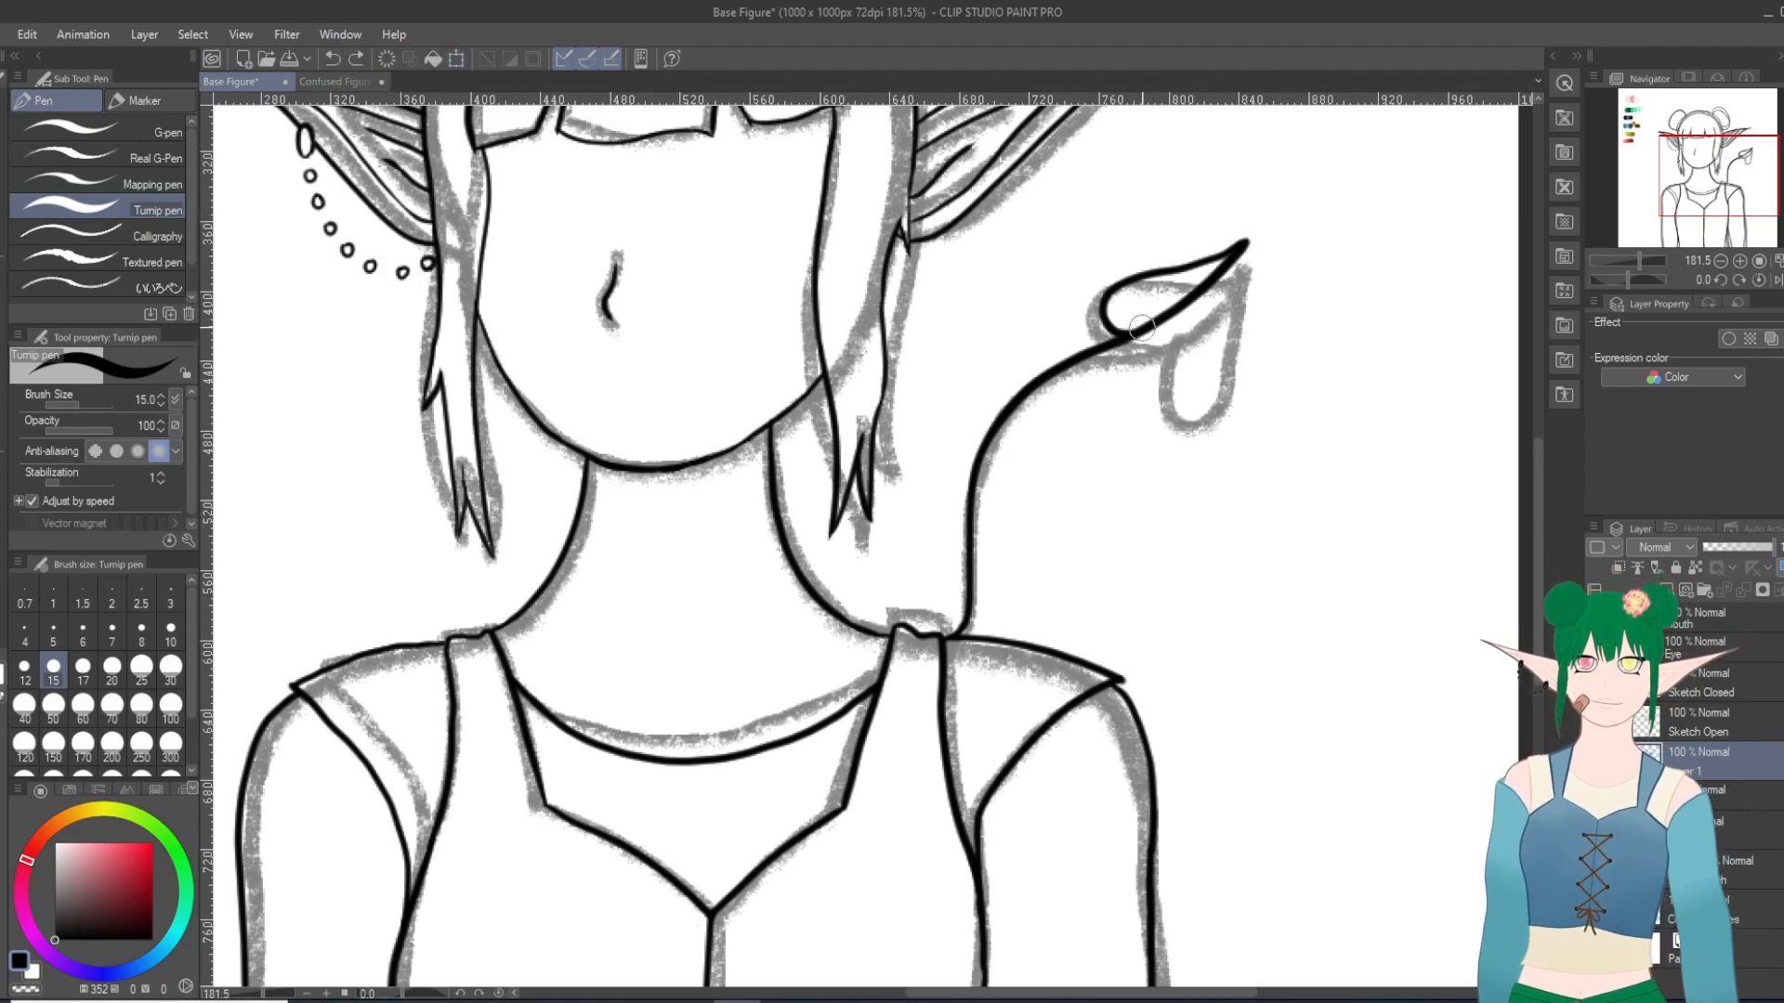
mouse_move(1133, 351)
left_mouse_down()
mouse_move(1162, 376)
mouse_move(1203, 367)
mouse_move(1245, 242)
left_mouse_up()
left_click(331, 58)
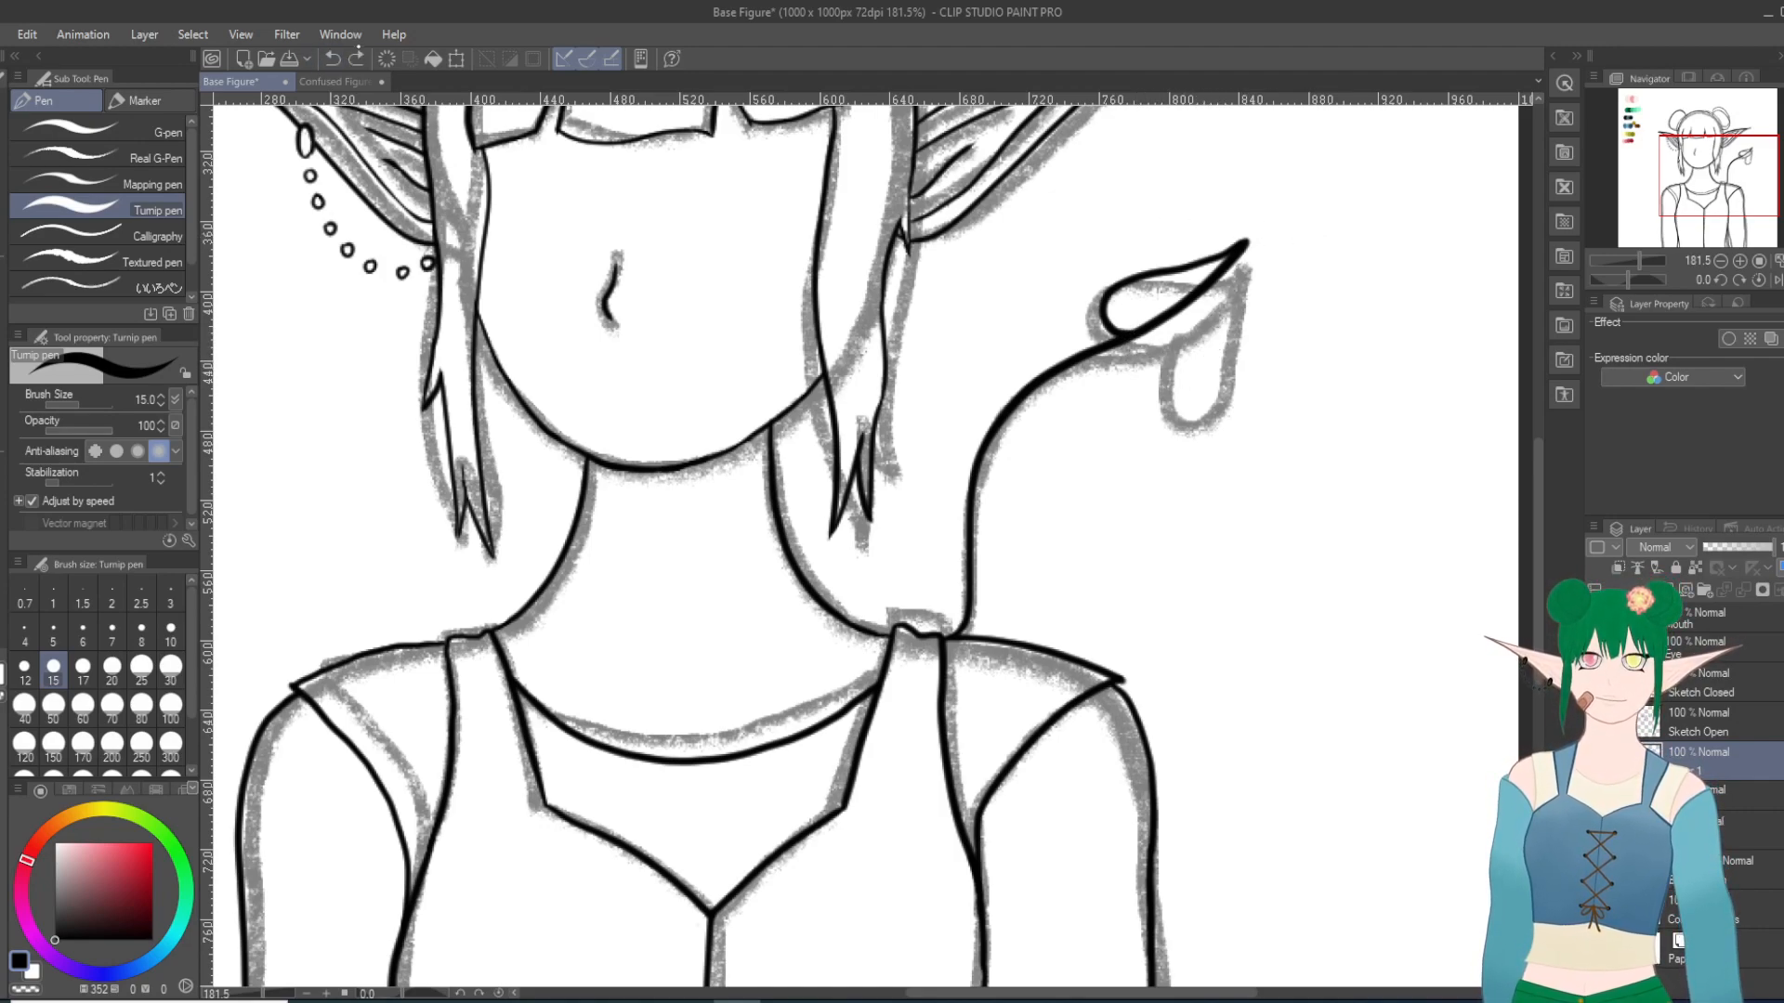
mouse_move(1130, 346)
left_mouse_down()
mouse_move(1152, 381)
mouse_move(1193, 372)
mouse_move(1224, 271)
left_mouse_up()
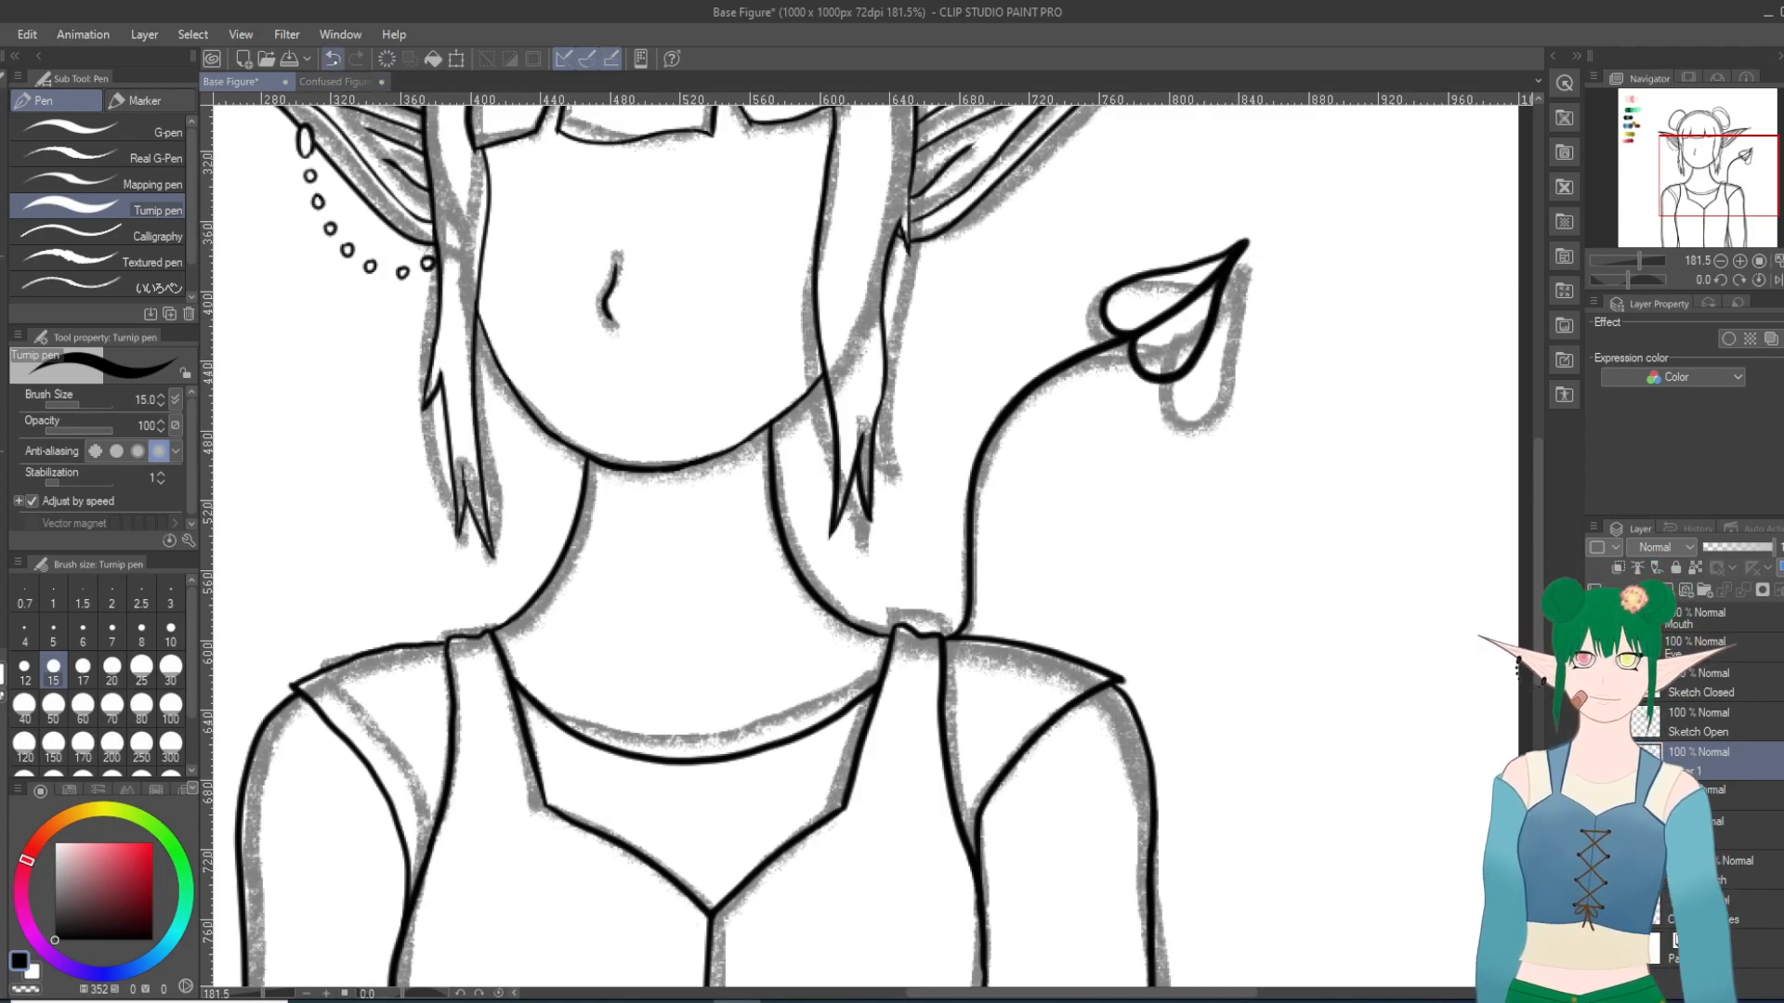
left_click(331, 59)
mouse_move(1146, 370)
left_mouse_down()
mouse_move(1209, 357)
mouse_move(1243, 244)
left_mouse_up()
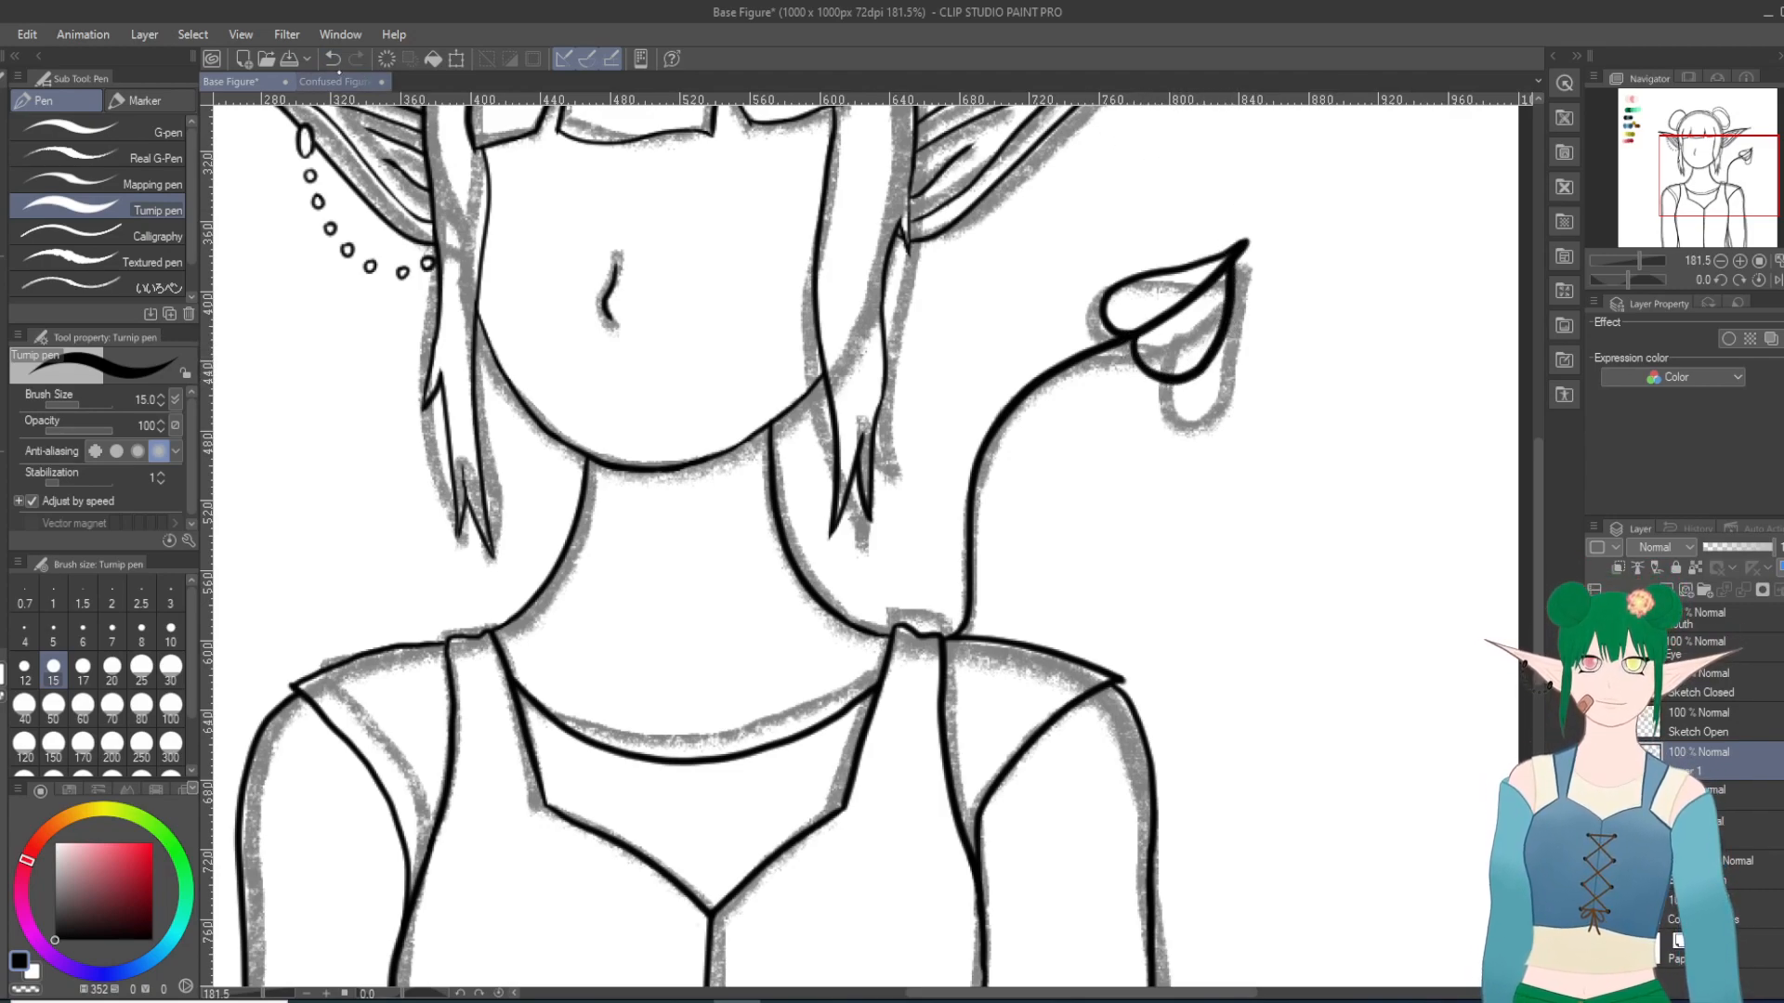
left_click(331, 58)
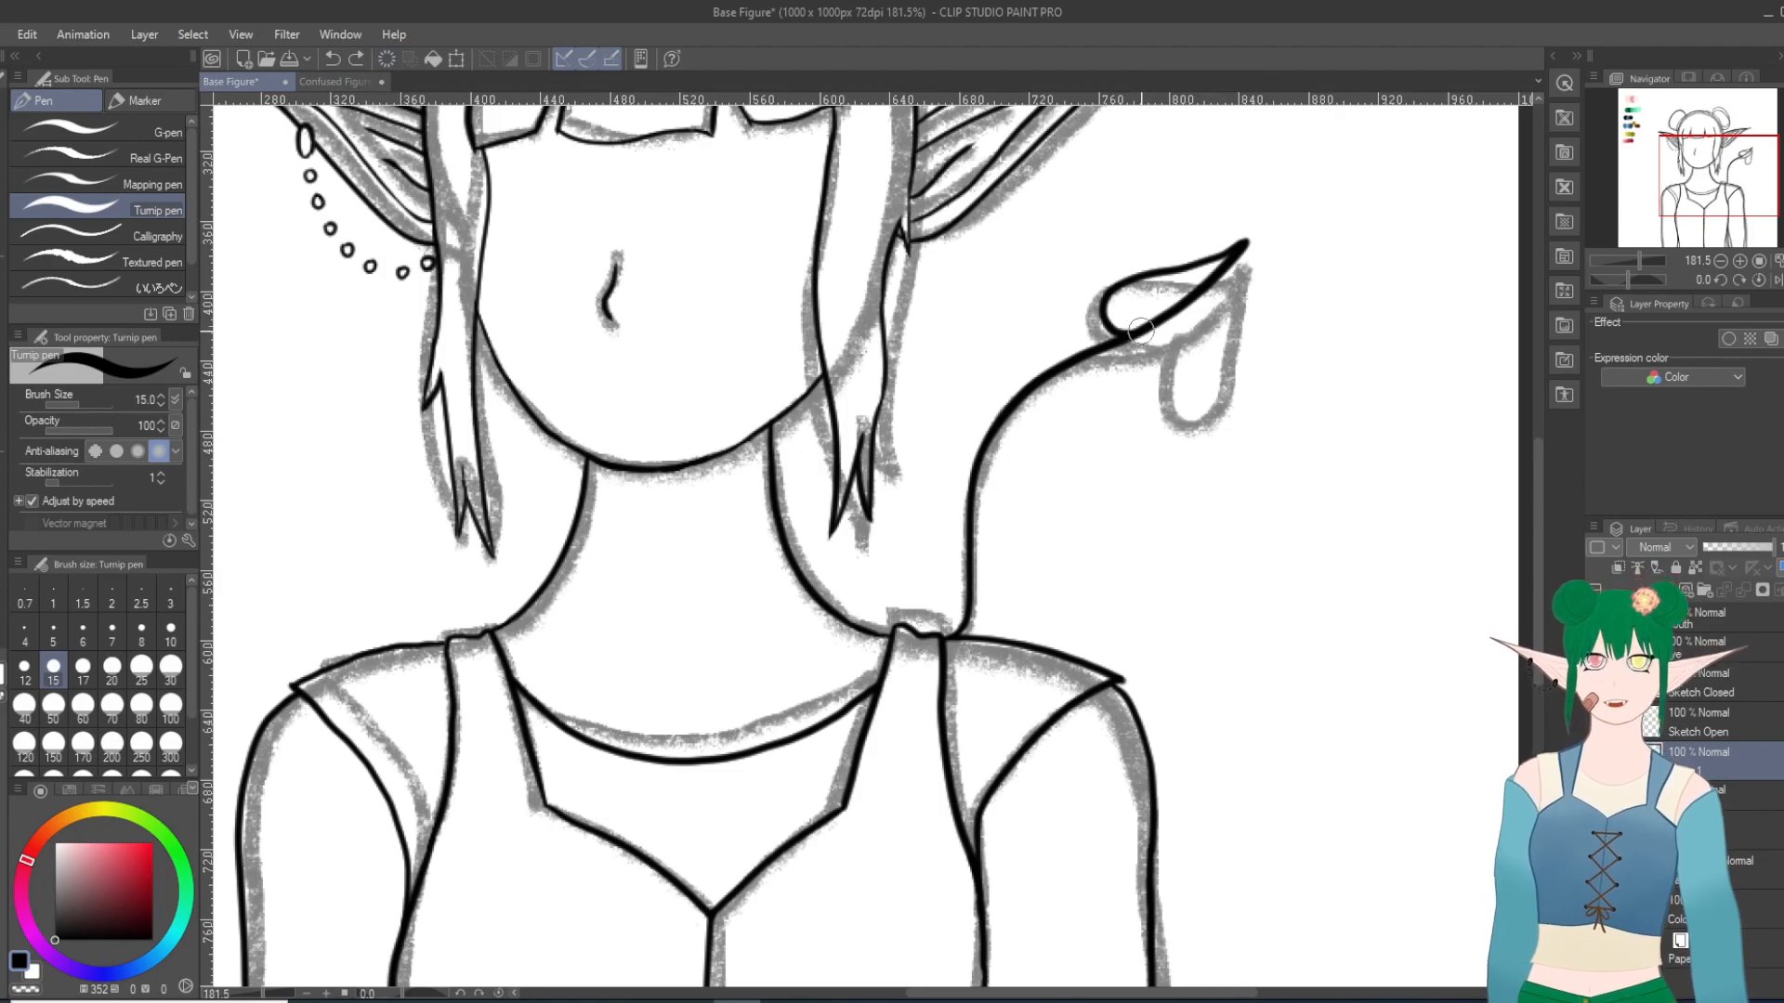
mouse_move(1150, 369)
left_mouse_down()
mouse_move(1224, 330)
mouse_move(1256, 240)
left_mouse_up()
left_click(332, 59)
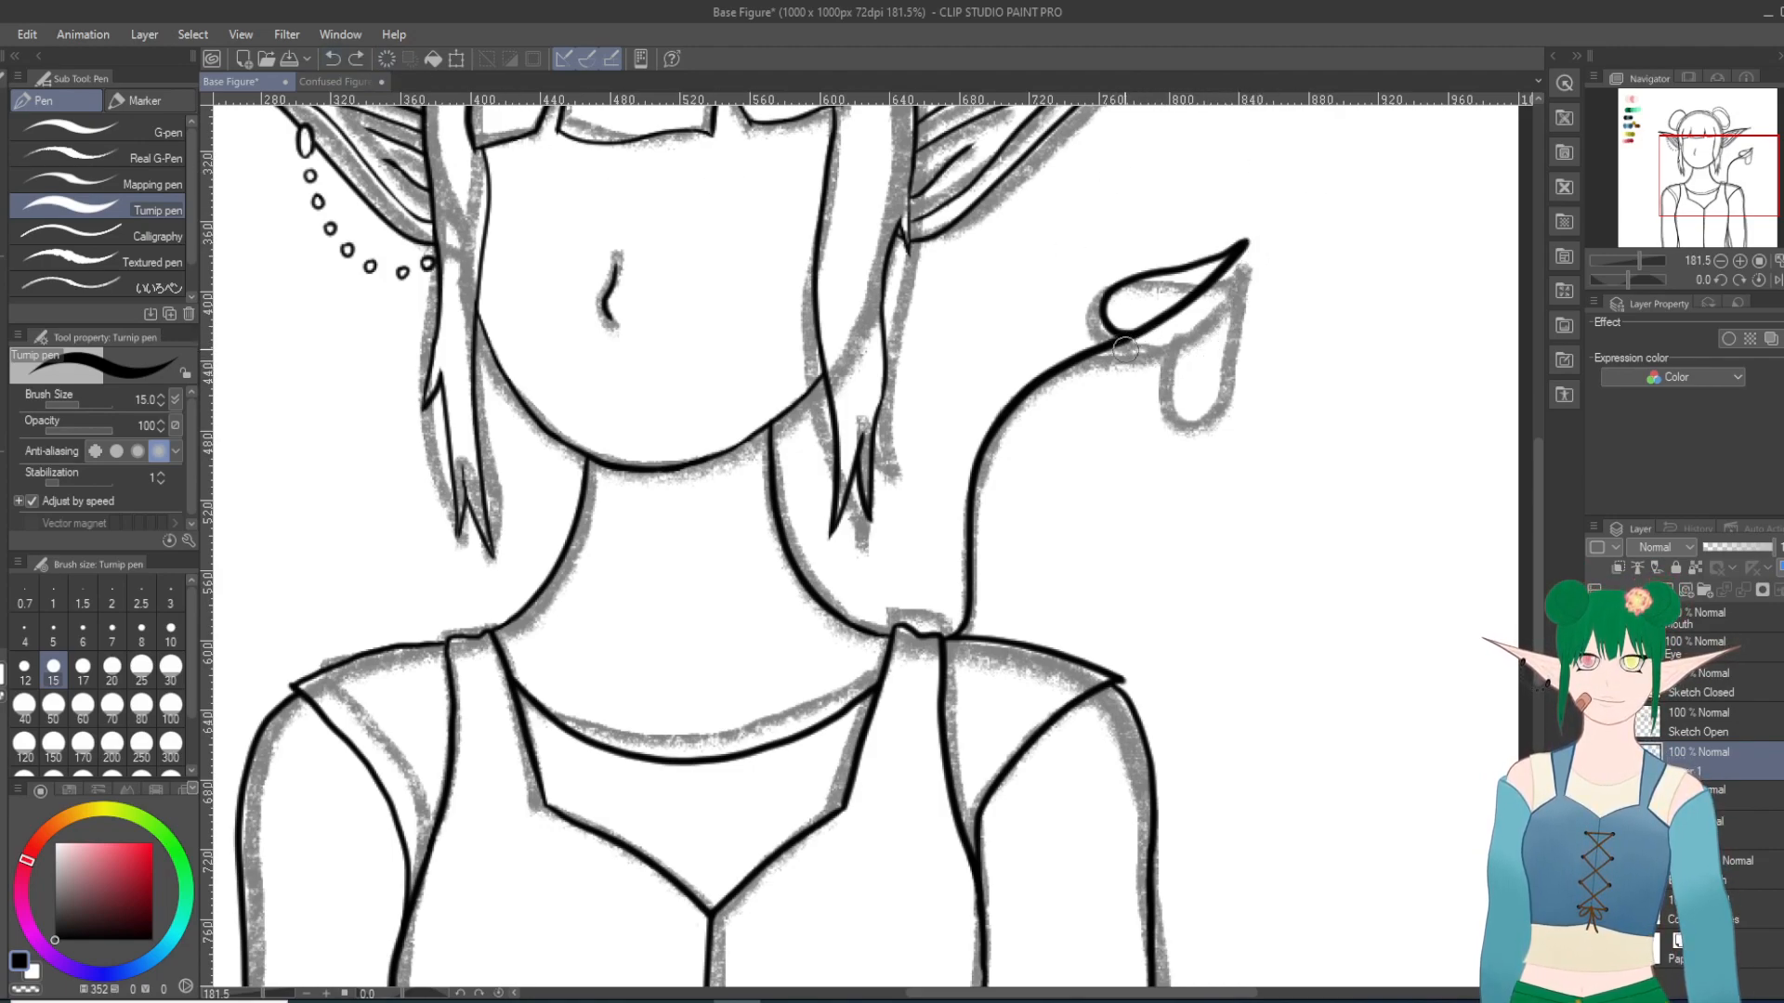
mouse_move(1124, 342)
left_mouse_down()
mouse_move(1129, 386)
mouse_move(1175, 395)
mouse_move(1247, 244)
left_mouse_up()
left_click(331, 58)
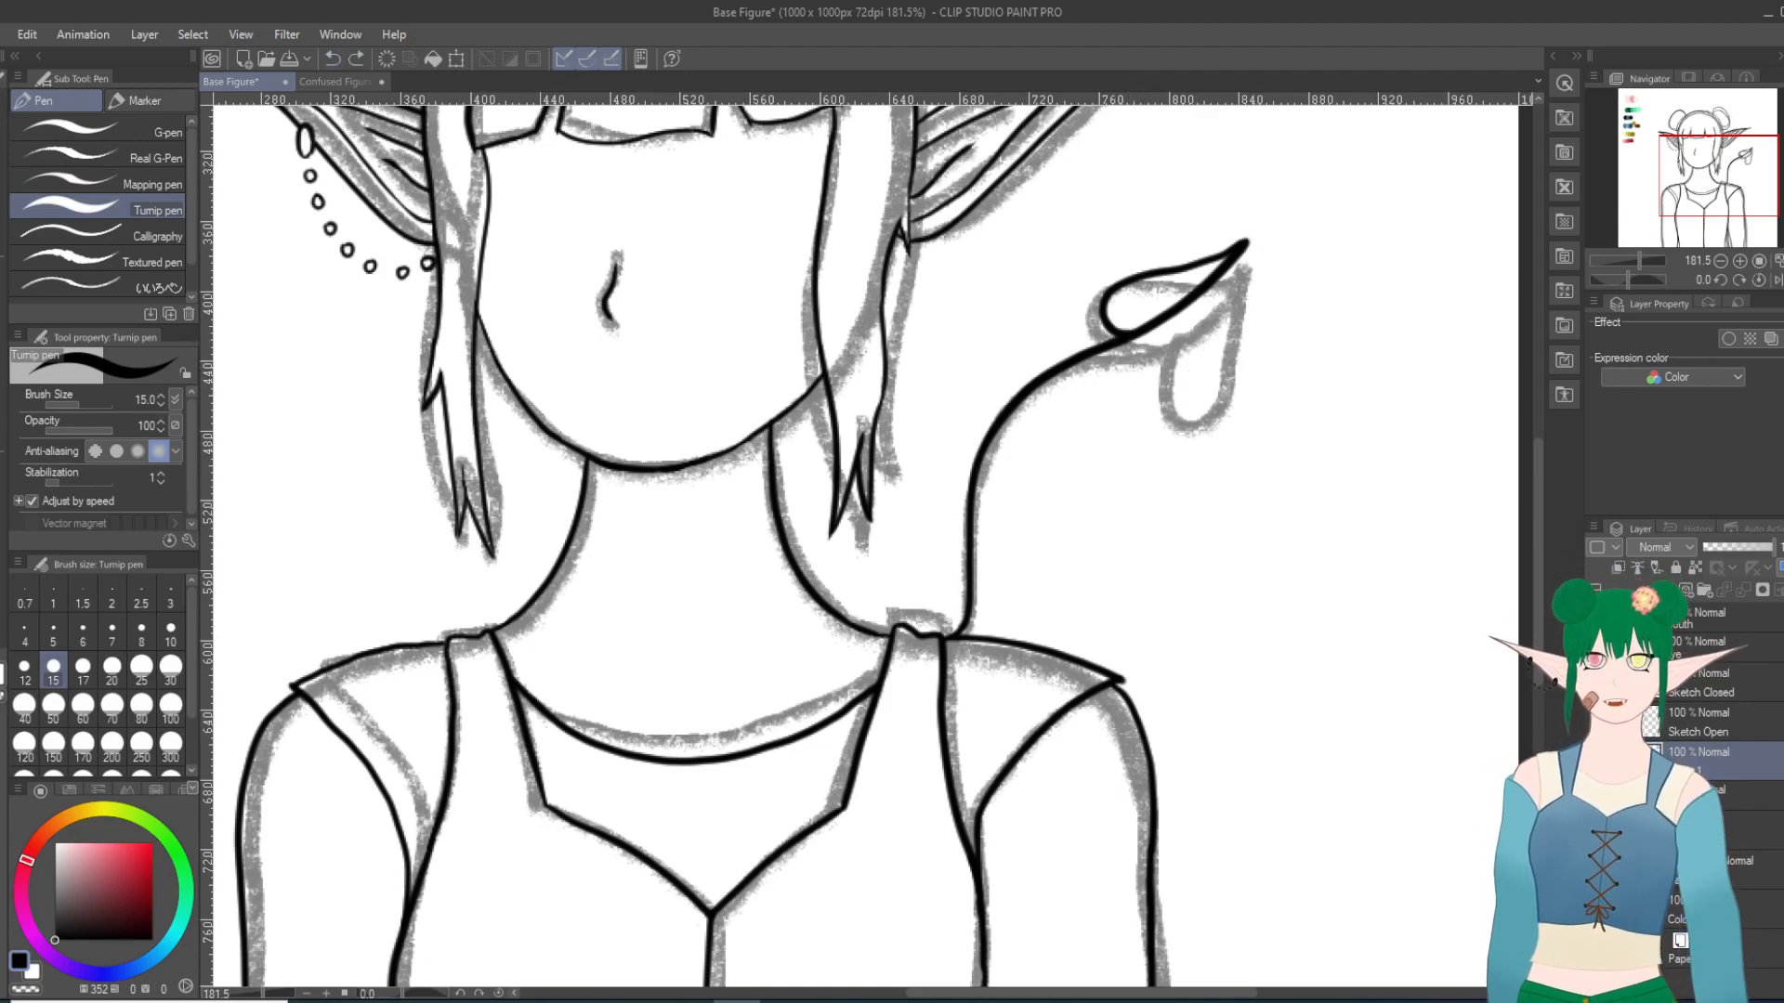
mouse_move(1133, 335)
left_mouse_down()
mouse_move(1171, 356)
mouse_move(1247, 243)
left_mouse_up()
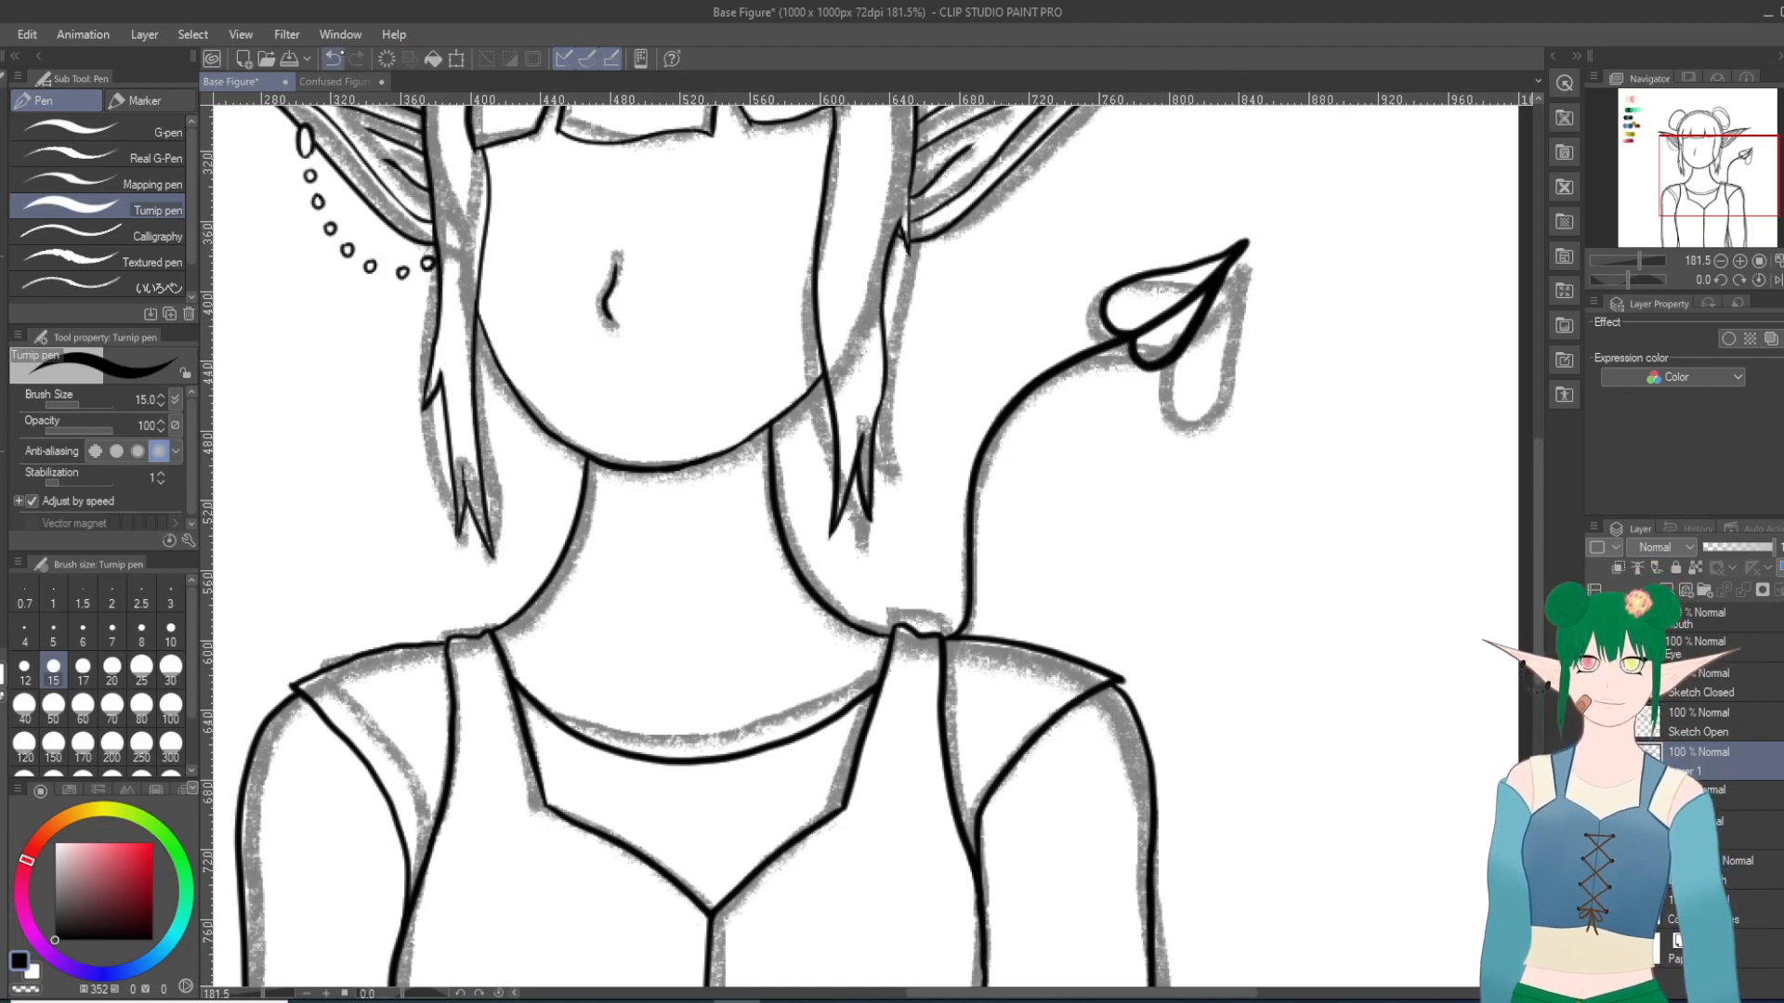
left_click(331, 58)
scroll(1373, 359, "up", 3)
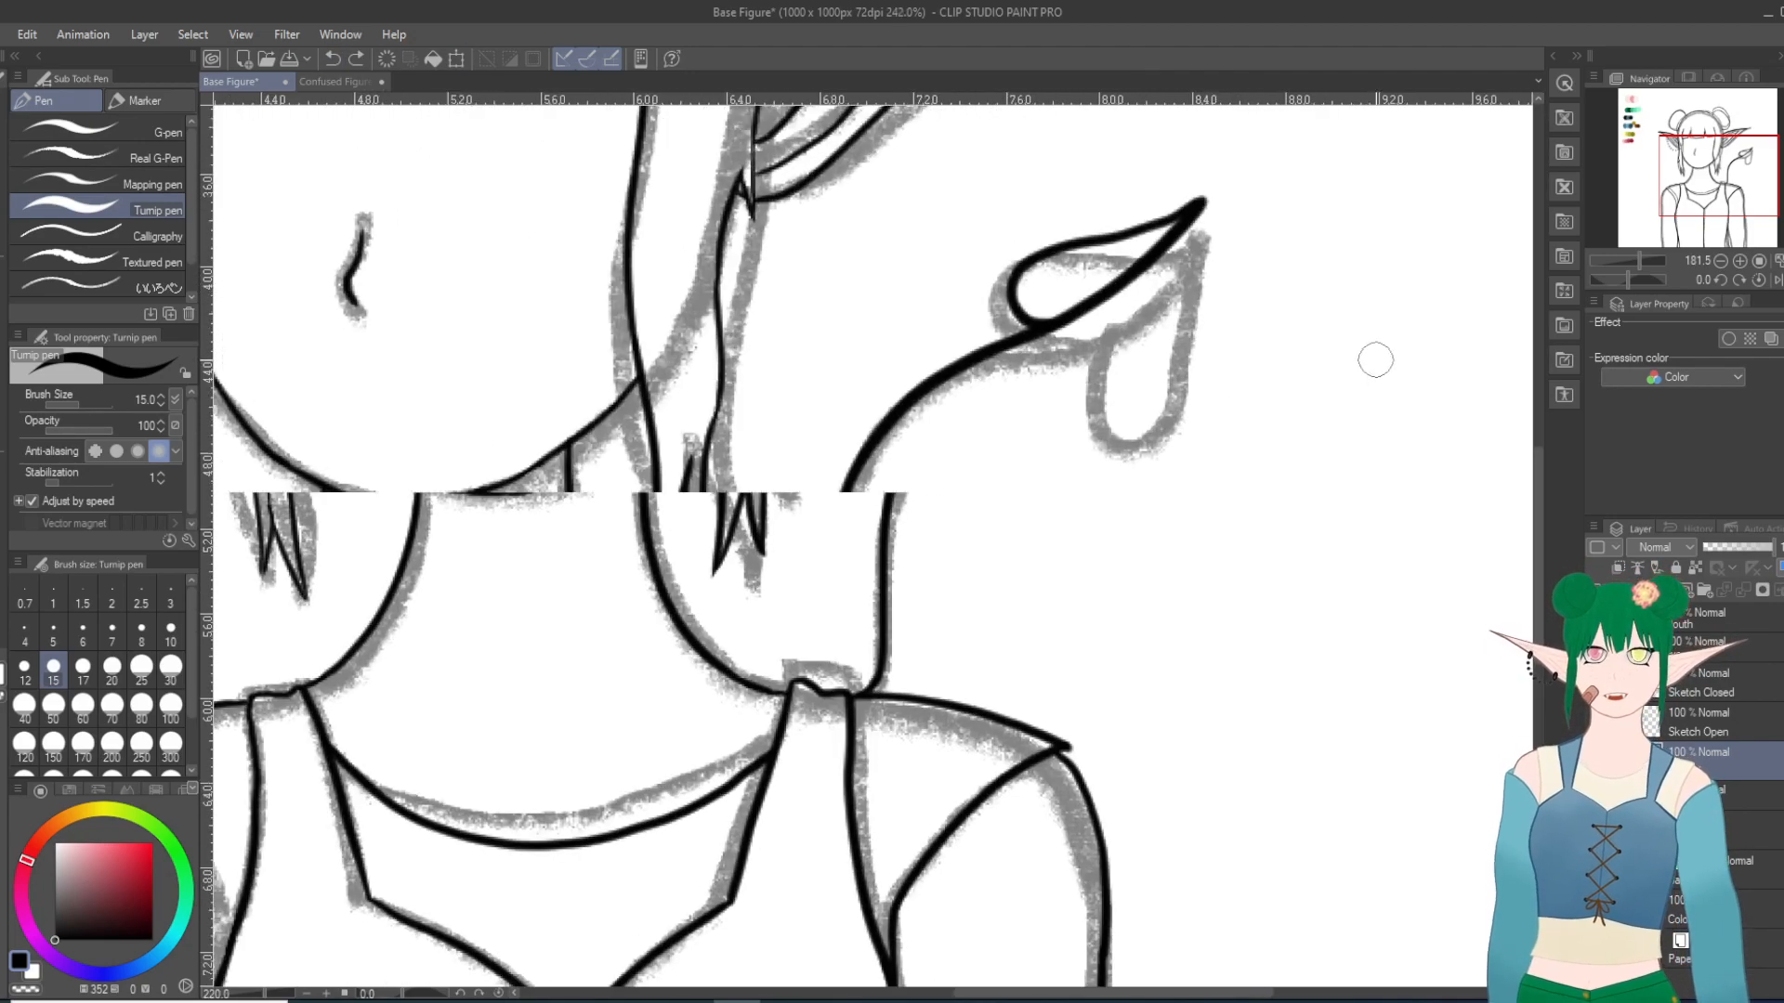
scroll(1051, 459, "up", 1)
scroll(1050, 459, "down", 5)
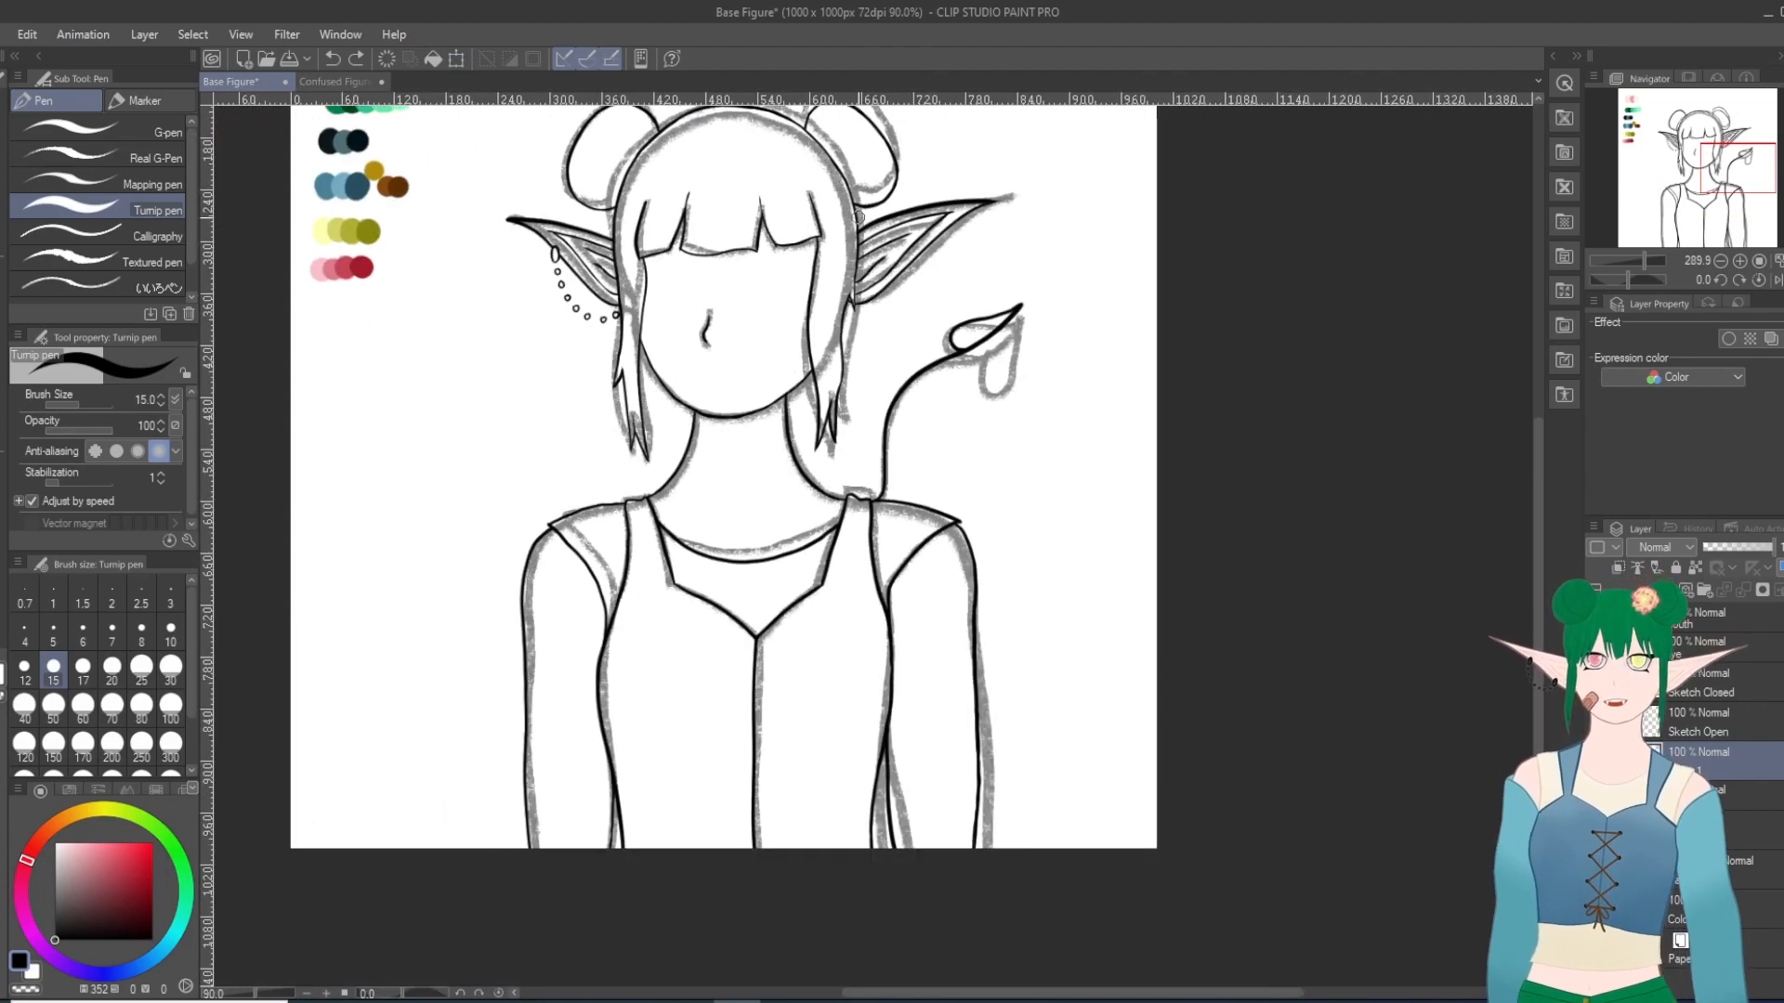
scroll(1040, 170, "up", 4)
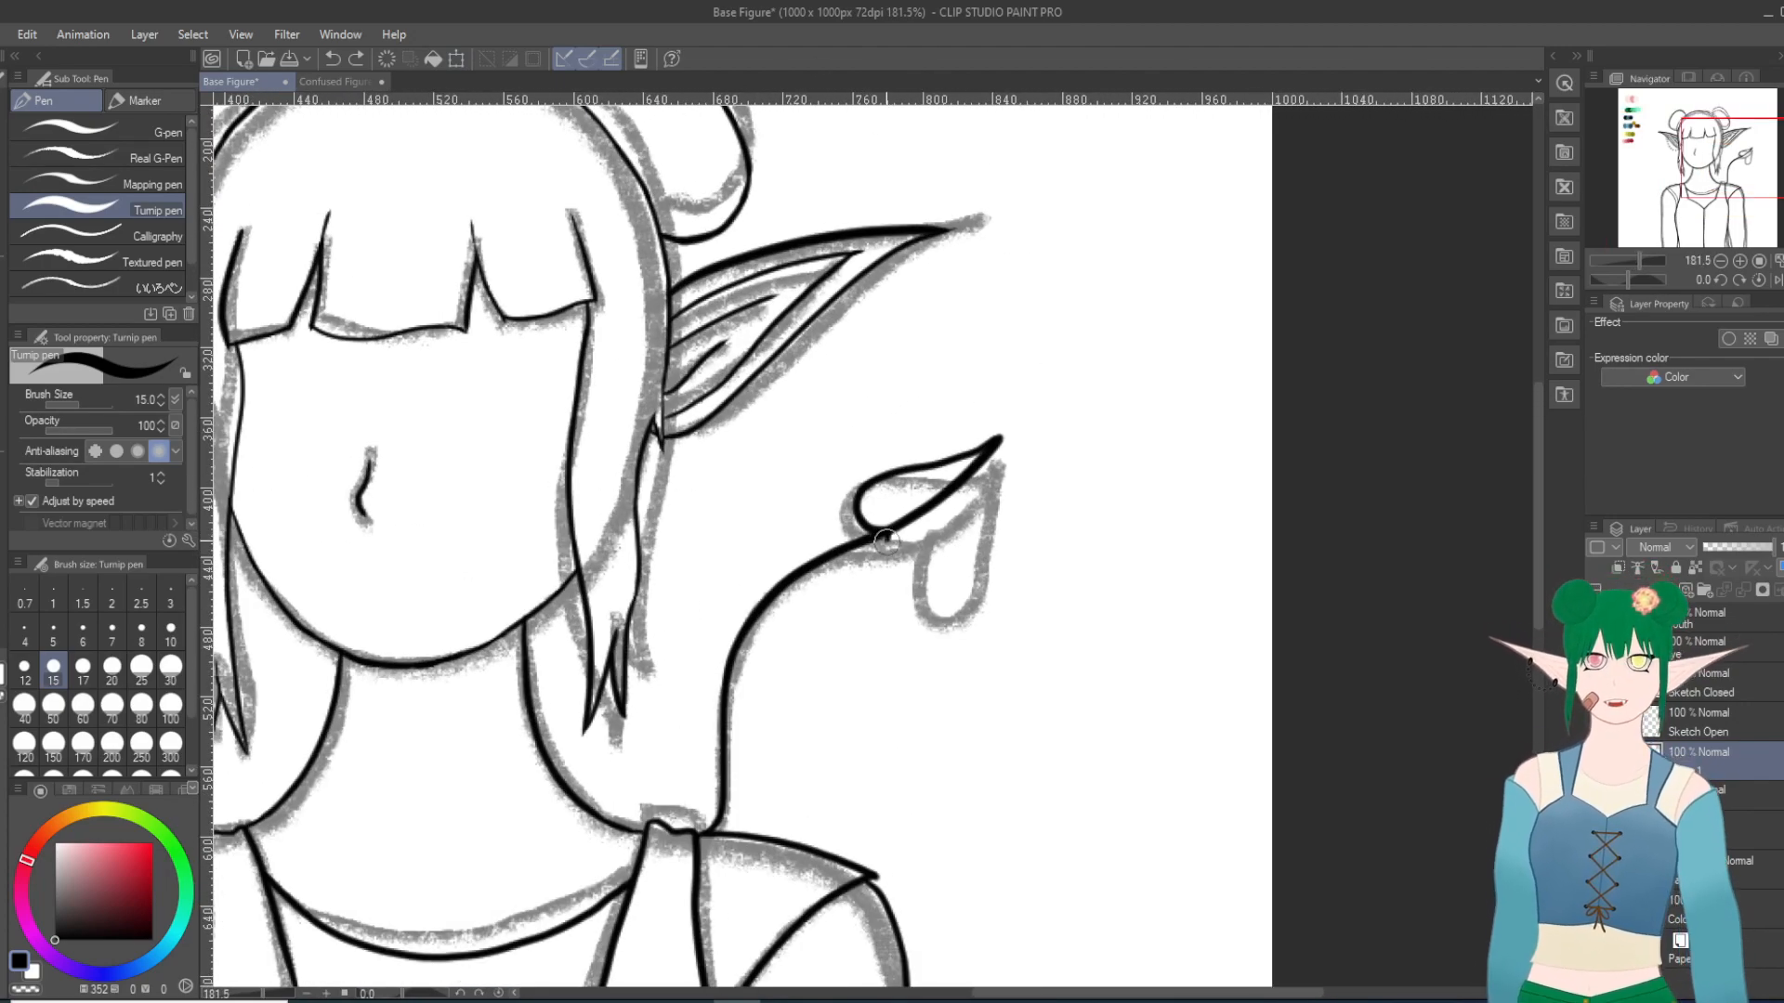
mouse_move(895, 576)
left_mouse_down()
mouse_move(936, 572)
mouse_move(1006, 438)
left_mouse_up()
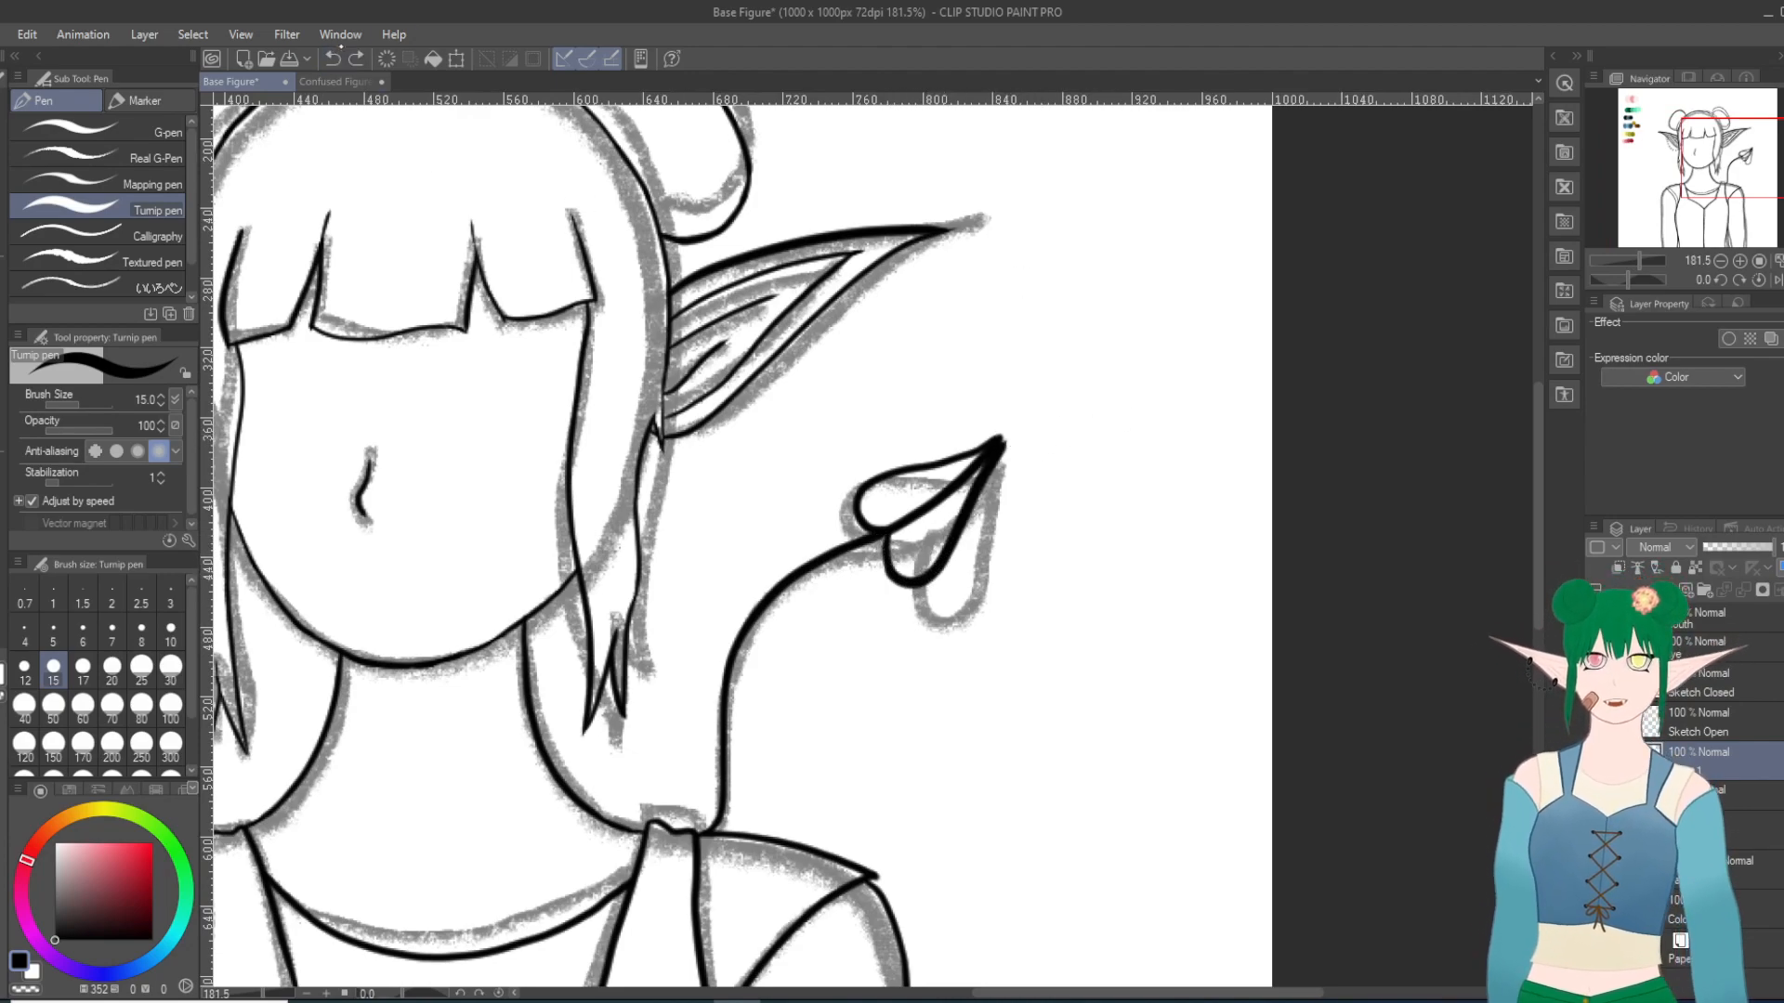
left_click(331, 58)
mouse_move(893, 555)
left_mouse_down()
mouse_move(922, 569)
mouse_move(963, 494)
left_mouse_up()
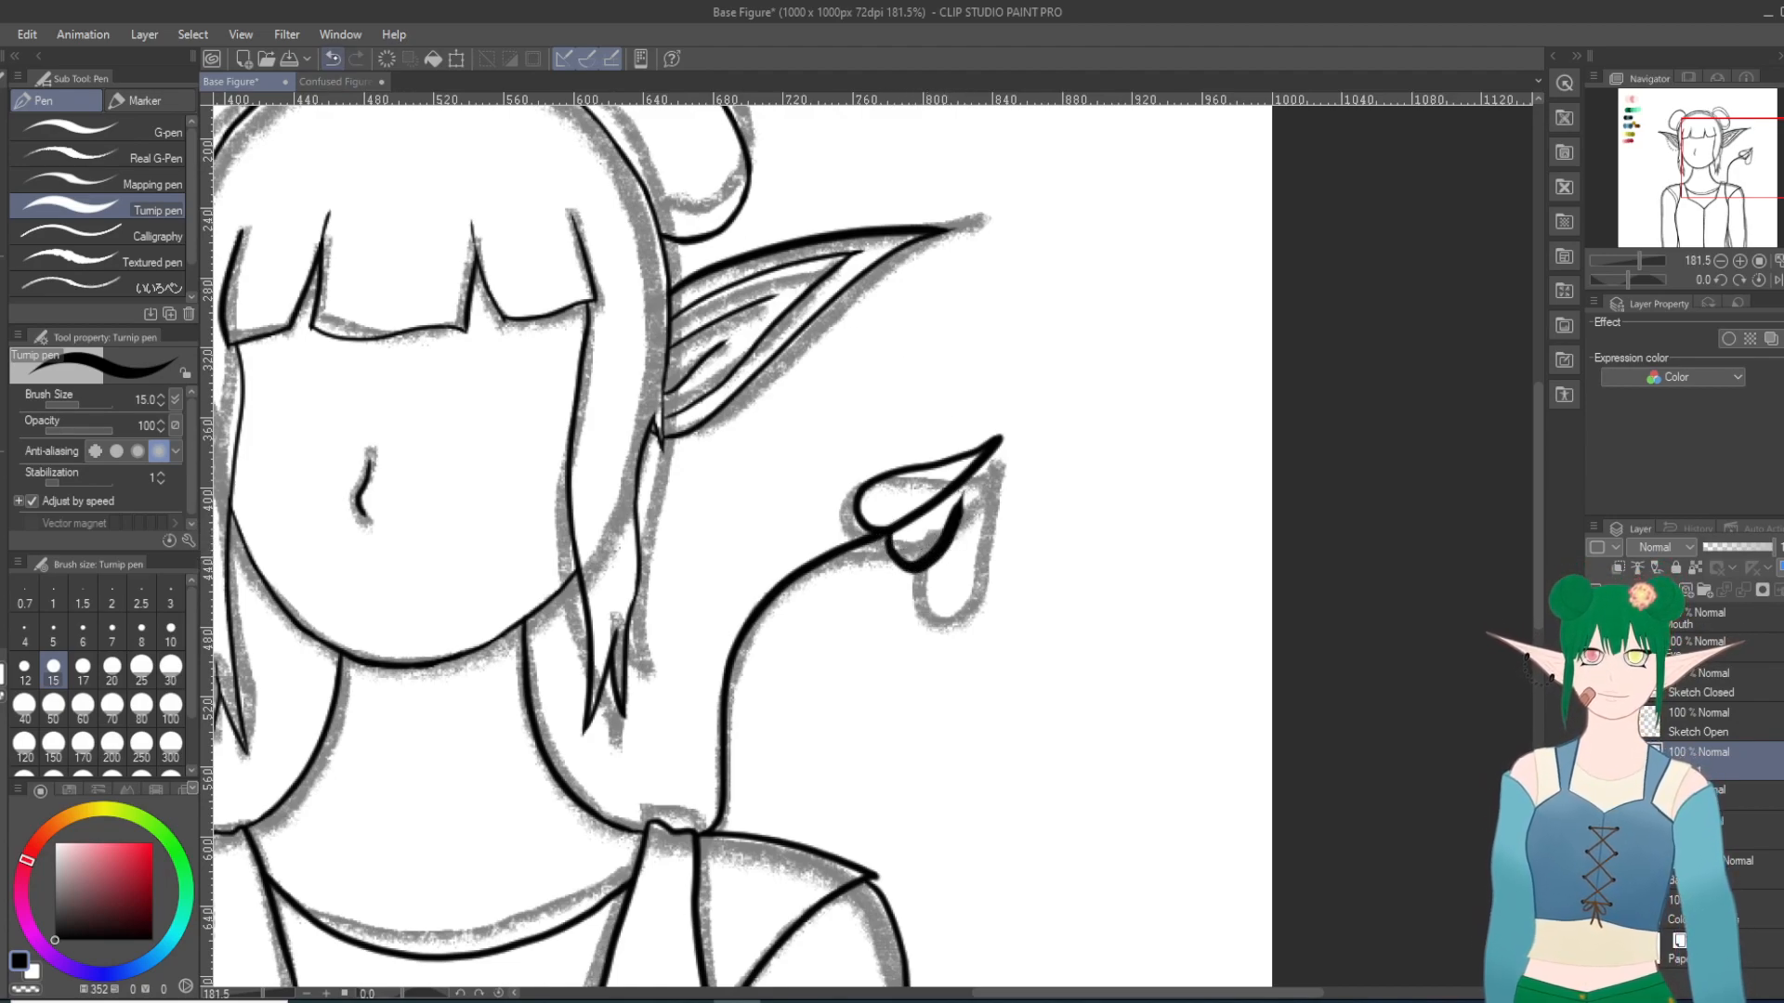
left_click(332, 59)
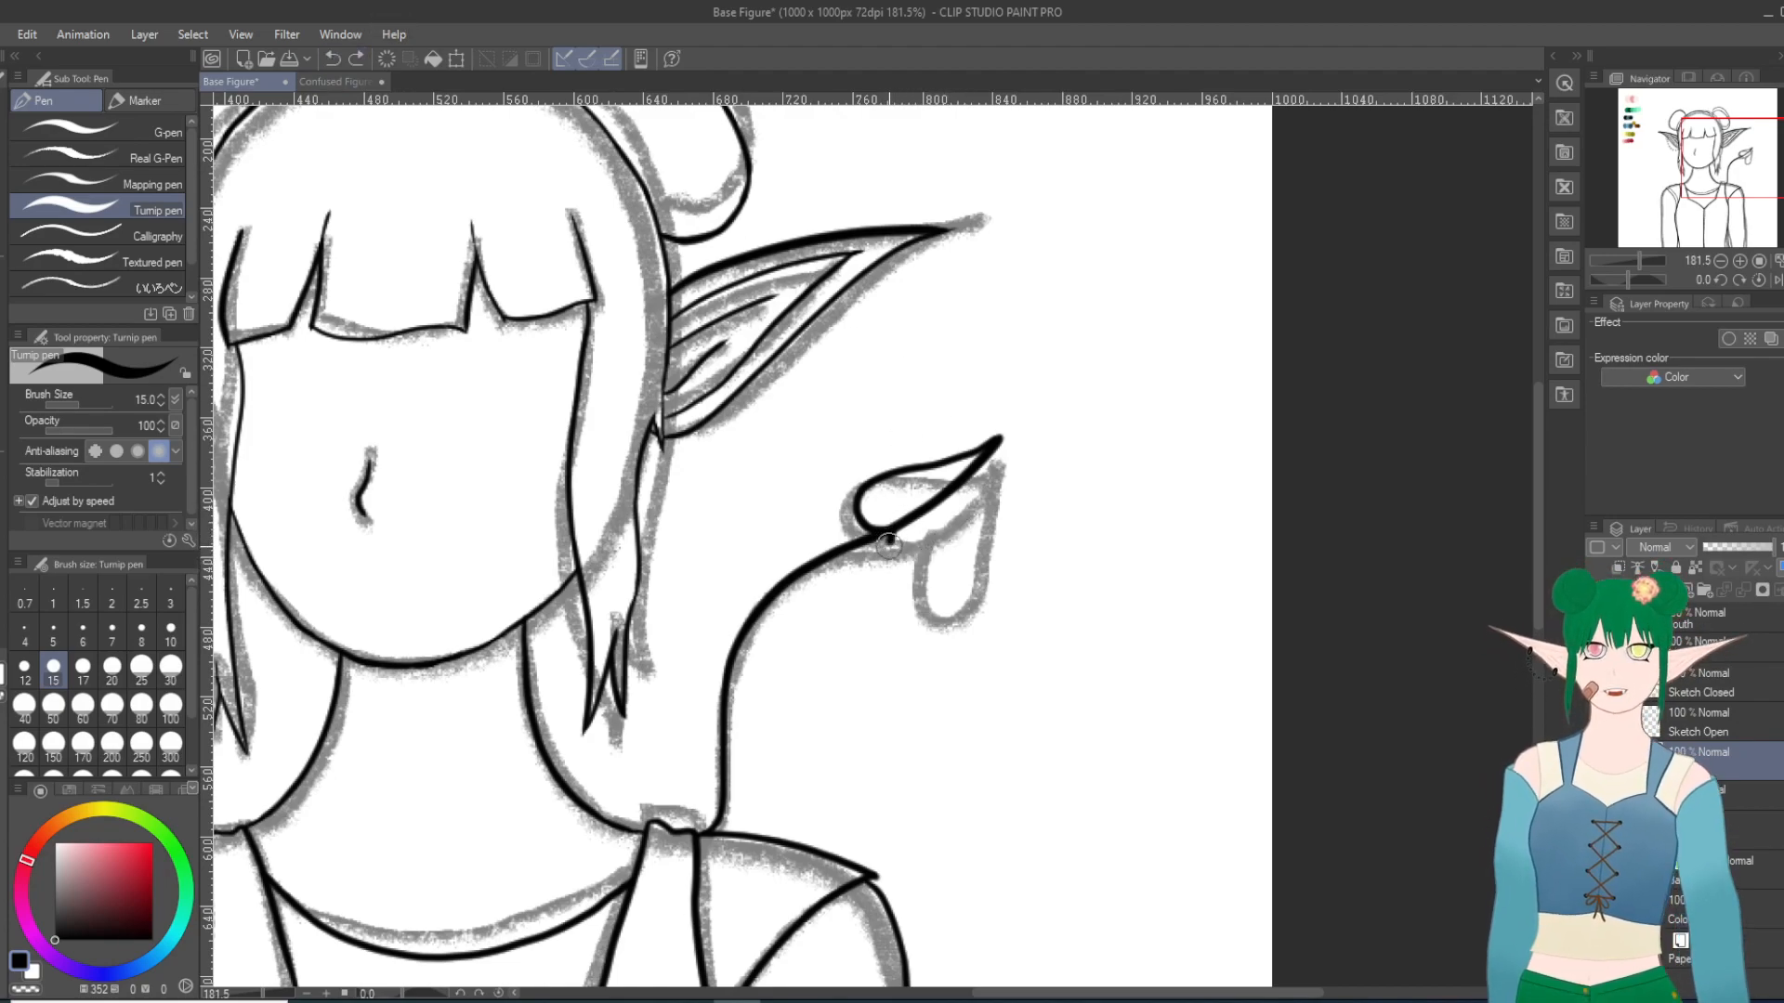
left_click_drag(947, 561, 982, 469)
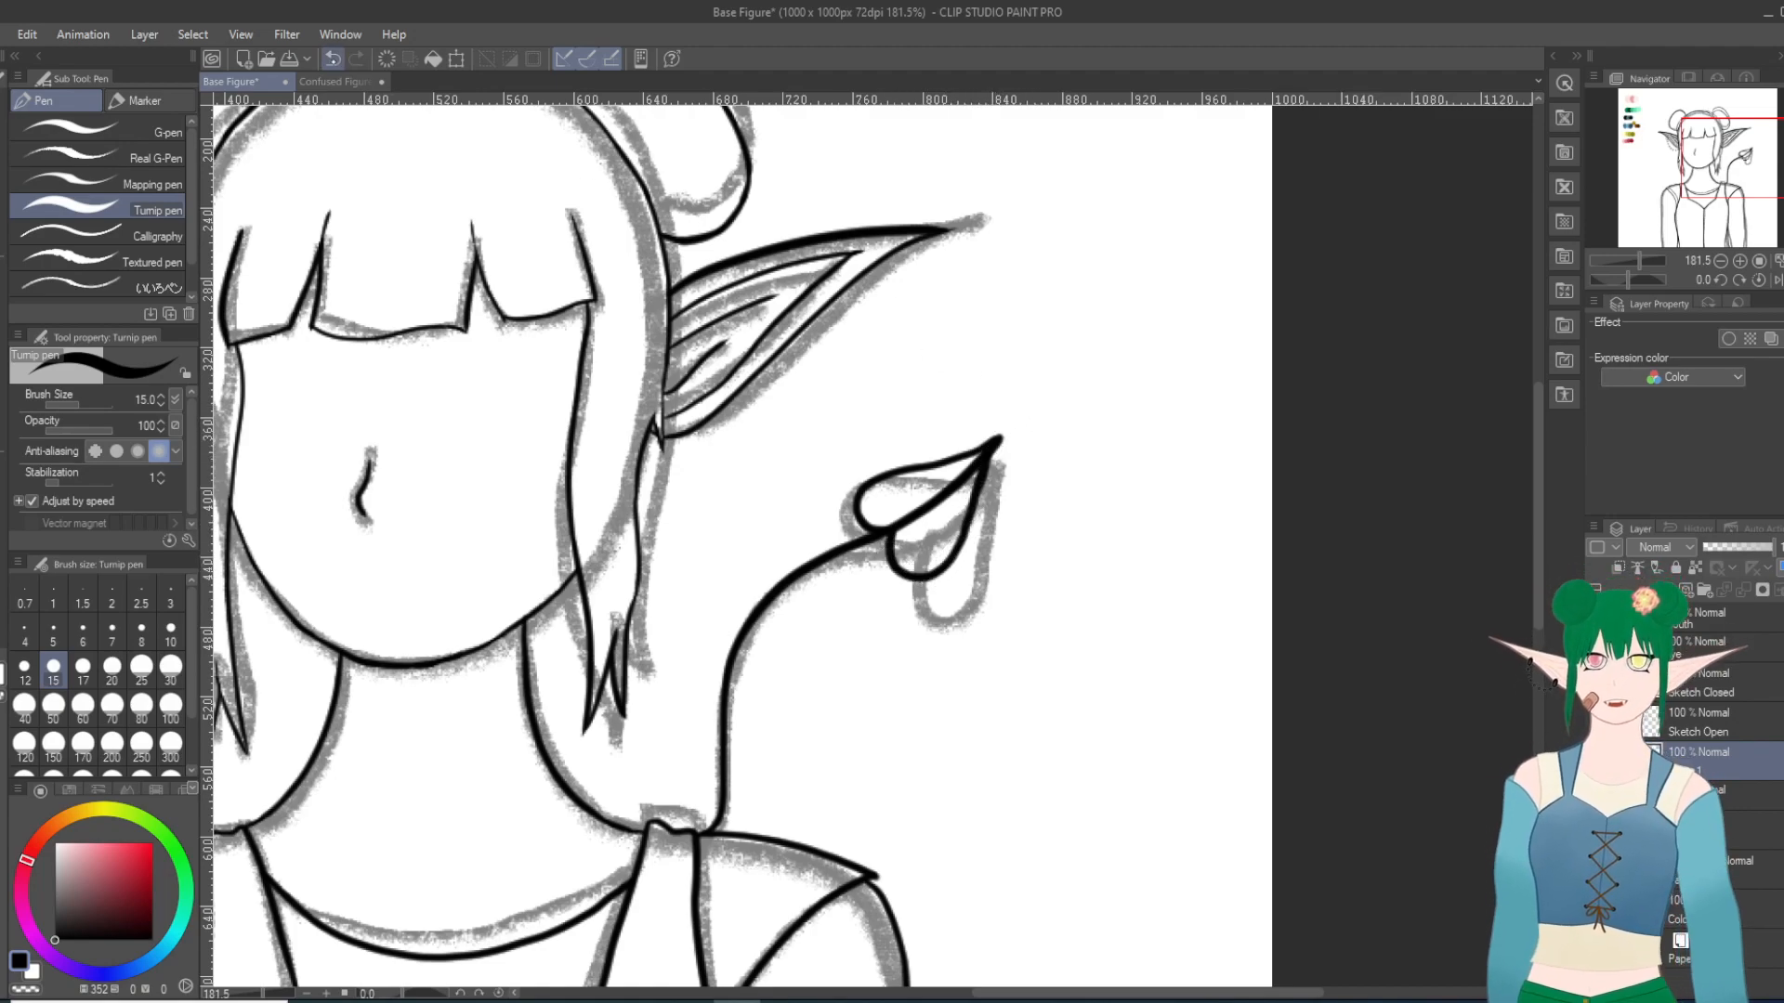
left_click(332, 59)
Step: Ink the lower lobe of the heart-shaped tip with the Turnip pen, curving from the stem's end to the heart's point
left_click_drag(1100, 212, 653, 765)
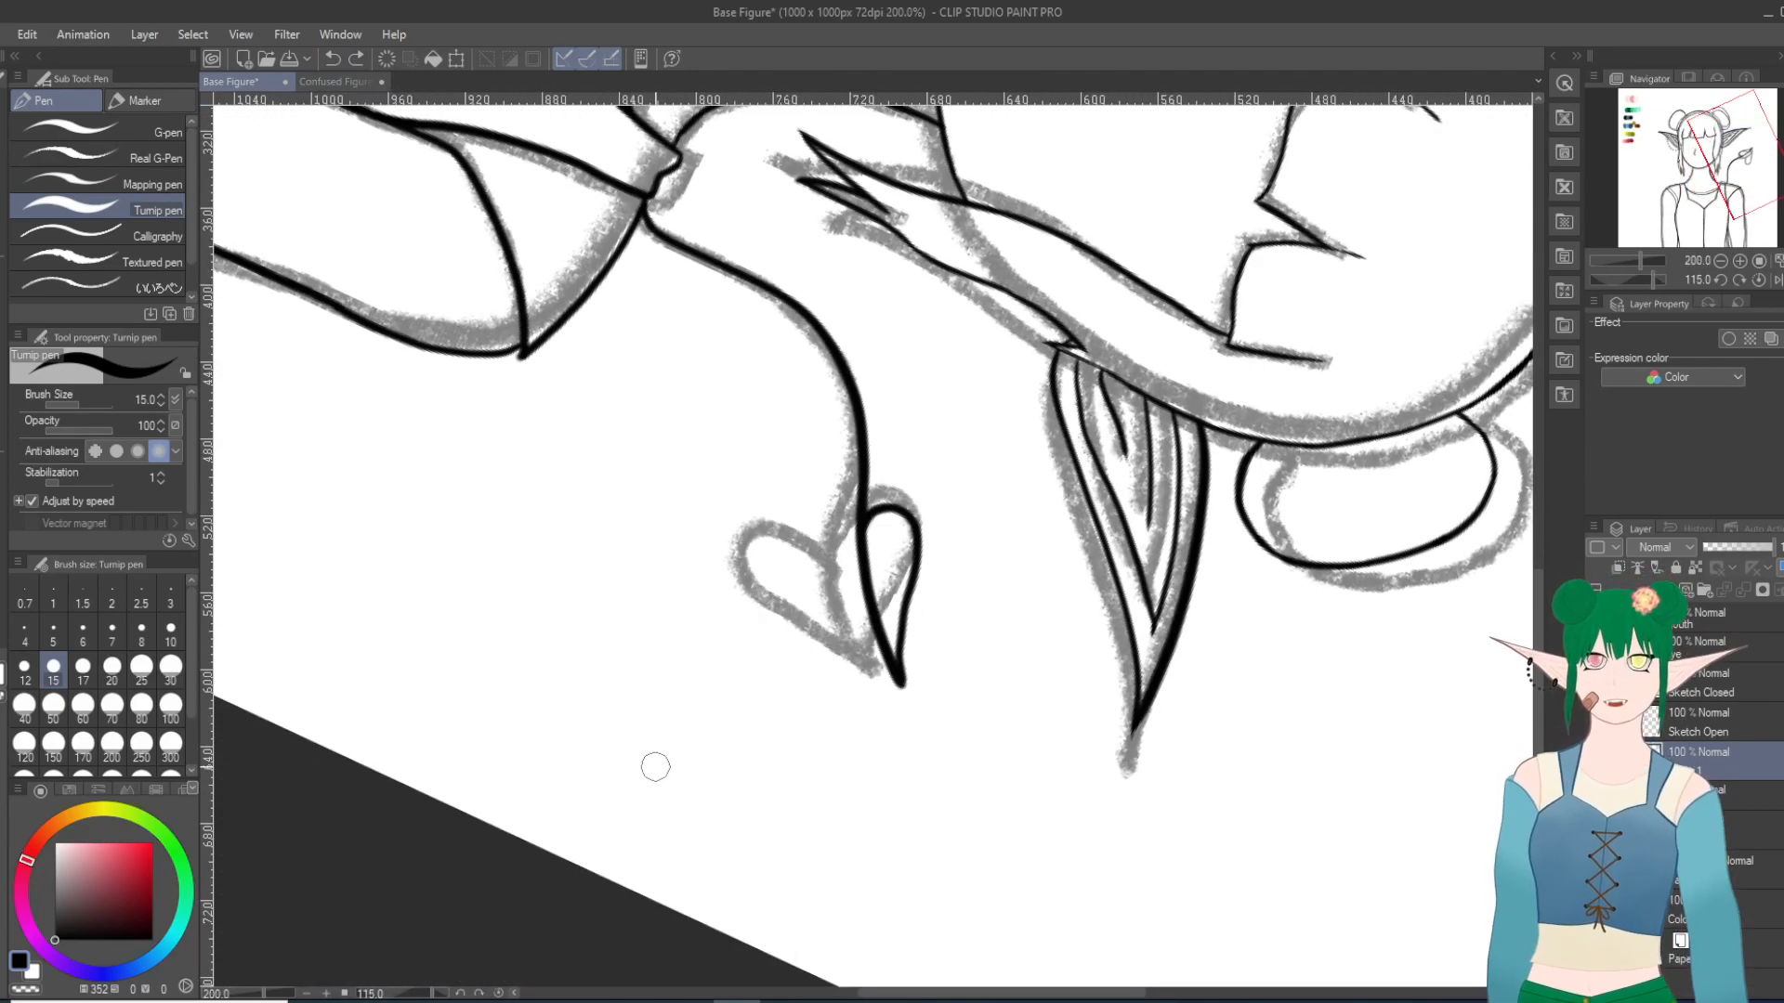
mouse_move(856, 527)
left_mouse_down()
mouse_move(826, 519)
mouse_move(823, 553)
mouse_move(901, 688)
left_mouse_up()
left_click(332, 60)
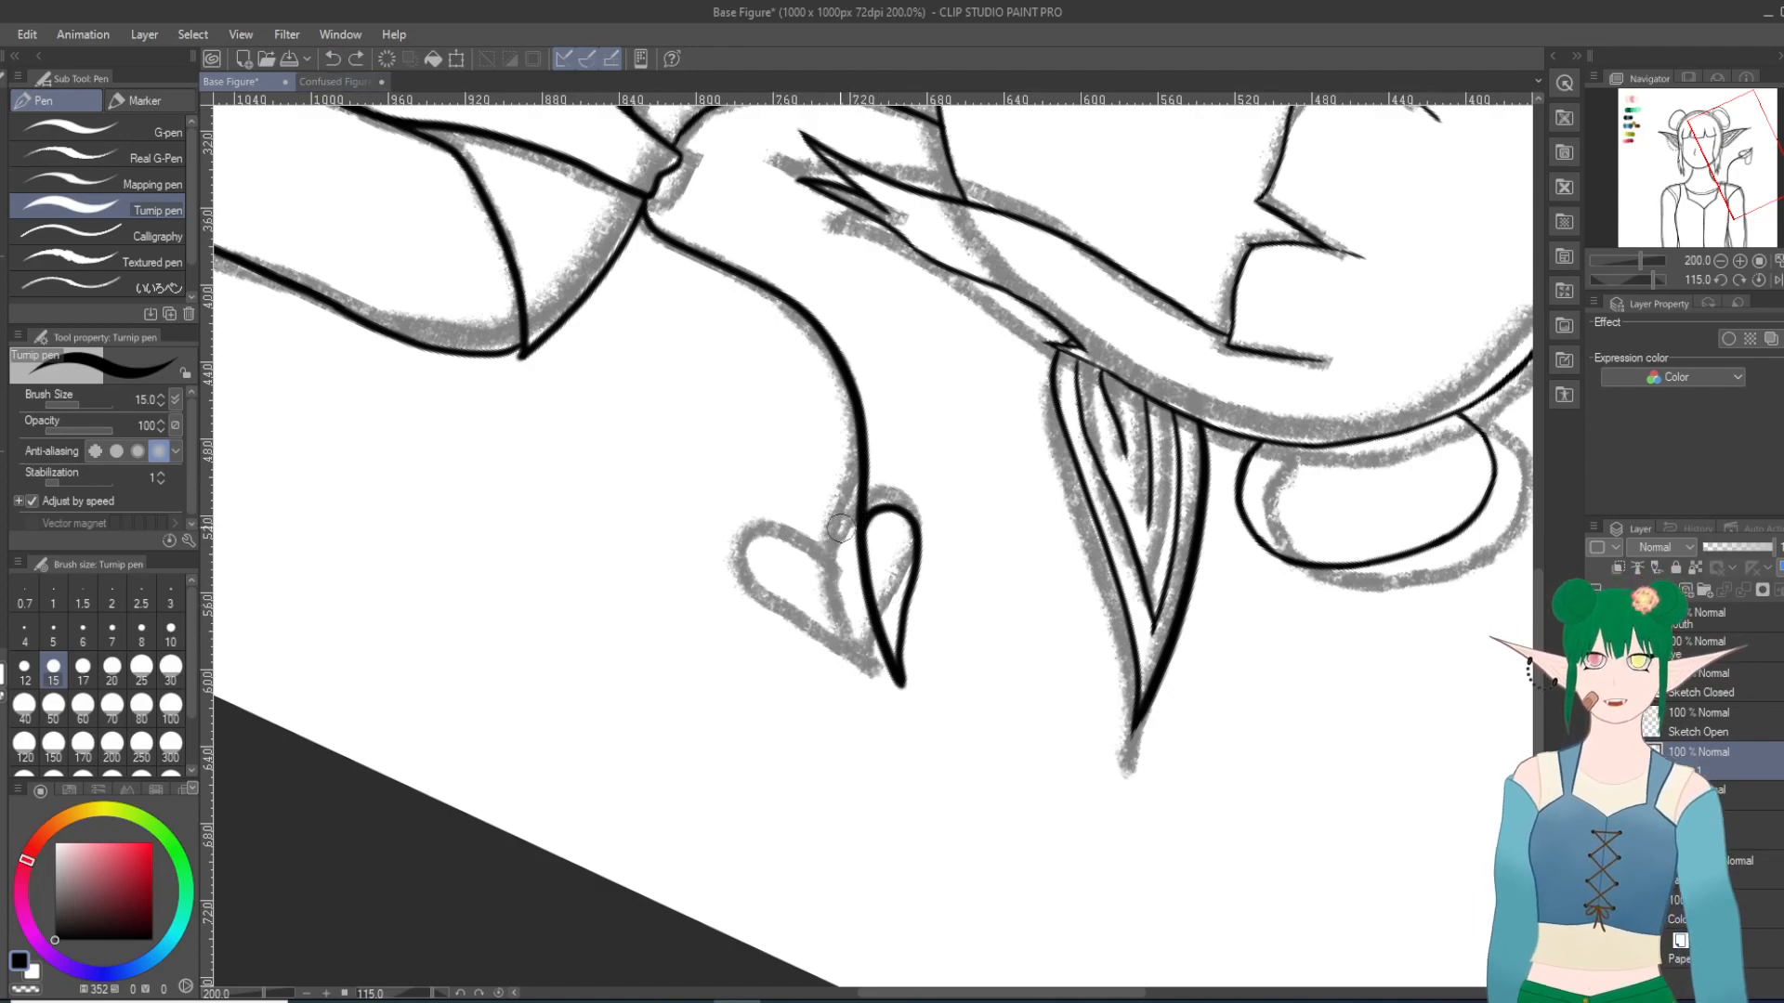
mouse_move(858, 529)
left_mouse_down()
mouse_move(812, 522)
mouse_move(801, 581)
mouse_move(902, 688)
left_mouse_up()
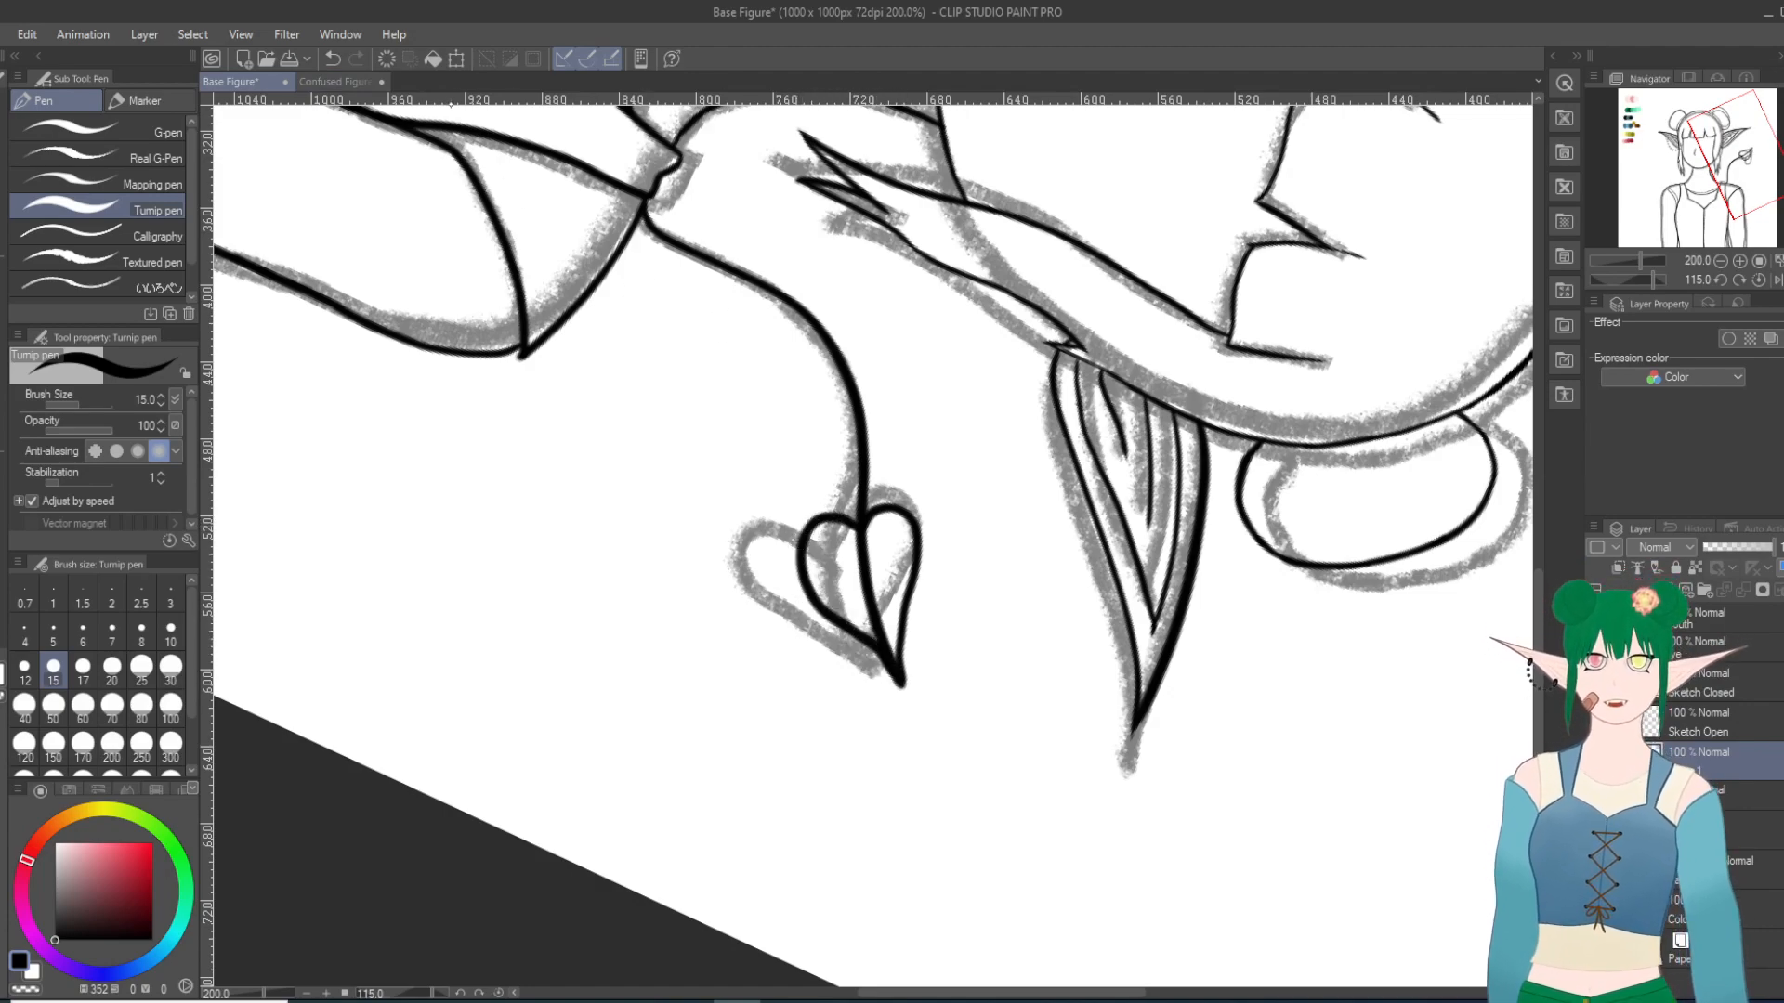
left_click(331, 58)
mouse_move(861, 538)
left_mouse_down()
mouse_move(836, 506)
mouse_move(797, 519)
mouse_move(817, 622)
mouse_move(879, 670)
left_mouse_up()
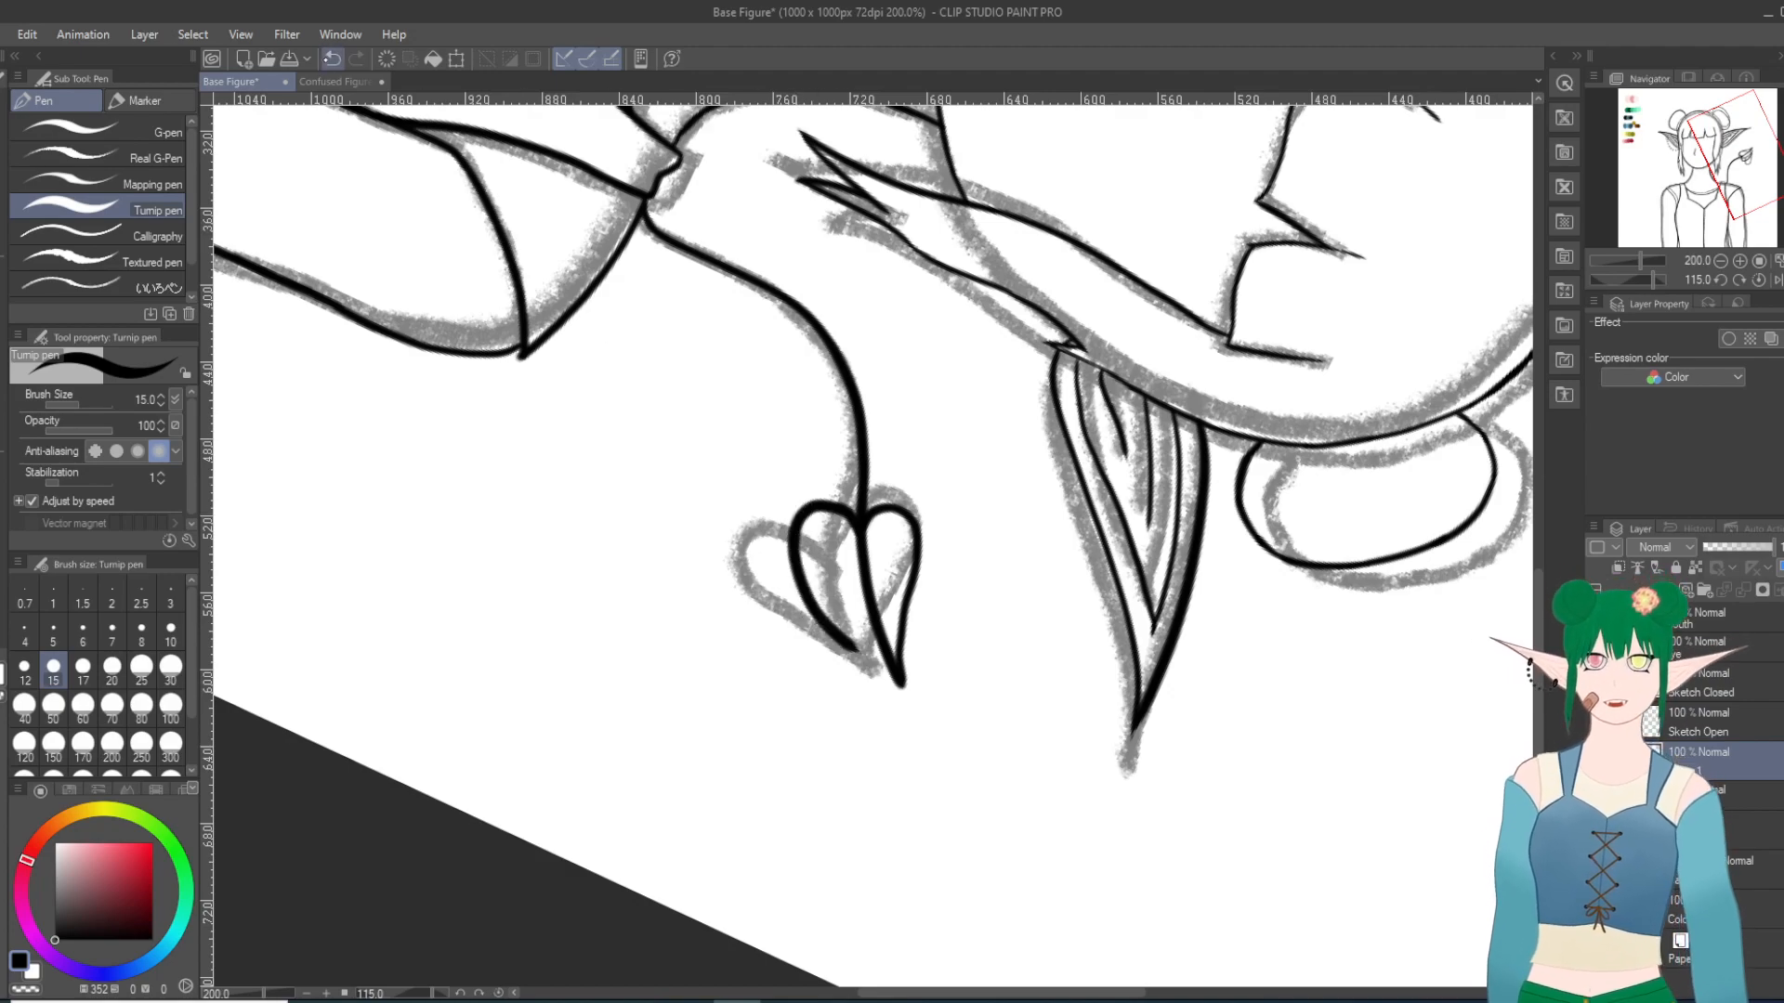
left_click(332, 59)
mouse_move(859, 527)
left_mouse_down()
mouse_move(818, 539)
mouse_move(833, 621)
mouse_move(899, 686)
left_mouse_up()
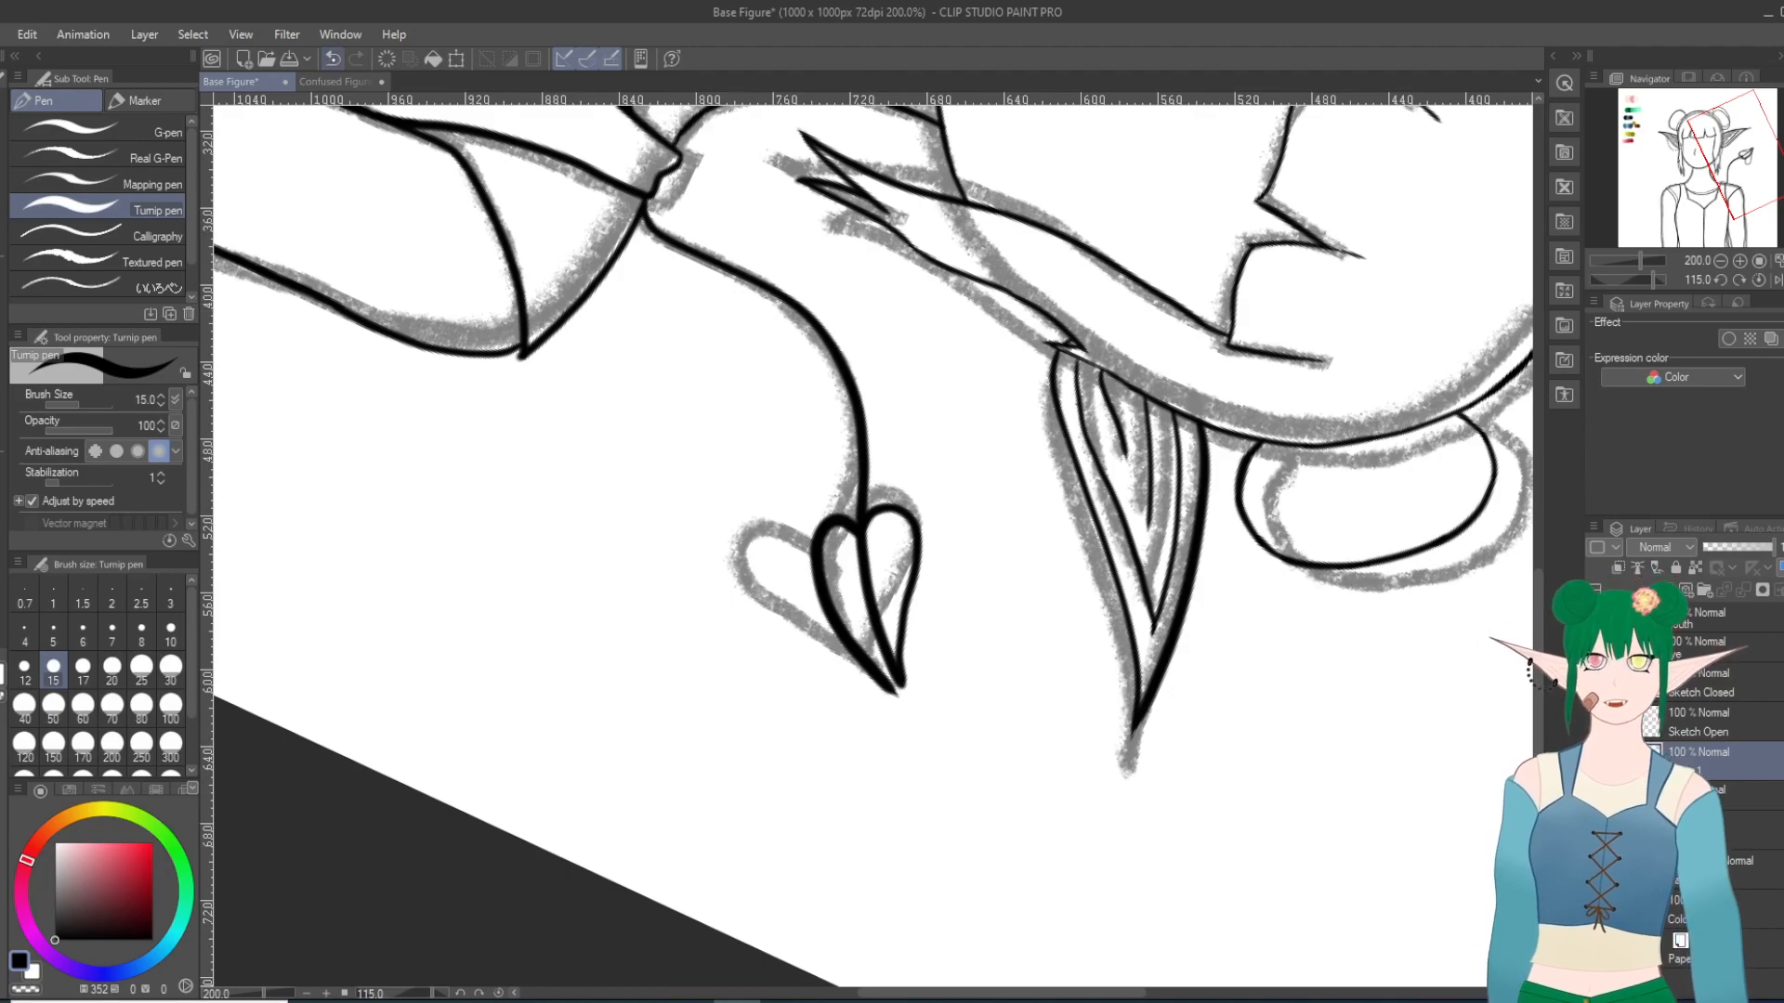
left_click(331, 58)
mouse_move(862, 529)
left_mouse_down()
mouse_move(827, 517)
mouse_move(805, 546)
mouse_move(846, 637)
mouse_move(900, 686)
left_mouse_up()
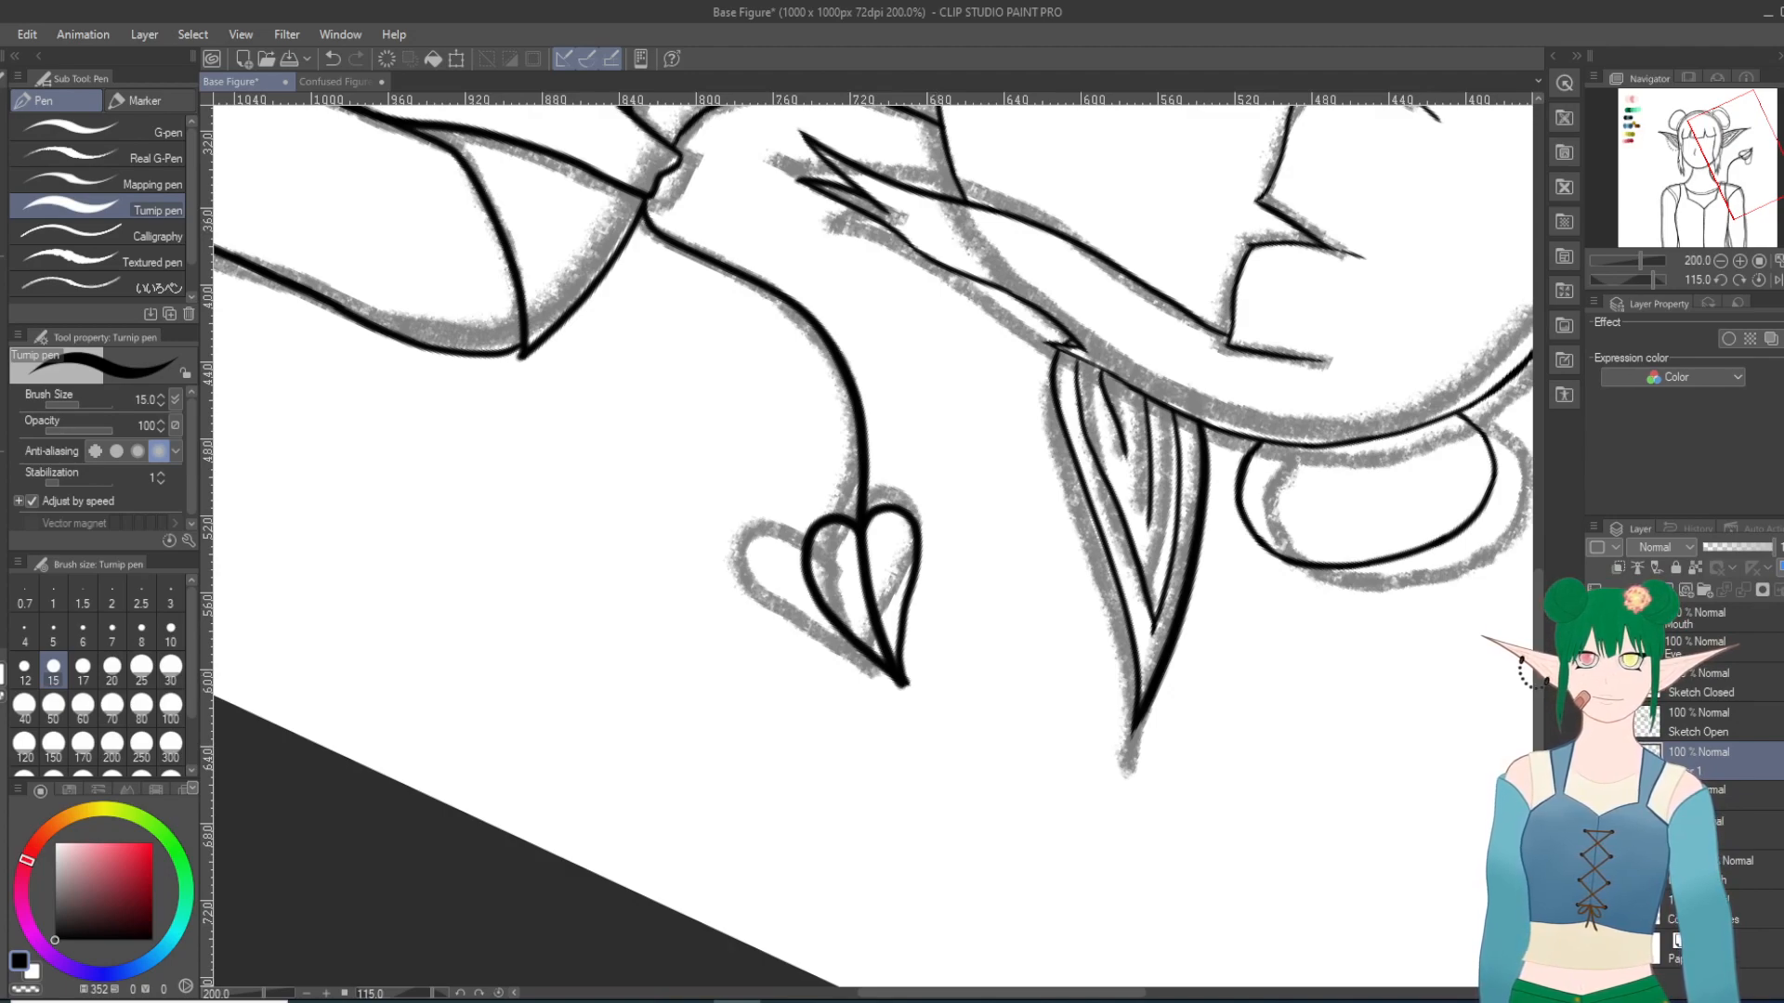
Step: Undo both inked lobes of the heart-shaped tip, leaving only the curved stem
key("e")
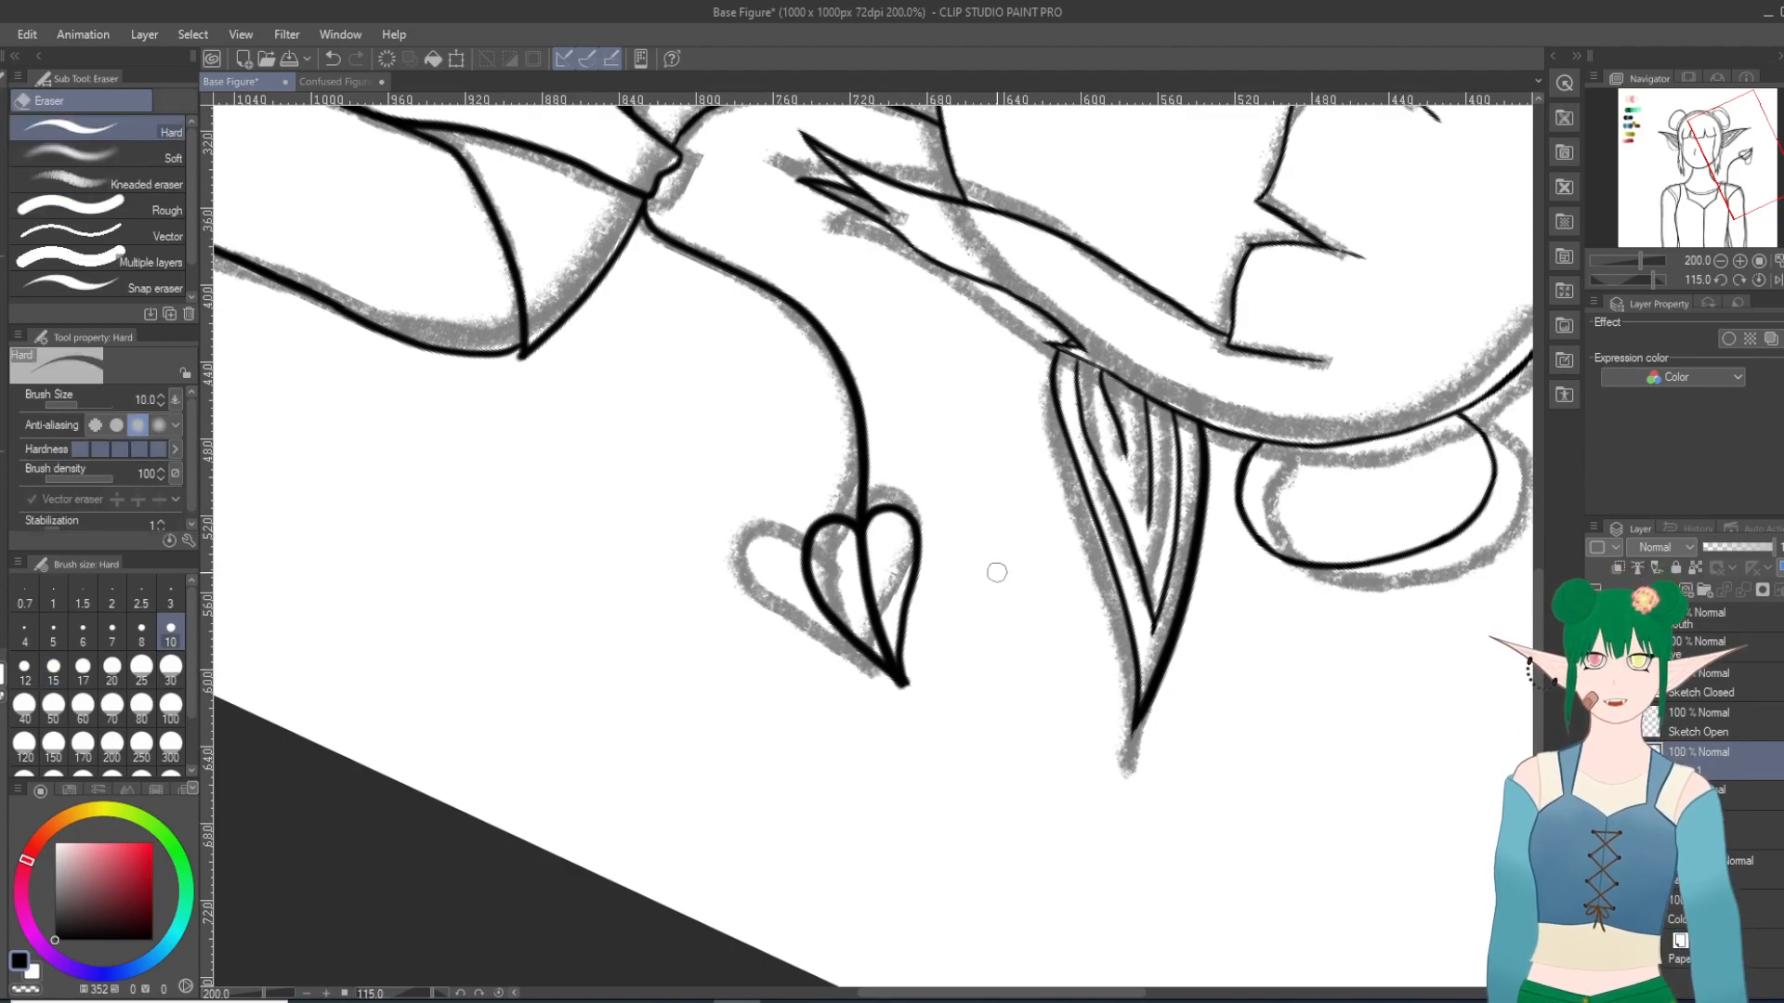
key("ctrl+z")
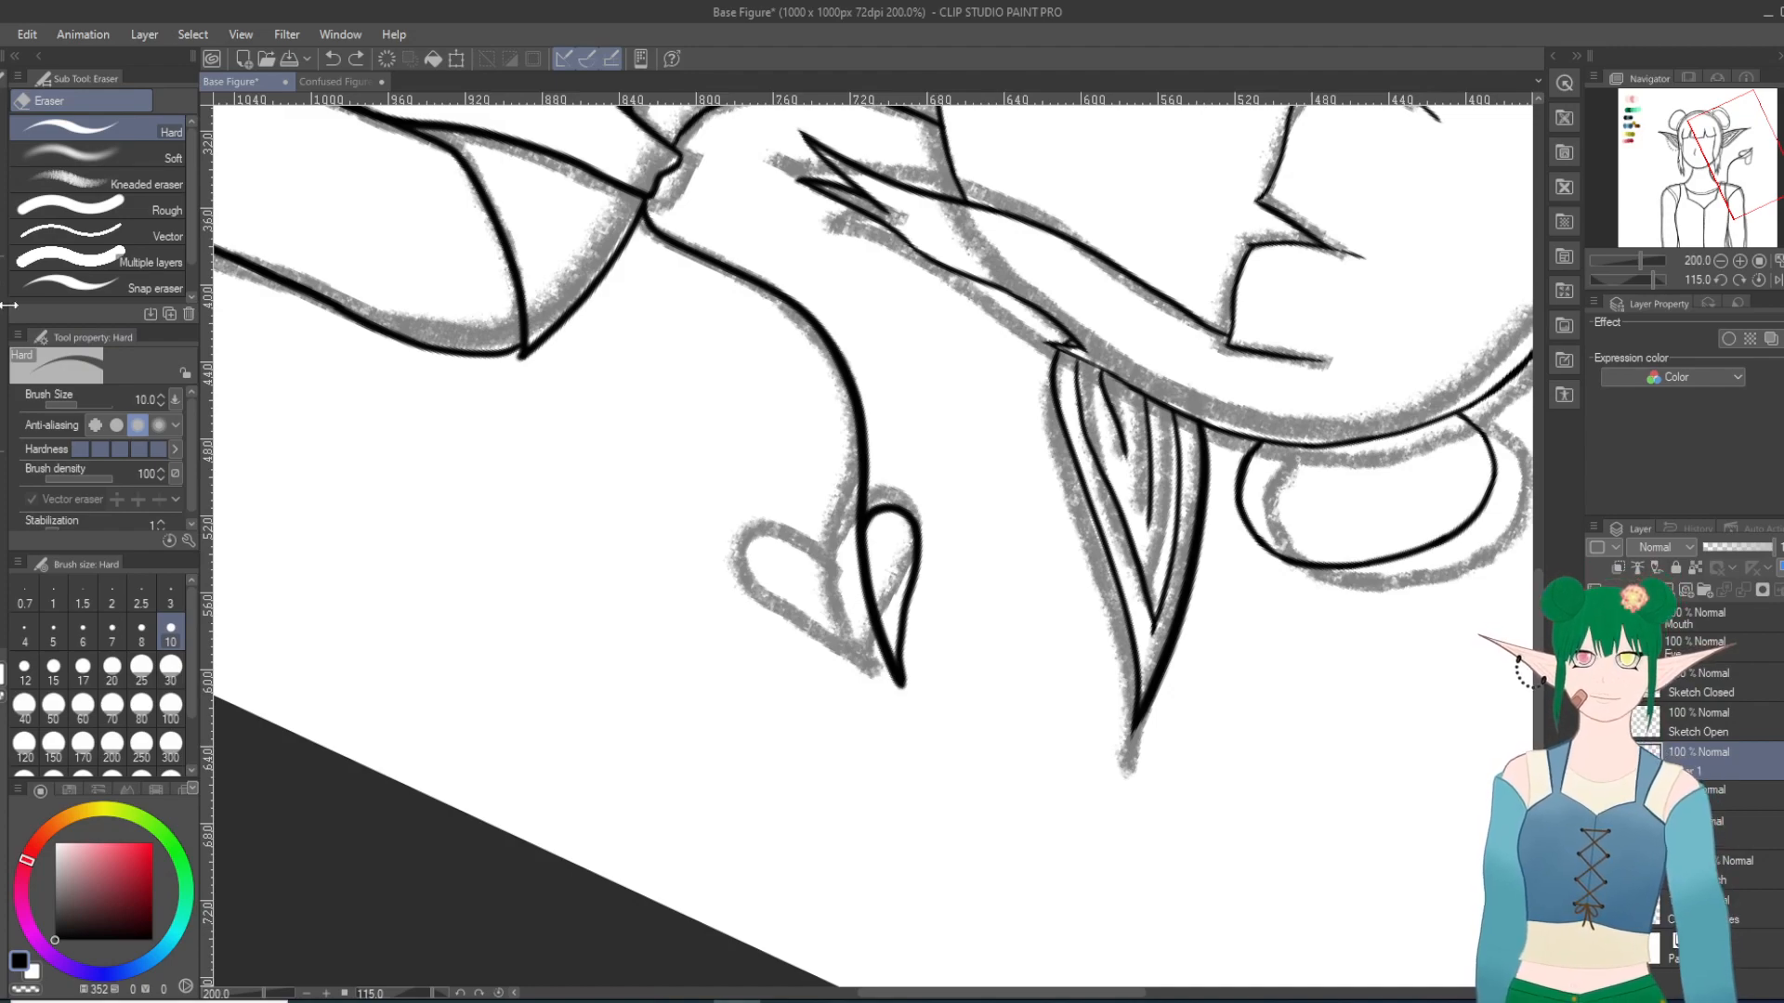
key("ctrl+z")
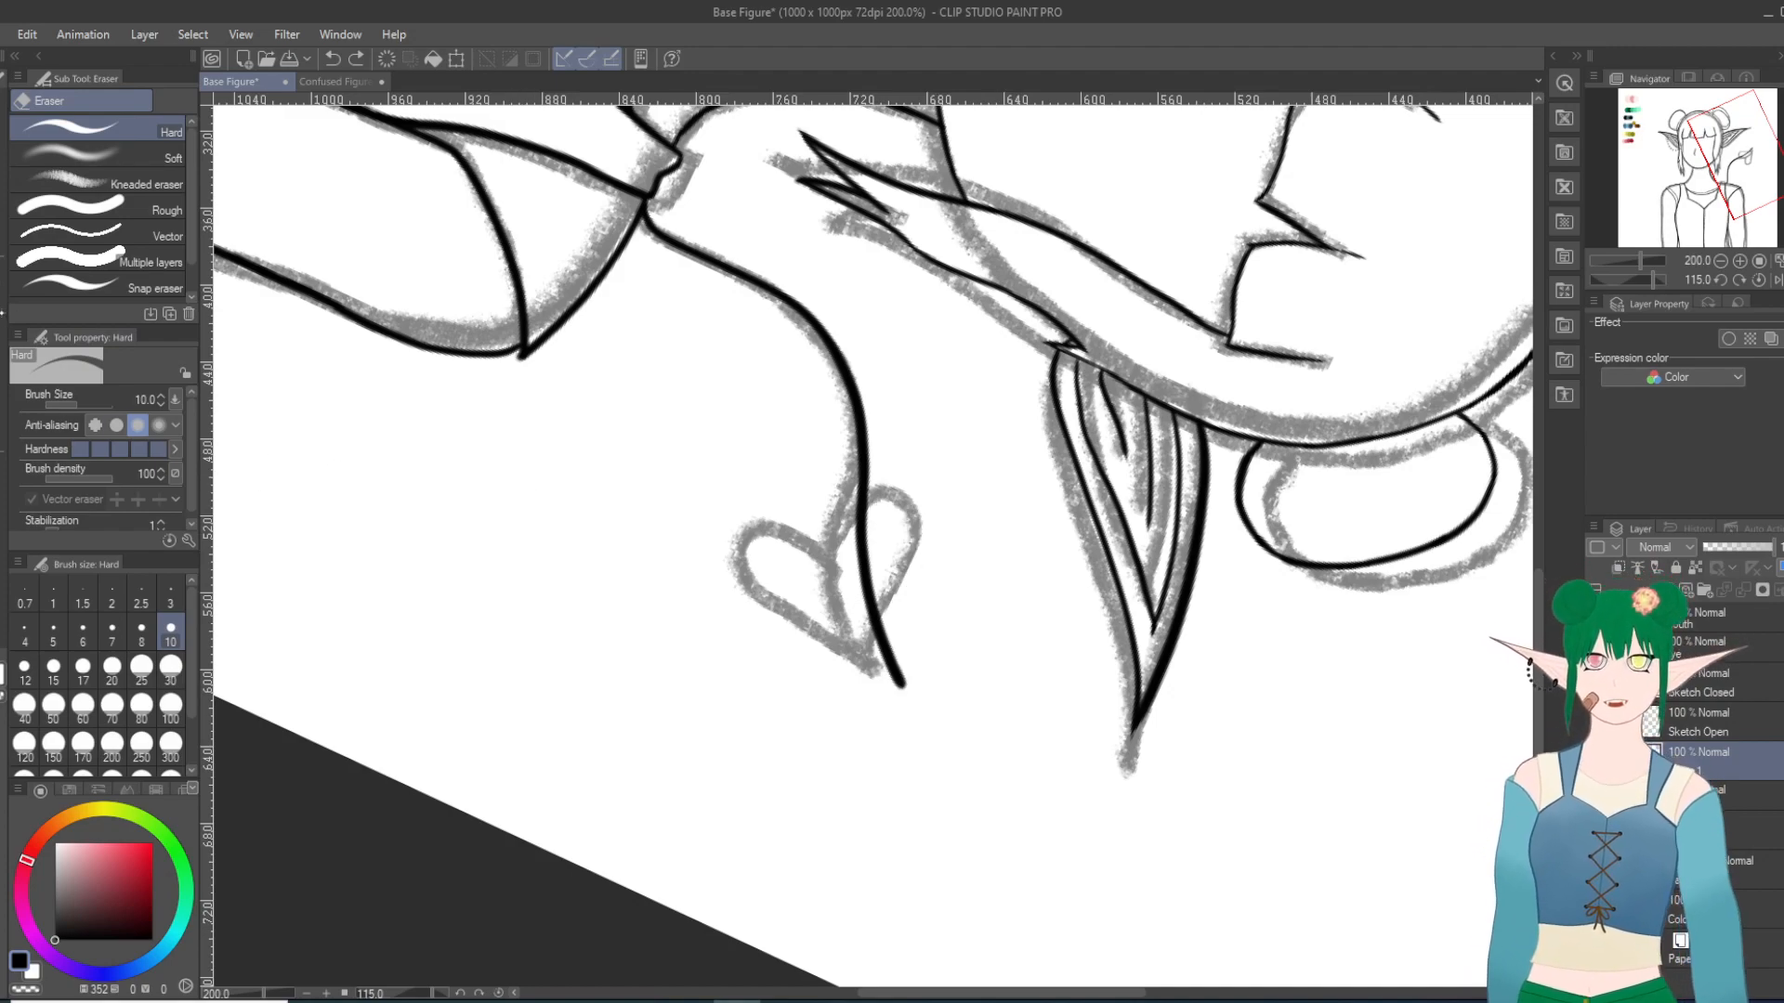
Step: Ink the upper lobe of the heart-shaped tip again with the Turnip pen at size 15, slightly wider than the sketch and ending at the stem's point
key("p")
mouse_move(862, 537)
left_mouse_down()
mouse_move(902, 481)
mouse_move(946, 502)
mouse_move(953, 541)
mouse_move(910, 692)
left_mouse_up()
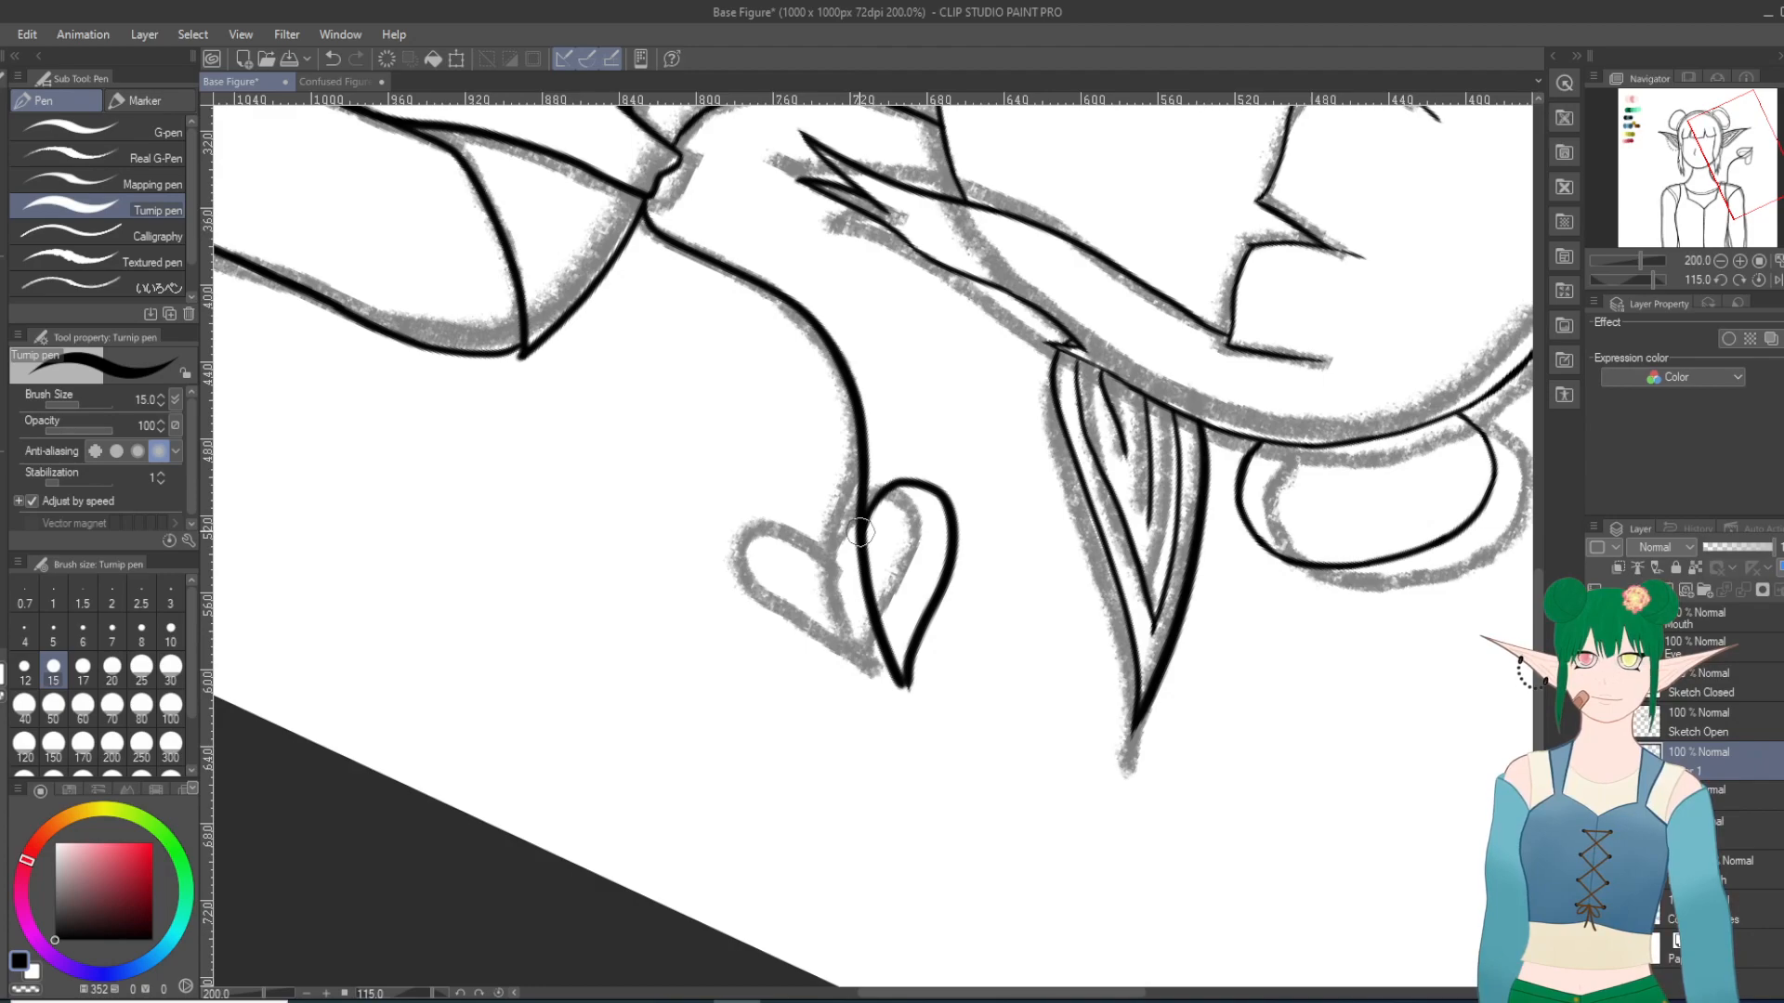
mouse_move(862, 534)
left_mouse_down()
mouse_move(826, 507)
mouse_move(811, 554)
mouse_move(909, 687)
left_mouse_up()
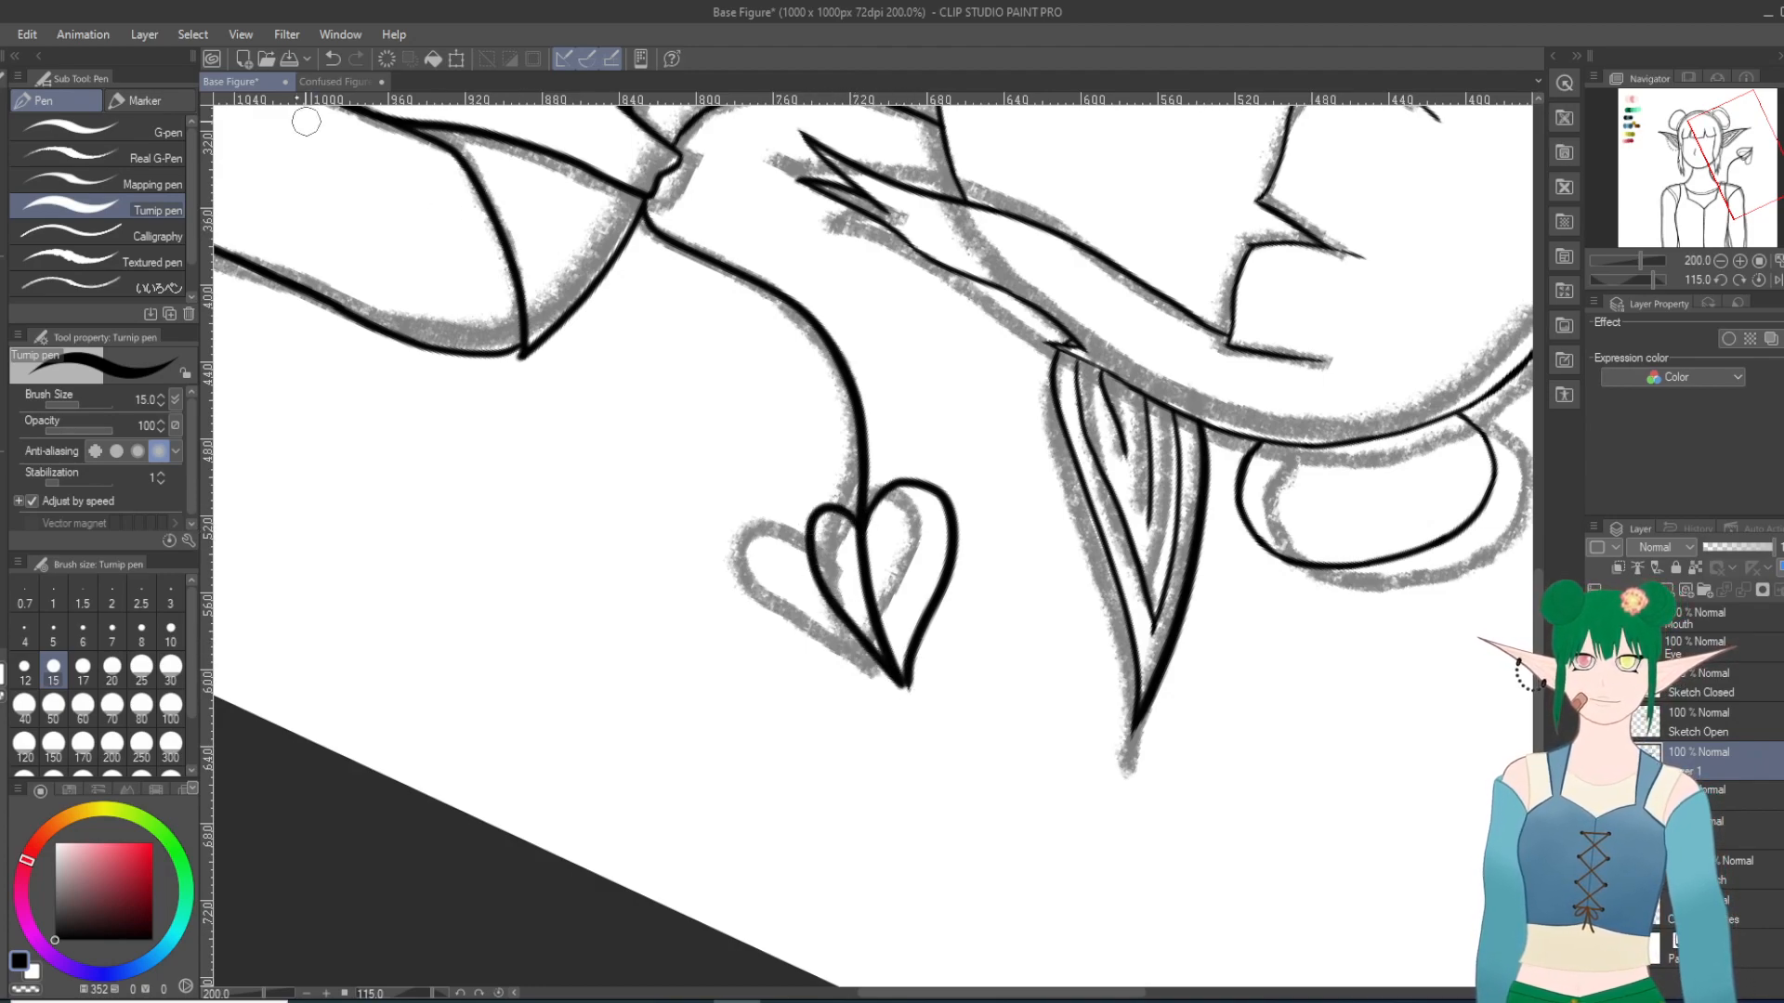
left_click(333, 58)
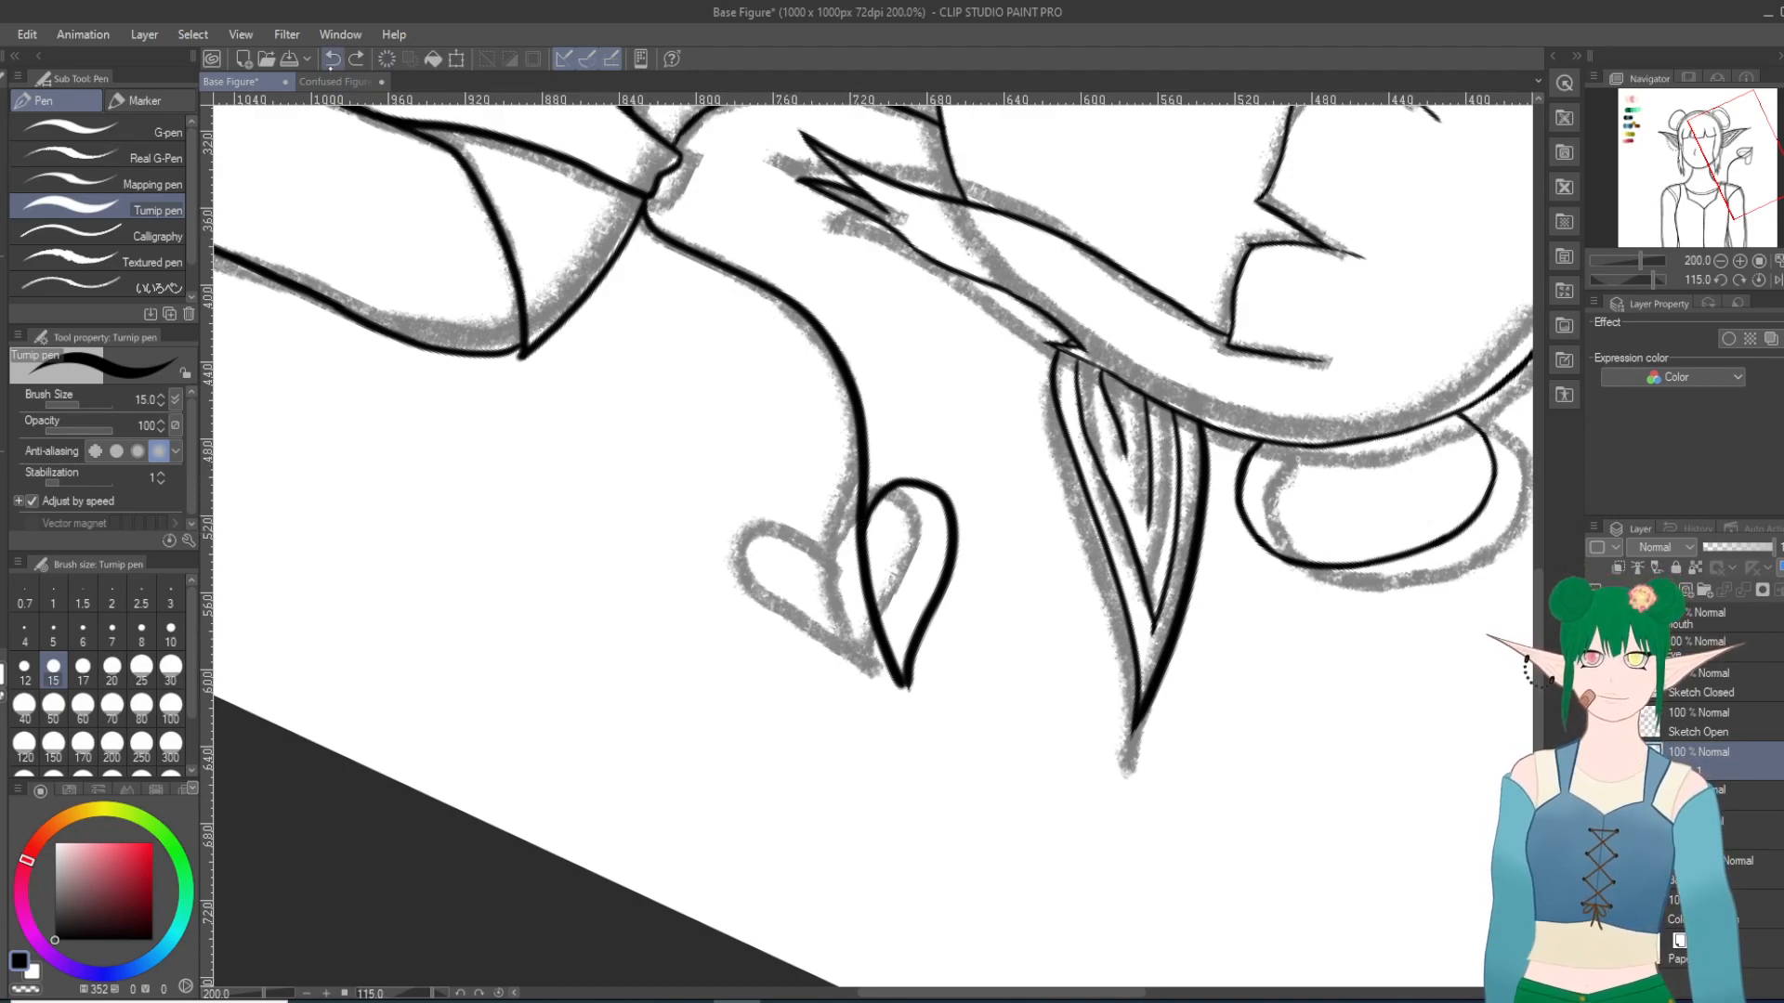
left_click(332, 58)
mouse_move(860, 531)
left_mouse_down()
mouse_move(880, 490)
mouse_move(915, 513)
mouse_move(901, 649)
left_mouse_up()
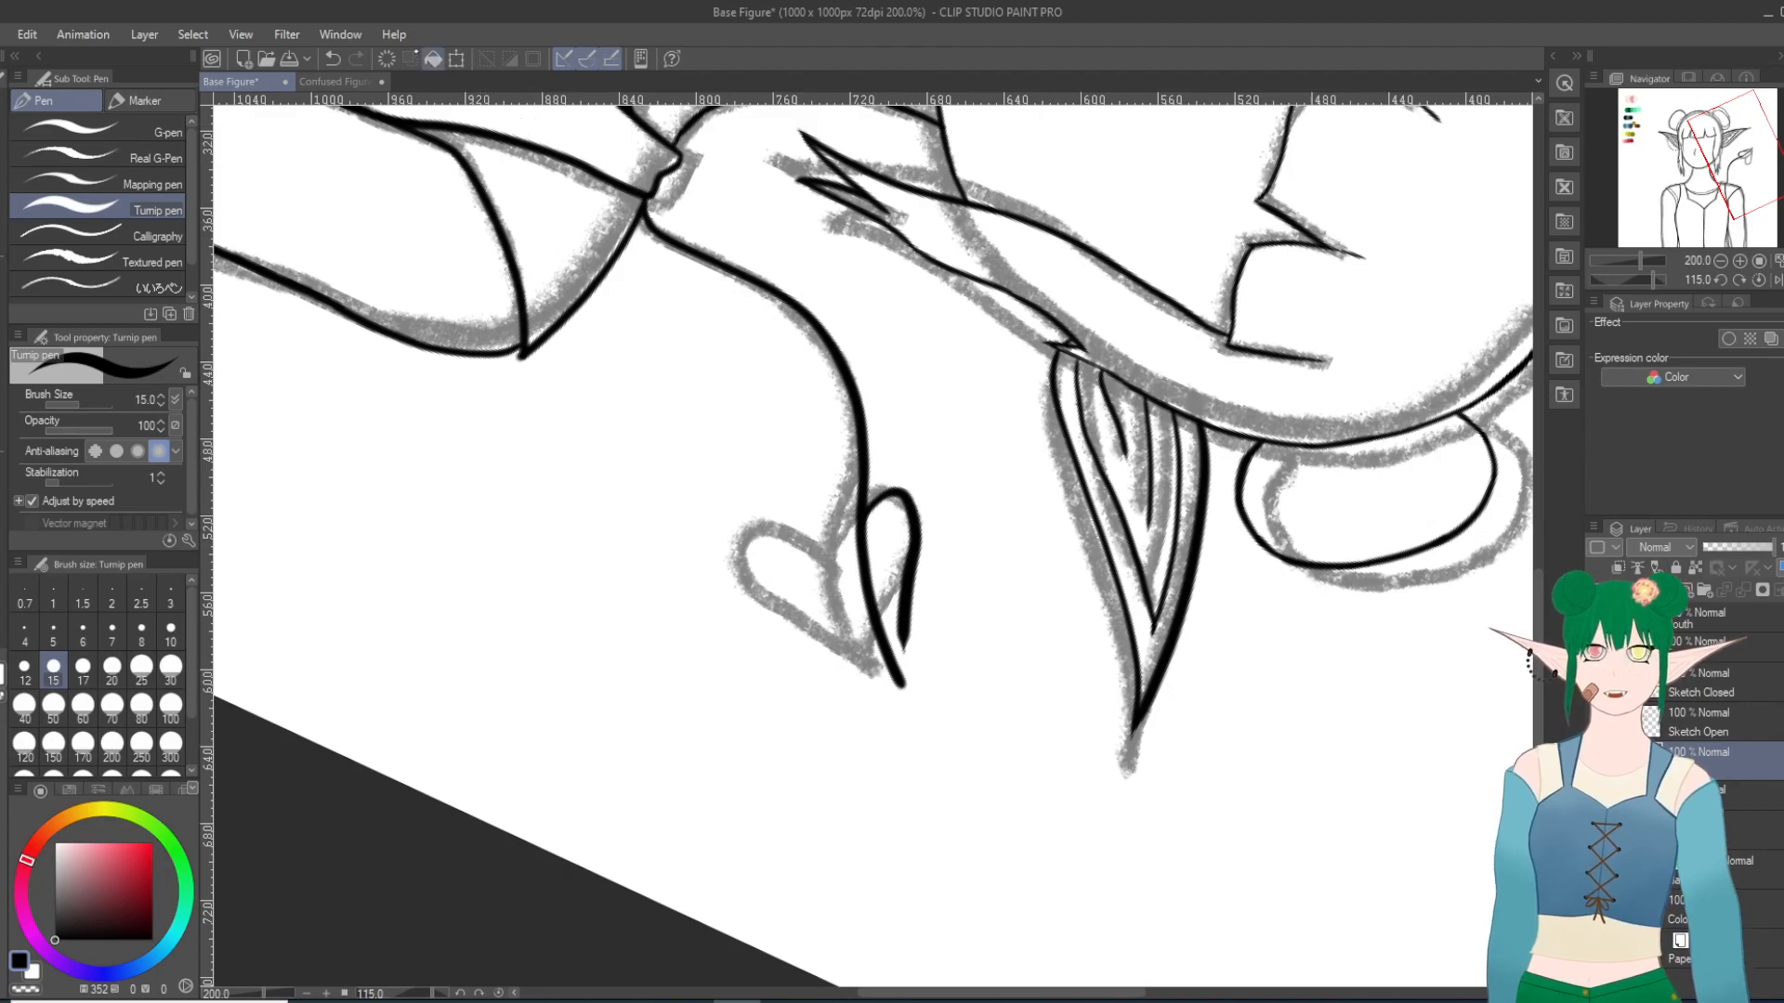
left_click(333, 59)
mouse_move(862, 524)
left_mouse_down()
mouse_move(909, 484)
mouse_move(934, 505)
mouse_move(915, 686)
left_mouse_up()
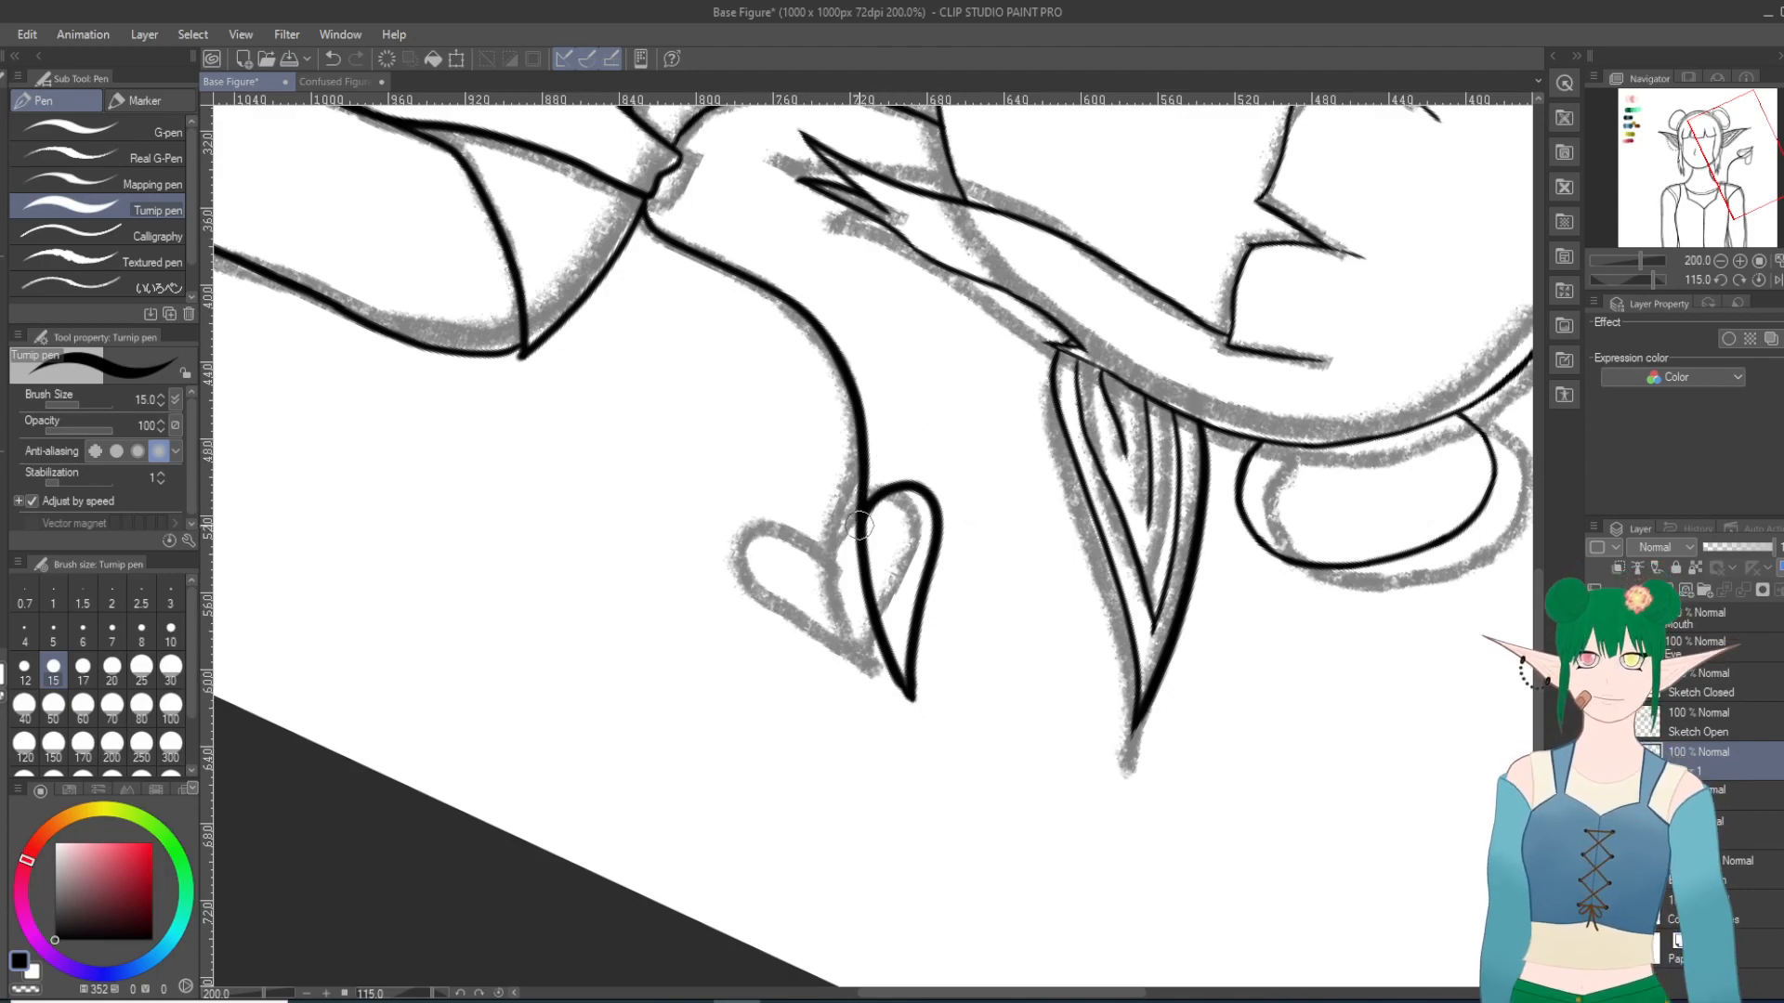
Step: Try several curves for the lower lobe of the heart-shaped tip, from the stem junction to the point
mouse_move(858, 507)
left_mouse_down()
mouse_move(817, 507)
mouse_move(810, 551)
mouse_move(868, 651)
left_mouse_up()
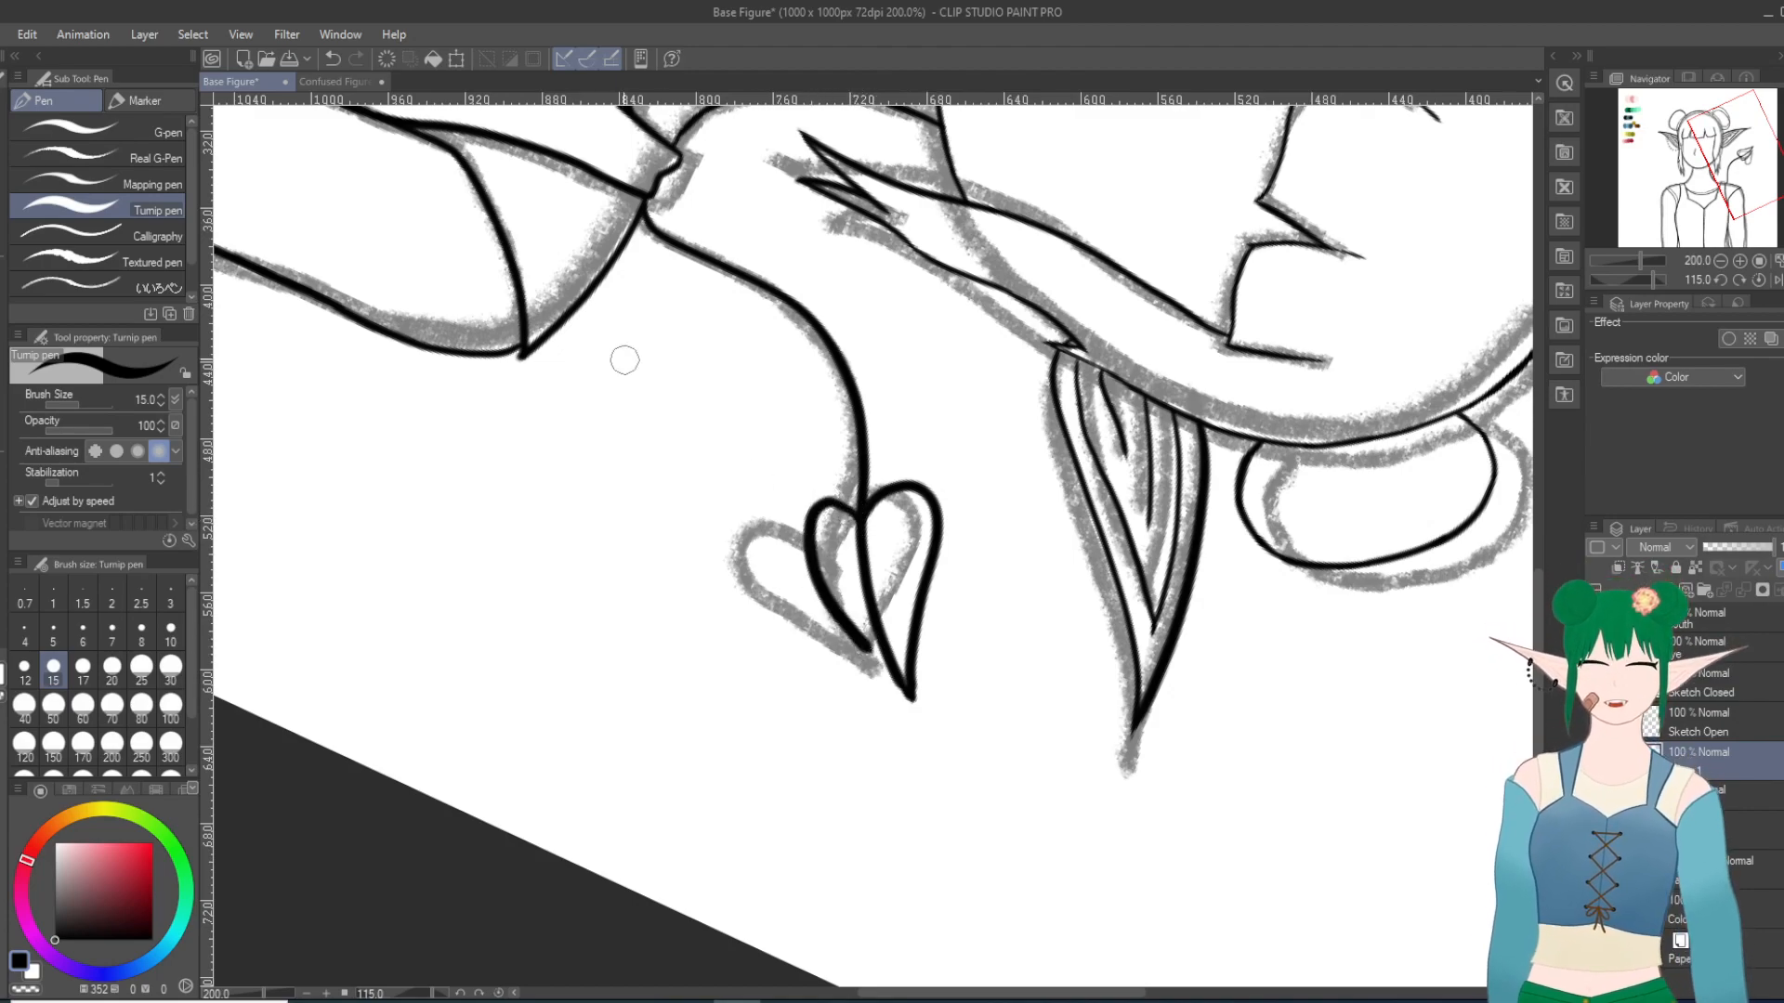
left_click(333, 60)
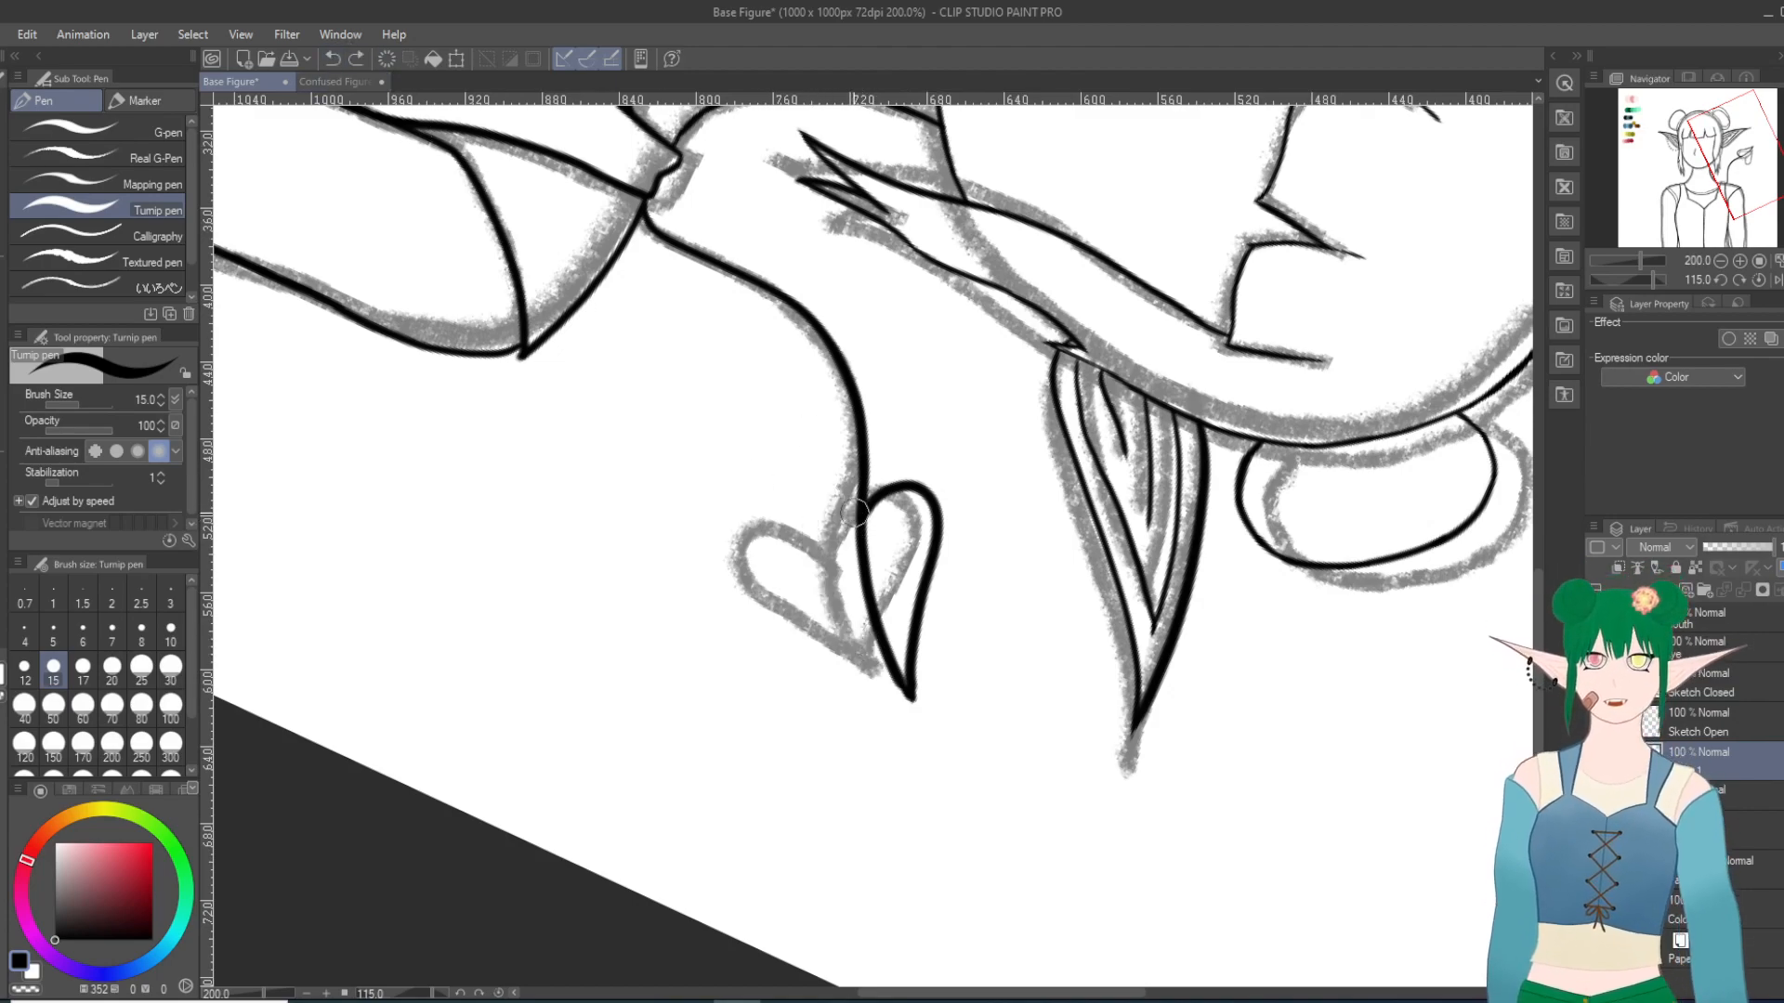
mouse_move(863, 517)
left_mouse_down()
mouse_move(818, 515)
mouse_move(810, 563)
mouse_move(833, 639)
mouse_move(919, 710)
left_mouse_up()
left_click(333, 59)
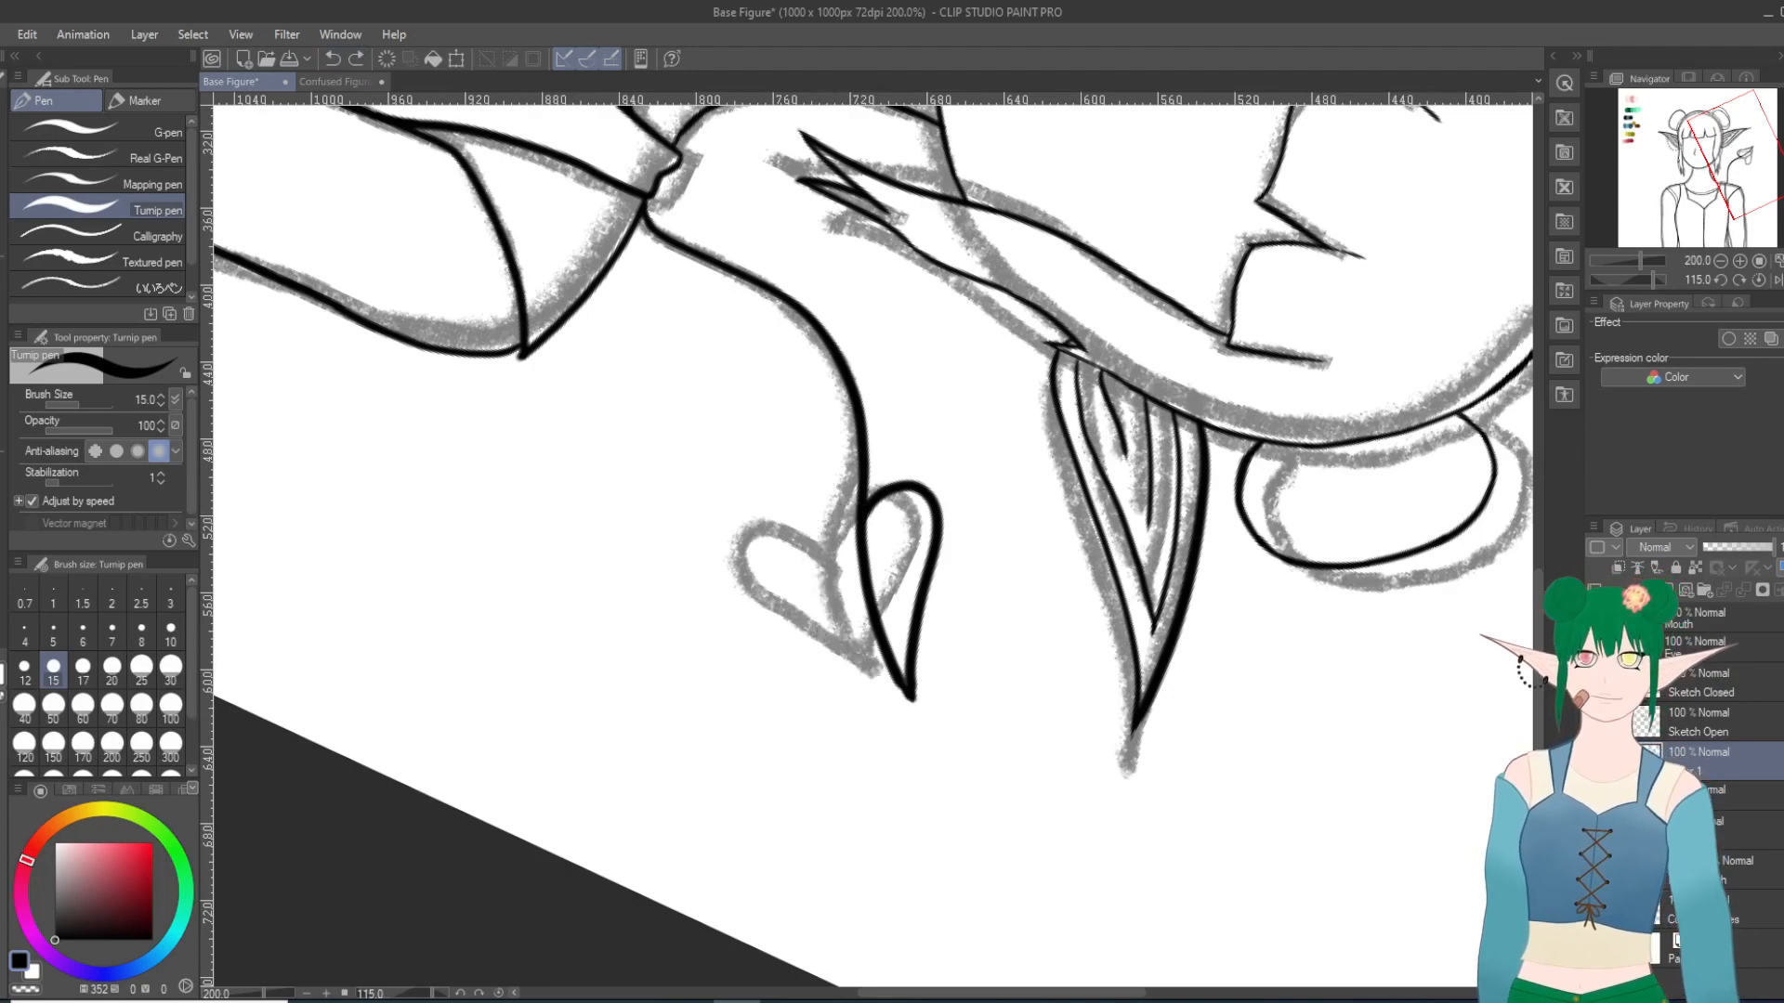
mouse_move(864, 518)
left_mouse_down()
mouse_move(810, 494)
mouse_move(791, 525)
mouse_move(798, 571)
mouse_move(915, 698)
left_mouse_up()
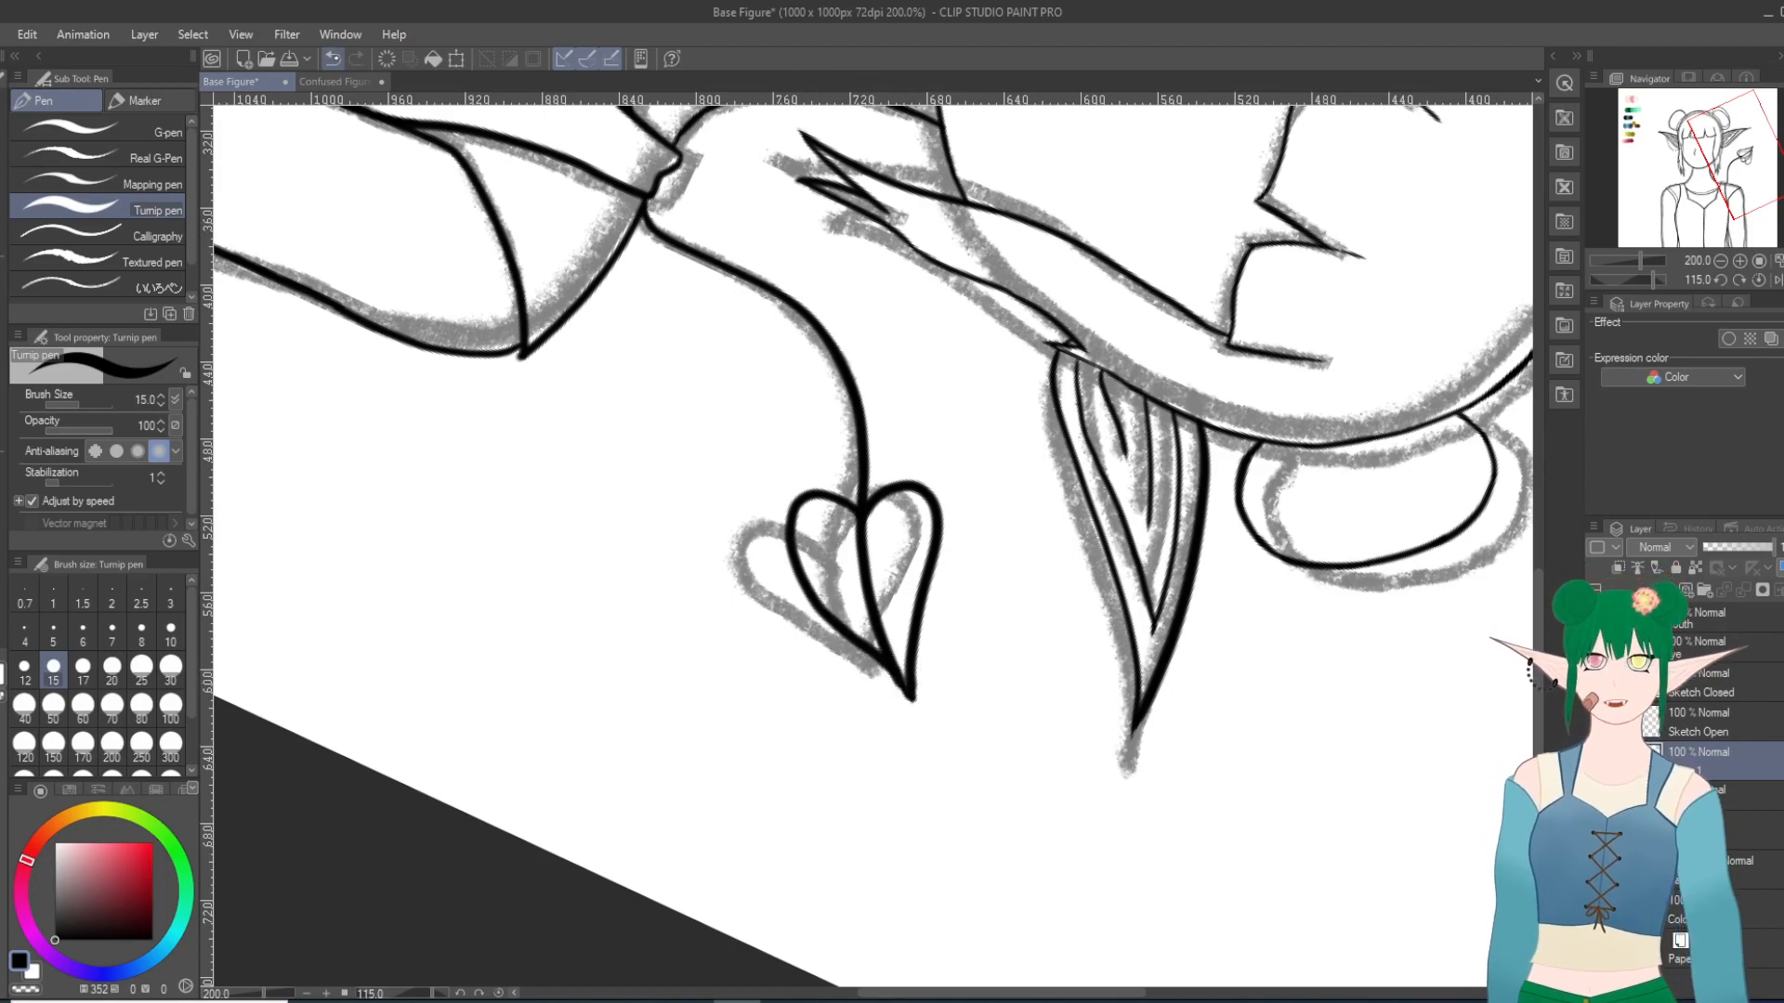
left_click(333, 59)
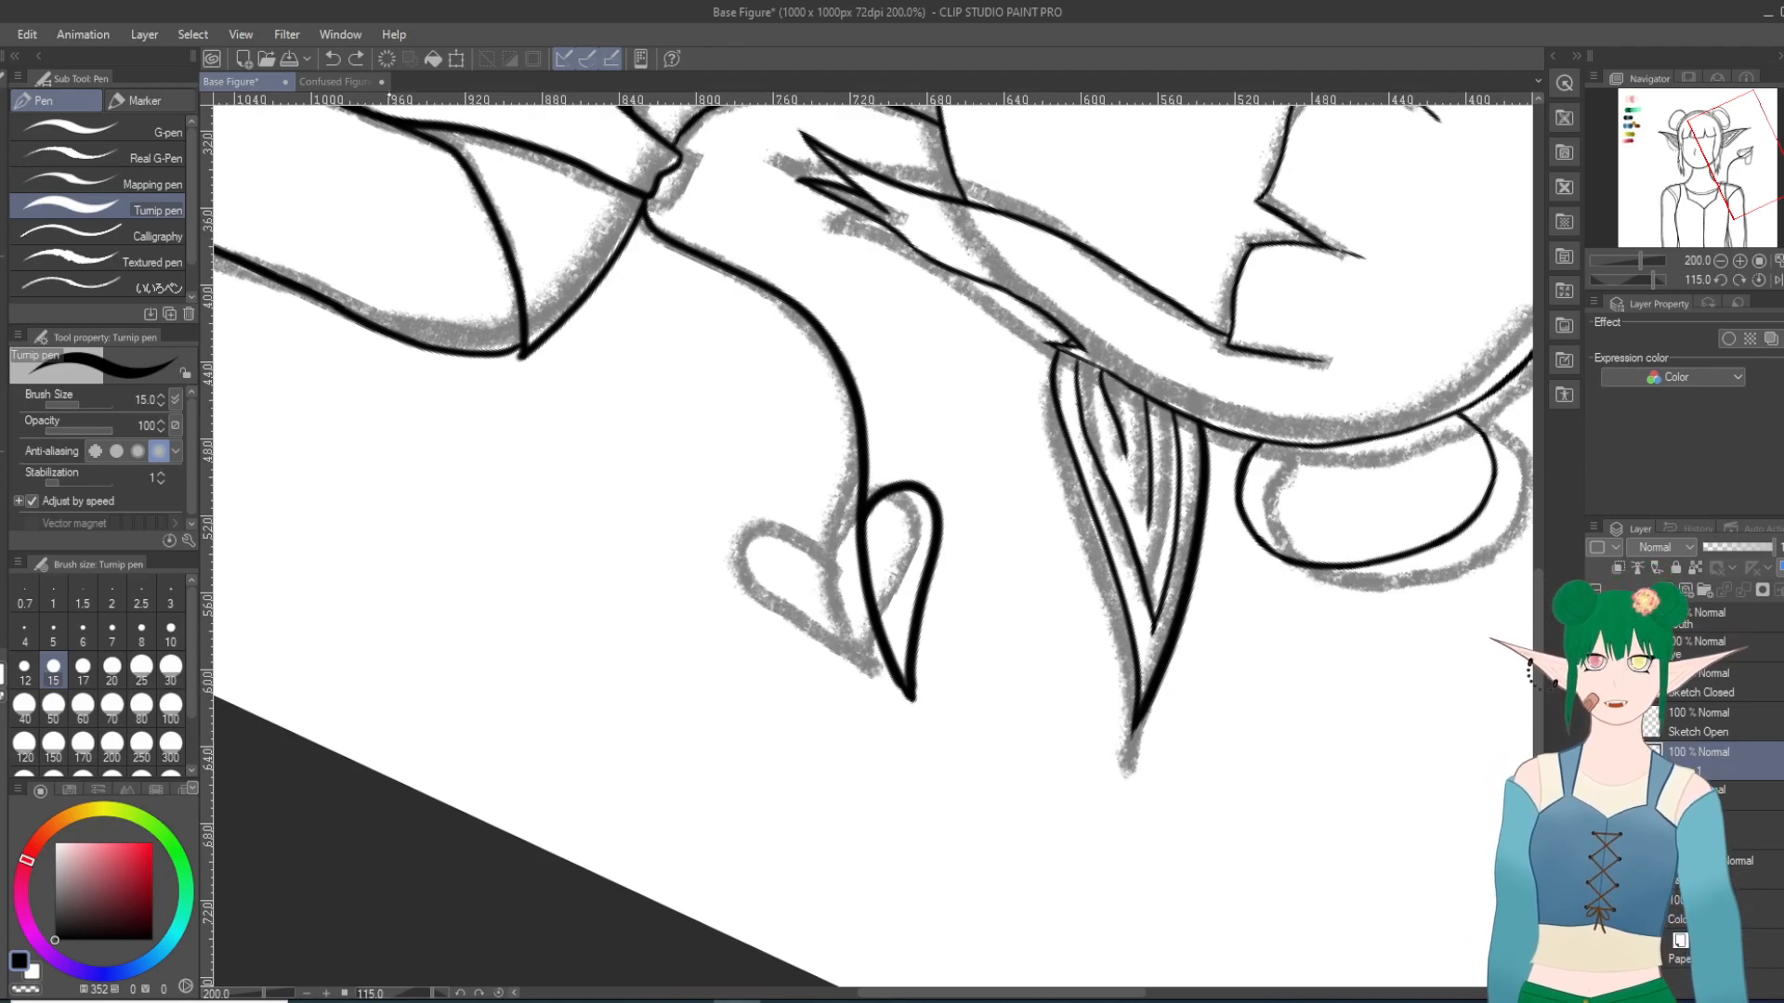
mouse_move(857, 520)
left_mouse_down()
mouse_move(805, 531)
mouse_move(813, 587)
mouse_move(911, 703)
left_mouse_up()
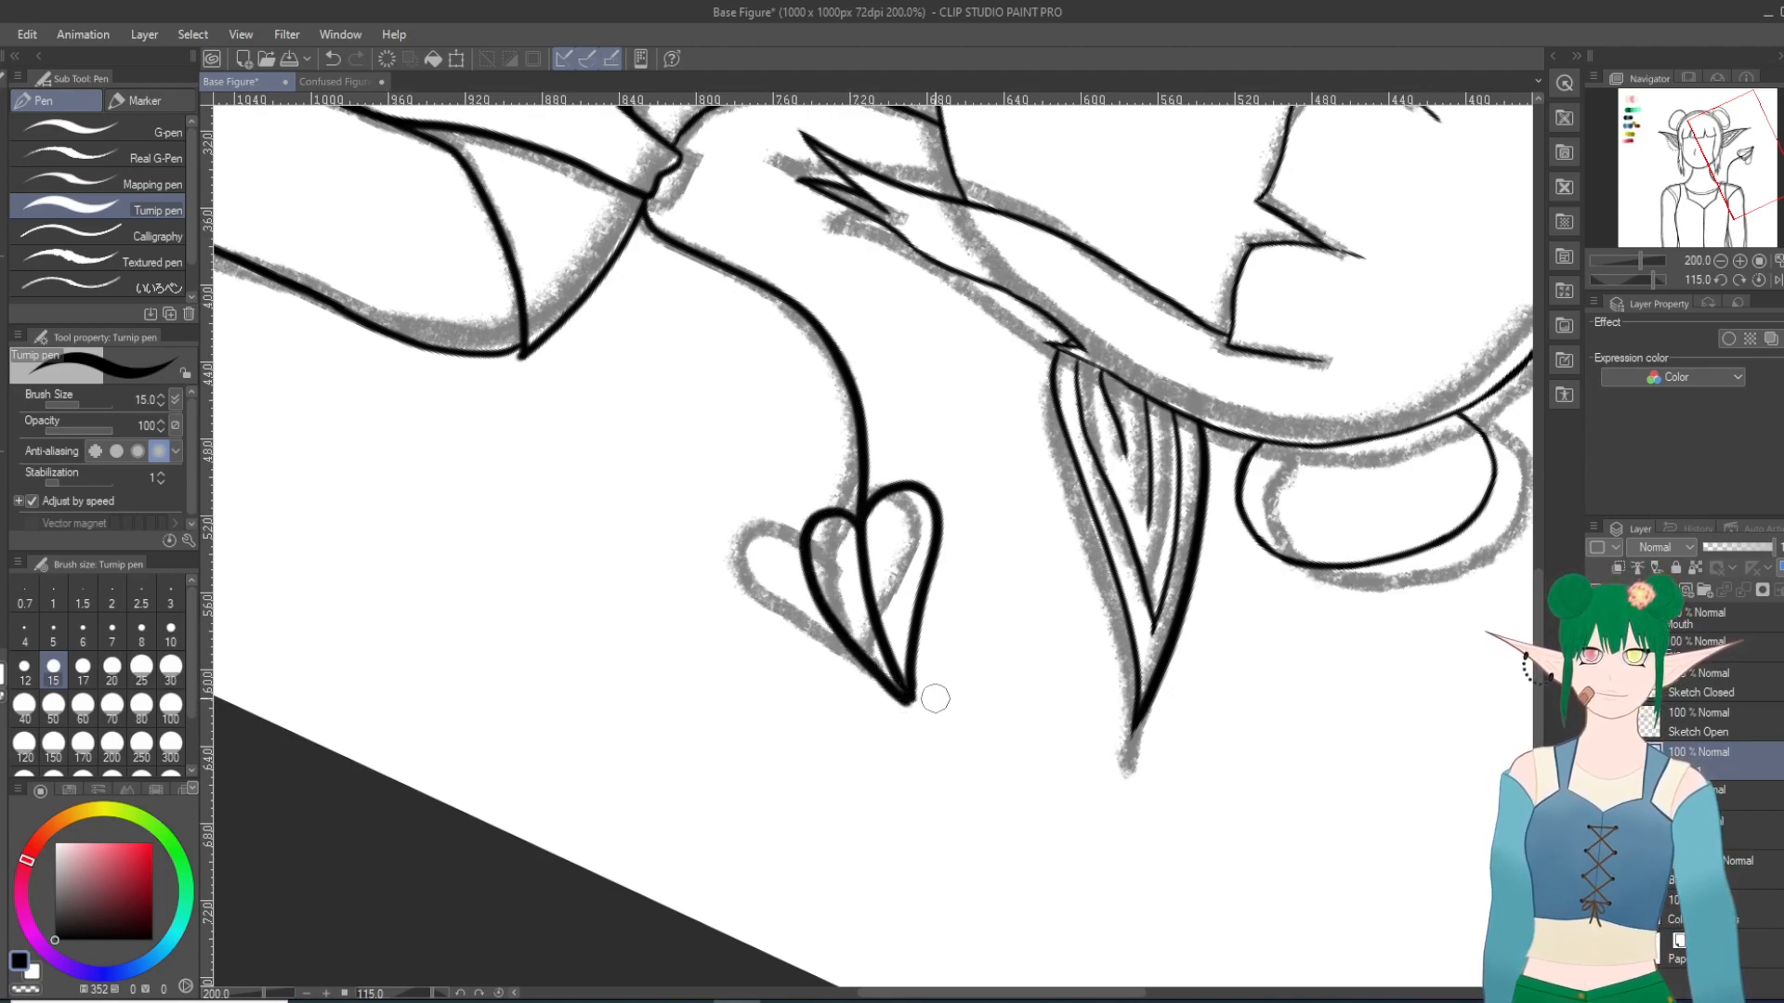
left_click(333, 60)
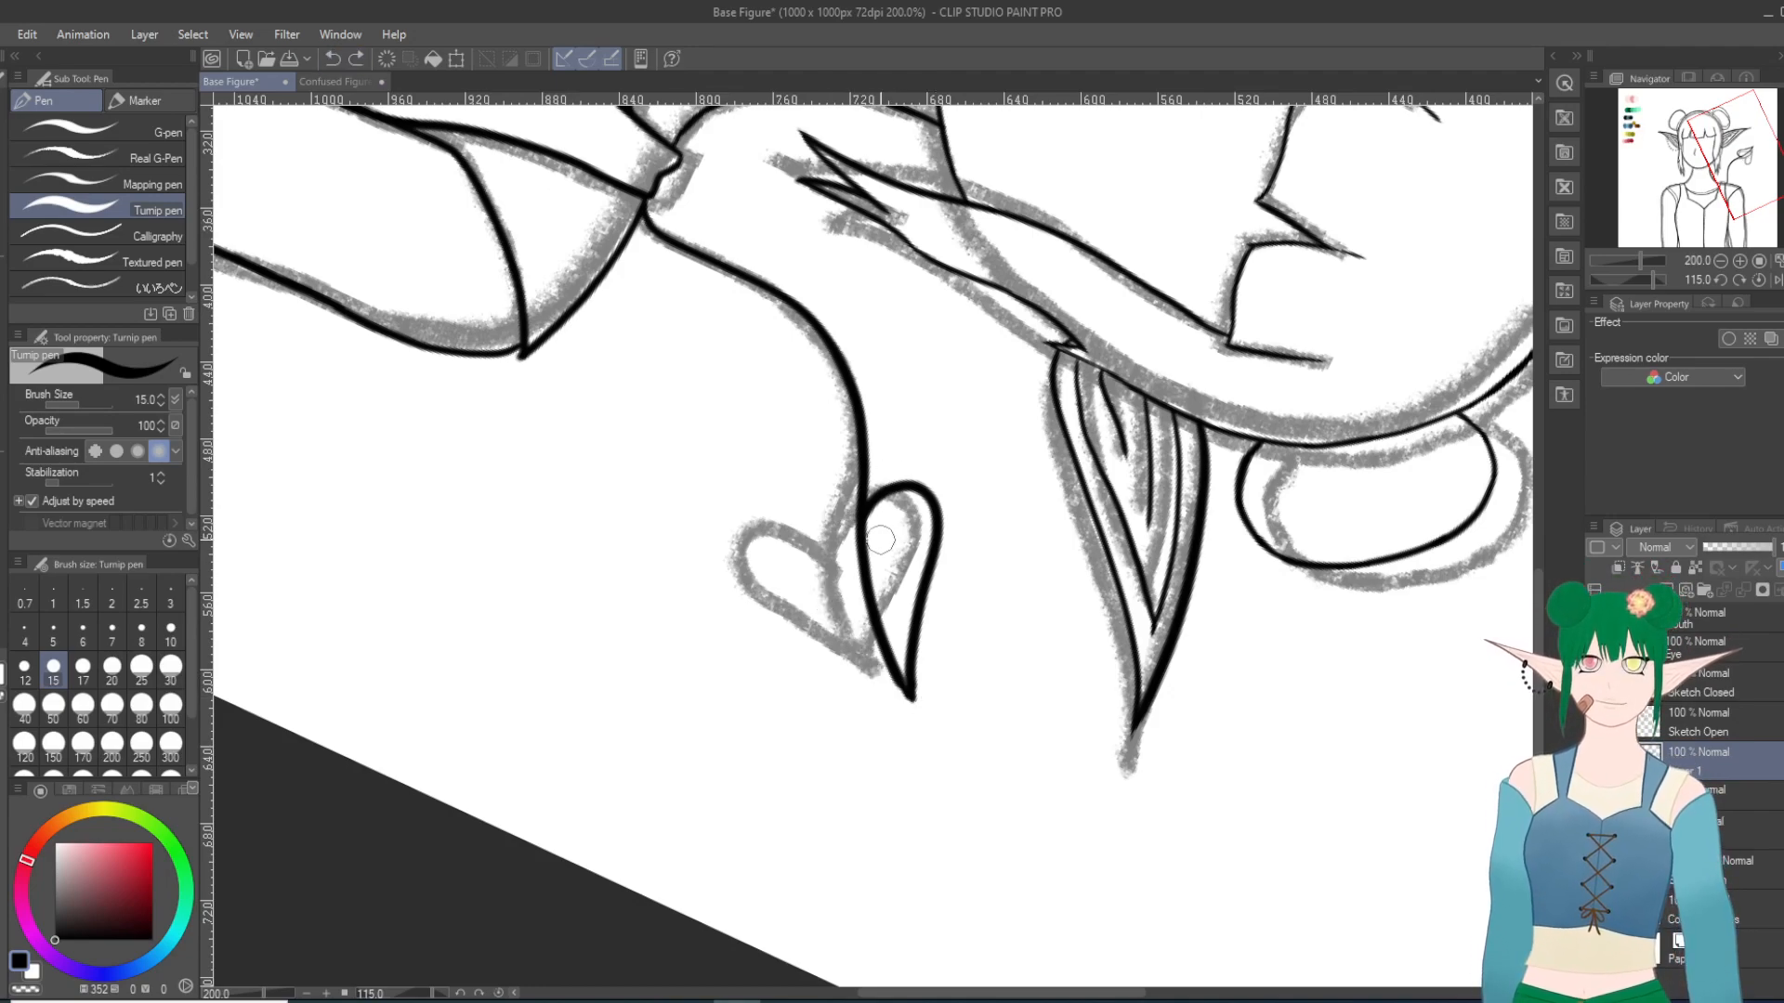
Step: Ink a wider lower lobe from the stem to the heart's point and trim the overshoot at the point with the Hard eraser
mouse_move(862, 527)
left_mouse_down()
mouse_move(802, 507)
mouse_move(787, 533)
mouse_move(802, 592)
mouse_move(919, 697)
left_mouse_up()
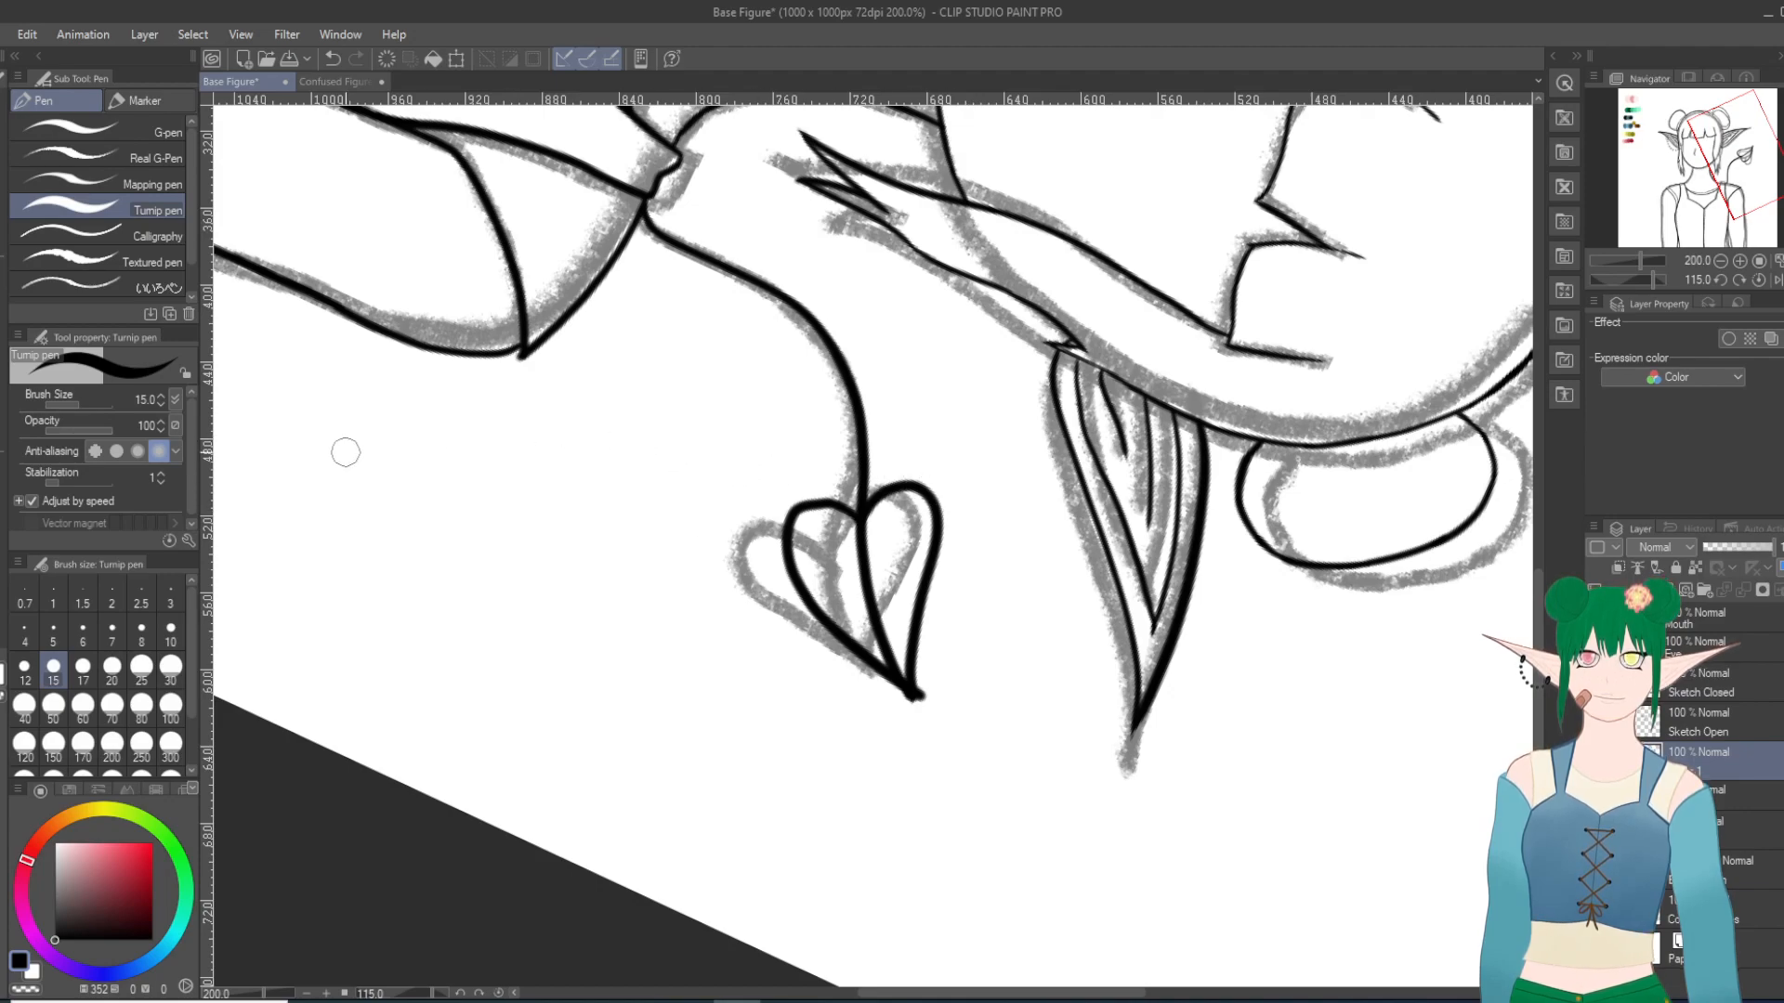
key("e")
left_click_drag(924, 676, 920, 676)
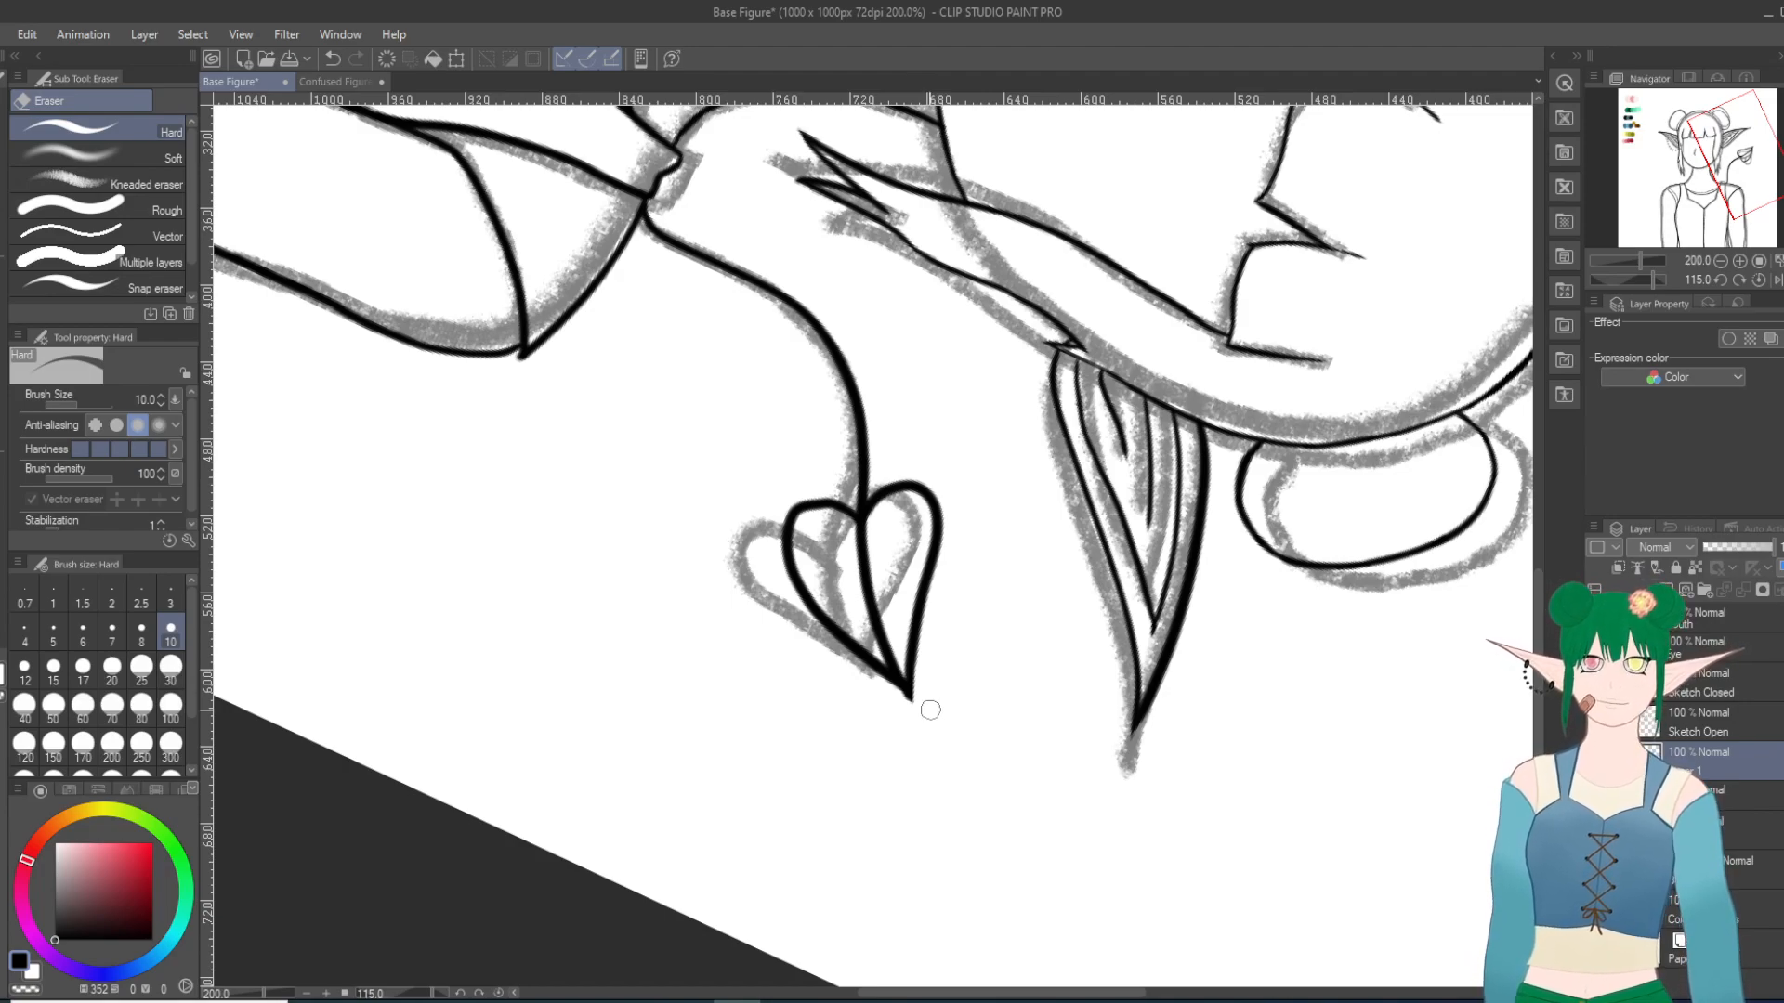
Step: Touch up the rounded outer edge of the heart's lower lobe with the Turnip pen
scroll(942, 679, "down", 20)
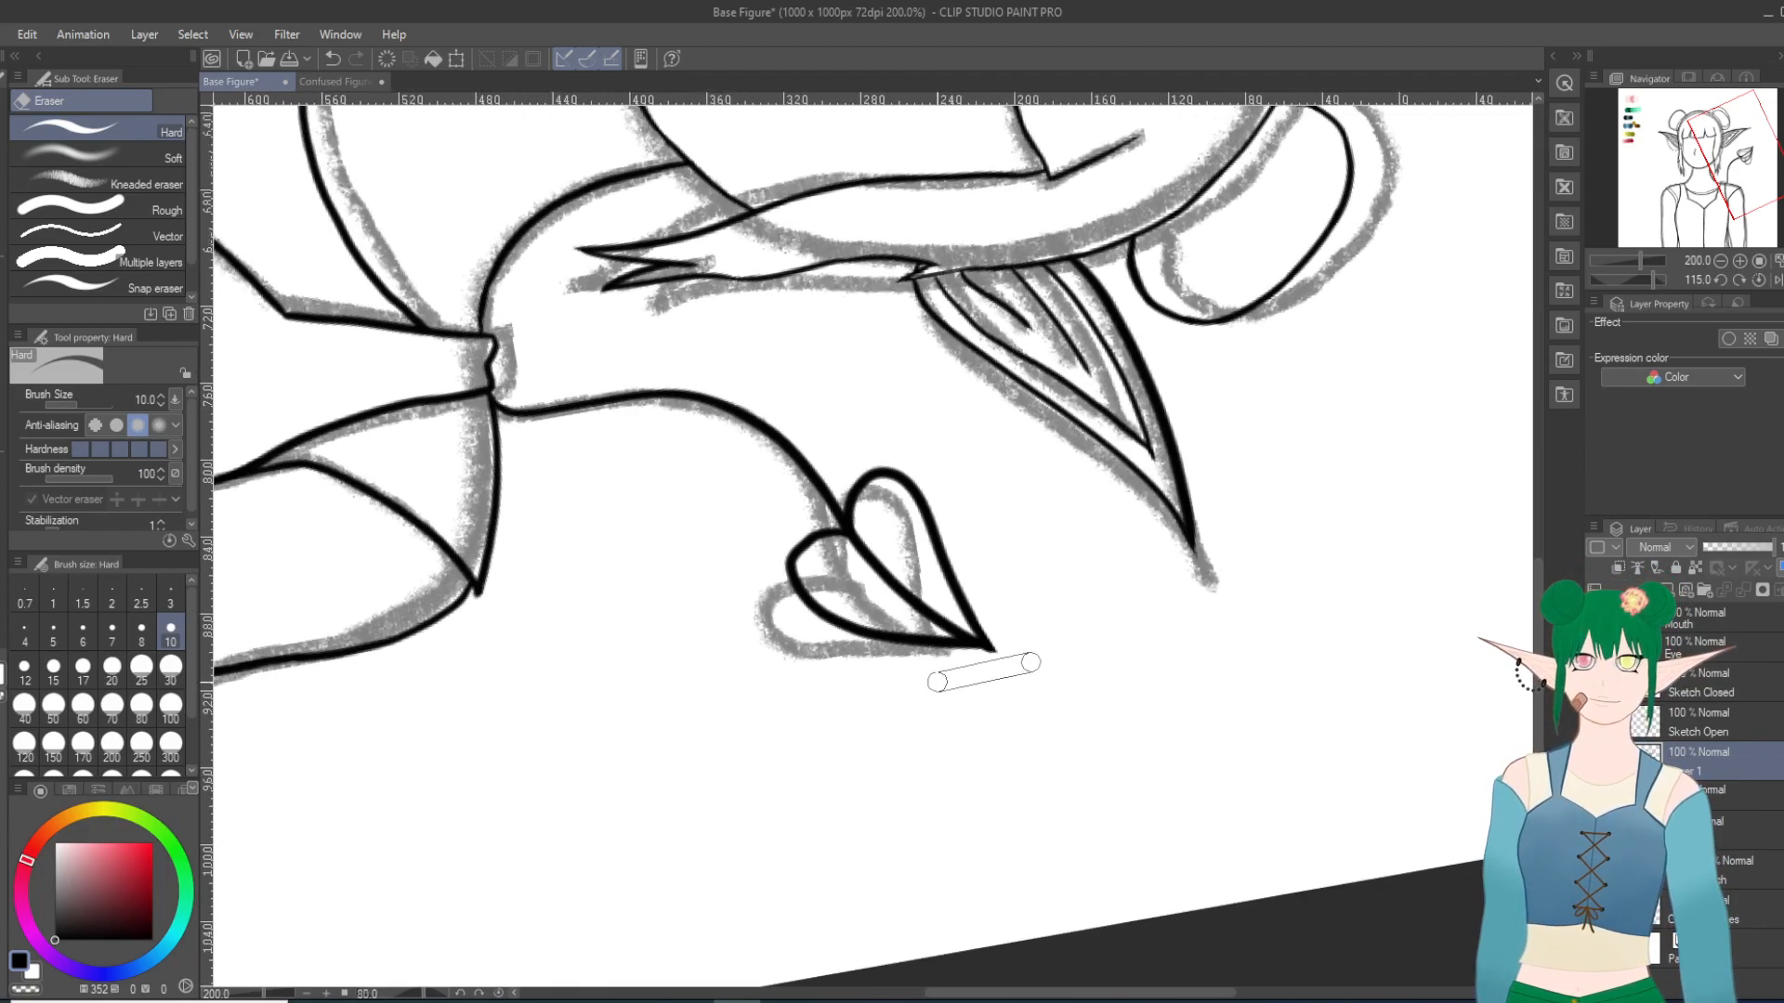
scroll(941, 682, "up", 4)
scroll(941, 682, "up", 13)
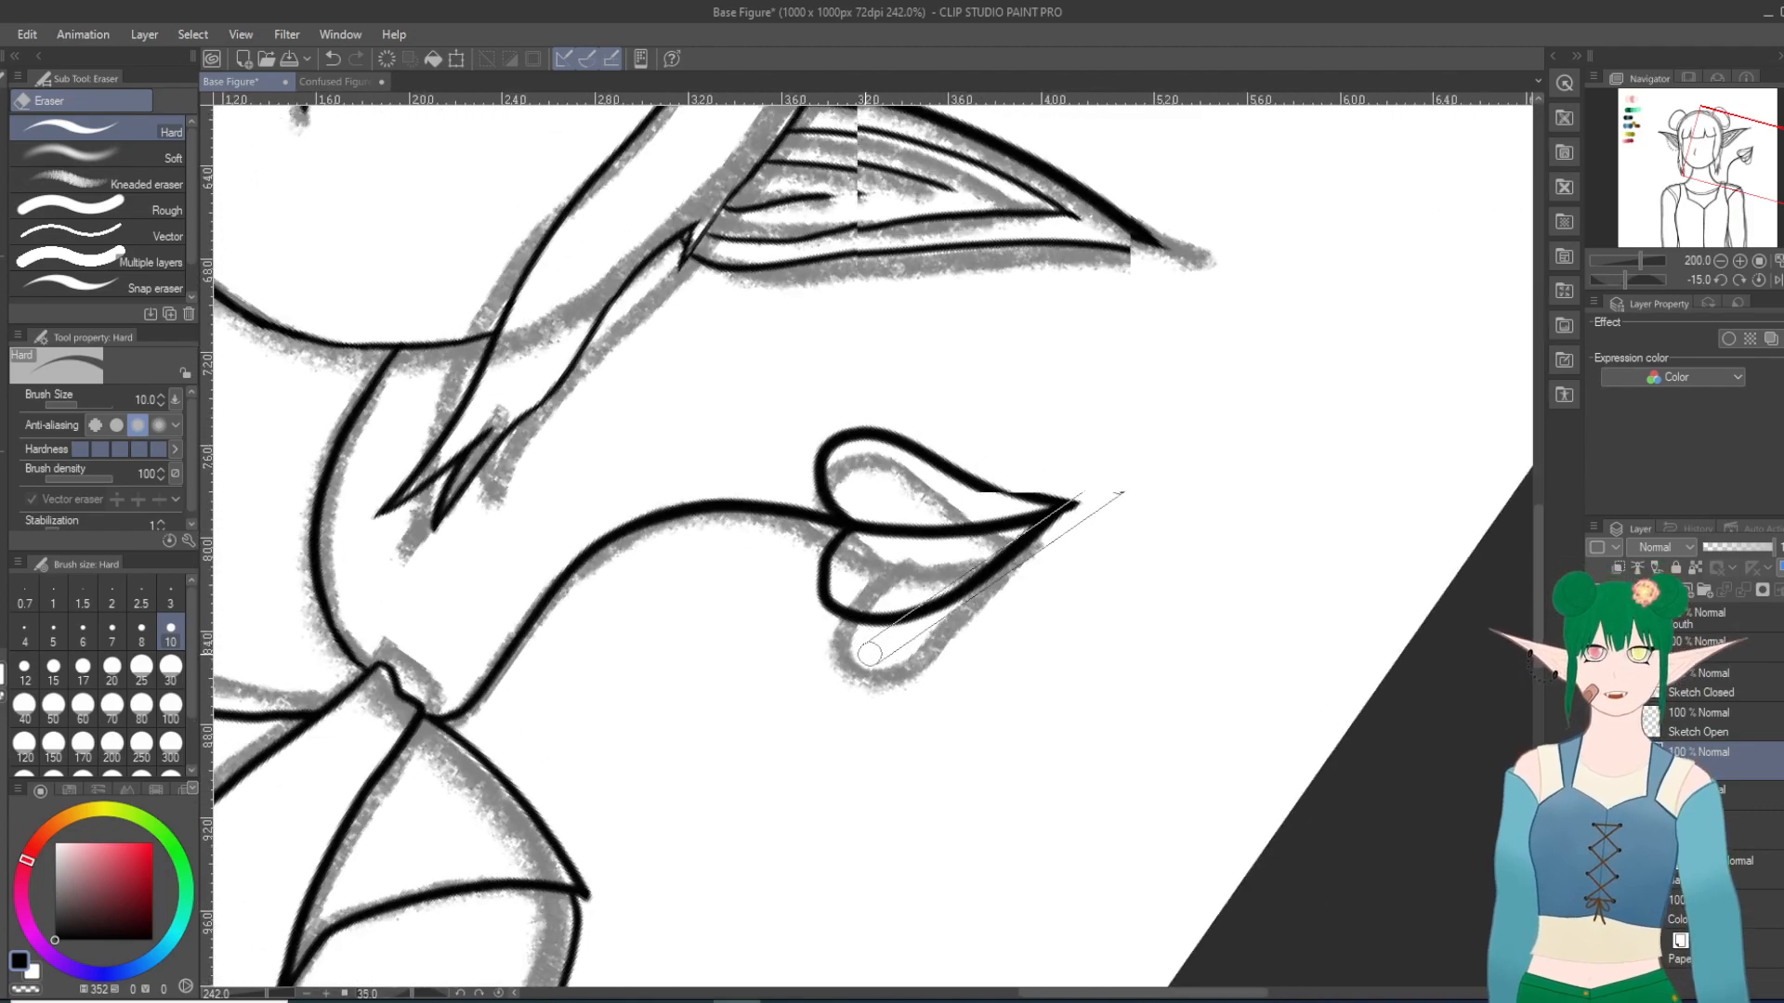
scroll(741, 629, "up", 7)
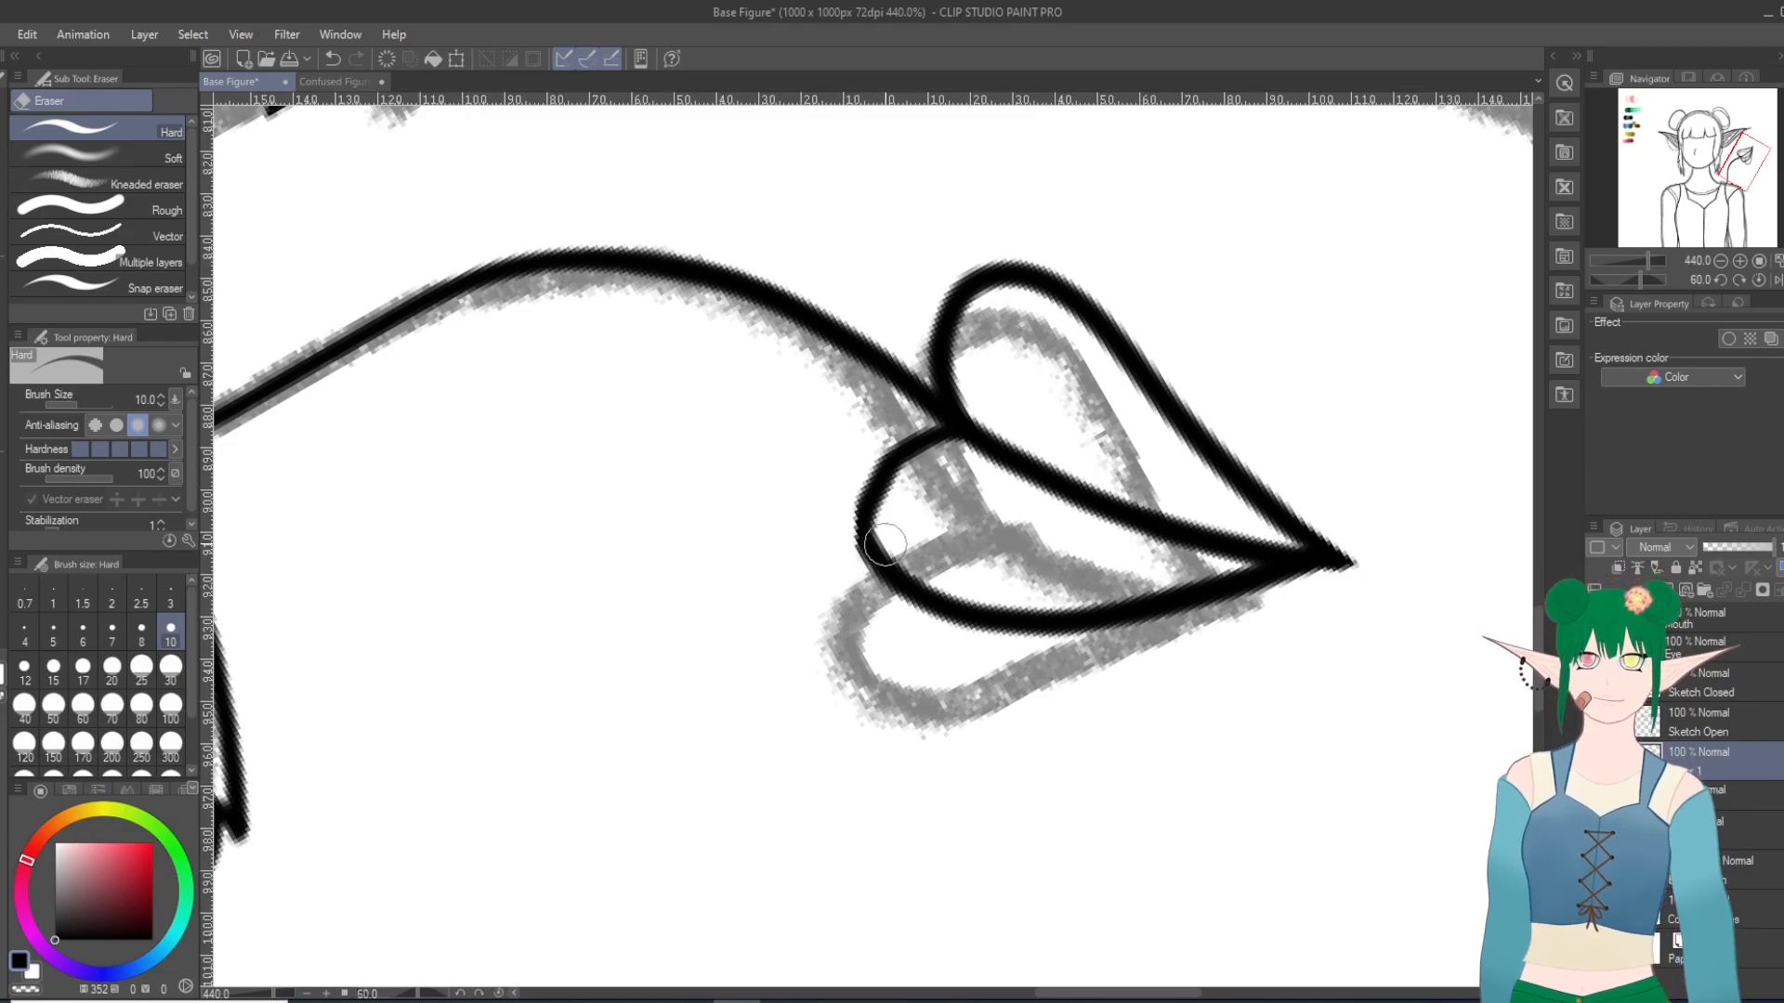
key("p")
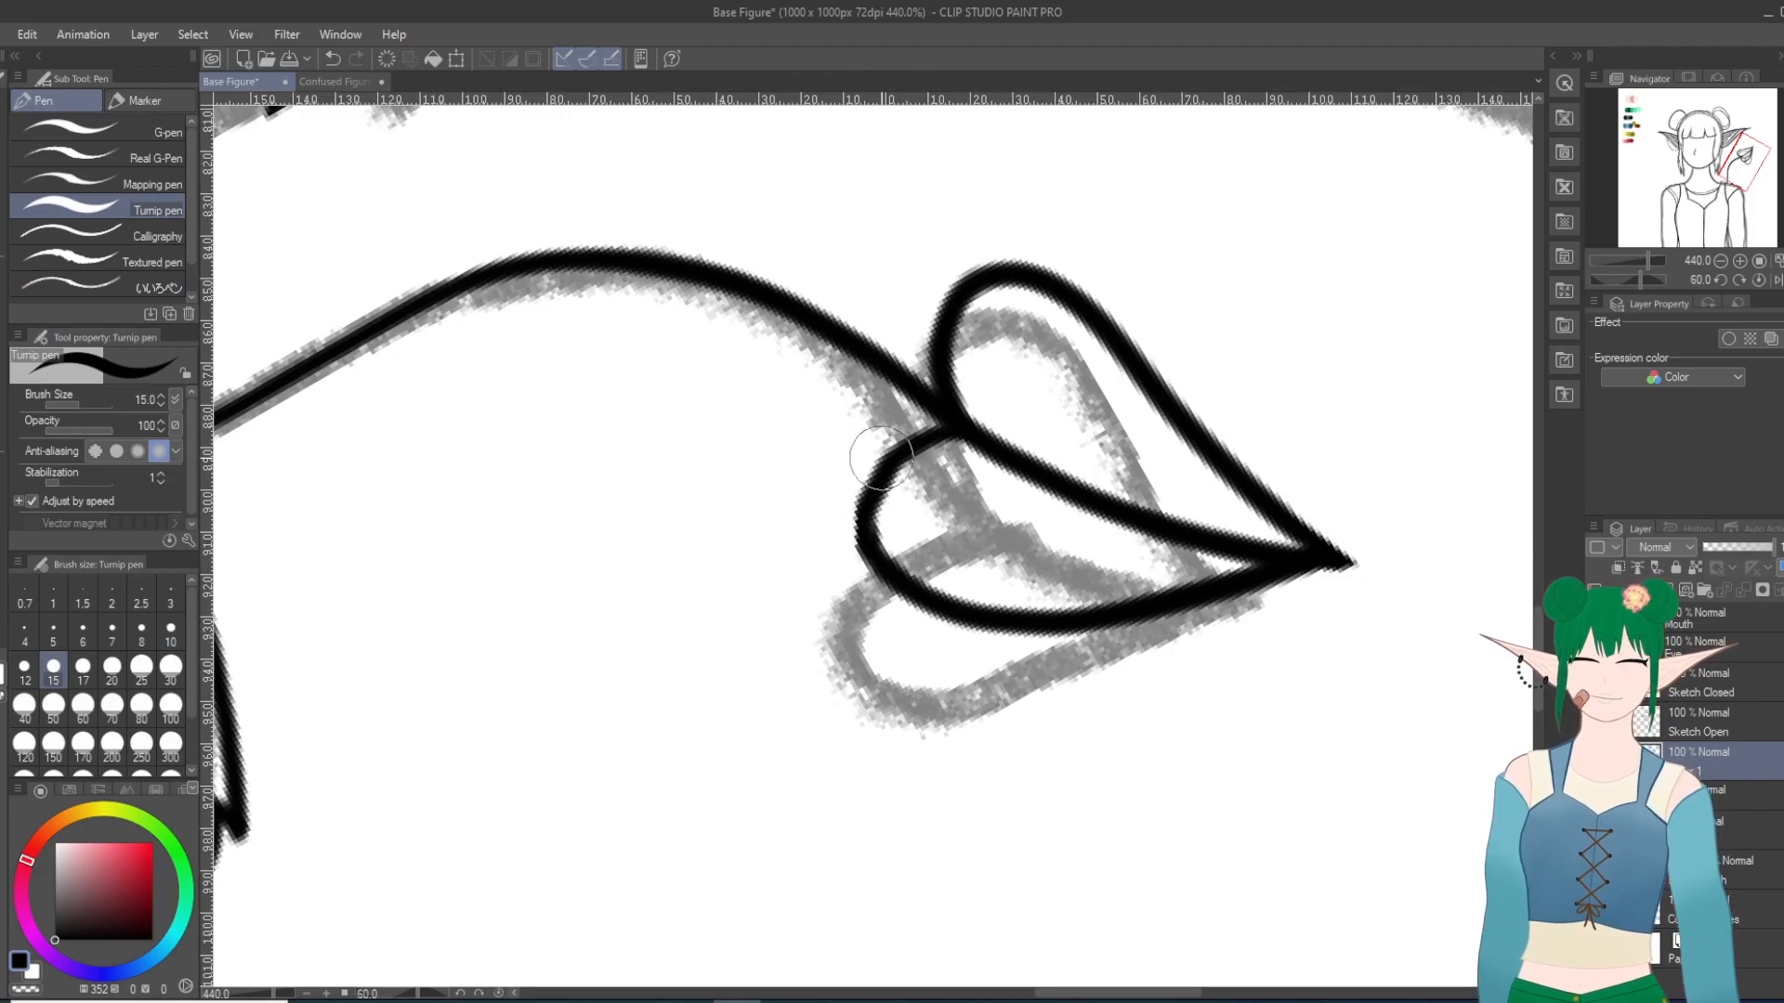
left_click_drag(882, 458, 883, 545)
Step: Hide the gray figure sketch so that only the clean line art remains on the upright canvas
scroll(882, 520, "down", 10)
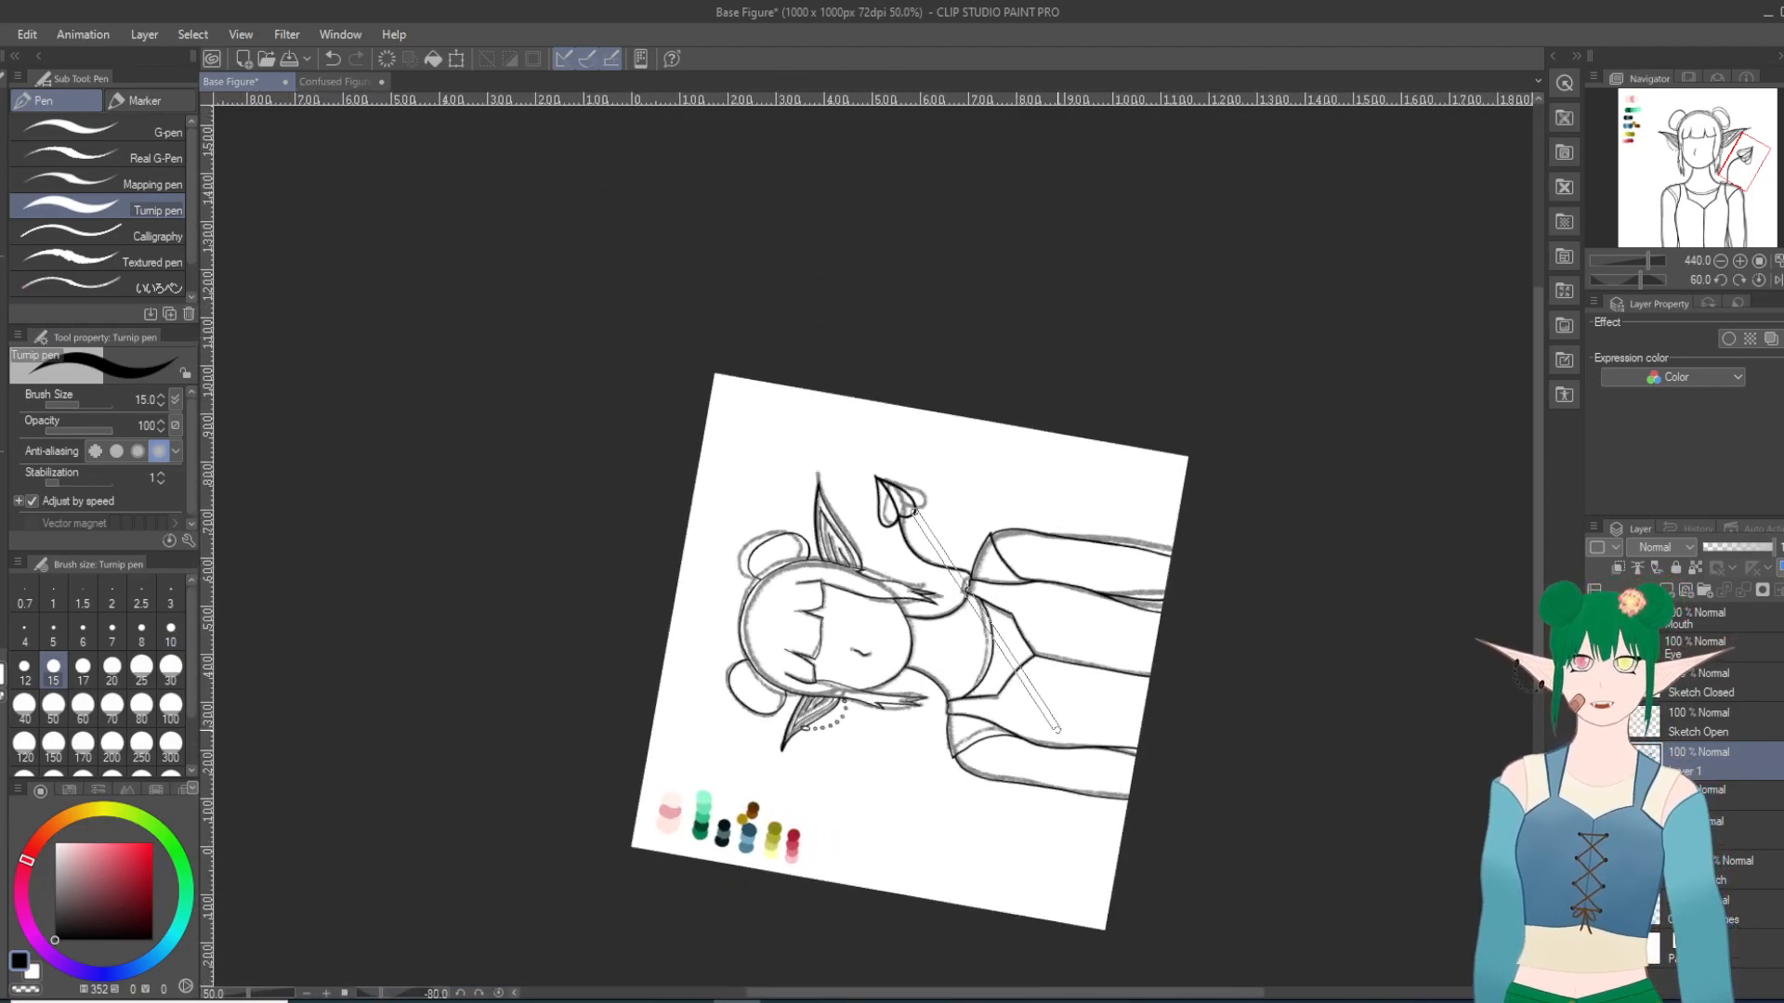
left_click_drag(1057, 730, 717, 896)
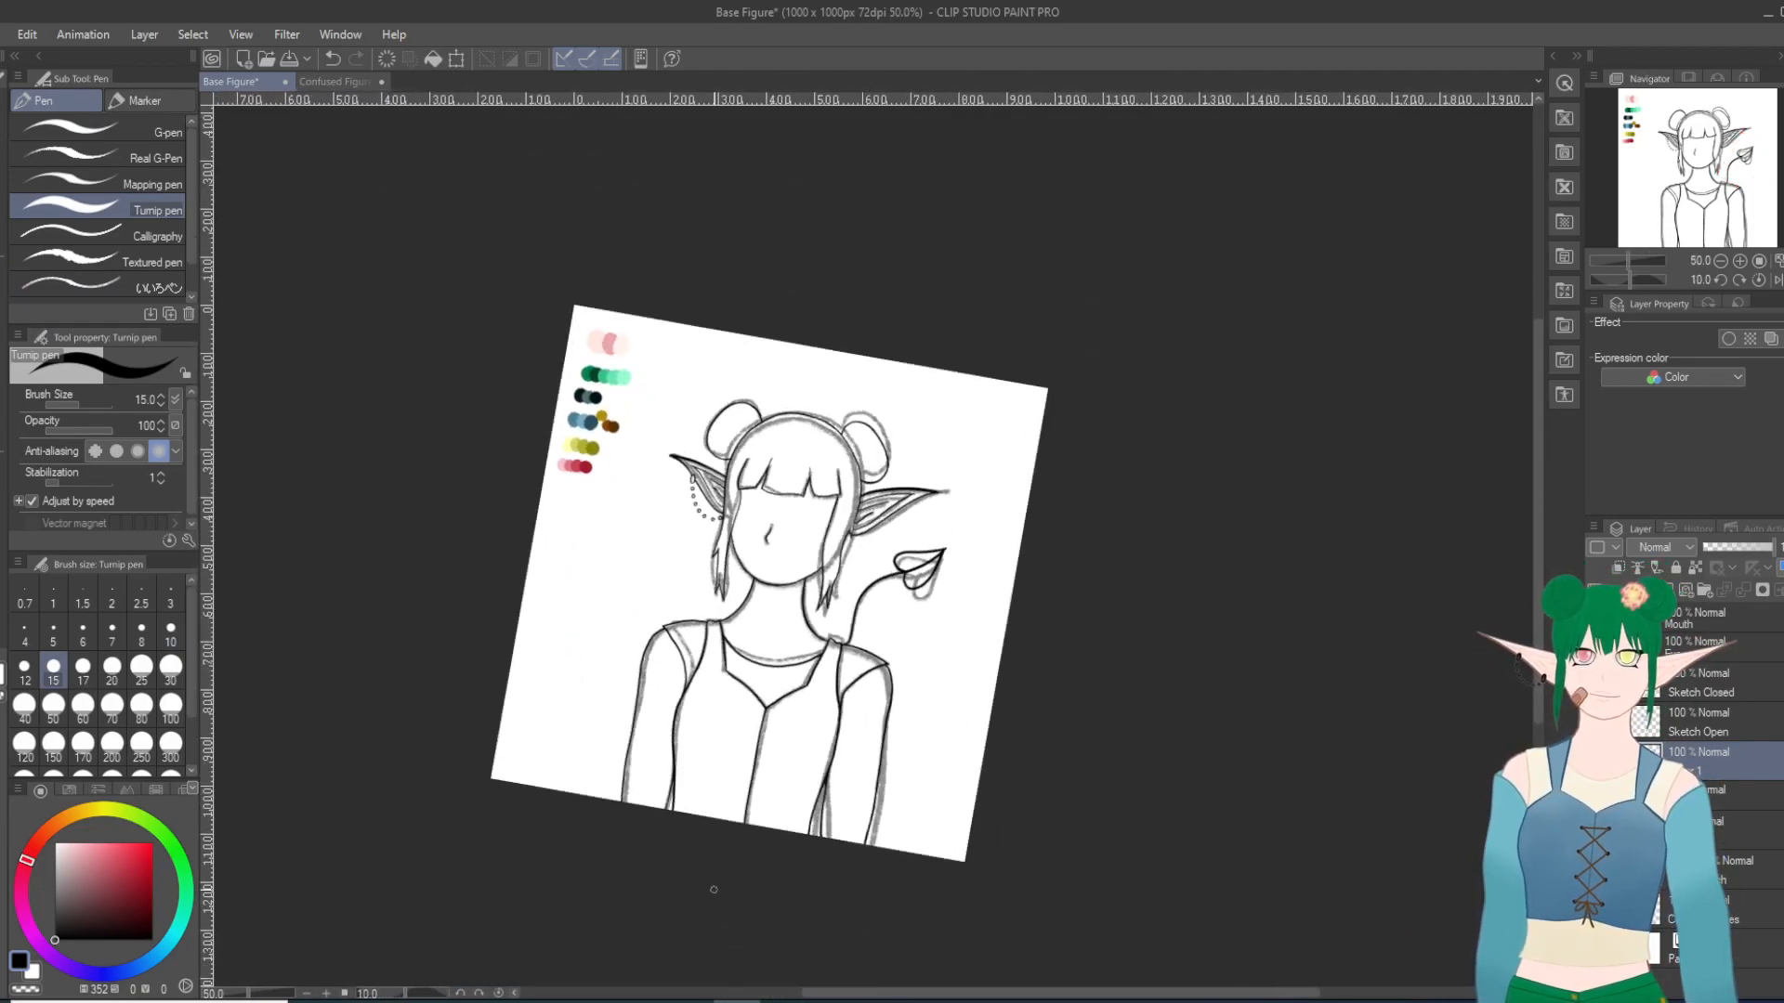
left_click_drag(710, 786, 864, 799)
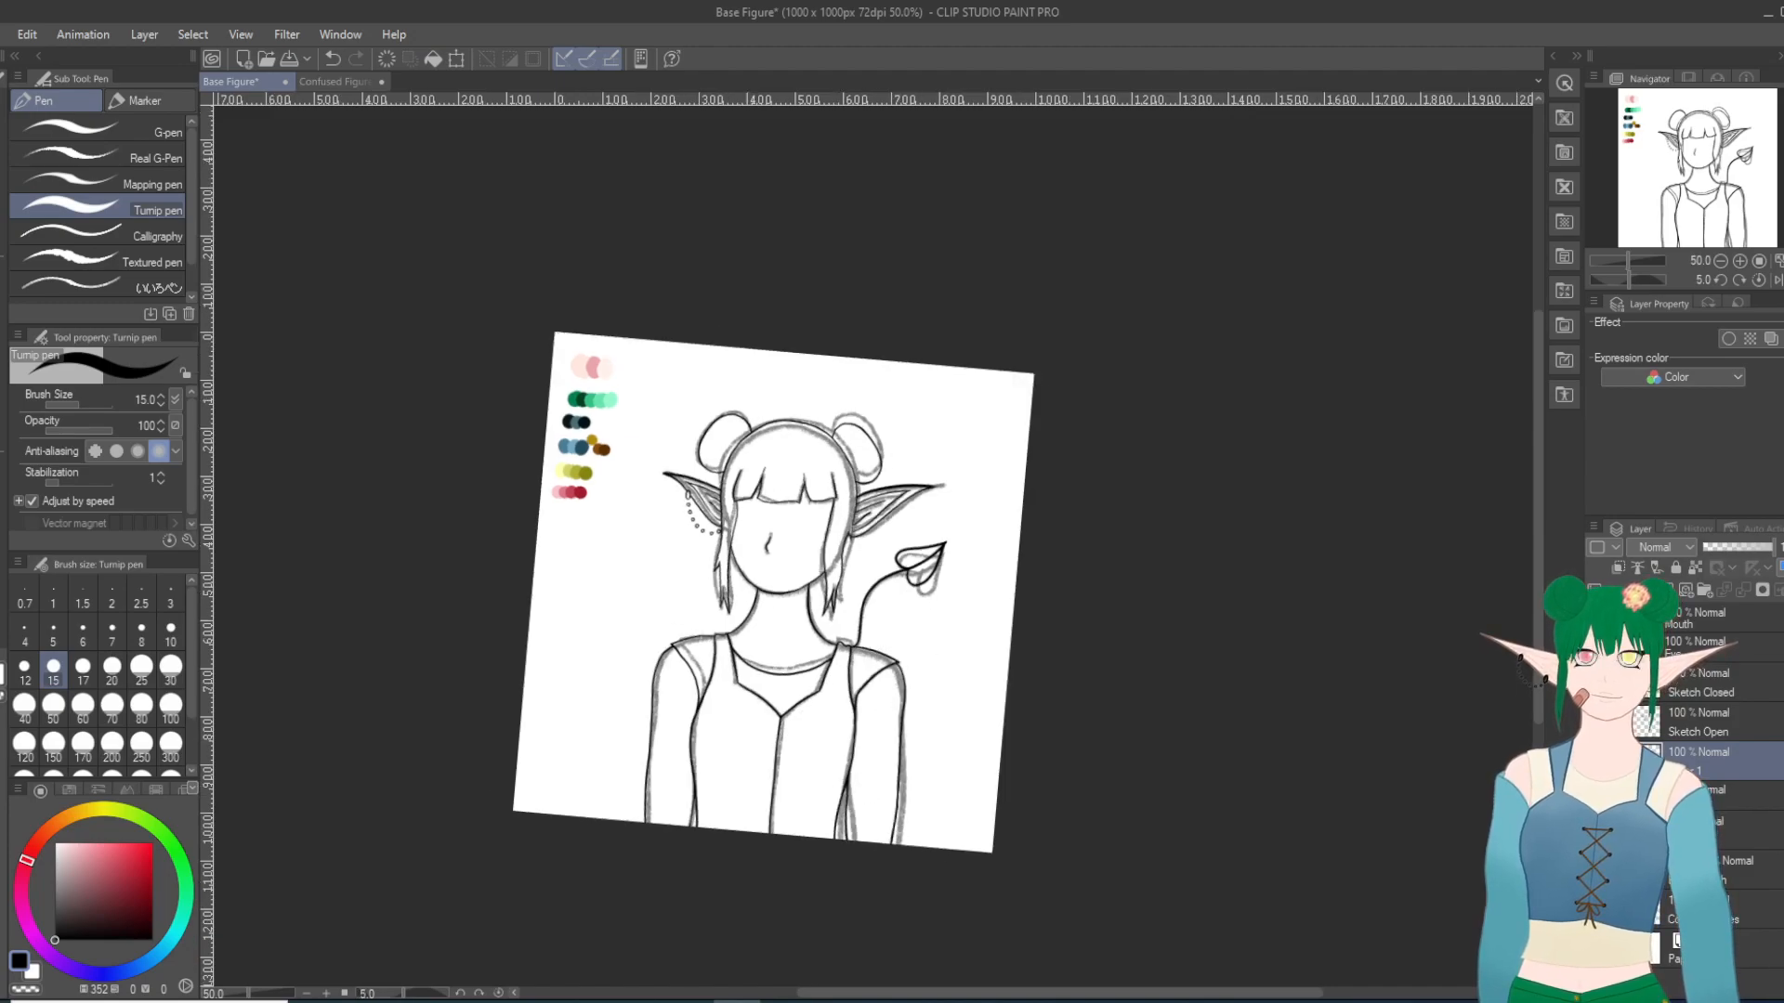
left_click(1596, 871)
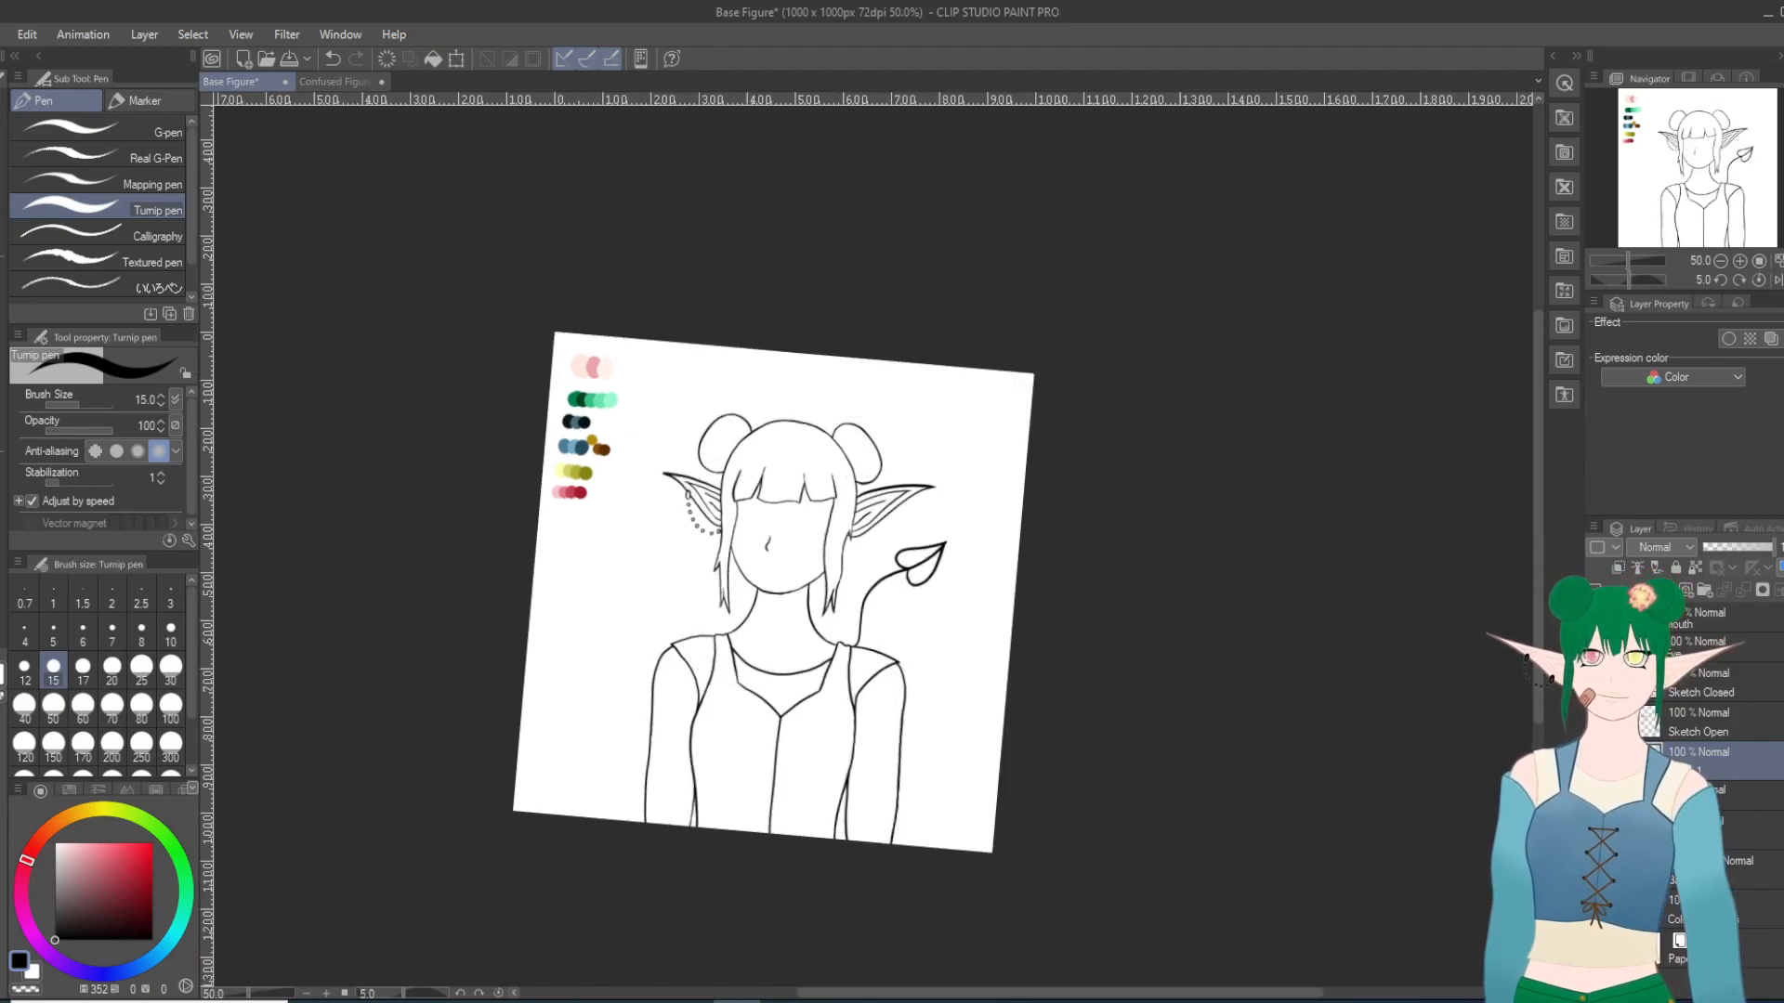
left_click_drag(913, 757, 933, 754)
scroll(805, 749, "up", 3)
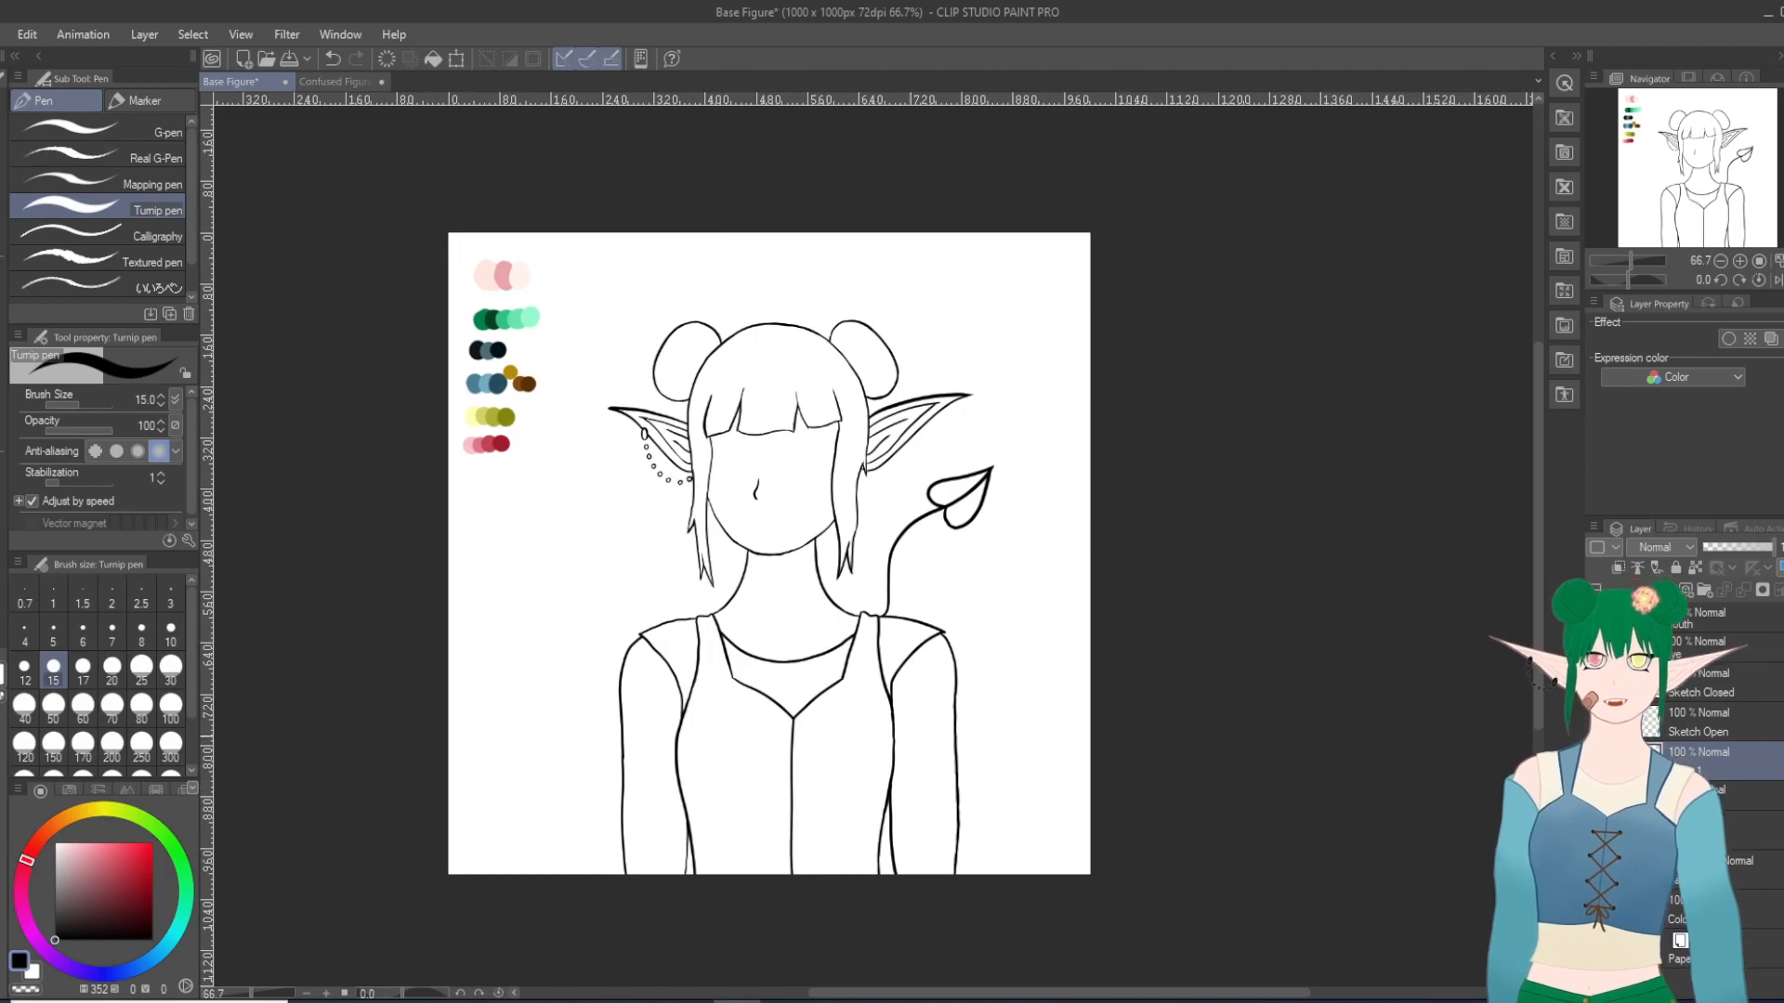
Step: Add a new raster layer below the line art for the next flat colors and show the figure's skin coloring
left_click(1746, 794)
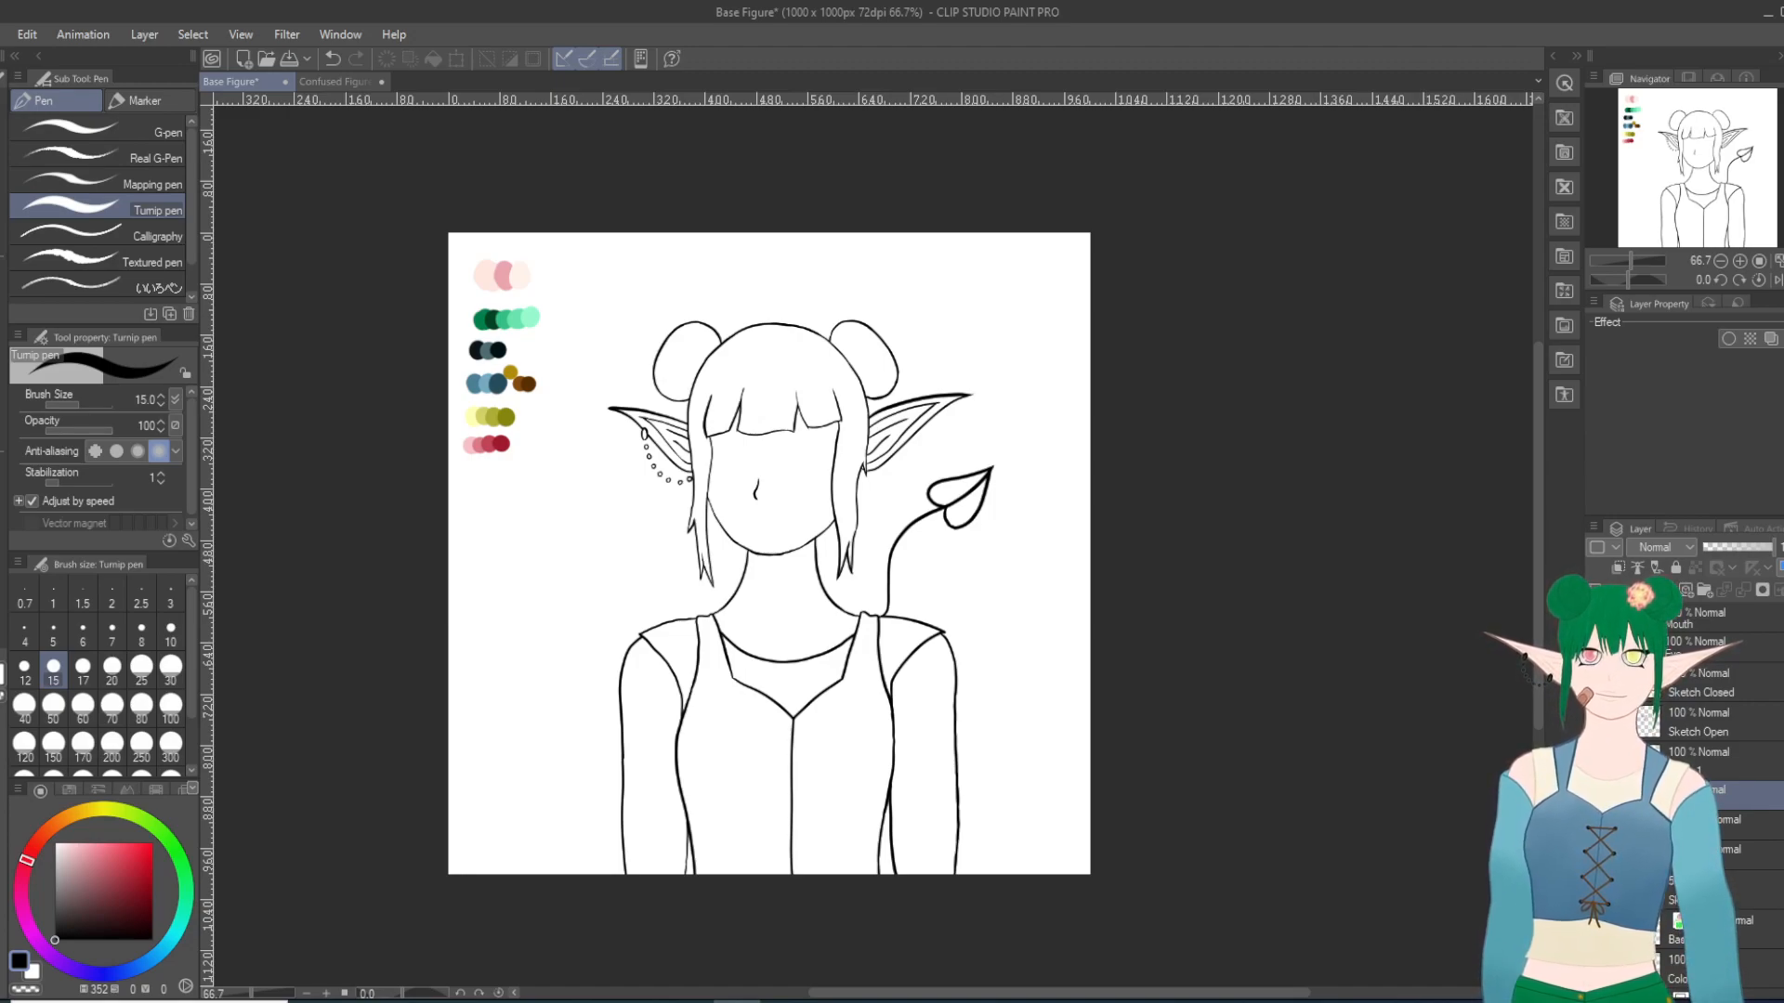
left_click(1668, 591)
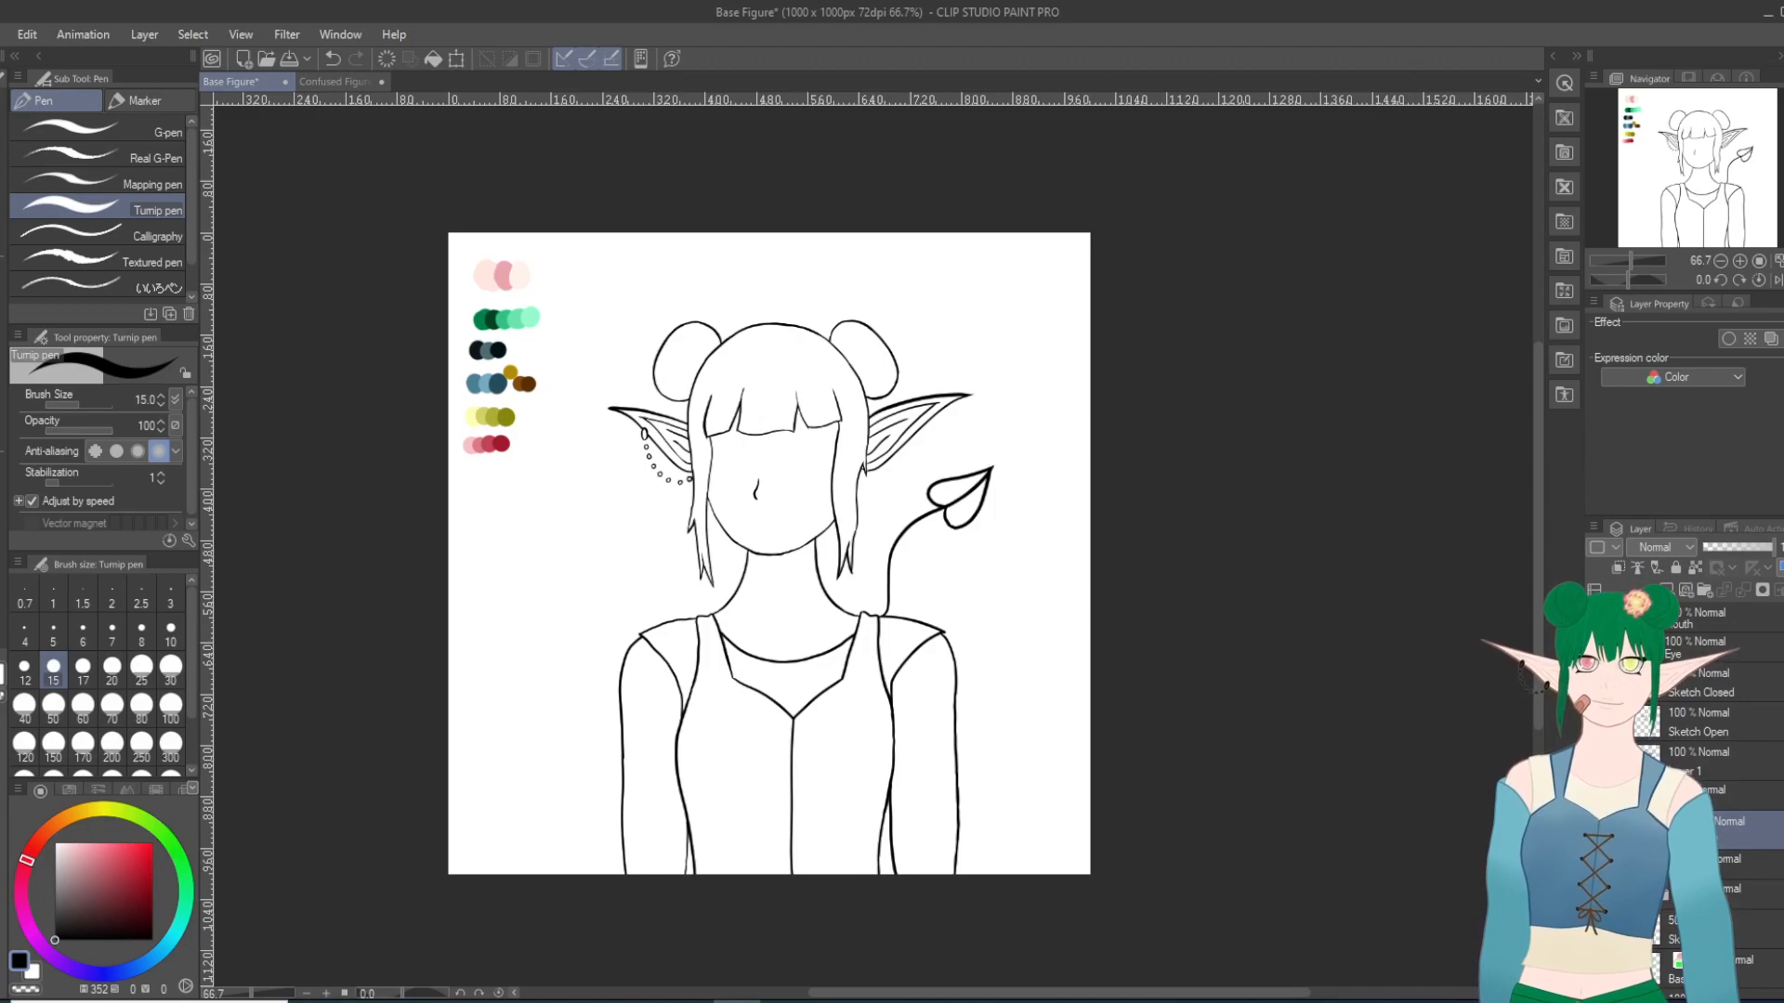
scroll(566, 624, "up", 1)
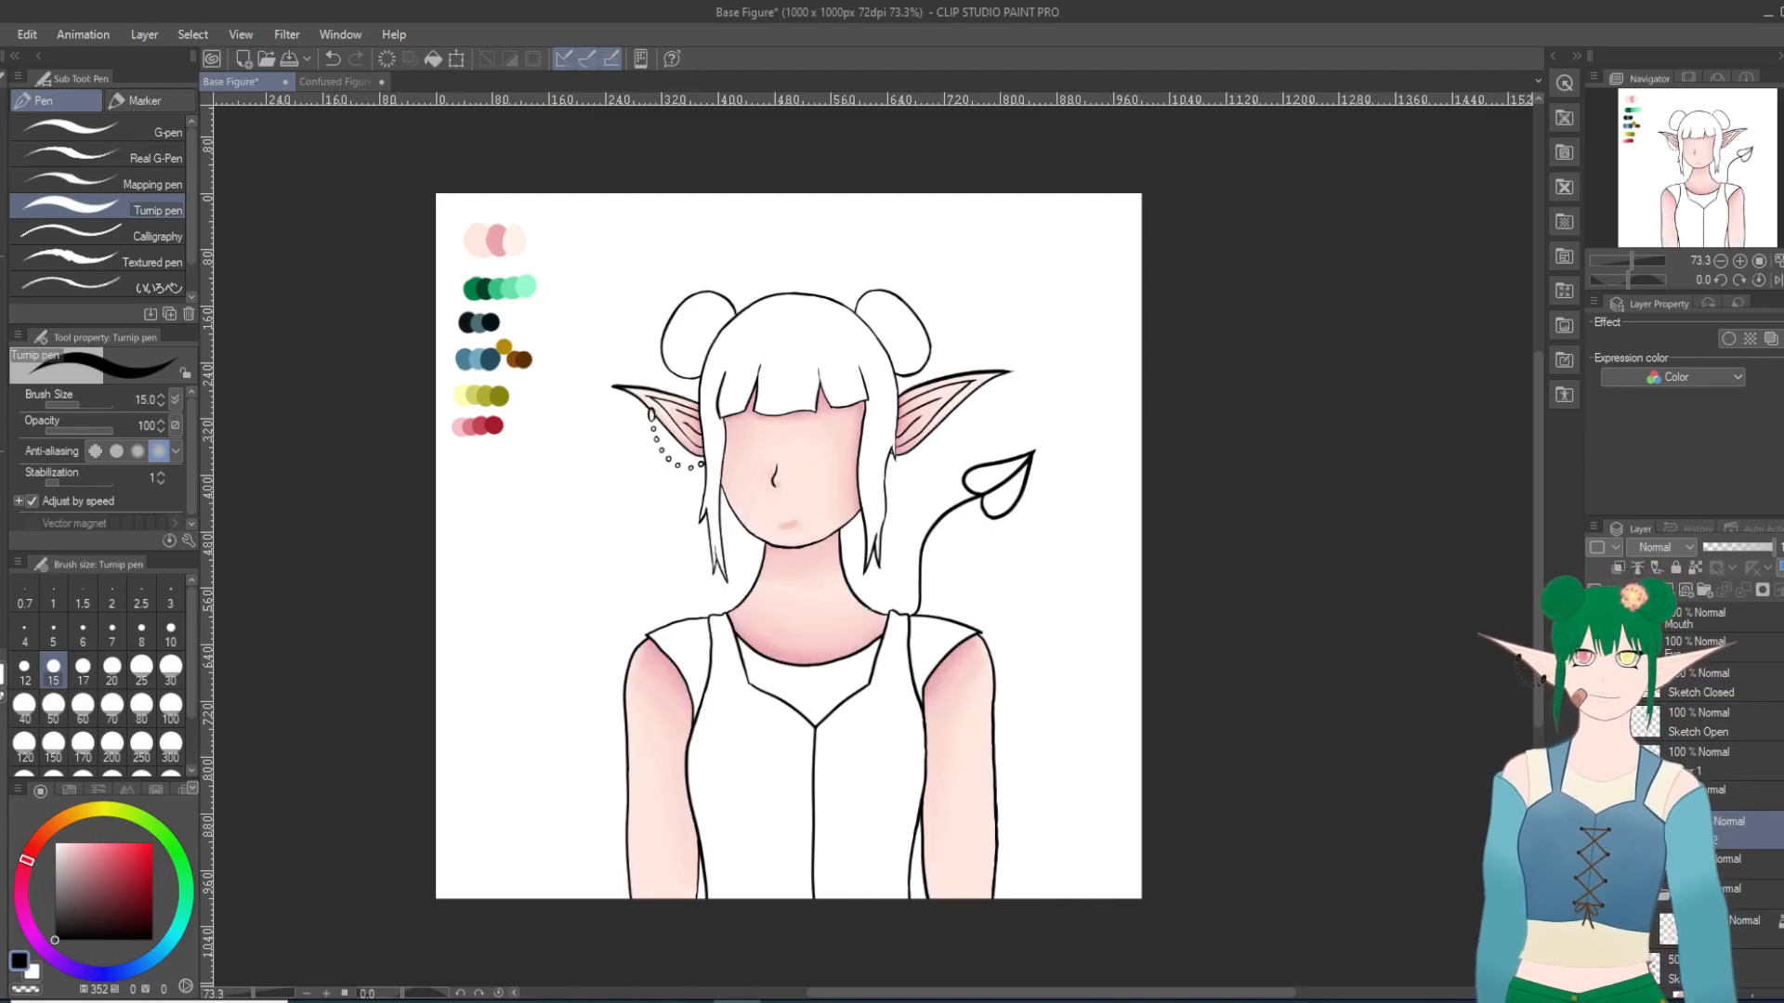
scroll(1229, 796, "up", 1)
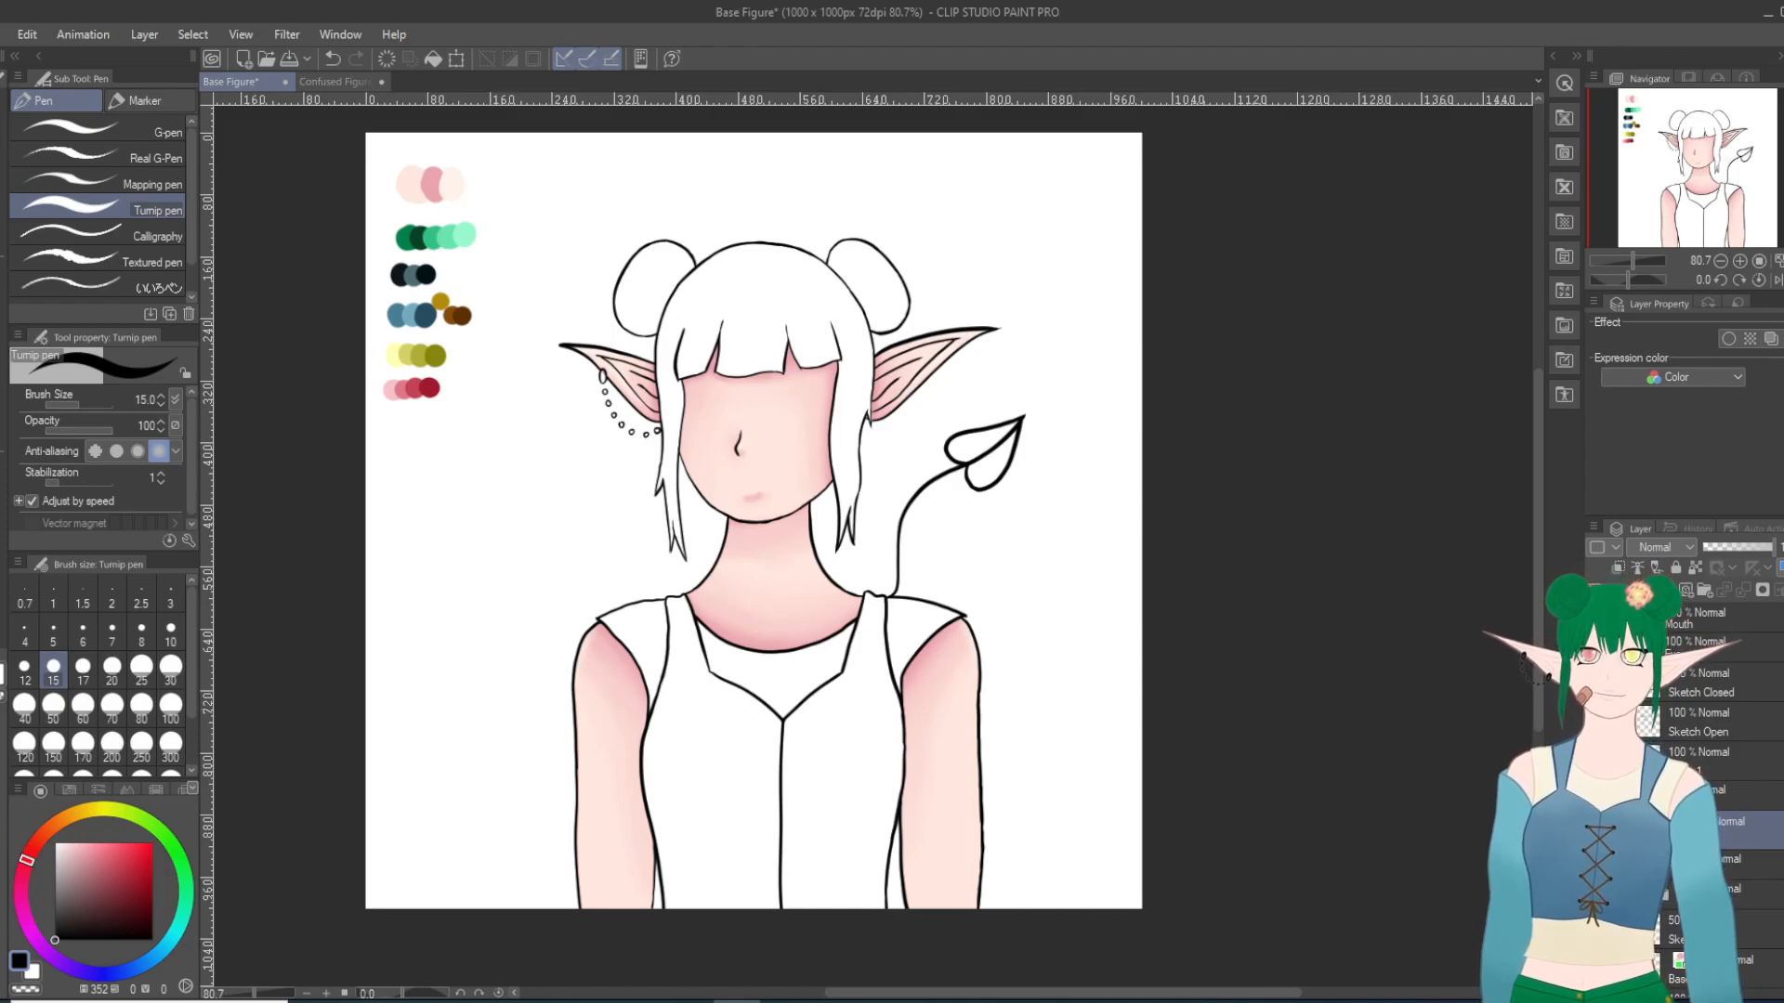
Step: Pick the darkest blue-black palette swatch and fill the ear cuff and beaded ear chain with the gap-closing enclose fill tool
key("i")
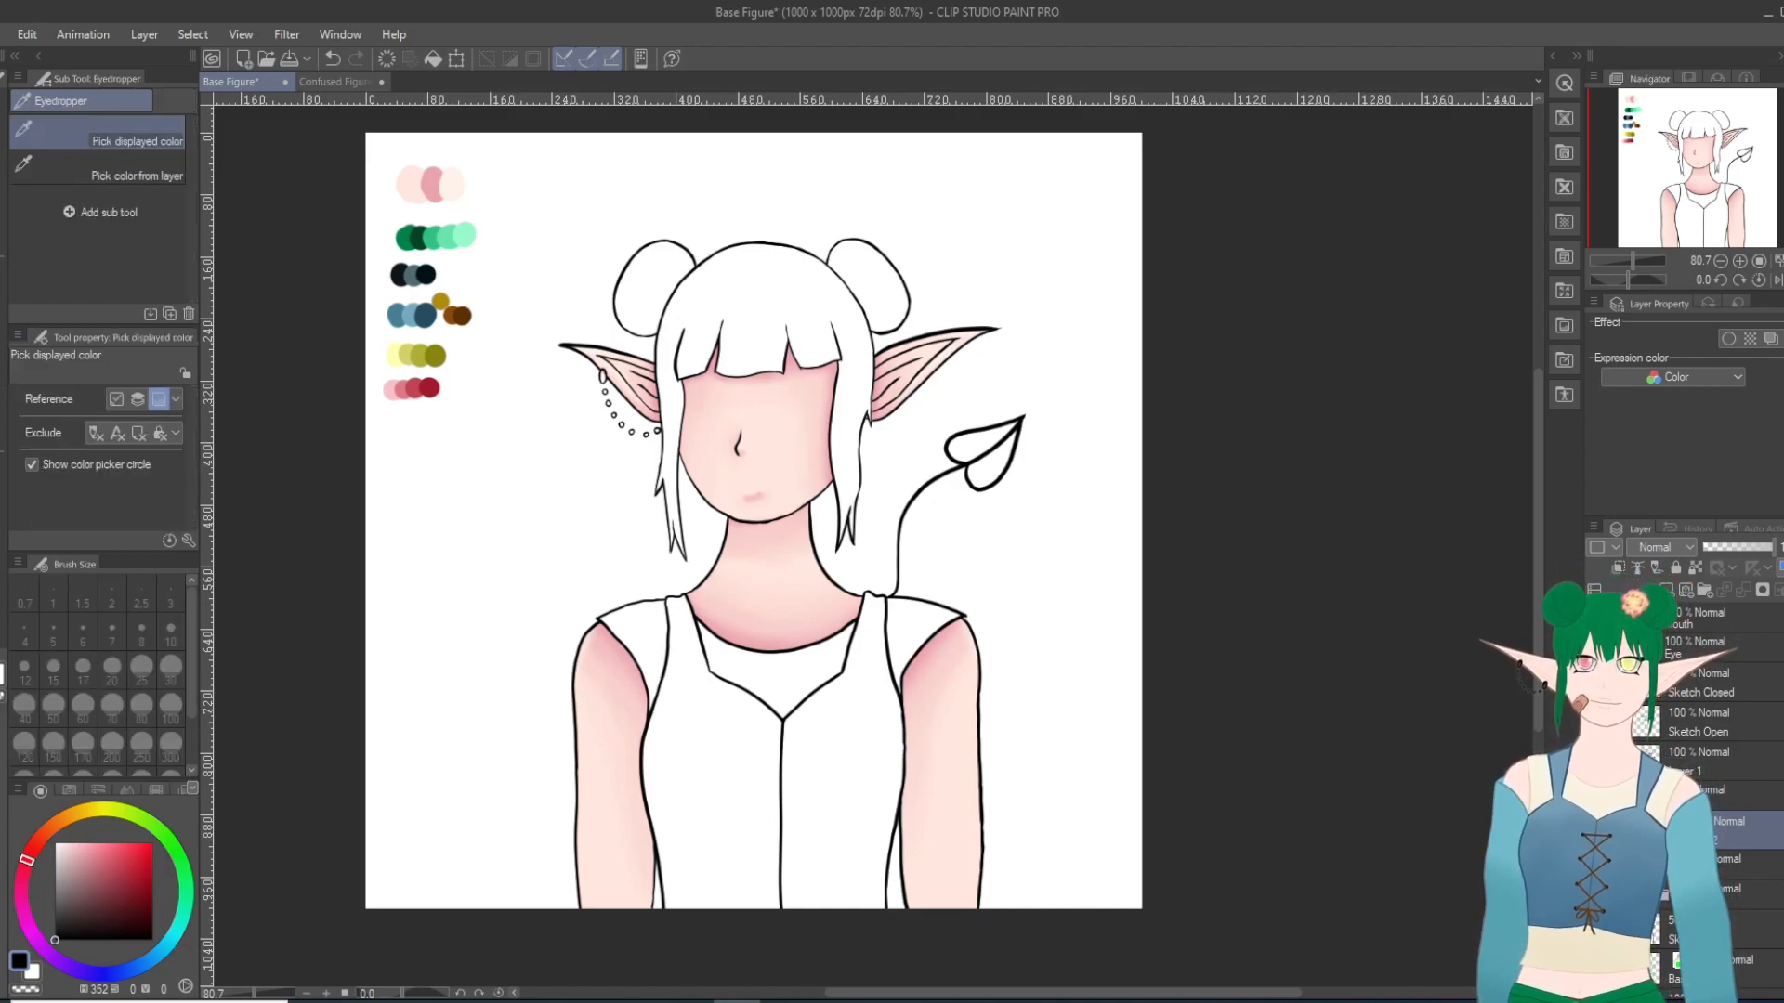
left_click(399, 270)
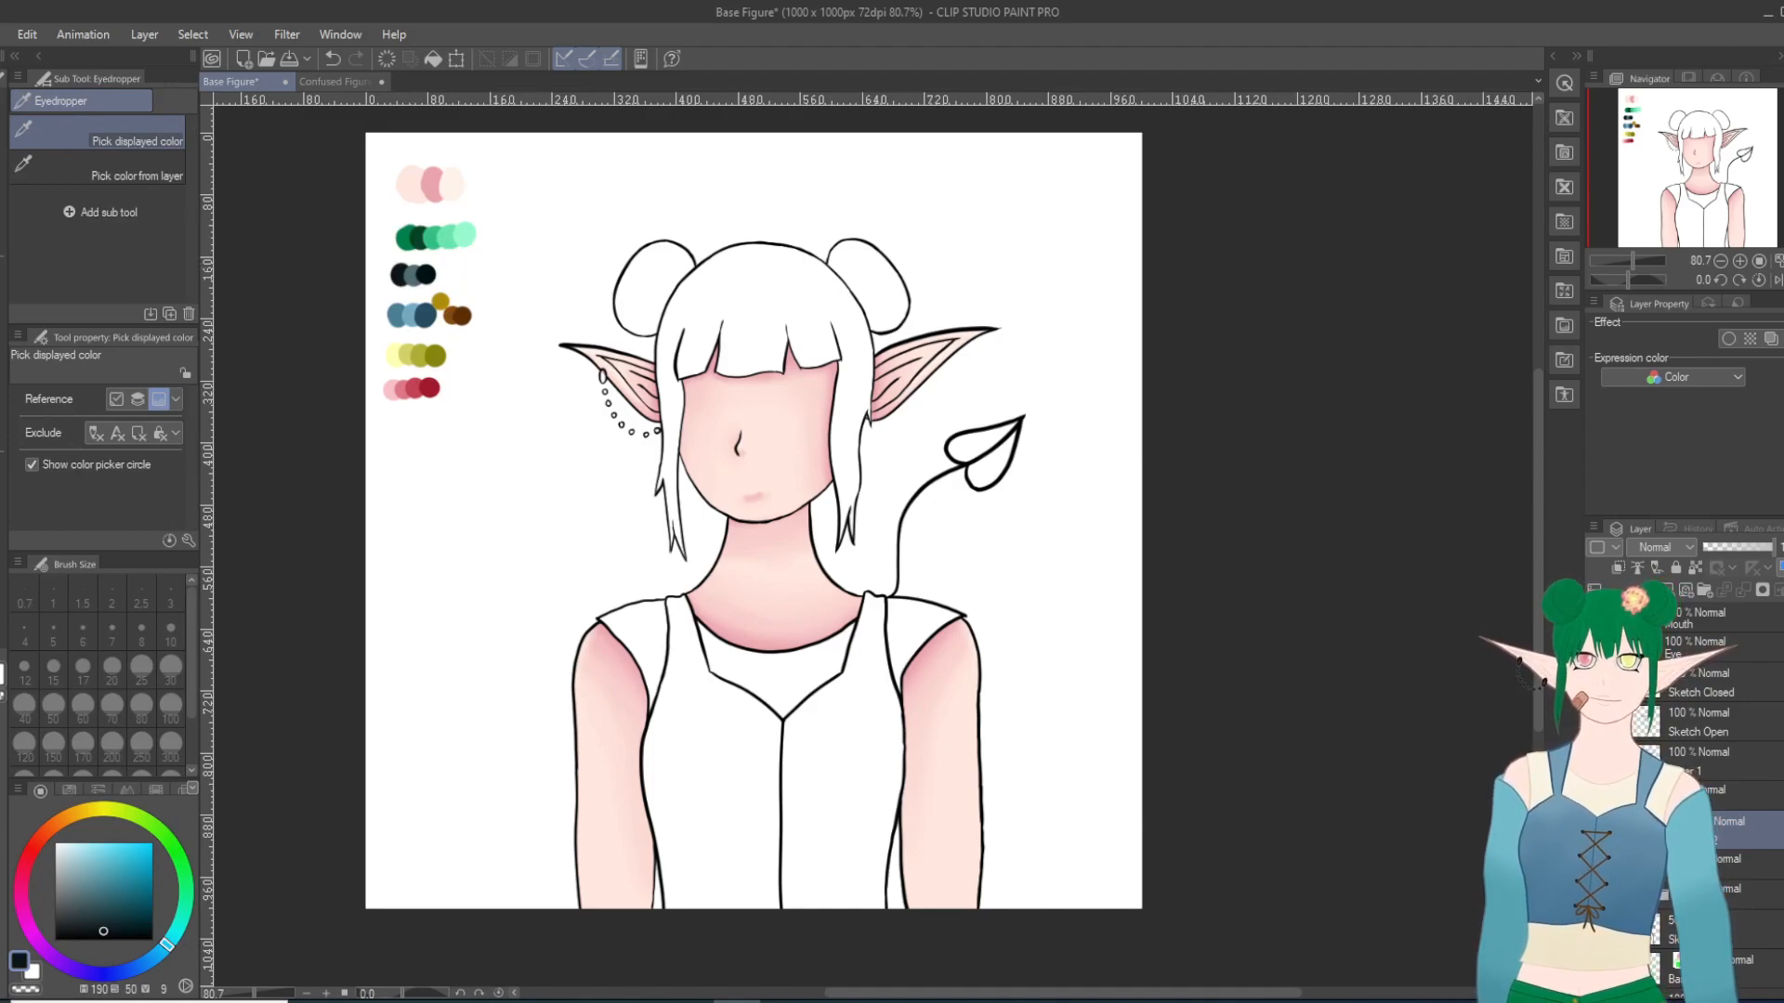
key("g")
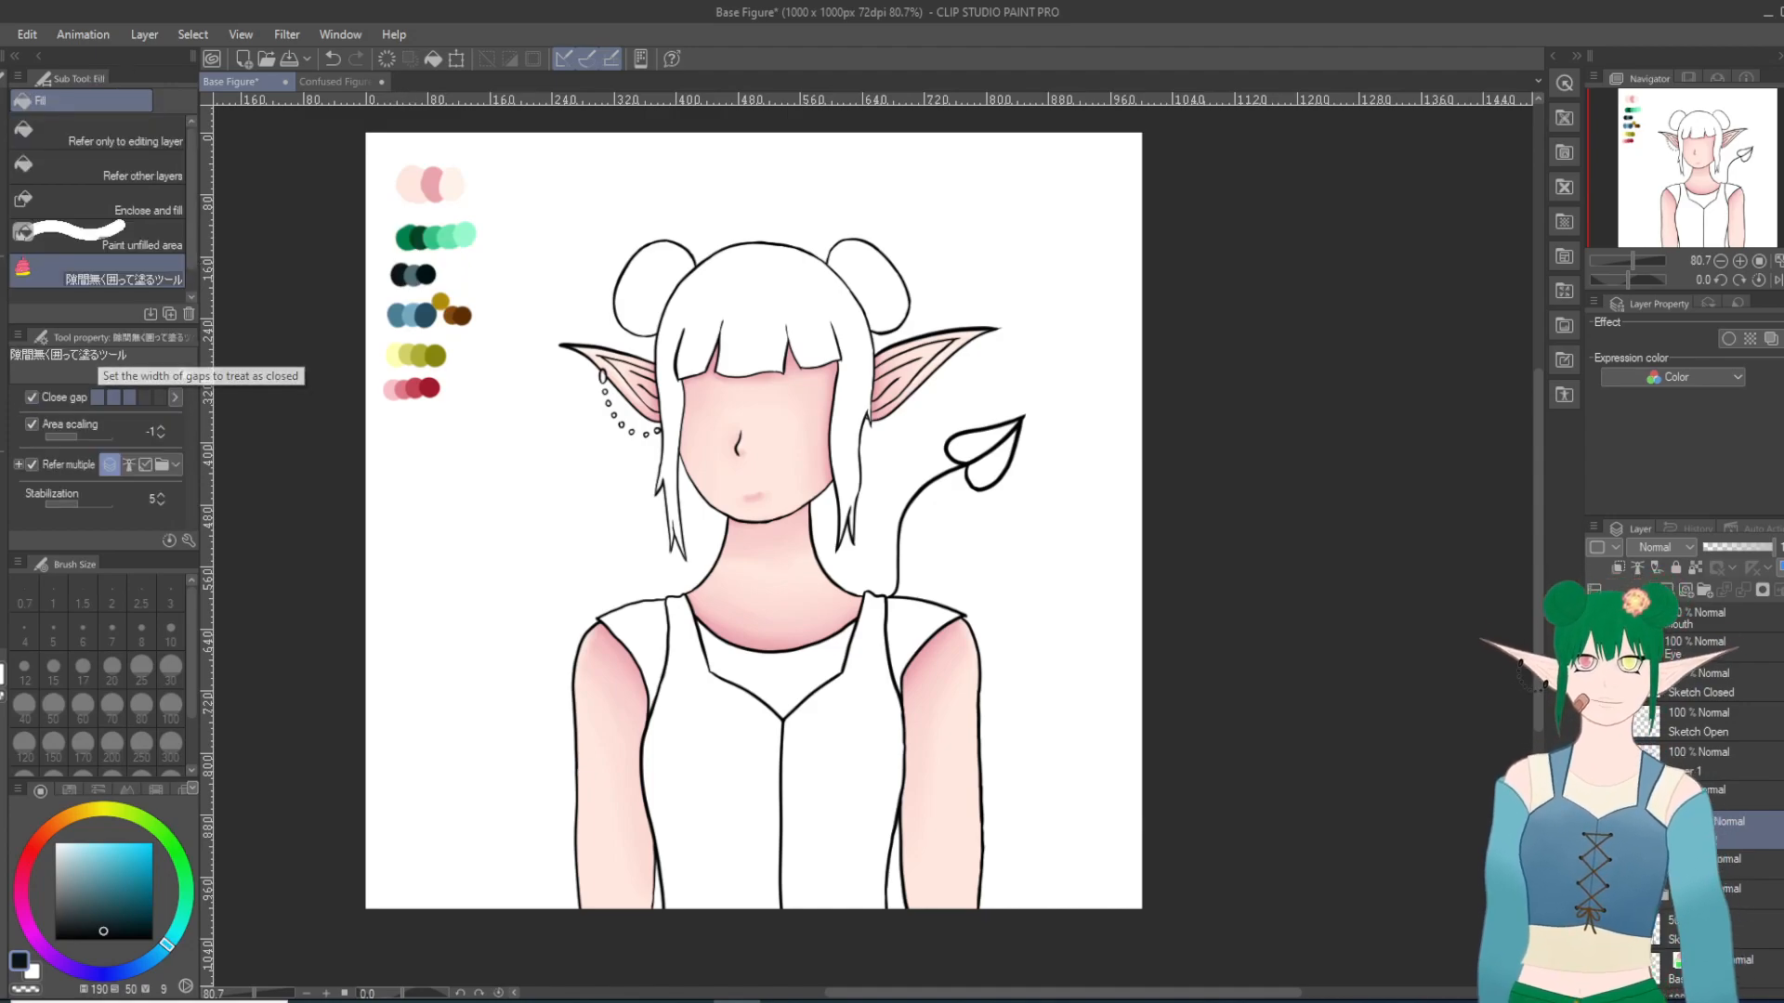
scroll(548, 420, "up", 3)
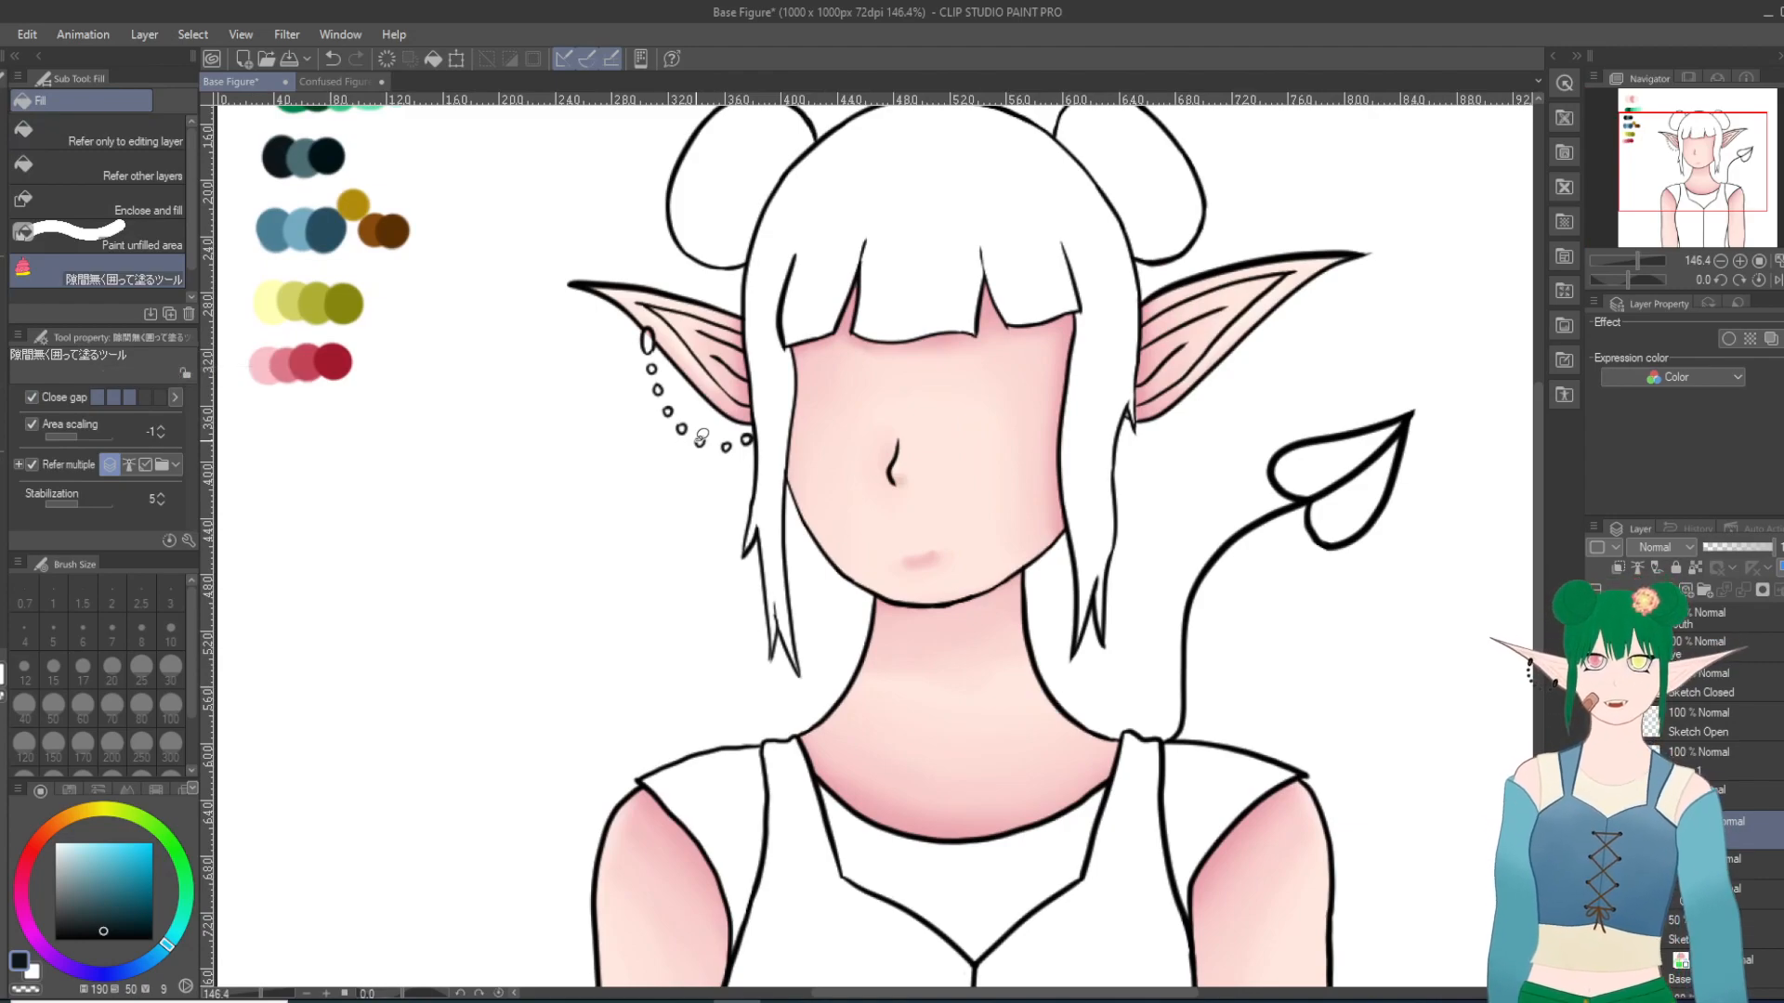
mouse_move(732, 430)
left_mouse_down()
mouse_move(691, 479)
mouse_move(649, 447)
mouse_move(626, 373)
mouse_move(646, 310)
mouse_move(733, 426)
left_mouse_up()
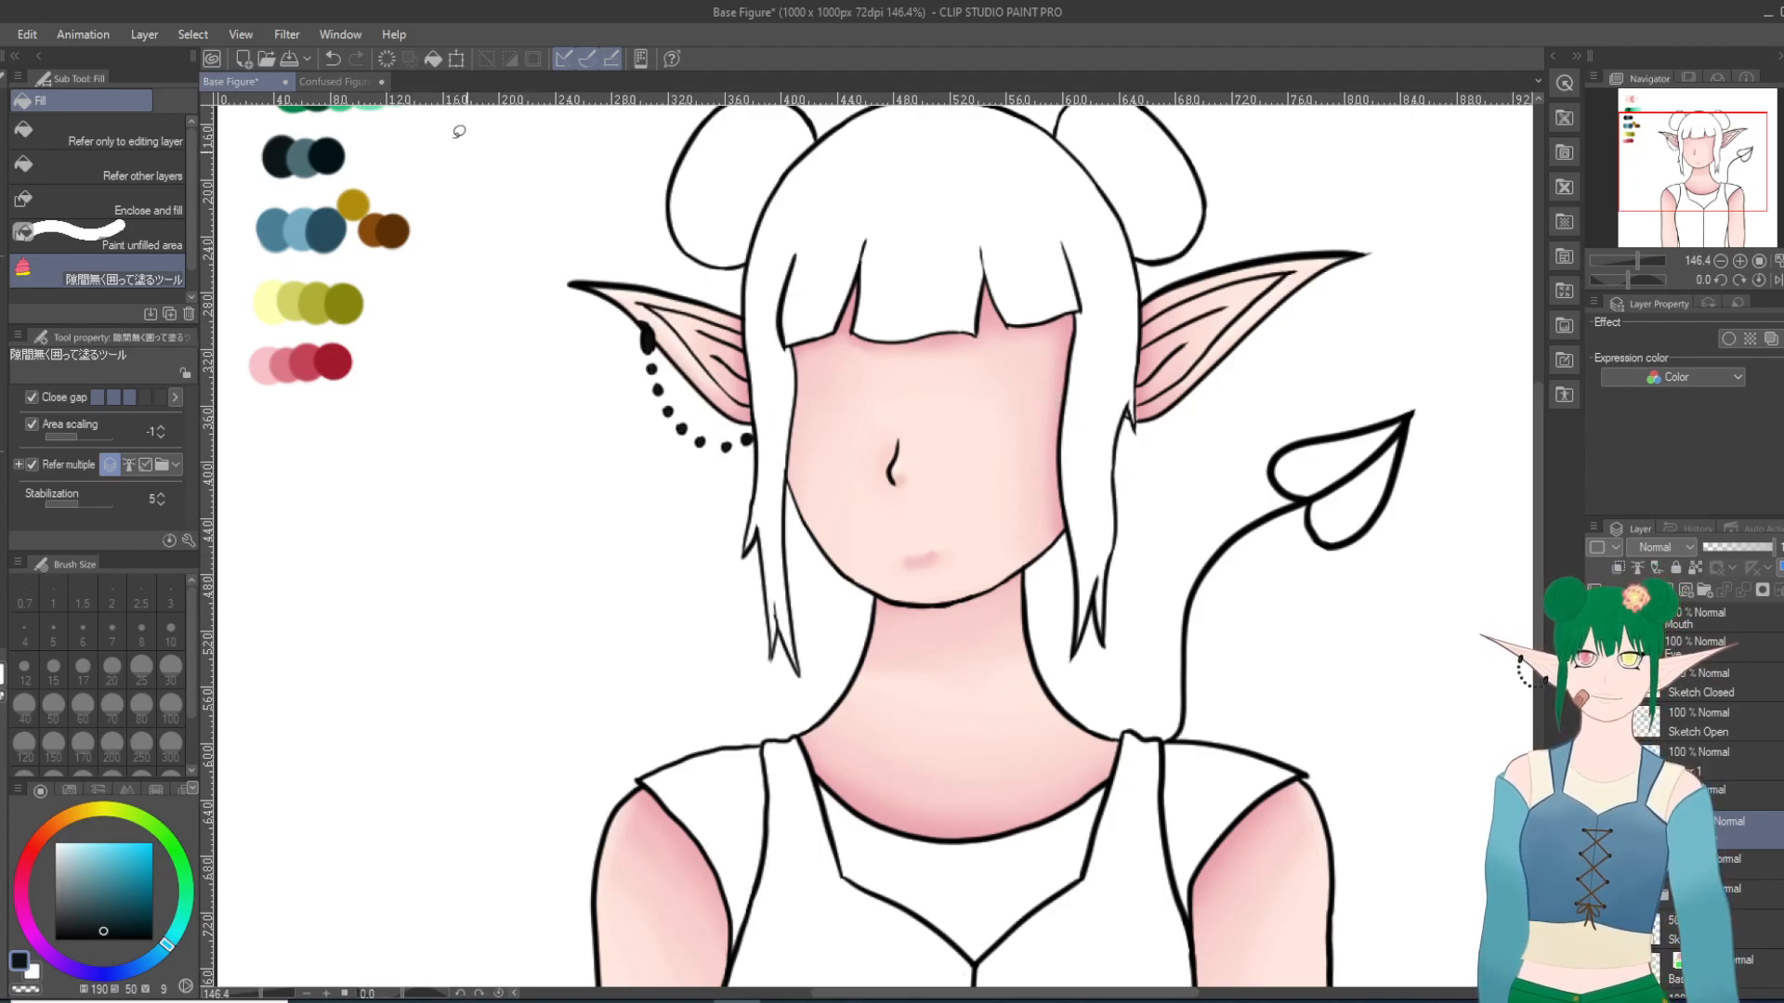
Step: Undo the ear chain fill, lock the layer below the new one, and enclose-fill the ear chain and heart-shaped tip in blue-black on the new layer
left_click(332, 59)
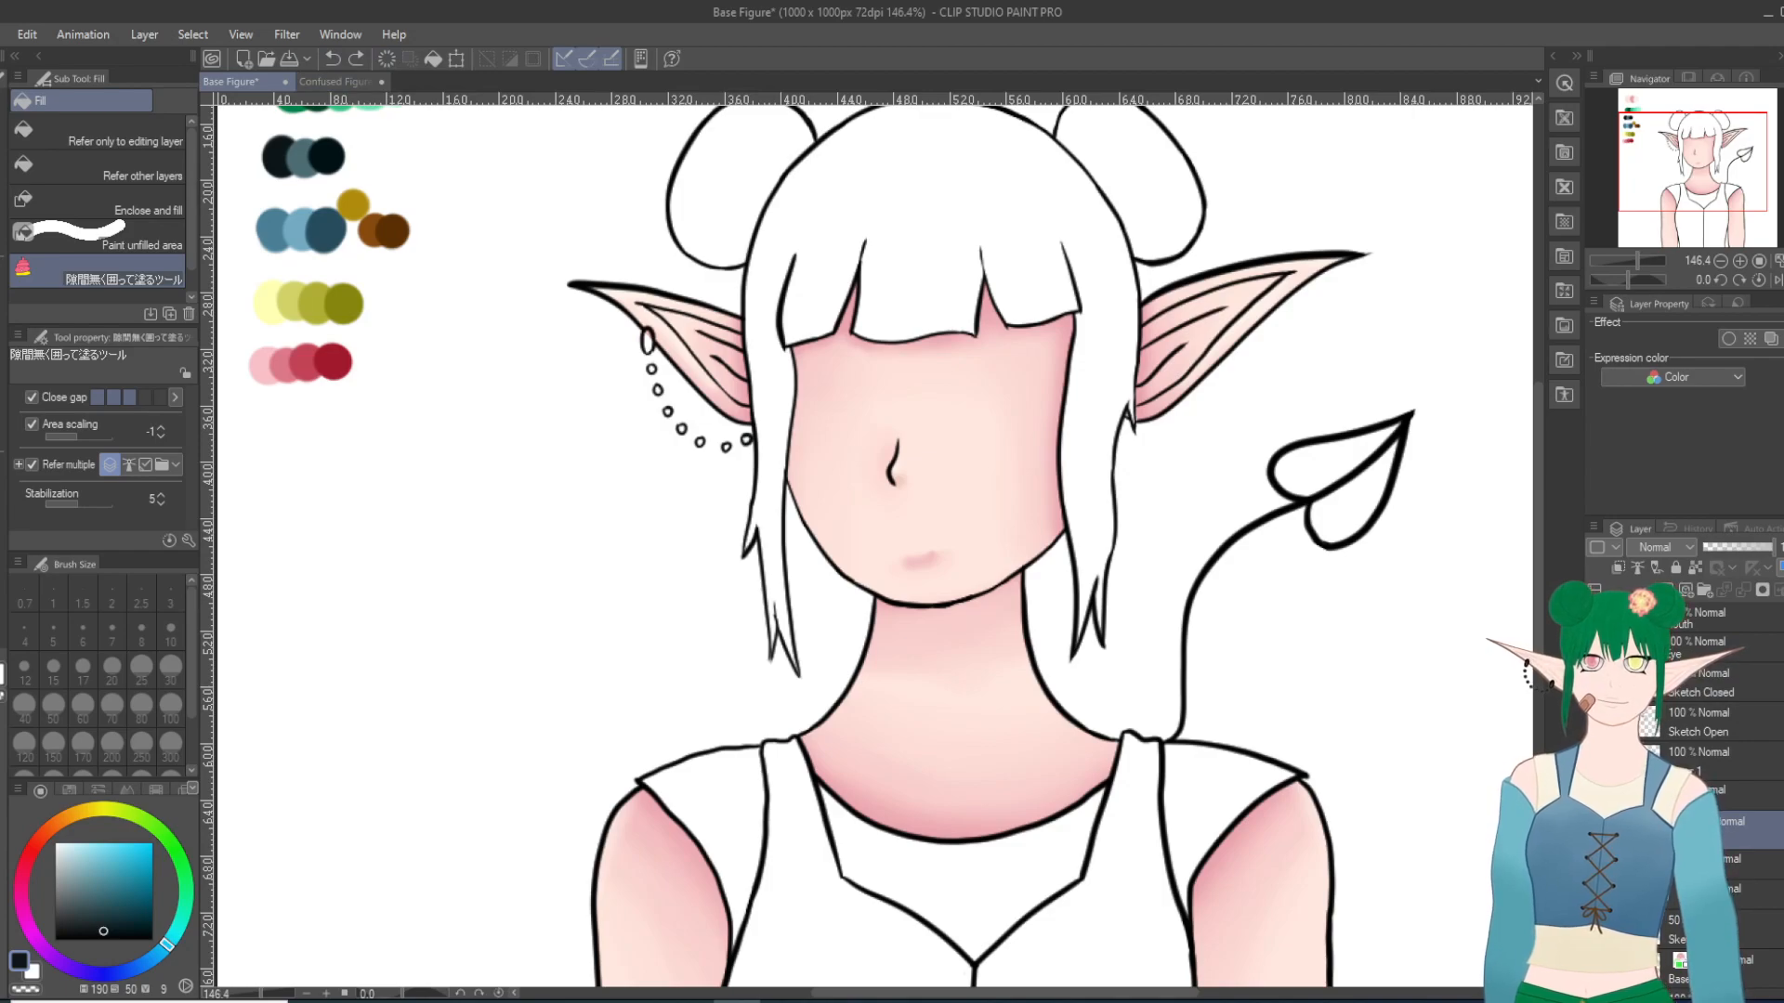
left_click(1744, 893)
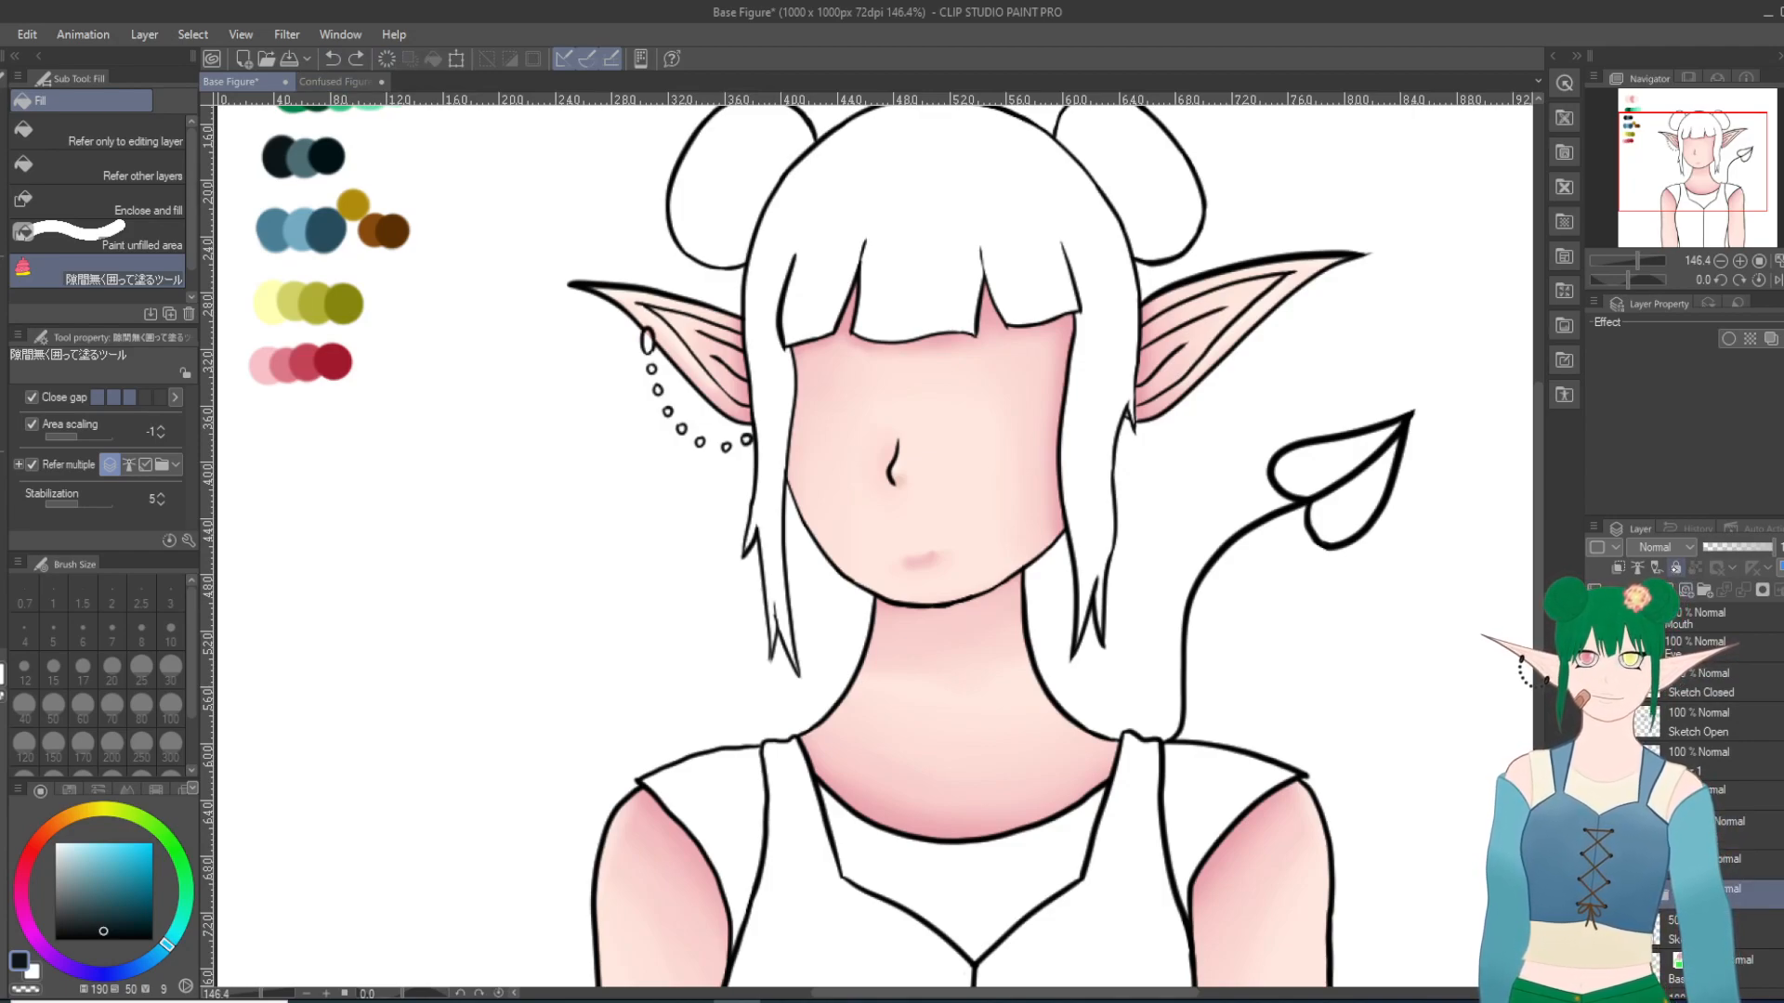
left_click(1738, 823)
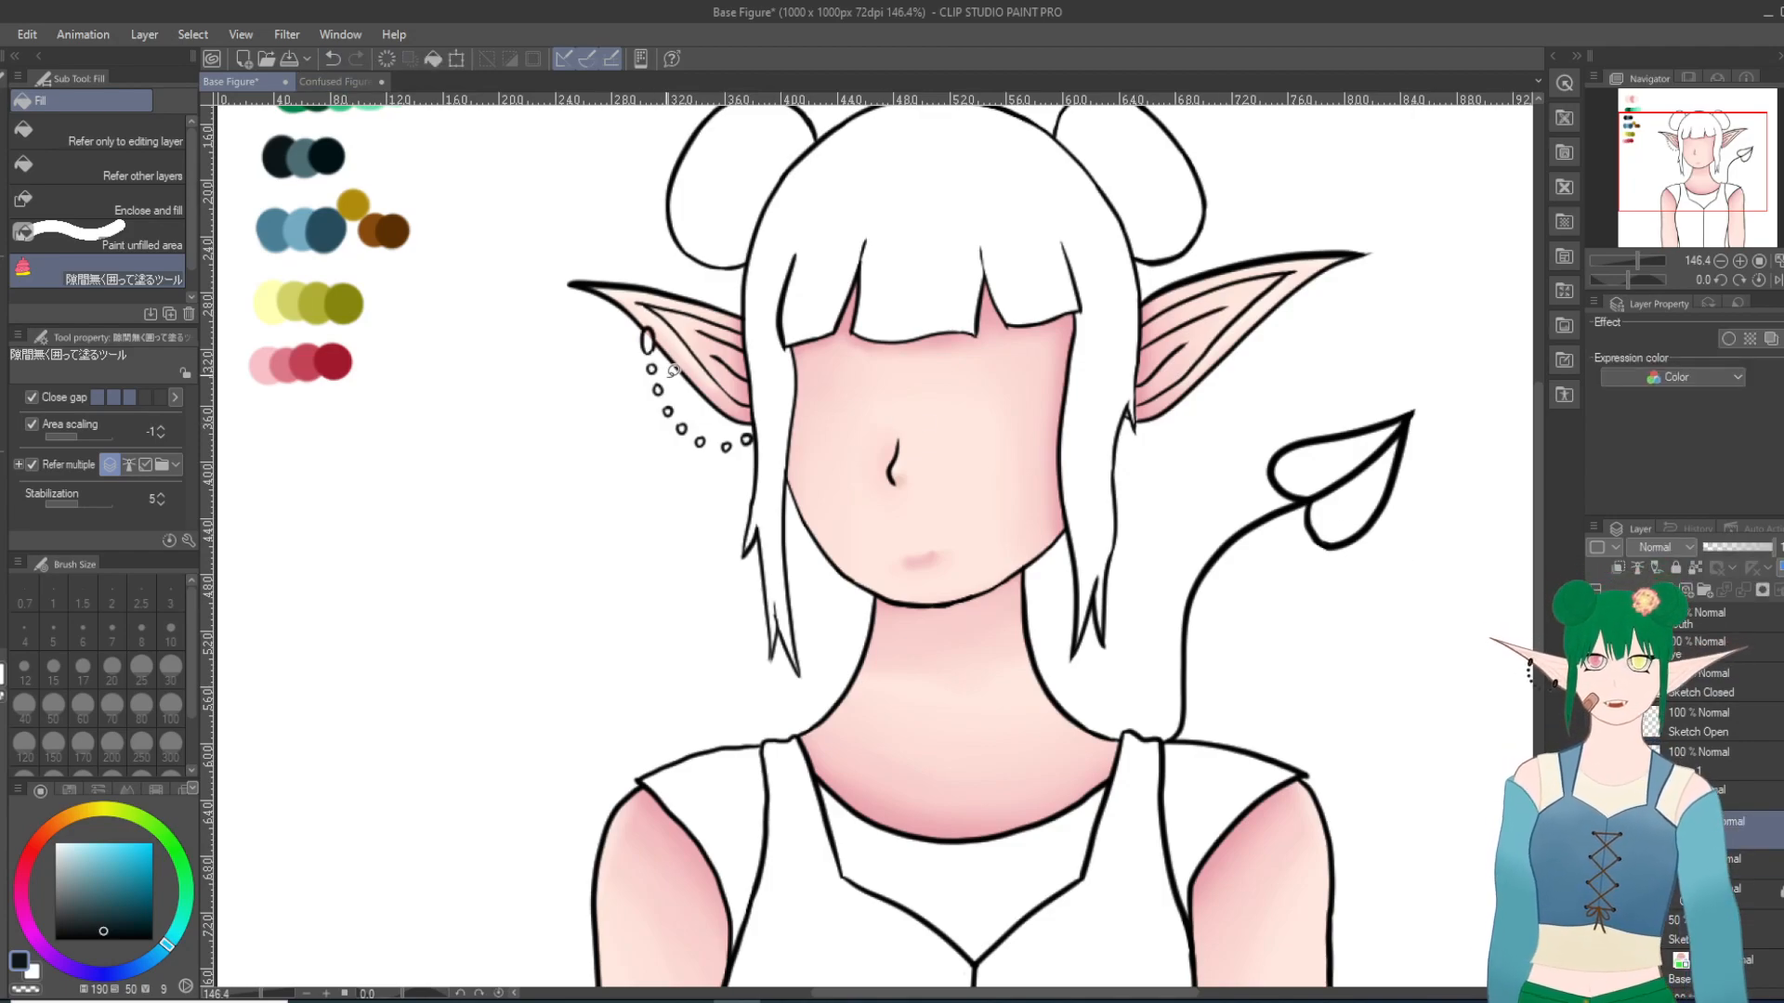
mouse_move(656, 311)
left_mouse_down()
mouse_move(638, 404)
mouse_move(724, 478)
left_mouse_up()
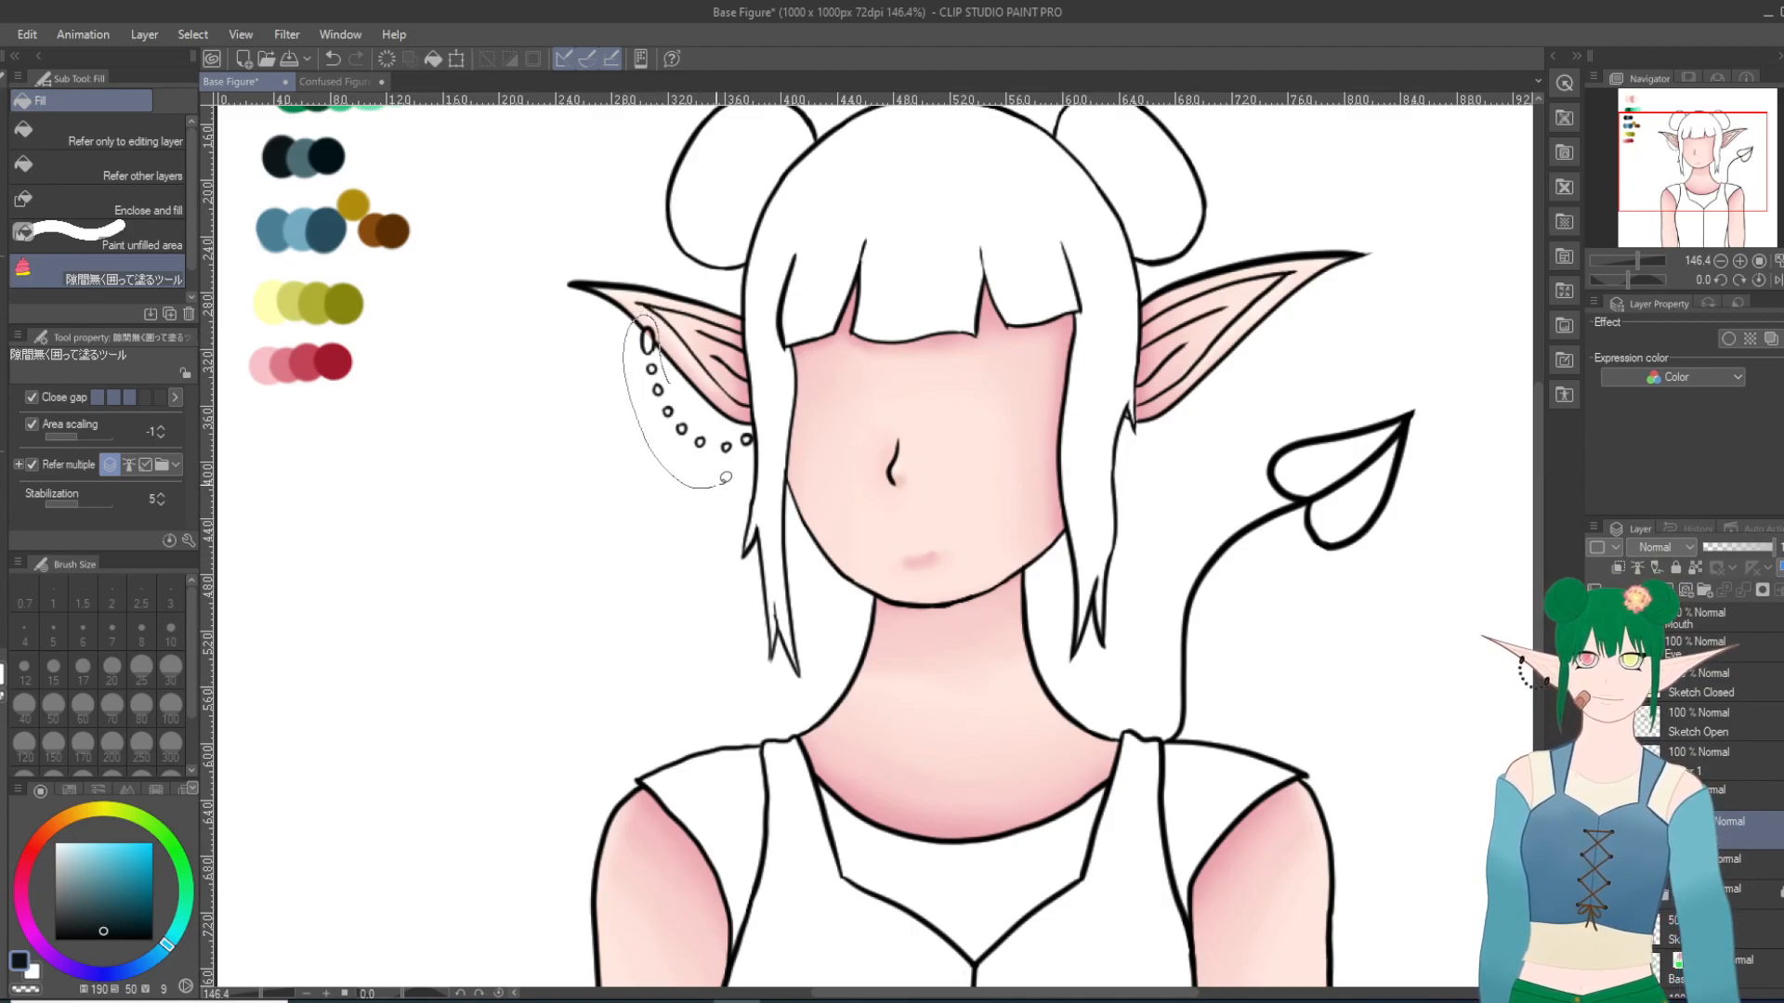
left_click_drag(691, 408, 714, 387)
mouse_move(1347, 591)
left_mouse_down()
mouse_move(1462, 430)
mouse_move(1307, 575)
left_mouse_up()
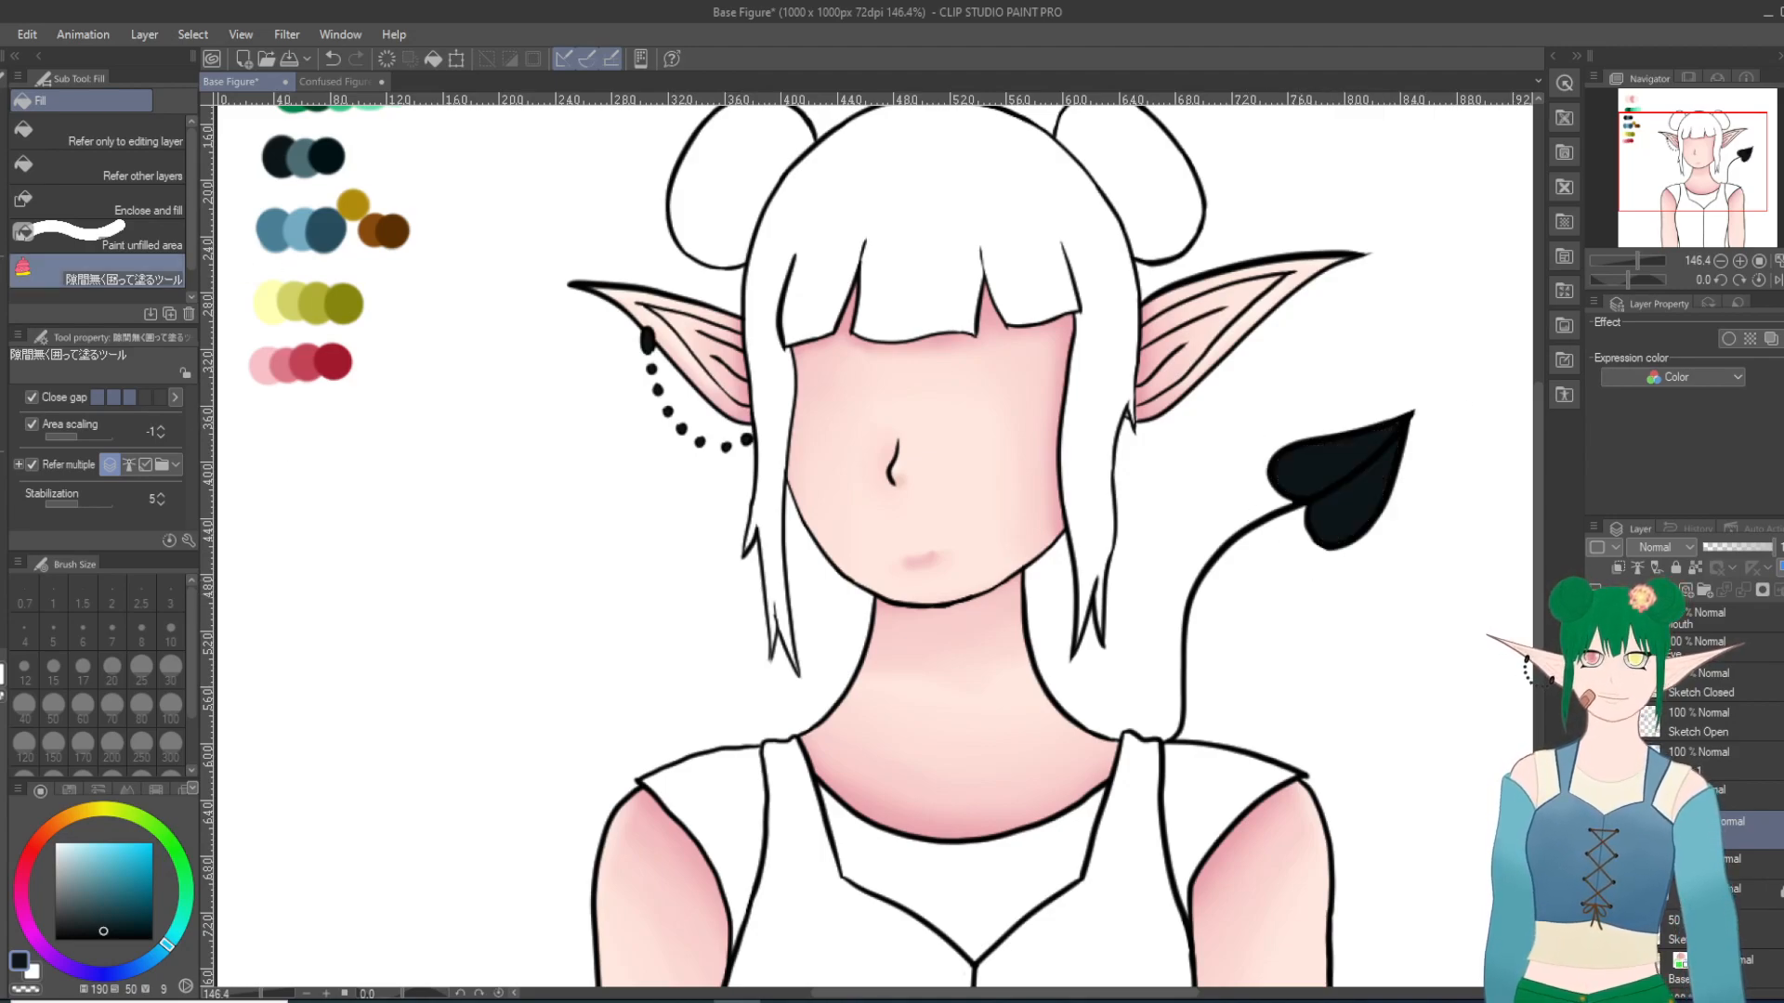
Step: Lock the fill layer's transparent pixels and paint gray-teal palette highlights along both heart lobes with the Milli pen at size 10
key("i")
left_click(309, 159)
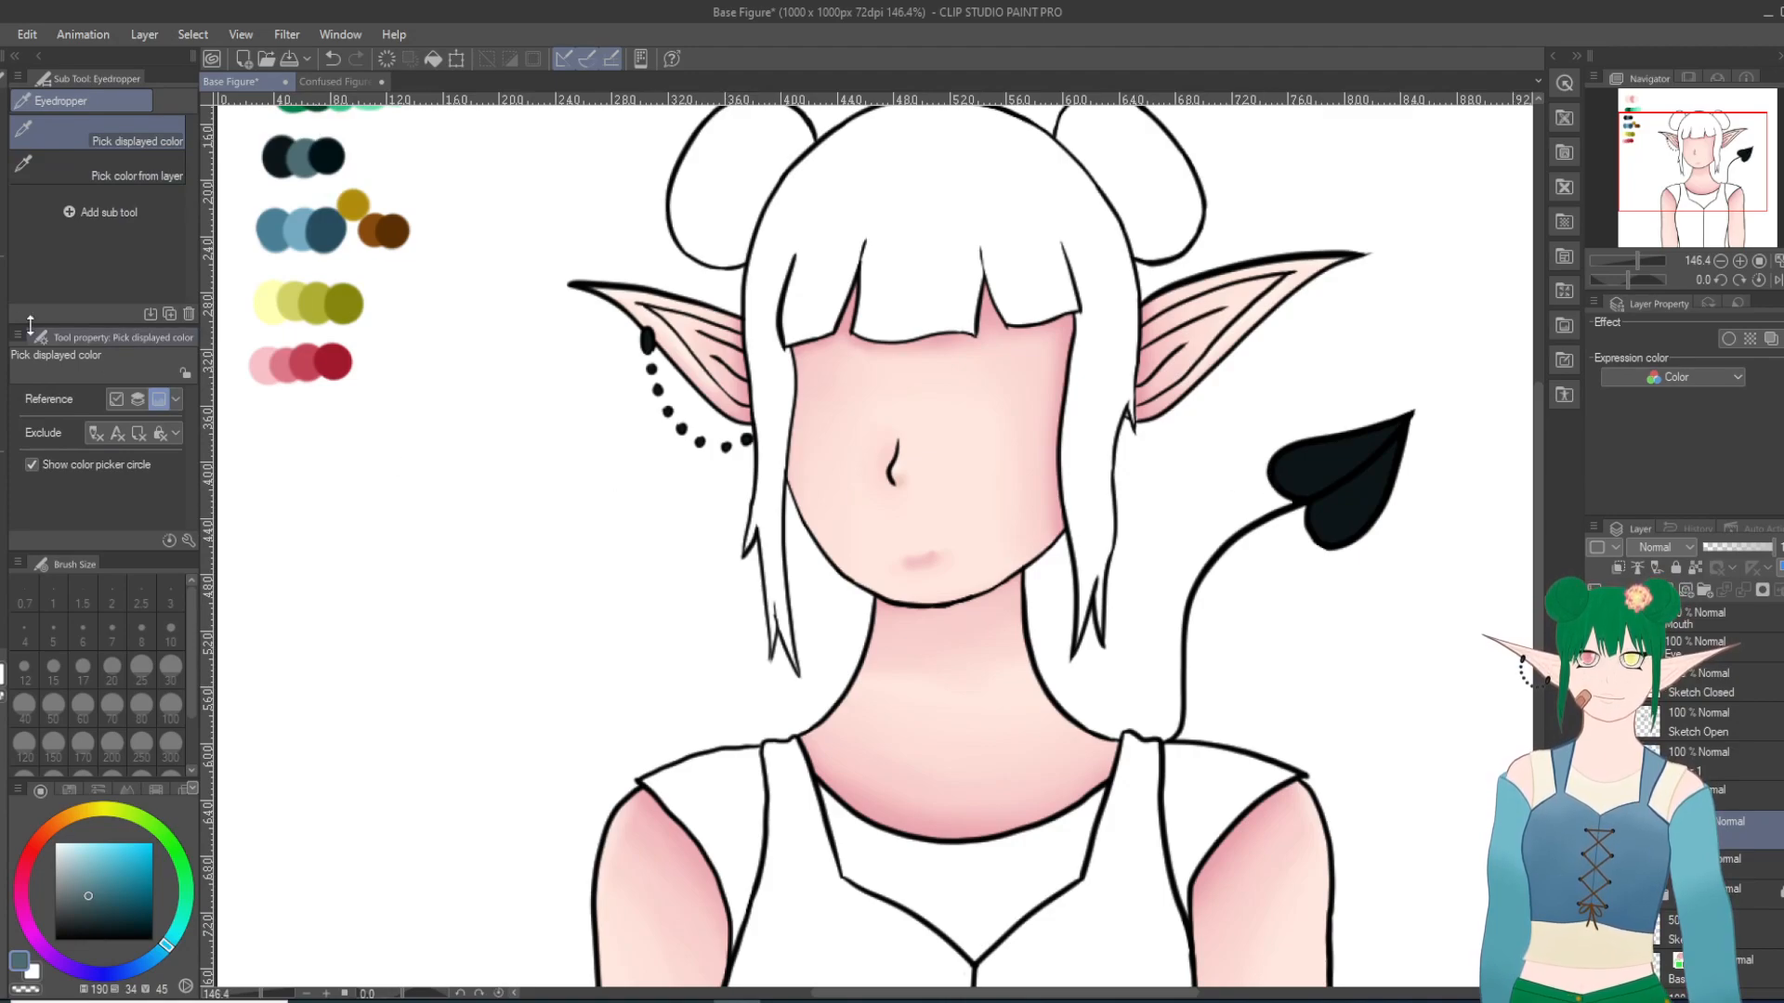
key("p")
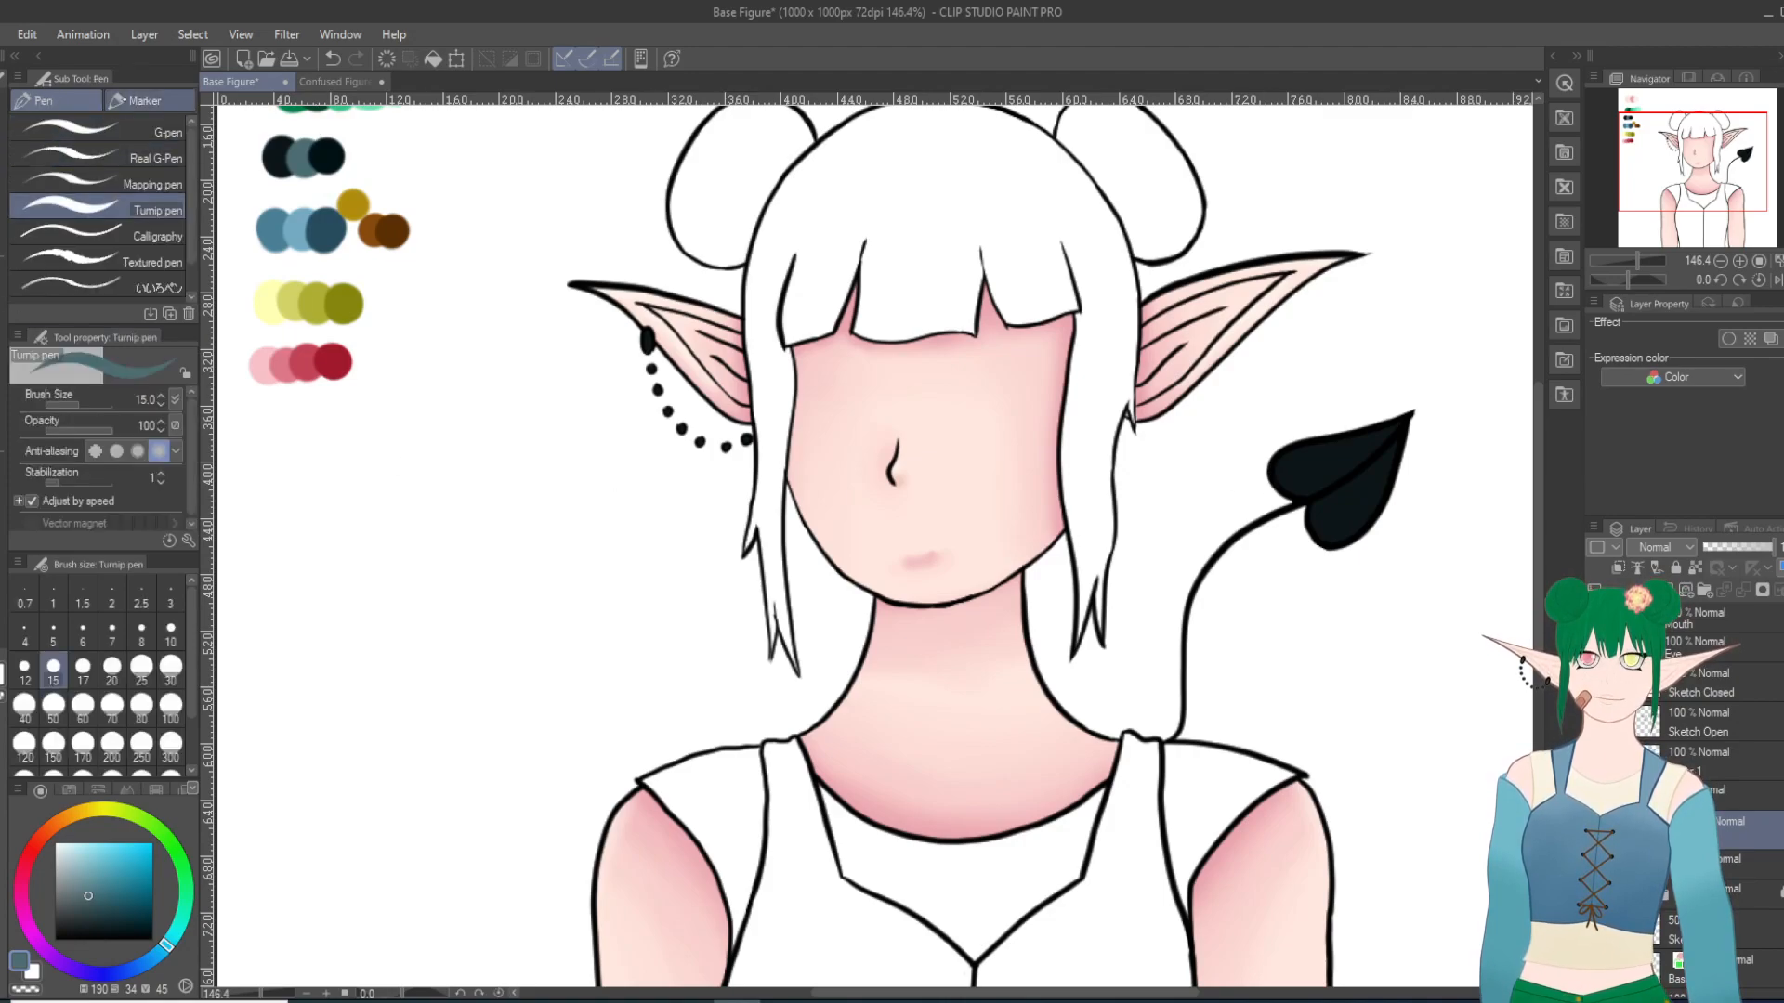
left_click_drag(1251, 512, 1358, 405)
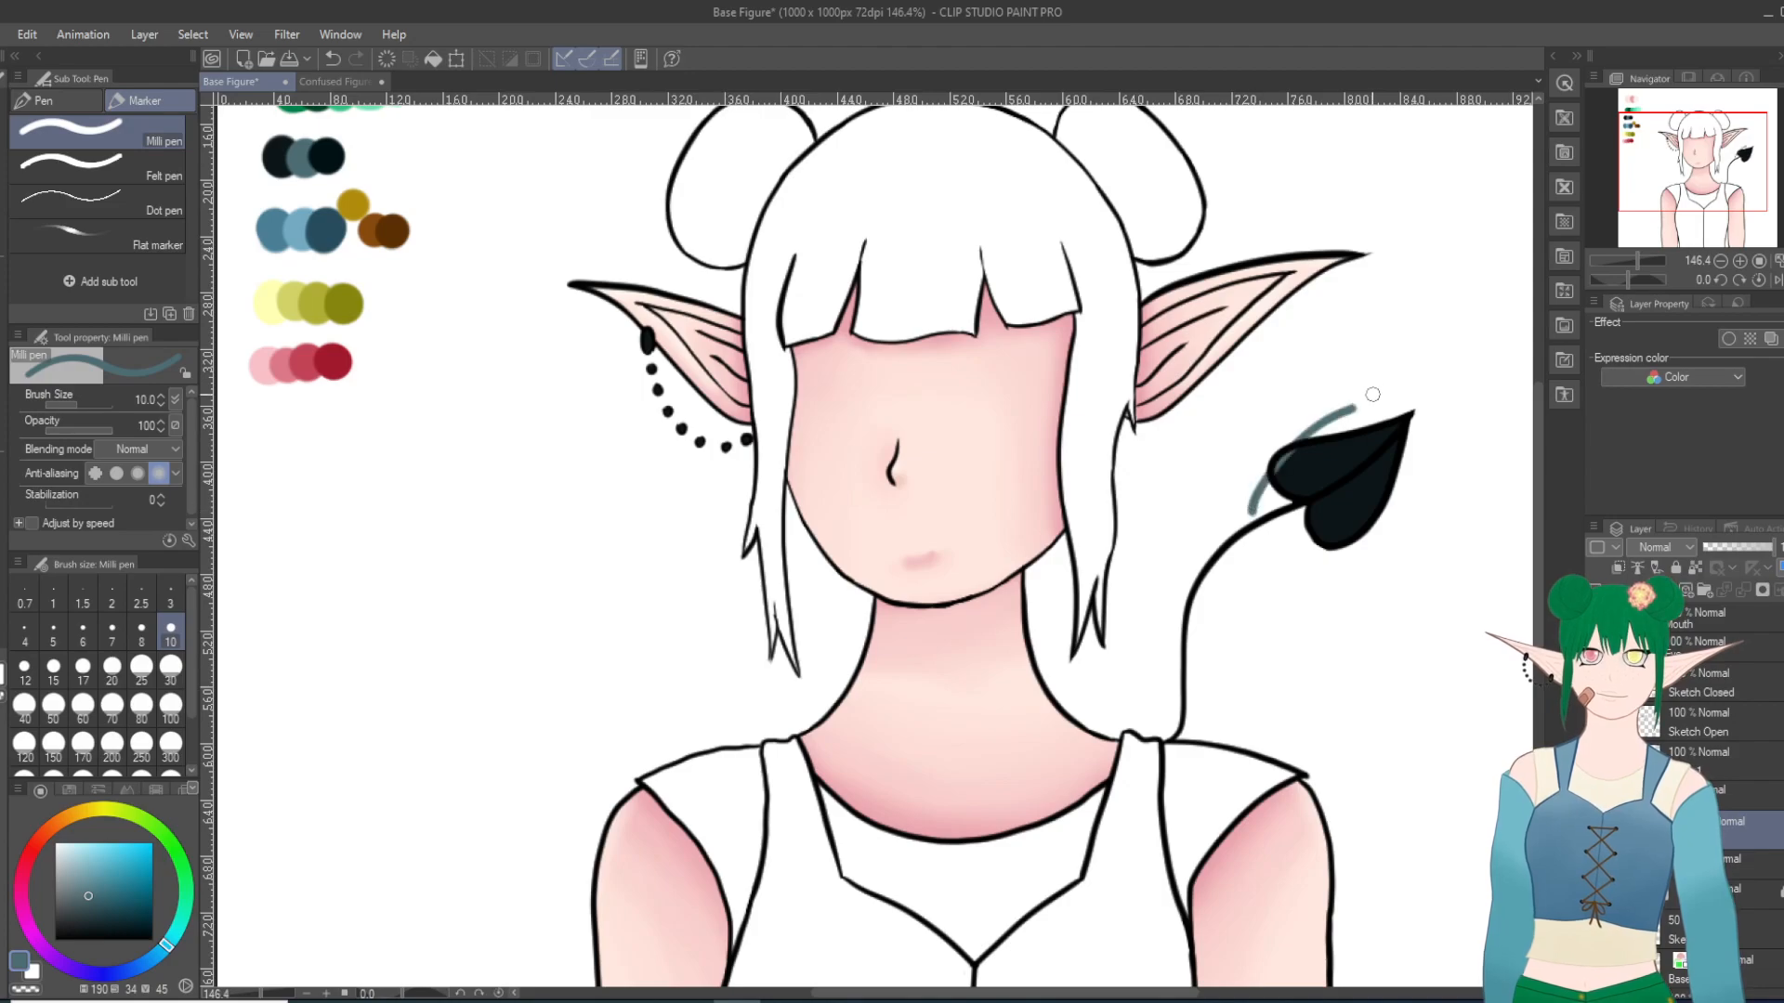
key("ctrl+z")
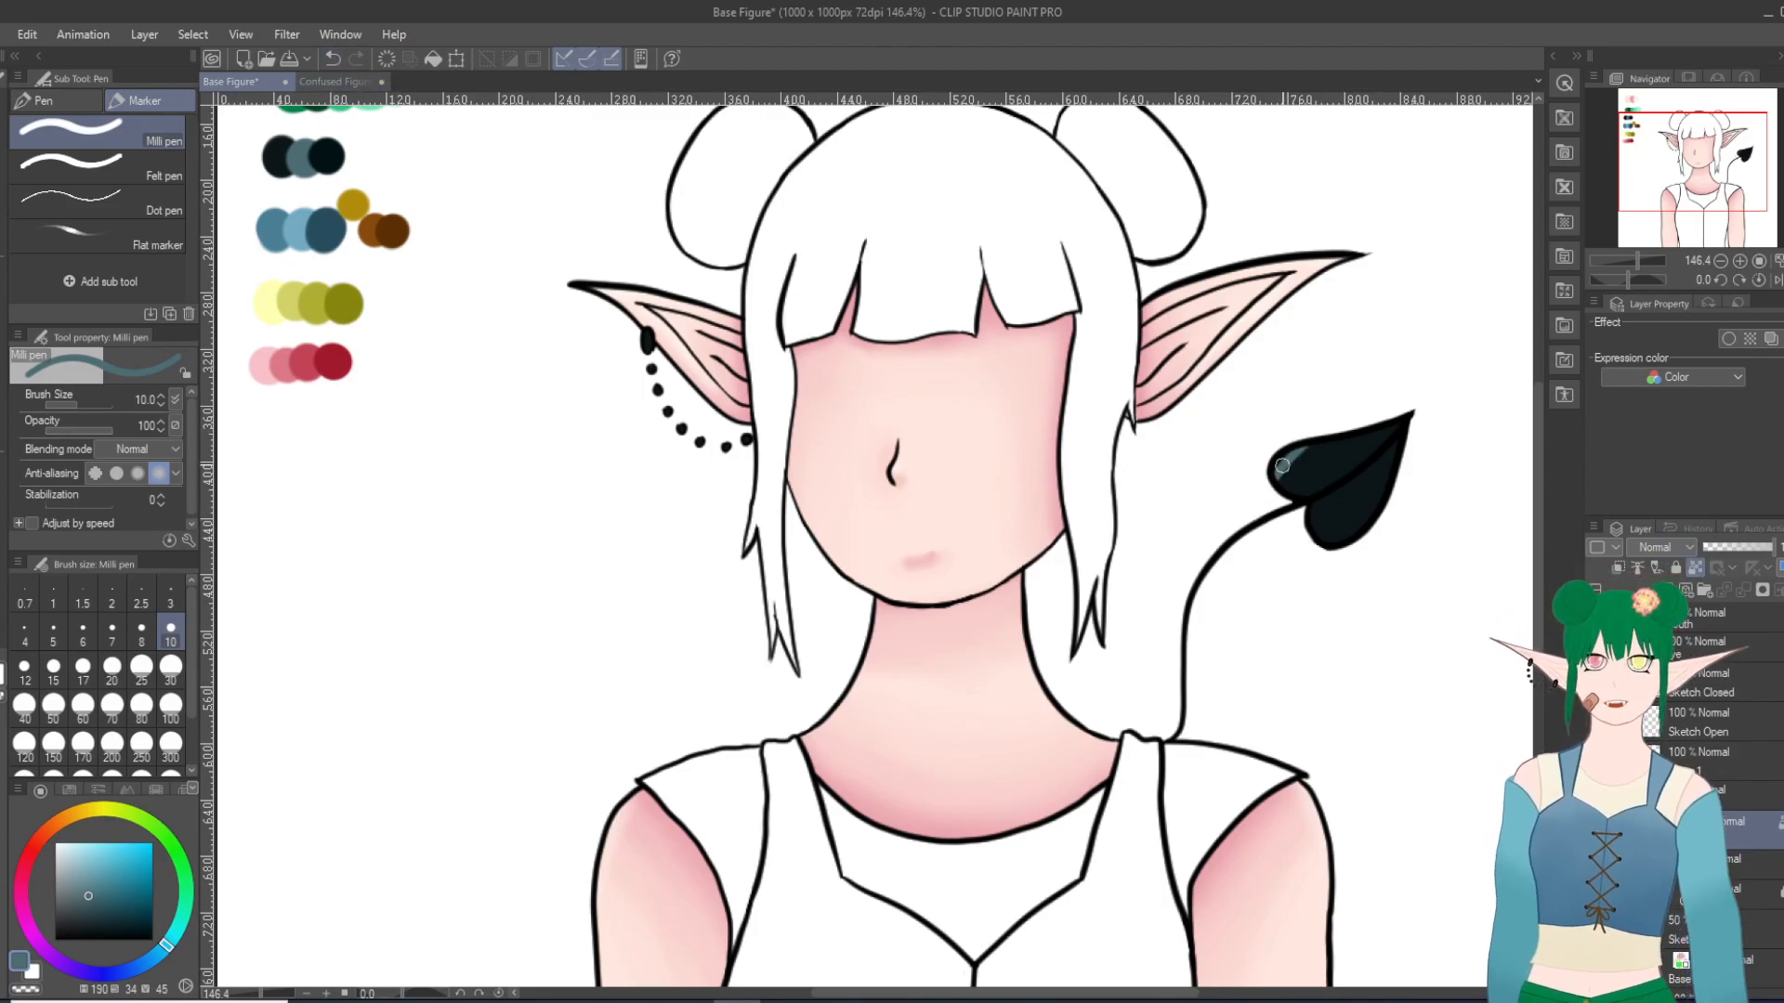
left_click_drag(1262, 482, 1366, 419)
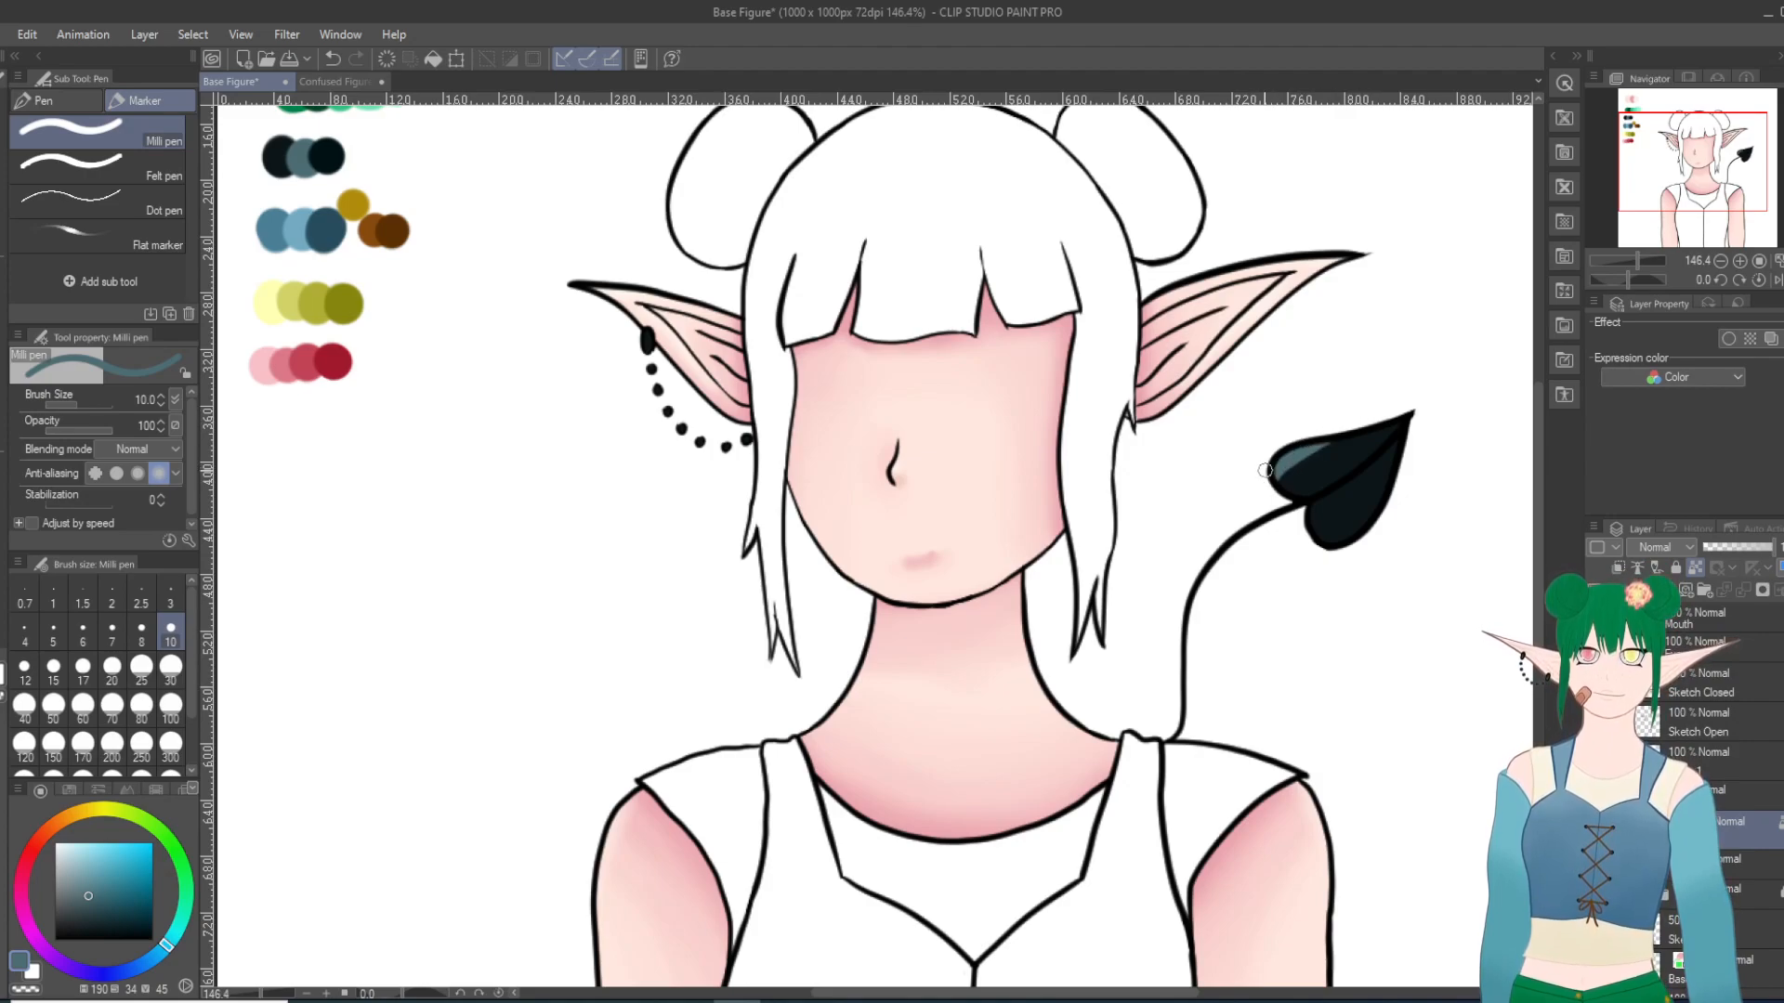
mouse_move(1296, 517)
left_mouse_down()
mouse_move(1413, 431)
mouse_move(1314, 522)
left_mouse_up()
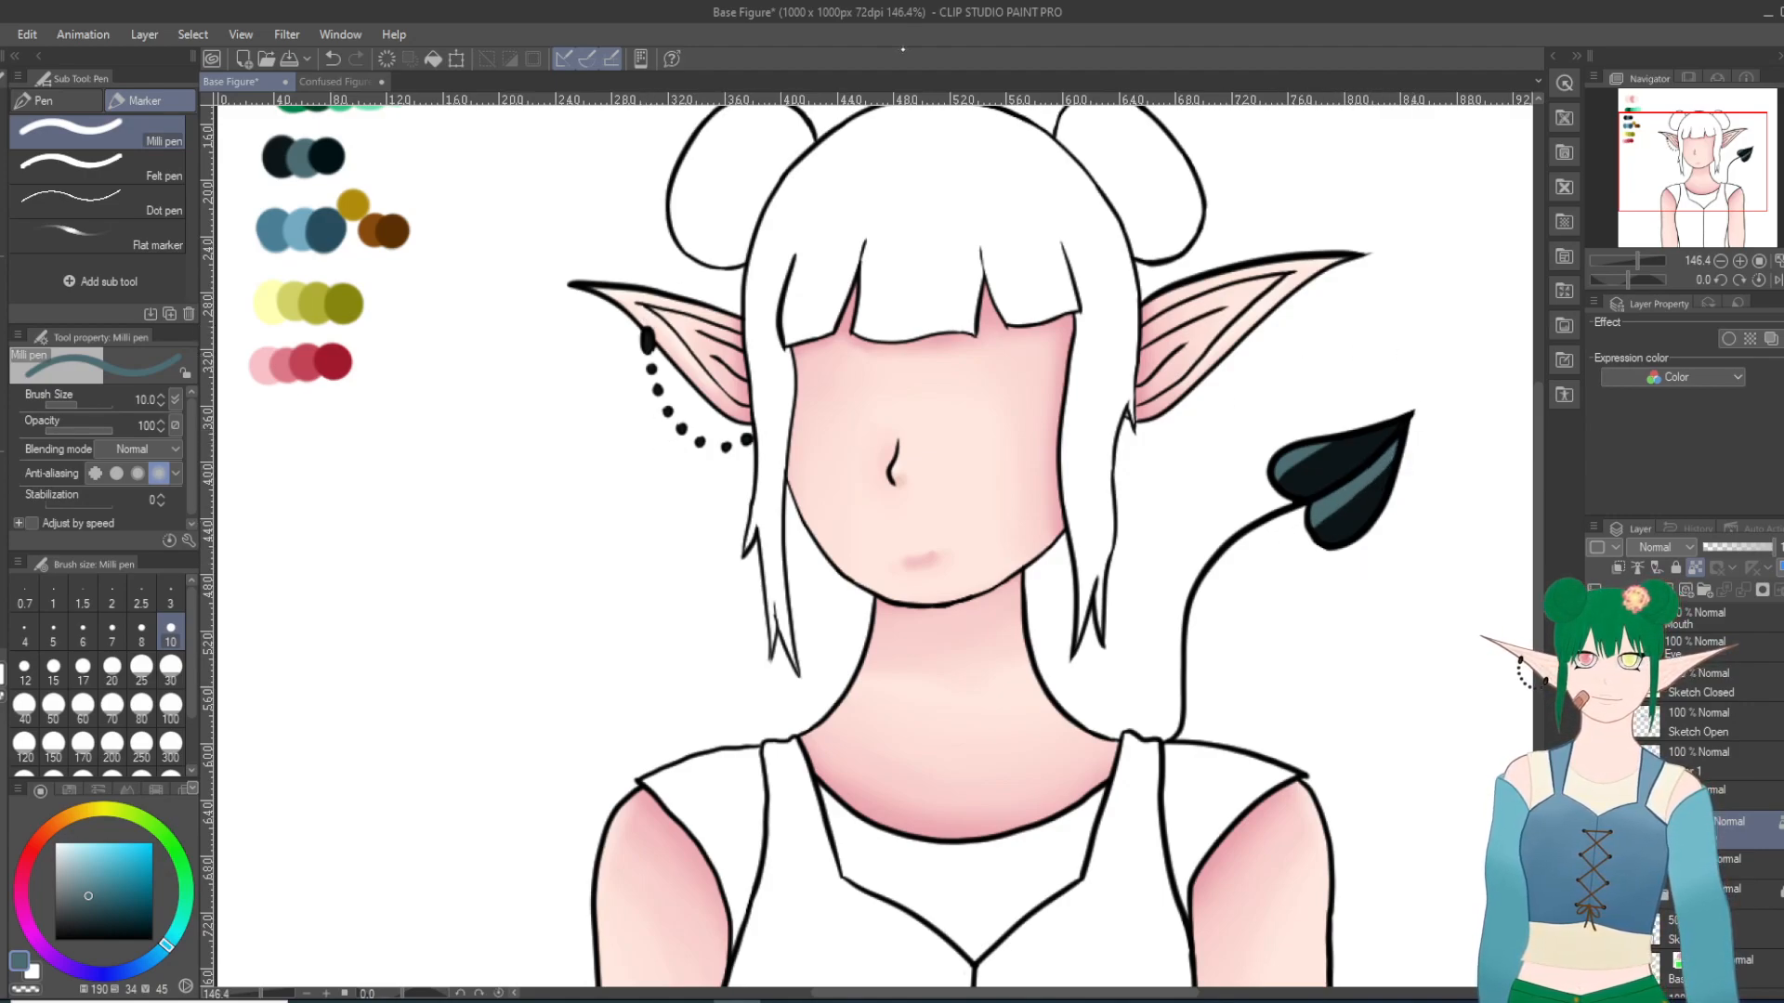
Step: Dab gray-teal highlights on the ear cuff and each chain bead, and soften them with the Blur tool
scroll(705, 315, "up", 6)
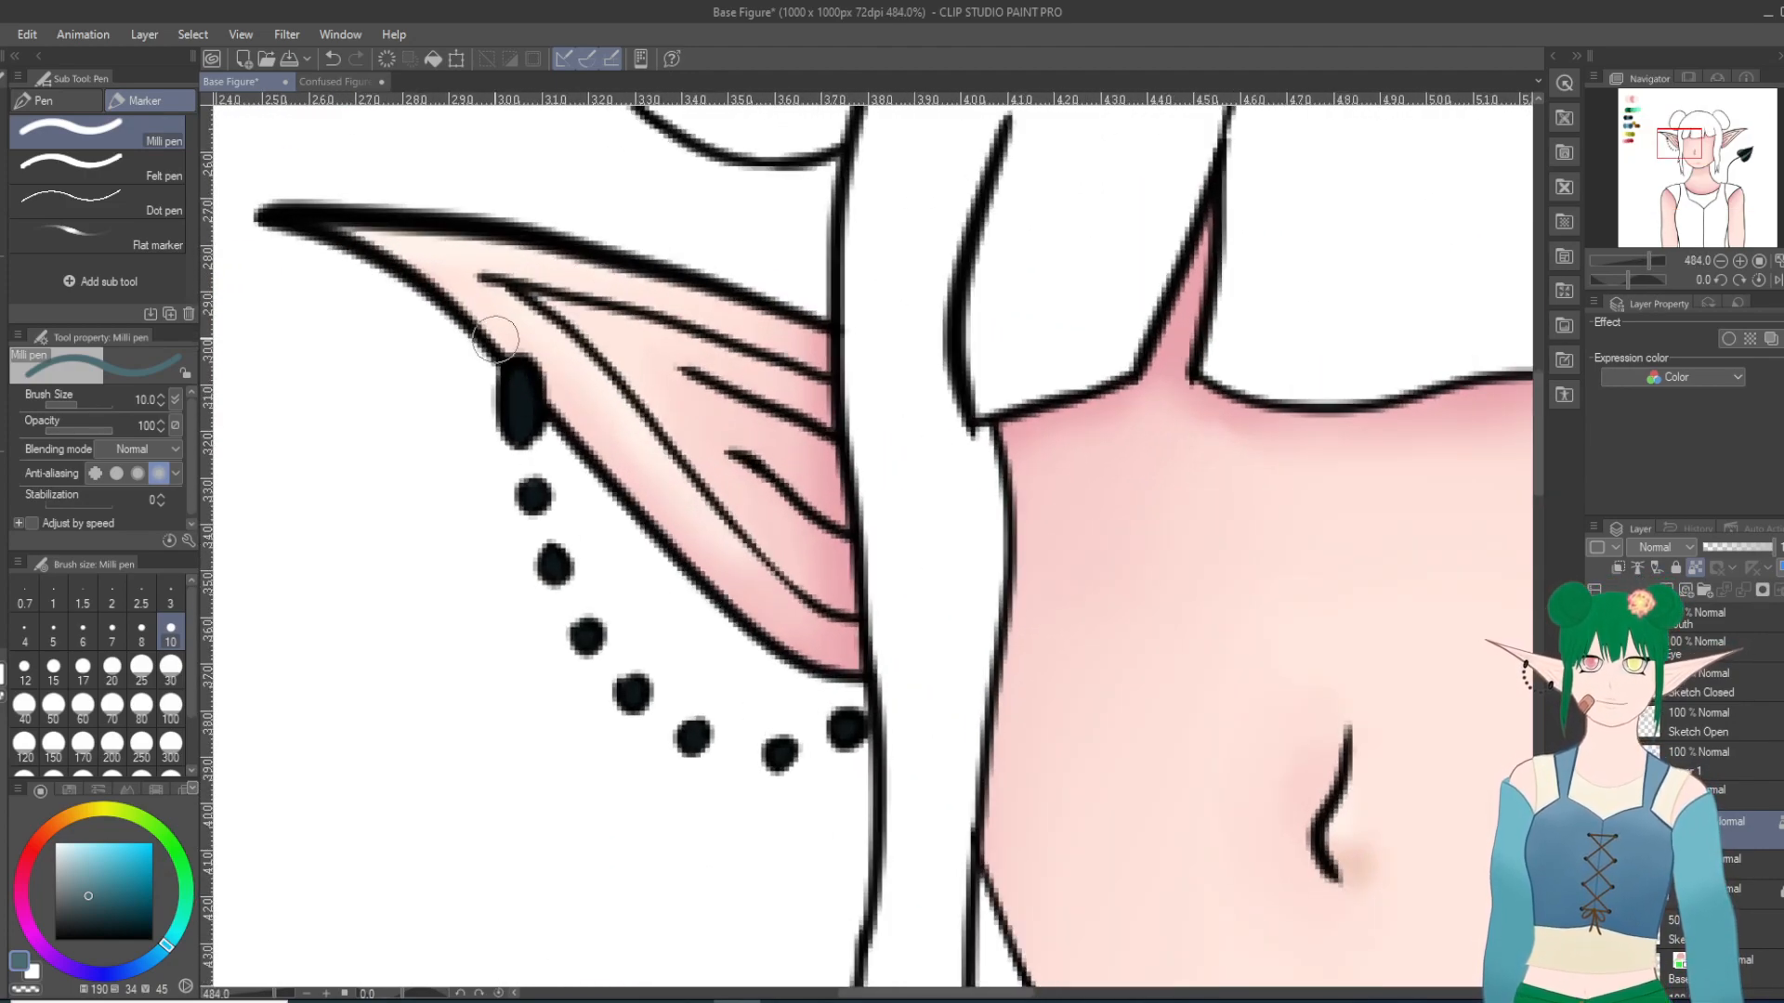
left_click_drag(514, 369, 522, 398)
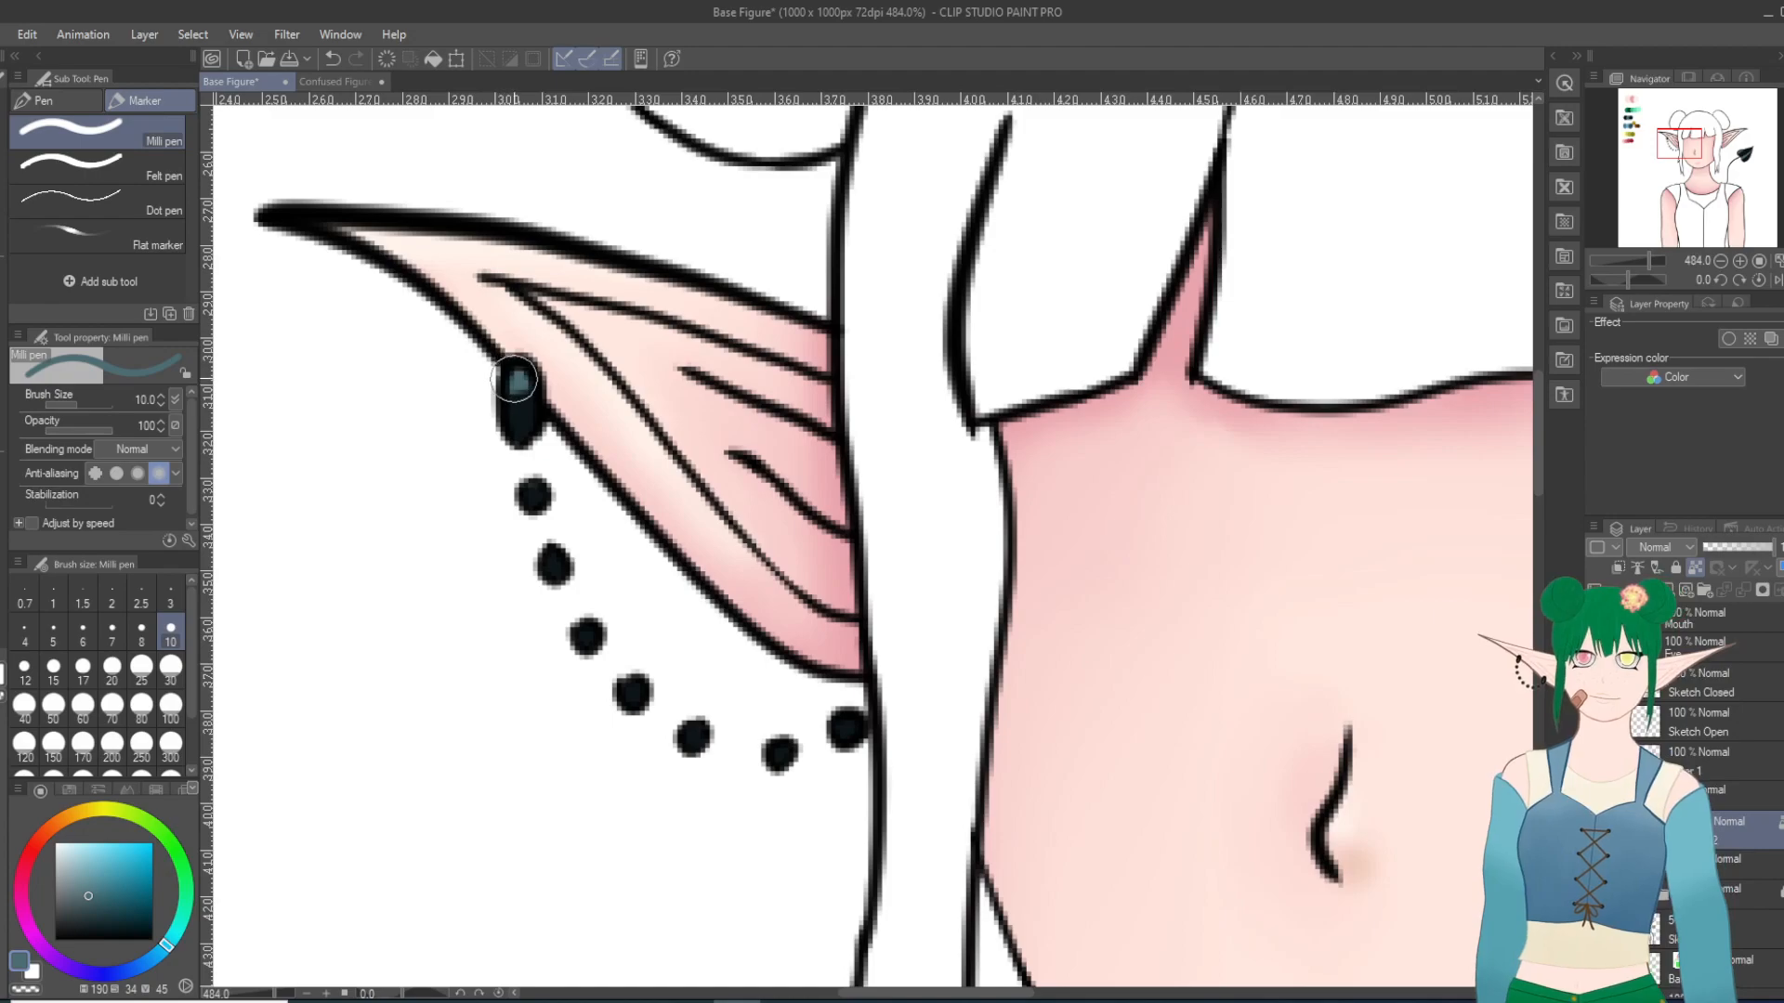
left_click_drag(540, 475, 545, 482)
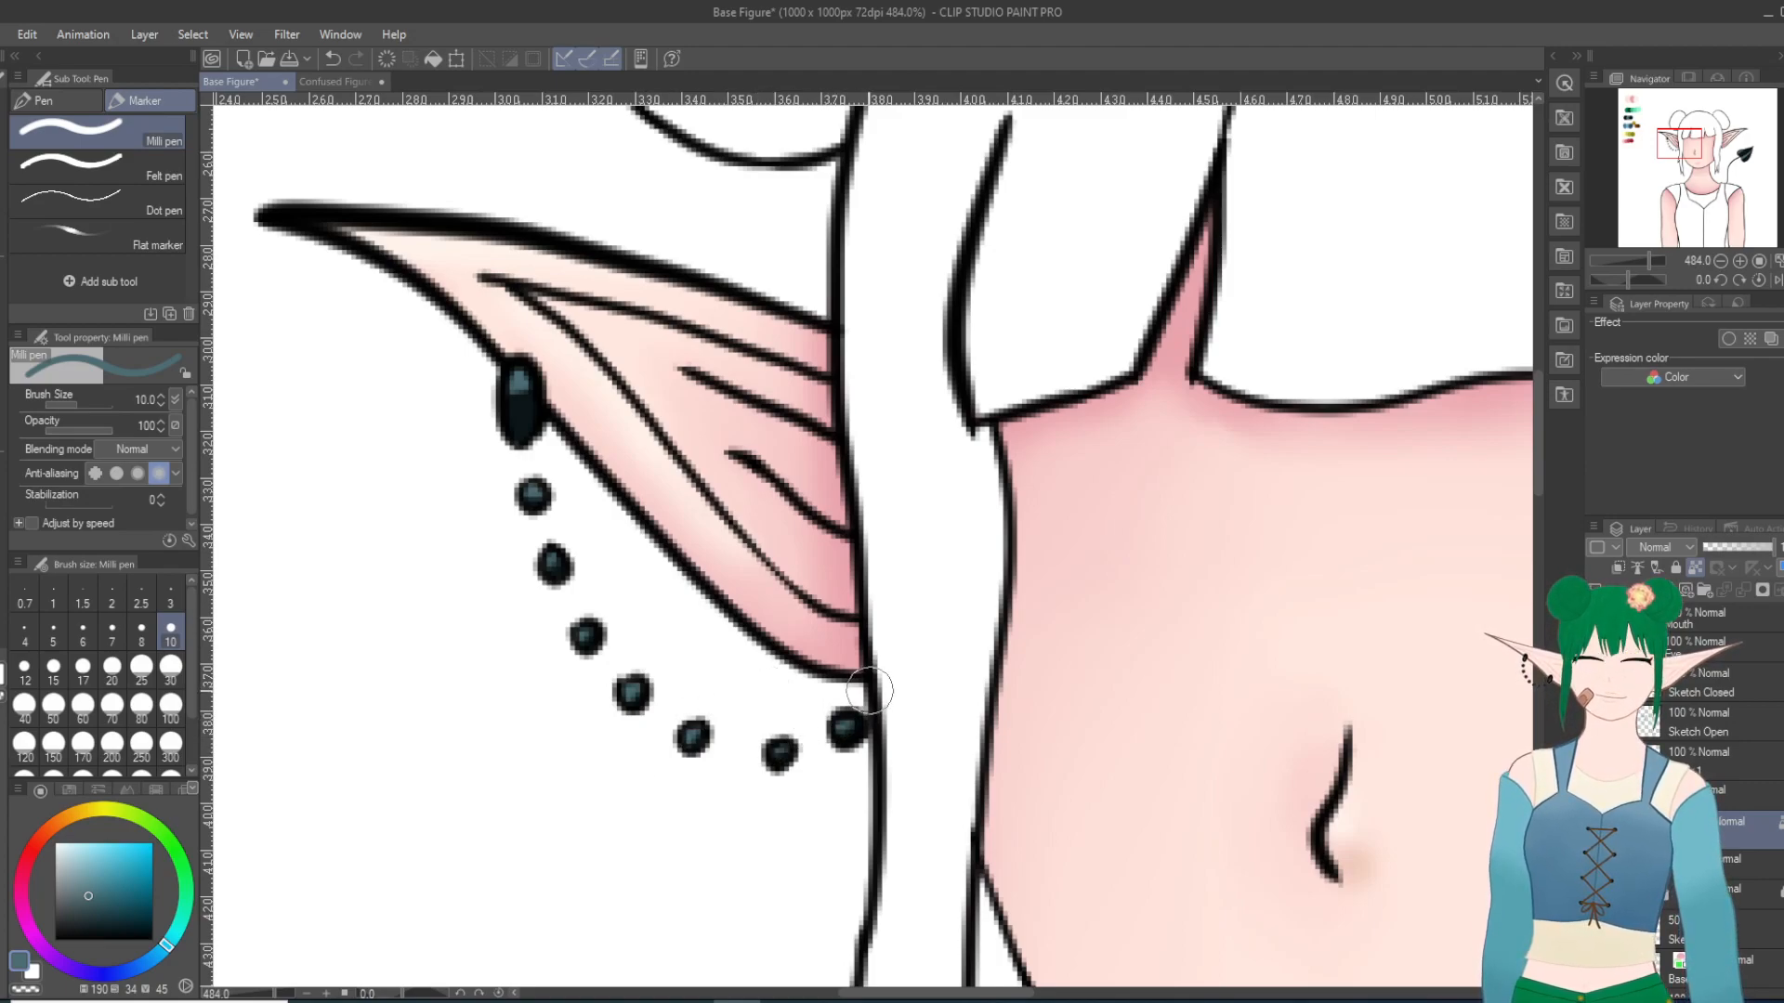
key("j")
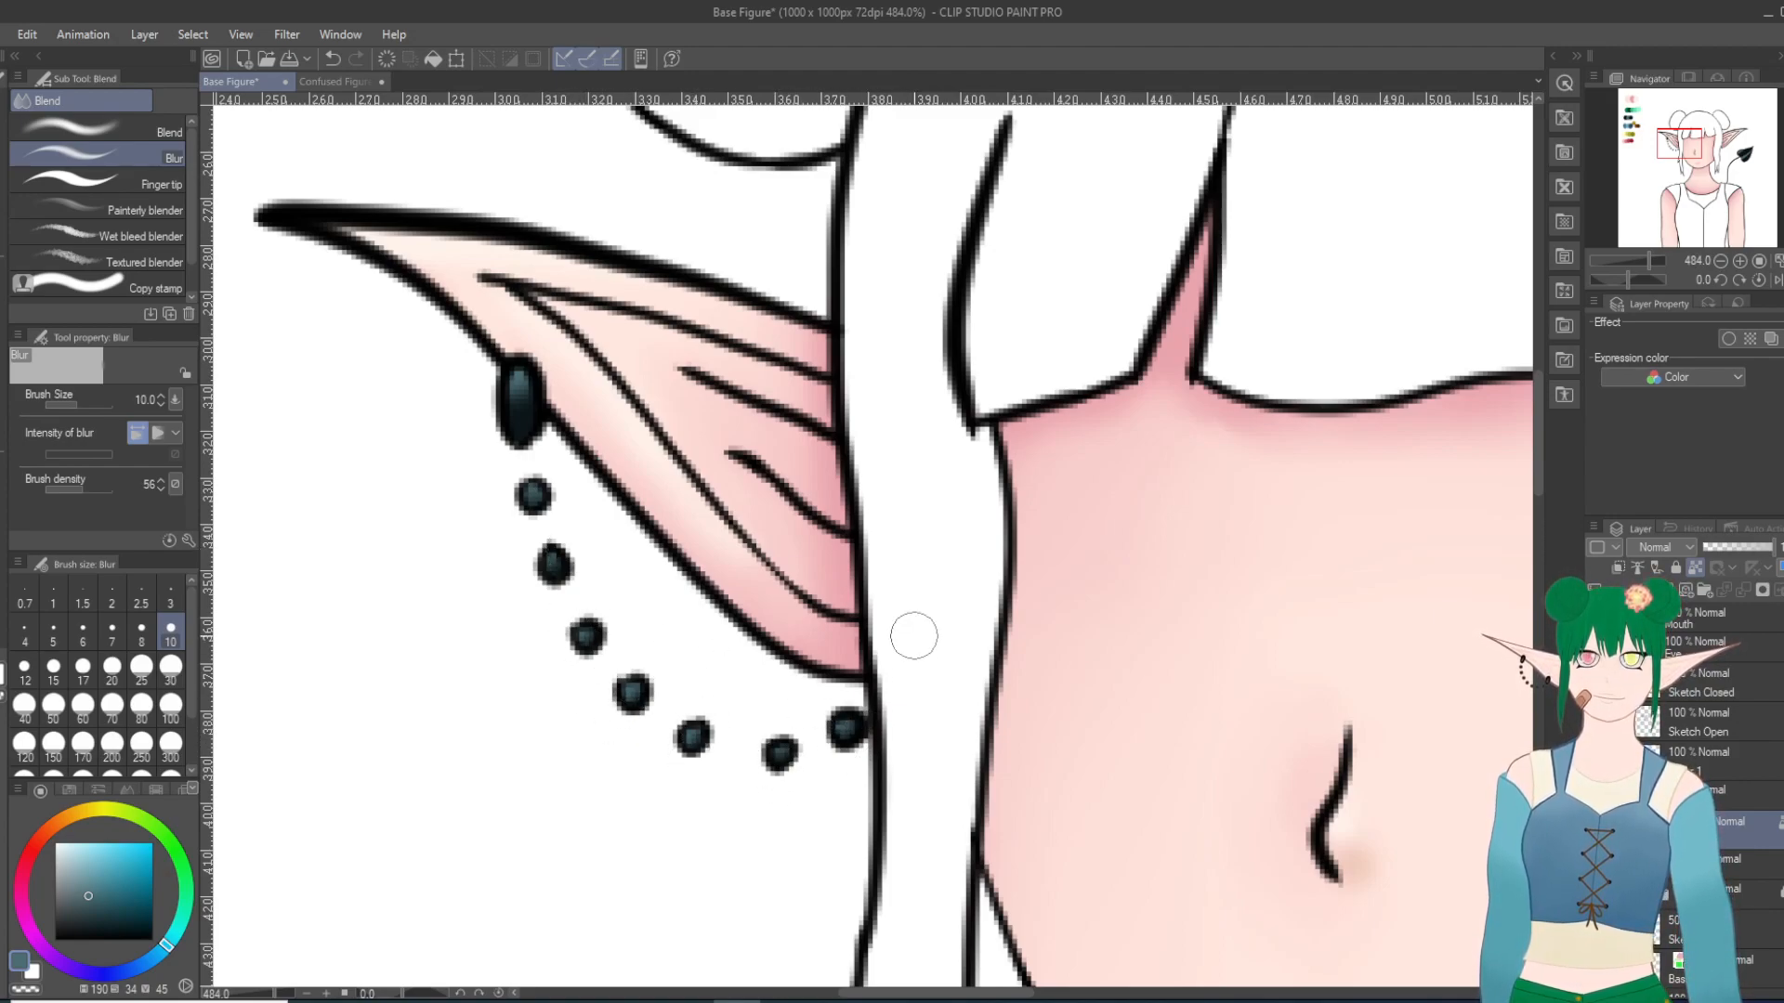
Step: Pick the darkest blue-black palette swatch as the color for the Milli pen
scroll(1003, 674, "down", 9)
scroll(1301, 790, "up", 5)
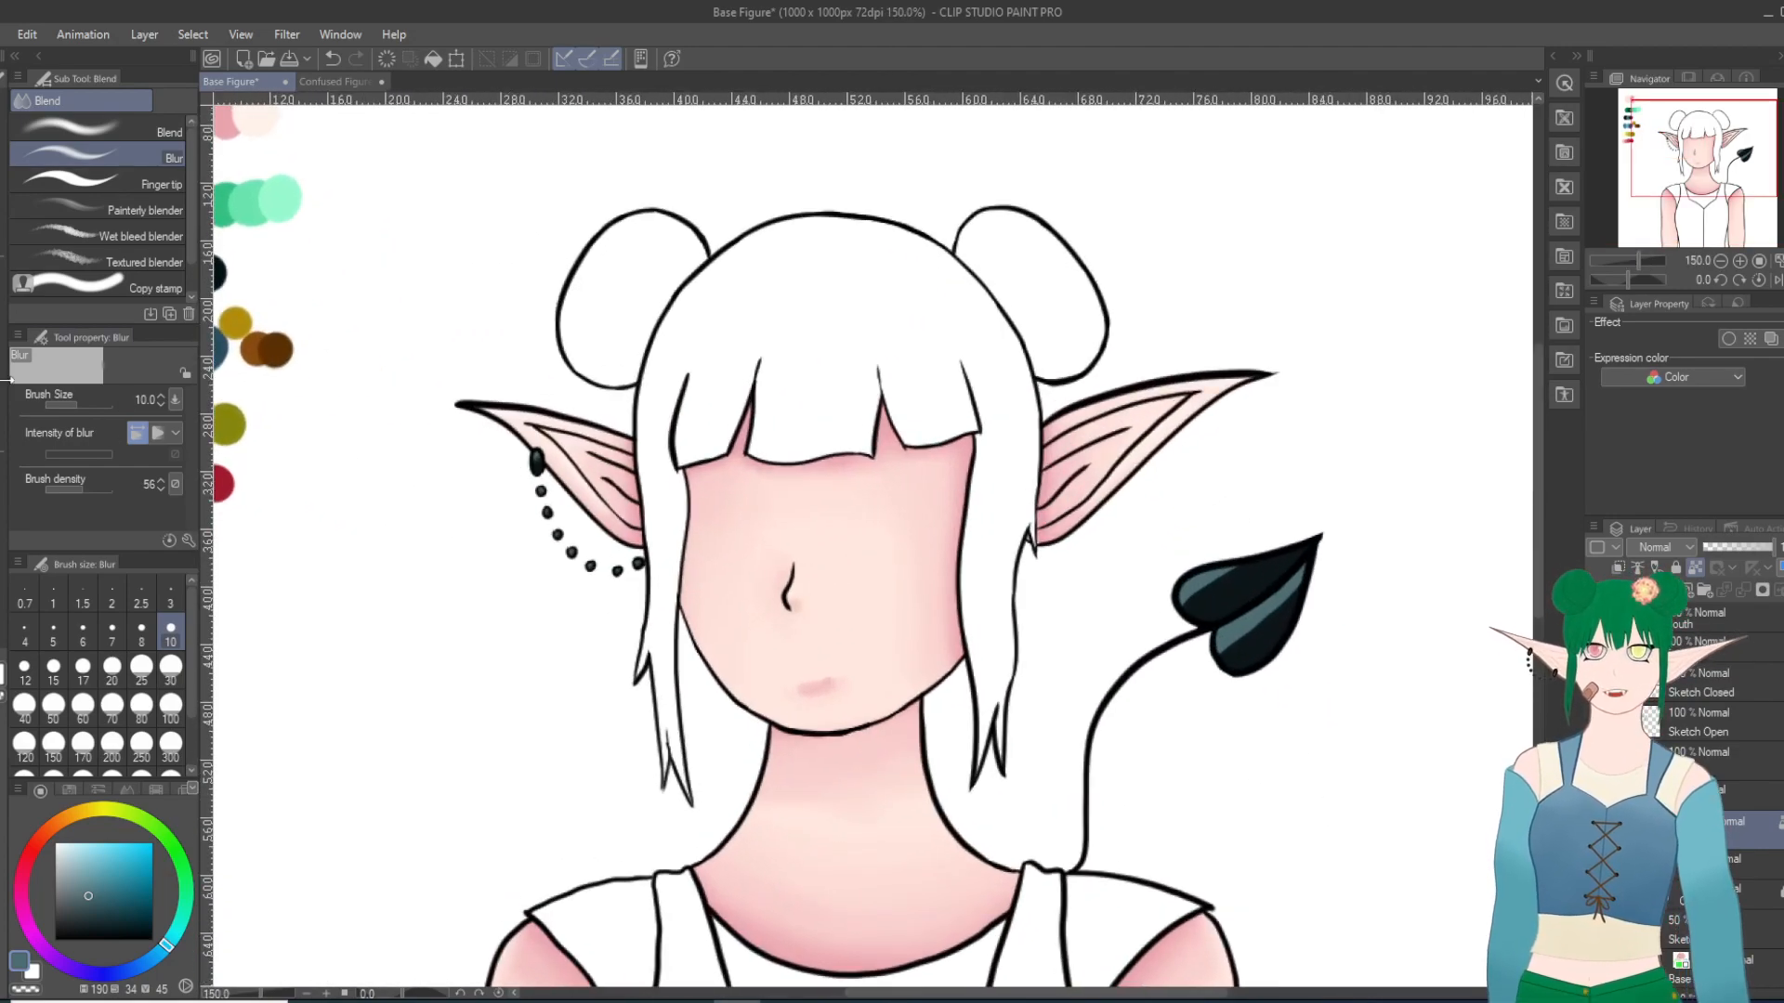
key("i")
left_click(223, 268)
key("p")
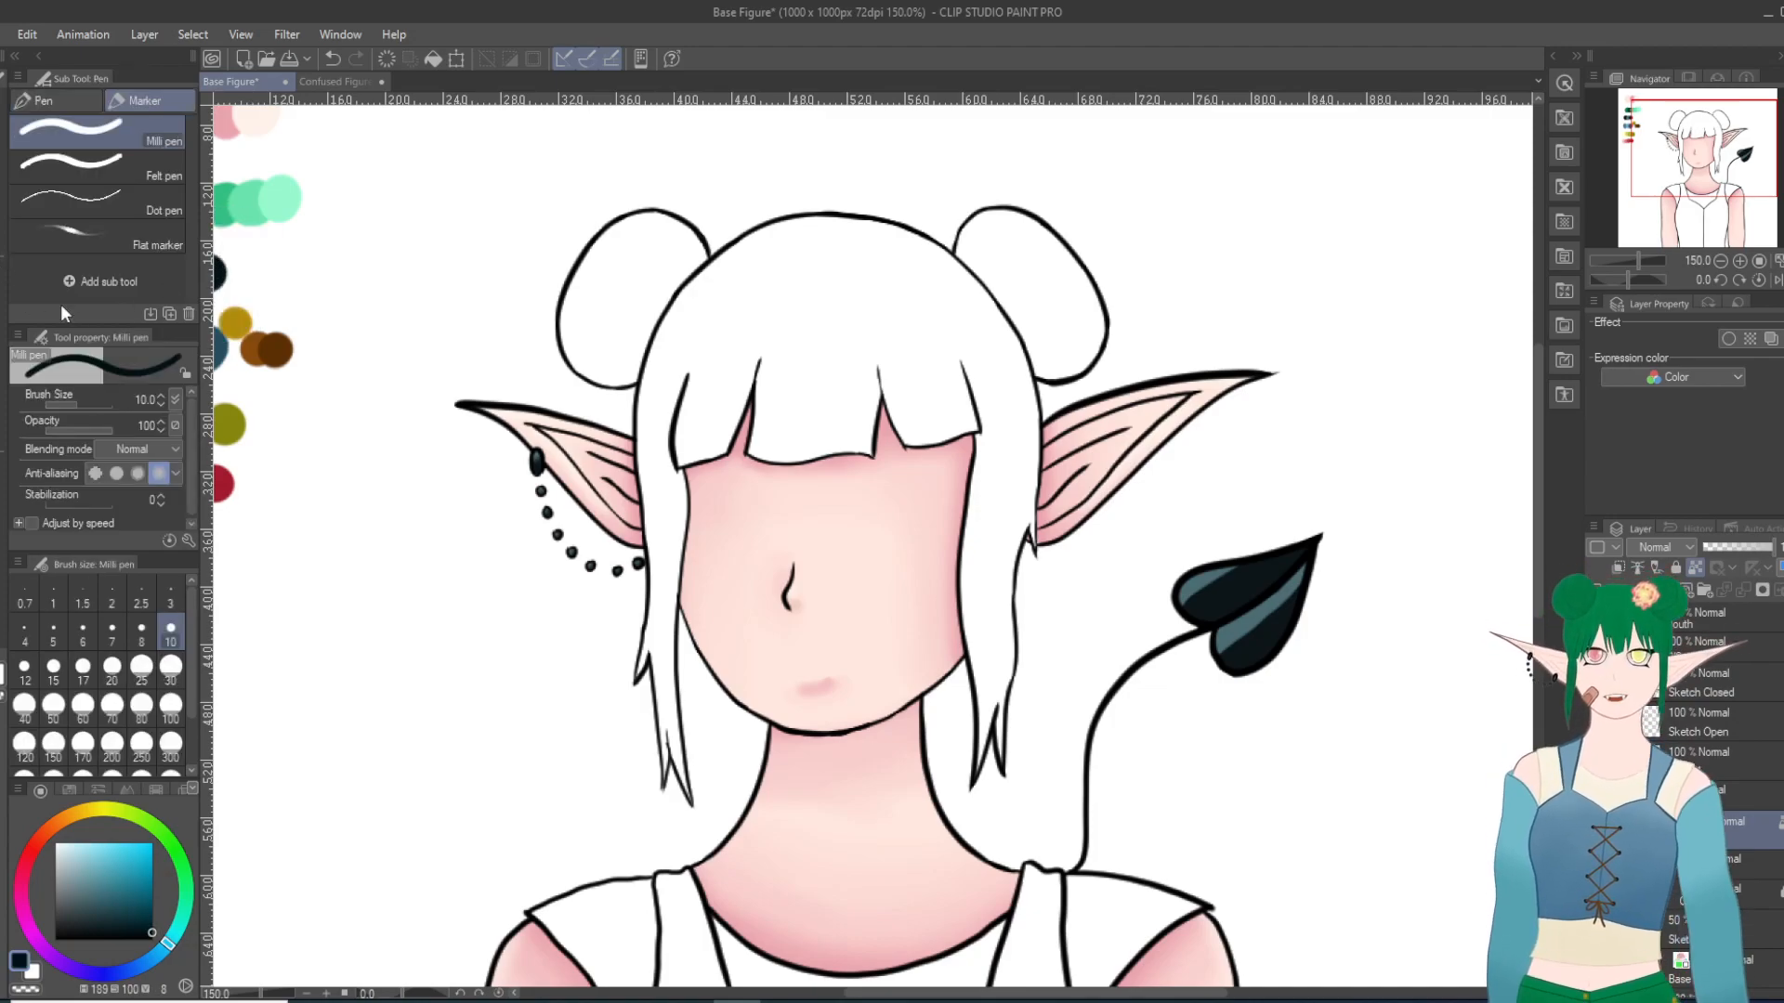
Step: Smooth the gray-teal highlights of the heart's upper and lower lobes into the dark fill with the Blend tool at size 10
scroll(1424, 736, "up", 6)
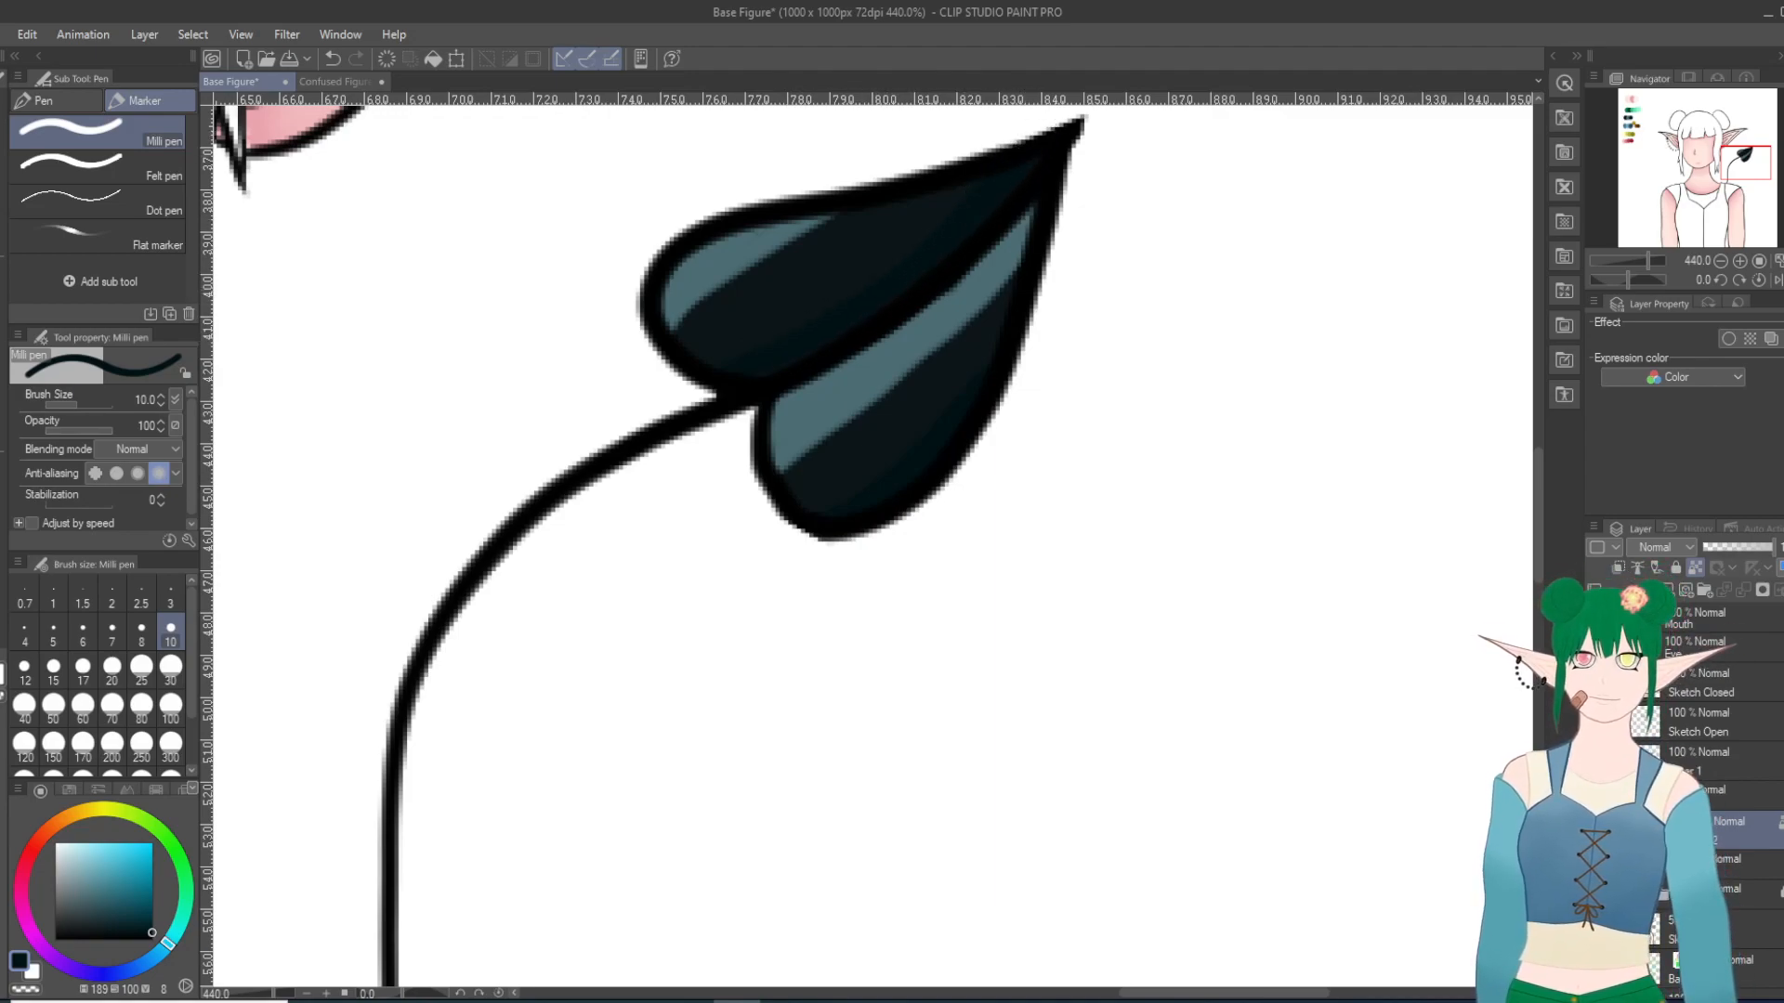
key("j")
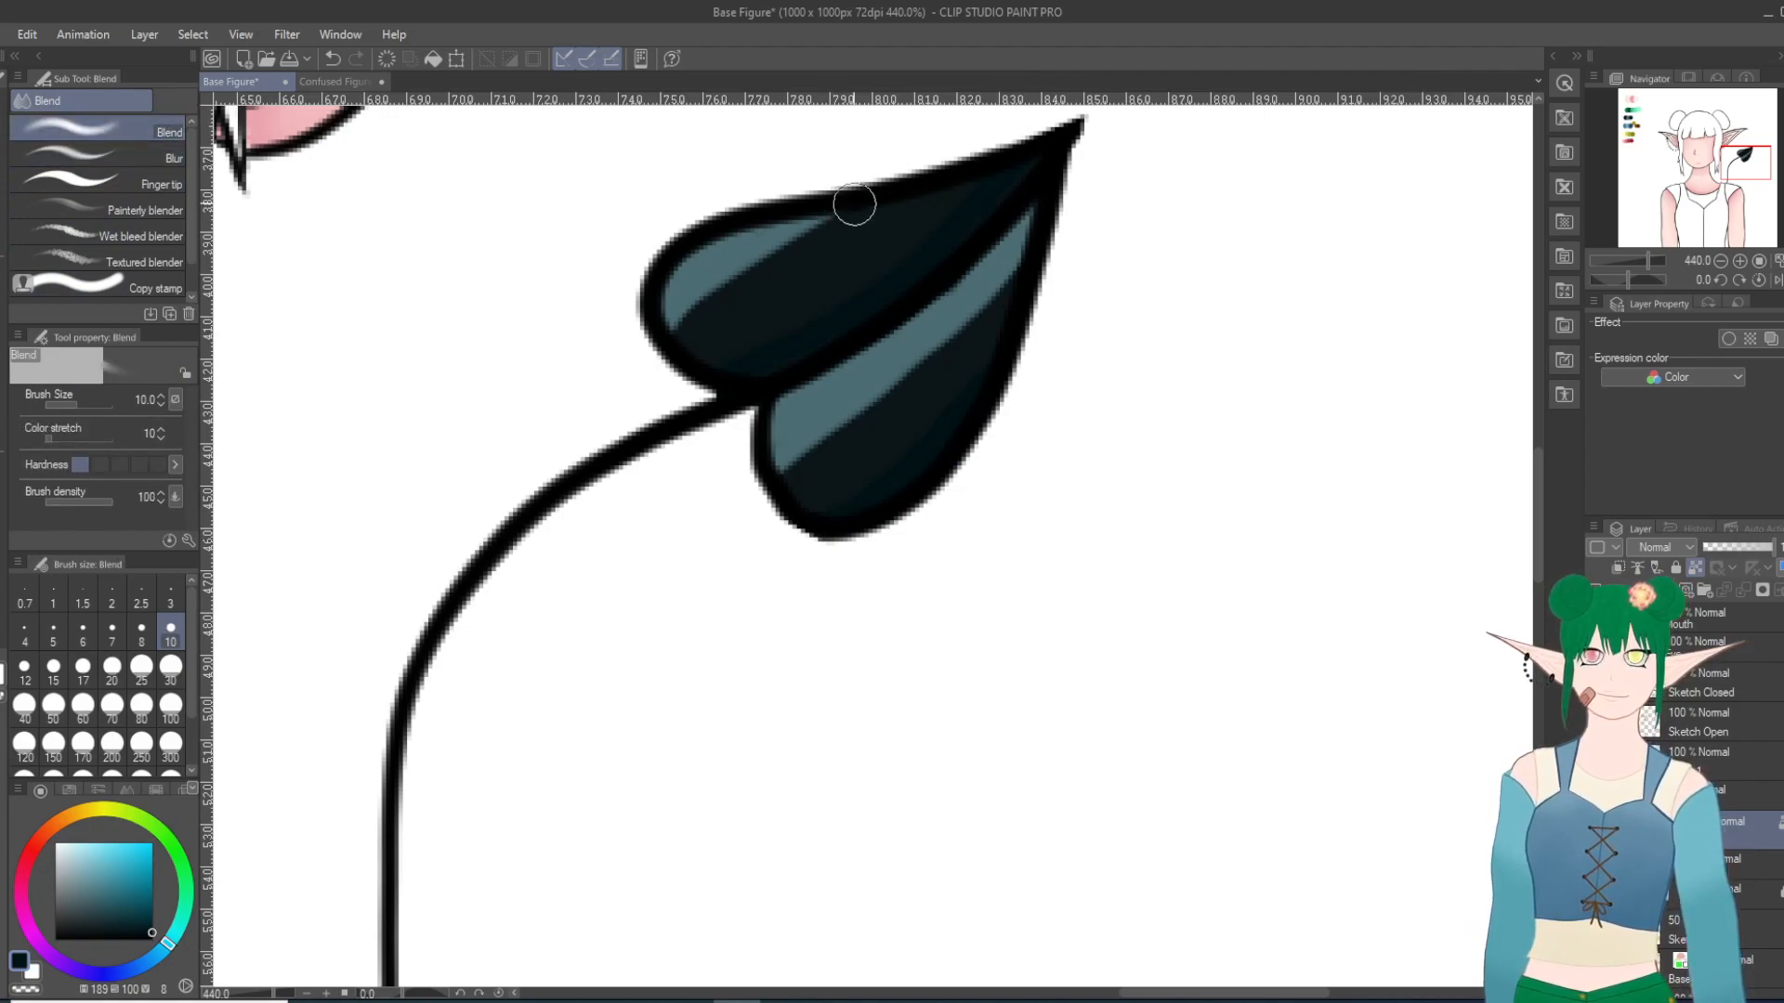
mouse_move(873, 201)
left_mouse_down()
mouse_move(656, 351)
mouse_move(786, 242)
mouse_move(689, 307)
mouse_move(842, 212)
mouse_move(687, 300)
left_mouse_up()
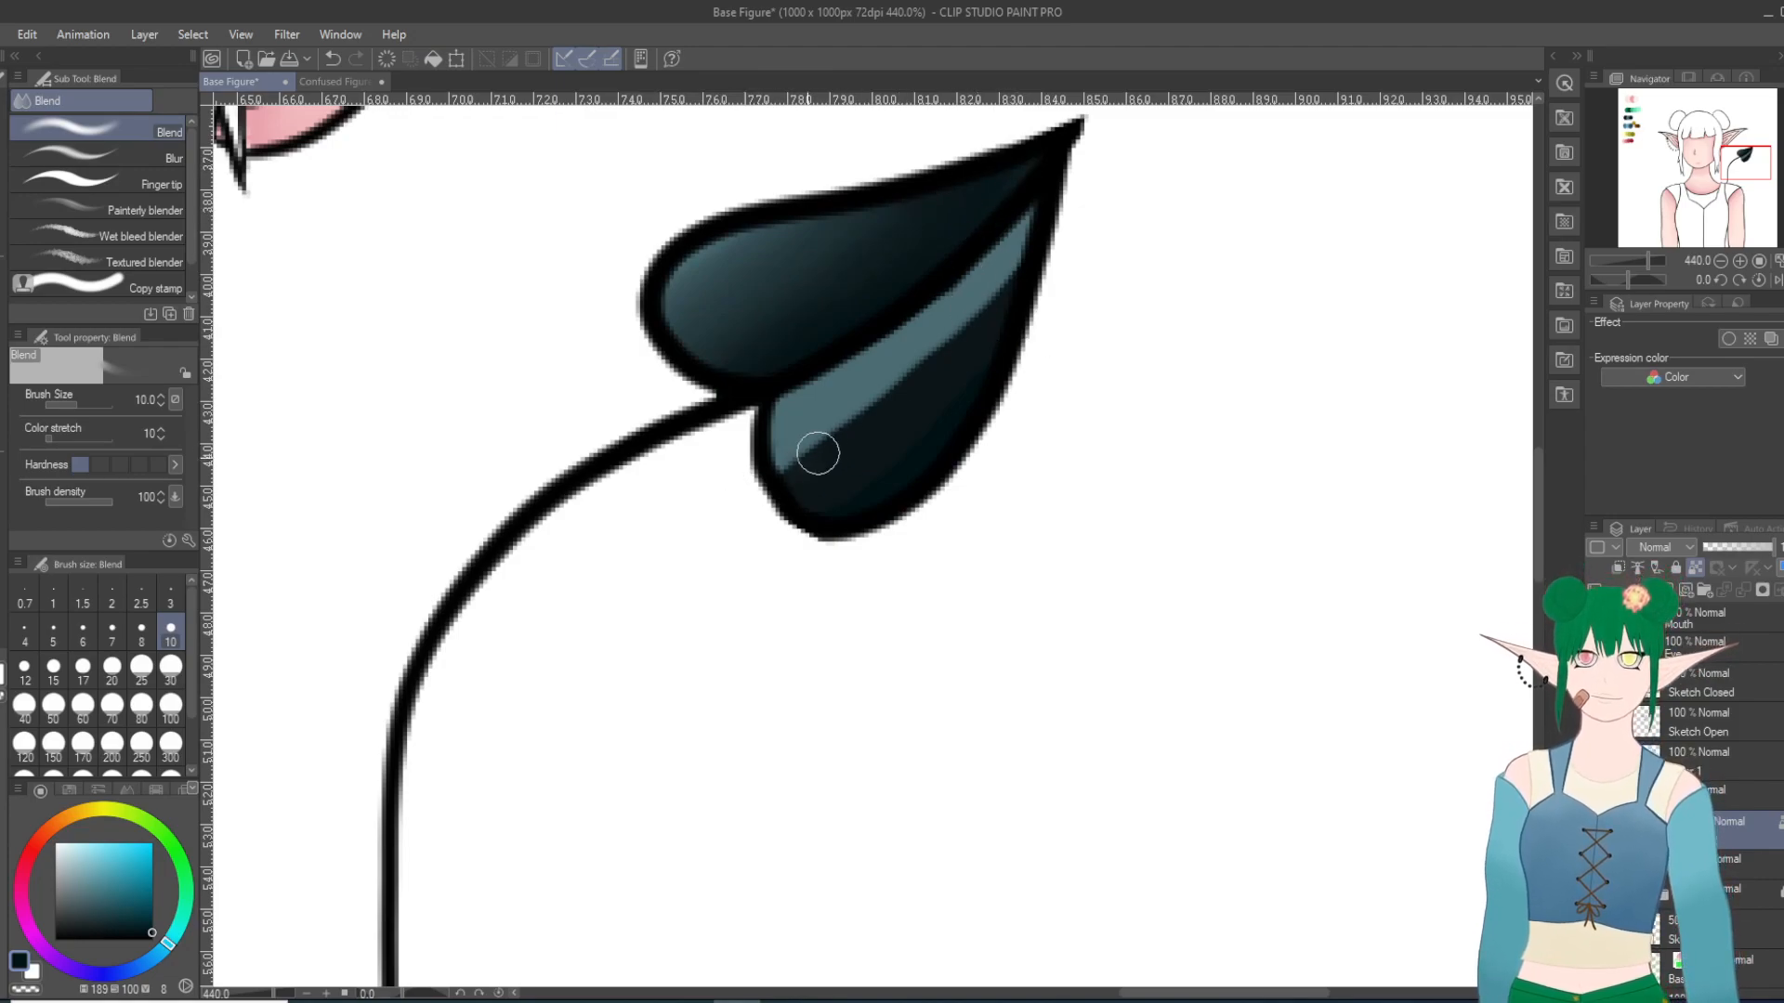
mouse_move(1058, 273)
left_mouse_down()
mouse_move(798, 519)
mouse_move(962, 324)
mouse_move(749, 511)
left_mouse_up()
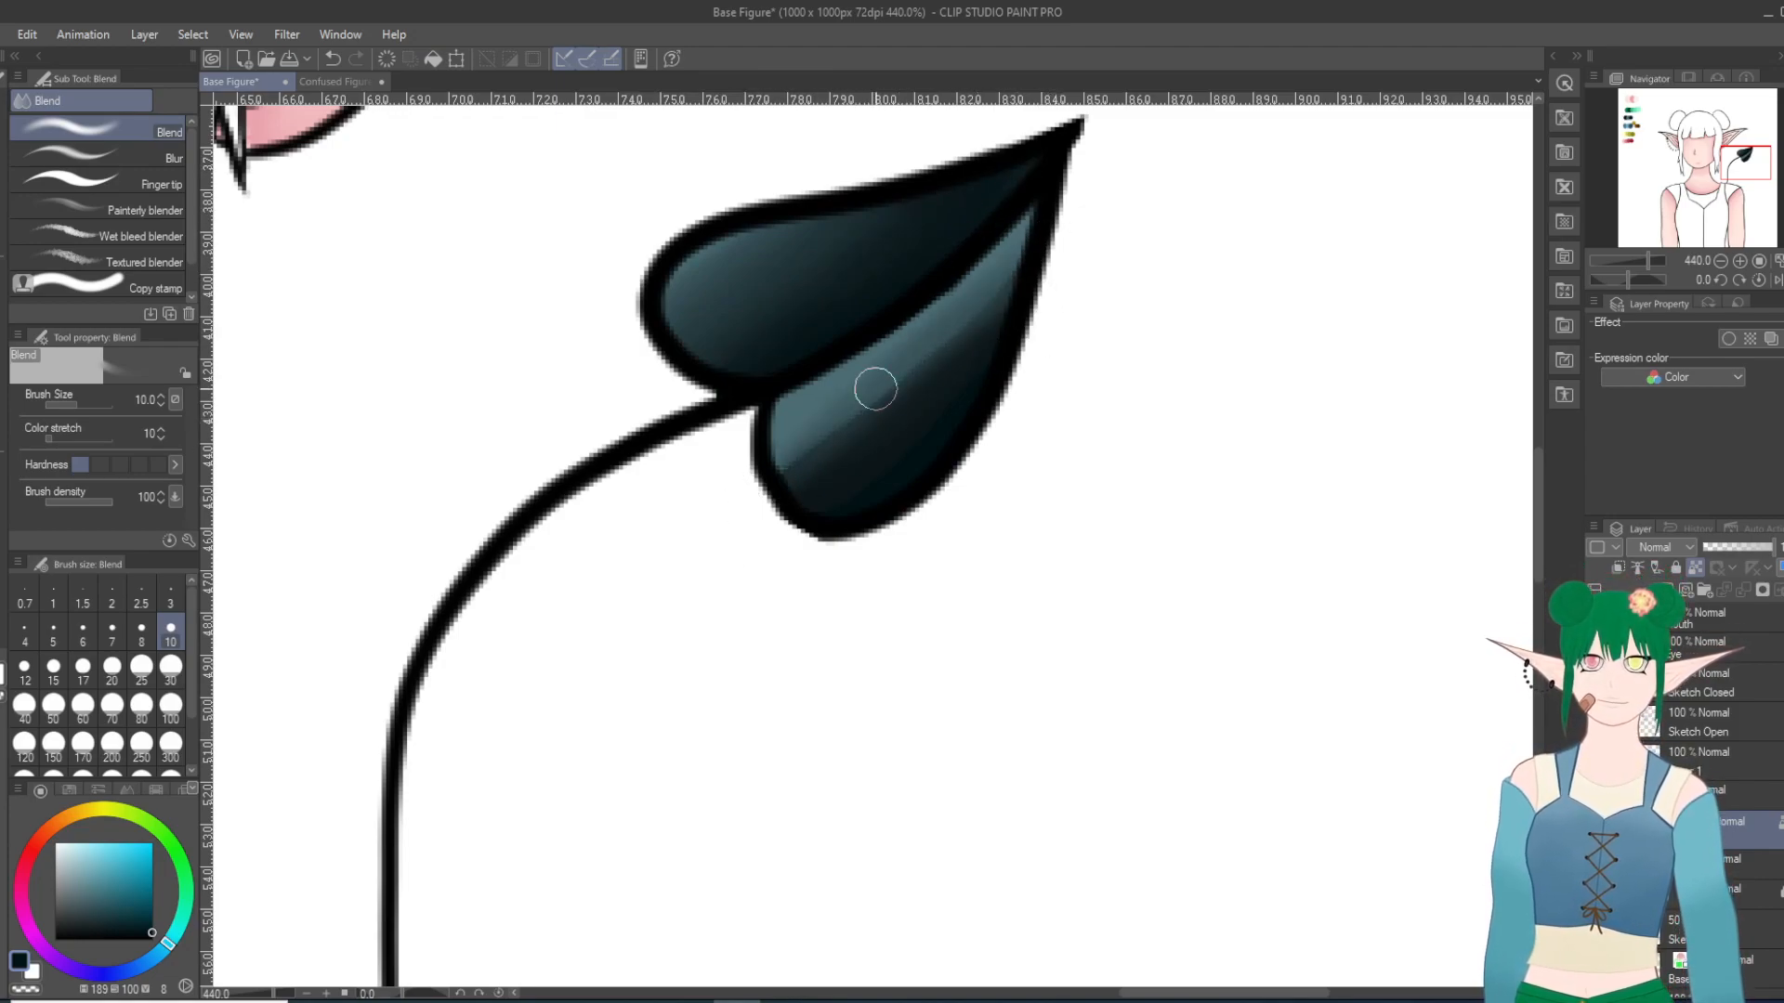
left_click_drag(1028, 251, 875, 407)
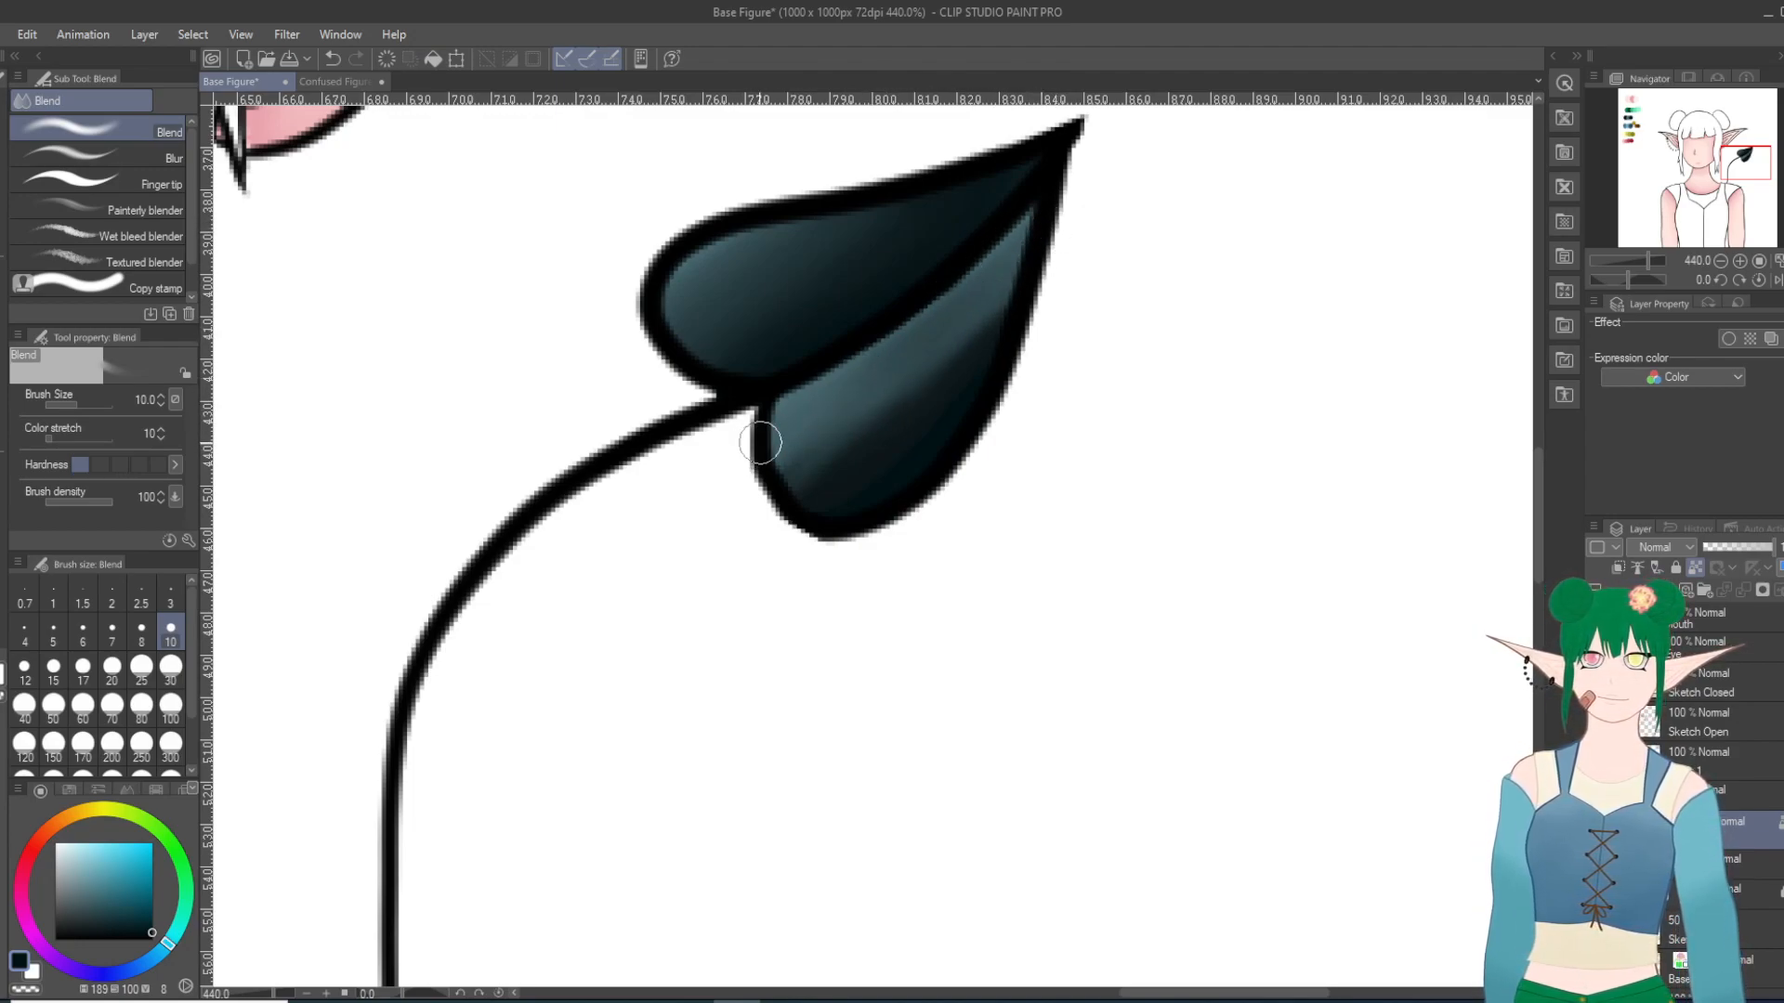
left_click_drag(818, 454, 966, 340)
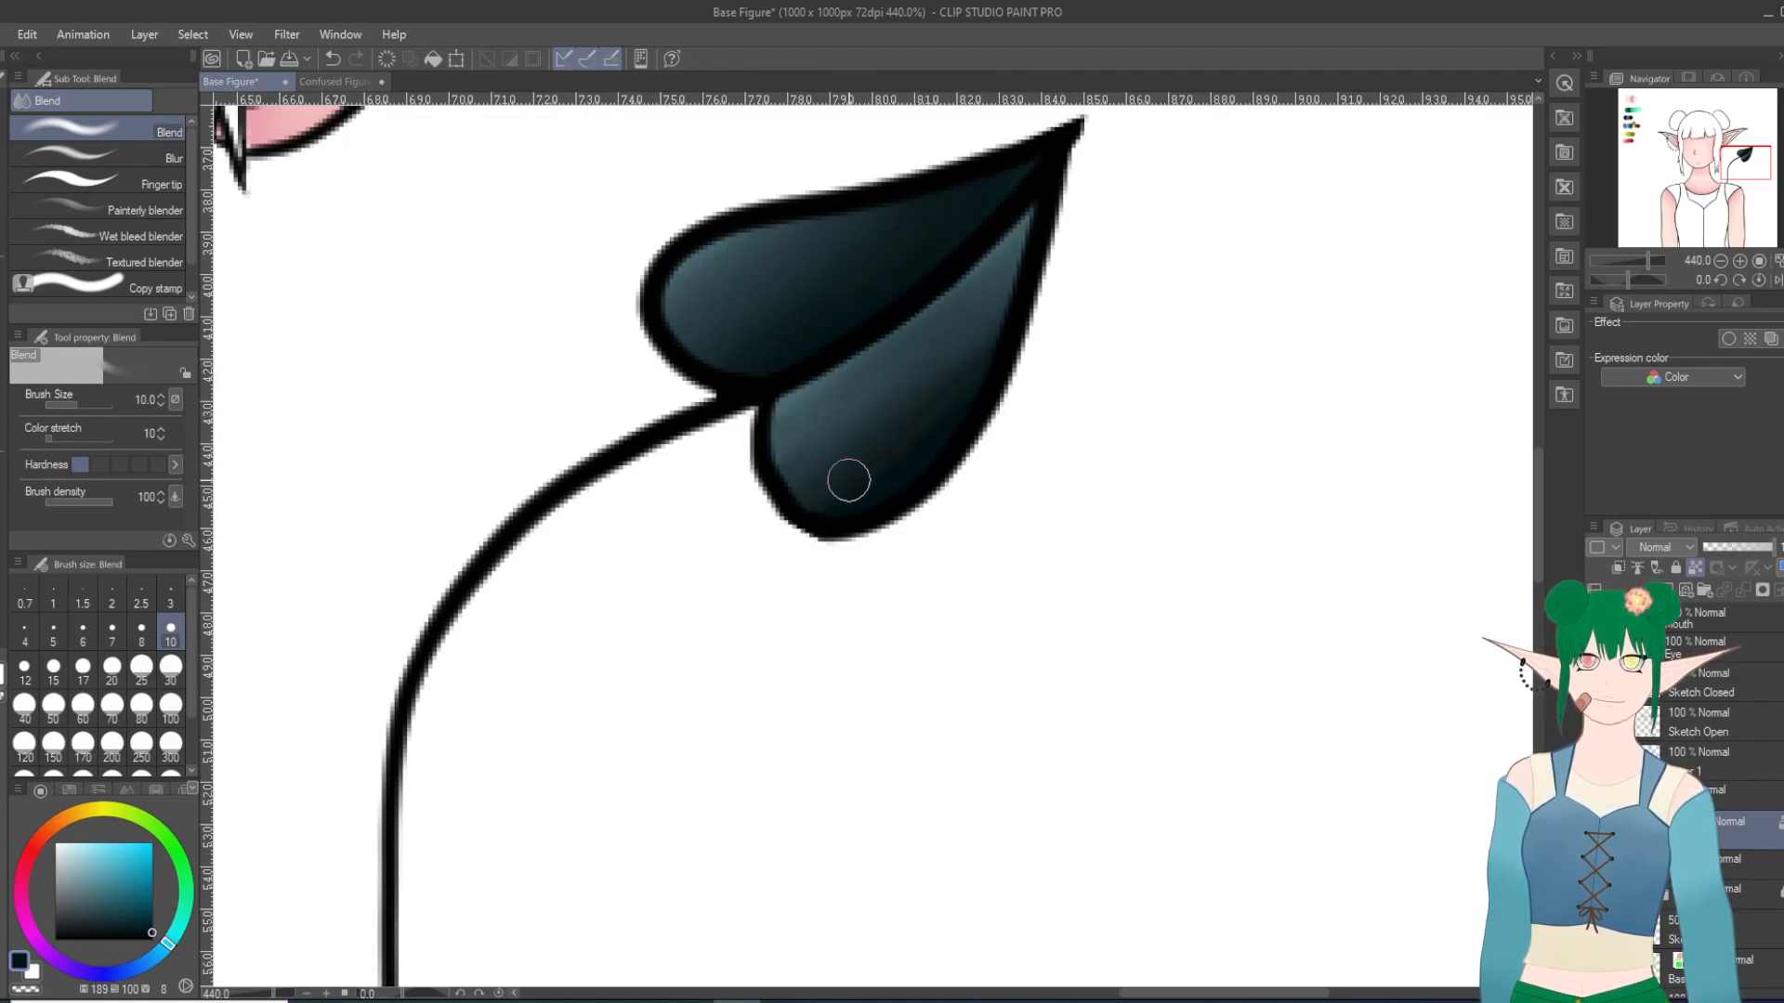
key("ctrl+z")
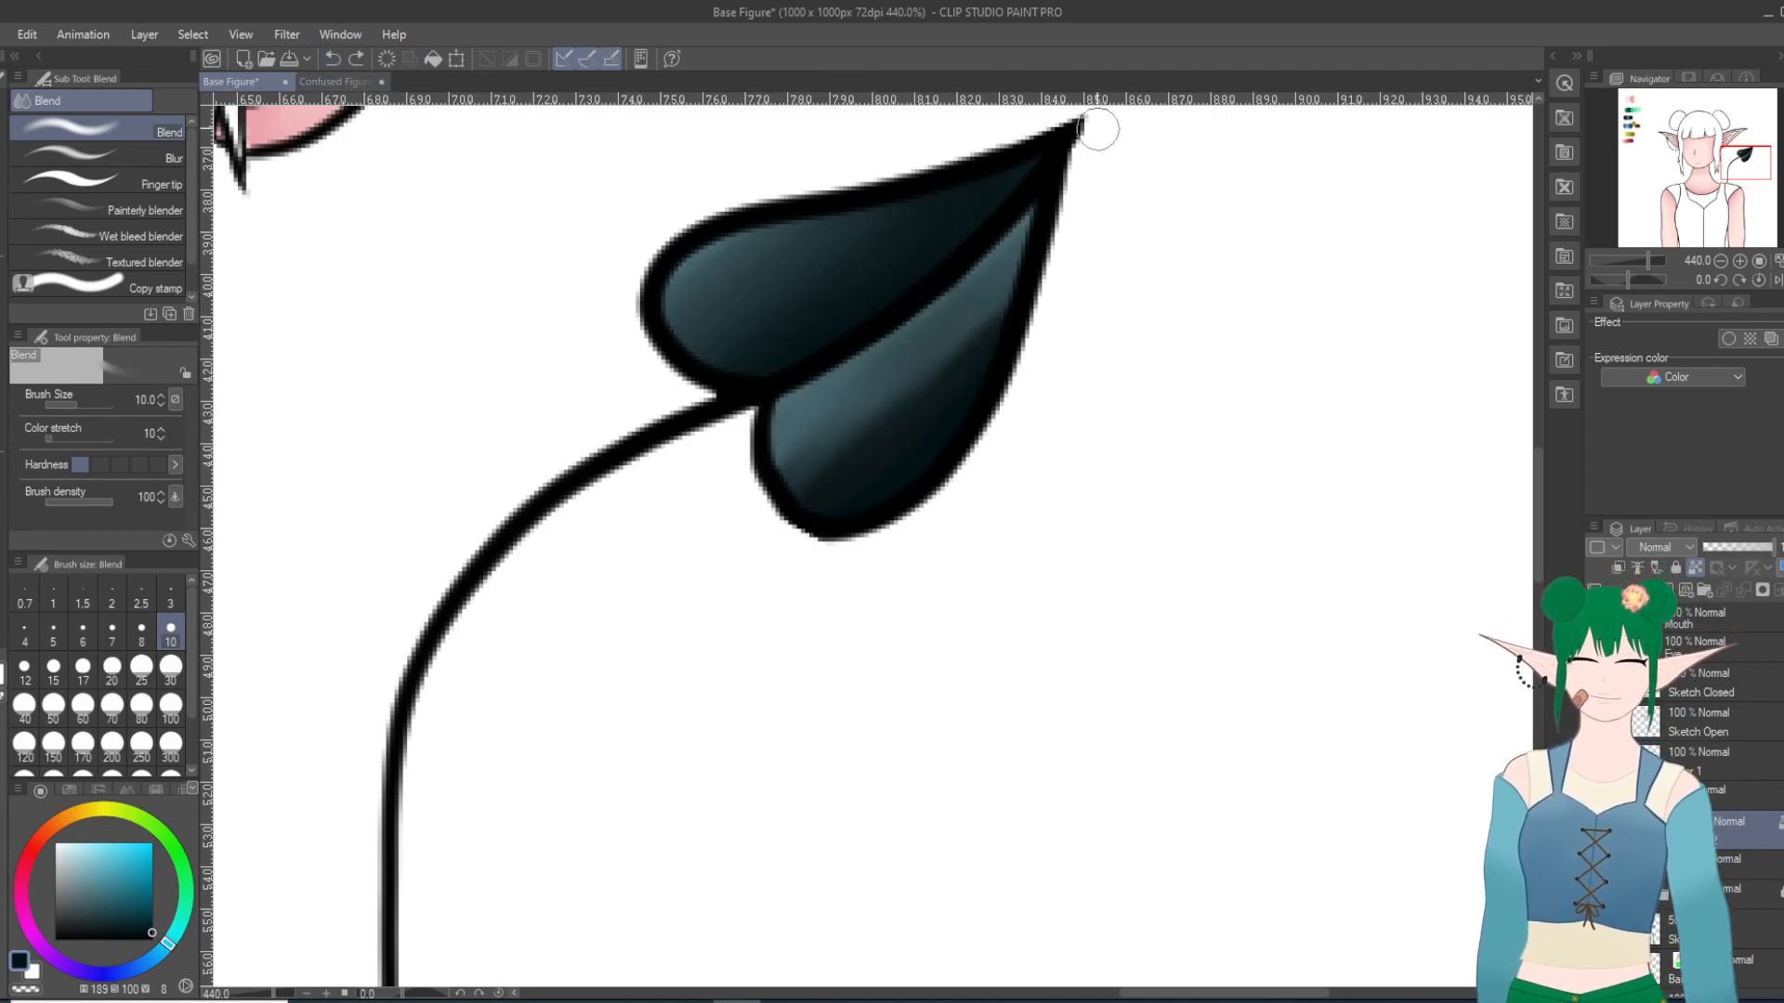
key("ctrl+z")
Step: Soften the lower lobe's highlight edge into an even gradient with further Blend strokes along its length
mouse_move(972, 296)
left_mouse_down()
mouse_move(793, 461)
mouse_move(1010, 309)
mouse_move(919, 366)
left_mouse_up()
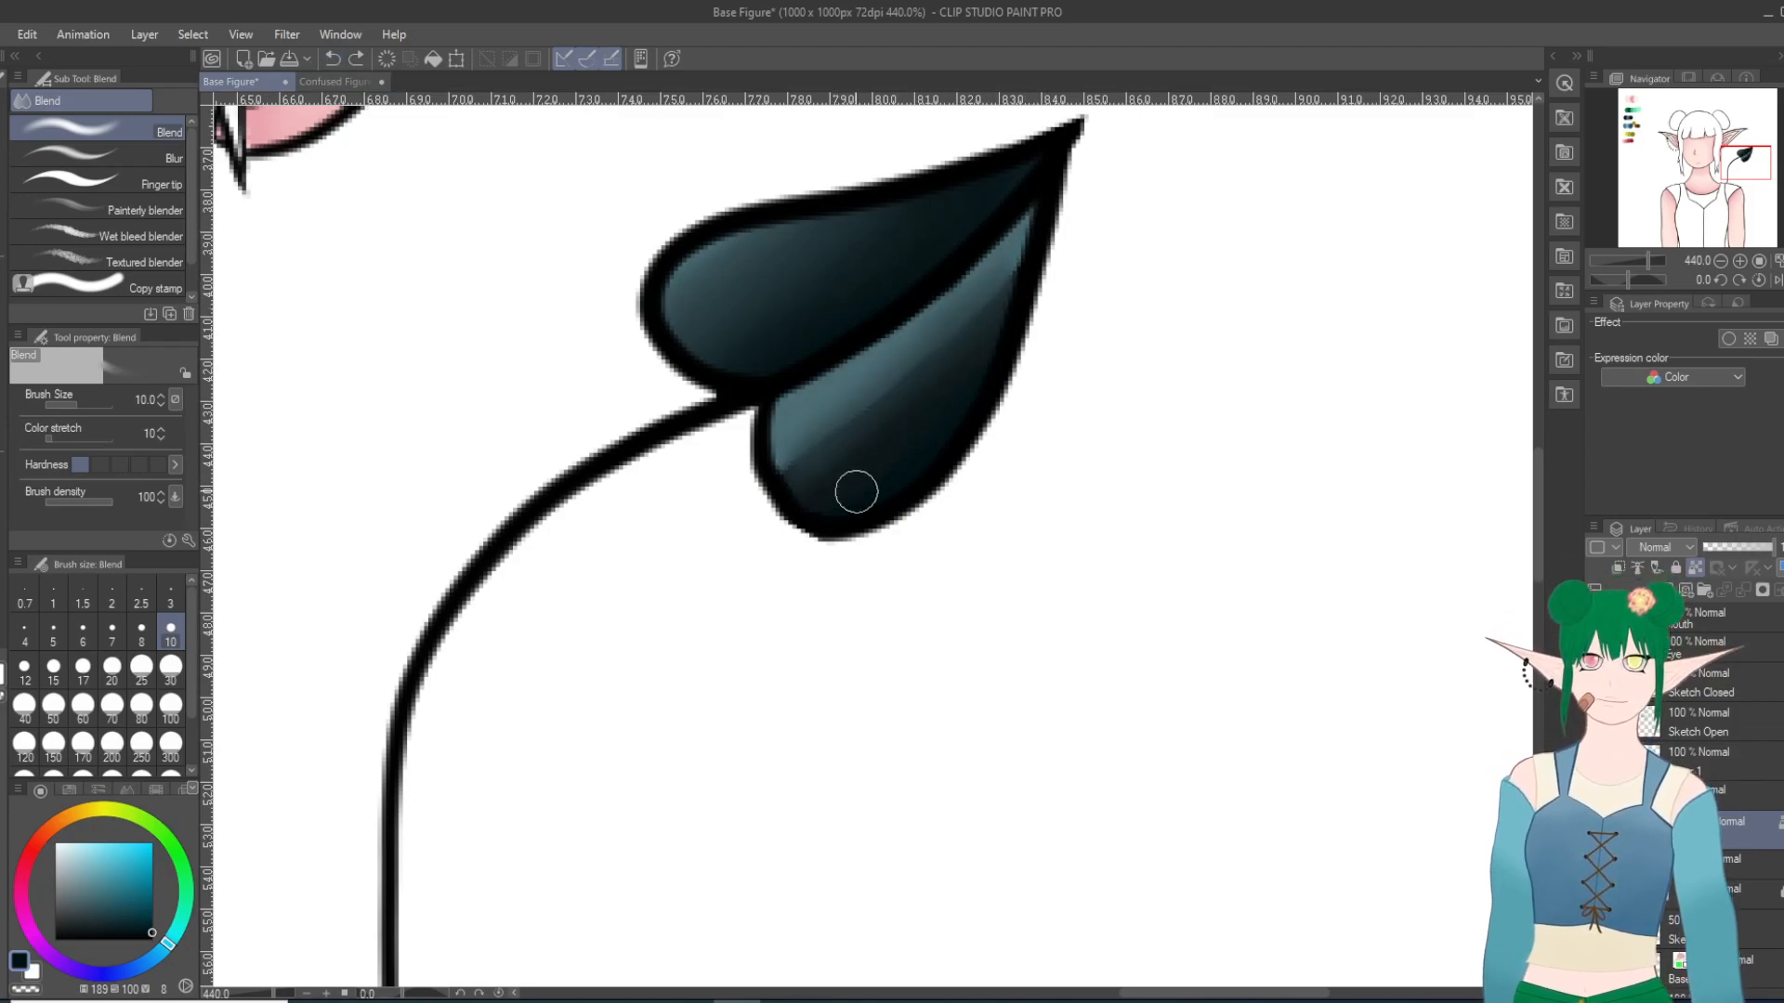
left_click_drag(1006, 267, 890, 385)
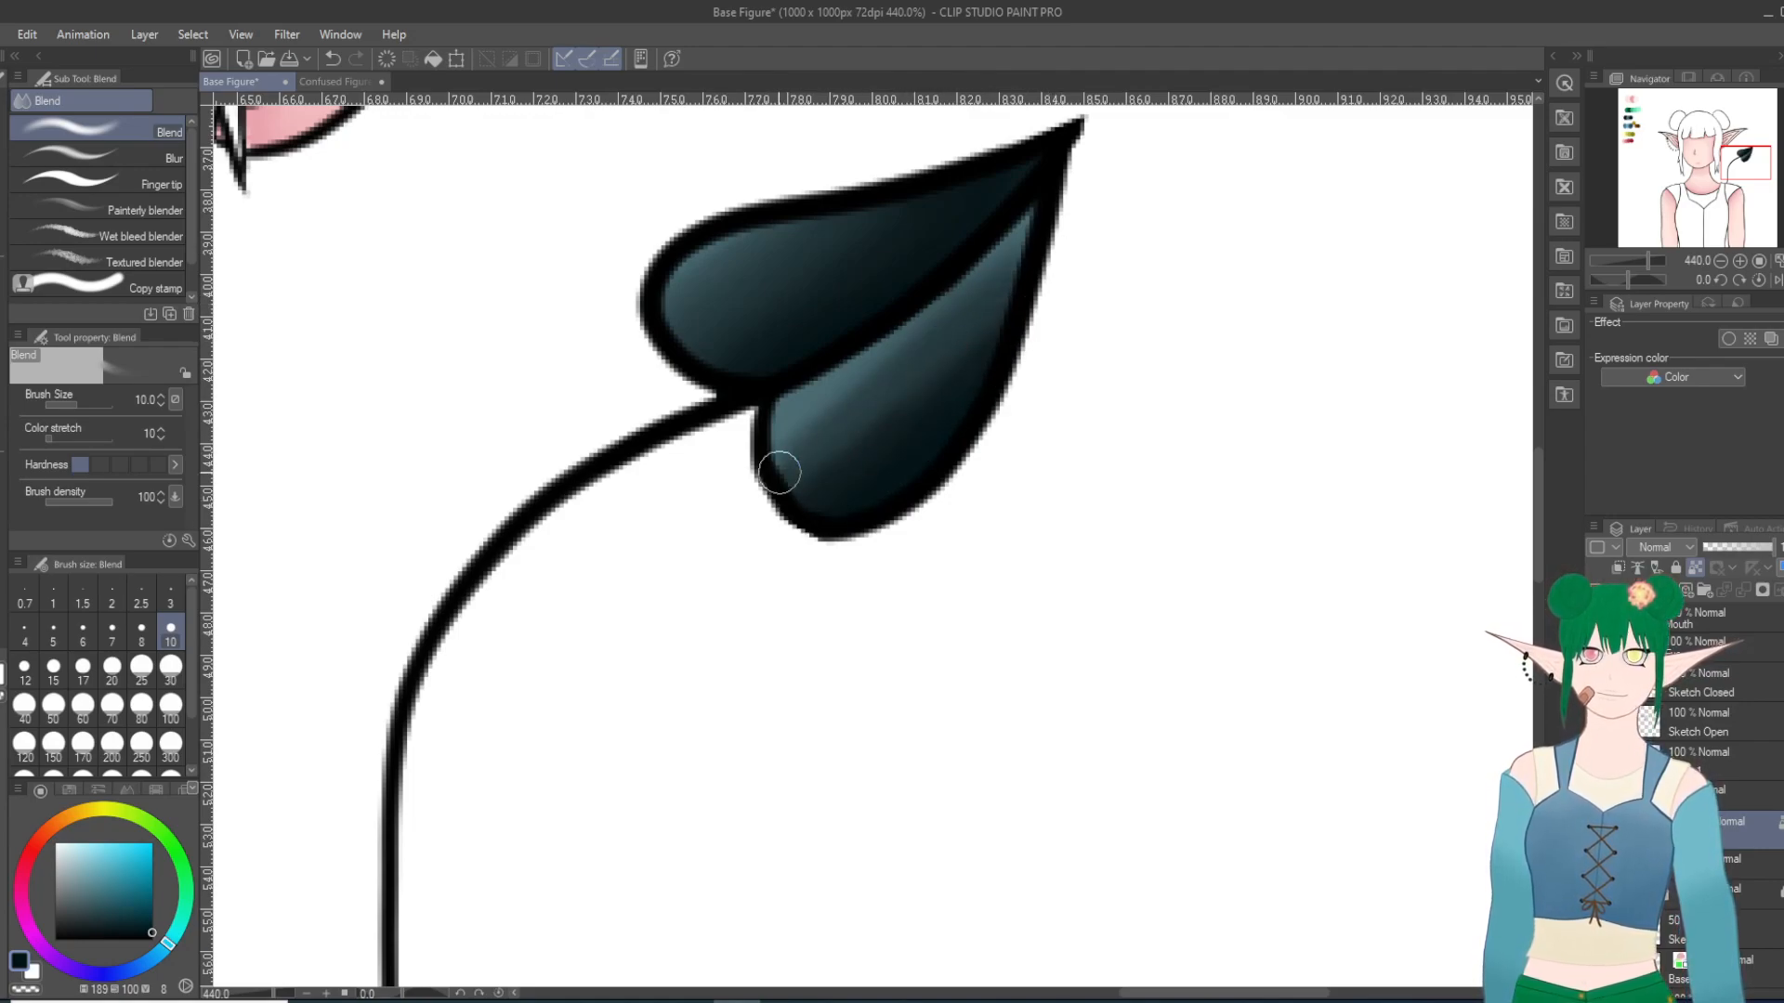
left_click_drag(1056, 224, 769, 430)
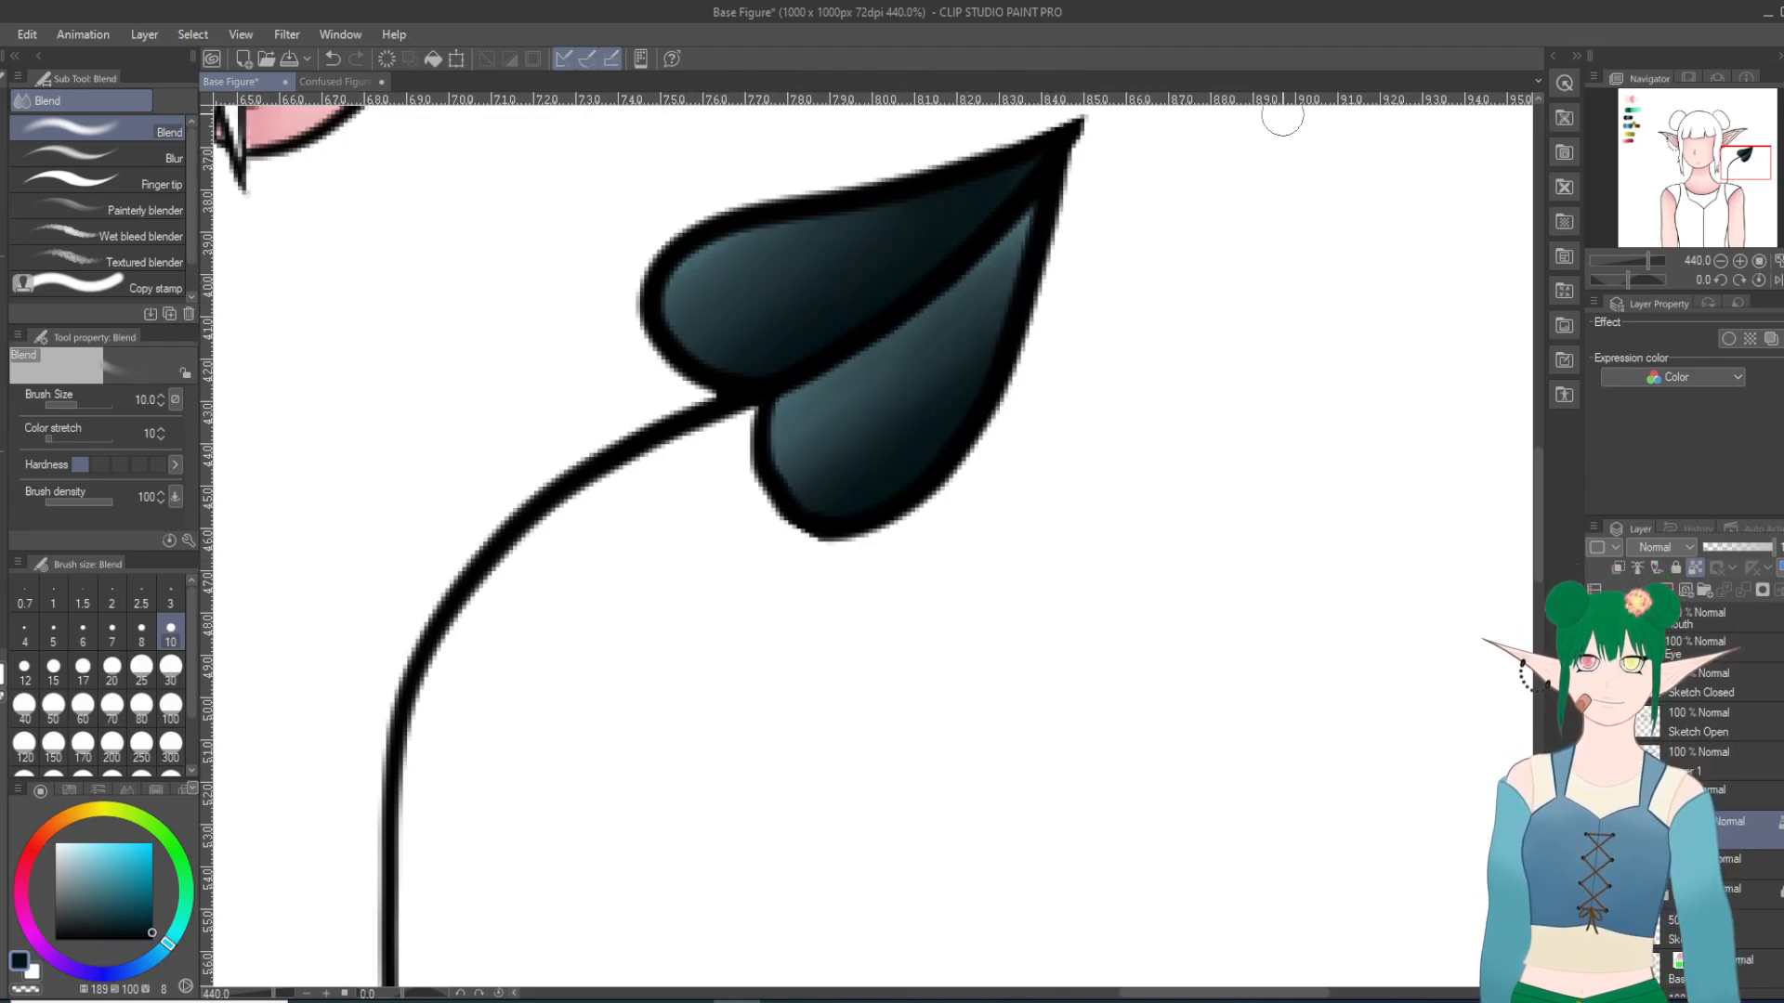
Step: Lock the finished ear chain and heart color layer and add a new raster layer above it
scroll(1096, 406, "down", 20)
scroll(934, 426, "up", 4)
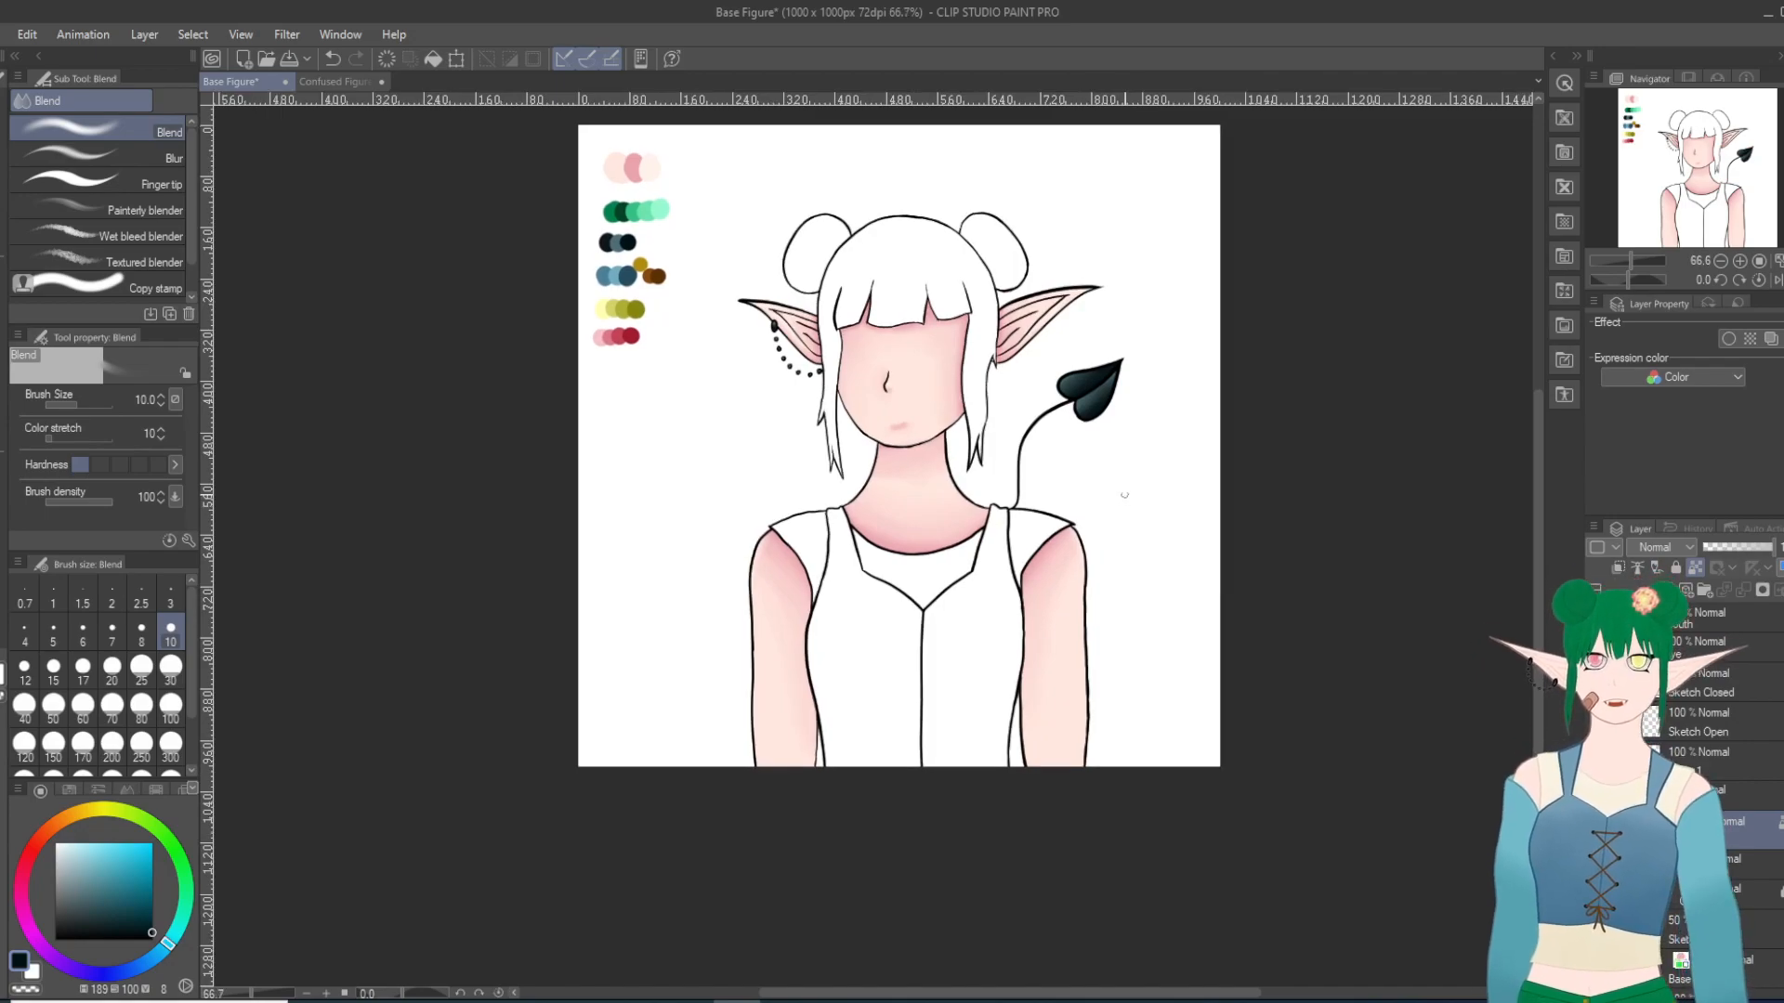
scroll(1122, 508, "up", 1)
scroll(917, 333, "up", 2)
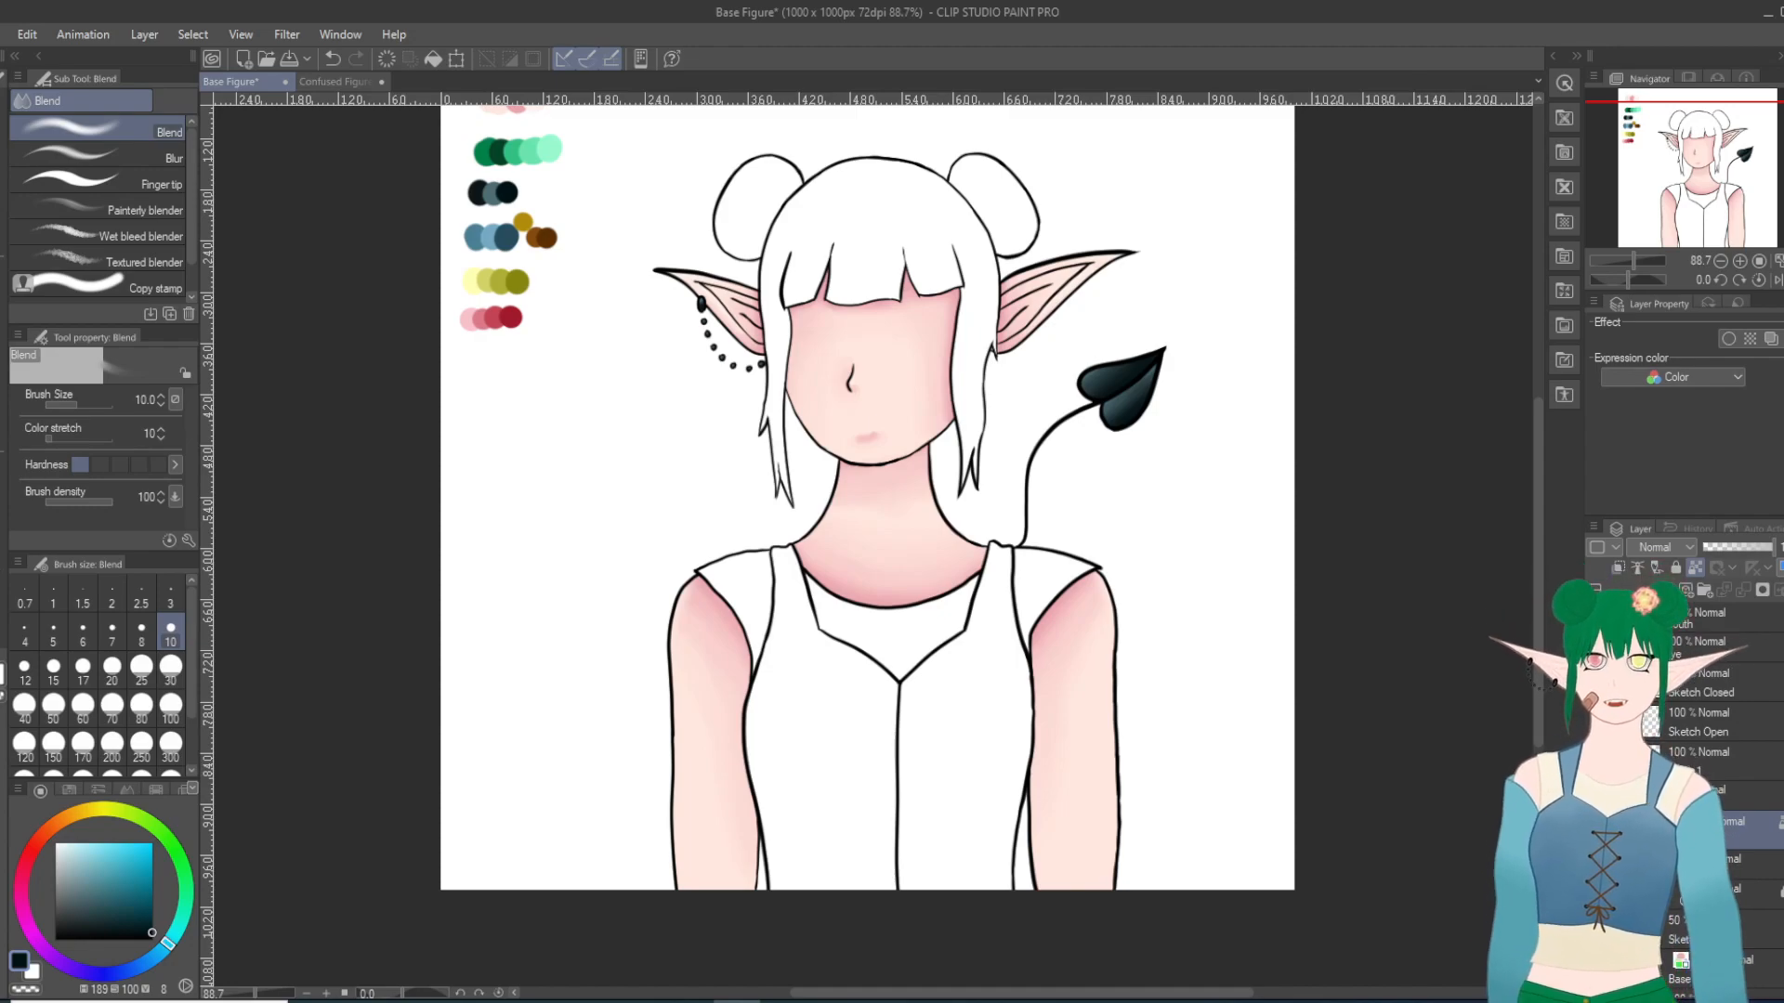
key("i")
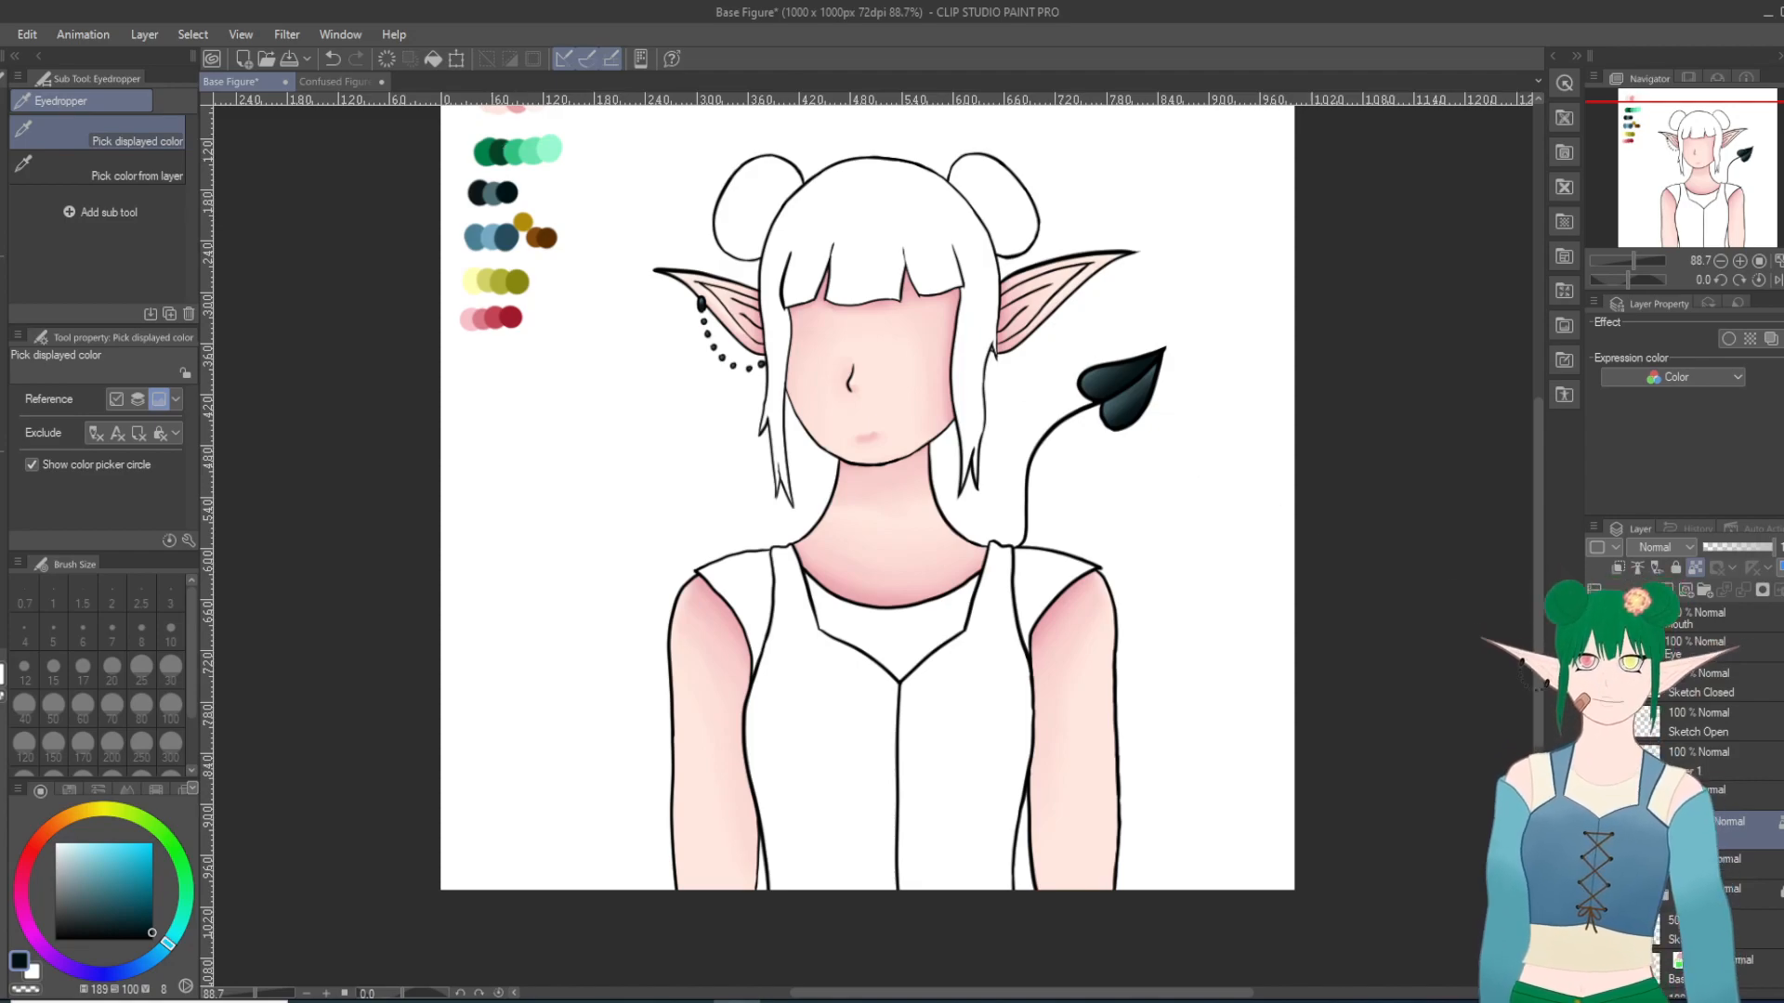
left_click(1680, 571)
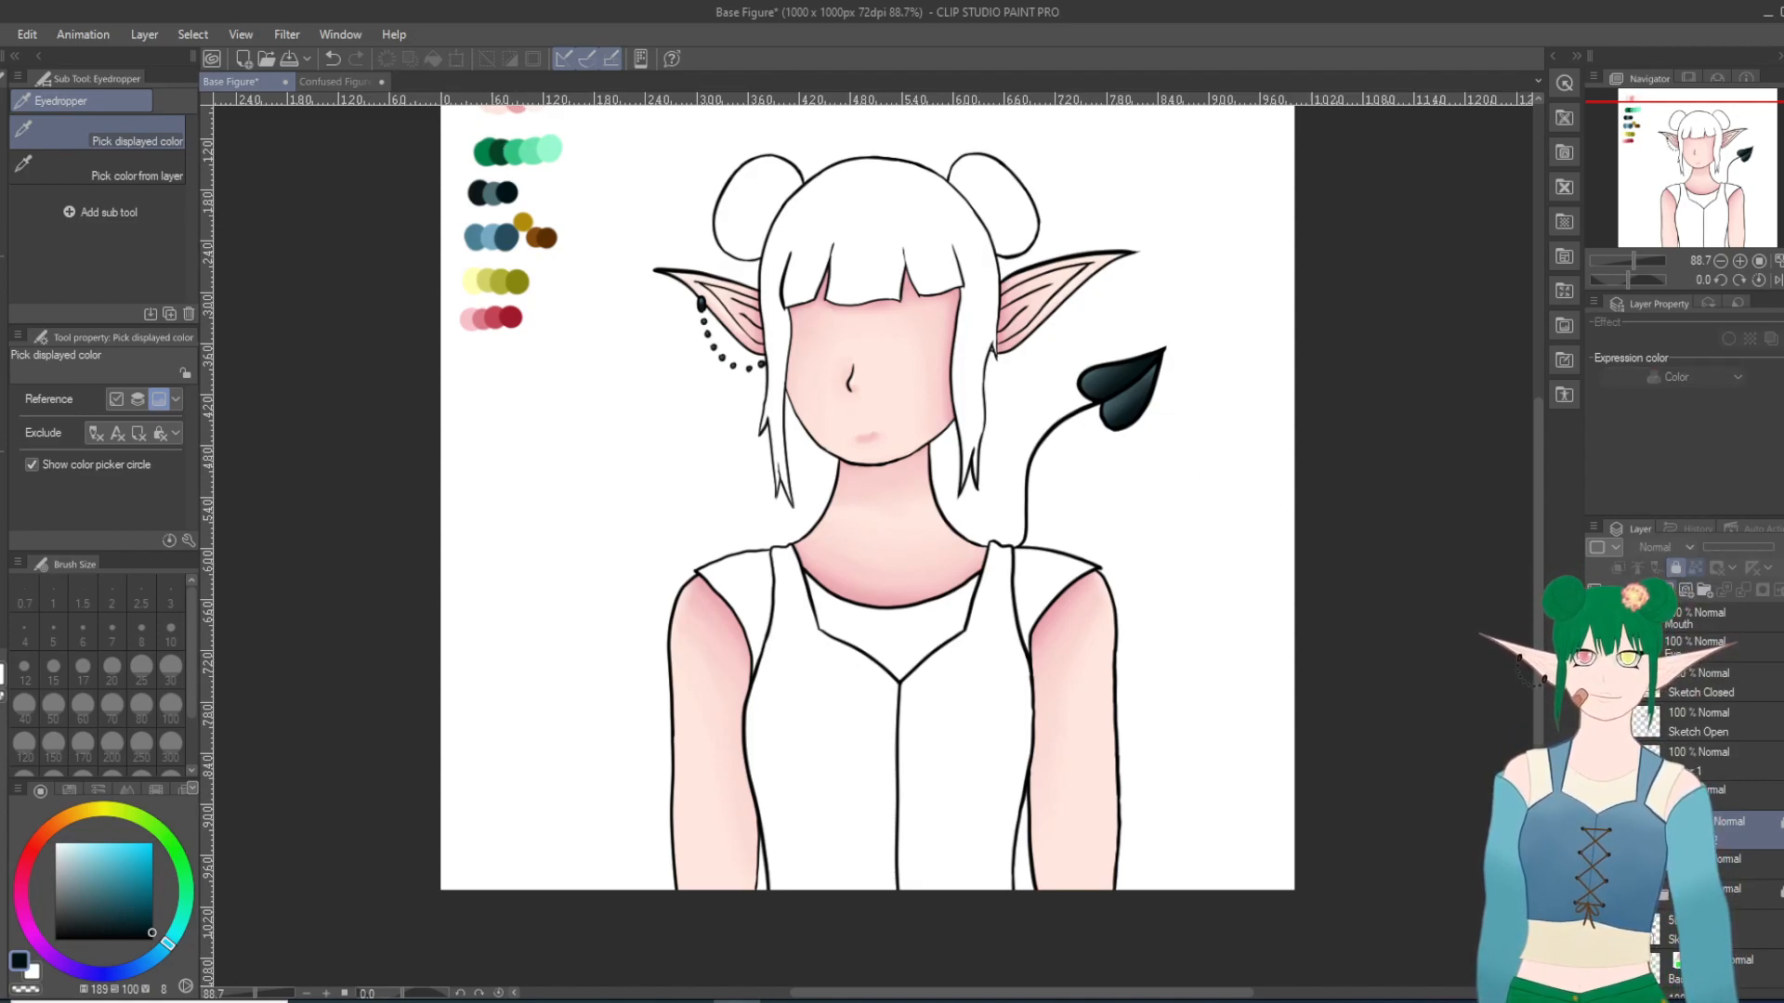
left_click(1668, 591)
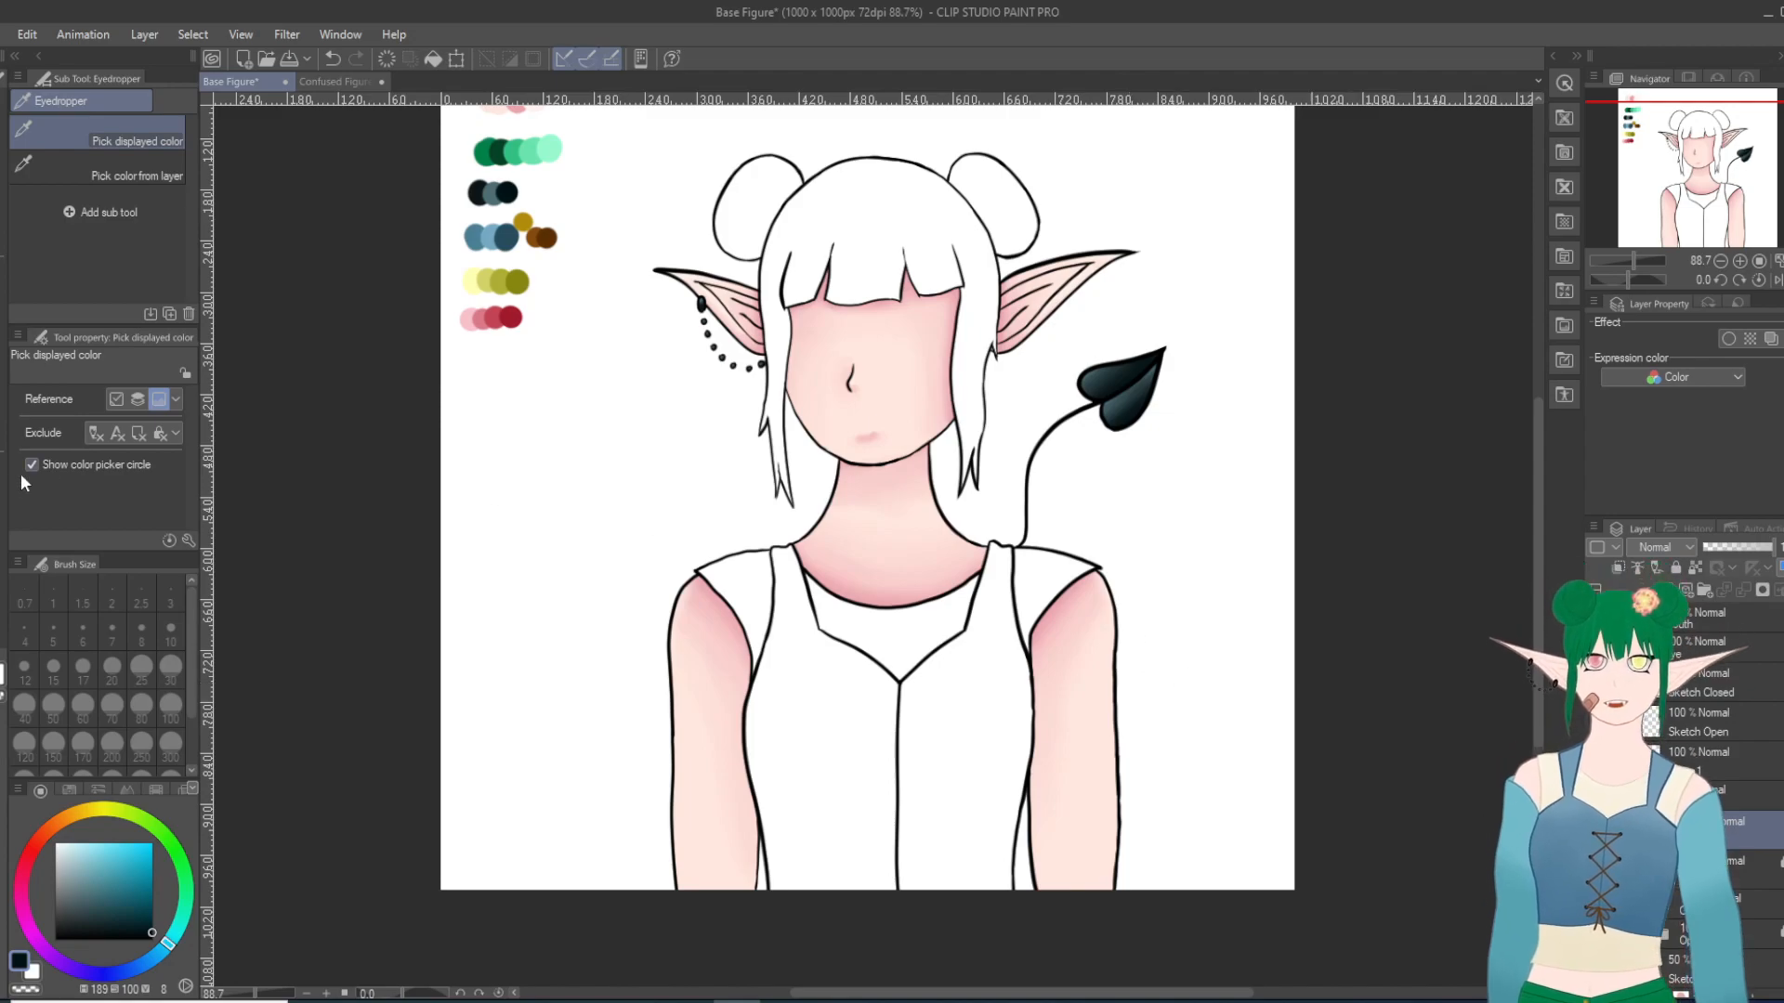
Step: Set up the Turnip pen in black at size 15 and make the line art layer, Layer 1, active
key("g")
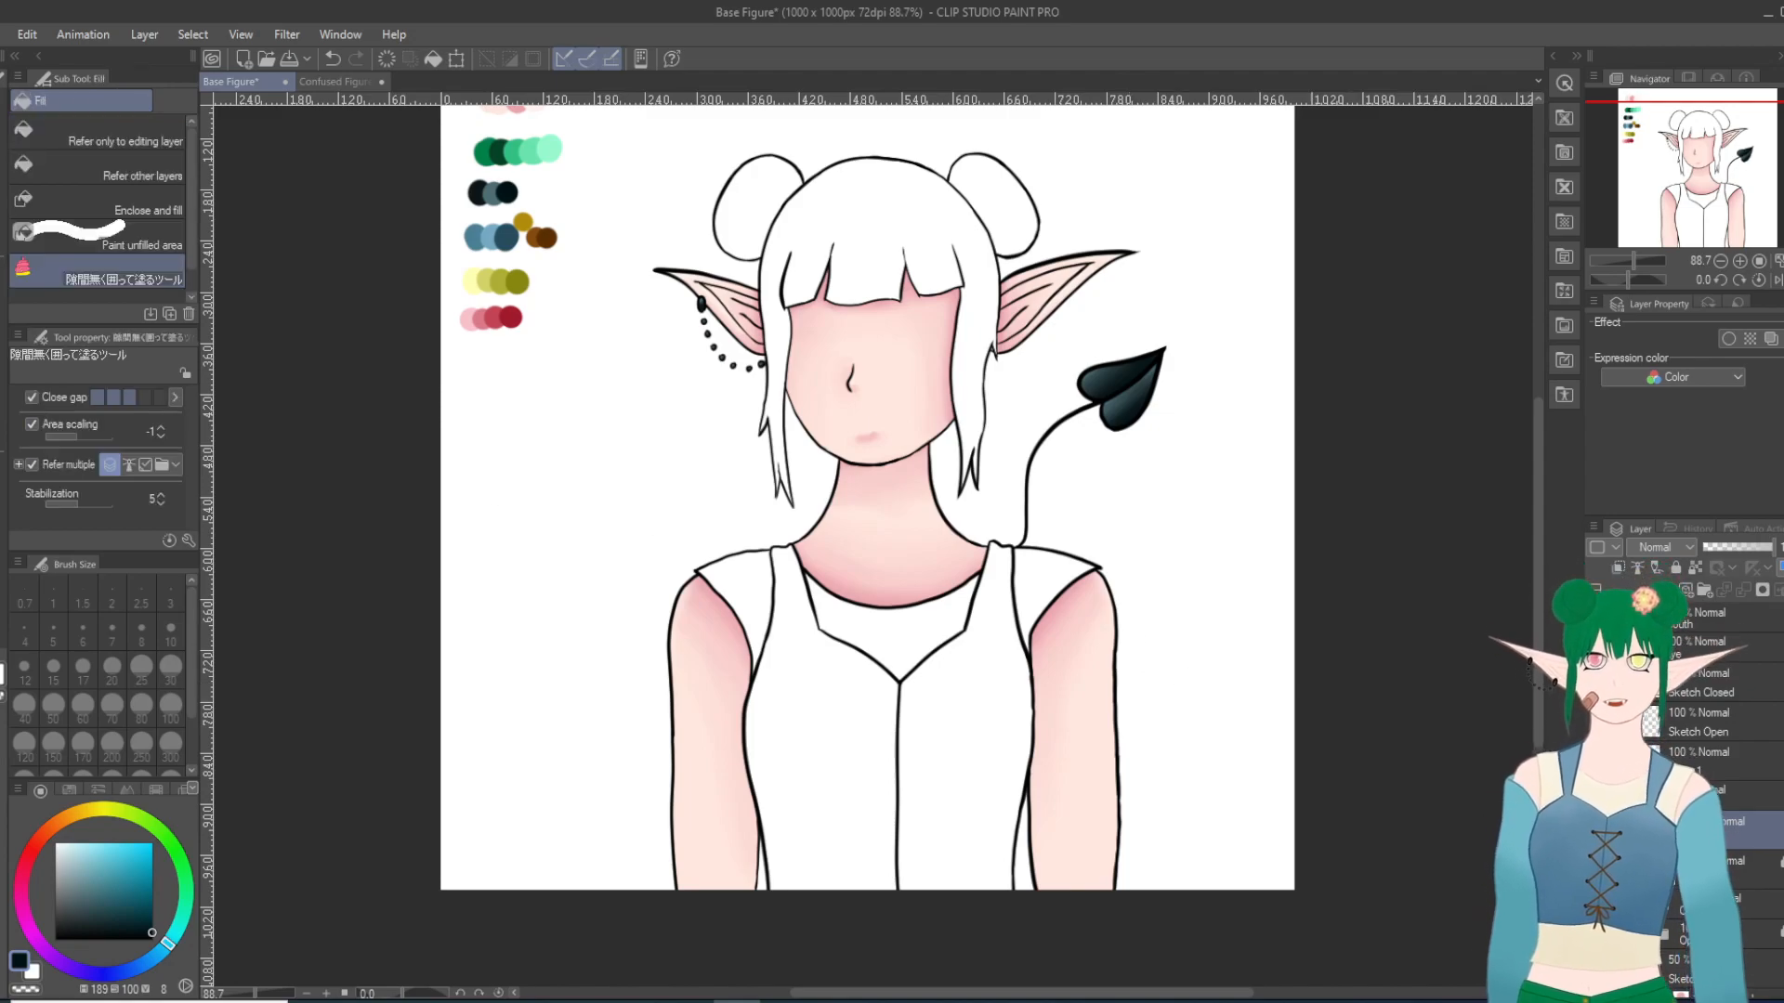
key("i")
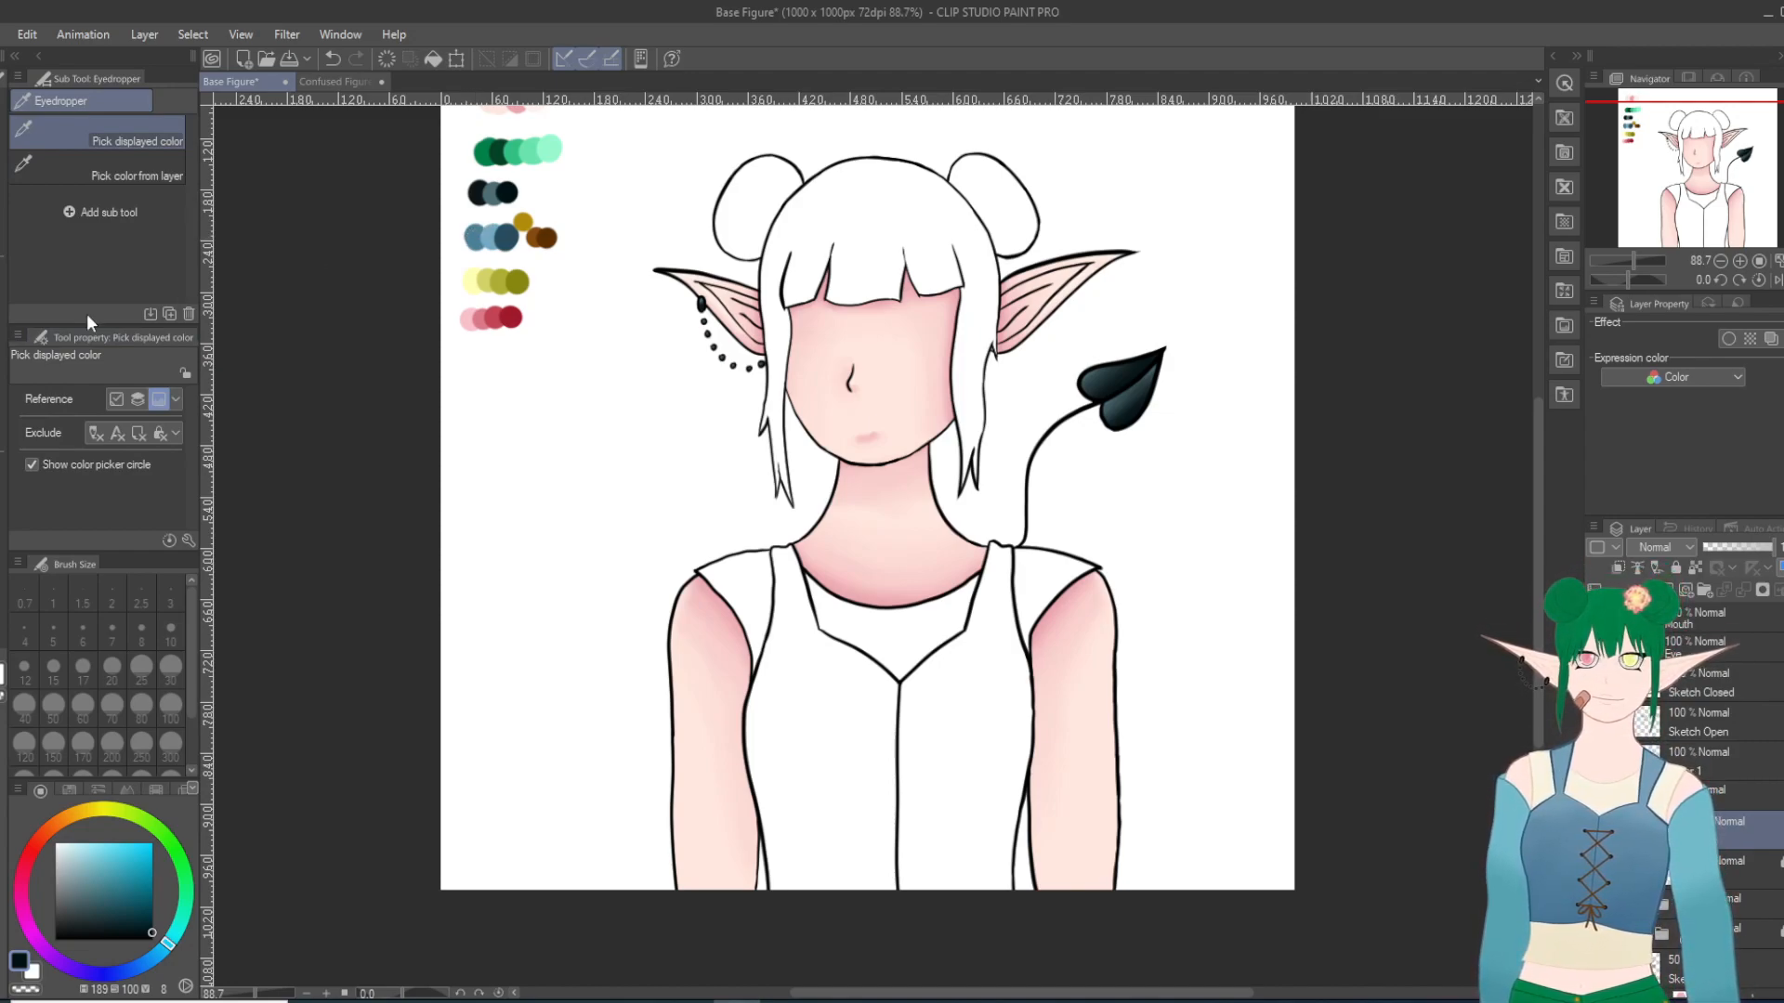
key("p")
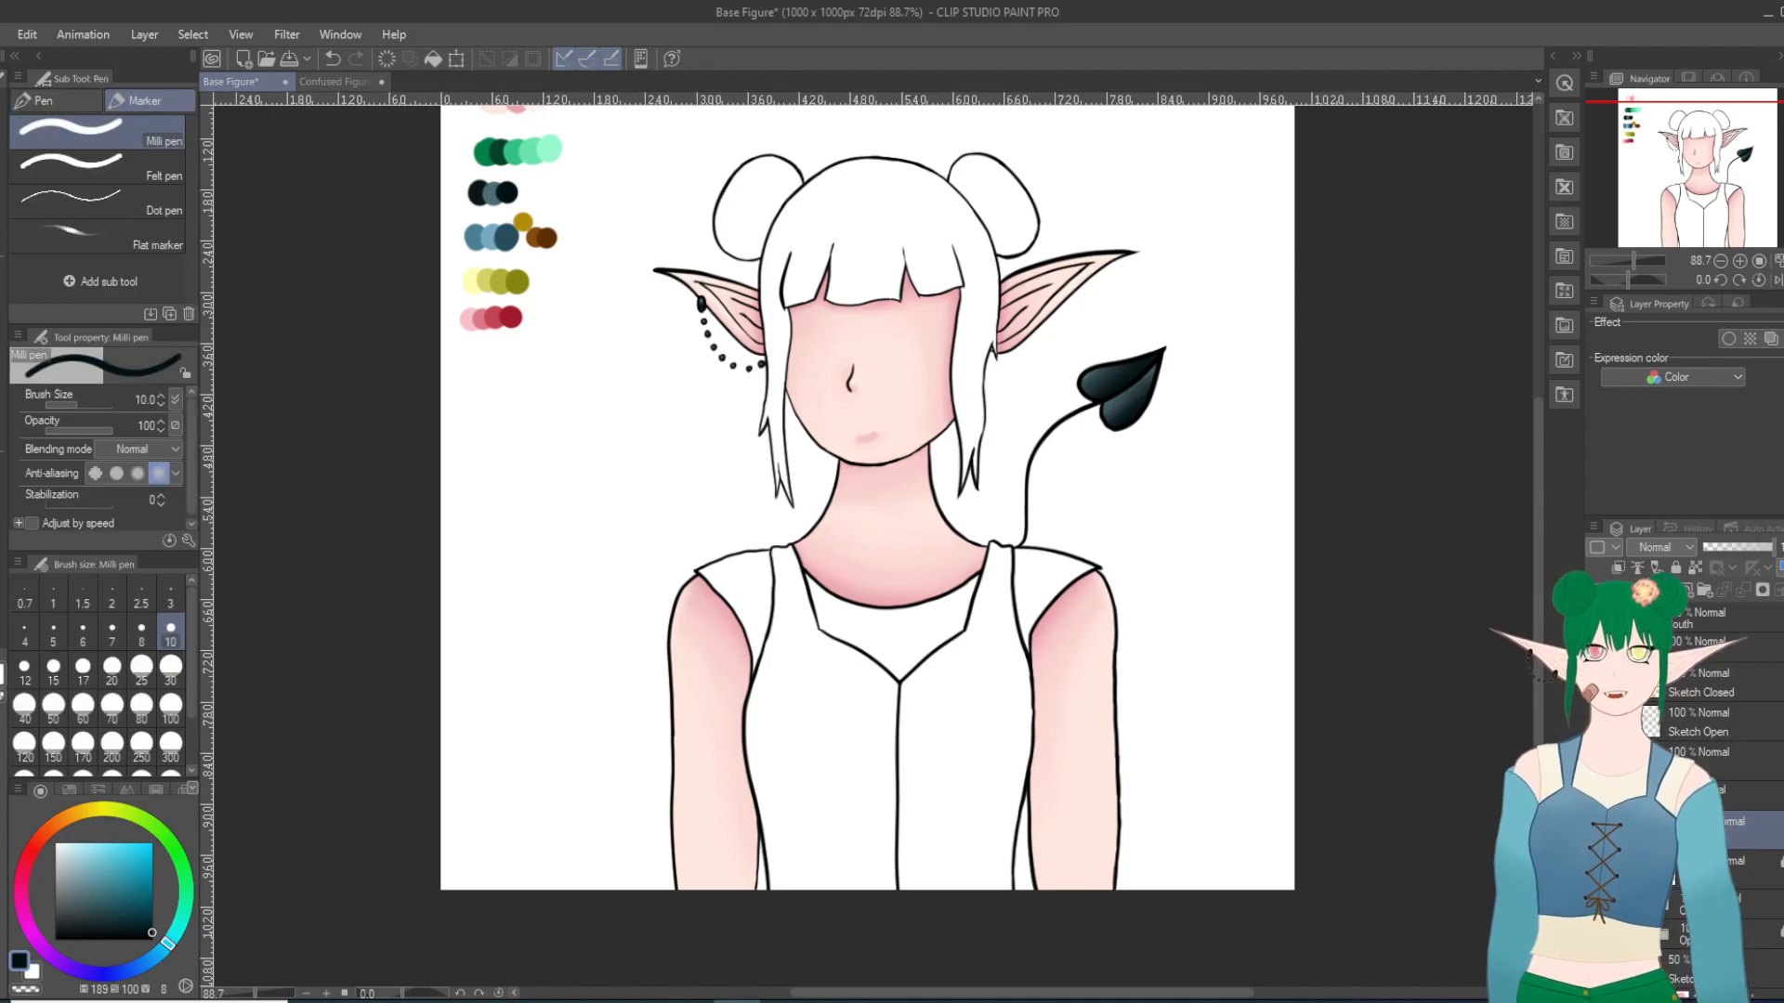
key("p")
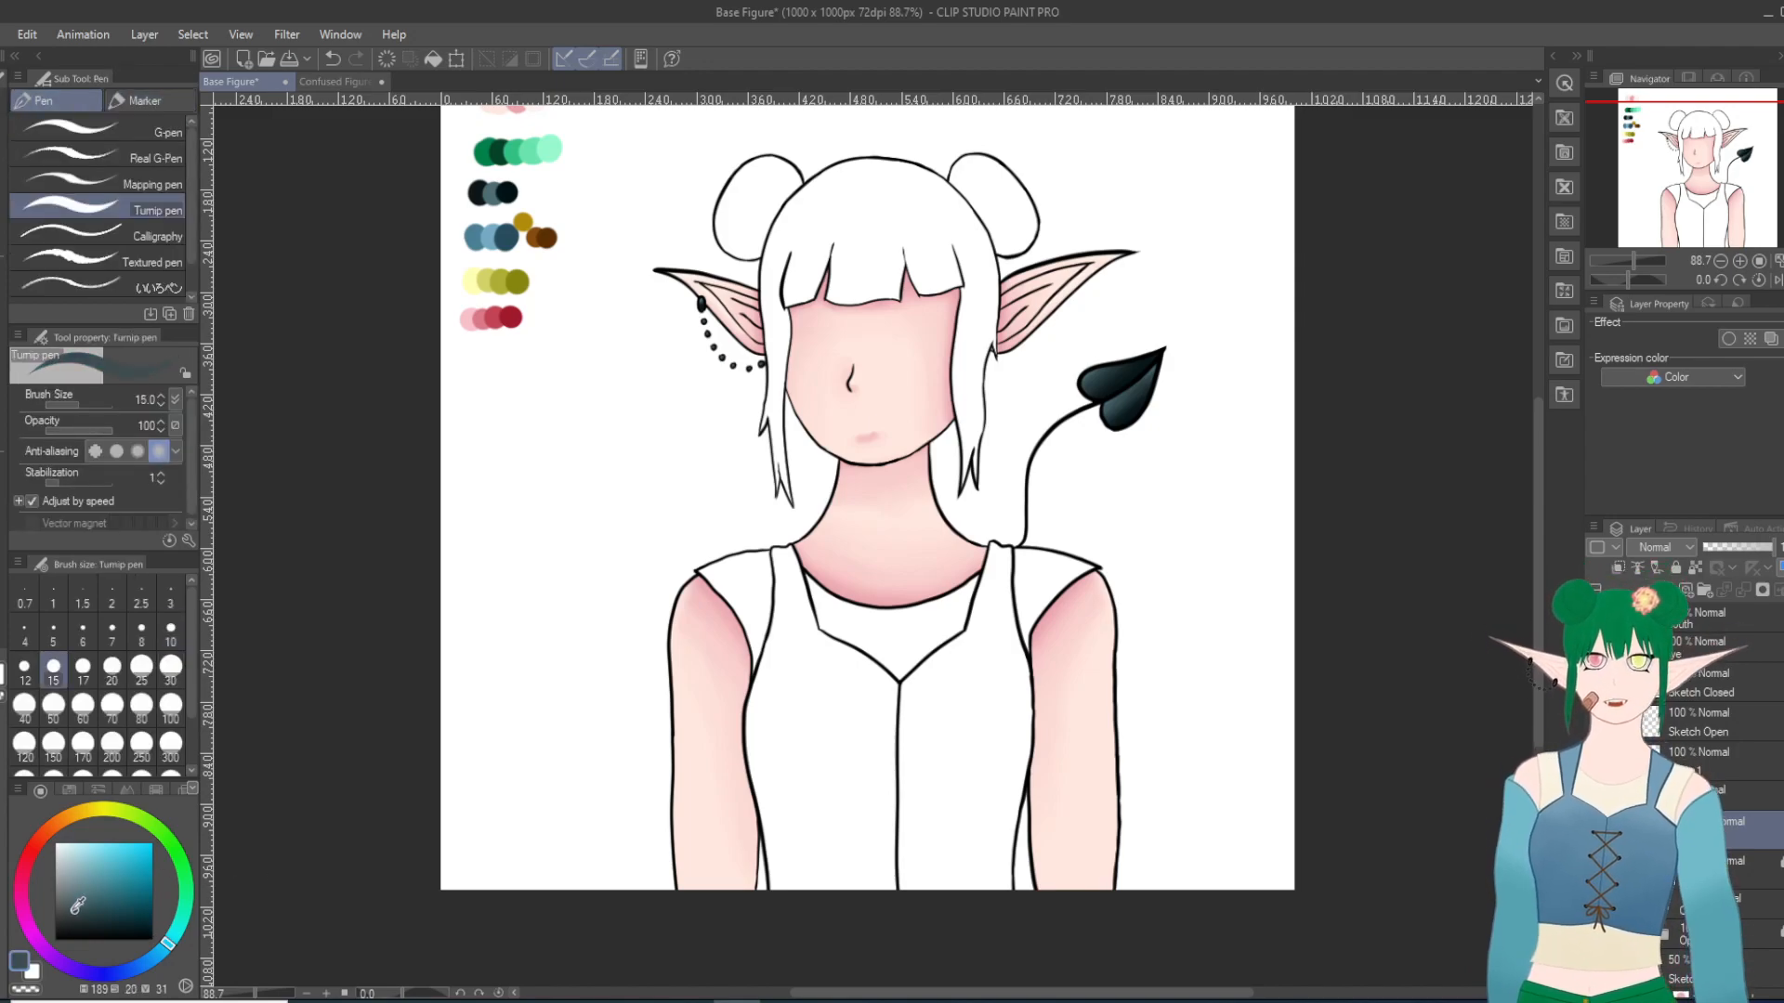
scroll(799, 688, "up", 2)
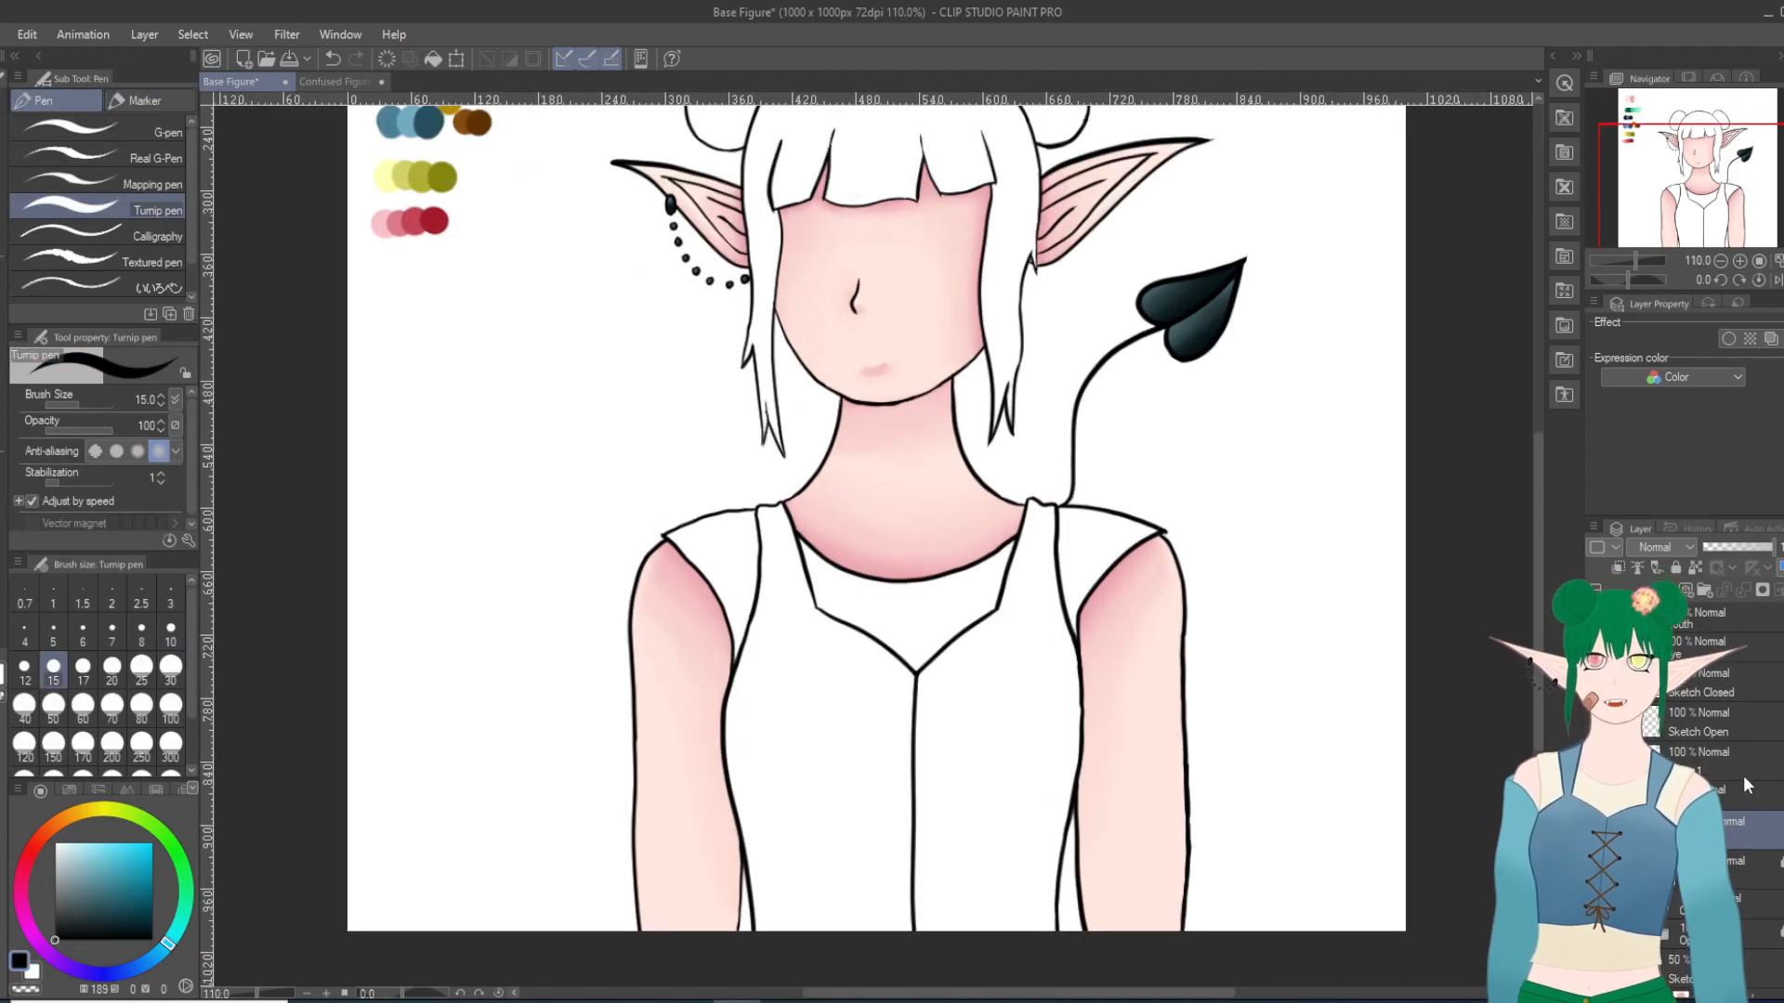
left_click(1709, 754)
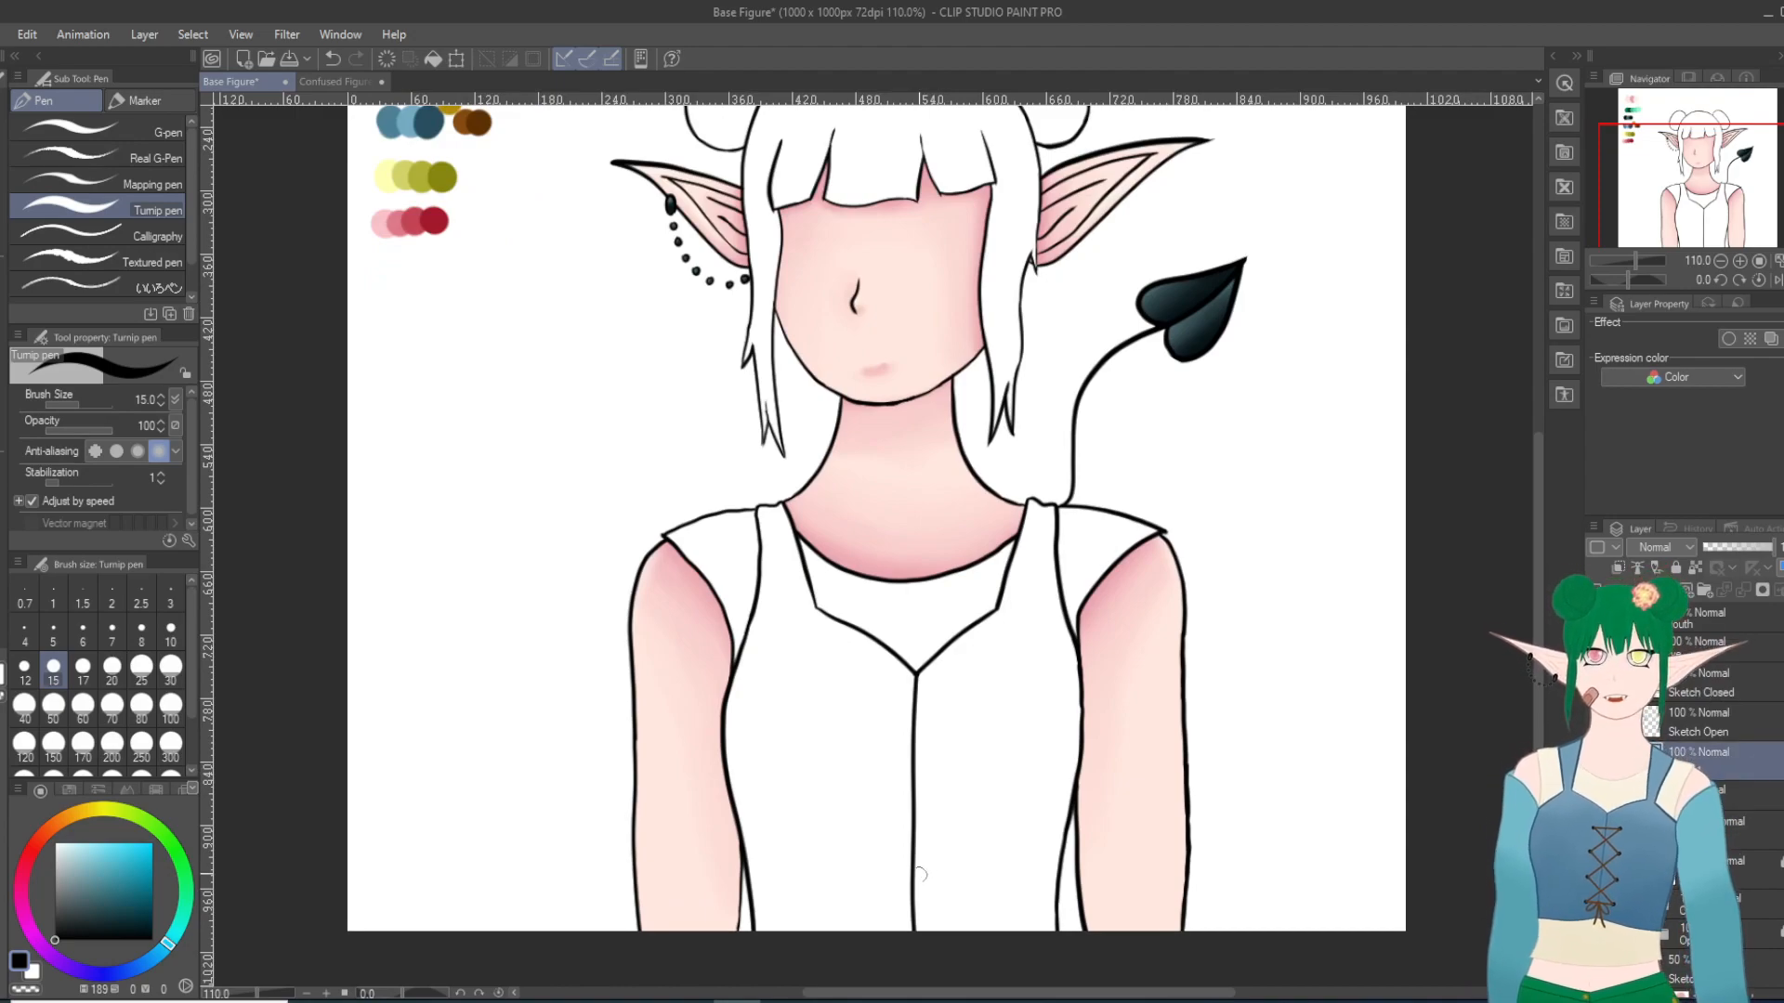
scroll(929, 882, "up", 1)
scroll(933, 898, "up", 1)
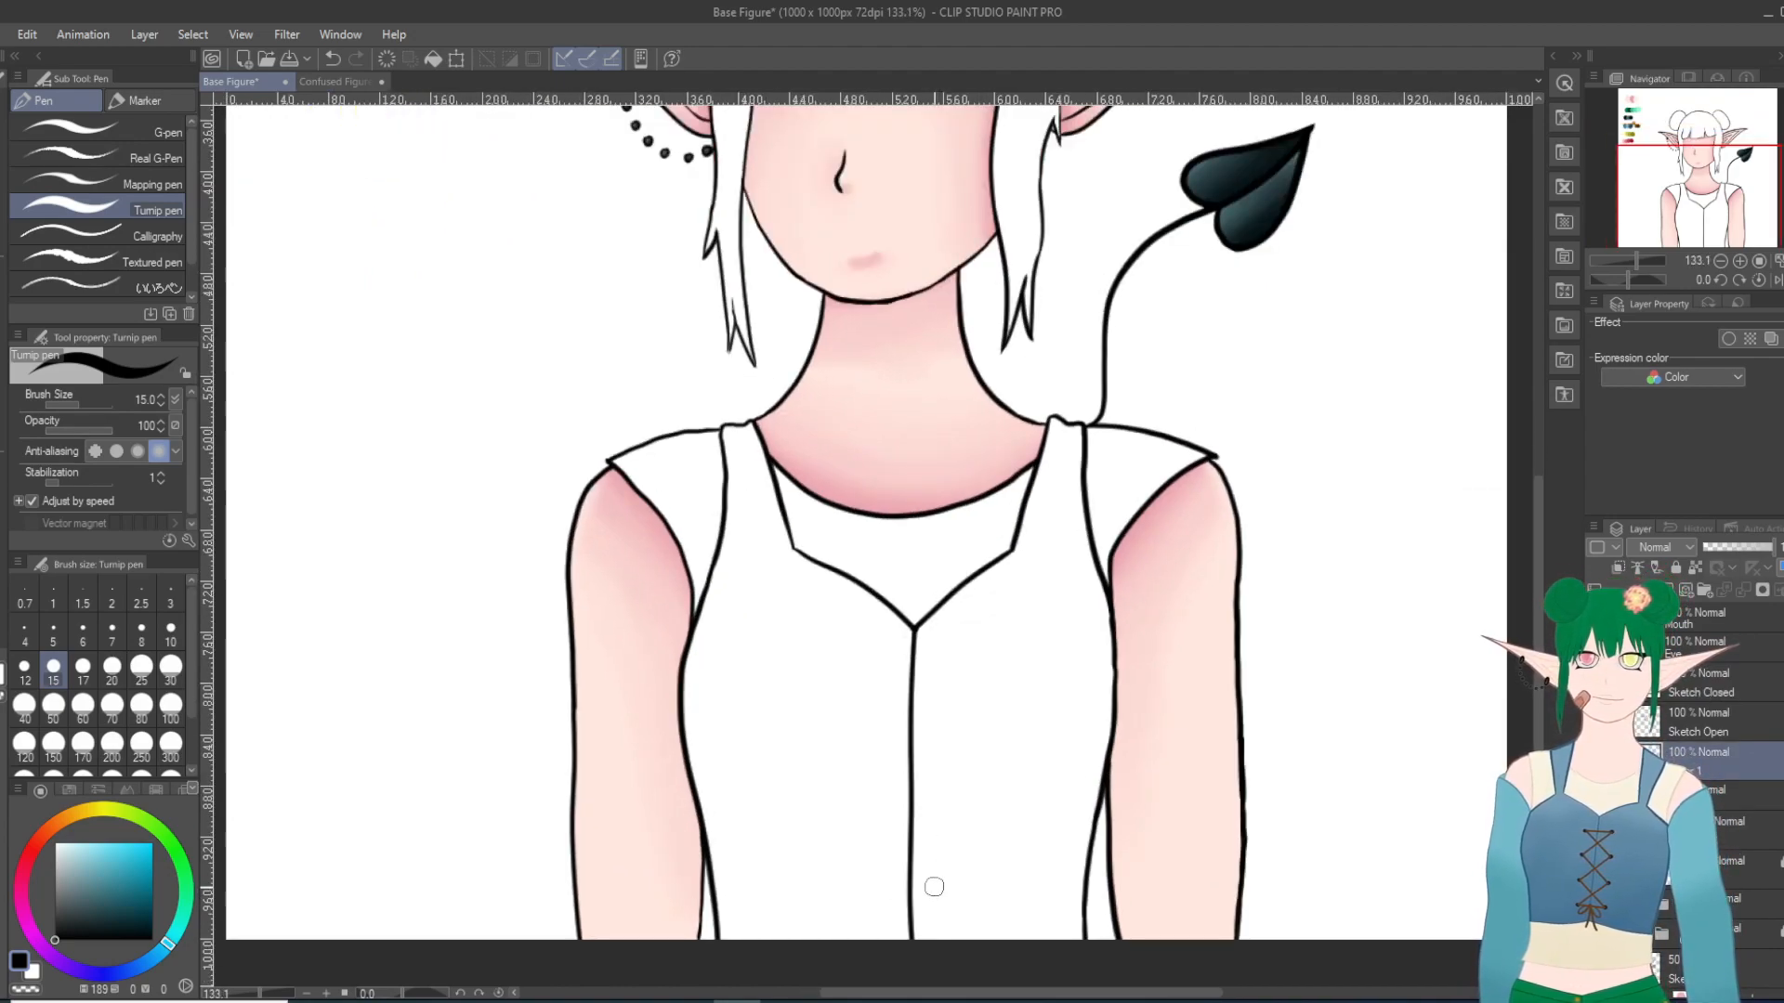
left_click_drag(879, 661, 873, 663)
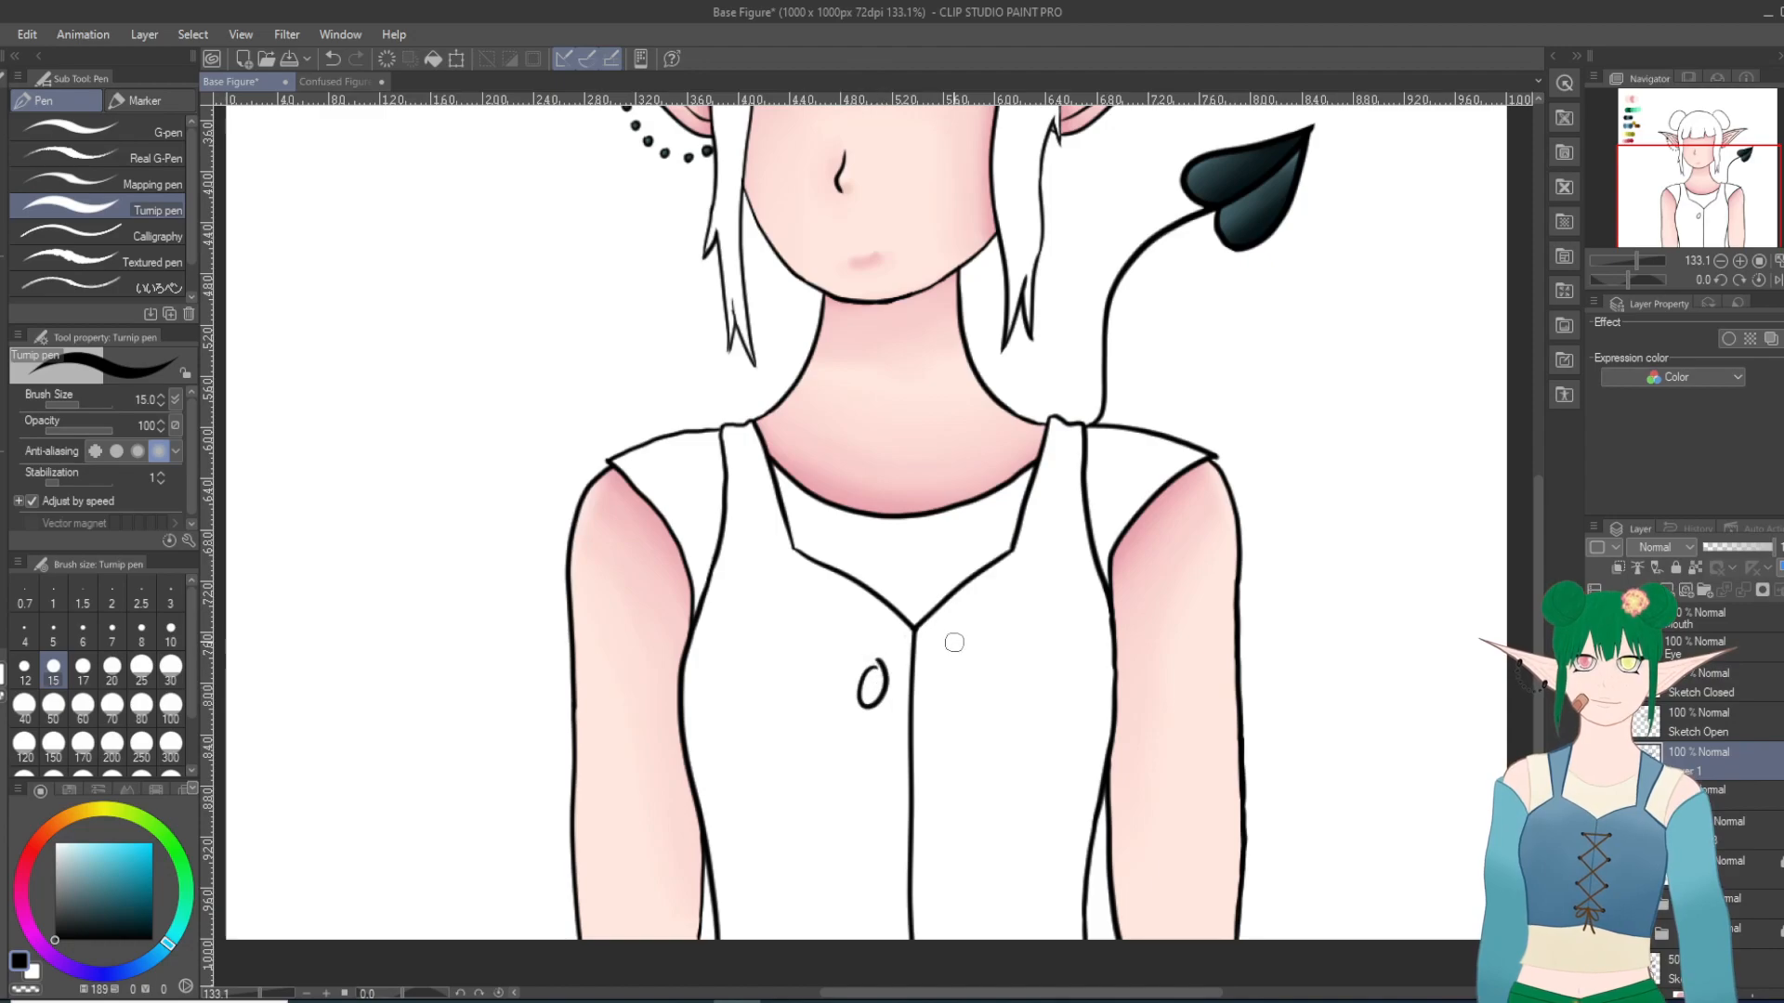
key("ctrl+z")
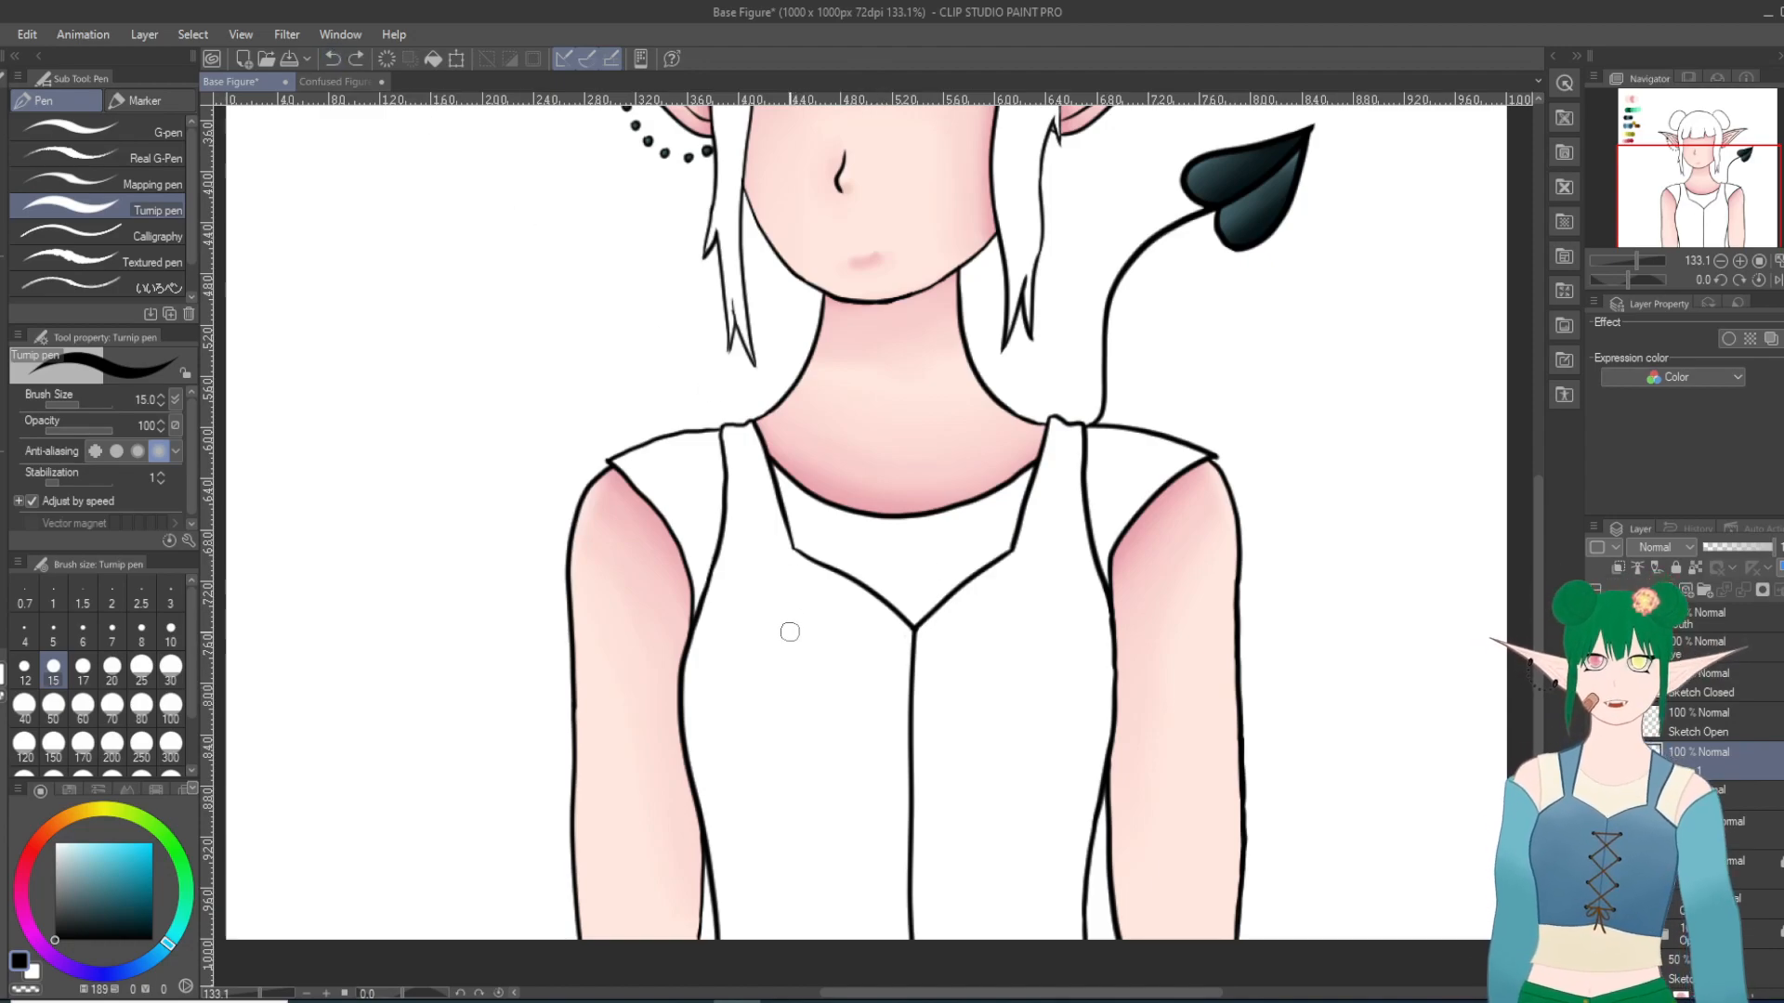
mouse_move(883, 678)
left_mouse_down()
mouse_move(865, 698)
mouse_move(881, 678)
left_mouse_up()
key("ctrl+z")
Step: Draw a pair of small oval buttons on either side of the vest's center line below the neckline, undoing and redrawing uneven ones
scroll(1154, 576, "up", 1)
scroll(961, 789, "up", 1)
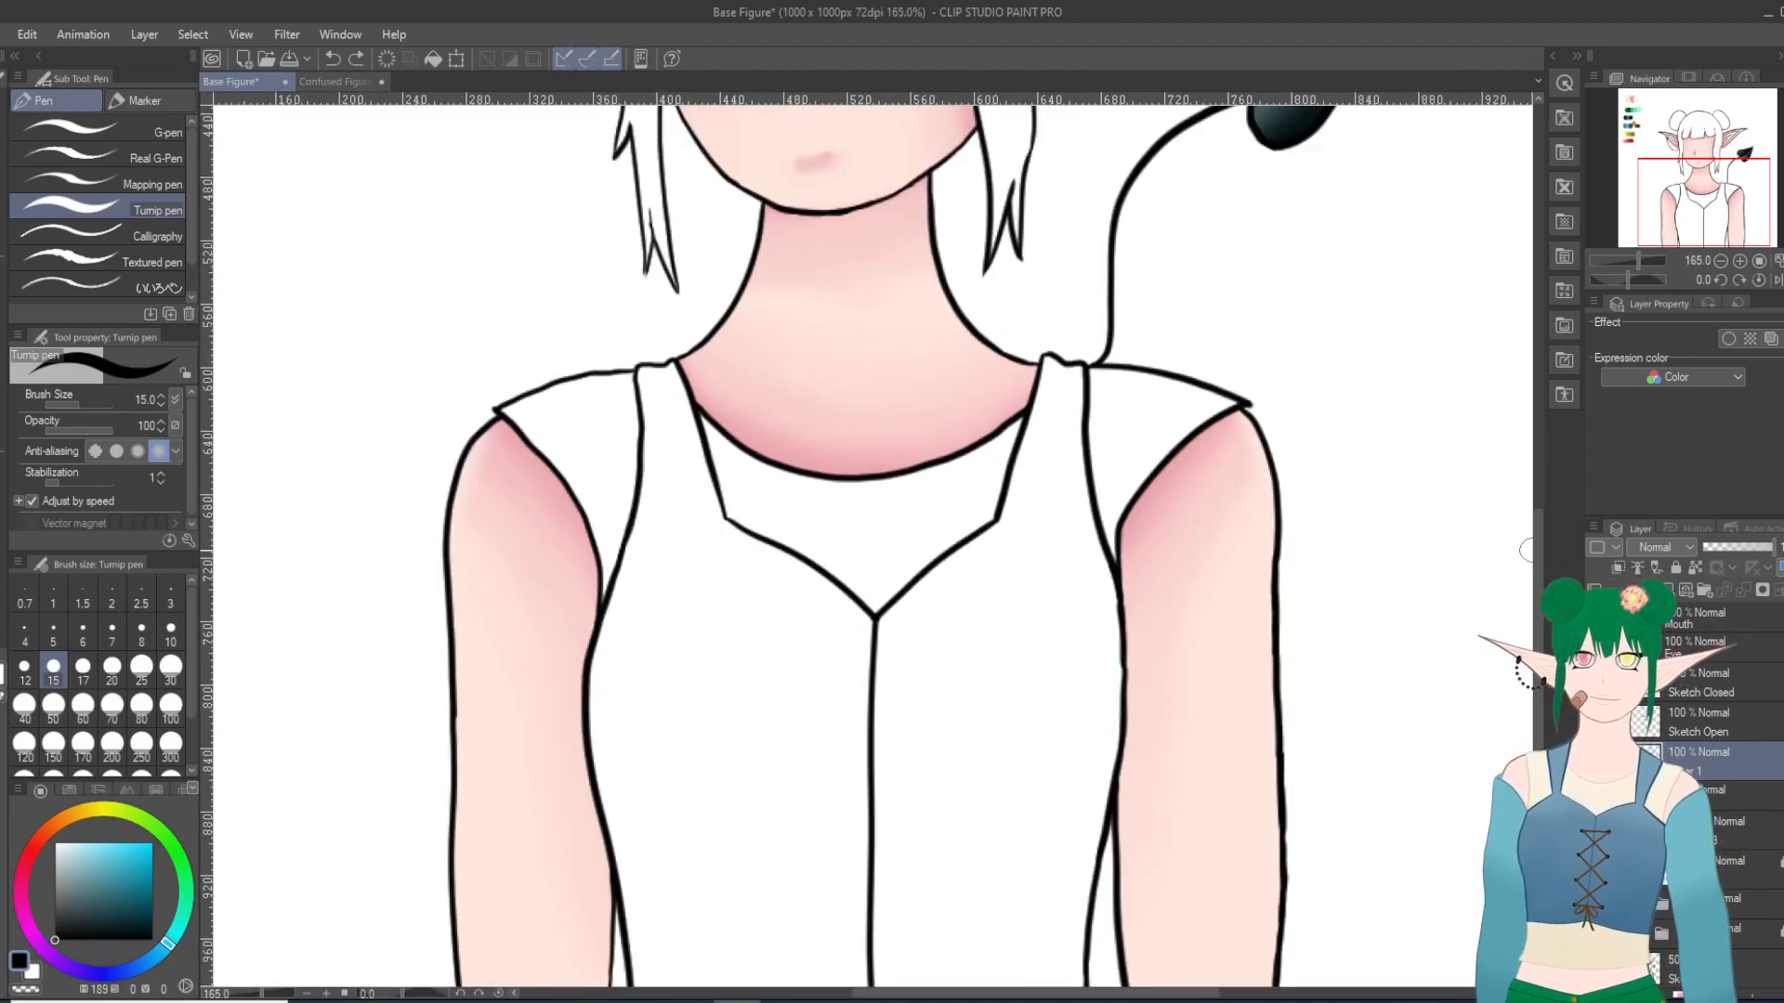
left_click_drag(1535, 555, 1535, 580)
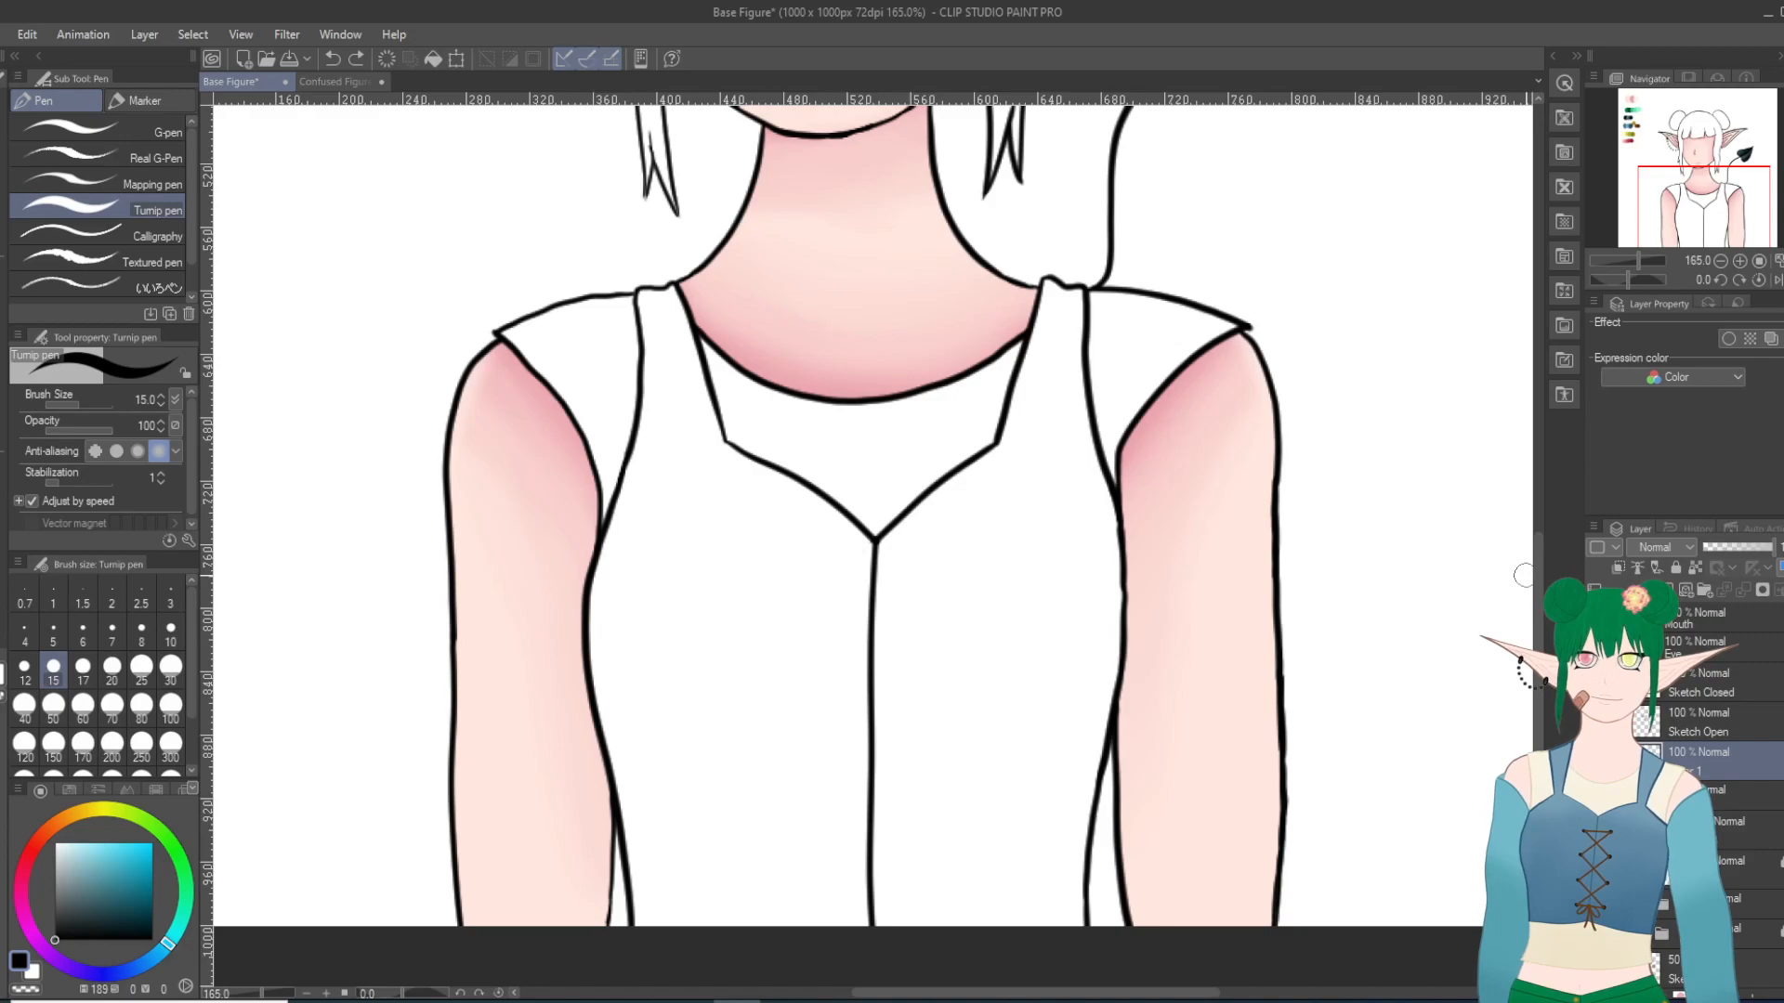
left_click_drag(817, 604, 821, 611)
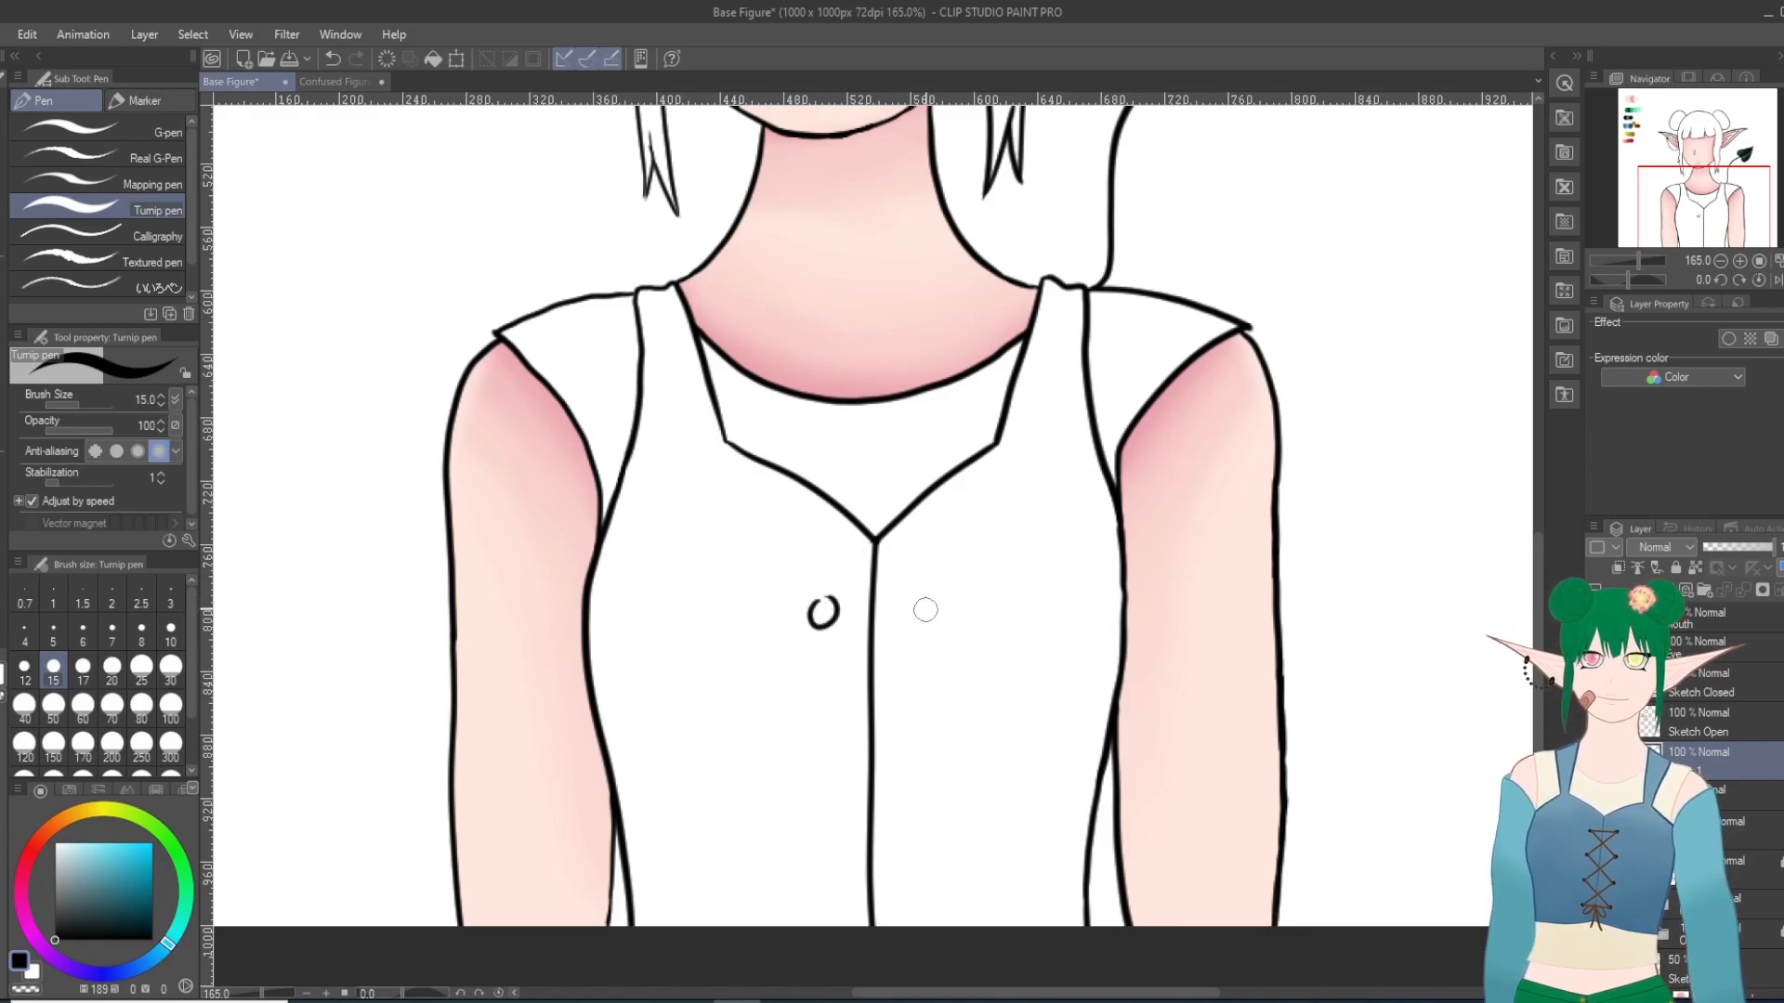
left_click(332, 58)
mouse_move(821, 602)
left_mouse_down()
mouse_move(838, 618)
mouse_move(821, 605)
left_mouse_up()
left_click(332, 59)
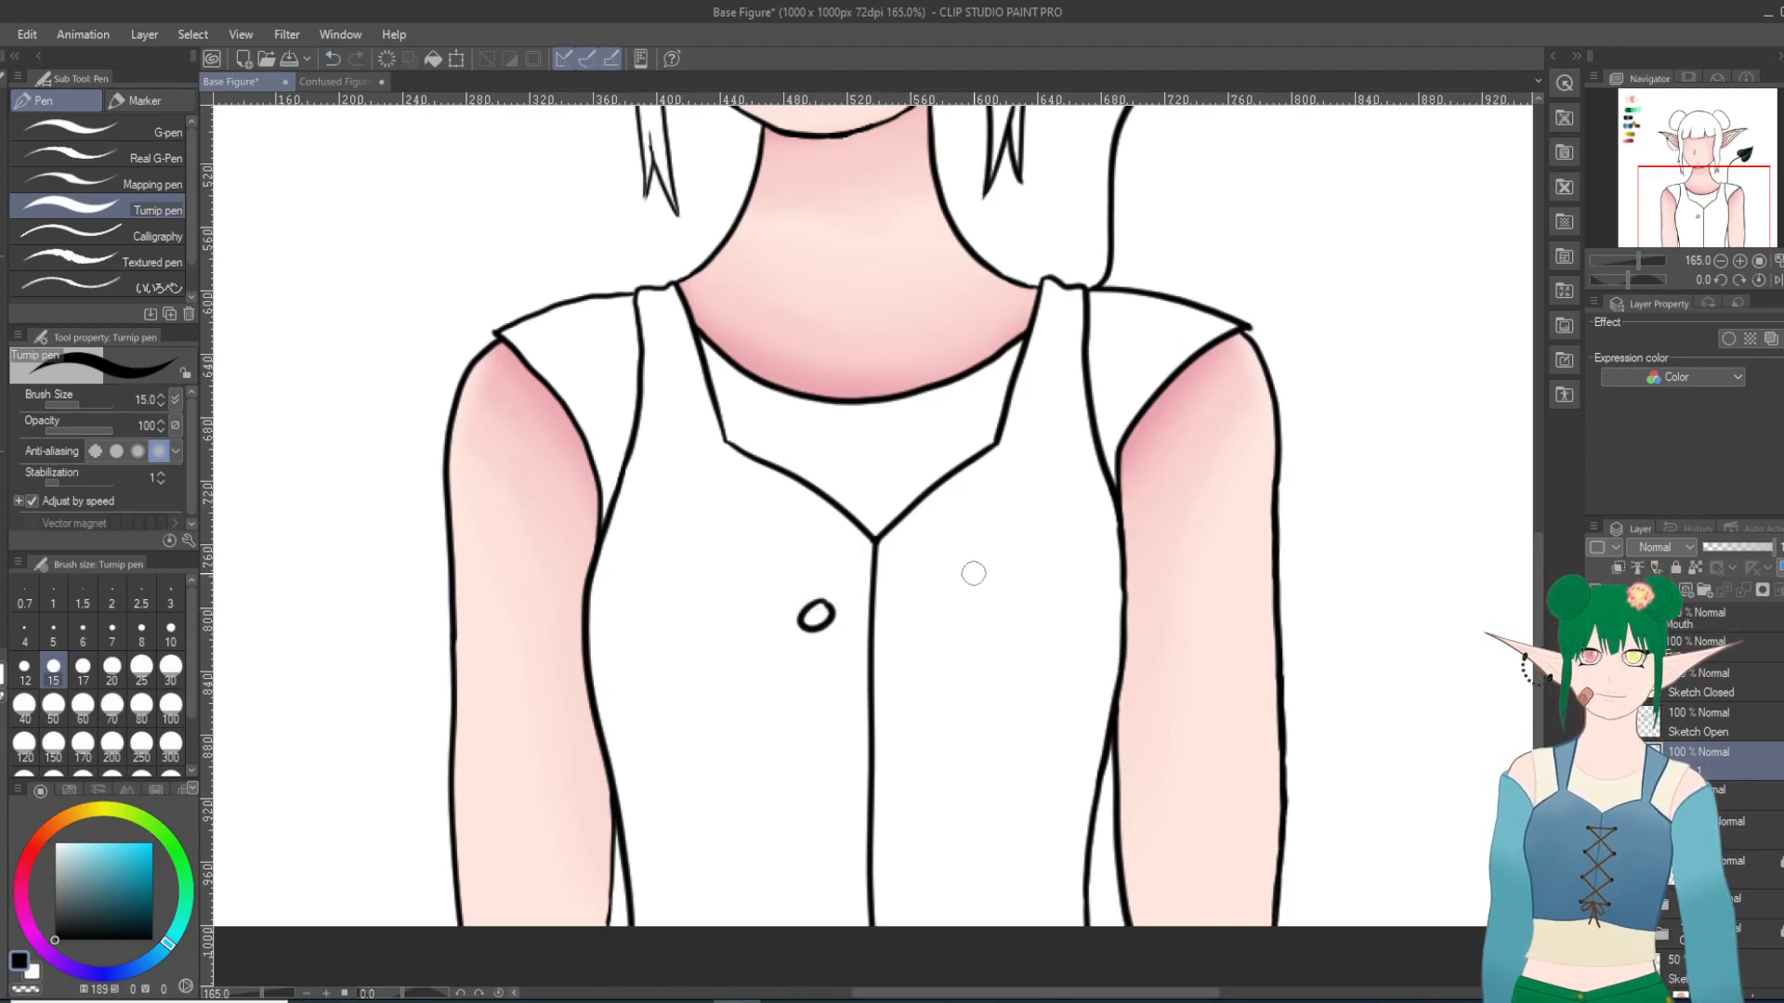
left_click_drag(931, 604, 927, 606)
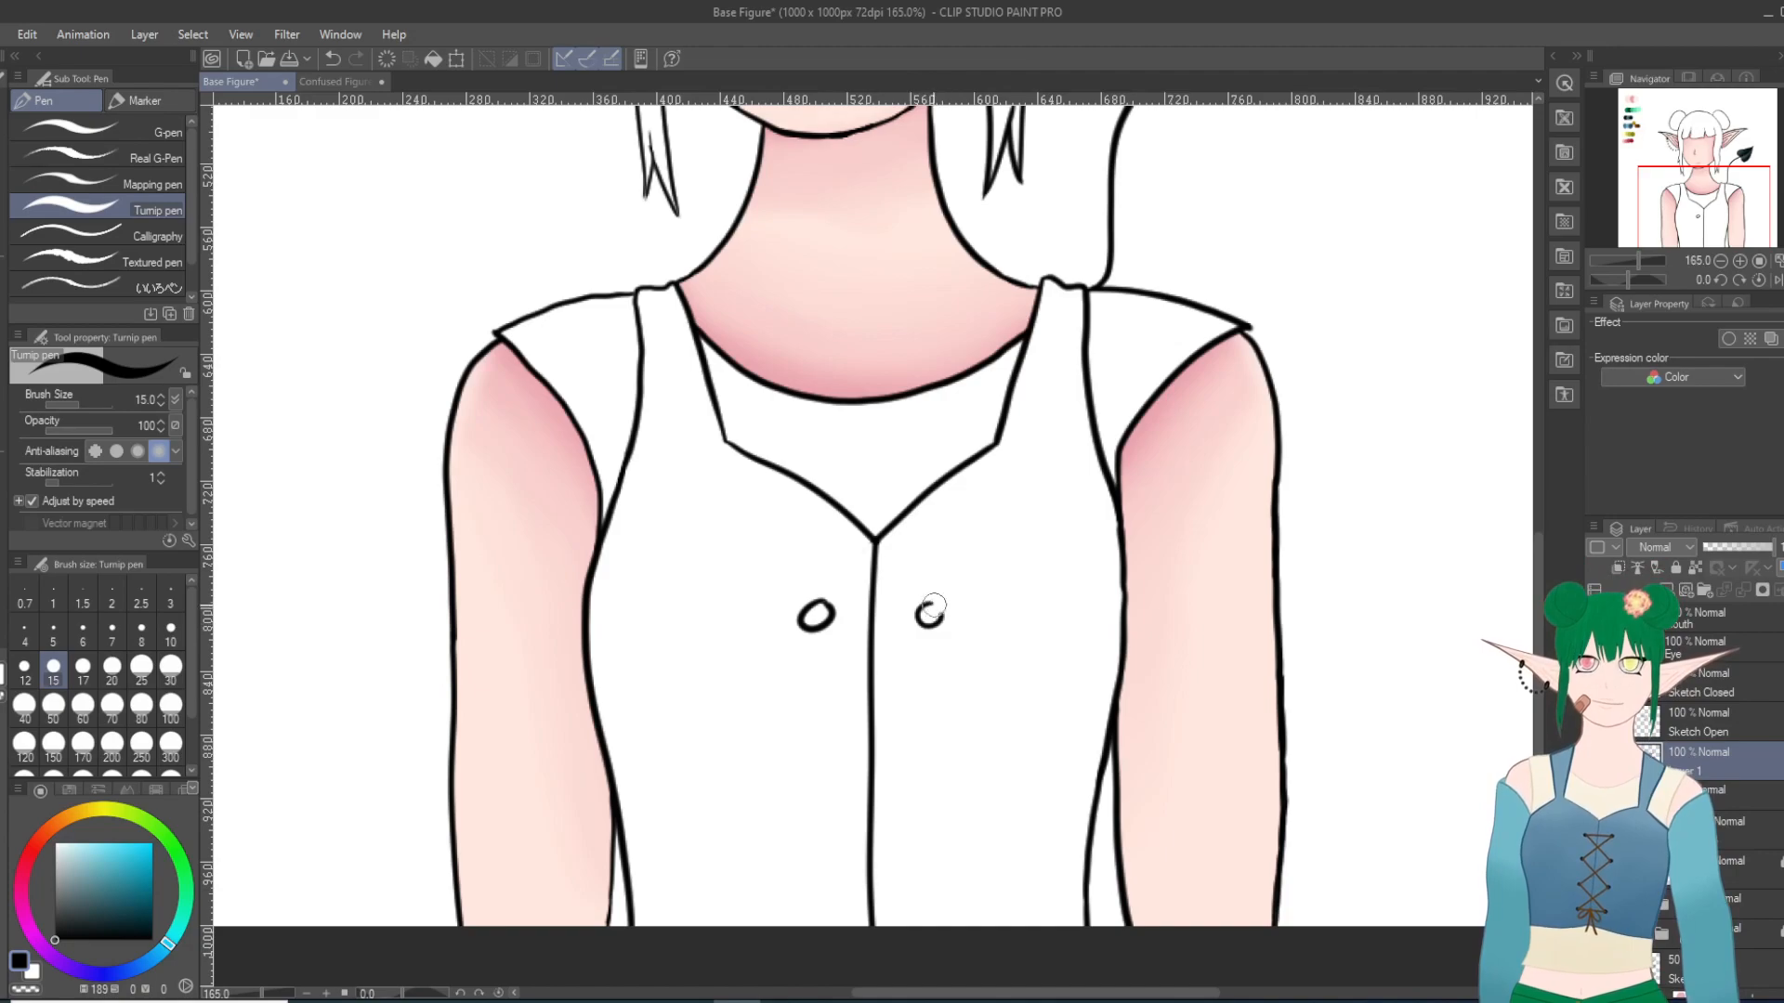
left_click(332, 58)
left_click(332, 59)
mouse_move(824, 604)
left_mouse_down()
mouse_move(812, 616)
mouse_move(822, 606)
left_mouse_up()
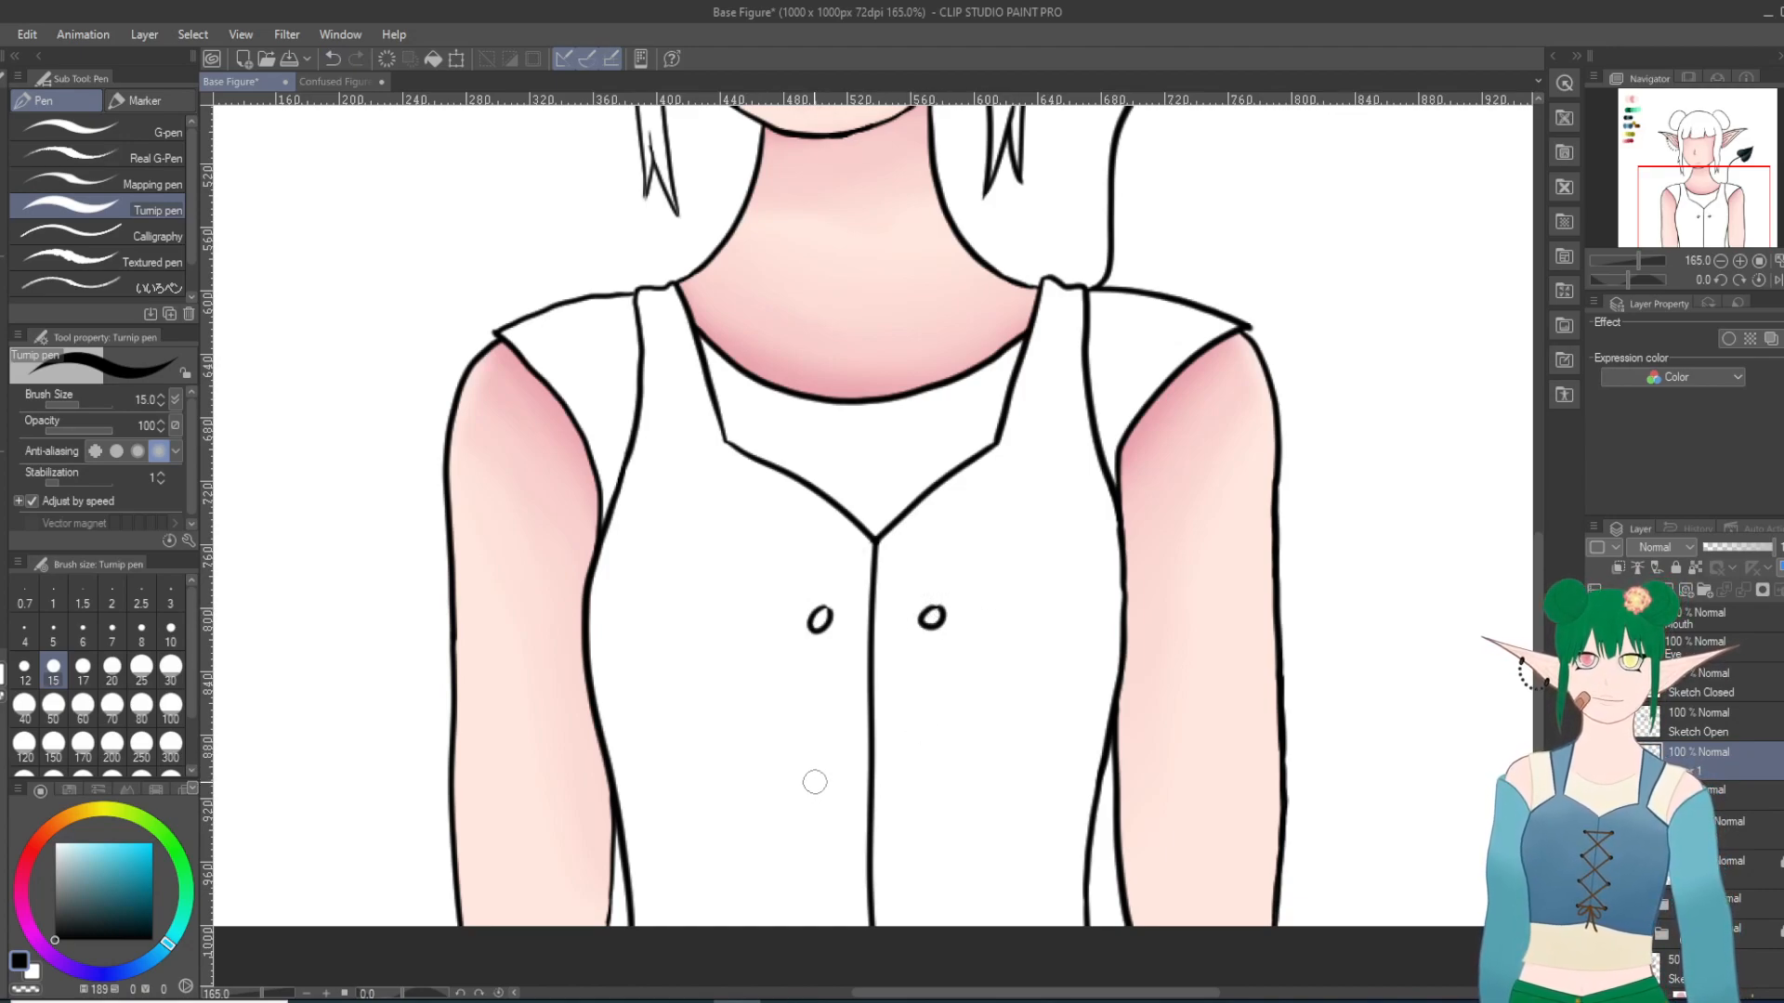
Step: Draw a matching pair of oval buttons lower on the vest, undoing and redrawing the uneven attempts
left_click(332, 58)
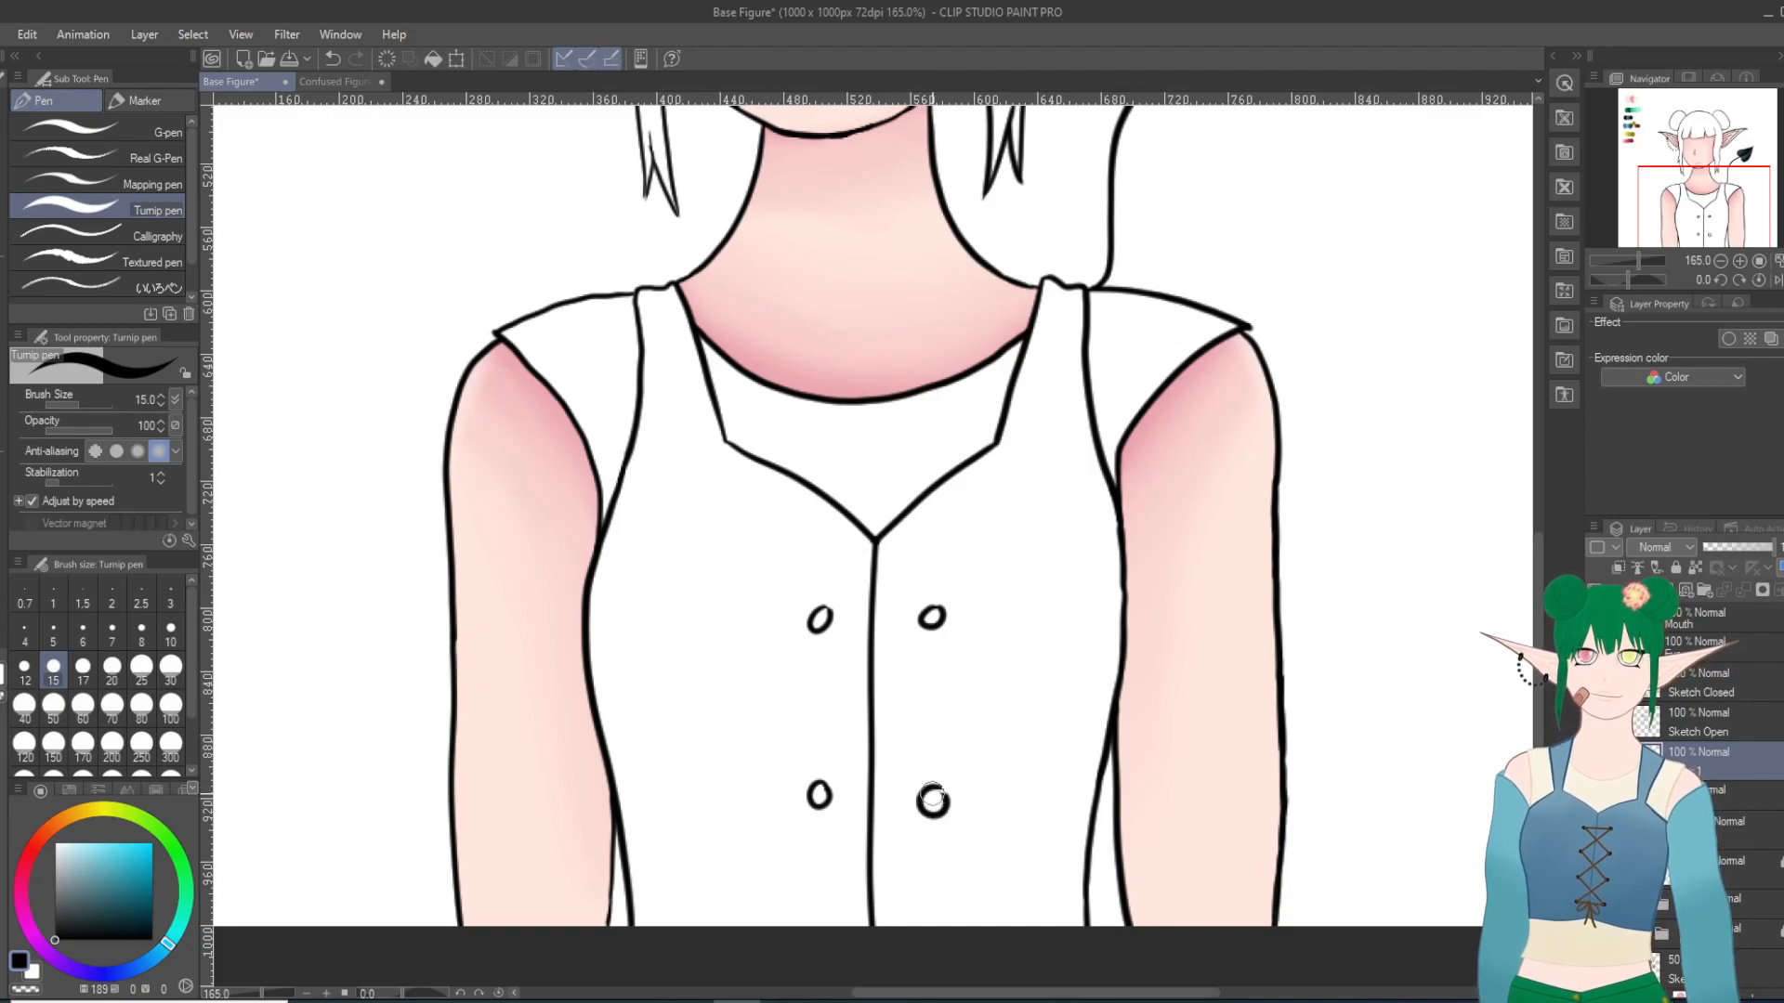
left_click(331, 59)
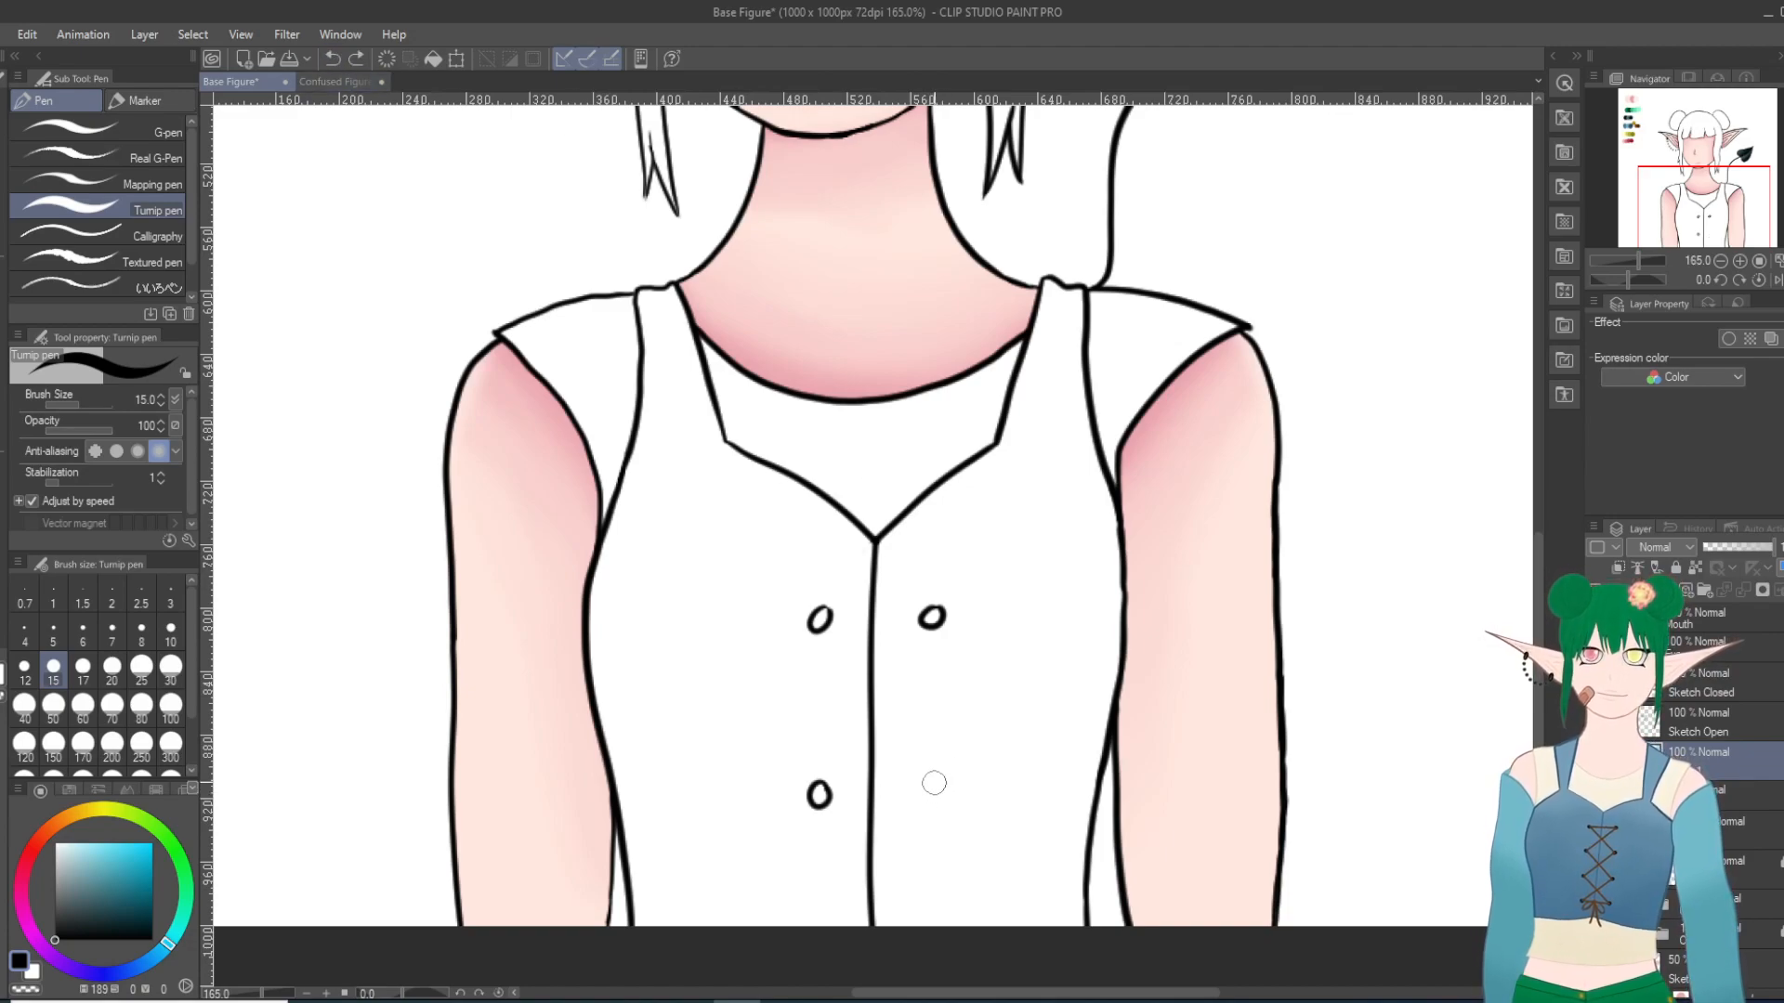
left_click(332, 59)
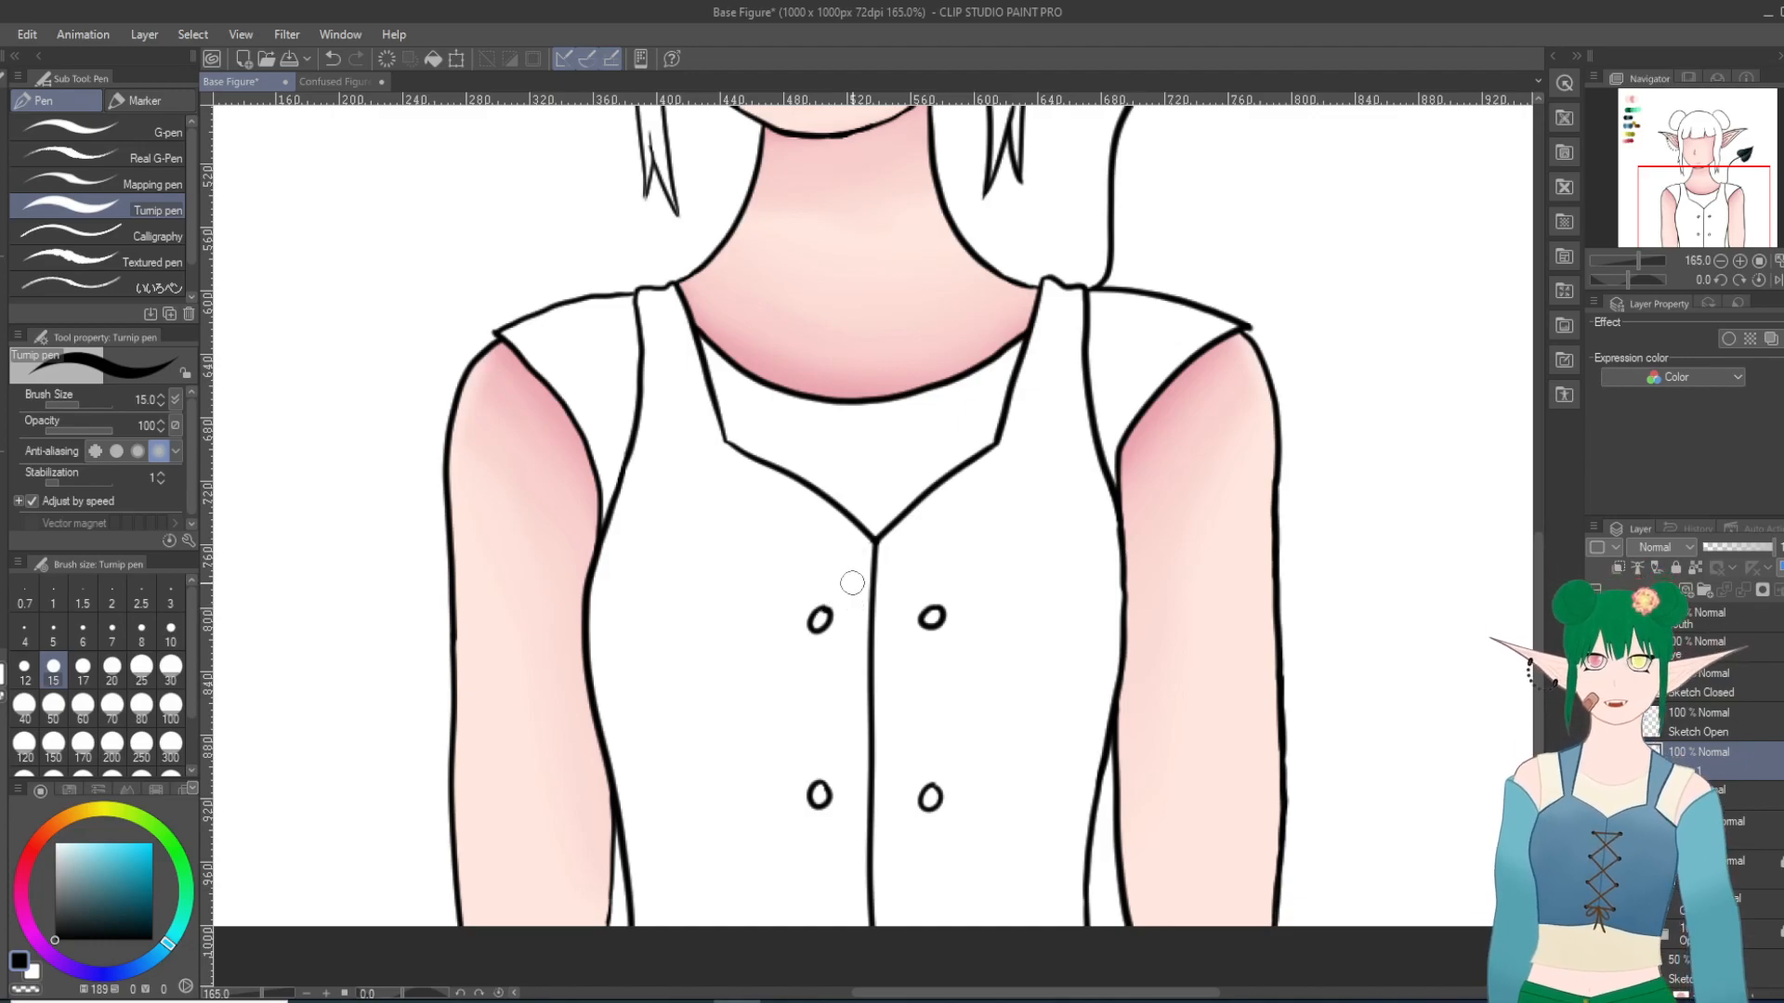
Step: Return to the new color layer and pick the medium blue from the palette's blue swatch row
scroll(851, 583, "down", 10)
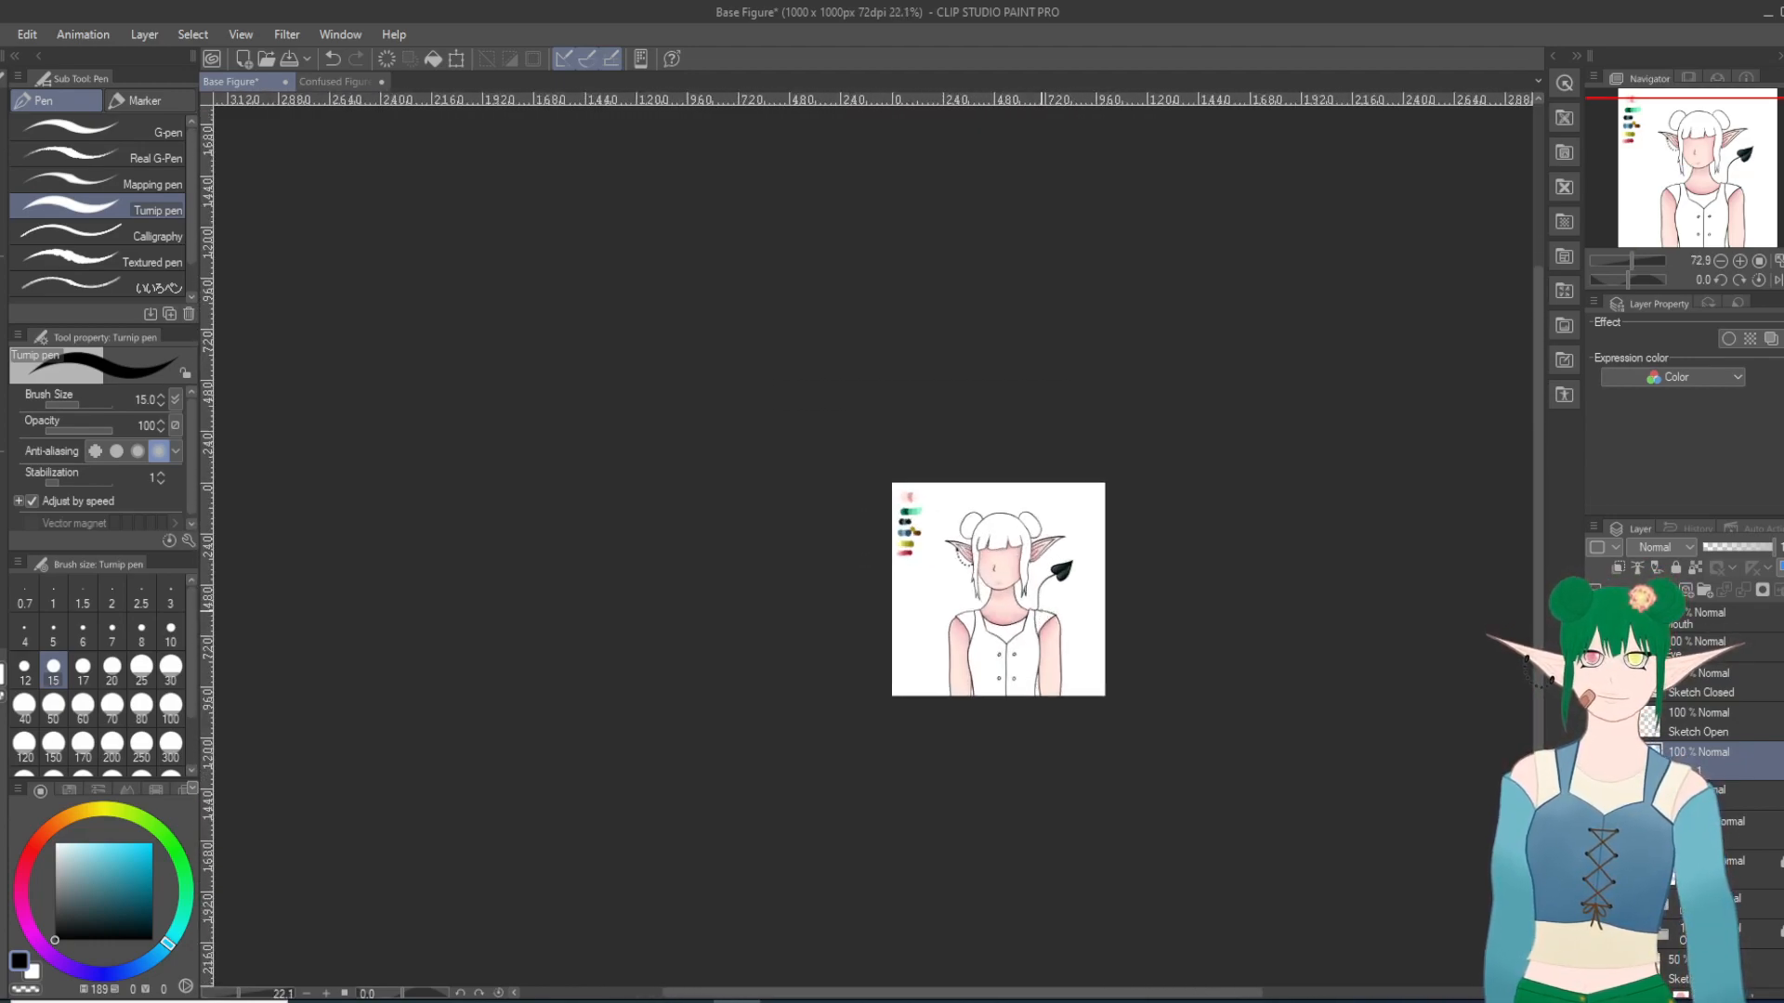
scroll(1074, 653, "up", 3)
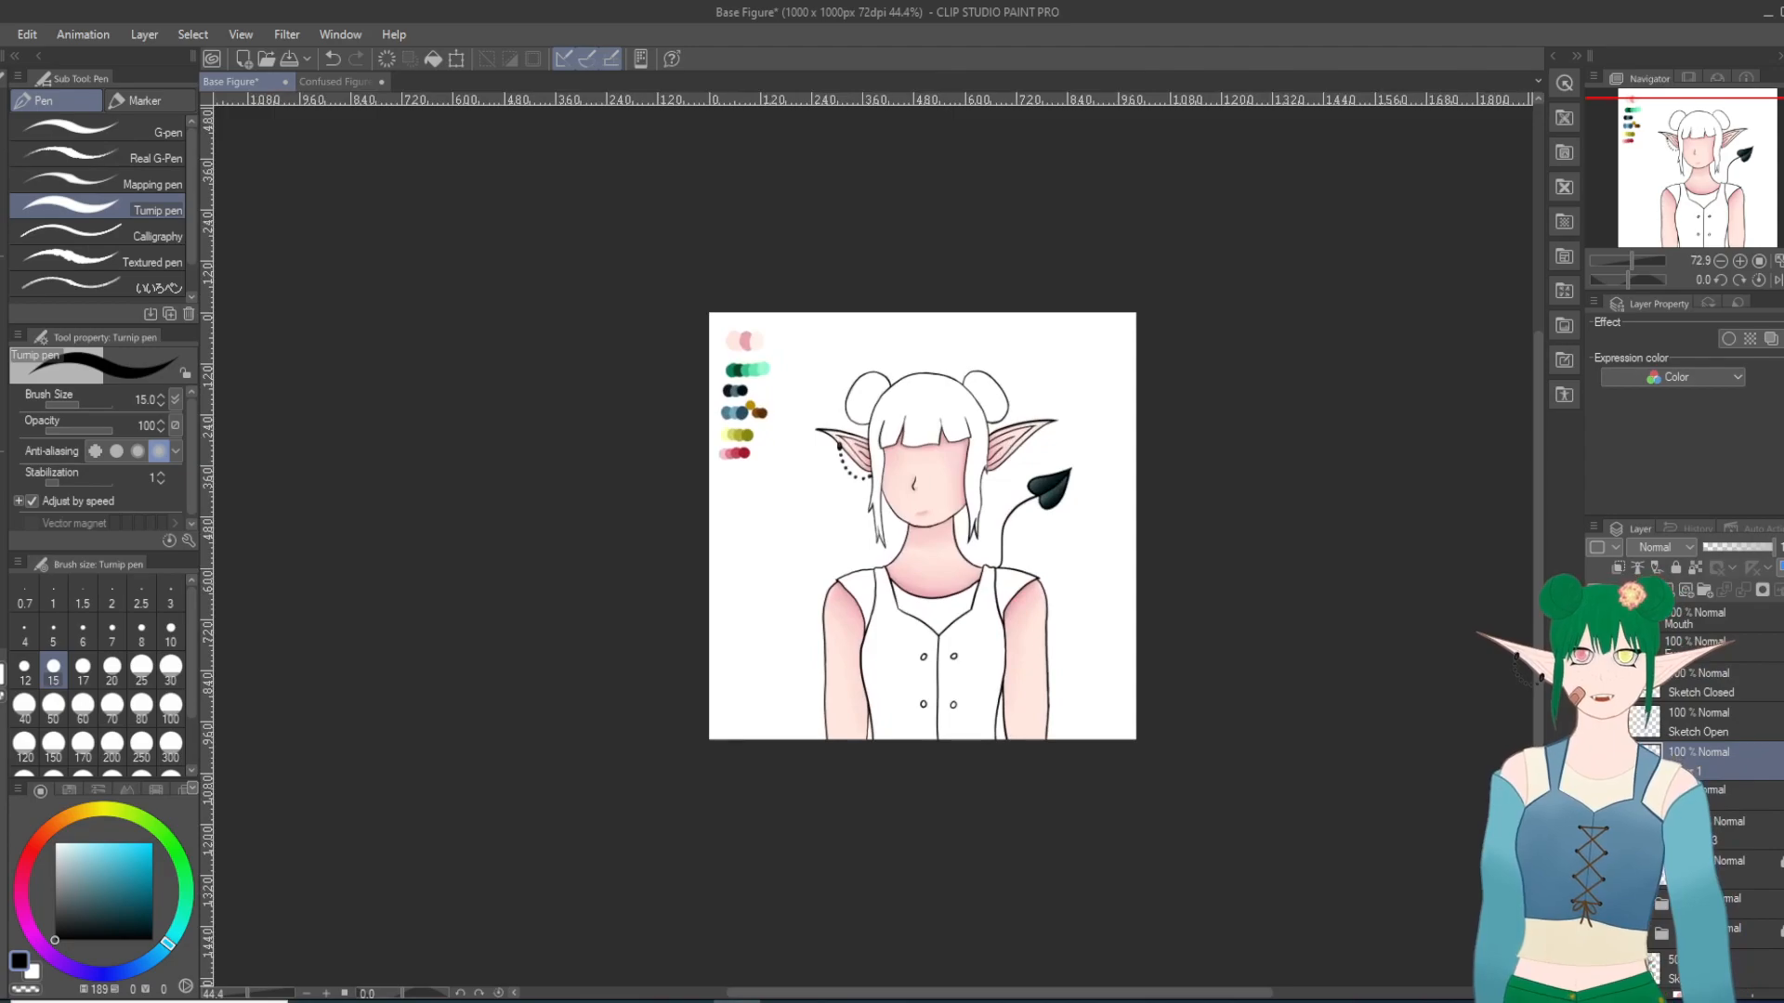
scroll(1724, 892, "down", 1)
left_click(1733, 805)
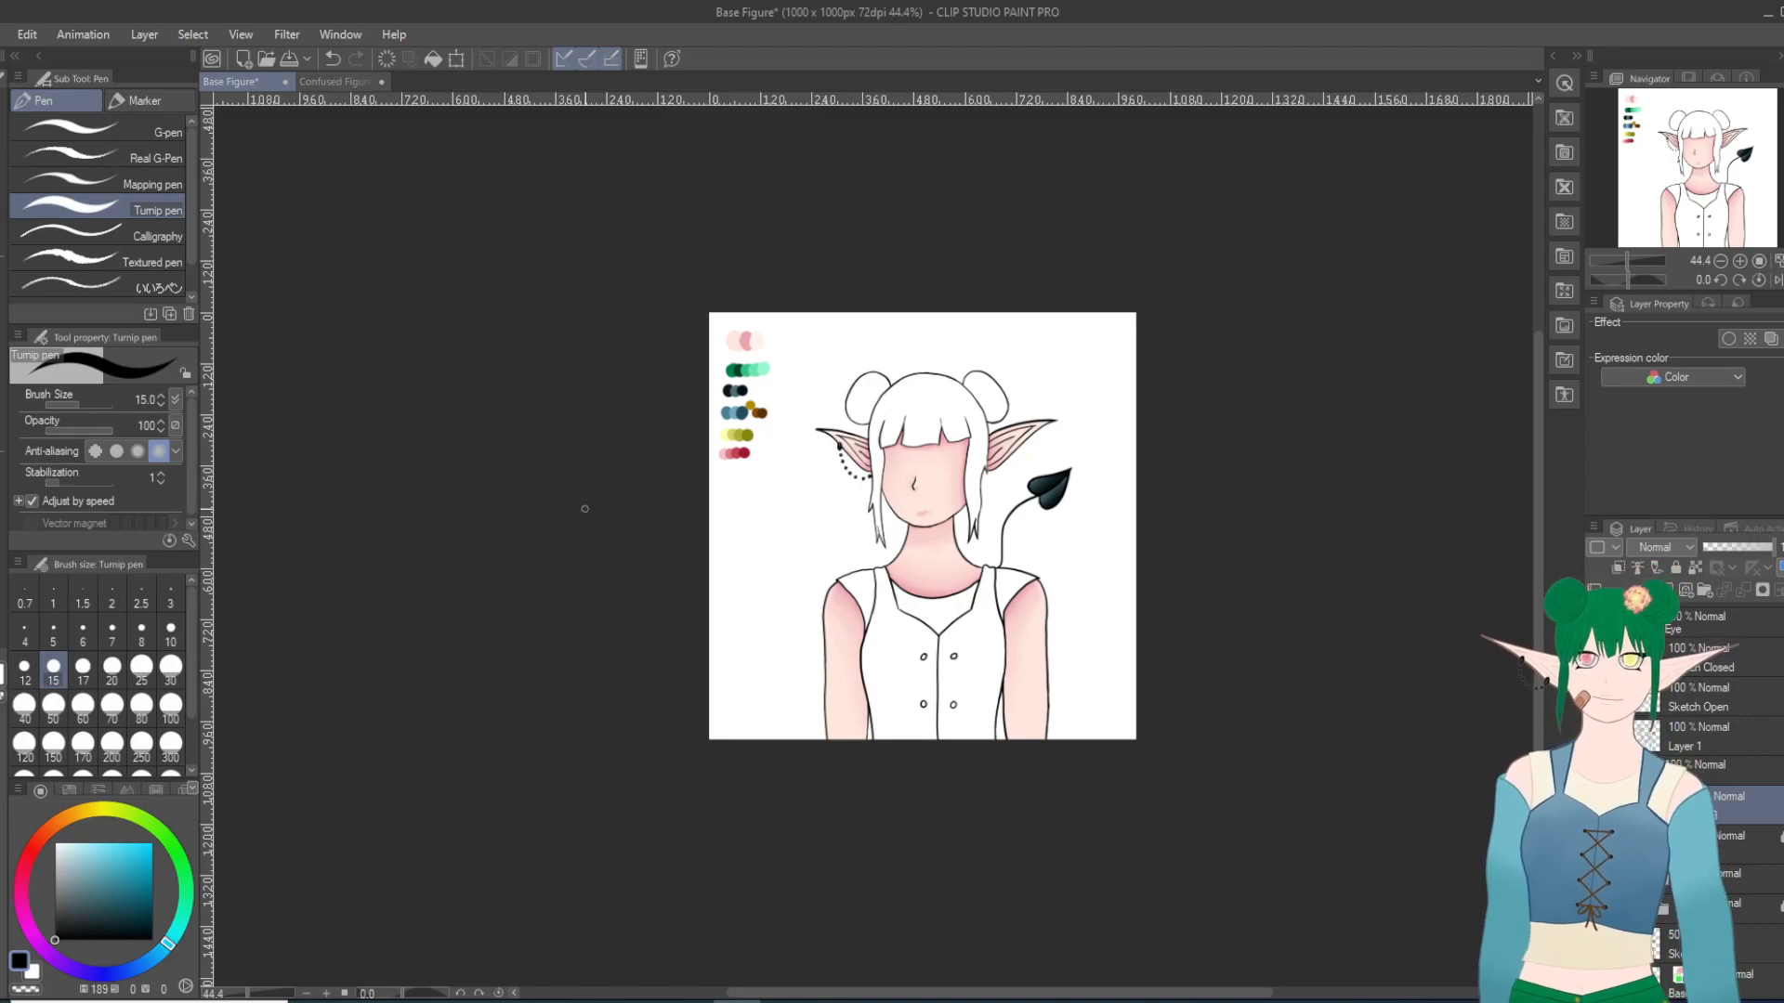
scroll(763, 493, "up", 3)
scroll(763, 493, "up", 1)
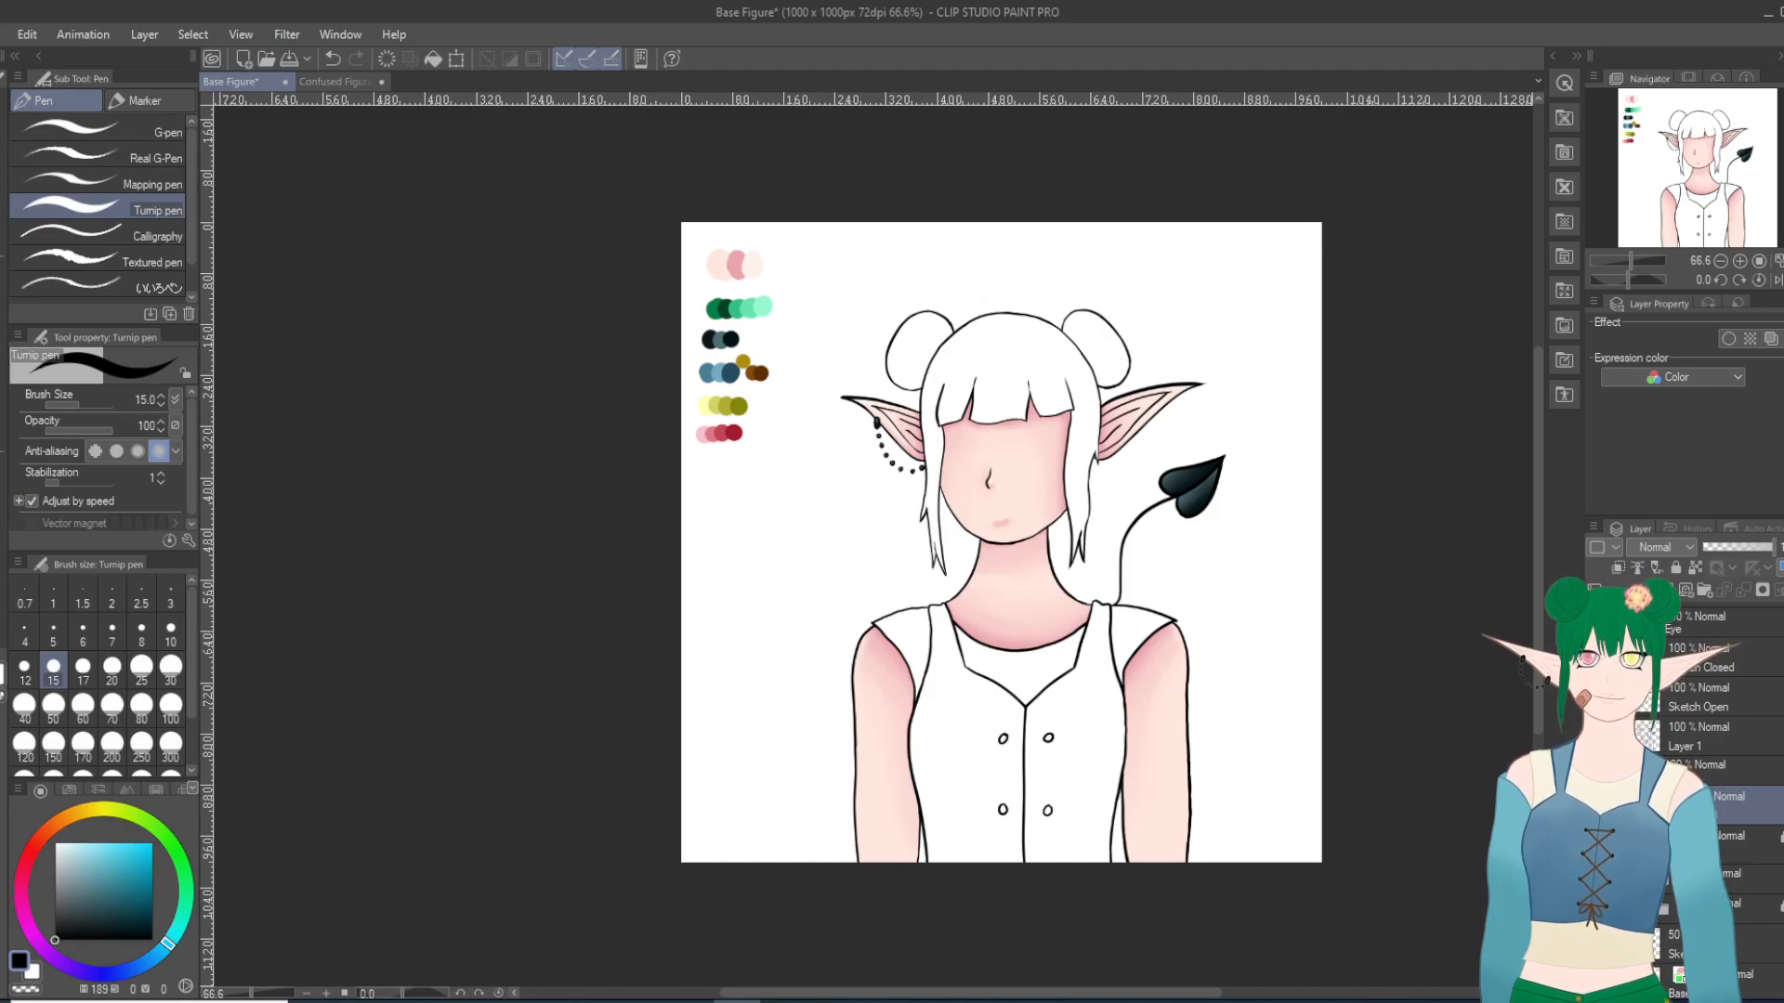
key("i")
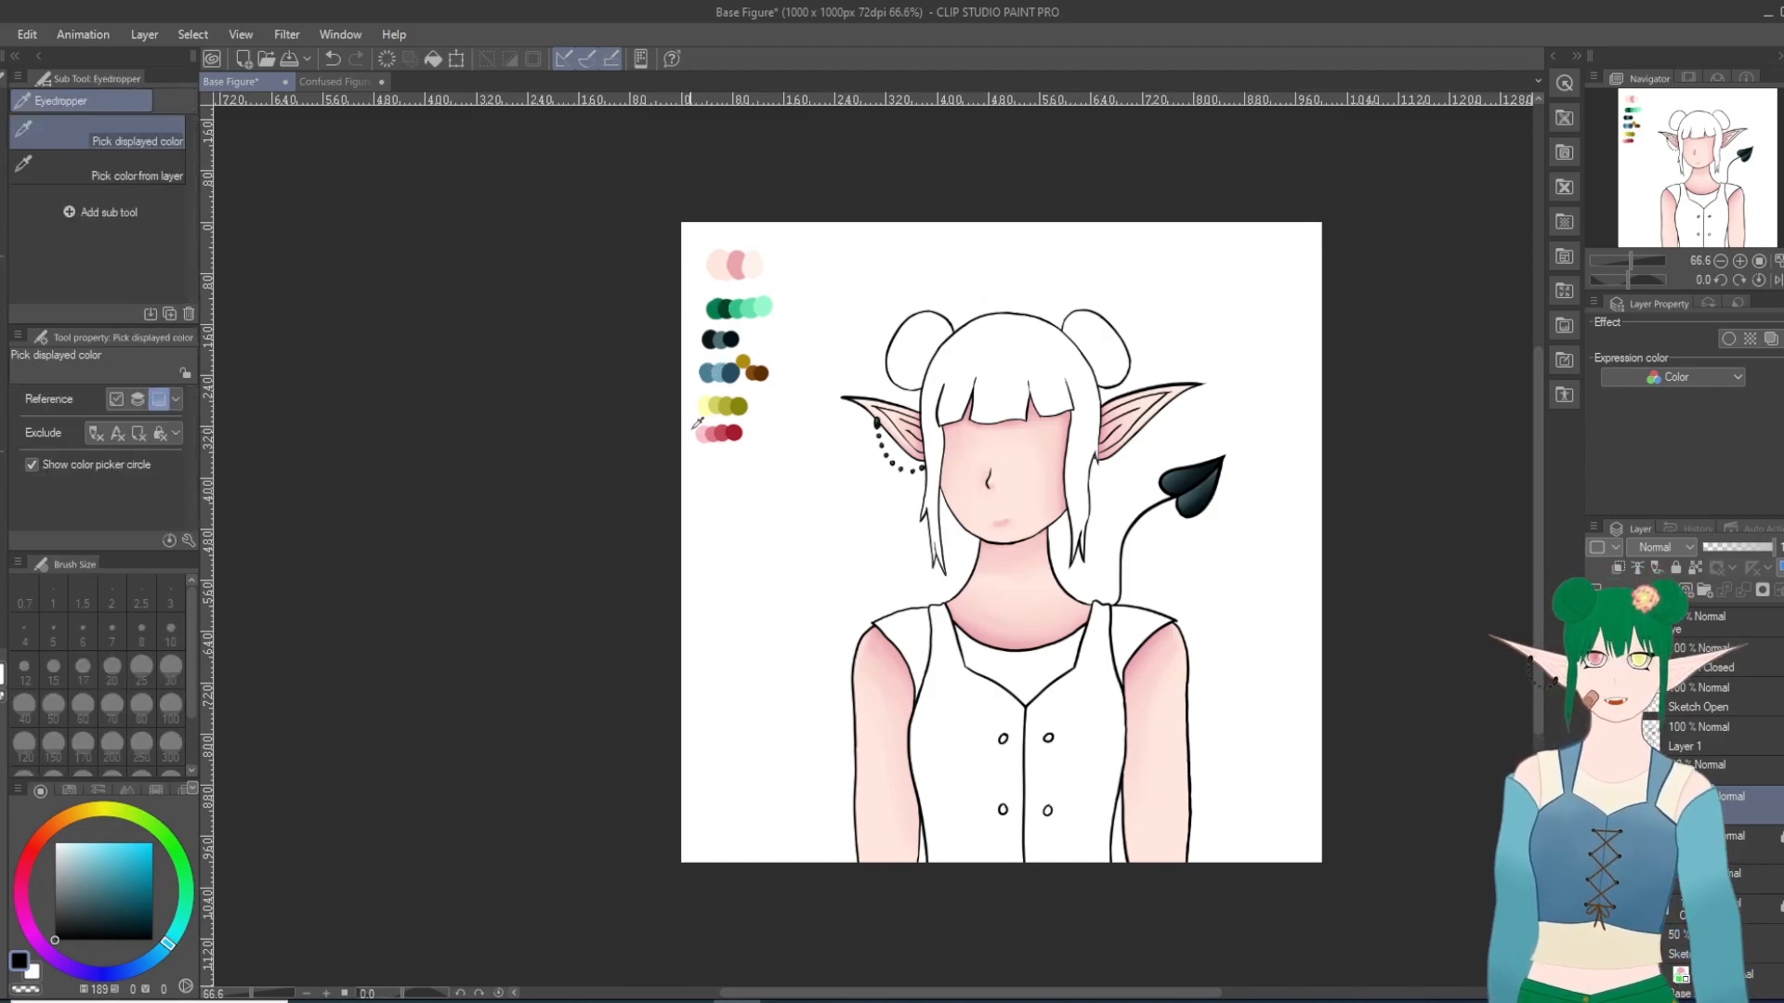
left_click(716, 364)
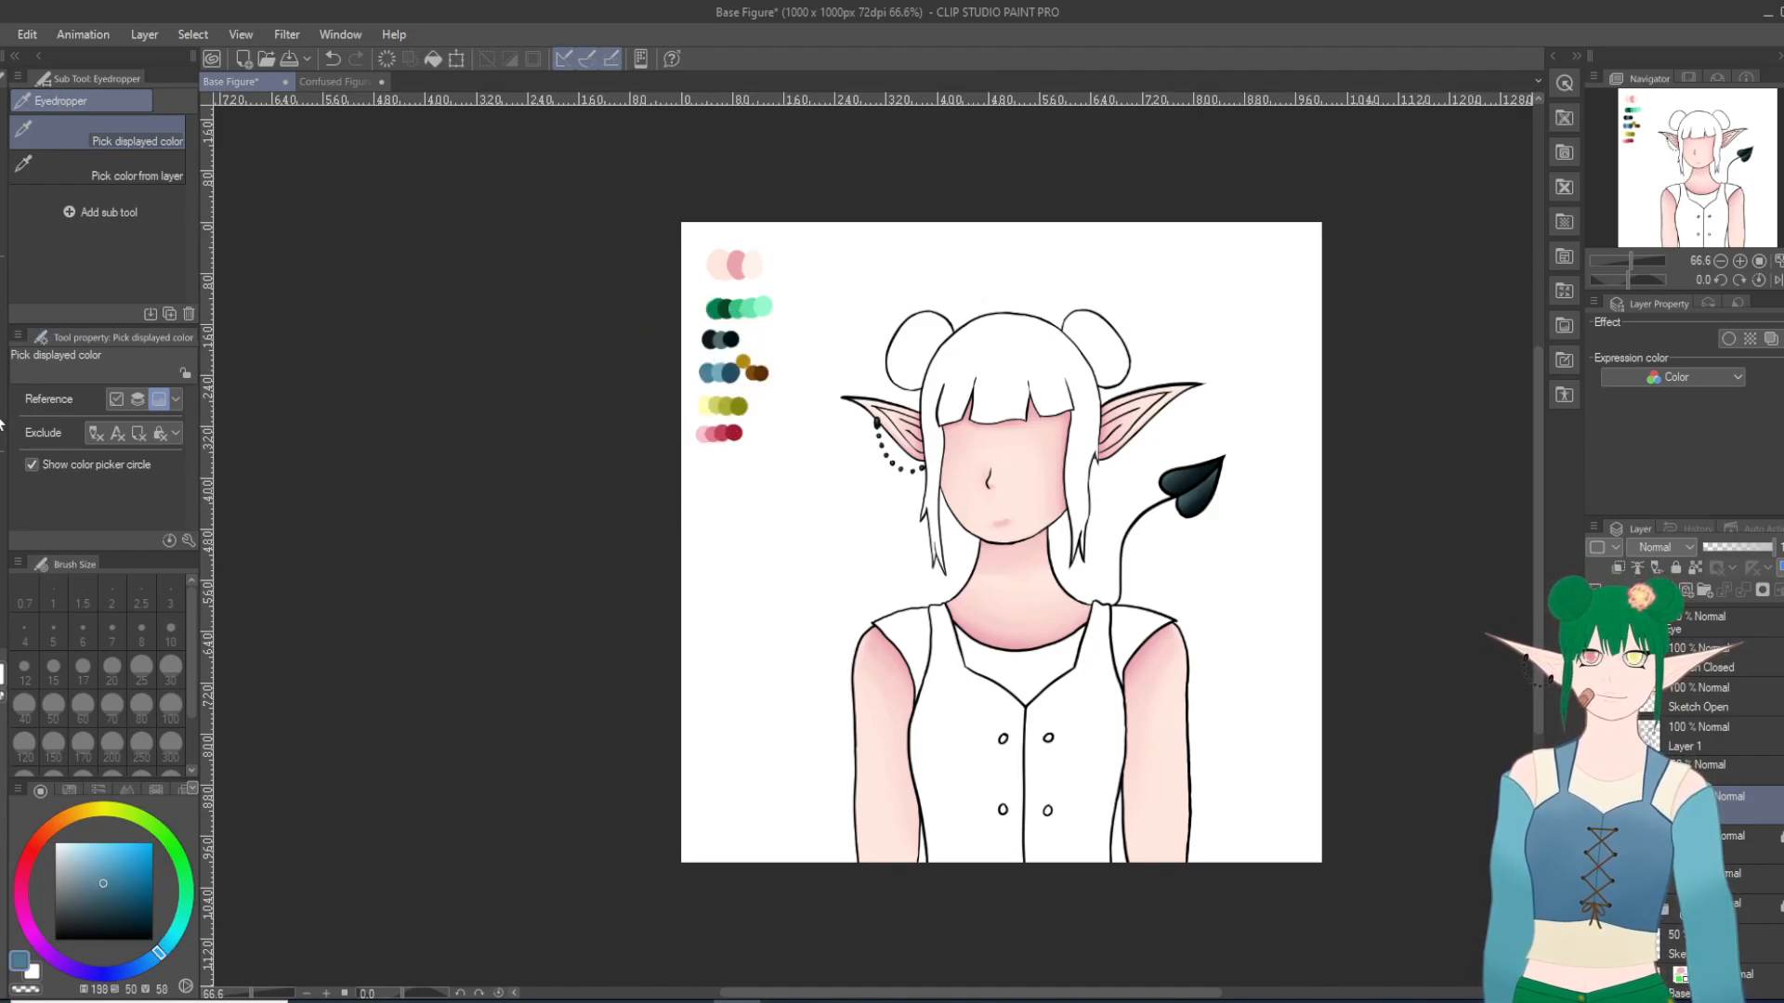
Step: Fill the whole vest, including its shoulder straps and buttons, with the medium blue using the gap-closing enclose fill
key("g")
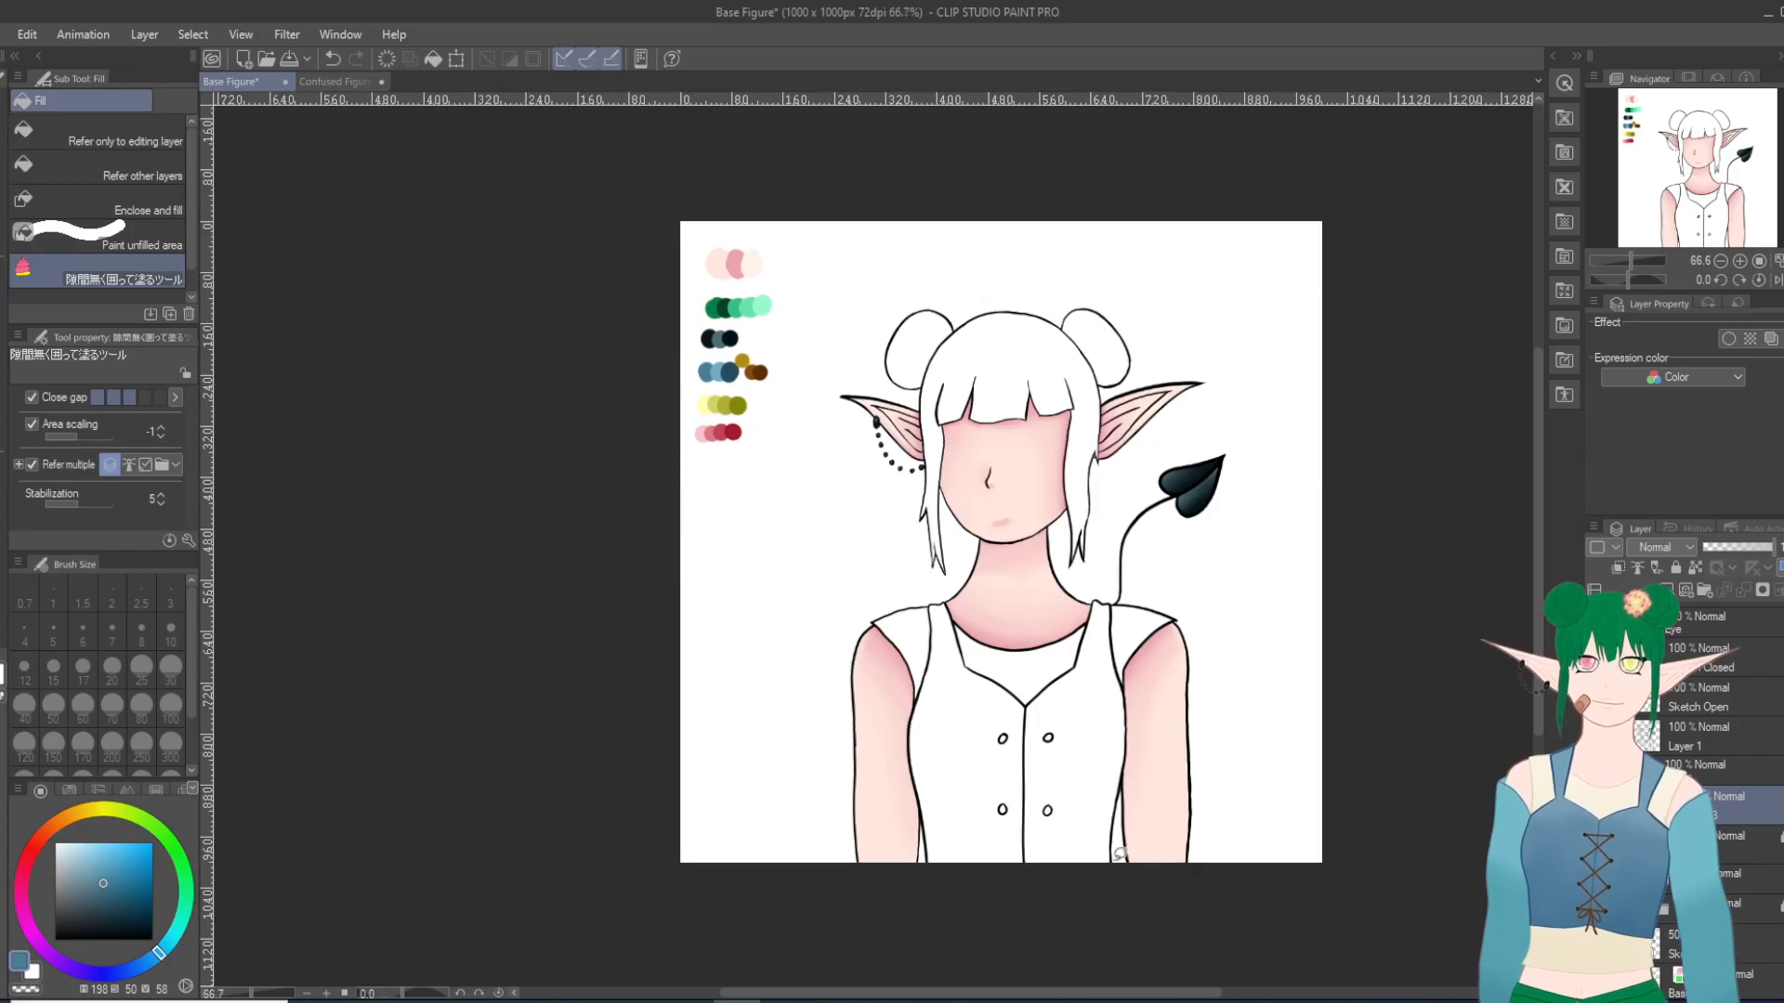
scroll(1162, 859, "up", 1)
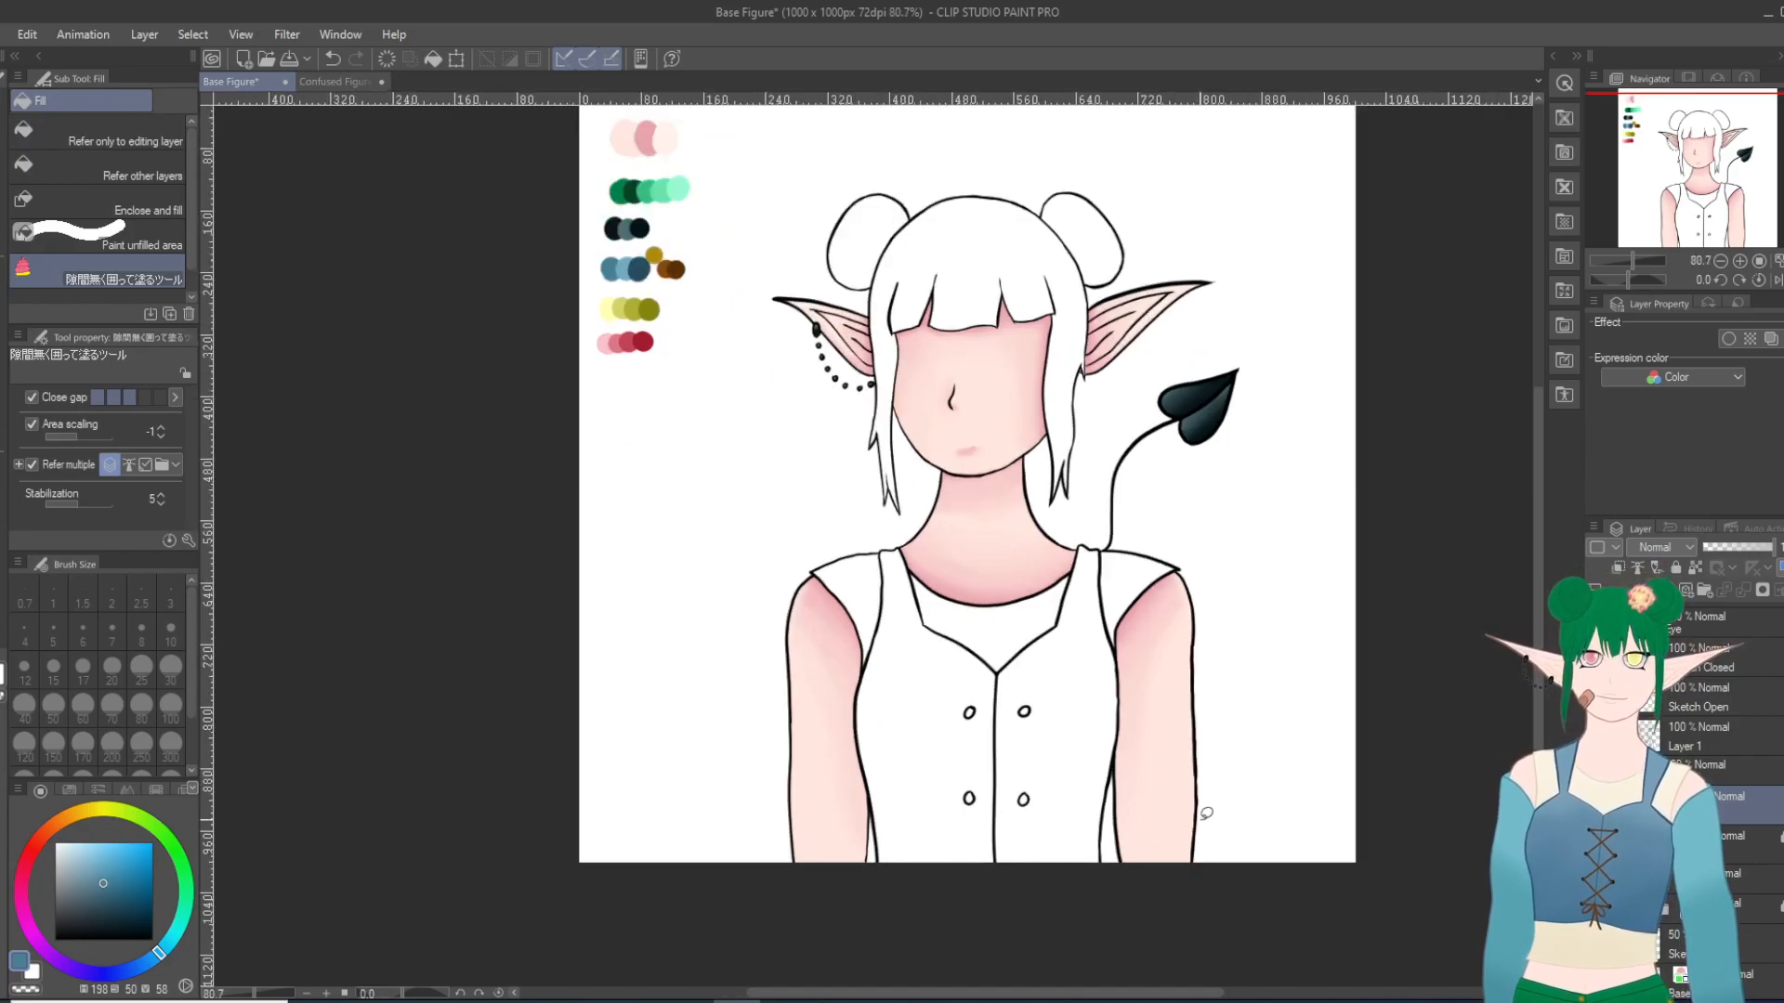
mouse_move(895, 531)
left_mouse_down()
mouse_move(854, 742)
mouse_move(891, 902)
mouse_move(1093, 898)
mouse_move(1128, 740)
mouse_move(1104, 539)
mouse_move(1064, 554)
mouse_move(1027, 622)
mouse_move(983, 629)
mouse_move(913, 508)
left_mouse_up()
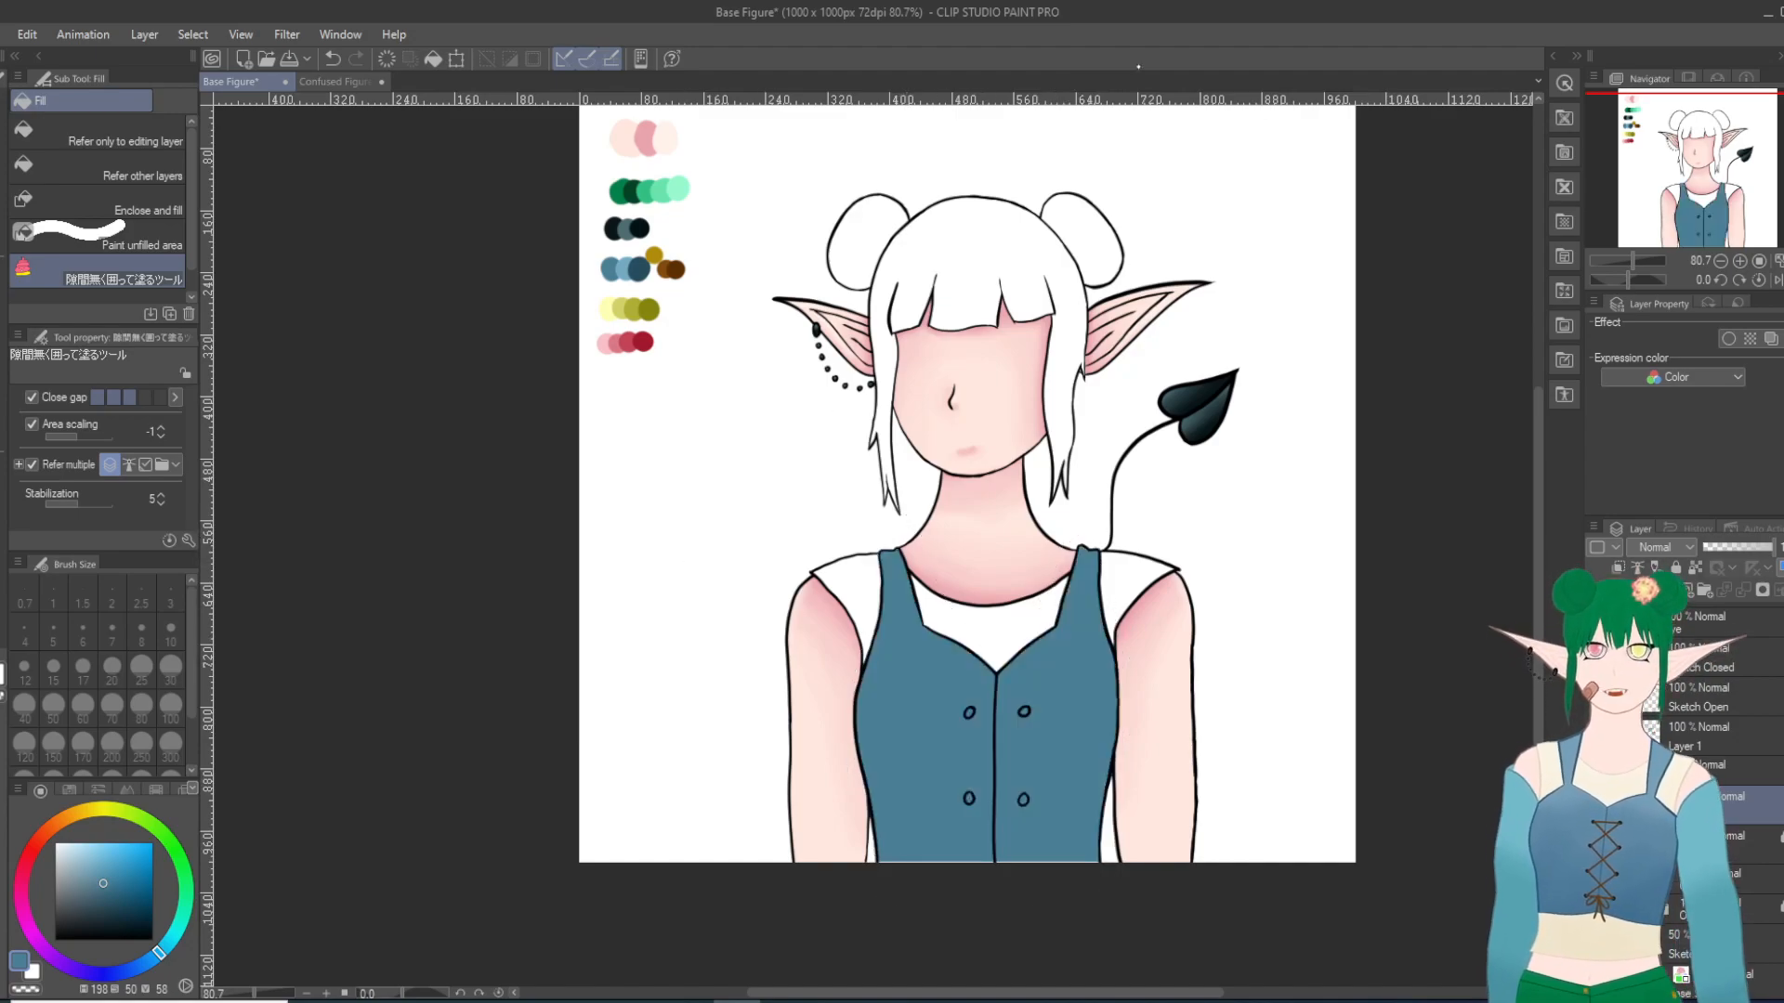
Step: Cover the unfilled strip along the vest's bottom edge in the same blue with the Milli pen at size 10
scroll(1135, 909, "up", 4)
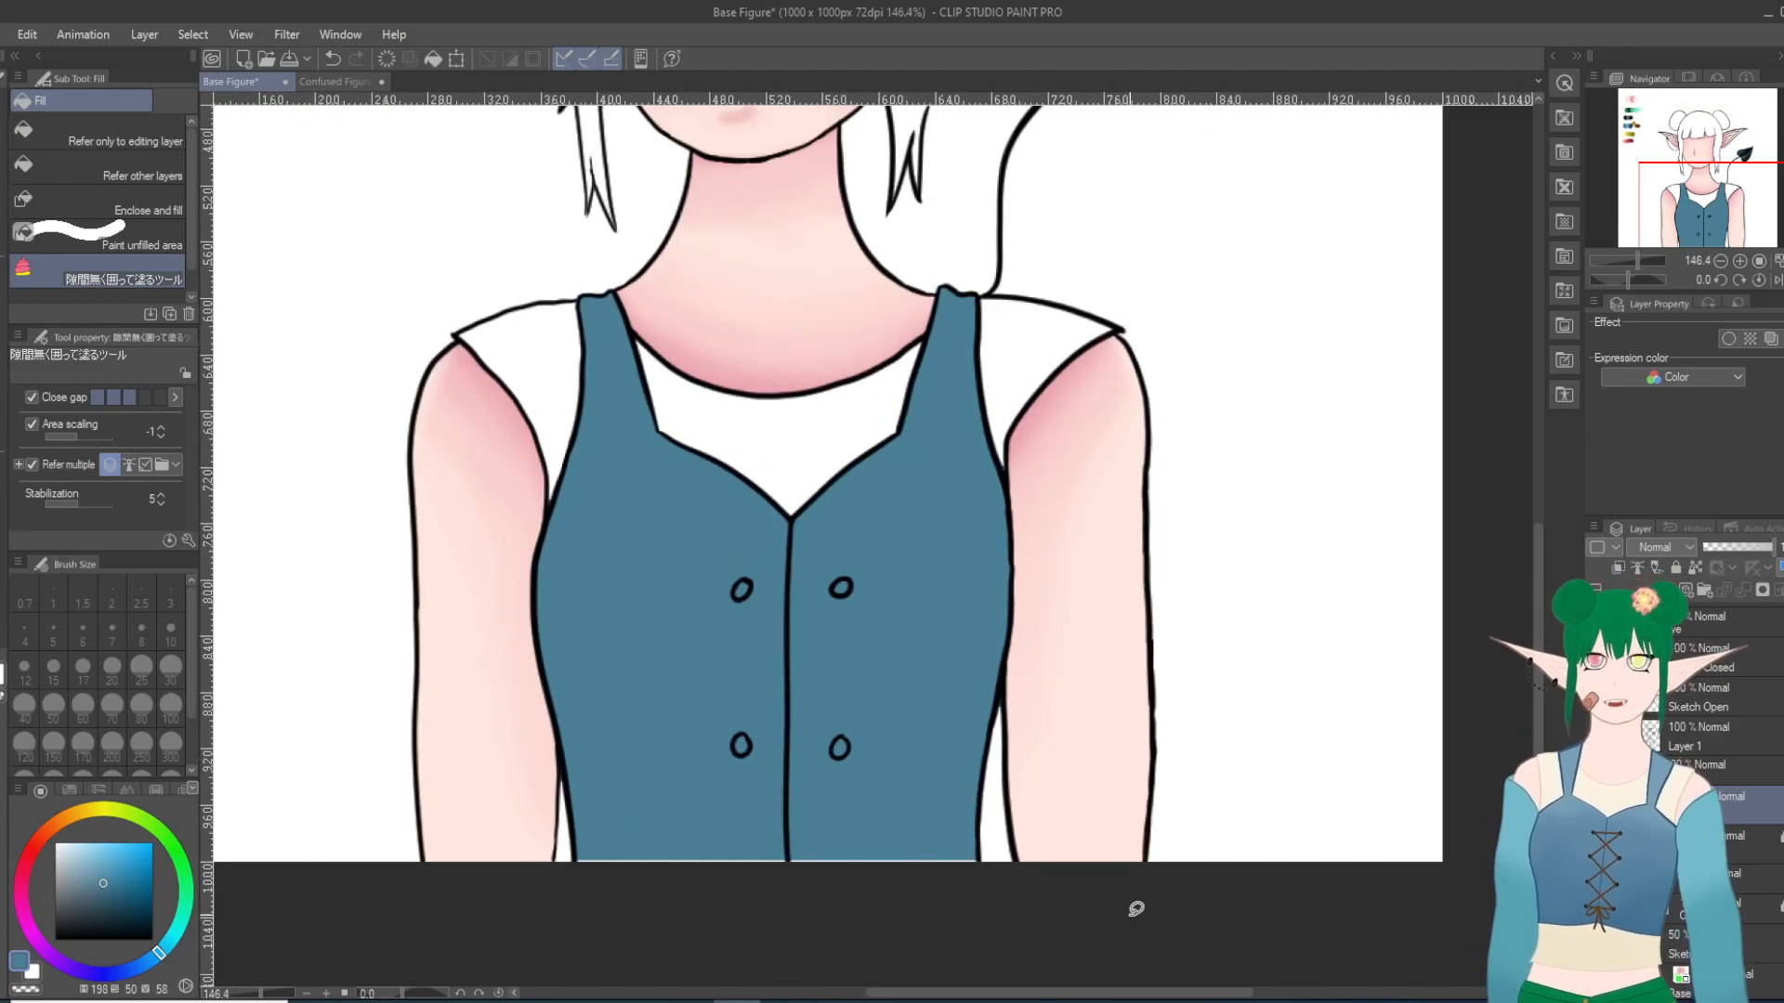
key("e")
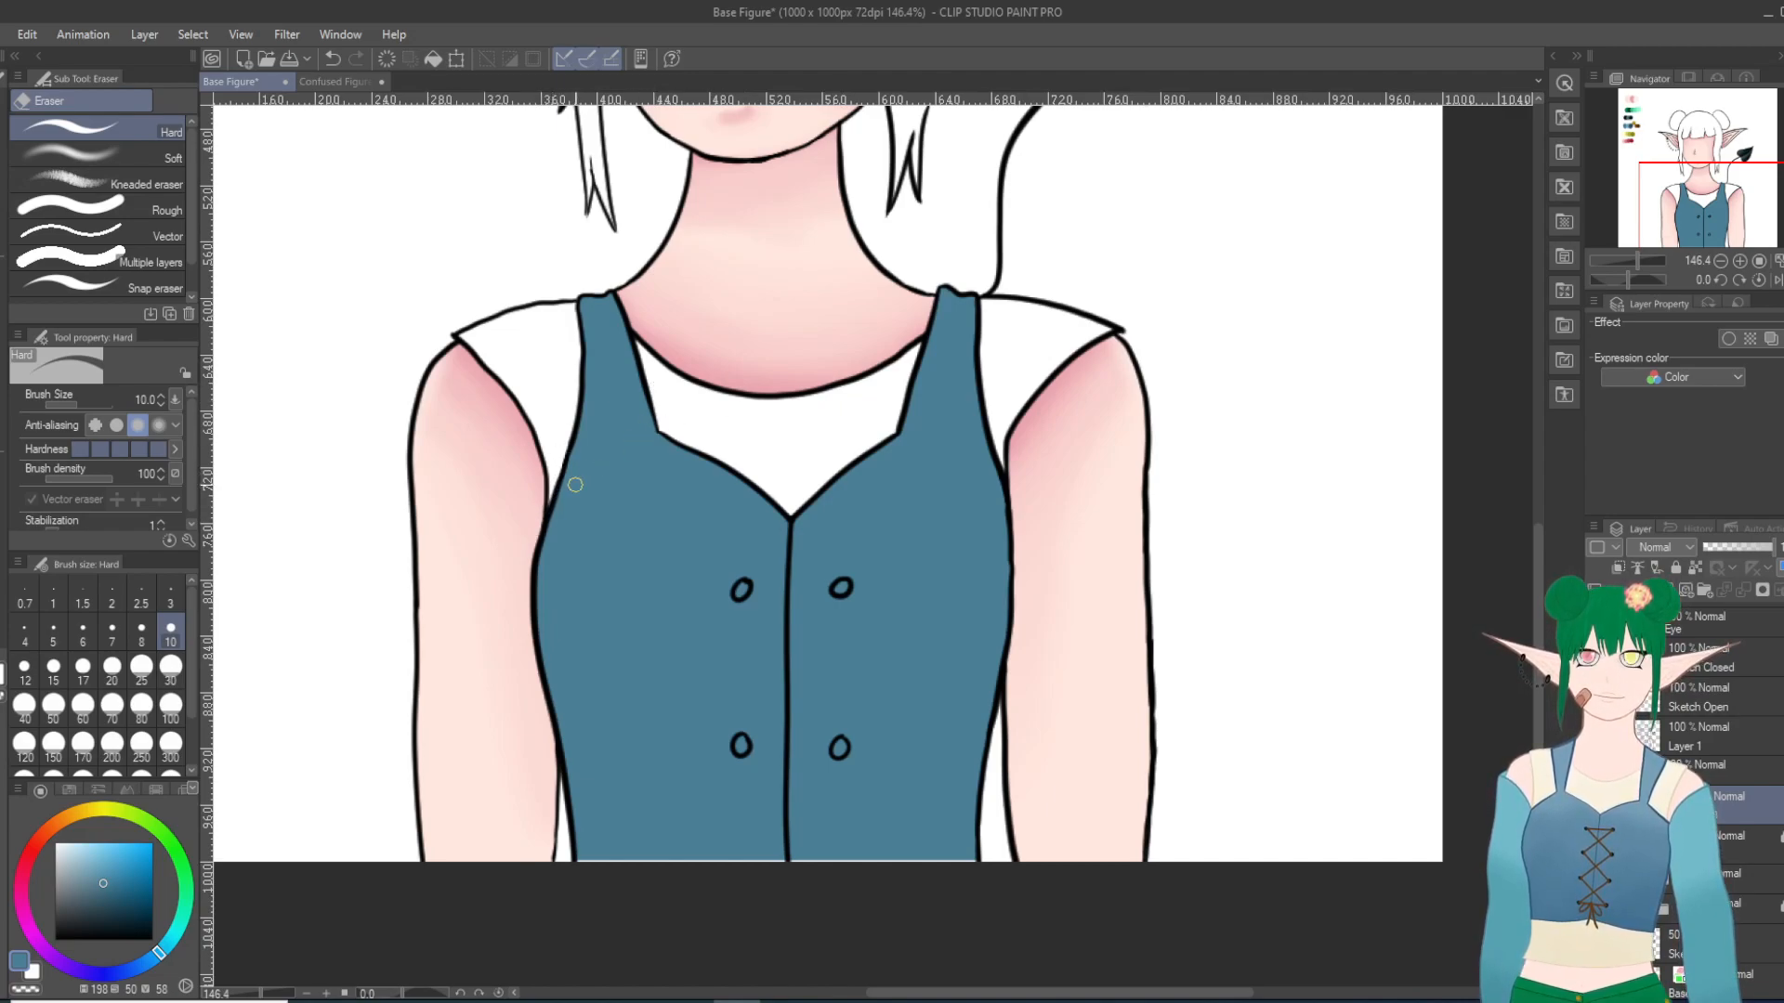
key("p")
key("p")
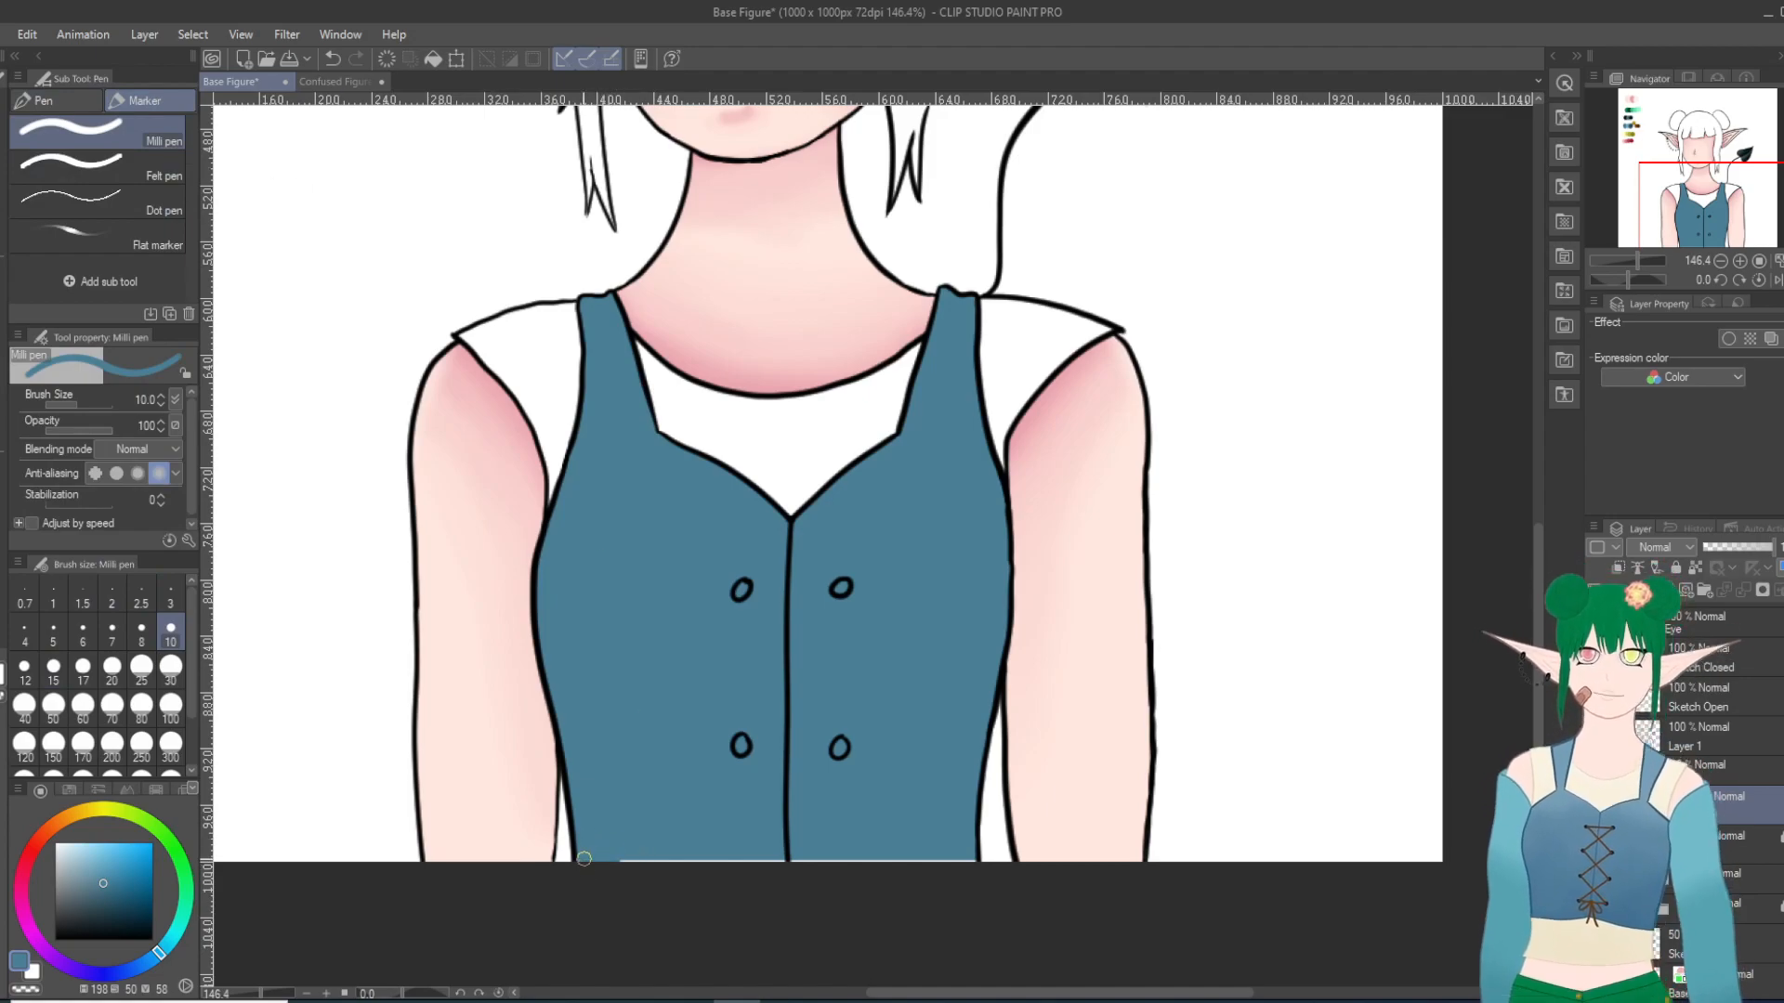
left_click_drag(637, 859, 983, 859)
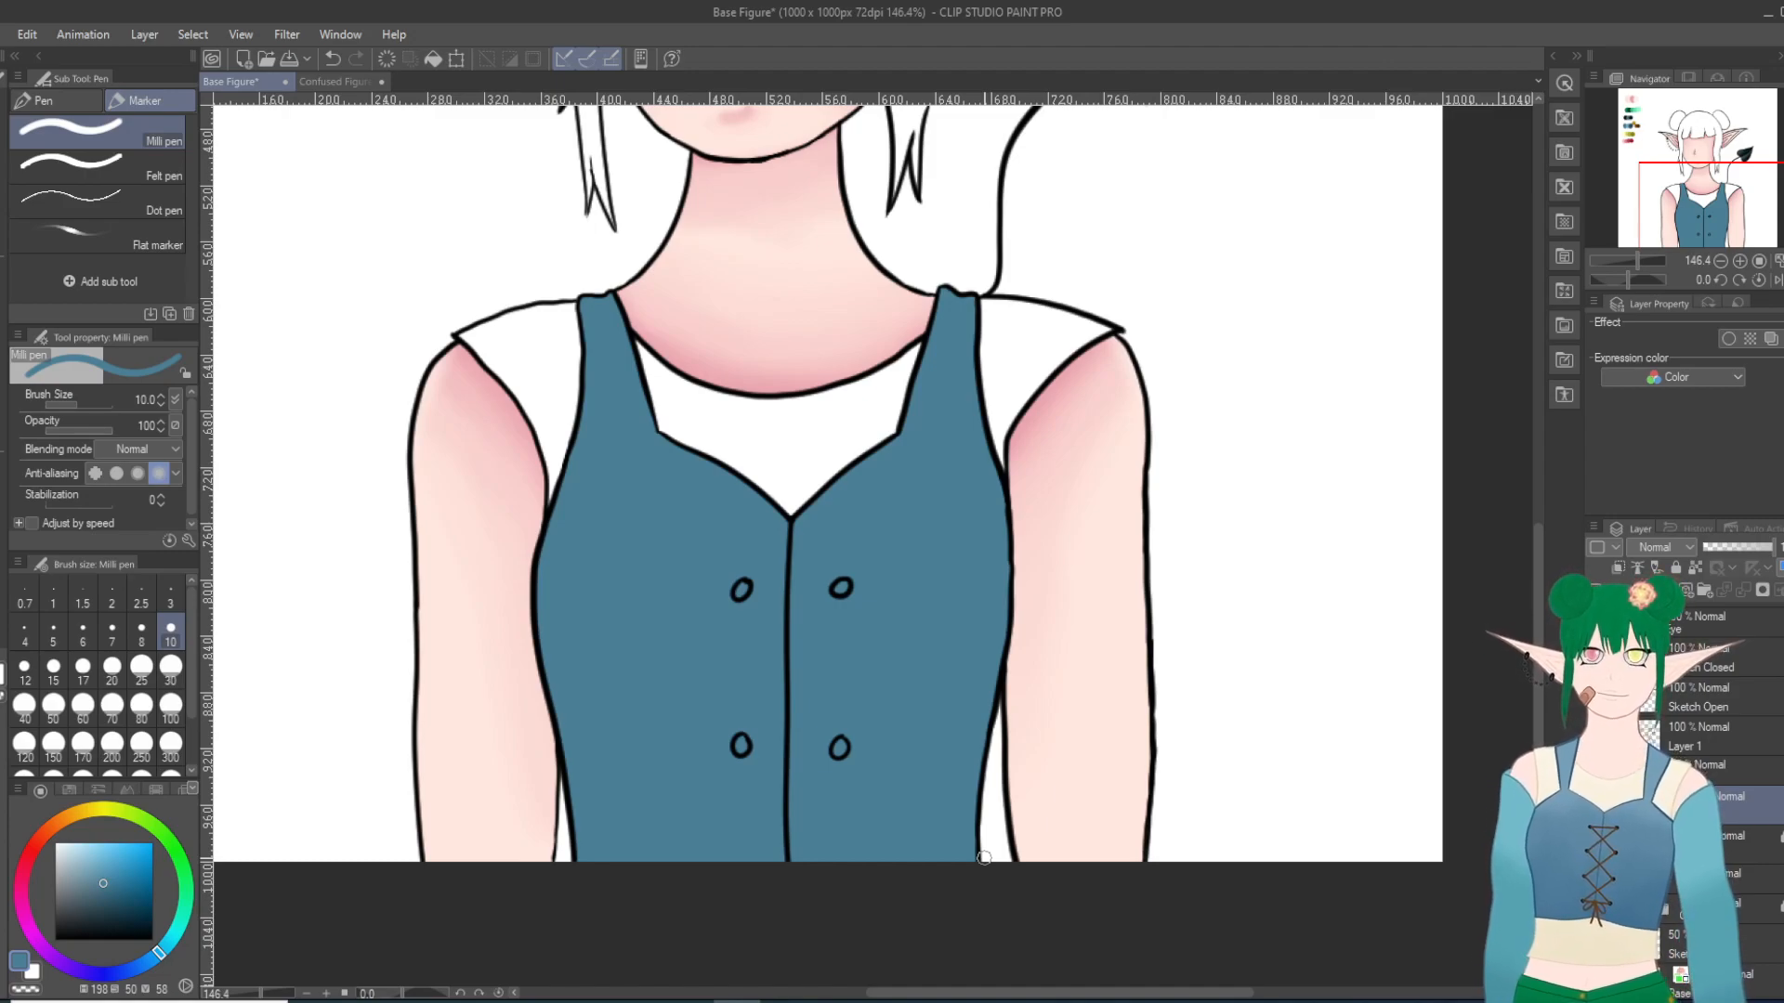
Step: Pick the lighter blue from the middle of the palette's blue swatch row
scroll(906, 864, "down", 13)
scroll(605, 876, "up", 2)
scroll(692, 627, "up", 1)
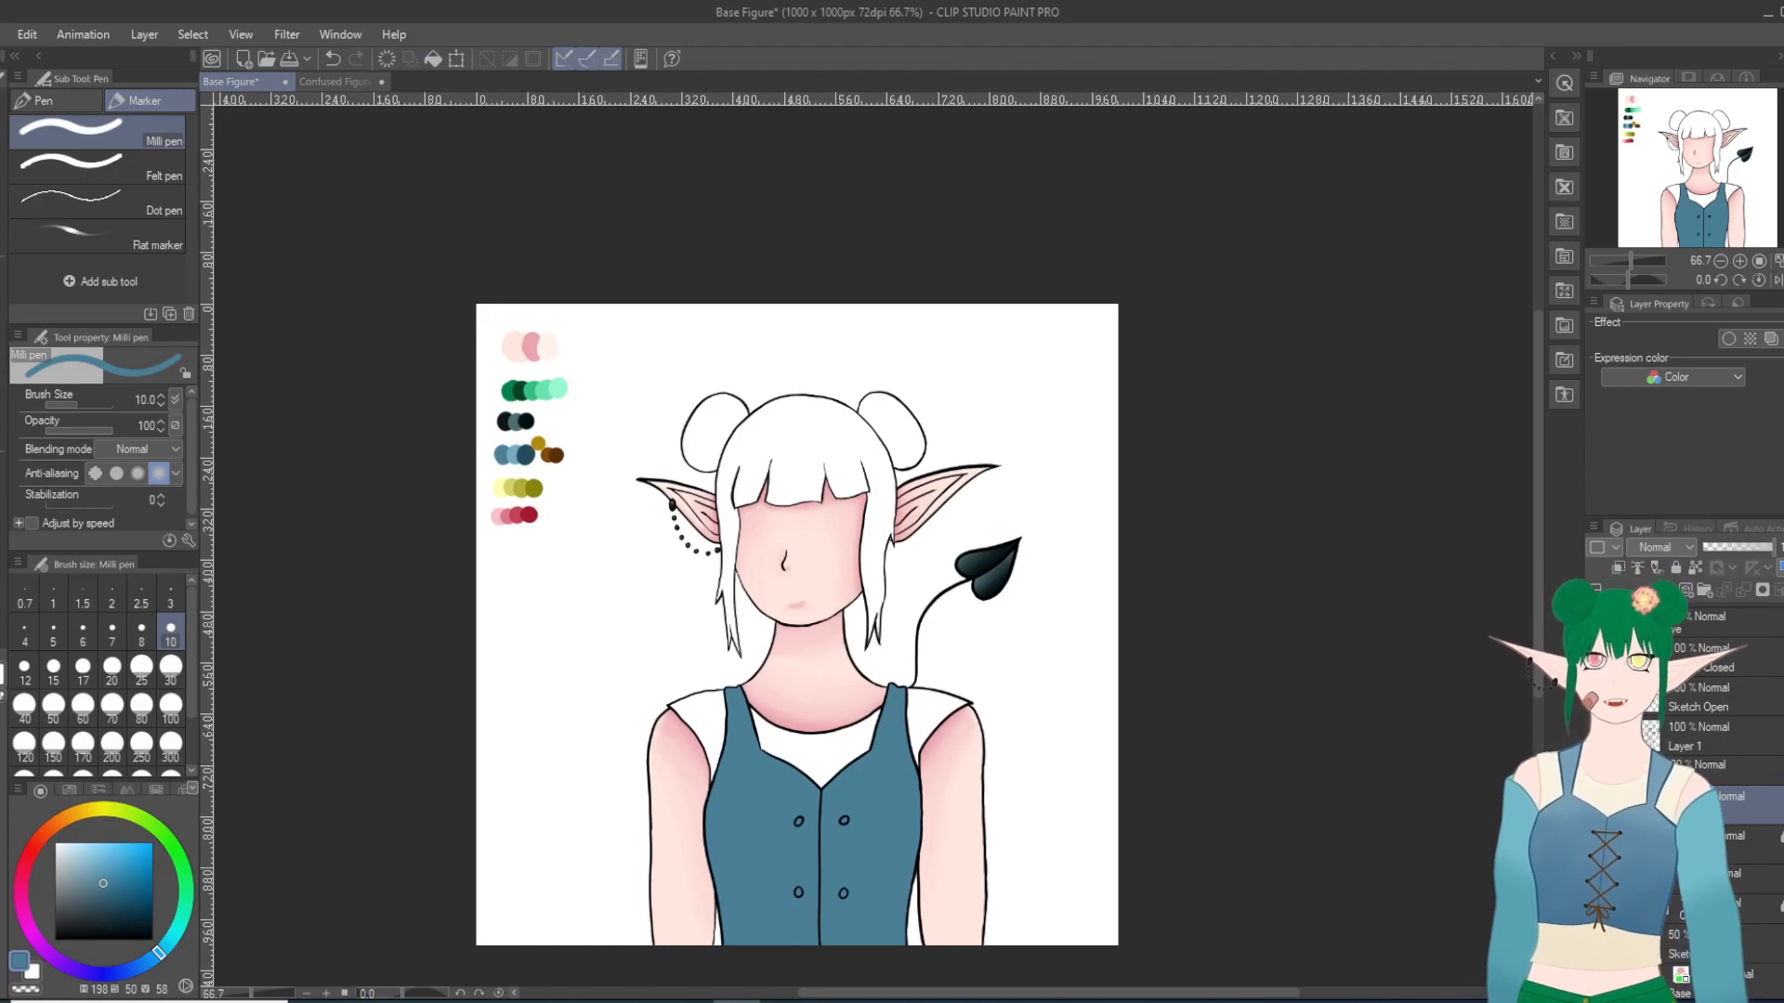
key("i")
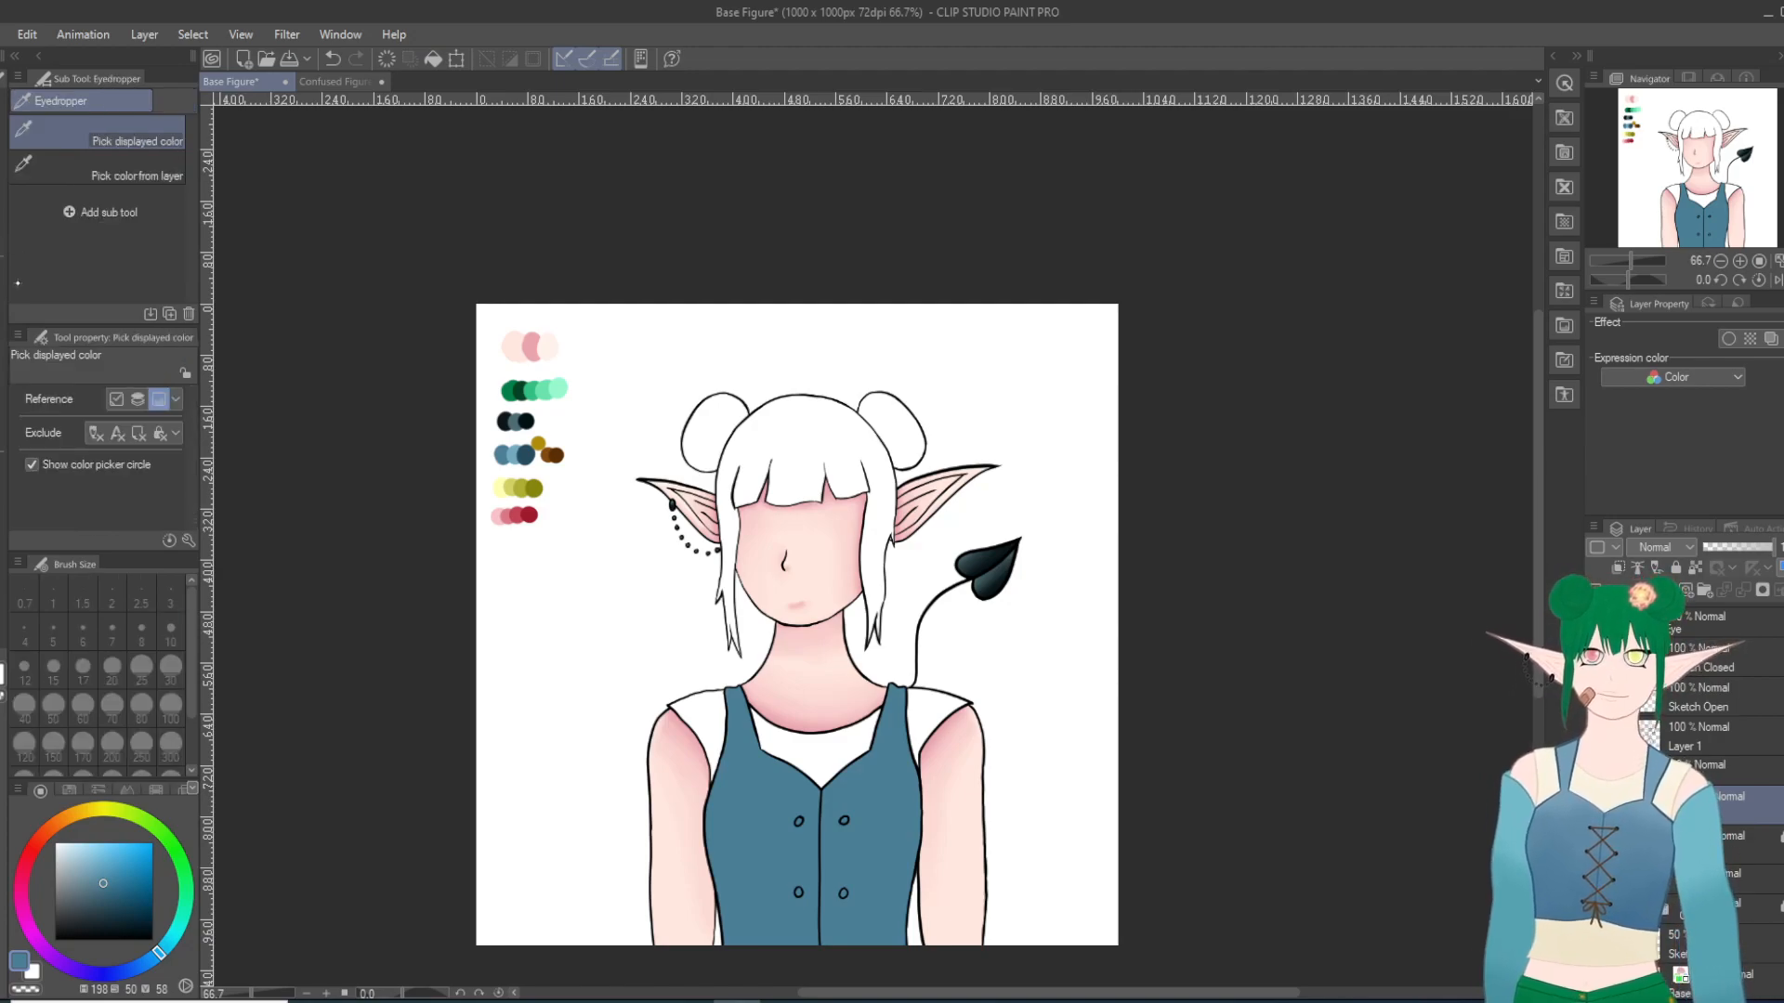
left_click(506, 455)
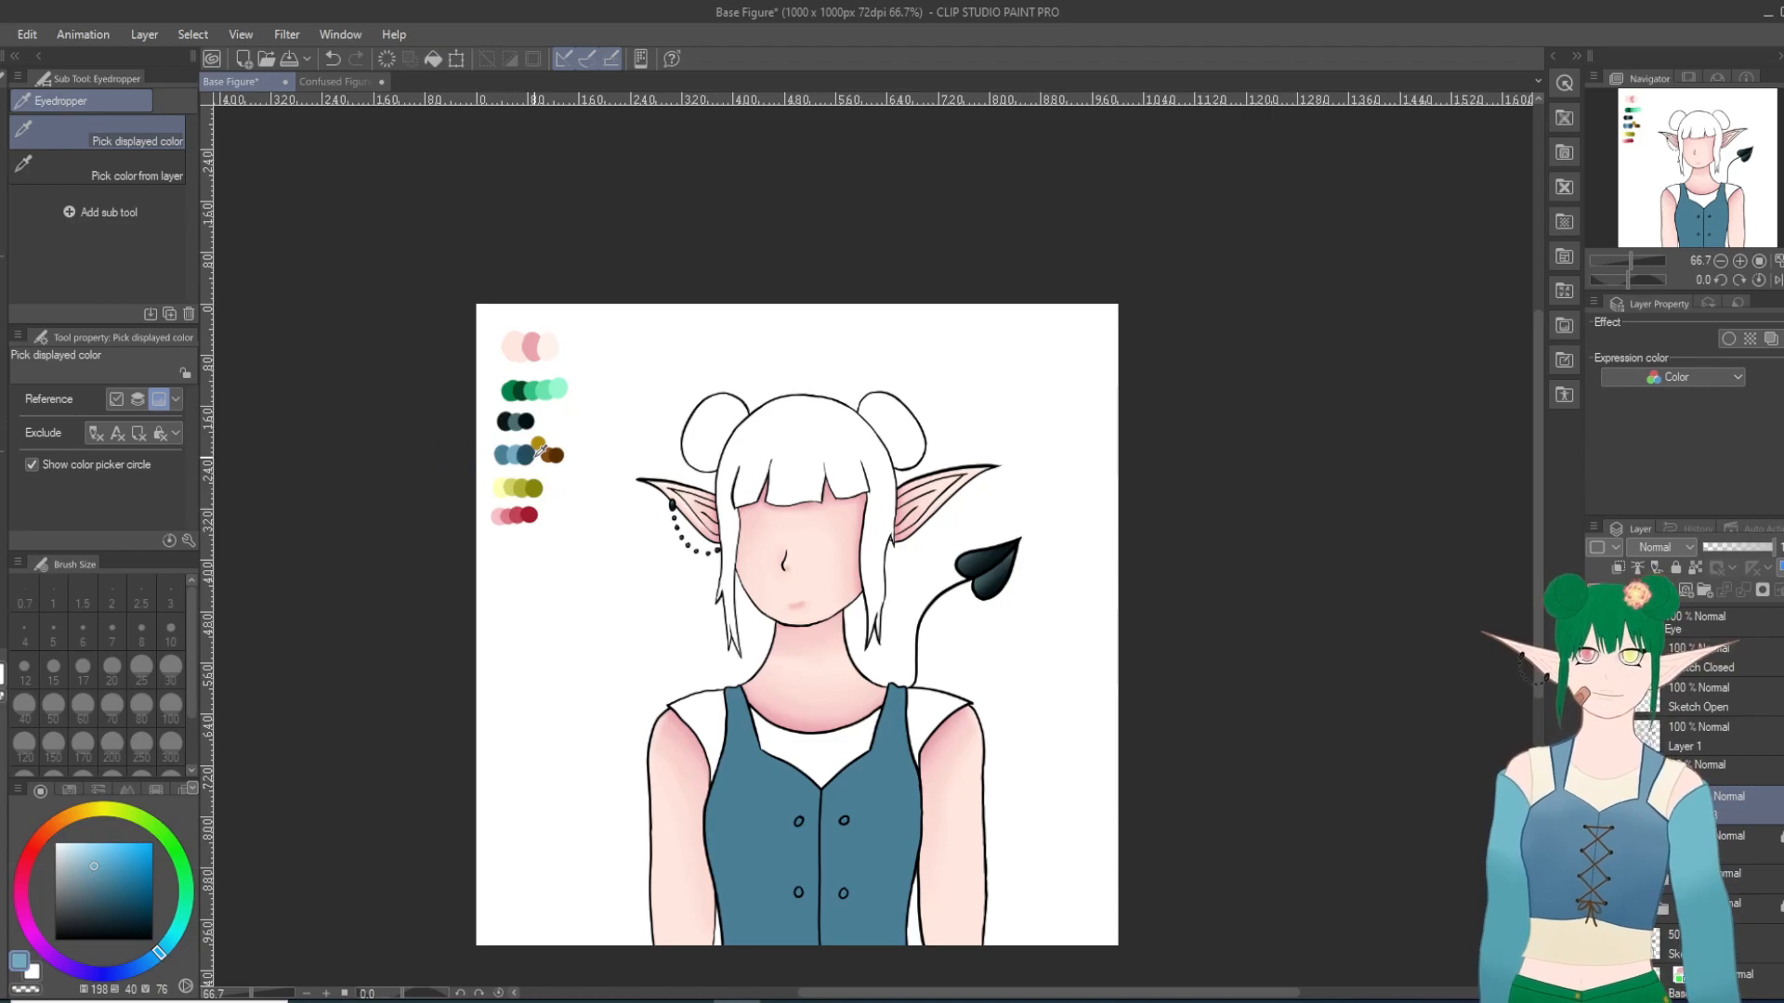
scroll(817, 894, "up", 2)
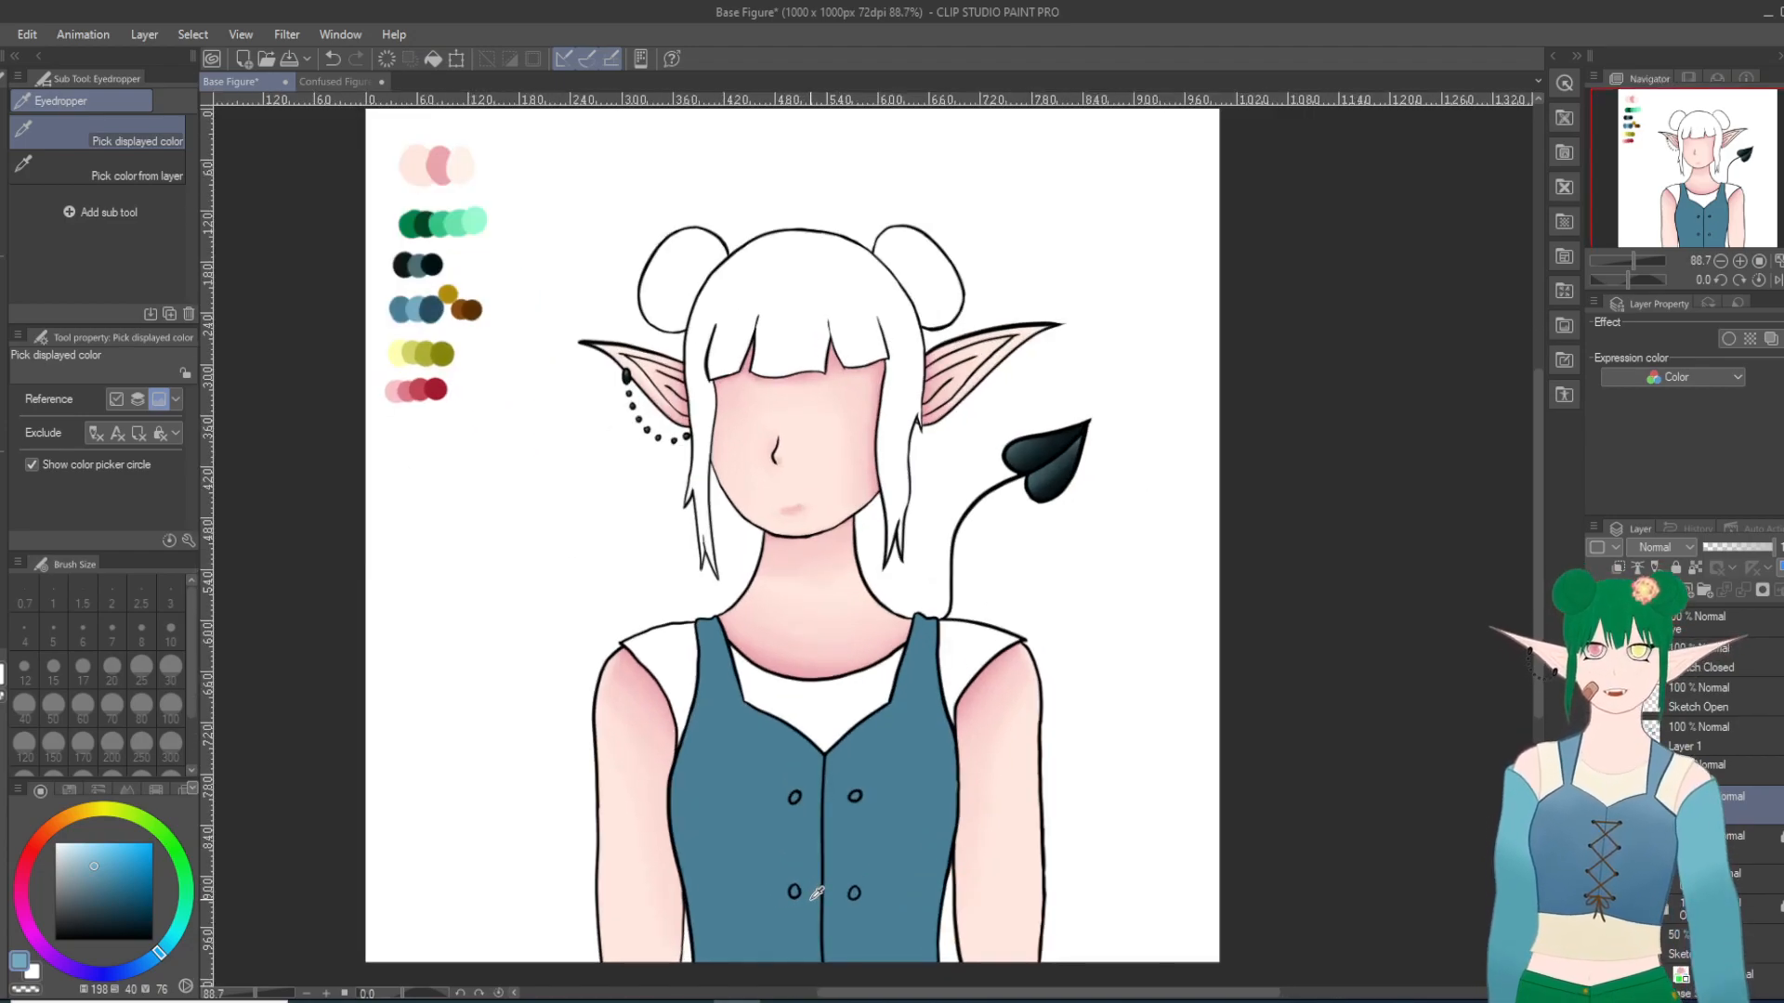
Step: Paint lighter blue highlights on the tops of both vest shoulder straps with the Milli pen at size 10
scroll(816, 893, "up", 1)
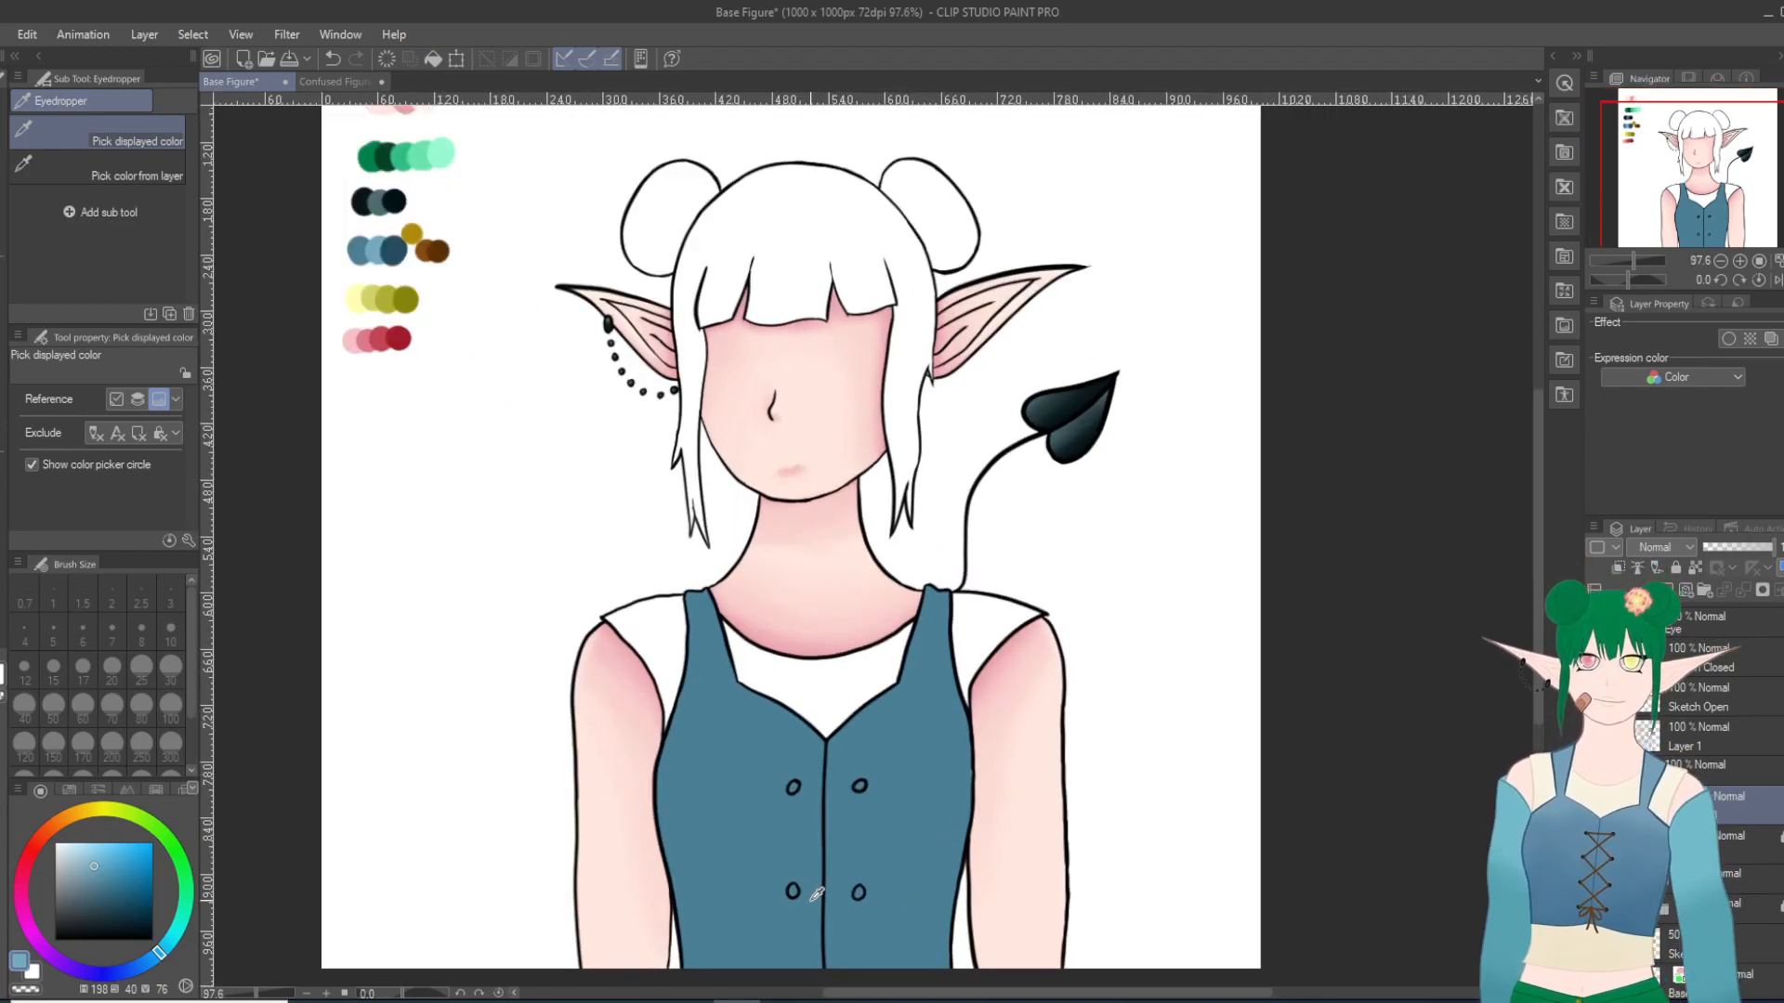
key("p")
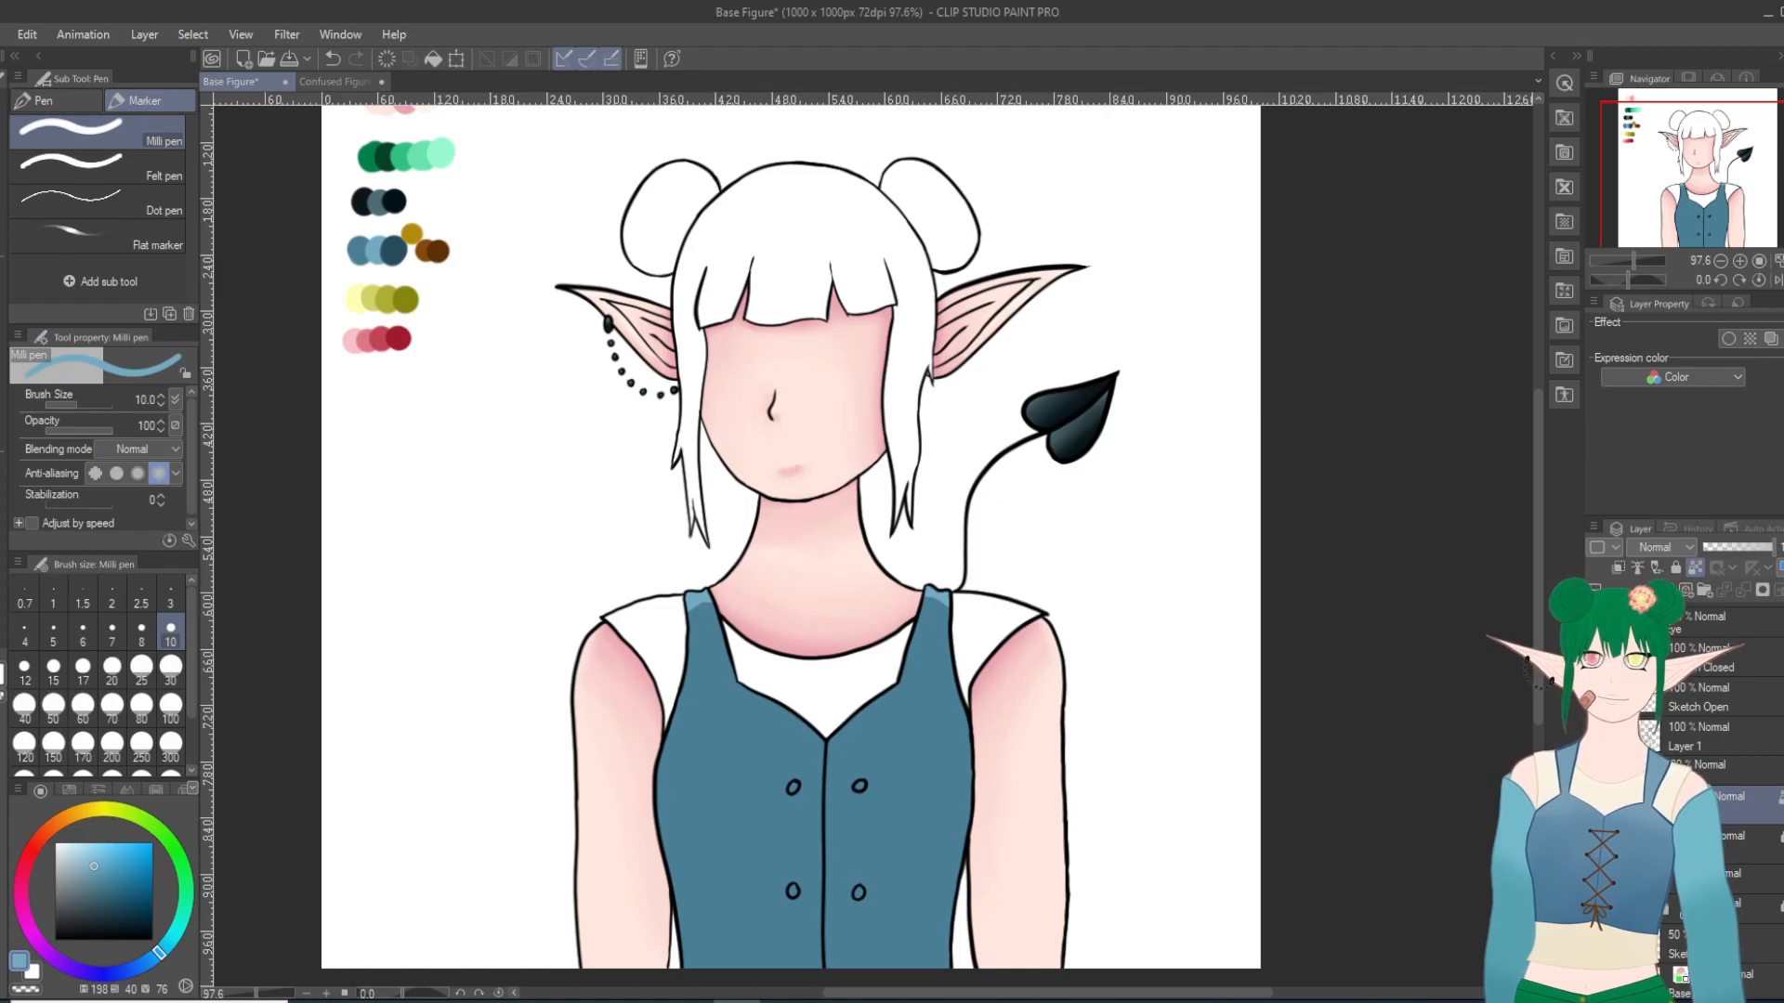
Step: Pick the dark blue from the palette's blue swatch row and paint wedge-shaped shadows on both sides of the vest's waist
key("i")
left_click(393, 249)
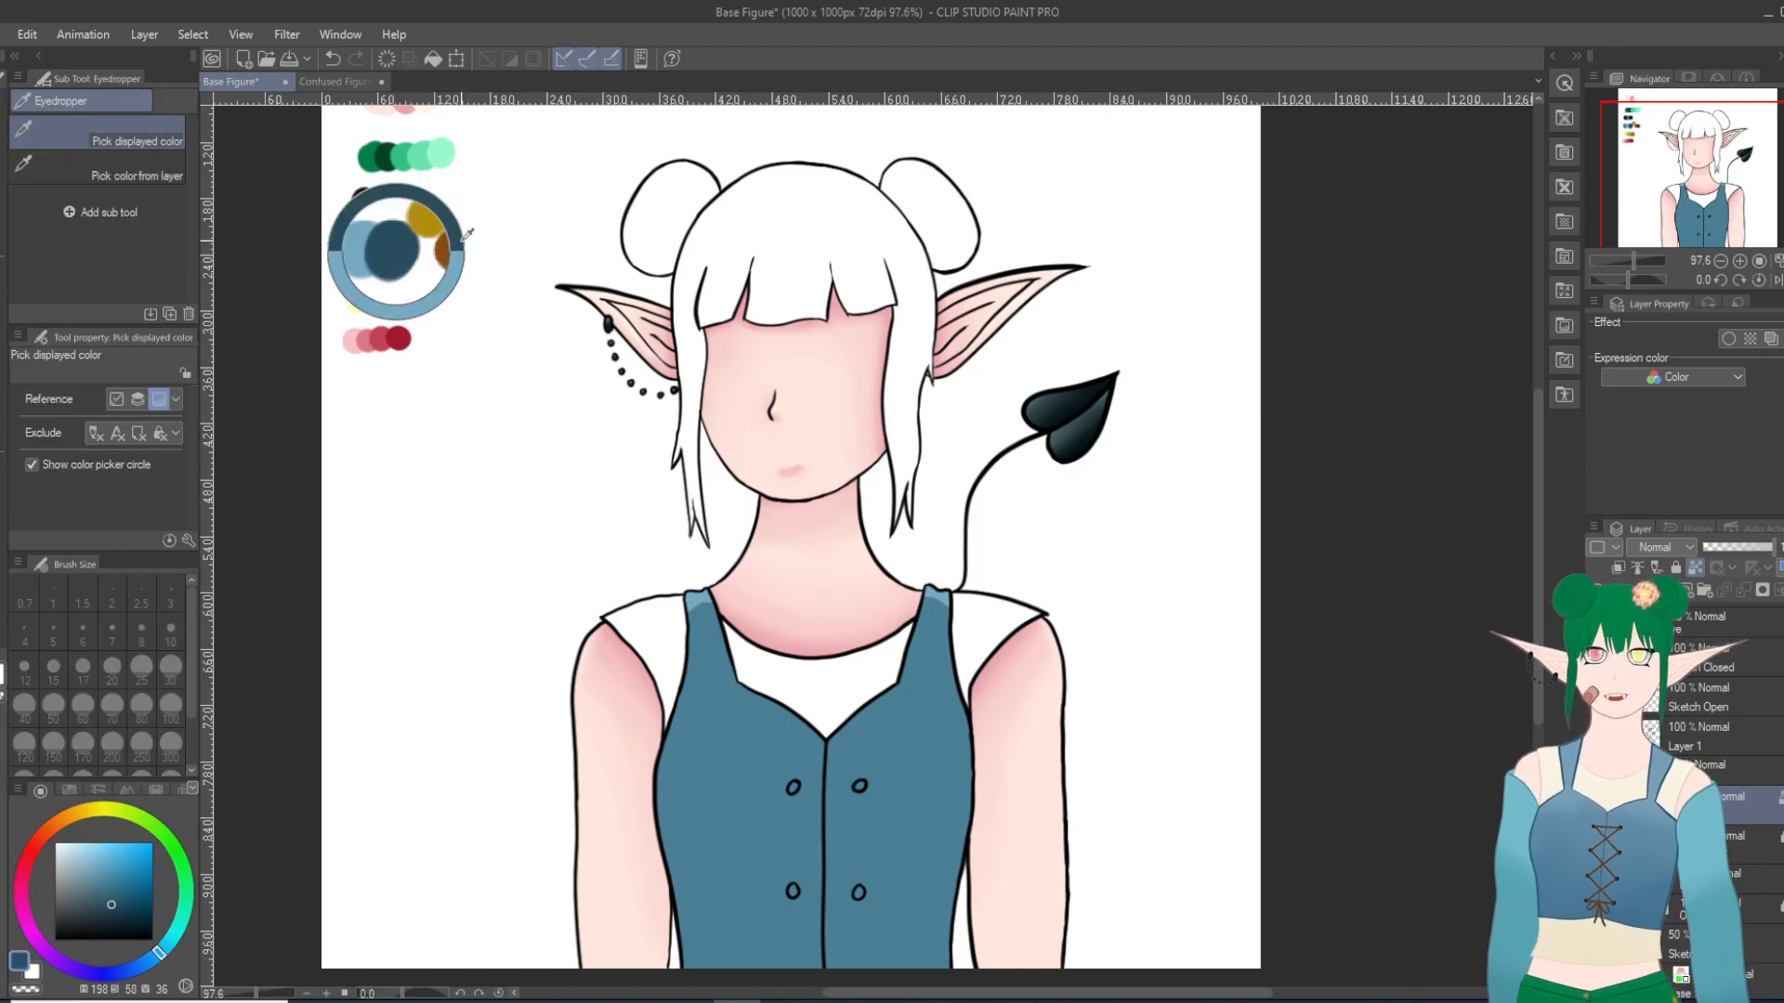
scroll(963, 815, "down", 3)
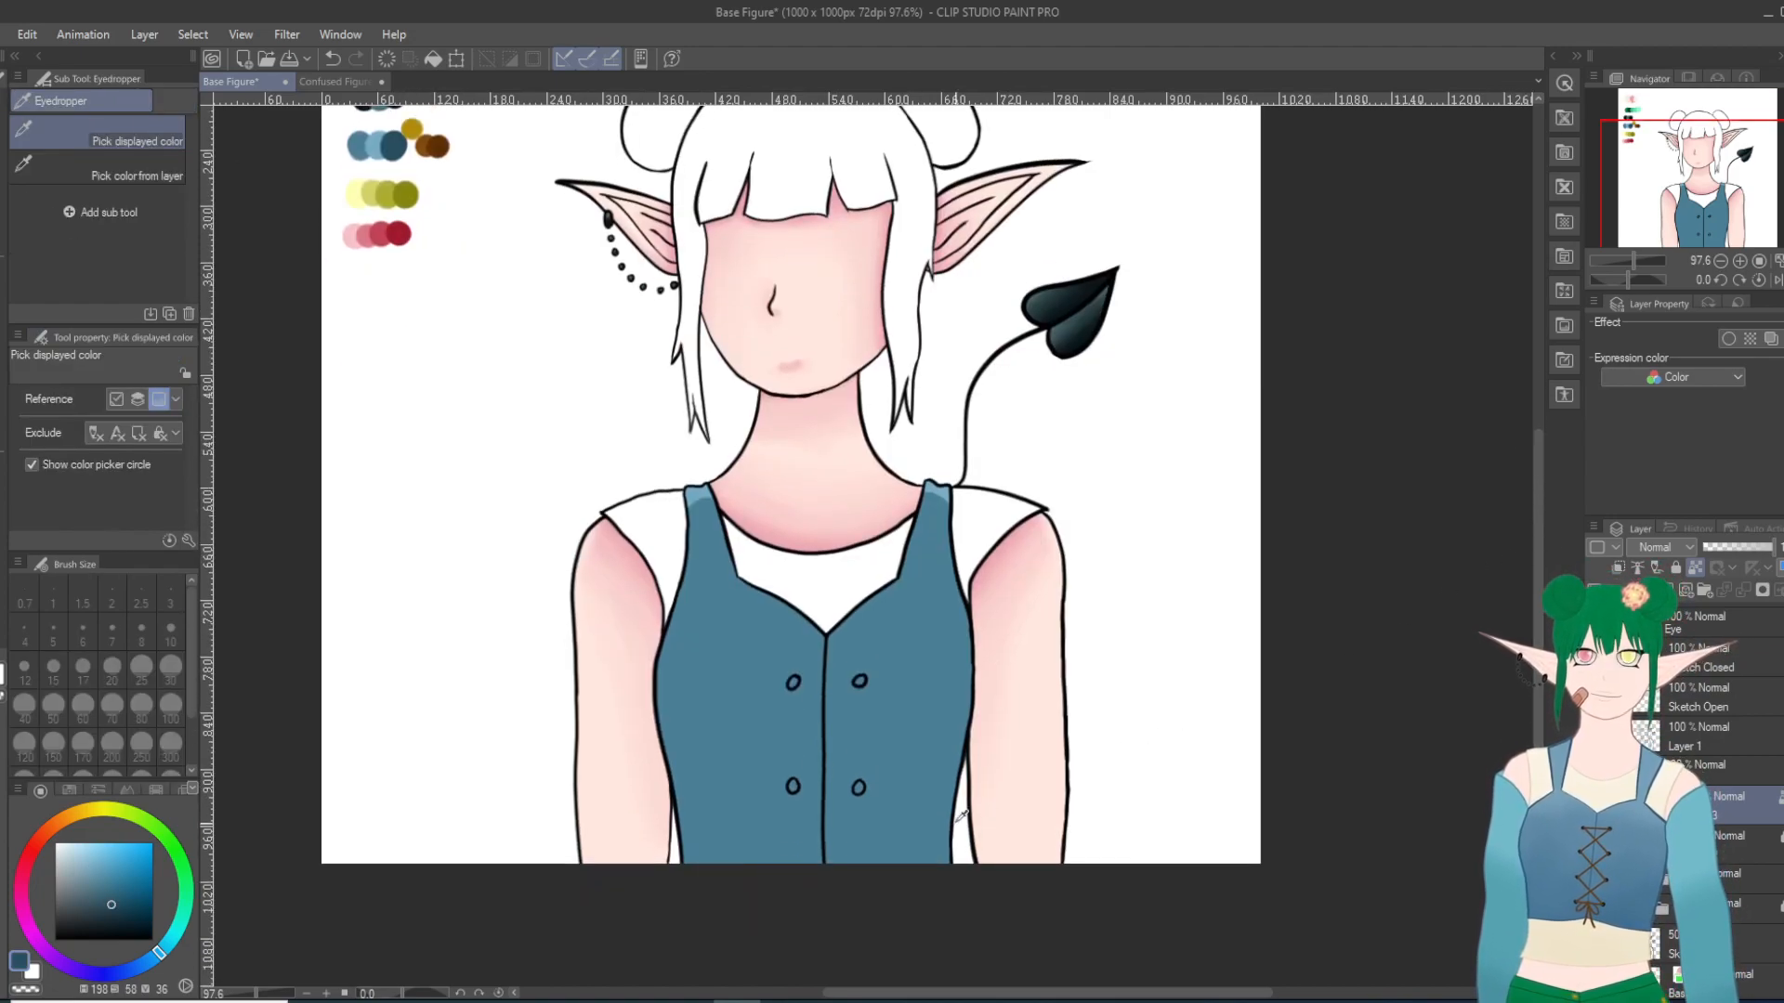
key("p")
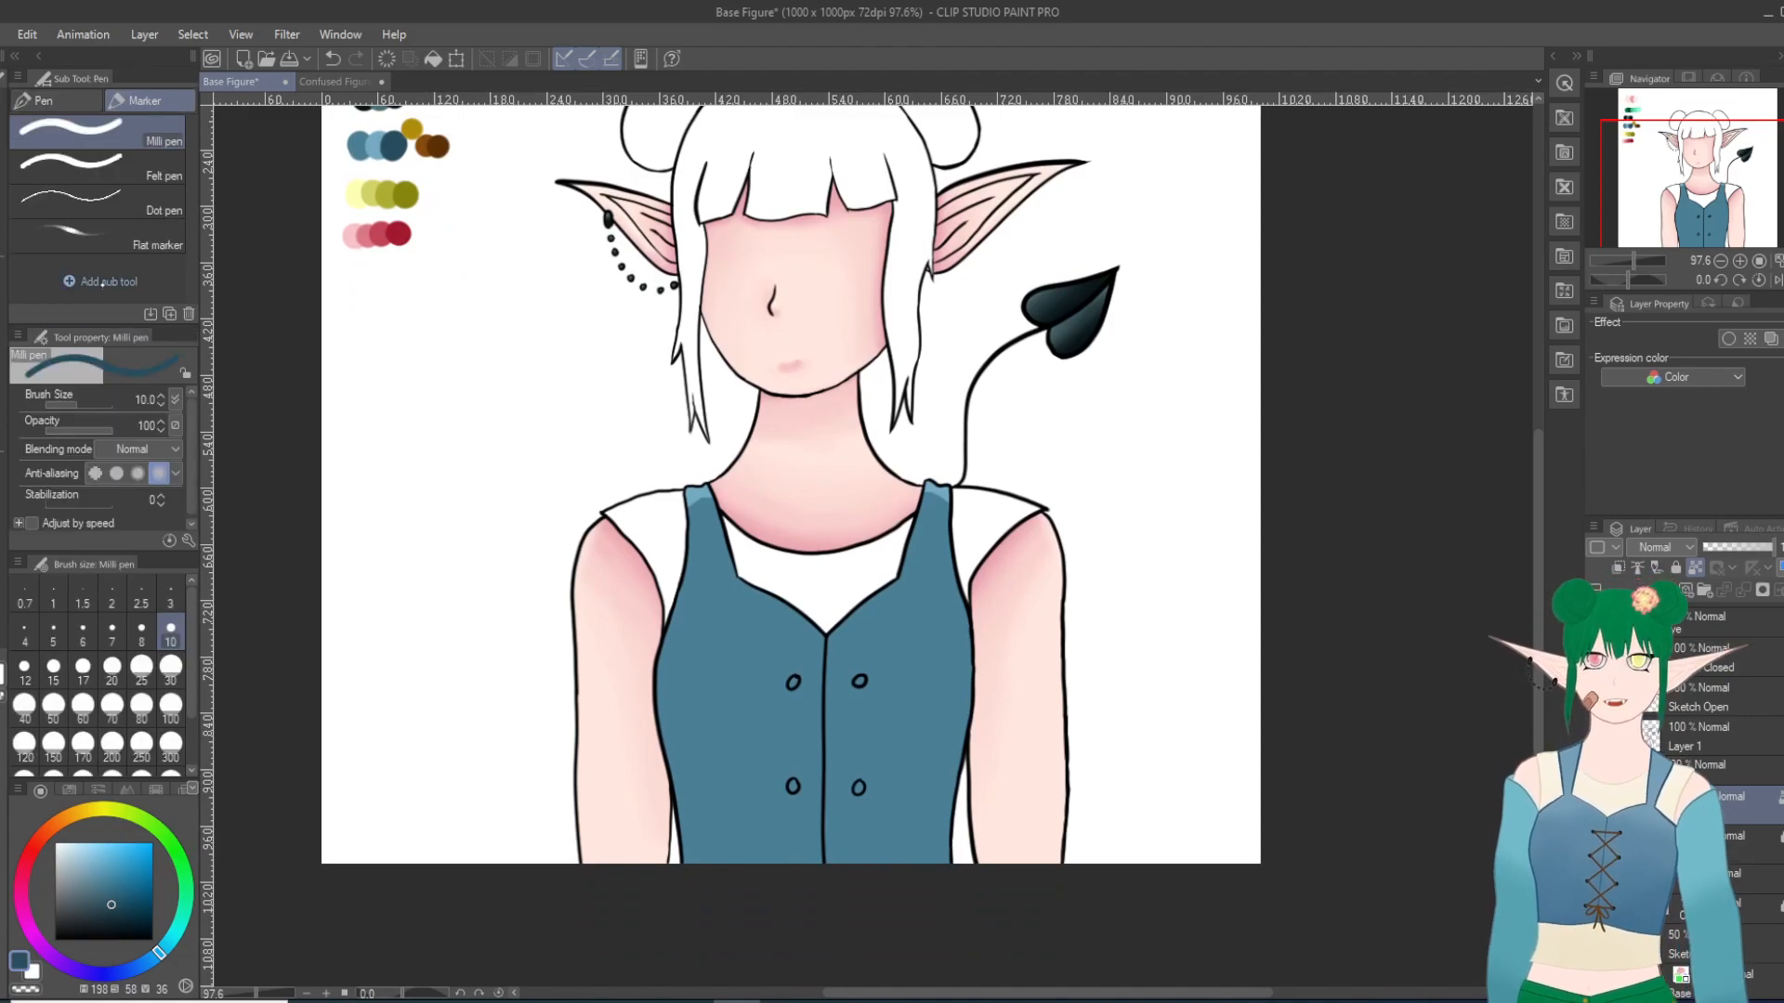
mouse_move(978, 719)
left_mouse_down()
mouse_move(898, 781)
mouse_move(944, 775)
mouse_move(907, 784)
mouse_move(948, 772)
left_mouse_up()
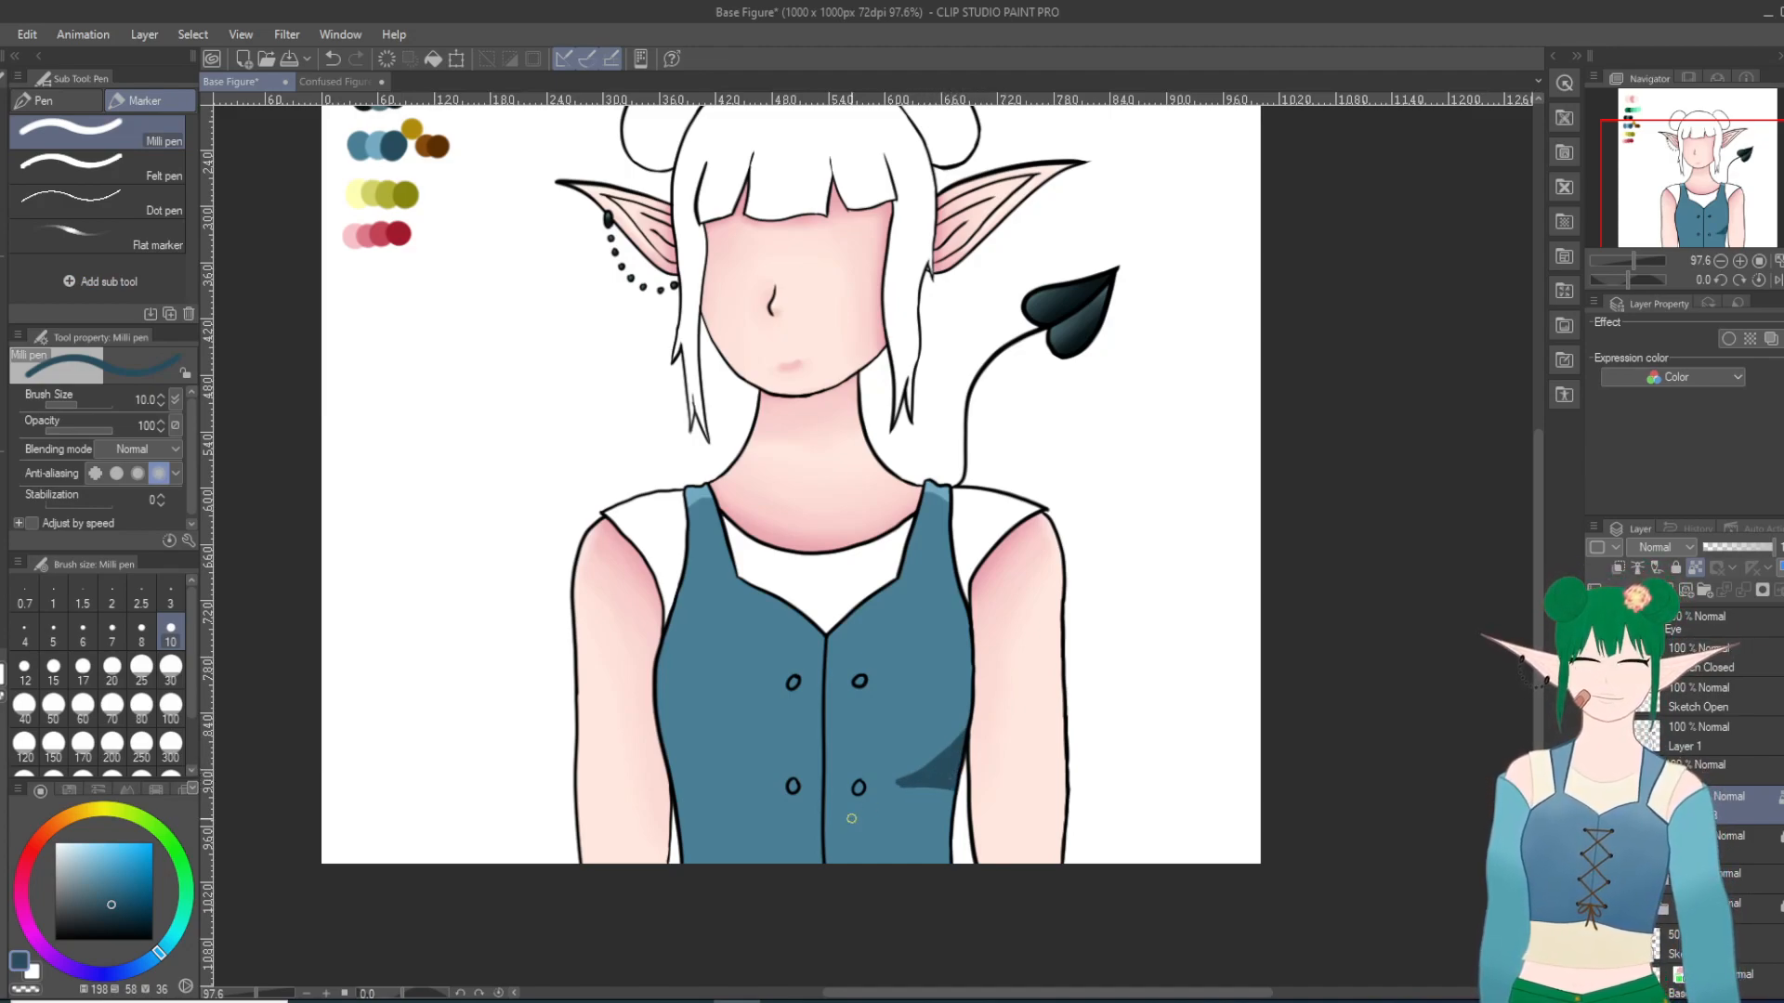
left_click_drag(659, 759, 698, 796)
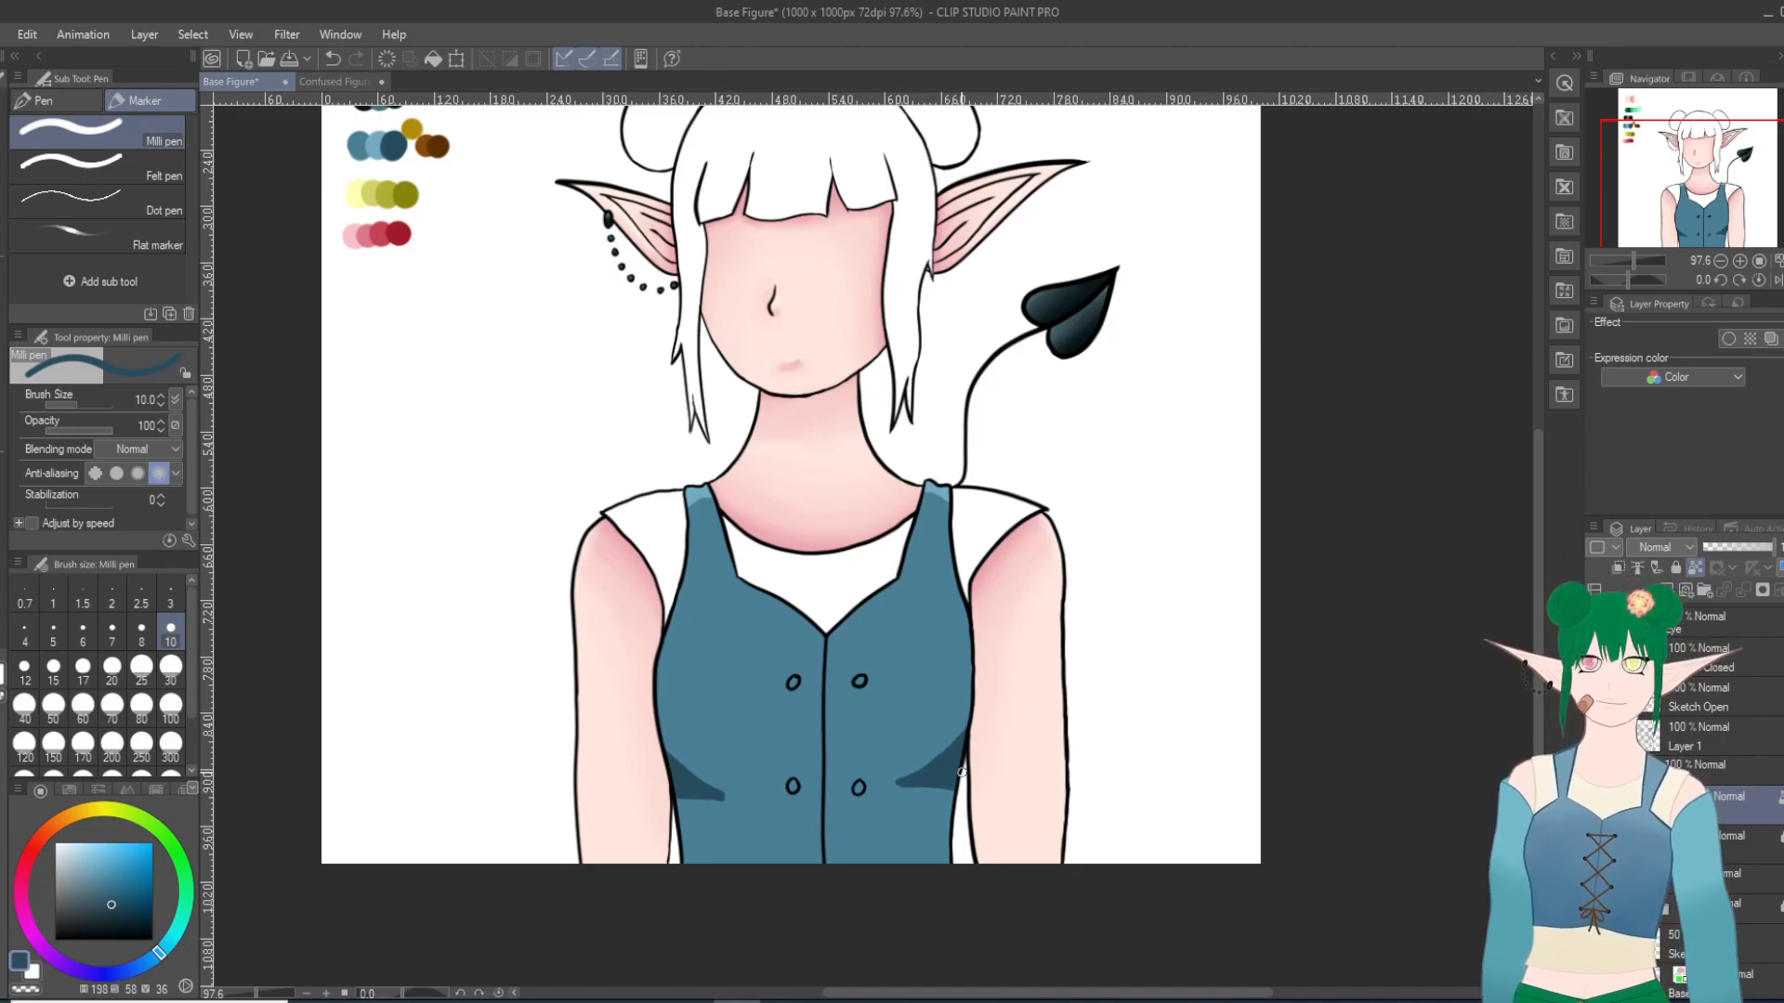
Step: Soften the light highlights on both vest shoulder straps with the Blend tool at size 30
key("j")
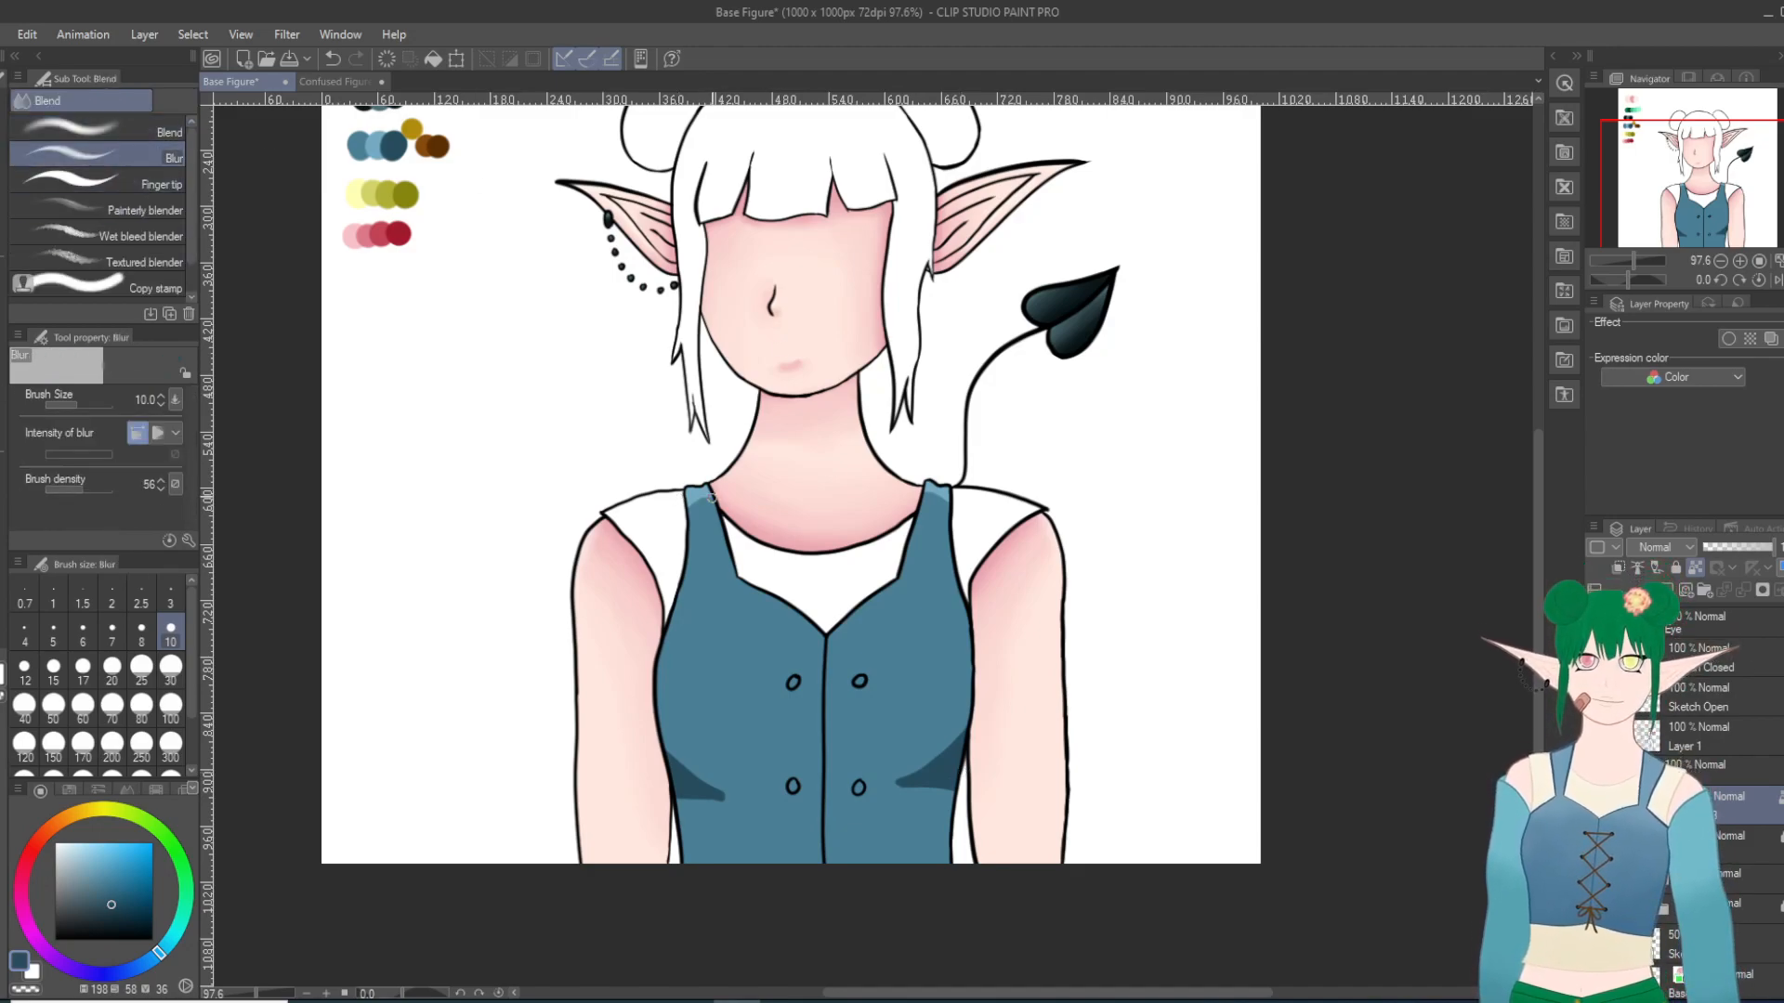
left_click(111, 669)
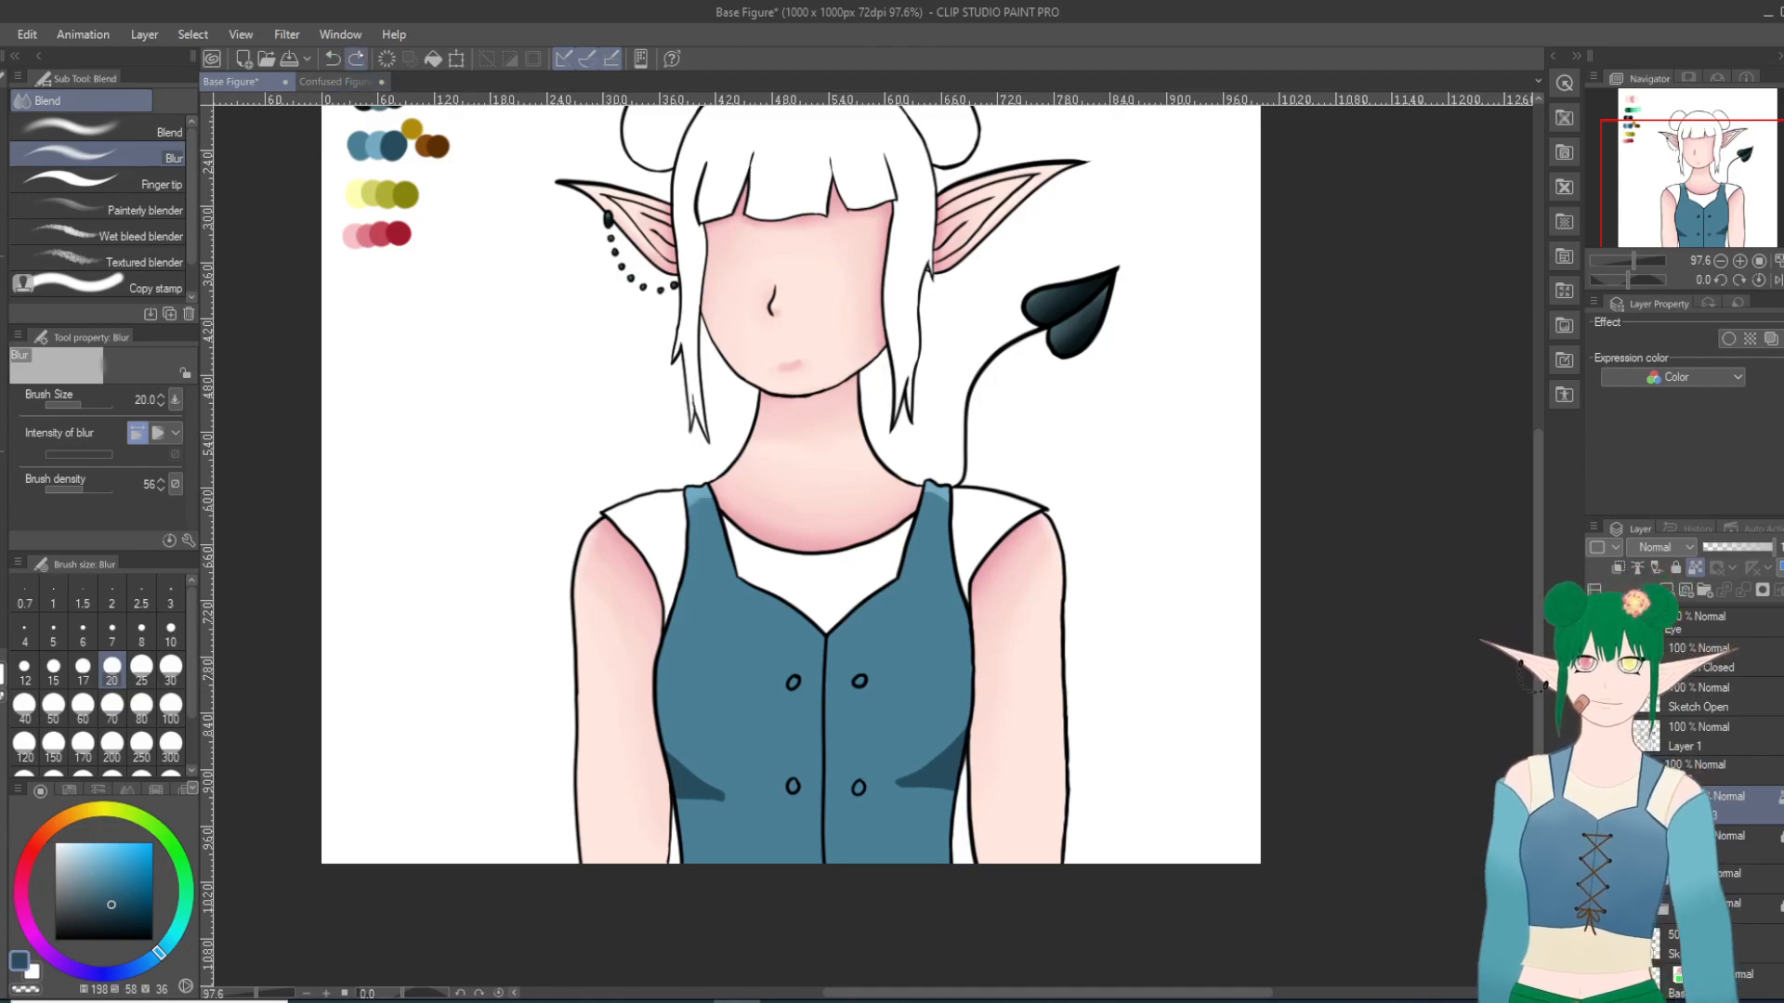
left_click(93, 128)
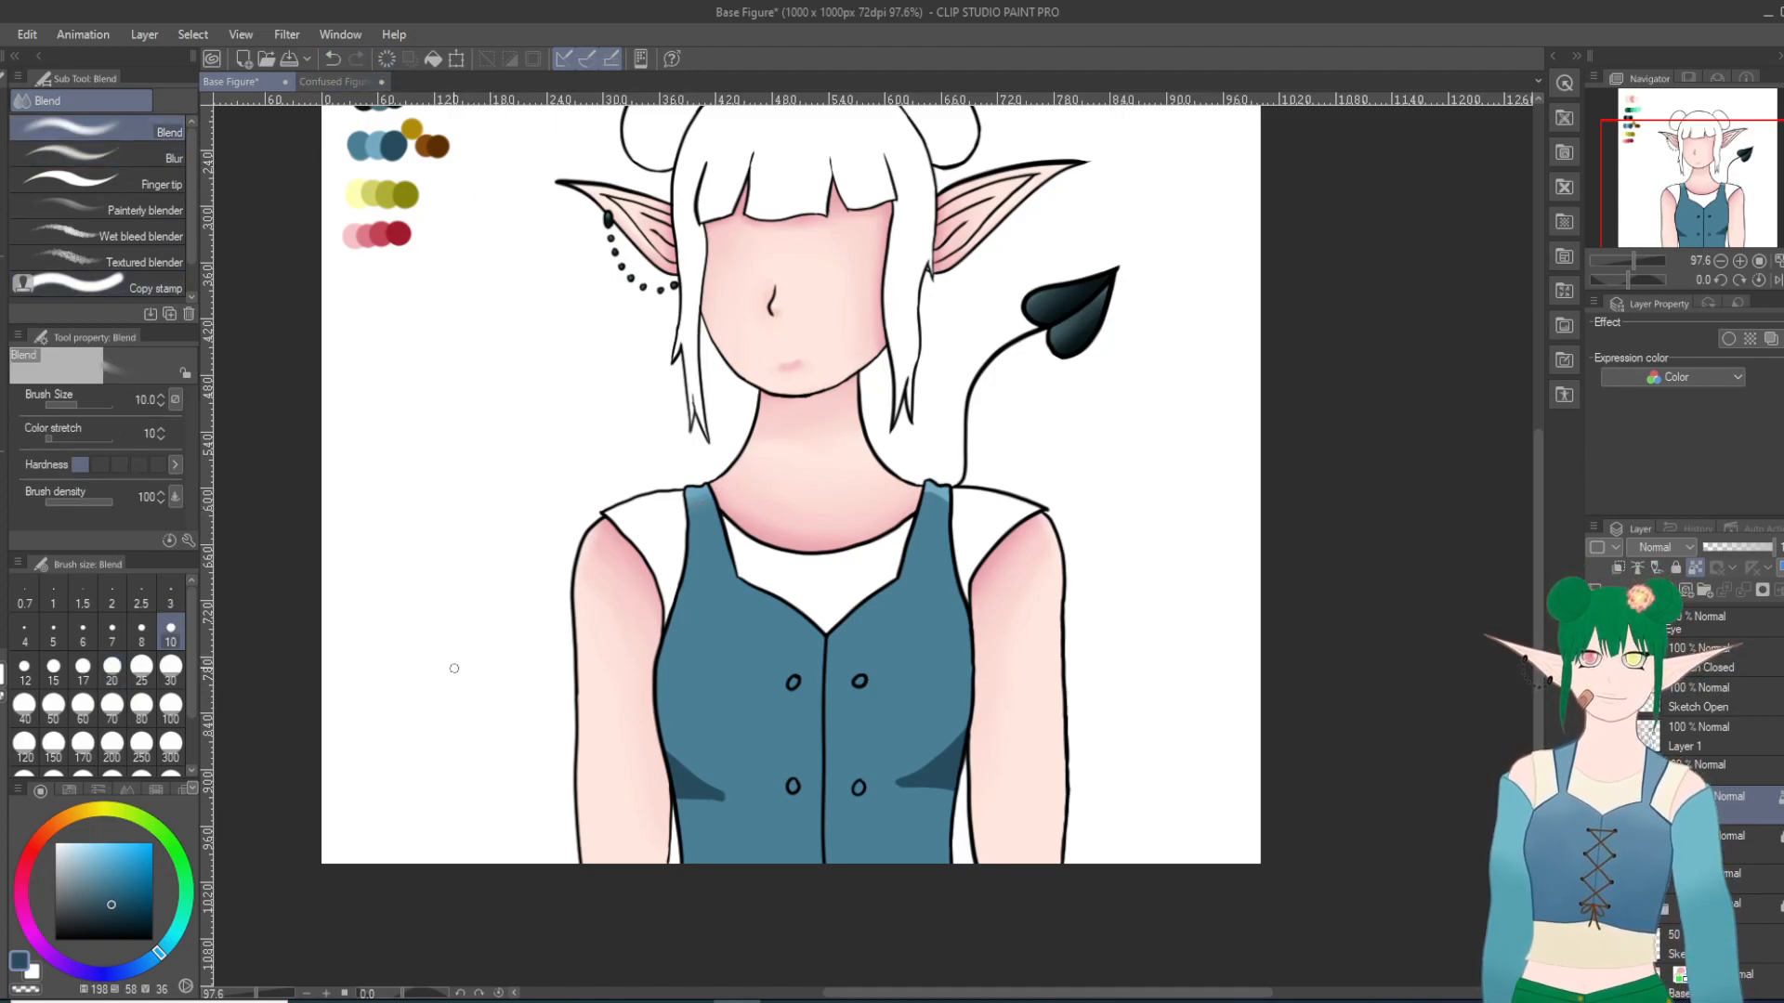
left_click(171, 666)
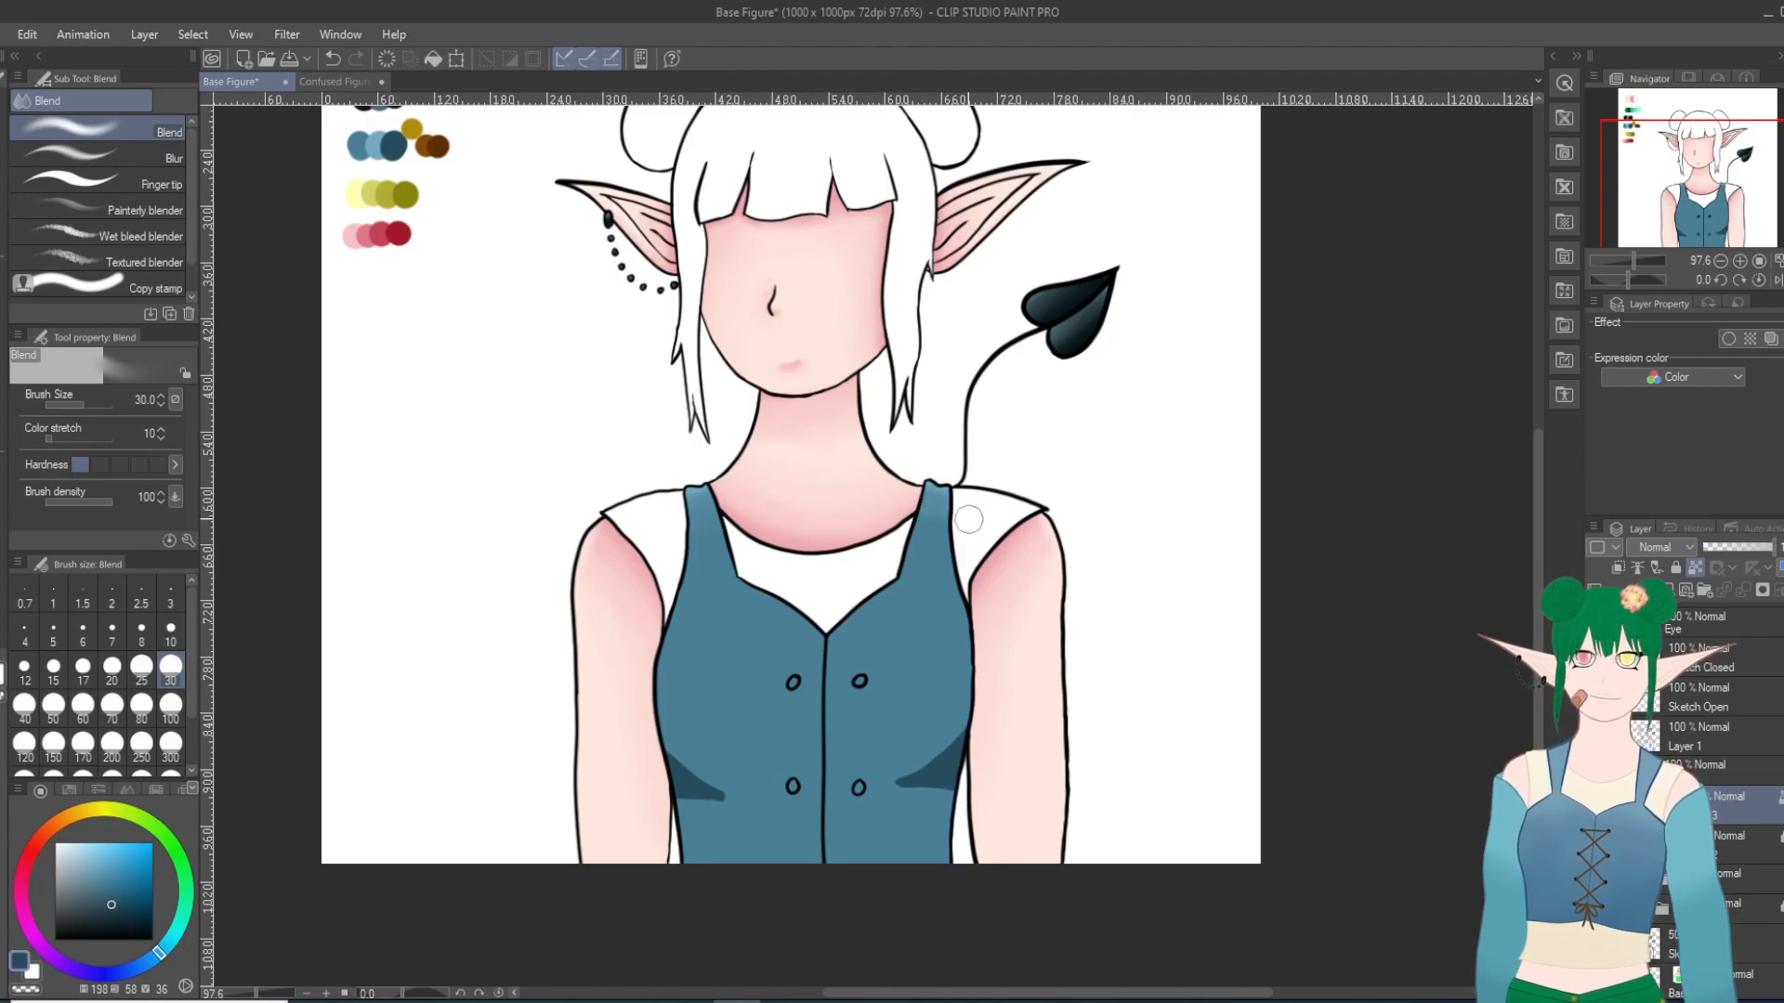
key("ctrl+z")
mouse_move(951, 500)
left_mouse_down()
mouse_move(920, 513)
mouse_move(970, 514)
mouse_move(907, 510)
mouse_move(970, 527)
left_mouse_up()
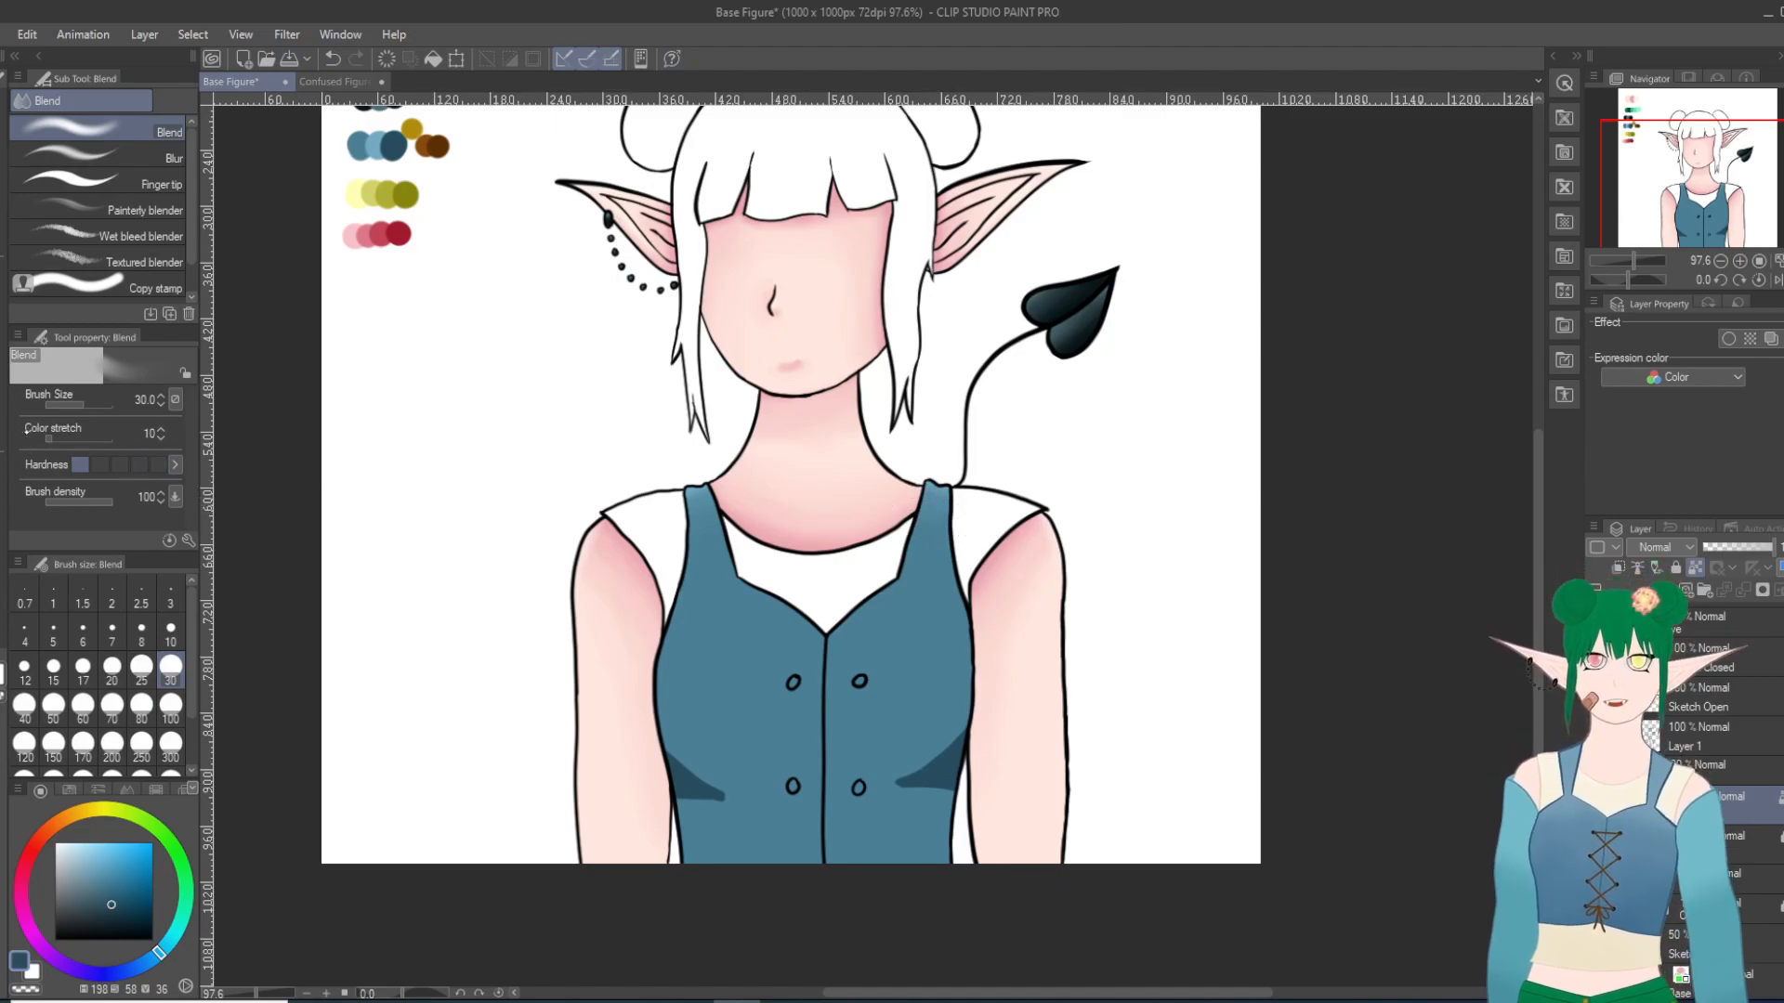
Step: Pick the lighter palette blue, and smooth the dark waist shadows on both sides into the vest with the Blend tool at size 30
key("i")
left_click(376, 144)
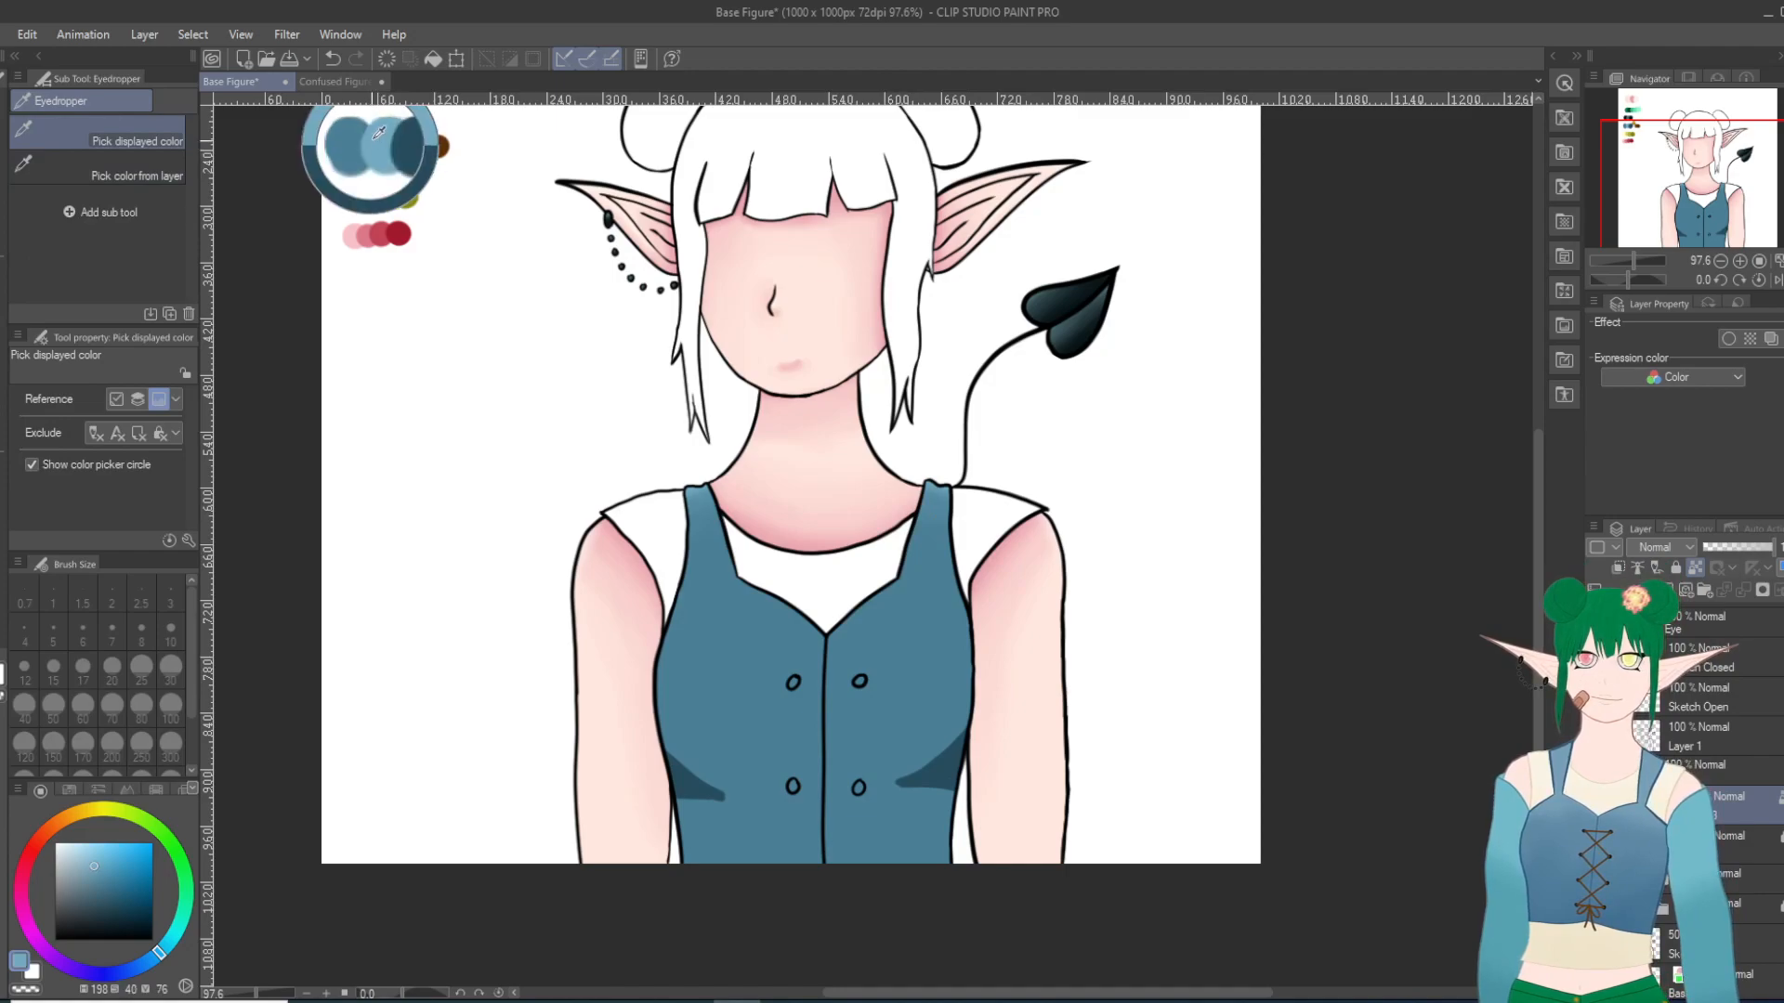
key("p")
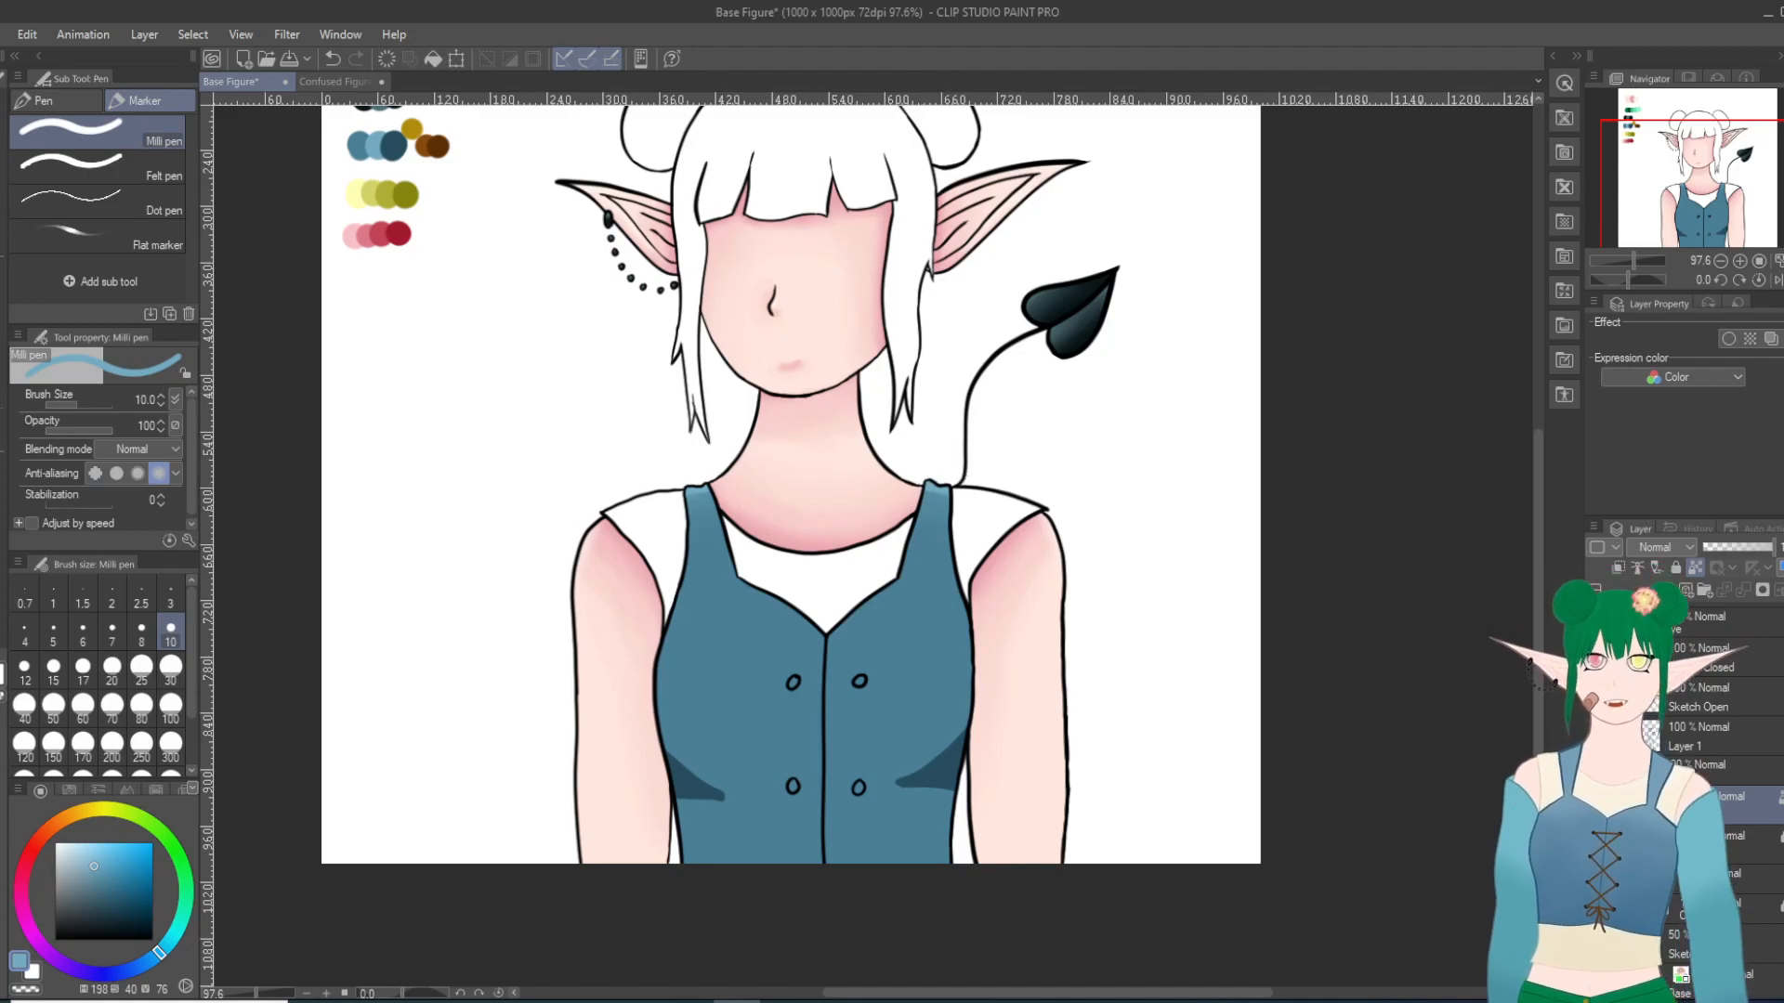
key("j")
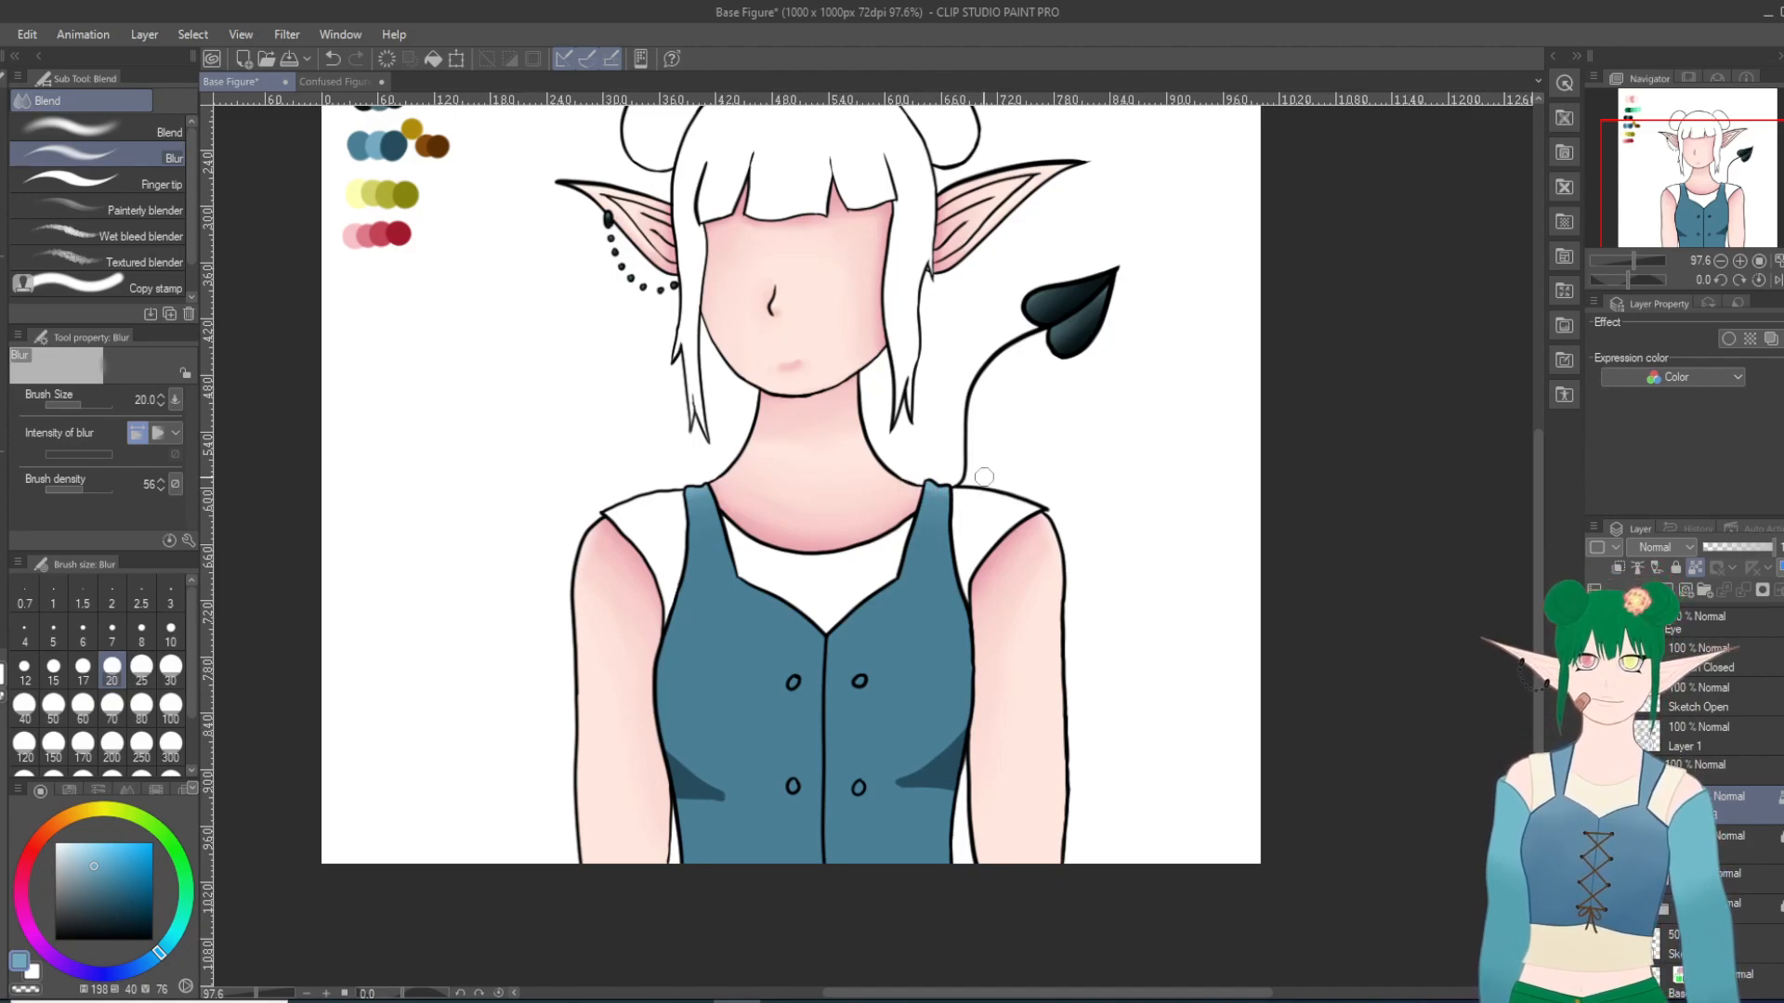
left_click(93, 128)
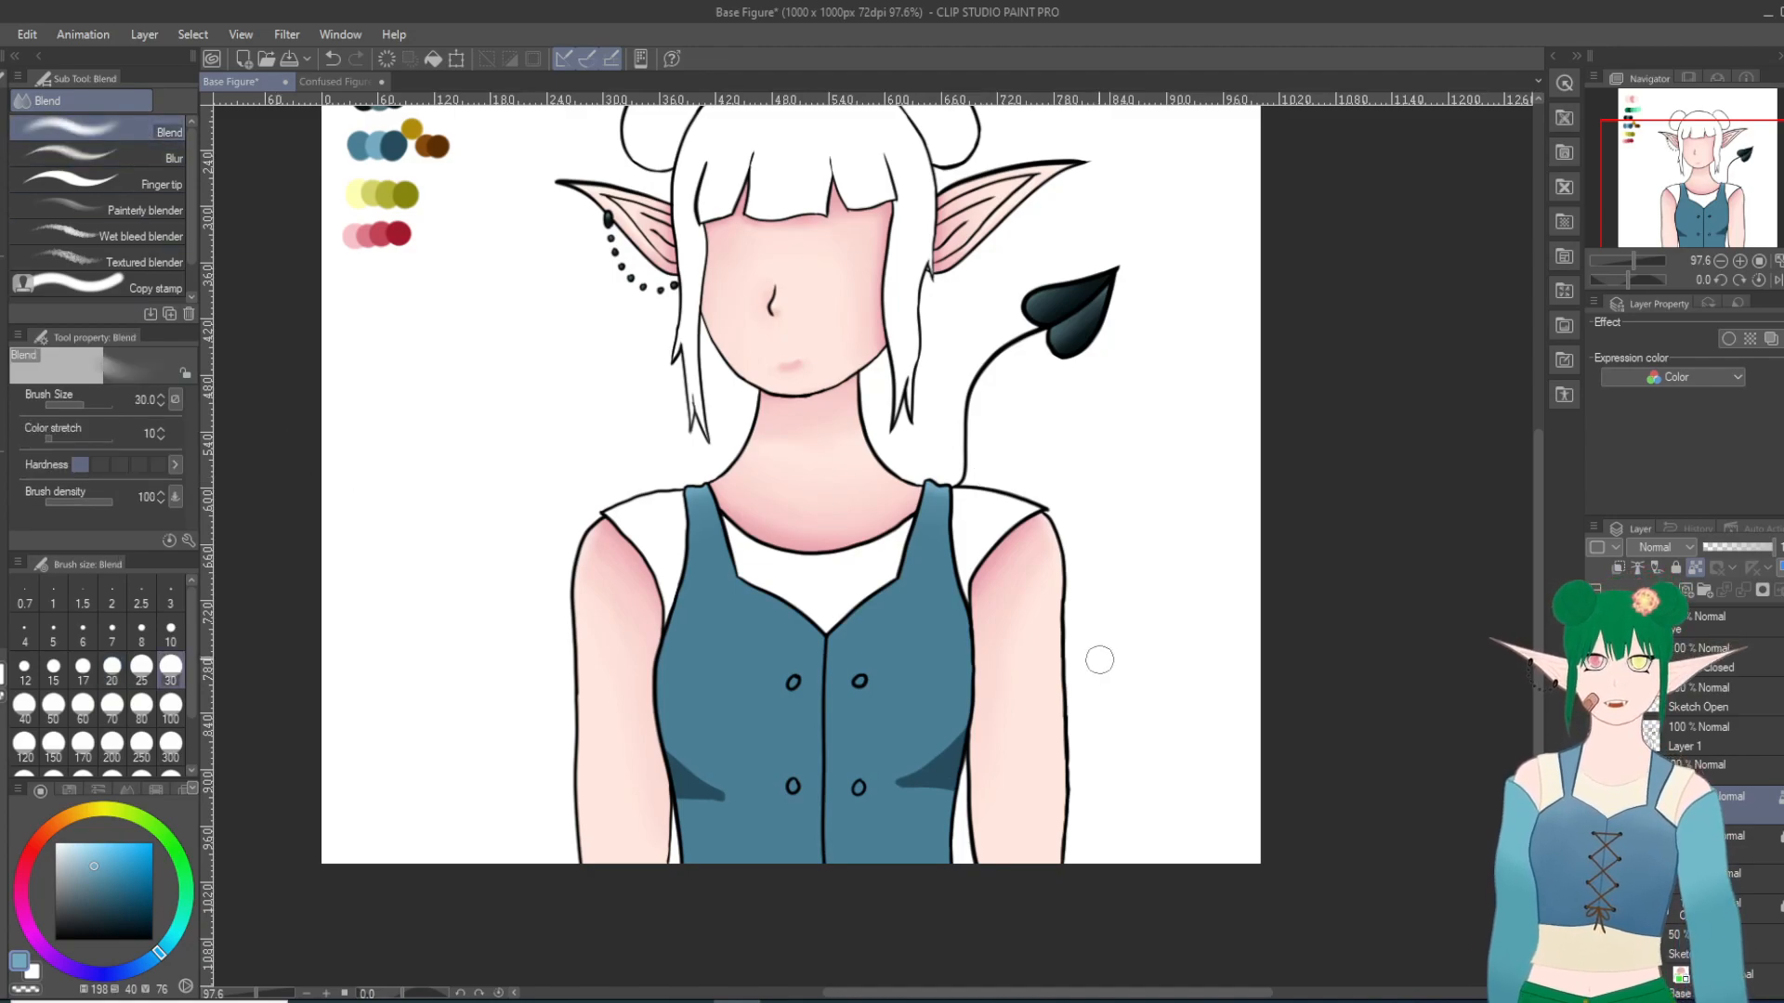
mouse_move(946, 678)
left_mouse_down()
mouse_move(948, 759)
mouse_move(931, 758)
mouse_move(963, 725)
mouse_move(877, 771)
mouse_move(970, 790)
mouse_move(942, 794)
mouse_move(904, 773)
mouse_move(993, 786)
mouse_move(952, 765)
mouse_move(858, 795)
mouse_move(888, 793)
mouse_move(878, 777)
mouse_move(898, 762)
mouse_move(1002, 767)
mouse_move(948, 806)
mouse_move(858, 772)
left_mouse_up()
mouse_move(672, 775)
left_mouse_down()
mouse_move(719, 784)
mouse_move(682, 761)
mouse_move(741, 825)
mouse_move(778, 799)
mouse_move(719, 772)
mouse_move(764, 803)
mouse_move(747, 830)
mouse_move(771, 820)
mouse_move(654, 748)
mouse_move(659, 724)
mouse_move(786, 786)
mouse_move(694, 765)
mouse_move(708, 792)
mouse_move(762, 805)
left_mouse_up()
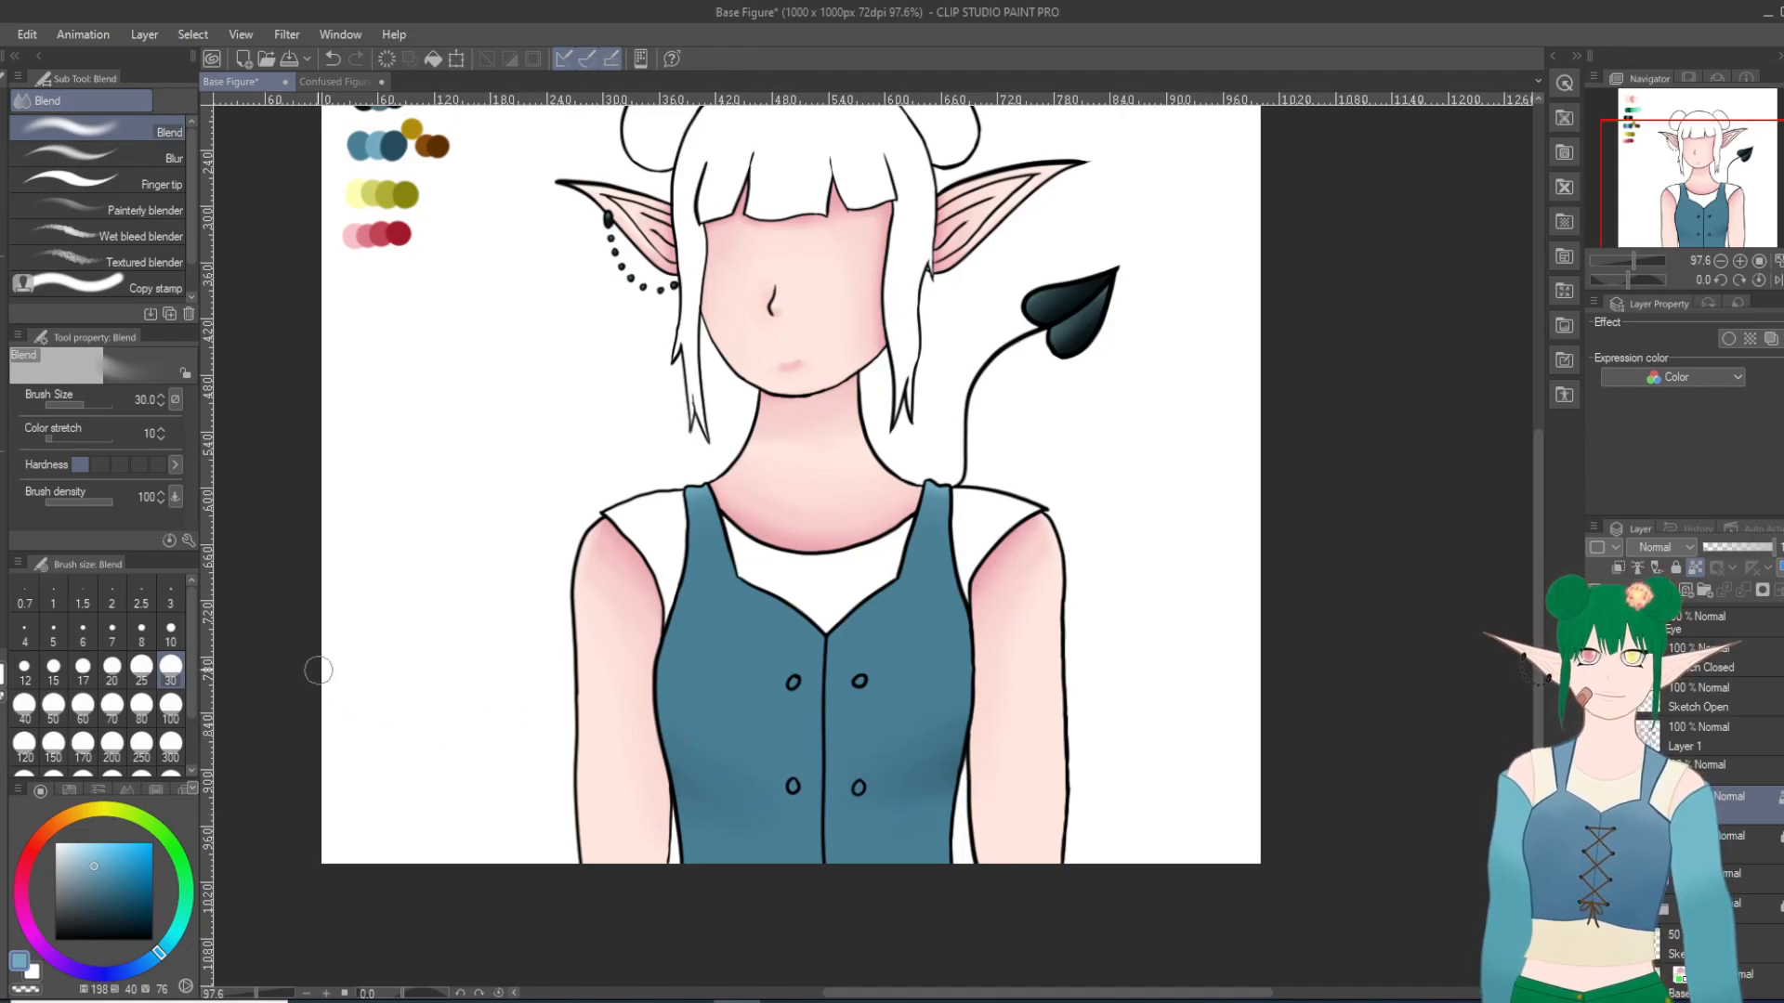
Step: Pick the dark blue from the palette again and paint small shadow accents at both sides of the vest's waist
key("p")
key("i")
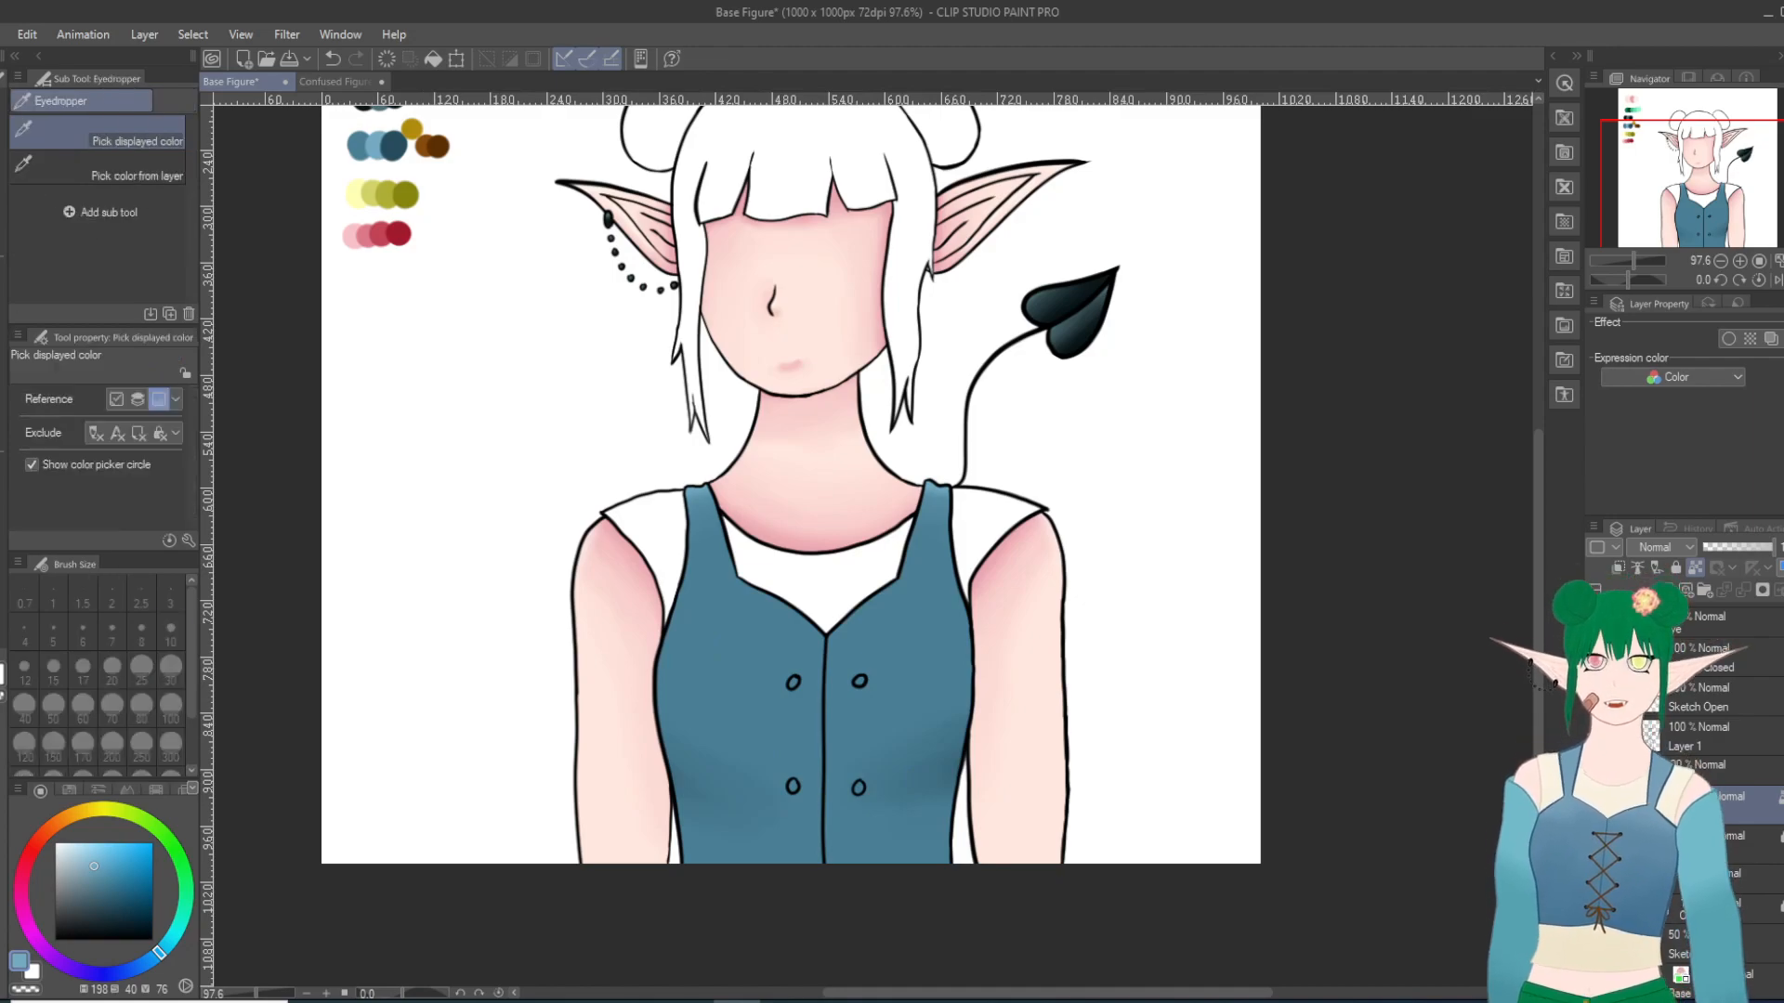
left_click(393, 145)
key("p")
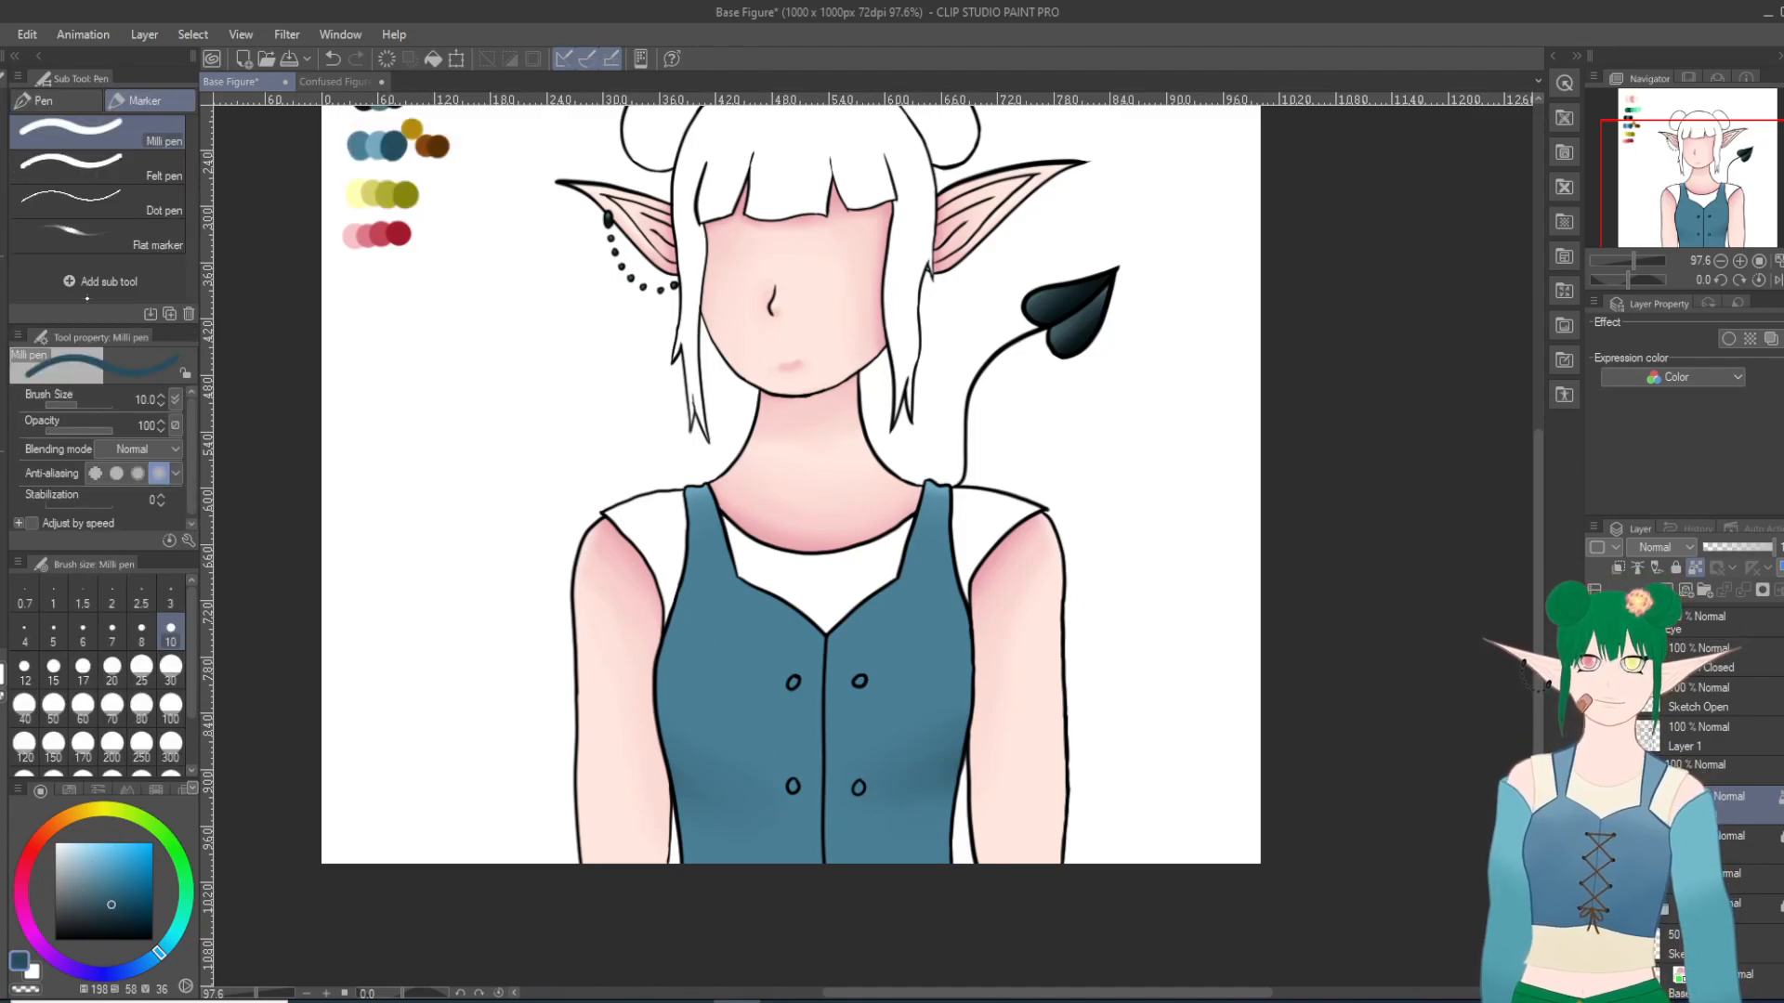
left_click_drag(956, 764, 929, 782)
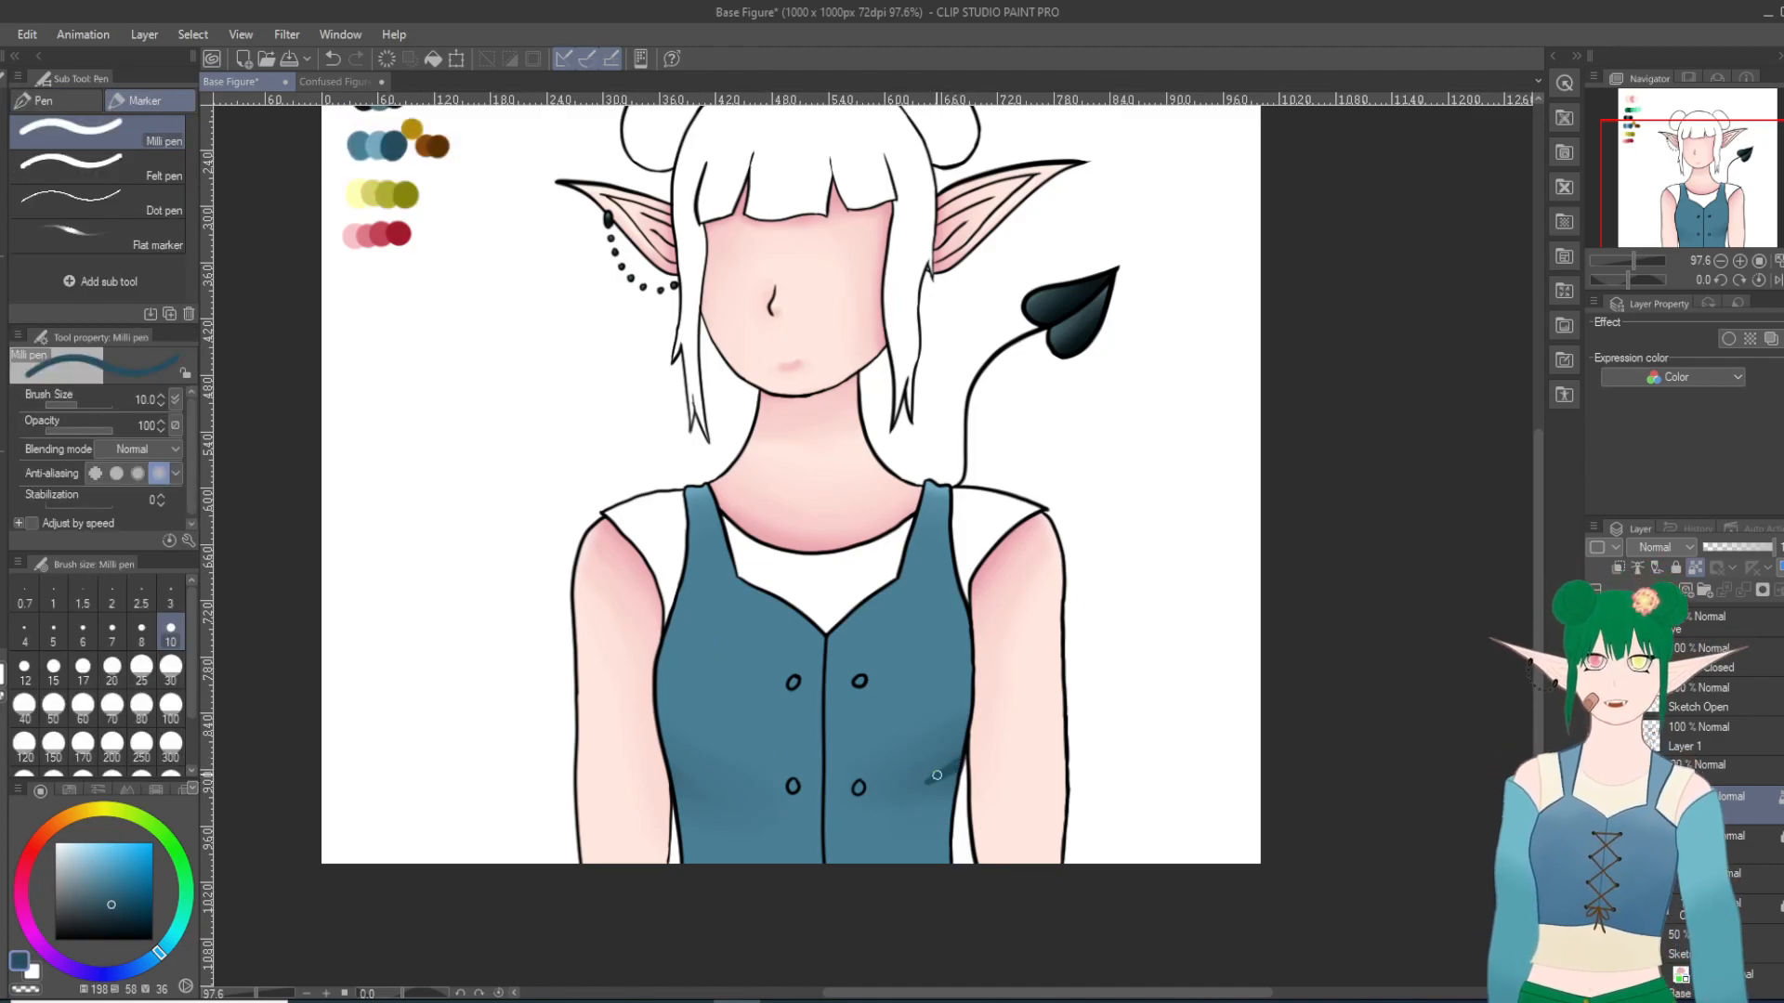
left_click_drag(677, 797, 693, 802)
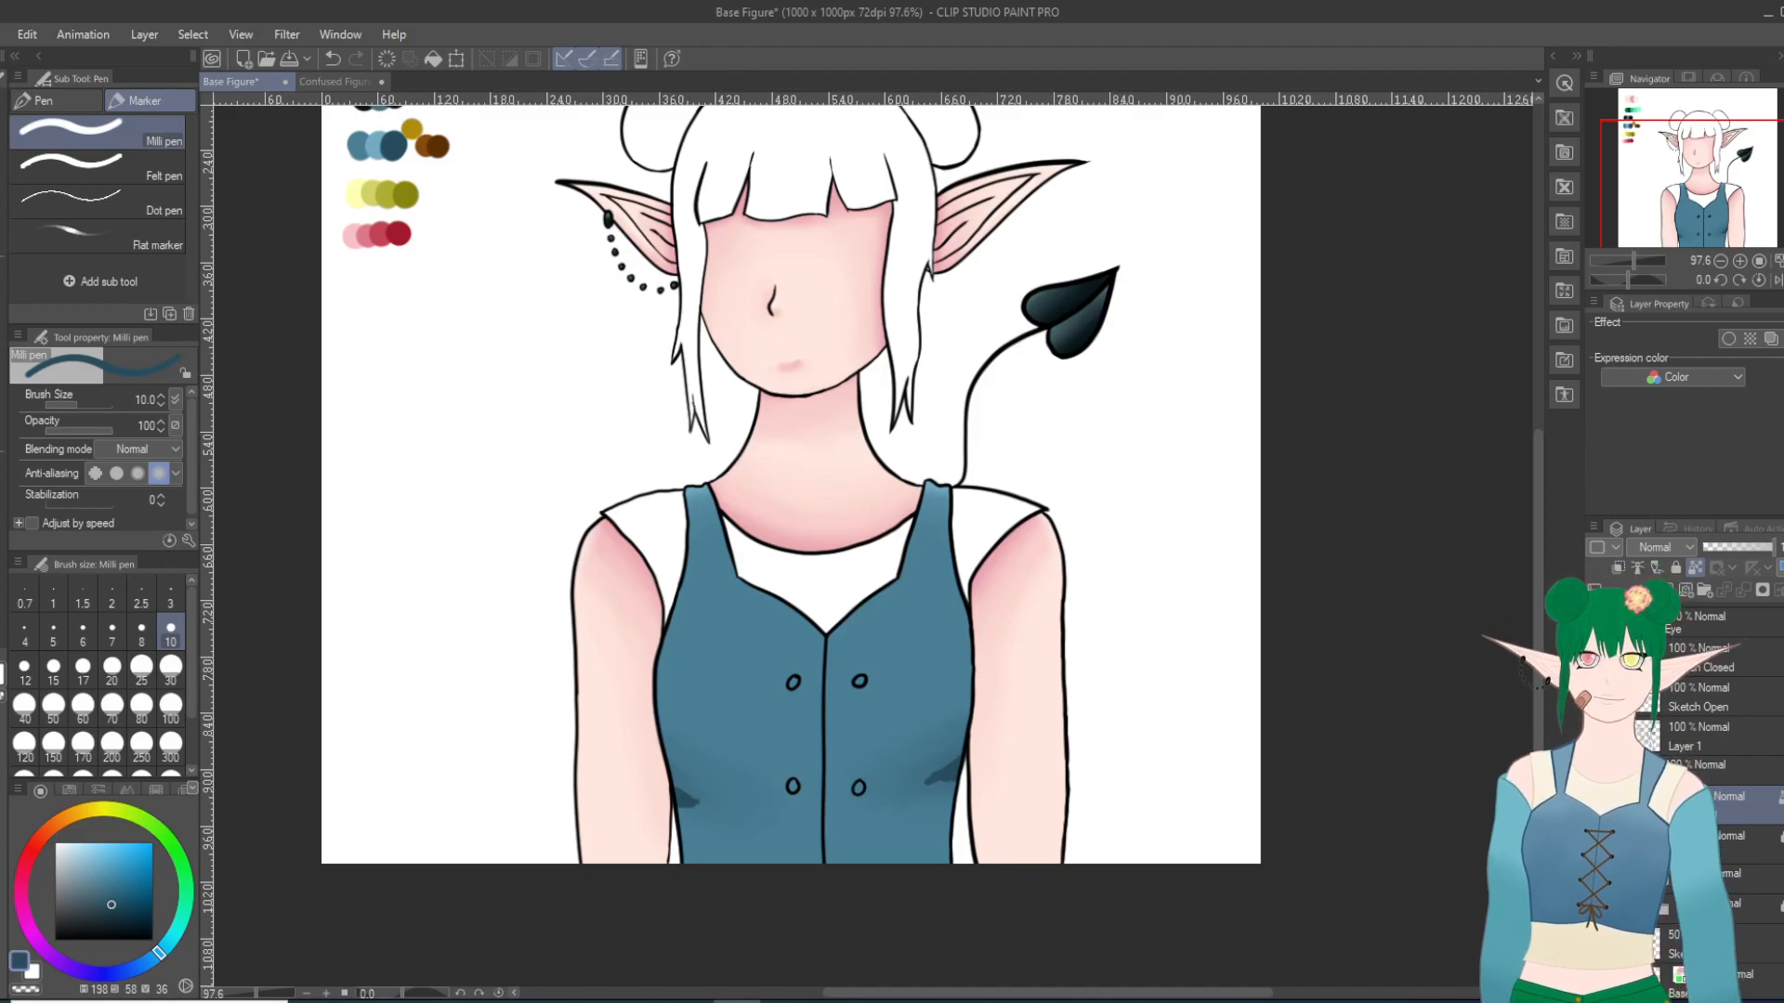
Step: Try to soften the dark waist accents on both sides of the vest with Blur at size 20
key("j")
left_click(97, 154)
left_click_drag(940, 773, 999, 753)
left_click_drag(922, 808, 950, 776)
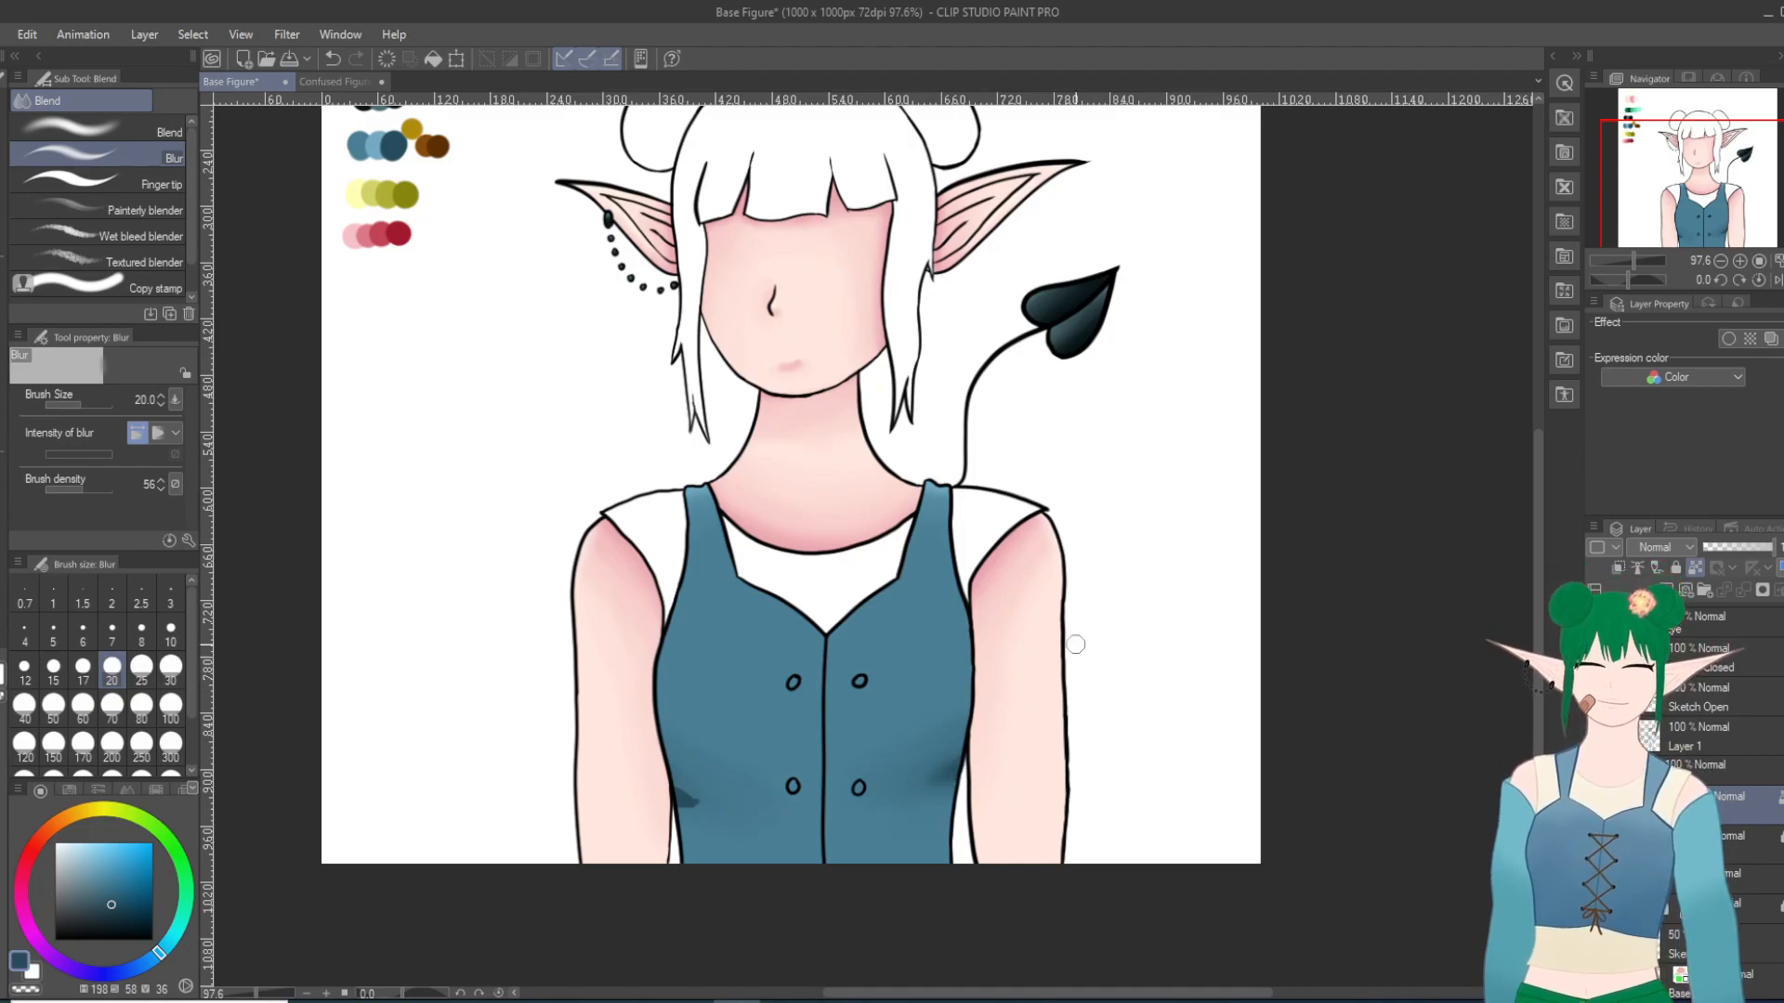
mouse_move(712, 803)
left_mouse_down()
mouse_move(668, 806)
mouse_move(736, 830)
mouse_move(737, 808)
mouse_move(678, 808)
mouse_move(740, 813)
mouse_move(713, 802)
mouse_move(782, 831)
mouse_move(689, 807)
left_mouse_up()
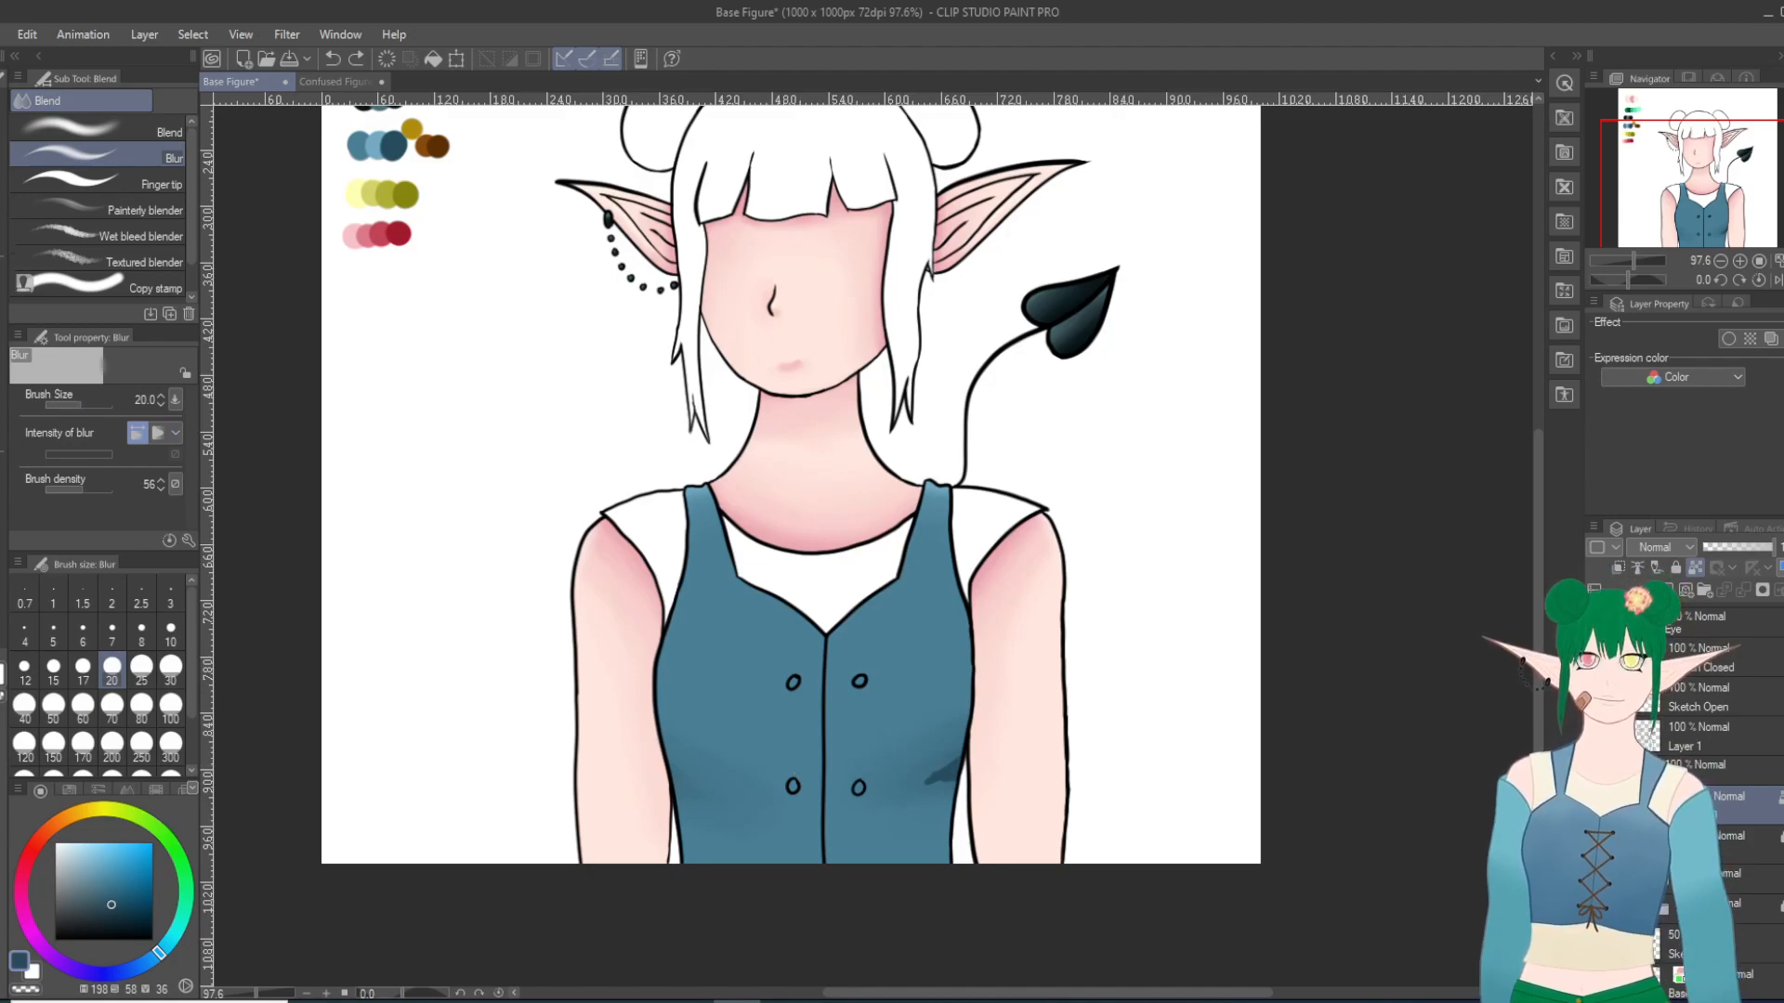
Step: Repaint the dark accent at the vest's left waist with the Milli pen and soften both waist accents with Blur at size 20
key("p")
left_click_drag(665, 777, 695, 790)
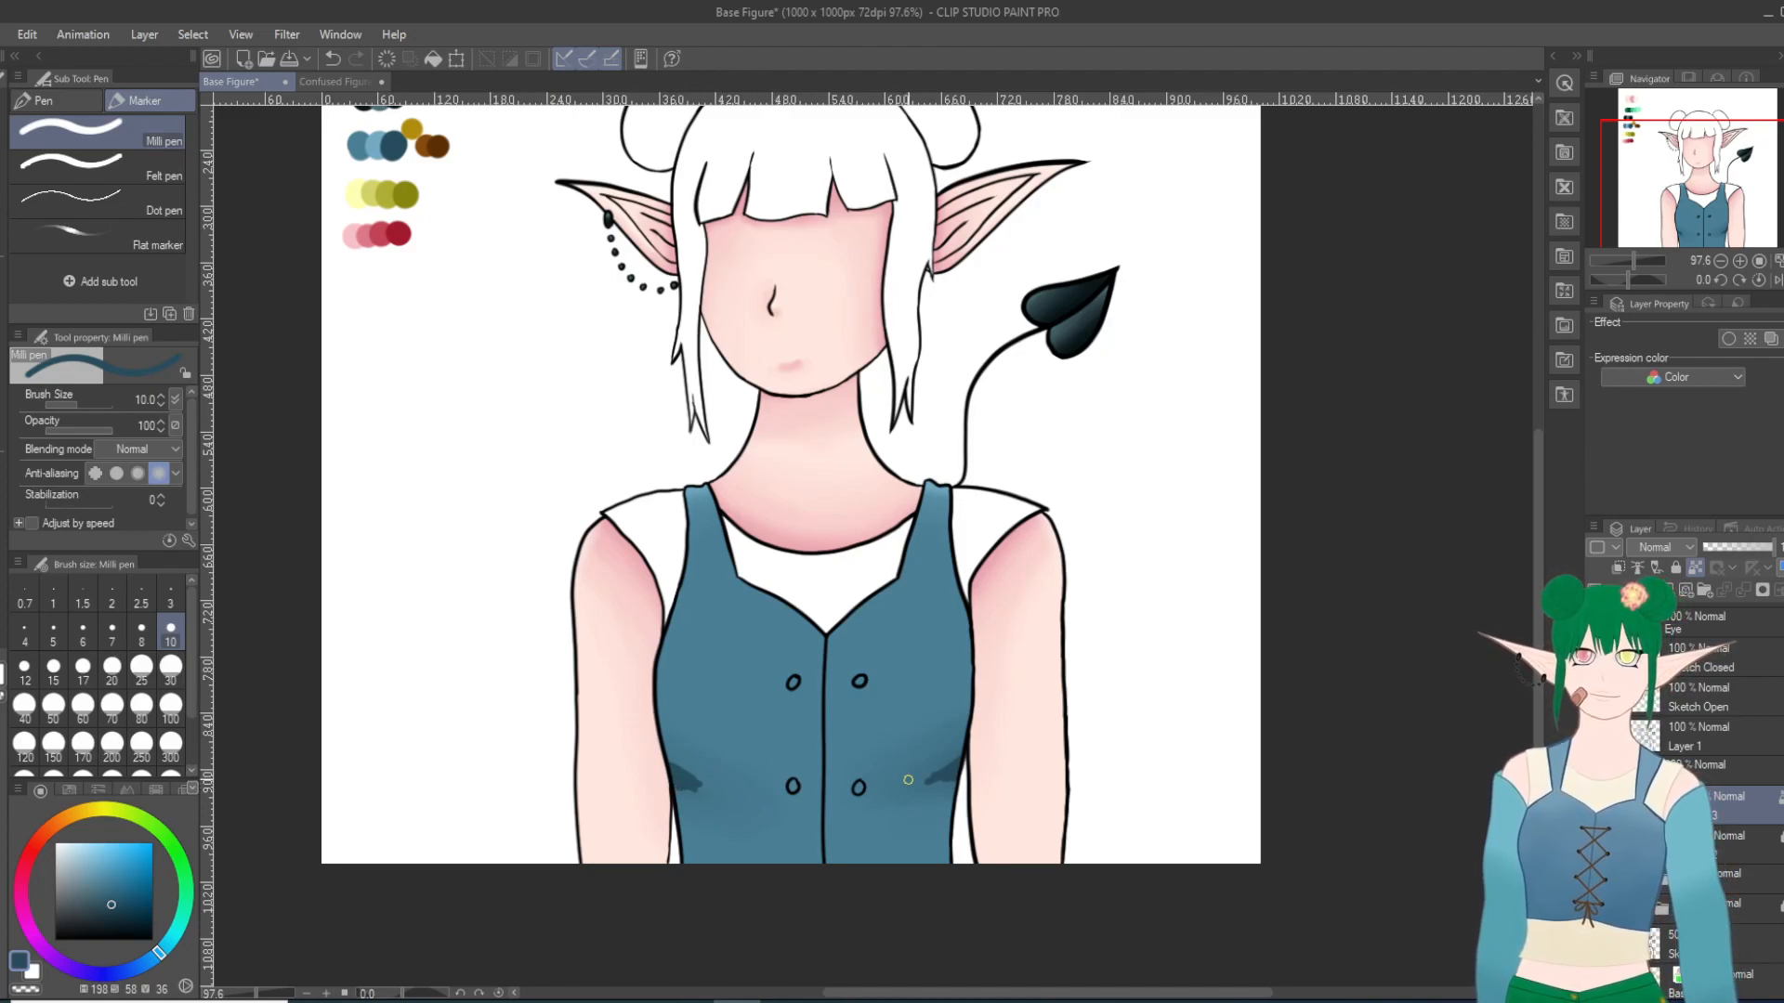
key("j")
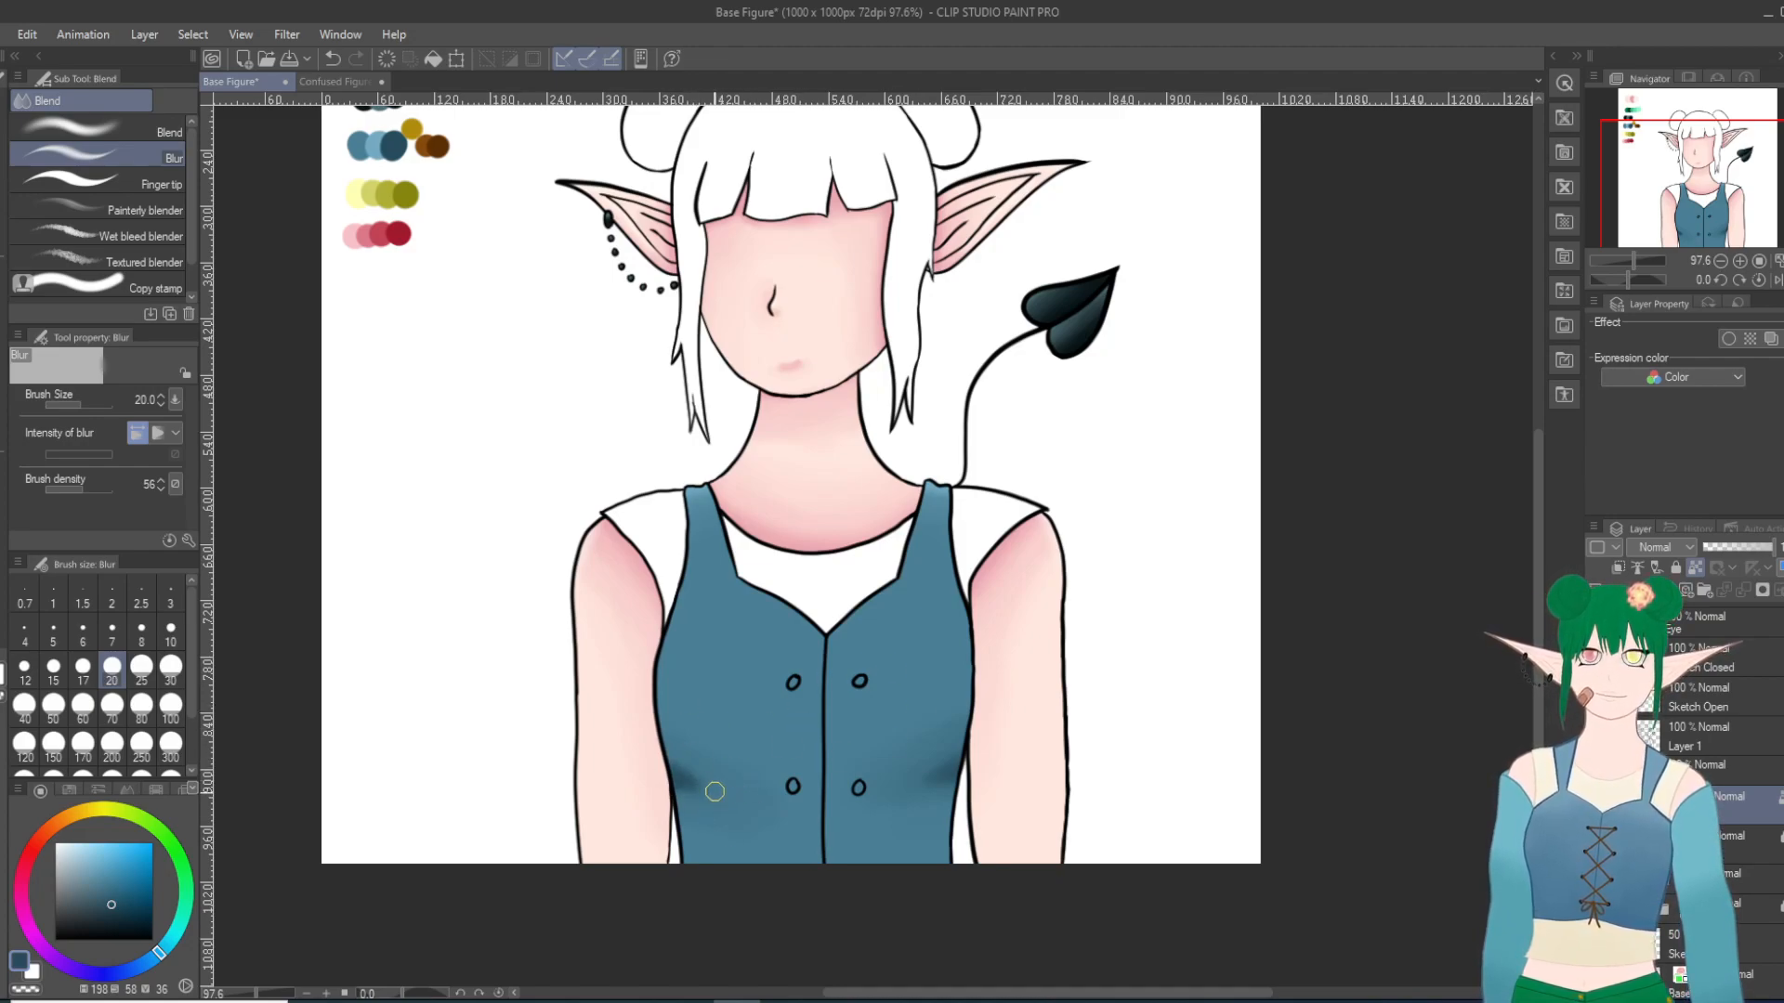
Step: Smooth the blurred waist shadows on both sides into the vest's blue with the Blend tool at size 30
left_click(103, 130)
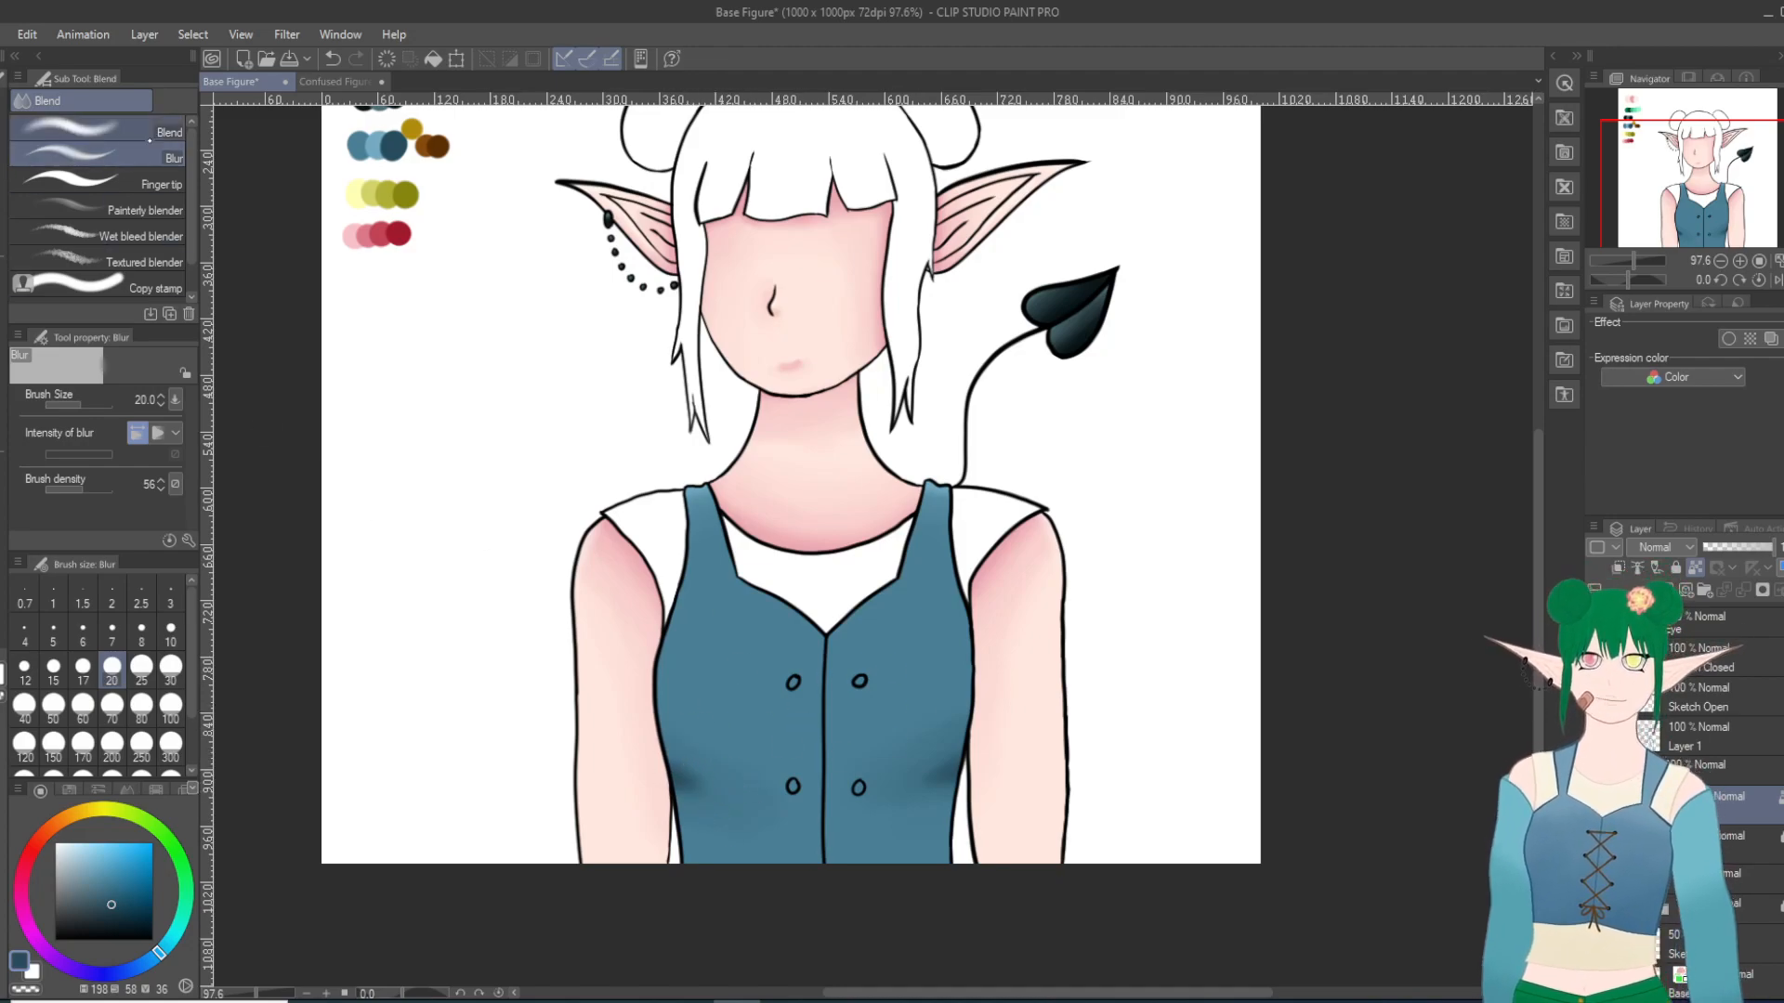
mouse_move(677, 764)
left_mouse_down()
mouse_move(750, 787)
mouse_move(675, 790)
left_mouse_up()
mouse_move(942, 795)
left_mouse_down()
mouse_move(947, 758)
mouse_move(959, 785)
left_mouse_up()
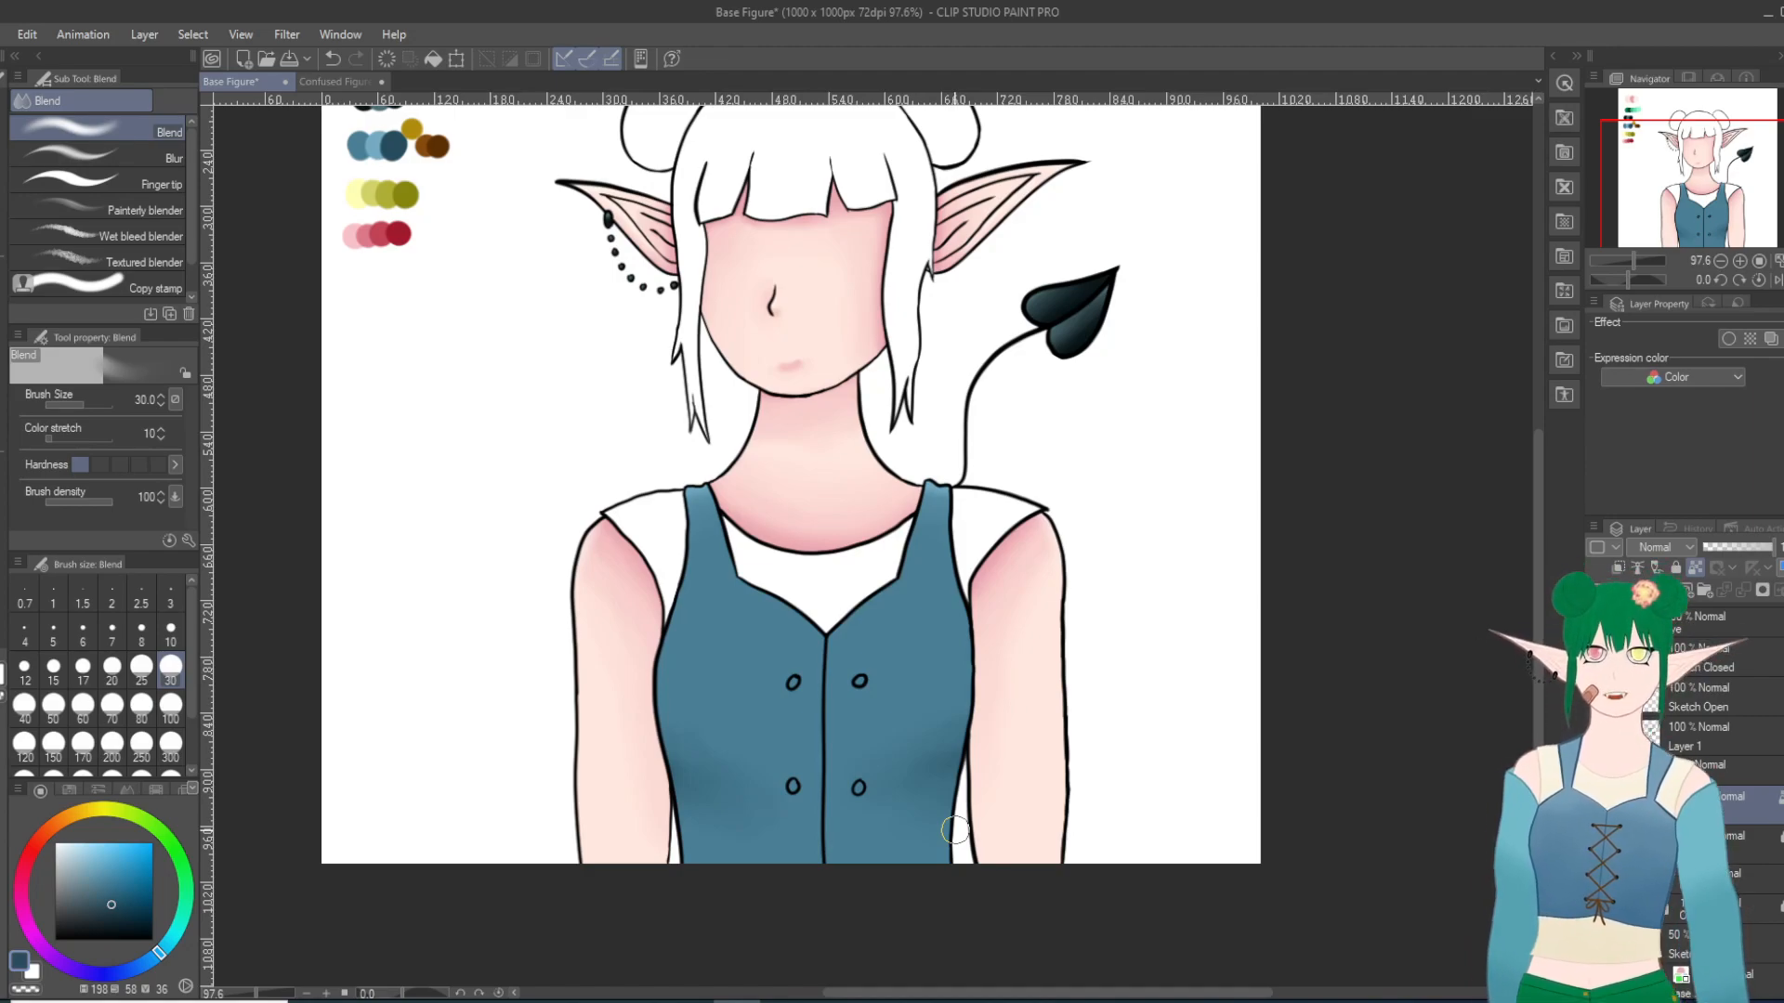
Step: Add a new layer for the undershirt color and pick the pale yellow from the palette's yellow swatch row
left_click(1675, 568)
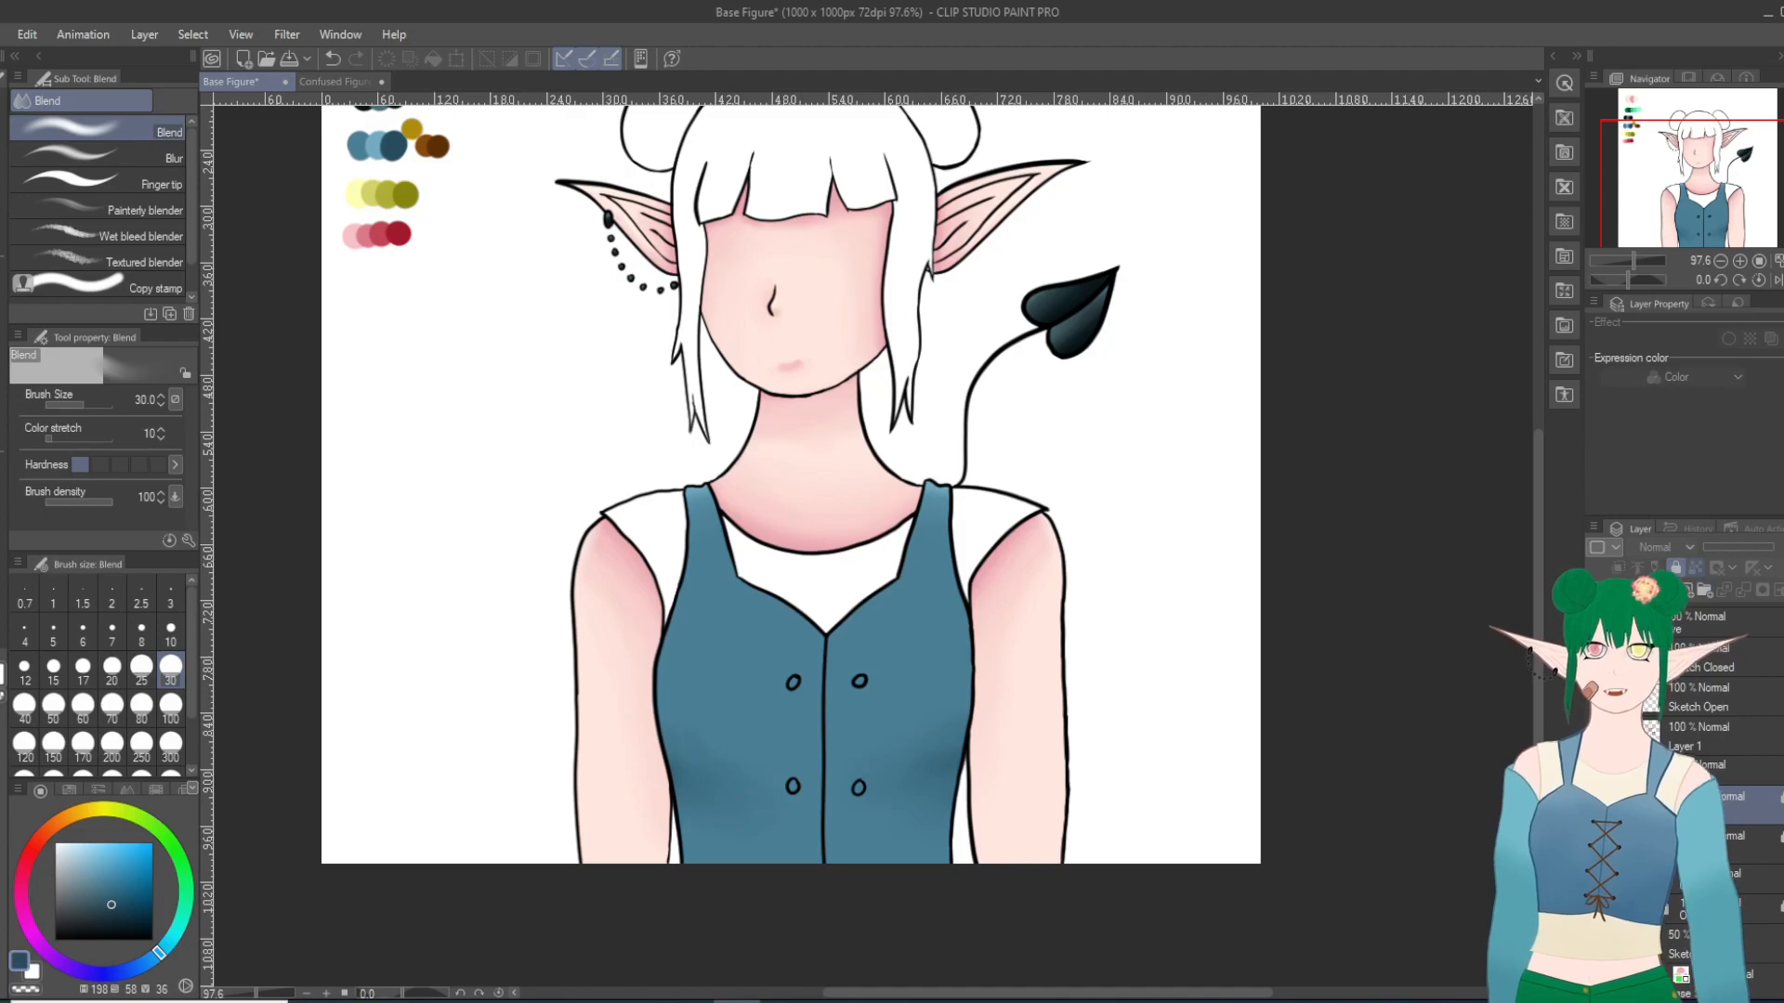
left_click(1667, 590)
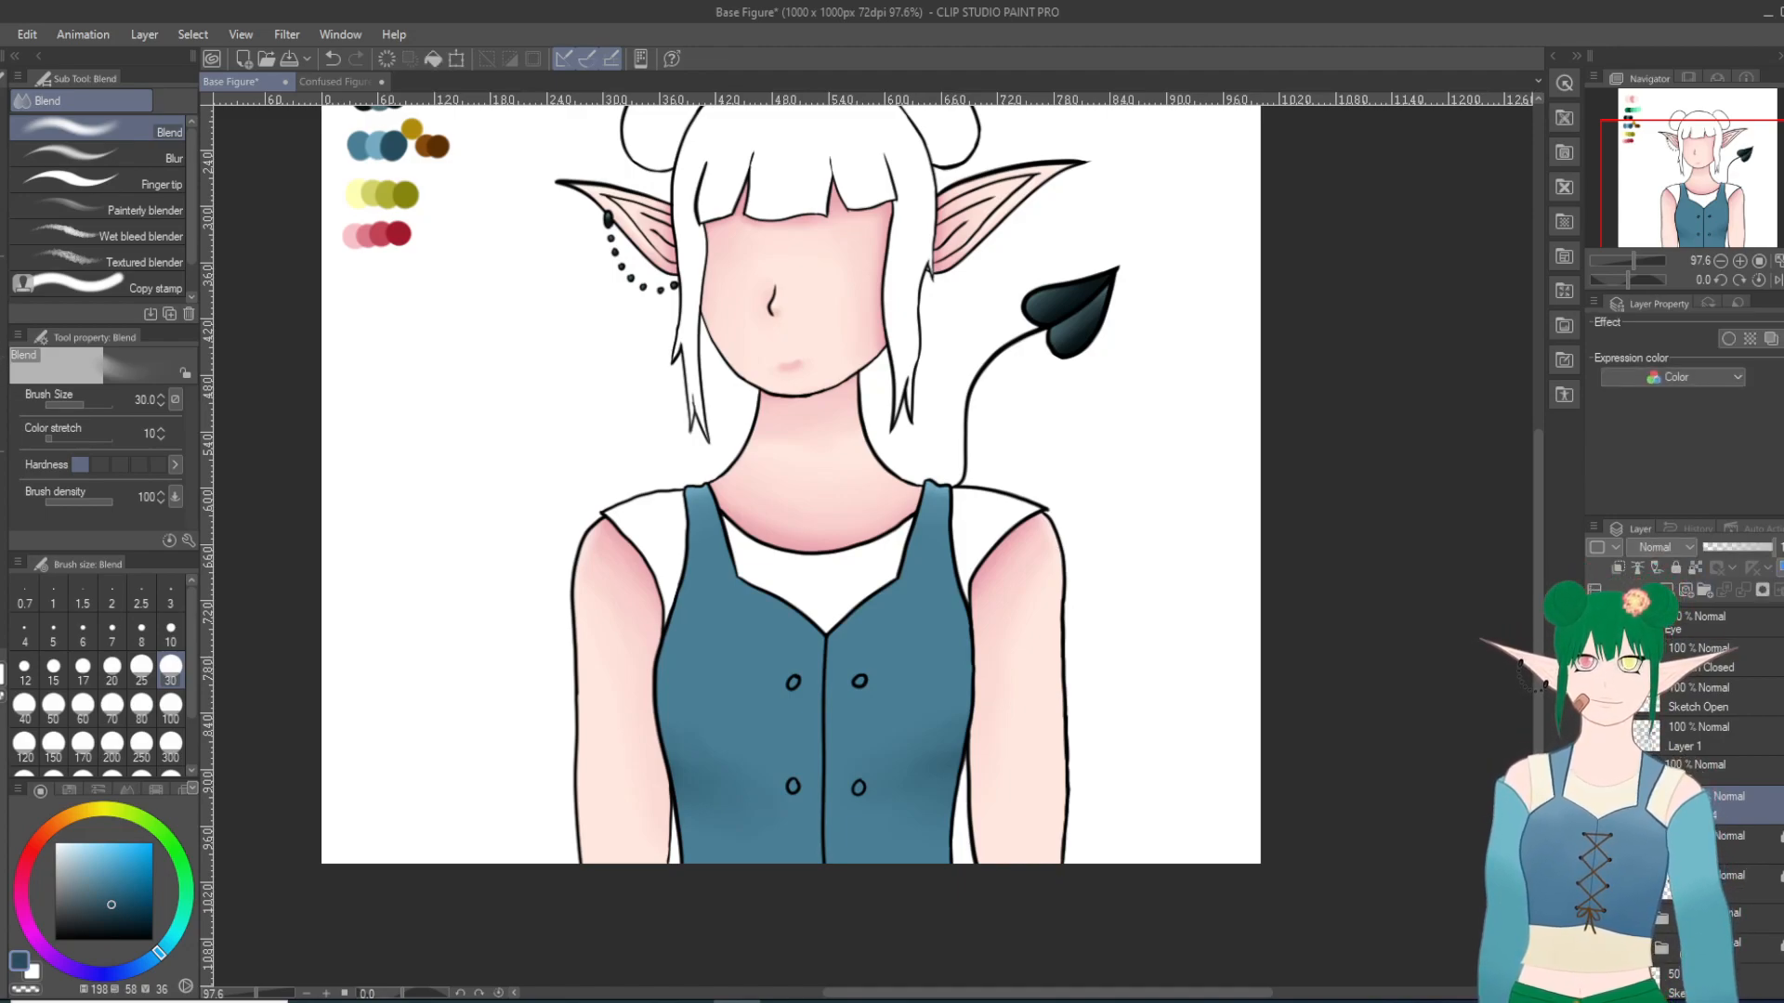
key("g")
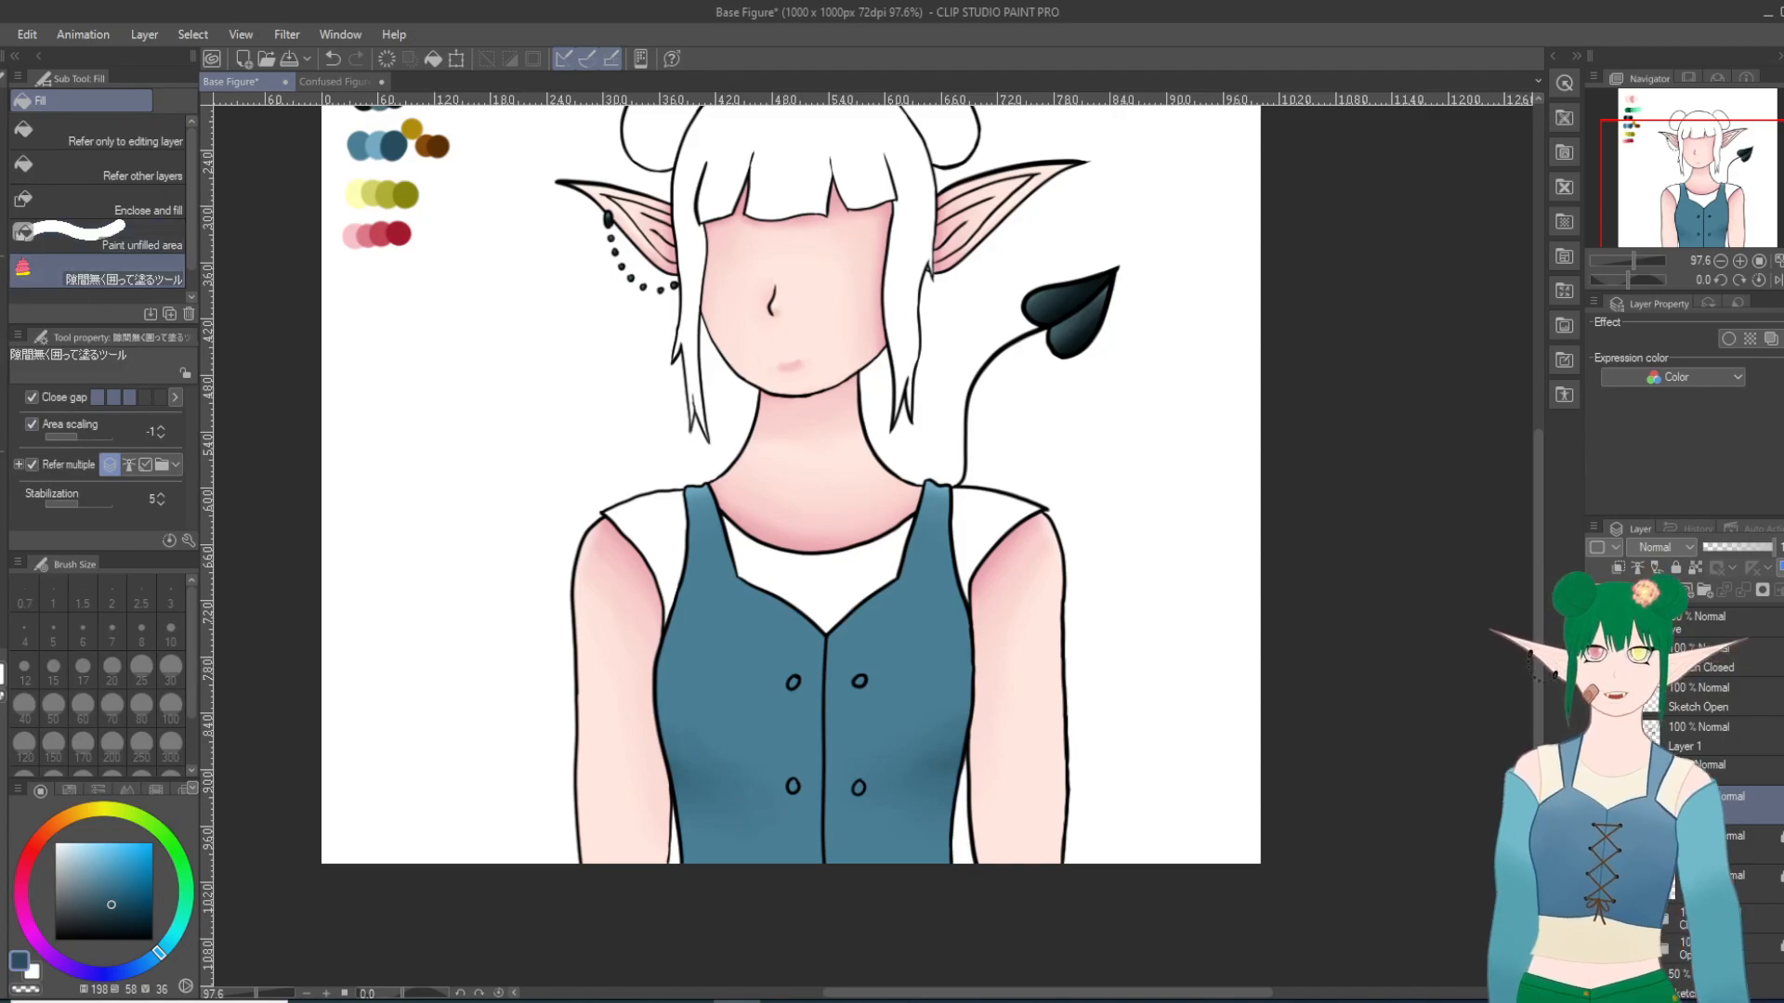
key("i")
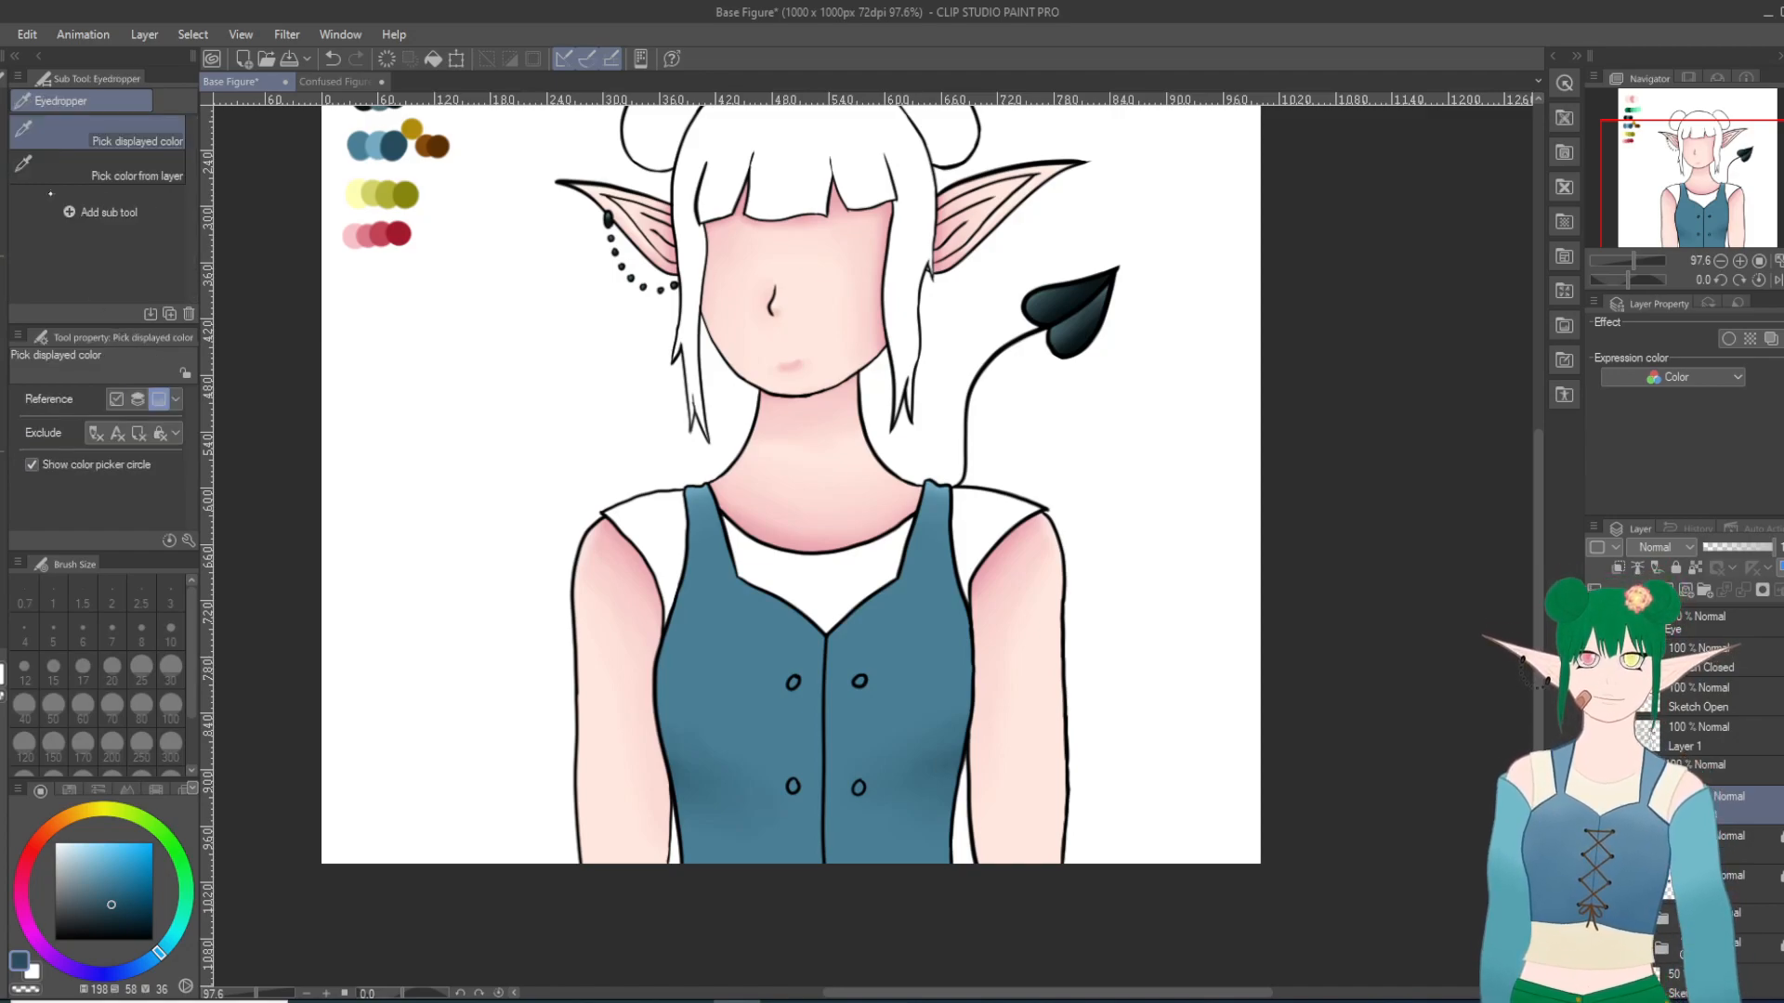
left_click(356, 189)
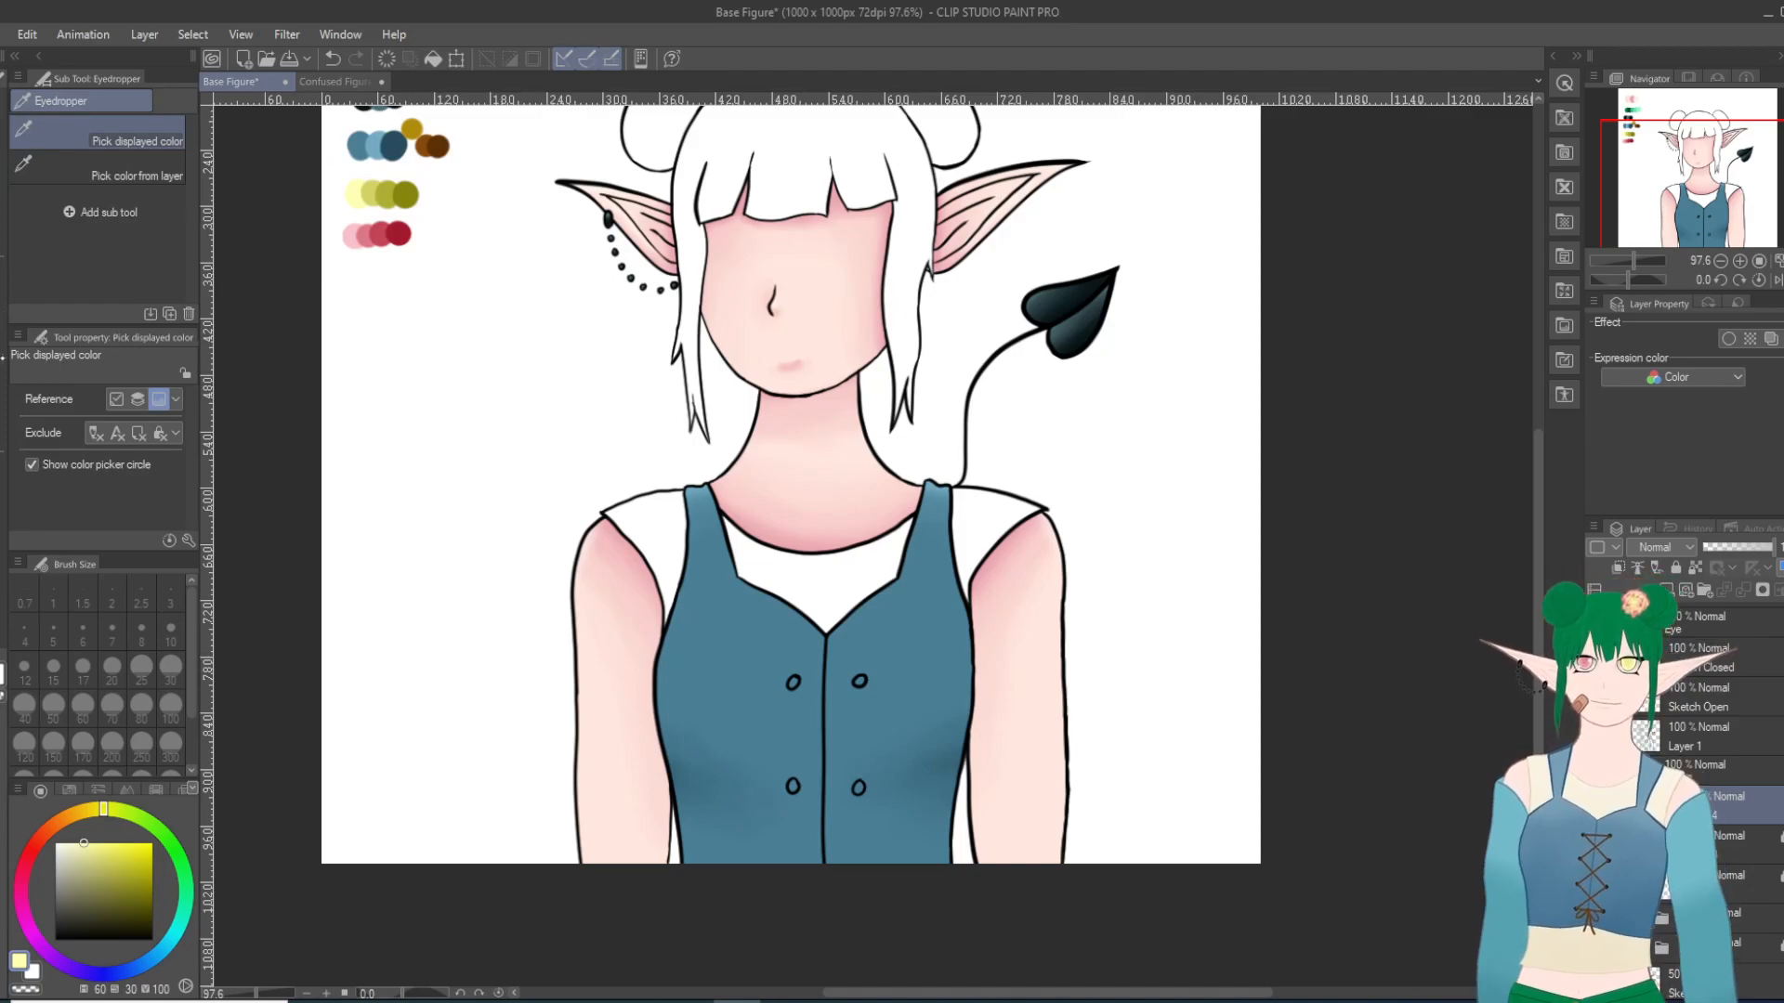
Step: Fill both undershirt sleeves and the neckline area with the pale yellow using the enclosing Fill sub tool
key("g")
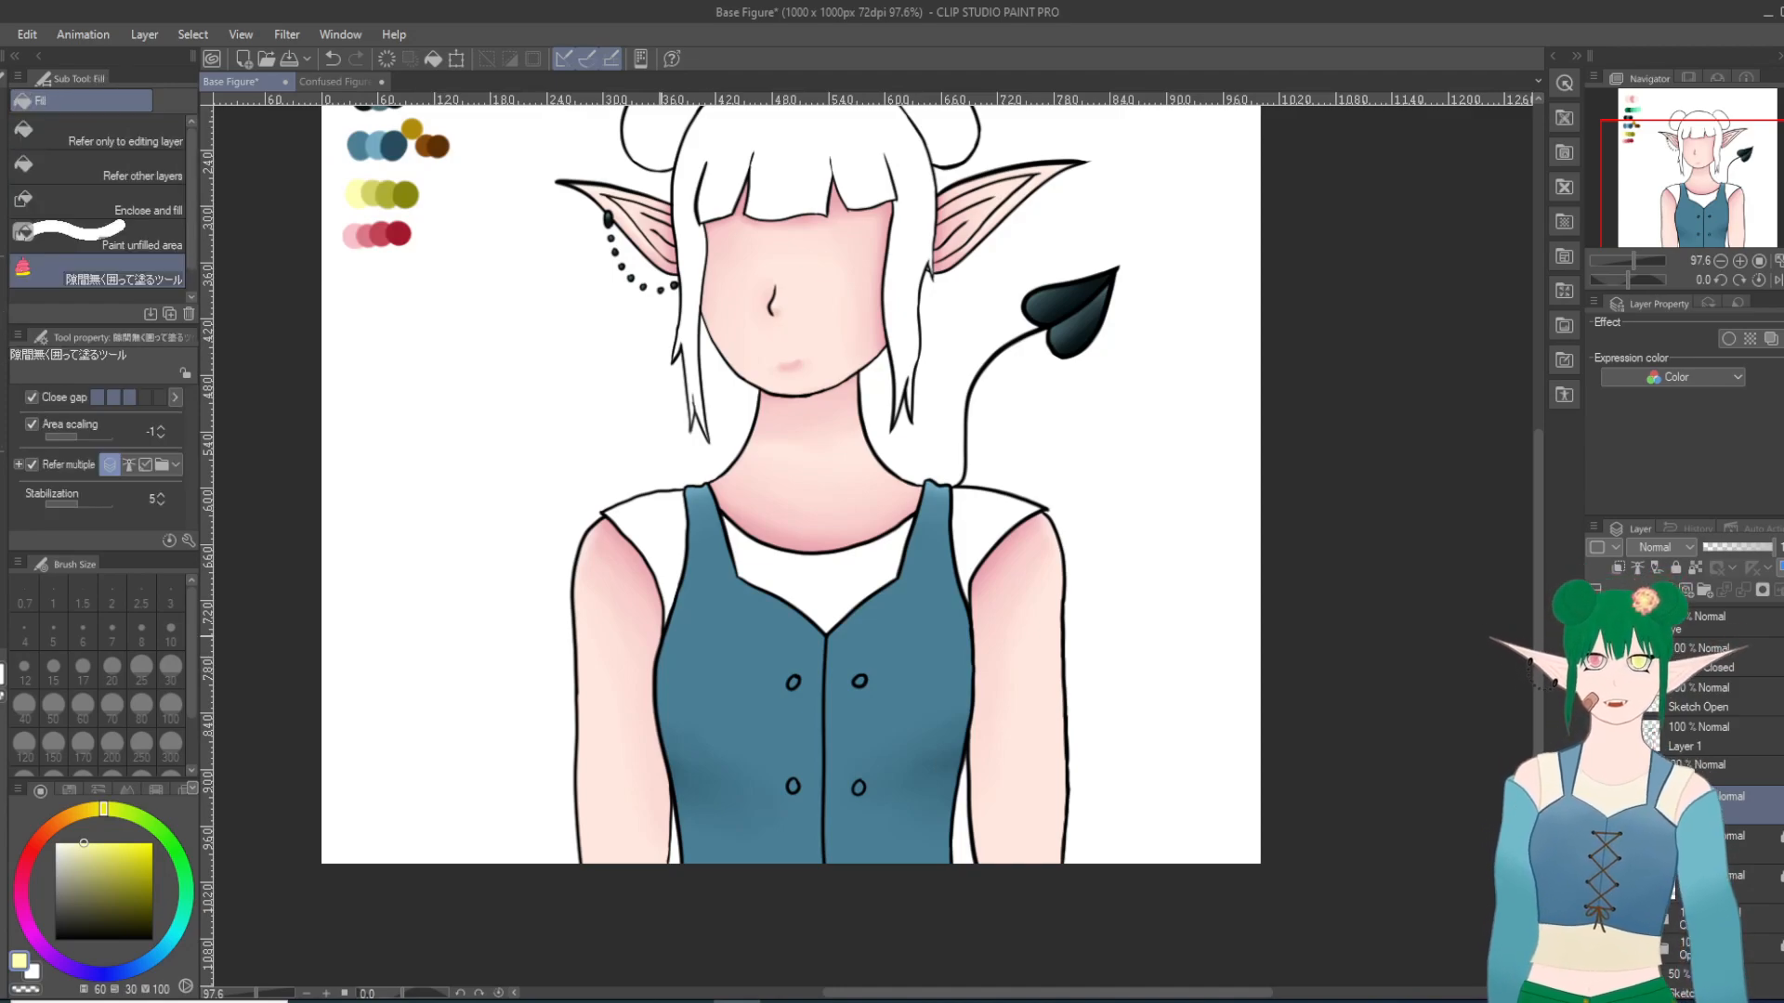
mouse_move(651, 627)
left_mouse_down()
mouse_move(699, 554)
mouse_move(673, 453)
mouse_move(589, 550)
mouse_move(650, 623)
left_mouse_up()
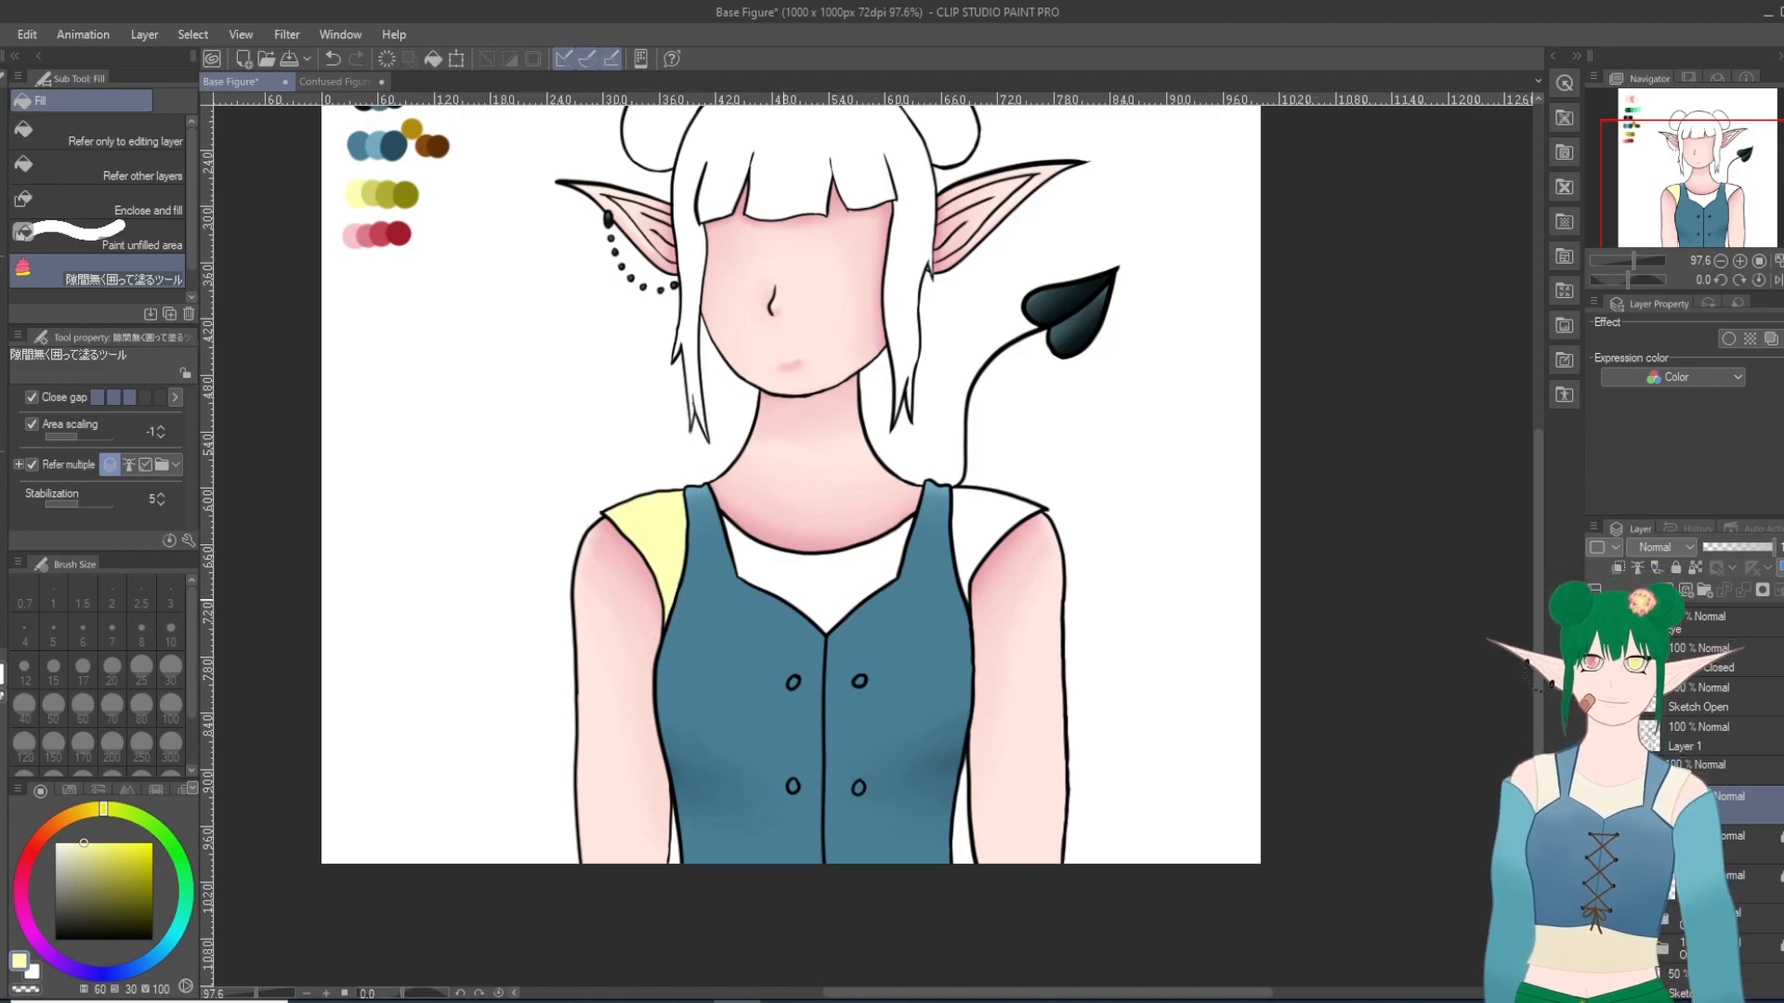
mouse_move(896, 599)
left_mouse_down()
mouse_move(774, 651)
mouse_move(692, 555)
left_mouse_up()
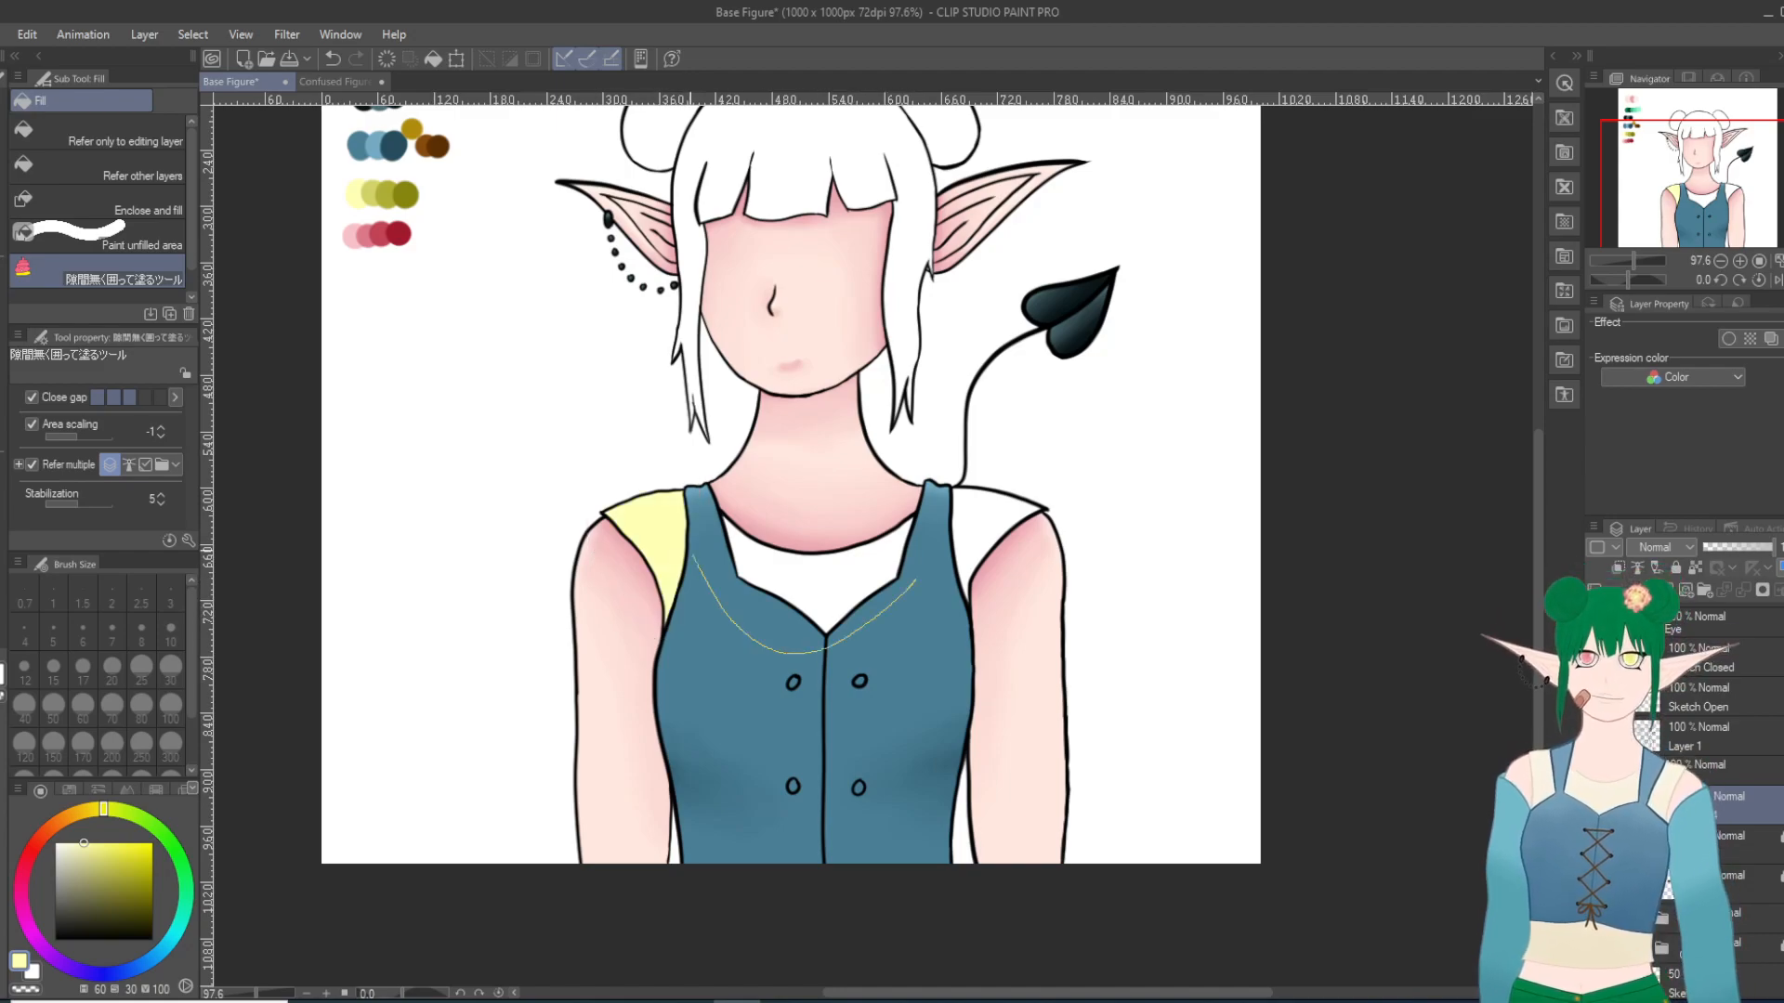
left_click_drag(909, 510, 905, 608)
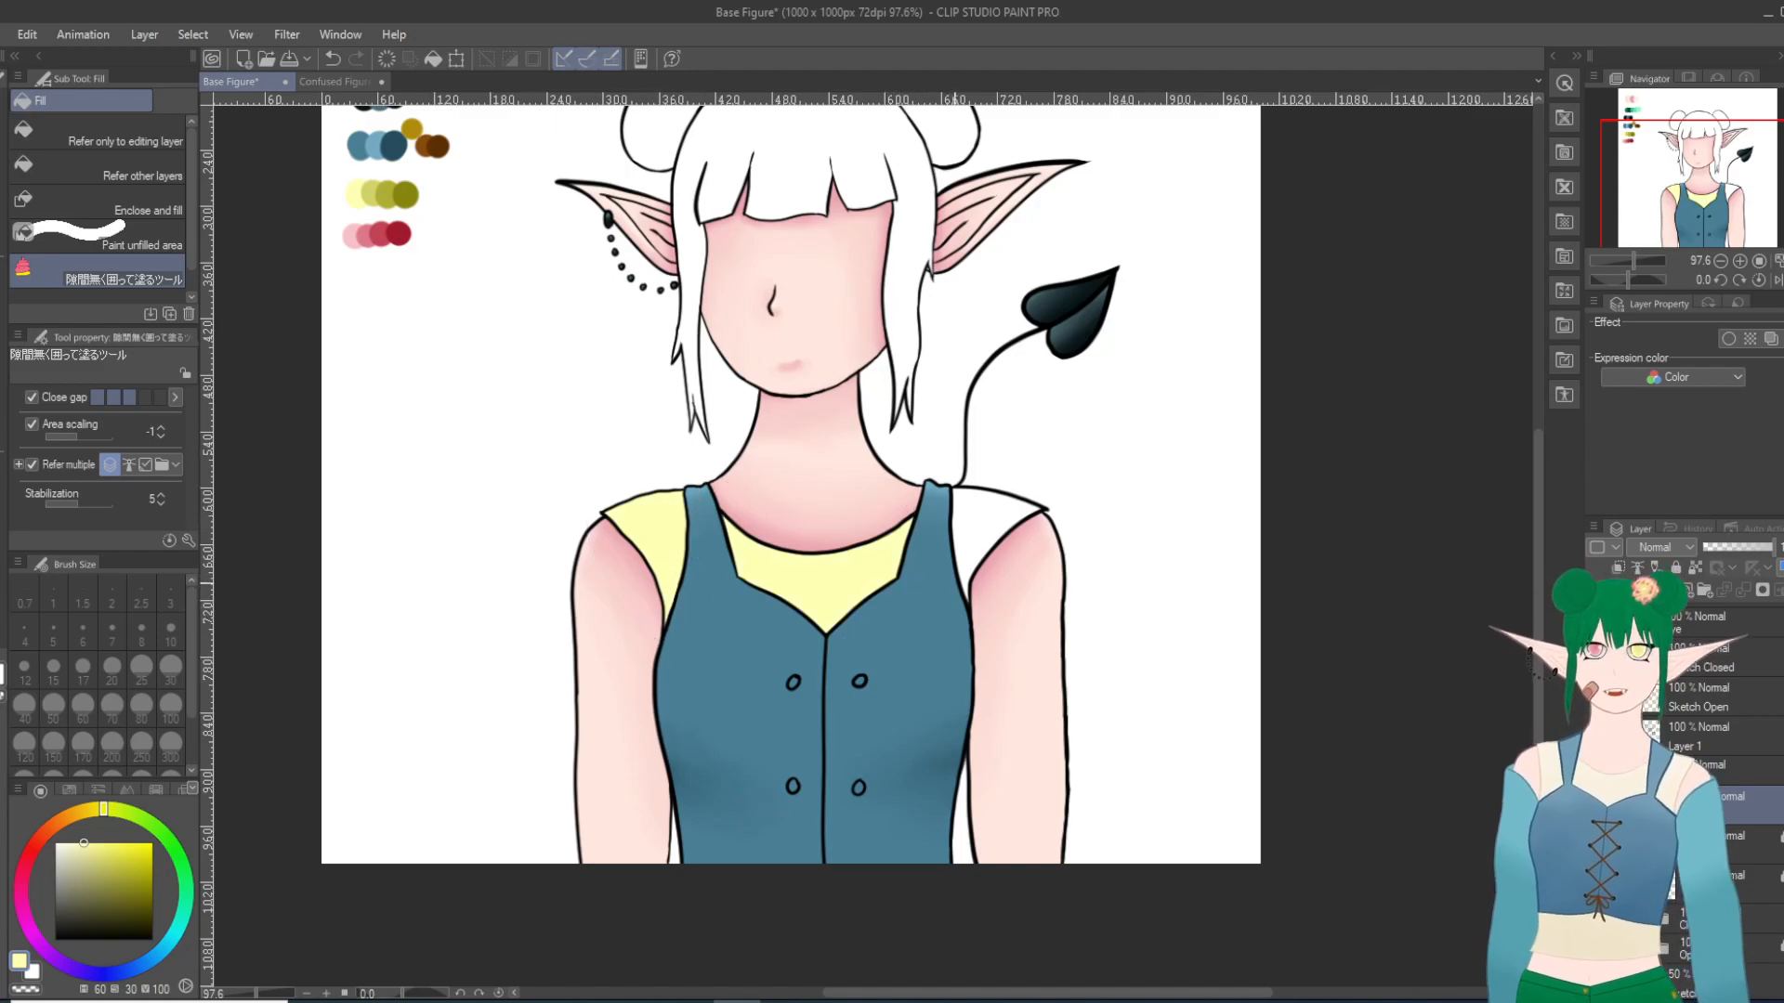
left_click_drag(982, 584, 1055, 509)
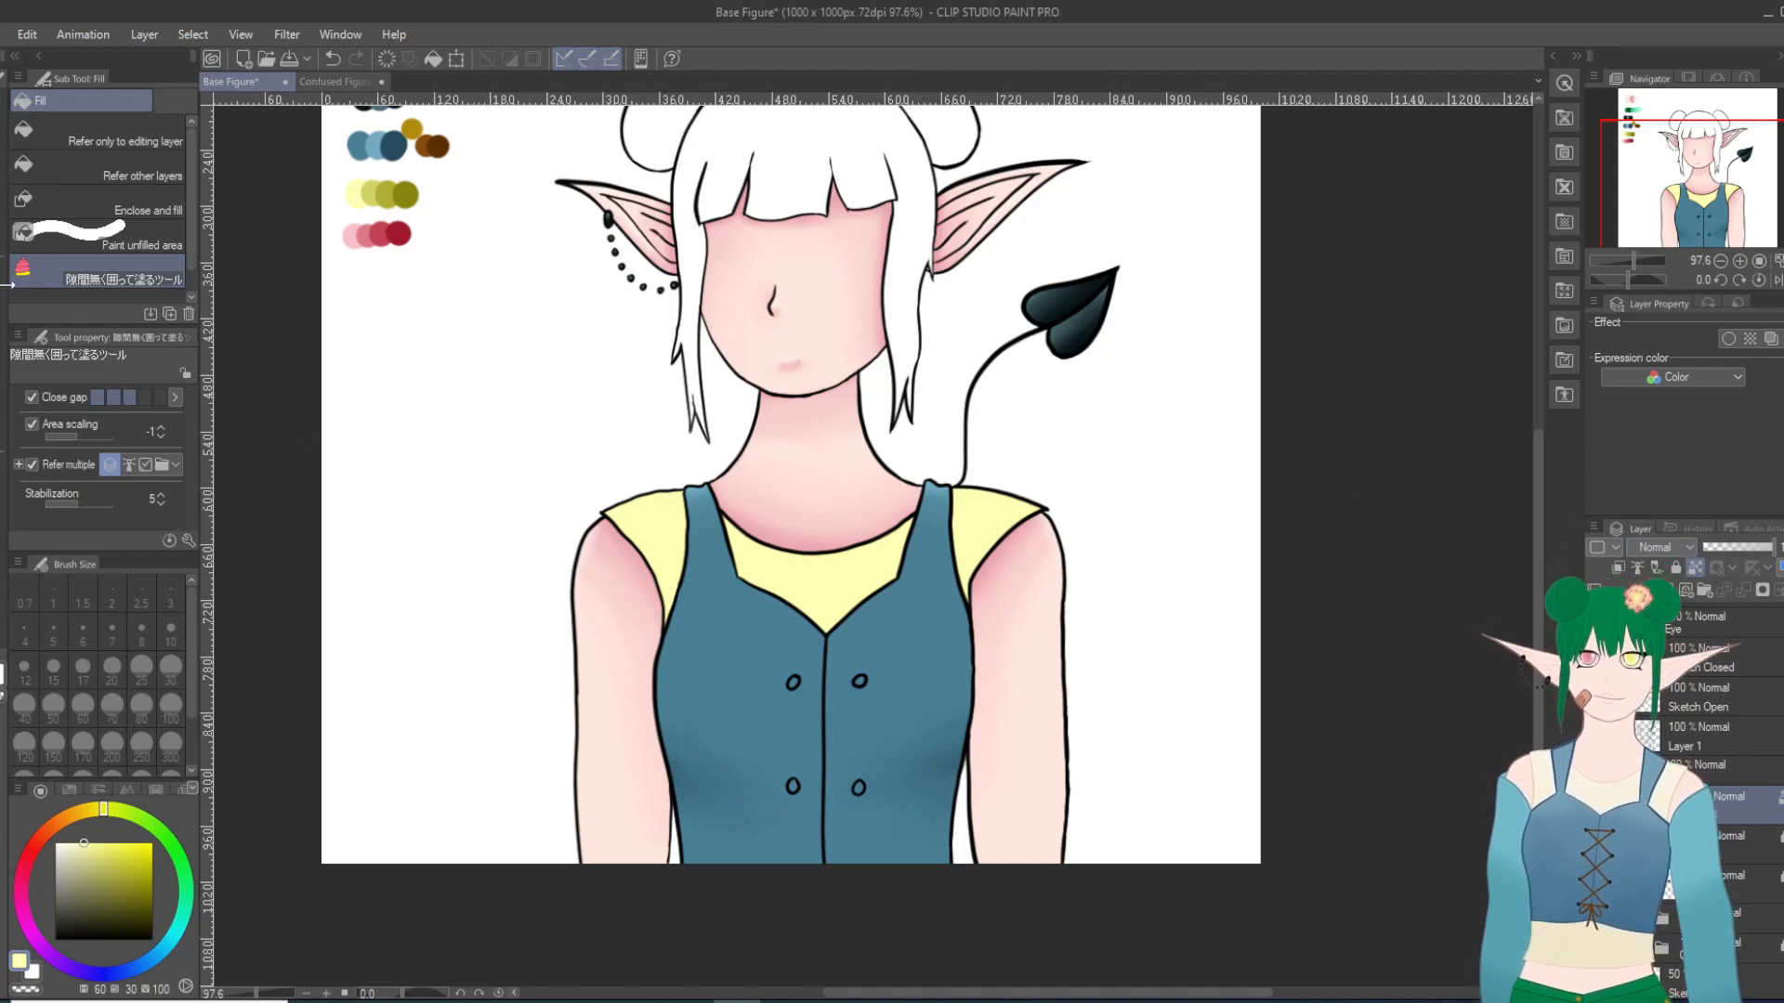
Step: Try shading the undershirt along the vest's straps and neckline in the palette's third yellow swatch with the Milli pen at size 30
key("p")
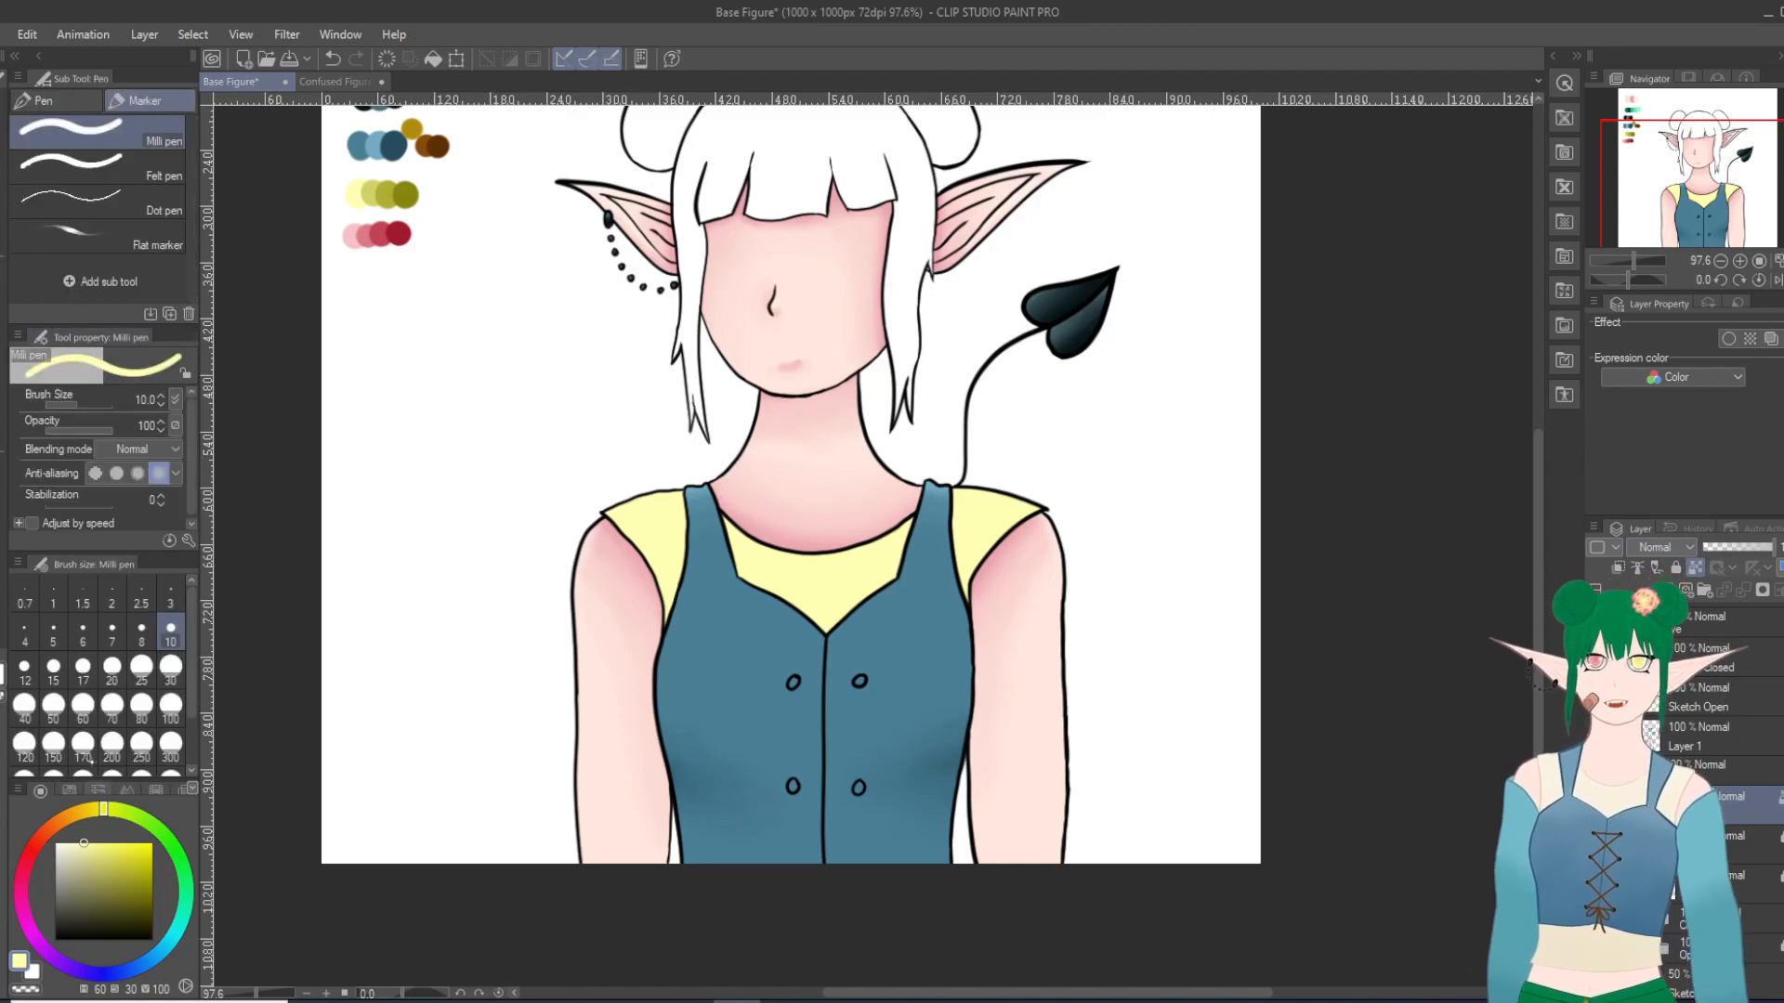
key("i")
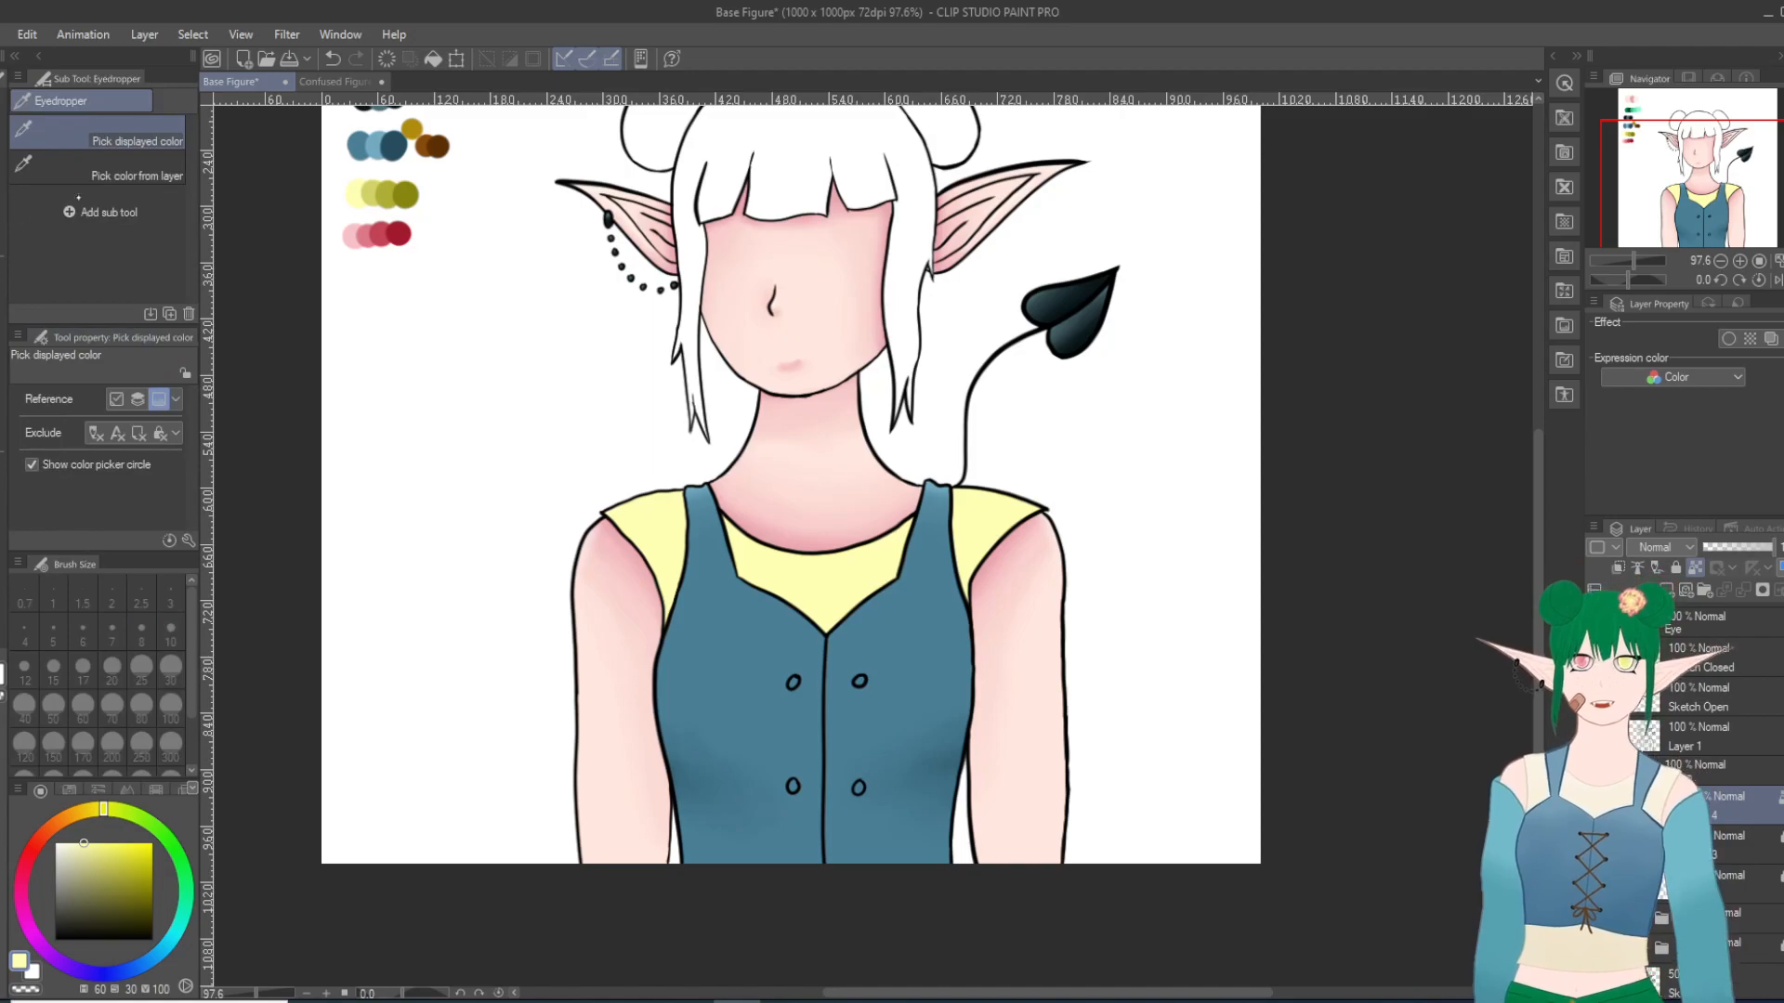
left_click(376, 184)
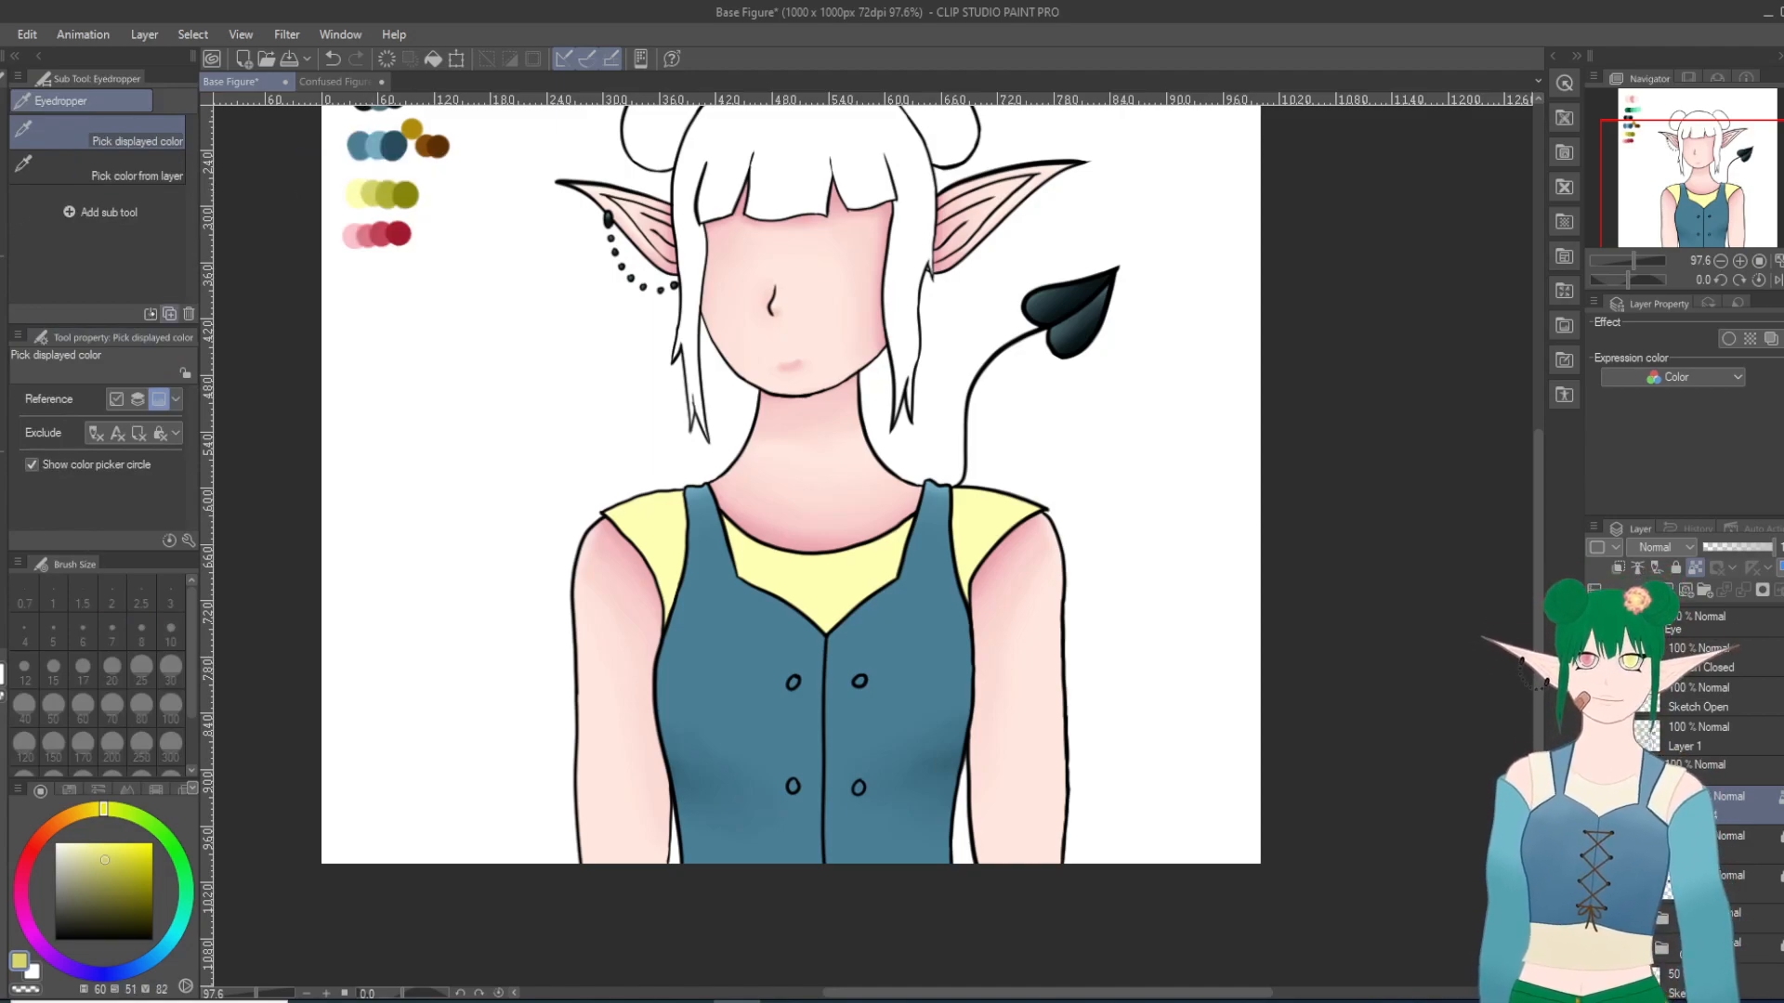
key("p")
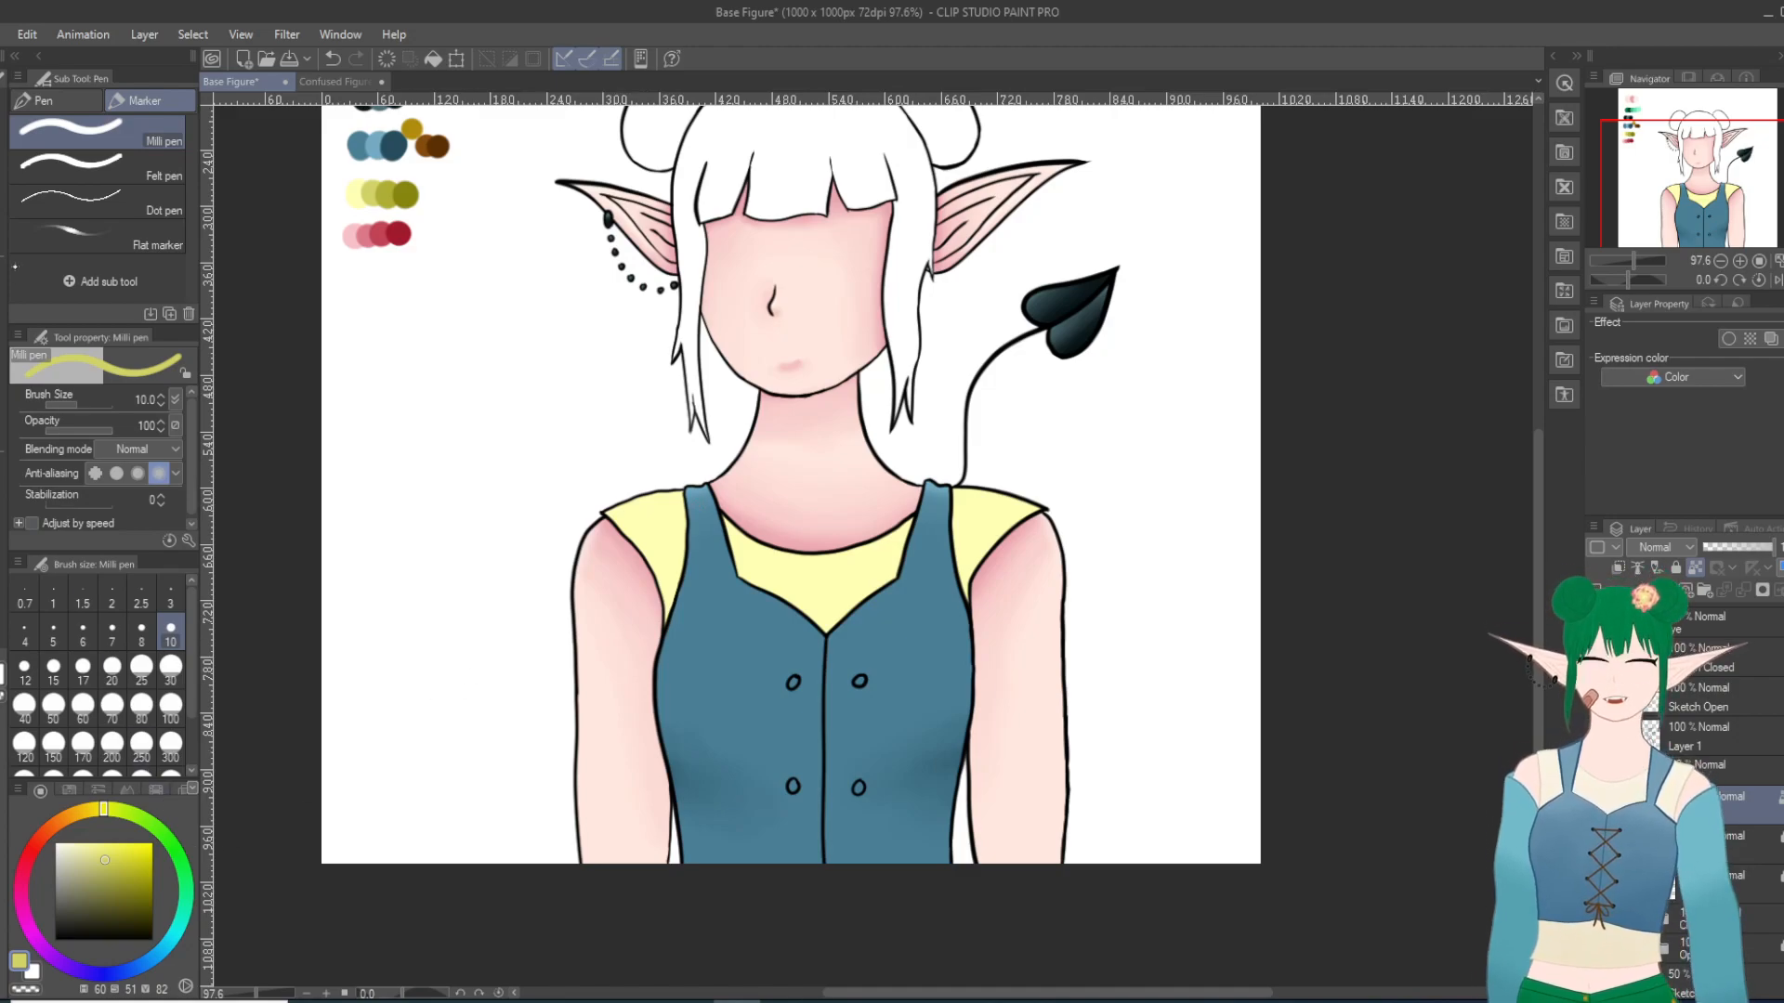
key("i")
left_click(387, 190)
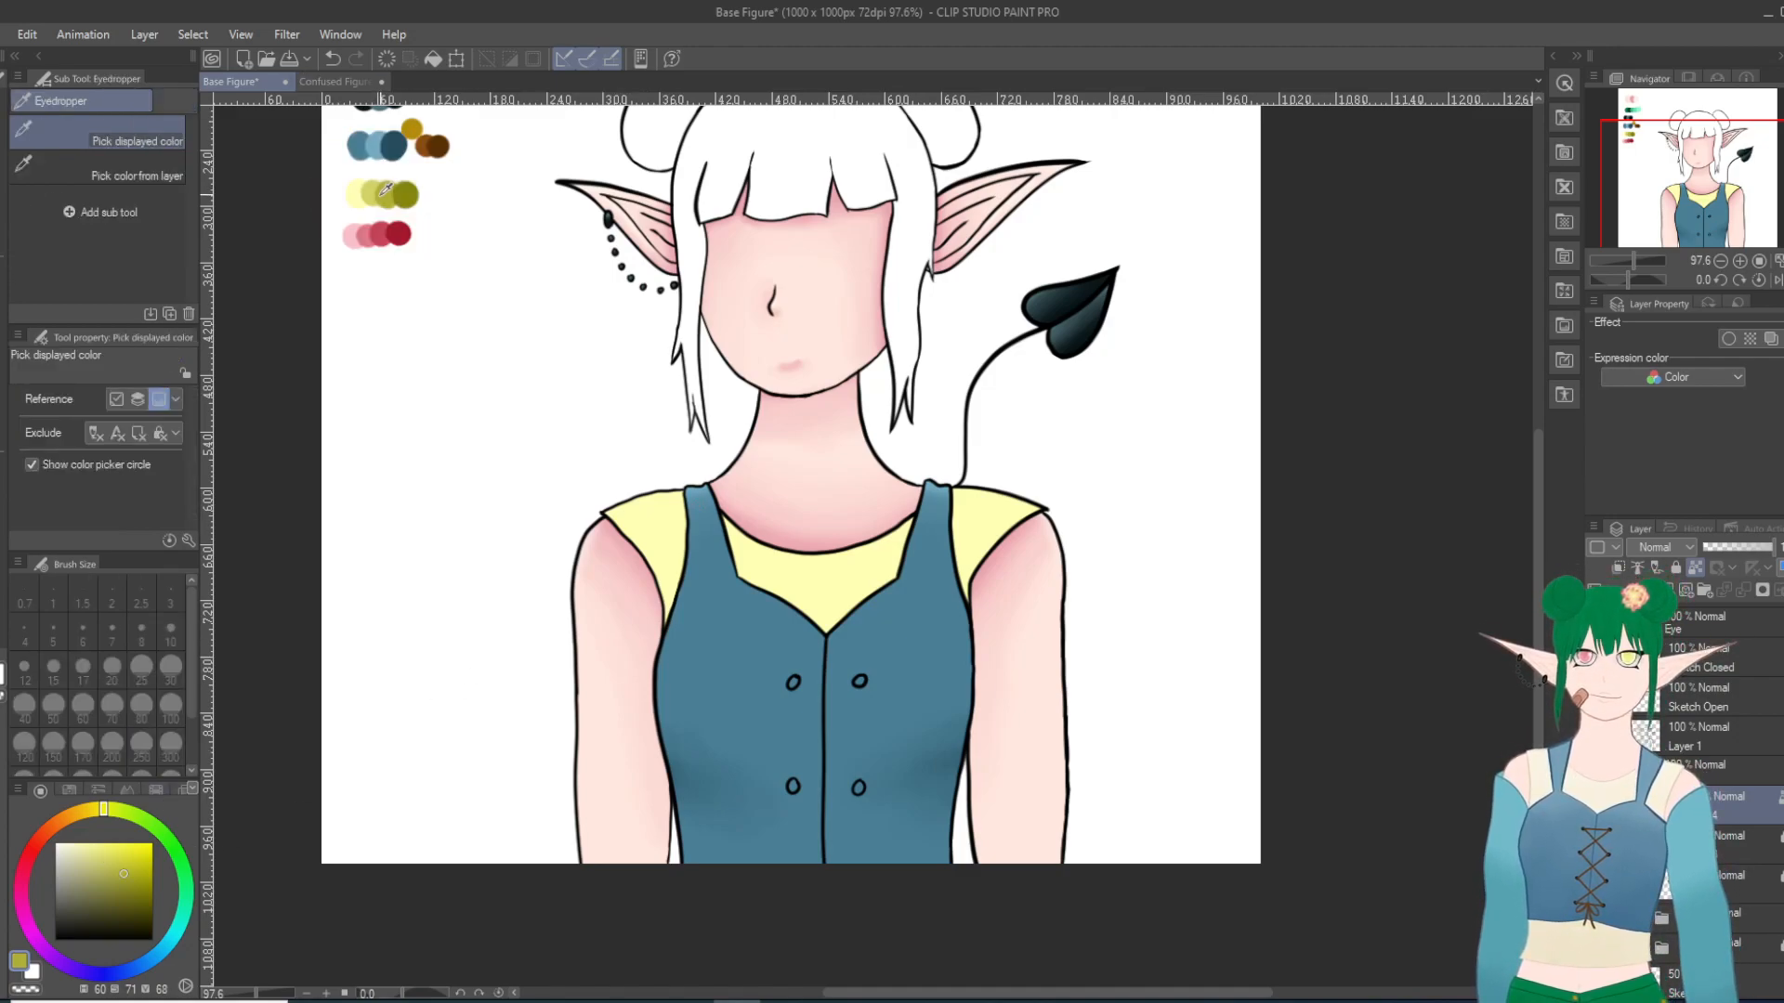
key("p")
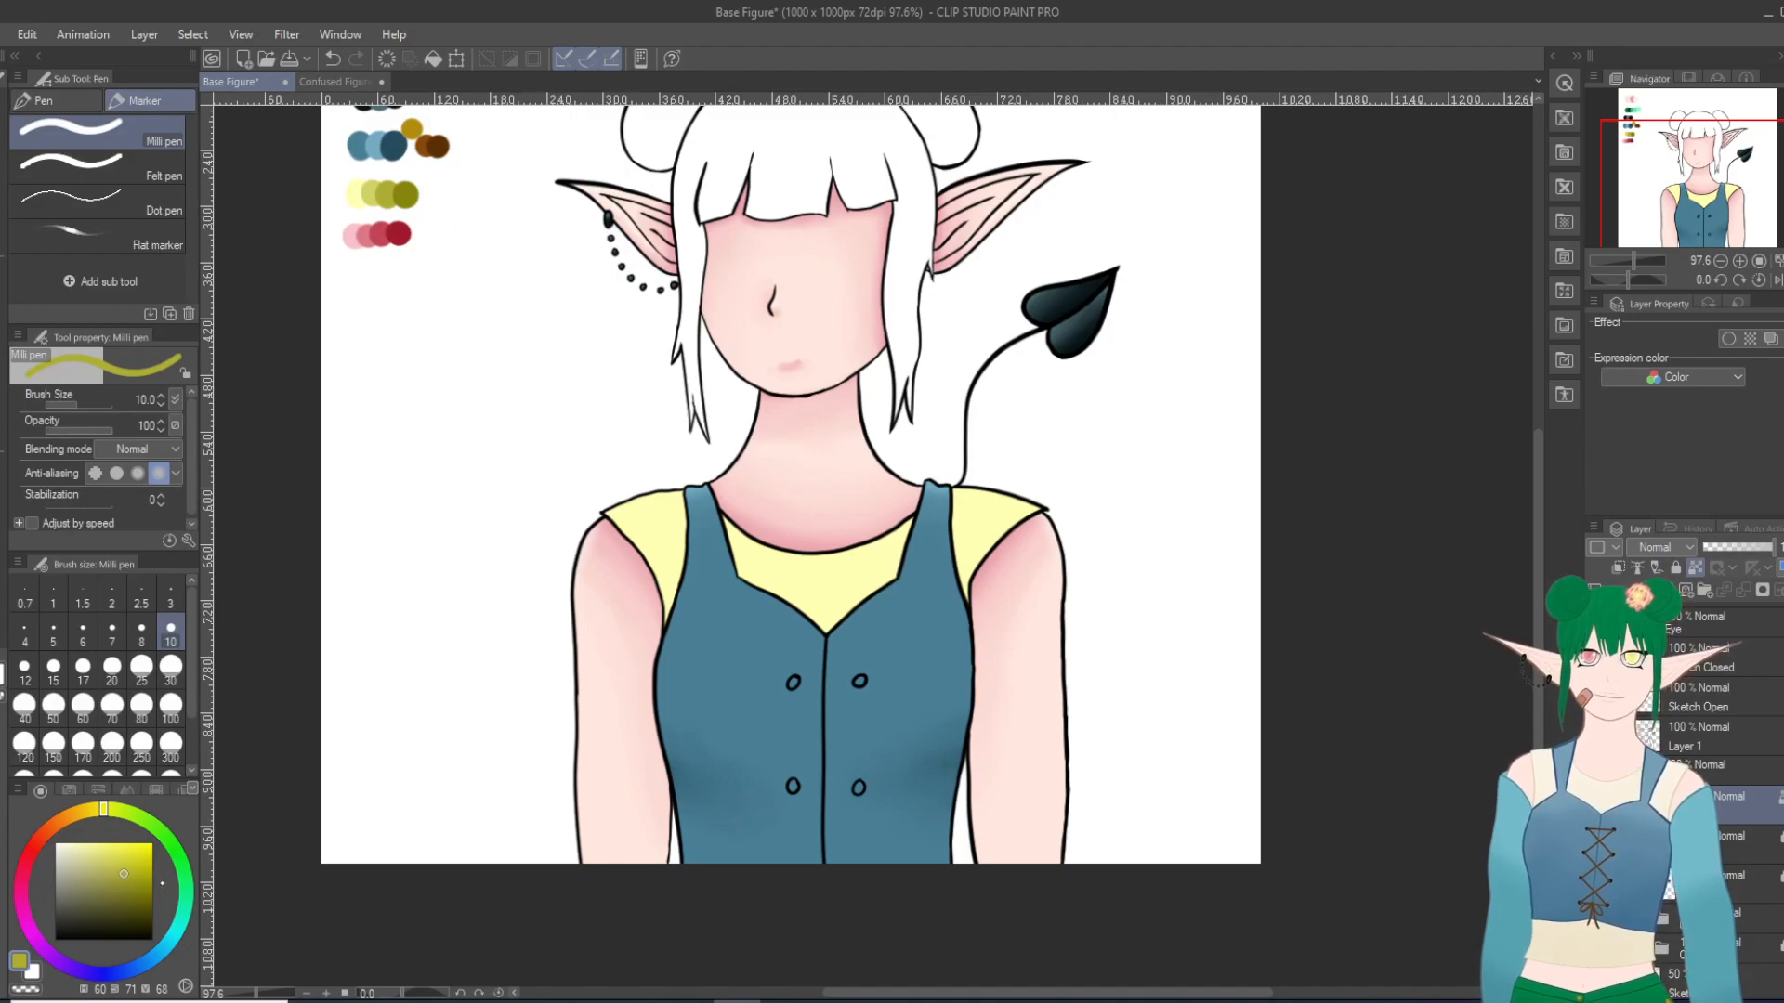
left_click(170, 667)
mouse_move(692, 557)
left_mouse_down()
mouse_move(655, 632)
mouse_move(683, 555)
mouse_move(677, 483)
mouse_move(813, 620)
mouse_move(836, 629)
mouse_move(892, 580)
mouse_move(833, 633)
mouse_move(901, 590)
mouse_move(943, 499)
mouse_move(971, 621)
left_mouse_up()
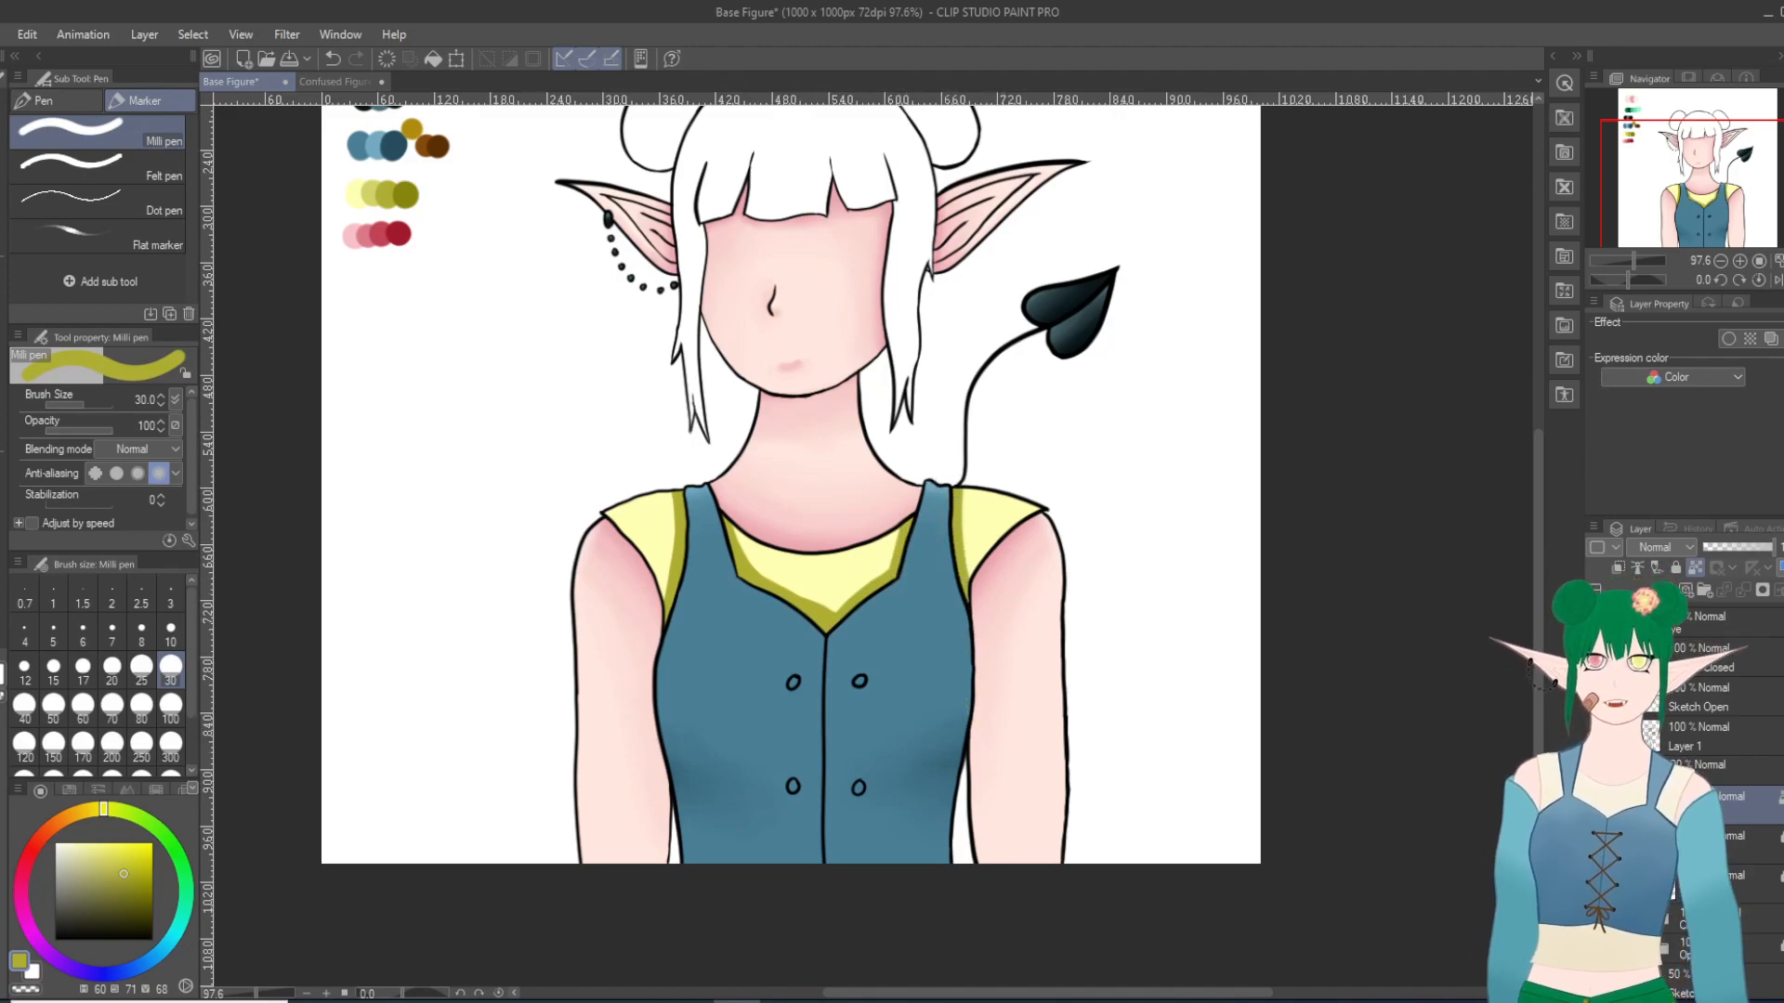
Step: Try to smooth the olive shading on the undershirt's sleeves and neckline with the Blend tool at size 30
key("j")
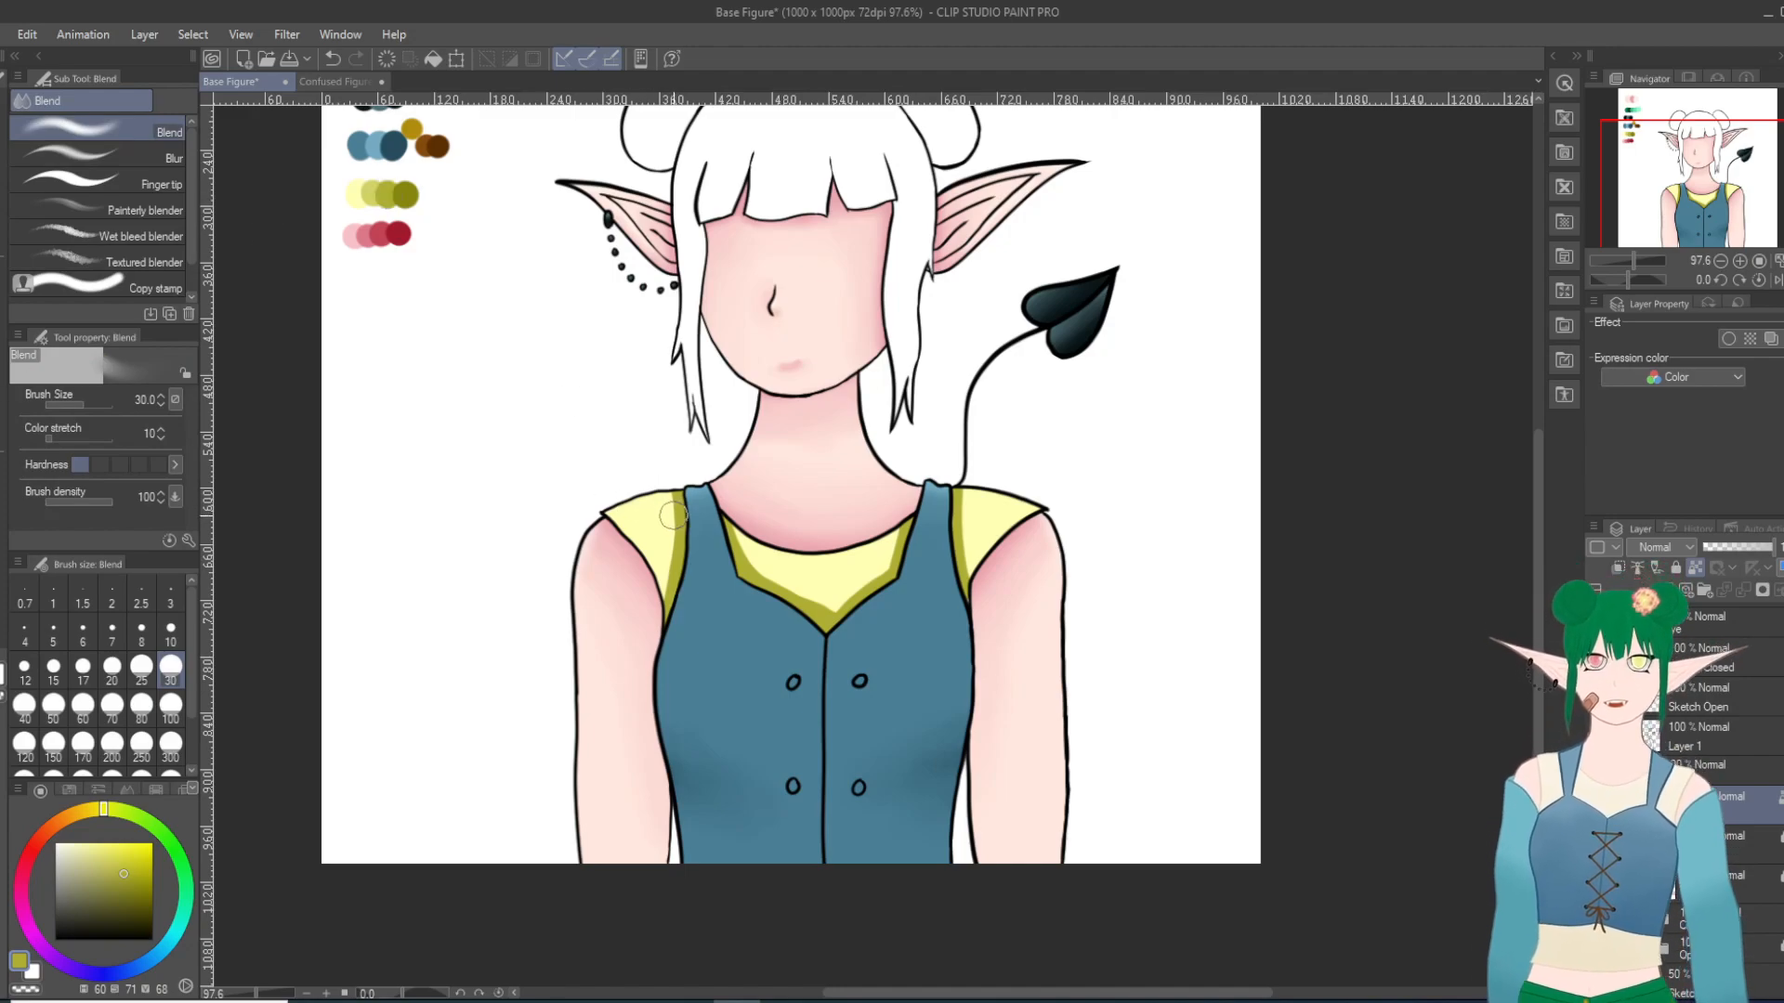
left_click_drag(676, 491, 665, 634)
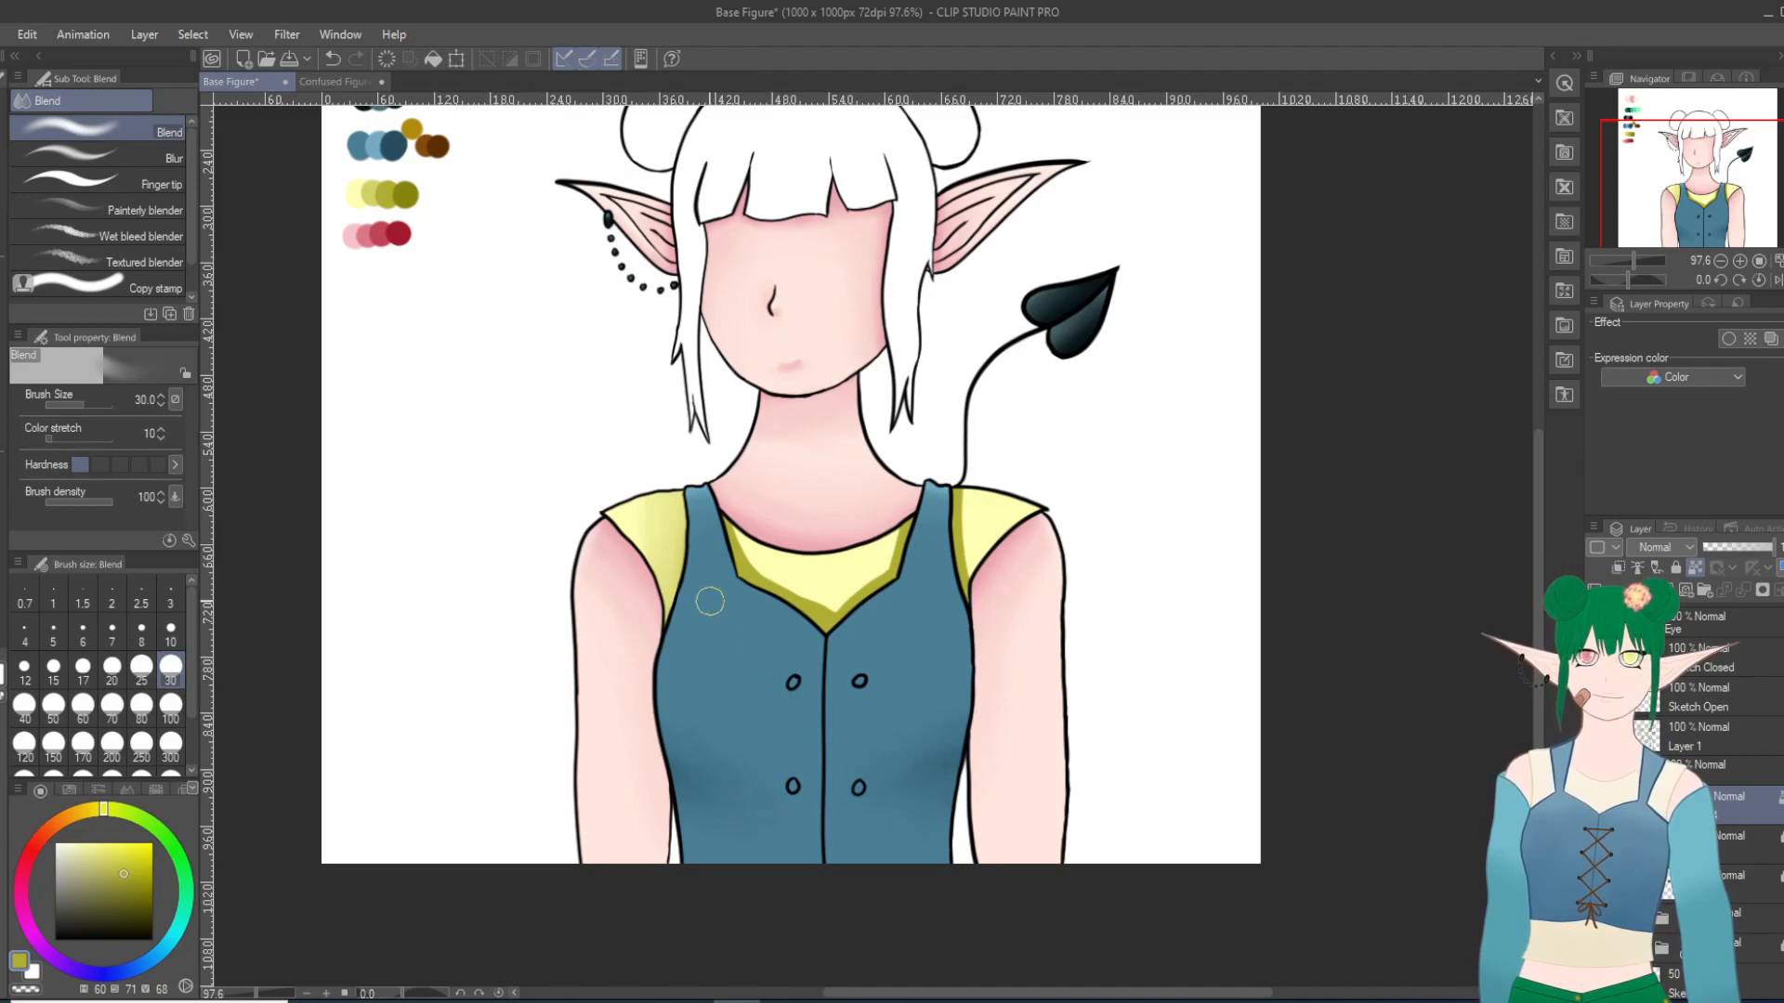
mouse_move(963, 499)
left_mouse_down()
mouse_move(970, 626)
mouse_move(961, 598)
left_mouse_up()
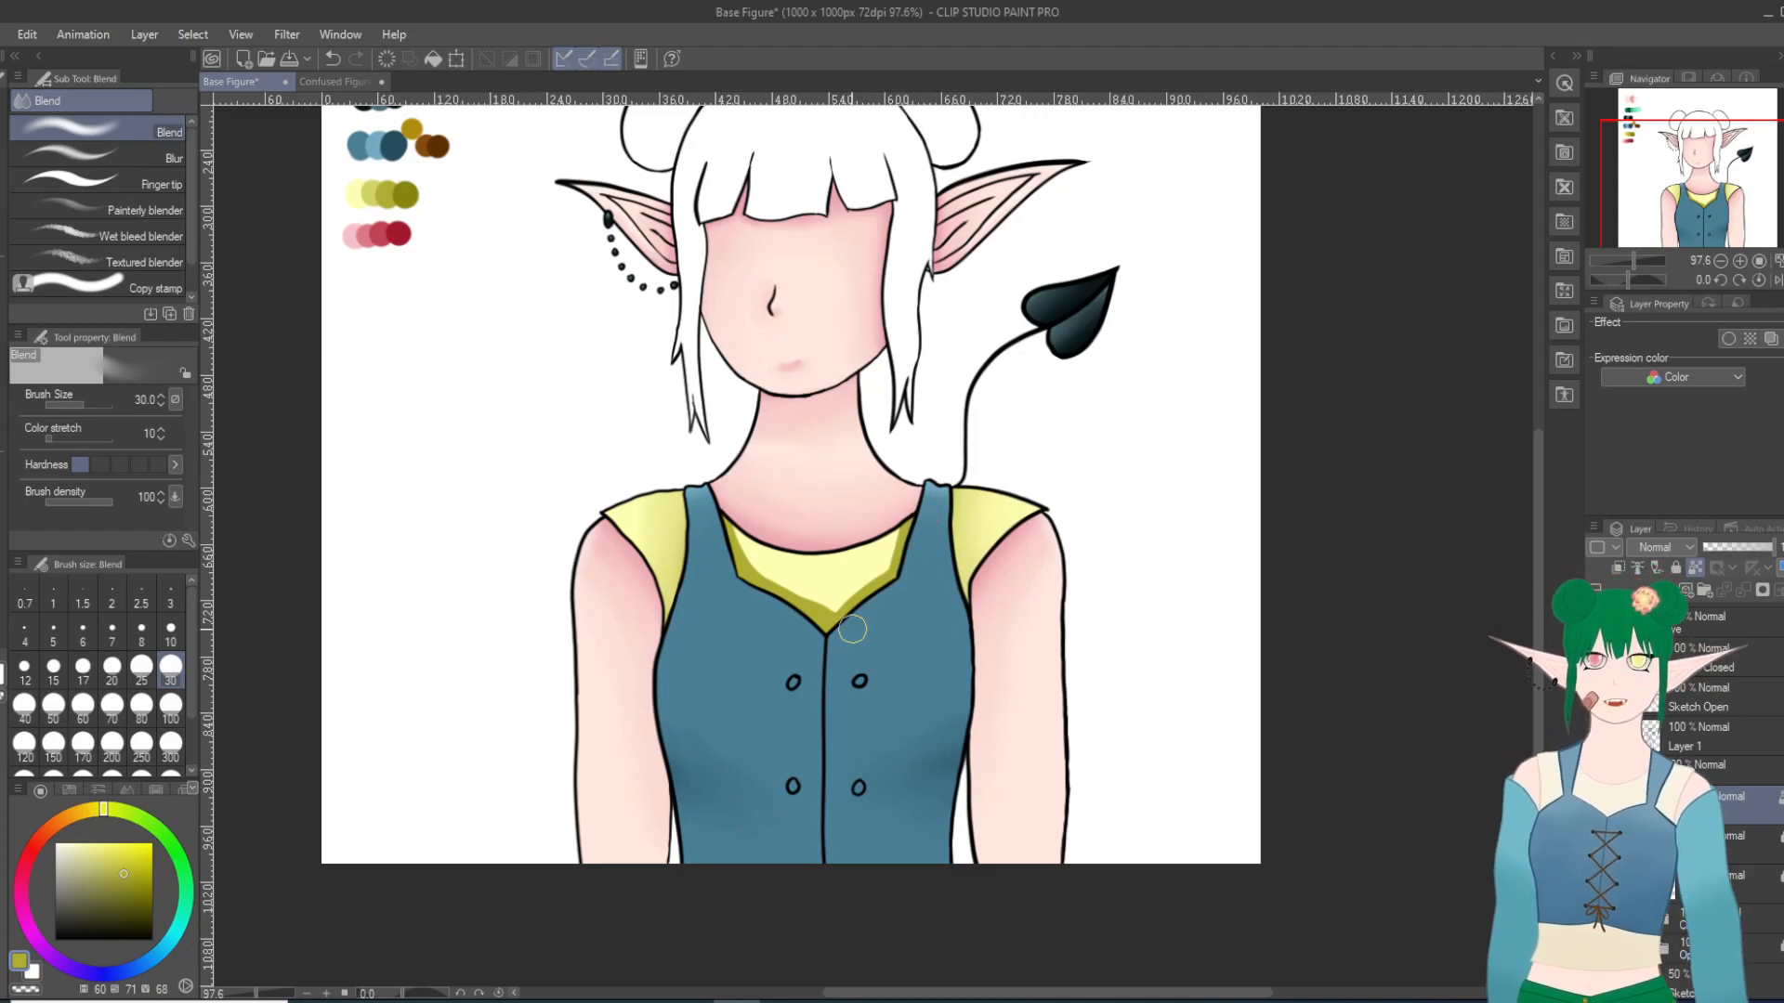
mouse_move(730, 525)
left_mouse_down()
mouse_move(787, 610)
mouse_move(729, 529)
mouse_move(831, 631)
mouse_move(729, 530)
mouse_move(868, 608)
mouse_move(755, 549)
mouse_move(878, 605)
mouse_move(851, 587)
mouse_move(804, 600)
mouse_move(938, 525)
mouse_move(857, 580)
mouse_move(929, 504)
mouse_move(806, 606)
mouse_move(895, 601)
mouse_move(794, 595)
mouse_move(839, 616)
mouse_move(783, 600)
mouse_move(778, 572)
mouse_move(926, 624)
mouse_move(928, 595)
mouse_move(722, 572)
mouse_move(901, 577)
mouse_move(832, 571)
left_mouse_up()
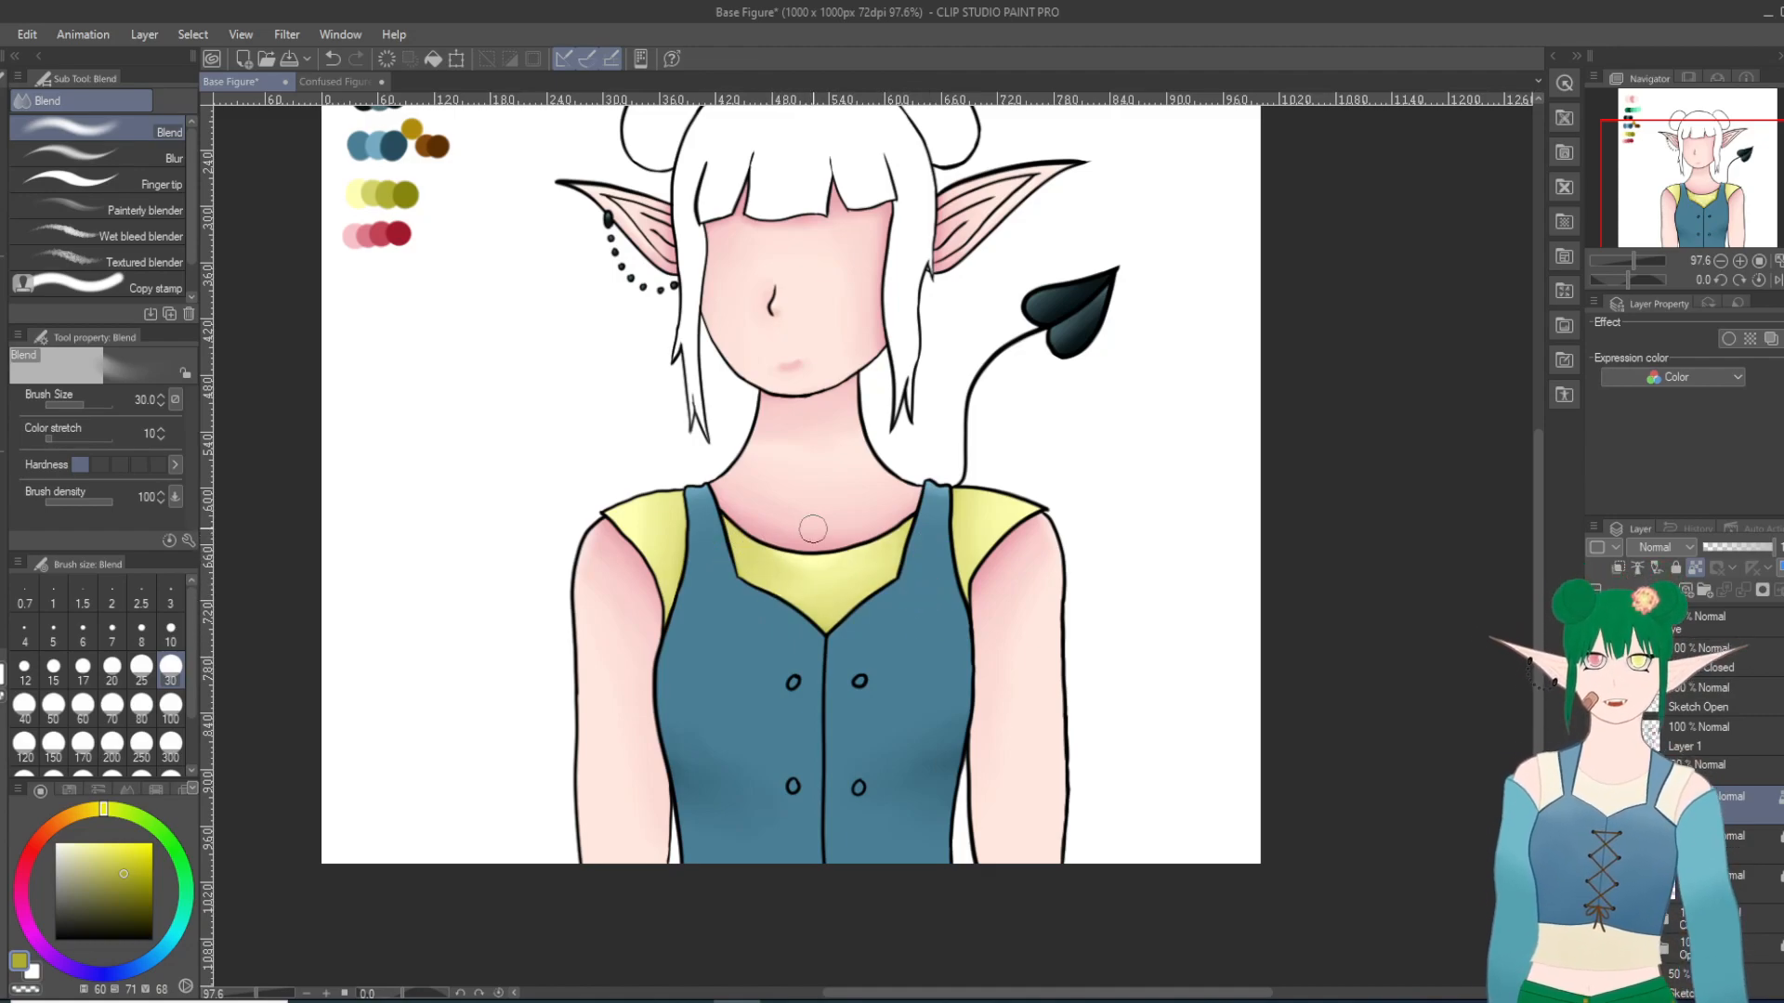
Step: Undo the olive shading and its blending on the undershirt
key("ctrl+z")
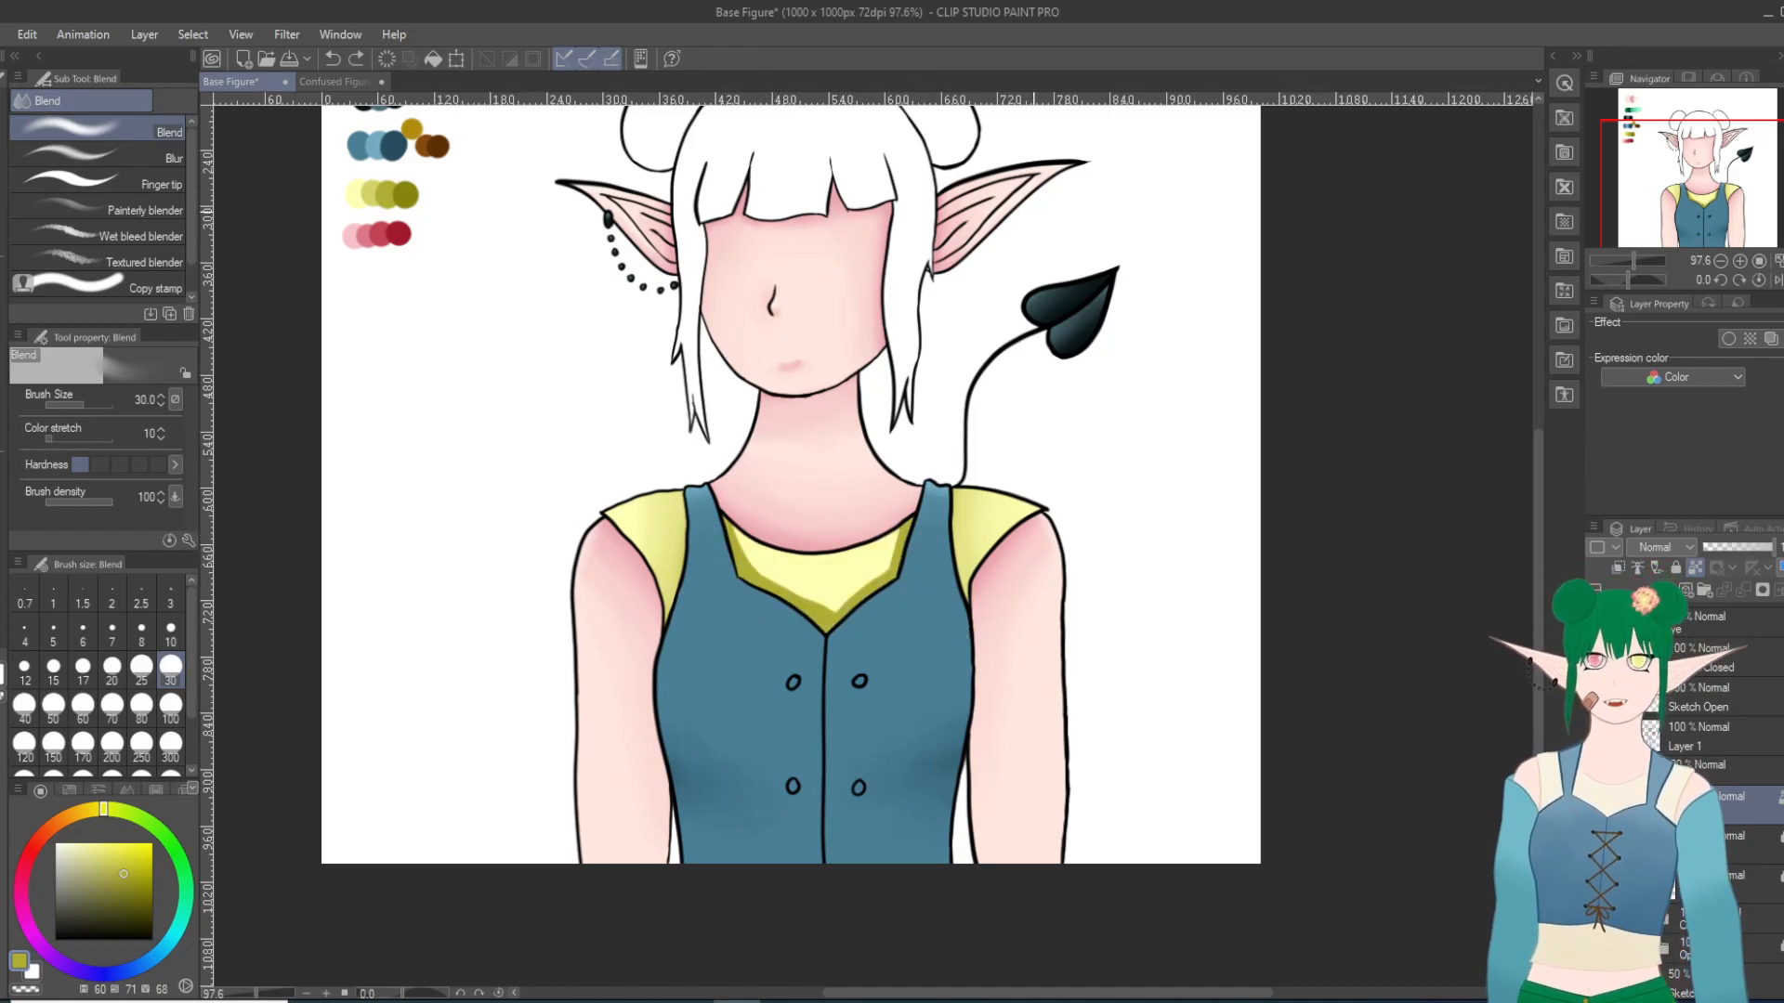
key("ctrl+z")
key("ctrl+z")
key("ctrl+z")
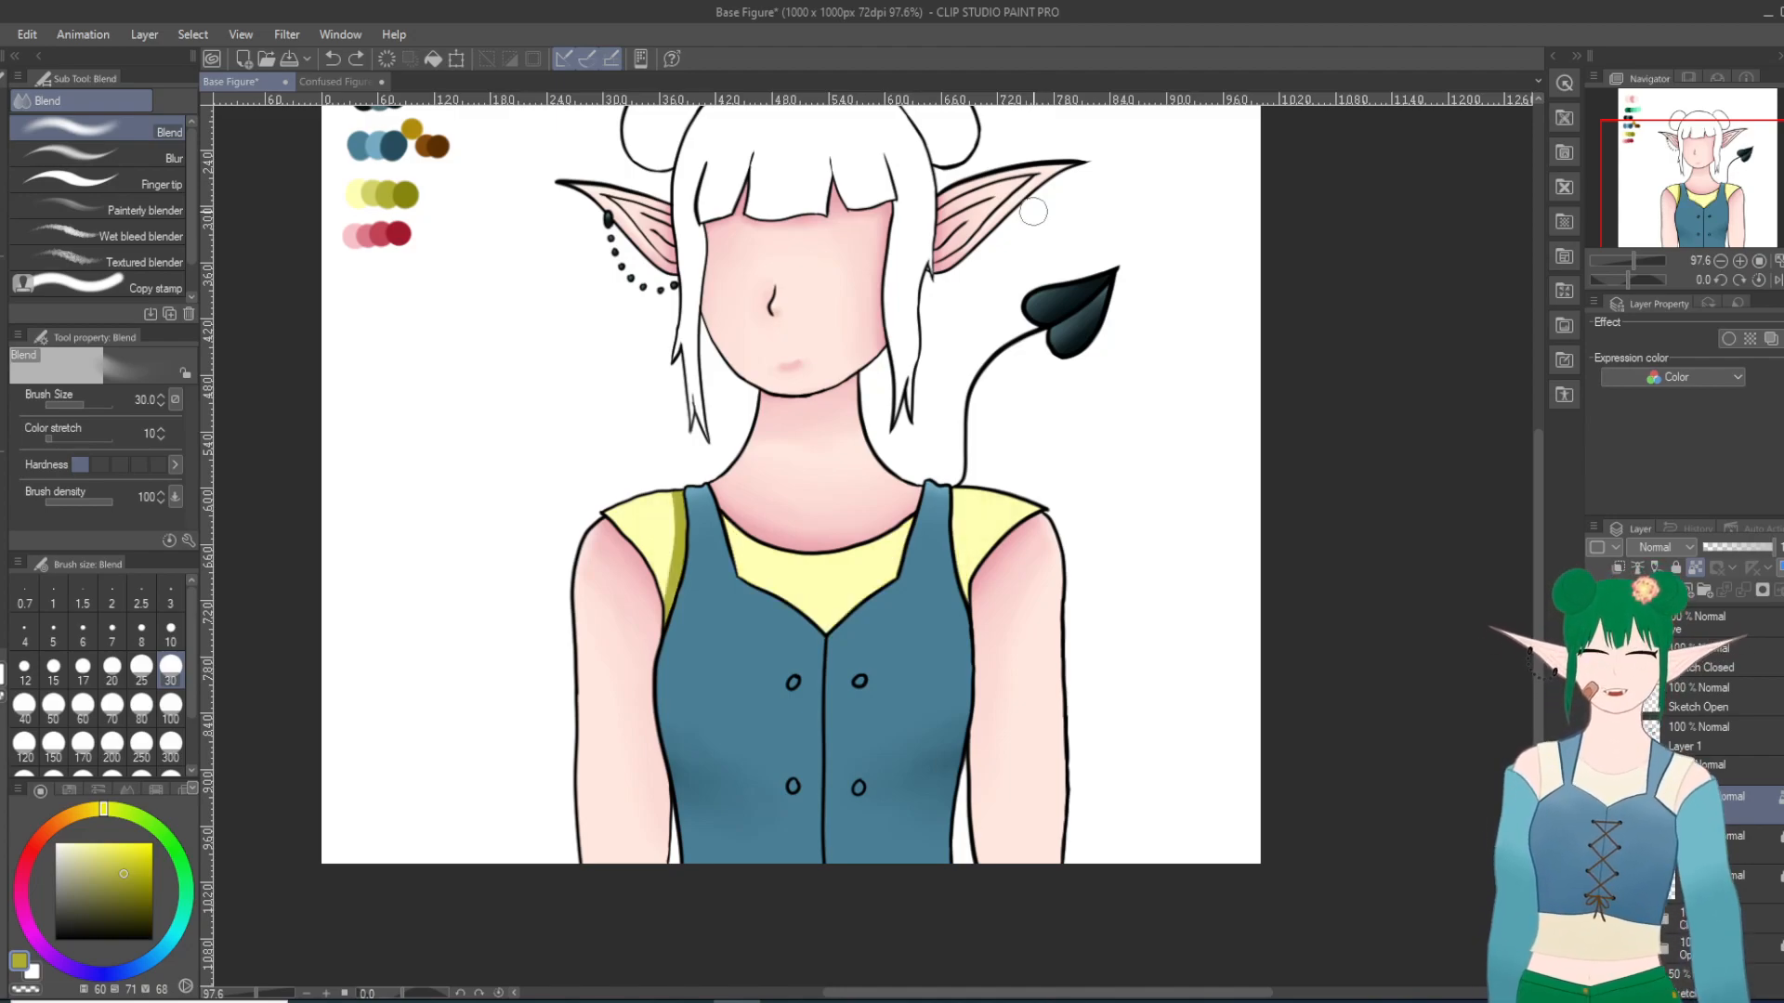
key("ctrl+y")
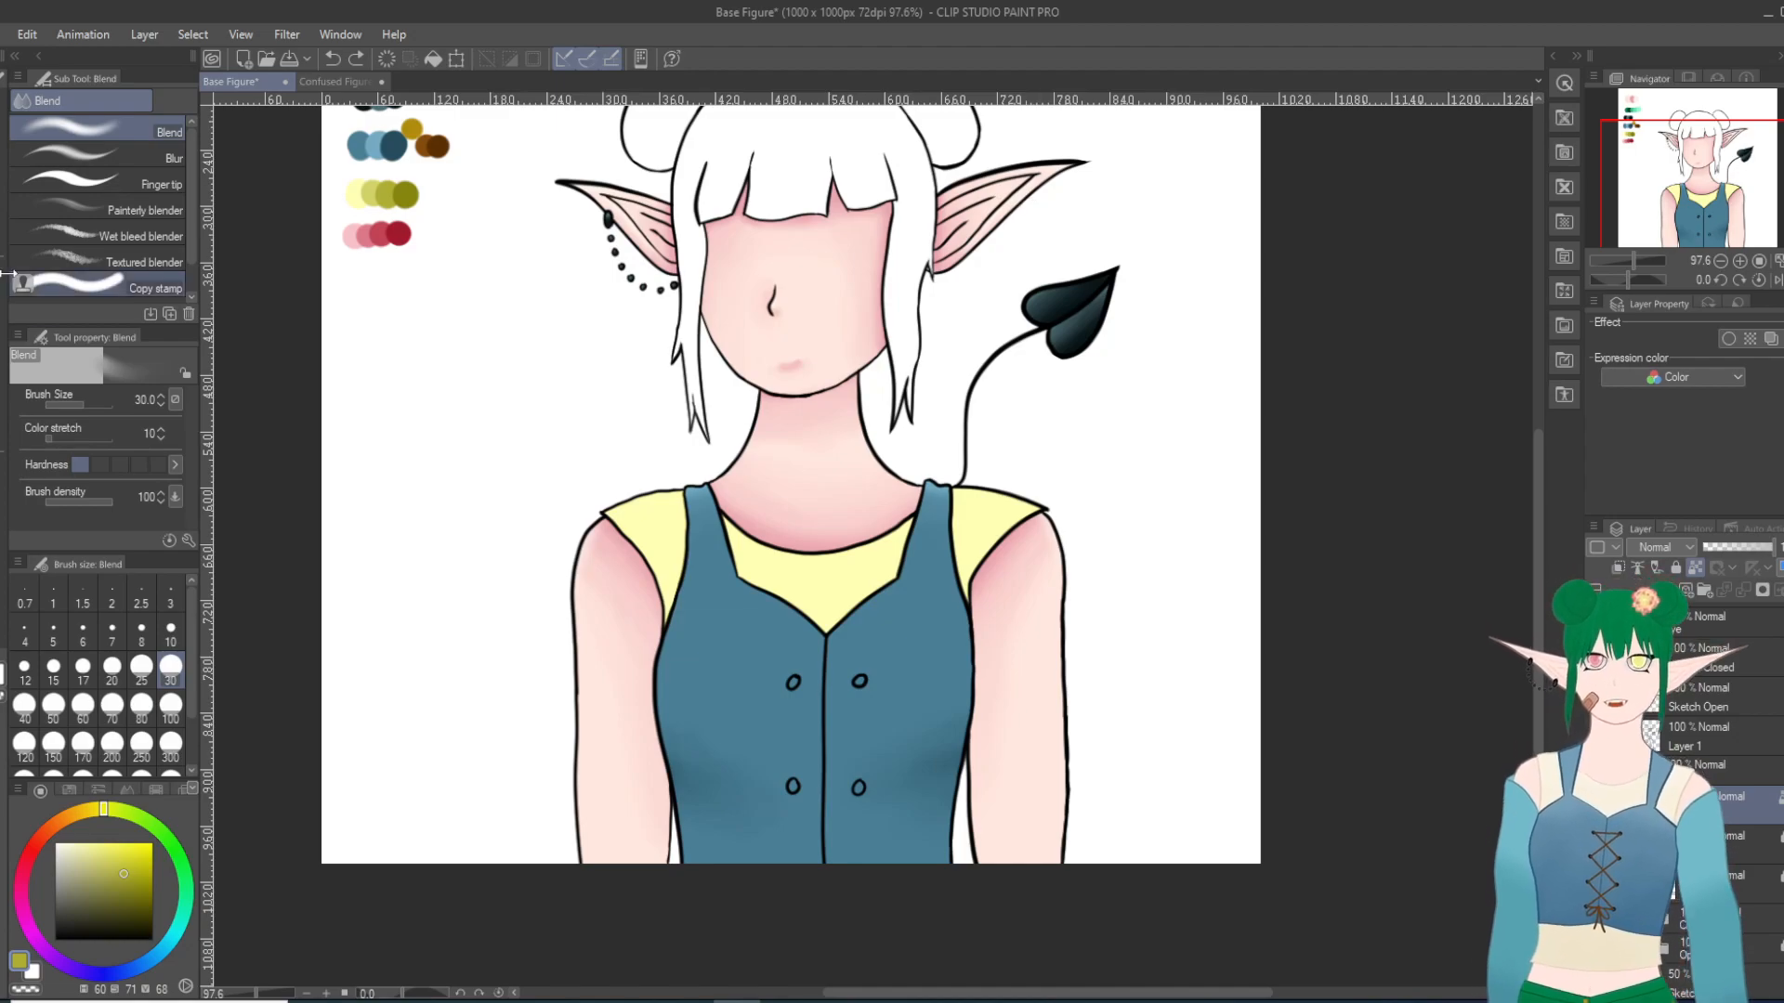
Step: Shade the undershirt along the vest edges in the second yellow swatch with the Milli pen at size 30 and soften it with Blur at size 25
key("i")
left_click(378, 178)
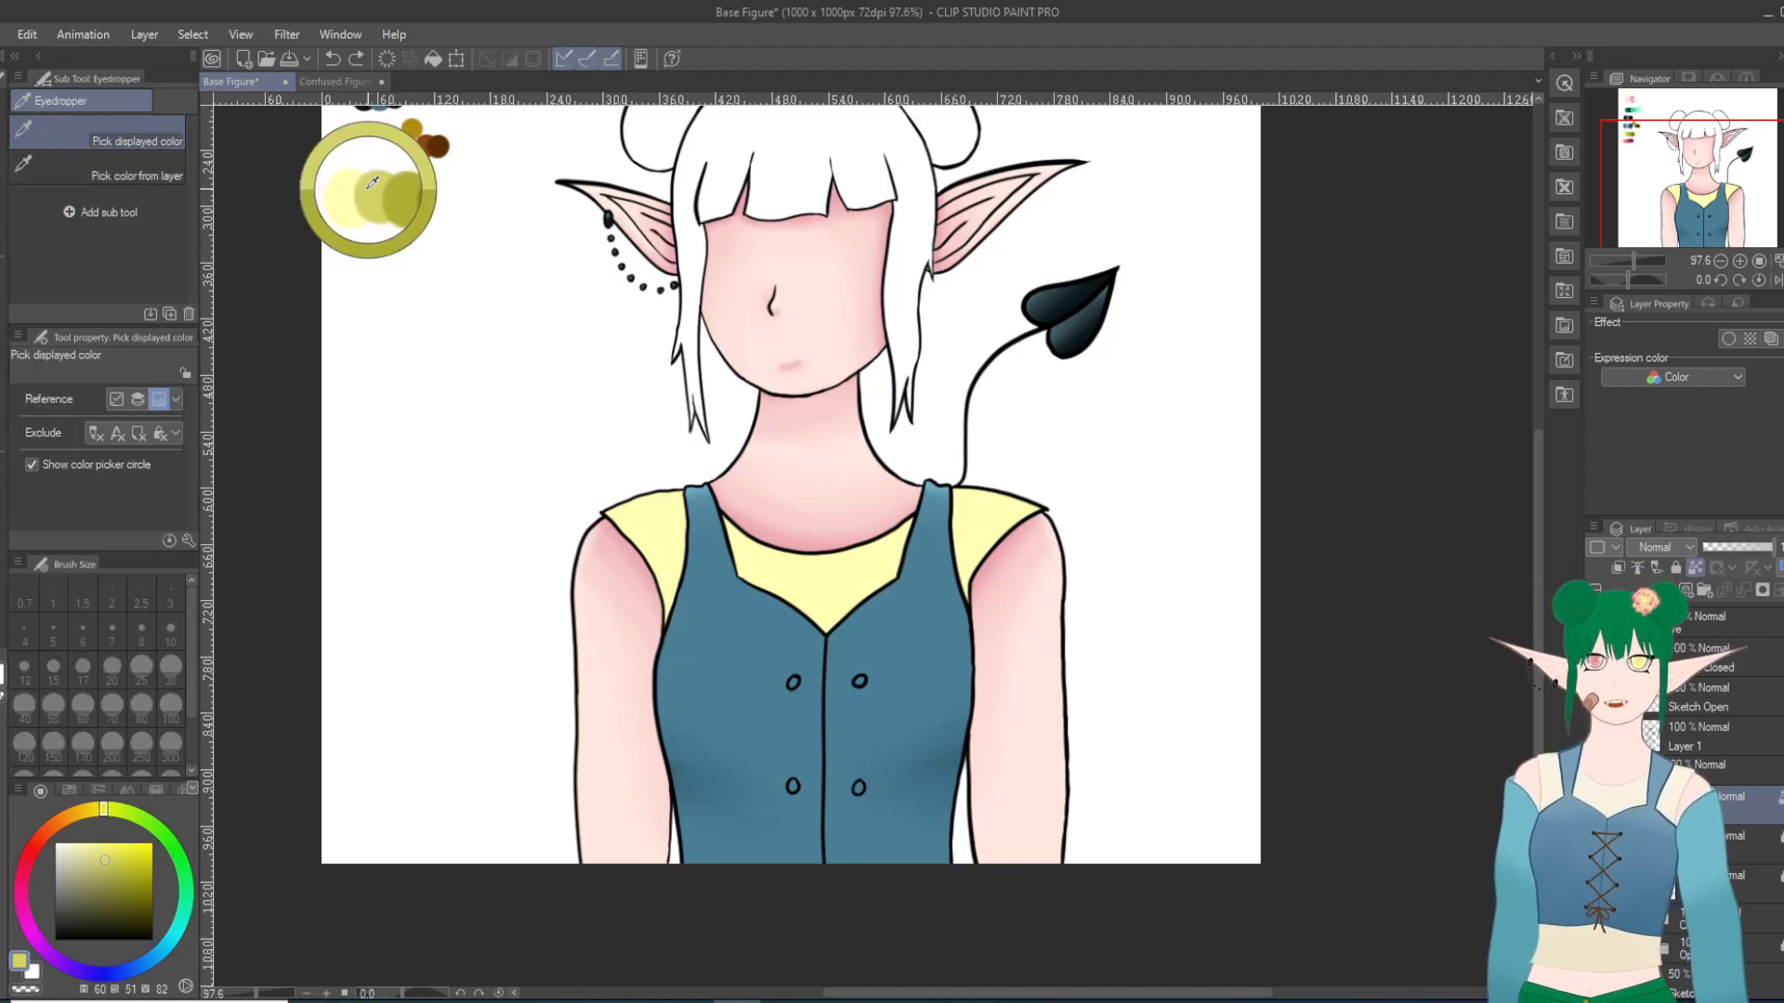
key("p")
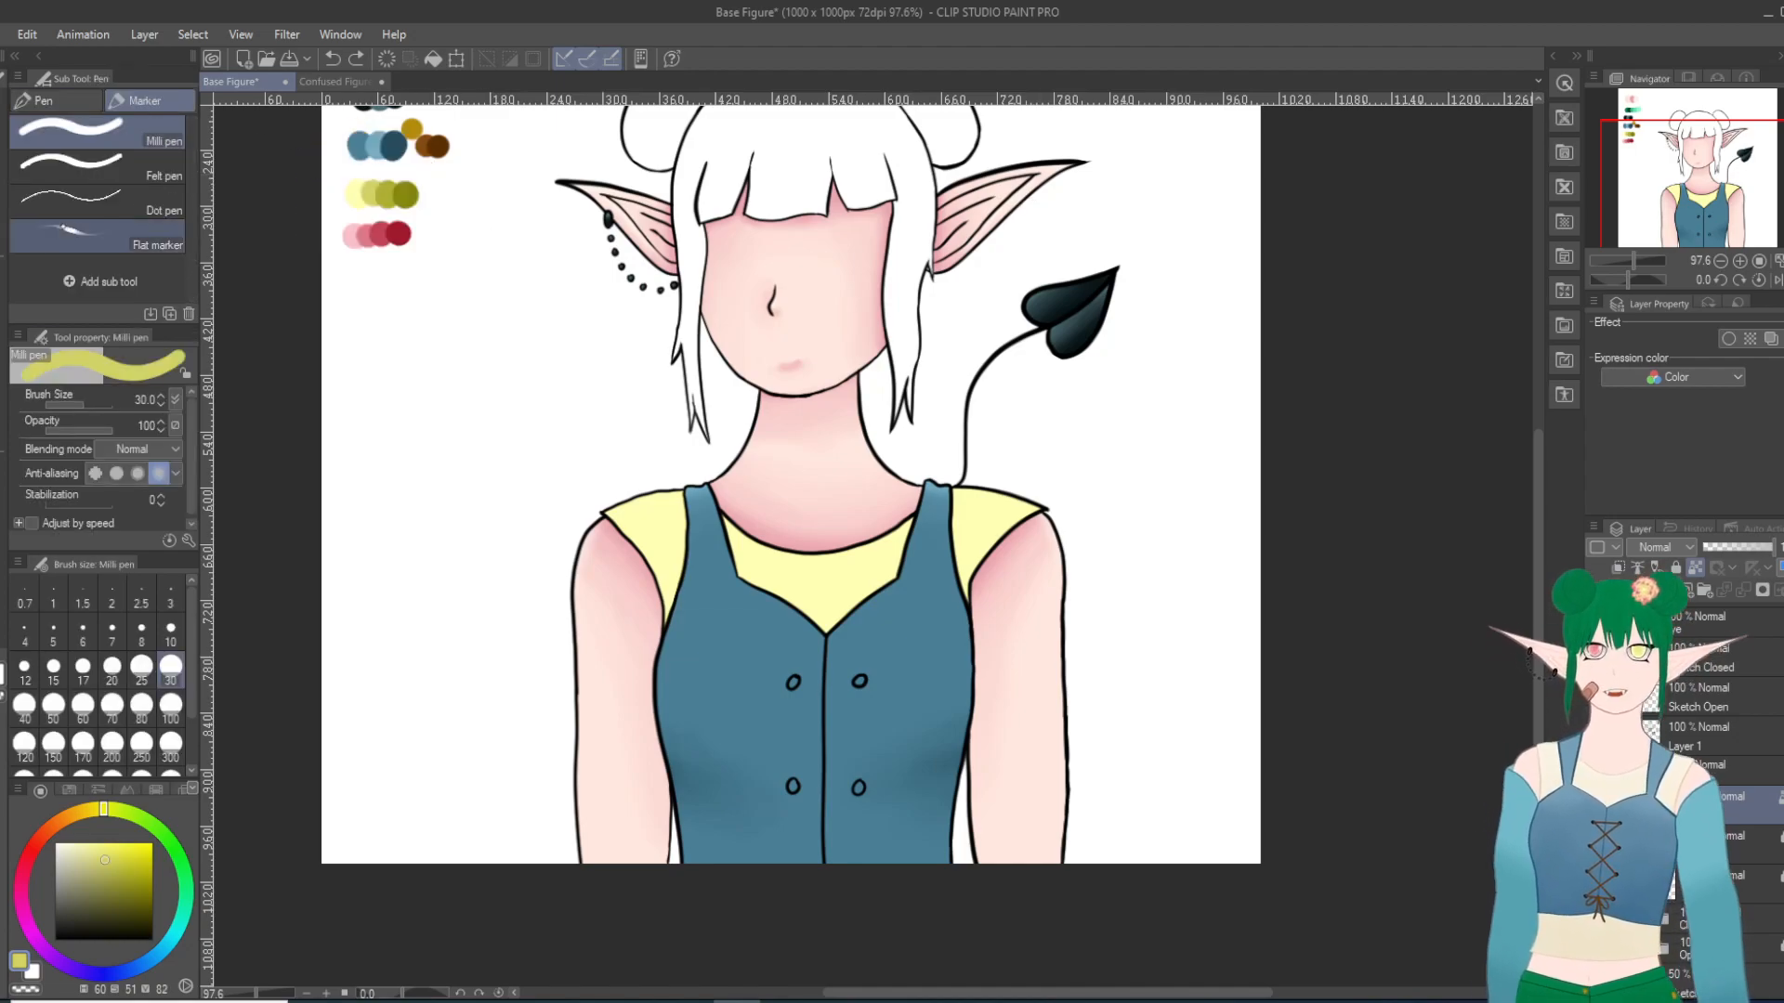
mouse_move(662, 645)
left_mouse_down()
mouse_move(691, 498)
mouse_move(654, 639)
left_mouse_up()
mouse_move(712, 502)
left_mouse_down()
mouse_move(751, 587)
mouse_move(788, 611)
mouse_move(840, 629)
mouse_move(890, 578)
mouse_move(821, 648)
left_mouse_up()
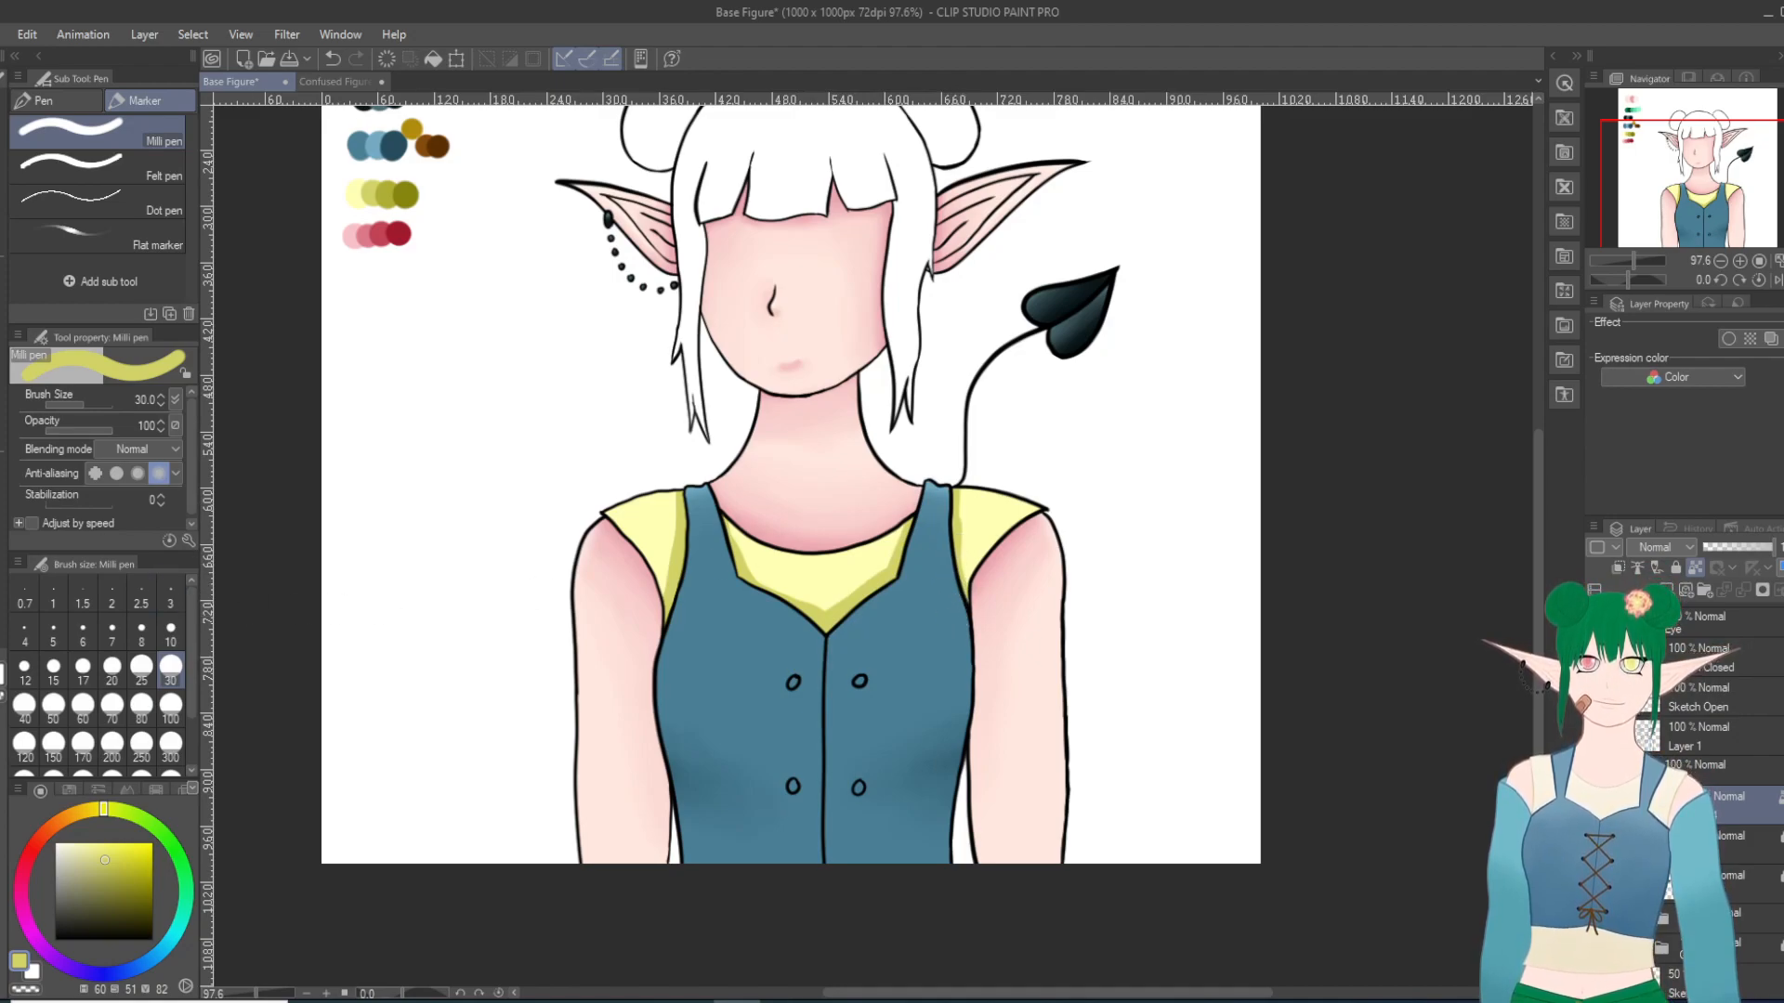
key("j")
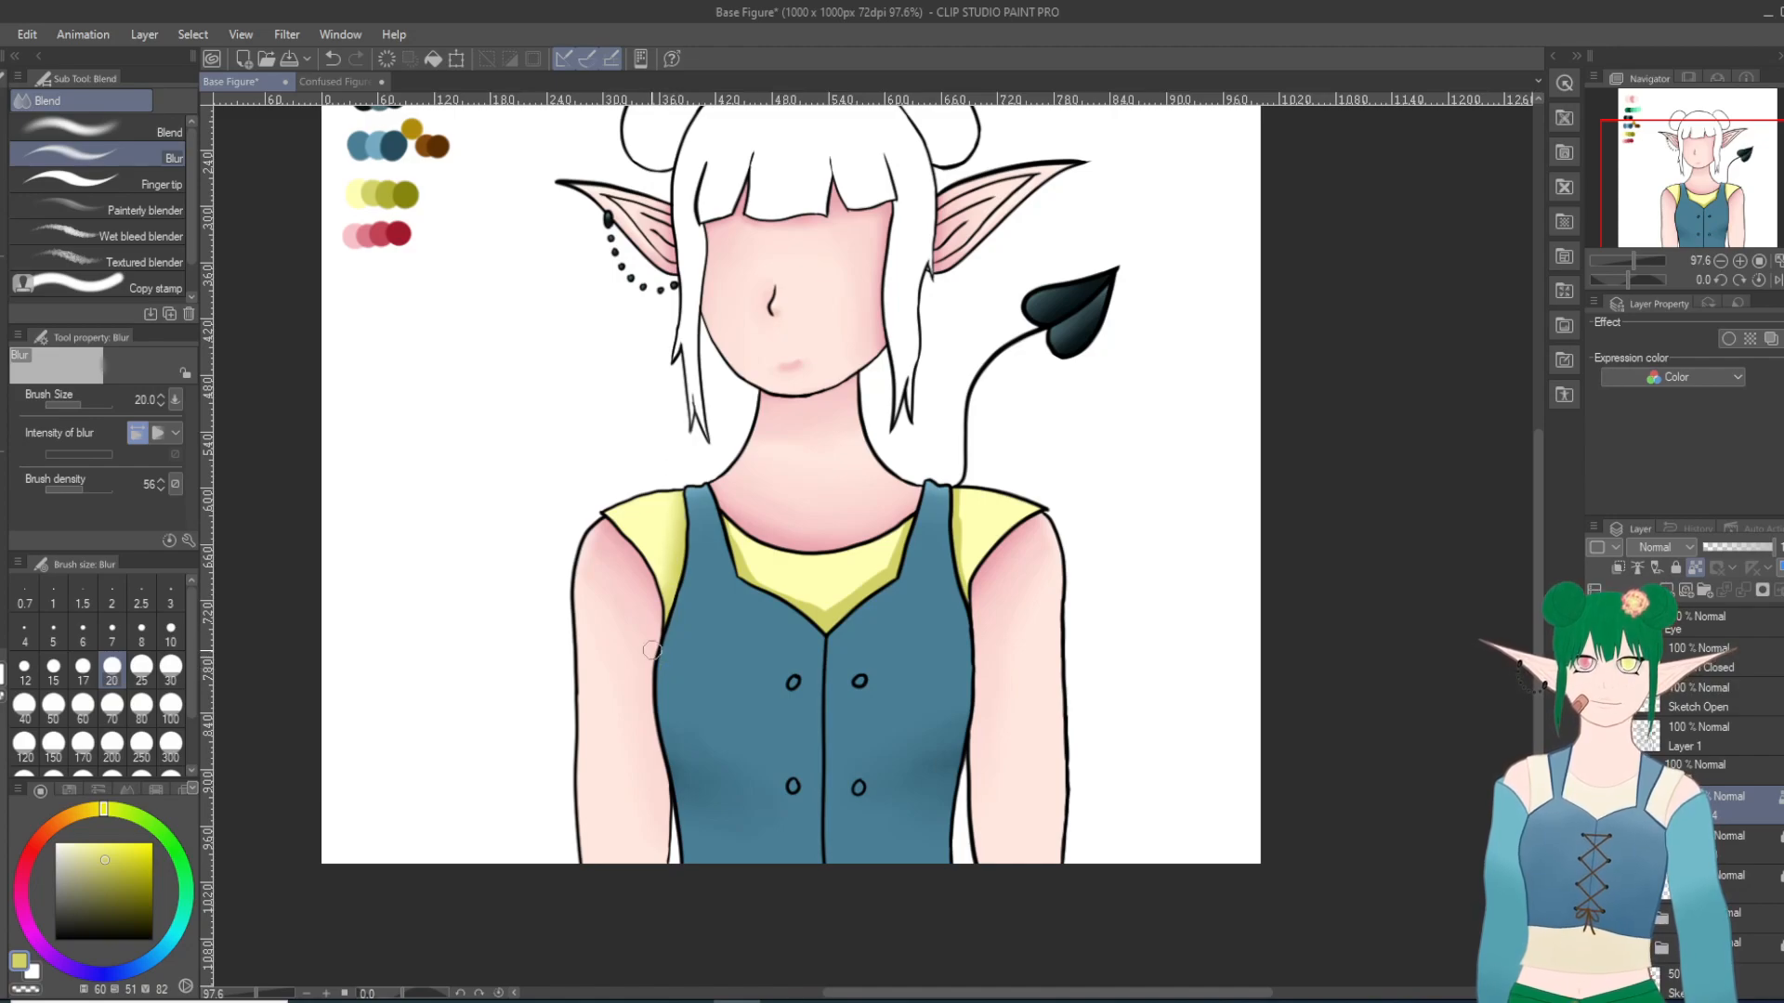
left_click(141, 669)
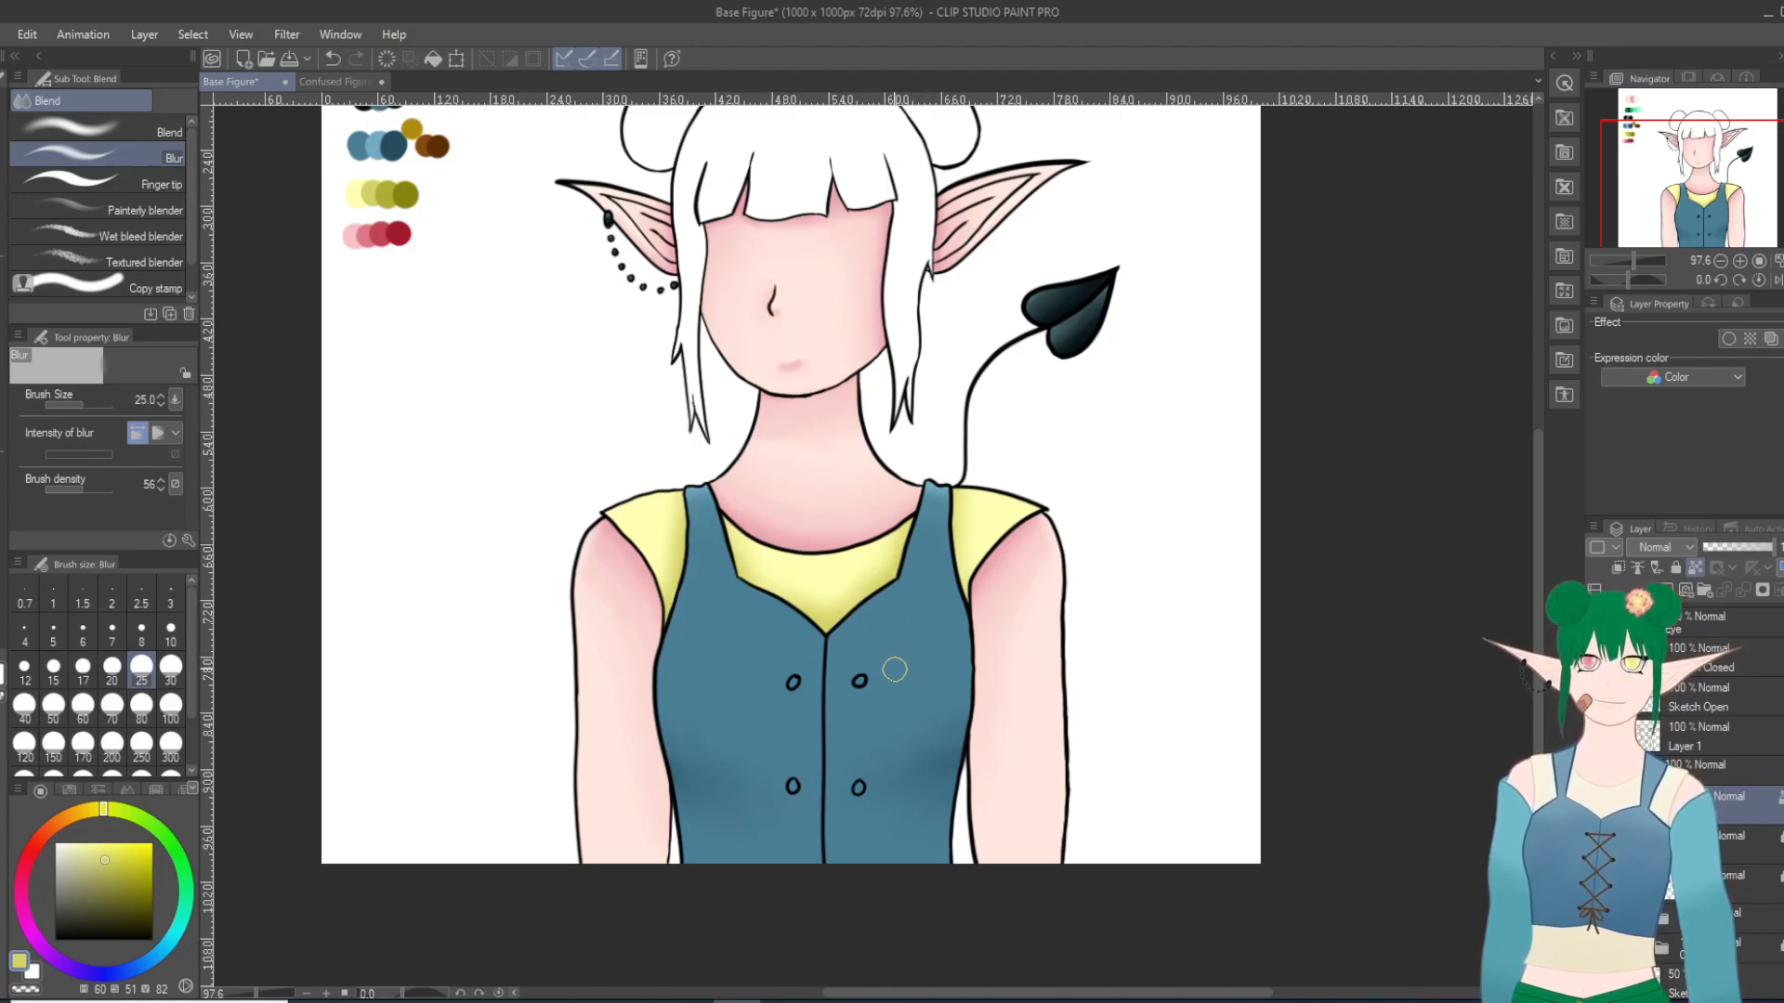
Step: Fill the hair, including both buns, bangs and side locks, with the first green from the palette's green swatch row
left_click_drag(1536, 572, 1534, 479)
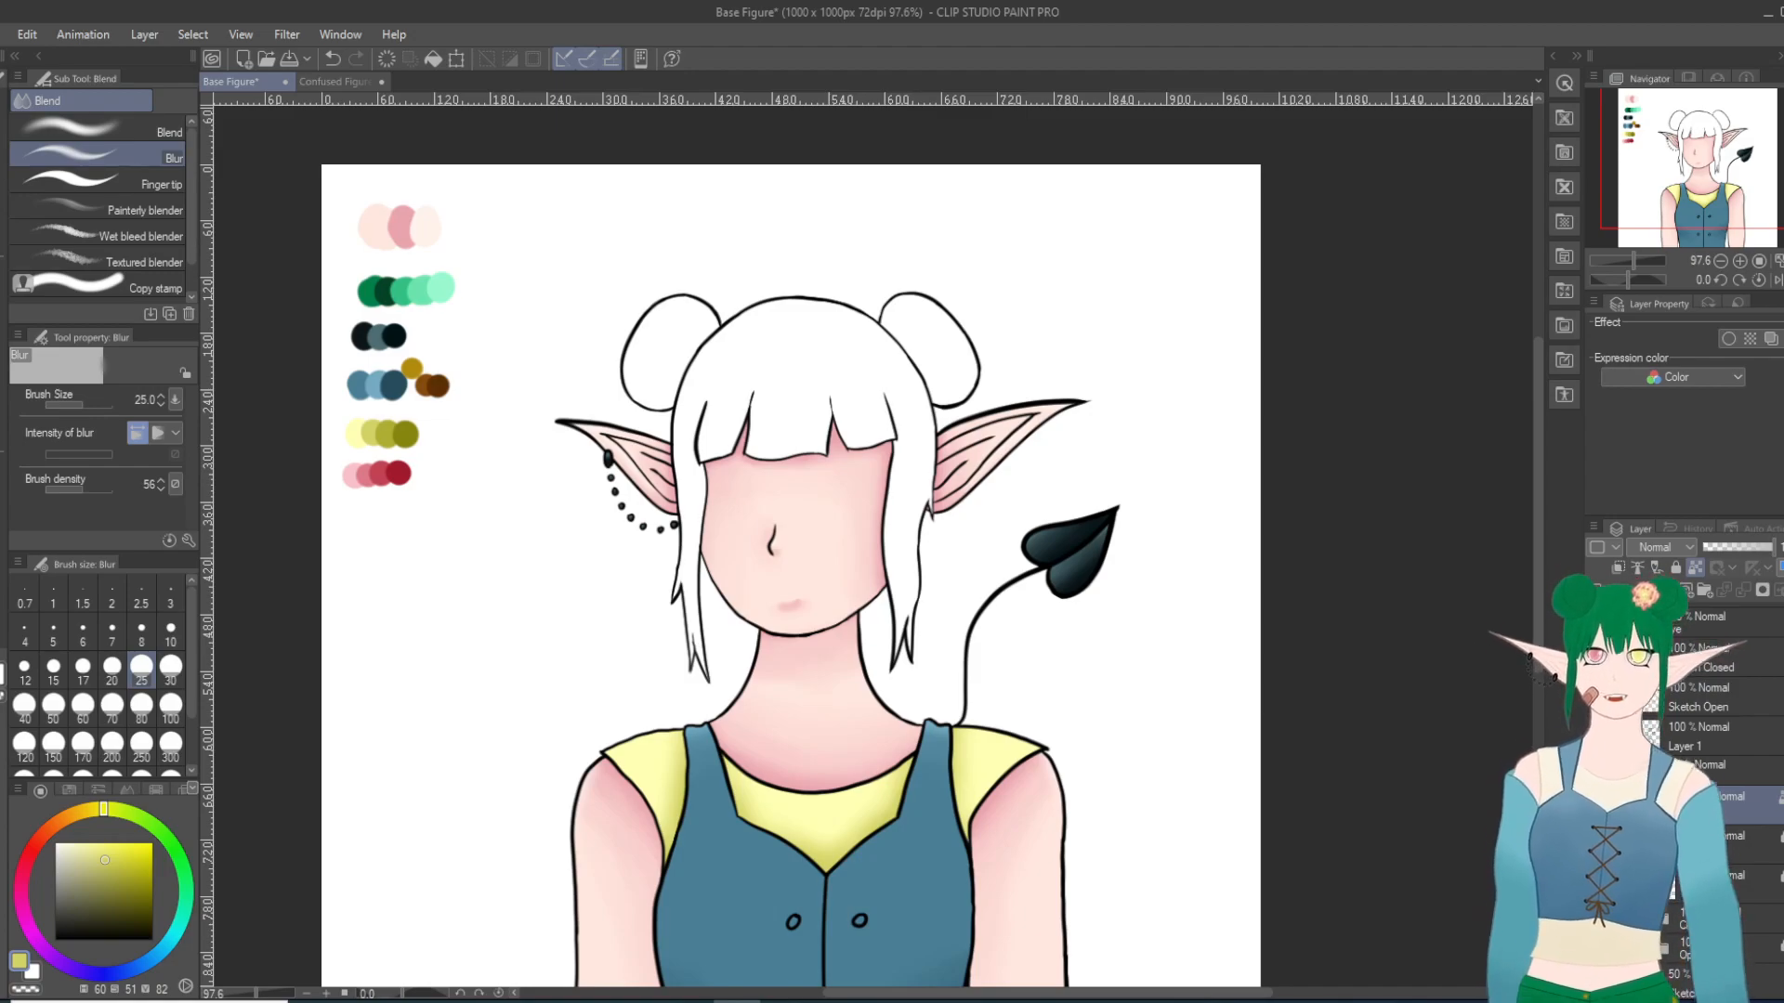
key("g")
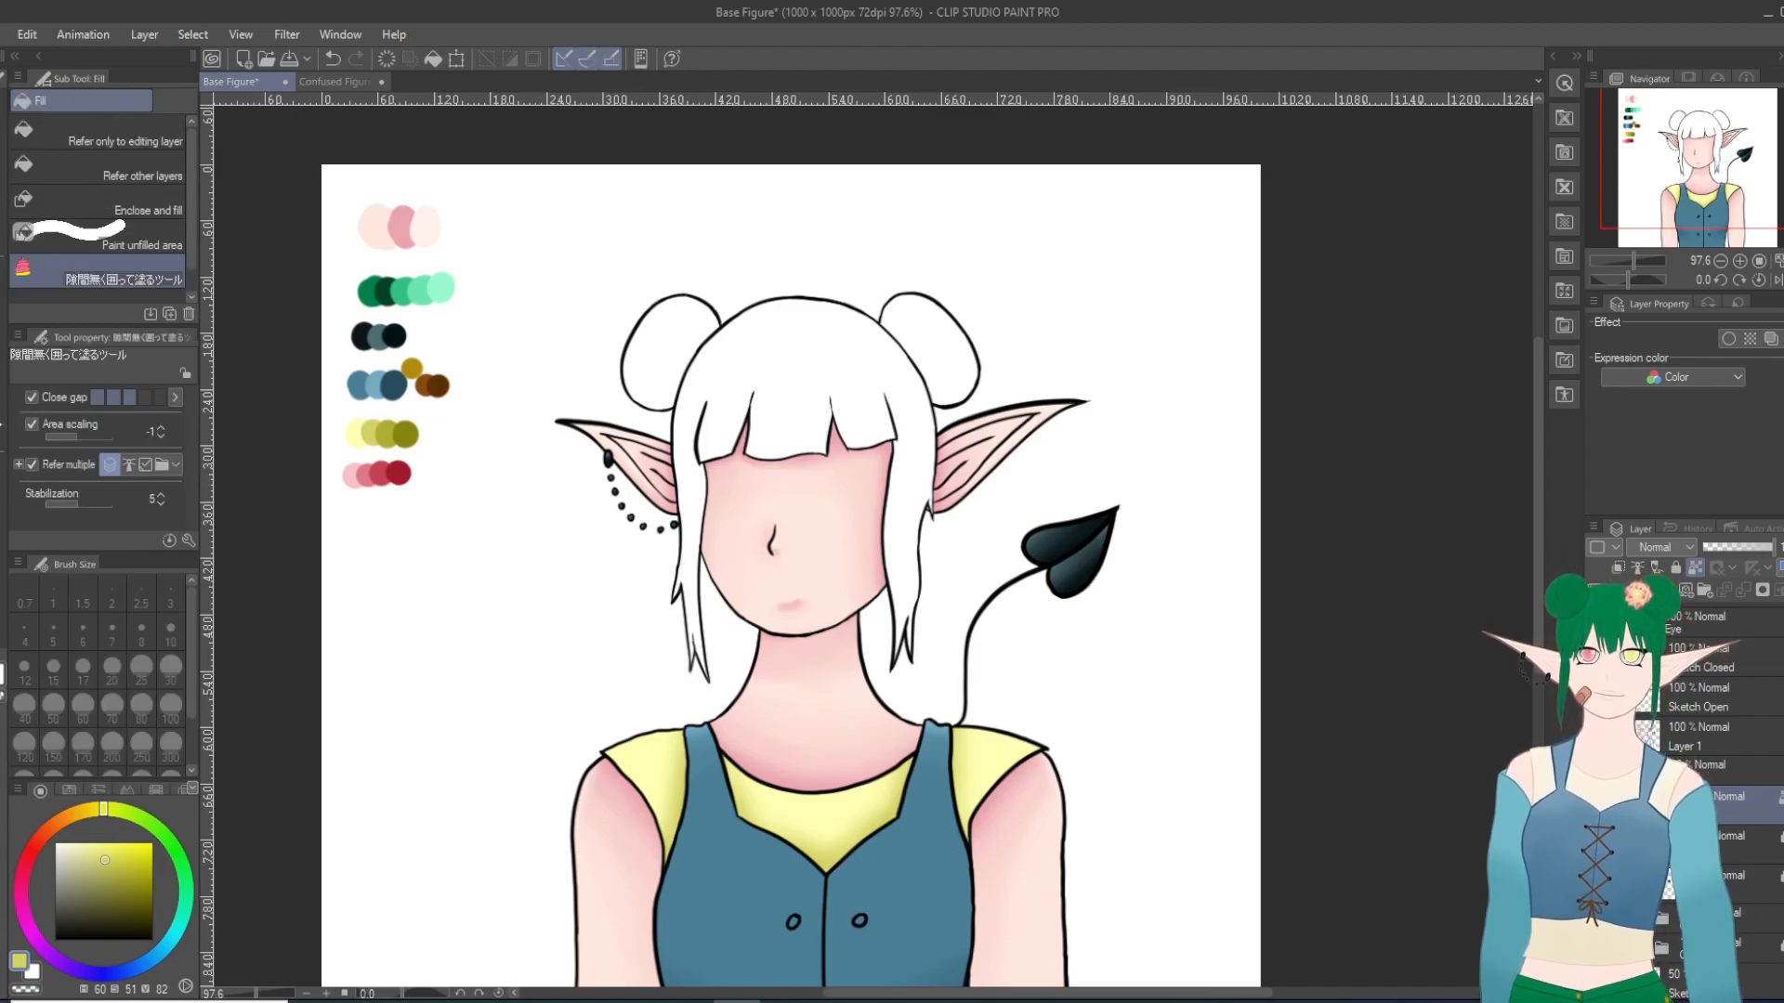
left_click(1676, 568)
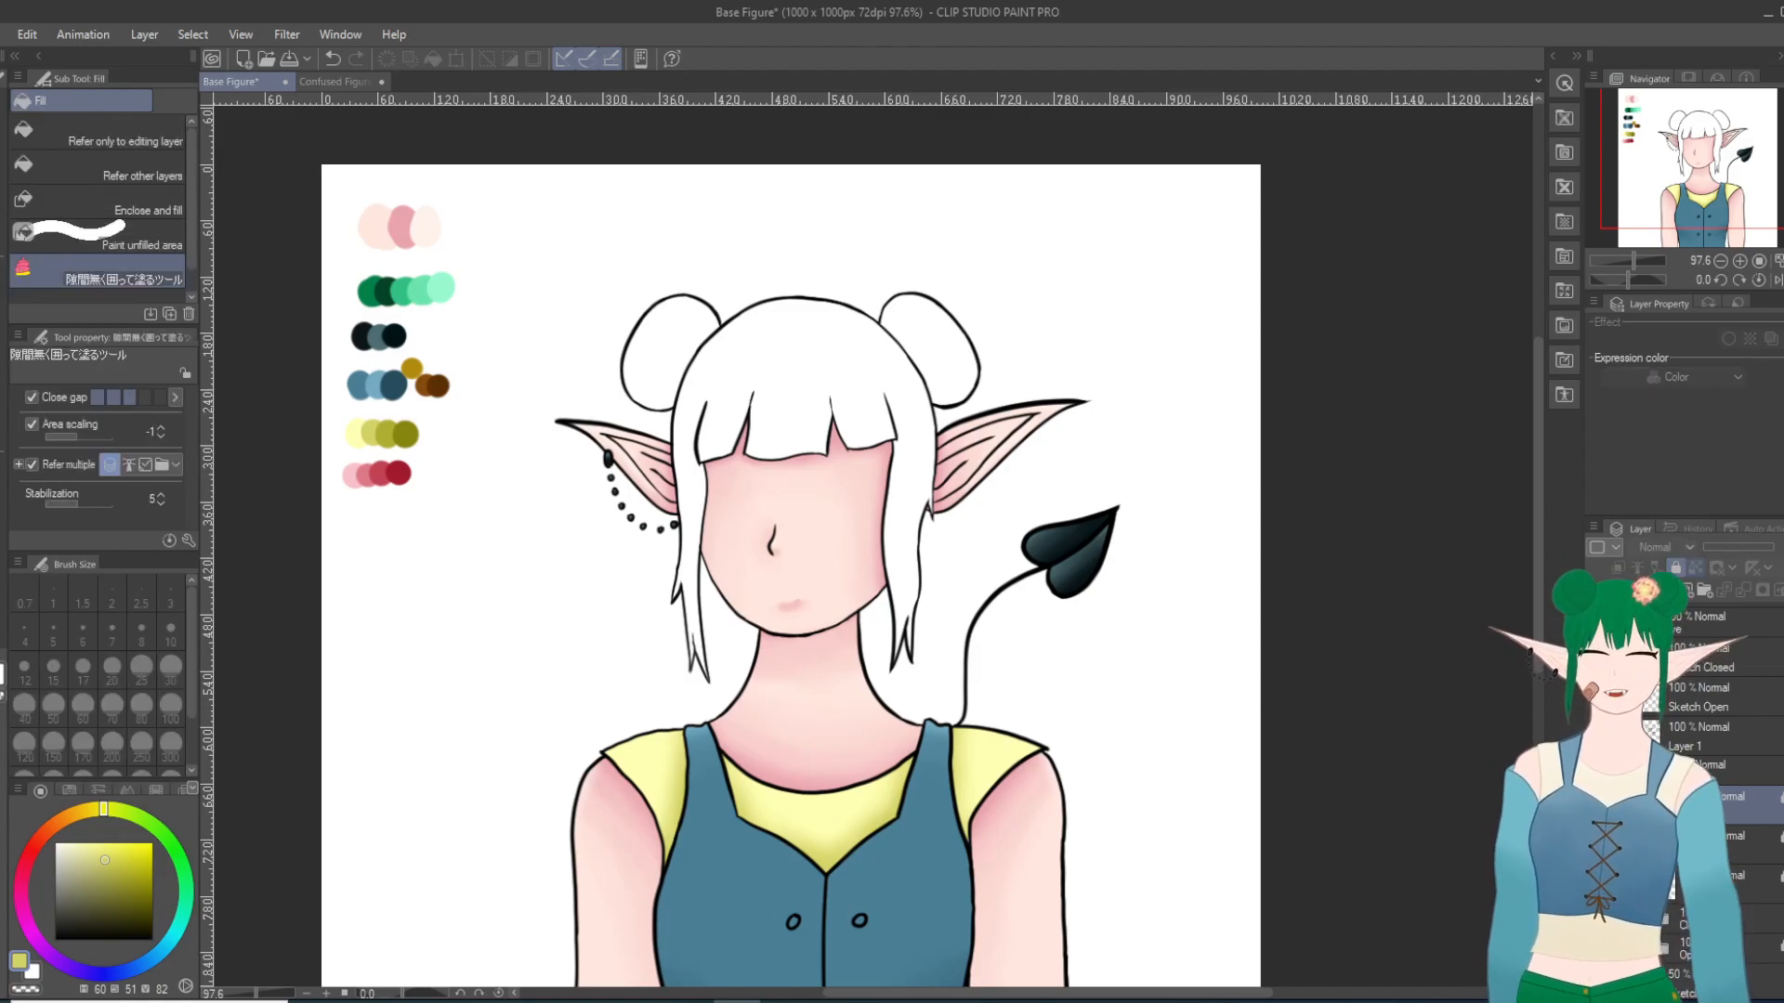
left_click(1676, 568)
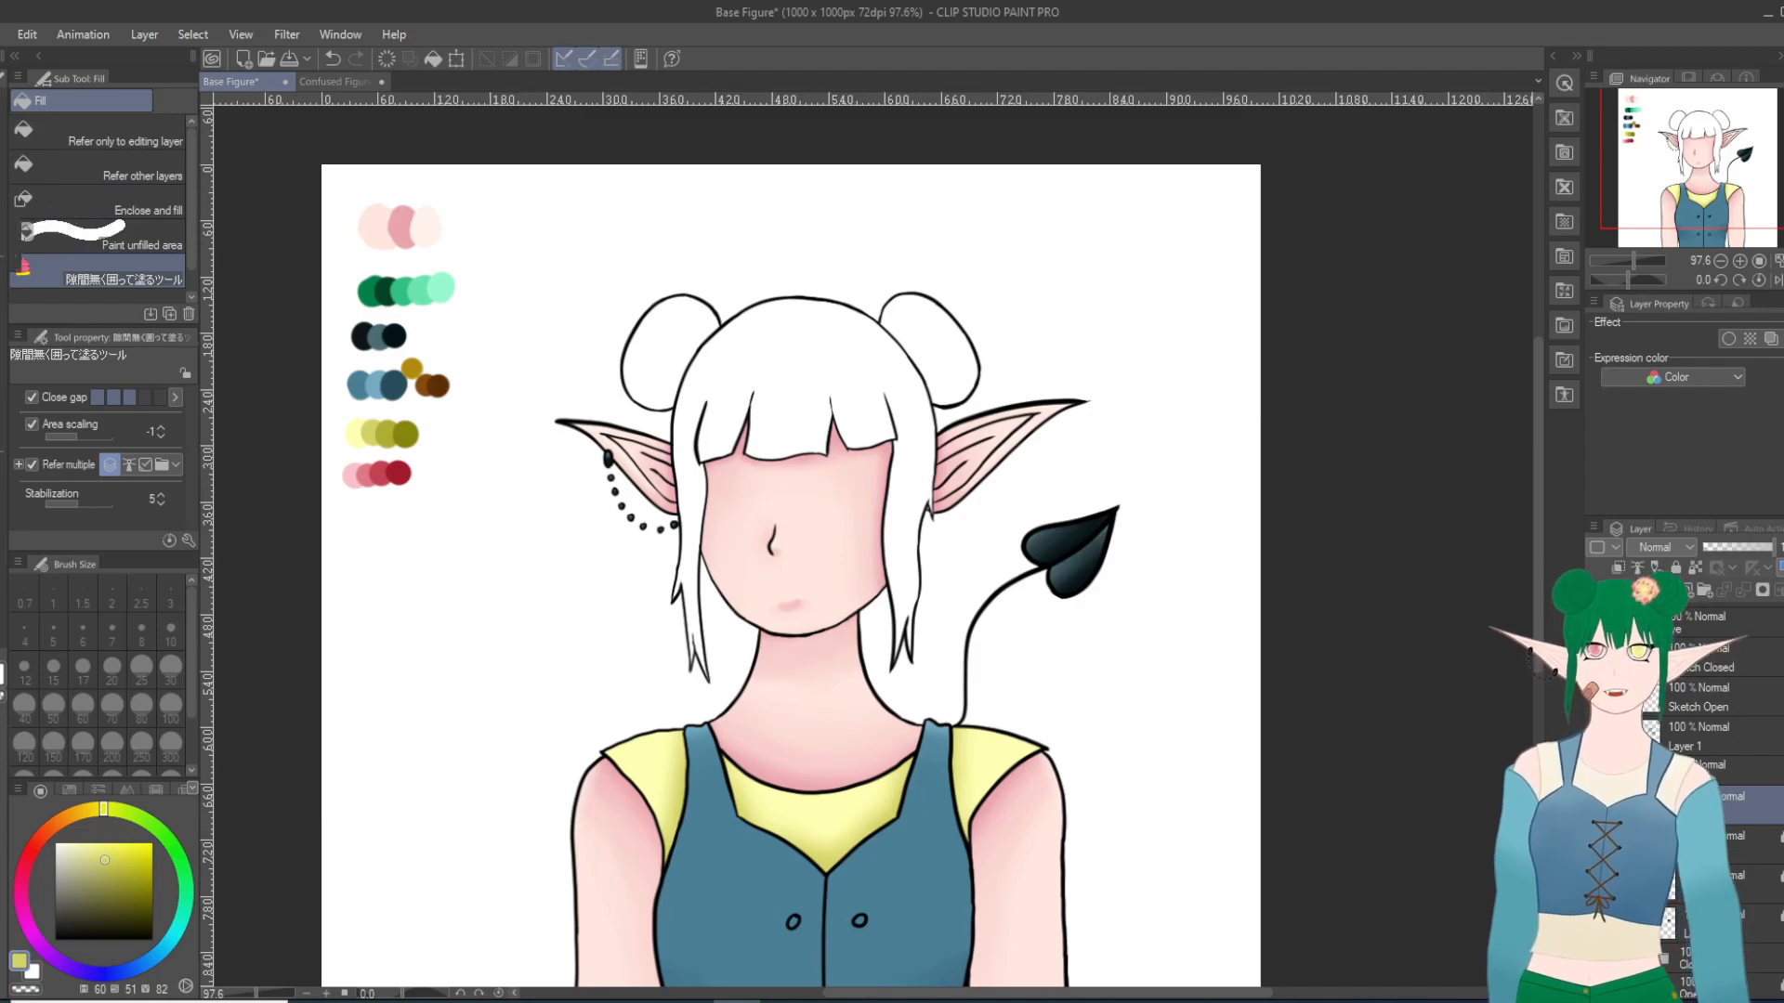
key("i")
left_click(372, 290)
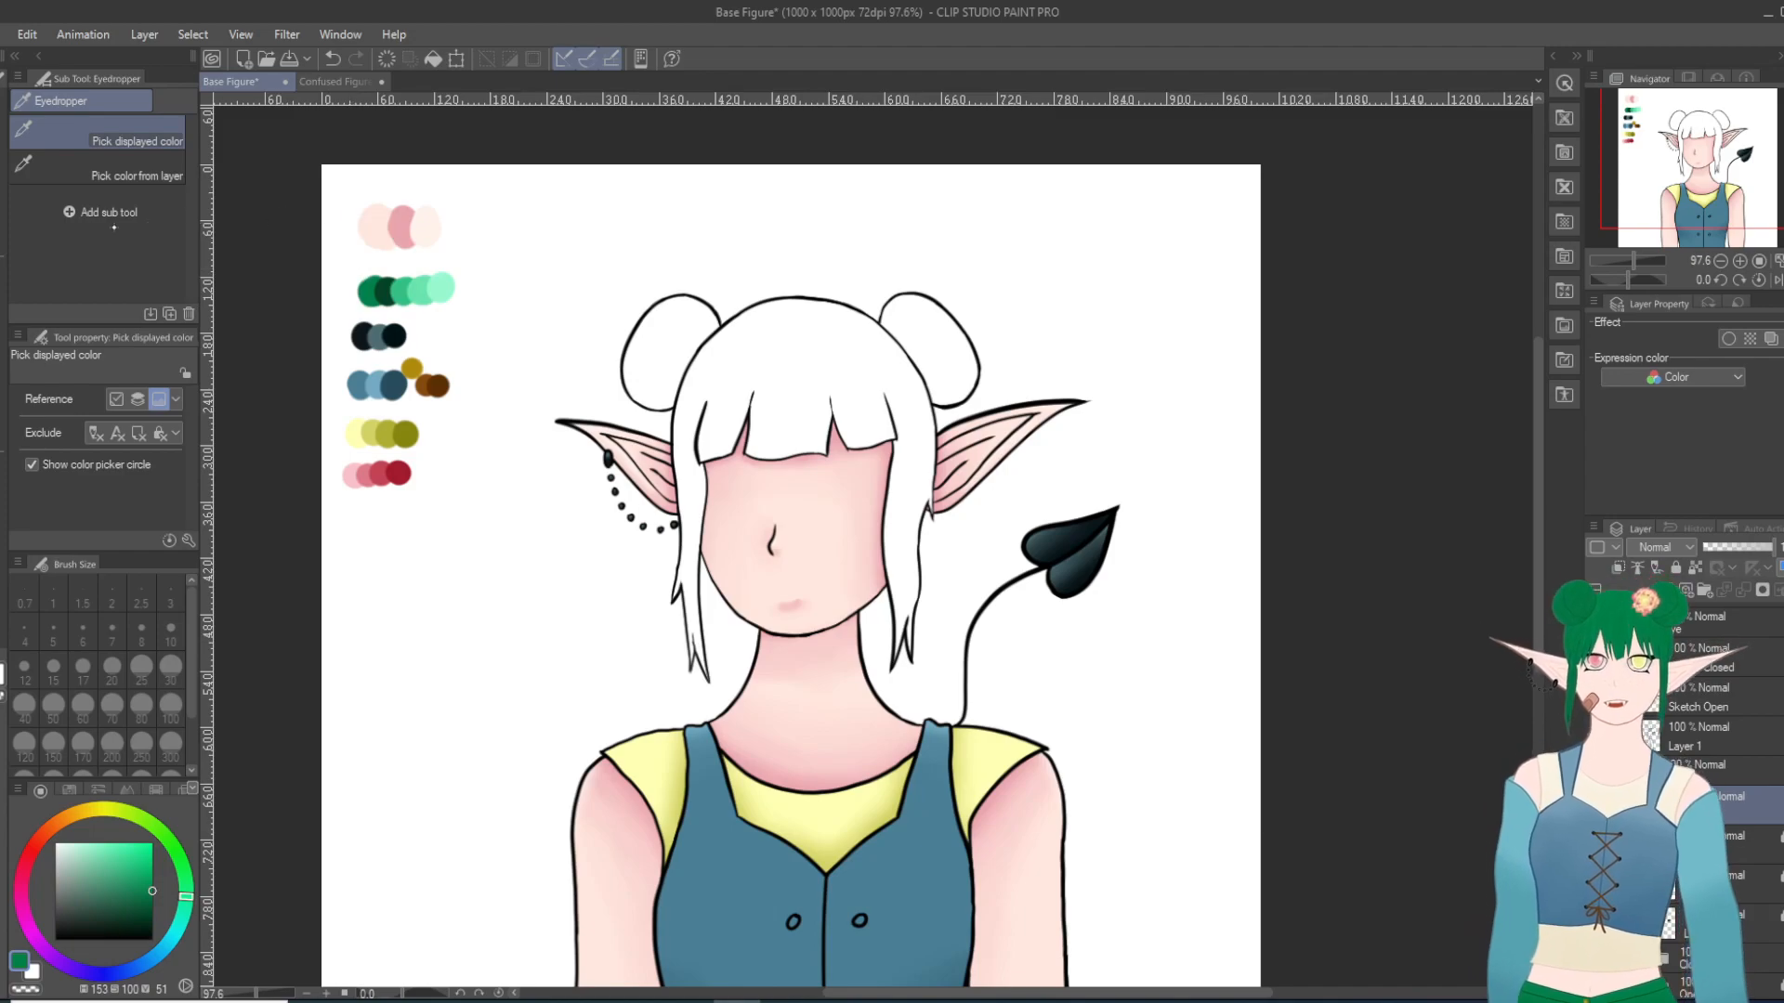
key("g")
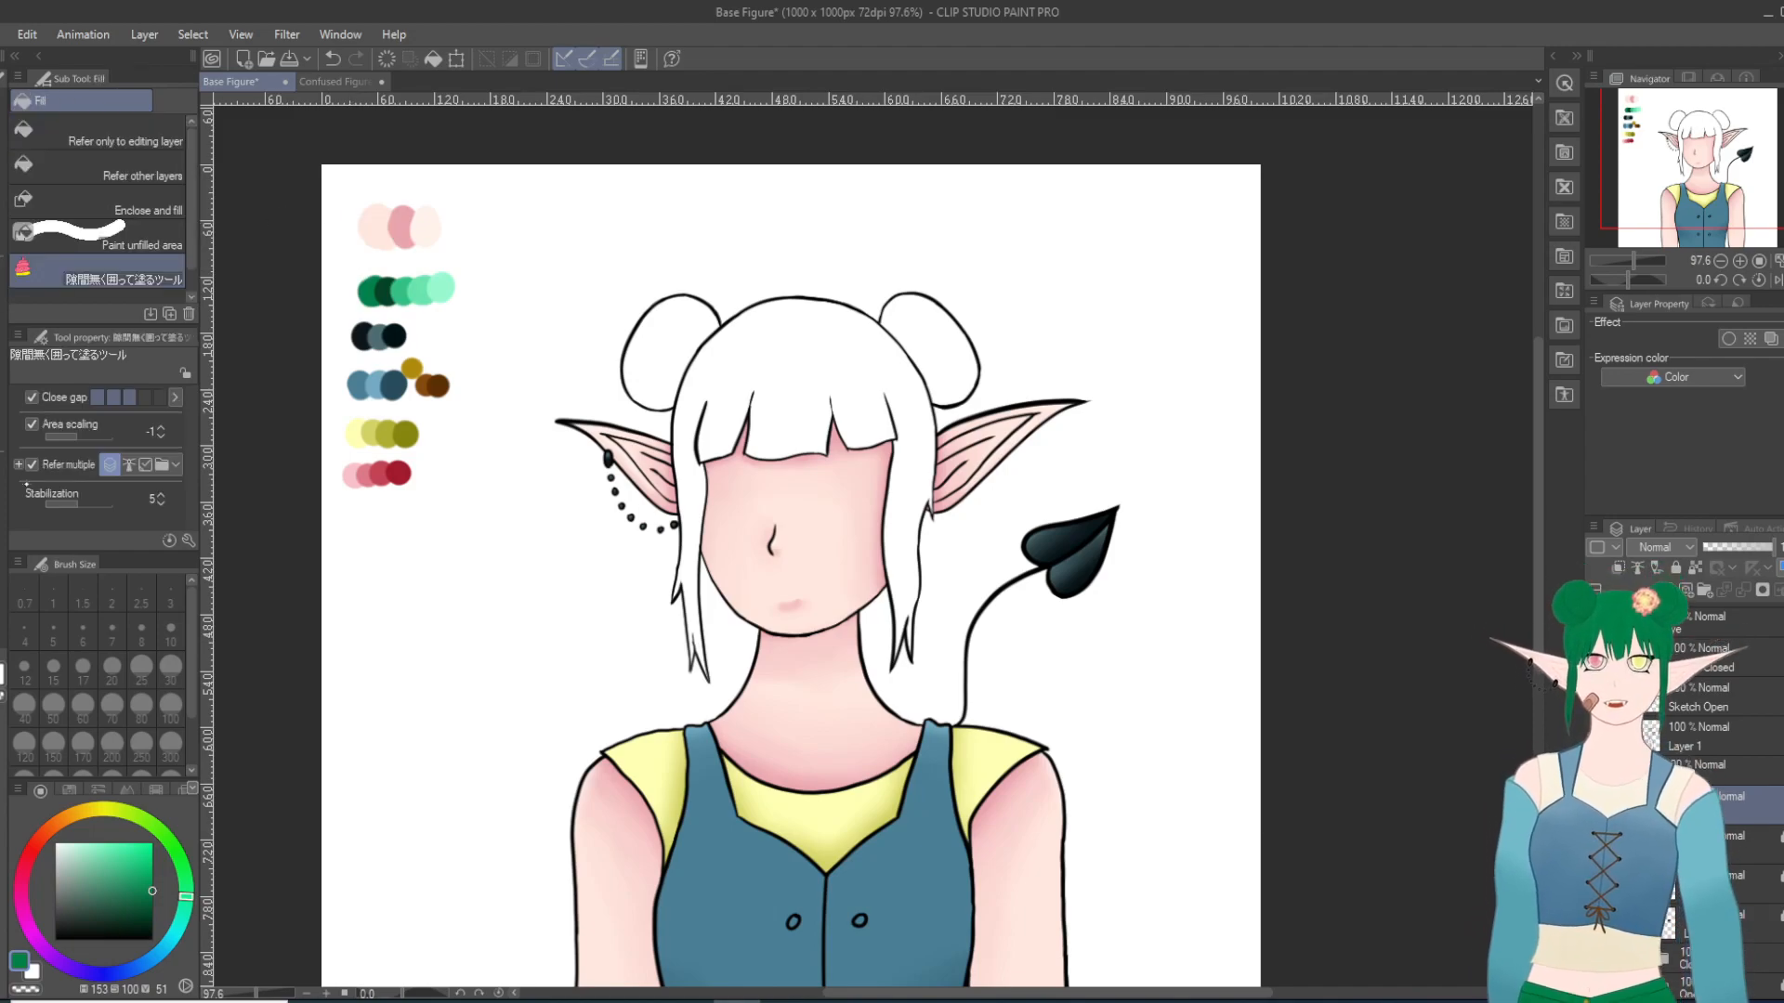
mouse_move(671, 447)
left_mouse_down()
mouse_move(684, 514)
mouse_move(662, 619)
mouse_move(691, 699)
mouse_move(734, 667)
mouse_move(729, 478)
mouse_move(830, 481)
mouse_move(902, 691)
mouse_move(935, 660)
mouse_move(932, 502)
mouse_move(945, 548)
mouse_move(955, 418)
mouse_move(990, 399)
mouse_move(1002, 332)
mouse_move(943, 252)
mouse_move(713, 233)
mouse_move(617, 279)
mouse_move(608, 361)
mouse_move(661, 429)
left_mouse_up()
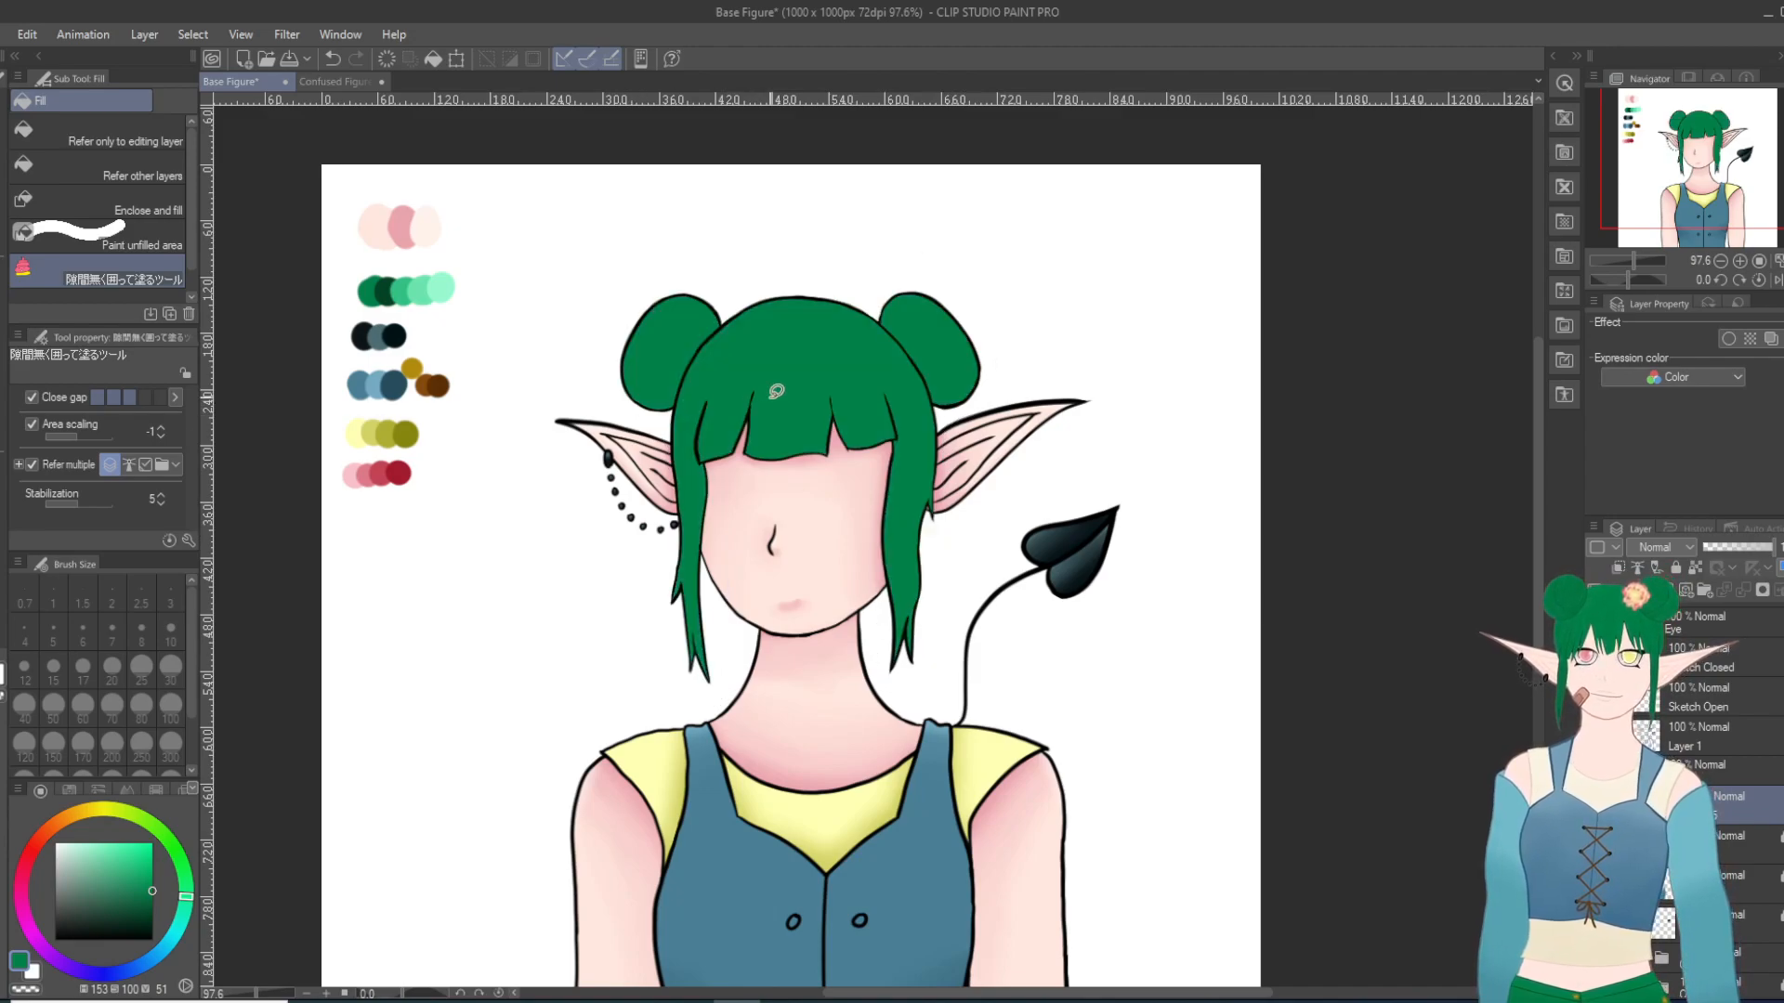
Step: Make Layer 1 active and set up the Turnip pen in black at size 15 for line art on the hair buns
left_click(1715, 743)
left_click_drag(136, 861, 34, 972)
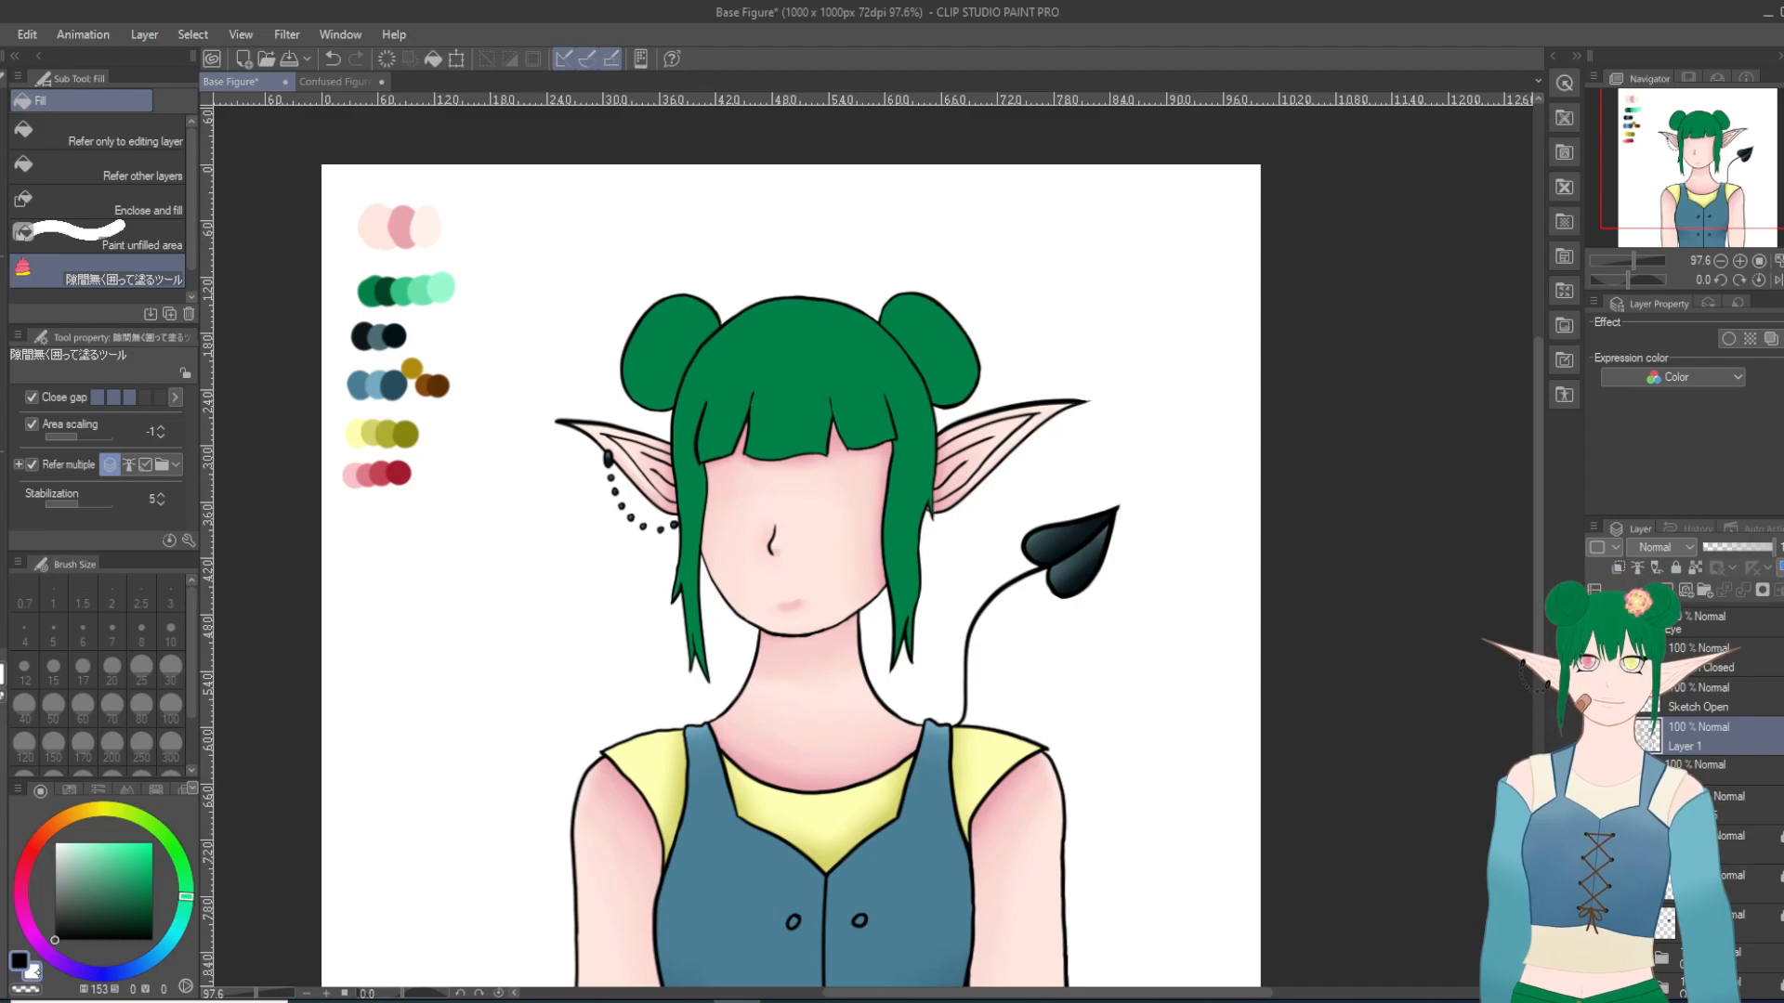
scroll(466, 486, "up", 3)
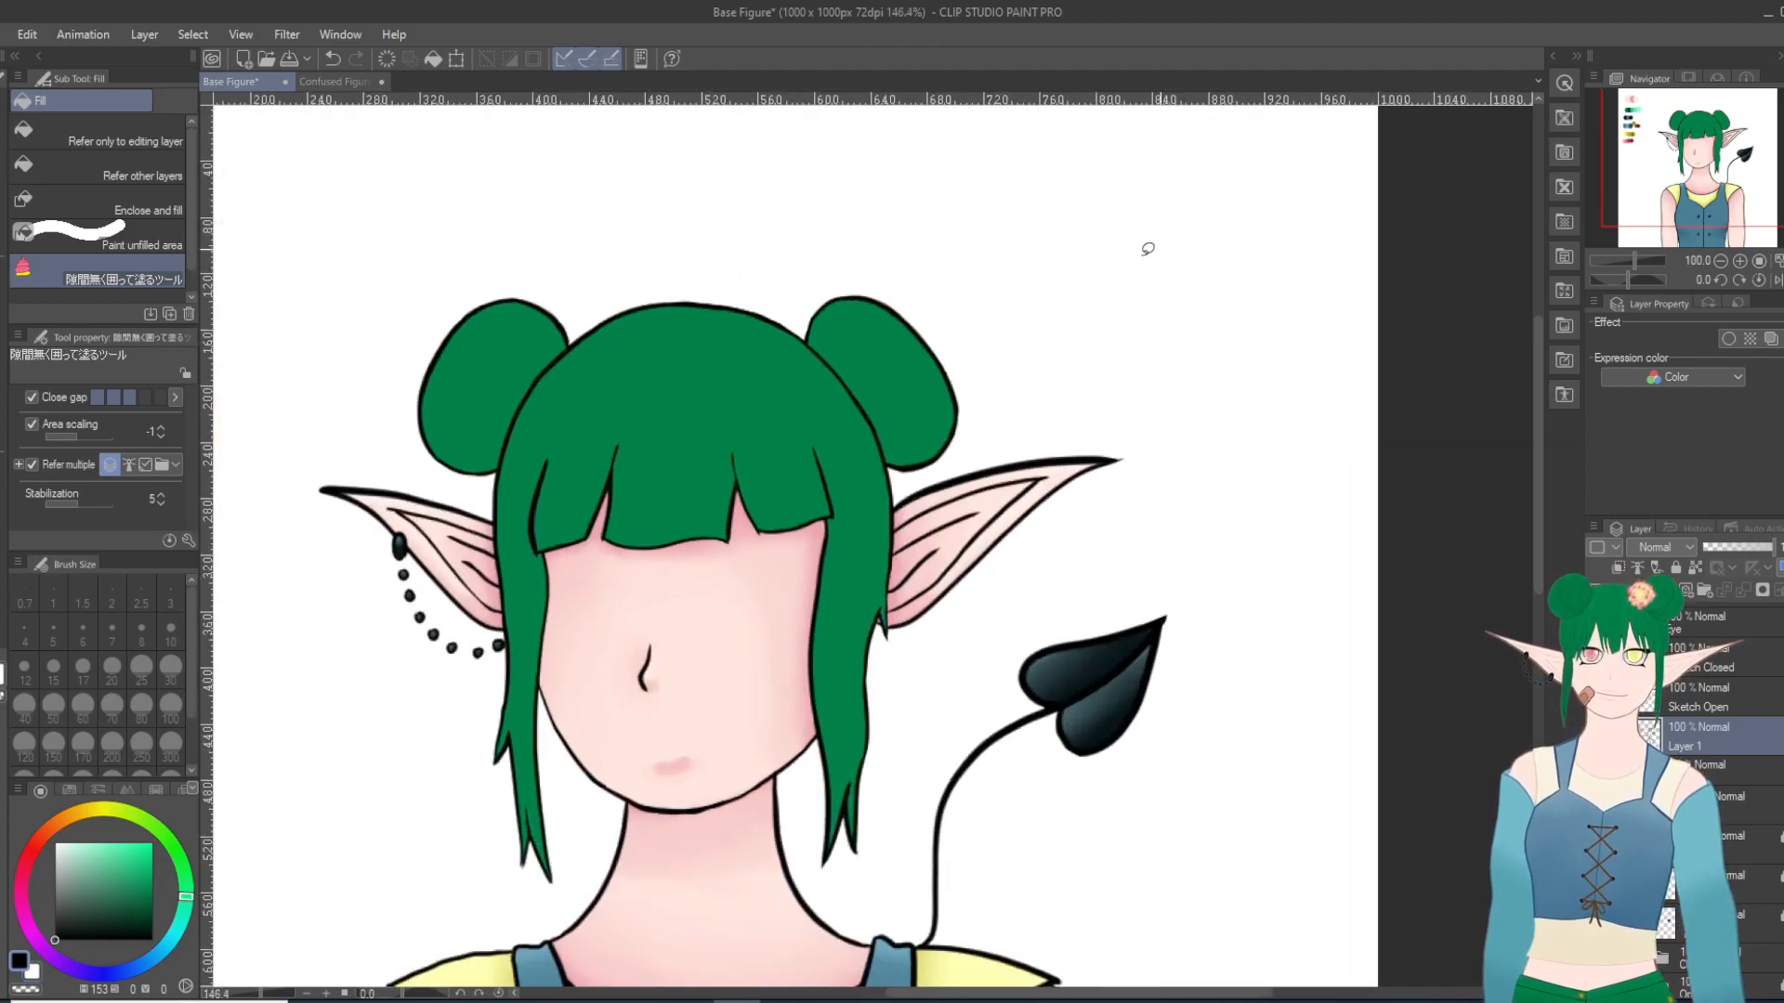
scroll(213, 380, "up", 5)
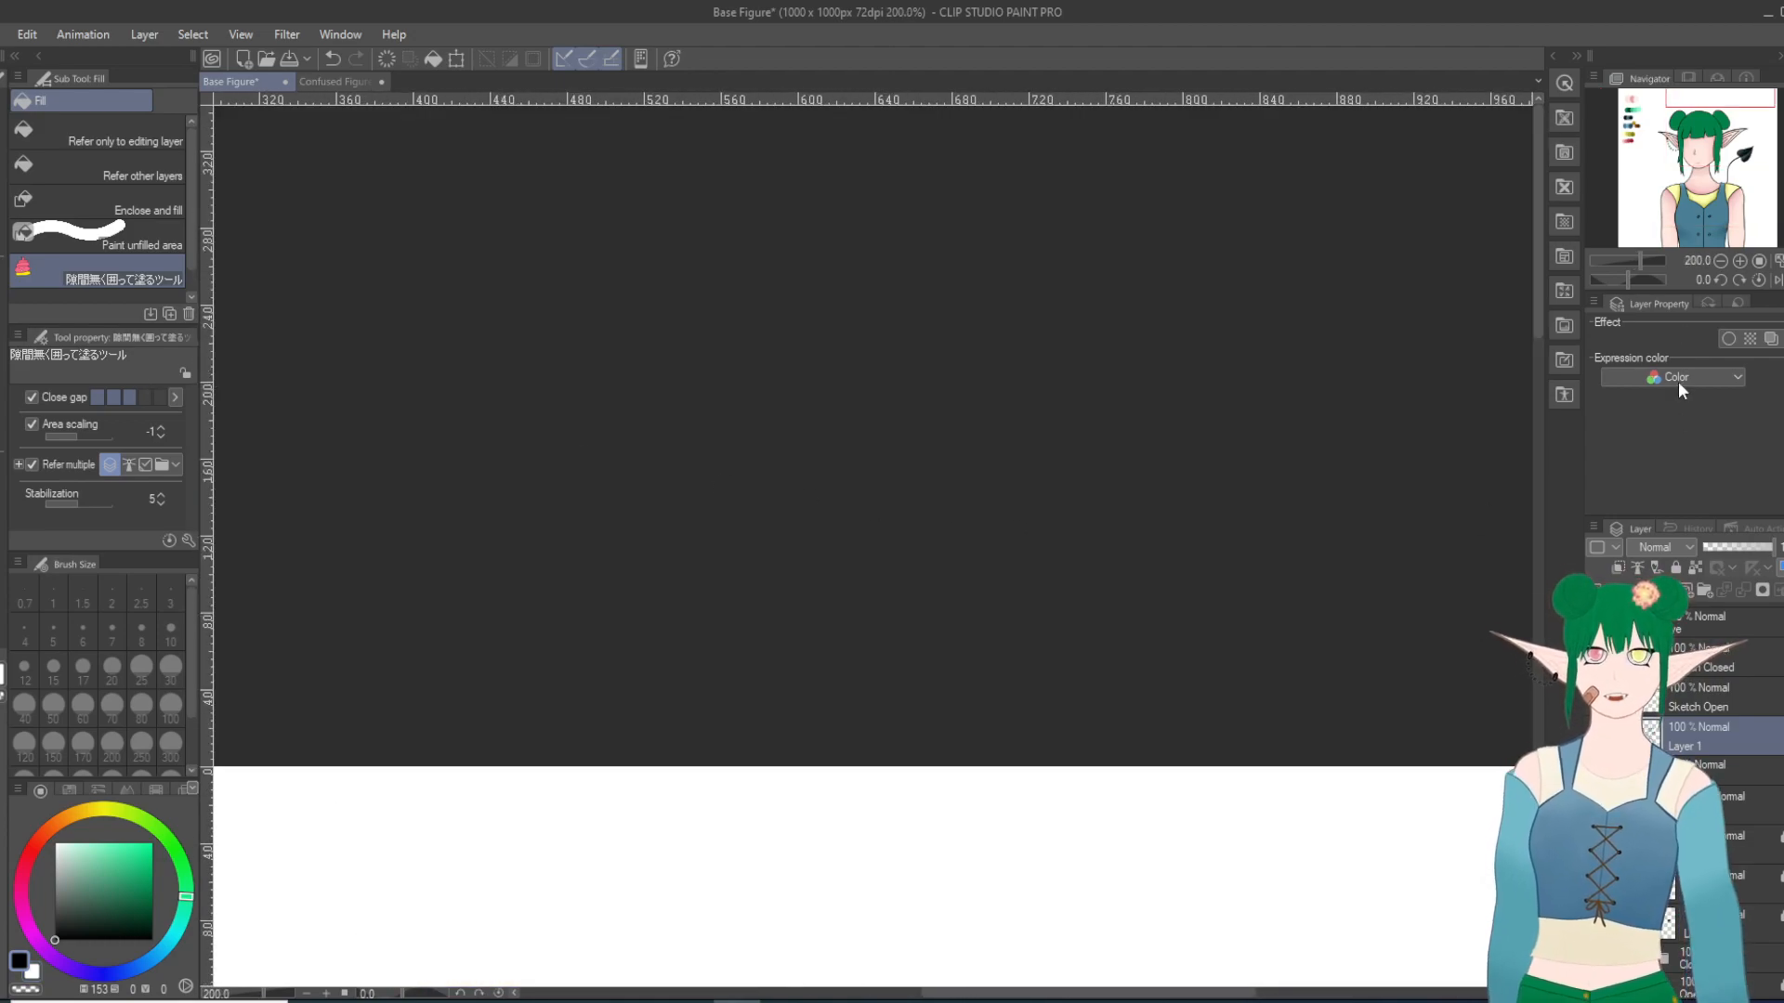
left_click(1708, 129)
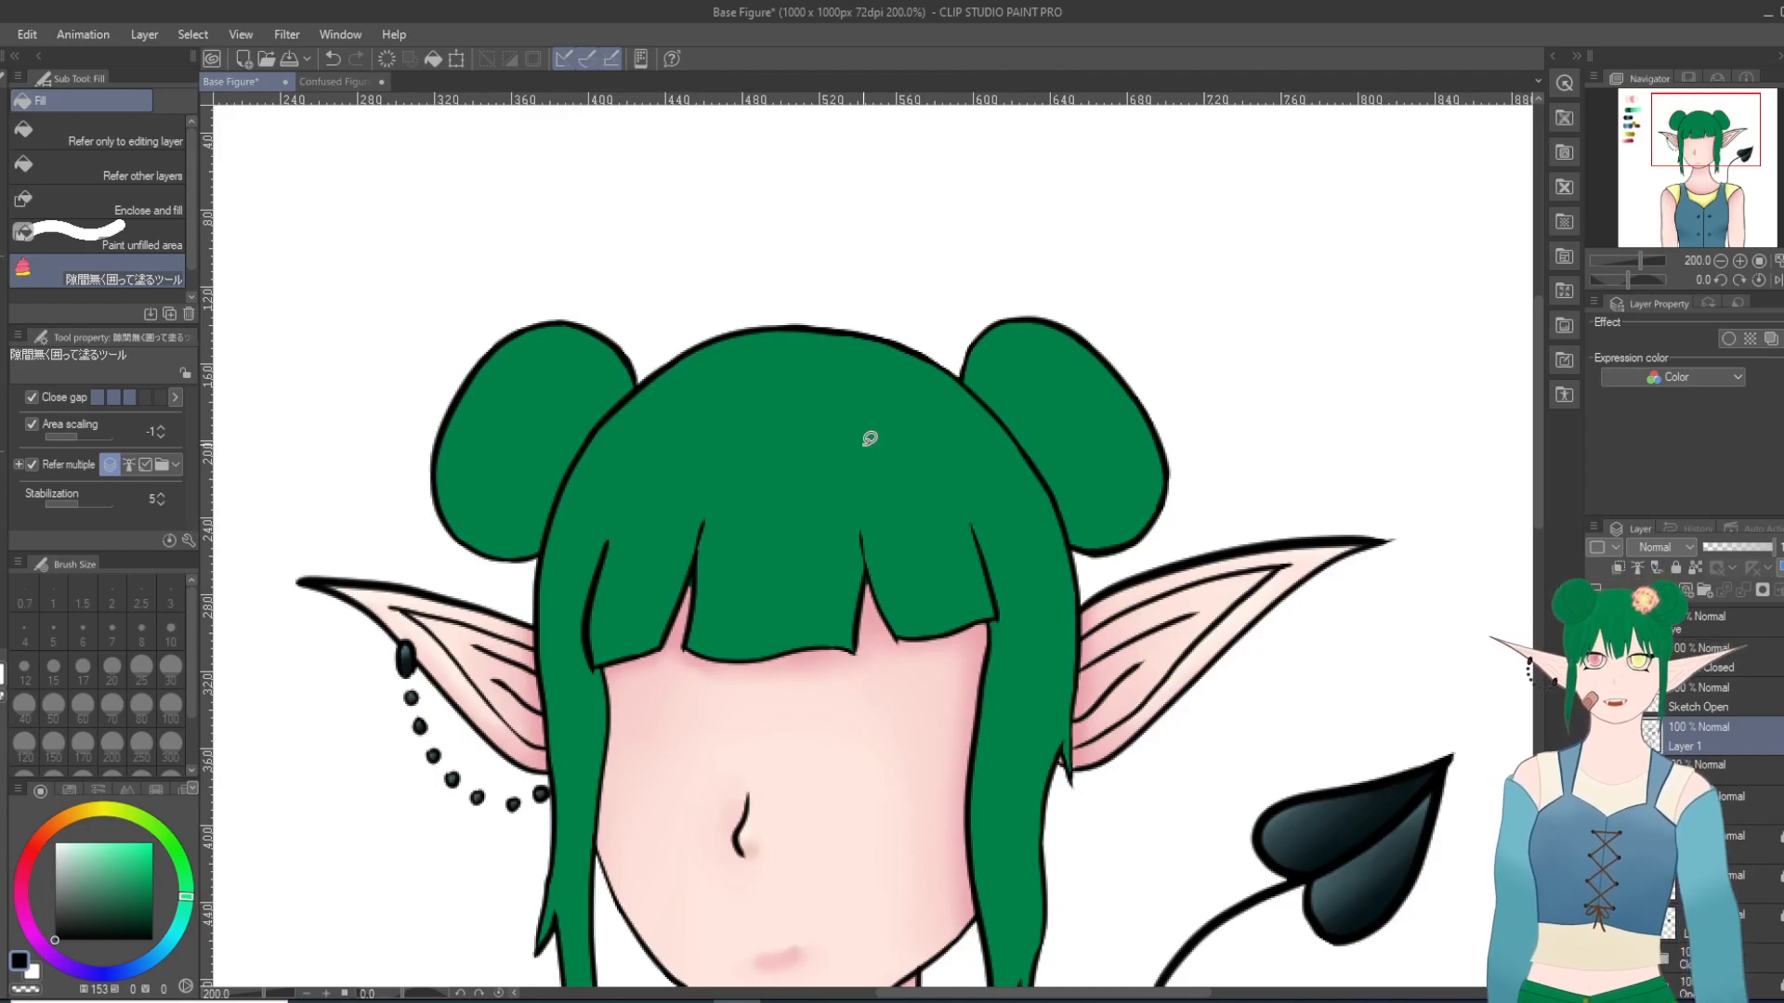
left_click(0, 287)
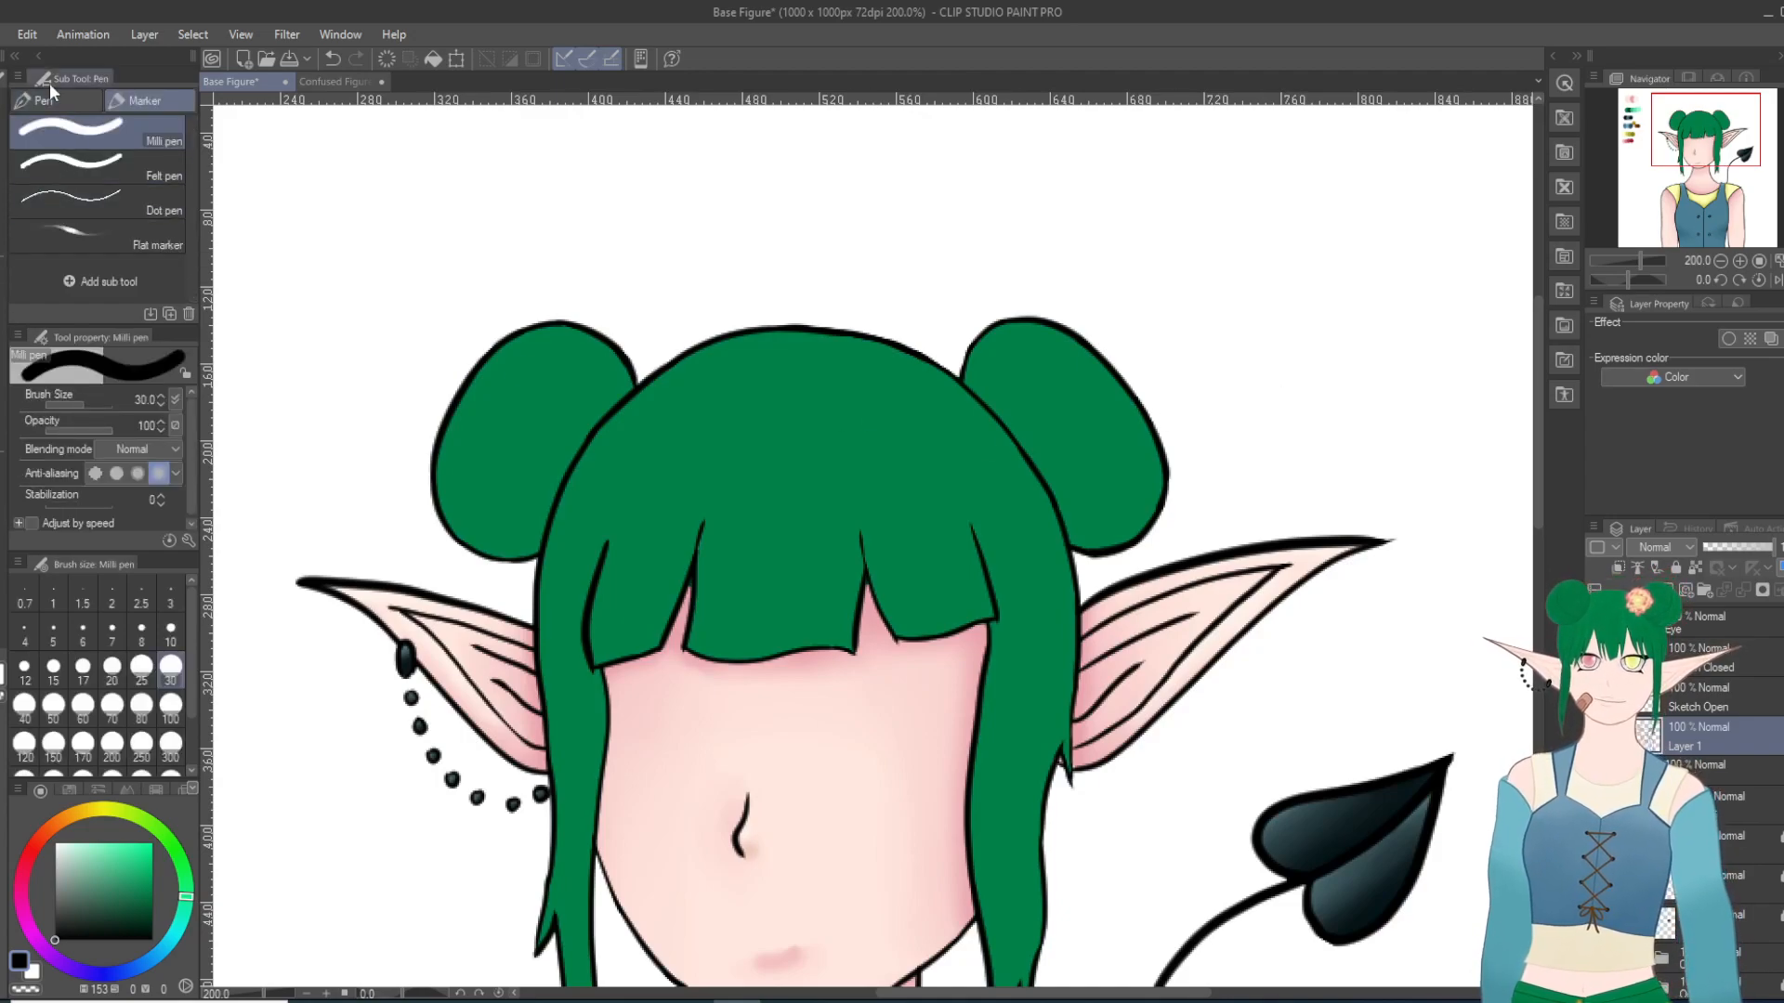
left_click(48, 94)
scroll(778, 455, "up", 1)
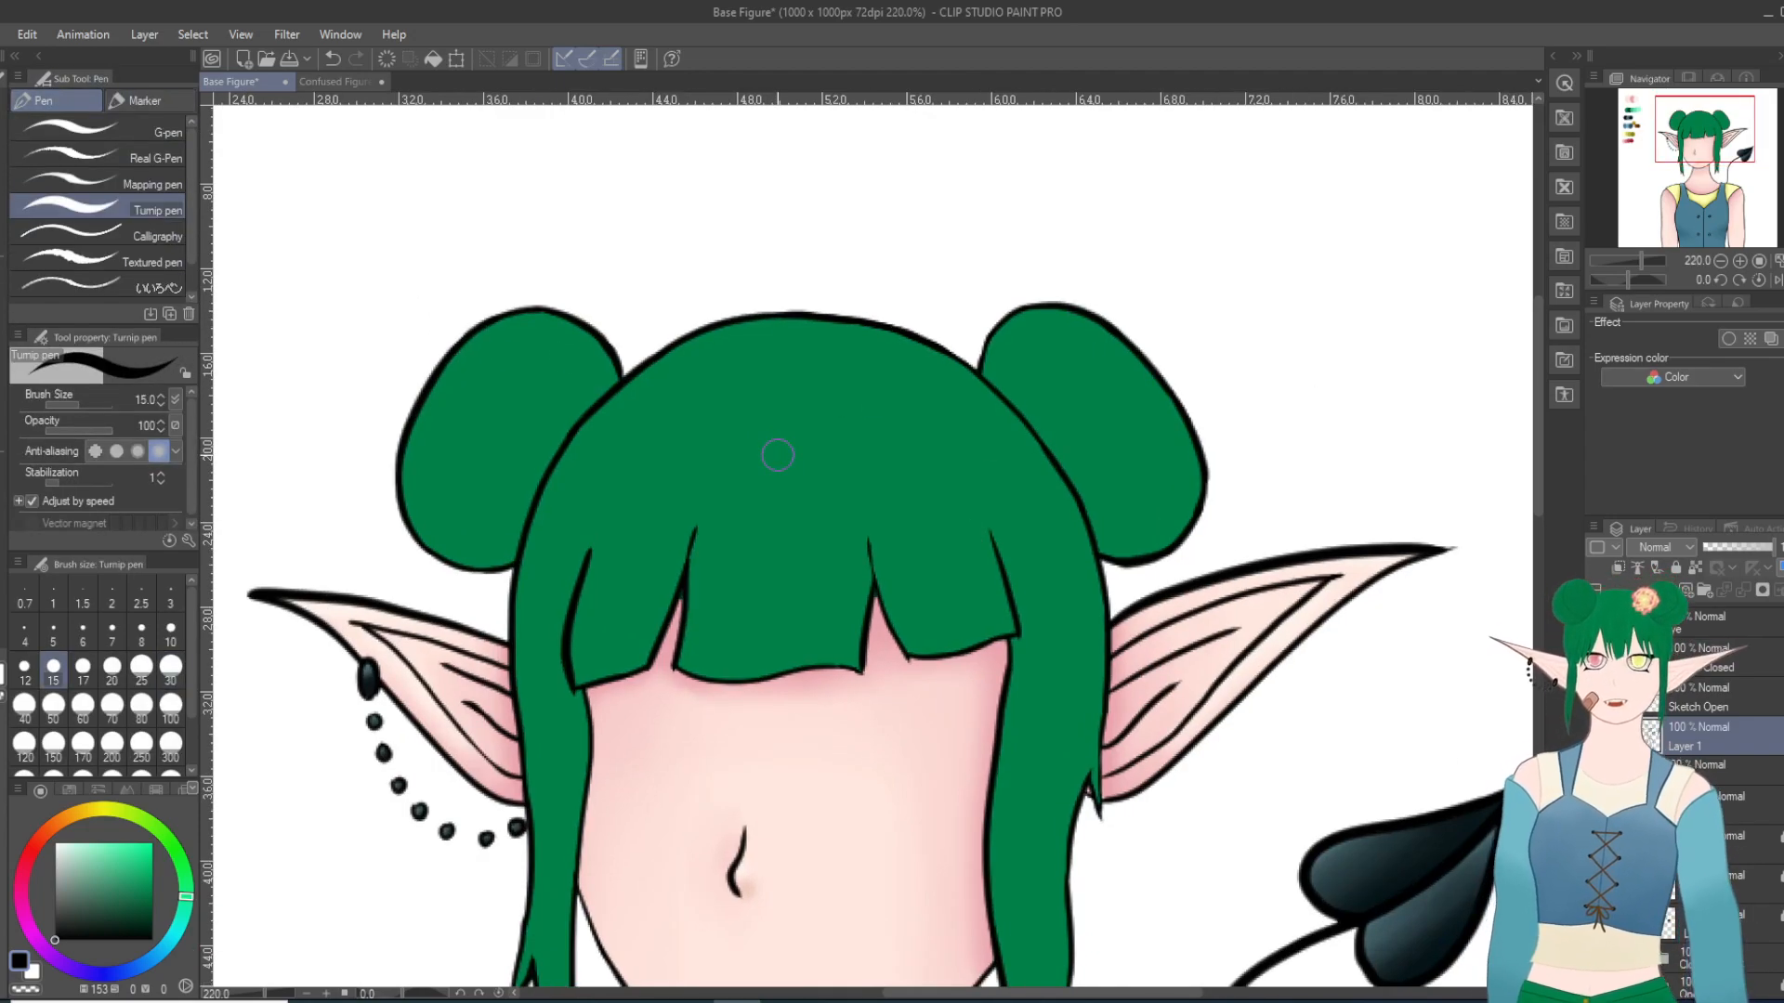
Step: Try to draw a black dividing line down the right bun with the Turnip pen
left_click_drag(1099, 319, 1075, 485)
left_click(333, 59)
left_click_drag(1092, 314, 1071, 496)
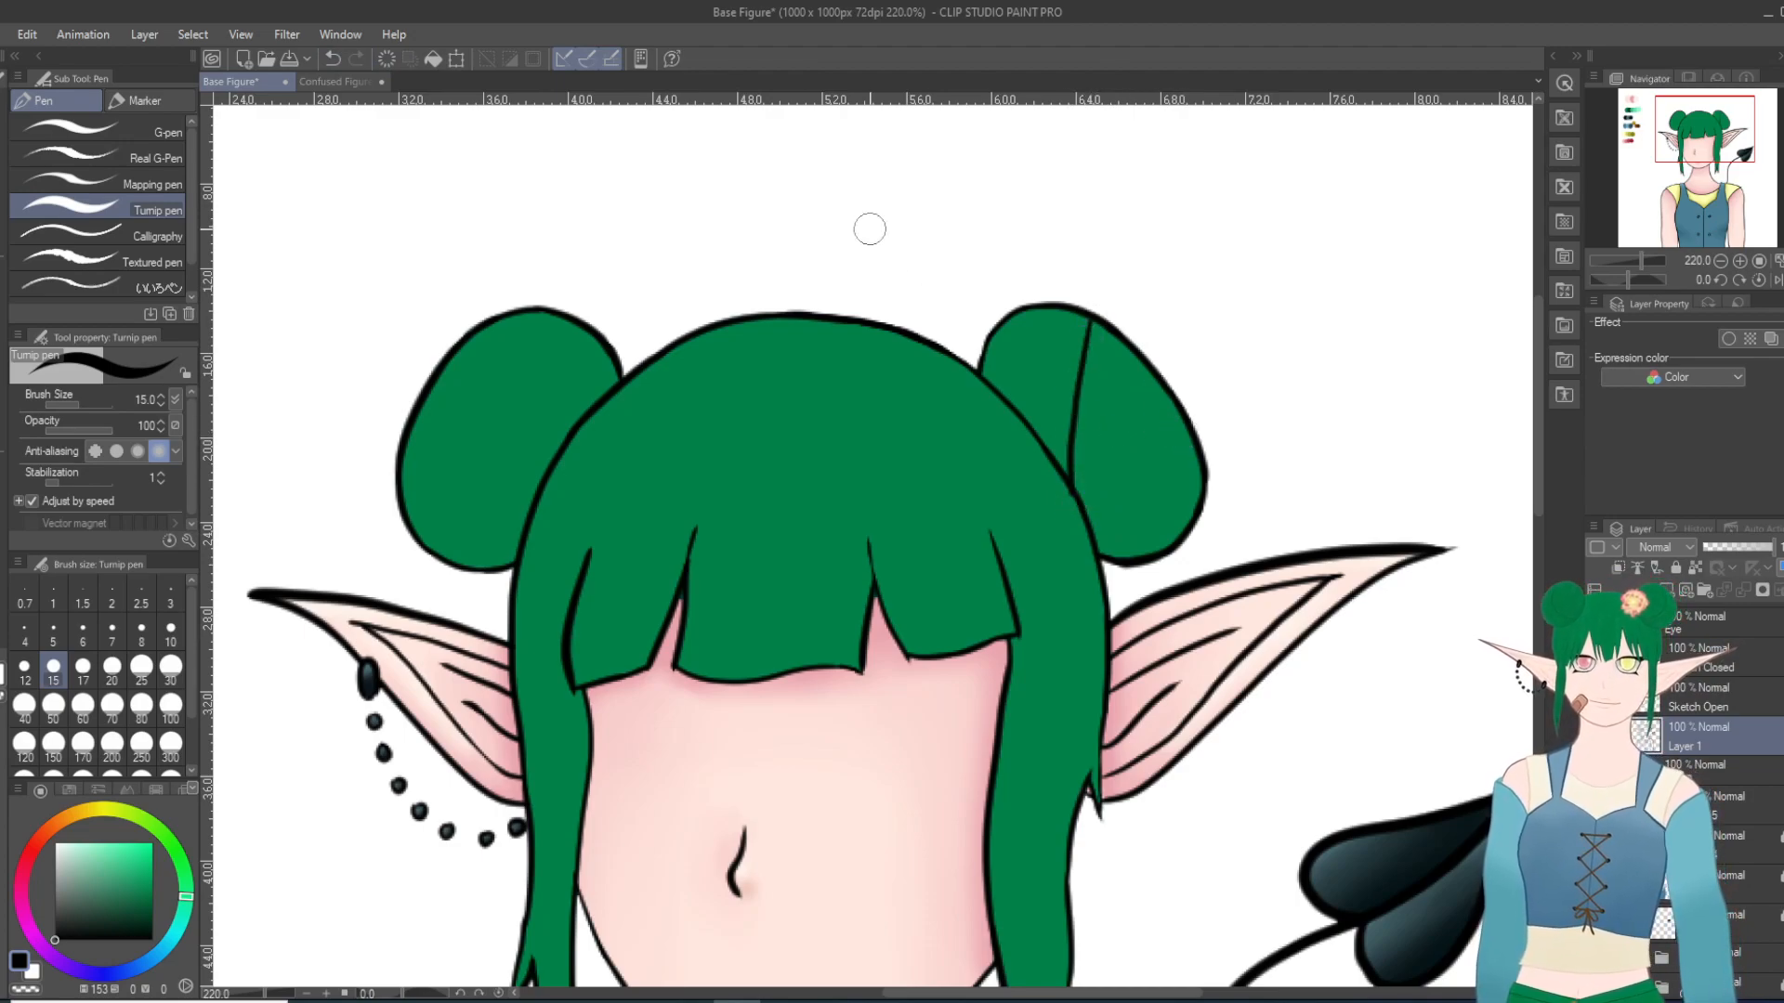
left_click(333, 58)
Step: Draw a curved black line down the left bun and a second line from its outer edge to that curve
left_click_drag(497, 318, 532, 491)
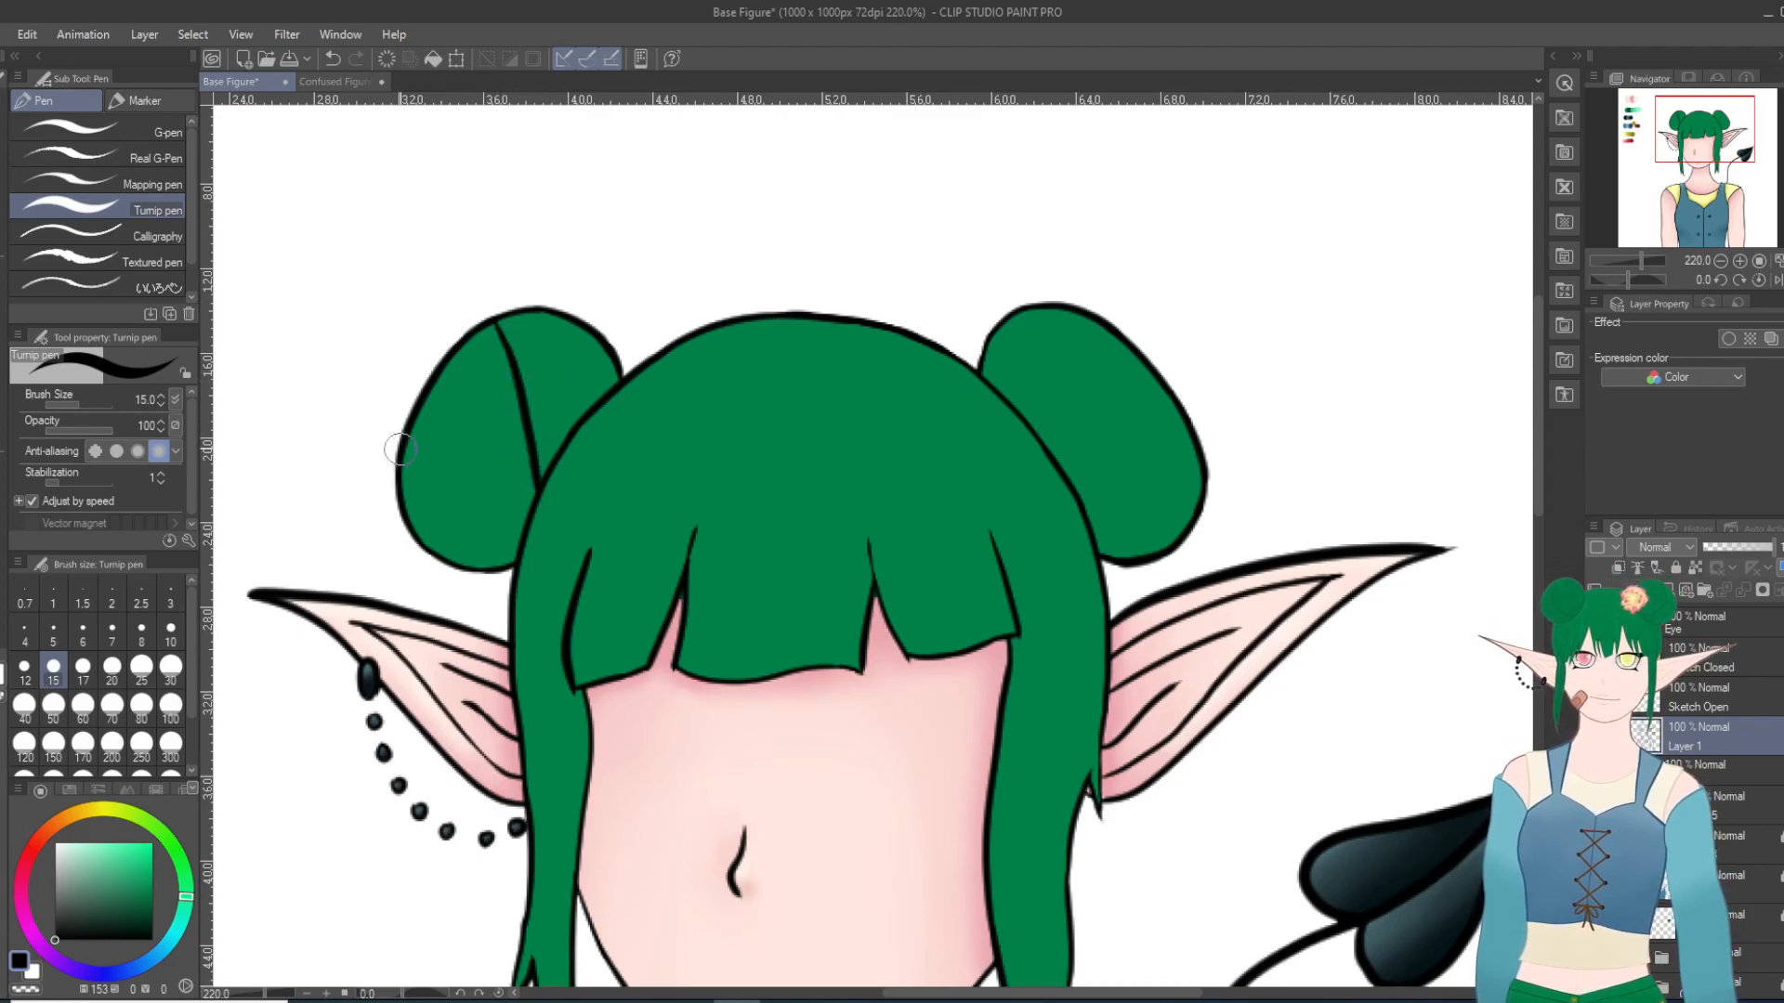
left_click_drag(406, 445, 523, 428)
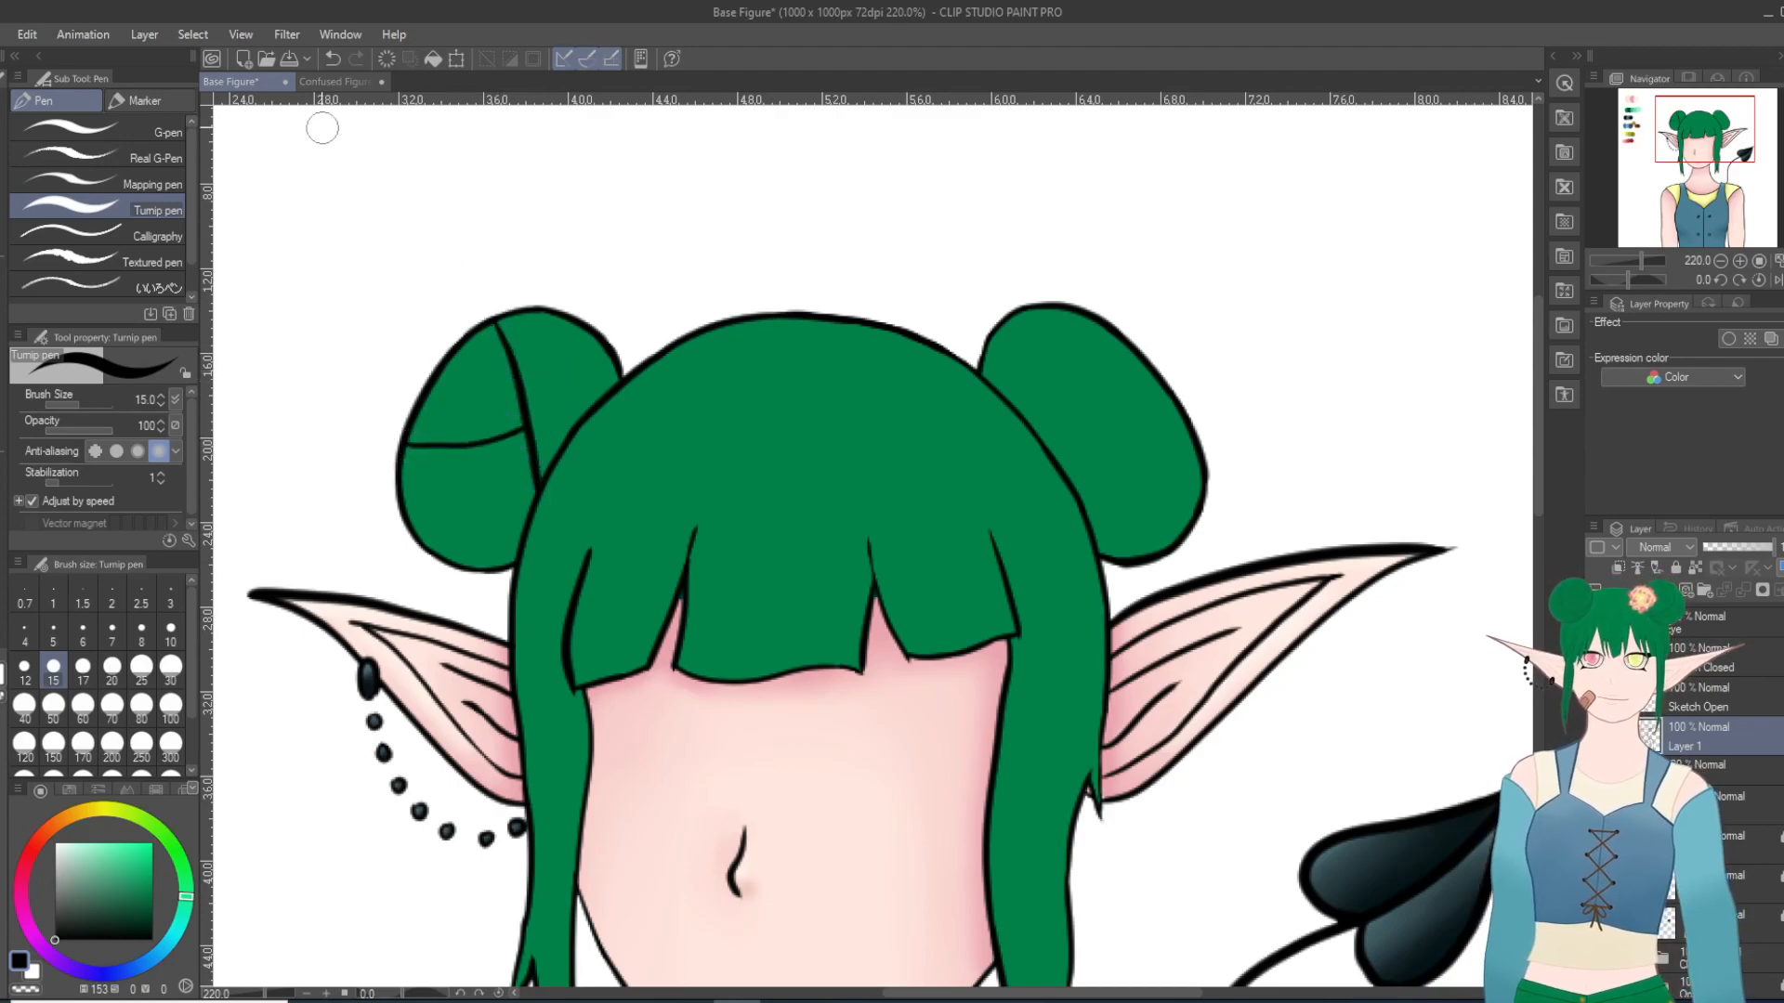
left_click(333, 59)
left_click_drag(404, 455, 528, 434)
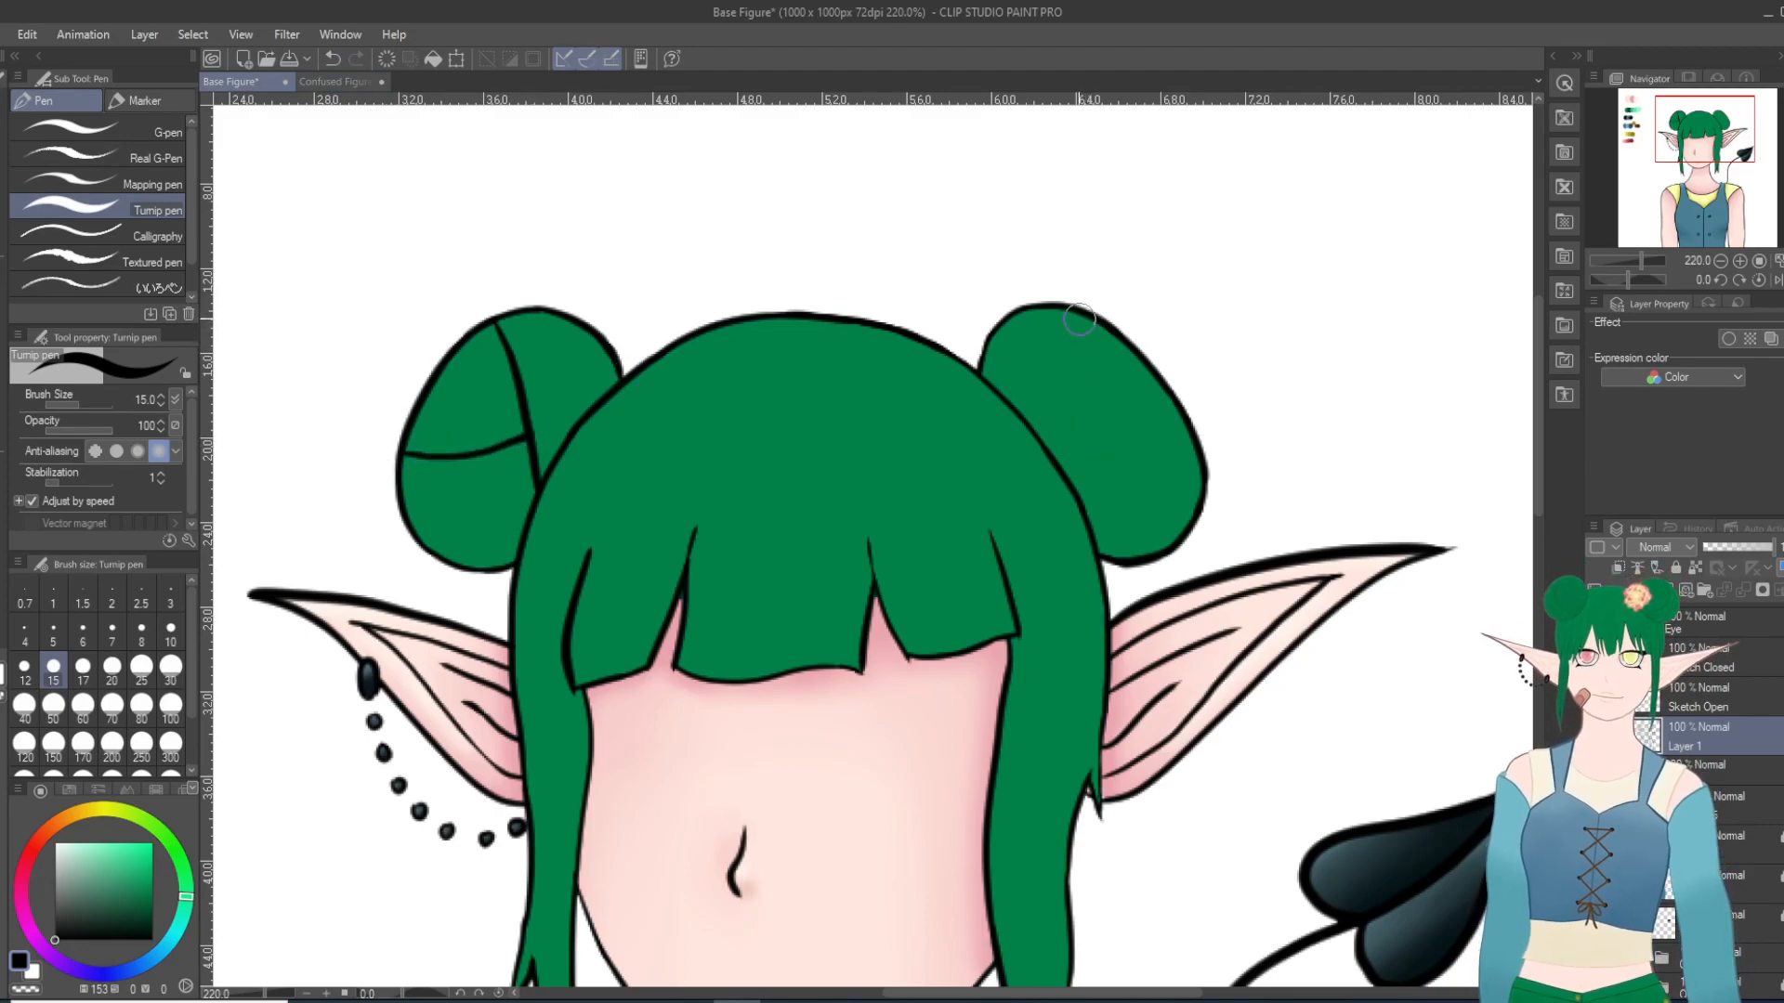
Step: Try several versions of the dividing line and cross line on the right bun, undoing each one
left_click_drag(1090, 322, 1053, 473)
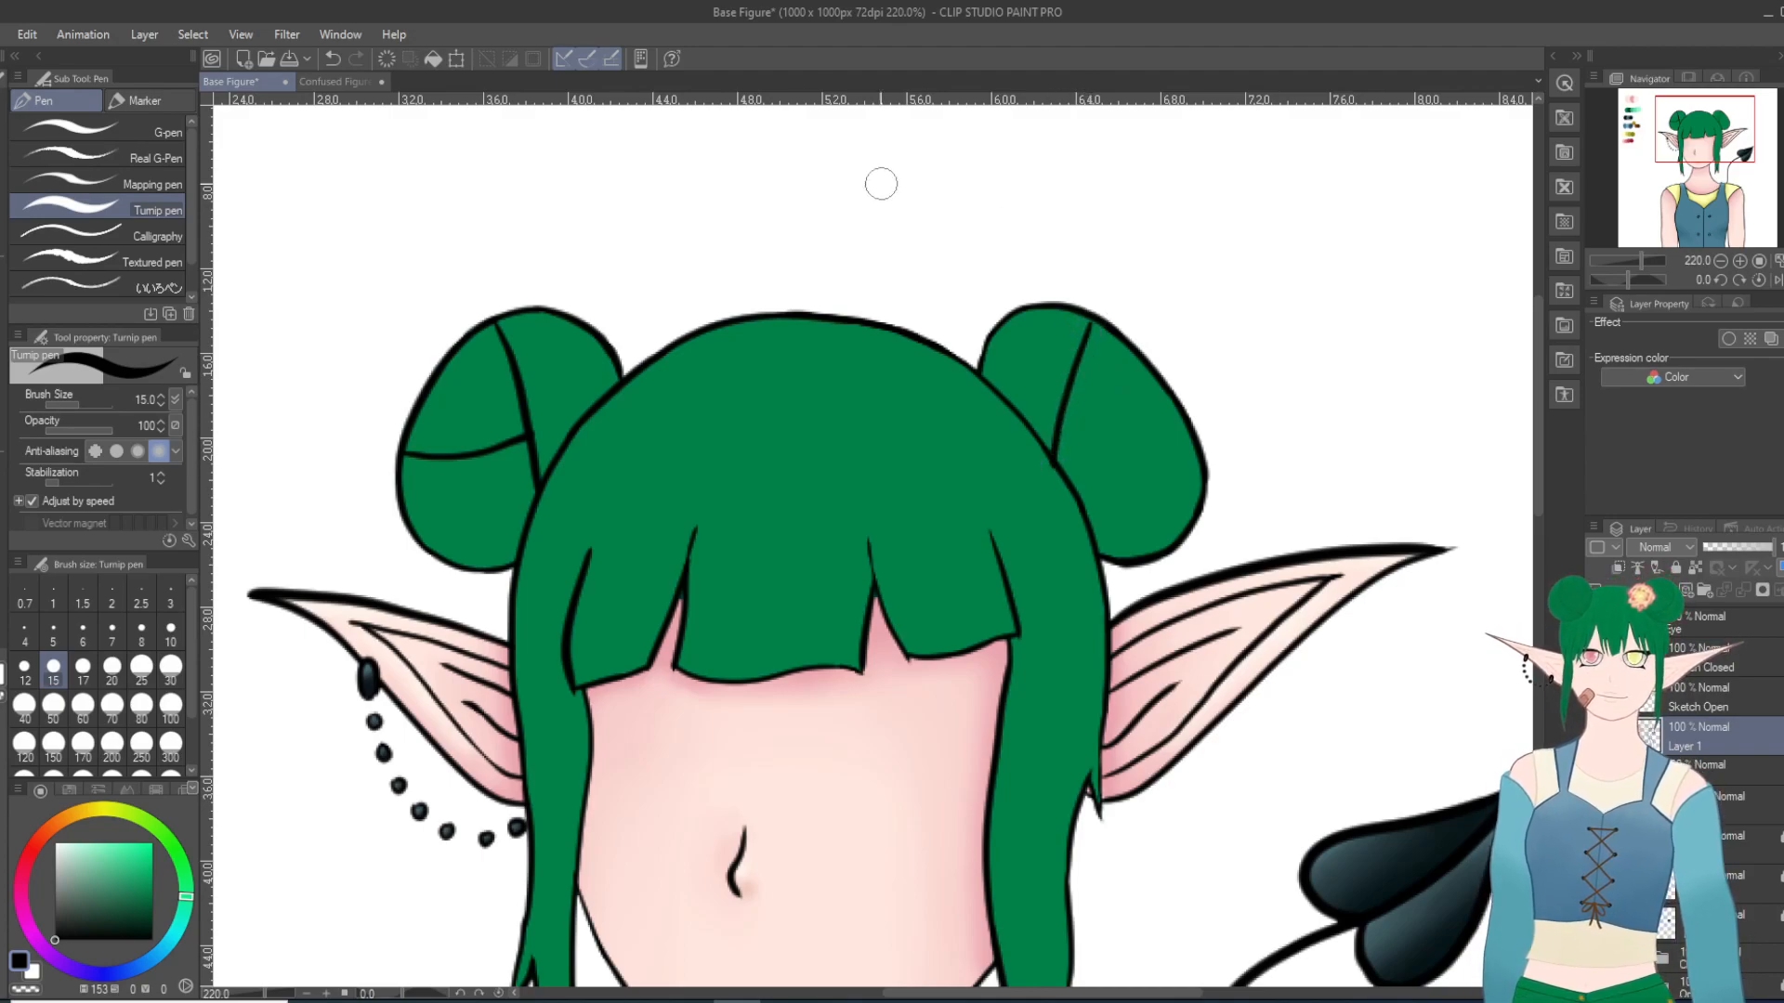
left_click(333, 58)
left_click_drag(1087, 314, 1073, 483)
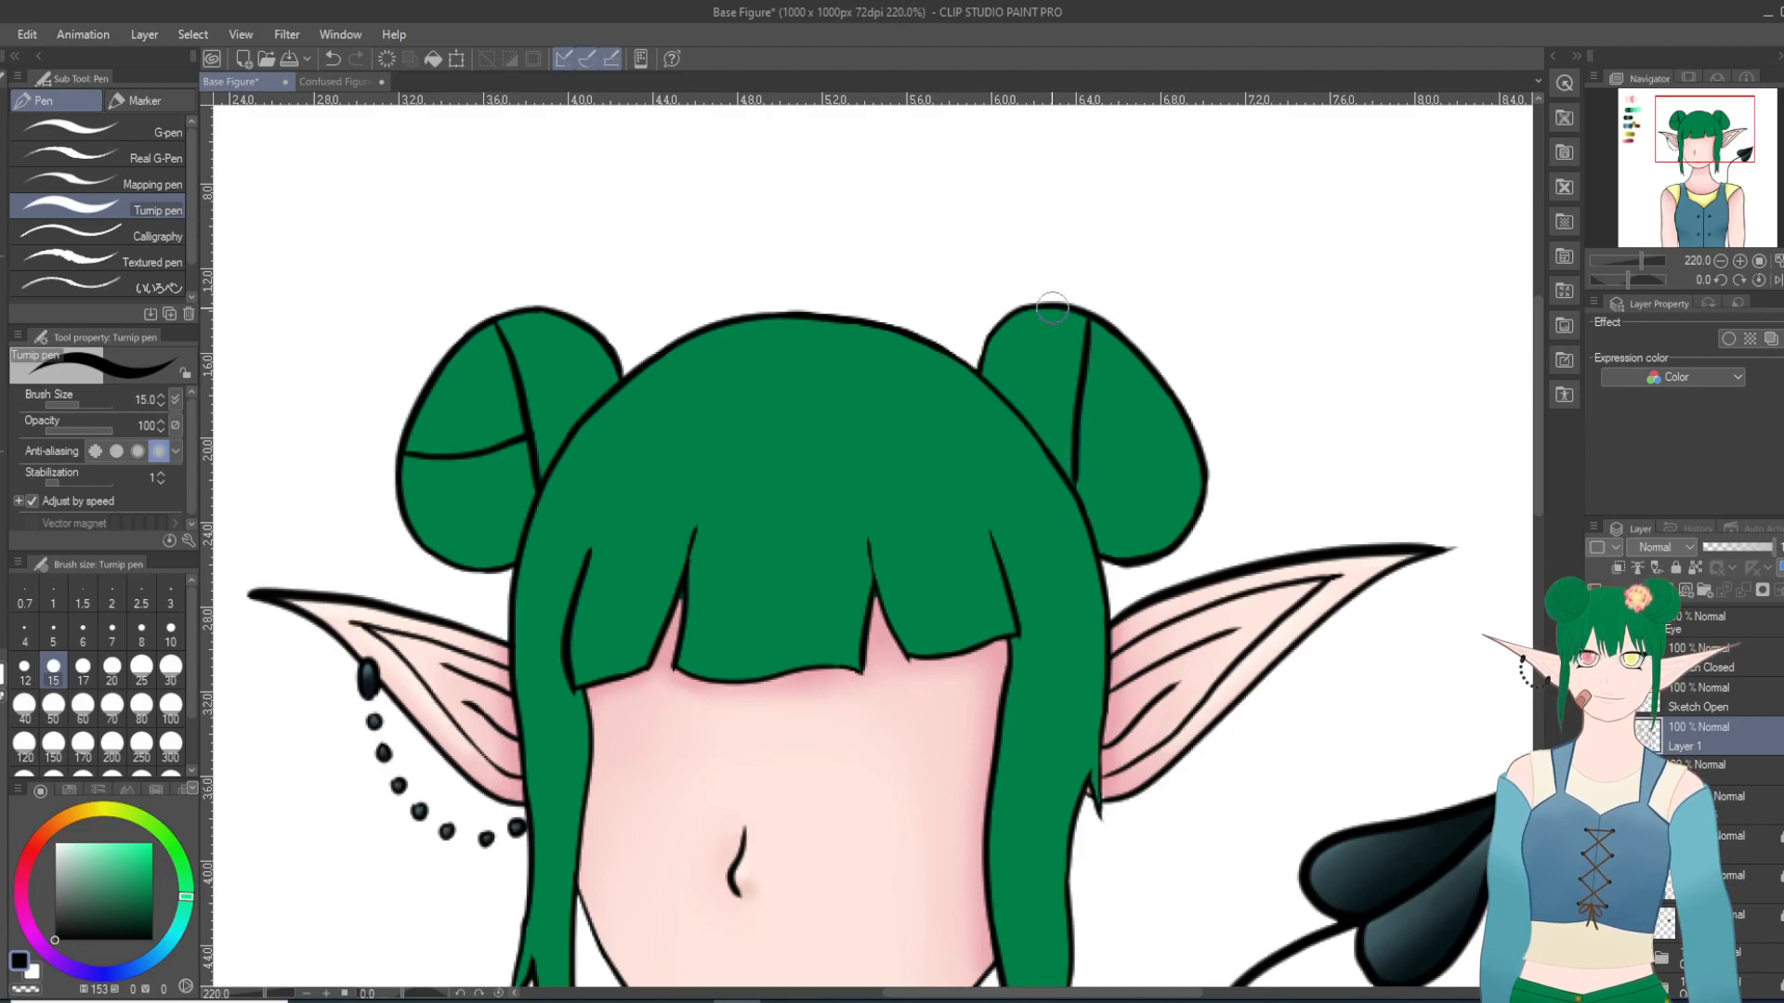
left_click(332, 58)
left_click_drag(1052, 473, 1079, 311)
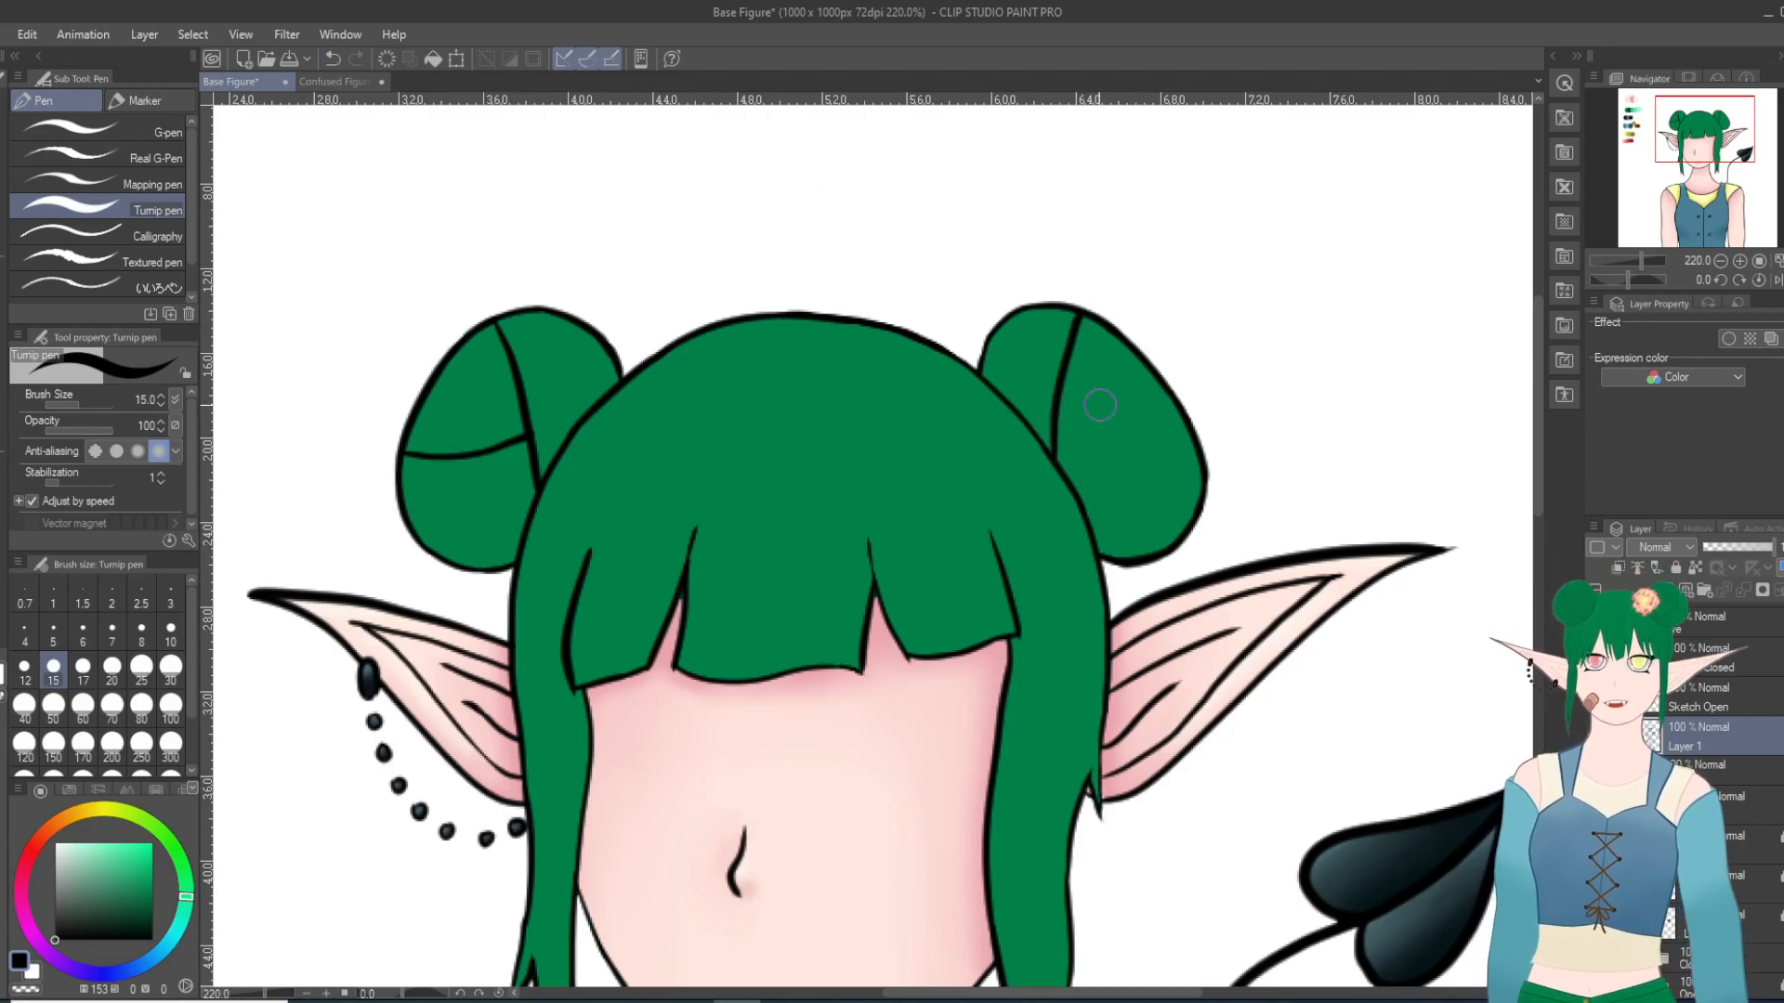
mouse_move(1057, 429)
left_mouse_down()
mouse_move(1096, 447)
mouse_move(1203, 442)
left_mouse_up()
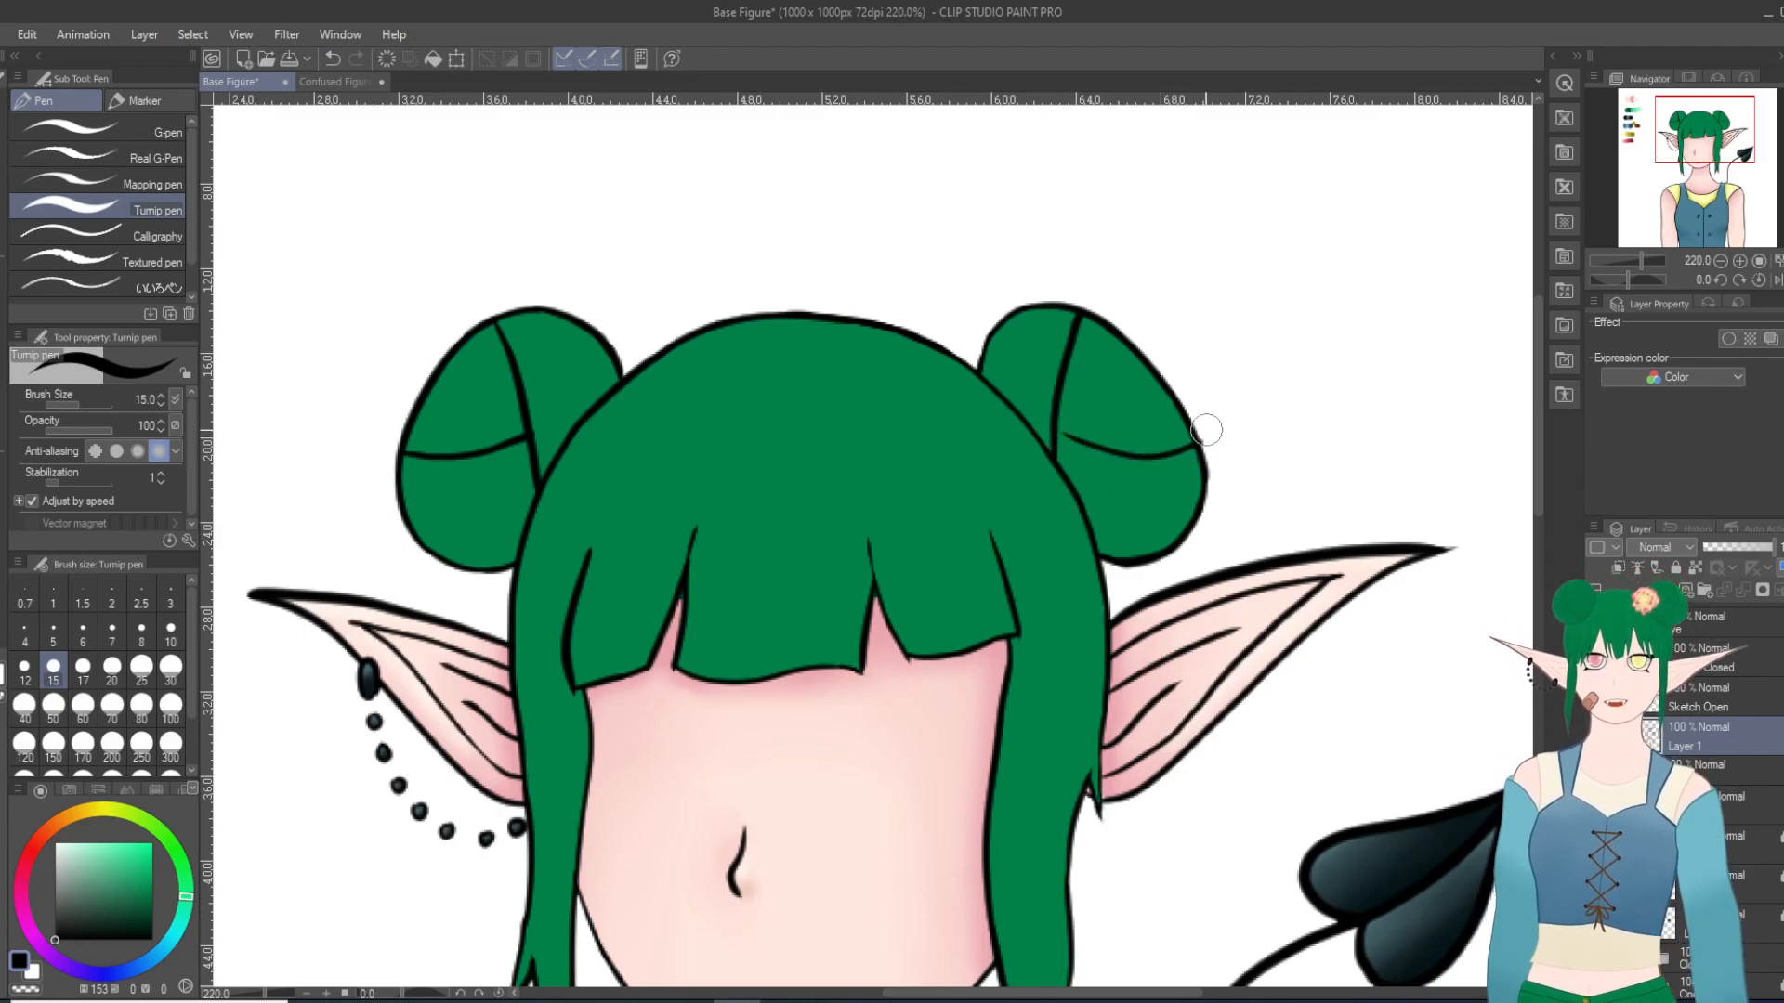
left_click(333, 59)
left_click(332, 58)
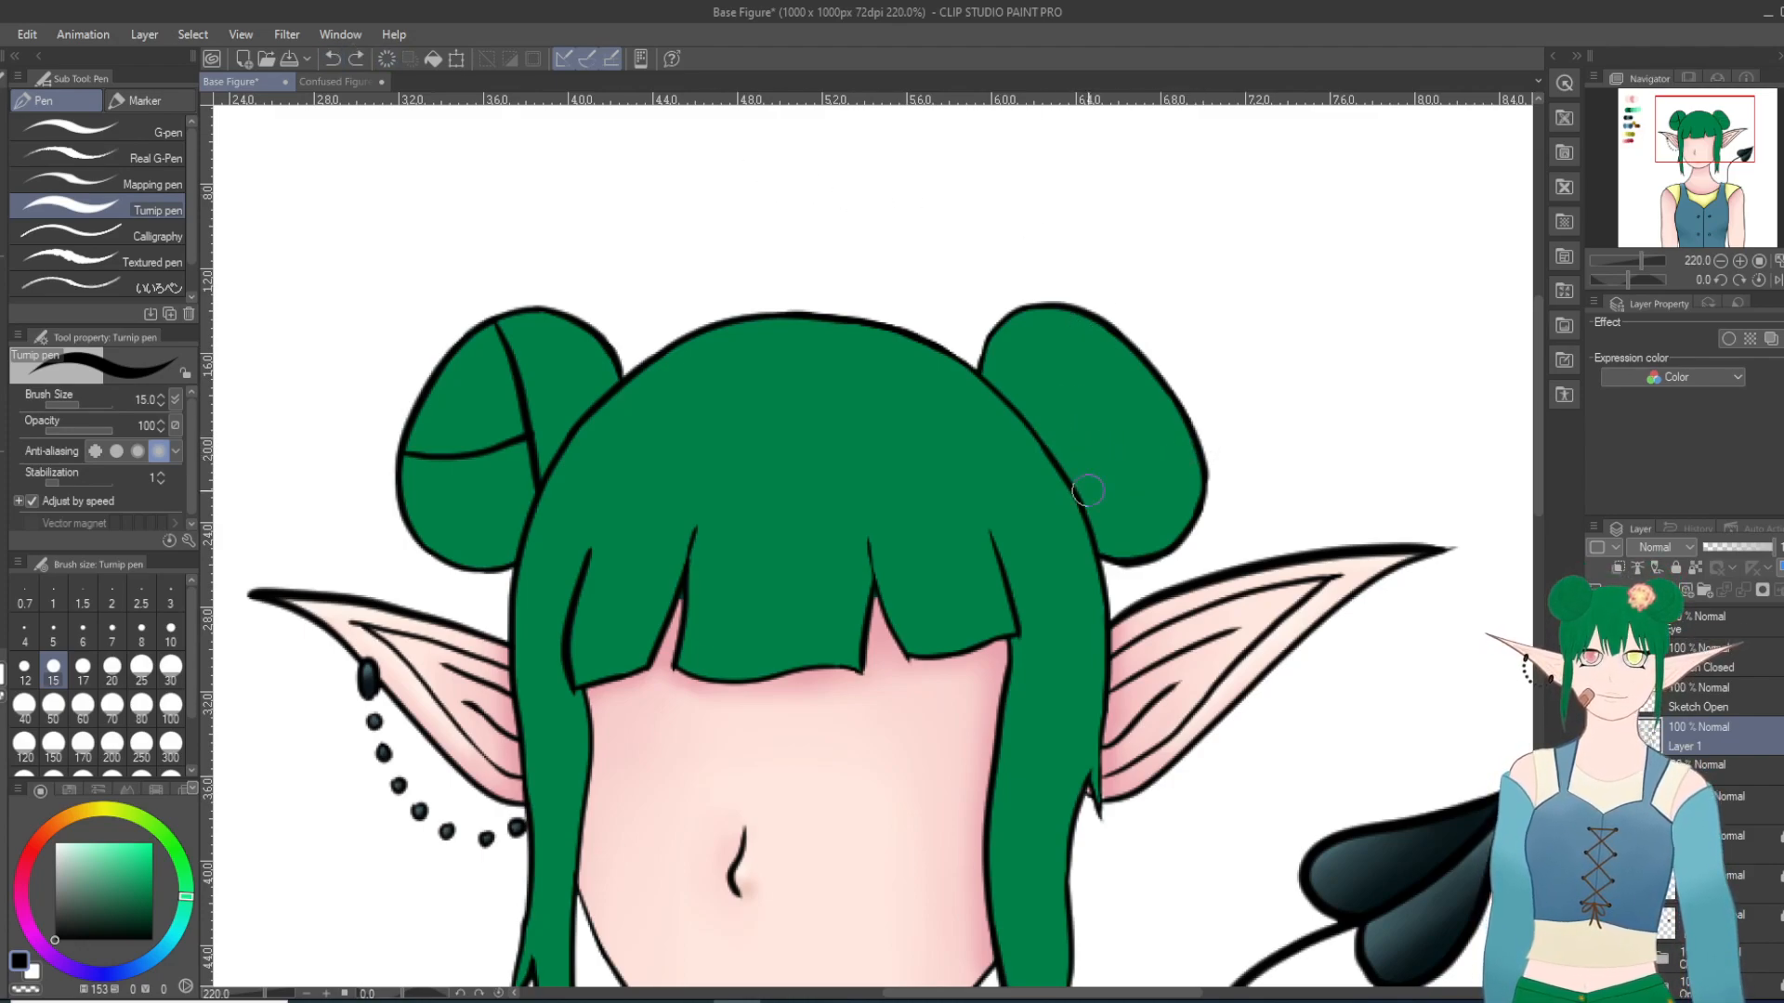
Step: Draw a curved black line down the right bun and a cross line from it to the bun's outer edge
left_click_drag(1064, 480, 1095, 316)
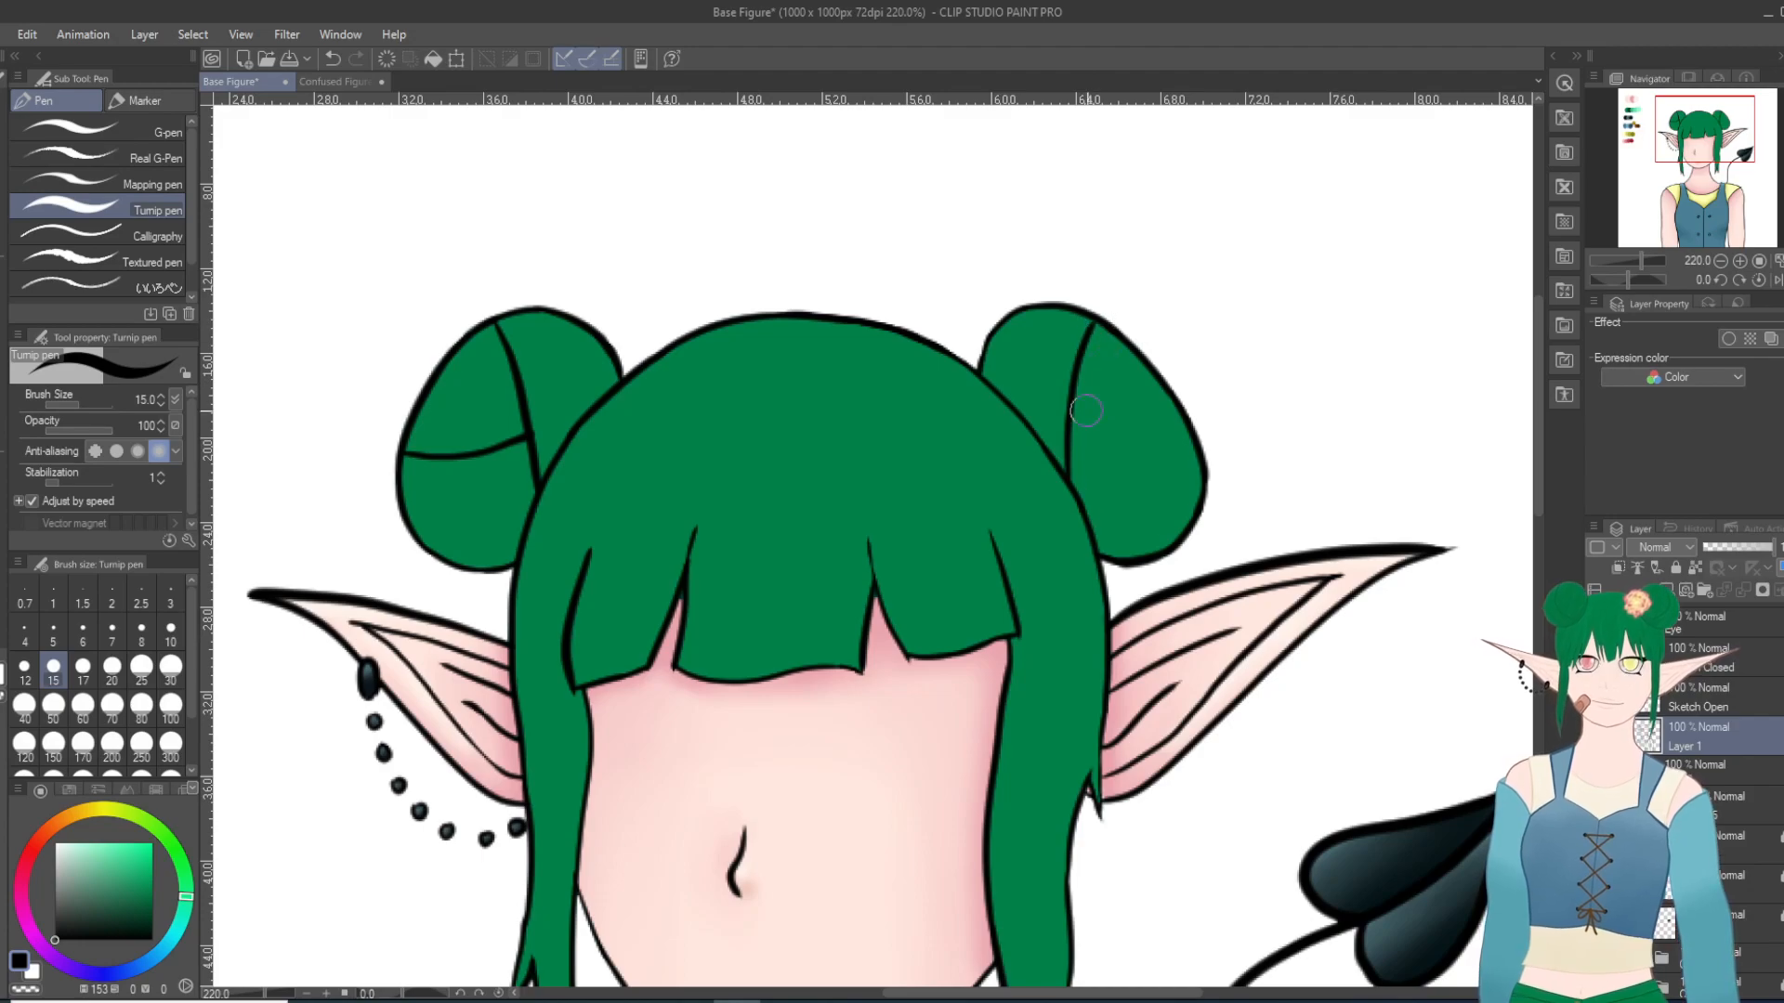
left_click_drag(1069, 438, 1205, 471)
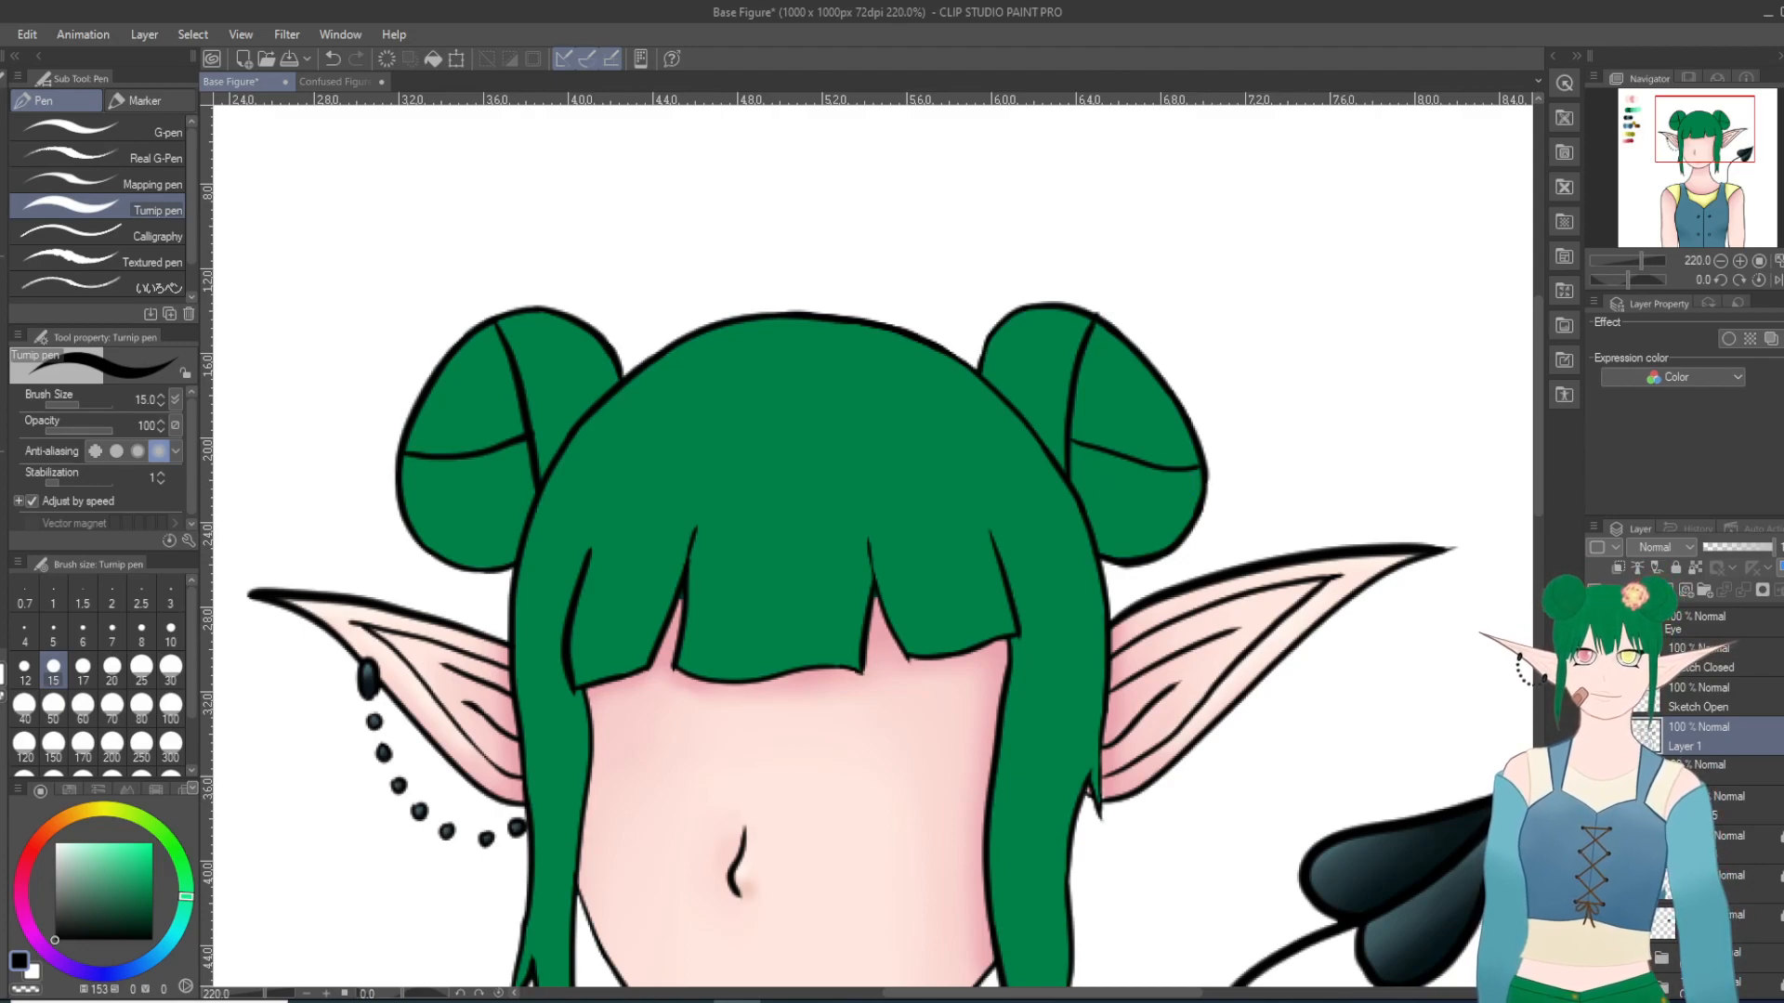
key("e")
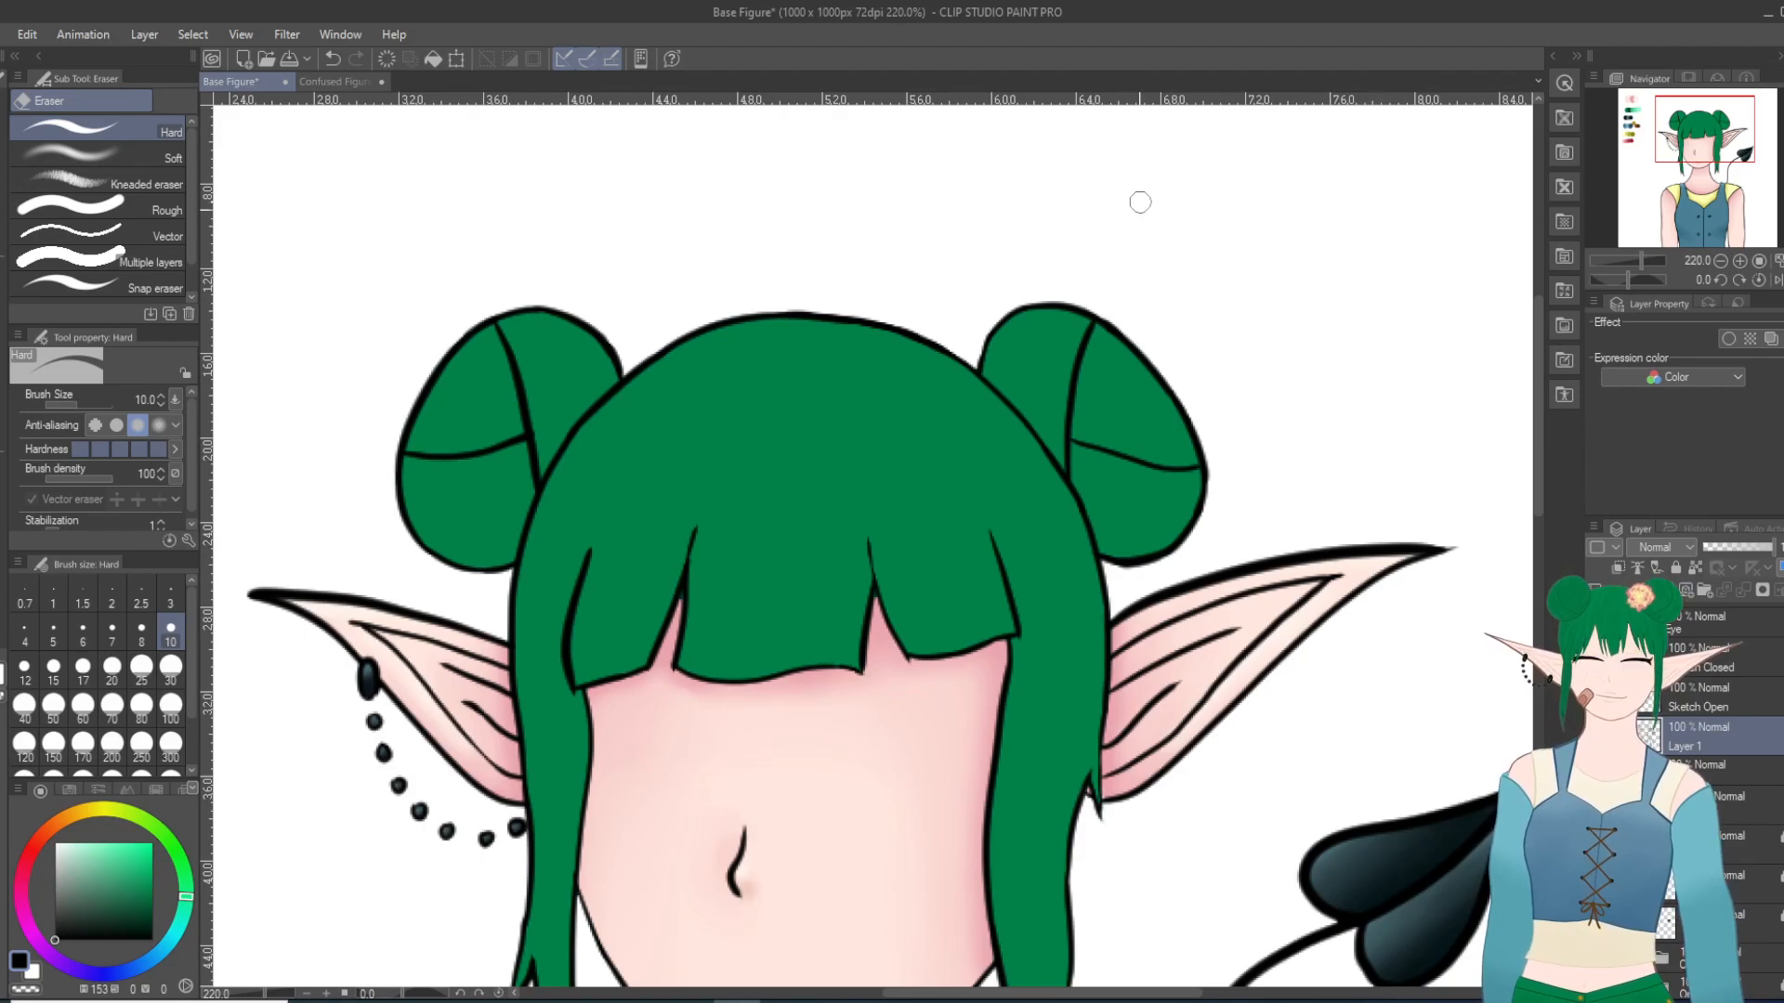
Step: Sample the third green swatch from the palette and ready the Milli pen at size 30 on the hair color layer
scroll(1134, 362, "down", 8)
scroll(1161, 450, "up", 3)
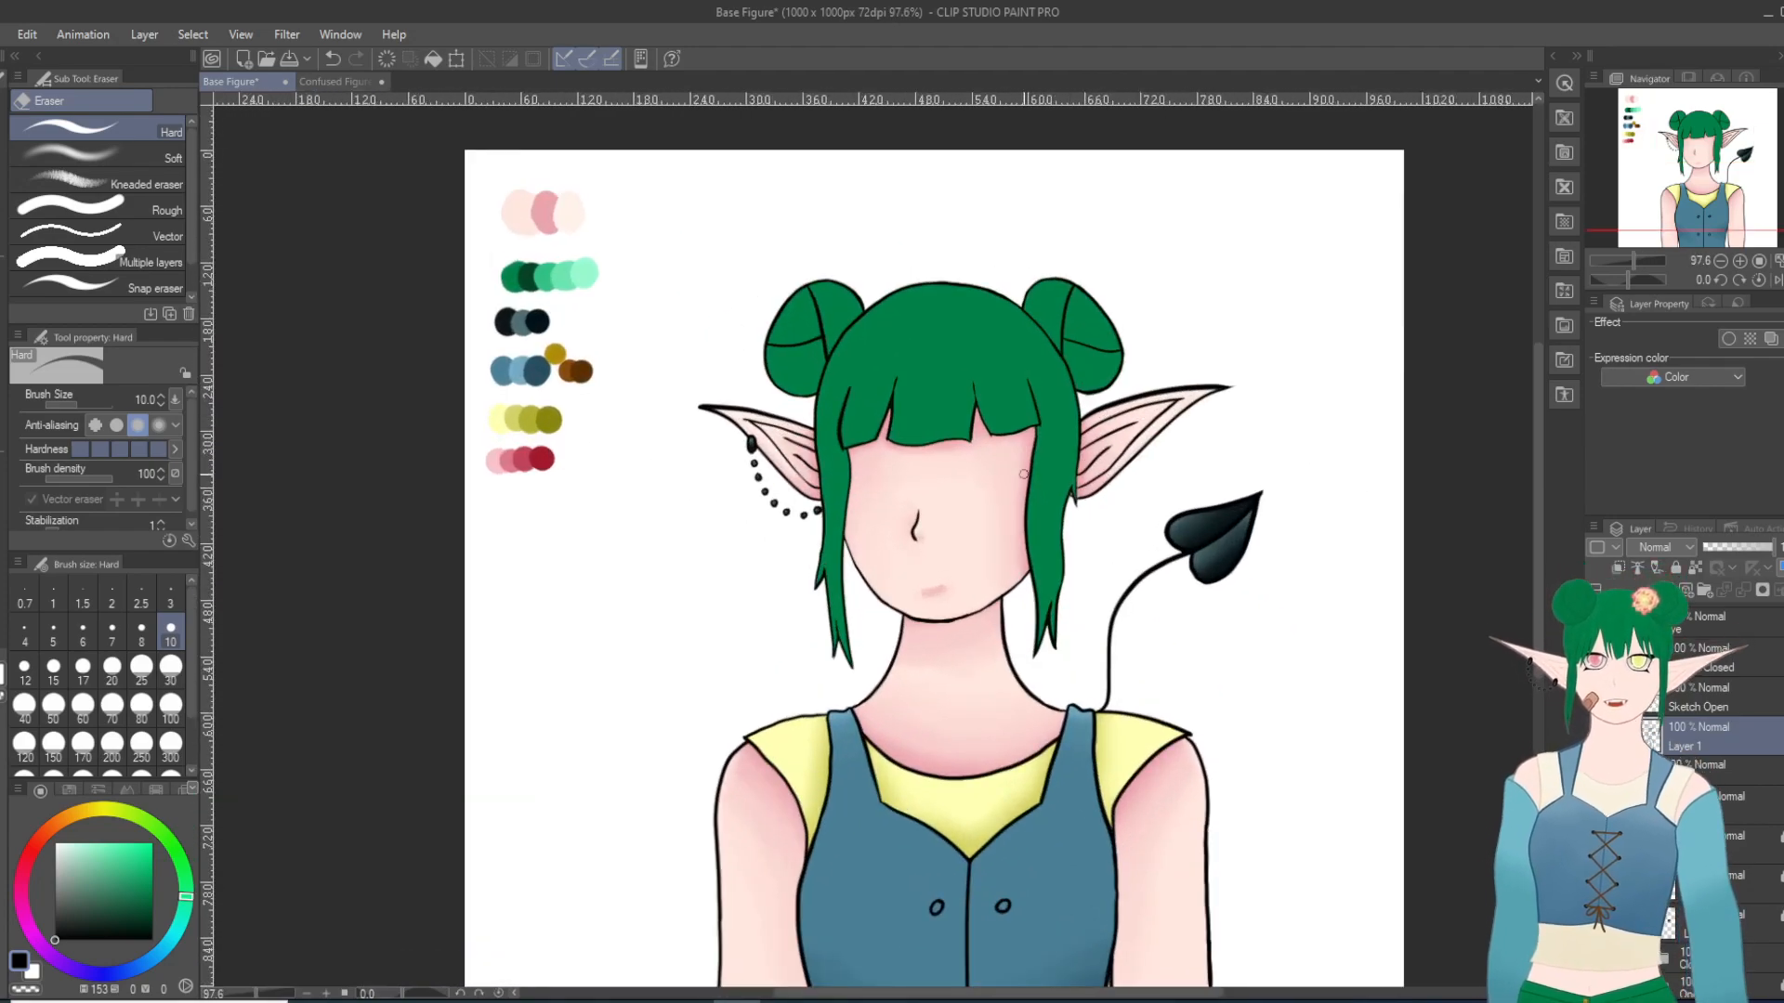
scroll(1023, 474, "up", 3)
scroll(890, 472, "down", 4)
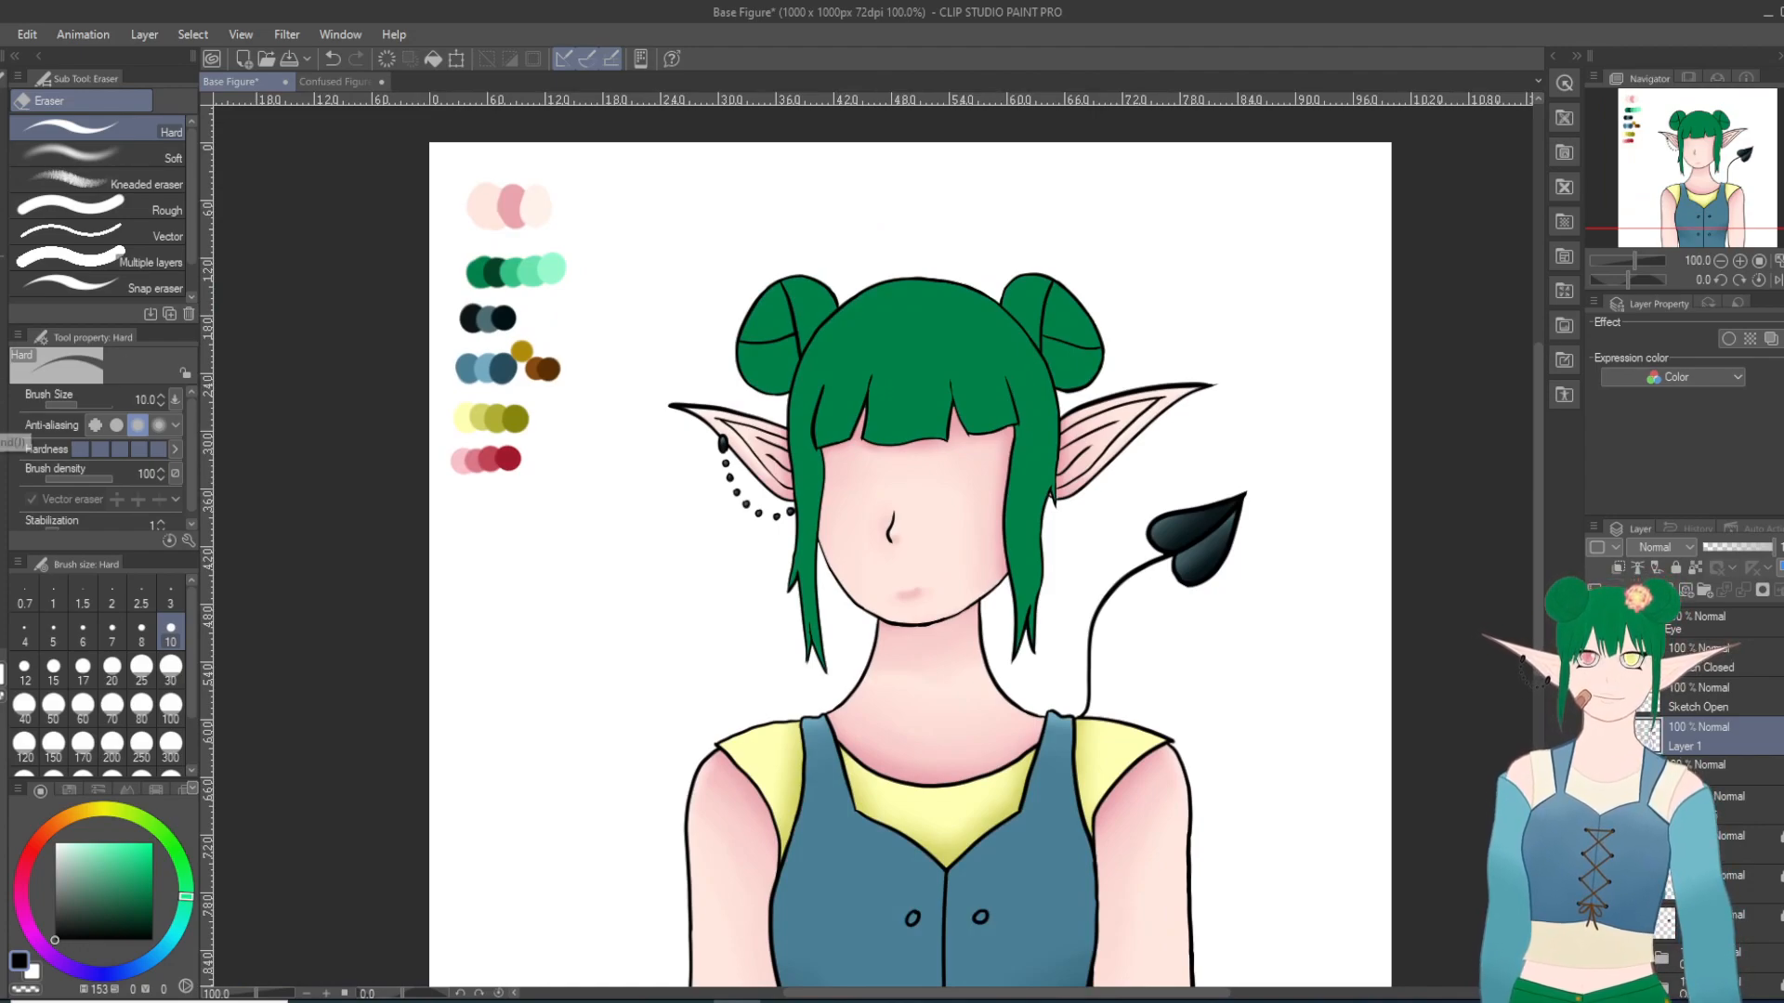
key("i")
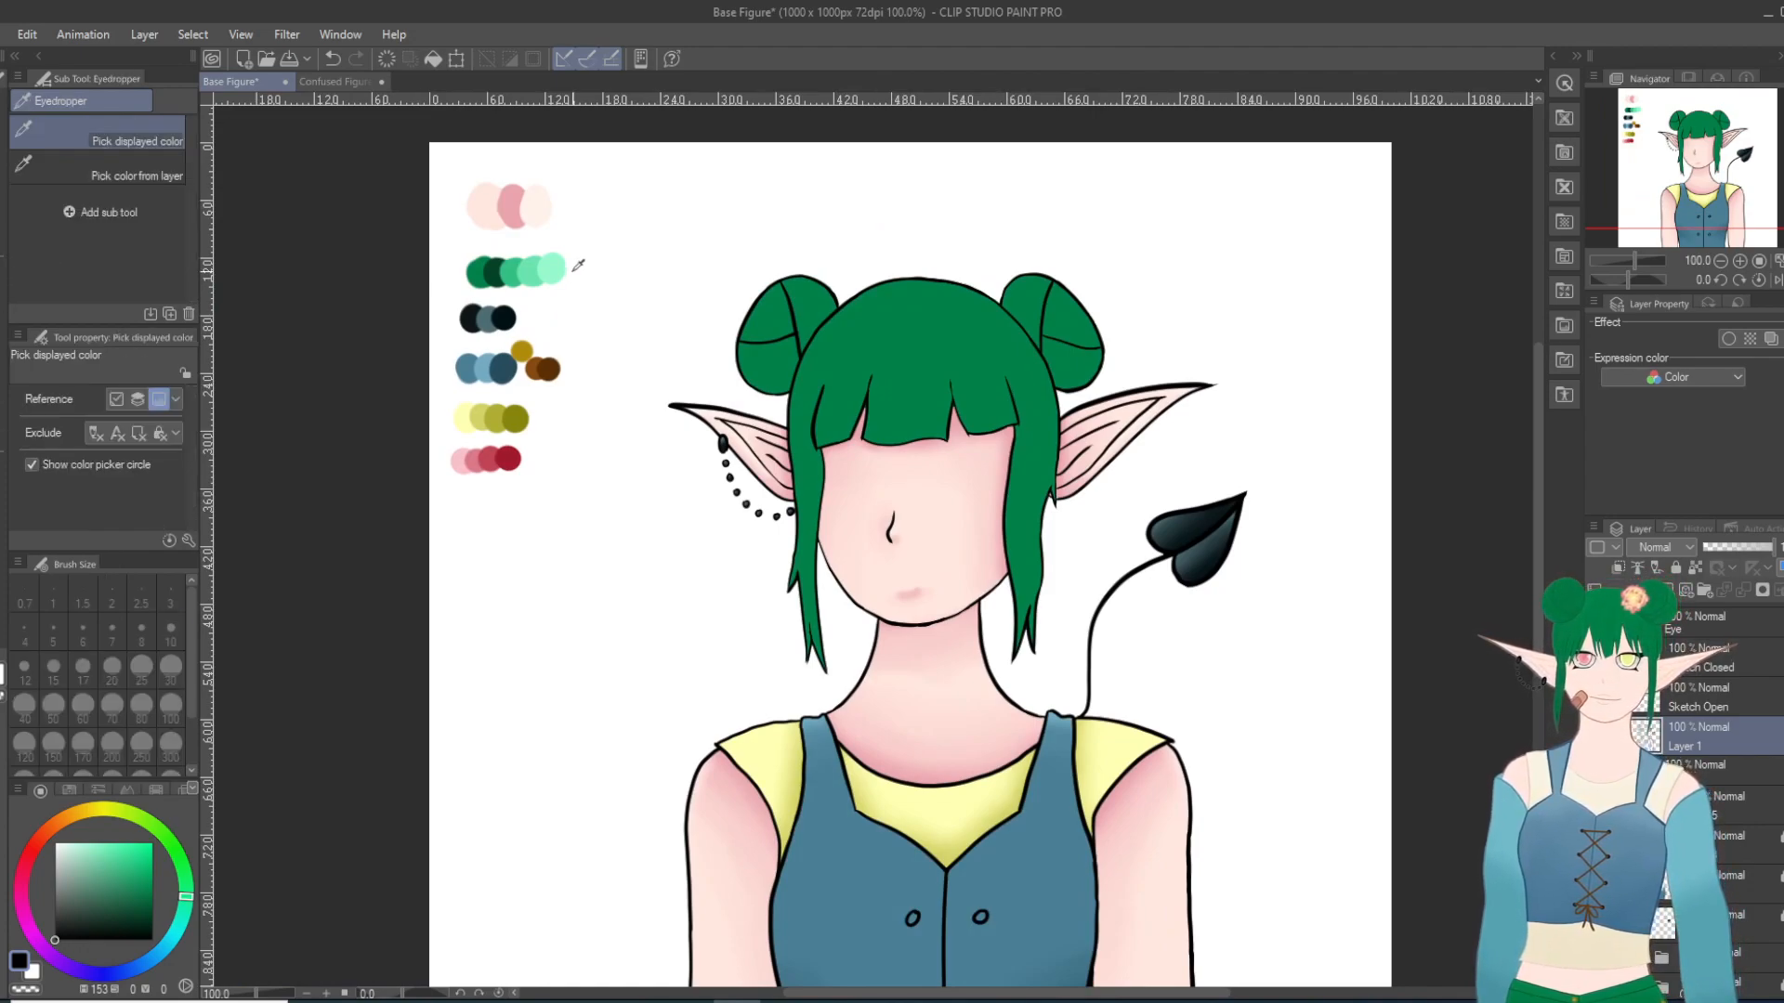
left_click(512, 269)
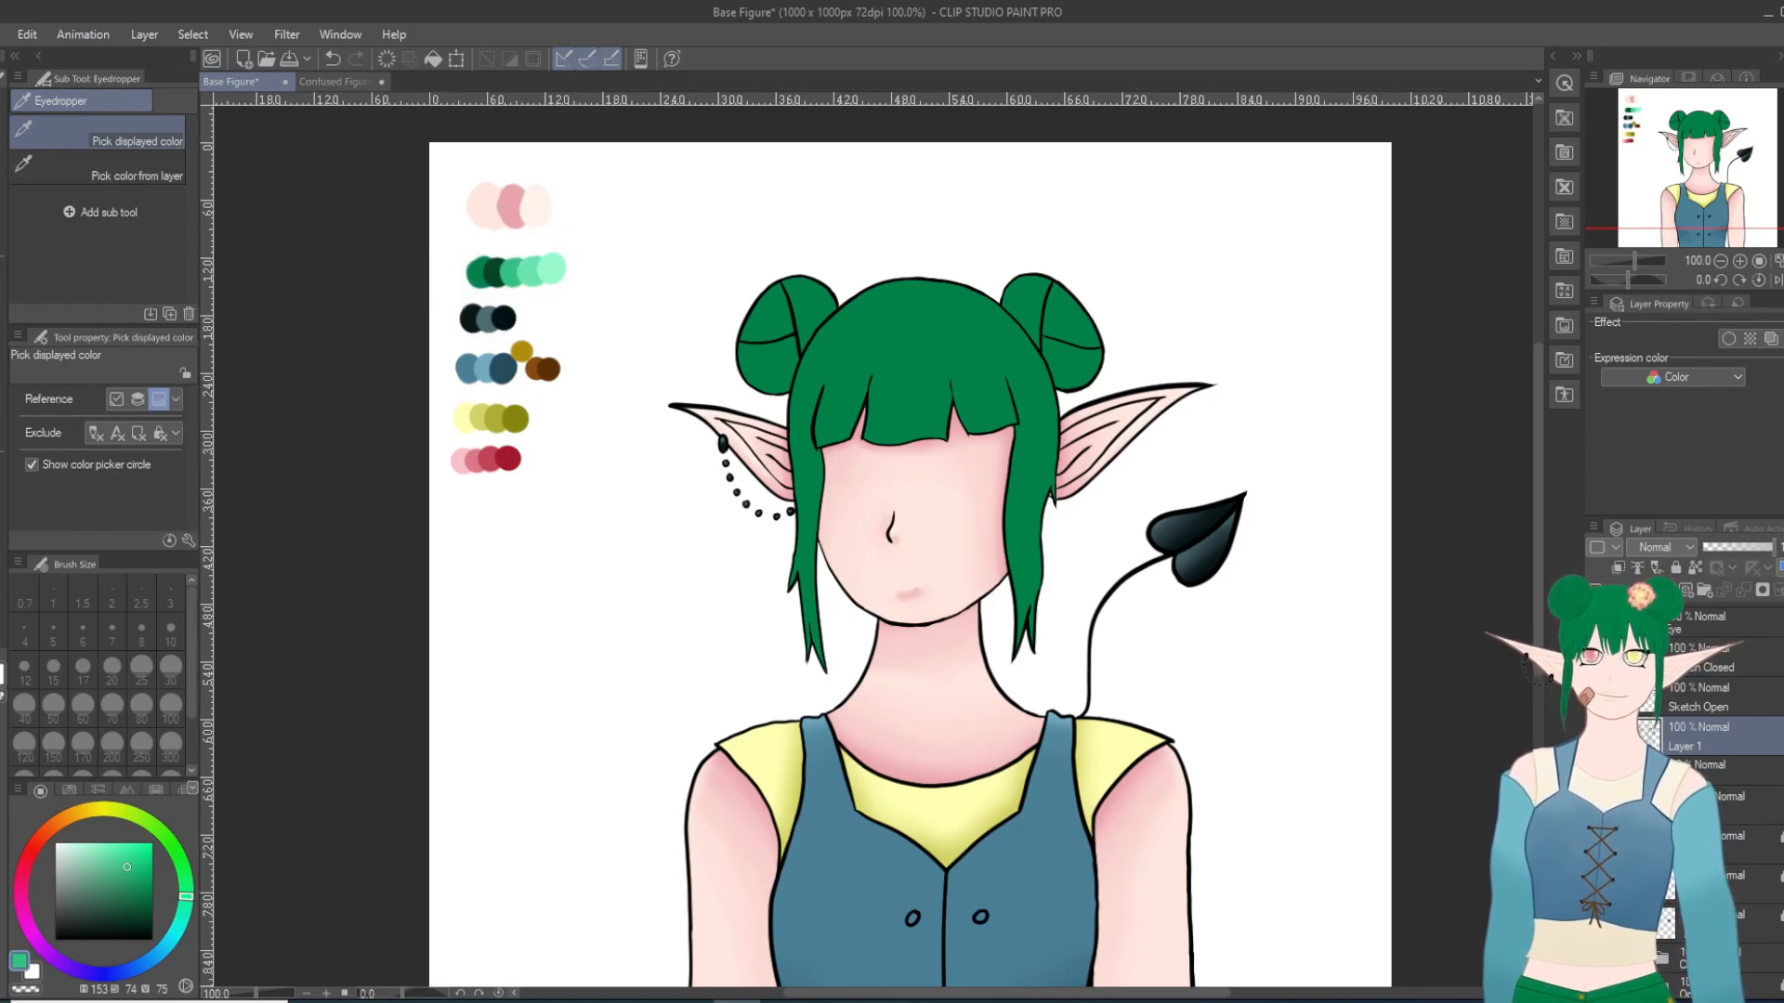
key("p")
scroll(853, 335, "up", 1)
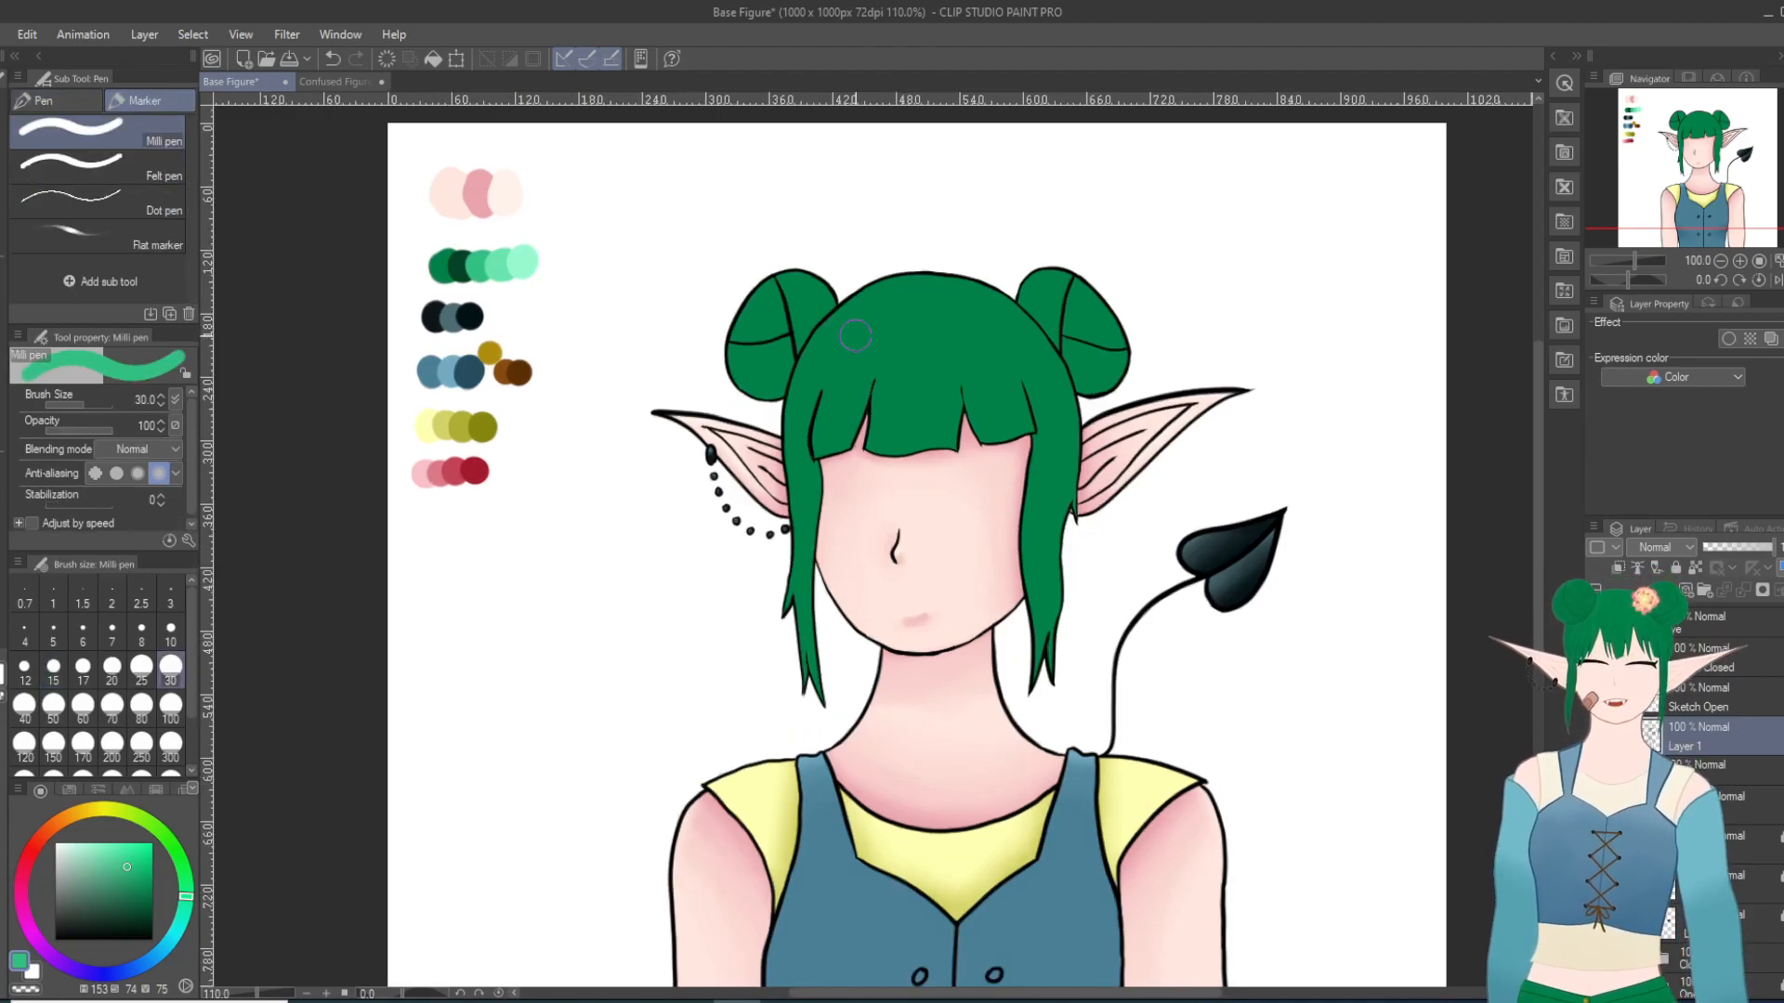
scroll(854, 336, "up", 1)
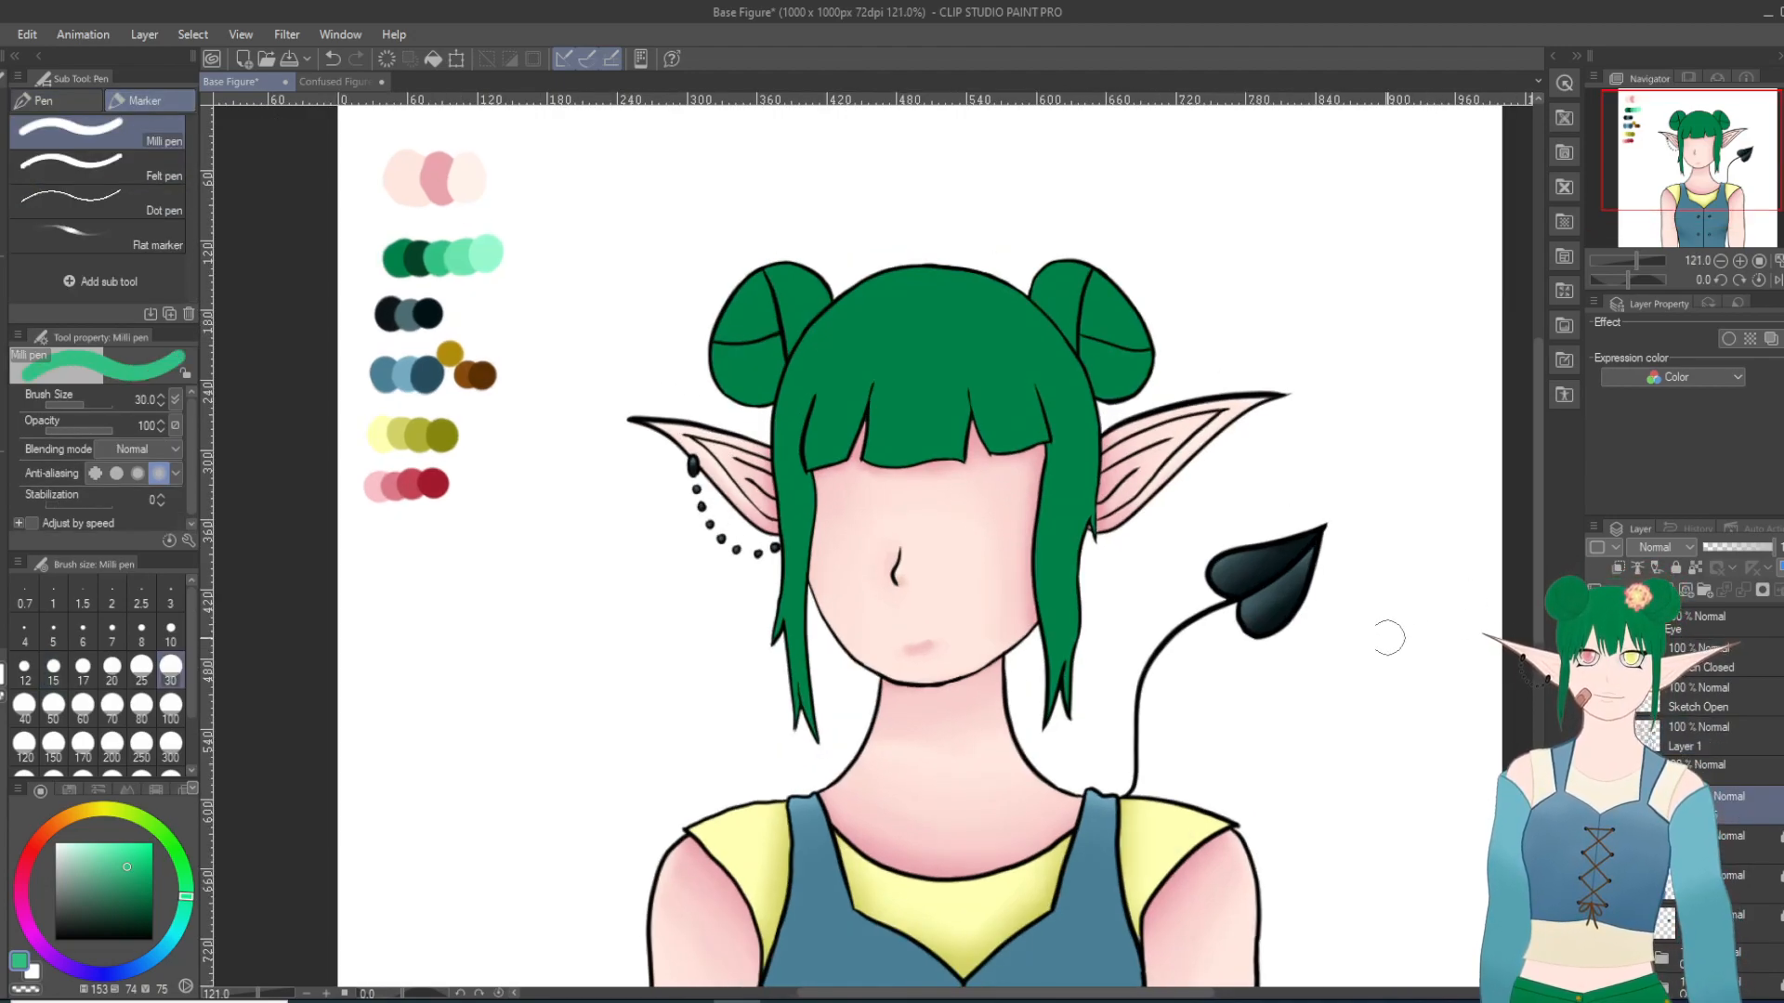
scroll(1375, 632, "up", 2)
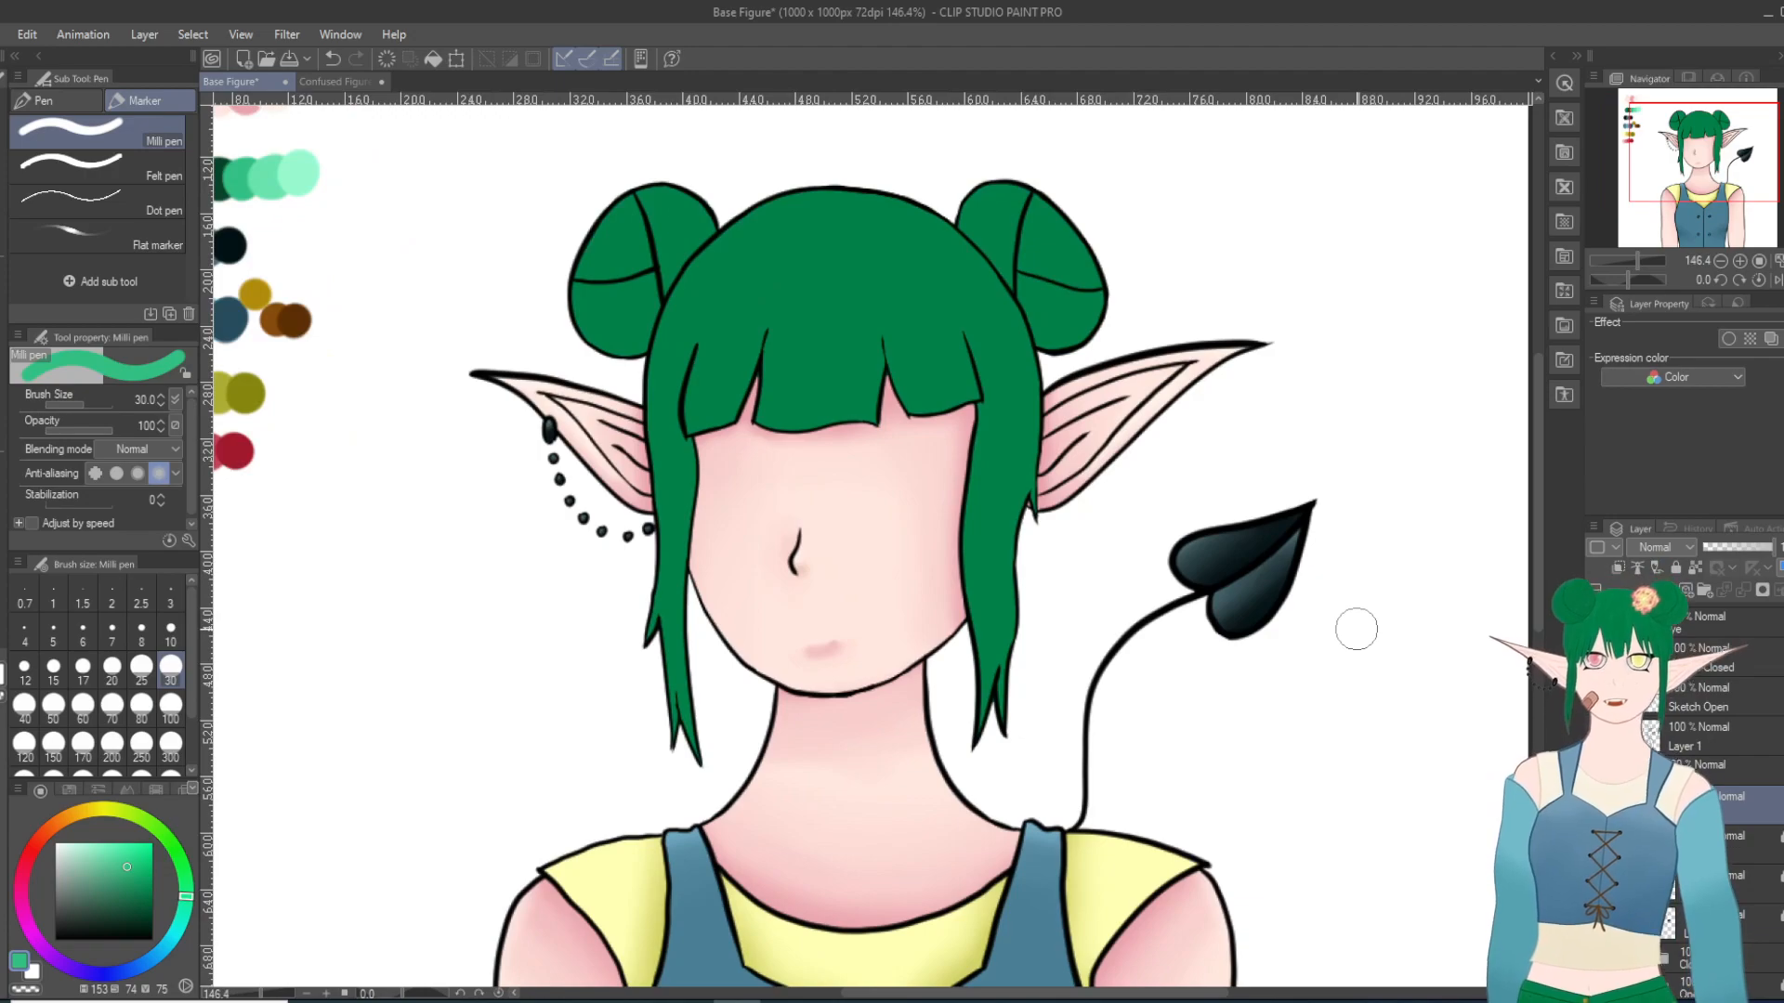
Step: Lock the hair layer's transparent pixels and try size 30 highlights on the tops of both buns, undoing the trial strokes
left_click_drag(572, 222, 692, 165)
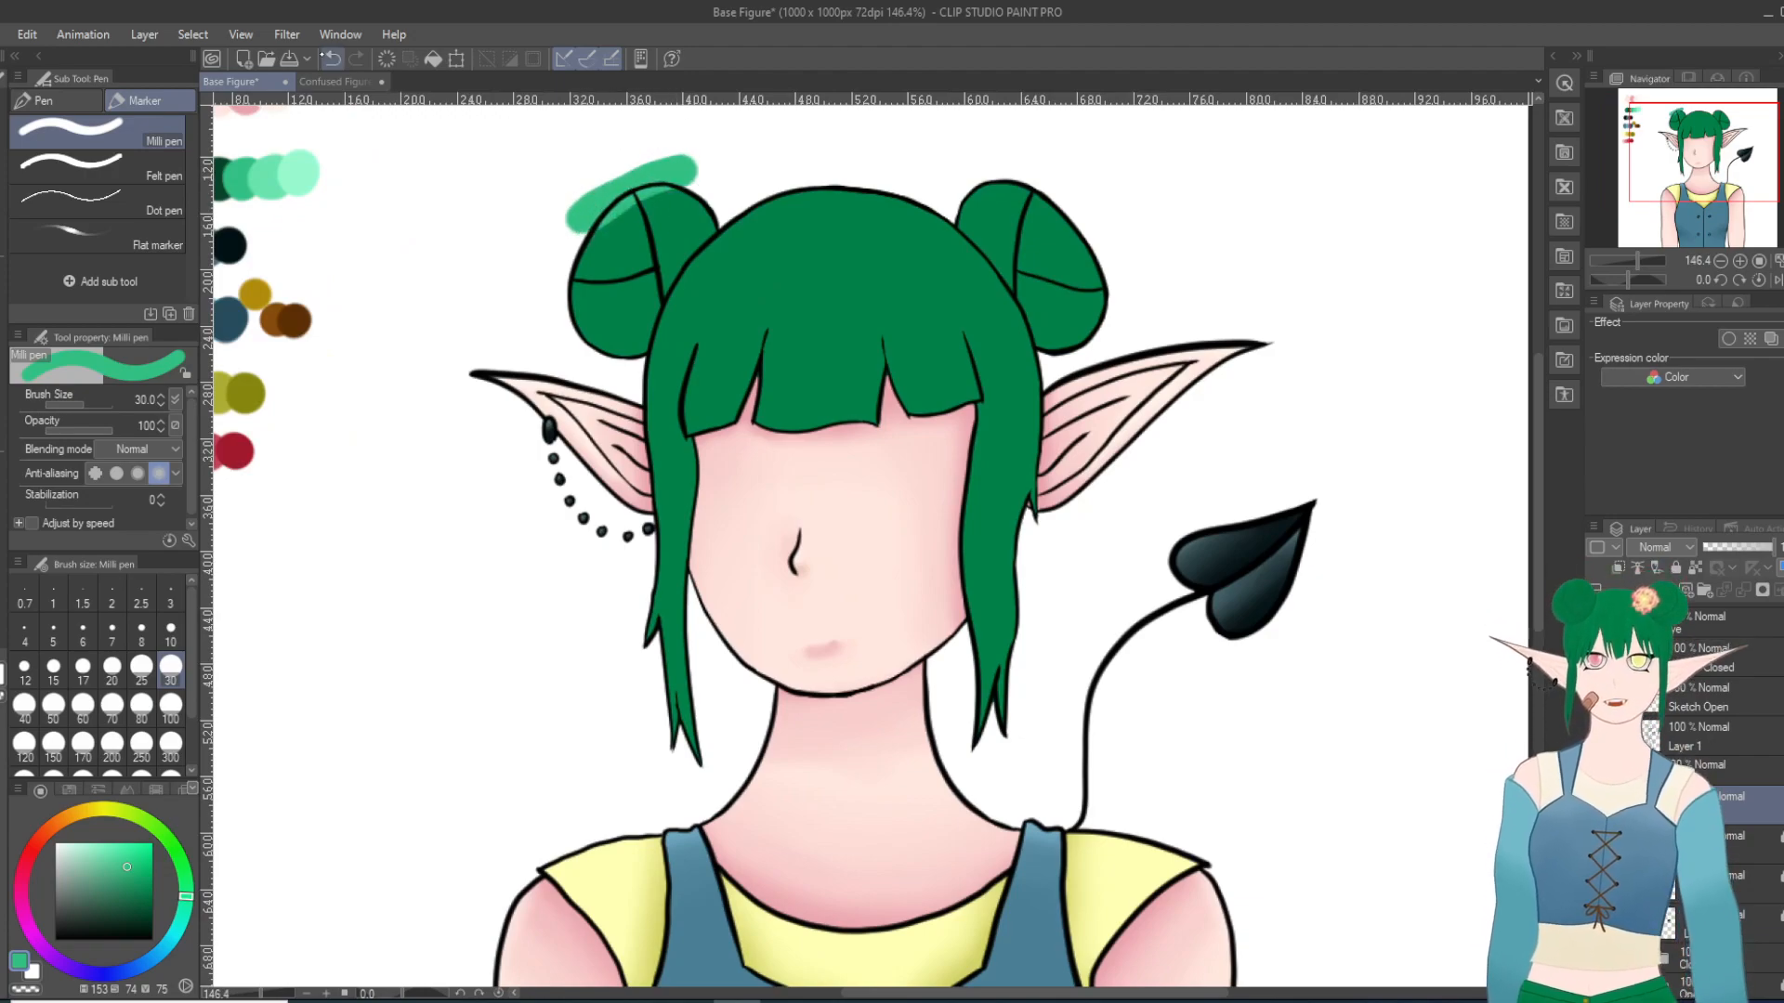
key("ctrl+z")
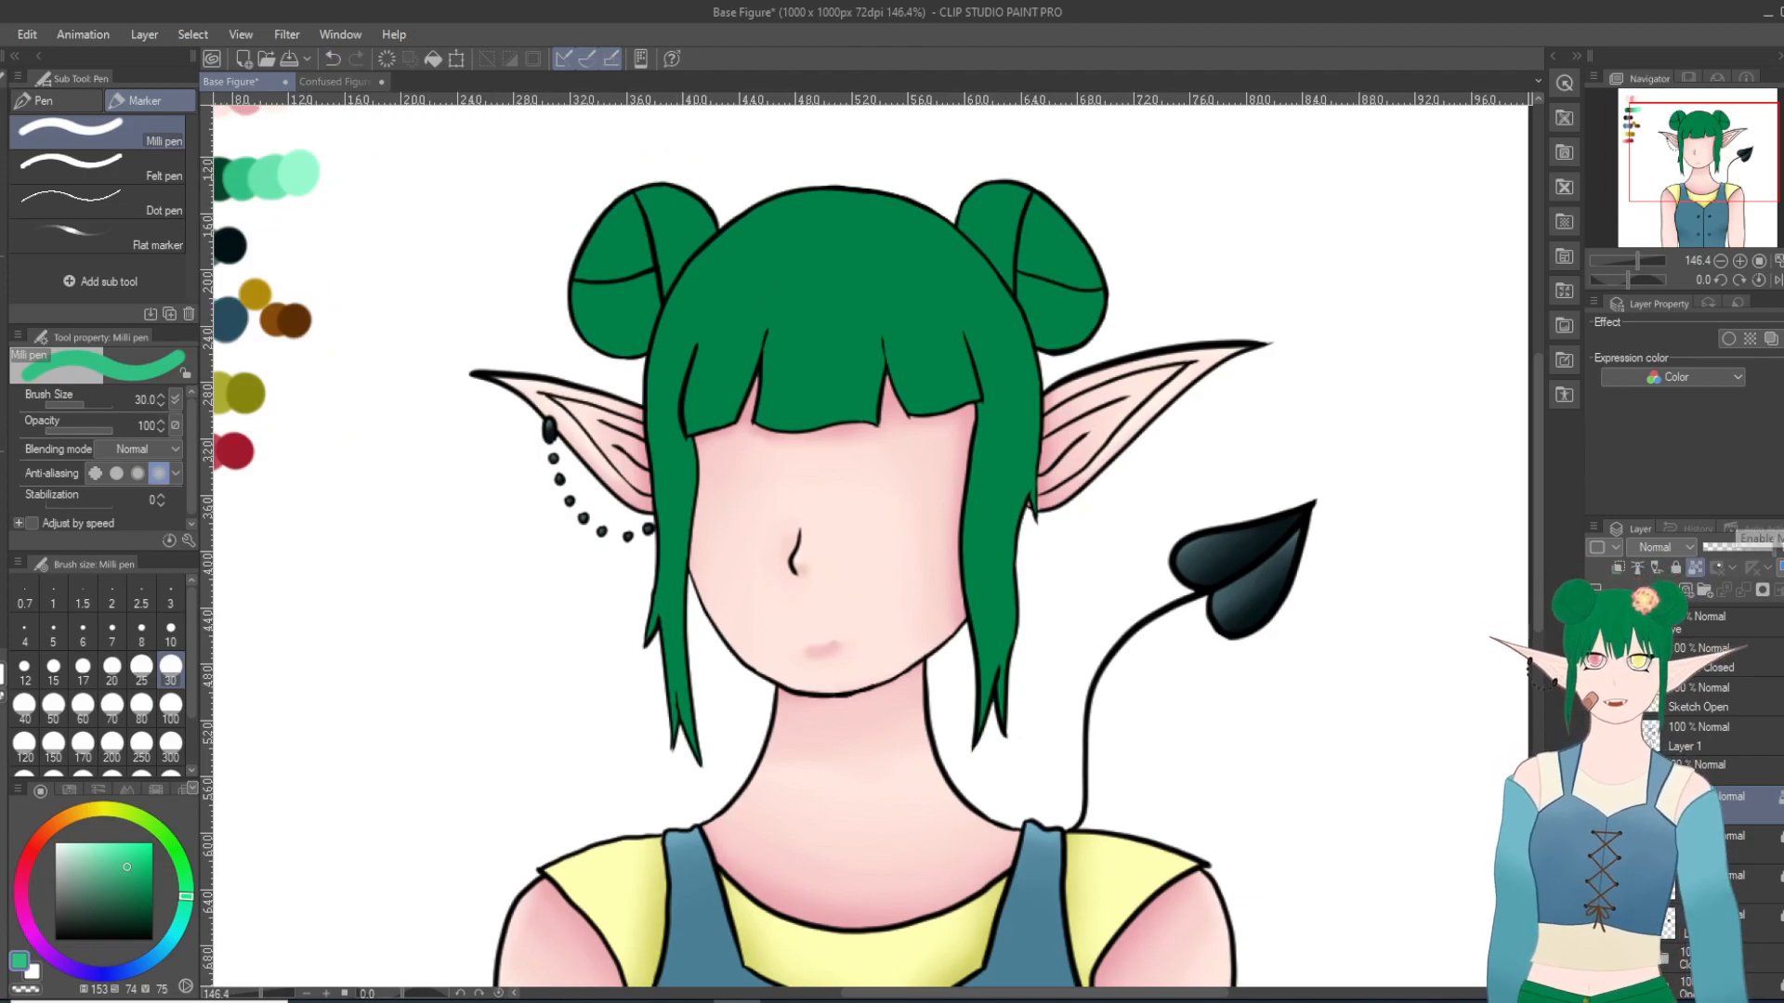
key("ctrl+y")
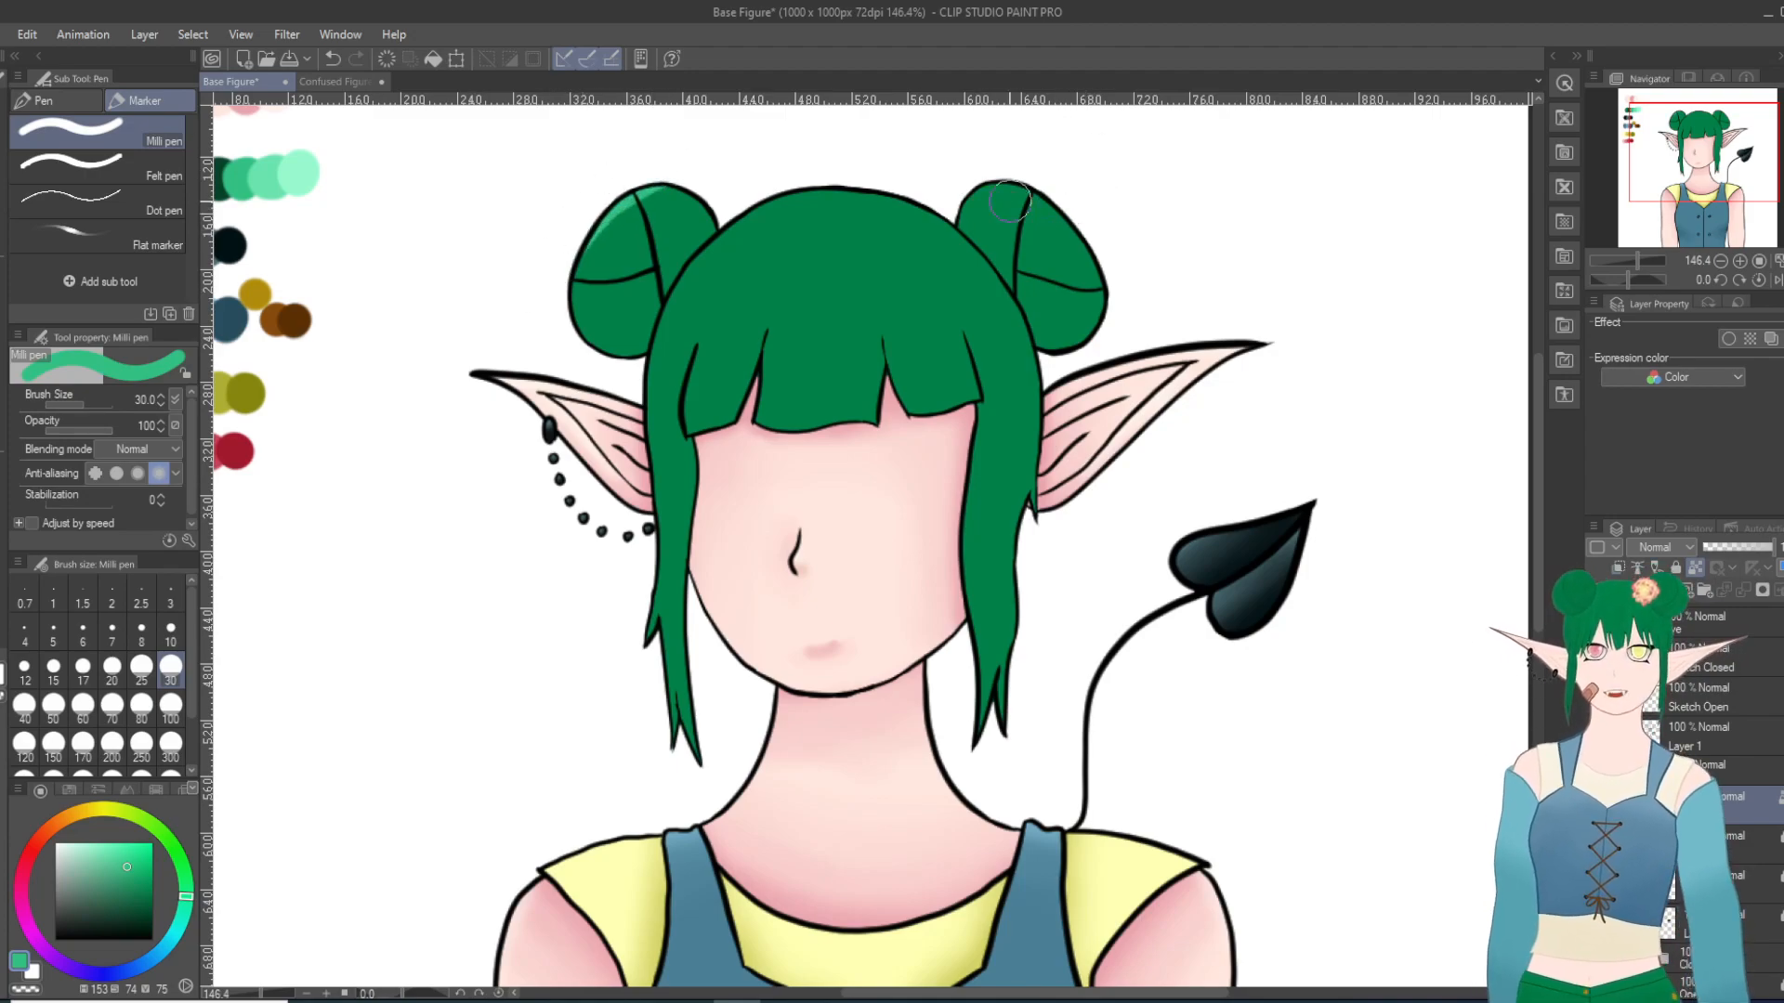
left_click_drag(978, 177, 1076, 214)
left_click(332, 59)
left_click(333, 59)
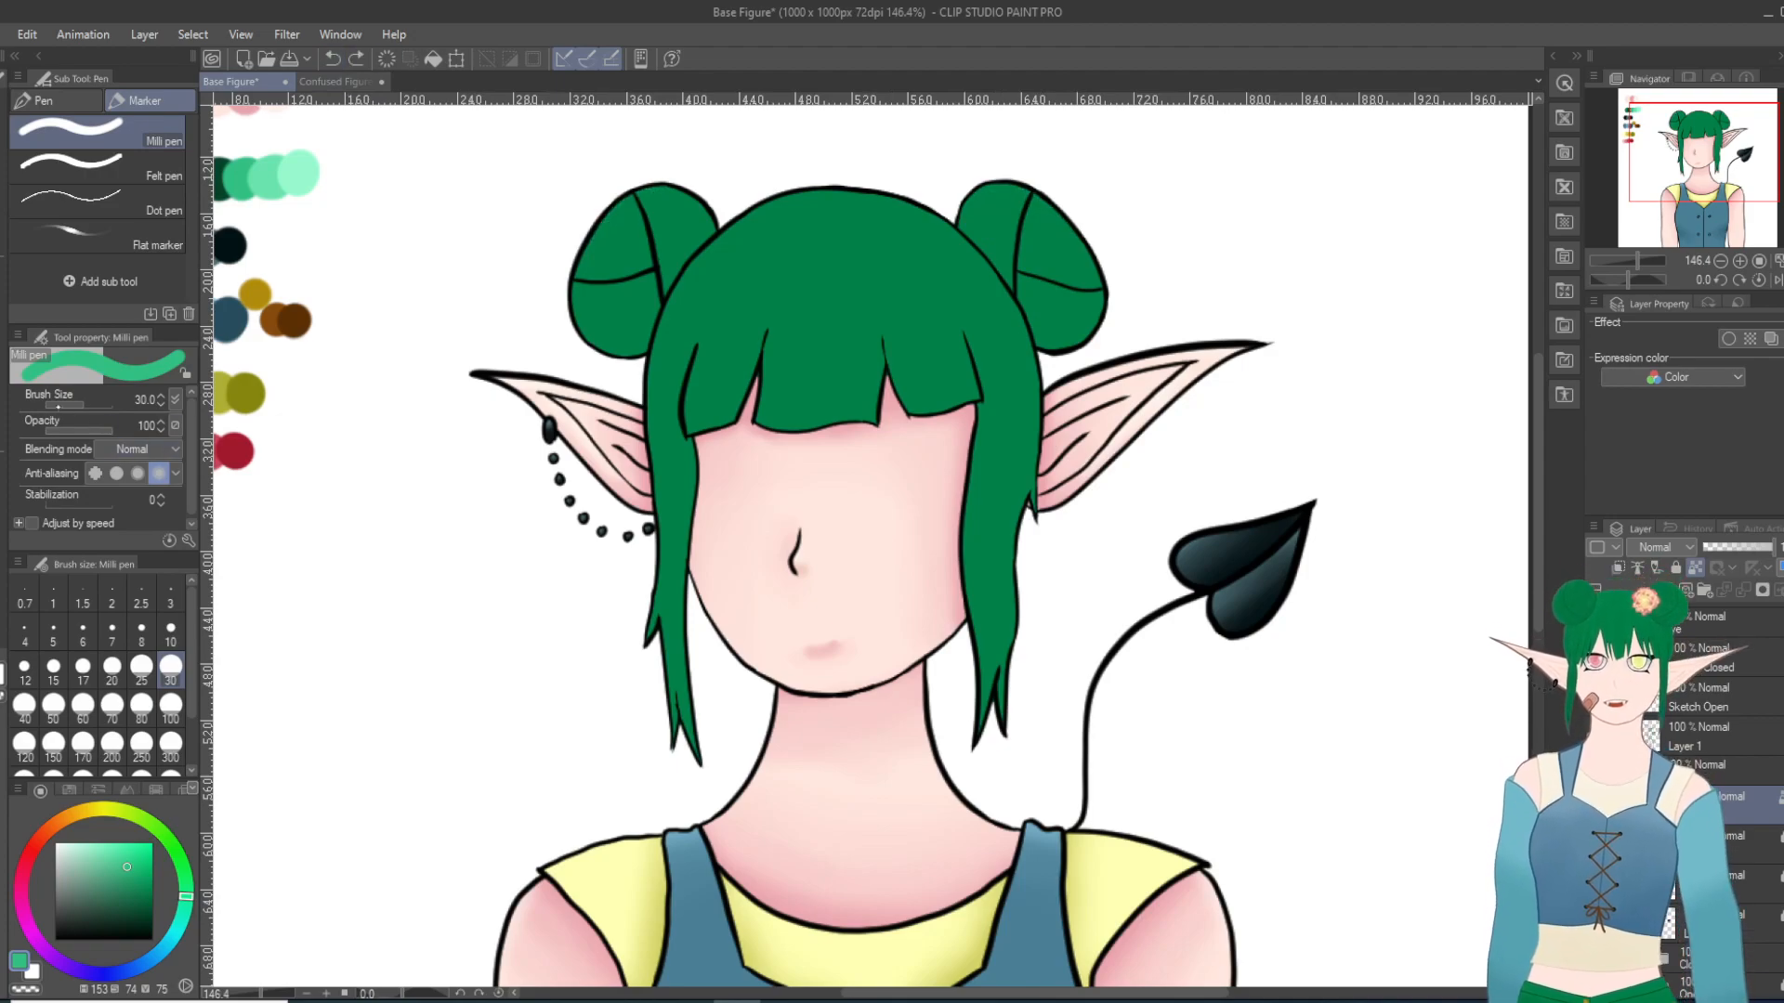
Step: Paint thin highlights along the upper edges of both buns and the crown in the third green with the Milli pen at size 10
left_click(171, 632)
left_click_drag(614, 206, 569, 262)
left_click_drag(620, 199, 578, 247)
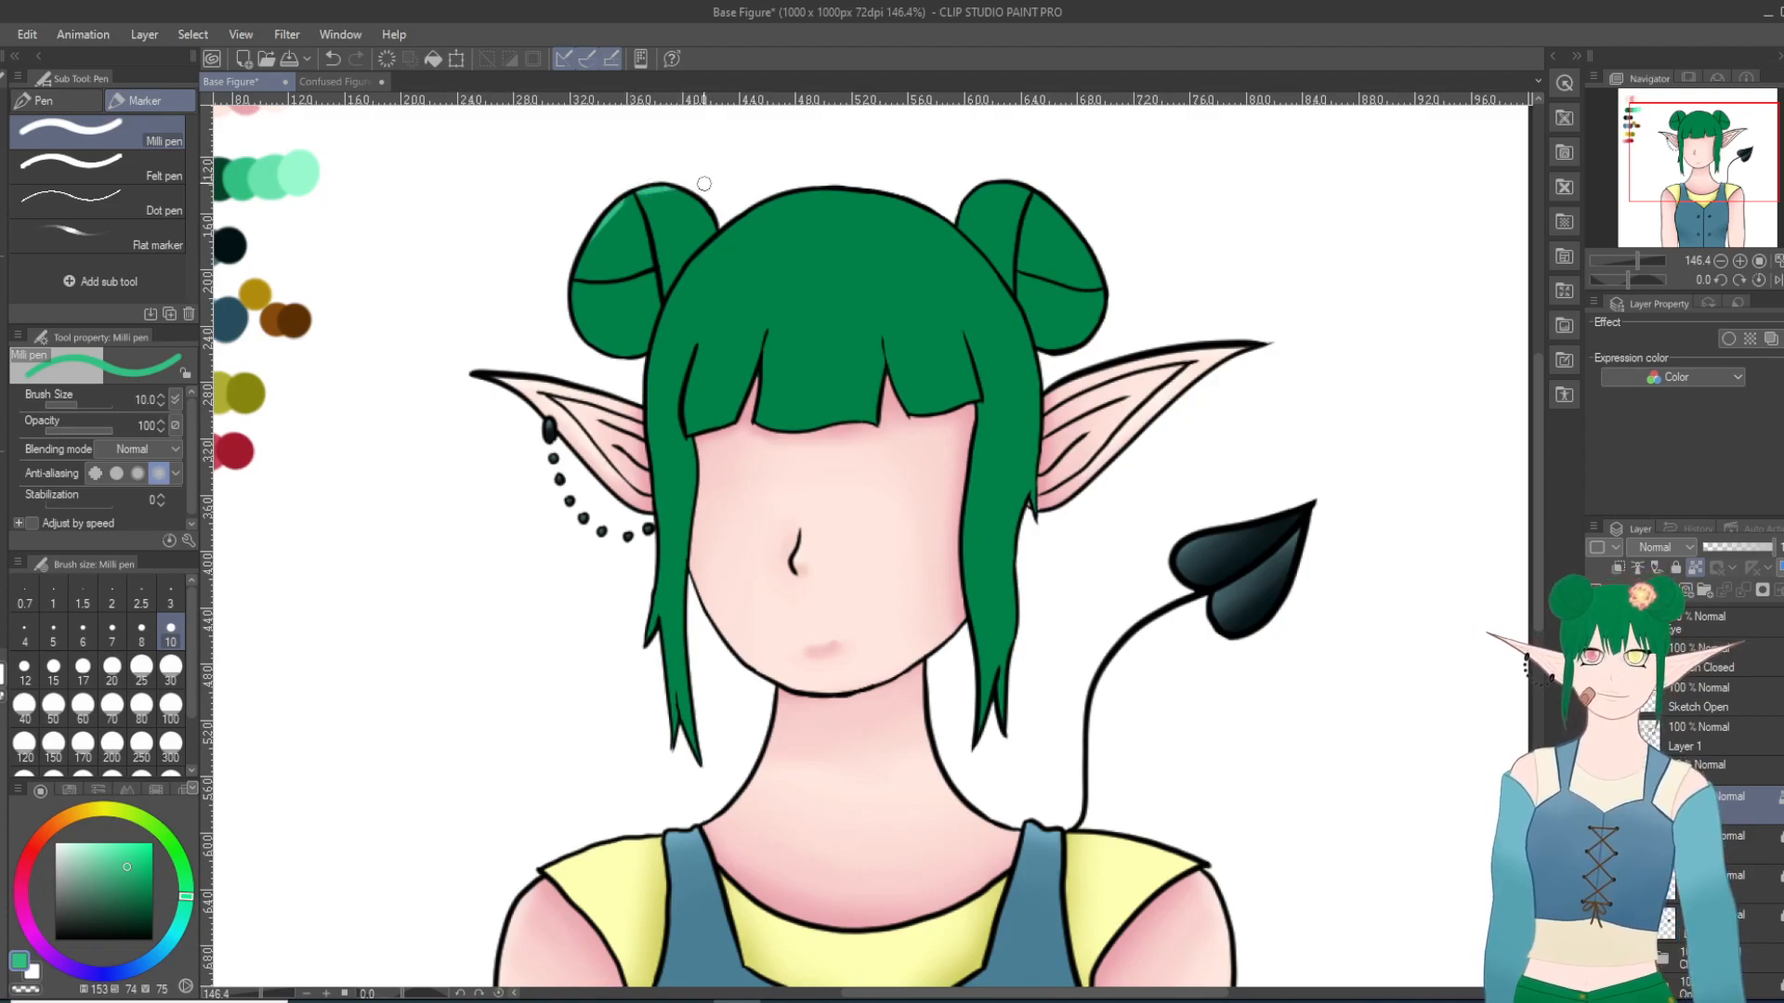
mouse_move(734, 208)
left_mouse_down()
mouse_move(845, 179)
mouse_move(750, 208)
mouse_move(920, 198)
left_mouse_up()
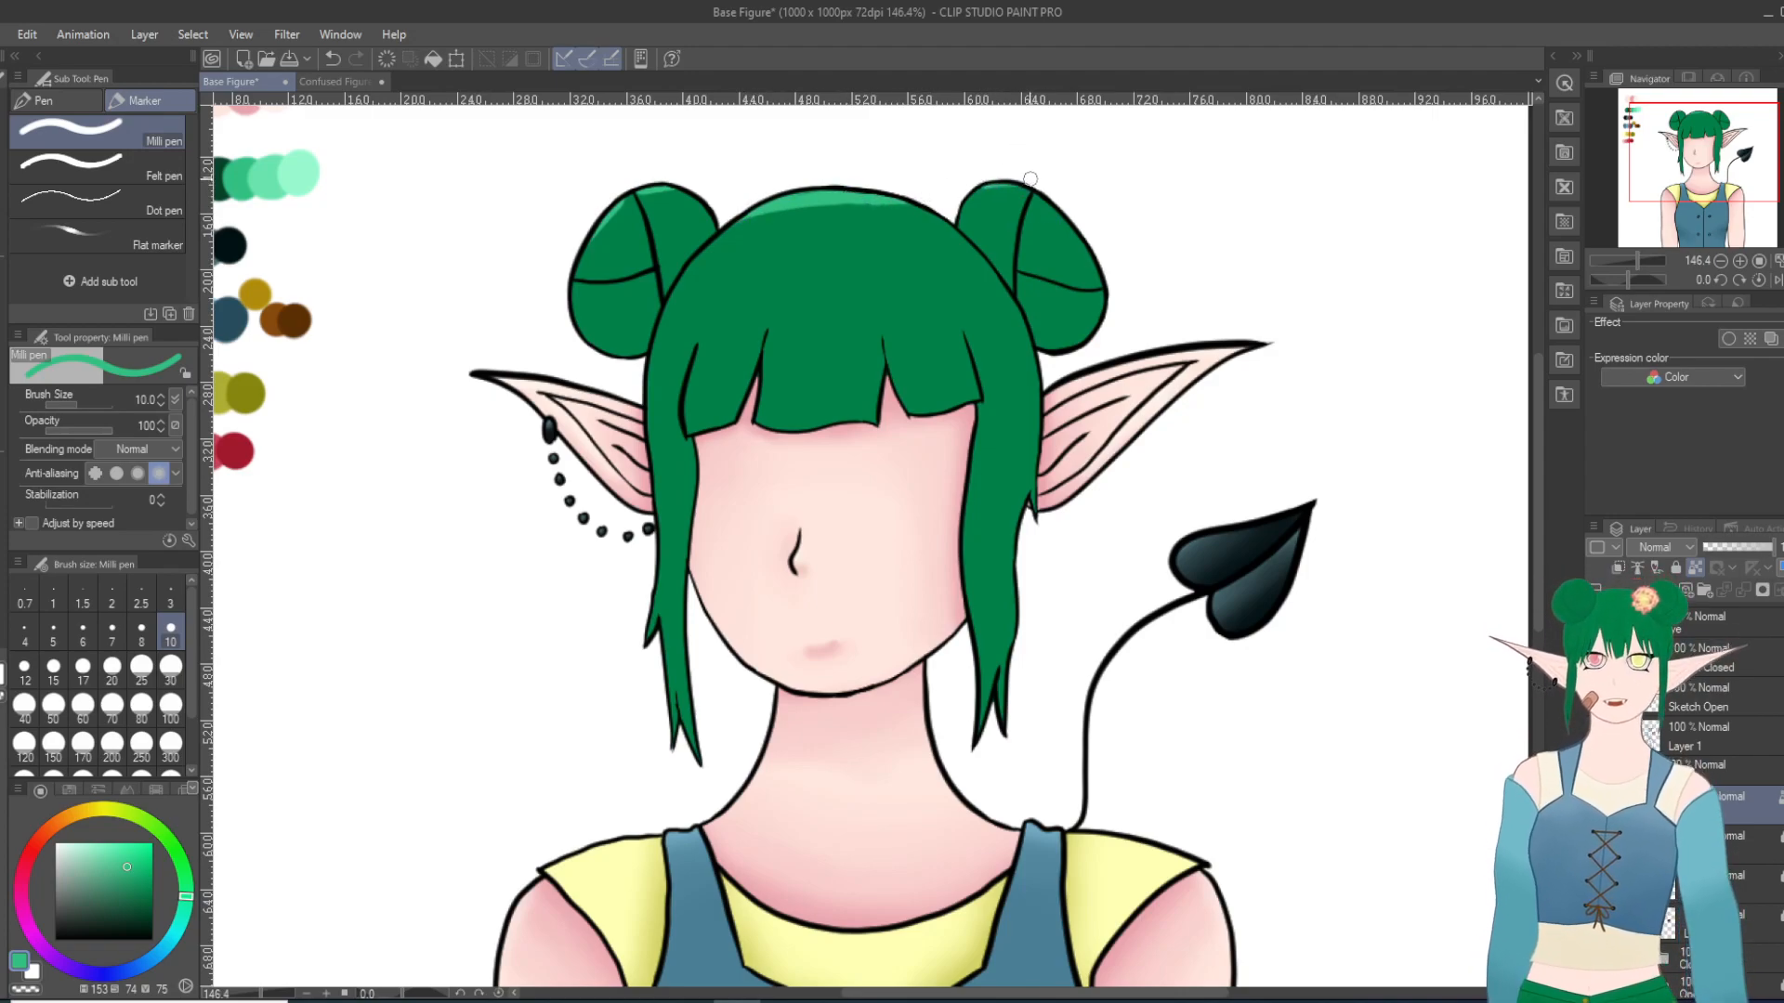
mouse_move(981, 183)
left_mouse_down()
mouse_move(1037, 195)
mouse_move(1071, 229)
left_mouse_up()
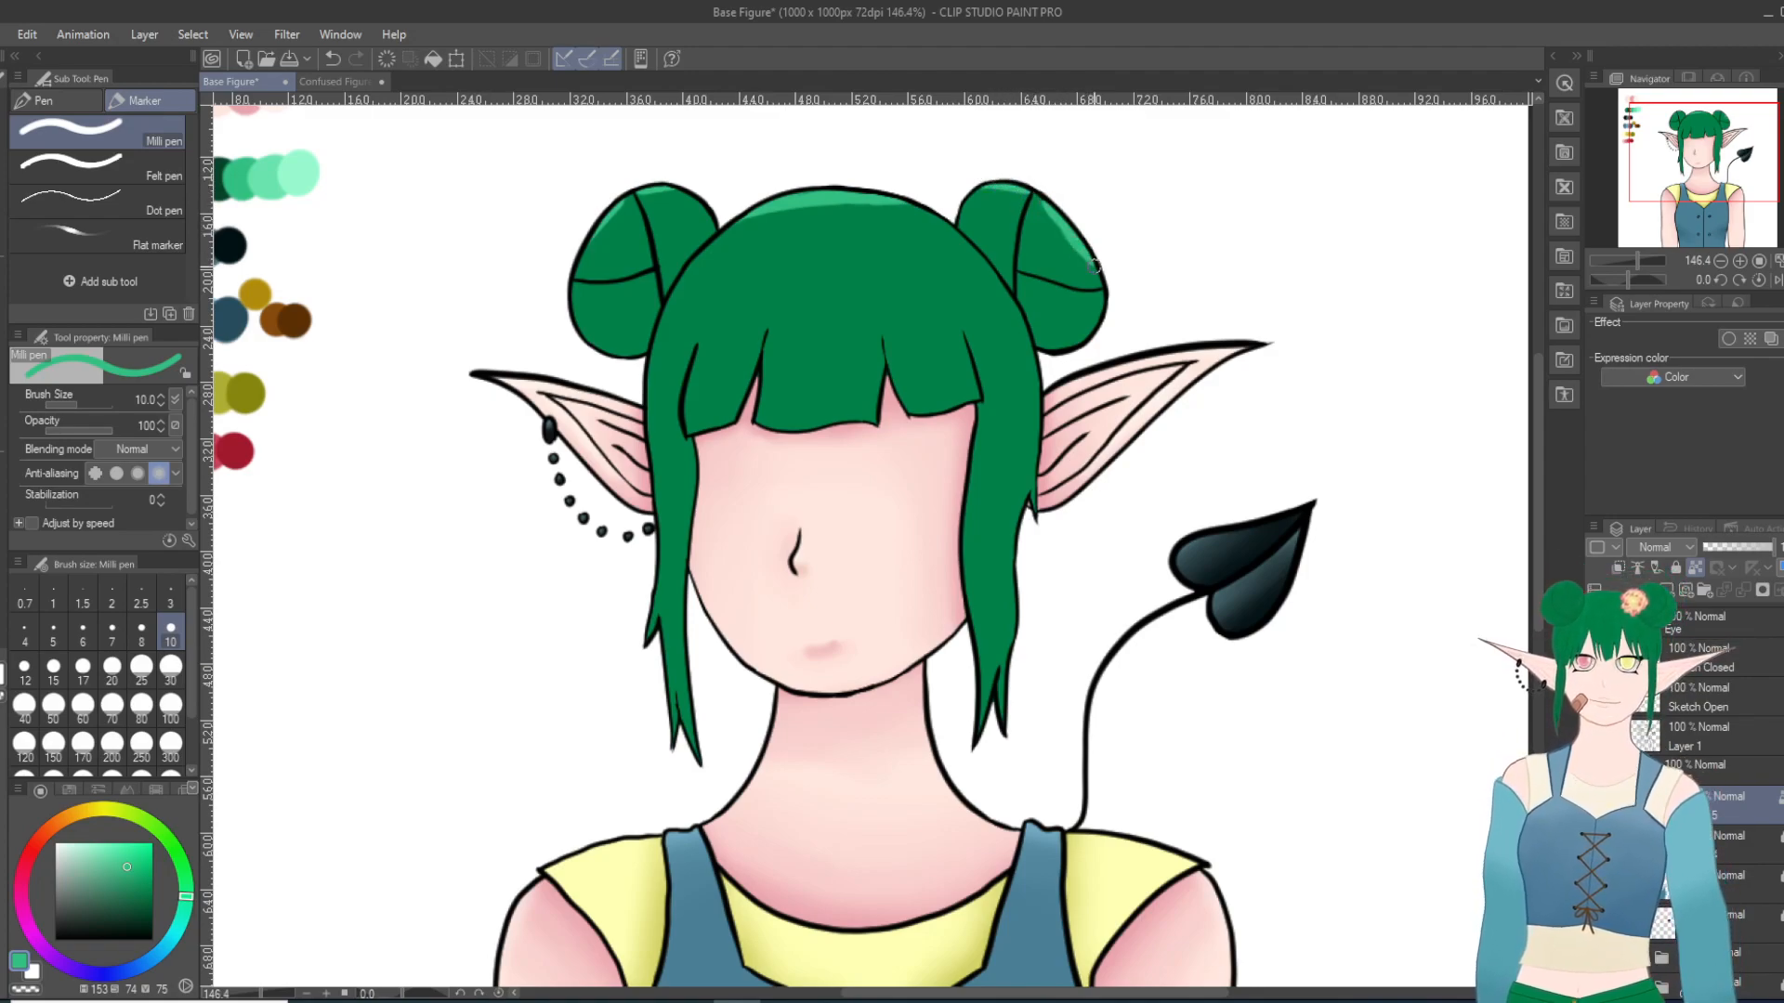
left_click(332, 59)
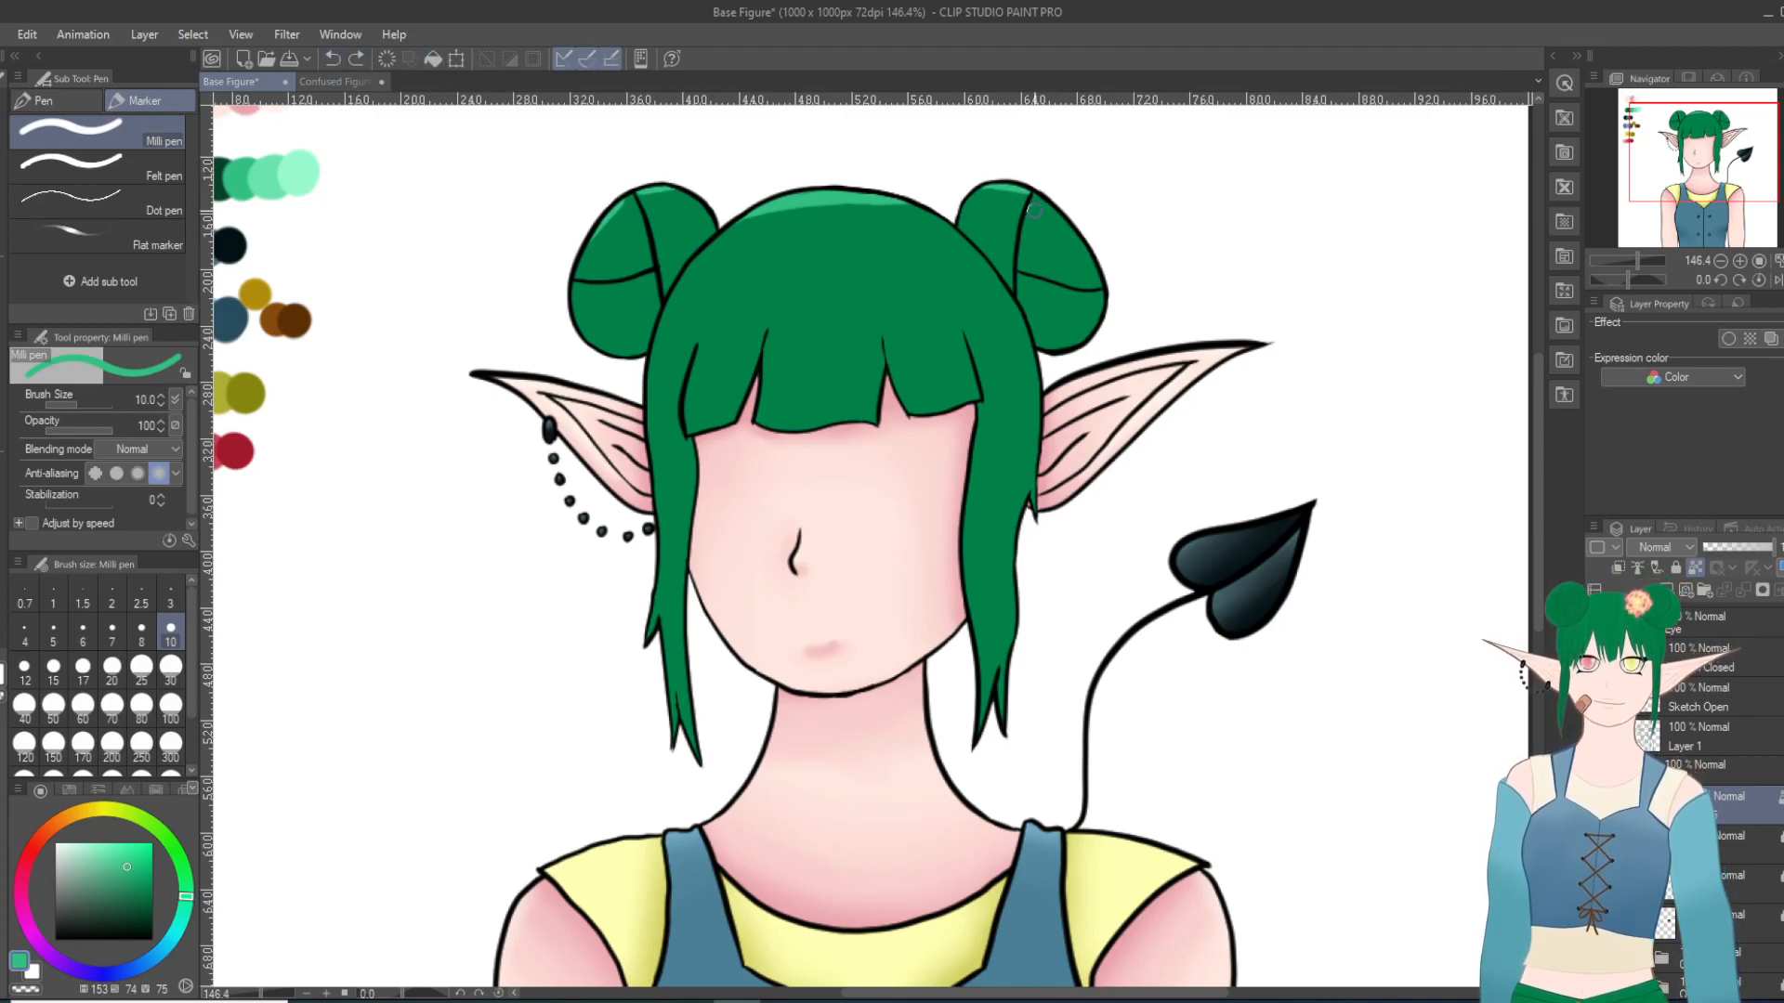
left_click_drag(1047, 200, 1068, 220)
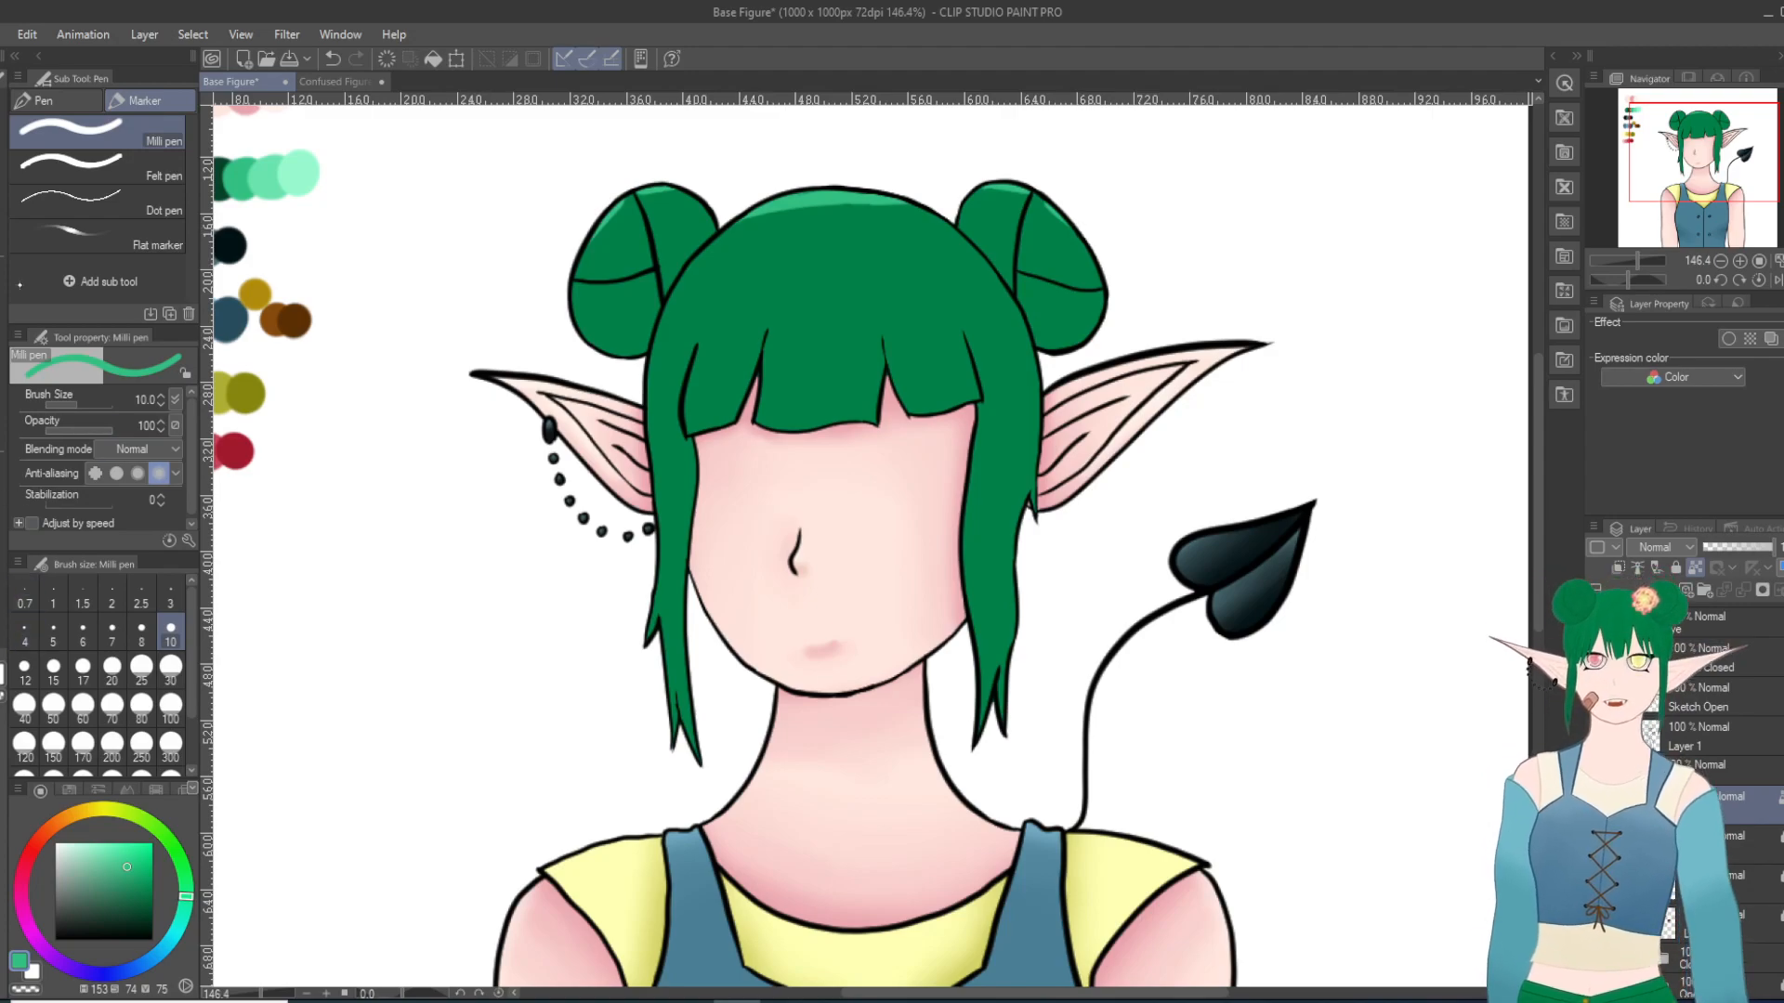
Step: Paint dark green shadows from the palette along the inner detail lines of both buns with the Milli pen at size 10
key("i")
left_click(233, 172)
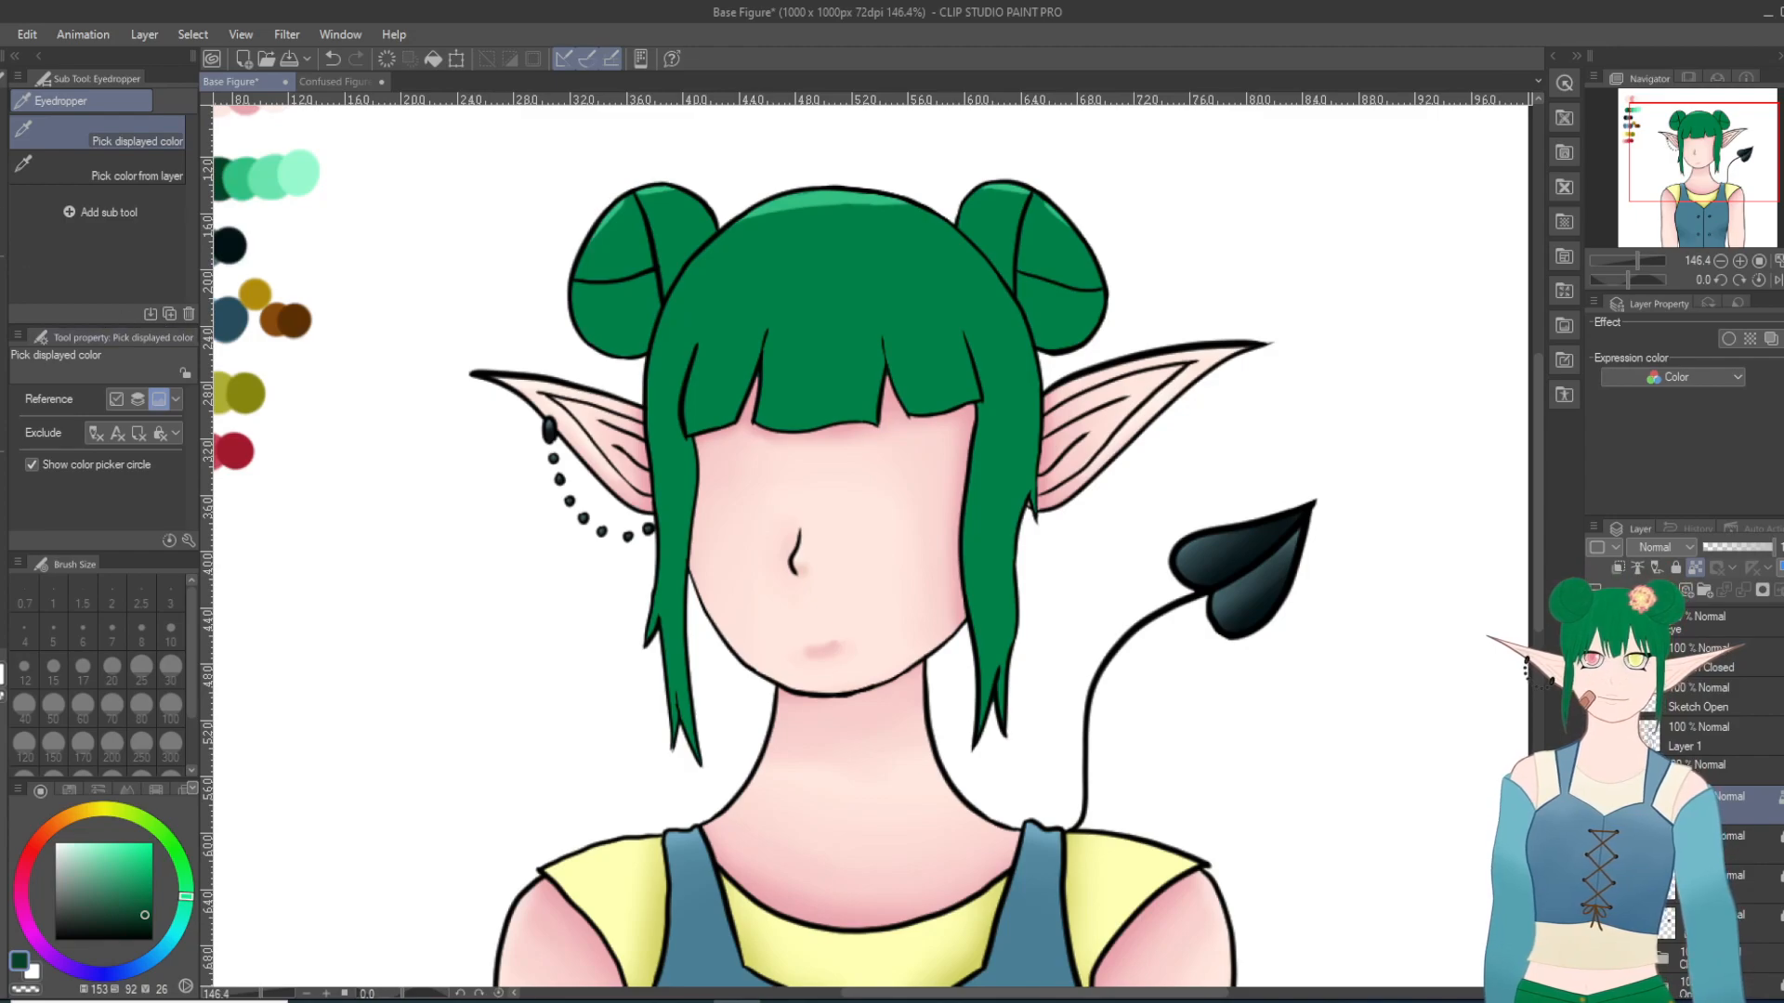
key("p")
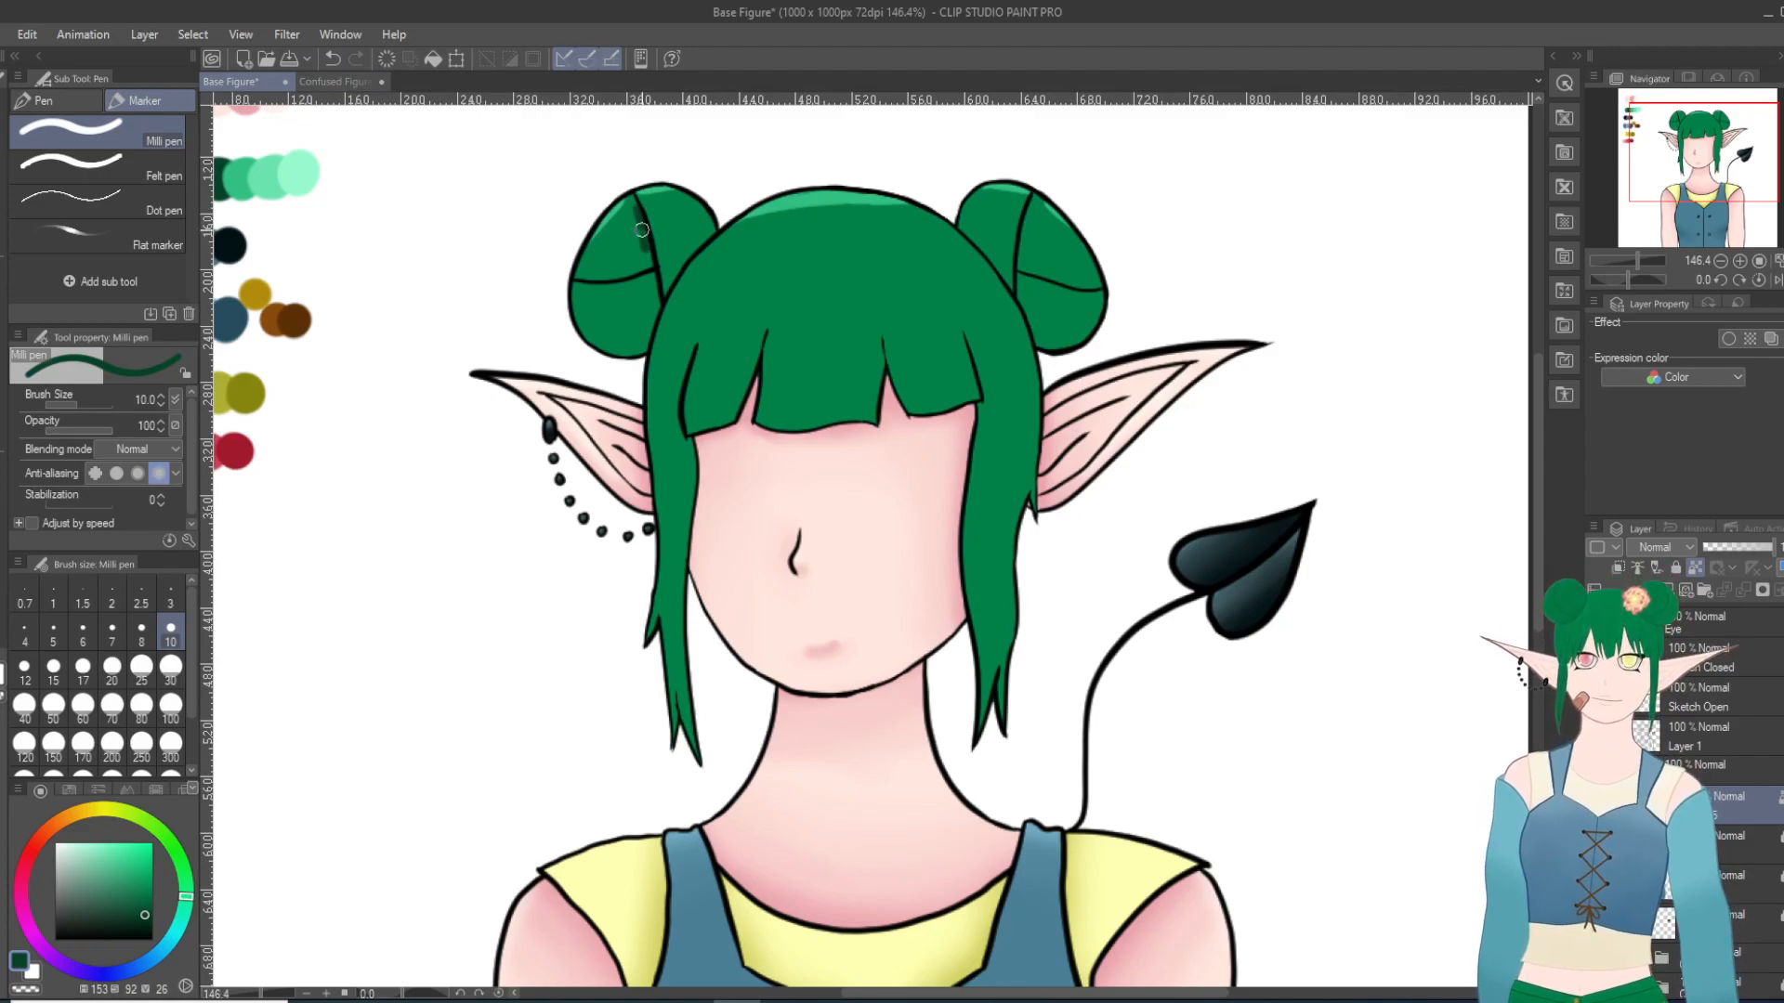
mouse_move(643, 232)
left_mouse_down()
mouse_move(648, 258)
mouse_move(602, 277)
mouse_move(664, 255)
left_mouse_up()
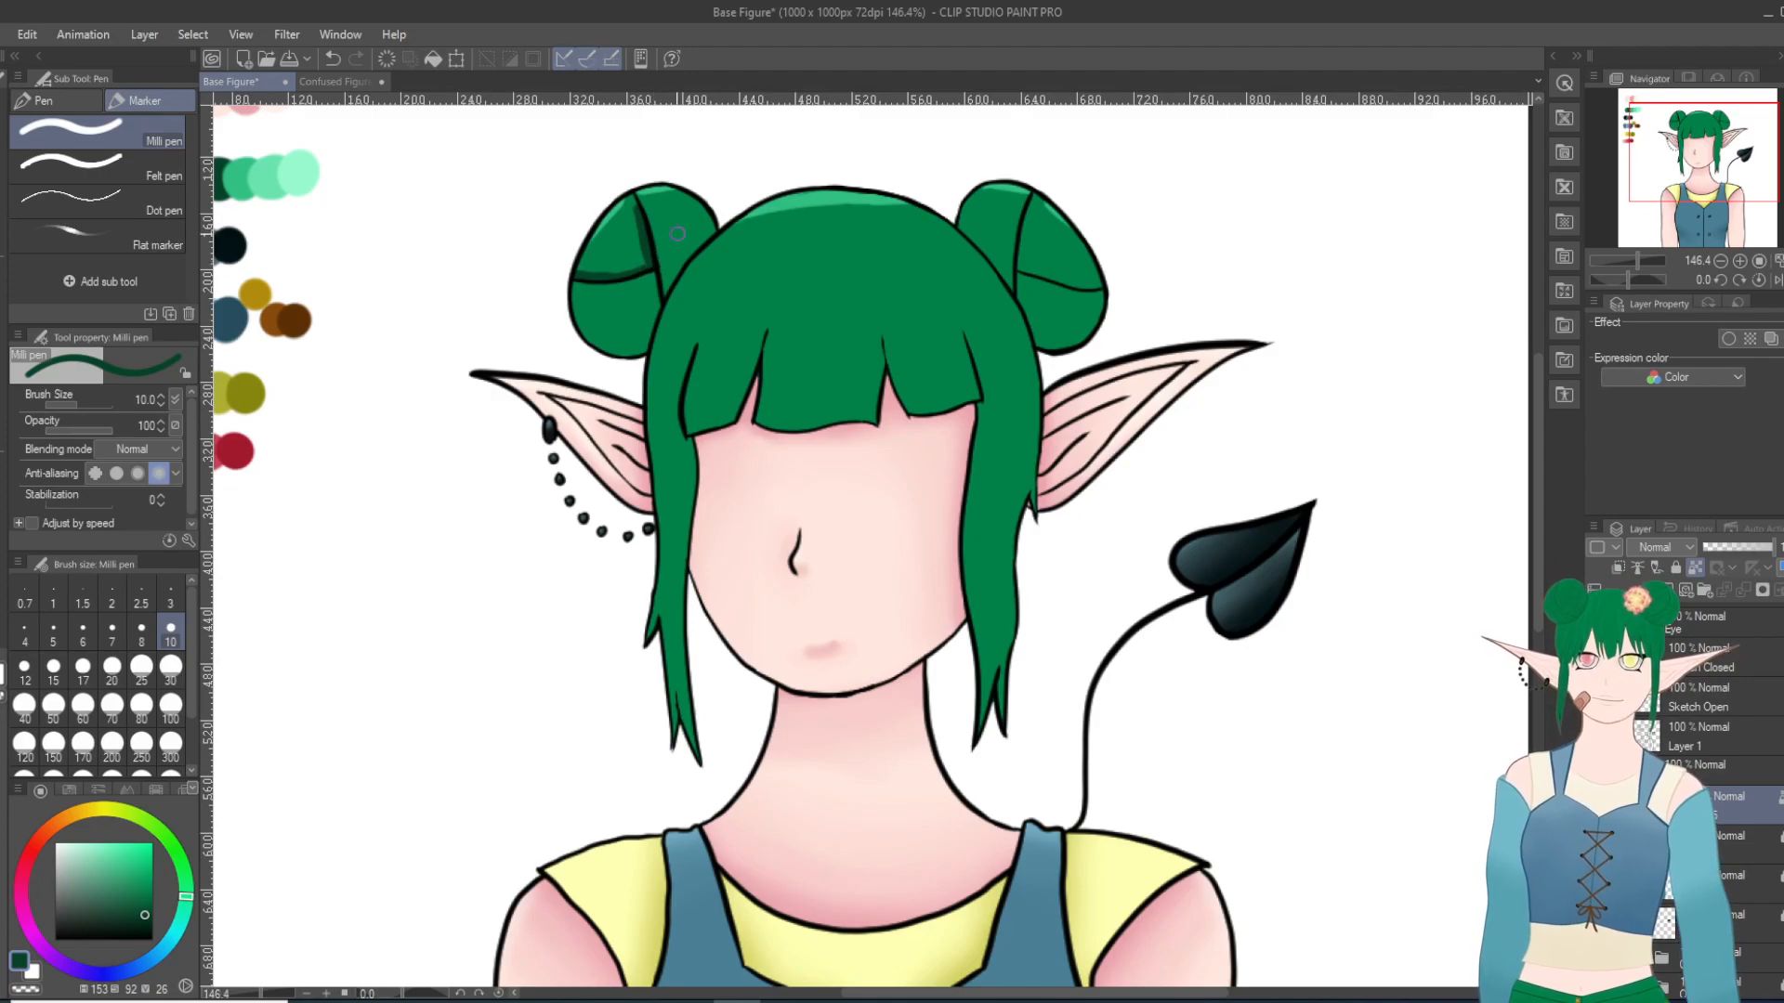
mouse_move(1031, 204)
left_mouse_down()
mouse_move(1019, 268)
mouse_move(1108, 290)
left_mouse_up()
key("ctrl+z")
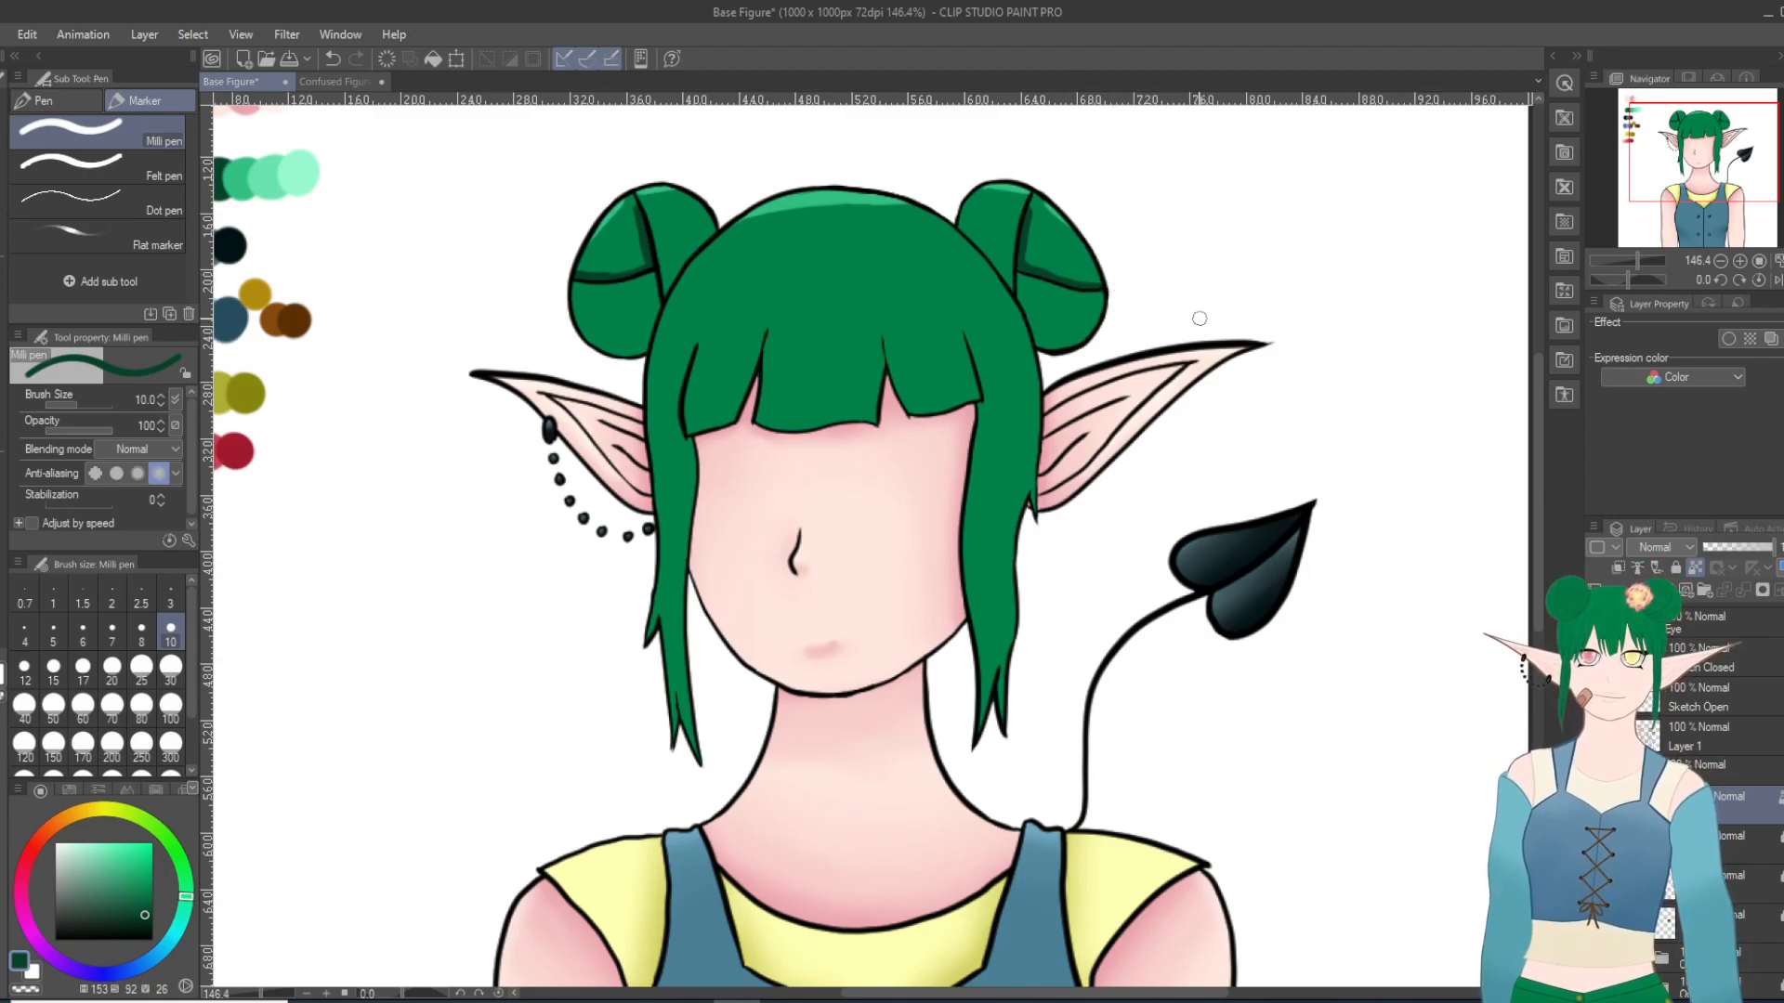
Step: Soften the highlights and shadows on the crown and both buns with the Blur tool at size 25
key("j")
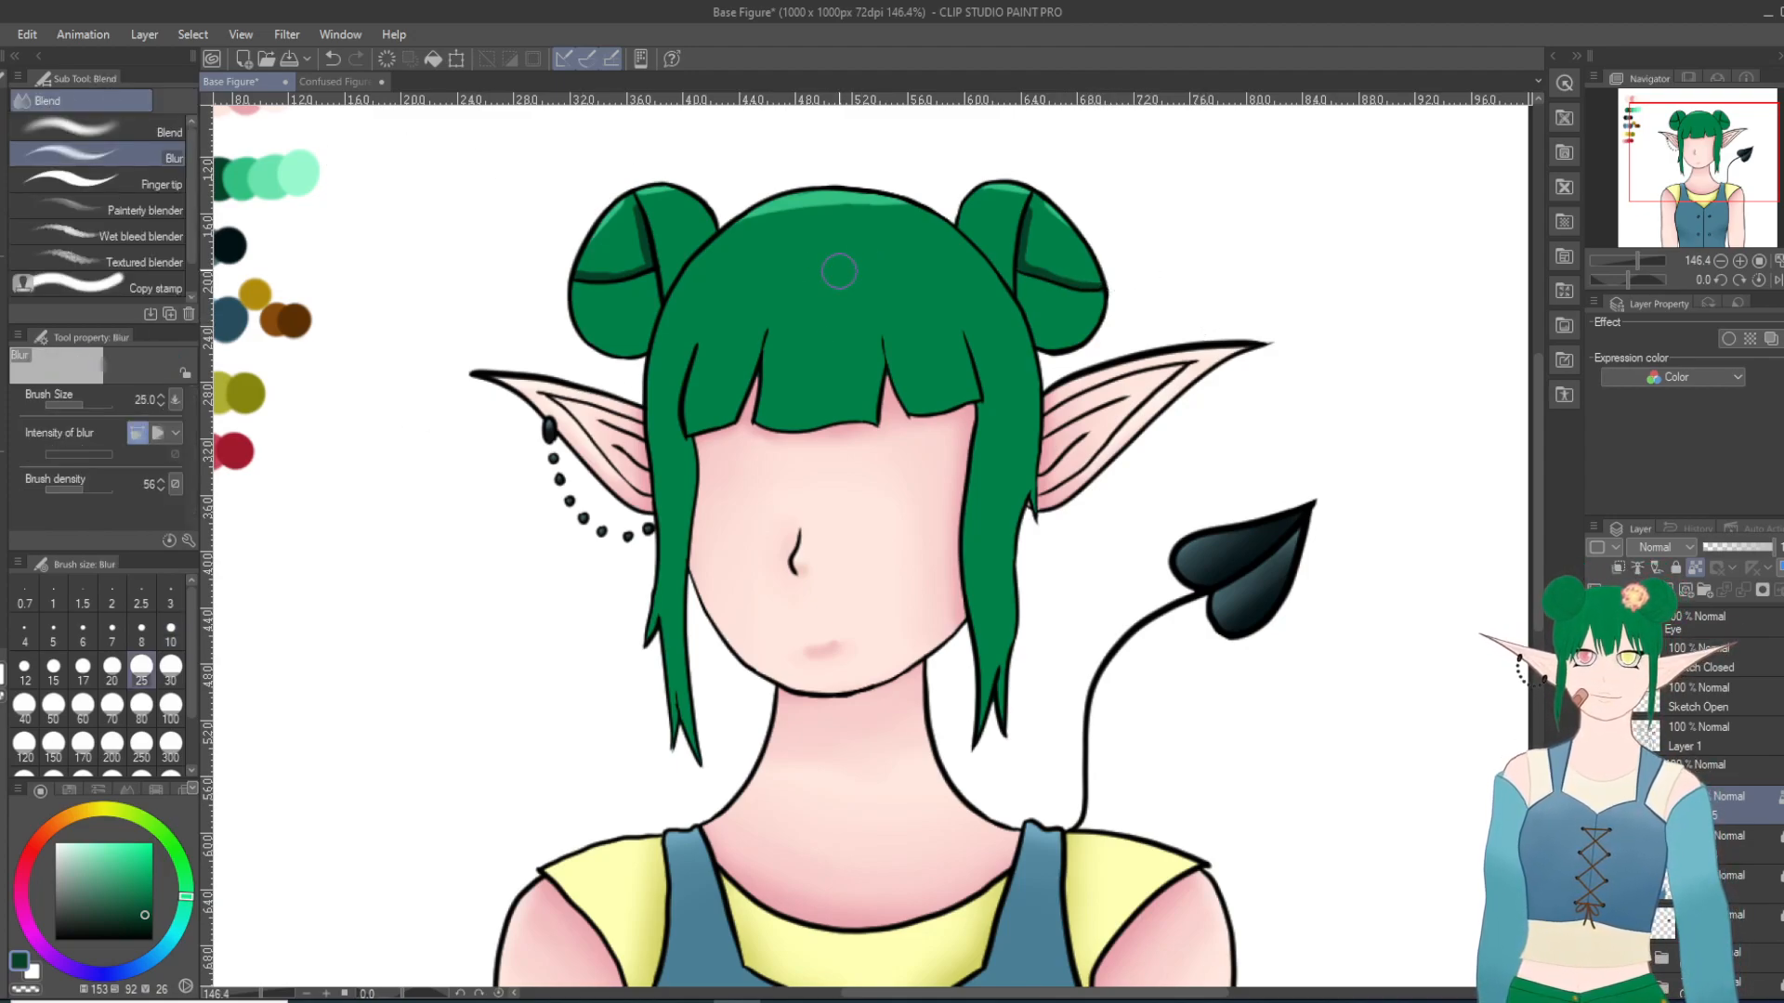
mouse_move(636, 220)
left_mouse_down()
mouse_move(631, 204)
mouse_move(638, 236)
mouse_move(614, 224)
mouse_move(586, 262)
mouse_move(625, 271)
mouse_move(608, 255)
mouse_move(638, 215)
left_mouse_up()
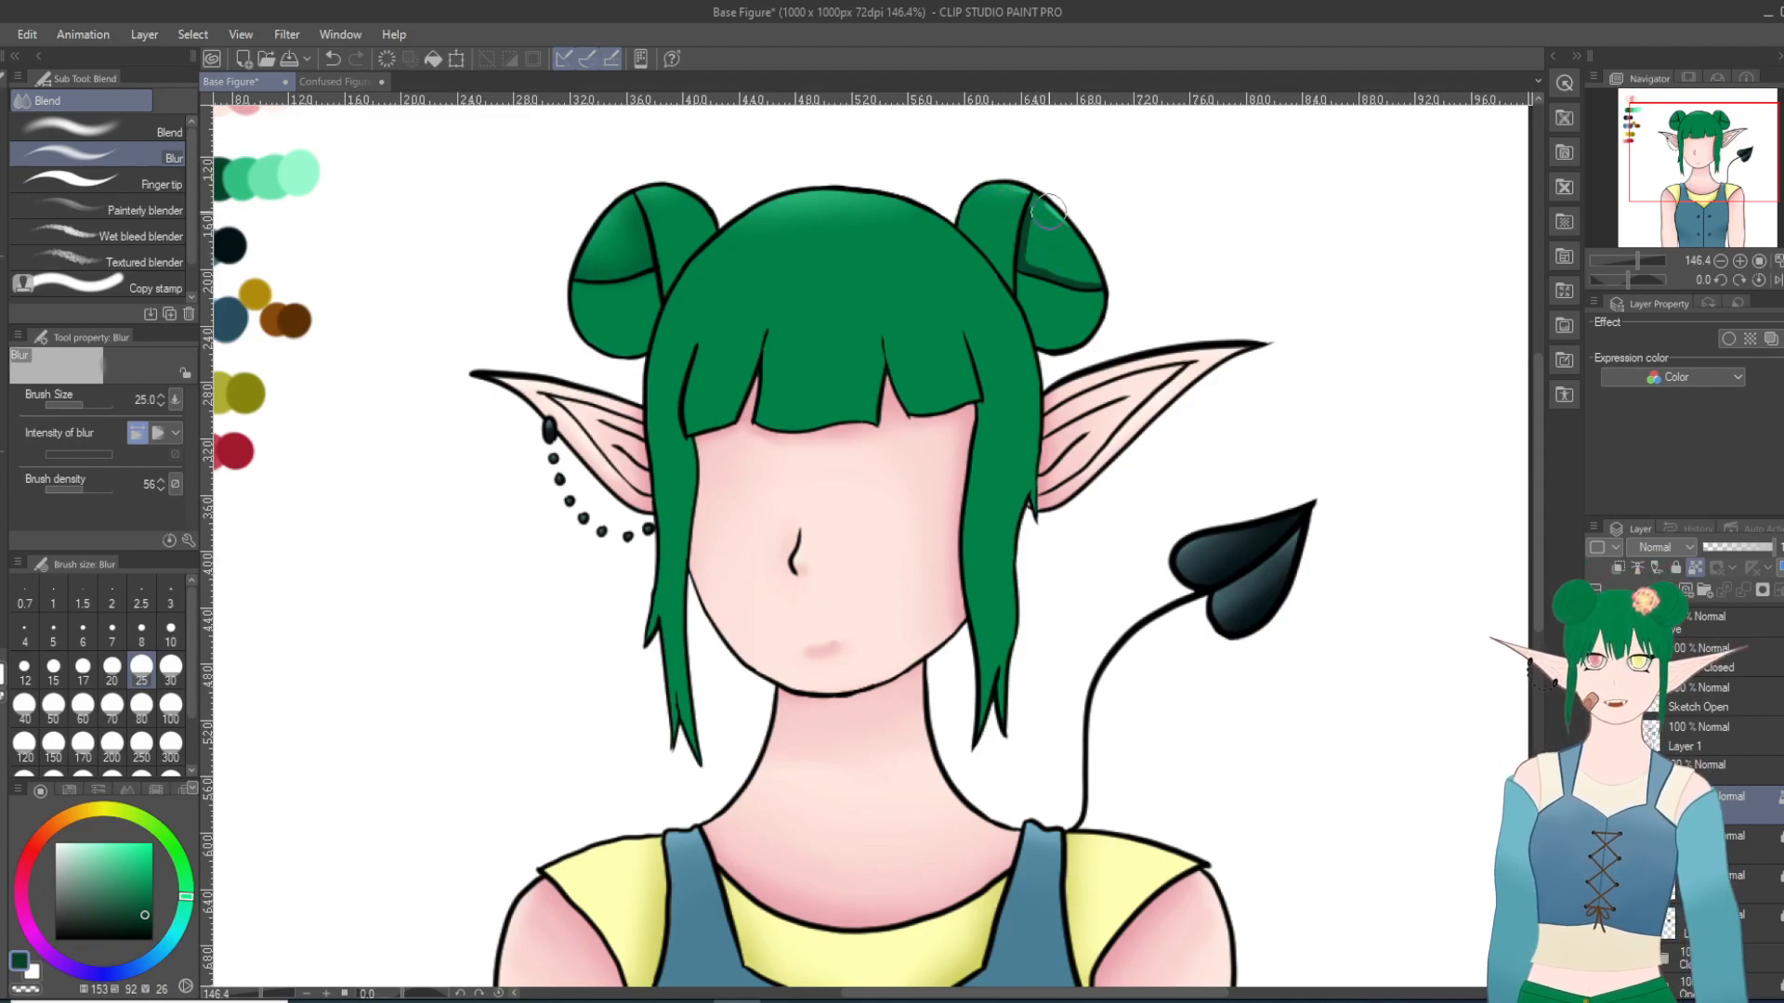
mouse_move(1033, 195)
left_mouse_down()
mouse_move(1053, 255)
mouse_move(1077, 245)
mouse_move(1063, 275)
mouse_move(1116, 274)
left_mouse_up()
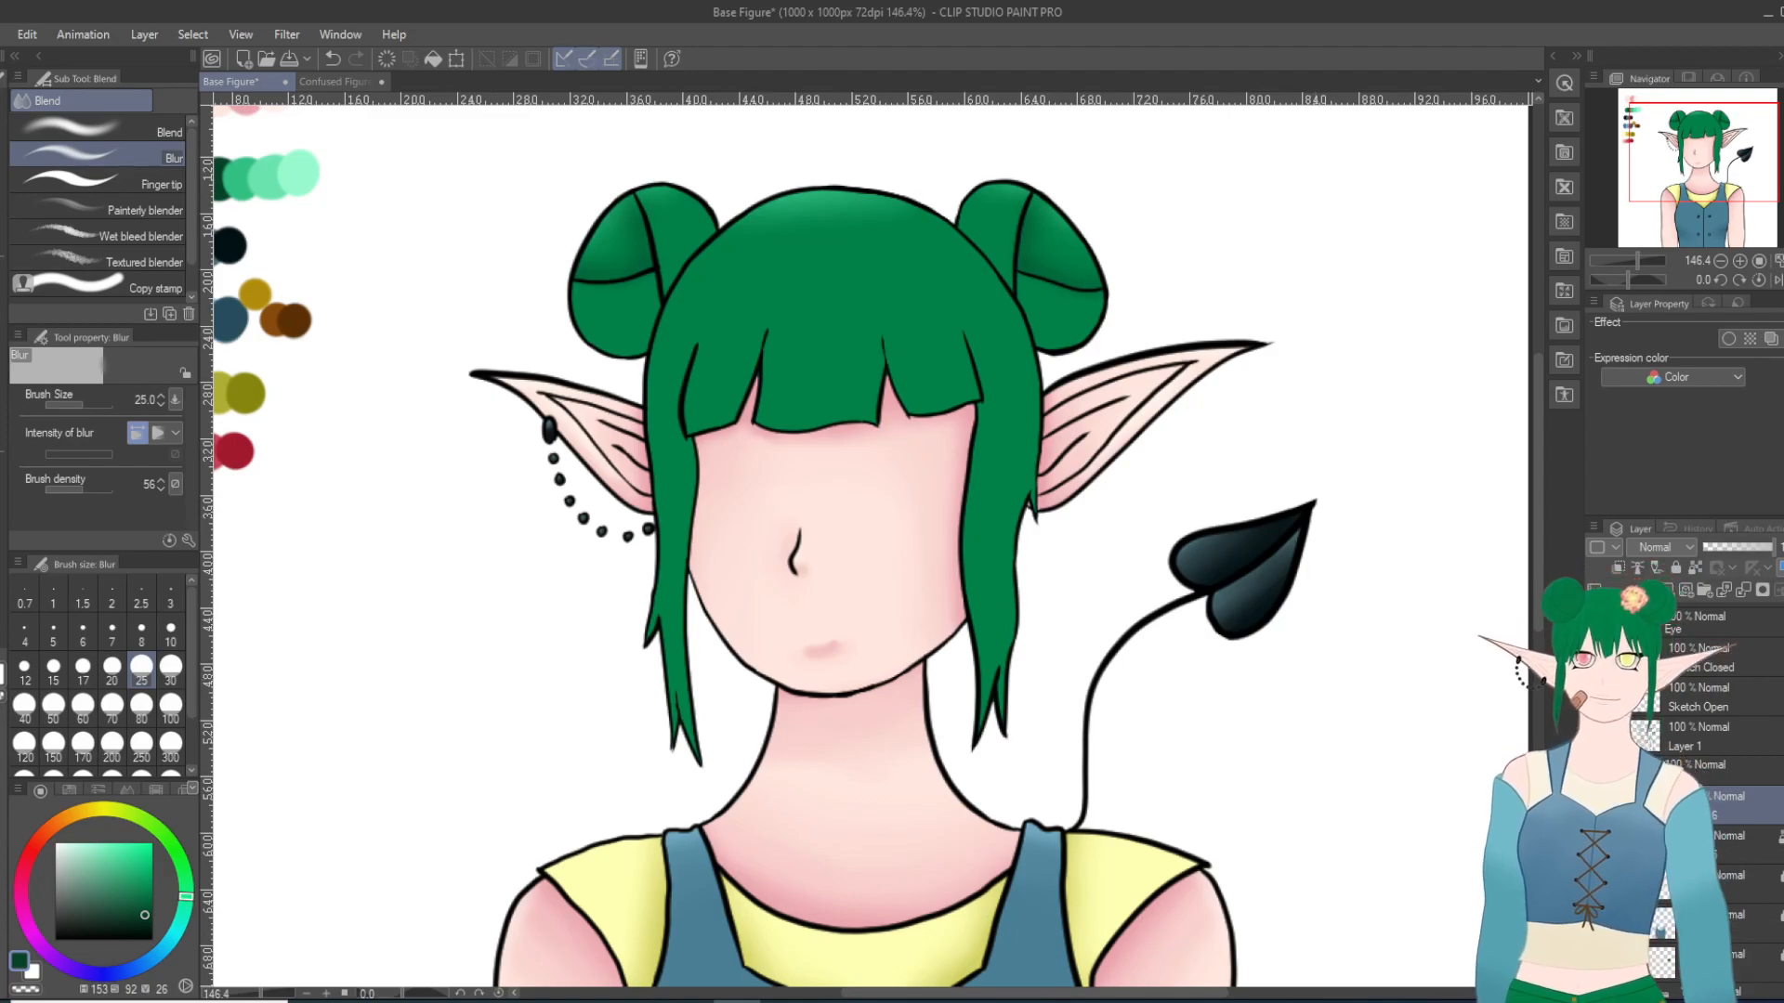
Step: Add textured highlights in the palette's third green to the bangs, side locks and crown with the Pastel brush at size 30
key("b")
left_click(102, 101)
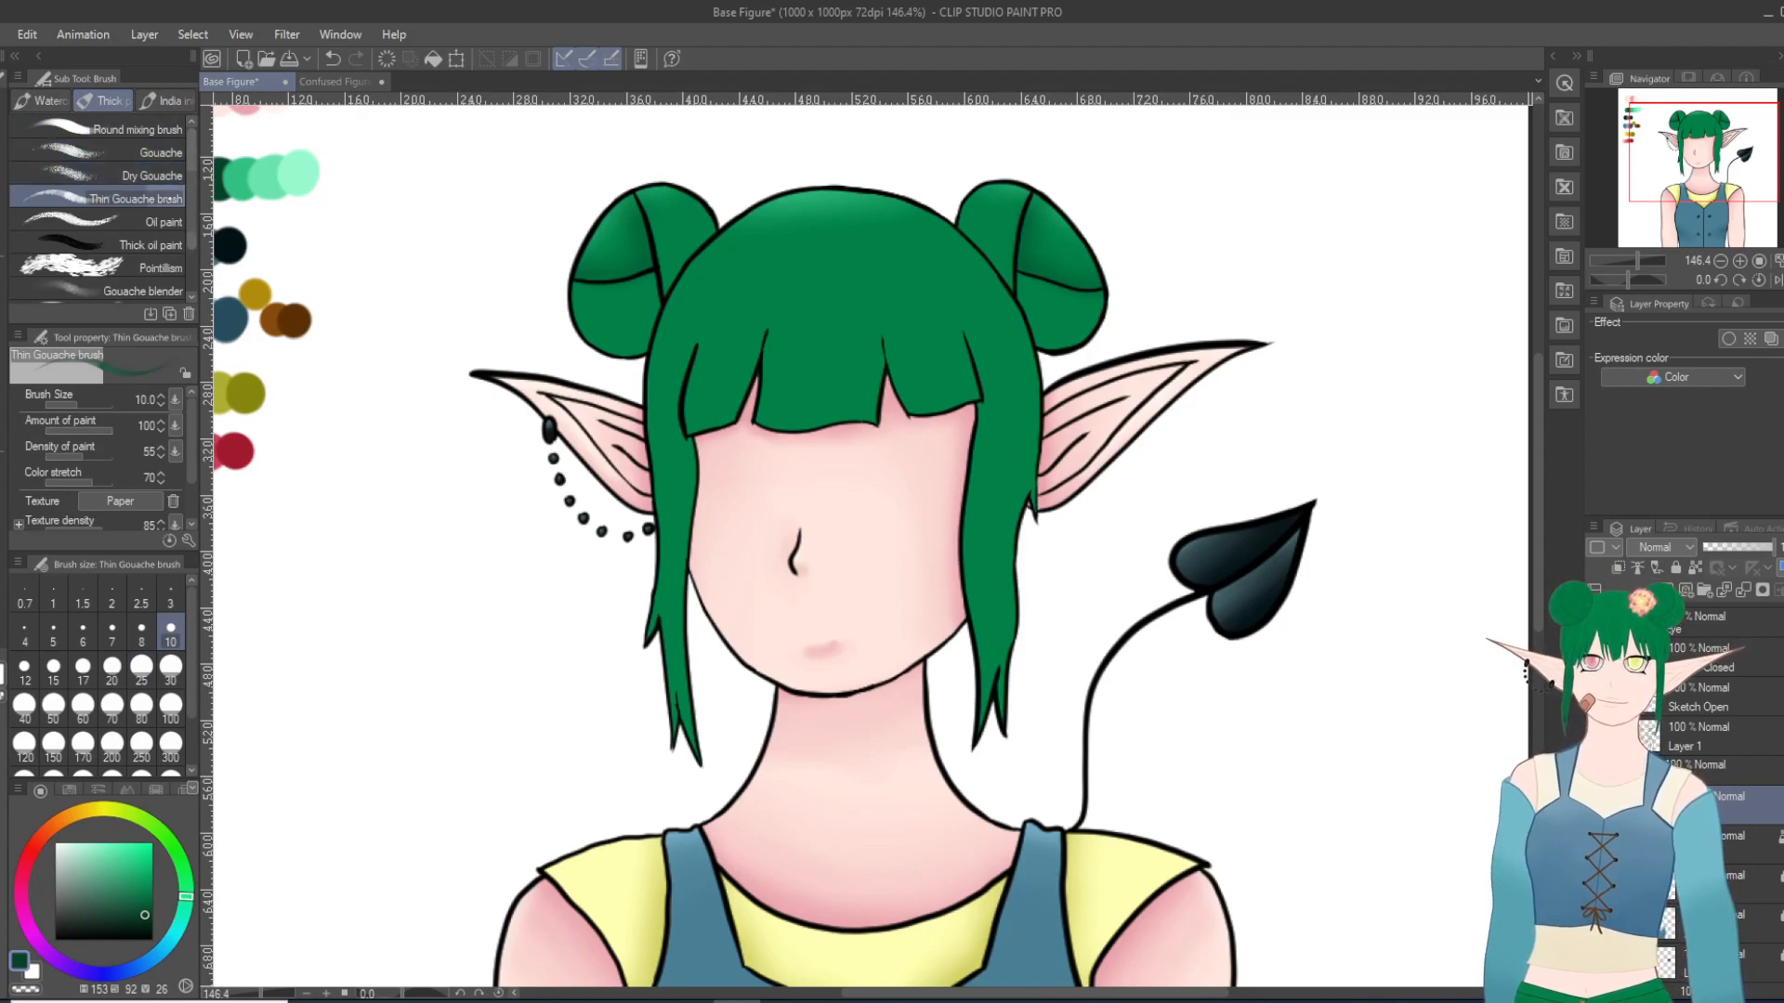
left_click(2, 292)
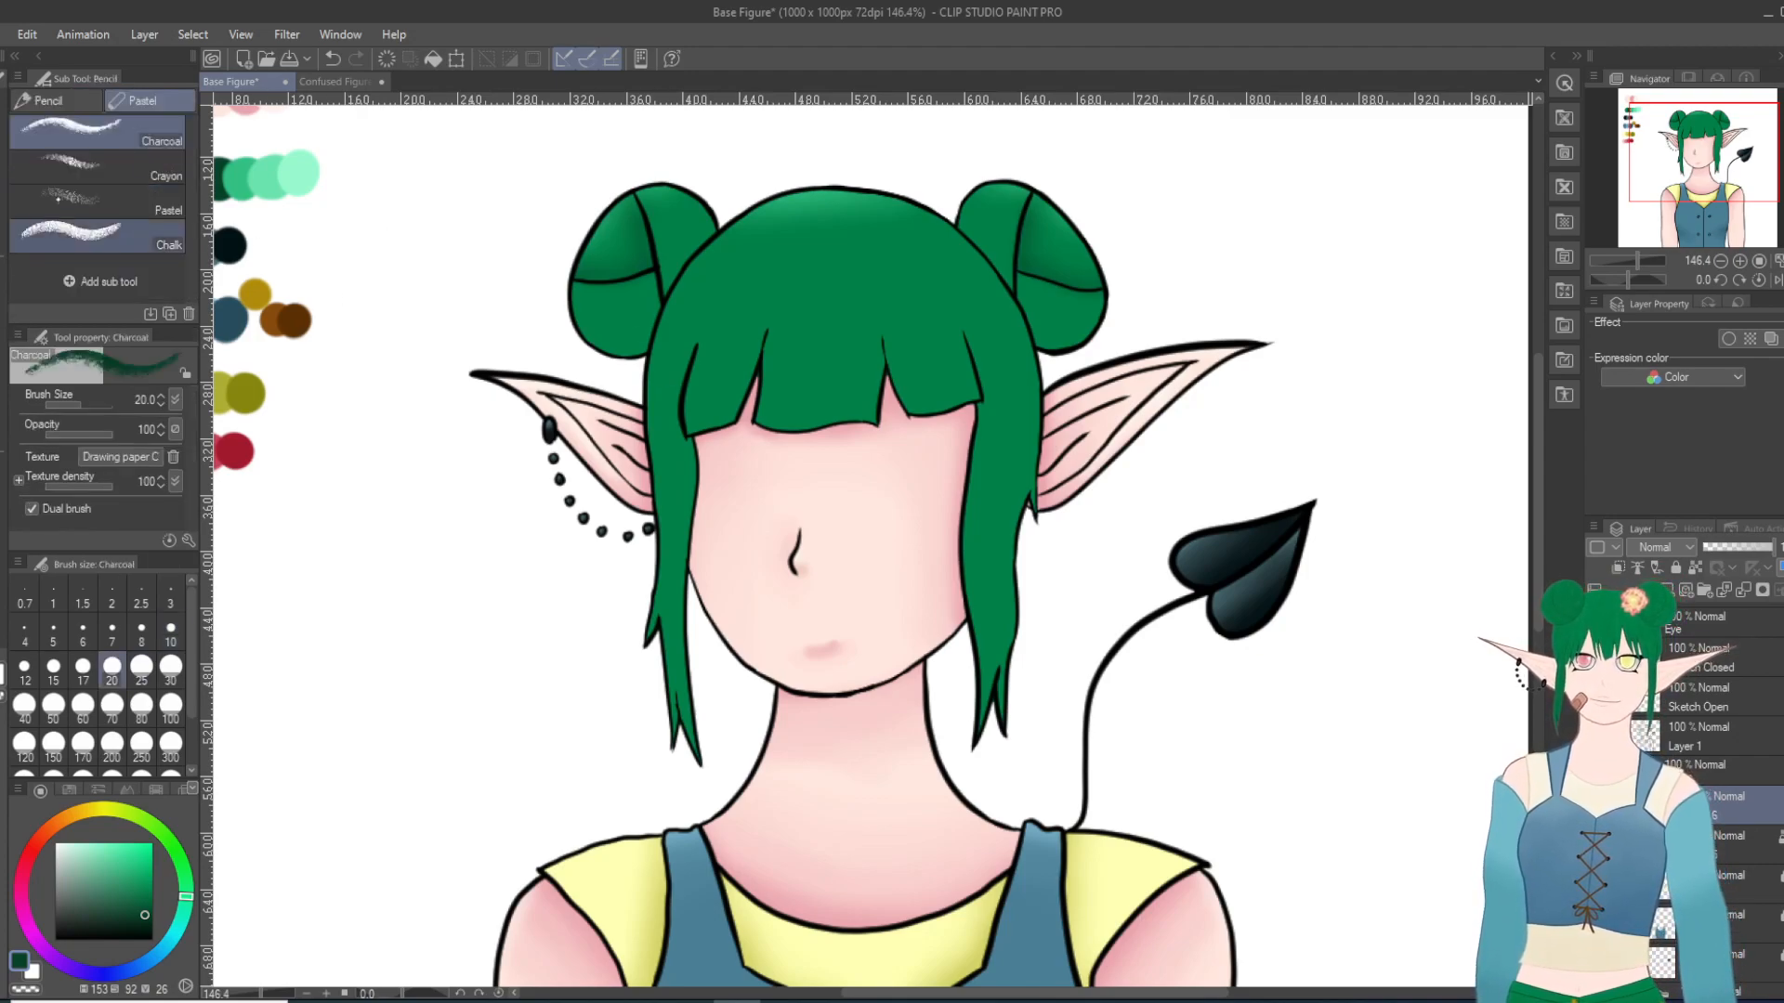
left_click(102, 202)
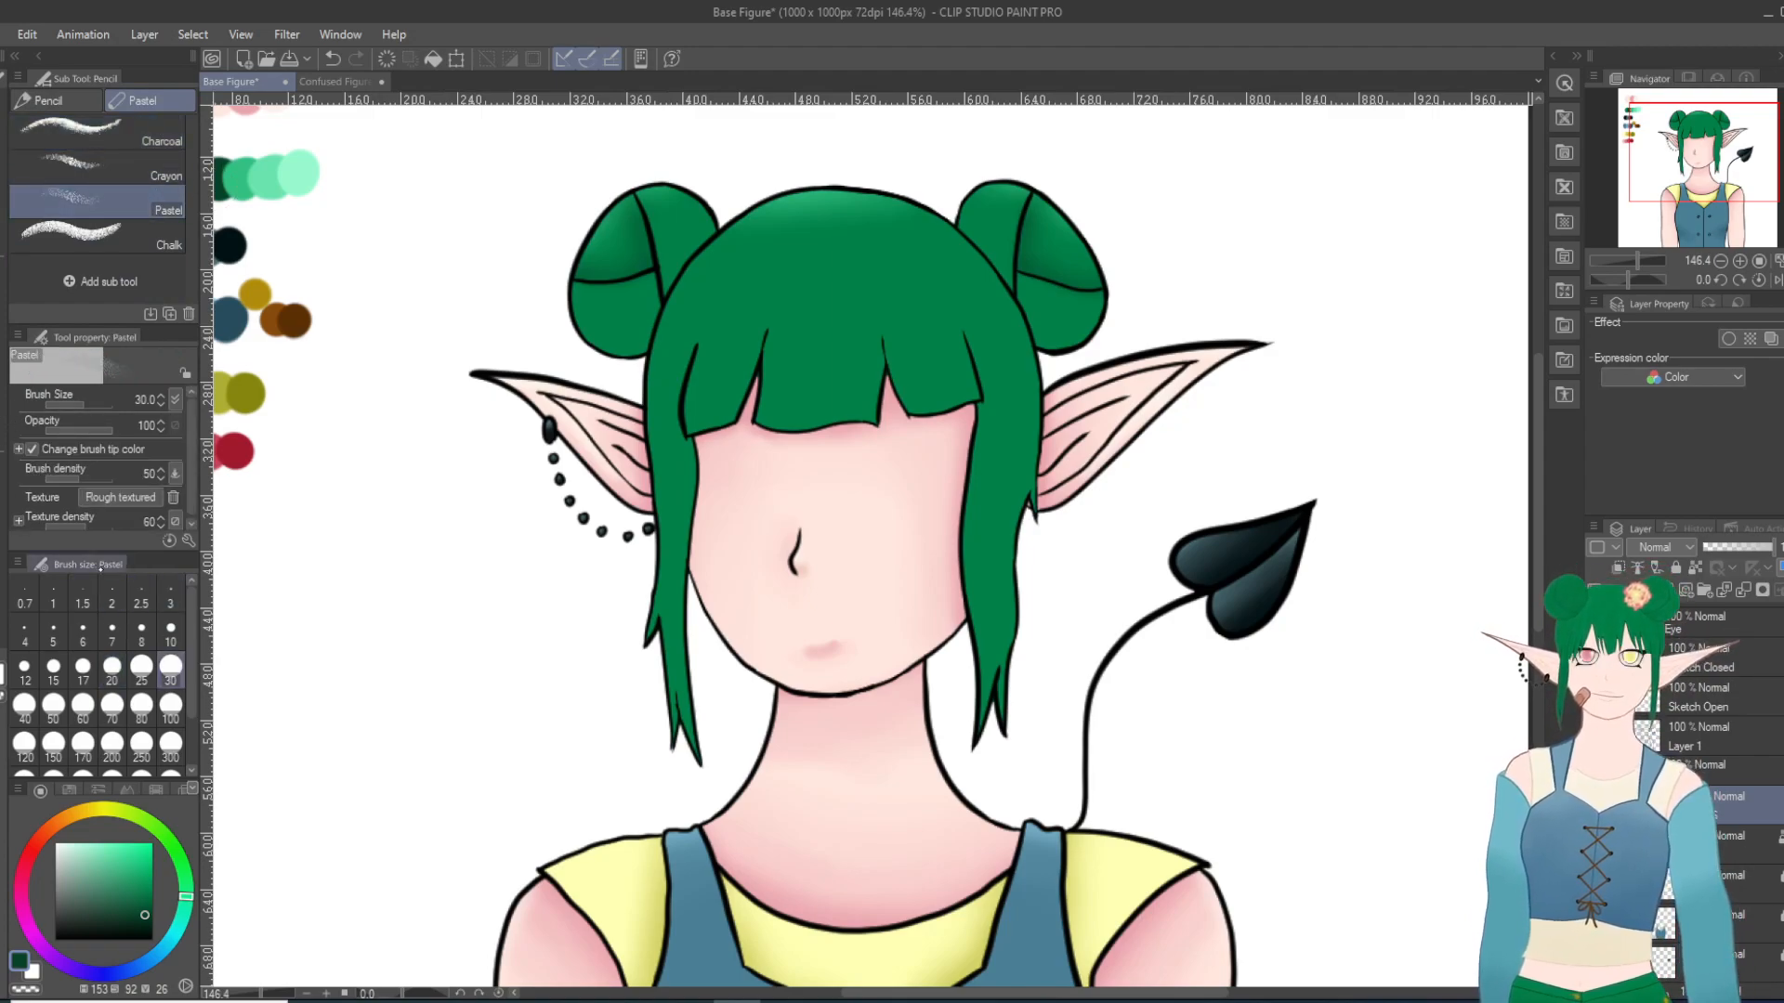
key("i")
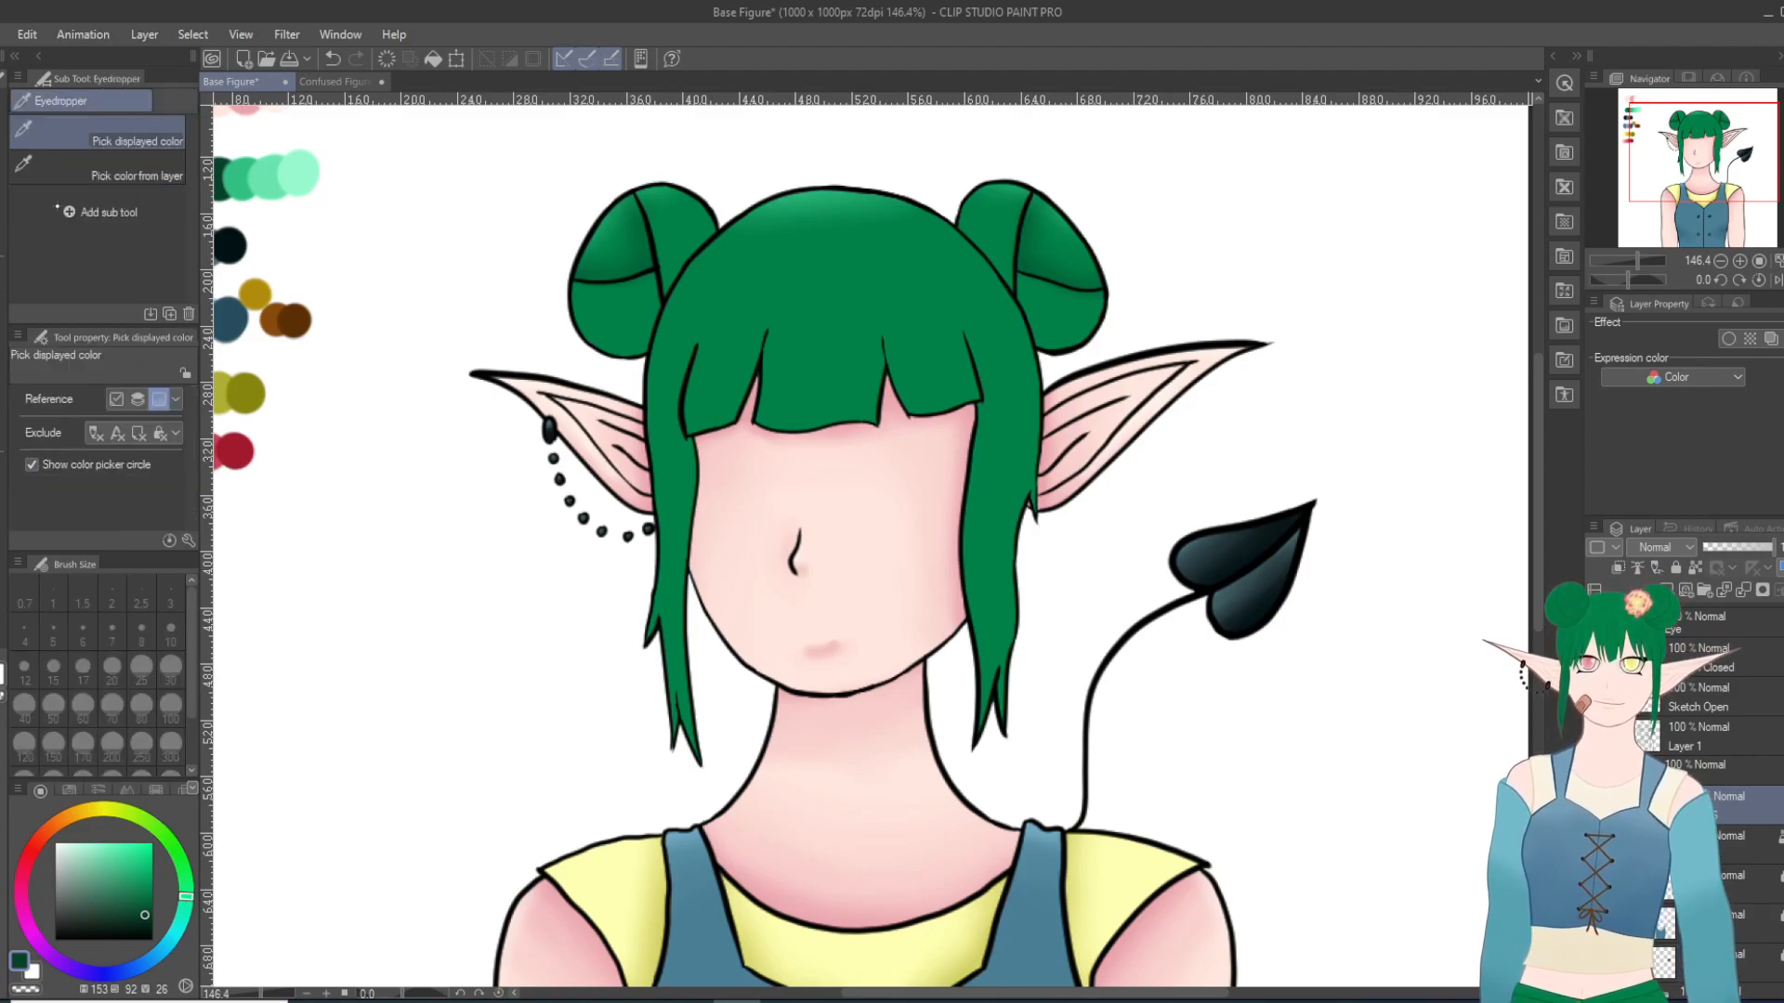
left_click(244, 173)
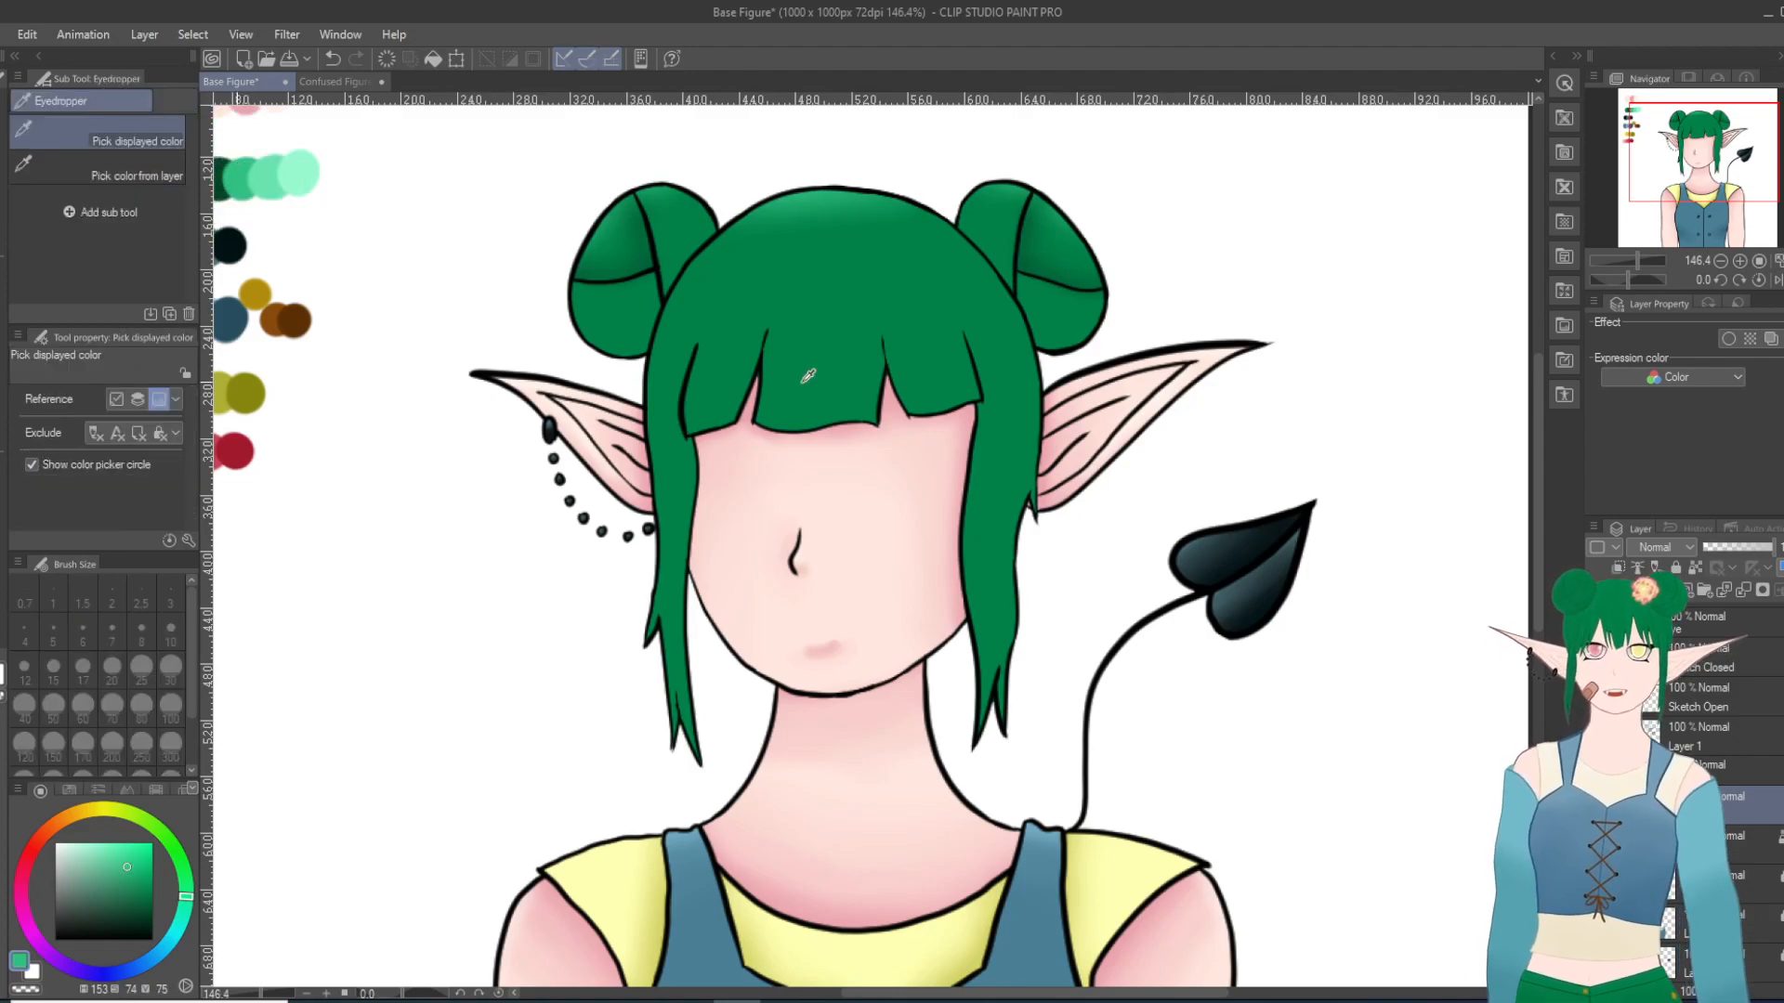
key("p")
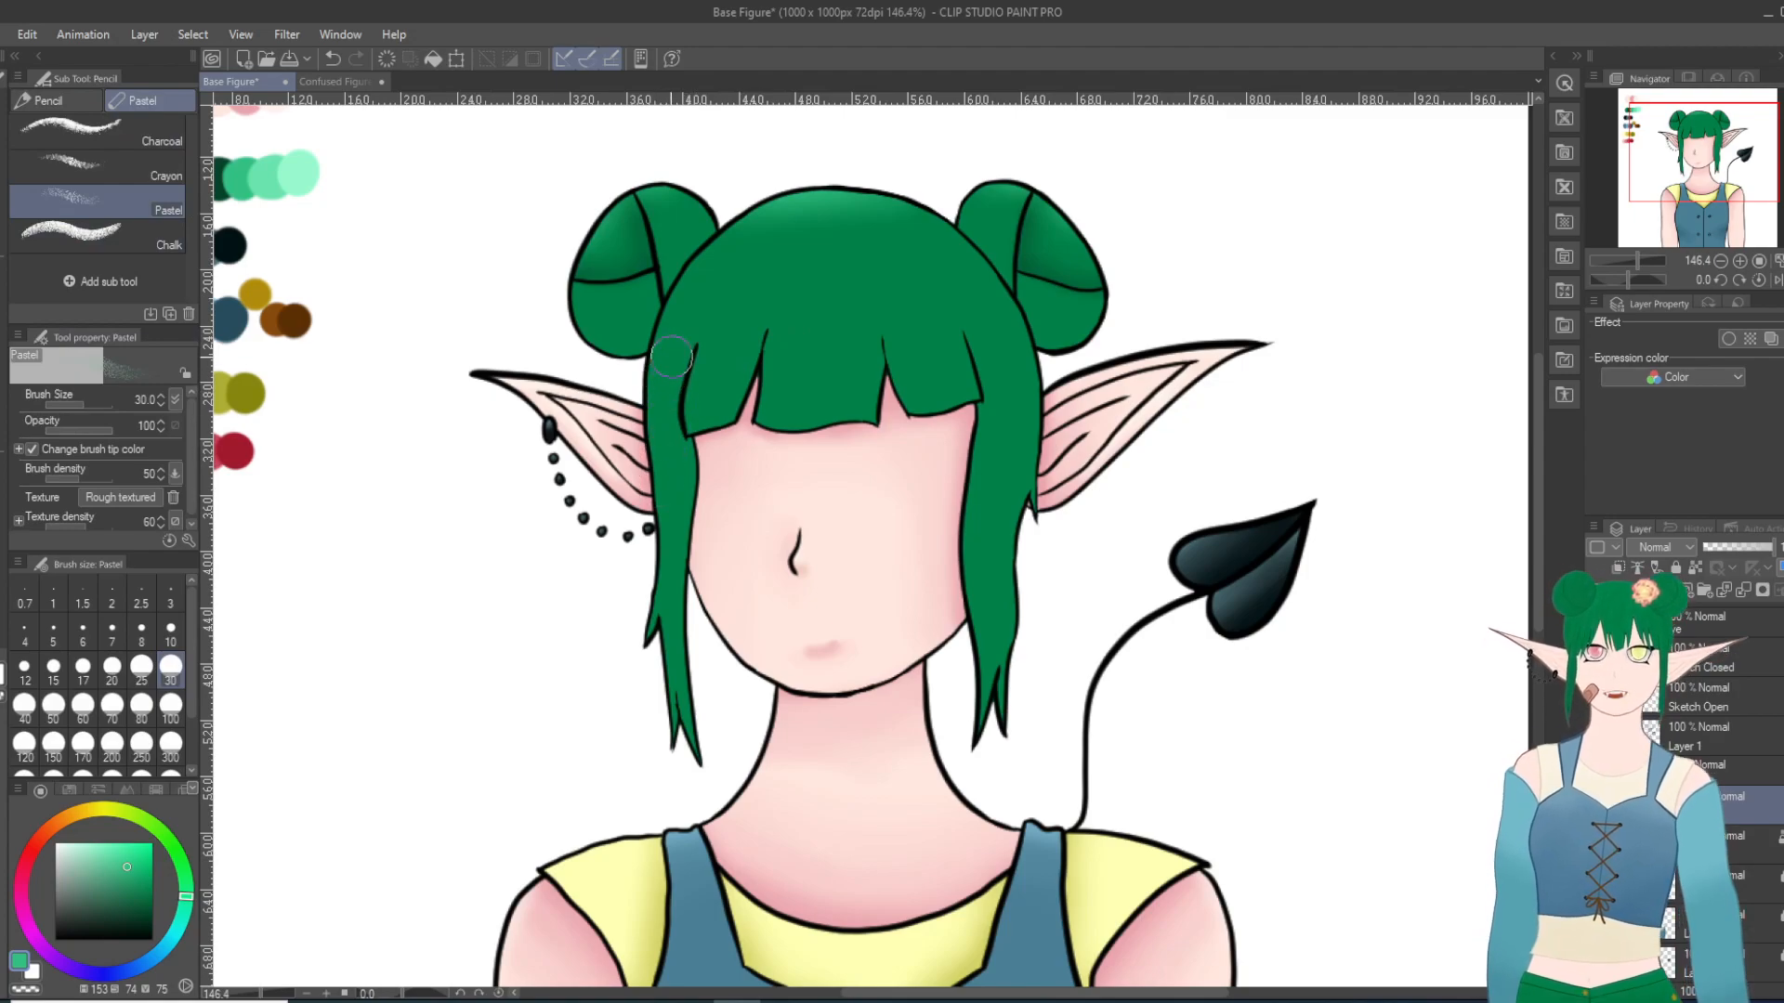
mouse_move(671, 365)
left_mouse_down()
mouse_move(726, 344)
mouse_move(719, 383)
mouse_move(720, 360)
mouse_move(765, 335)
mouse_move(818, 374)
mouse_move(791, 381)
mouse_move(821, 363)
mouse_move(839, 401)
mouse_move(859, 373)
mouse_move(948, 354)
mouse_move(947, 382)
left_mouse_up()
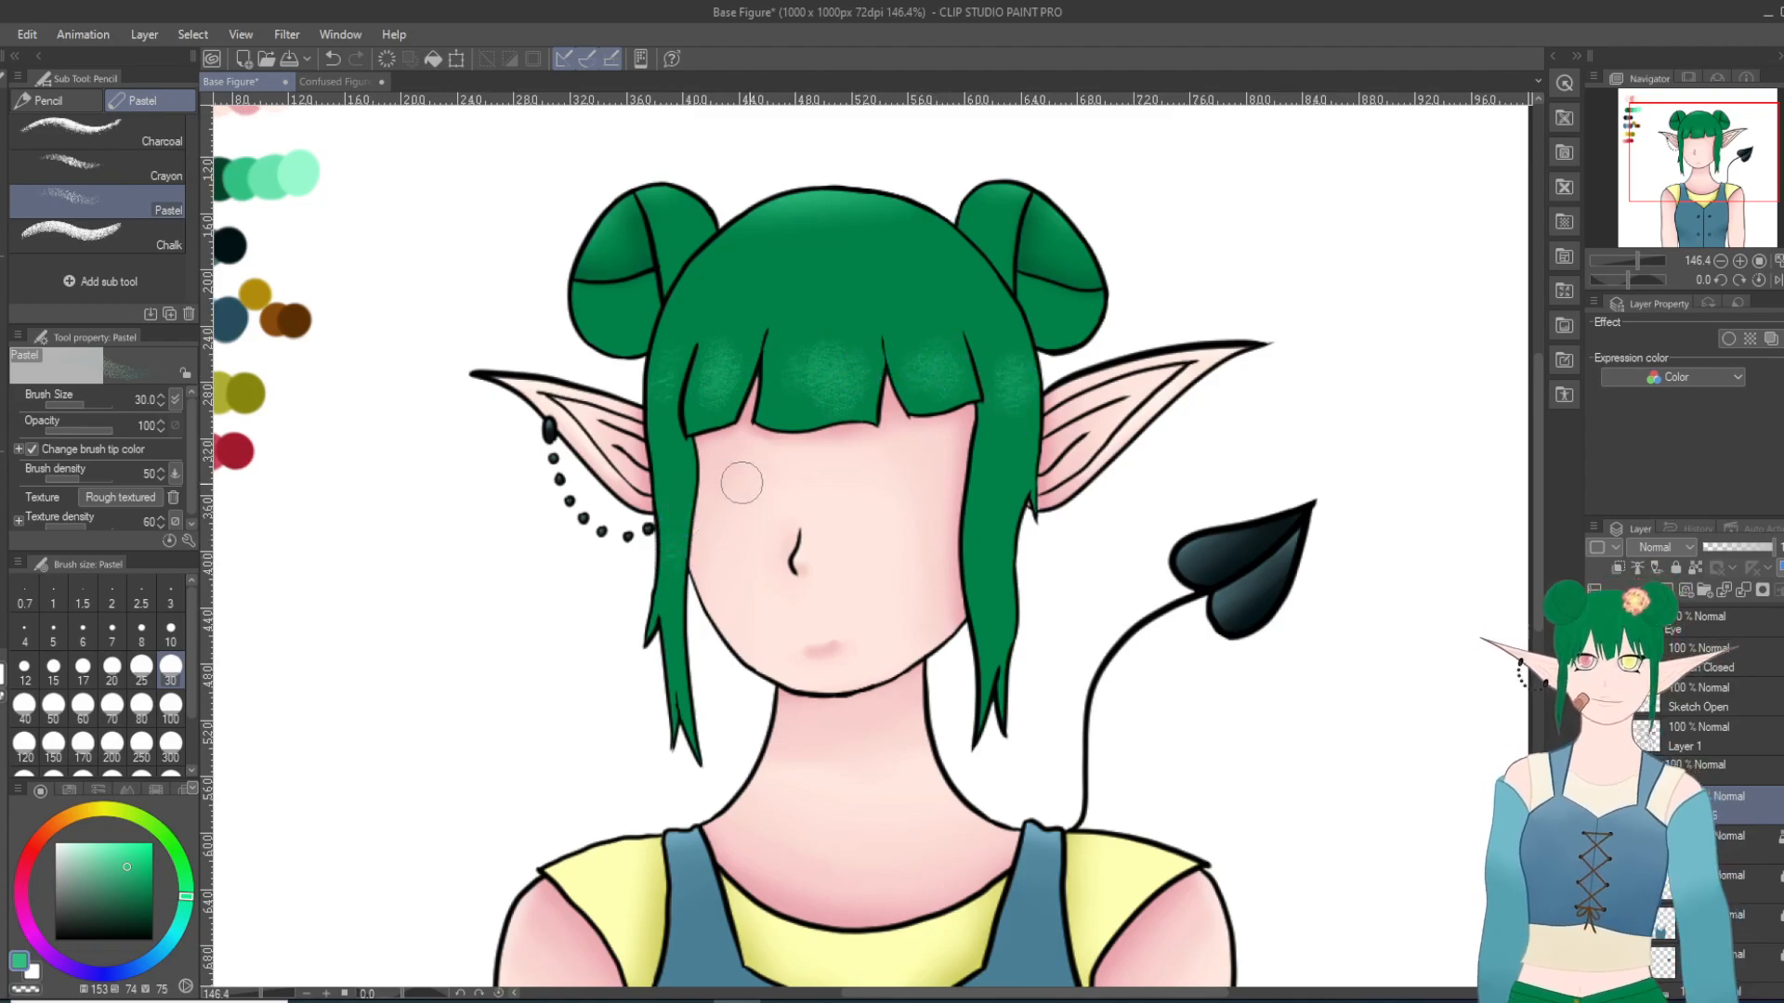
left_click_drag(993, 513, 998, 541)
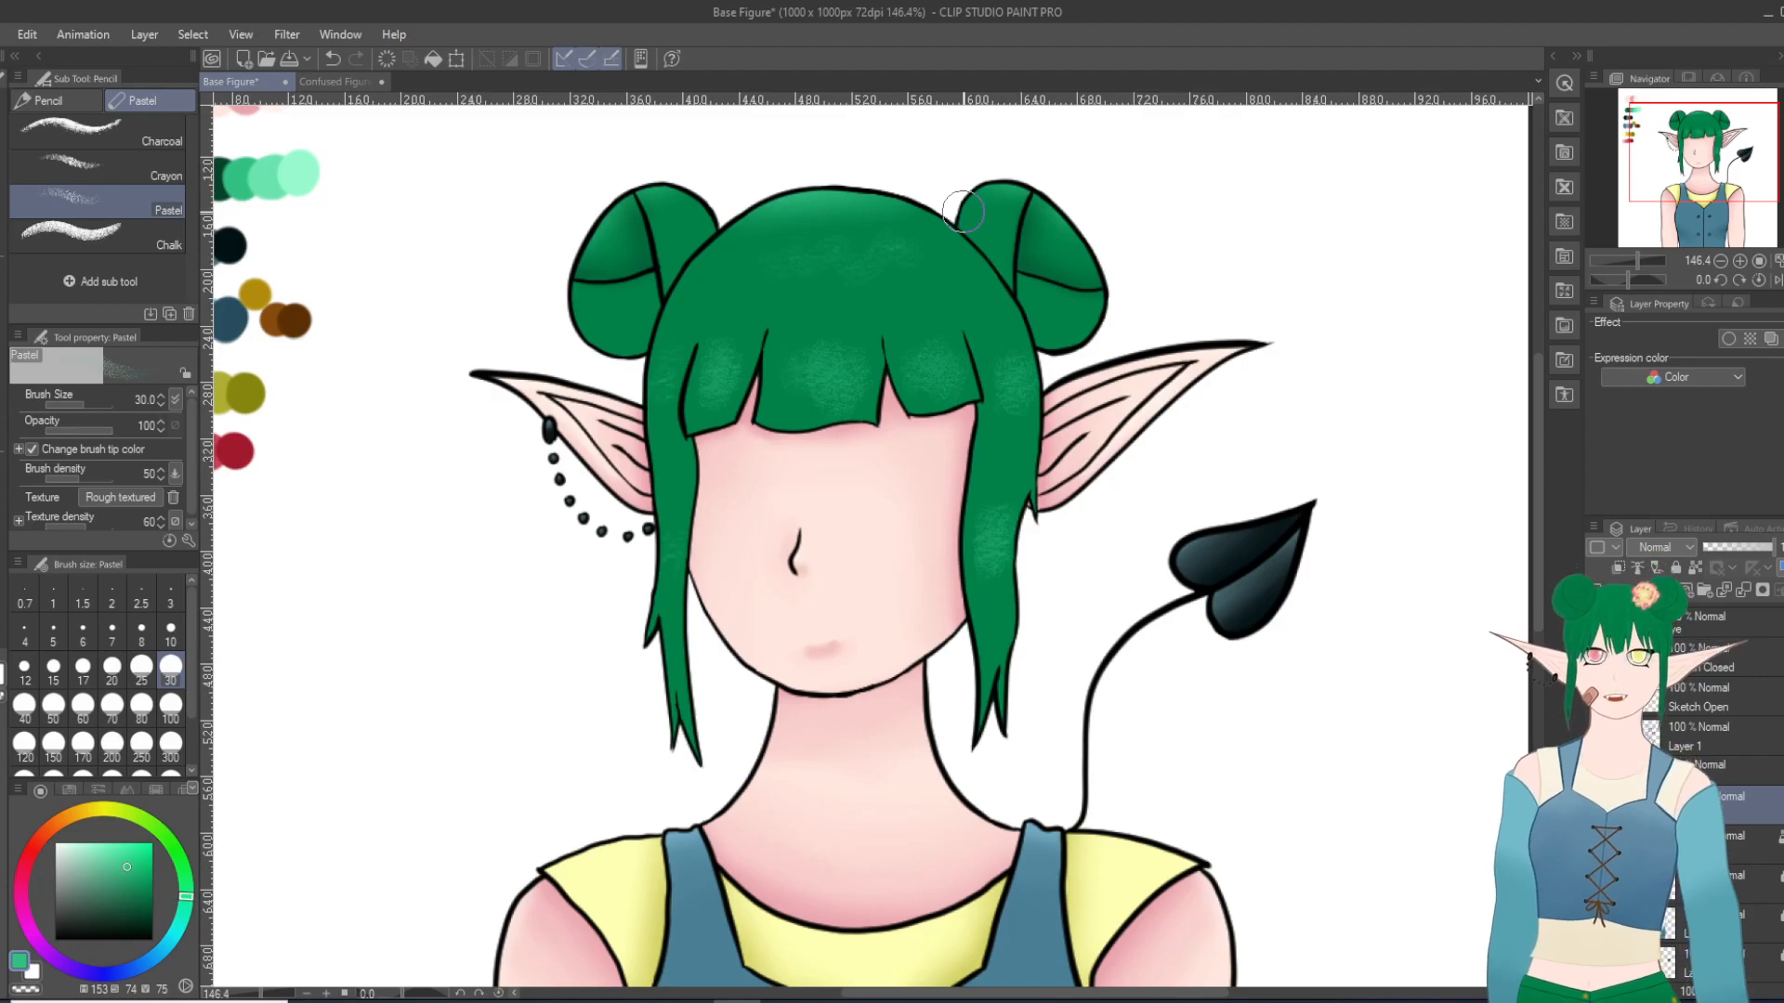
Step: Ready the Blur tool at size 25 over the hair's pastel highlights
key("j")
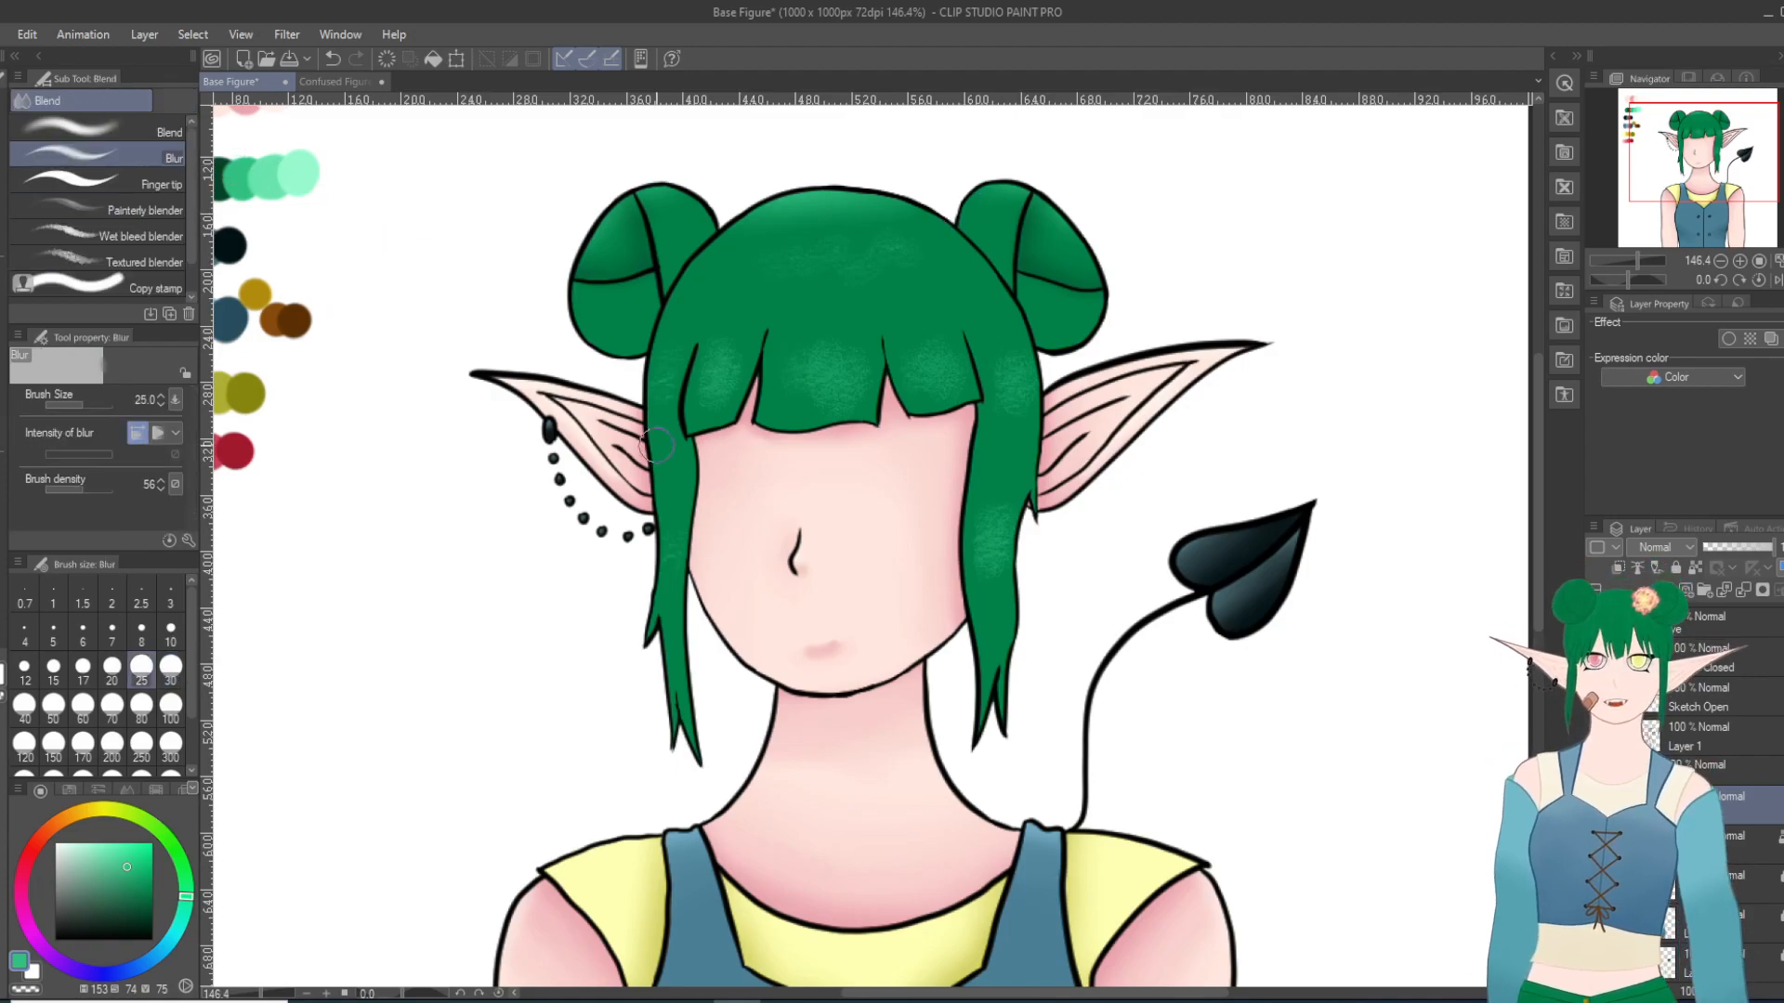
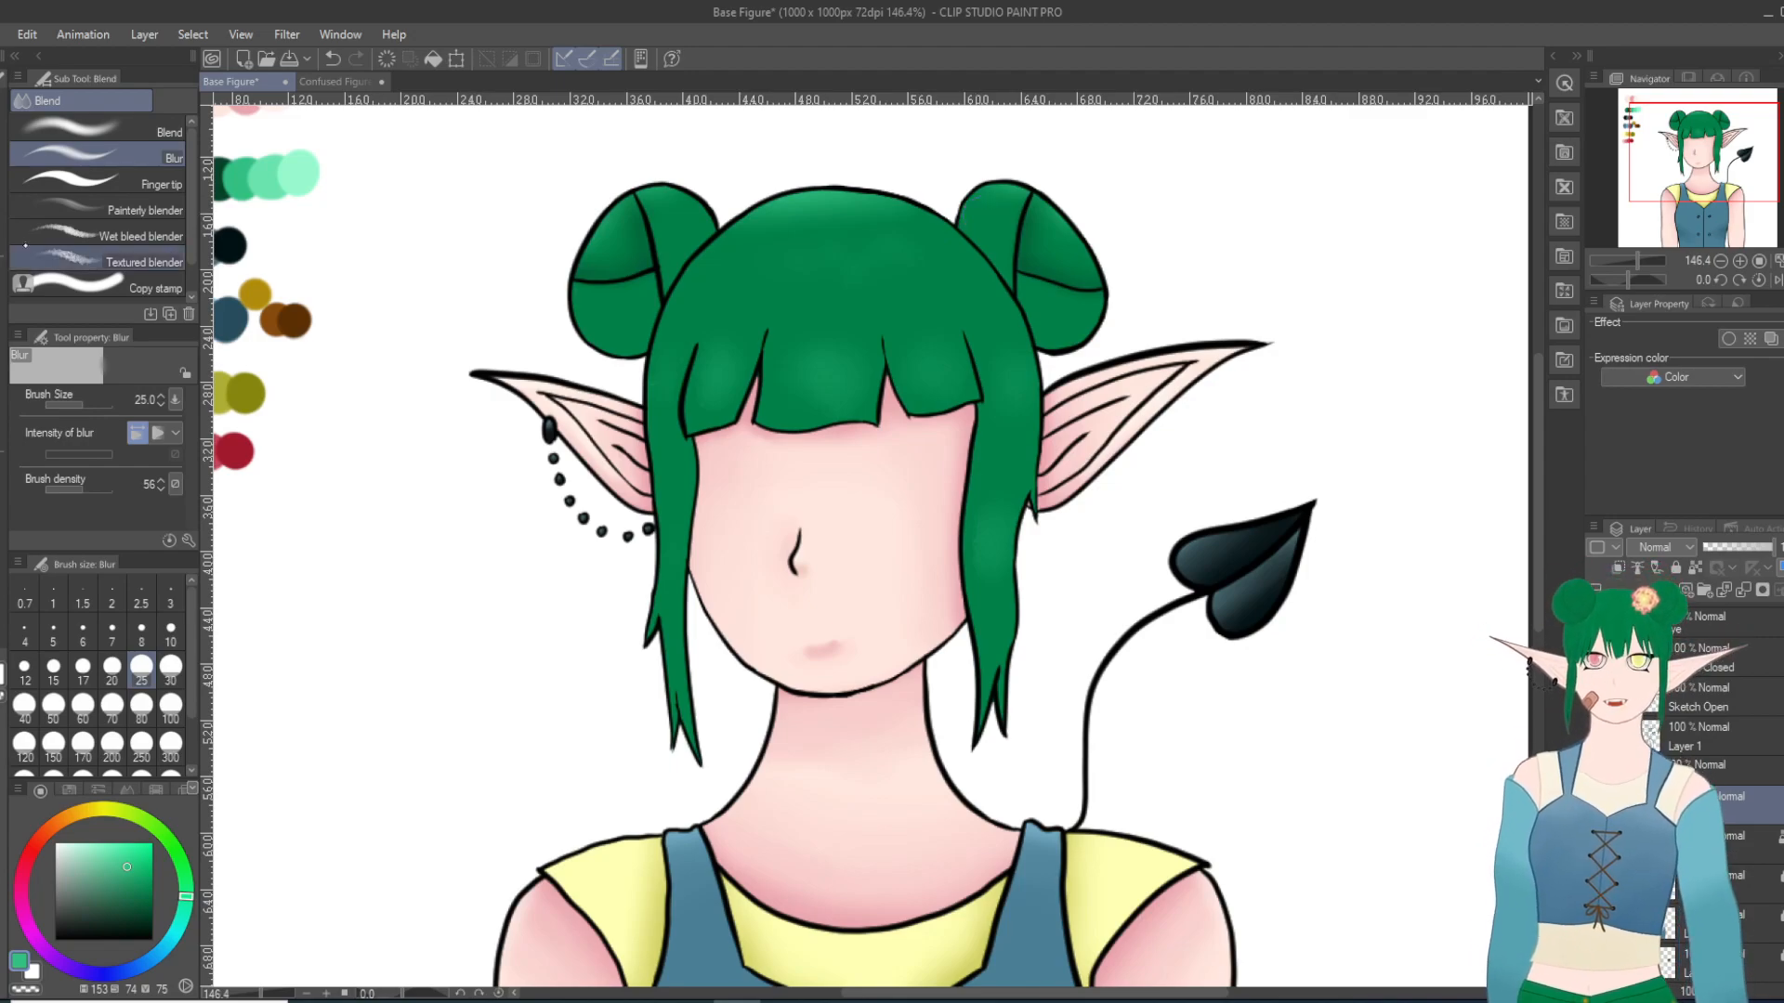
Step: Draw a small black notch in the lower edge of the center bangs on Layer 1 with the Turnip pen at size 15
key("i")
left_click(272, 163)
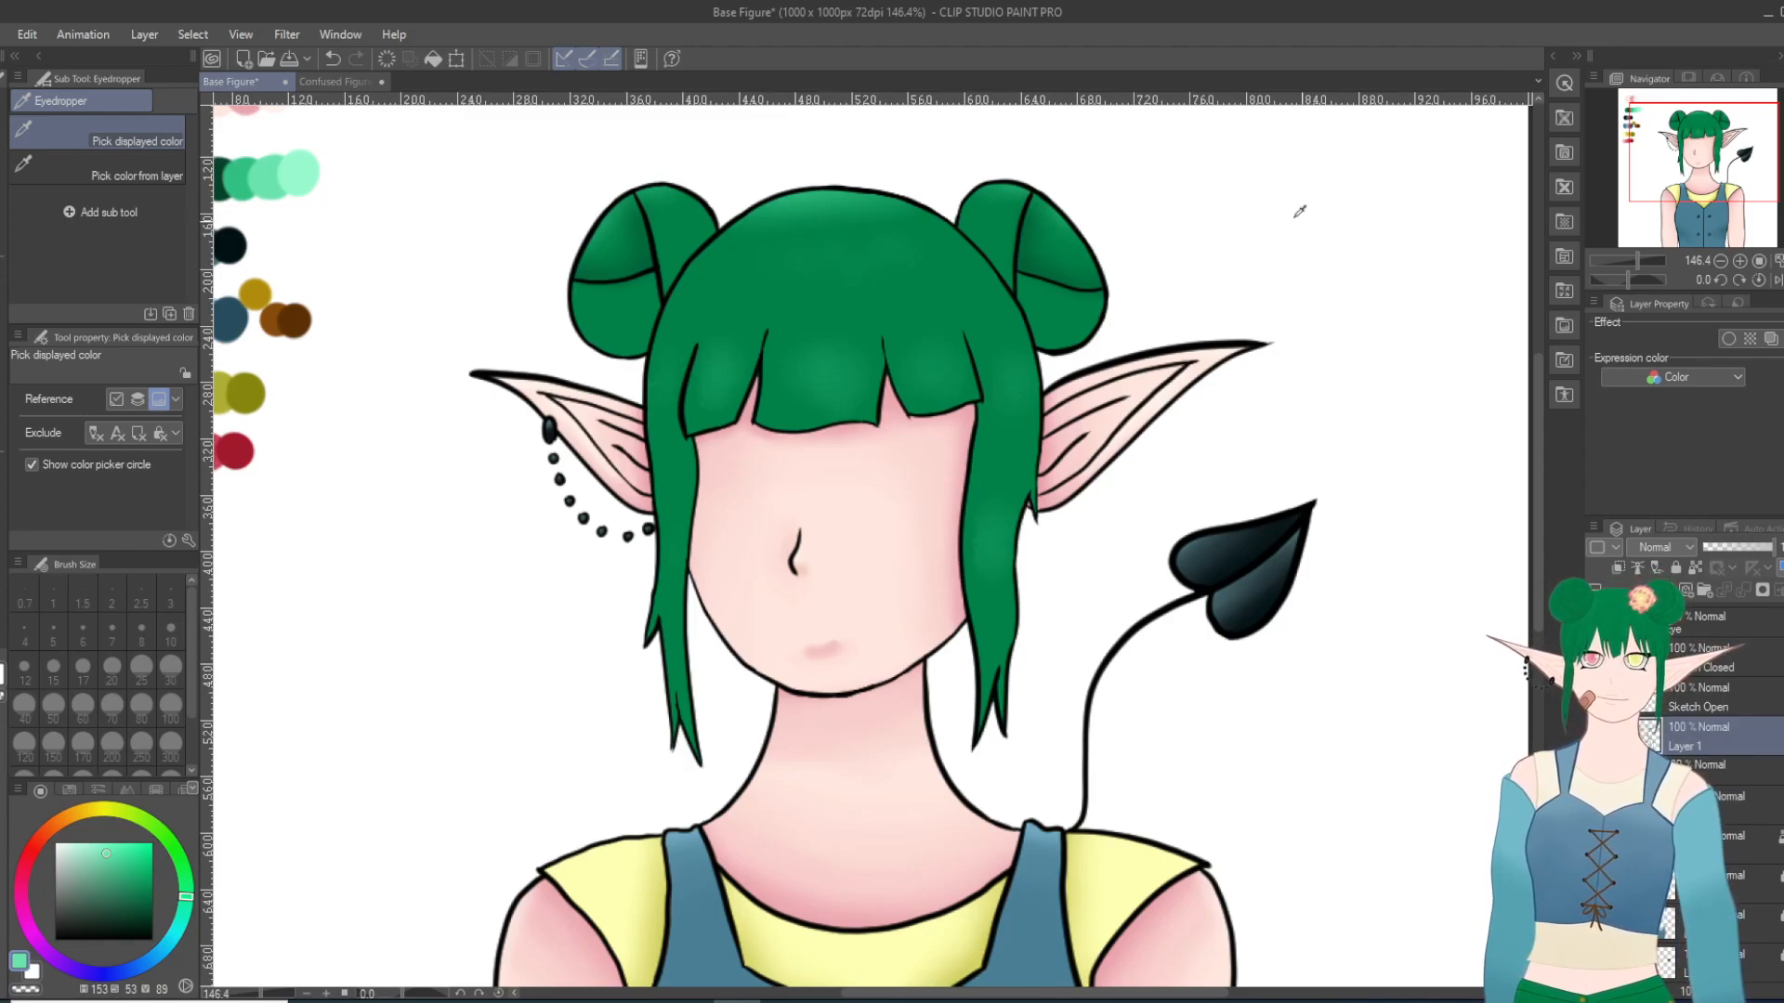
scroll(829, 403, "up", 4)
left_click(69, 938)
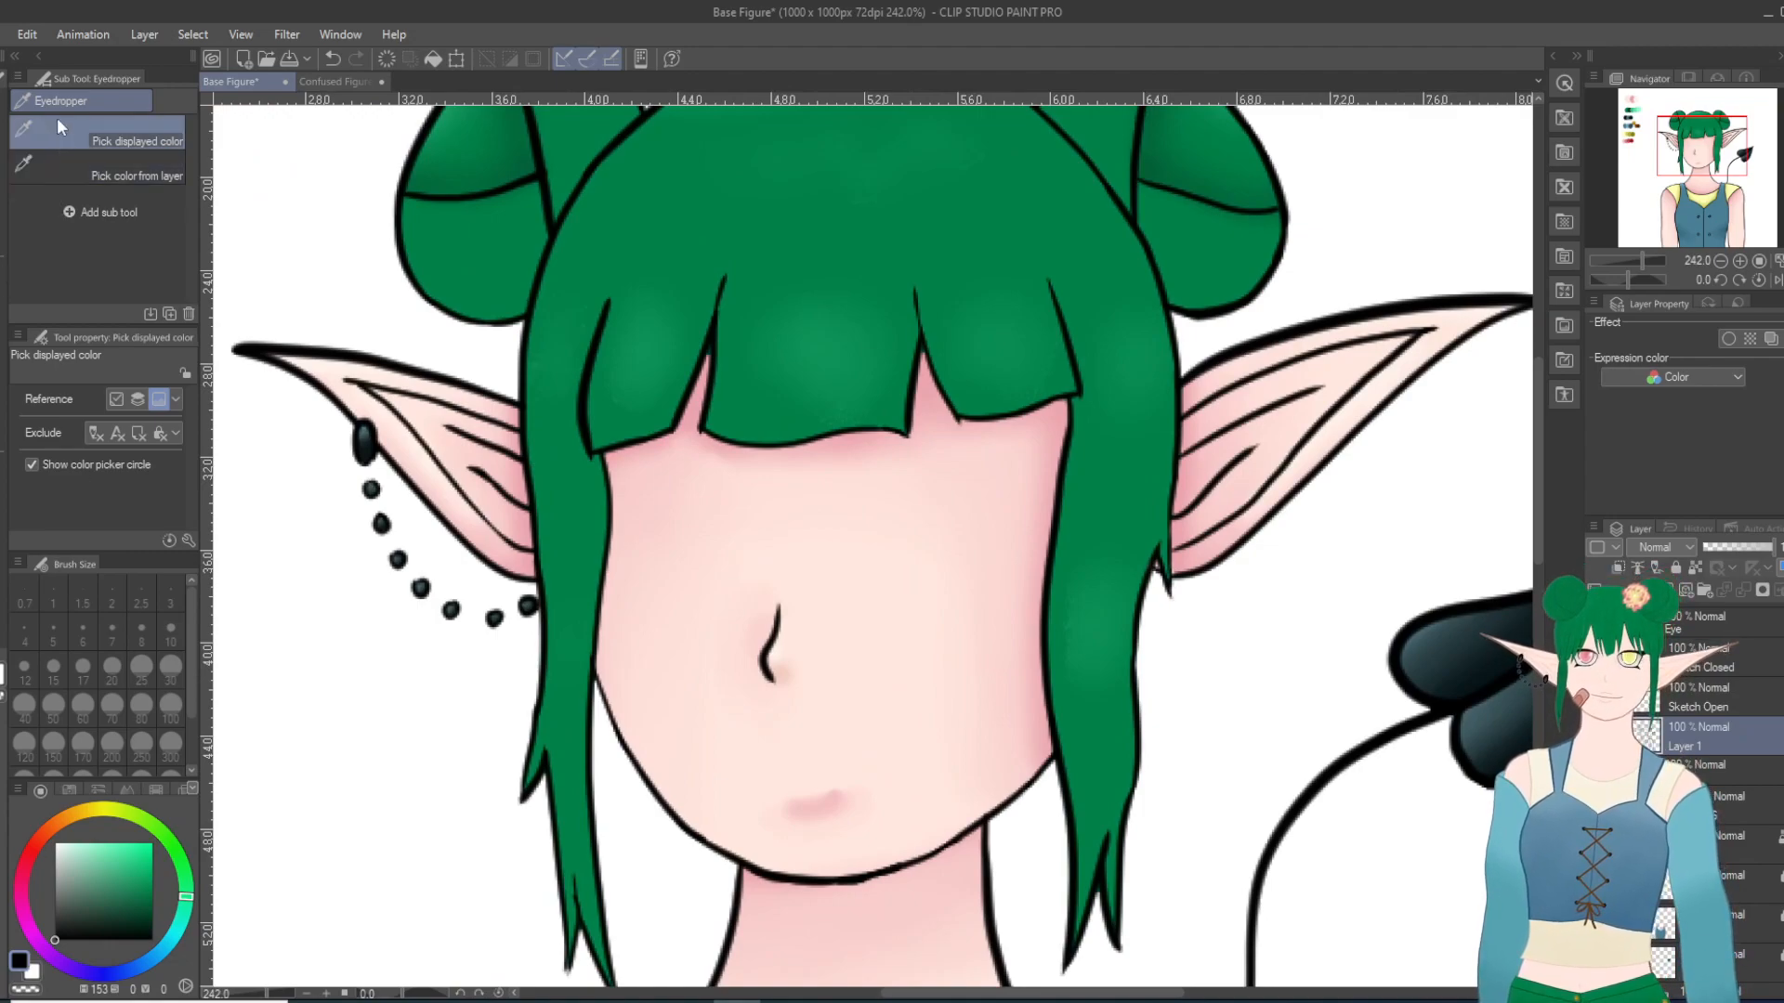
key("p")
left_click(82, 104)
scroll(925, 444, "up", 3)
scroll(926, 444, "up", 1)
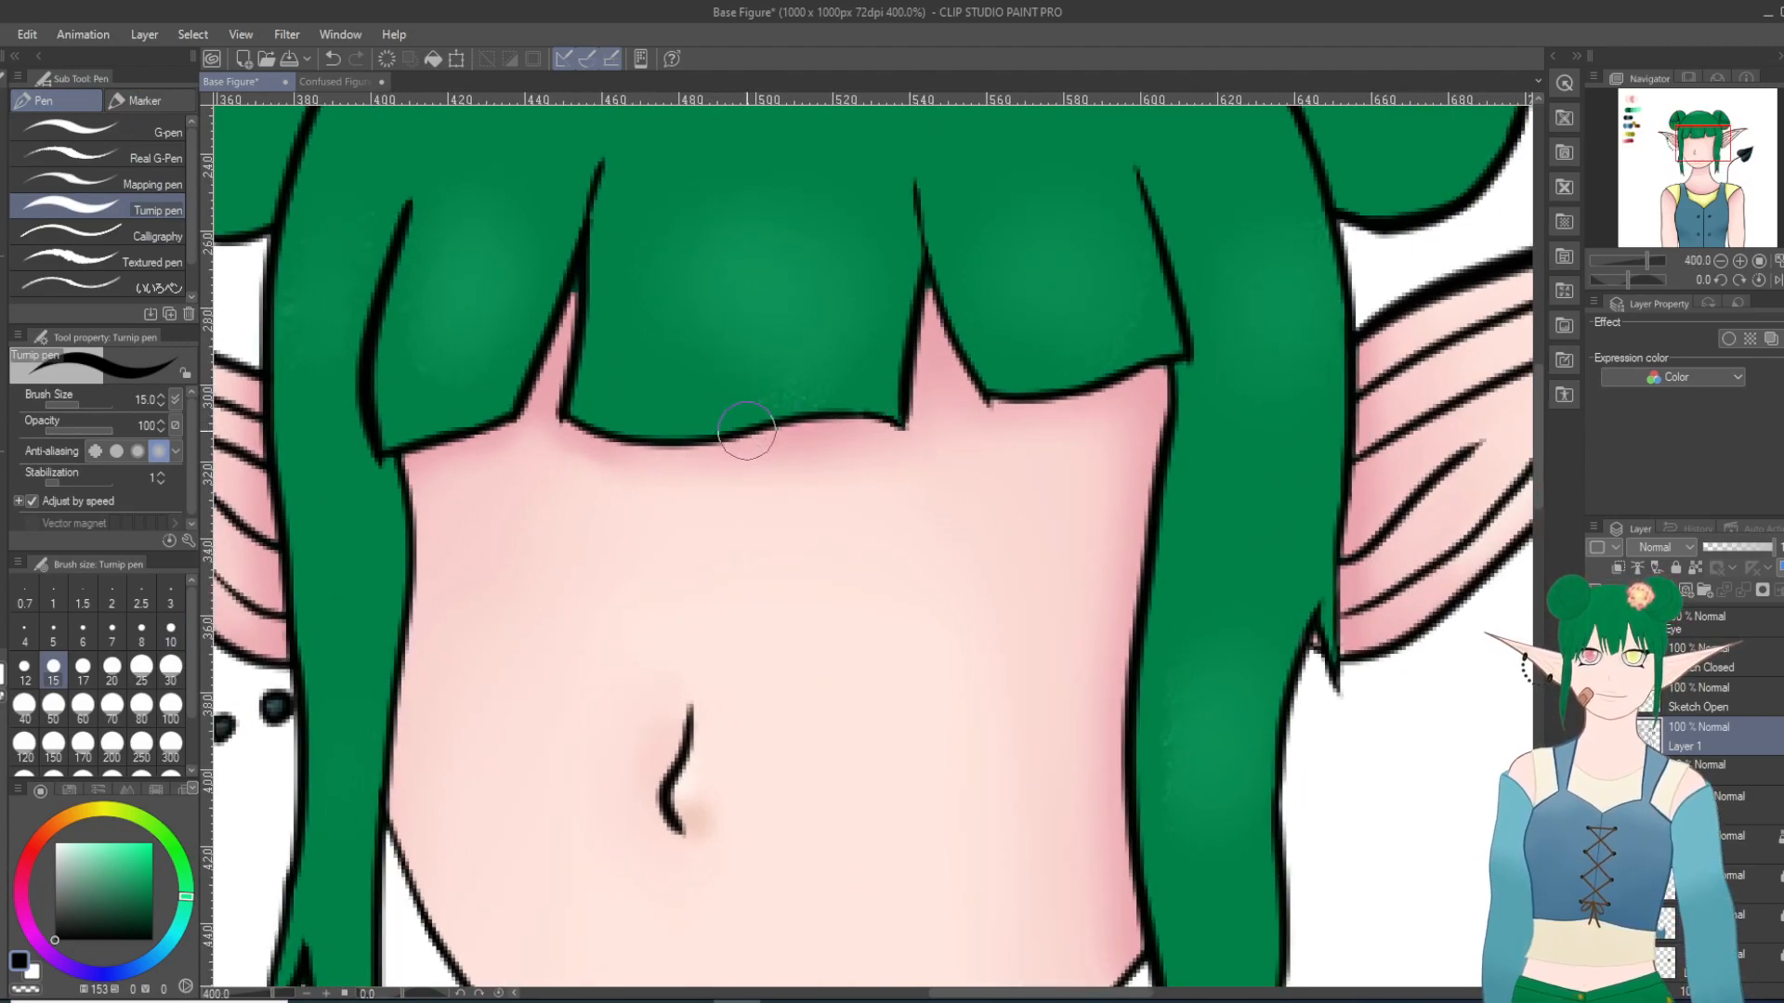
mouse_move(754, 420)
left_mouse_down()
mouse_move(766, 376)
mouse_move(780, 423)
left_mouse_up()
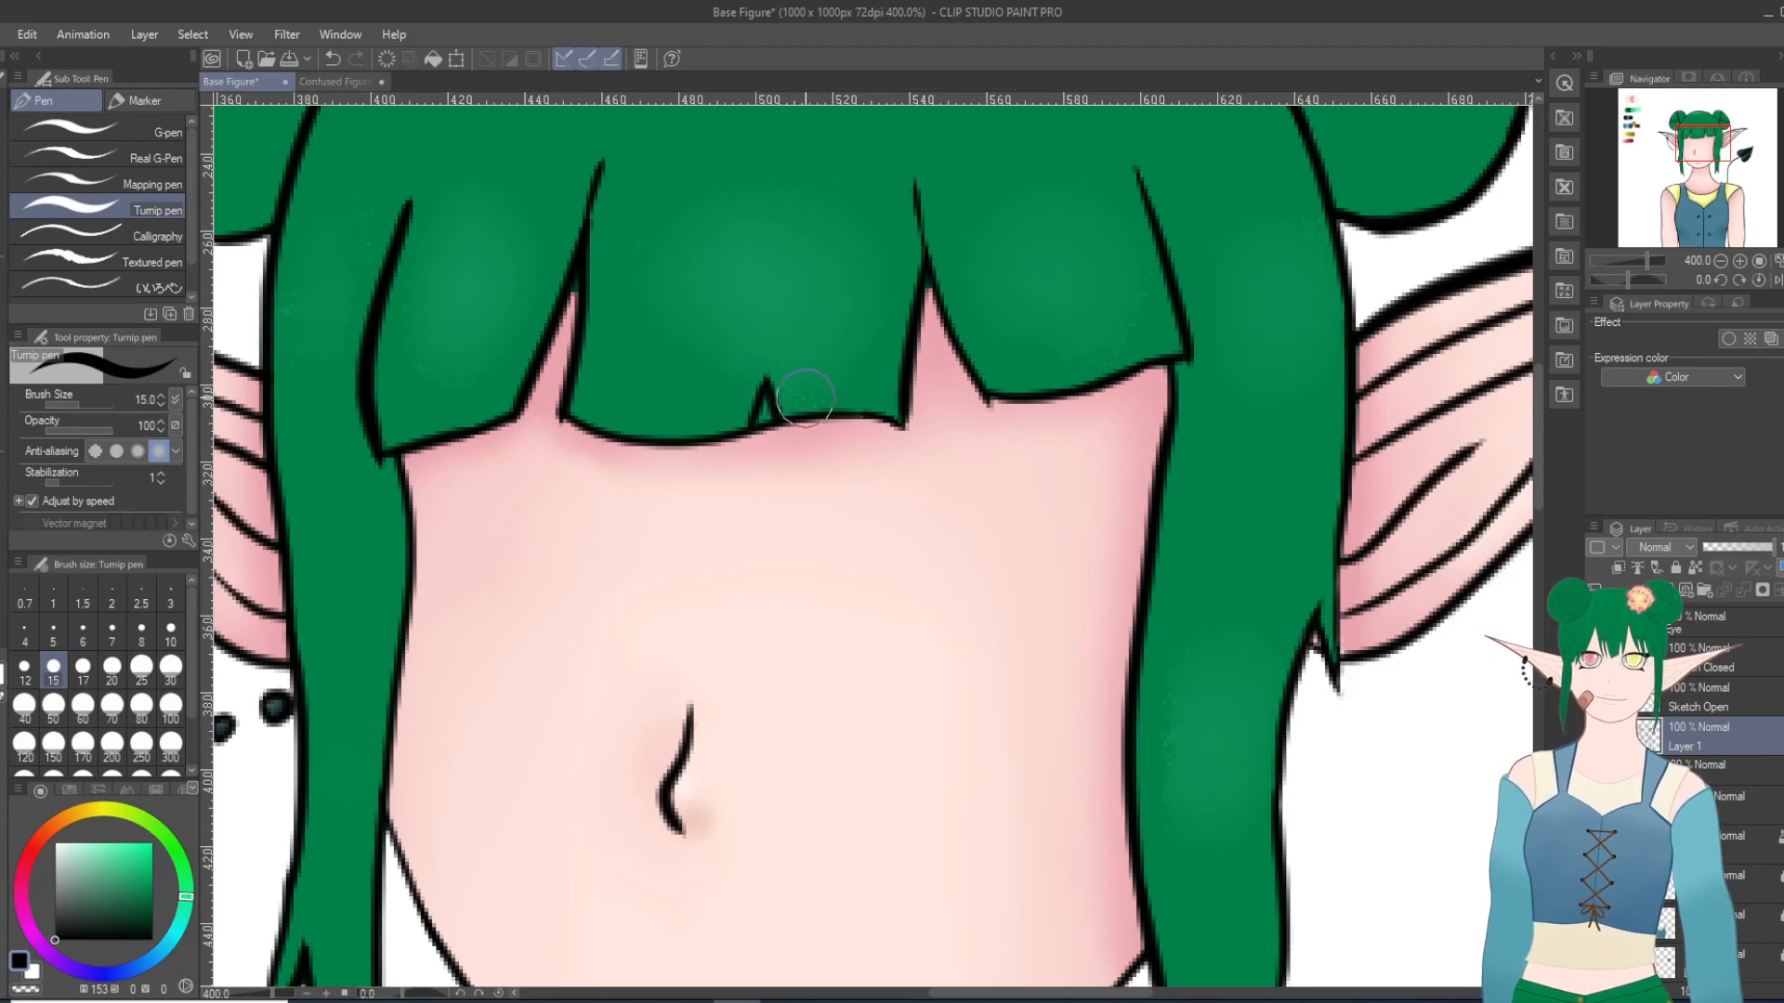
Step: Erase the outline crossing the new notch and the green fill inside it with the Hard eraser at size 10
key("e")
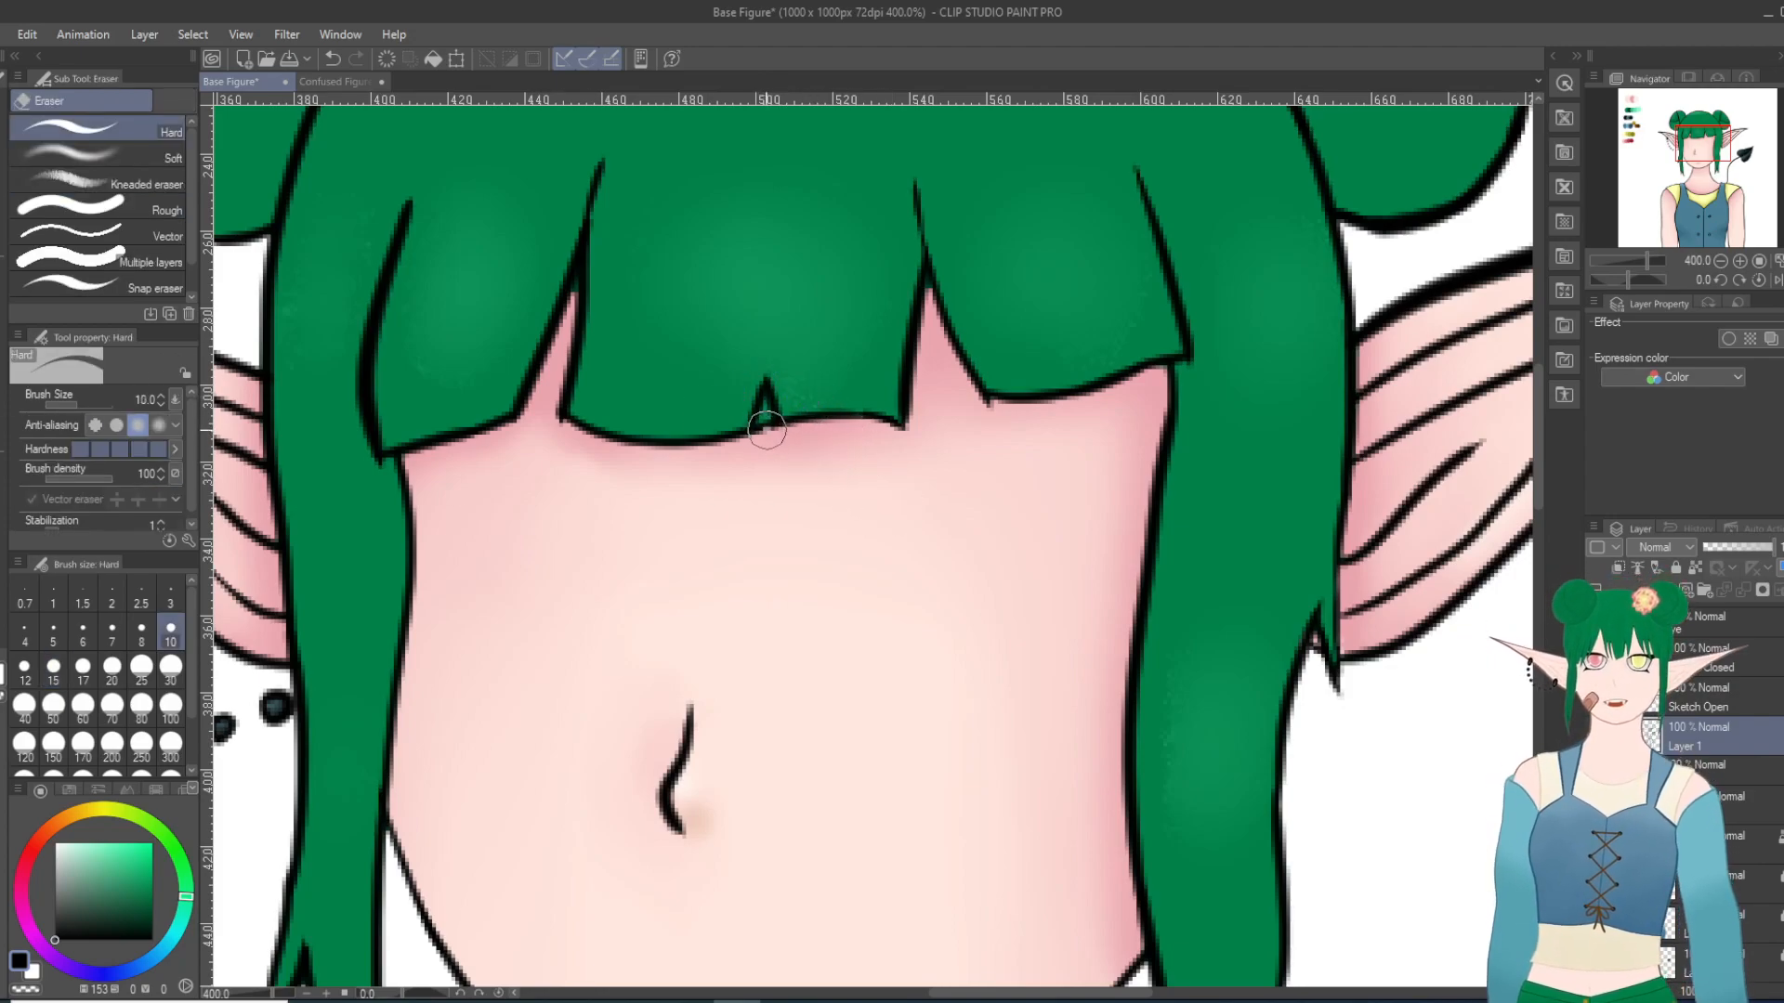
left_click(1723, 842)
mouse_move(765, 411)
left_mouse_down()
mouse_move(762, 427)
mouse_move(768, 409)
left_mouse_up()
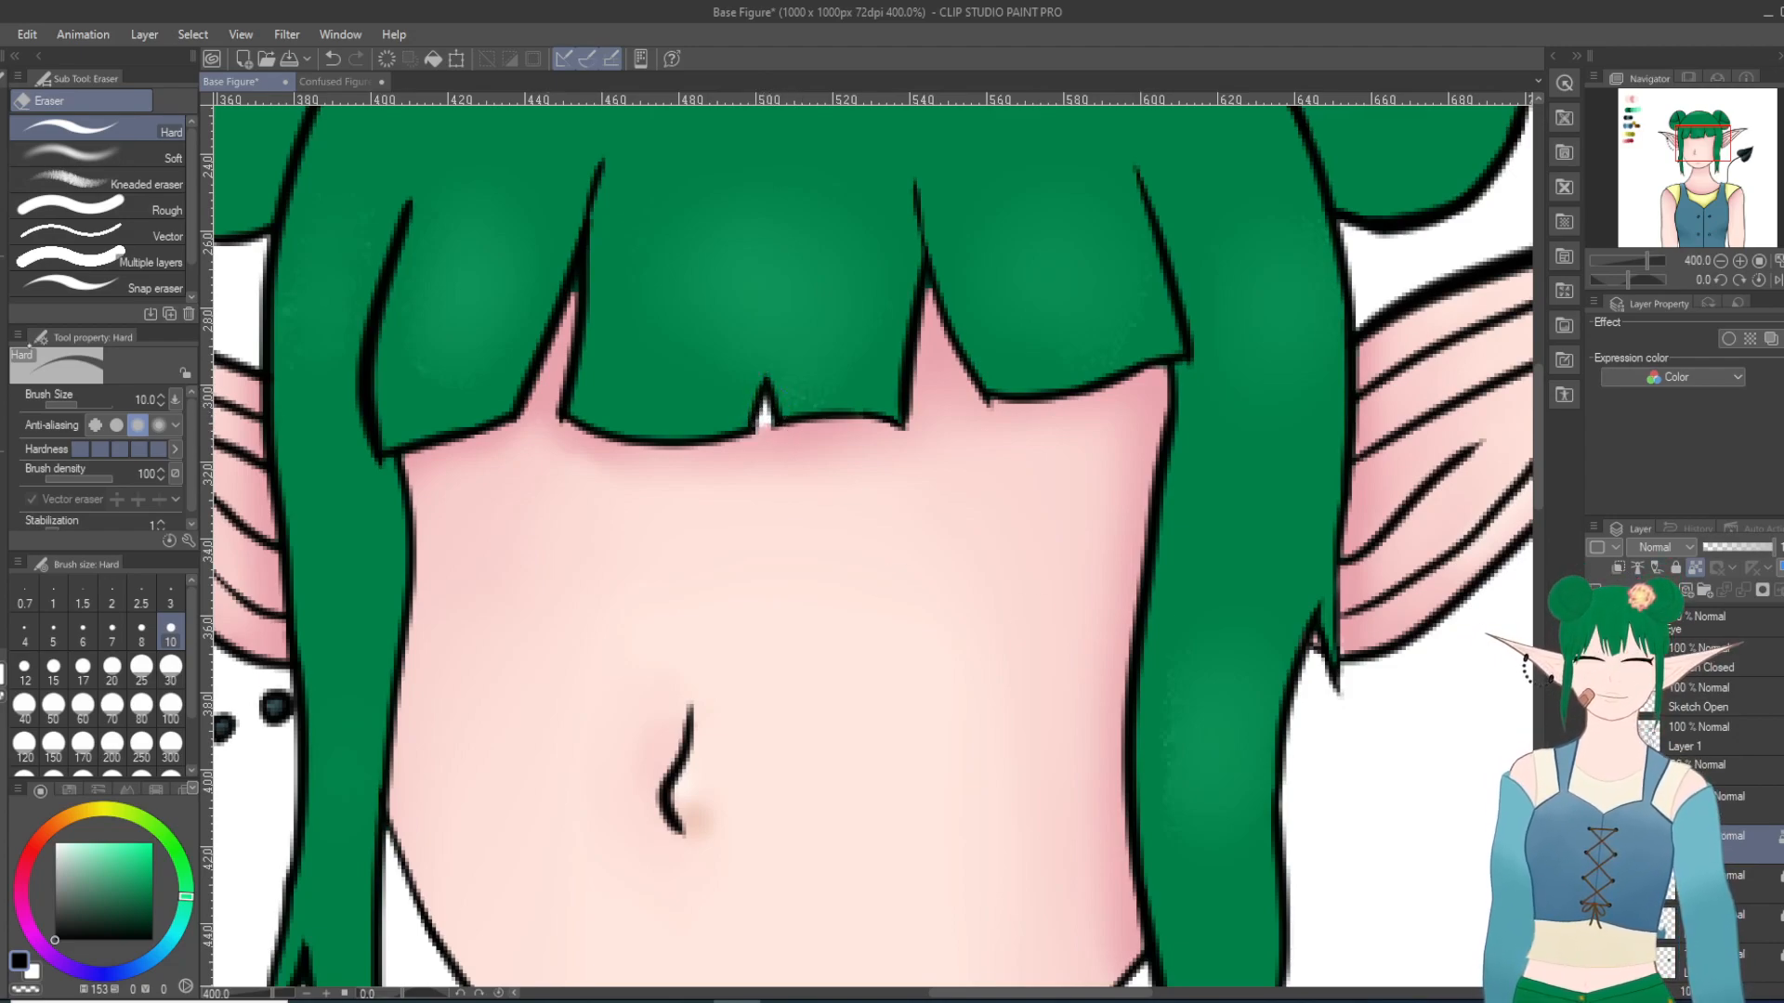
Step: Sample the pink skin shadow just below the bangs and paint it into the notch with the Milli pen at size 10
key("i")
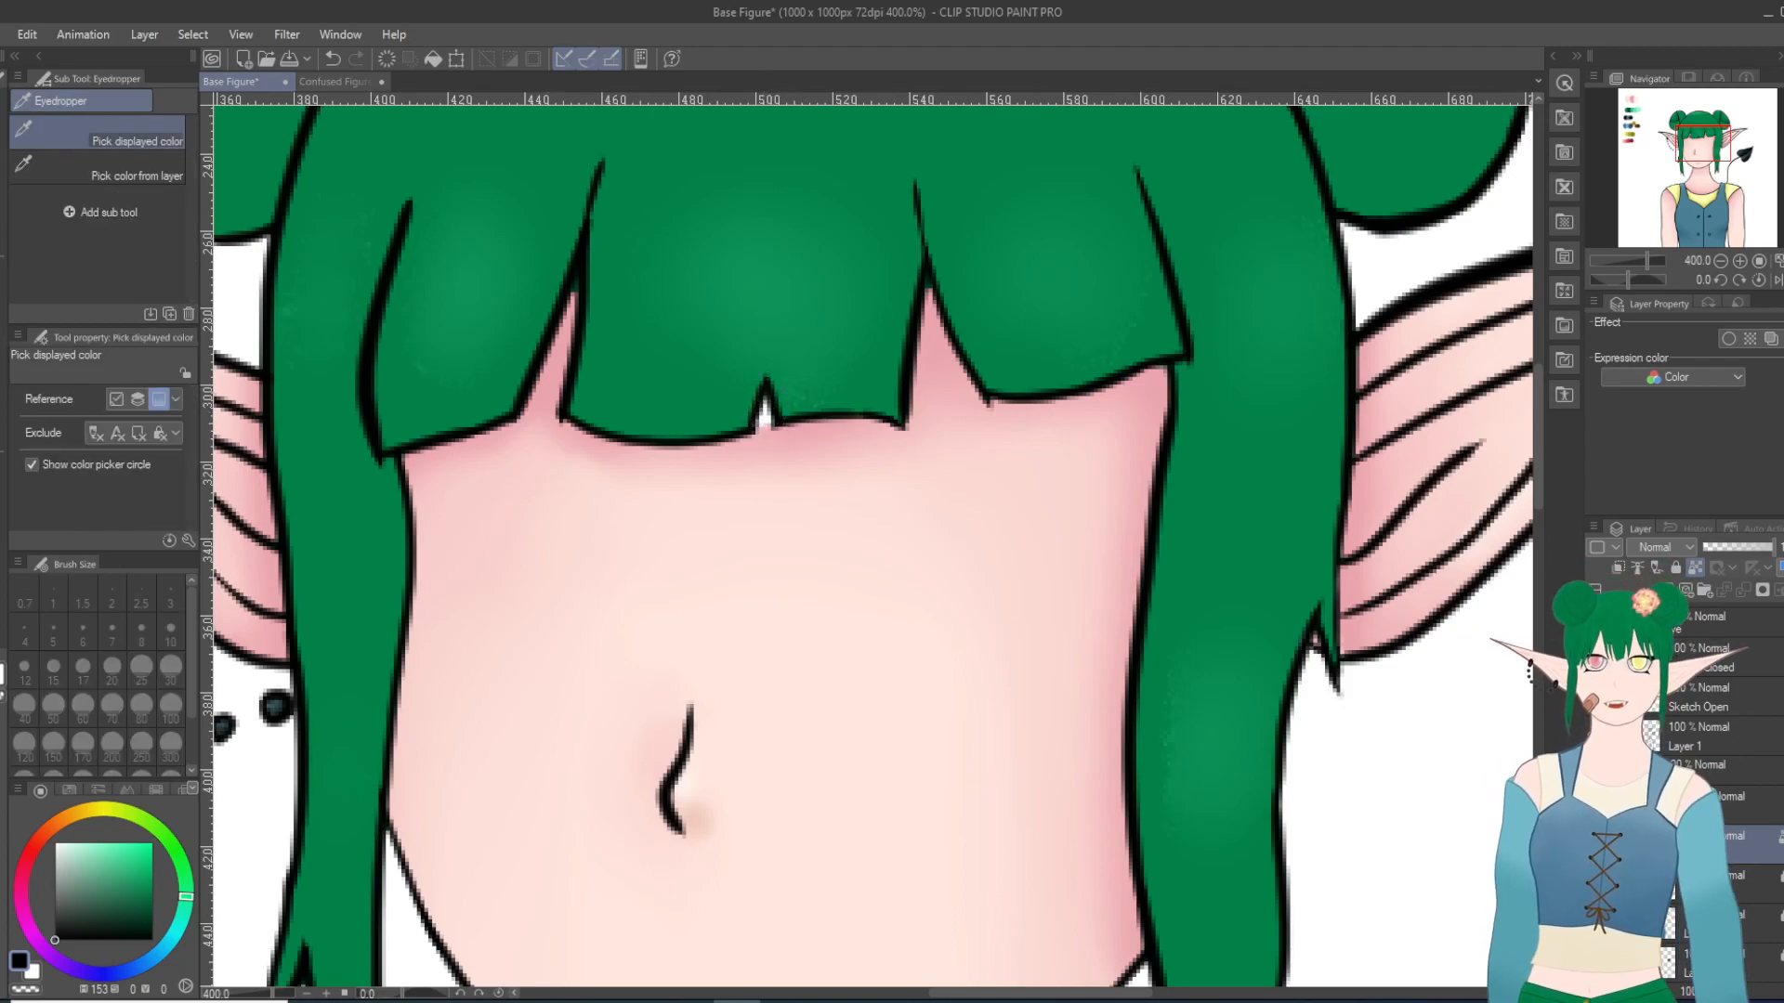
left_click(763, 429)
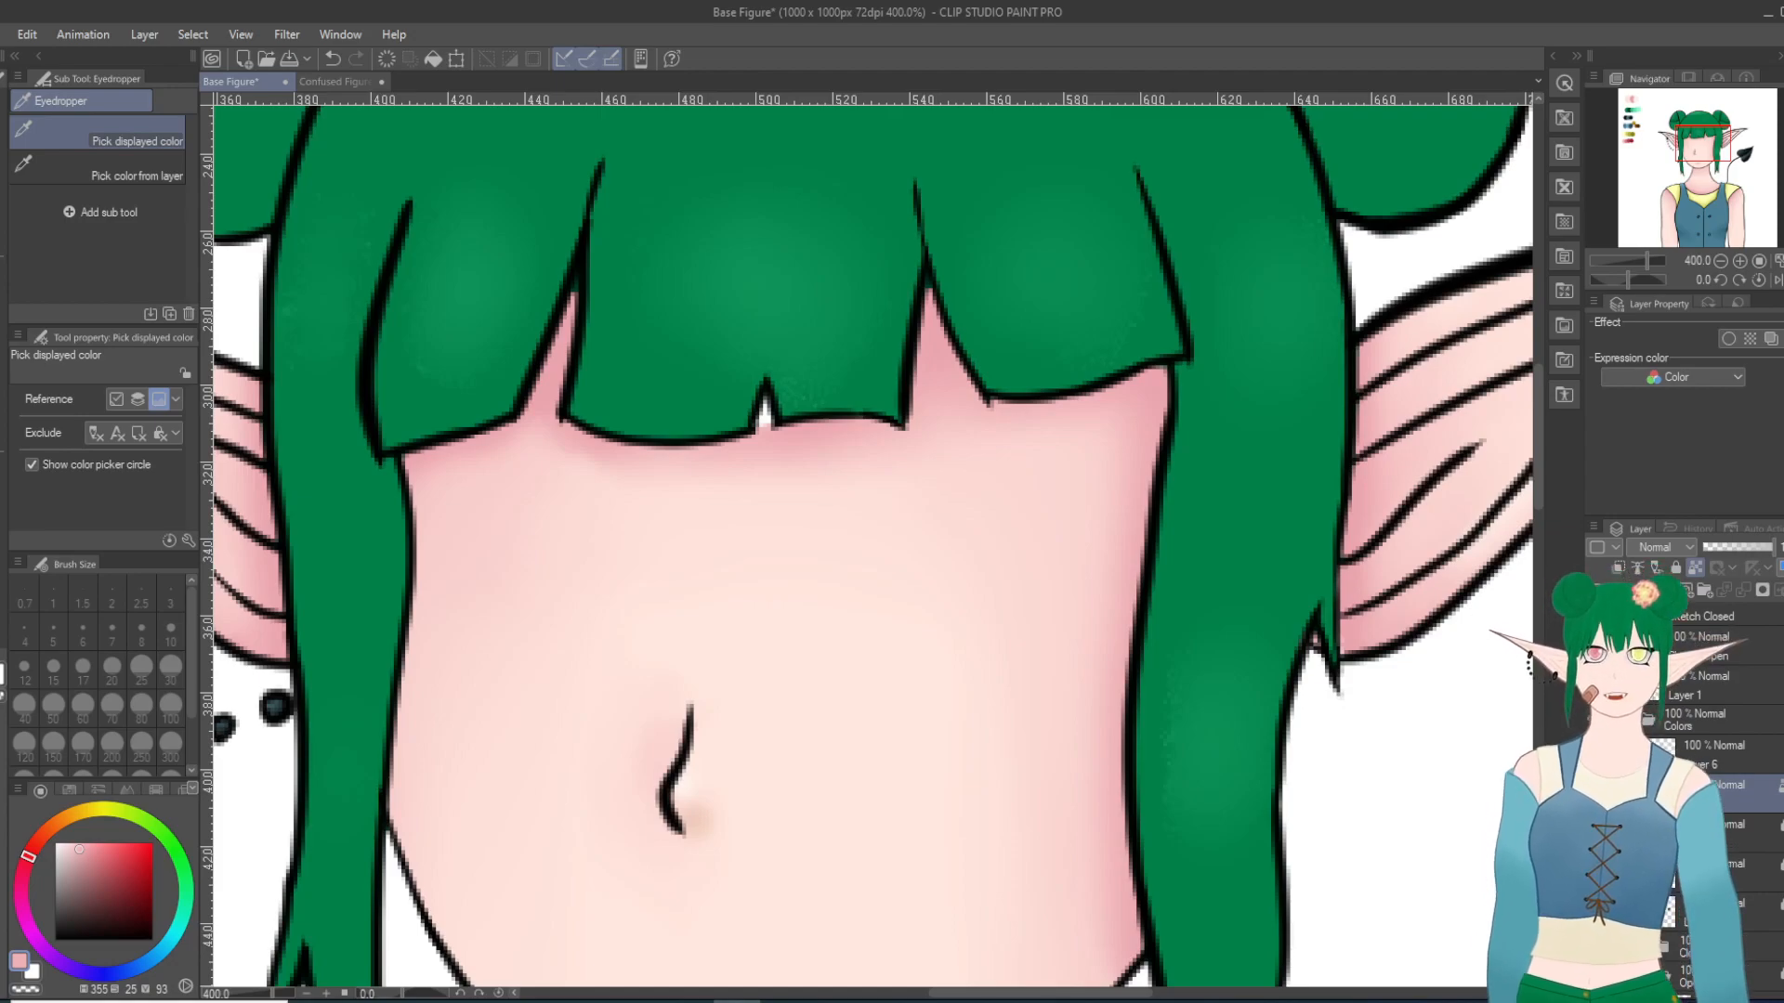
left_click(1718, 994)
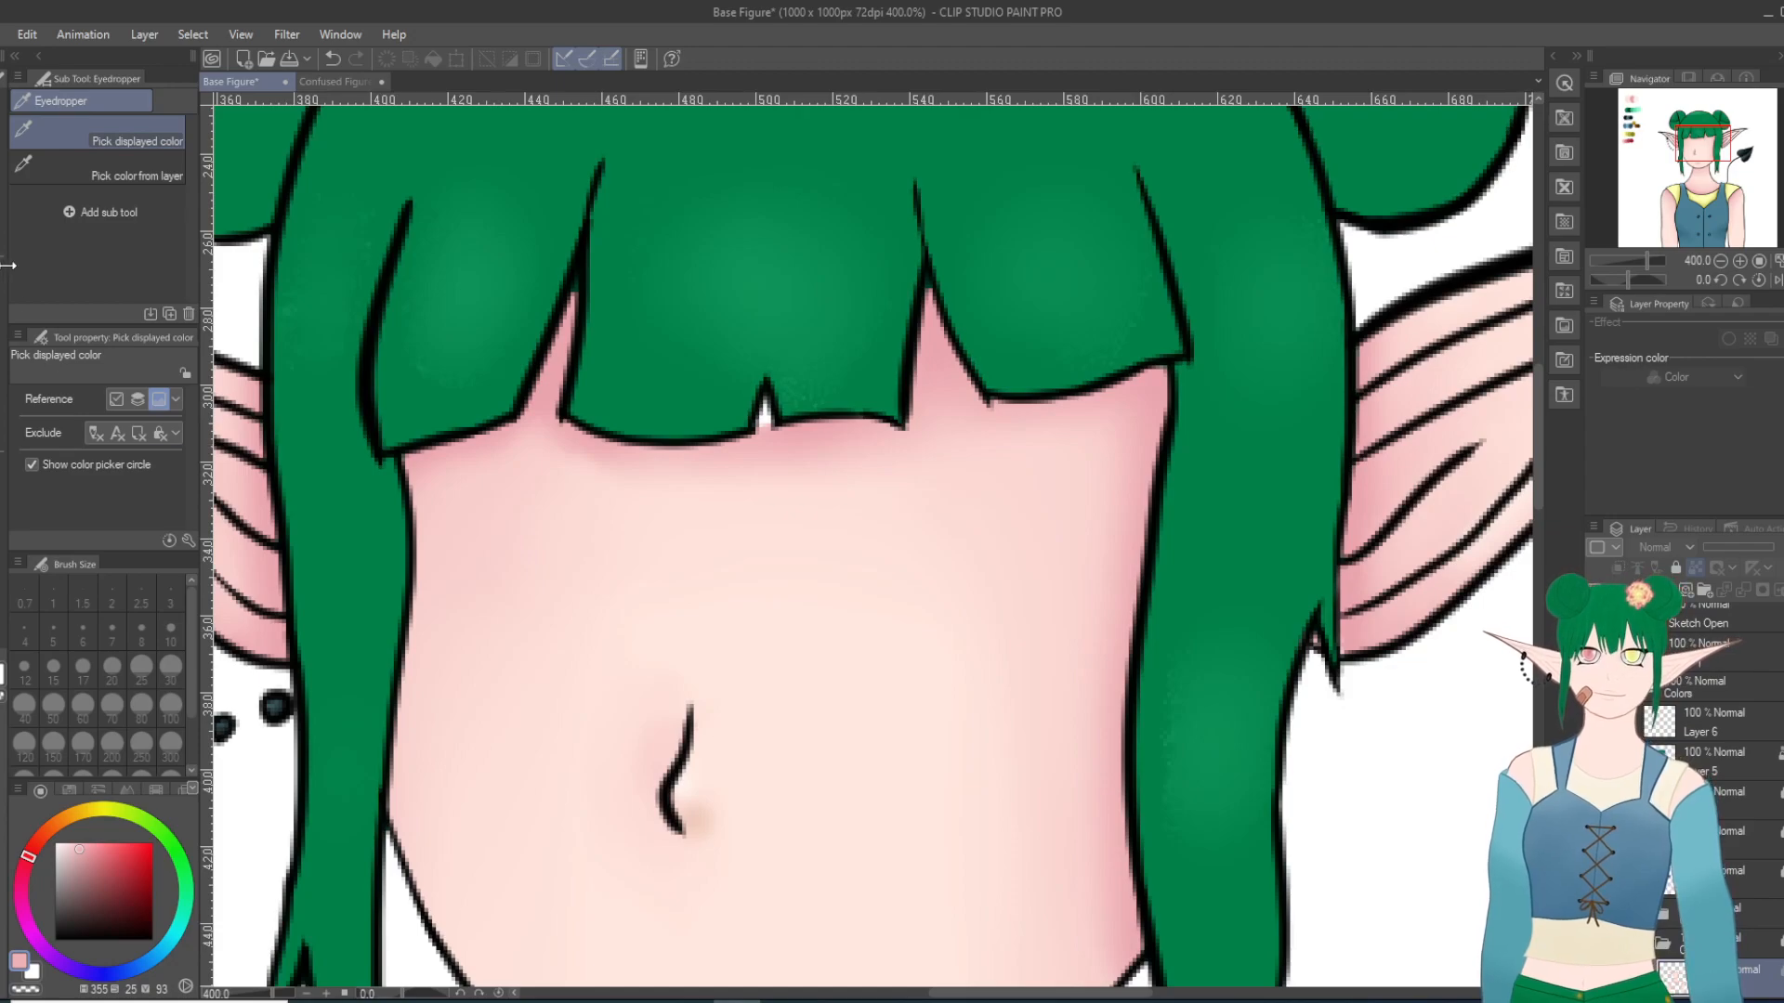
key("p")
key("p")
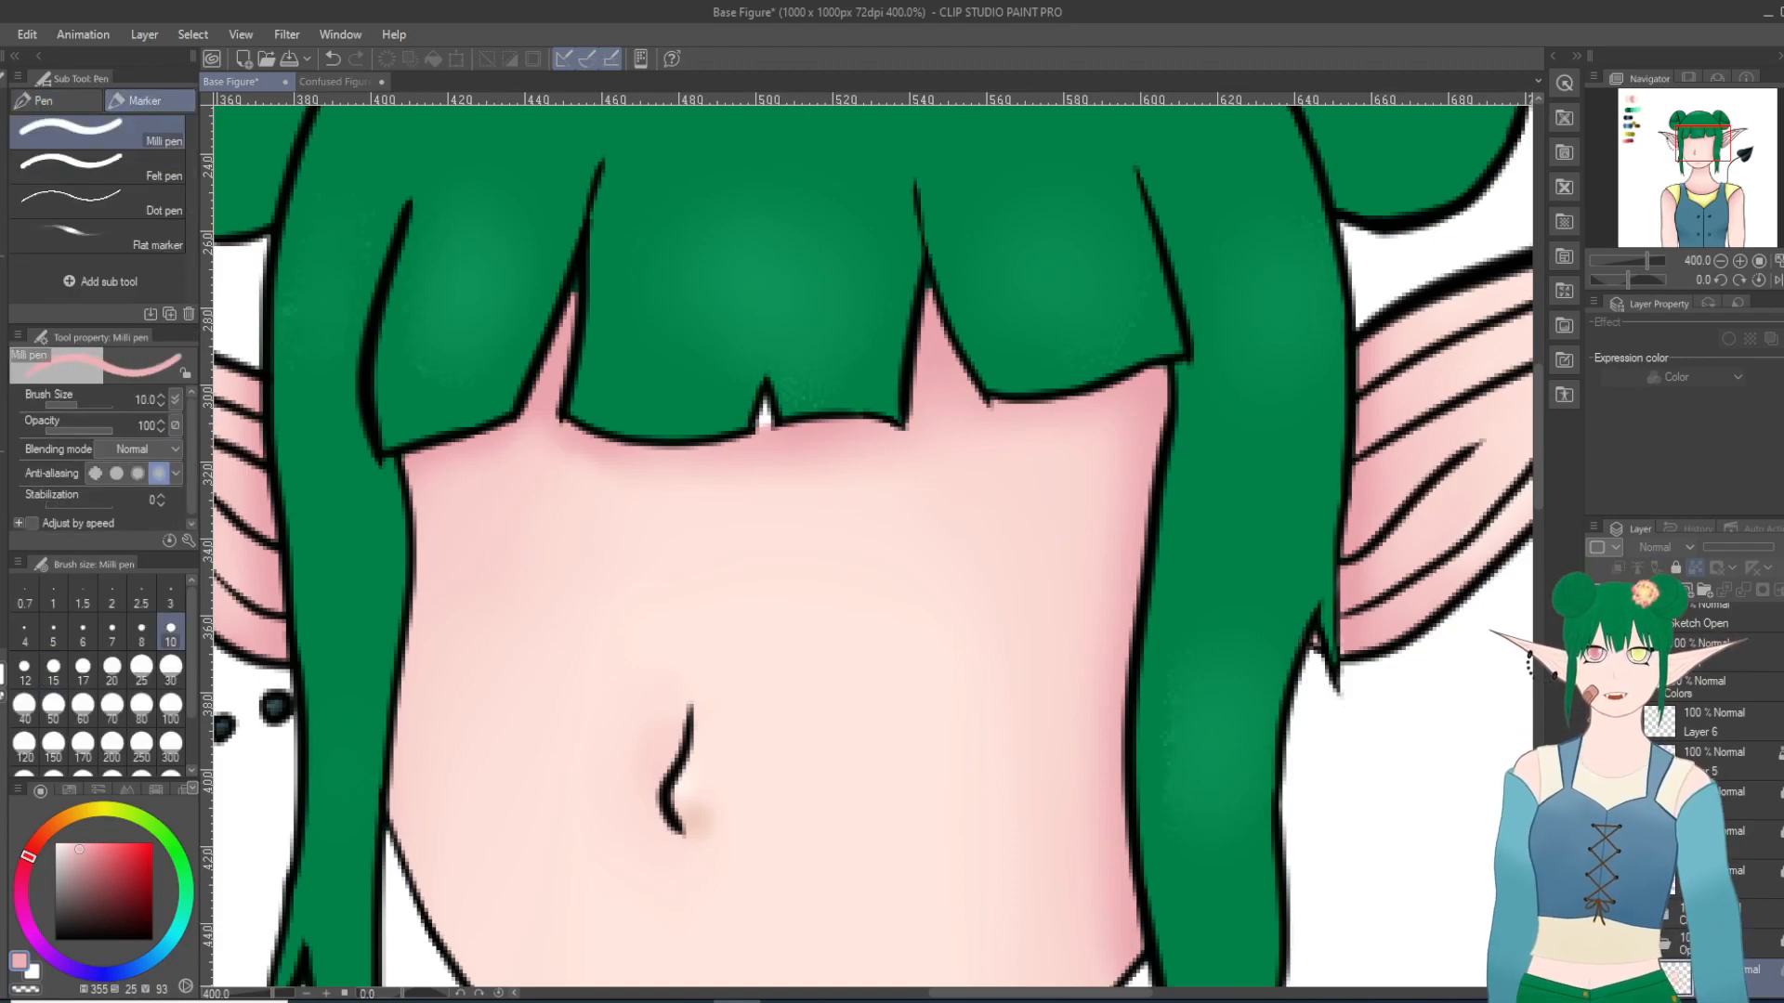
left_click(1741, 935)
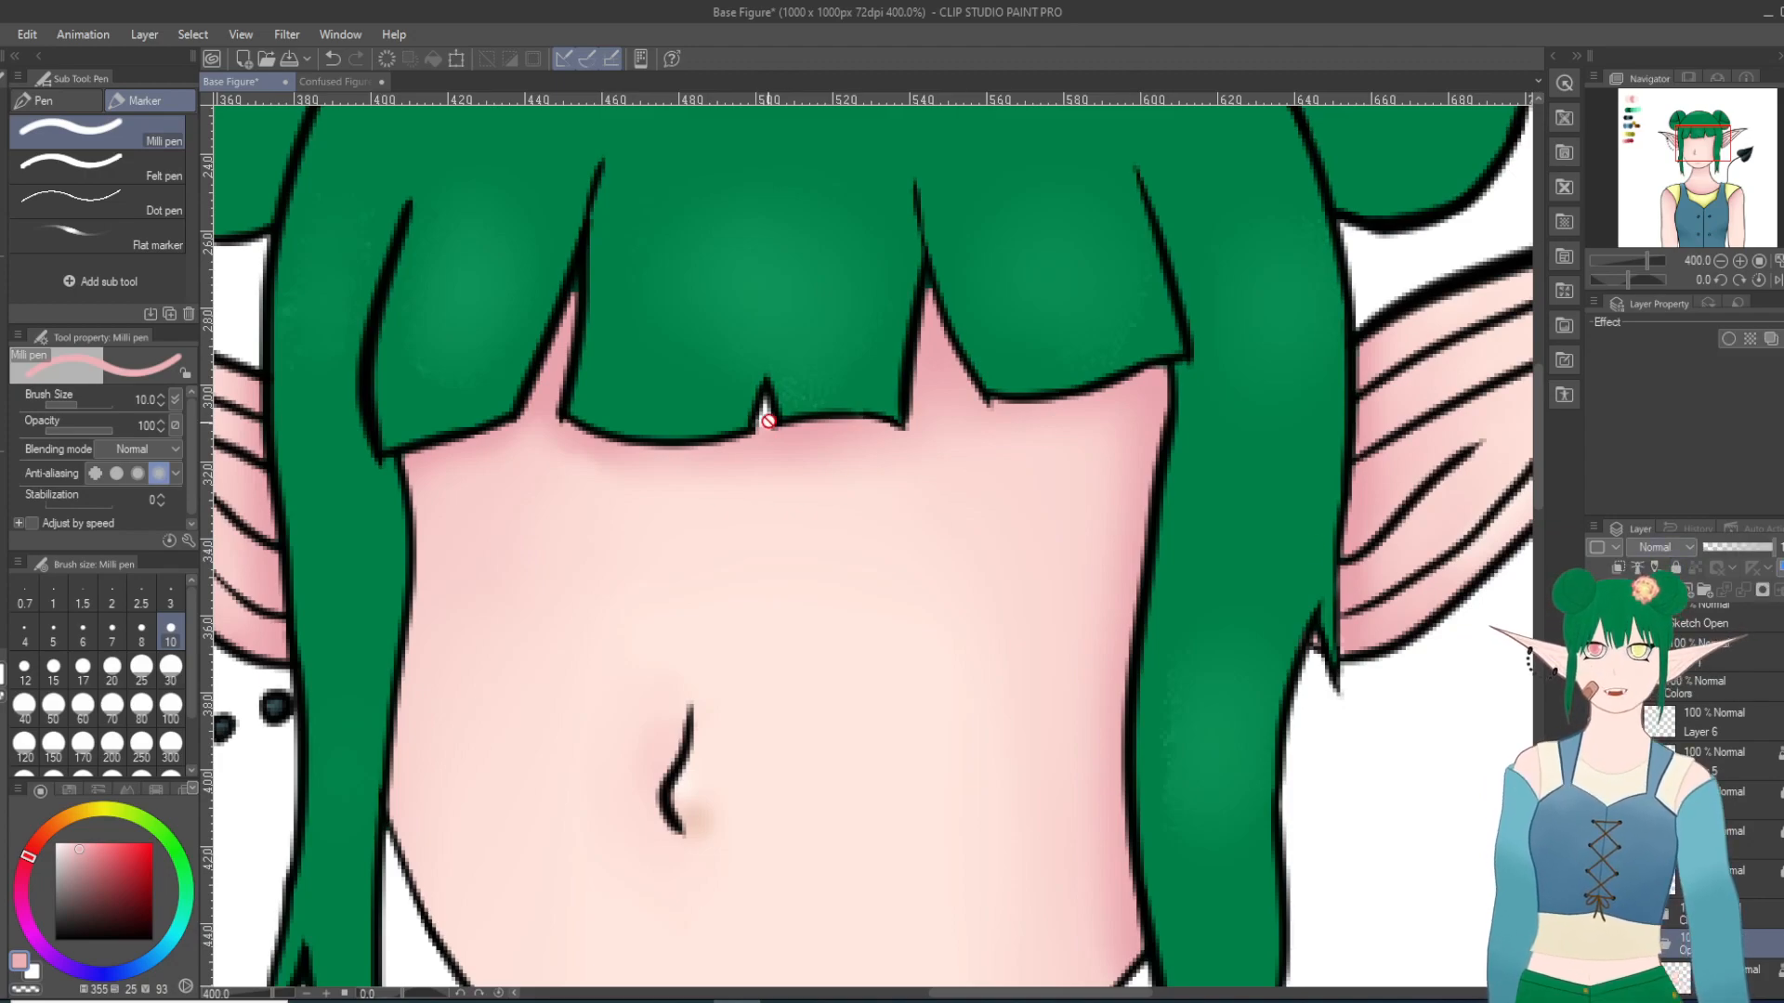
left_click(1738, 968)
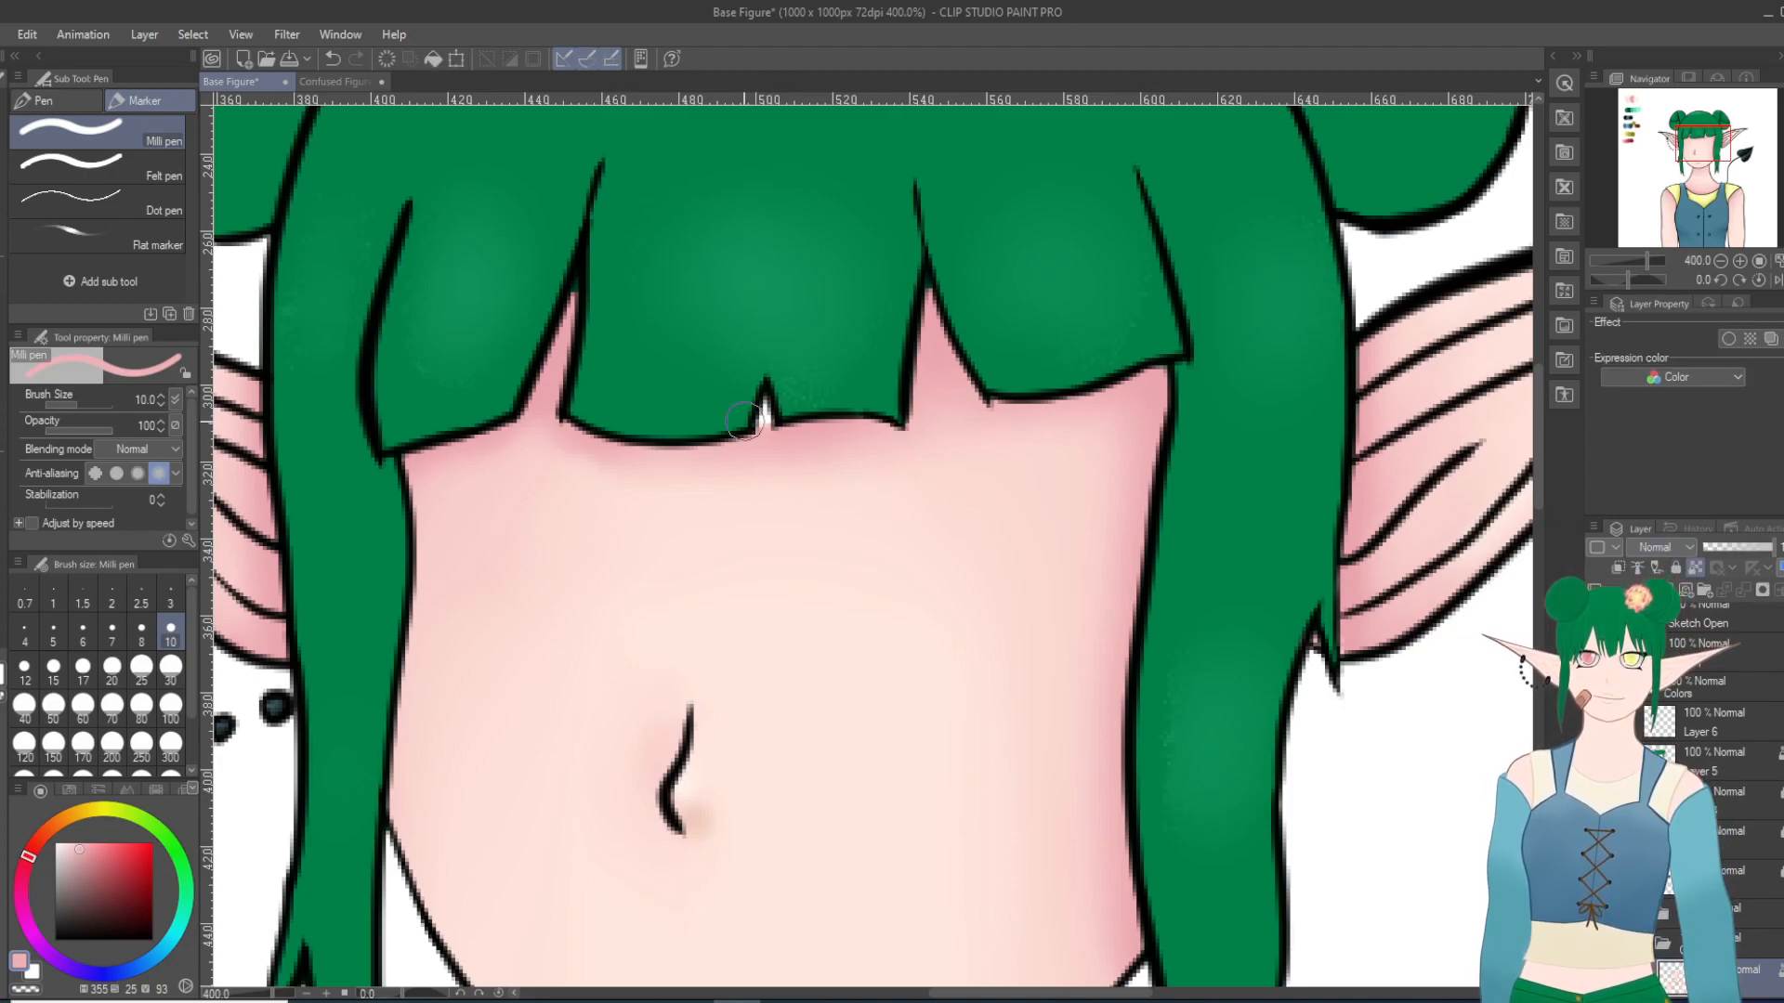
left_click_drag(767, 425, 766, 415)
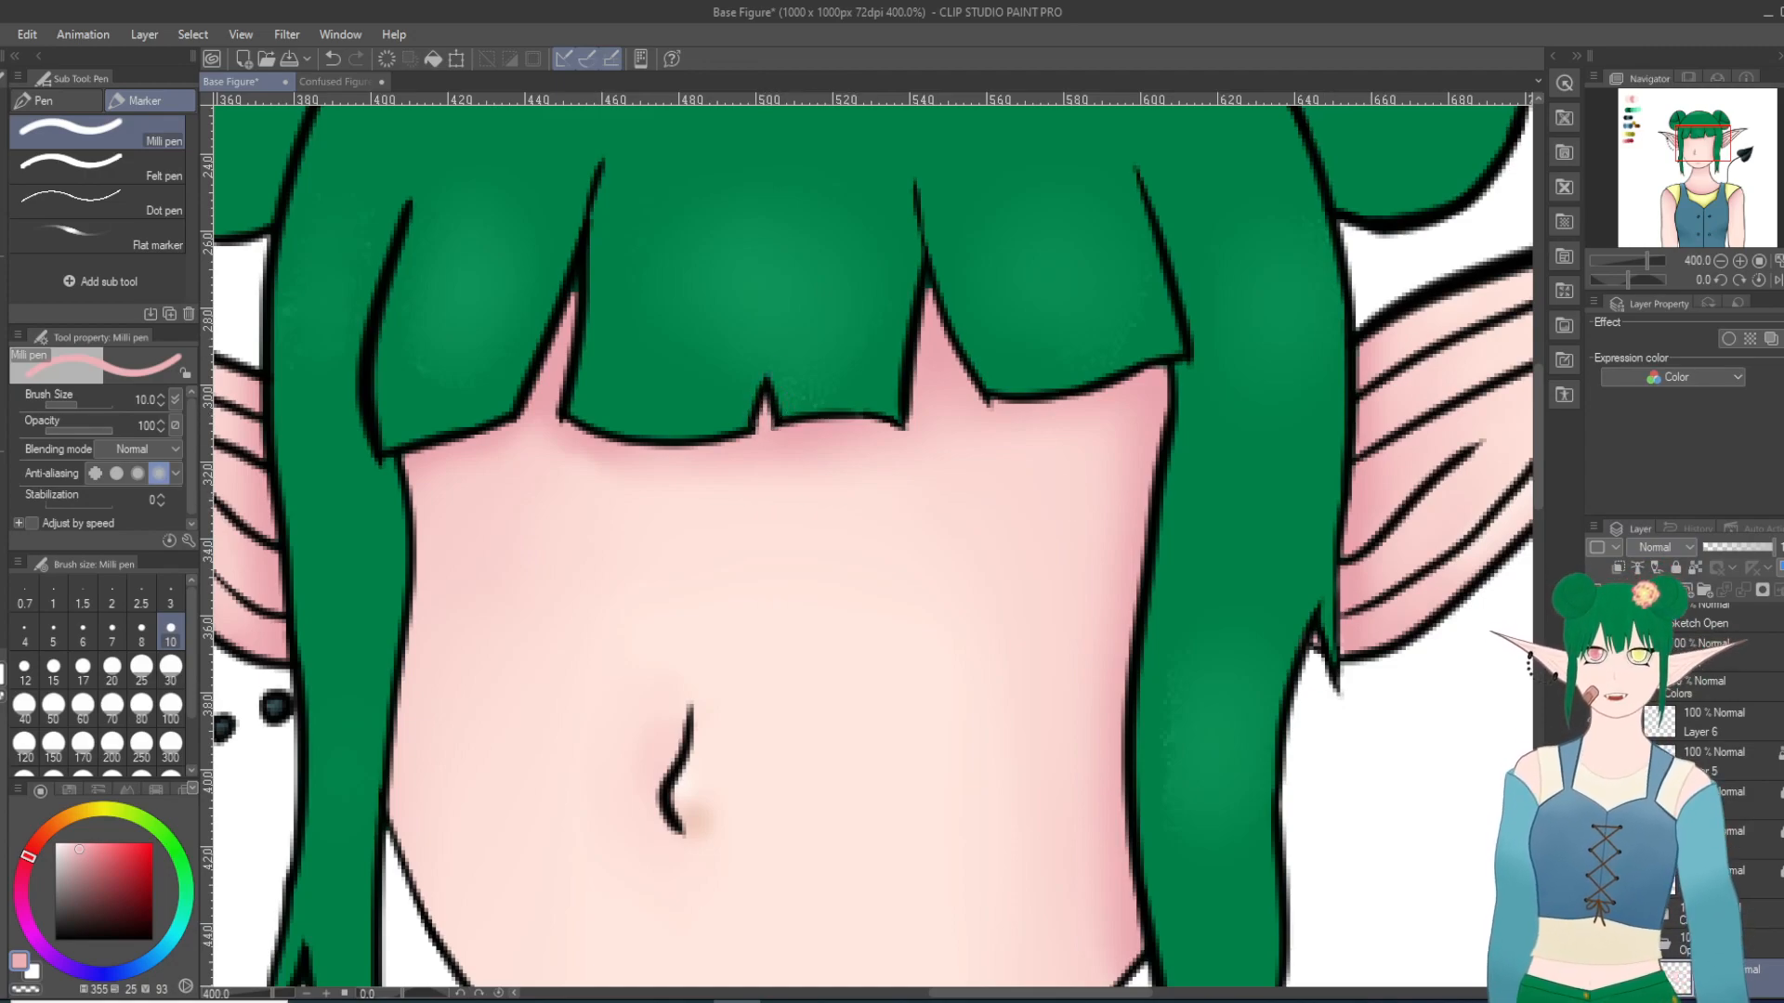
Step: Repaint the notch's pink fill on the skin color layer and lock the folder above it
left_click(1596, 948)
left_click(1596, 948)
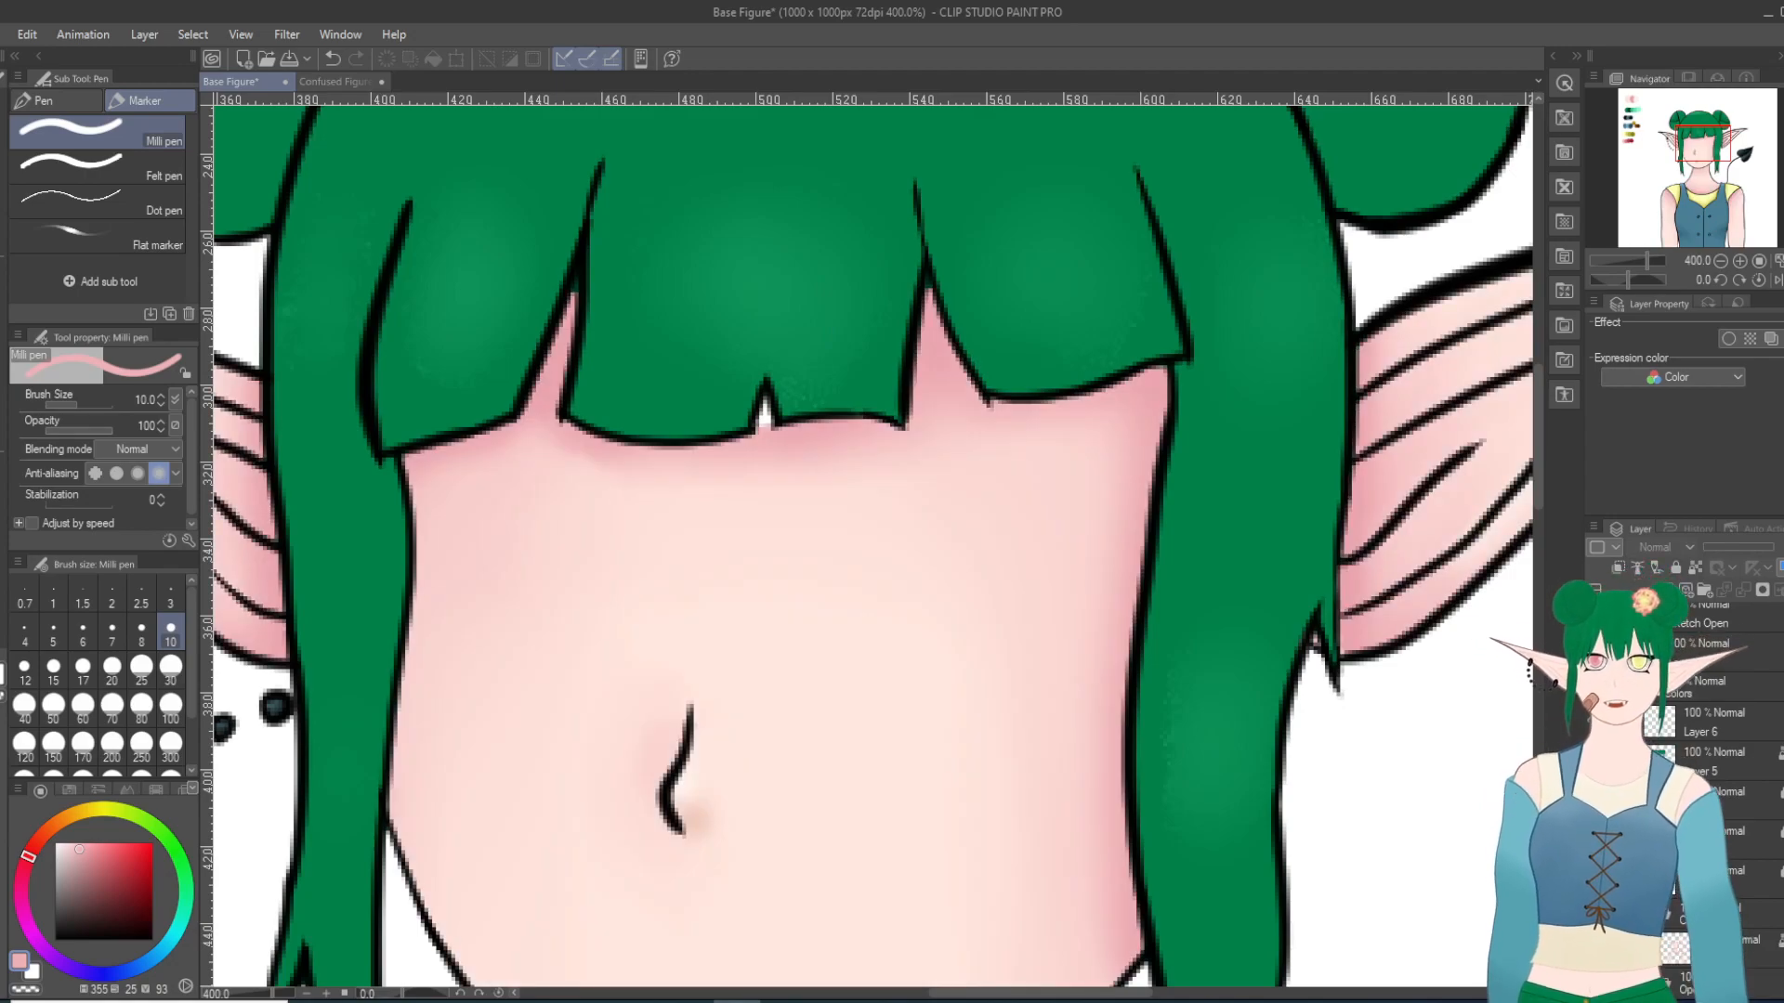
left_click(1739, 947)
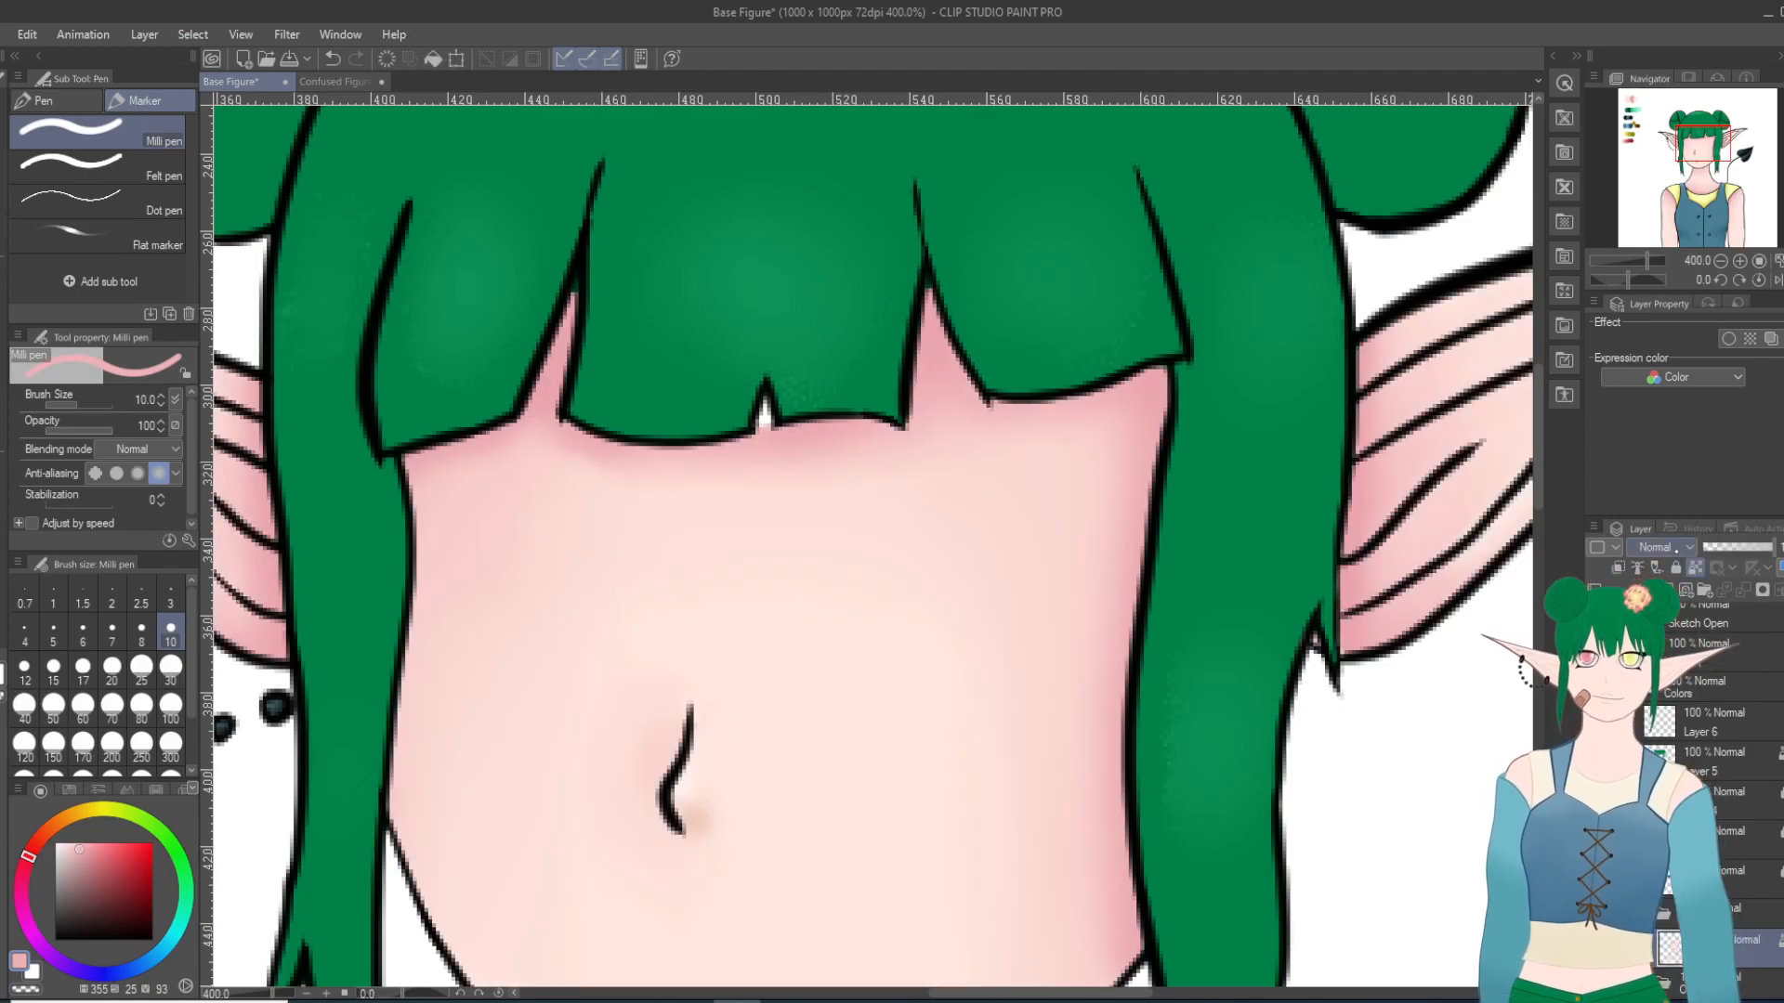
left_click(1695, 569)
left_click_drag(762, 413, 763, 414)
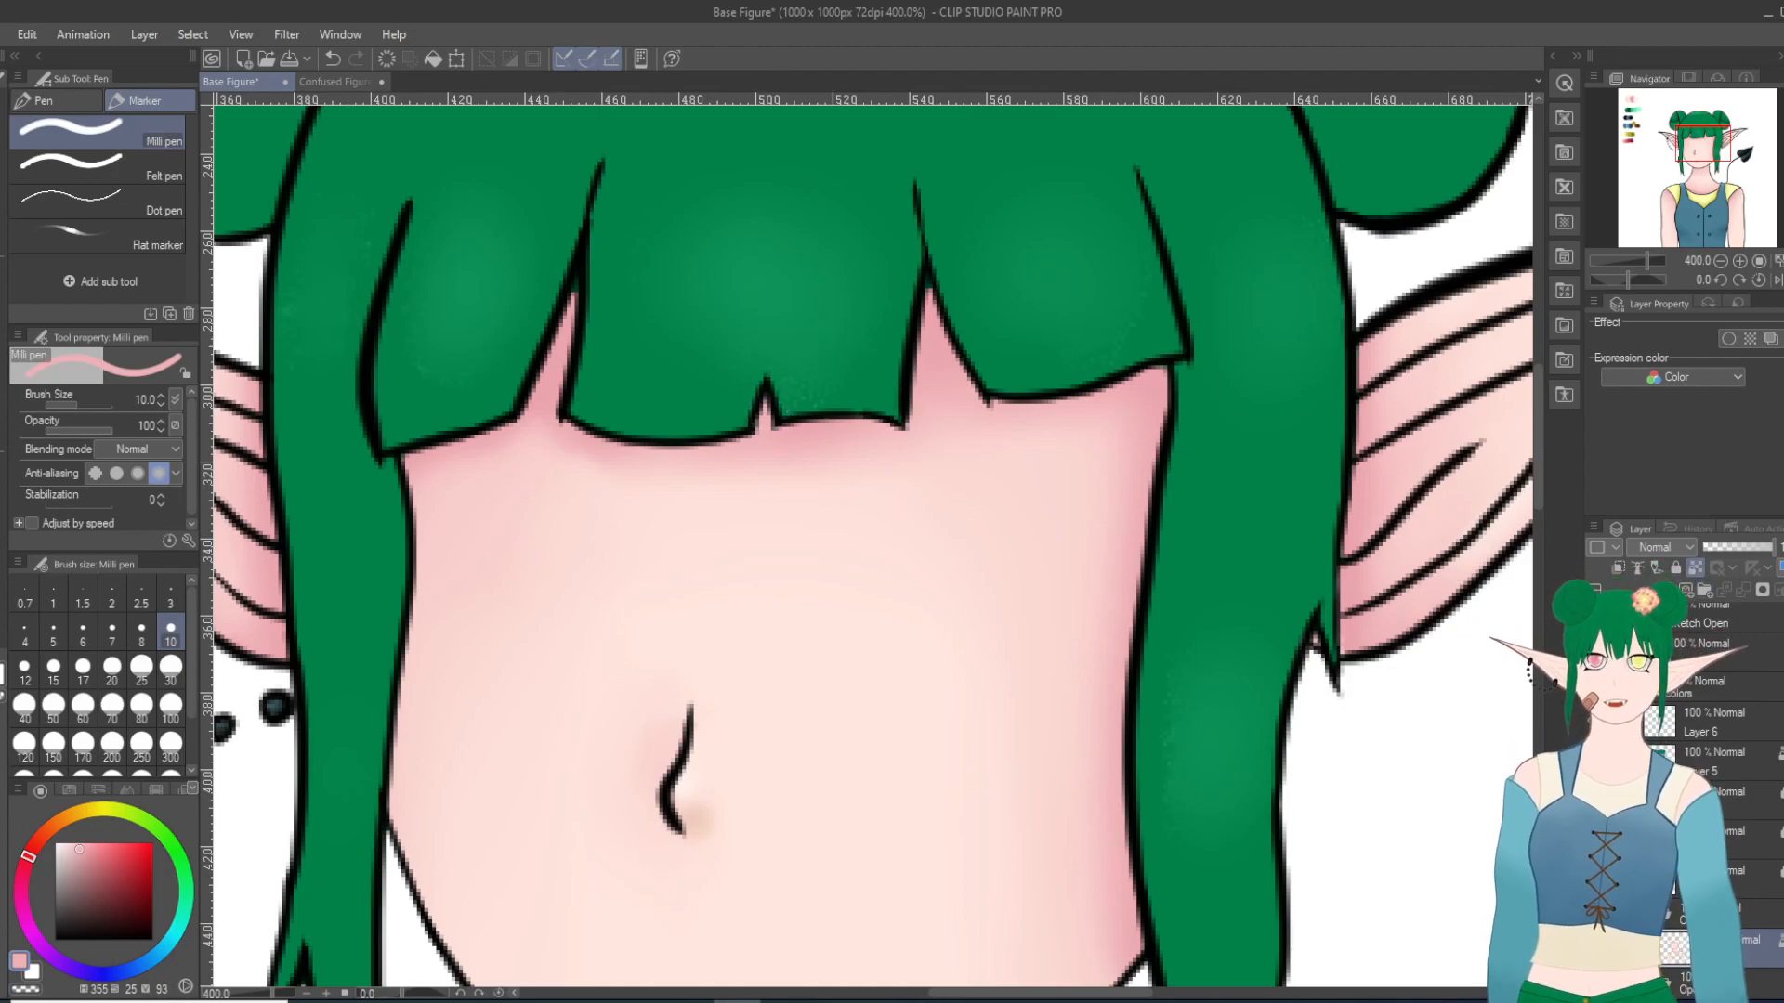
left_click(1735, 912)
left_click(1676, 568)
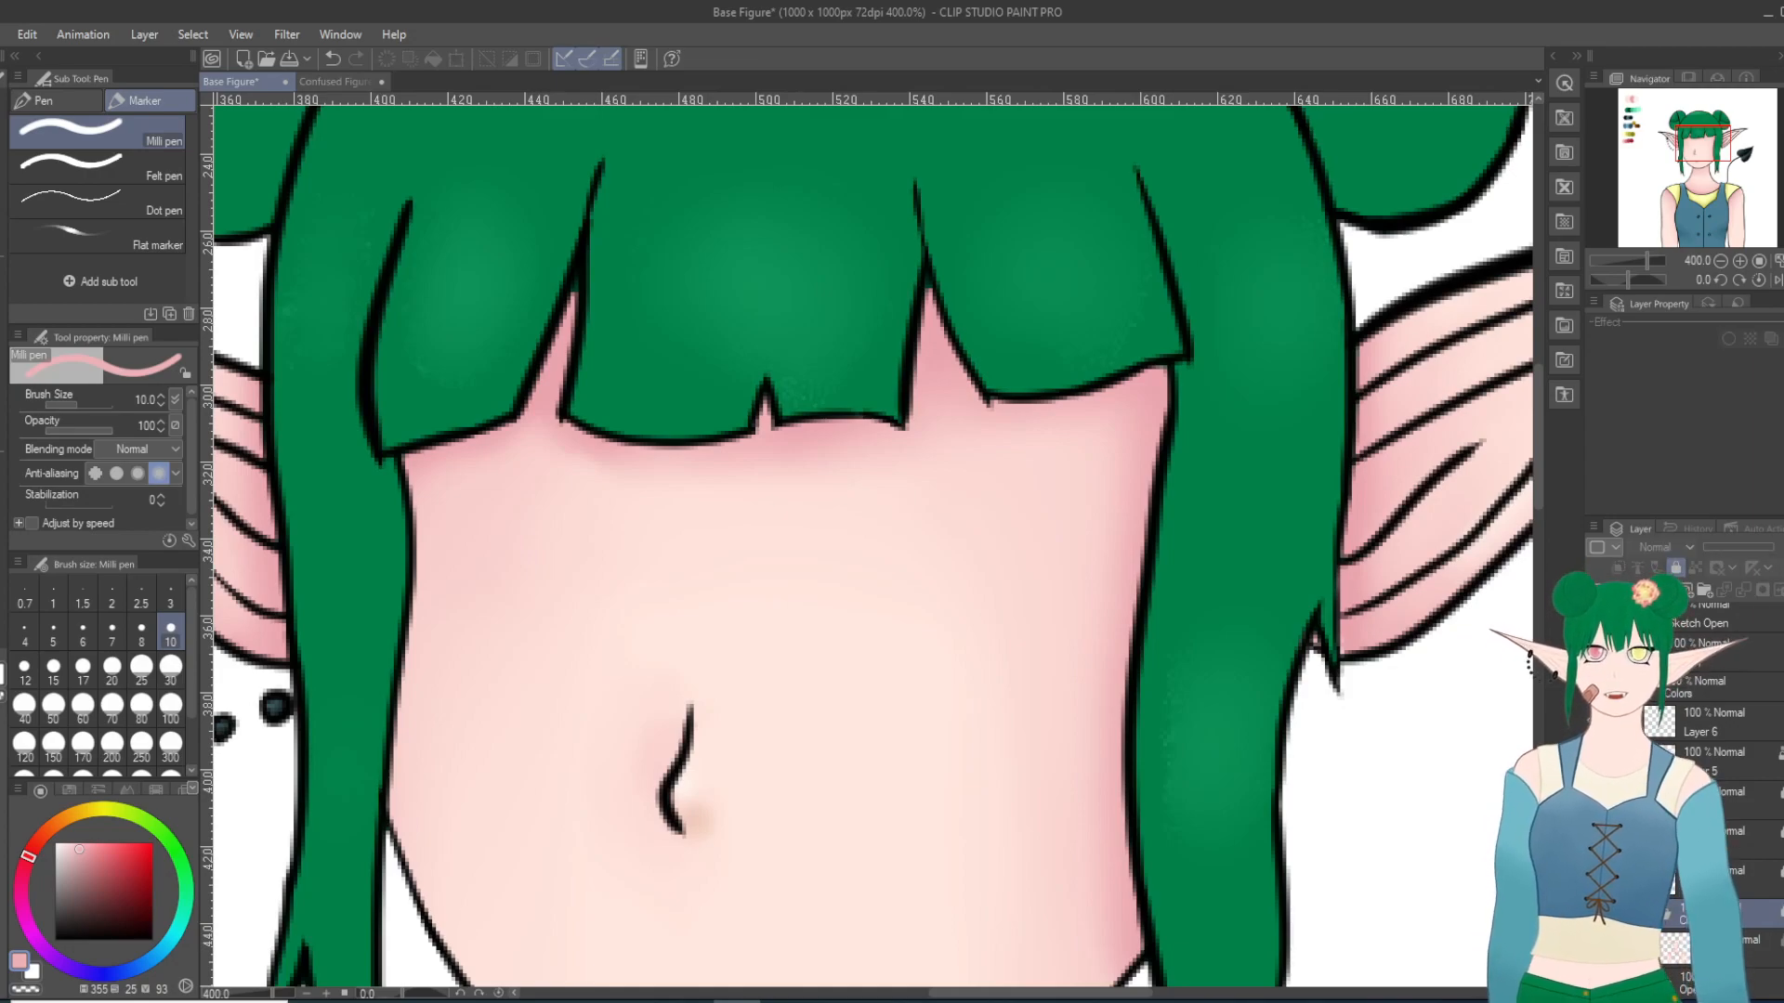
Step: Select Layer 6 and toggle its visibility repeatedly to compare the hair with and without its highlights
scroll(1310, 706, "down", 5)
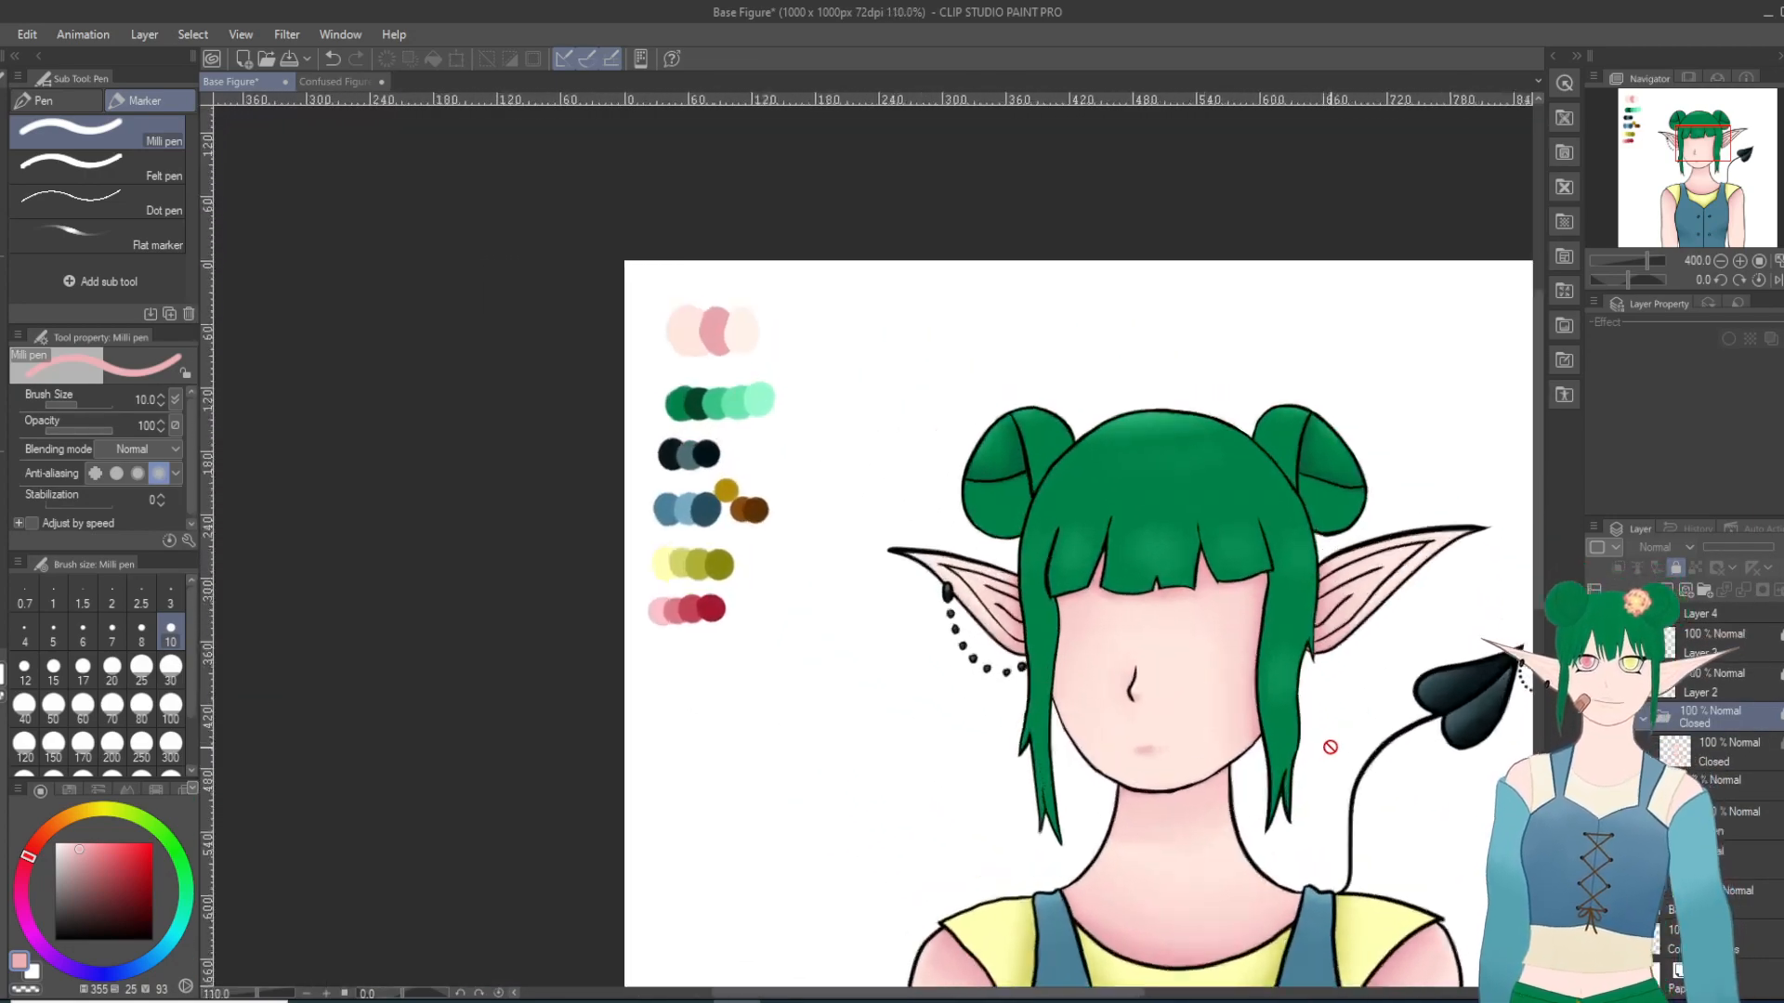
scroll(1310, 748, "up", 1)
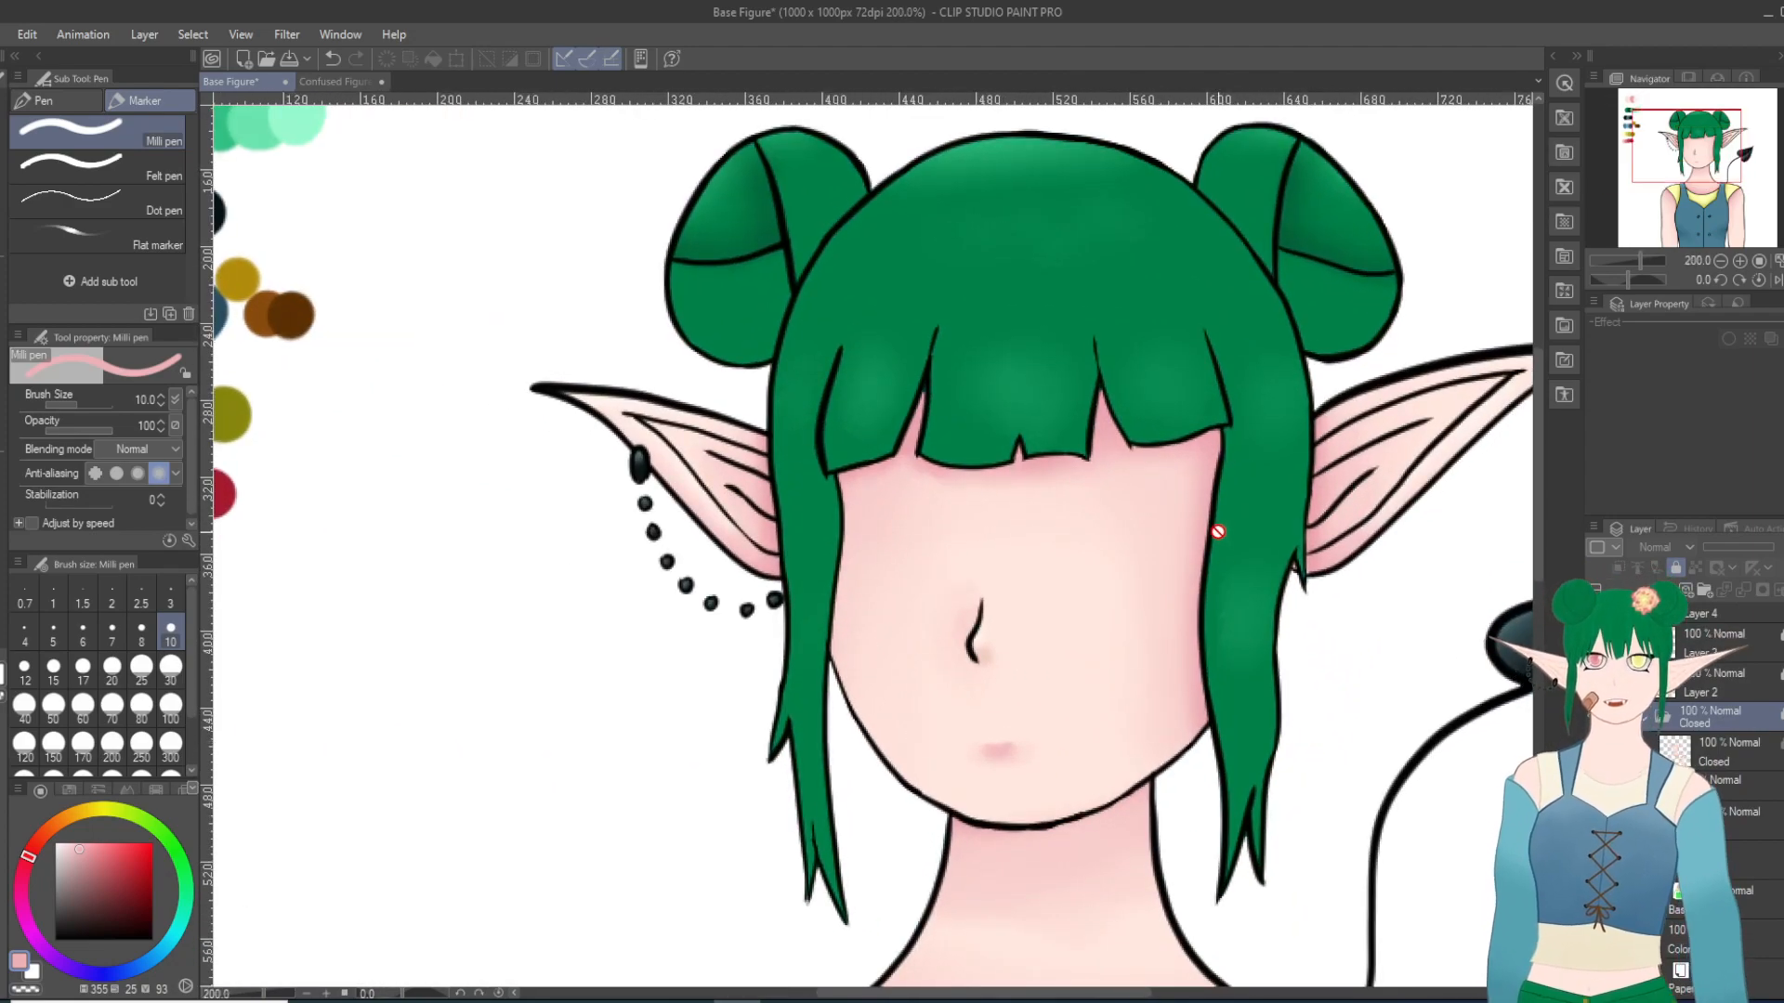
scroll(1693, 686, "up", 3)
left_click(1695, 661)
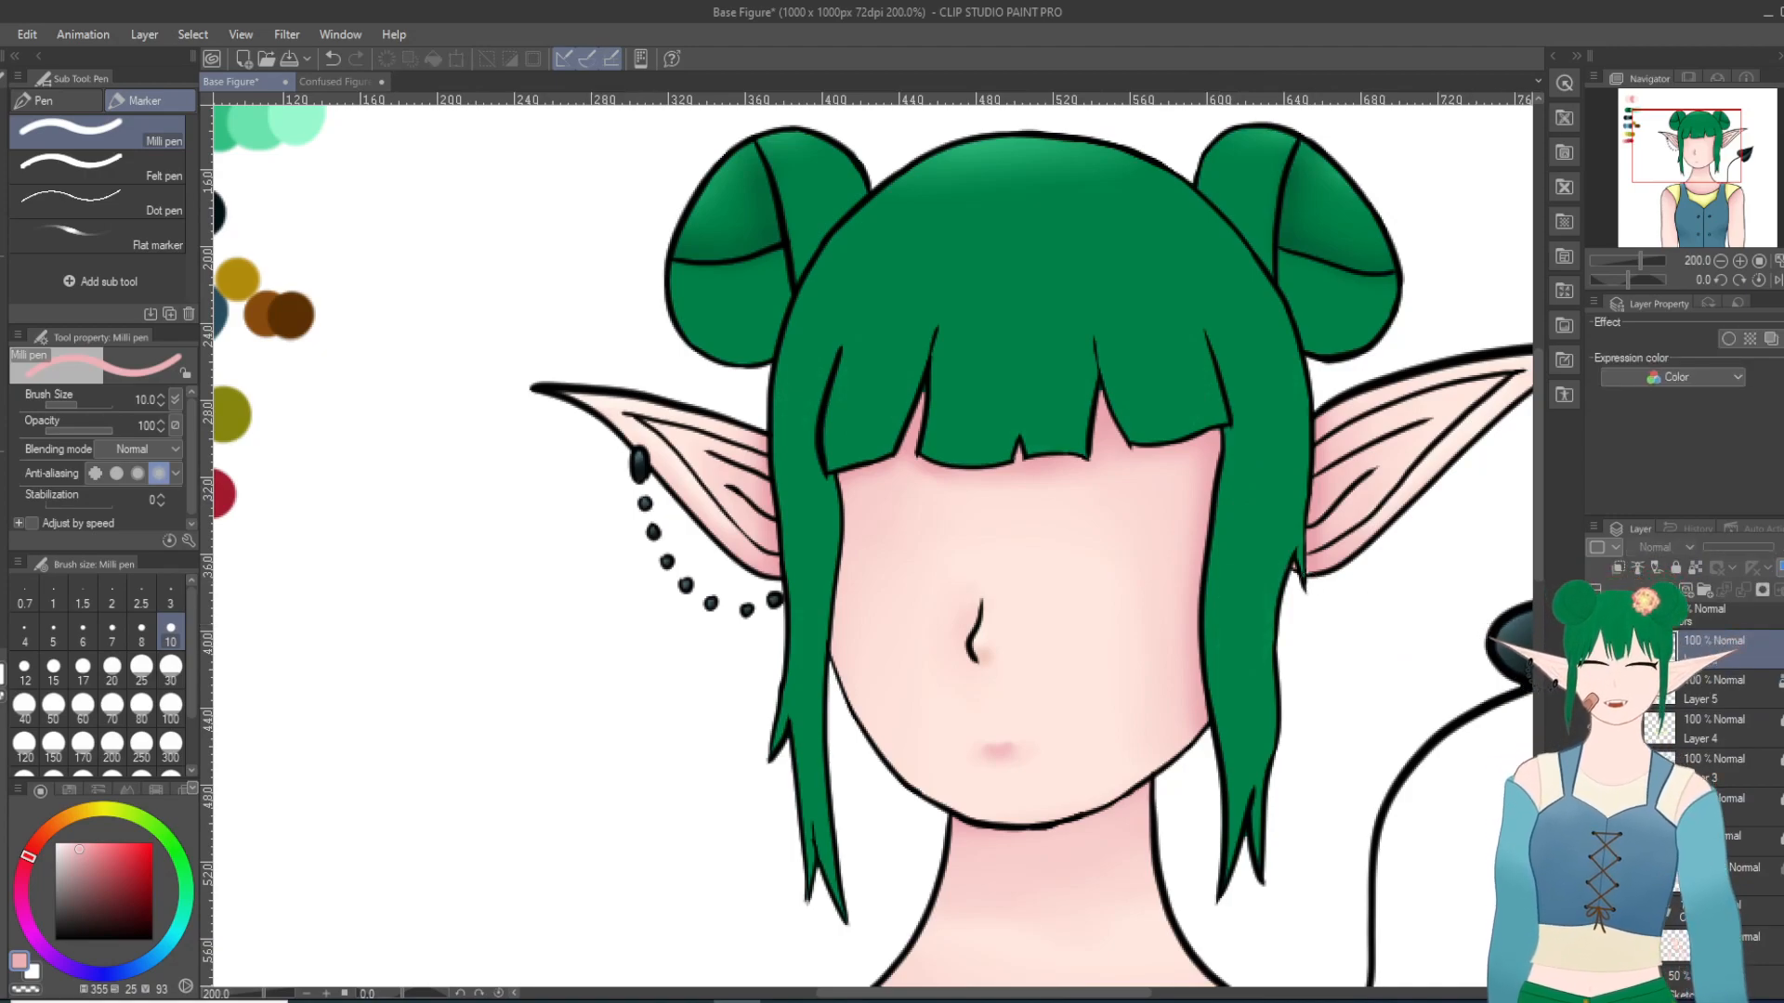
left_click(1595, 650)
left_click(1595, 651)
left_click(1595, 651)
left_click(1595, 650)
left_click(1595, 651)
left_click(1595, 650)
Step: Add highlights in the palette's fourth green to the bangs, crown and side locks with the Pastel brush at size 30, softened with Blur at size 25
scroll(655, 628, "down", 2)
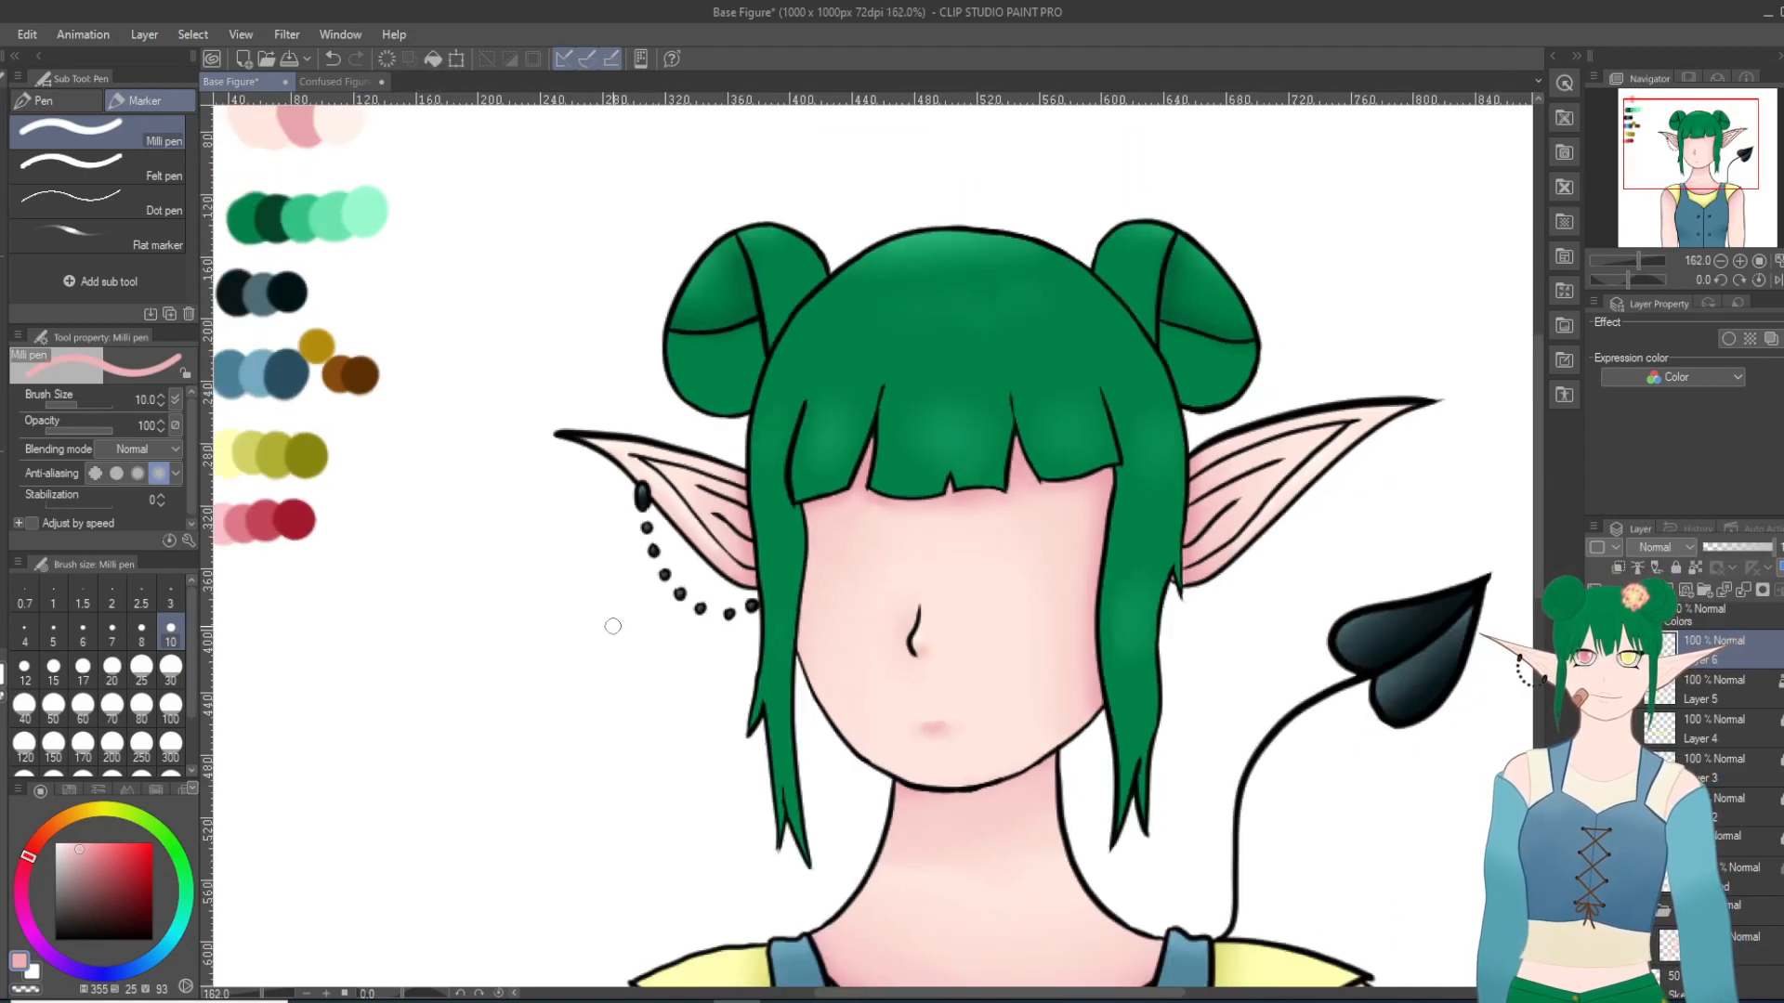
key("i")
left_click(325, 212)
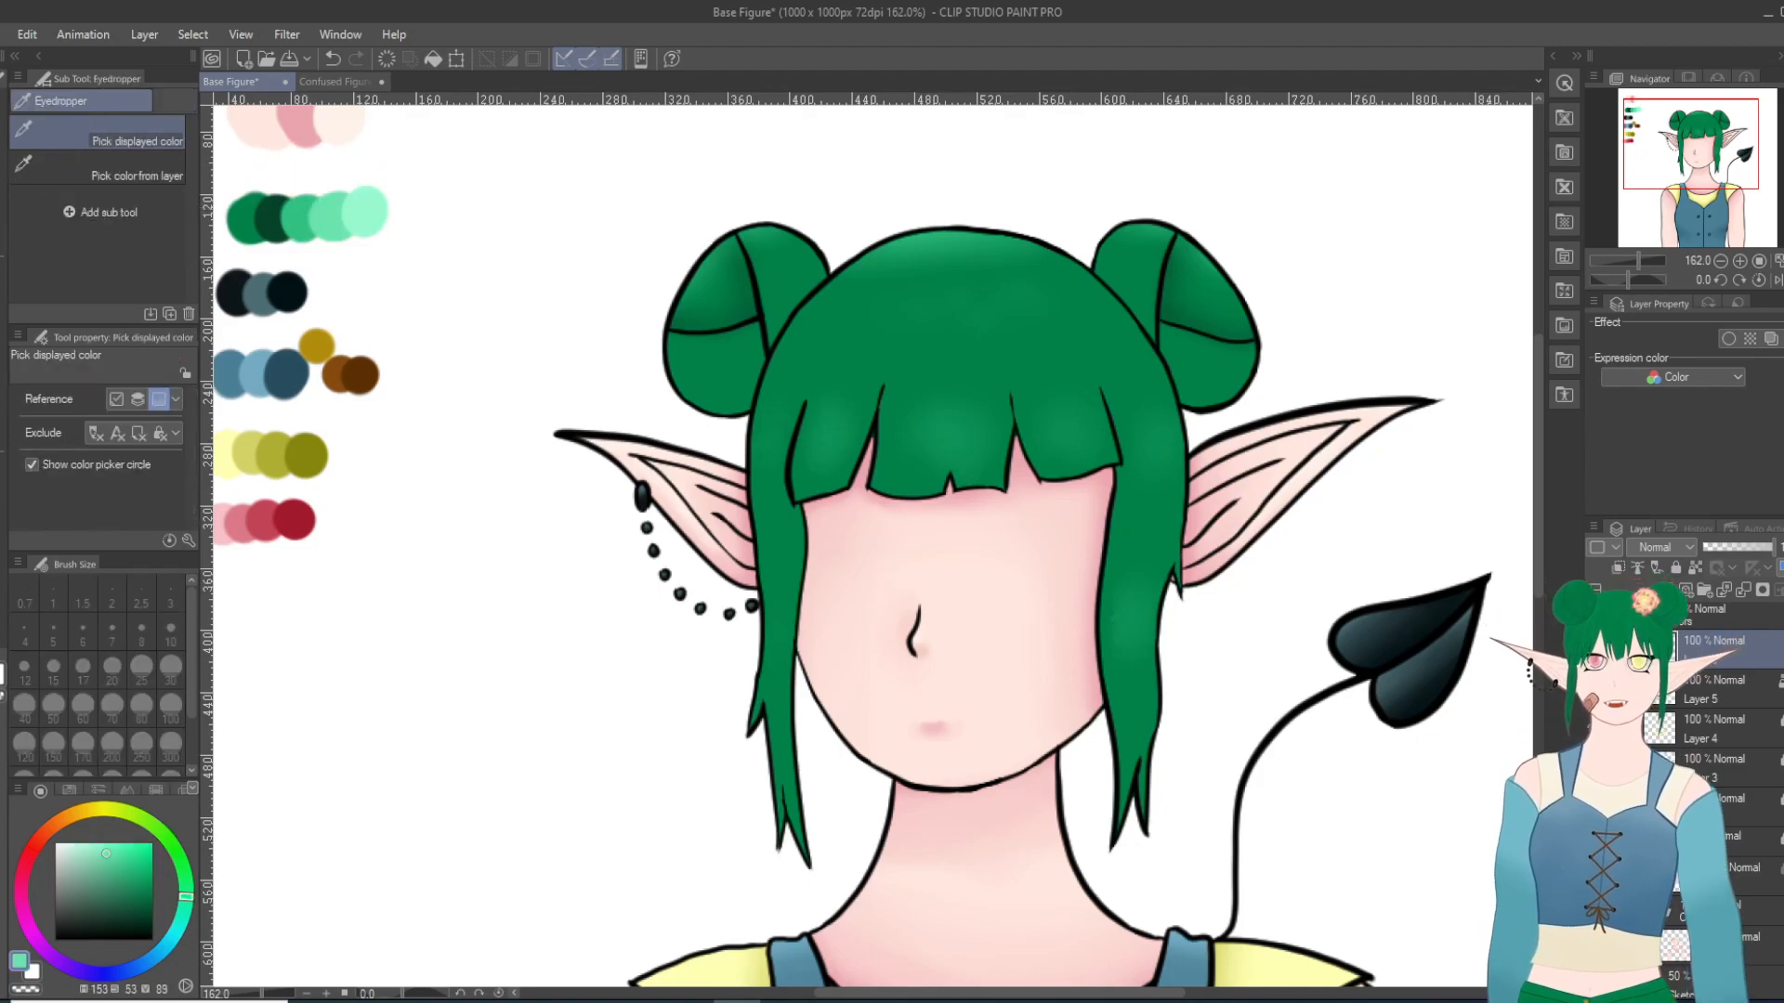
key("p")
scroll(914, 505, "up", 2)
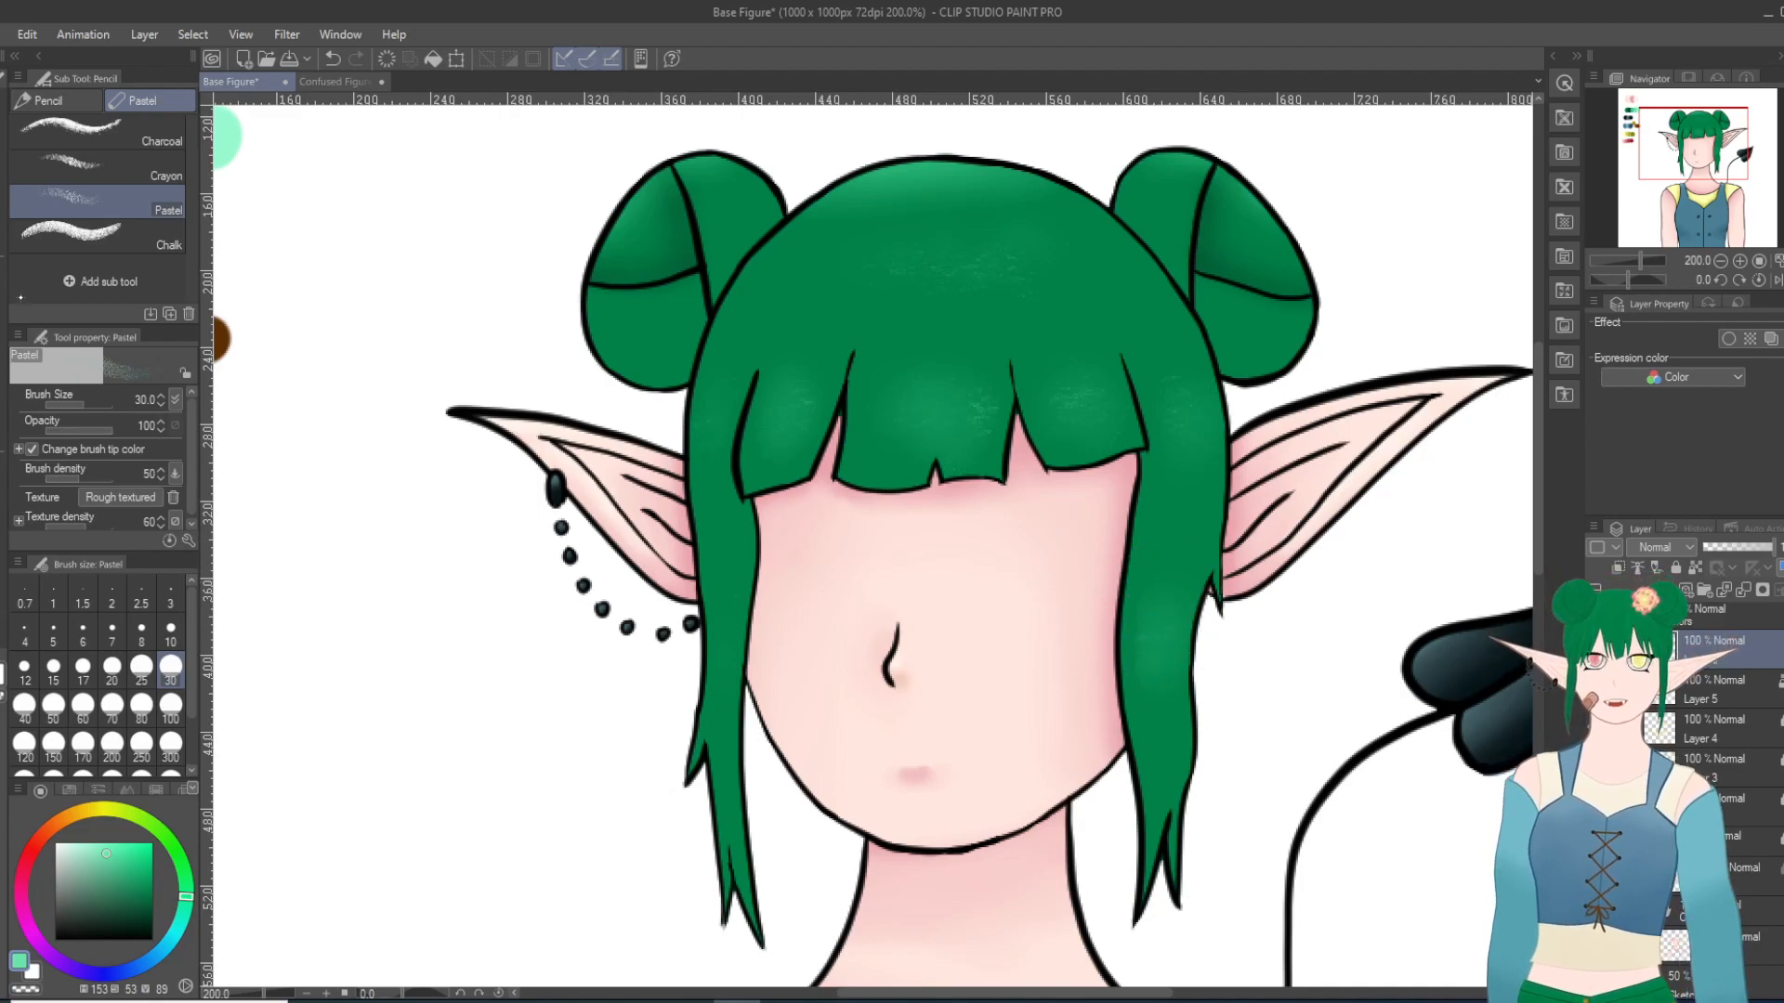
key("j")
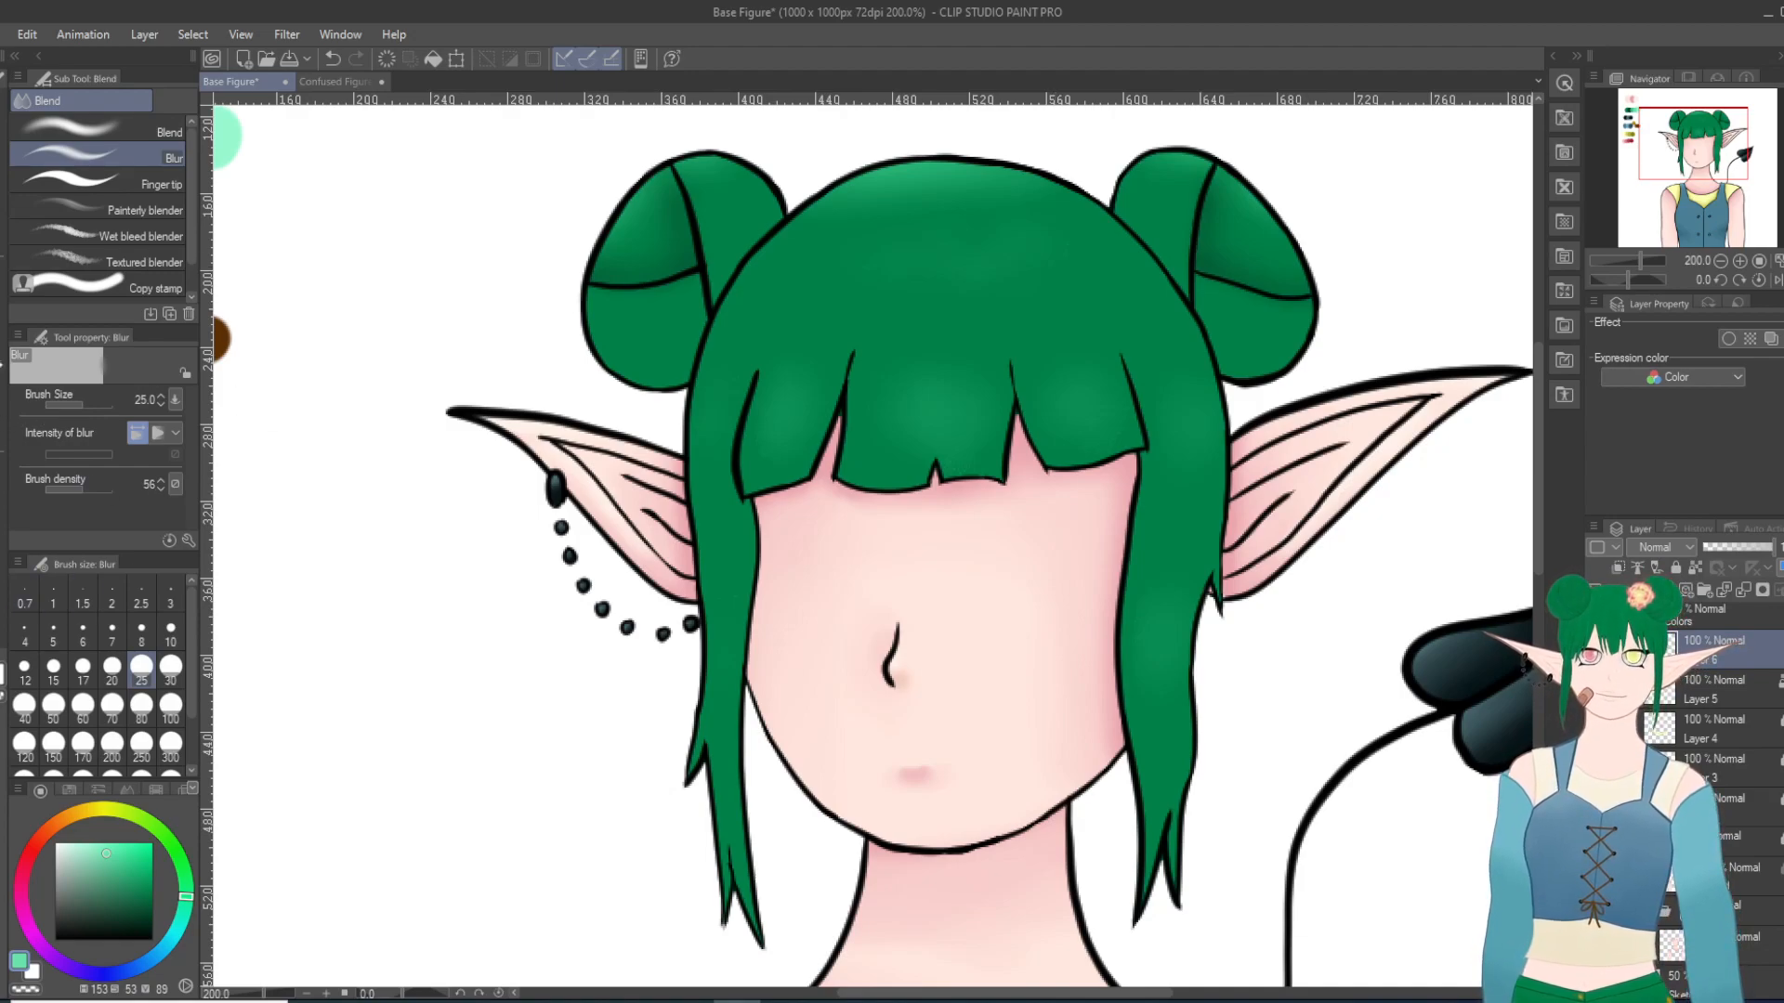
Step: Dab the palette's lightest green onto the hair with the Pastel brush at size 30 and soften it with the Blur tool at size 25
key("i")
left_click(236, 128)
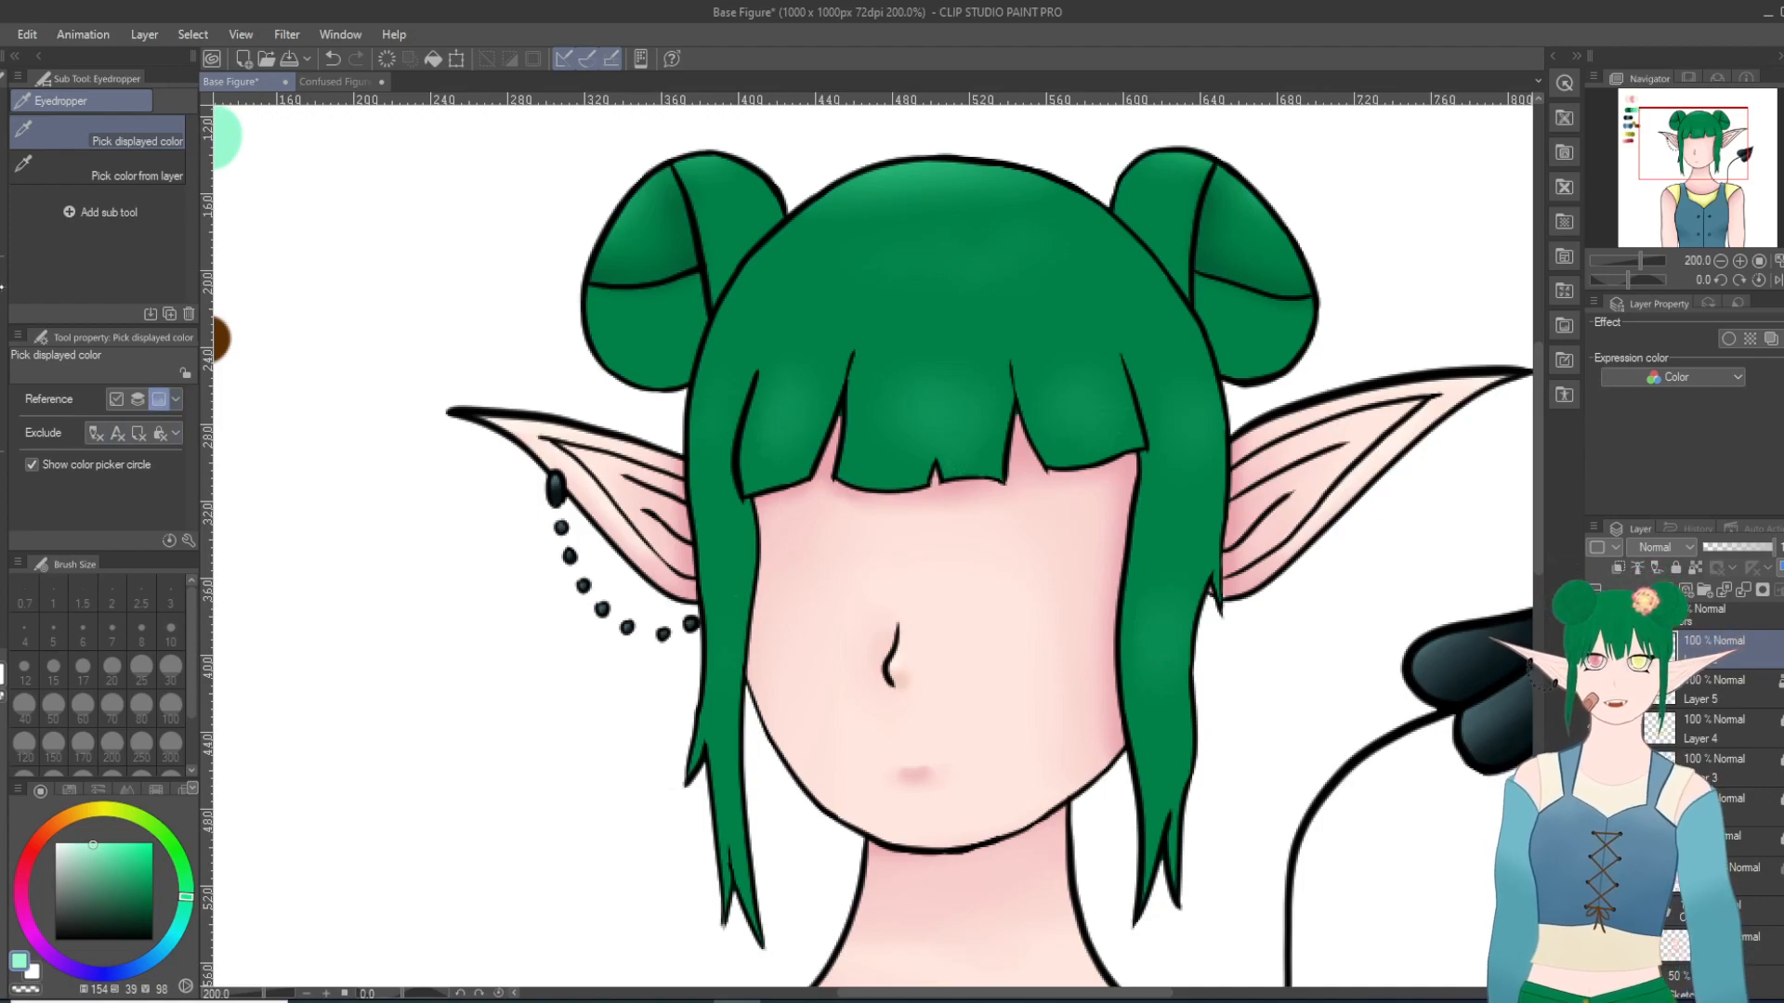
key("p")
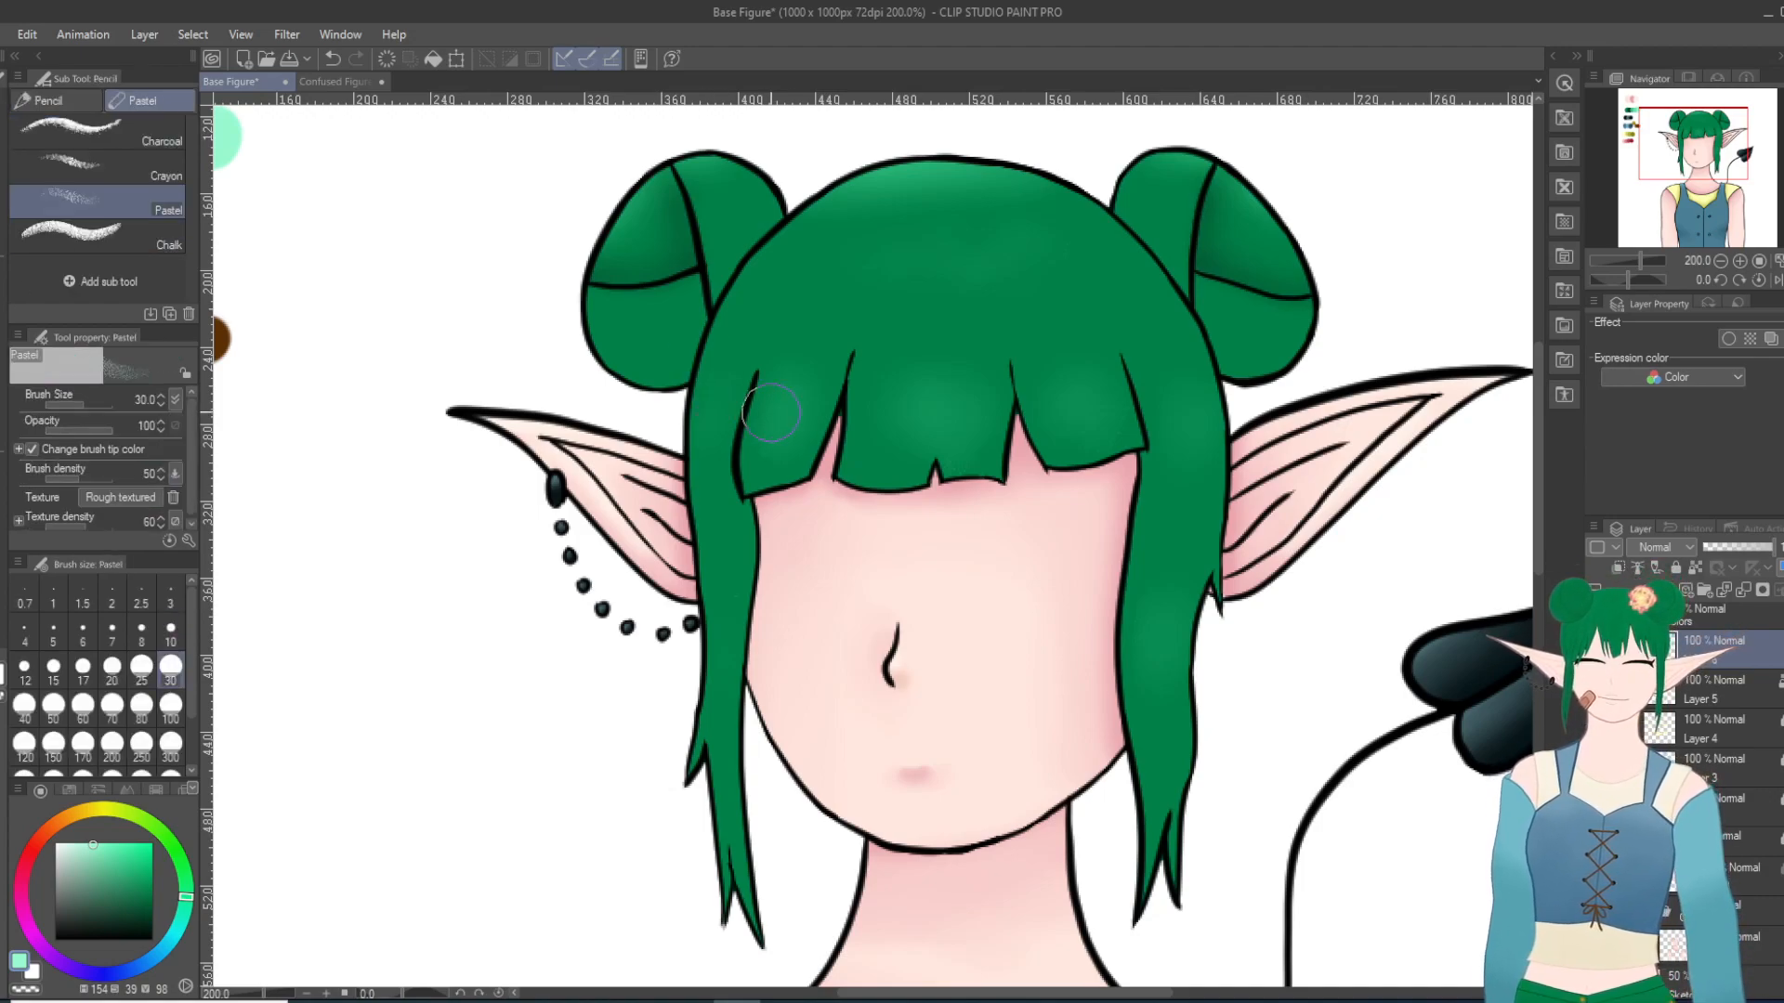
left_click_drag(716, 427, 710, 456)
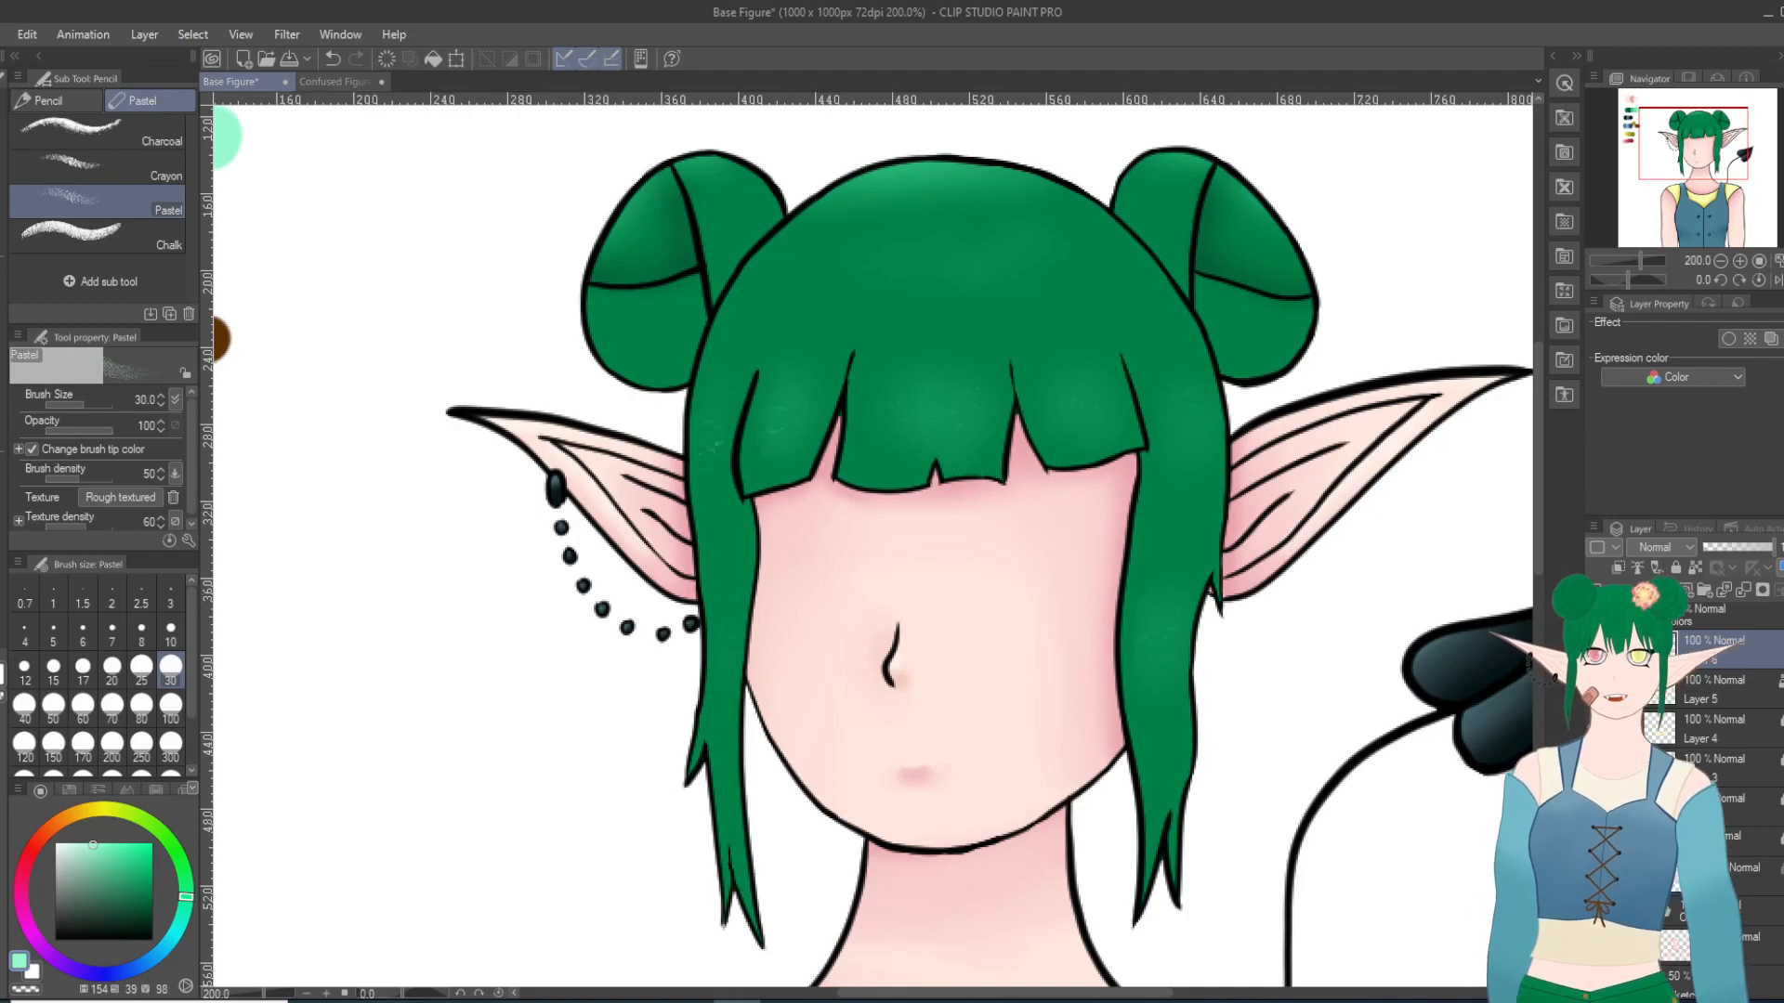
left_click(3, 426)
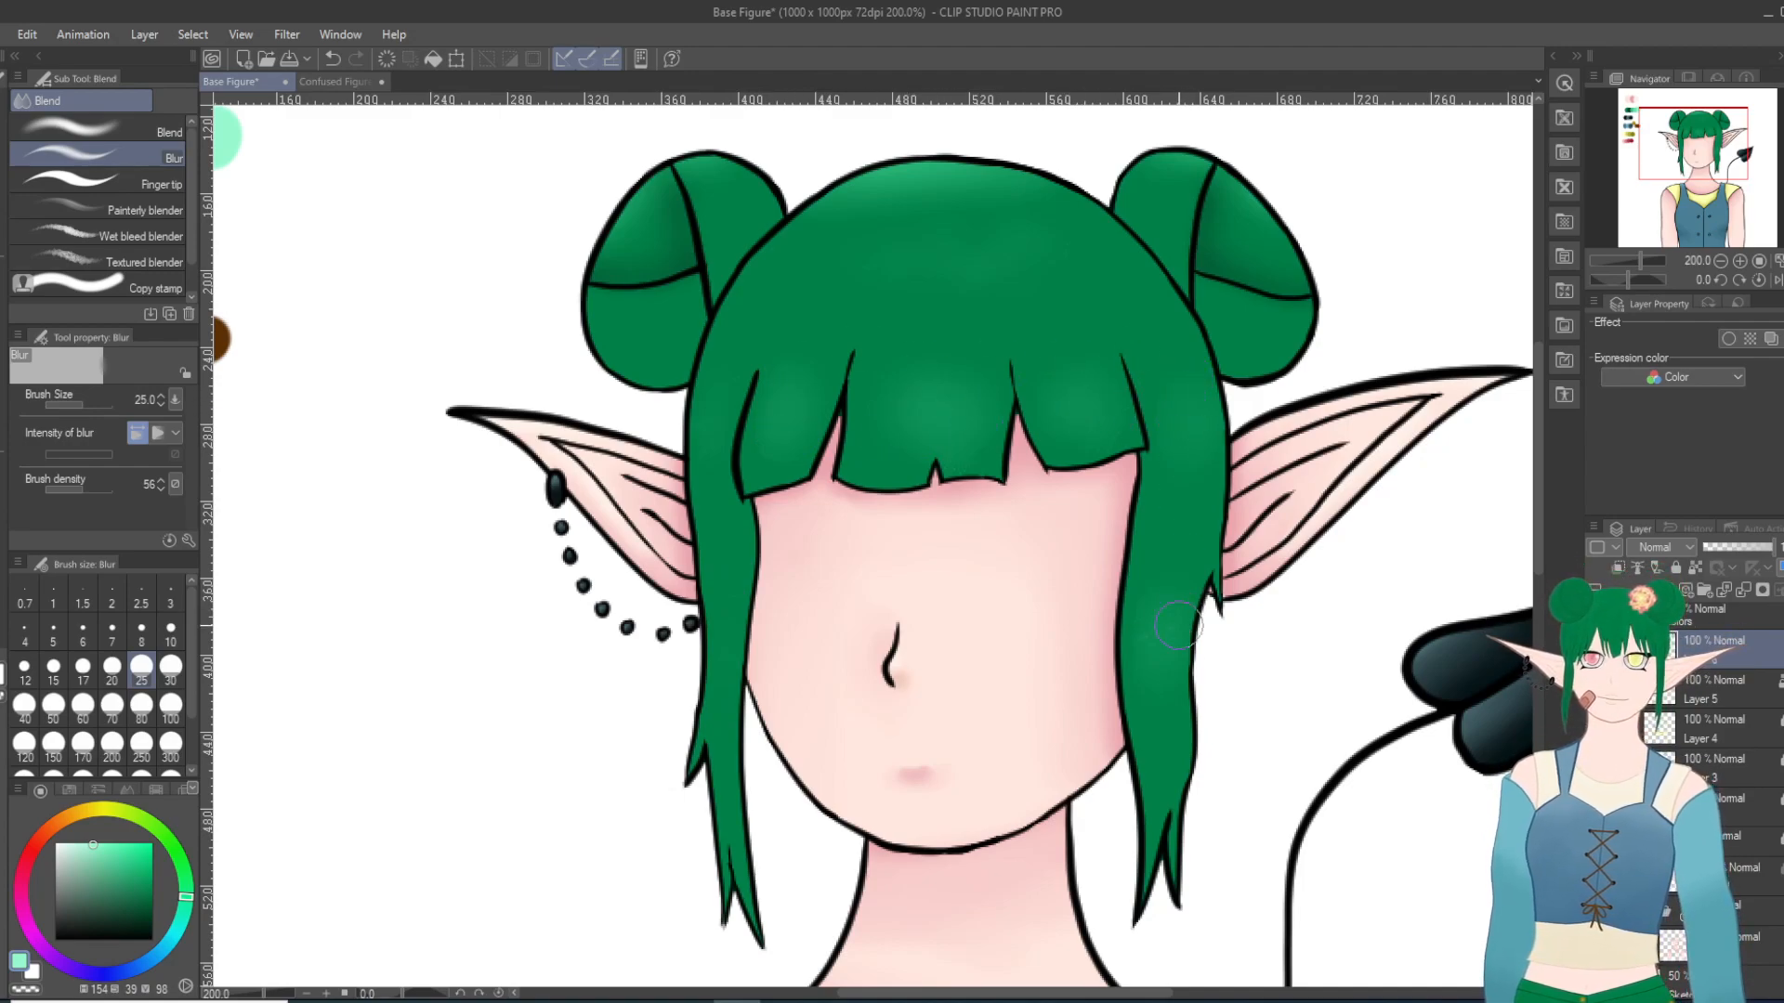
scroll(1196, 596, "down", 2)
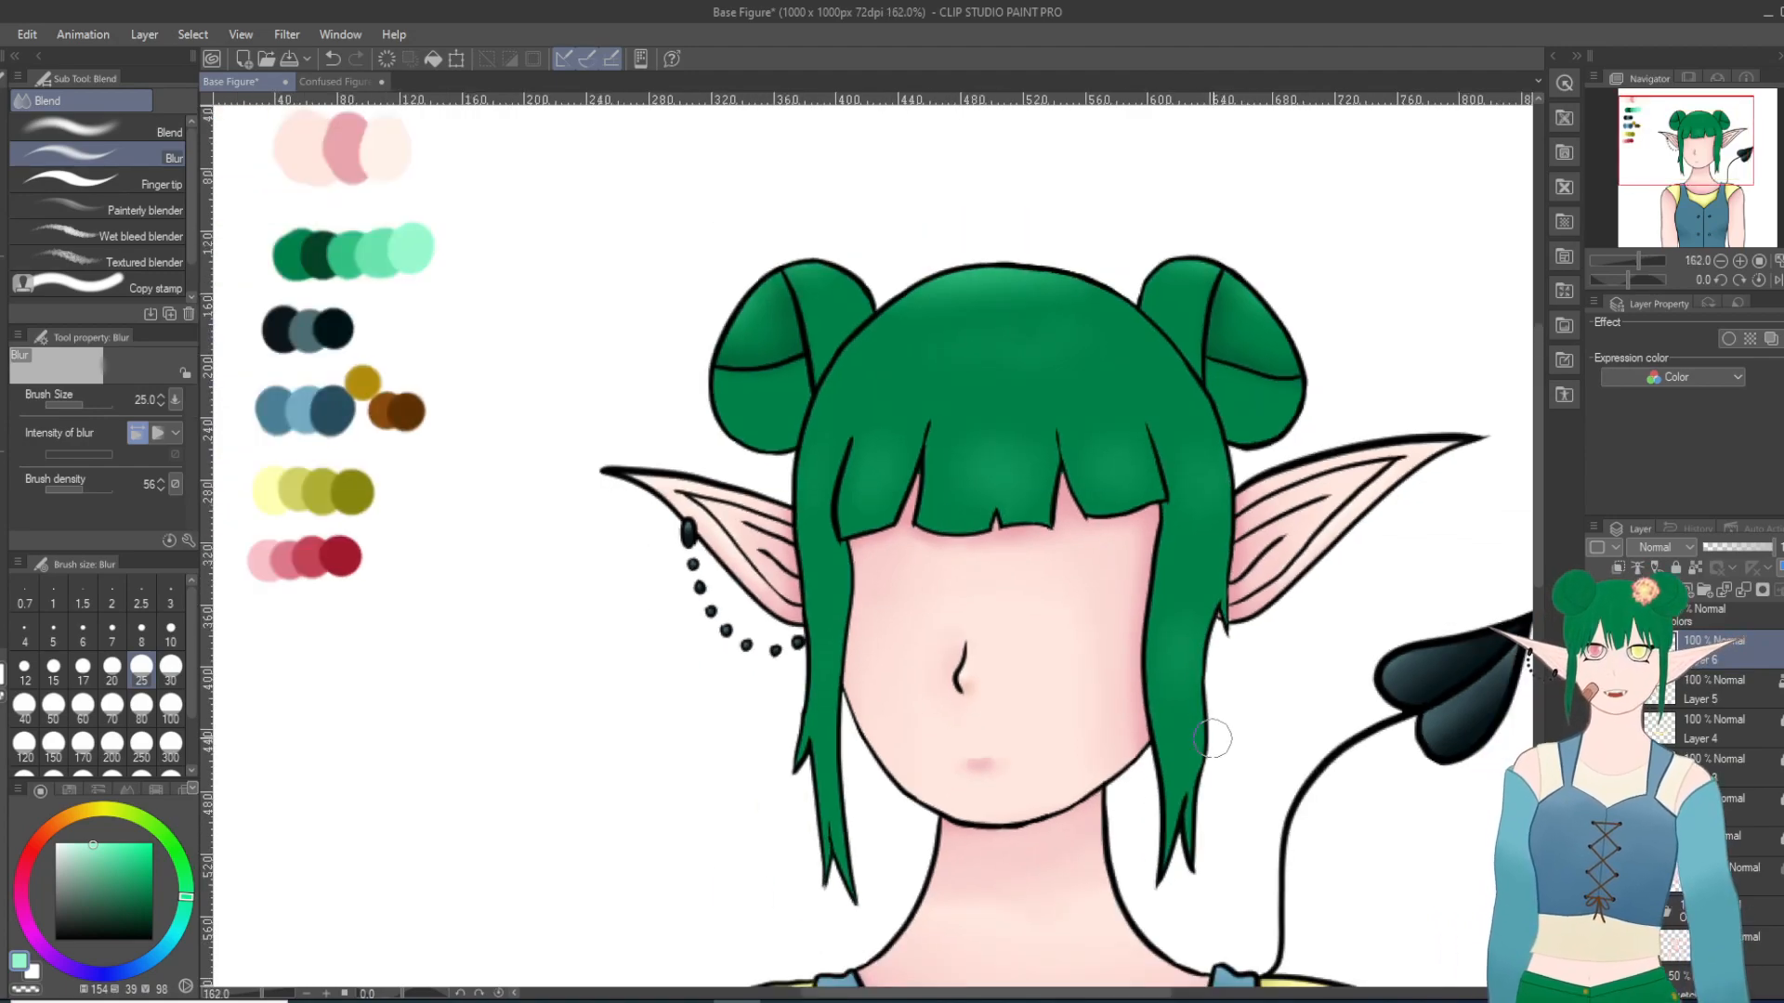
Step: Ready the Milli pen at size 10 on Layer 5 in the palette's dark green for the hair shadows
scroll(1213, 742, "up", 1)
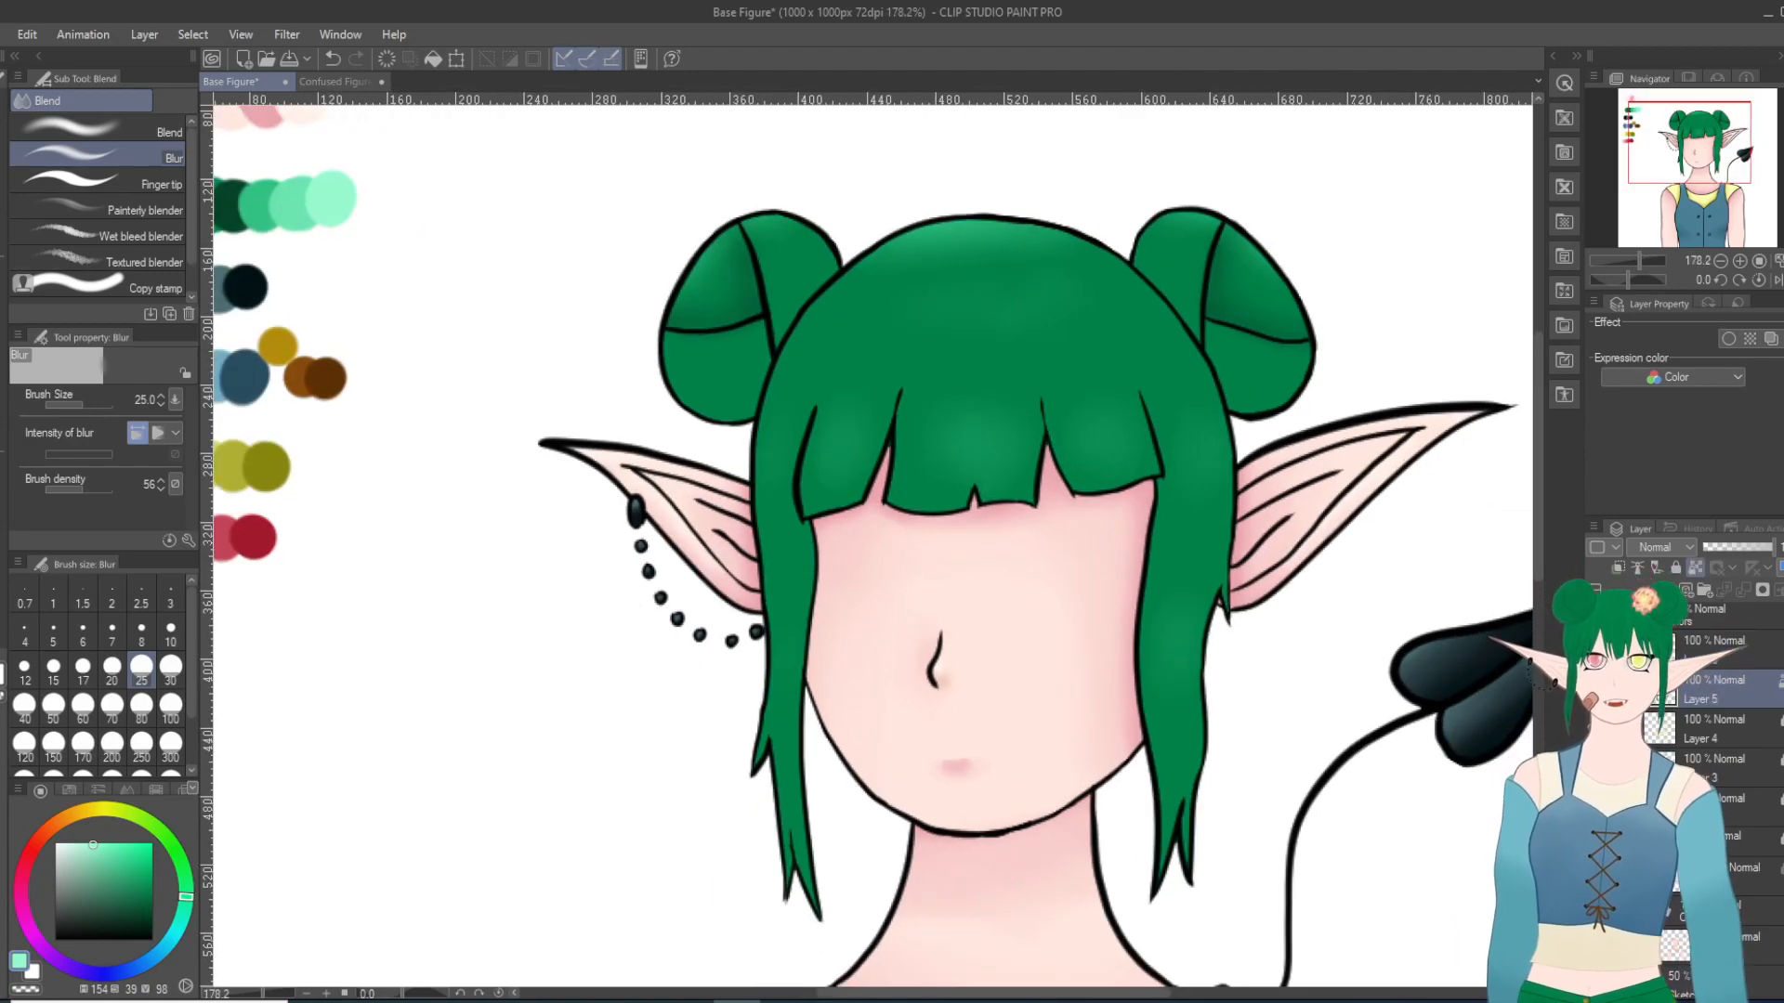
key("i")
left_click(230, 195)
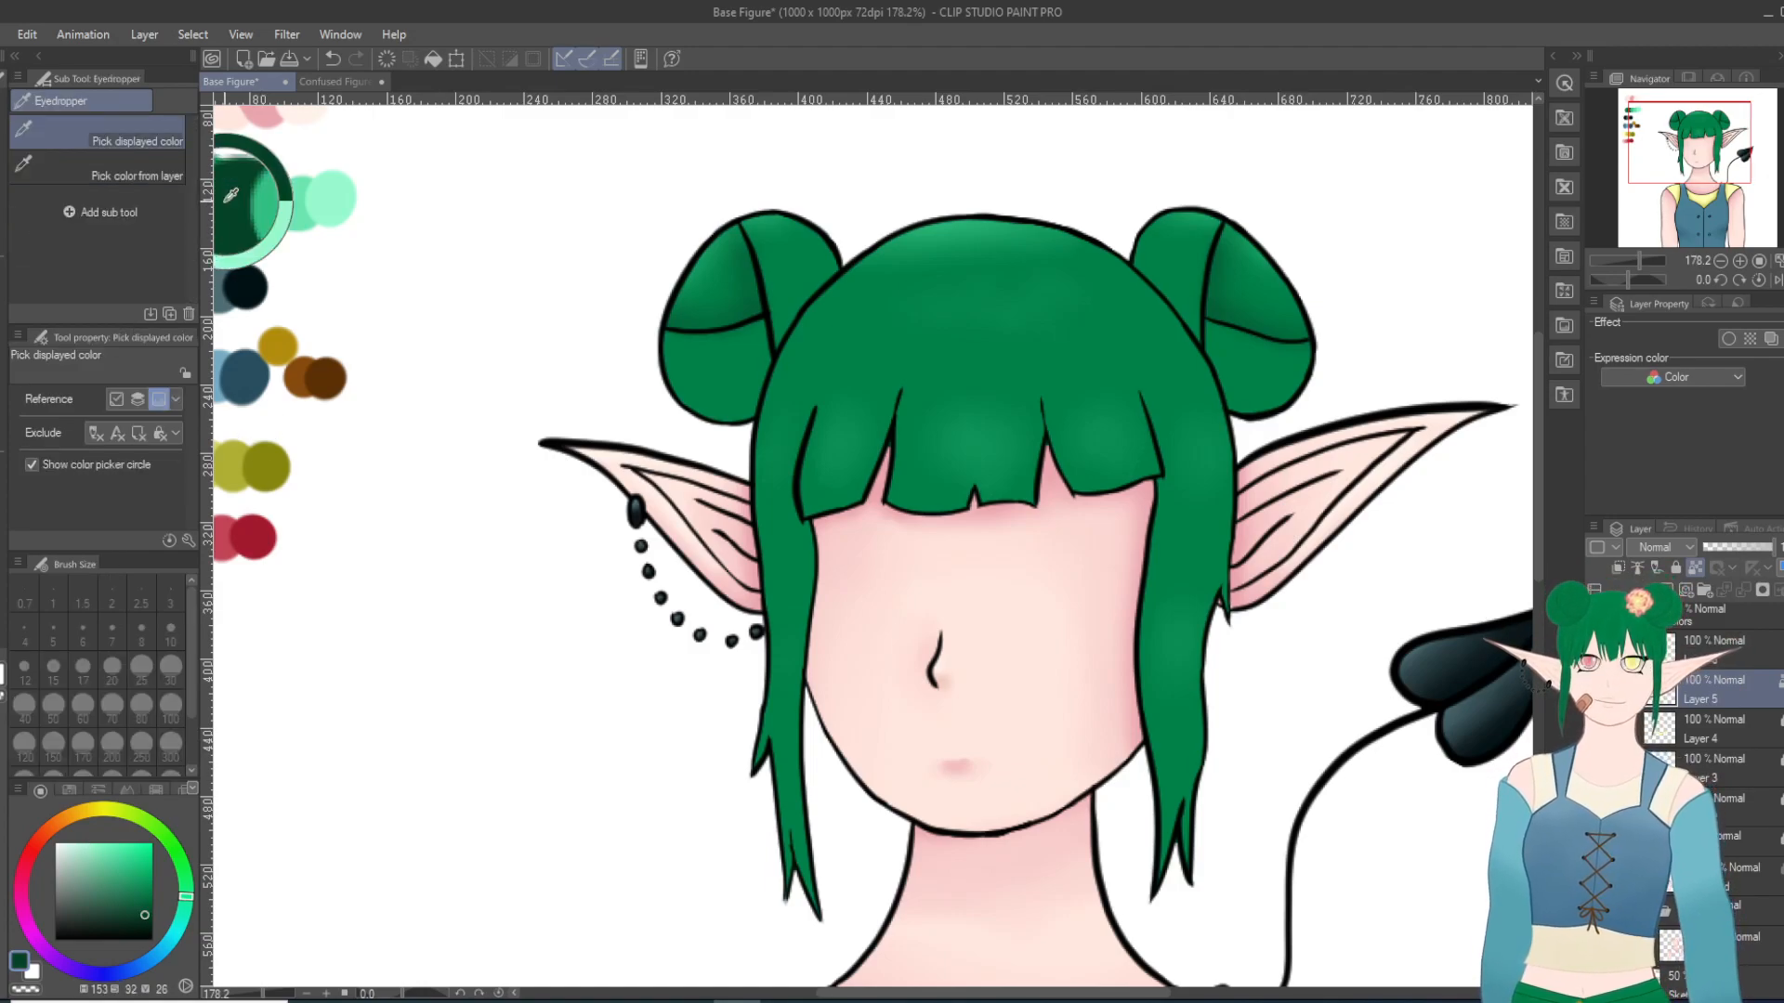
key("p")
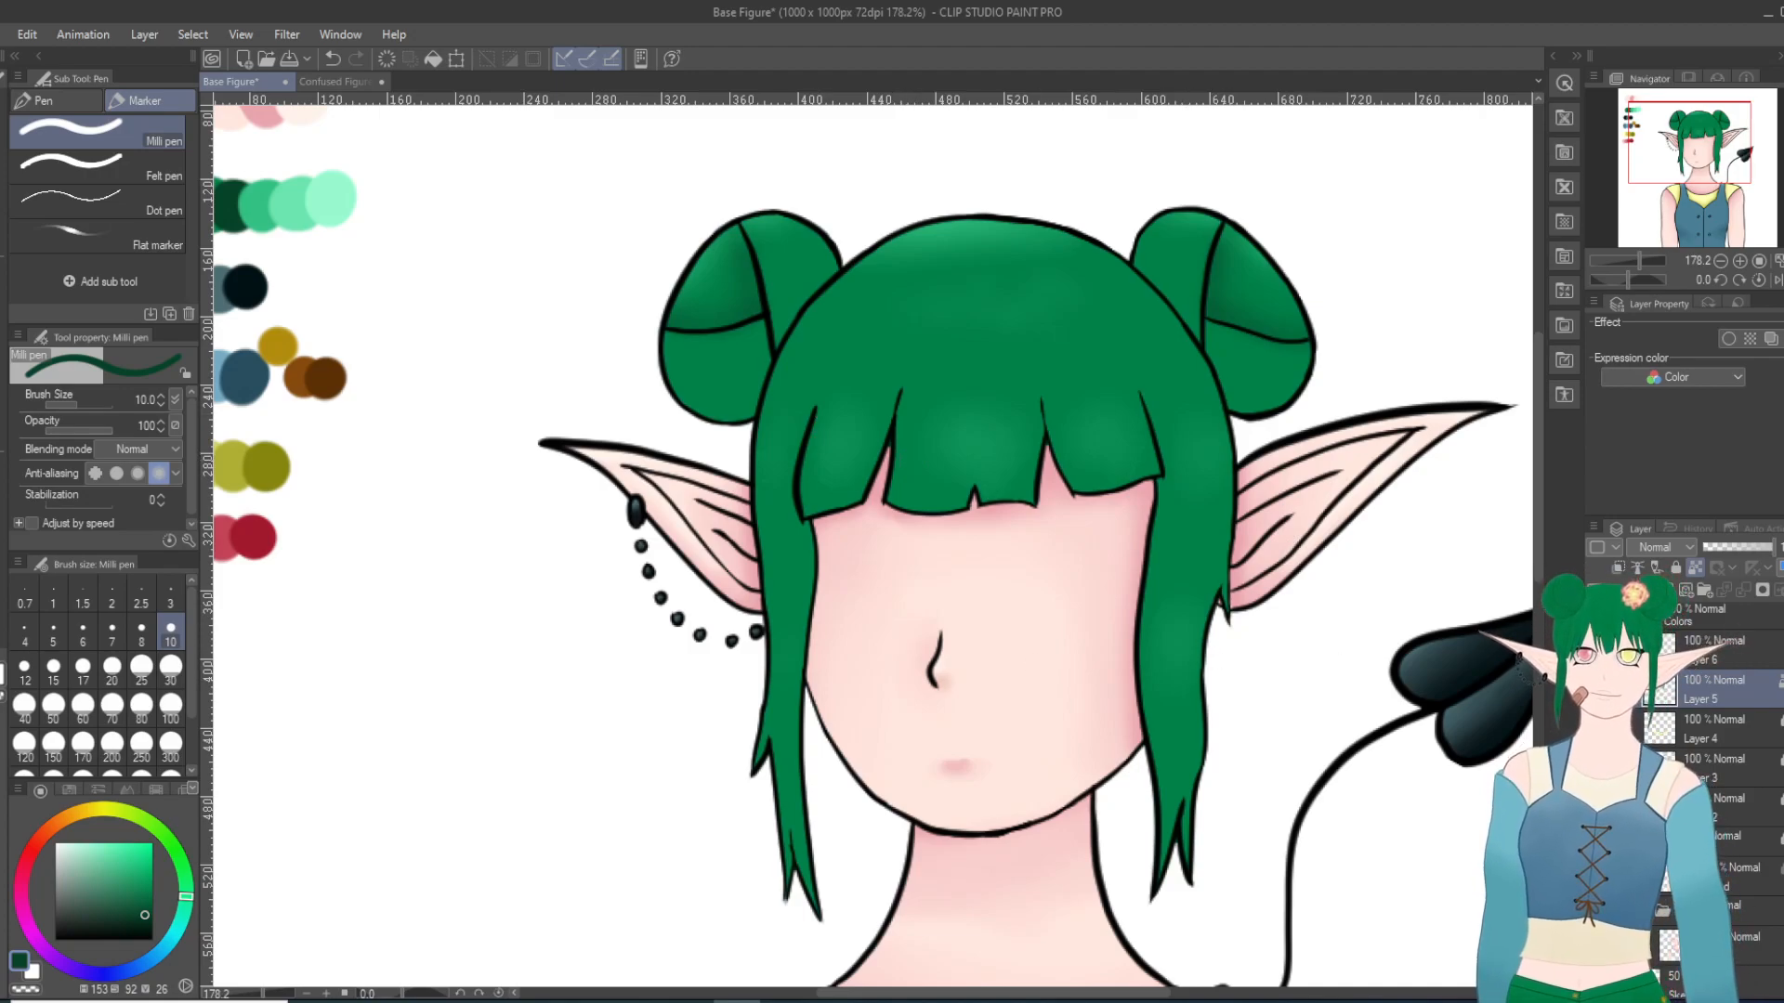
Step: Toggle the visibility of the hair color layers to compare the base green with its highlights
left_click(1595, 689)
left_click(1595, 690)
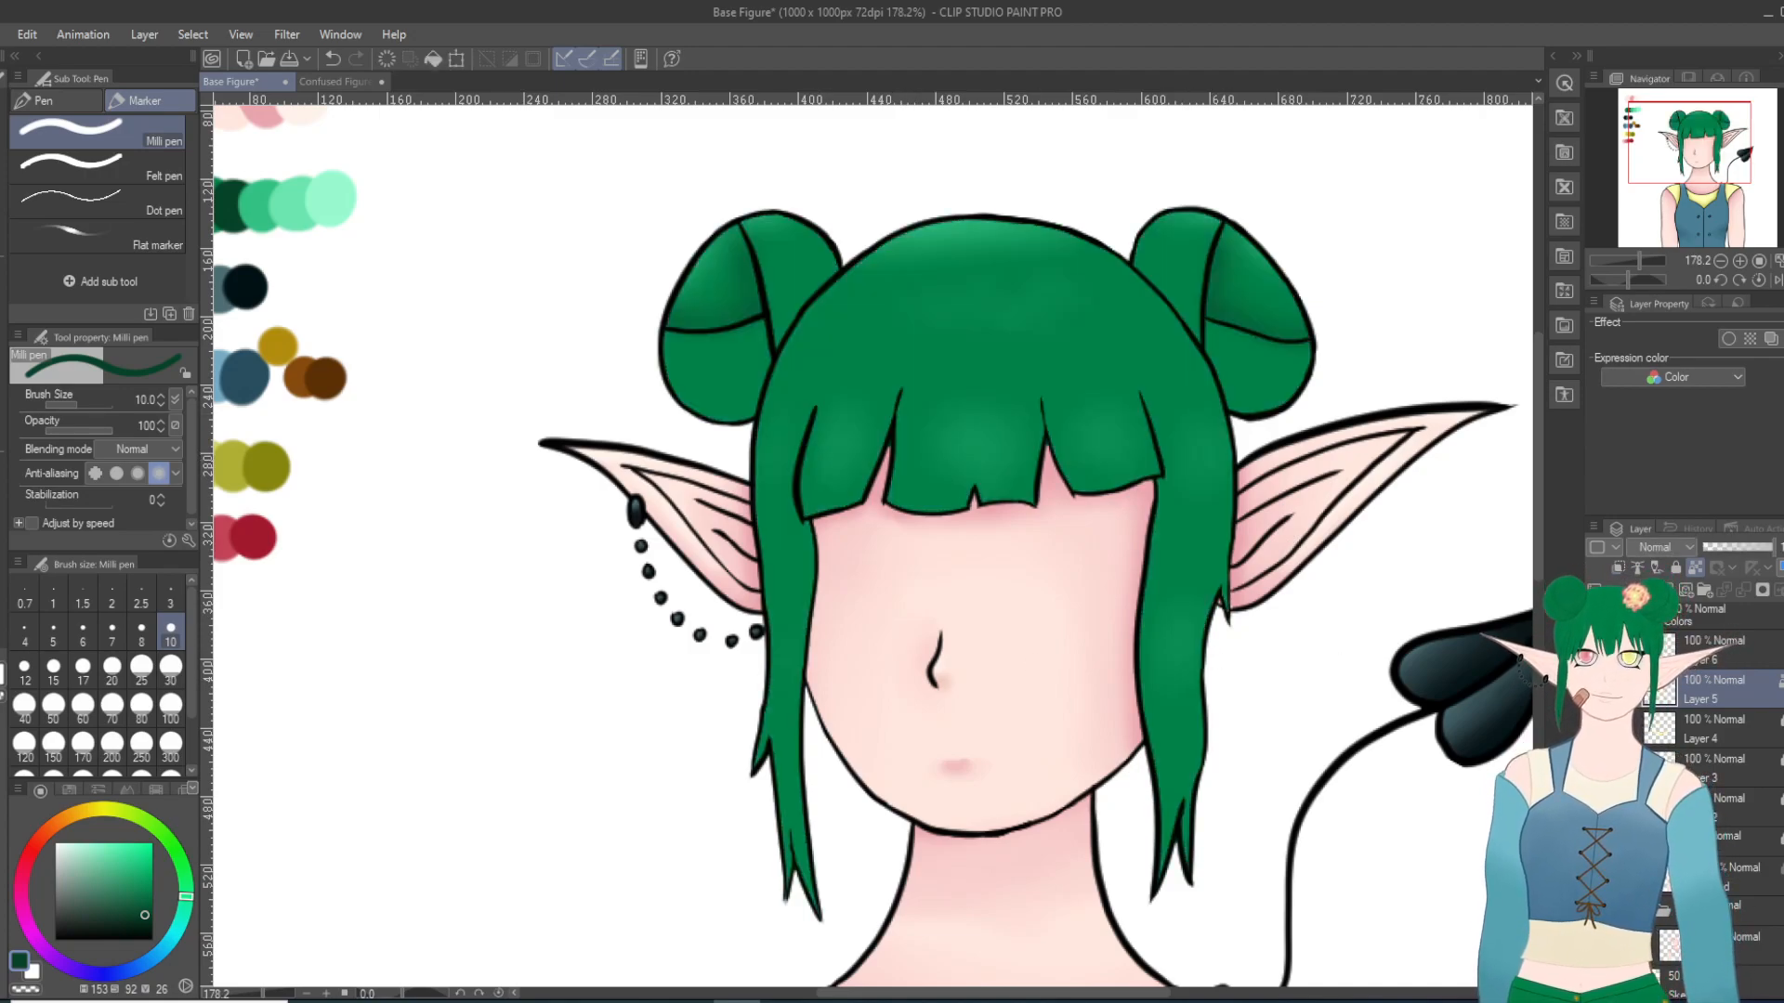
left_click(1595, 690)
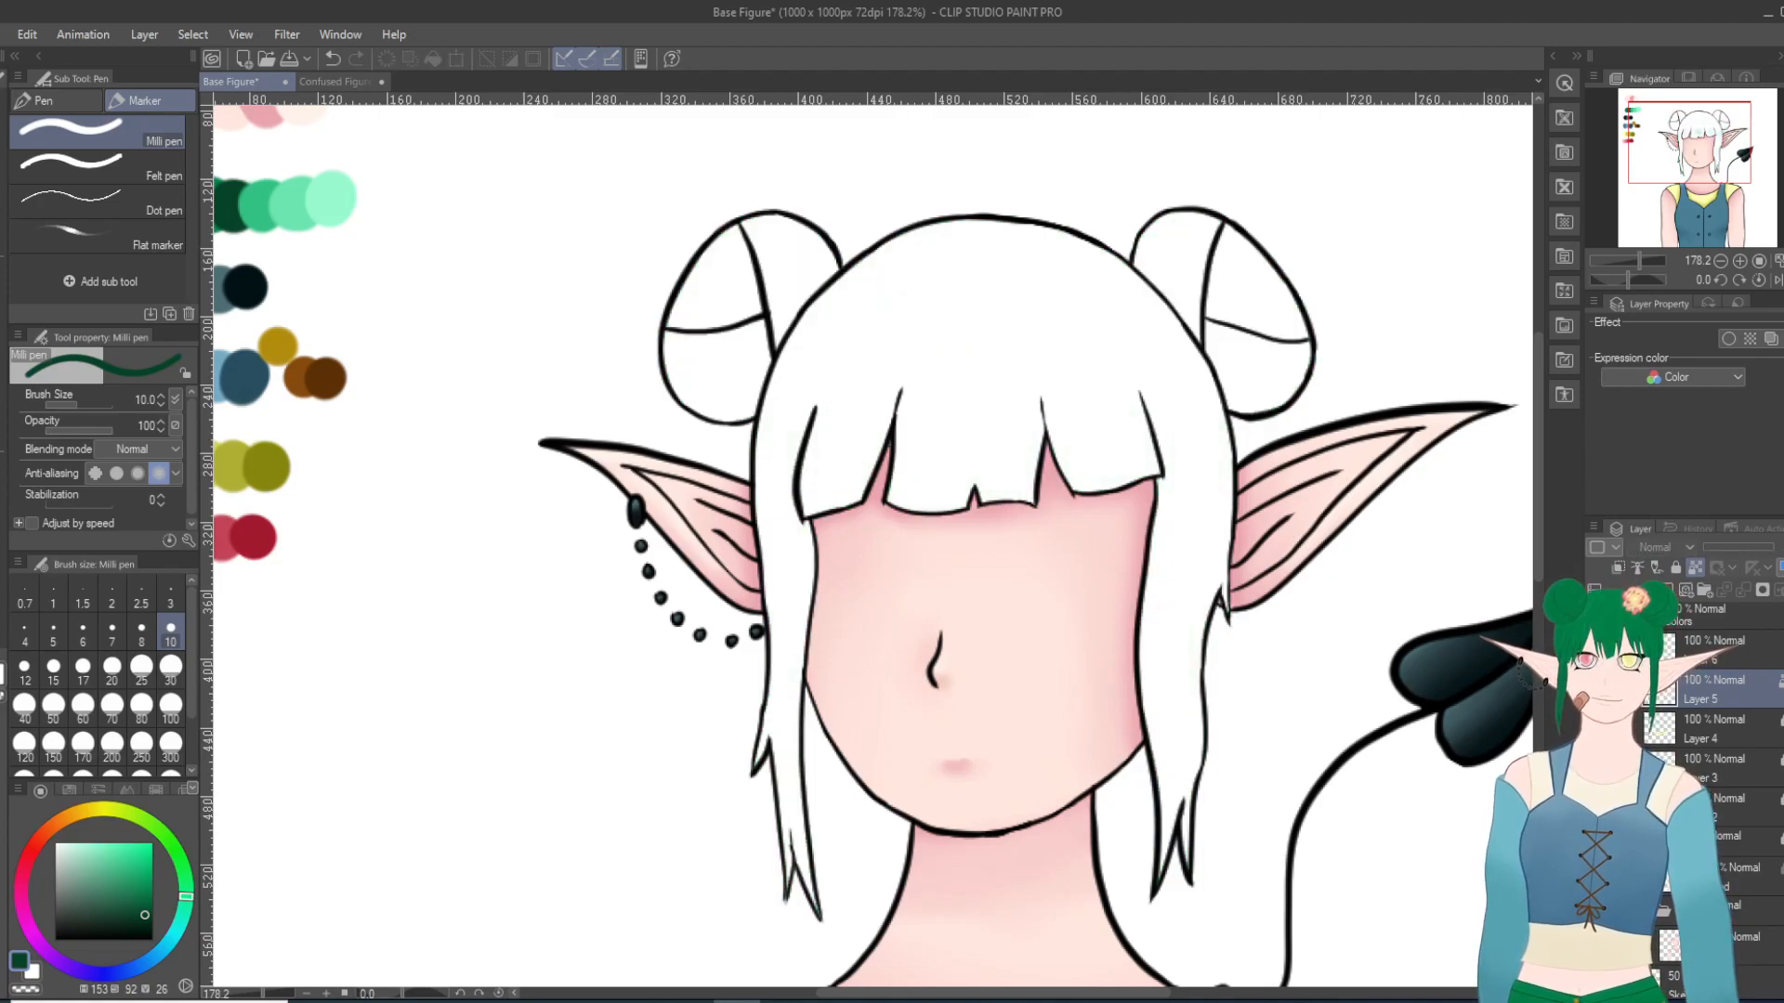
left_click(1595, 690)
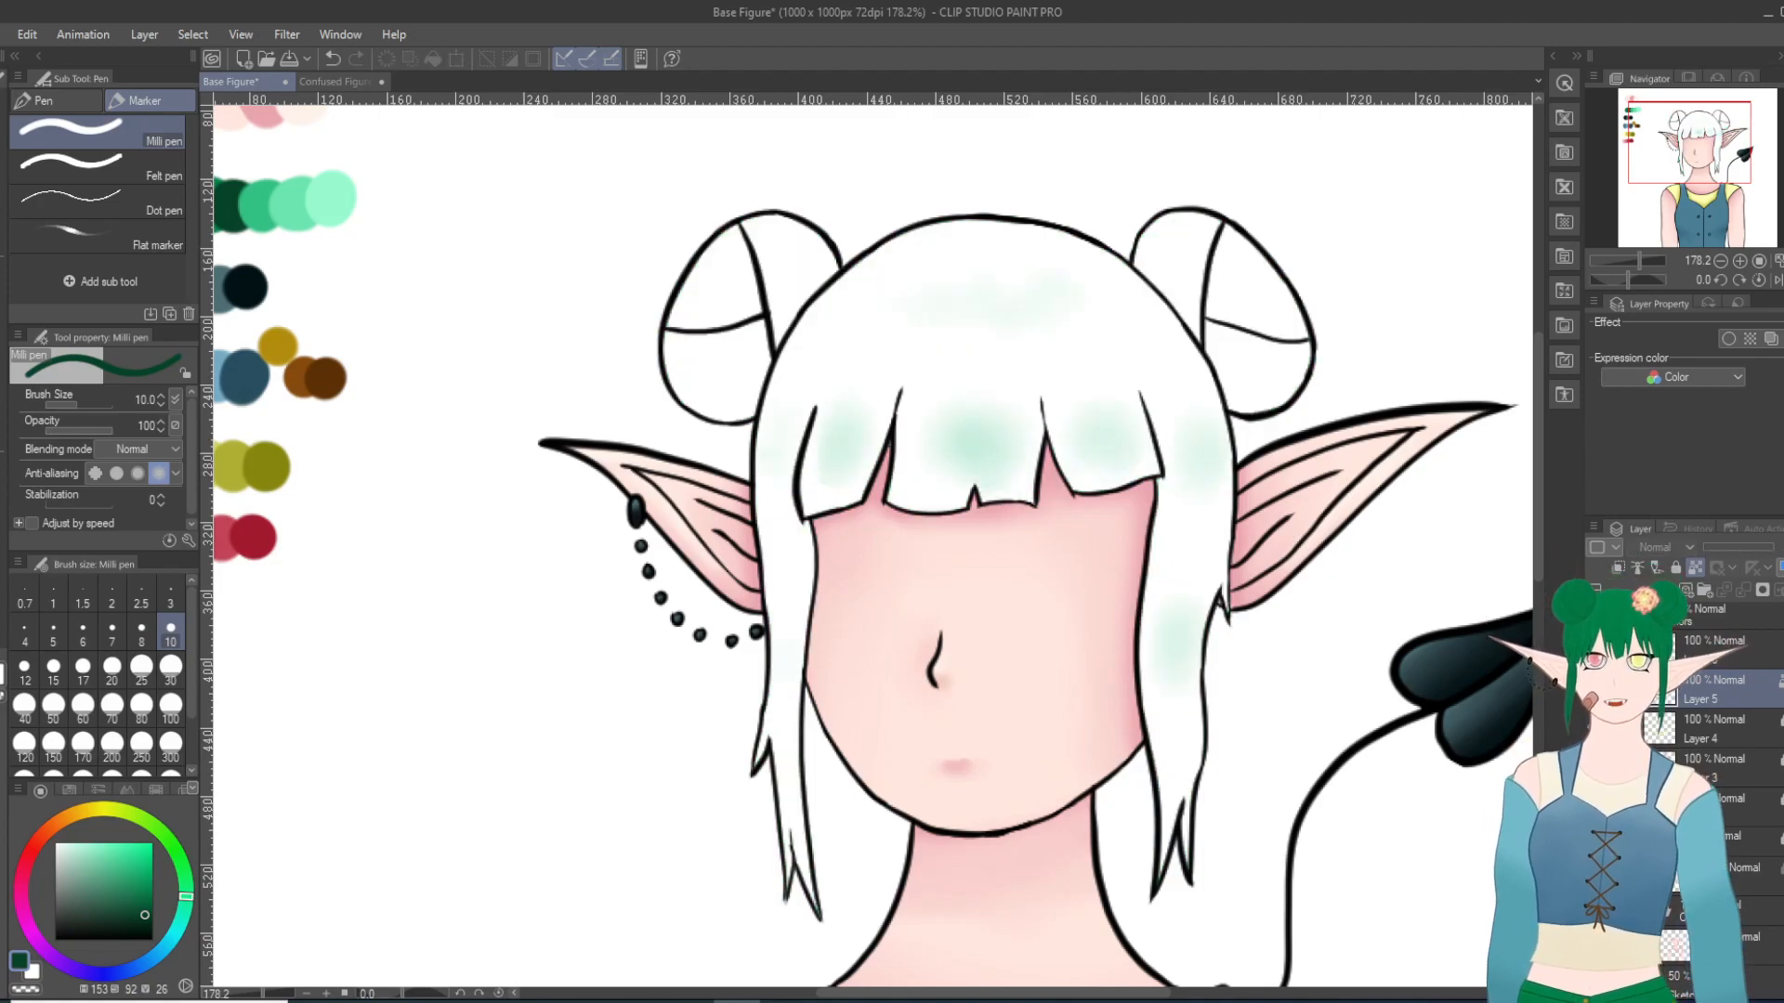
left_click(1595, 690)
left_click(1595, 689)
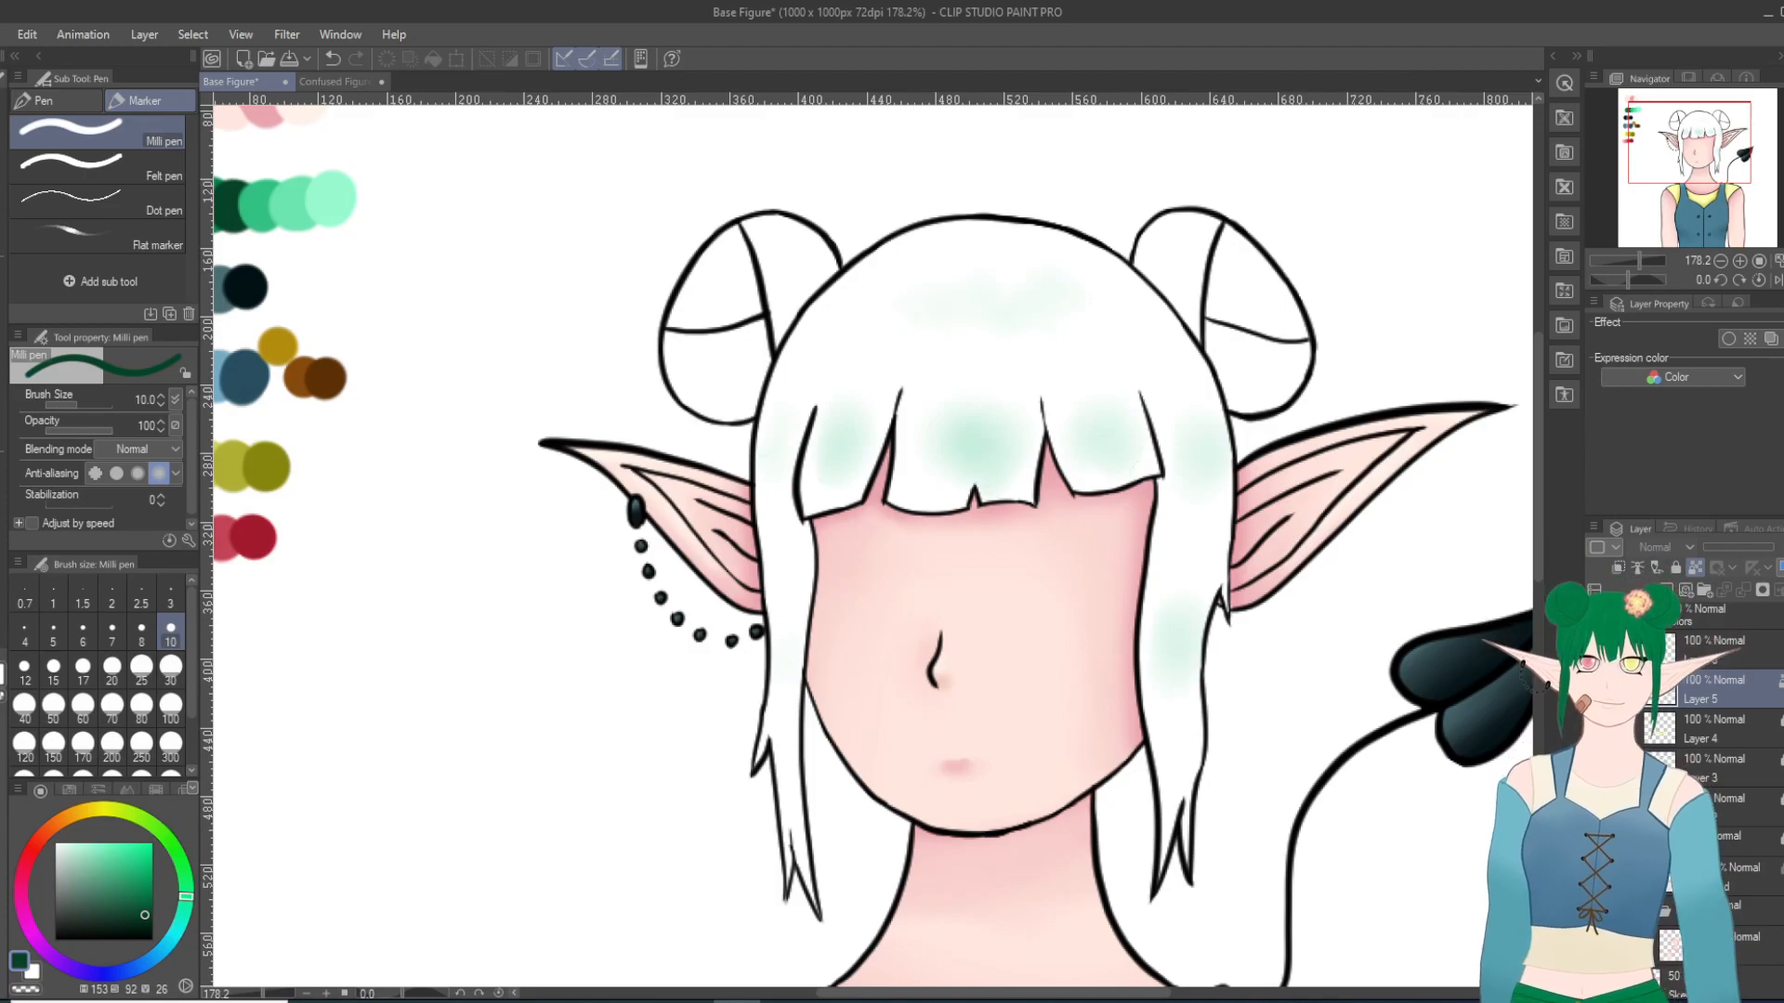
left_click(1595, 690)
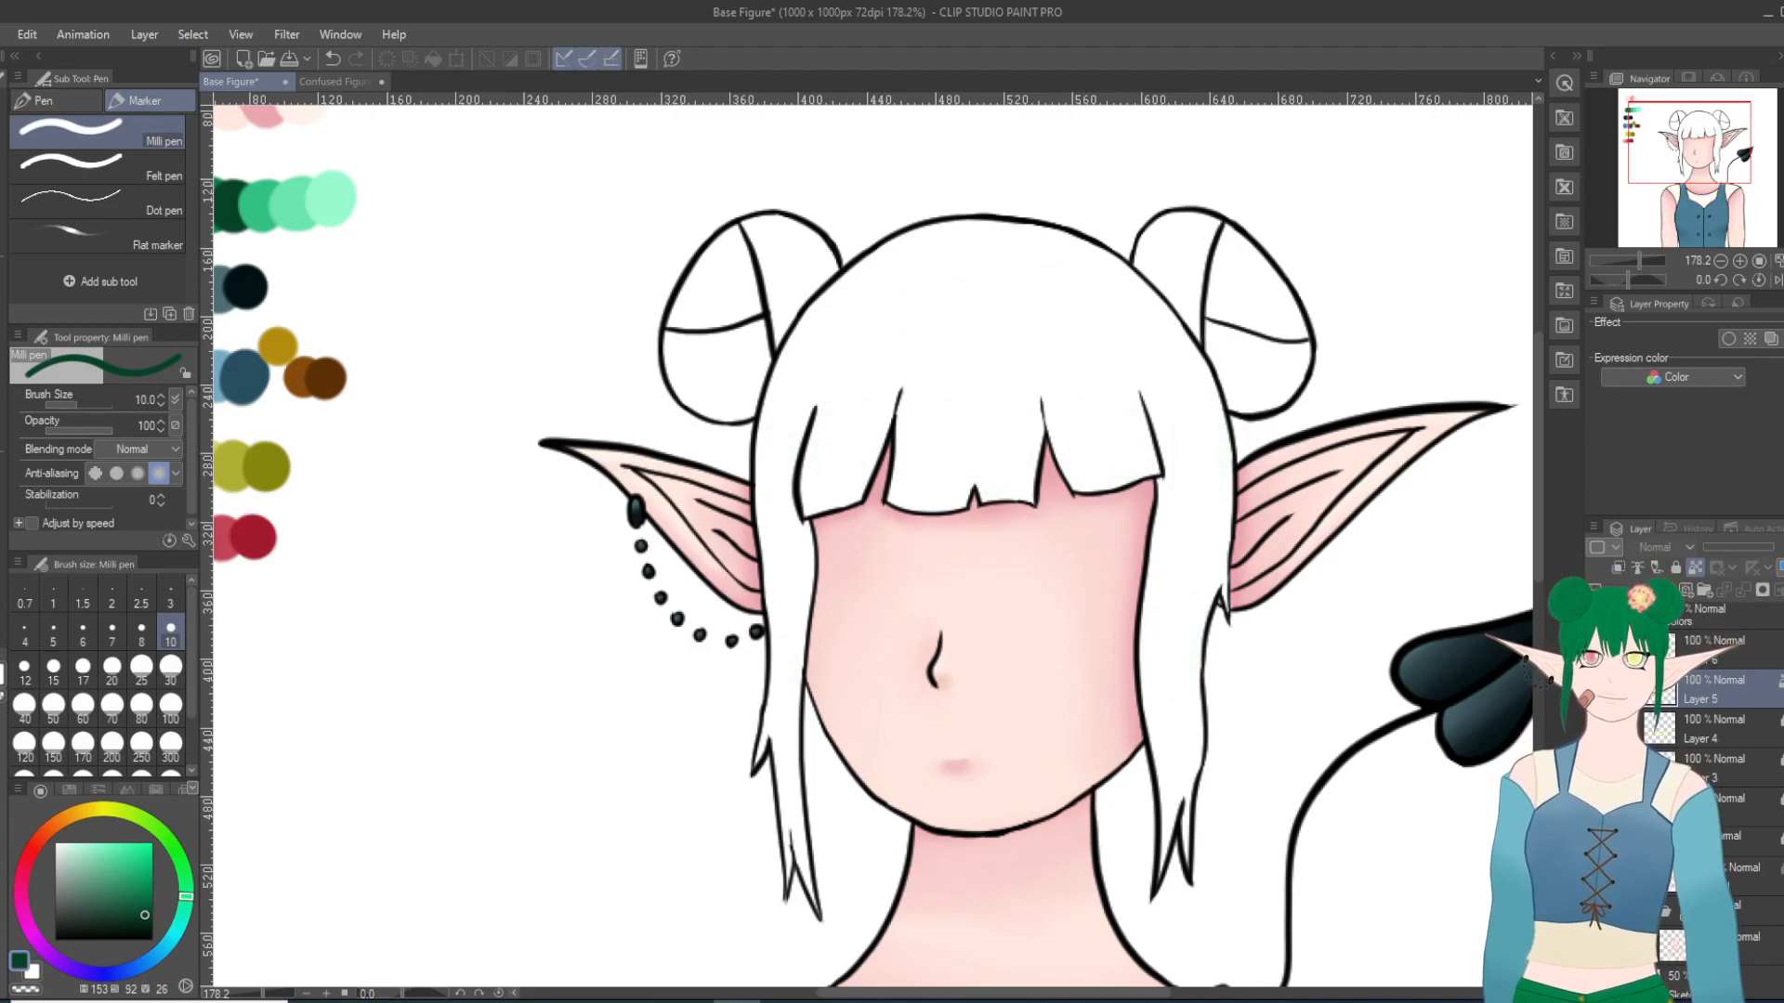
left_click(1595, 690)
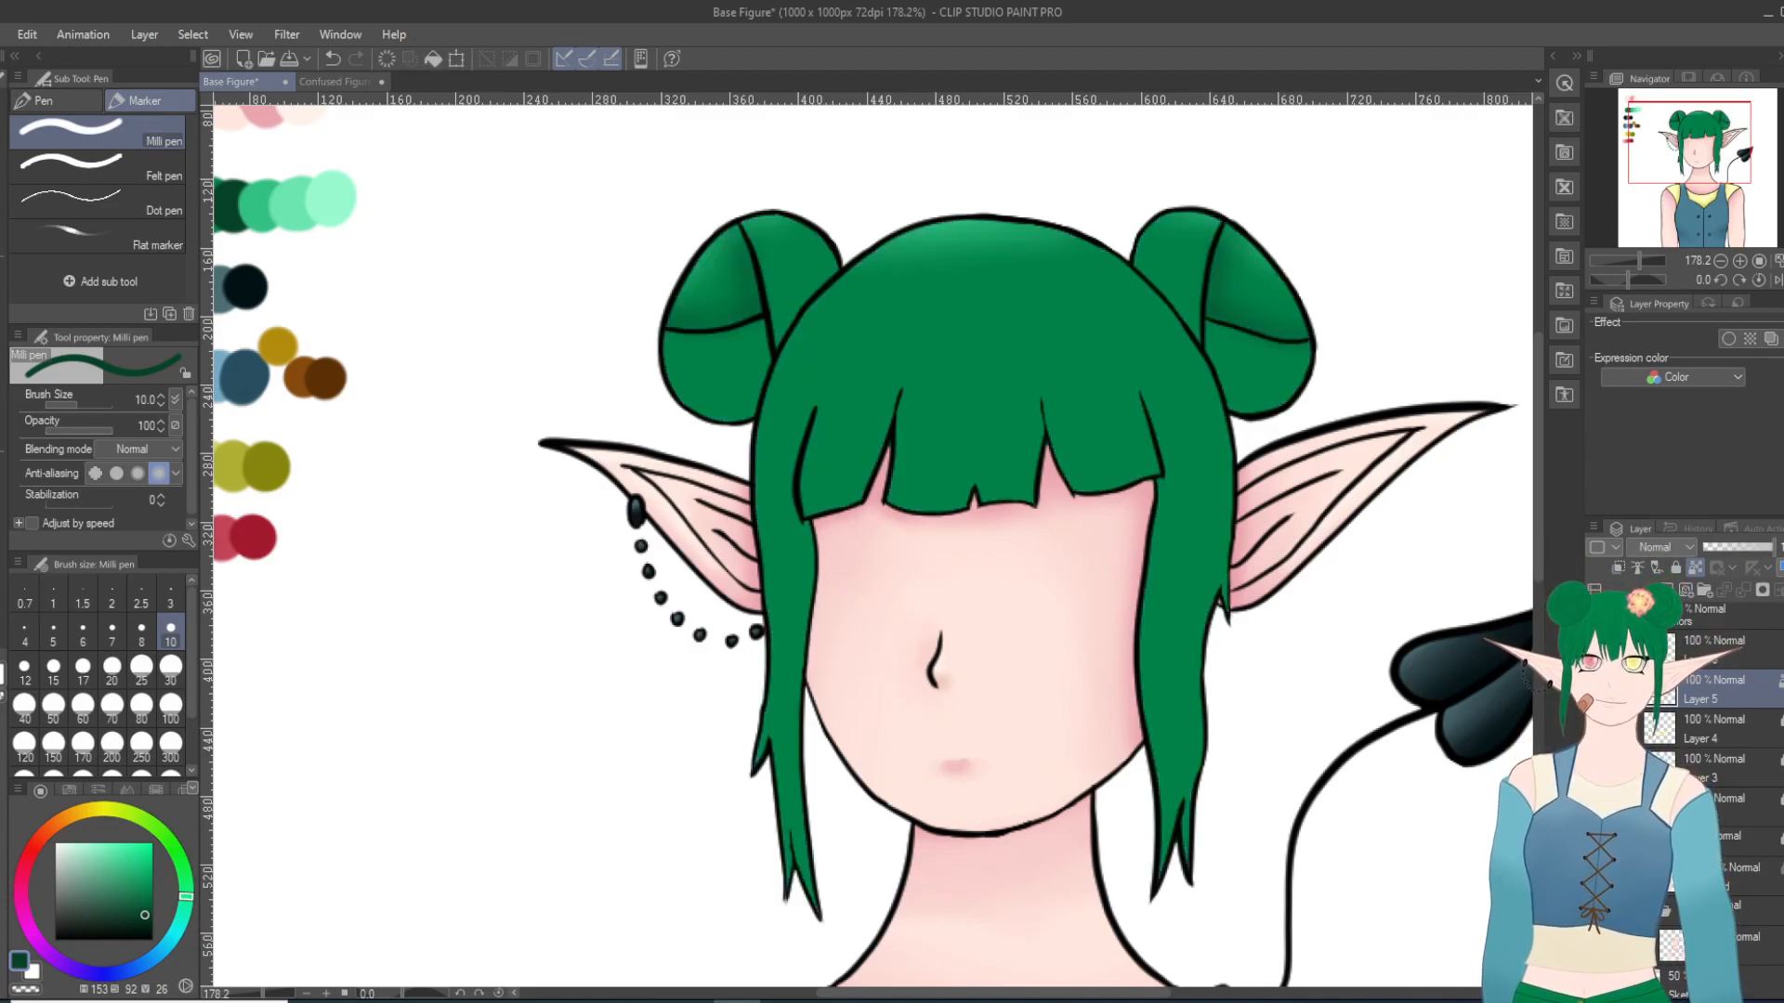
Step: Paint dark green shadows with the Milli pen where both buns meet the head, redoing the right bun's lower shadow more narrowly
scroll(872, 375, "up", 5)
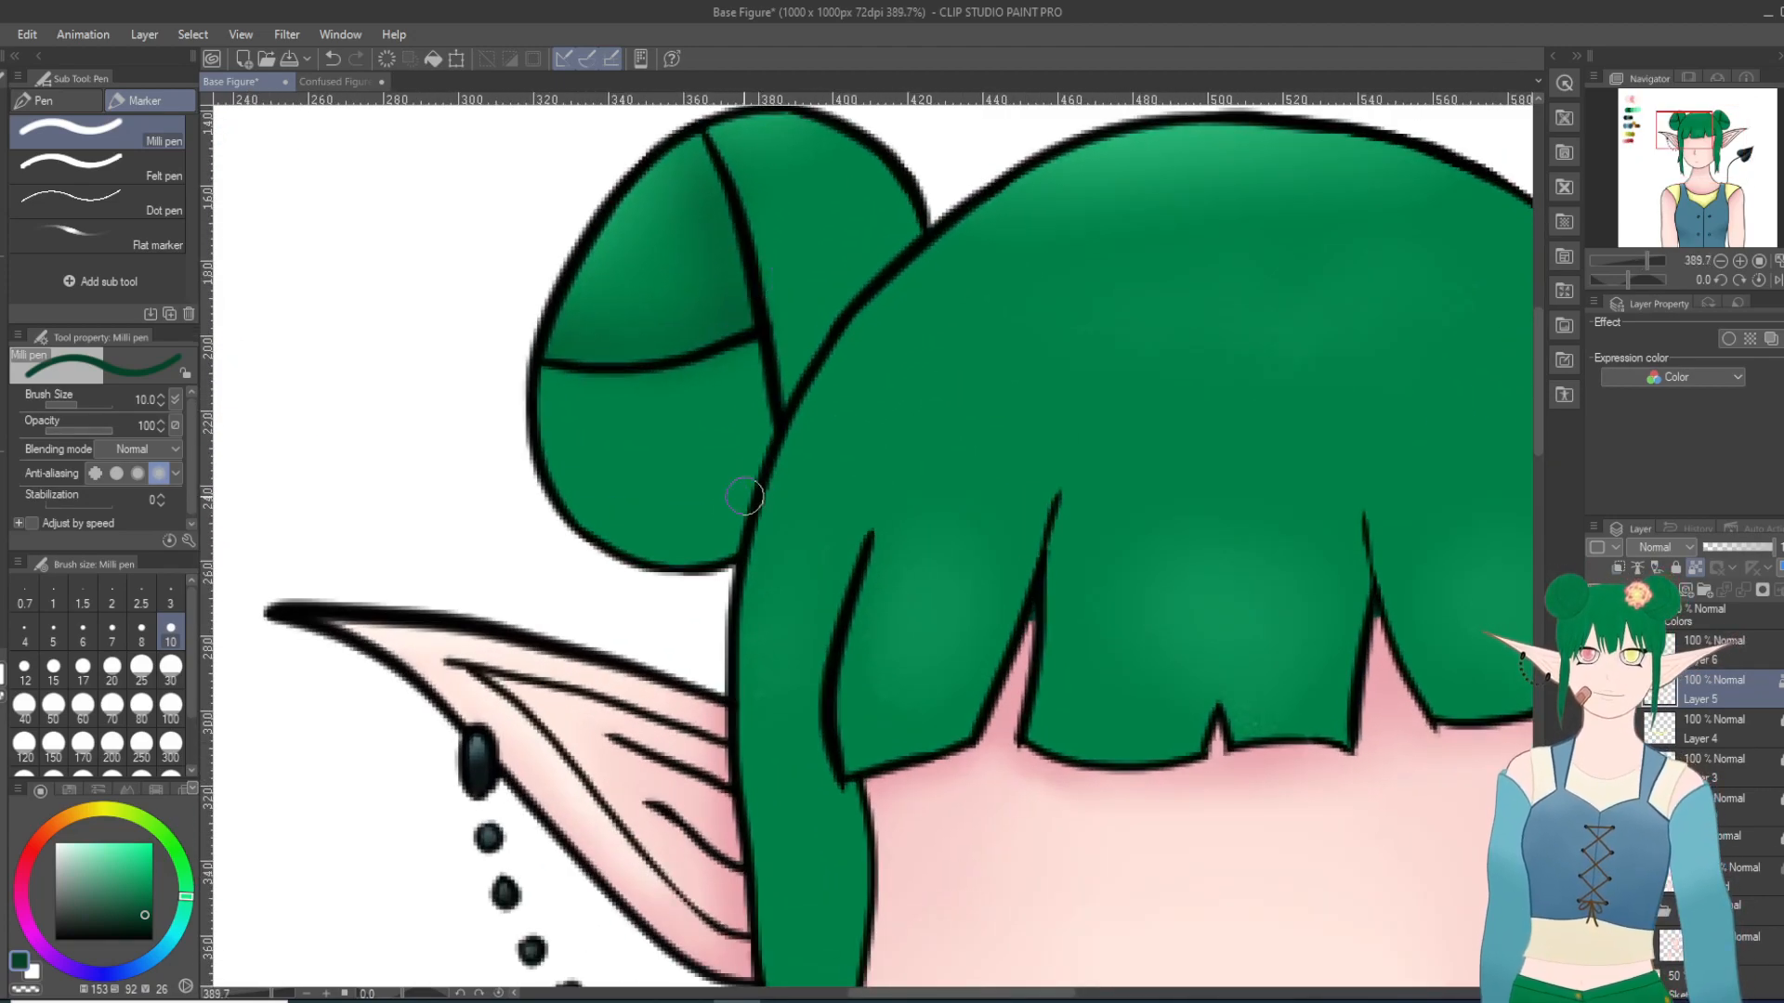
mouse_move(720, 562)
left_mouse_down()
mouse_move(783, 374)
mouse_move(776, 409)
mouse_move(859, 254)
mouse_move(911, 231)
left_mouse_up()
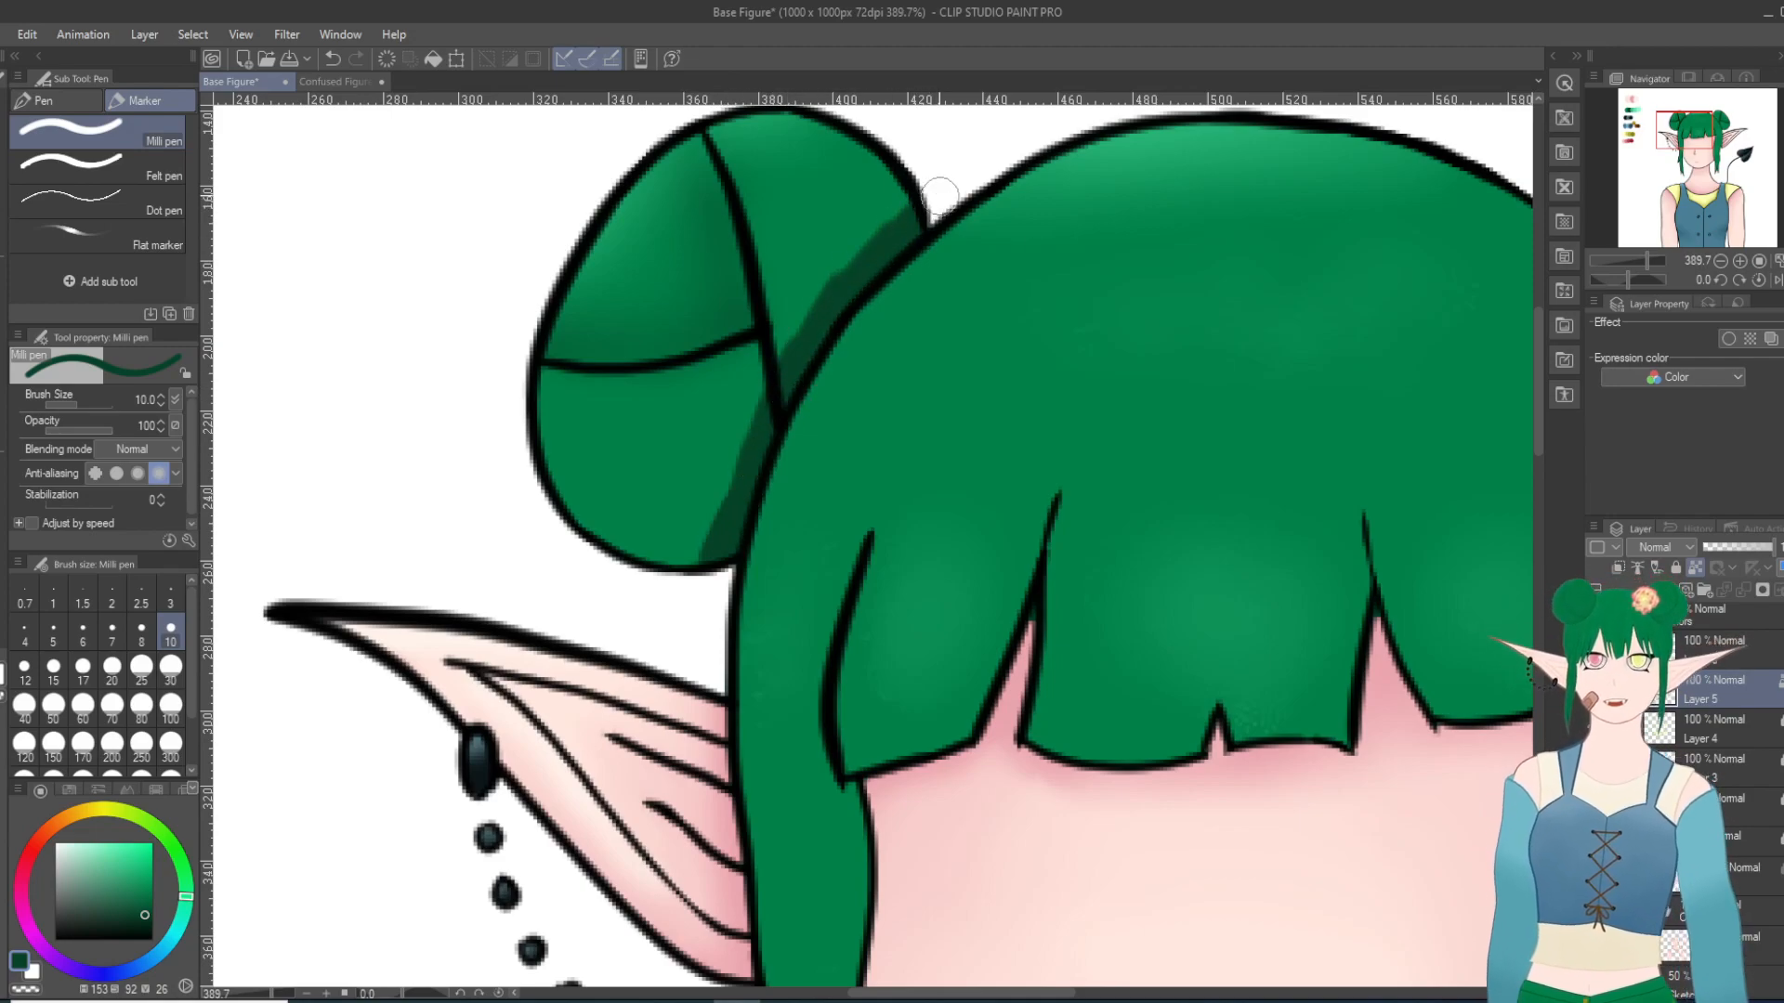
left_click(1726, 128)
mouse_move(562, 253)
left_mouse_down()
mouse_move(592, 316)
mouse_move(725, 450)
mouse_move(780, 584)
left_mouse_up()
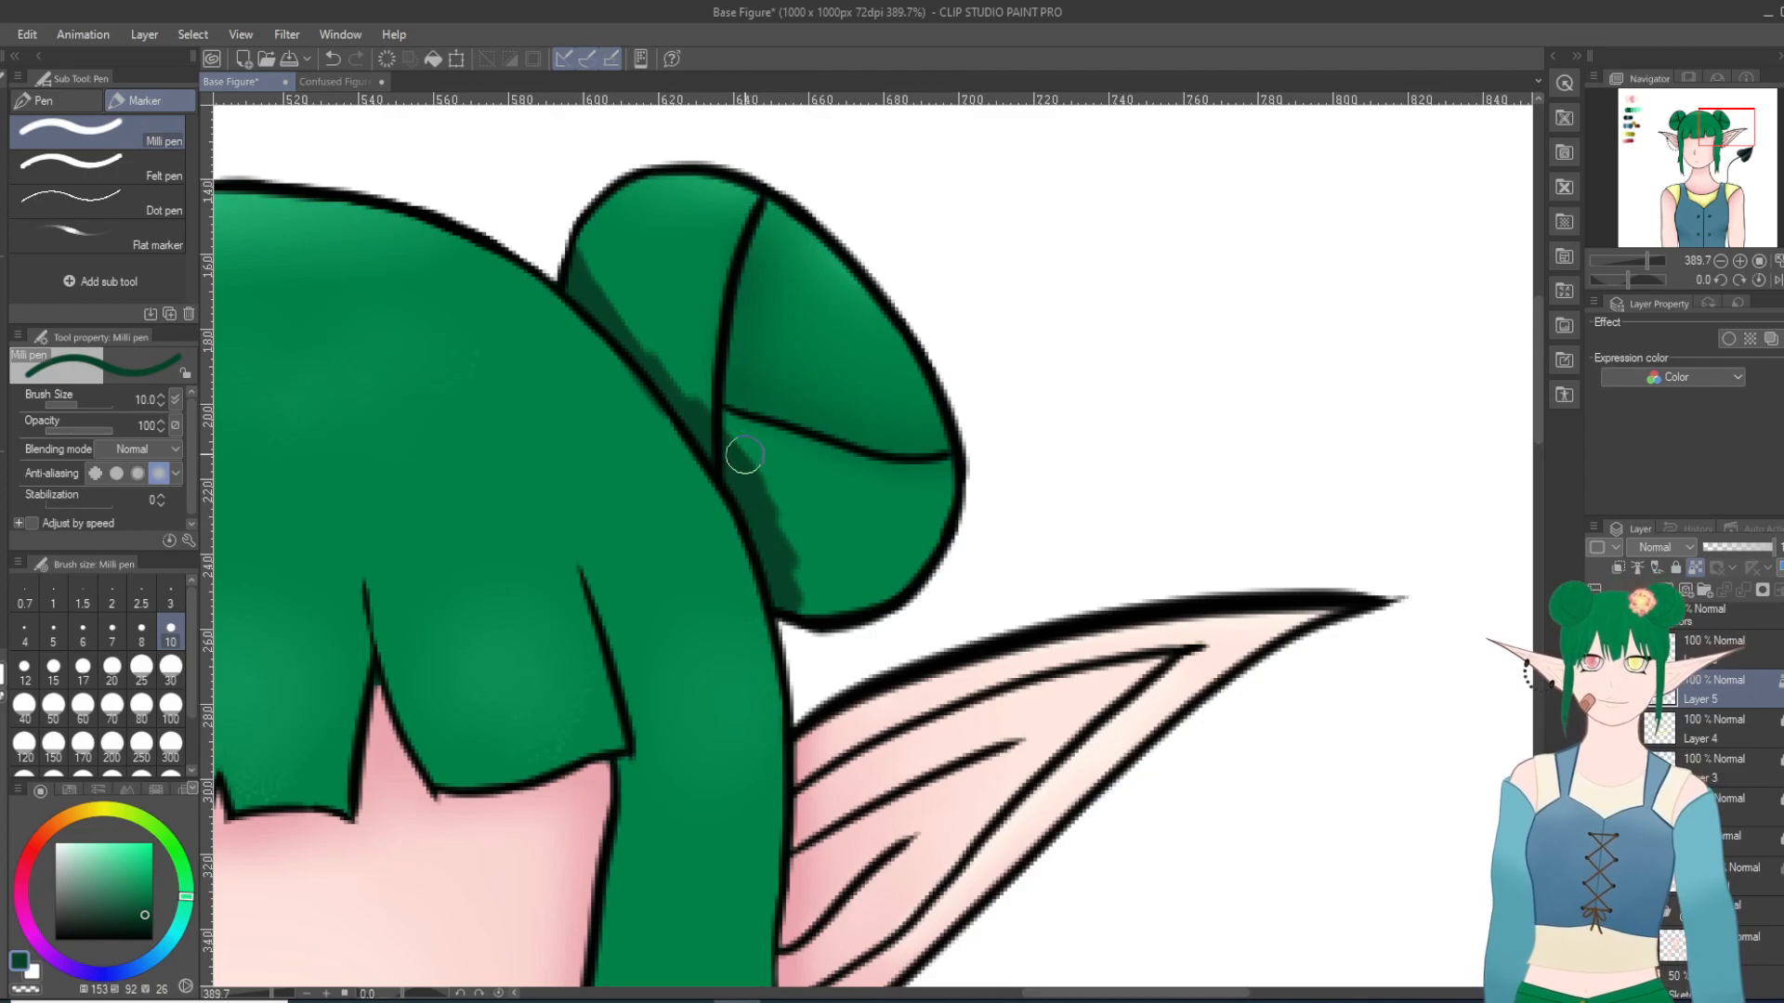
left_click(331, 60)
left_click(332, 60)
left_click(332, 59)
left_click(332, 59)
left_click(331, 59)
left_click(332, 59)
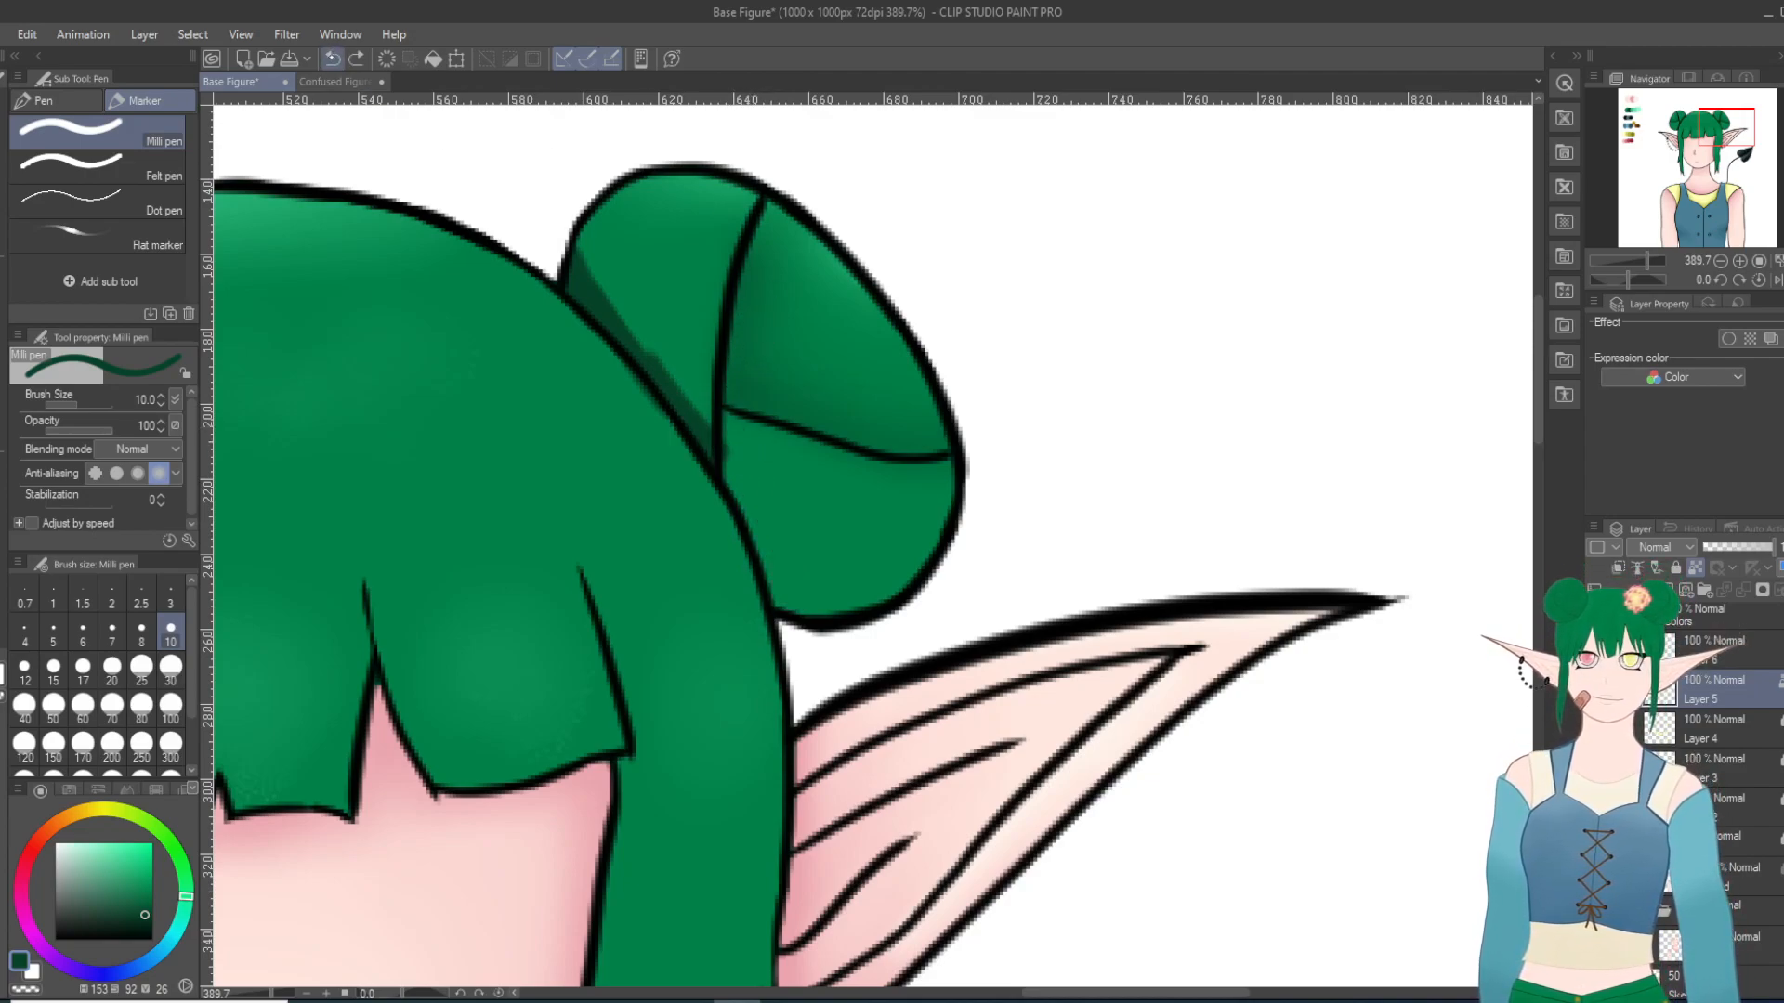
mouse_move(788, 621)
left_mouse_down()
mouse_move(737, 506)
mouse_move(722, 410)
left_mouse_up()
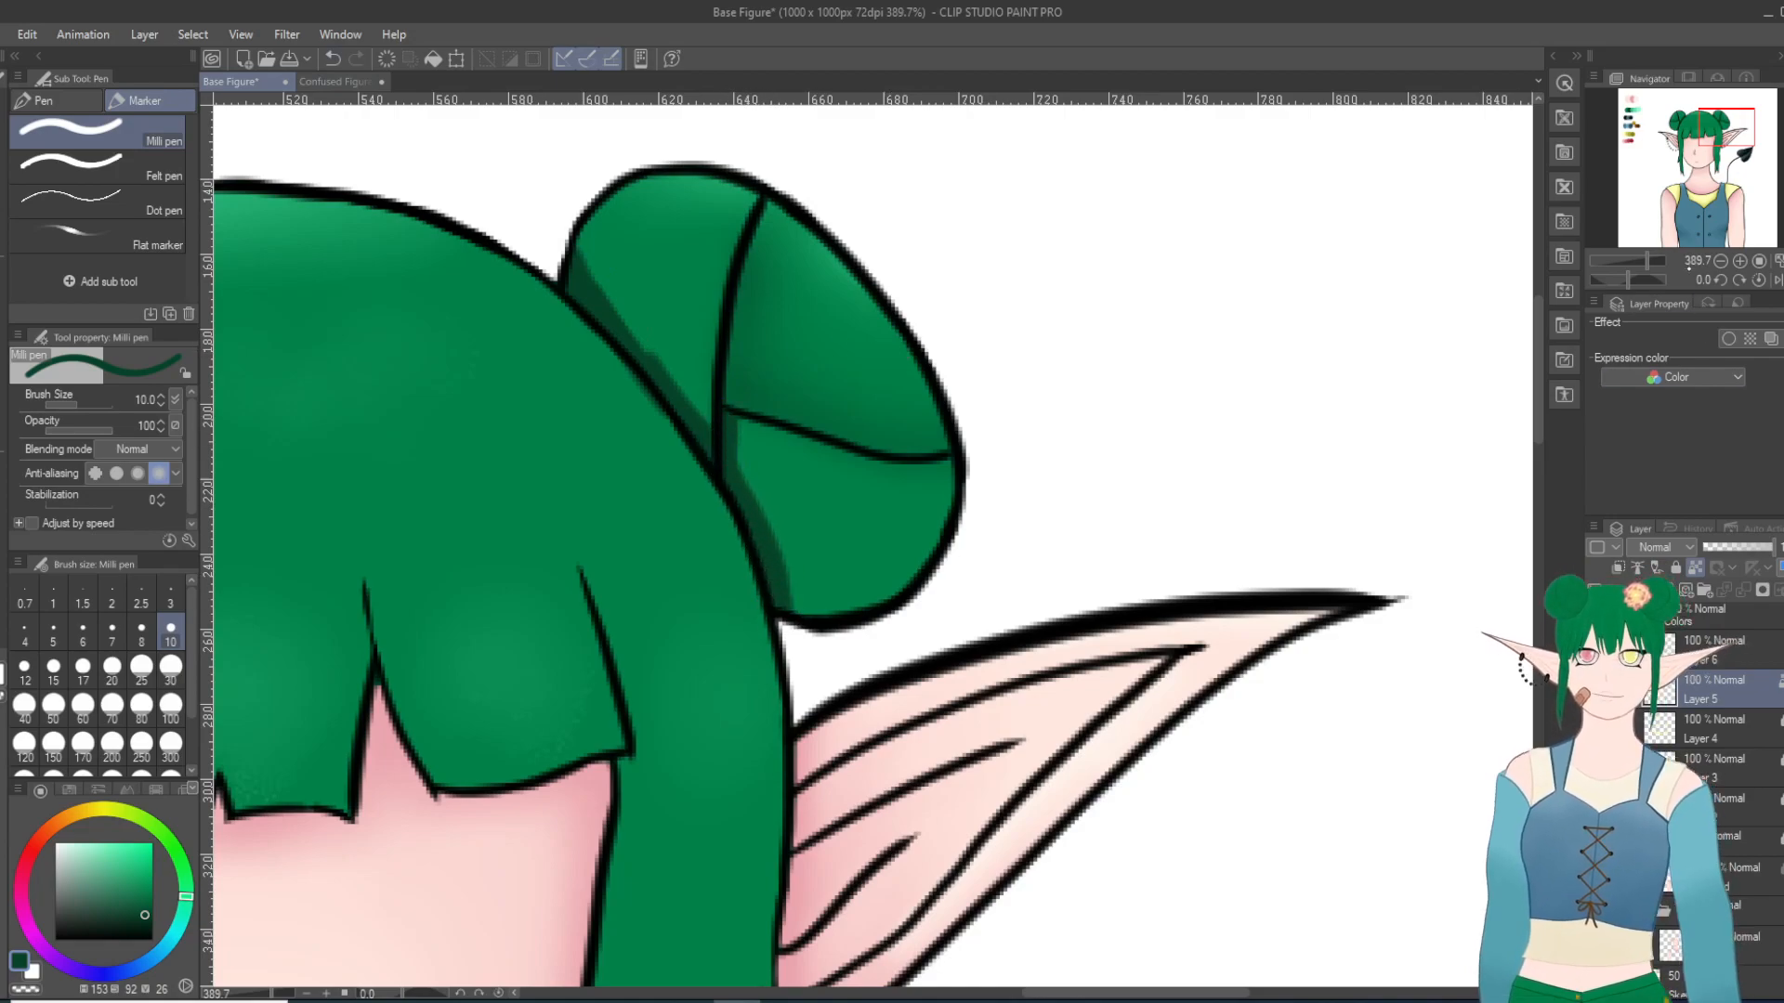
Step: Soften the dark shadows at the base of both buns with the Blur tool at size 25
left_click(1674, 122)
left_click_drag(980, 555, 991, 615)
key("j")
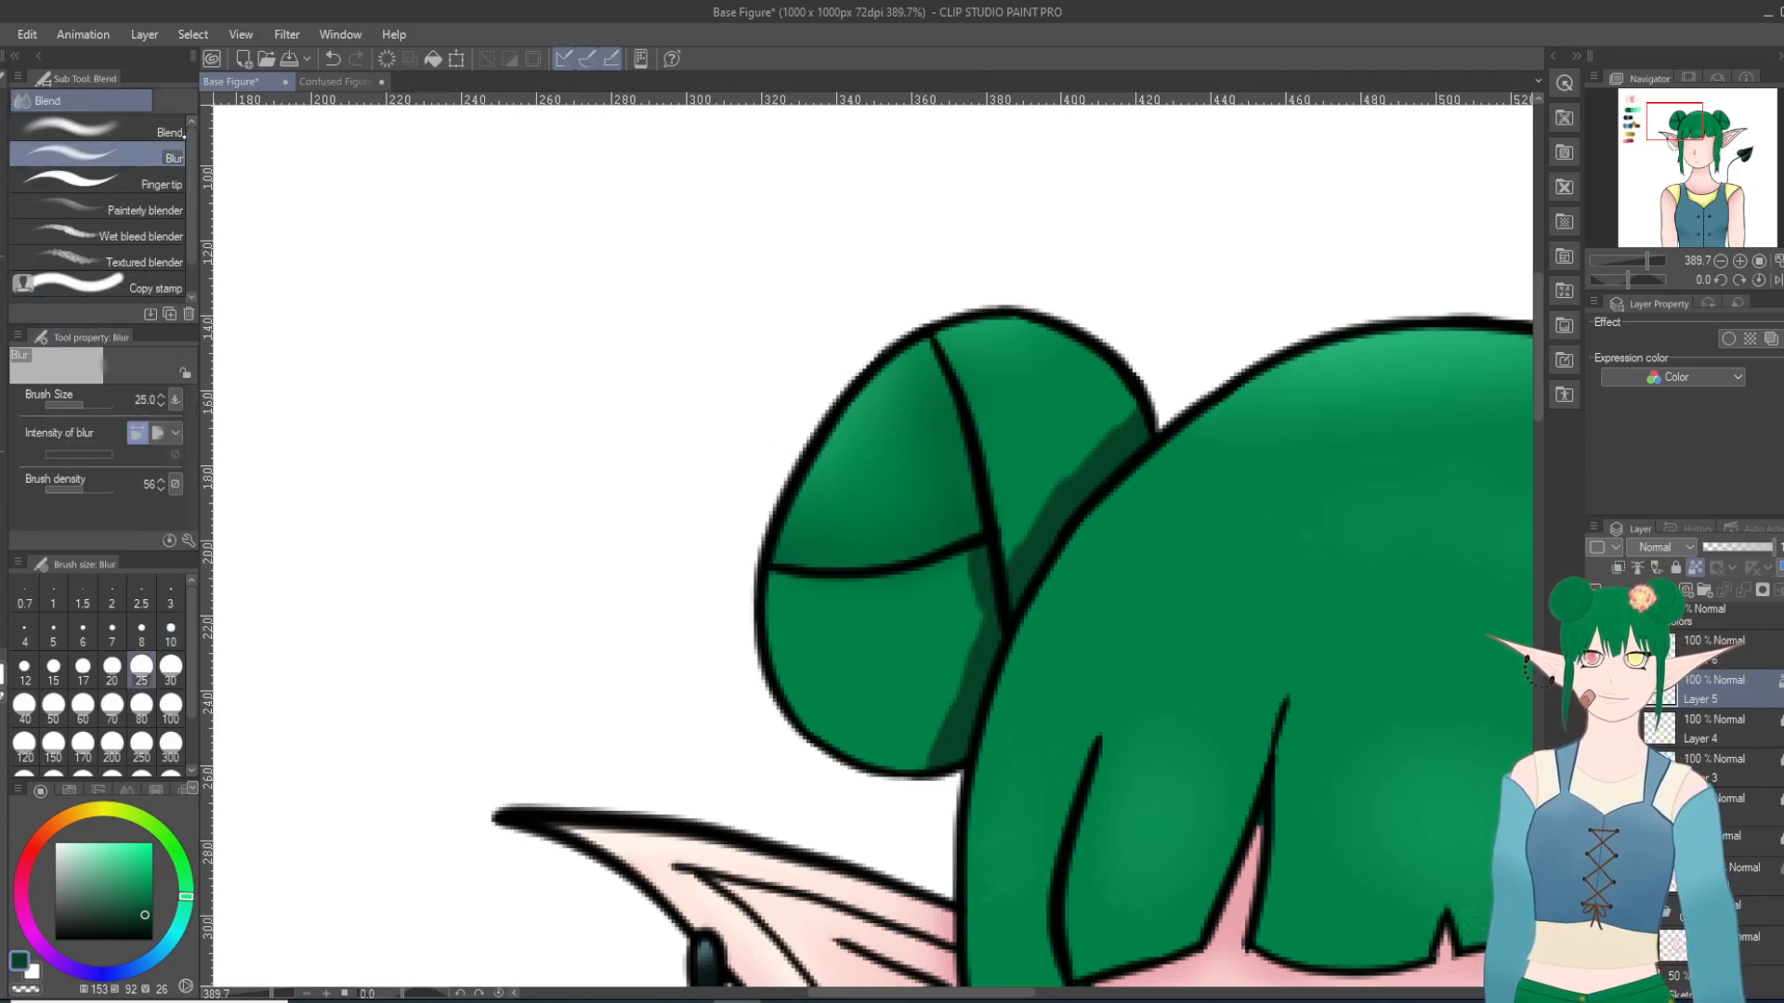
mouse_move(1099, 427)
left_mouse_down()
mouse_move(981, 594)
mouse_move(929, 784)
left_mouse_up()
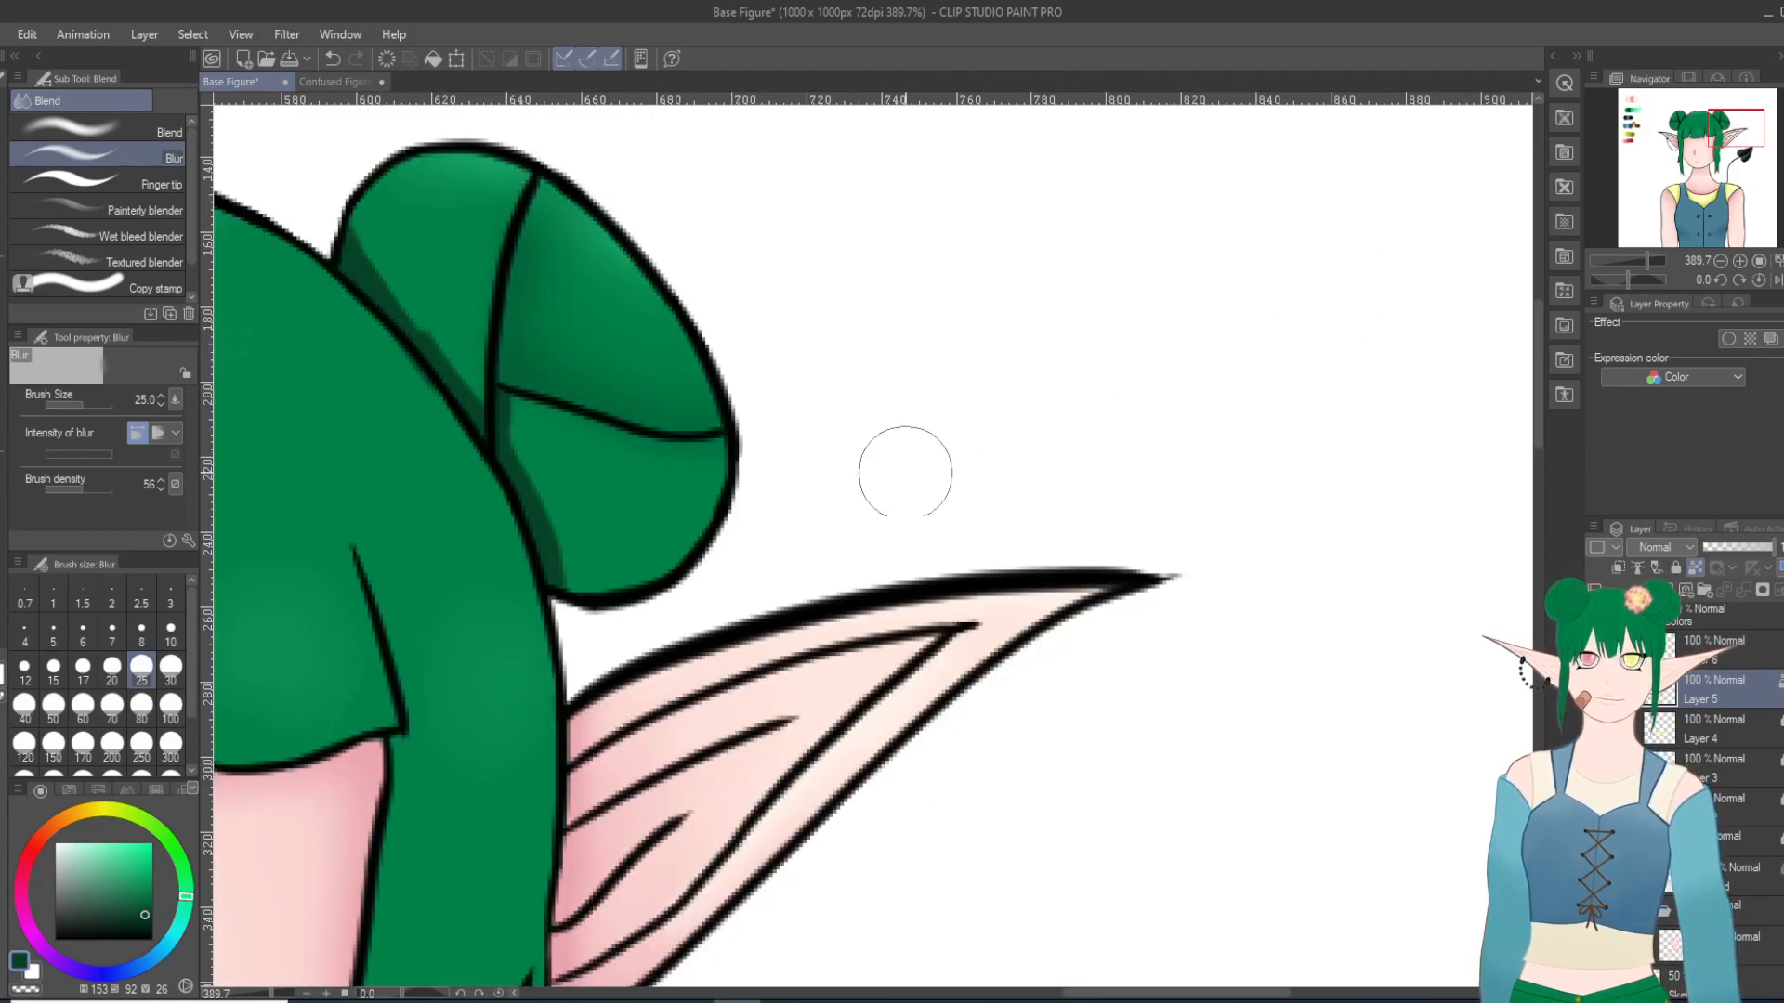
mouse_move(493, 390)
left_mouse_down()
mouse_move(372, 253)
mouse_move(433, 348)
mouse_move(366, 253)
mouse_move(488, 389)
mouse_move(350, 246)
mouse_move(508, 413)
mouse_move(557, 564)
mouse_move(514, 430)
mouse_move(560, 524)
mouse_move(450, 292)
mouse_move(542, 211)
mouse_move(590, 434)
left_mouse_up()
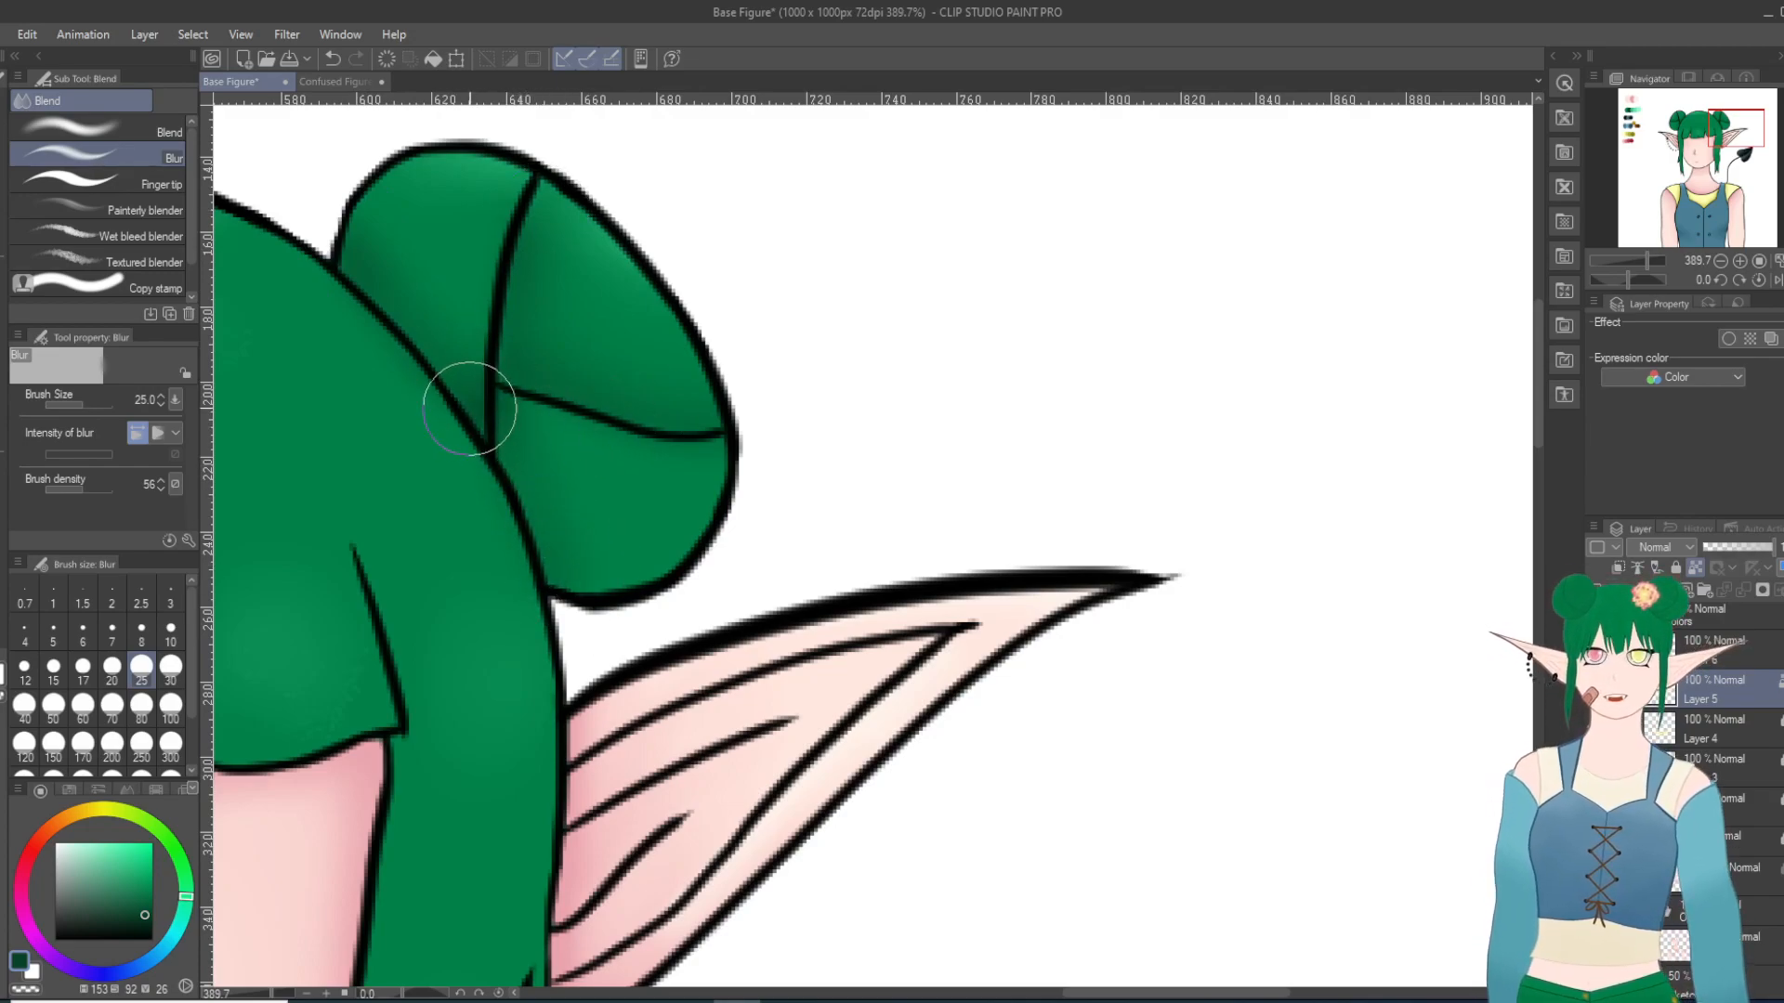
Step: Switch to the Turnip pen on Layer 1, try a dark green strand at size 15 on the left side lock and undo it
left_click(2, 325)
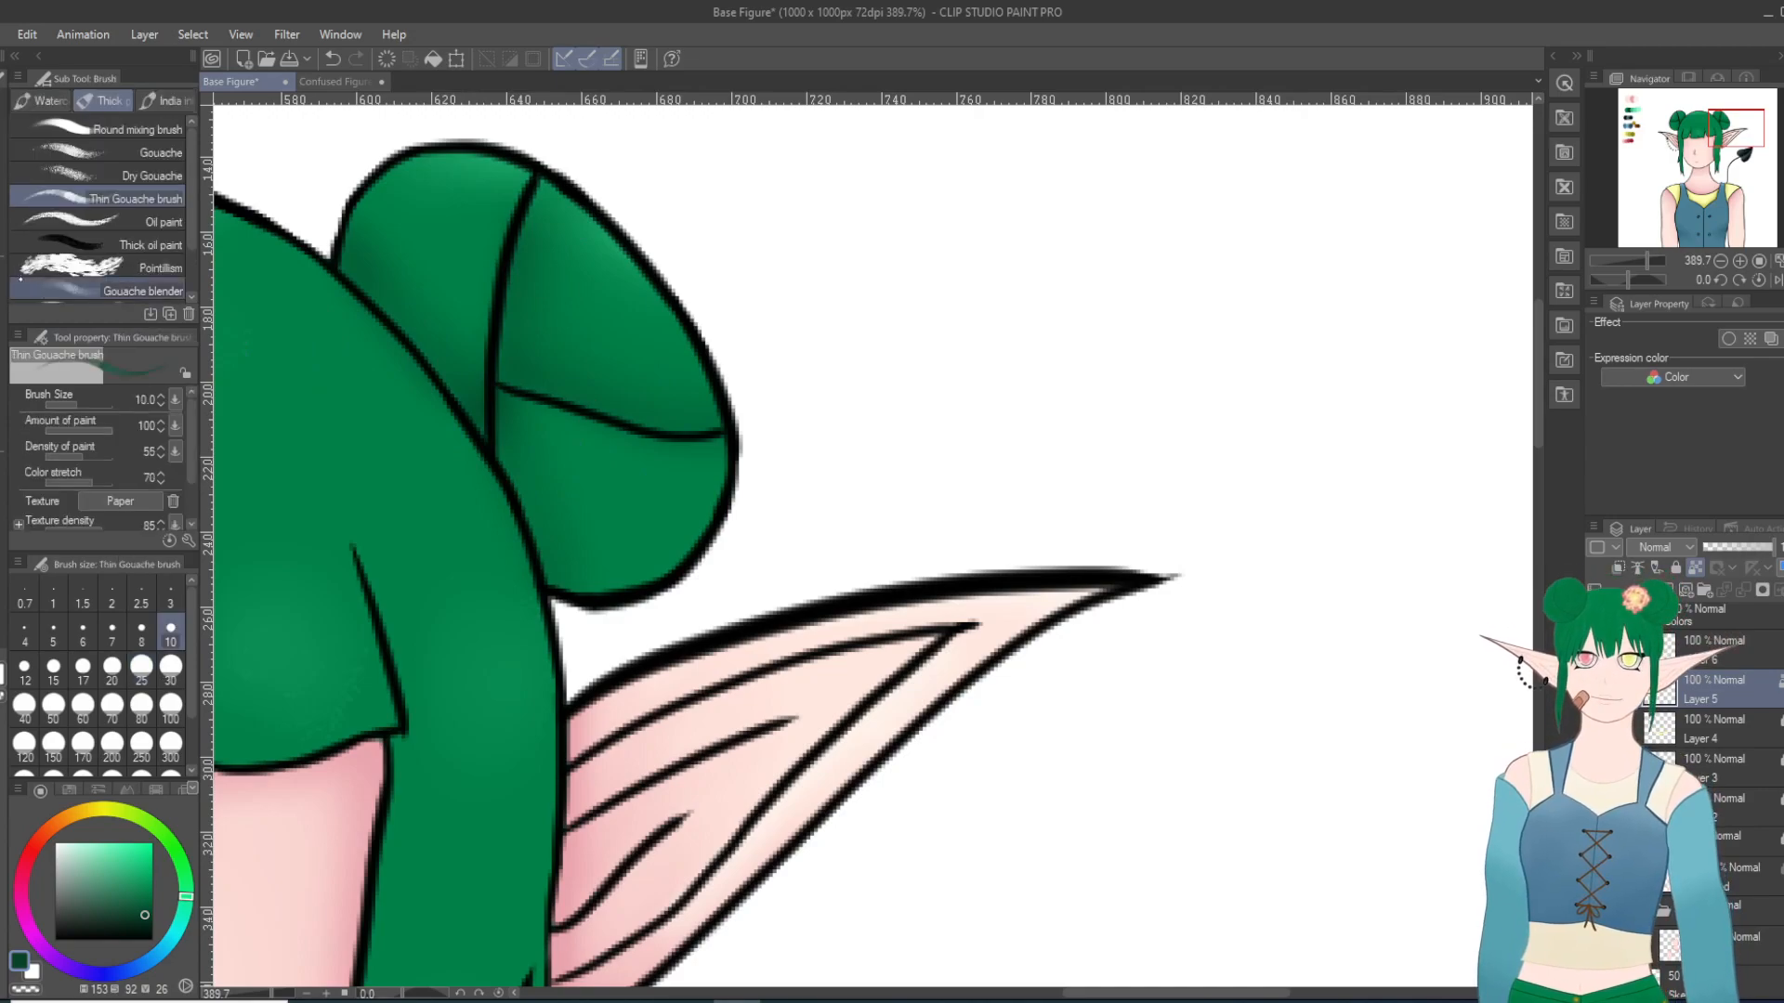
left_click(2, 269)
left_click(46, 100)
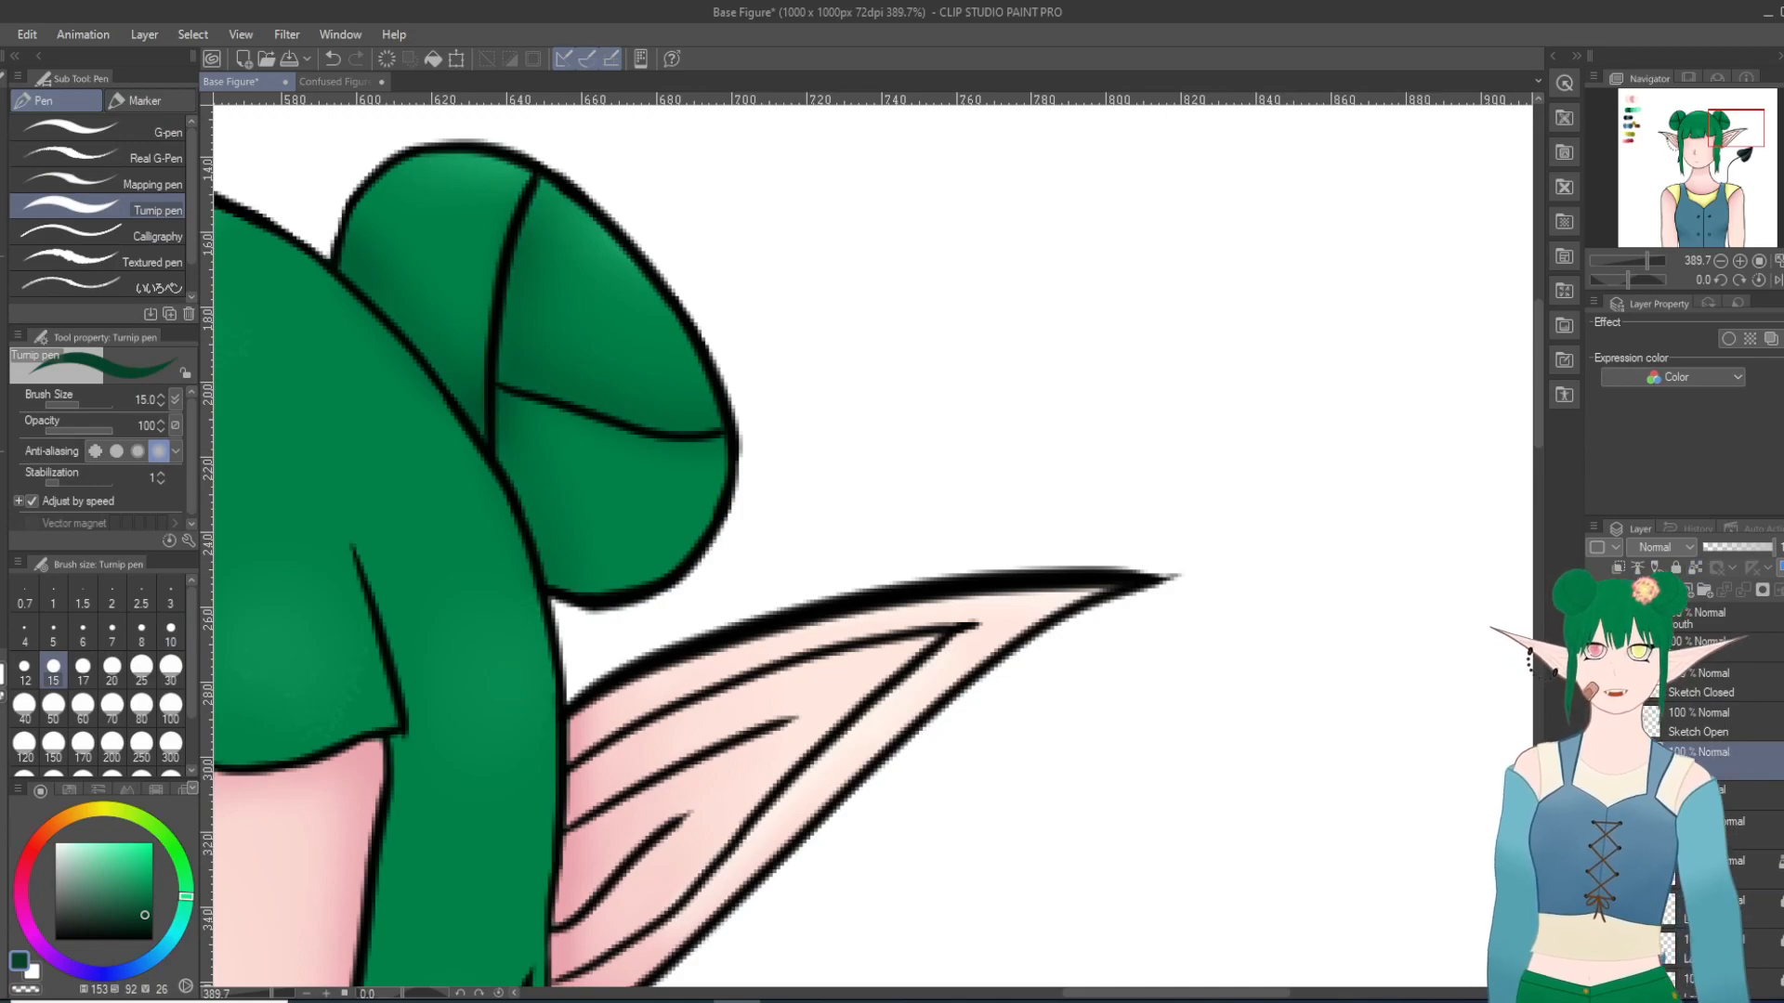
scroll(1066, 737, "down", 8)
scroll(616, 764, "up", 1)
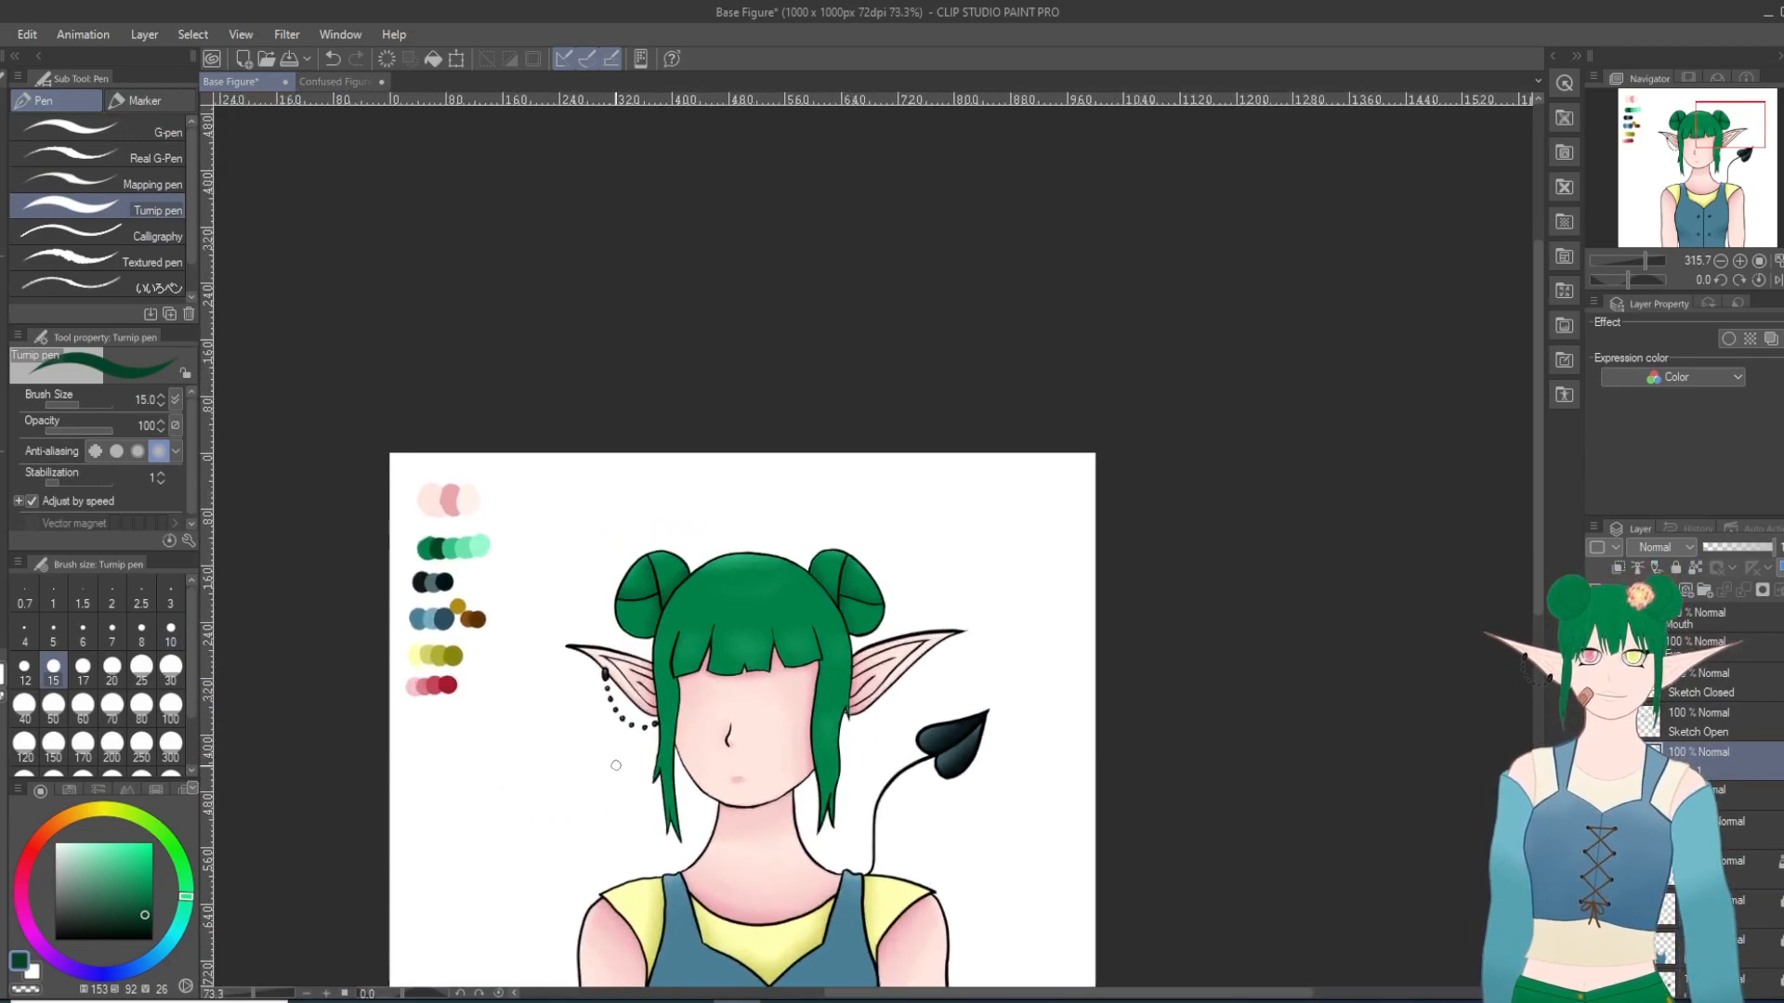
scroll(616, 764, "up", 6)
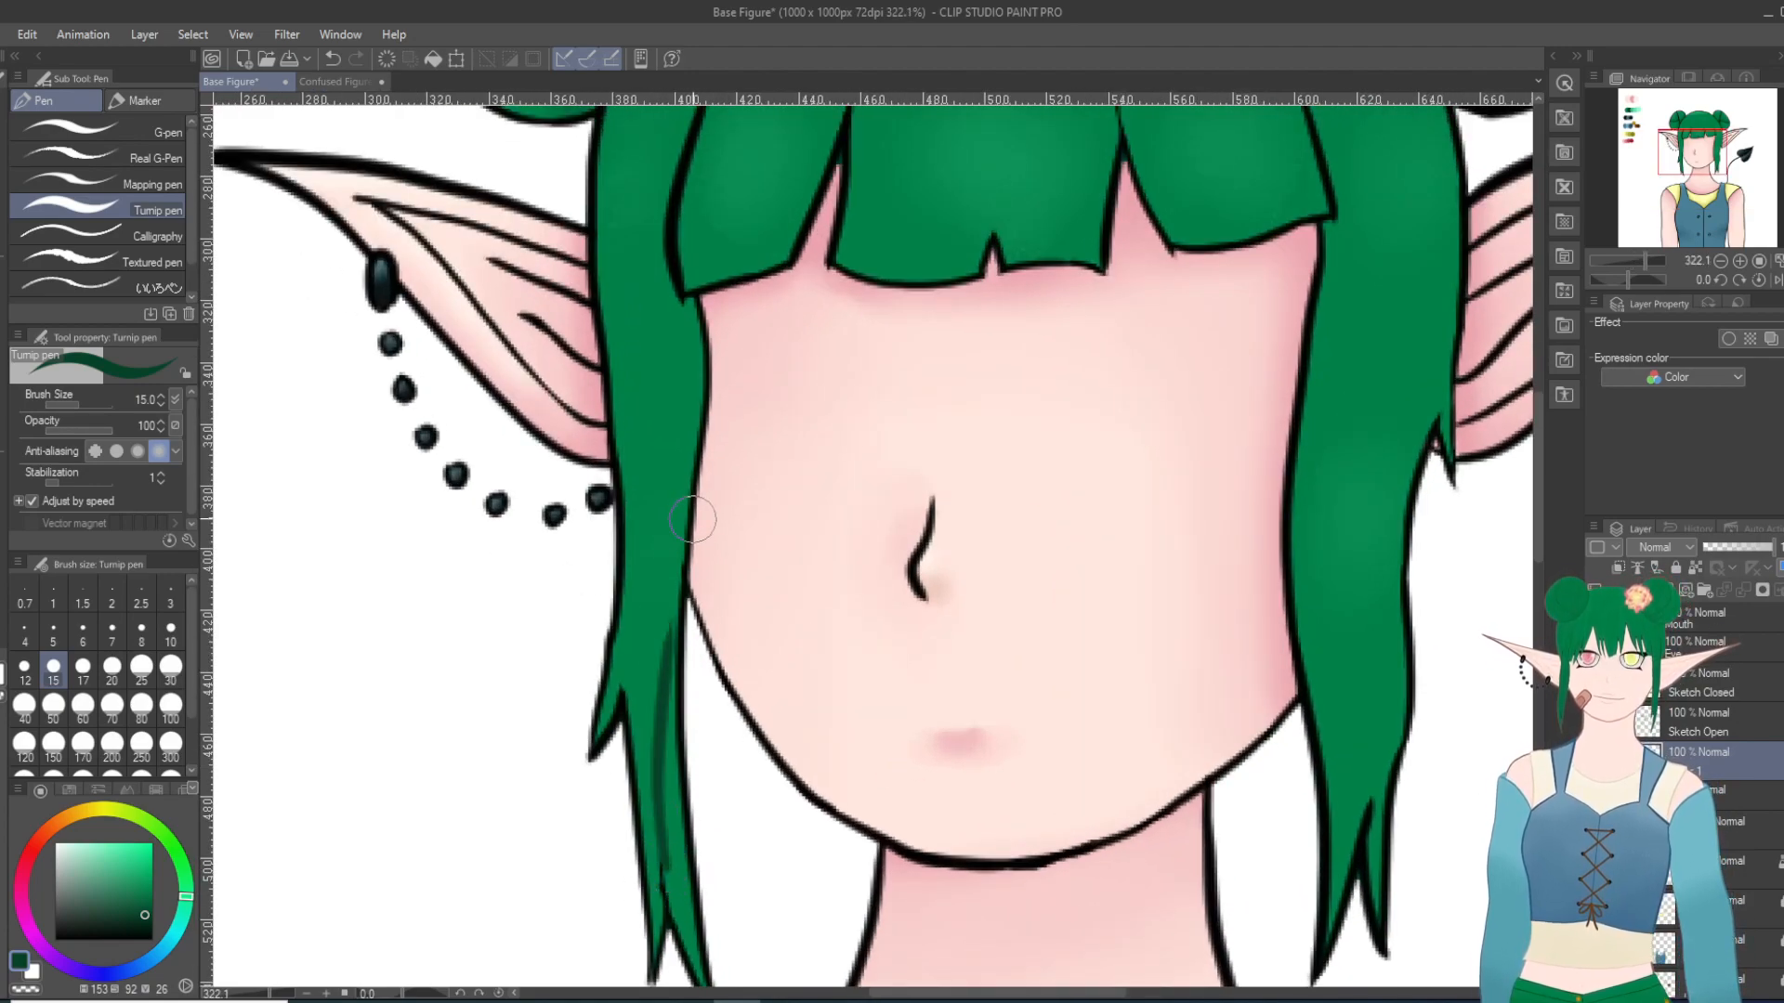
left_click(333, 58)
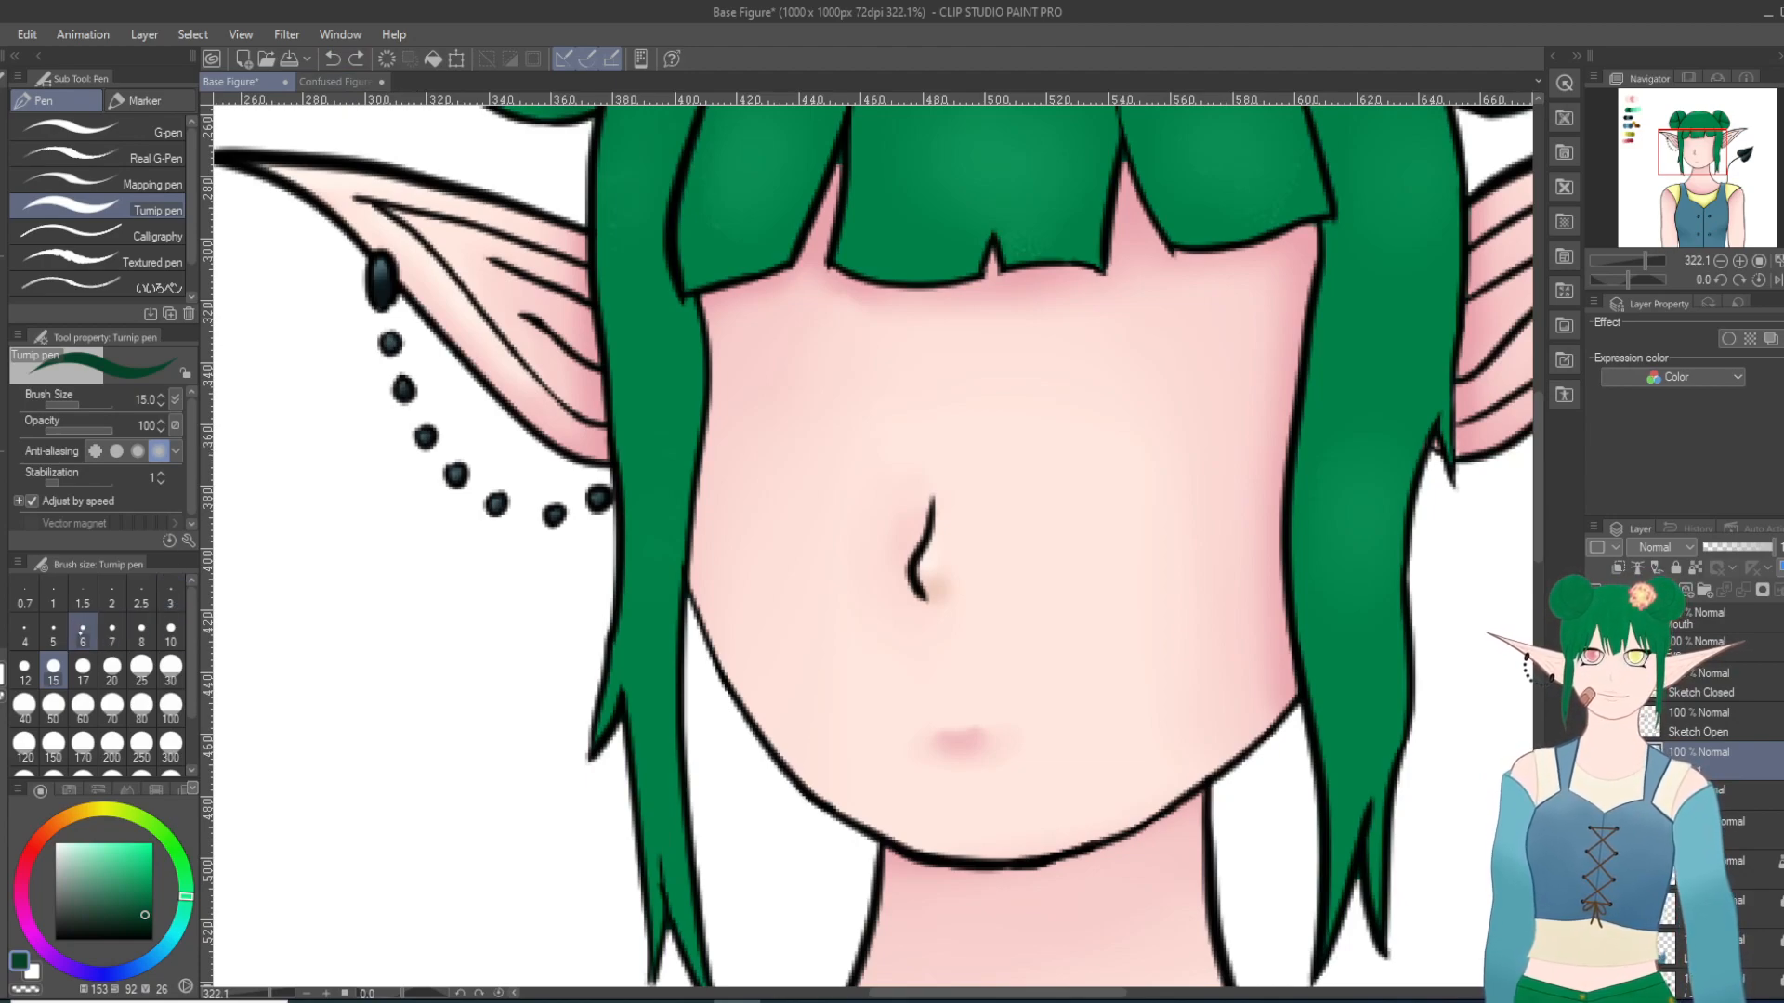
Step: Draw thin dark green strand lines with the Turnip pen at size 5 on the left side lock and the leftmost bangs section
left_click(53, 632)
left_click_drag(657, 836, 670, 576)
key("ctrl+z")
left_click_drag(658, 869, 672, 596)
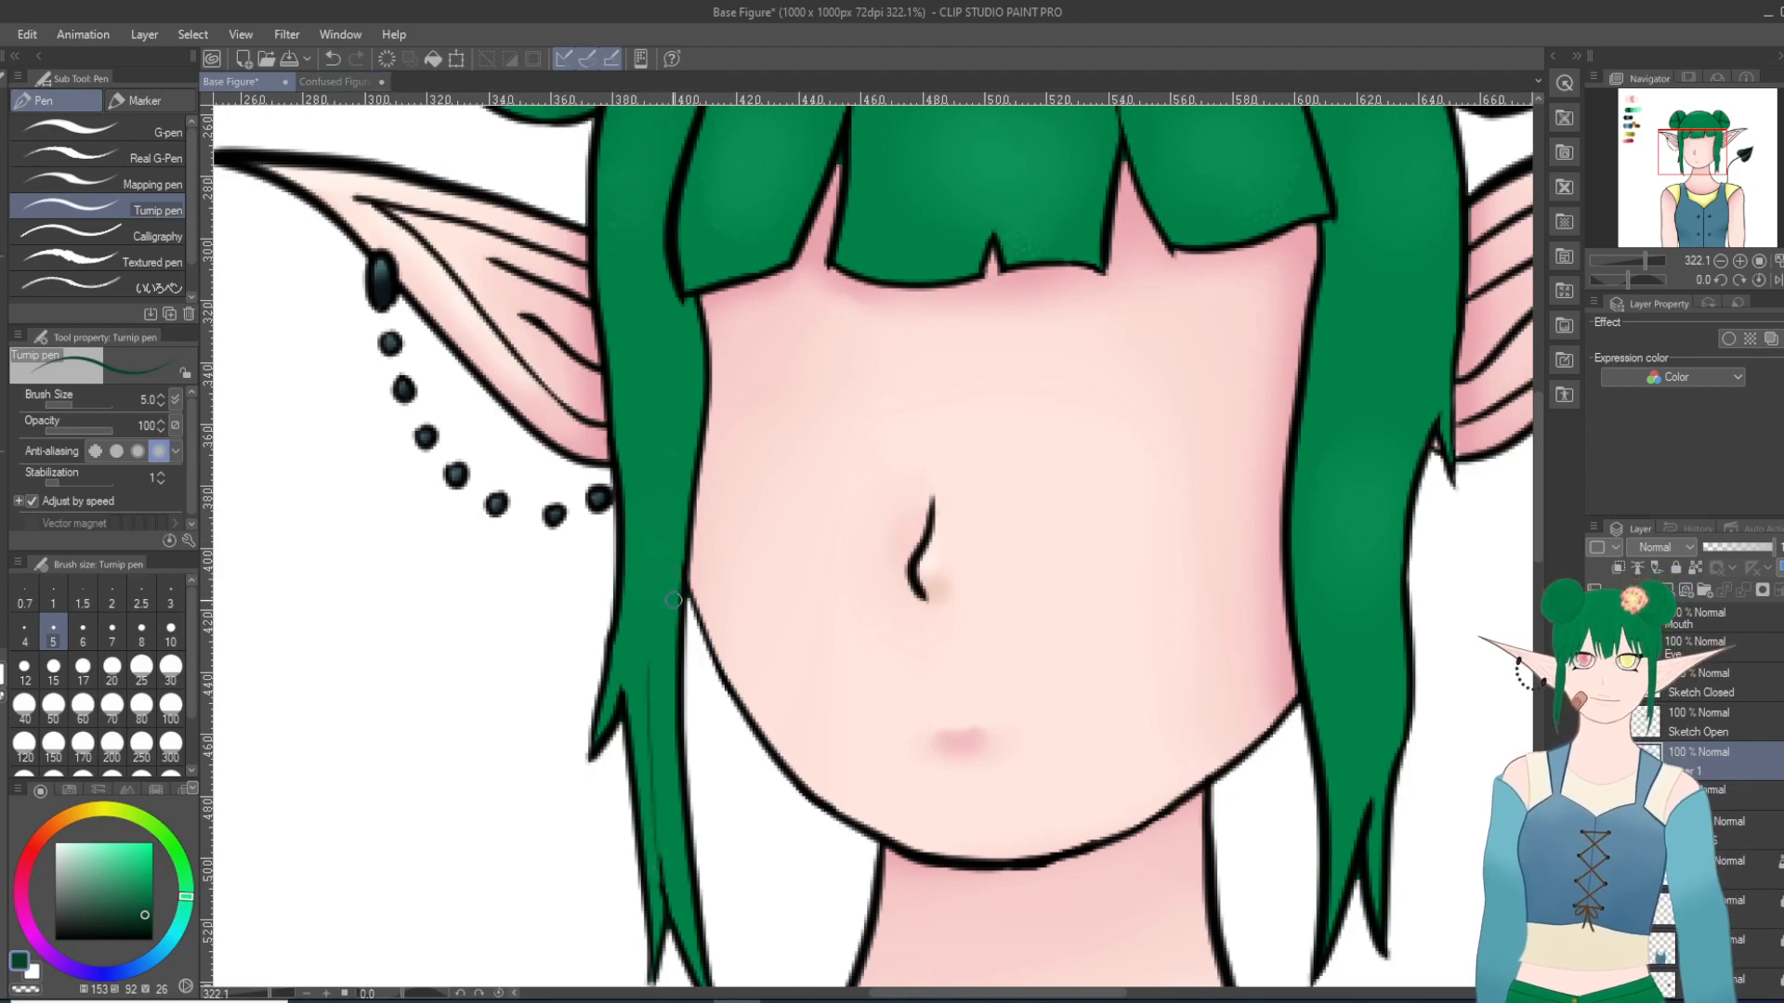
left_click_drag(620, 697, 656, 526)
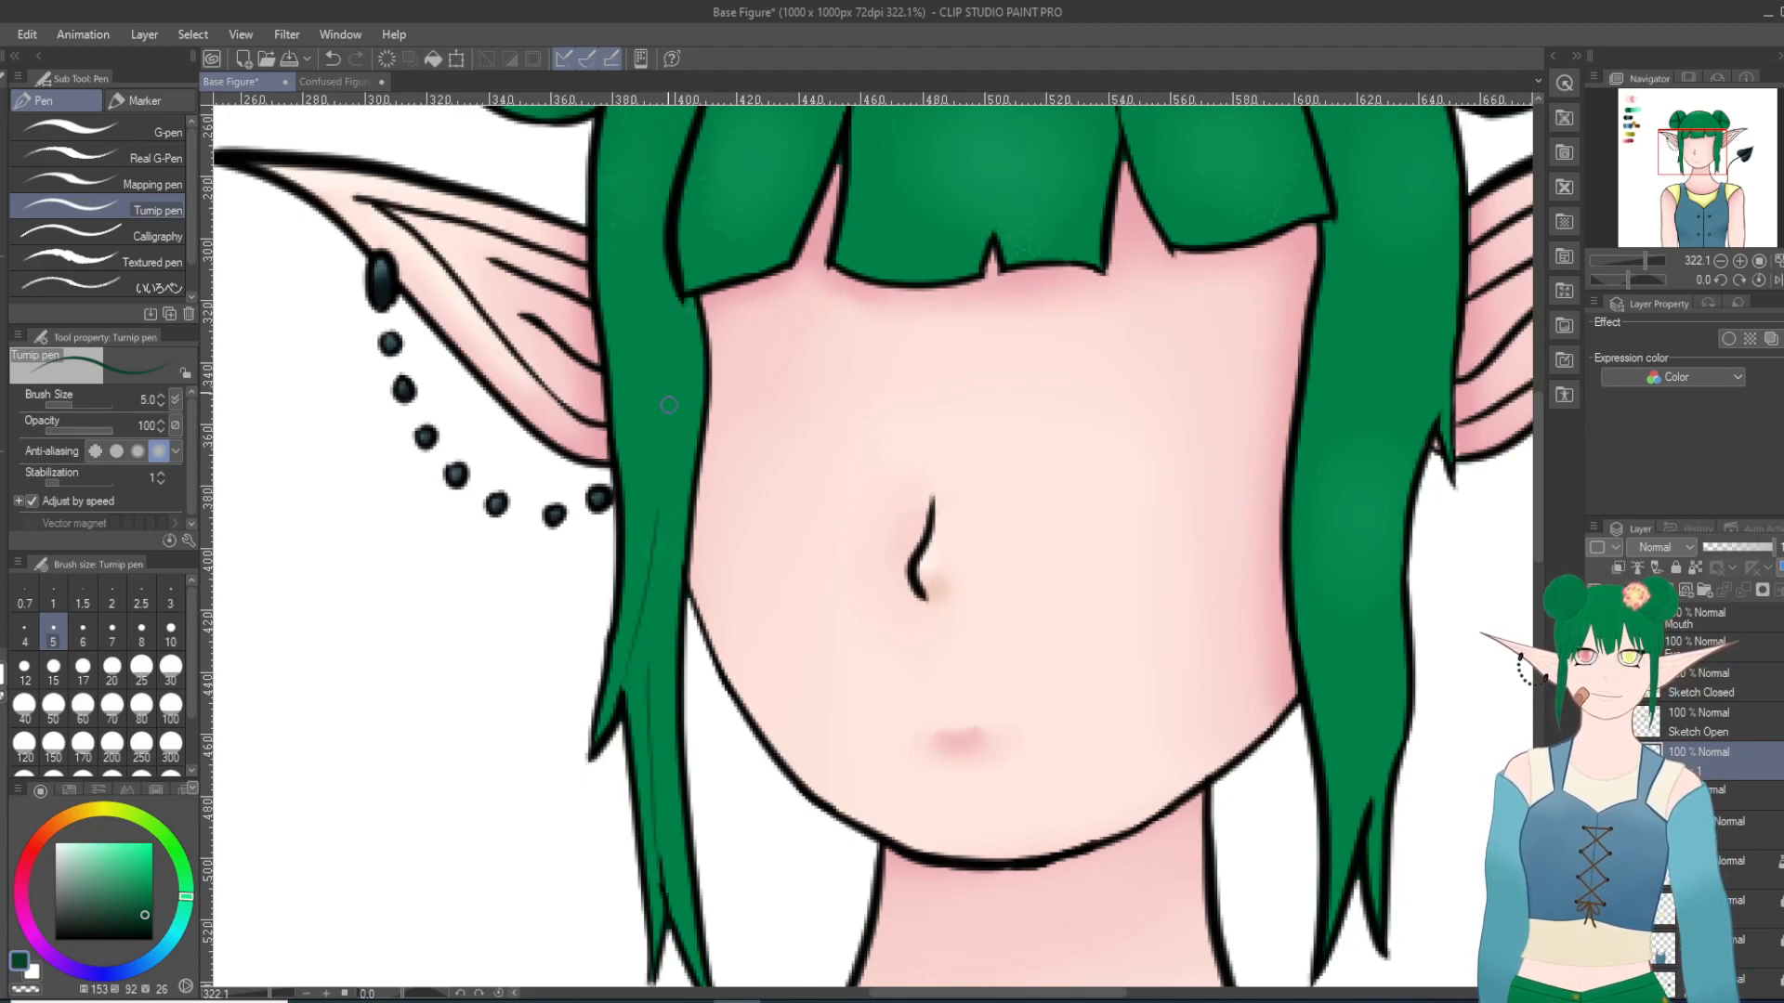
left_click_drag(711, 262, 745, 146)
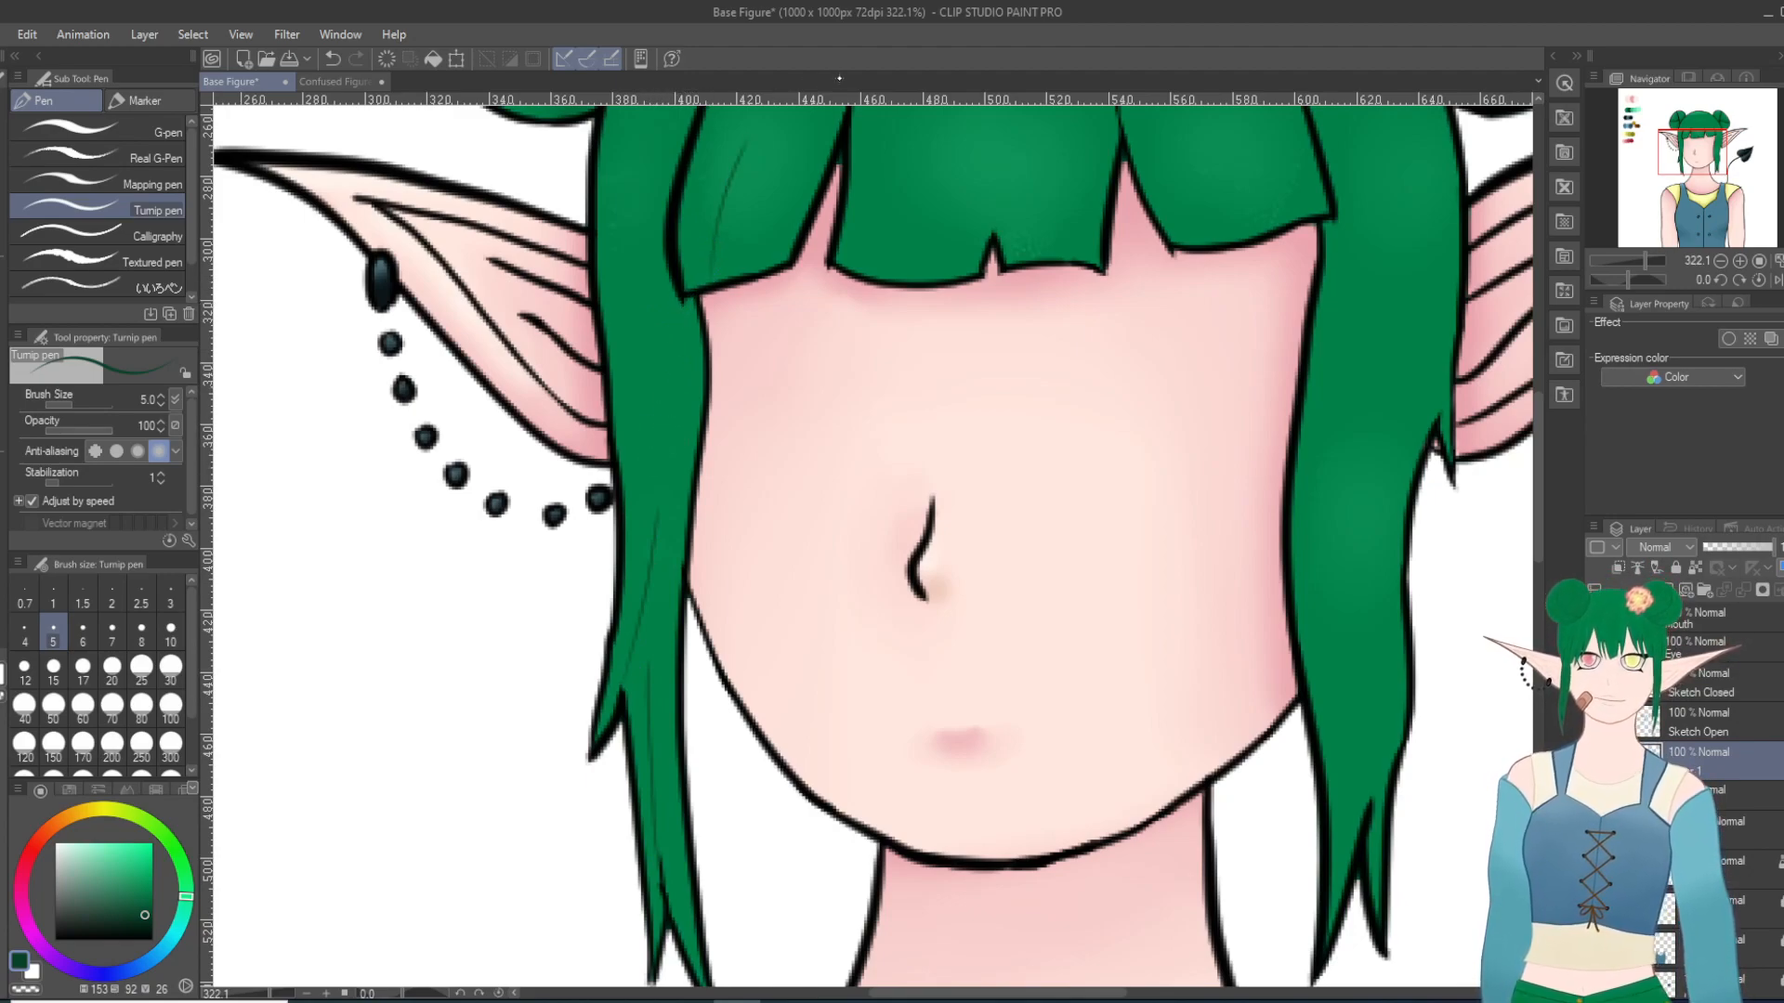
Step: Draw a long curved strand line across the crown and a short one rising from the notch in the middle bangs
scroll(1049, 329, "up", 5)
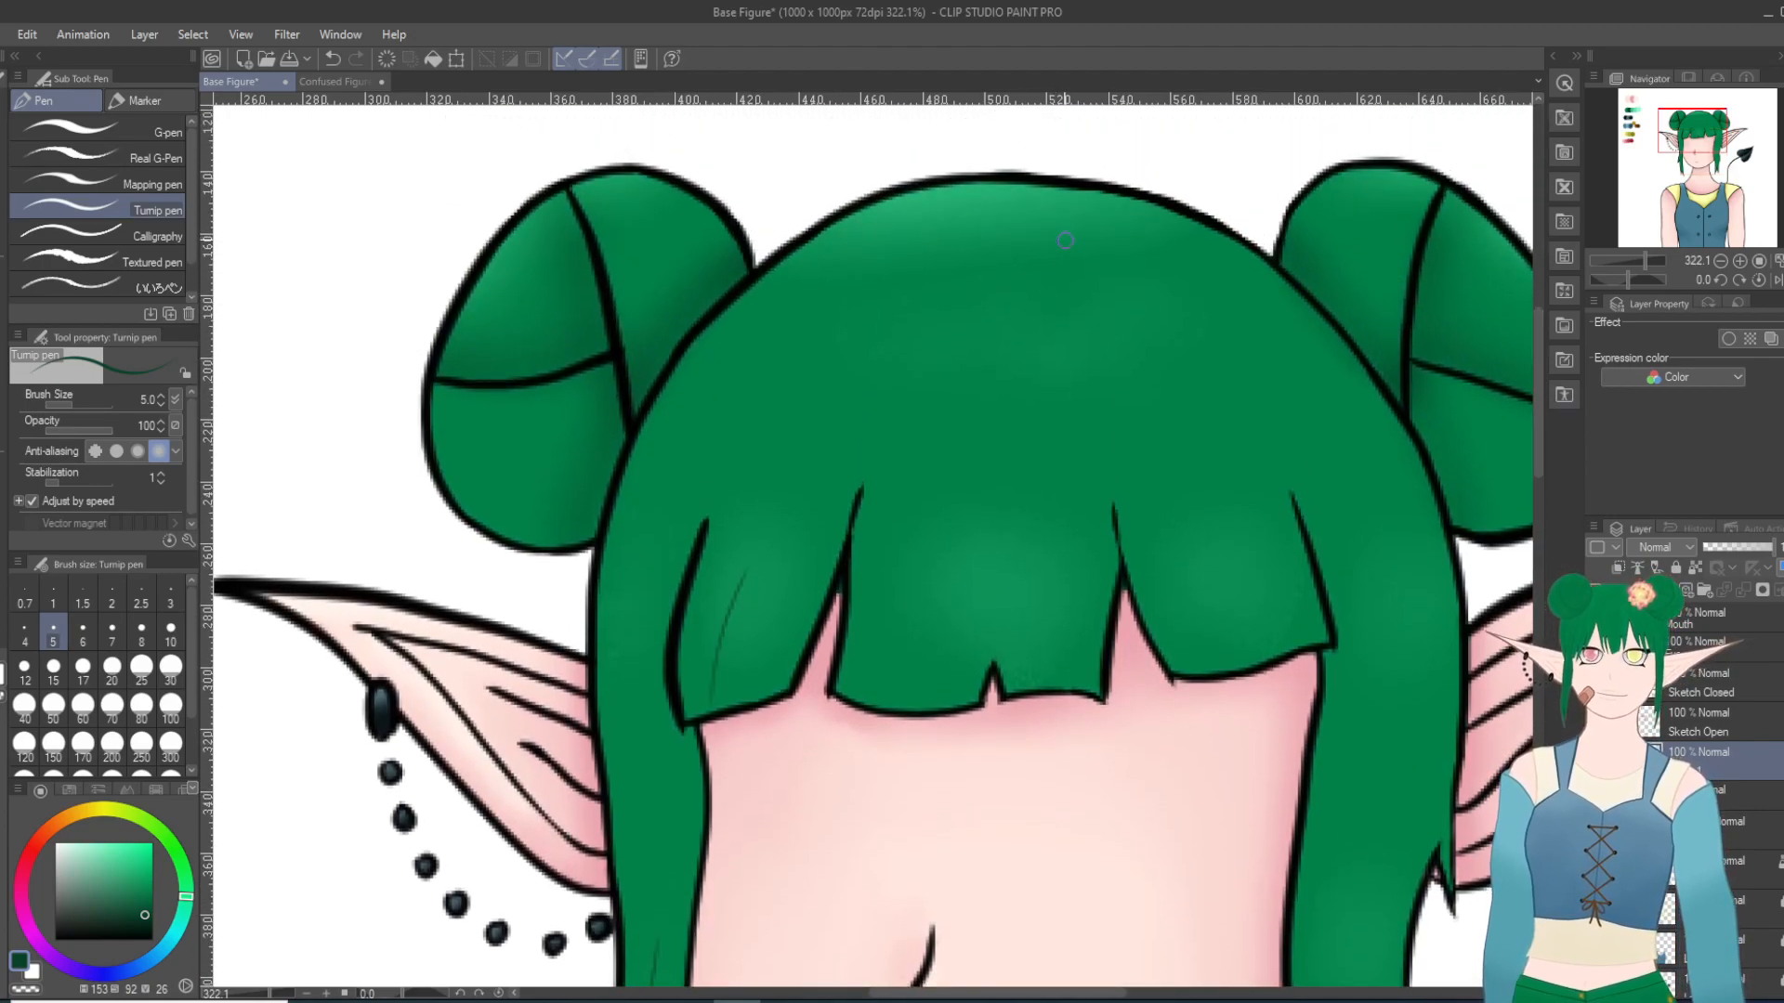
mouse_move(1106, 271)
left_mouse_down()
mouse_move(1045, 323)
mouse_move(928, 548)
left_mouse_up()
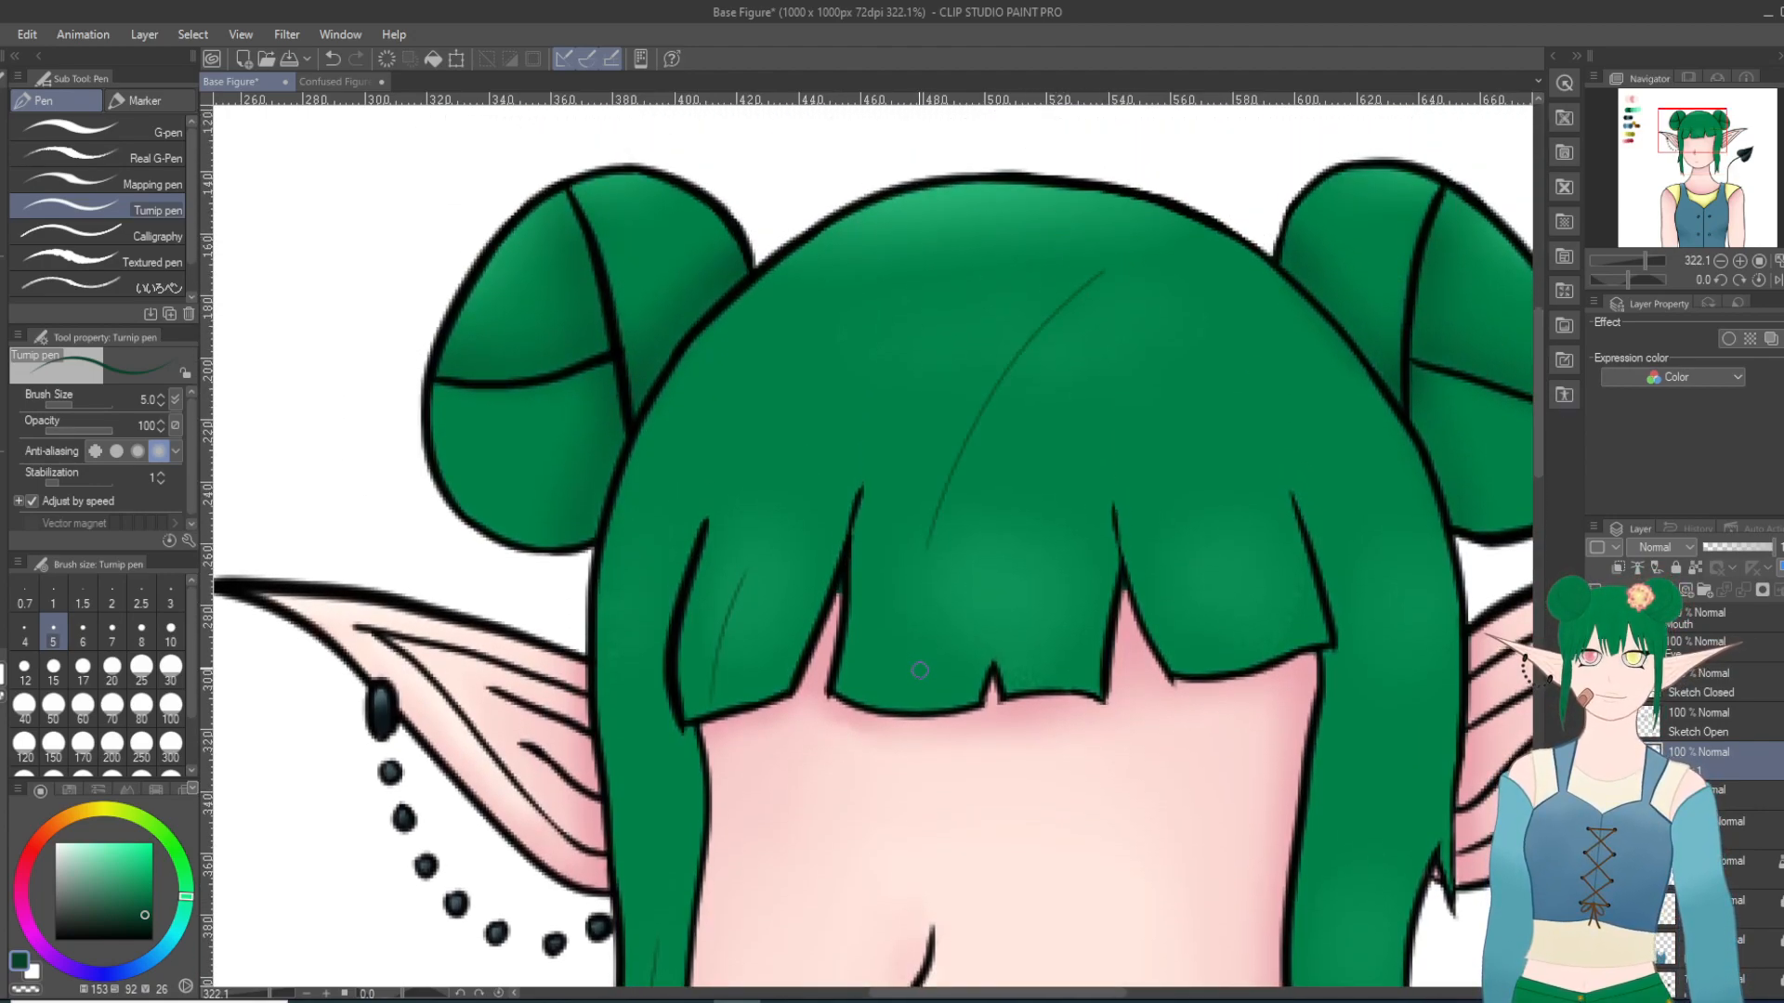
left_click_drag(991, 671, 997, 597)
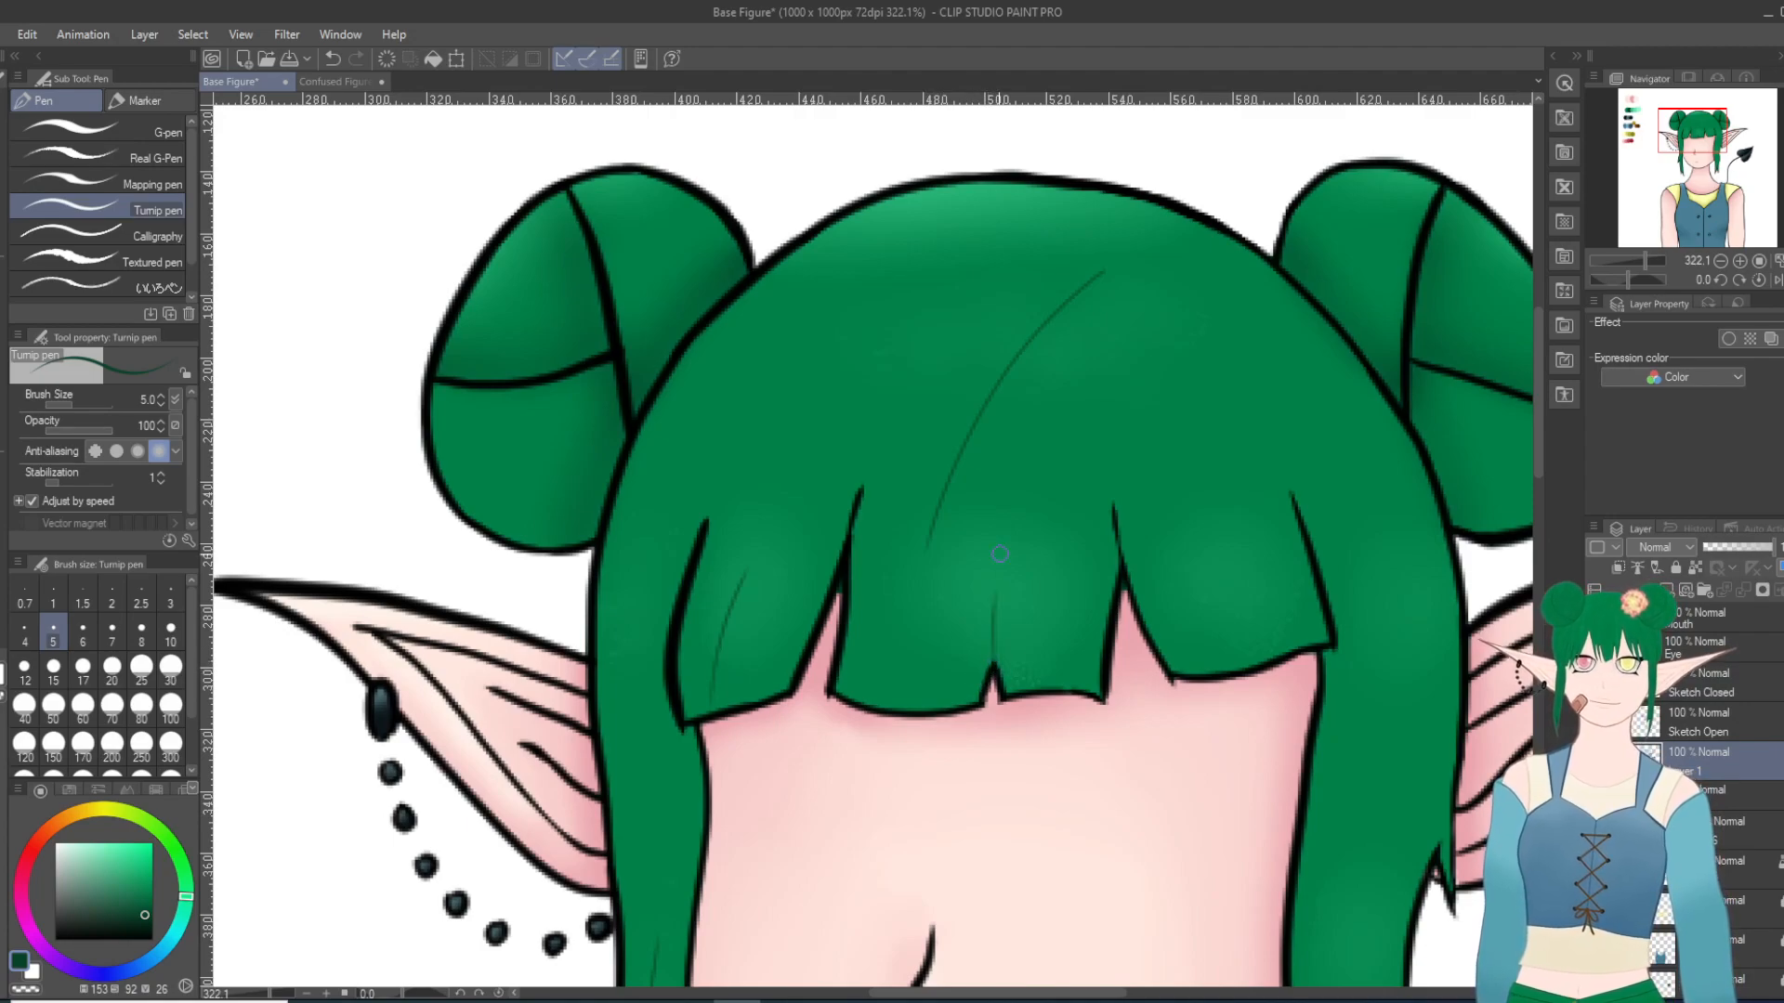
Step: Draw a curved strand line extending the leftmost bangs split up toward the crown, undoing and redrawing it until it fits
left_click_drag(707, 529, 796, 341)
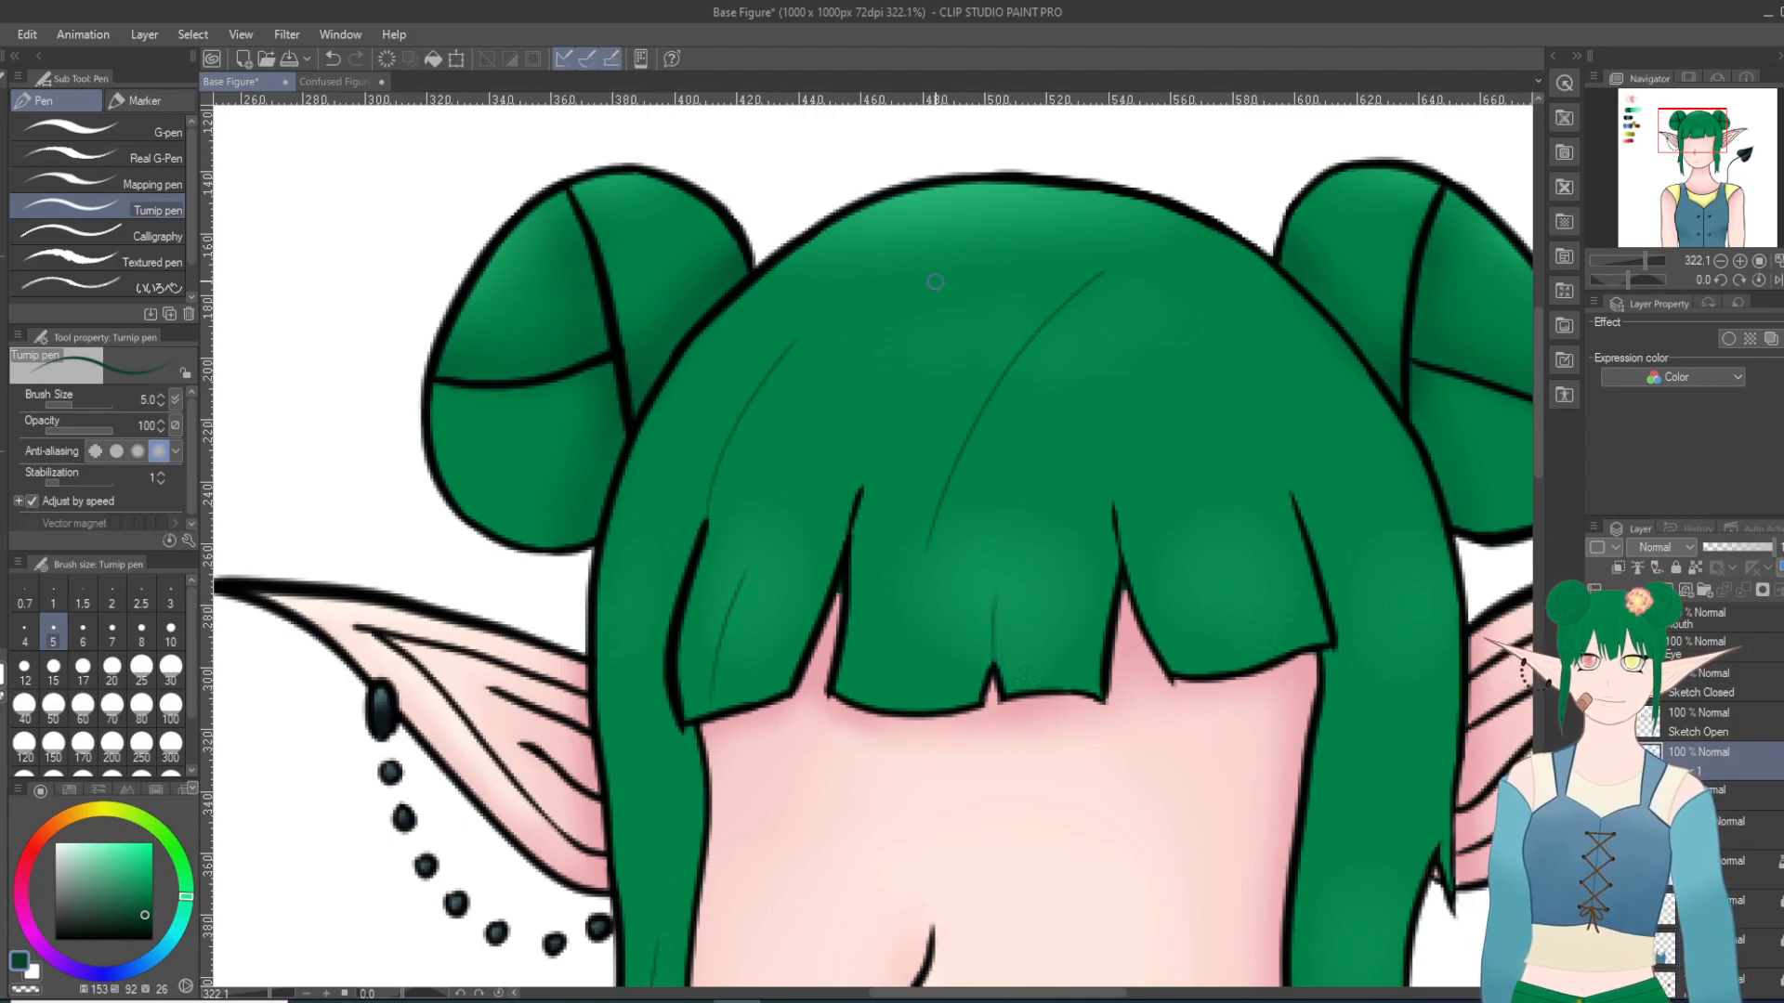
key("ctrl+z")
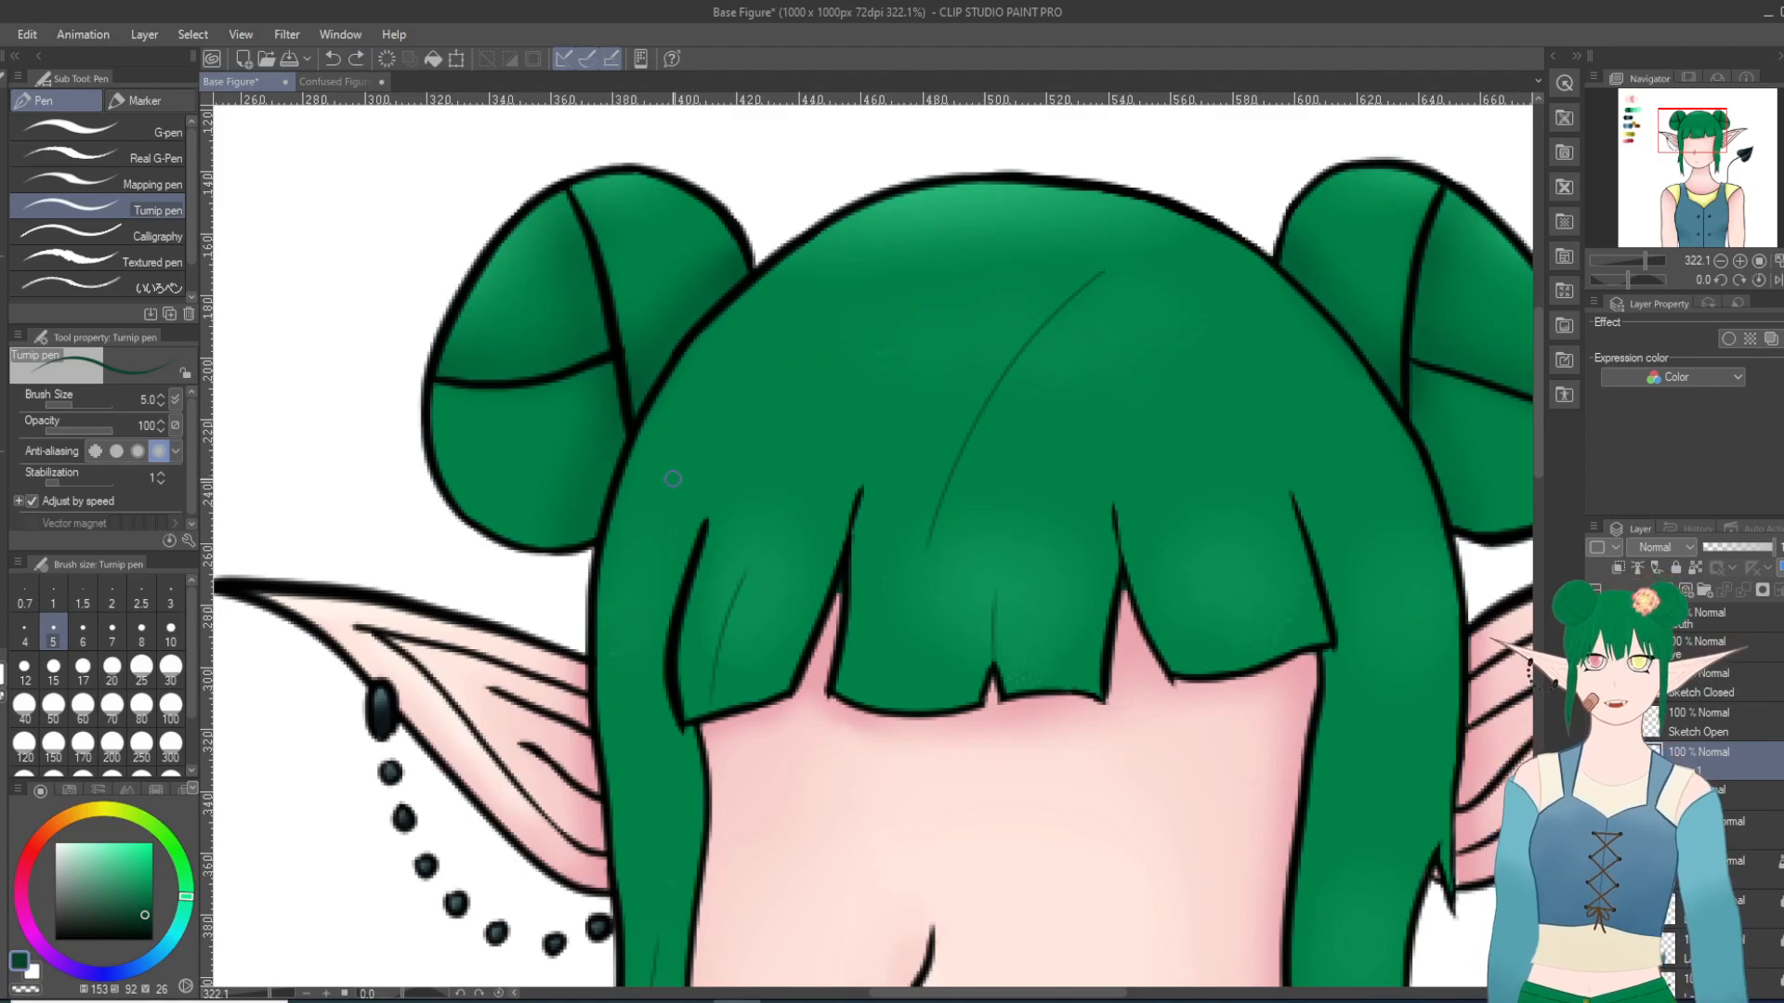
left_click_drag(716, 501, 729, 424)
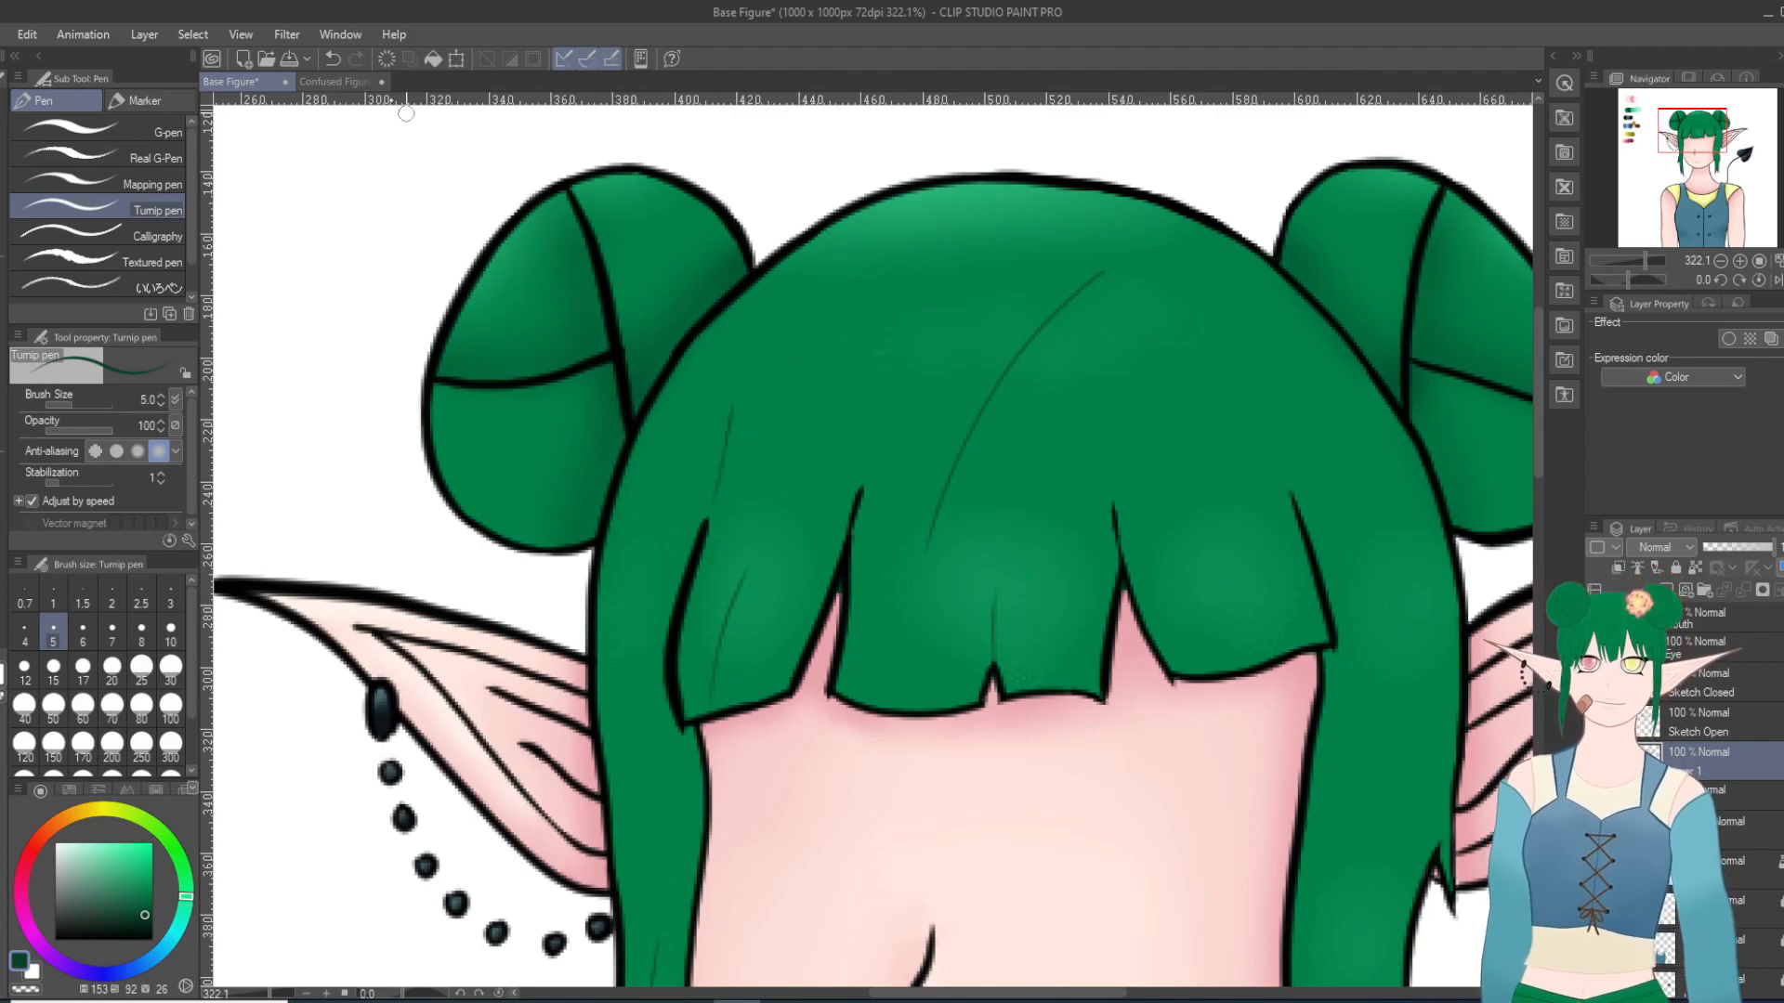
left_click(333, 60)
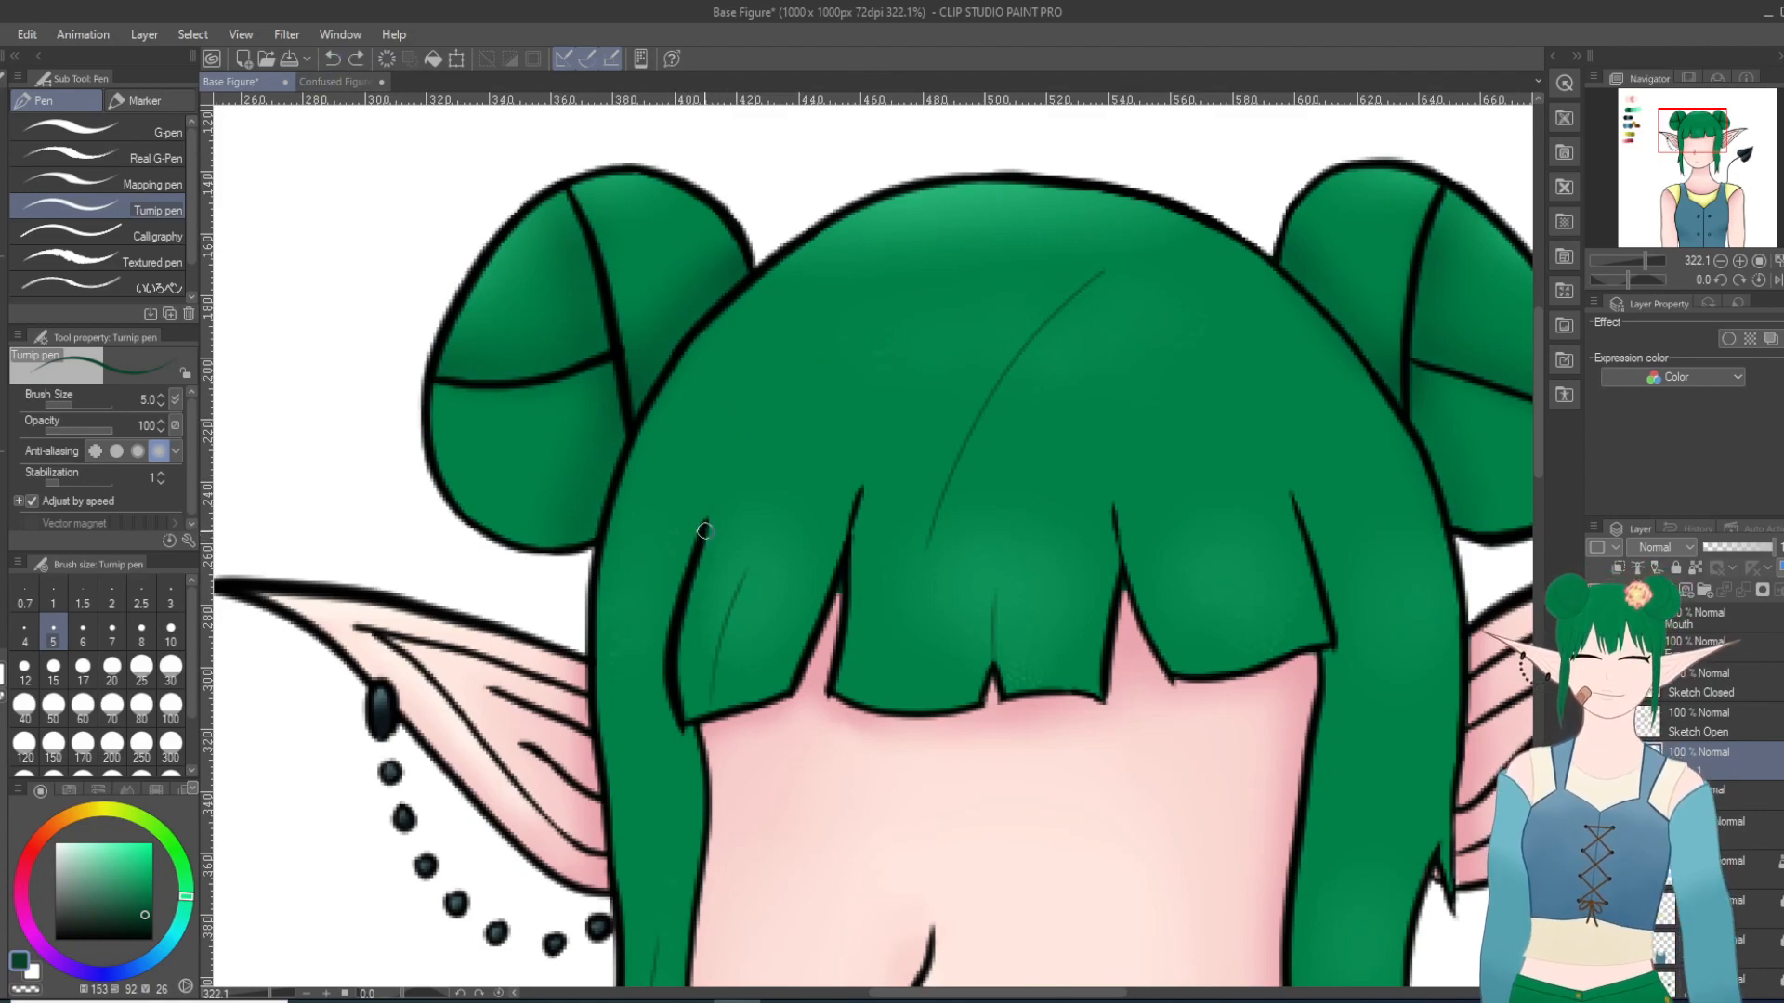
left_click_drag(708, 531, 799, 321)
key("ctrl+z")
left_click_drag(704, 516, 780, 374)
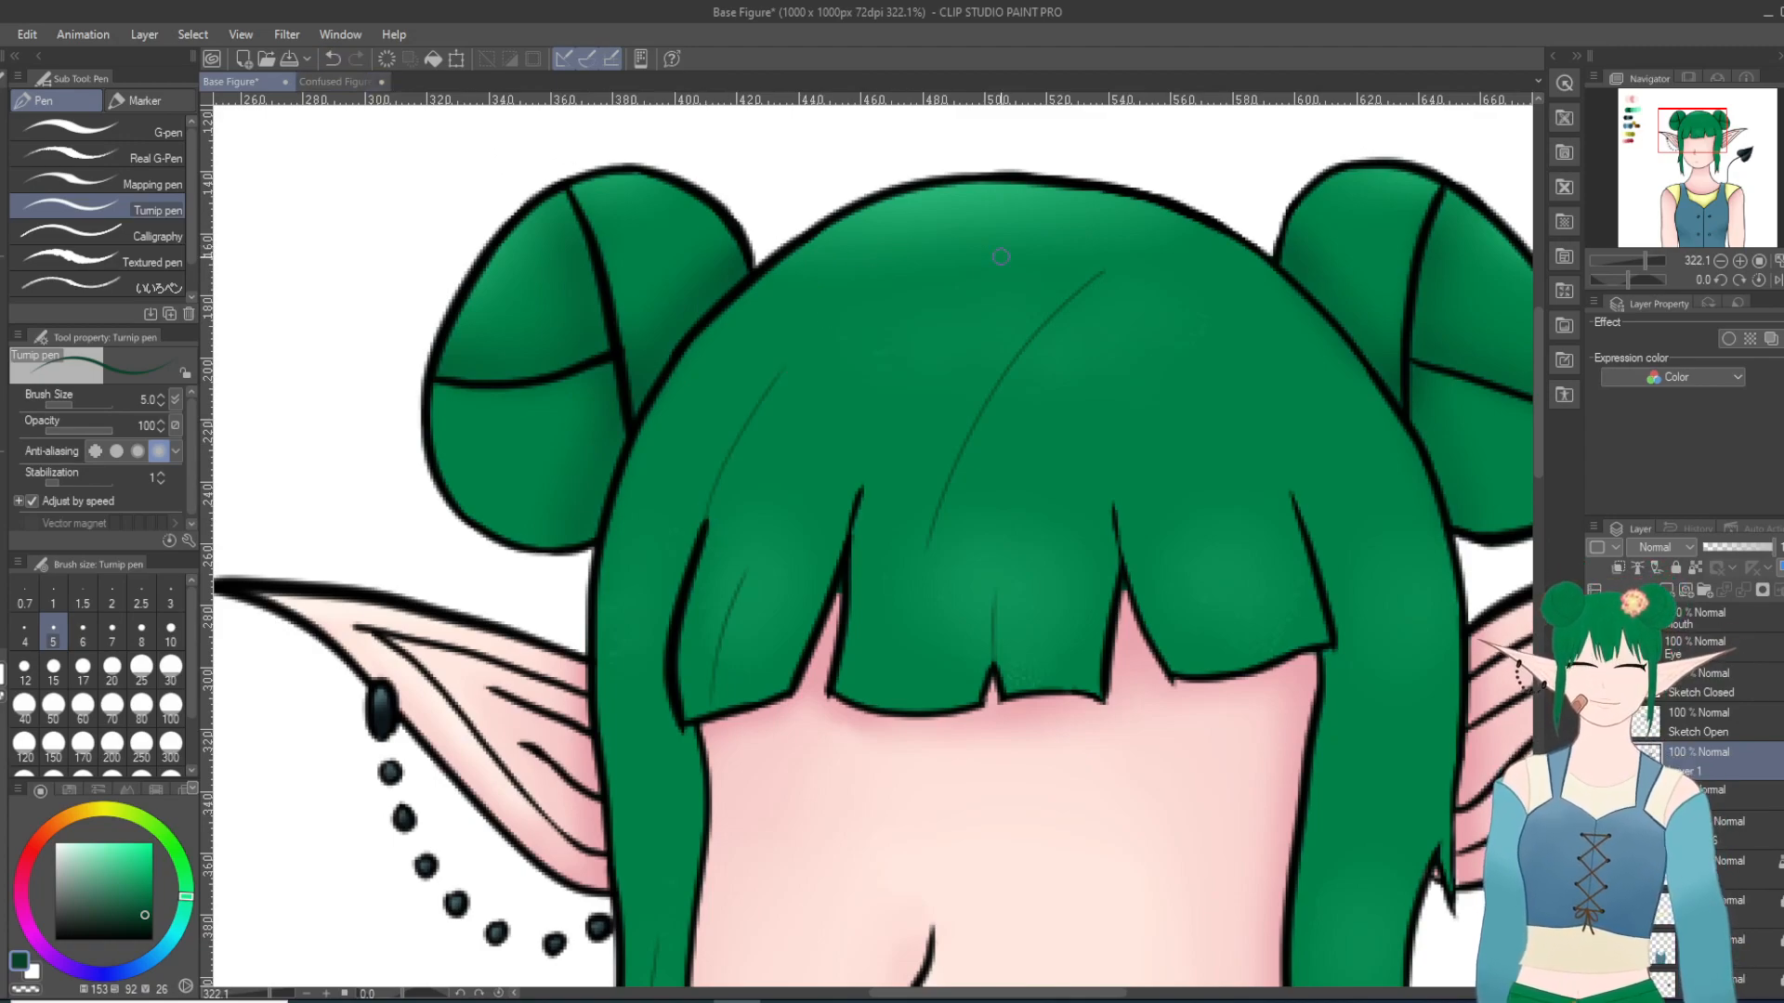
Step: Add thin strand lines above the right and second bangs splits and across the crown, replacing the one between the left bangs splits
left_click_drag(1111, 506, 1154, 335)
left_click_drag(1252, 403, 1236, 368)
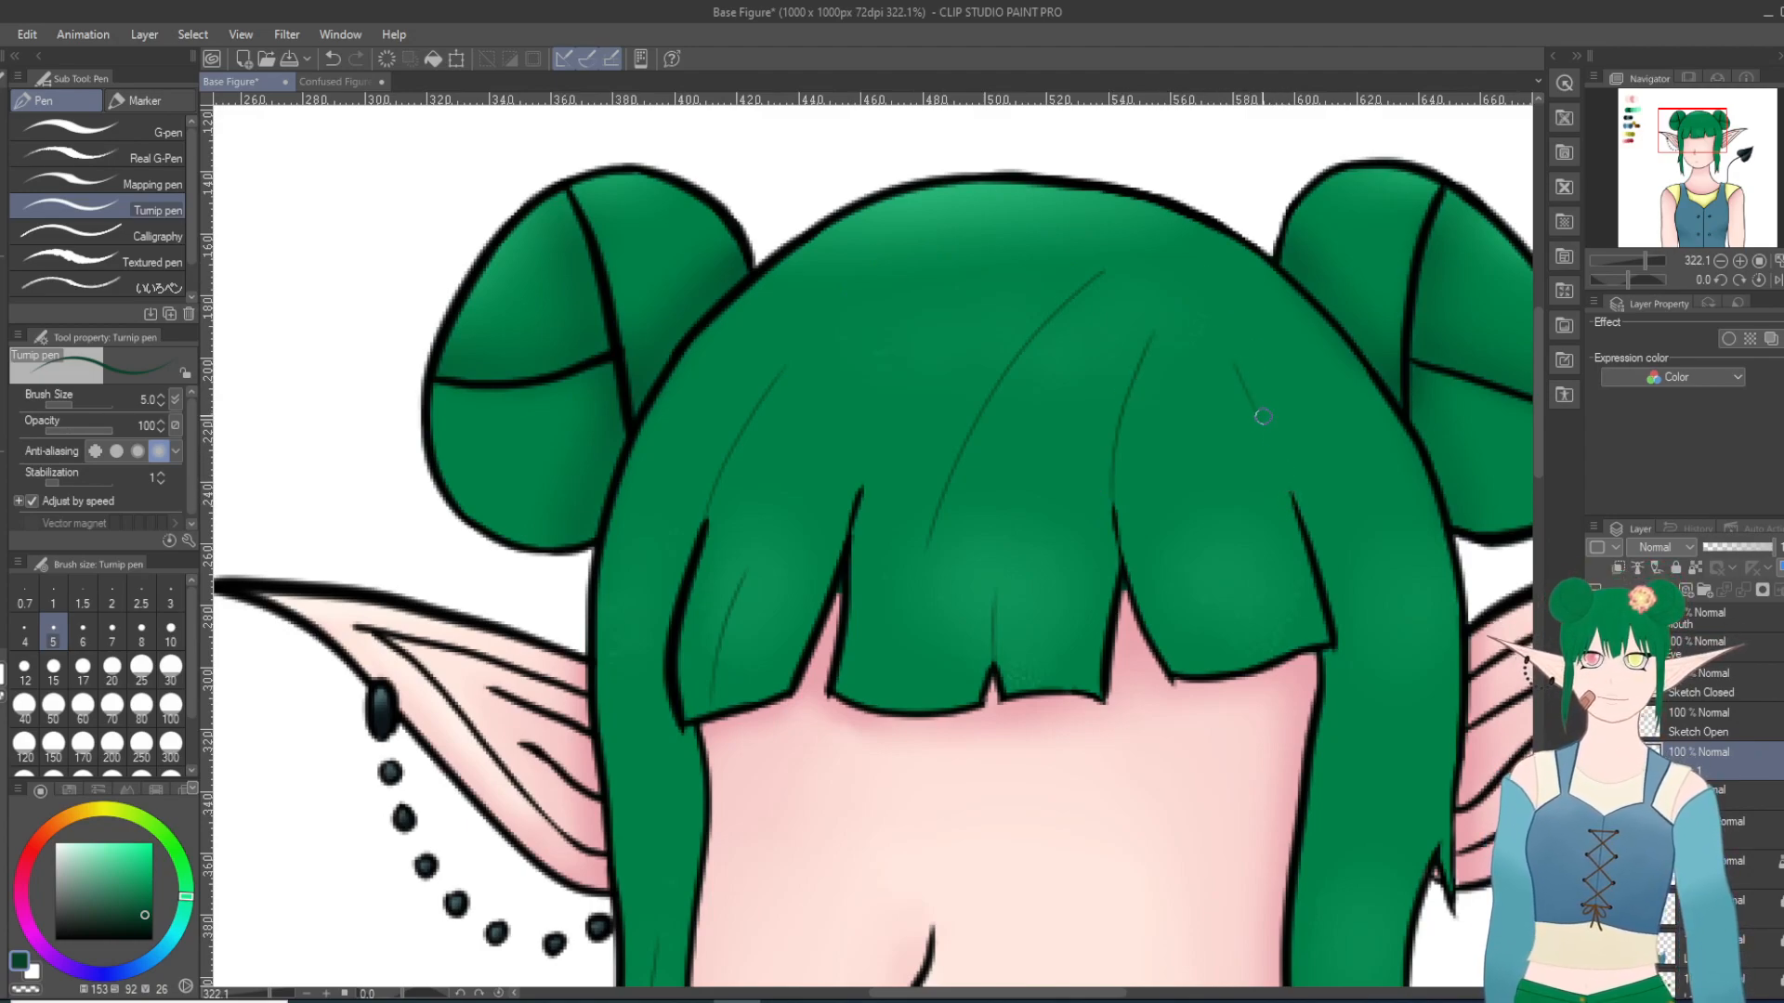
left_click_drag(1041, 232, 920, 311)
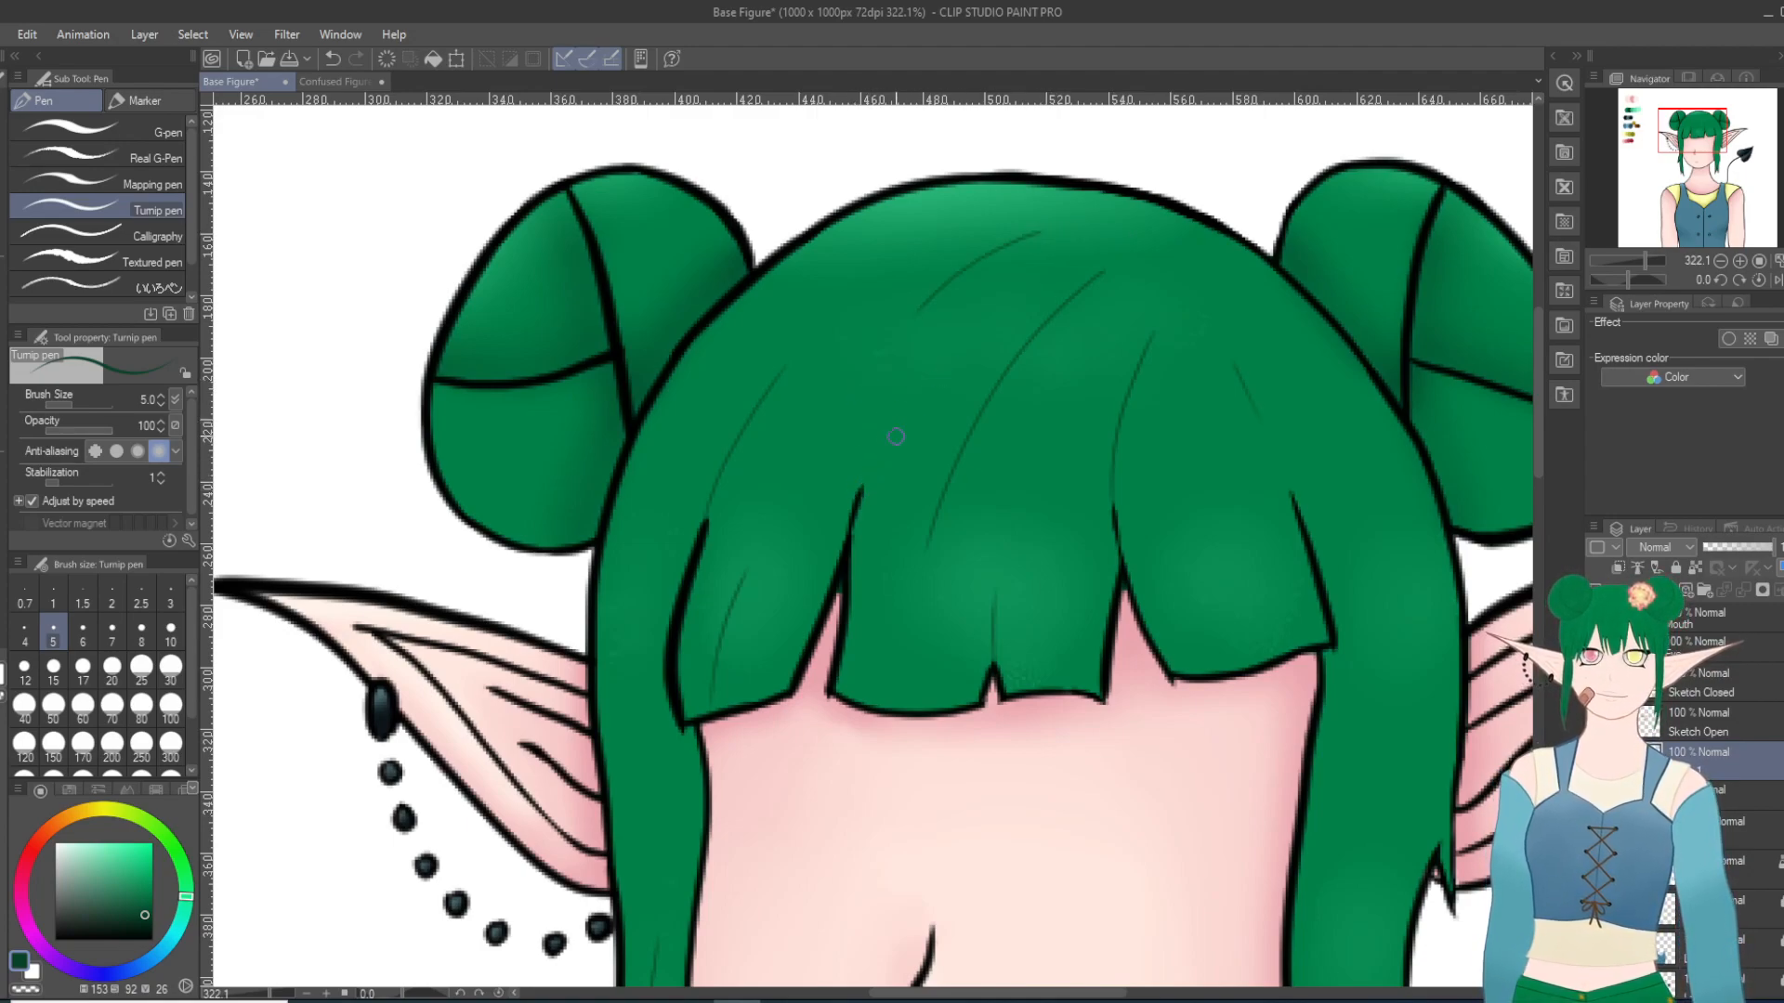
left_click_drag(863, 489, 911, 400)
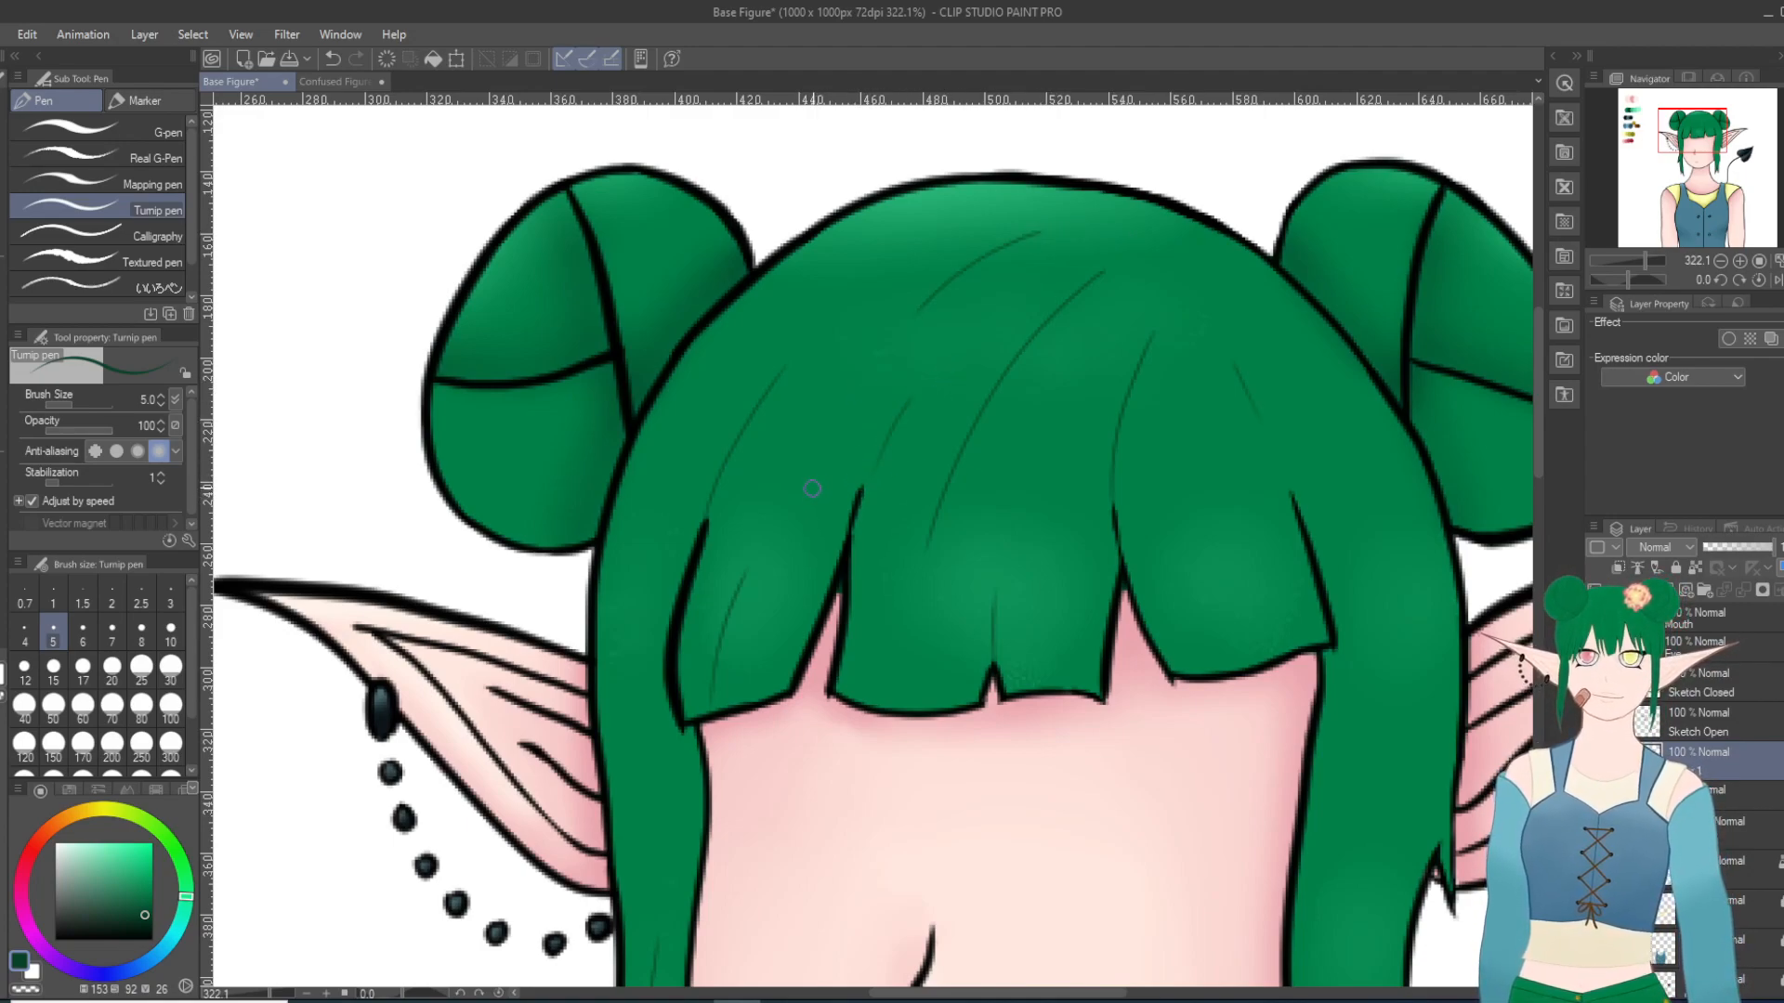
left_click_drag(810, 515, 883, 373)
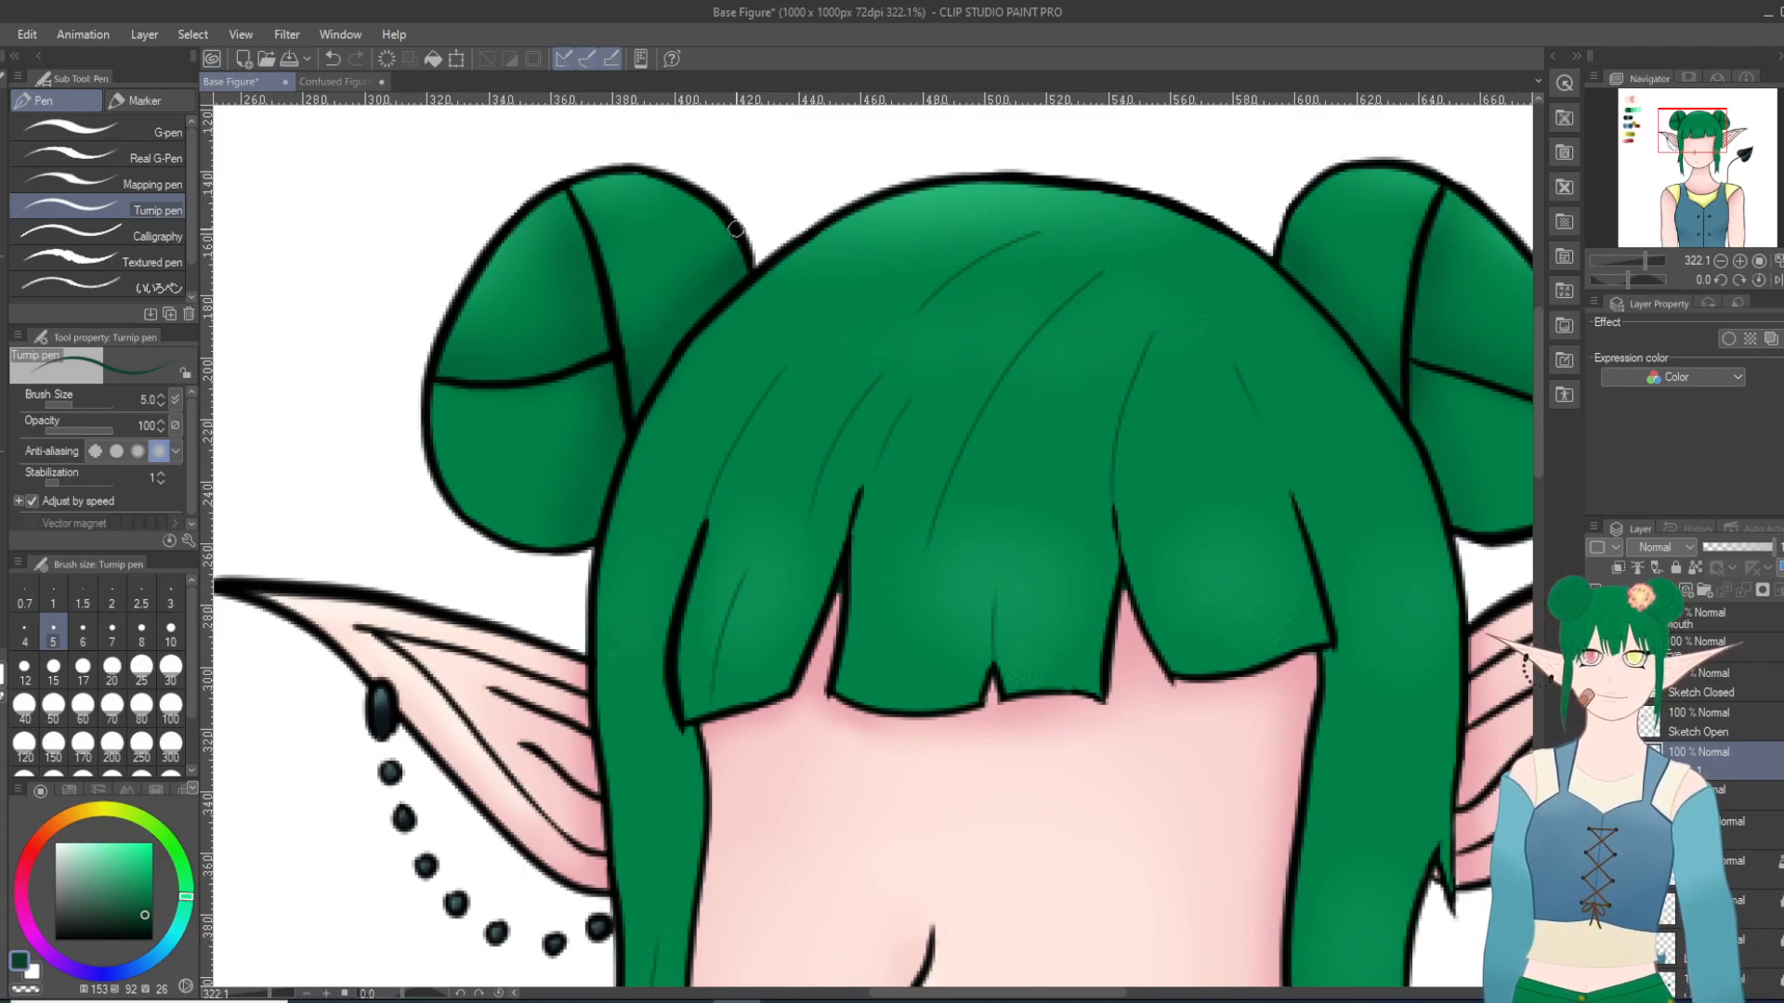
left_click(333, 58)
left_click_drag(760, 478, 844, 357)
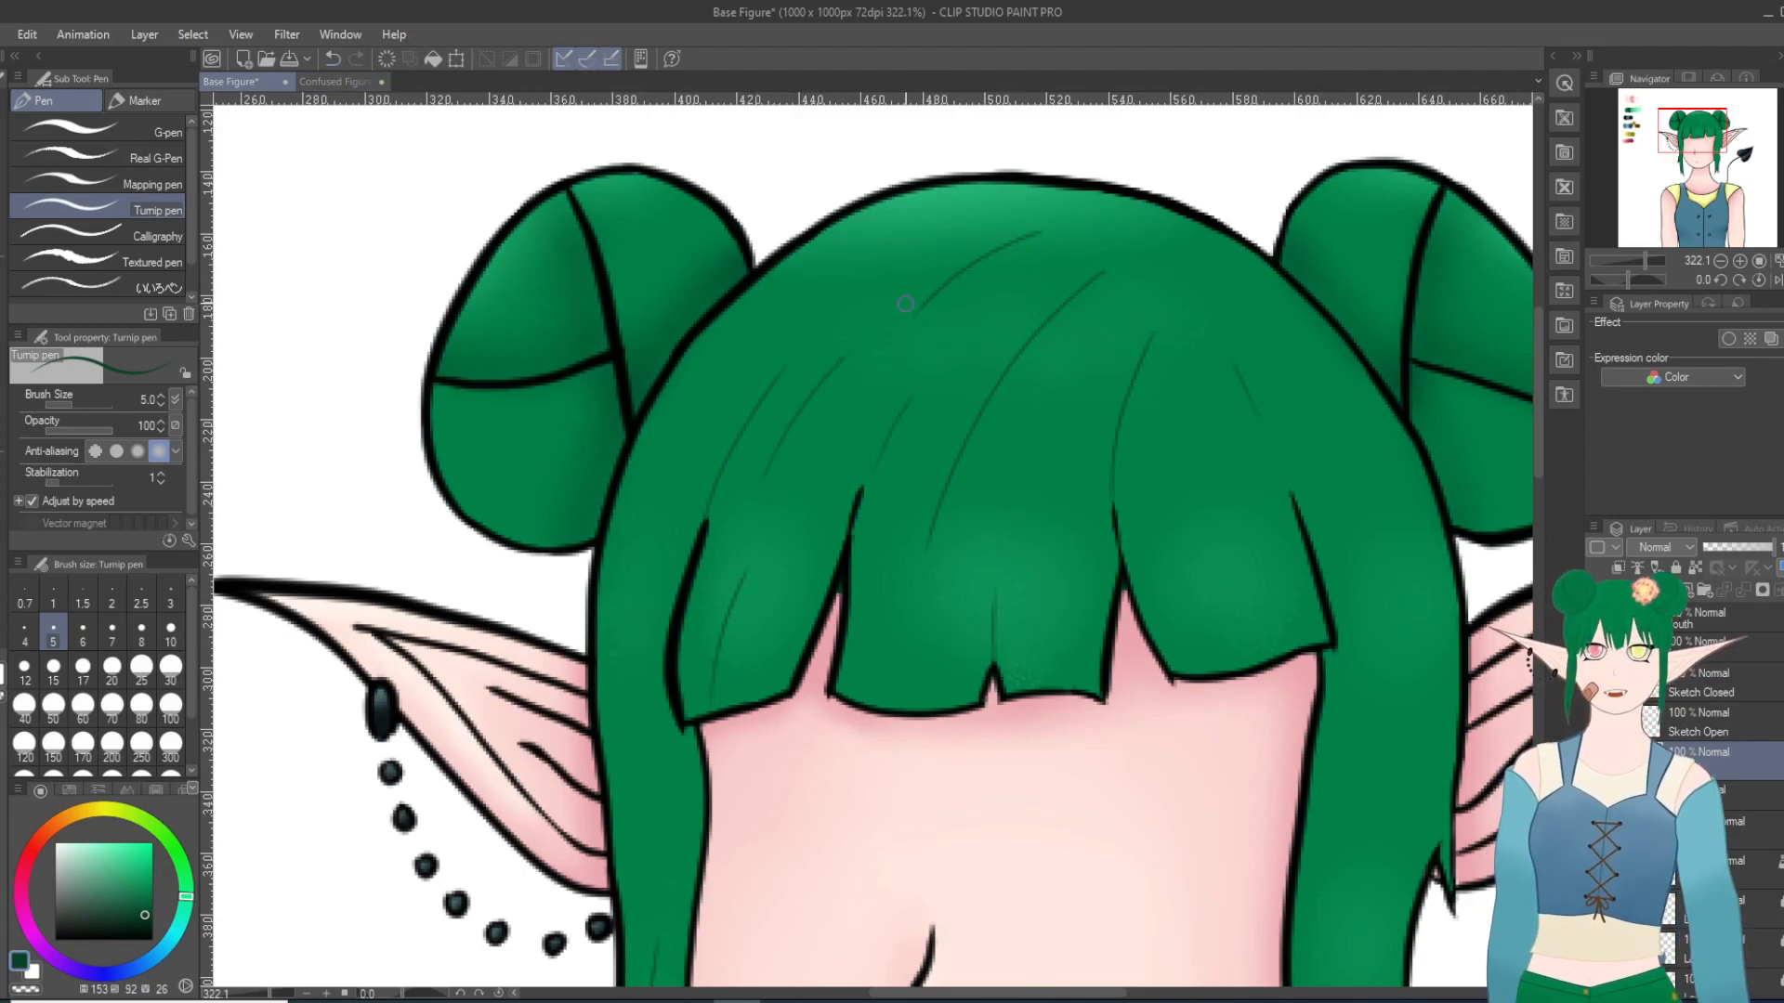
Step: Draw thin dark green strand lines along the crown's left edge, down the left side lock and through the right bangs section
left_click_drag(841, 262, 664, 432)
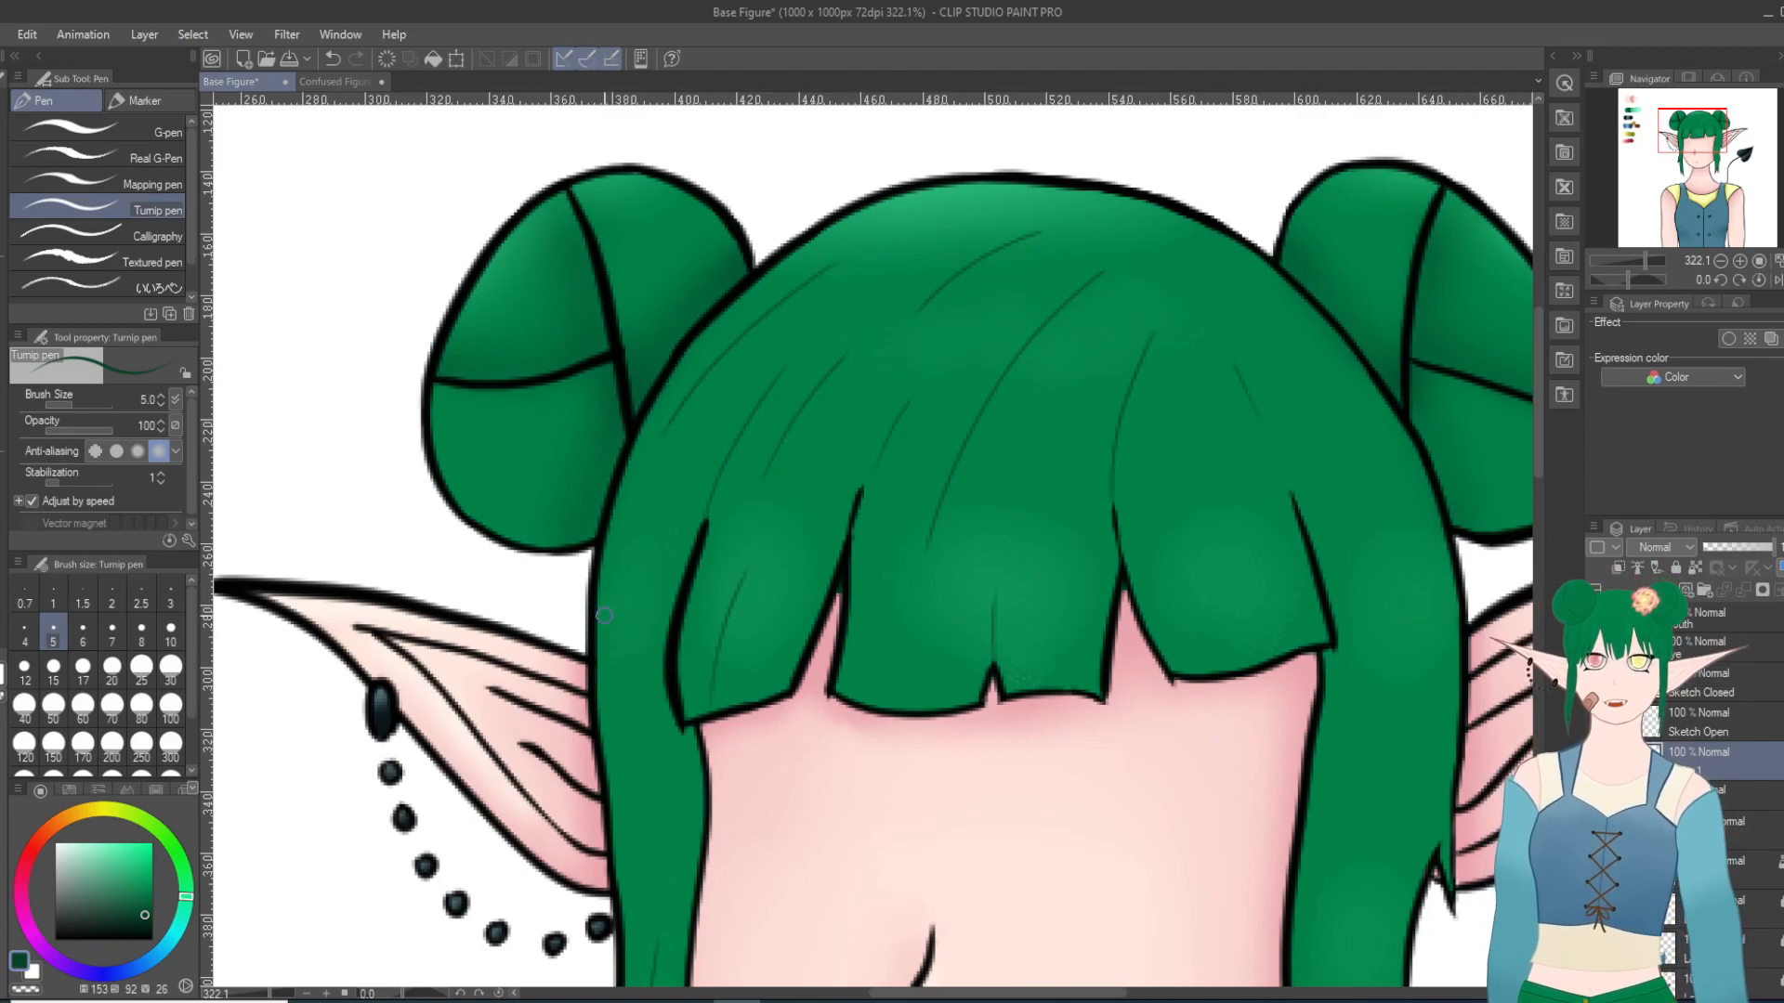
left_click_drag(655, 832, 655, 469)
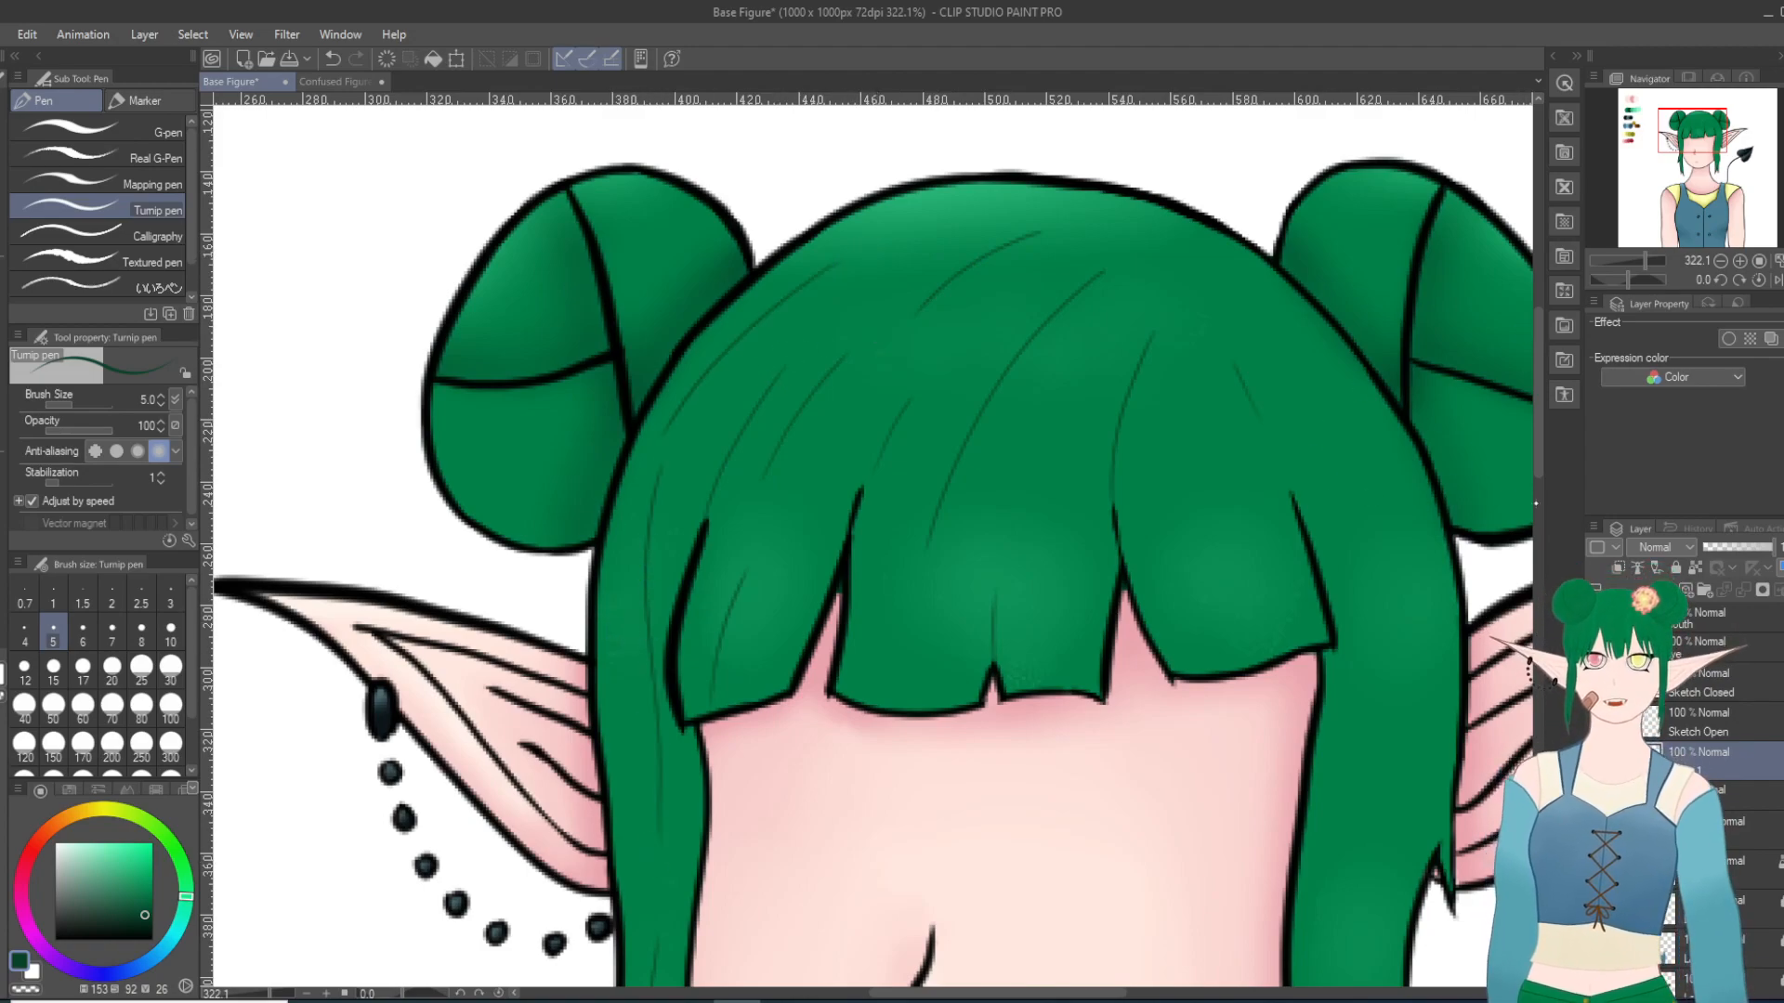
scroll(1326, 481, "down", 3)
scroll(1522, 483, "up", 1)
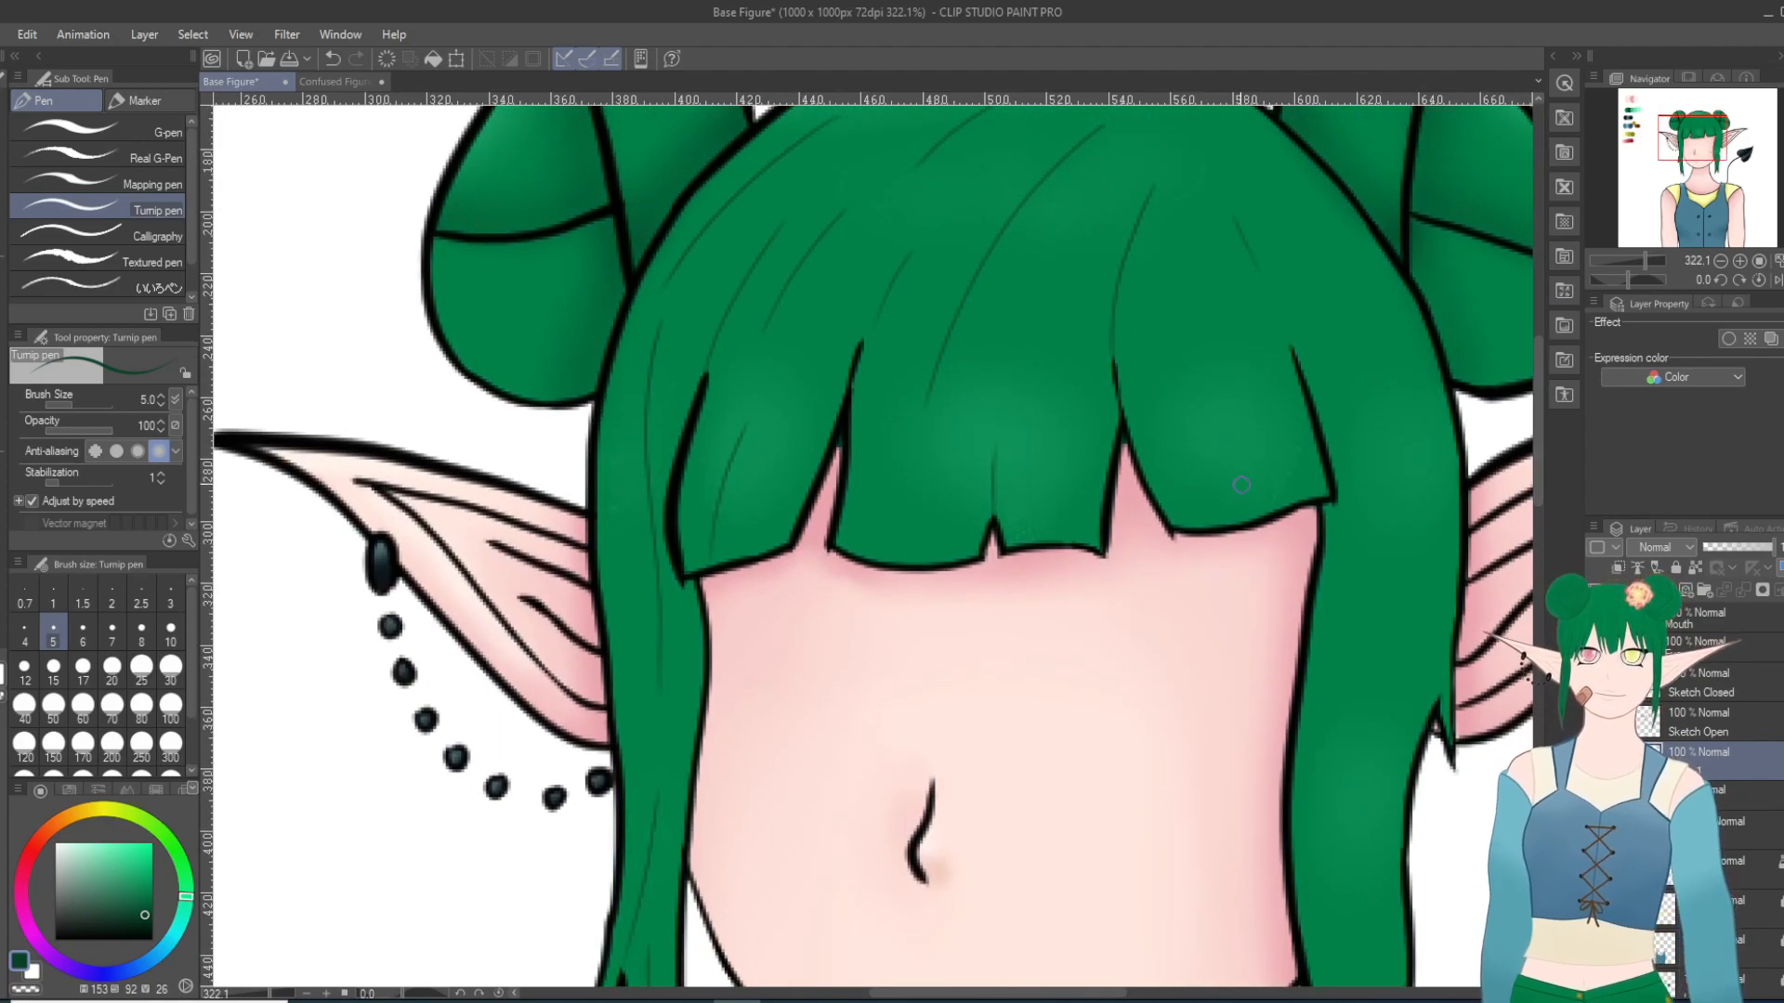
left_click_drag(1249, 509, 1203, 342)
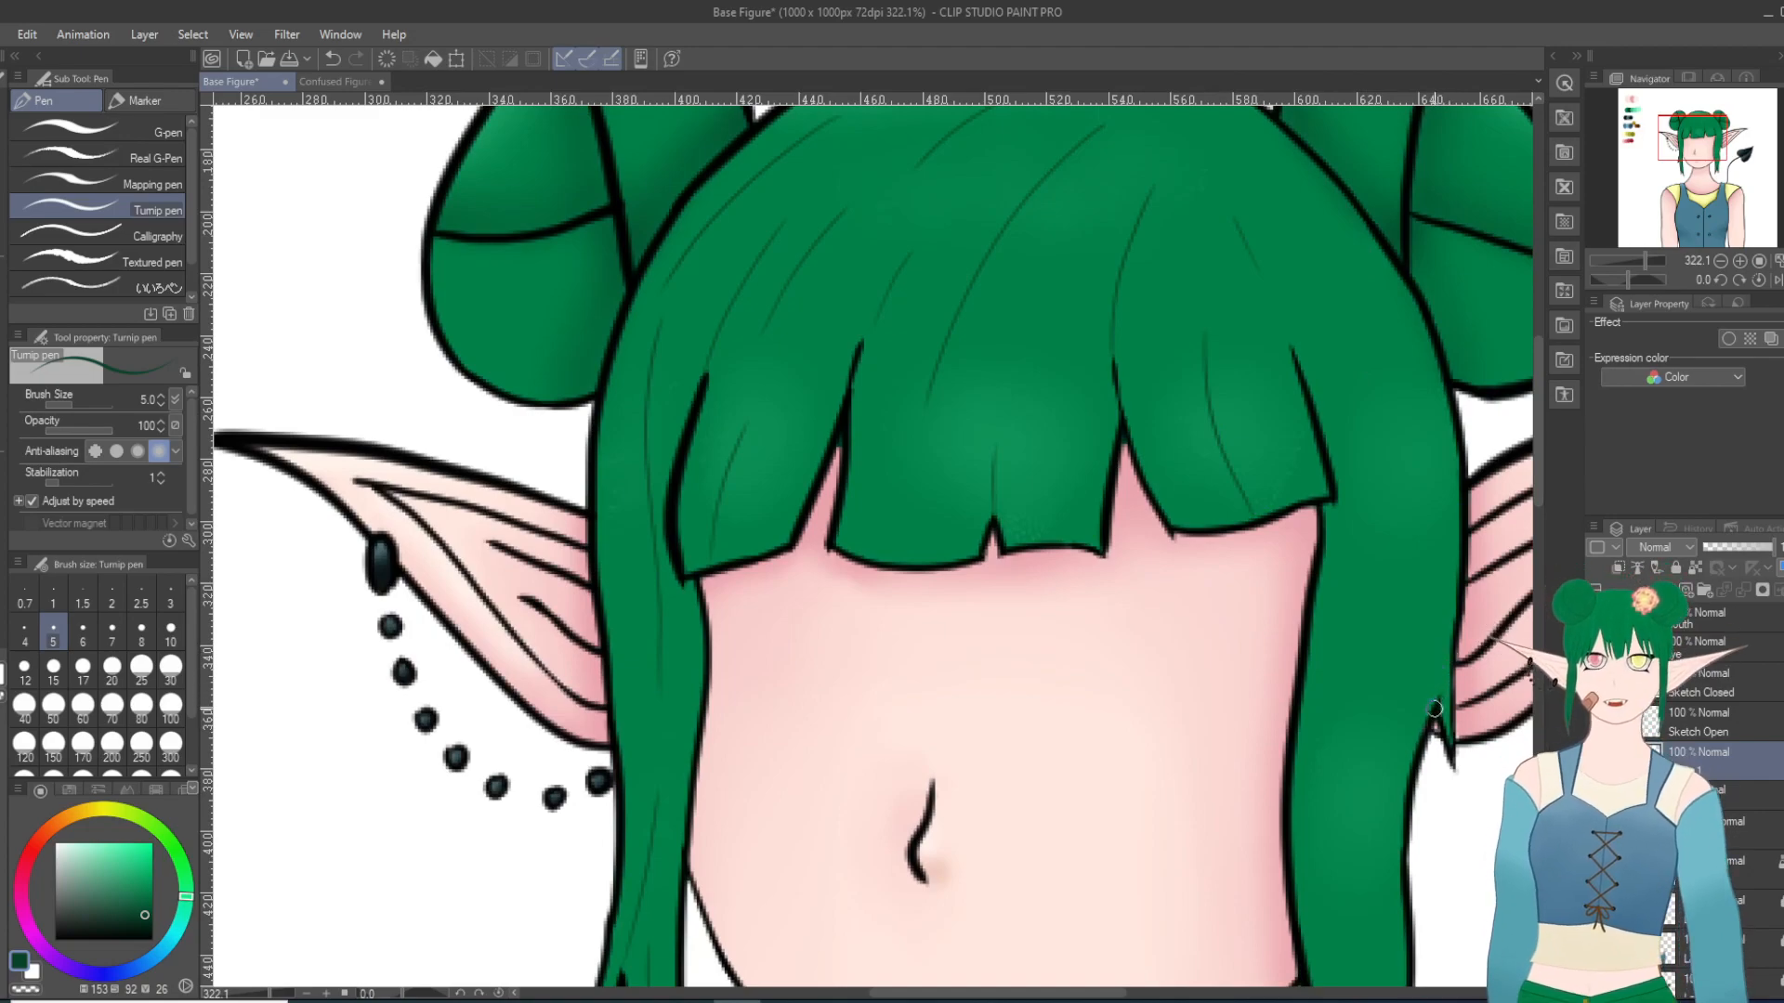
Step: Add two long strand lines to the right side lock, one rising from its outer notch and one down its middle
left_click_drag(1429, 641, 1380, 476)
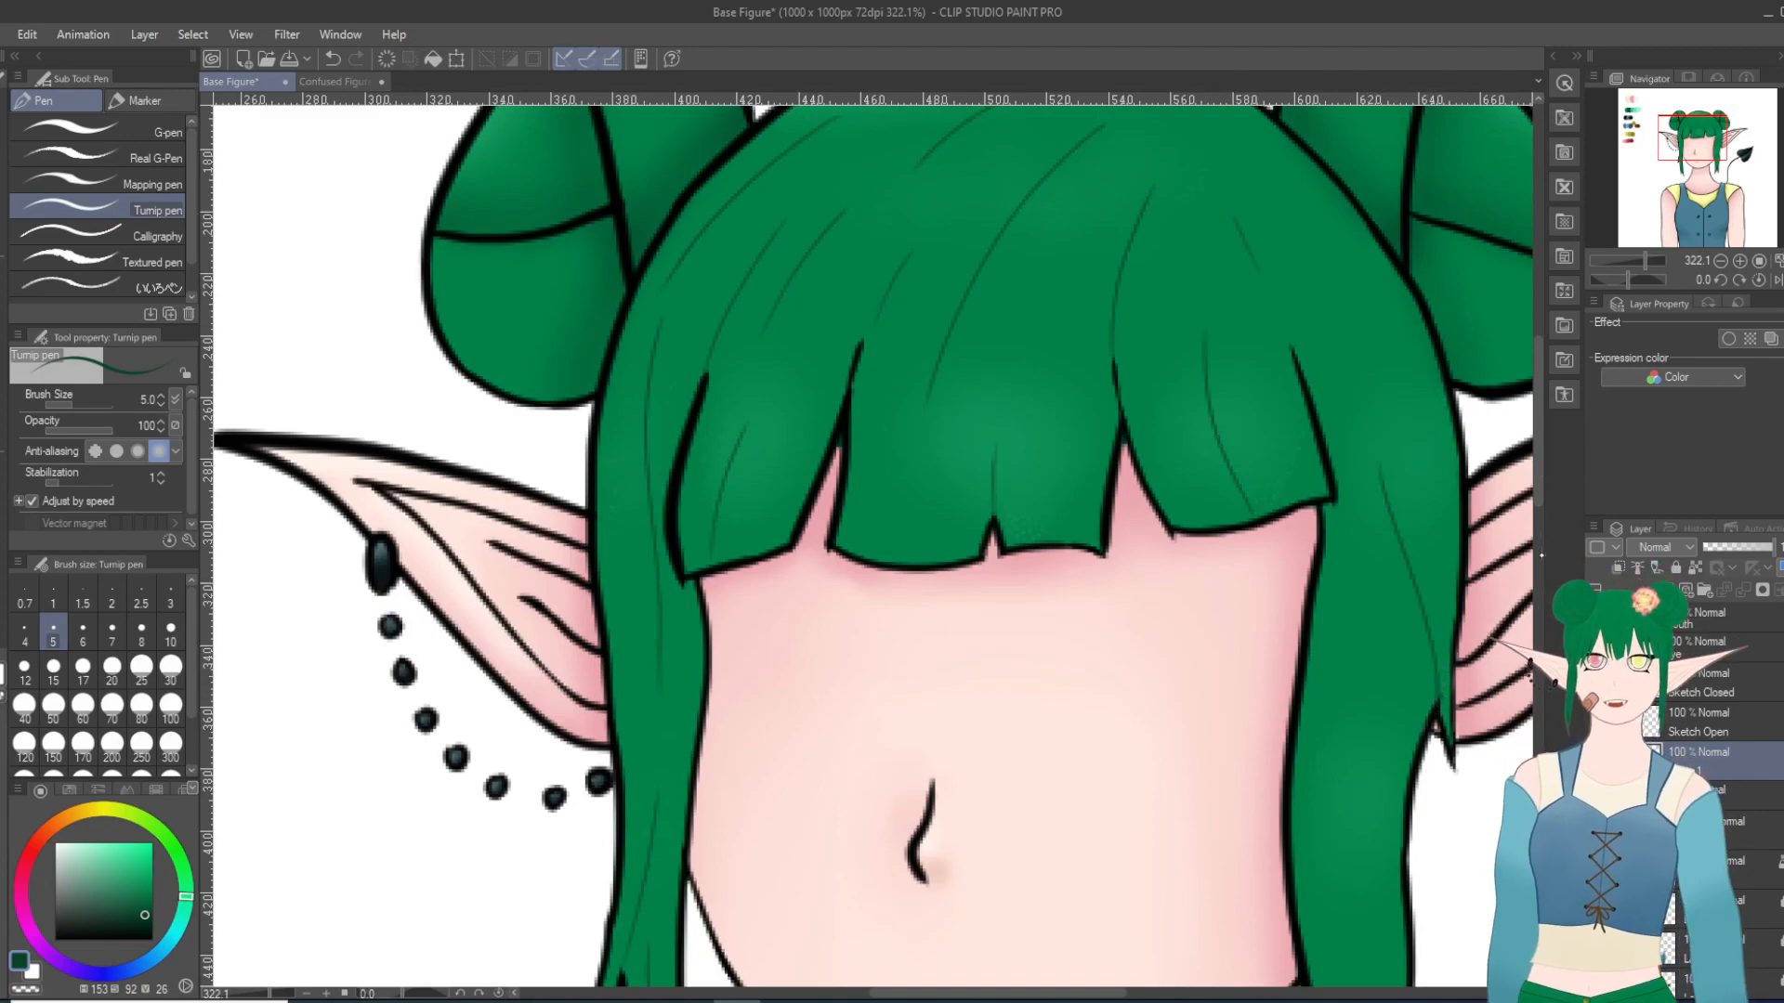
left_click_drag(1539, 491, 1540, 581)
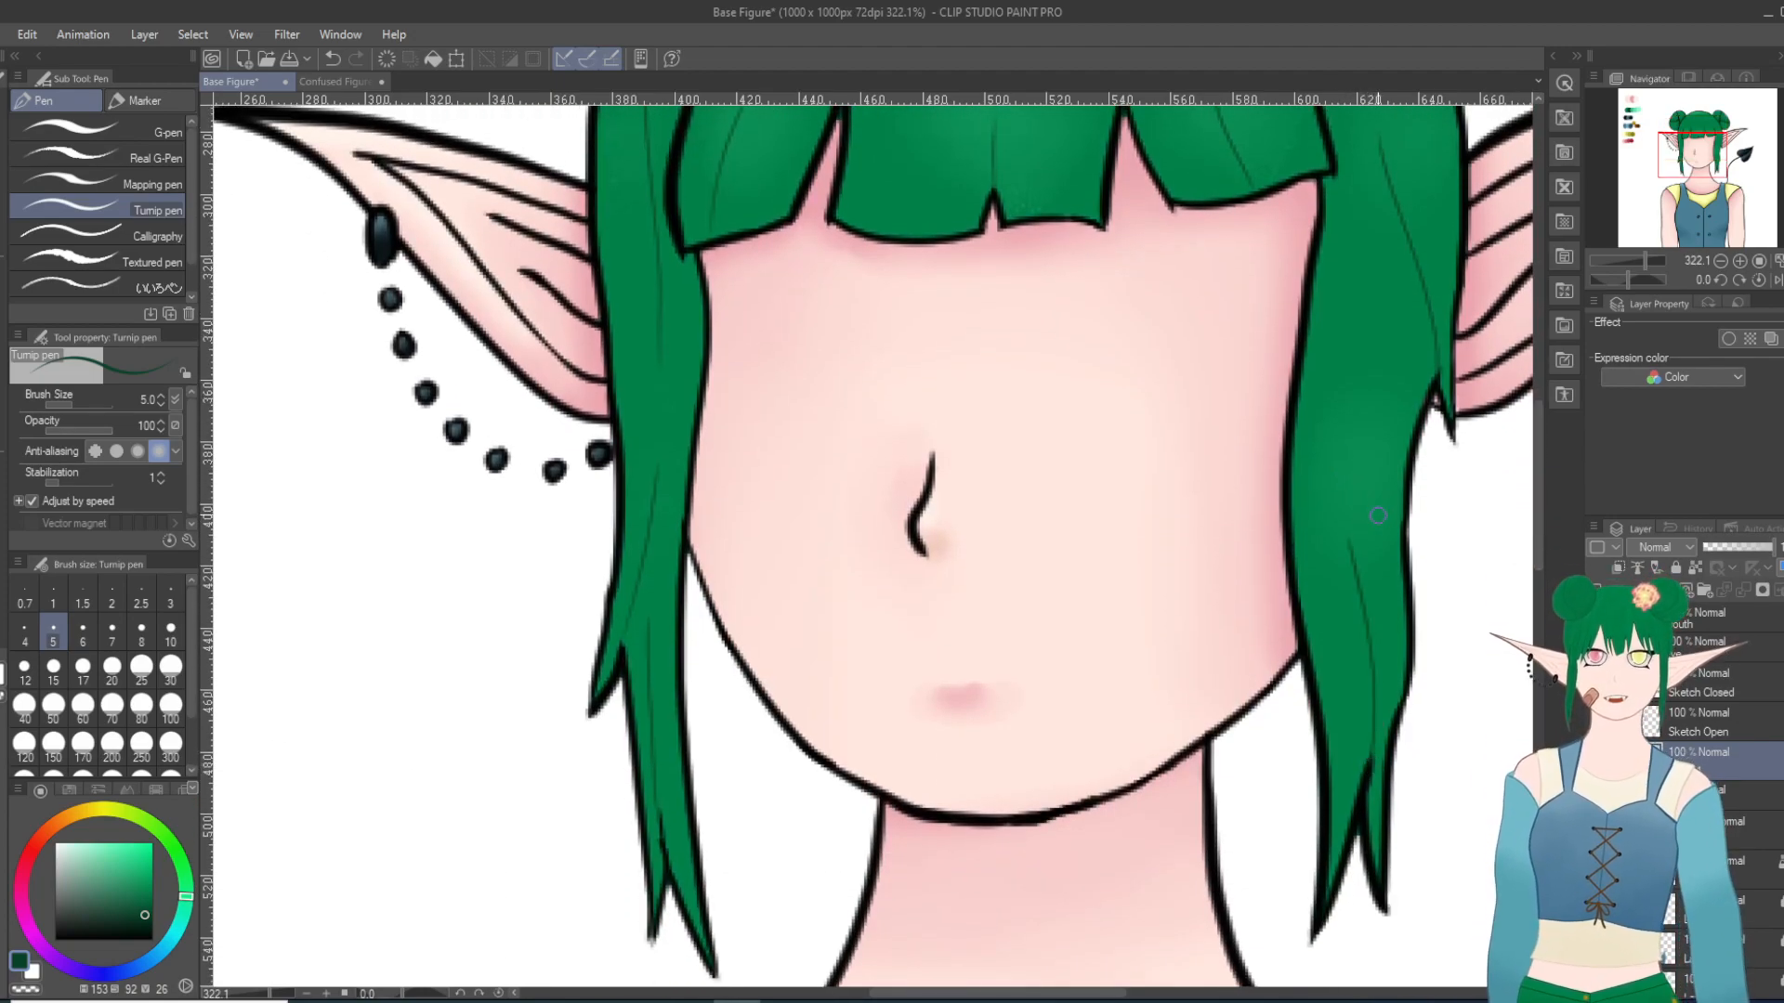
left_click_drag(1373, 517, 1377, 238)
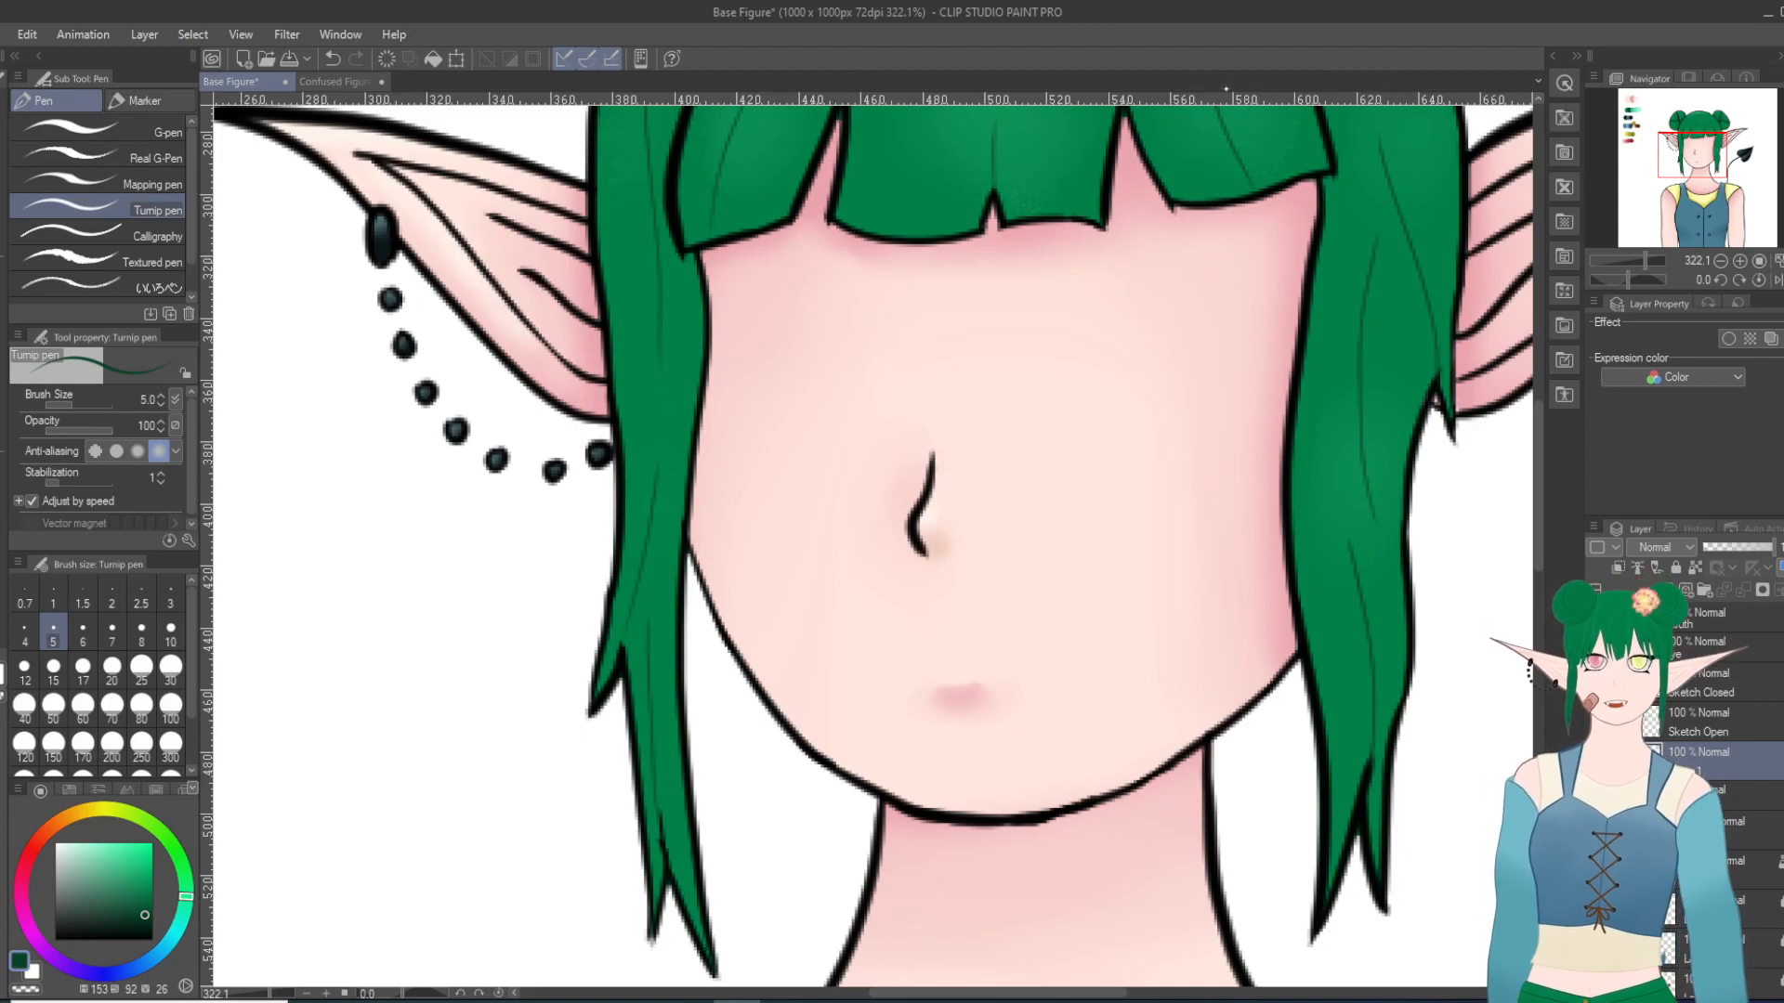
Step: Soften the strand lines across the crown, bangs and side locks with the Blur tool at size 6
scroll(1027, 140, "down", 20)
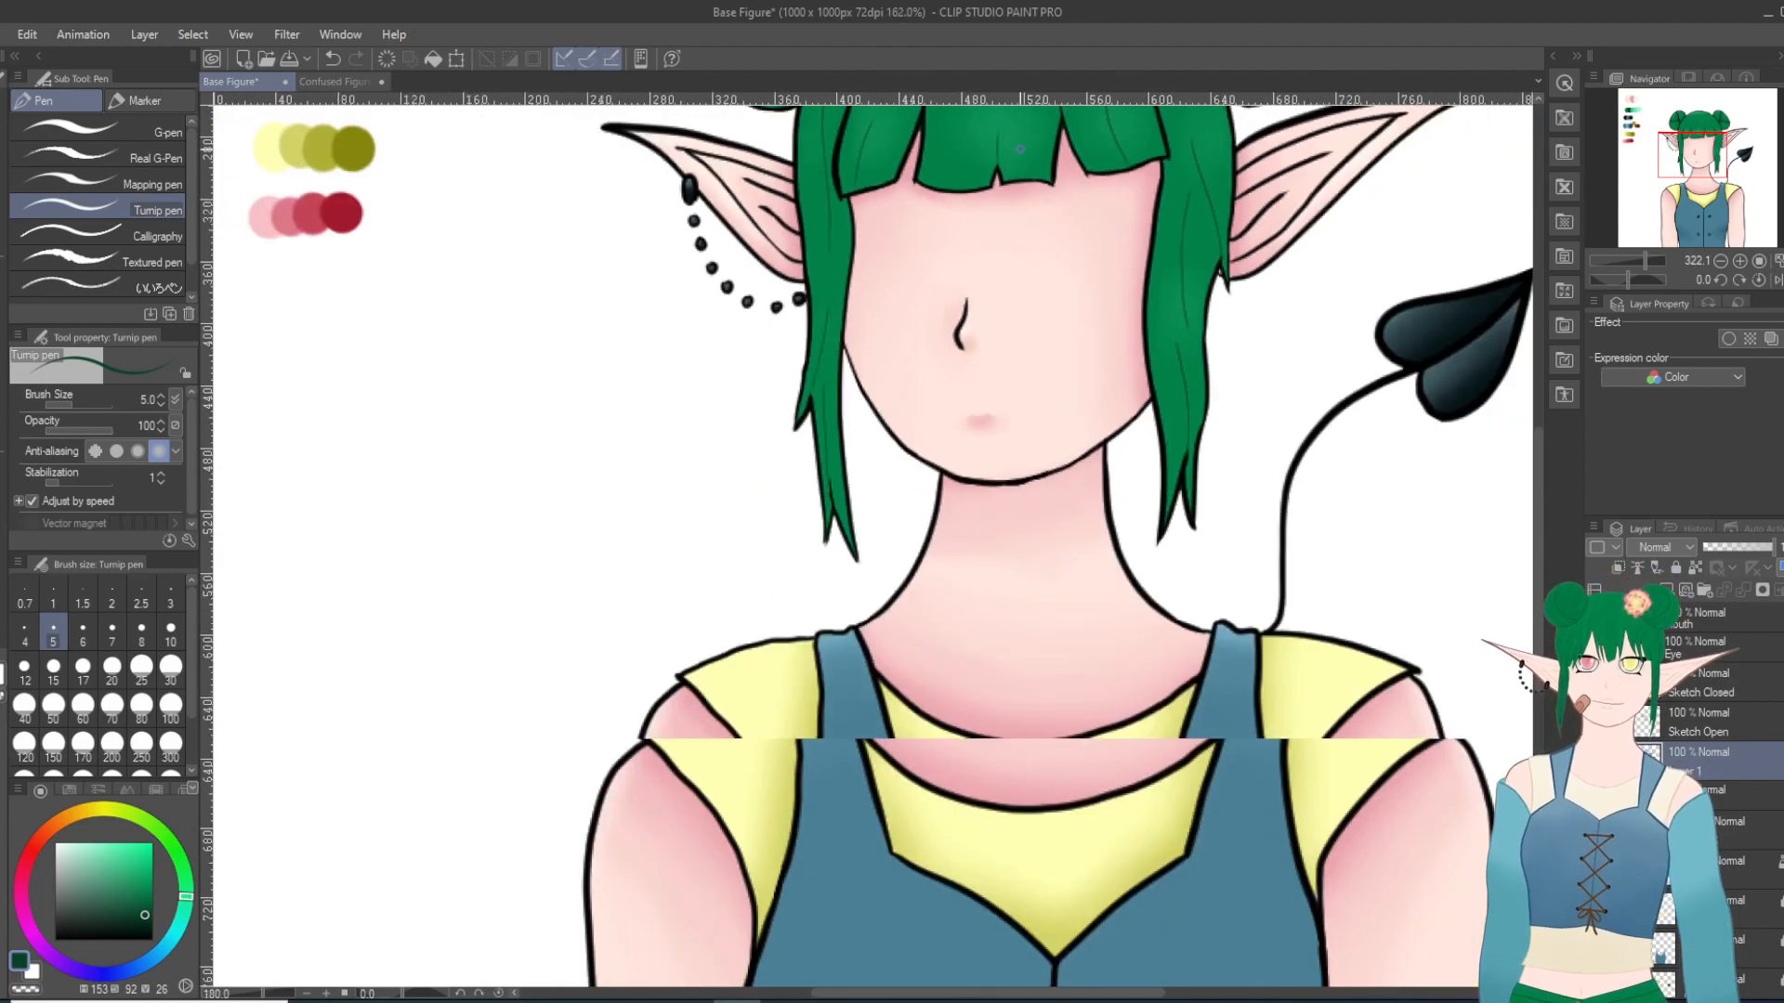
scroll(1045, 134, "up", 10)
left_click_drag(1540, 448, 1538, 371)
scroll(454, 409, "up", 1)
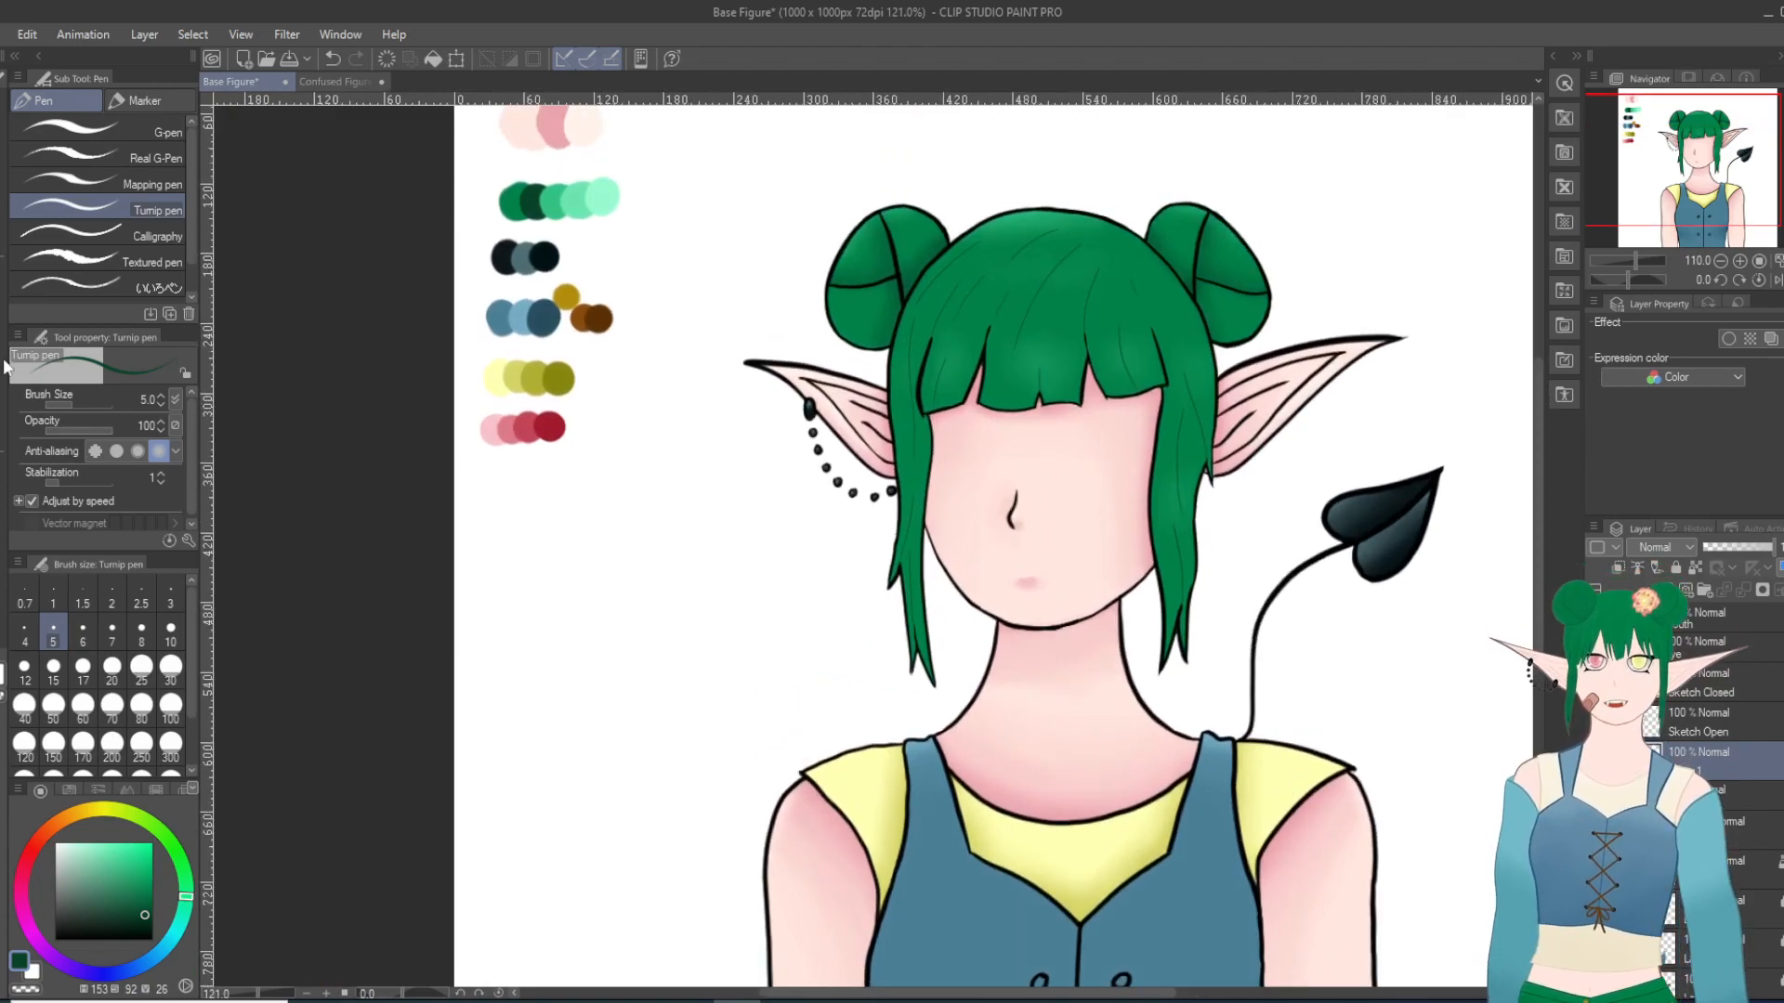
key("j")
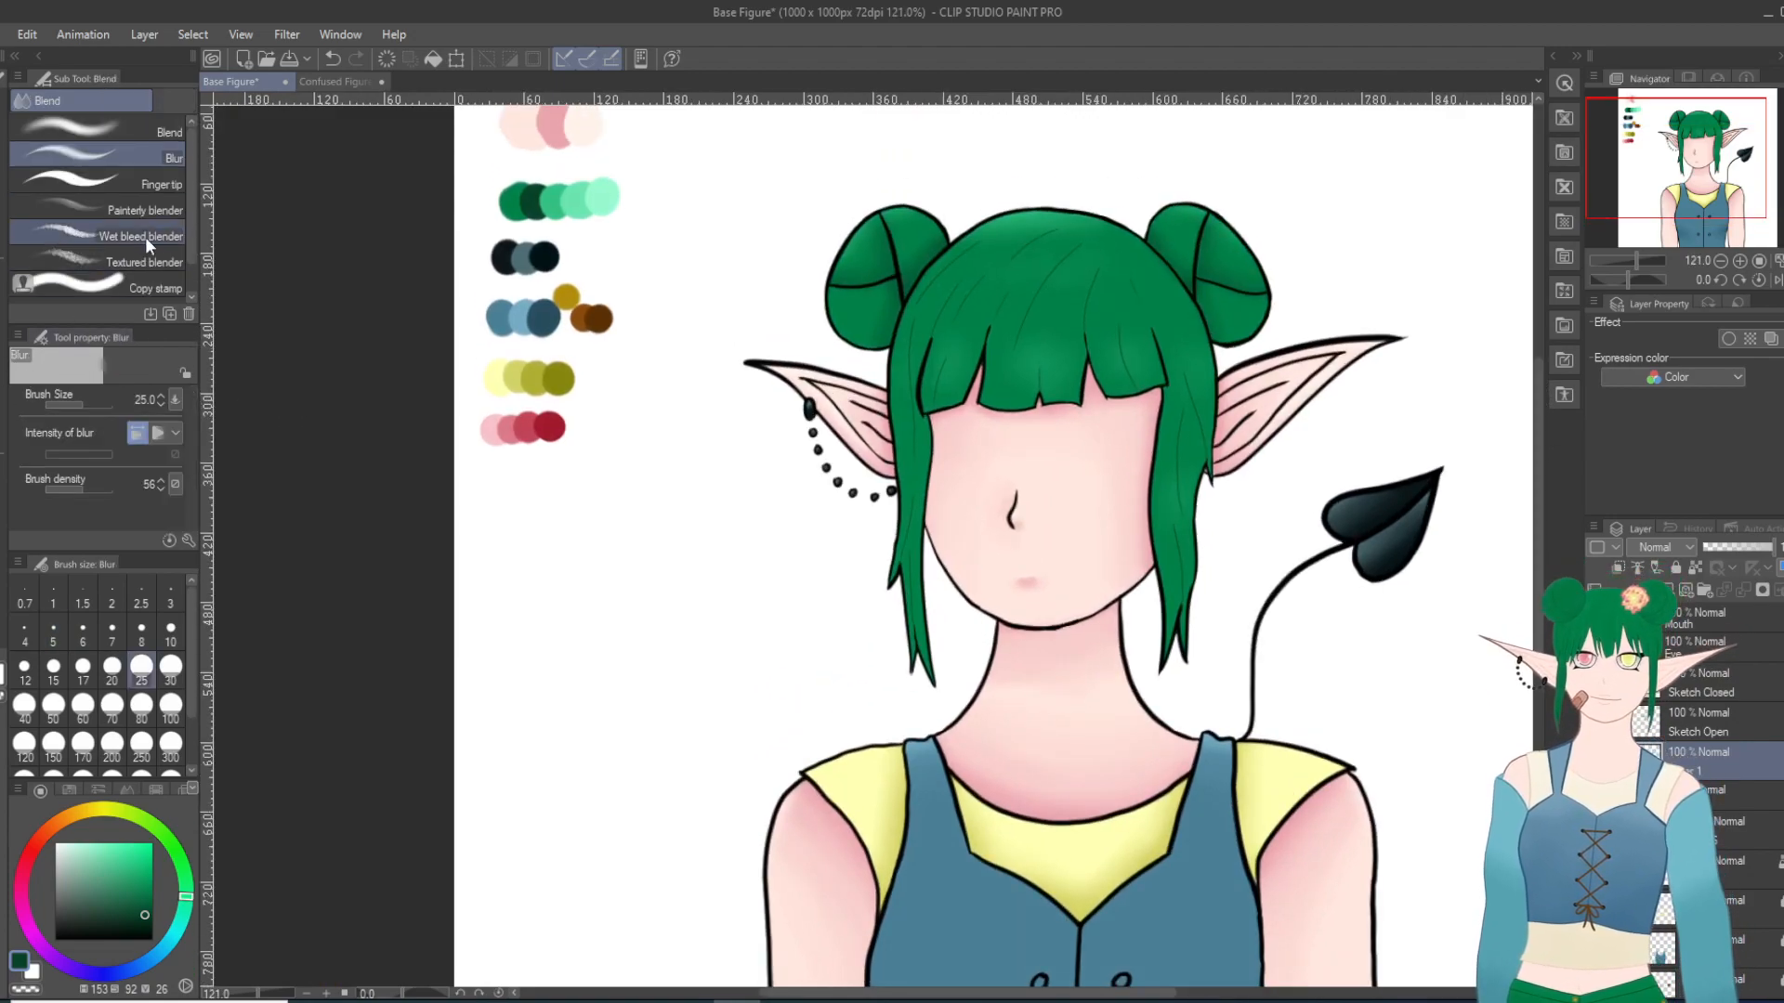
key("ctrl+plus")
left_click(82, 638)
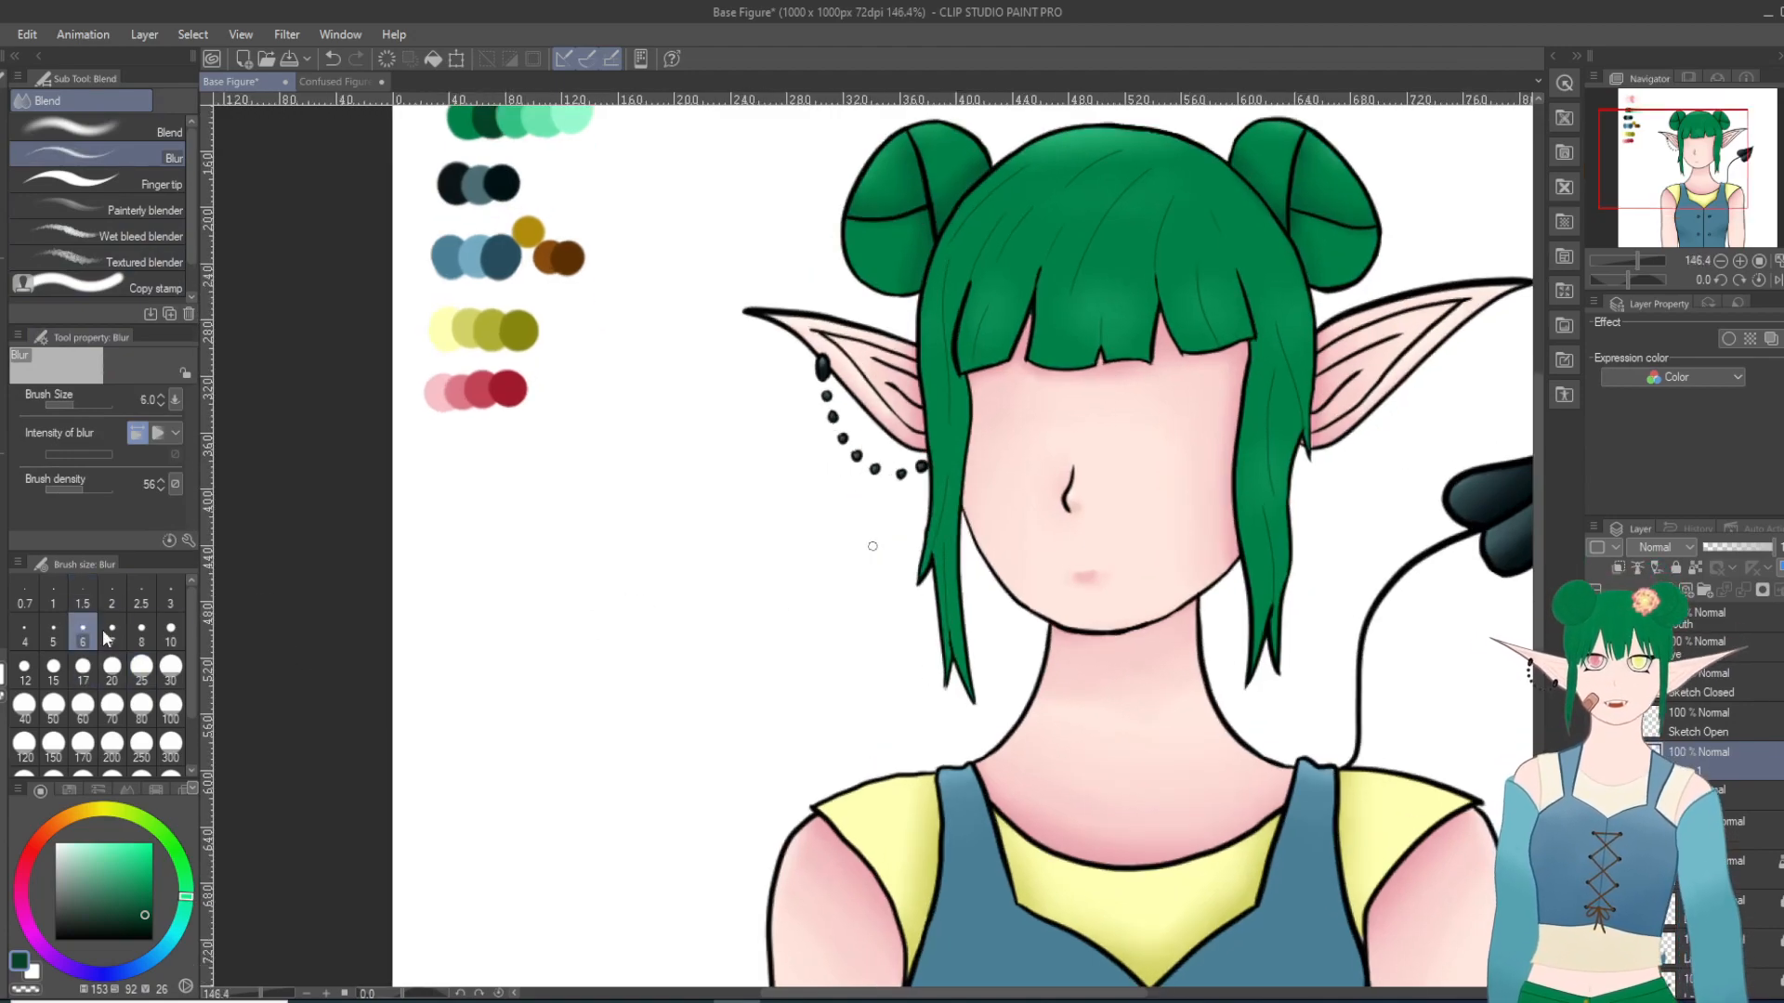
scroll(784, 471, "up", 5)
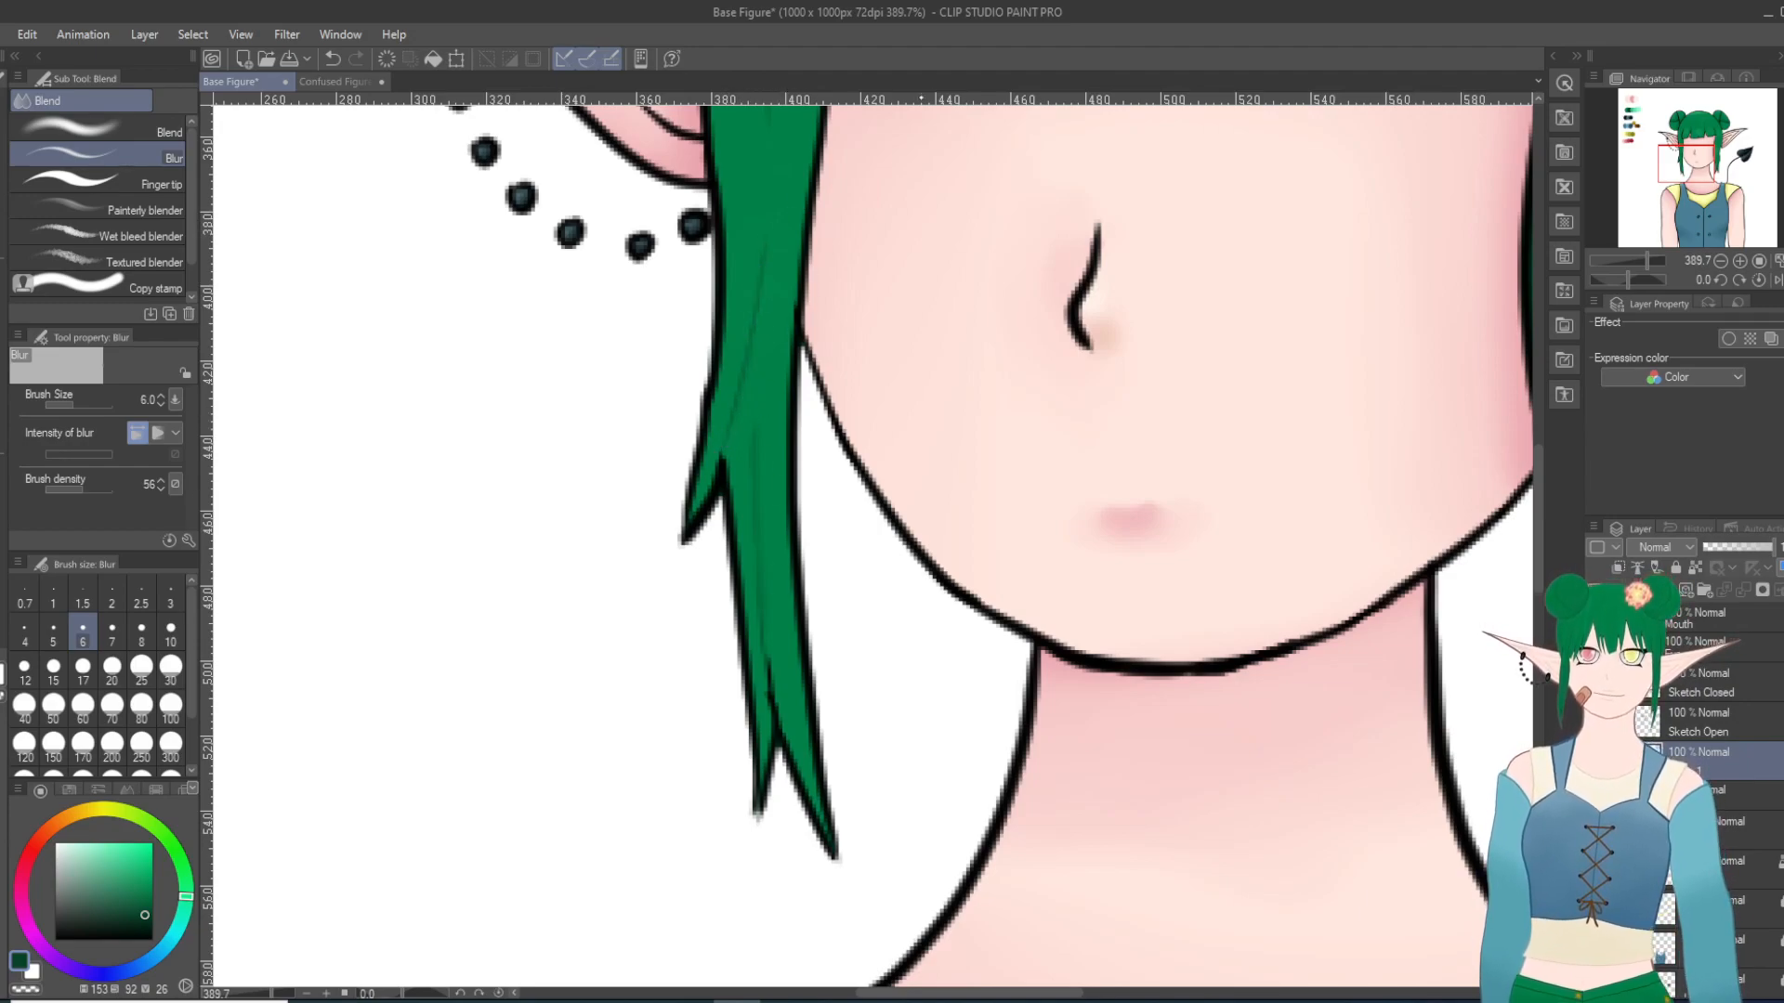
scroll(912, 237, "down", 10)
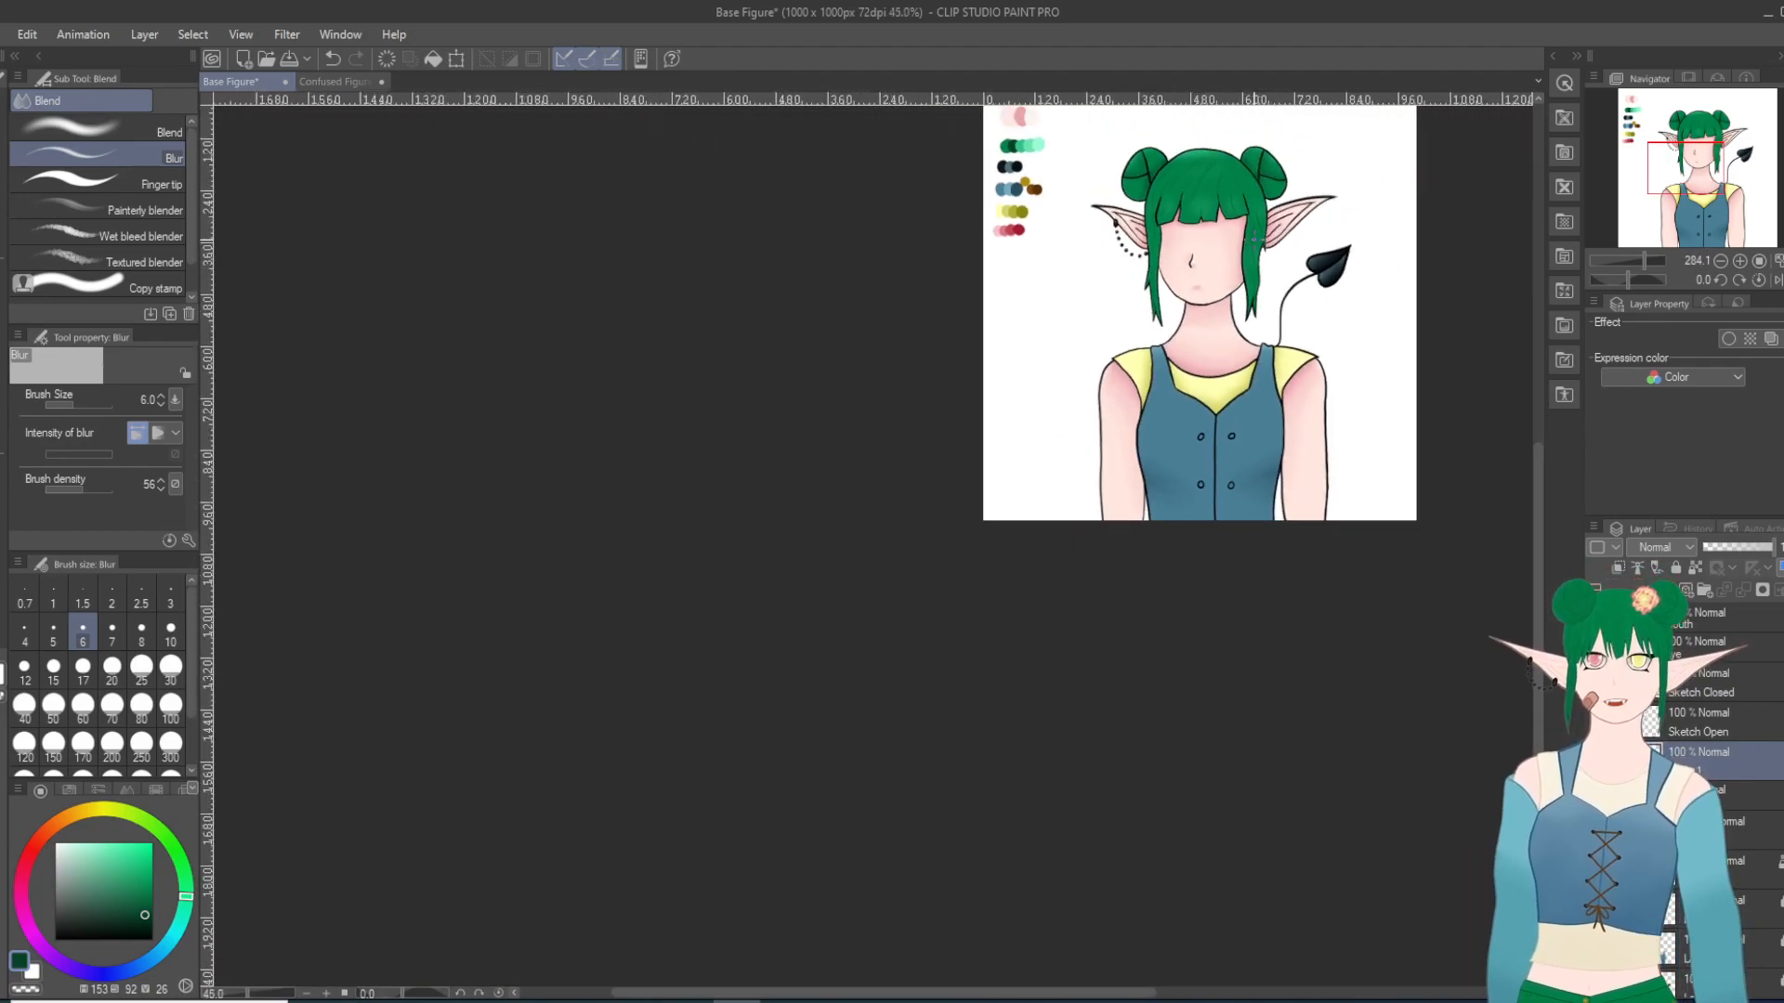
scroll(1250, 173, "up", 6)
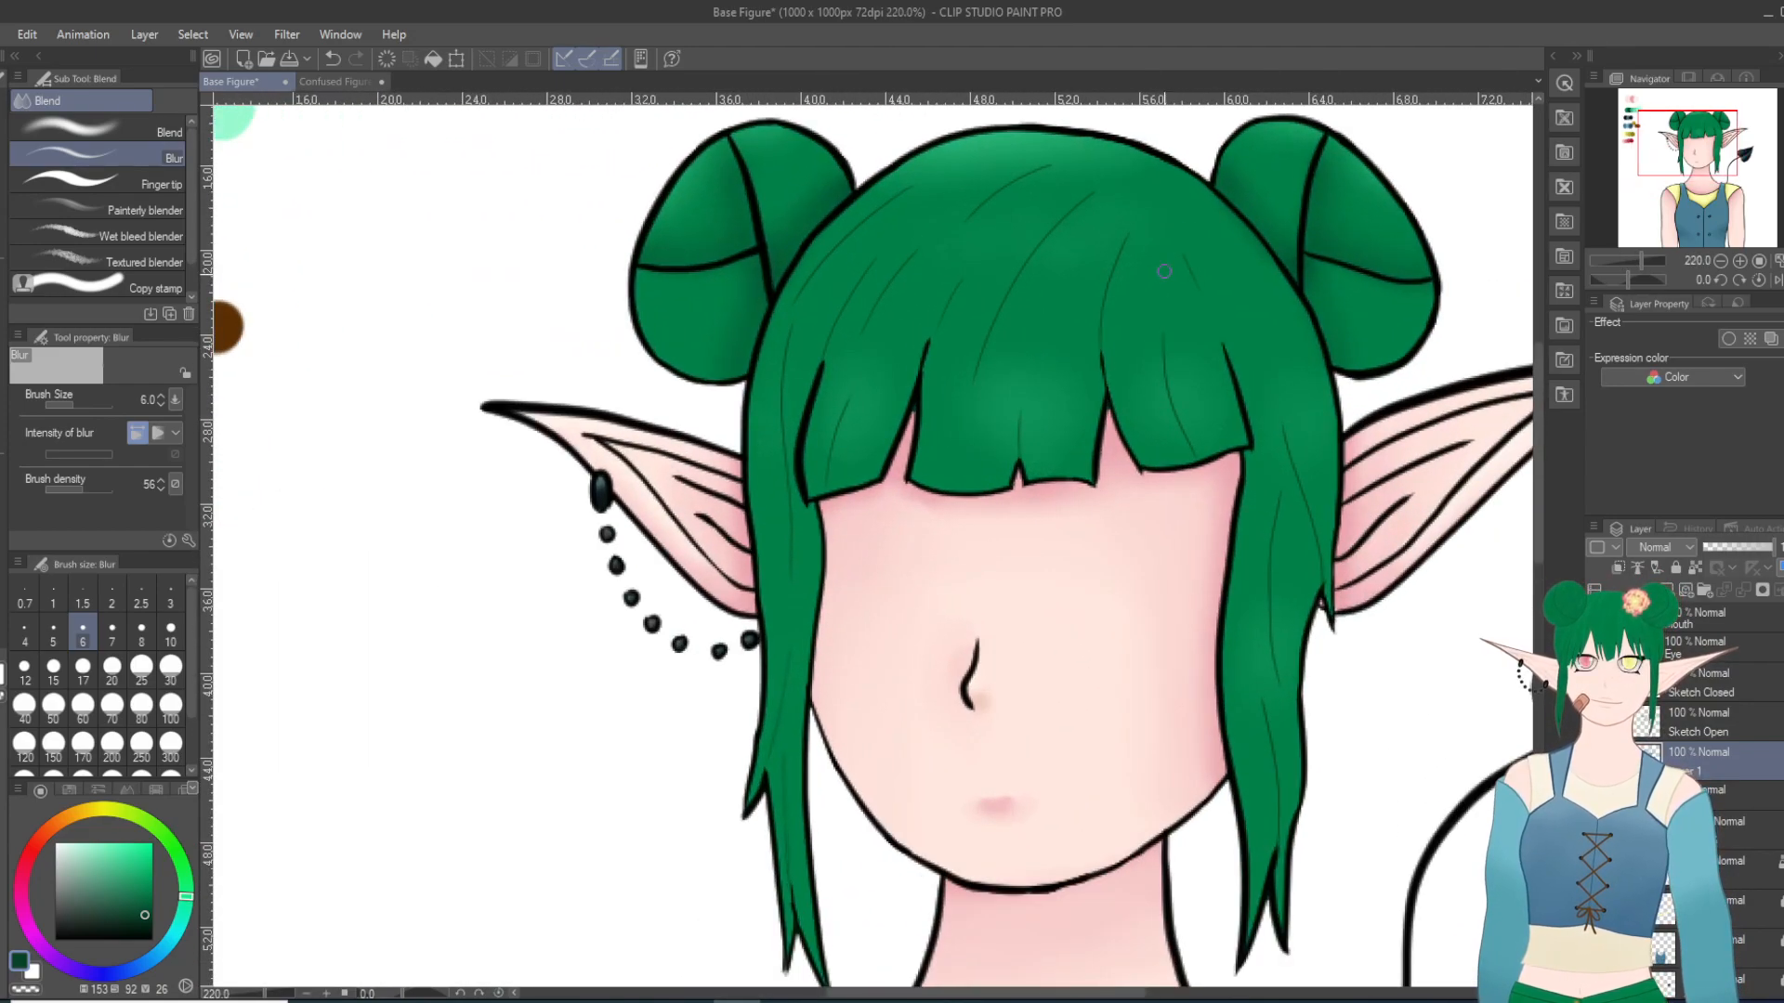
scroll(1392, 551, "up", 2)
scroll(1392, 551, "down", 2)
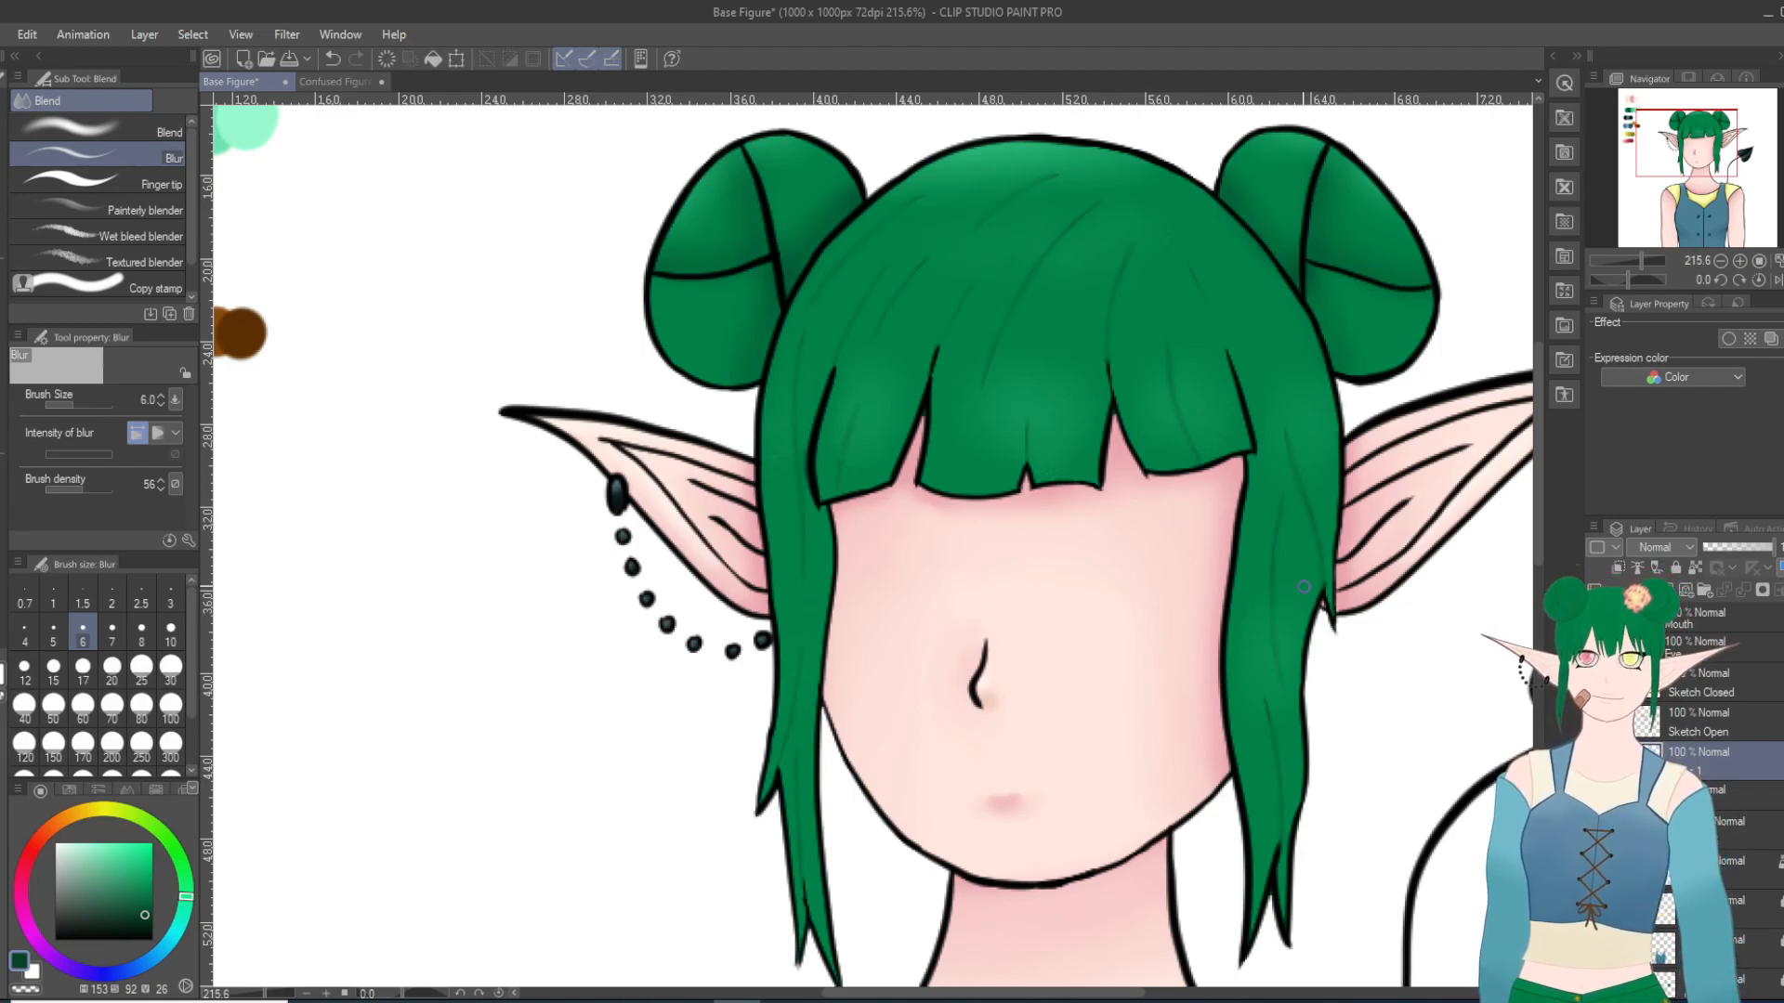
Step: Draw short dark green strand lines in the sections of both hair buns with the Turnip pen at size 5
key("p")
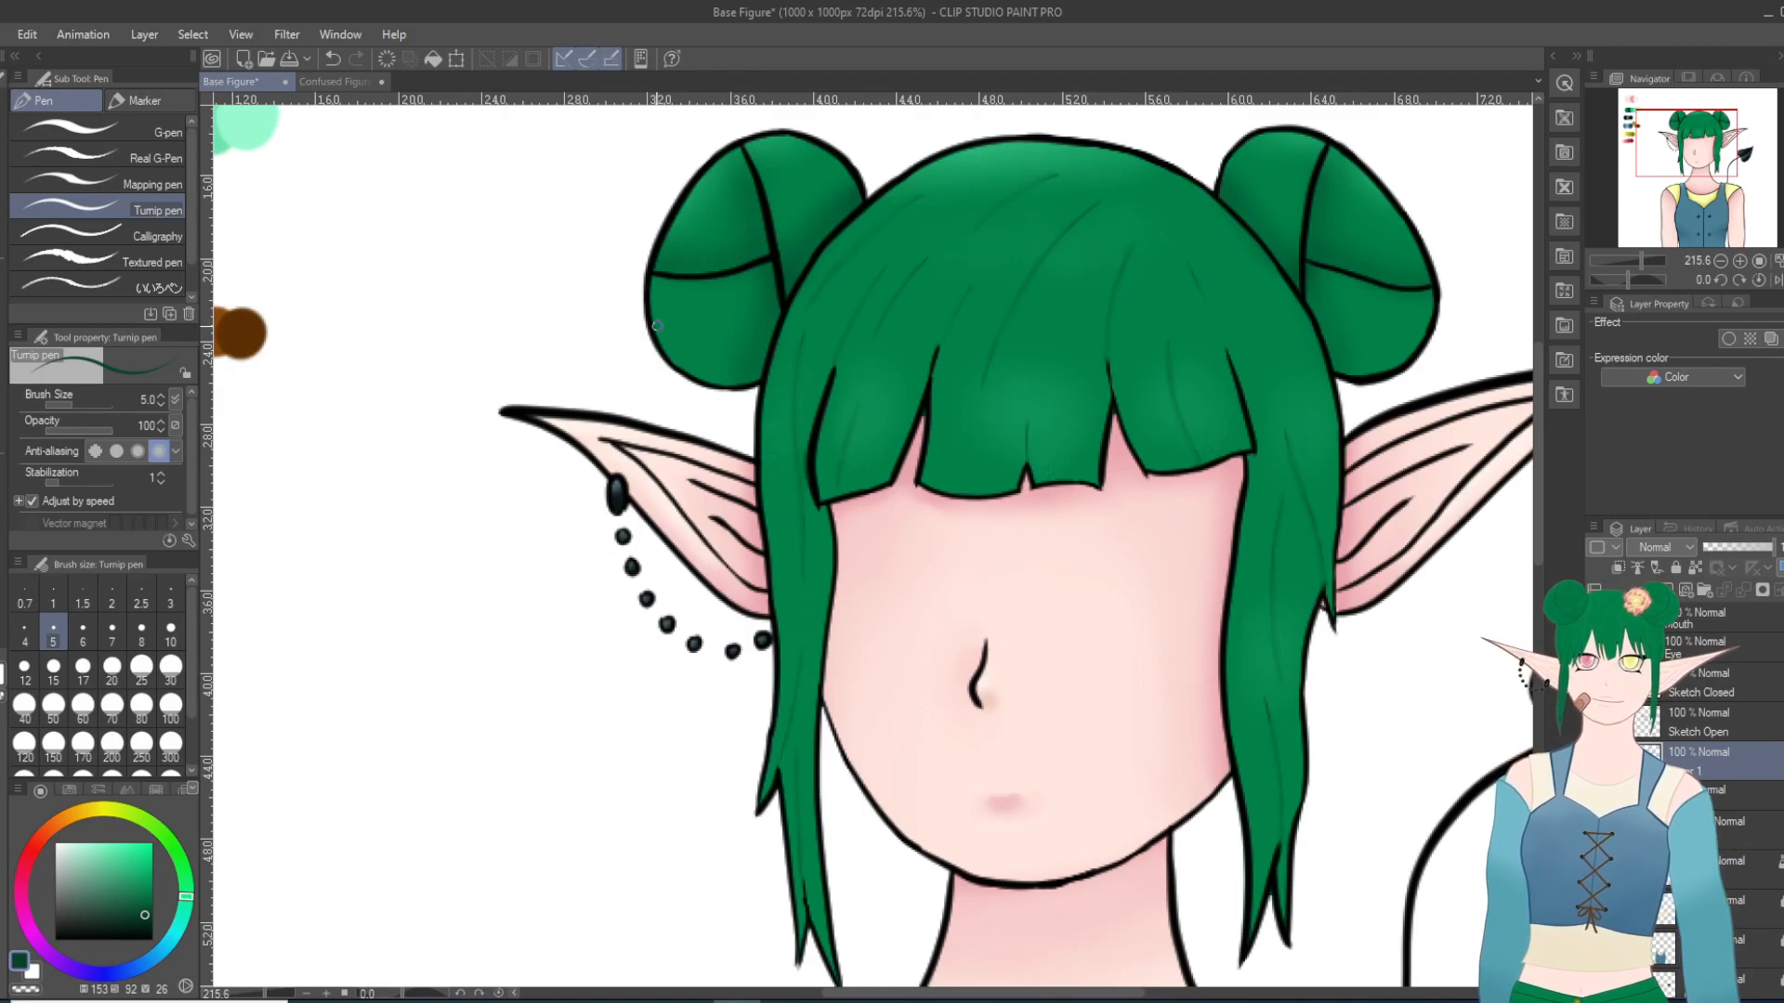
left_click_drag(649, 308, 717, 296)
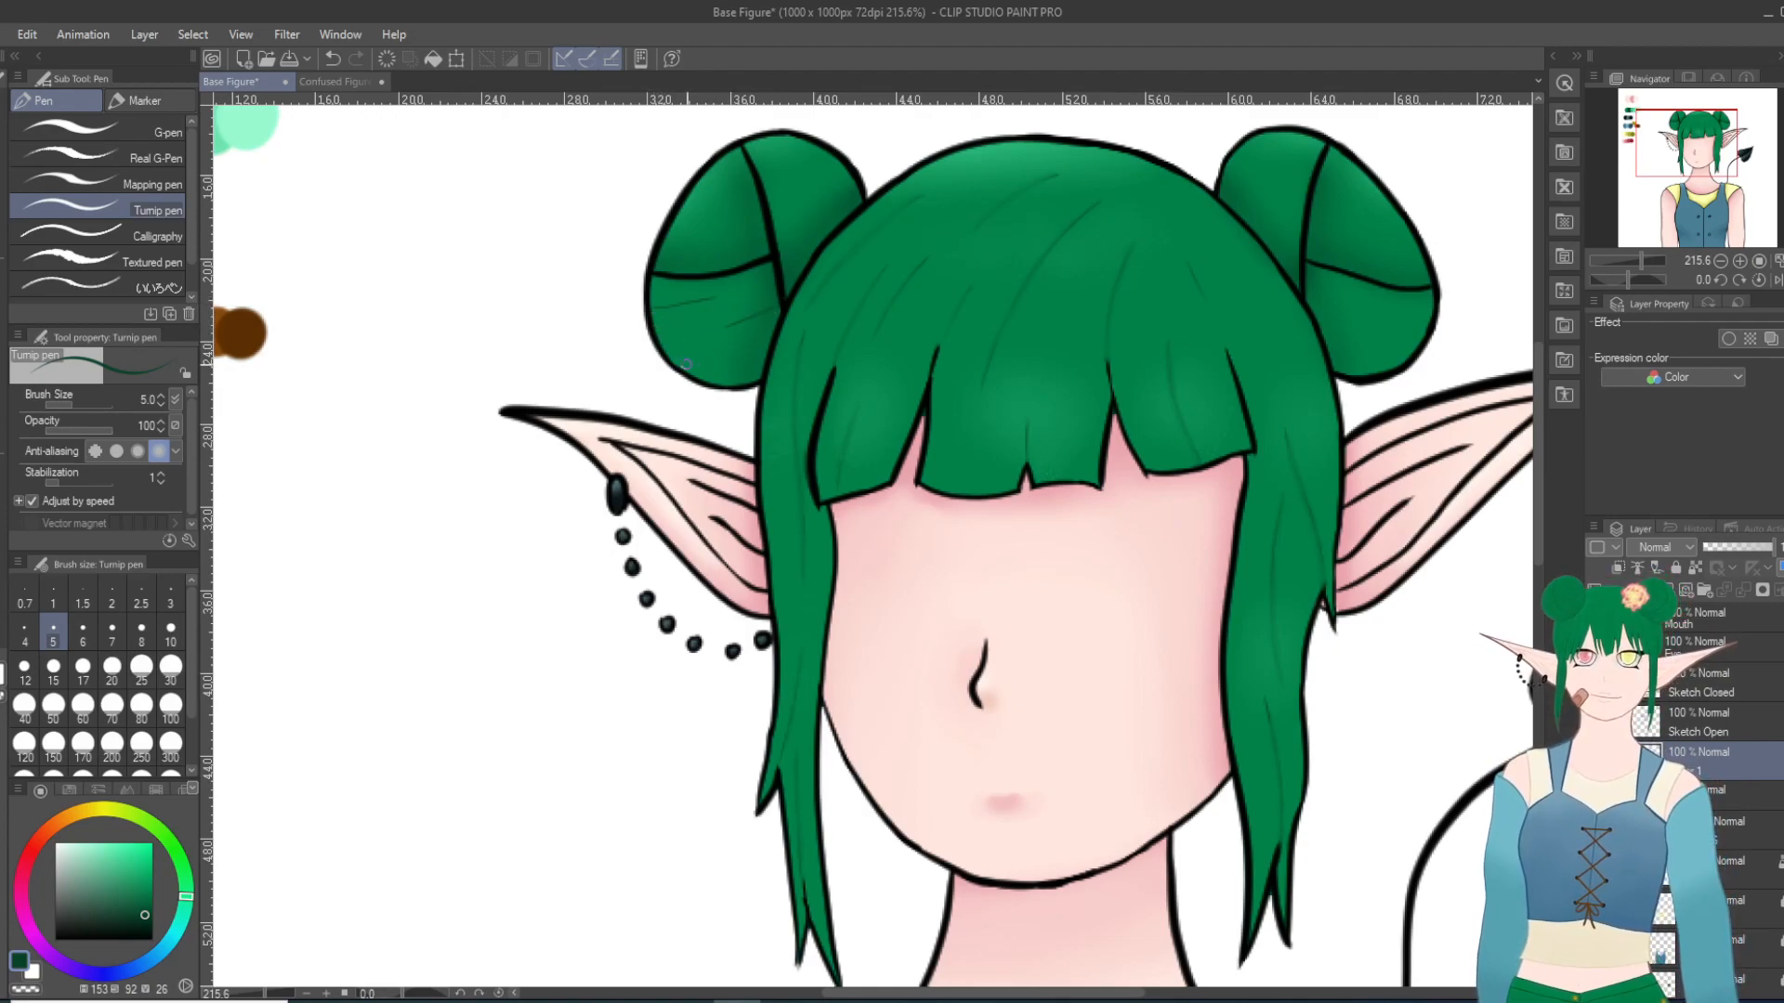
left_click_drag(782, 135, 786, 164)
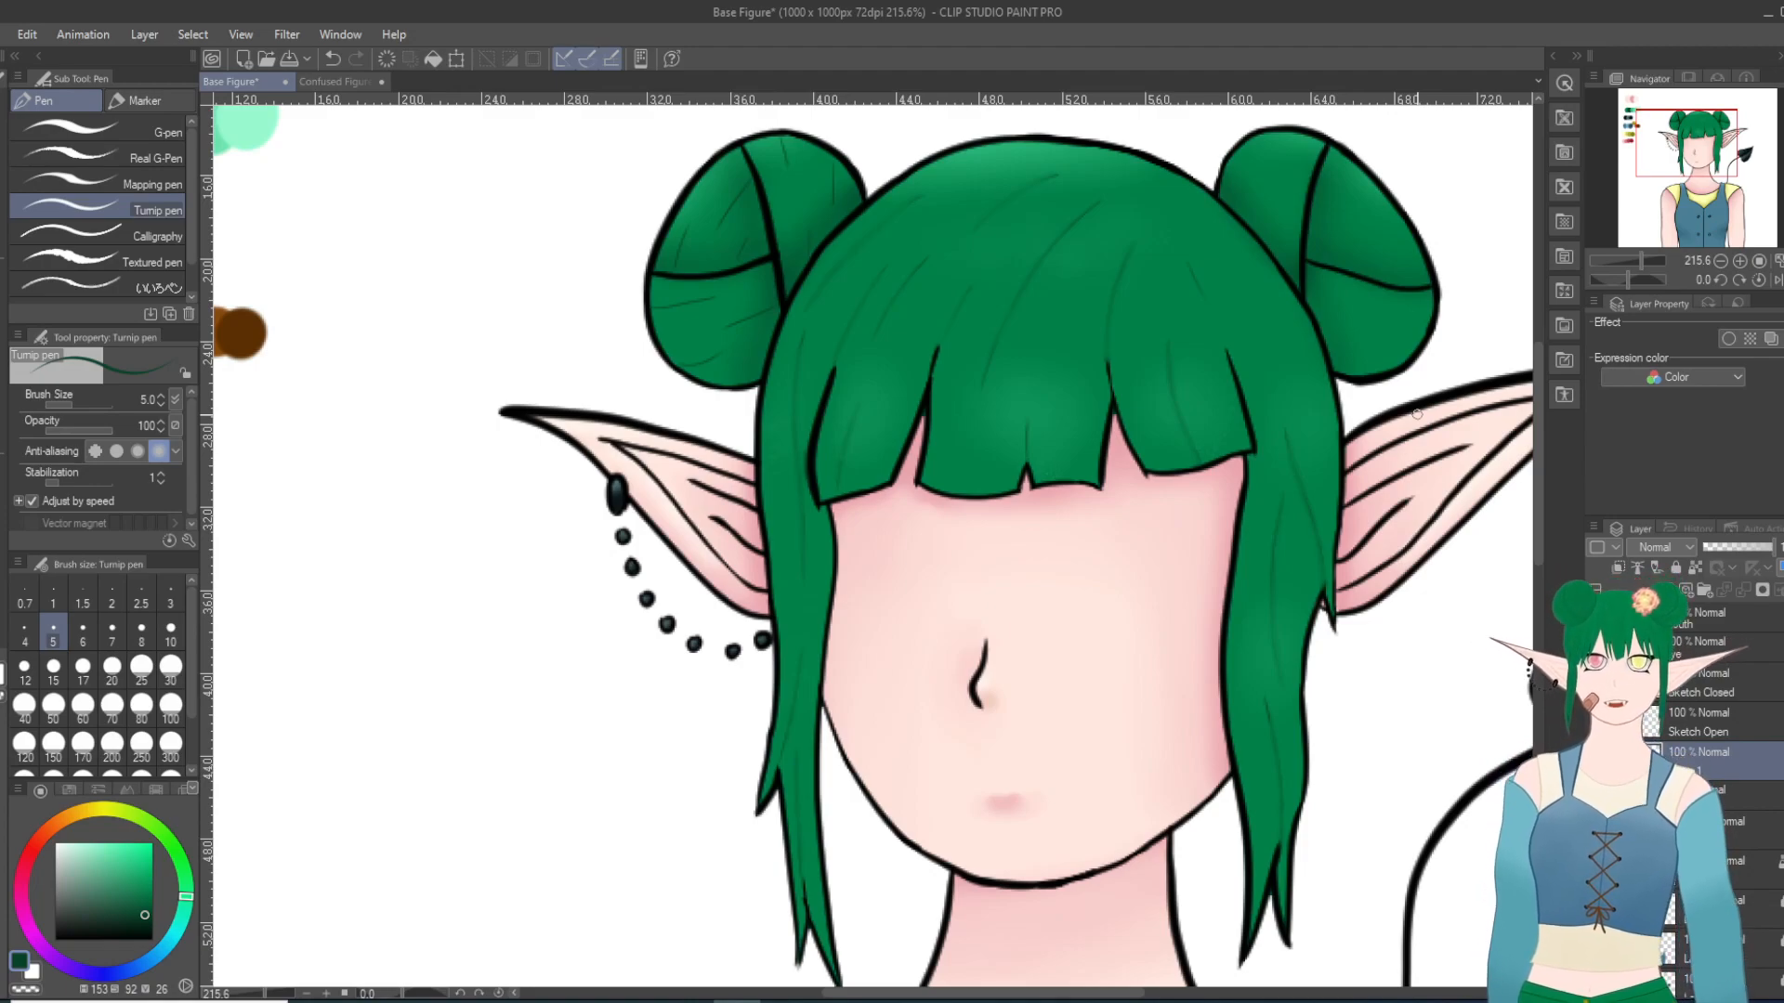
left_click_drag(1283, 239, 1294, 171)
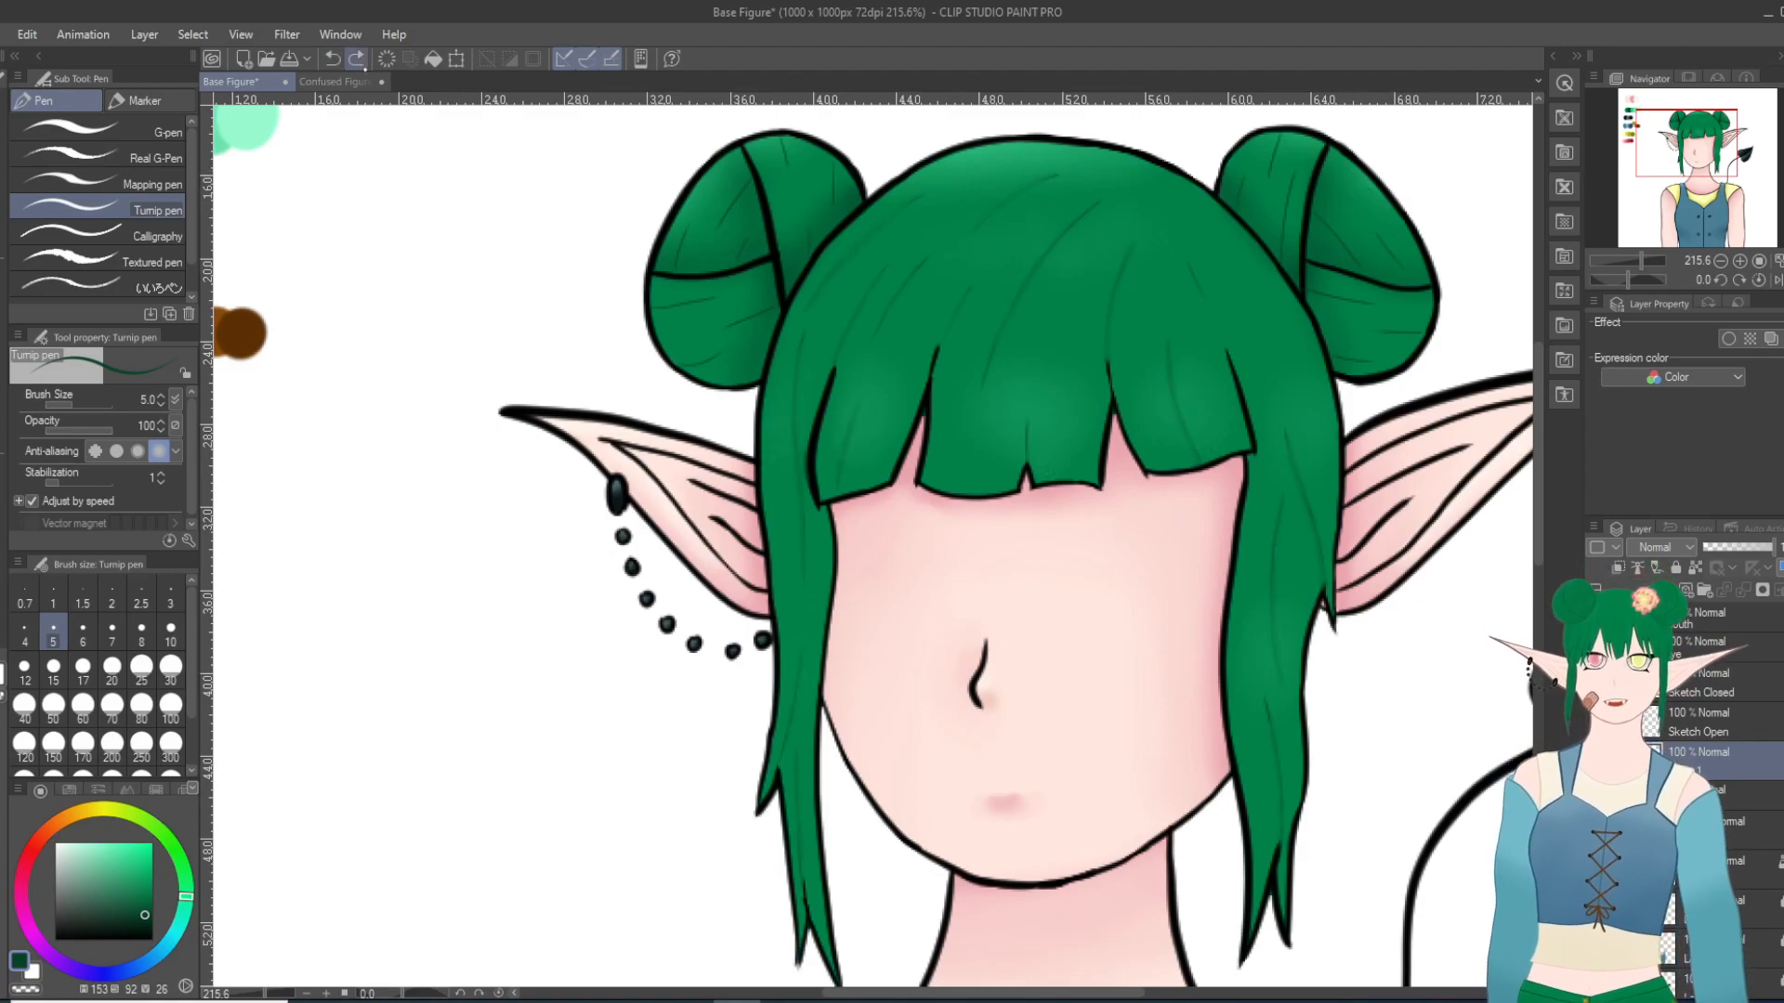
left_click_drag(1335, 177, 1386, 244)
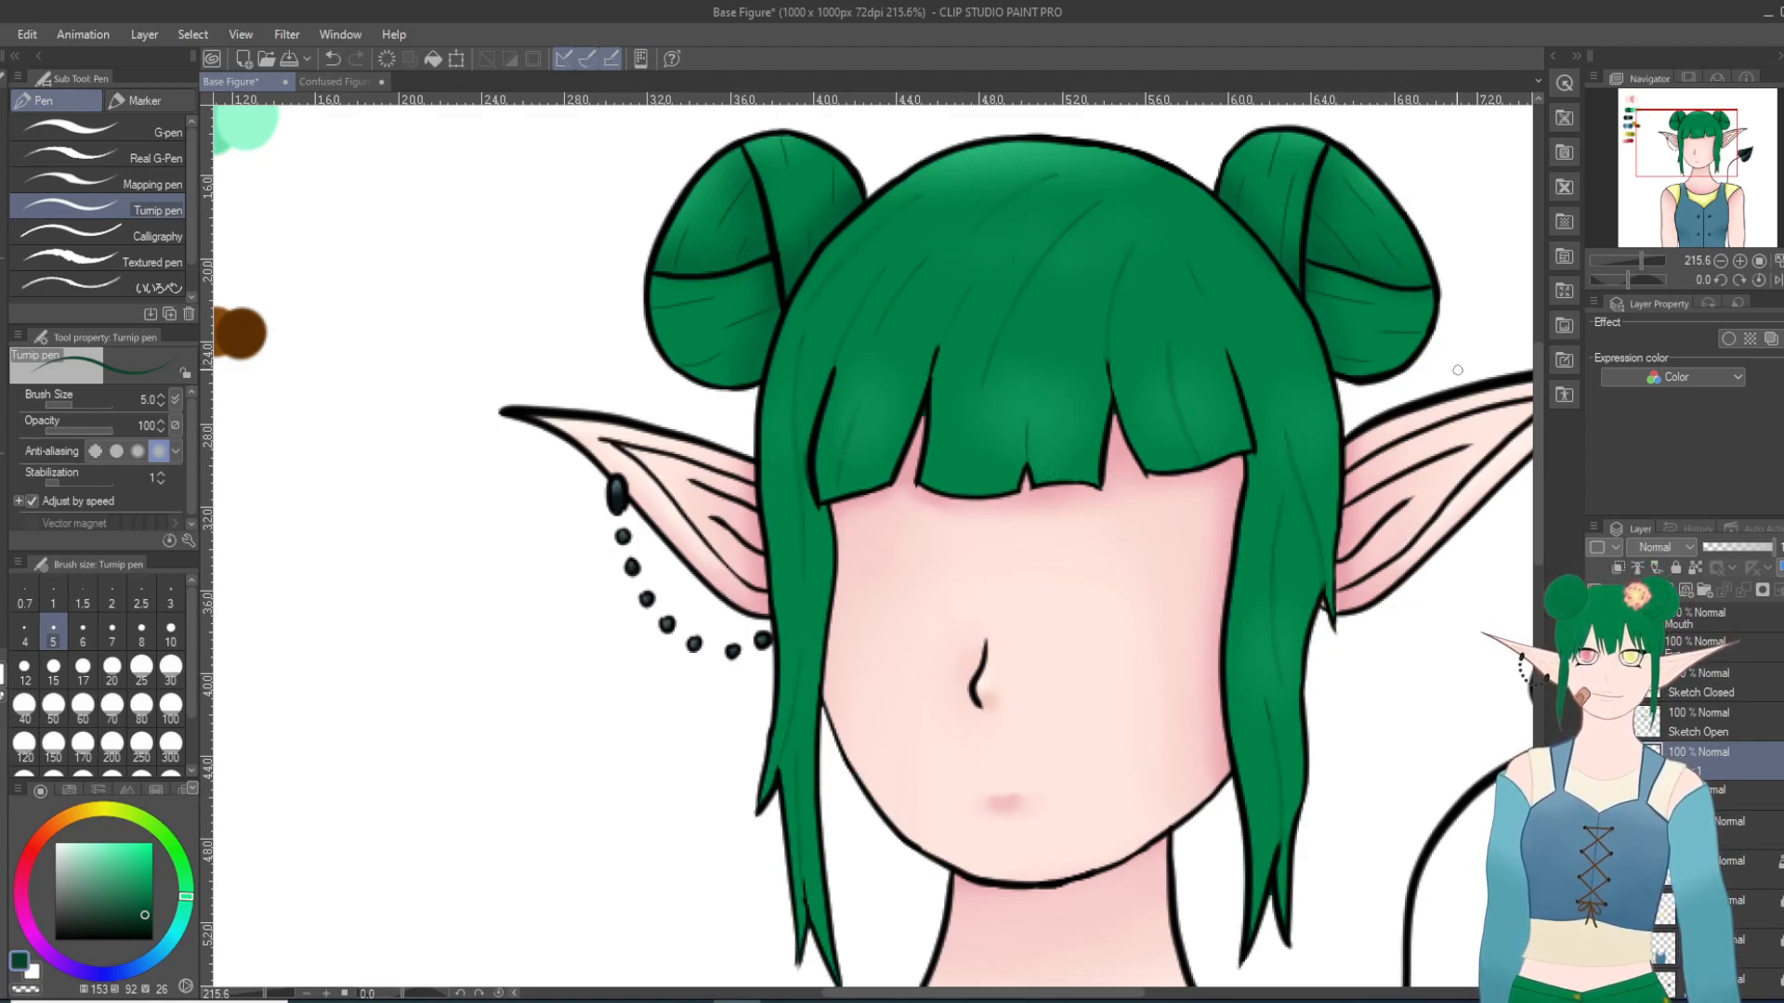
Step: Soften the strand lines in both hair buns with the Blur tool at size 6
key("j")
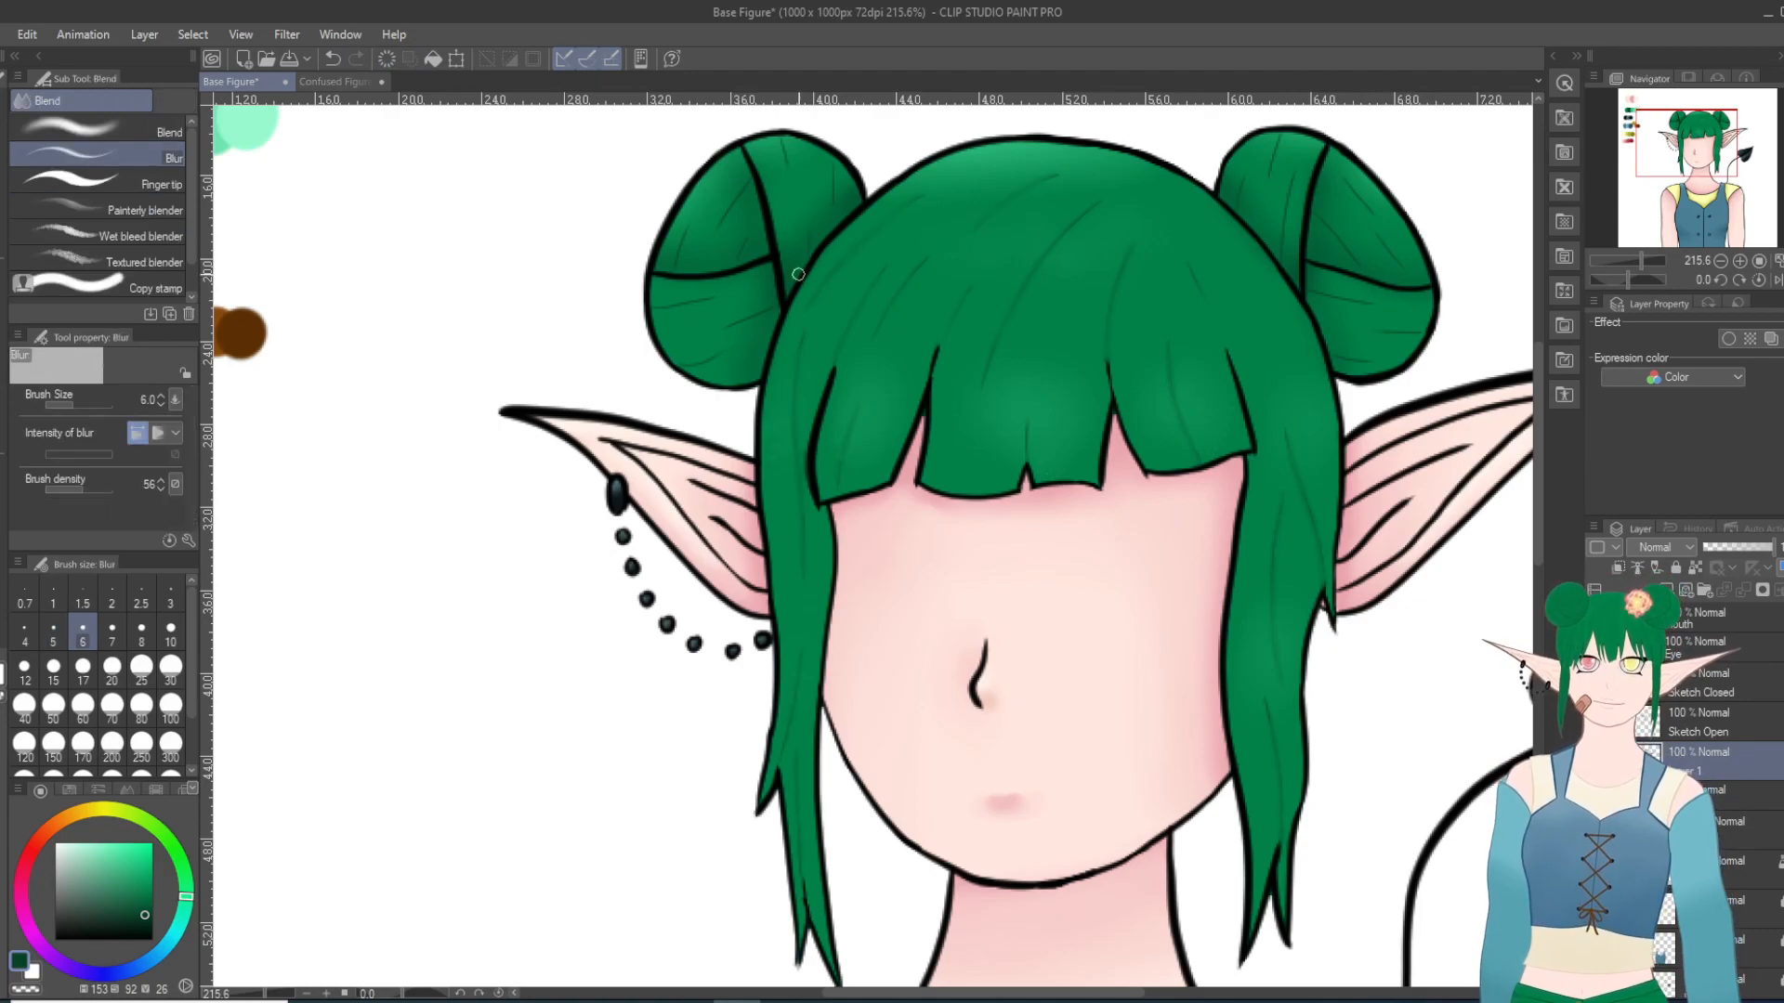
mouse_move(740, 198)
left_mouse_down()
mouse_move(680, 260)
mouse_move(724, 206)
mouse_move(742, 240)
mouse_move(726, 275)
mouse_move(743, 249)
mouse_move(700, 313)
mouse_move(664, 305)
mouse_move(728, 289)
mouse_move(683, 304)
mouse_move(751, 319)
mouse_move(654, 308)
mouse_move(750, 303)
mouse_move(732, 325)
mouse_move(767, 313)
mouse_move(776, 331)
mouse_move(716, 352)
mouse_move(766, 301)
mouse_move(689, 363)
left_mouse_up()
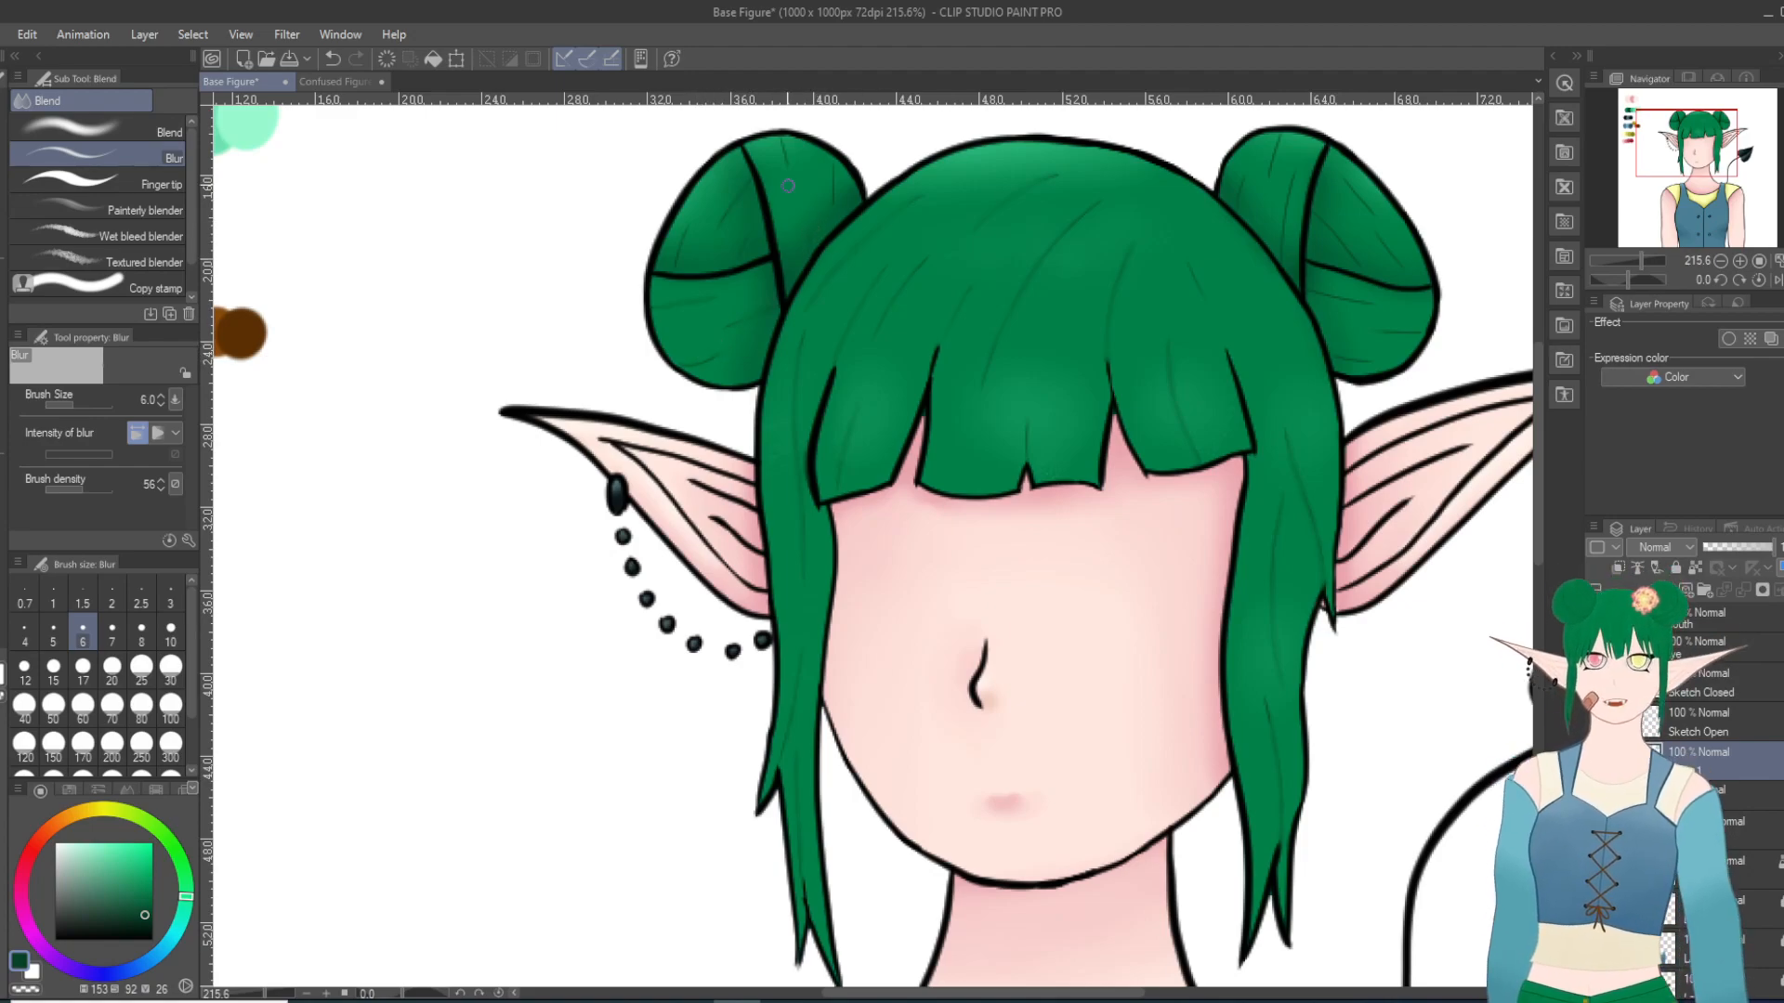
left_click_drag(781, 147, 832, 188)
mouse_move(1283, 237)
left_mouse_down()
mouse_move(1264, 224)
mouse_move(1286, 193)
left_mouse_up()
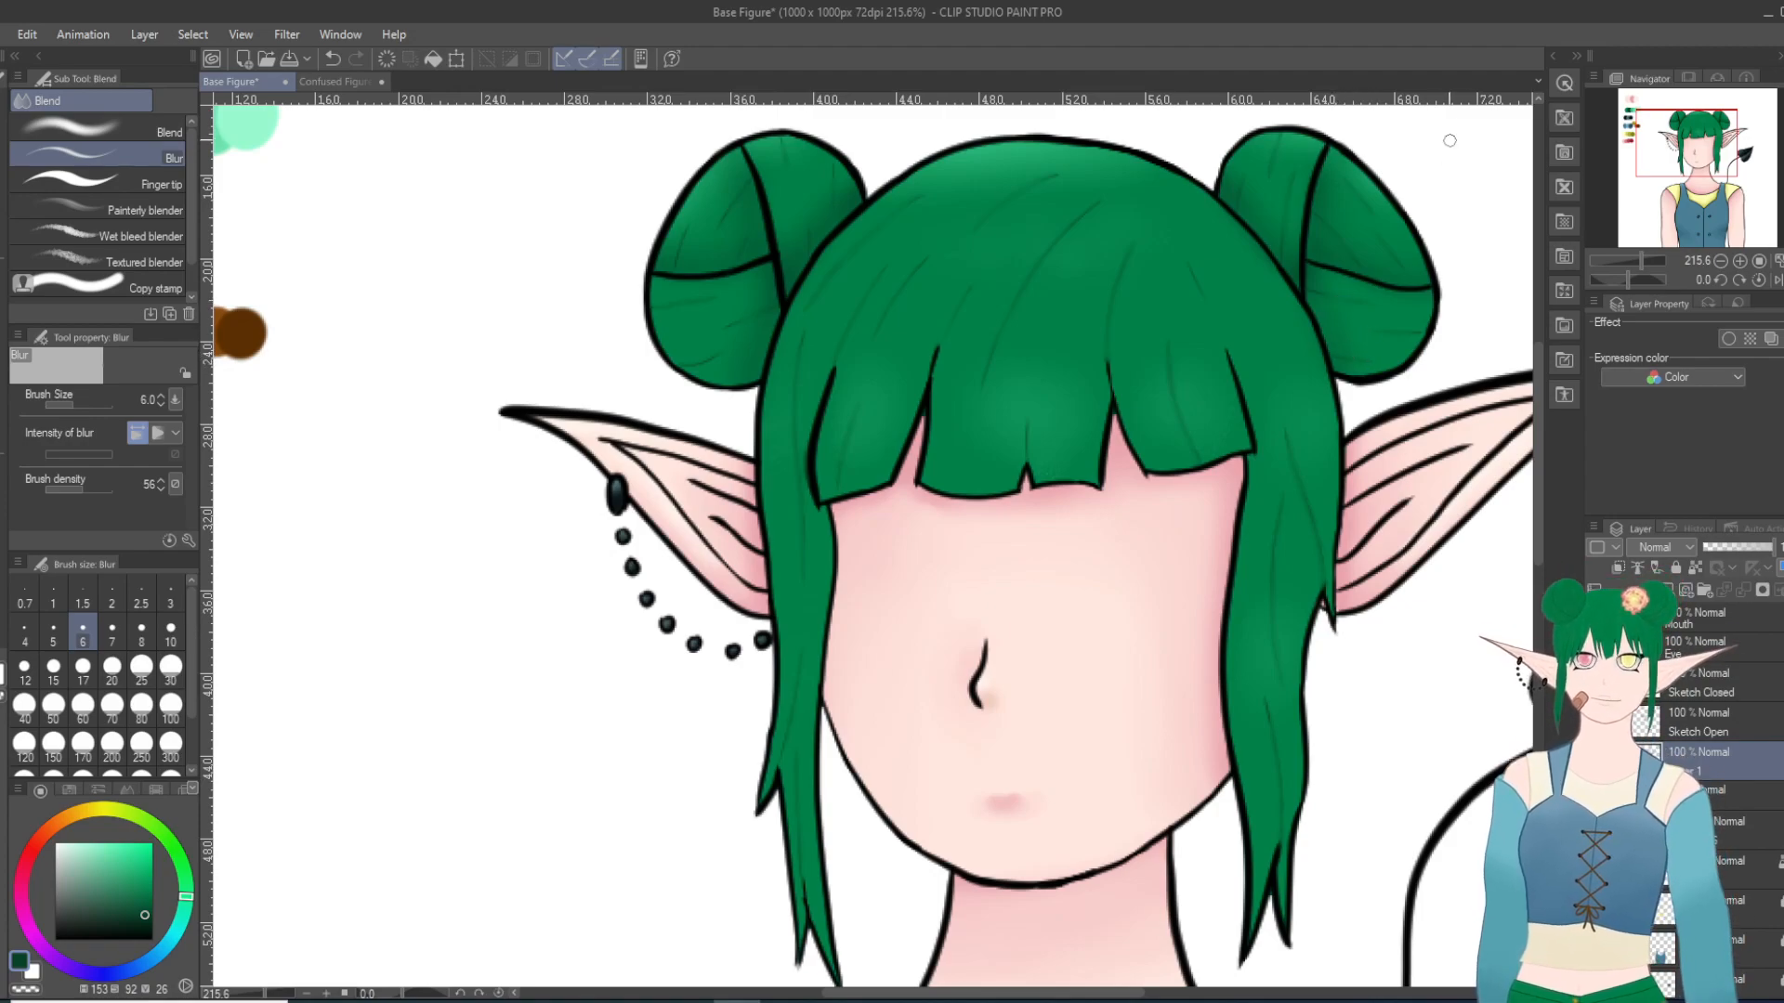
Step: Examine the shaded hair and its strand lines up close and against the whole figure
scroll(1471, 109, "down", 10)
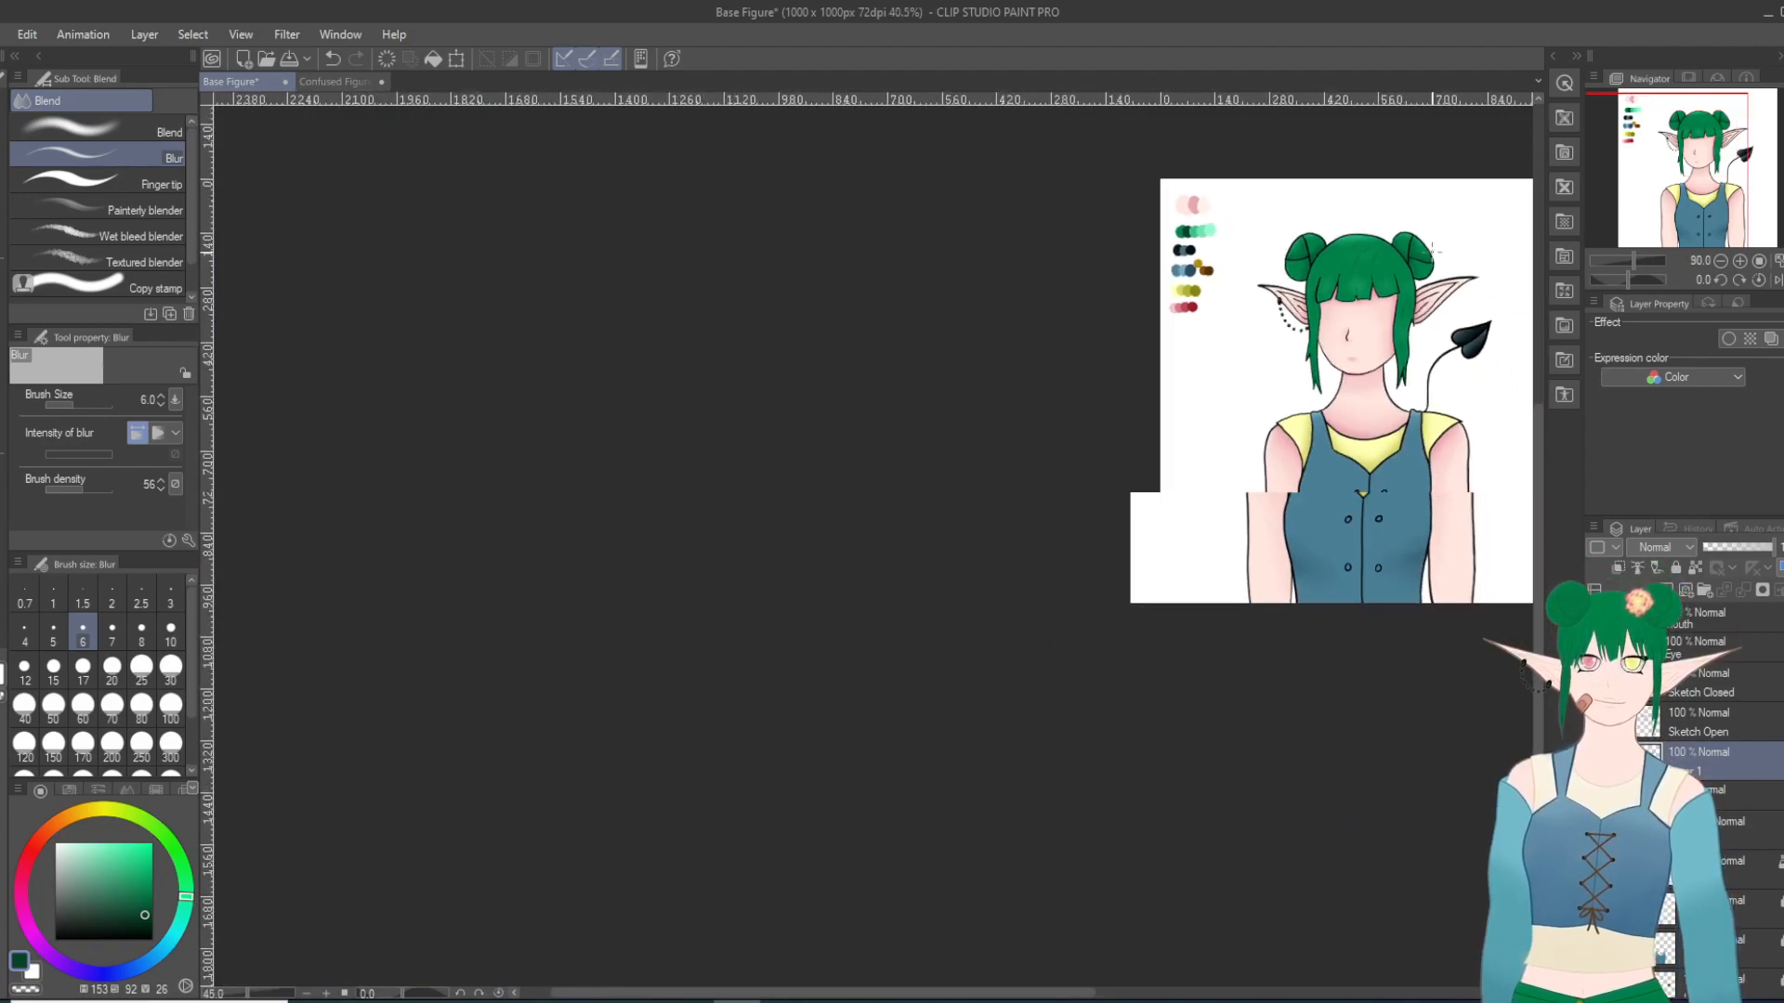
scroll(1460, 355, "up", 3)
scroll(1461, 356, "up", 4)
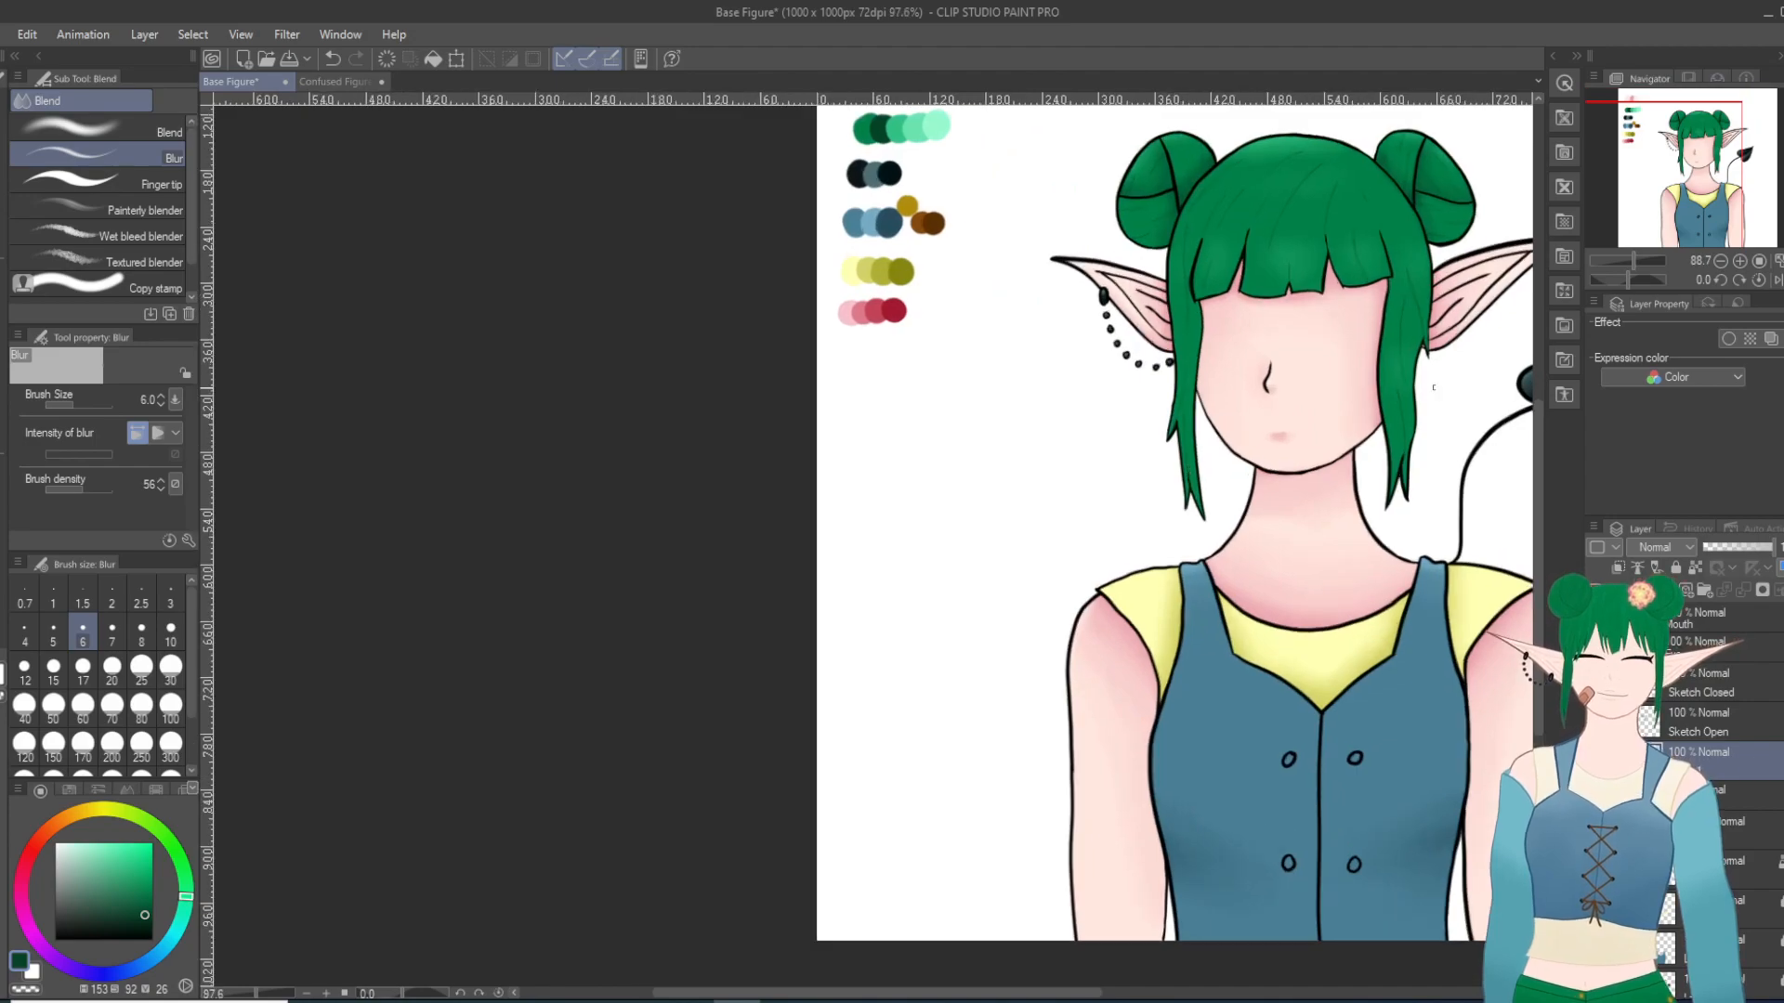
scroll(1461, 356, "up", 2)
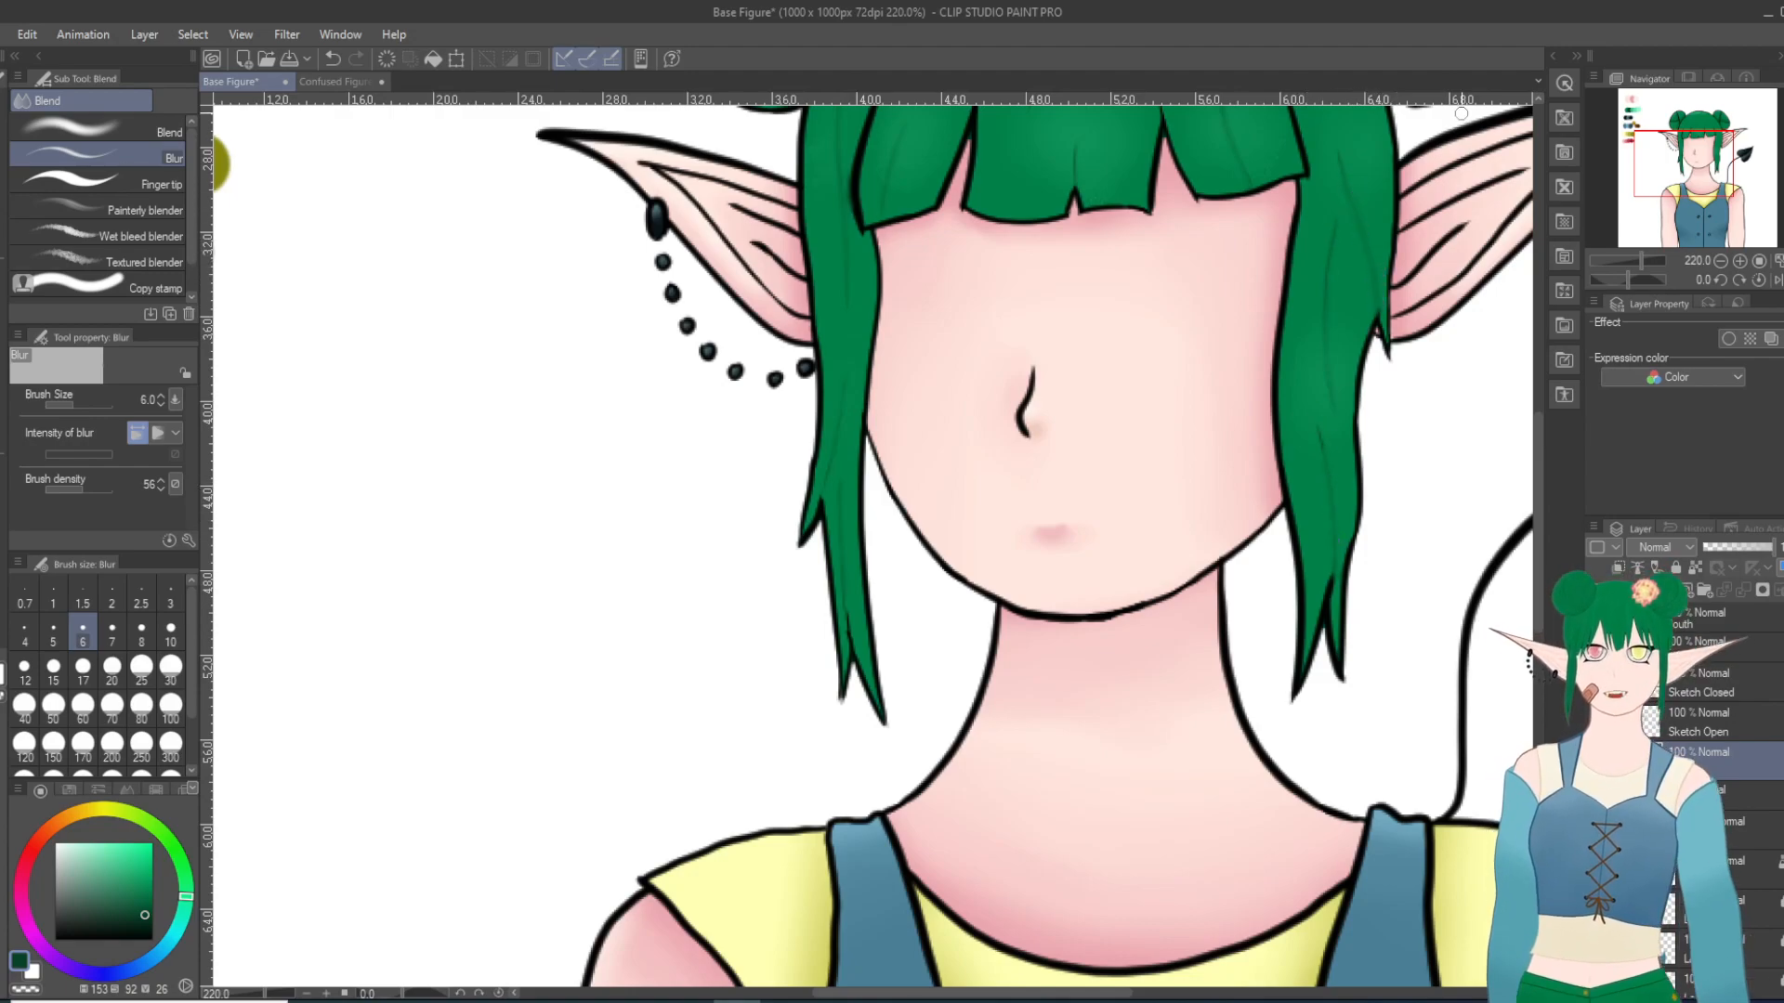
scroll(1374, 284, "down", 5)
scroll(1374, 398, "up", 3)
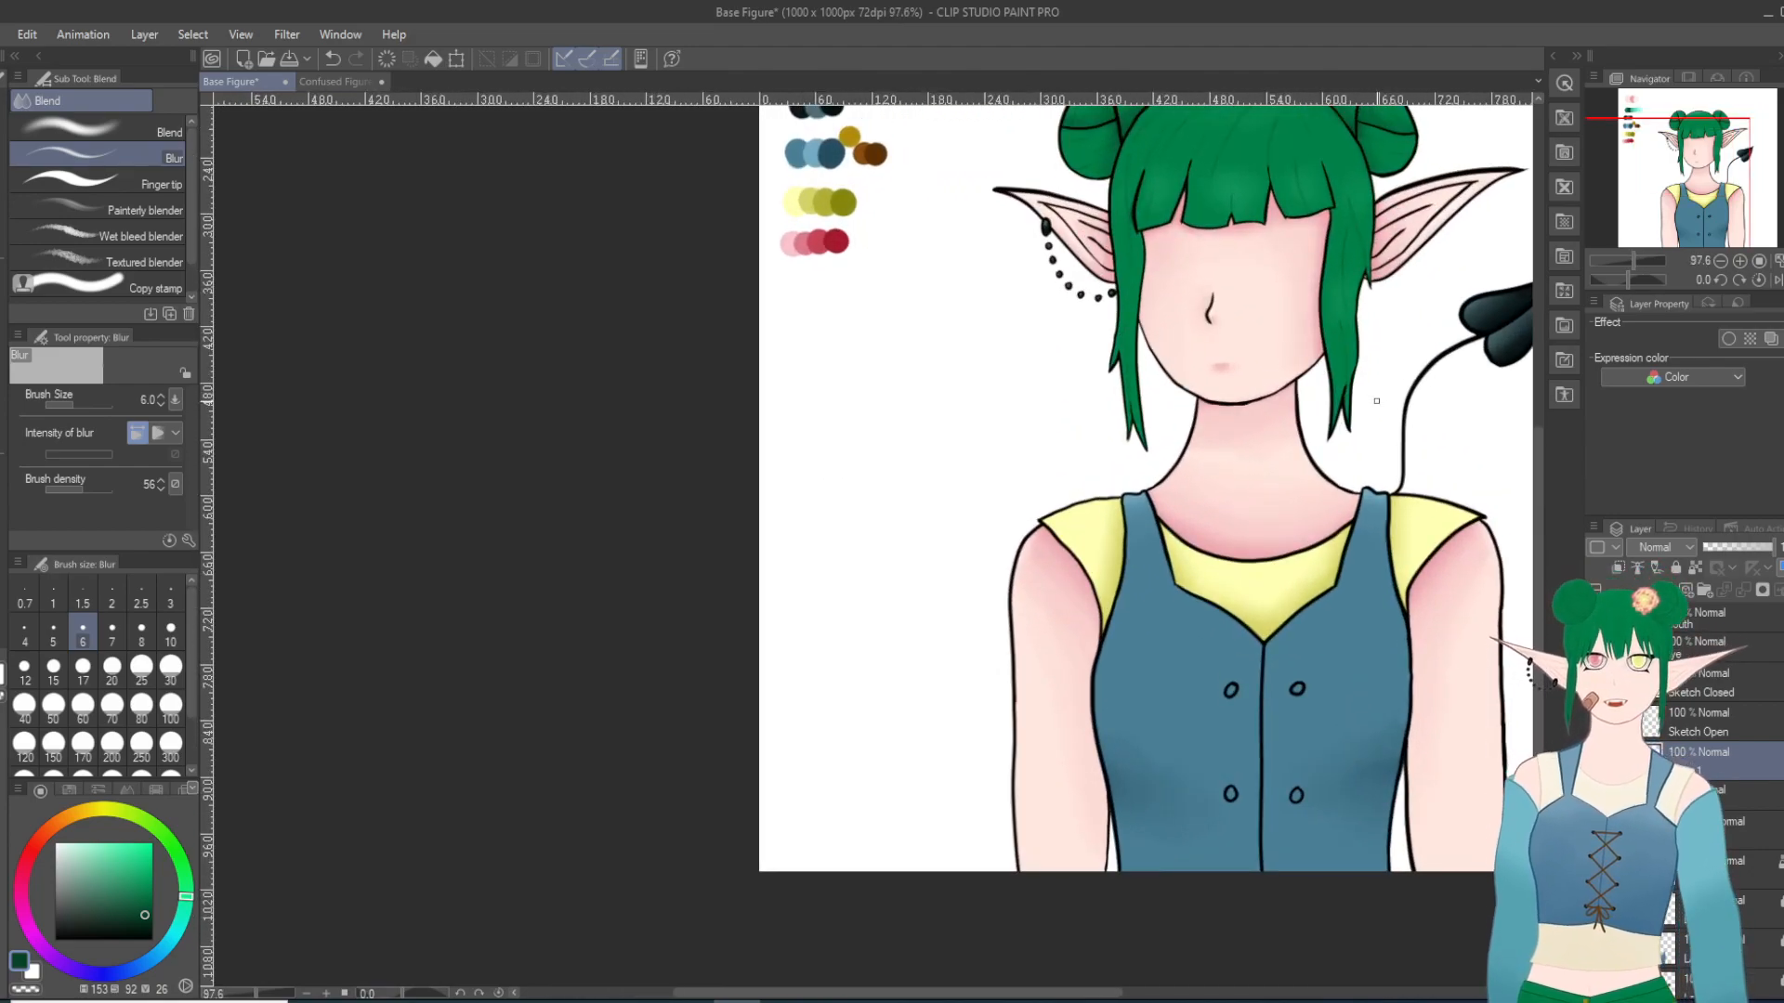
left_click_drag(1540, 563, 1546, 483)
scroll(1367, 342, "up", 3)
scroll(1366, 343, "up", 2)
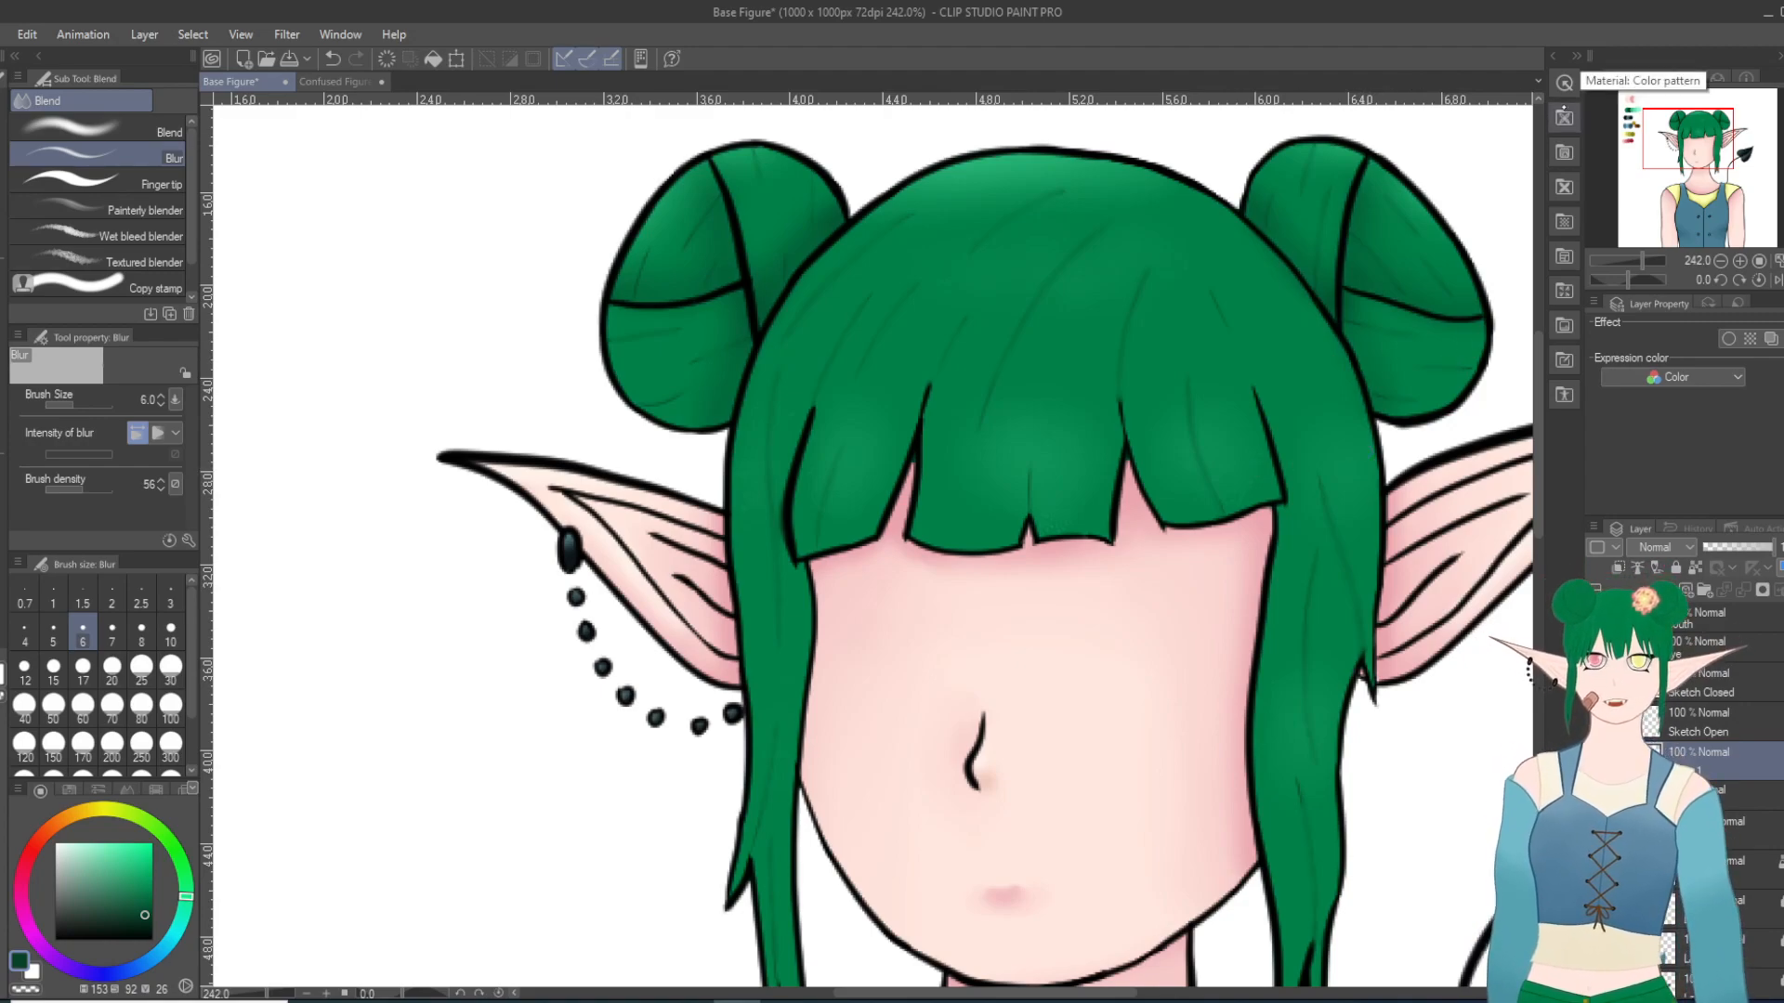
scroll(1451, 250, "down", 5)
scroll(1608, 385, "down", 1)
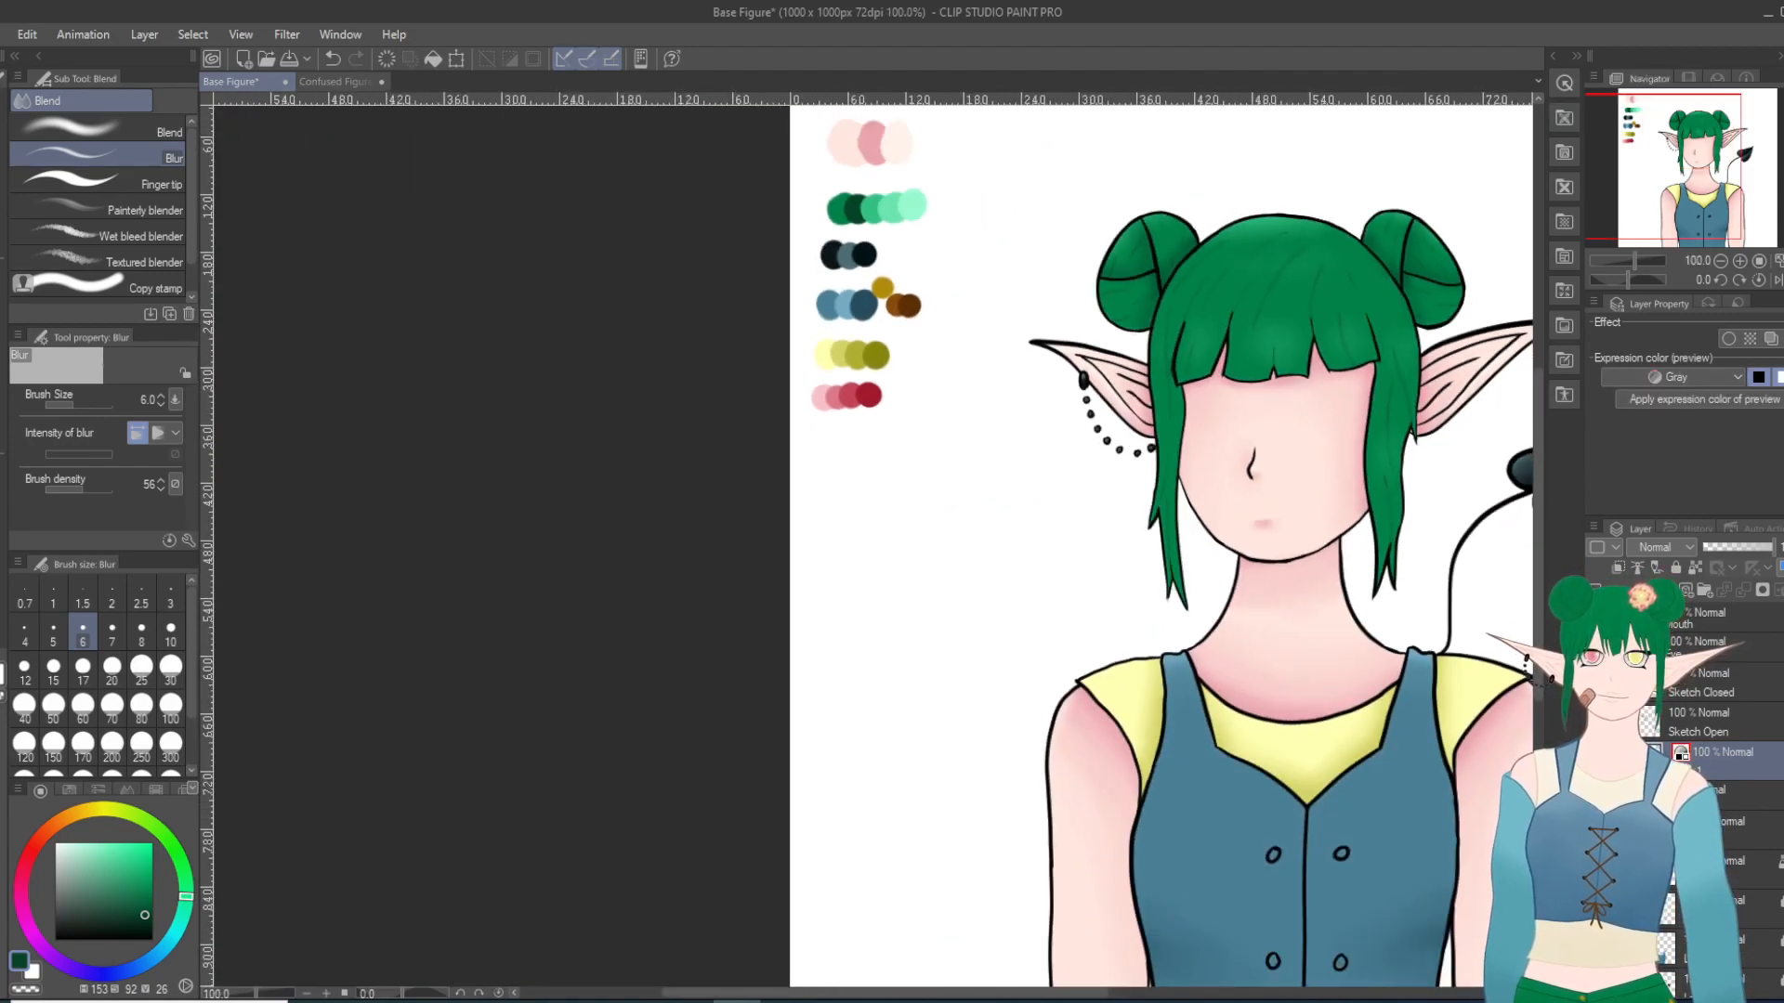
left_click_drag(970, 994, 995, 1001)
scroll(676, 927, "down", 3)
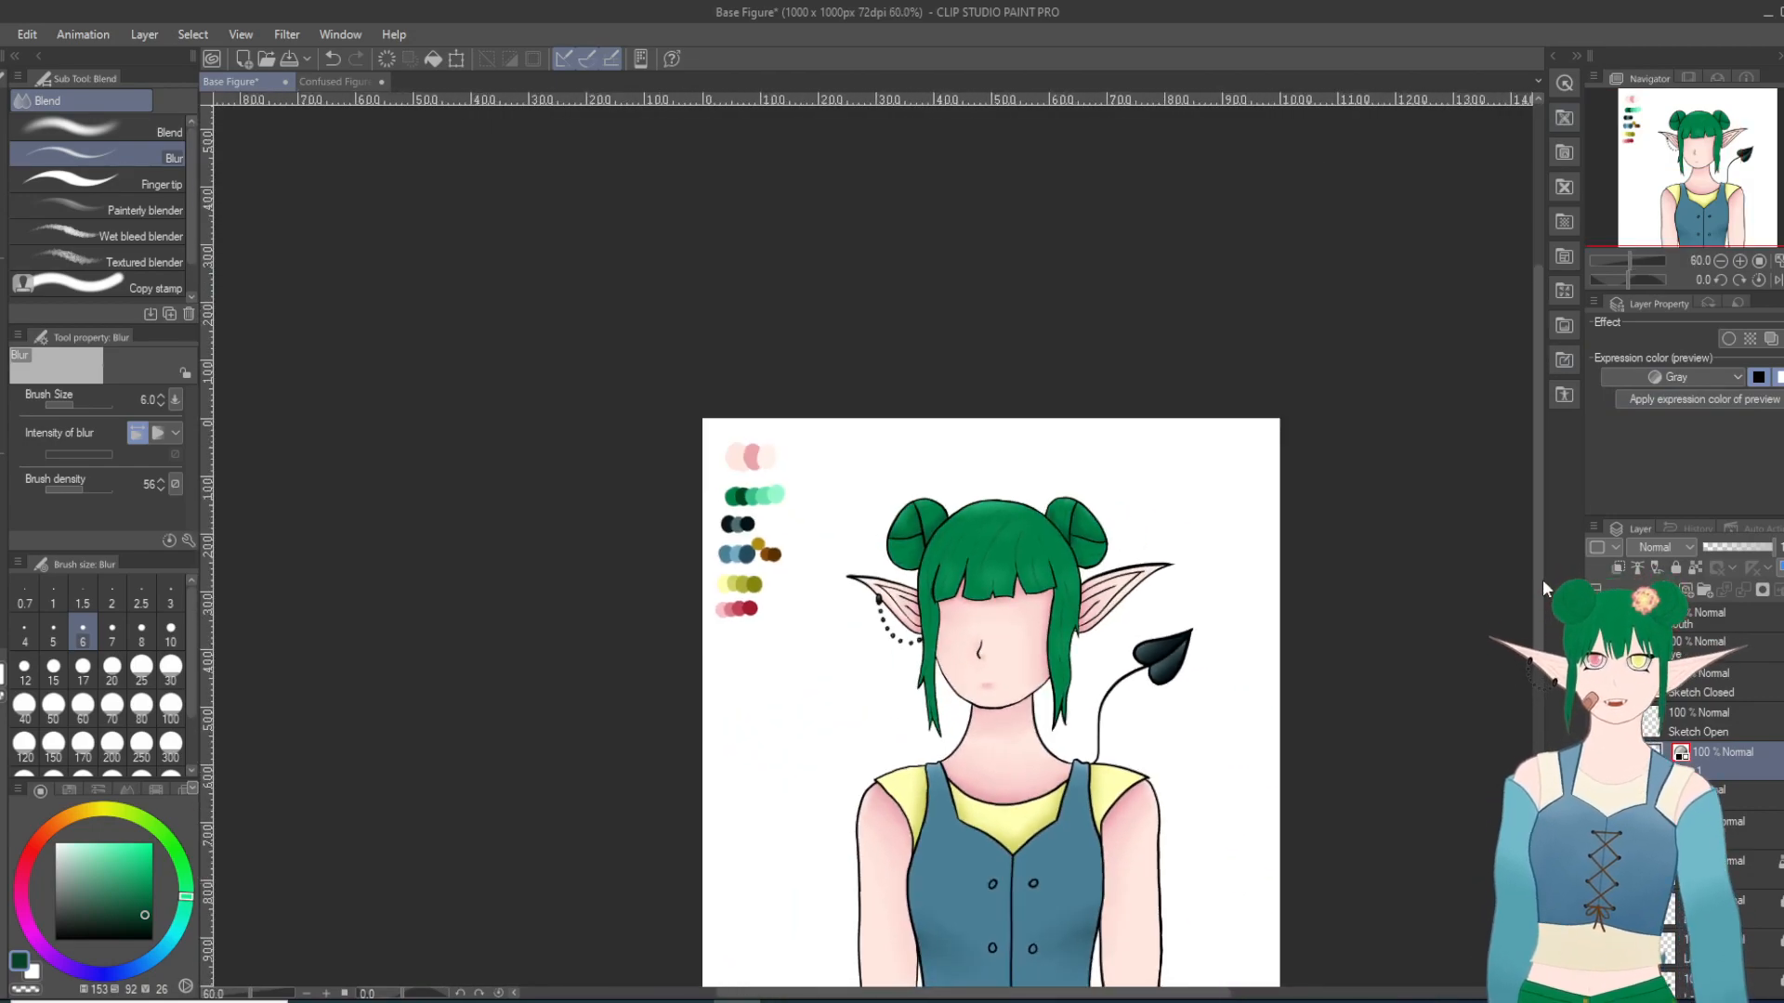
left_click_drag(1538, 579, 1529, 654)
scroll(1006, 436, "up", 5)
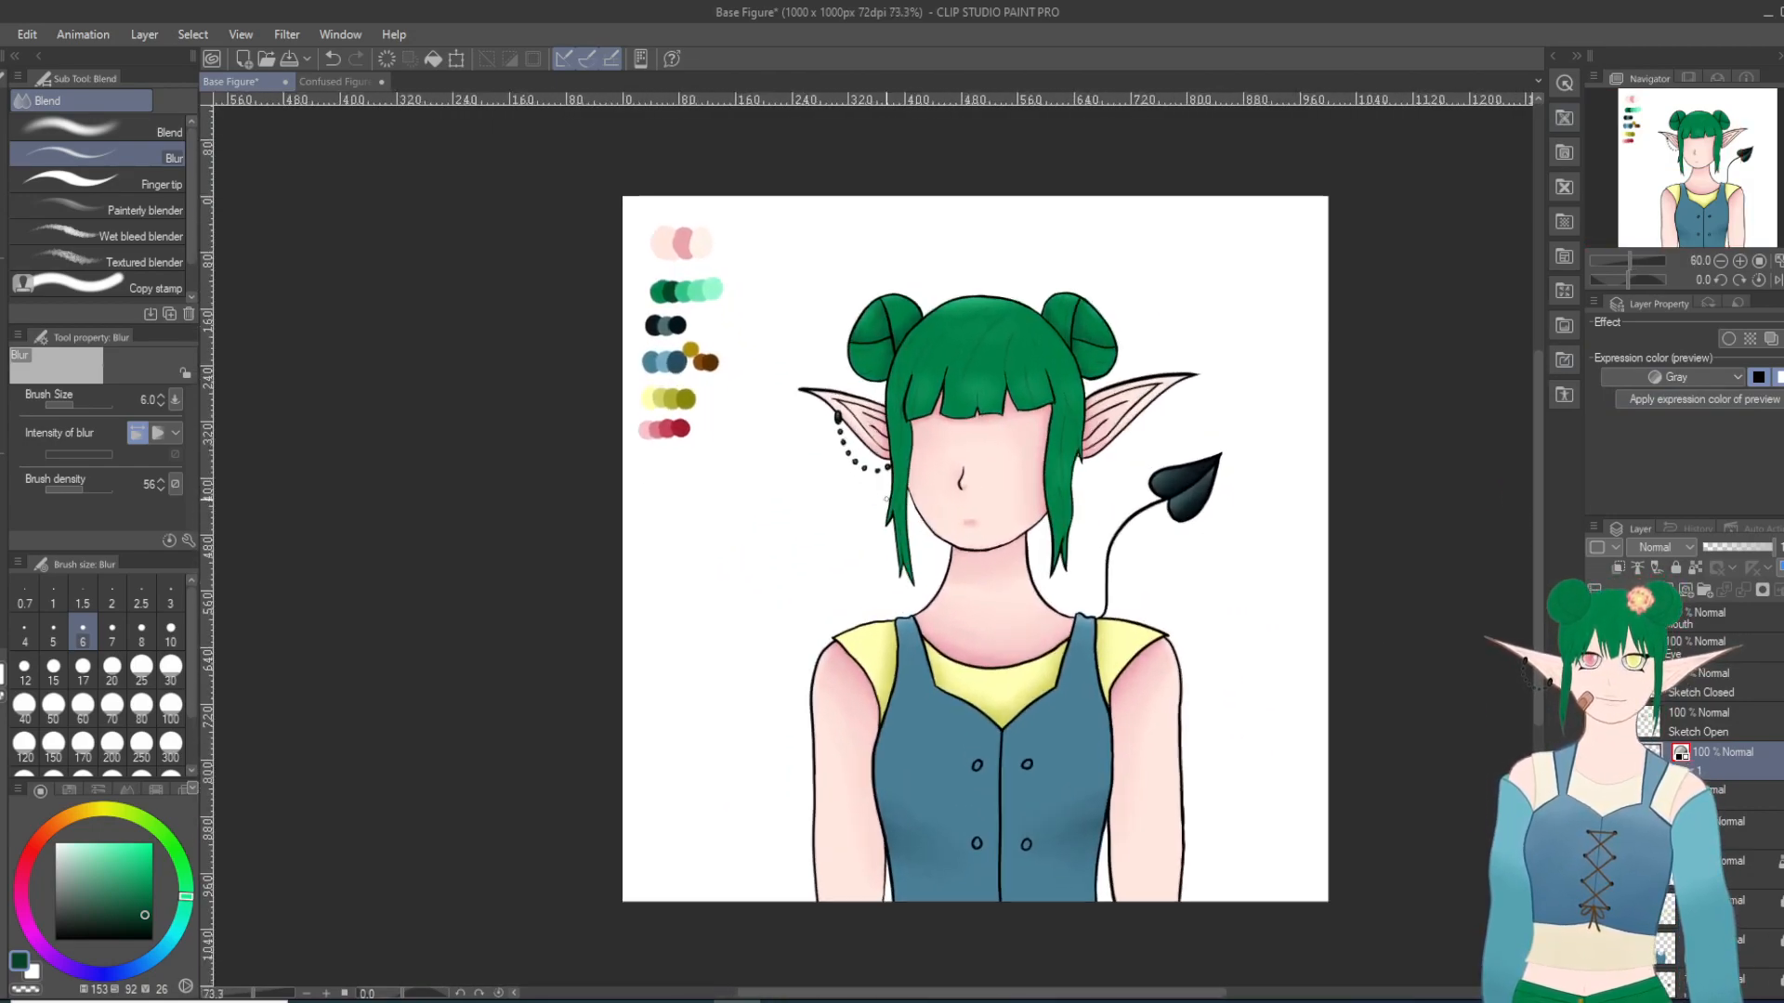
scroll(1005, 436, "down", 5)
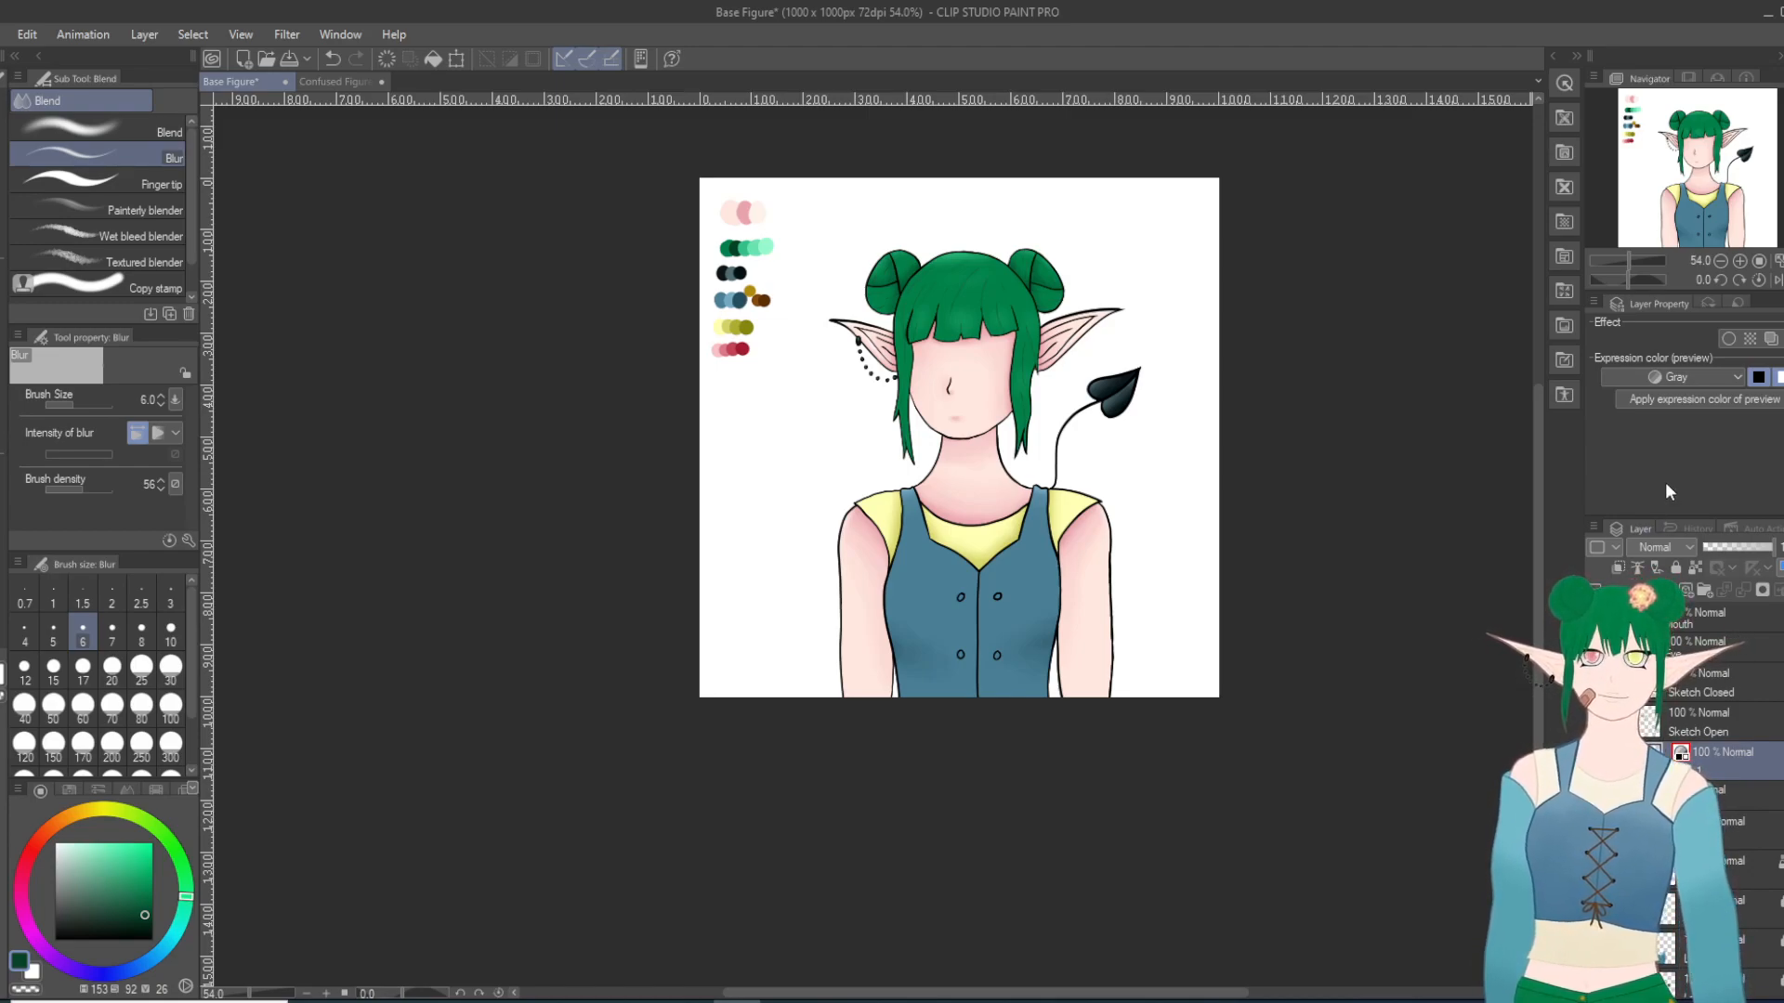
scroll(1174, 340, "up", 2)
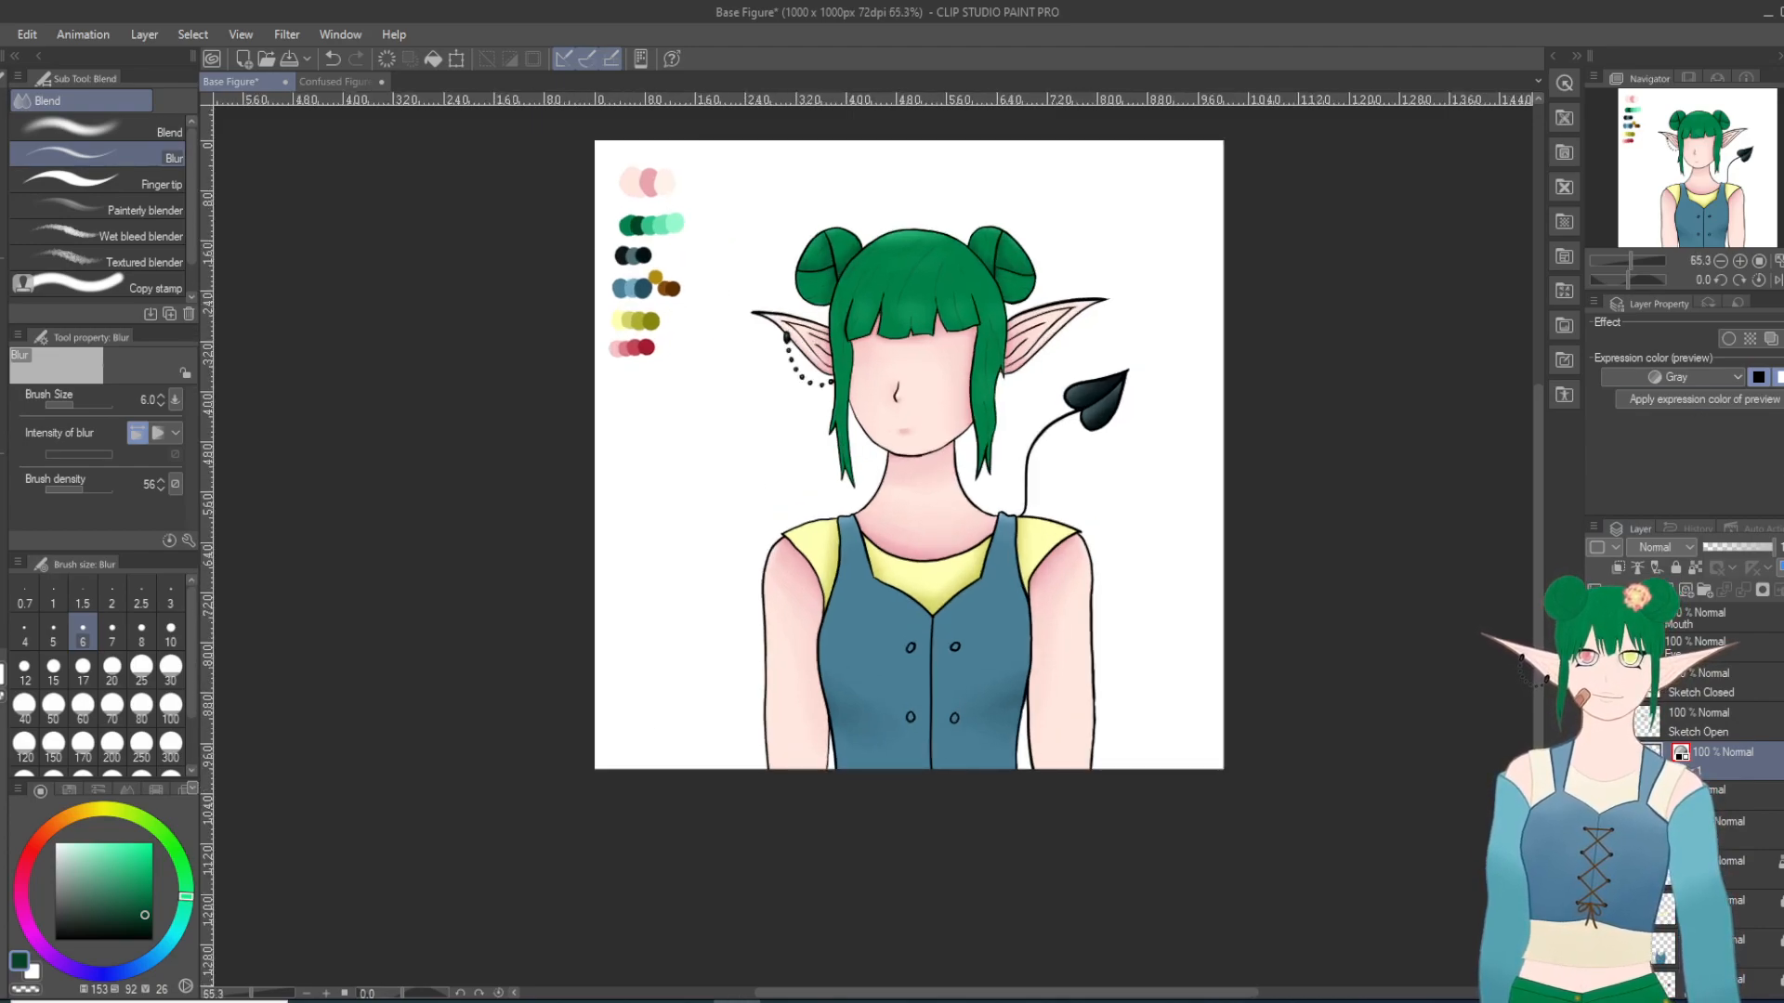
Step: Set the selected layer's expression color to Color
left_click(1721, 379)
left_click(1653, 402)
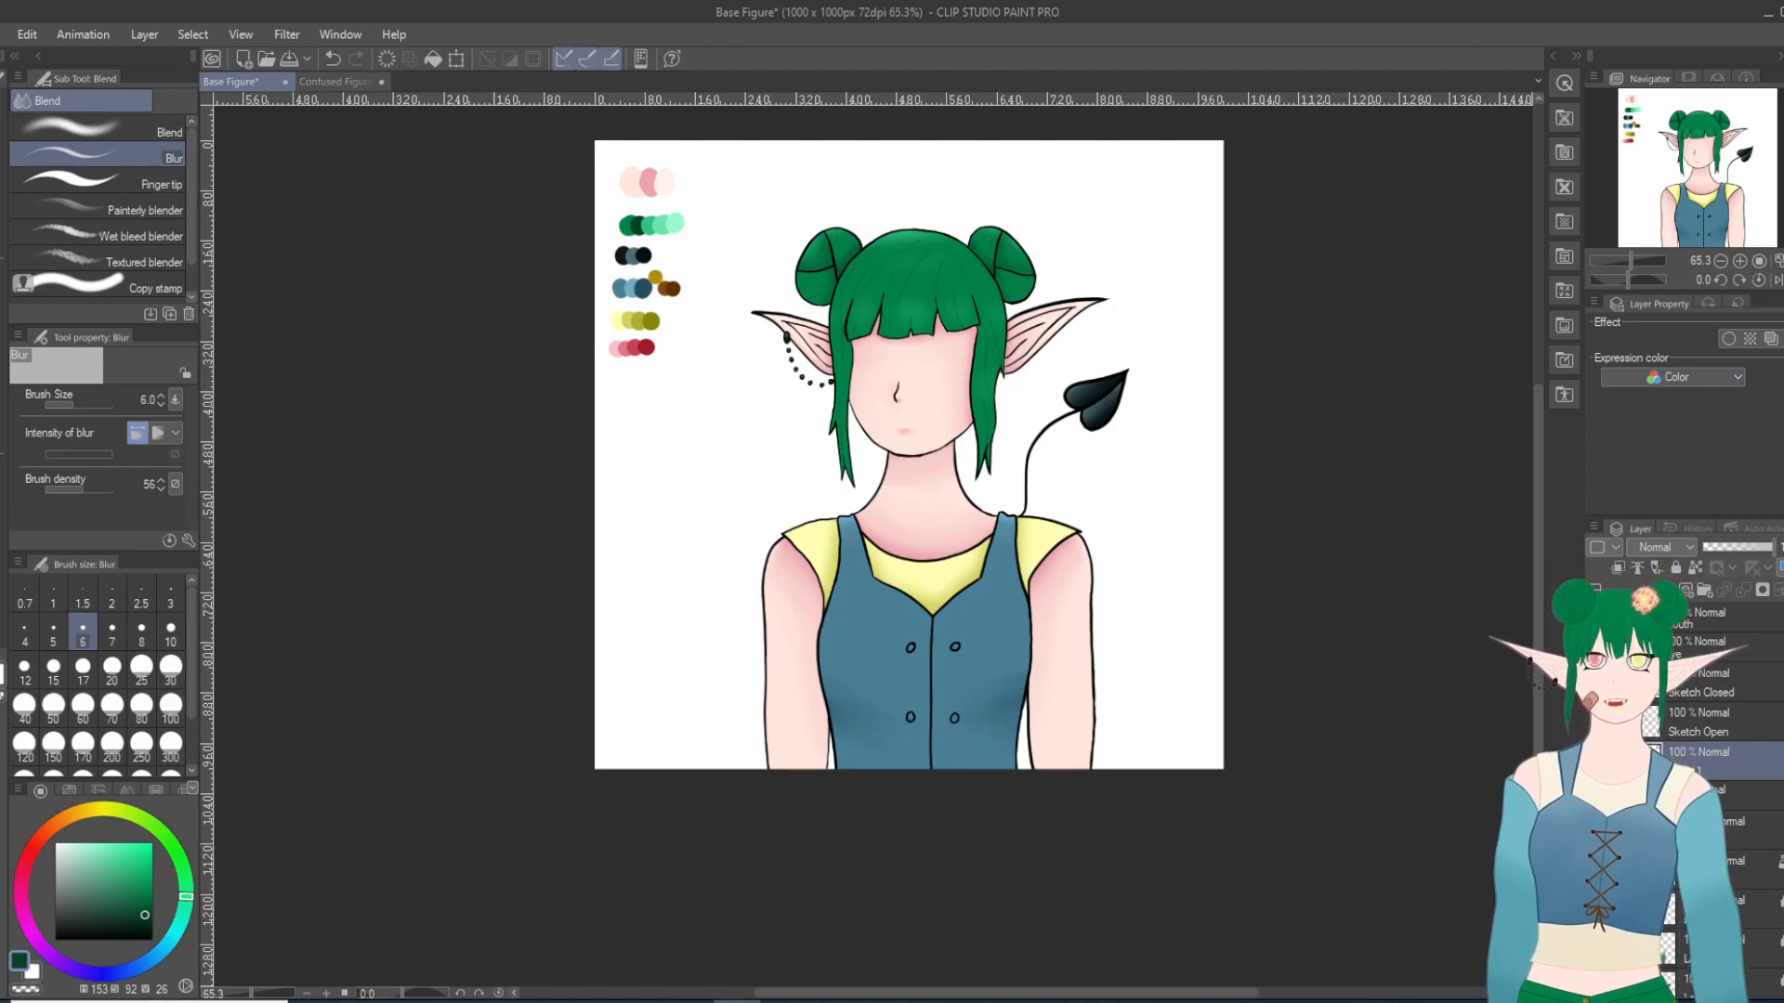
scroll(934, 409, "up", 2)
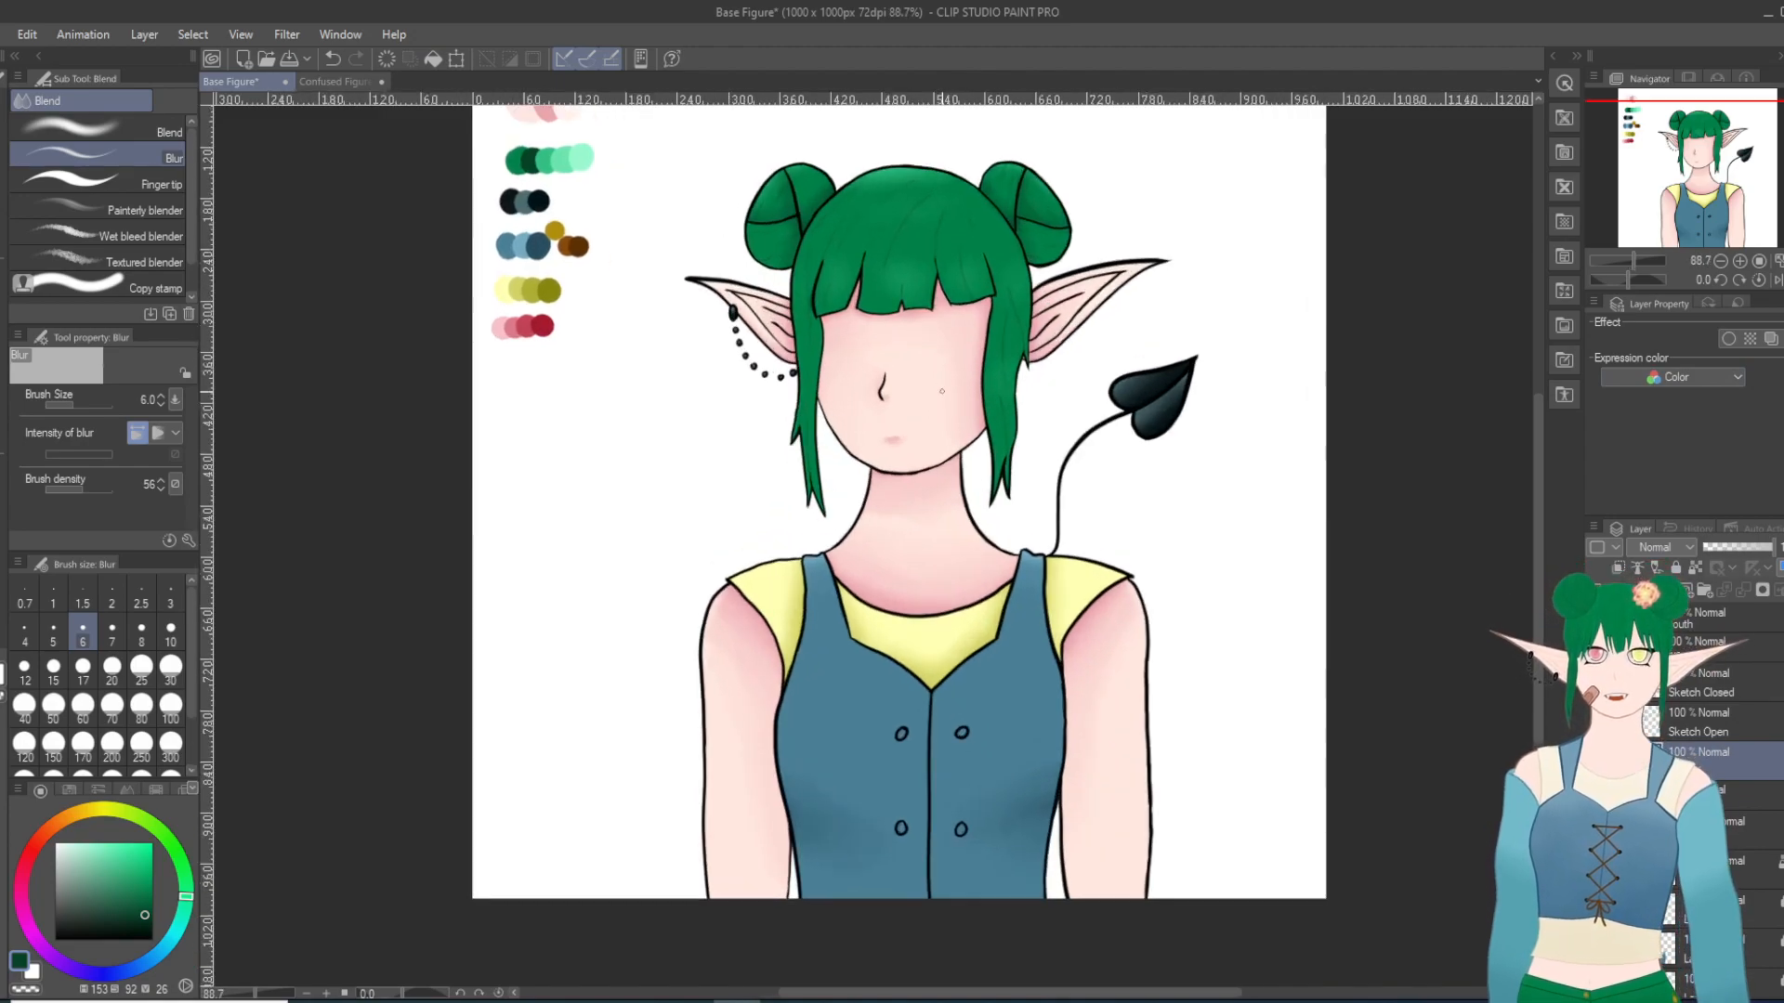
Step: Select the layer two below Sketch Open and lock it against editing
left_click(1726, 728)
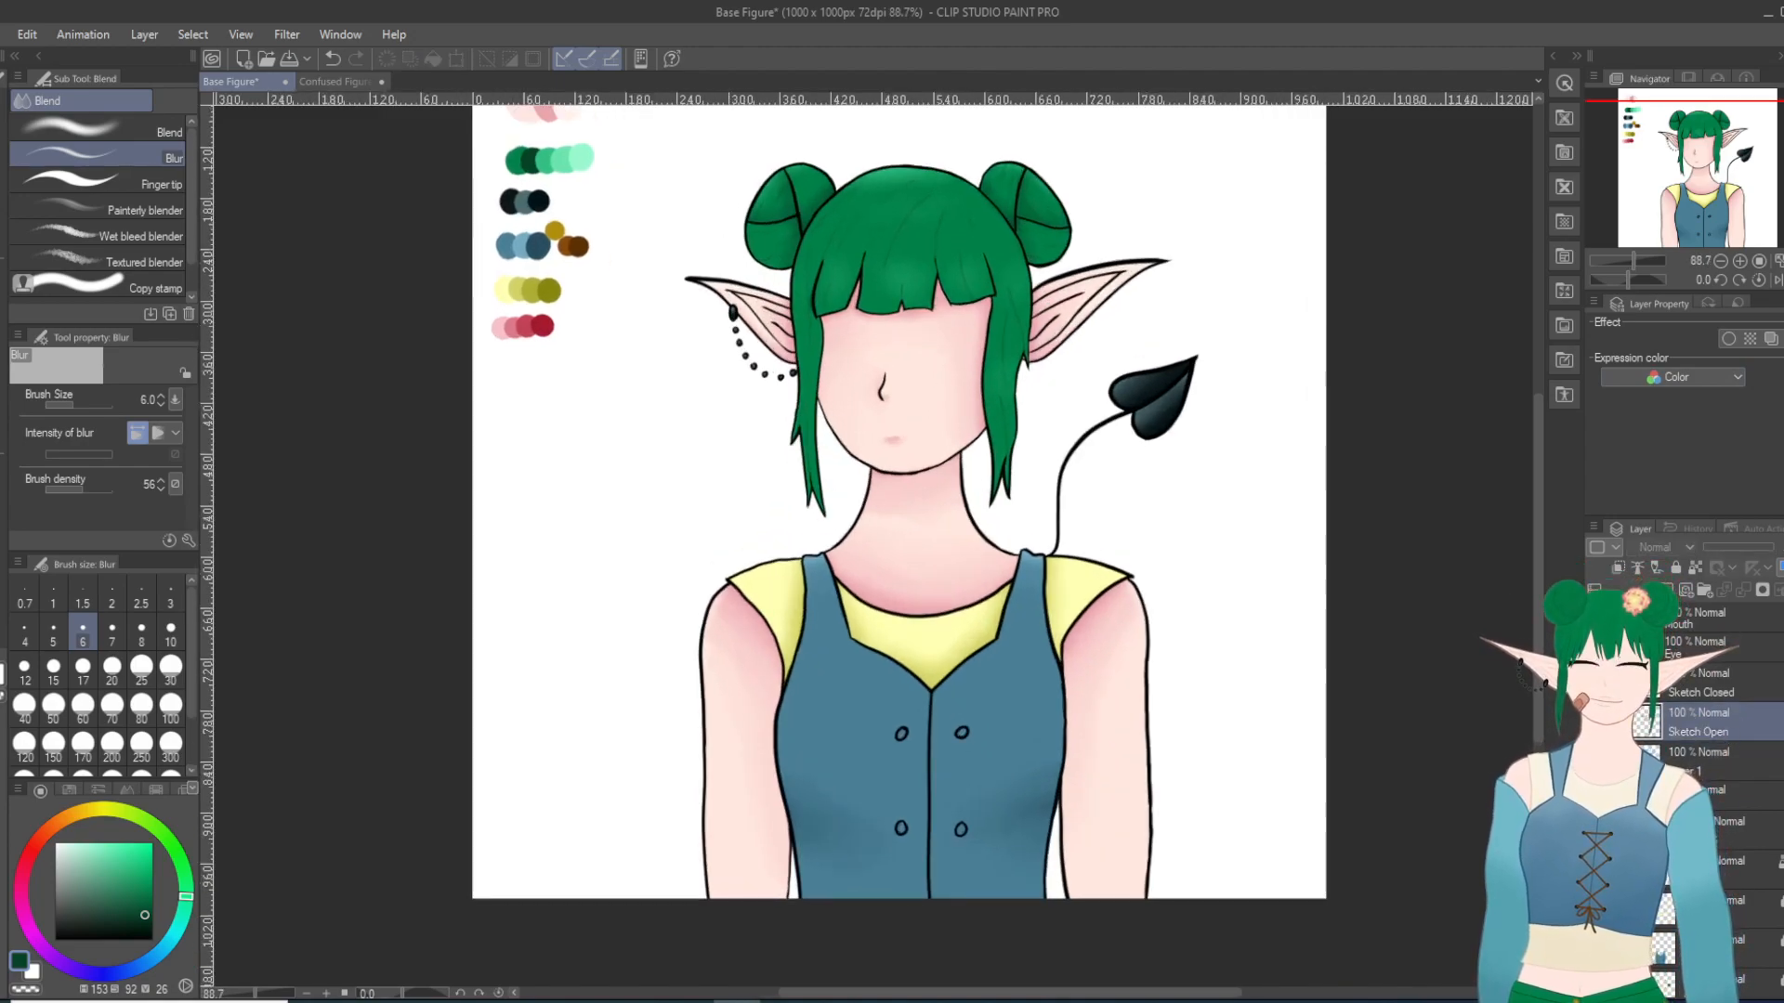
left_click(1729, 828)
left_click(1742, 591)
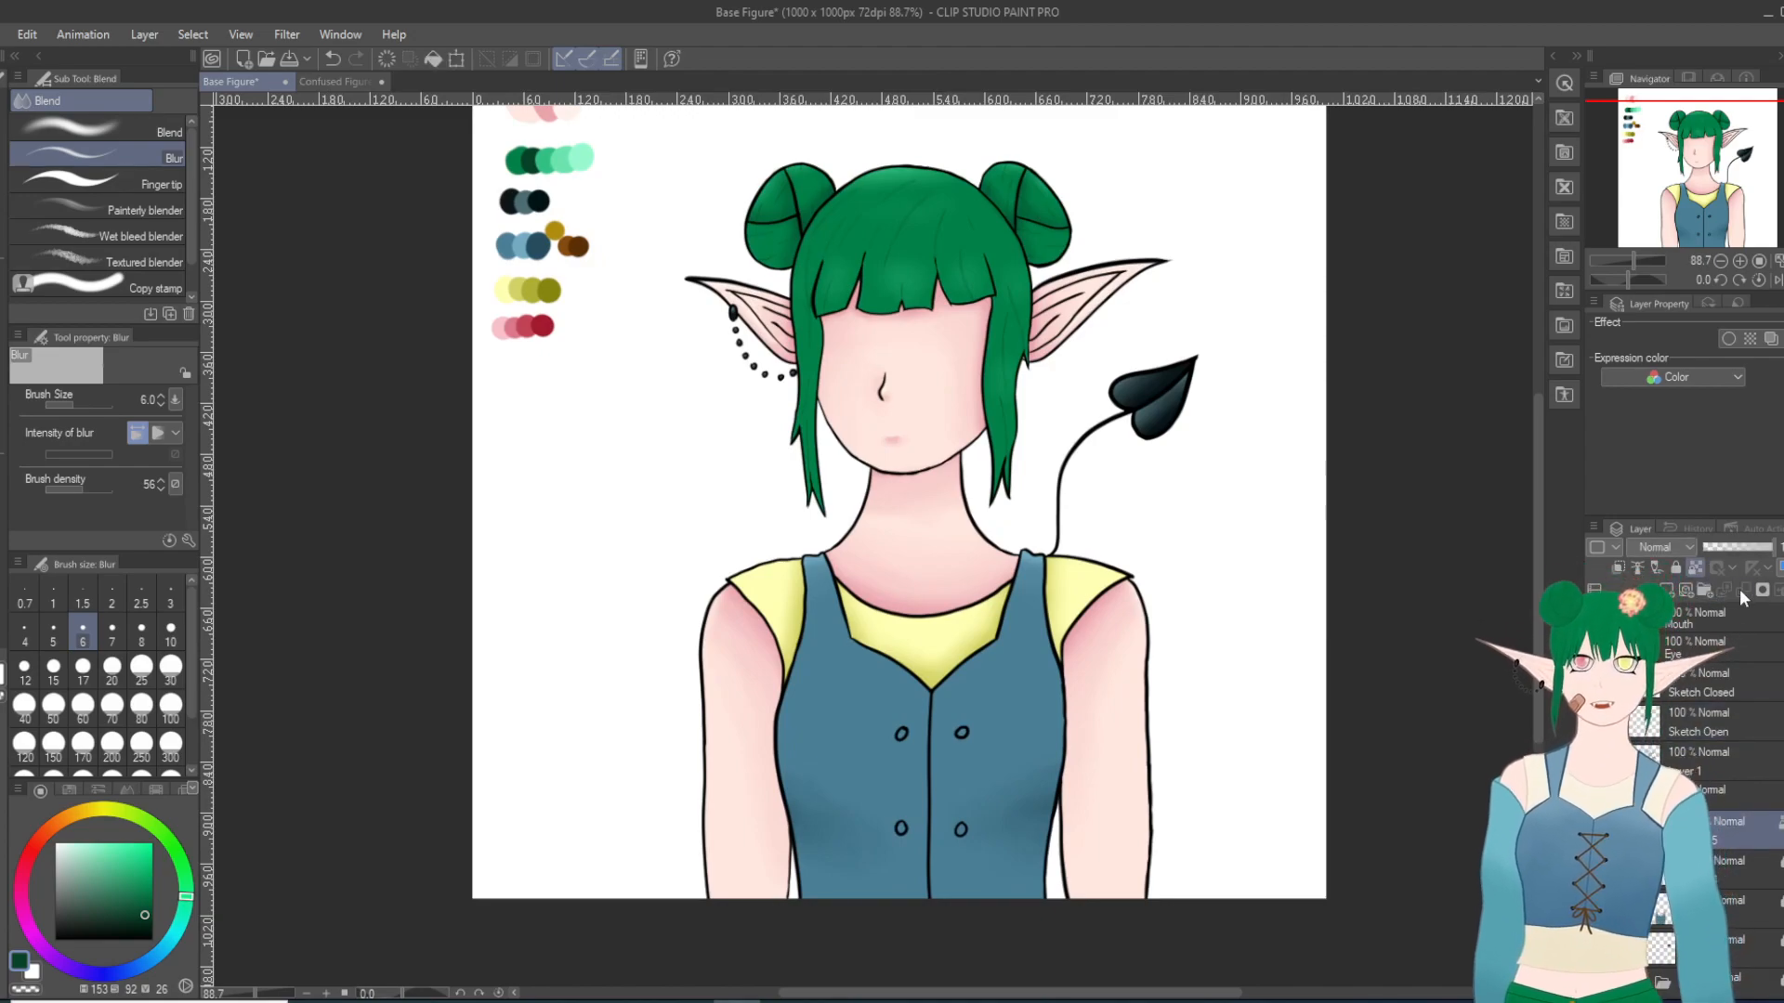
left_click(1677, 569)
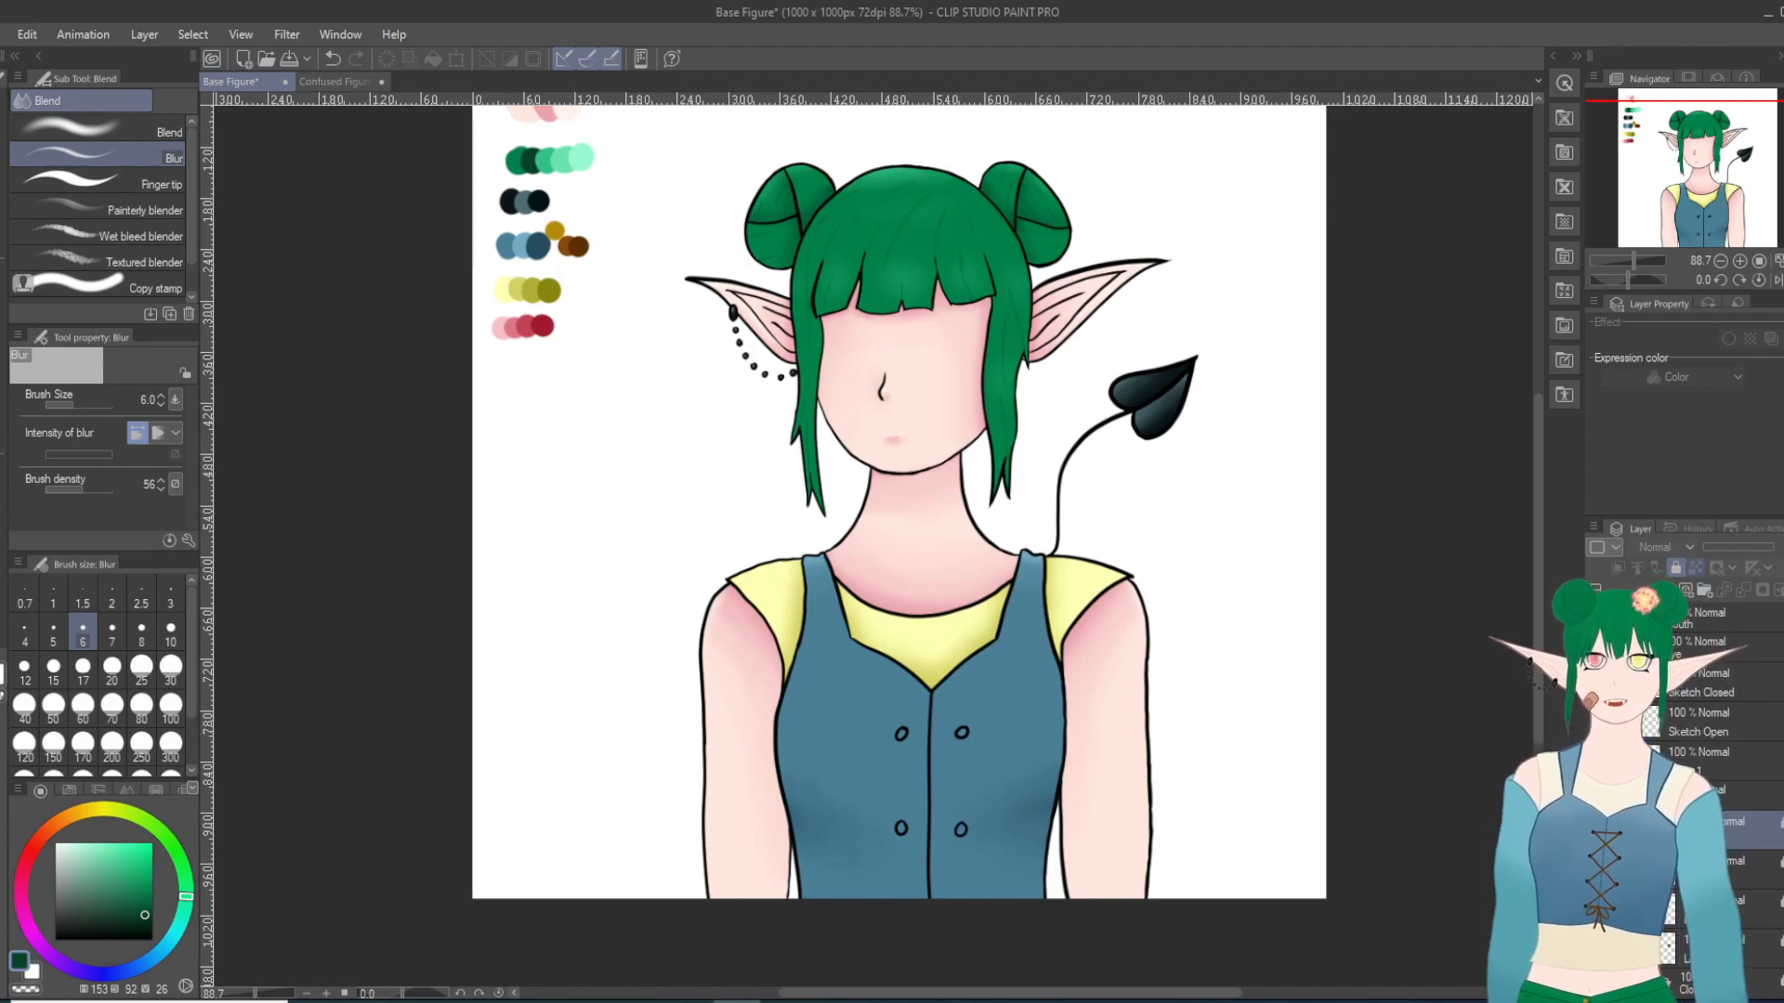
Step: Expand the Eye folder, select its O layer, and make the open-eye line art visible on the face
left_click(1632, 648)
left_click(1687, 683)
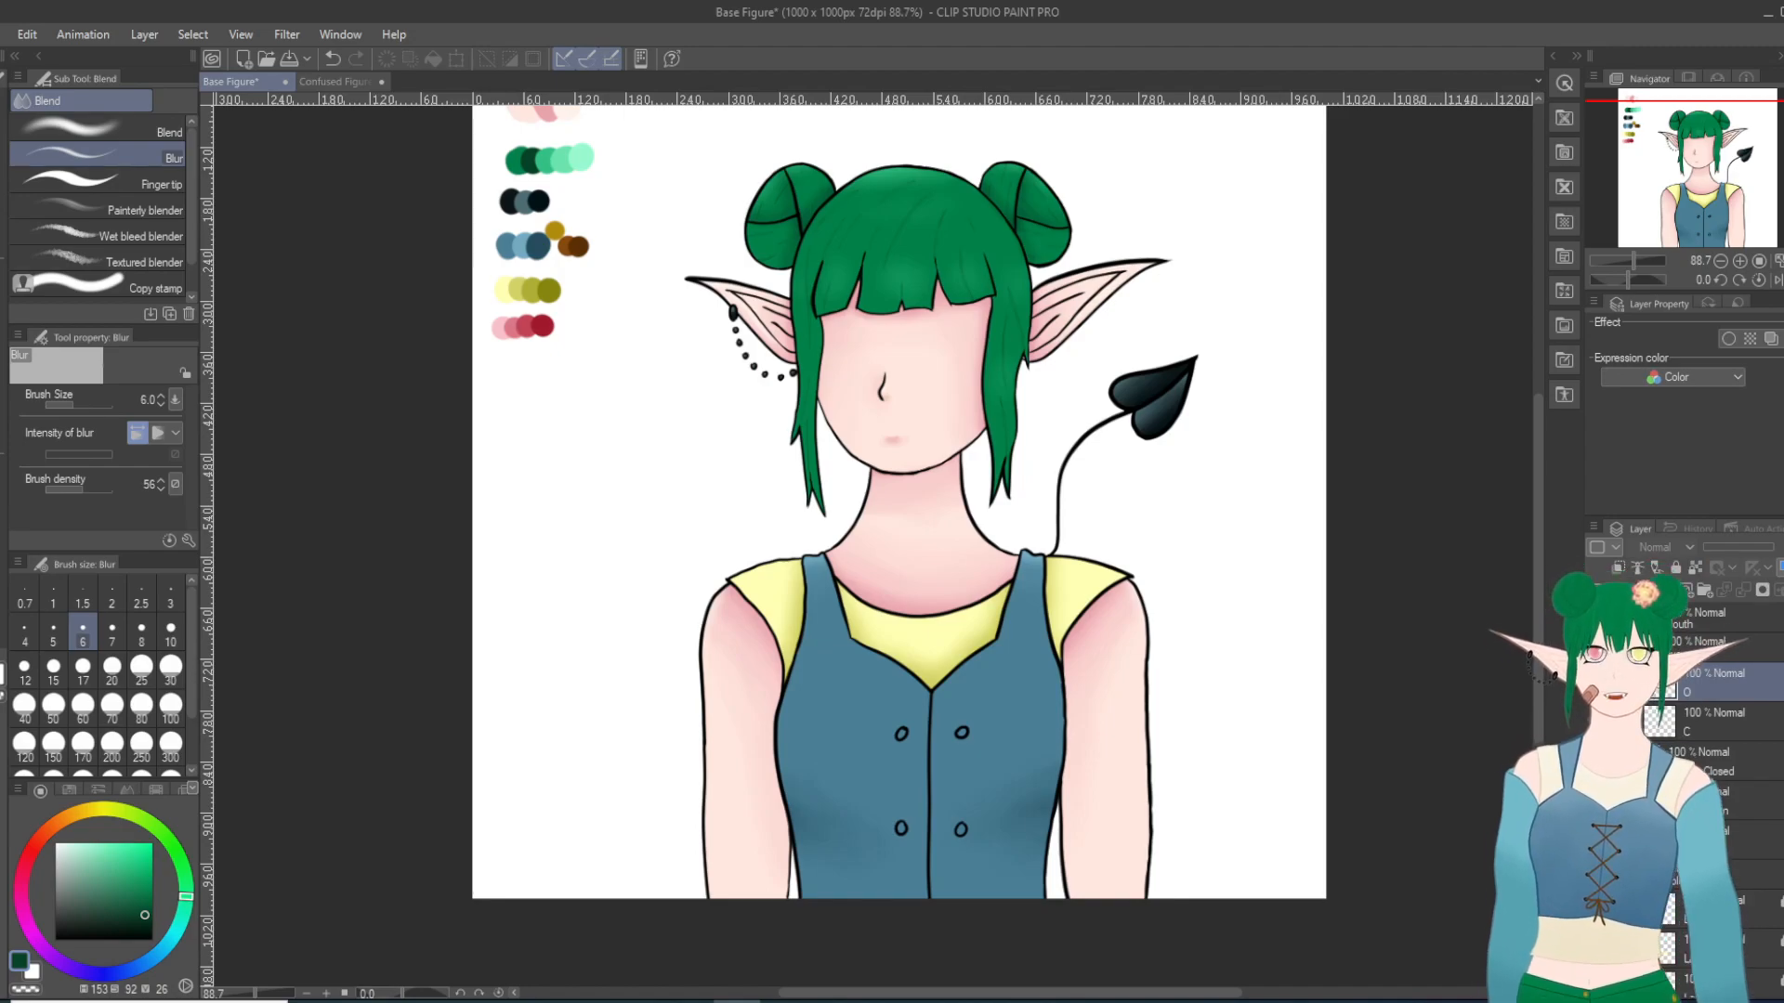
left_click(1595, 647)
left_click(1595, 721)
scroll(960, 354, "up", 4)
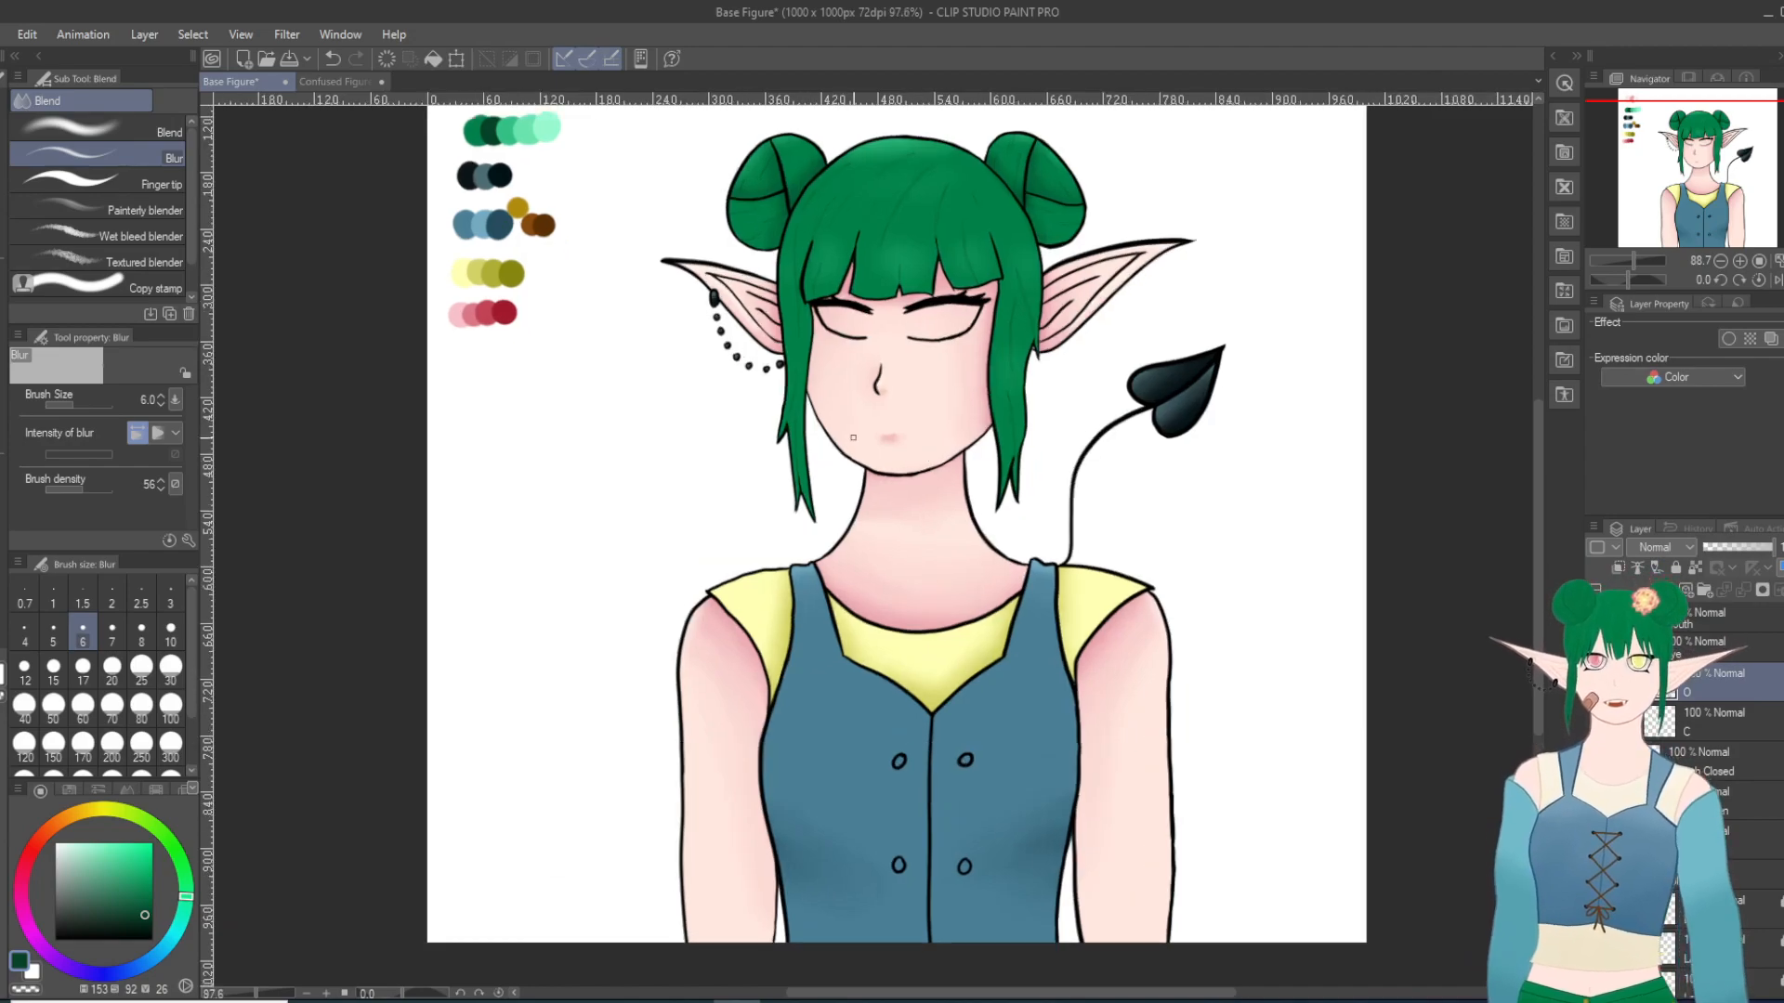
Step: Draw the nose-side curve of the iris in the right-hand eye in black with the Turnip pen at size 10
scroll(960, 354, "up", 5)
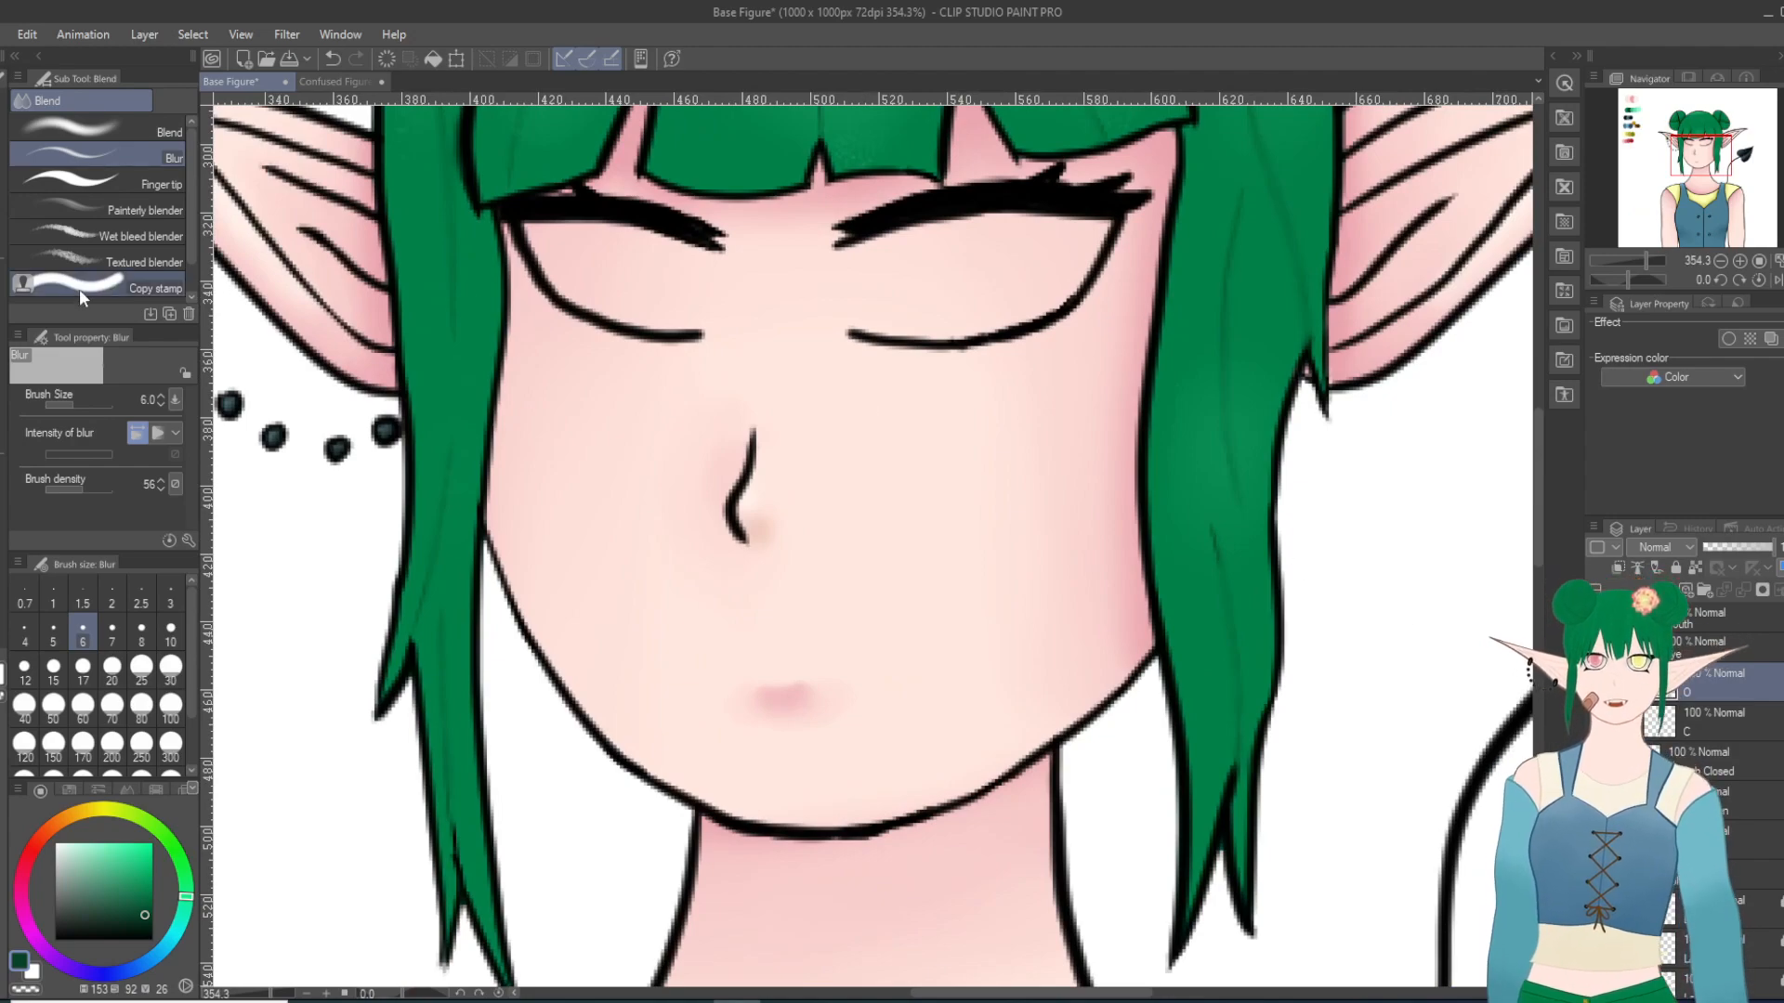
key("p")
left_click(55, 940)
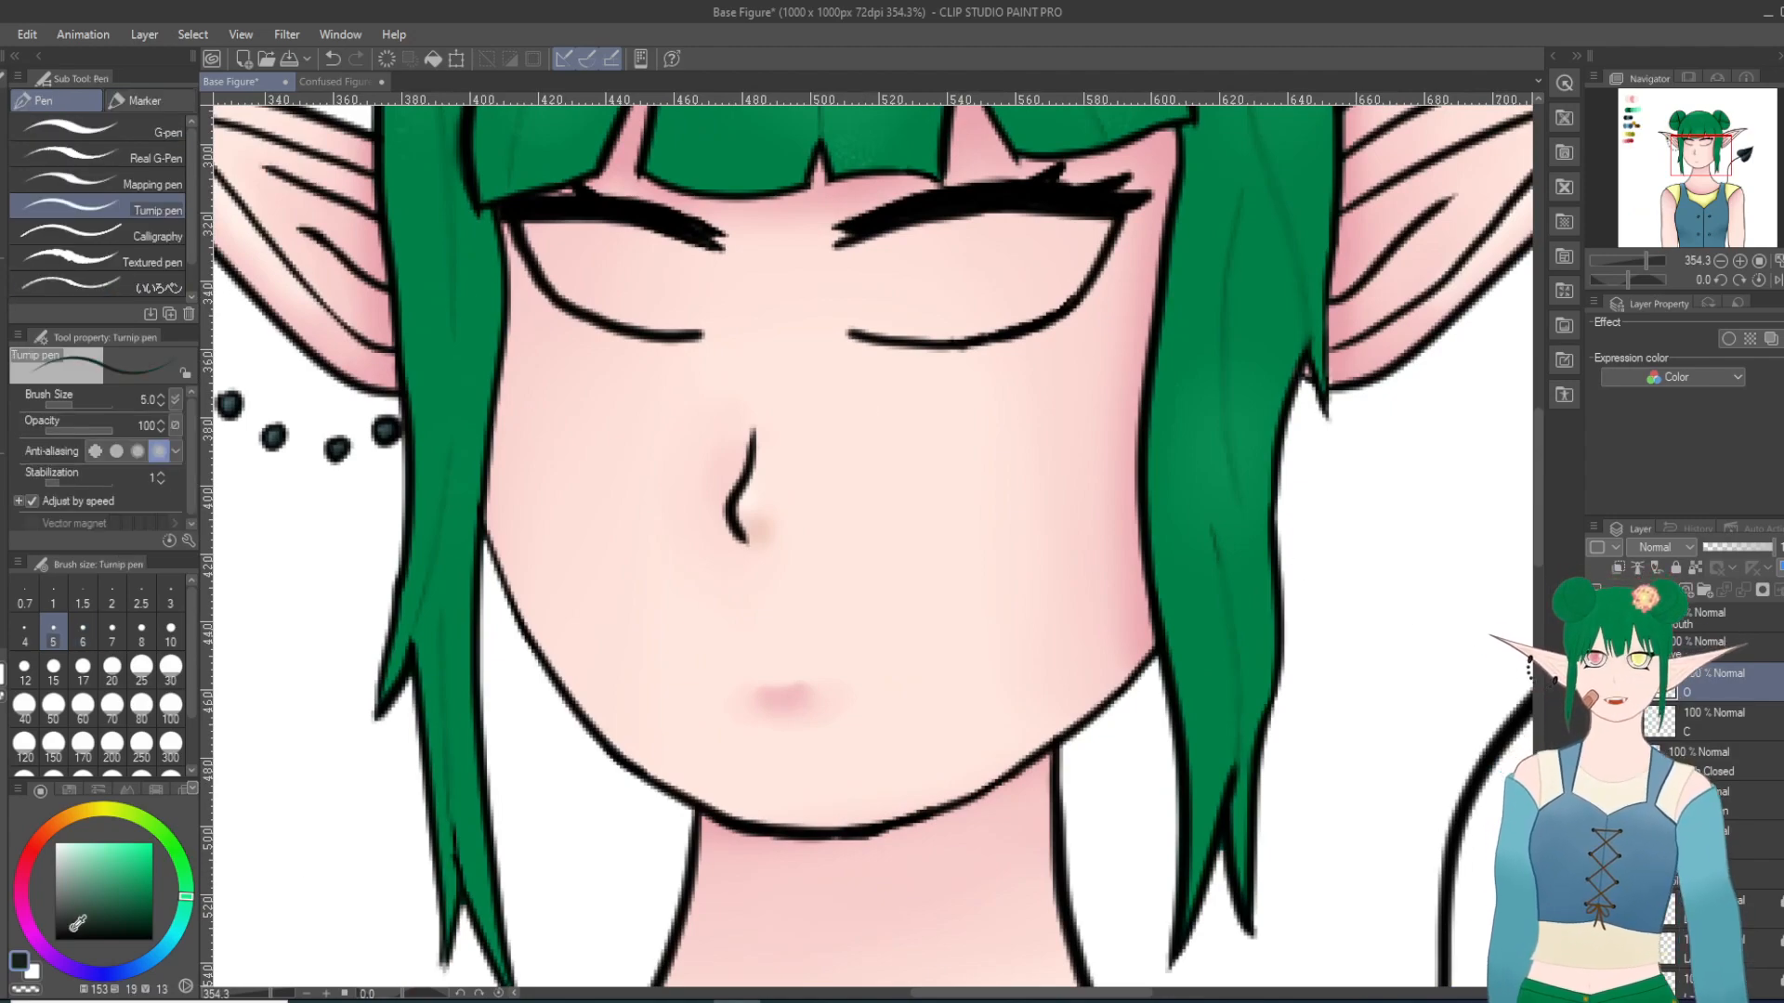
scroll(646, 194, "up", 1)
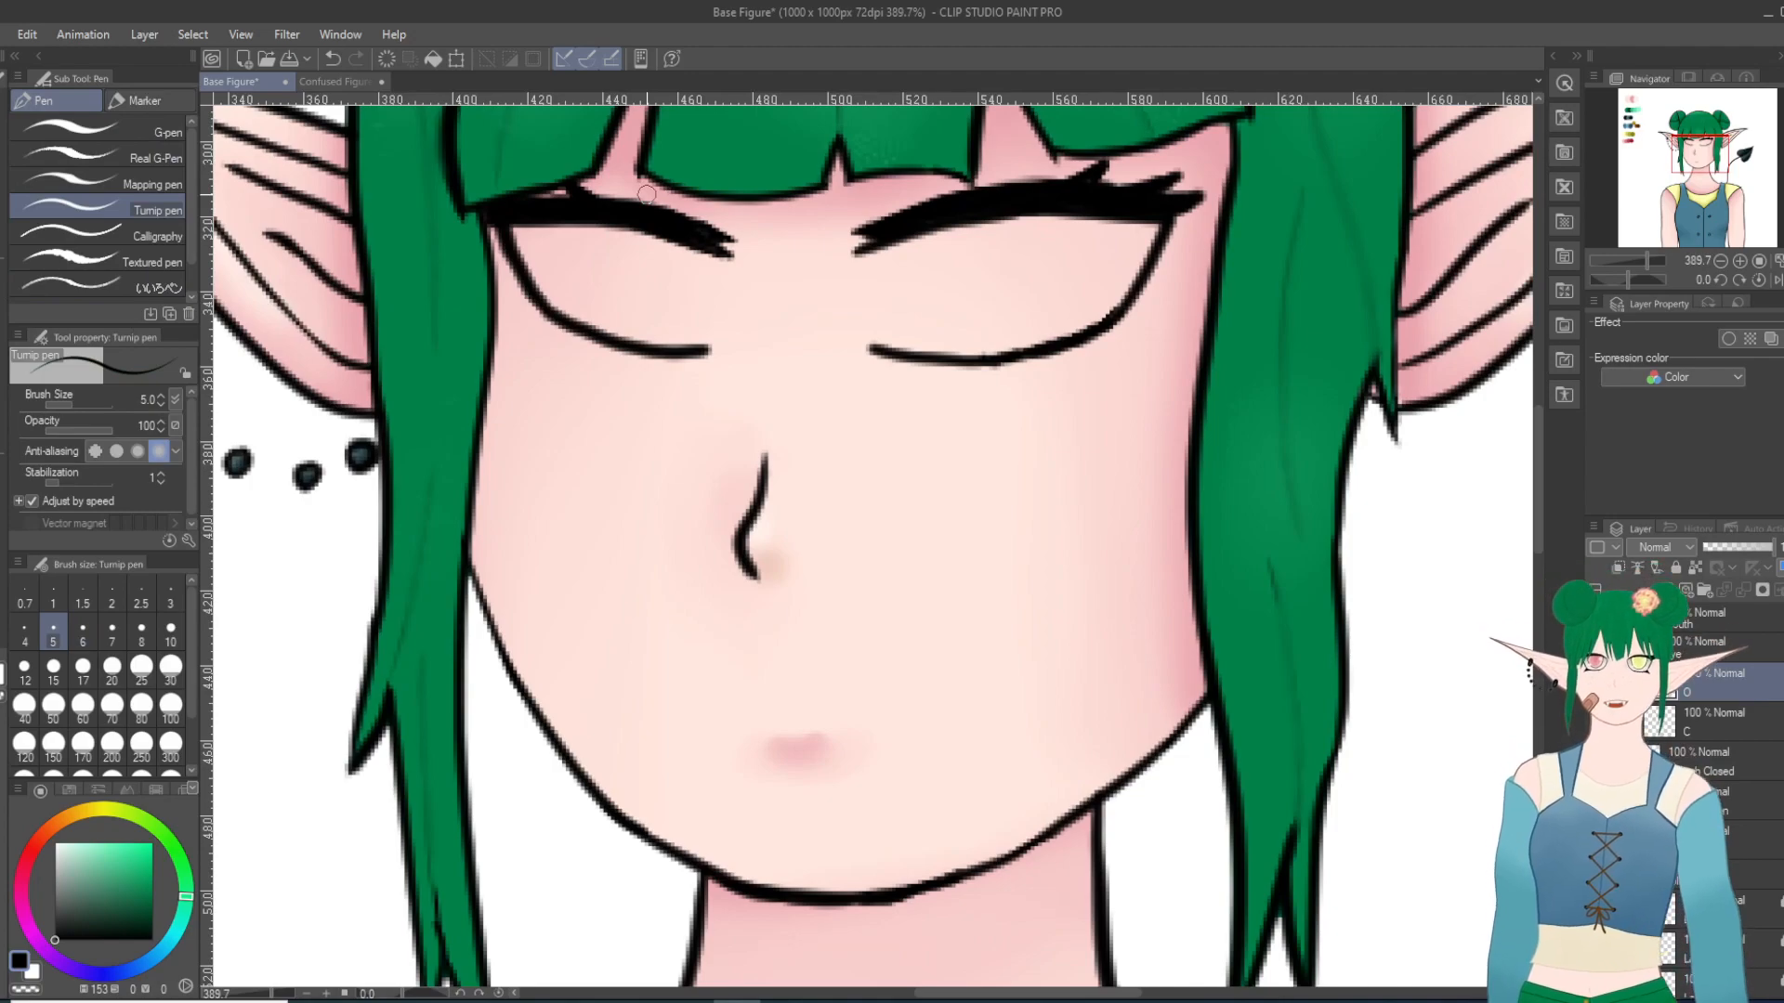
mouse_move(932, 232)
left_mouse_down()
mouse_move(920, 278)
mouse_move(938, 353)
left_mouse_up()
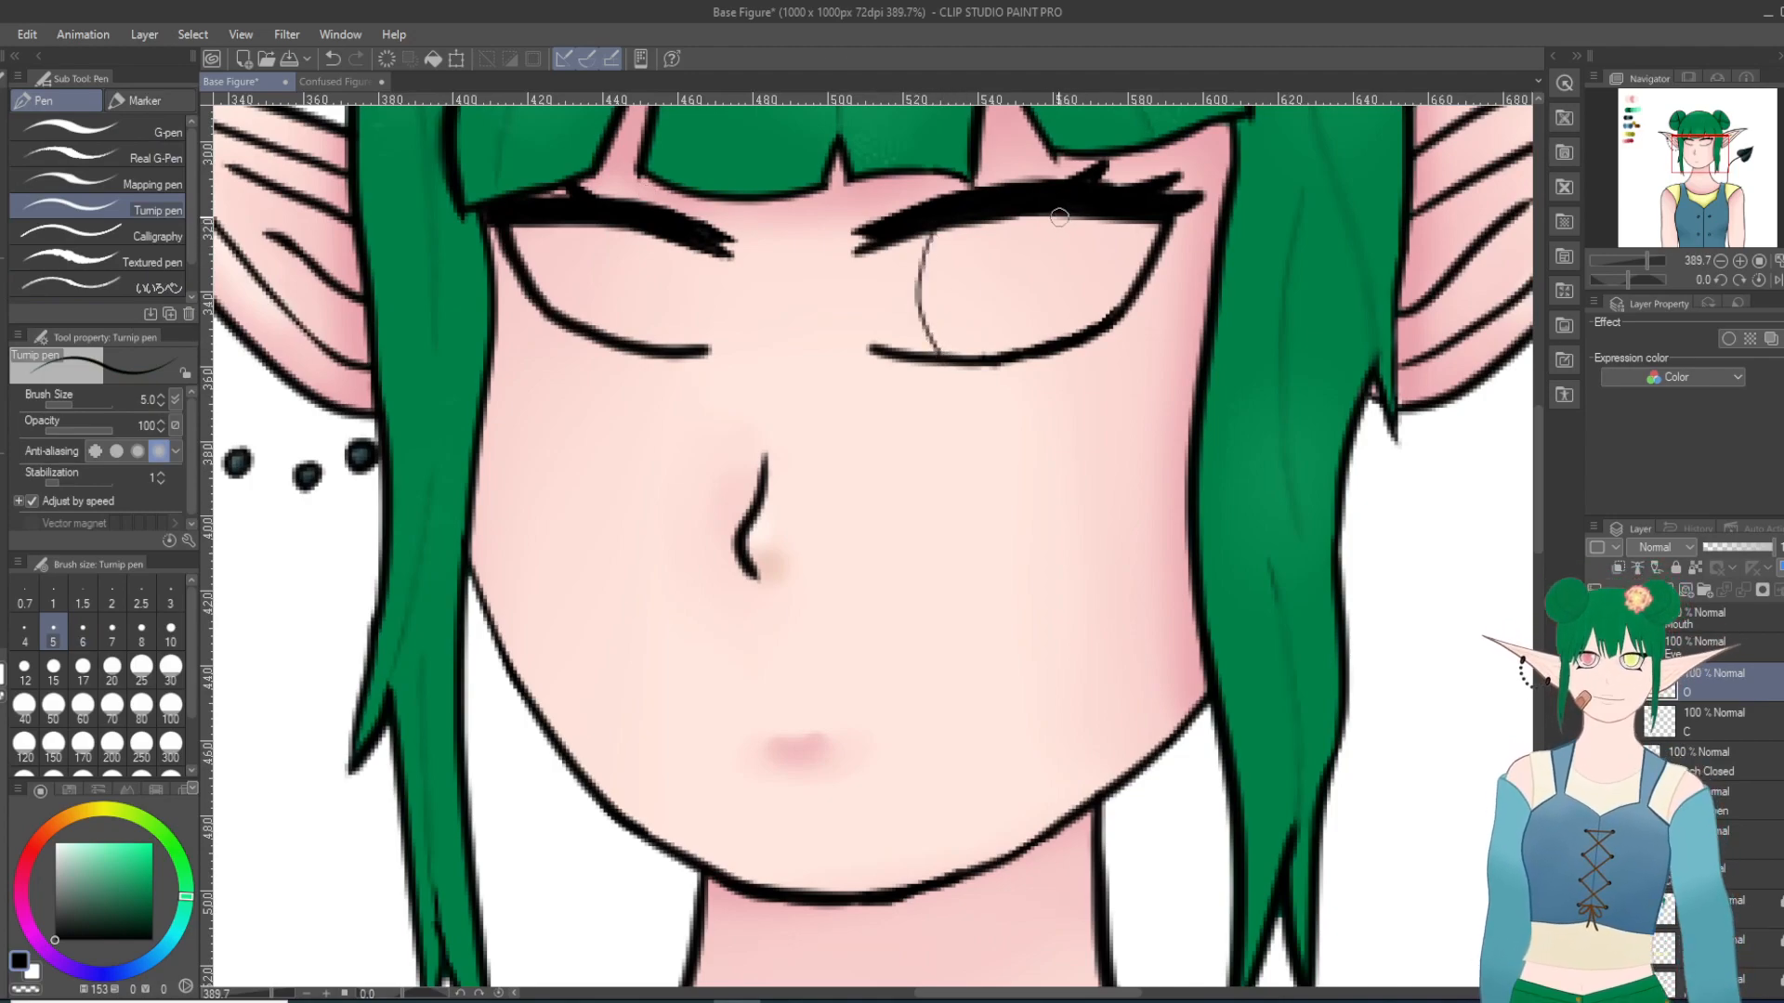
key("ctrl+z")
left_click(170, 635)
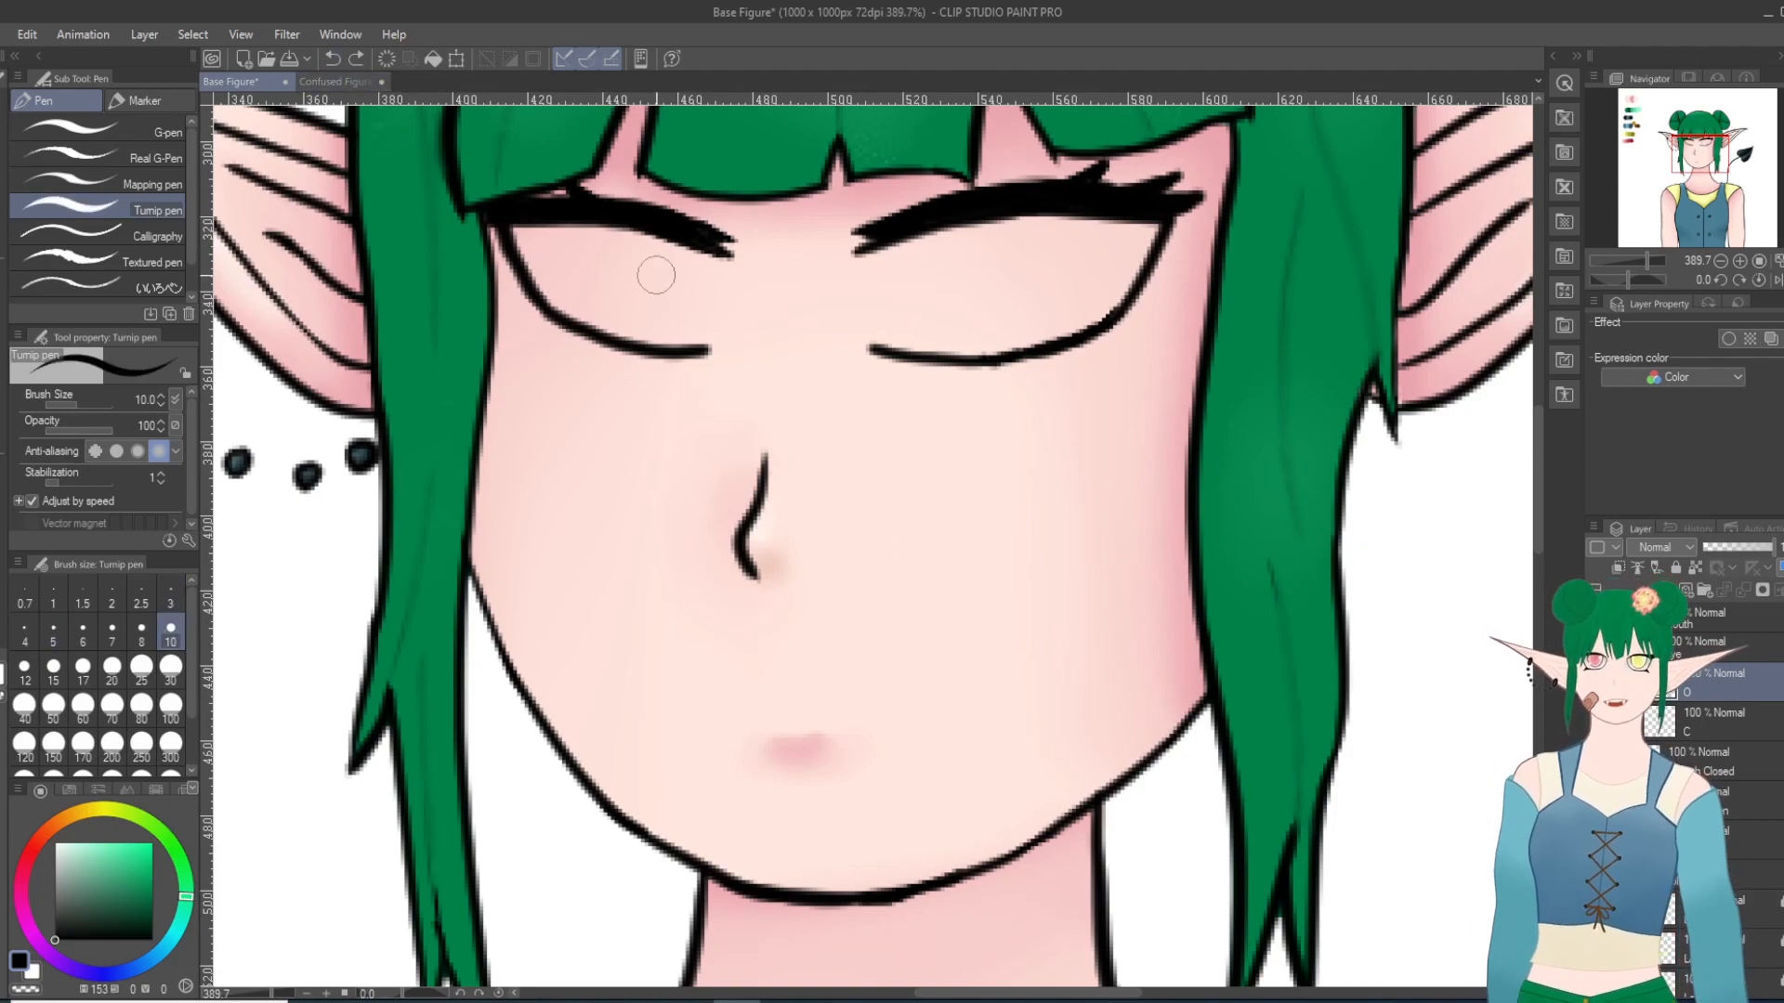
mouse_move(932, 232)
left_mouse_down()
mouse_move(927, 344)
mouse_move(948, 355)
left_mouse_up()
key("ctrl+z")
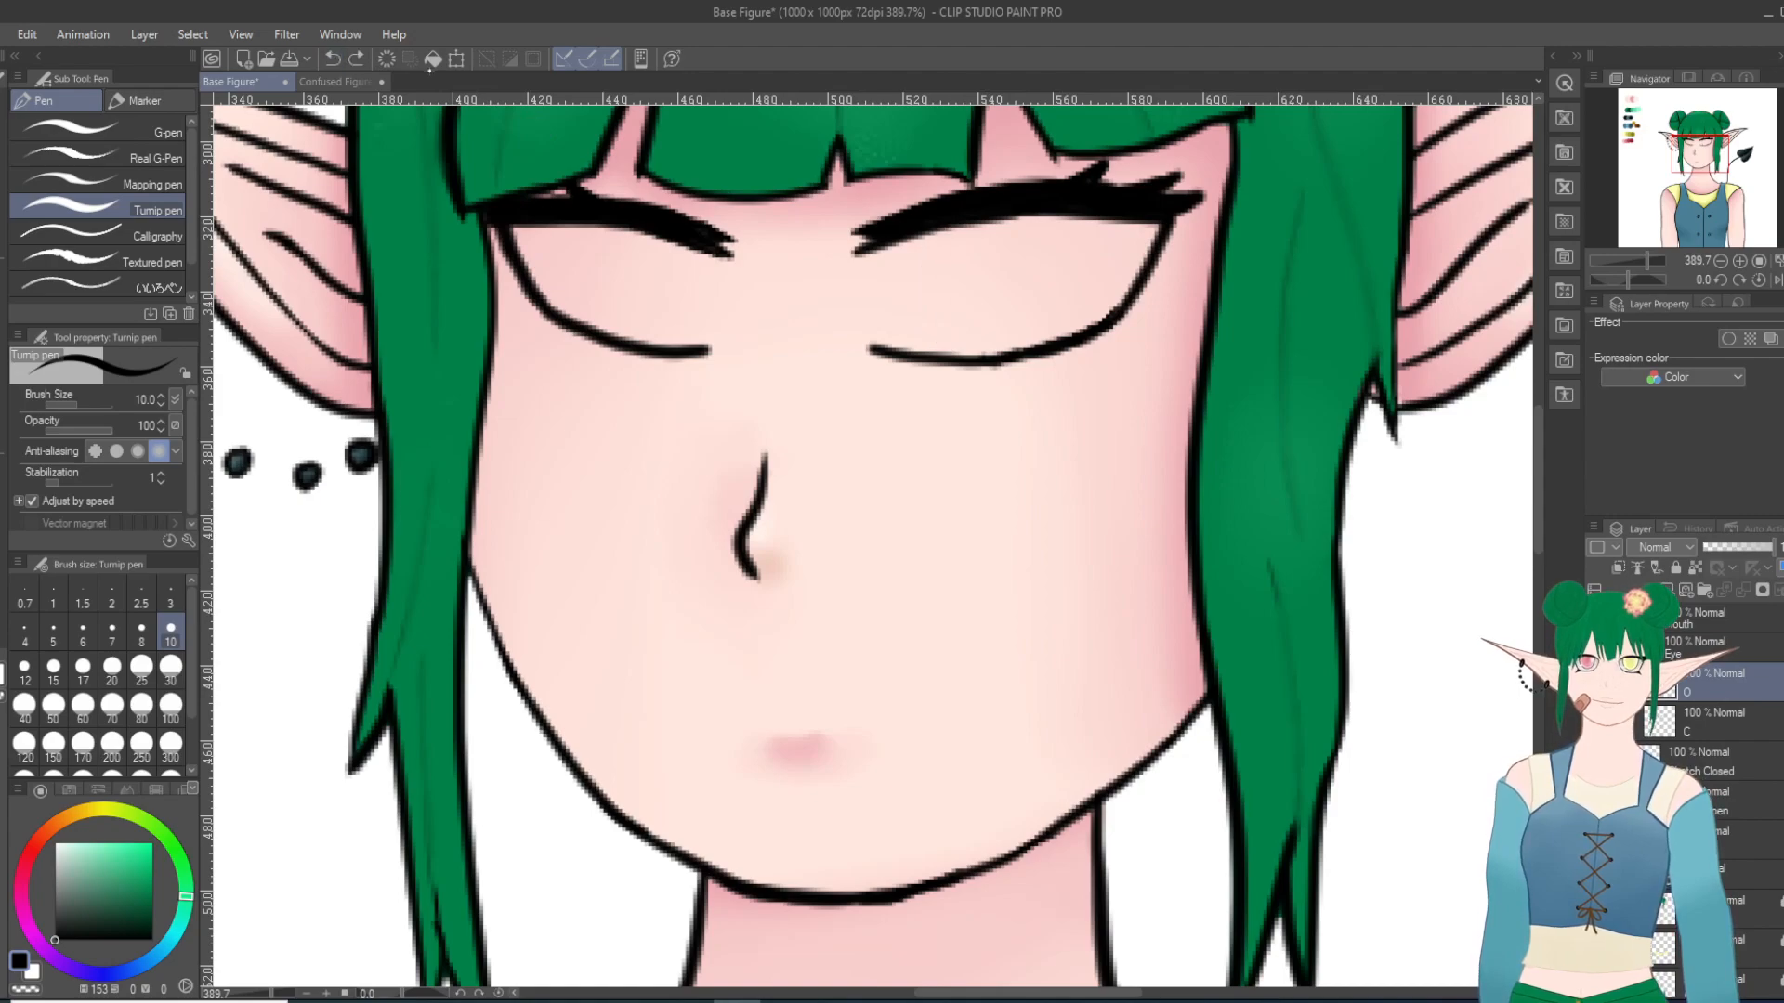
left_click_drag(924, 244, 942, 361)
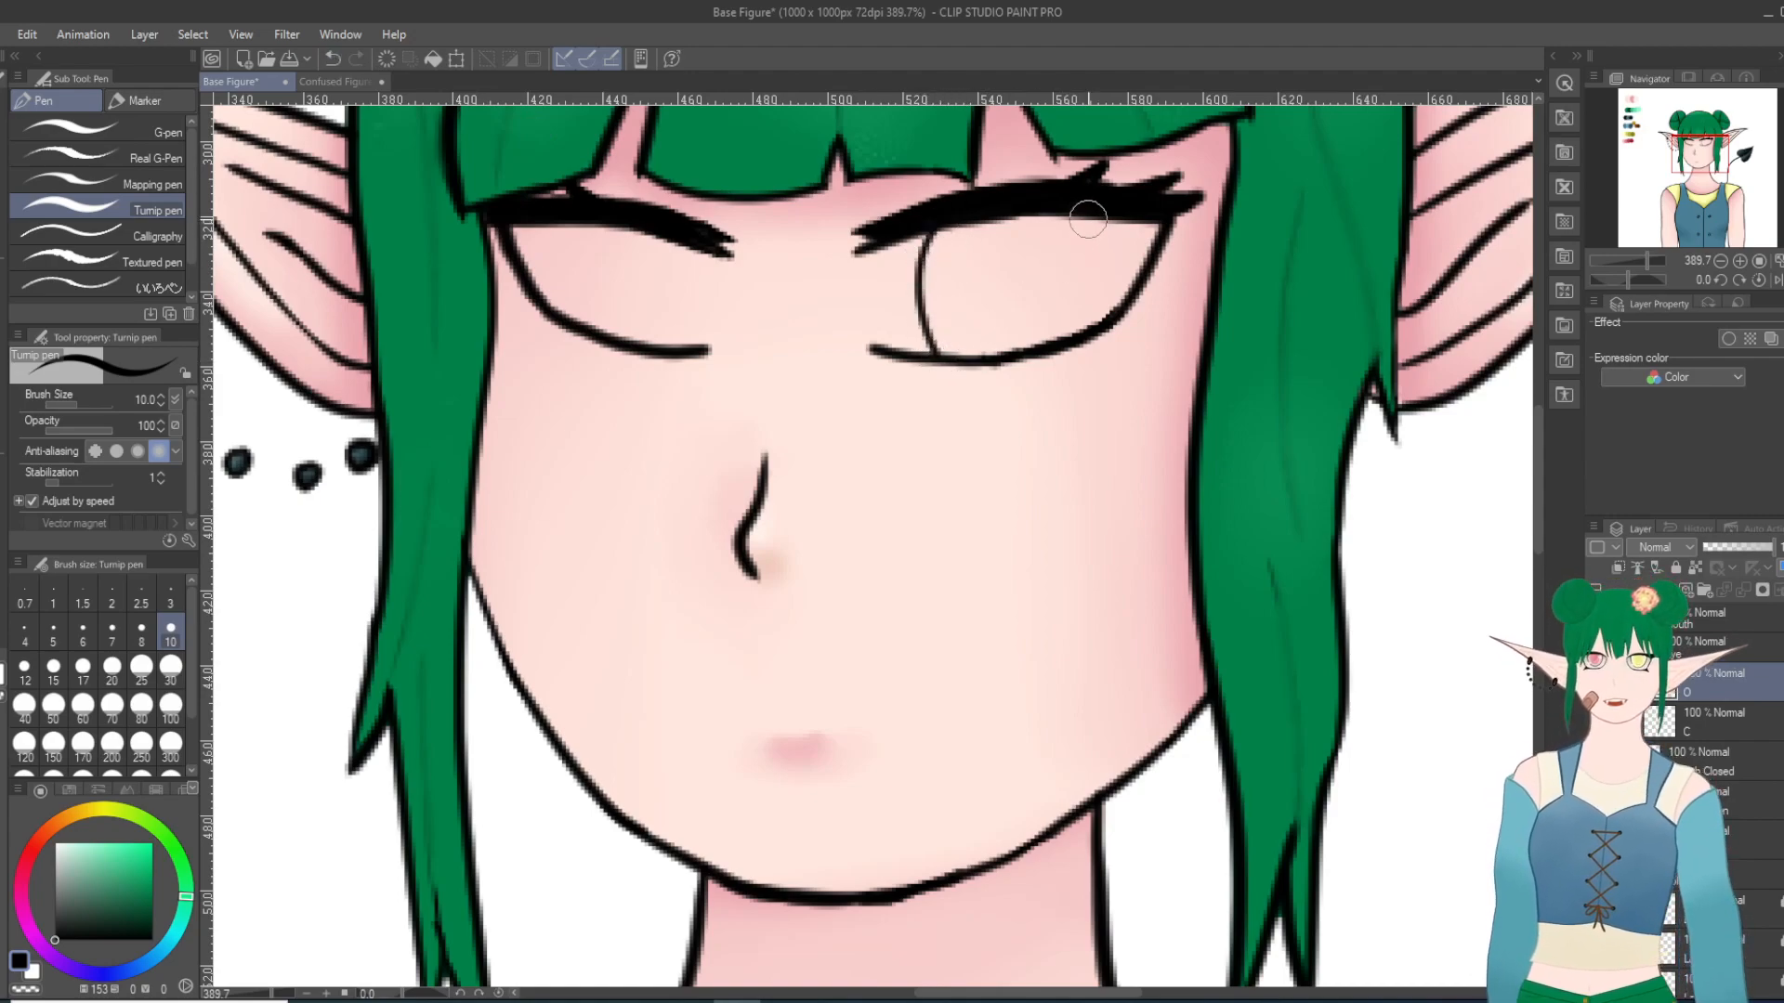
Step: Draw the outer iris curve in the right-hand eye, redoing the stroke until it mirrors the nose-side curve
mouse_move(1084, 218)
left_mouse_down()
mouse_move(1111, 264)
mouse_move(1102, 338)
left_mouse_up()
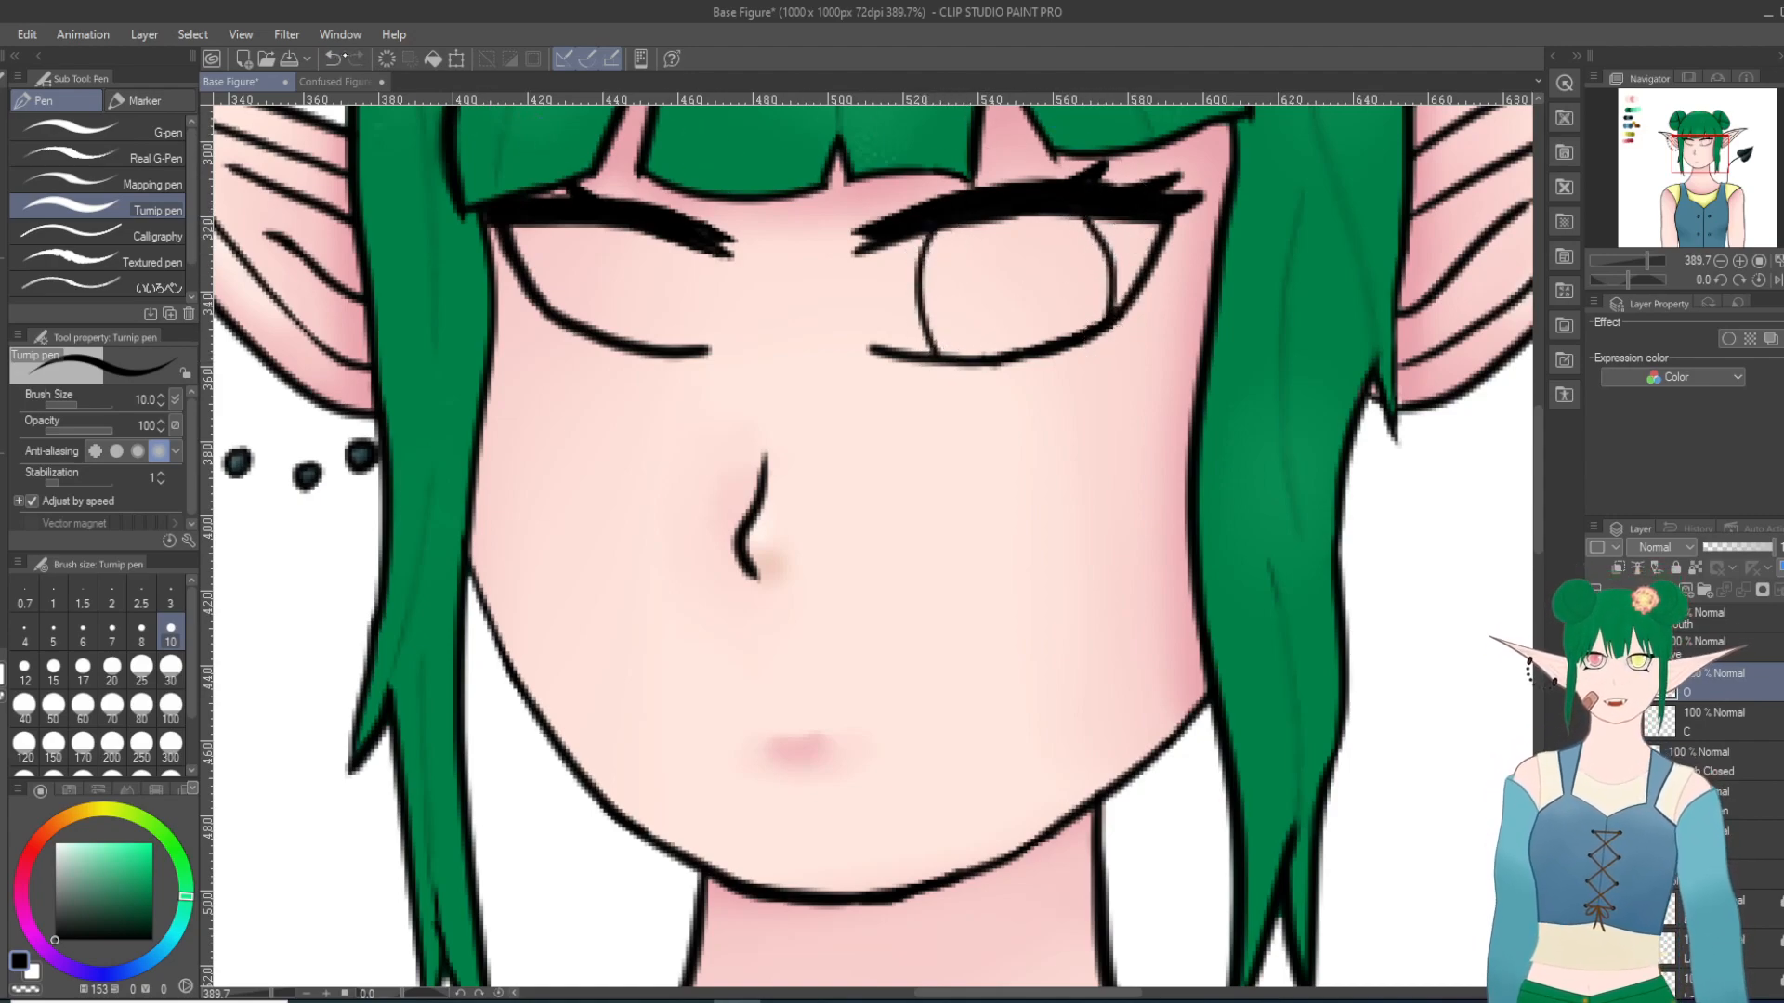
key("ctrl+z")
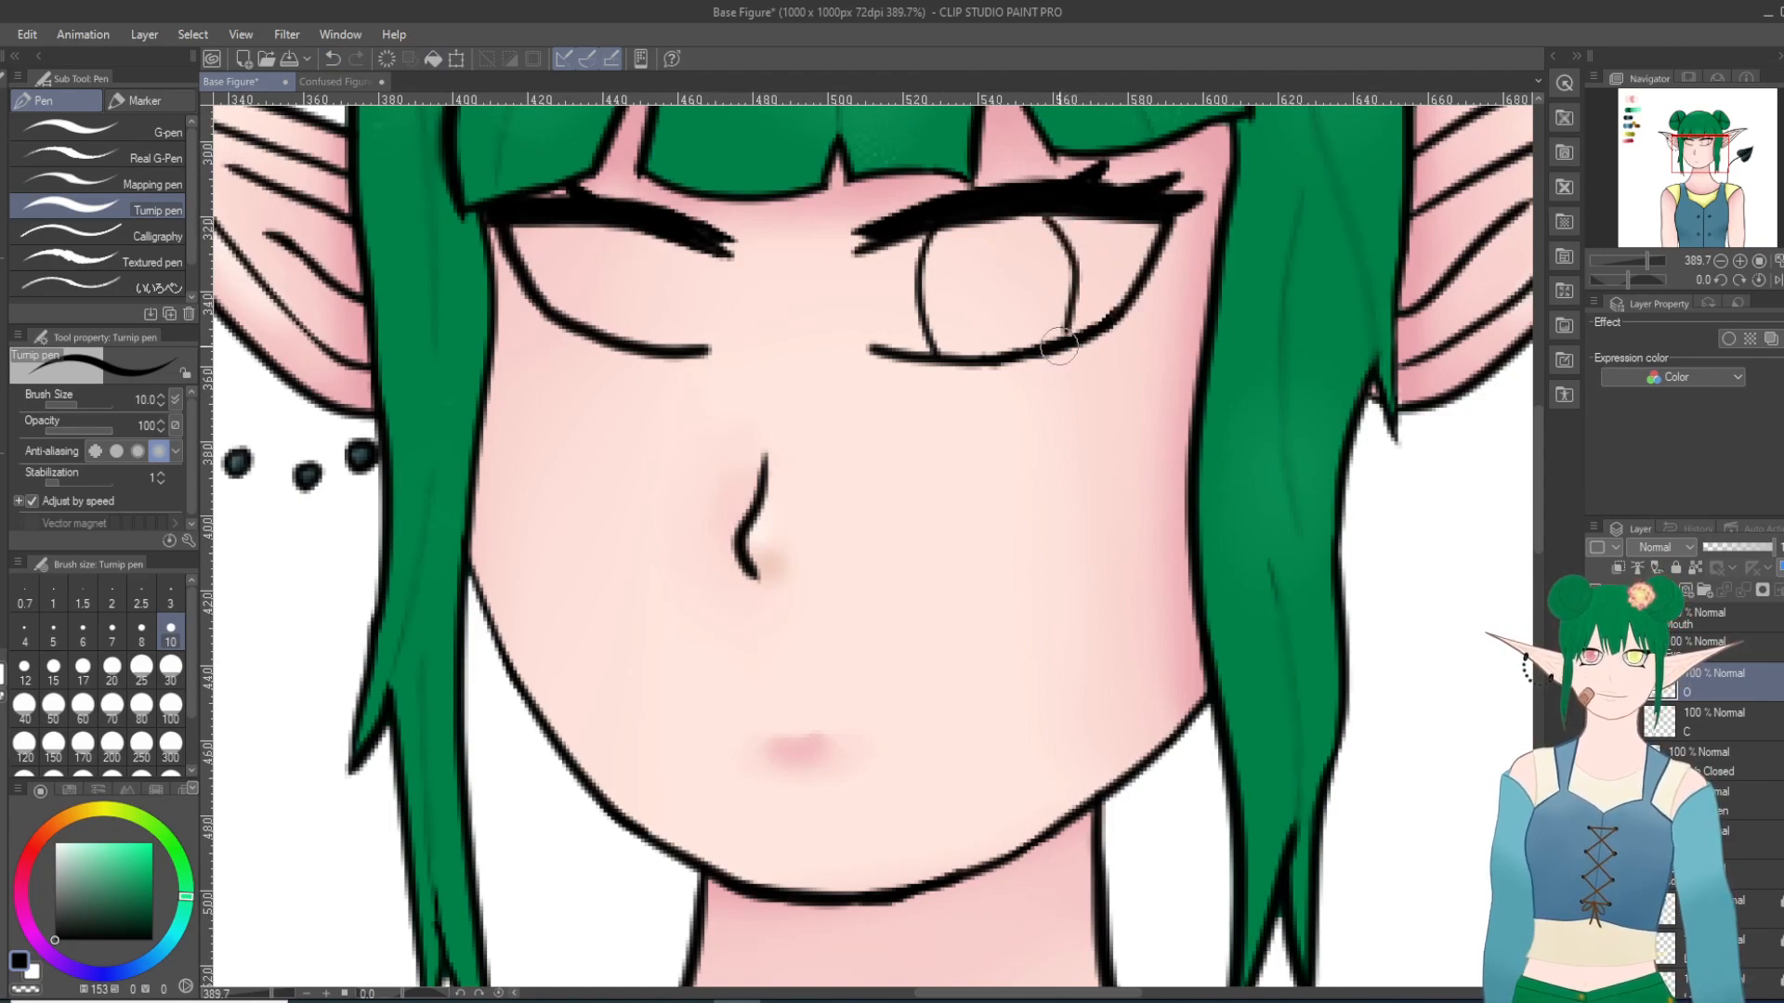
key("ctrl+z")
mouse_move(1043, 218)
left_mouse_down()
mouse_move(1090, 266)
mouse_move(1088, 338)
left_mouse_up()
key("ctrl+z")
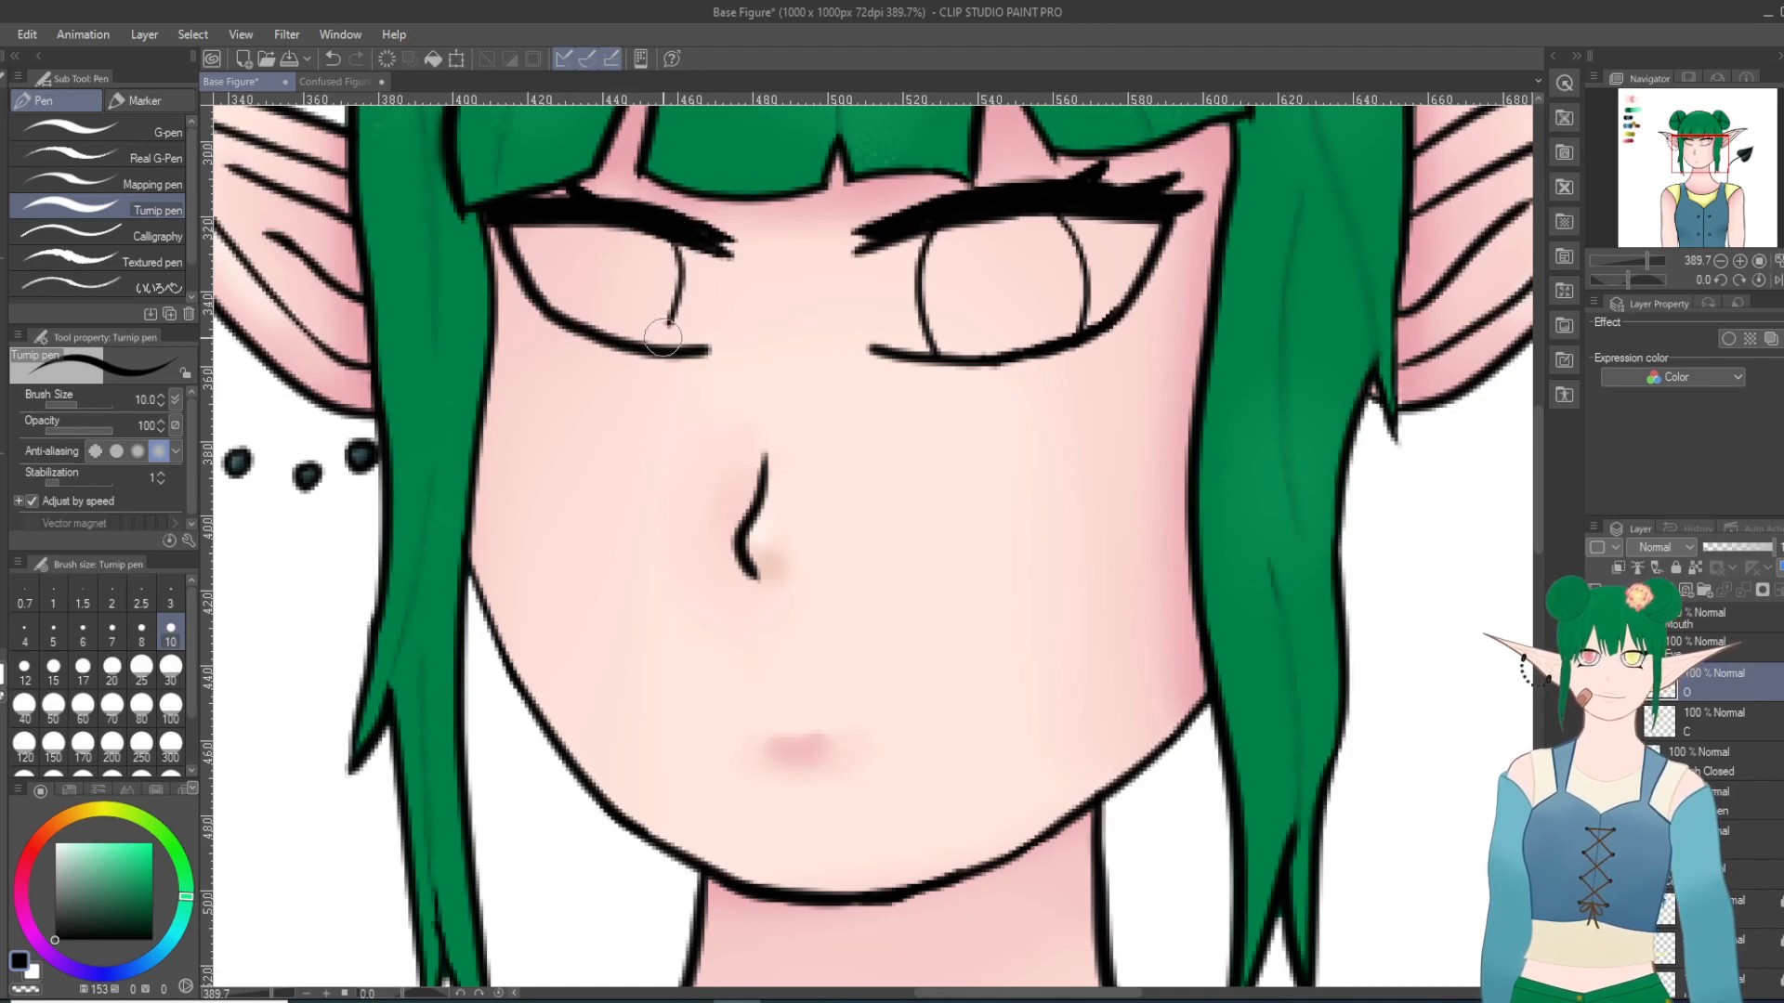
Step: Draw both iris curves in the left-hand eye, redoing the strokes until they match the other eye
left_click(332, 59)
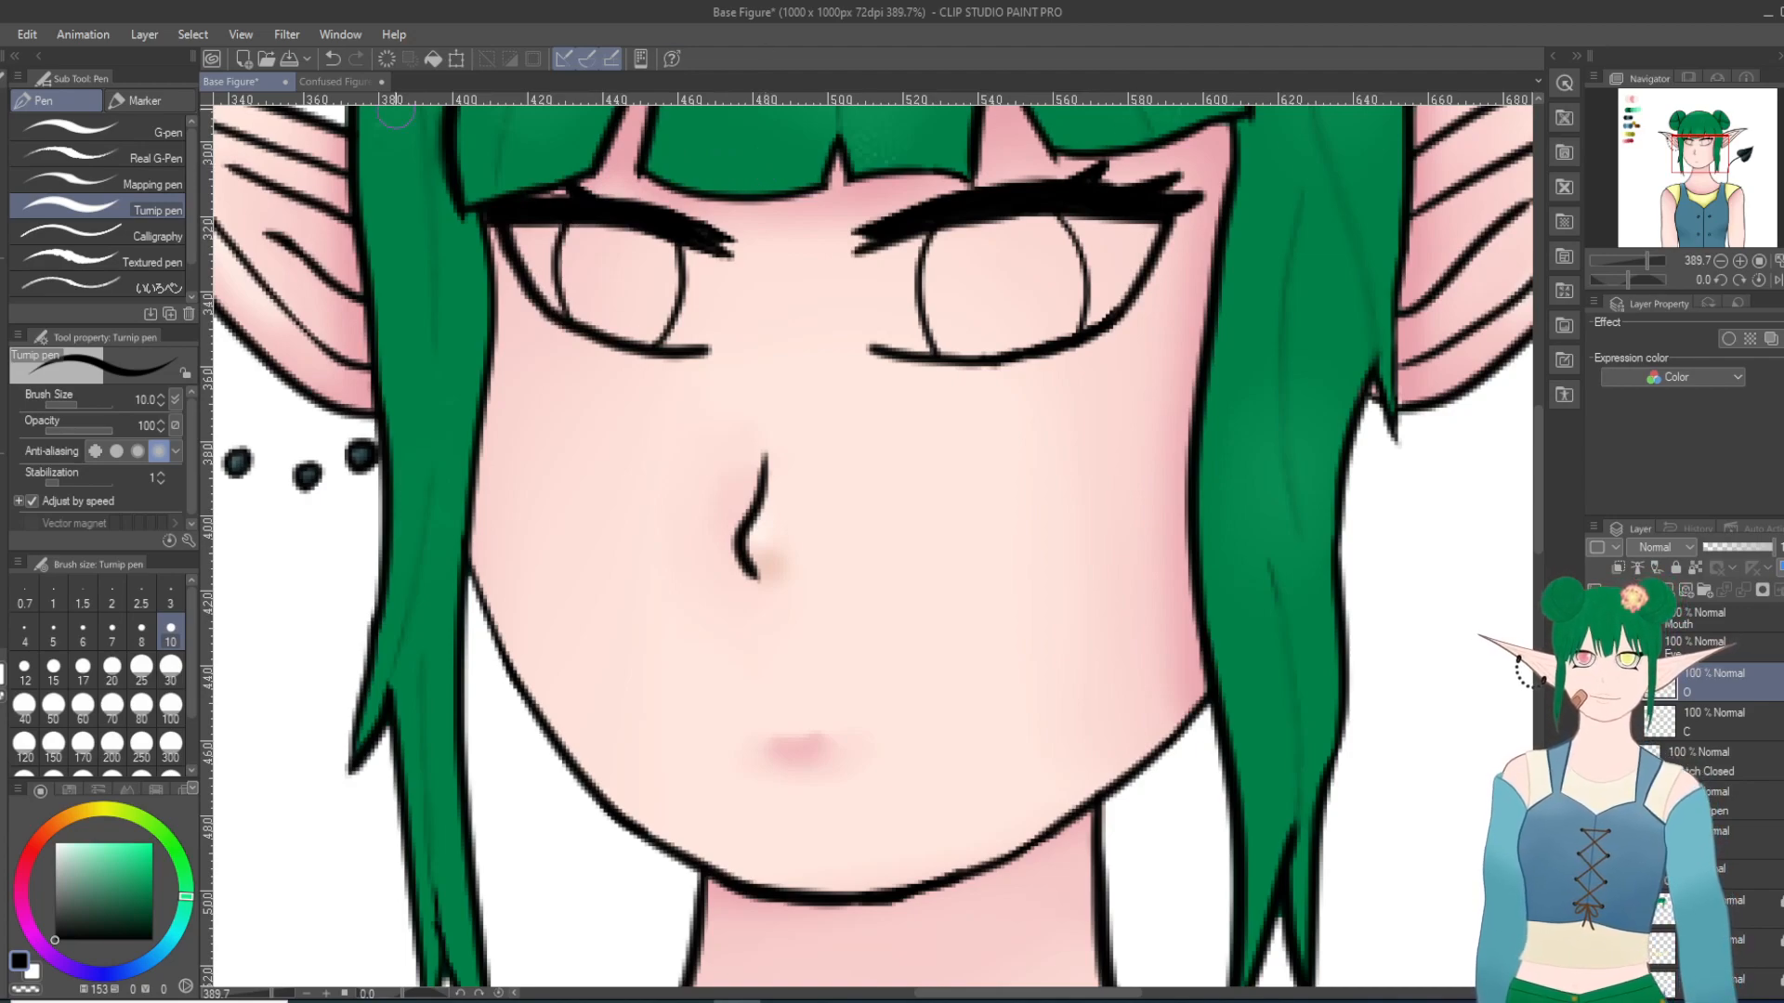
left_click(332, 59)
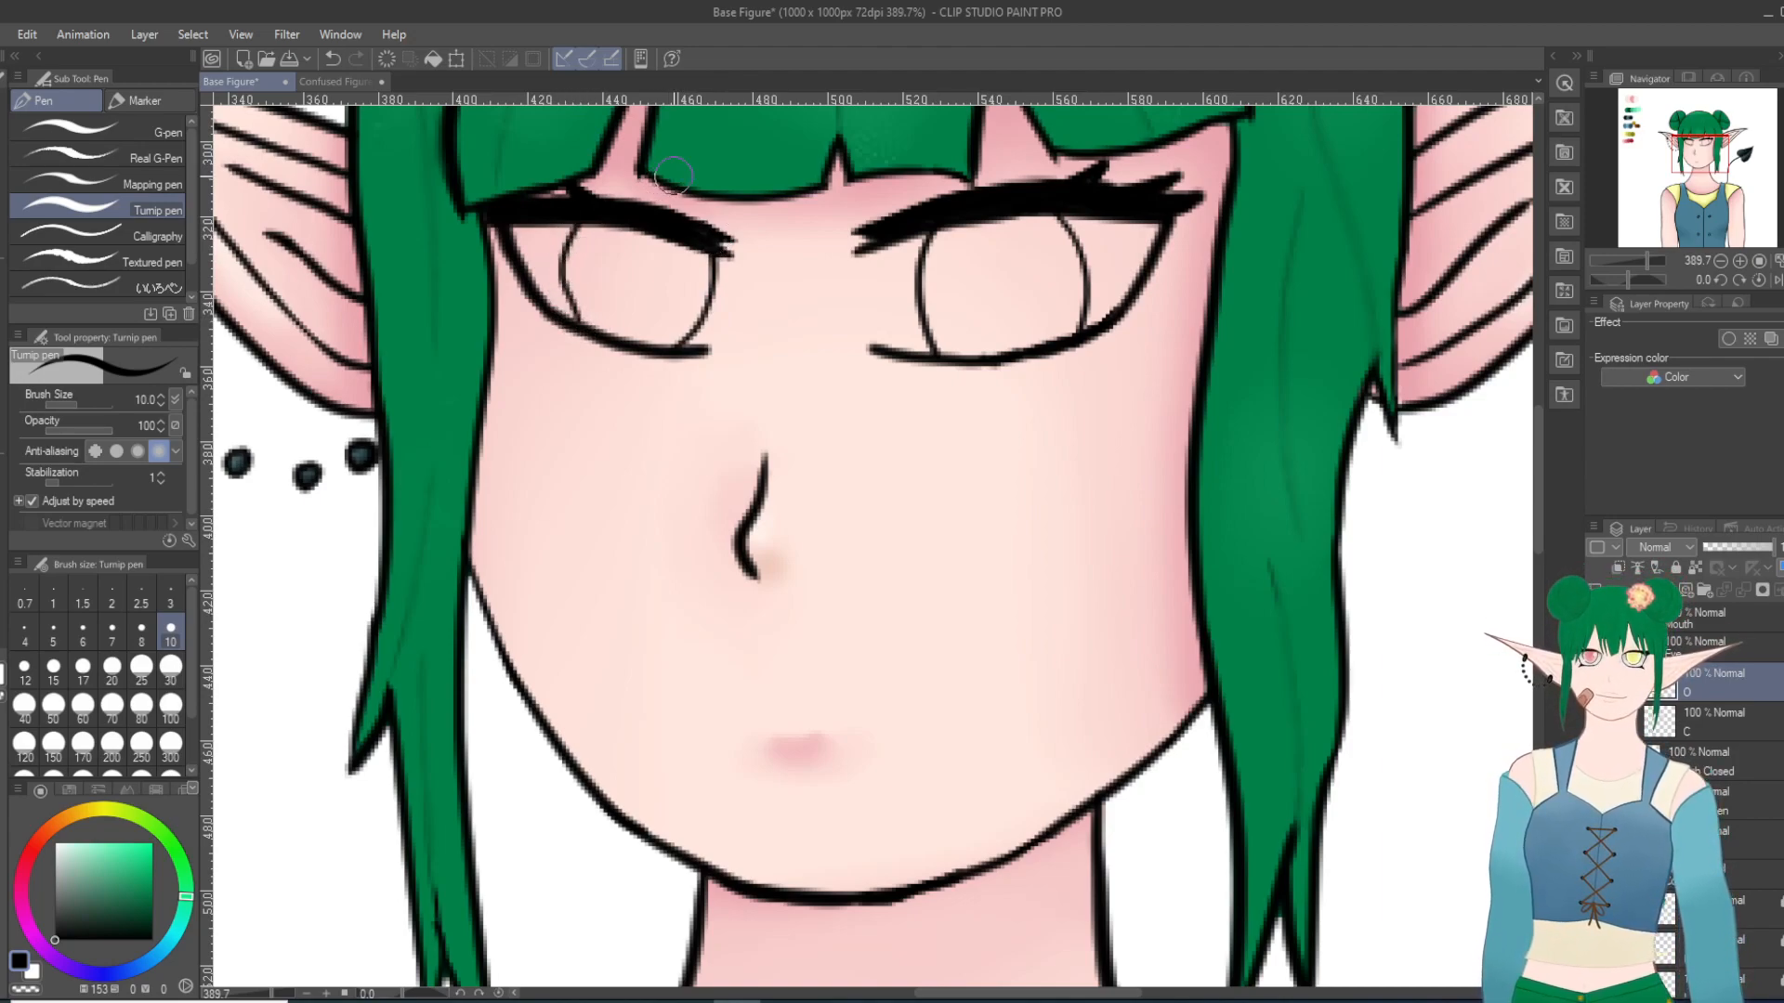
left_click(332, 58)
left_click(331, 58)
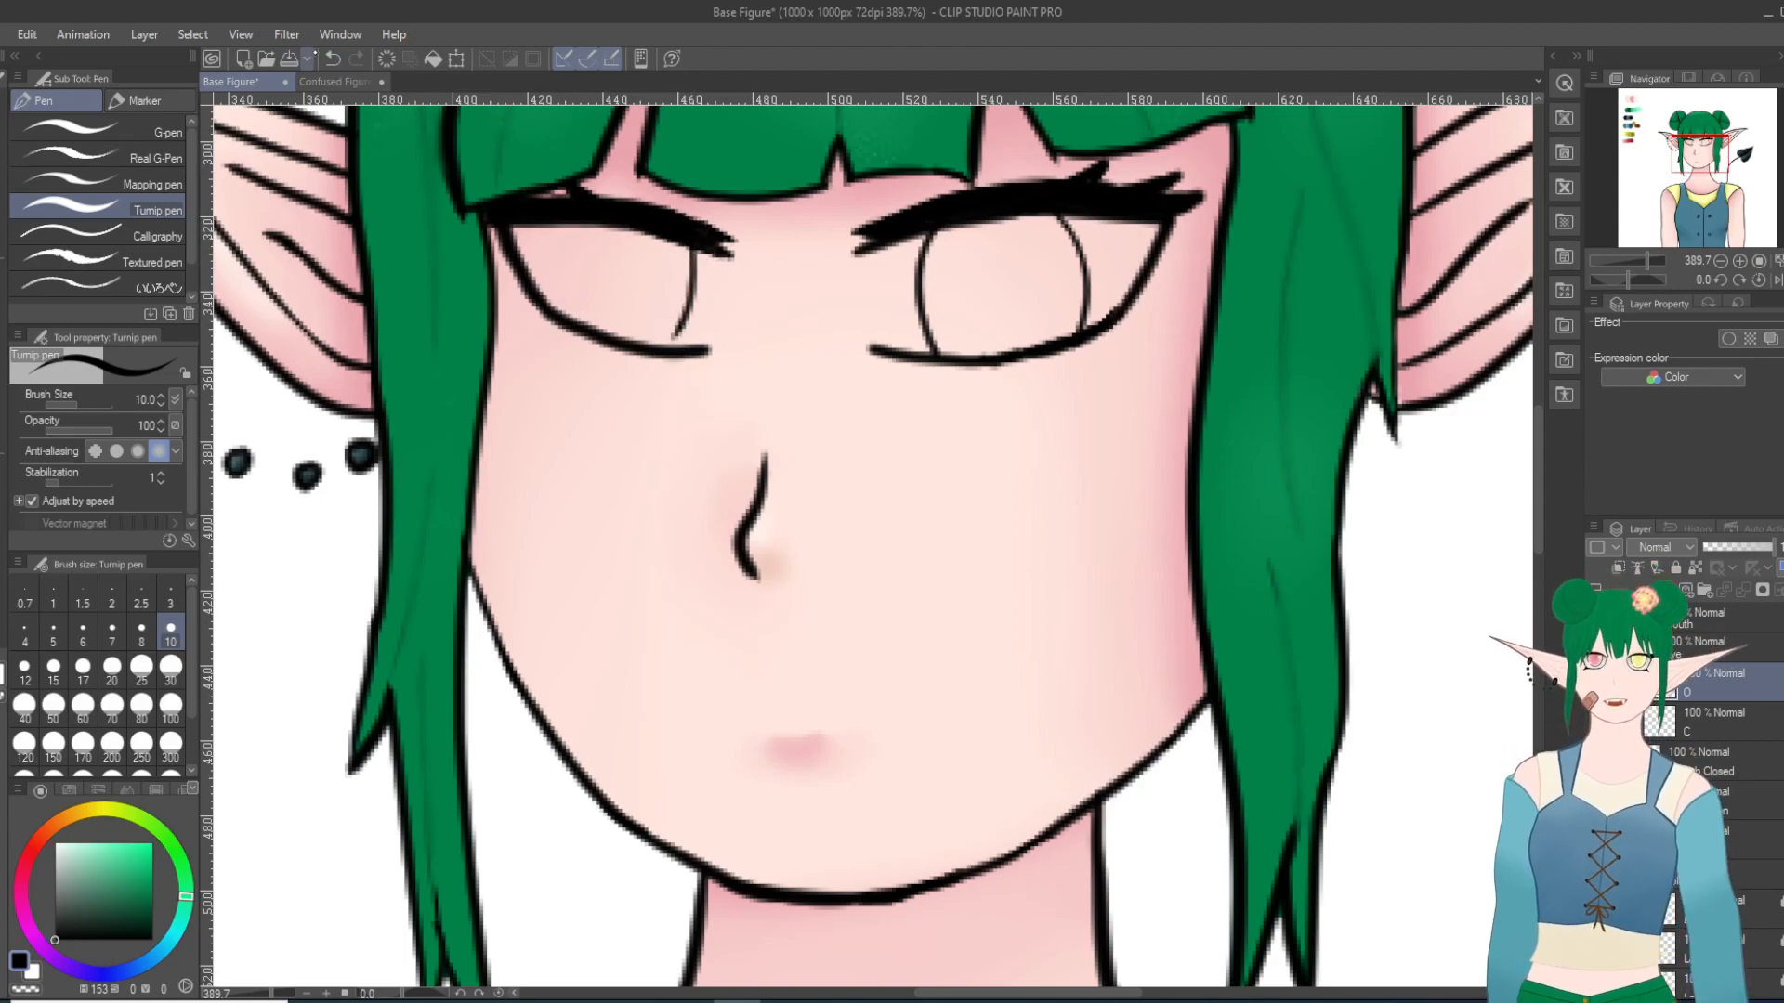
left_click(332, 59)
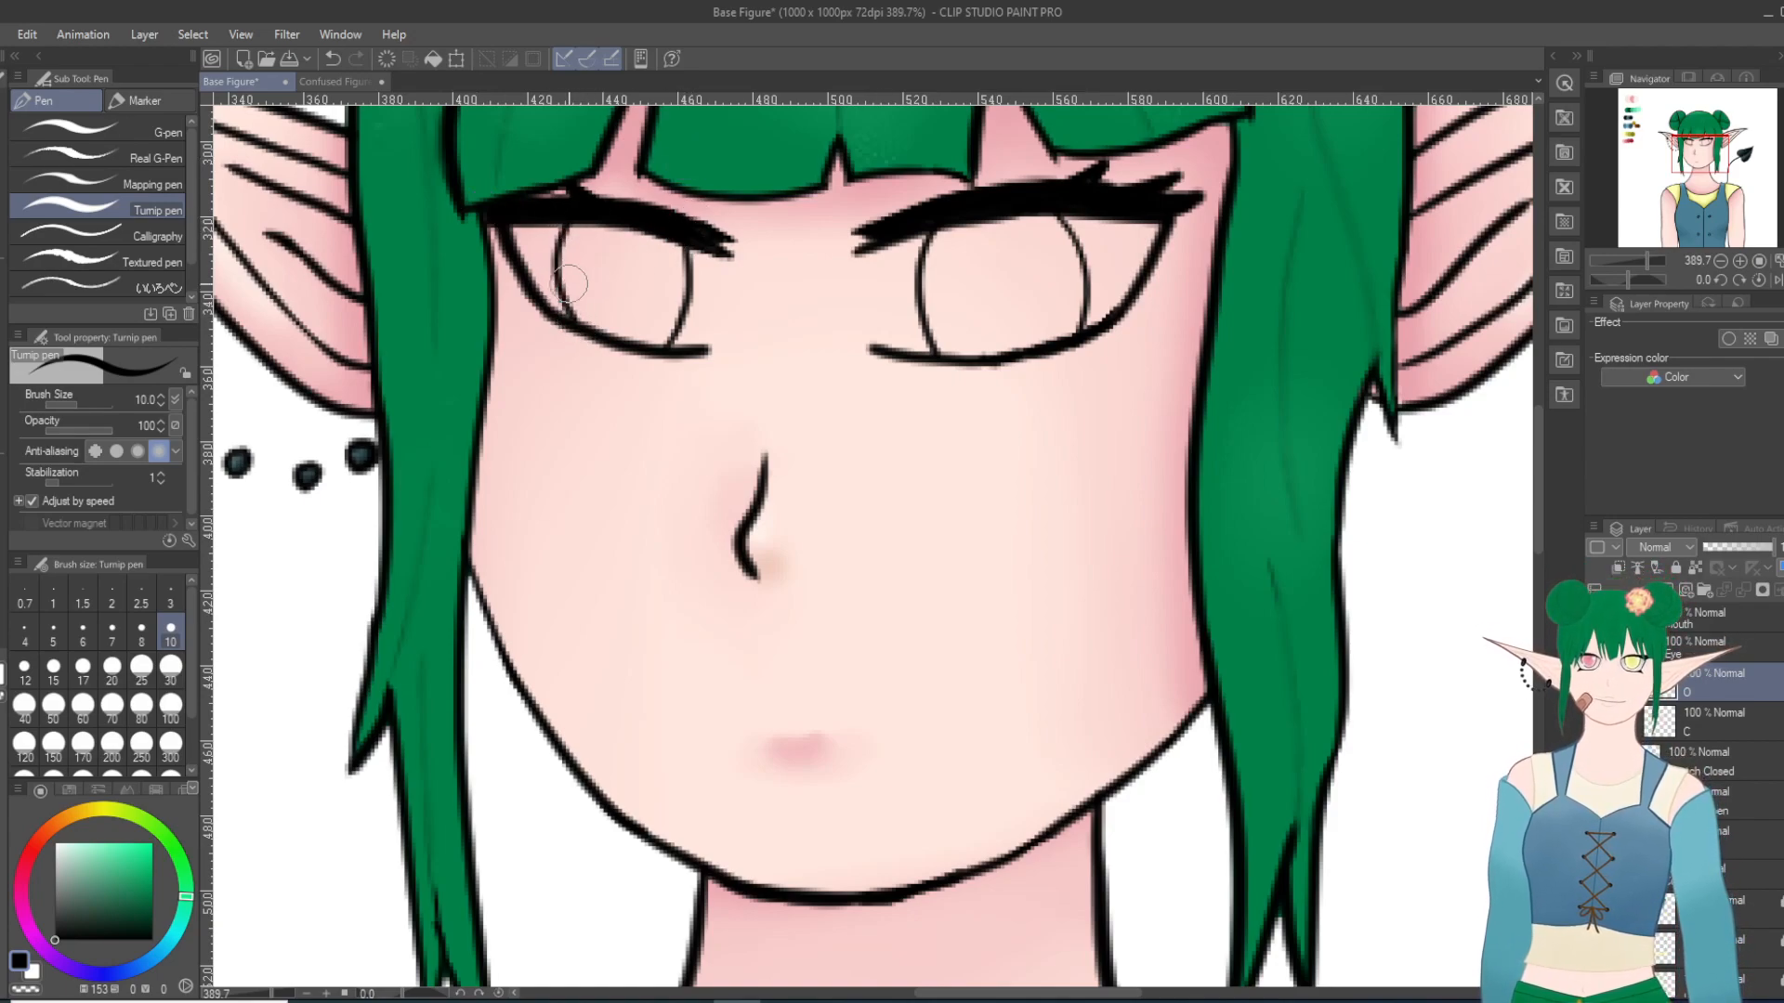
left_click(332, 58)
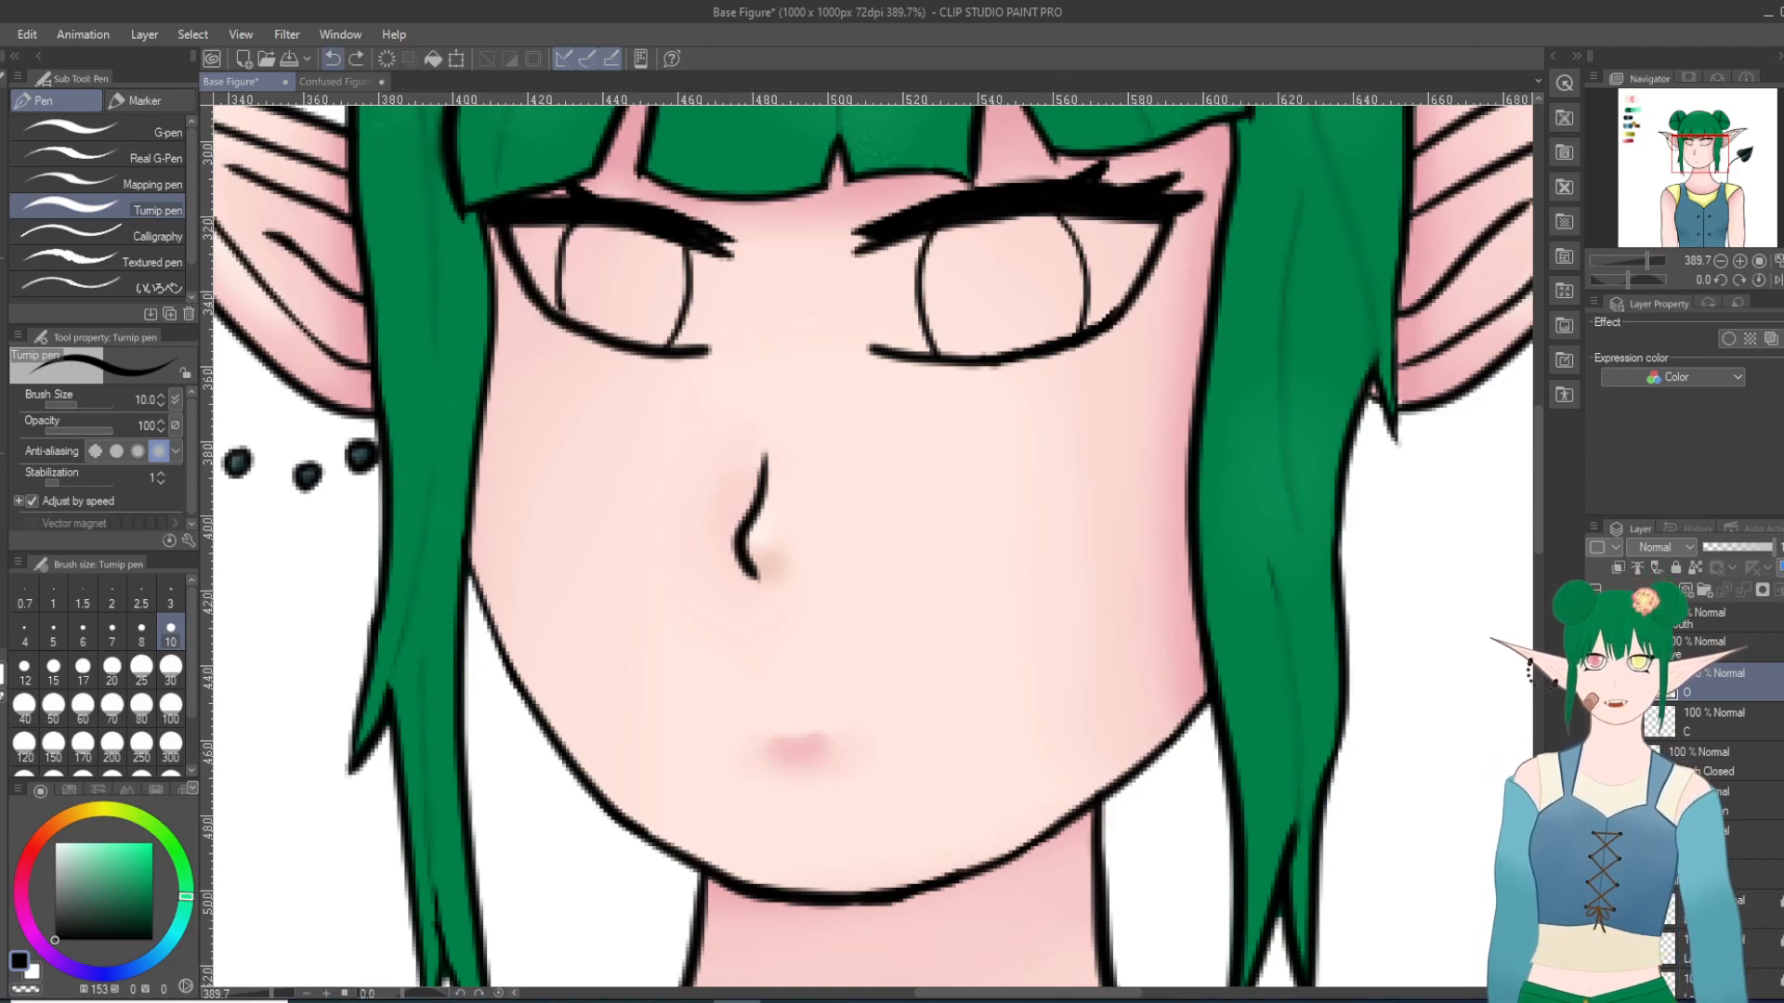
left_click_drag(686, 248, 671, 345)
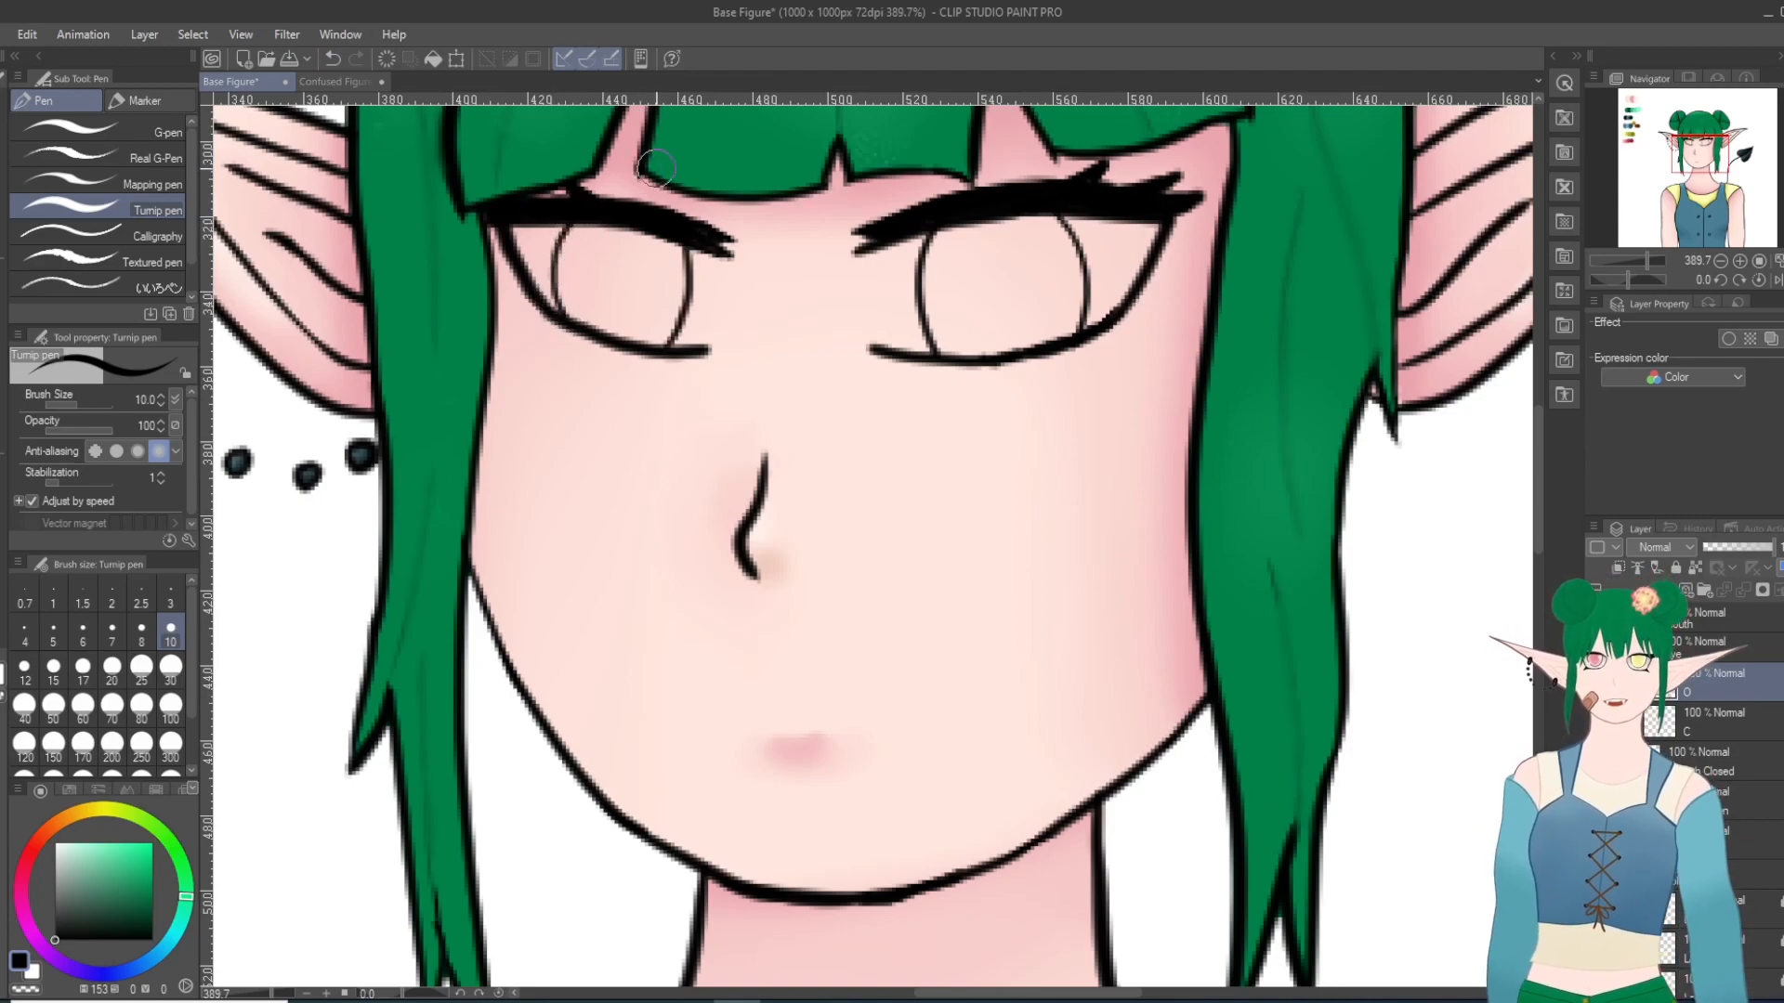
Step: Add a new layer folder for the eye coloring, place the eye color layer inside it, and select that layer
scroll(760, 401, "down", 8)
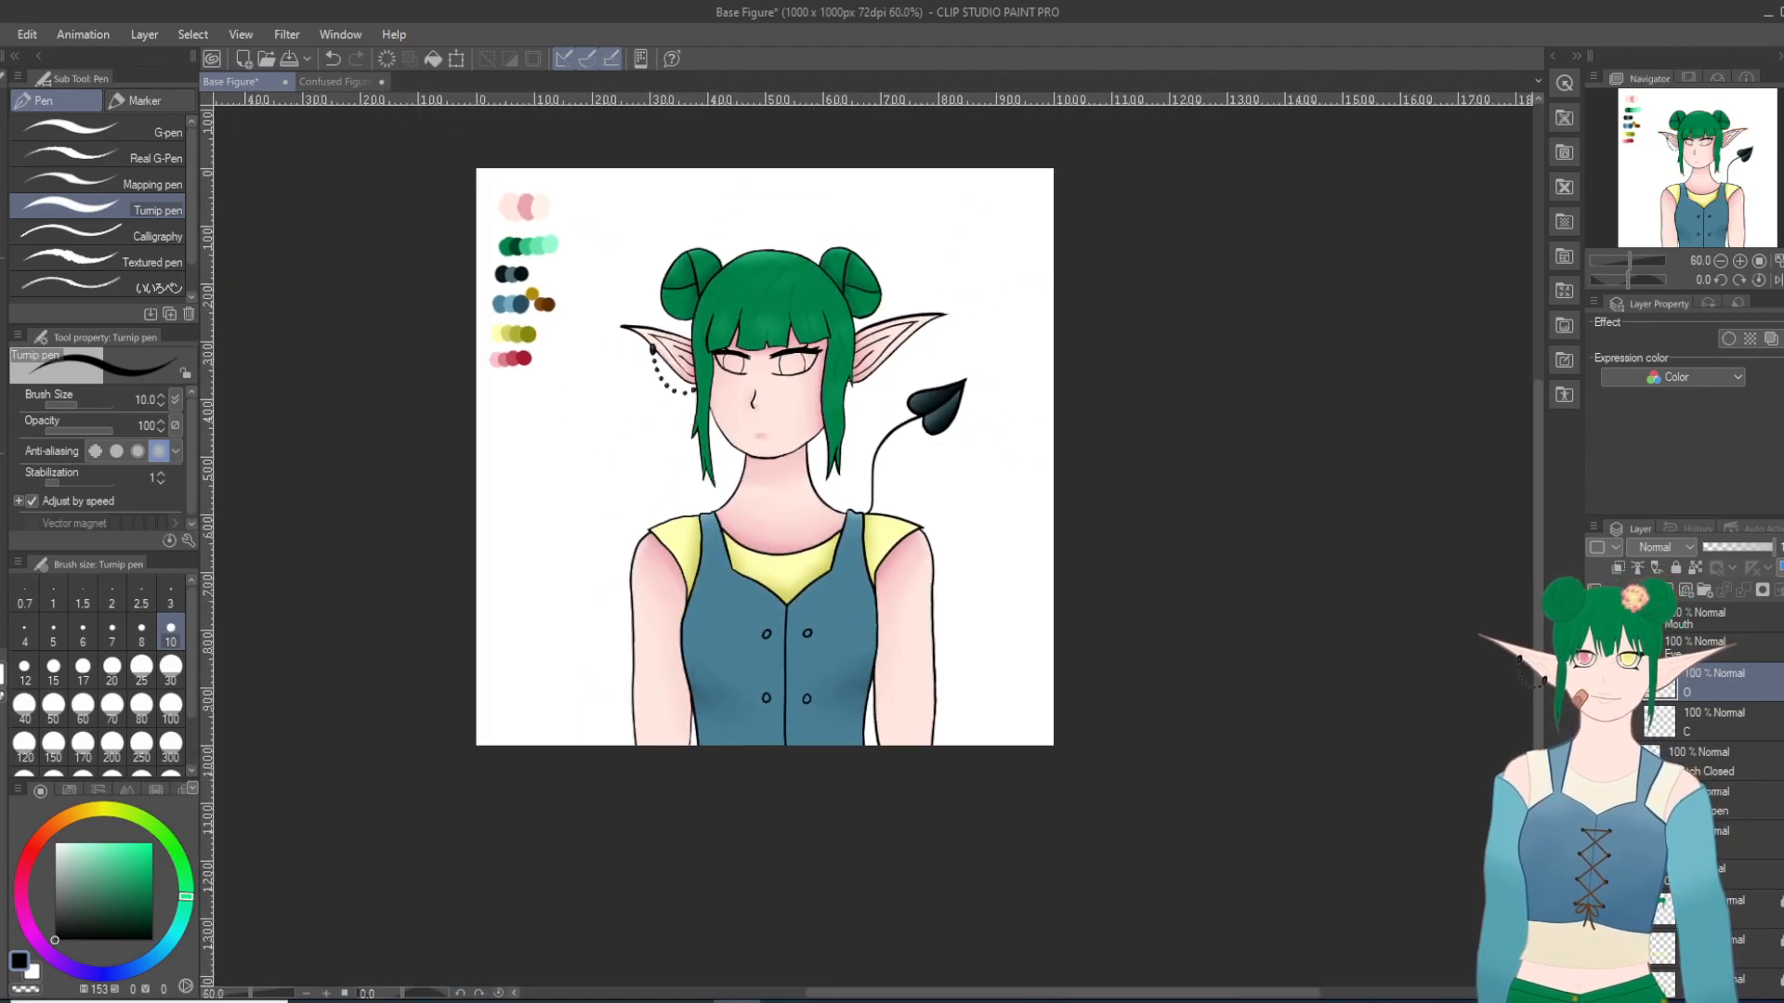
scroll(882, 488, "up", 4)
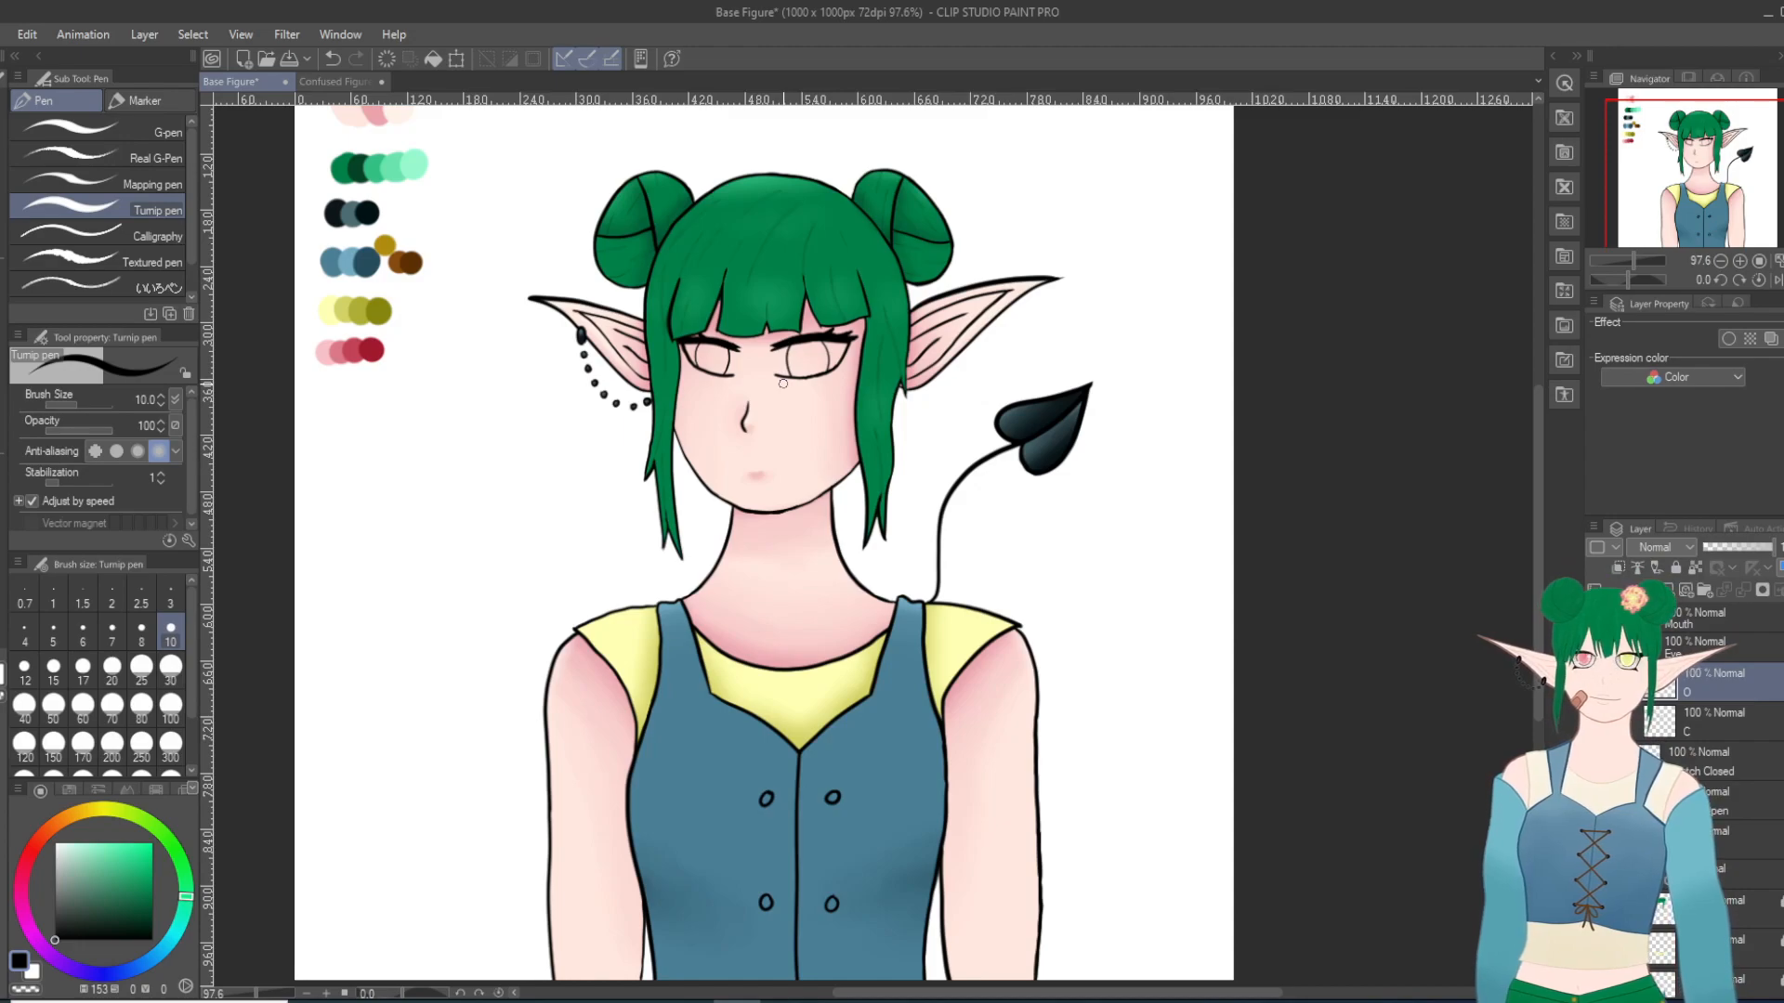
scroll(783, 383, "up", 4)
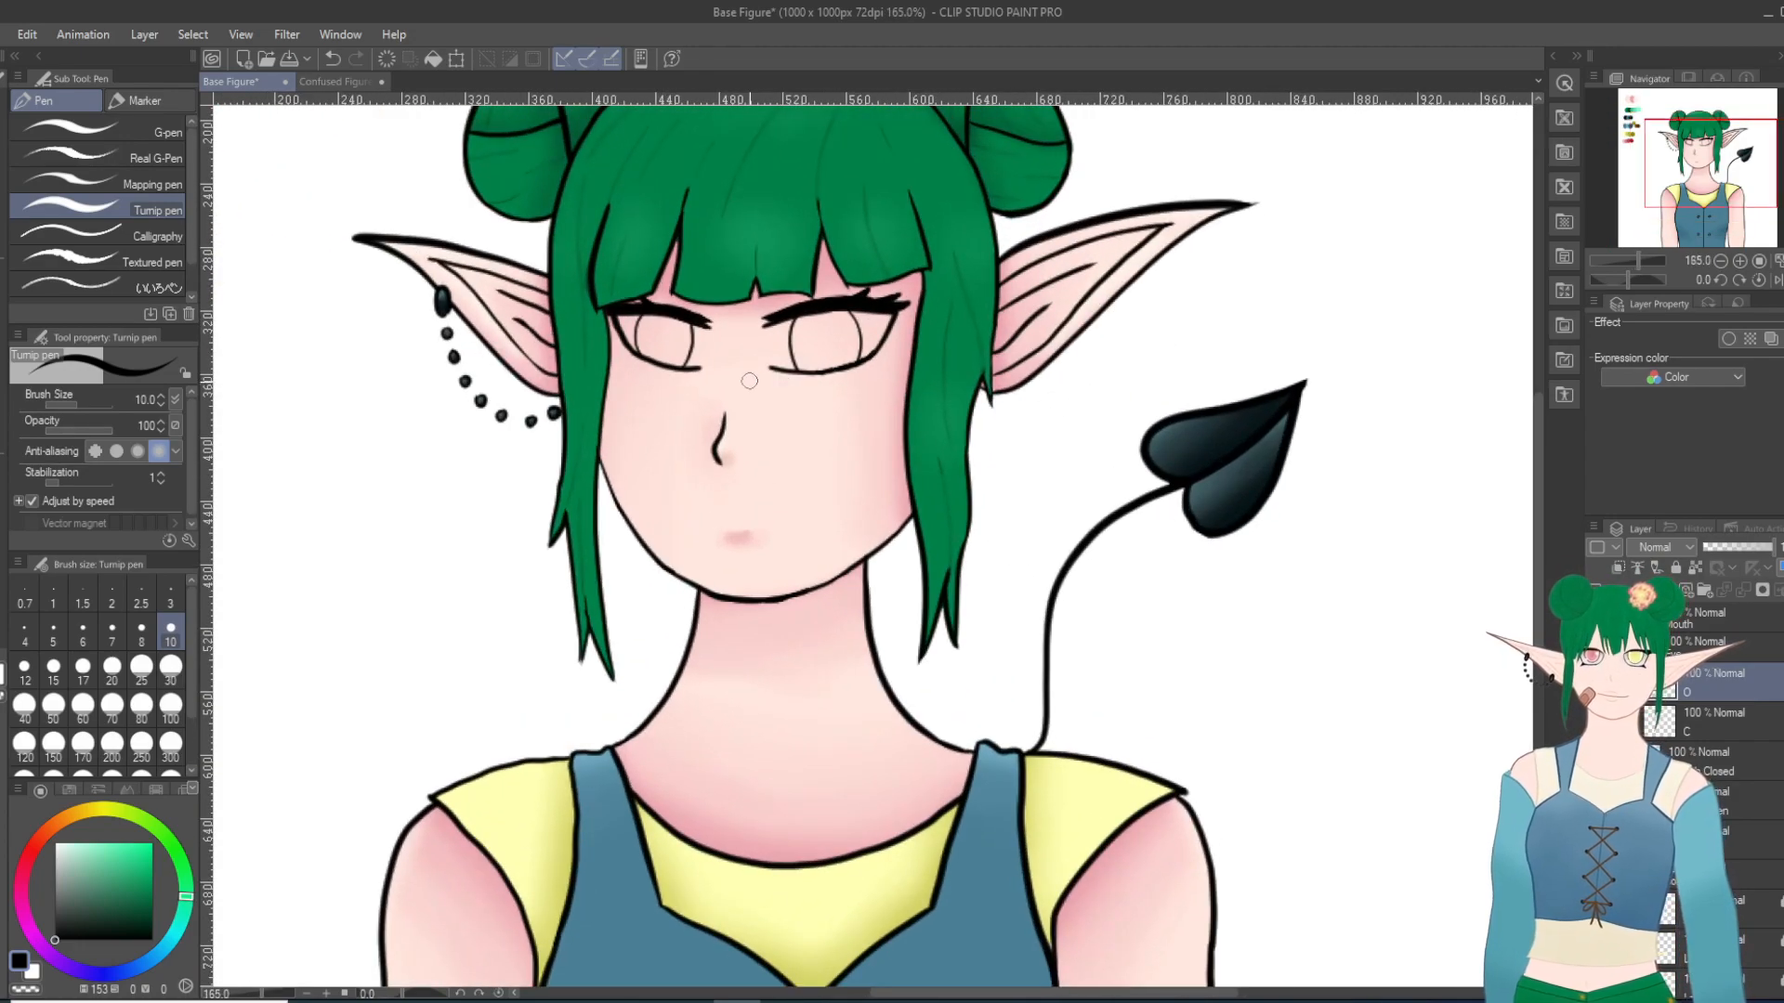
scroll(742, 374, "up", 4)
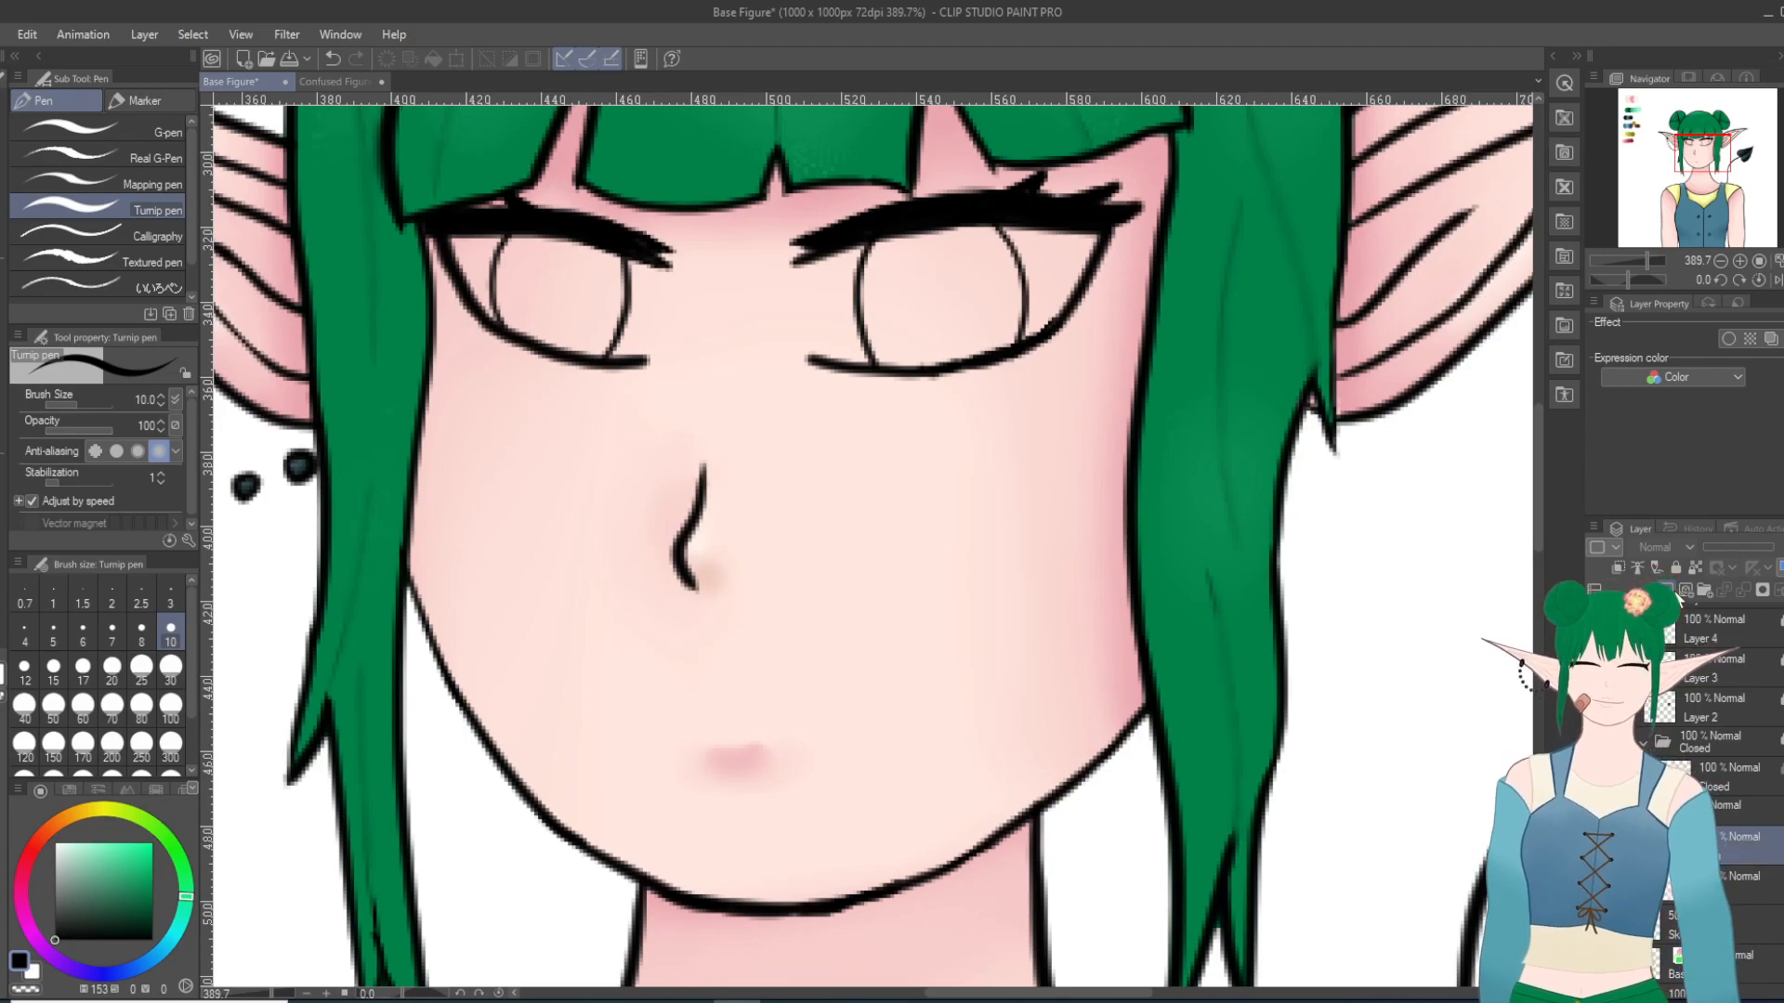
left_click(1703, 591)
left_click_drag(1735, 868, 1729, 841)
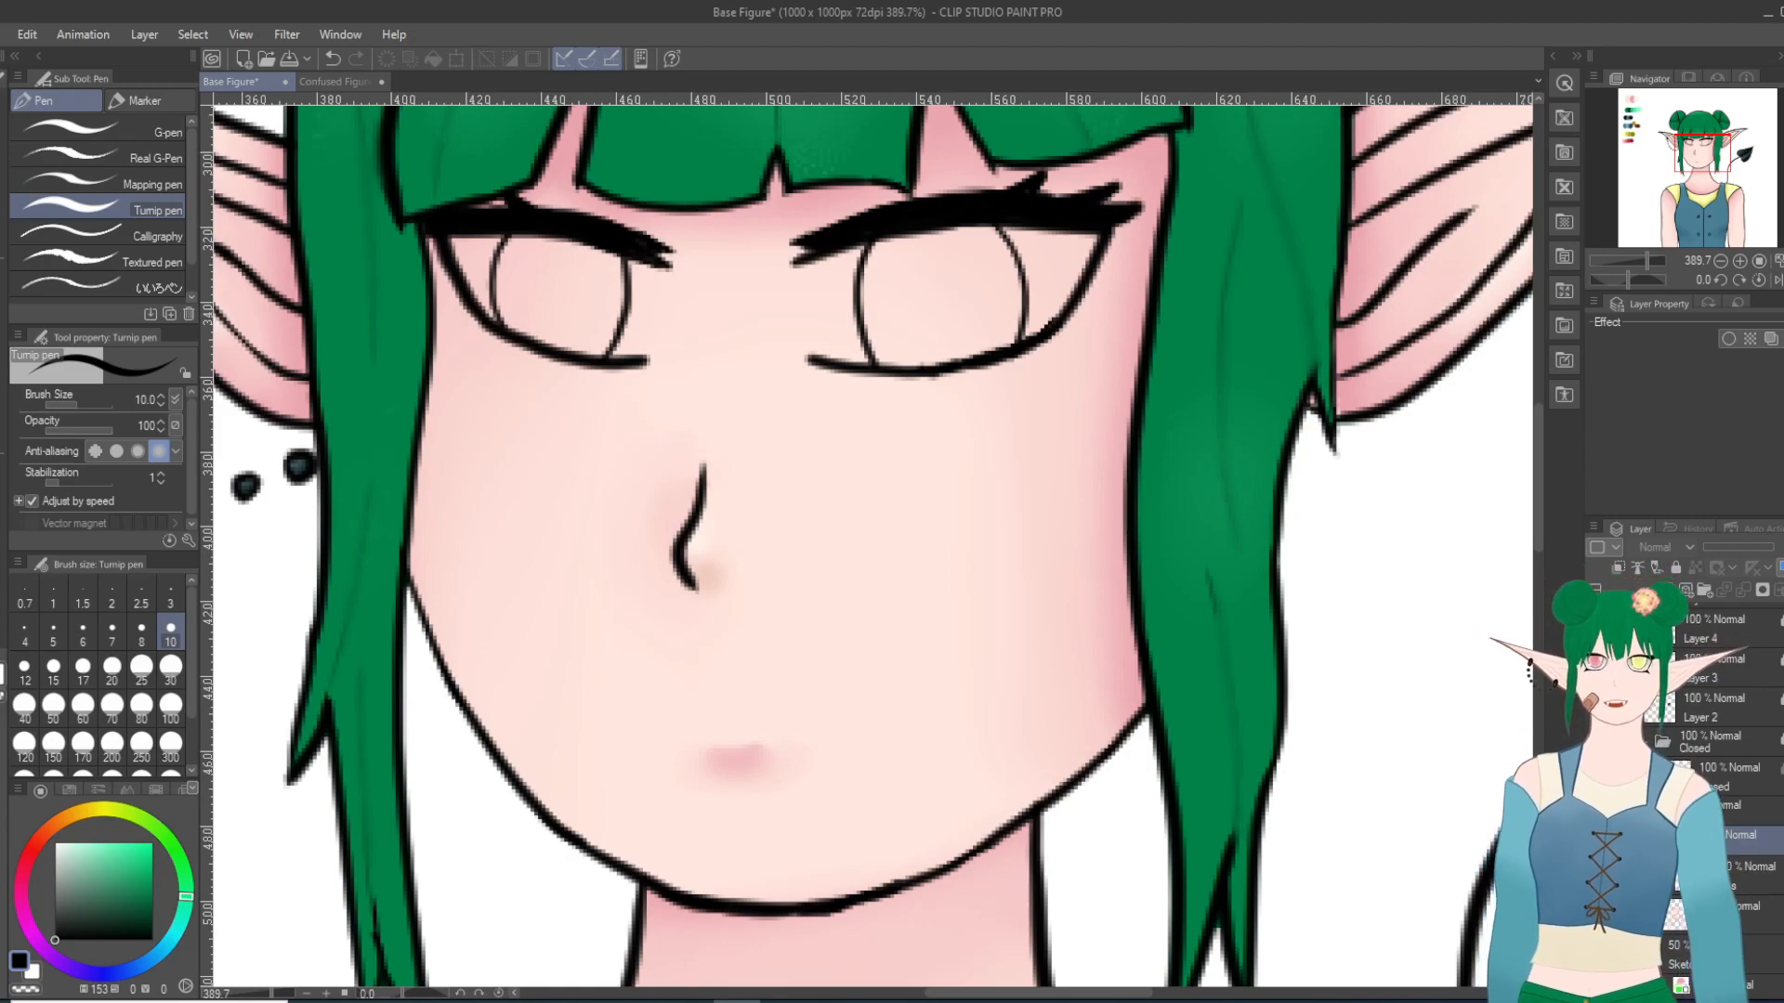
left_click(1742, 886)
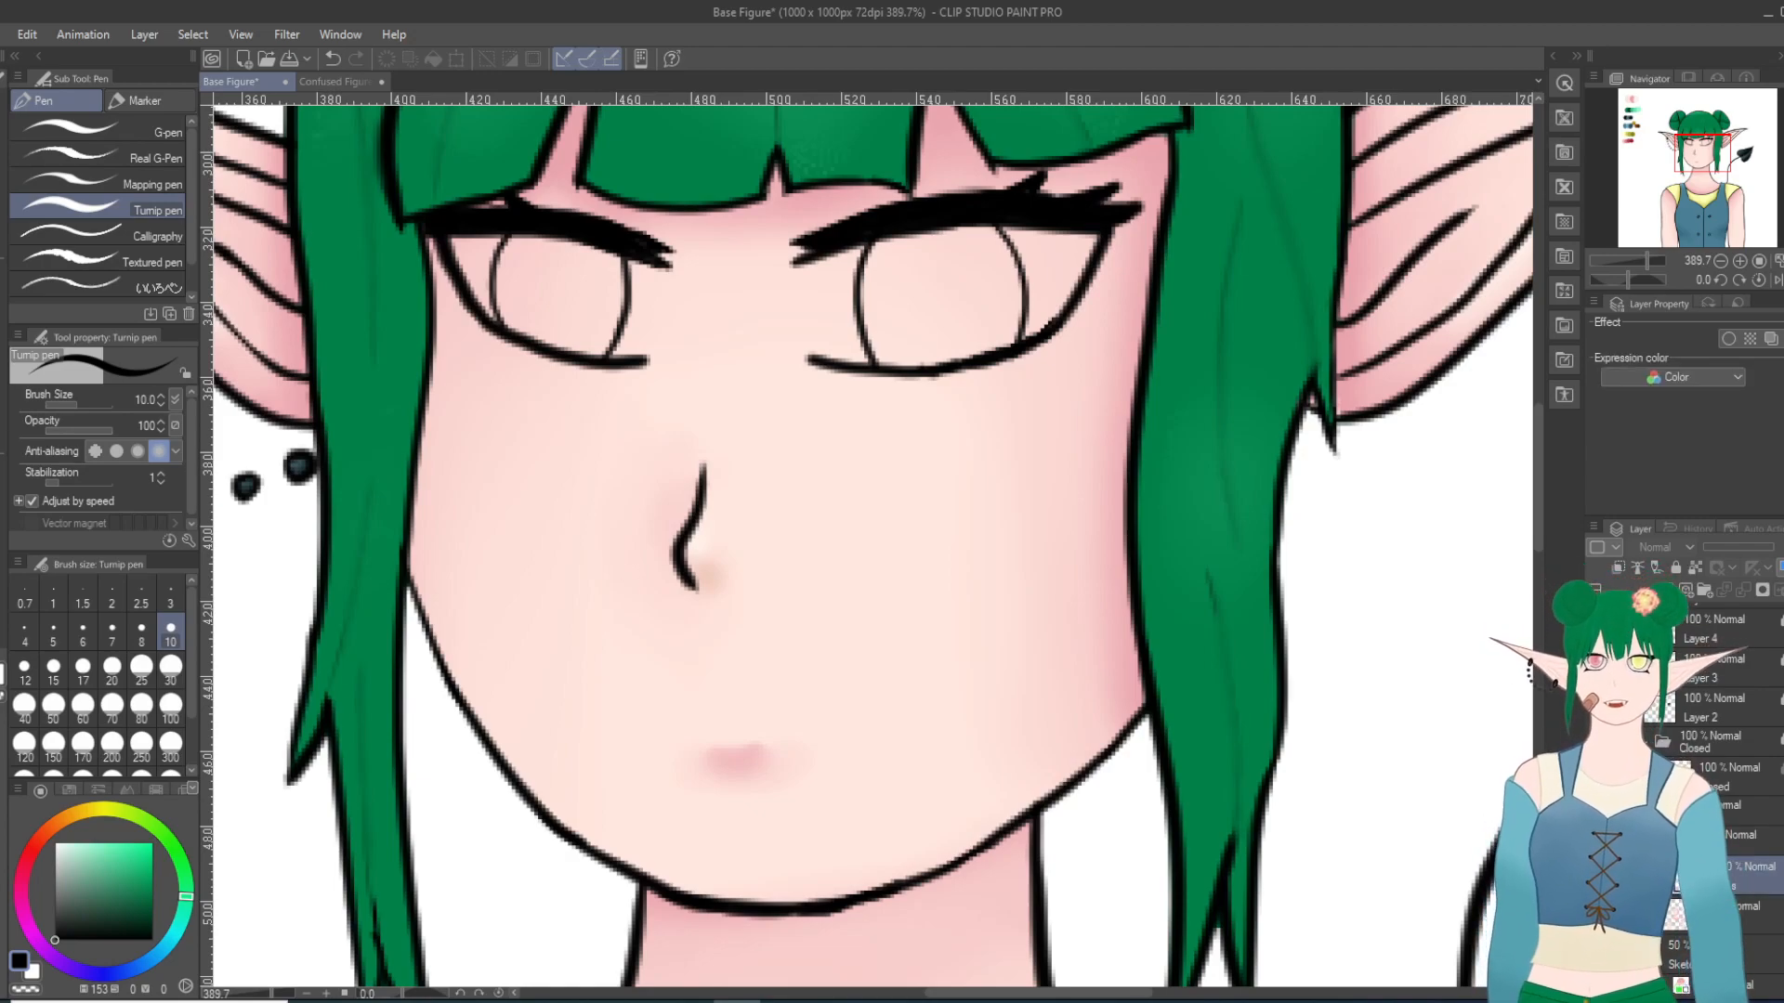
Step: Paint the insides of both eyes white with the Milli pen at size 10
left_click_drag(77, 849, 21, 830)
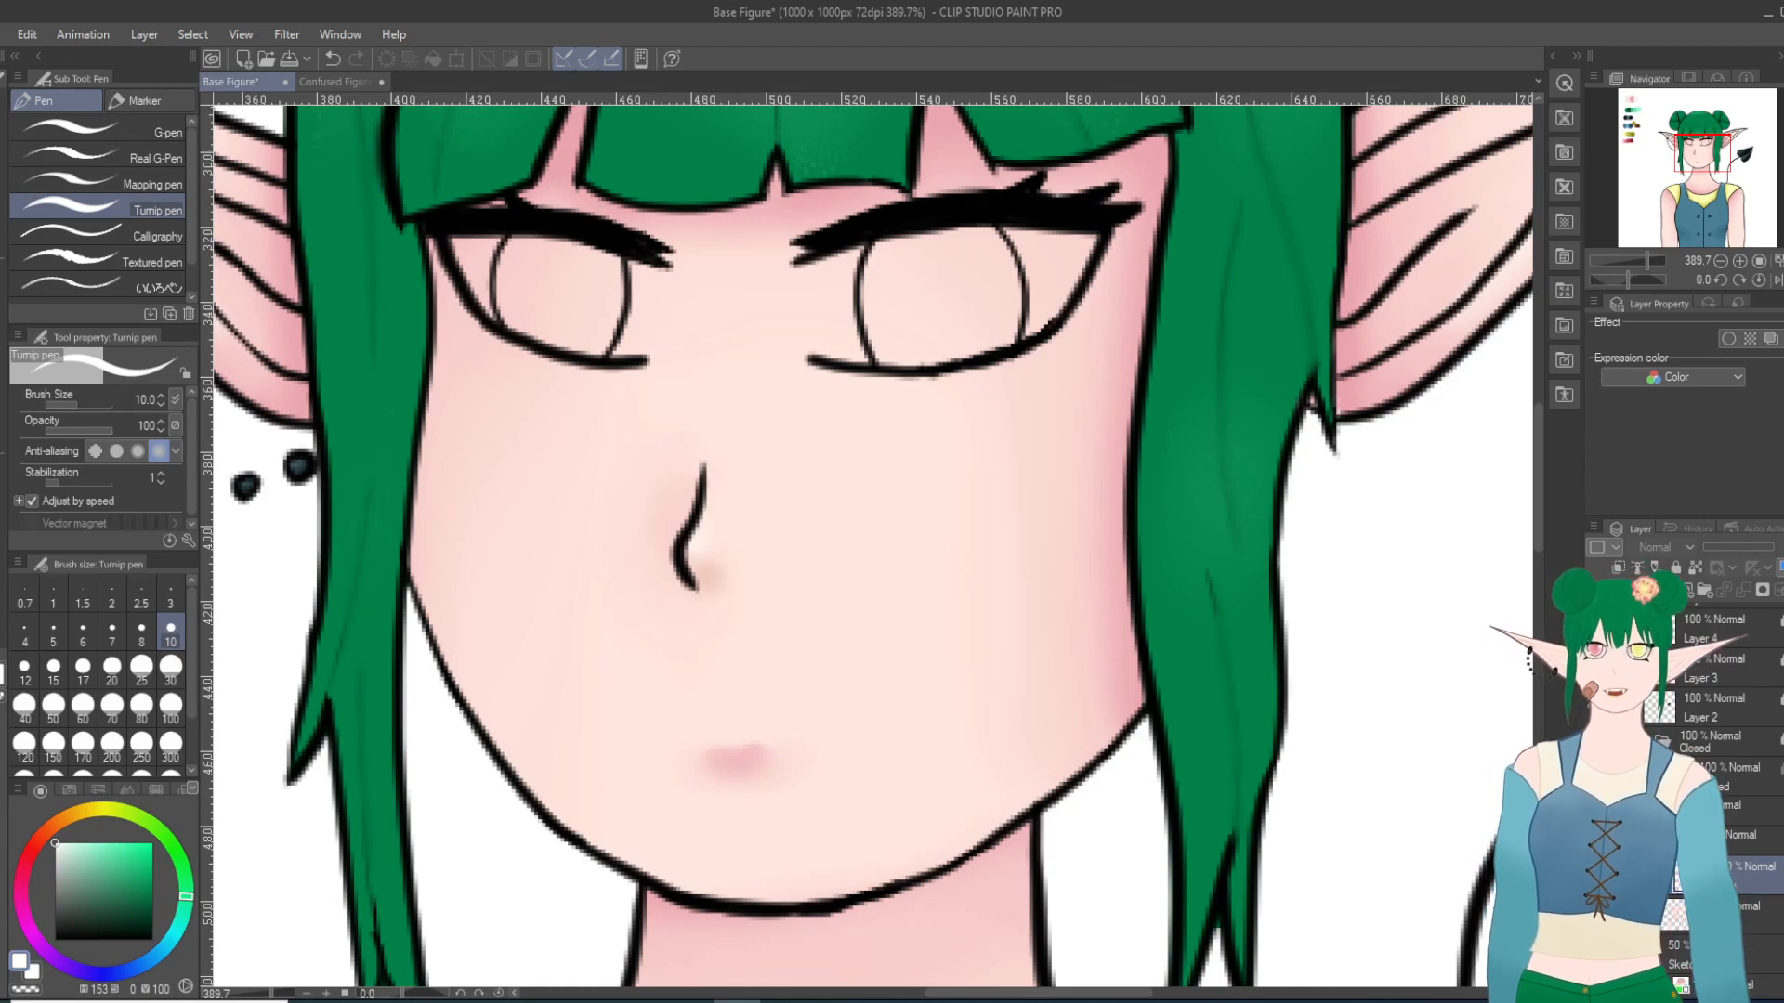
left_click(165, 96)
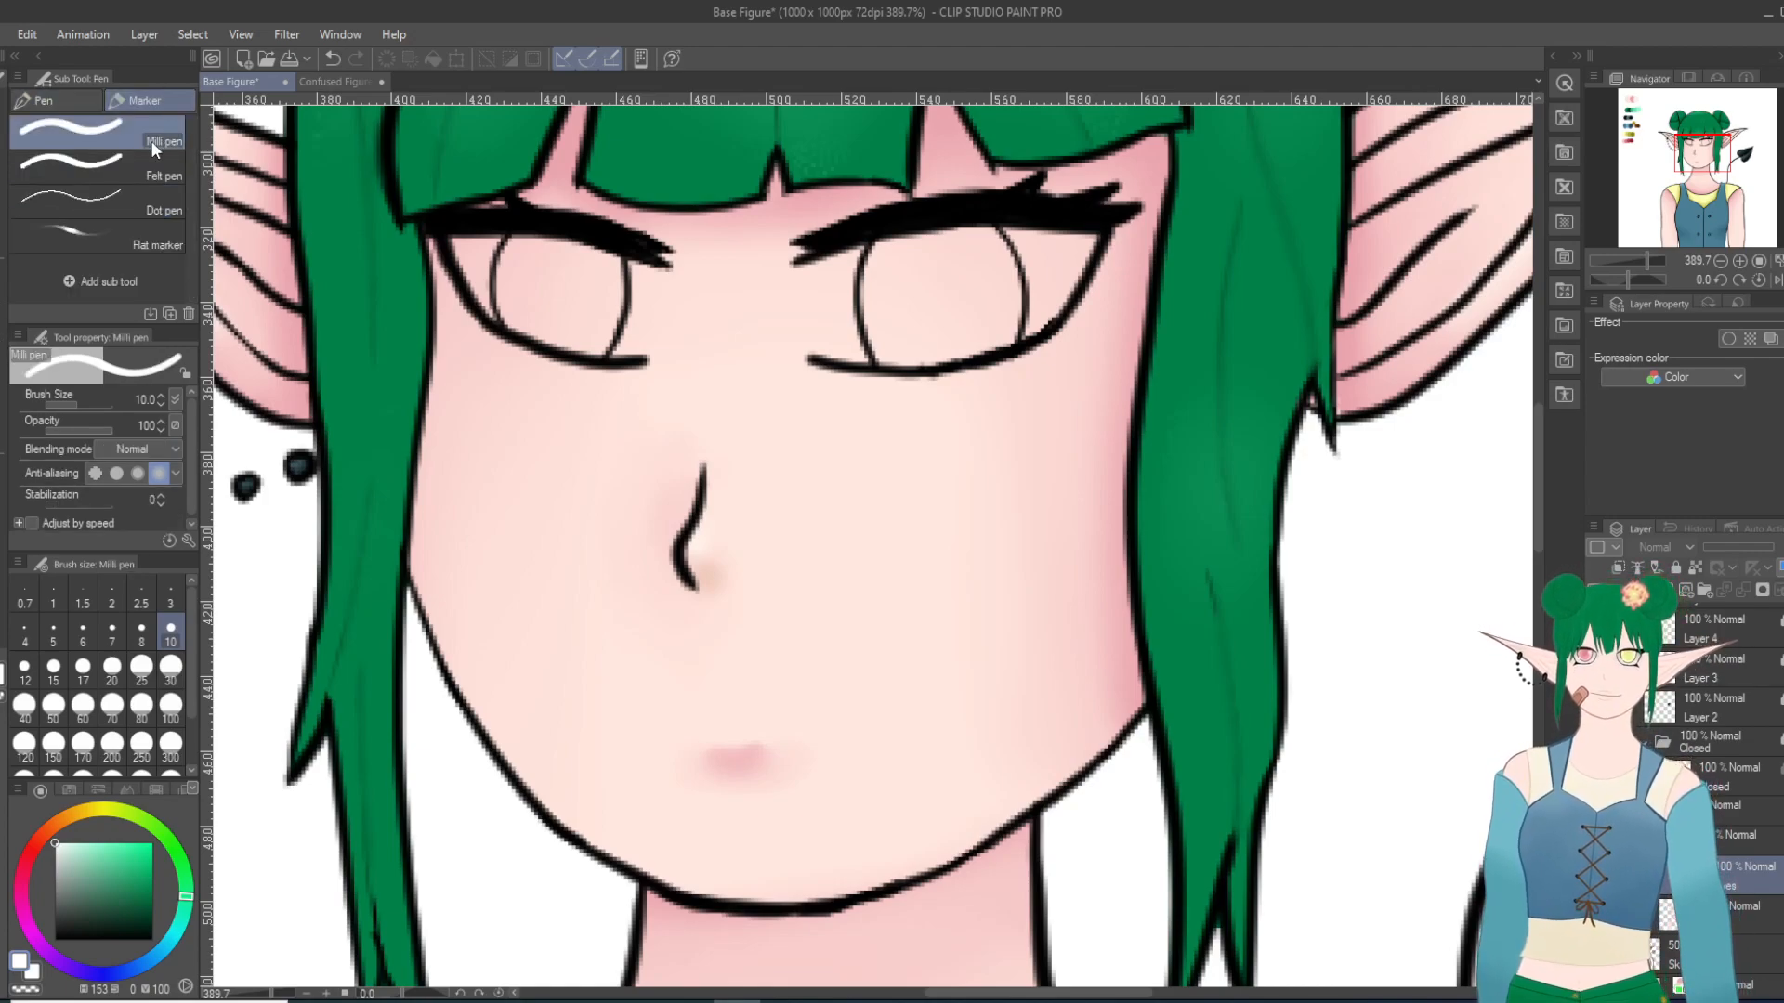
scroll(604, 229, "up", 4)
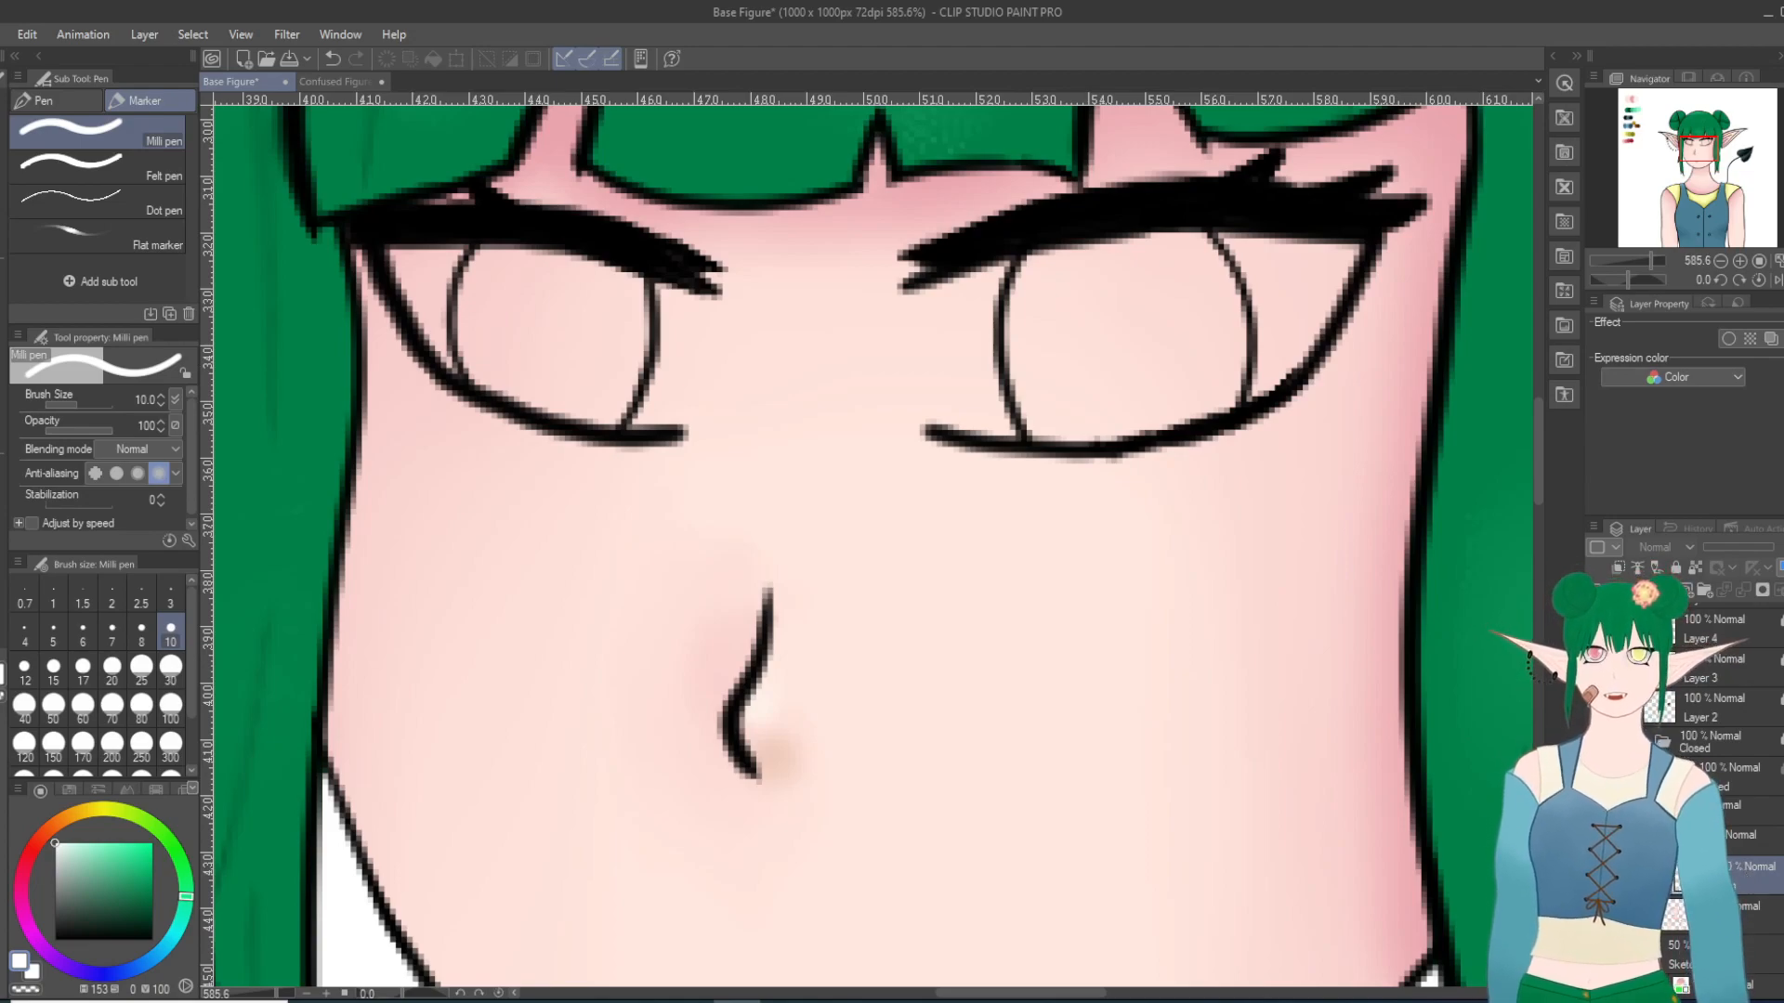
scroll(1386, 854, "down", 3)
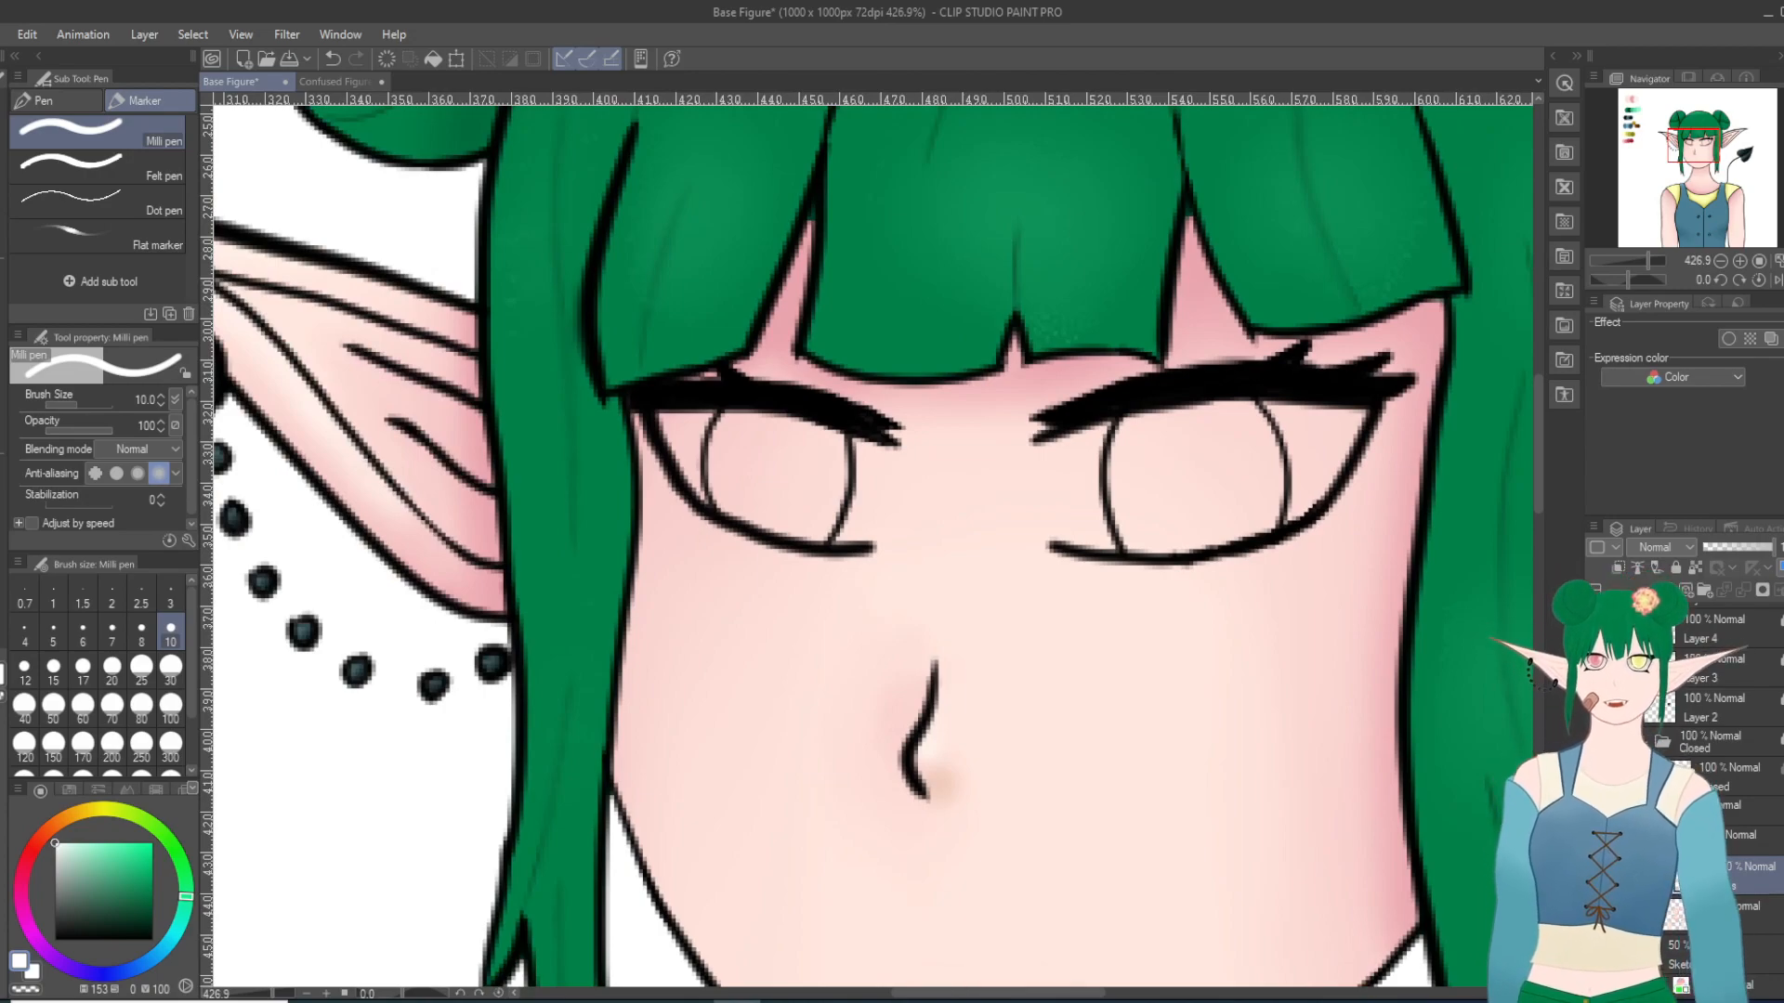
scroll(1162, 570, "up", 1)
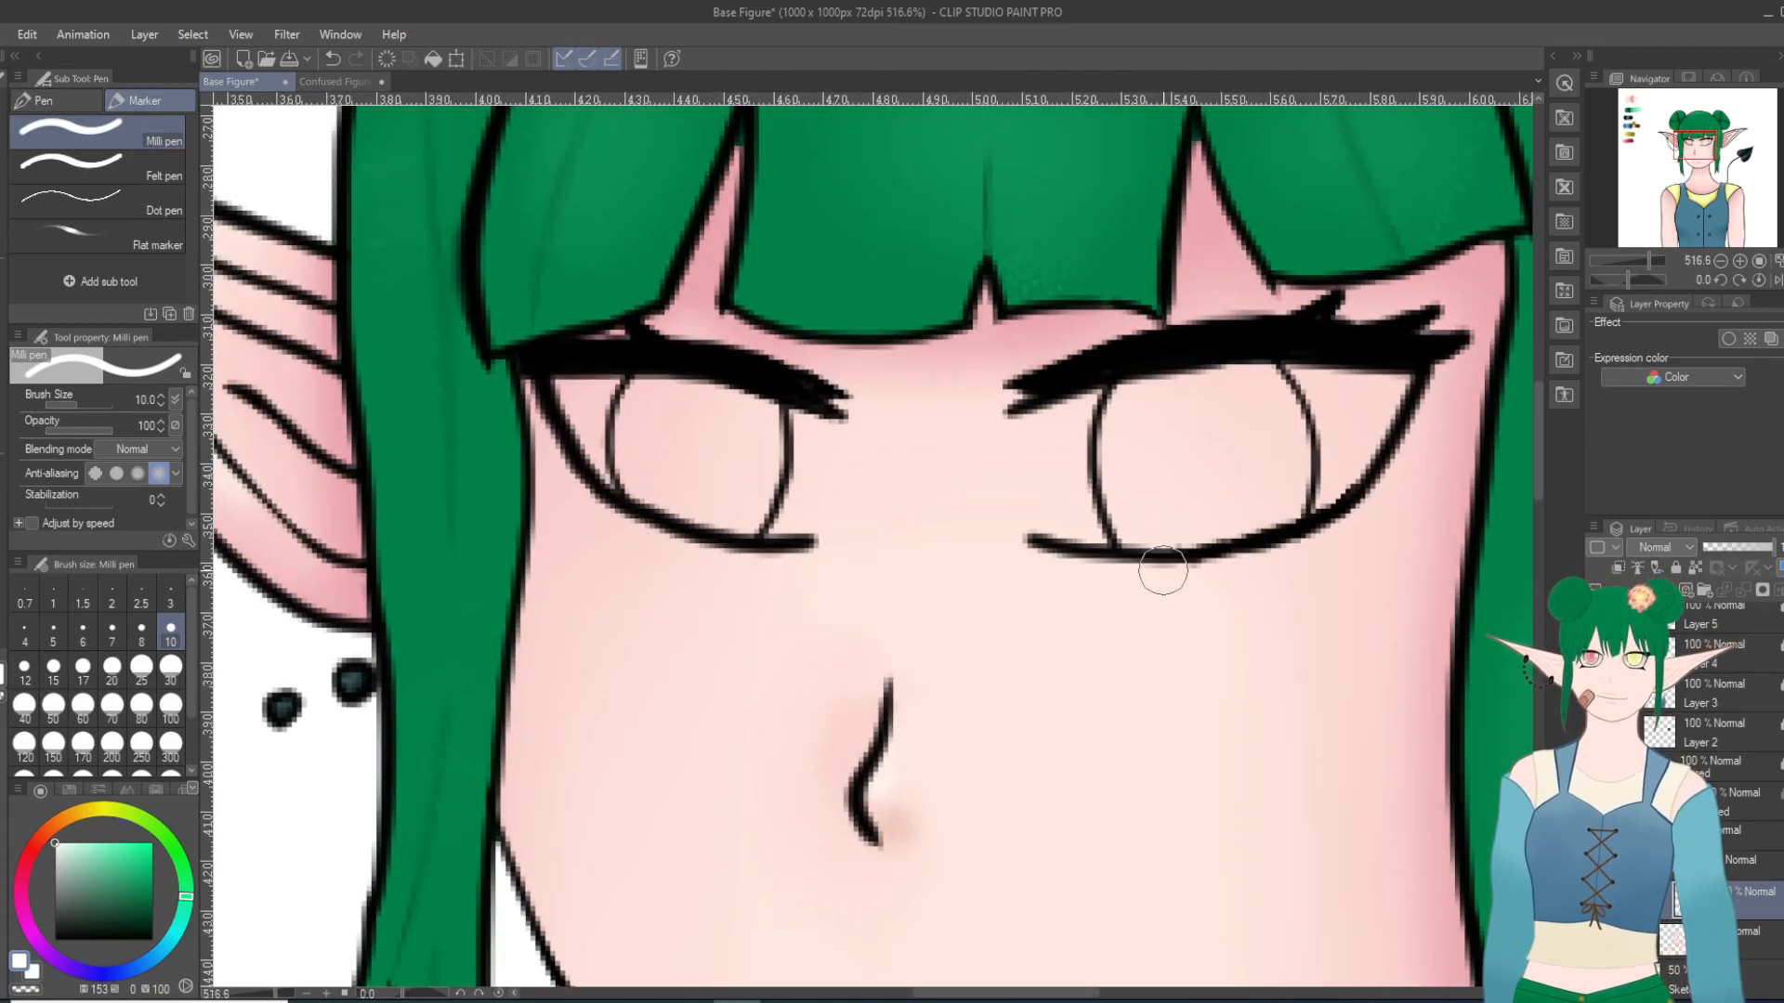
mouse_move(586, 401)
left_mouse_down()
mouse_move(724, 416)
mouse_move(742, 402)
mouse_move(676, 396)
mouse_move(795, 466)
mouse_move(824, 432)
mouse_move(792, 524)
mouse_move(666, 494)
mouse_move(578, 422)
mouse_move(644, 479)
mouse_move(719, 486)
mouse_move(772, 478)
left_mouse_up()
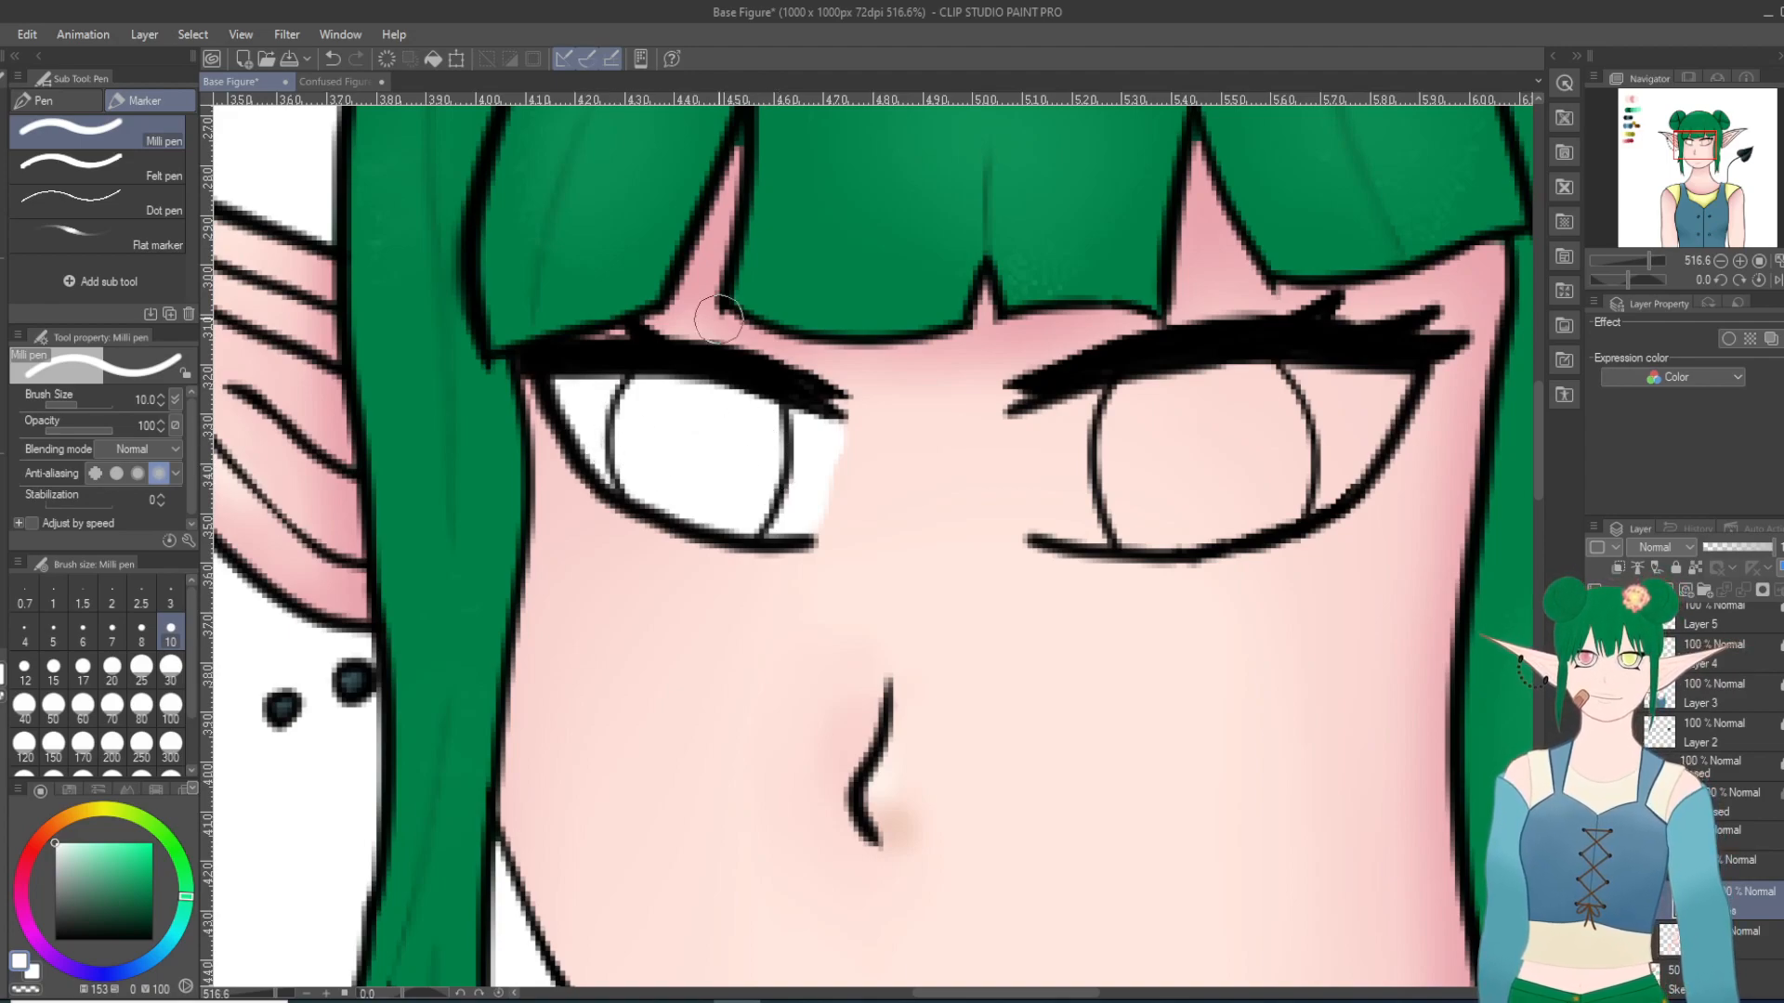
mouse_move(1082, 437)
left_mouse_down()
mouse_move(1025, 427)
mouse_move(1046, 526)
mouse_move(1029, 439)
mouse_move(1044, 520)
mouse_move(1028, 439)
mouse_move(1092, 396)
mouse_move(1196, 384)
mouse_move(1058, 447)
mouse_move(1086, 528)
mouse_move(1067, 520)
mouse_move(1224, 520)
mouse_move(1314, 498)
mouse_move(1393, 381)
mouse_move(1201, 389)
mouse_move(1292, 378)
mouse_move(1196, 406)
mouse_move(1337, 406)
mouse_move(1391, 378)
mouse_move(1317, 453)
mouse_move(1346, 421)
mouse_move(1225, 451)
mouse_move(1174, 486)
mouse_move(1162, 456)
mouse_move(1179, 431)
mouse_move(1103, 496)
mouse_move(1086, 489)
mouse_move(1116, 422)
mouse_move(1178, 418)
left_mouse_up()
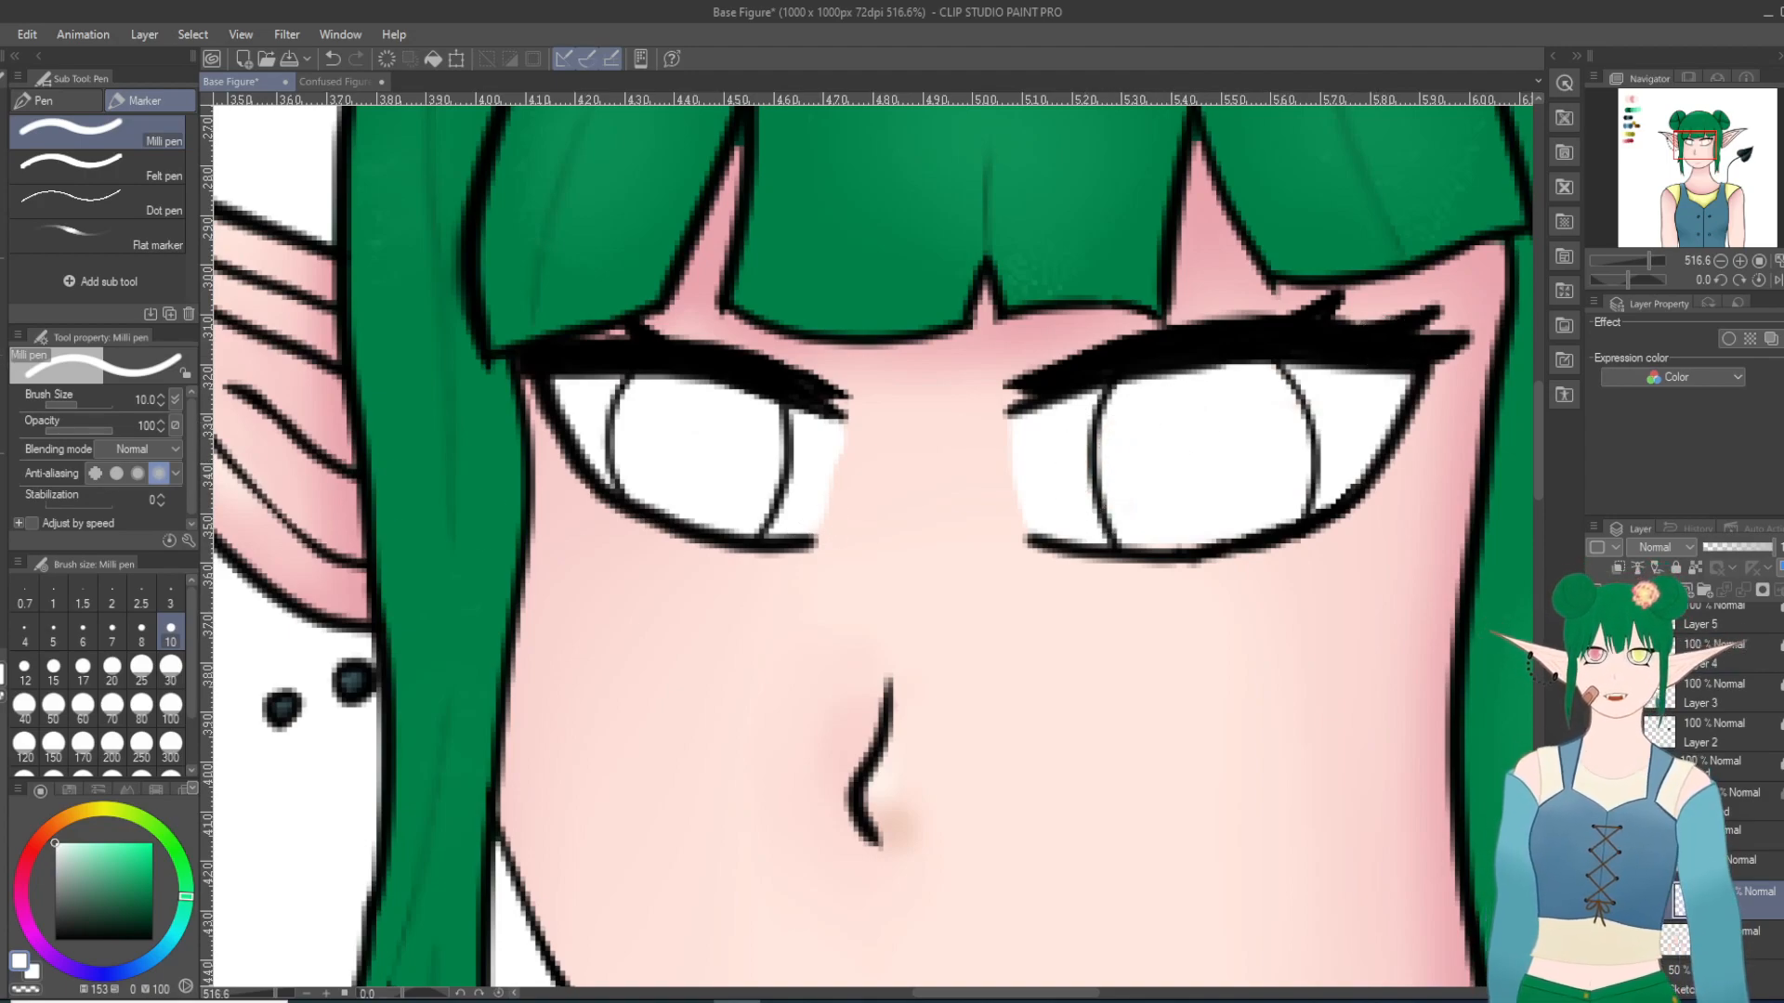
Step: Soften the inner-corner edges of the white in both eyes with the Blur tool at size 6
left_click(3, 440)
left_click(102, 155)
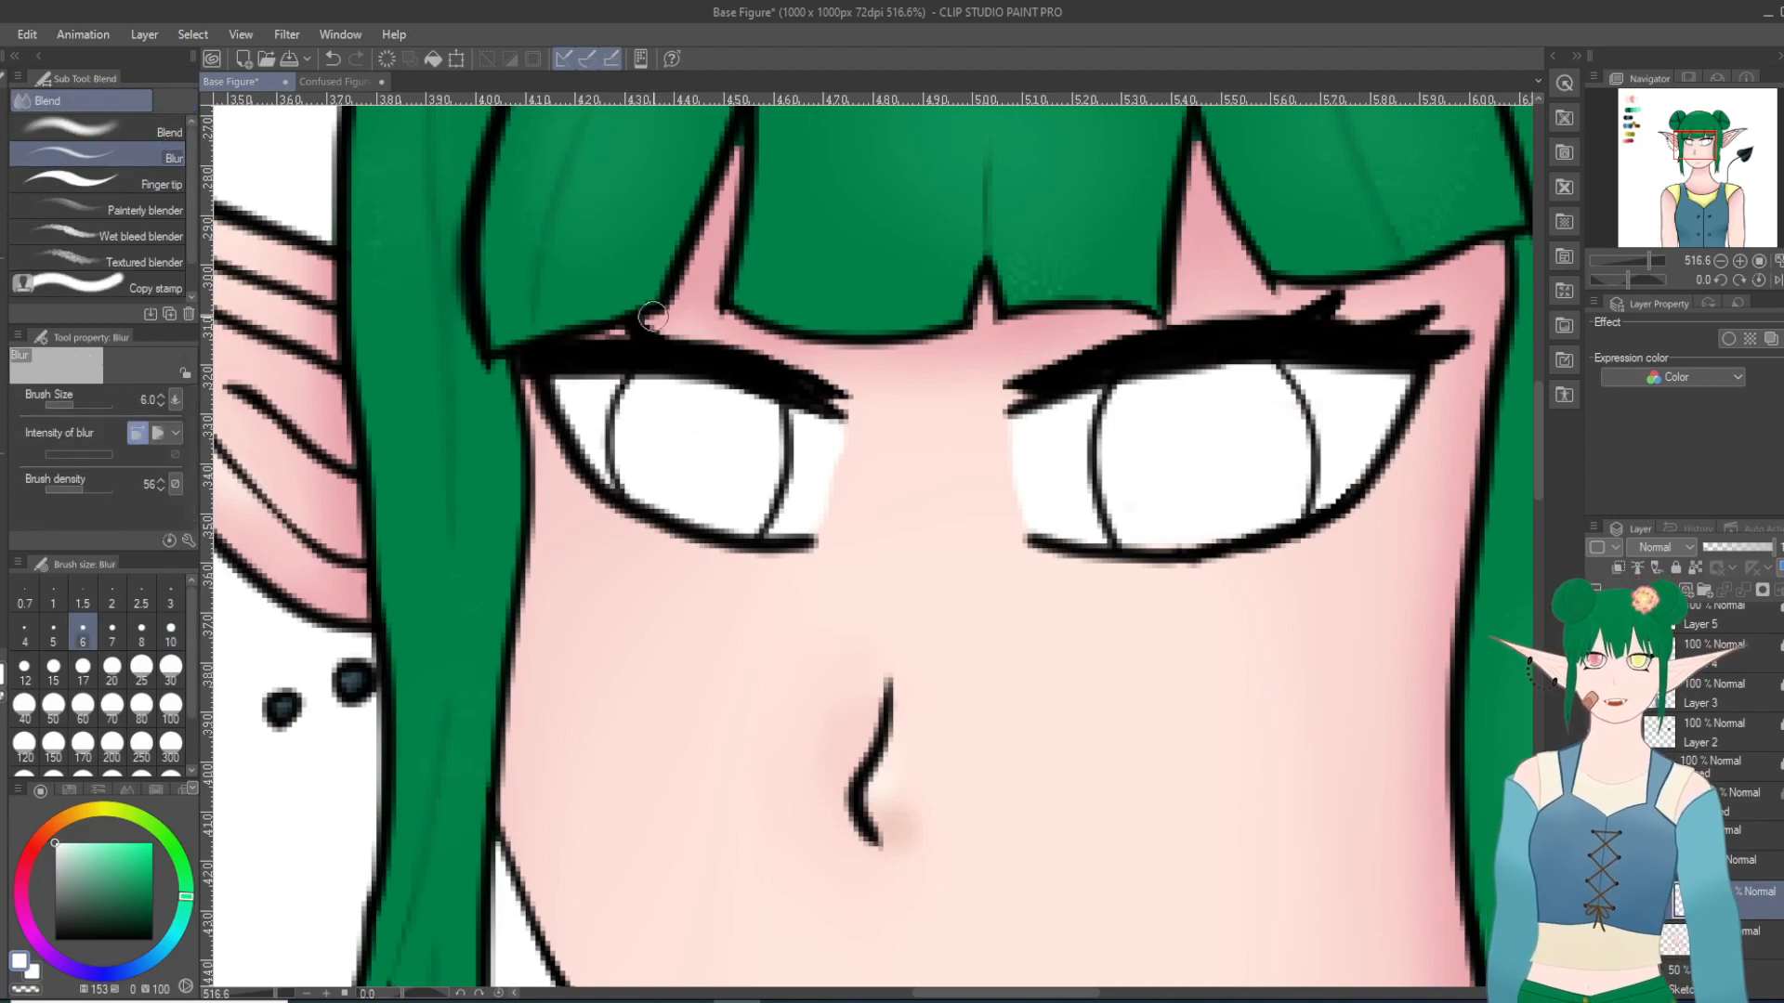
left_click_drag(829, 523, 851, 415)
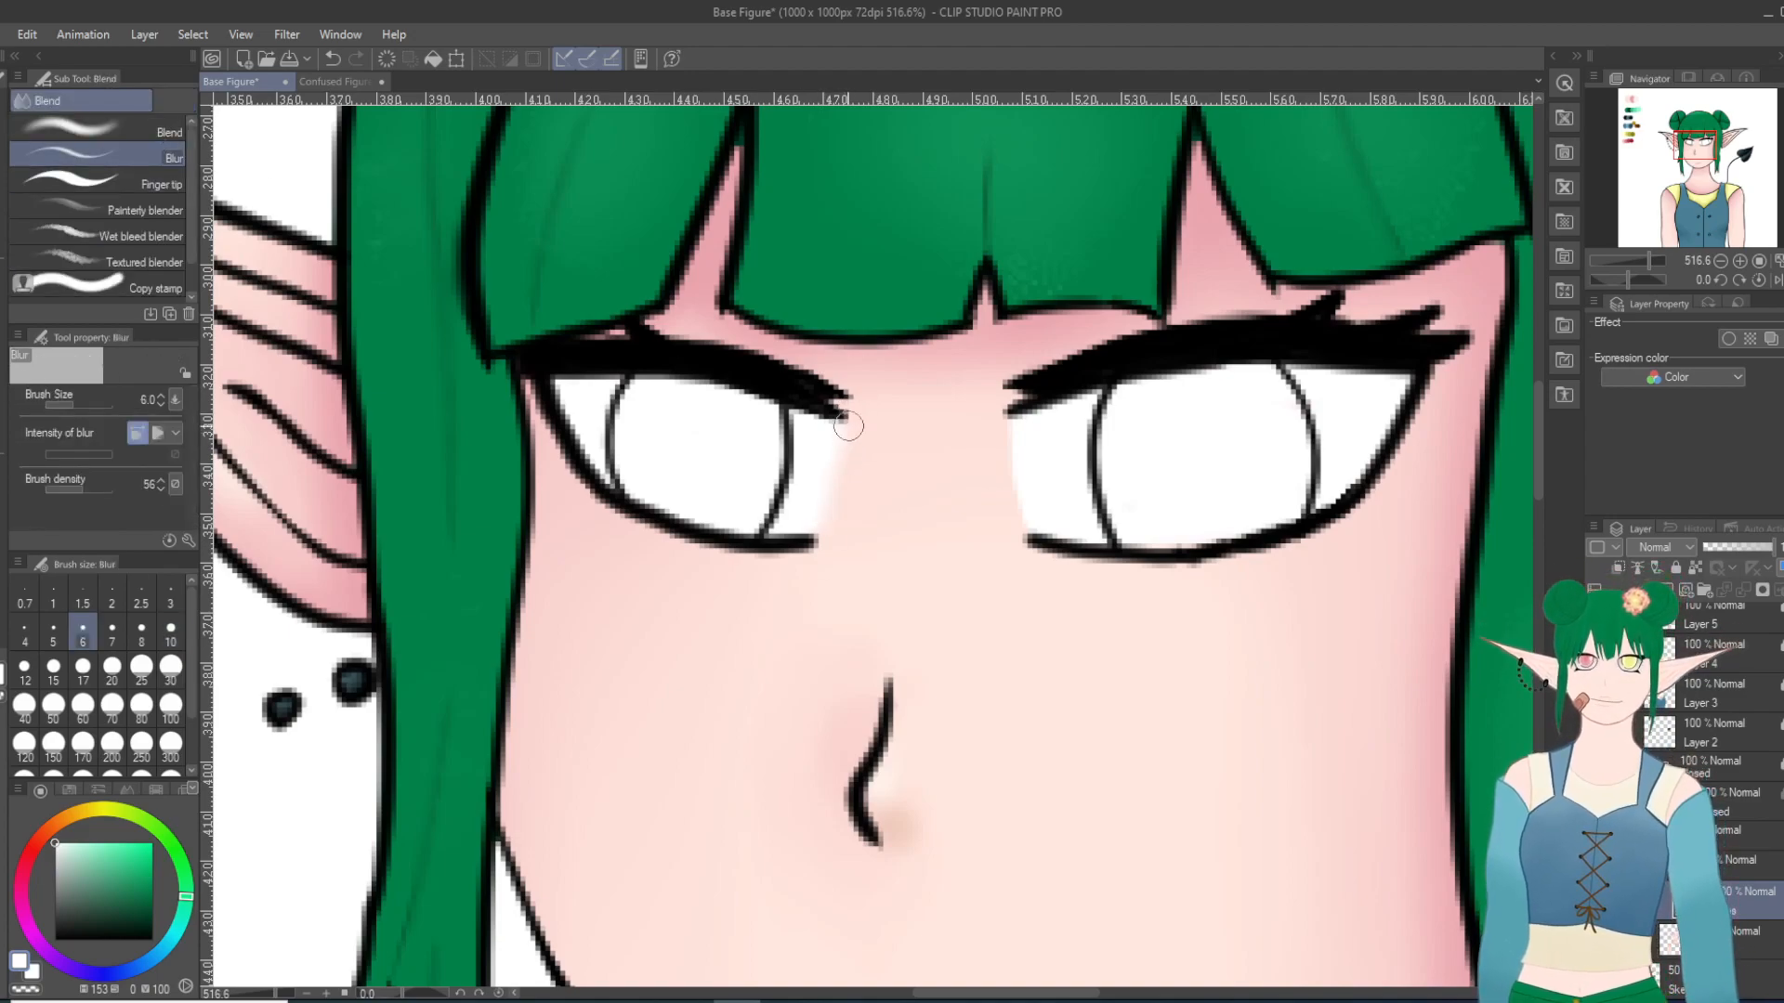
mouse_move(1012, 430)
left_mouse_down()
mouse_move(1017, 557)
mouse_move(1014, 510)
left_mouse_up()
left_click_drag(836, 530, 838, 446)
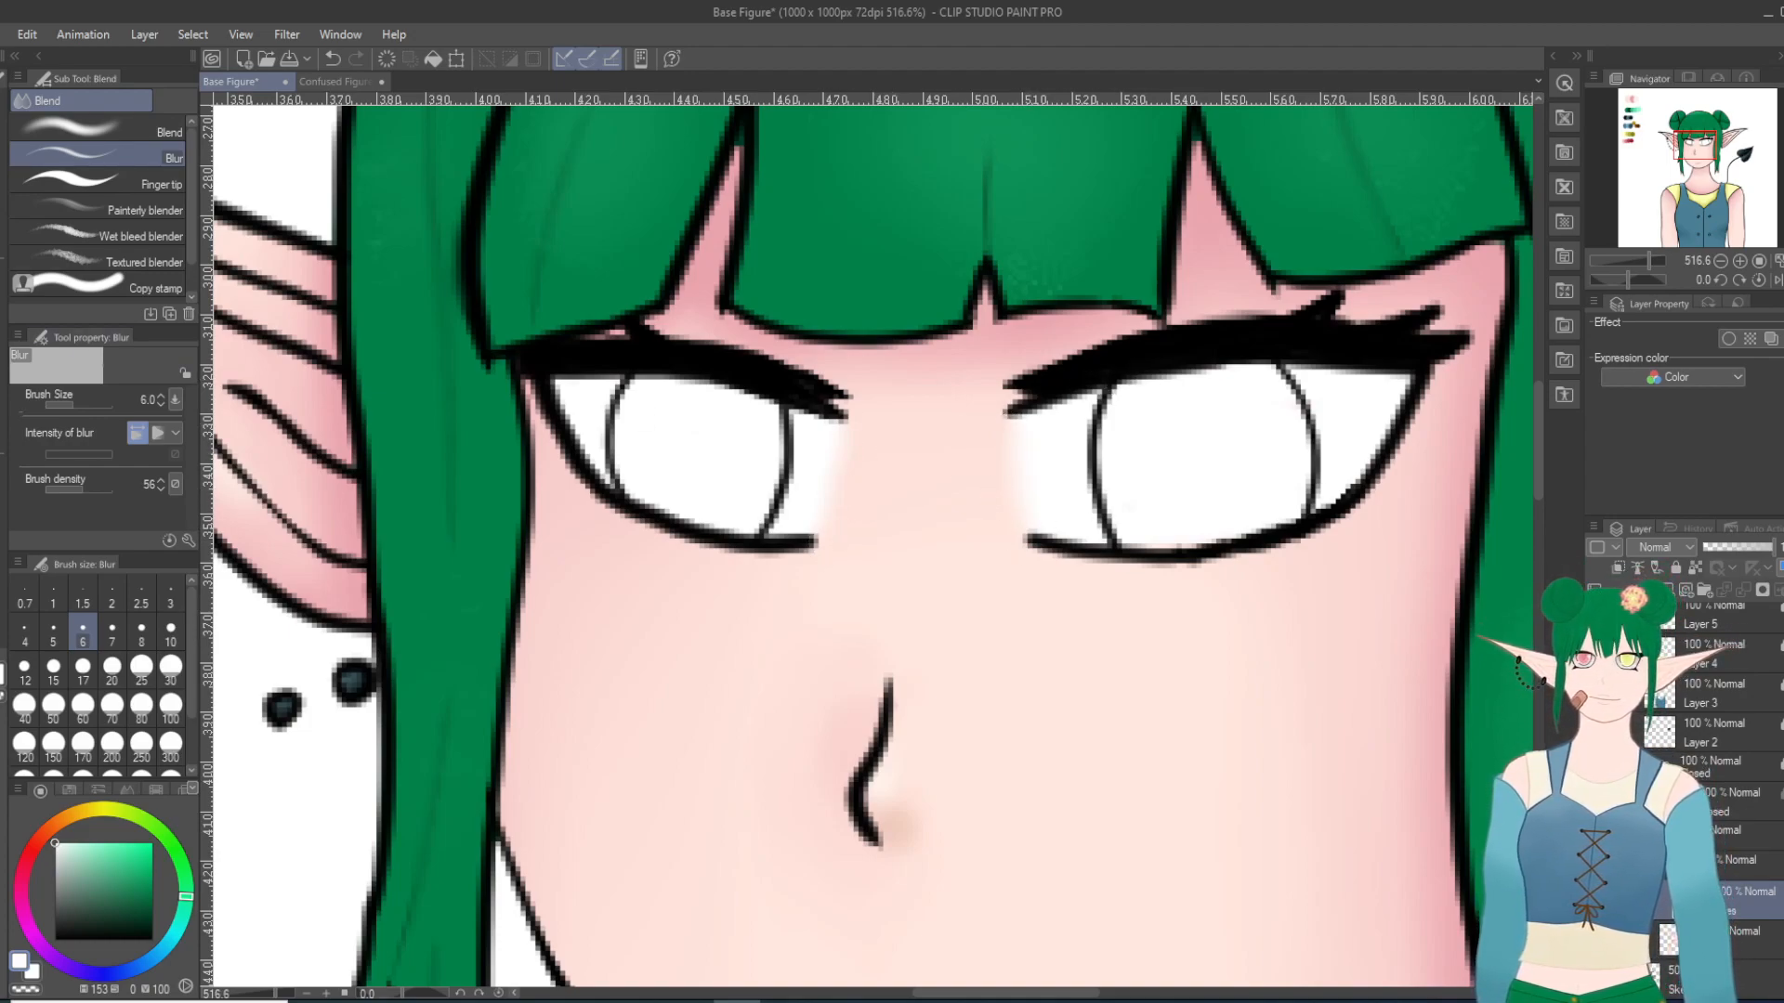
Step: Add a new layer above the eye white layer for the iris coloring
key("e")
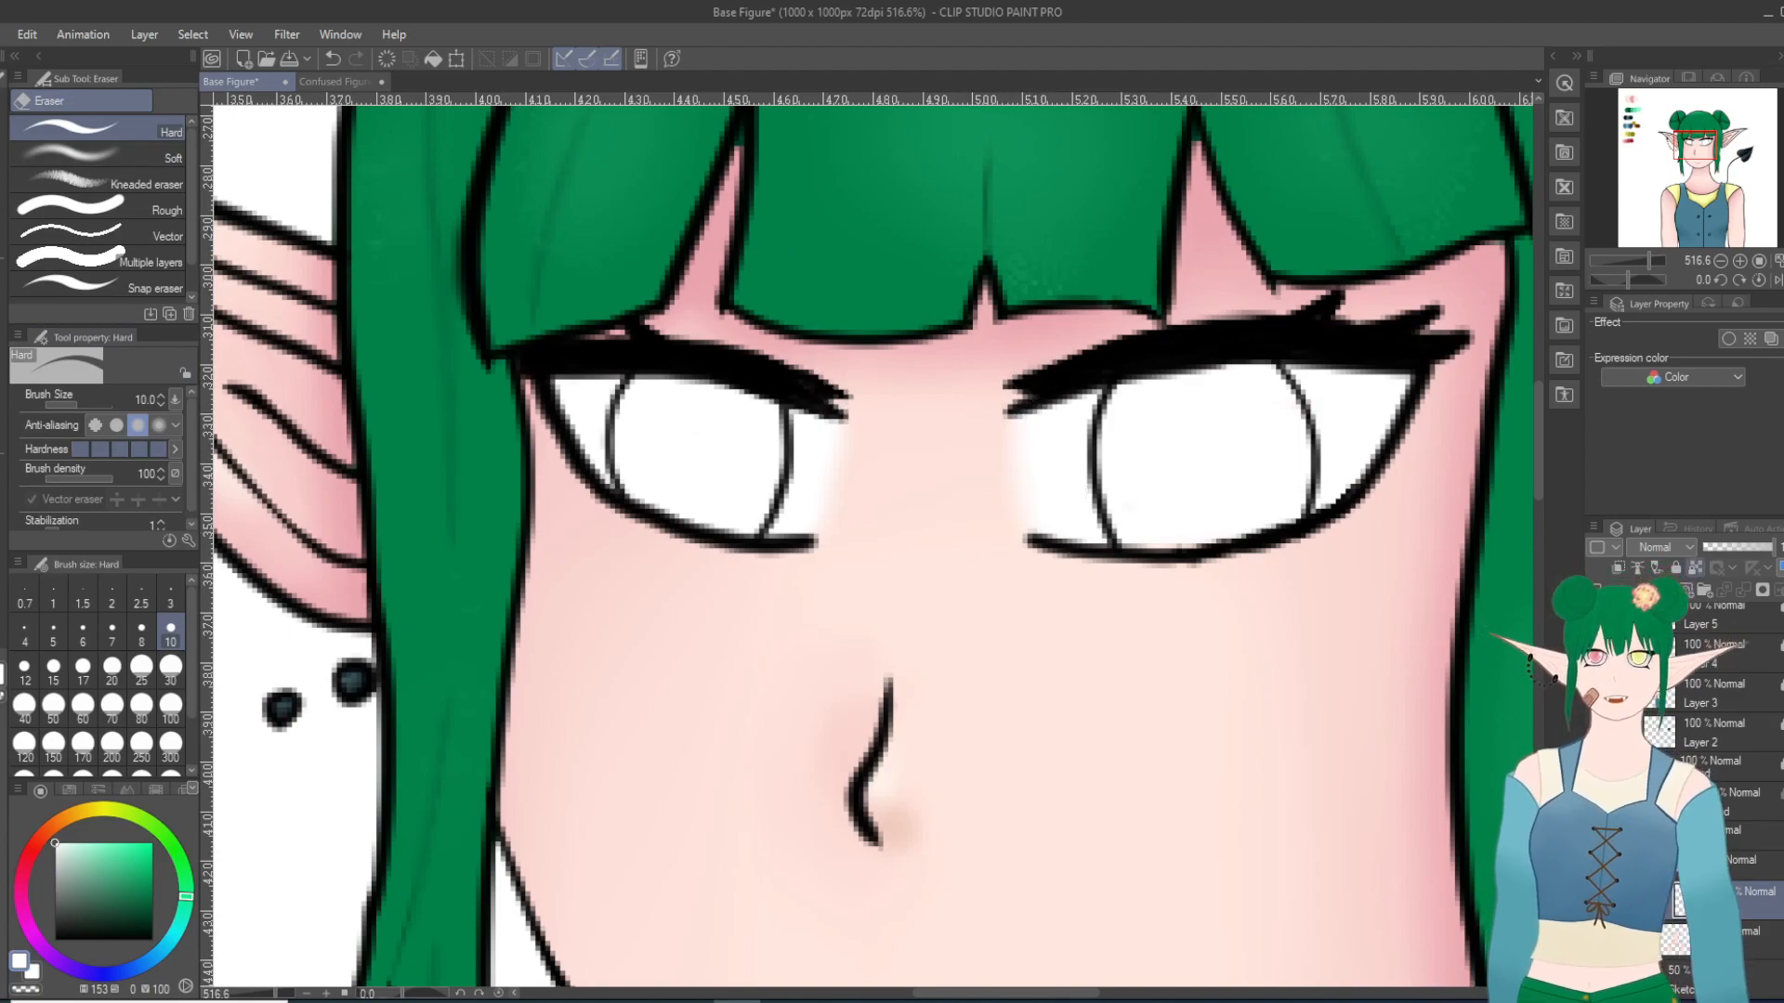
key("ctrl+shift+n")
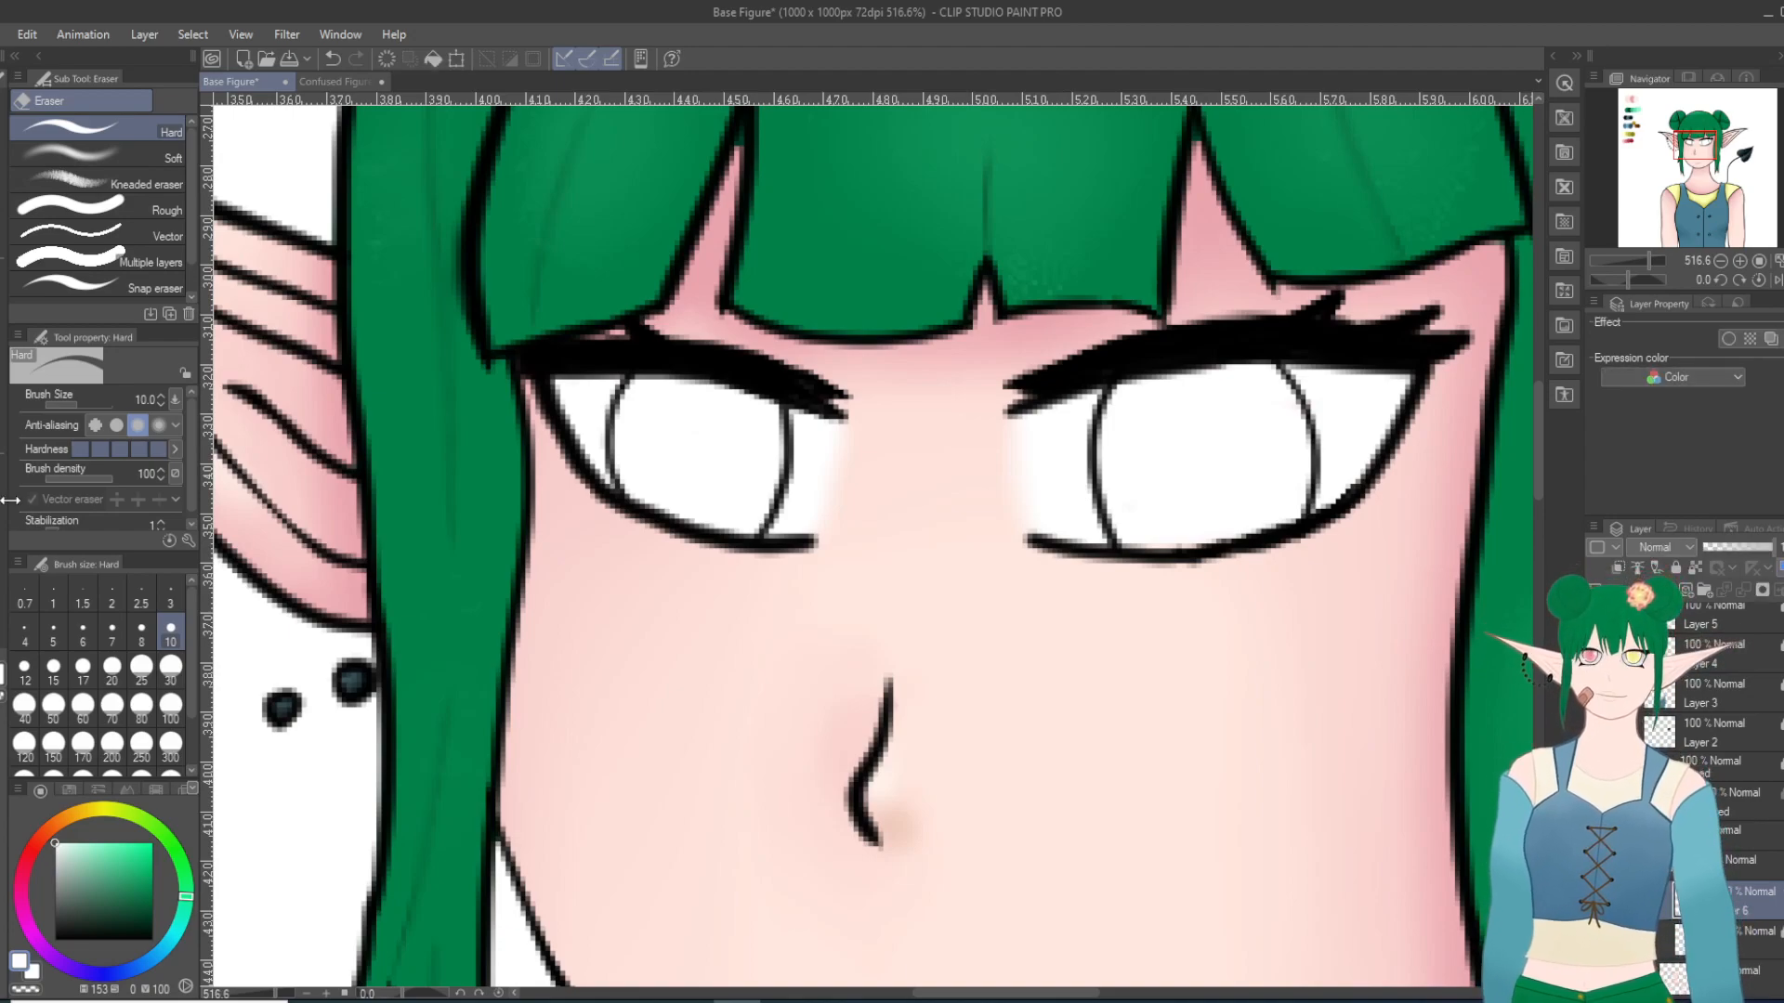
key("g")
mouse_move(819, 448)
left_mouse_down()
mouse_move(583, 464)
mouse_move(821, 398)
left_mouse_up()
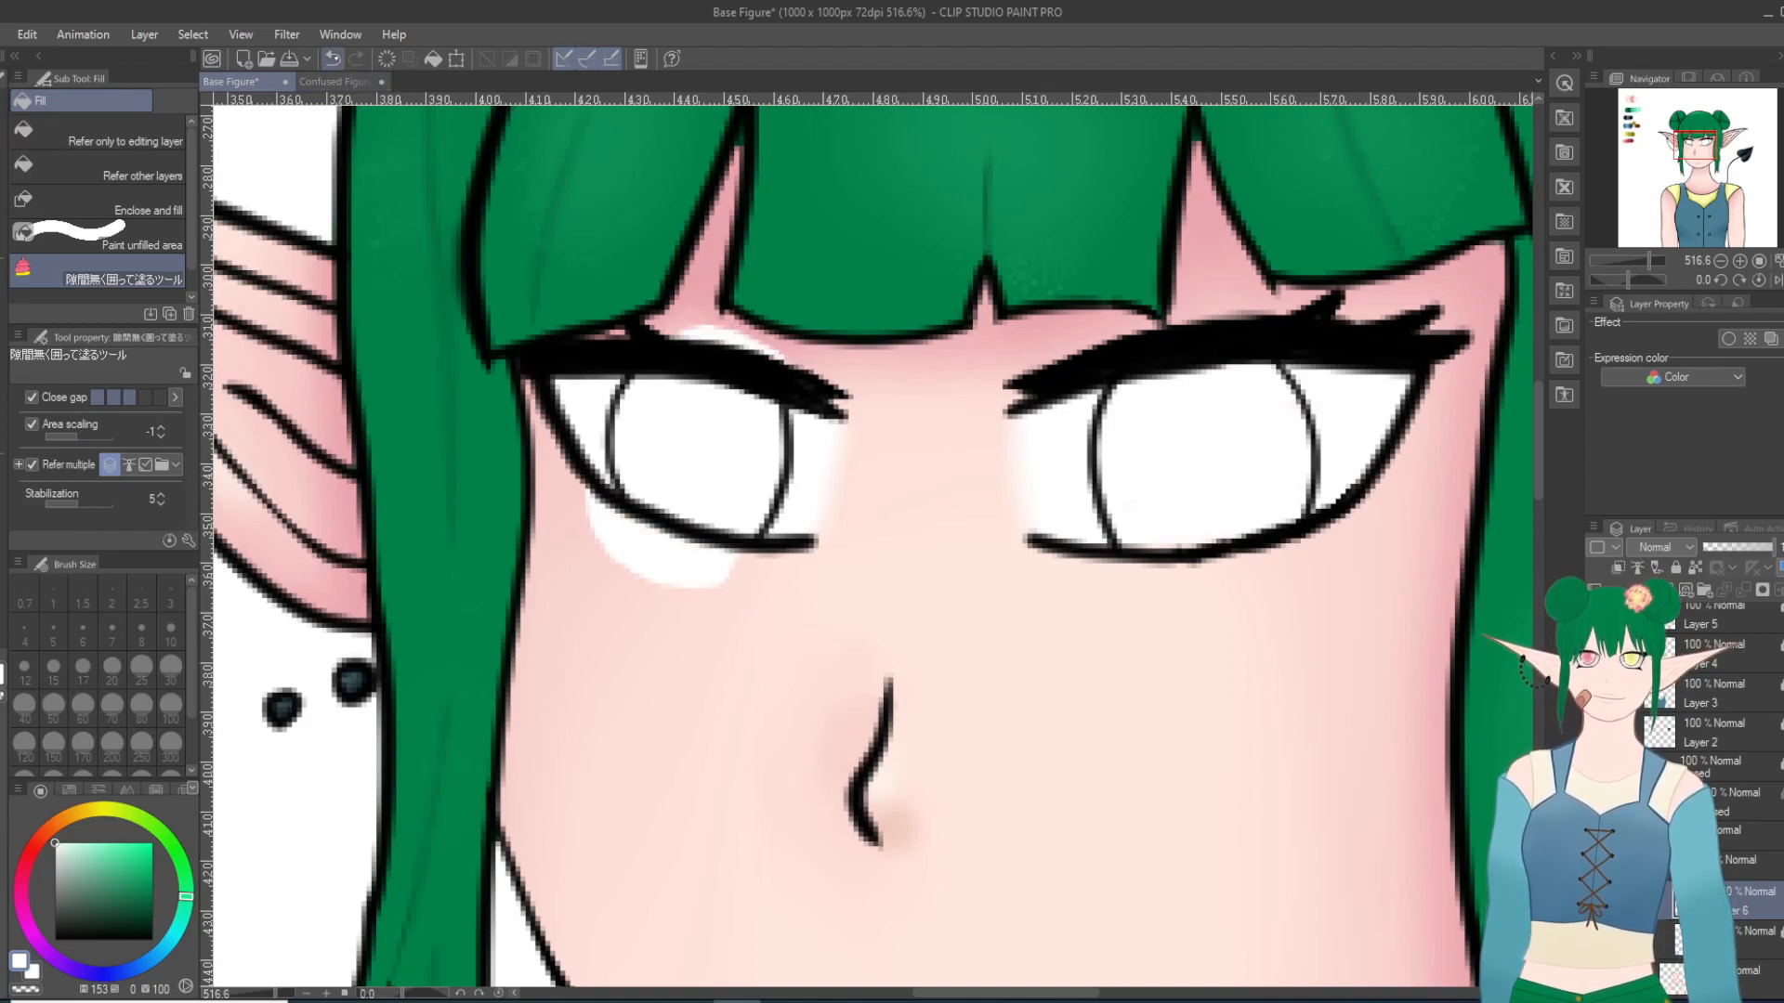
left_click(333, 58)
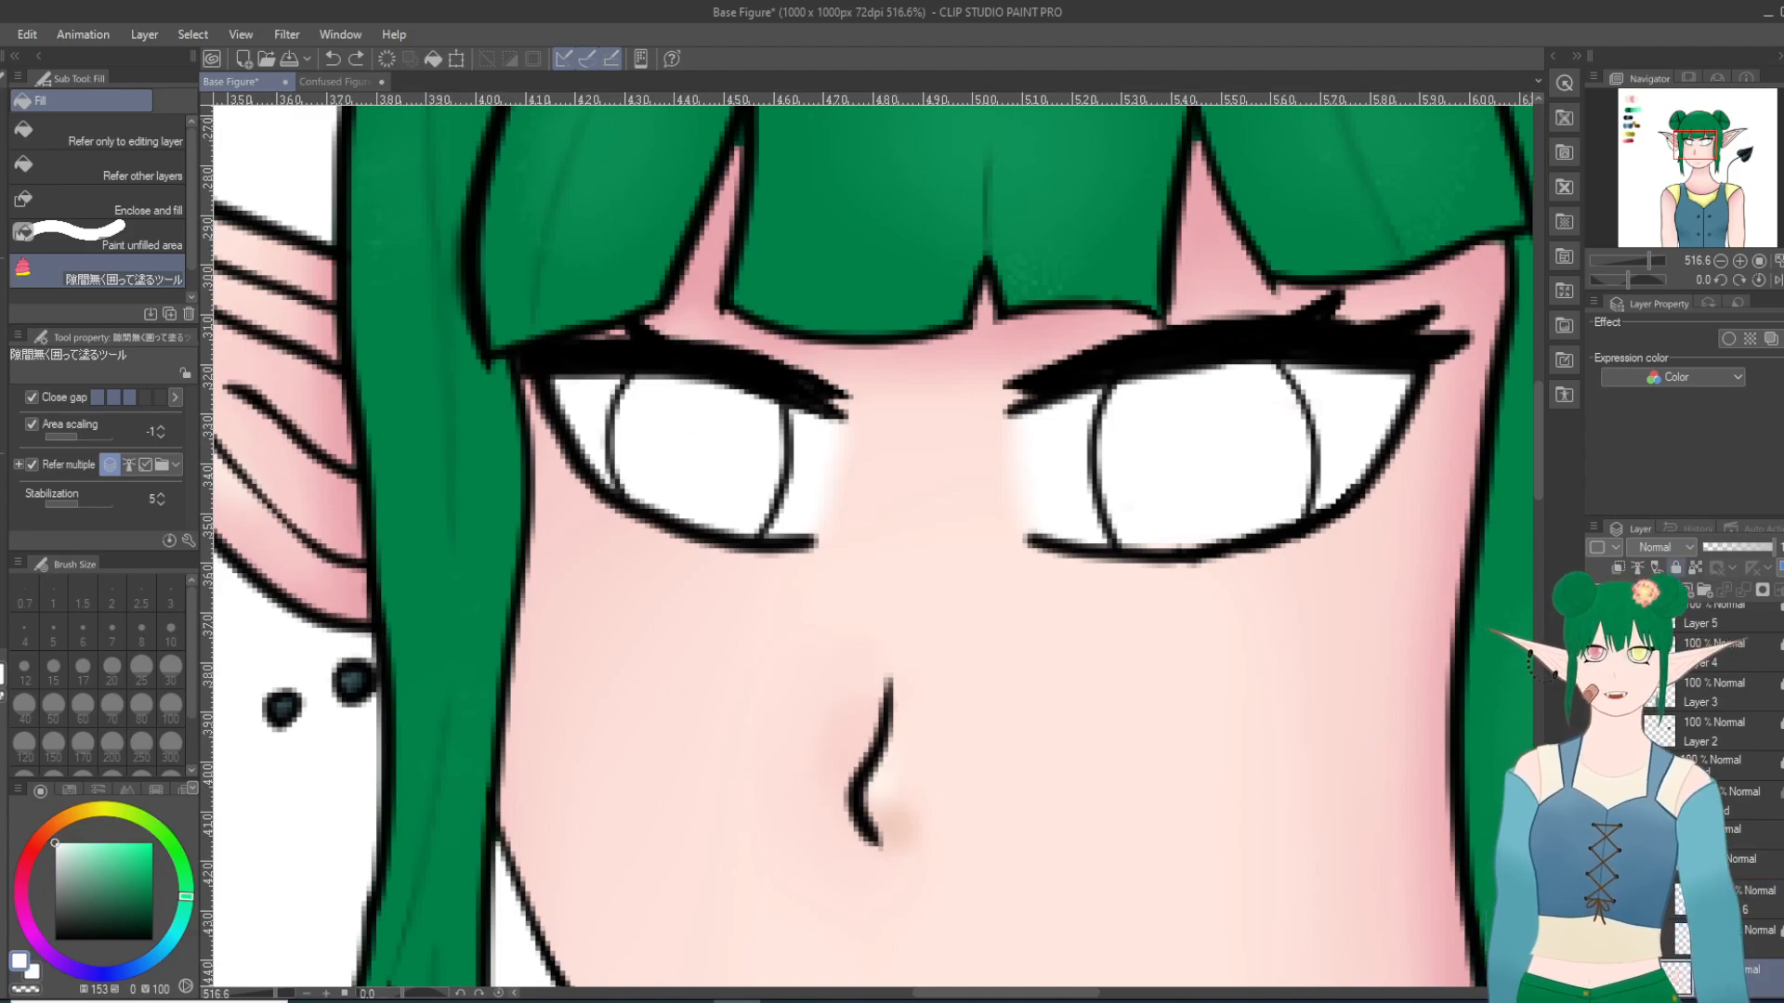
Step: Lock the layer beneath the eye coloring layers and reselect the new iris layer
left_click(1676, 567)
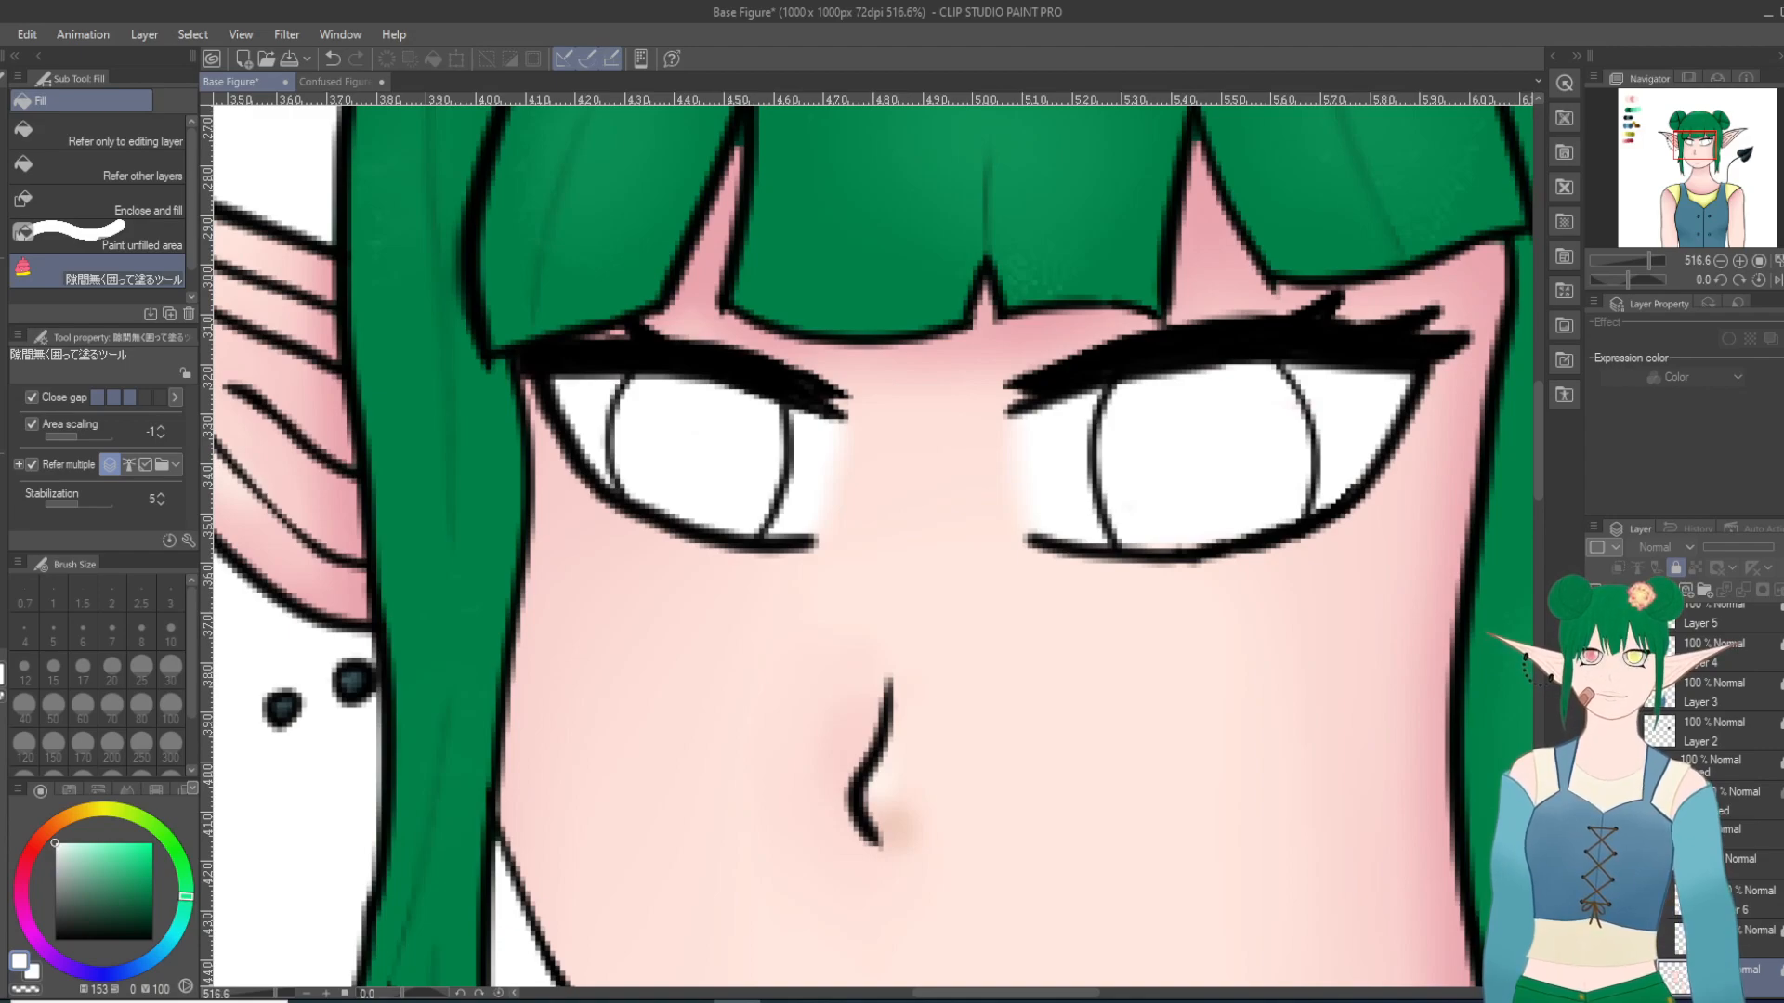
left_click(1679, 899)
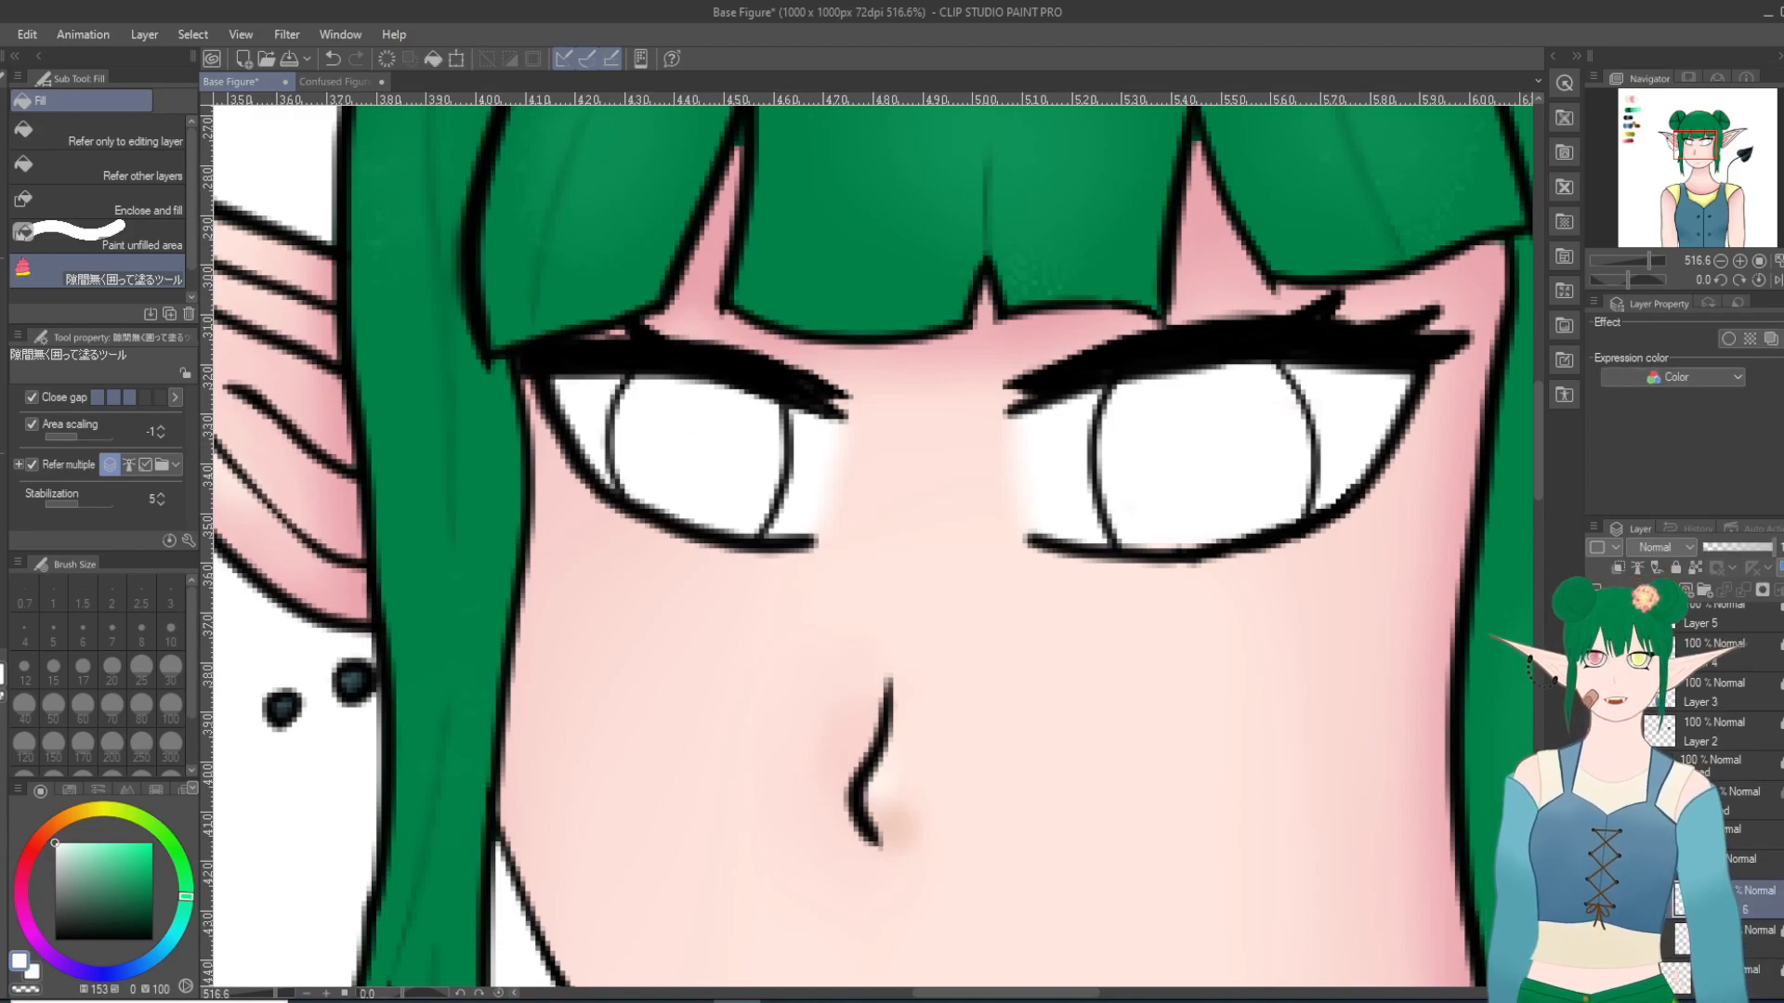
Step: Sample the lightest pink from the palette and fill the left-hand iris with it using the enclosing fill tool
scroll(1161, 869, "down", 10)
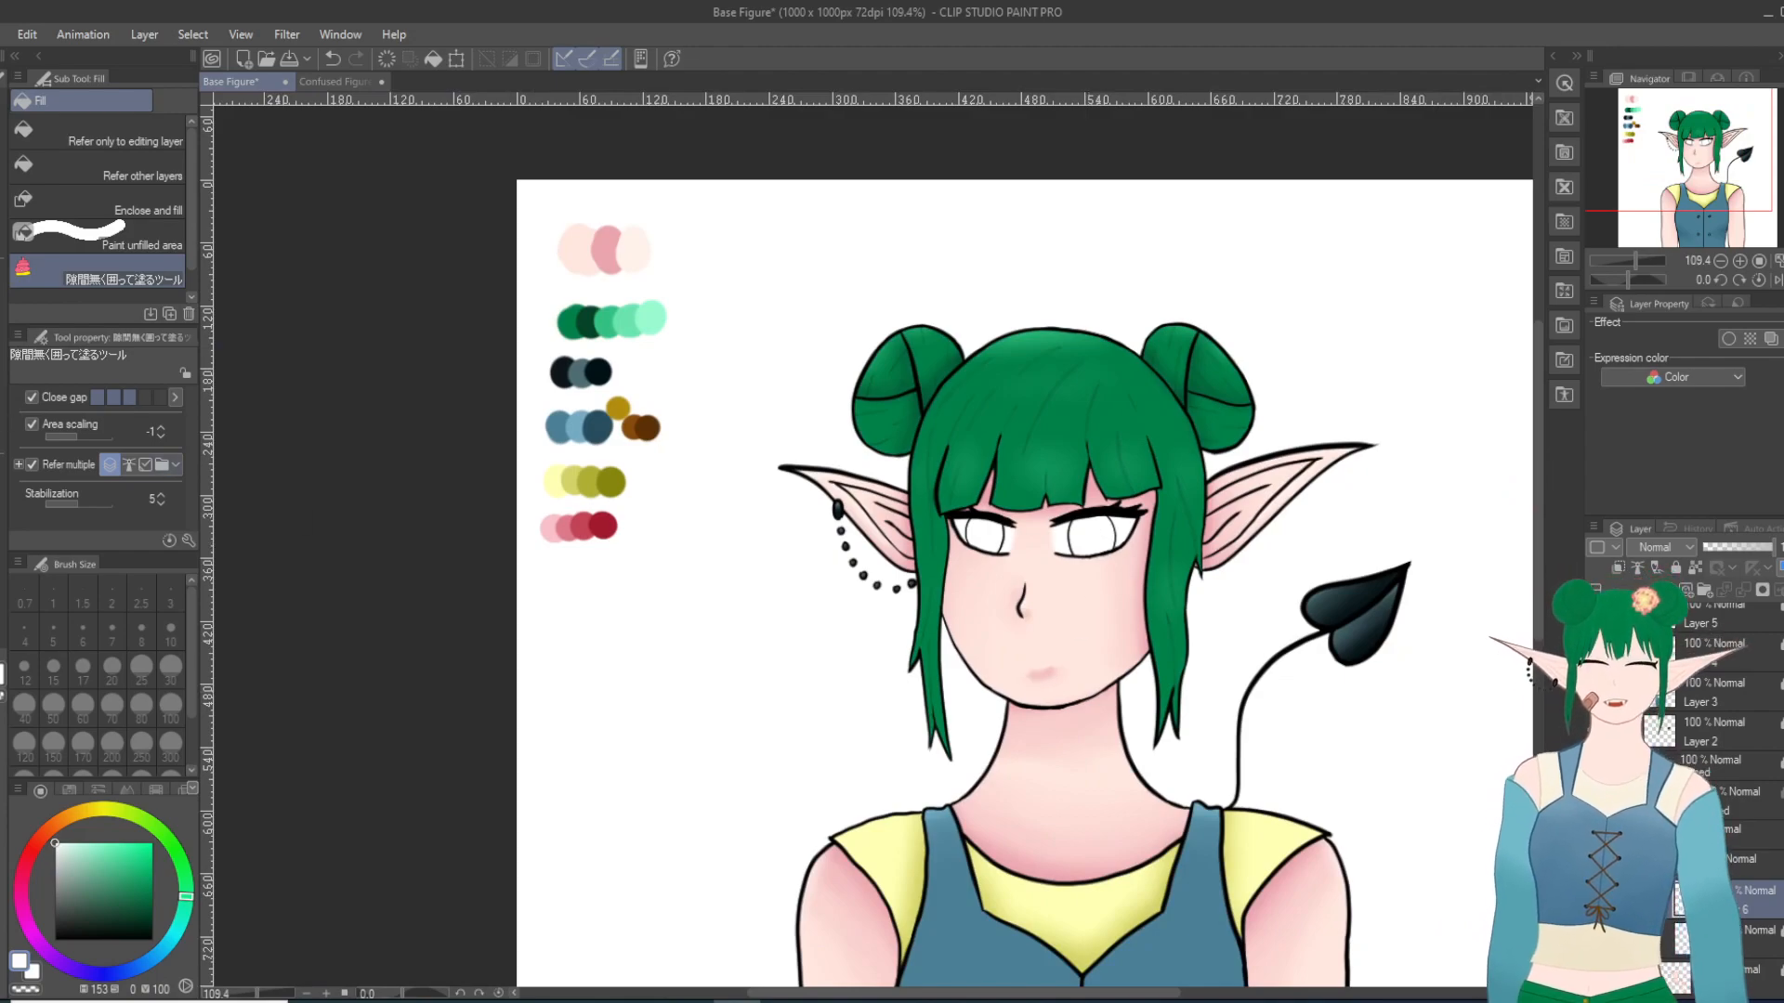
key("i")
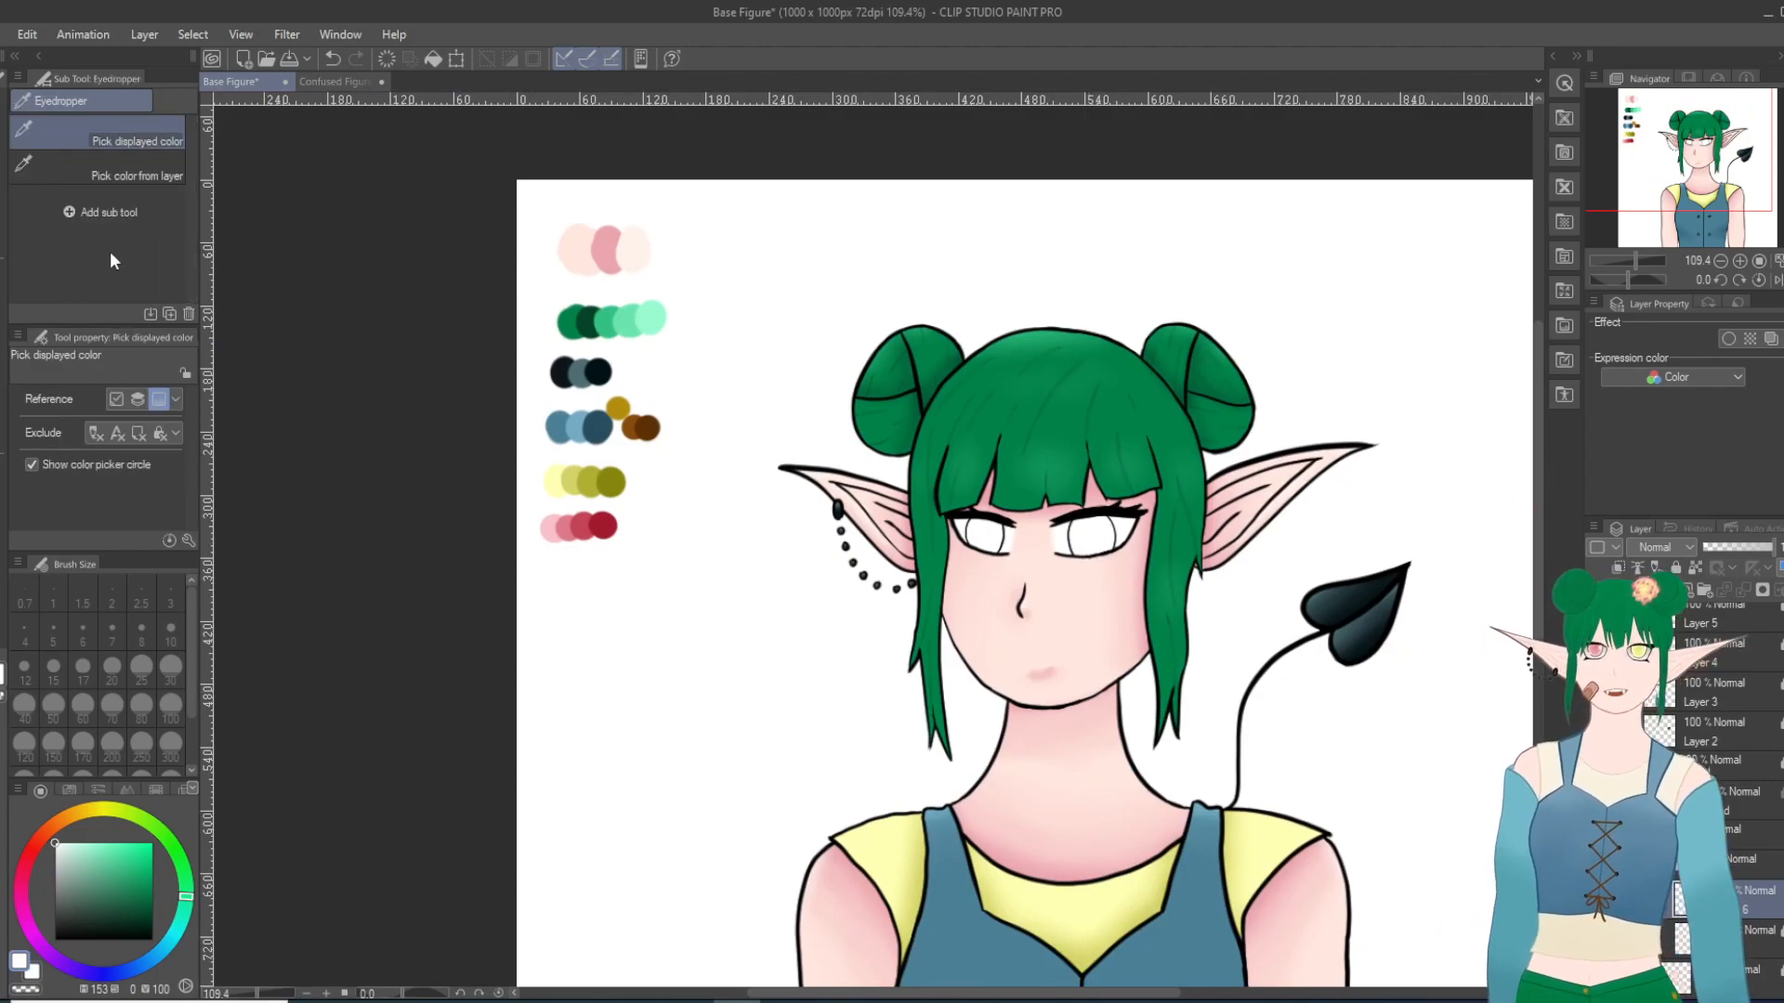
left_click(558, 520)
scroll(984, 530, "up", 3)
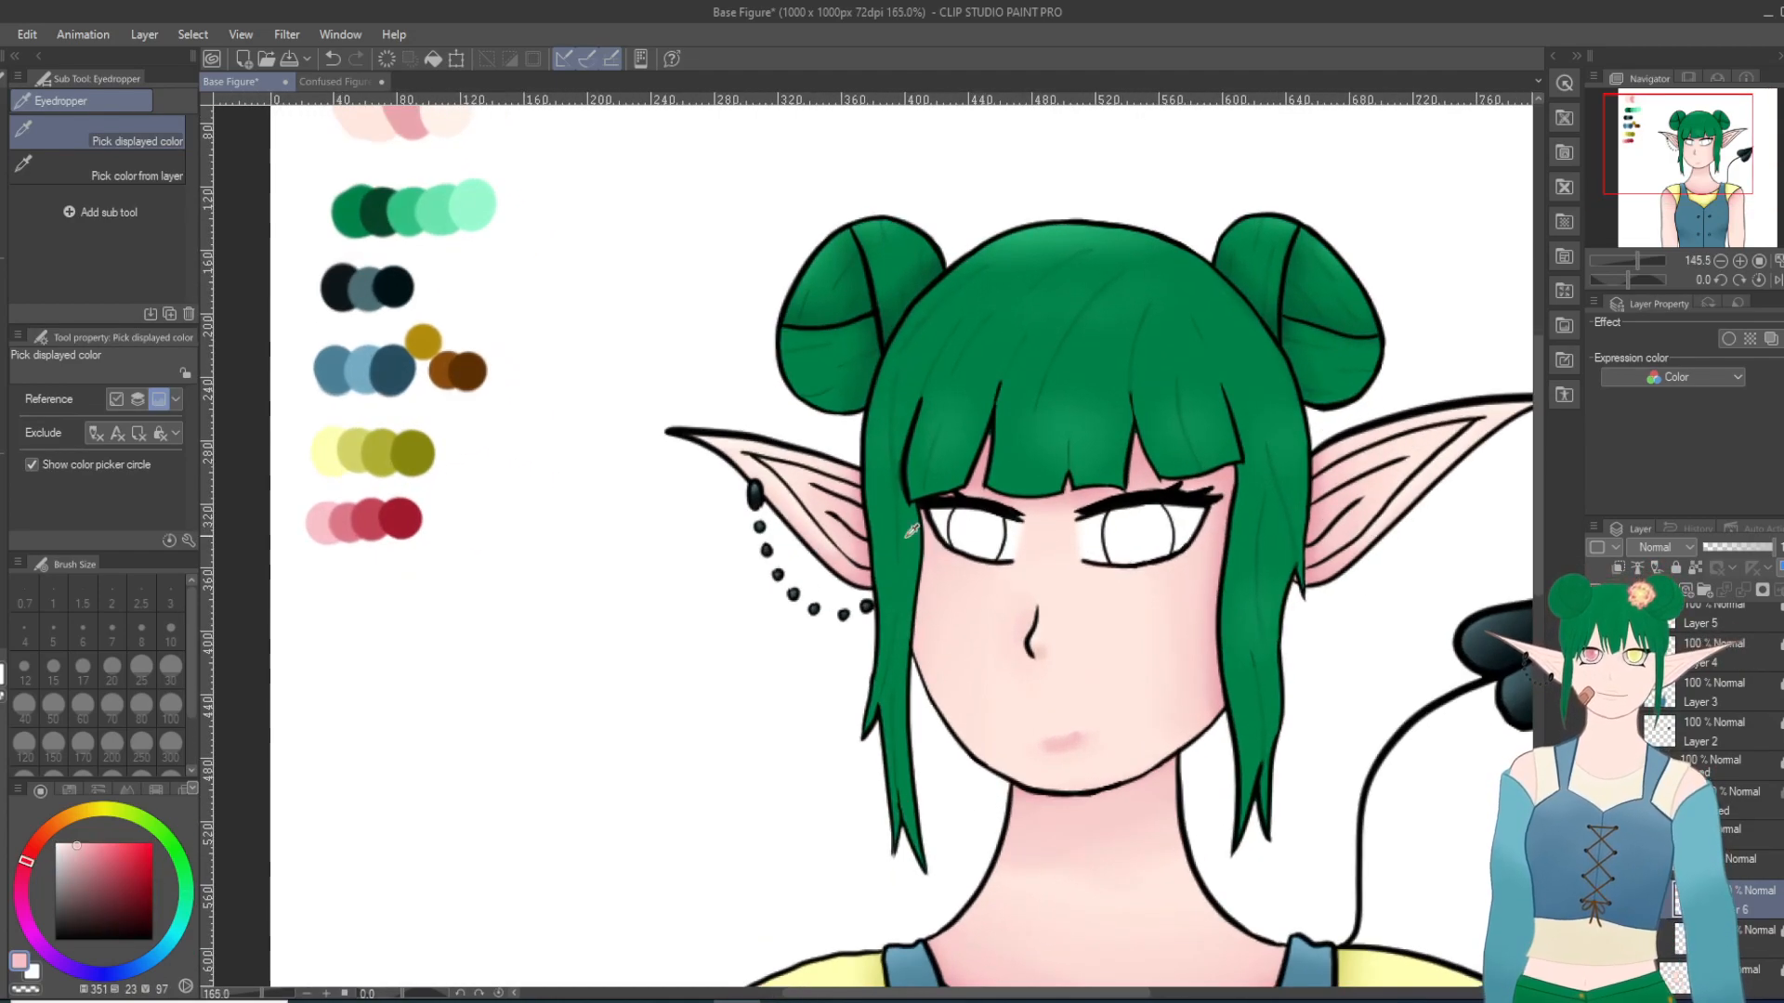
scroll(657, 521, "up", 1)
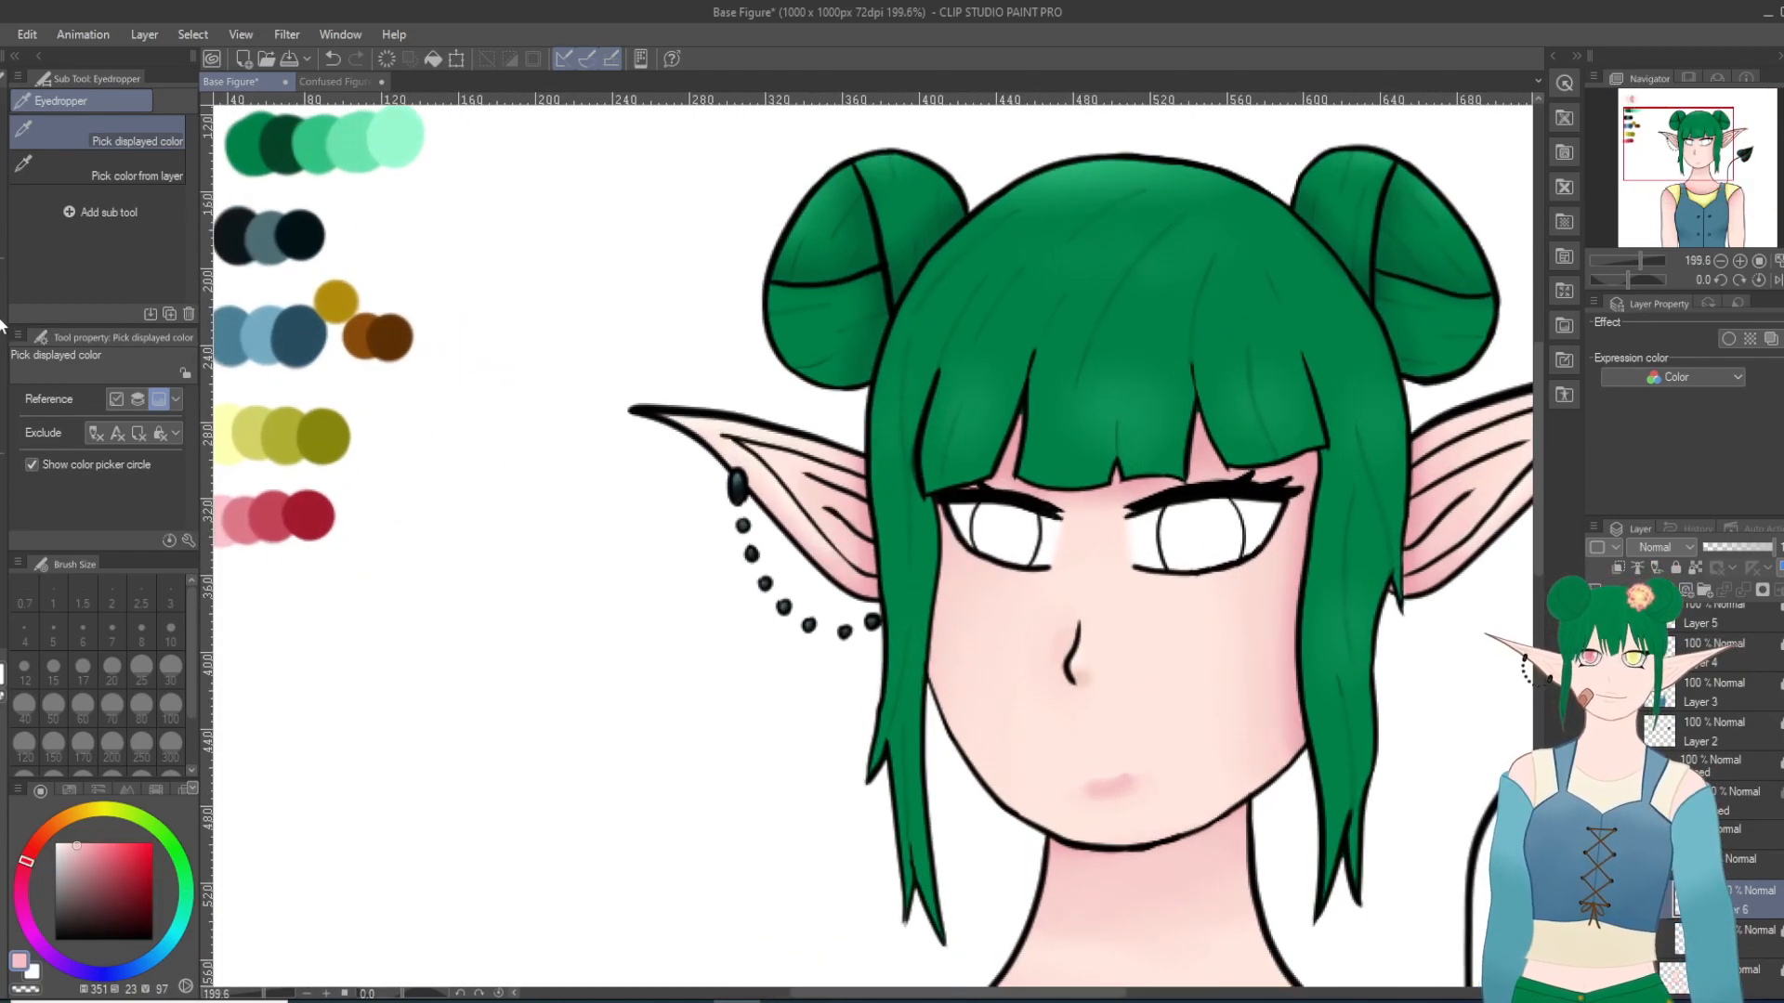
left_click(2, 467)
scroll(1033, 543, "up", 1)
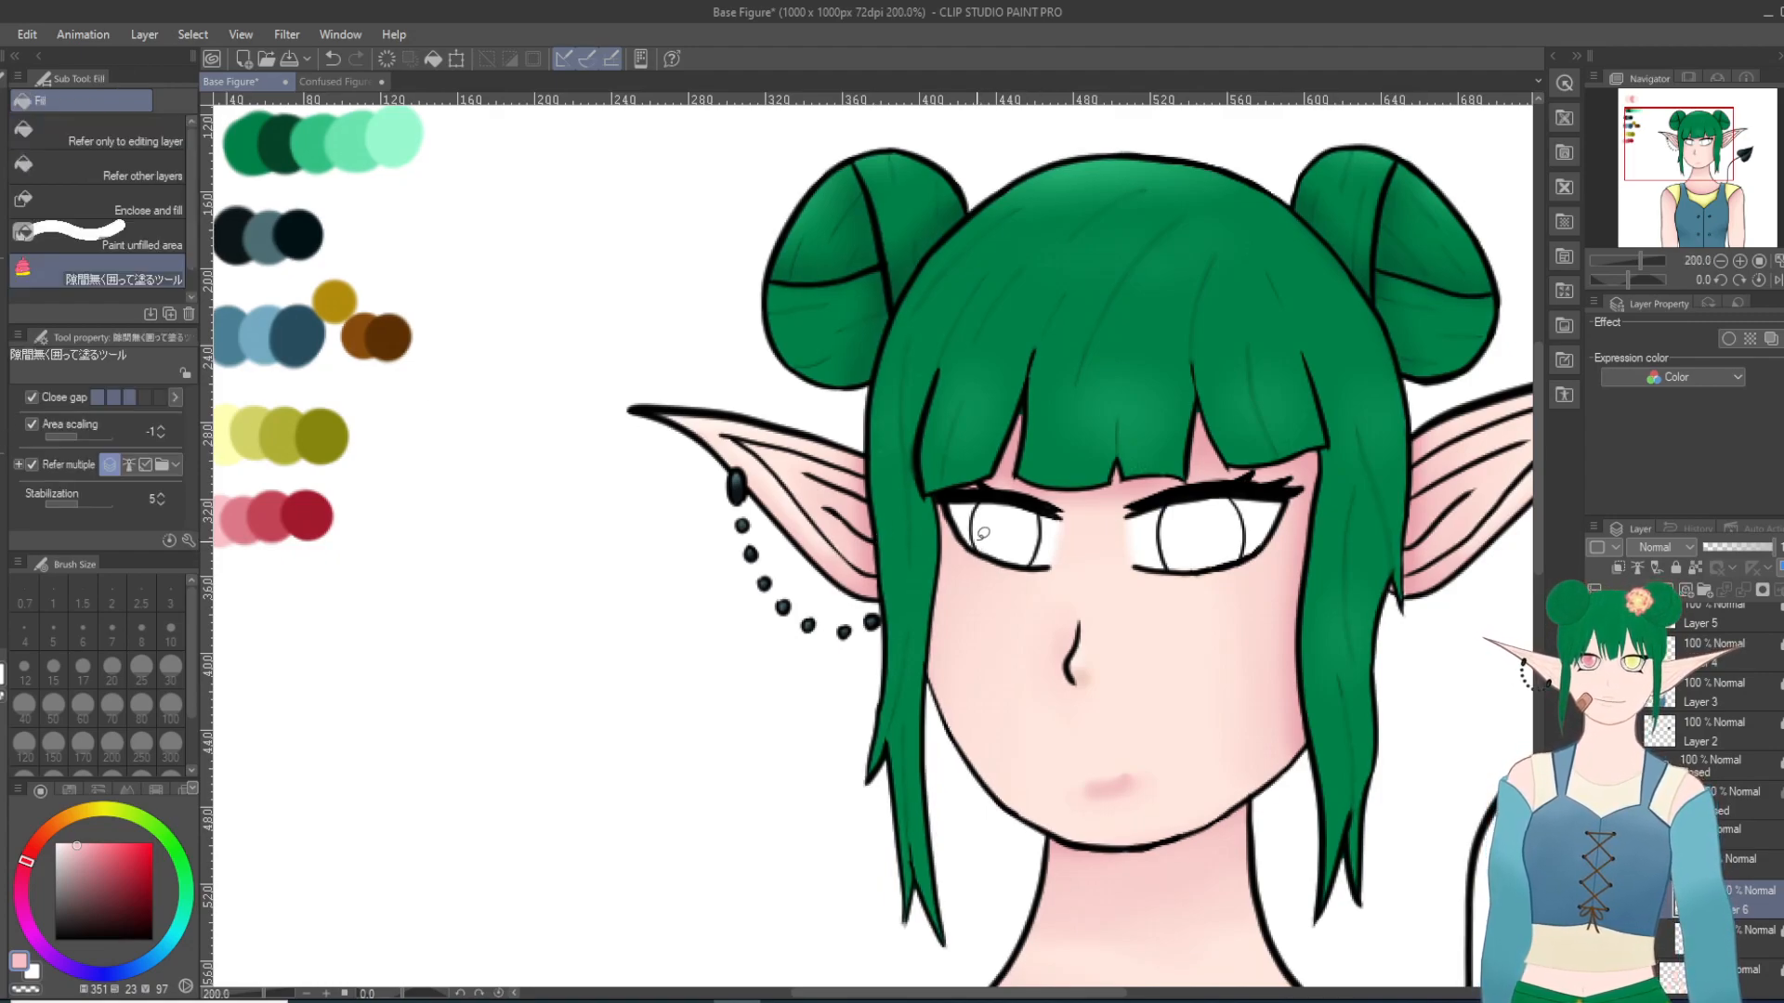
mouse_move(971, 506)
left_mouse_down()
mouse_move(1003, 570)
mouse_move(1045, 562)
mouse_move(1050, 506)
mouse_move(996, 492)
mouse_move(970, 518)
left_mouse_up()
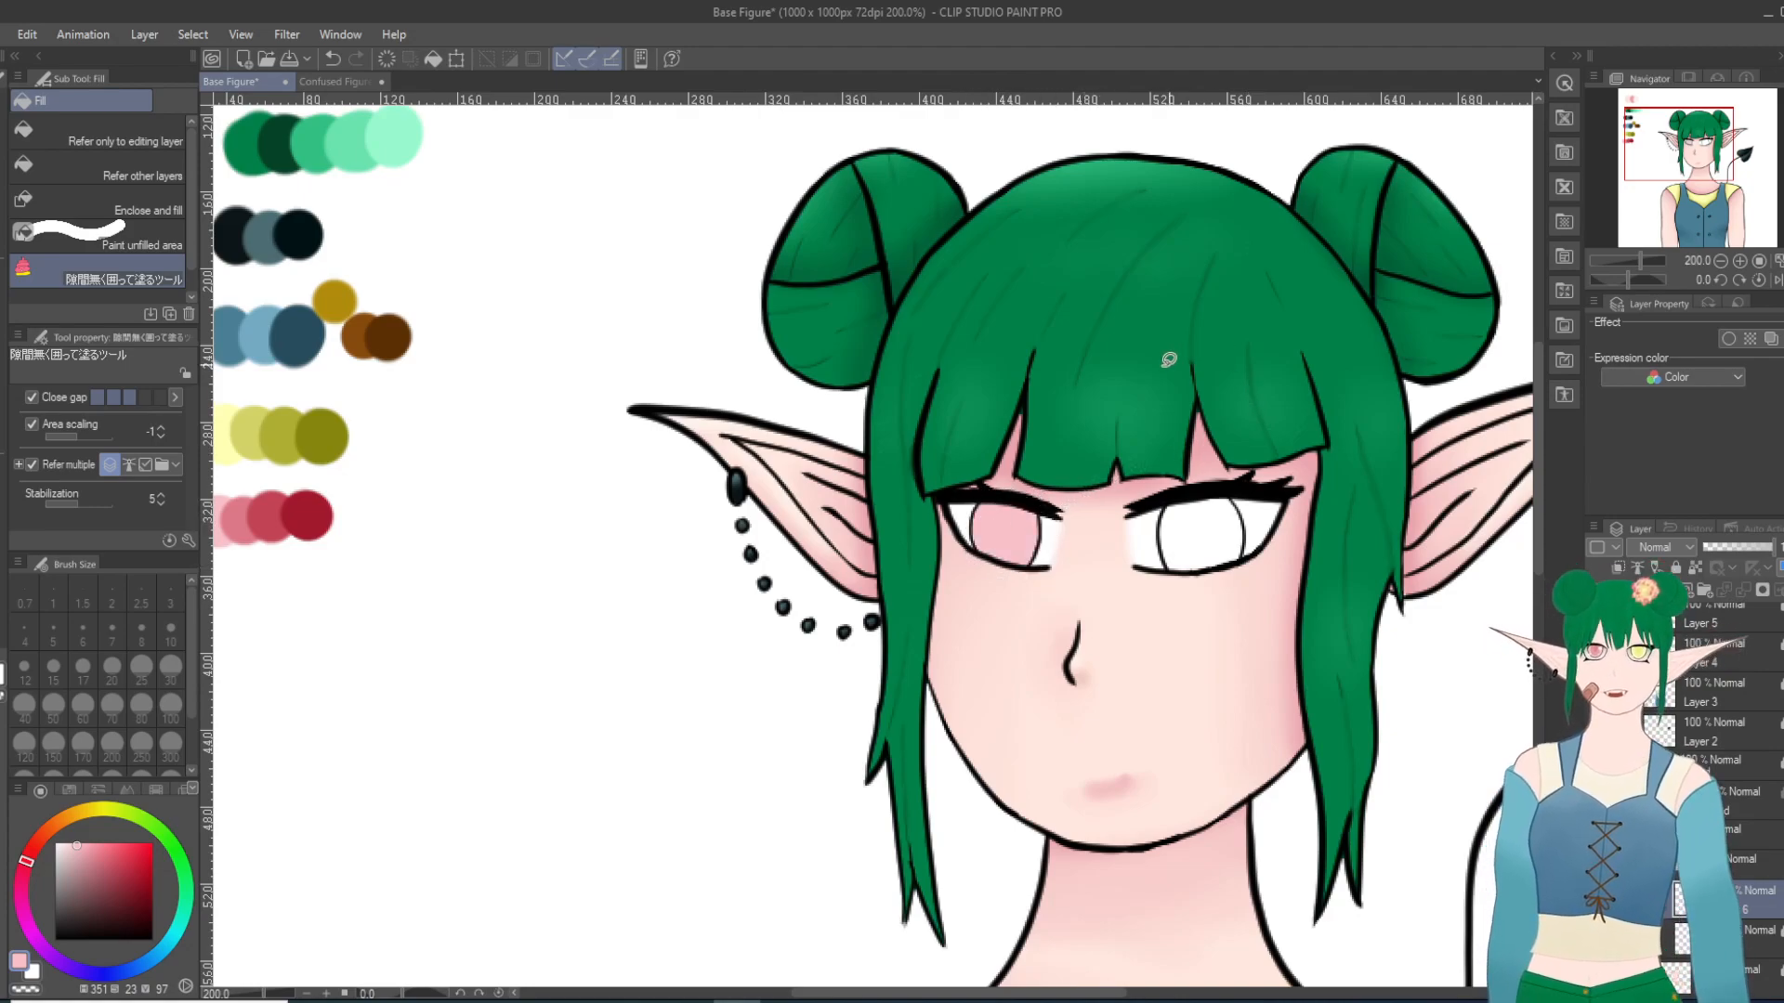
Step: Sample the second-lightest pink and shade the rim and upper part of the left-hand iris with the Thin Gouache brush at size 10
key("b")
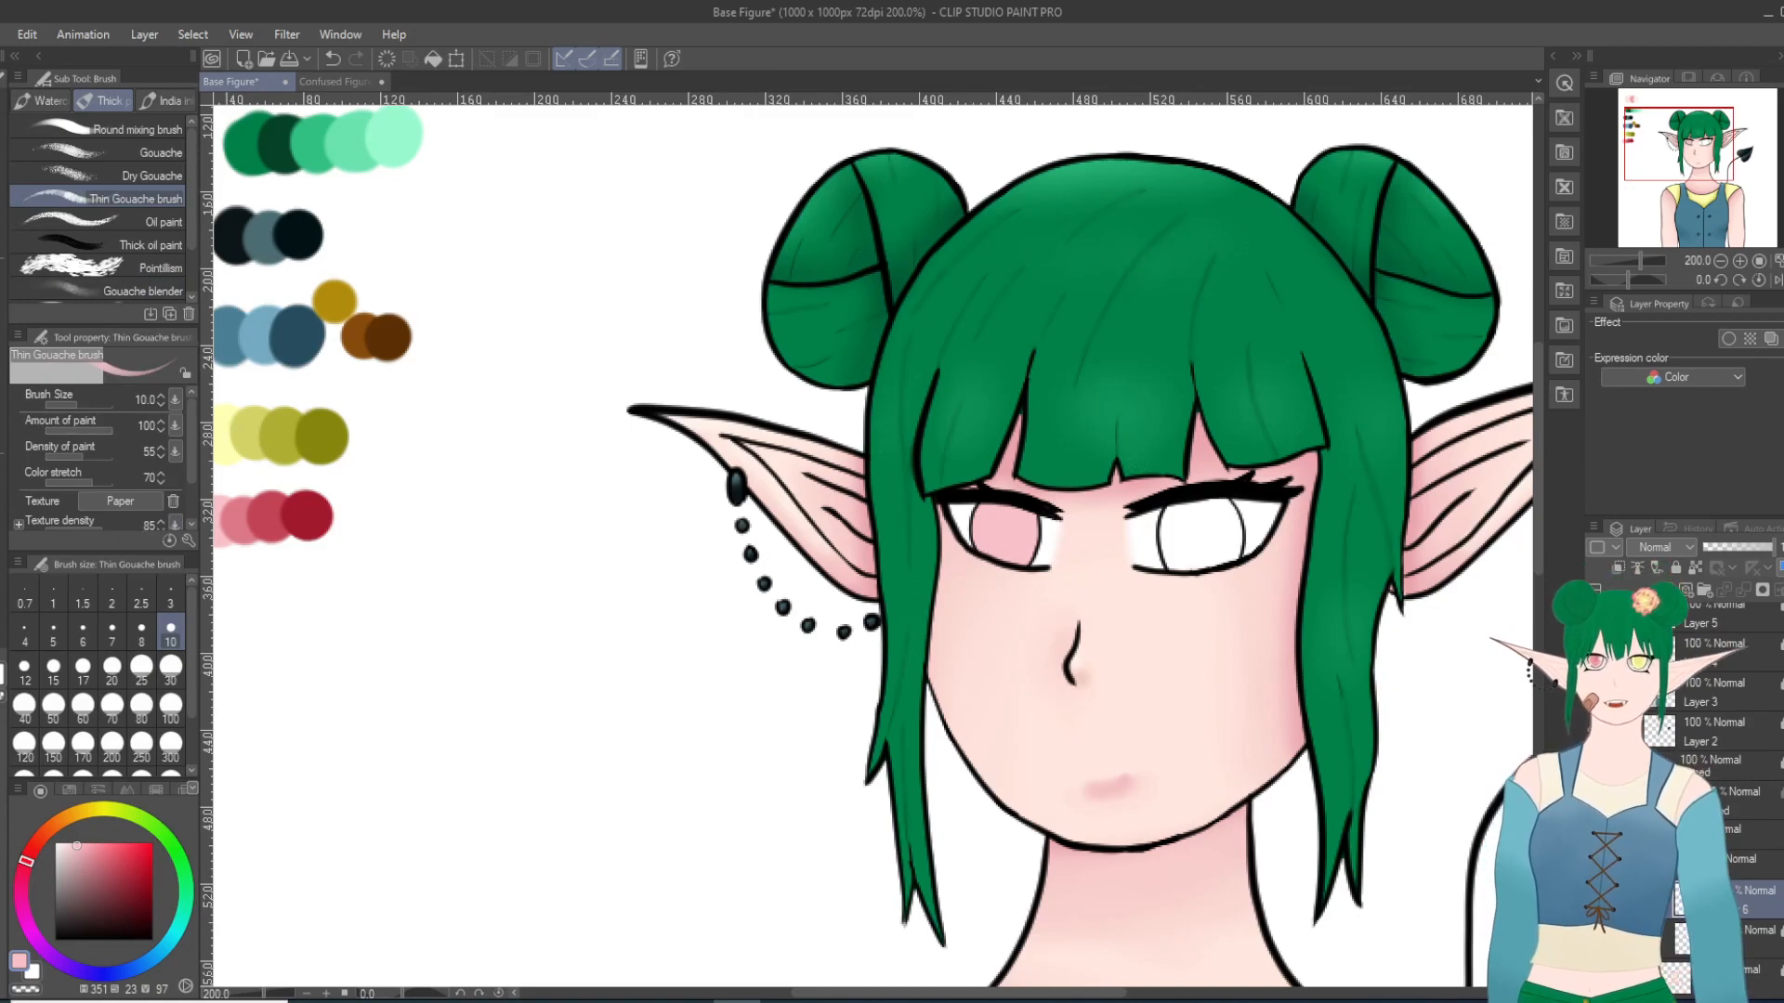
key("i")
left_click(238, 516)
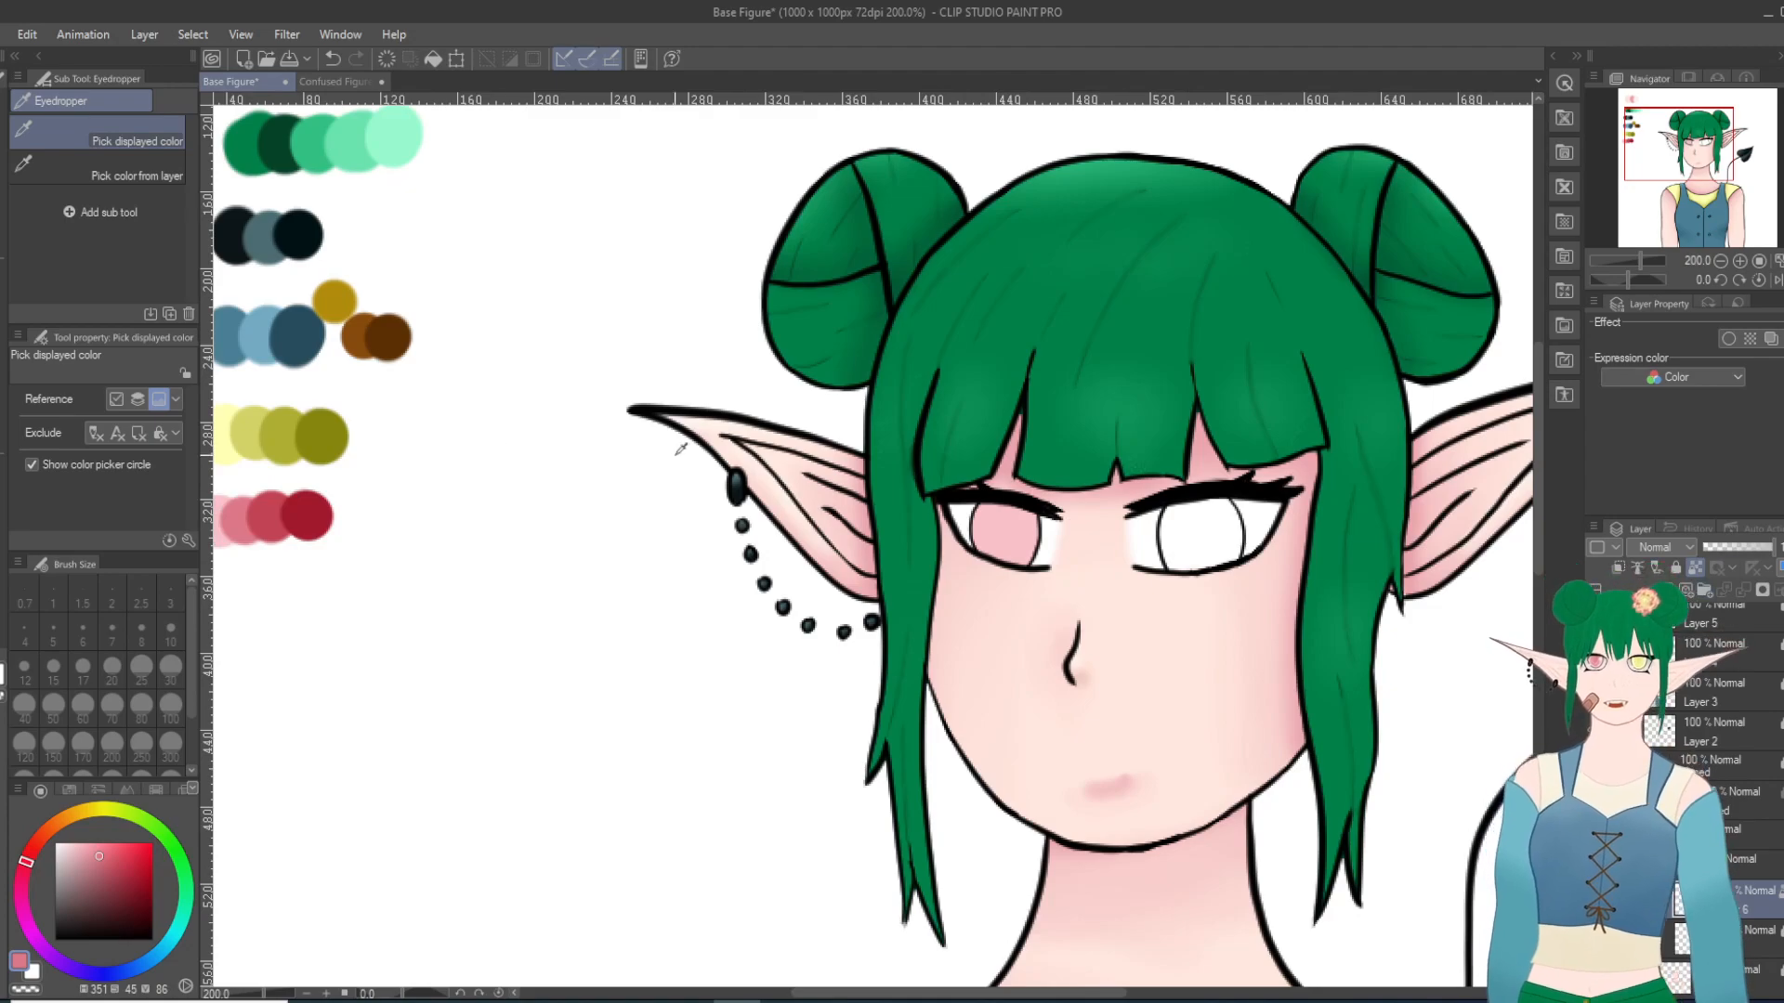
key("b")
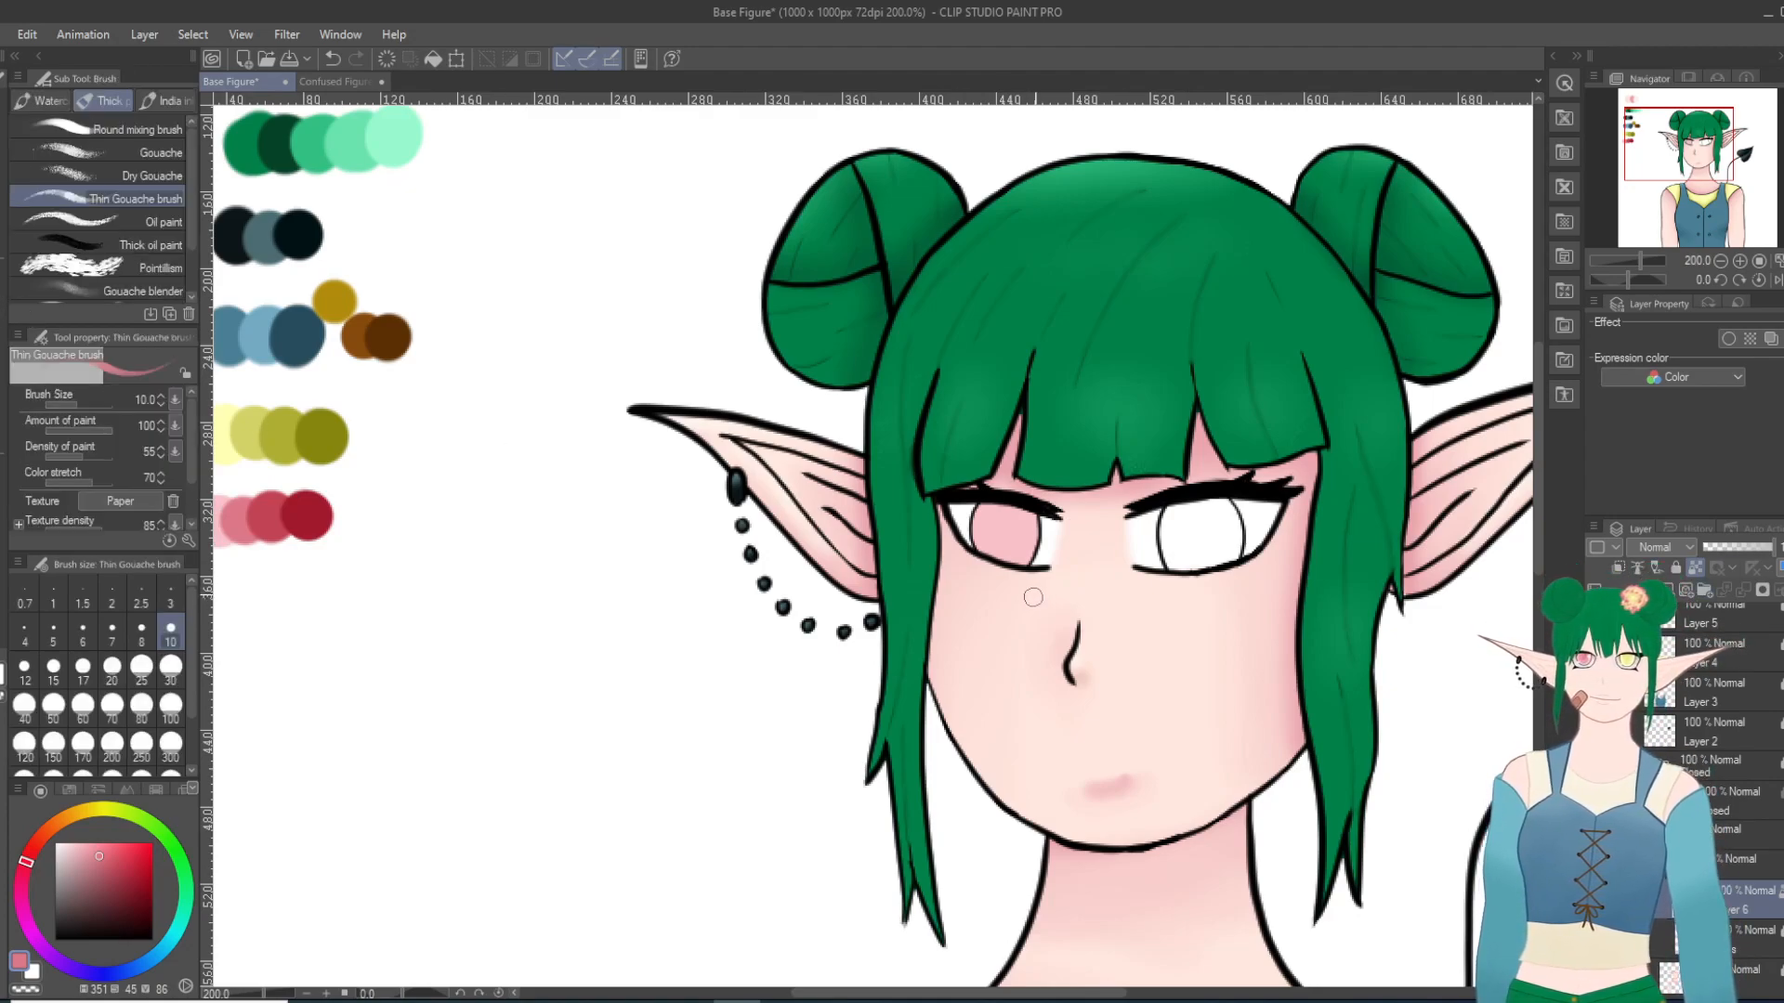
scroll(1327, 130, "up", 1)
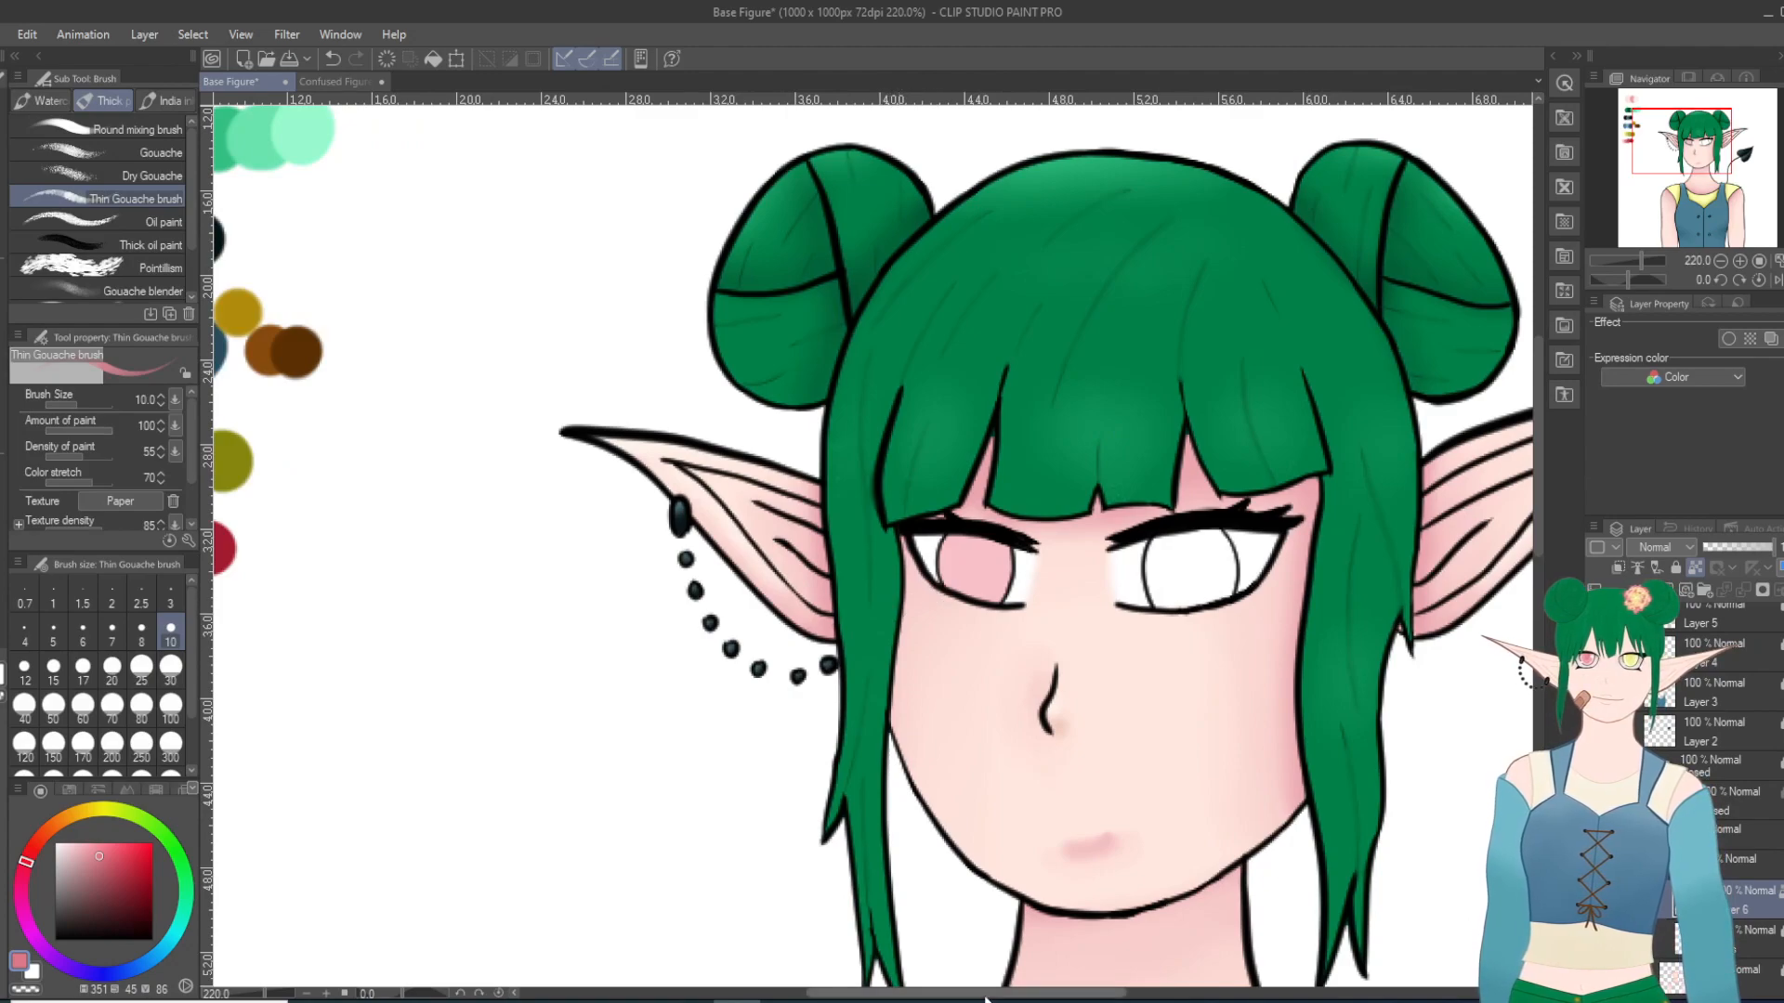
left_click_drag(992, 993, 967, 993)
scroll(747, 624, "up", 1)
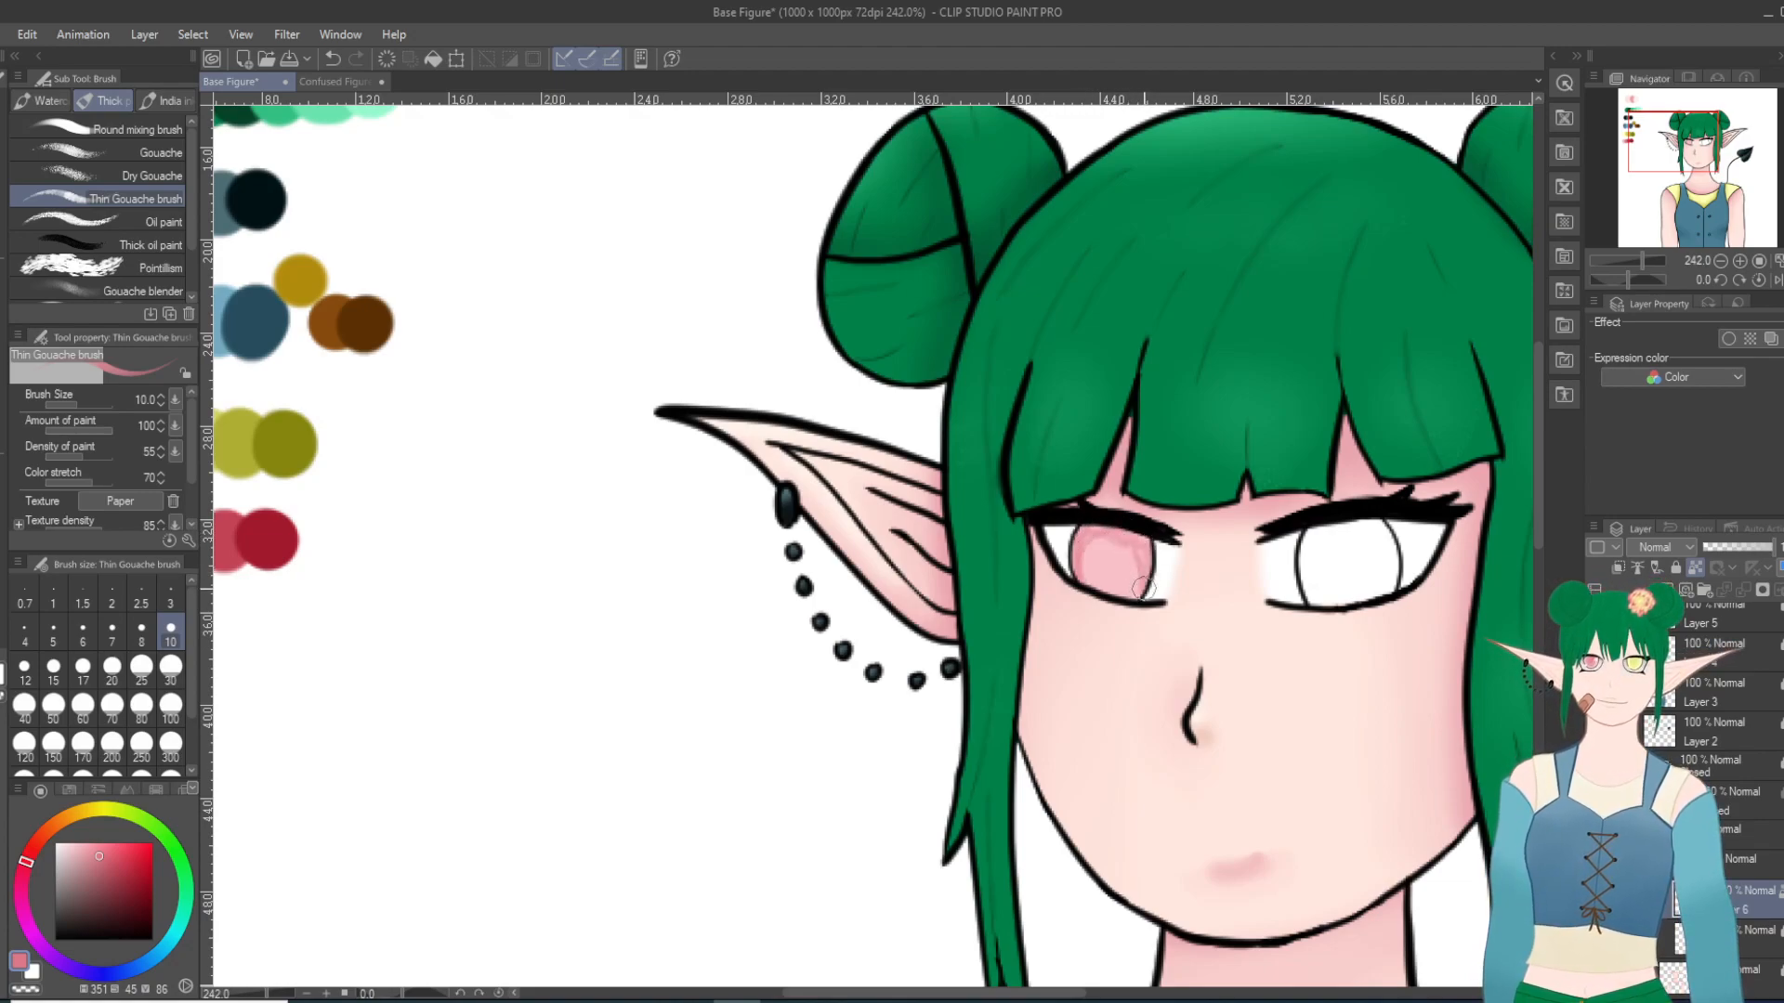
mouse_move(1134, 602)
left_mouse_down()
mouse_move(1084, 562)
mouse_move(1115, 594)
mouse_move(1133, 591)
mouse_move(1084, 565)
mouse_move(1106, 587)
mouse_move(1141, 578)
mouse_move(1119, 589)
mouse_move(1142, 567)
mouse_move(1105, 536)
left_mouse_up()
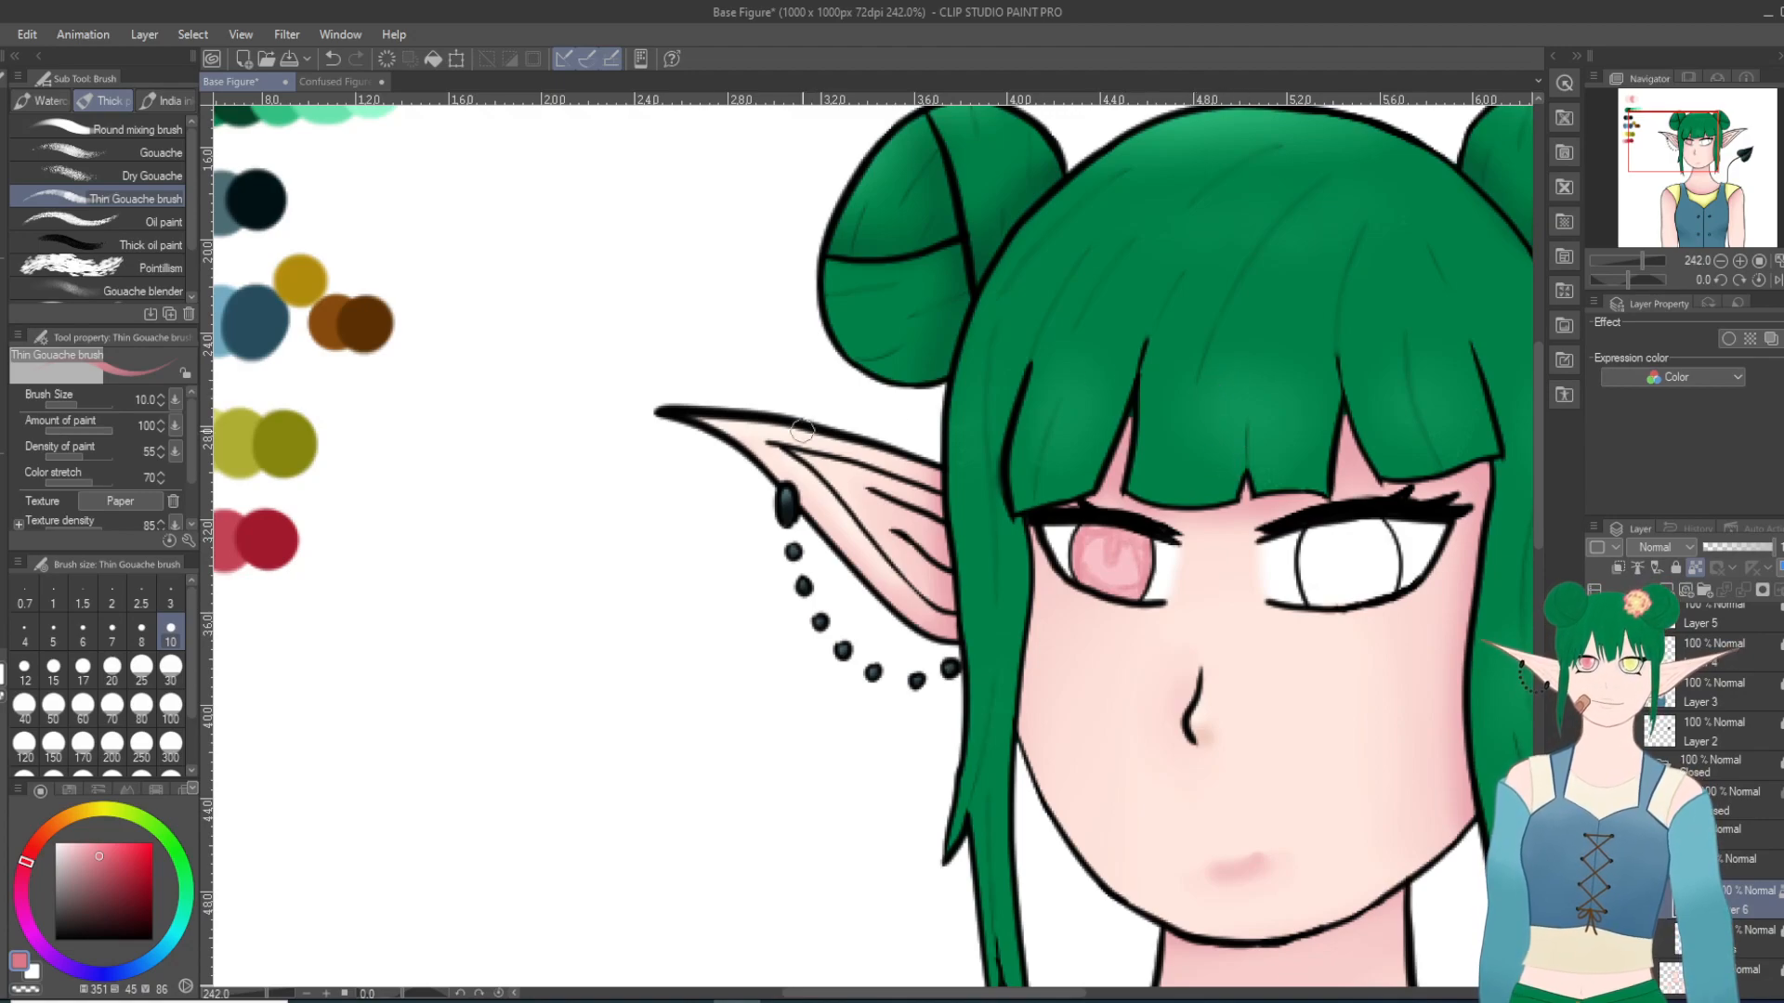
Step: Undo the last shading stroke and smooth the pink shading of the left-hand iris with the Blend tool at size 17
key("j")
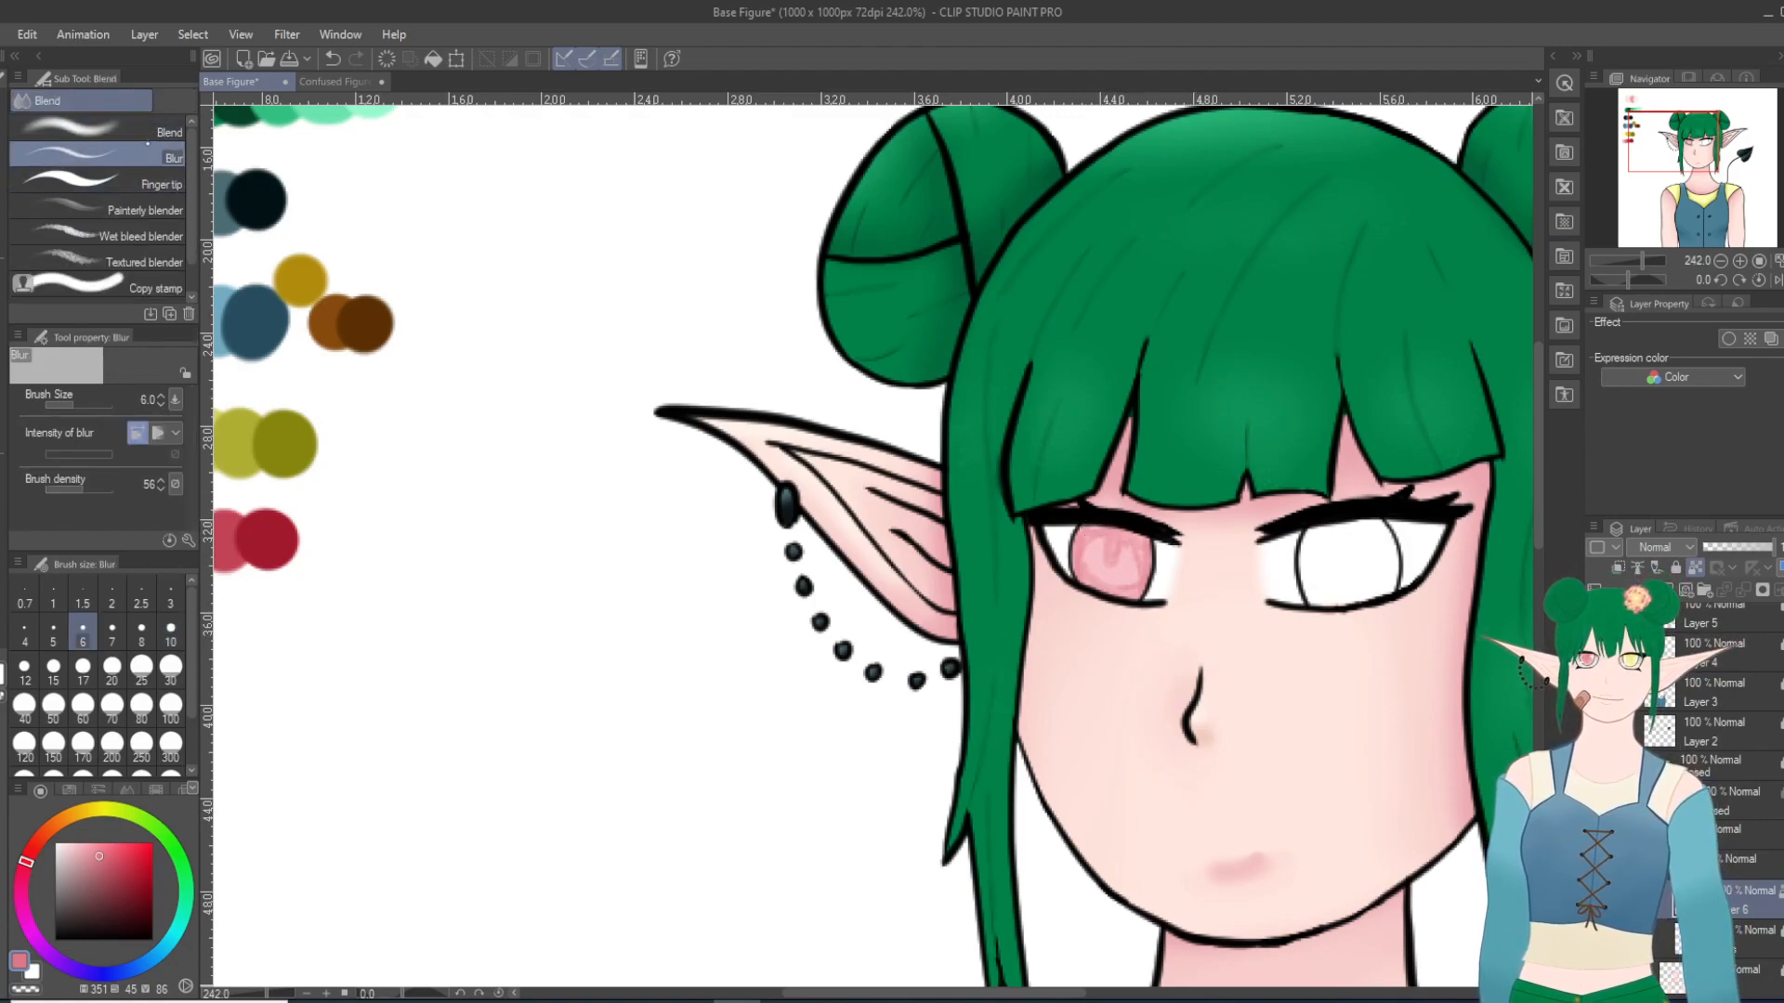
left_click(332, 59)
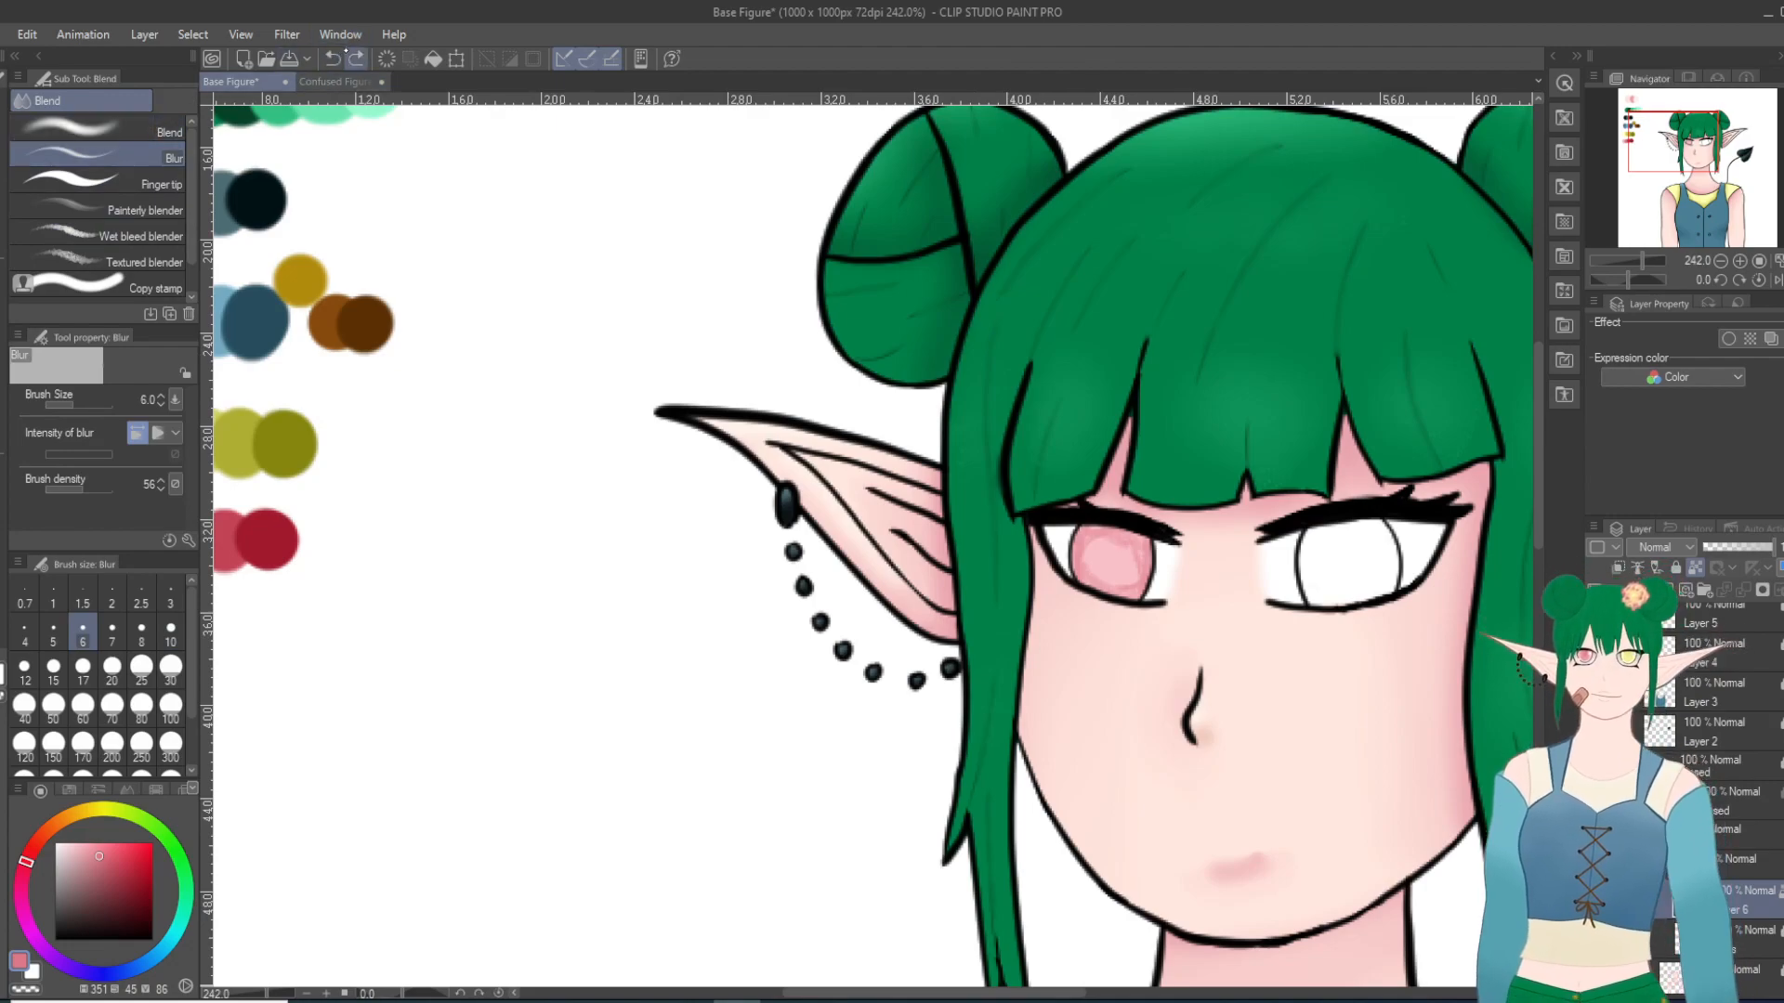
left_click(103, 130)
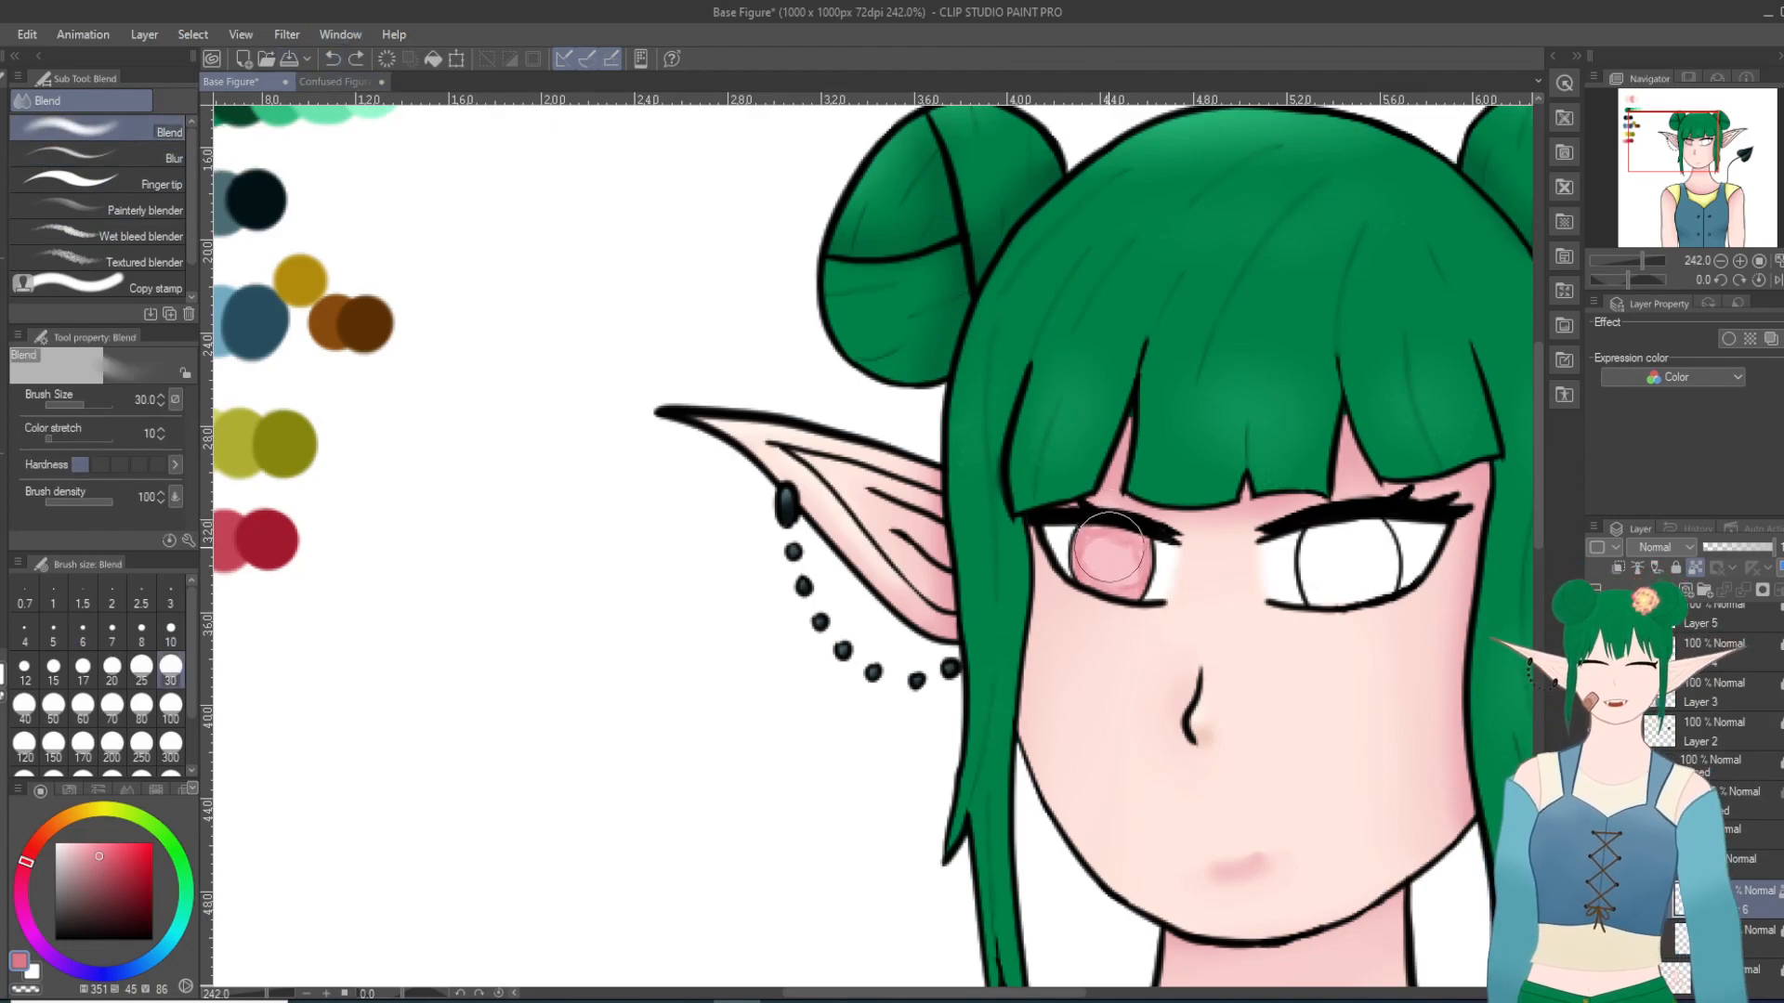
left_click(83, 666)
mouse_move(1112, 583)
left_mouse_down()
mouse_move(1106, 543)
mouse_move(1078, 545)
mouse_move(1087, 577)
mouse_move(1120, 579)
mouse_move(1129, 545)
mouse_move(1086, 567)
mouse_move(1136, 565)
mouse_move(1077, 553)
mouse_move(1137, 560)
mouse_move(1130, 534)
mouse_move(1103, 523)
mouse_move(1128, 583)
mouse_move(1089, 533)
mouse_move(1153, 550)
mouse_move(1116, 586)
mouse_move(1129, 507)
mouse_move(1179, 550)
mouse_move(1138, 580)
mouse_move(1144, 547)
mouse_move(1150, 560)
mouse_move(1111, 533)
mouse_move(1114, 594)
mouse_move(1159, 584)
mouse_move(1144, 545)
mouse_move(1093, 593)
mouse_move(1156, 555)
mouse_move(1112, 596)
mouse_move(1190, 523)
left_mouse_up()
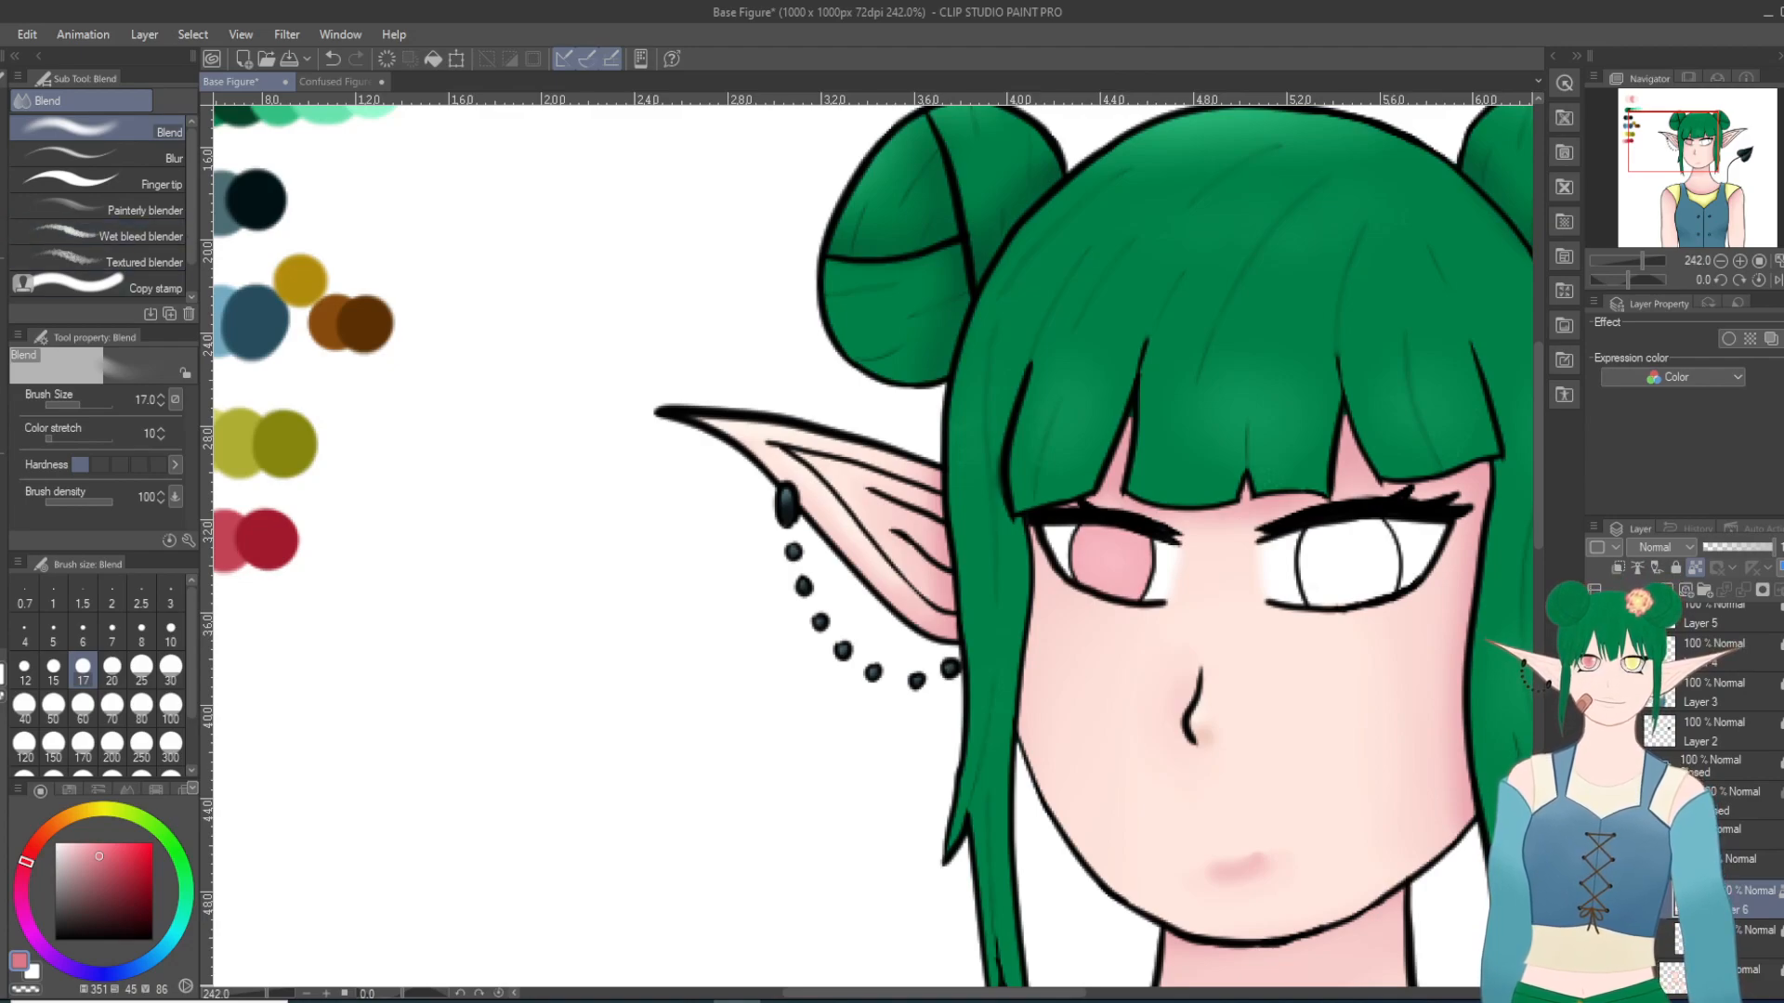
Step: Sample the third, deeper pink-red swatch and shade around the edge of the left-hand iris with the Thin Gouache brush
key("i")
left_click(235, 515)
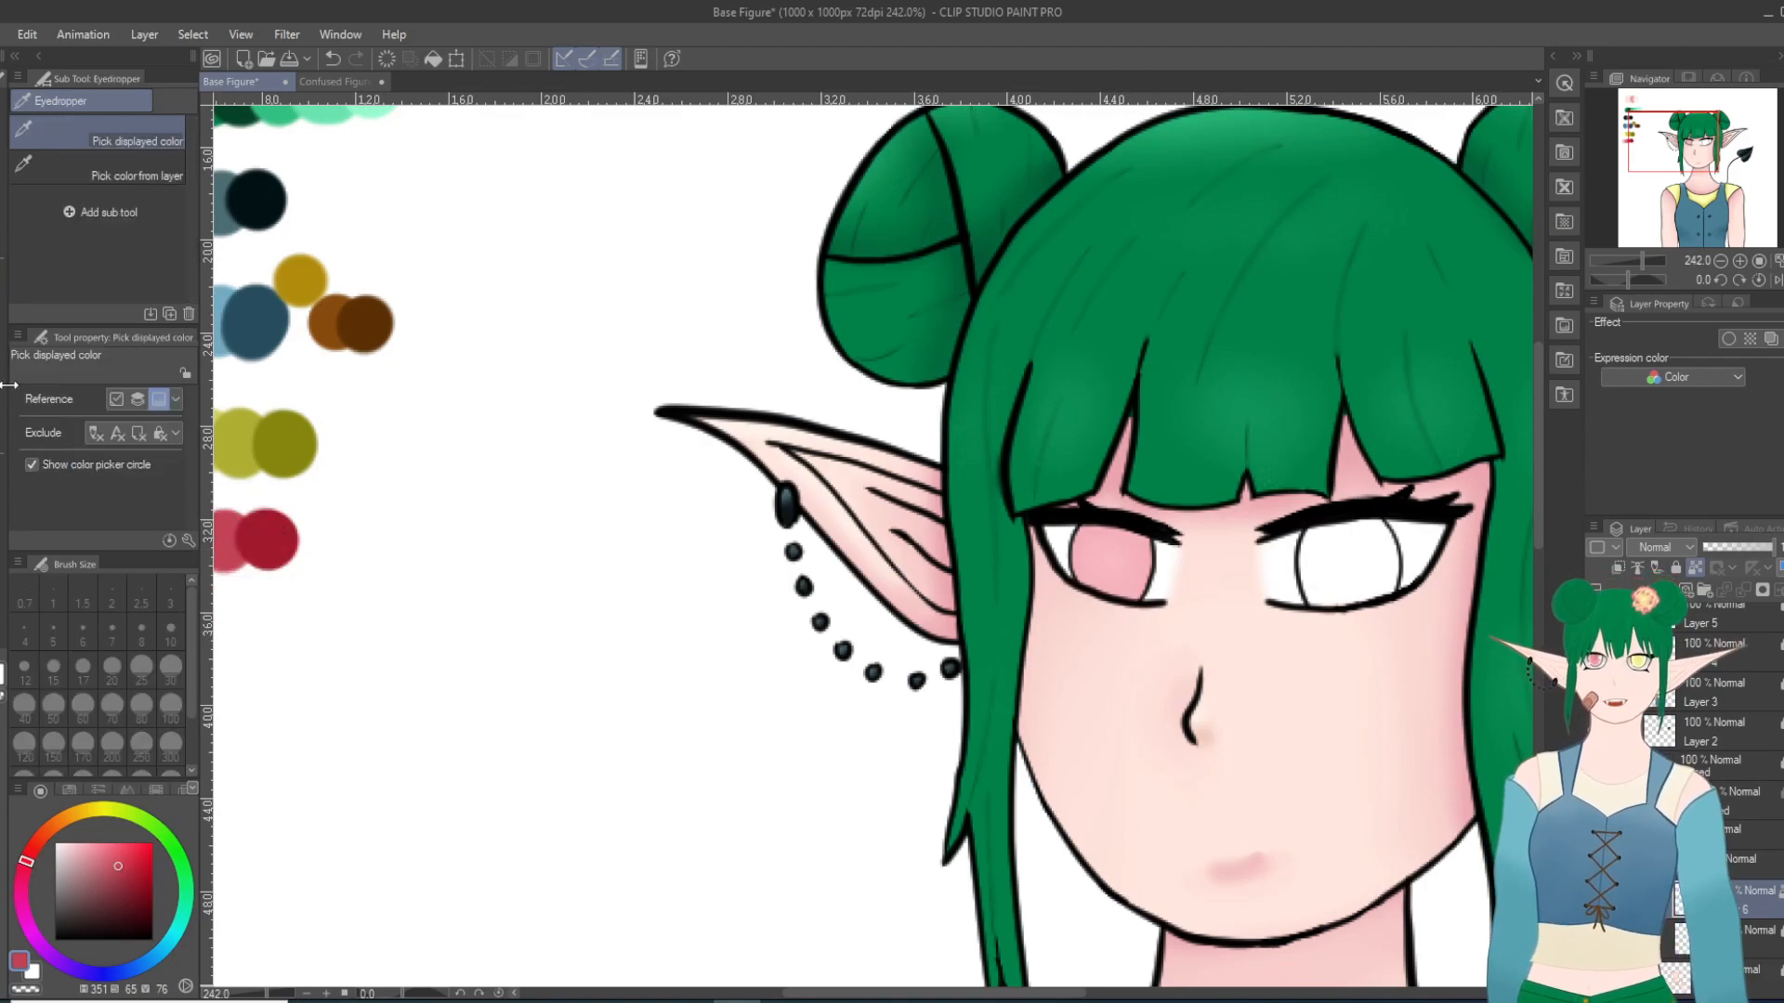
key("b")
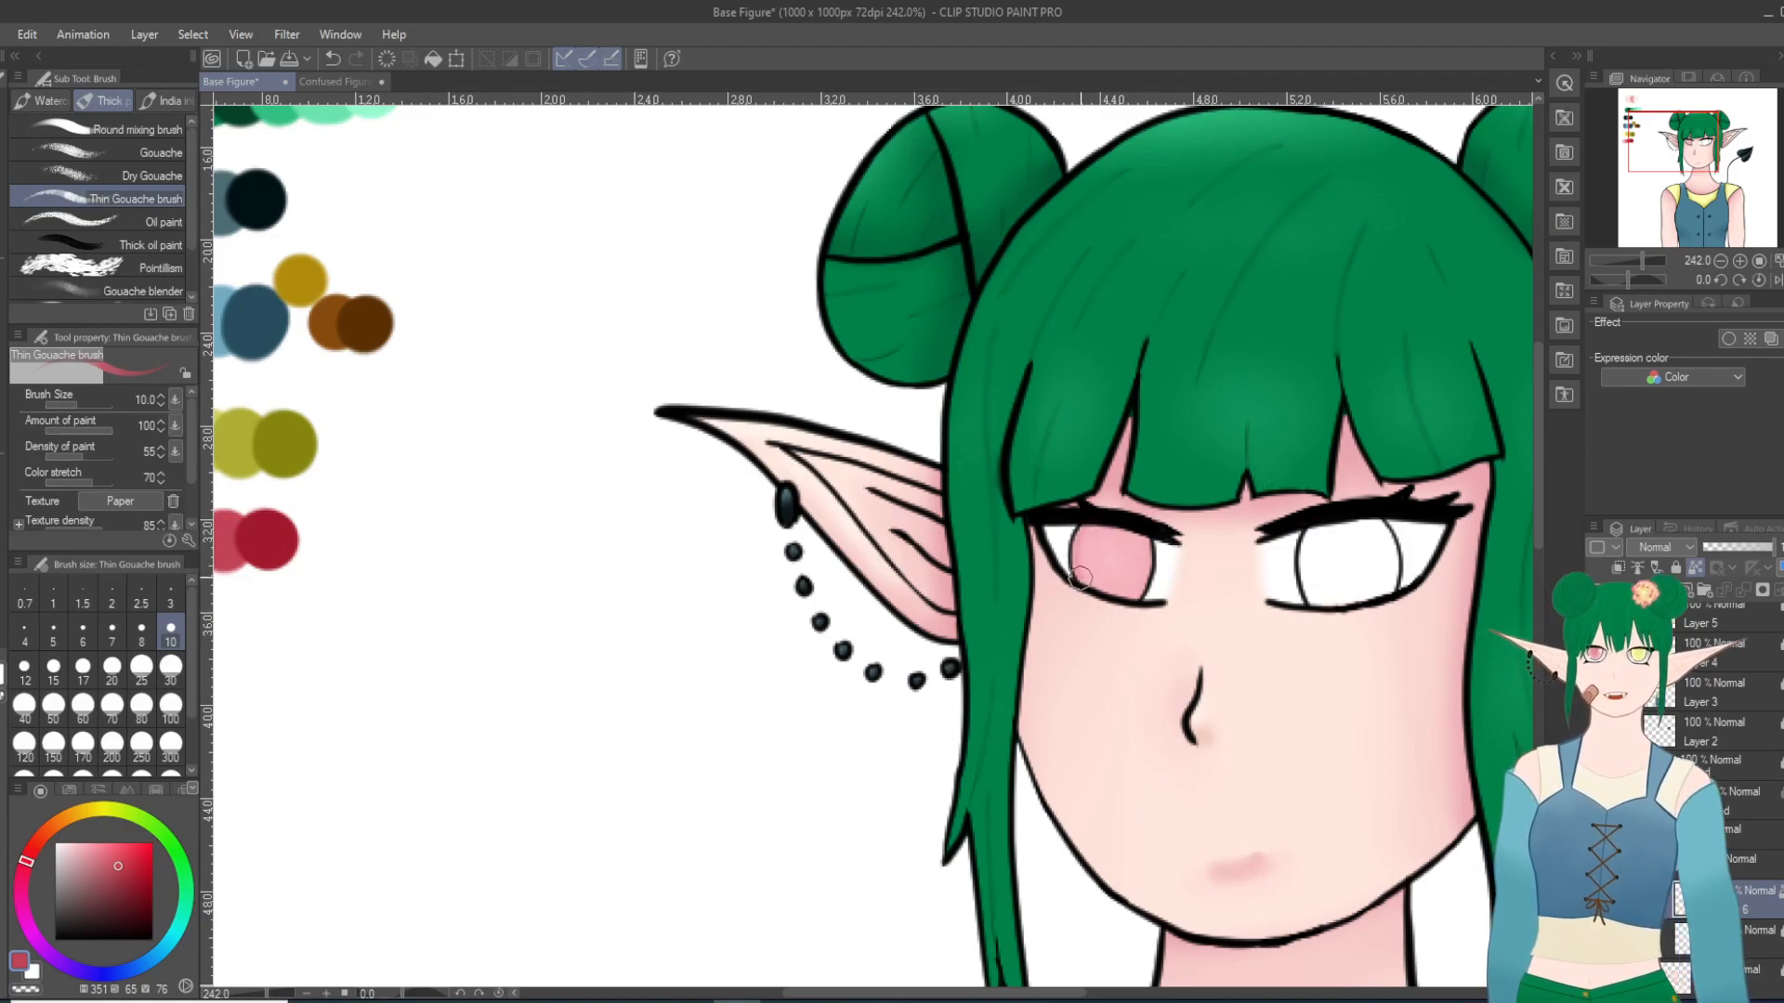
mouse_move(1111, 533)
left_mouse_down()
mouse_move(1086, 543)
mouse_move(1112, 533)
mouse_move(1147, 552)
mouse_move(1128, 585)
mouse_move(1097, 594)
mouse_move(1124, 591)
mouse_move(1083, 576)
mouse_move(1142, 585)
mouse_move(1146, 542)
mouse_move(1129, 604)
mouse_move(1150, 538)
mouse_move(1109, 536)
left_mouse_up()
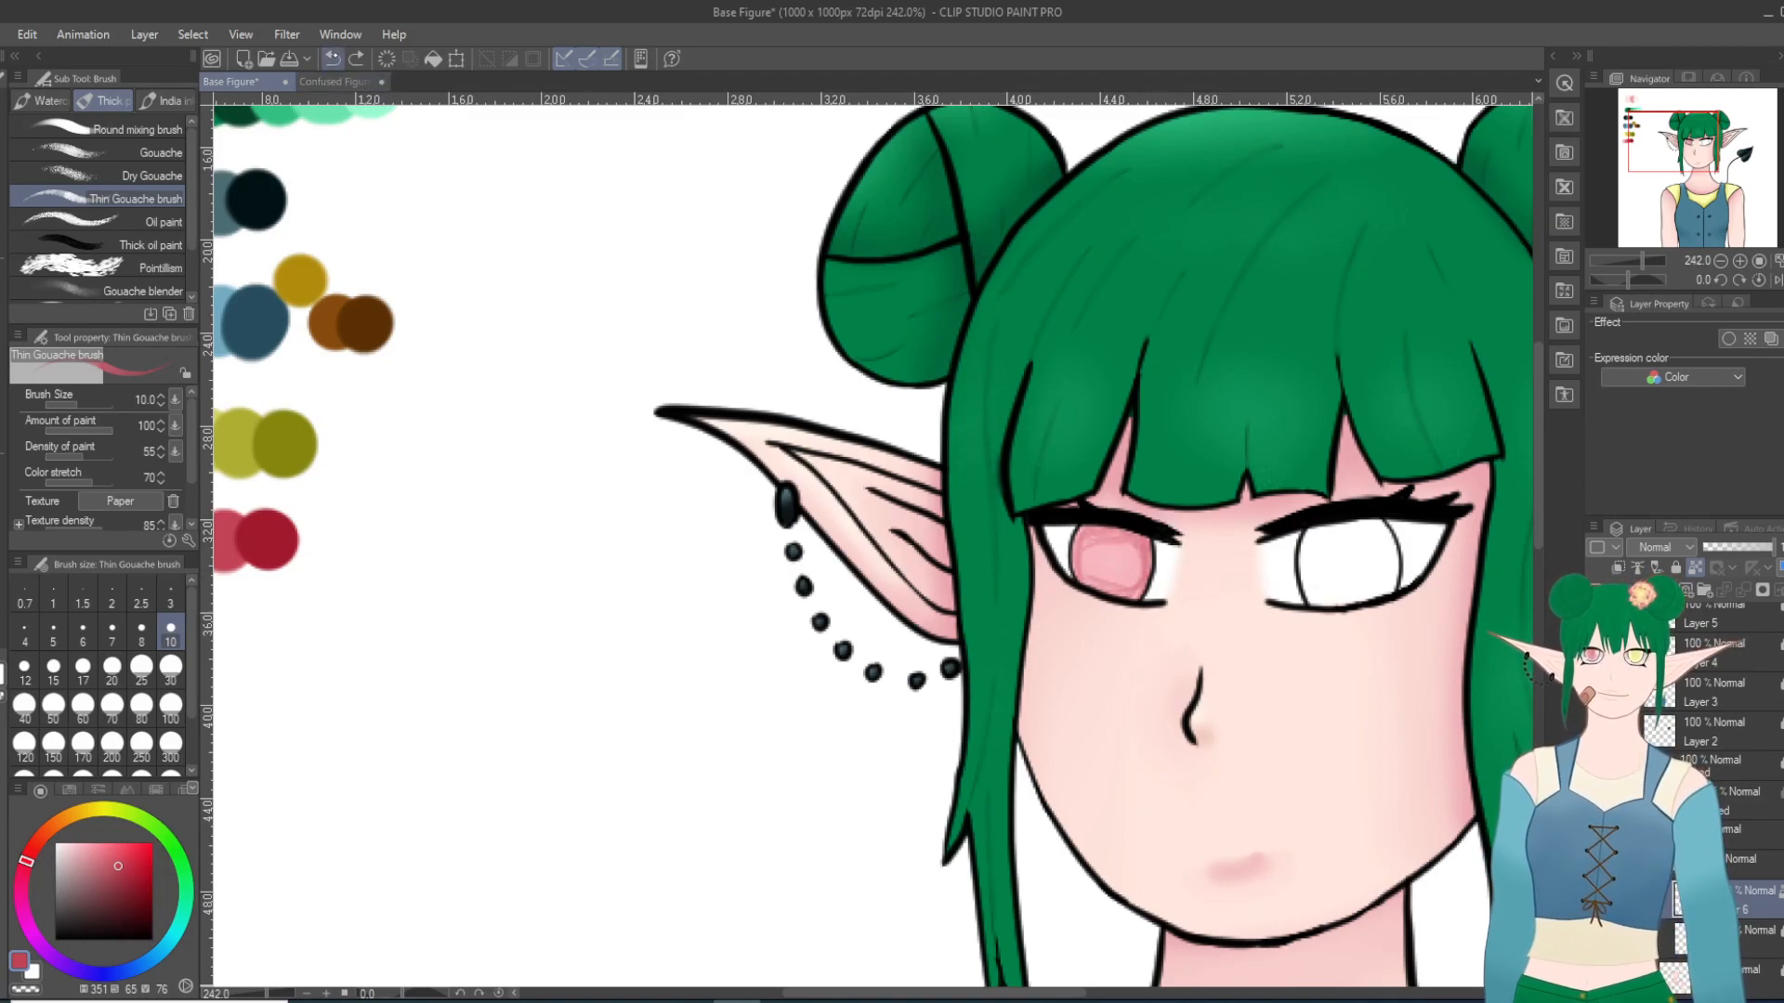
Step: Blend the deeper pink-red shading into the left-hand iris with the Blend tool at size 17
key("j")
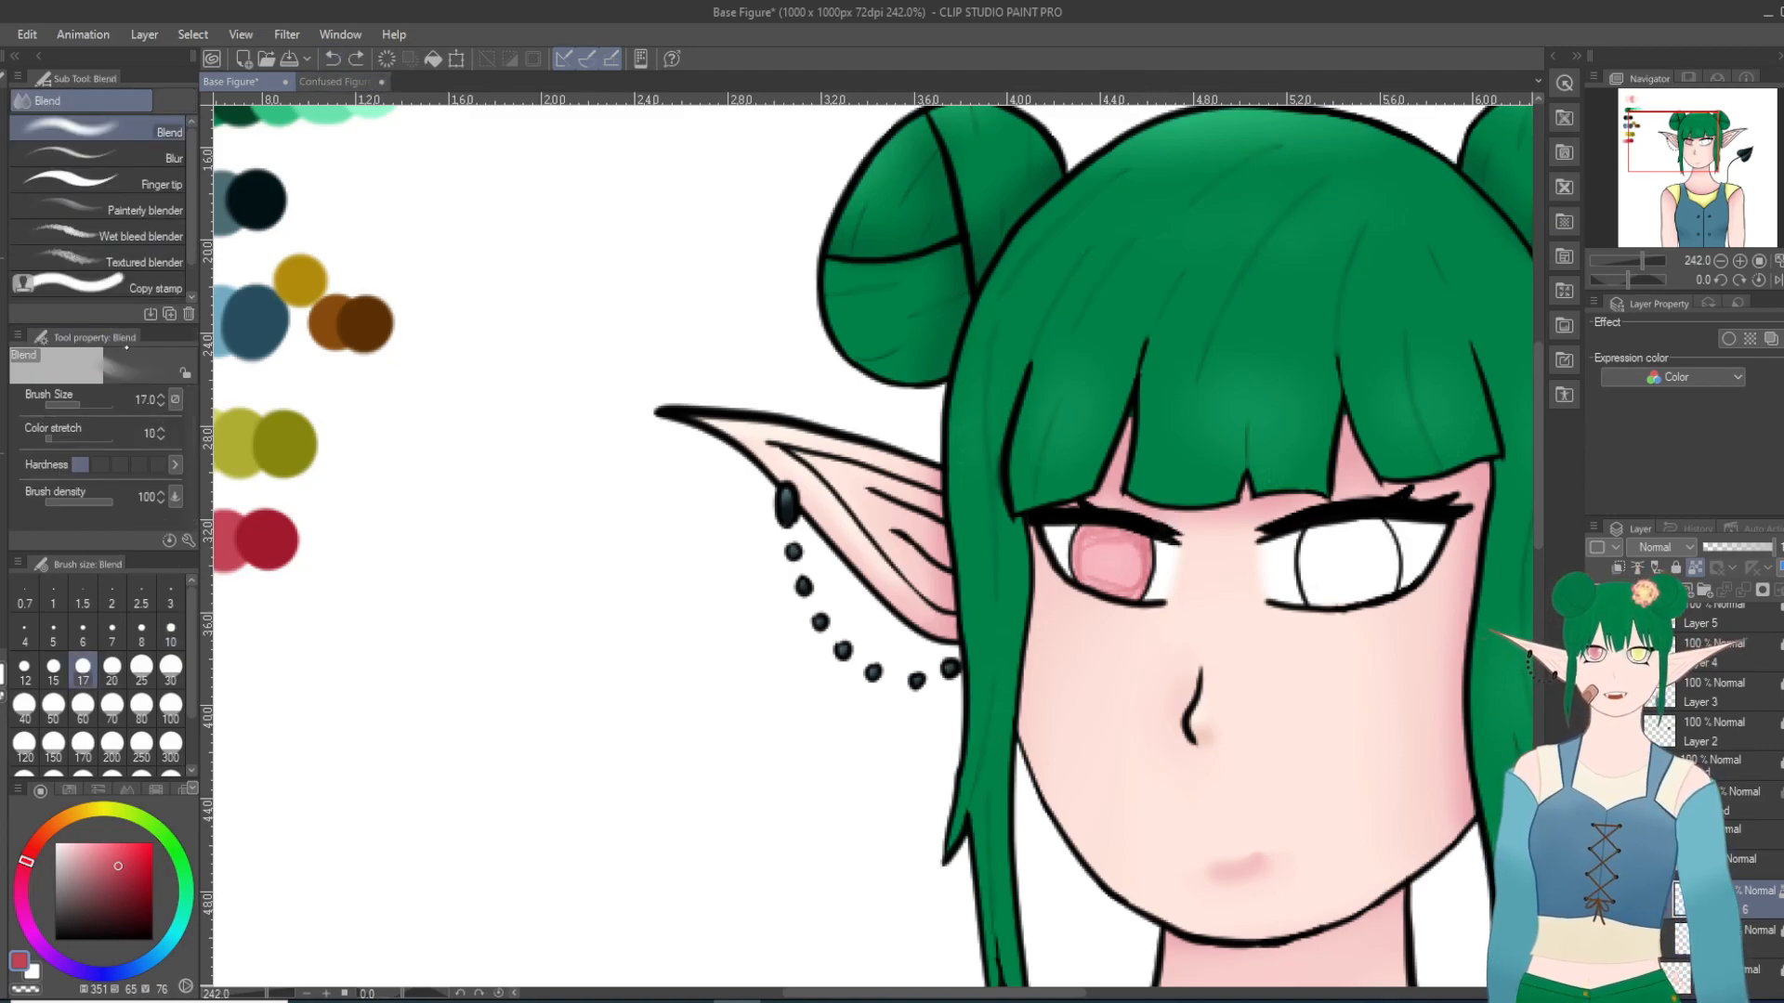
mouse_move(1149, 574)
left_mouse_down()
mouse_move(1163, 552)
mouse_move(1088, 569)
left_mouse_up()
left_click_drag(1132, 577, 1124, 592)
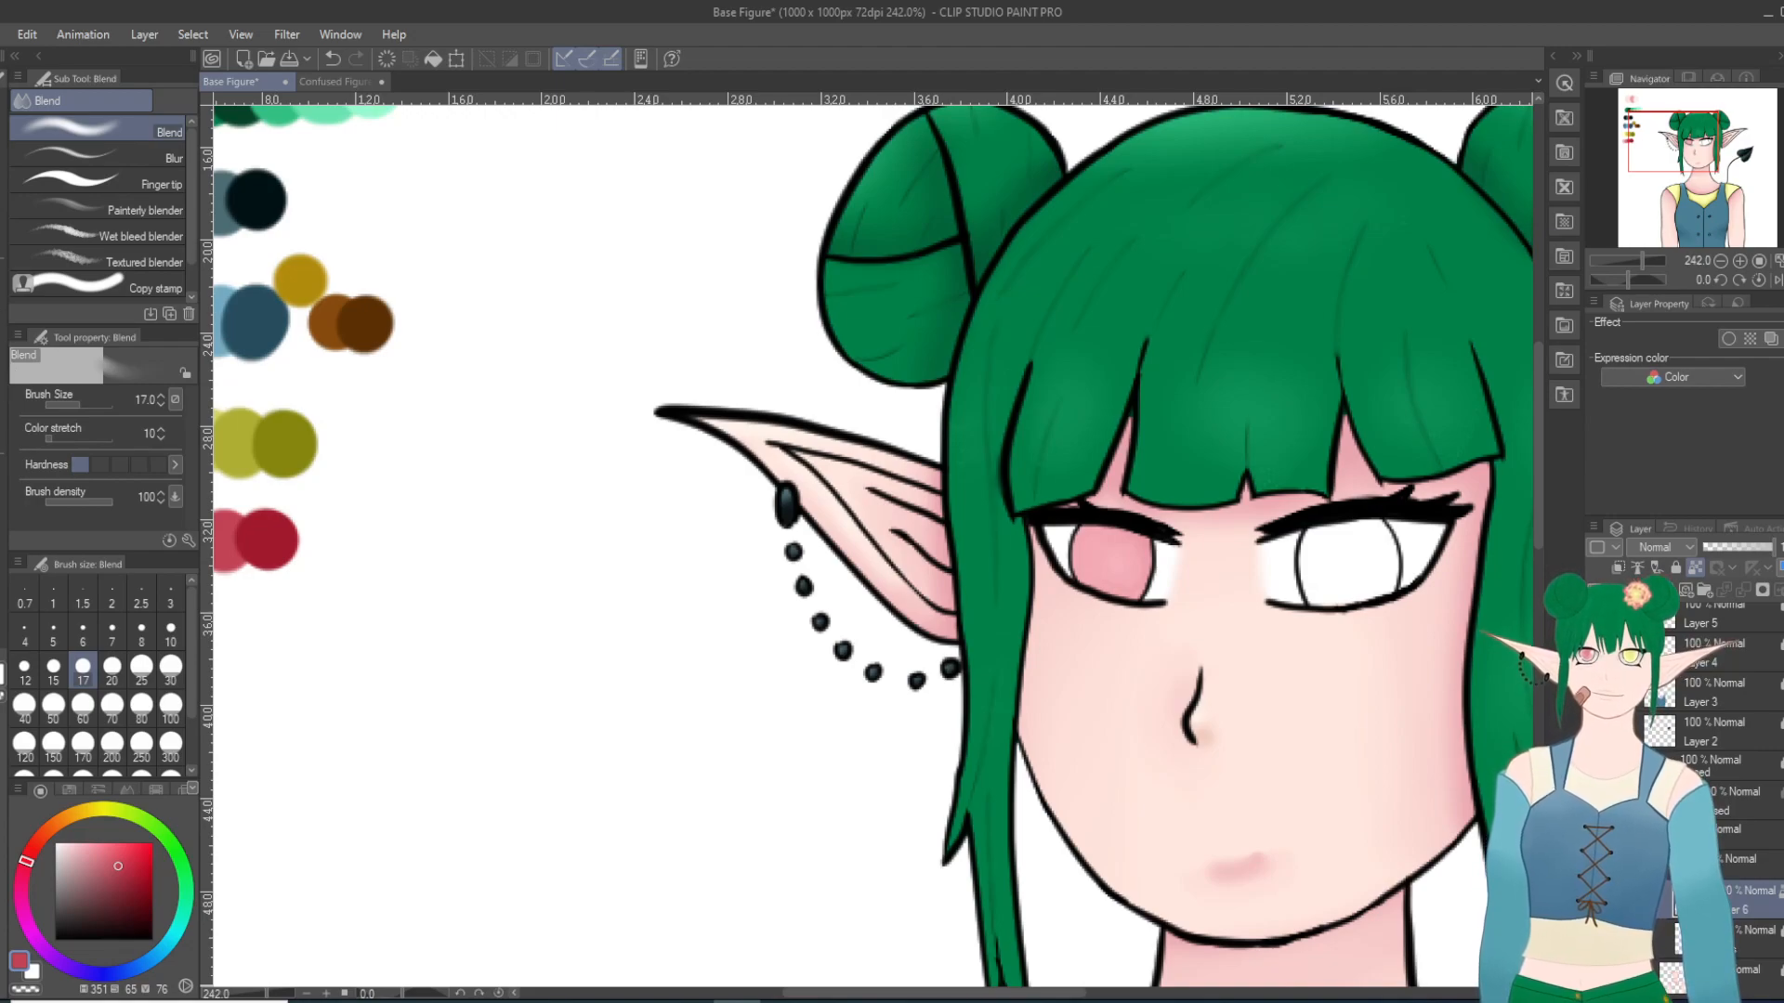
Step: Sample the darkest red from the palette and paint the upper shadow and central pupil of the left-hand iris with the Thin Gouache brush
key("b")
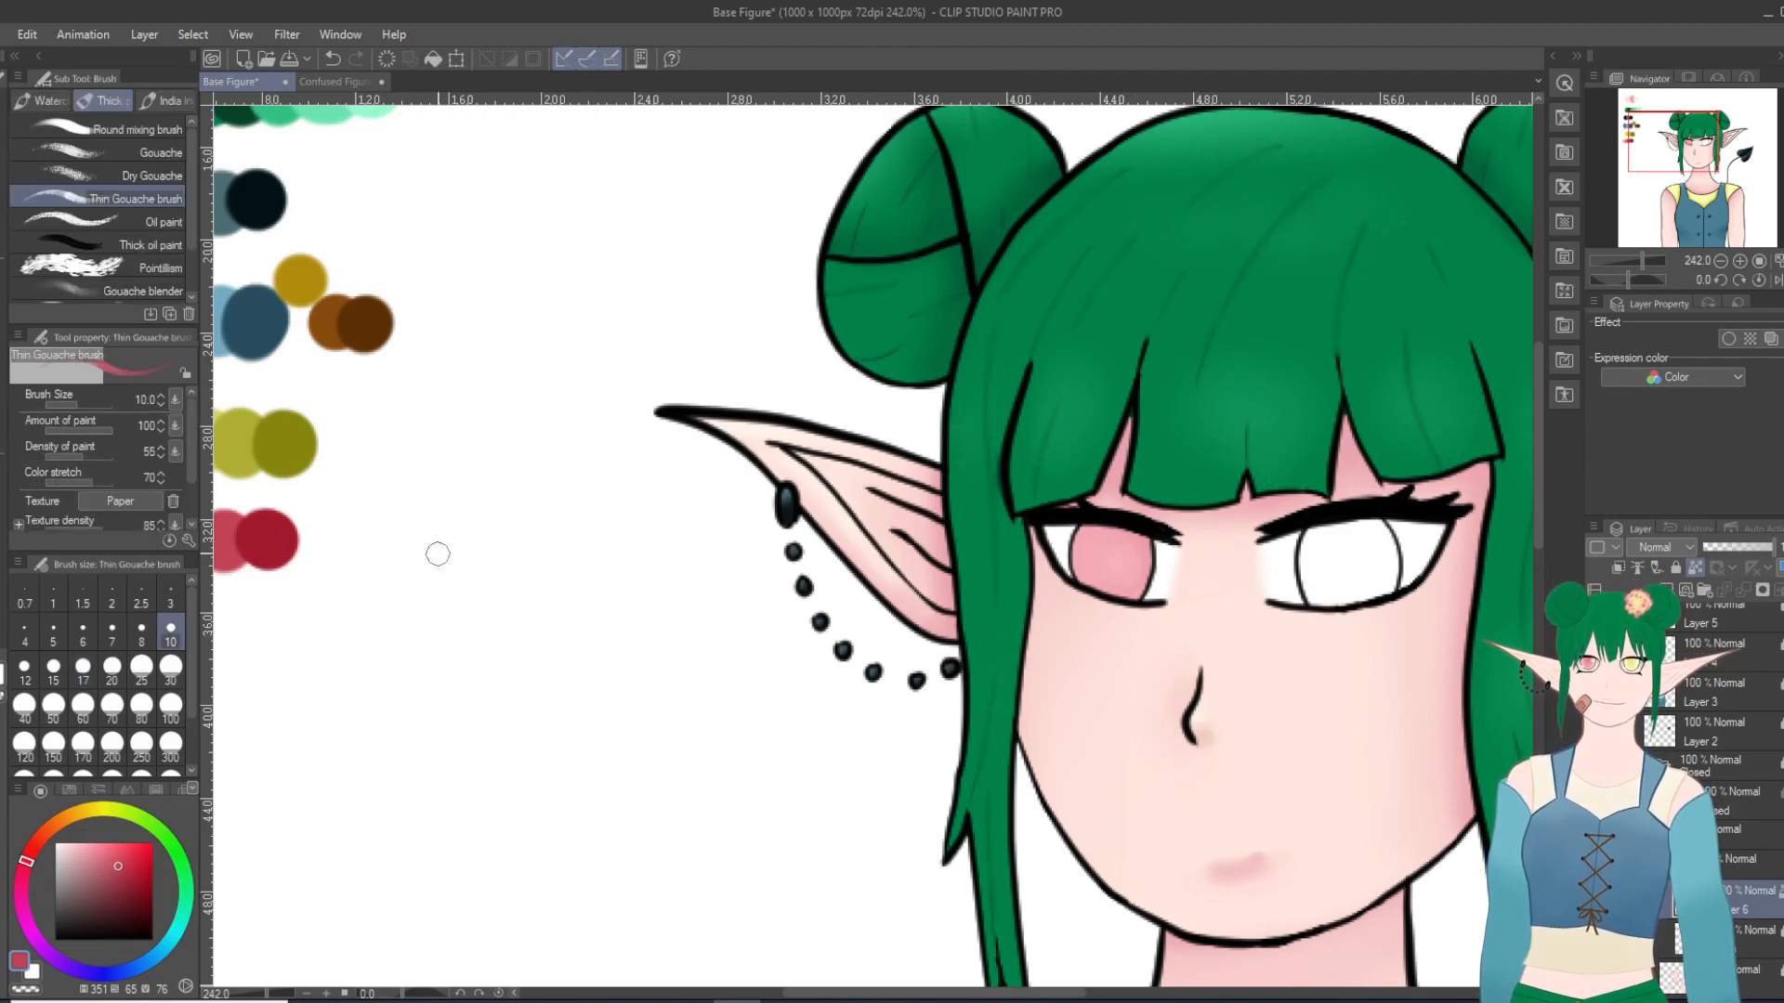
key("p")
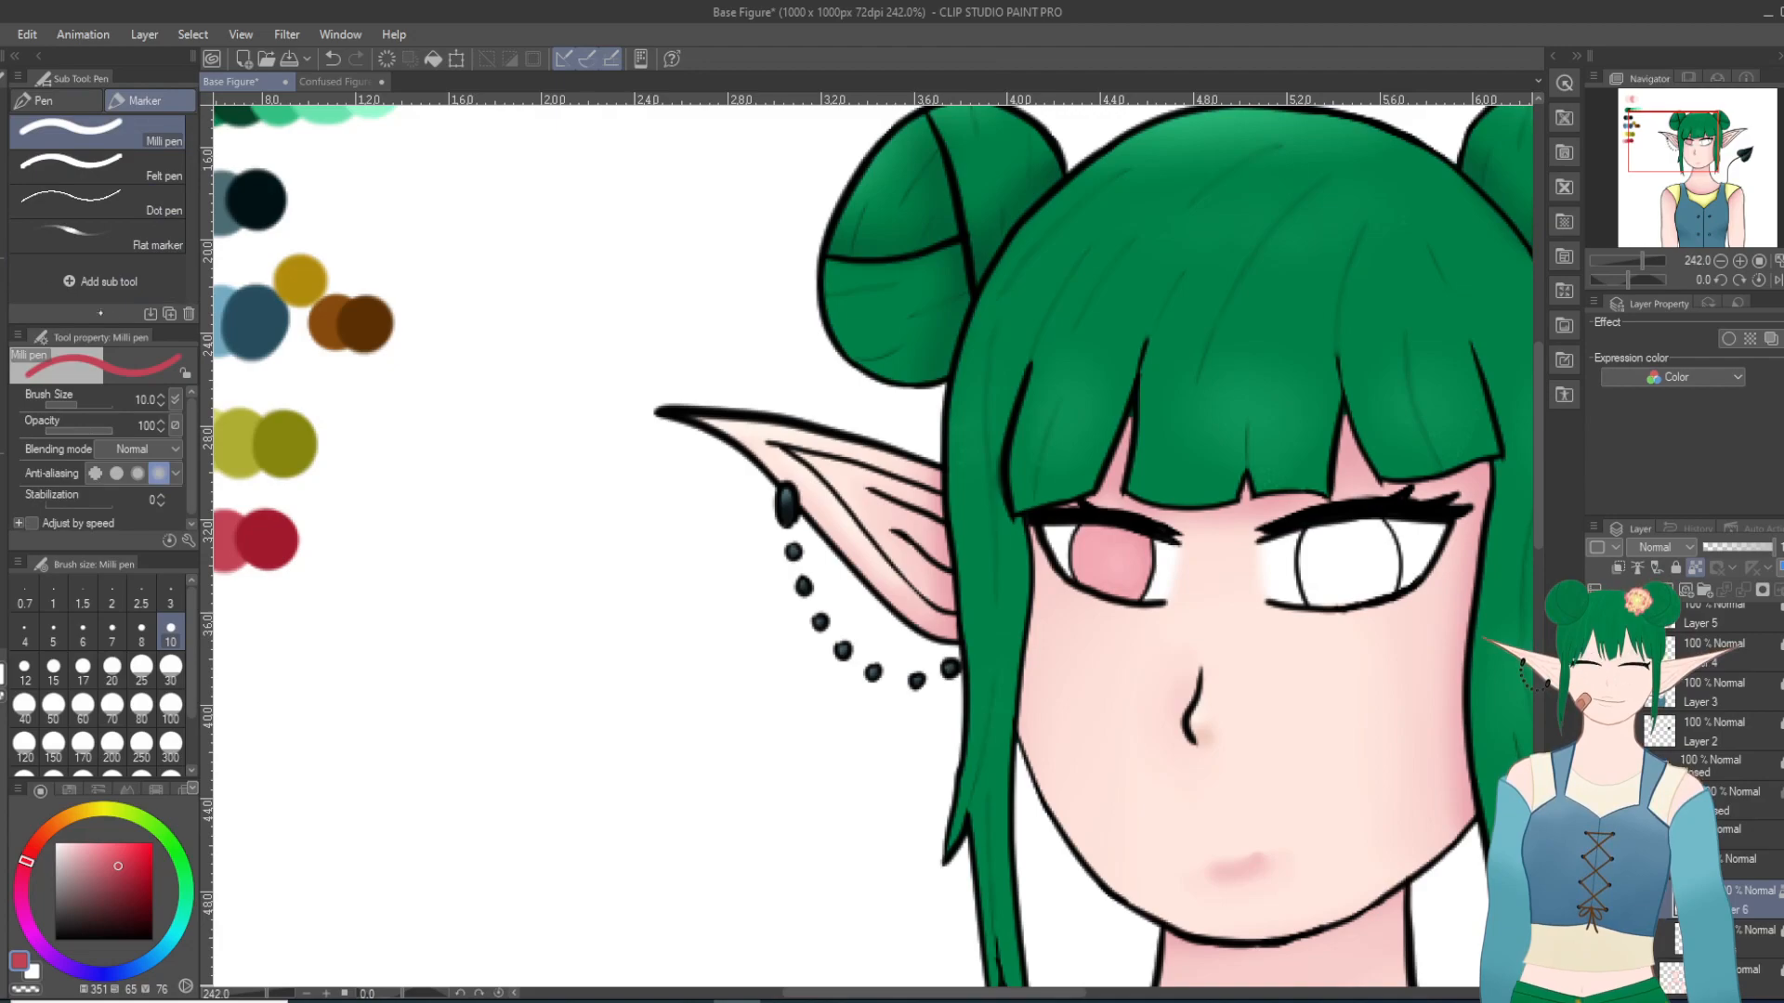
key("i")
left_click(279, 526)
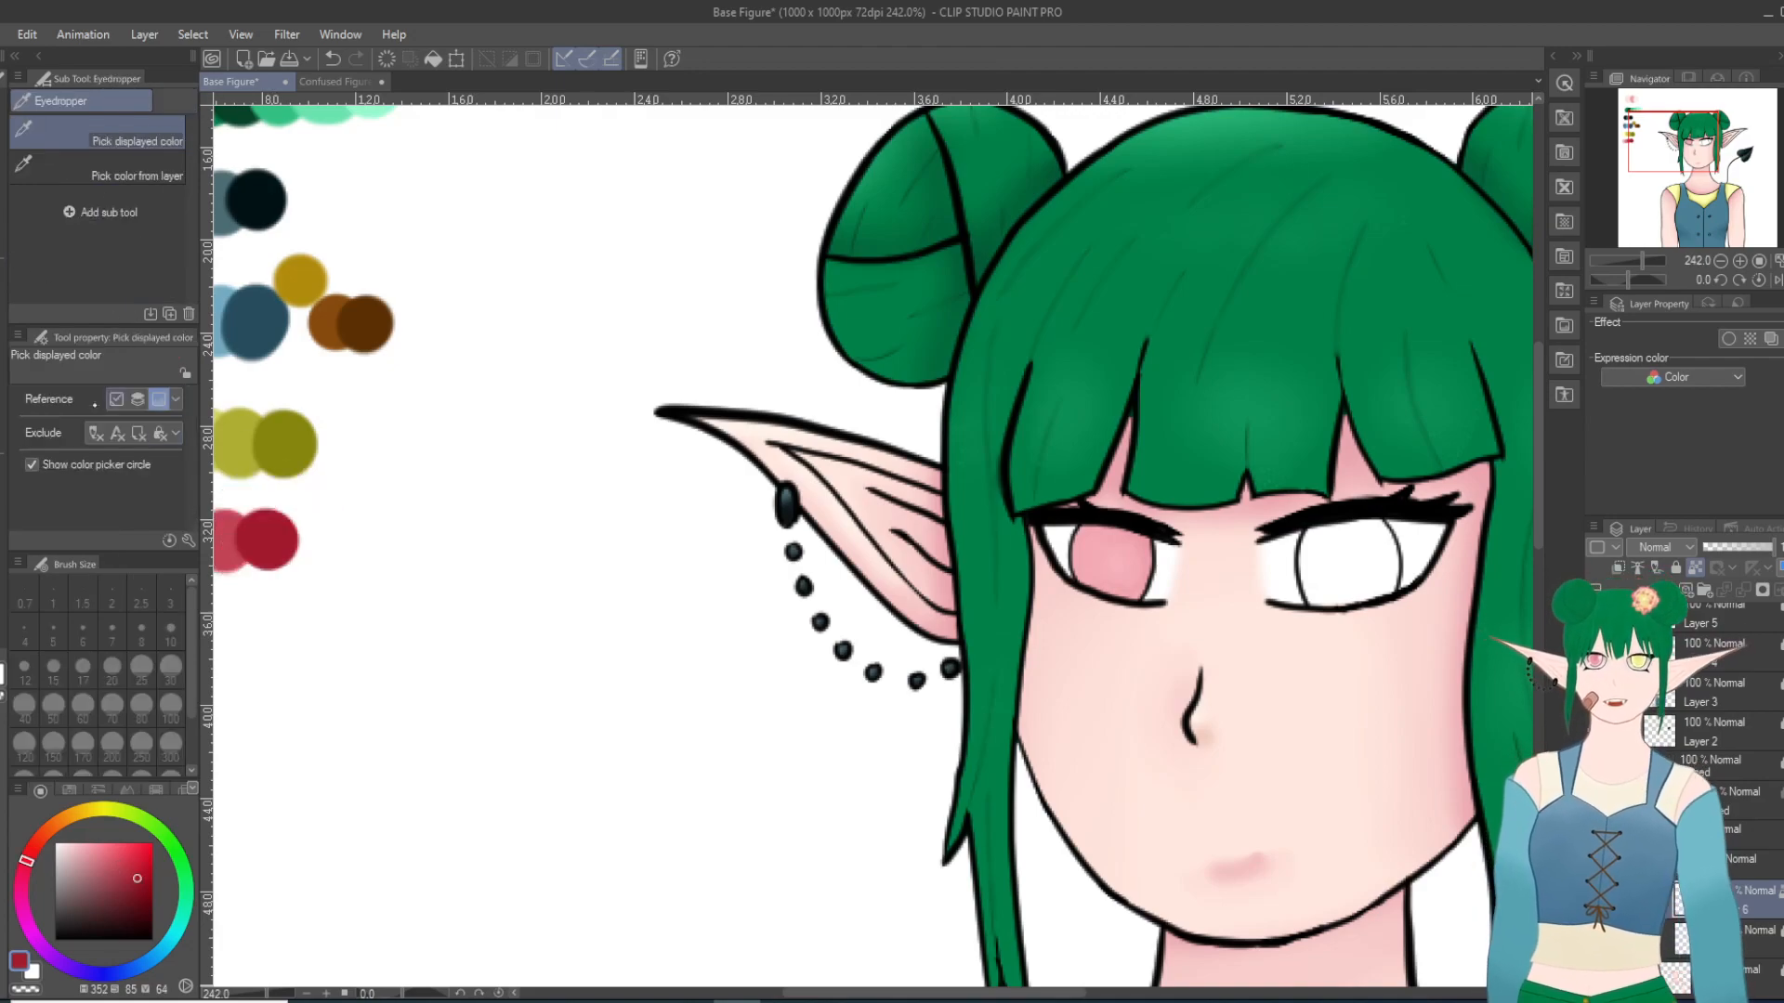
key("b")
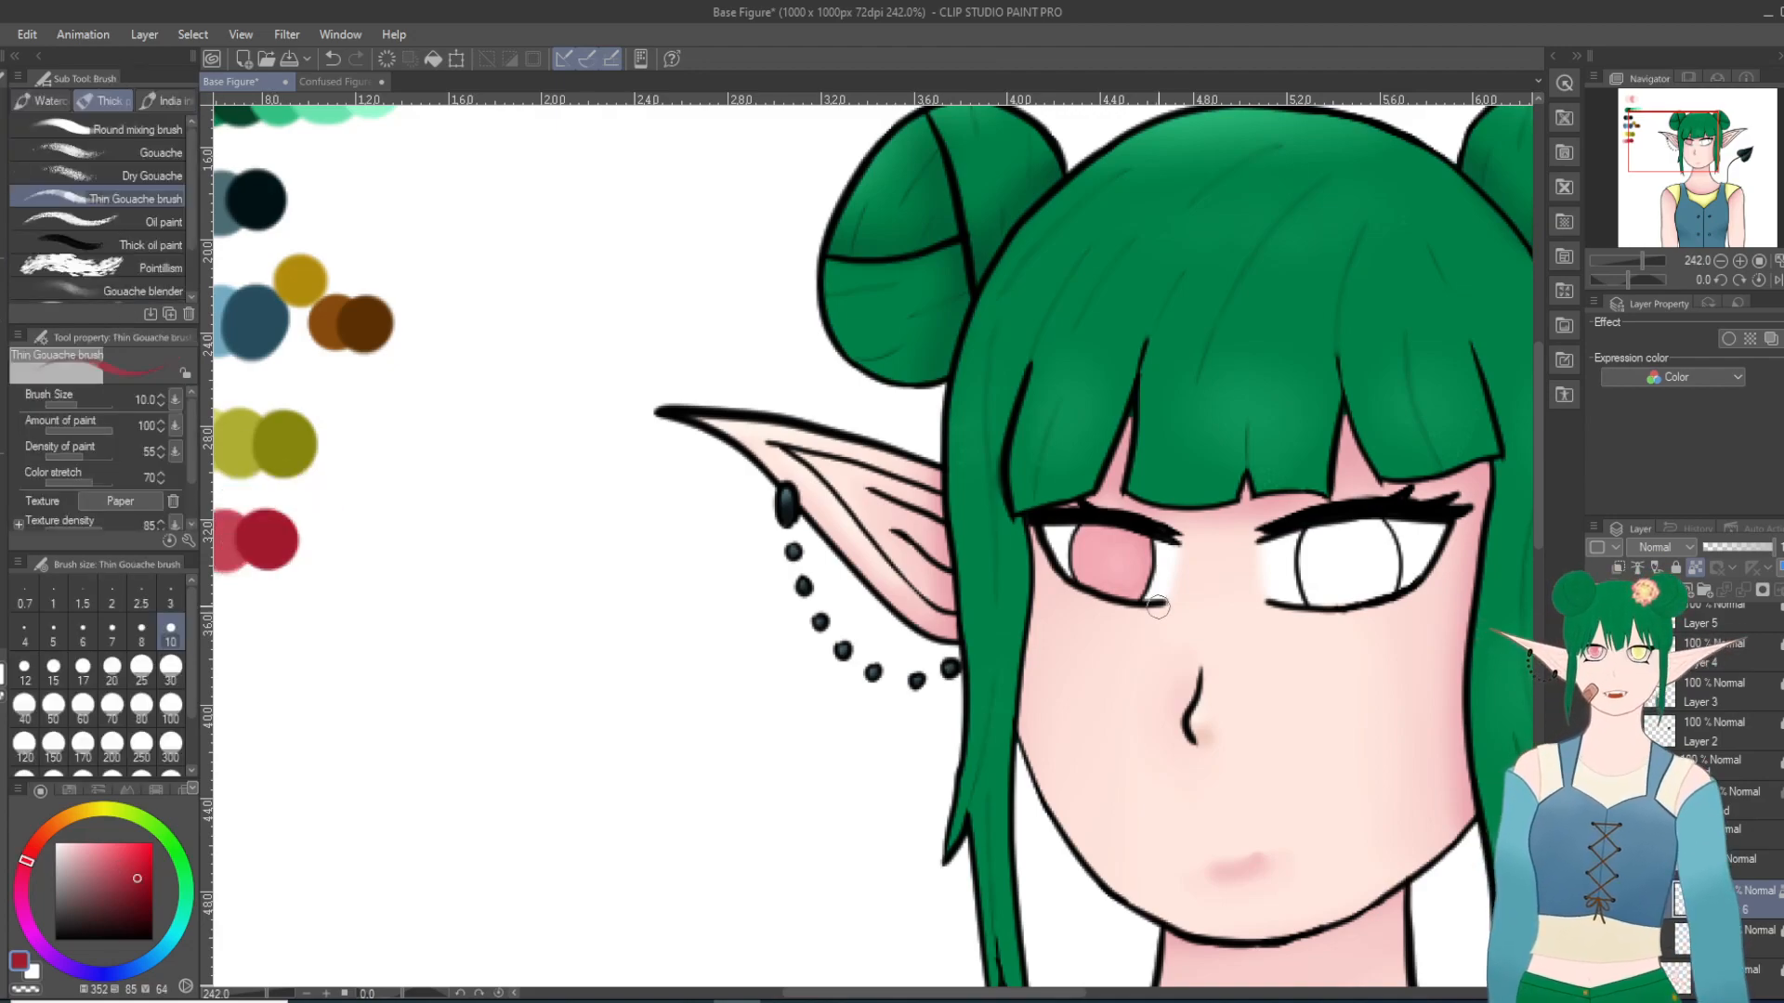
mouse_move(1071, 546)
left_mouse_down()
mouse_move(1134, 539)
mouse_move(1090, 537)
mouse_move(1101, 523)
mouse_move(1085, 527)
mouse_move(1138, 537)
mouse_move(1100, 534)
mouse_move(1151, 563)
mouse_move(1115, 552)
left_mouse_up()
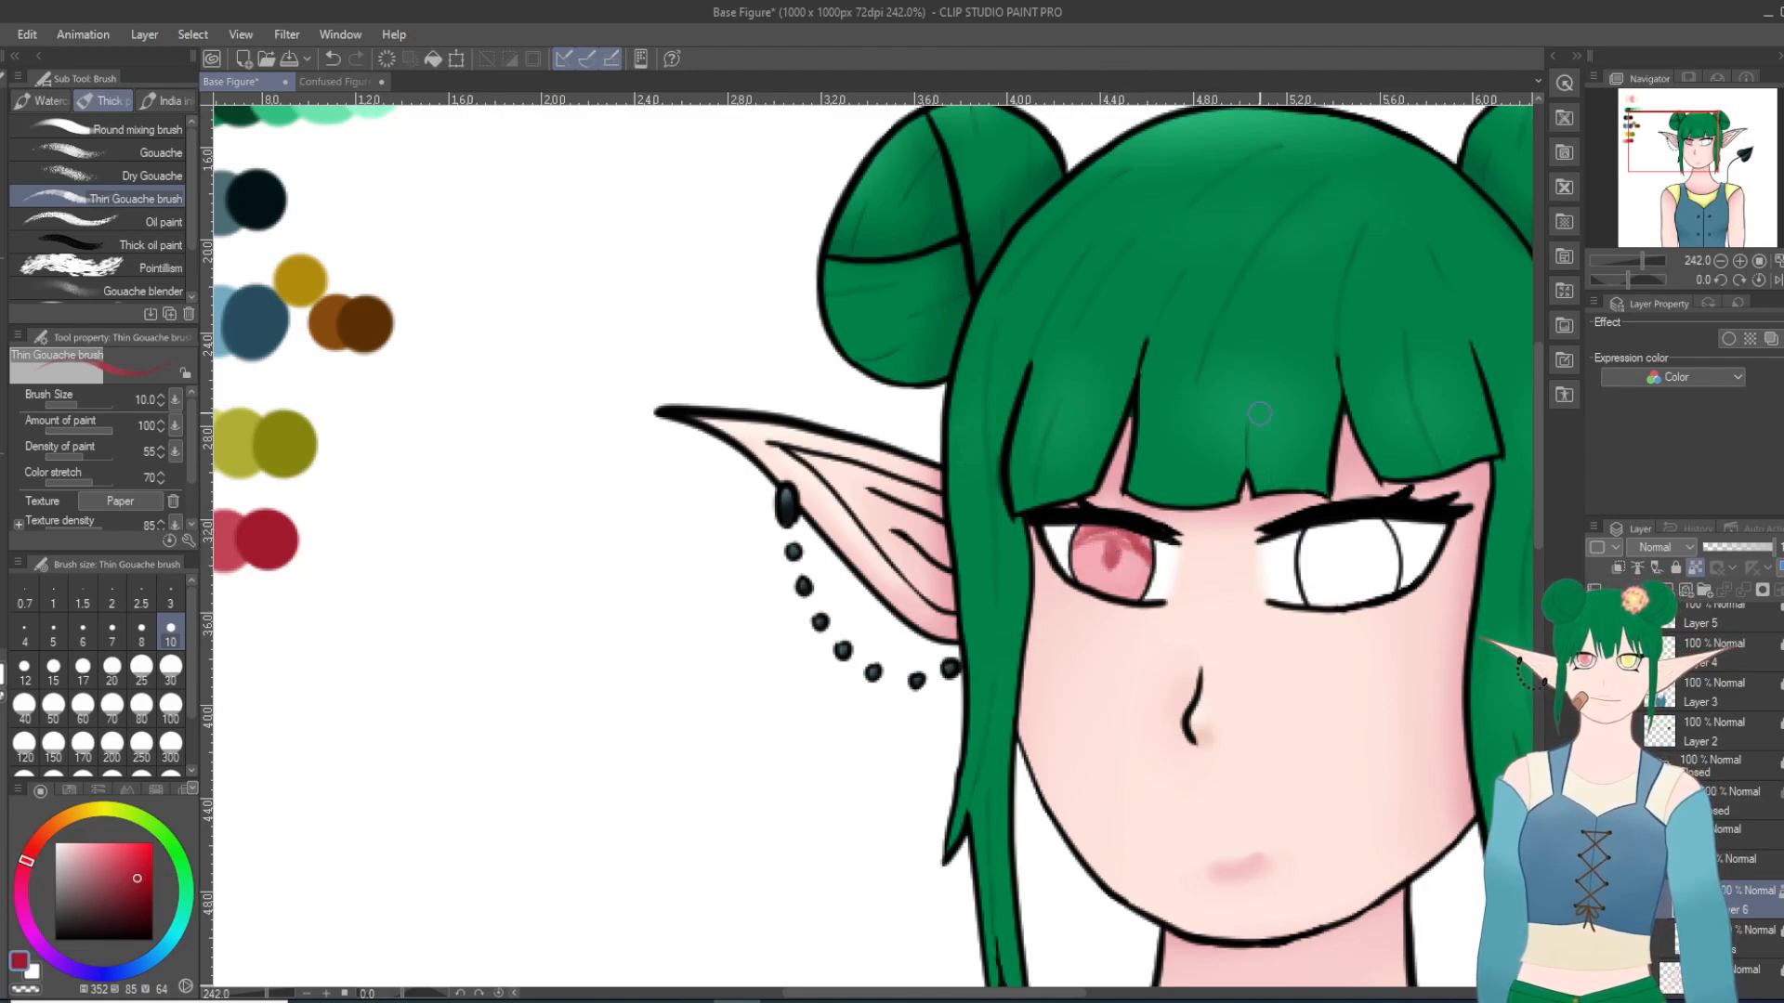
Step: Undo the dark pupil and upper shadow of the left-hand iris, repaint the shadow with the Thin Gouache brush, and soften it with Blur at size 6
left_click(332, 59)
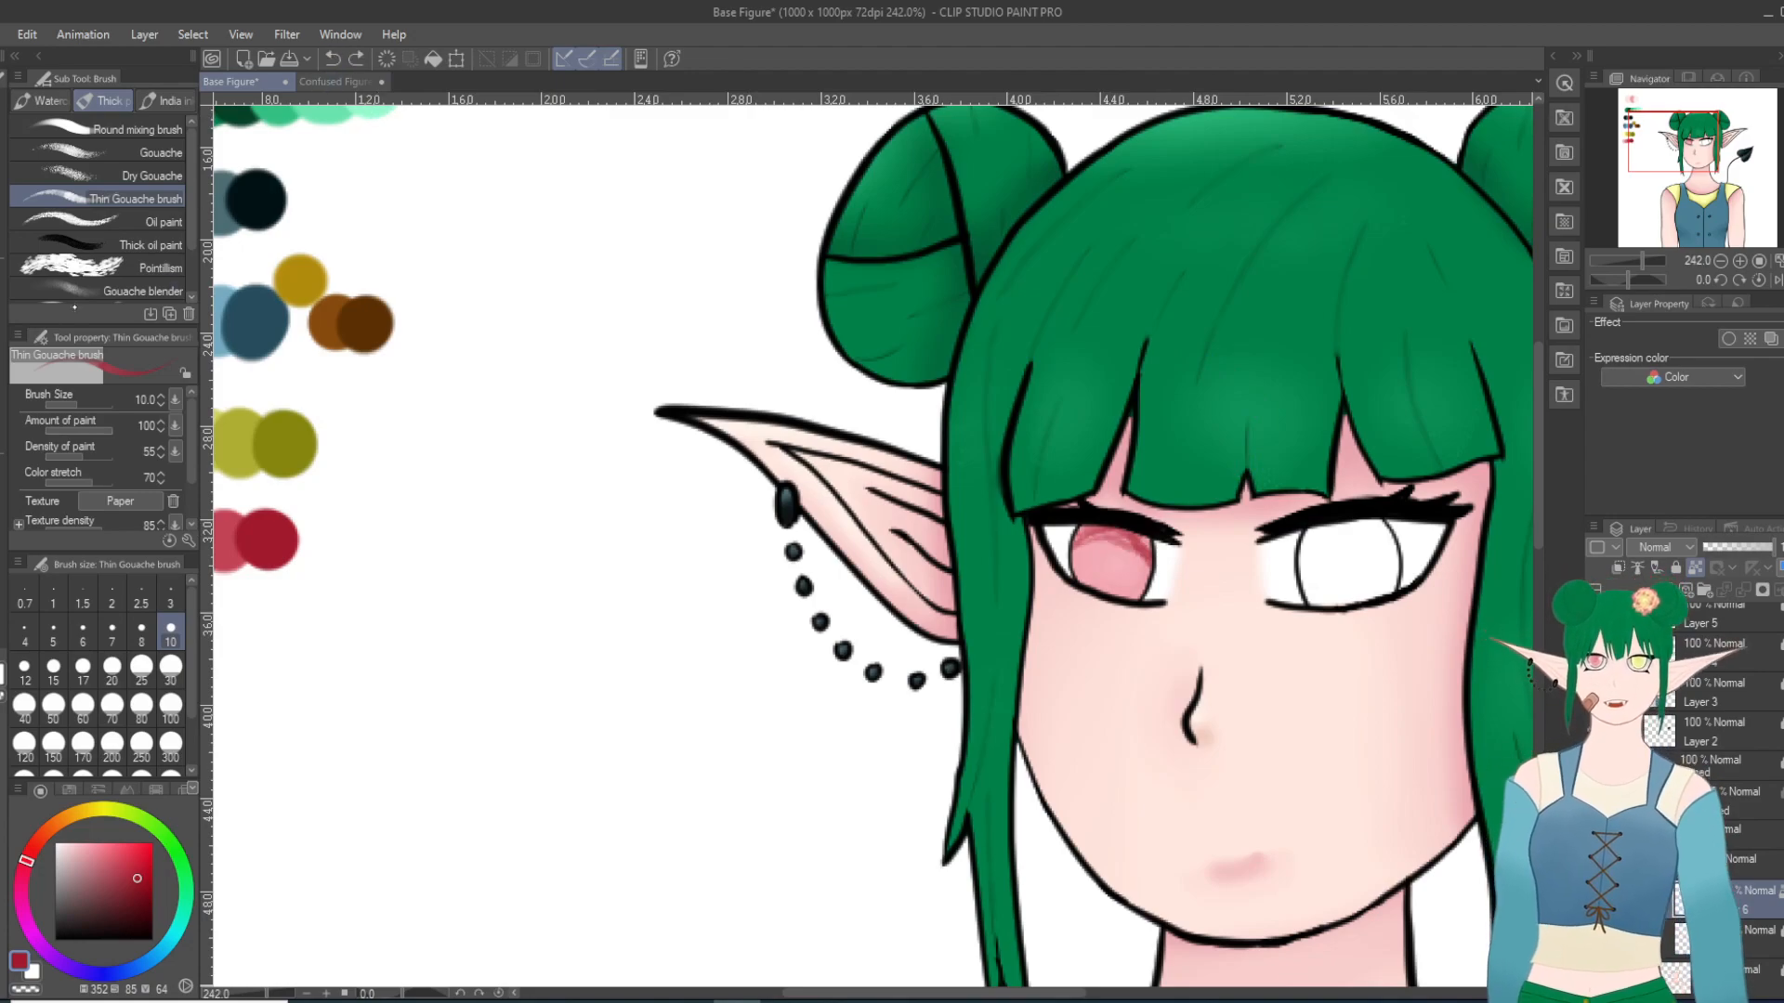
key("j")
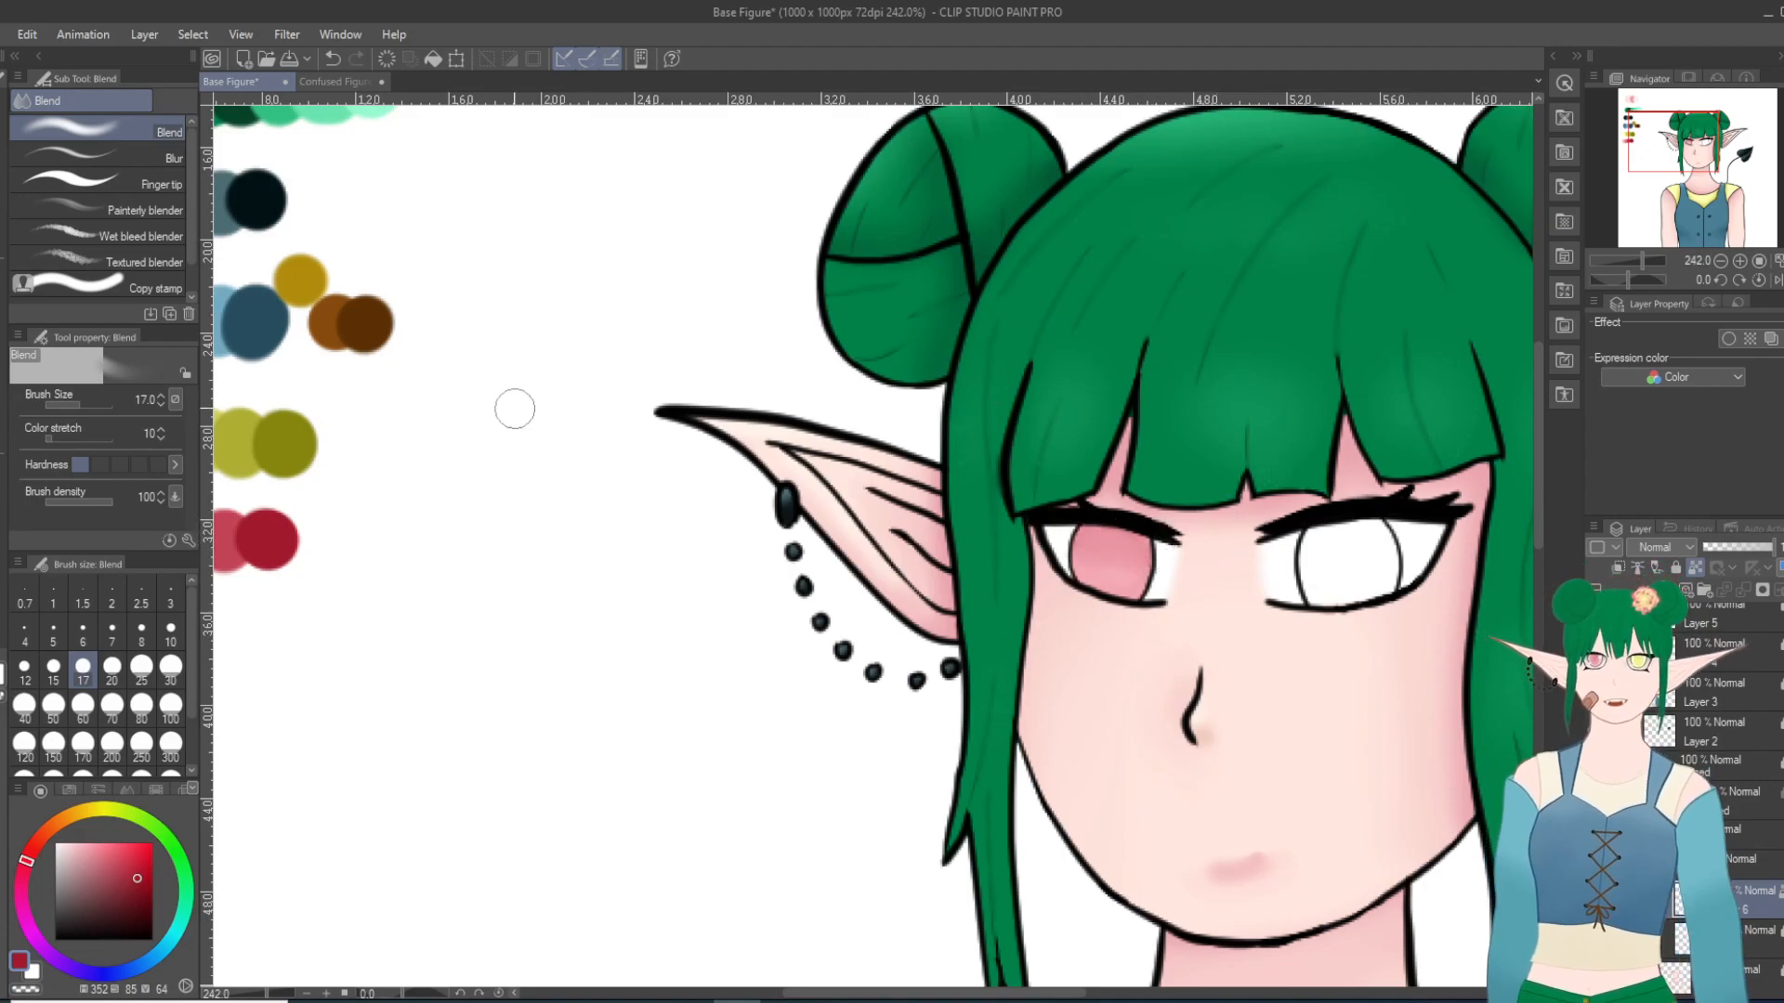
key("b")
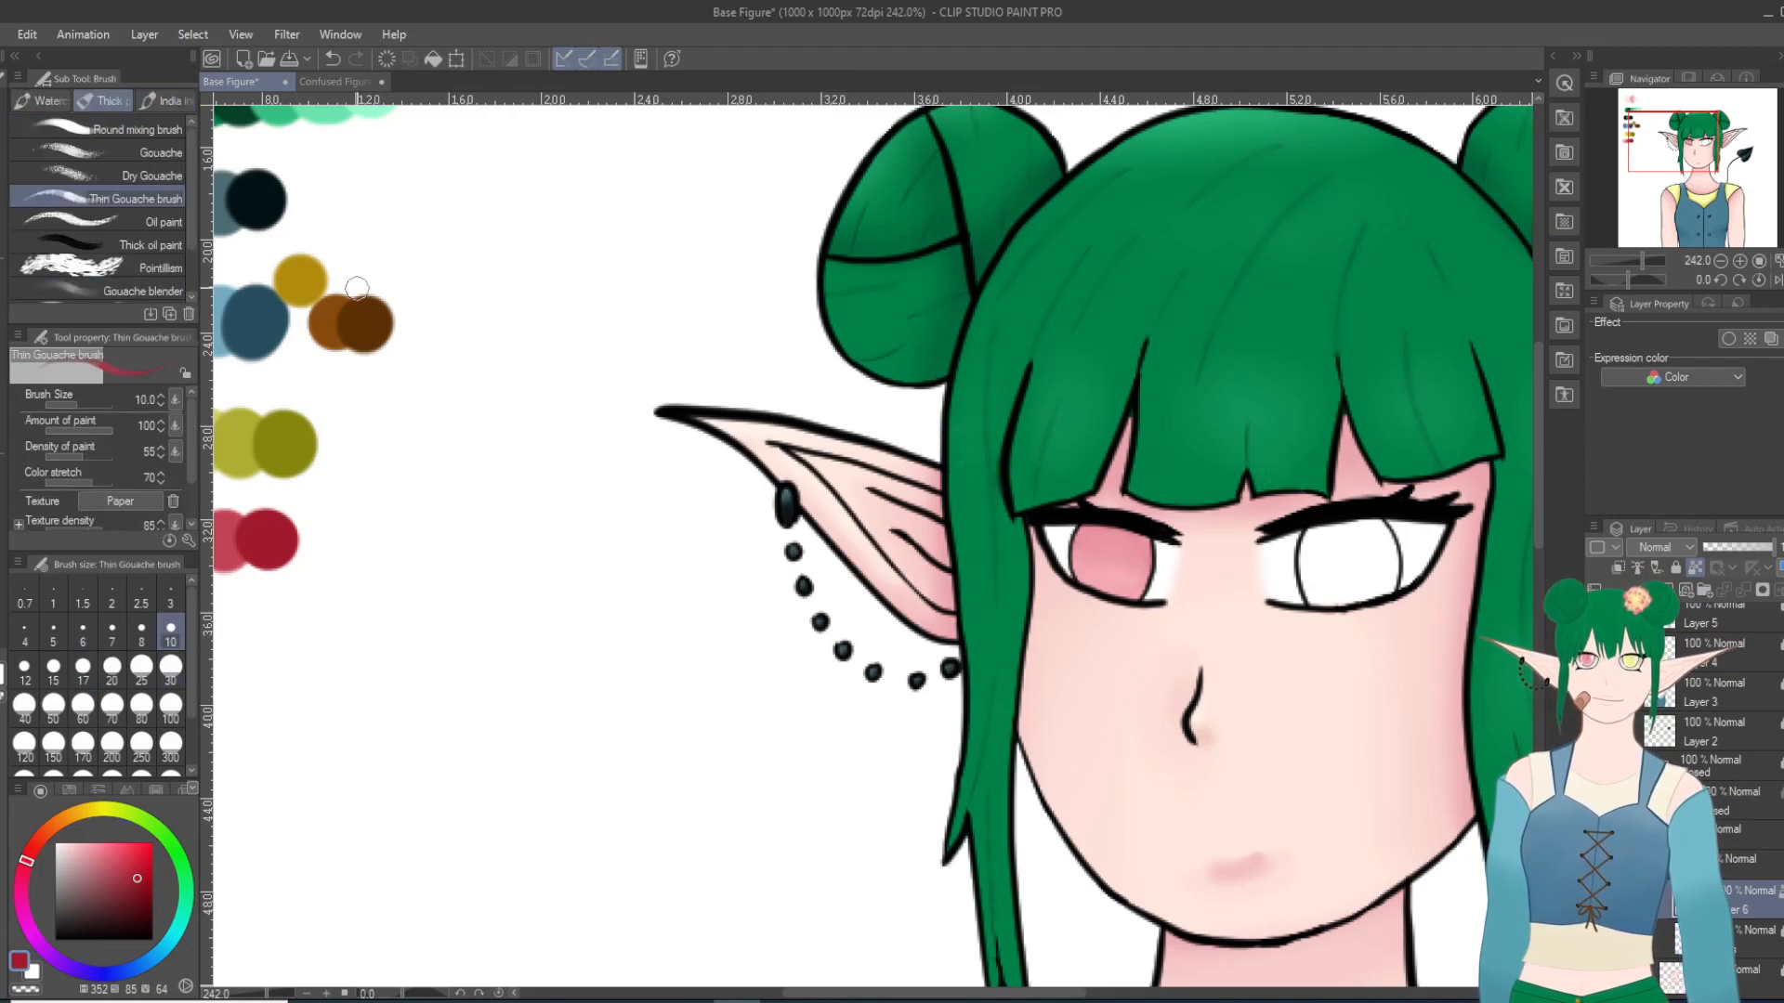
left_click_drag(1066, 541, 1131, 548)
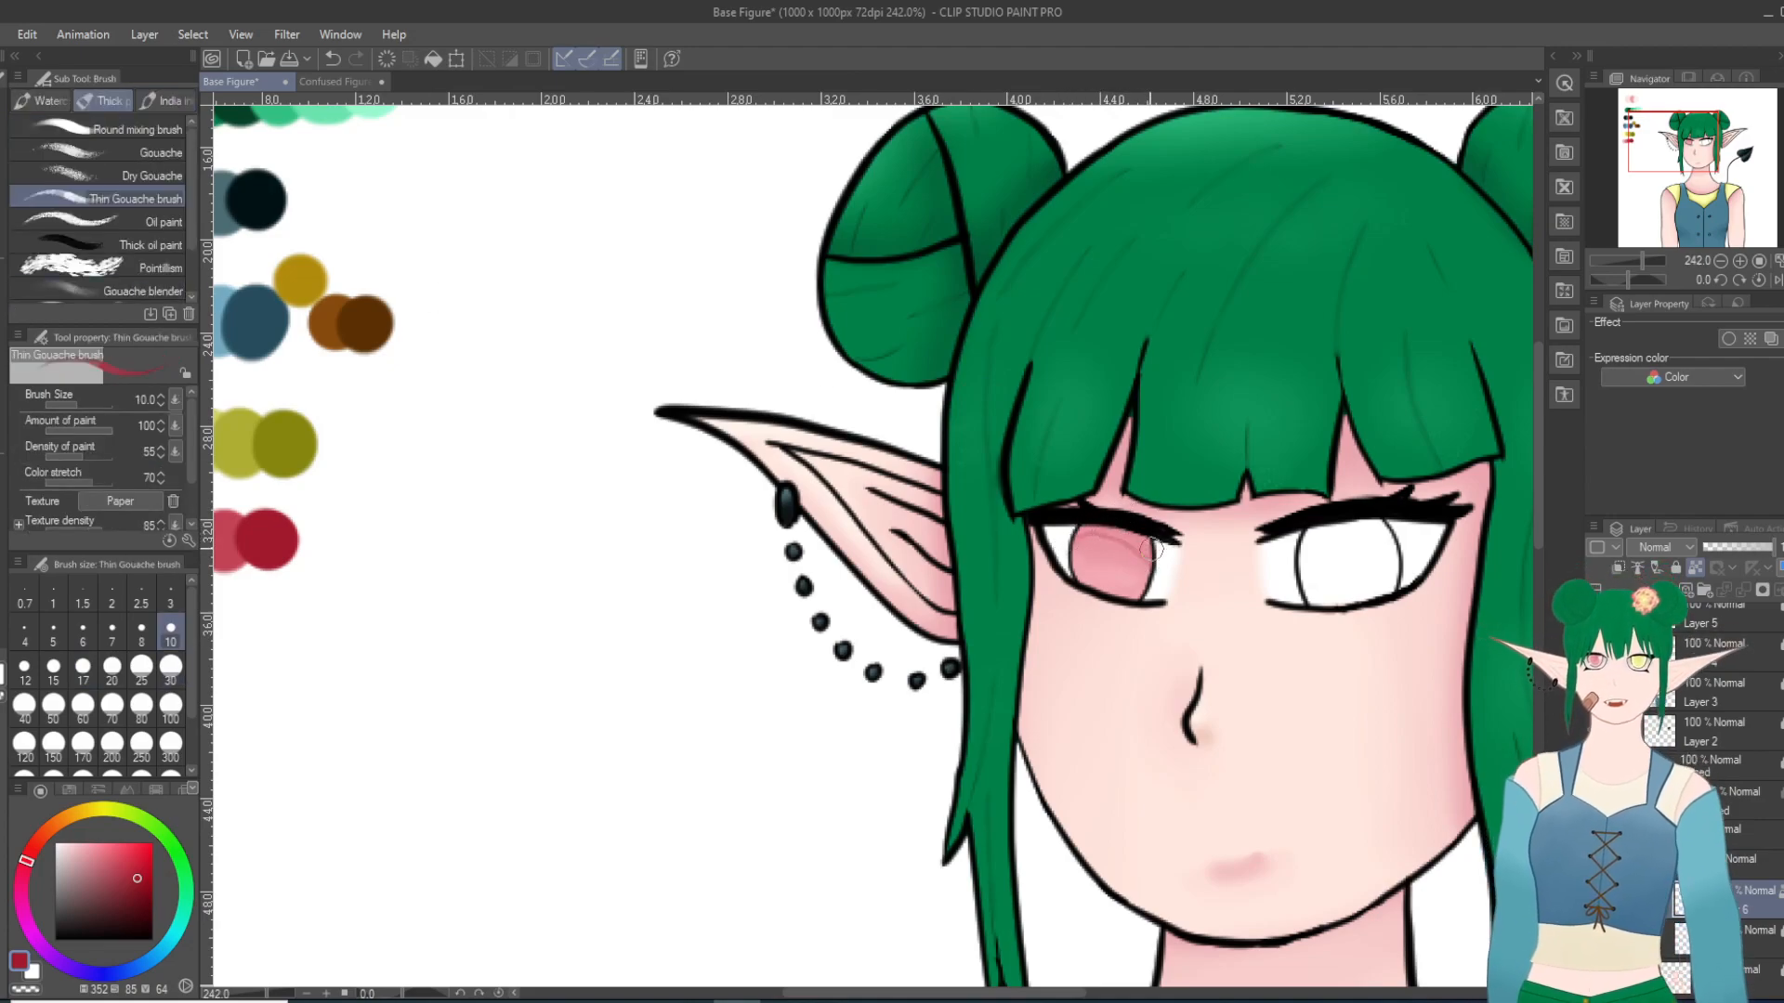
left_click(333, 58)
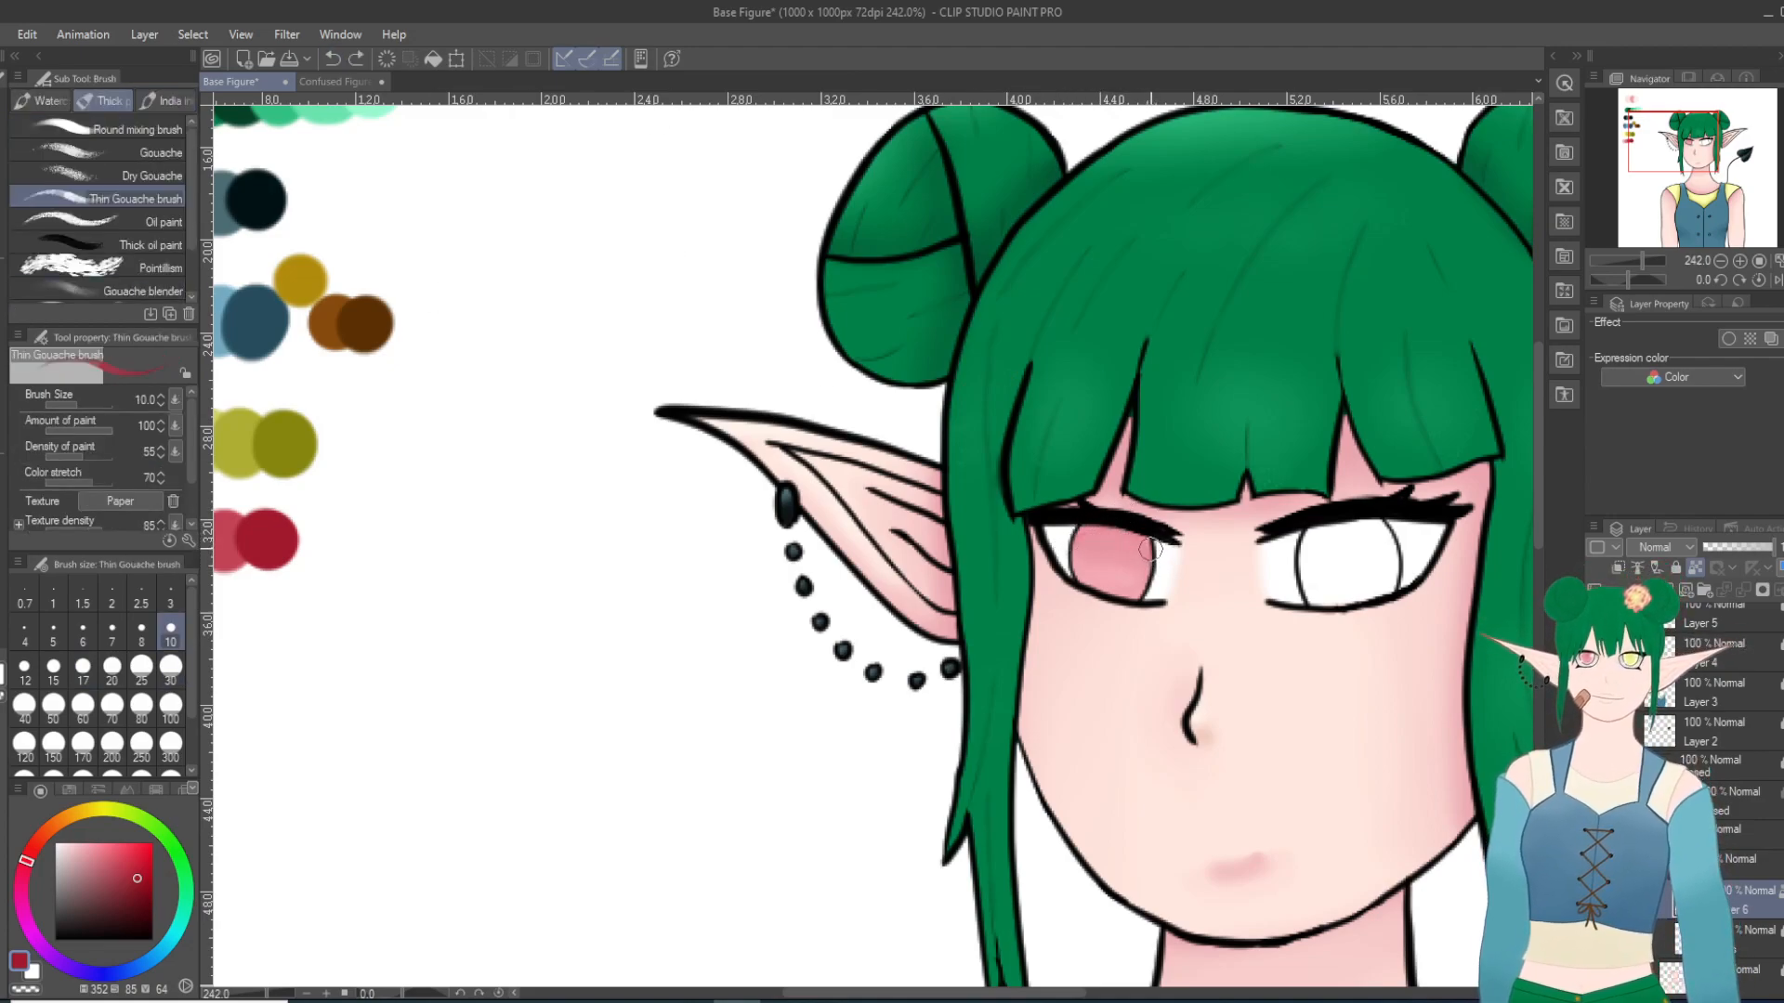
left_click_drag(1157, 544, 1081, 535)
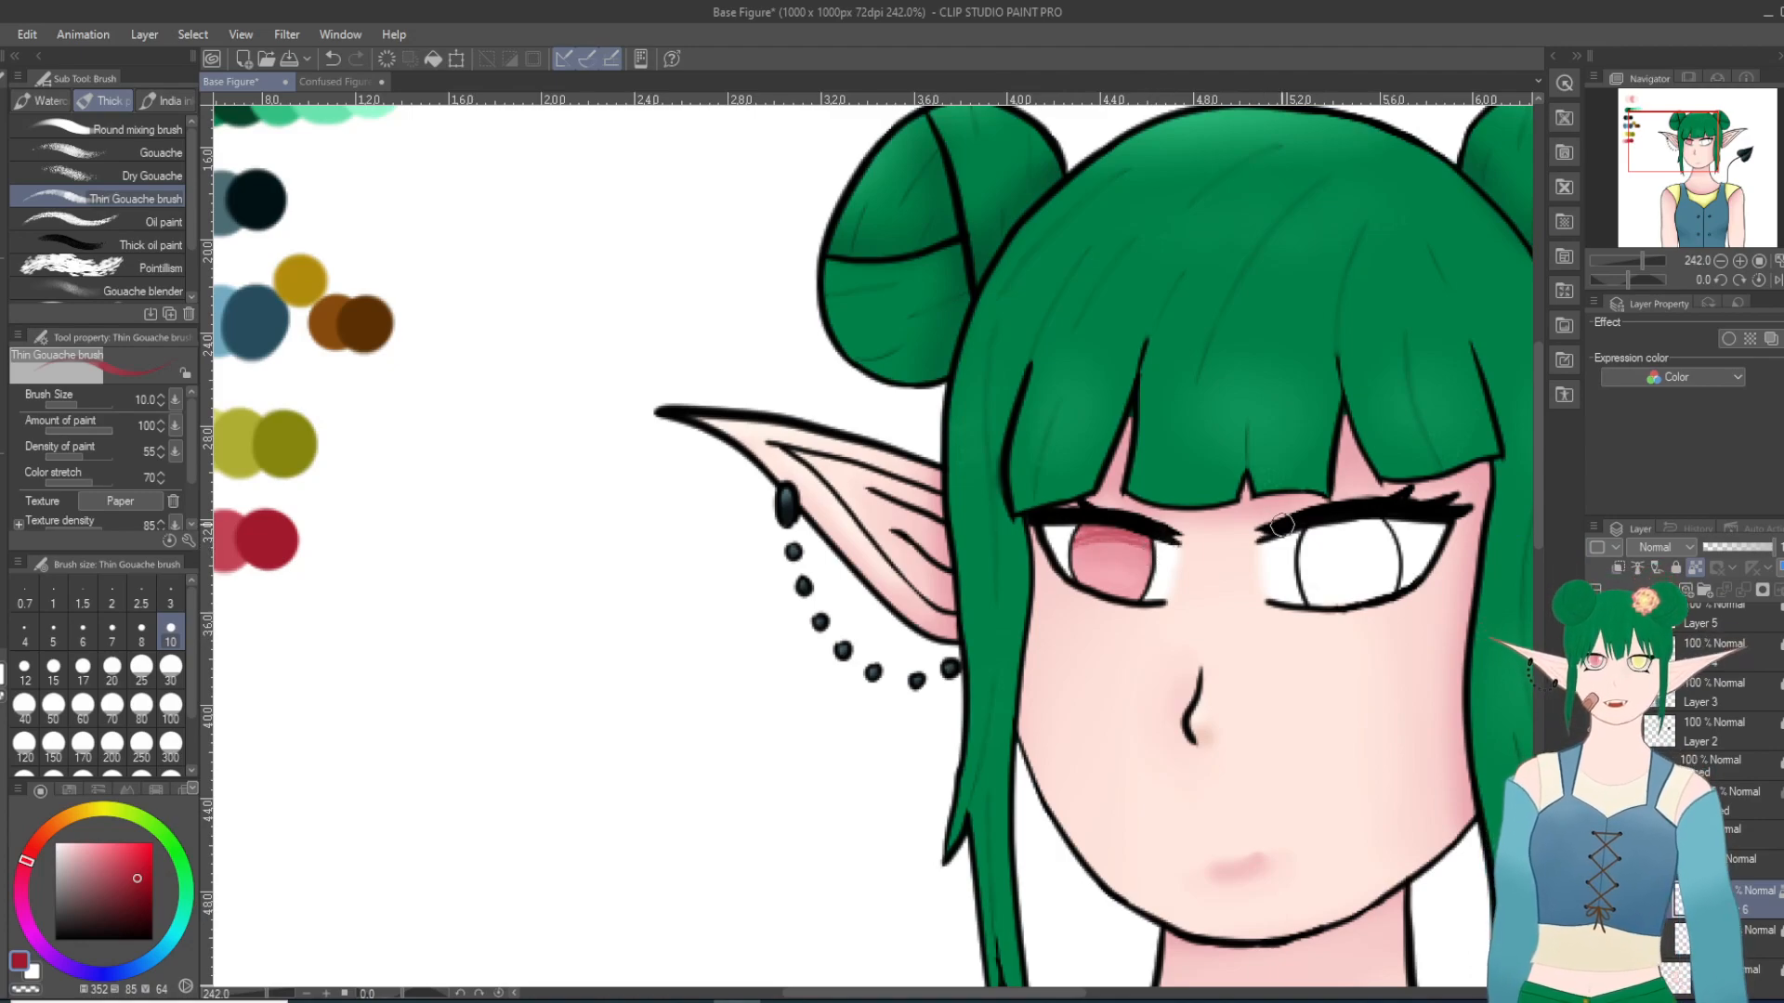
key("j")
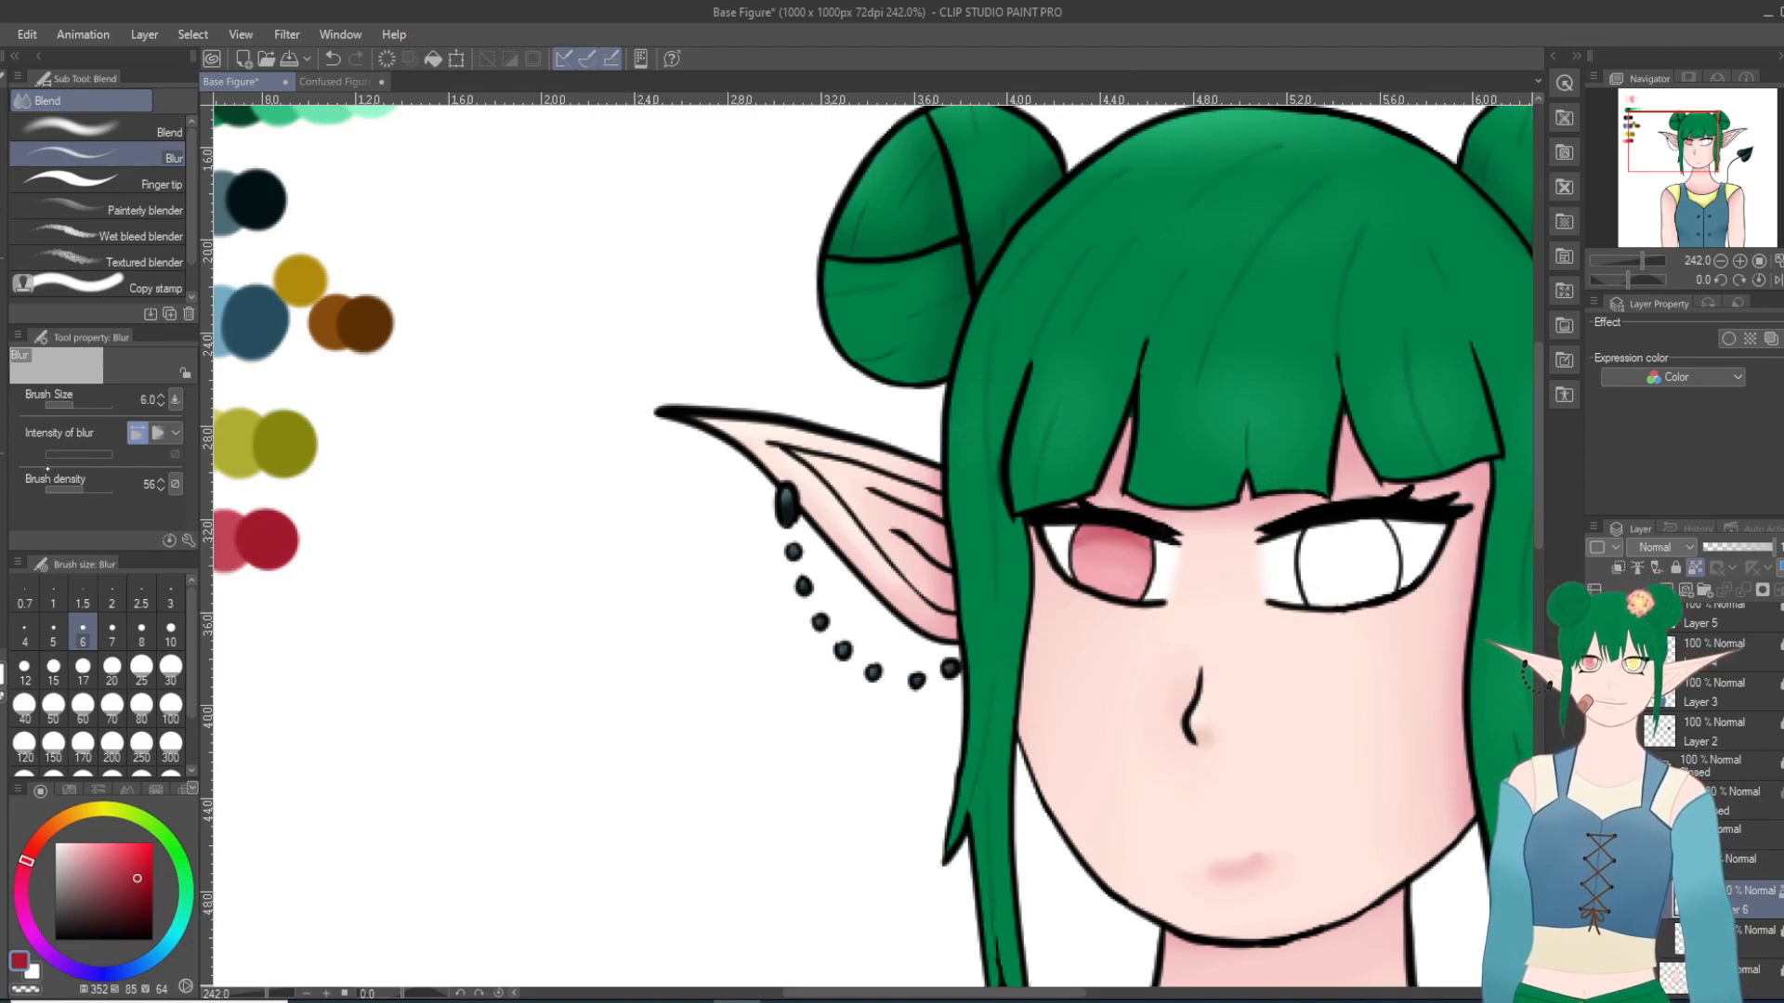
Step: Paint a dark red central pupil in the left-hand iris with the Thin Gouache brush at size 10 and soften it with Blur at size 6
key("b")
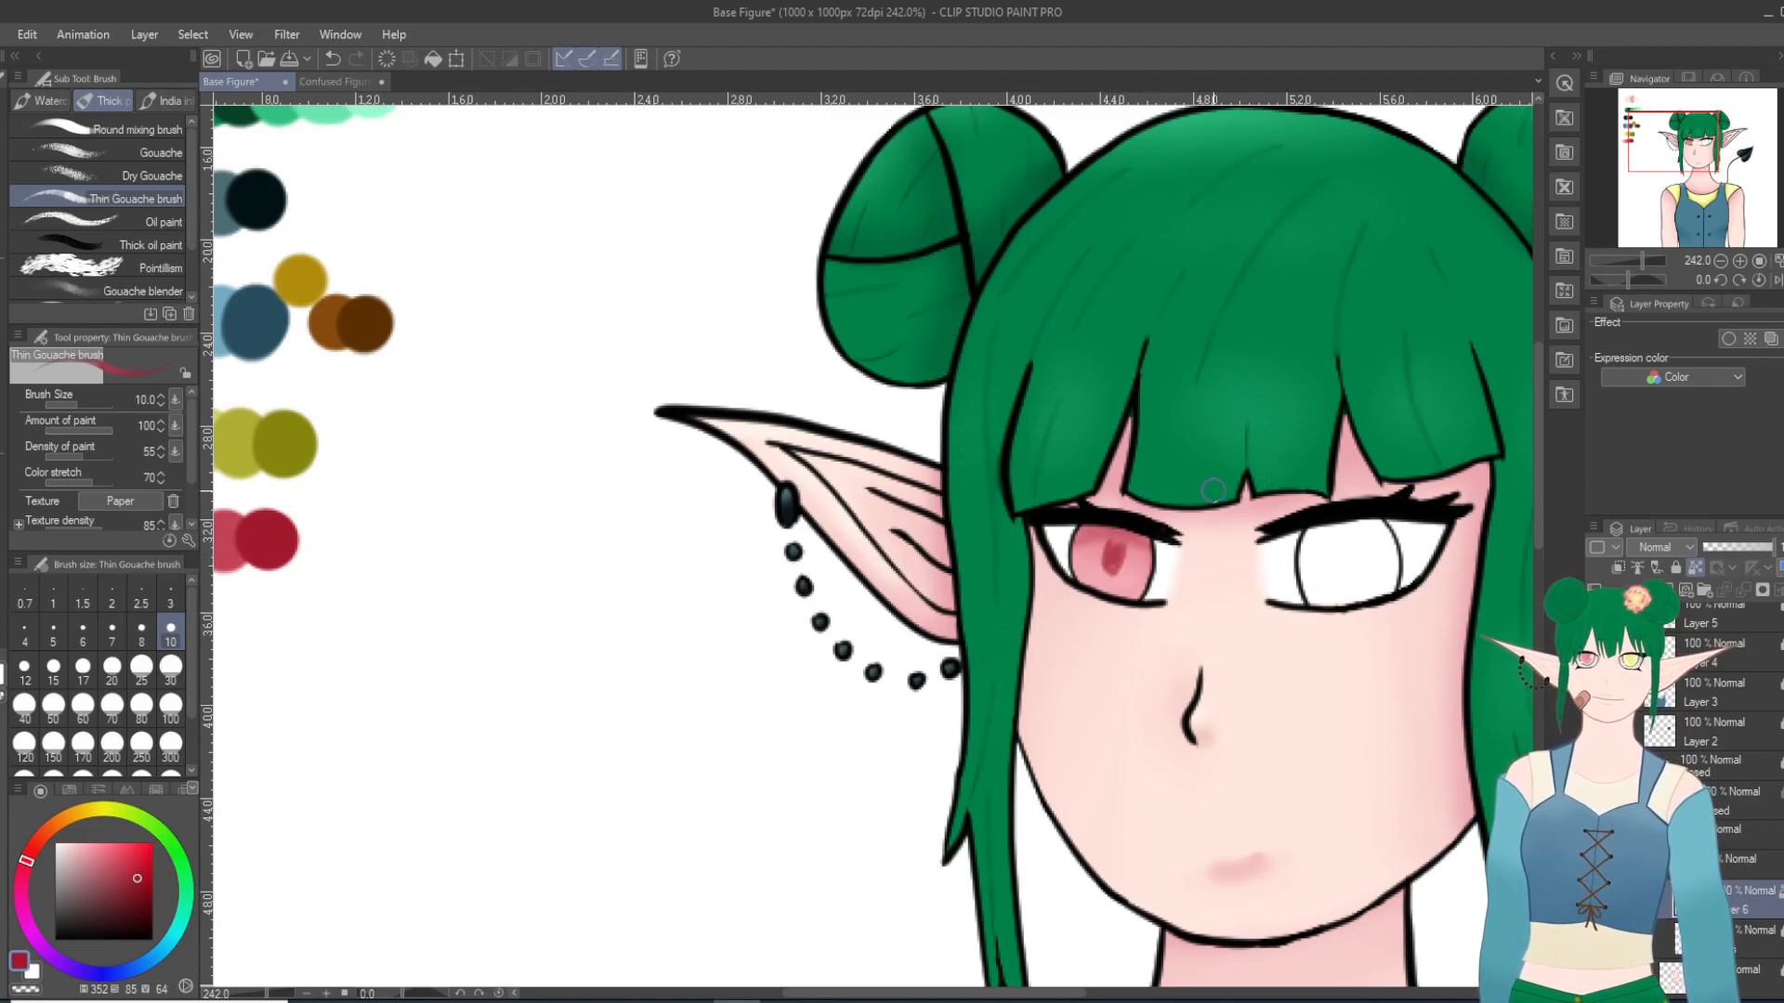
key("e")
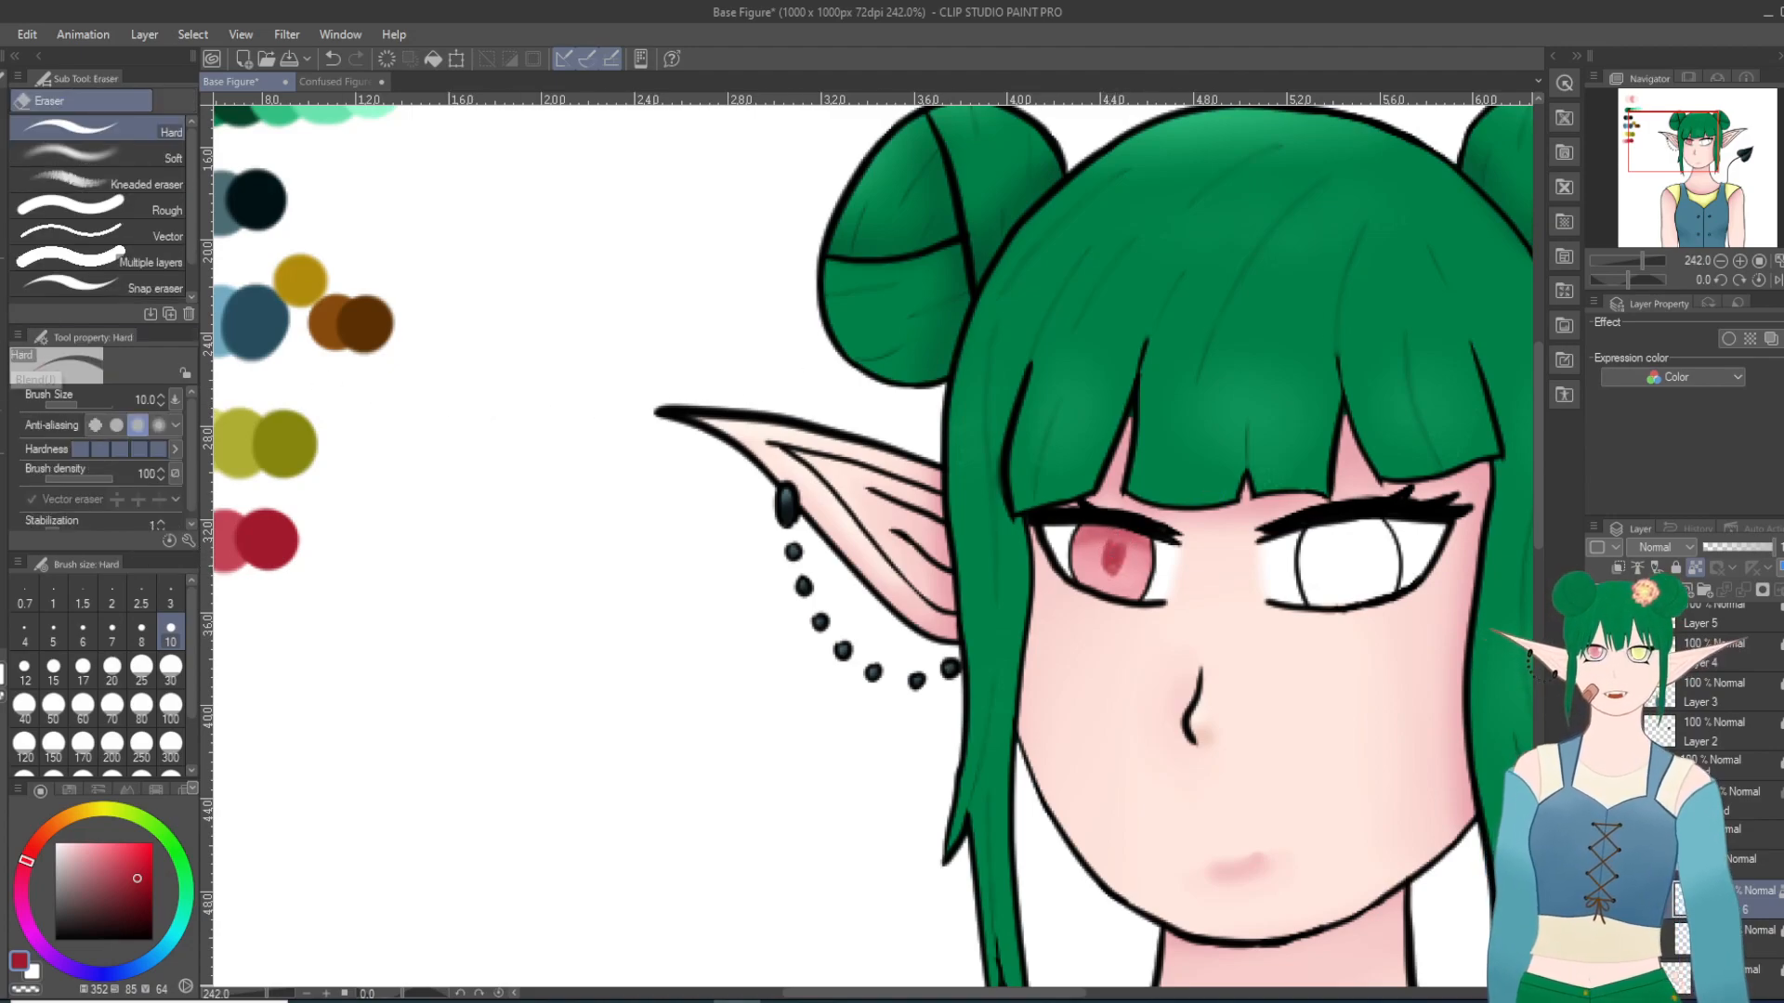
key("j")
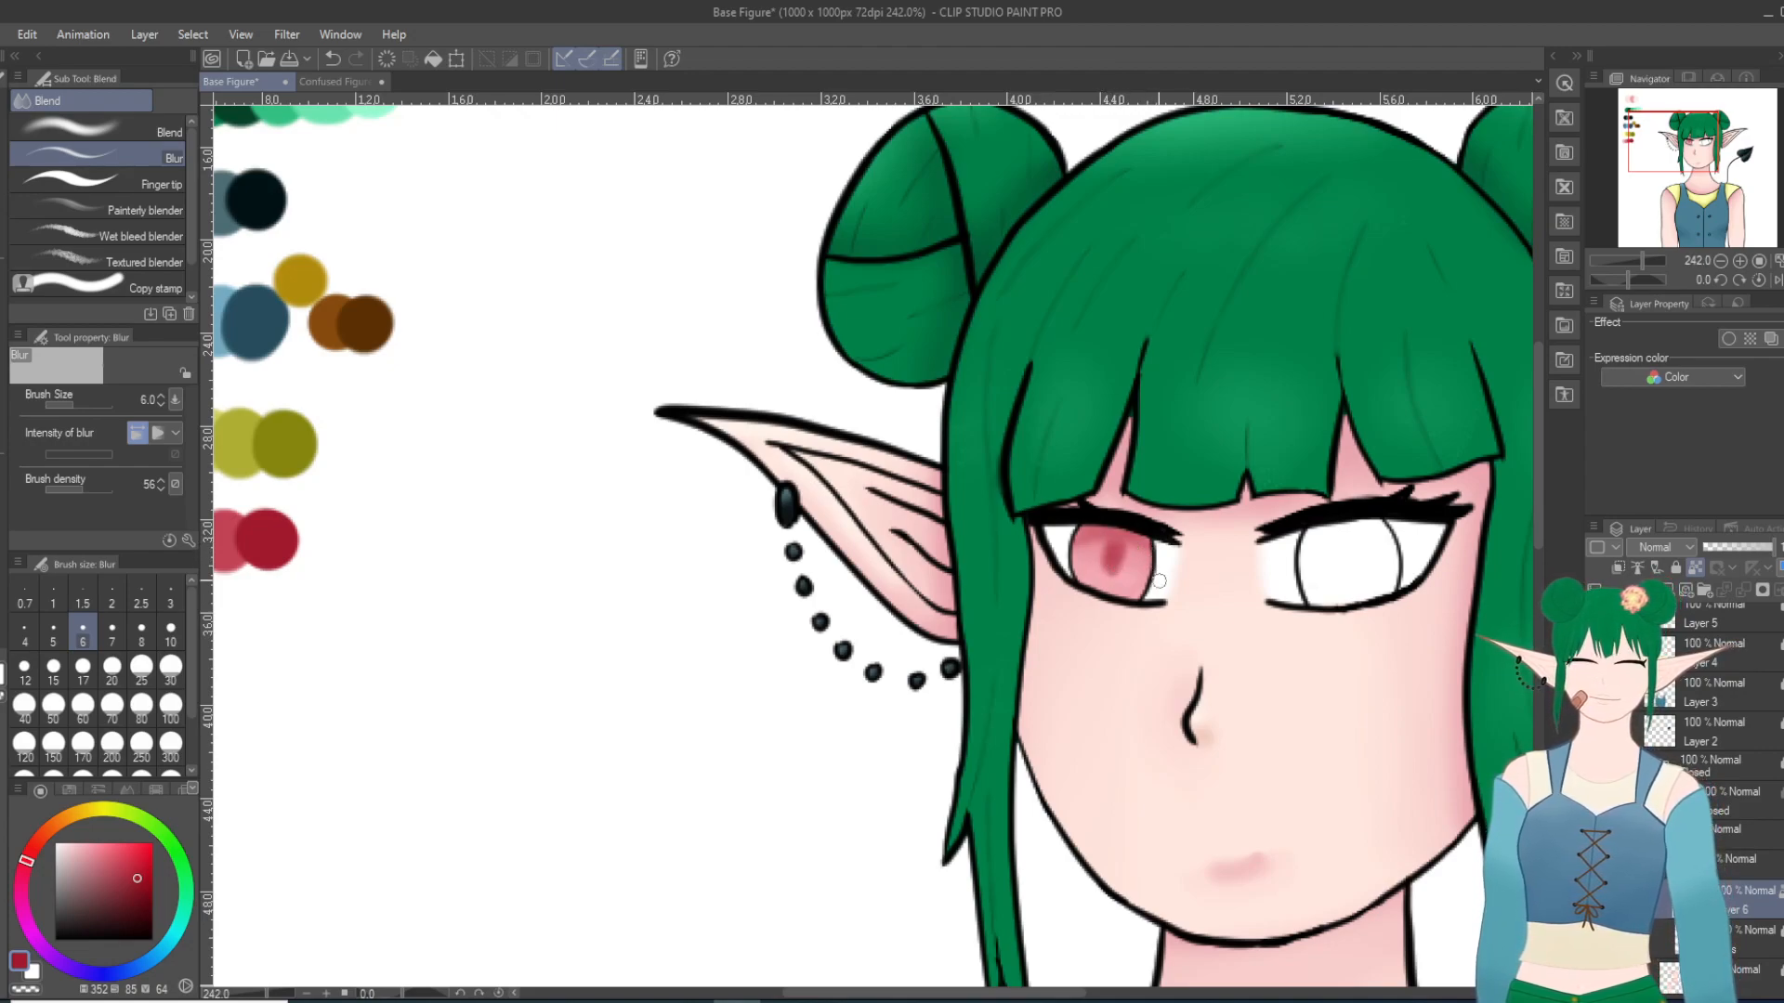
Step: Make the eye-white layer just below Layer 6 active and unlock it
scroll(1287, 467, "down", 9)
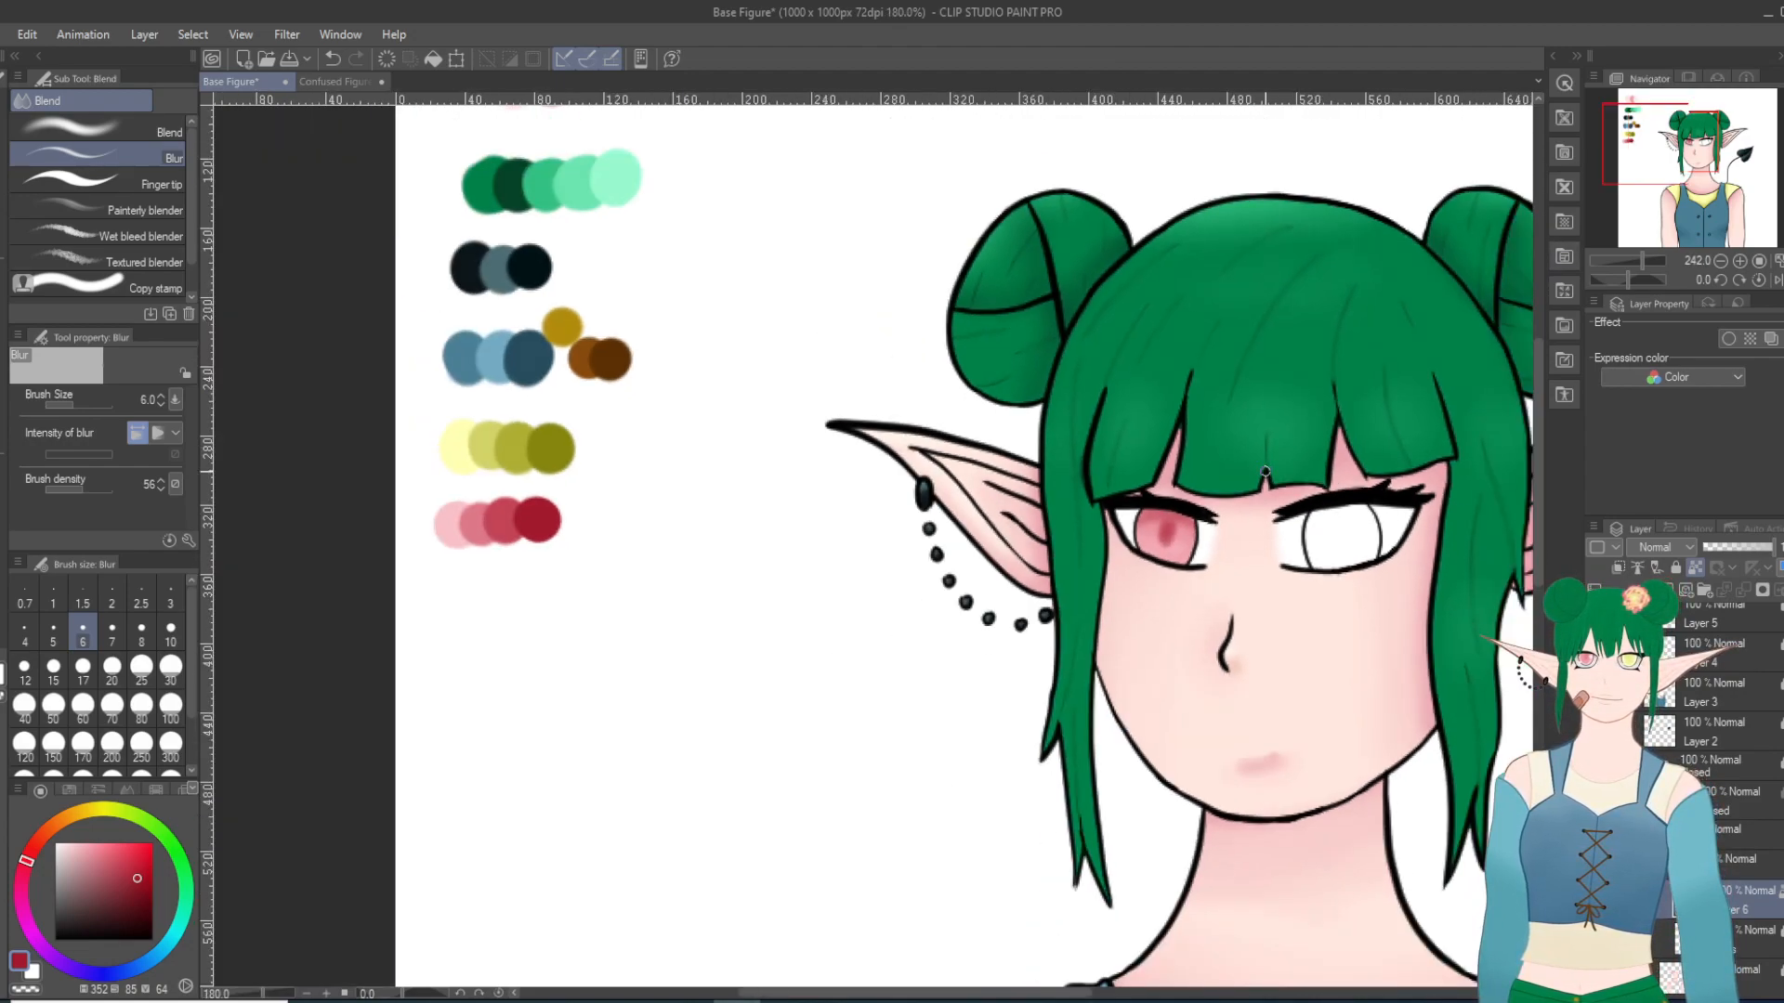
scroll(1213, 523, "up", 5)
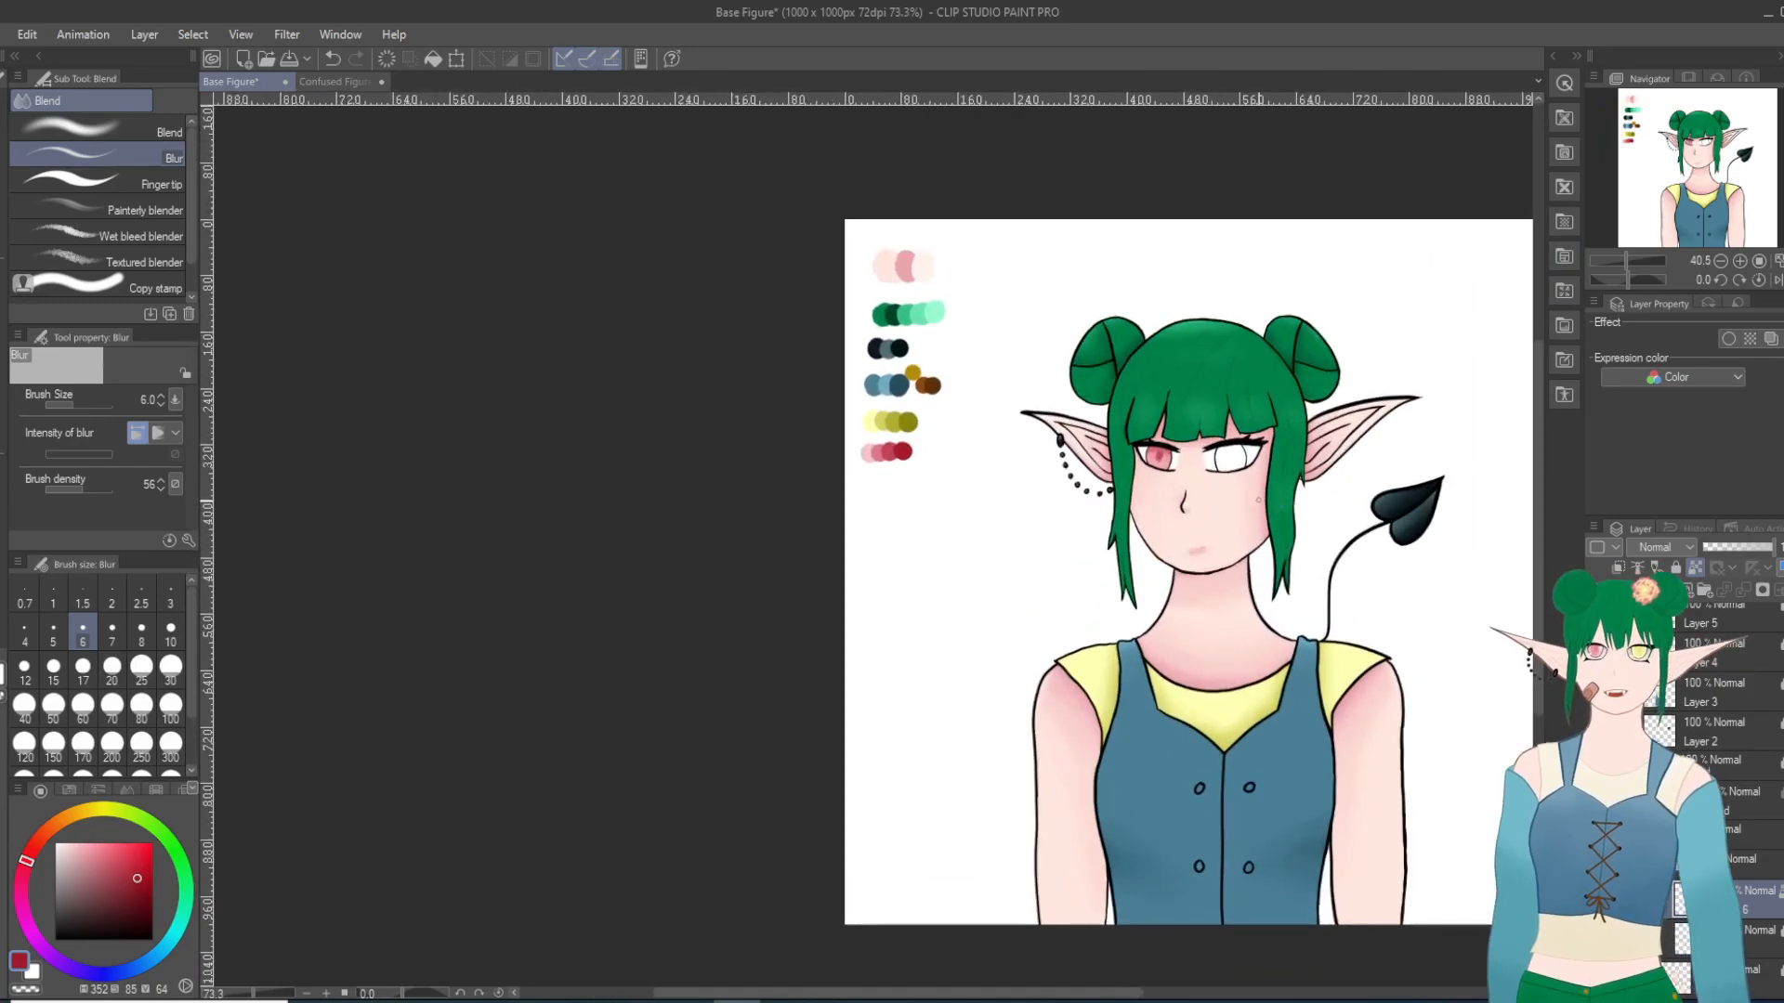
scroll(1213, 523, "up", 2)
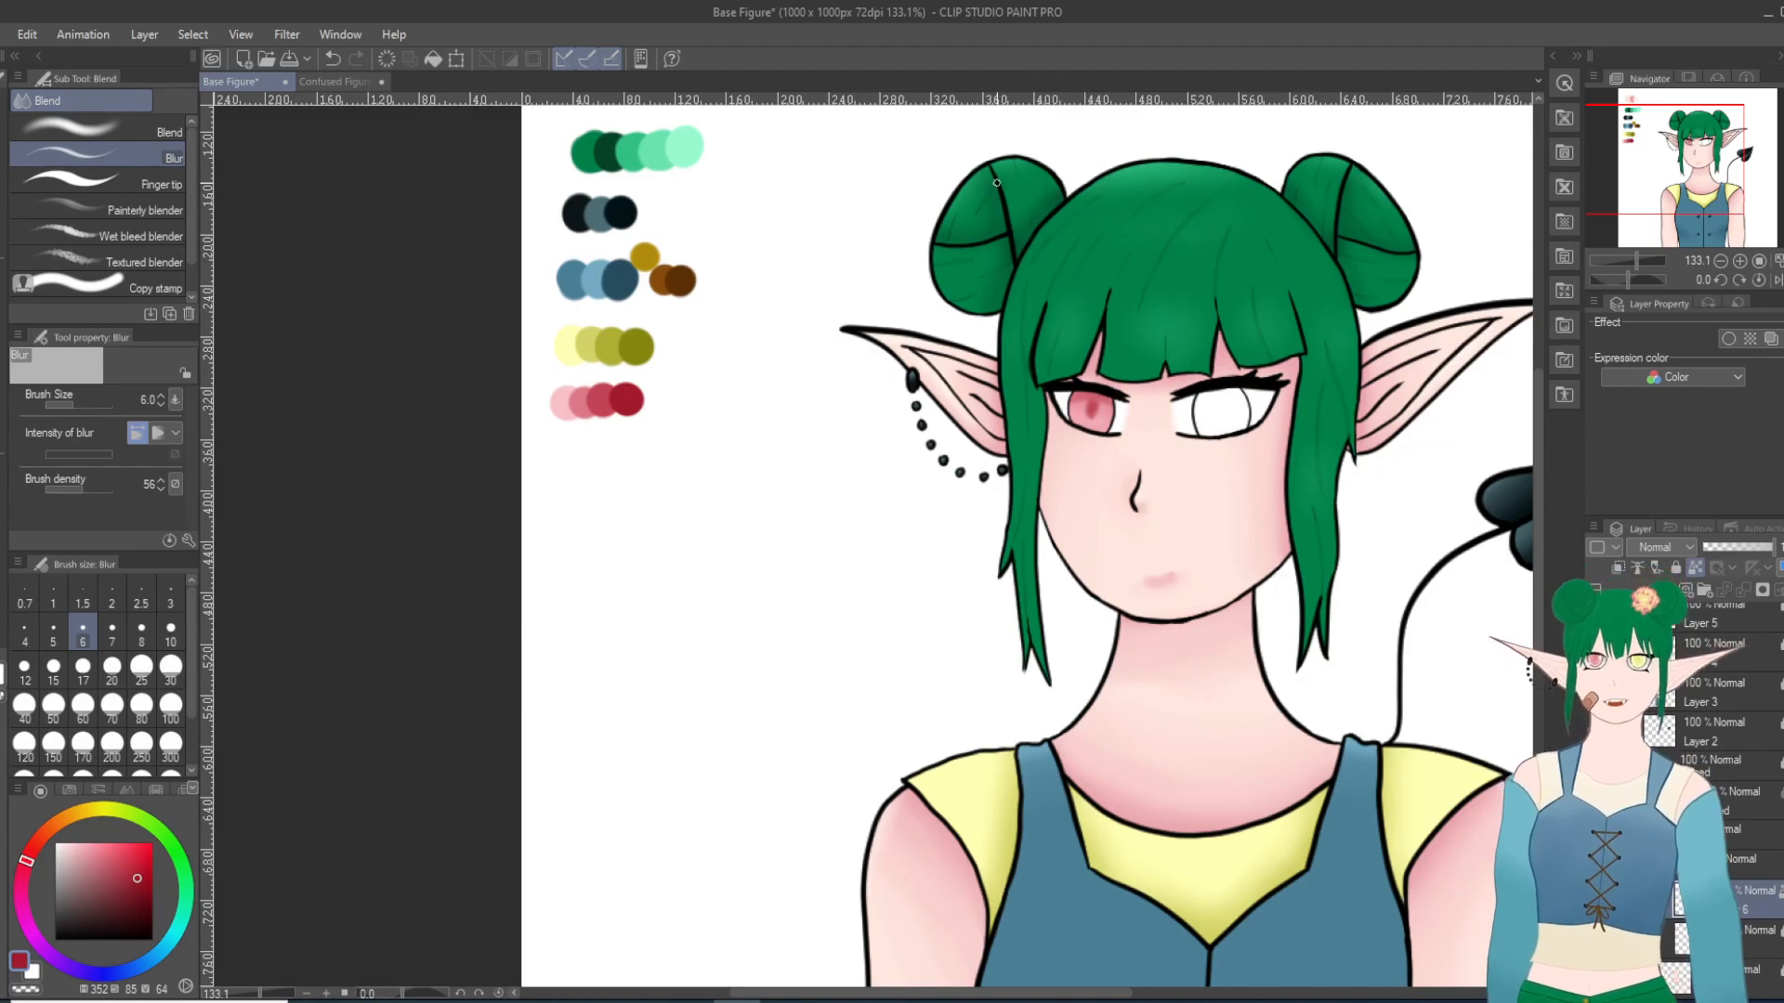
scroll(1094, 300, "up", 1)
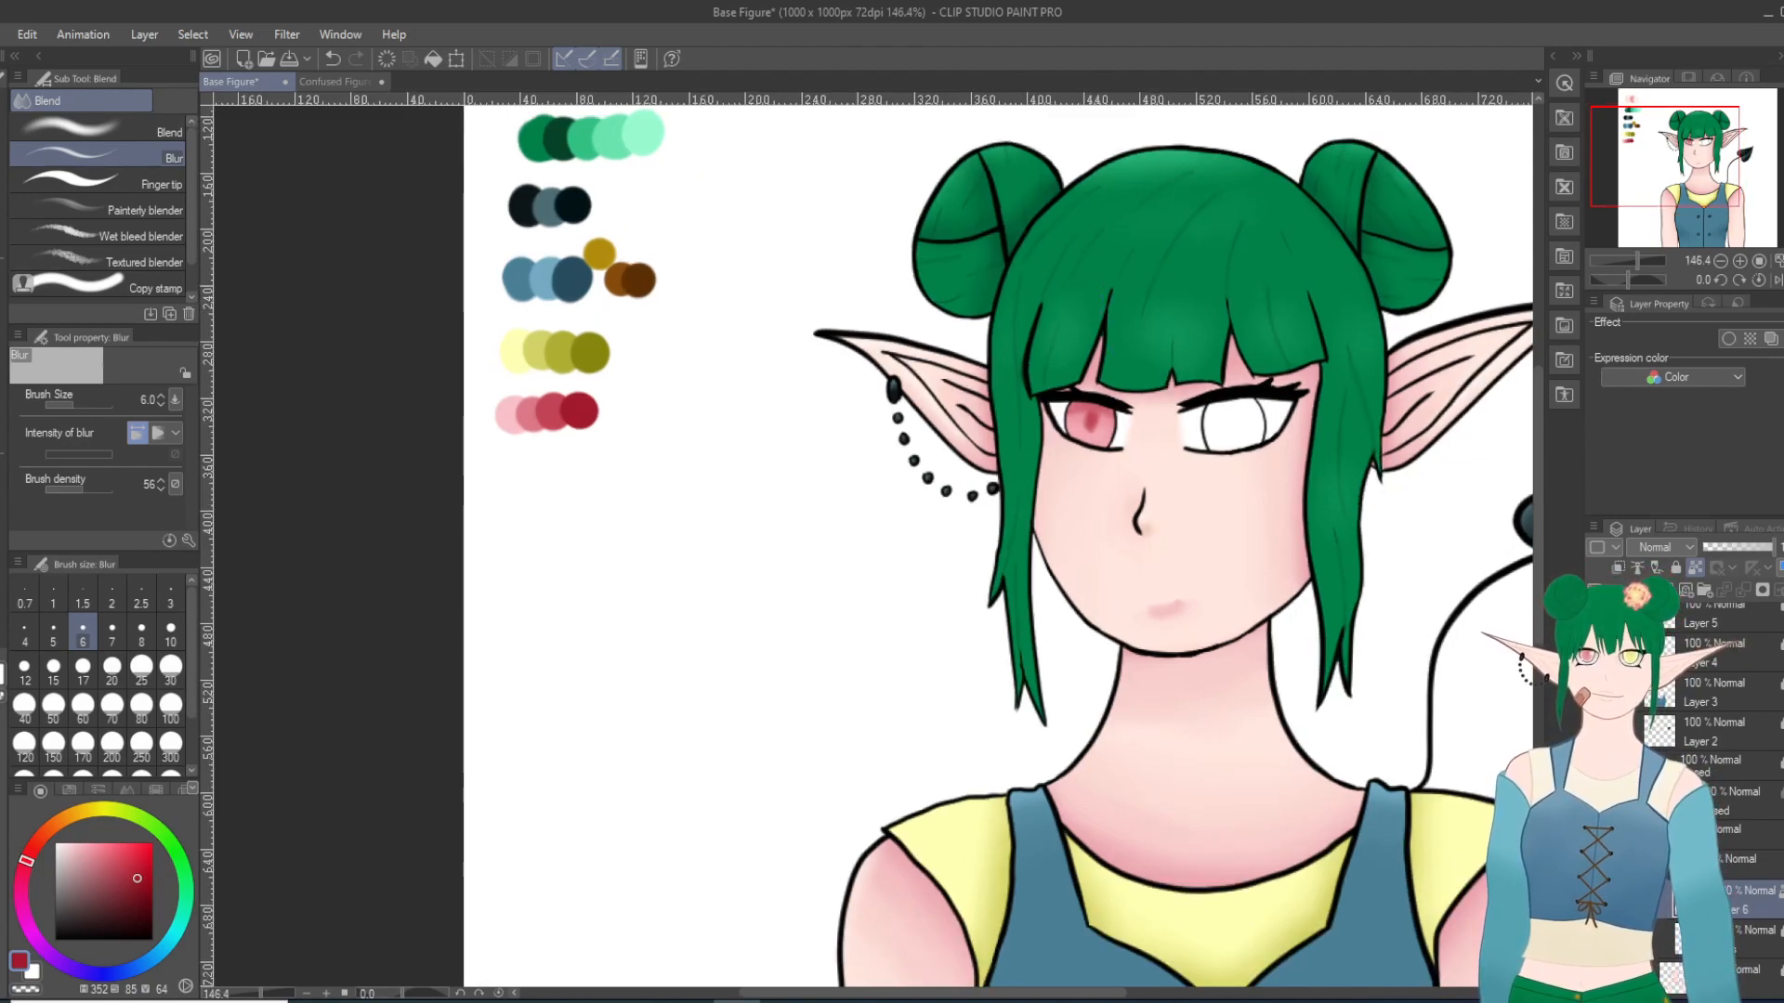
left_click(1754, 938)
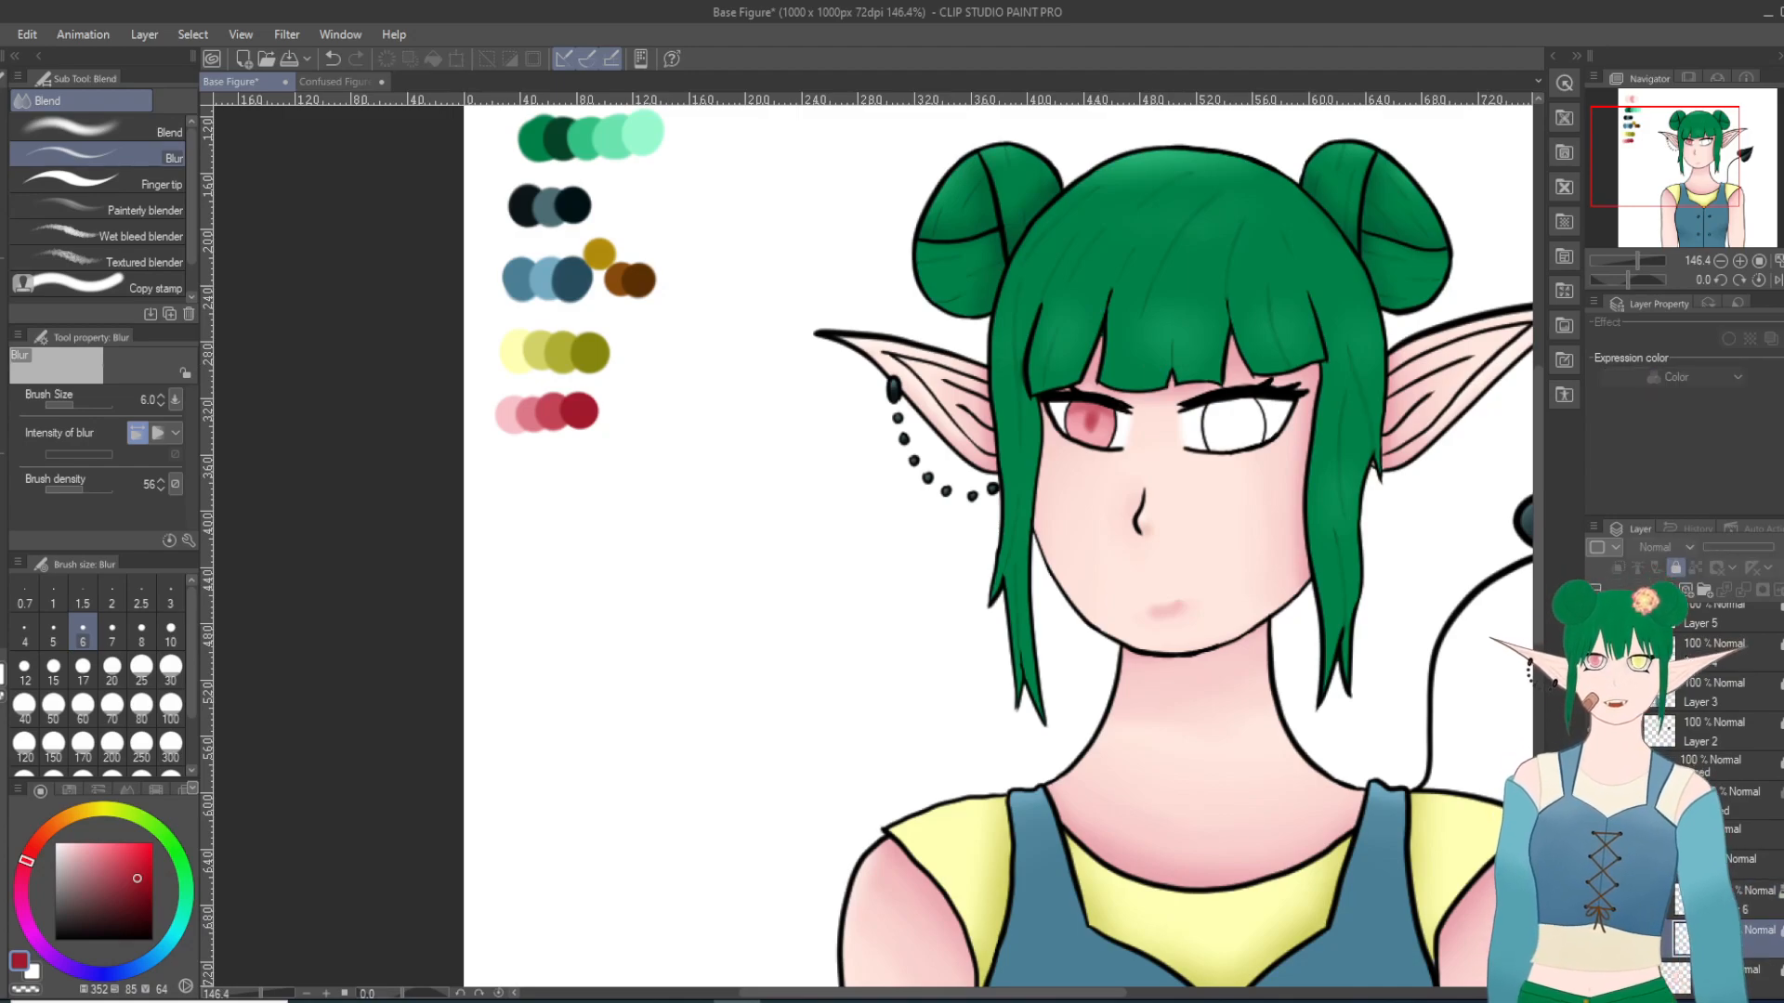
left_click(1675, 568)
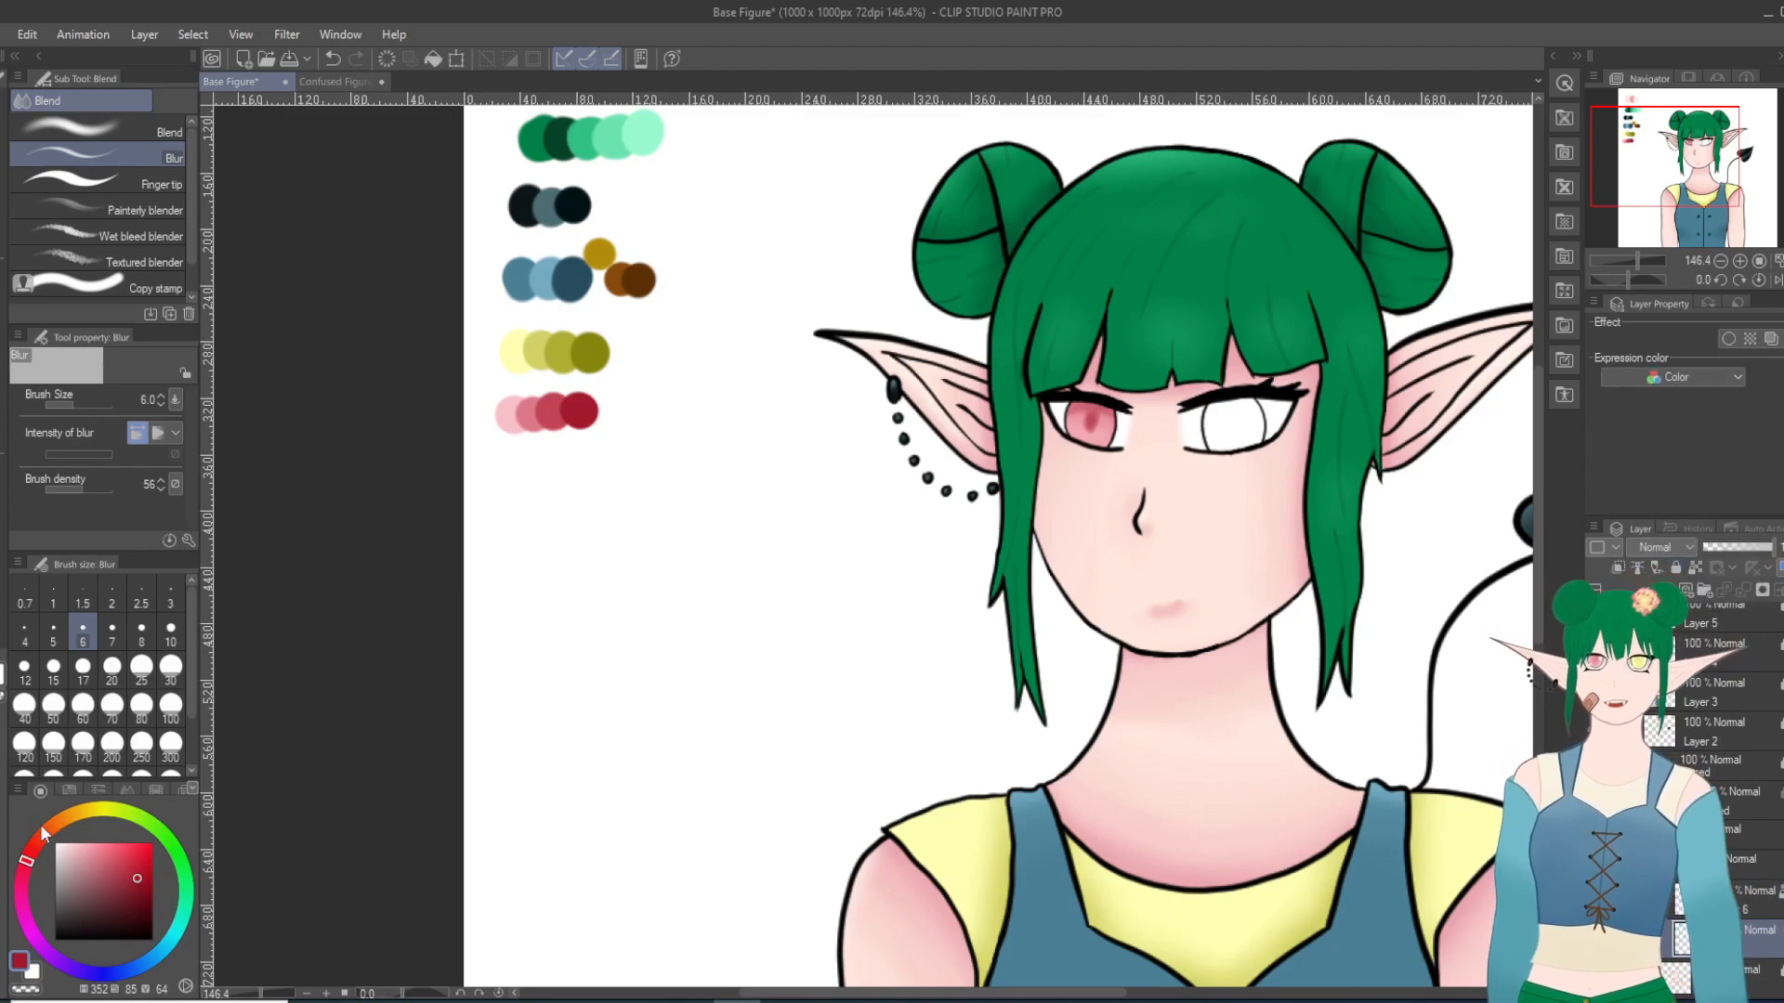
Step: Lock the layer's transparent pixels and shade the eye whites under the upper lashes in light grey with the Milli pen at size 10
left_click(52, 873)
left_click(55, 858)
key("p")
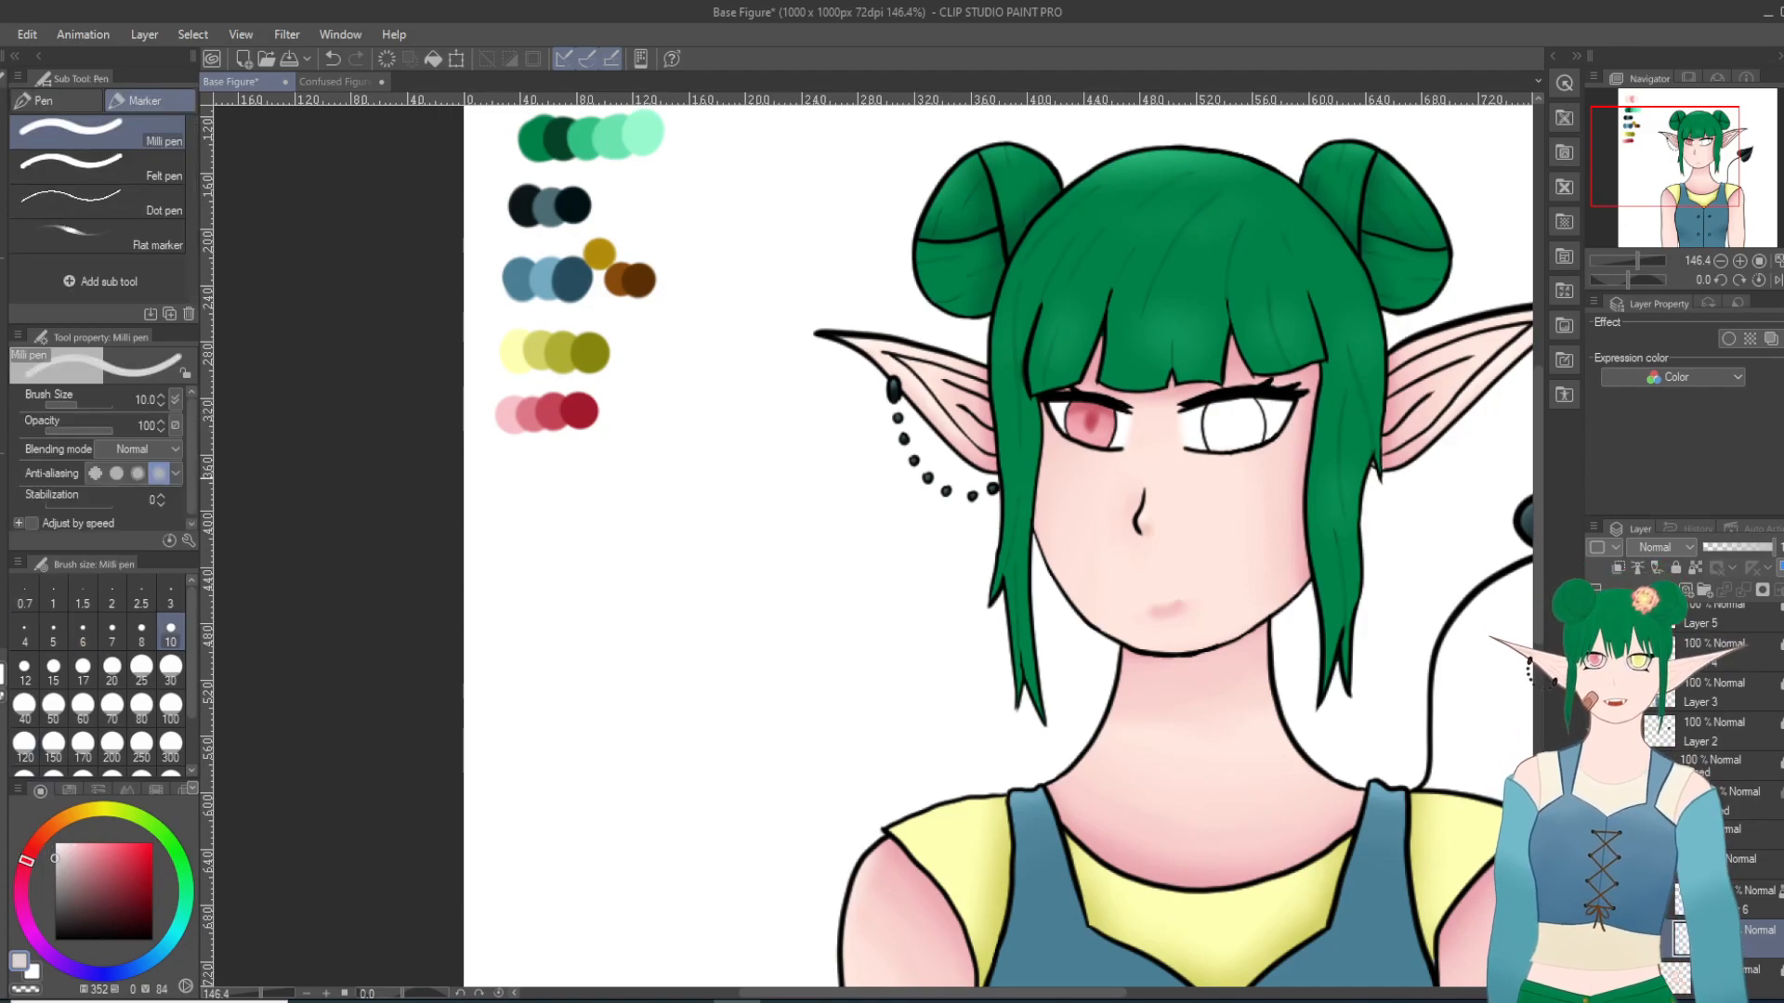
left_click_drag(1664, 190, 1647, 246)
left_click_drag(1628, 279, 1621, 279)
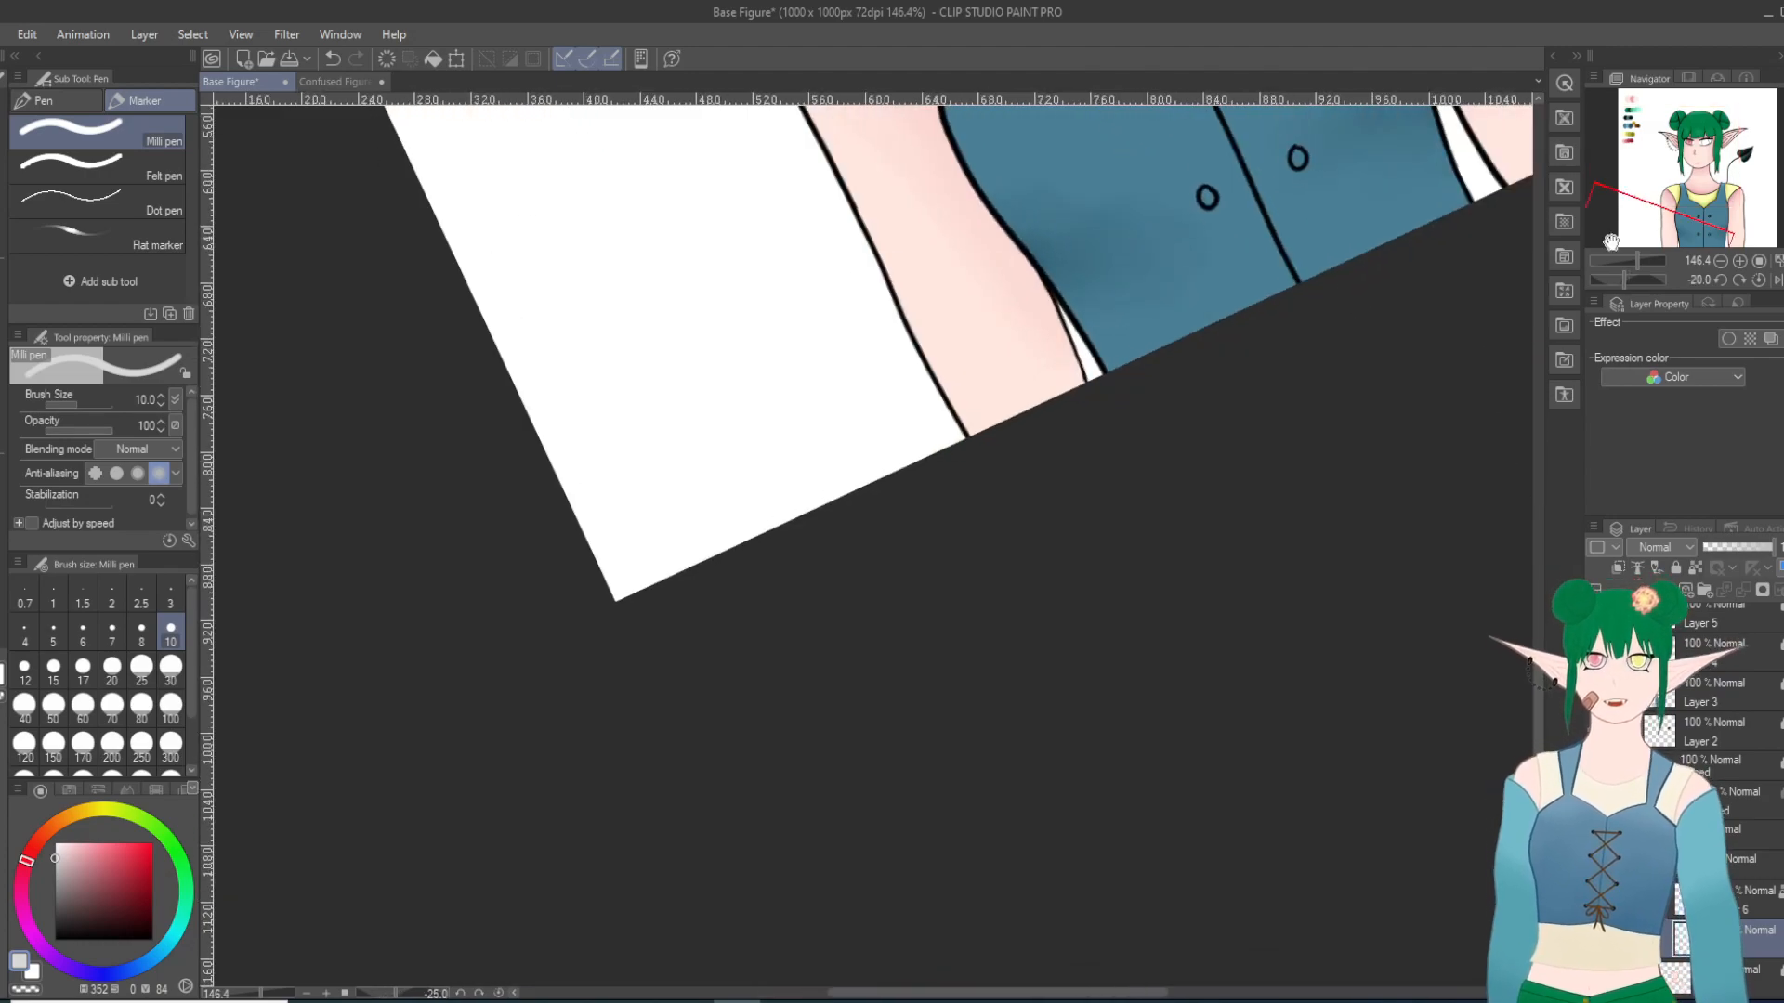
left_click(1722, 133)
key("minus")
key("minus")
key("minus")
scroll(740, 772, "up", 7)
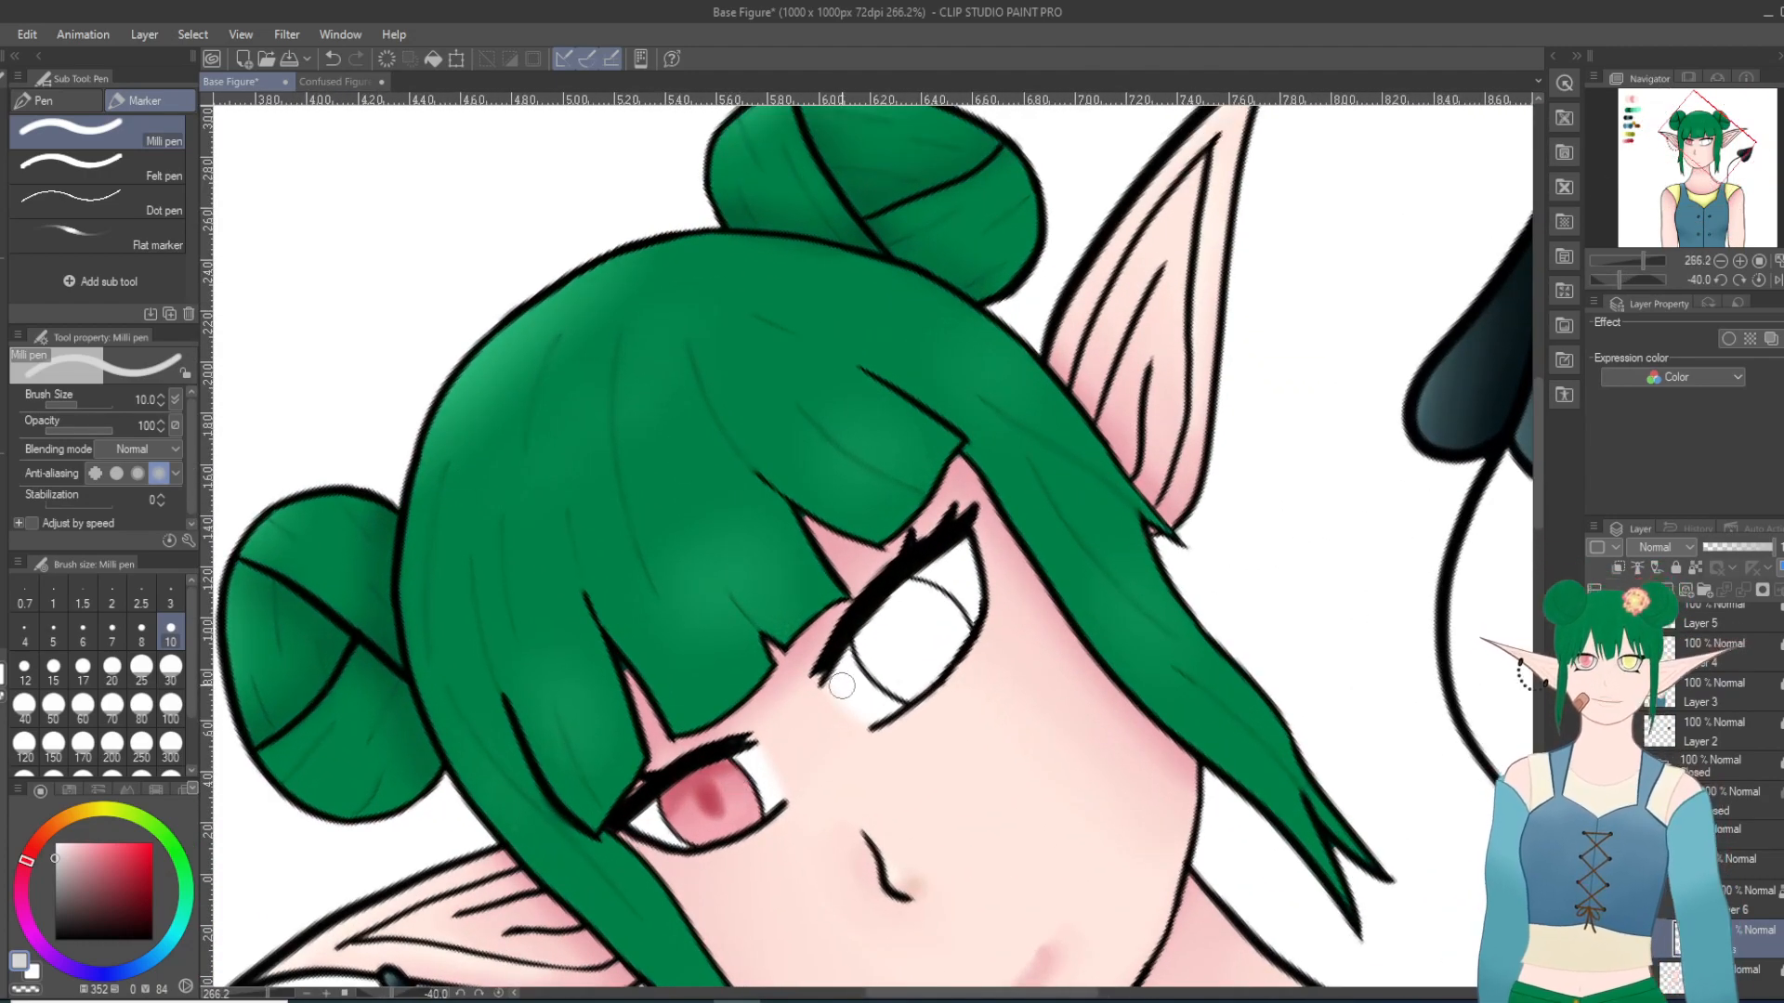
left_click(332, 59)
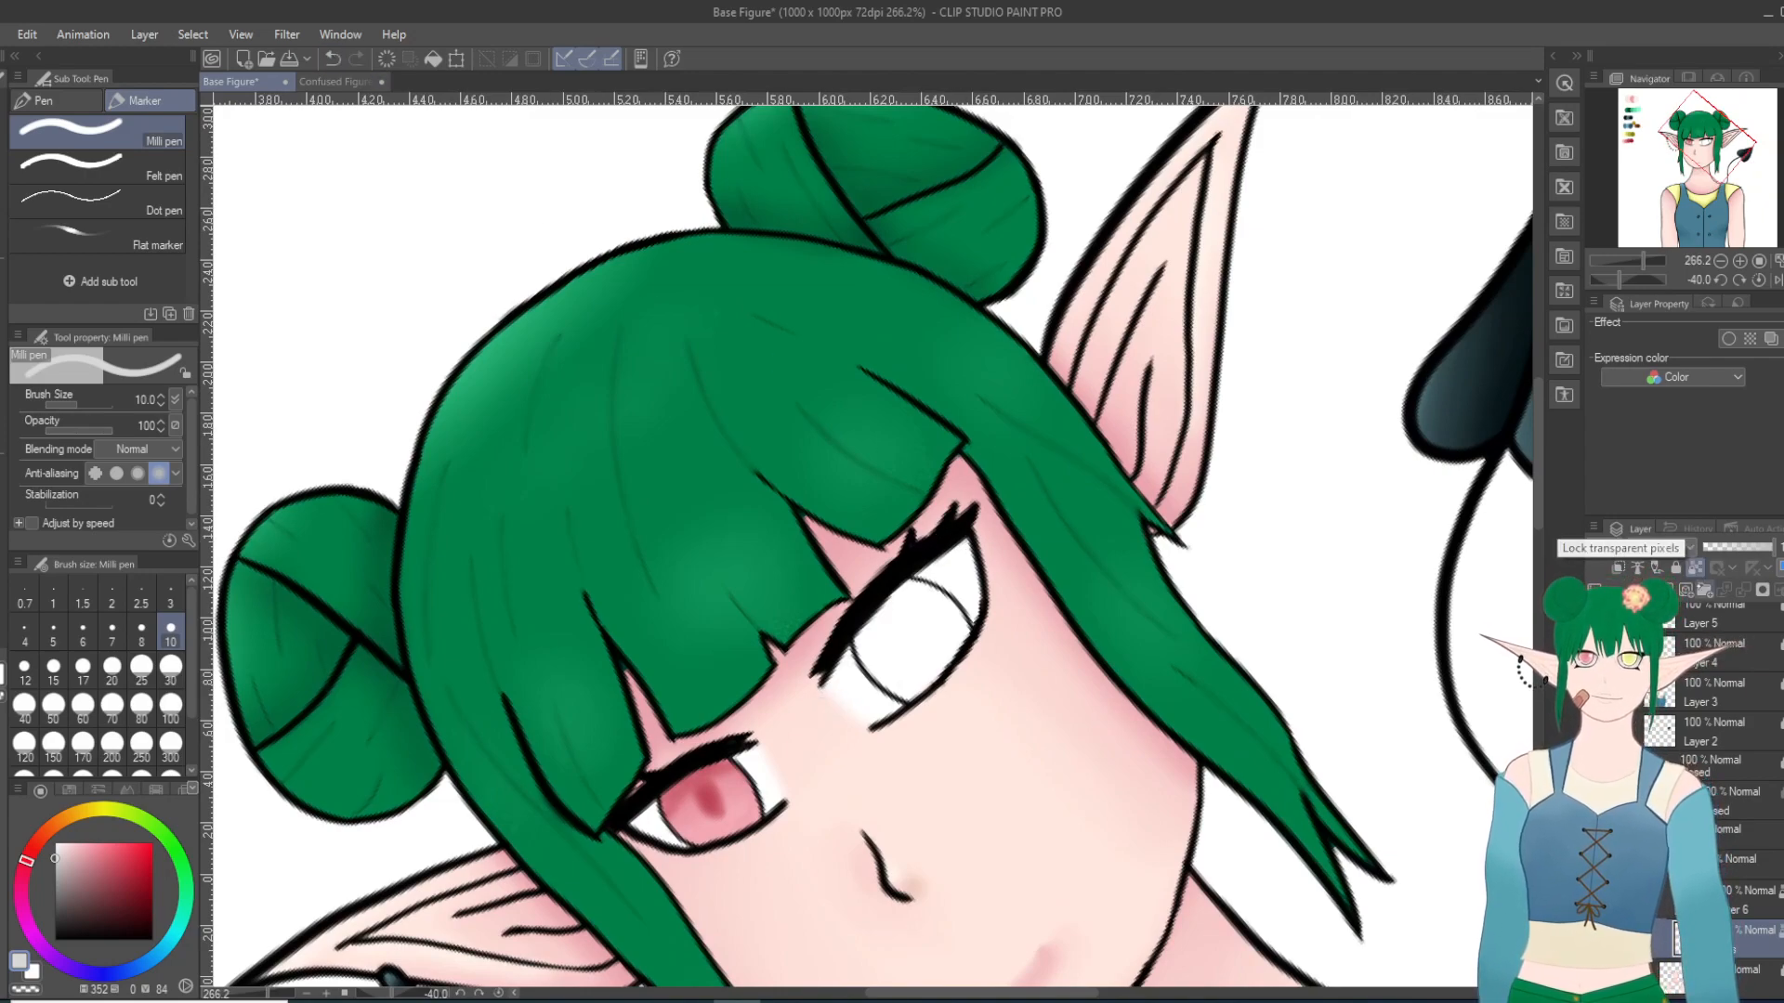
mouse_move(830, 689)
left_mouse_down()
mouse_move(933, 572)
mouse_move(1012, 521)
mouse_move(839, 654)
mouse_move(868, 610)
left_mouse_up()
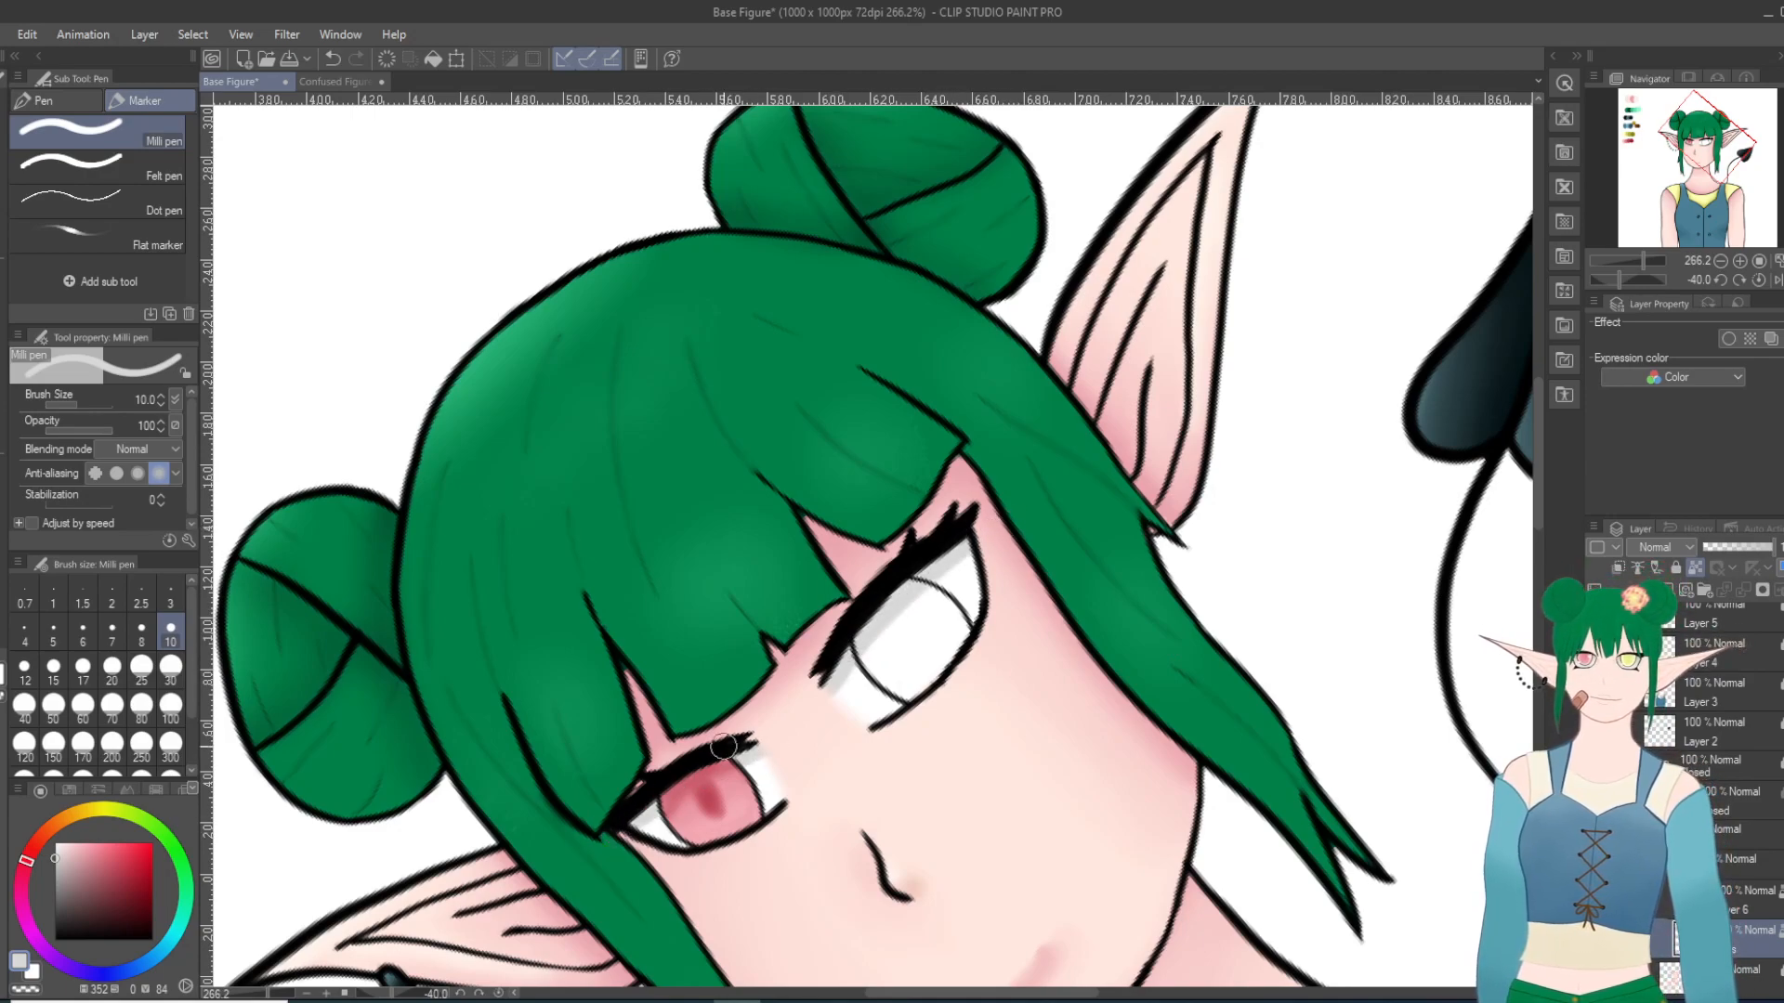
Step: Smooth the light grey shading of the eye whites with the Blend tool at size 17
key("j")
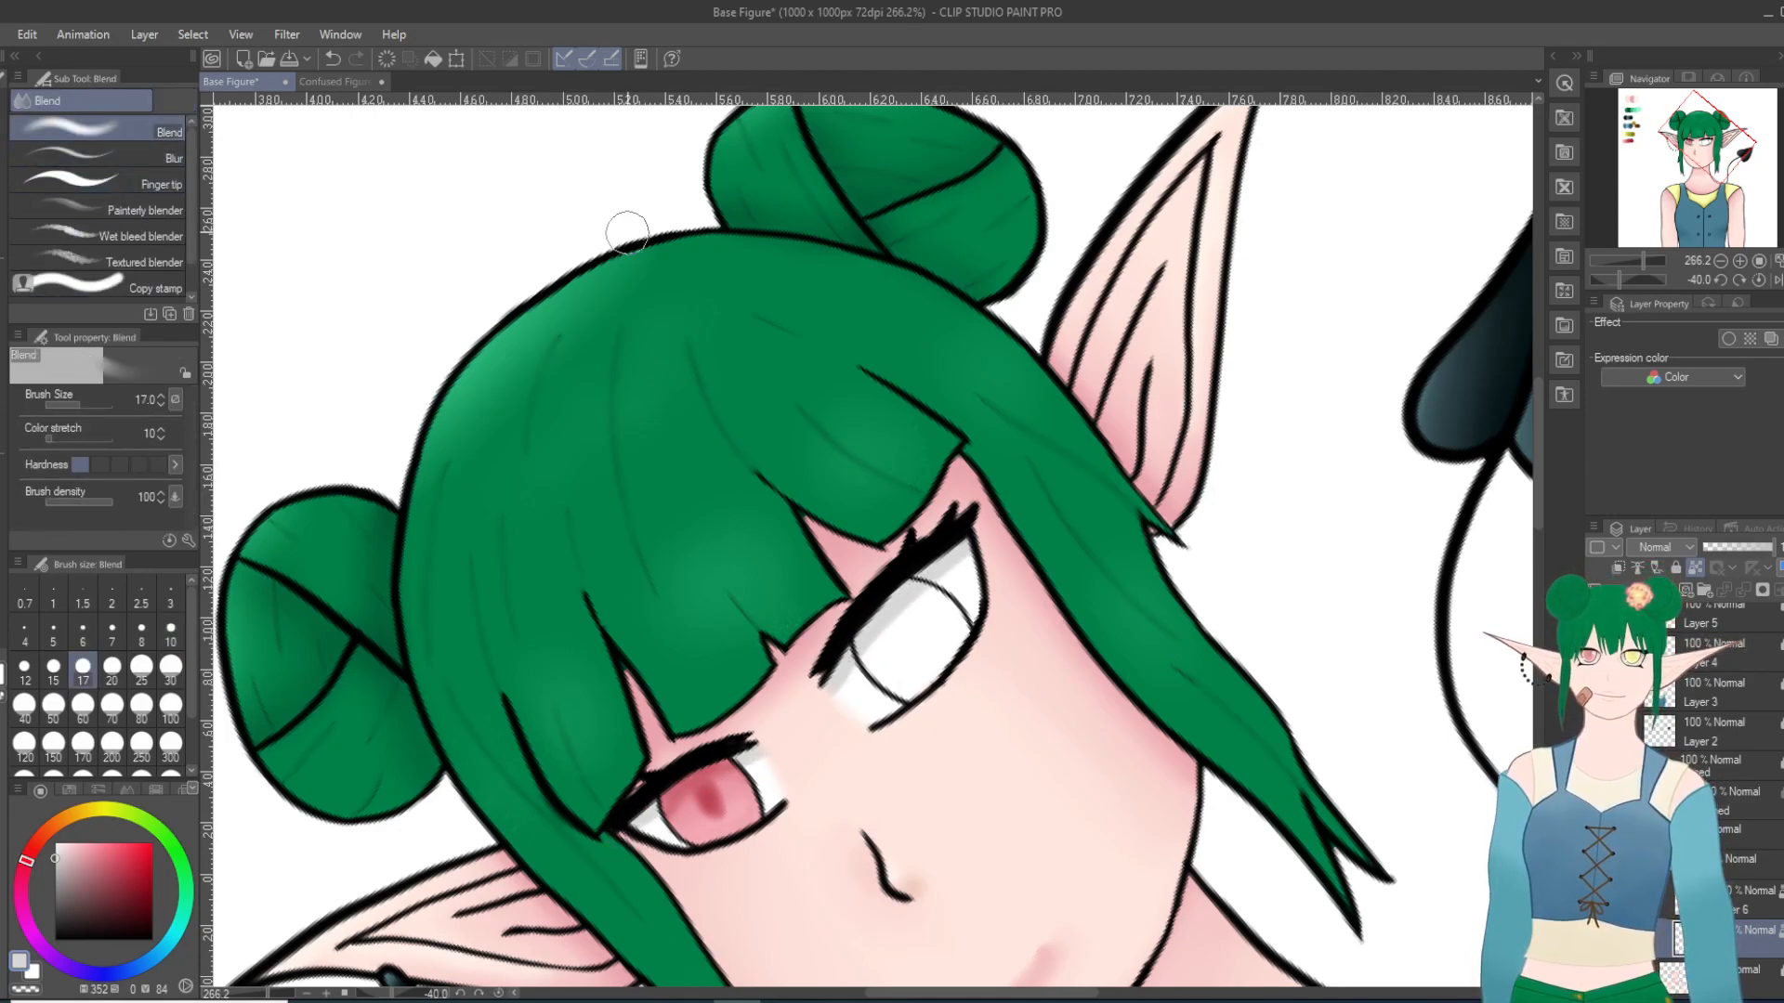
mouse_move(946, 581)
left_mouse_down()
mouse_move(859, 678)
mouse_move(975, 558)
mouse_move(824, 714)
mouse_move(952, 599)
left_mouse_up()
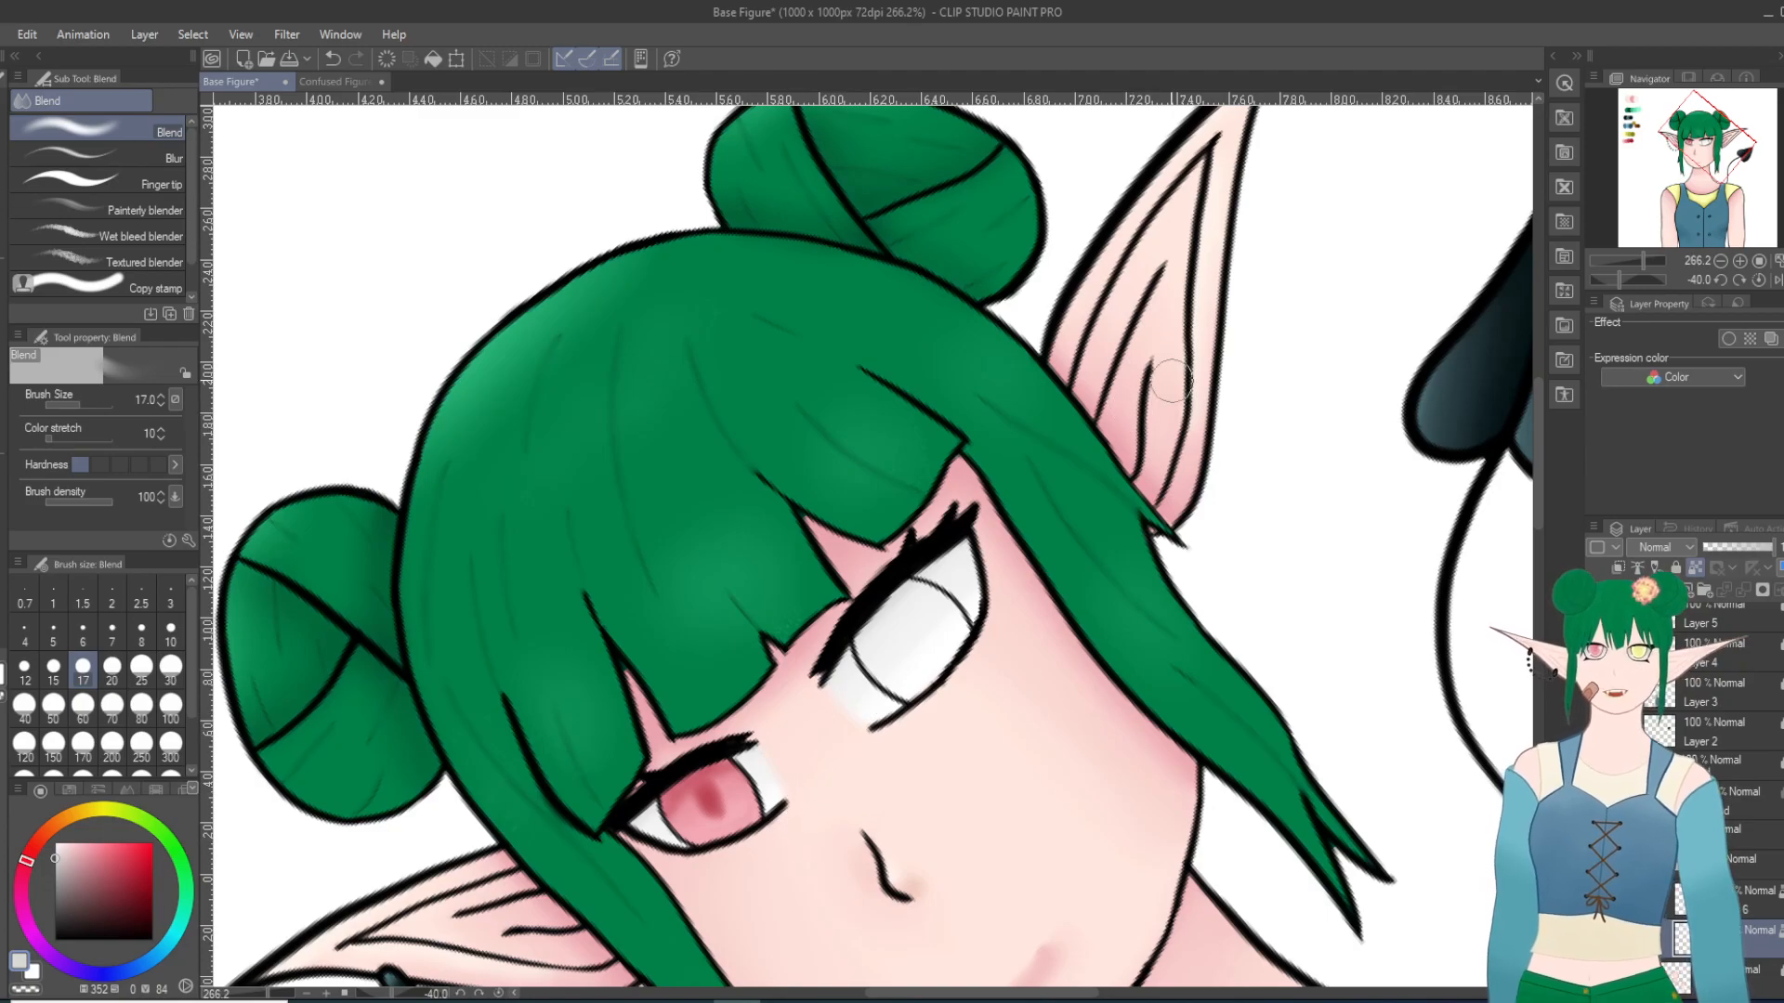
scroll(808, 744, "up", 5, "shift")
scroll(861, 621, "up", 7)
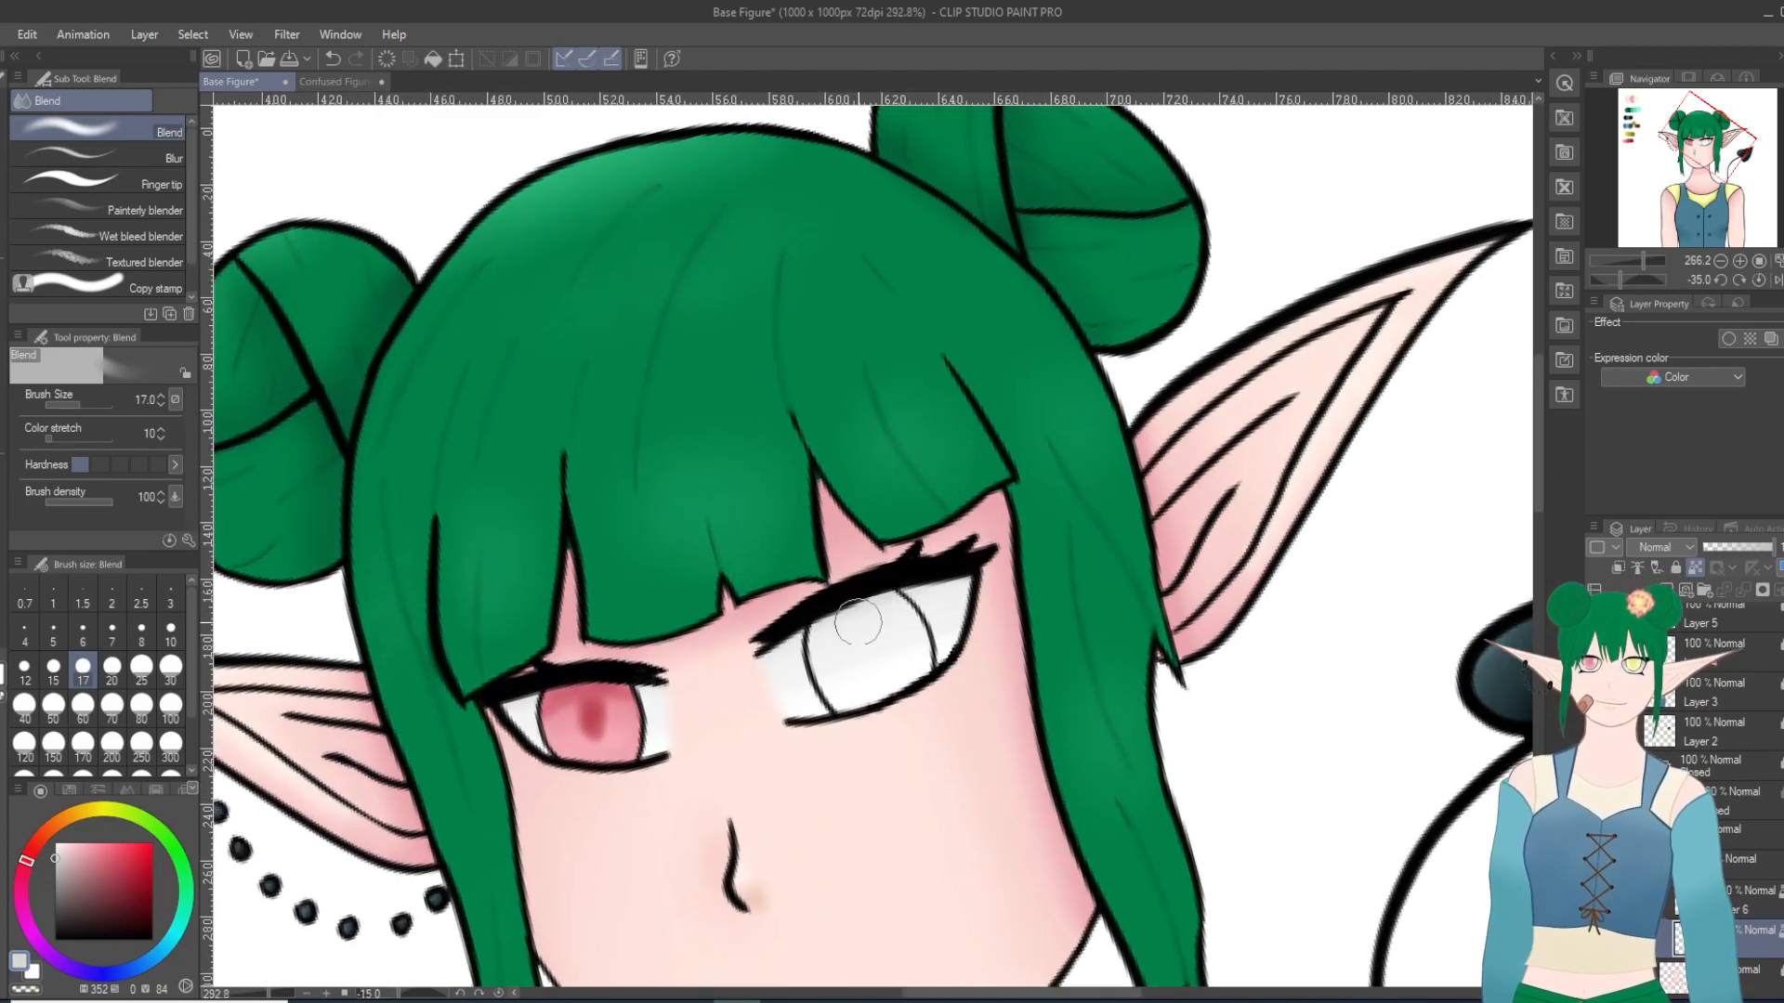
scroll(862, 656, "up", 6)
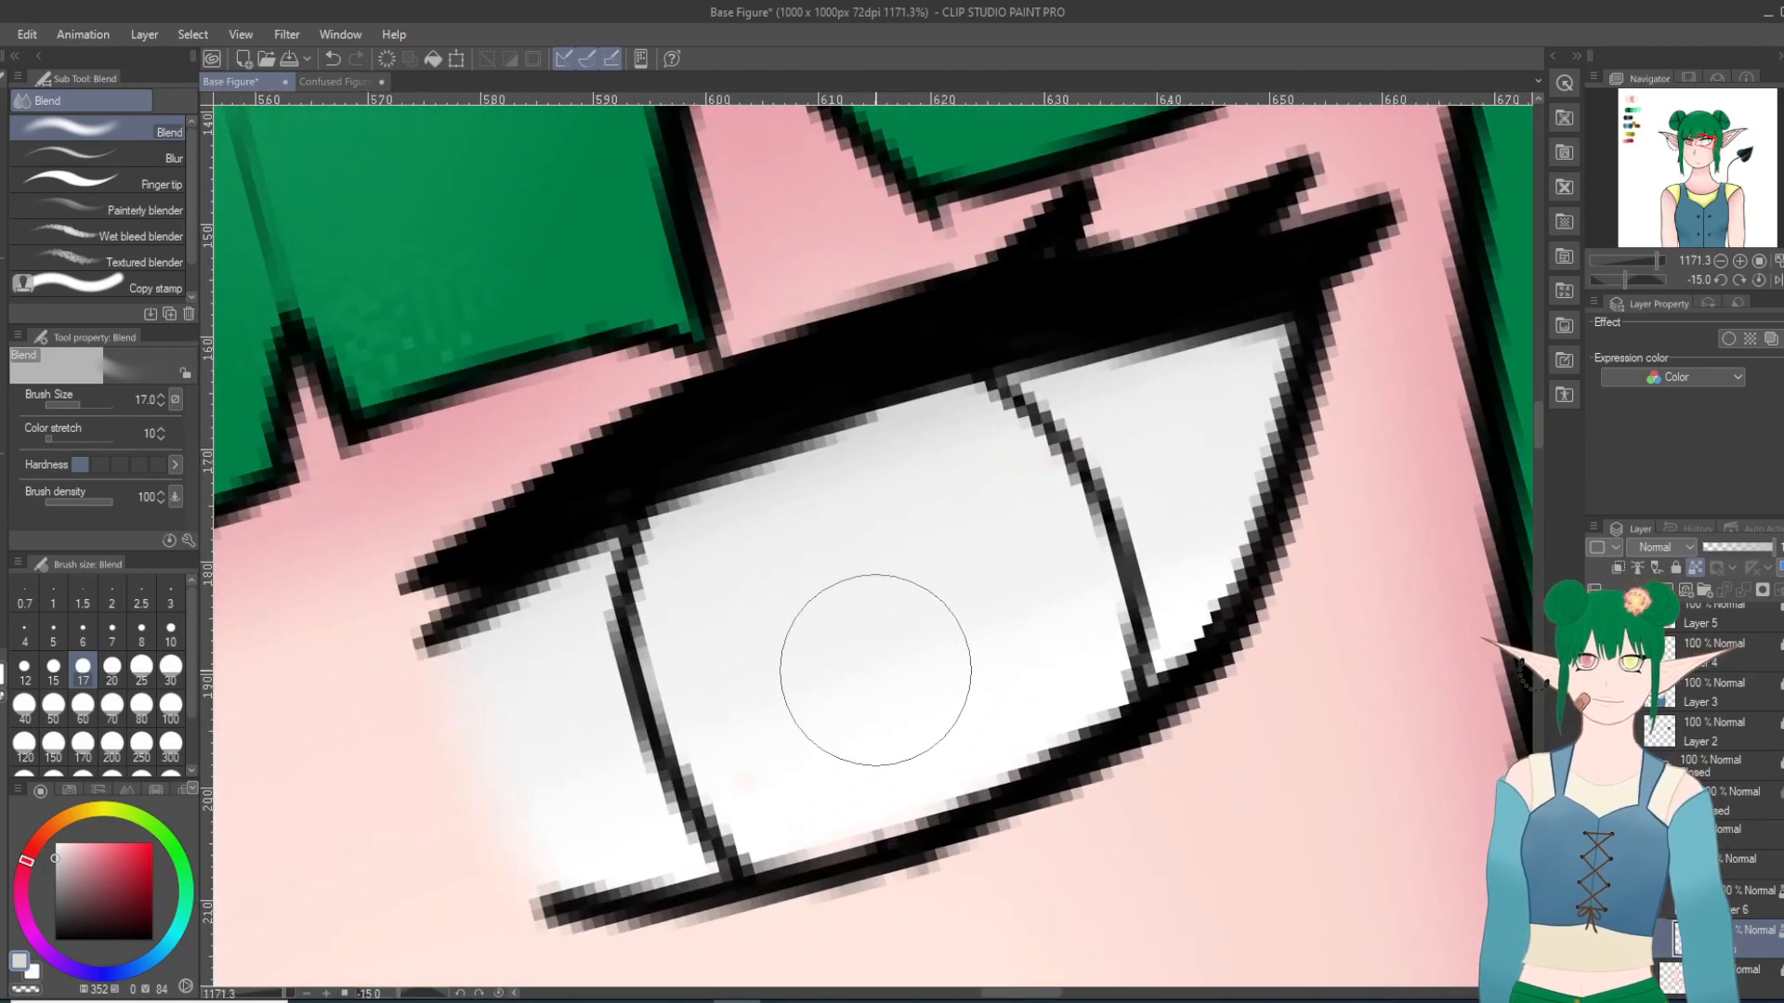
Step: Add another light grey shadow along the upper lashes of both eyes with the Milli pen at size 10
scroll(875, 669, "down", 12)
scroll(347, 570, "down", 2, "shift")
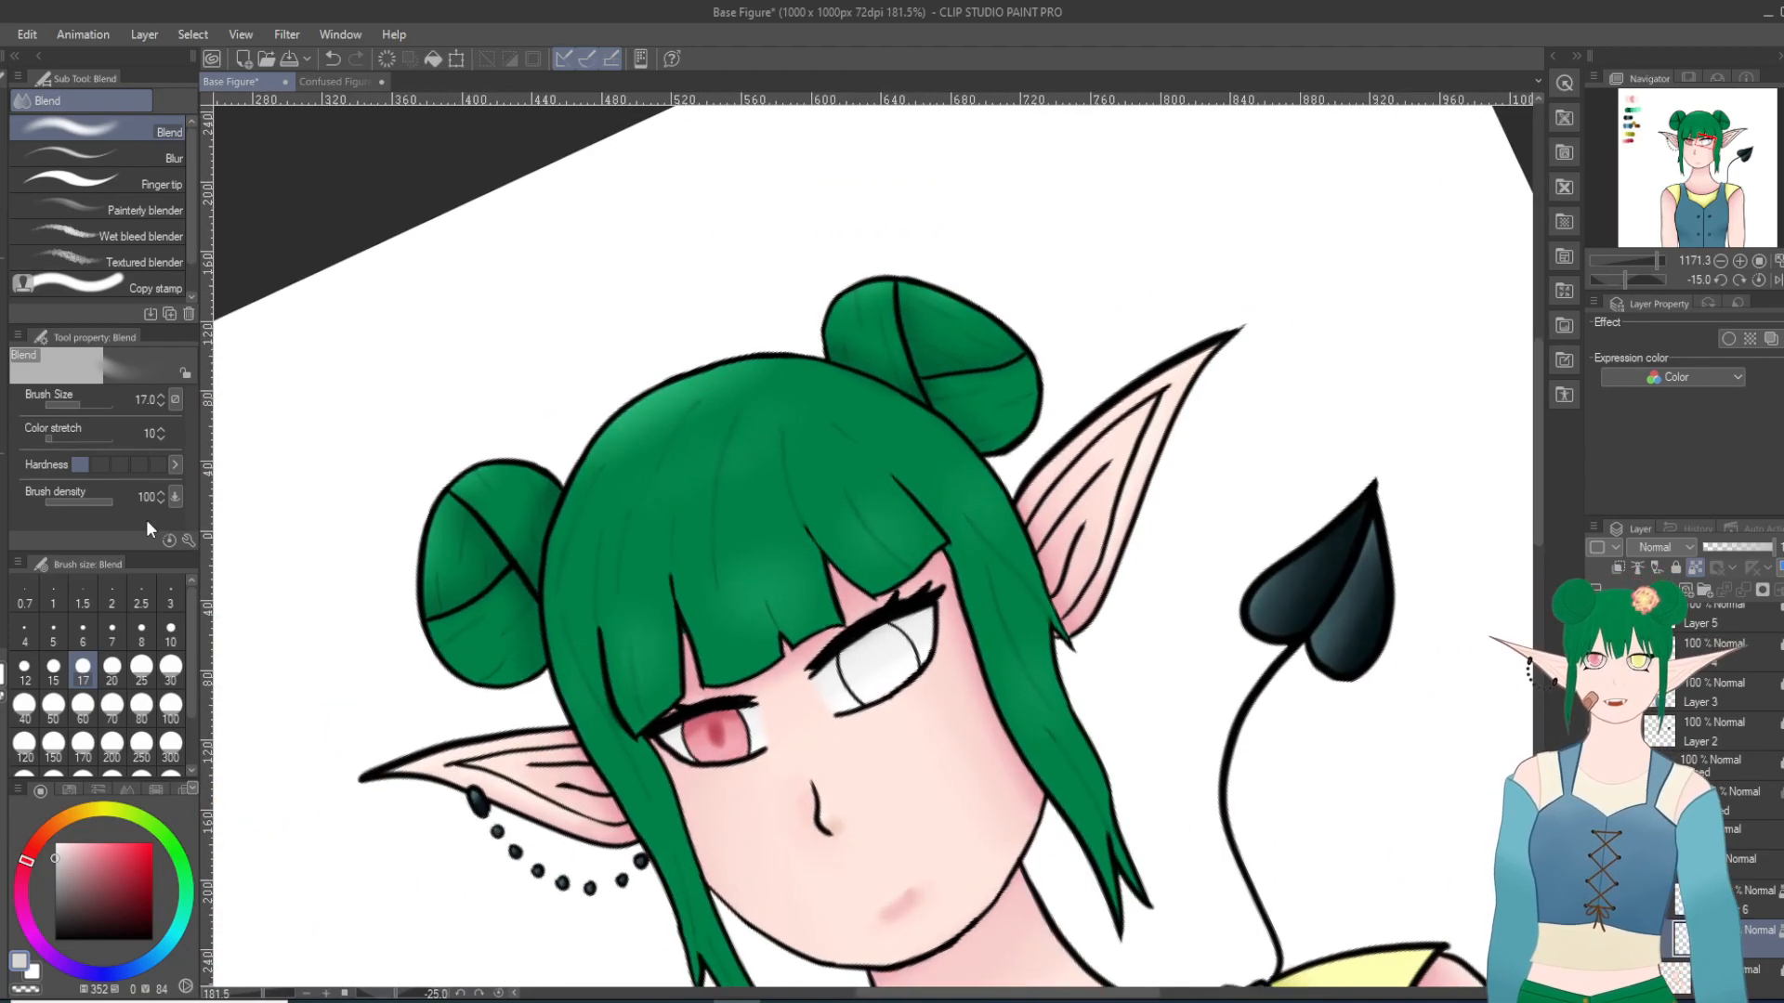
key("p")
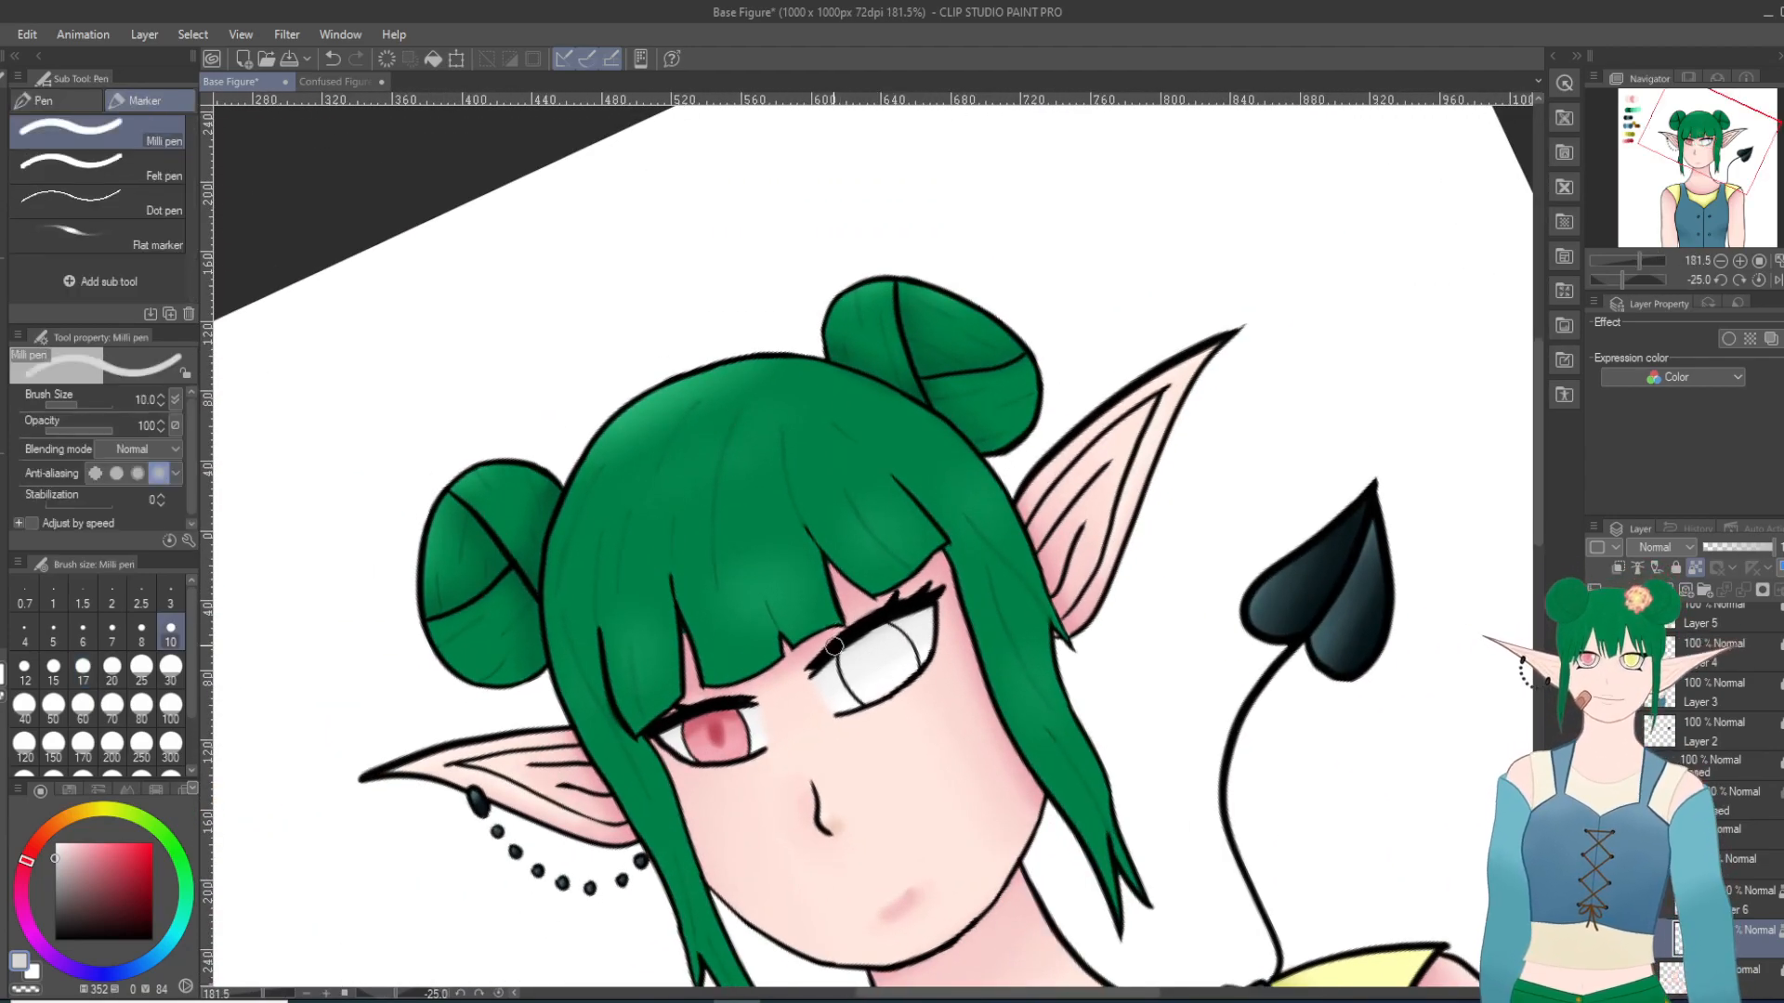
left_click_drag(811, 684, 940, 595)
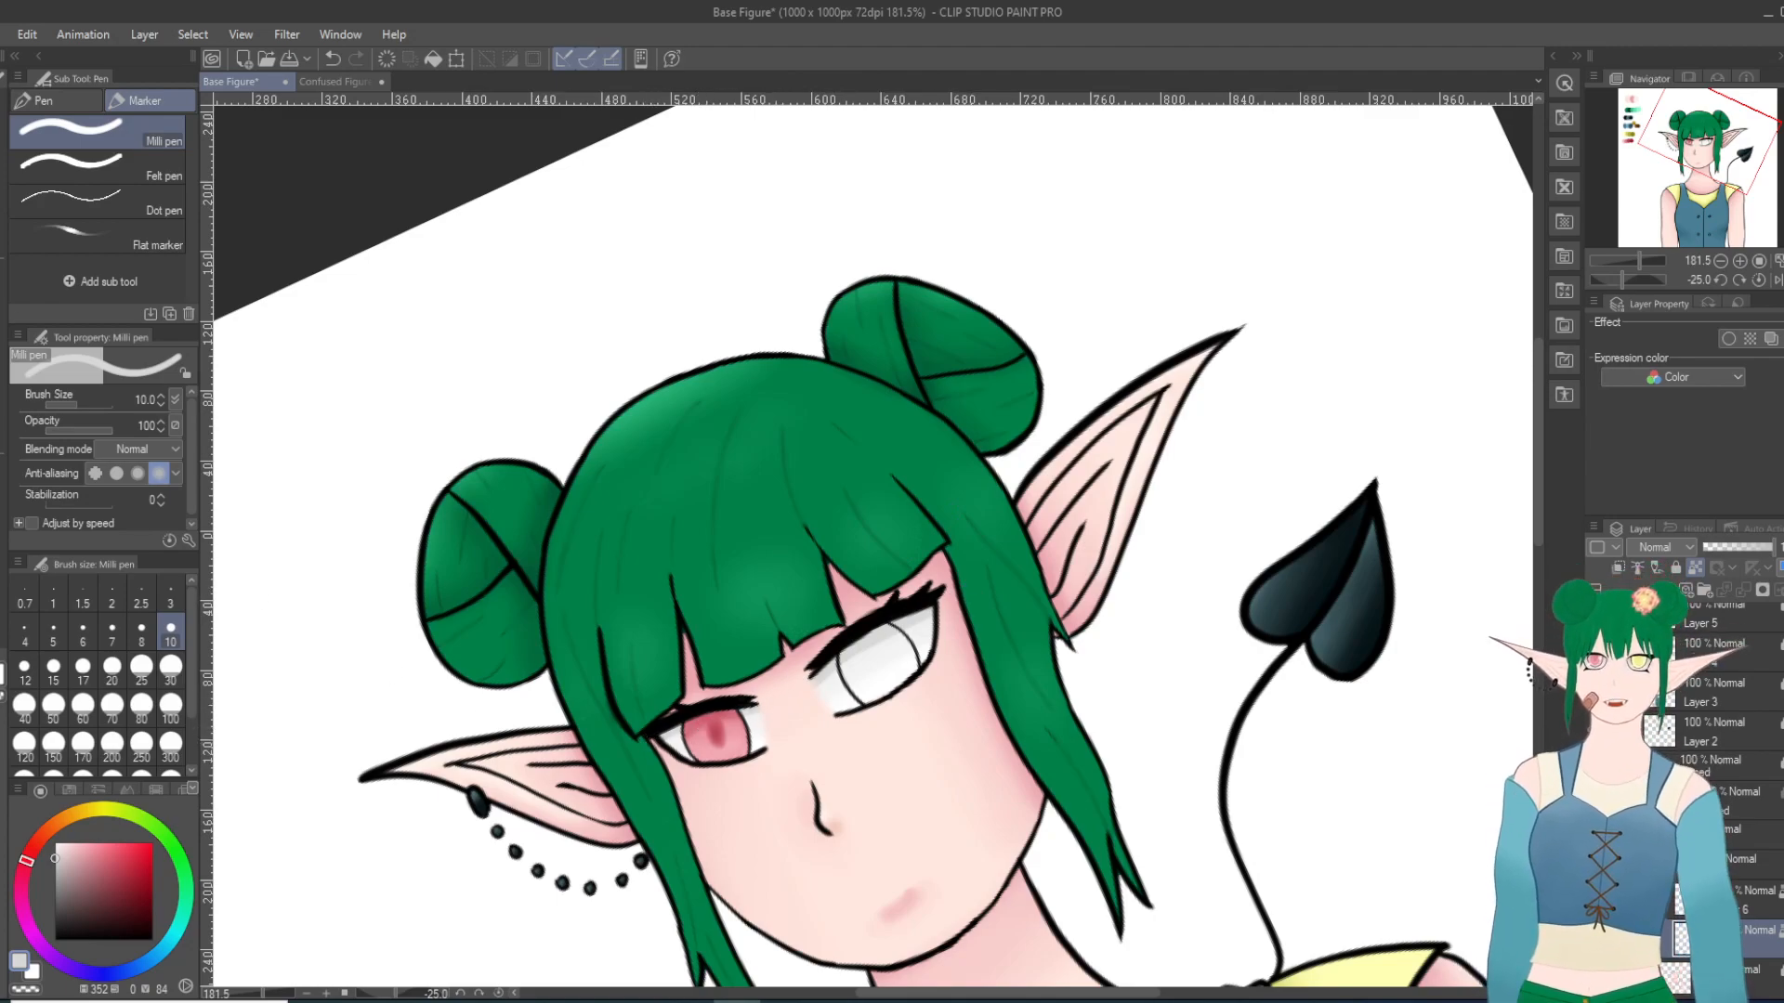
Step: Undo the last blur stroke and soften the grey shadows on both eye whites with Blur at size 30
key("j")
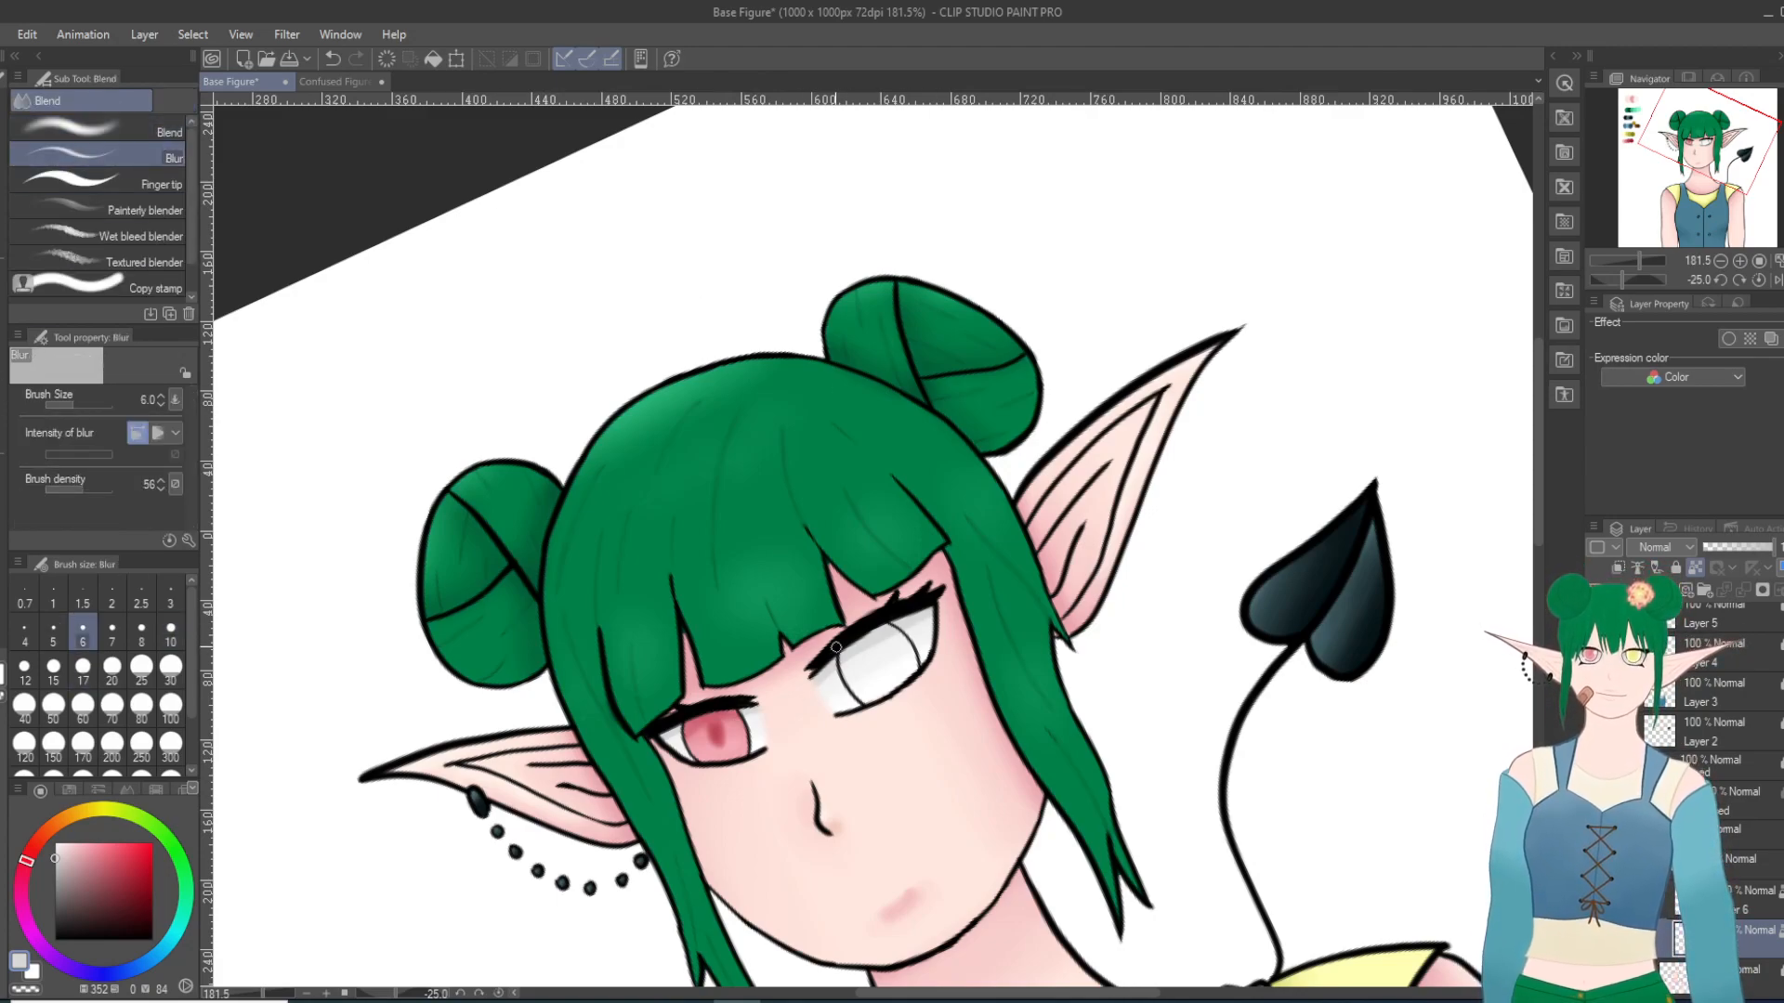
left_click(333, 59)
left_click(170, 666)
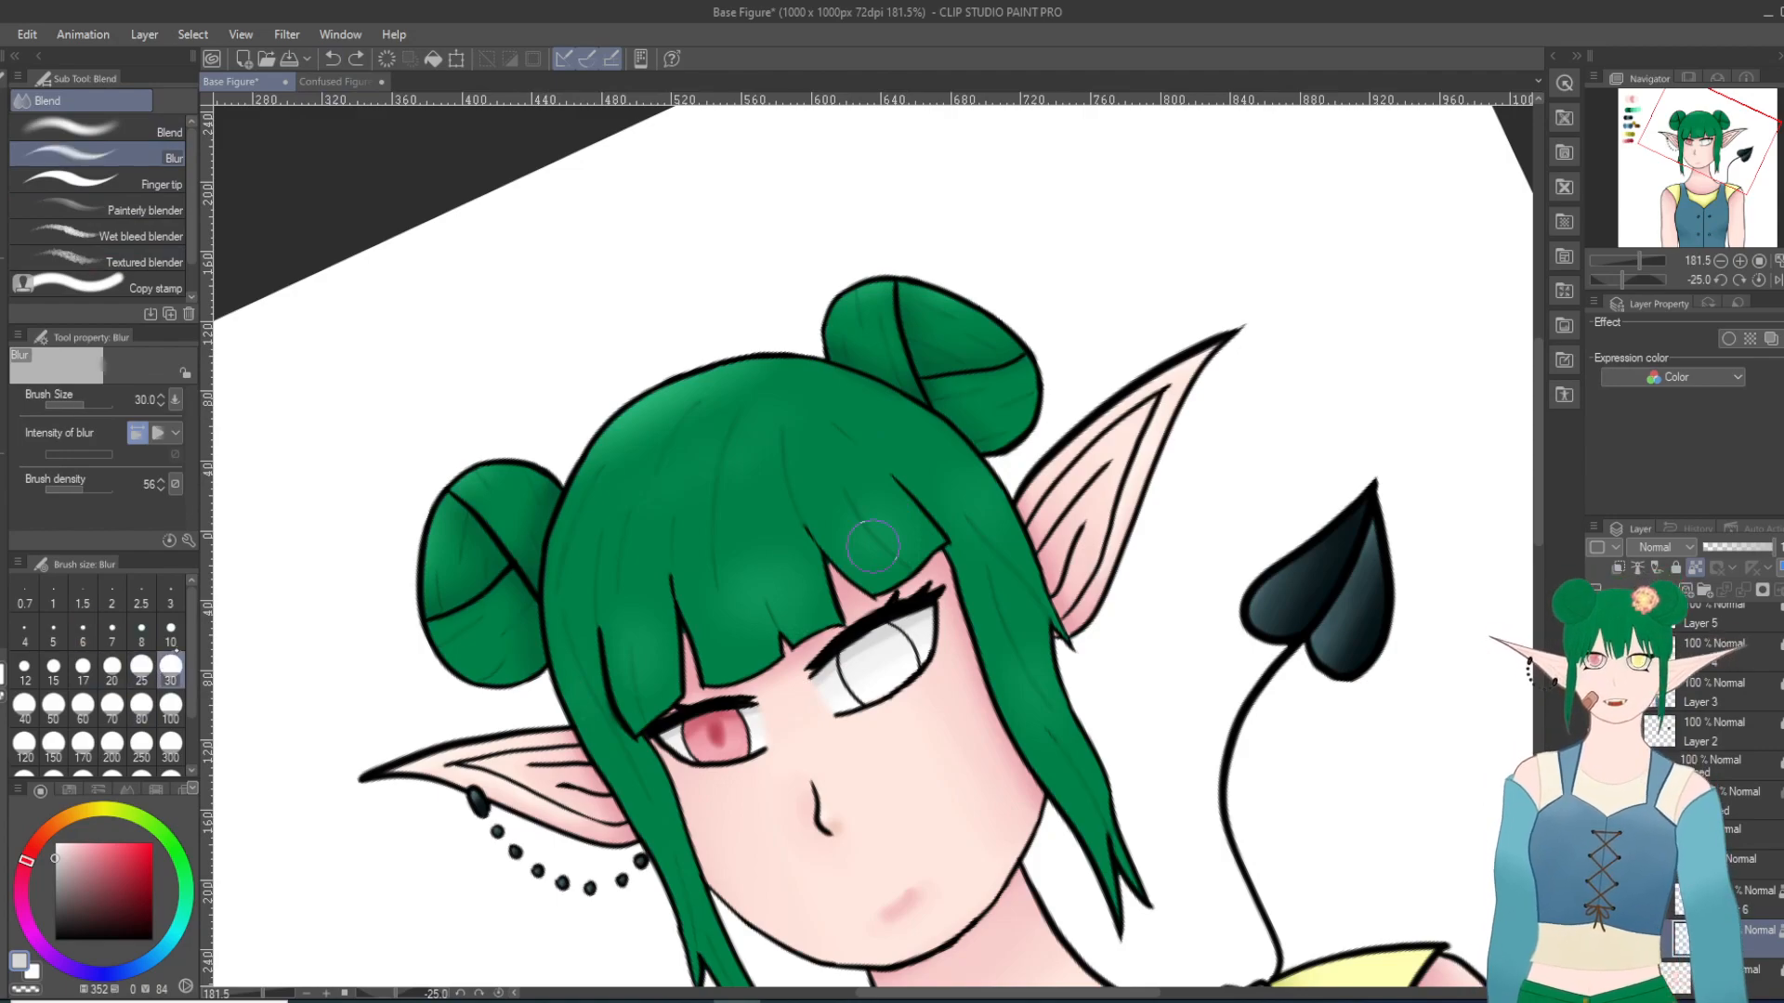
left_click_drag(912, 643, 691, 742)
left_click_drag(792, 714, 698, 752)
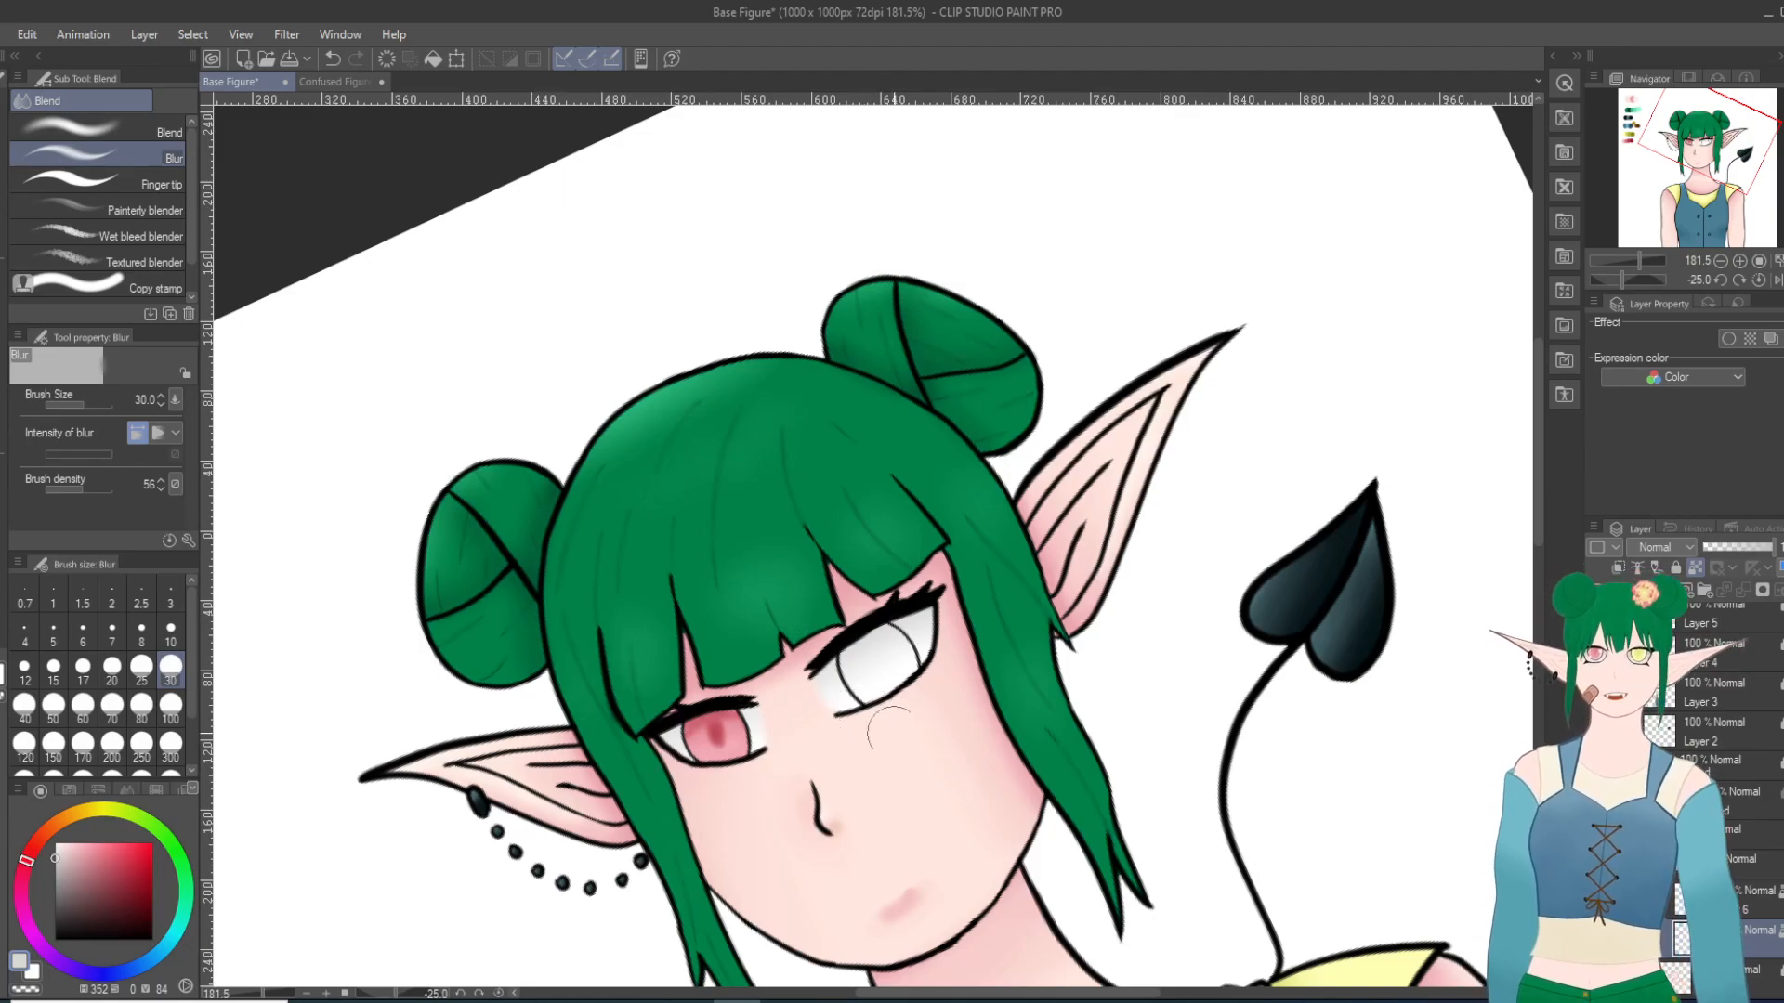
scroll(1023, 834, "up", 8)
scroll(976, 852, "down", 3)
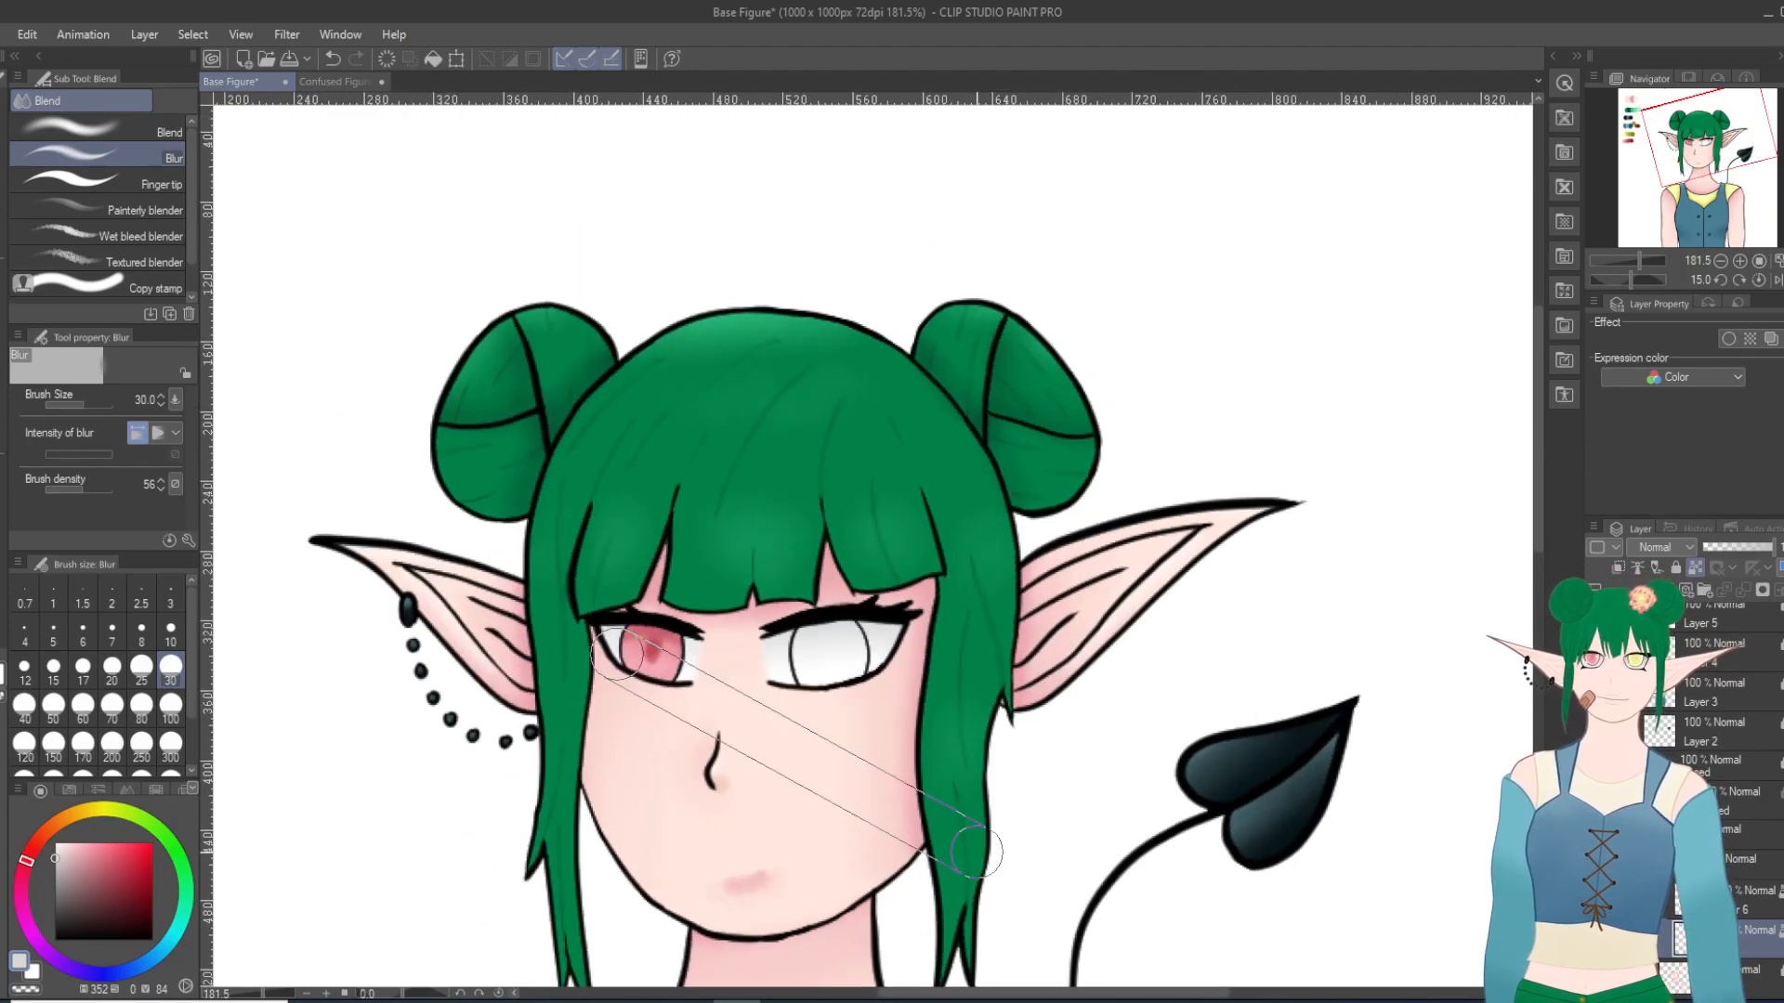
scroll(976, 852, "down", 3)
scroll(827, 855, "up", 6)
scroll(827, 855, "down", 5)
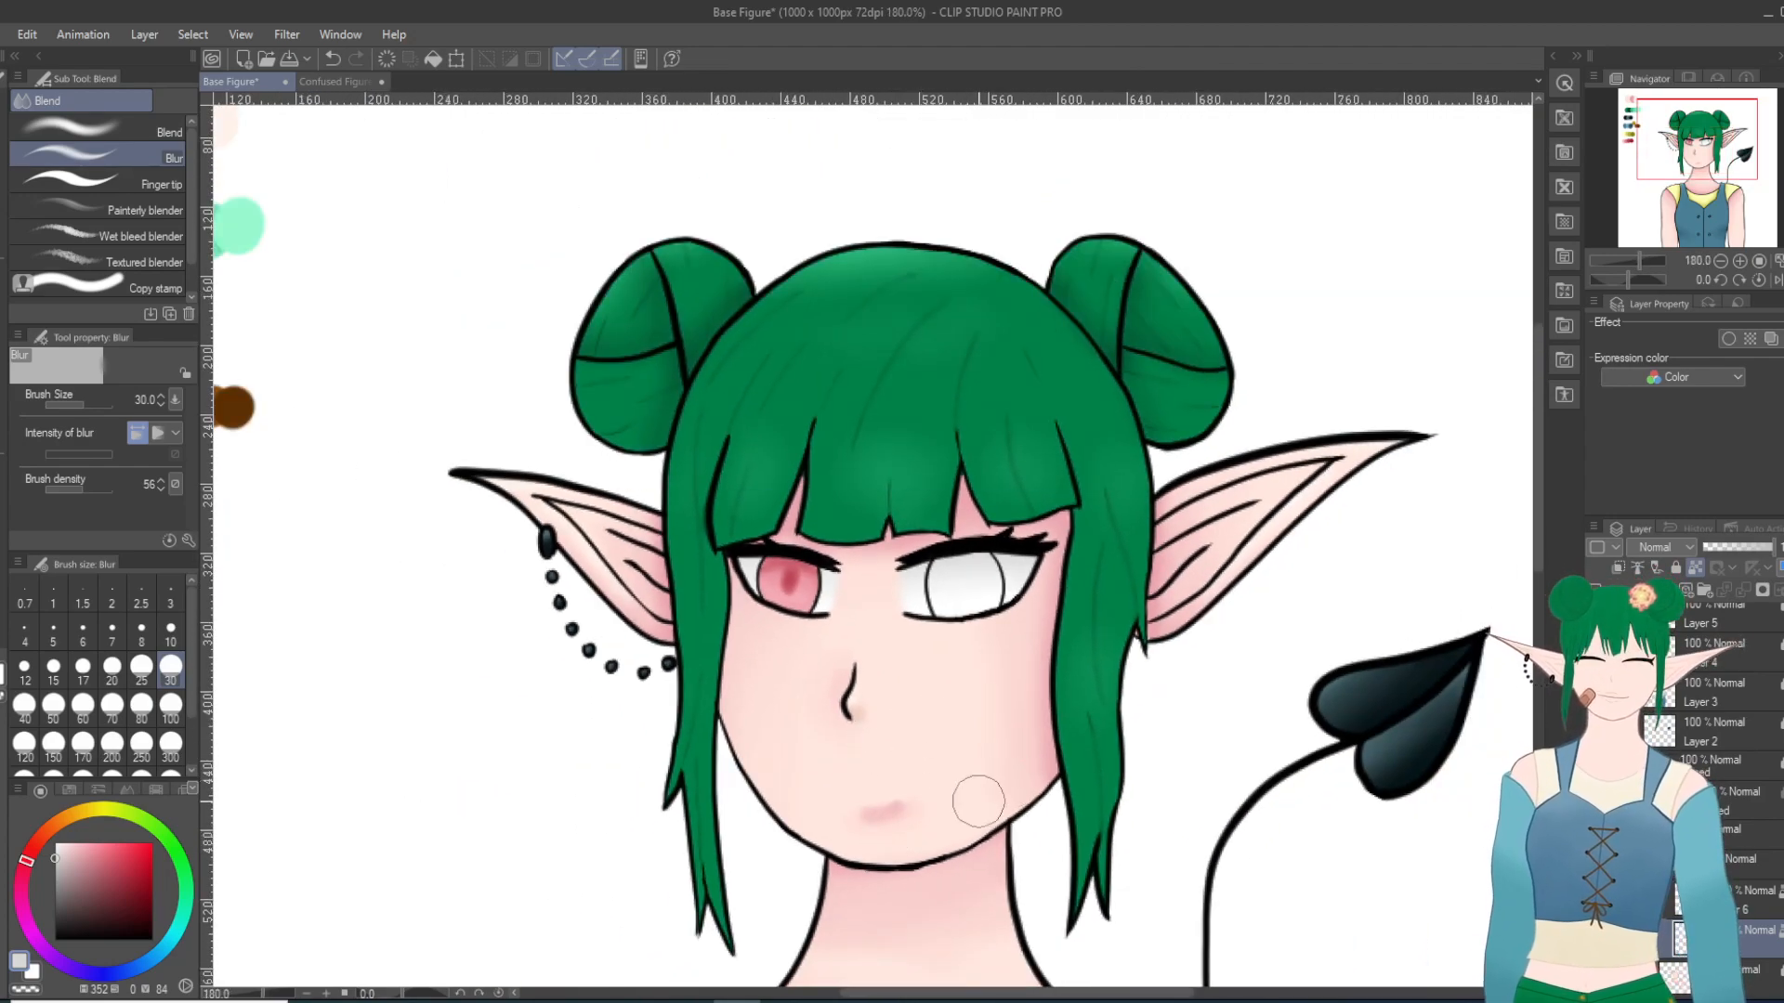
scroll(940, 792, "down", 2)
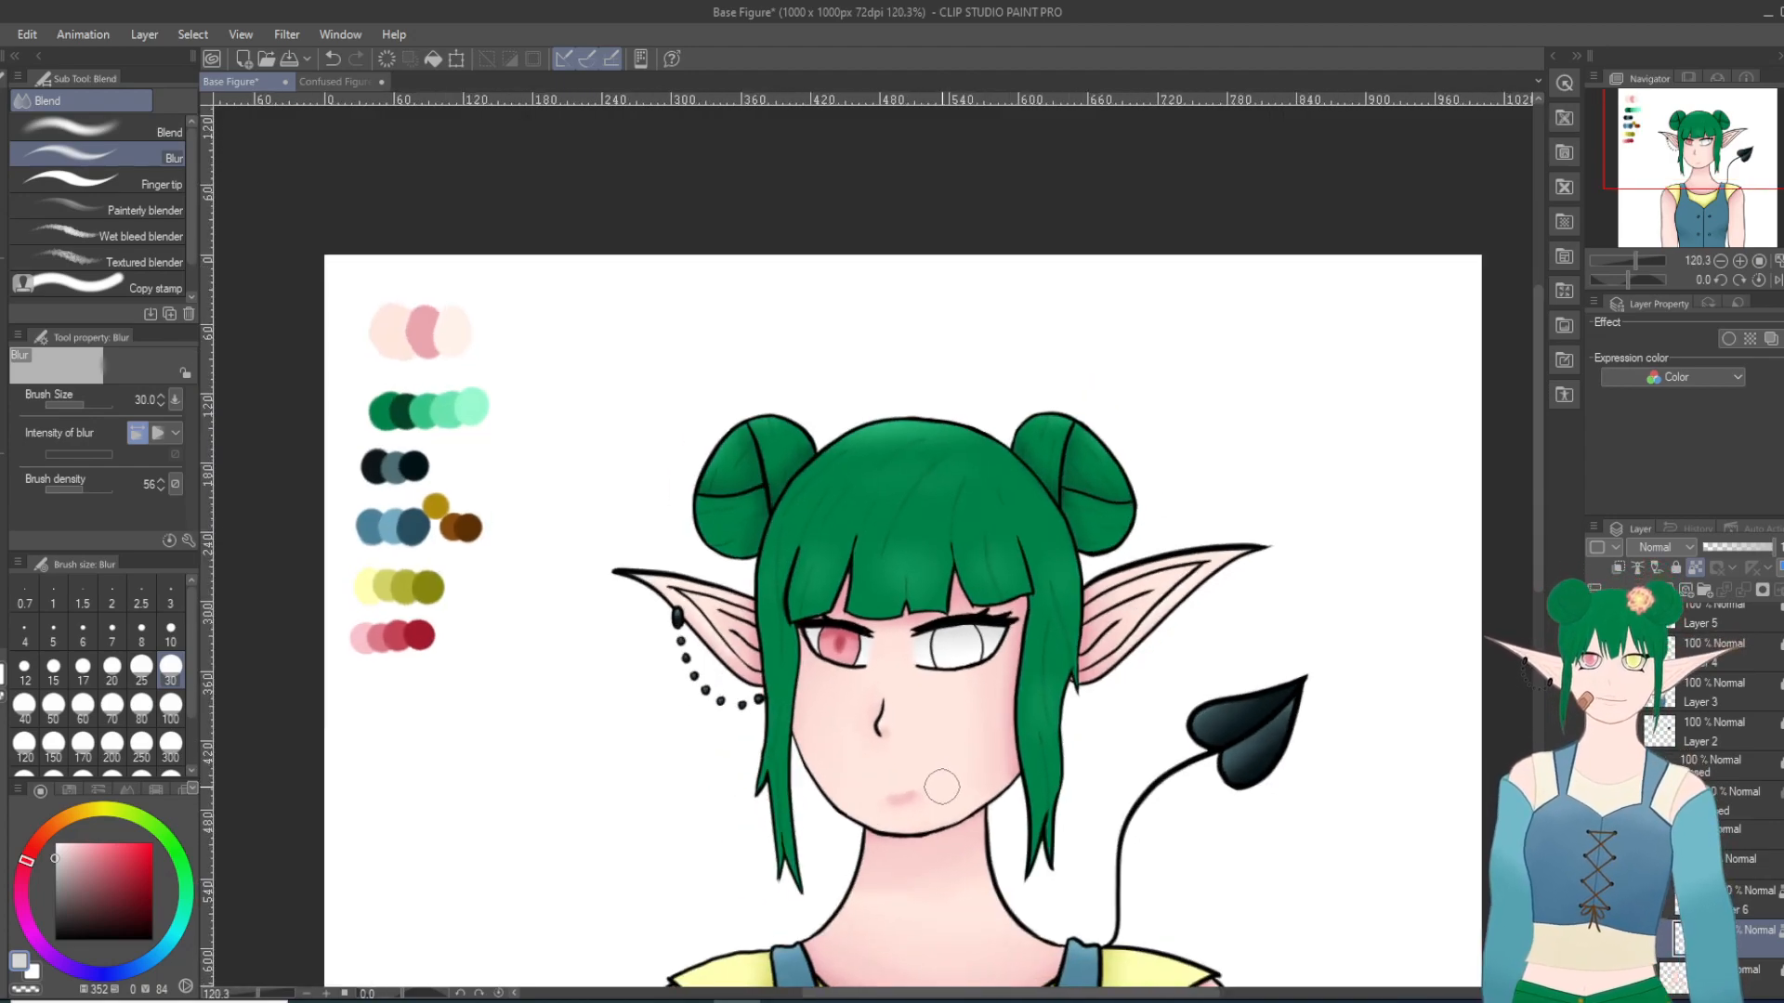
scroll(942, 797, "up", 3)
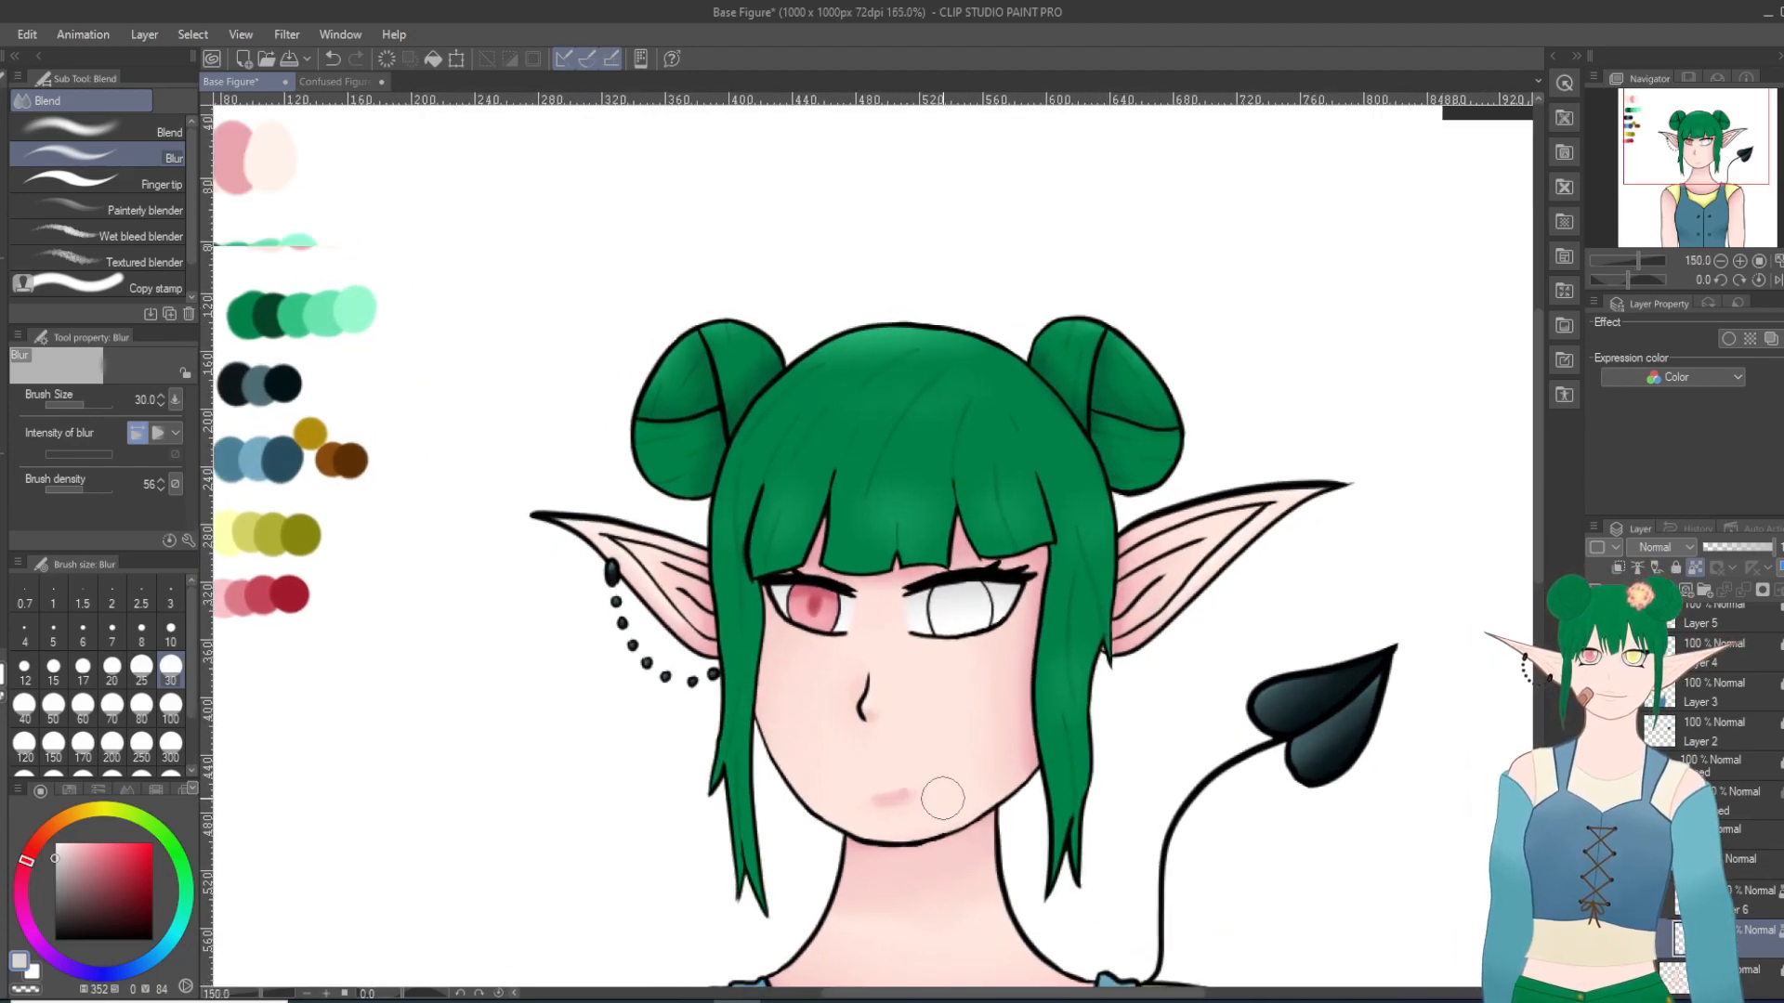
Step: Lock the eye whites layer and fill the right-hand iris on Layer 6 with the palest yellow from the palette
scroll(685, 749, "down", 3)
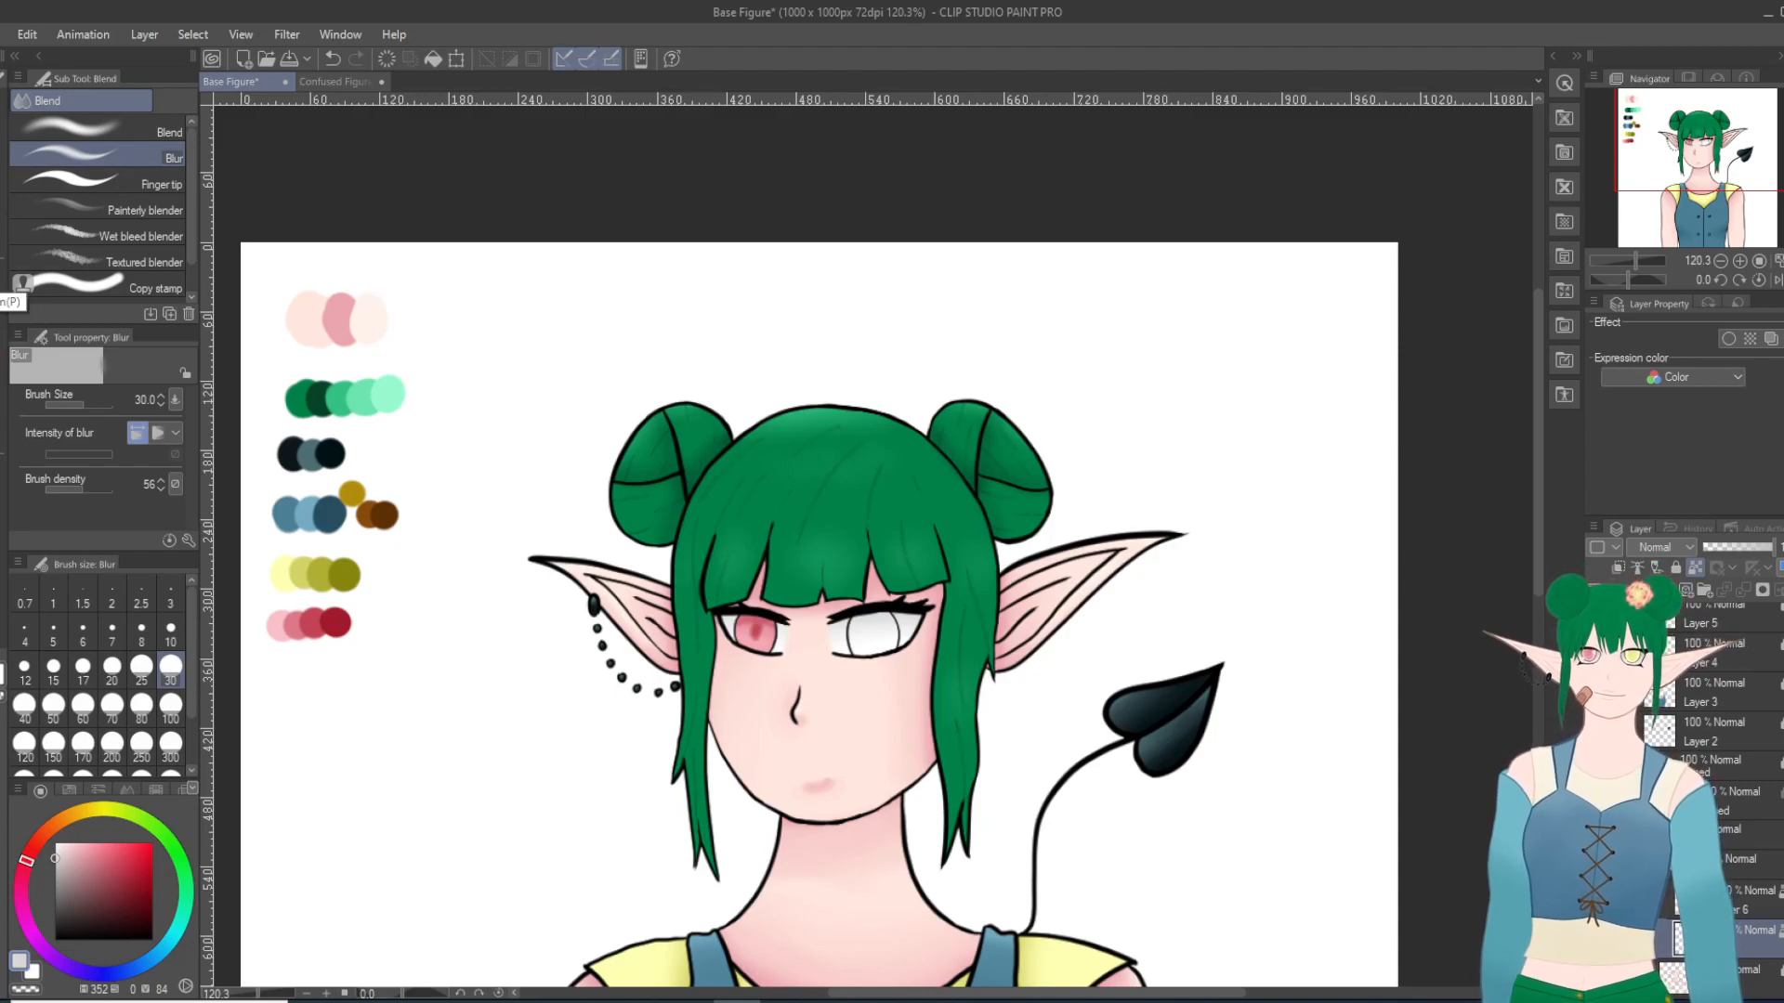
left_click(1, 479)
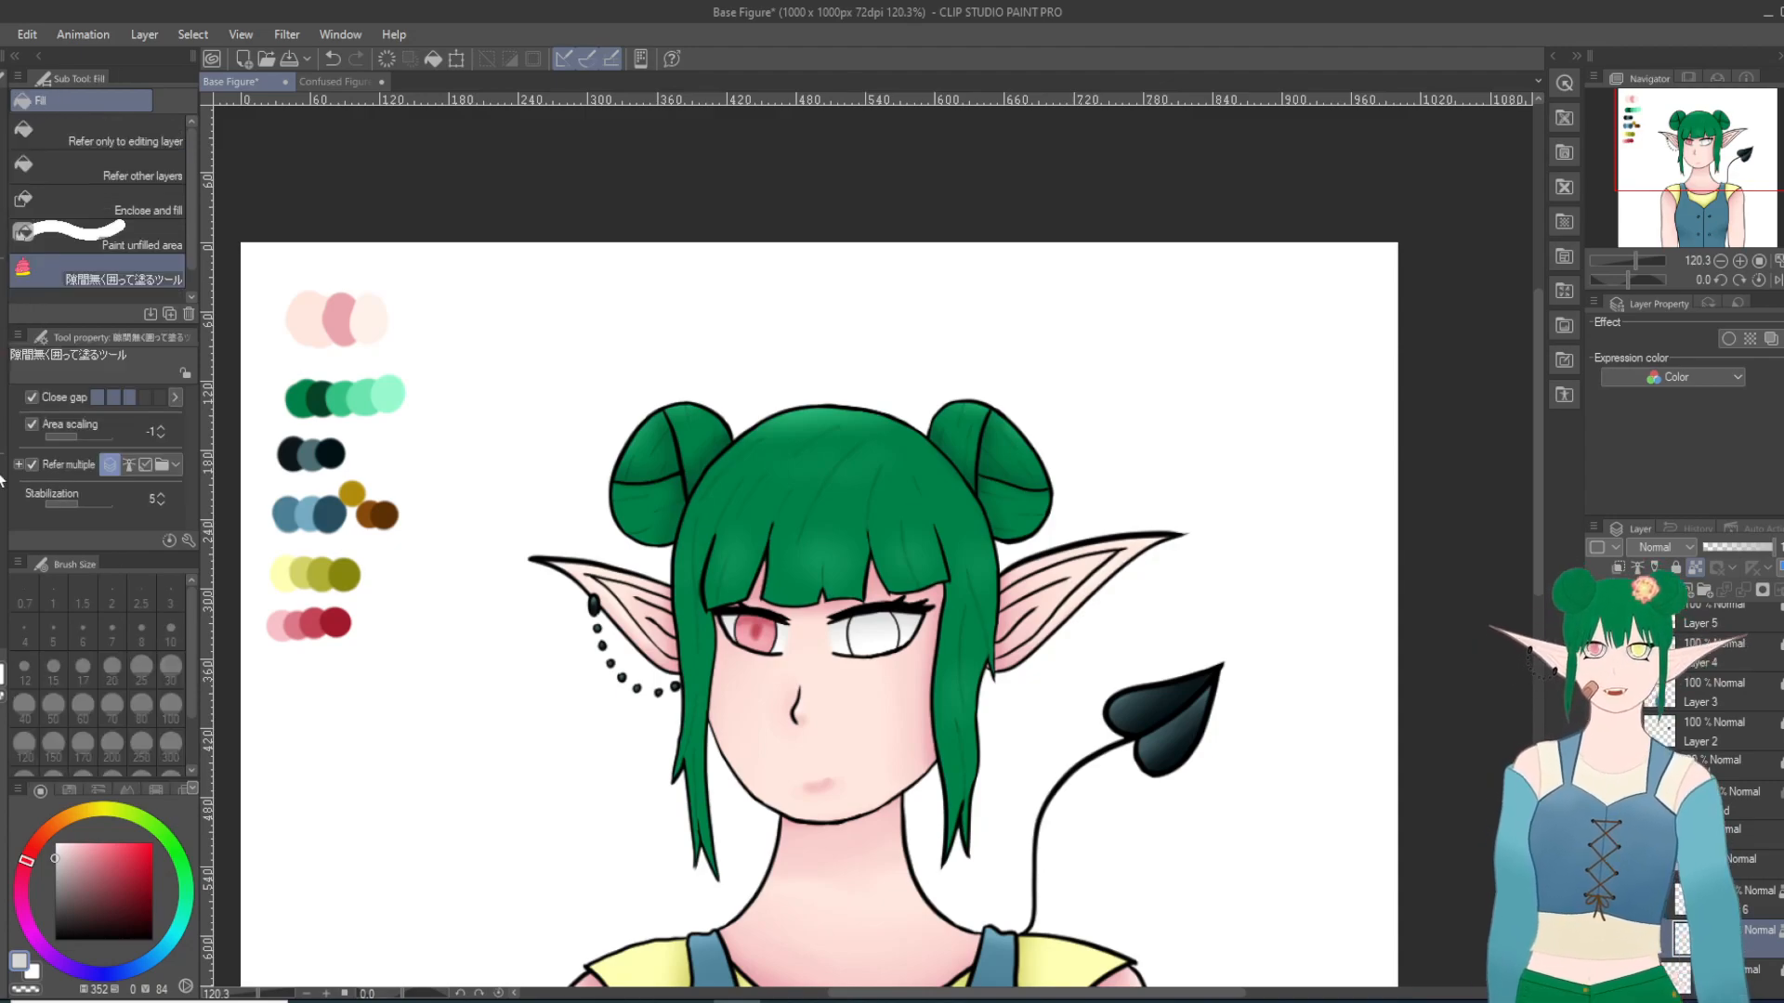
left_click(1, 241)
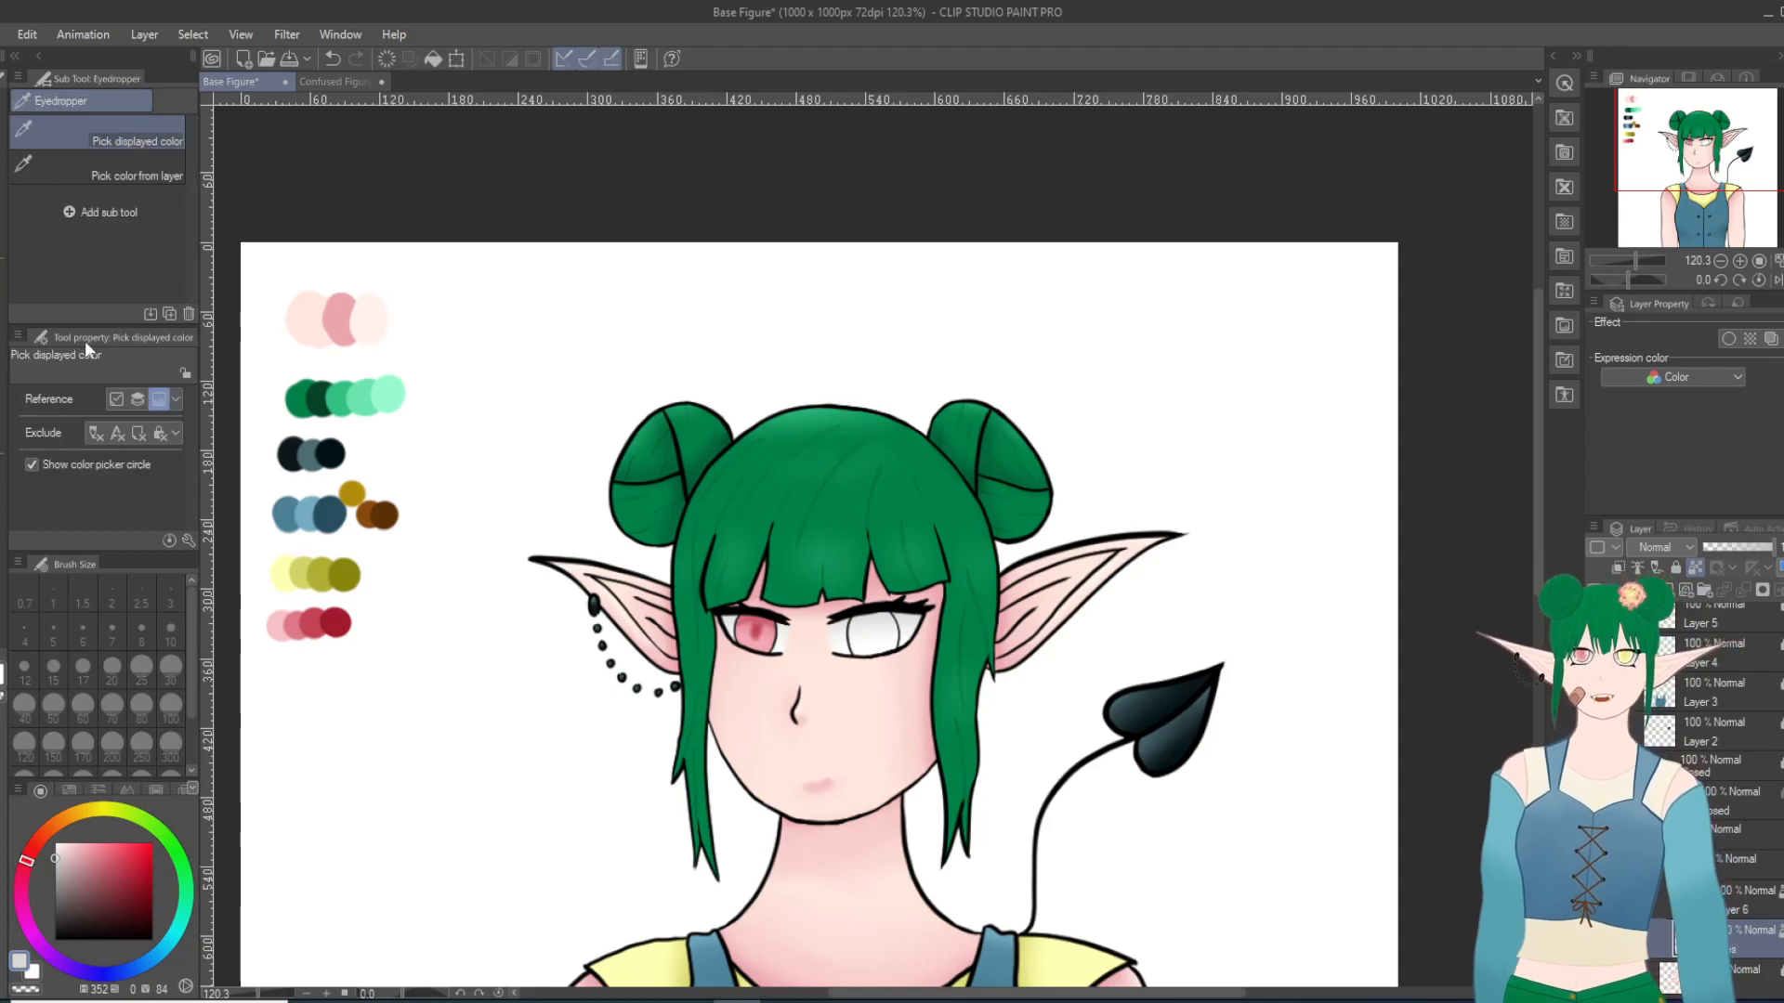
left_click(283, 577)
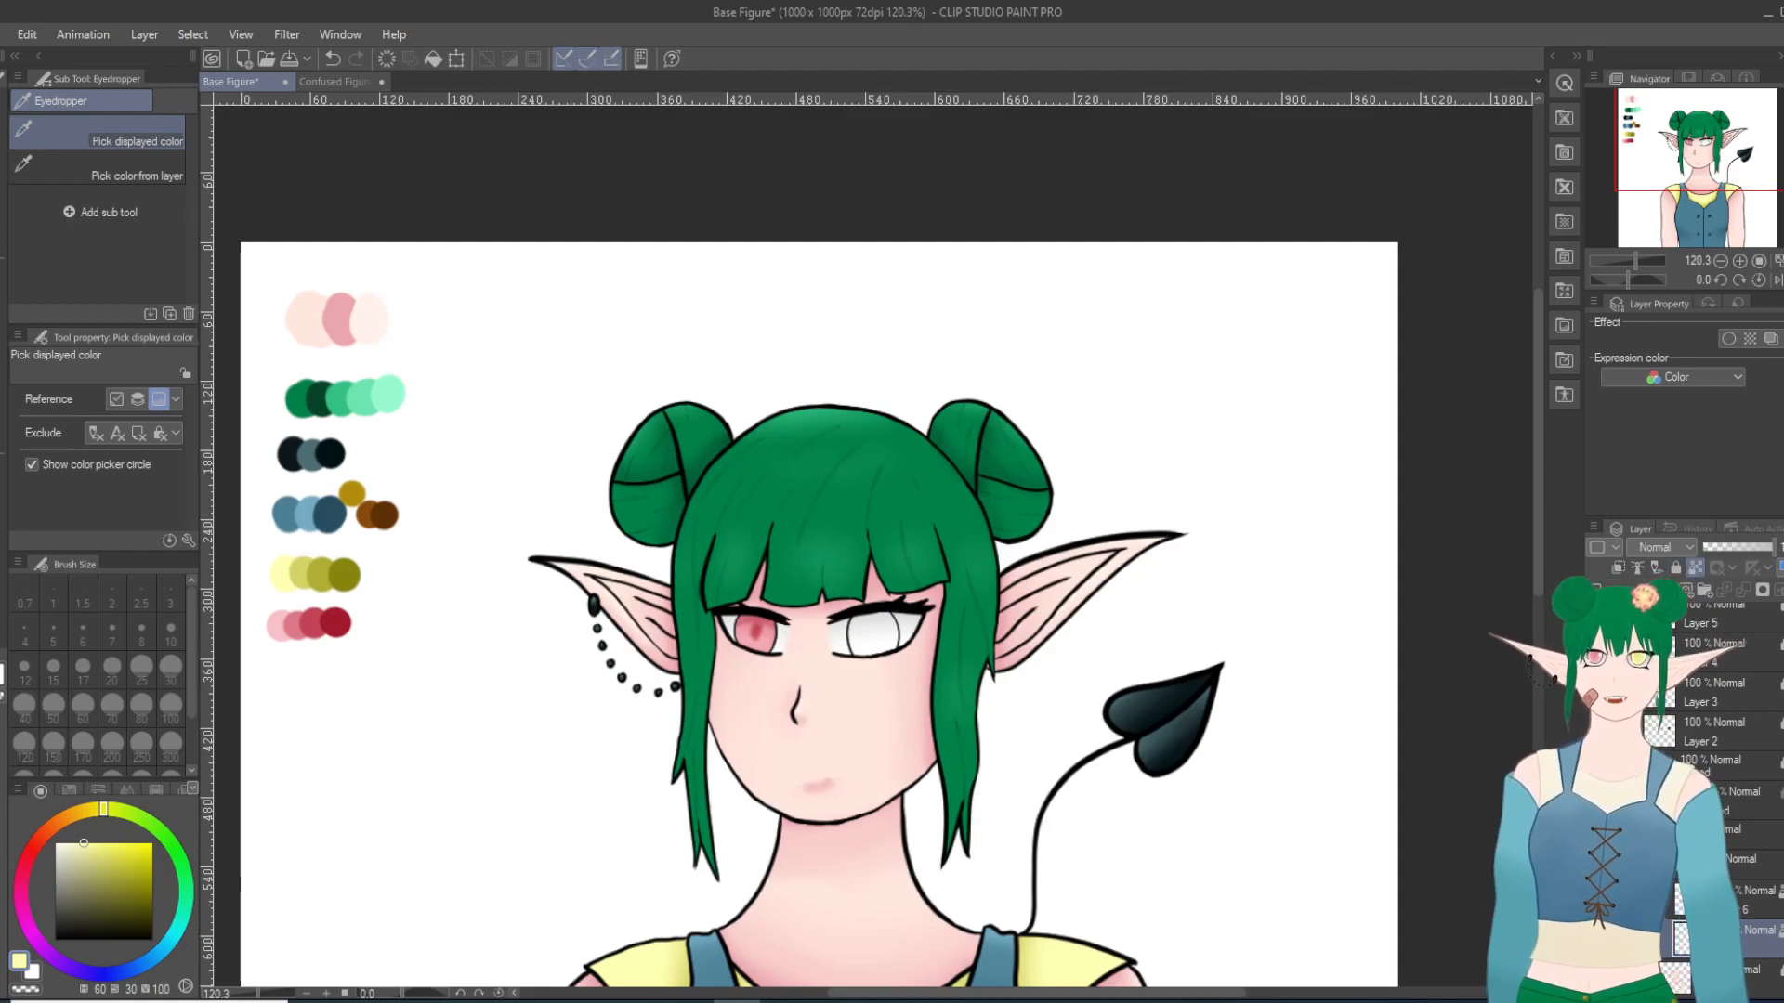
left_click(1676, 568)
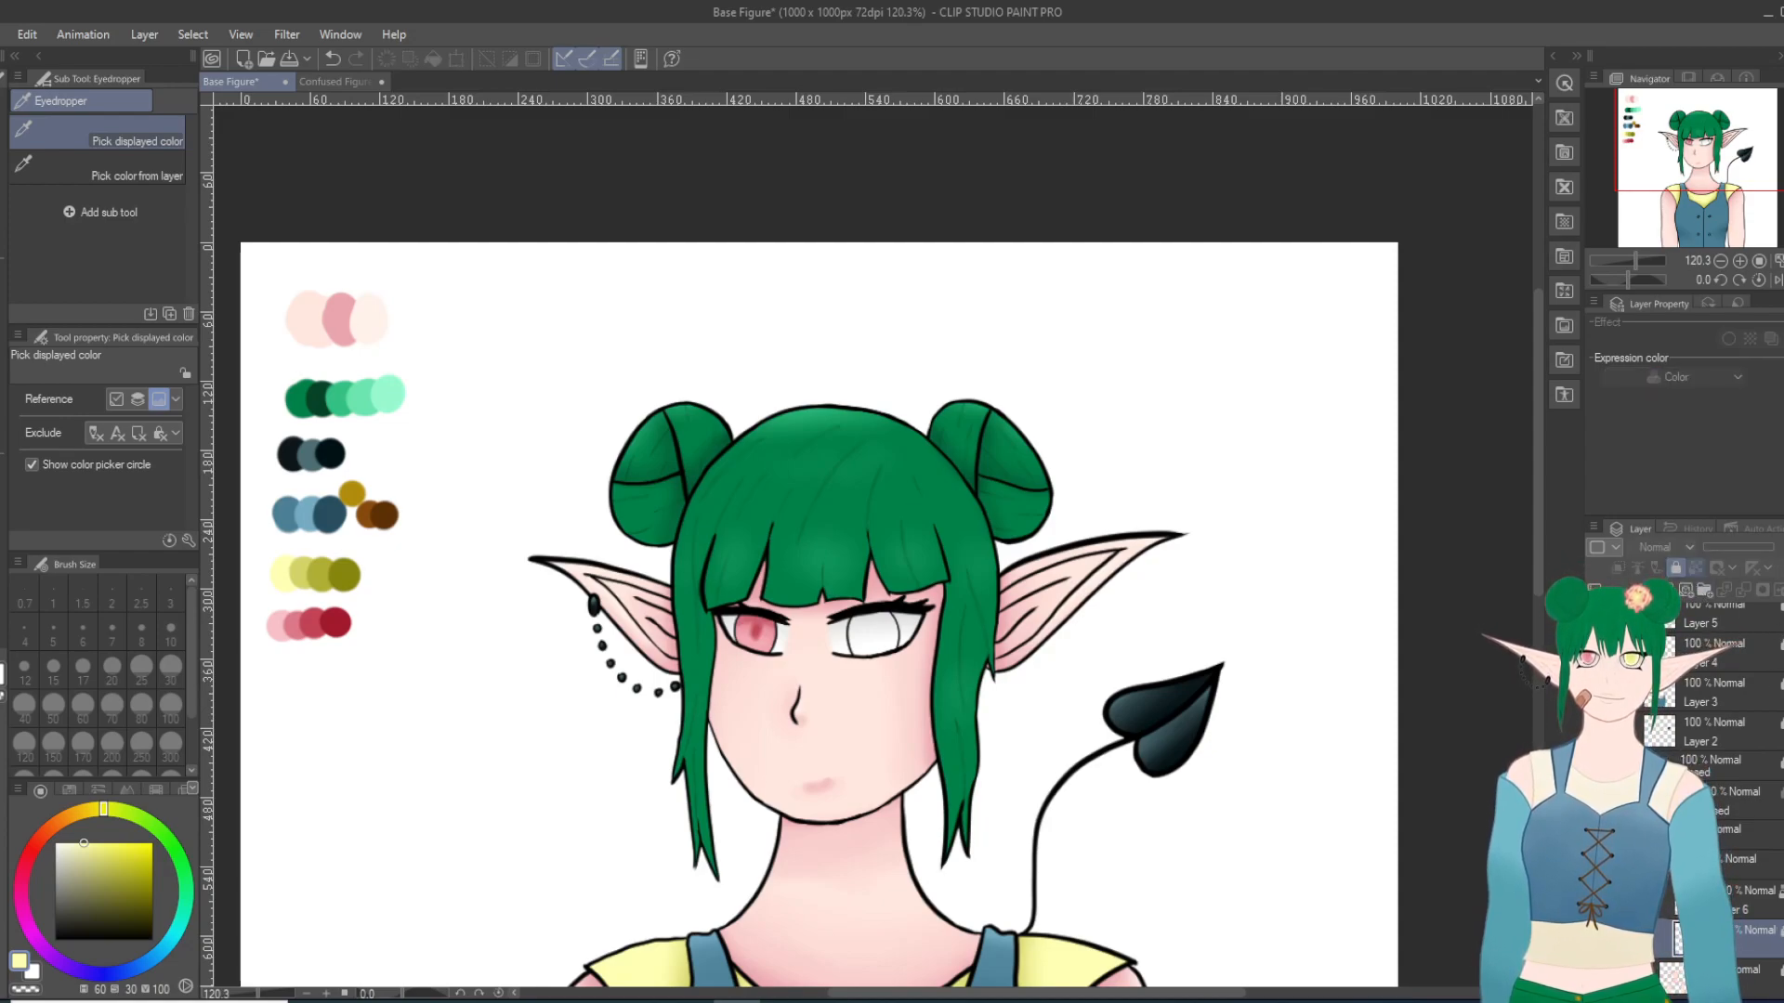
left_click(1730, 899)
scroll(926, 711, "up", 2)
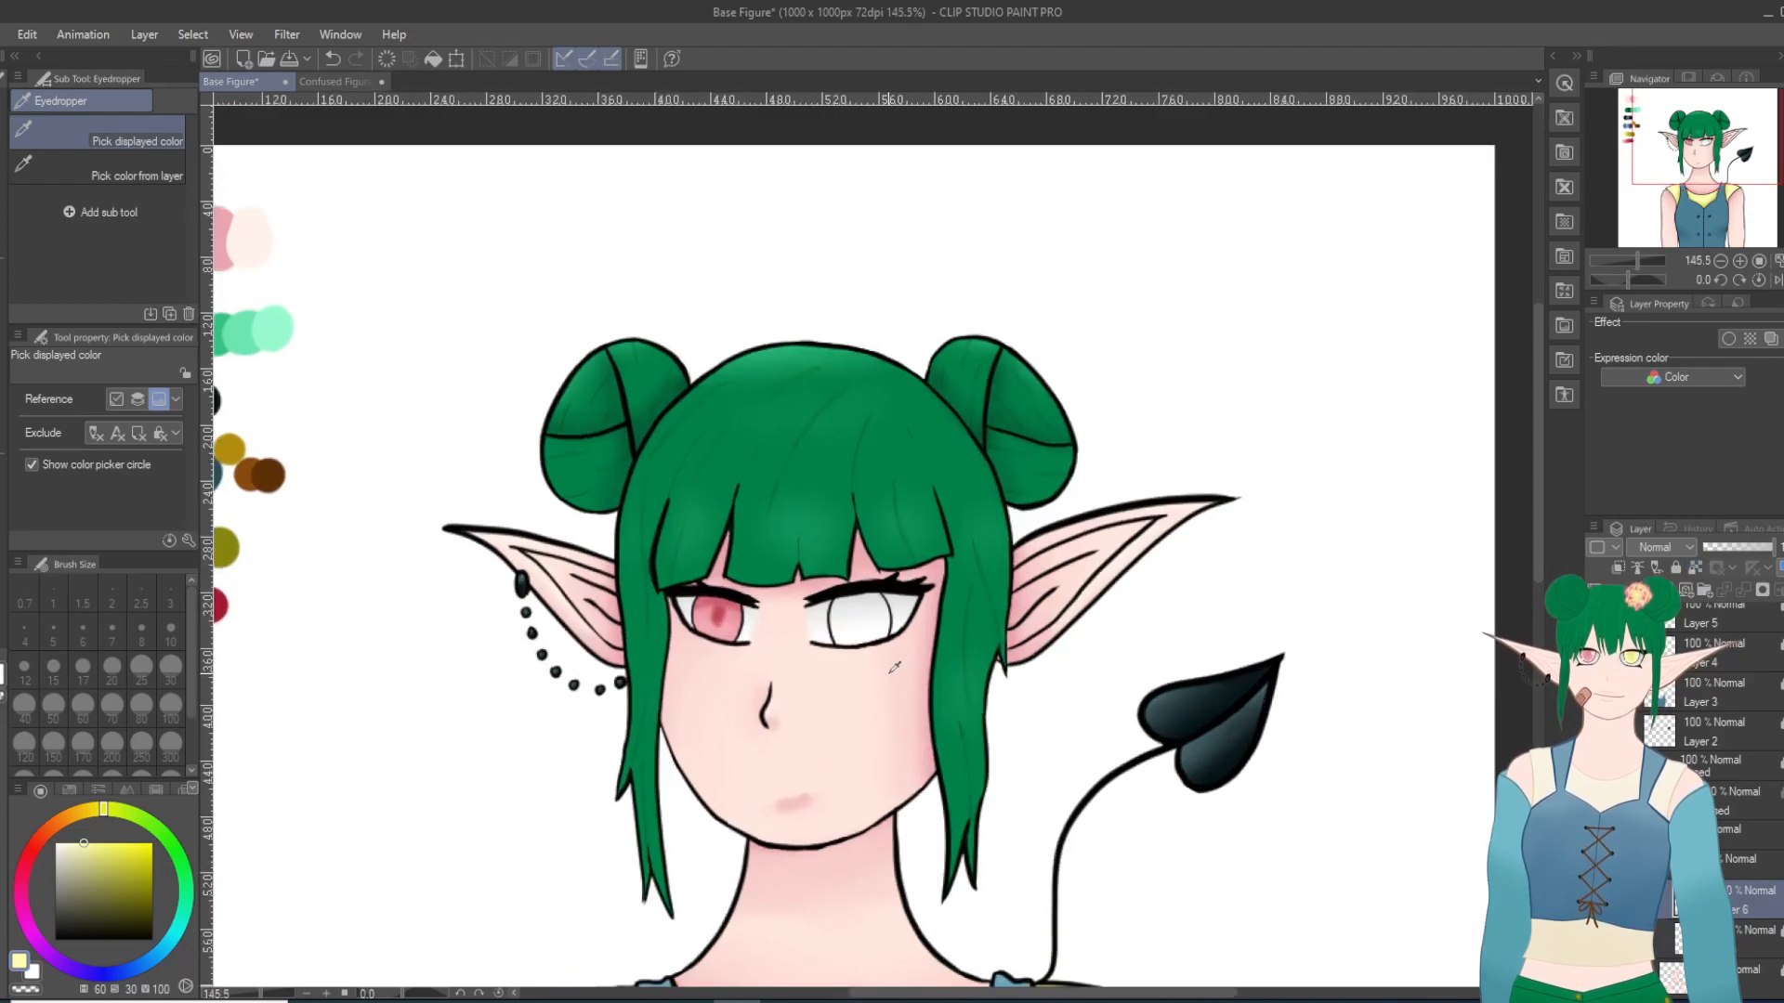
key("g")
key("g")
scroll(907, 666, "up", 3)
scroll(907, 666, "up", 3)
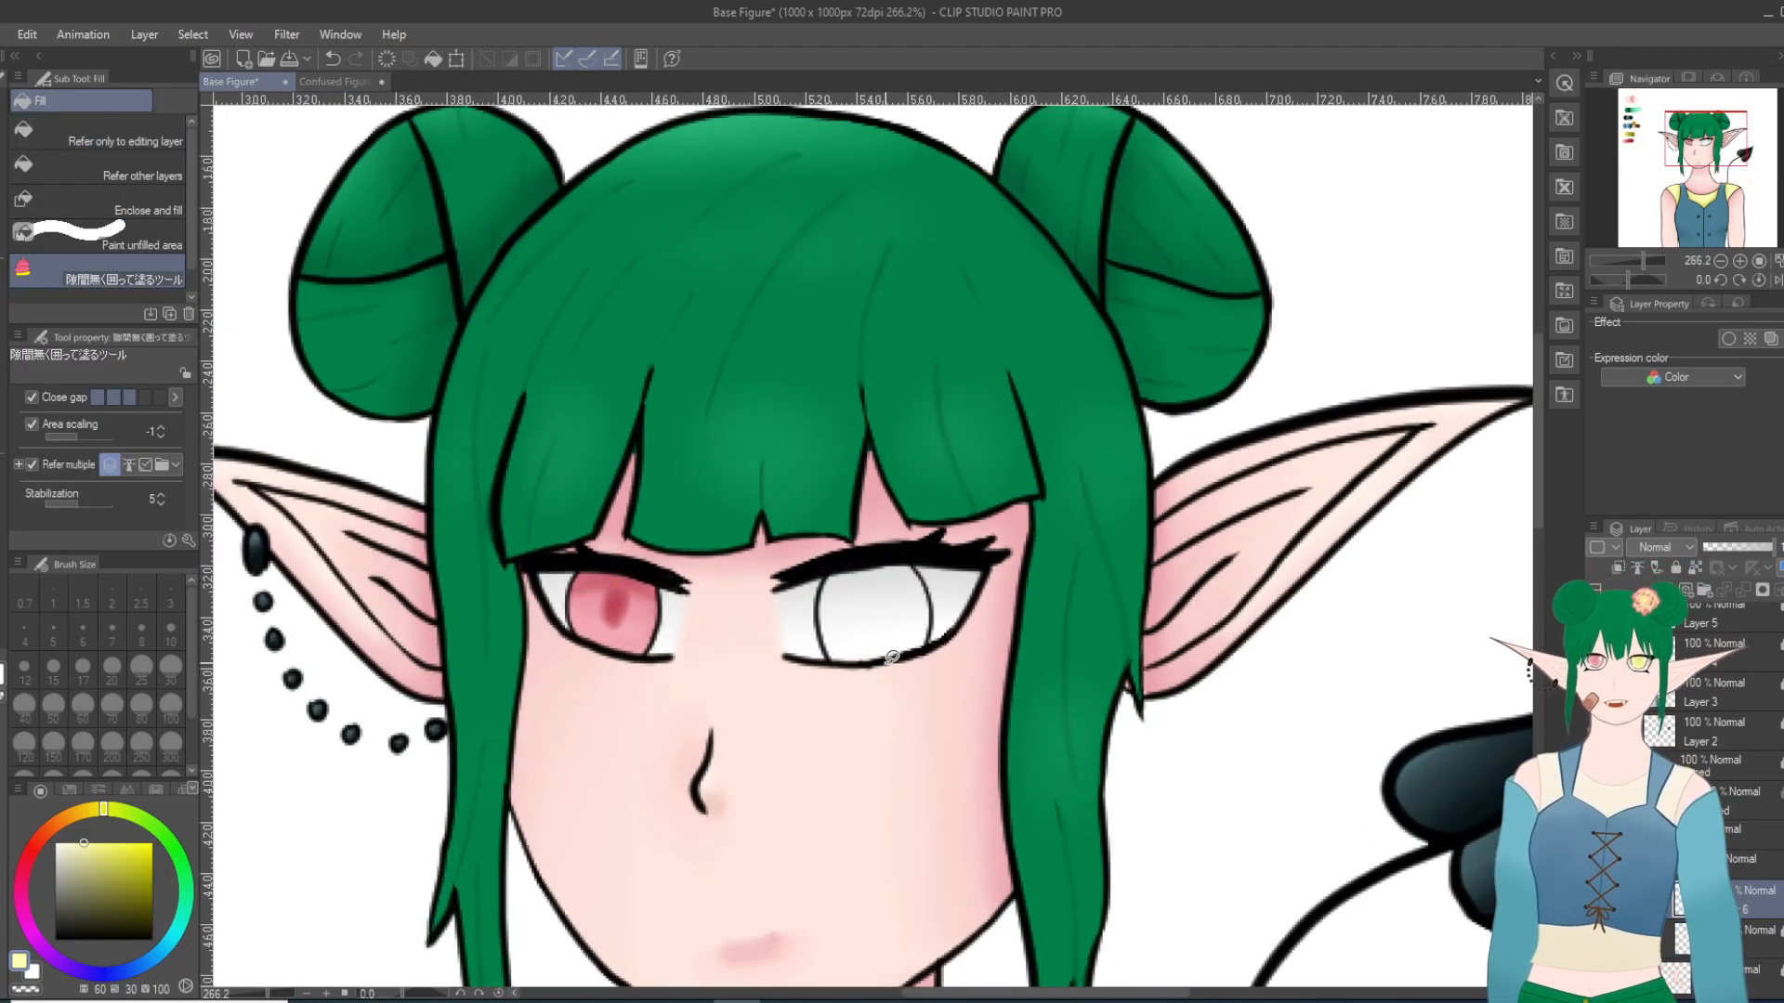
mouse_move(883, 676)
left_mouse_down()
mouse_move(821, 659)
mouse_move(804, 623)
mouse_move(817, 573)
mouse_move(921, 544)
mouse_move(954, 591)
left_mouse_up()
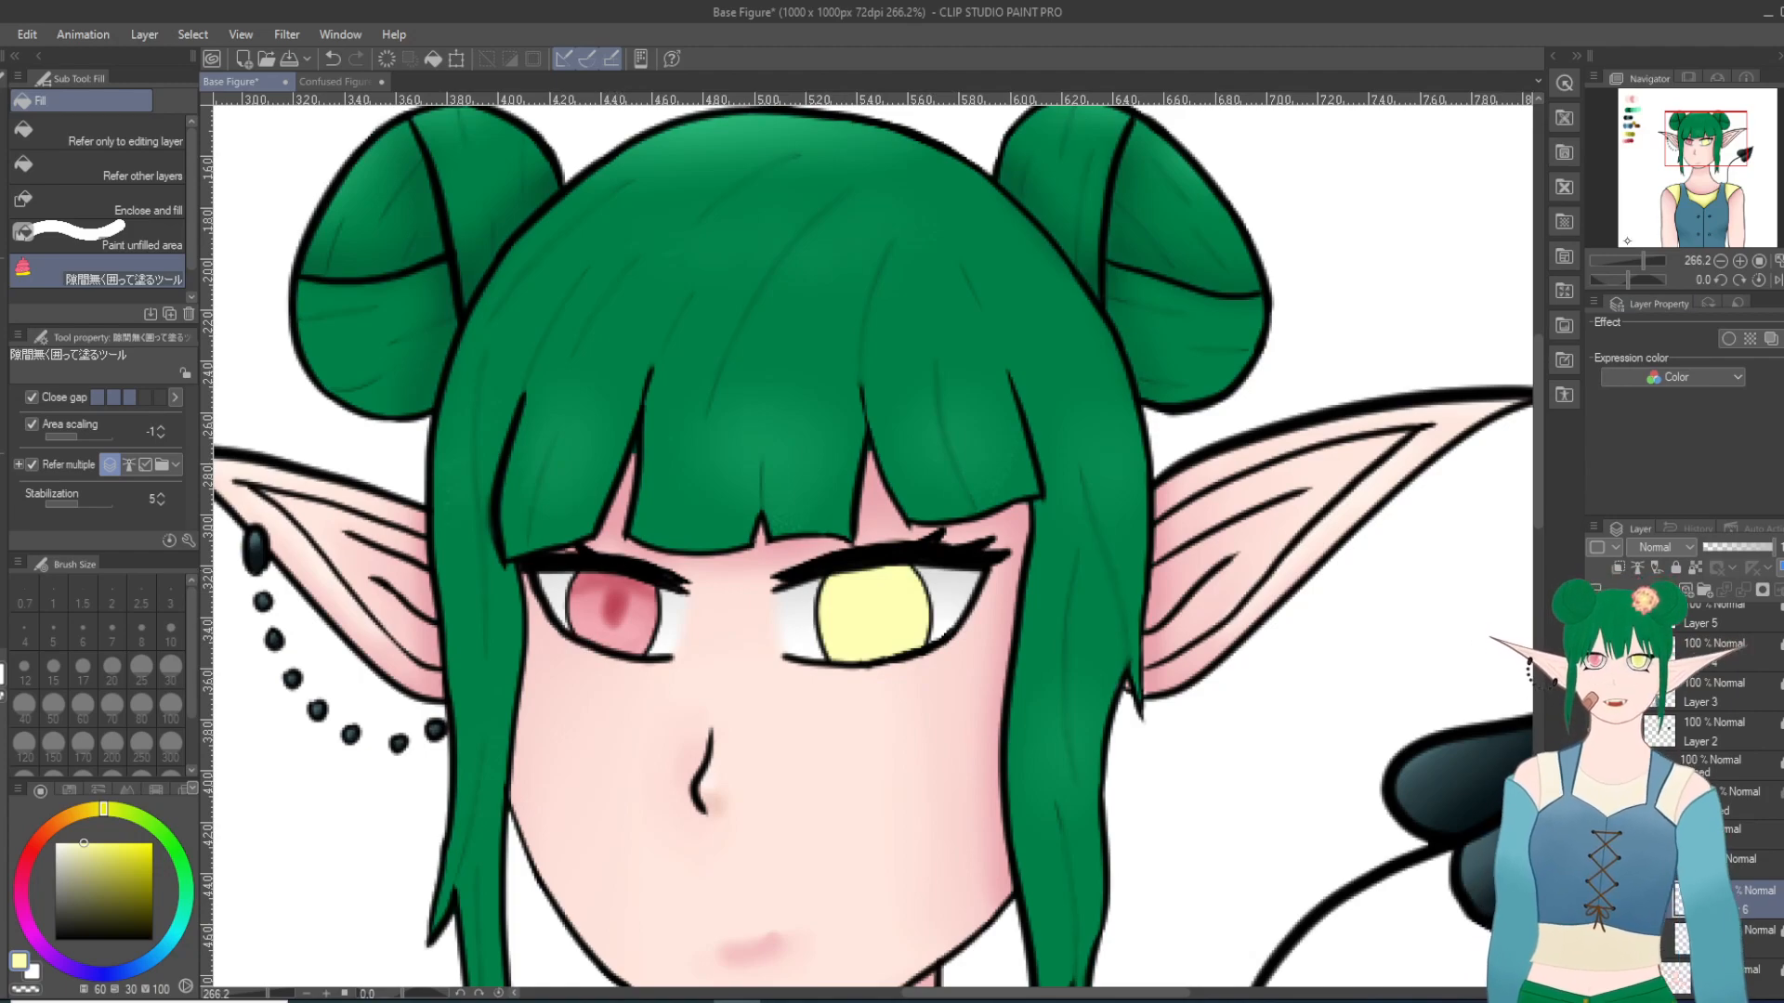
Step: Try shading the yellow iris's edges with the palette's second yellow using the Thin Gouache brush at size 10, and blend it at size 17
left_click(1629, 139)
key("i")
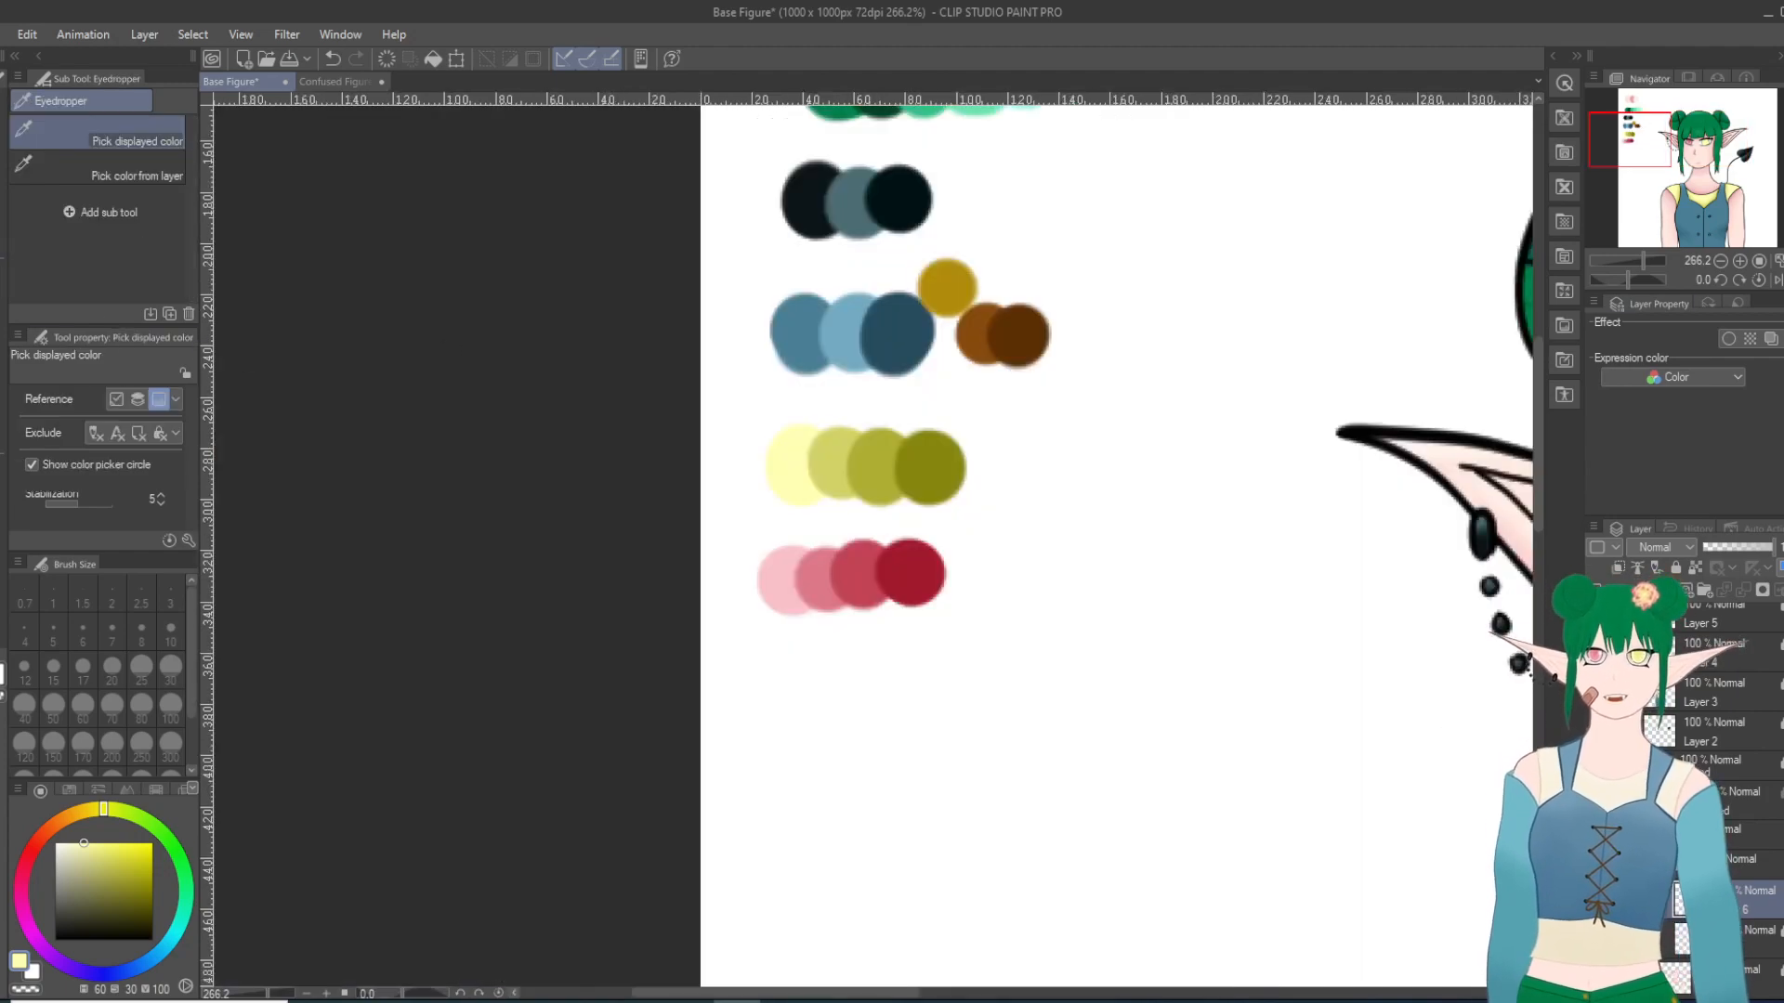
left_click(832, 467)
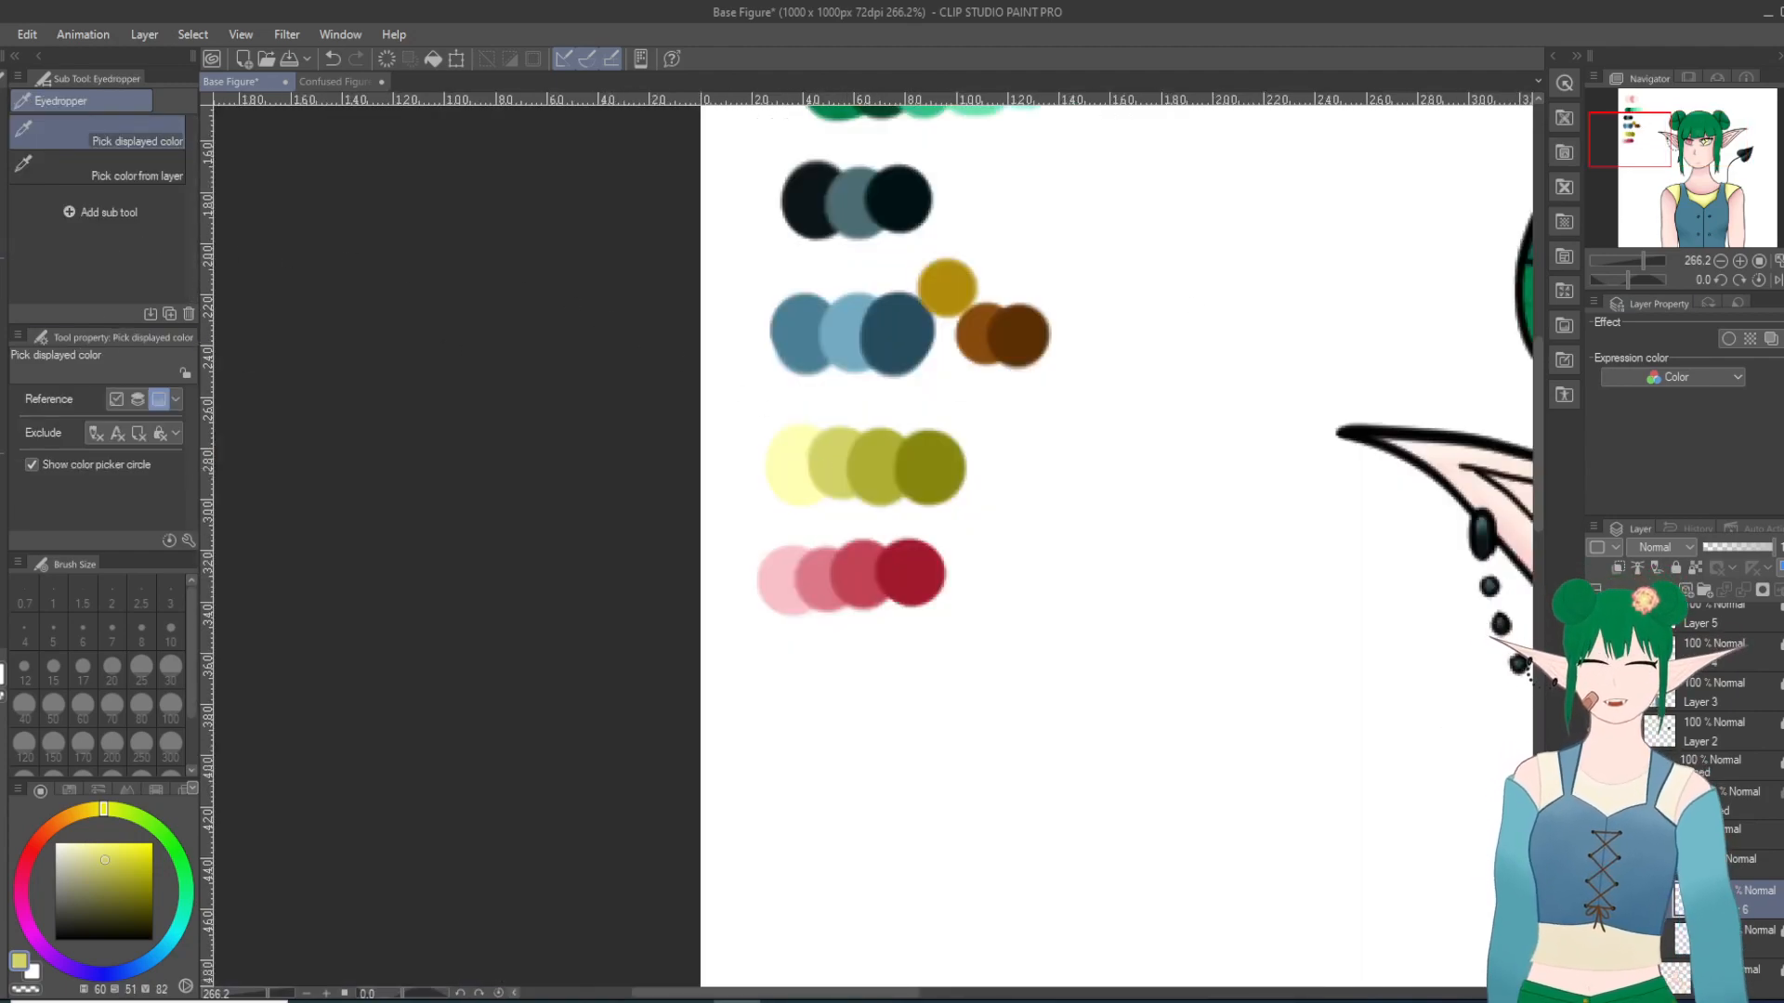
left_click(1704, 144)
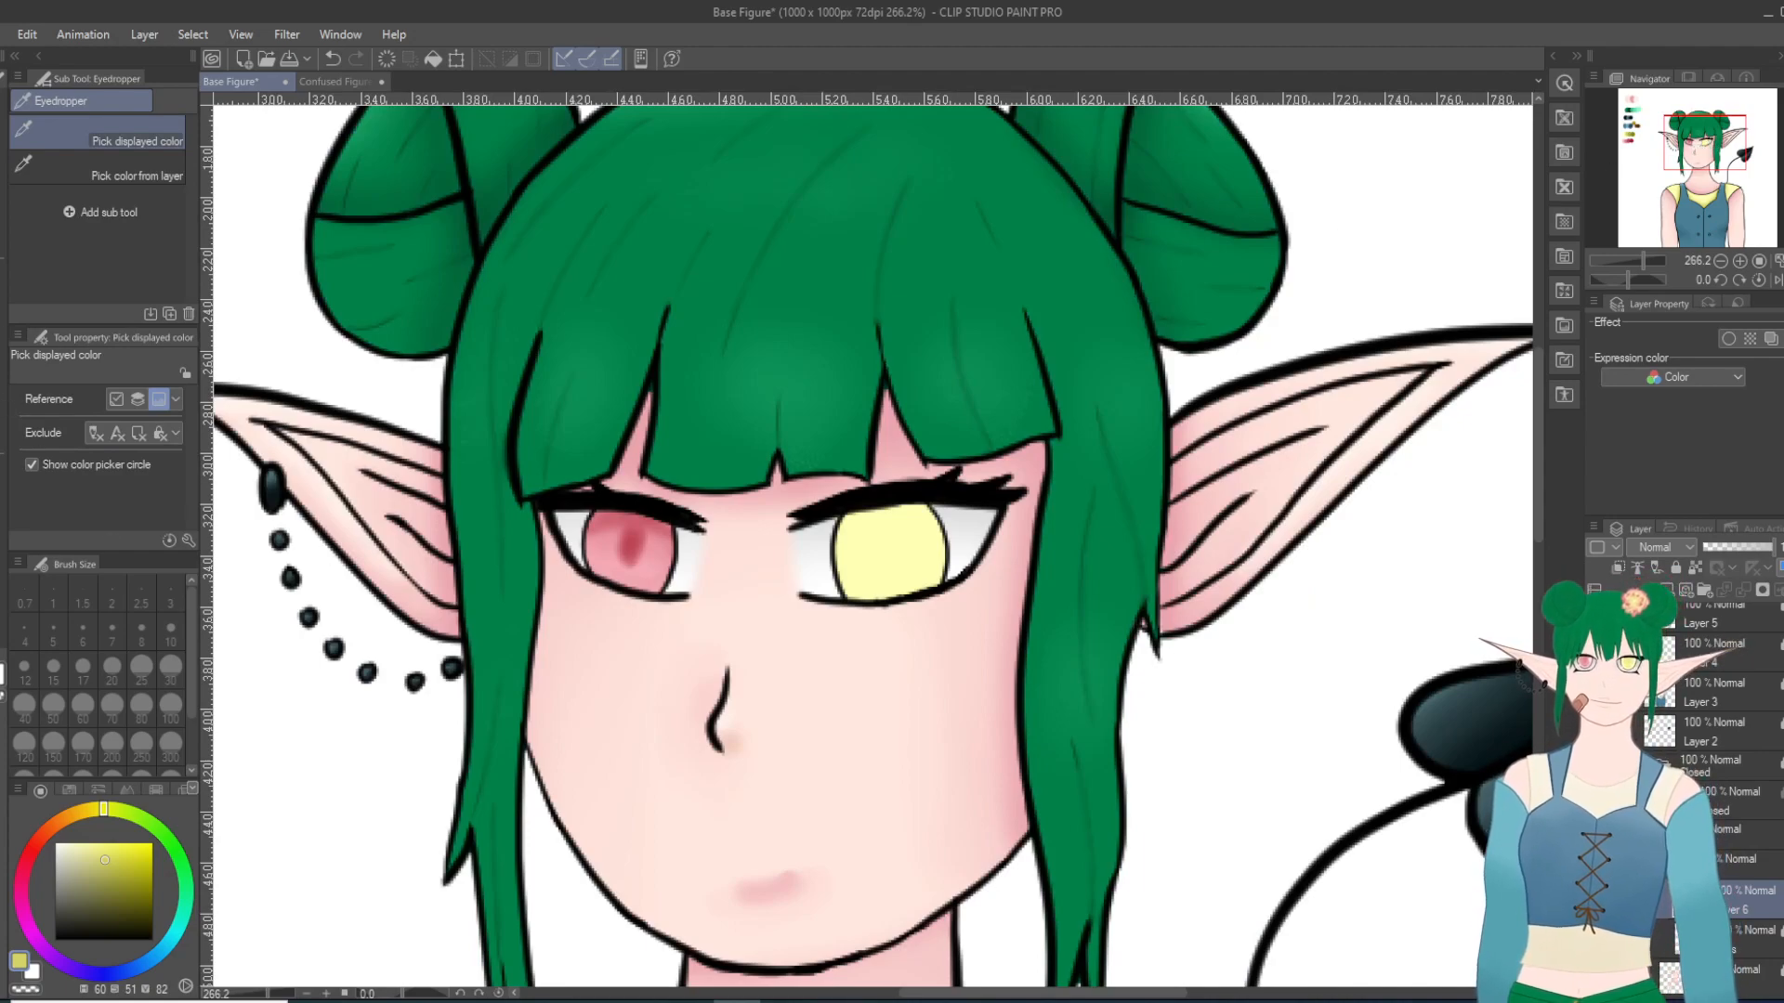
key("b")
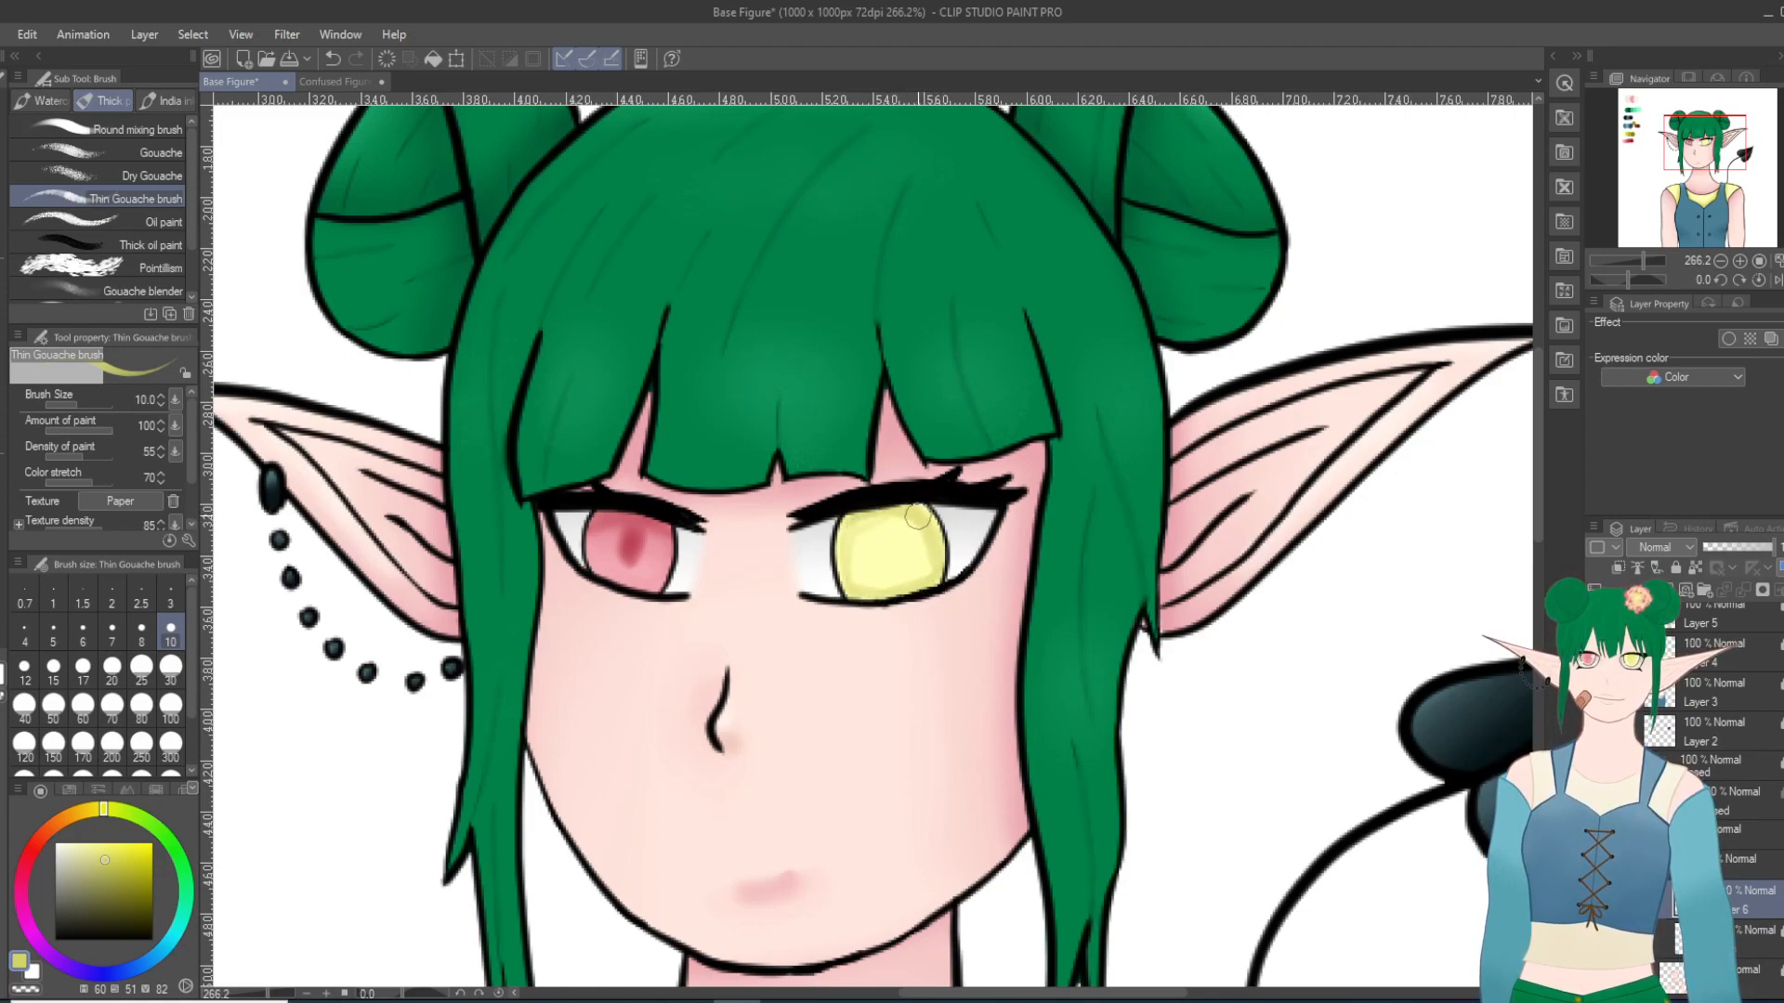
key("j")
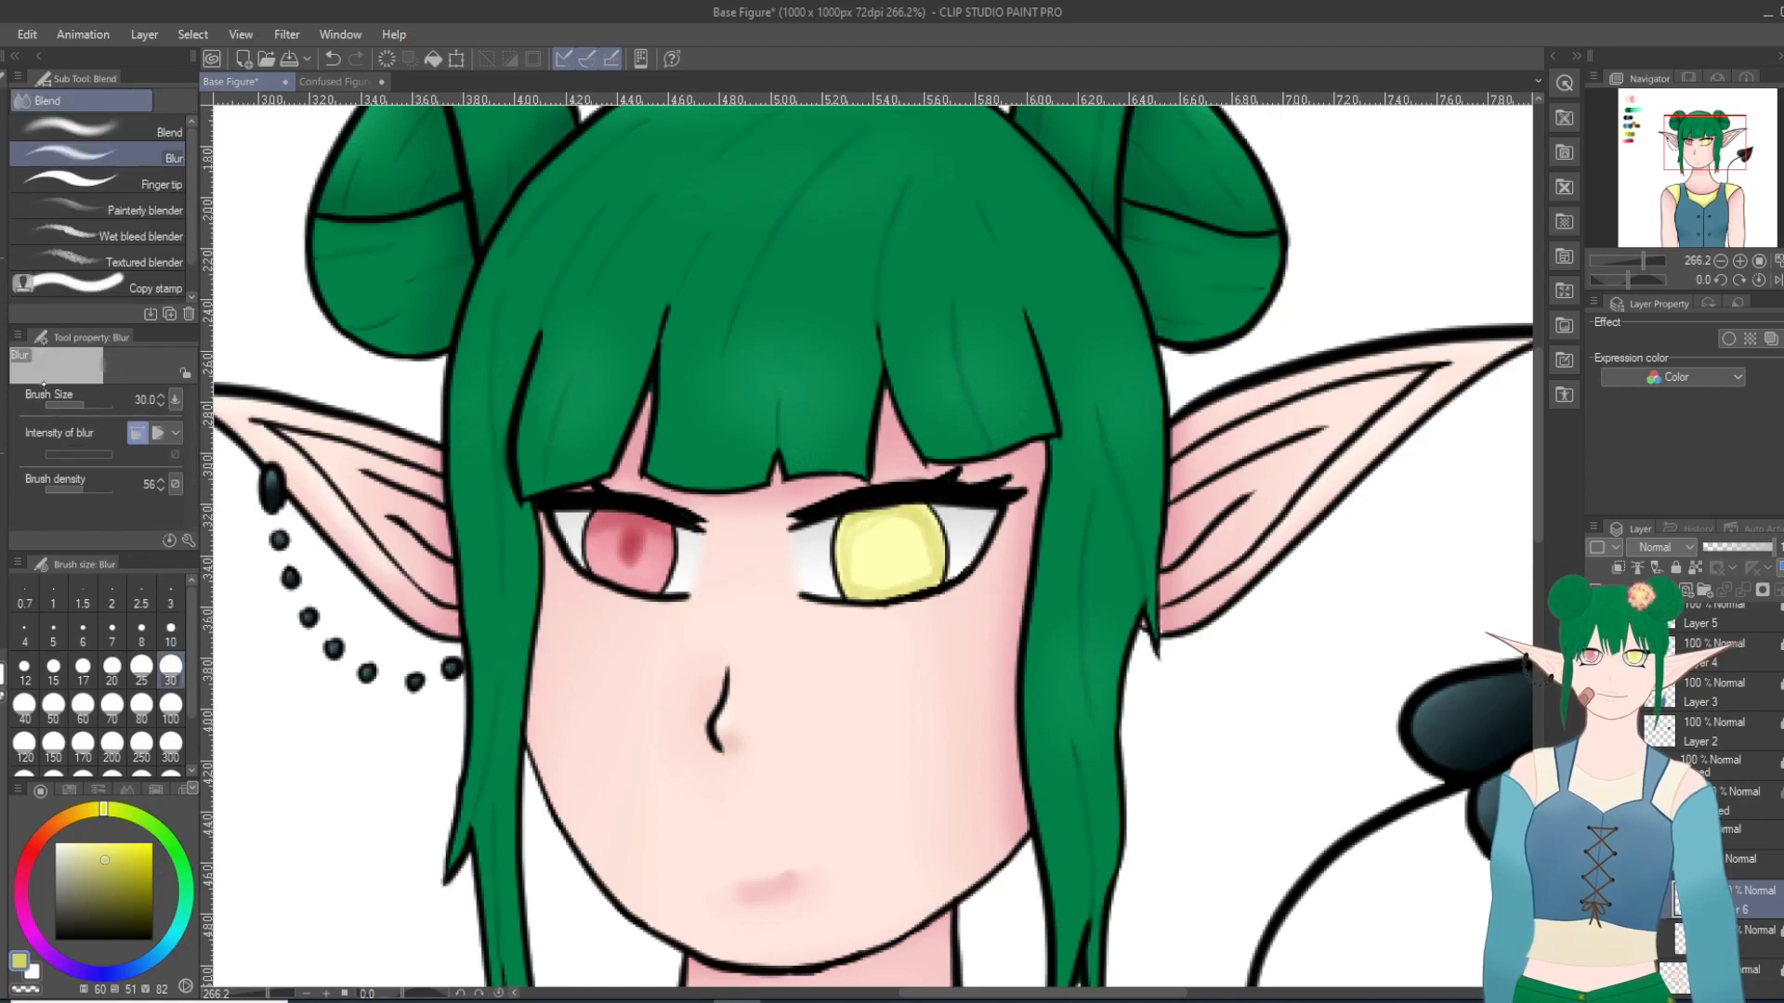
mouse_move(932, 601)
left_mouse_down()
mouse_move(893, 591)
mouse_move(924, 558)
mouse_move(915, 530)
mouse_move(870, 525)
mouse_move(867, 570)
mouse_move(887, 581)
mouse_move(942, 523)
mouse_move(894, 594)
mouse_move(845, 584)
mouse_move(901, 538)
mouse_move(926, 567)
left_mouse_up()
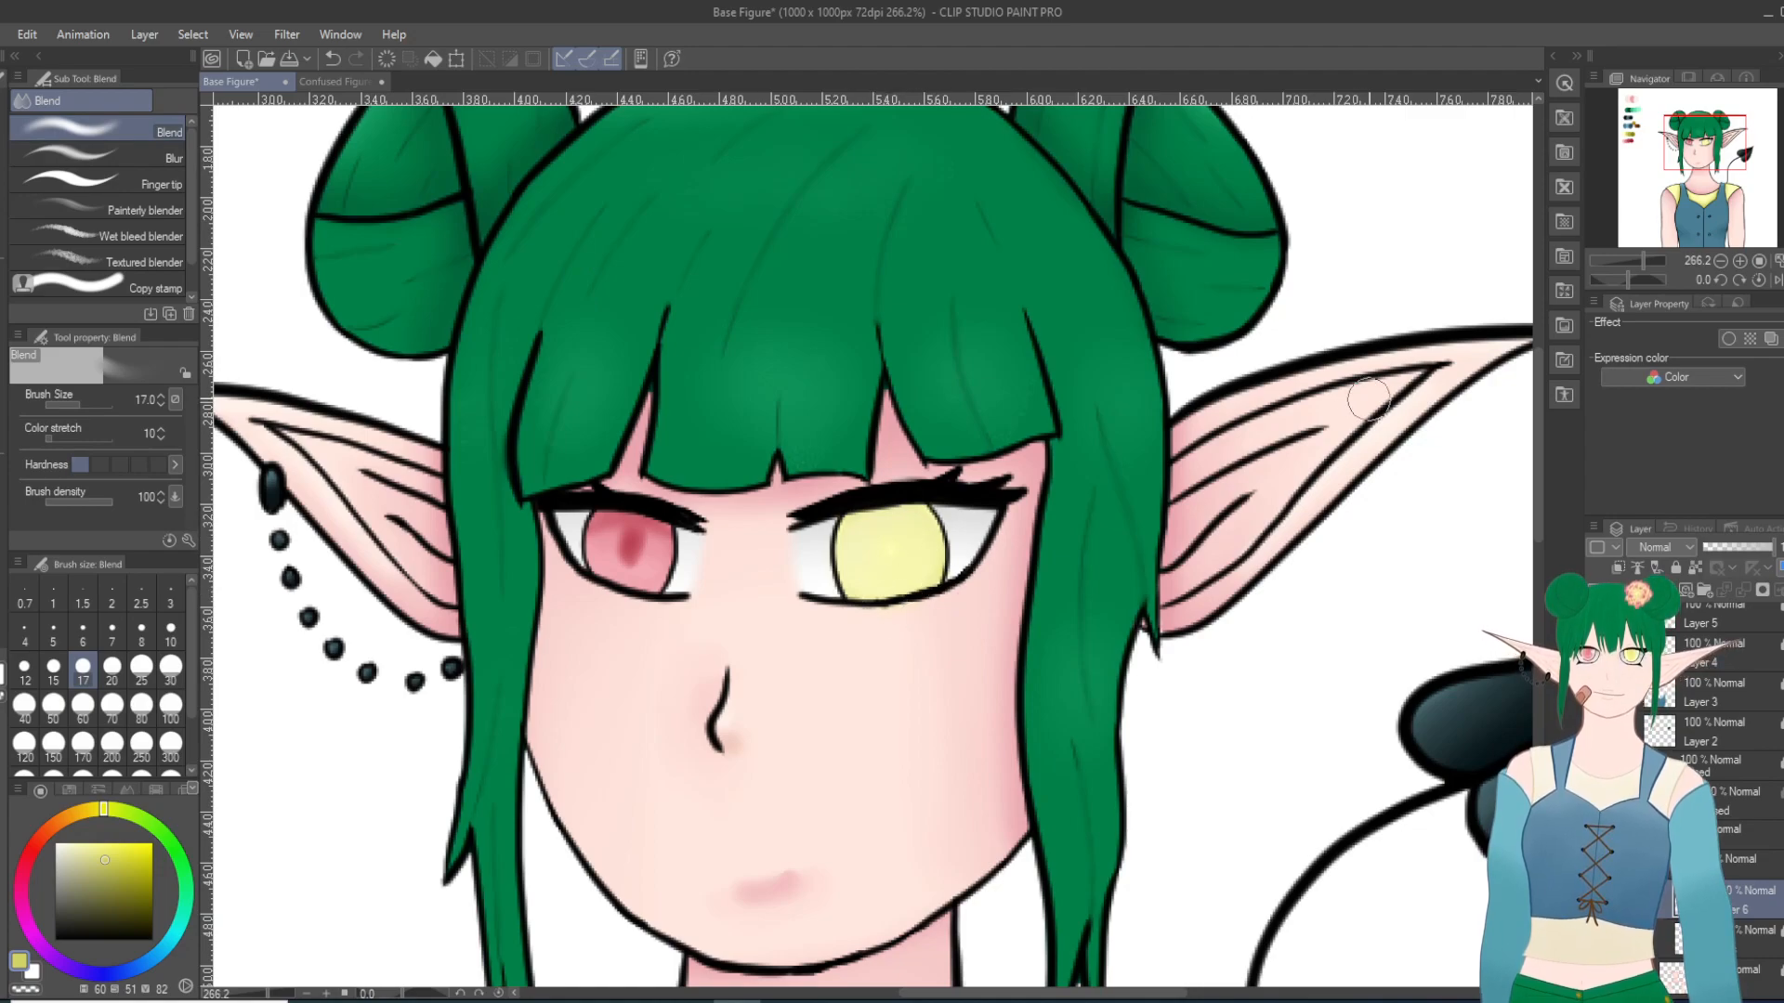
Step: Try adding a darker rim to the yellow iris with the palette's third yellow, and smooth it with Blend at size 17
left_click(1644, 135)
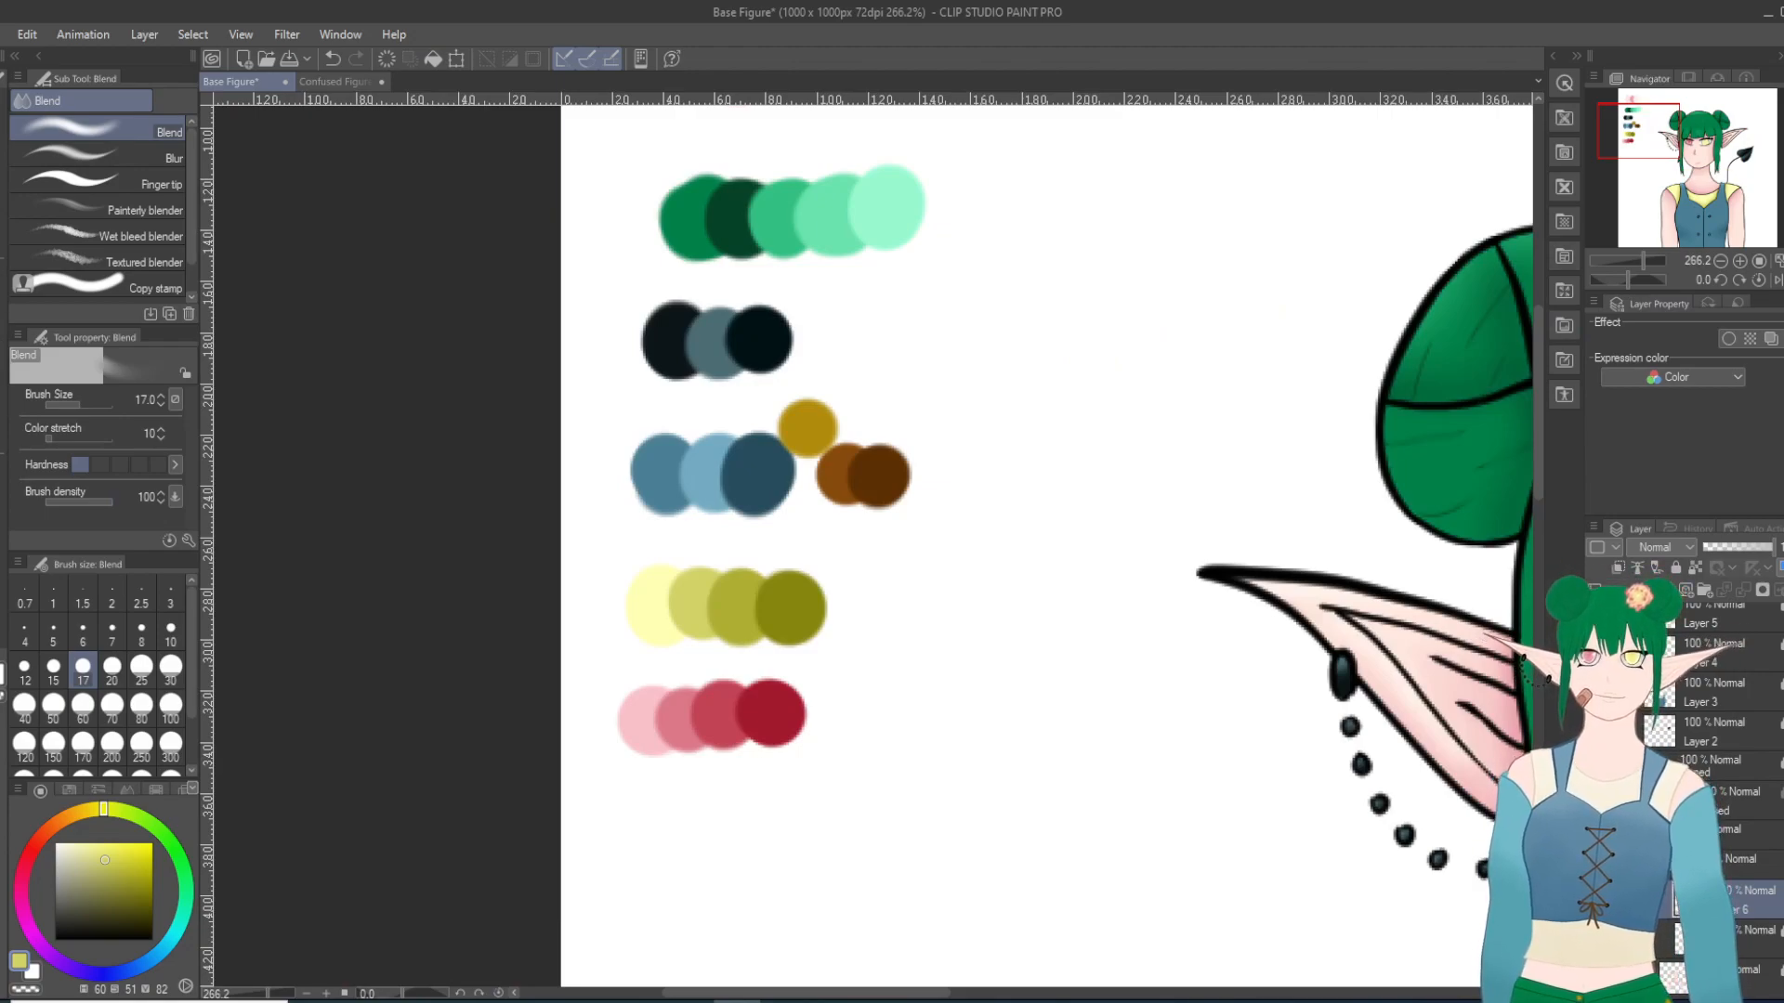
key("i")
left_click(733, 607)
left_click(1698, 149)
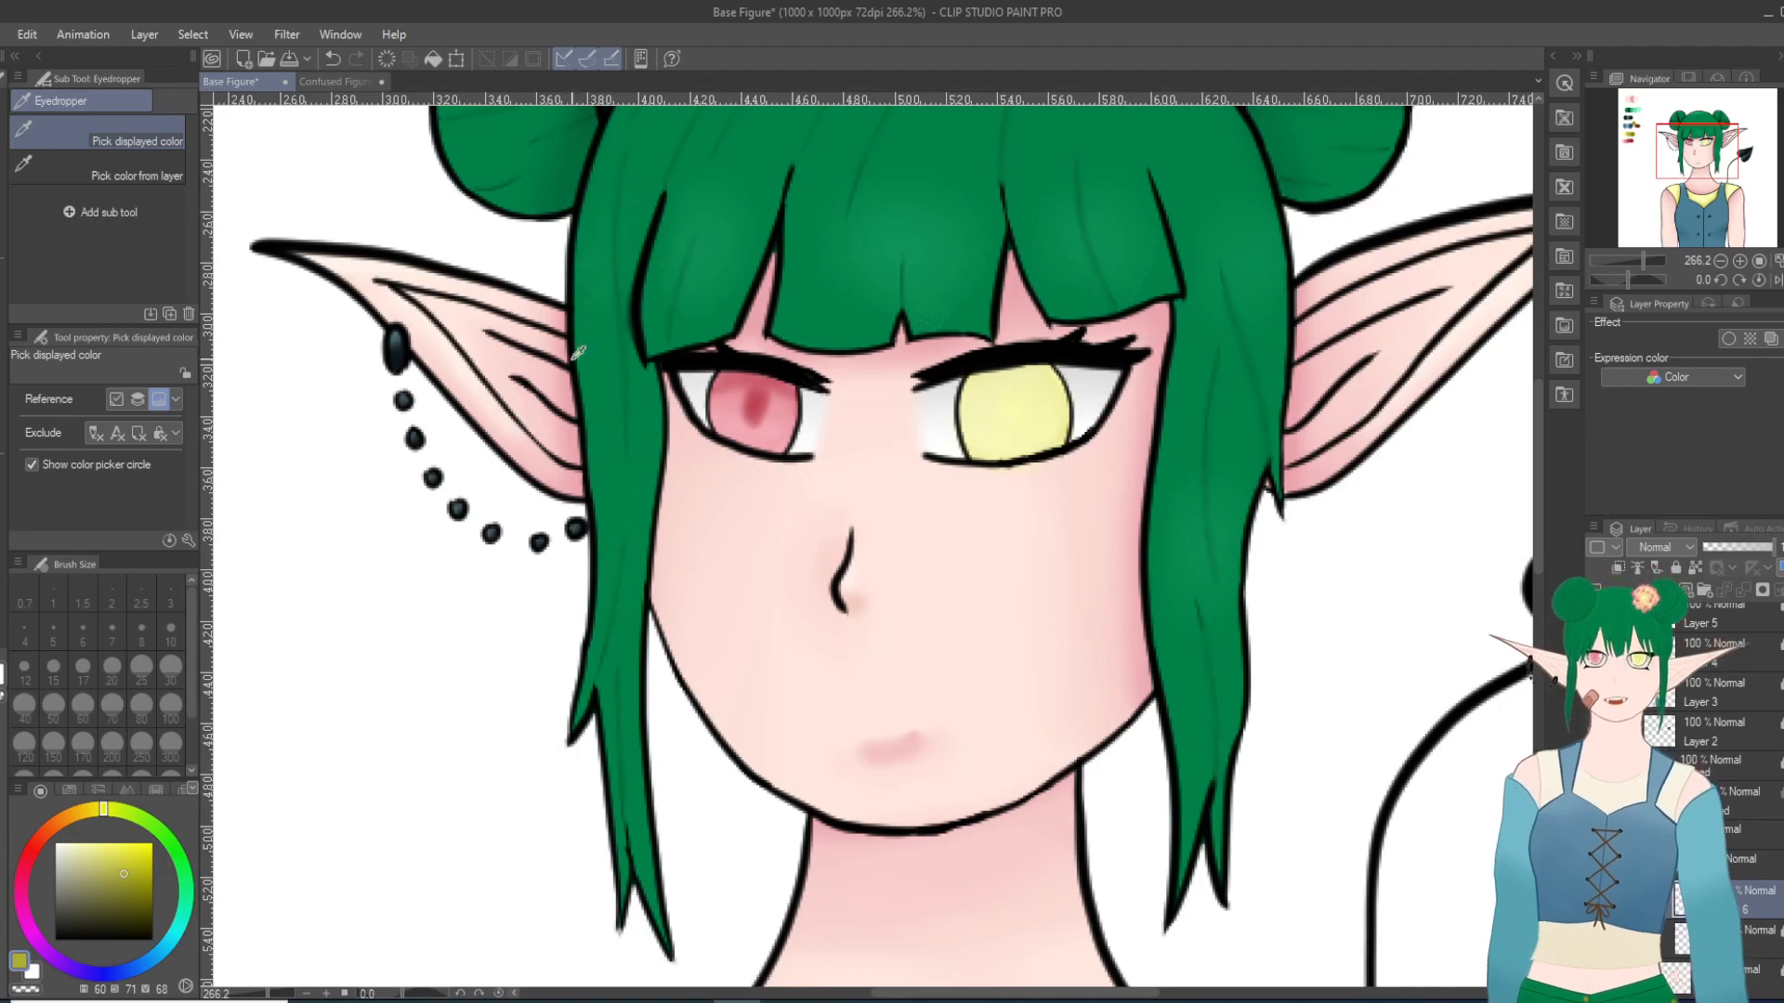
key("b")
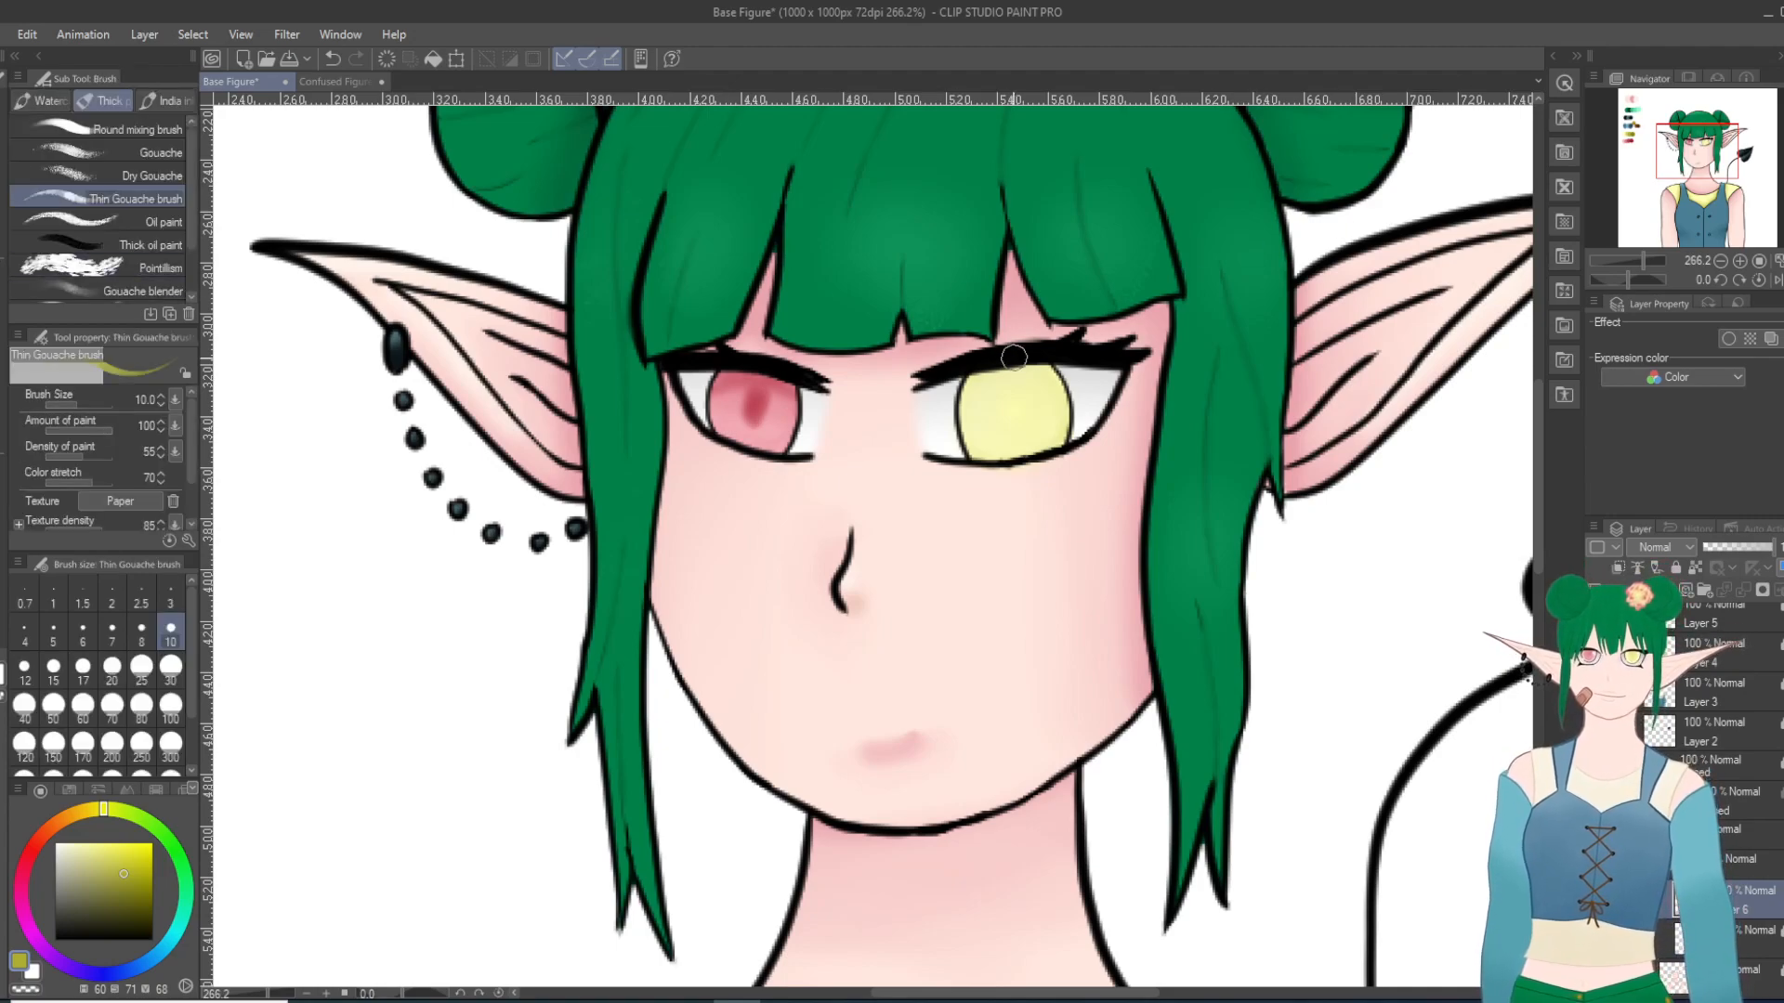
mouse_move(1000, 376)
left_mouse_down()
mouse_move(972, 428)
mouse_move(988, 458)
mouse_move(959, 398)
mouse_move(1010, 451)
mouse_move(1060, 442)
mouse_move(982, 460)
mouse_move(1052, 435)
mouse_move(1036, 361)
mouse_move(1063, 432)
mouse_move(1055, 397)
mouse_move(1008, 368)
mouse_move(1065, 400)
left_mouse_up()
key("j")
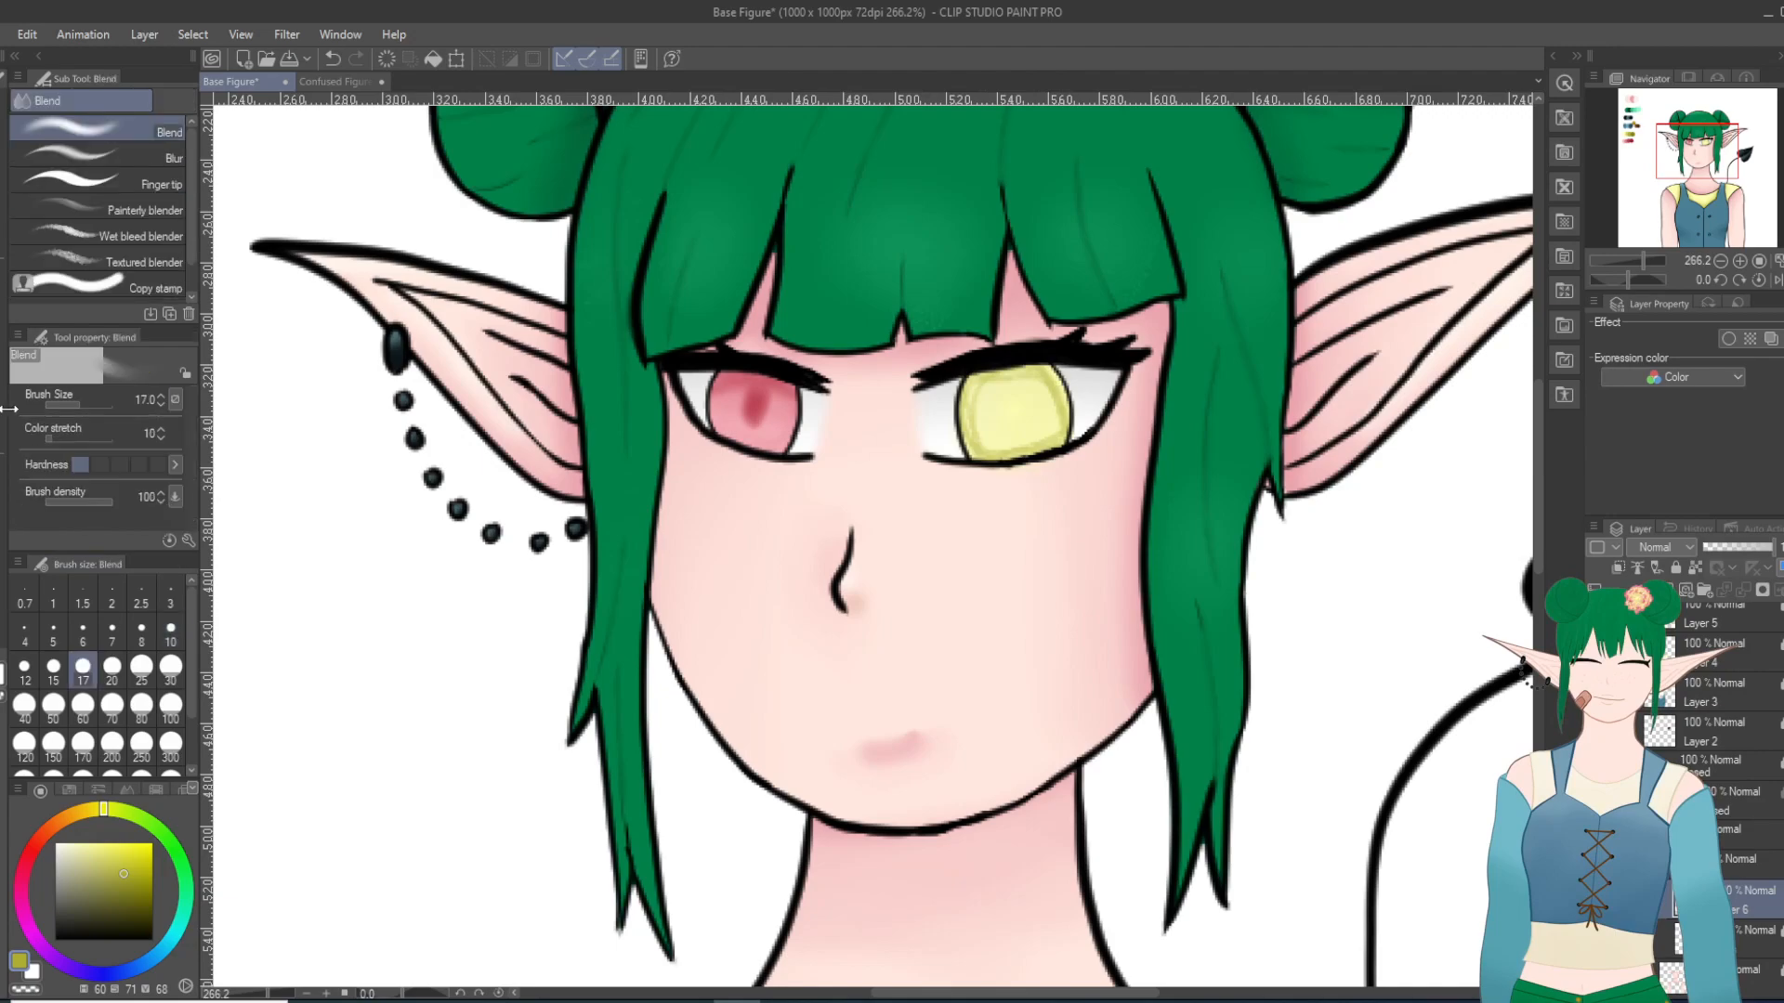
mouse_move(983, 452)
left_mouse_down()
mouse_move(1036, 446)
mouse_move(1047, 399)
mouse_move(958, 390)
mouse_move(1033, 374)
mouse_move(1049, 416)
mouse_move(960, 451)
mouse_move(964, 428)
mouse_move(1050, 426)
mouse_move(962, 400)
mouse_move(1045, 413)
mouse_move(993, 414)
mouse_move(1060, 398)
mouse_move(1063, 435)
left_mouse_up()
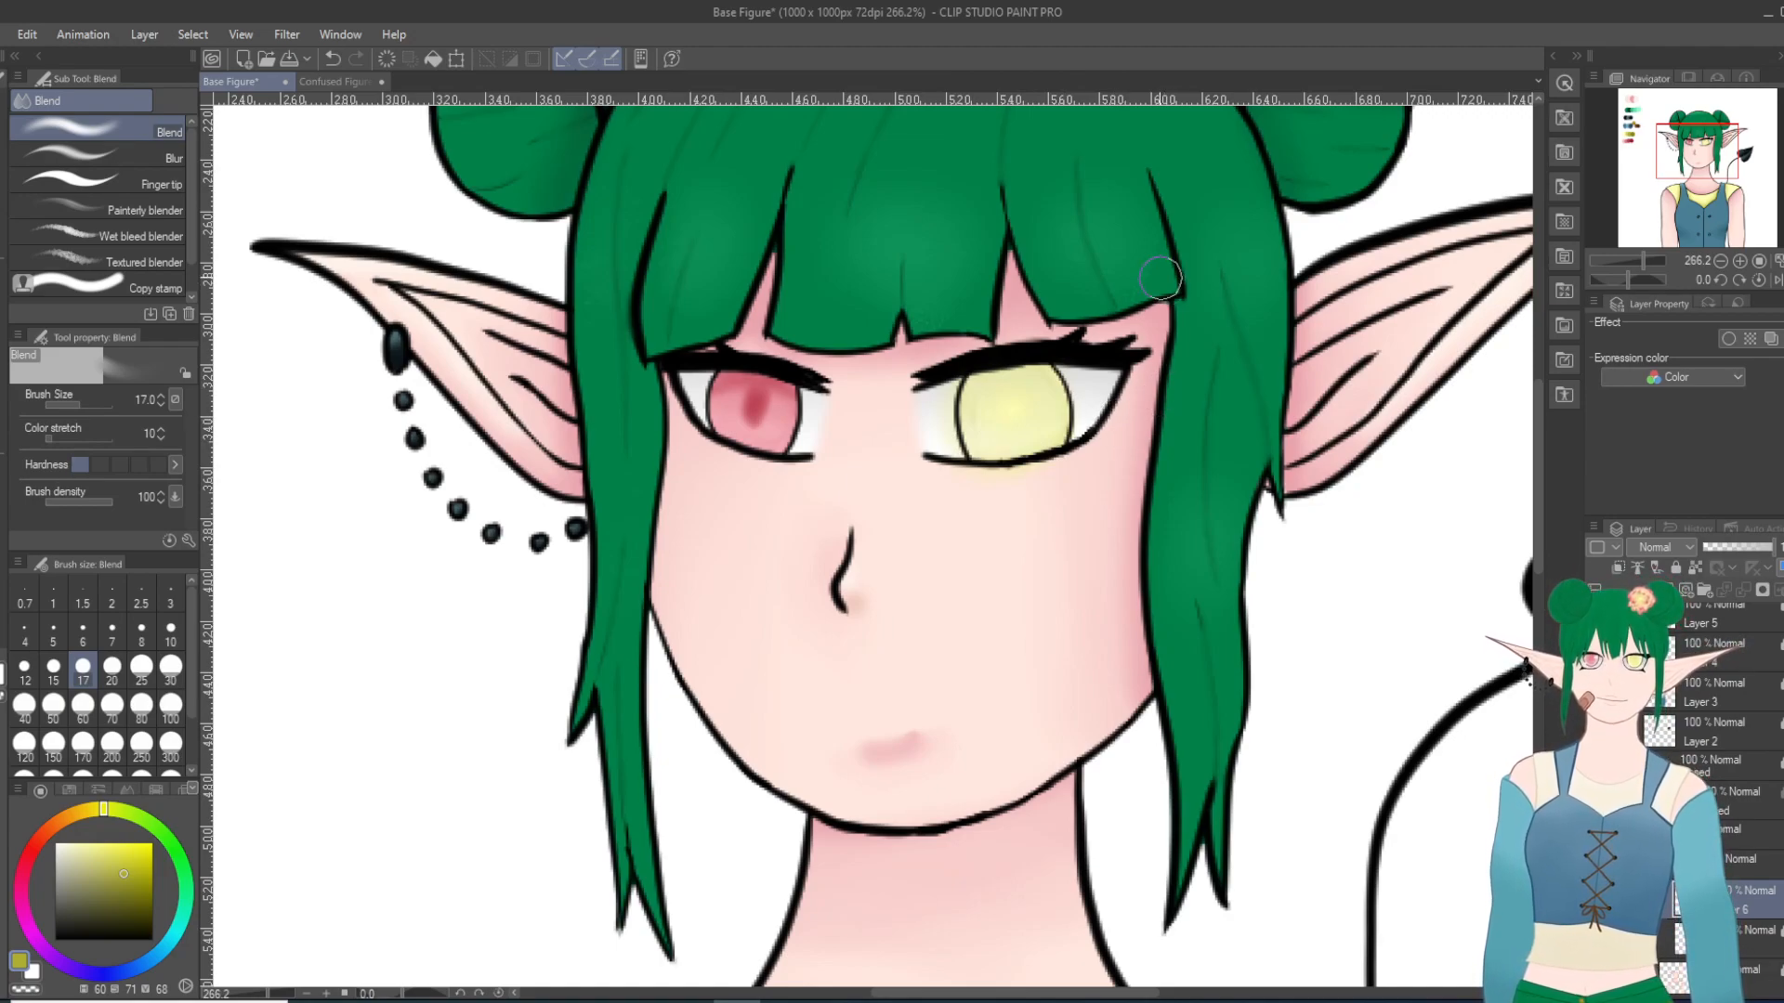
Step: Undo the shading and blending strokes on the yellow iris back to its flat pale yellow fill
key("ctrl+z")
key("ctrl+z")
key("ctrl+z")
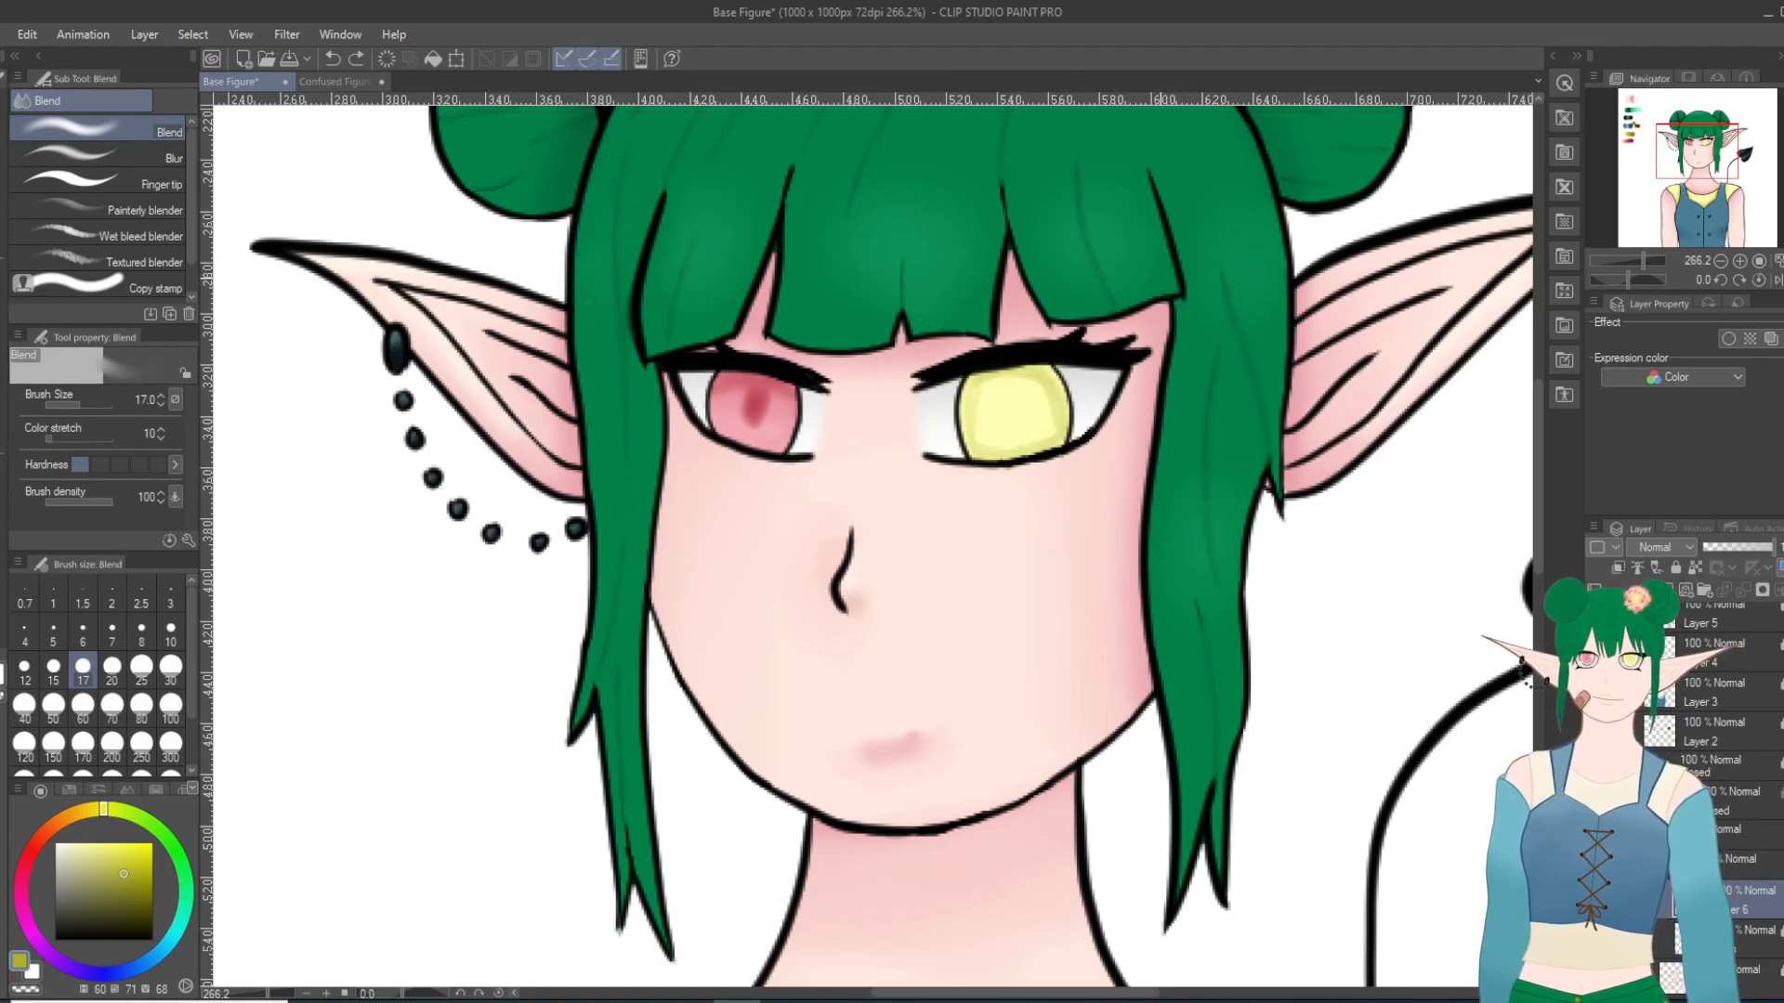
key("ctrl+z")
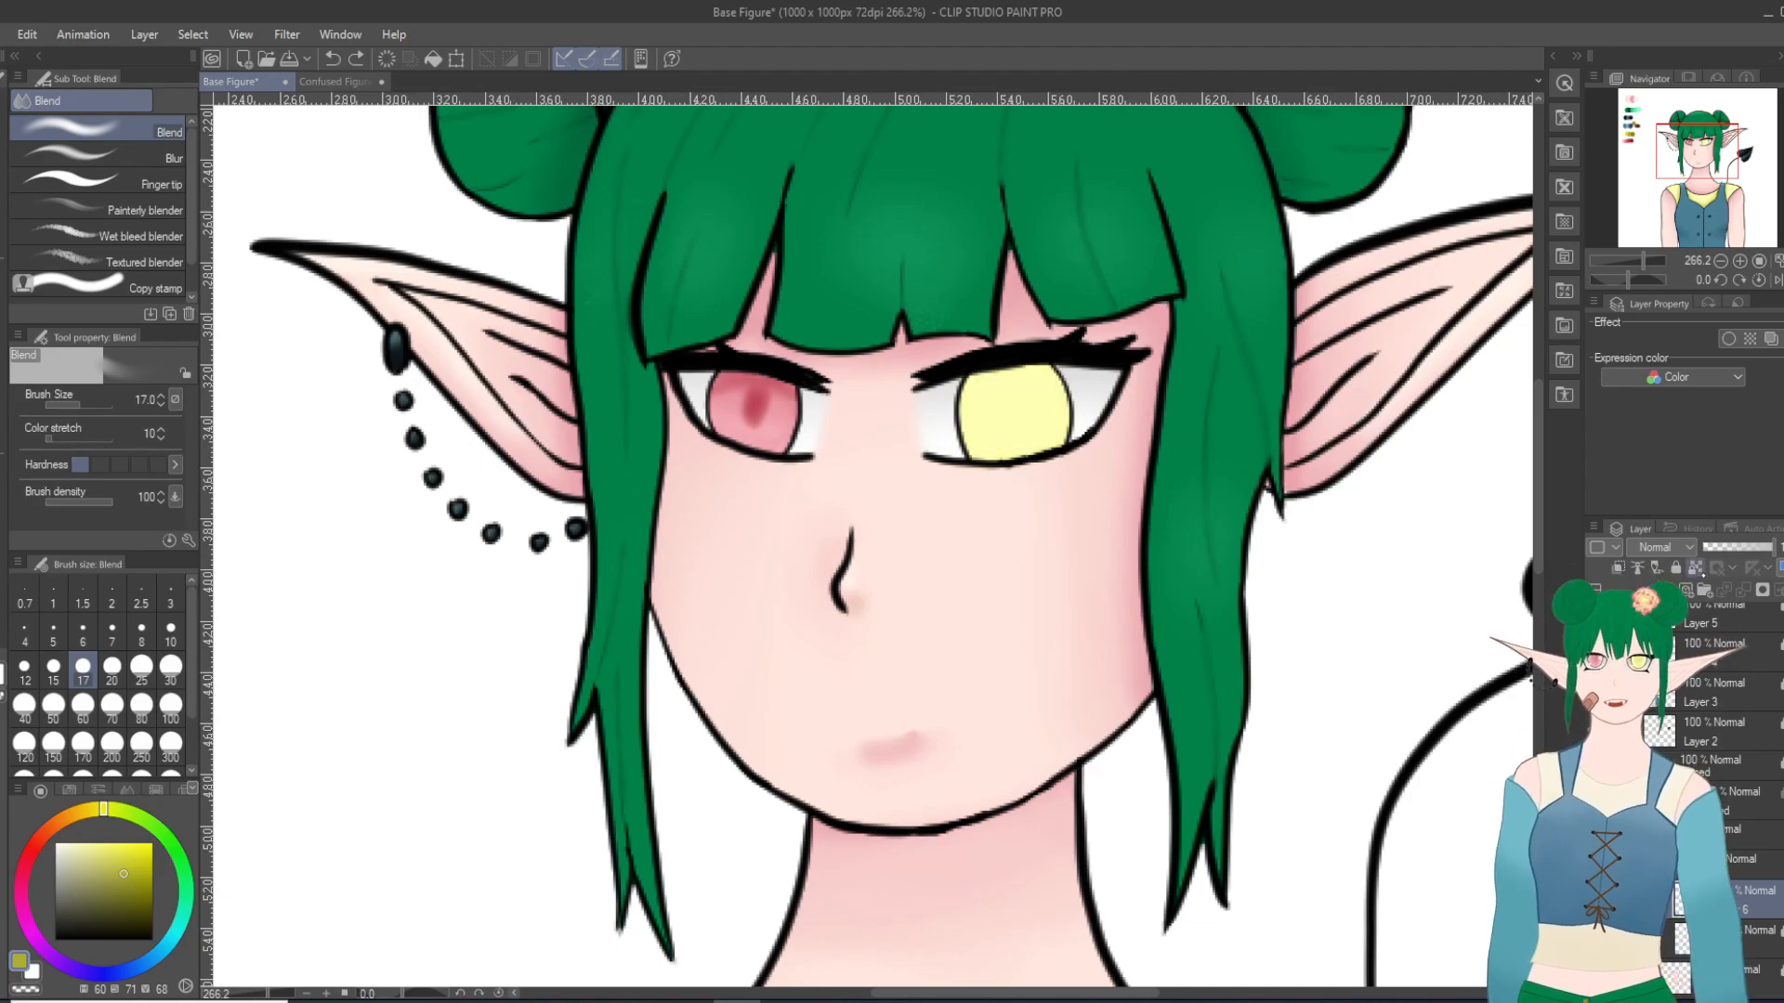
Step: Shade the yellow iris's edges with the palette's second yellow using the Thin Gouache brush at size 10, and smooth them with Blend at size 17
left_click(1641, 129)
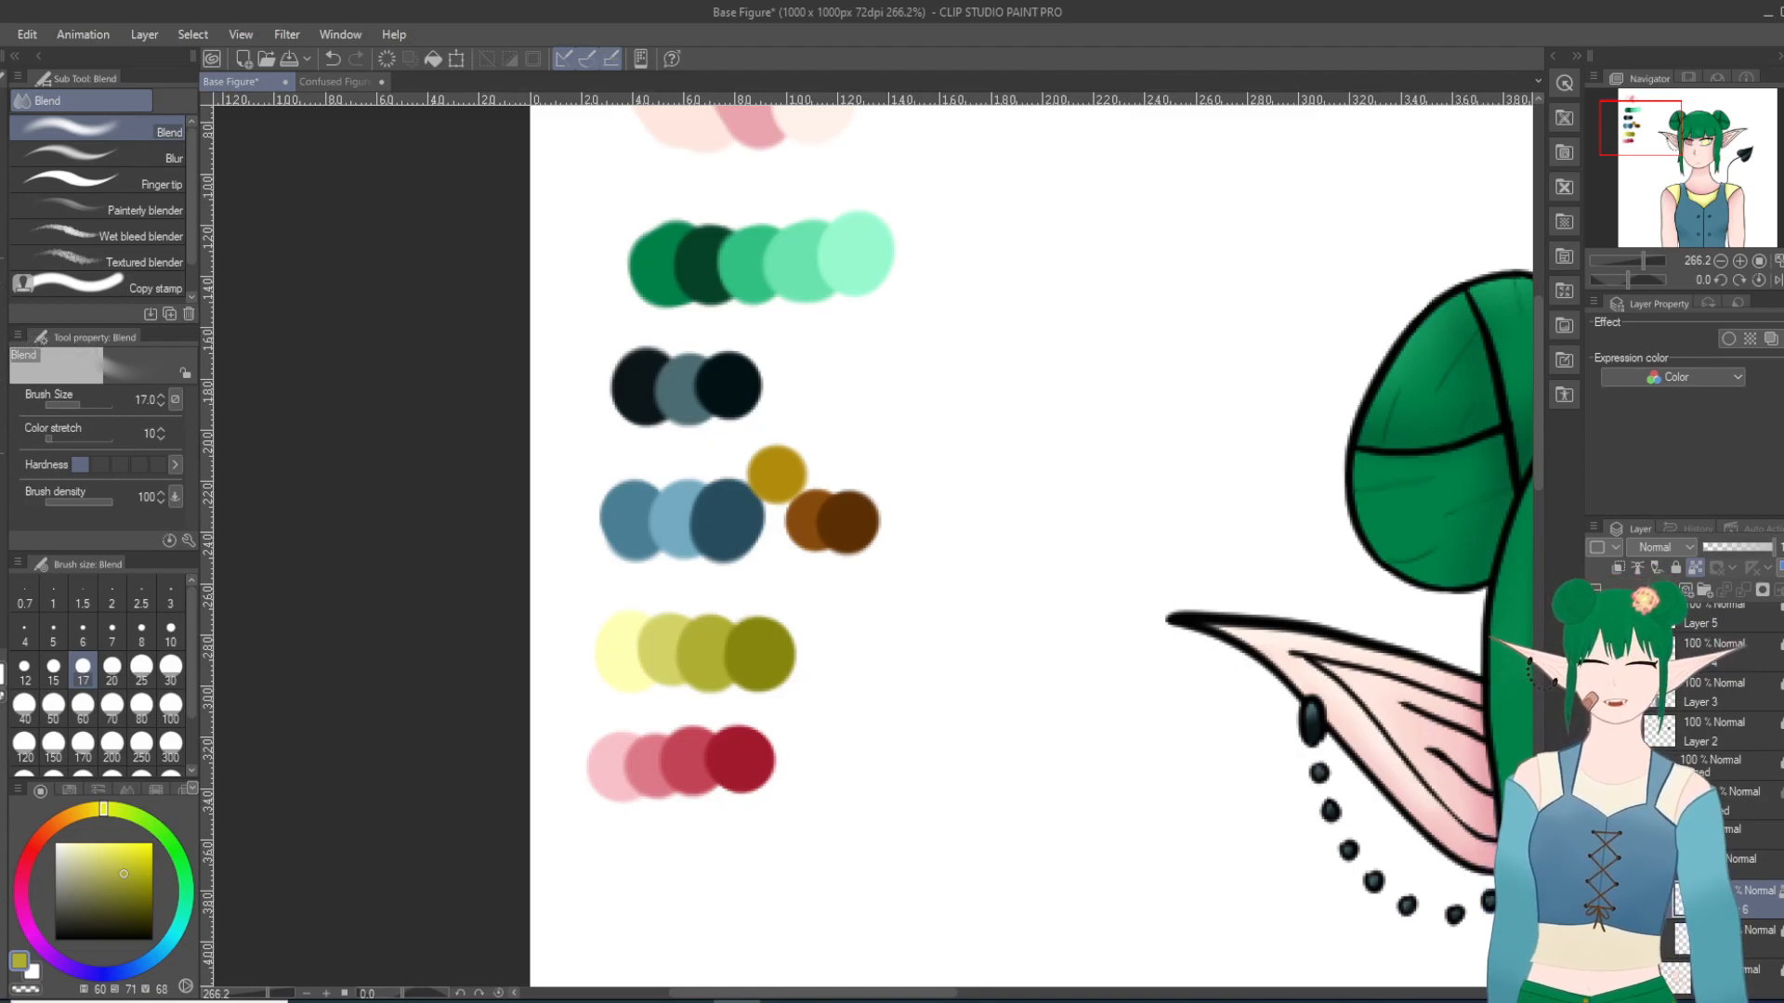
key("i")
left_click(662, 642)
left_click(1708, 145)
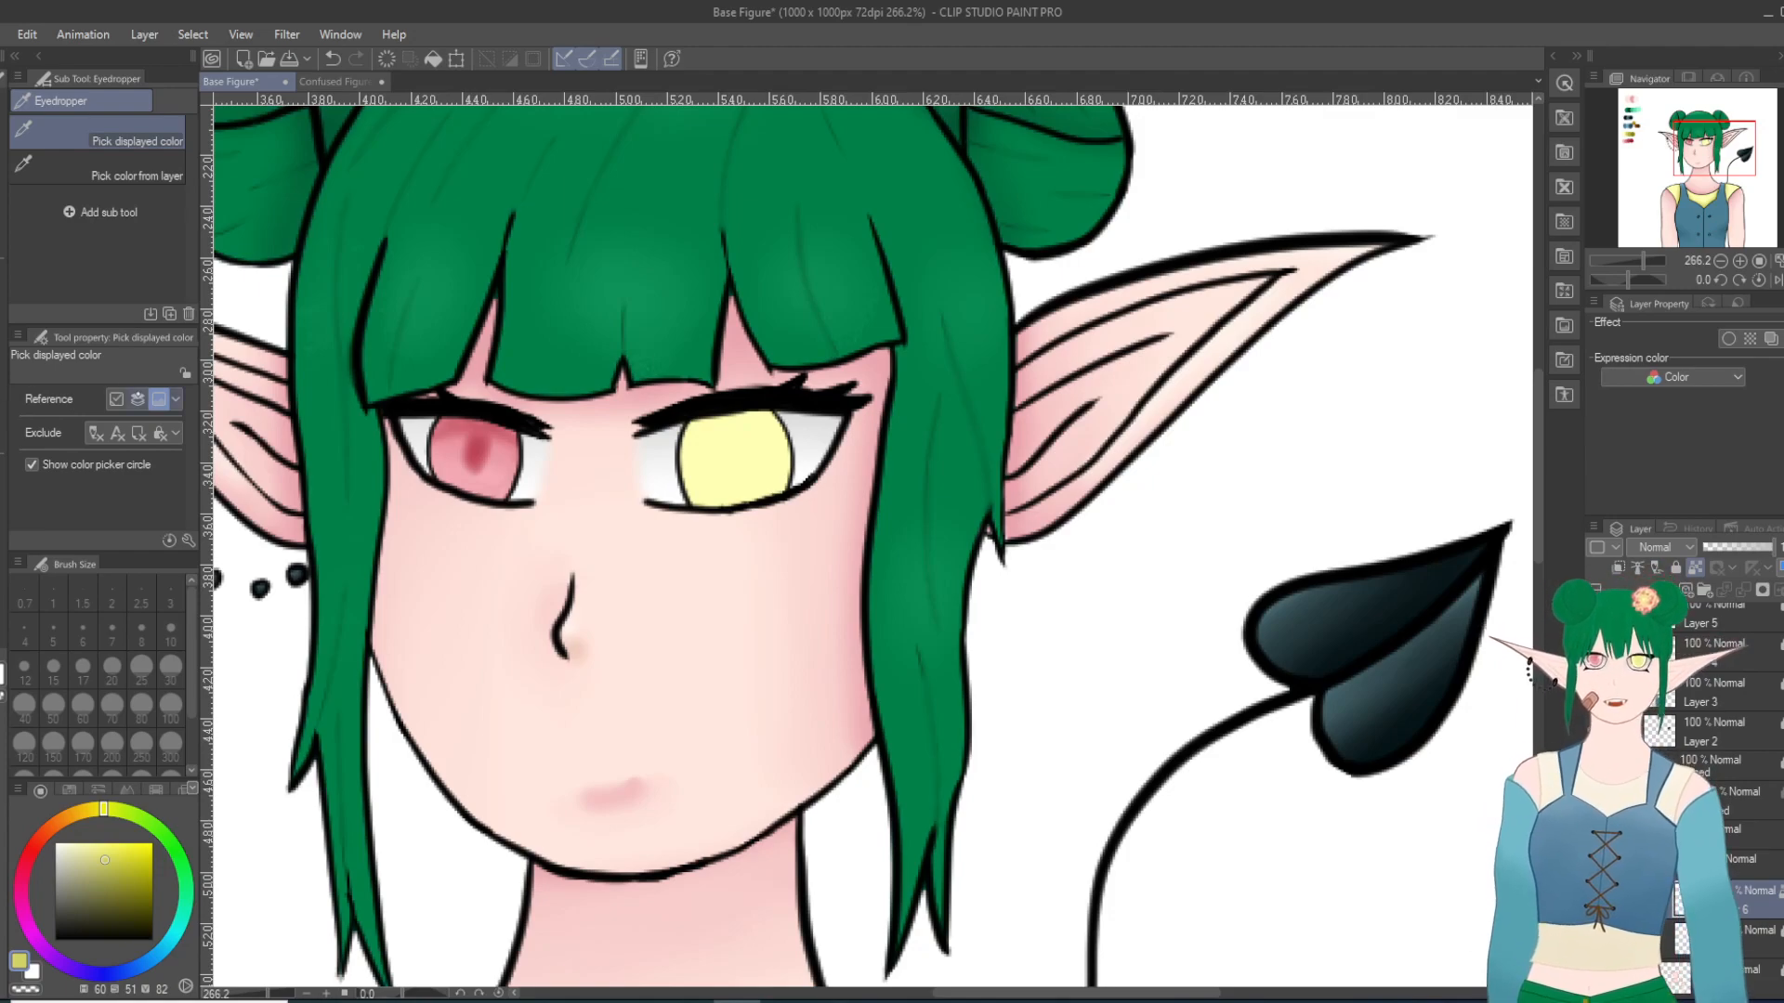
key("b")
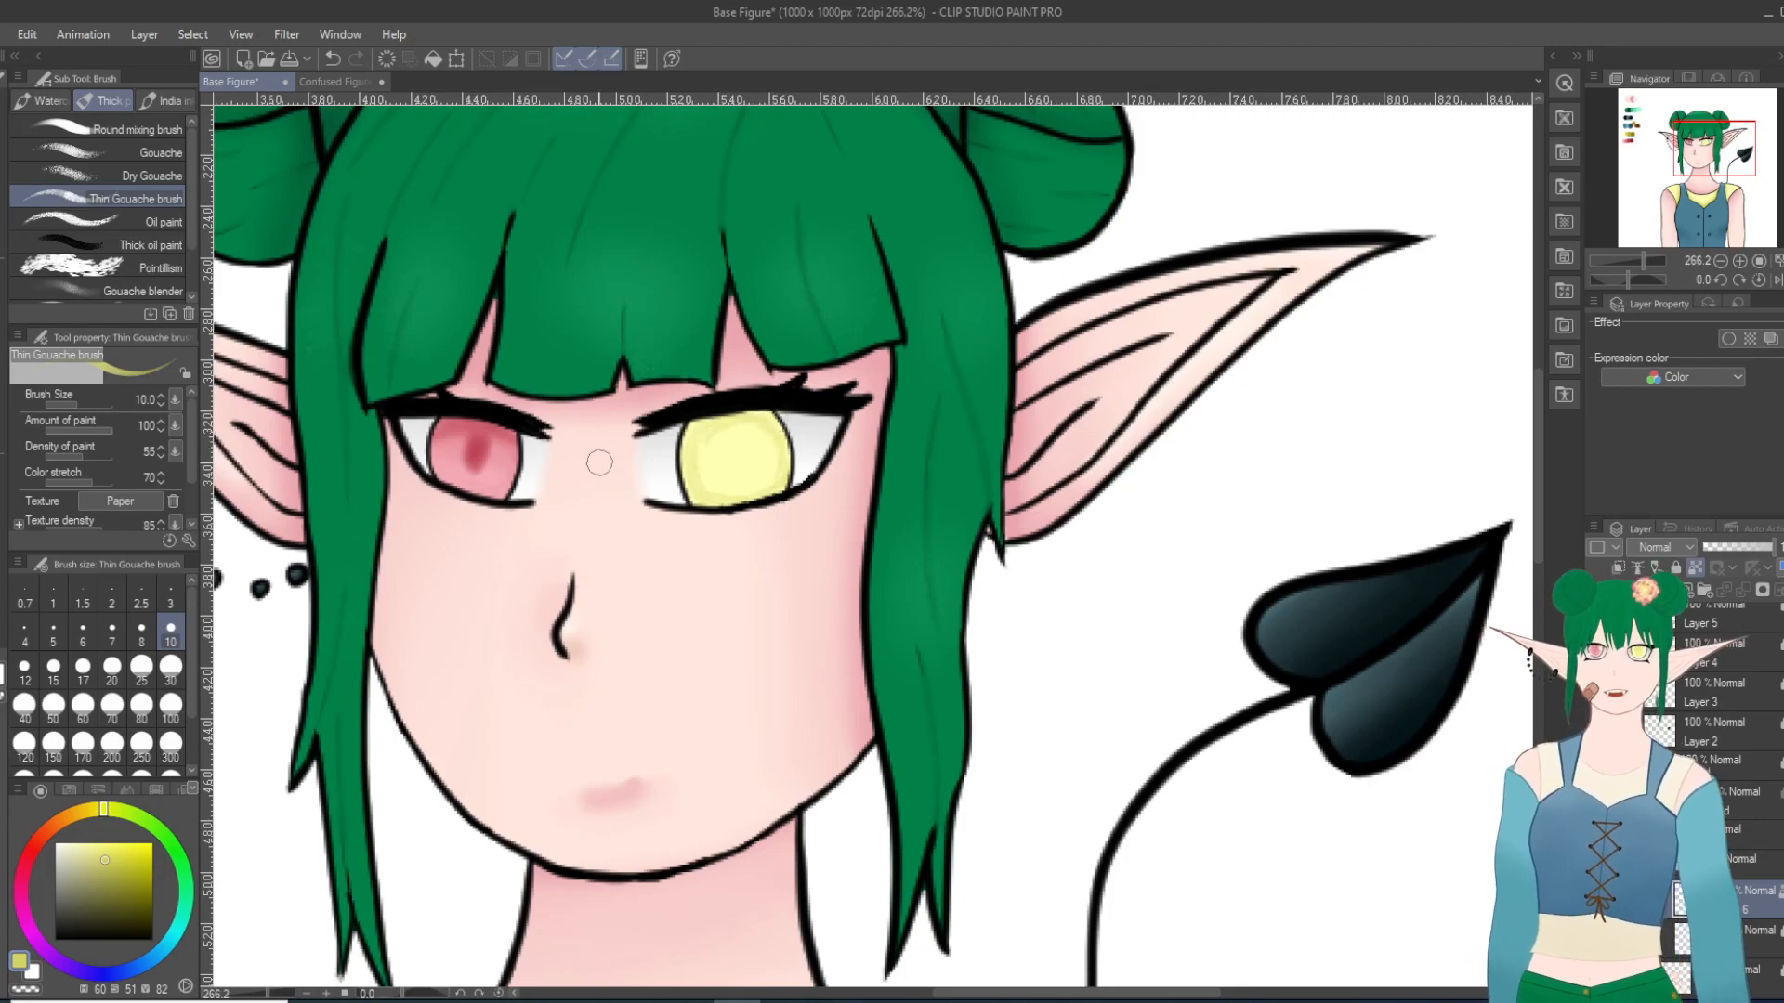
key("j")
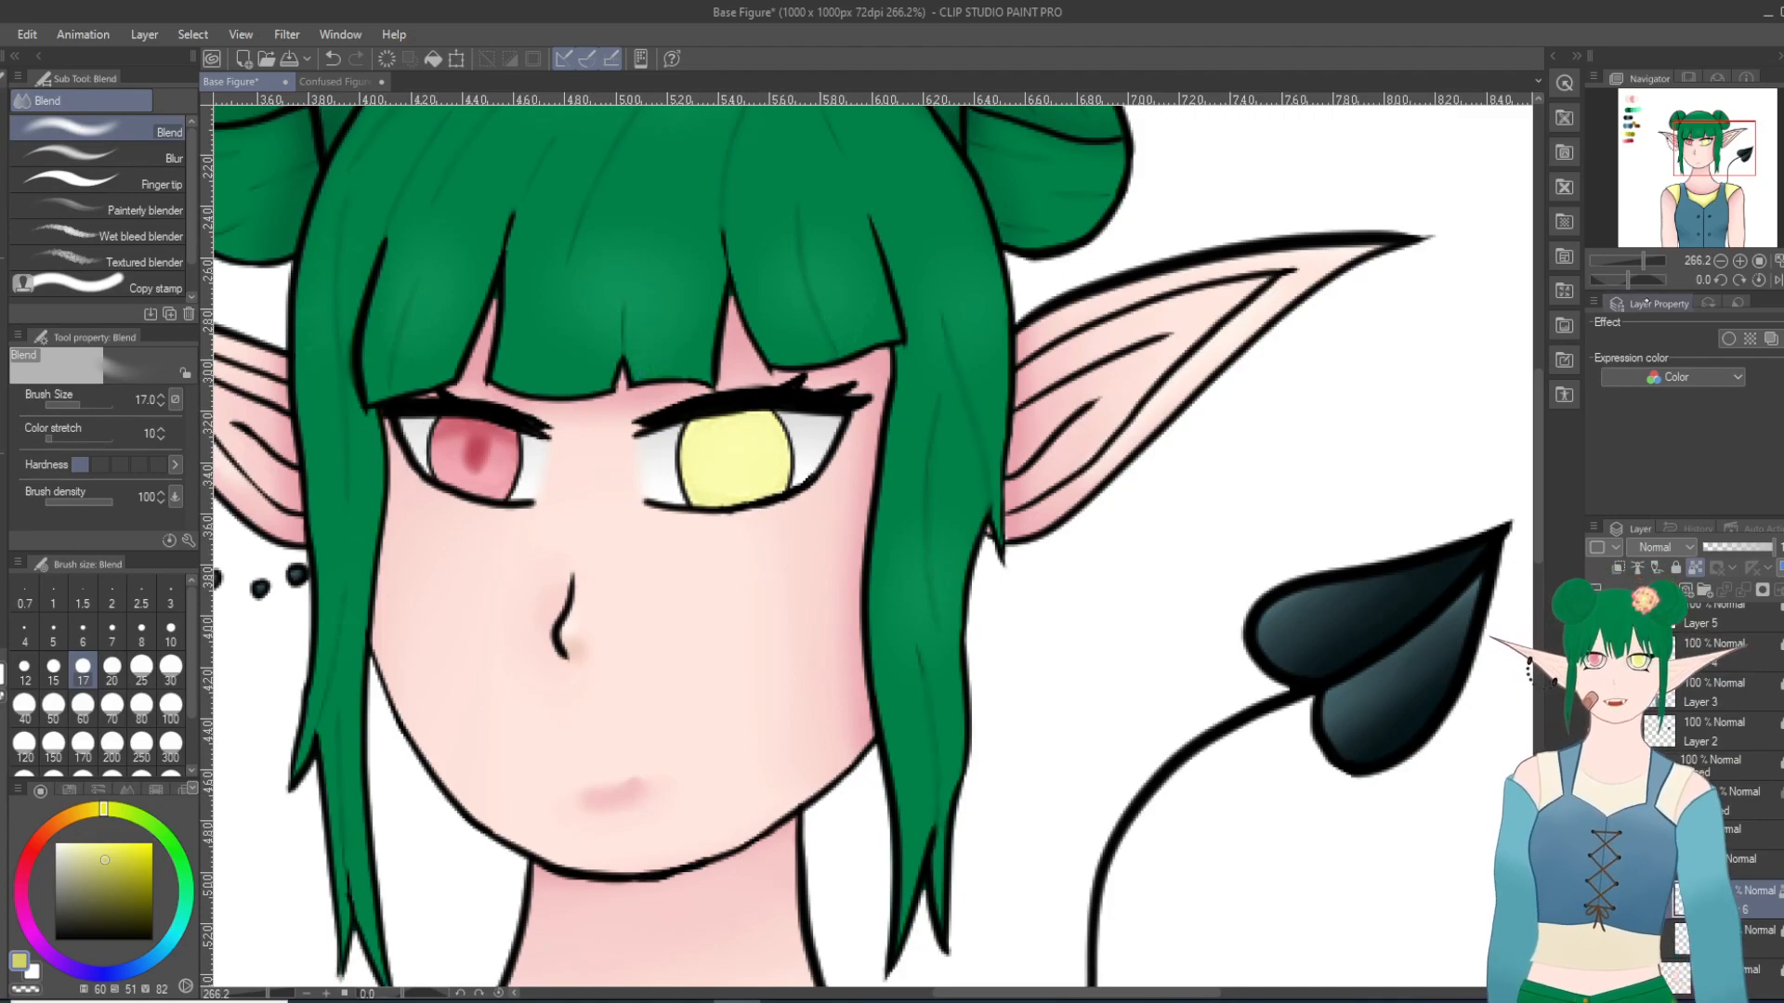
Step: Pick the palette's third, olive yellow as the Thin Gouache brush colour for shading the right-hand iris at size 10
left_click(1633, 137)
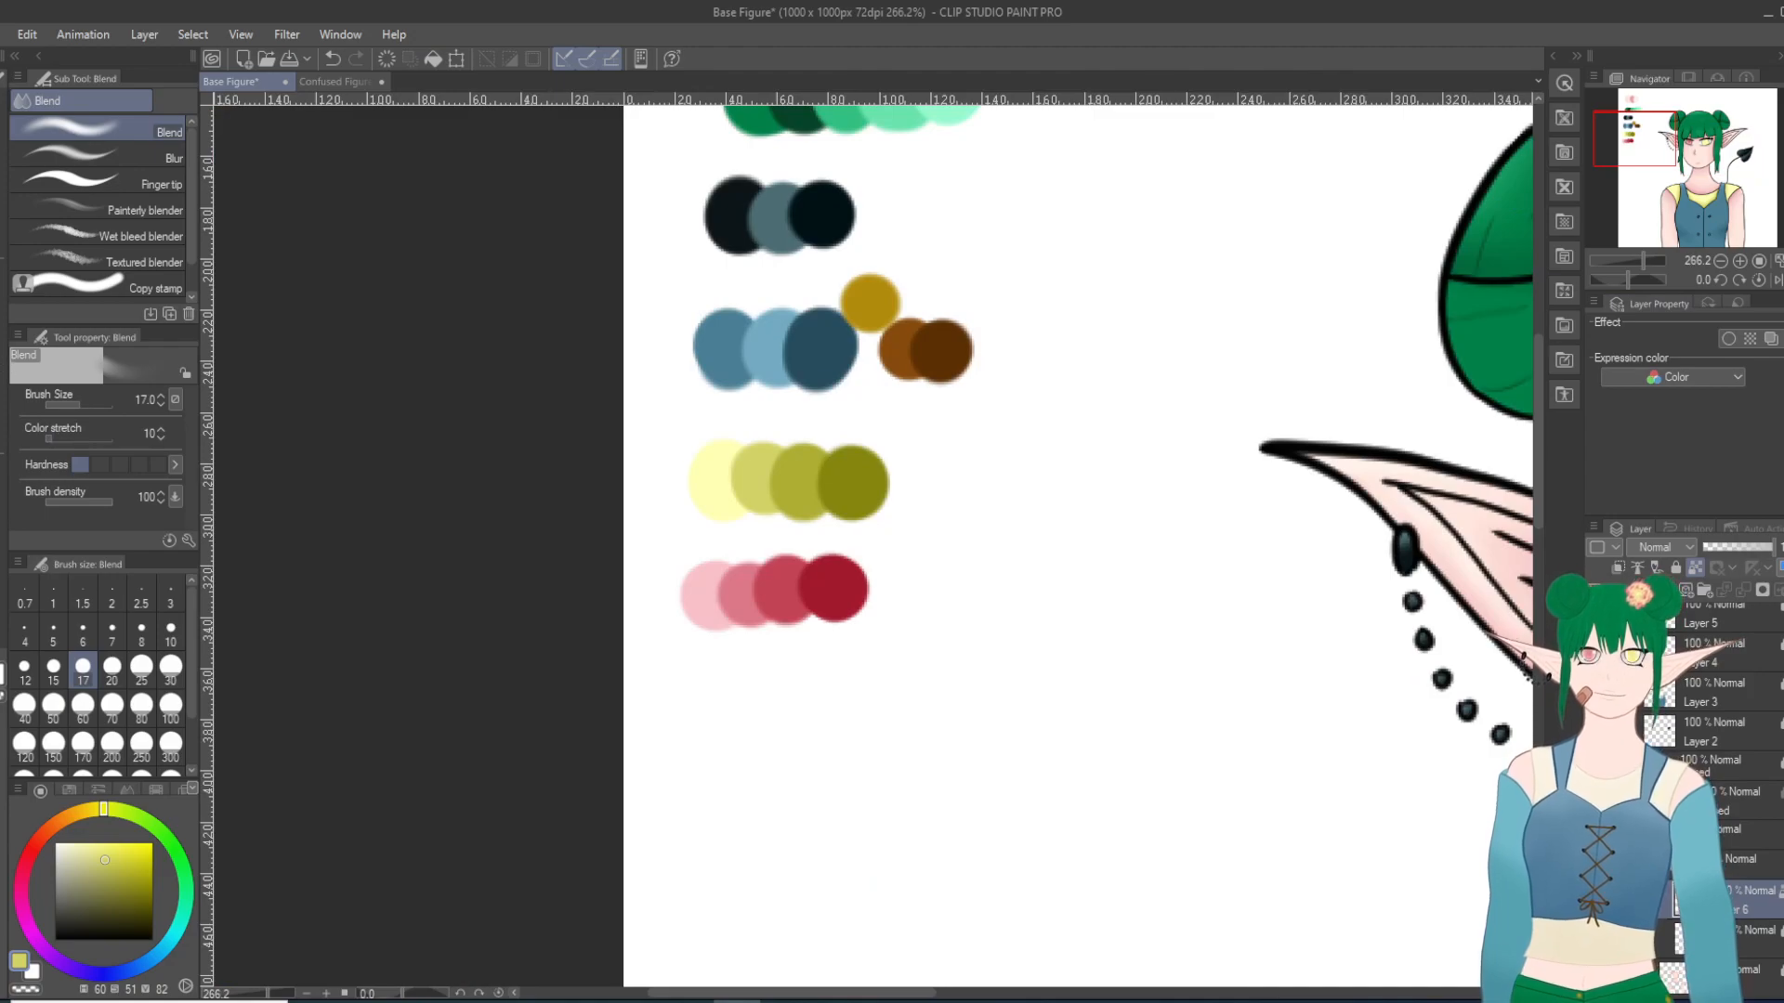
key("i")
left_click(787, 480)
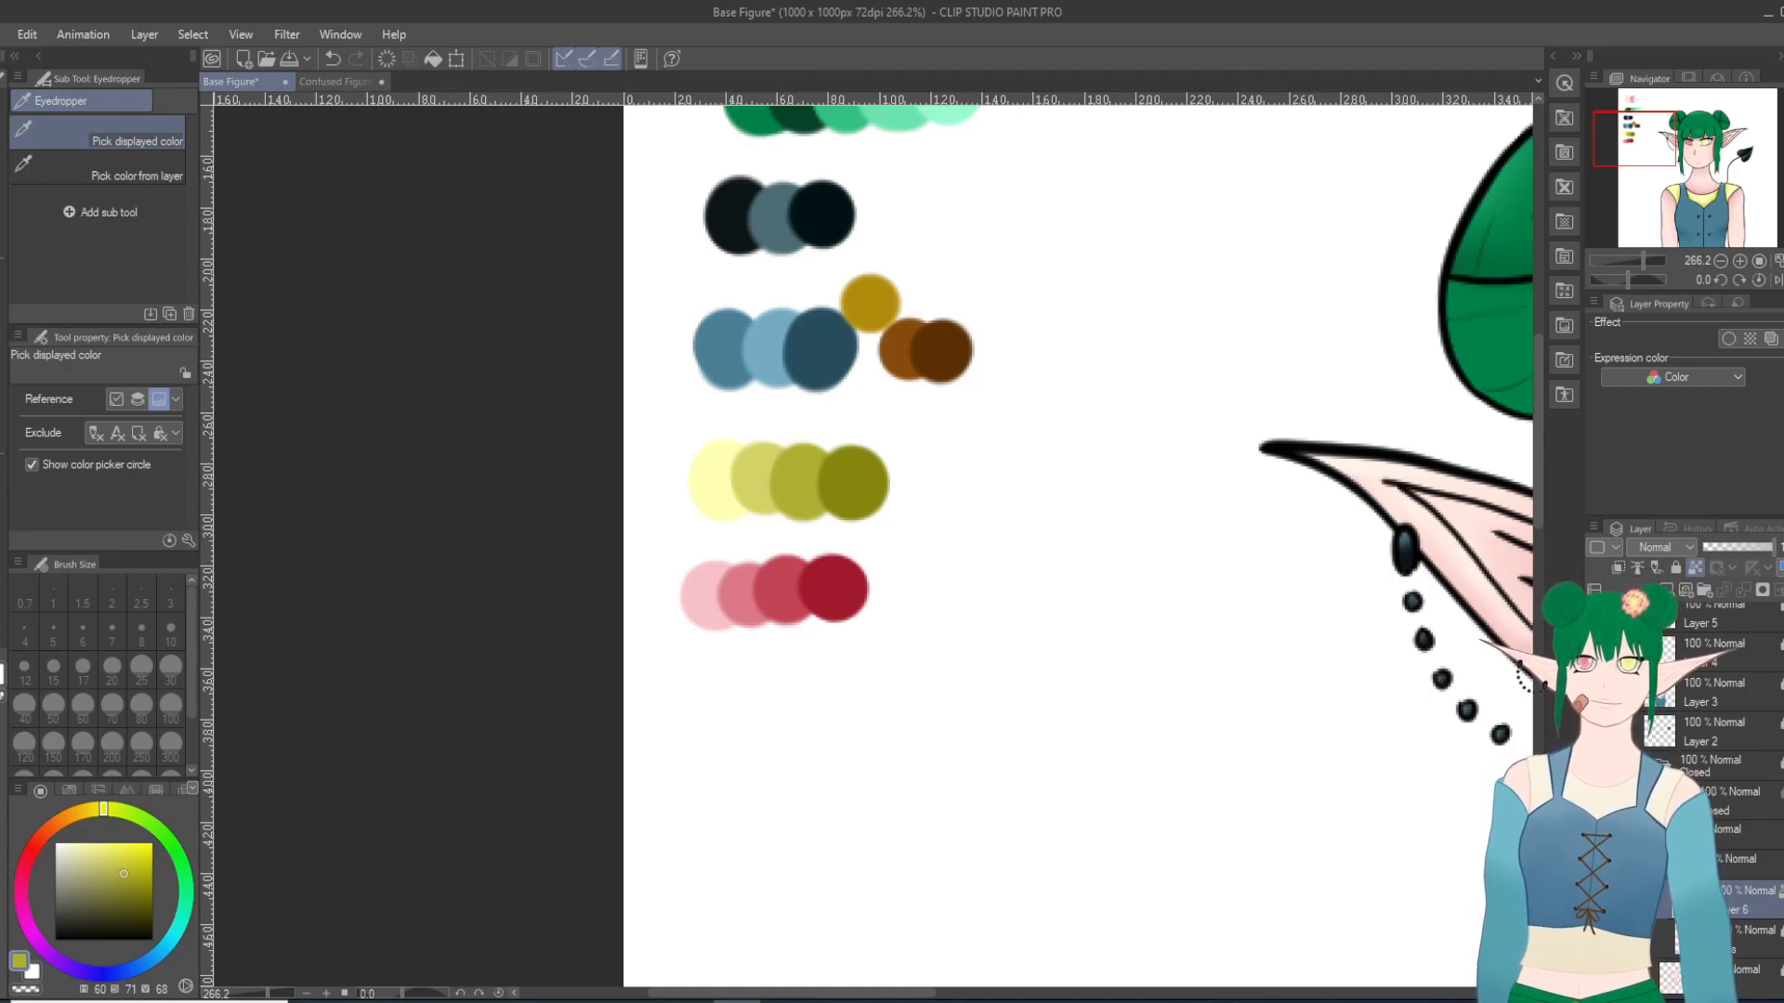
key("b")
left_click(1703, 155)
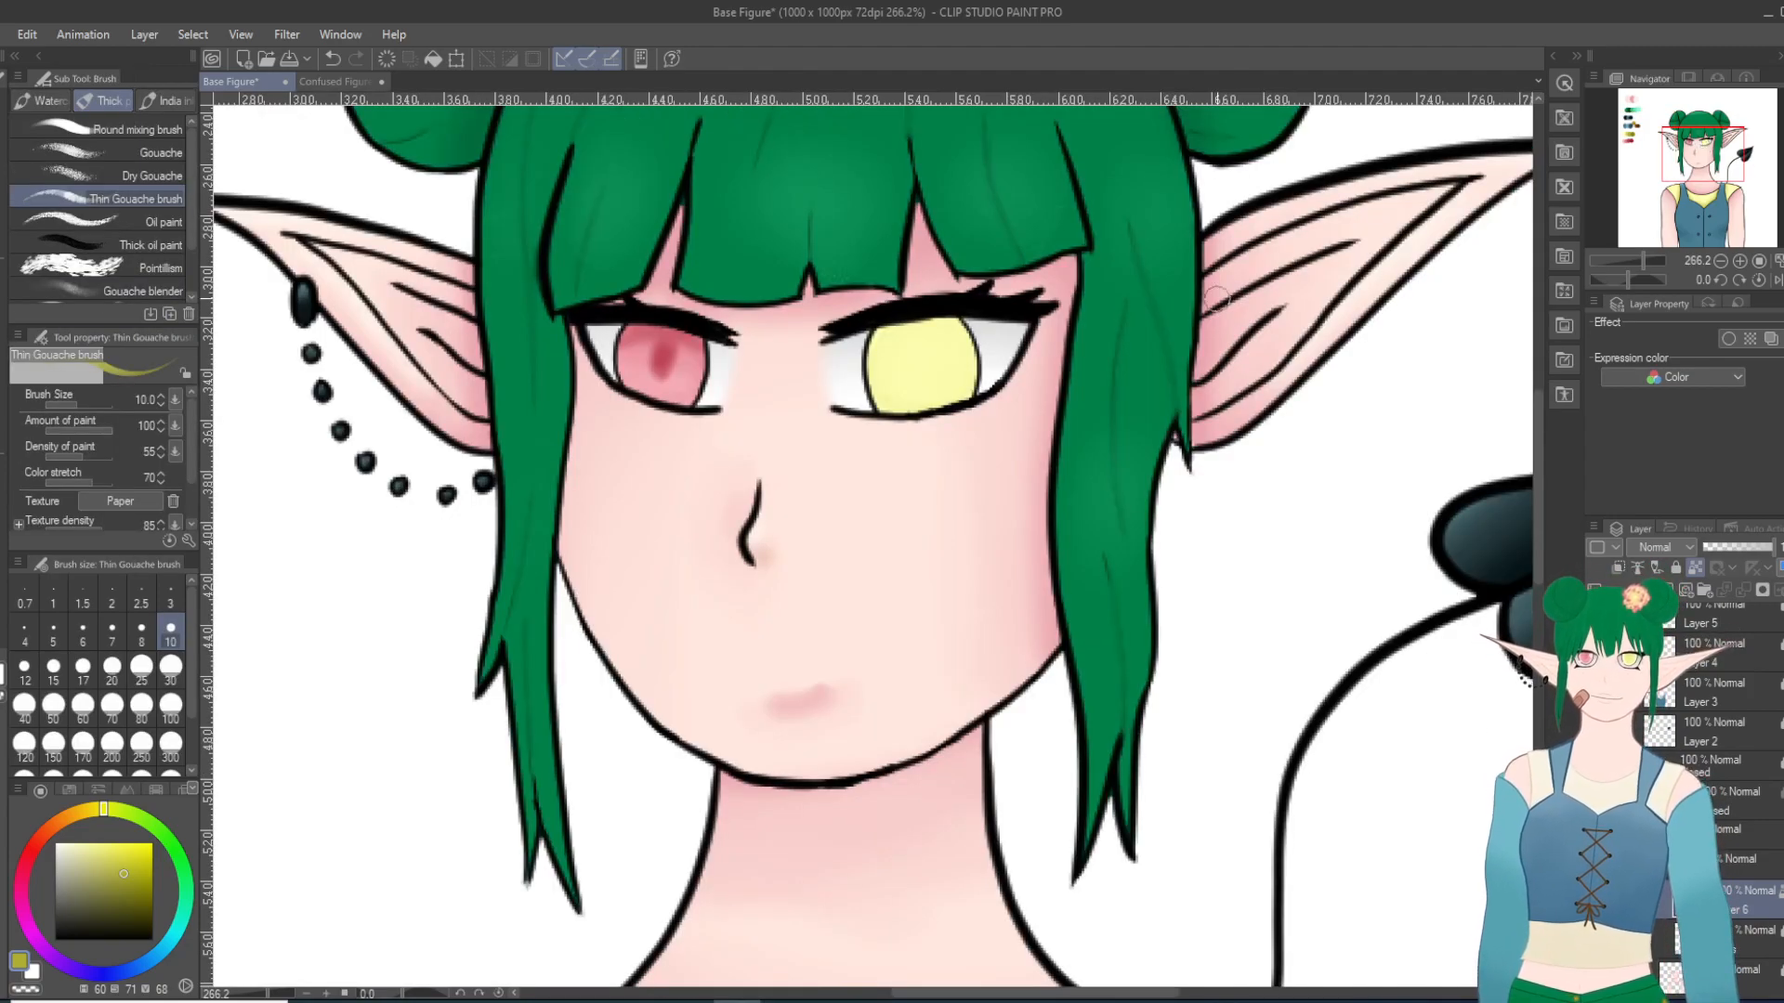
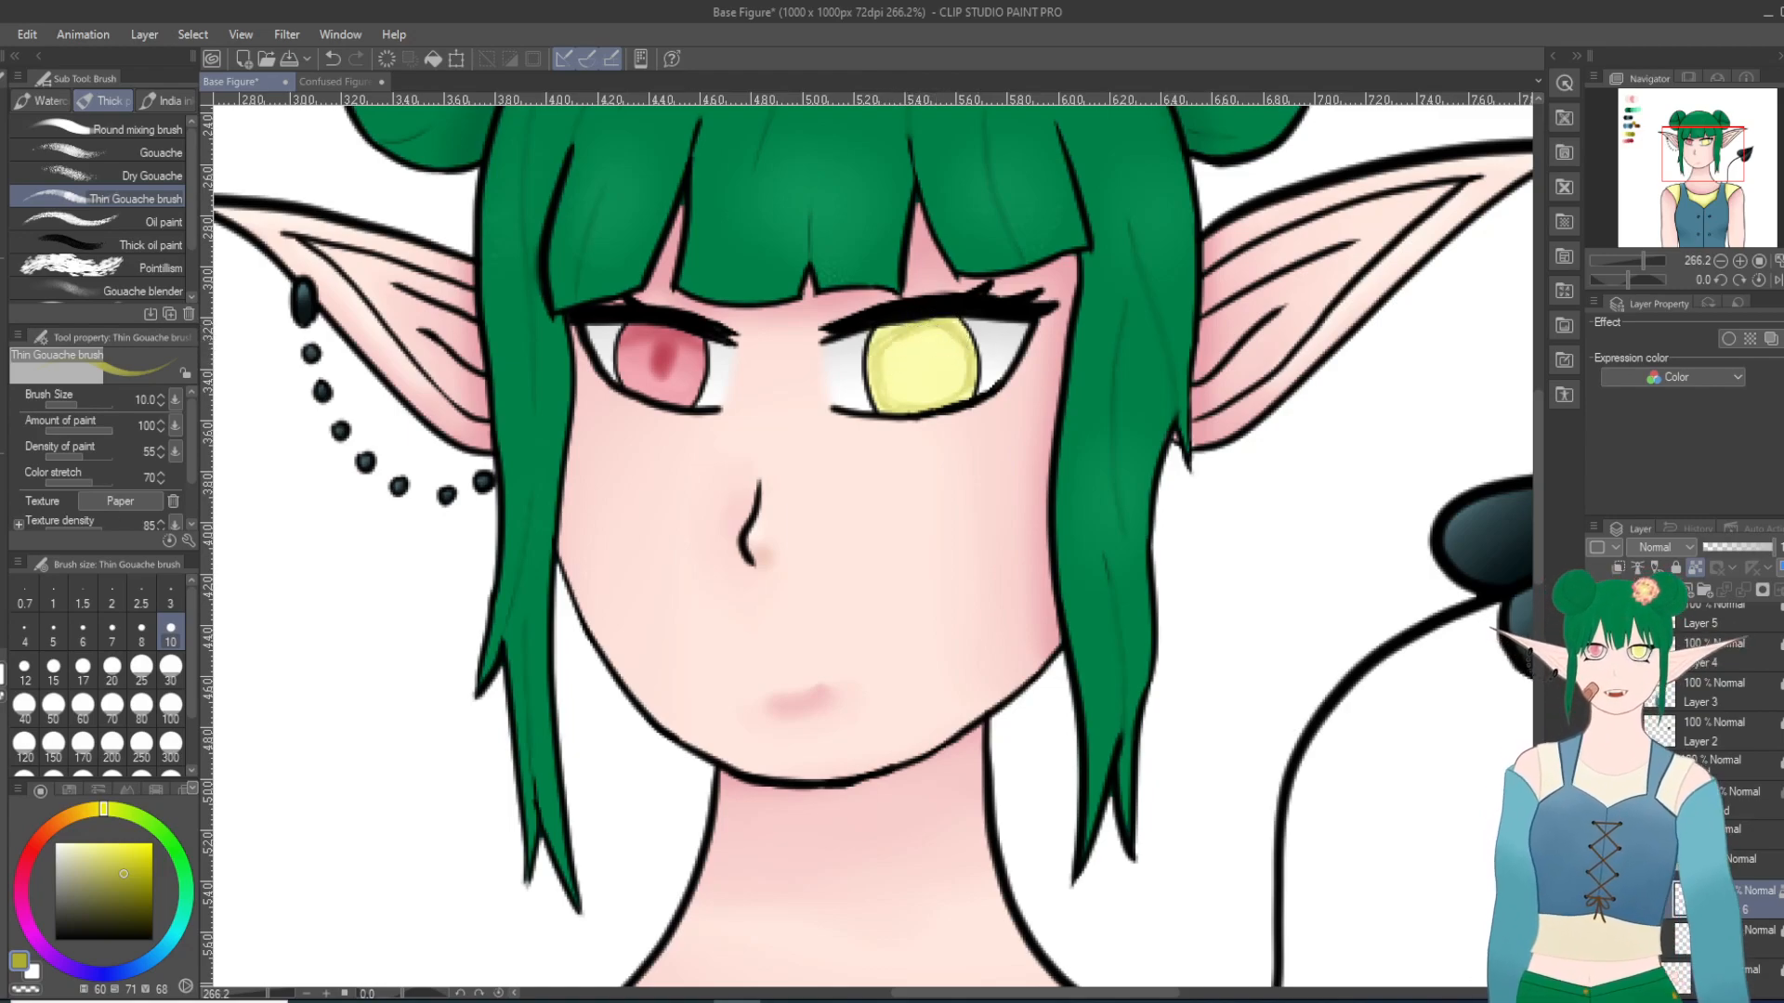
Step: Smooth the yellow iris's shading with Blend at size 17, and pick the palette's fourth, darkest olive yellow as the drawing colour
key("j")
mouse_move(884, 380)
left_mouse_down()
mouse_move(928, 375)
mouse_move(952, 335)
mouse_move(889, 343)
mouse_move(892, 391)
mouse_move(1010, 363)
mouse_move(933, 399)
mouse_move(969, 374)
mouse_move(947, 349)
mouse_move(954, 383)
mouse_move(971, 346)
mouse_move(887, 389)
mouse_move(970, 349)
mouse_move(960, 419)
left_mouse_up()
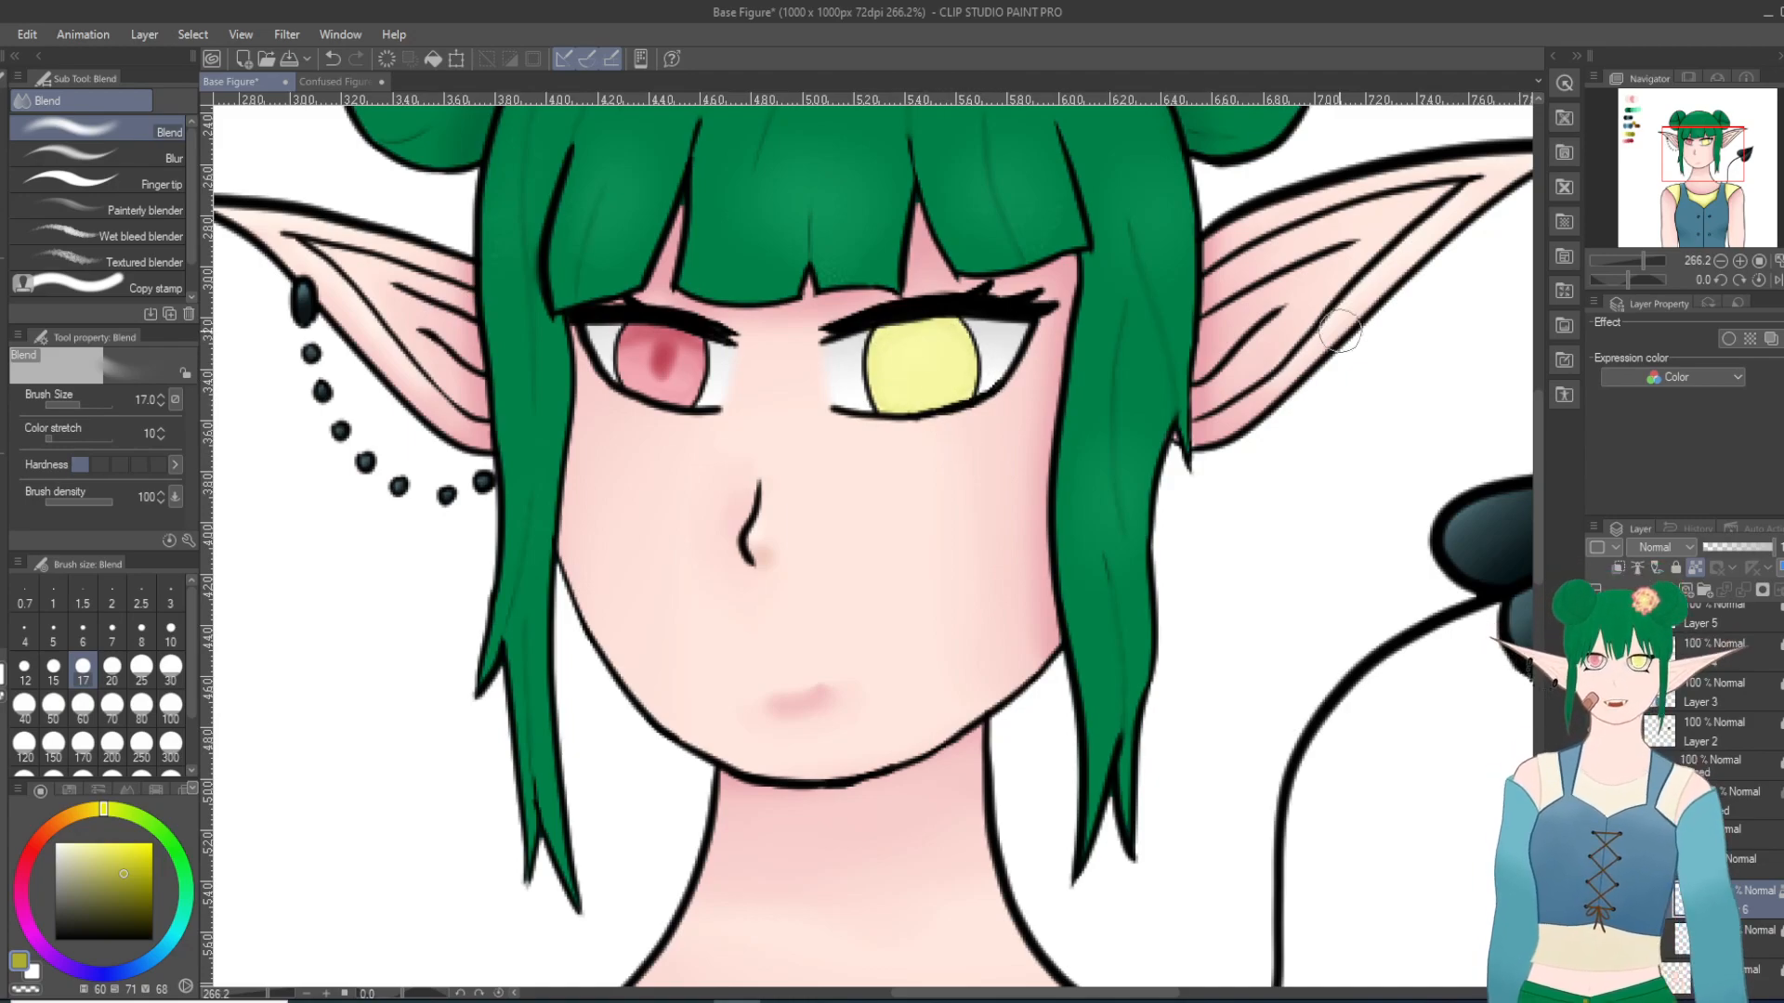
left_click(1629, 128)
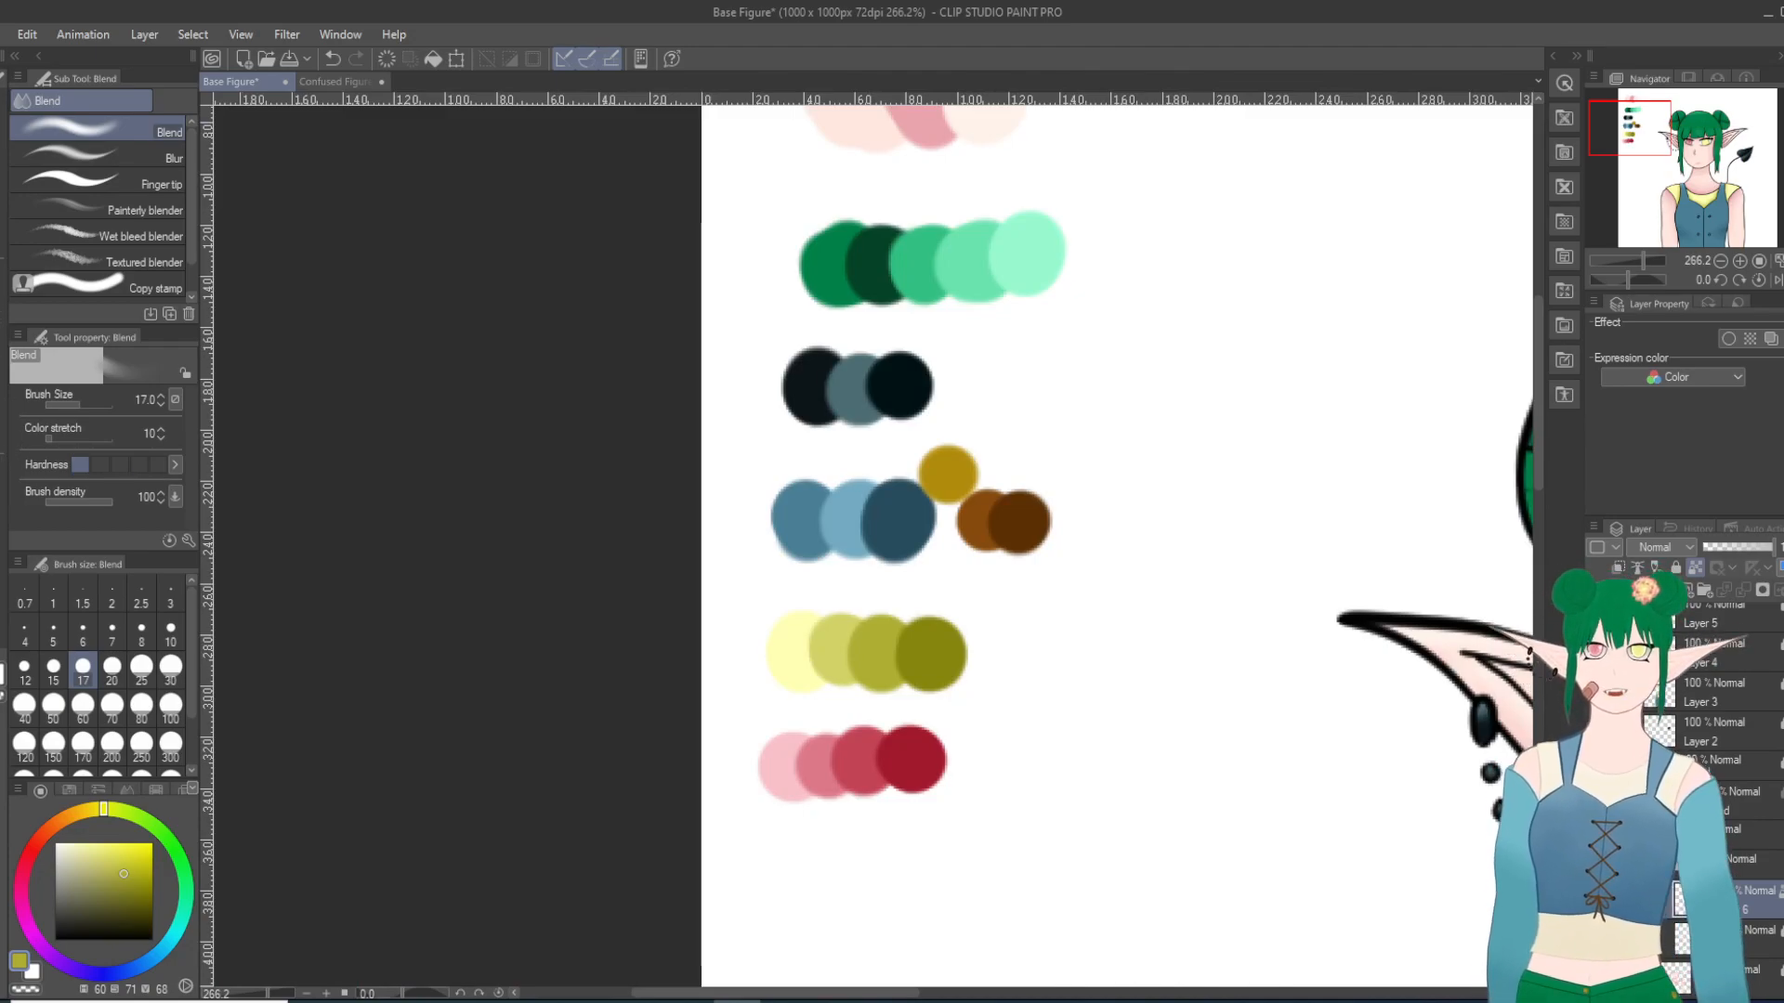
key("i")
left_click(946, 646)
left_click(1712, 142)
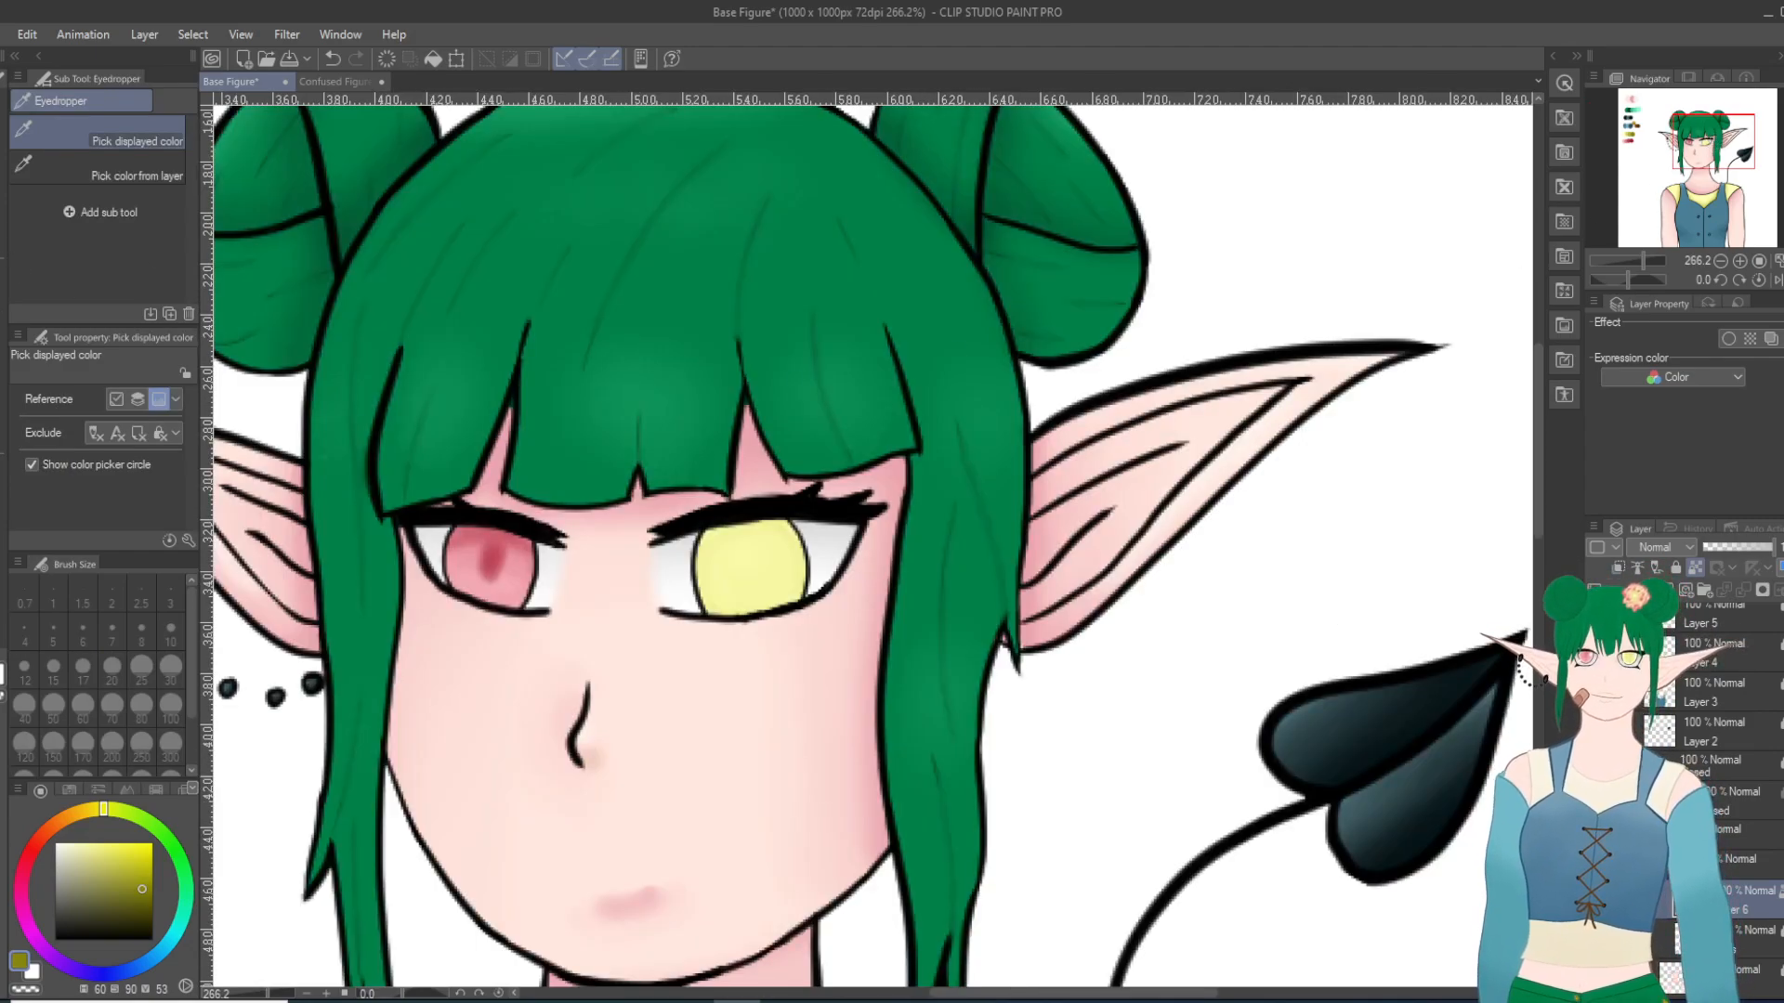
Step: Shade the upper part of the yellow iris in the darkest olive with Thin Gouache at size 10, and smooth it with Blend at size 17
key("b")
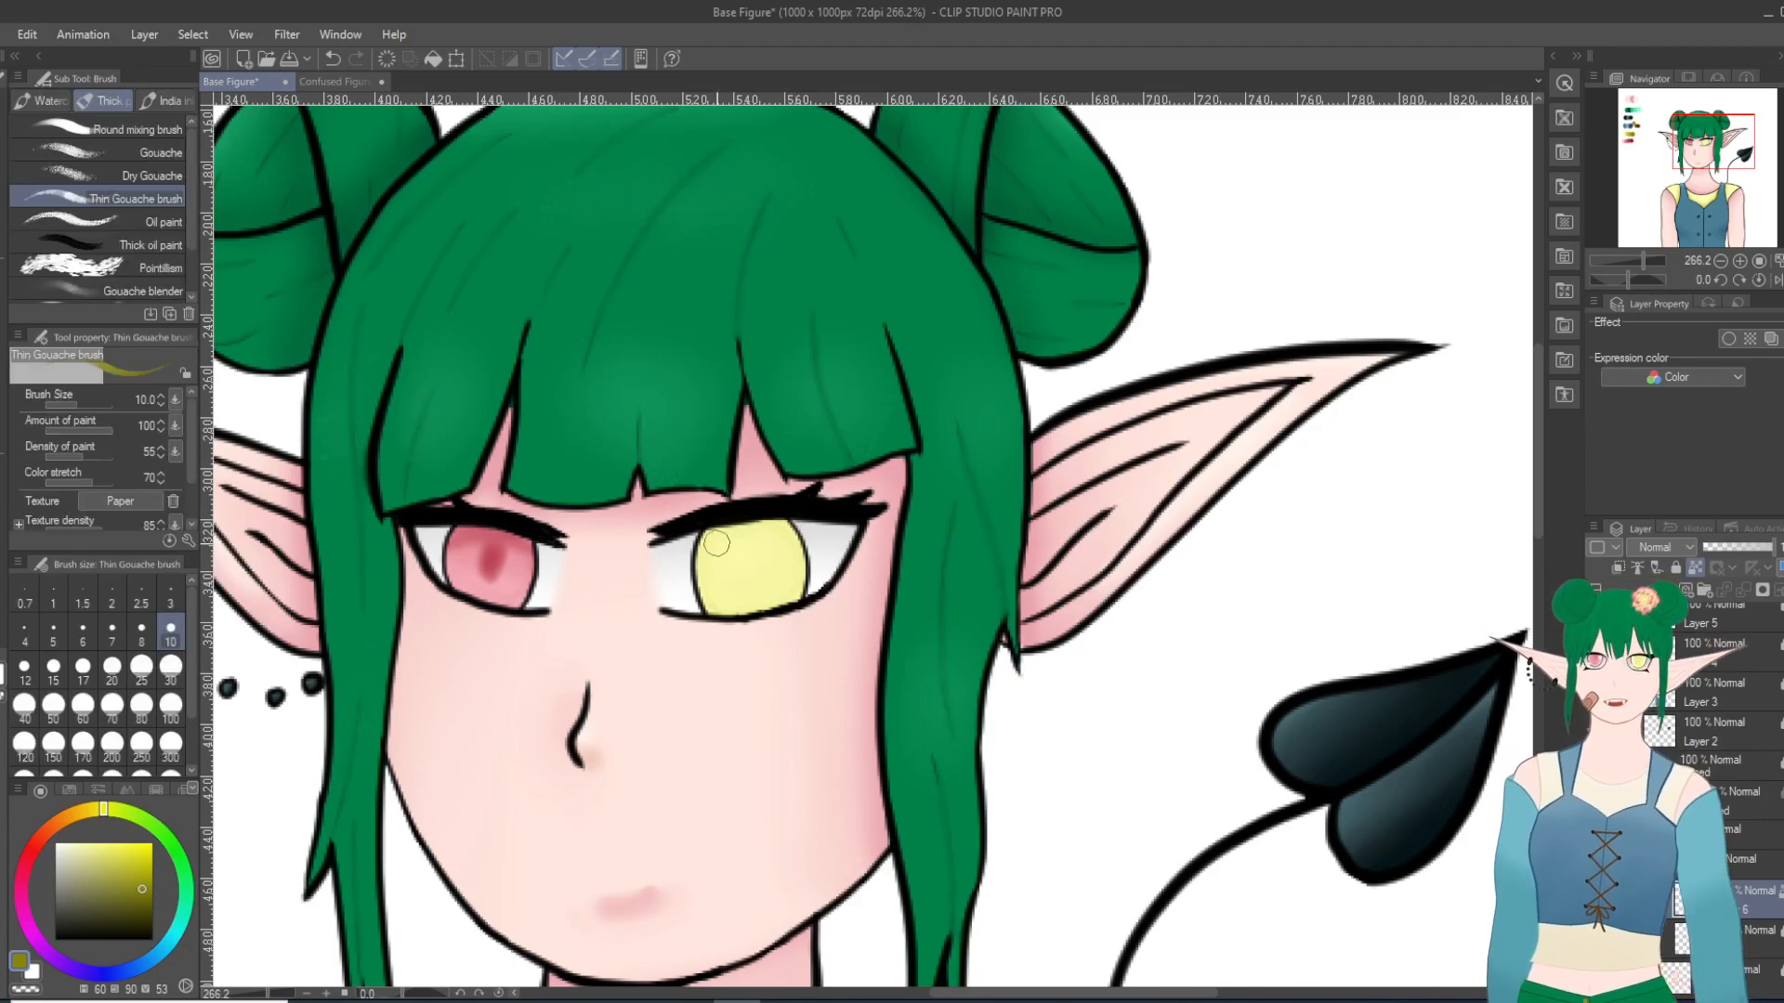
mouse_move(795, 534)
left_mouse_down()
mouse_move(699, 548)
mouse_move(793, 559)
mouse_move(696, 556)
mouse_move(814, 539)
mouse_move(694, 547)
mouse_move(806, 527)
mouse_move(711, 522)
mouse_move(802, 528)
mouse_move(756, 527)
left_mouse_up()
left_click(333, 58)
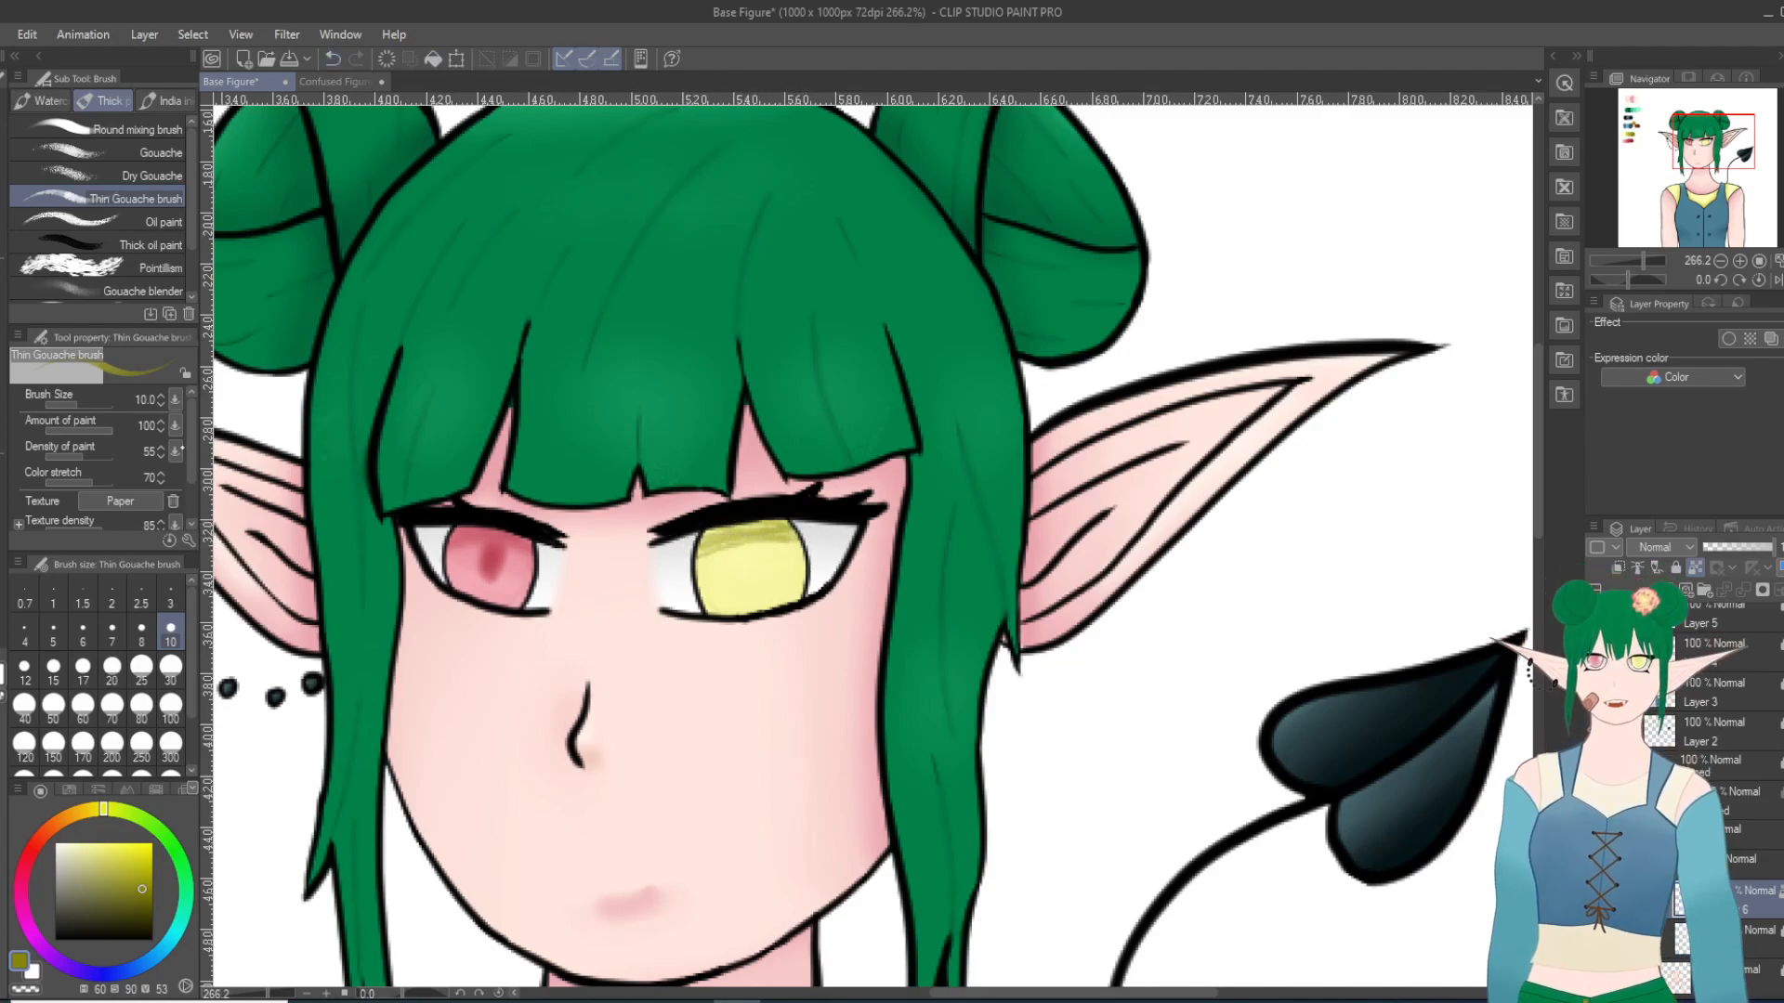
key("j")
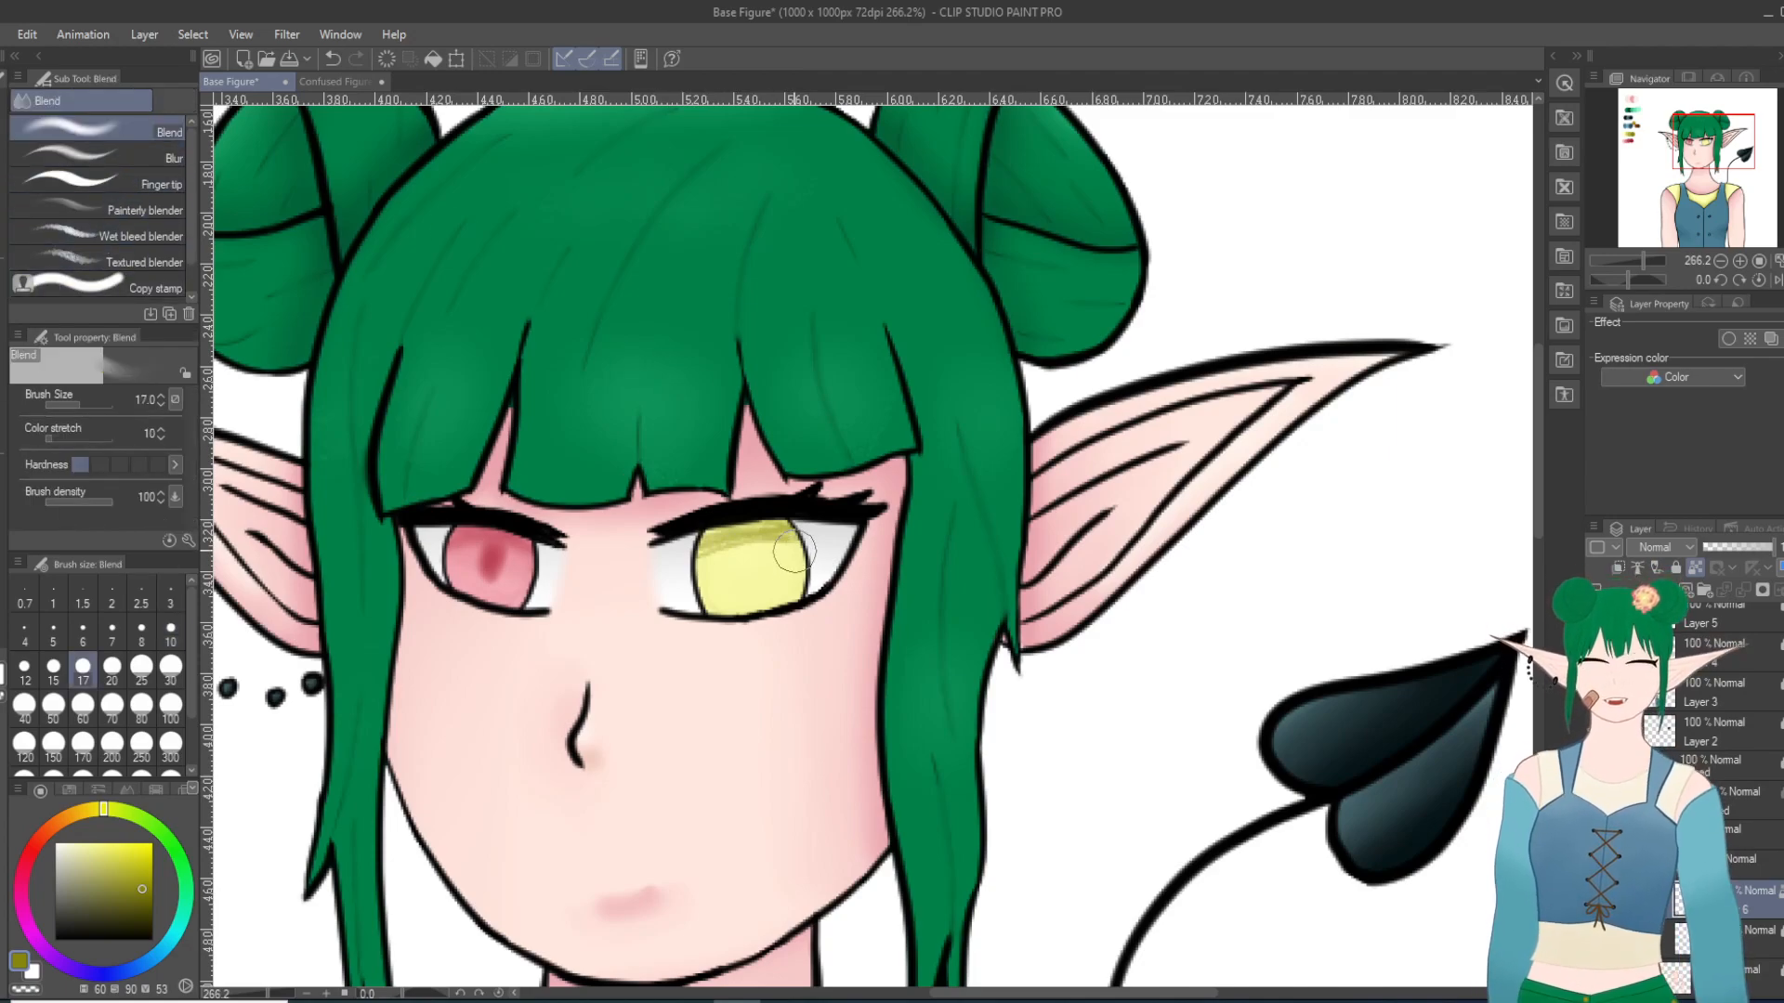
mouse_move(703, 570)
left_mouse_down()
mouse_move(805, 542)
mouse_move(678, 546)
mouse_move(801, 547)
mouse_move(700, 577)
left_mouse_up()
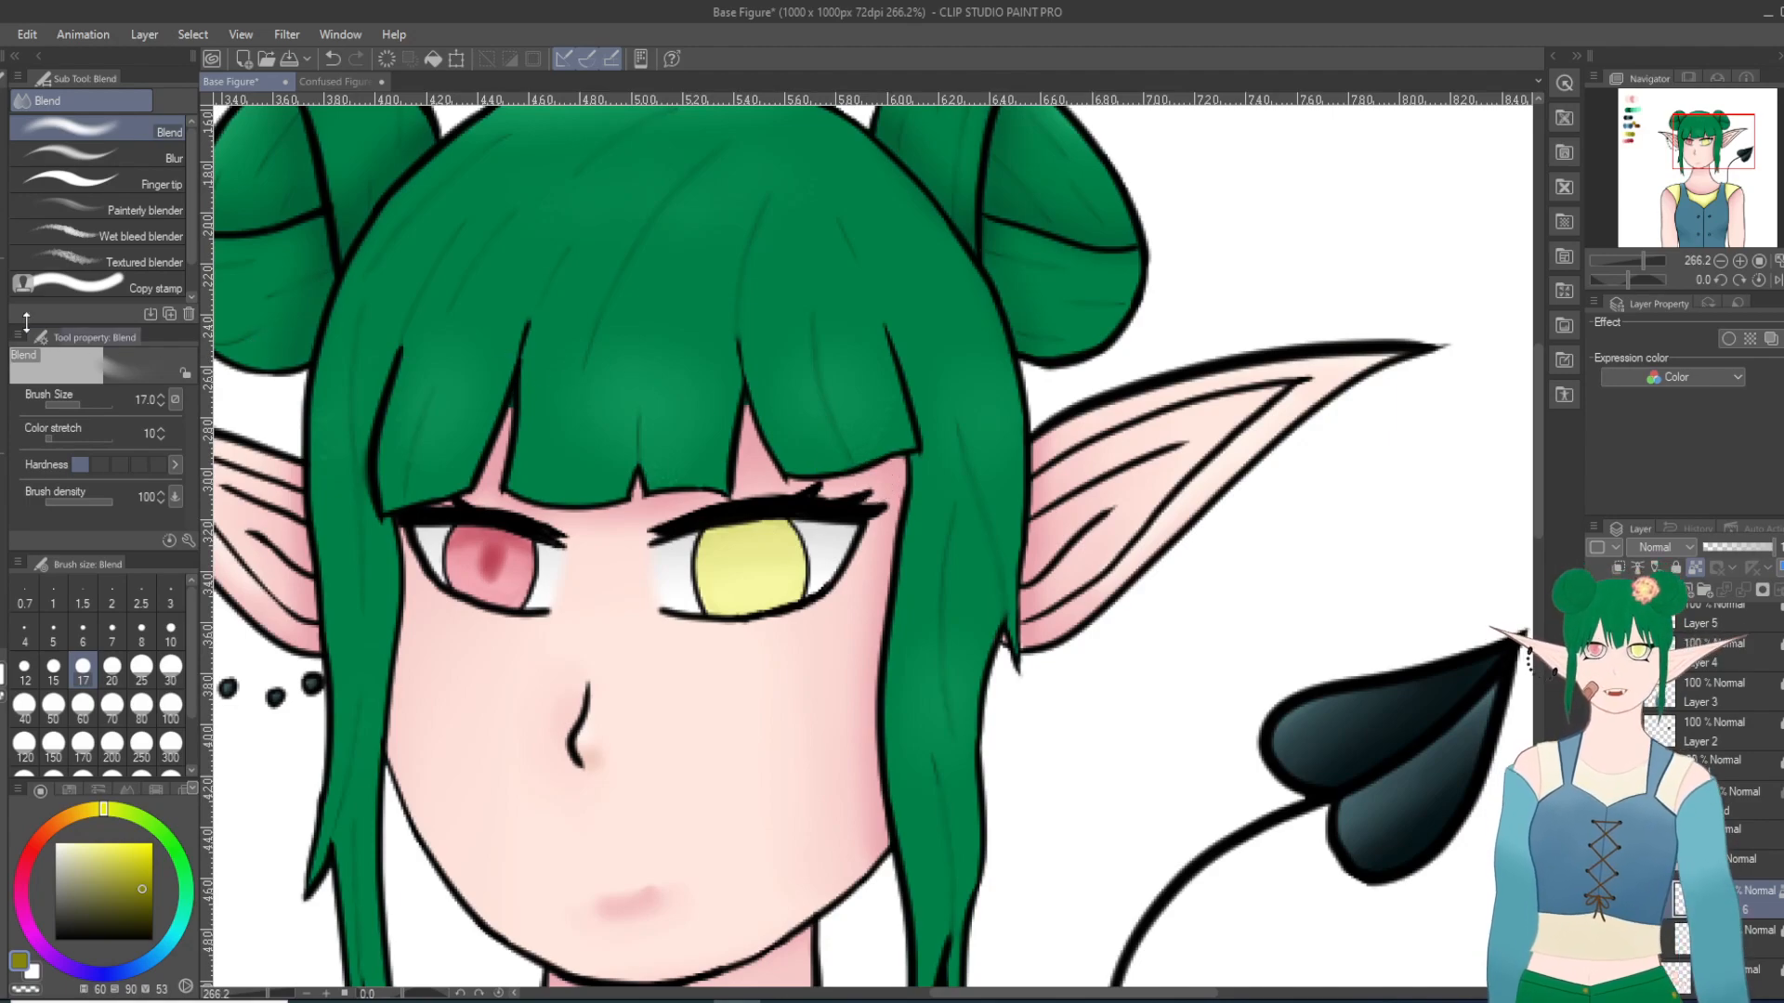
Step: Paint a second dark olive layer under the yellow eye's upper lid with the Thin Gouache brush, and soften it with Blur at size 30
key("b")
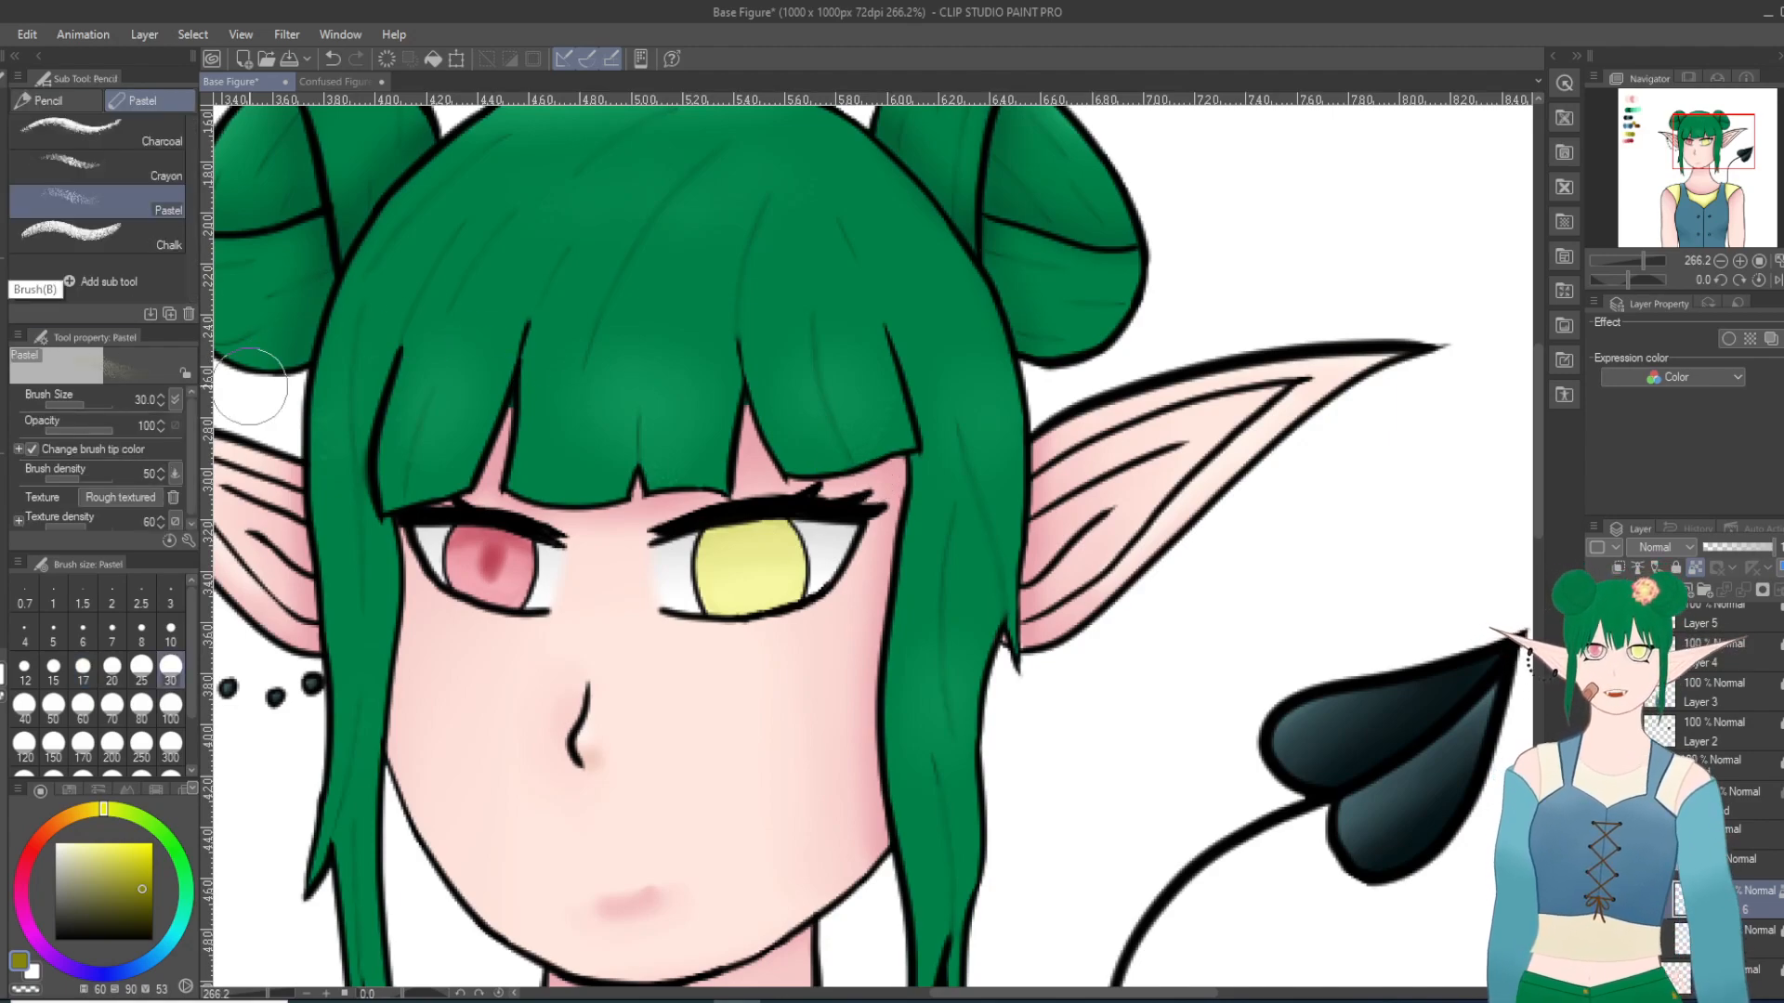
mouse_move(695, 547)
left_mouse_down()
mouse_move(801, 537)
mouse_move(716, 538)
mouse_move(748, 529)
mouse_move(781, 526)
mouse_move(697, 542)
mouse_move(795, 535)
mouse_move(698, 541)
mouse_move(760, 527)
mouse_move(691, 562)
mouse_move(783, 530)
mouse_move(696, 544)
mouse_move(777, 512)
mouse_move(711, 536)
left_mouse_up()
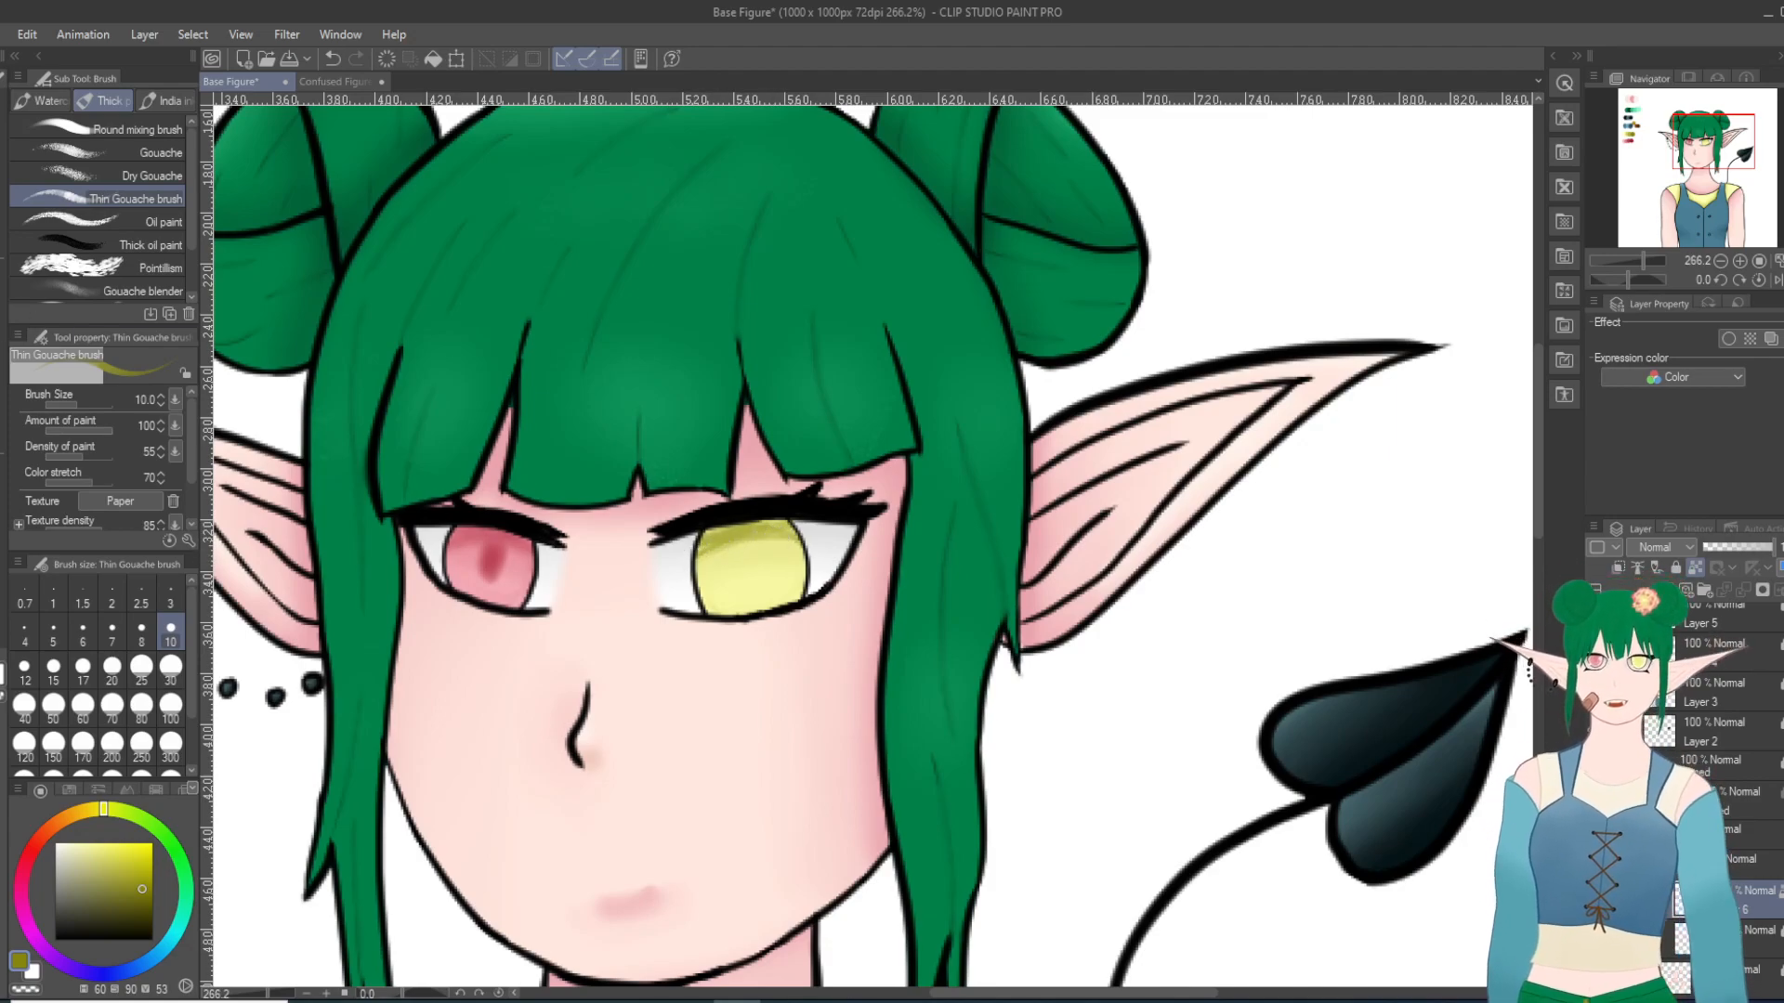
key("j")
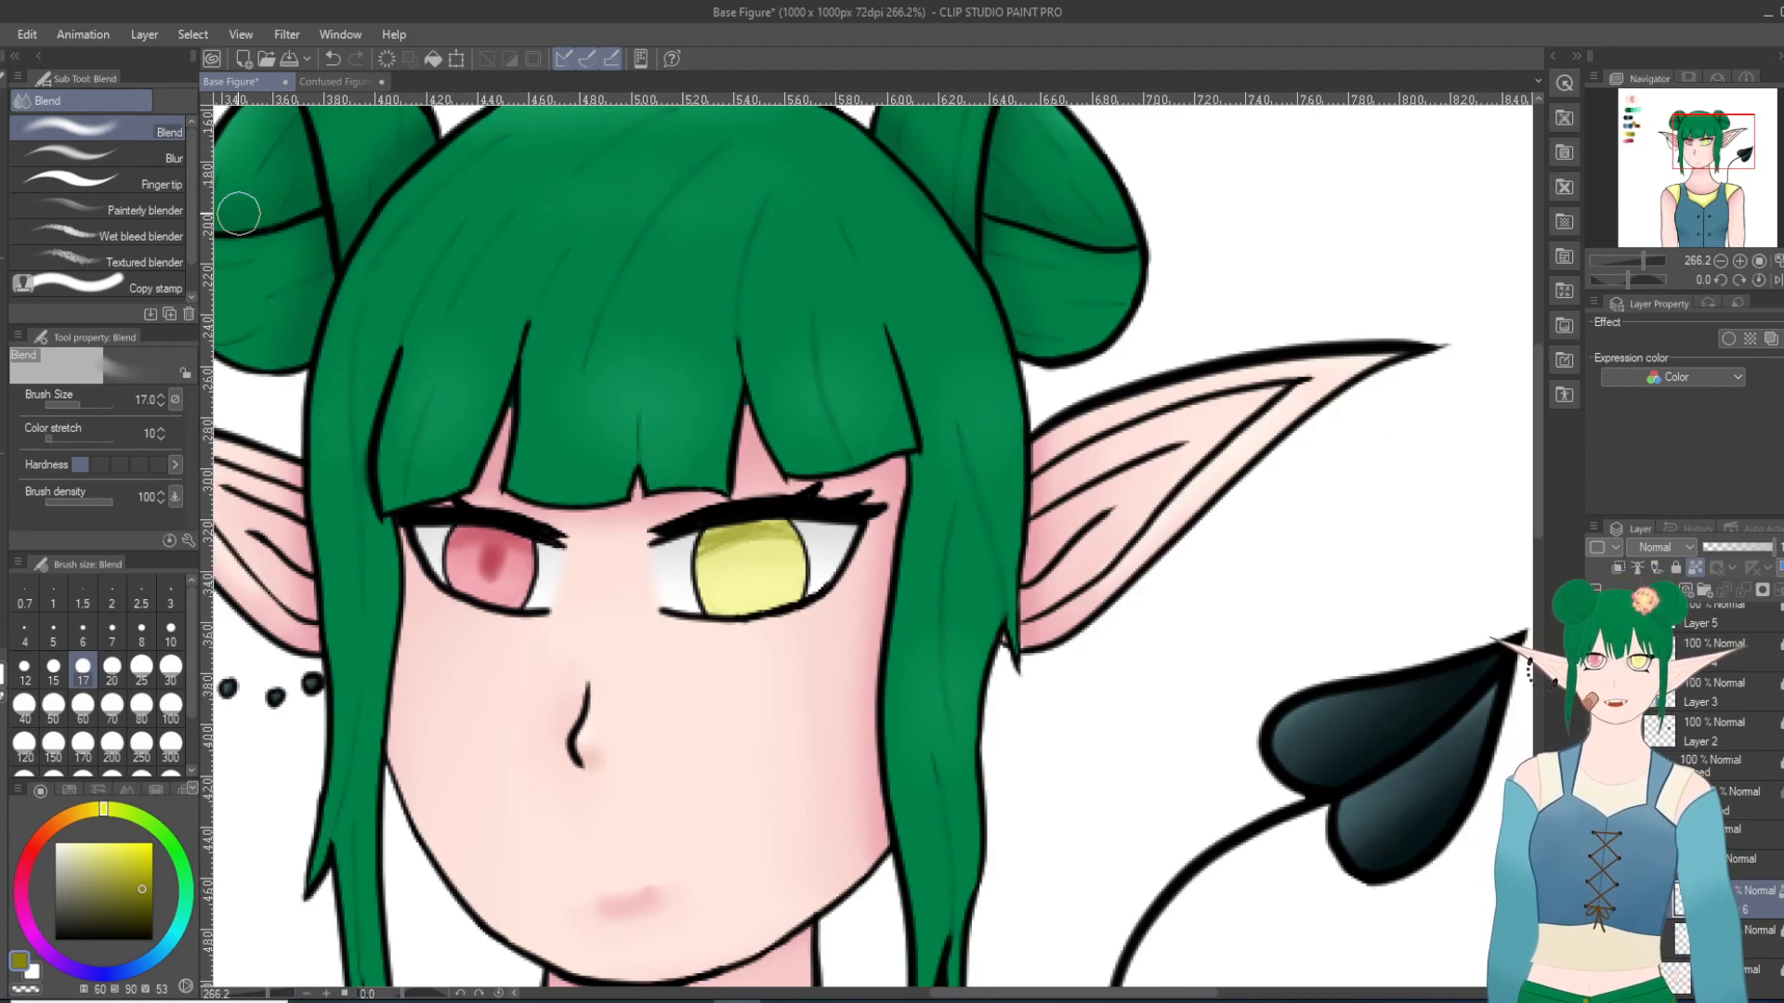
left_click(140, 156)
mouse_move(767, 539)
left_mouse_down()
mouse_move(687, 560)
mouse_move(818, 547)
mouse_move(685, 557)
mouse_move(842, 502)
left_mouse_up()
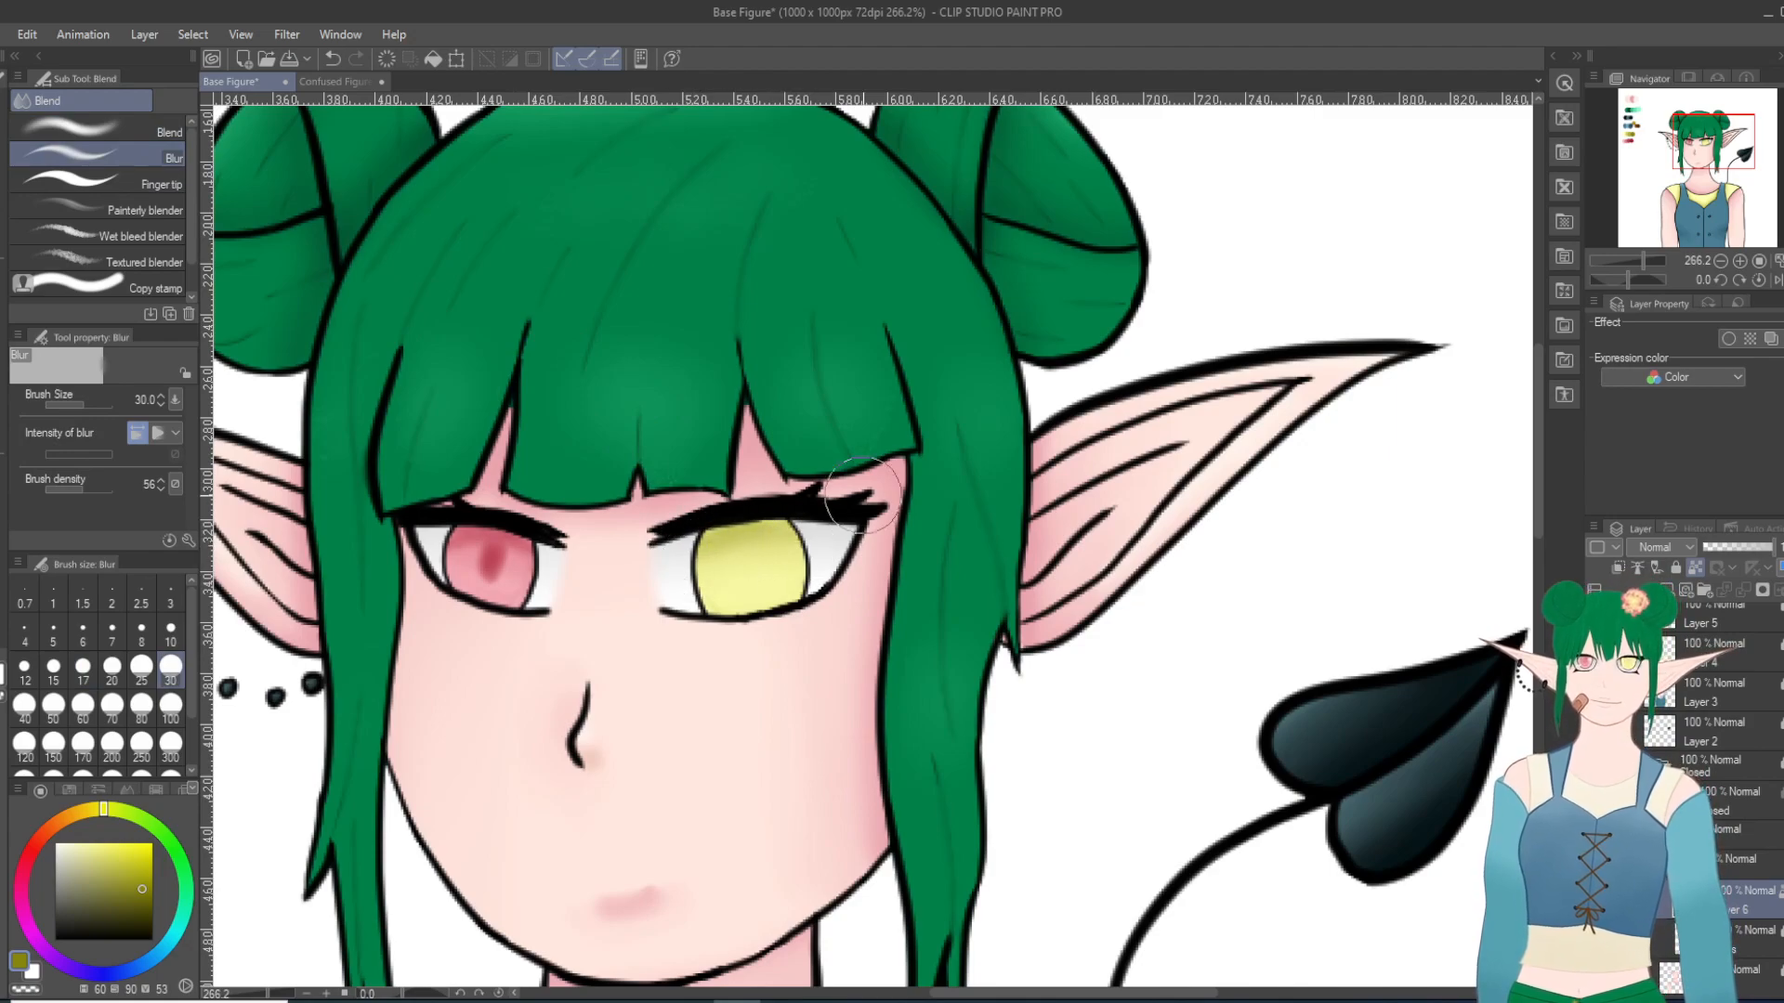
Step: Paint a dark olive pupil in the centre of the yellow iris with Thin Gouache at size 10, and soften it with Blur at size 30
key("p")
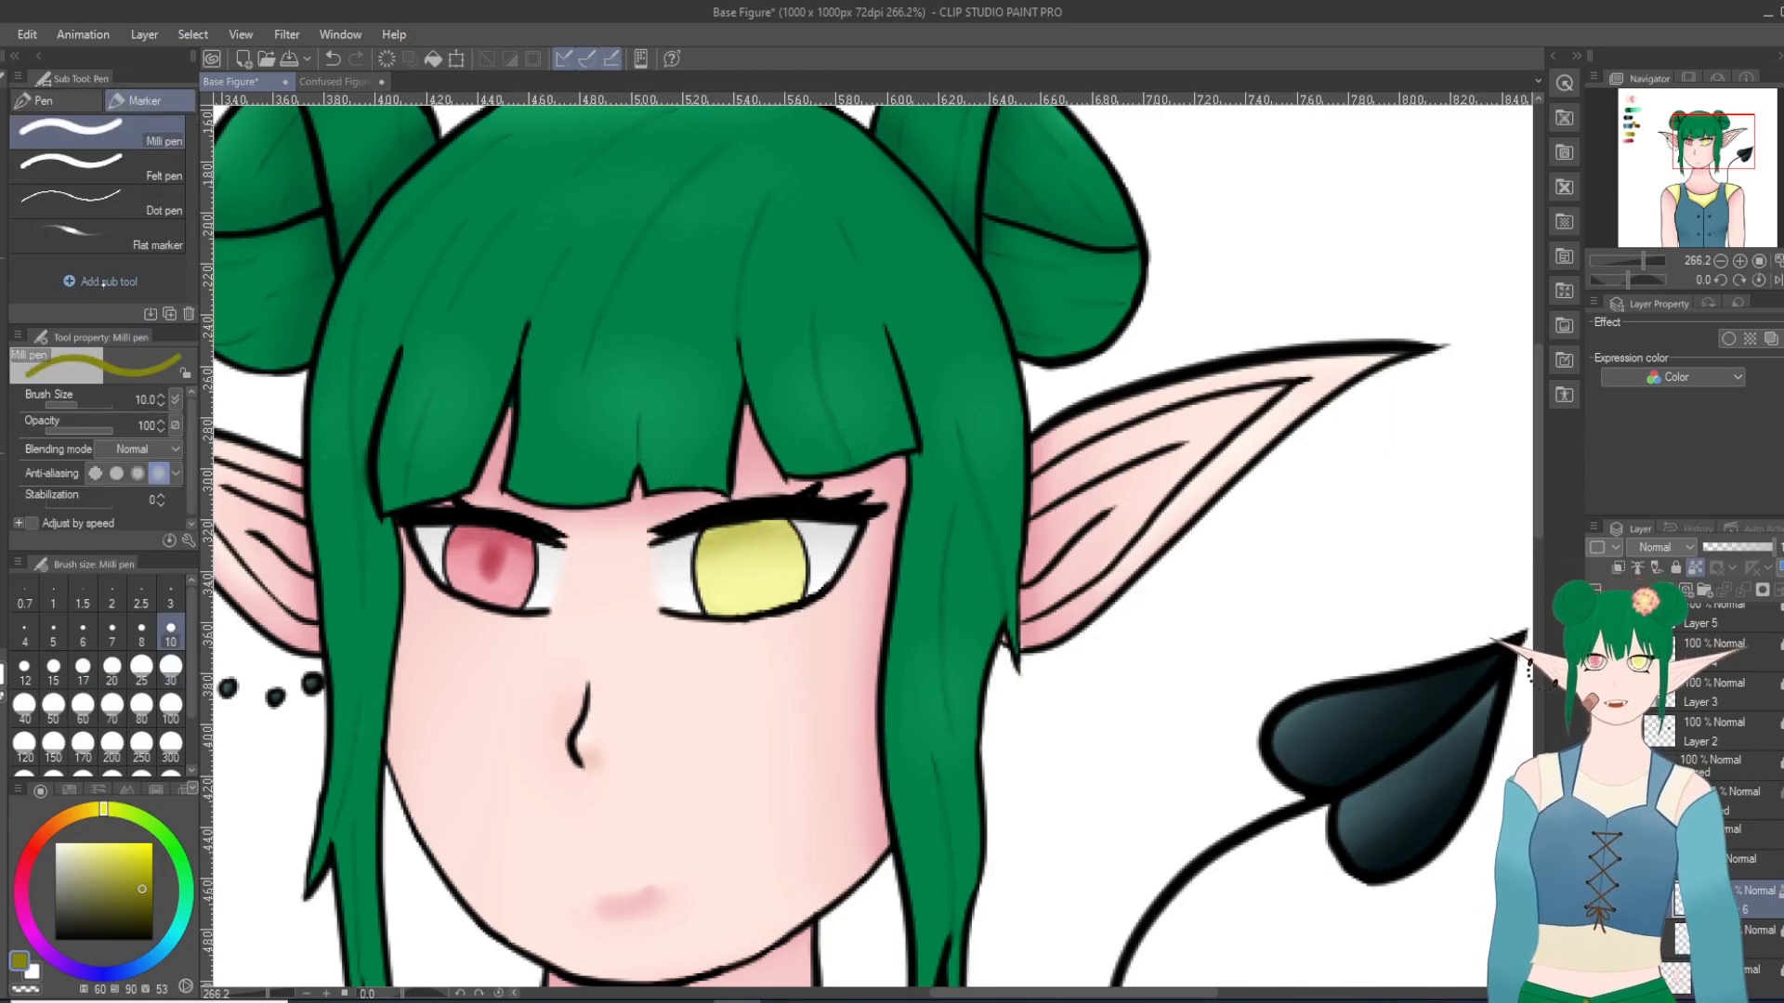
key("b")
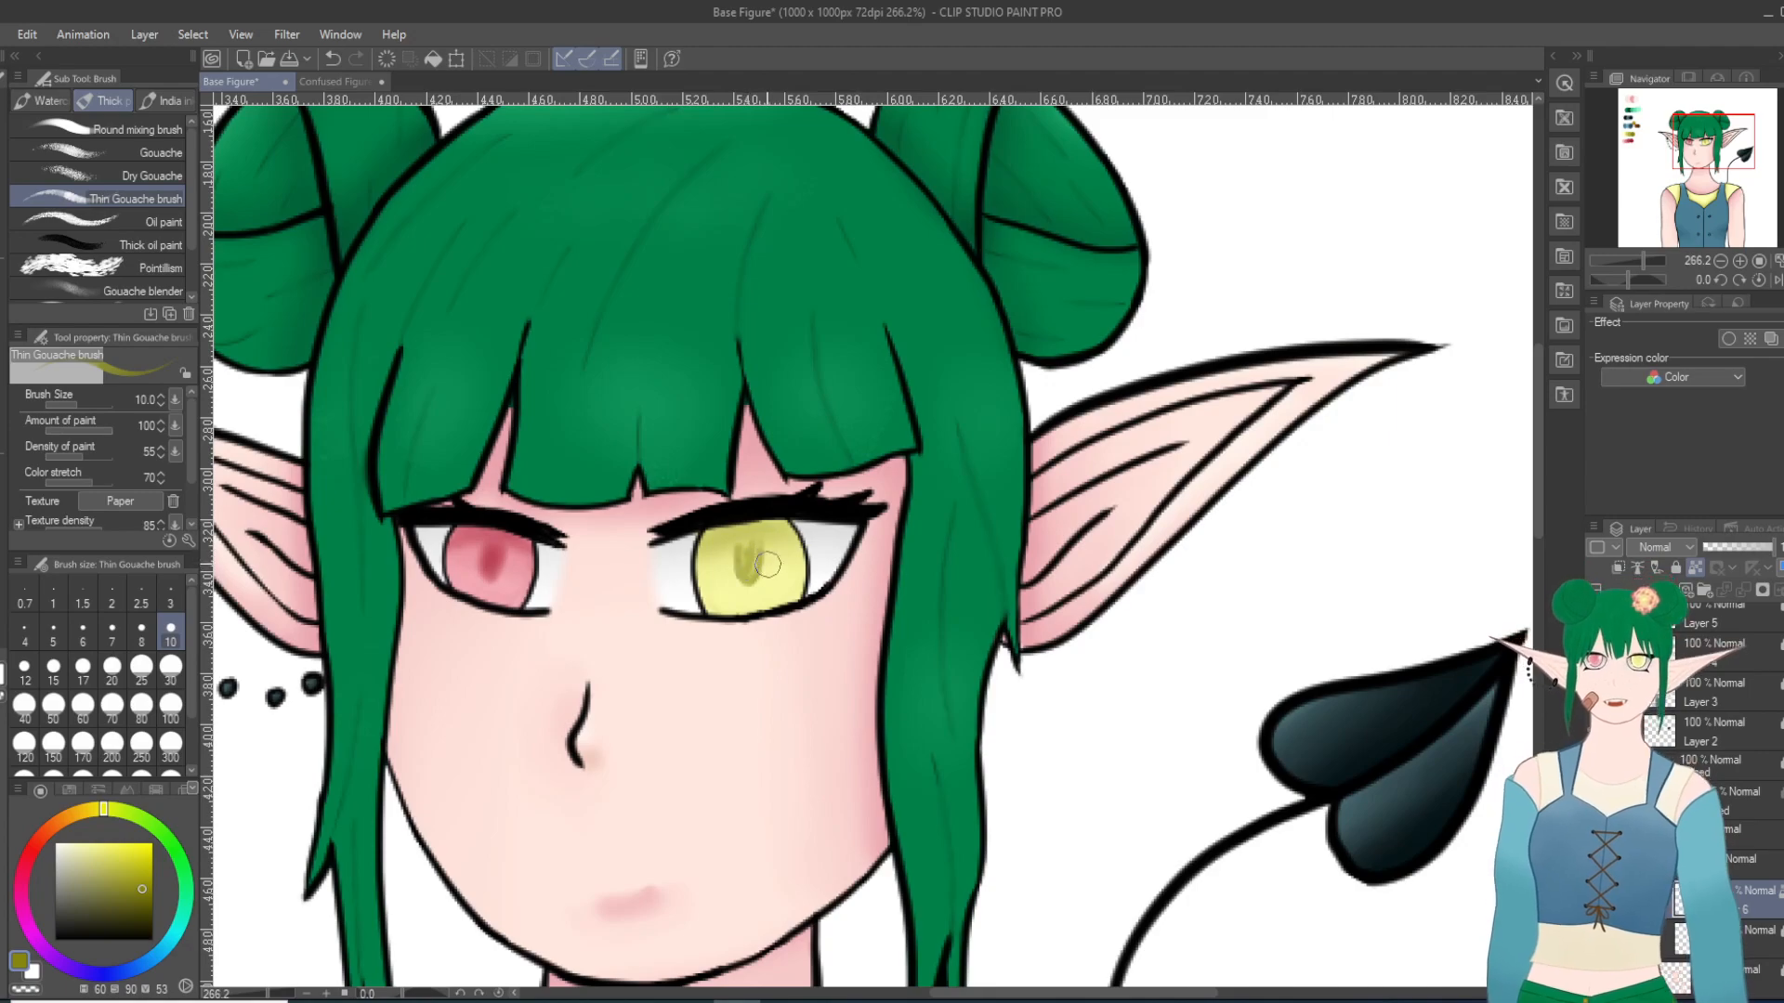
left_click_drag(764, 574, 756, 589)
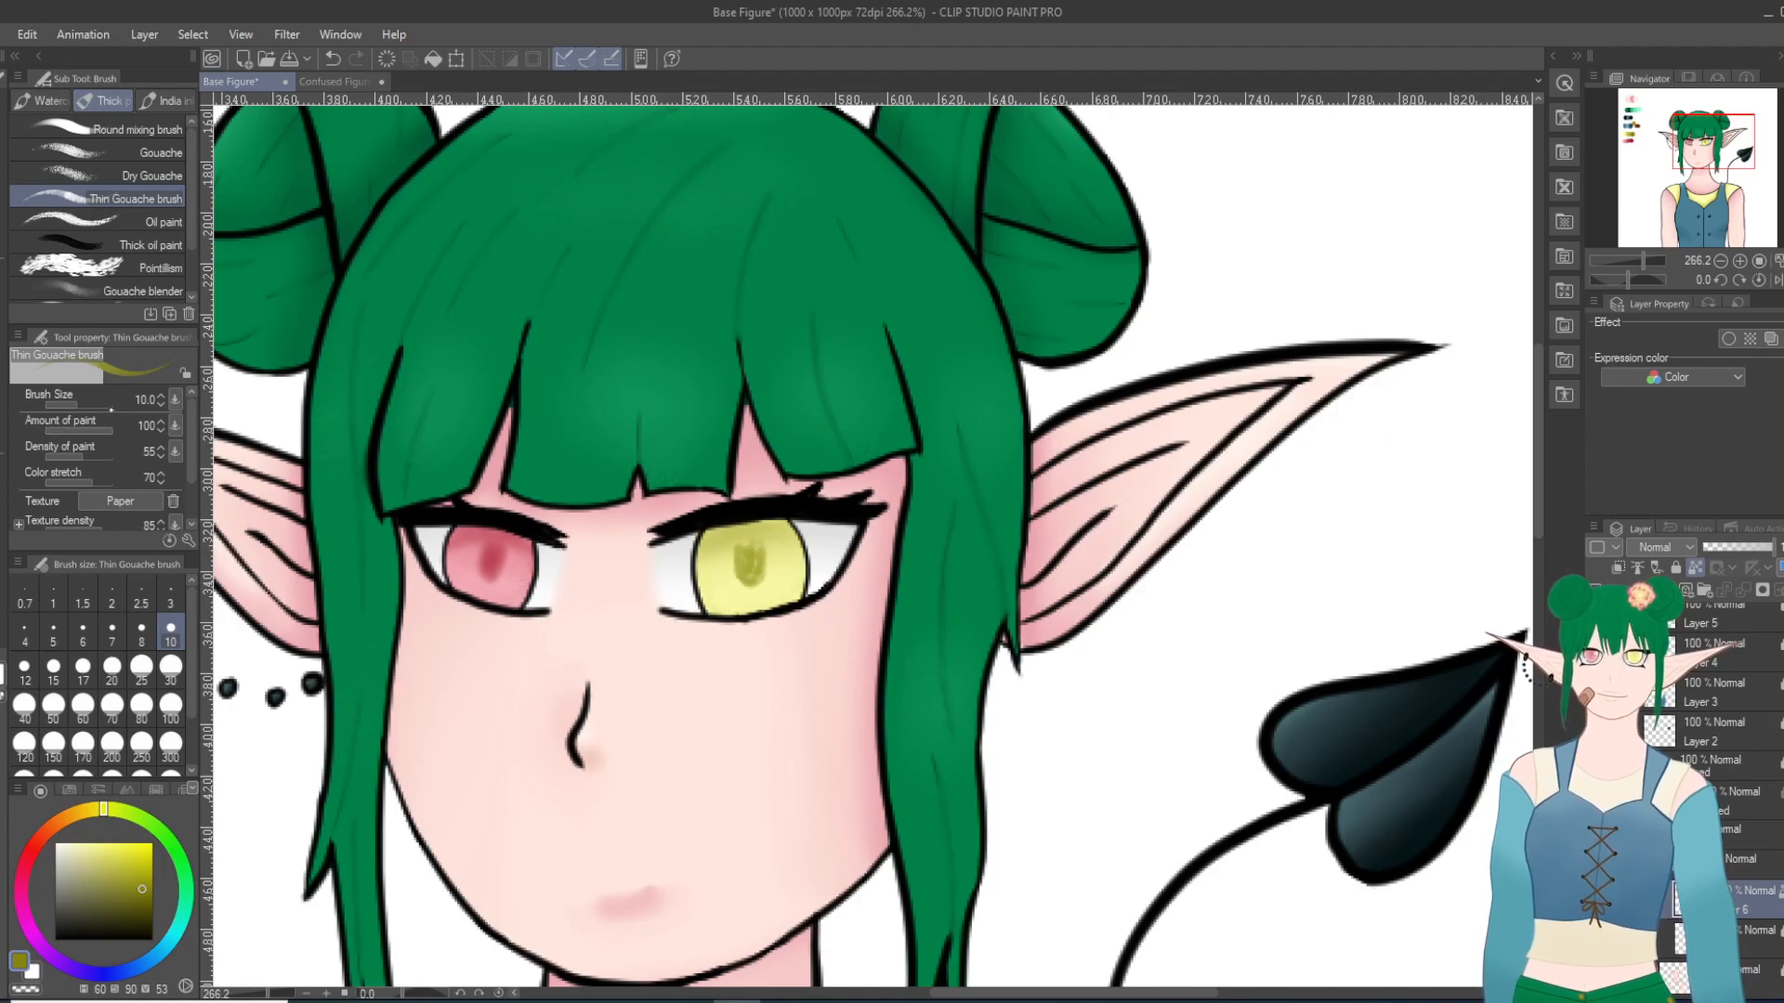
key("j")
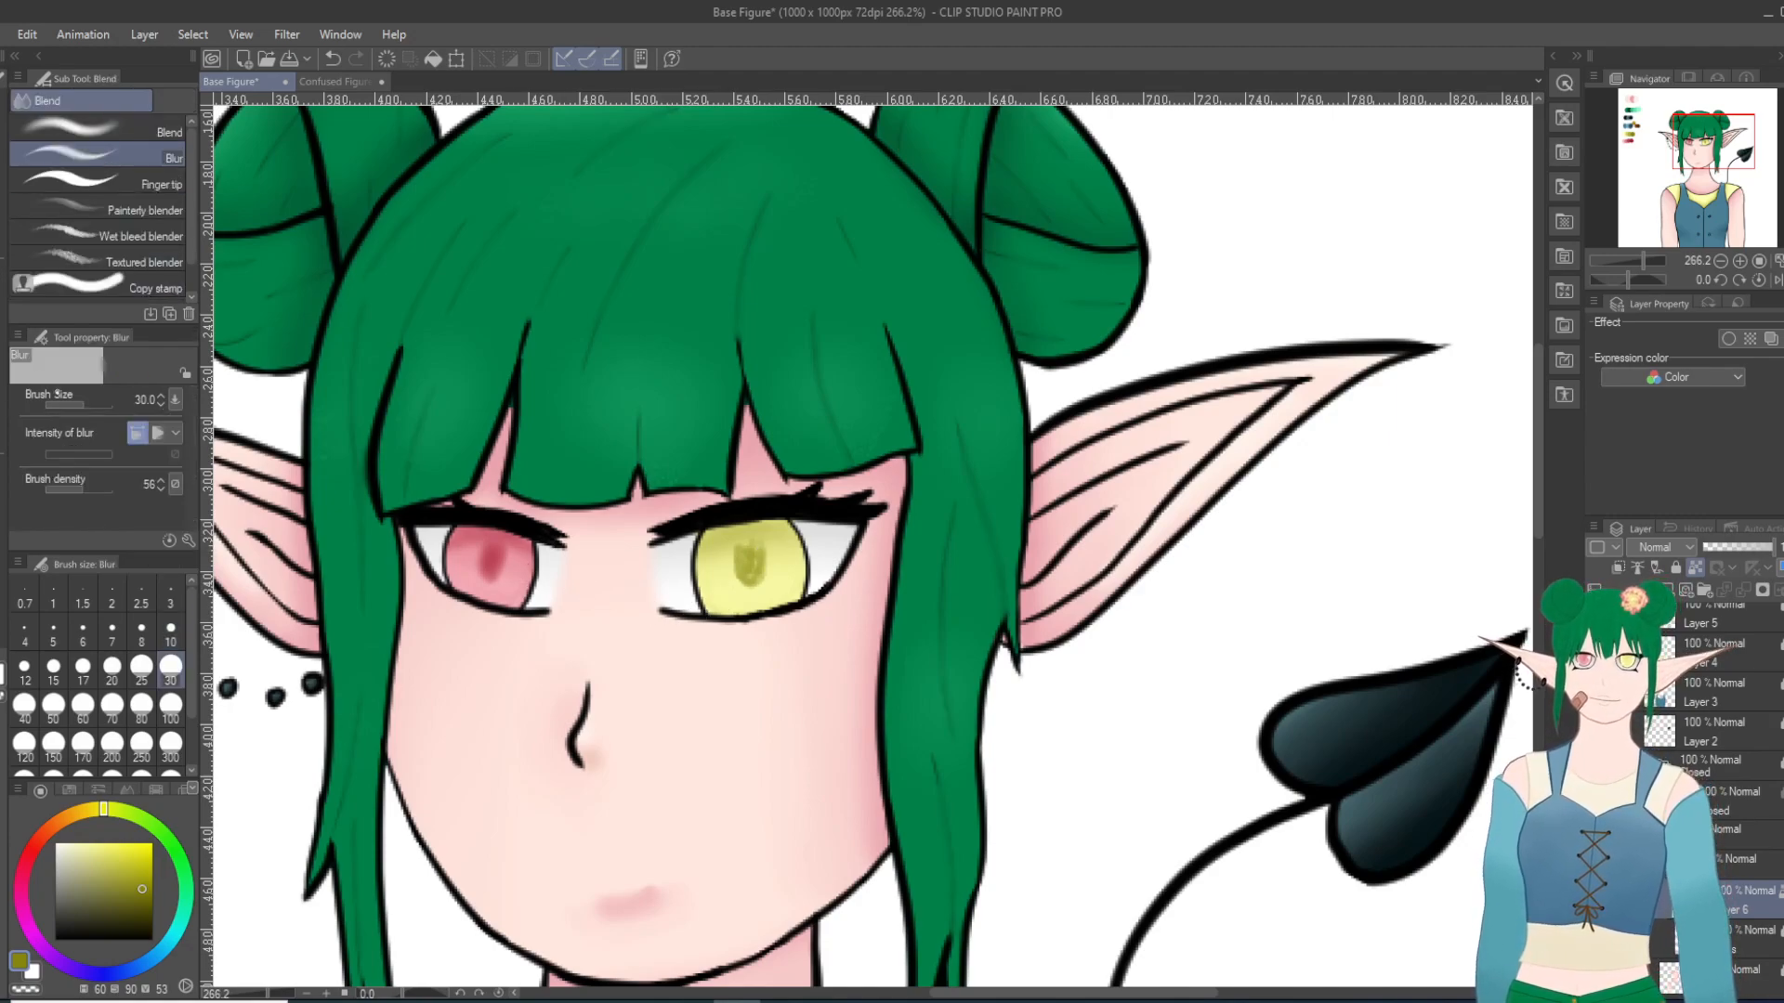
mouse_move(759, 566)
left_mouse_down()
mouse_move(803, 480)
mouse_move(850, 509)
mouse_move(747, 572)
mouse_move(766, 521)
left_mouse_up()
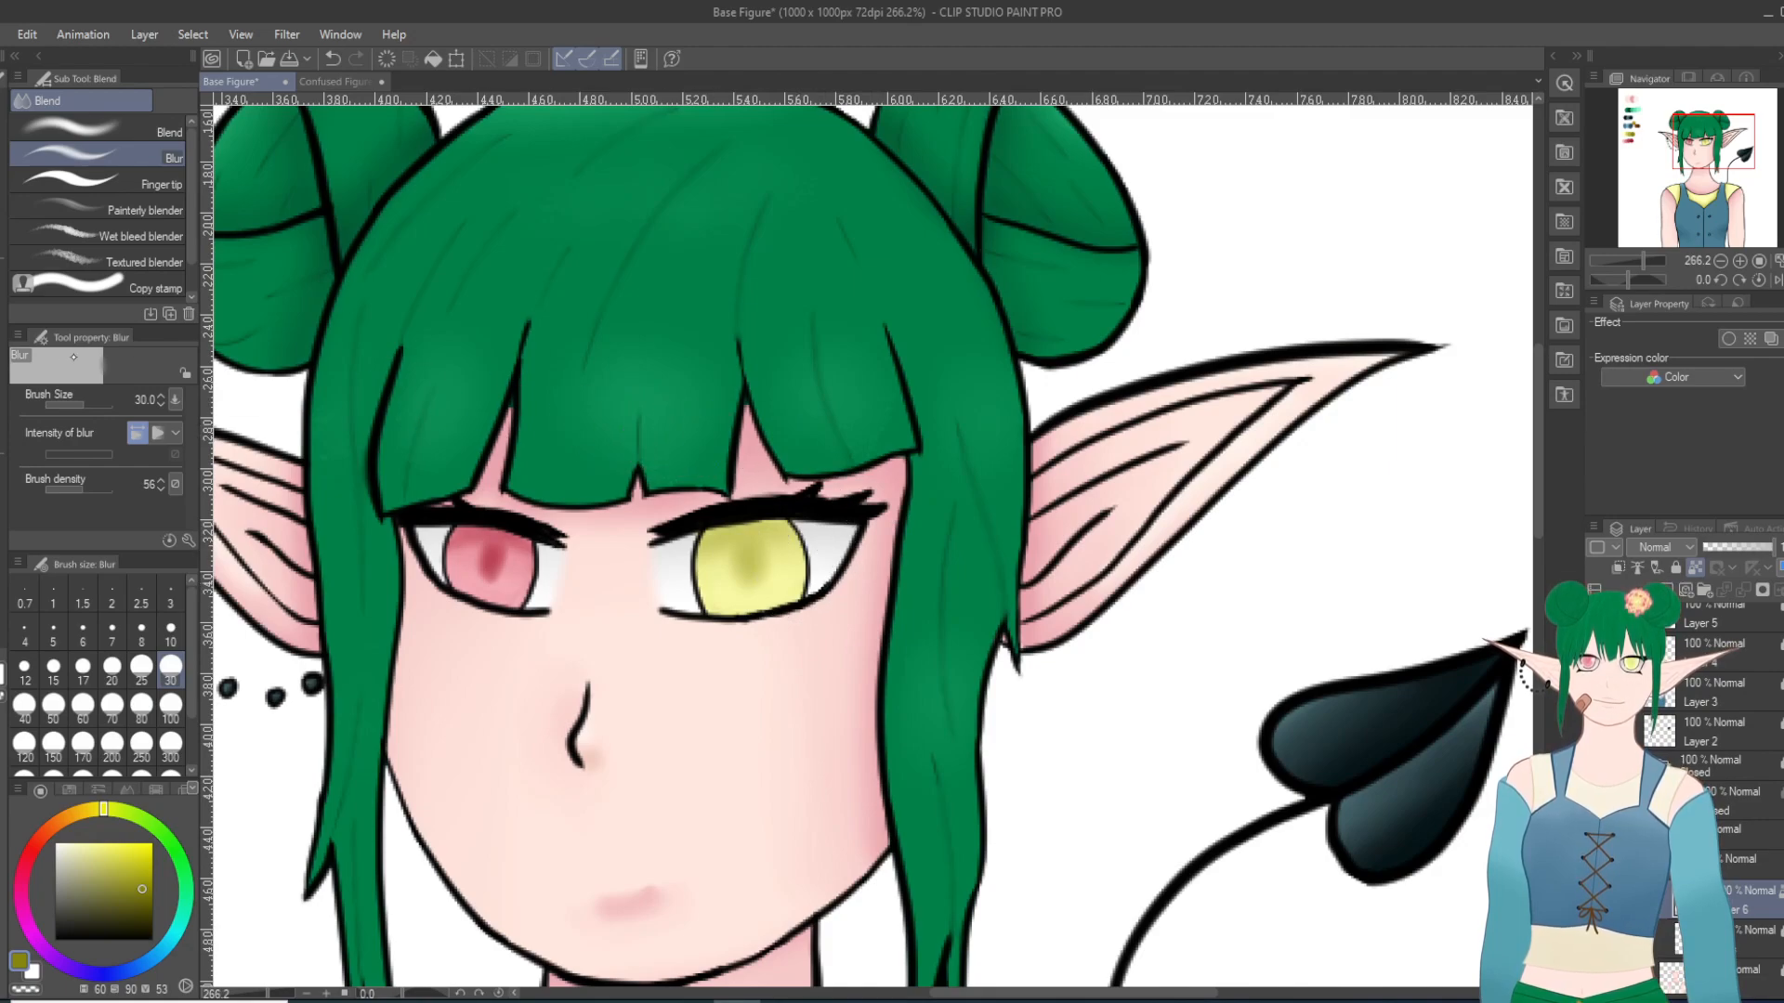
Step: Try deepening the yellow eye's pupil with another olive Thin Gouache stroke softened by Blur at size 30
key("b")
mouse_move(741, 566)
left_mouse_down()
mouse_move(772, 562)
mouse_move(762, 575)
left_mouse_up()
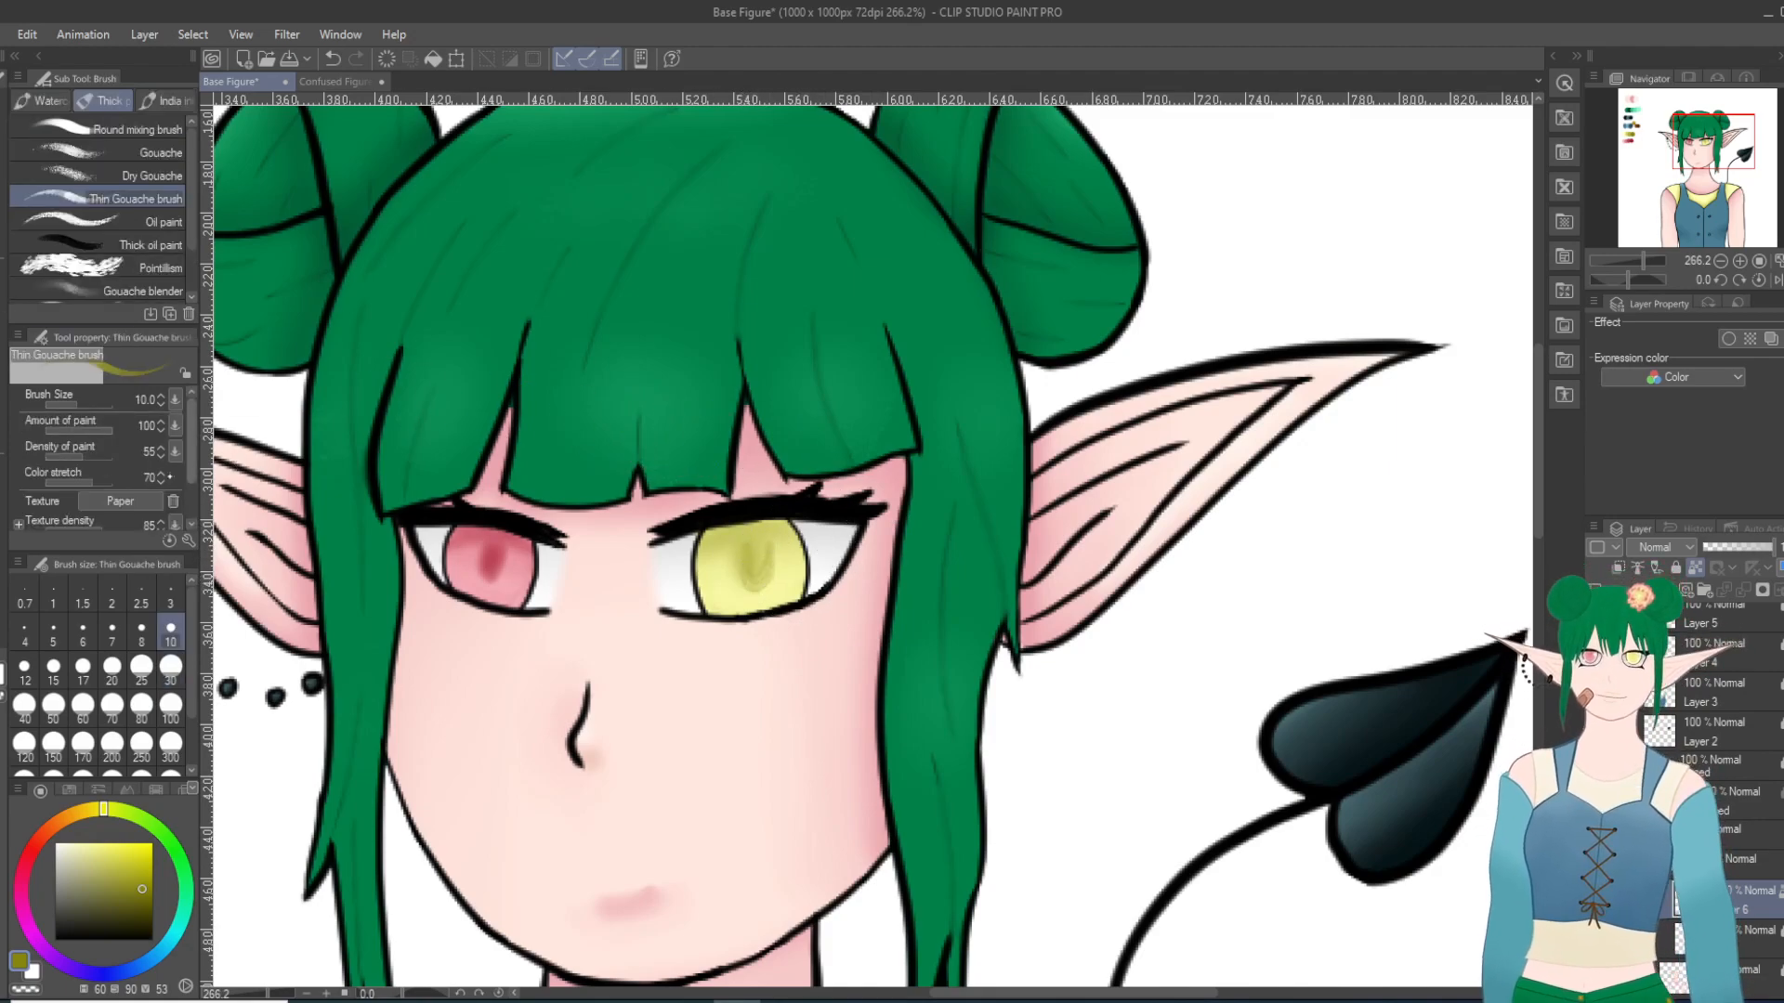
key("j")
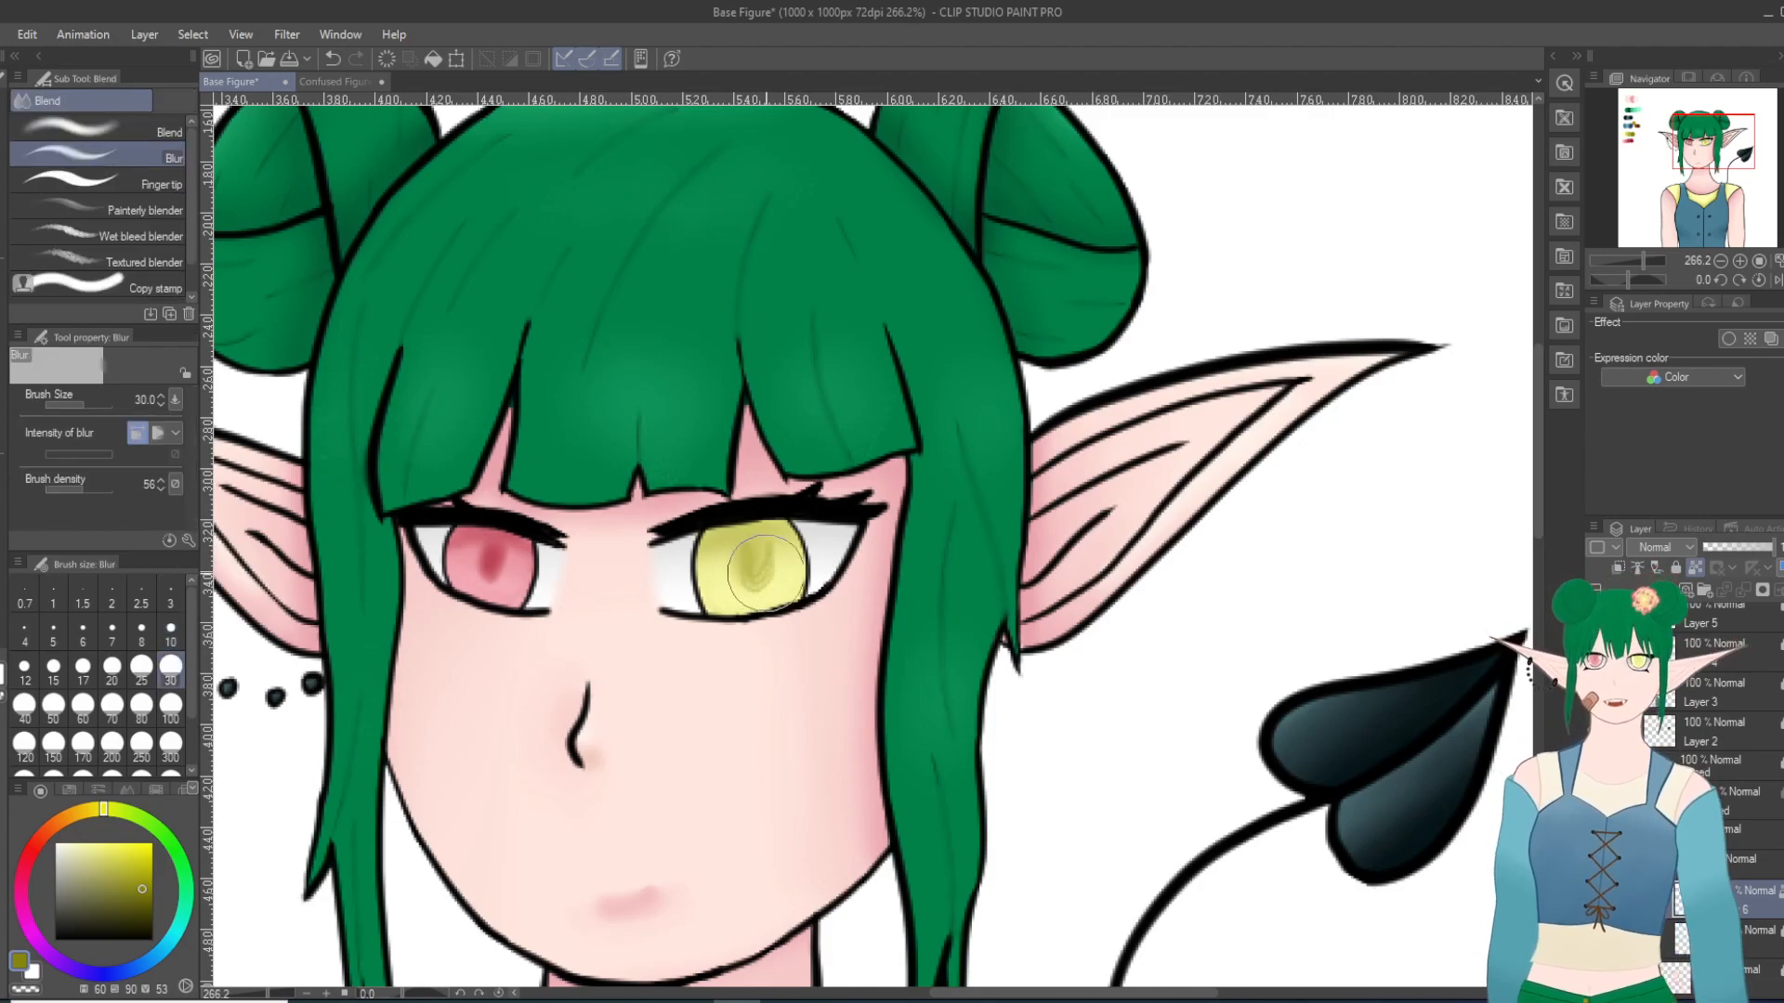
mouse_move(783, 522)
left_mouse_down()
mouse_move(746, 544)
mouse_move(755, 528)
mouse_move(785, 510)
mouse_move(746, 576)
mouse_move(805, 491)
mouse_move(756, 591)
left_mouse_up()
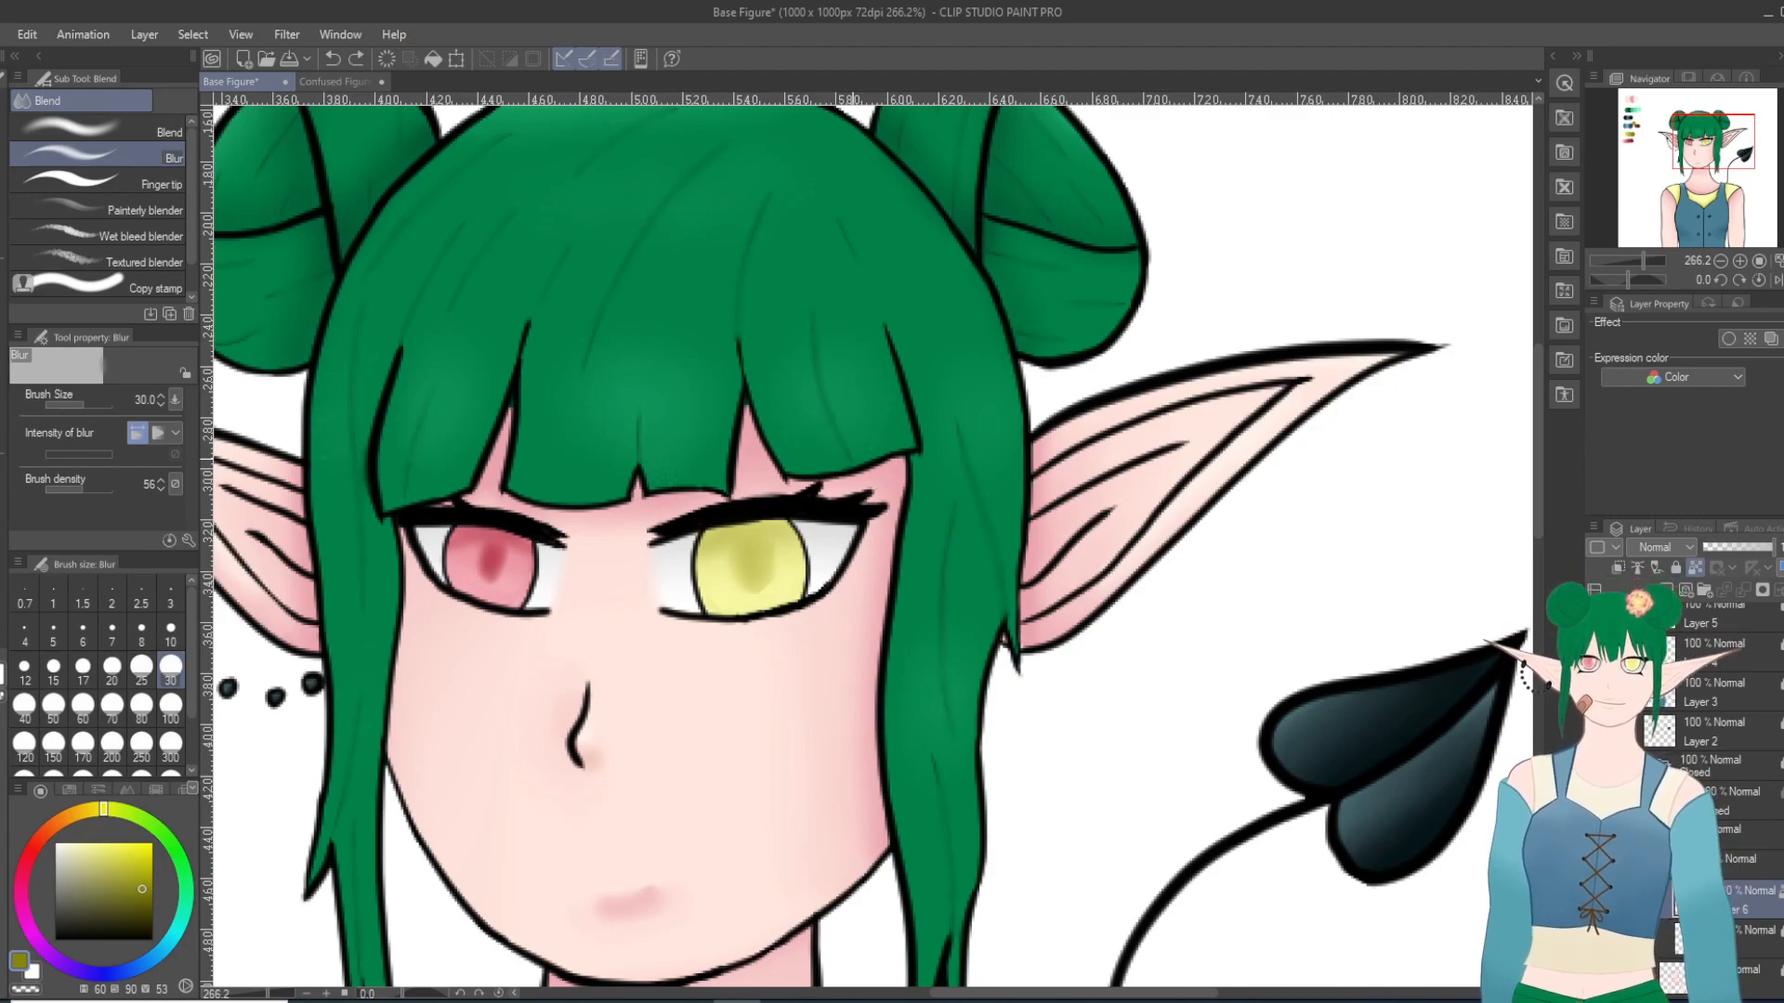
key("ctrl+z")
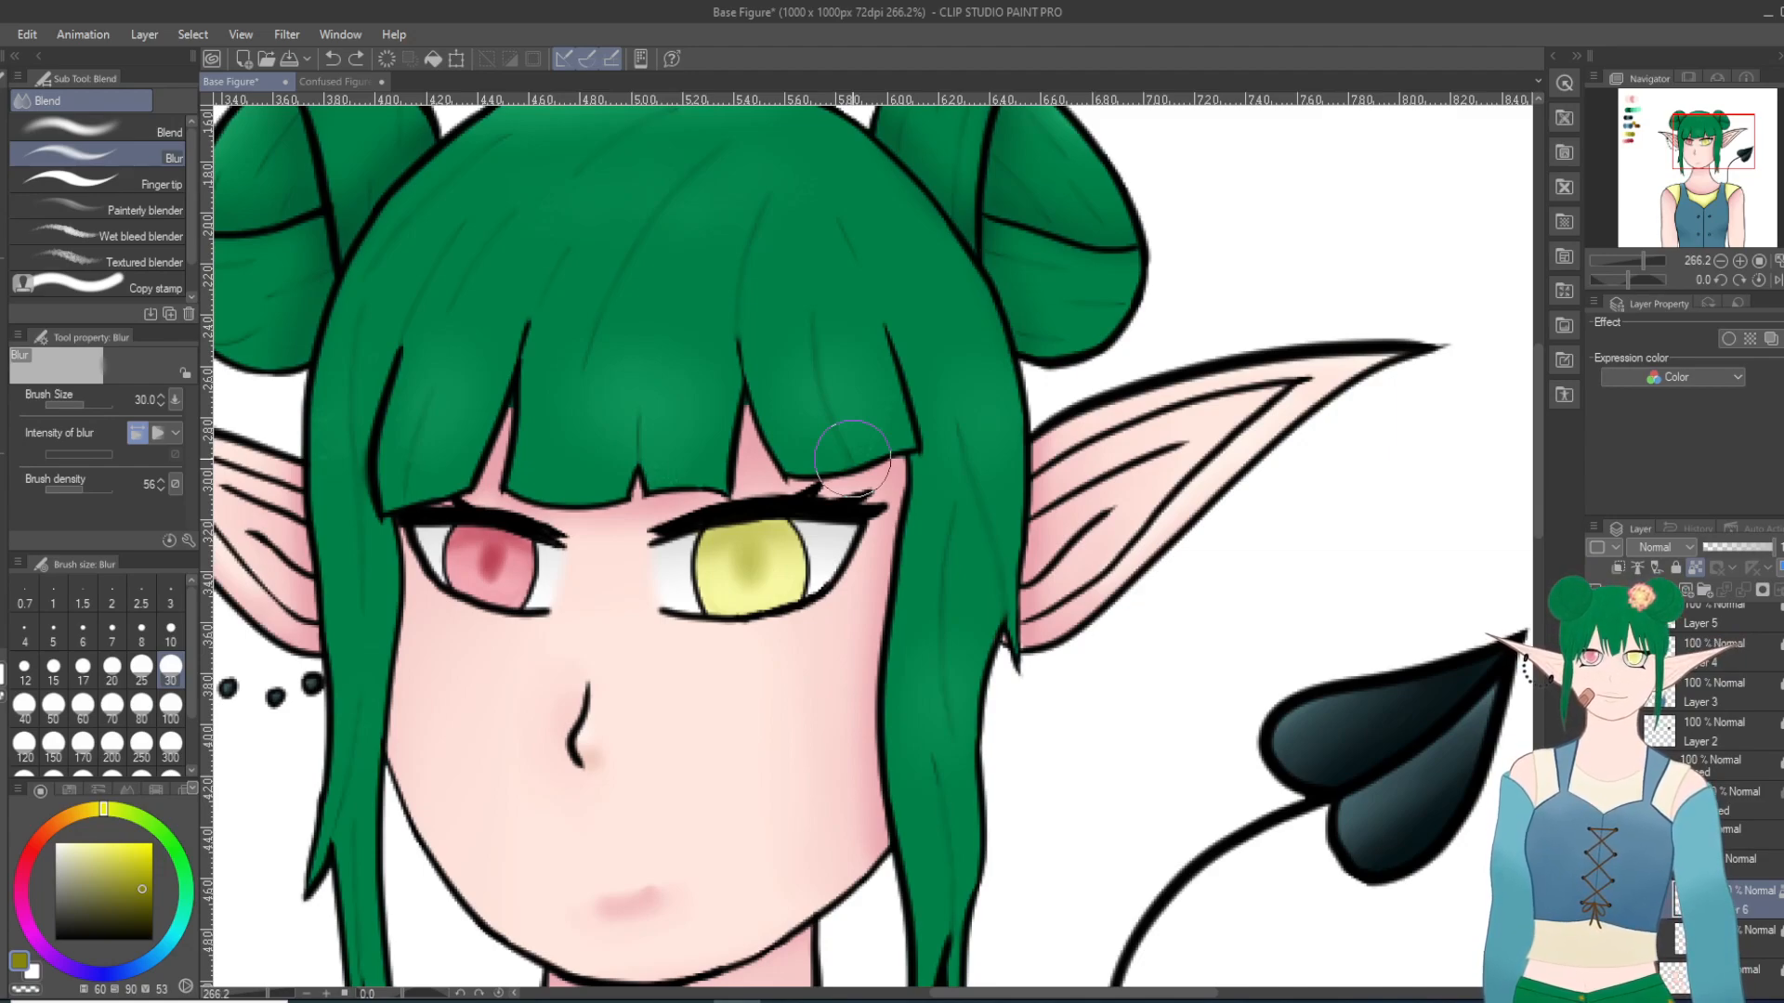
Step: Add a small olive touch to the yellow eye's pupil with the Thin Gouache brush, and blur it into the iris
key("b")
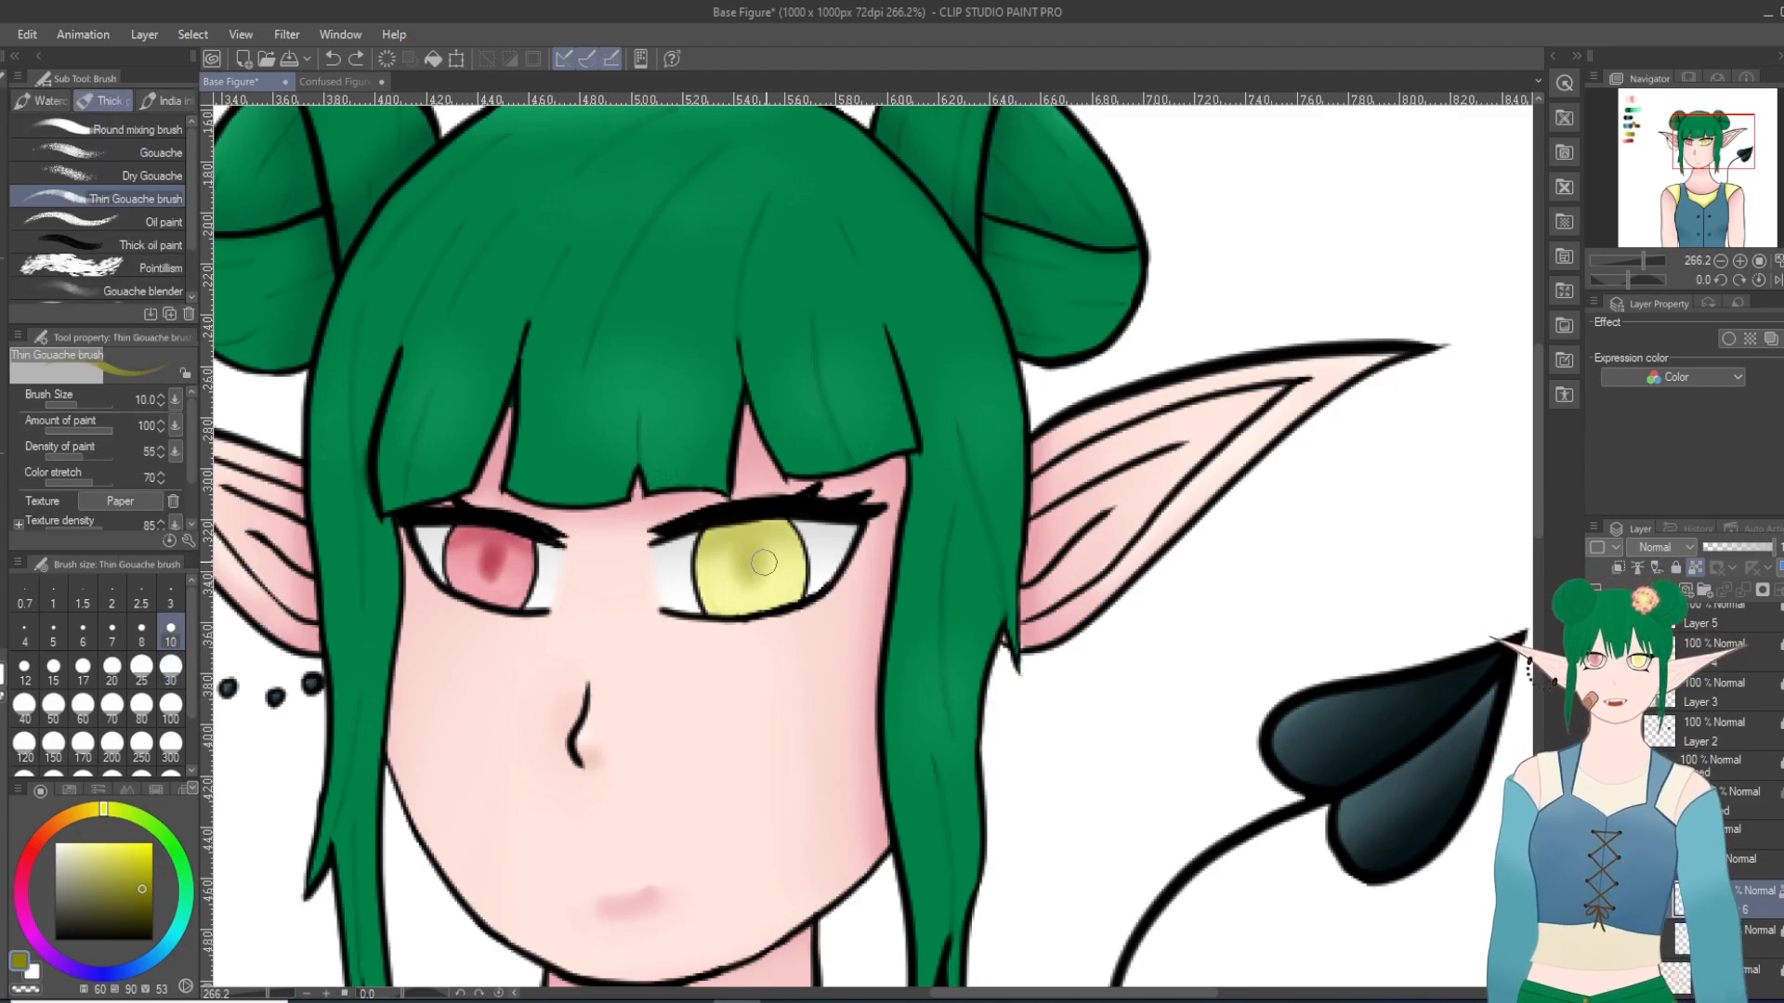
mouse_move(764, 558)
left_mouse_down()
mouse_move(739, 580)
mouse_move(780, 534)
mouse_move(762, 566)
left_mouse_up()
key("j")
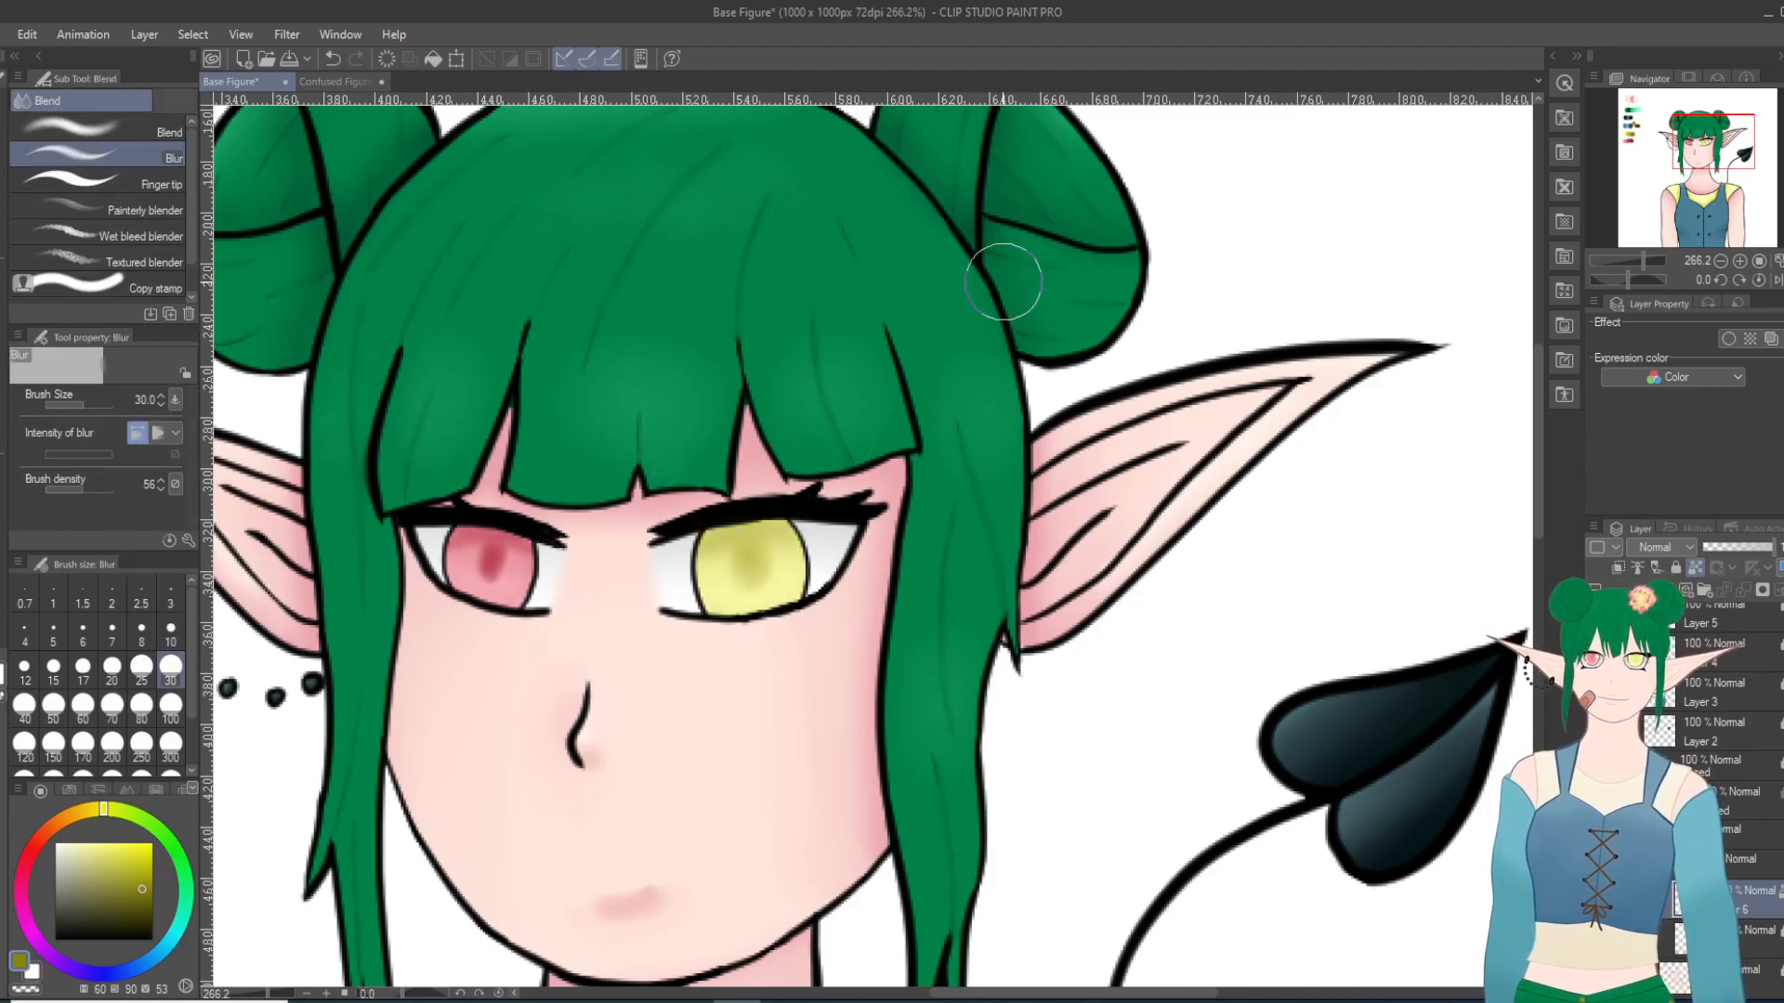
Step: Examine how the pink and yellow irises look on the whole figure and up close
scroll(1031, 259, "down", 5)
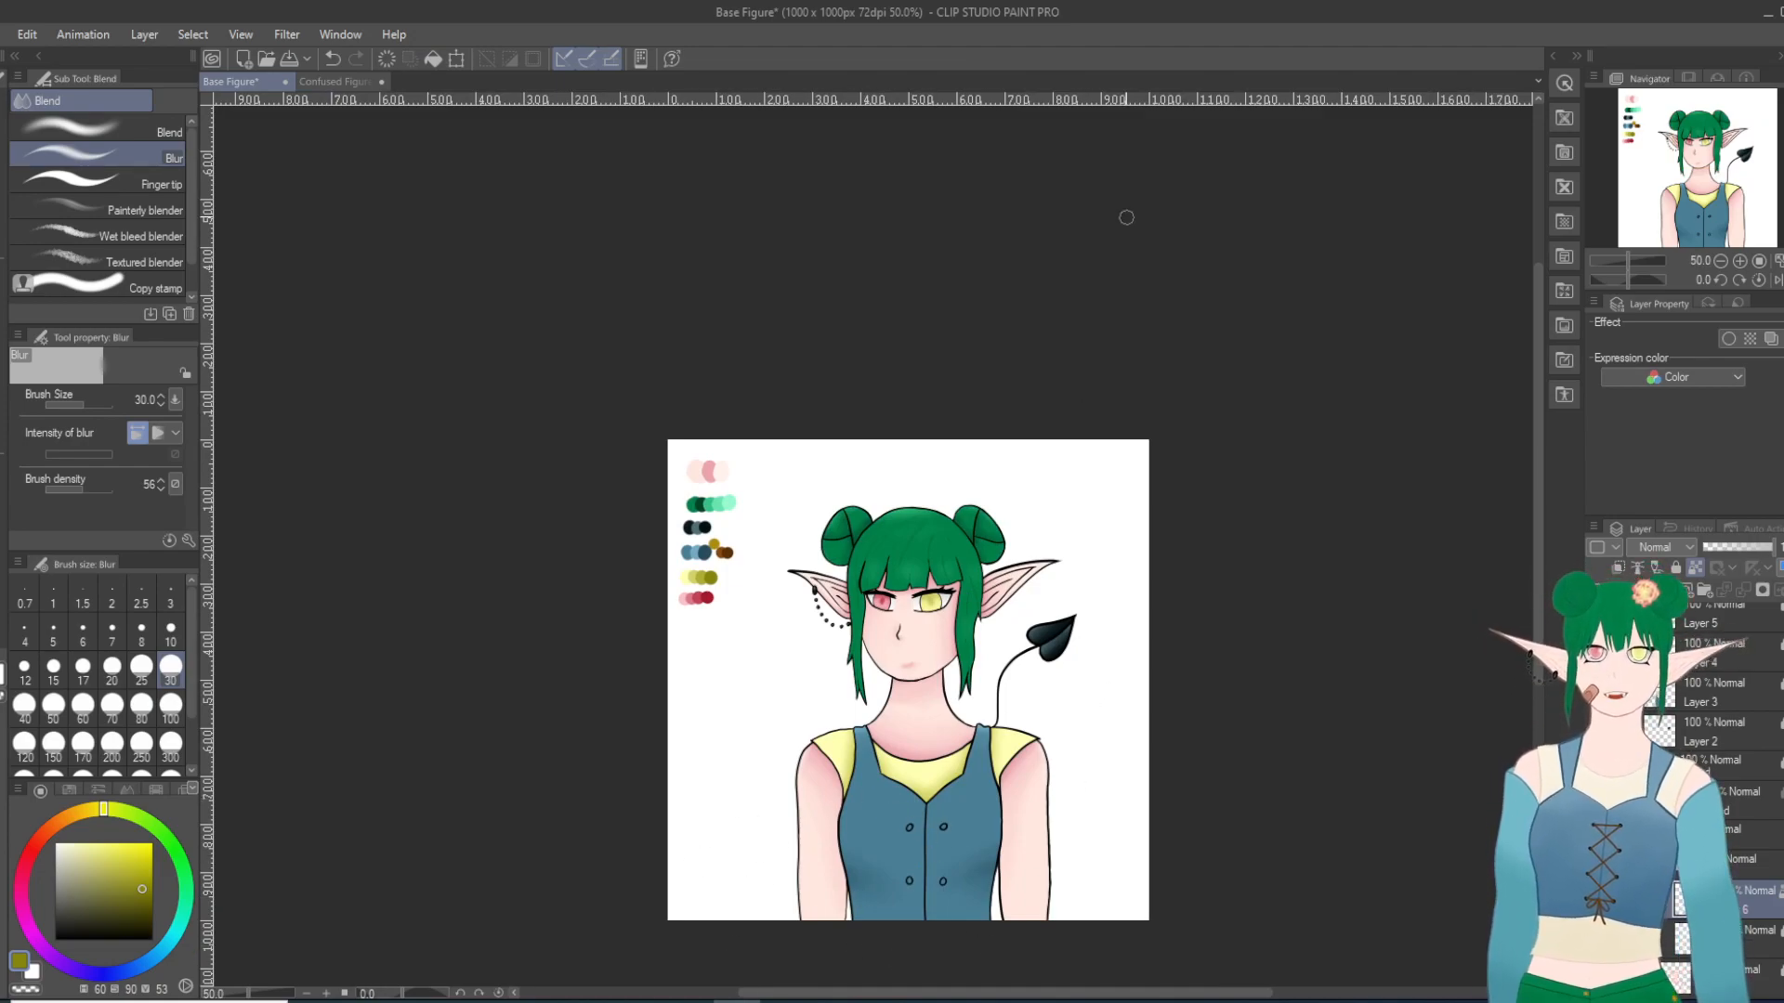
scroll(1003, 743, "down", 1)
scroll(974, 709, "up", 2)
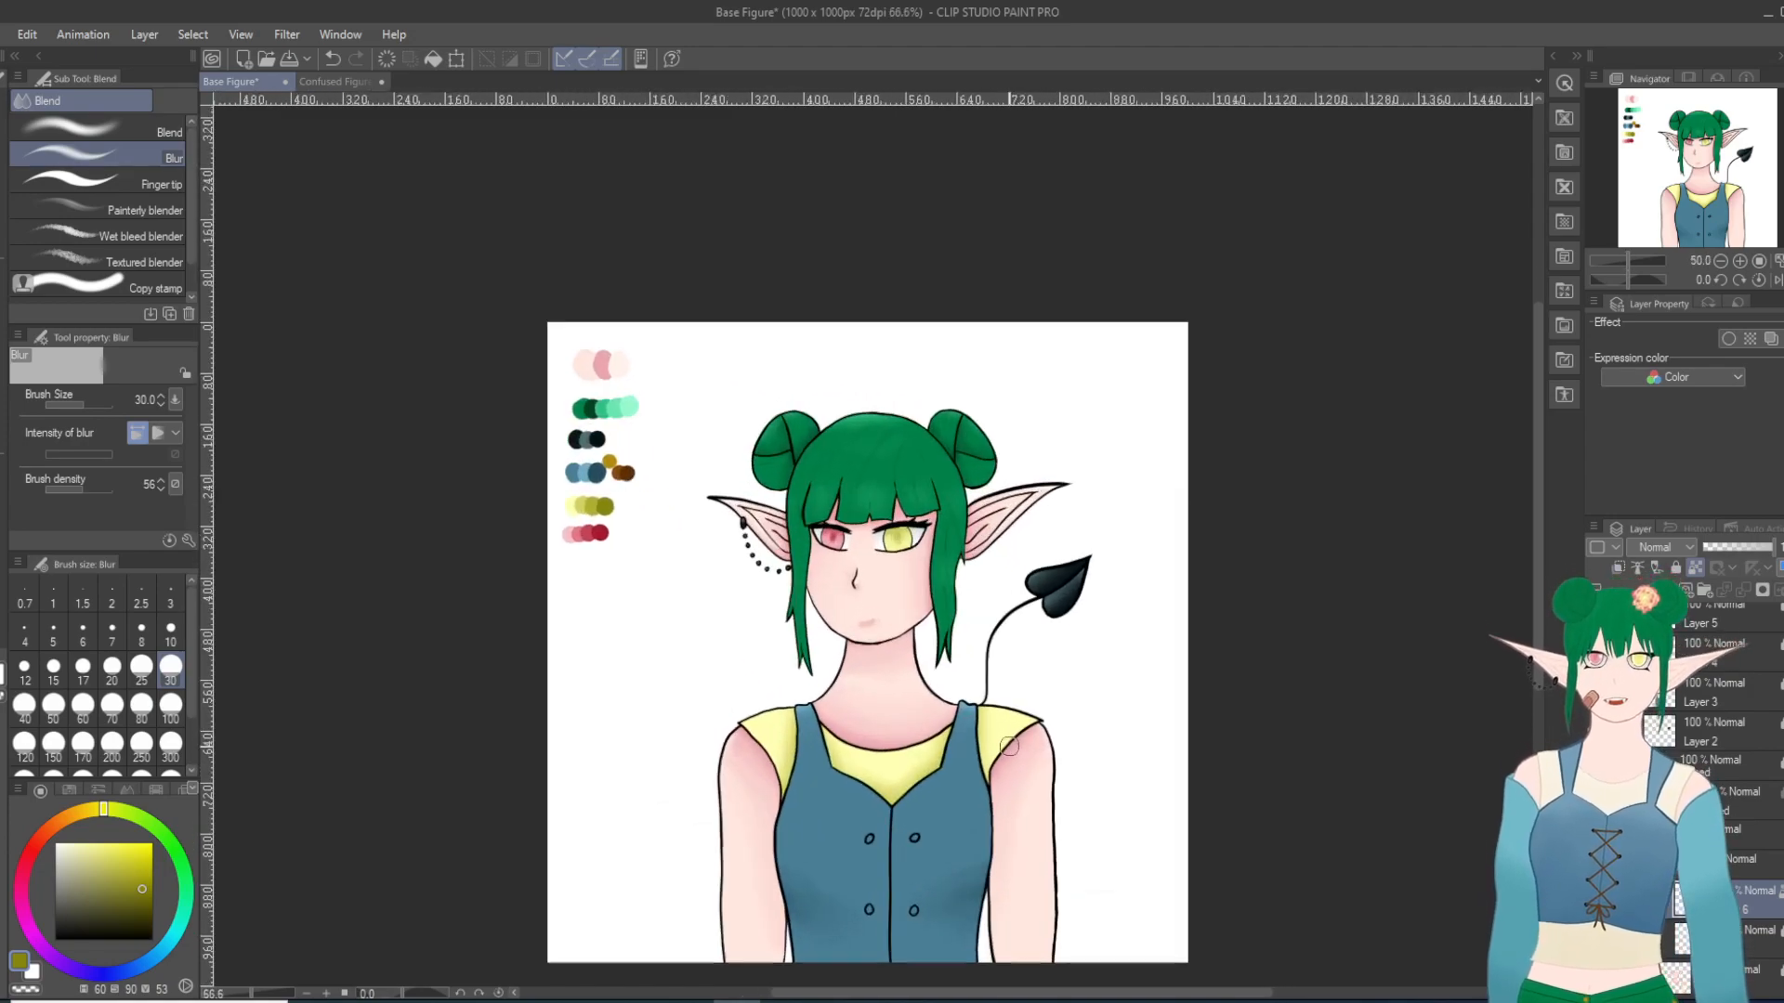
scroll(836, 550, "up", 5)
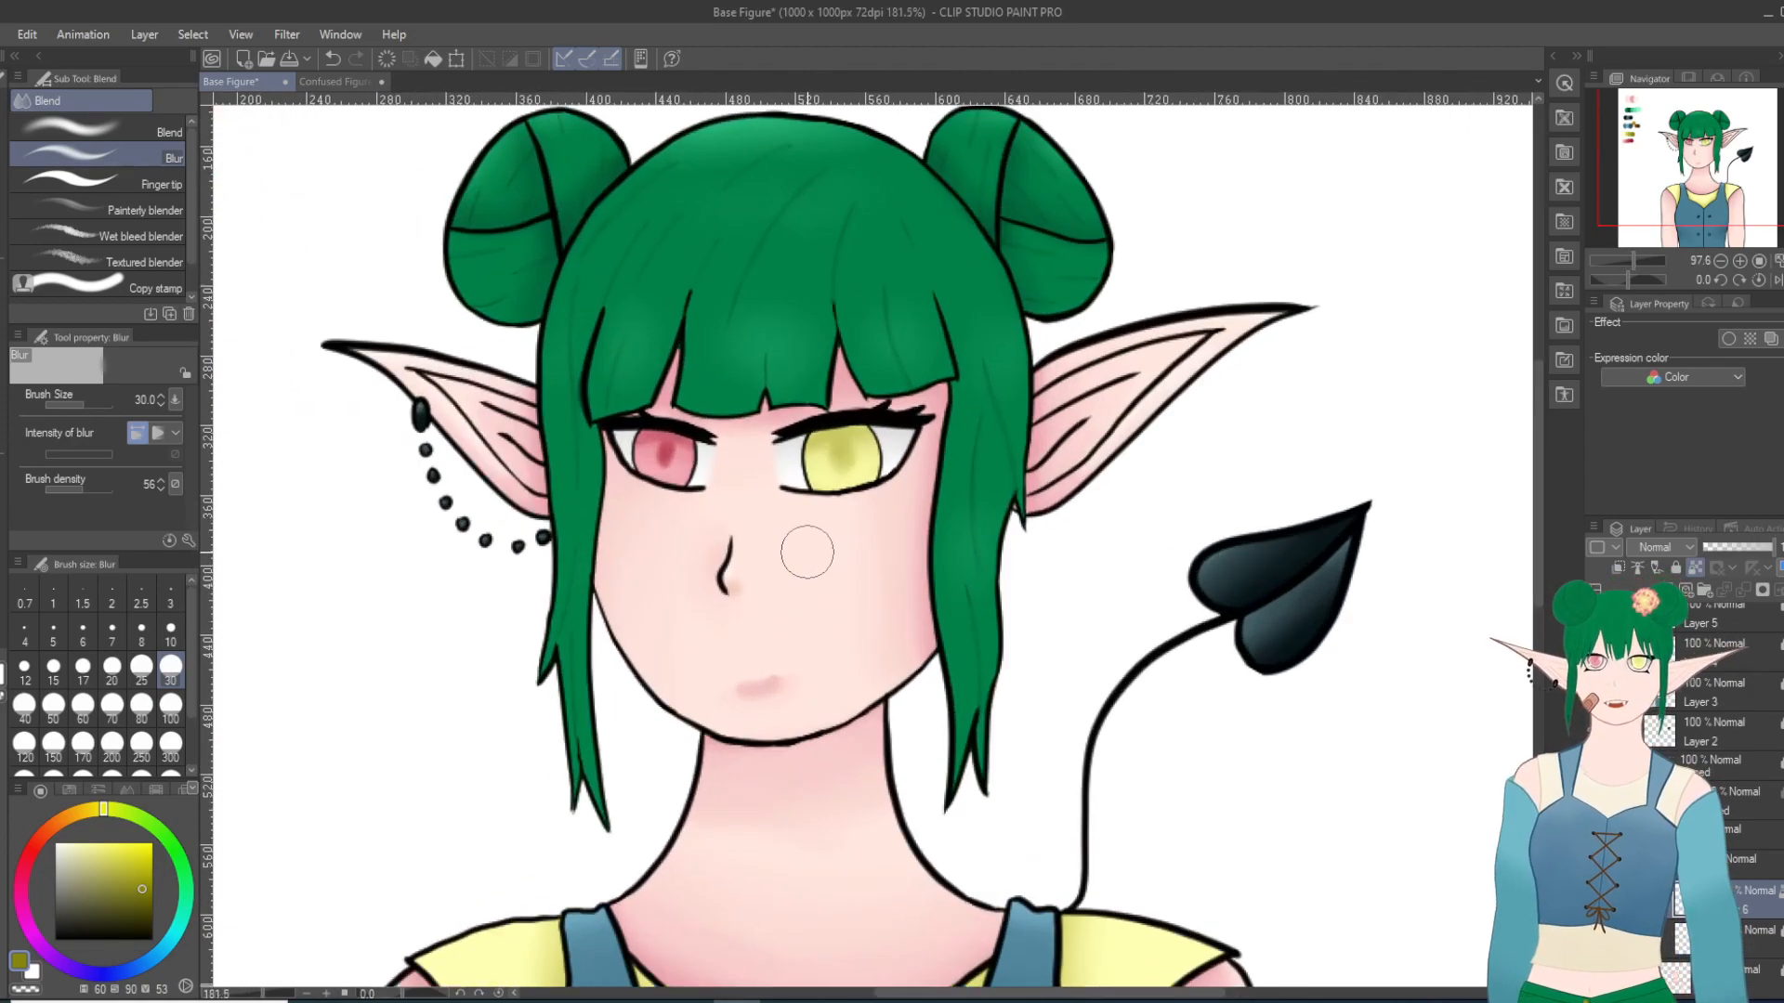
scroll(806, 550, "down", 3)
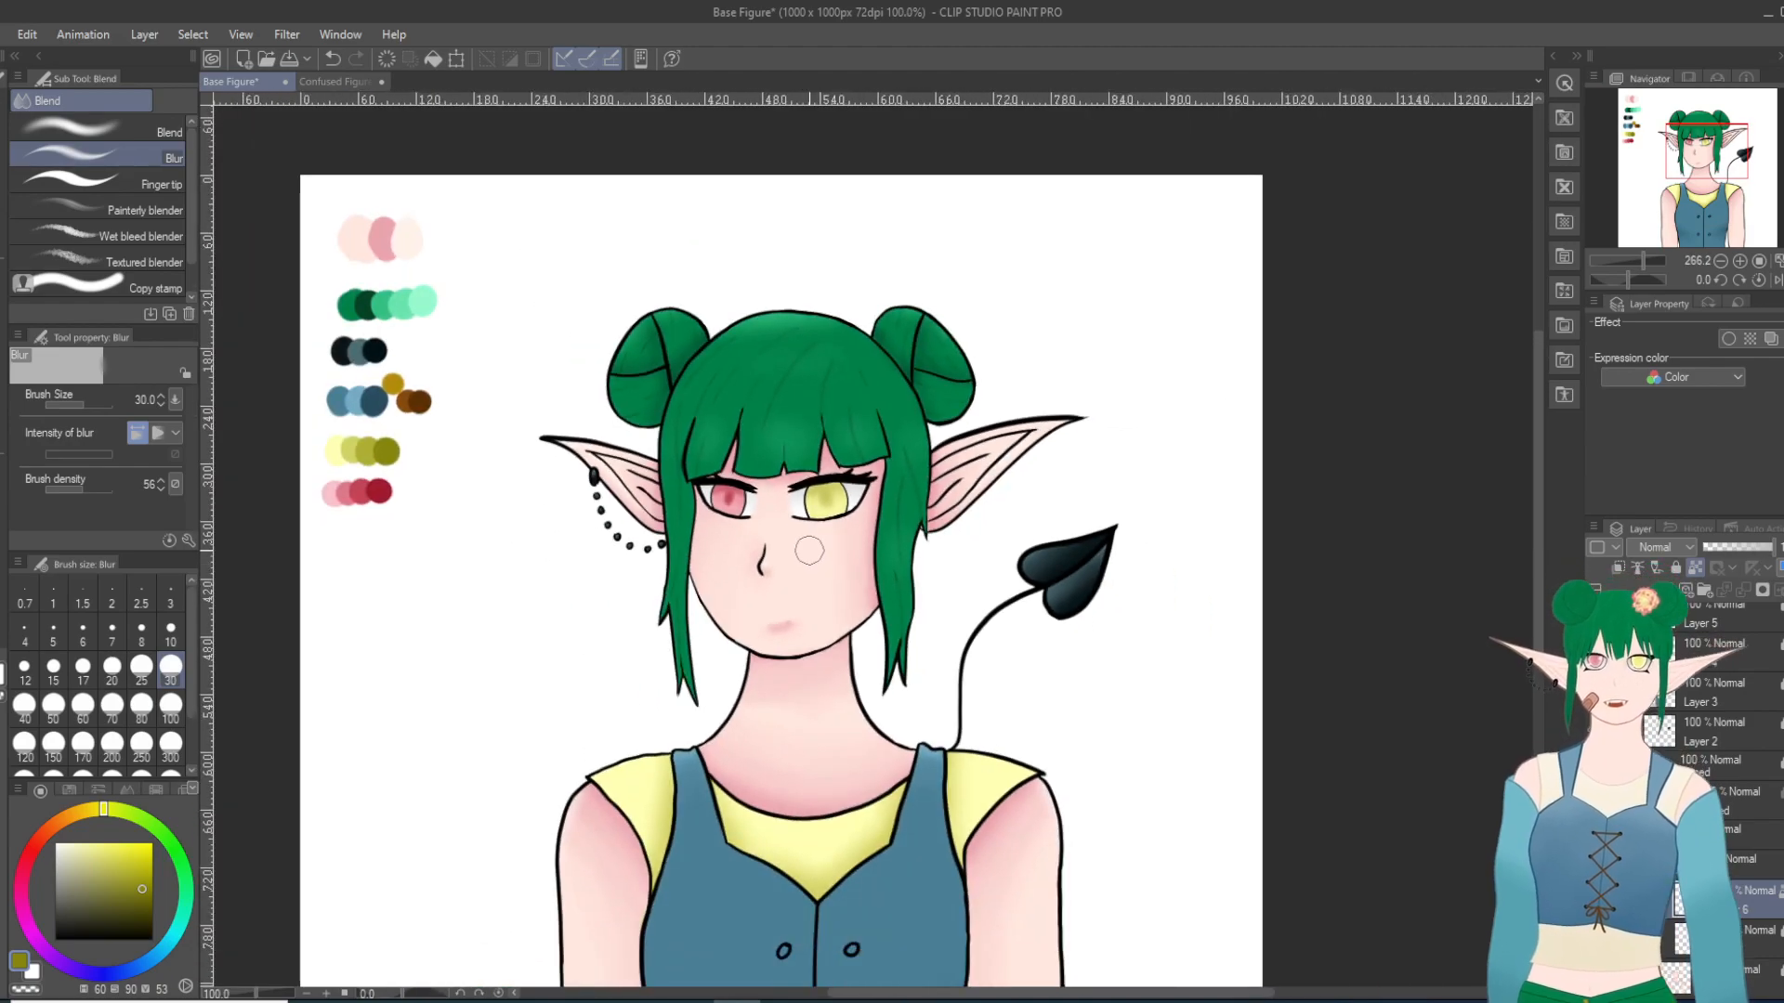
scroll(813, 454, "up", 6)
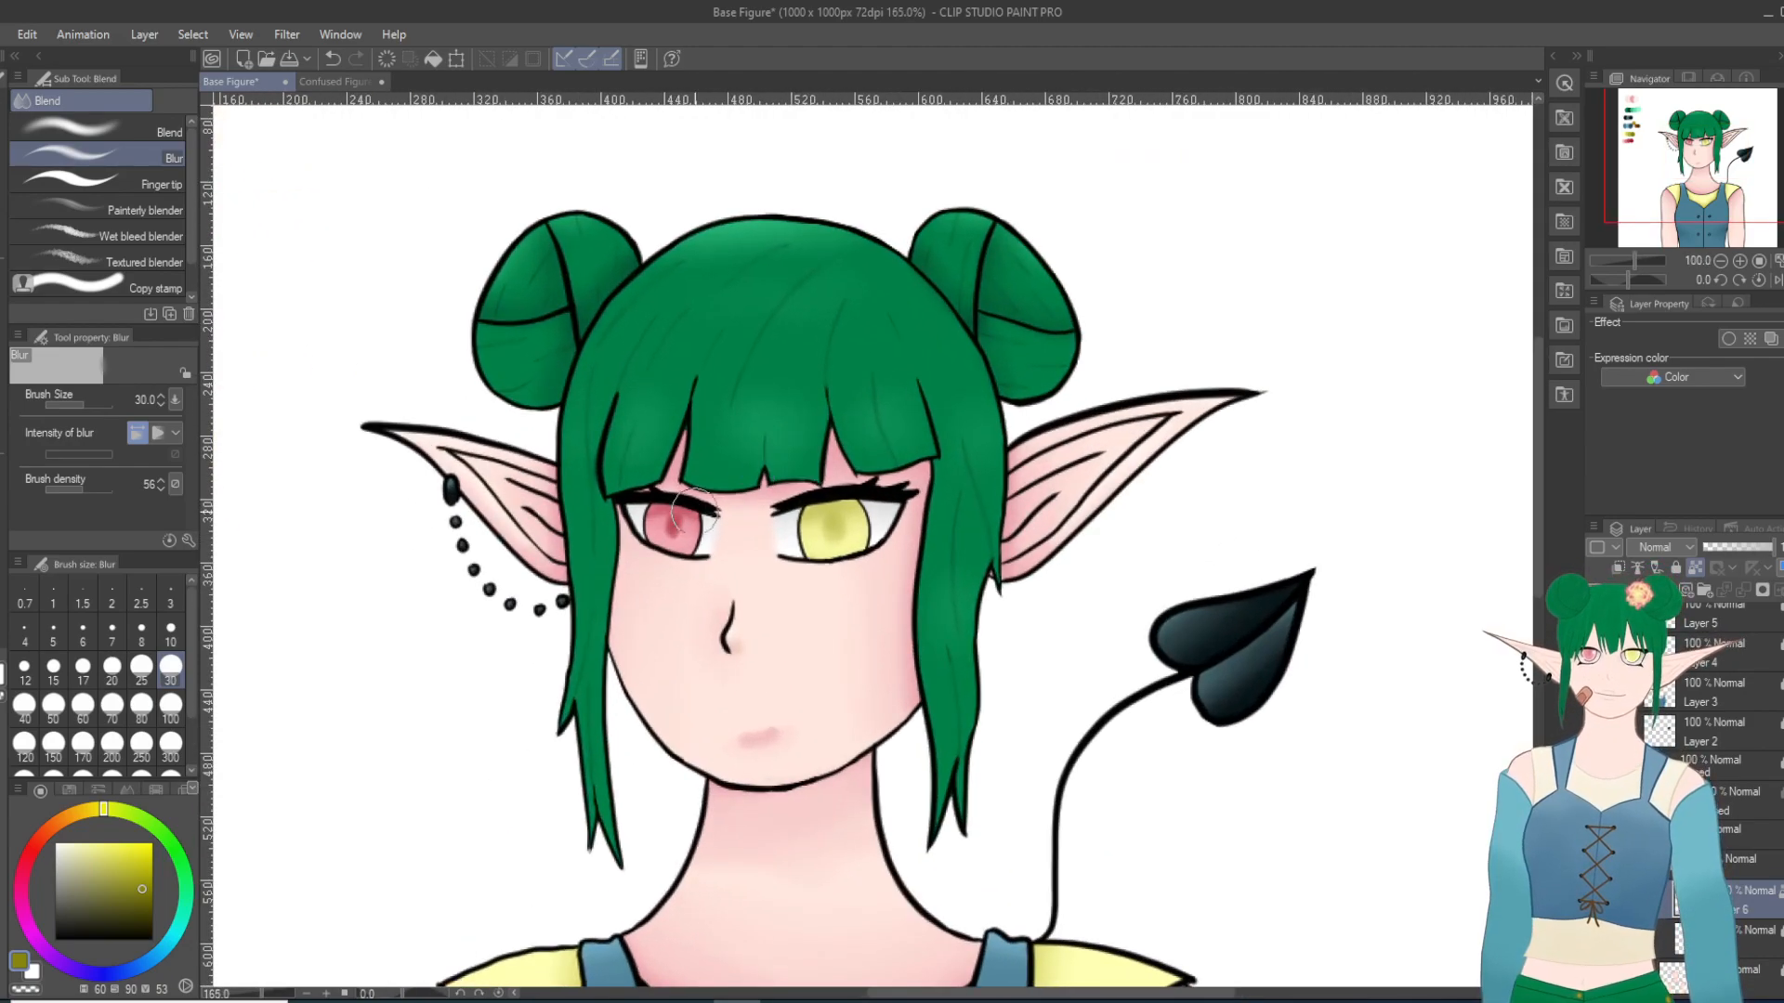
scroll(778, 536, "up", 7)
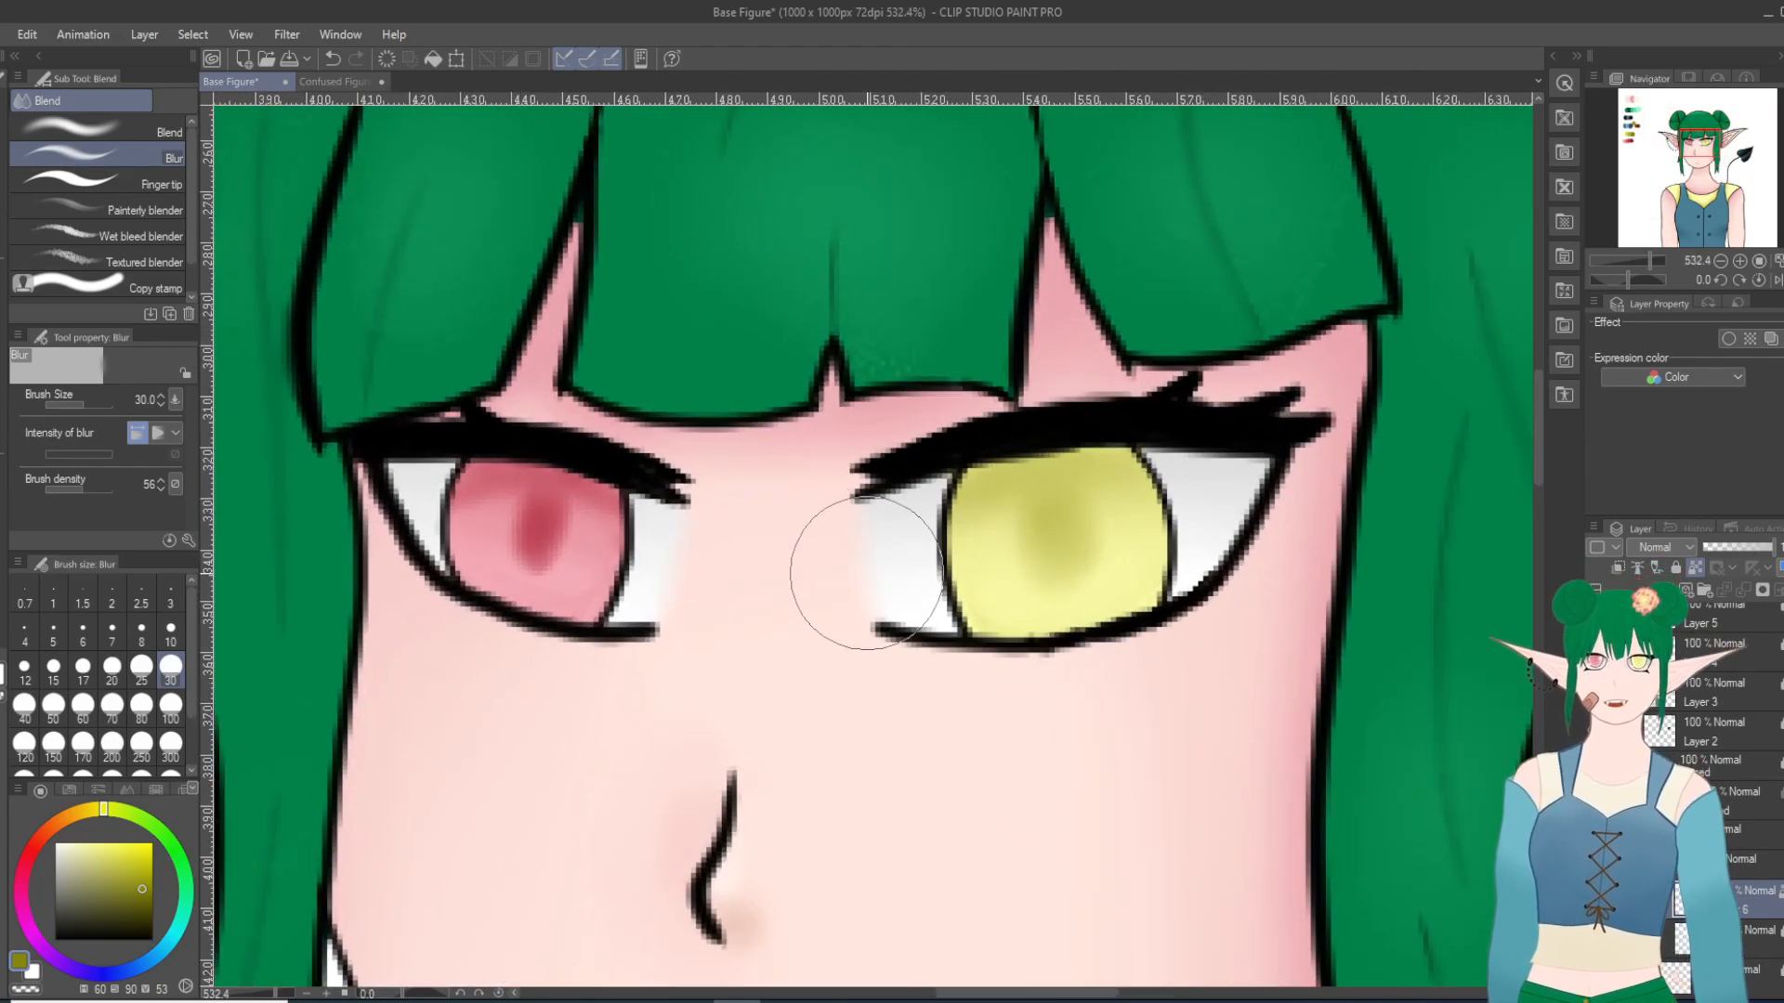
scroll(1021, 565, "down", 10)
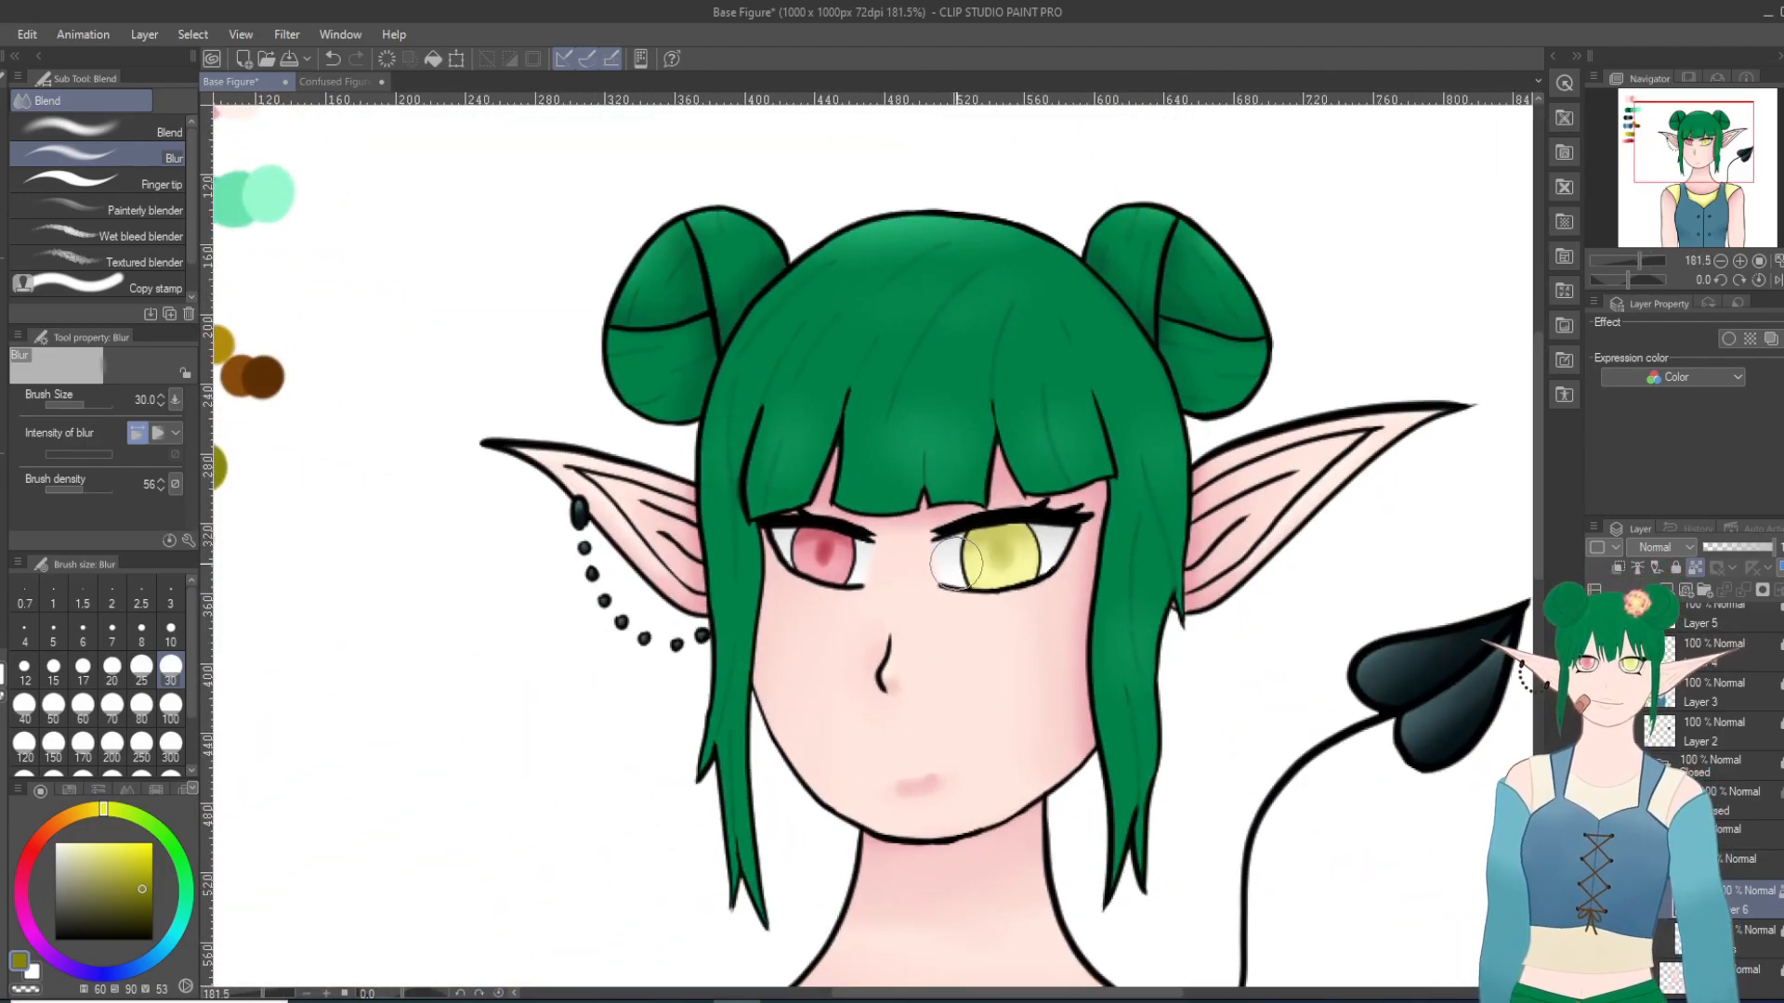
Step: On a new layer, place a near-white highlight dot at the yellow iris's upper outer edge with the Milli pen at size 10
scroll(956, 563, "up", 4)
scroll(955, 563, "up", 2)
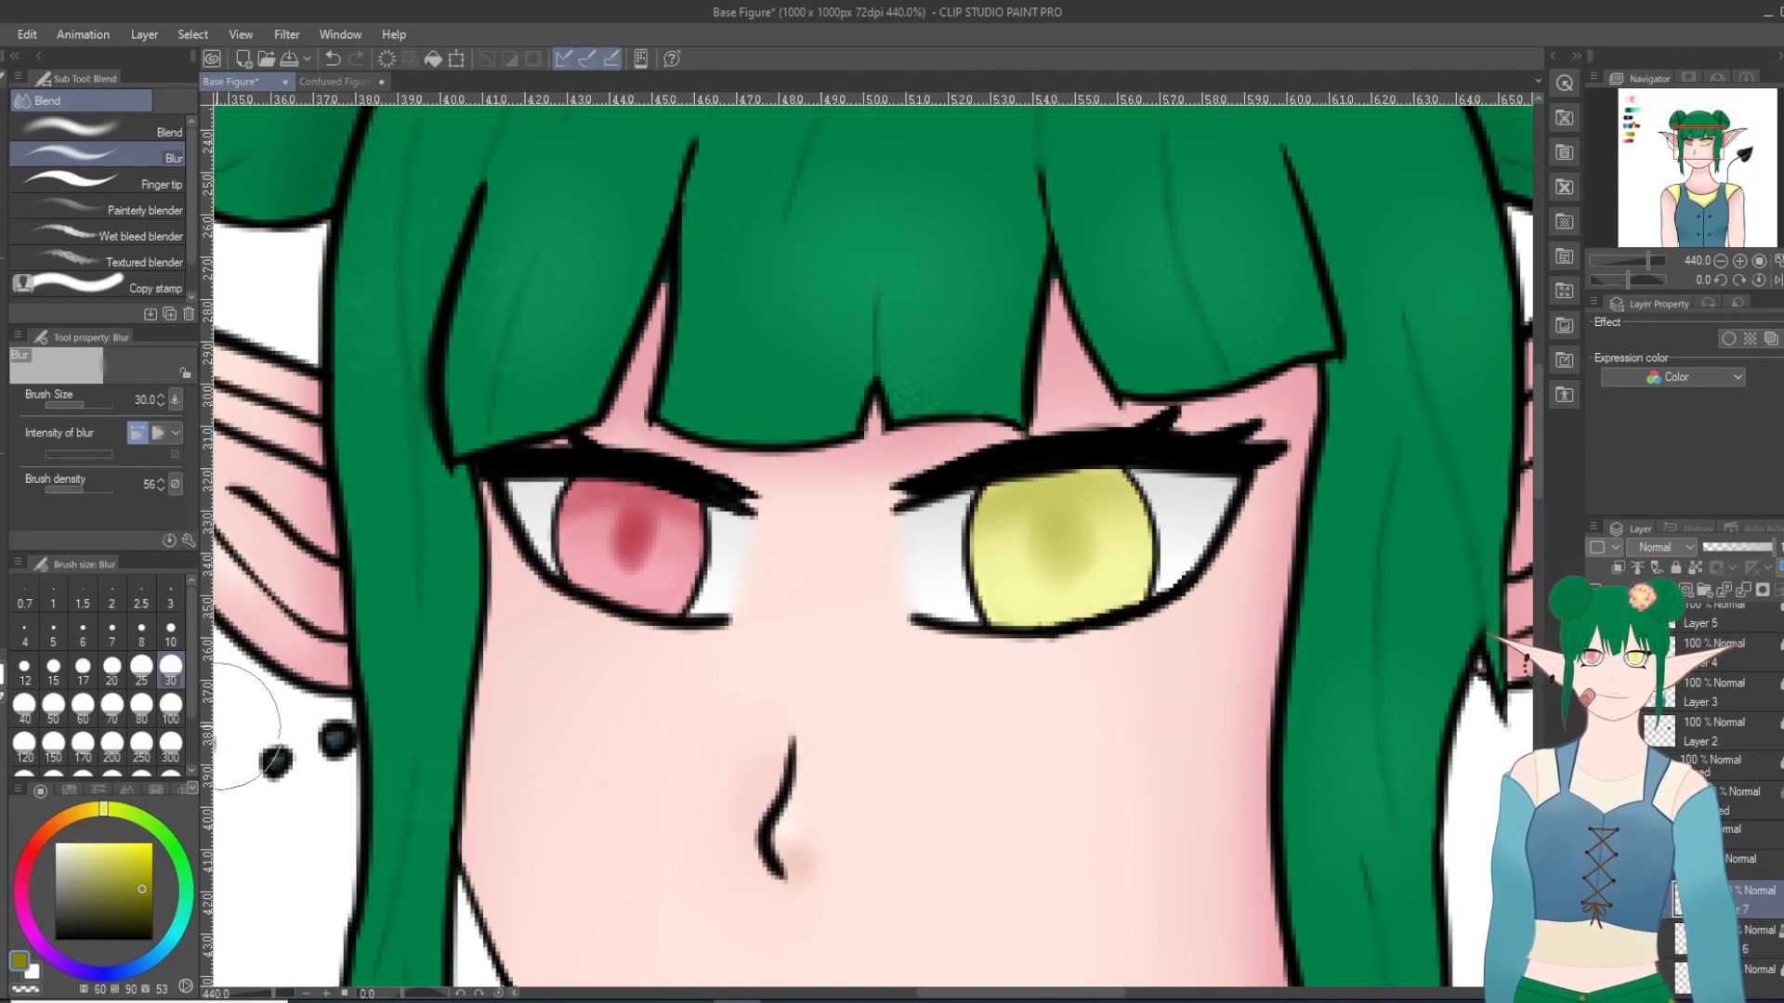
left_click(170, 635)
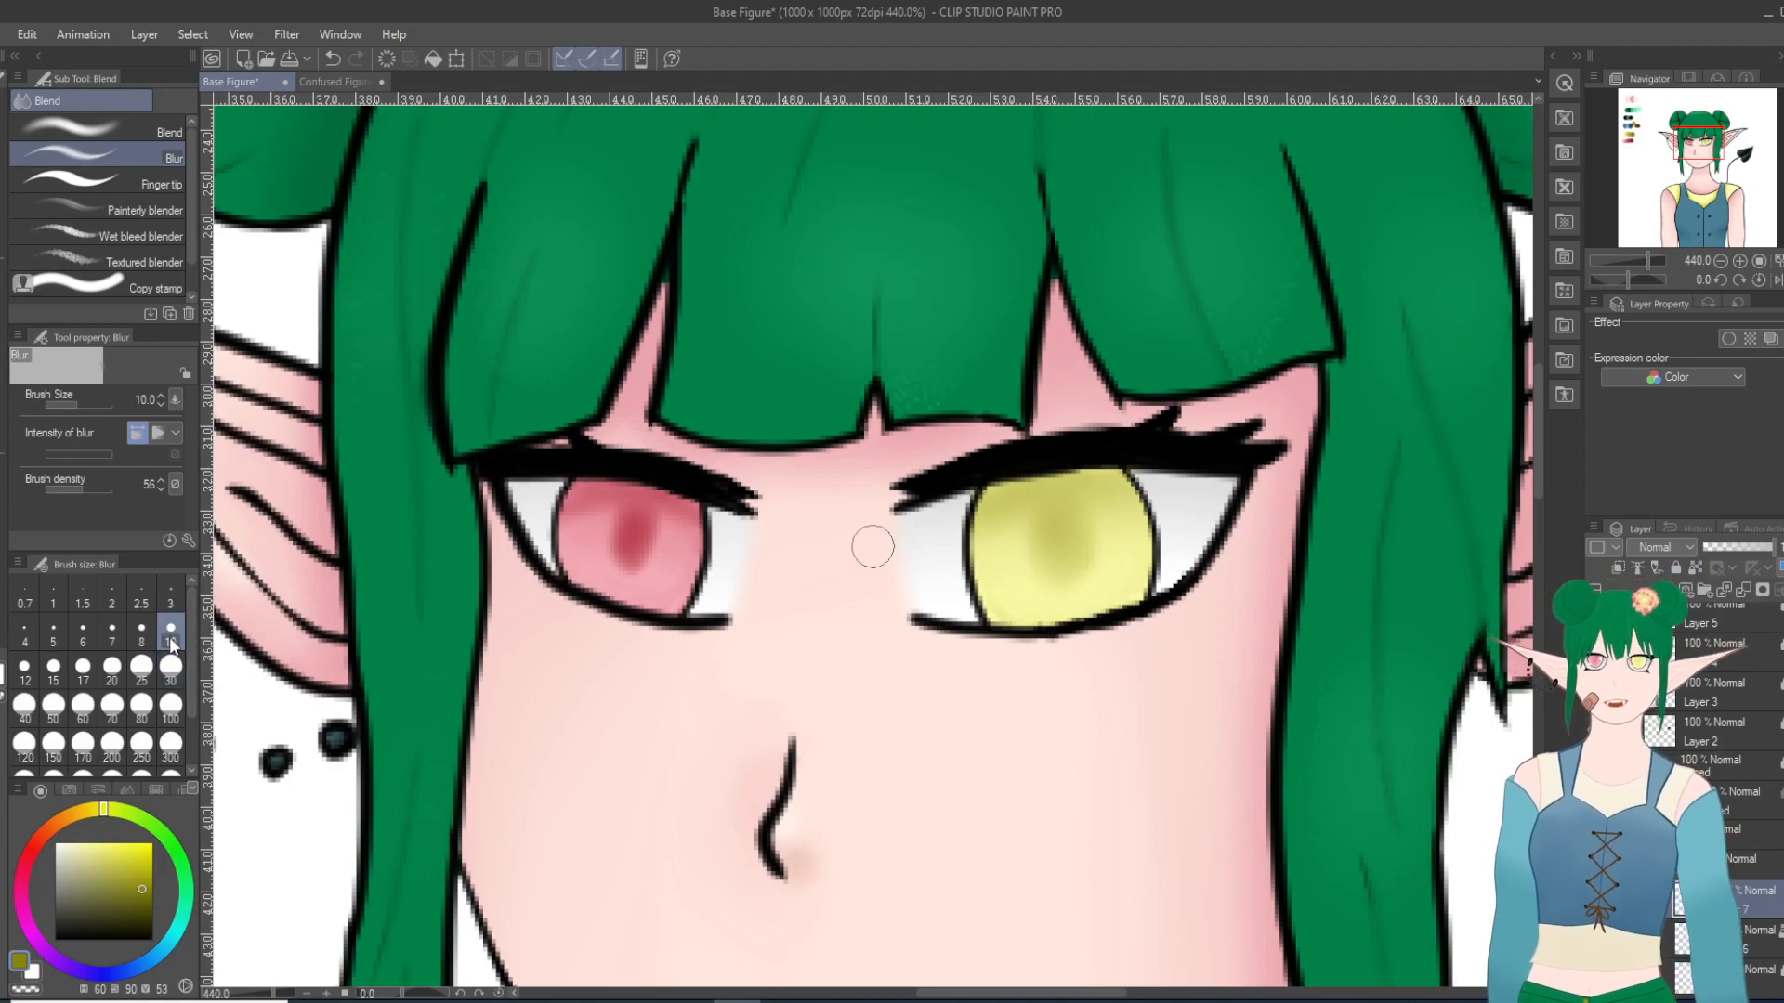
left_click_drag(100, 857, 1, 807)
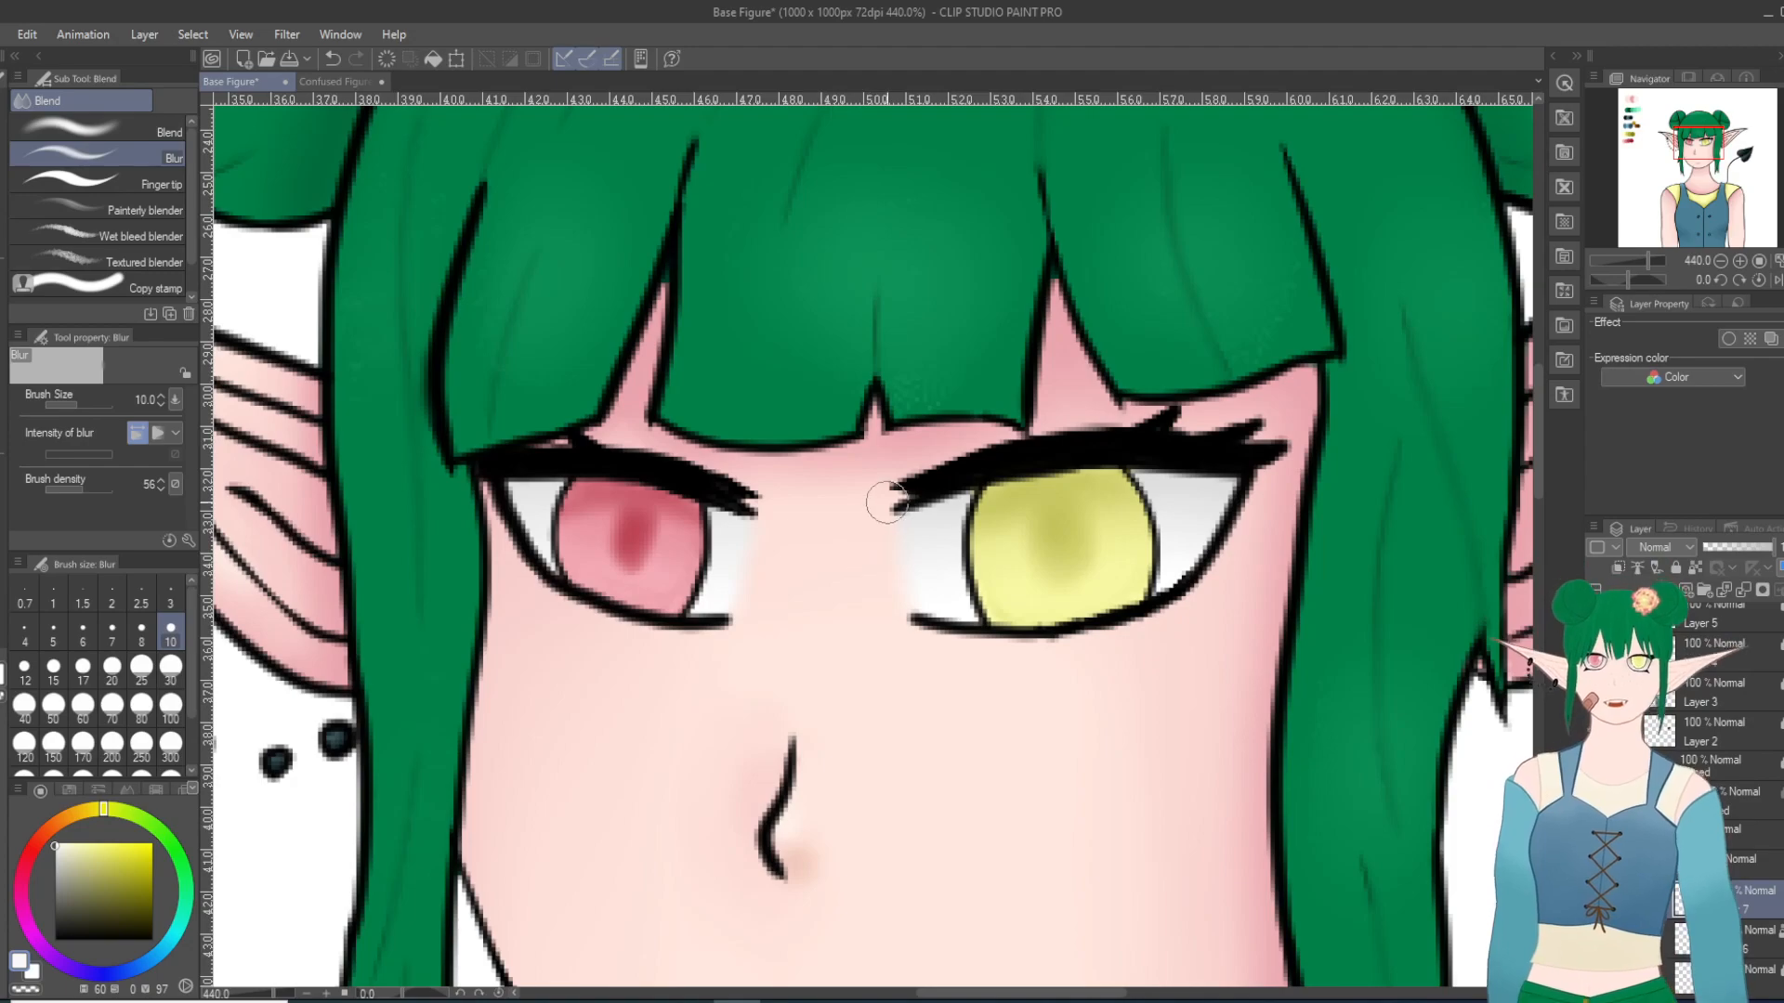
scroll(883, 507, "up", 1)
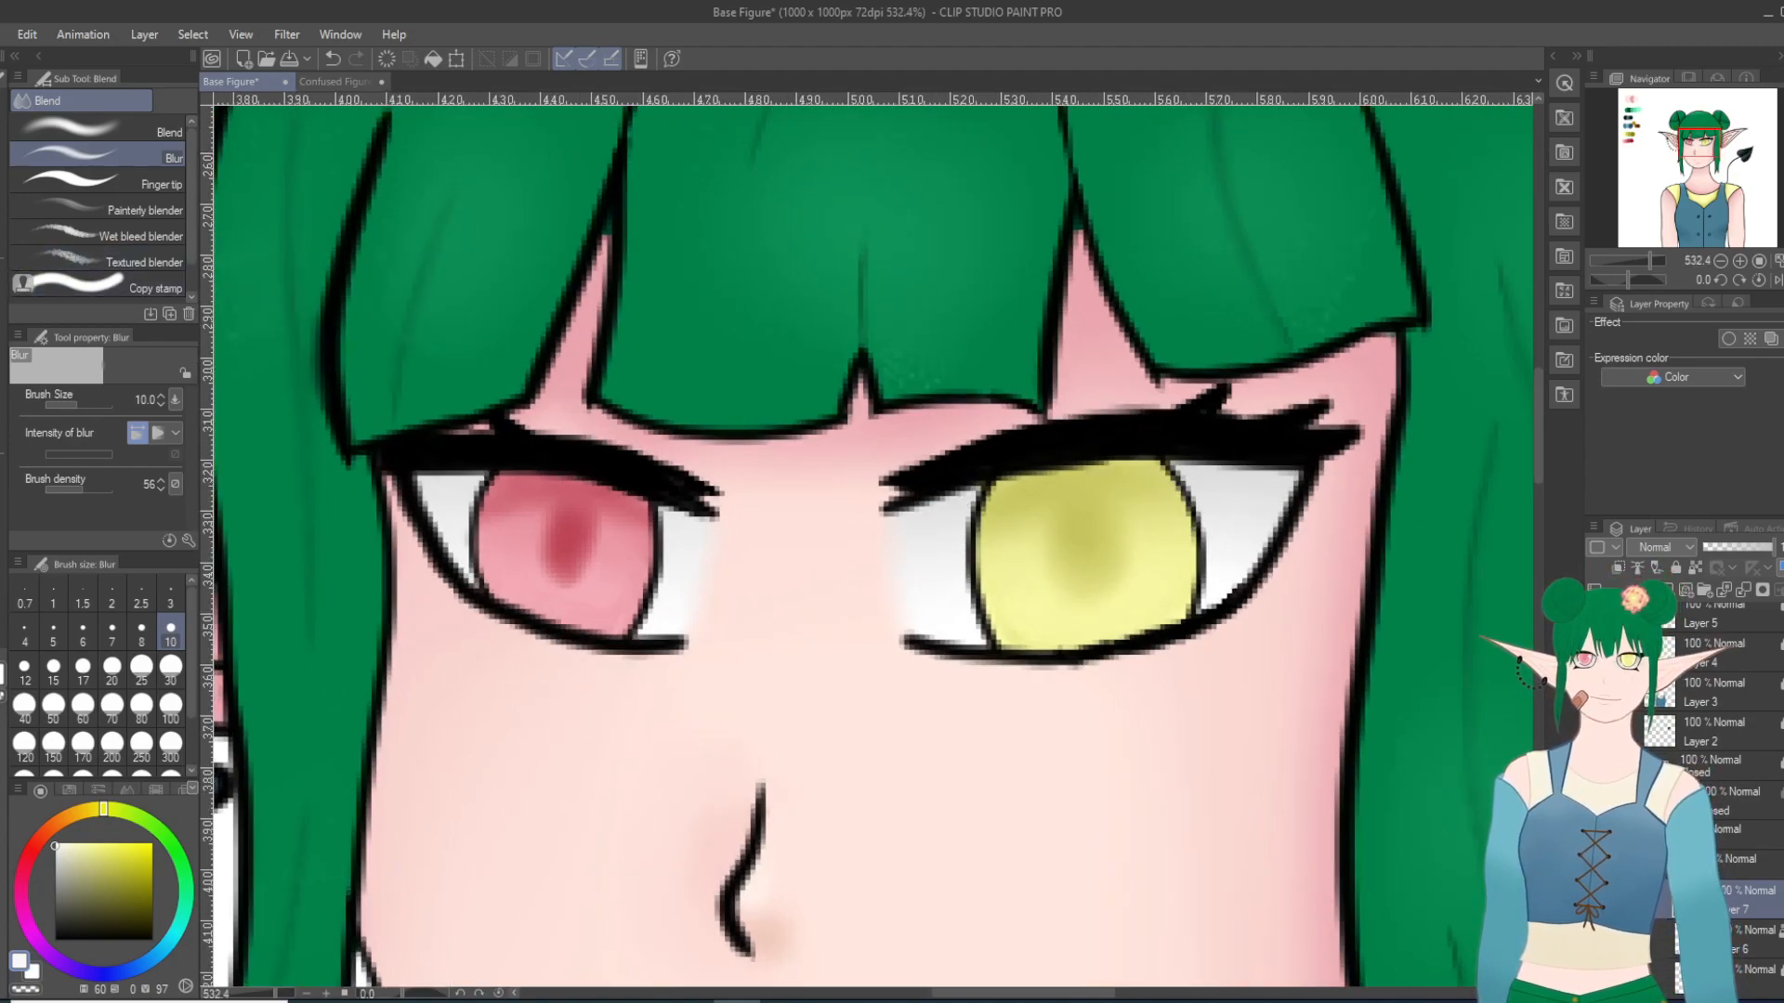
key("p")
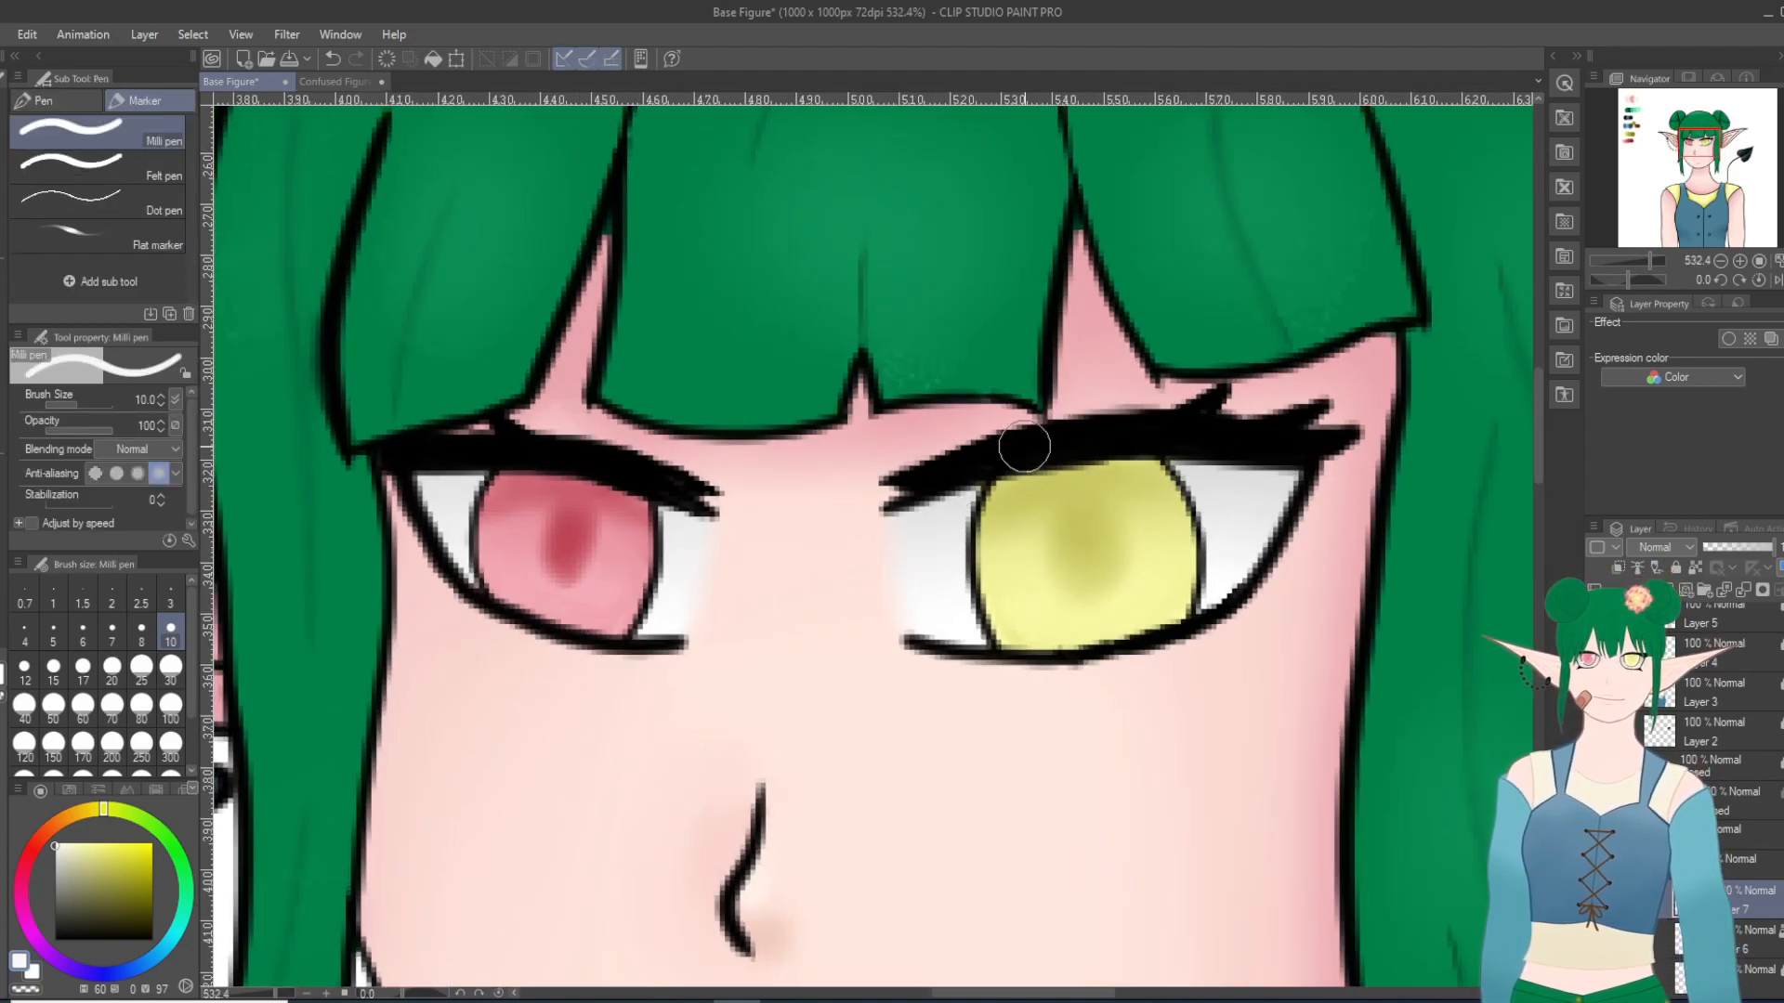
left_click(1186, 495)
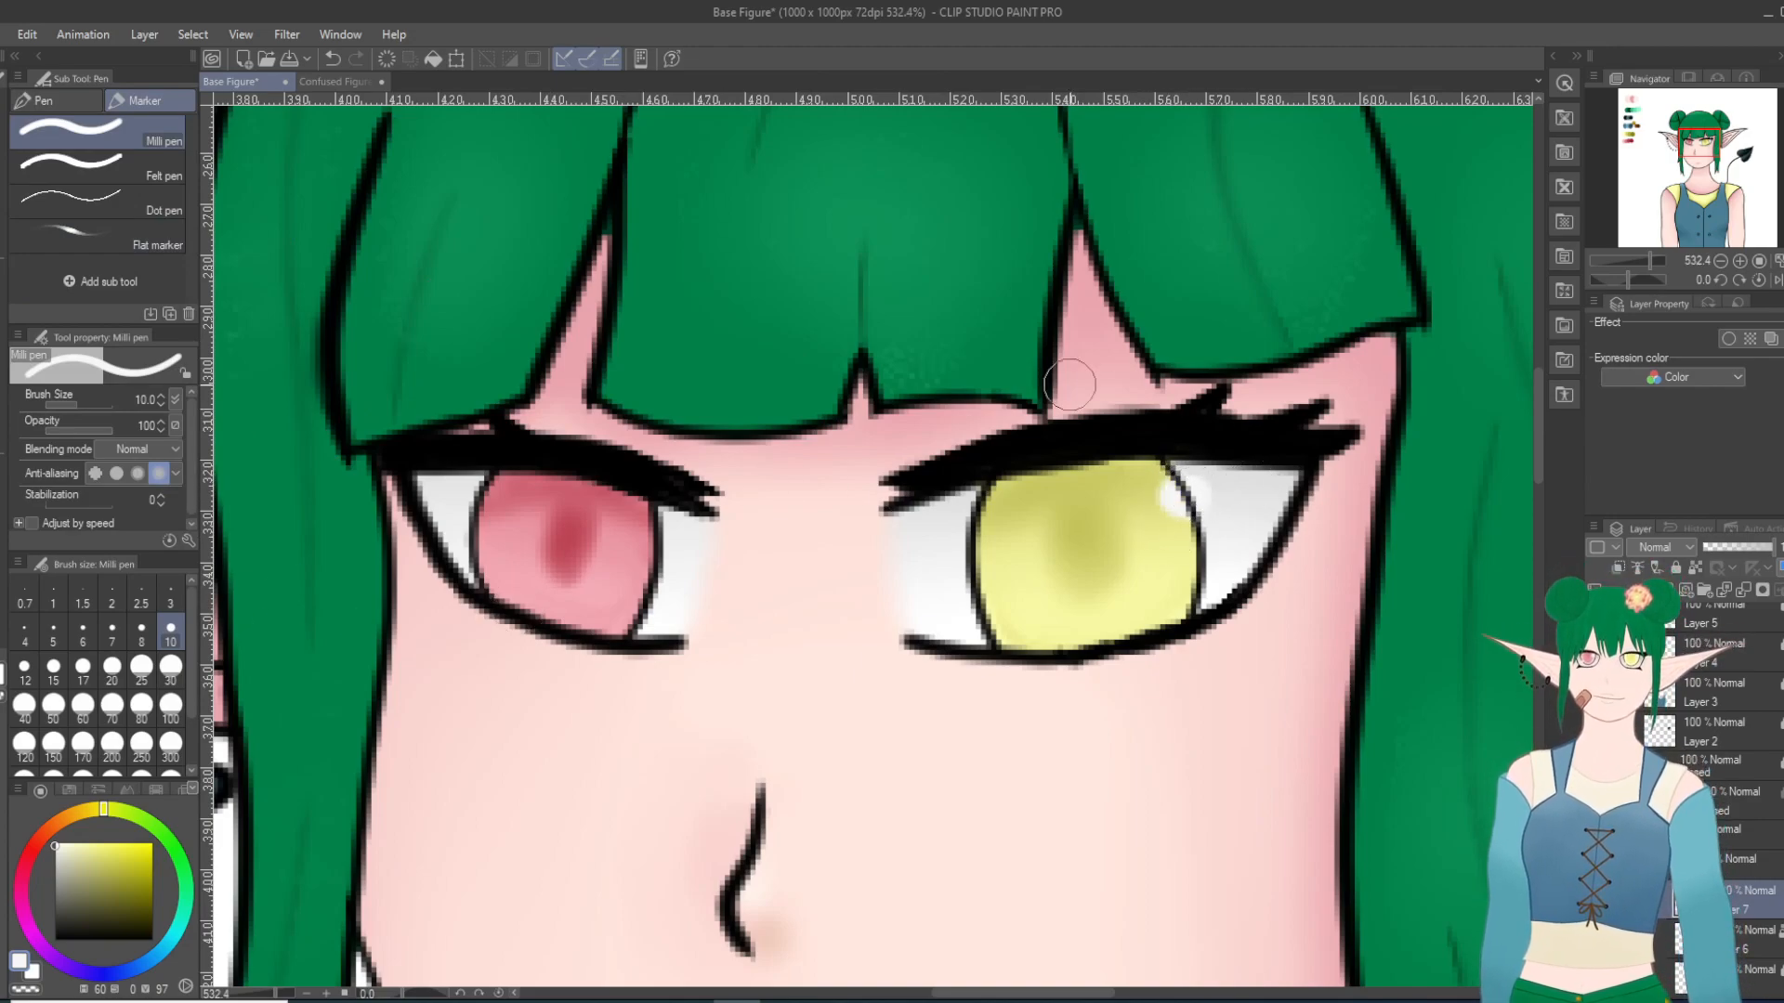
Step: Undo the last highlight, move the highlight layer above the mouth and eye folders, and paint near-white highlights on the yellow iris's upper outer and lower inner edges
left_click(333, 59)
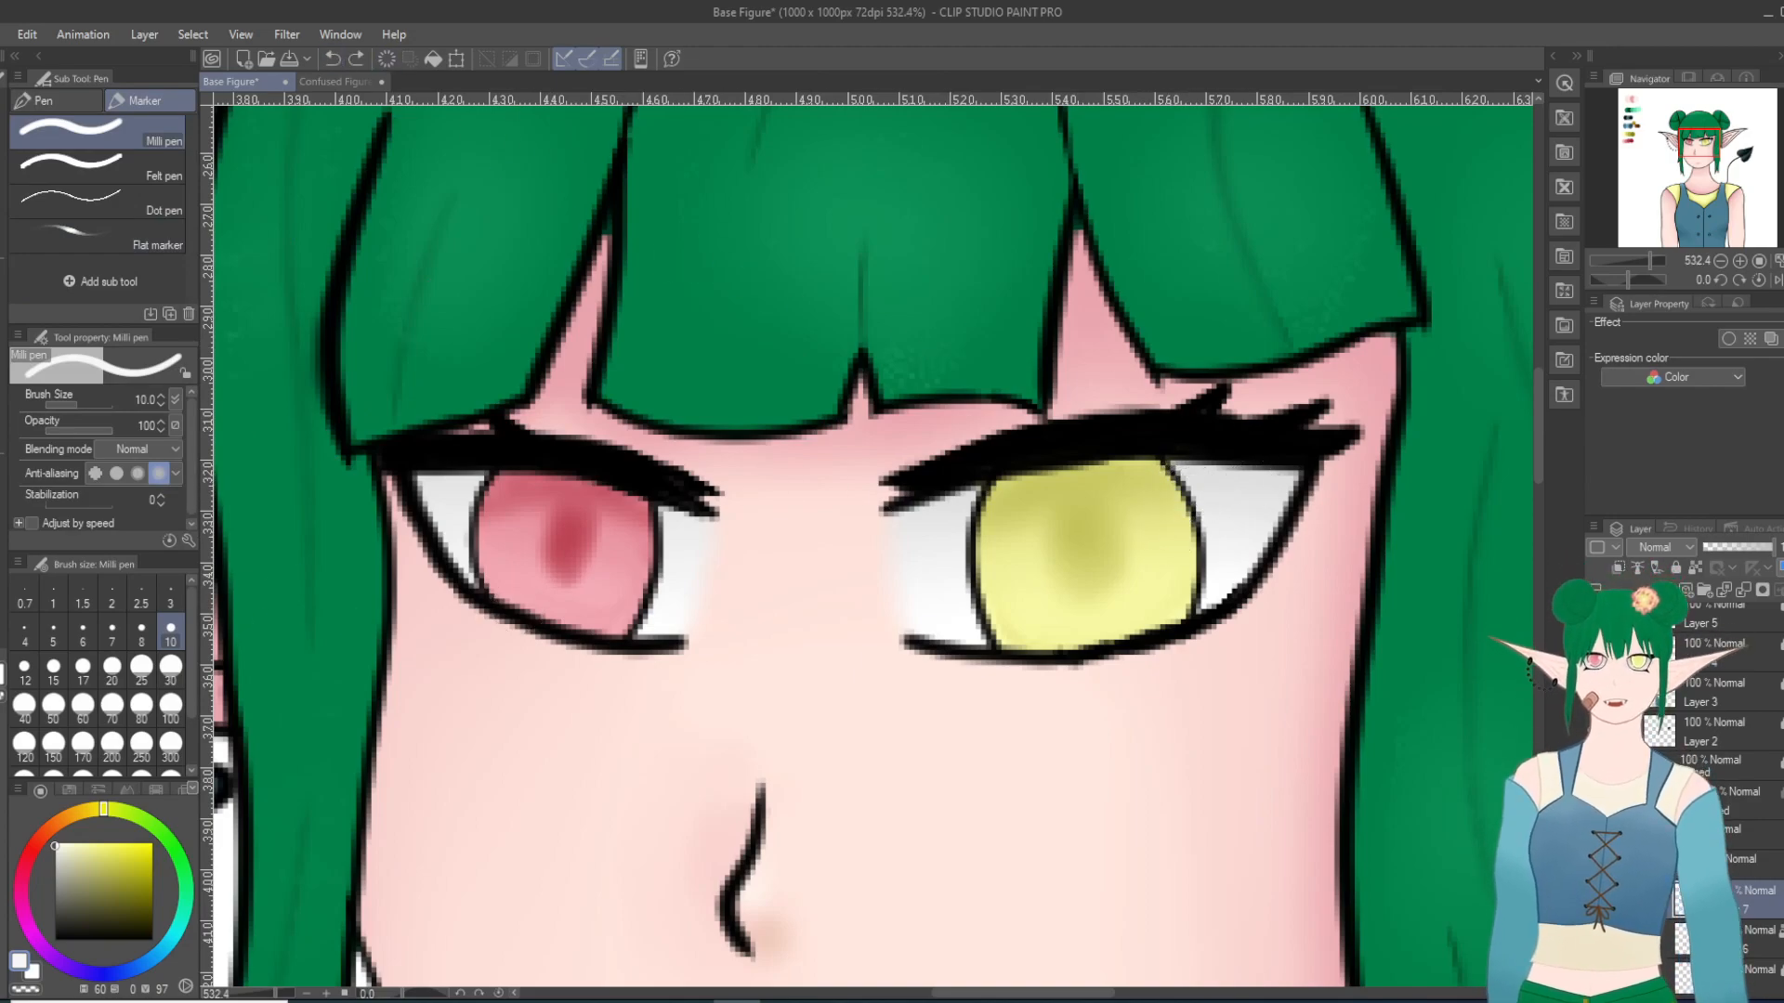
left_click_drag(1755, 667, 1741, 615)
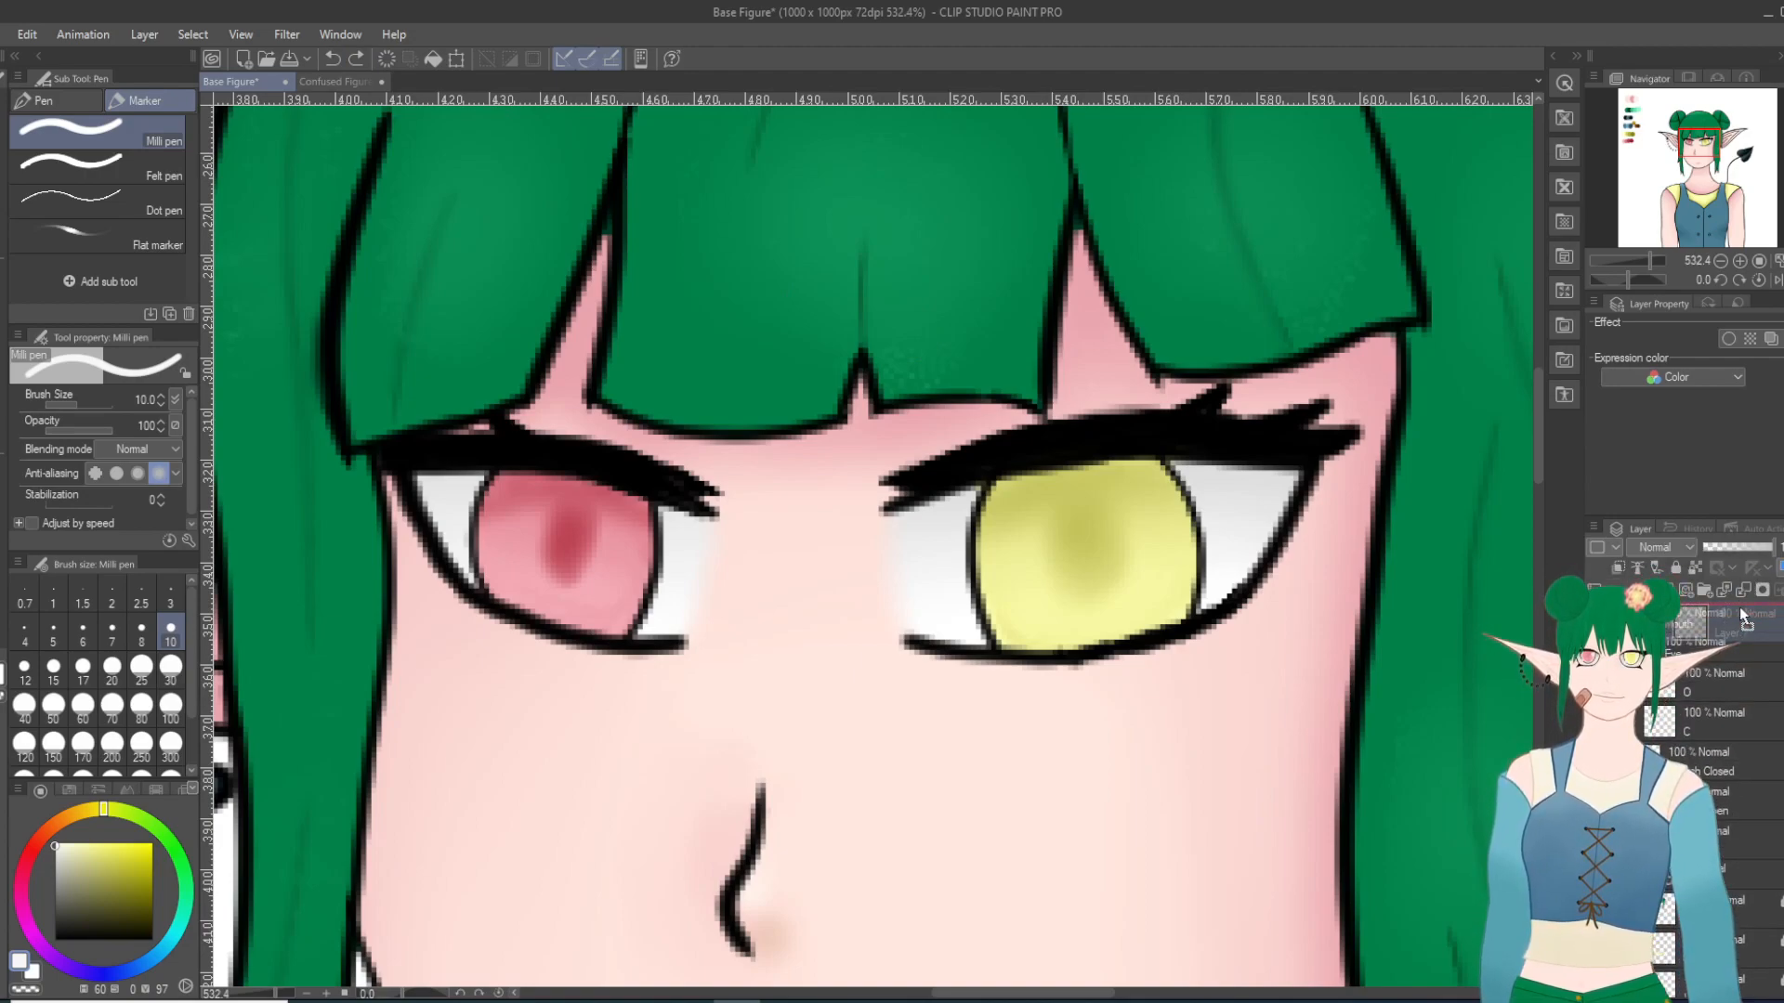
left_click(1170, 497)
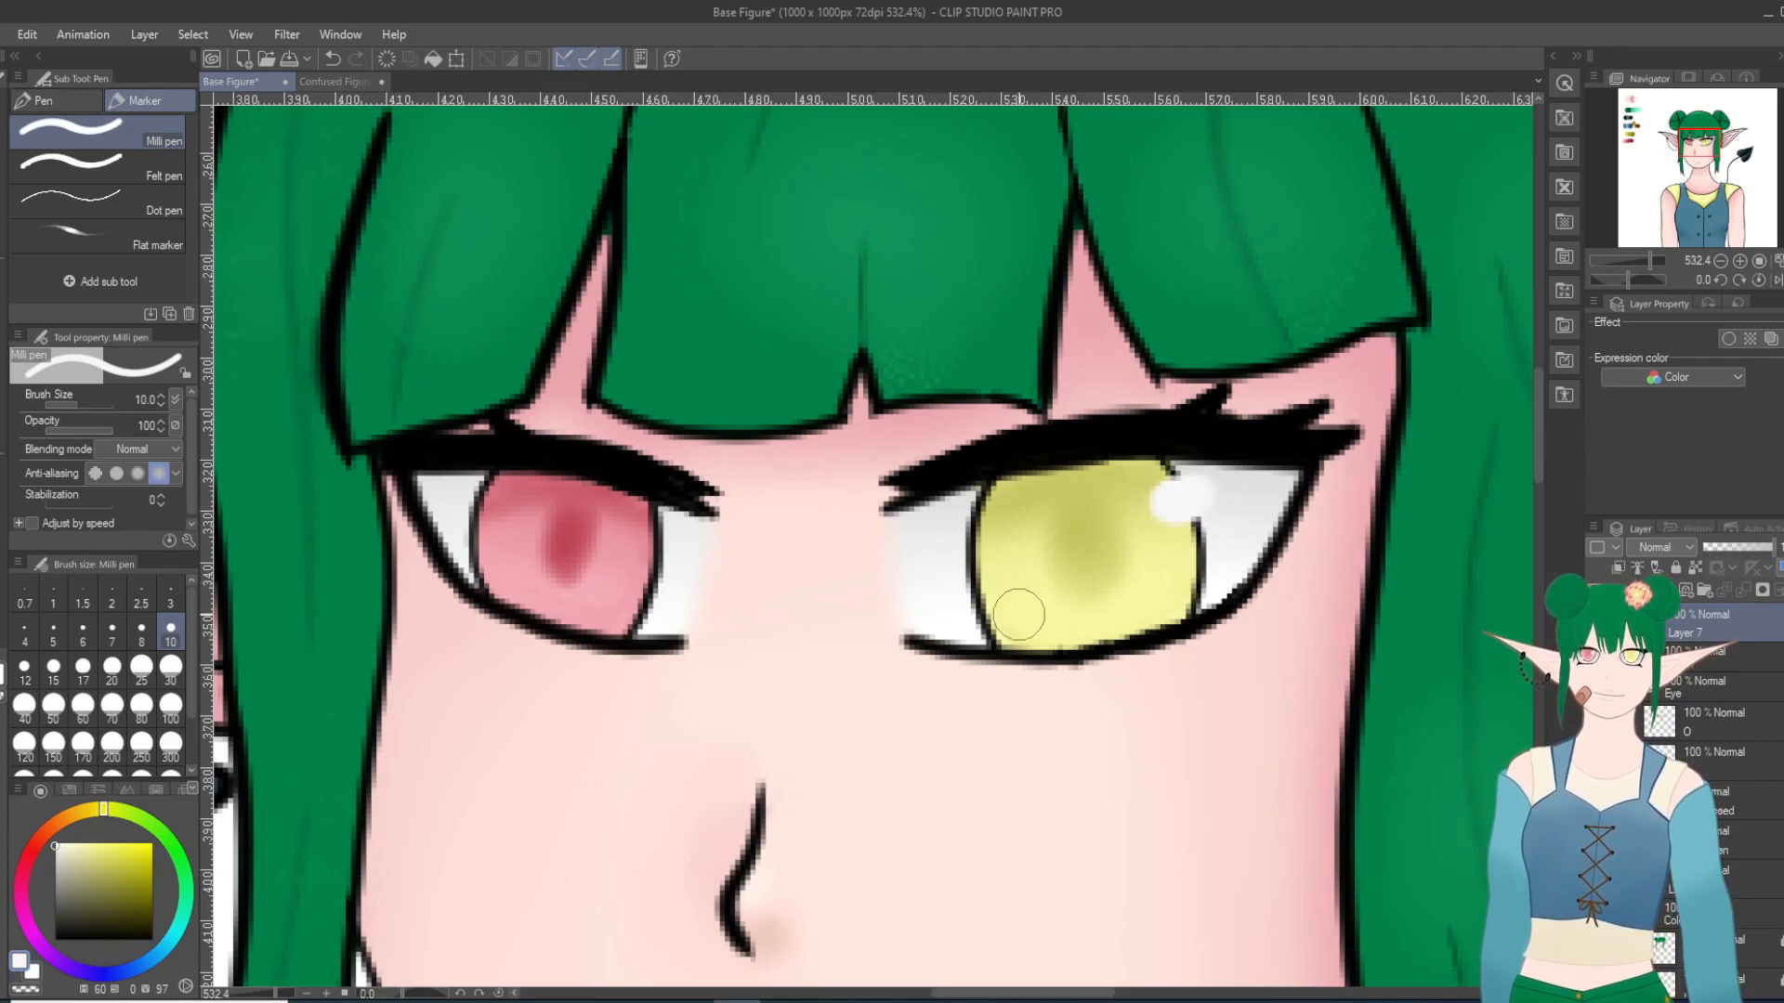
mouse_move(1028, 589)
left_mouse_down()
mouse_move(1018, 628)
mouse_move(1001, 595)
mouse_move(1022, 621)
left_mouse_up()
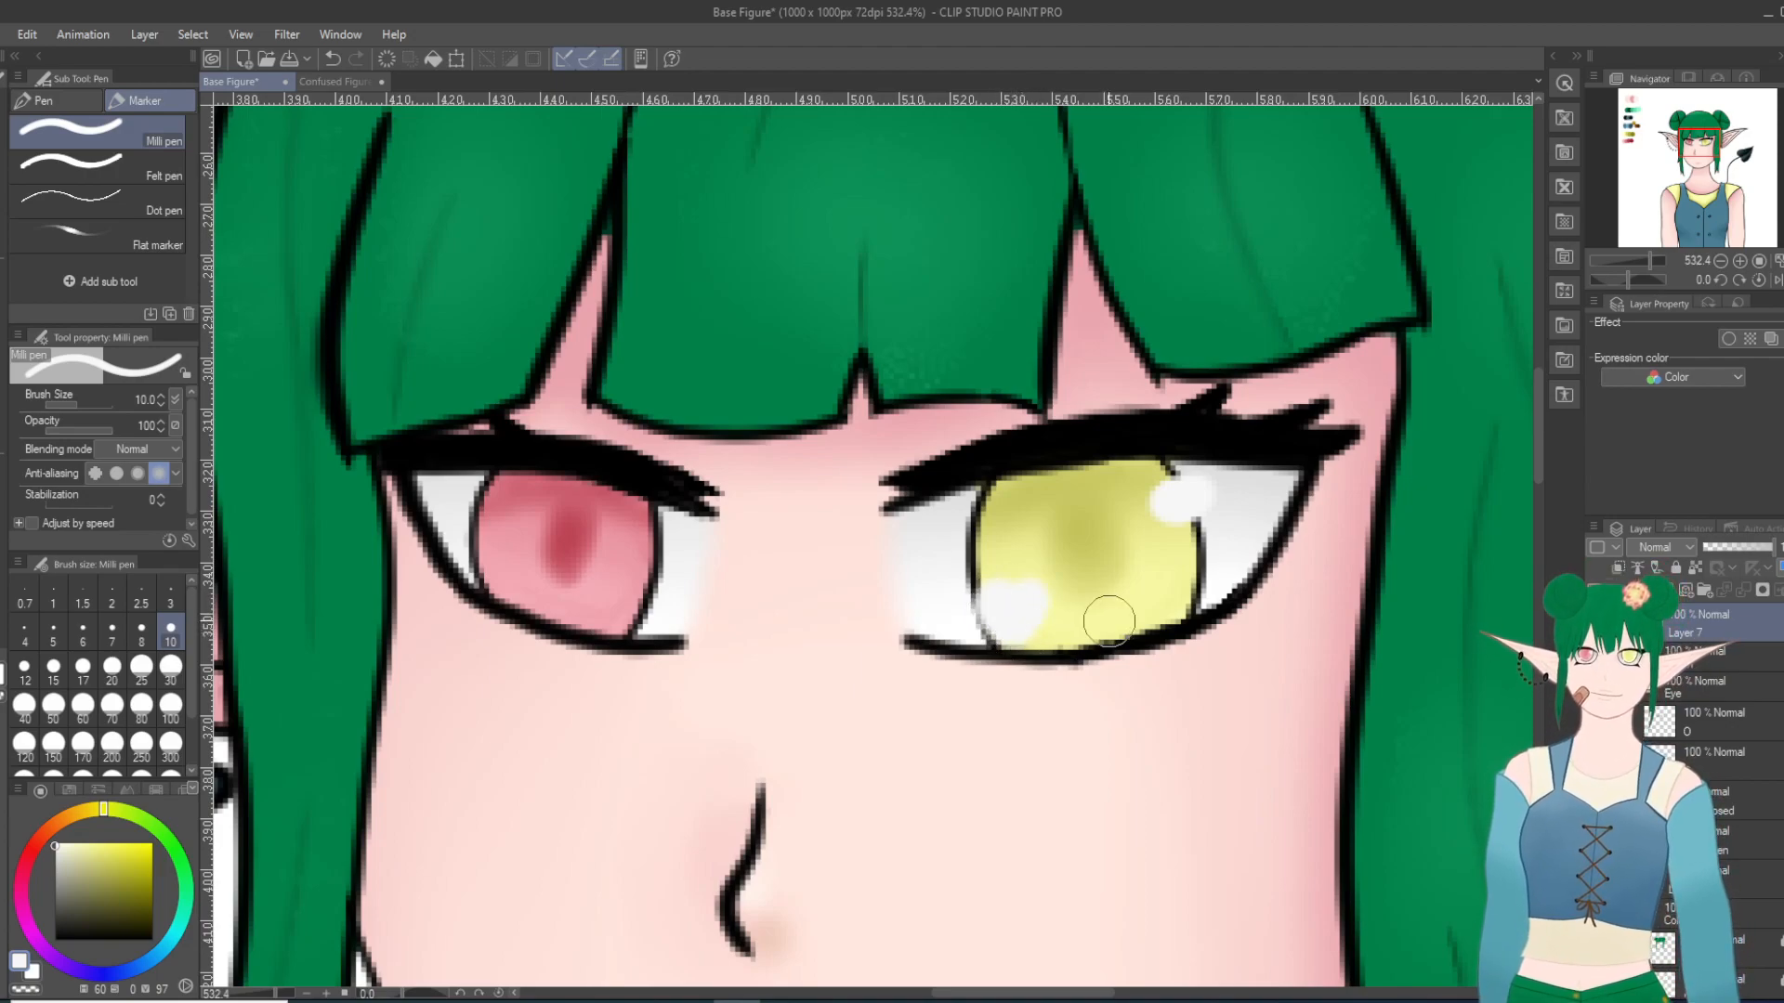
Step: Try near-white highlights on the pink iris's upper inner and lower outer edges with the Milli pen at size 10
left_click_drag(650, 524, 657, 538)
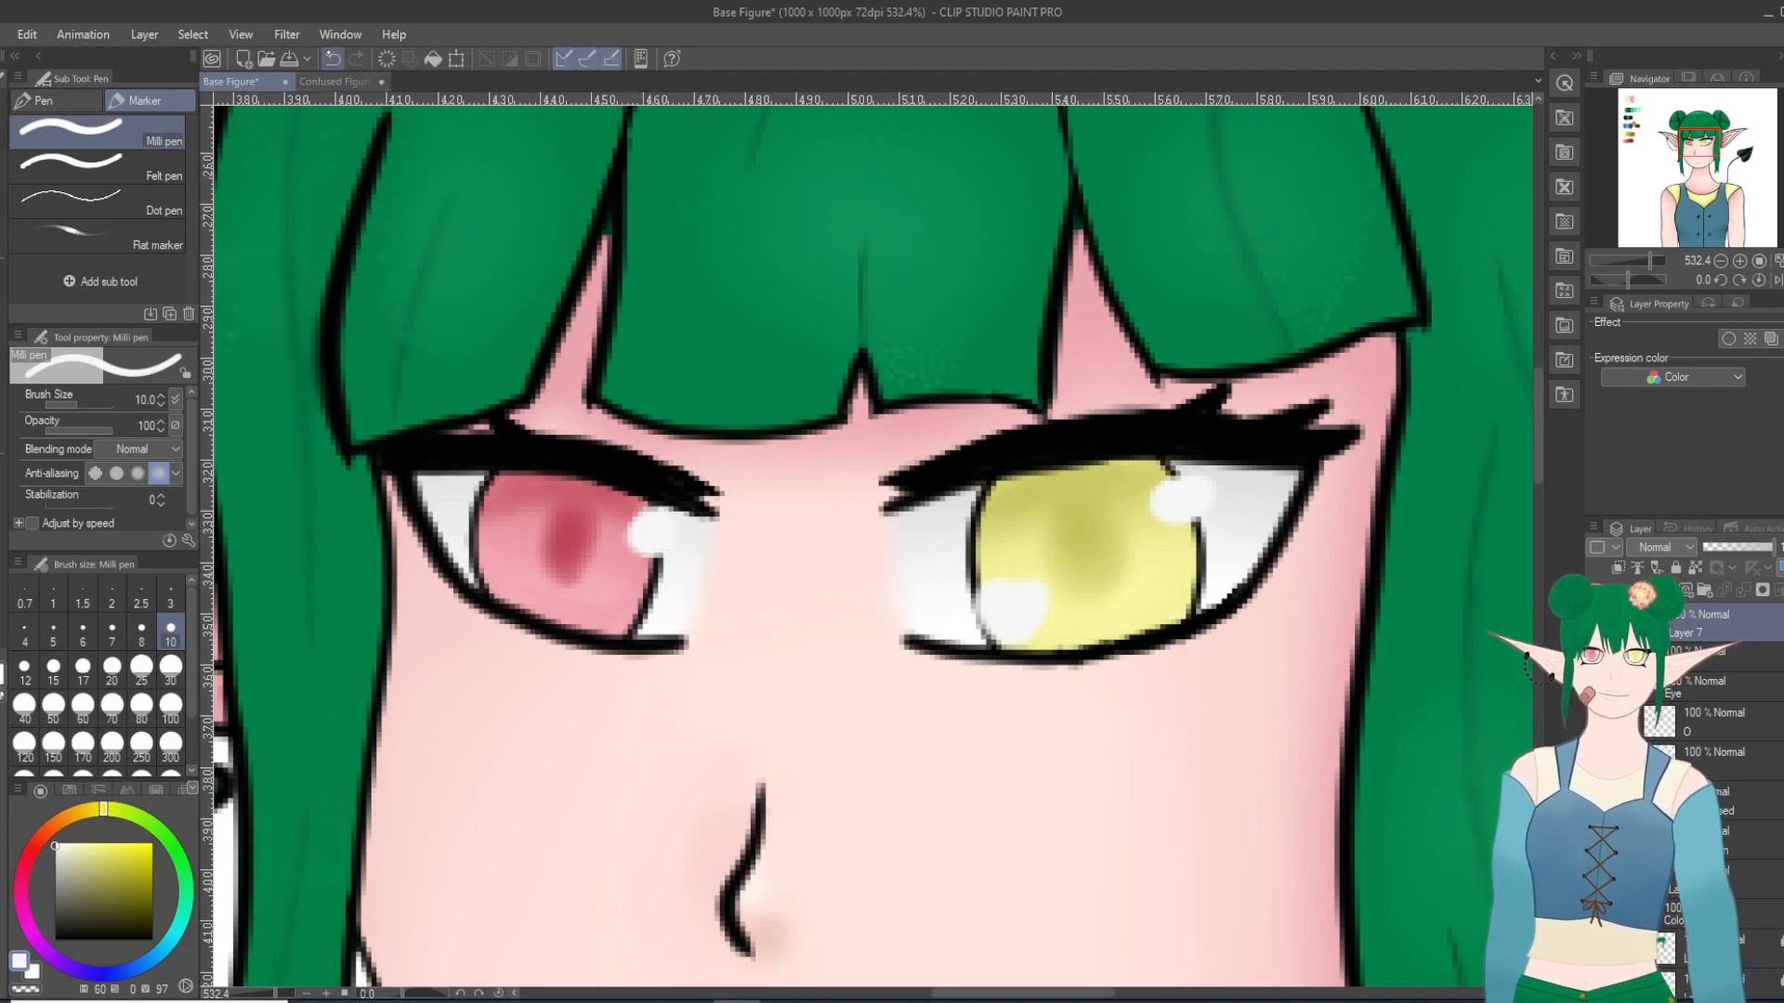
left_click(332, 58)
left_click_drag(650, 539, 658, 545)
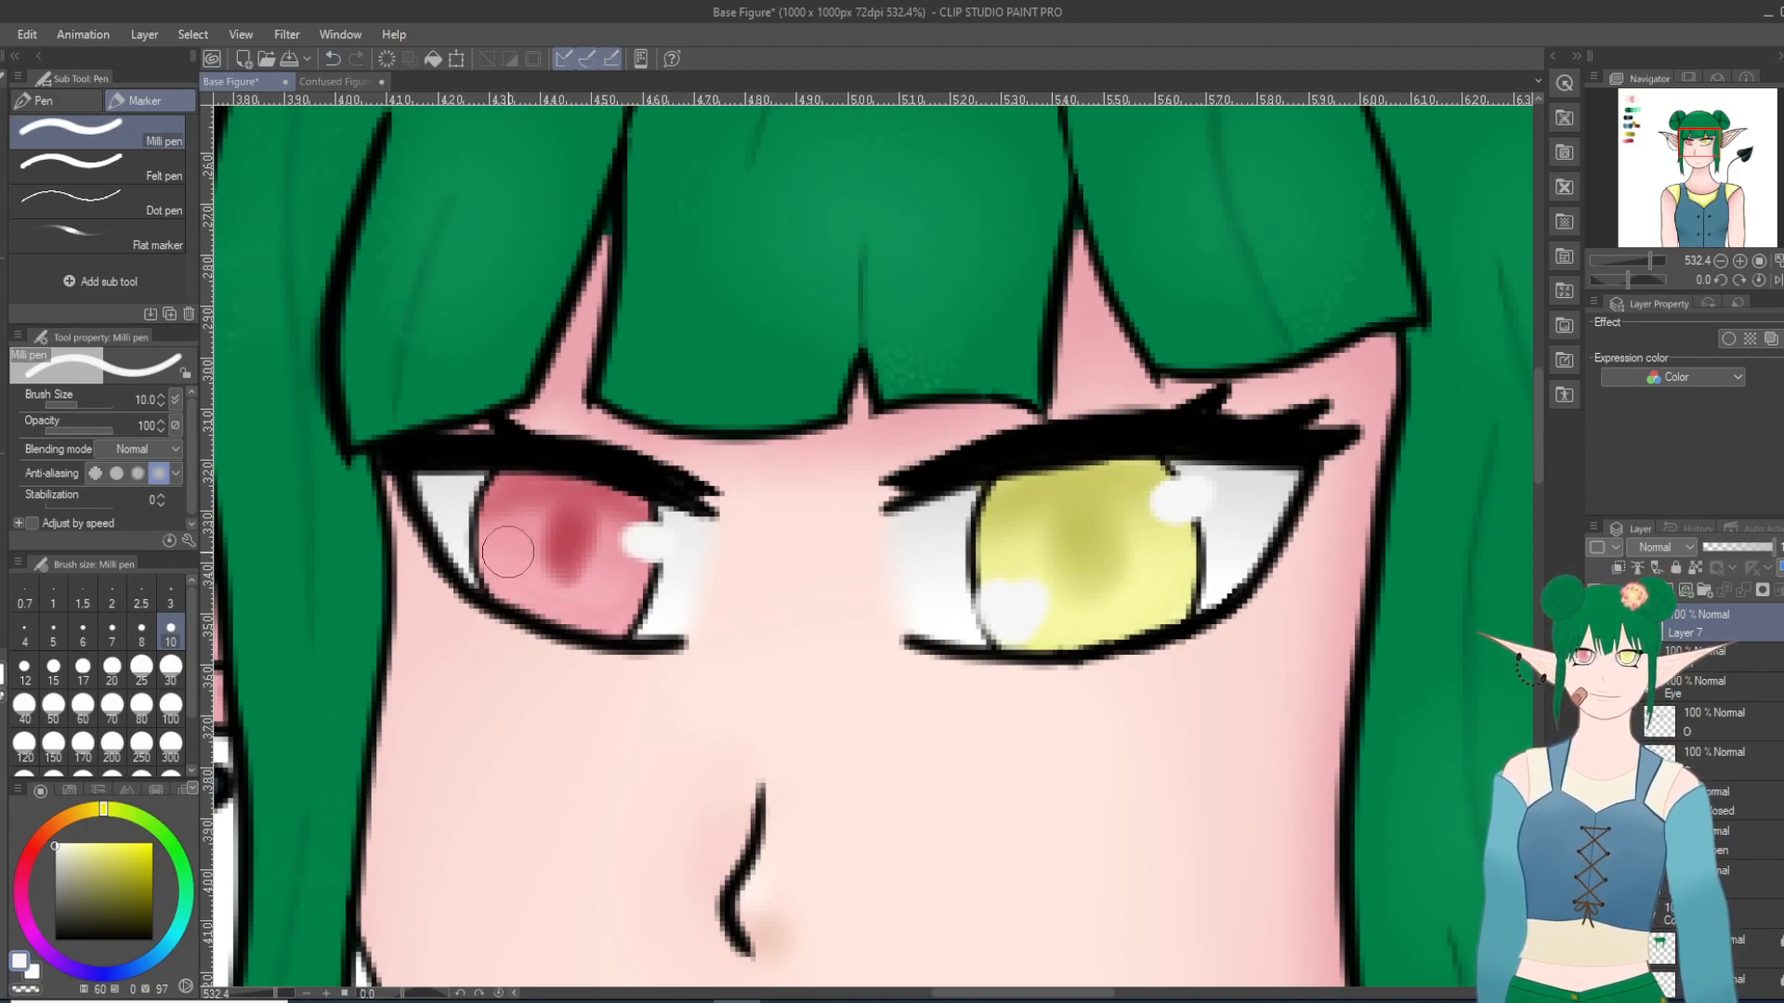
left_click_drag(510, 574, 508, 586)
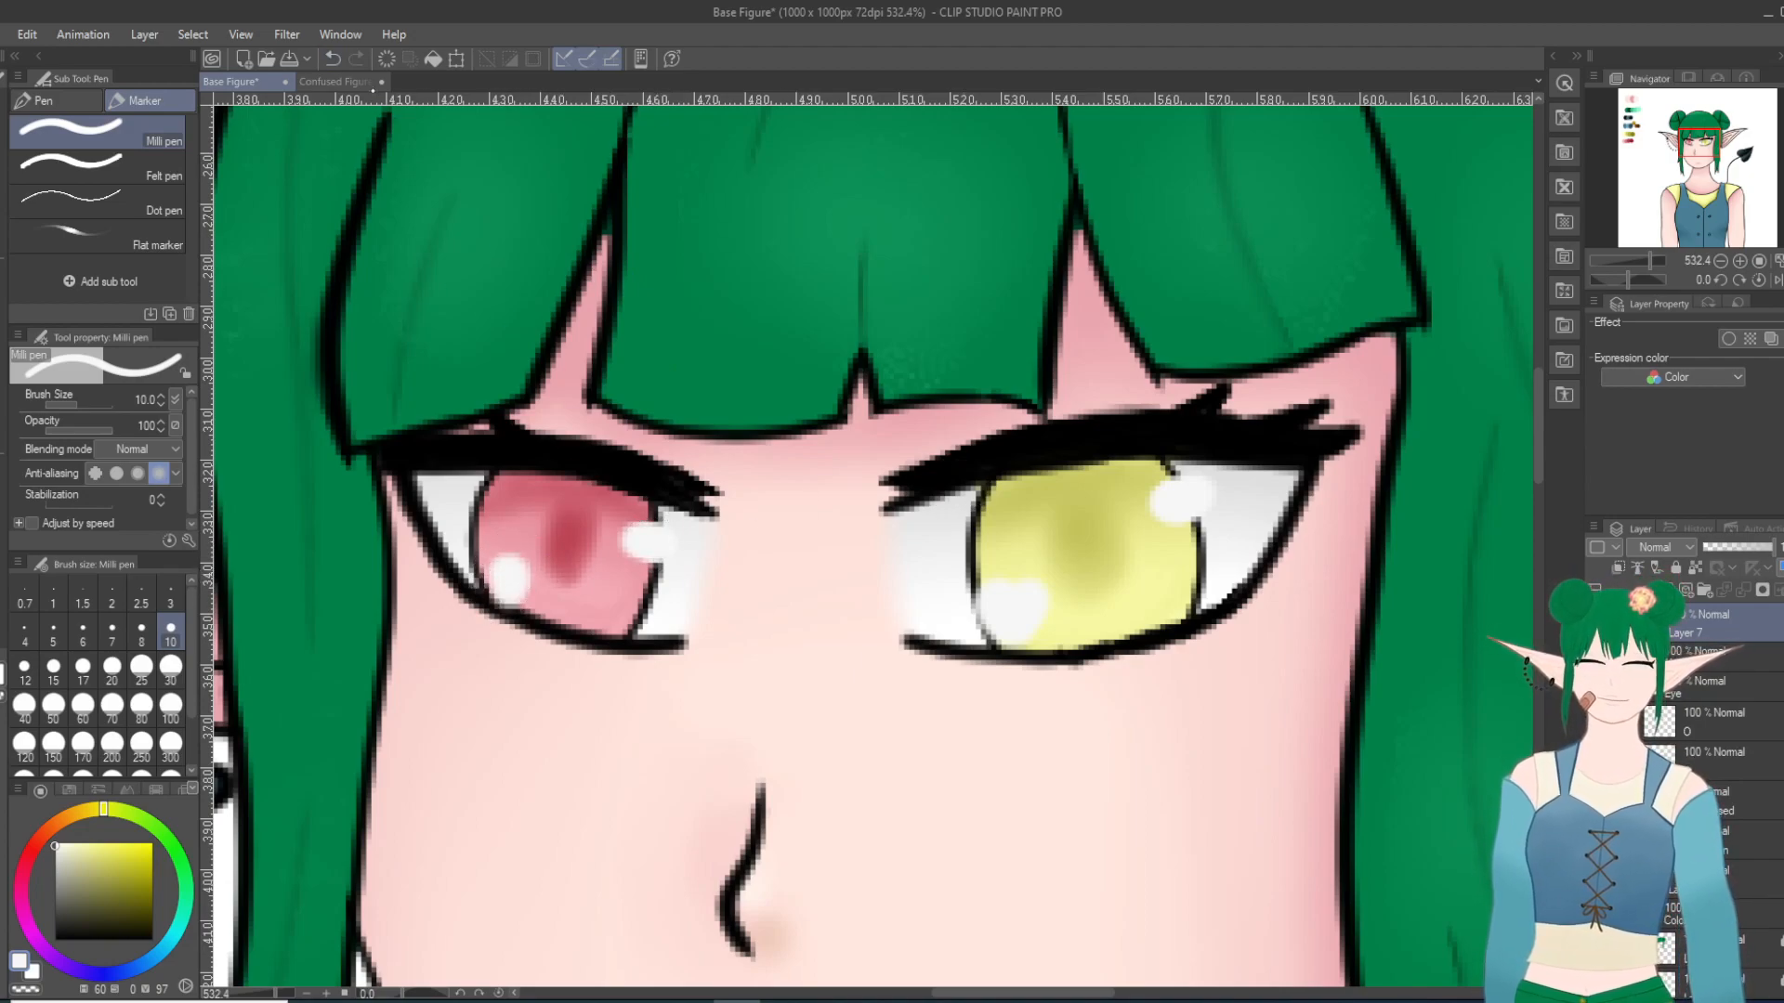
left_click(331, 59)
left_click(332, 59)
left_click(331, 59)
Step: Paint smaller near-white highlights on the pink iris's upper inner and lower outer edges with the Milli pen at size 6
left_click(83, 631)
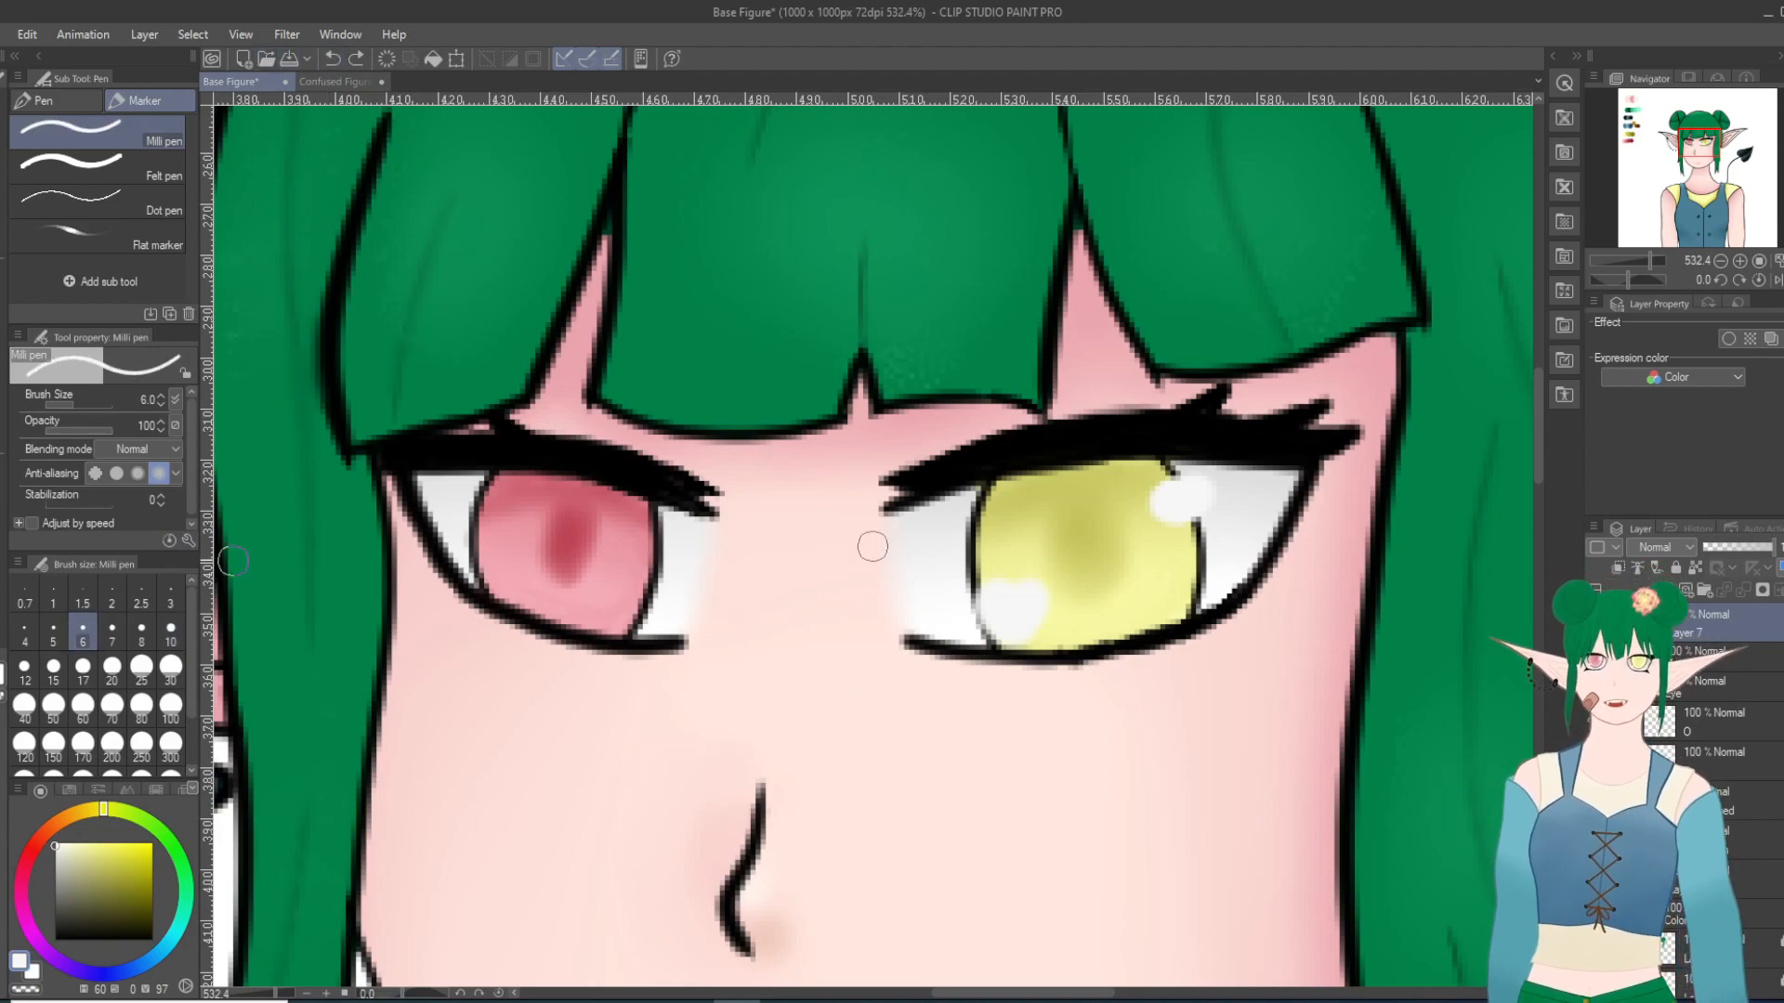
left_click_drag(640, 527, 661, 537)
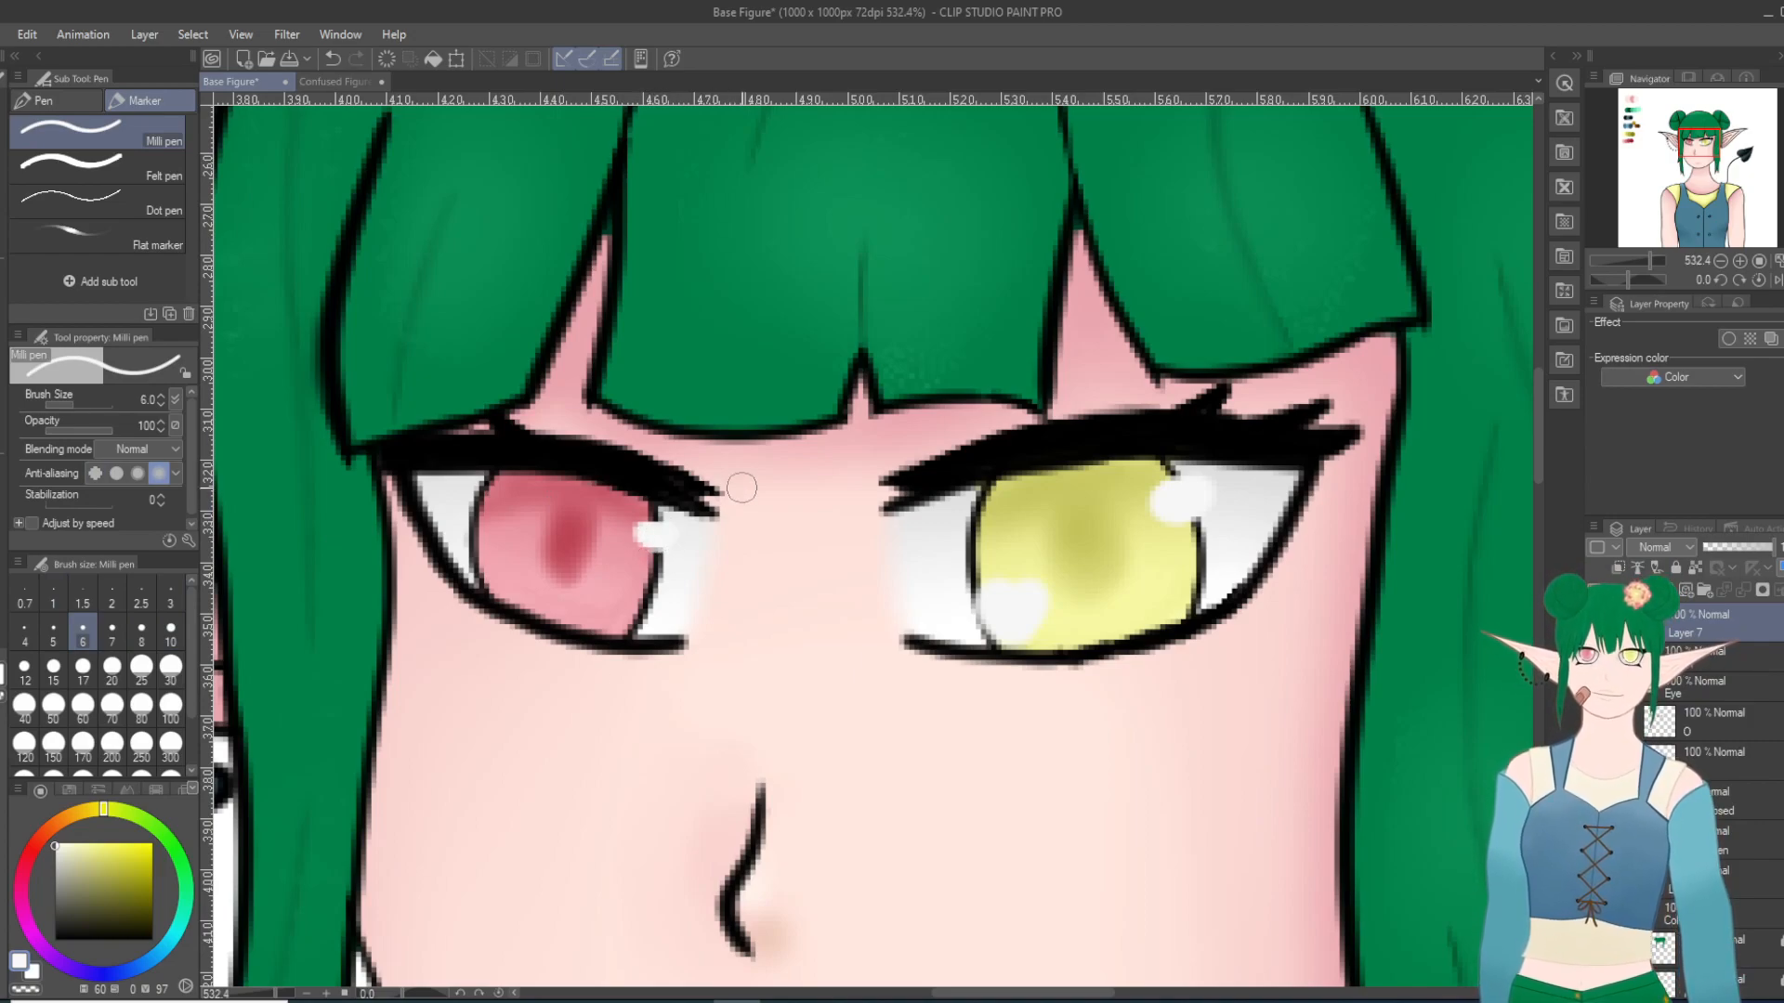
left_click_drag(517, 582, 526, 581)
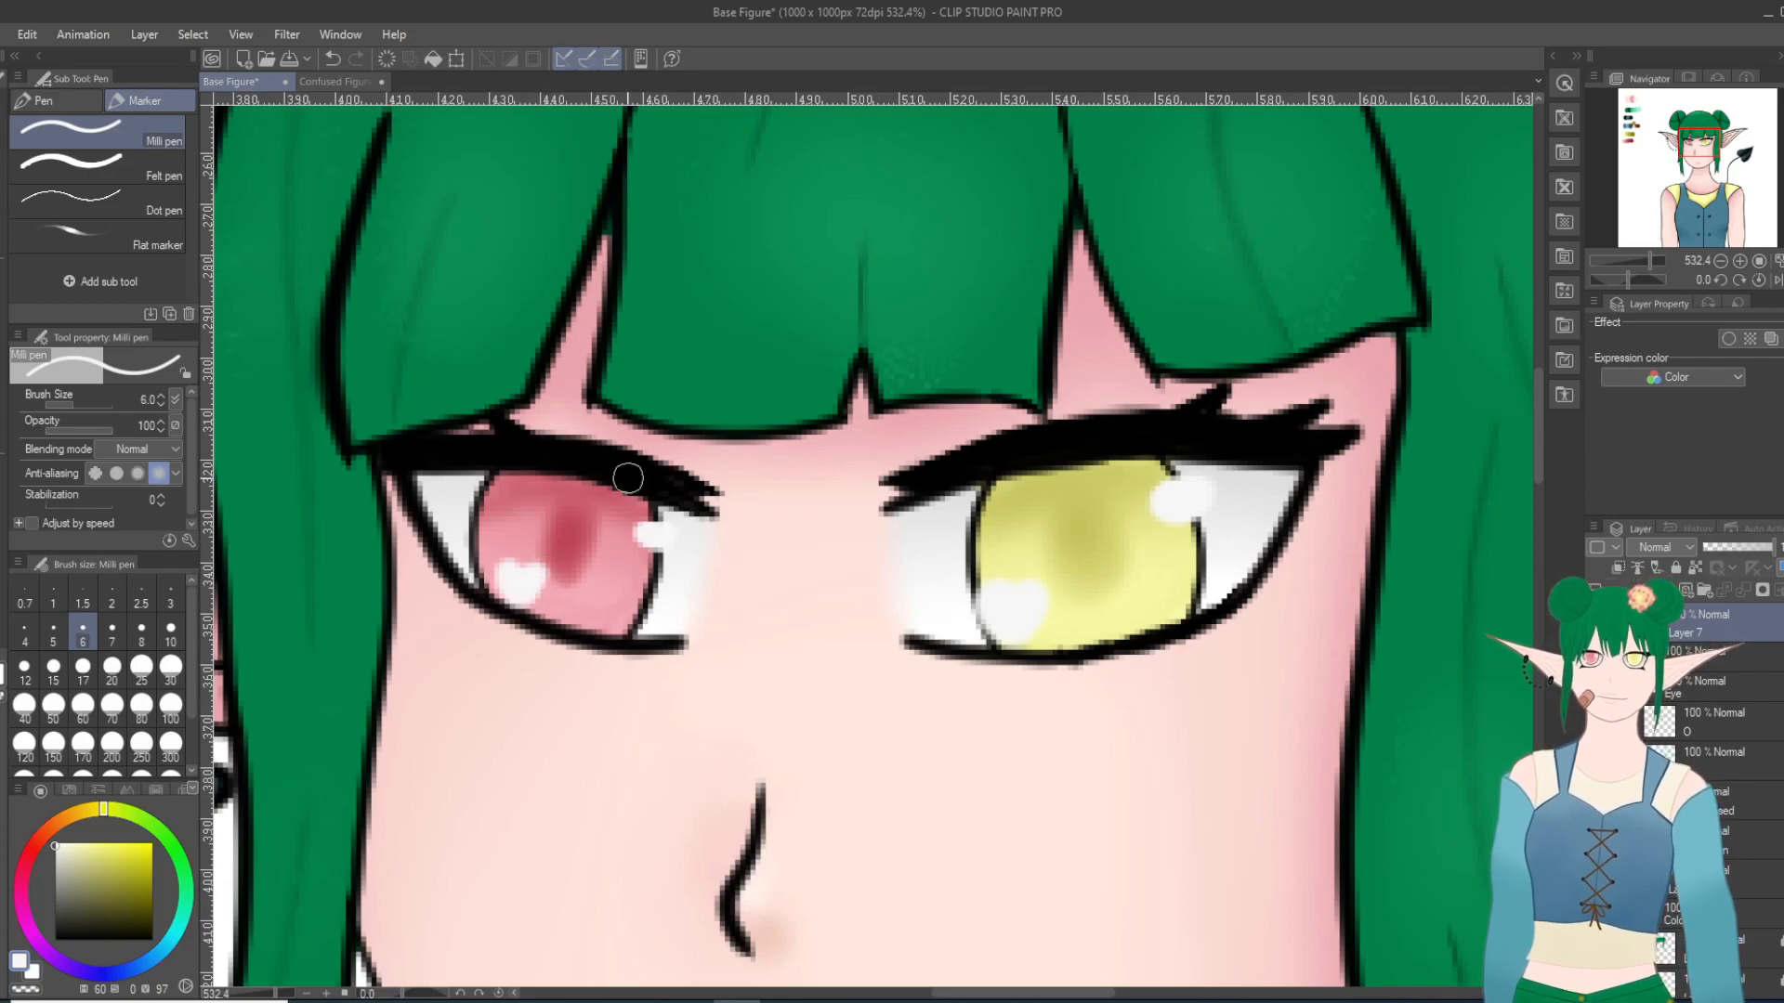
Step: Duplicate the eye highlight layer, Layer 7
scroll(864, 574, "down", 7)
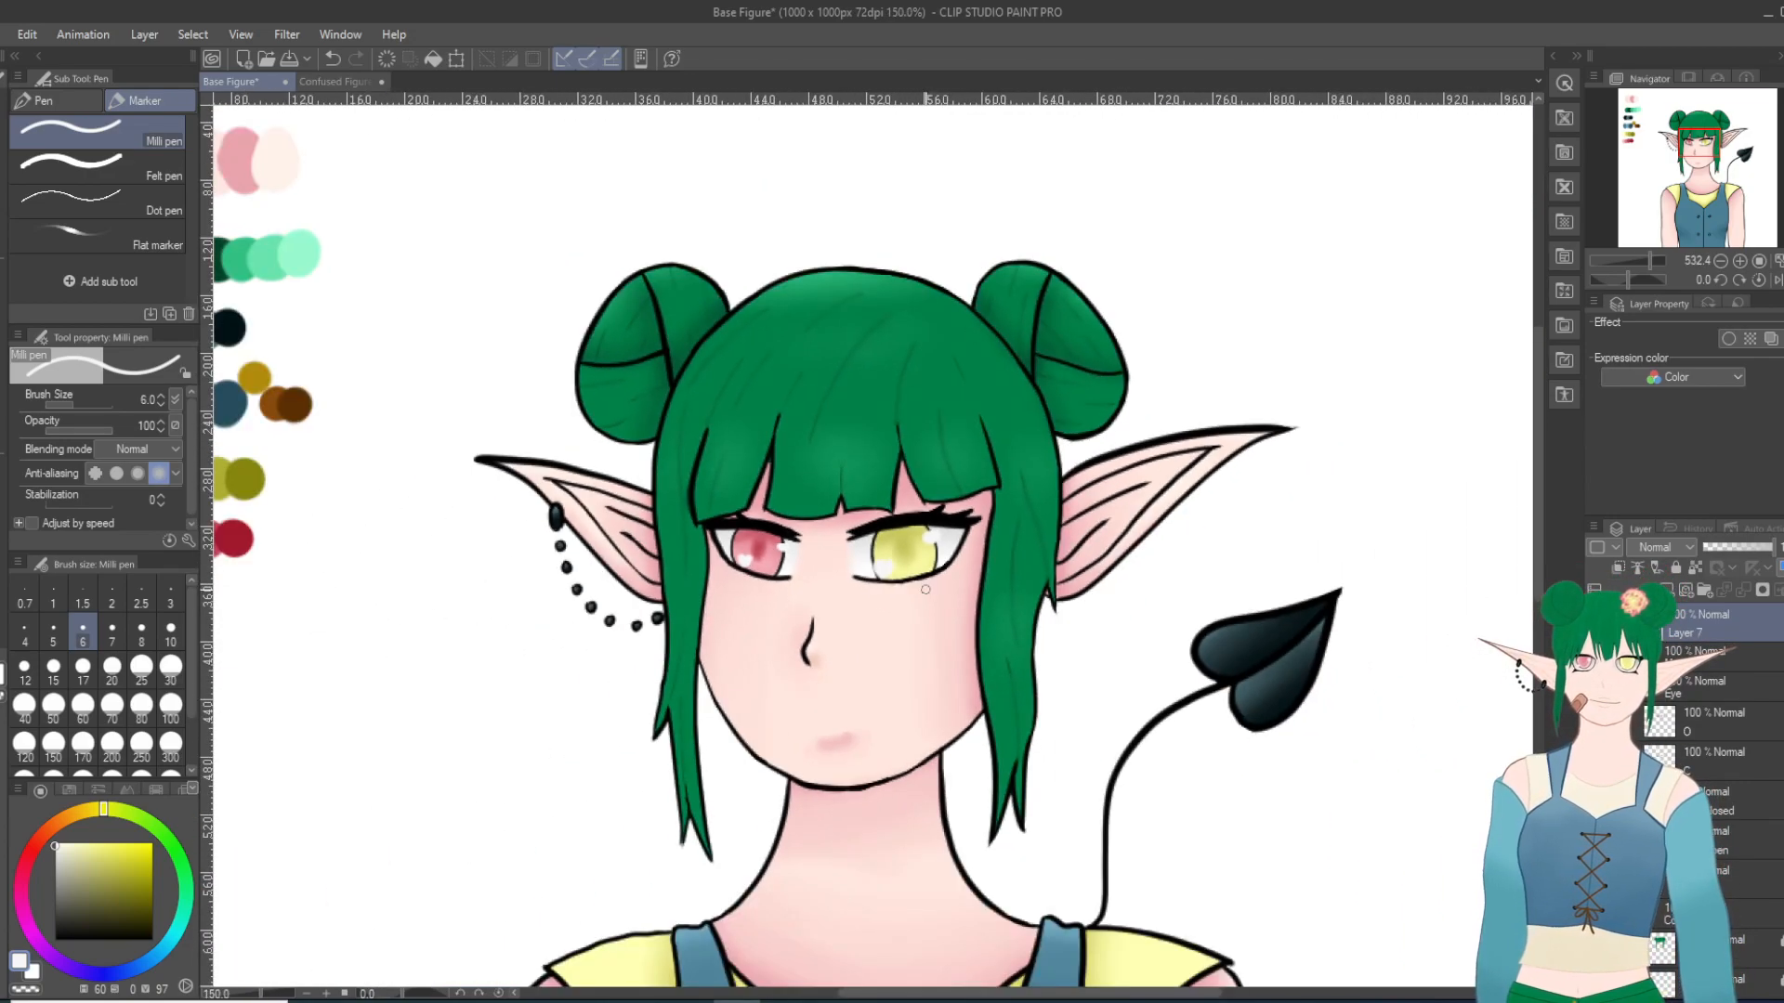
scroll(924, 635, "down", 1)
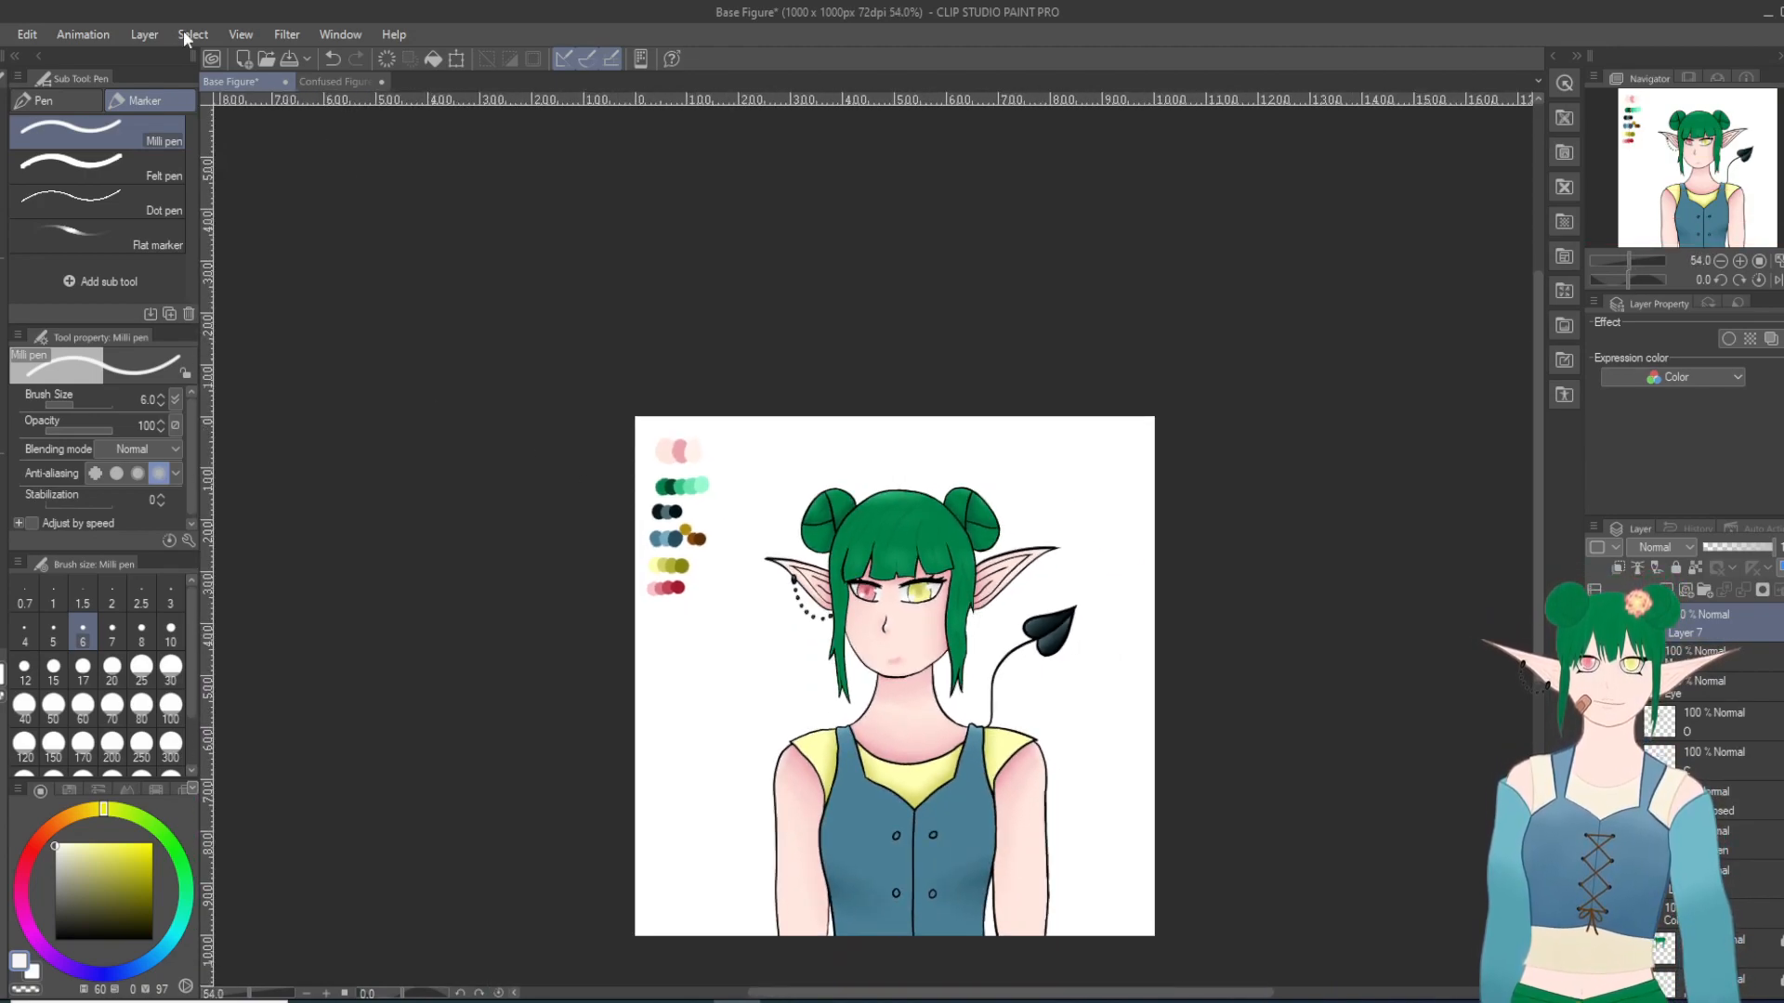
right_click(1713, 612)
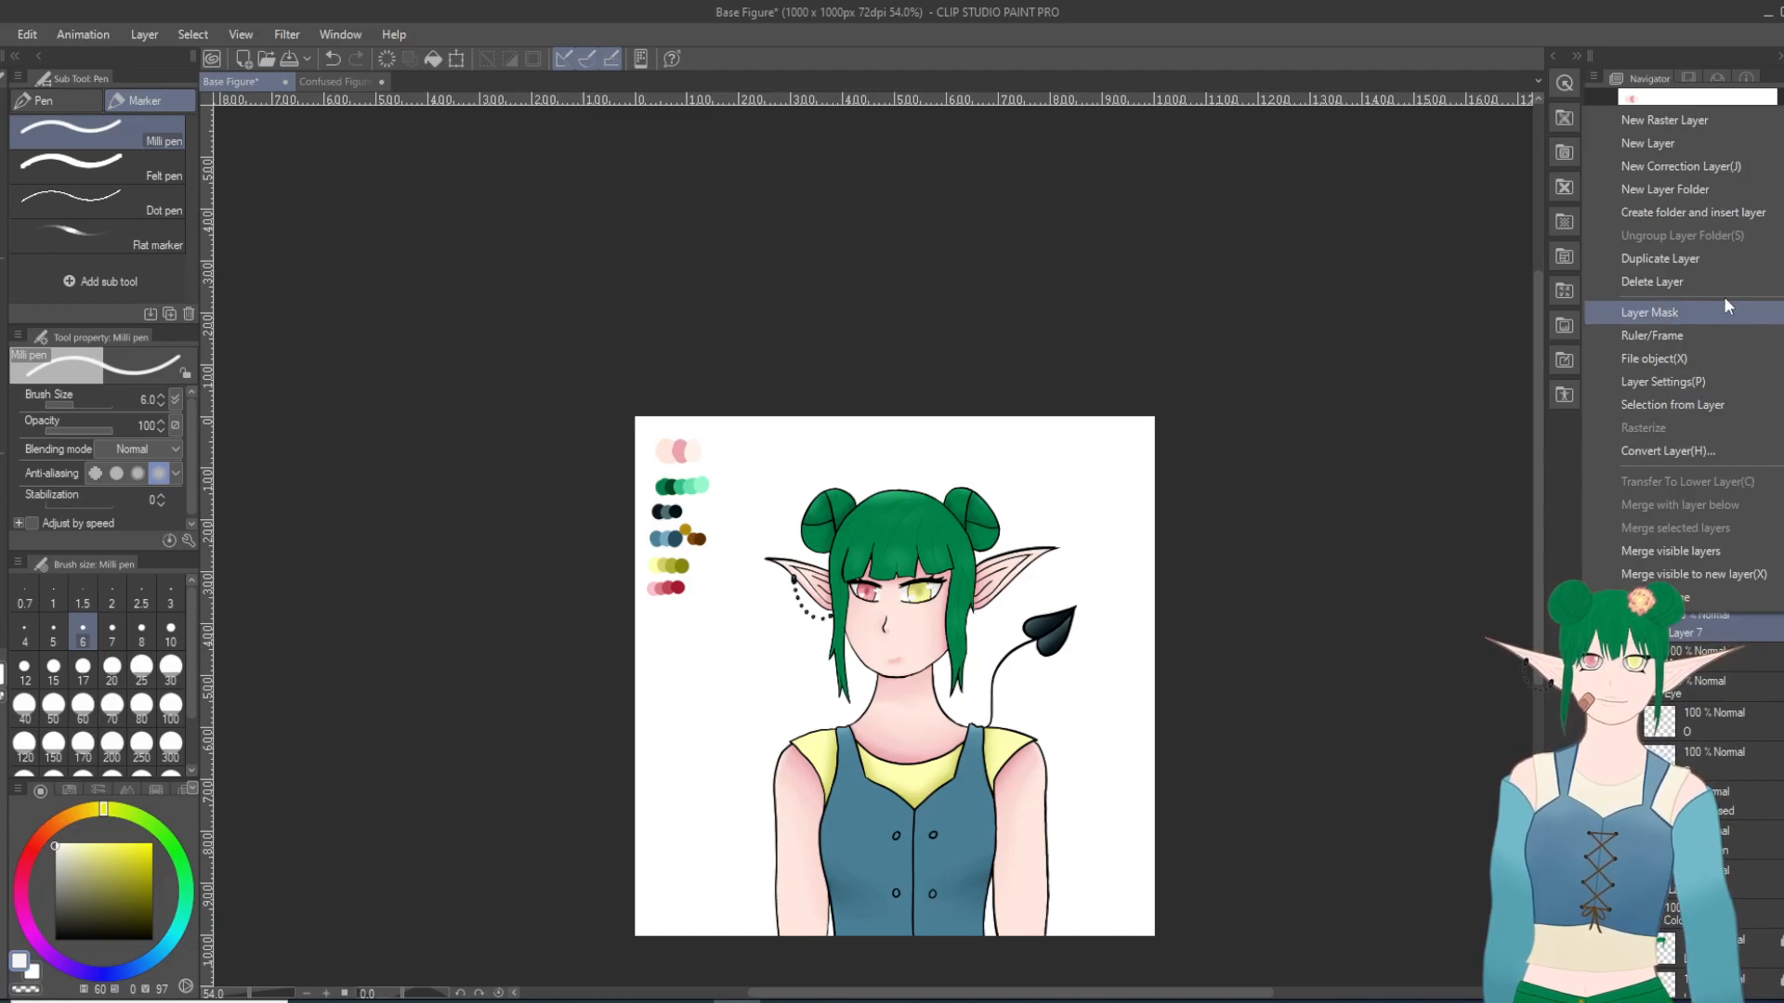
left_click(1678, 260)
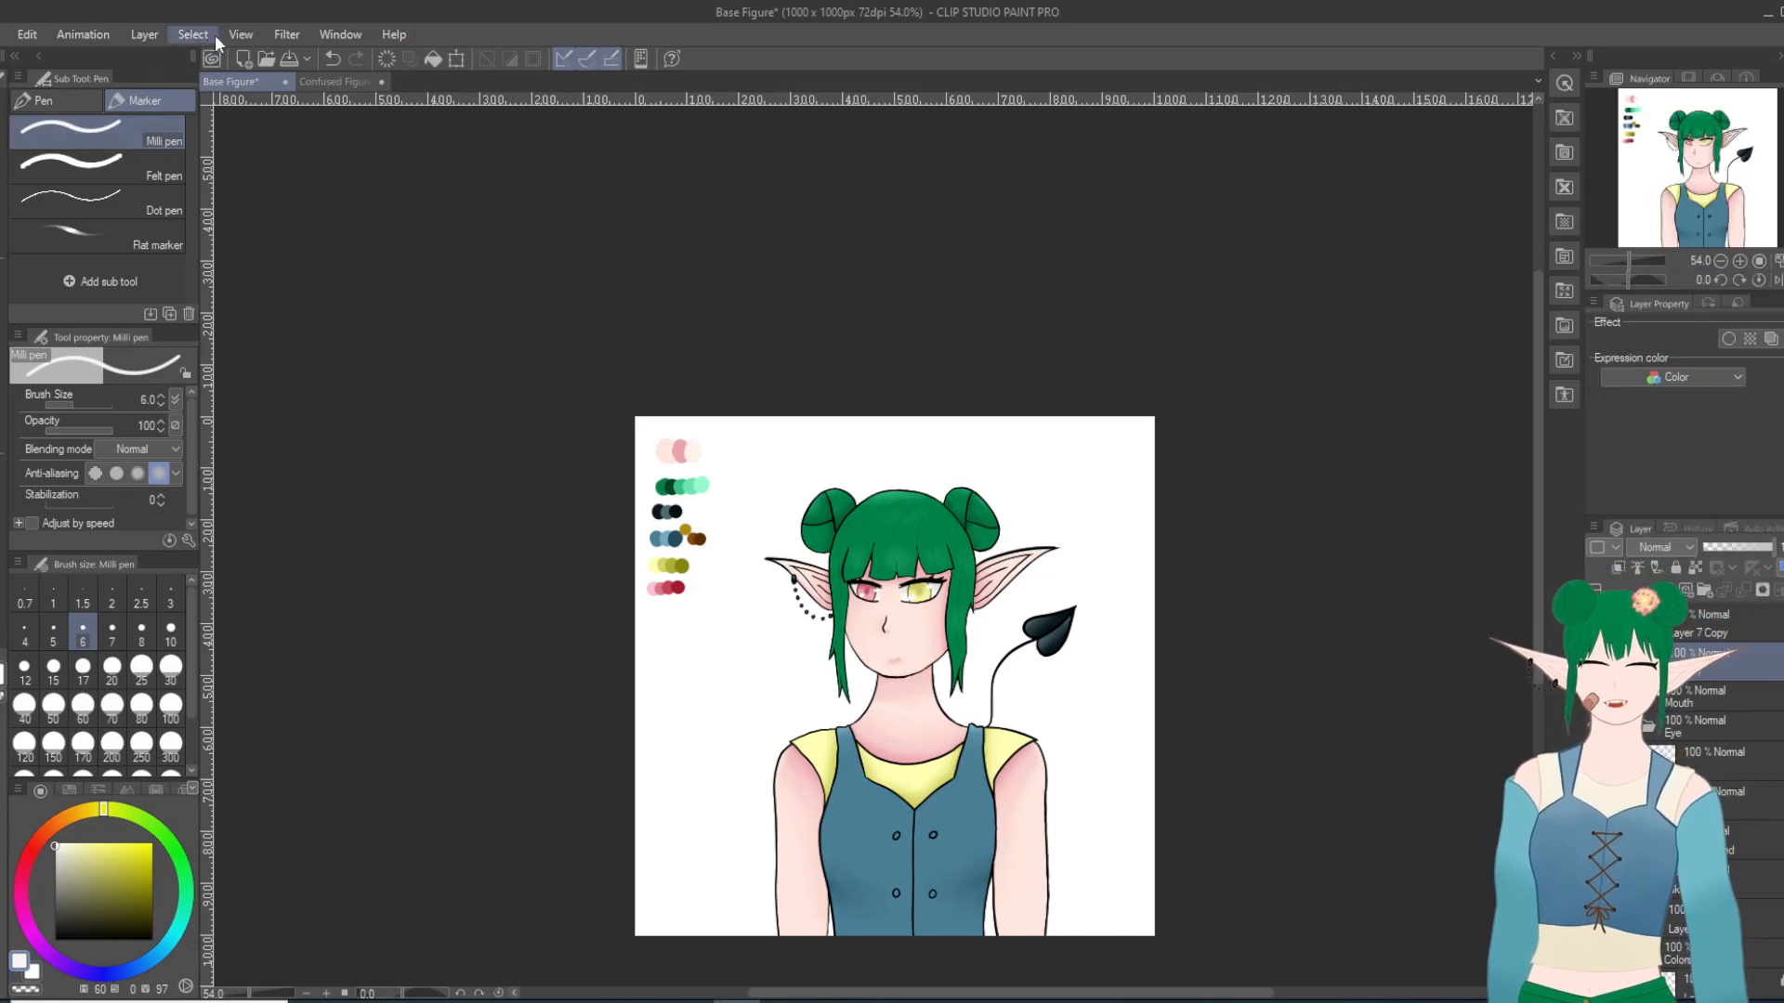
Step: Apply a Gaussian blur with strength 7.10 to the original highlight layer beneath its copy
scroll(836, 642, "up", 3)
scroll(835, 642, "up", 3)
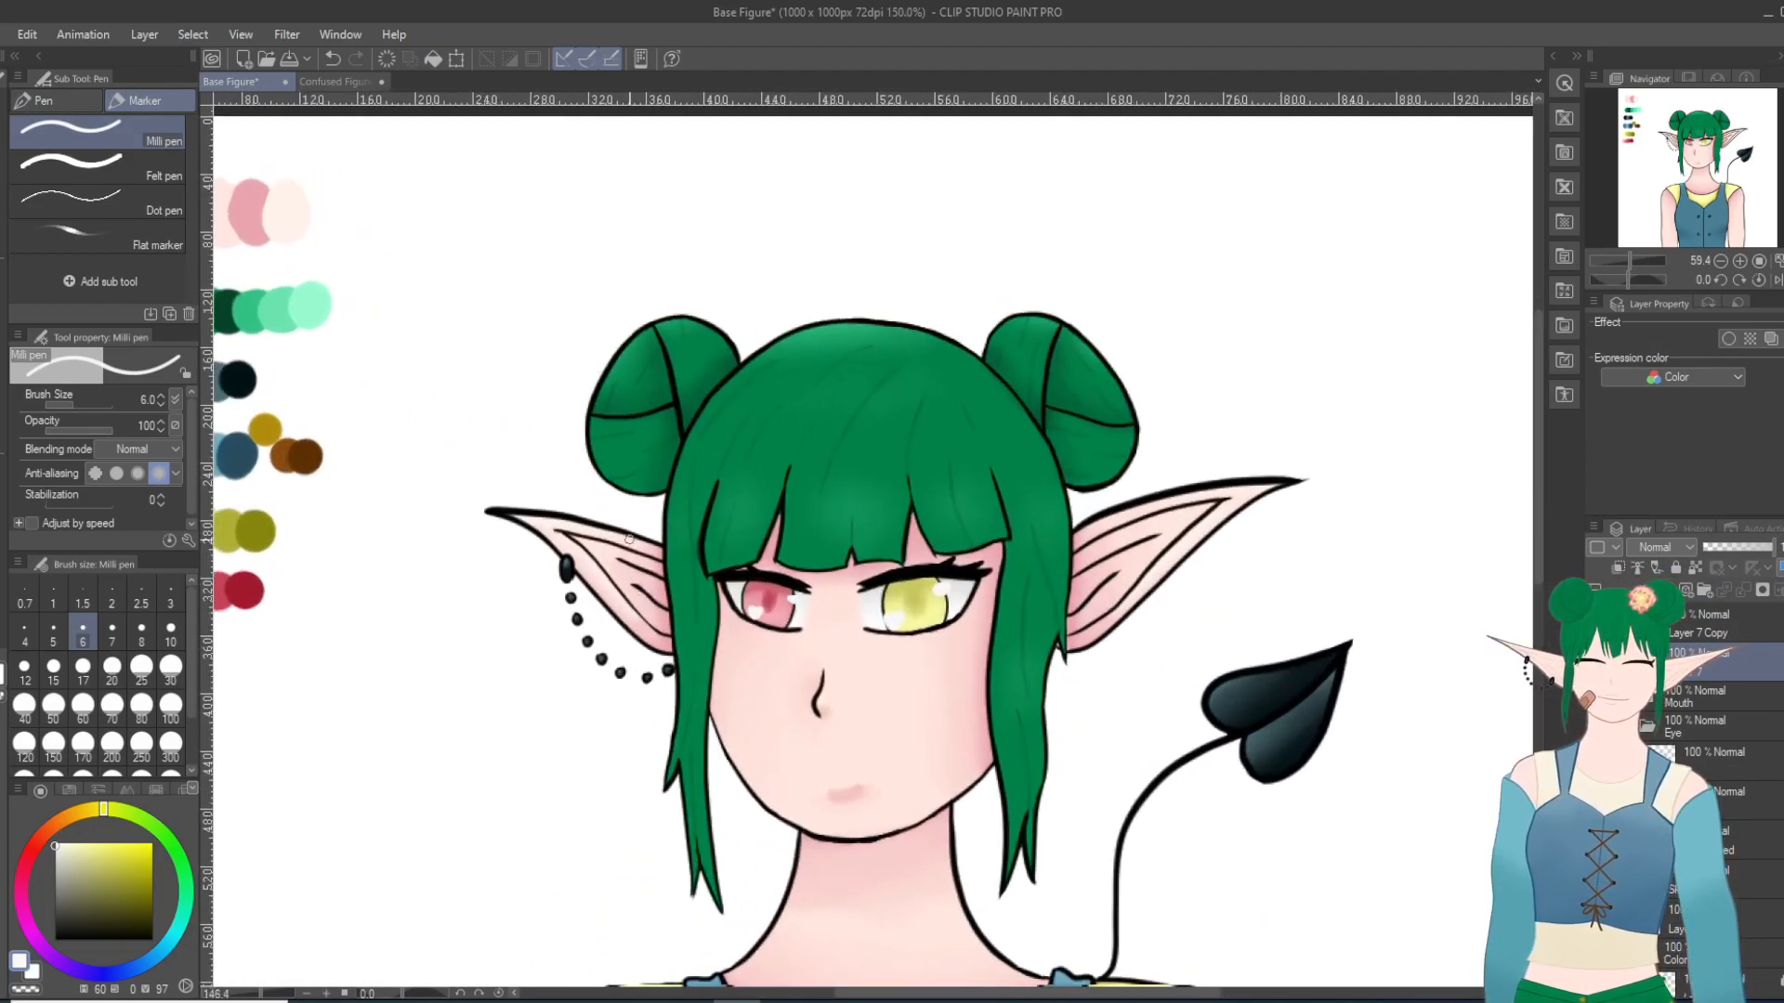
left_click(270, 41)
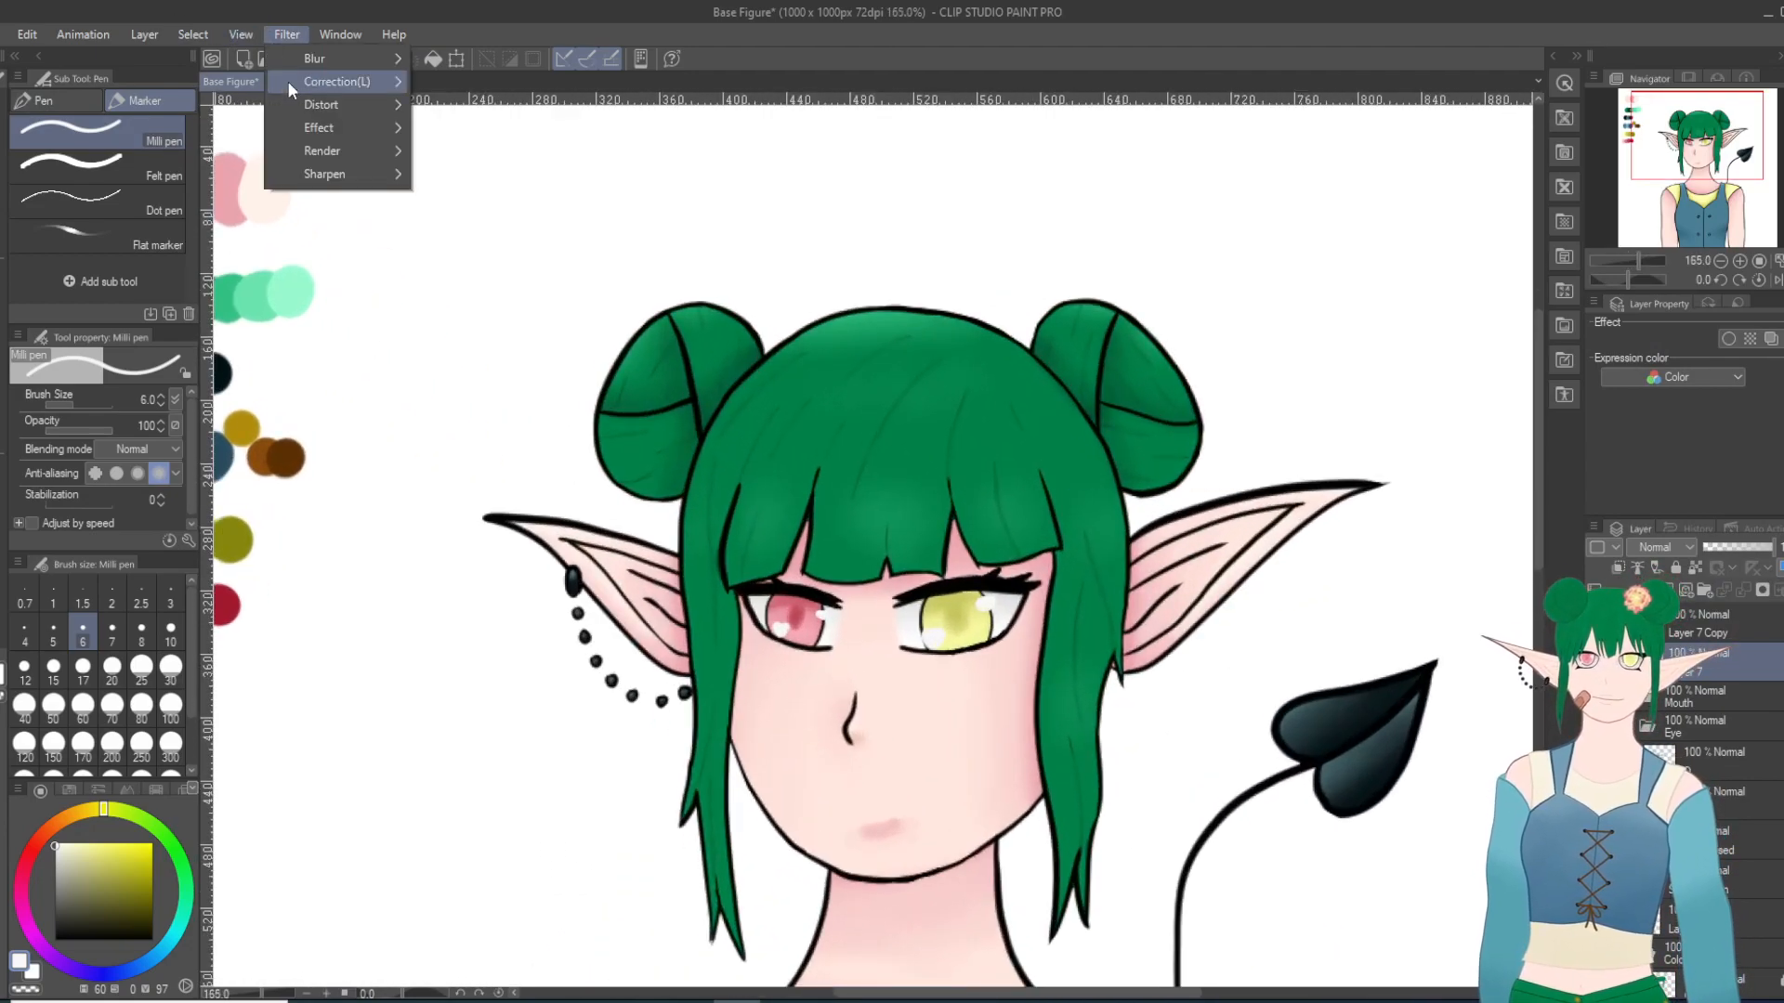
mouse_move(347, 58)
left_click(470, 108)
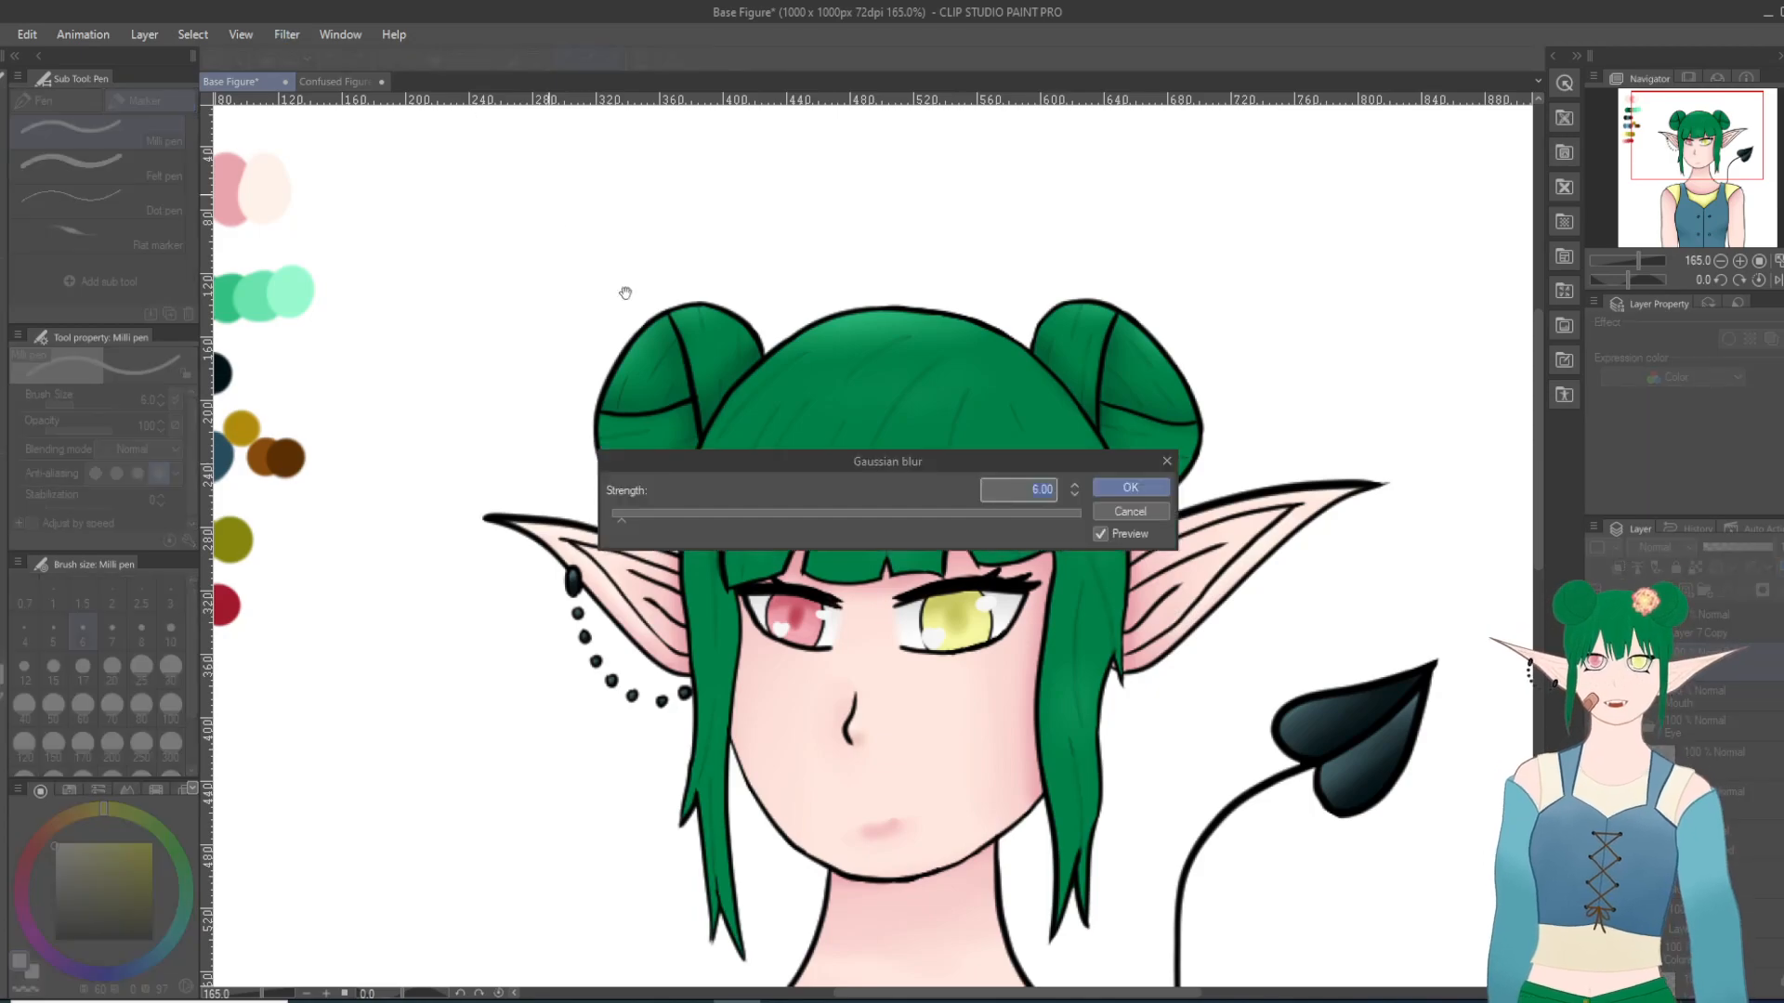
scroll(993, 686, "up", 2)
scroll(993, 687, "up", 1)
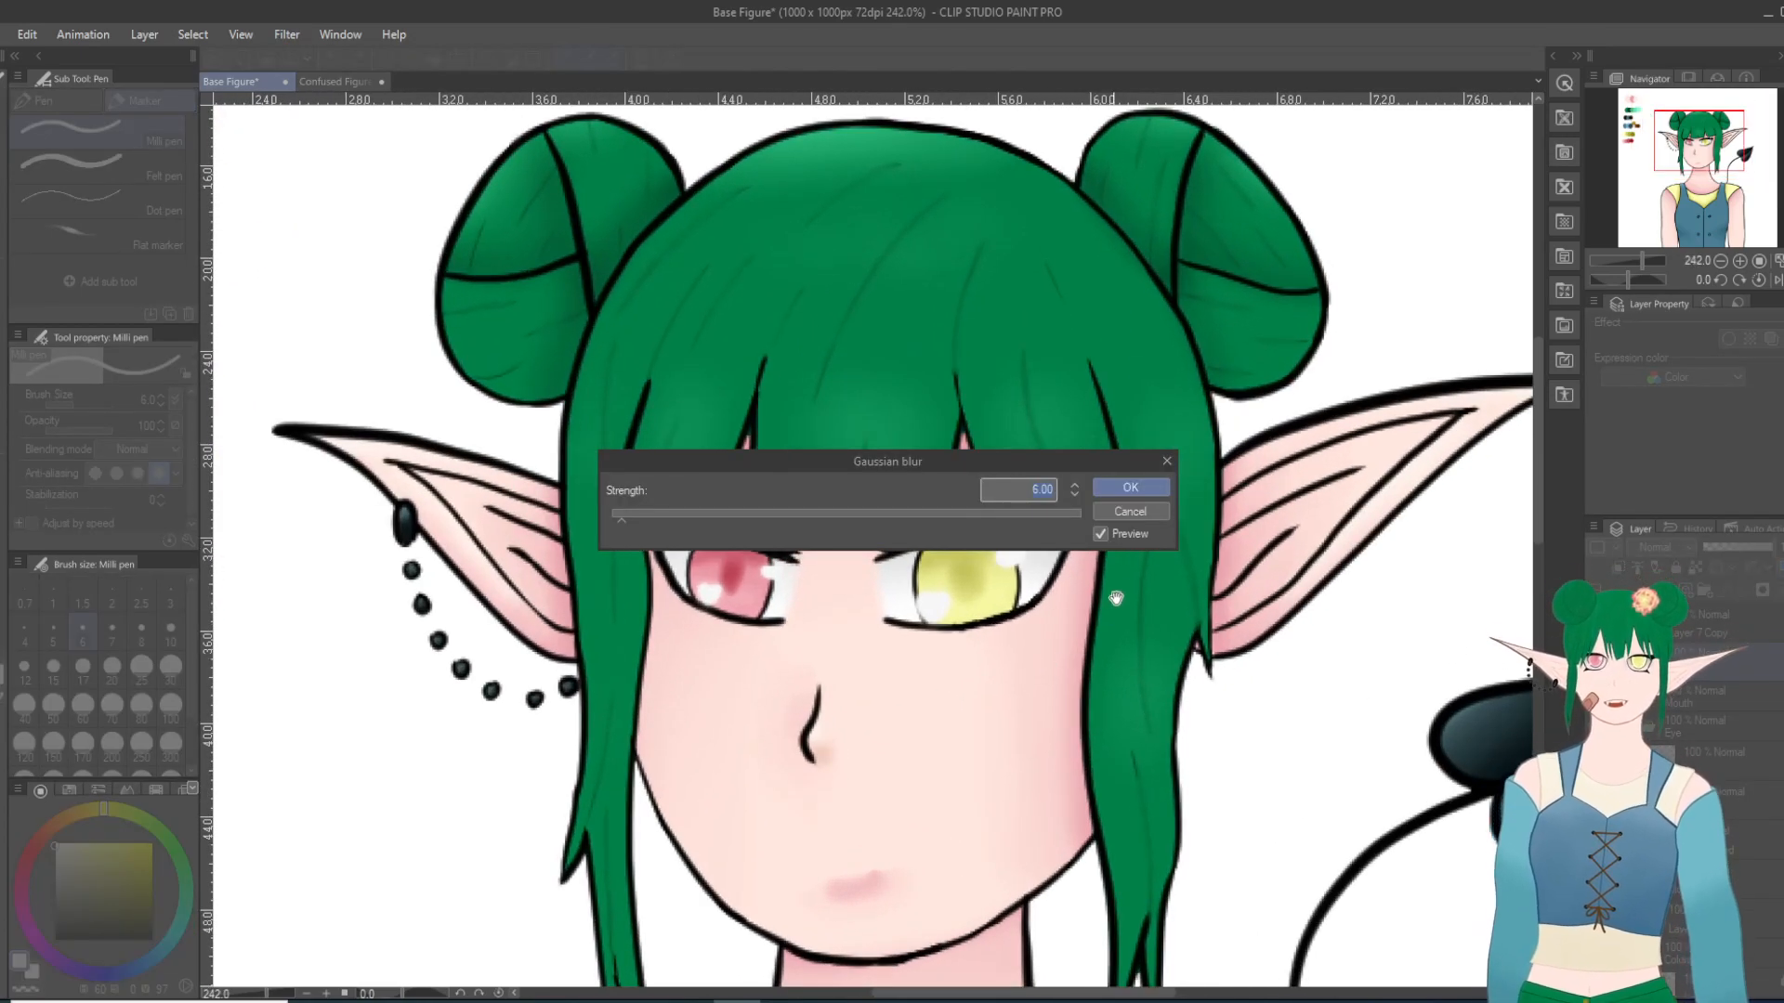
left_click(1075, 486)
left_click(1075, 485)
left_click(1074, 486)
left_click(1075, 486)
left_click(1074, 486)
left_click(1075, 486)
left_click(1075, 485)
left_click(1075, 486)
left_click(1075, 486)
left_click(1075, 486)
left_click(1075, 486)
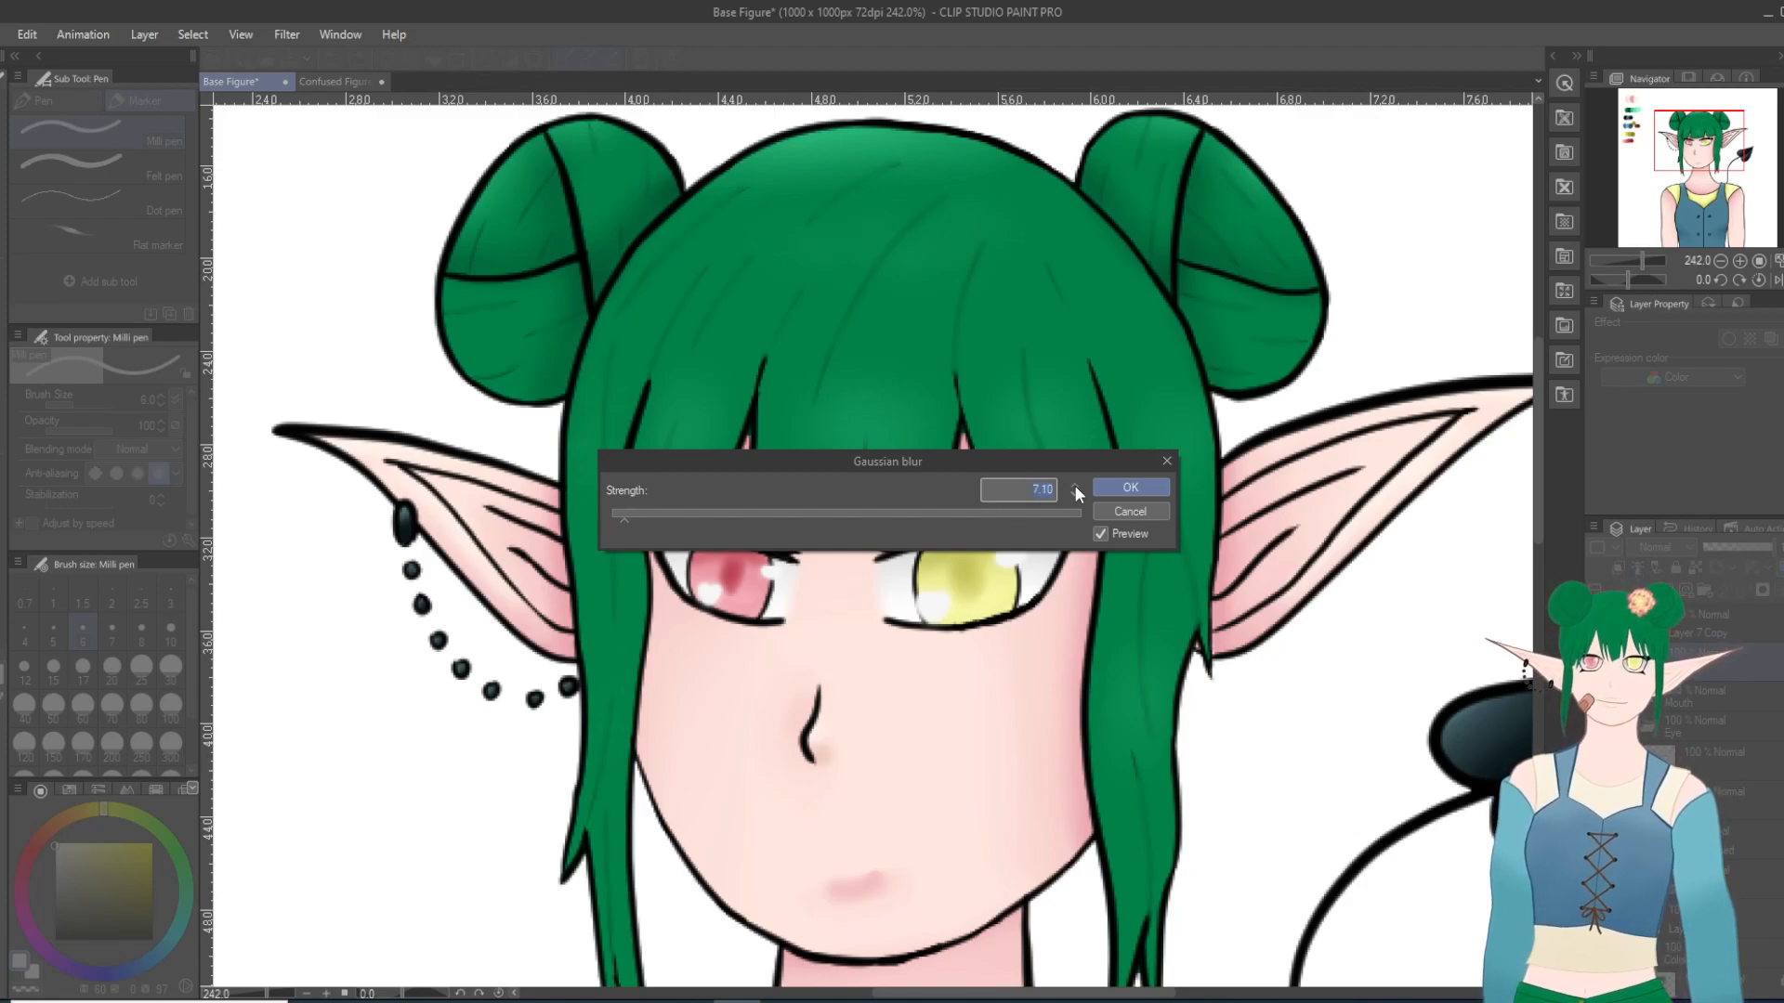
left_click(1145, 491)
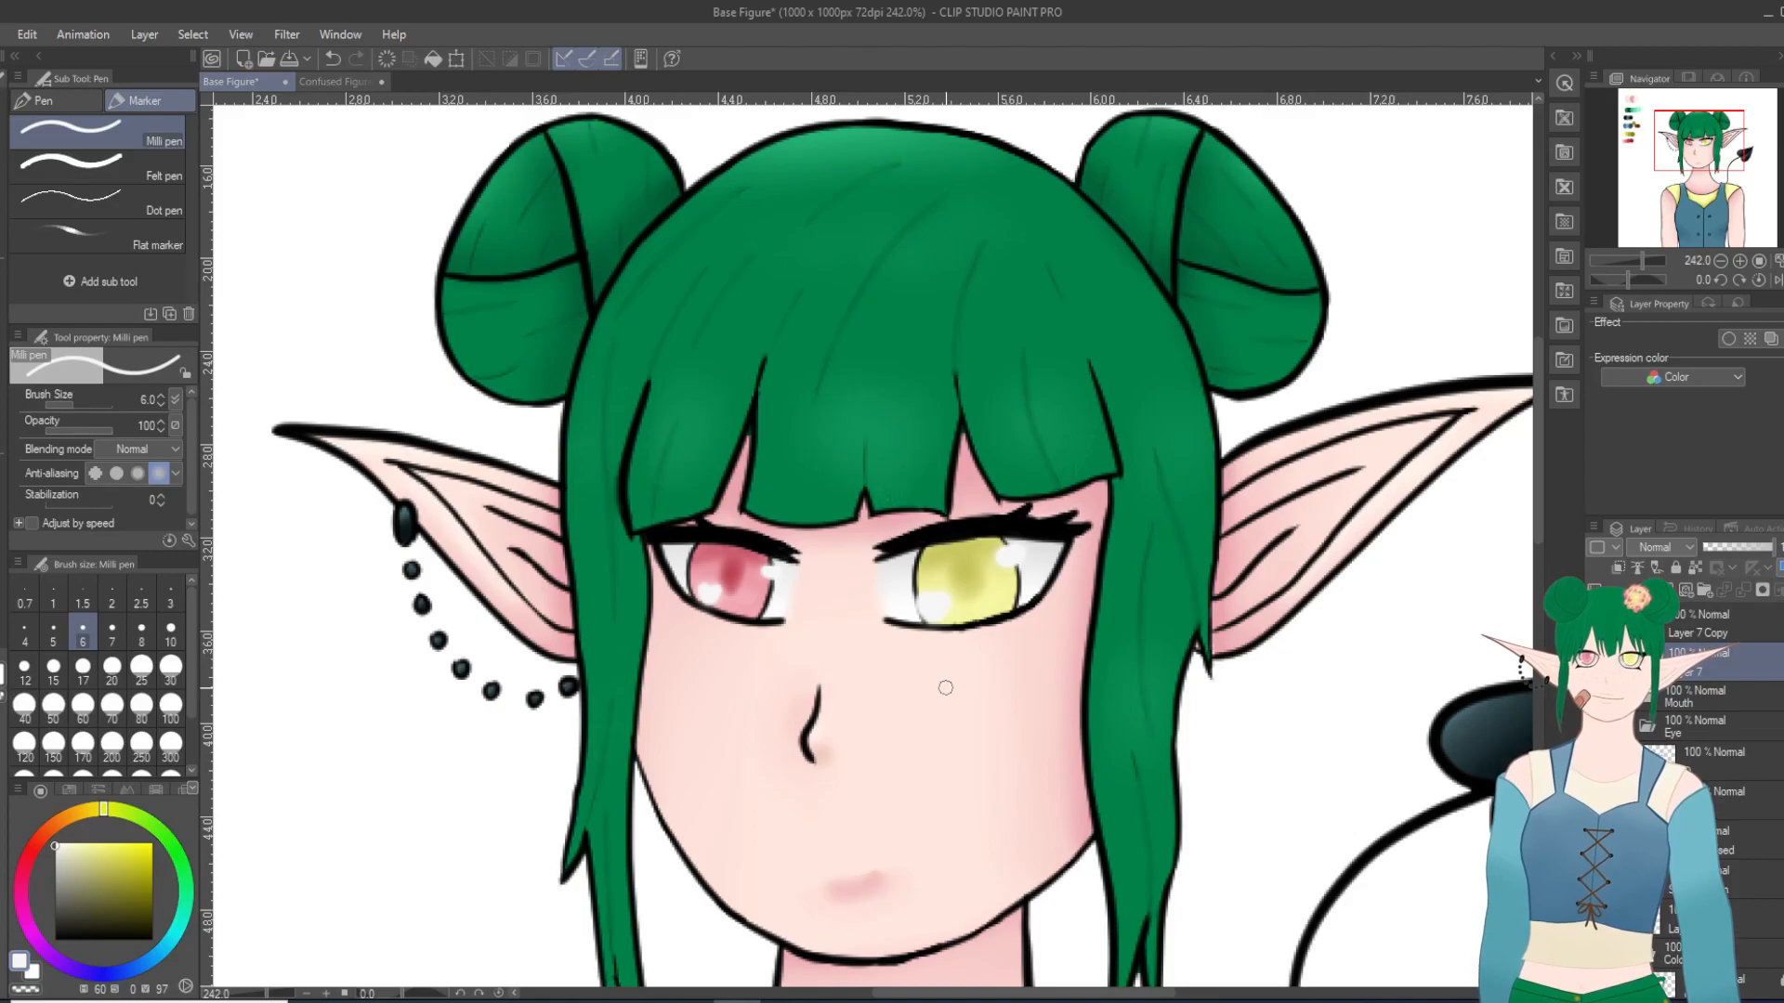
Step: Examine the softened eye highlights up close, and check the whole figure with the open mouth
scroll(940, 613, "up", 5)
scroll(982, 743, "up", 3)
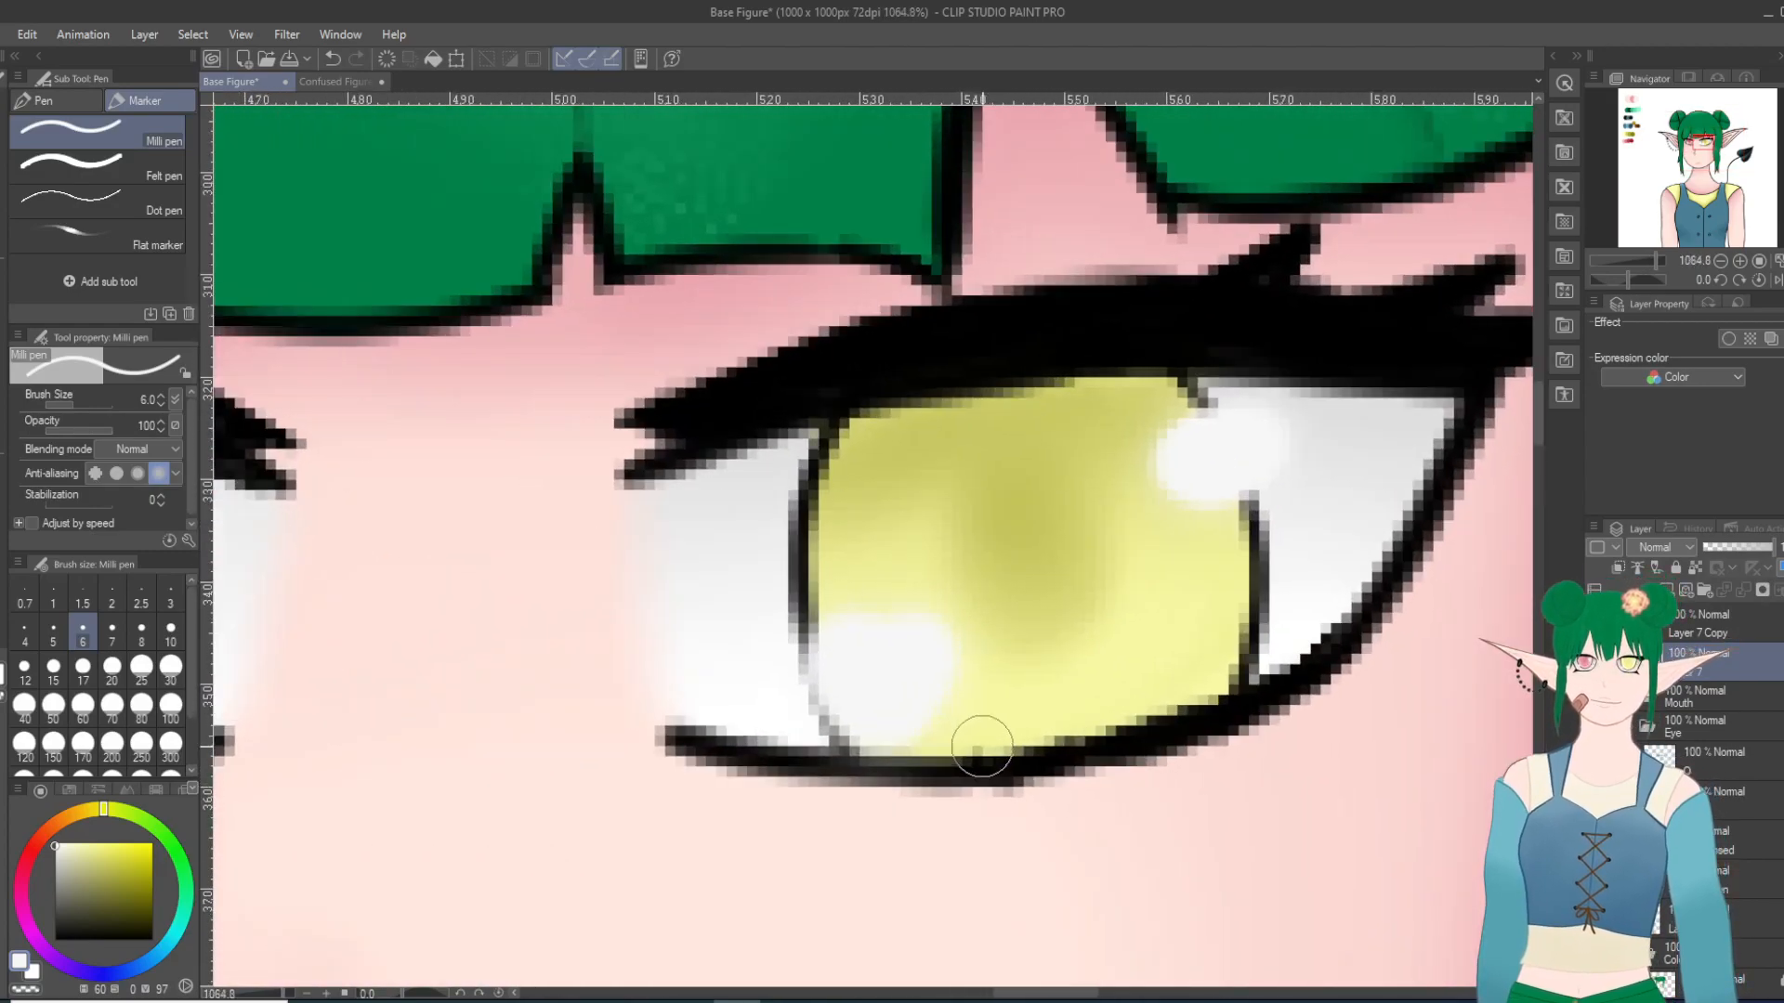
scroll(982, 744, "down", 20)
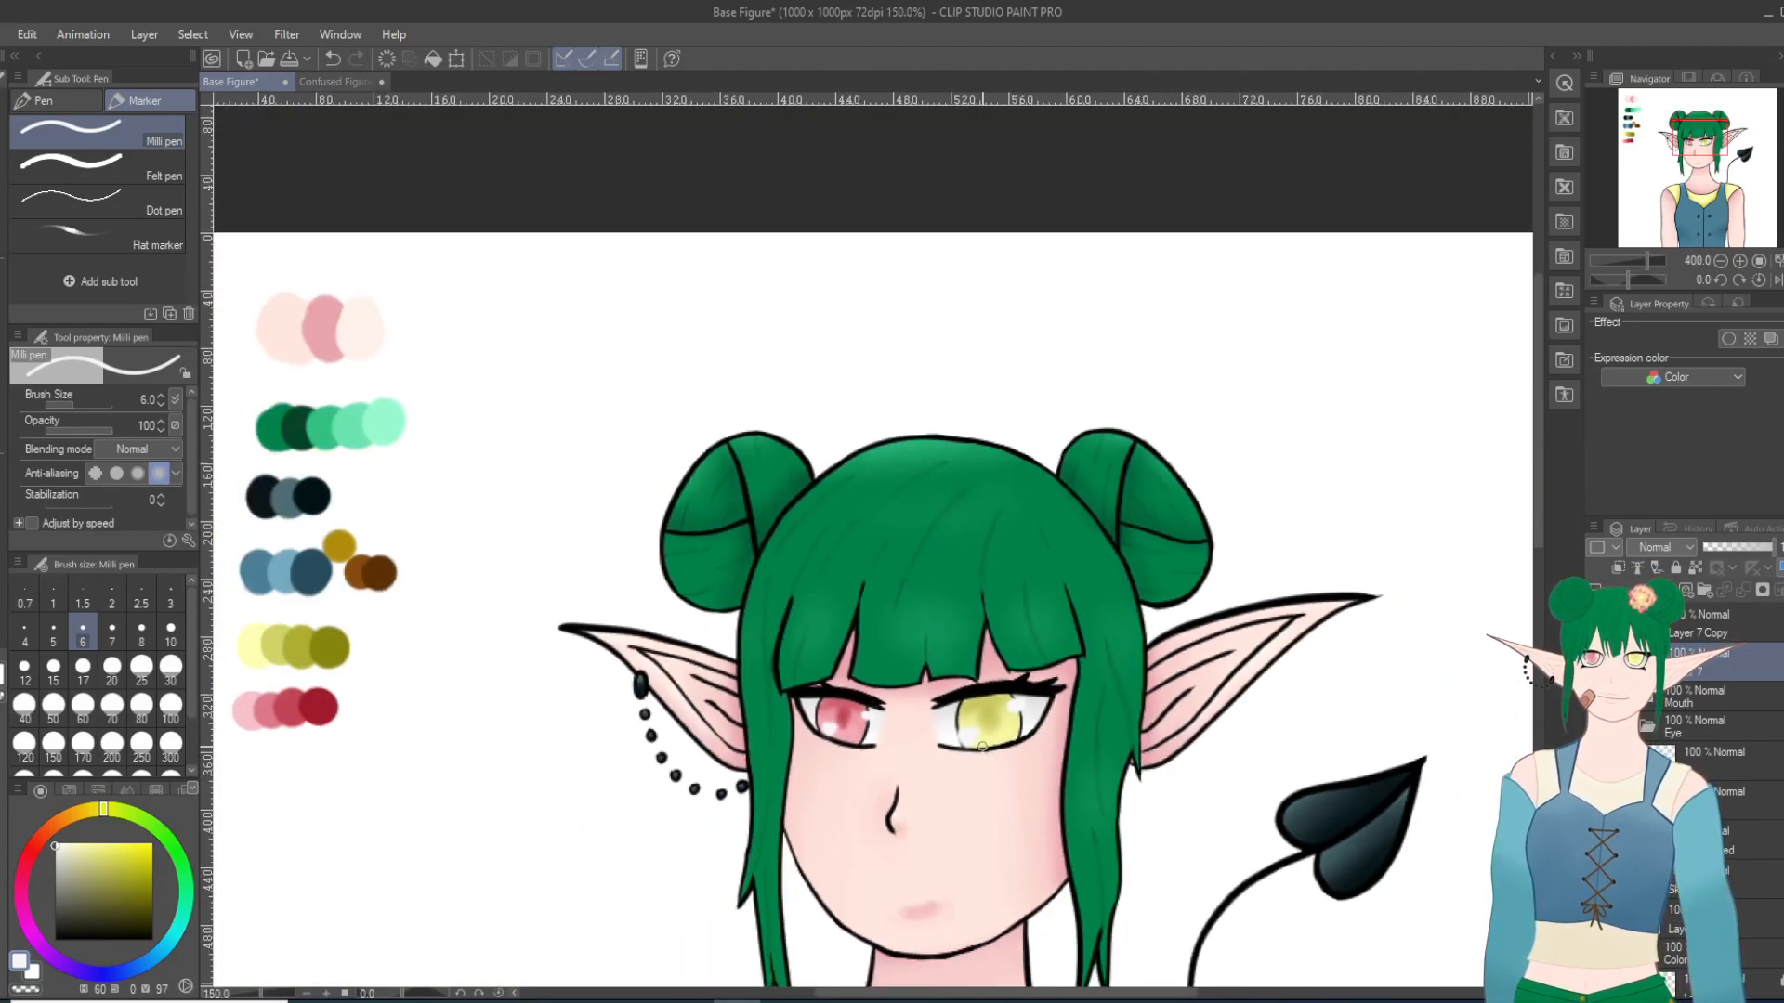
scroll(1078, 859, "up", 15)
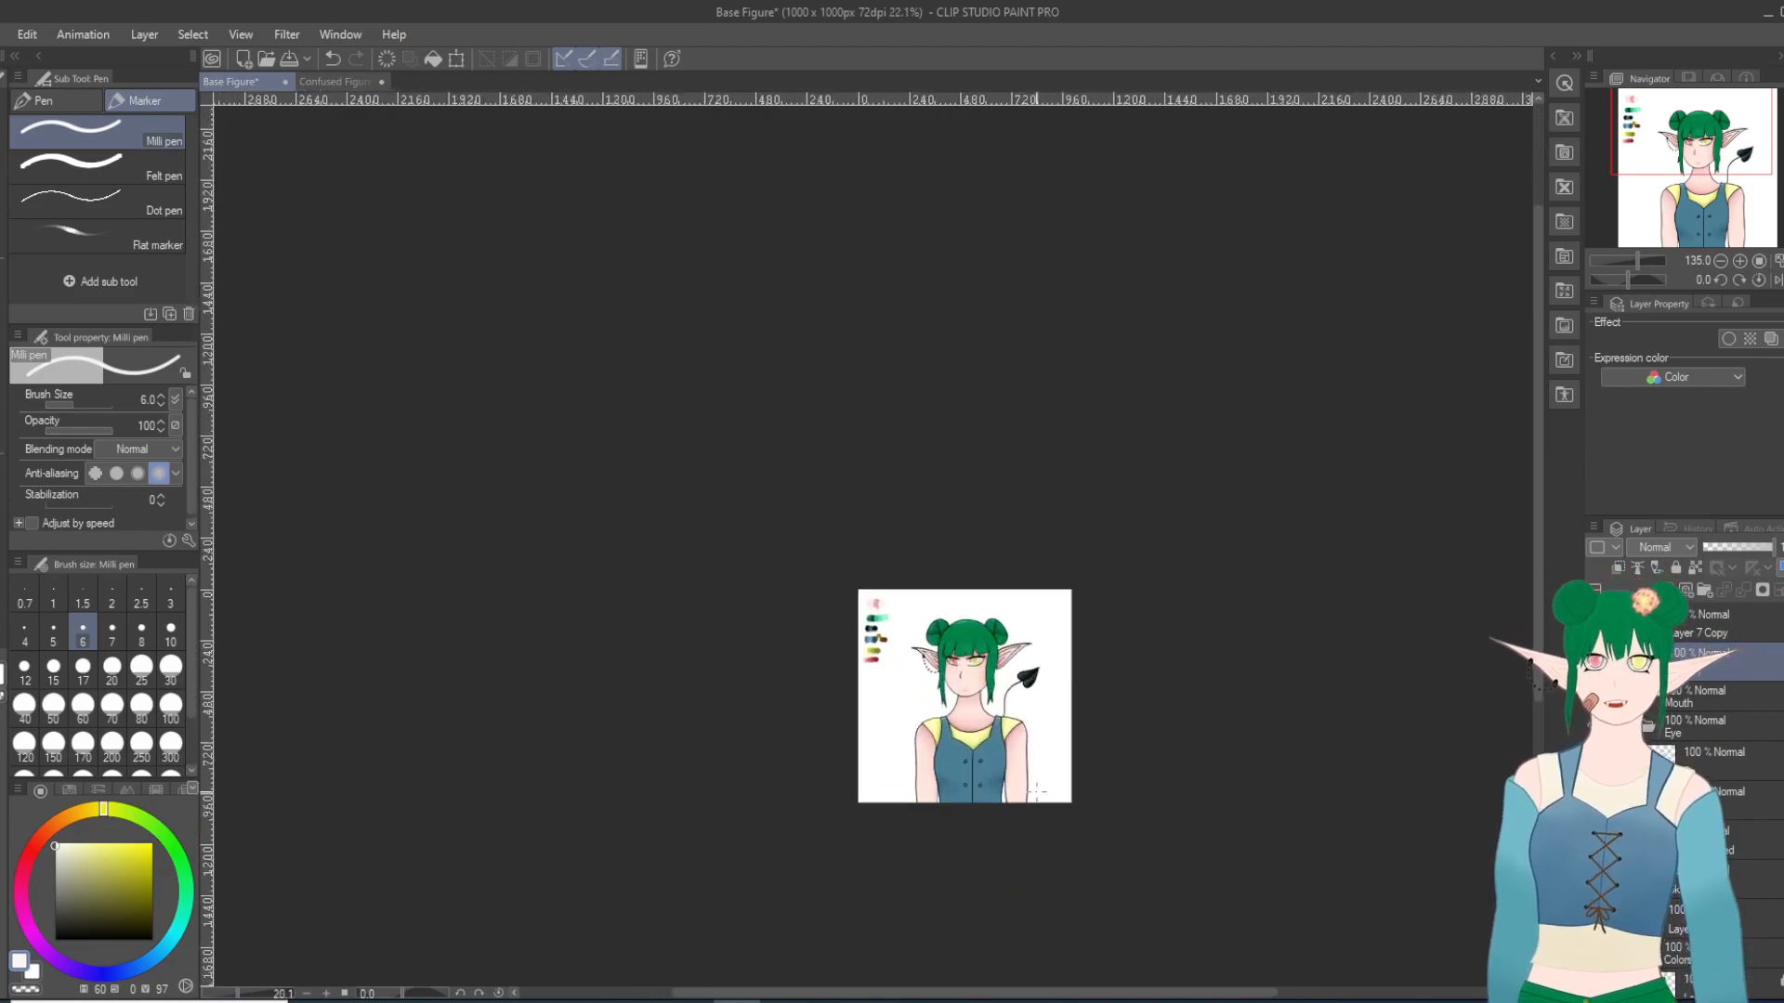
scroll(962, 633, "up", 2)
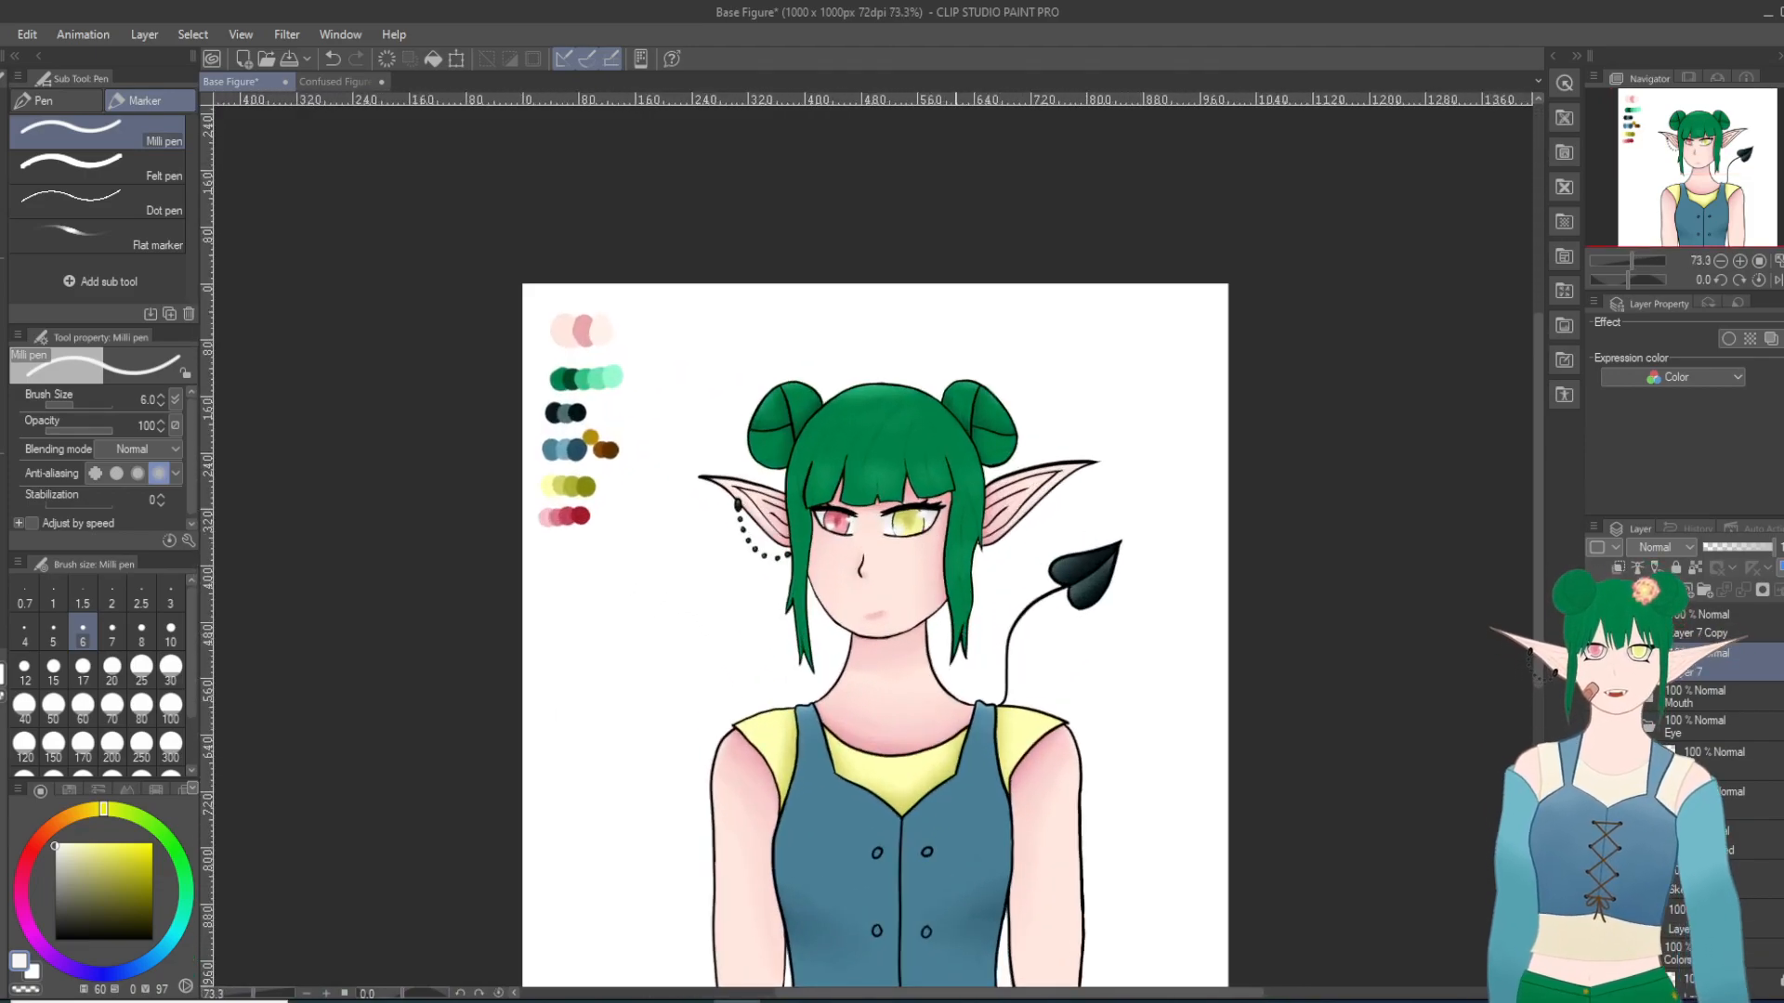
scroll(923, 811, "up", 1)
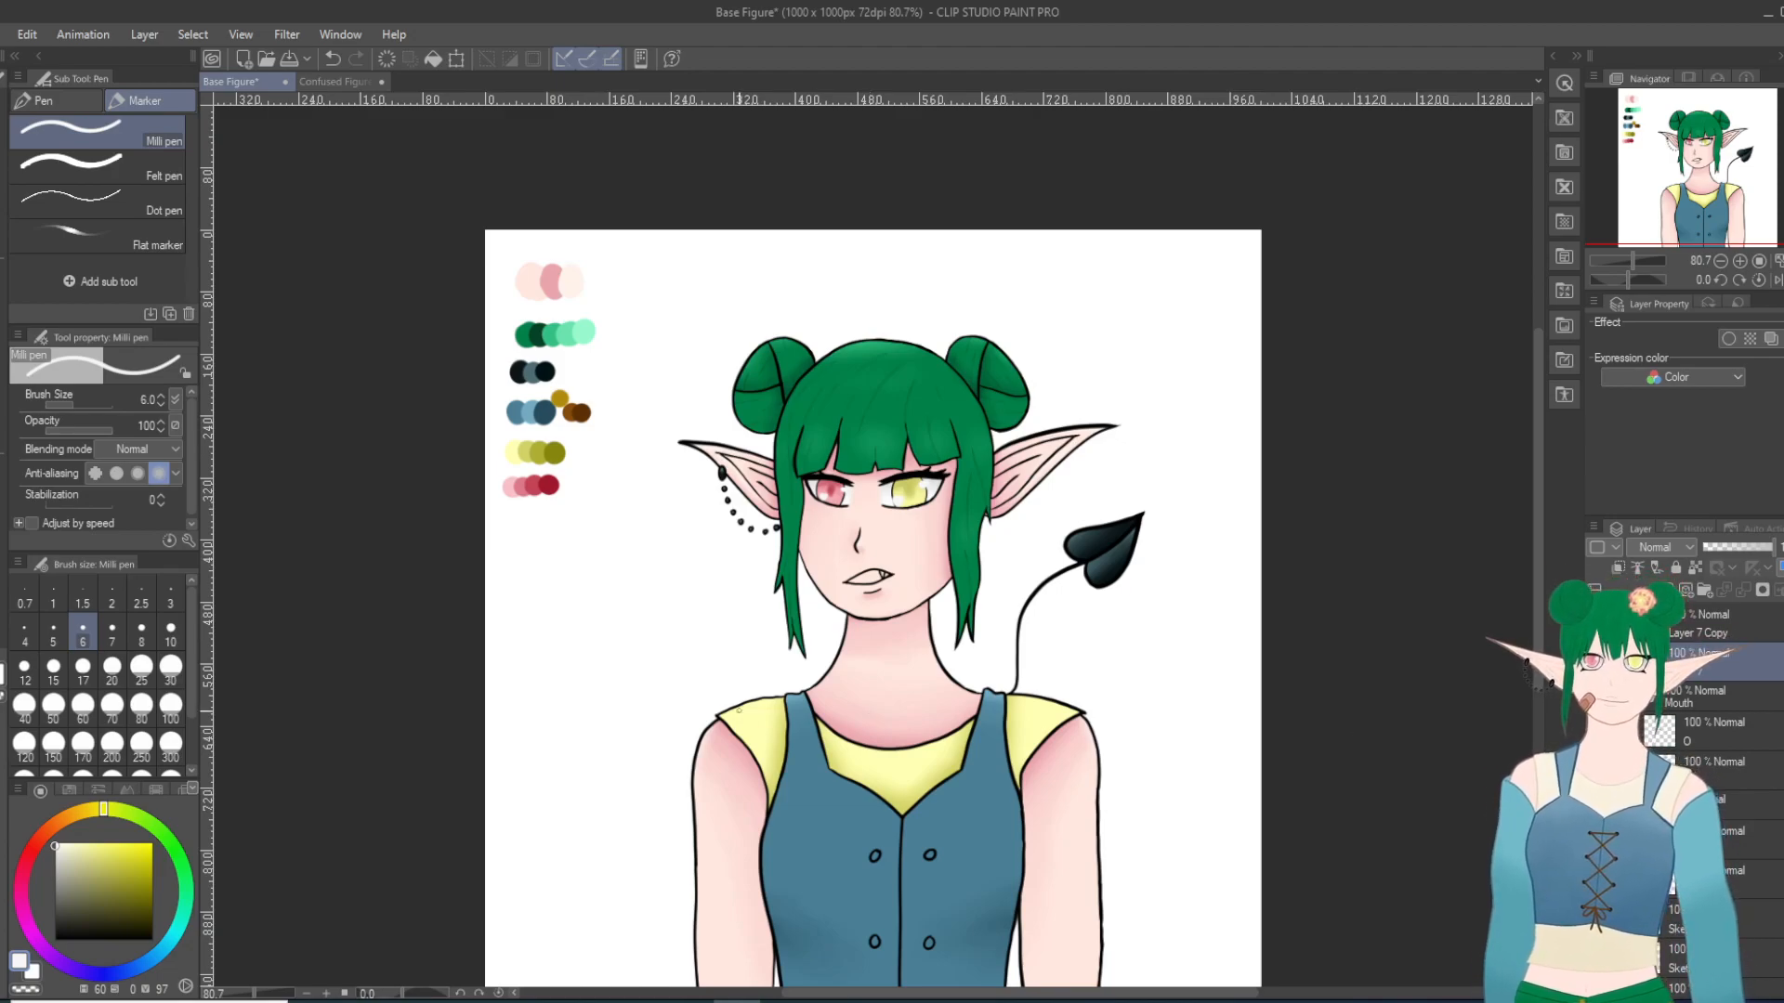
scroll(840, 672, "up", 3)
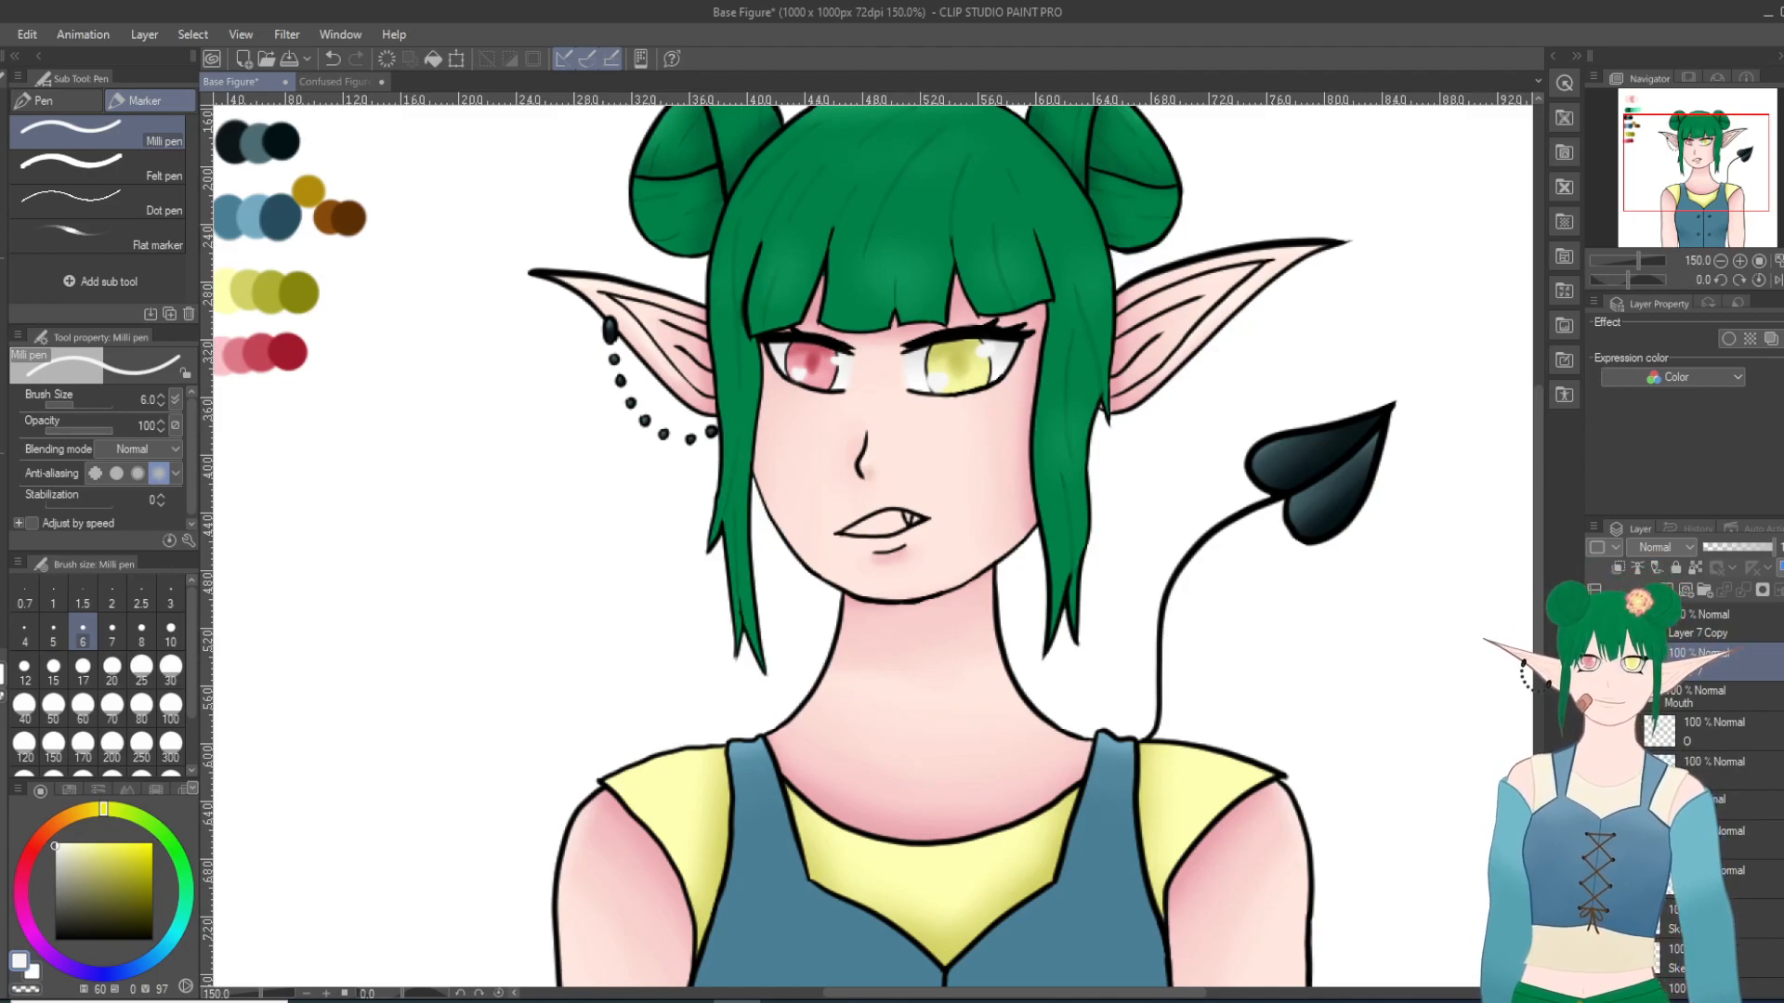
scroll(907, 725, "up", 2)
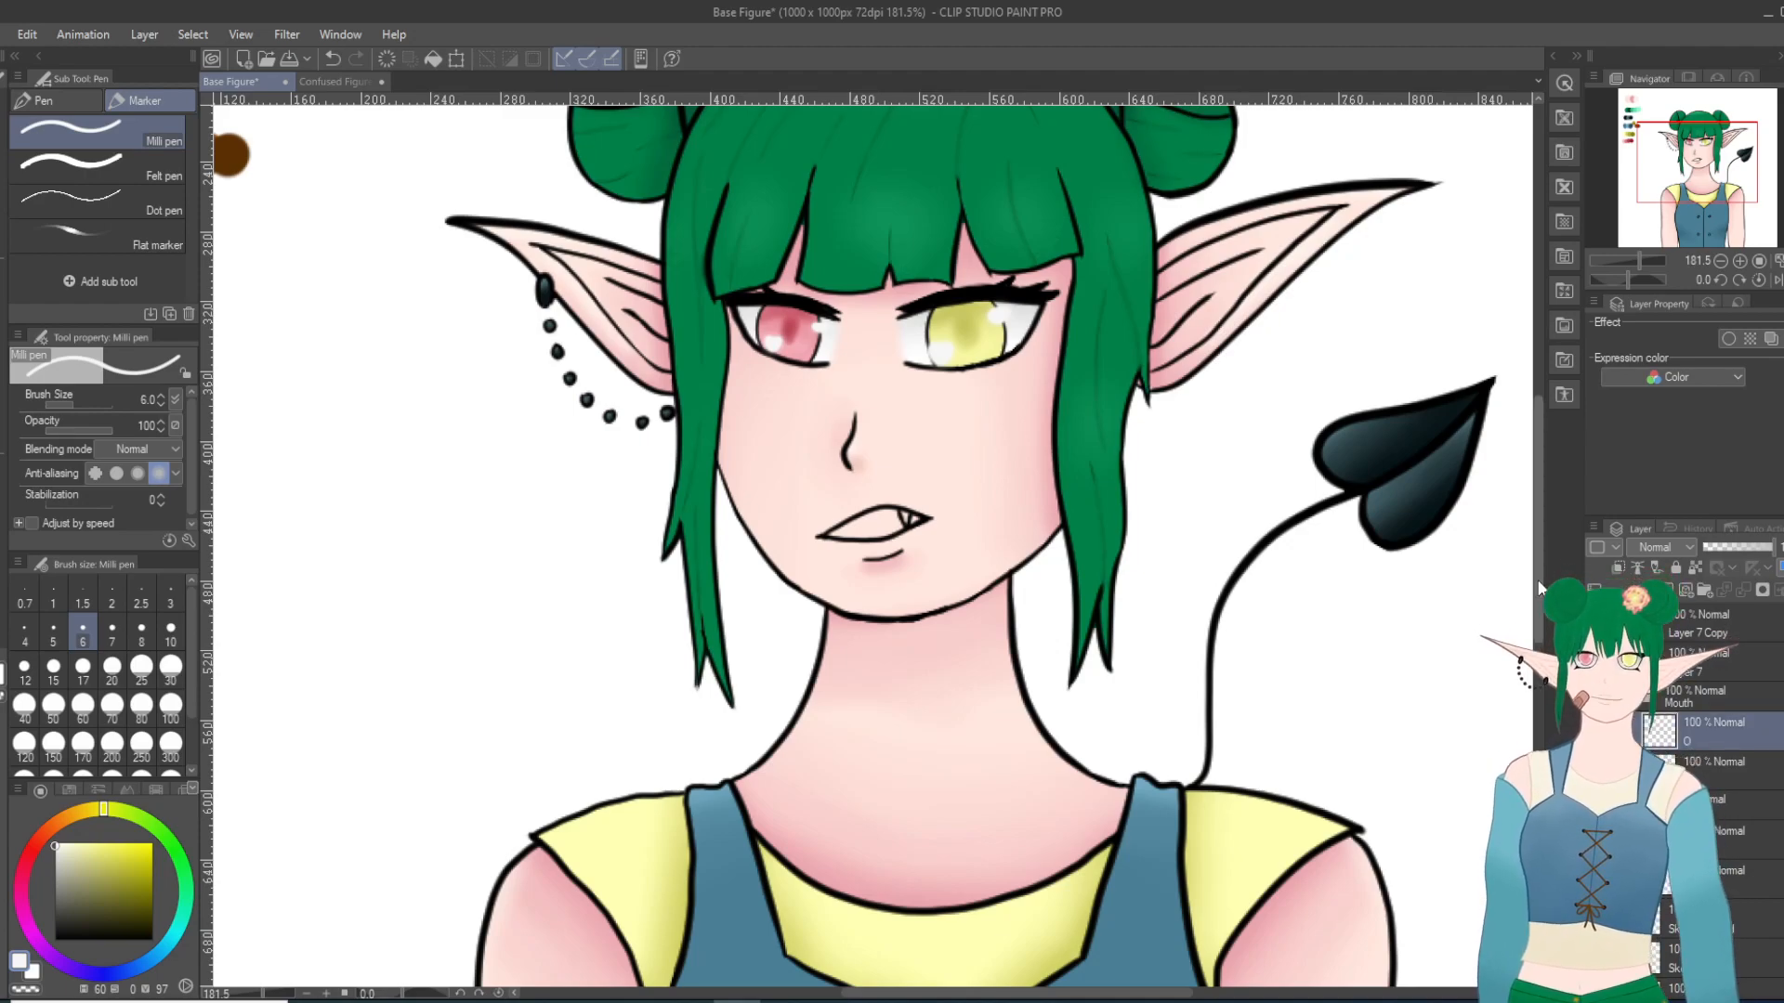
scroll(822, 622, "down", 4)
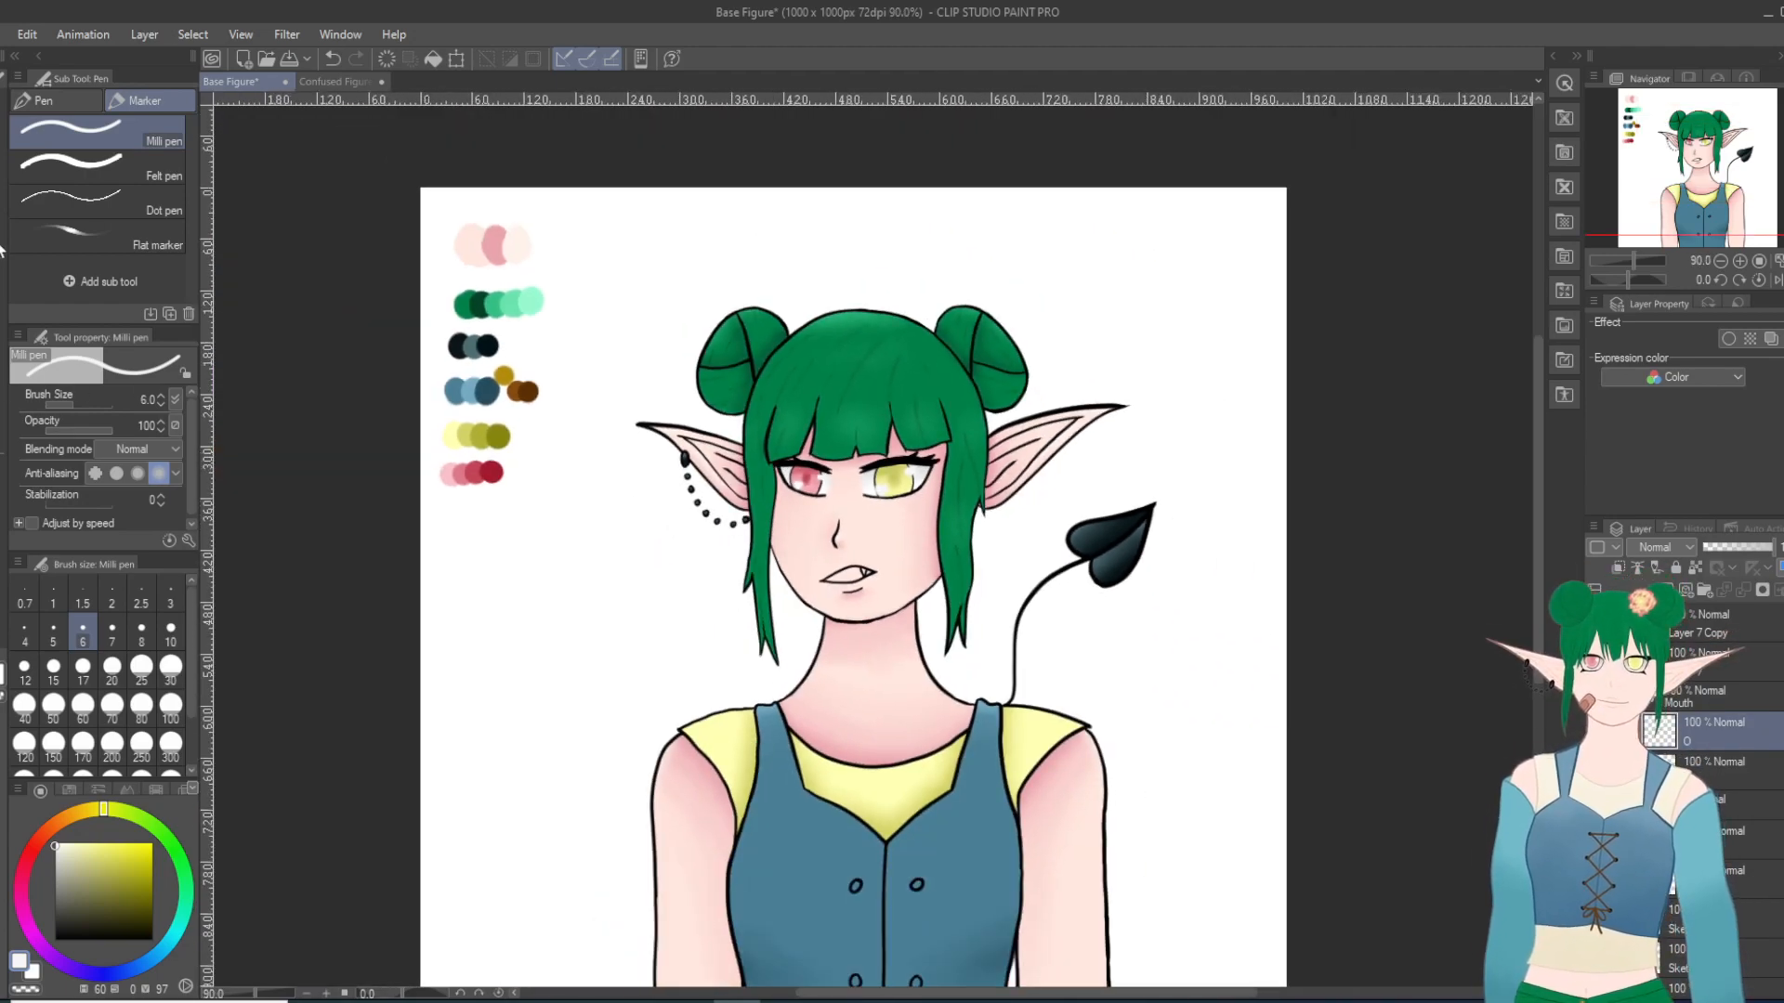
Step: Pick the pale yellow from the palette and draw a textured highlight along the yellow eye's upper lashes with the Pencil at size 10, redoing the stroke
key("i")
left_click(456, 426)
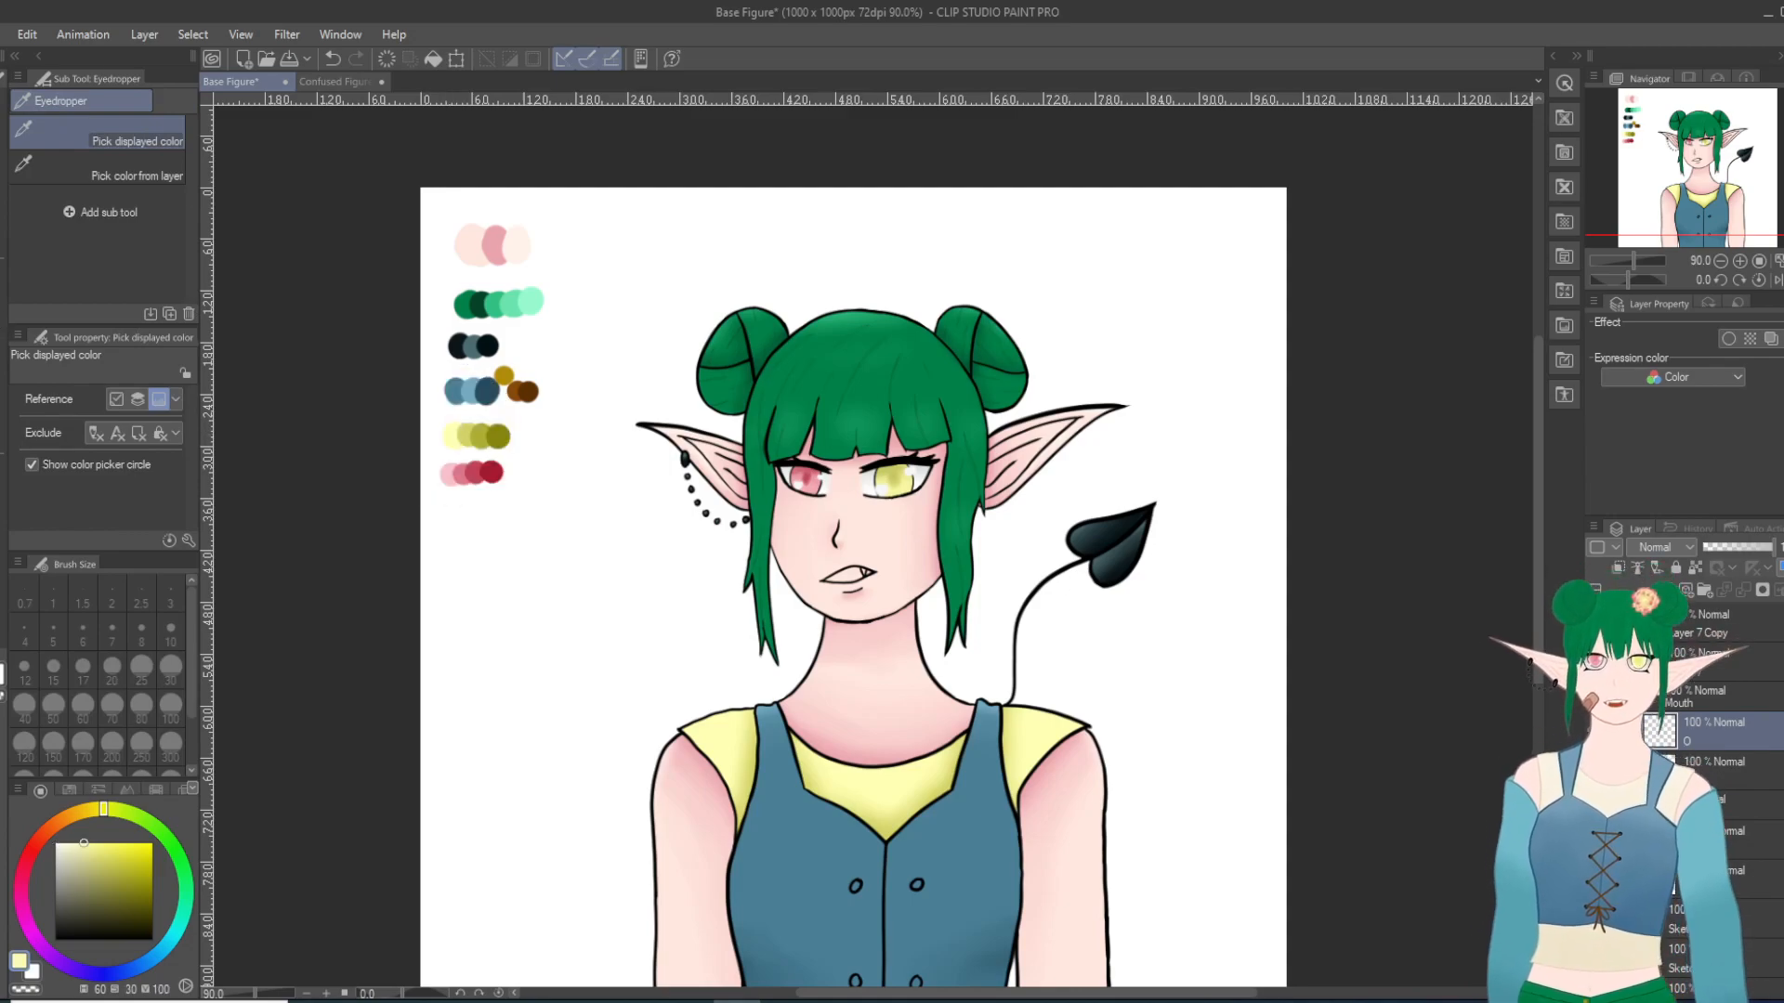
key("p")
key("p")
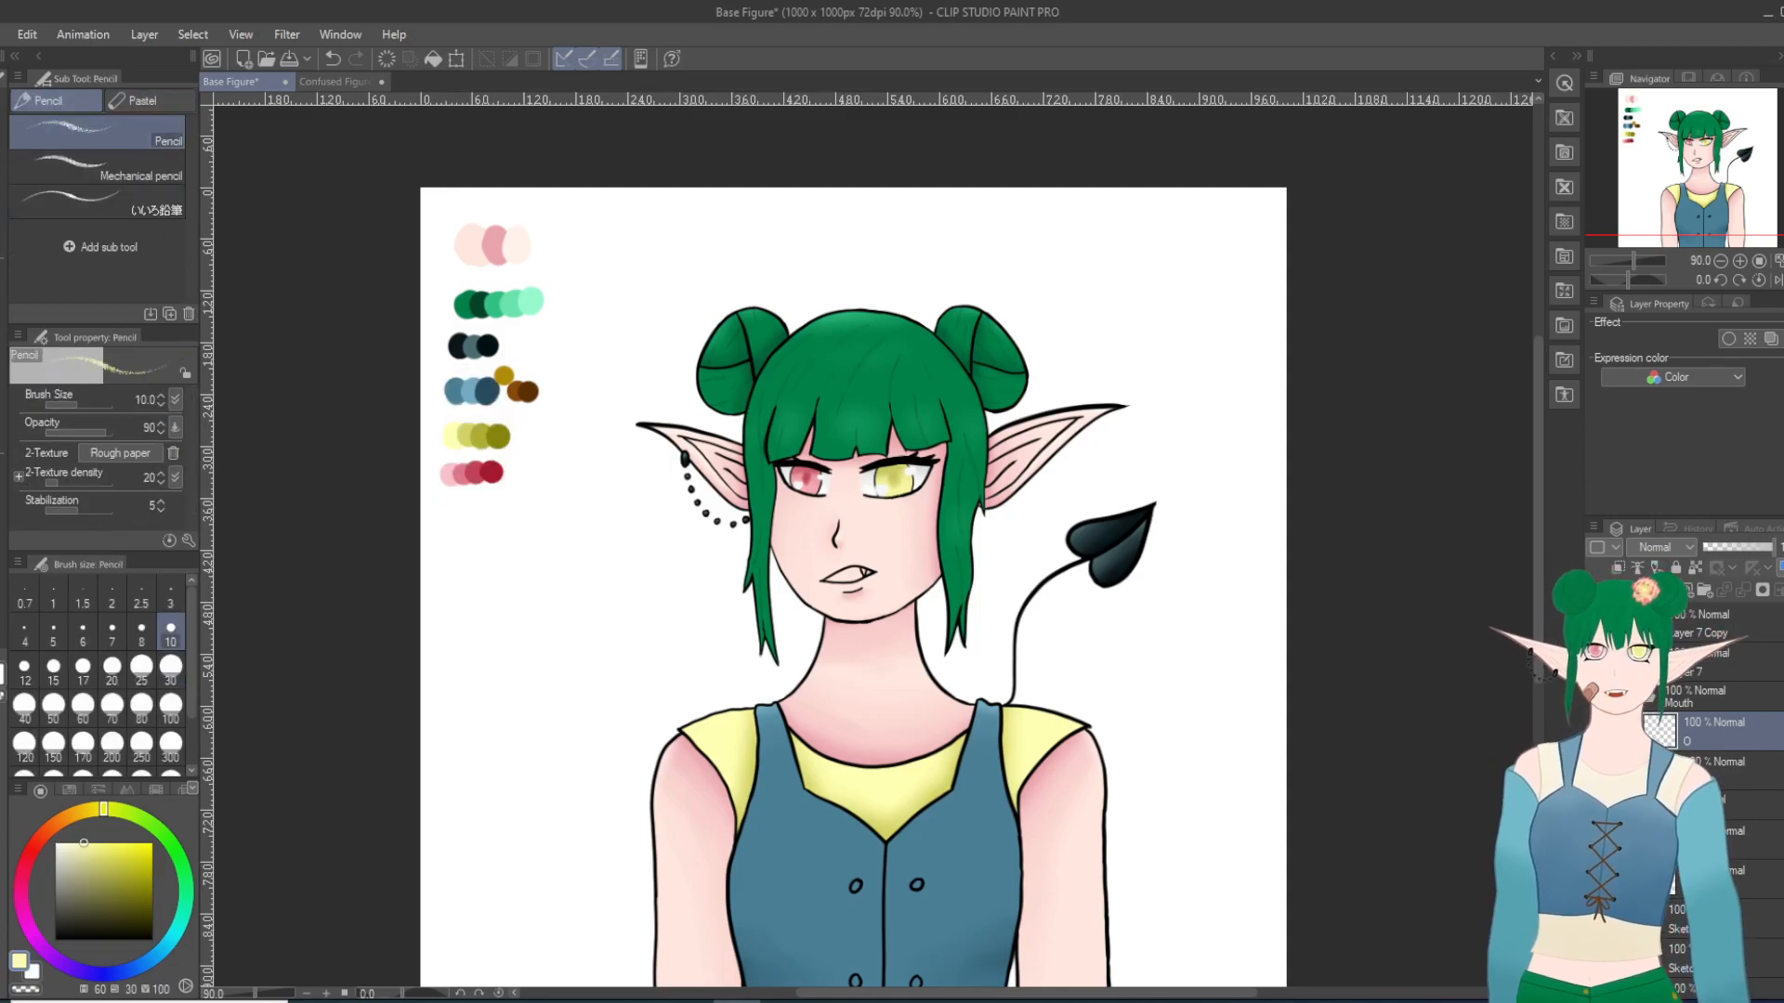
scroll(841, 379, "up", 3)
scroll(842, 379, "up", 5)
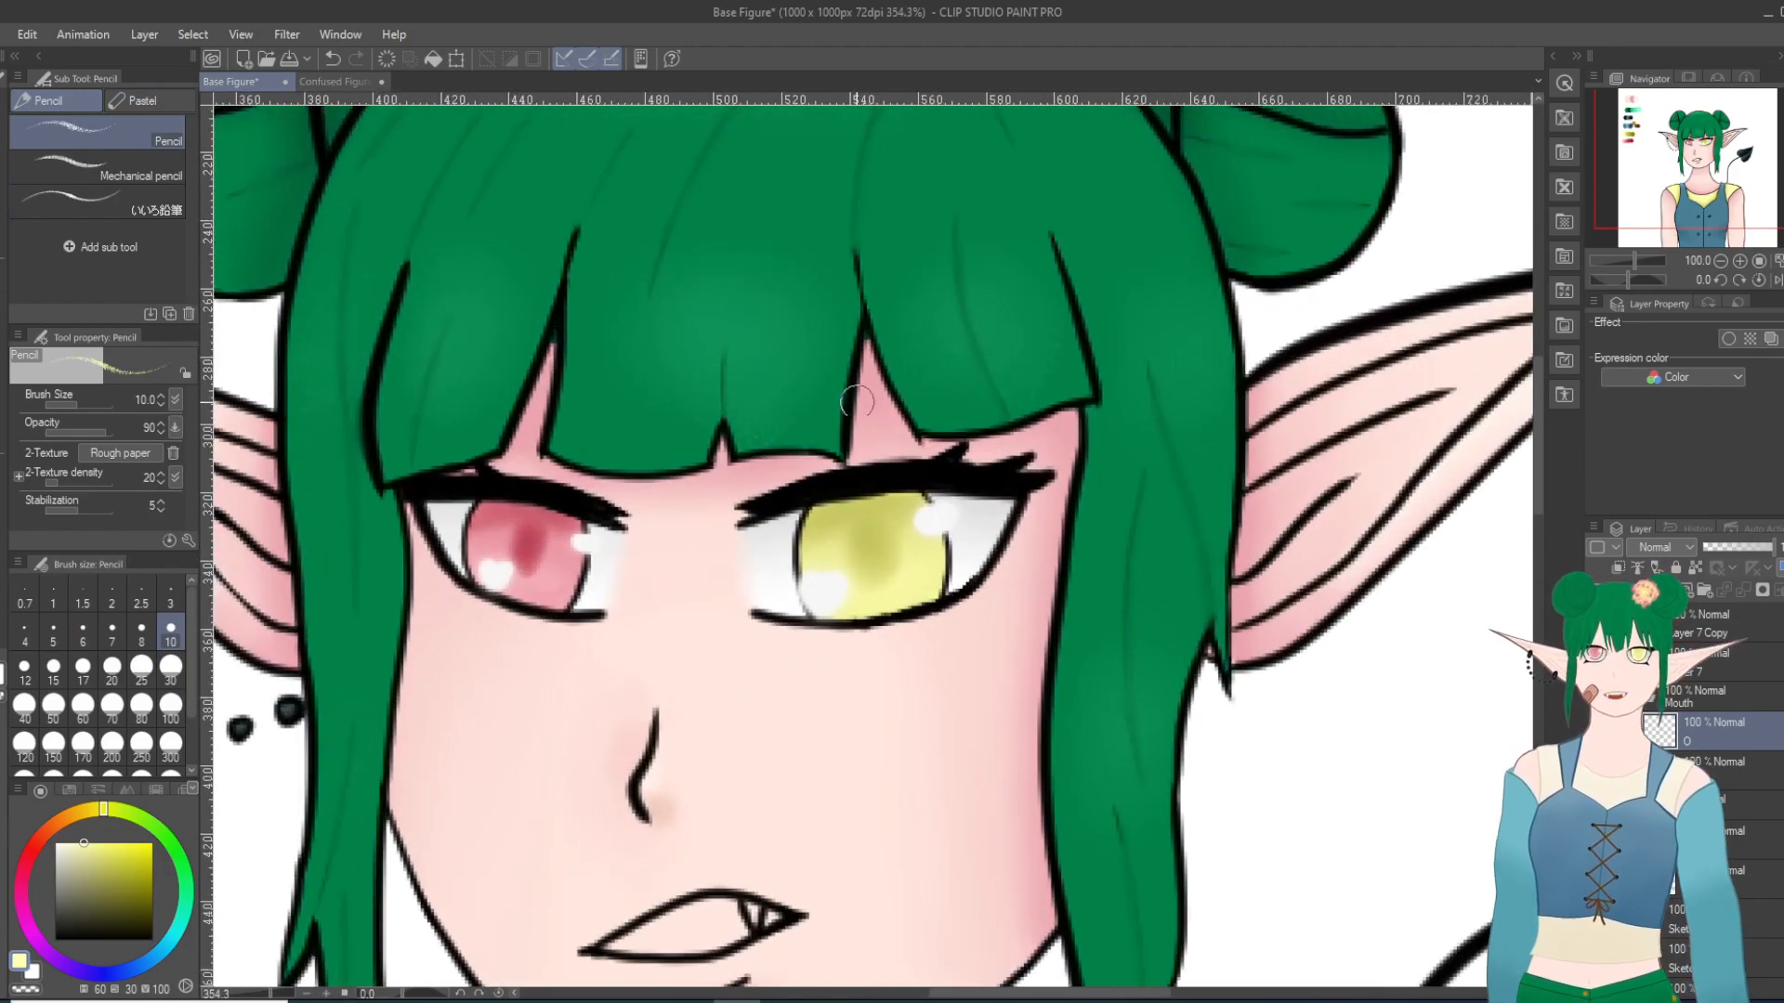
scroll(921, 534, "up", 6)
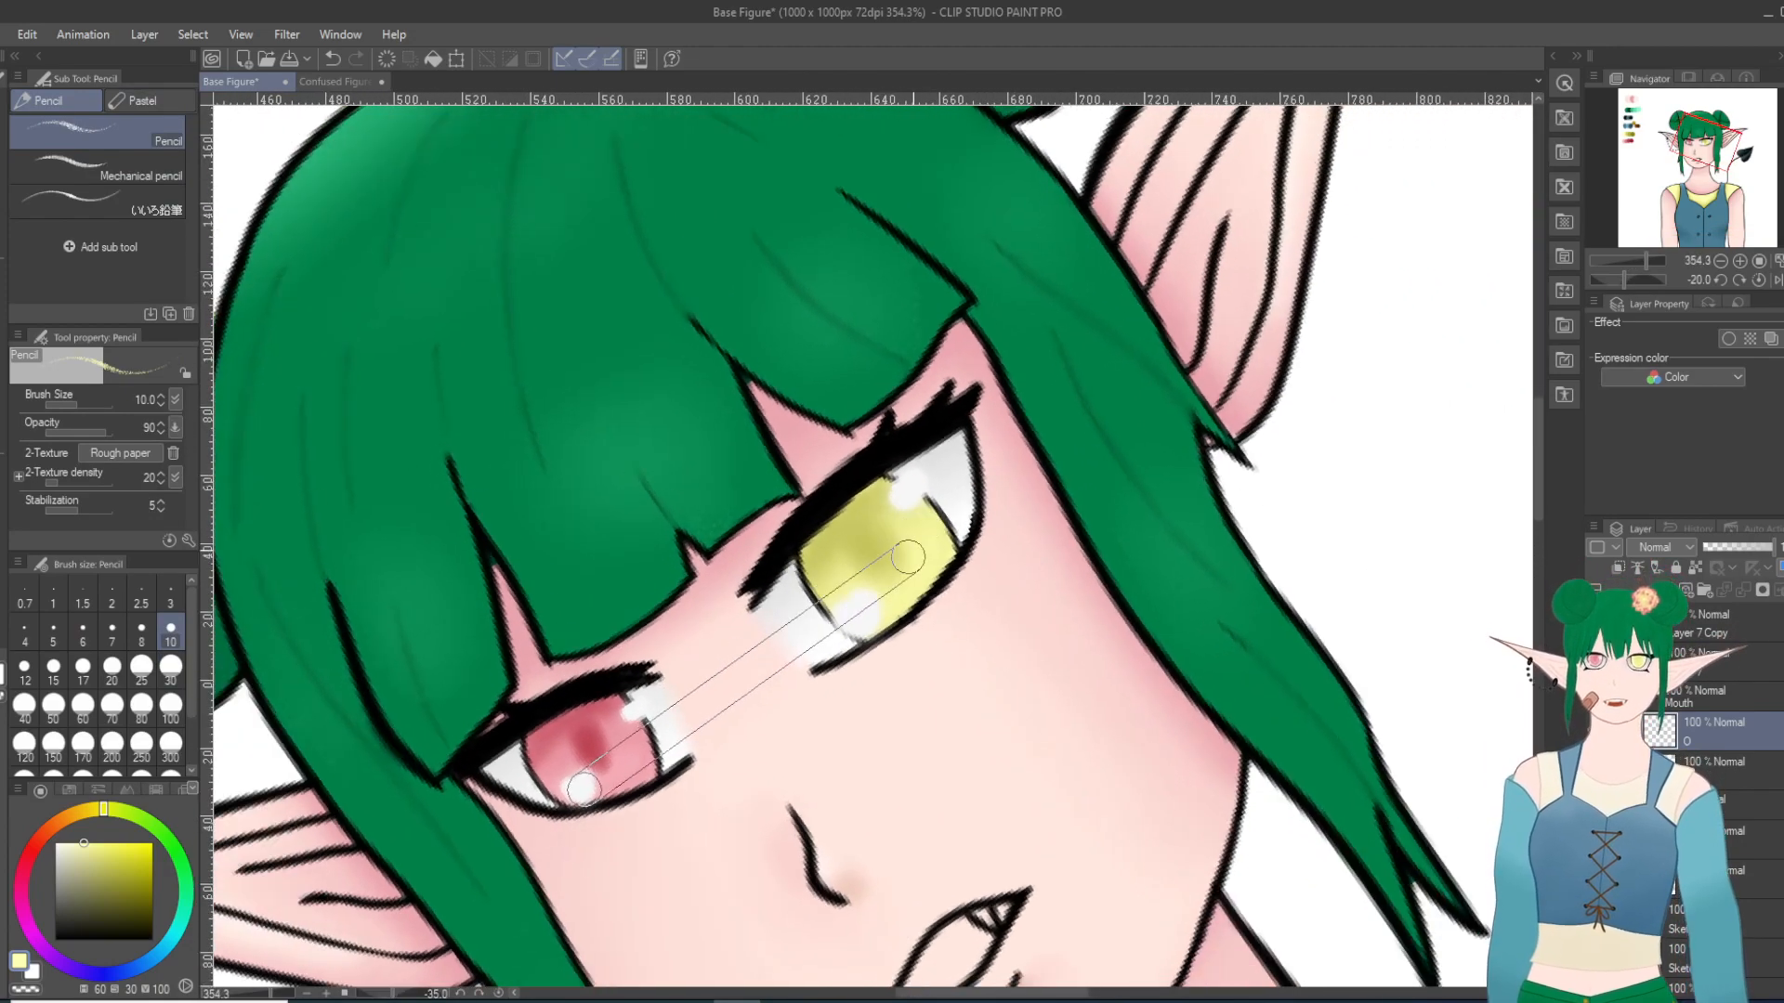
scroll(875, 593, "up", 1)
scroll(875, 593, "up", 1)
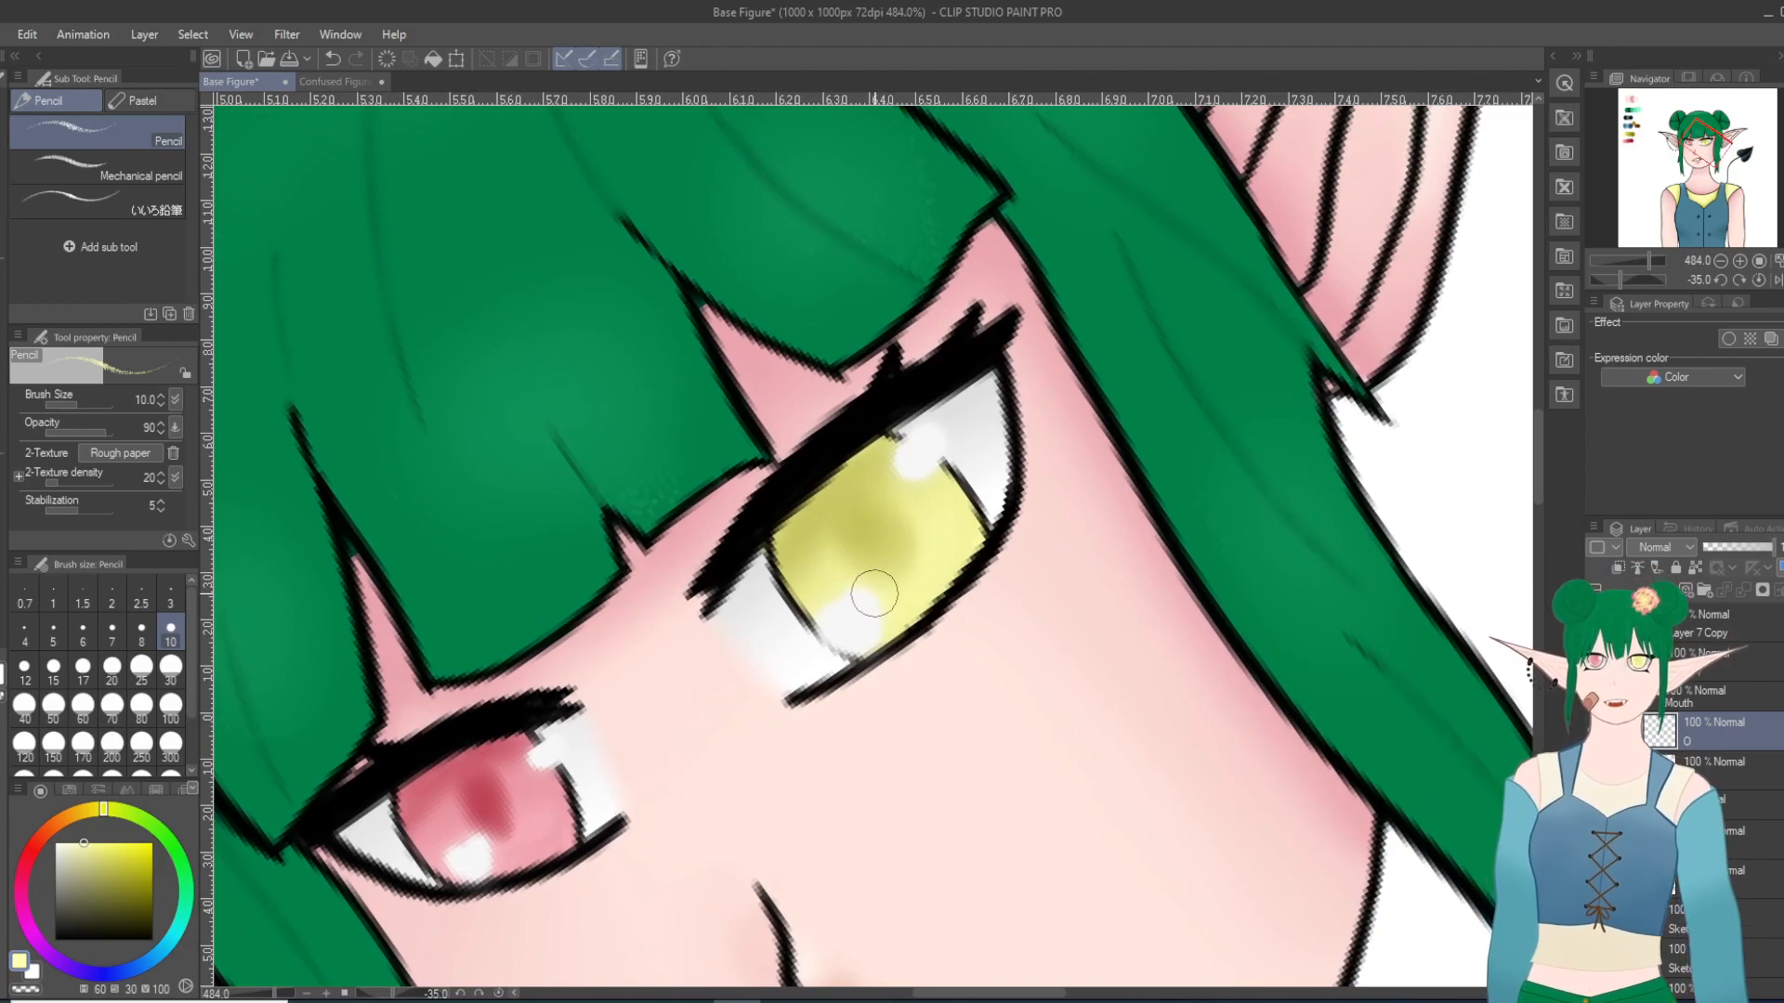
mouse_move(778, 493)
left_mouse_down()
mouse_move(716, 572)
mouse_move(852, 432)
mouse_move(743, 527)
mouse_move(897, 406)
mouse_move(775, 494)
mouse_move(823, 442)
mouse_move(762, 507)
mouse_move(989, 336)
mouse_move(874, 404)
mouse_move(884, 377)
mouse_move(869, 413)
mouse_move(928, 374)
mouse_move(859, 413)
mouse_move(917, 390)
mouse_move(884, 374)
left_mouse_up()
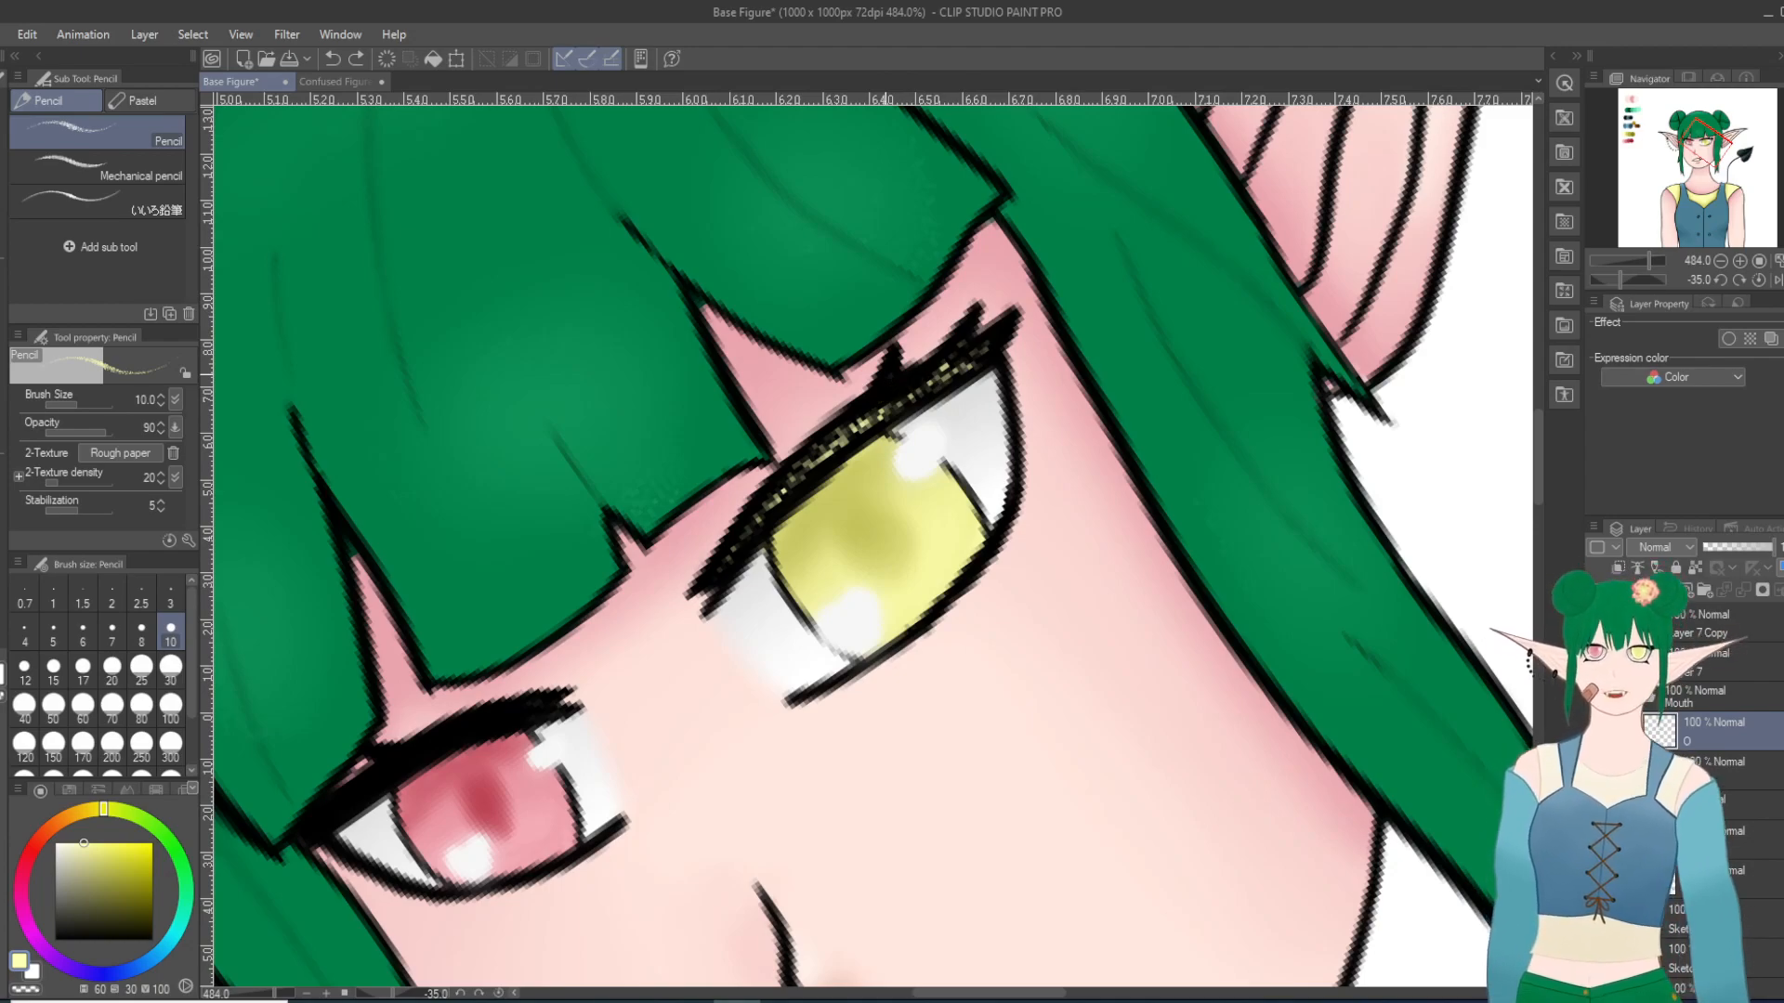
key("ctrl+z")
key("ctrl+z")
mouse_move(859, 434)
left_mouse_down()
mouse_move(910, 396)
mouse_move(830, 444)
mouse_move(976, 351)
mouse_move(1011, 482)
mouse_move(1029, 443)
mouse_move(971, 378)
mouse_move(882, 410)
mouse_move(974, 358)
left_mouse_up()
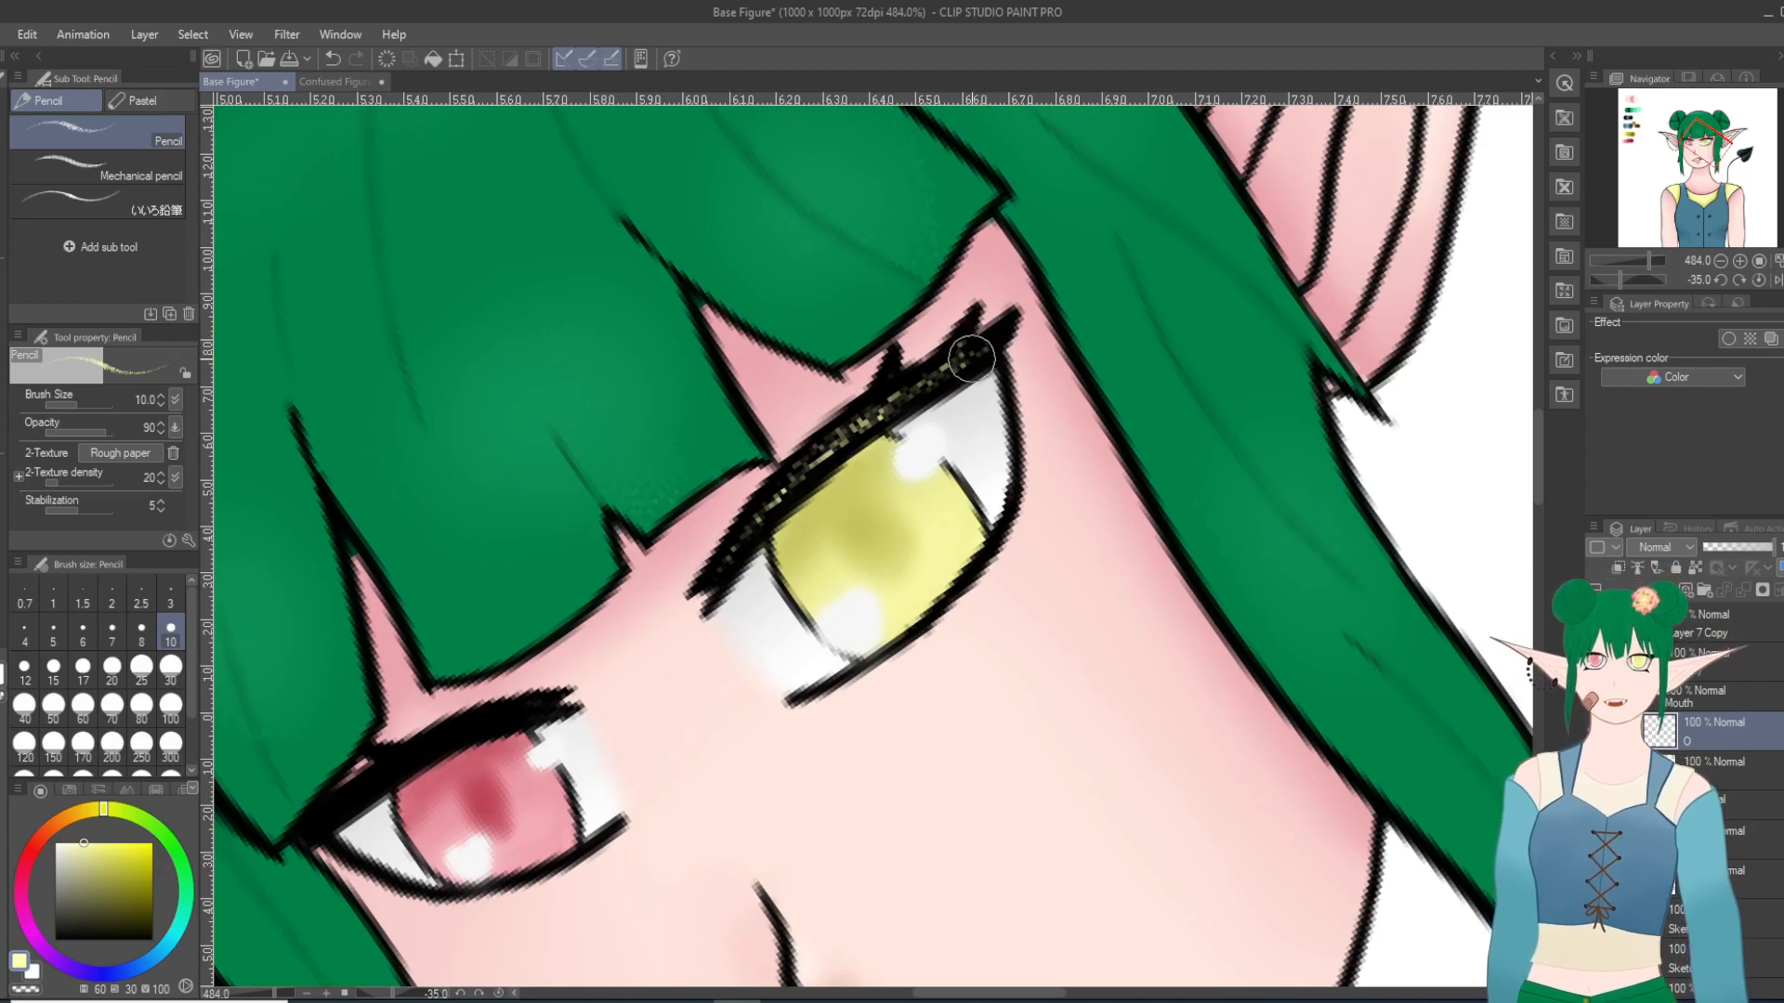
Step: Add another pale yellow stroke to the yellow eye's upper lashes with the Pencil and undo it
left_click_drag(879, 406, 874, 407)
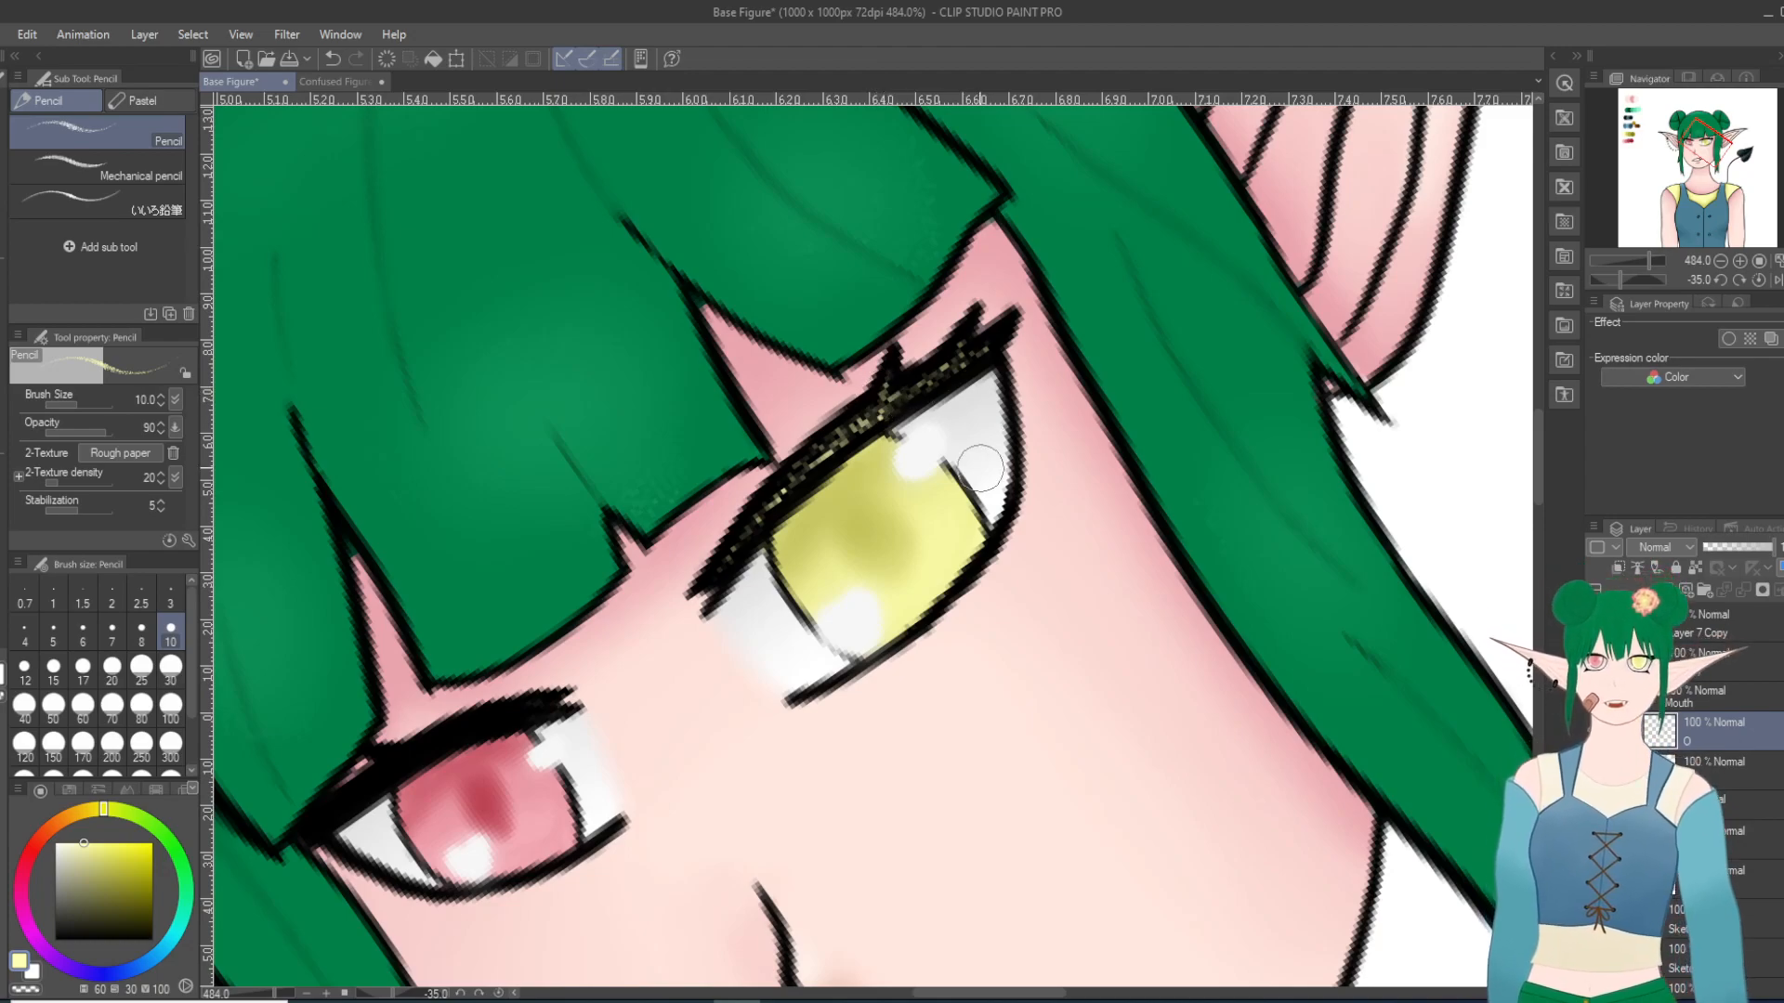
key("ctrl+z")
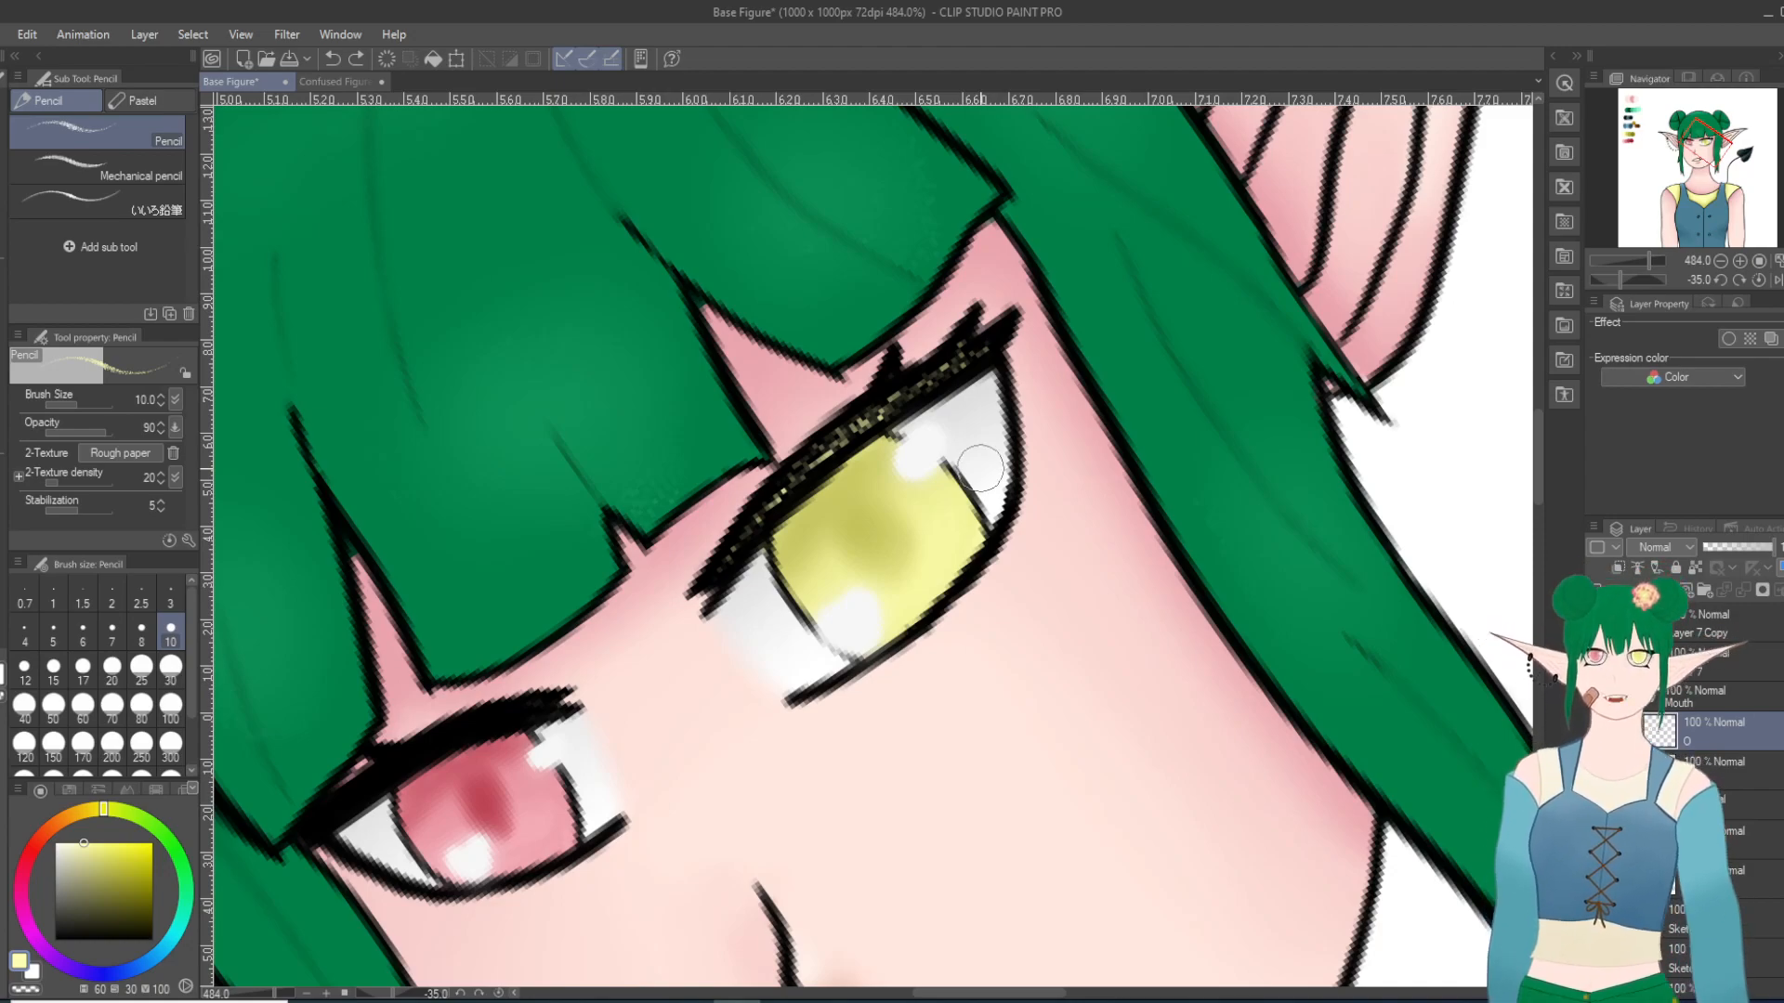
scroll(360, 620, "down", 14)
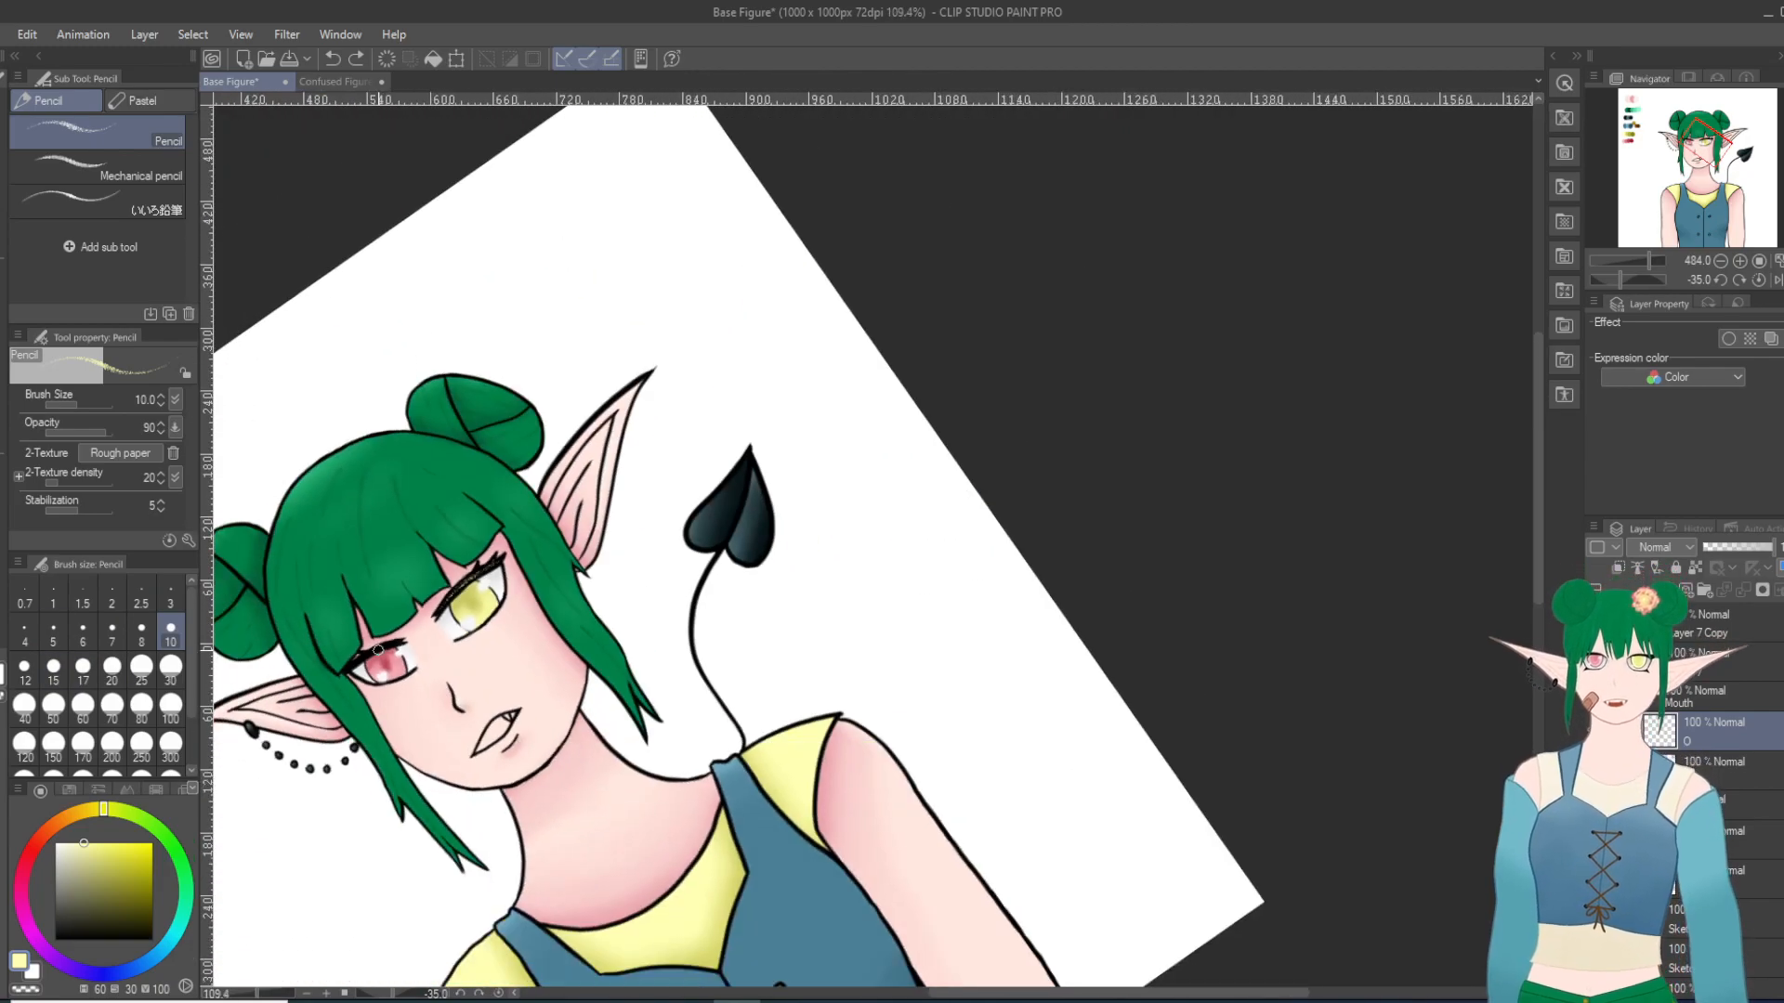
Step: Pick the light pink from the palette and draw a textured highlight along the pink eye's upper lashes with the Pencil at size 10
scroll(376, 622, "up", 2)
left_click_drag(970, 994, 846, 996)
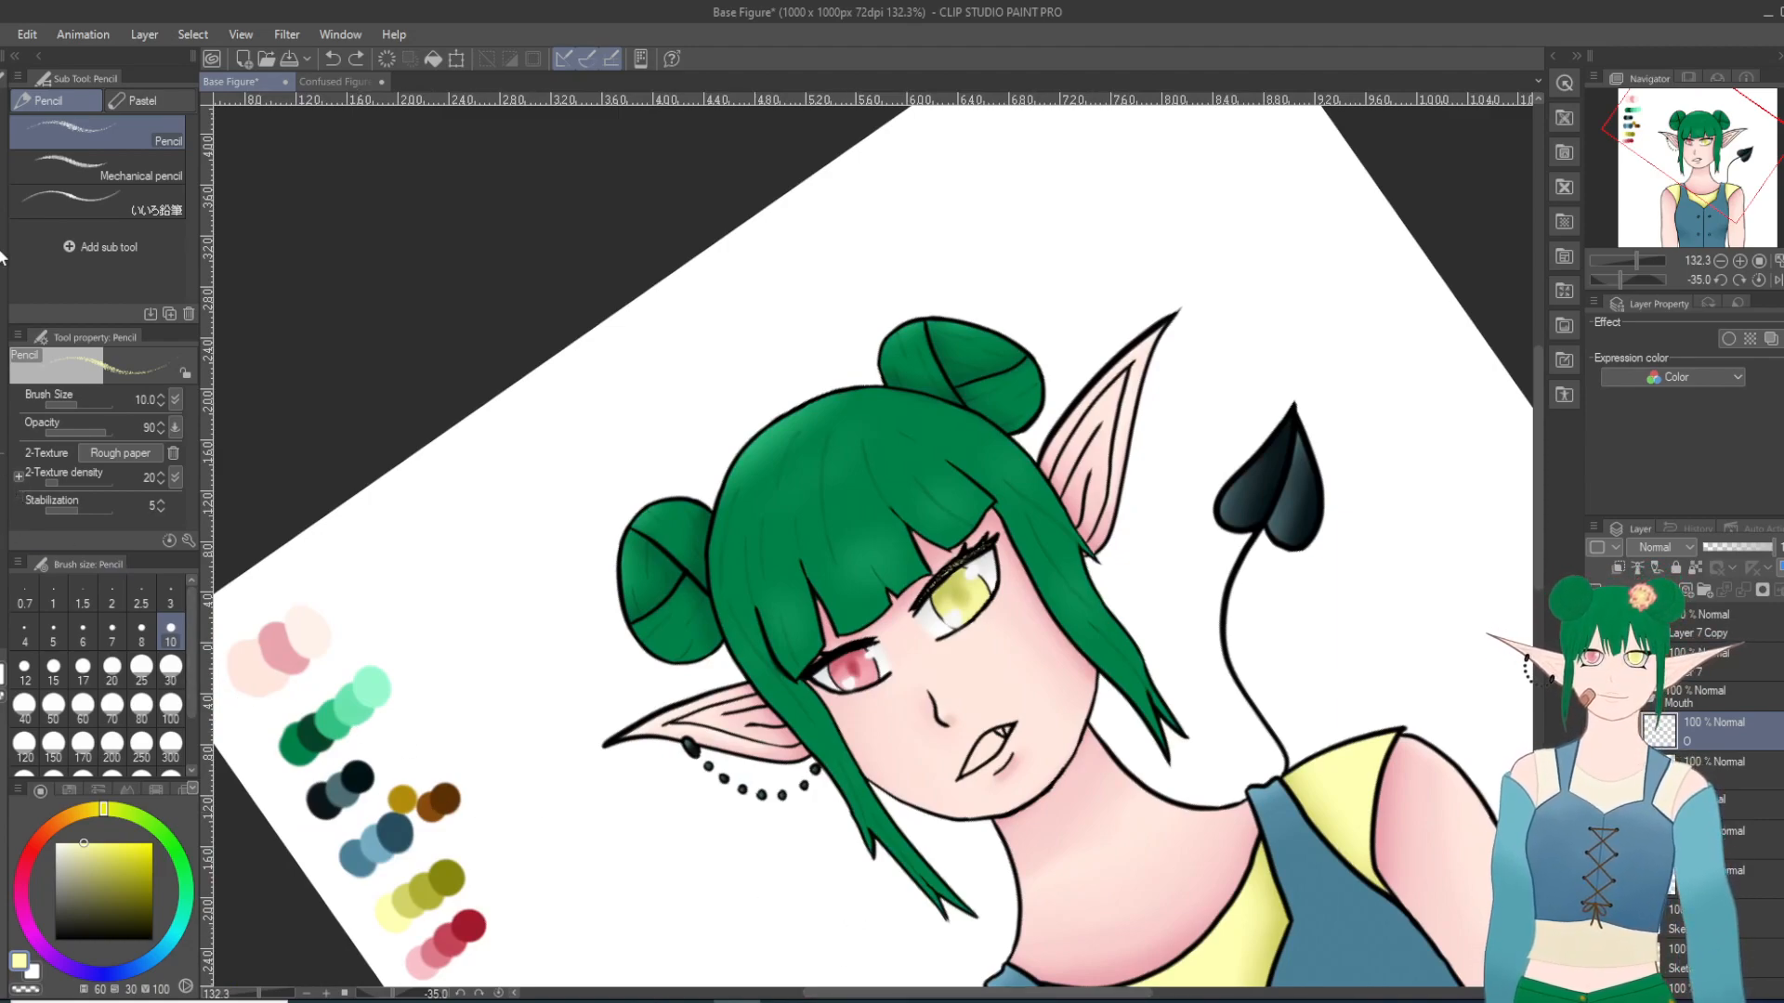
key("i")
left_click(420, 954)
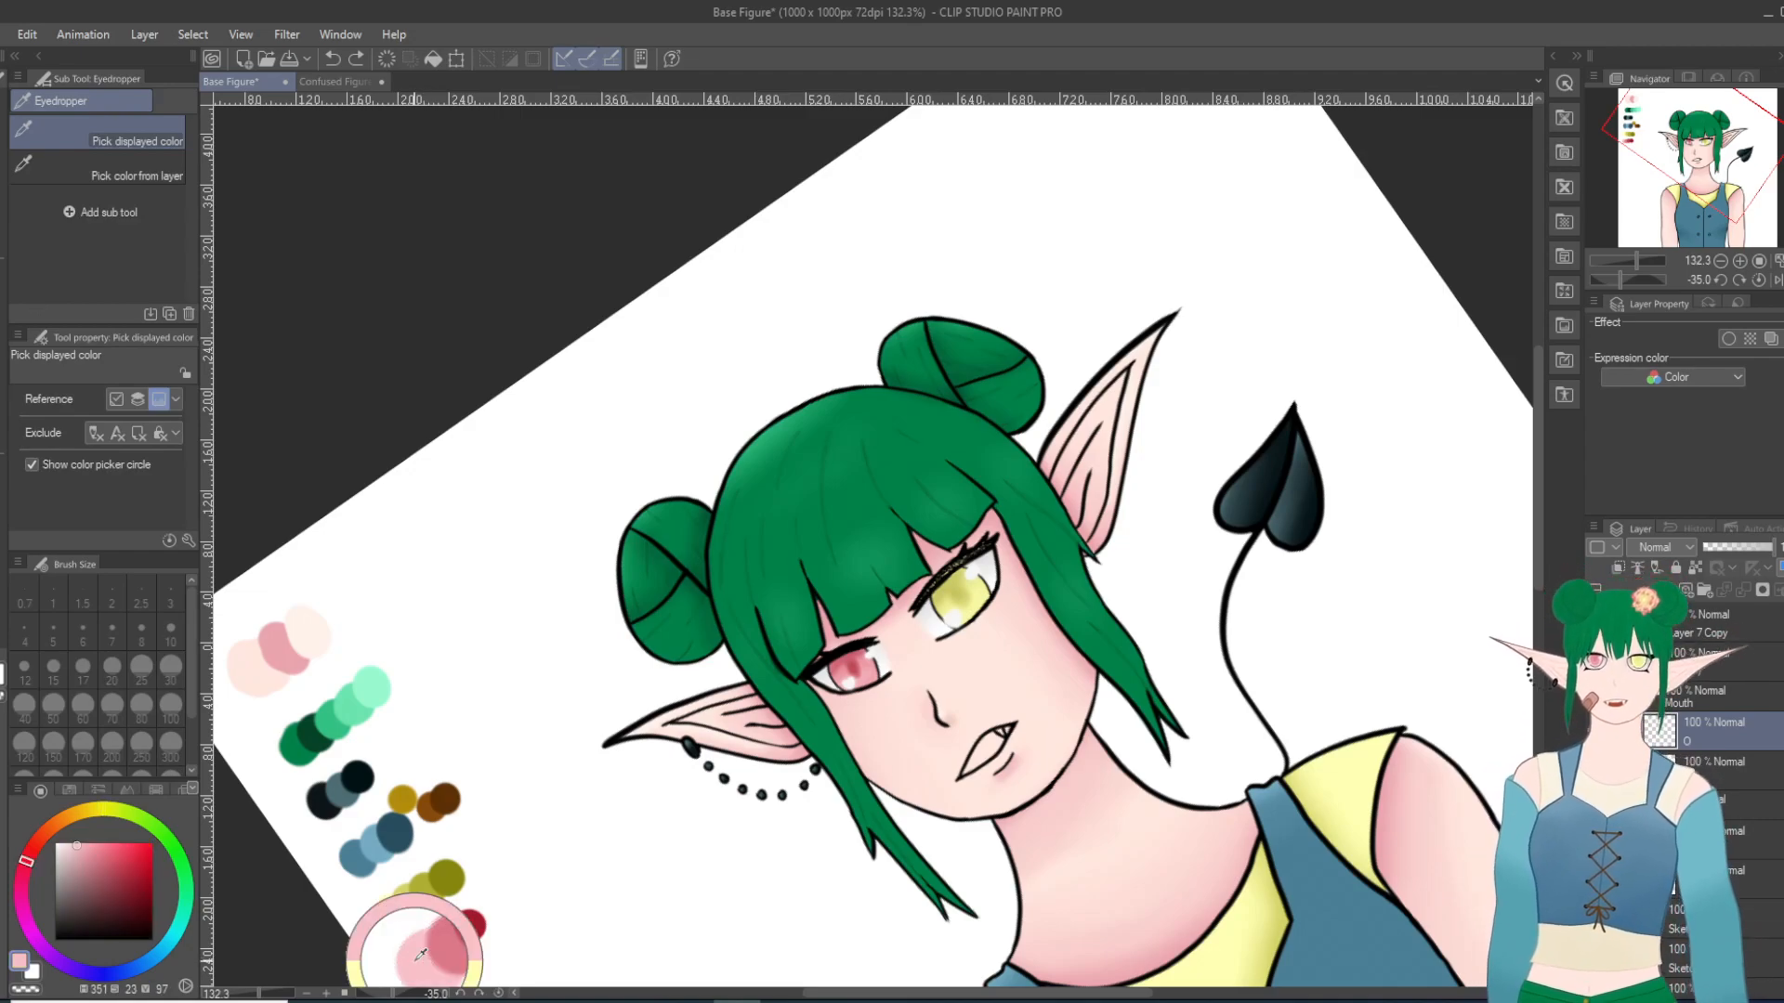
scroll(836, 650, "up", 3)
scroll(899, 595, "up", 5)
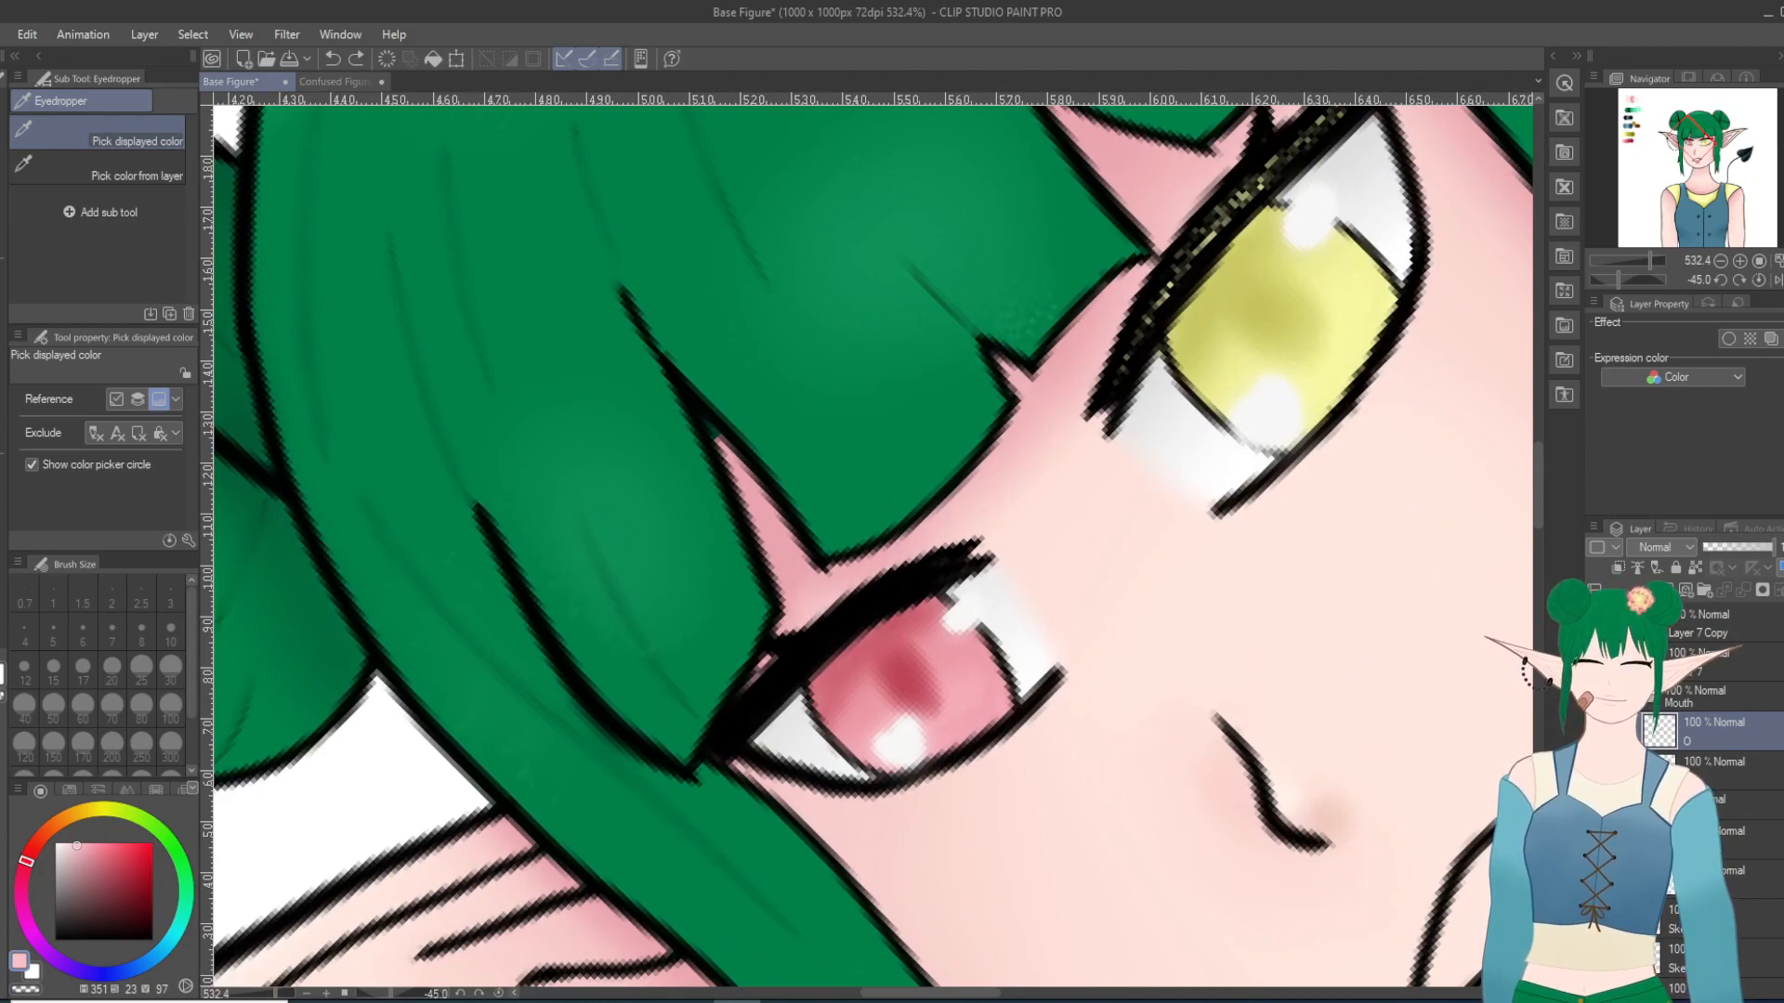
key("p")
scroll(926, 655, "up", 1)
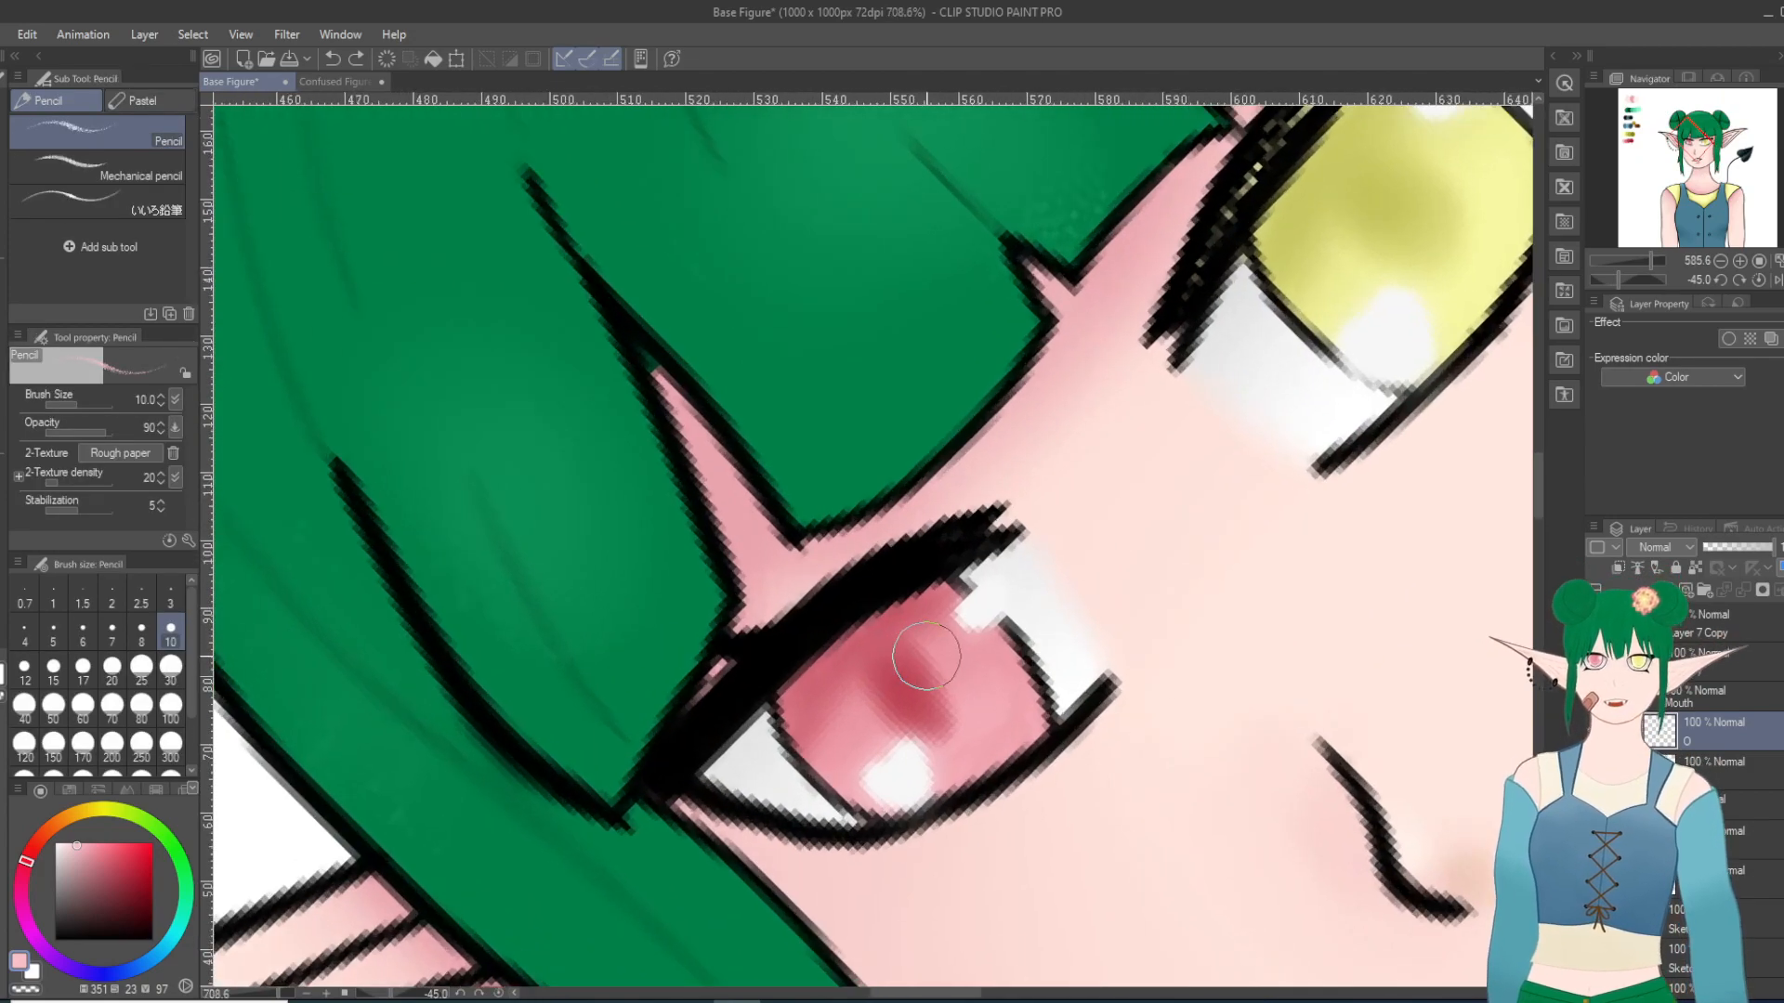
scroll(926, 656, "up", 1)
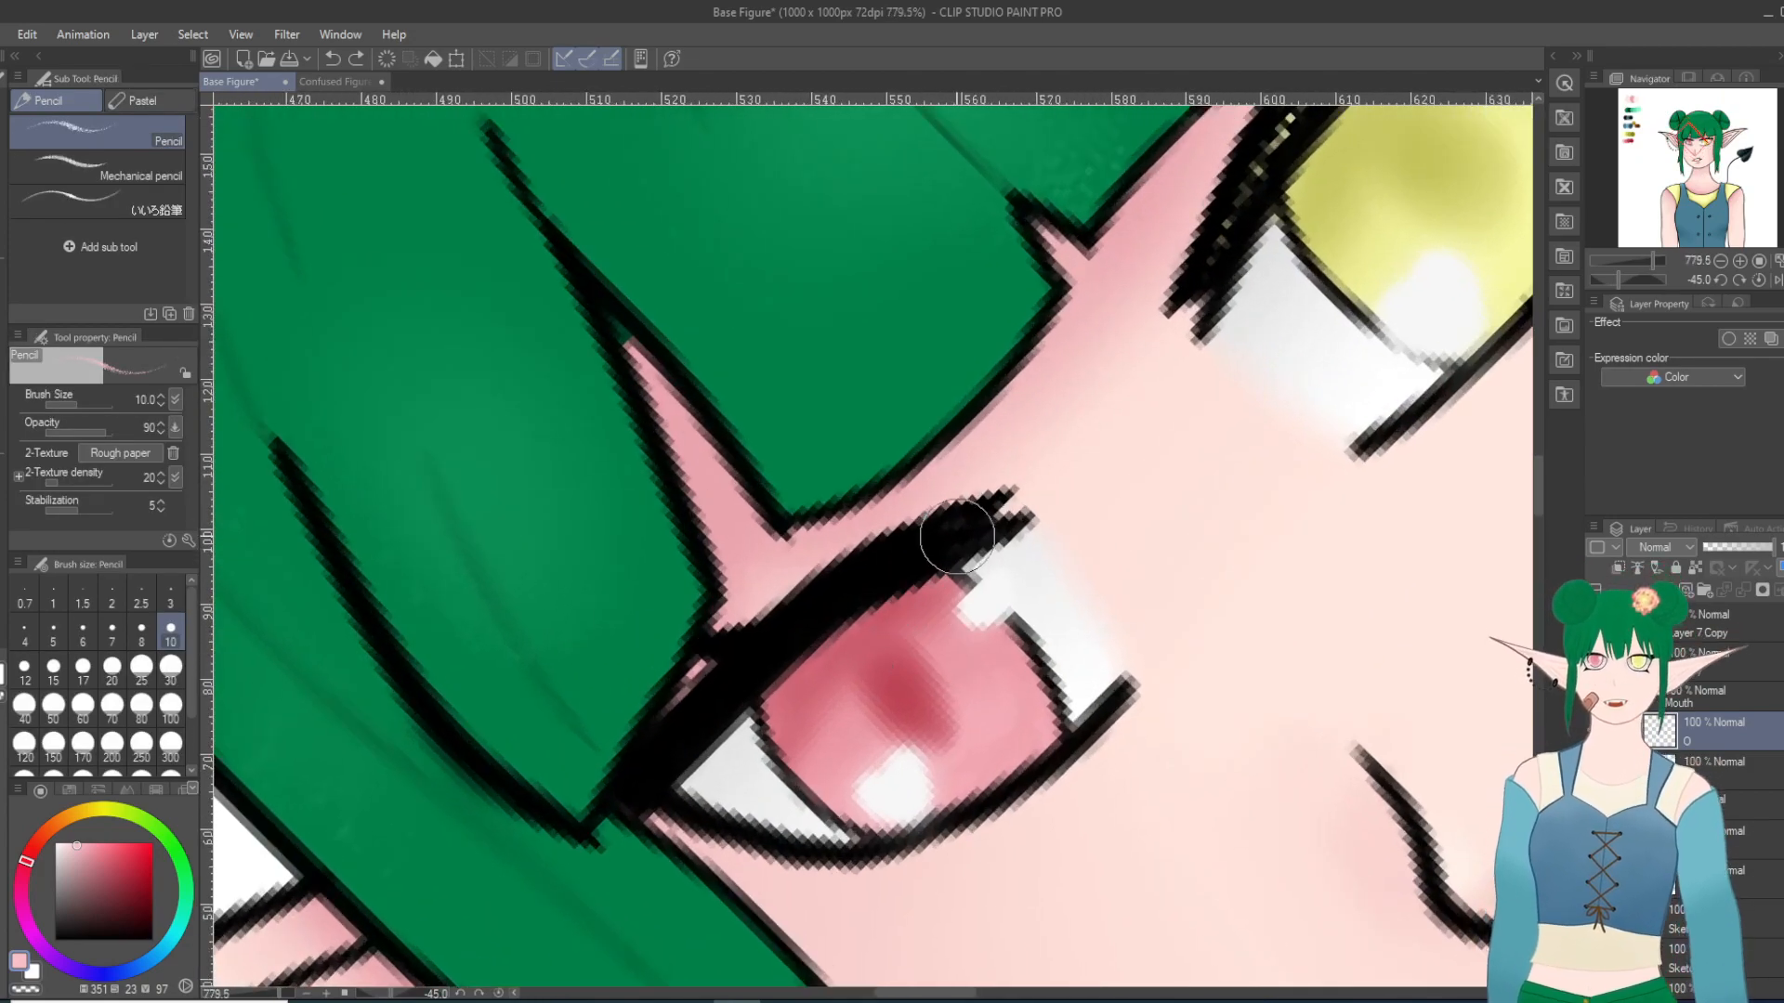
mouse_move(946, 533)
left_mouse_down()
mouse_move(747, 641)
mouse_move(709, 713)
mouse_move(868, 568)
mouse_move(638, 768)
mouse_move(649, 744)
mouse_move(637, 788)
mouse_move(779, 690)
left_mouse_up()
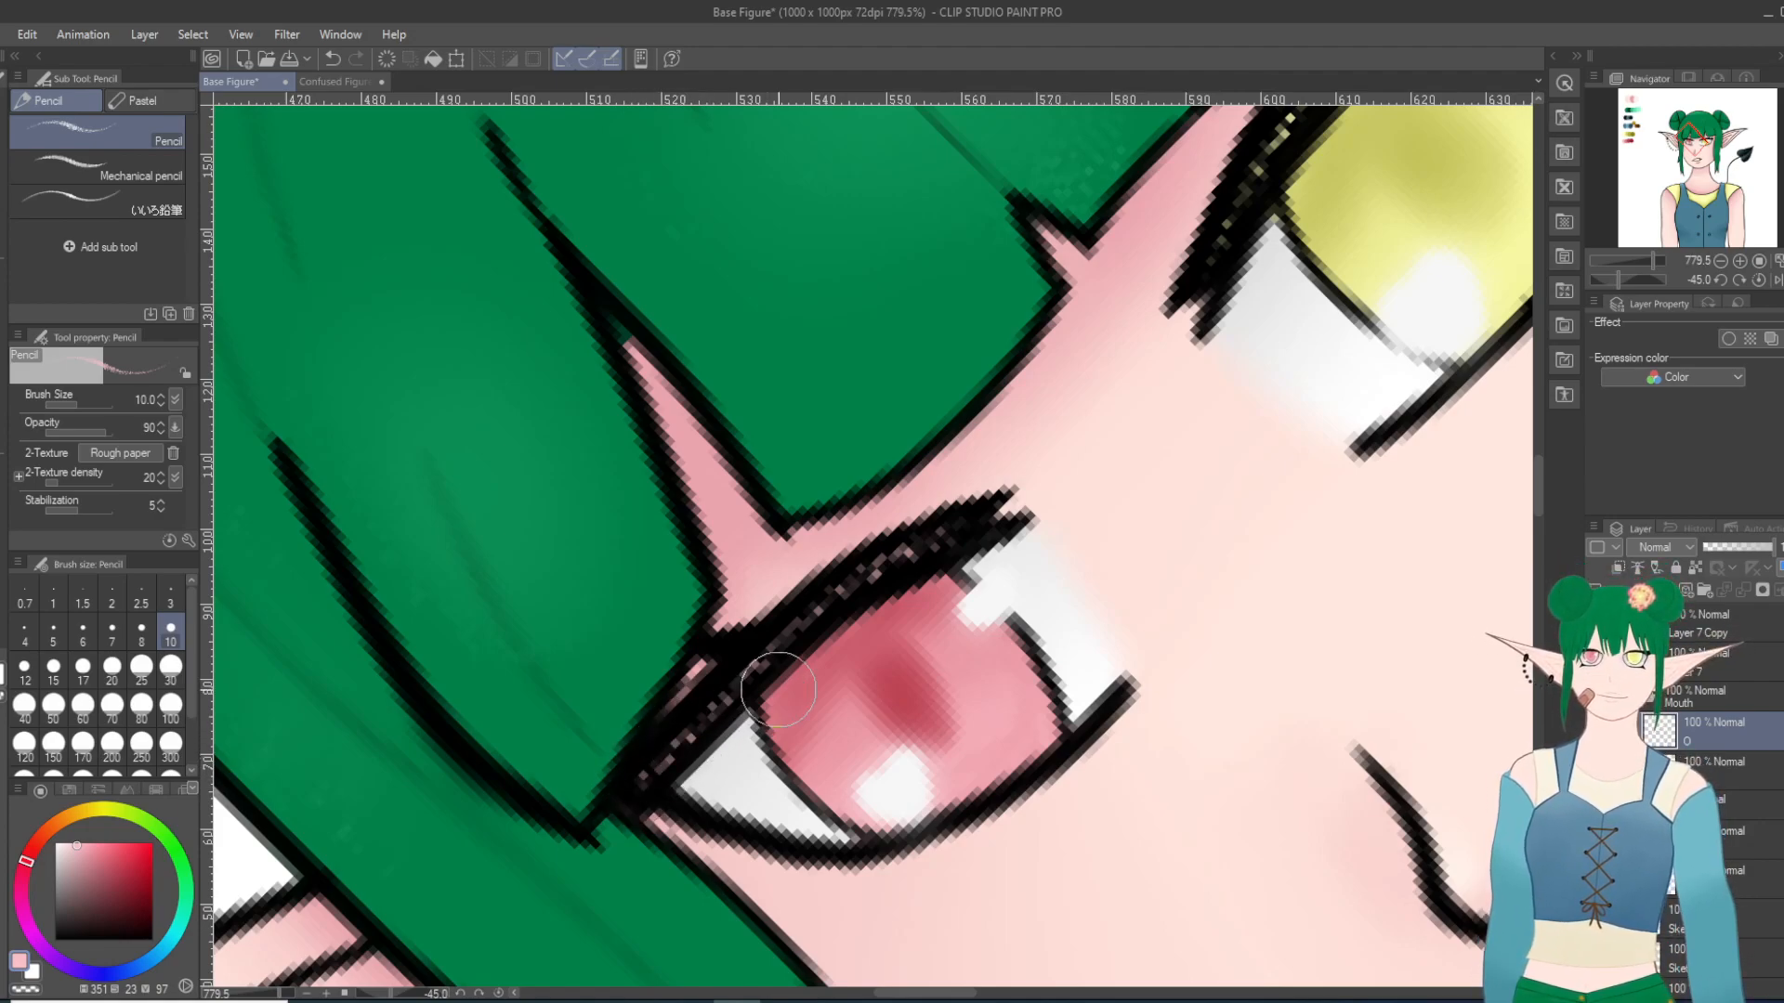
Step: Examine the pink and yellow lash highlights up close, and check them against the whole figure
key("shift+6")
key("shift+6")
key("shift+6")
key("shift+6")
key("shift+6")
key("shift+6")
key("shift+6")
key("shift+6")
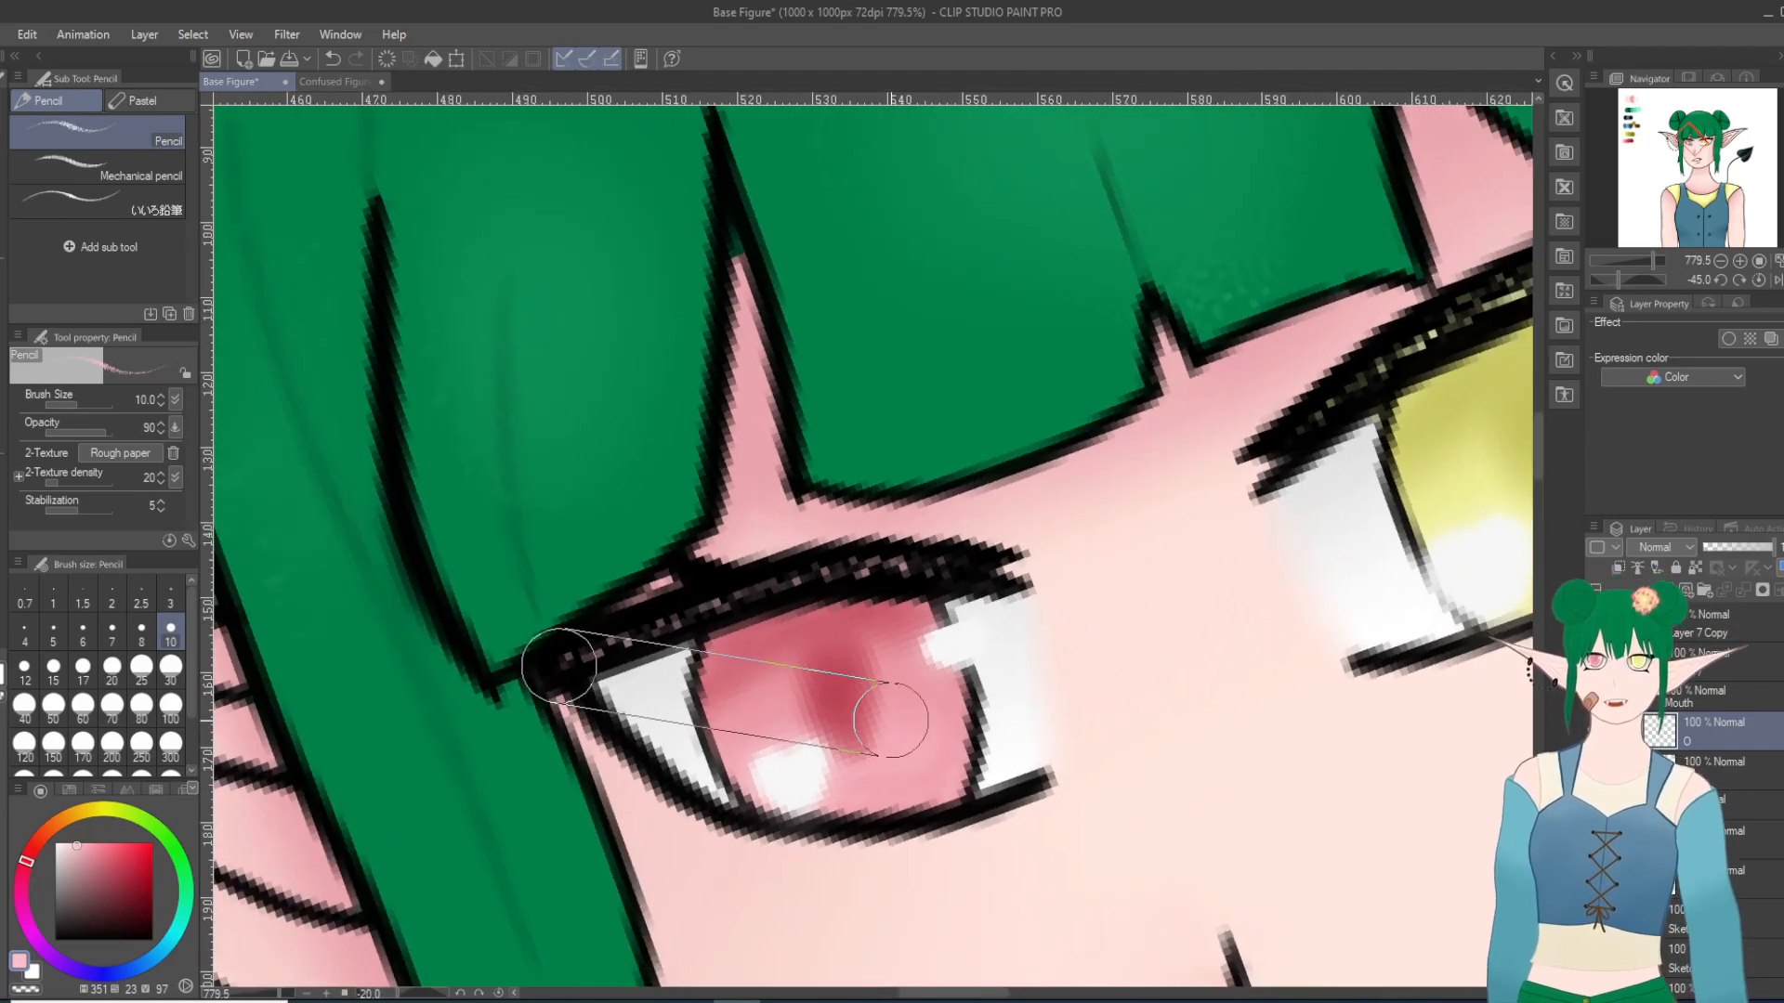
key("shift+6")
scroll(916, 736, "down", 9)
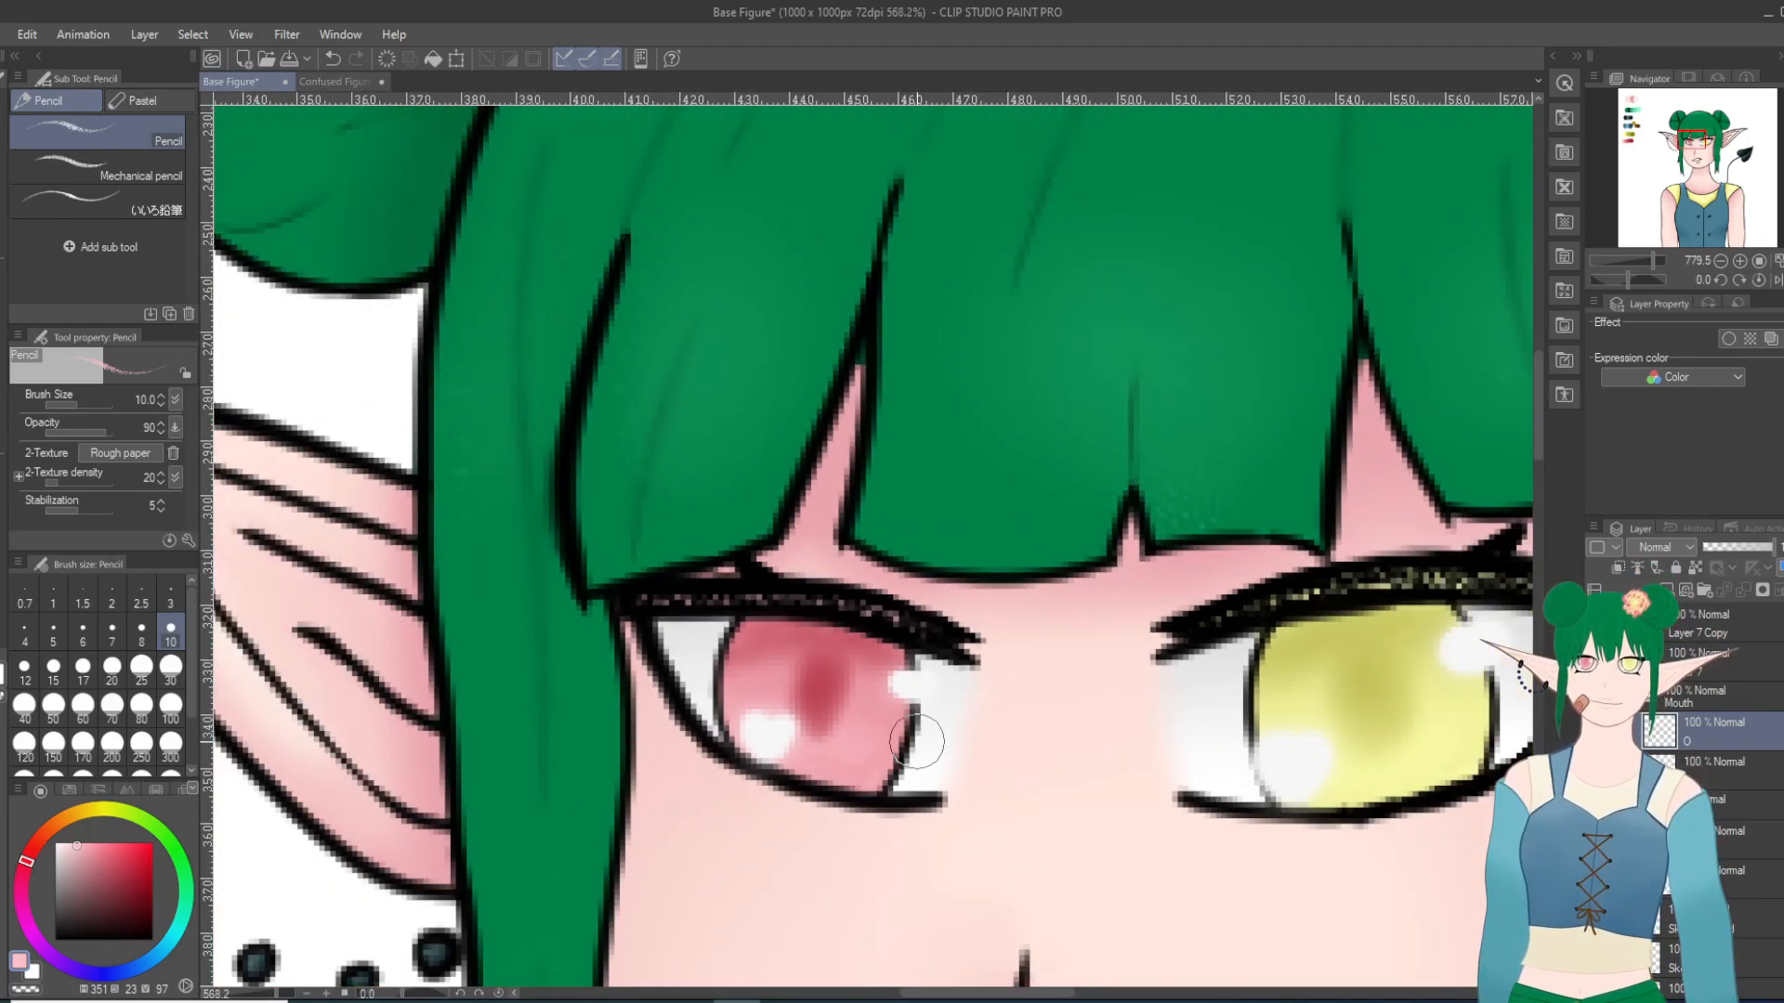
scroll(1001, 785, "down", 2)
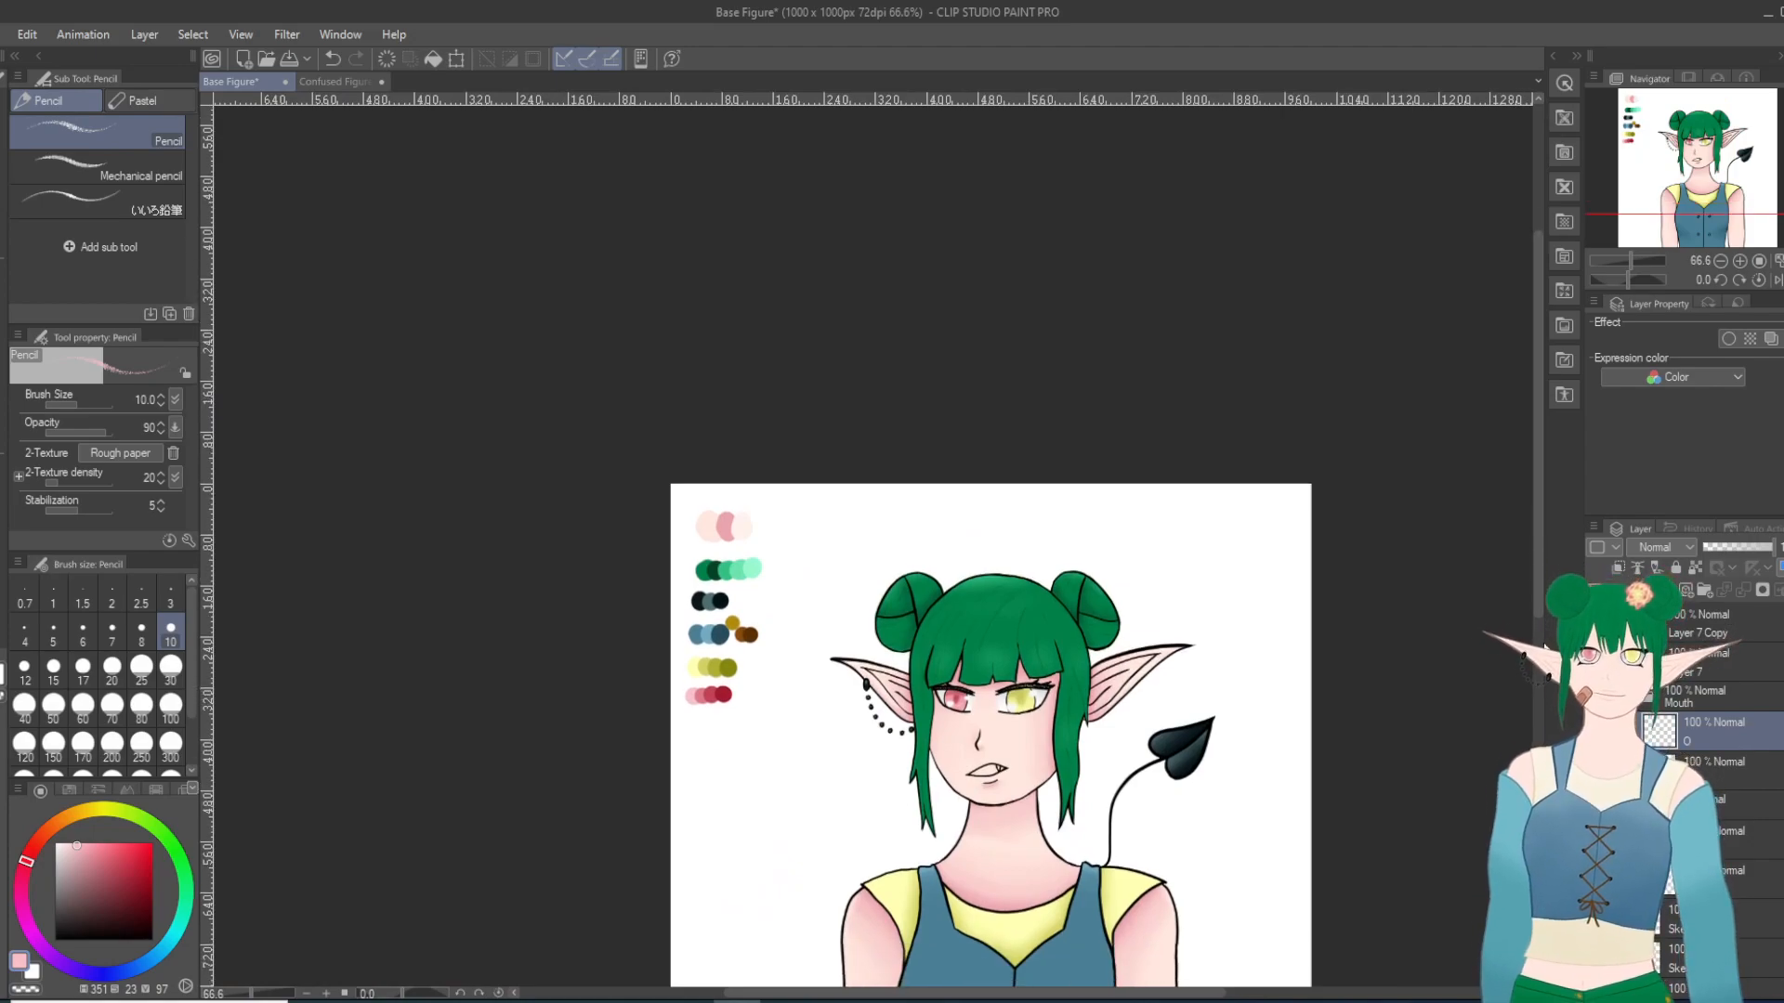
left_click_drag(1537, 594, 1538, 638)
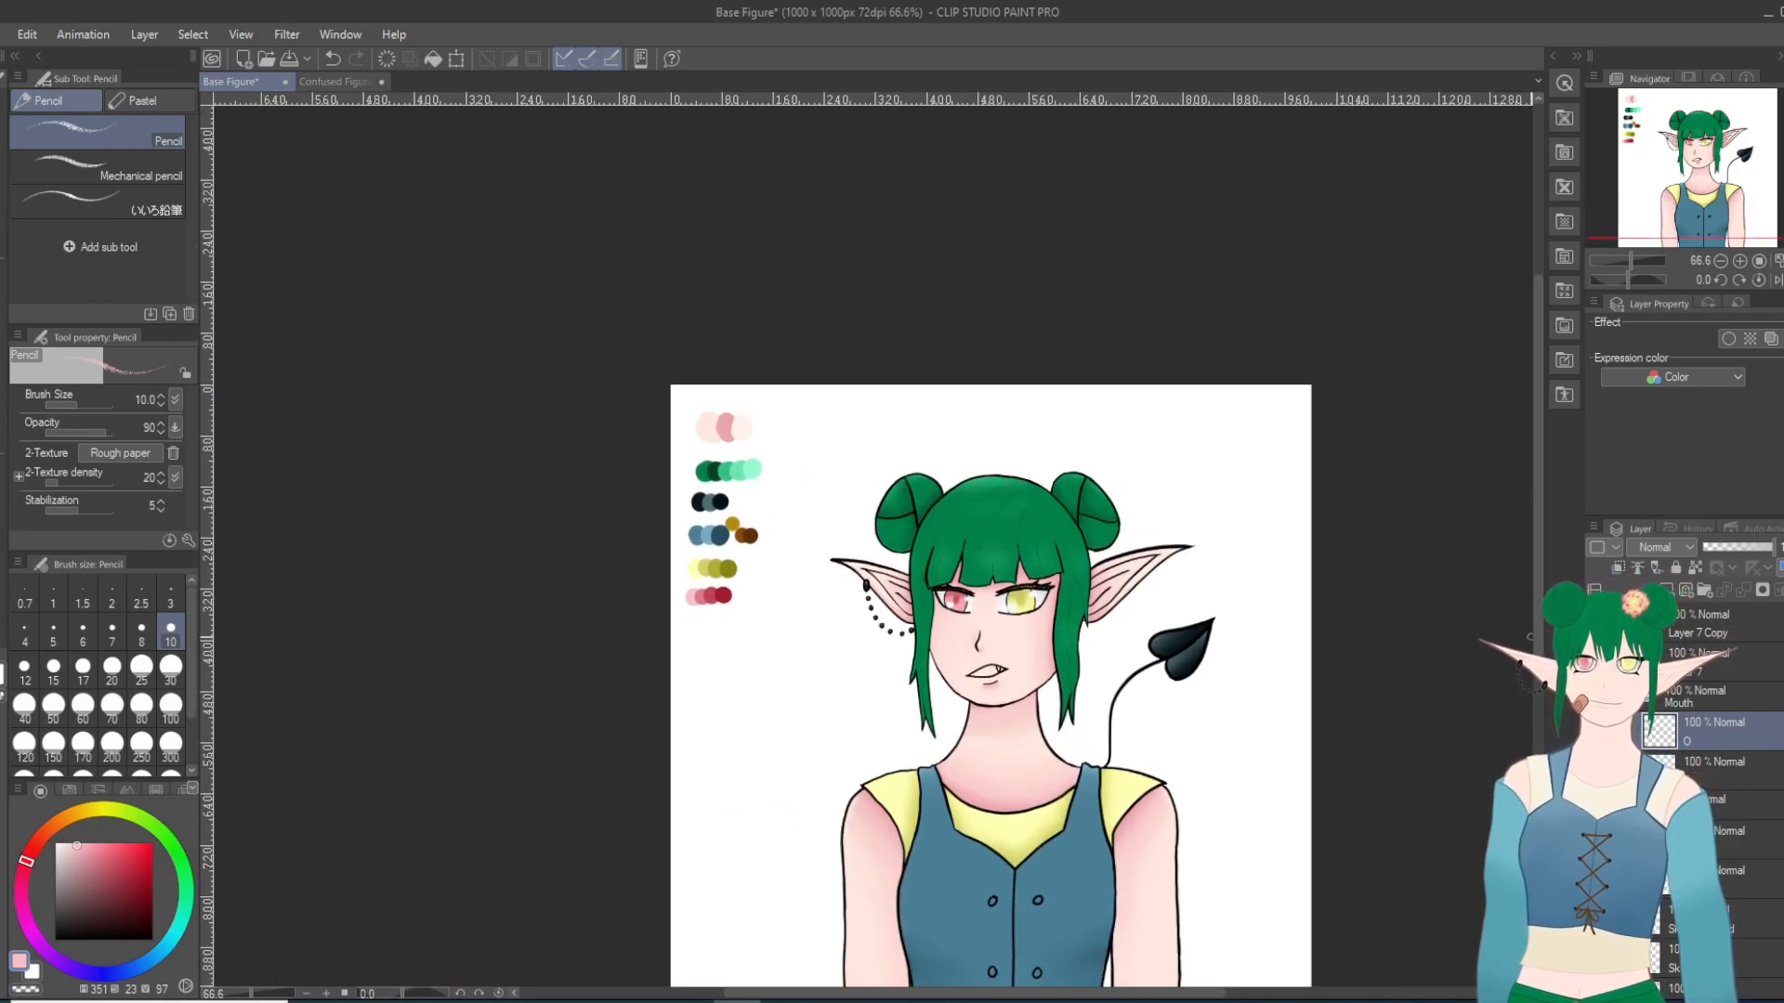
scroll(1154, 622, "up", 5)
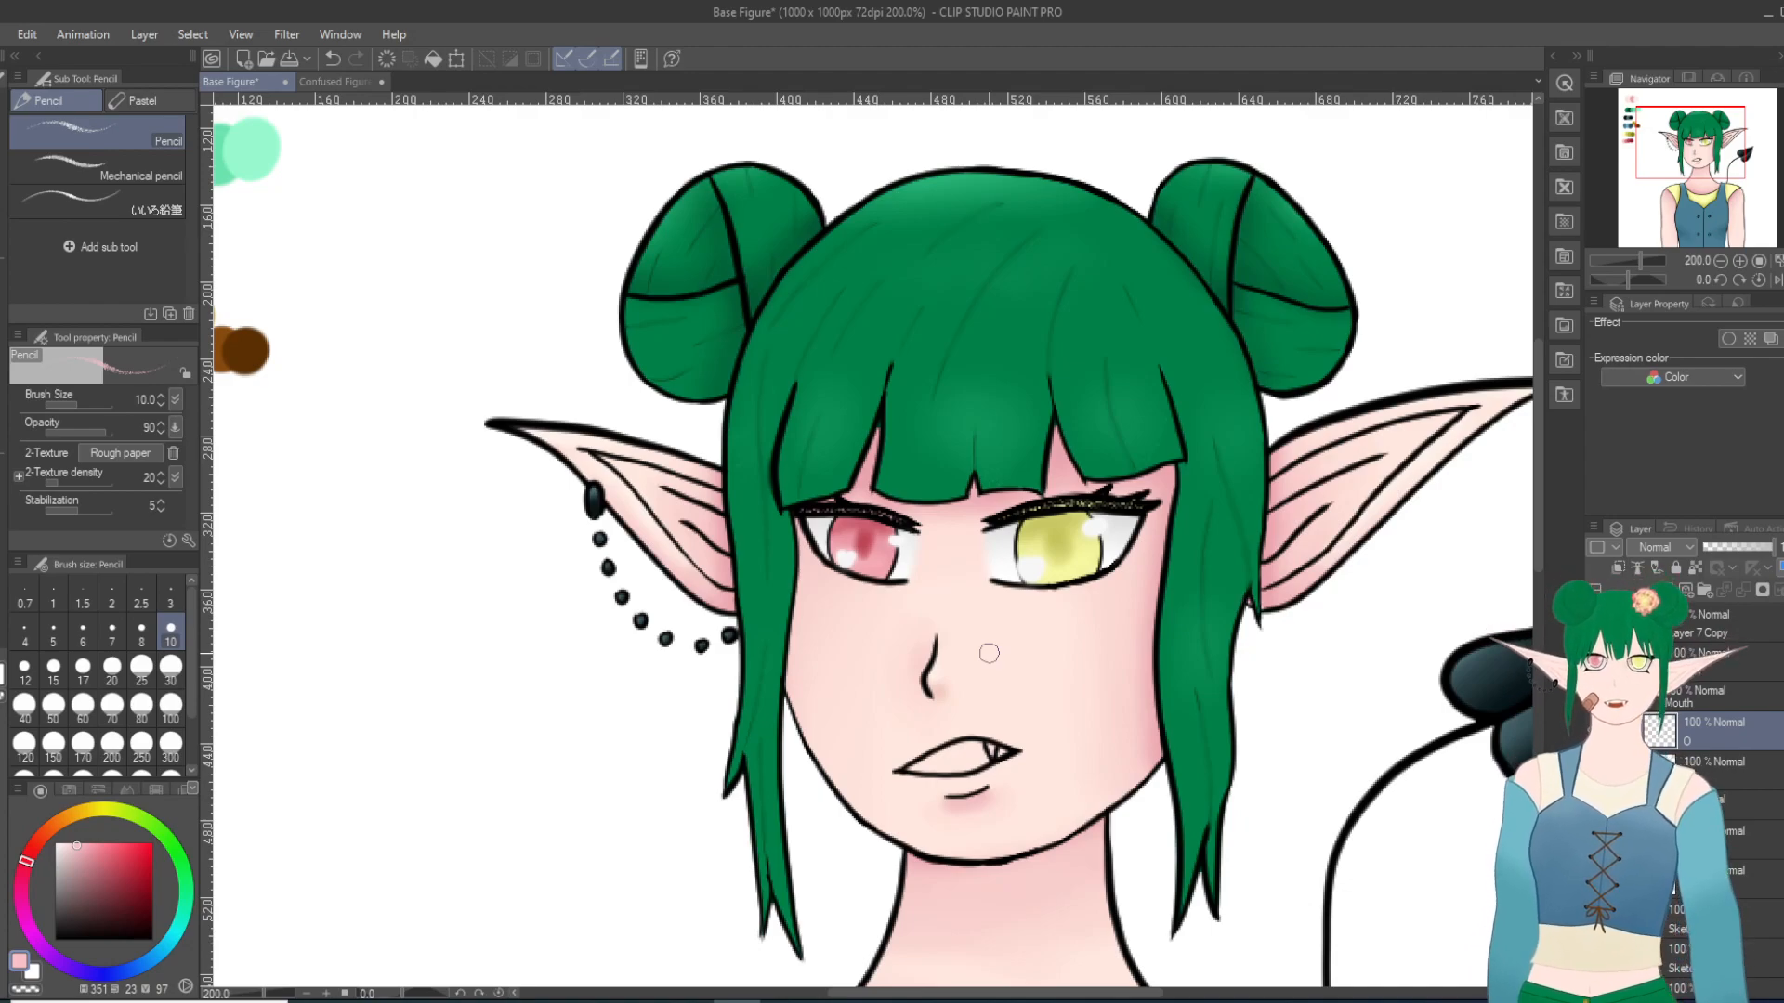
Step: Erase the mouth corner opposite the fang with the Hard eraser and redraw it in black with the Turnip pen at size 10
scroll(1049, 855, "up", 1)
scroll(968, 805, "up", 4)
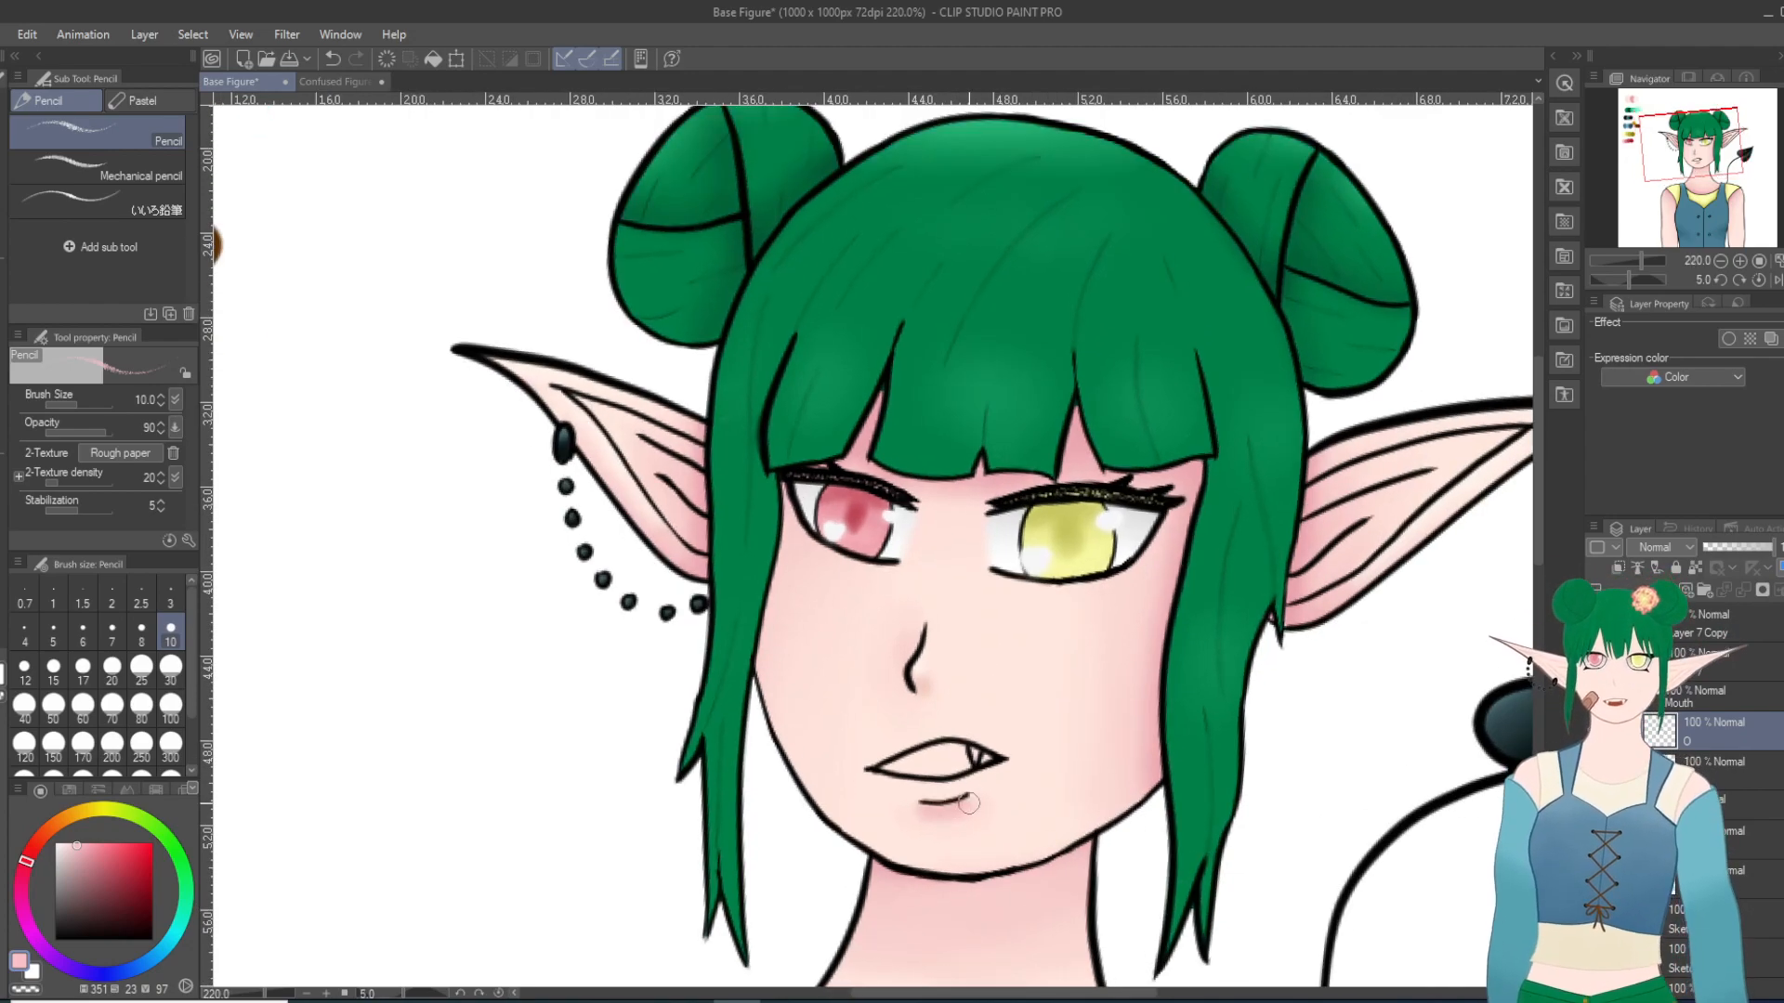
scroll(1234, 813, "up", 2)
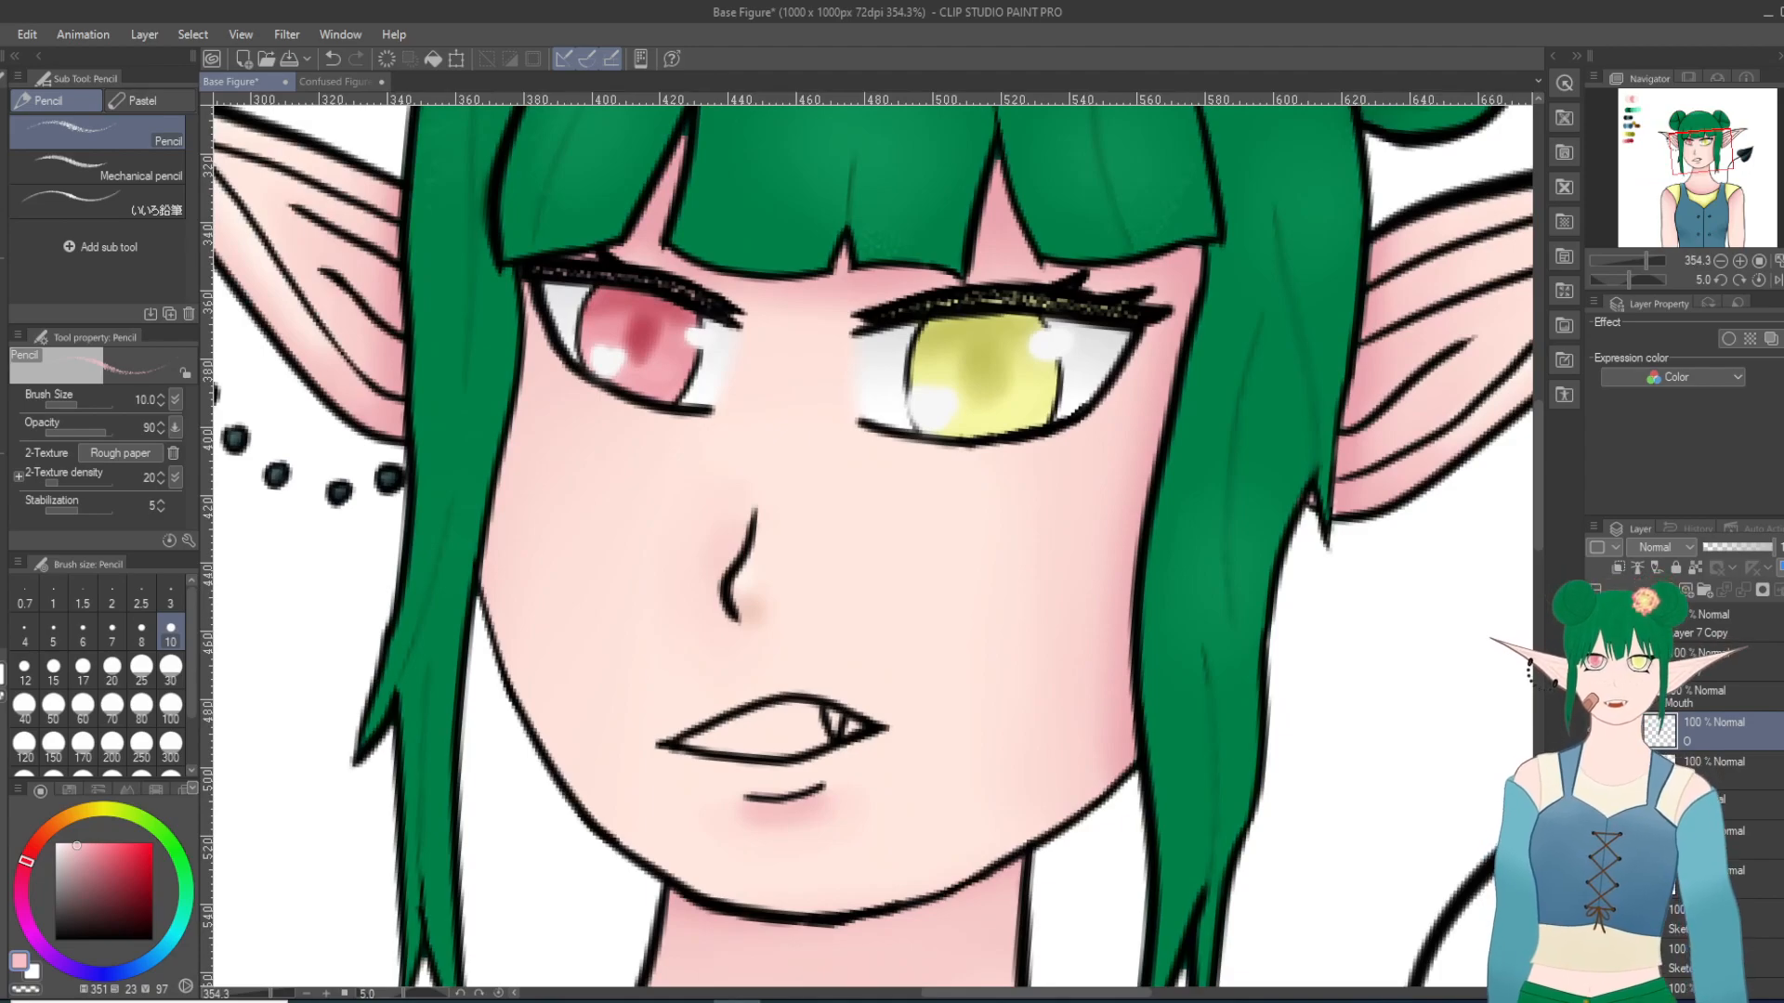
scroll(1022, 806, "up", 10)
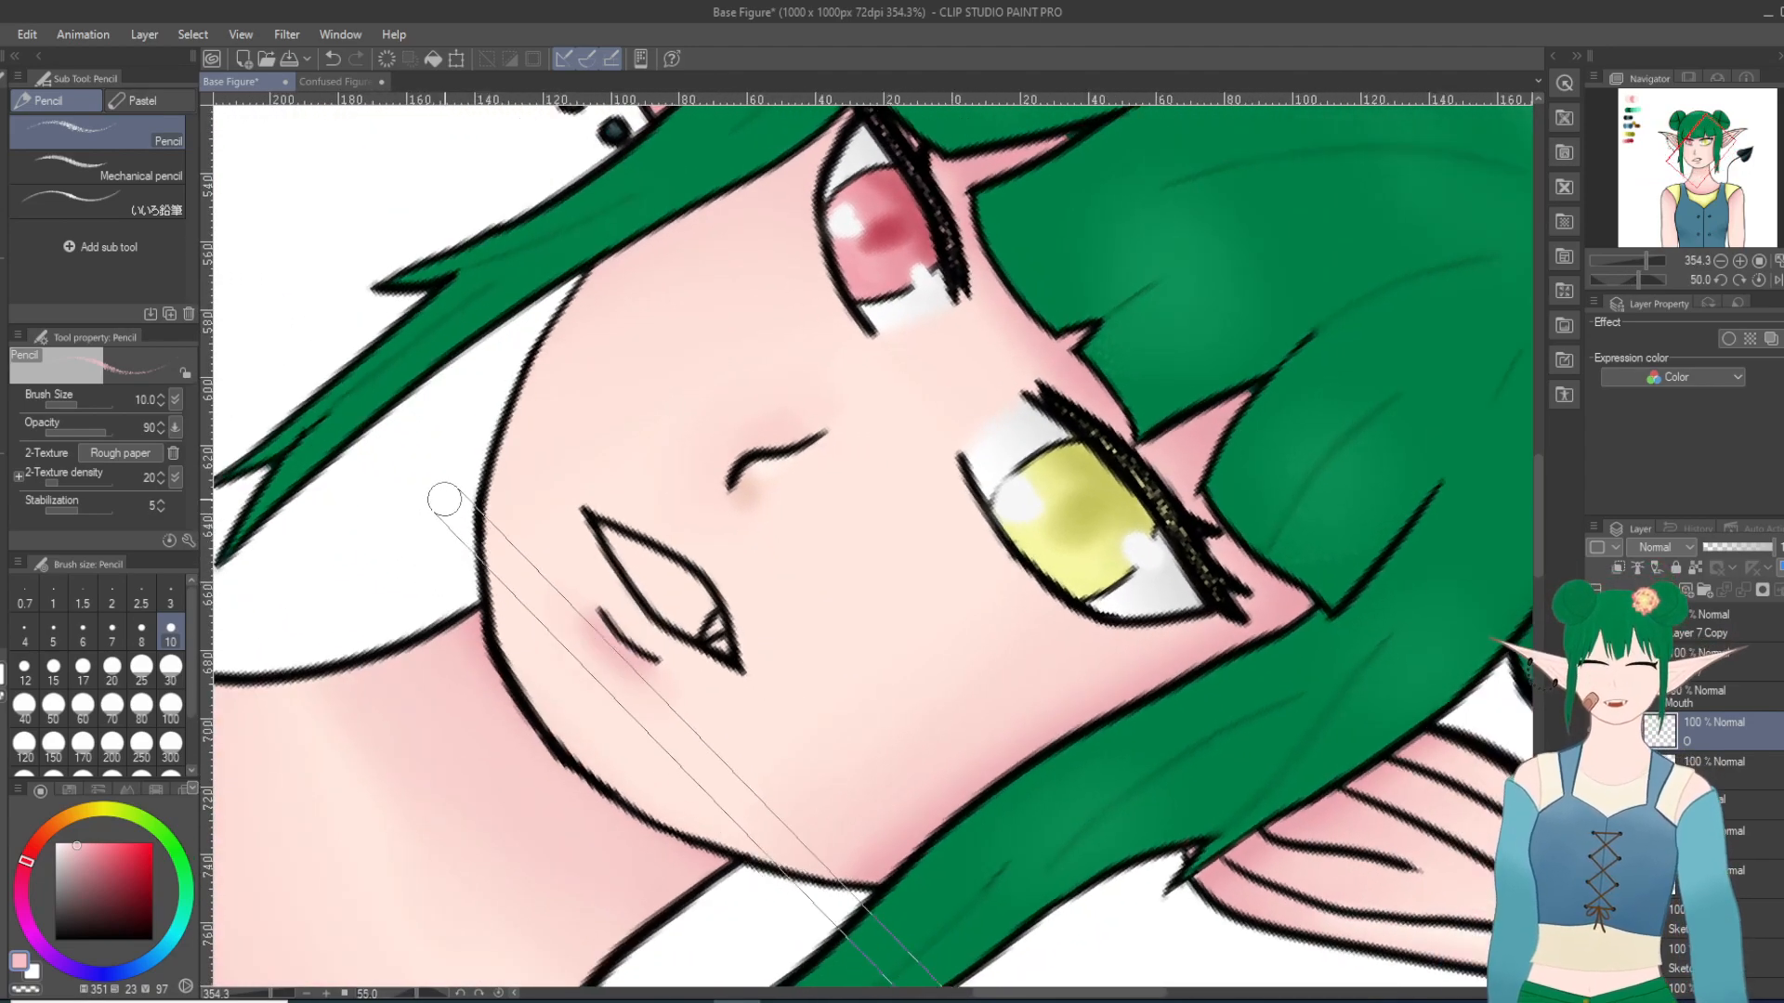
scroll(446, 509, "up", 1)
scroll(549, 423, "up", 1)
scroll(586, 522, "up", 6)
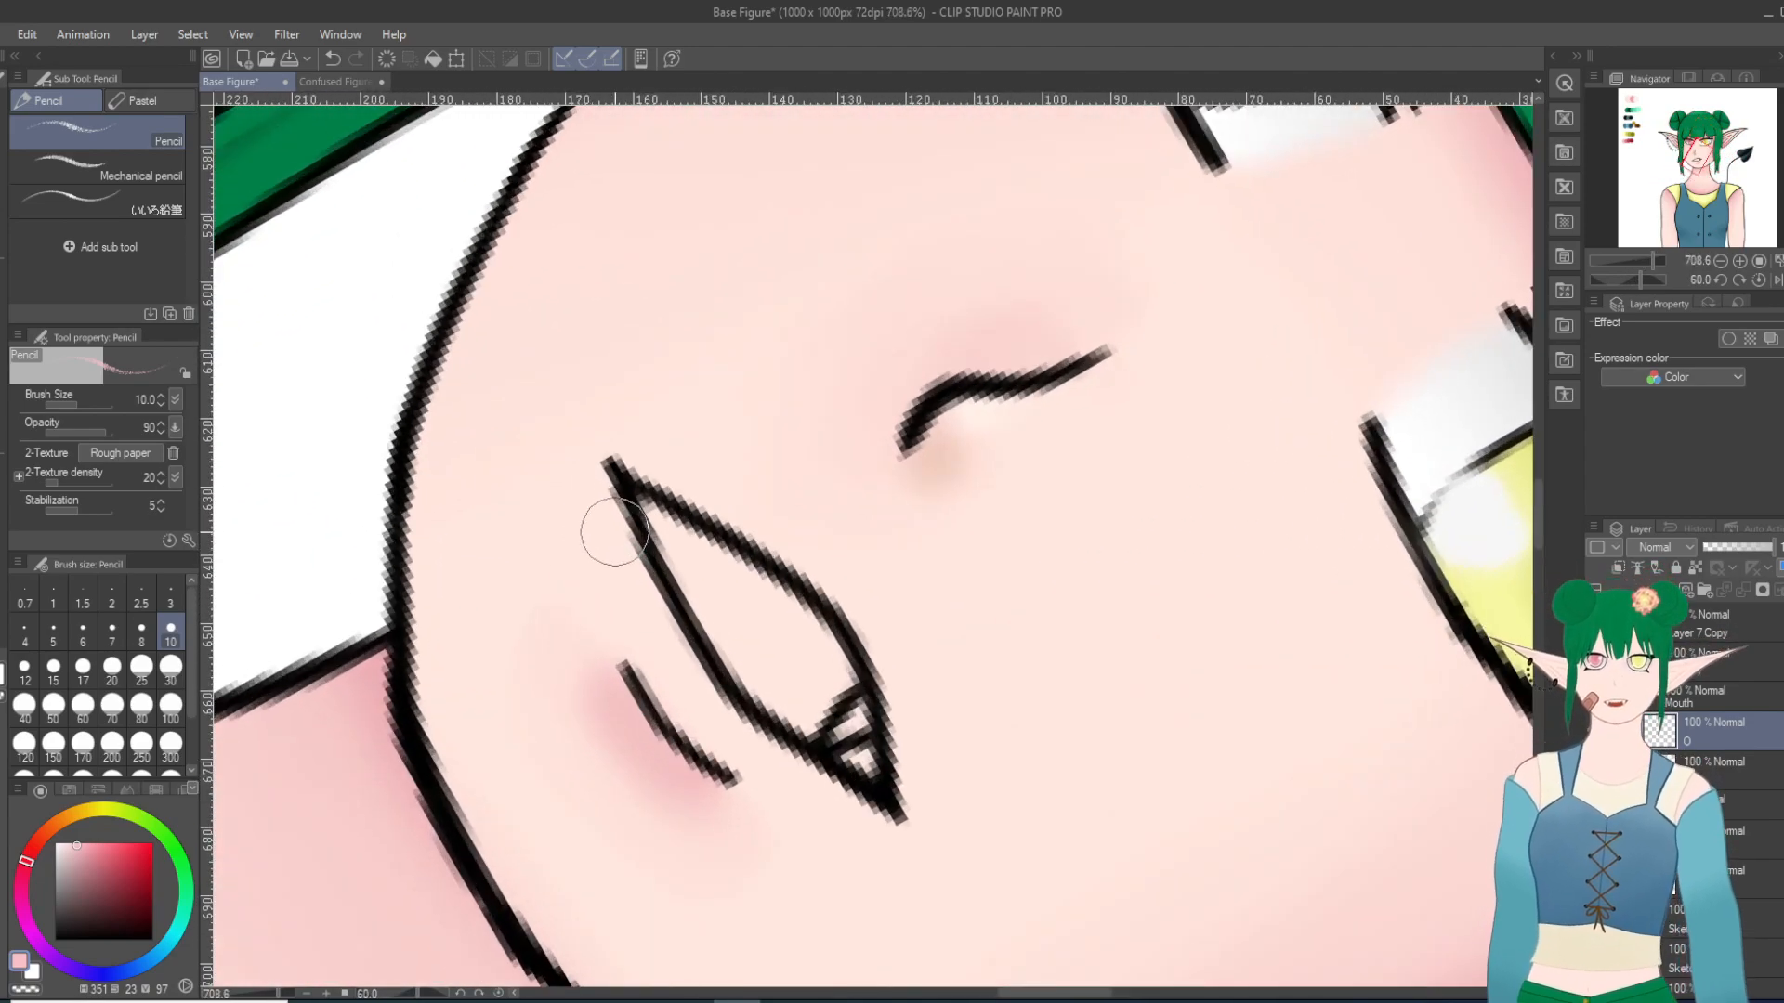
key("e")
mouse_move(585, 477)
left_mouse_down()
mouse_move(617, 490)
mouse_move(618, 536)
left_mouse_up()
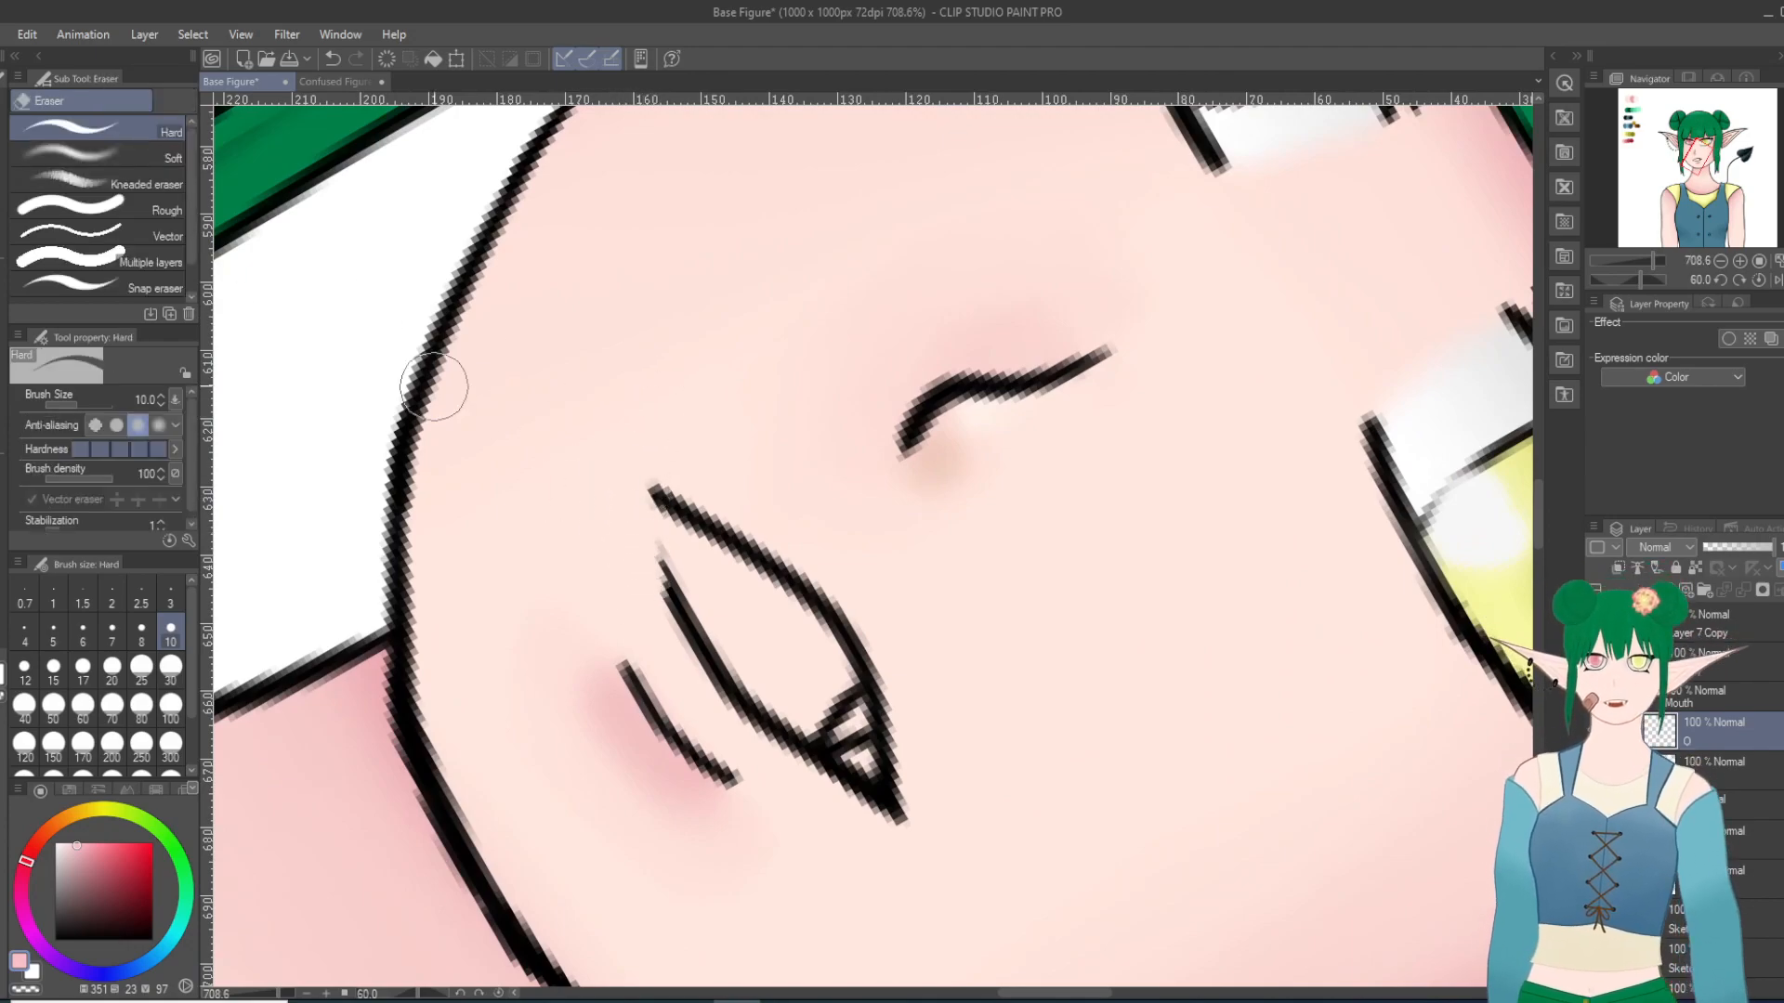
key("p")
key("p")
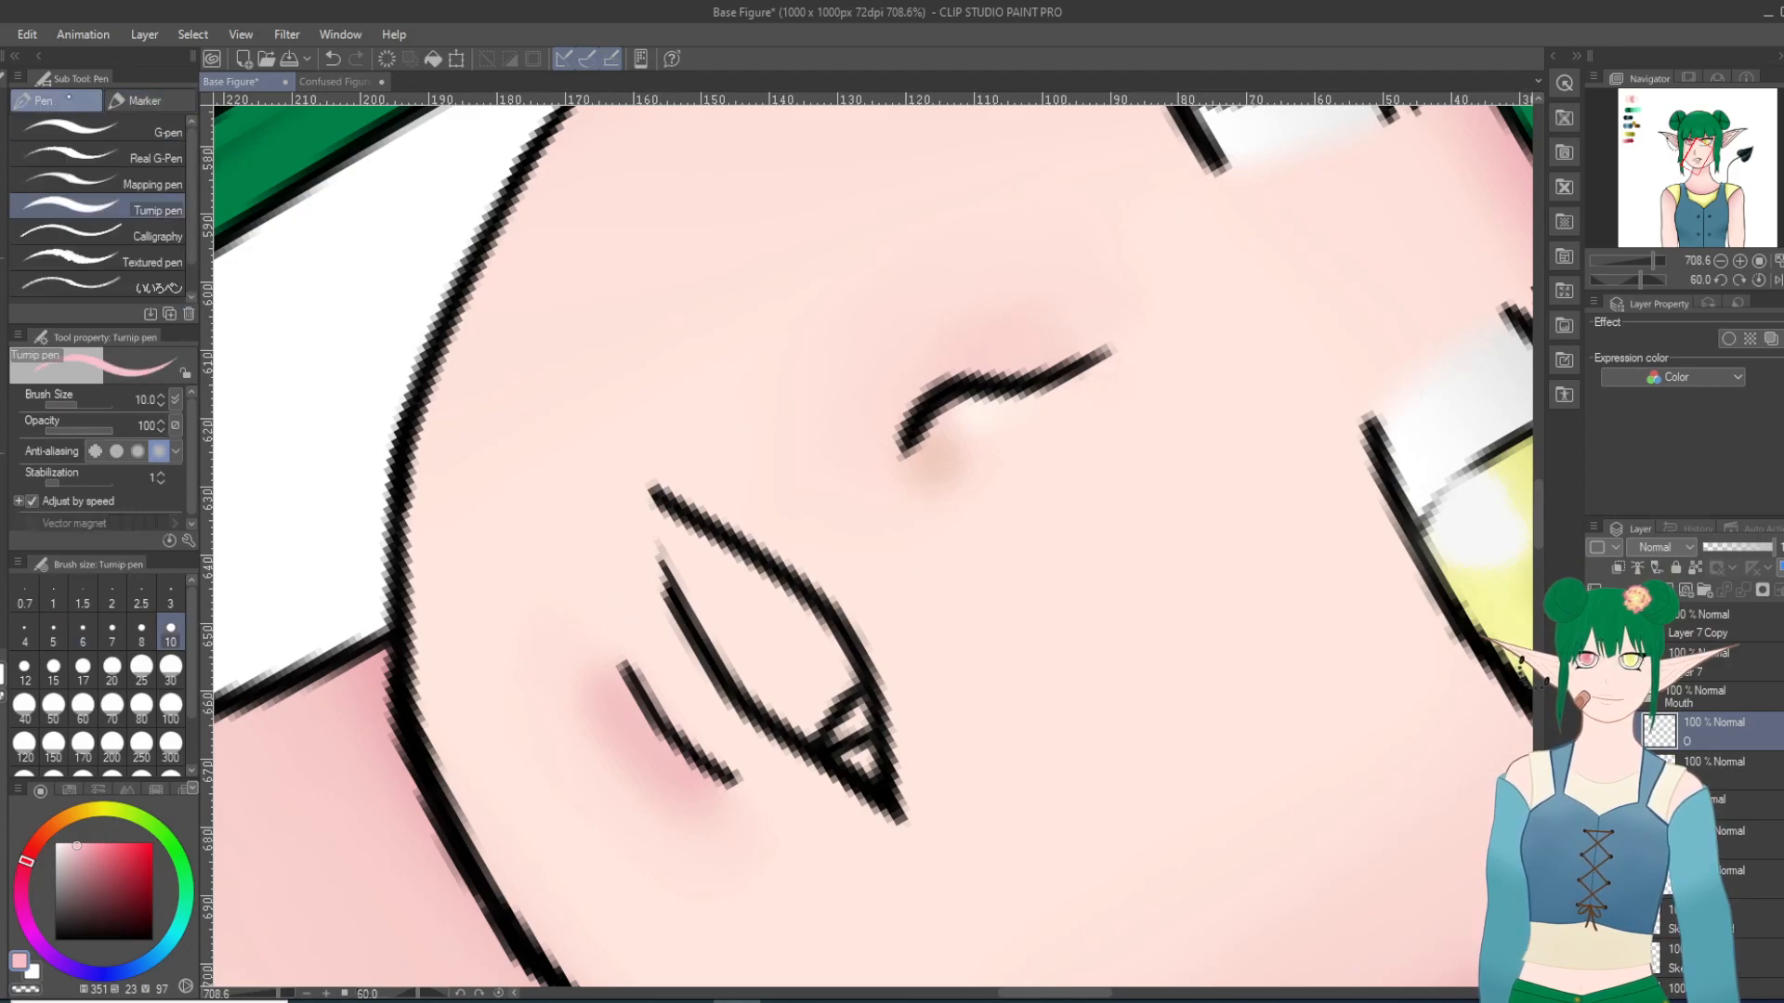
left_click_drag(667, 593, 653, 497)
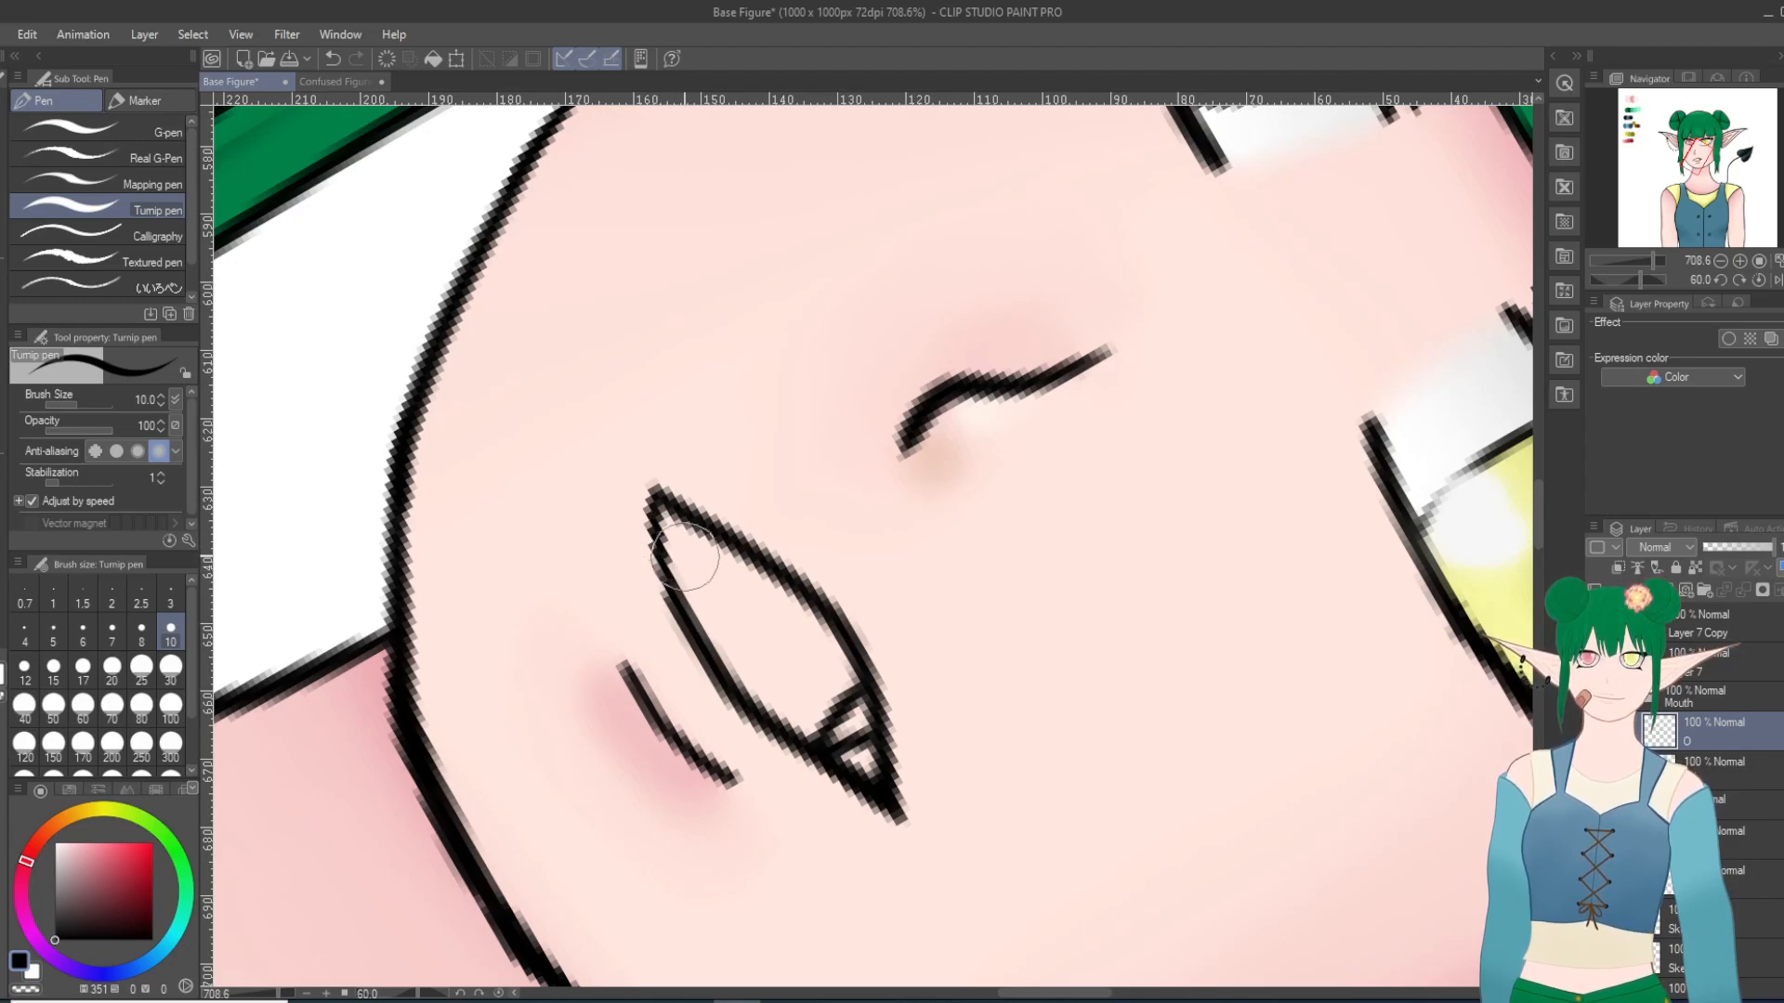
Step: Examine the shape of the redrawn mouth corner from several angles and against the rest of the face
key("minus")
key("minus")
key("minus")
key("minus")
key("minus")
key("minus")
key("minus")
key("minus")
key("minus")
key("minus")
key("minus")
key("minus")
key("minus")
key("minus")
key("minus")
key("minus")
key("minus")
key("minus")
key("minus")
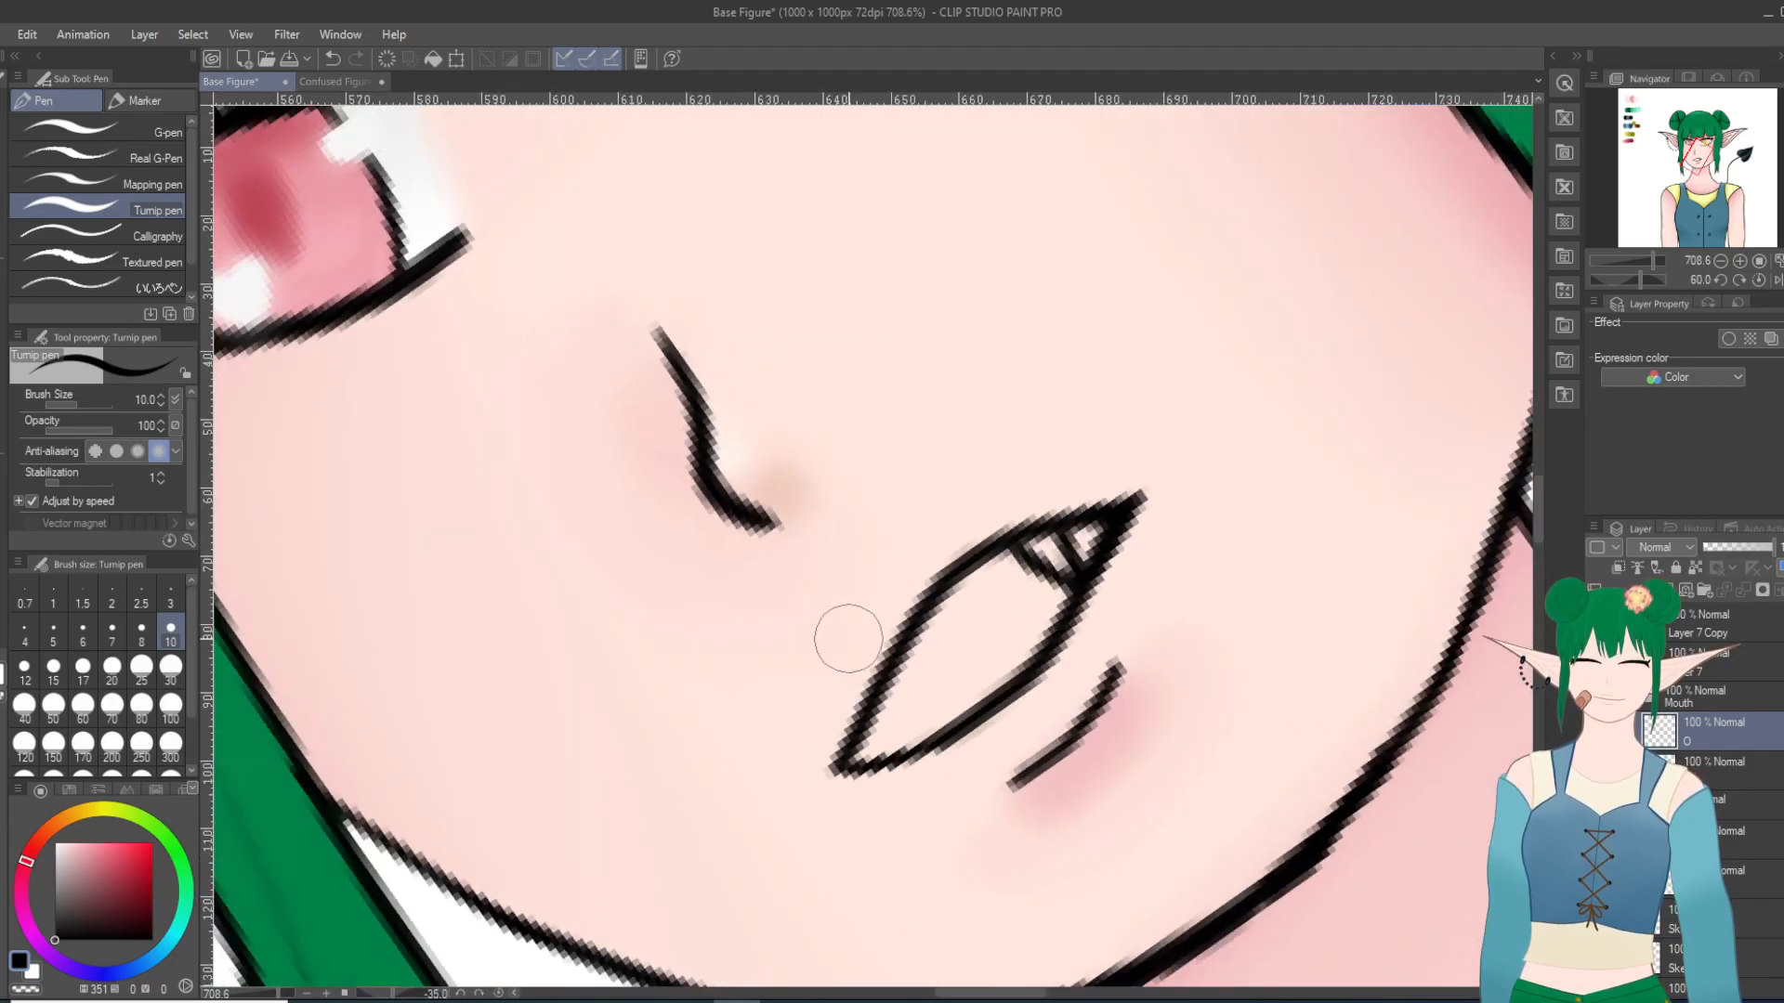
scroll(848, 640, "down", 6)
key("shift+6")
key("shift+6")
key("shift+6")
key("shift+6")
key("shift+6")
scroll(808, 727, "up", 11)
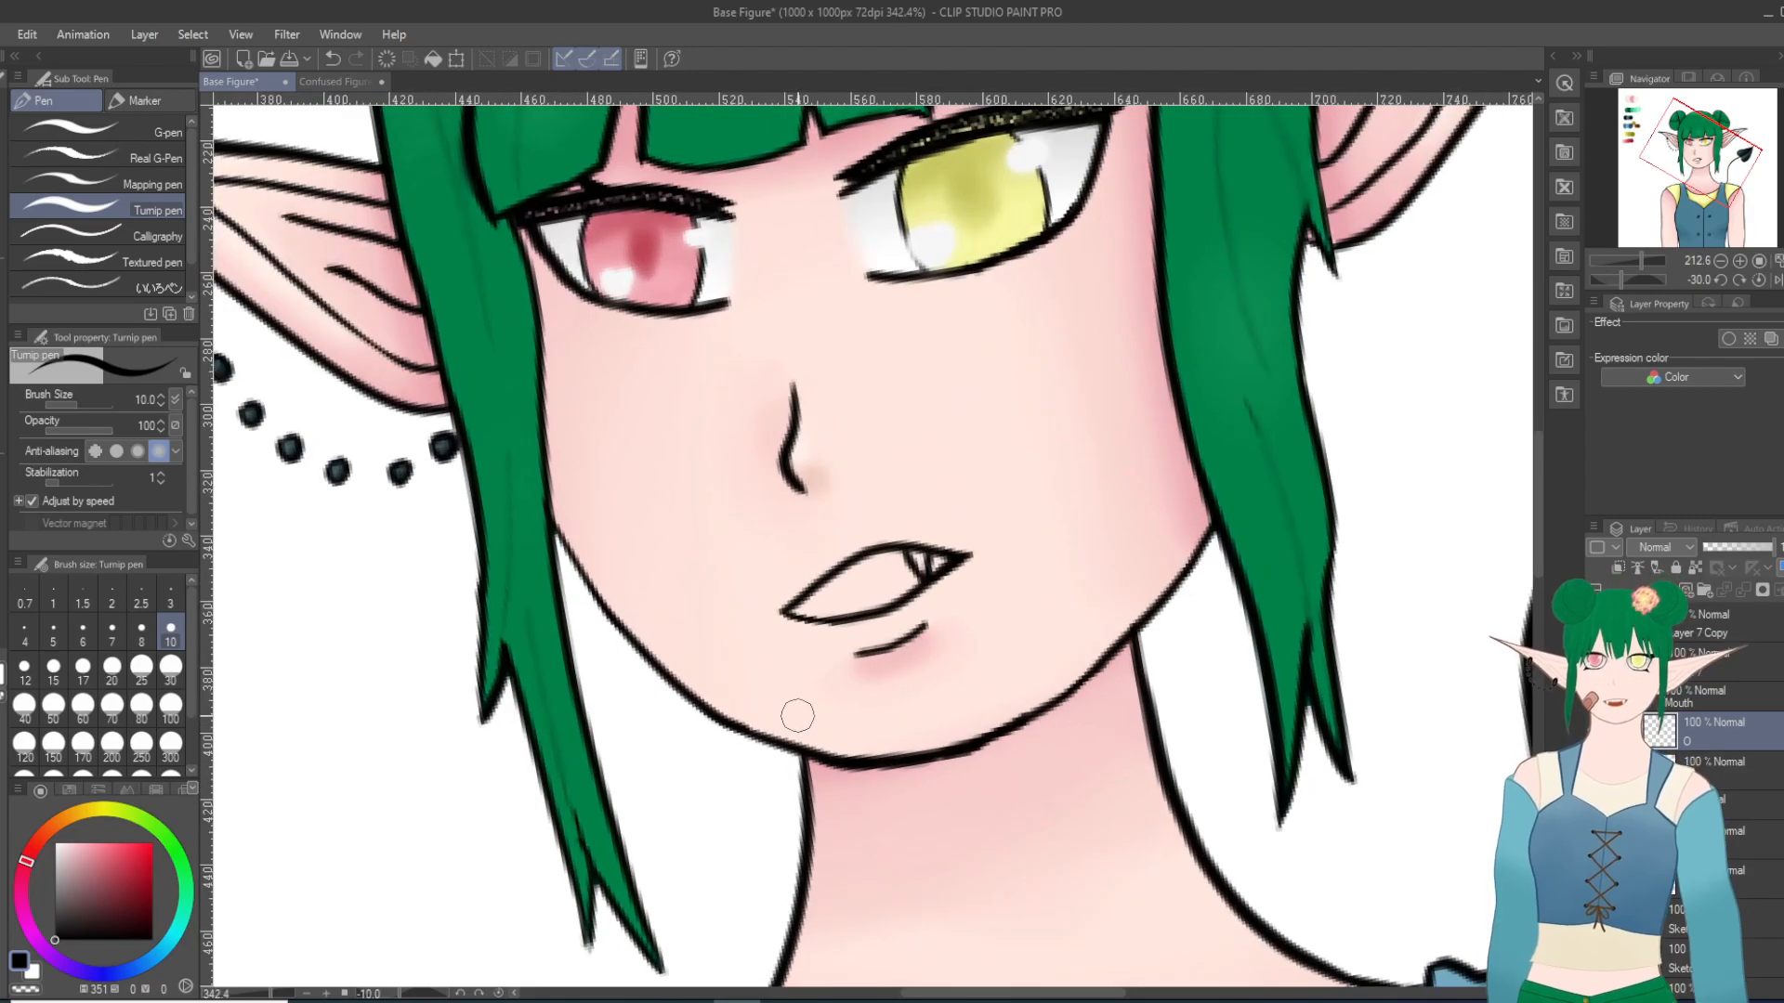
key("shift+6")
key("shift+6")
key("shift+6")
key("shift+6")
key("shift+6")
key("shift+6")
key("shift+6")
key("shift+6")
scroll(949, 690, "up", 6)
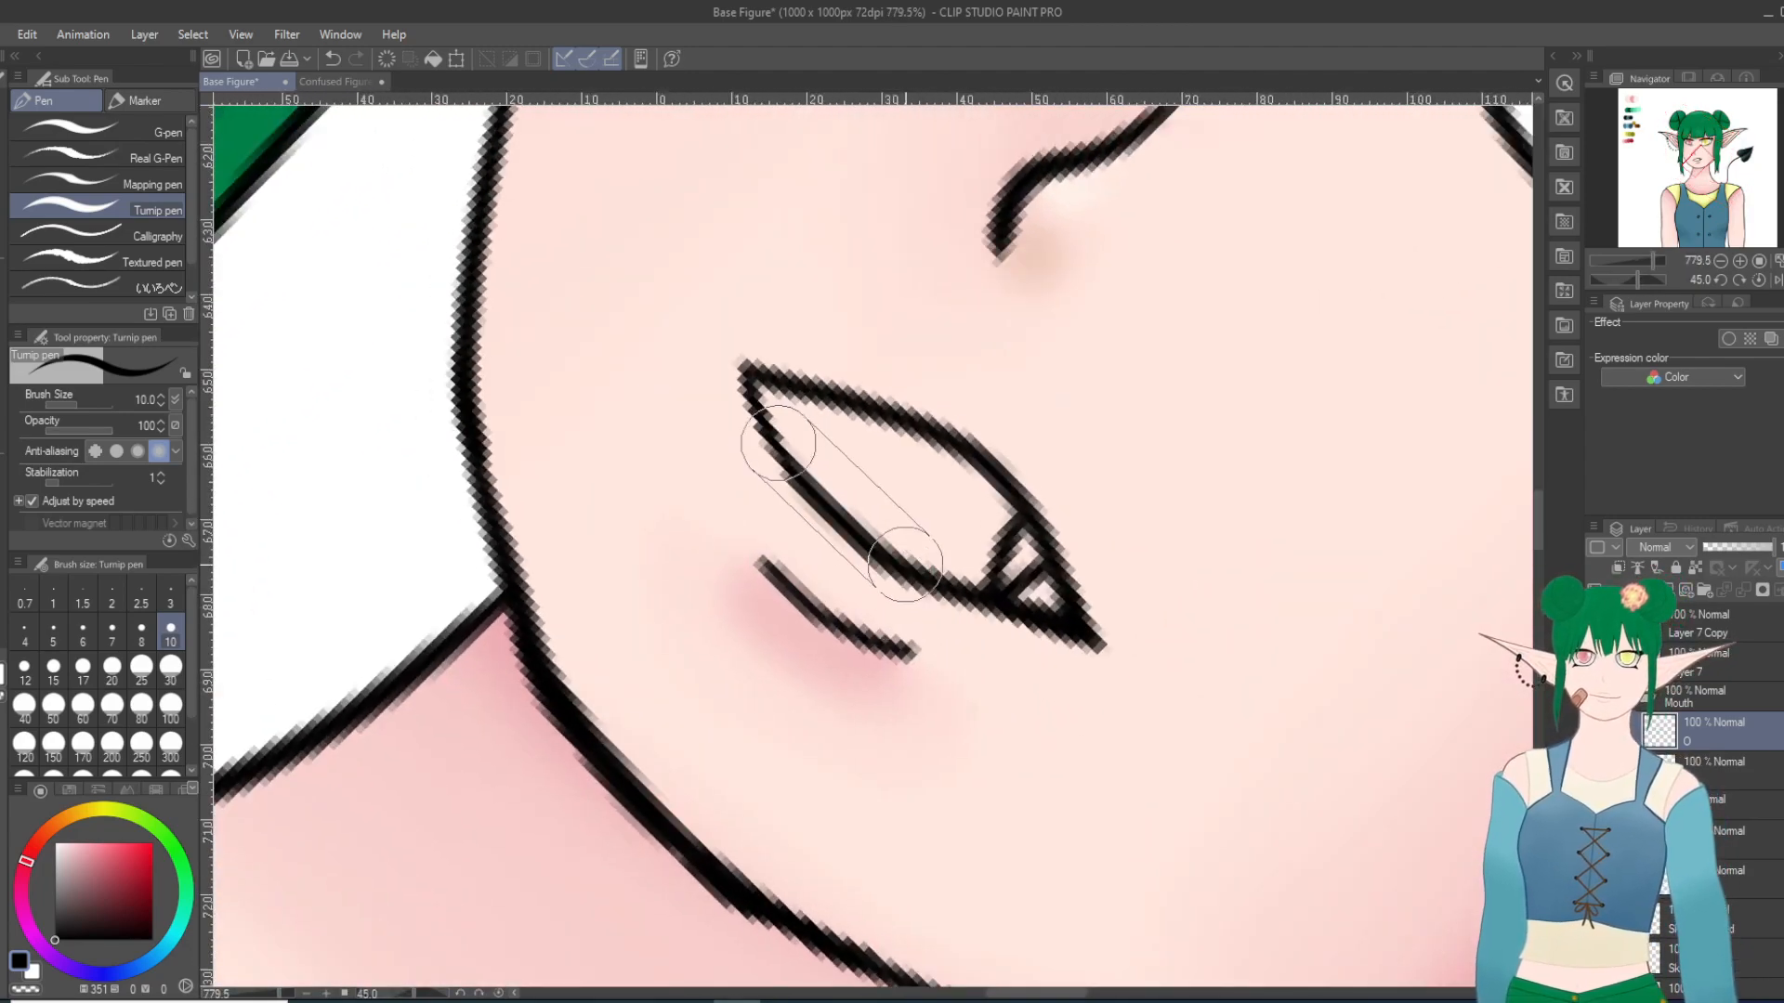
scroll(909, 571, "down", 20)
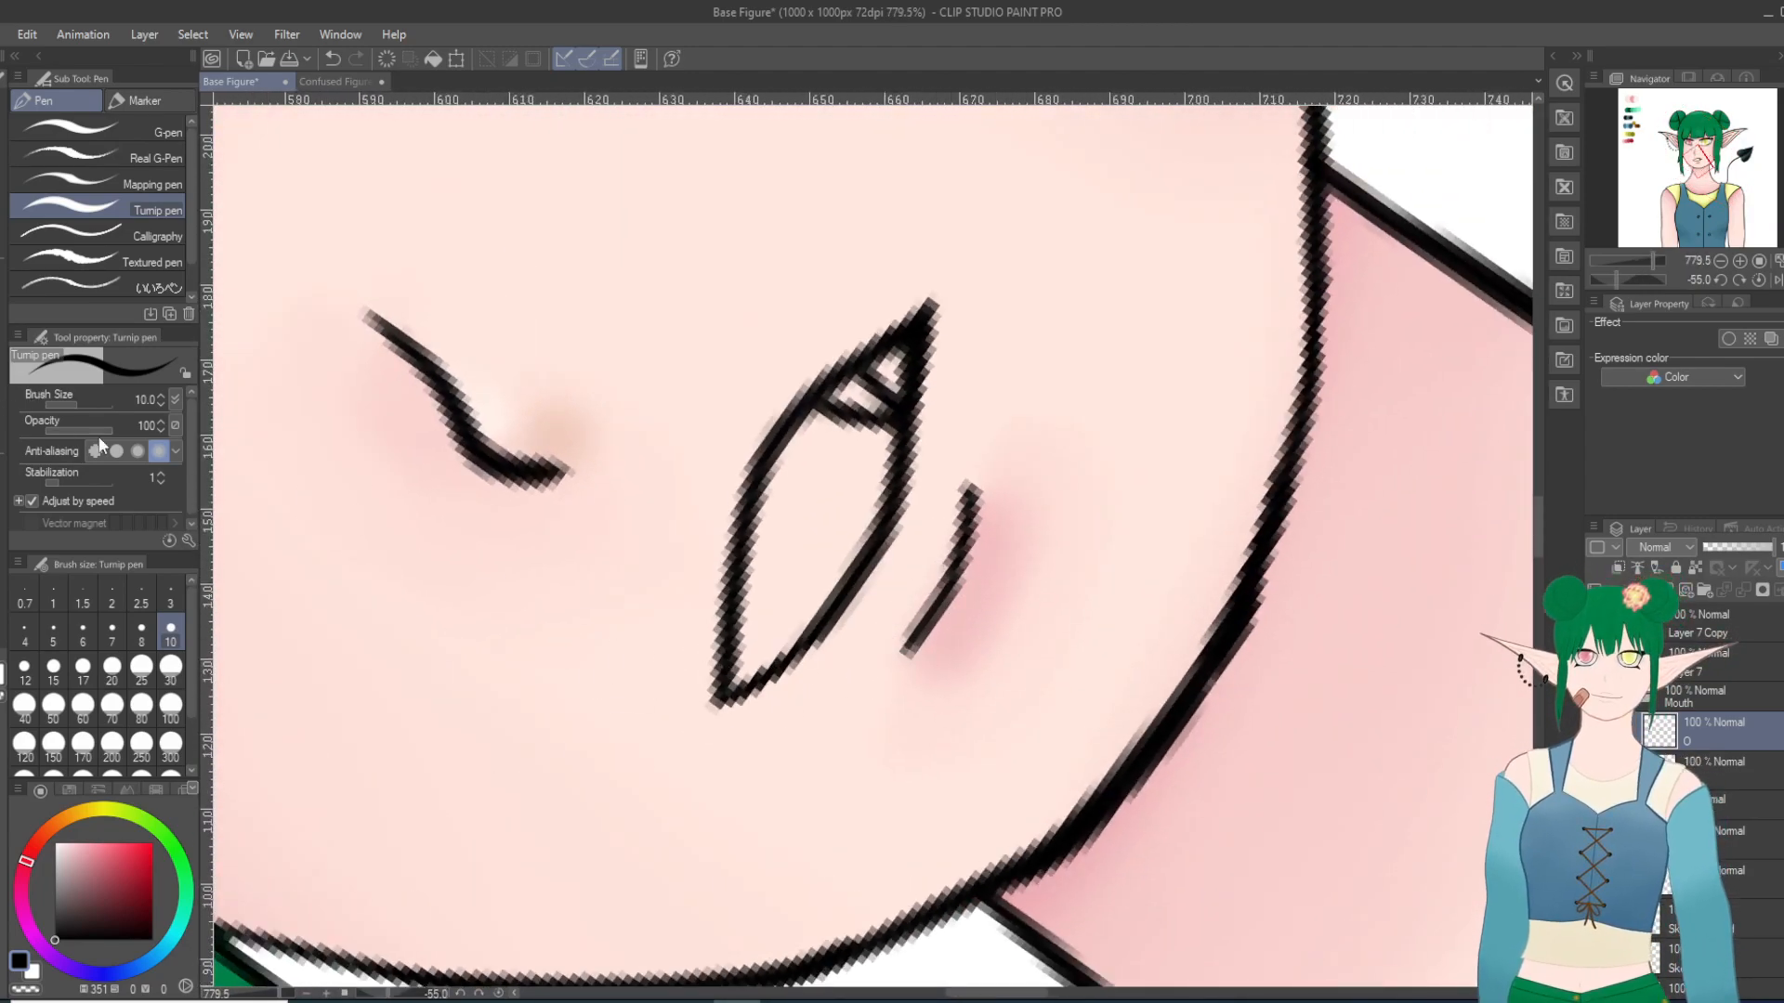
Step: Erase a larger part of the mouth outline opposite the fang and redraw it as a longer pointed corner with the Turnip pen
key("e")
scroll(796, 700, "up", 2)
mouse_move(784, 589)
left_mouse_down()
mouse_move(787, 641)
mouse_move(775, 609)
mouse_move(755, 630)
mouse_move(758, 686)
mouse_move(794, 619)
mouse_move(780, 549)
mouse_move(746, 510)
mouse_move(713, 604)
mouse_move(745, 498)
mouse_move(699, 688)
left_mouse_up()
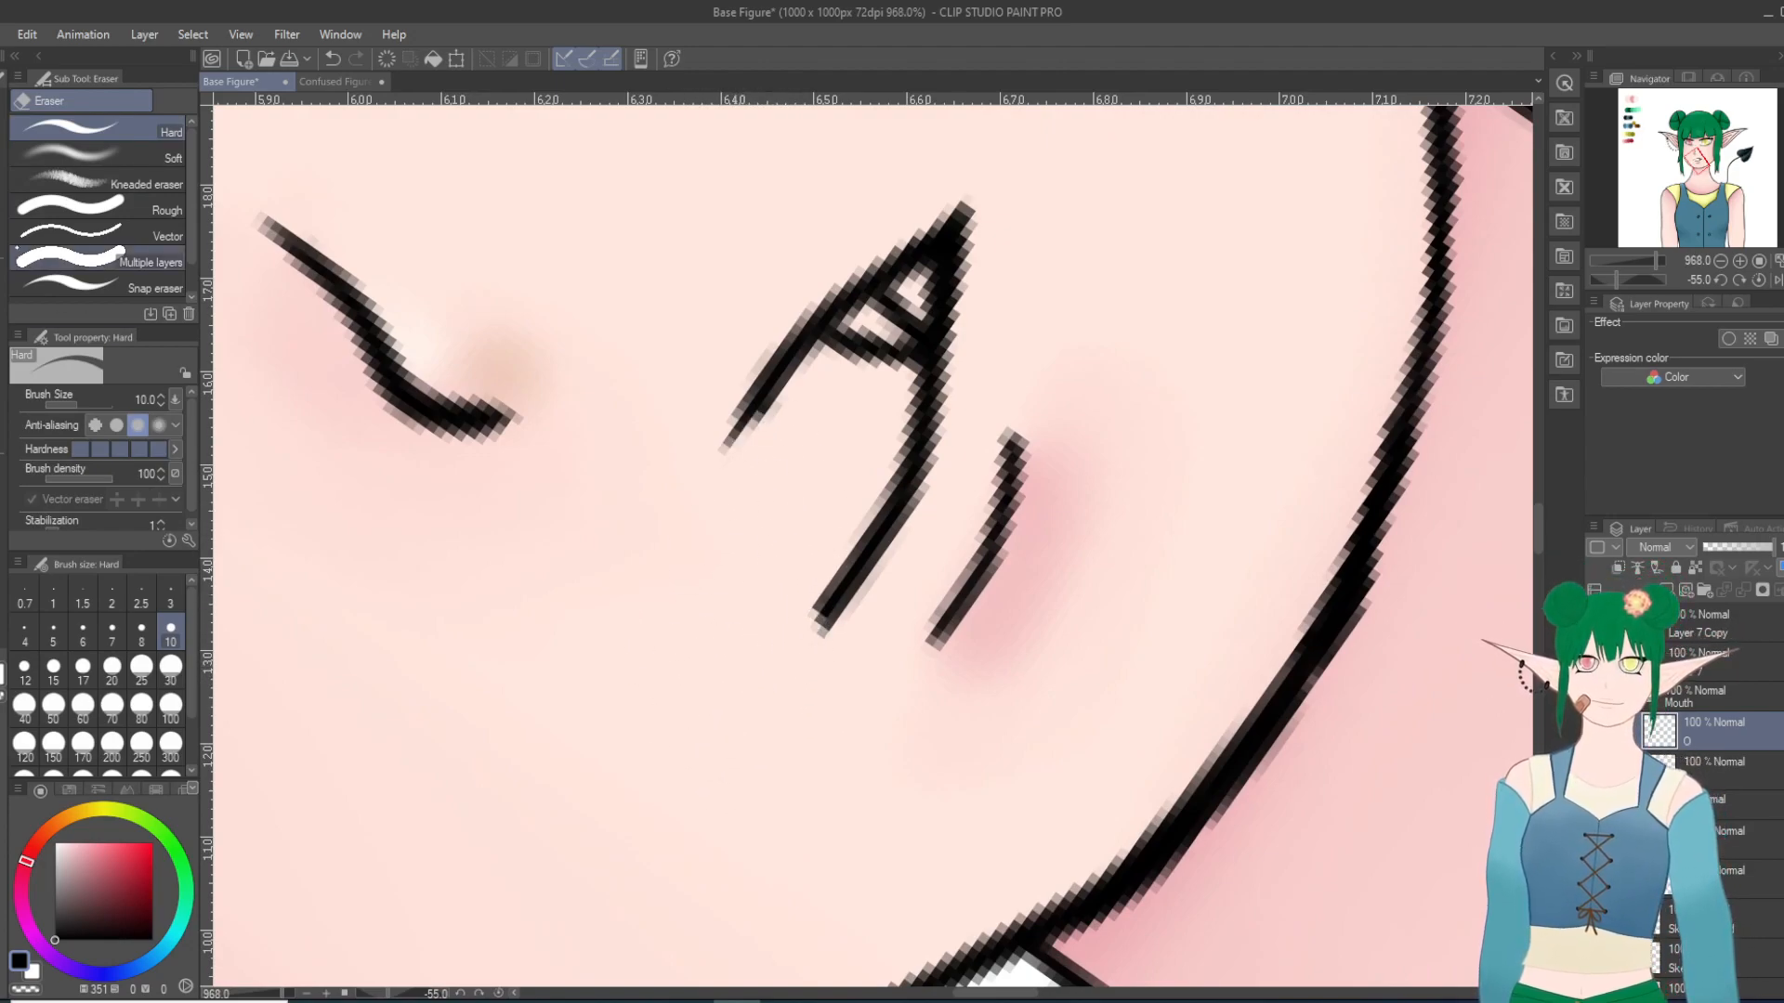
key("p")
mouse_move(758, 409)
left_mouse_down()
mouse_move(706, 481)
mouse_move(747, 415)
mouse_move(669, 625)
left_mouse_up()
mouse_move(816, 598)
left_mouse_down()
mouse_move(742, 669)
mouse_move(811, 631)
mouse_move(778, 656)
mouse_move(674, 702)
left_mouse_up()
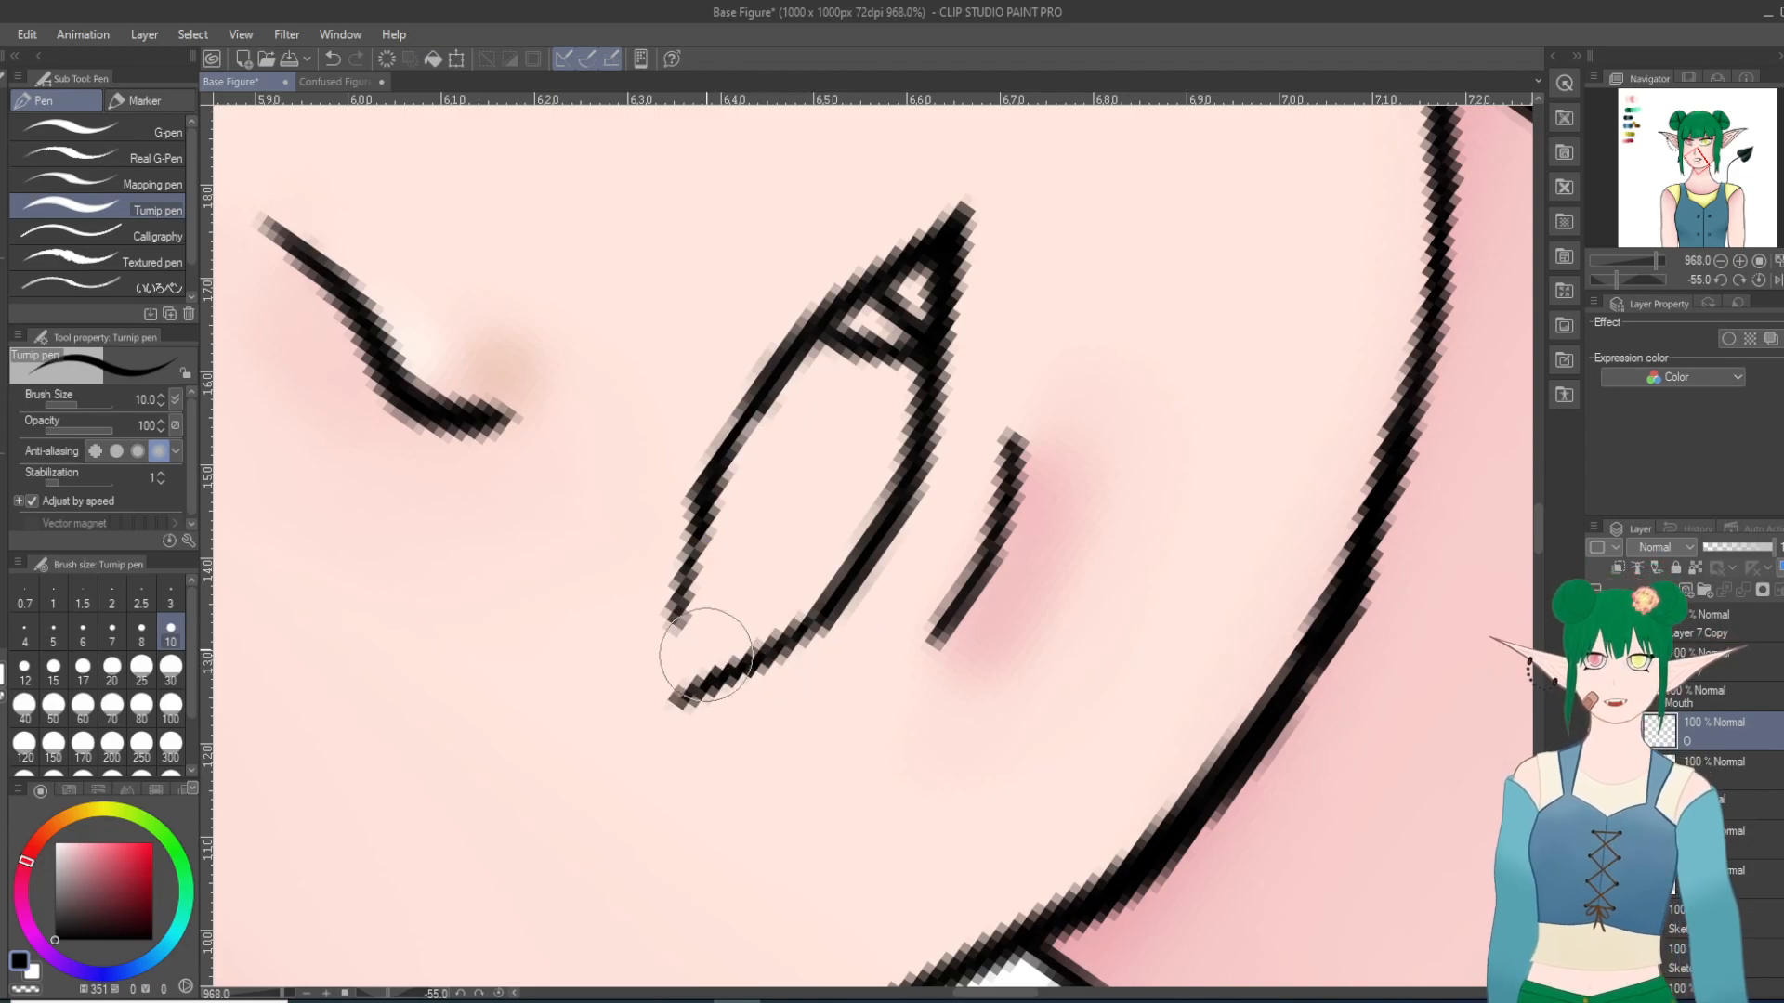
left_click_drag(675, 620, 682, 694)
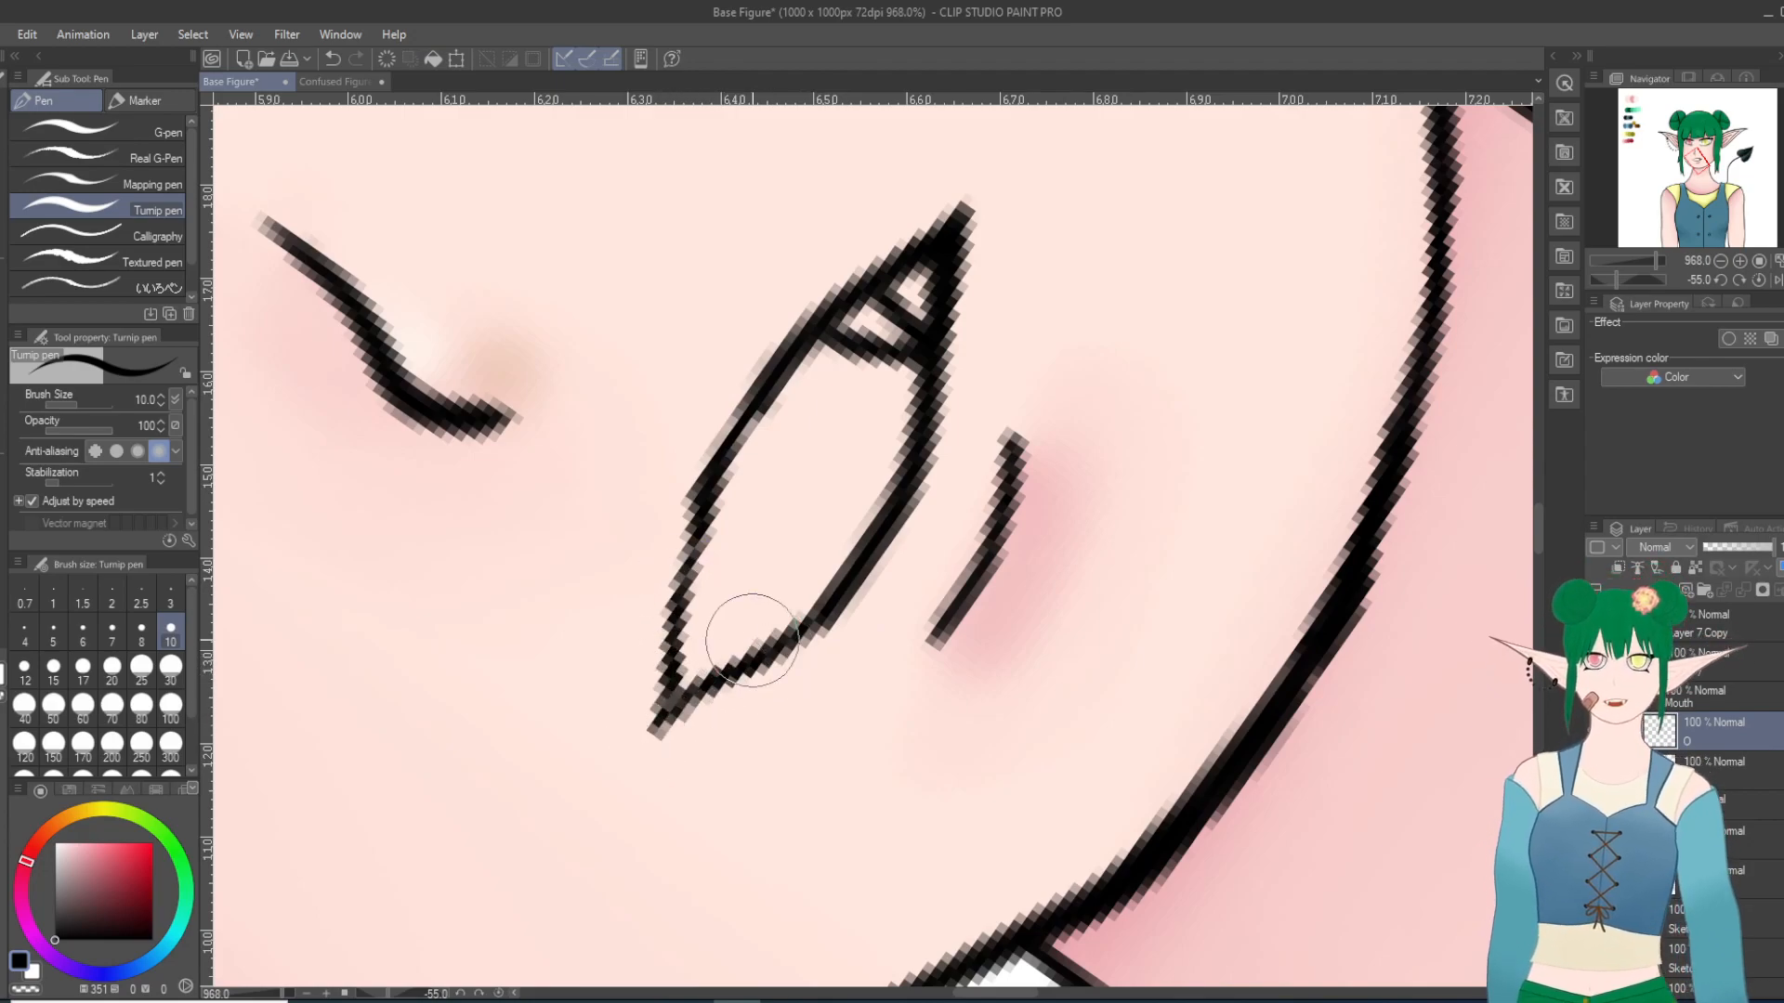
Step: Examine the extended mouth corner from several angles, and compare the mouth's shape with the face and upper body
scroll(753, 641, "up", 1)
key("asciicircum")
key("asciicircum")
key("asciicircum")
scroll(824, 683, "down", 10)
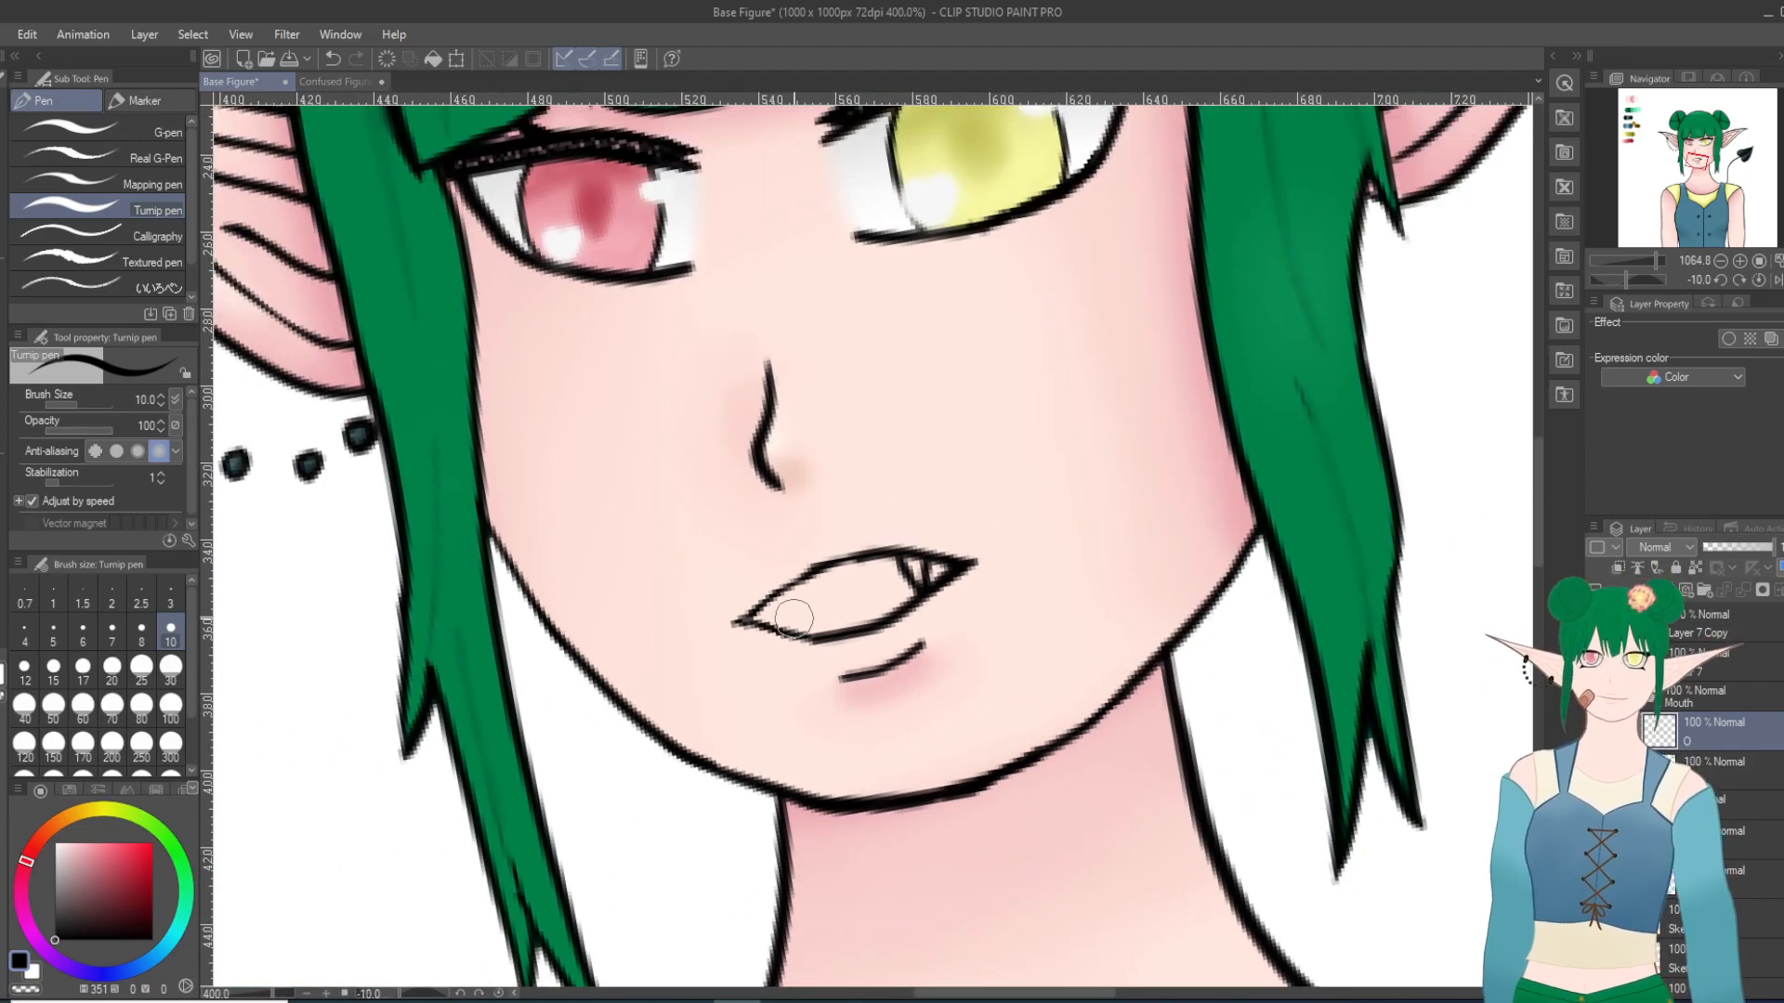
key("minus")
key("minus")
key("minus")
key("minus")
key("minus")
key("minus")
key("minus")
key("minus")
key("minus")
key("minus")
key("minus")
scroll(876, 754, "up", 8)
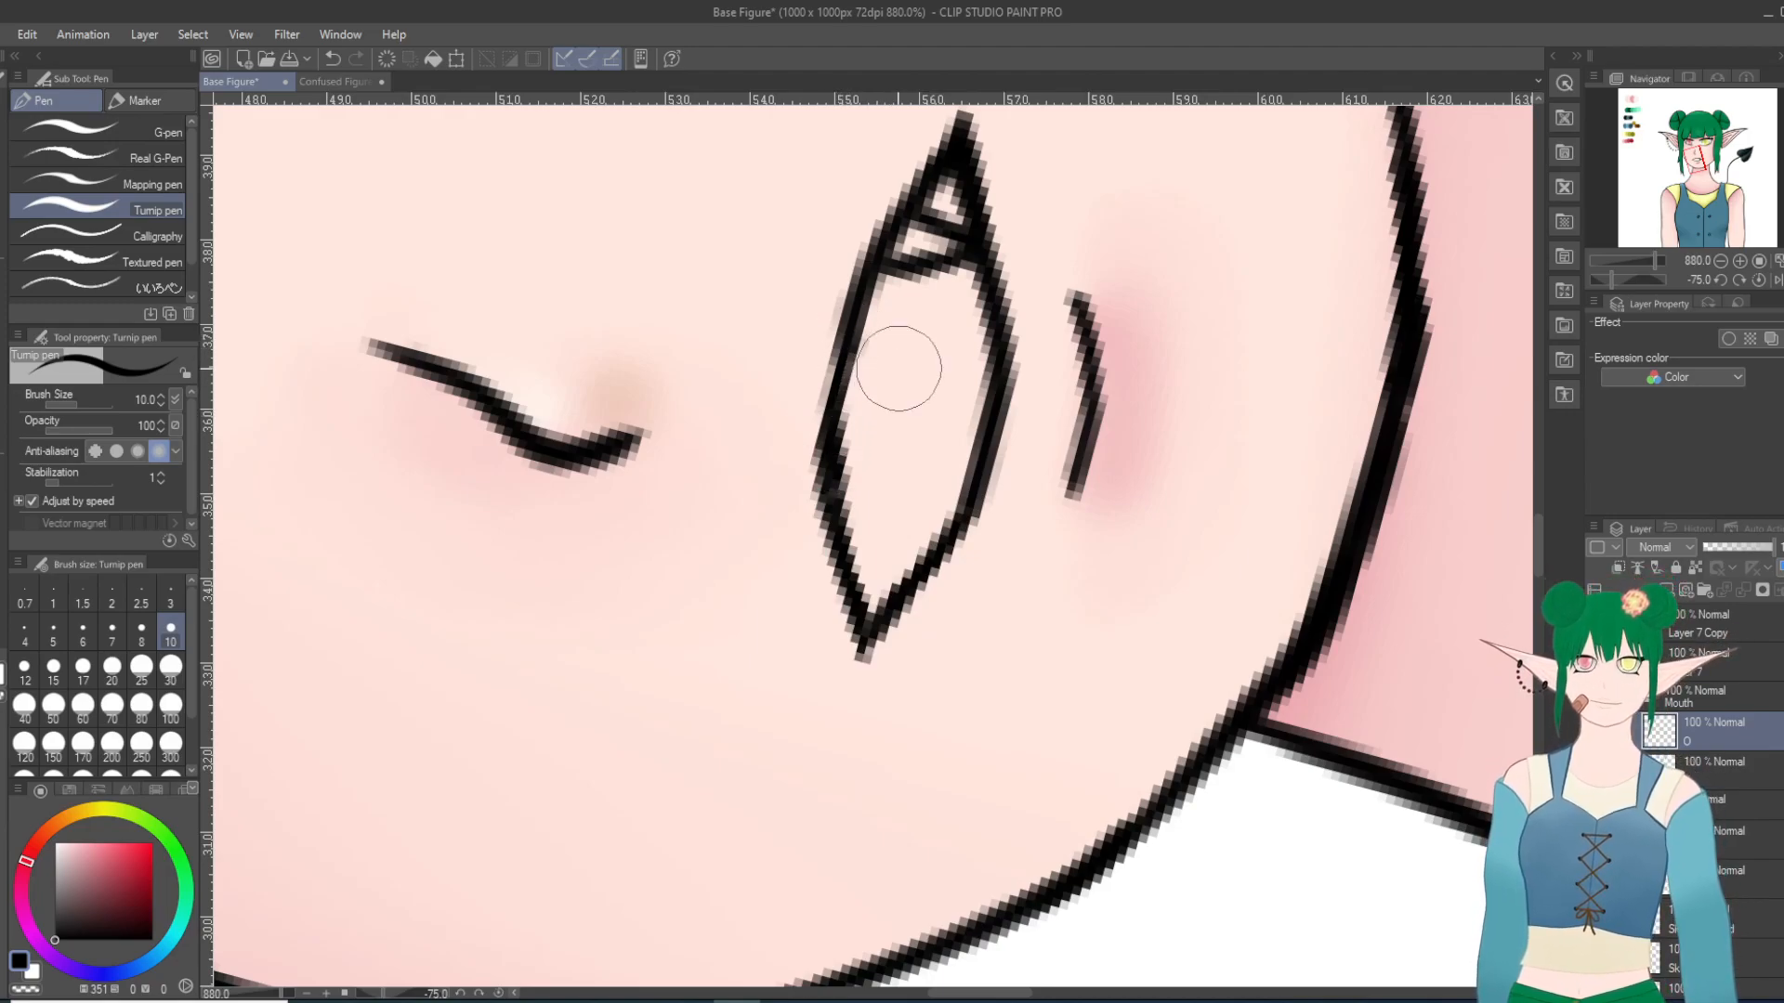
scroll(882, 372, "down", 18)
key("asciicircum")
key("asciicircum")
key("asciicircum")
key("asciicircum")
key("asciicircum")
key("asciicircum")
key("asciicircum")
key("asciicircum")
key("asciicircum")
key("asciicircum")
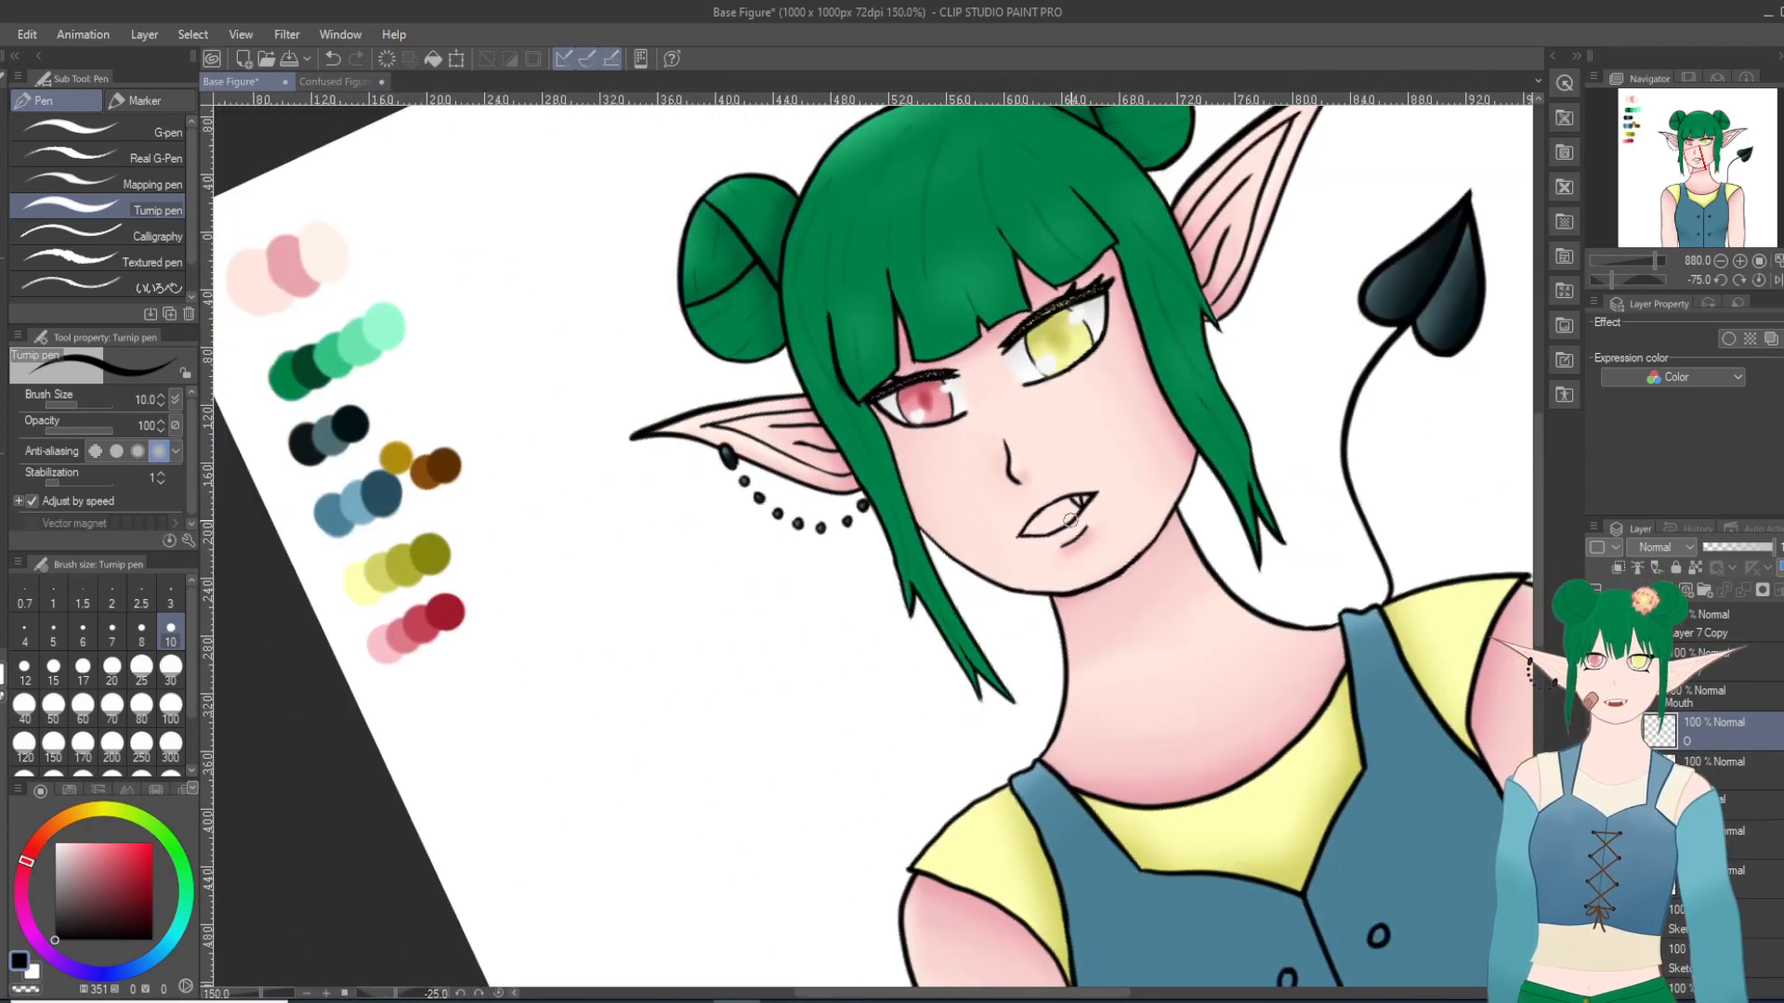
scroll(1096, 535, "up", 1)
key("asciicircum")
key("asciicircum")
key("asciicircum")
key("asciicircum")
scroll(1068, 535, "up", 14)
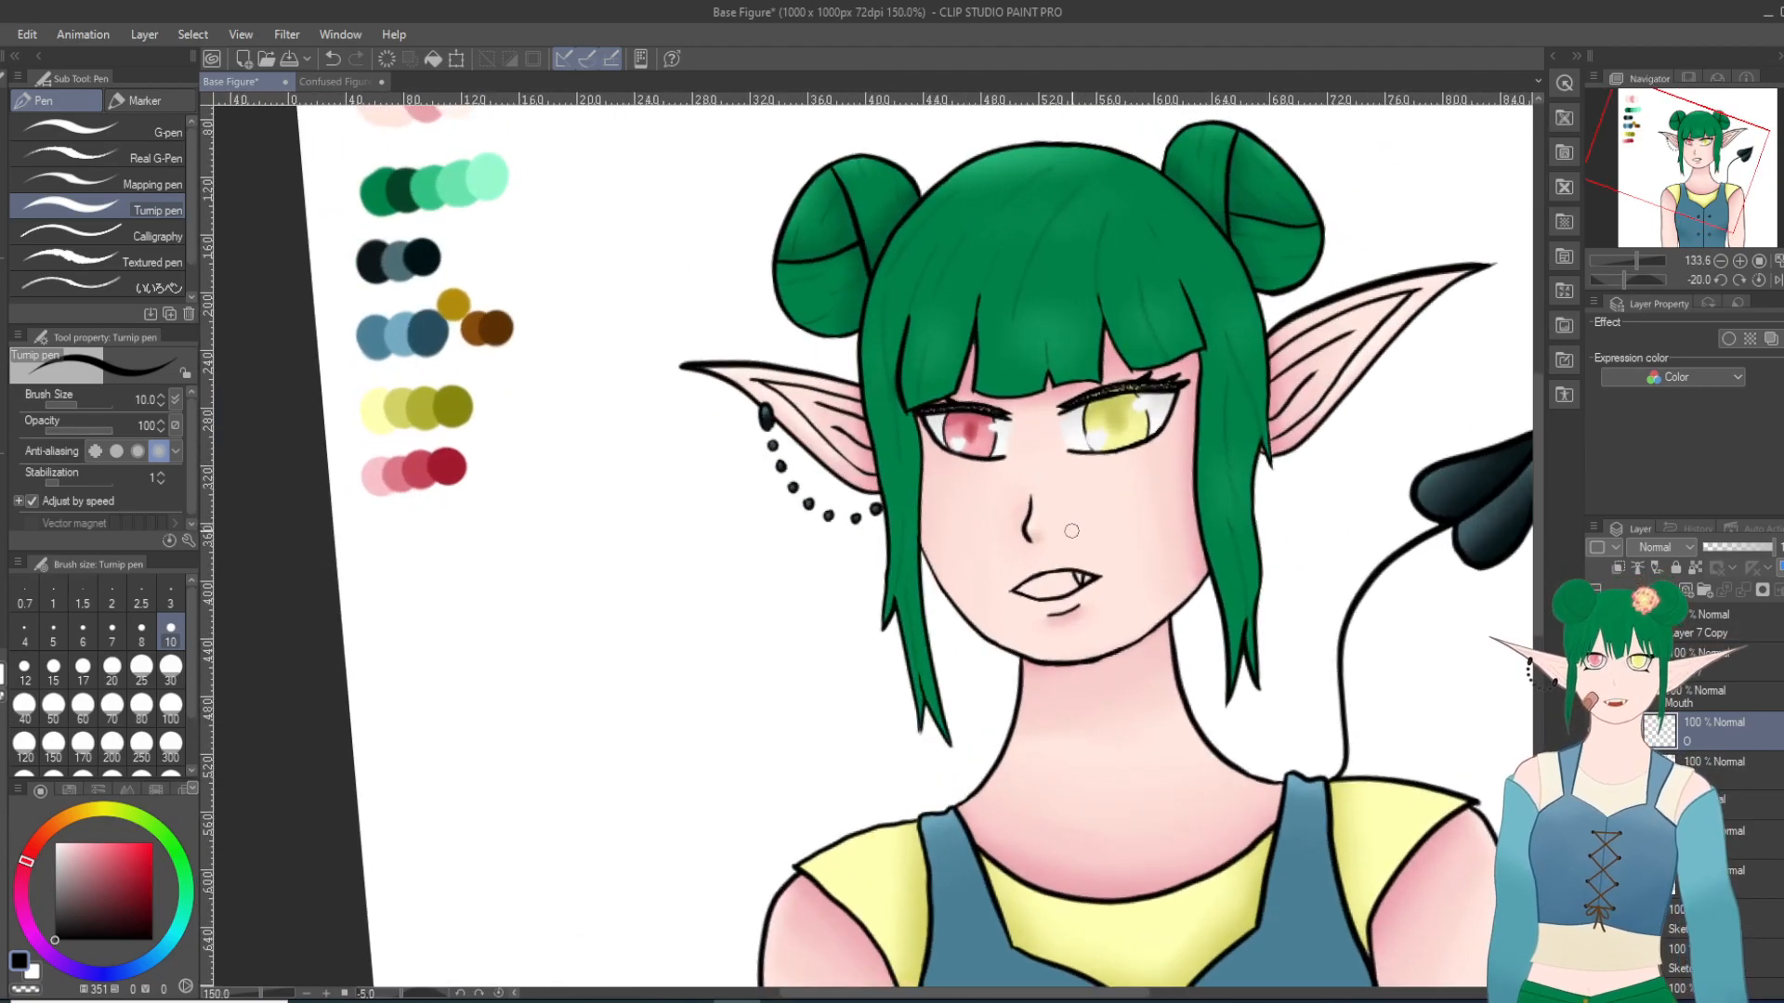
key("minus")
key("minus")
key("minus")
key("minus")
key("minus")
key("minus")
key("minus")
key("minus")
scroll(1073, 562, "down", 5)
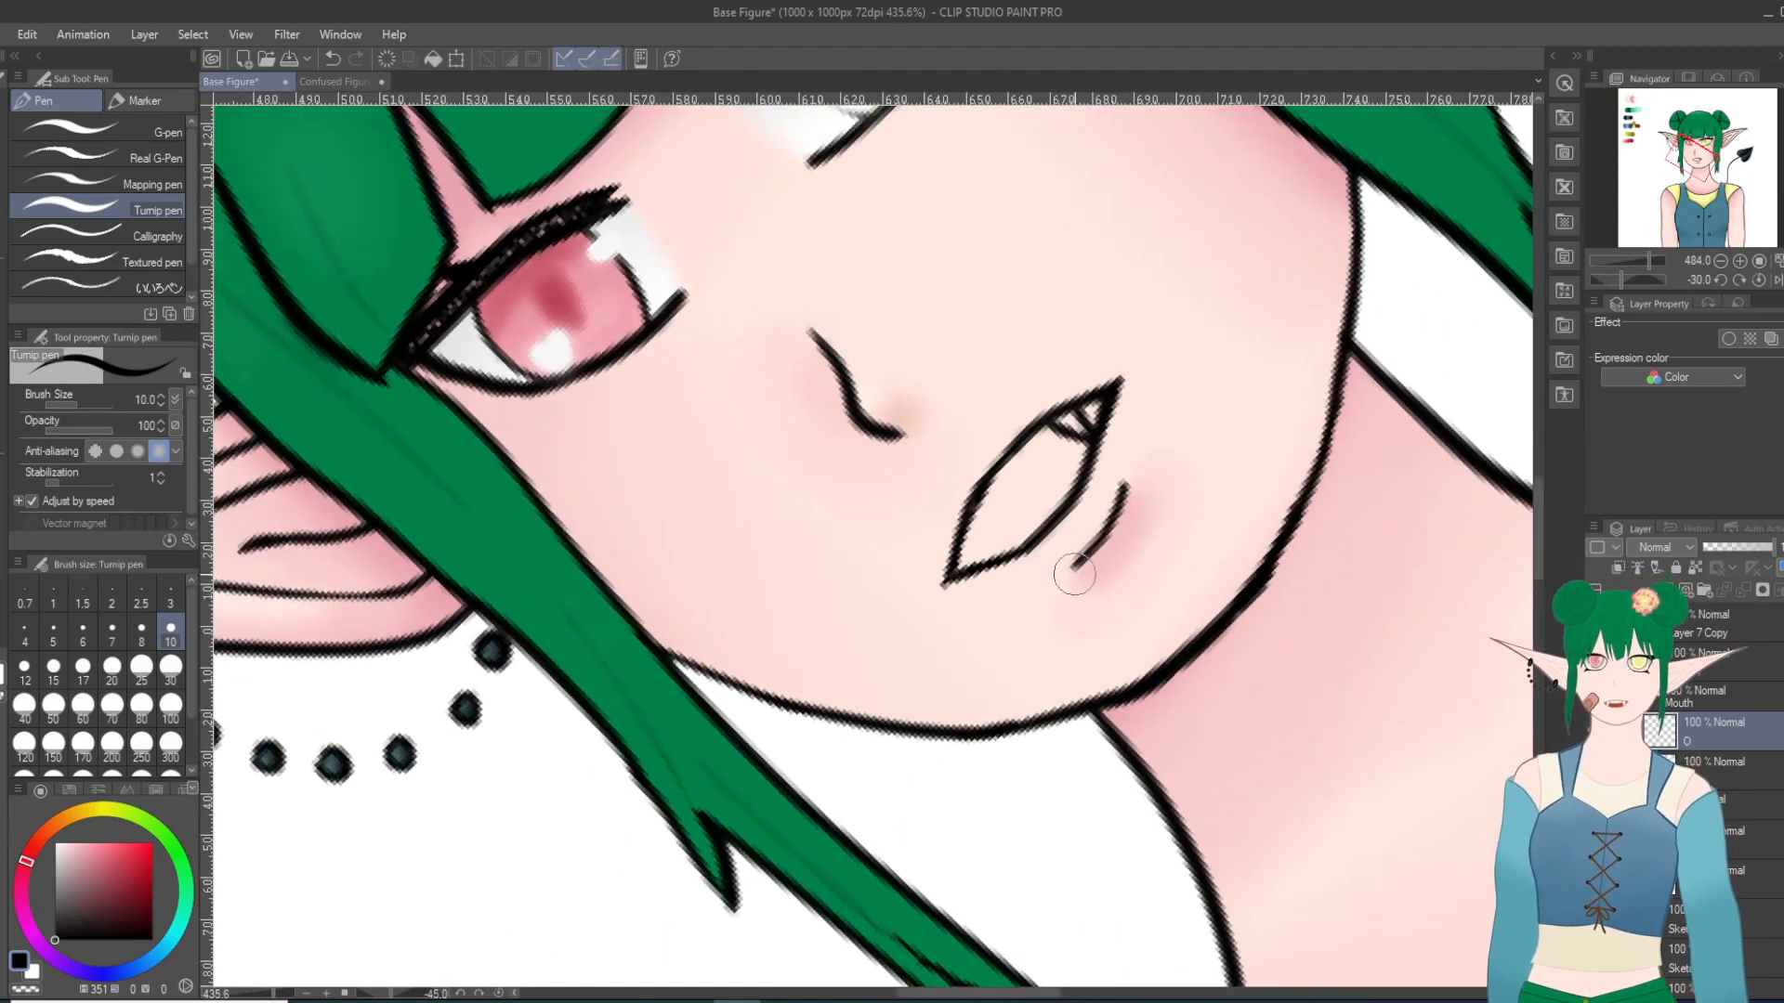
Step: Examine the joins in the upper and lower lip lines near the pointed mouth corner at high magnification
scroll(1038, 493, "up", 9)
scroll(1038, 494, "up", 5)
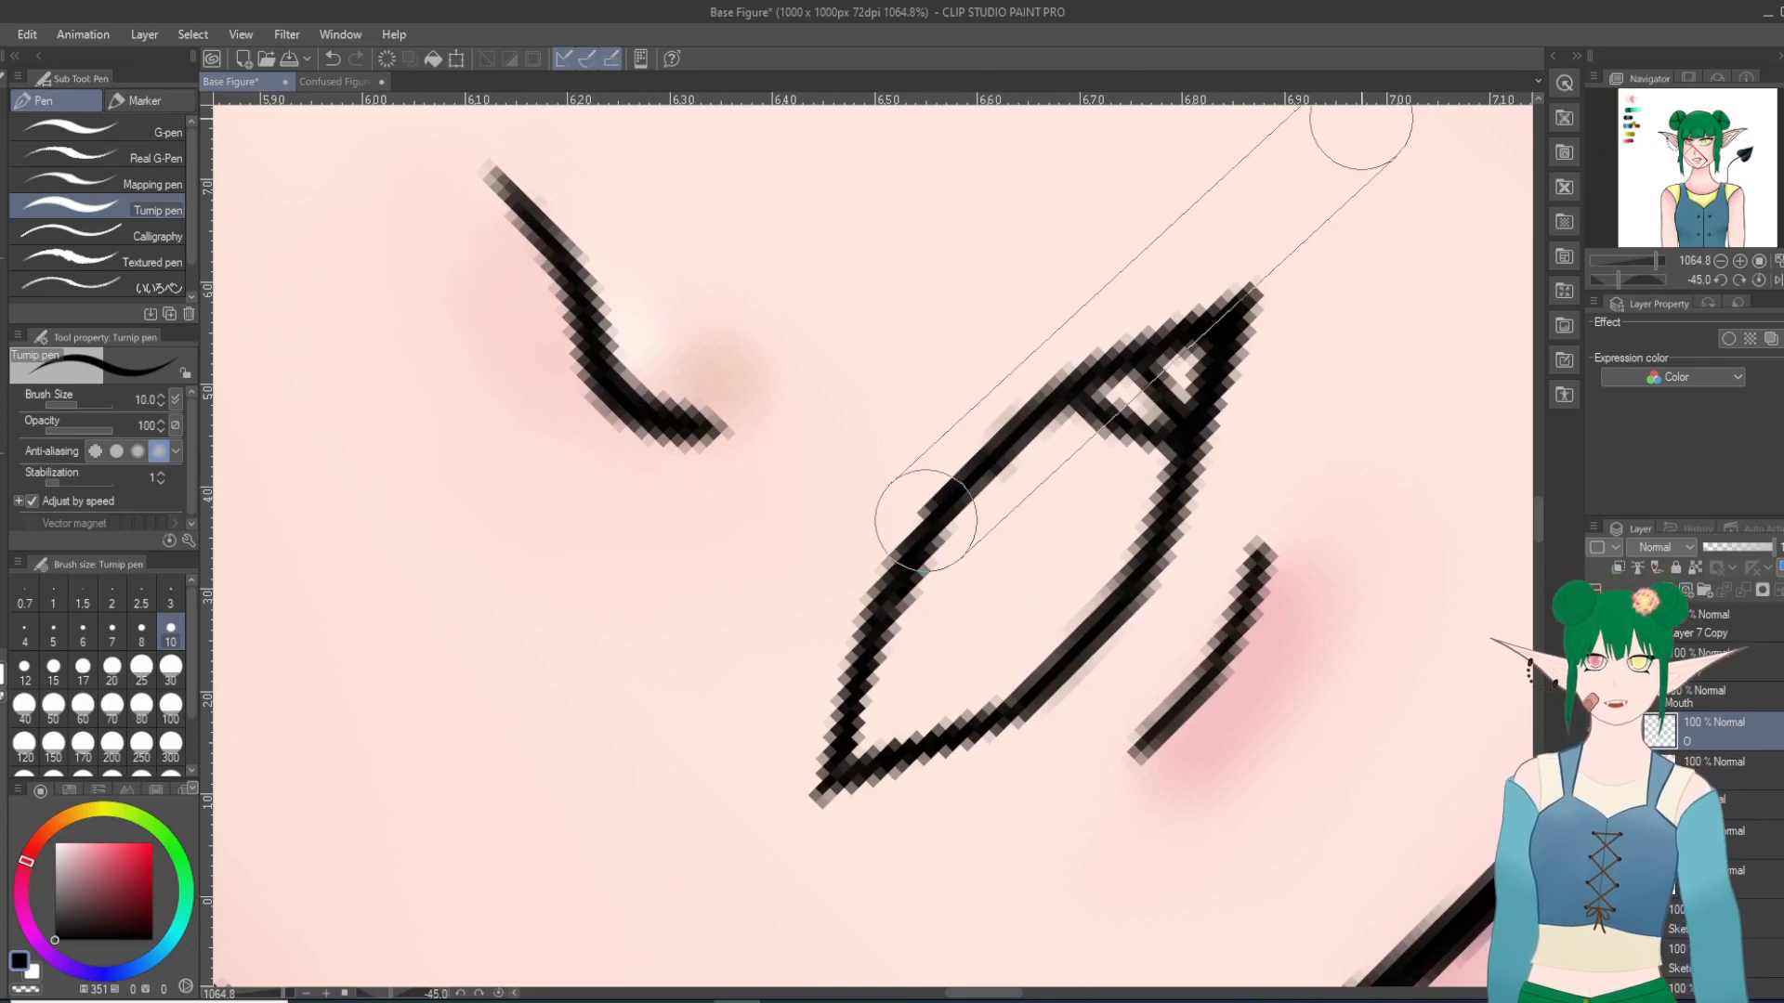
key("asciicircum")
key("asciicircum")
key("asciicircum")
key("asciicircum")
key("asciicircum")
key("asciicircum")
key("asciicircum")
key("asciicircum")
scroll(924, 517, "up", 4)
key("asciicircum")
key("asciicircum")
key("asciicircum")
scroll(845, 639, "up", 1)
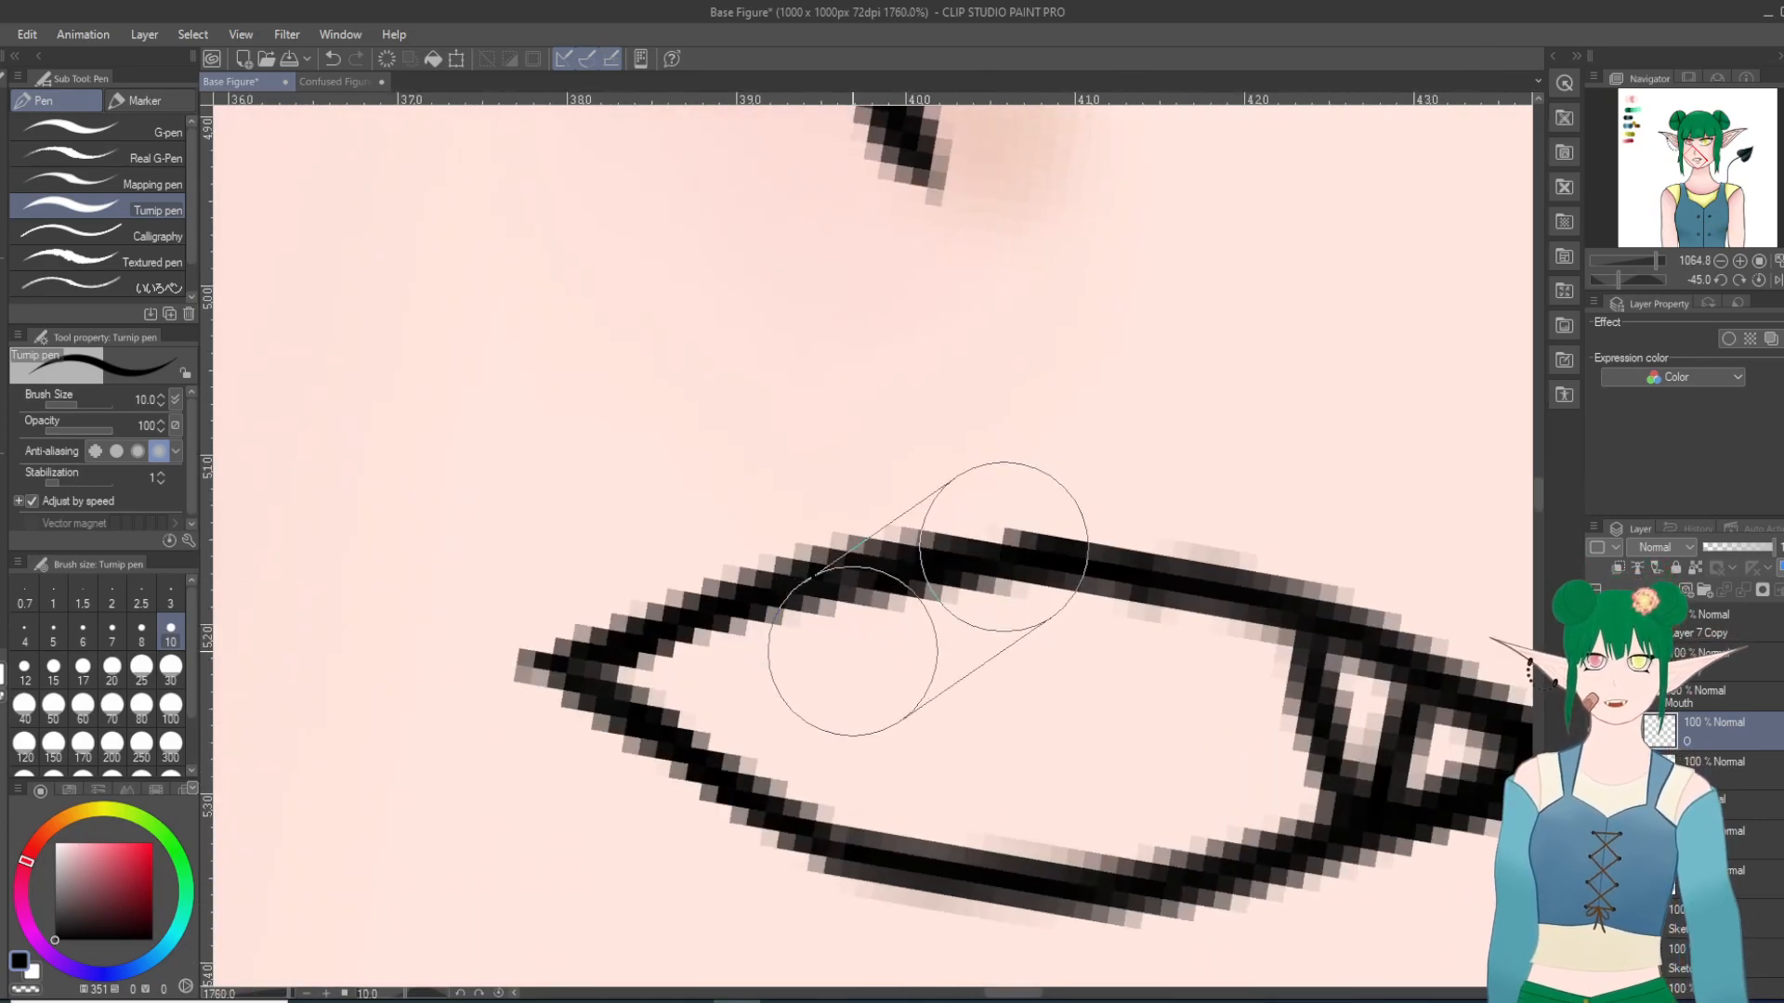
Step: Draw a second fang inside the mouth corner opposite the existing fang with the Turnip pen
mouse_move(686, 639)
left_mouse_down()
mouse_move(696, 739)
mouse_move(778, 606)
left_mouse_up()
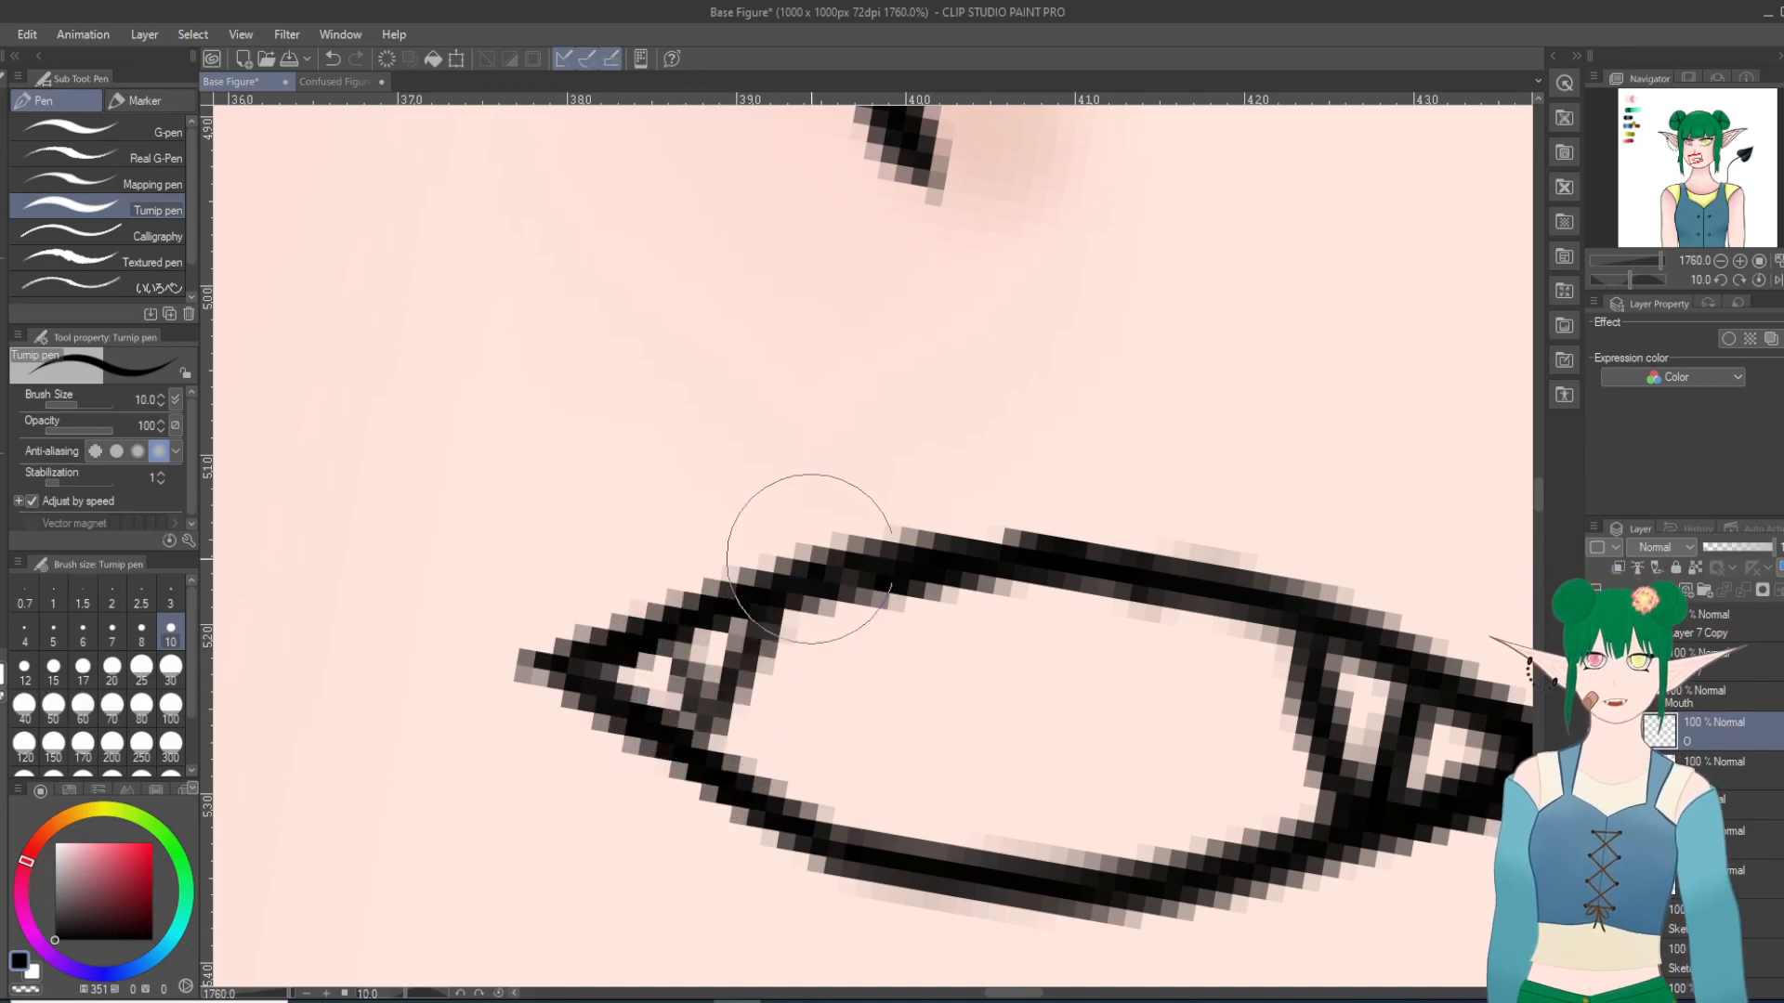
left_click_drag(671, 640, 698, 747)
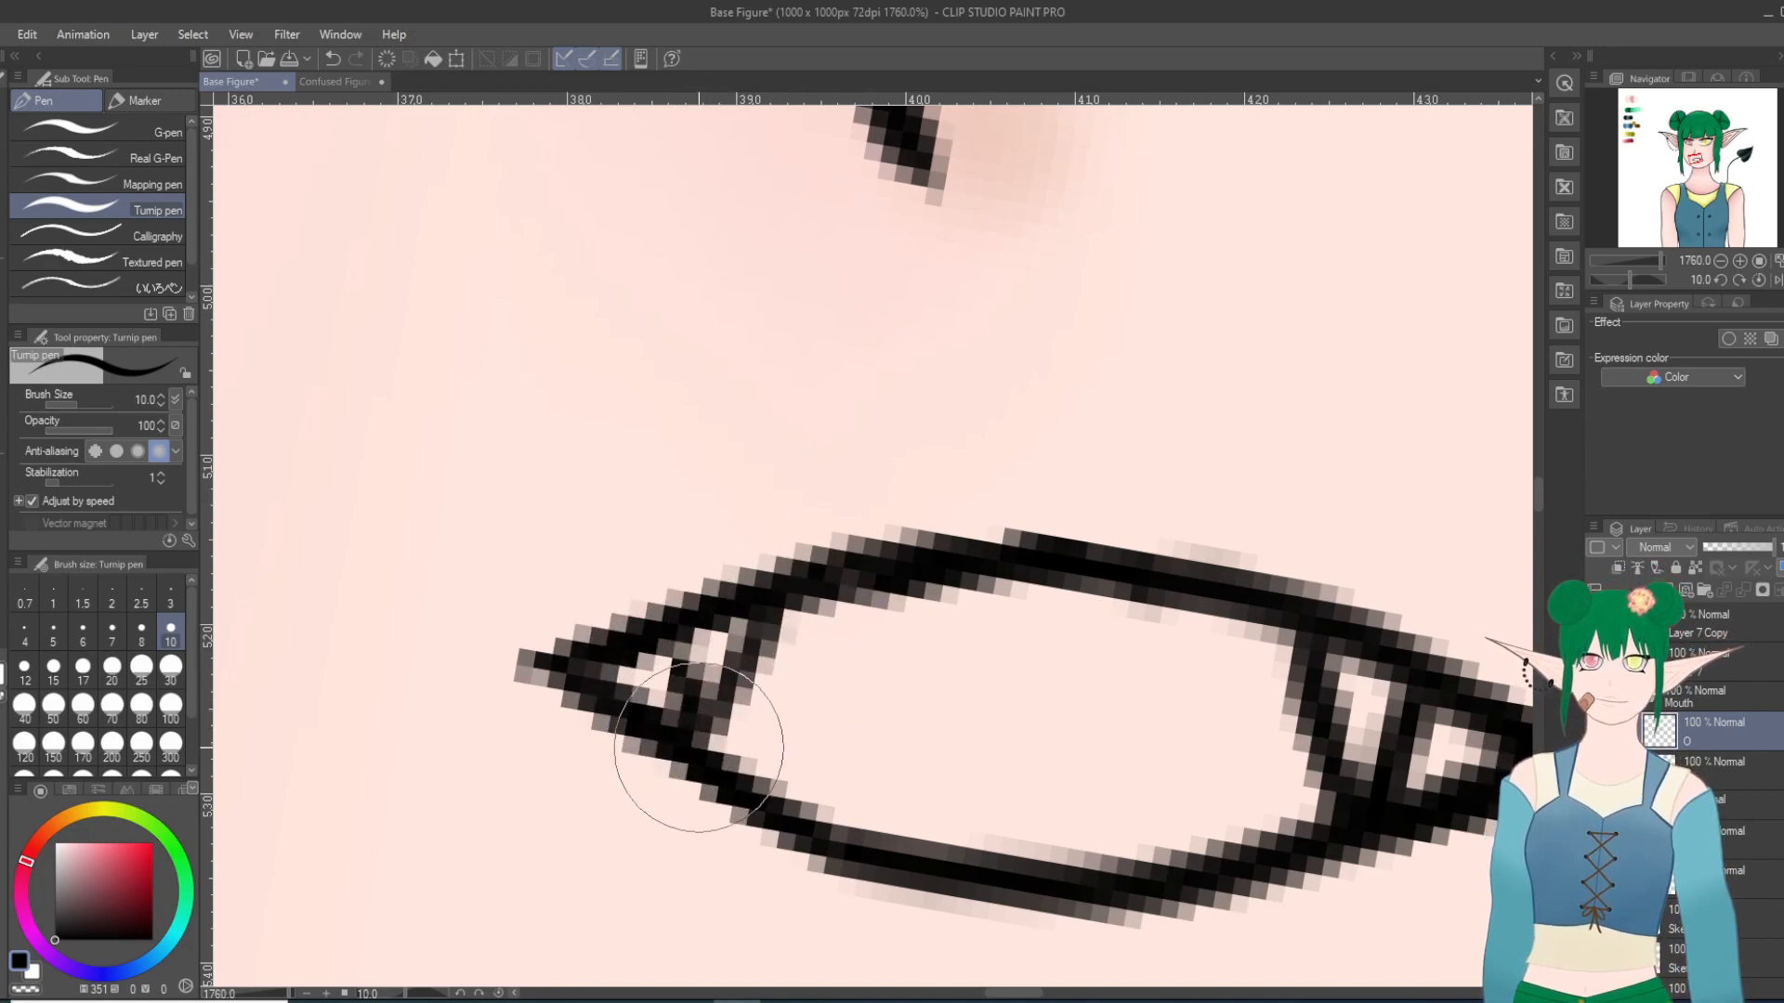
scroll(1013, 855, "down", 12)
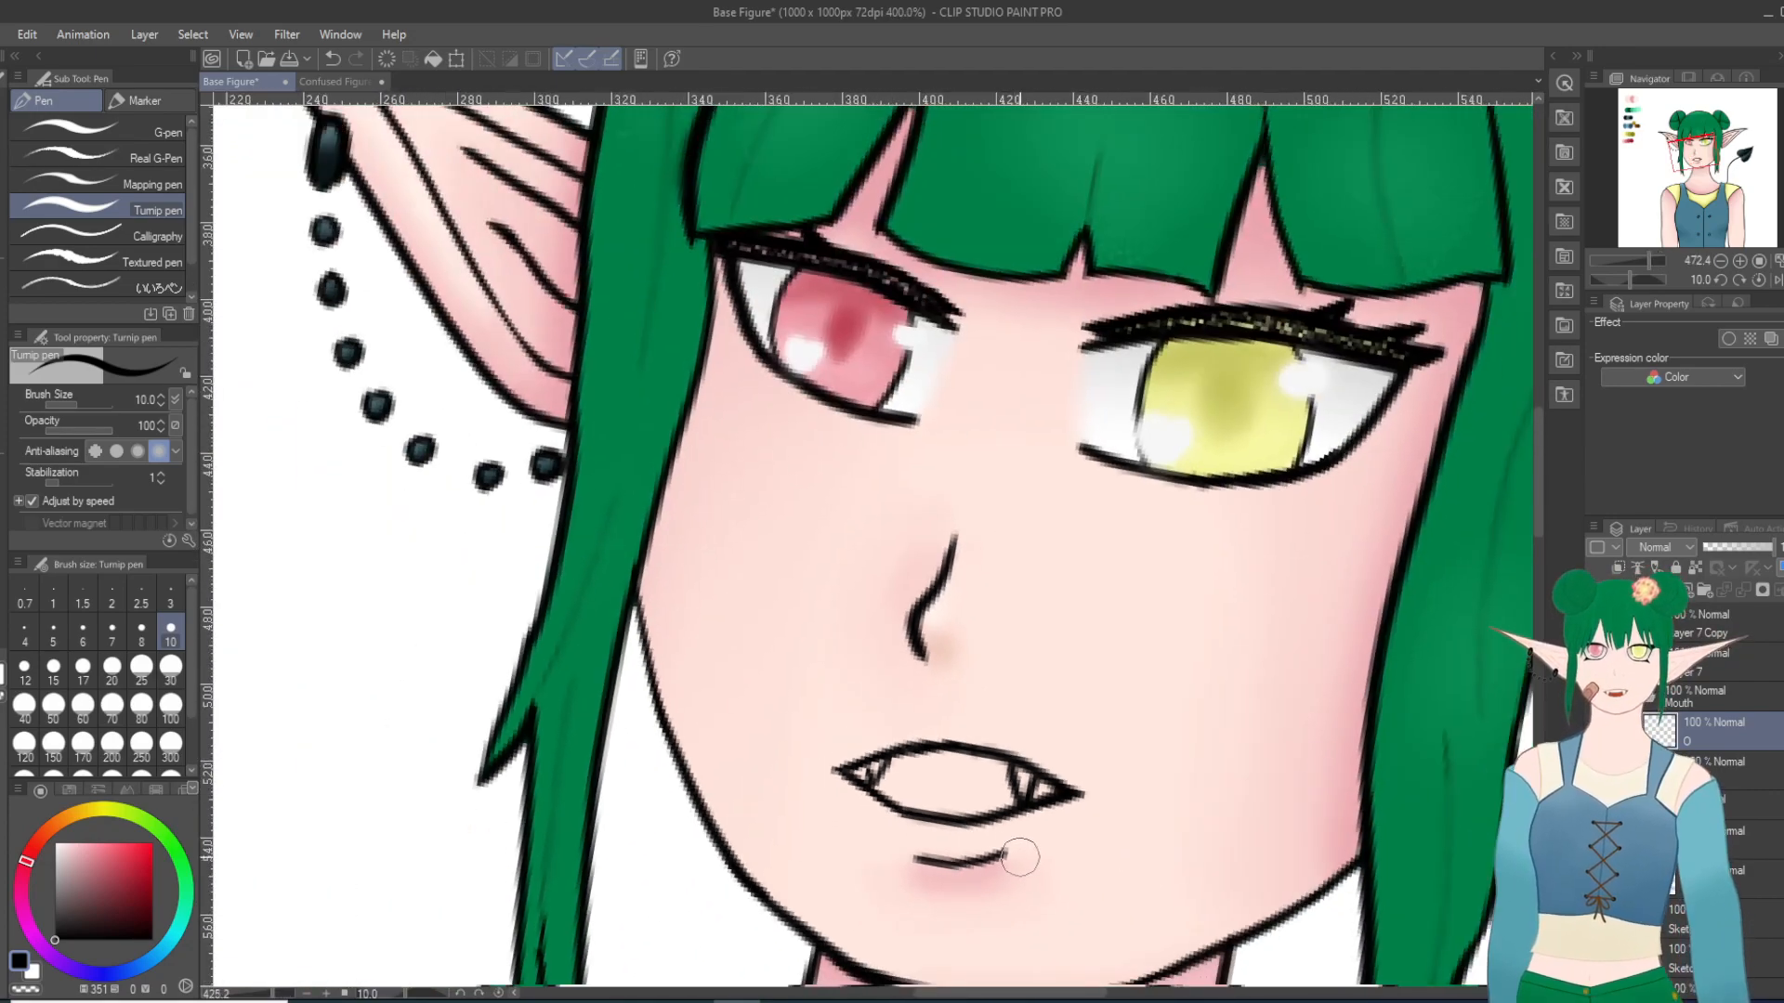
scroll(1020, 856, "up", 12)
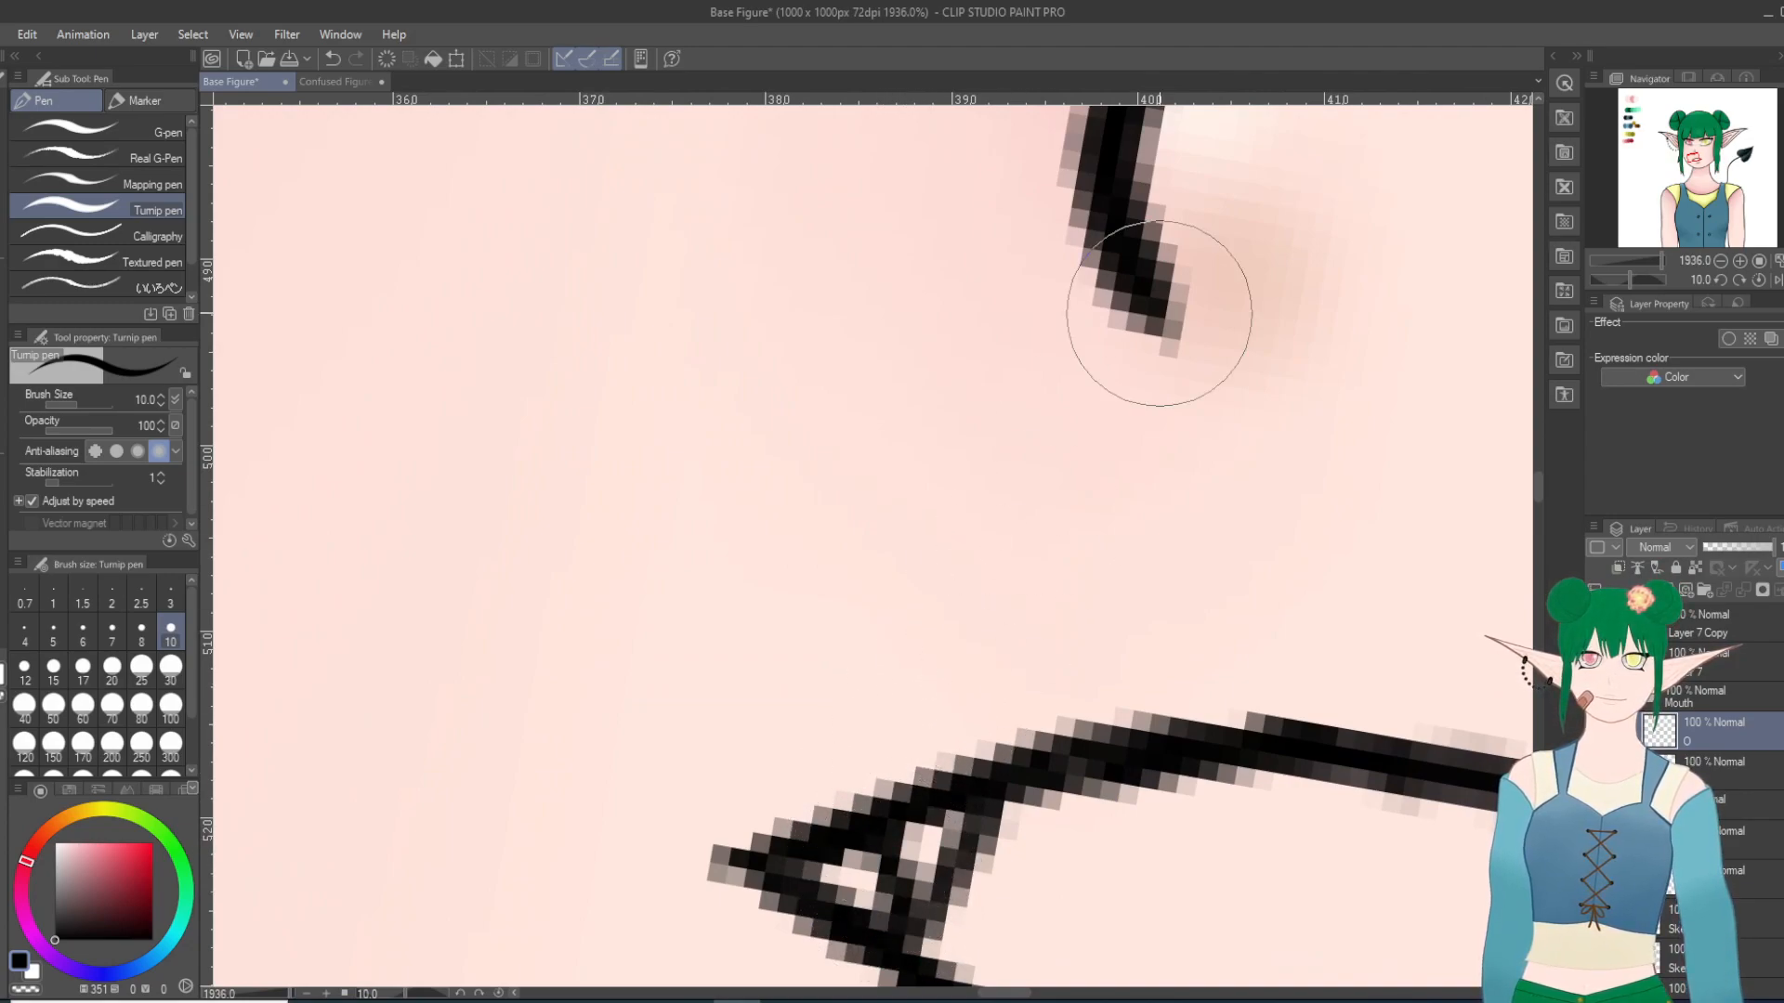
scroll(1186, 525, "down", 14)
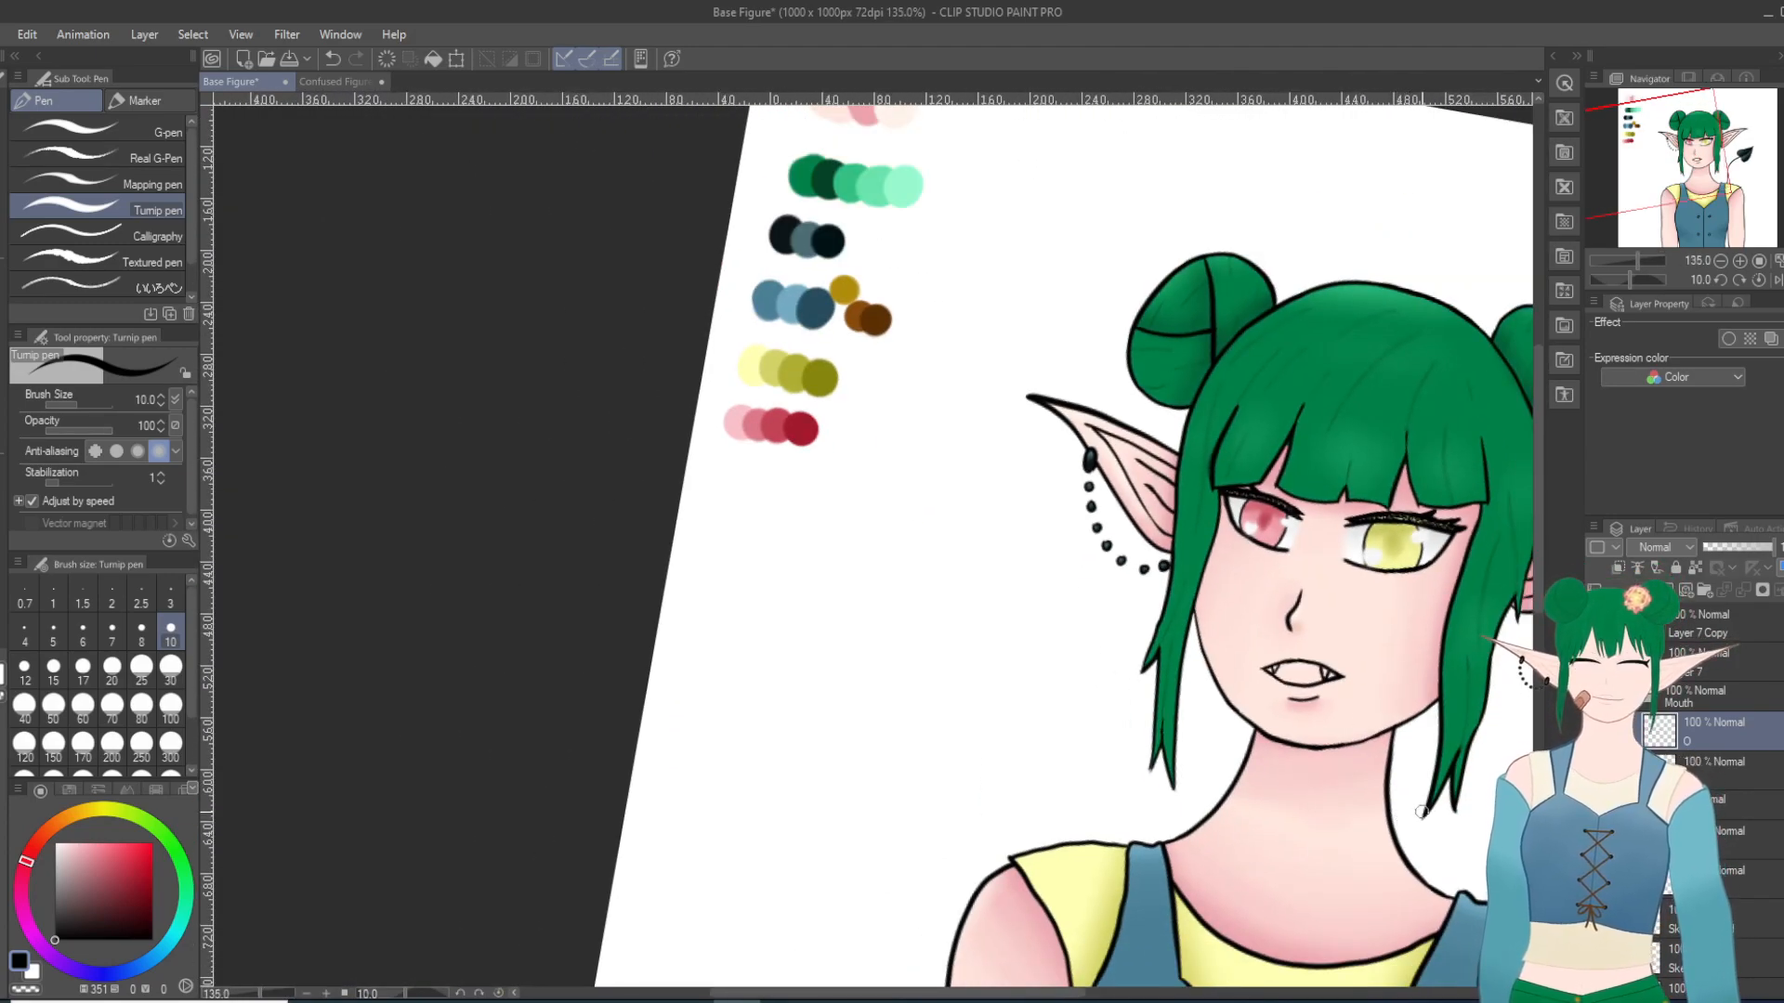
scroll(1421, 811, "up", 9)
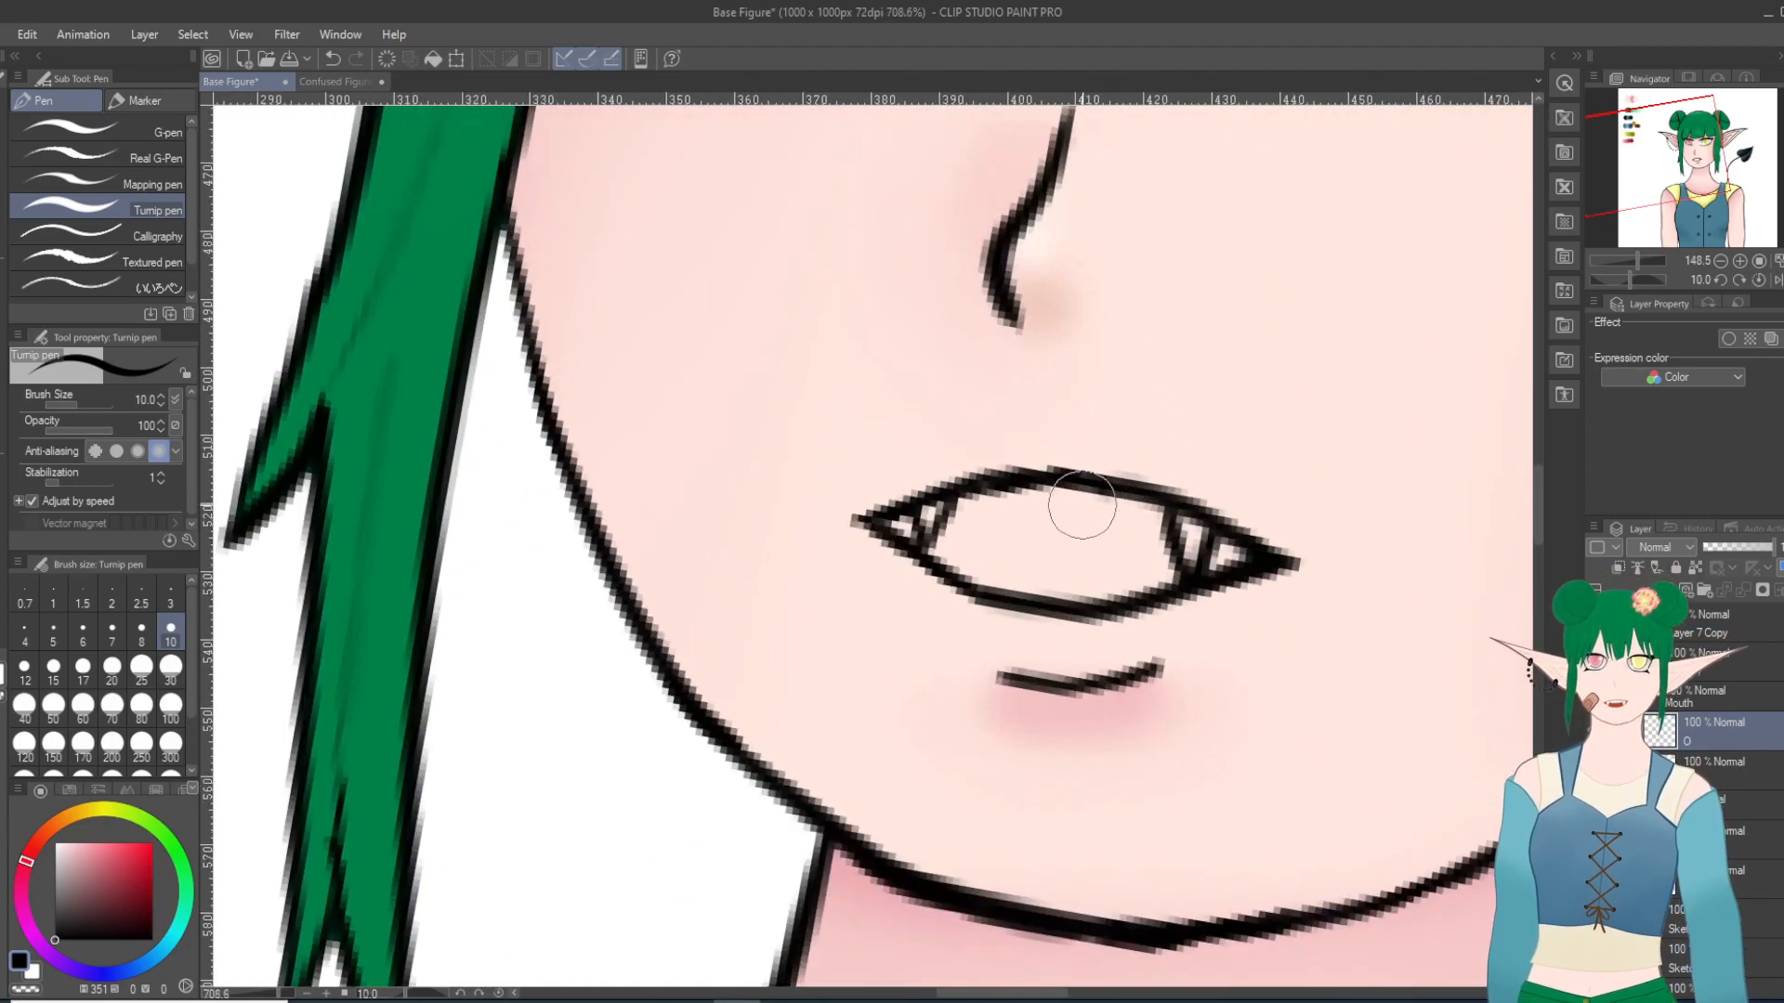
Step: Try a line for the upper teeth across the mouth from one fang to the other, and undo it
scroll(1081, 504, "up", 5)
left_click_drag(1095, 517, 1118, 857)
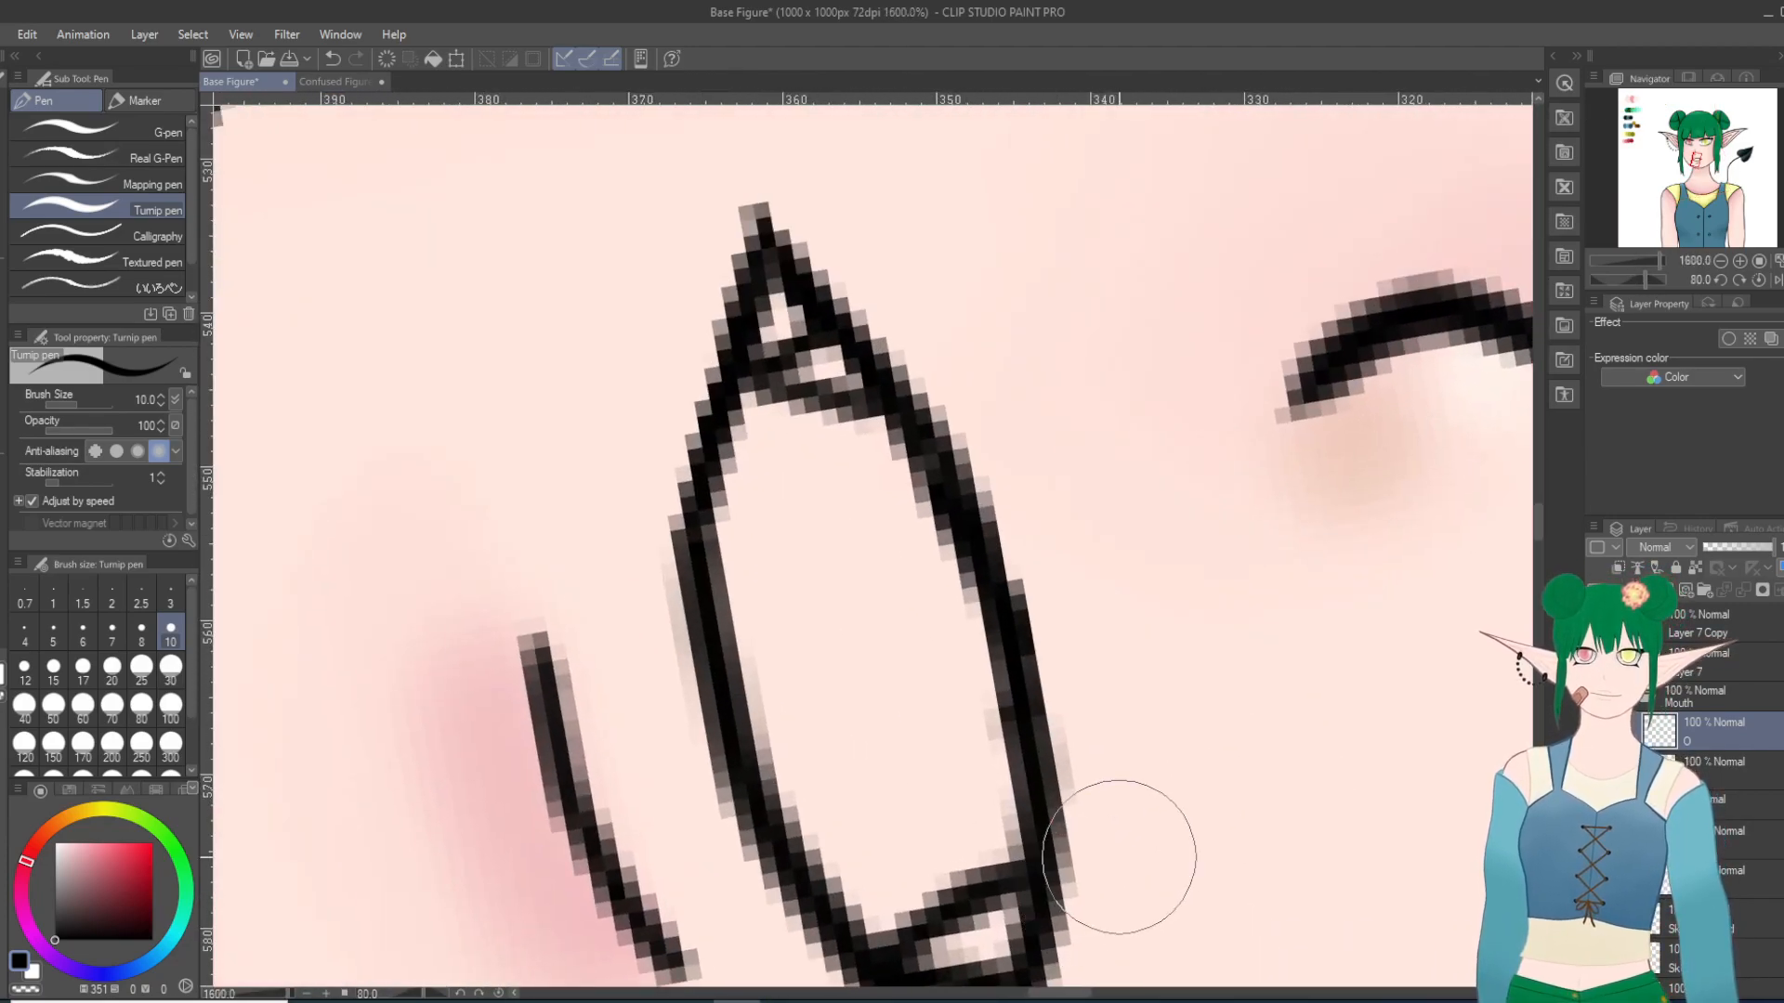
left_click_drag(989, 868, 838, 420)
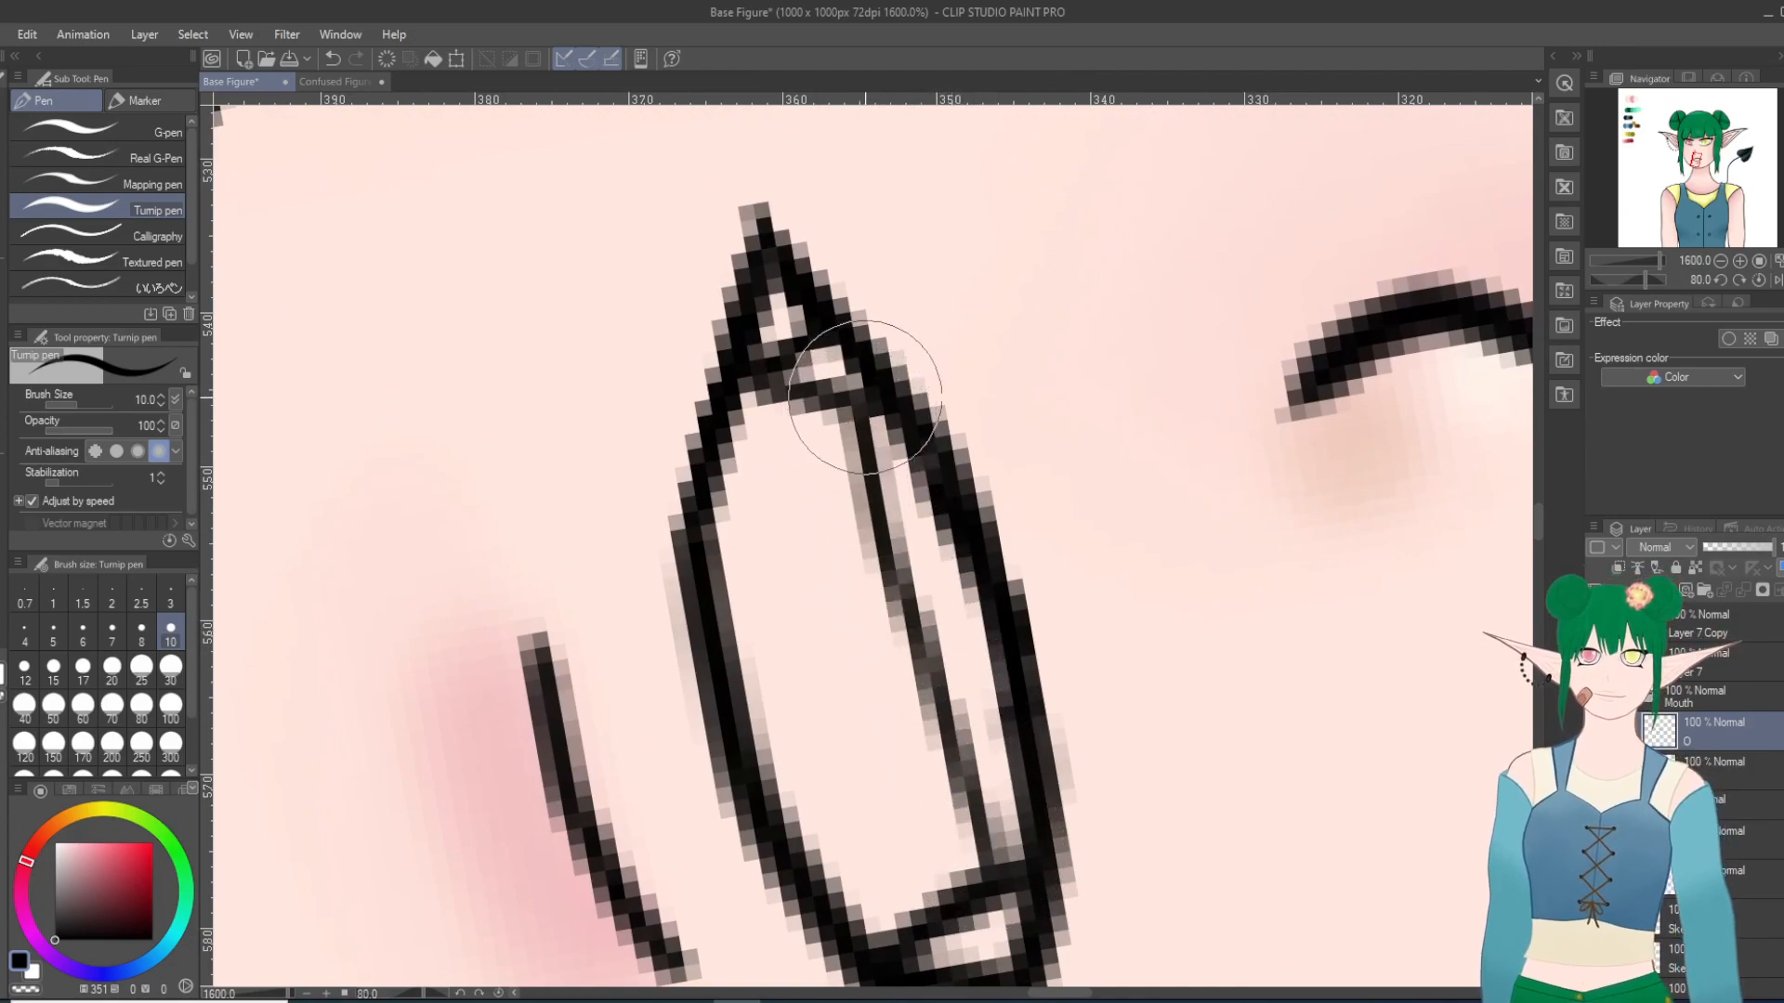
scroll(893, 353, "down", 6)
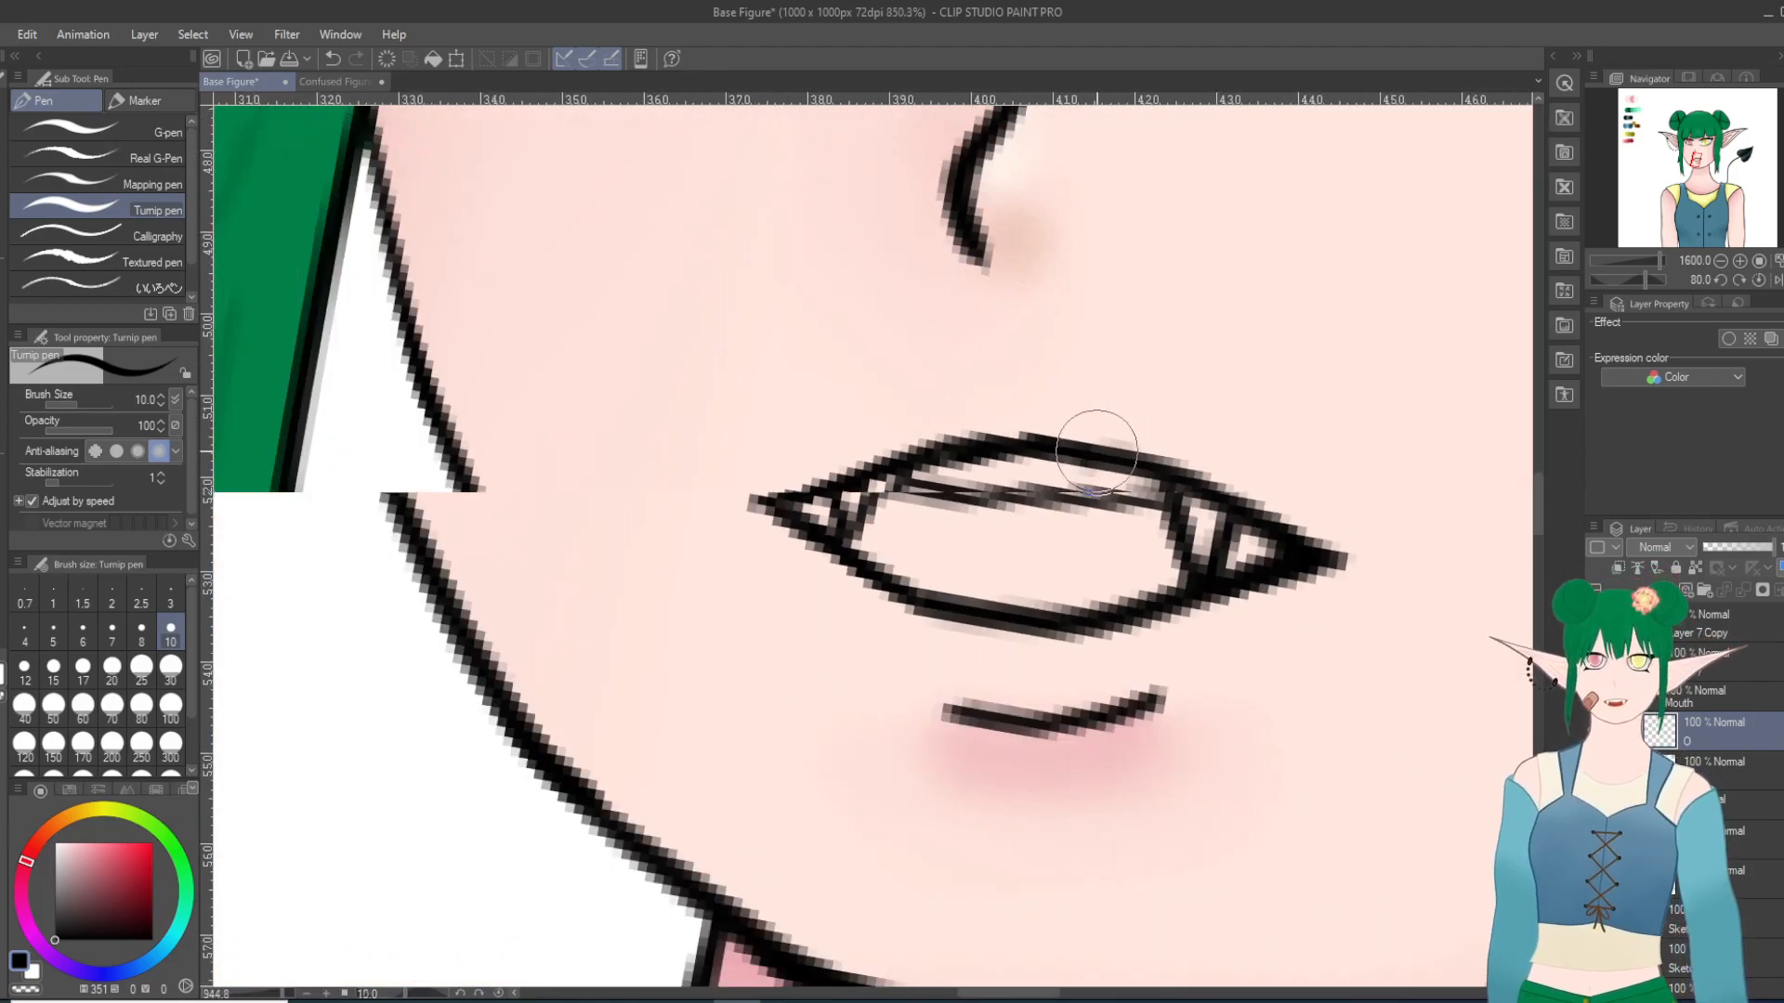
scroll(1246, 578, "down", 3)
key("ctrl+z")
key("ctrl+z")
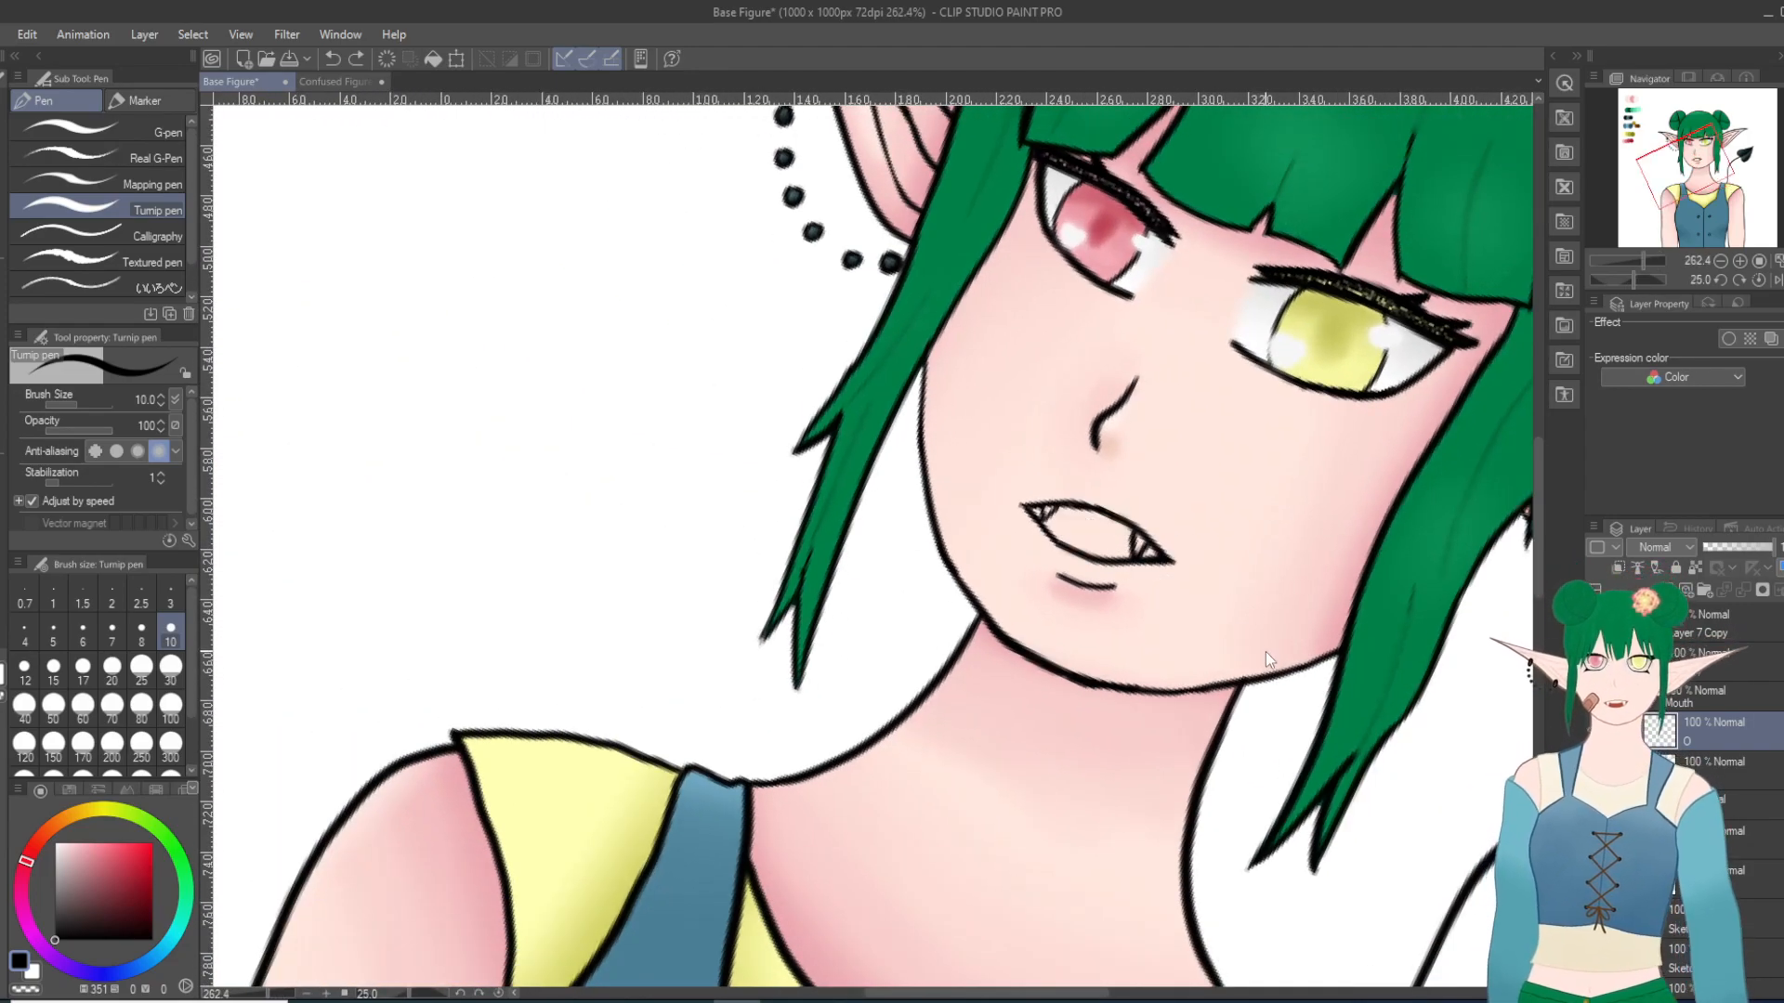
Step: Draw a thin upper teeth line just inside the upper lip, joining both fangs, undoing and redoing the stroke once
scroll(1269, 658, "up", 3)
scroll(1234, 649, "down", 11)
scroll(1103, 797, "up", 5)
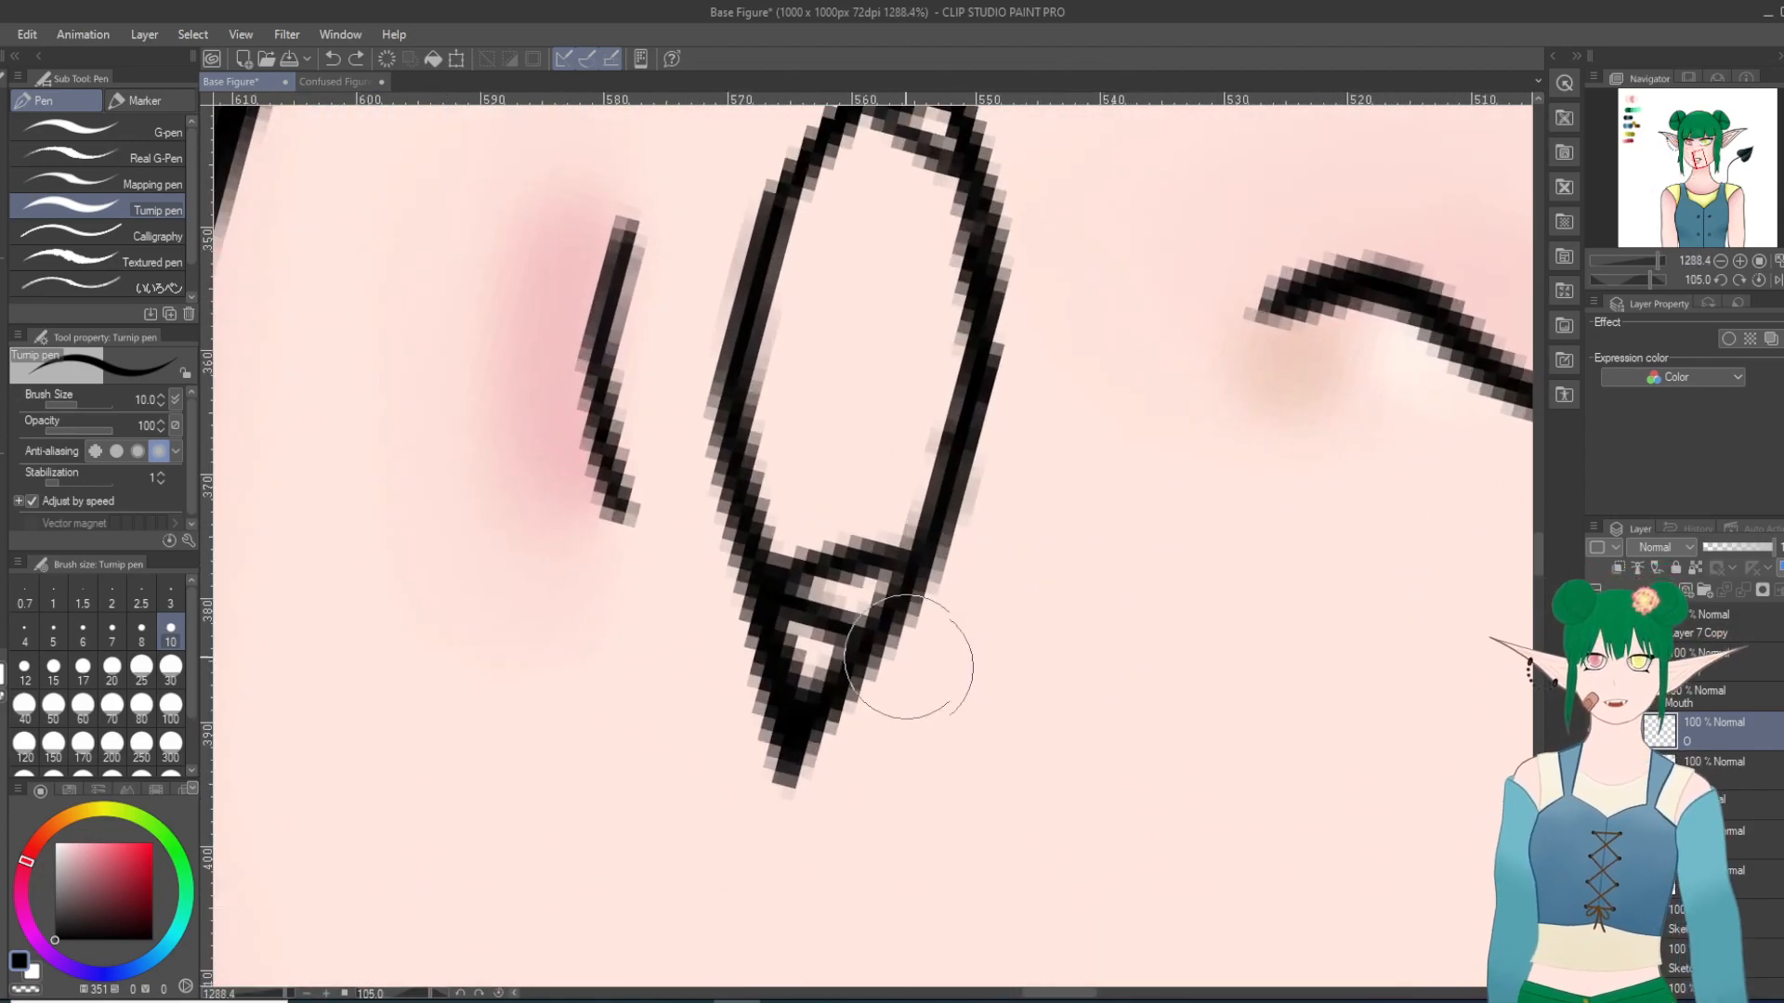
mouse_move(855, 554)
left_mouse_down()
mouse_move(856, 449)
mouse_move(920, 164)
mouse_move(935, 165)
left_mouse_up()
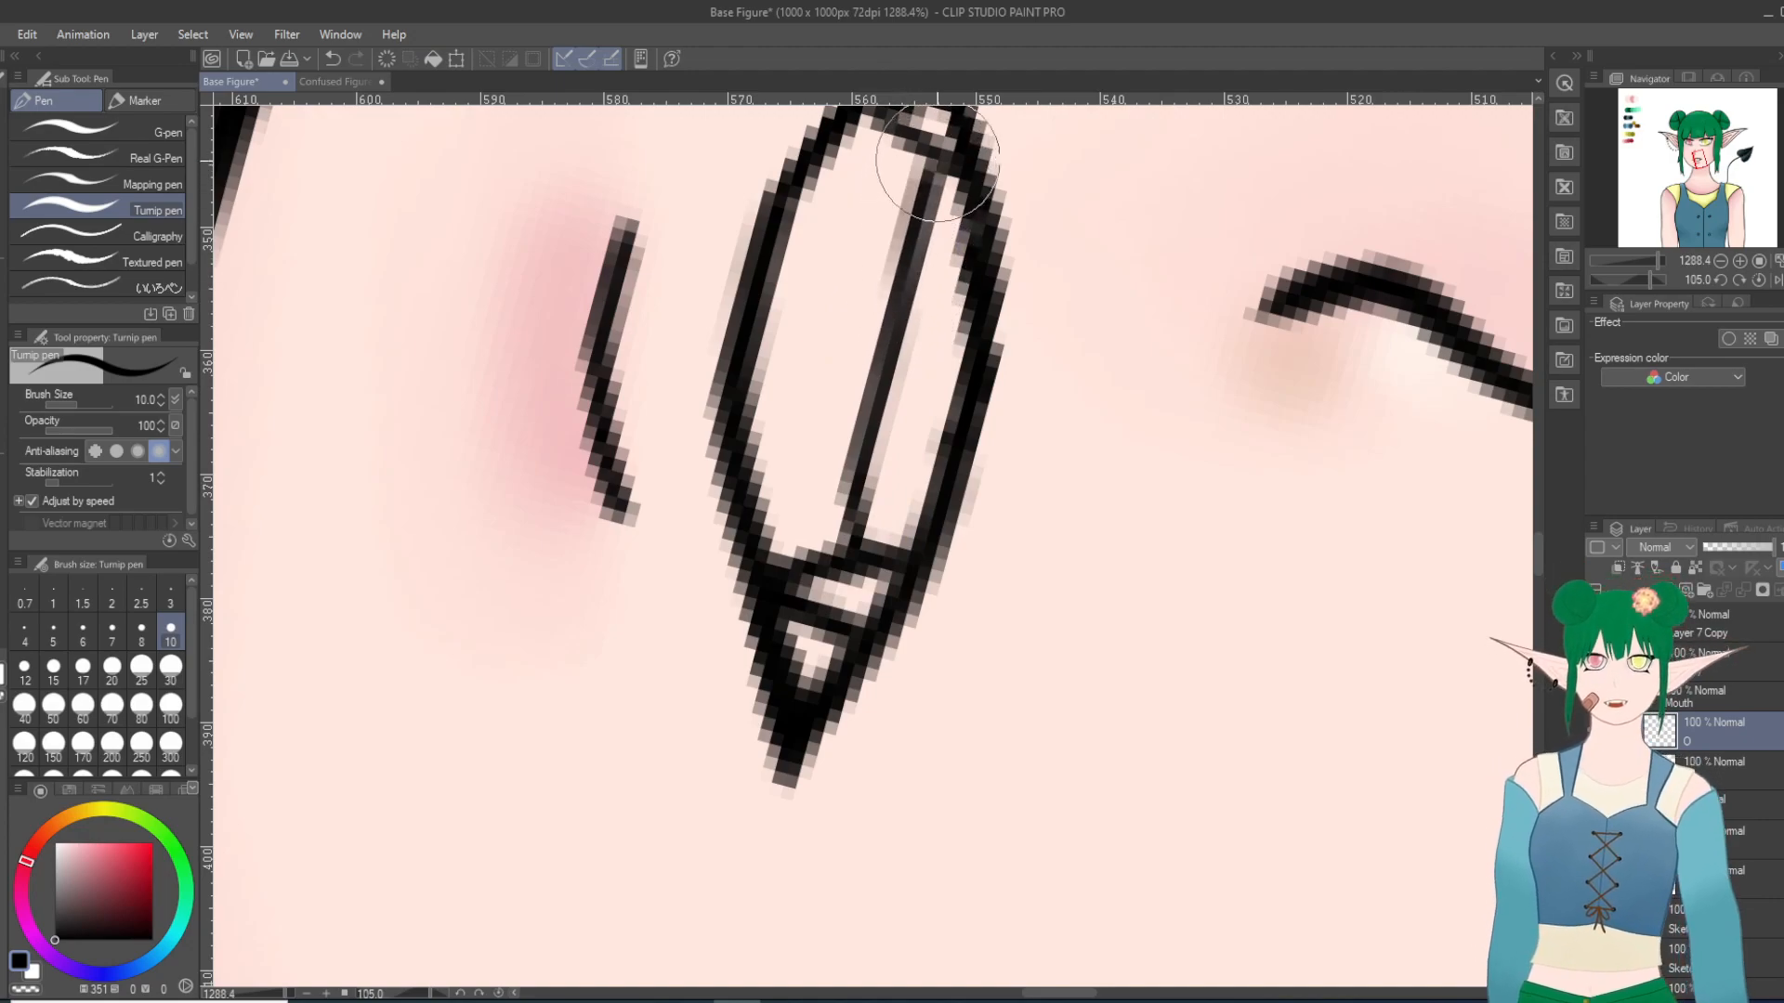
key("ctrl+z")
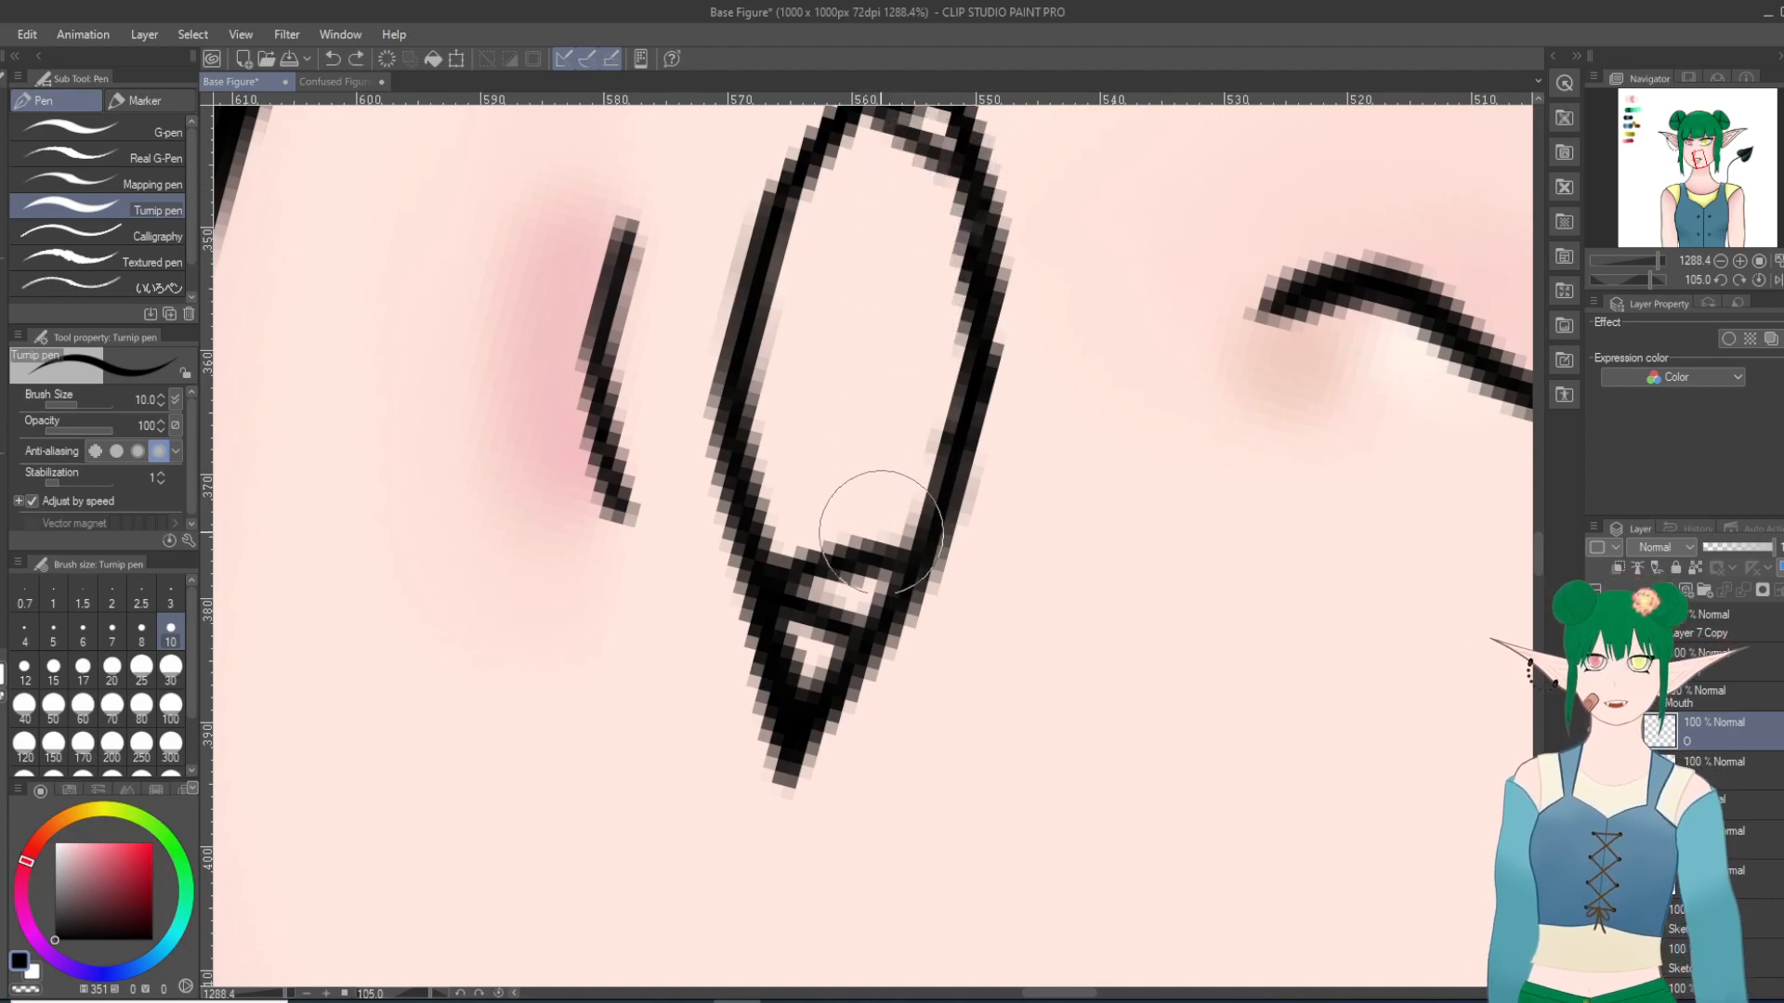
left_click_drag(906, 294, 947, 162)
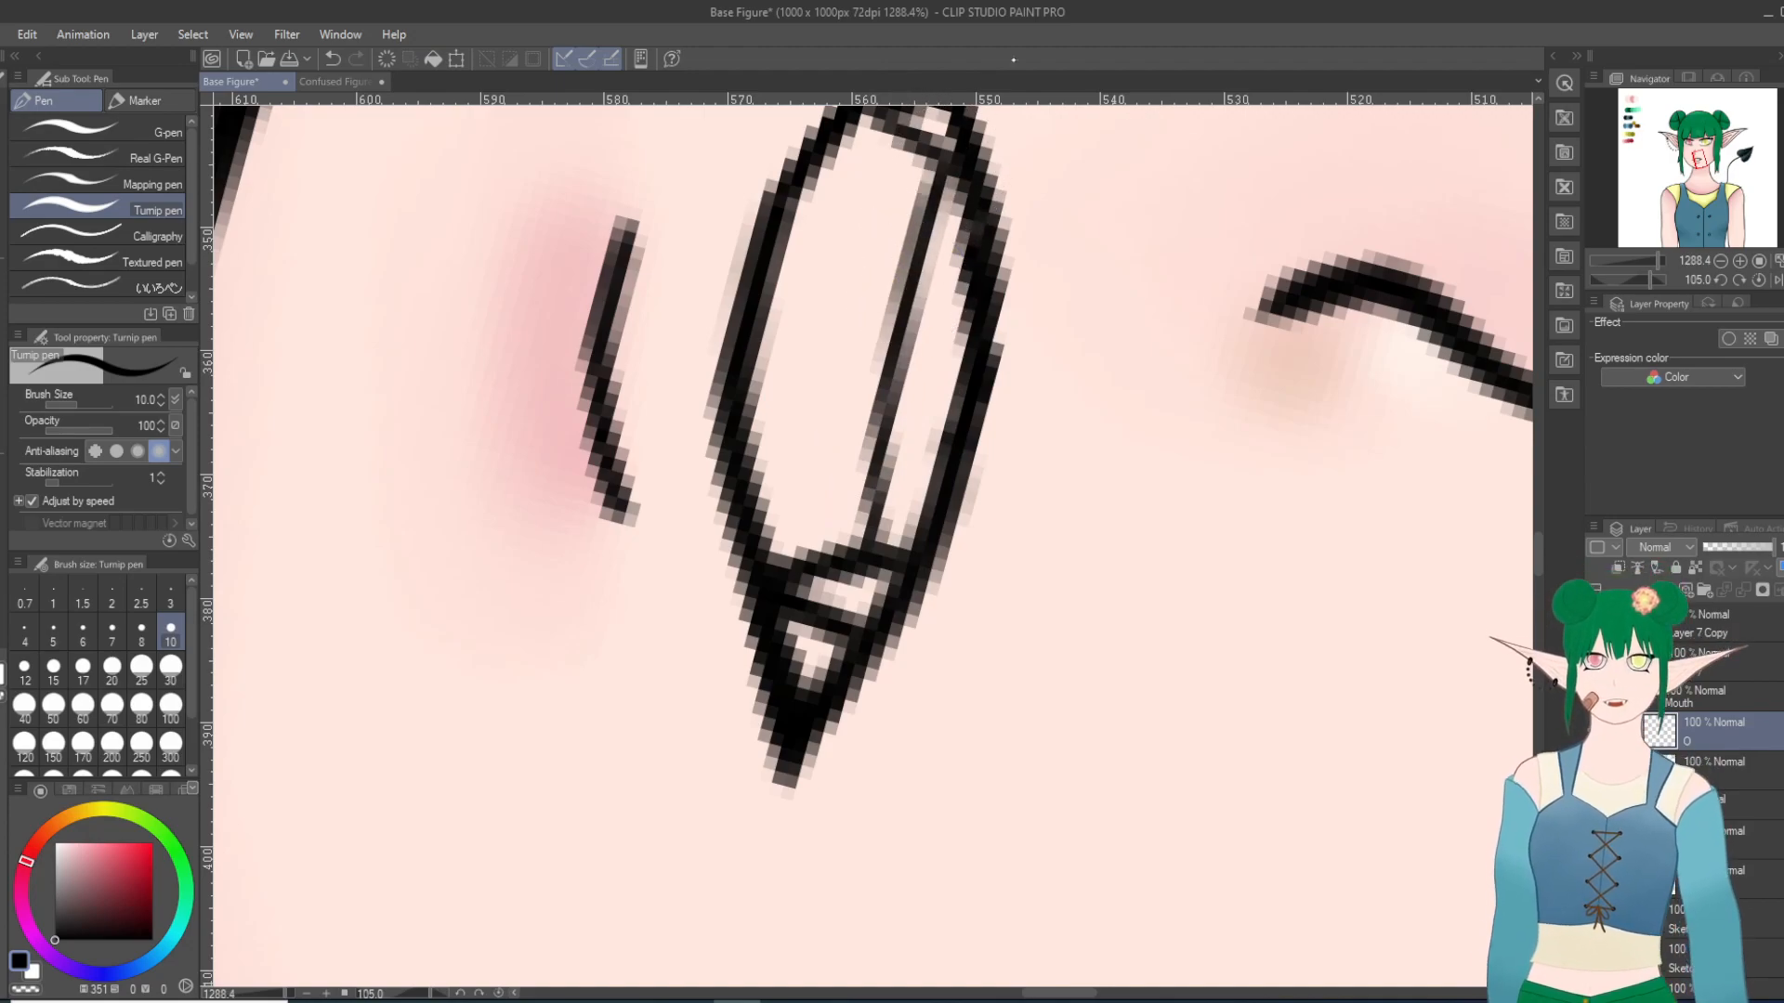
Step: Examine the mouth with its fangs and teeth line against the face and the whole figure, with the canvas upright
key("minus")
key("minus")
key("minus")
key("minus")
key("minus")
key("minus")
key("minus")
key("minus")
key("minus")
key("minus")
key("minus")
key("minus")
key("minus")
key("minus")
key("minus")
key("minus")
key("minus")
key("minus")
key("minus")
key("minus")
scroll(903, 377, "down", 2)
scroll(815, 251, "down", 10)
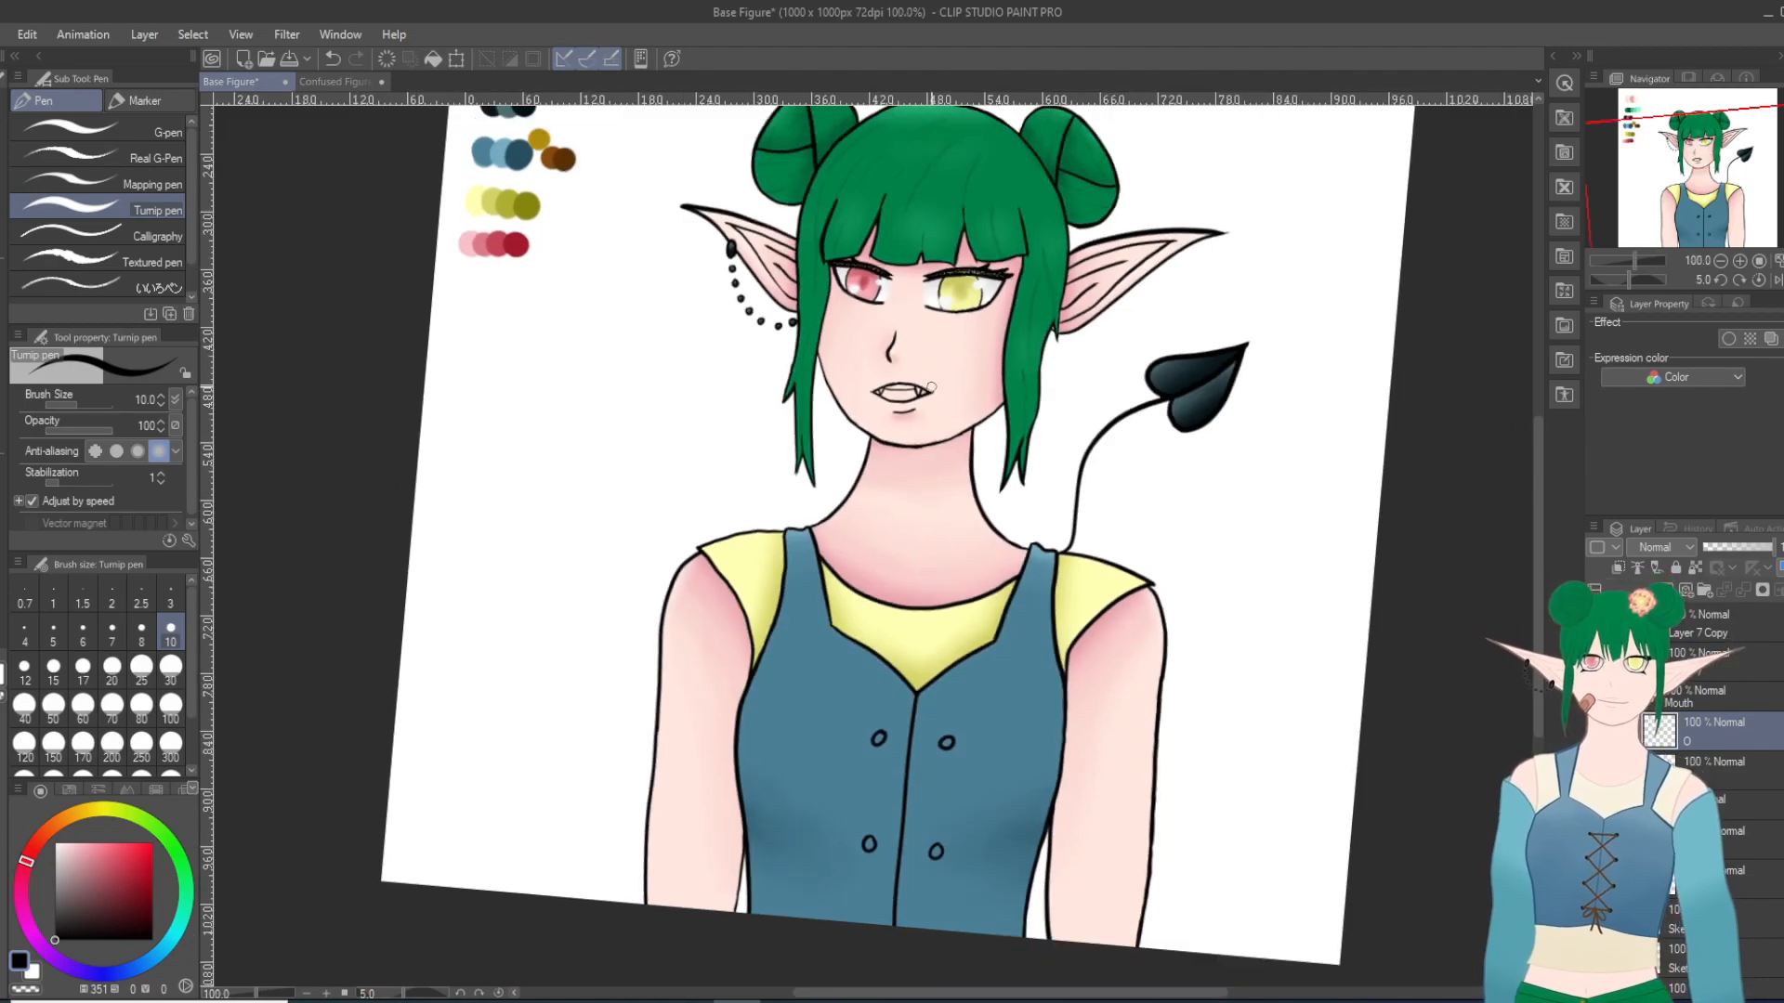
key("minus")
scroll(955, 391, "down", 2)
scroll(955, 308, "up", 5)
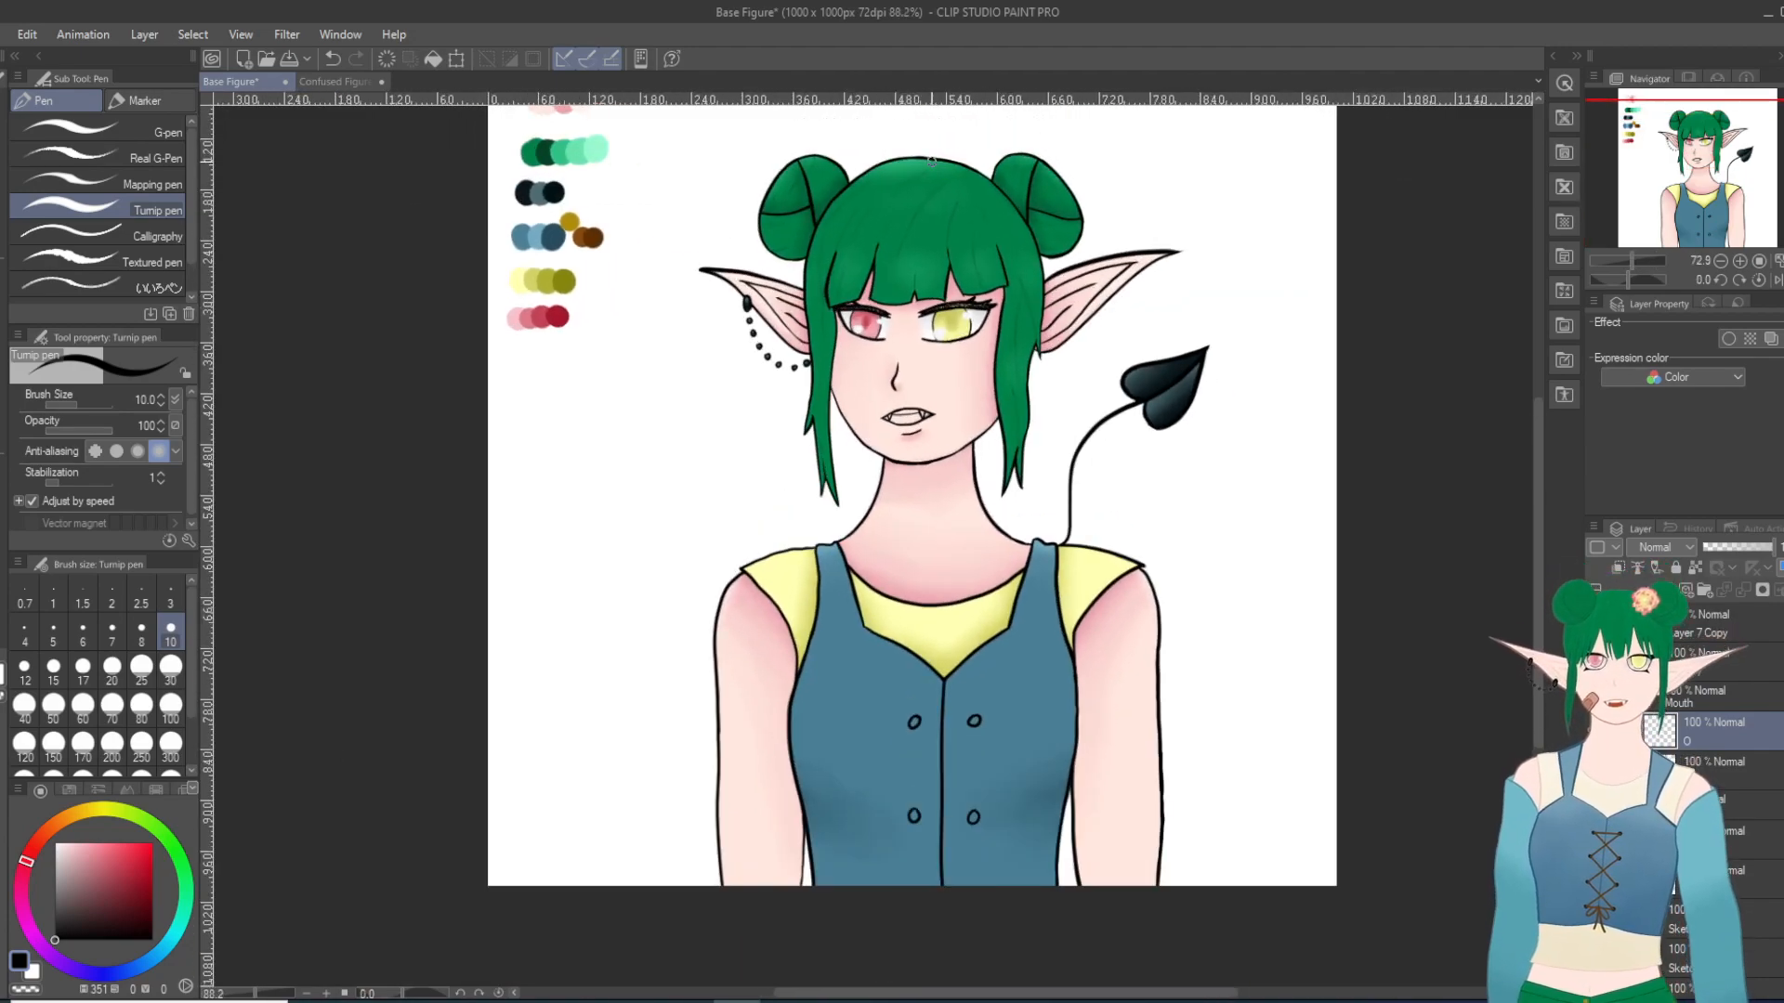
scroll(955, 308, "up", 4)
scroll(975, 390, "down", 8)
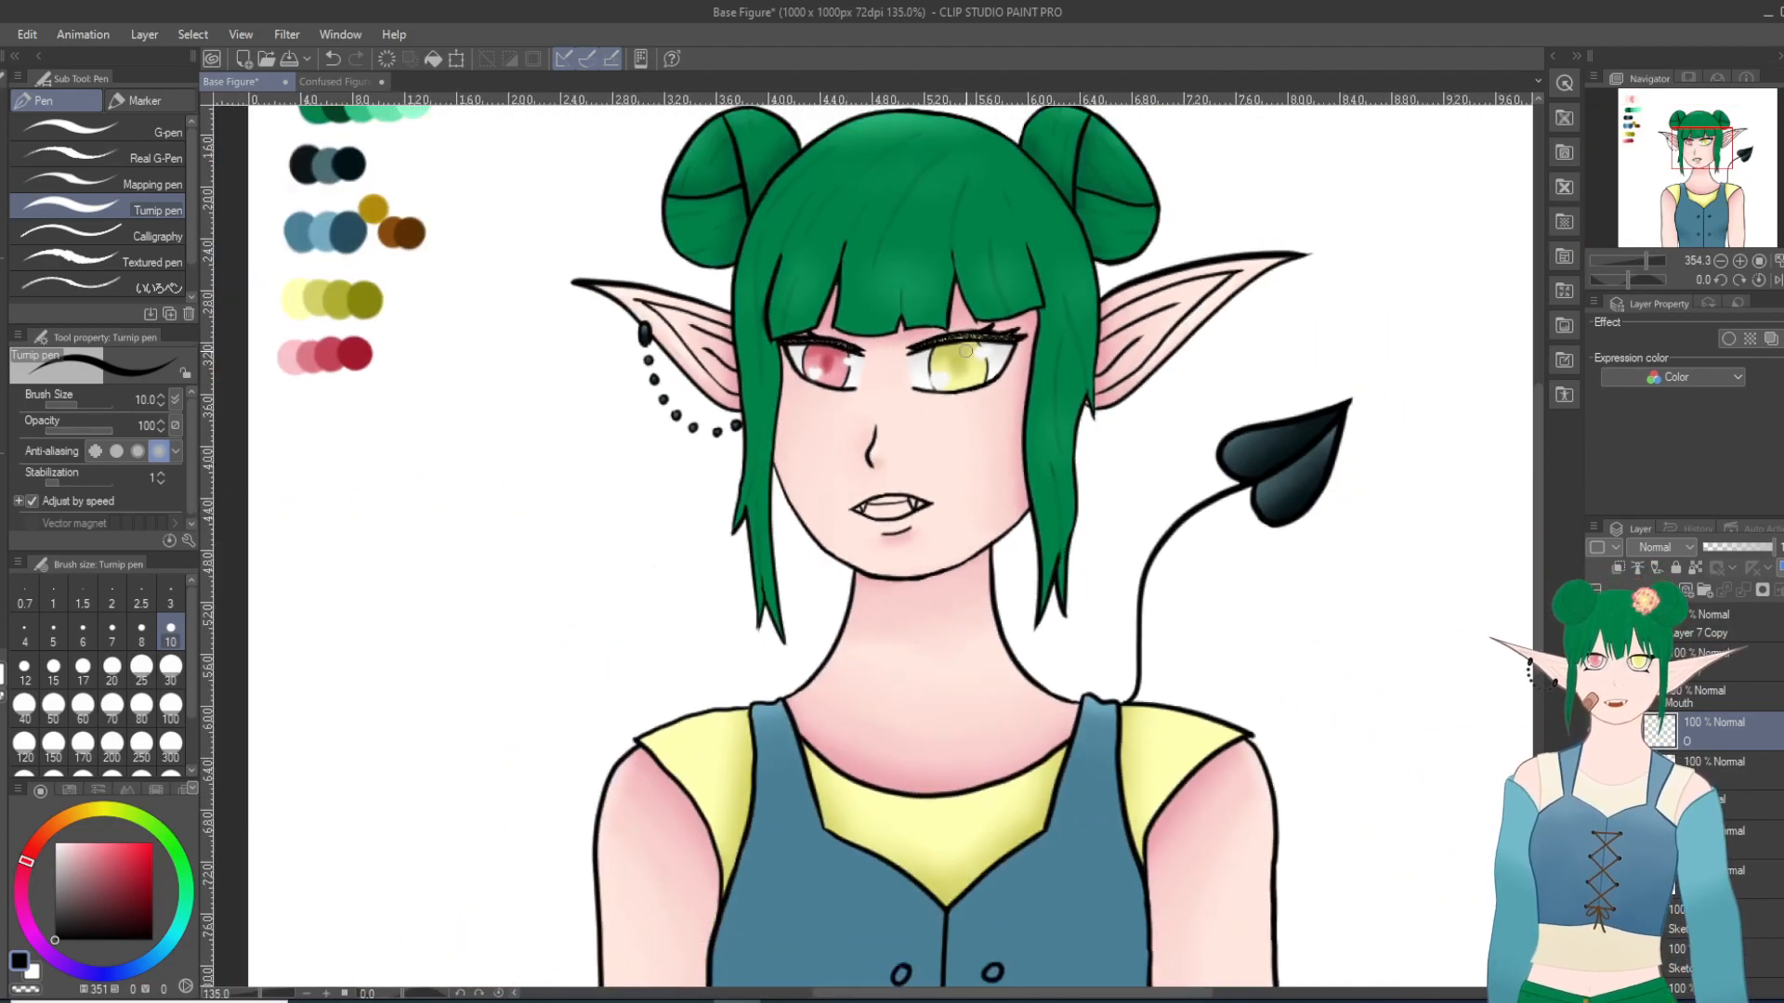
scroll(999, 450, "up", 4)
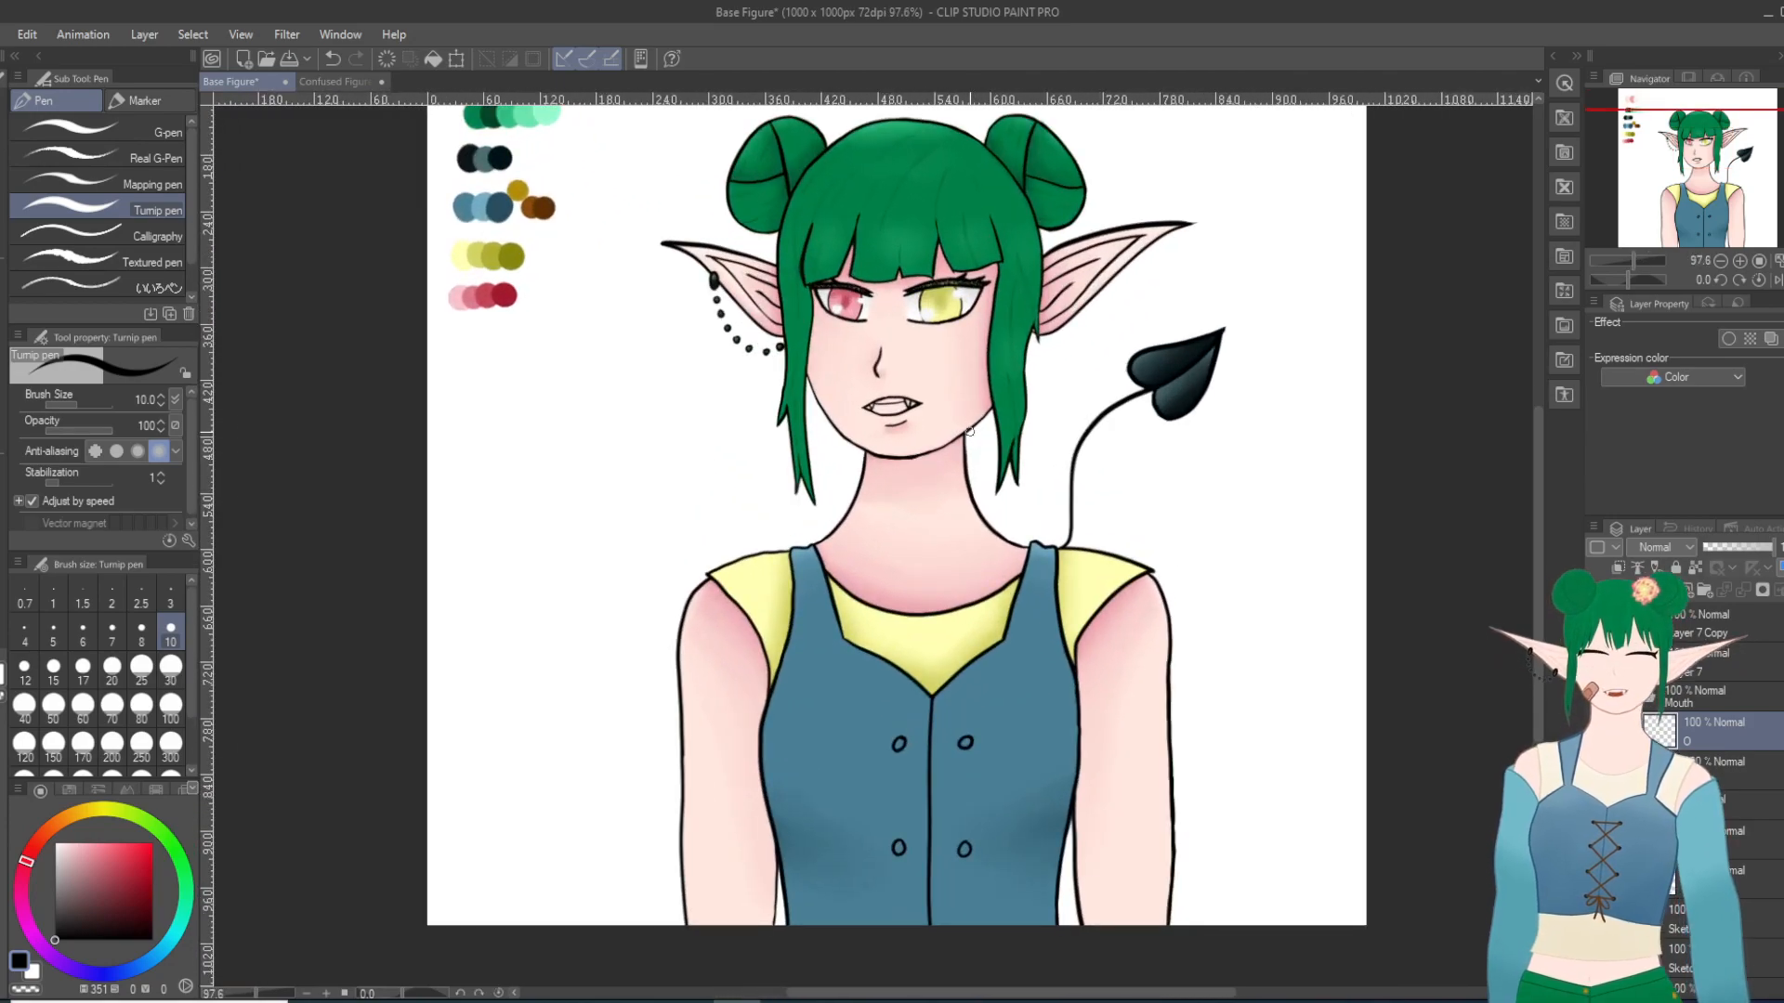
scroll(857, 389, "up", 3)
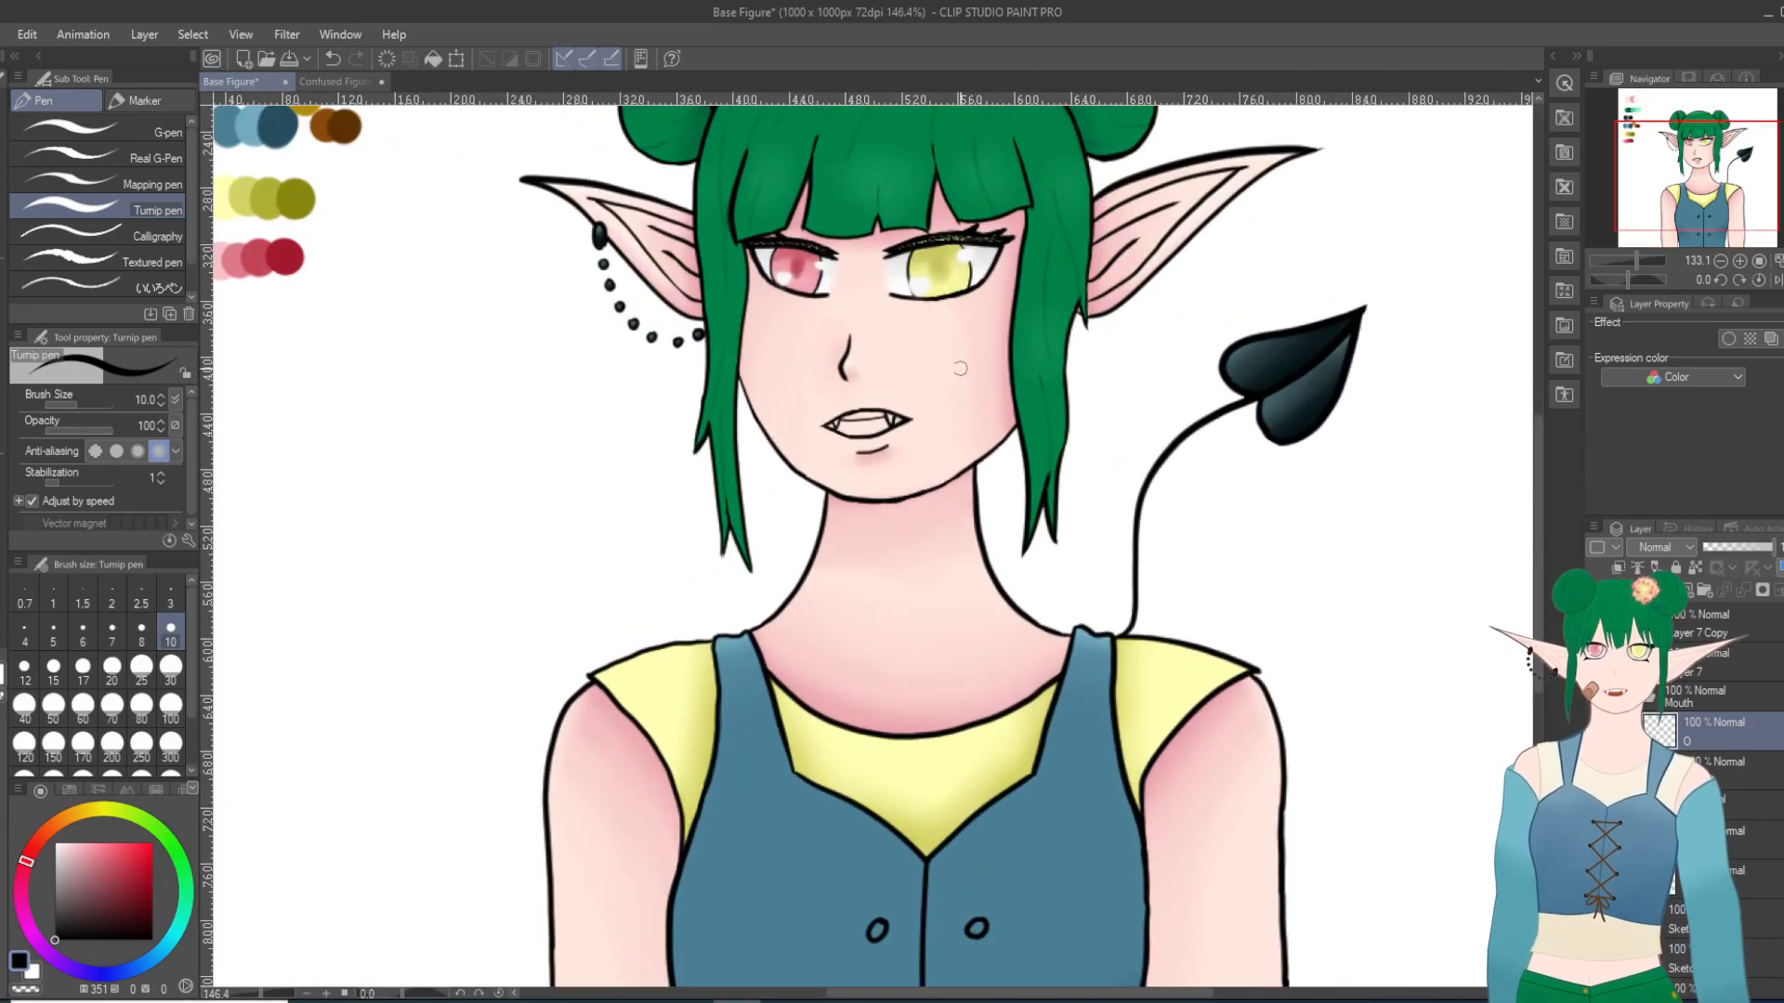
scroll(922, 367, "down", 5)
scroll(922, 367, "up", 3)
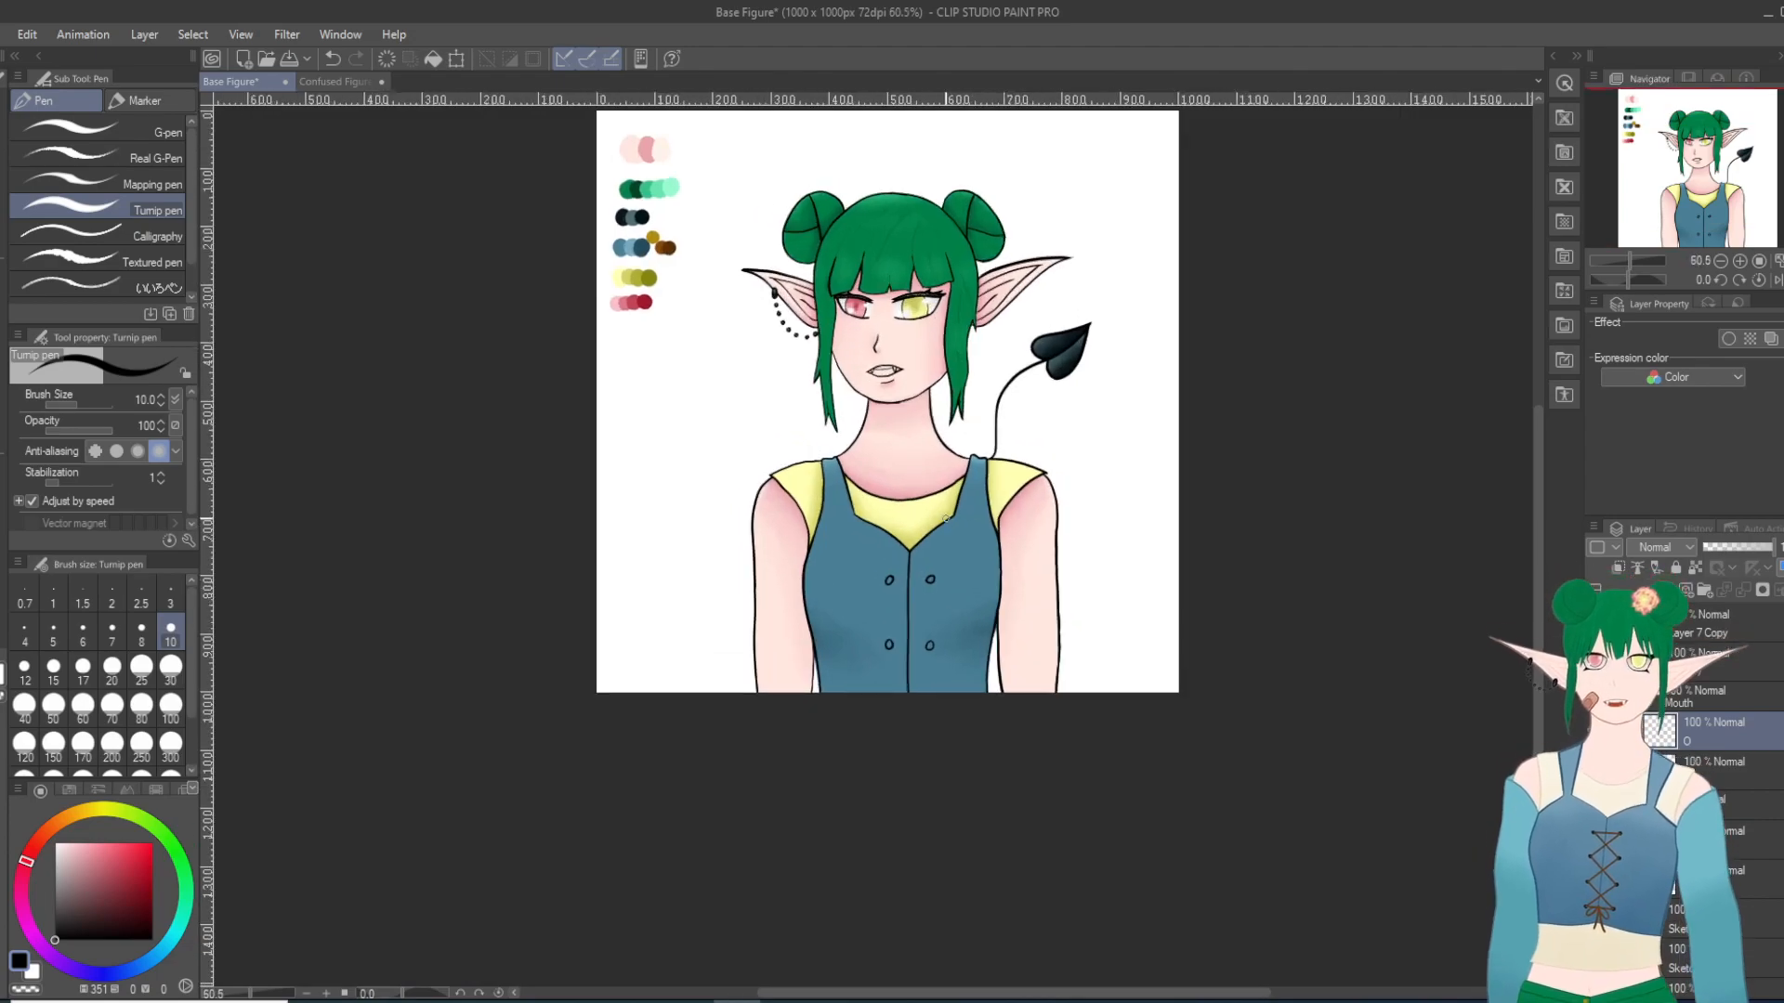
scroll(916, 388, "up", 3)
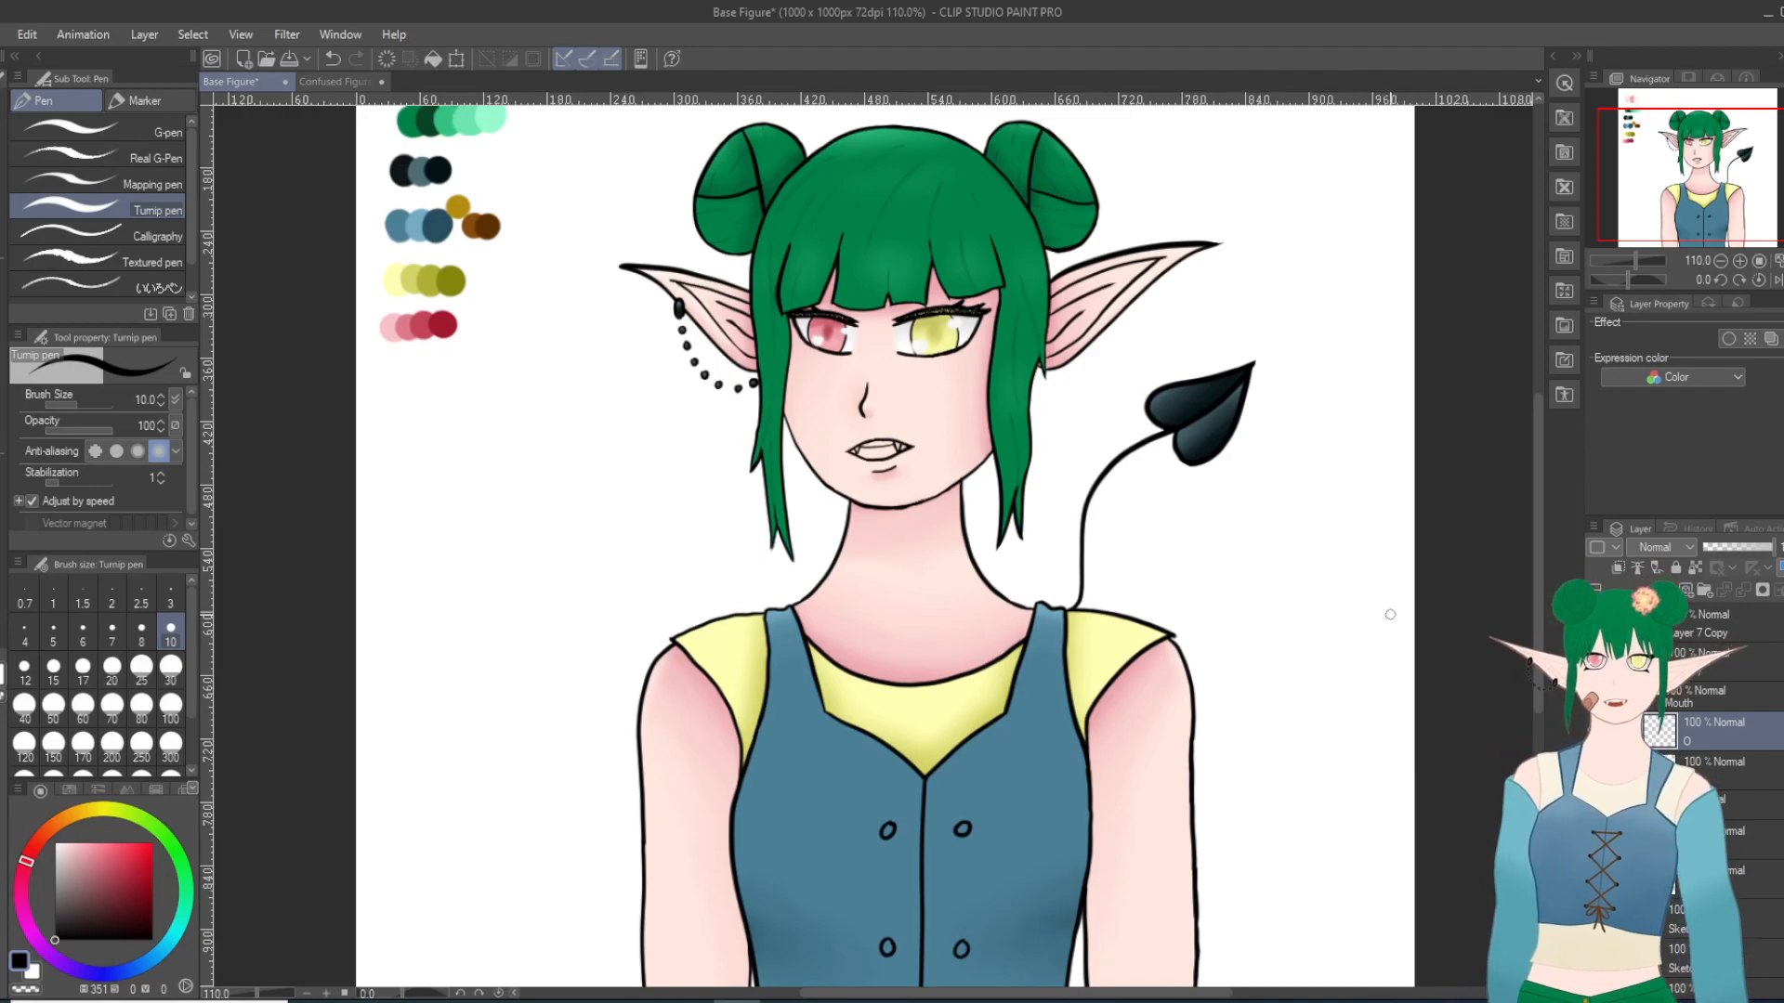
scroll(1396, 616, "down", 2)
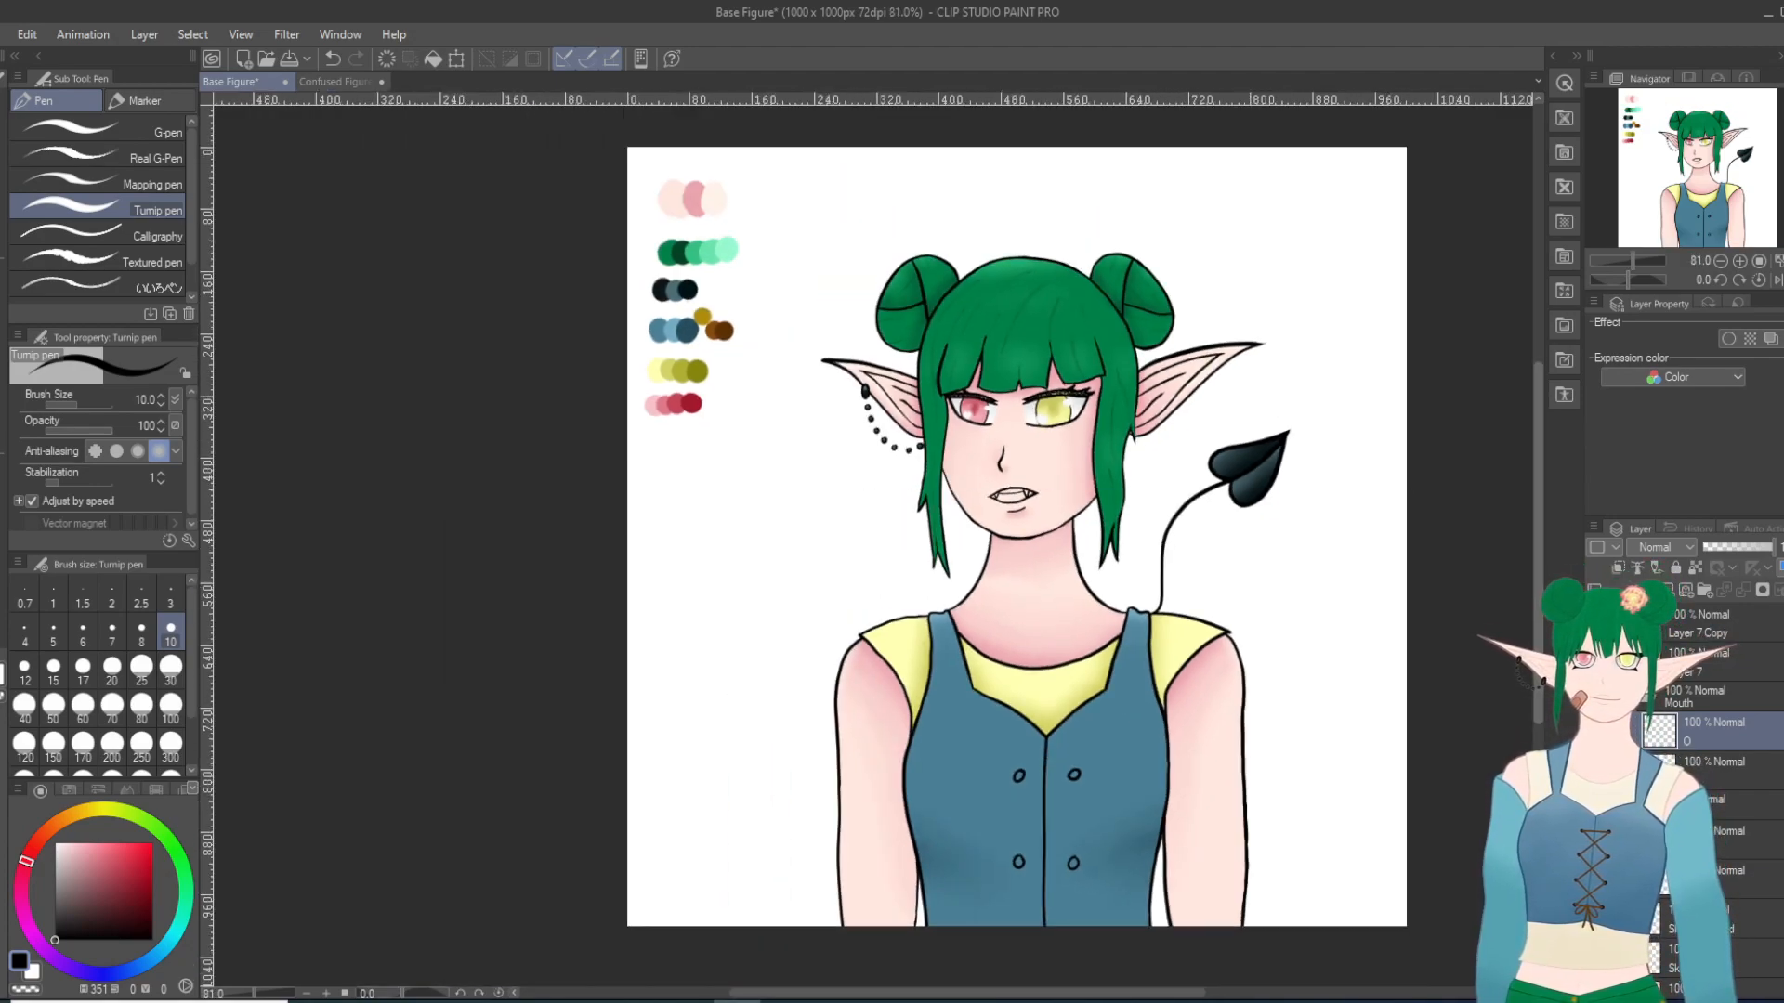
Step: Show the hidden sketch and expression layers and select the figure's layers together, with the Lasso selection tool active
scroll(1388, 627, "down", 1)
scroll(1388, 627, "down", 2)
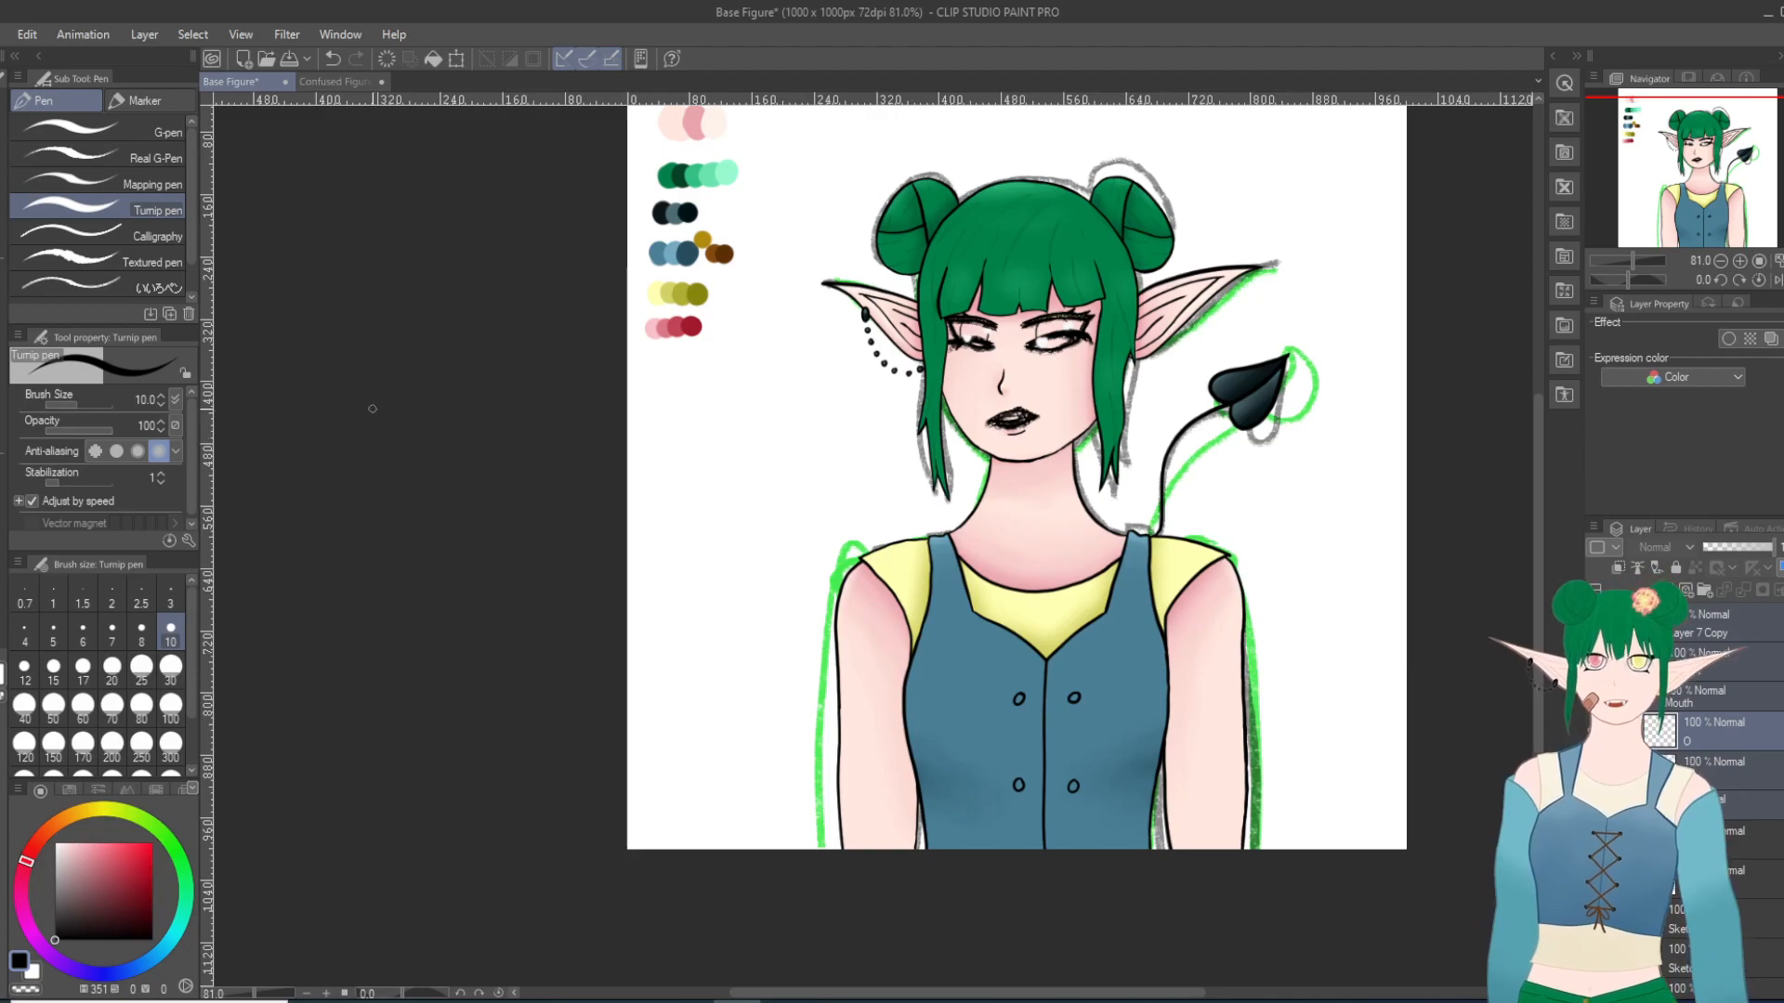
key("m")
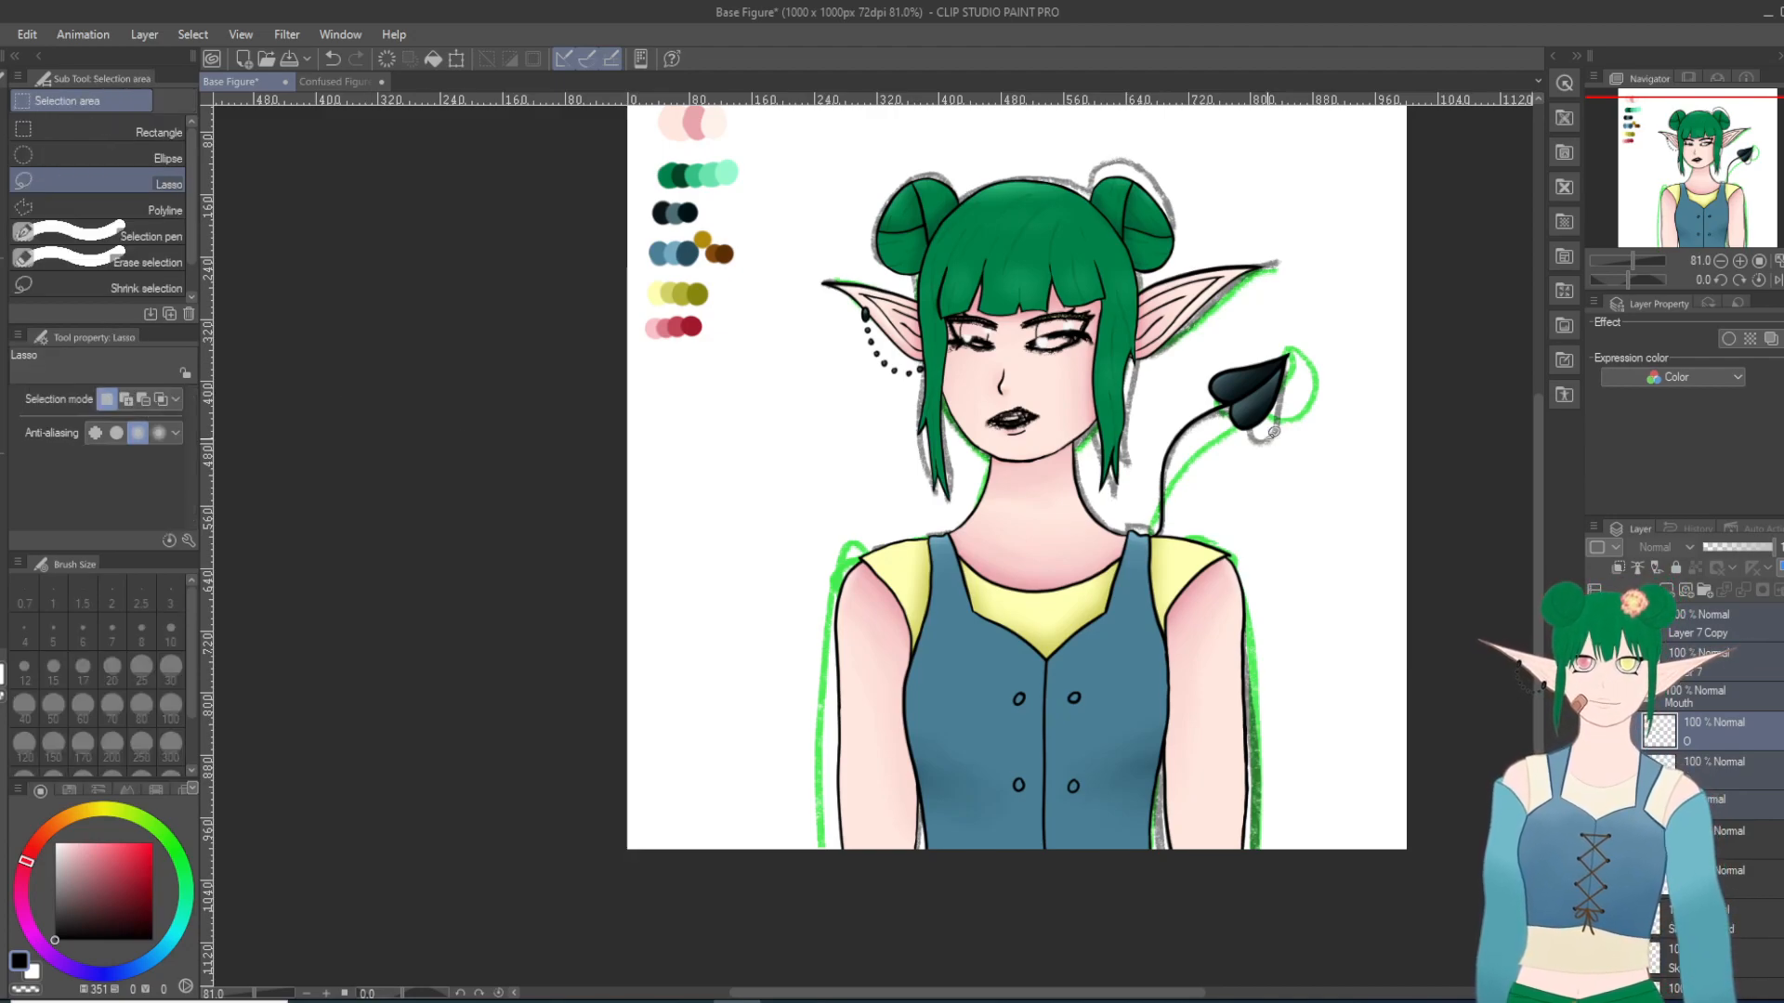
scroll(1271, 434, "up", 2)
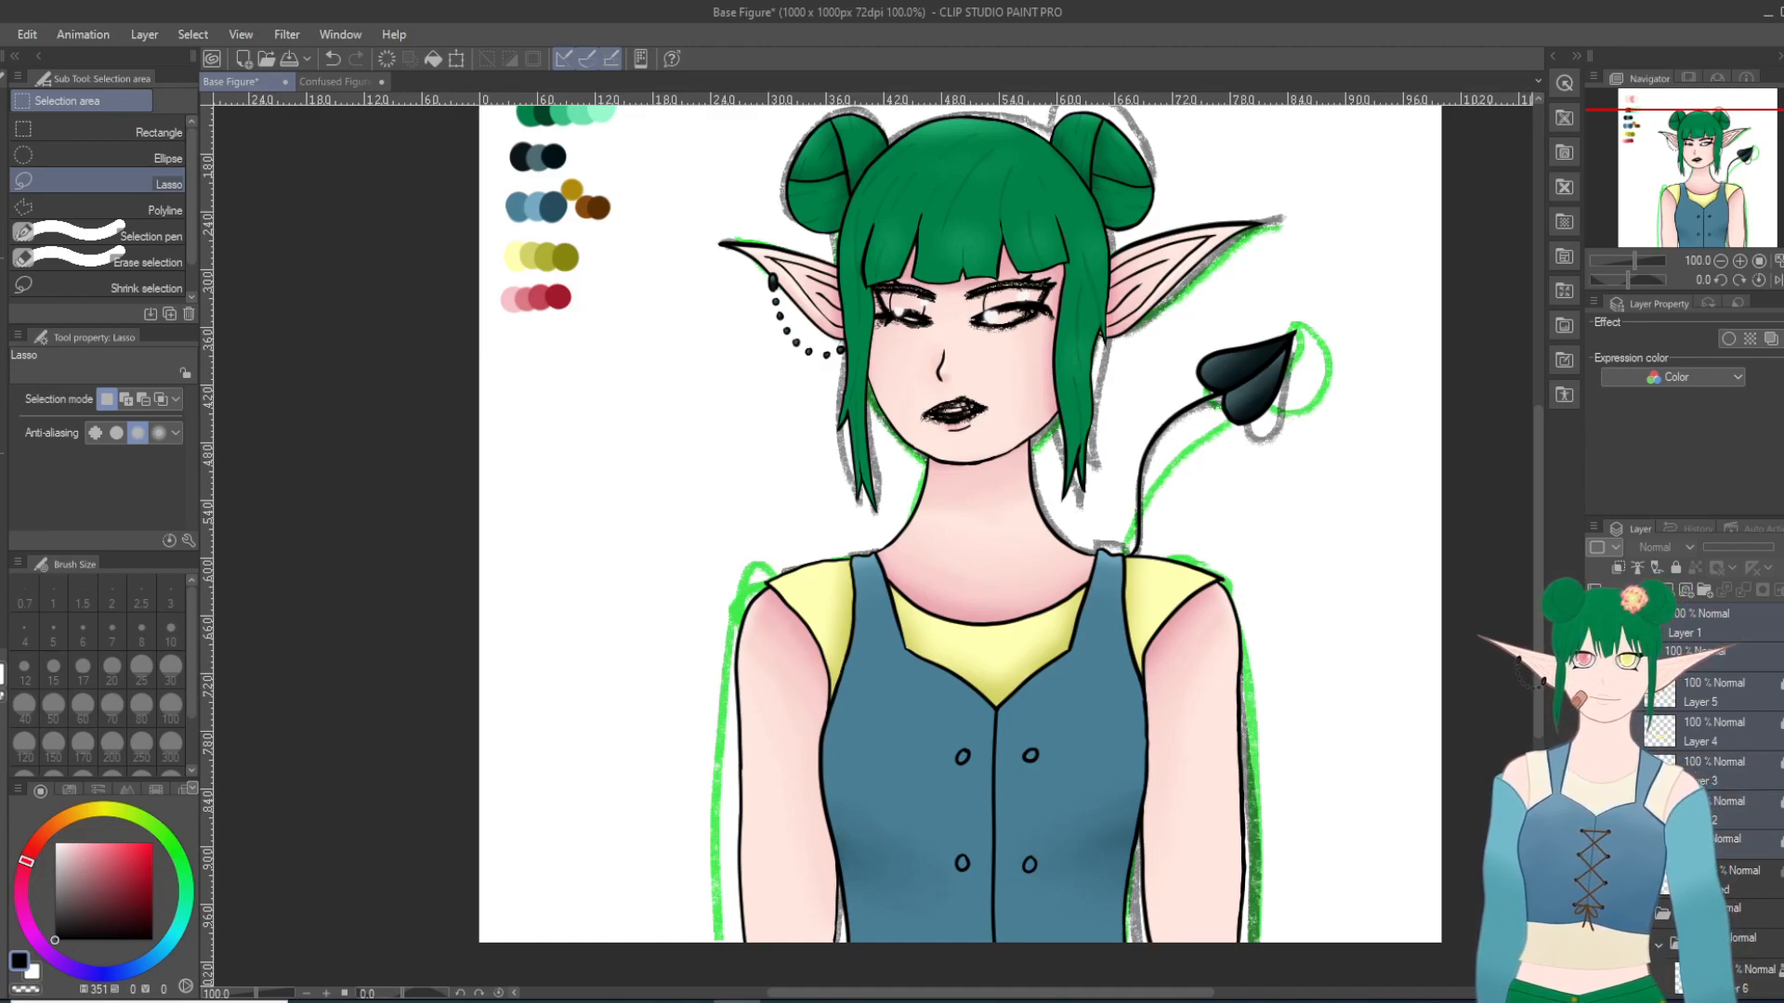
scroll(1718, 762, "down", 4)
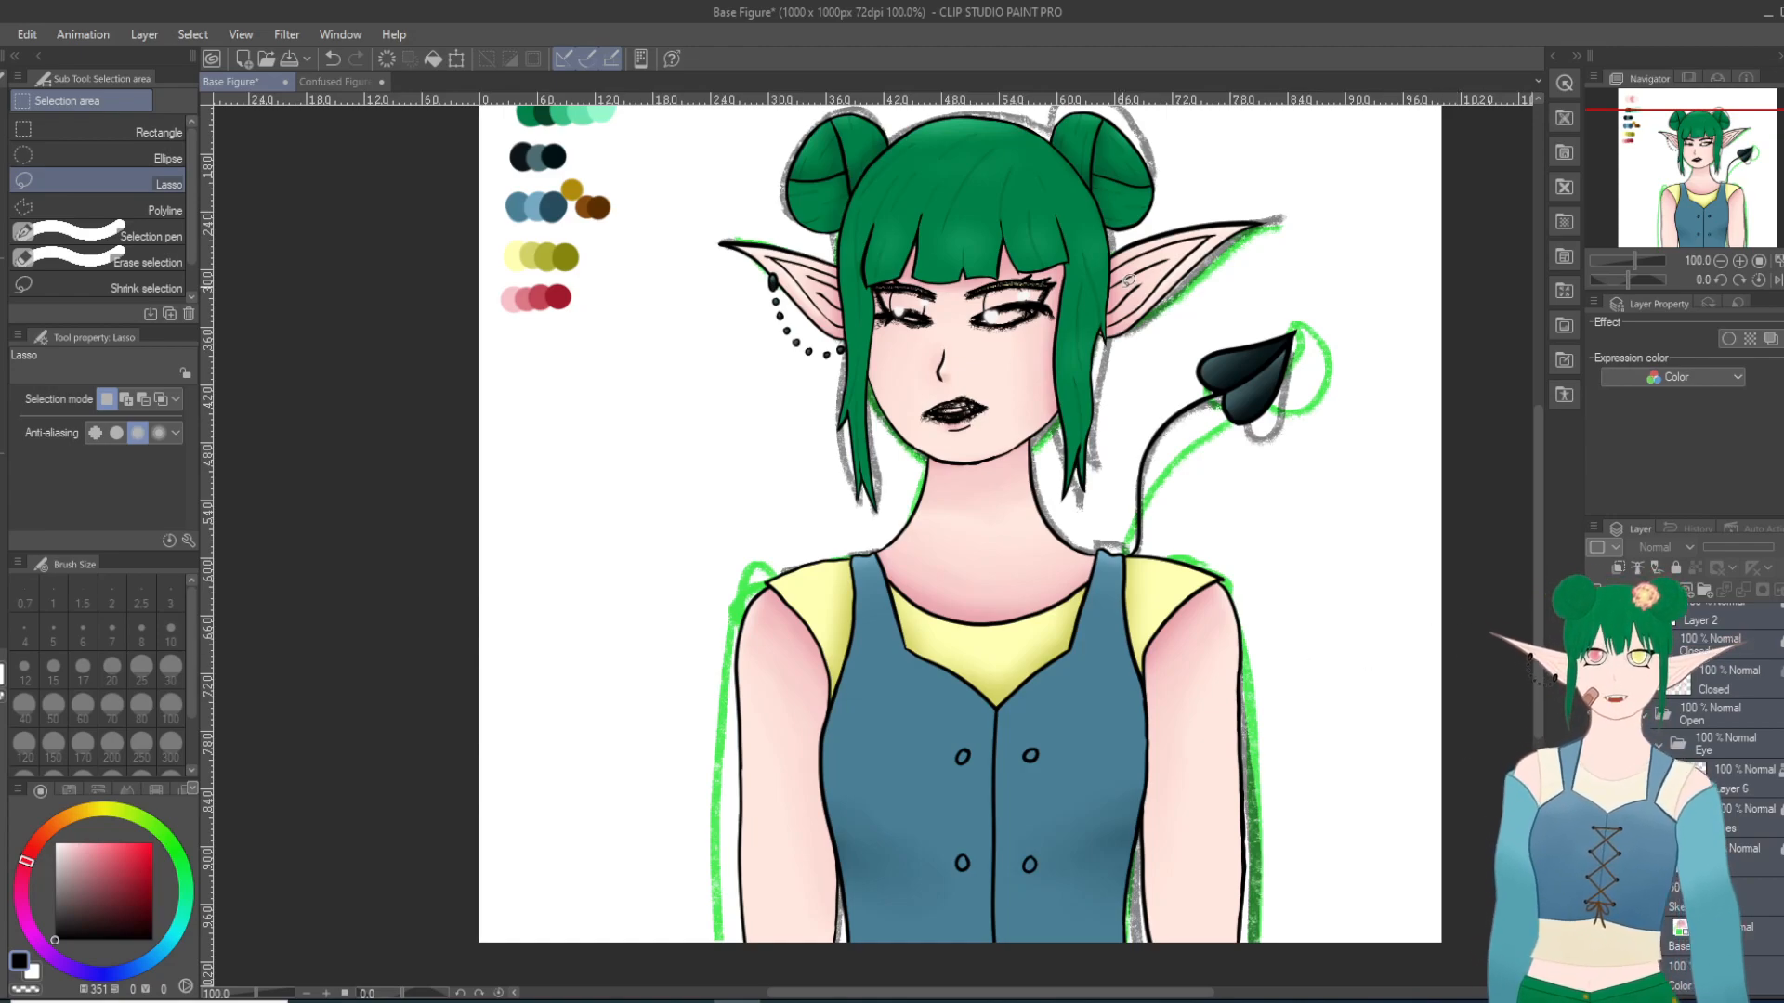
scroll(1316, 656, "up", 1)
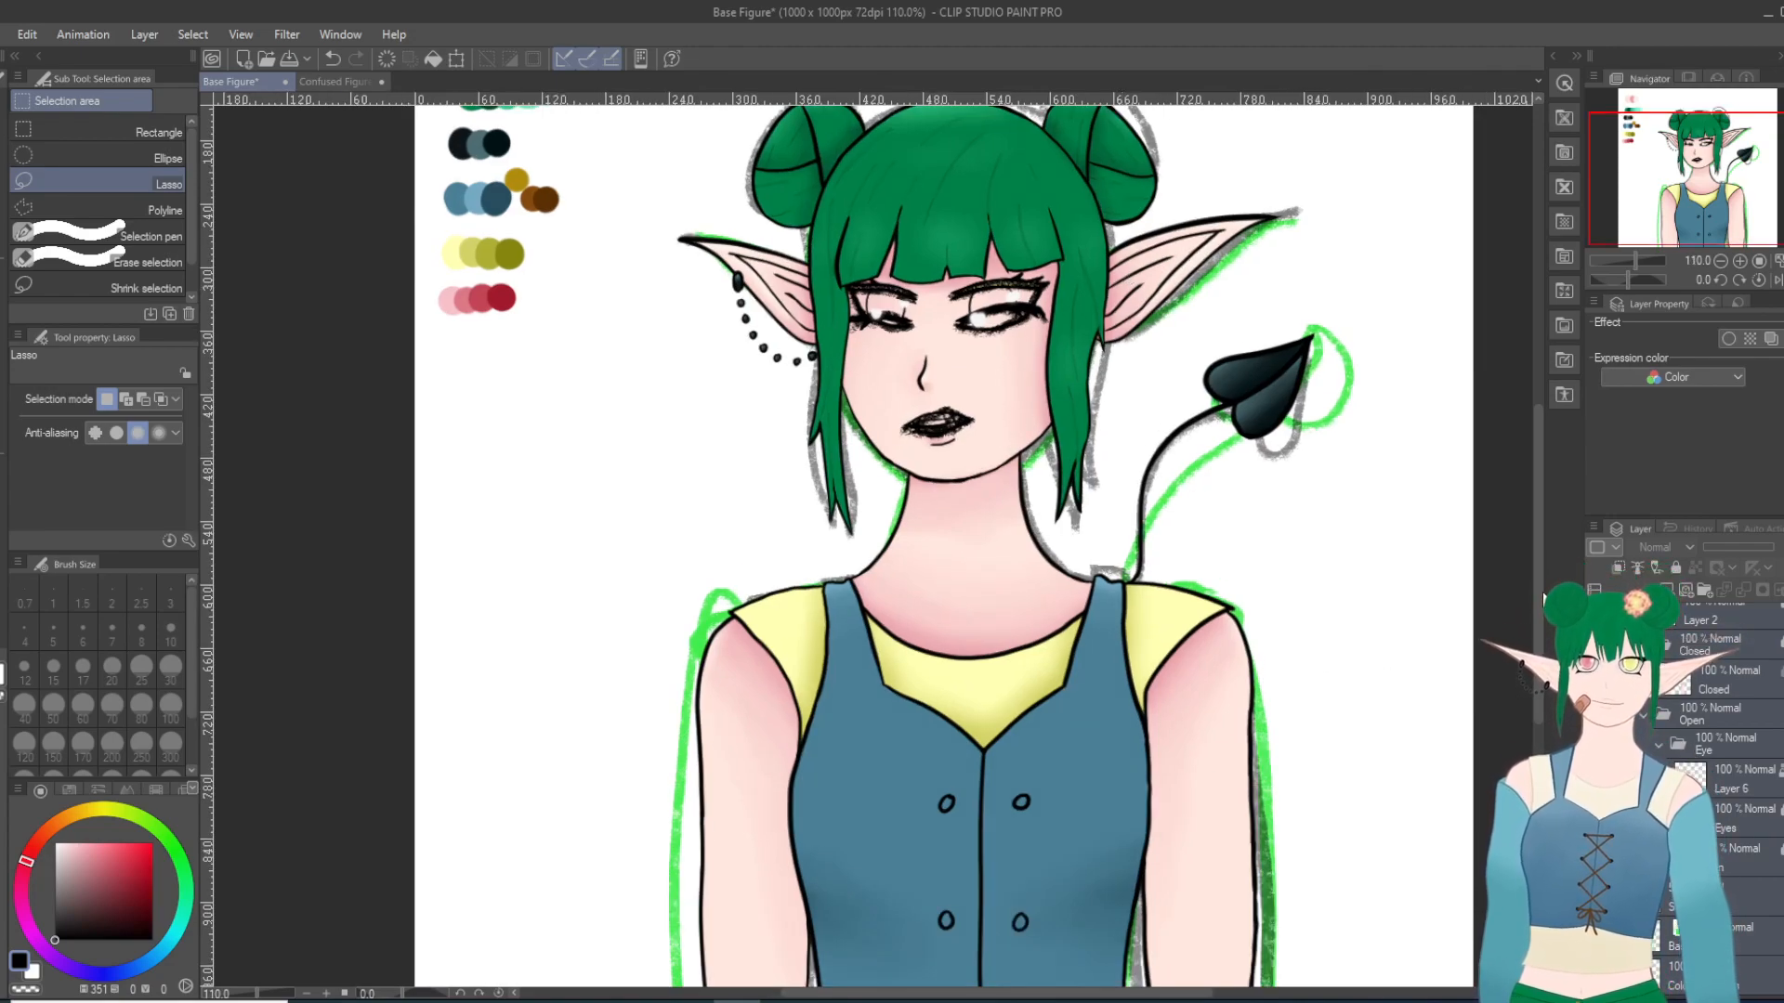
Step: Lasso the whole head, including the hair buns, ears and earring, closing the selection along the jawline
left_click_drag(1544, 587, 1542, 515)
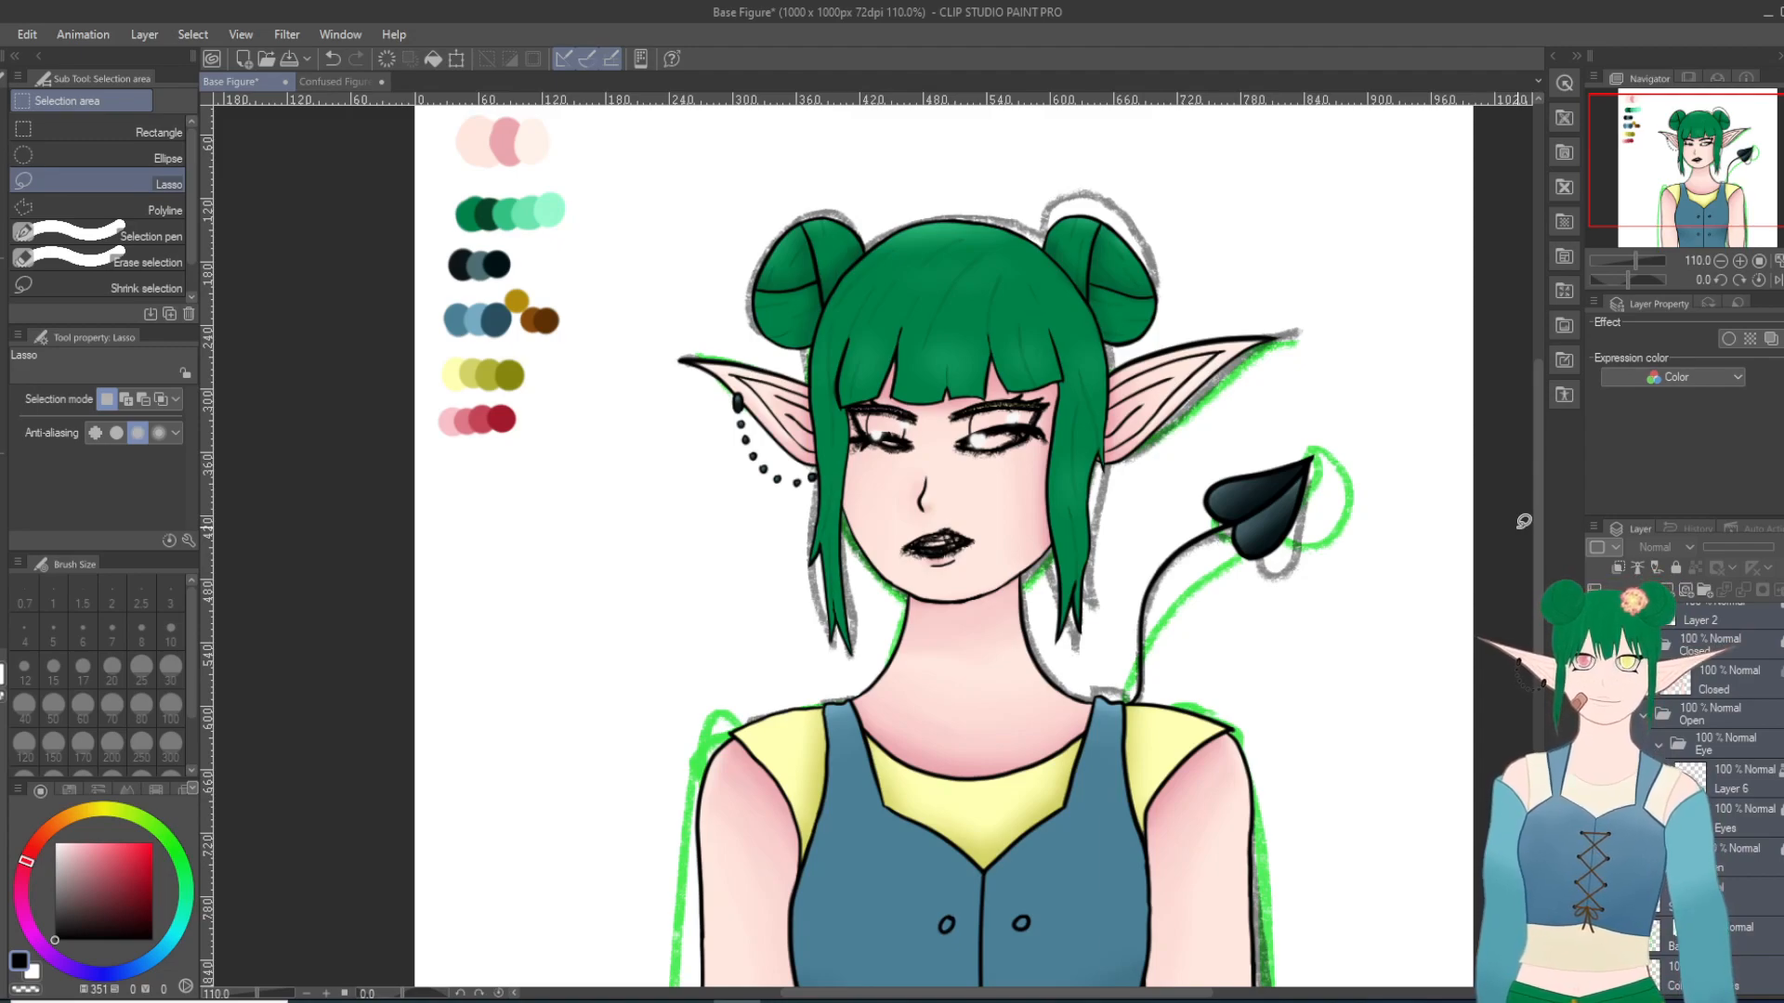
scroll(1004, 311, "up", 2)
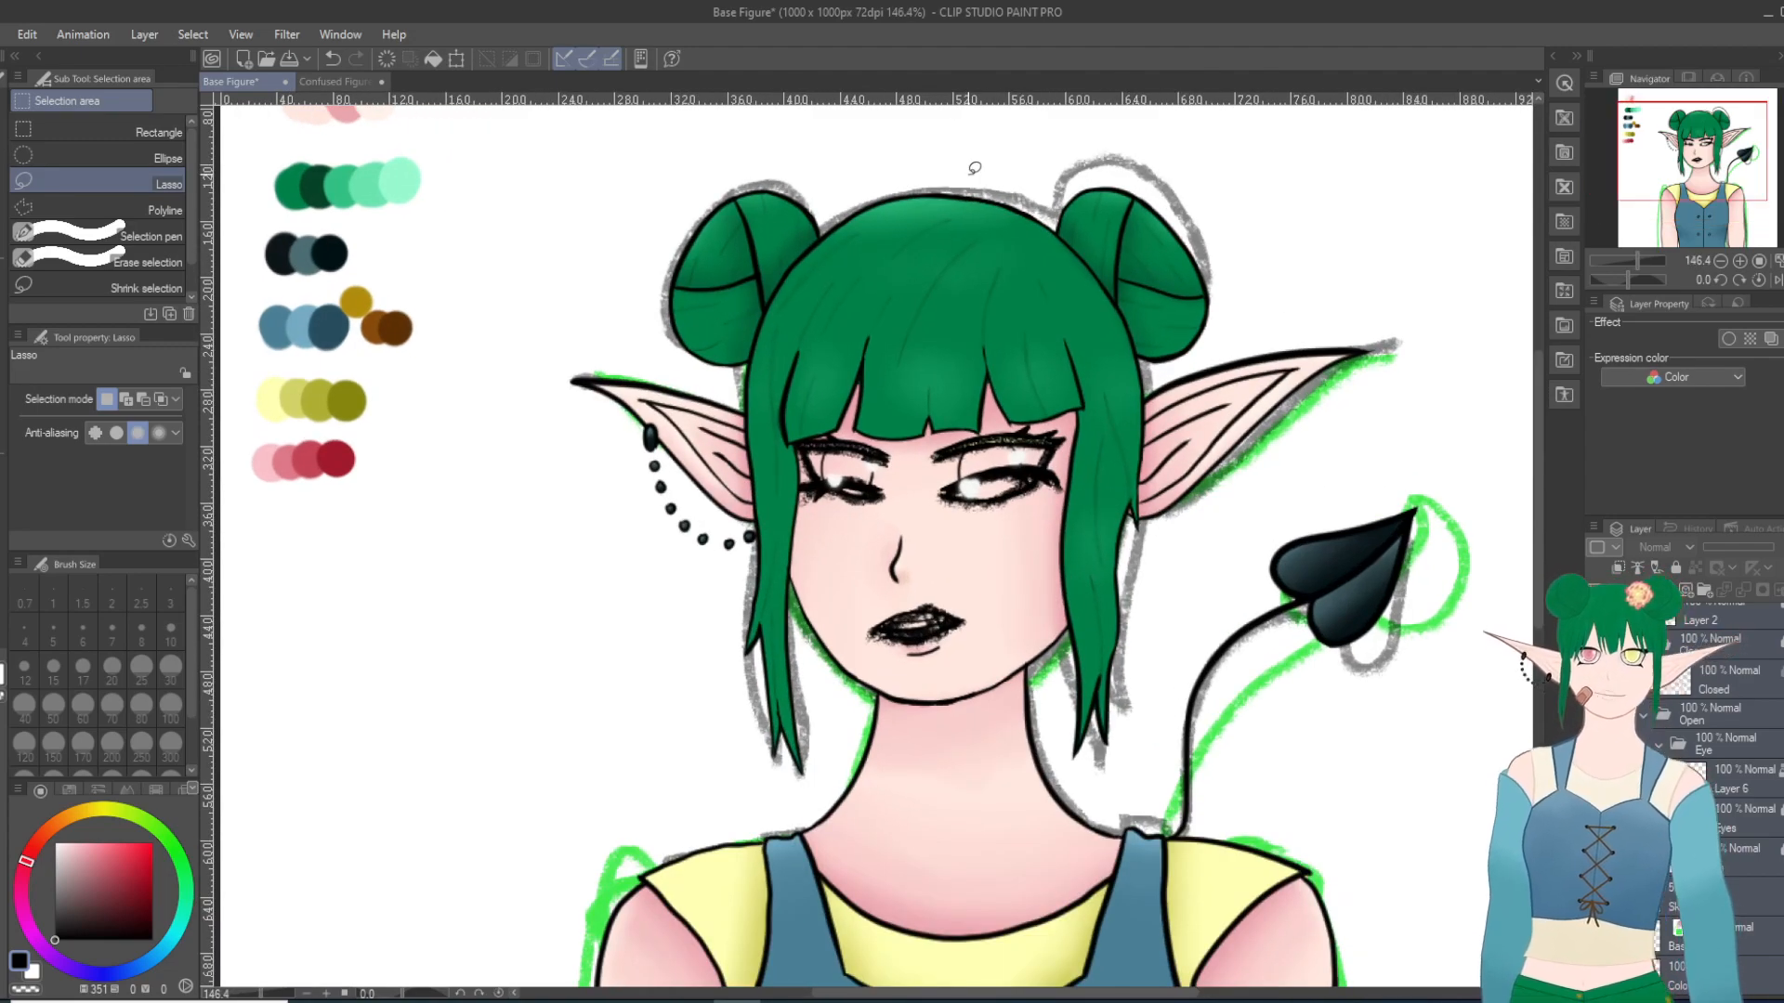
scroll(975, 169, "up", 1)
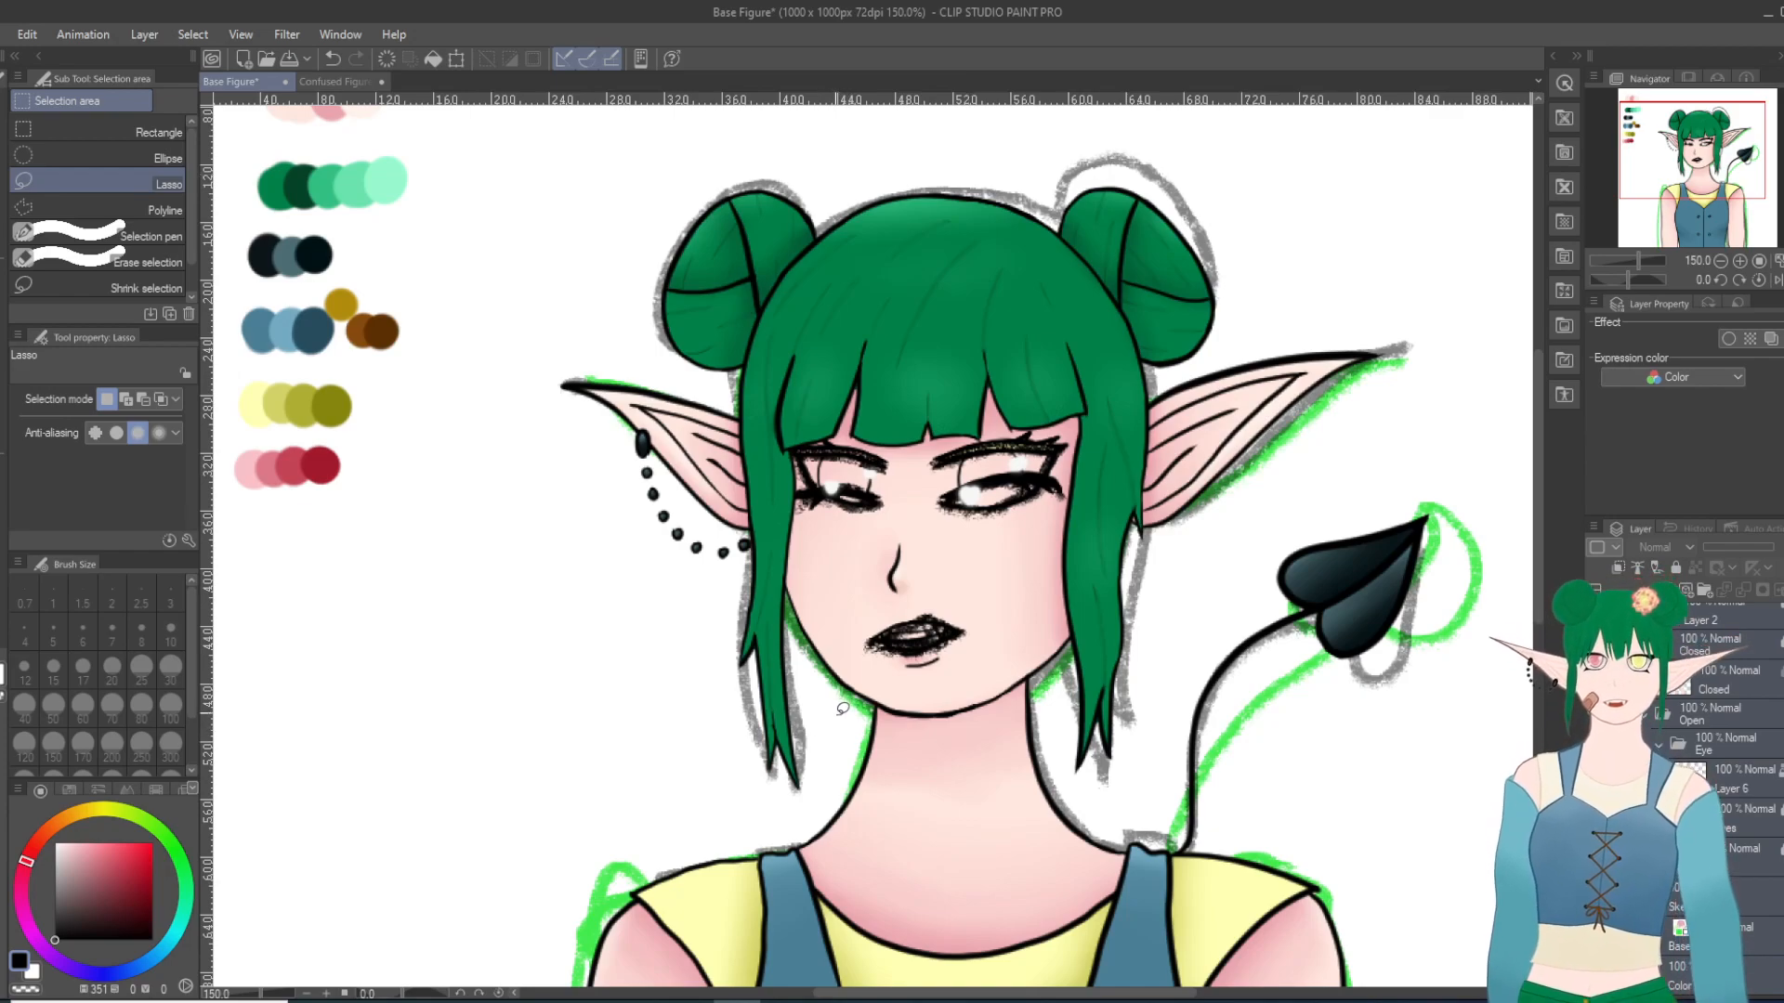
mouse_move(829, 709)
left_mouse_down()
mouse_move(796, 812)
mouse_move(759, 814)
mouse_move(721, 780)
mouse_move(712, 666)
mouse_move(581, 496)
mouse_move(520, 371)
left_mouse_up()
left_click_drag(769, 137, 1008, 129)
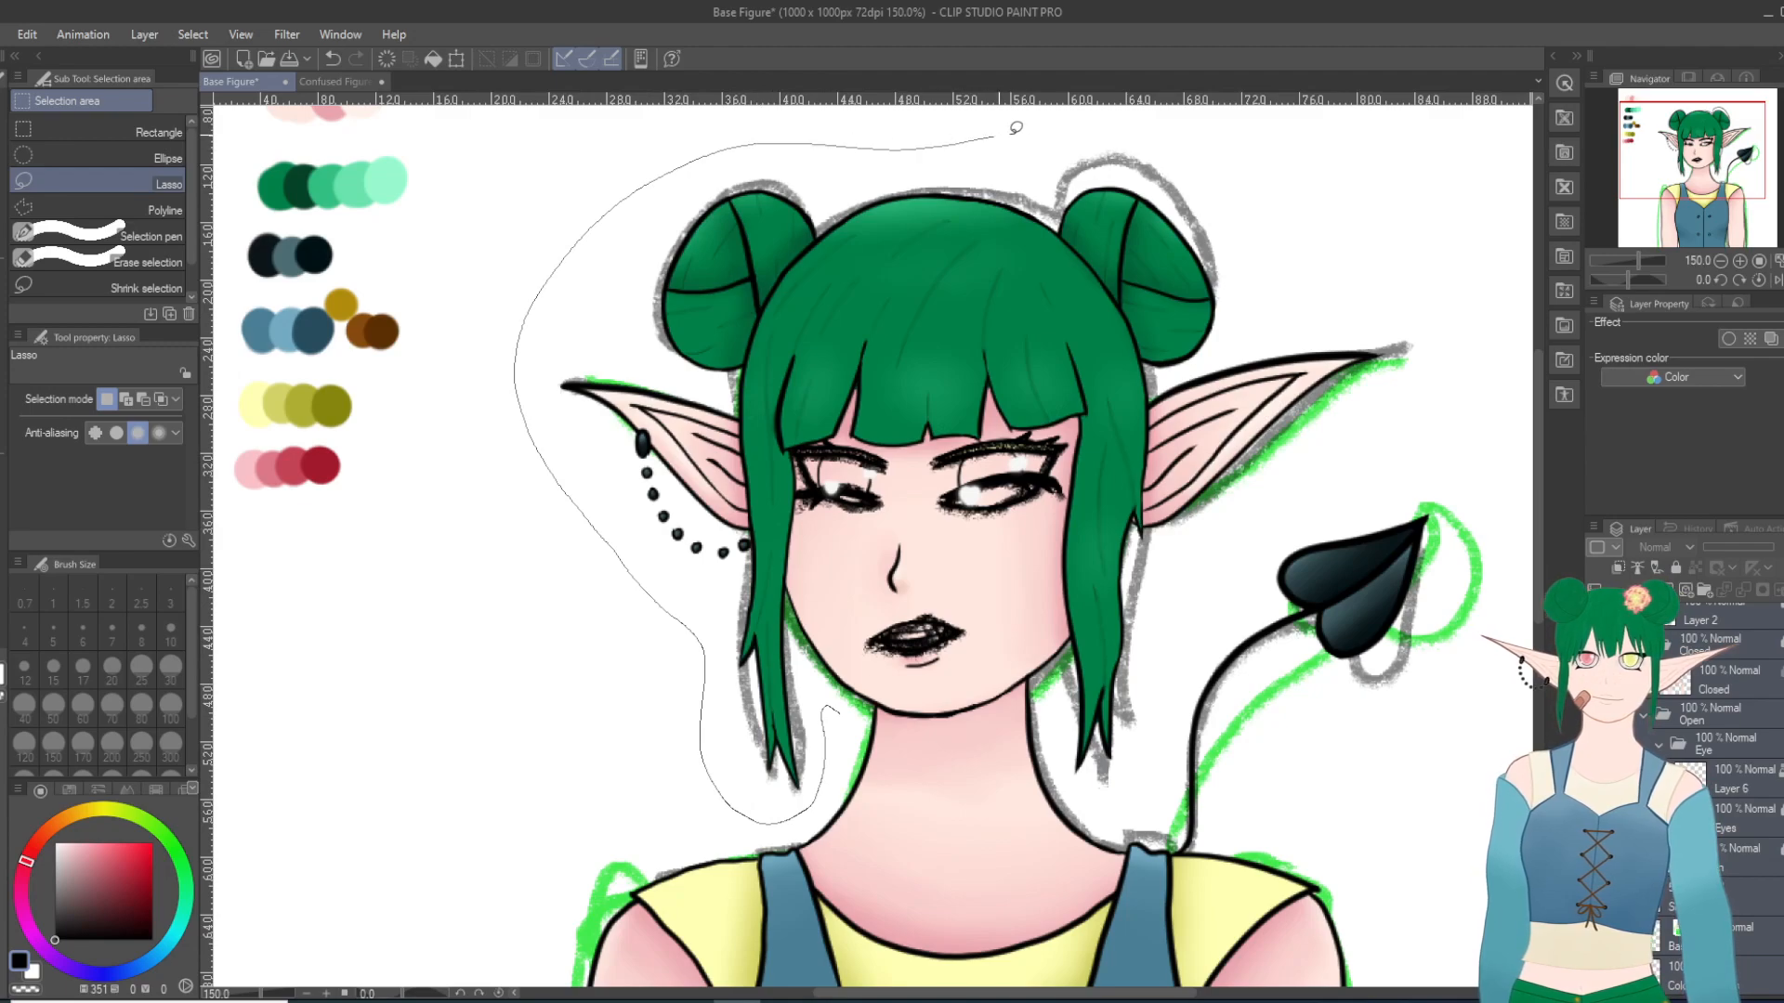
mouse_move(1226, 137)
left_mouse_down()
mouse_move(1395, 201)
mouse_move(1436, 334)
mouse_move(1372, 453)
mouse_move(1216, 572)
mouse_move(1164, 639)
mouse_move(1159, 708)
left_mouse_up()
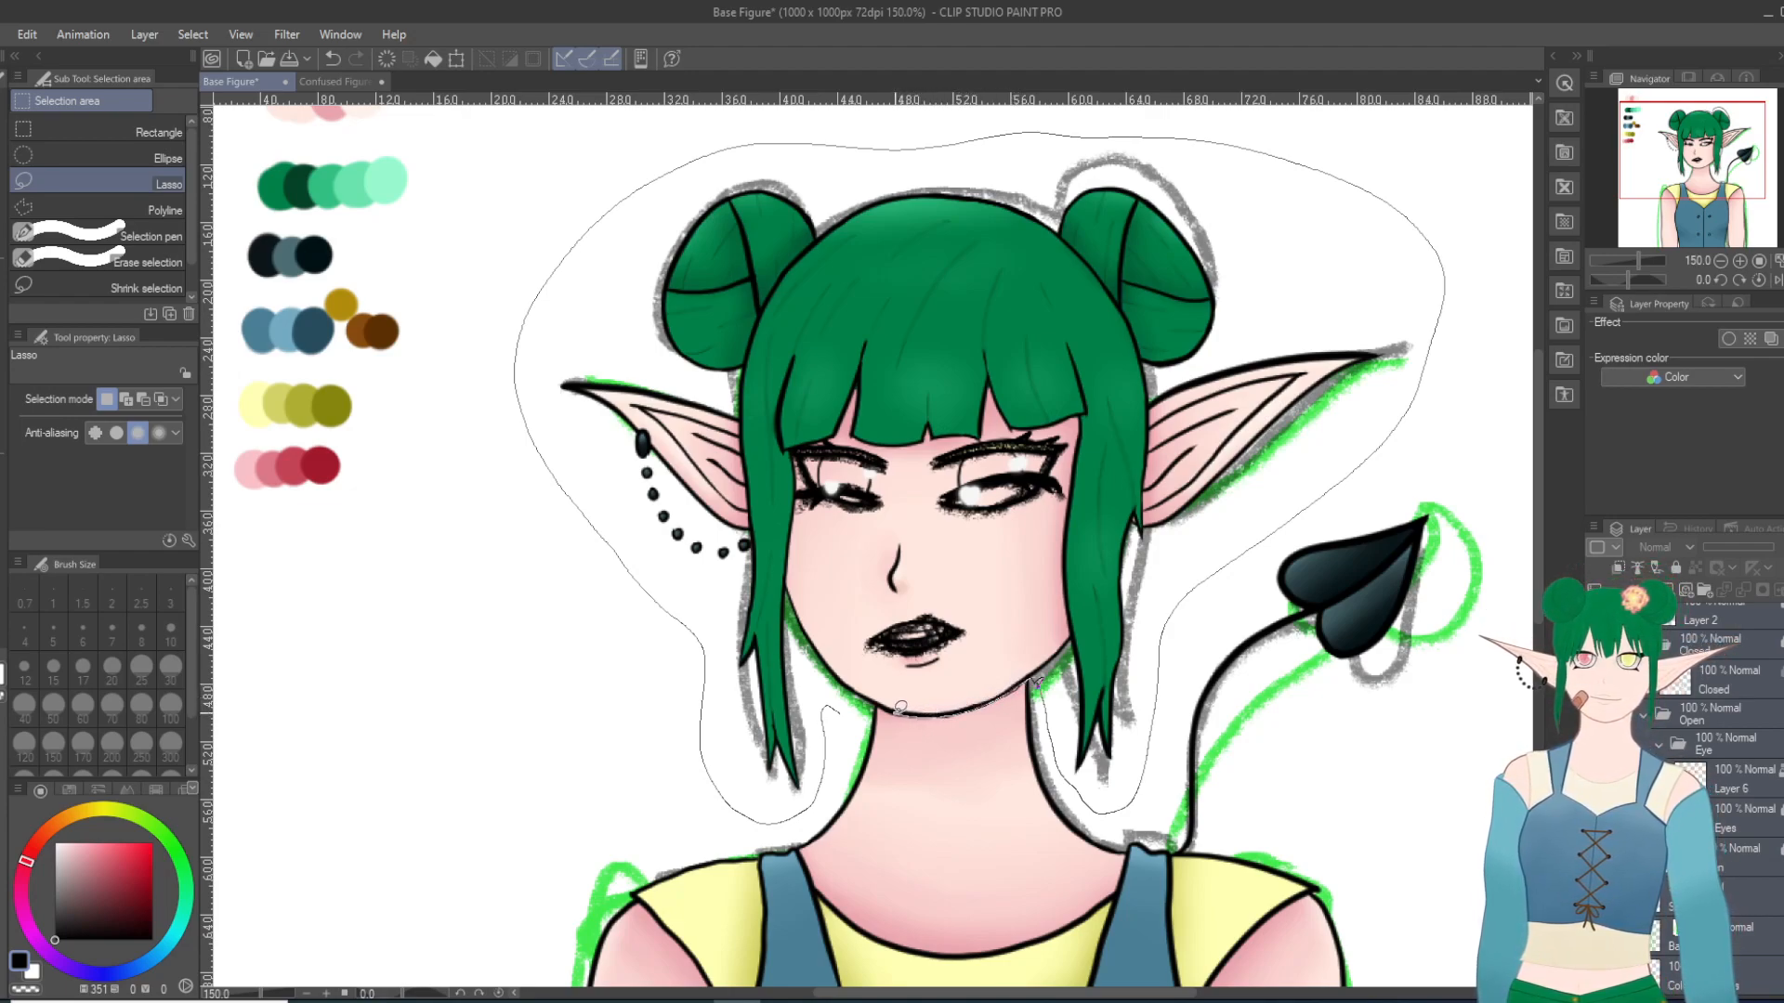
left_click_drag(853, 712, 836, 718)
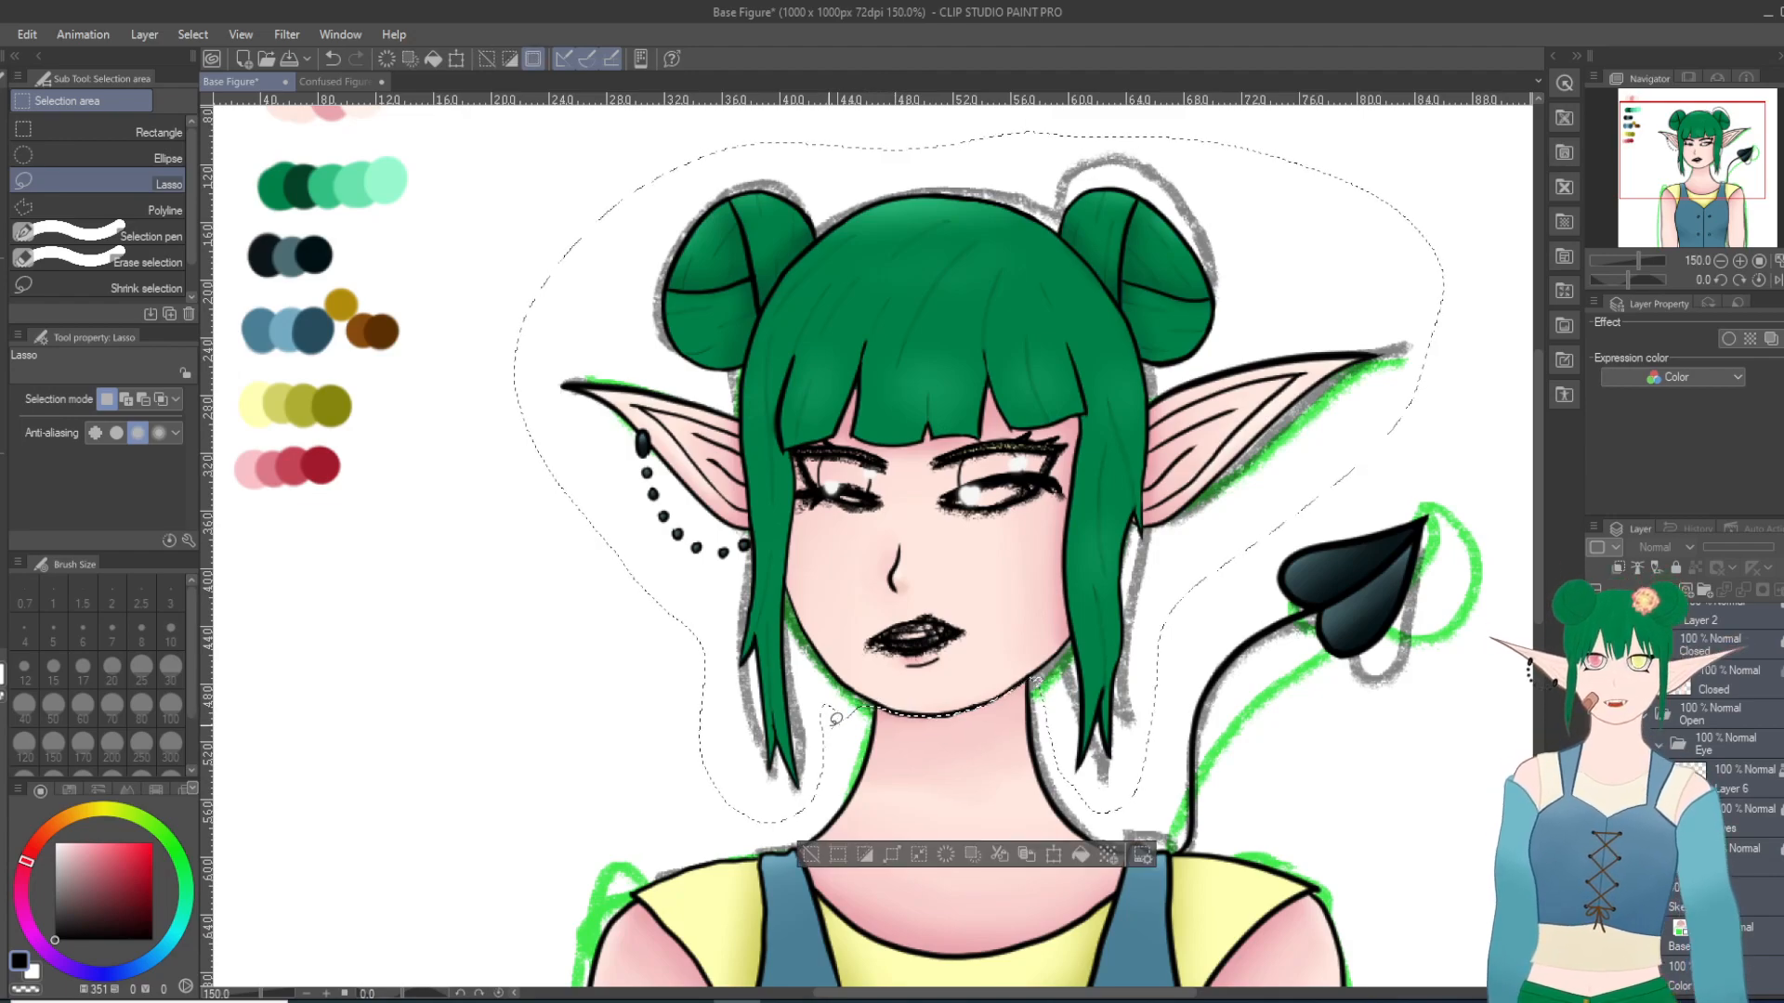
left_click(1055, 852)
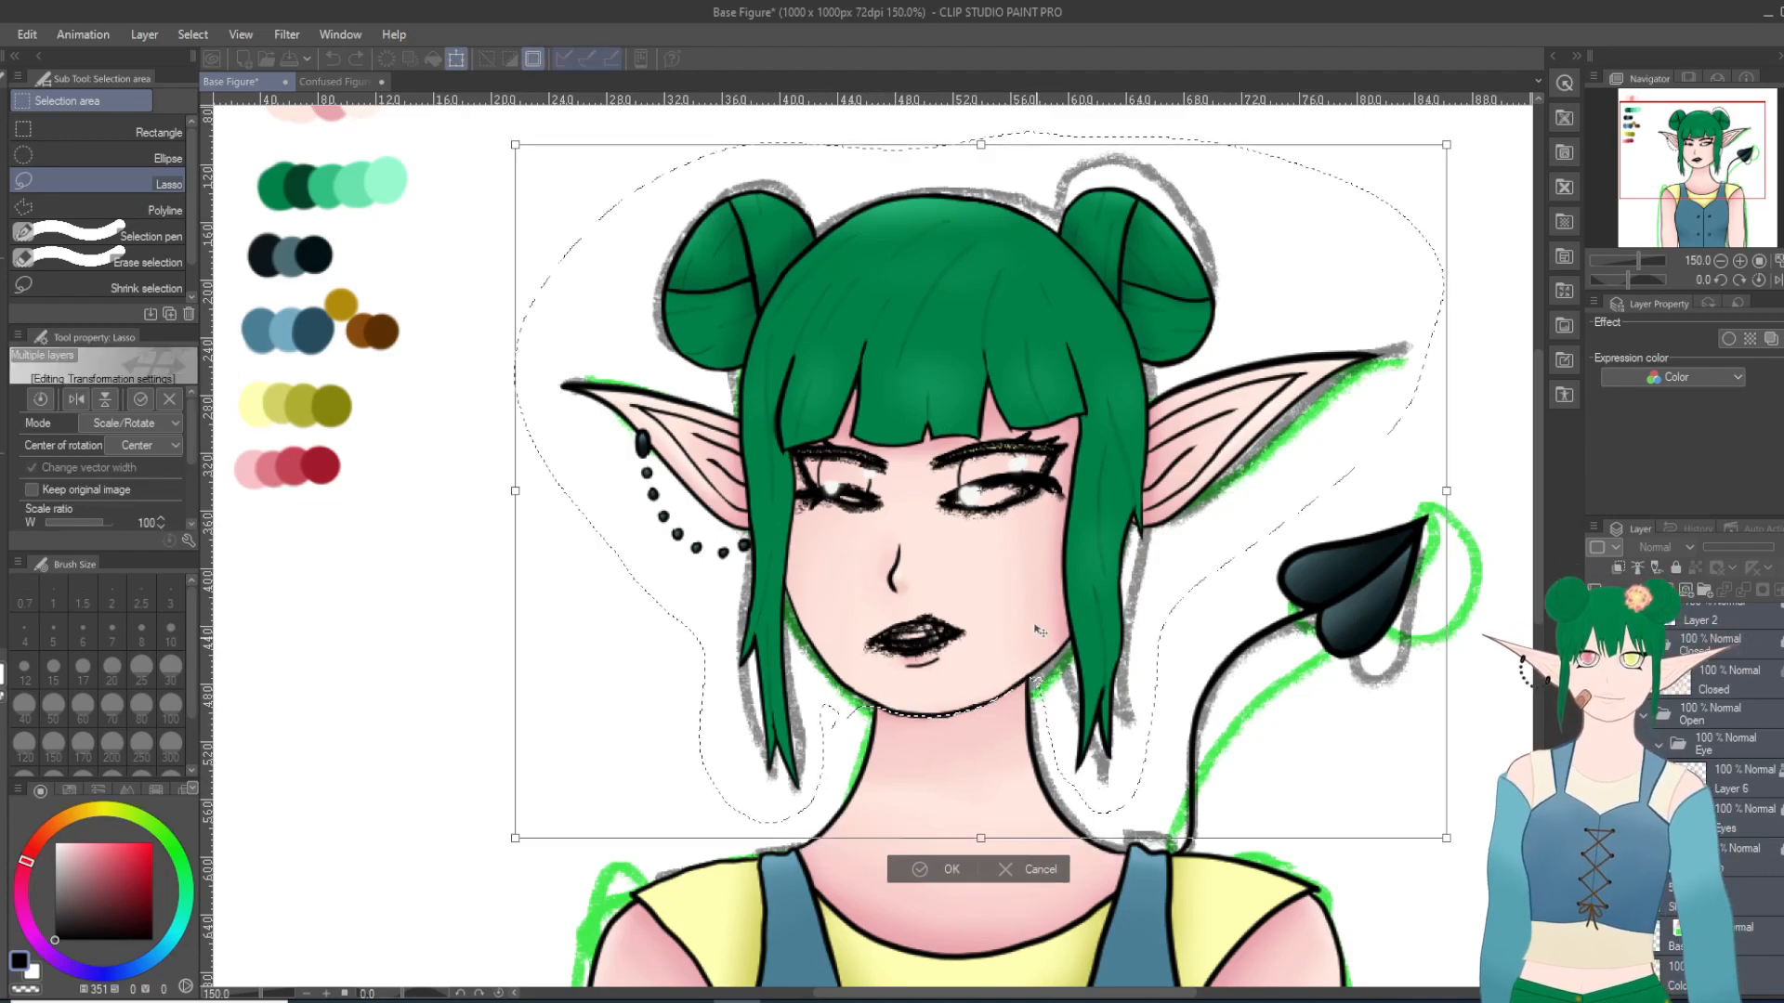
left_click_drag(1035, 627, 1041, 662)
left_click_drag(1045, 659, 1062, 558)
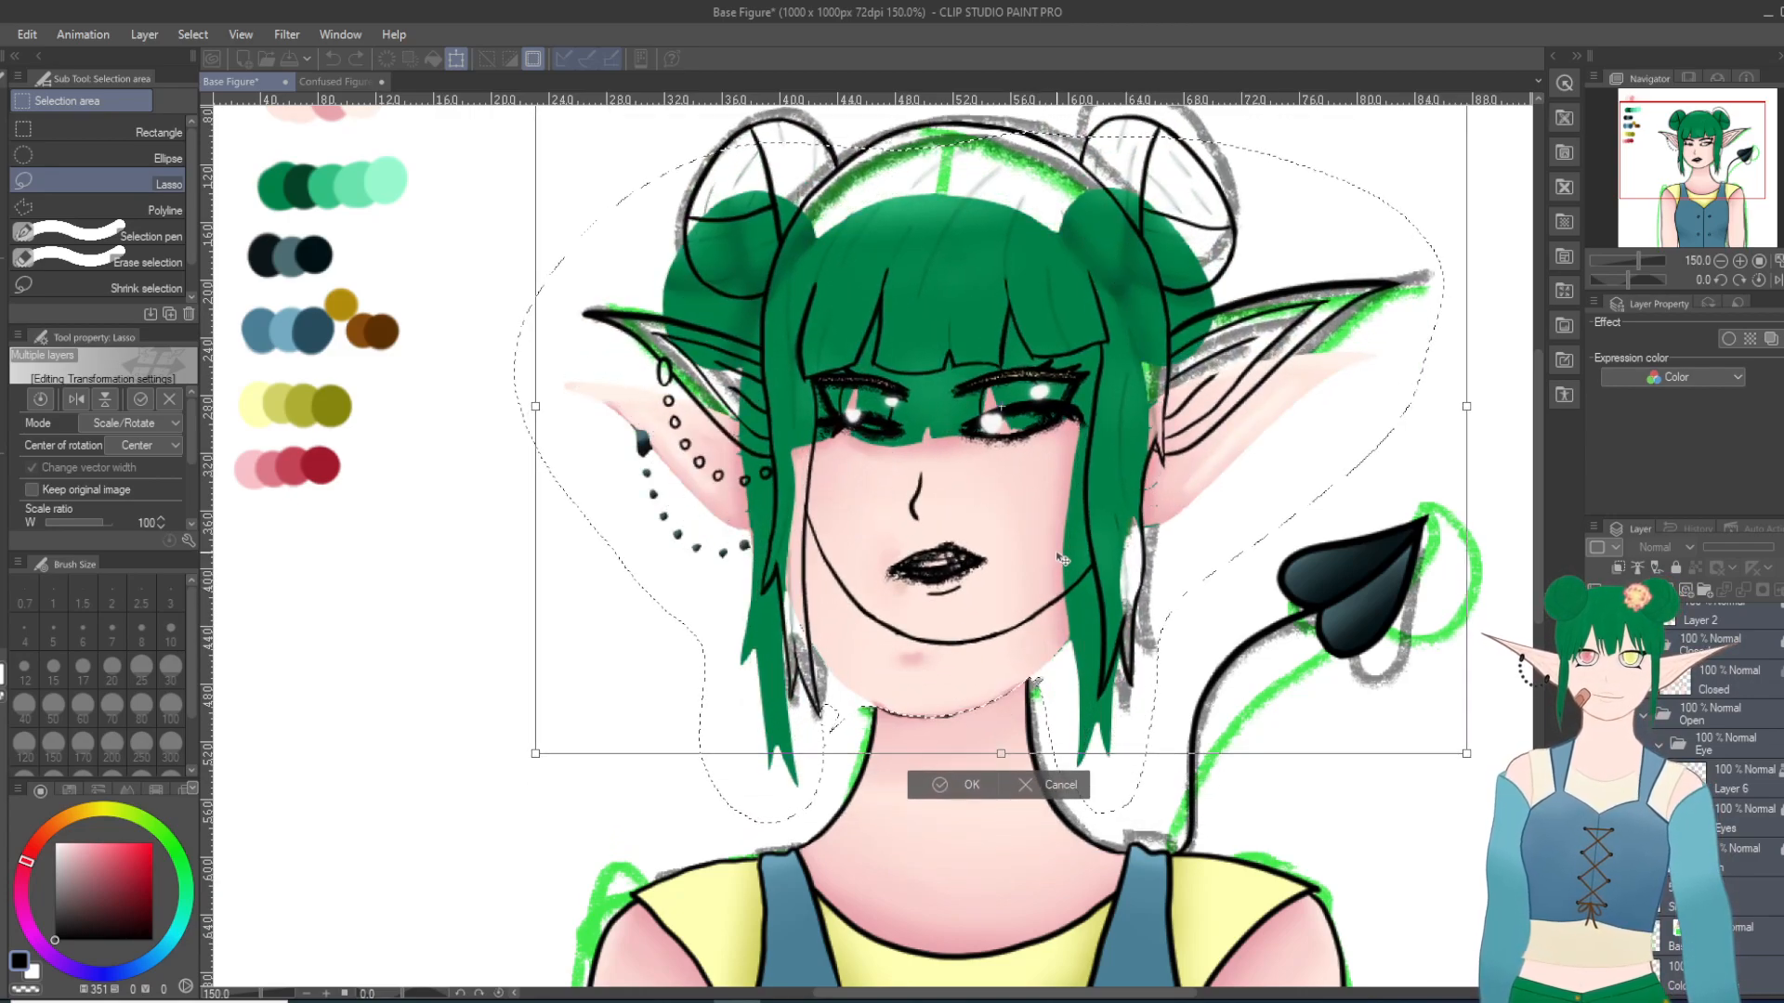
left_click_drag(1305, 534, 1390, 302)
left_click_drag(1265, 433, 1081, 604)
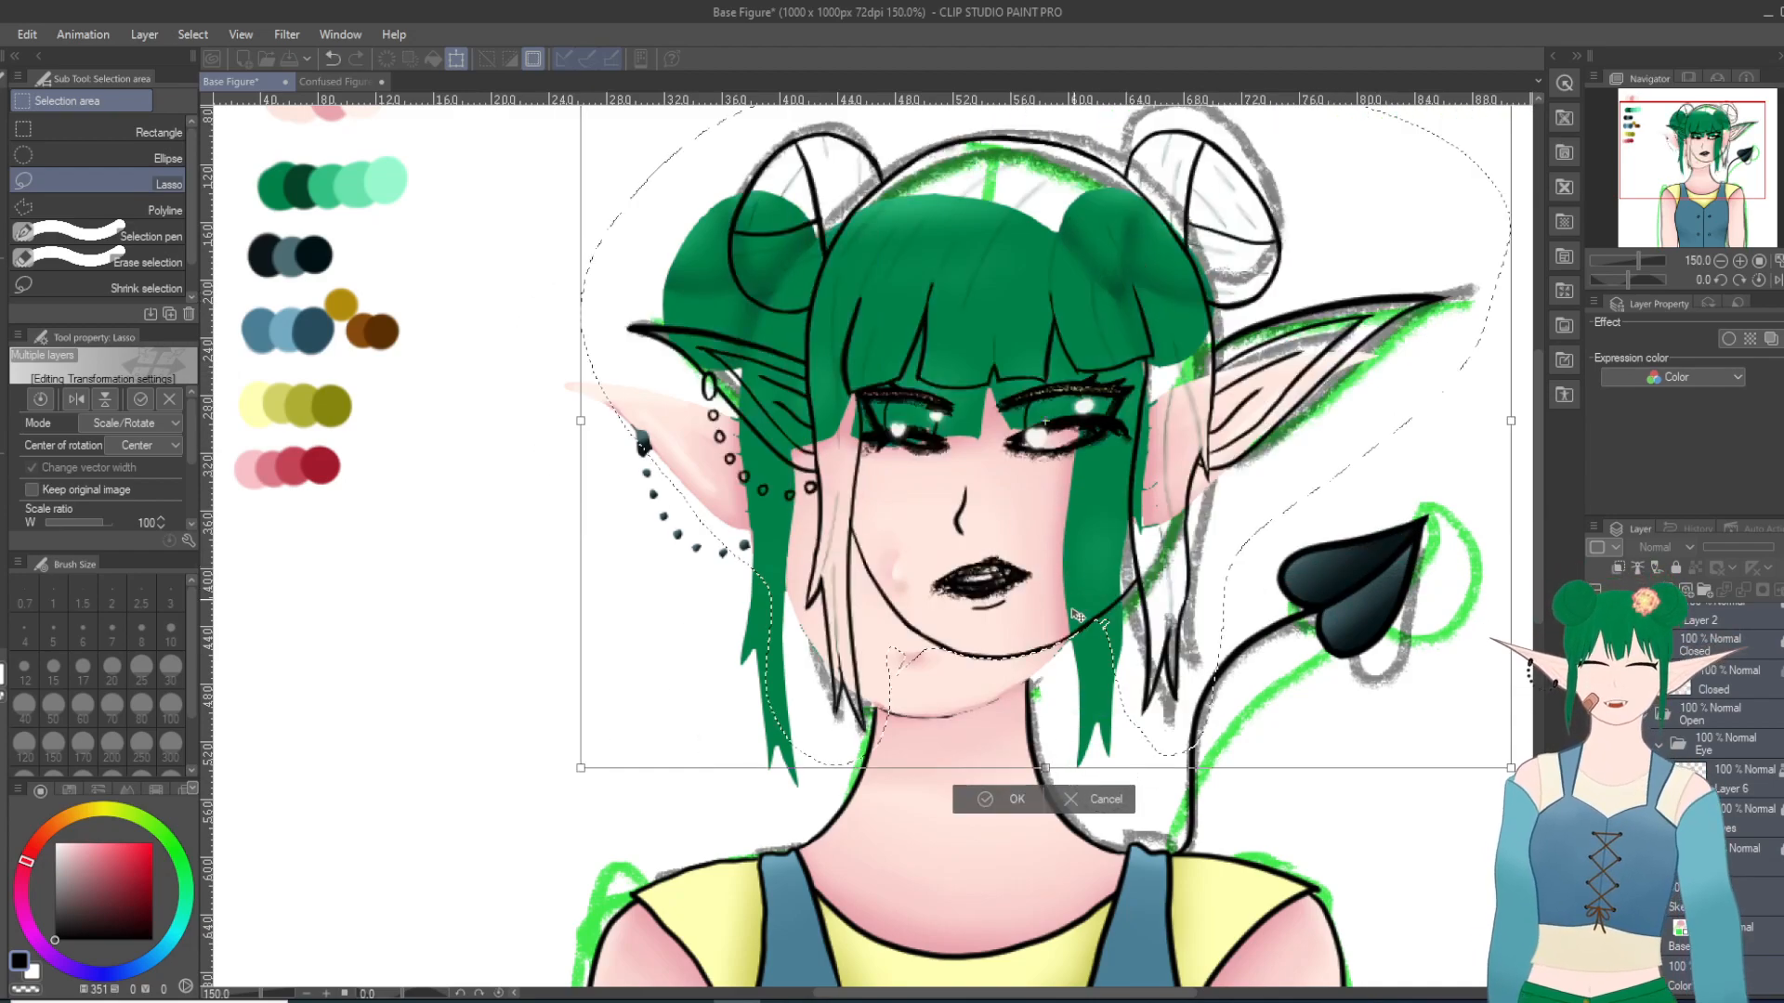
left_click(1089, 801)
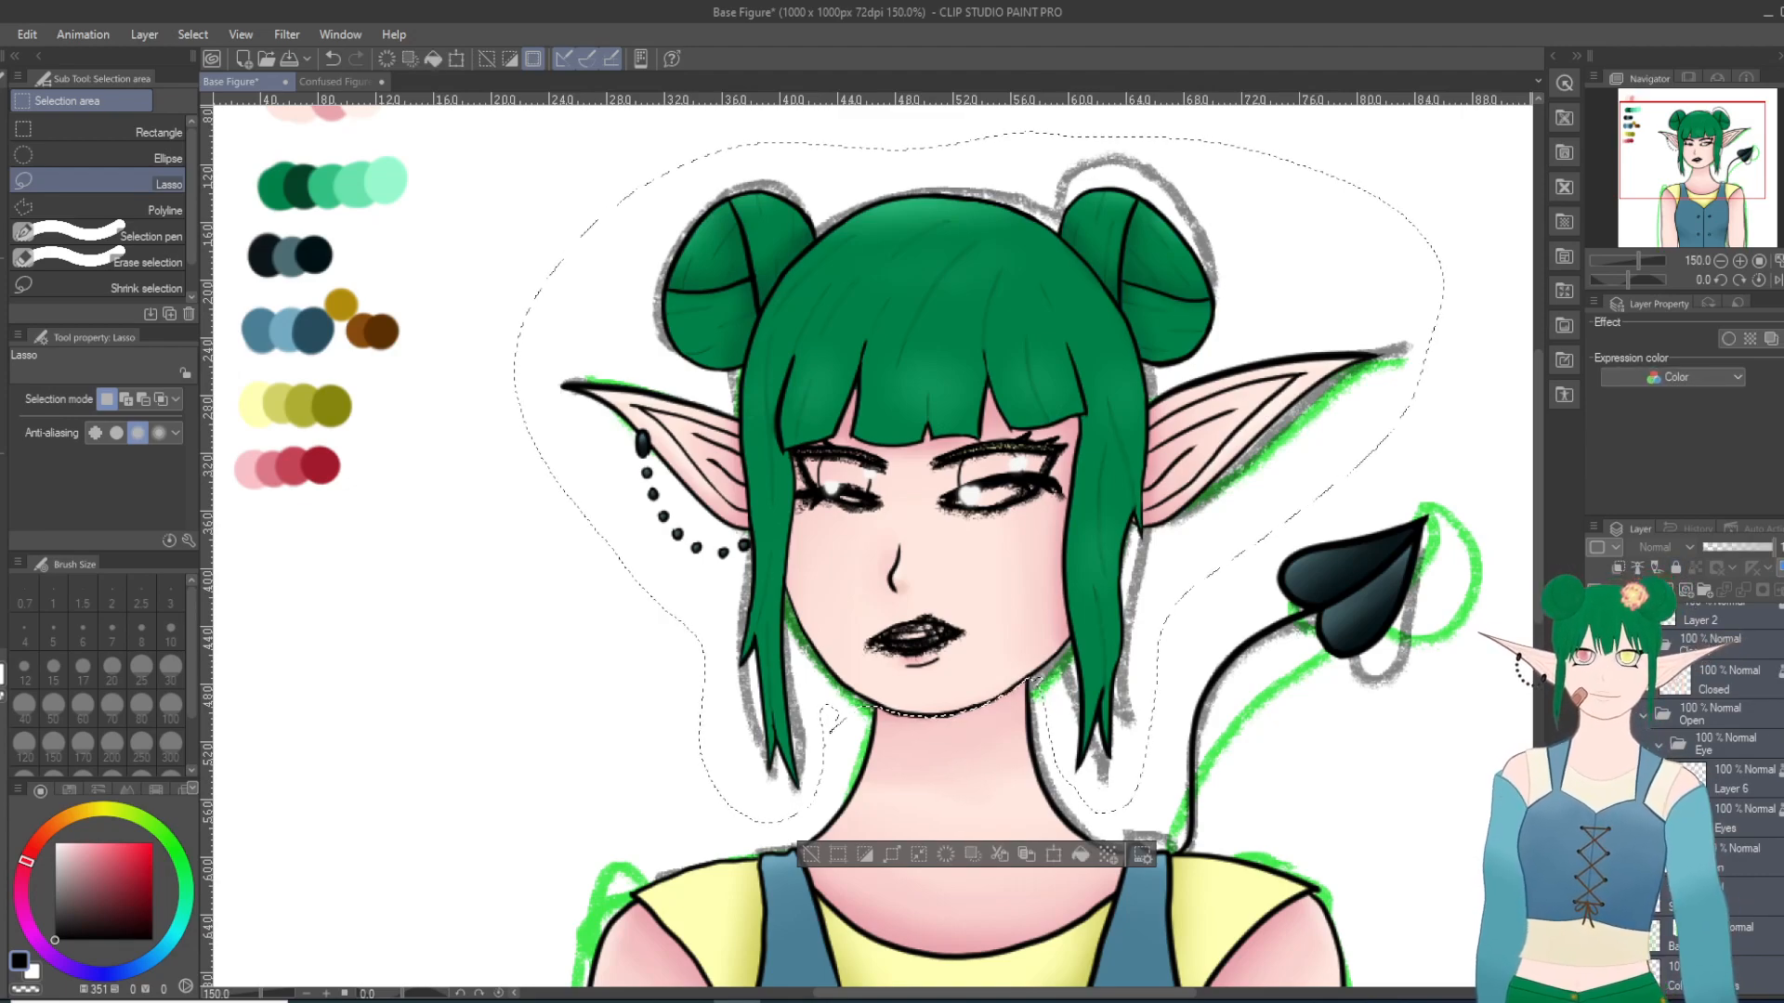
mouse_move(1098, 564)
left_mouse_down()
mouse_move(1103, 604)
mouse_move(1137, 484)
left_mouse_up()
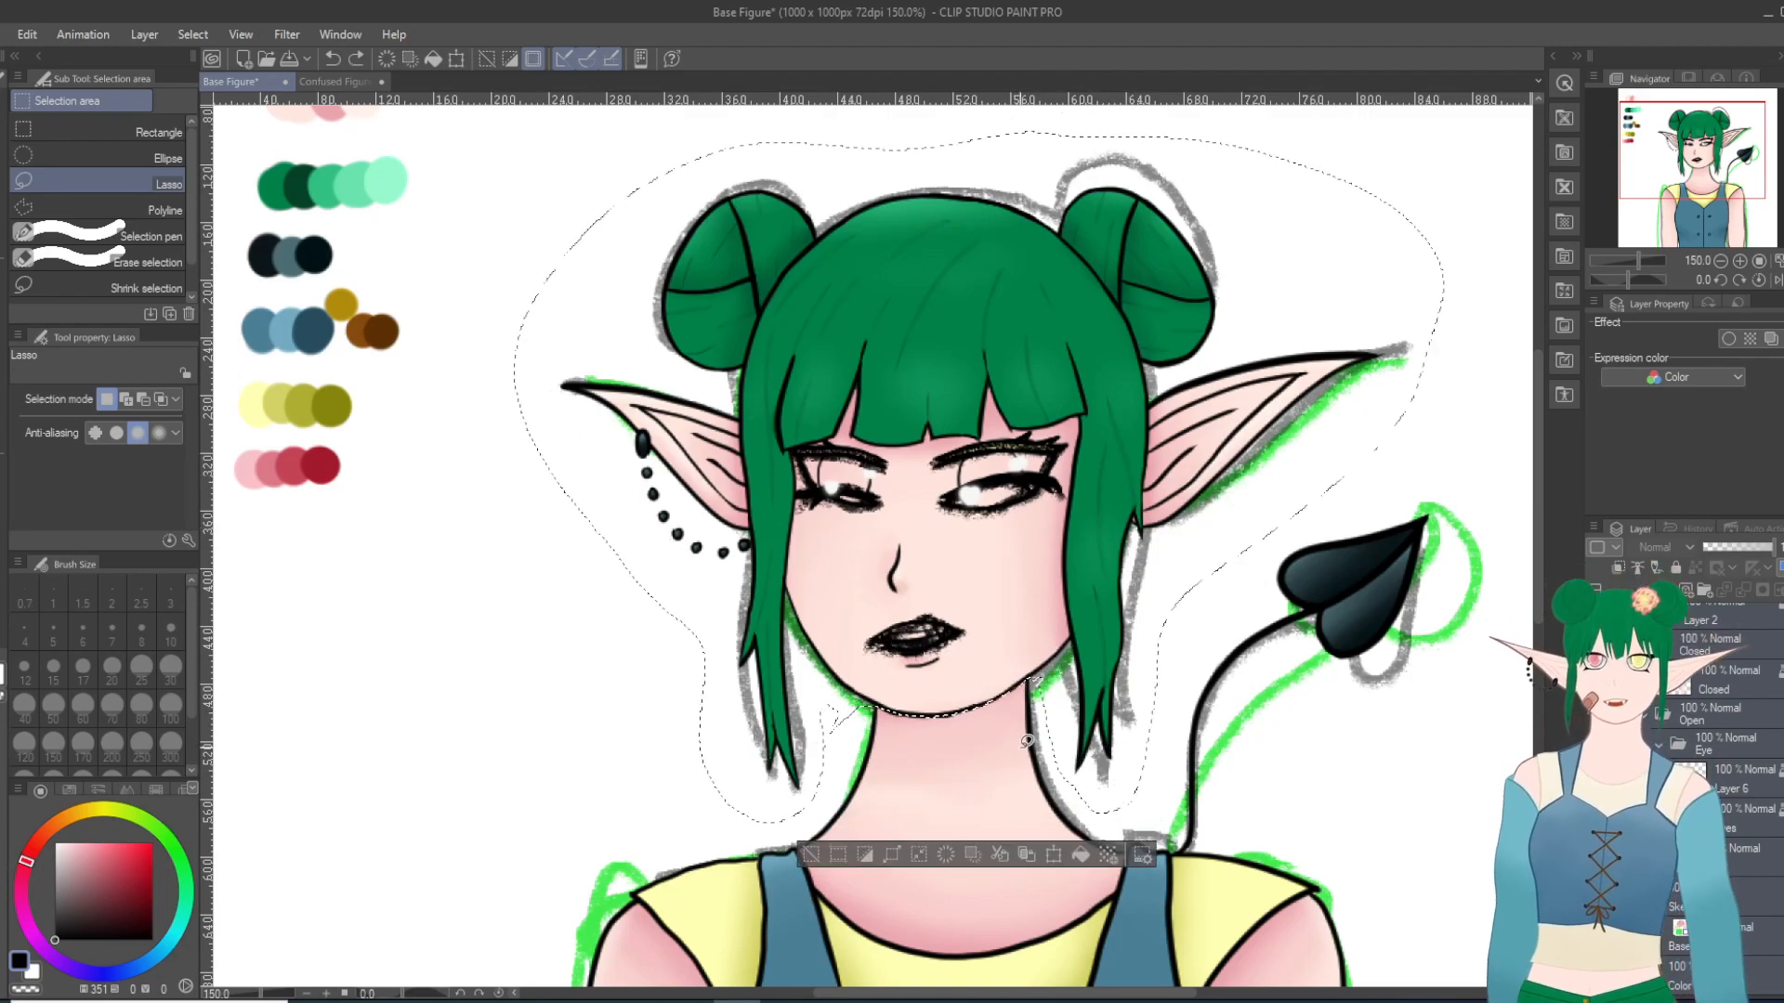
Step: Try moving the lassoed head slightly down and right onto the neck across all selected layers, then undo the move
left_click(1054, 853)
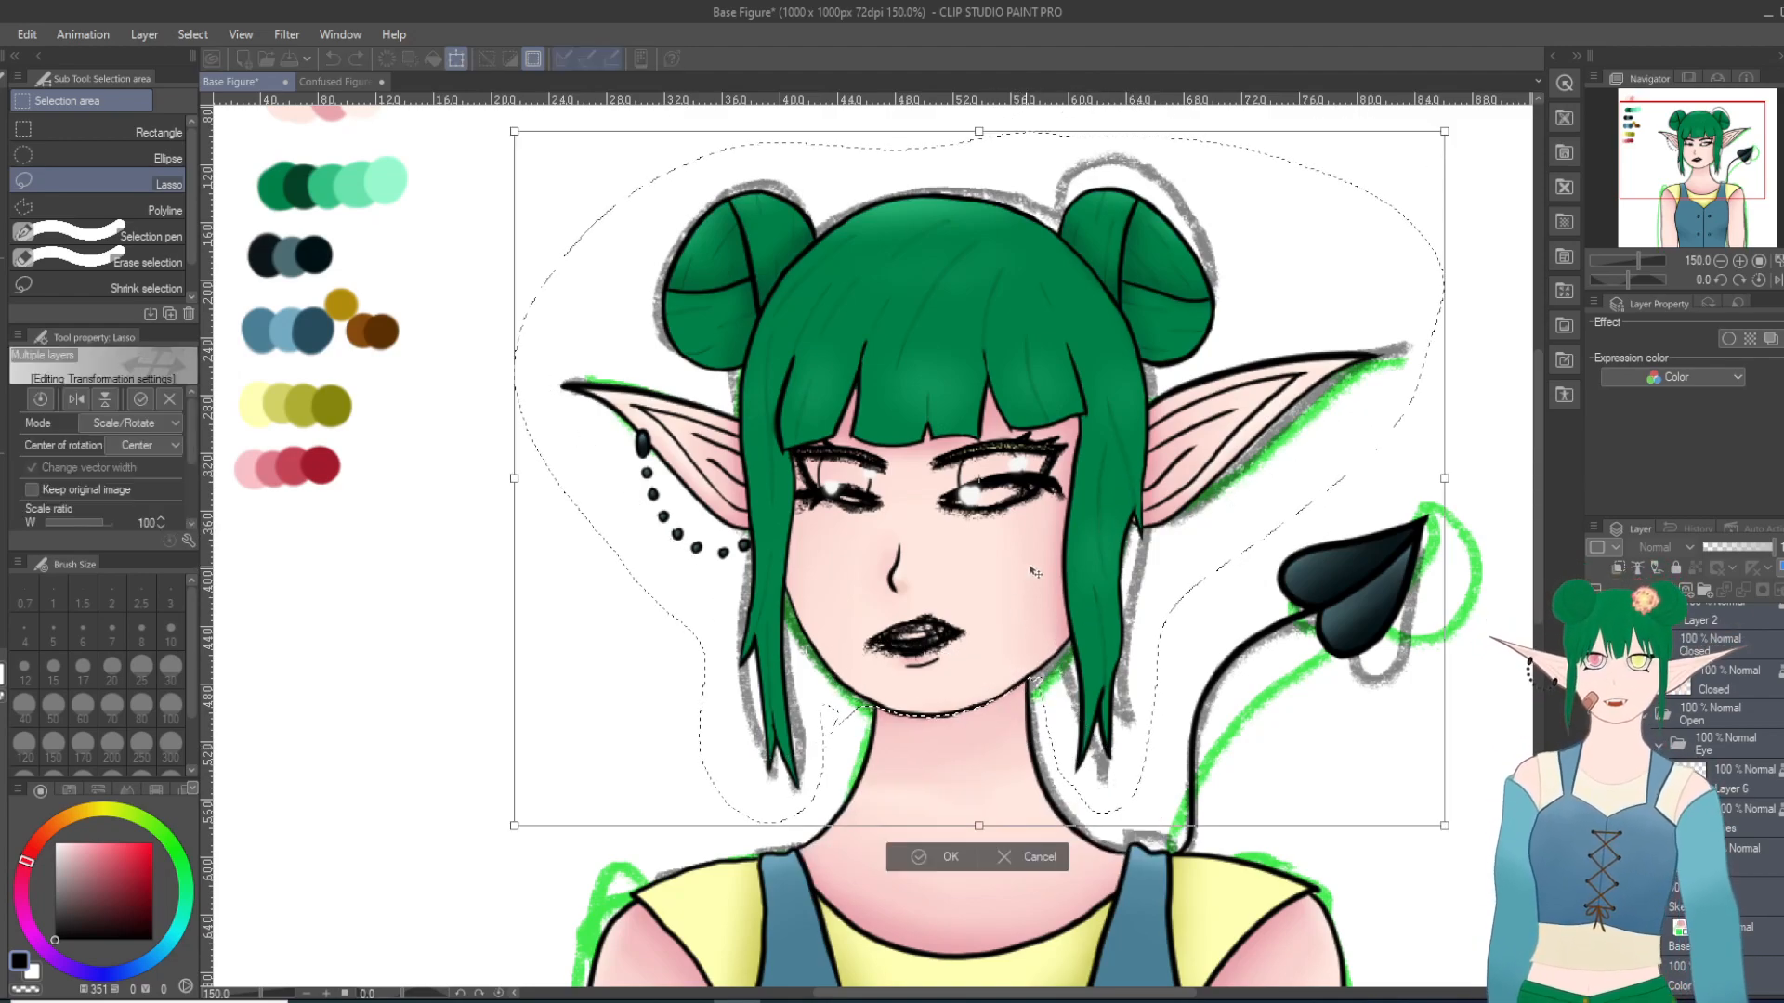
left_click_drag(1022, 584, 1028, 608)
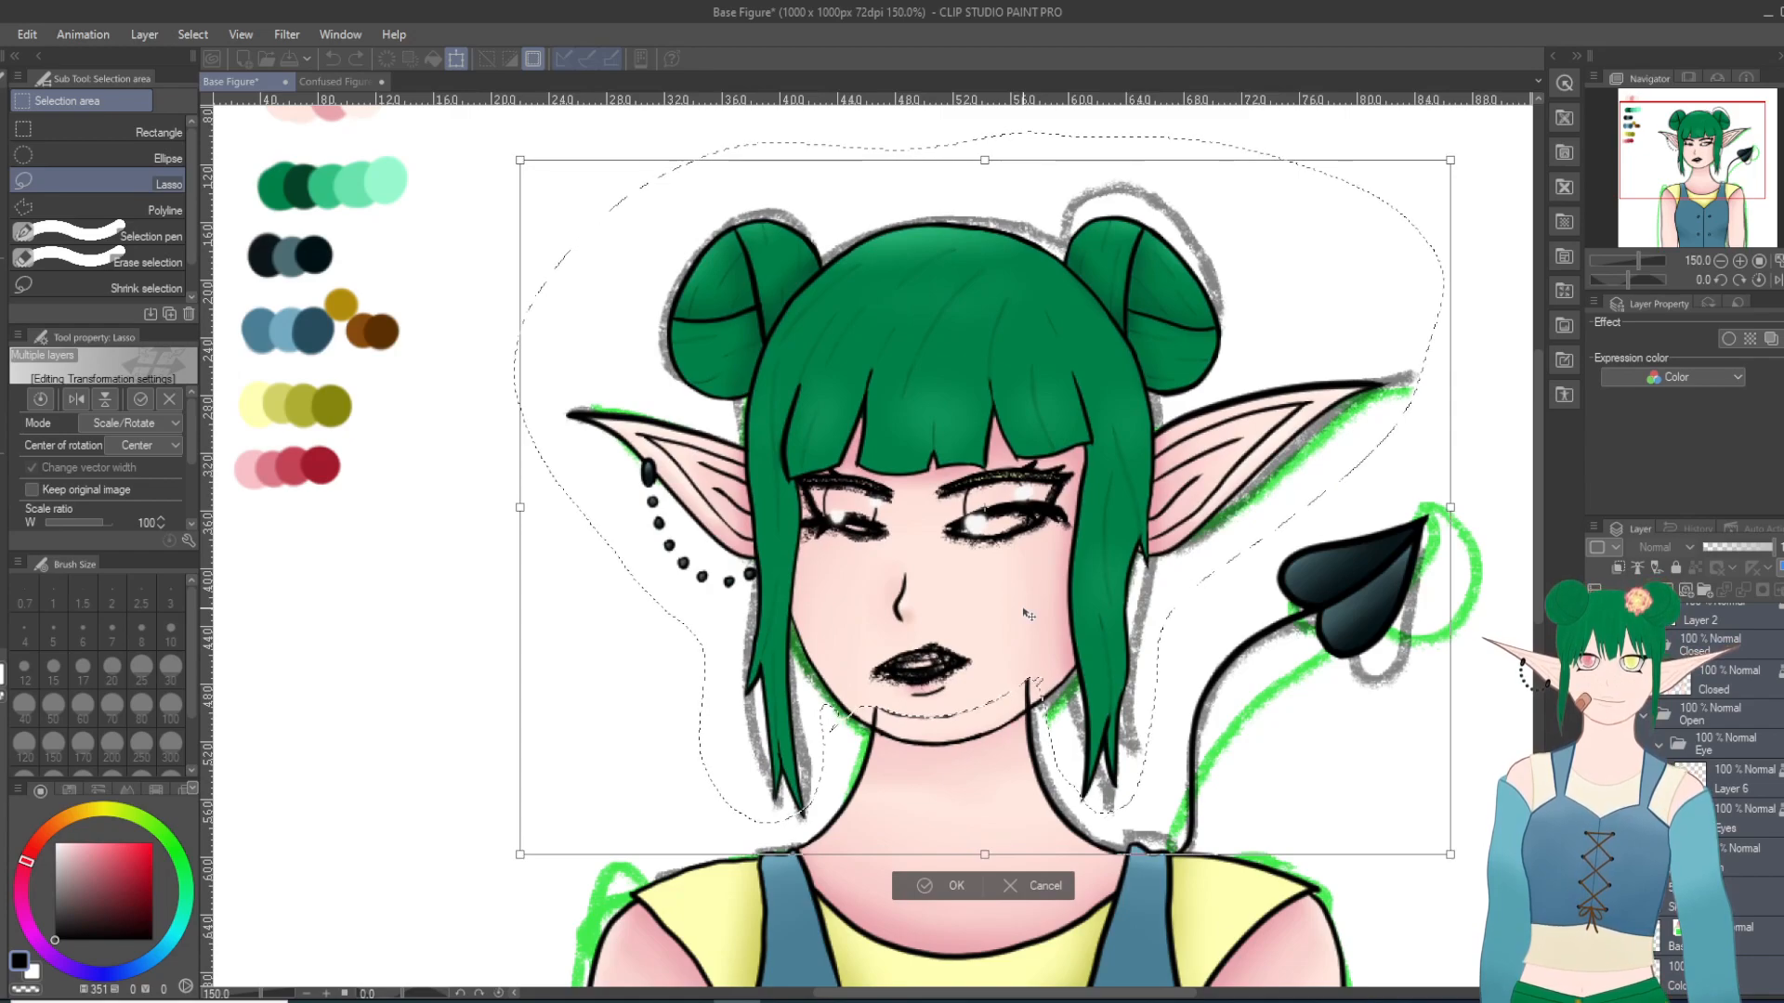
left_click_drag(1027, 613, 1031, 619)
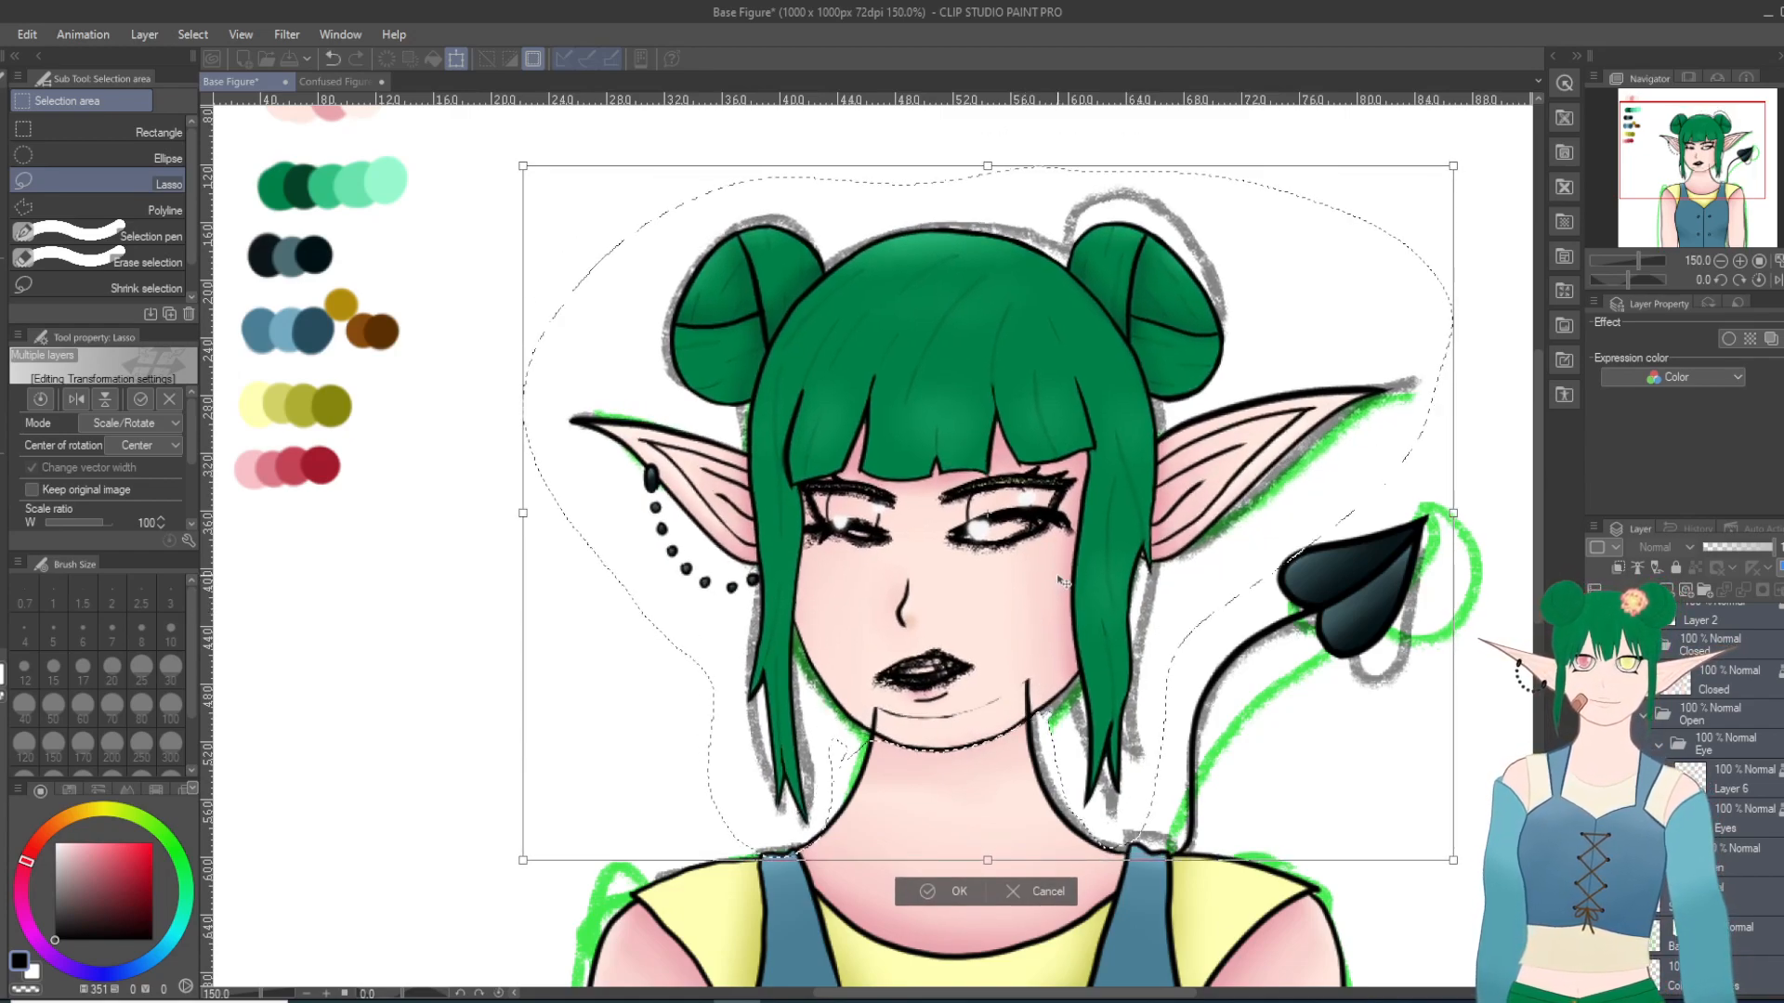
scroll(424, 603, "down", 5)
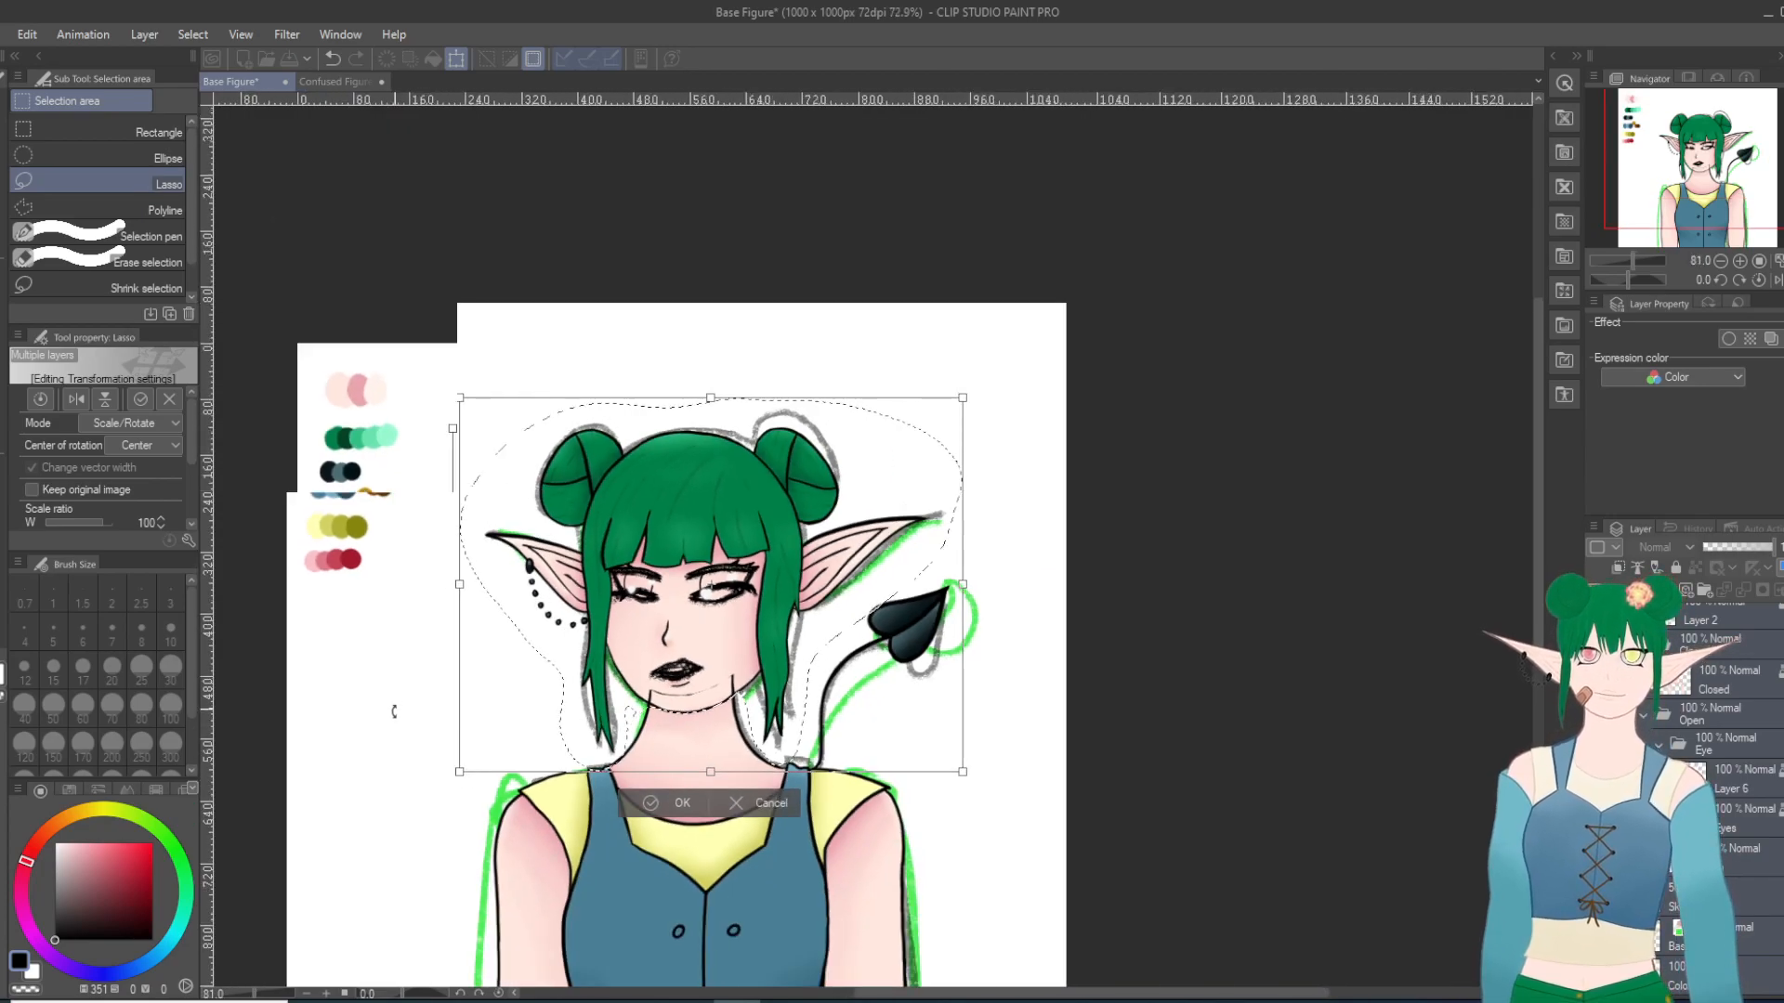
scroll(326, 774, "up", 4)
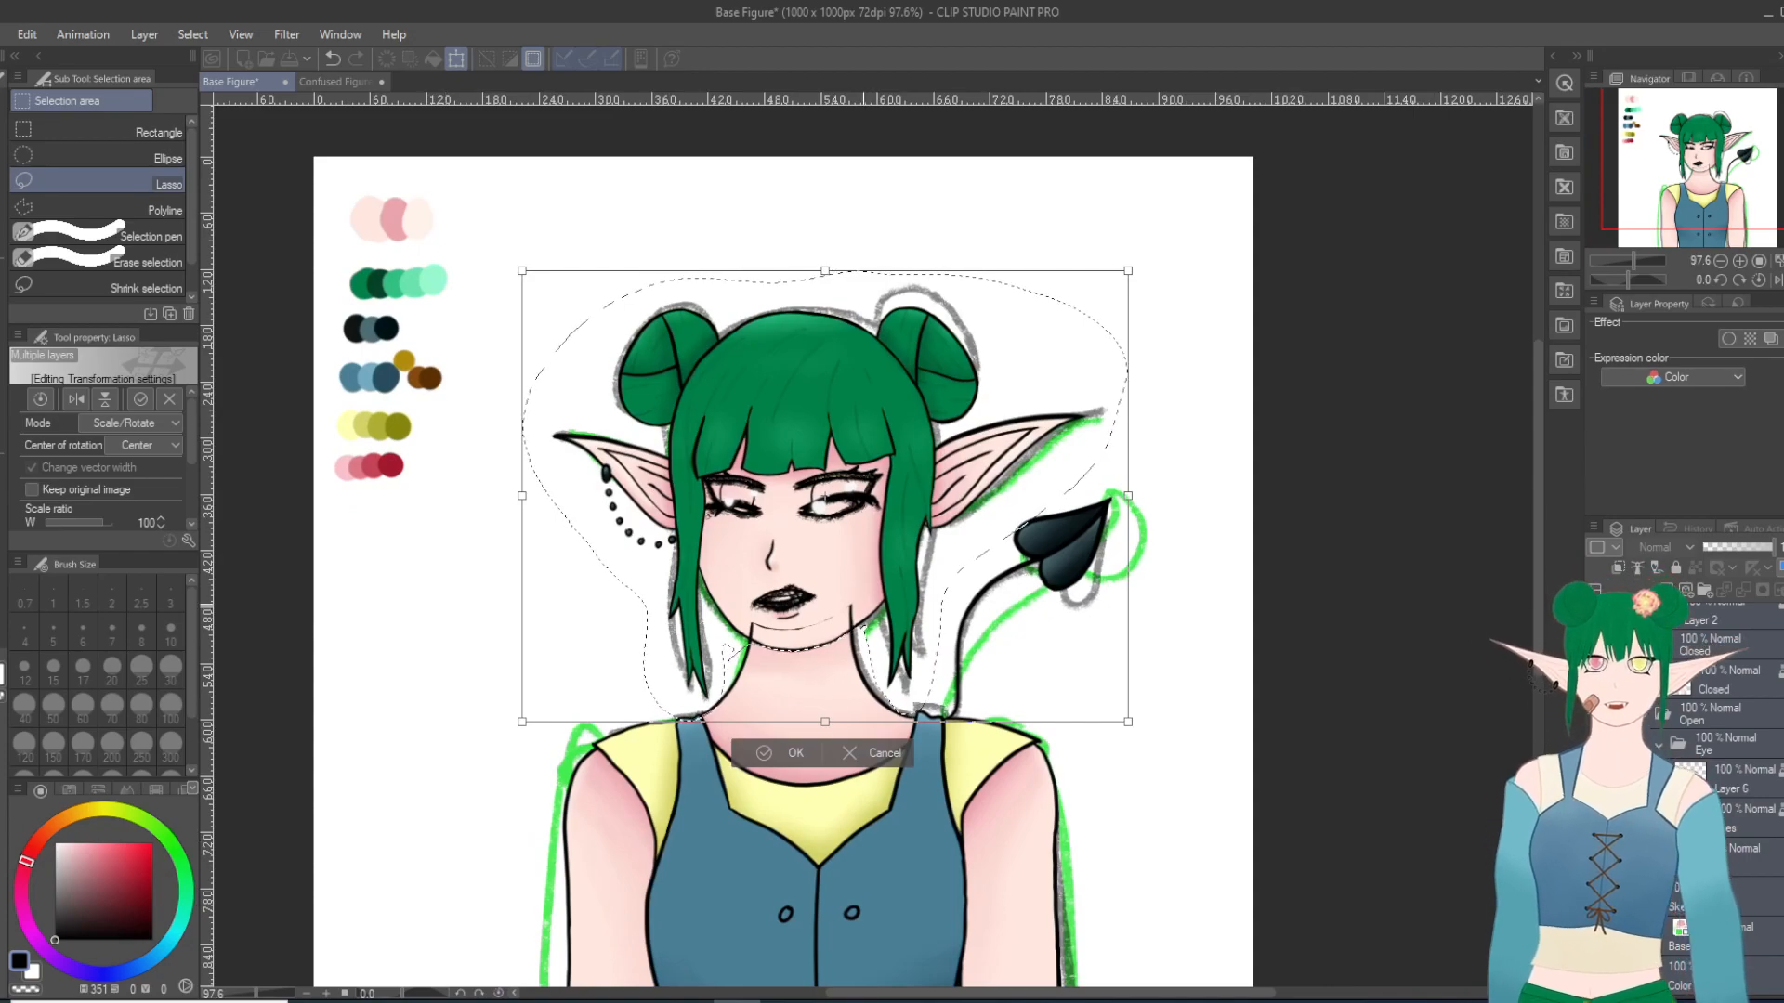
left_click_drag(863, 606, 865, 595)
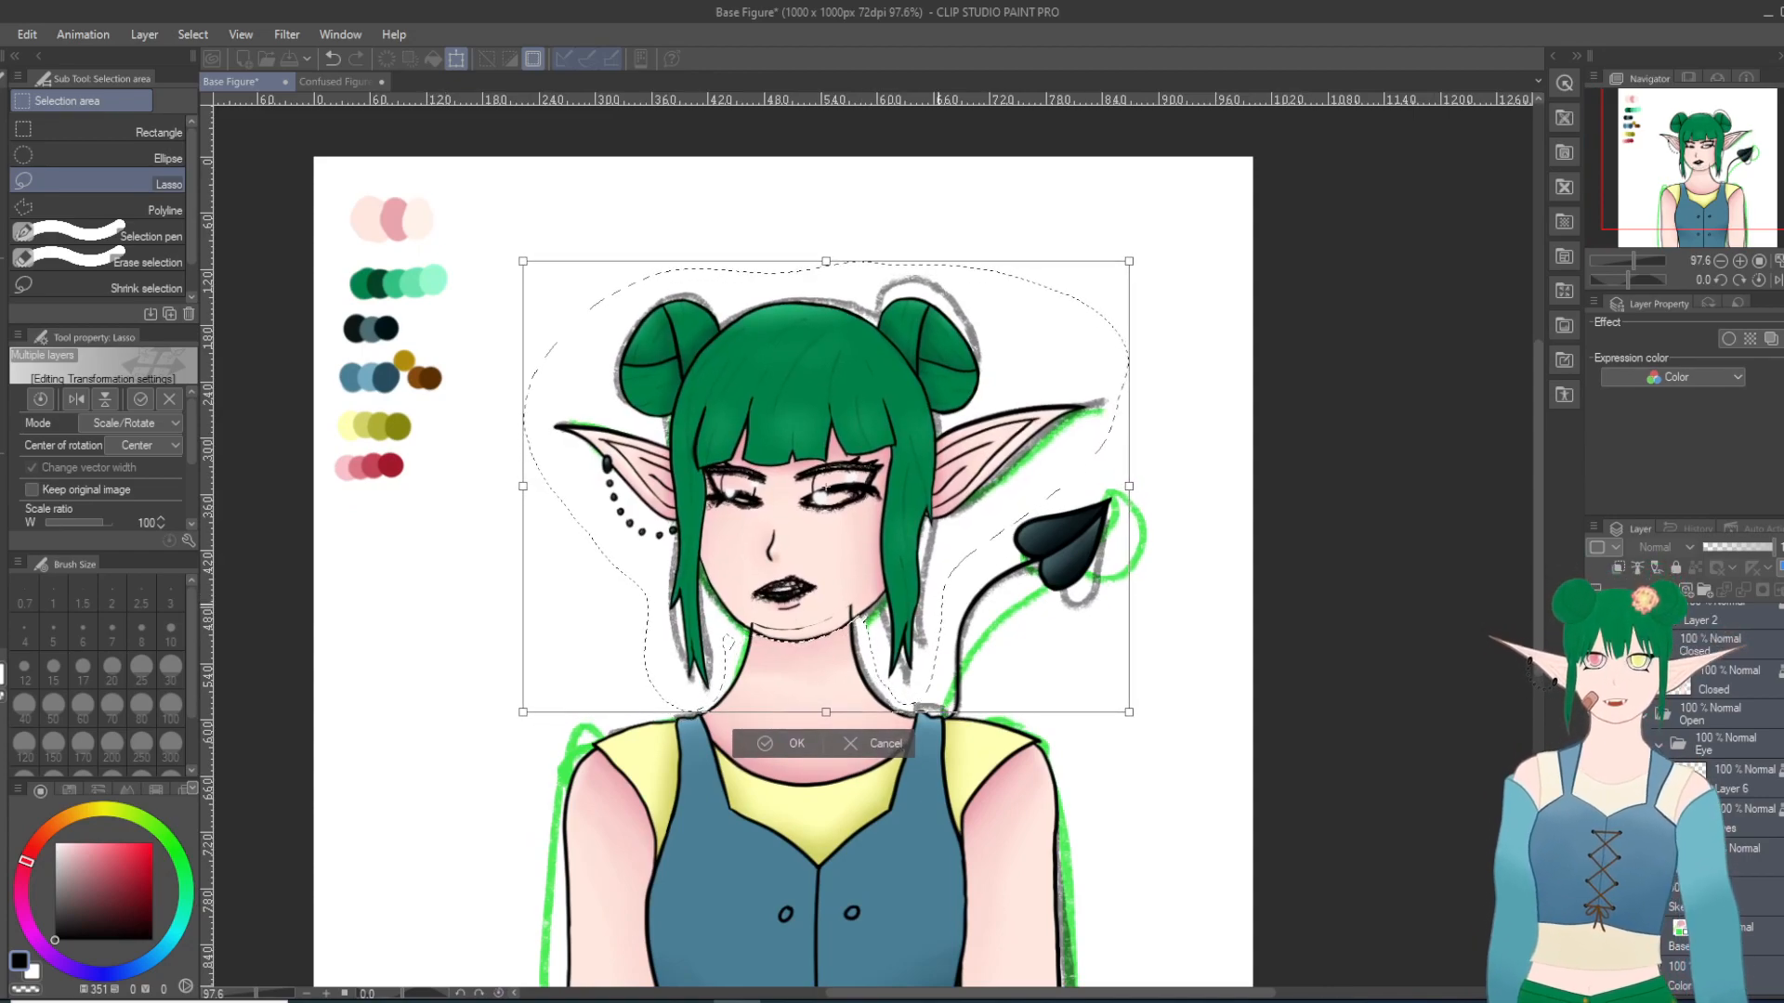
key("Return")
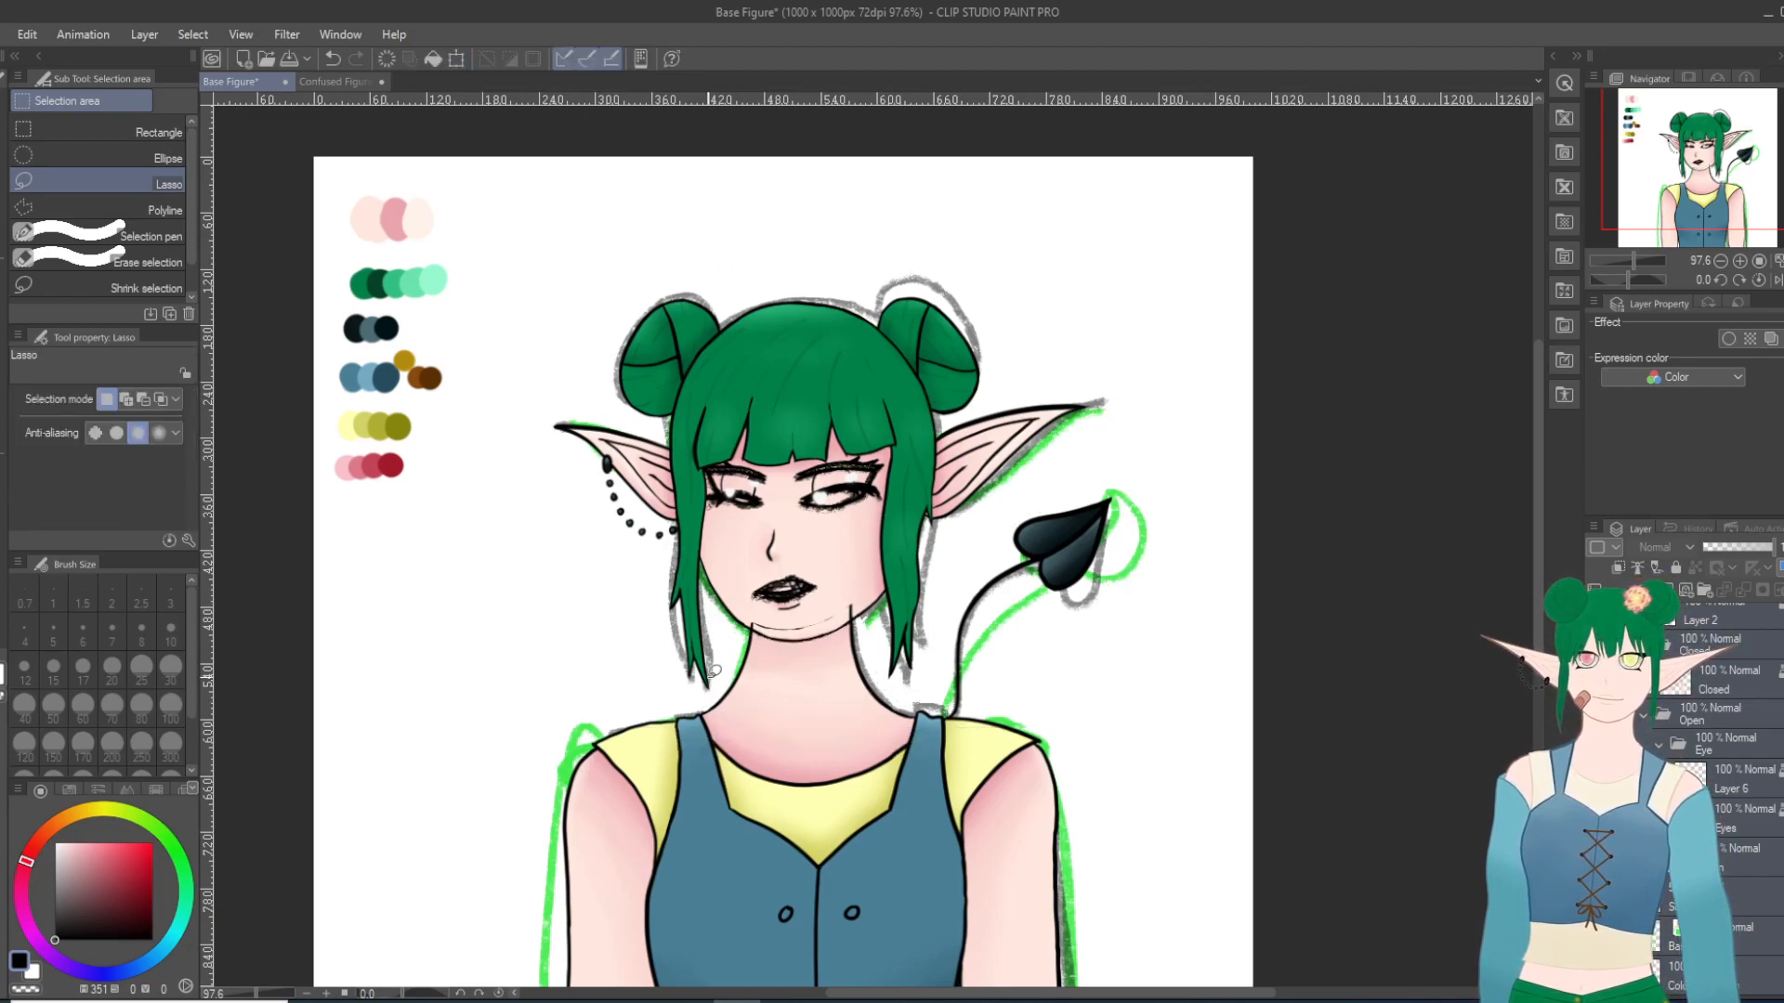
key("ctrl+z")
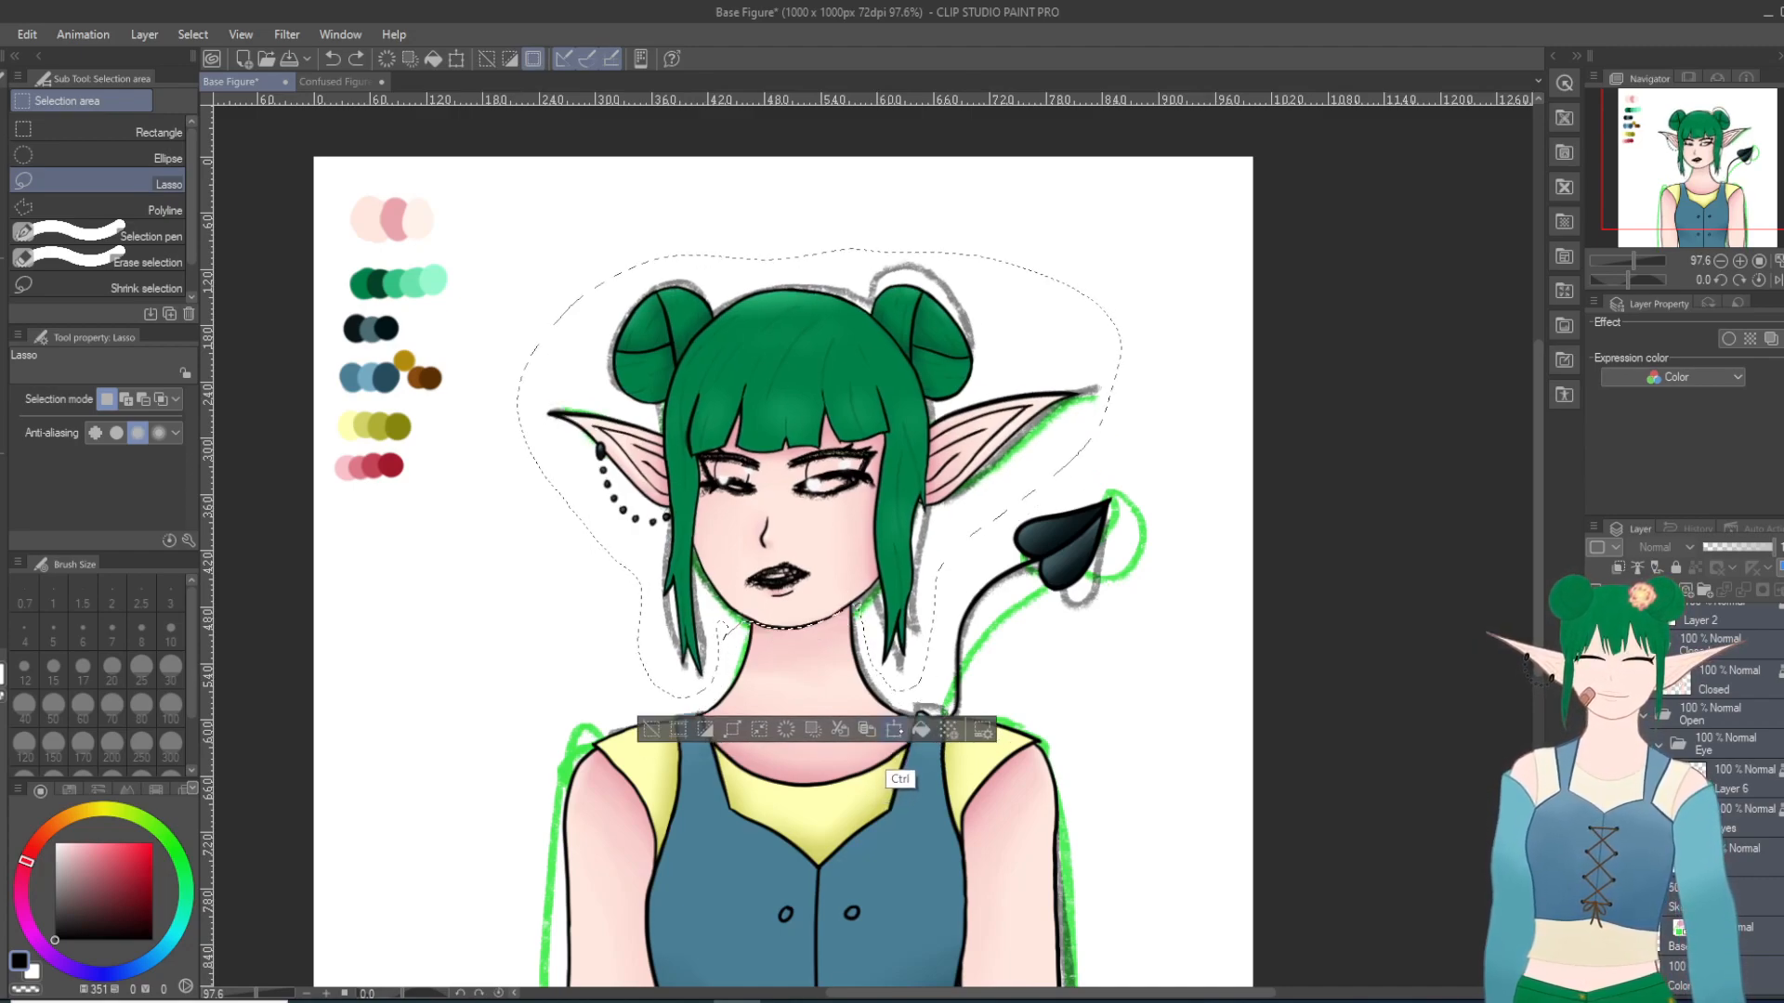
Step: Move the lassoed head slightly down onto the neck, nudge it a little right, apply the transformation and clear the selection
left_click(894, 730)
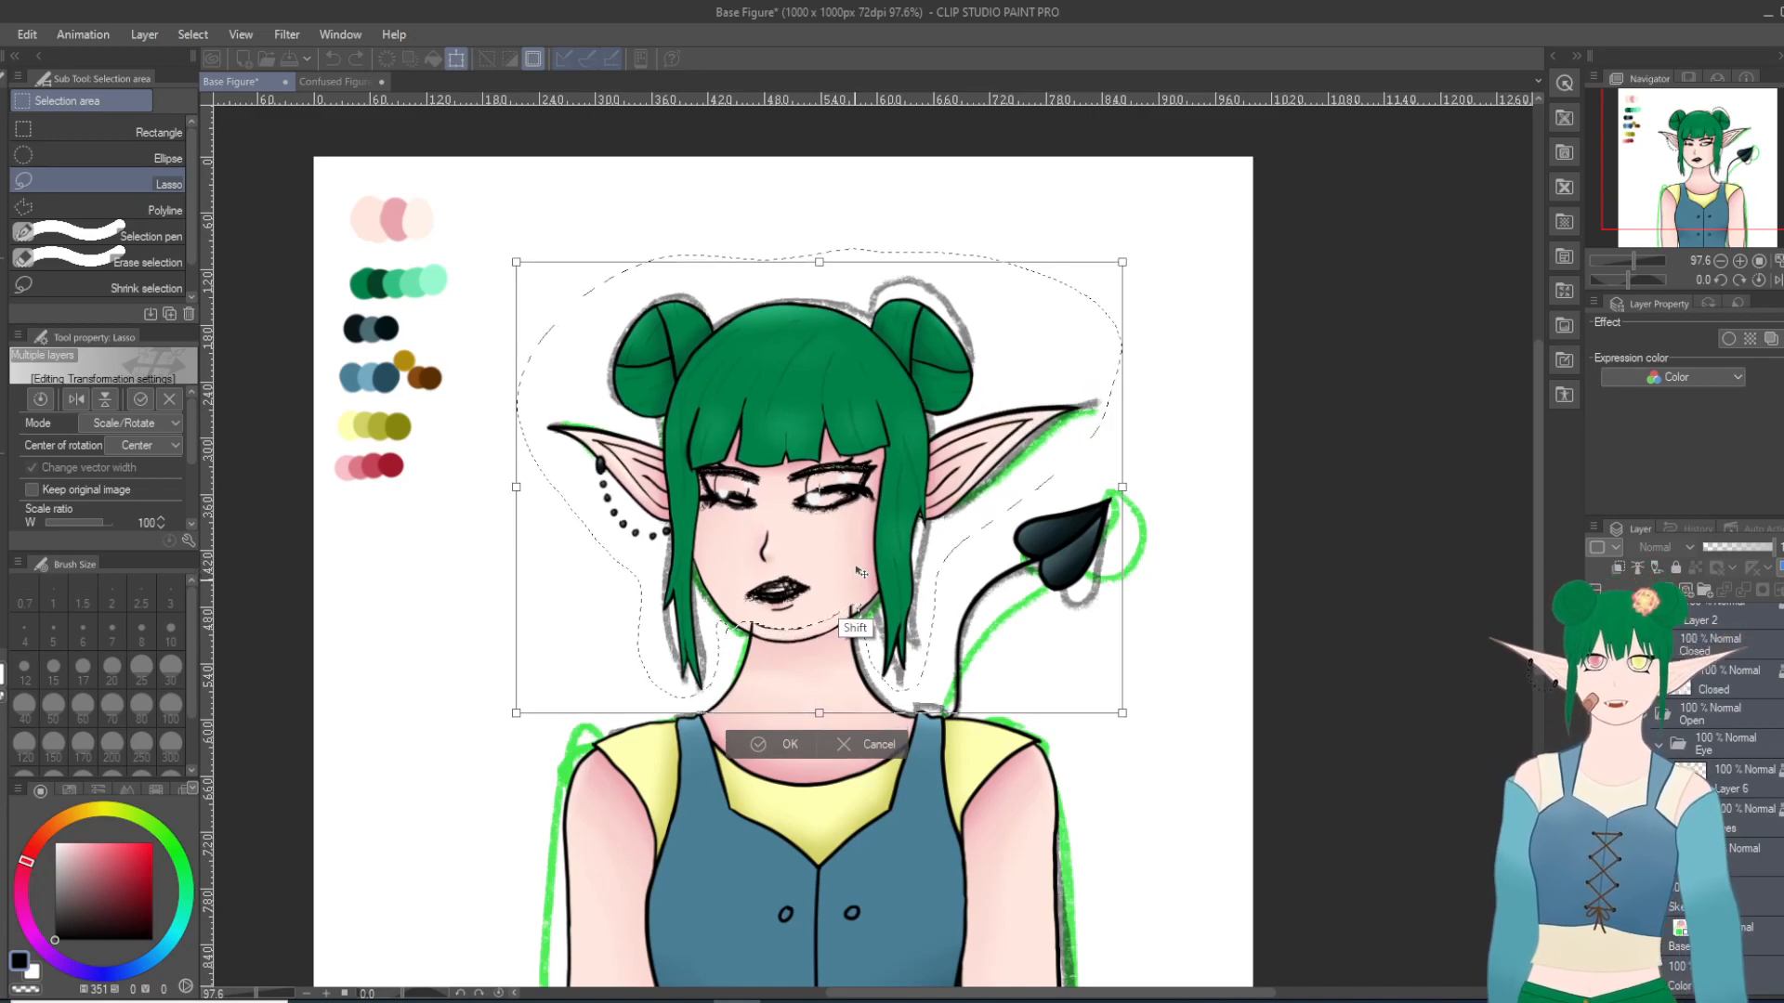
key("Right")
key("Right")
key("Down")
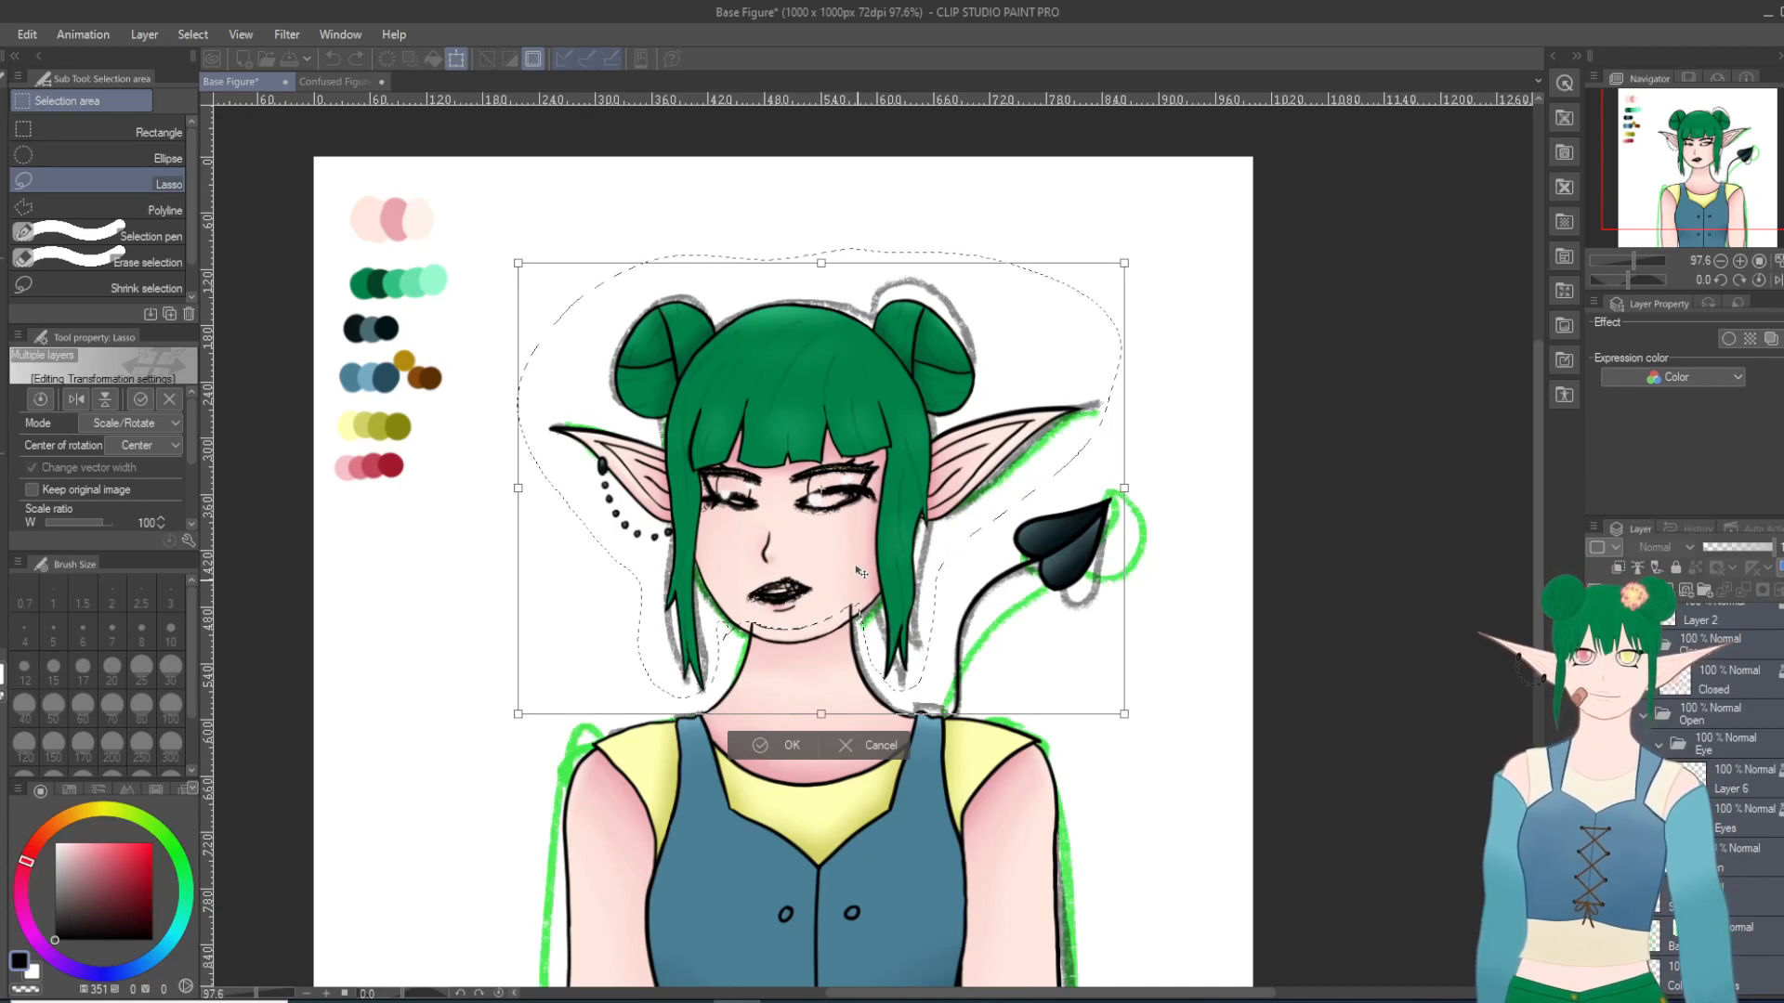
left_click(785, 745)
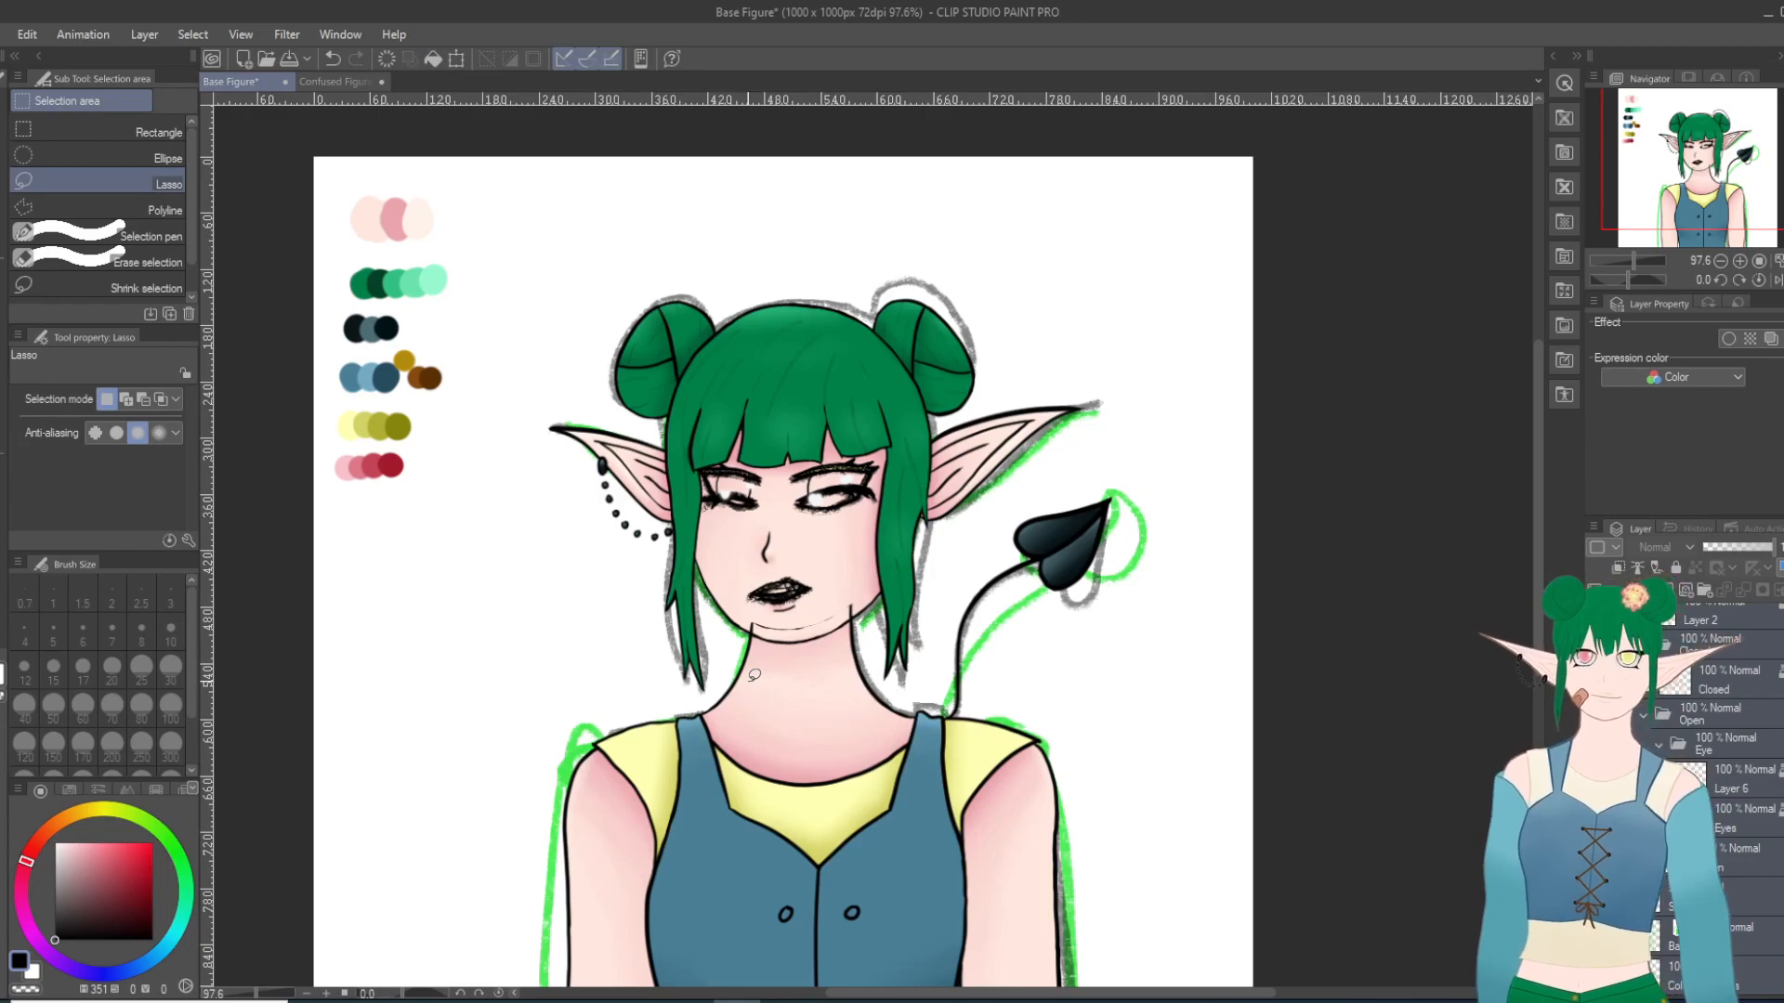
Step: Erase the leftover chin line and the neck line ends overlapping the face on the line art layer, using the Hard eraser at size 10
scroll(754, 676, "up", 2)
scroll(813, 679, "up", 1)
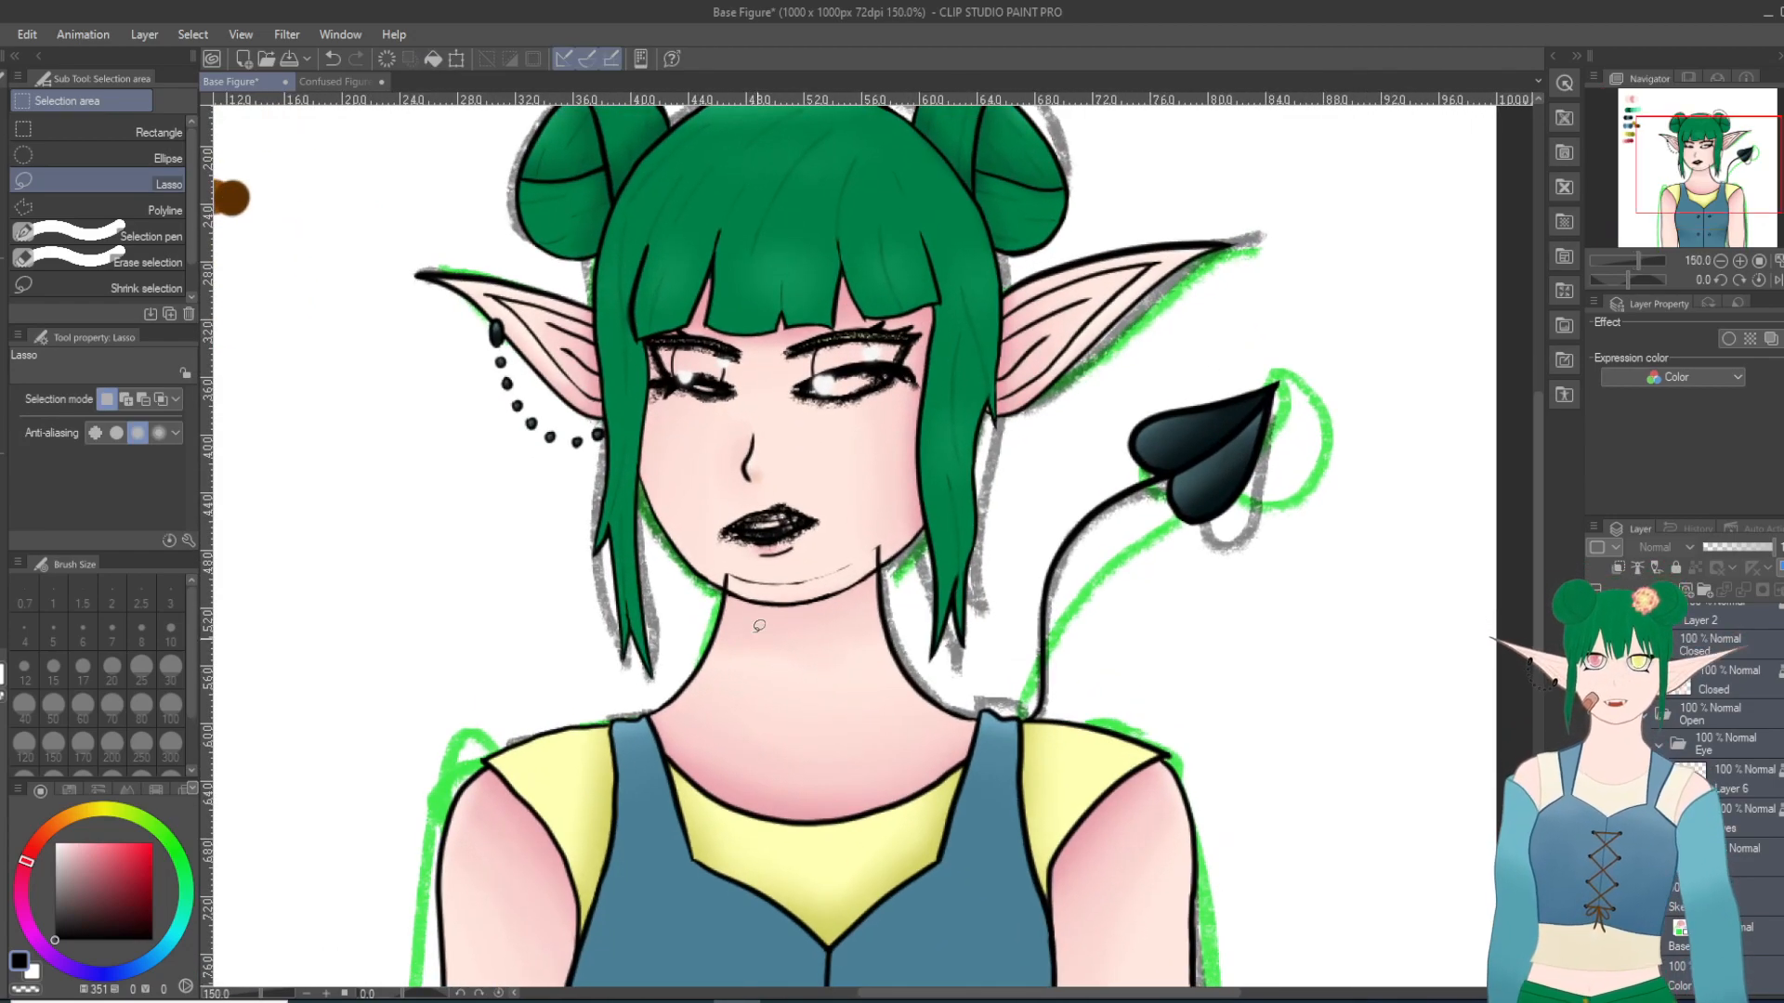
scroll(951, 685, "up", 1)
scroll(951, 685, "up", 2)
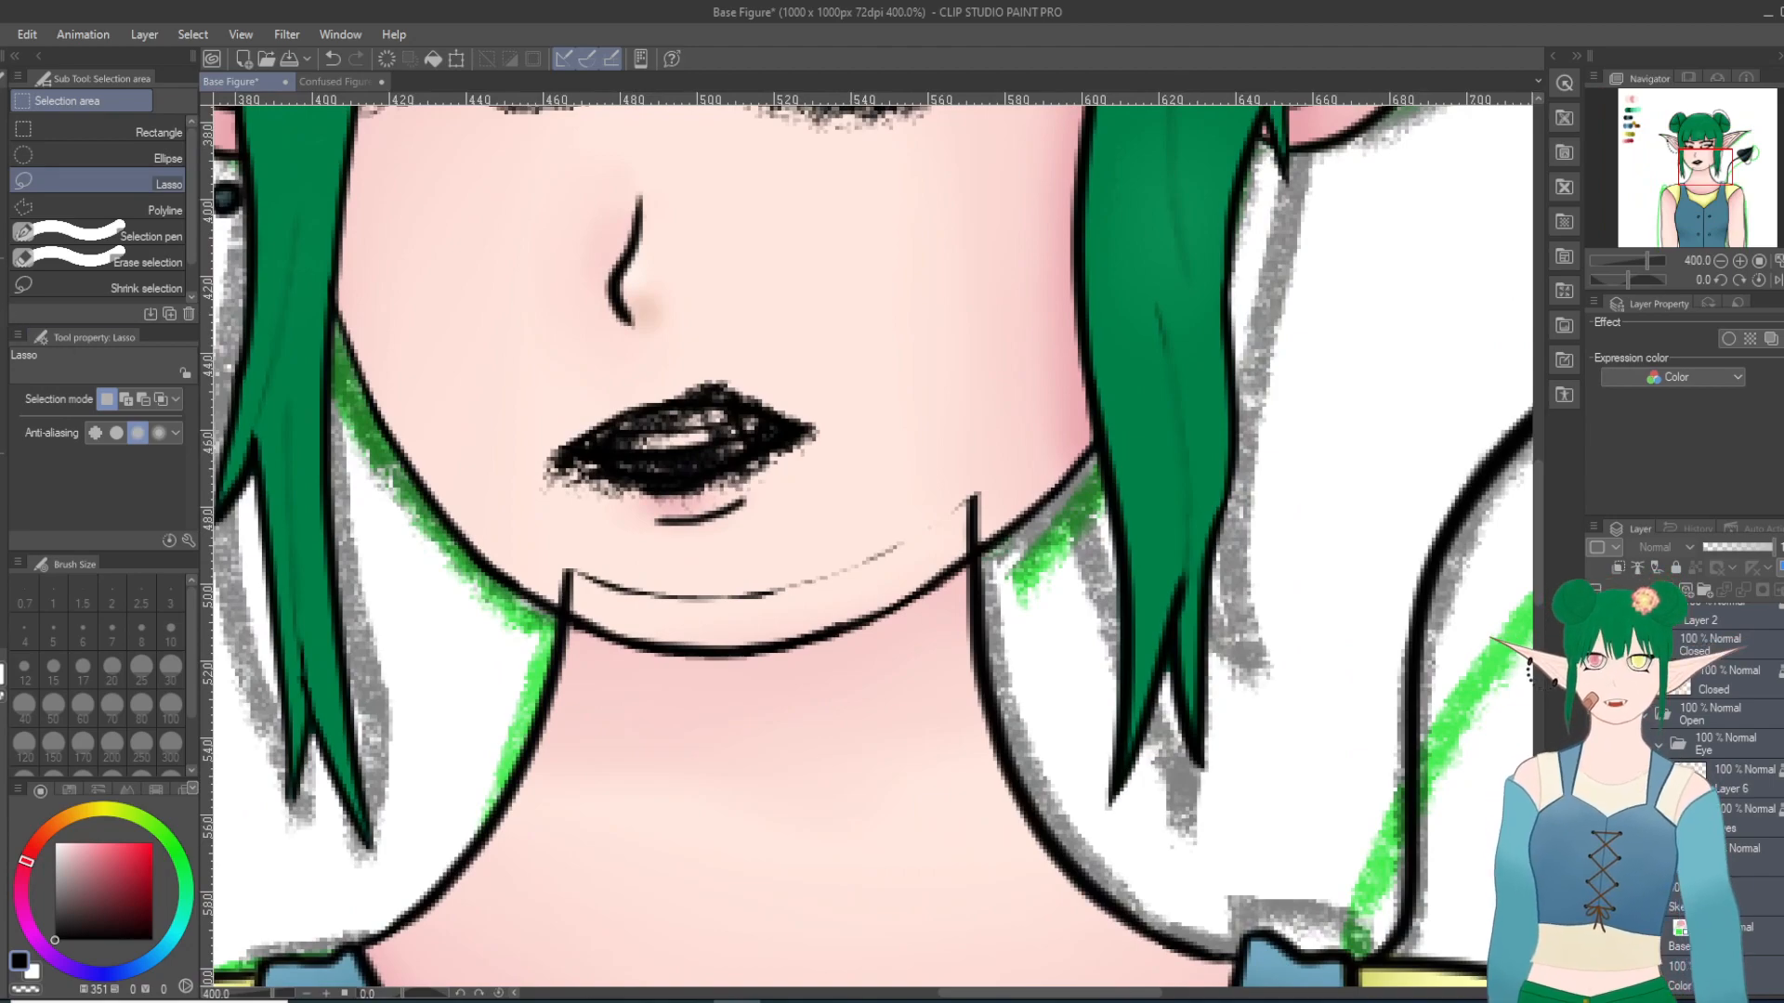
key("e")
scroll(1707, 683, "down", 3)
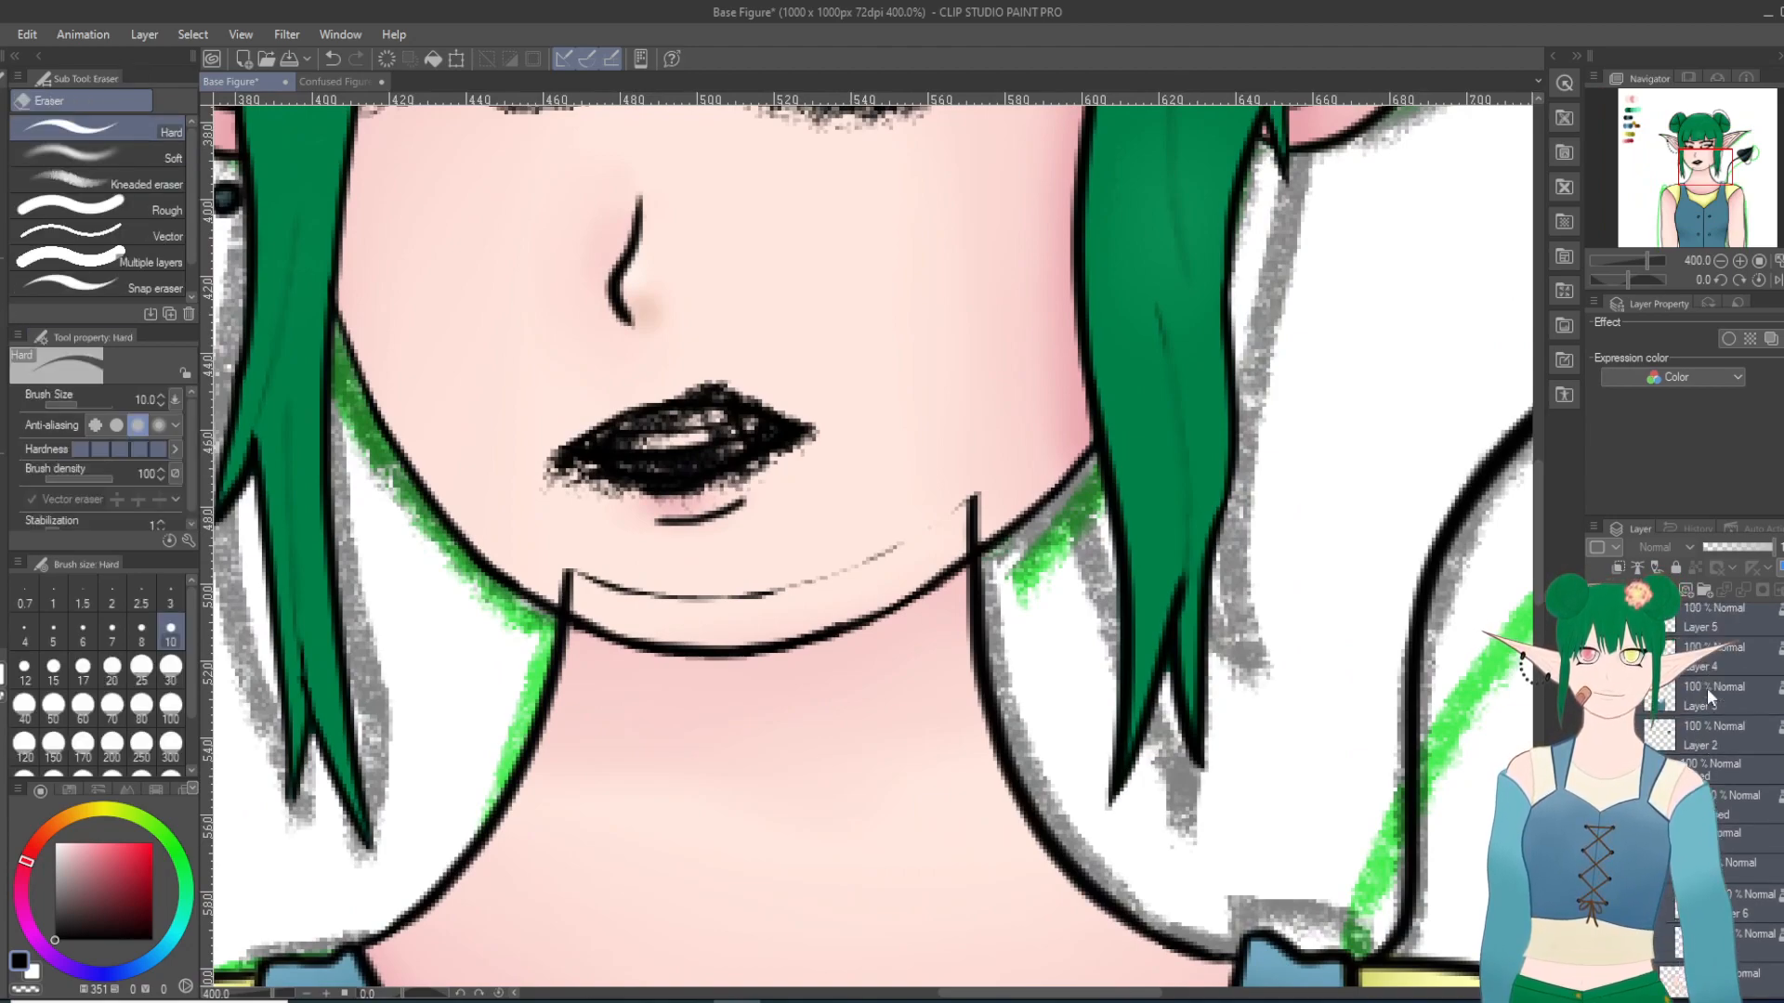
scroll(1696, 689, "up", 1)
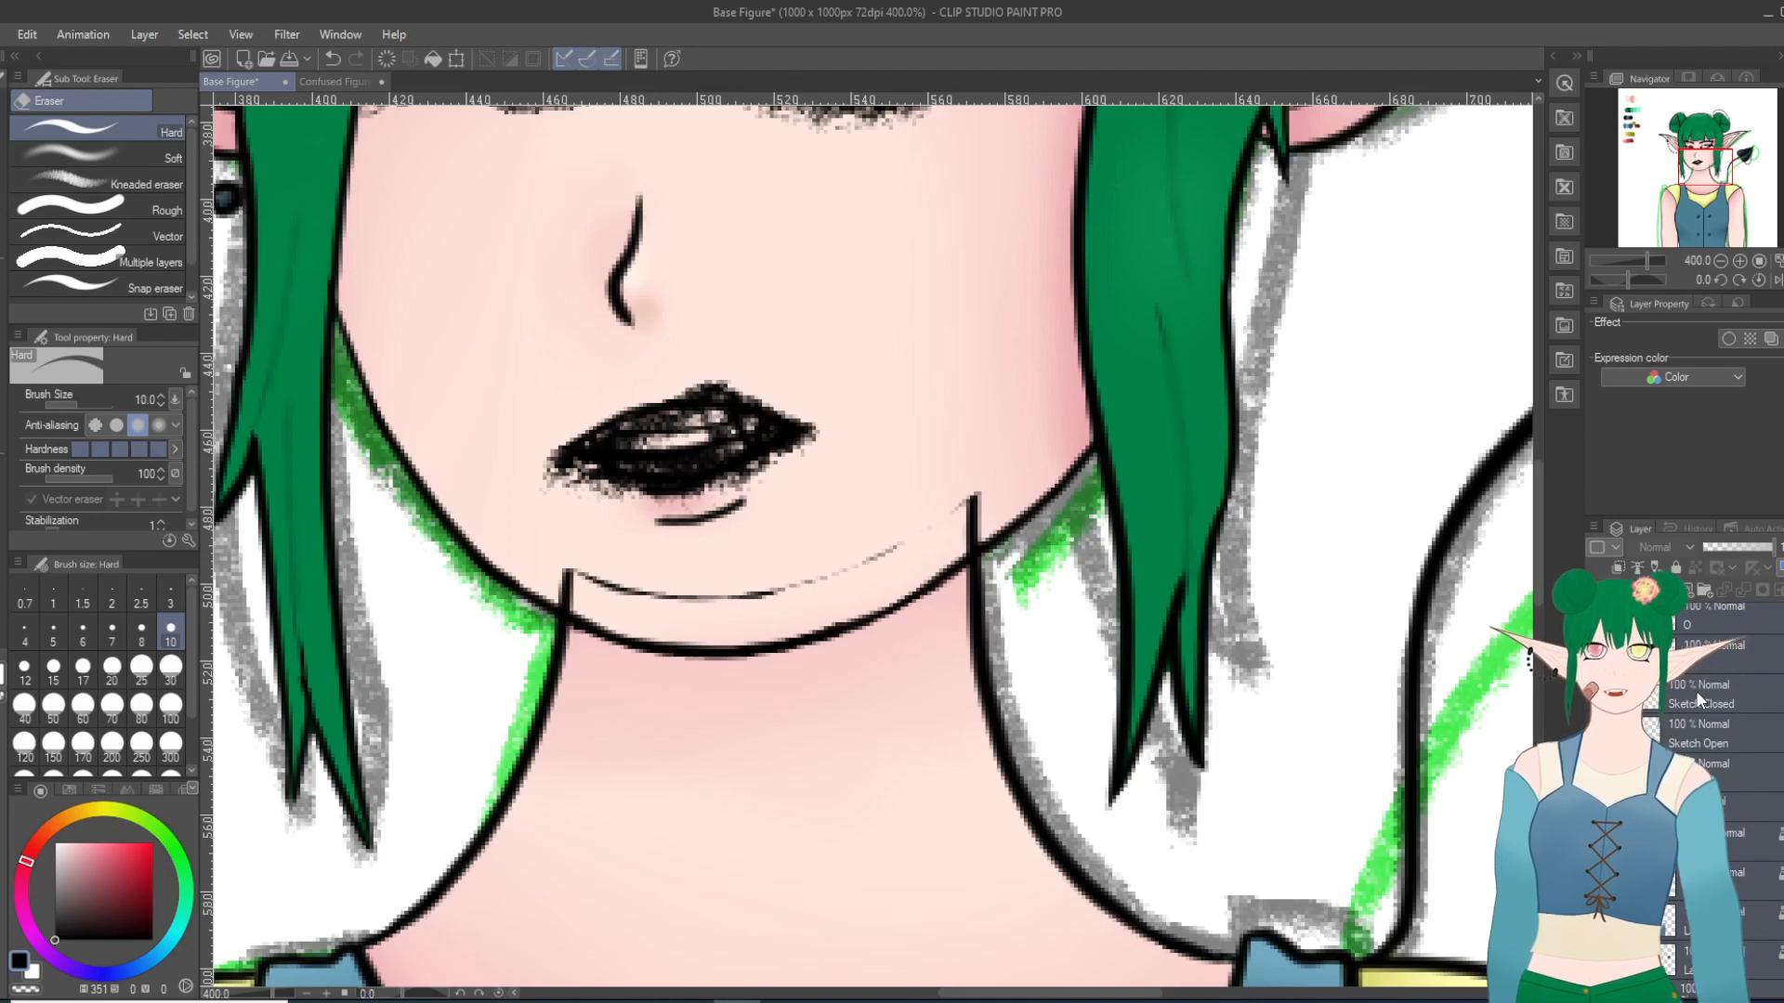
left_click(1710, 773)
scroll(789, 451, "up", 1)
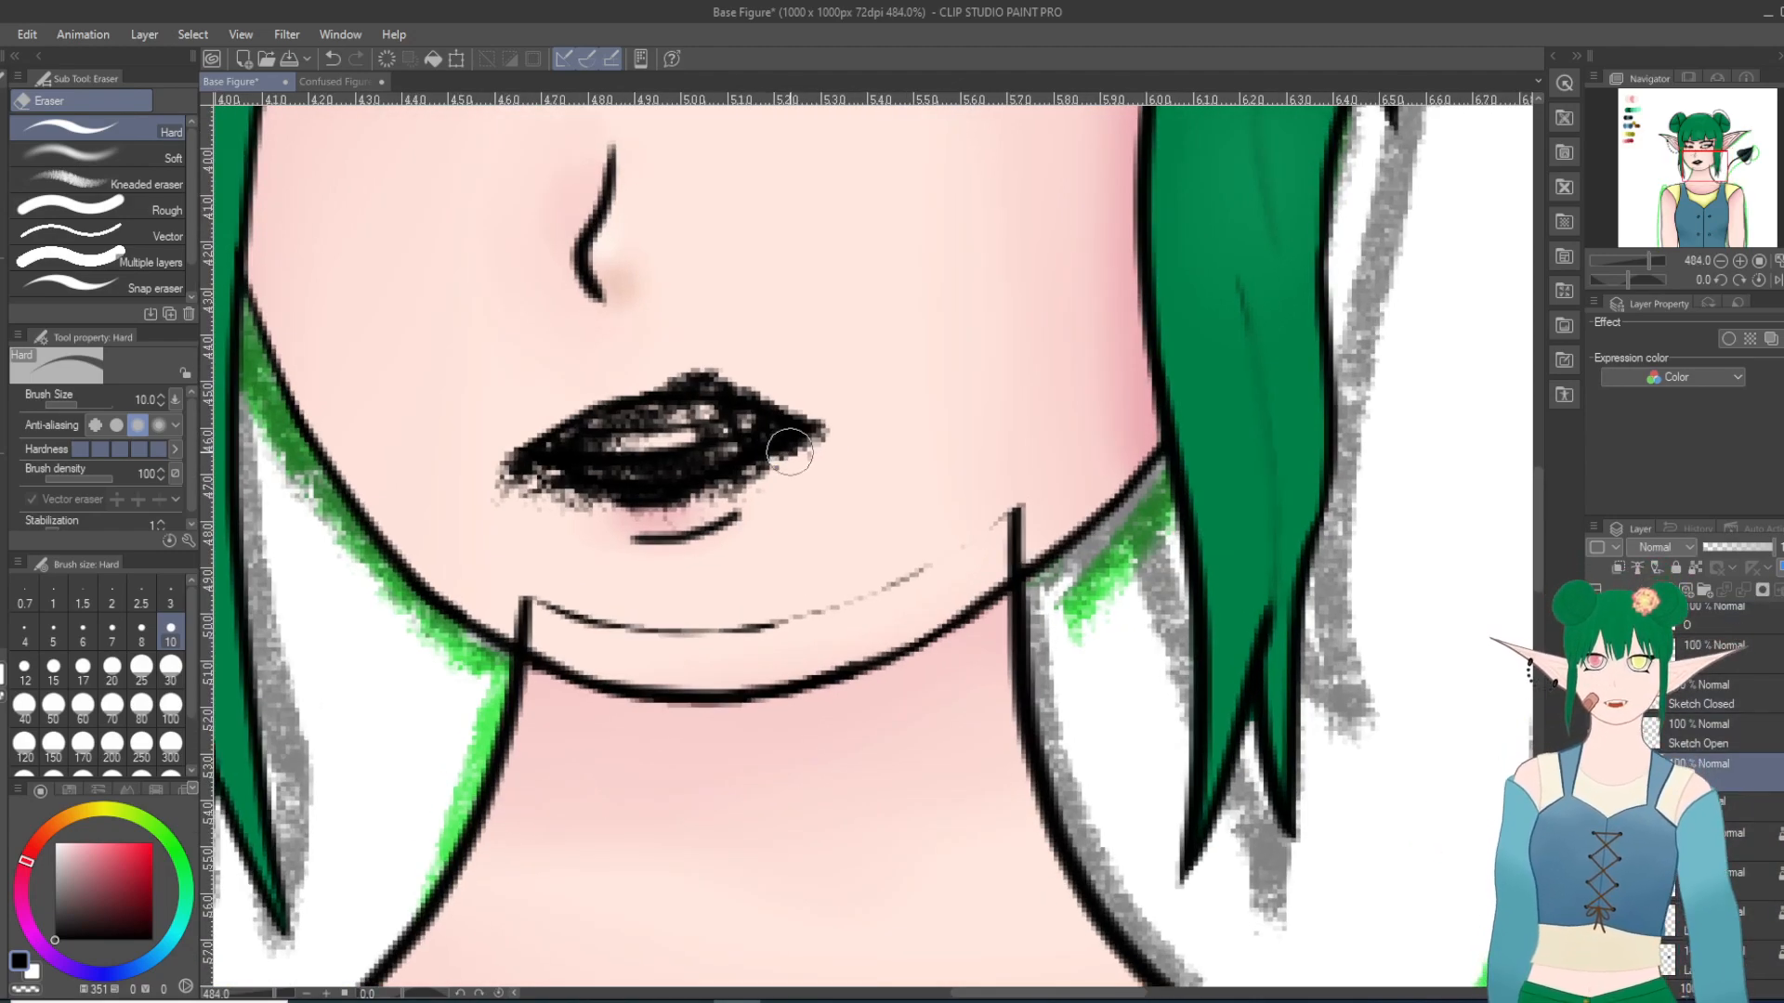
mouse_move(991, 530)
left_mouse_down()
mouse_move(1030, 529)
mouse_move(997, 555)
mouse_move(840, 605)
mouse_move(667, 630)
mouse_move(567, 627)
mouse_move(518, 622)
left_mouse_up()
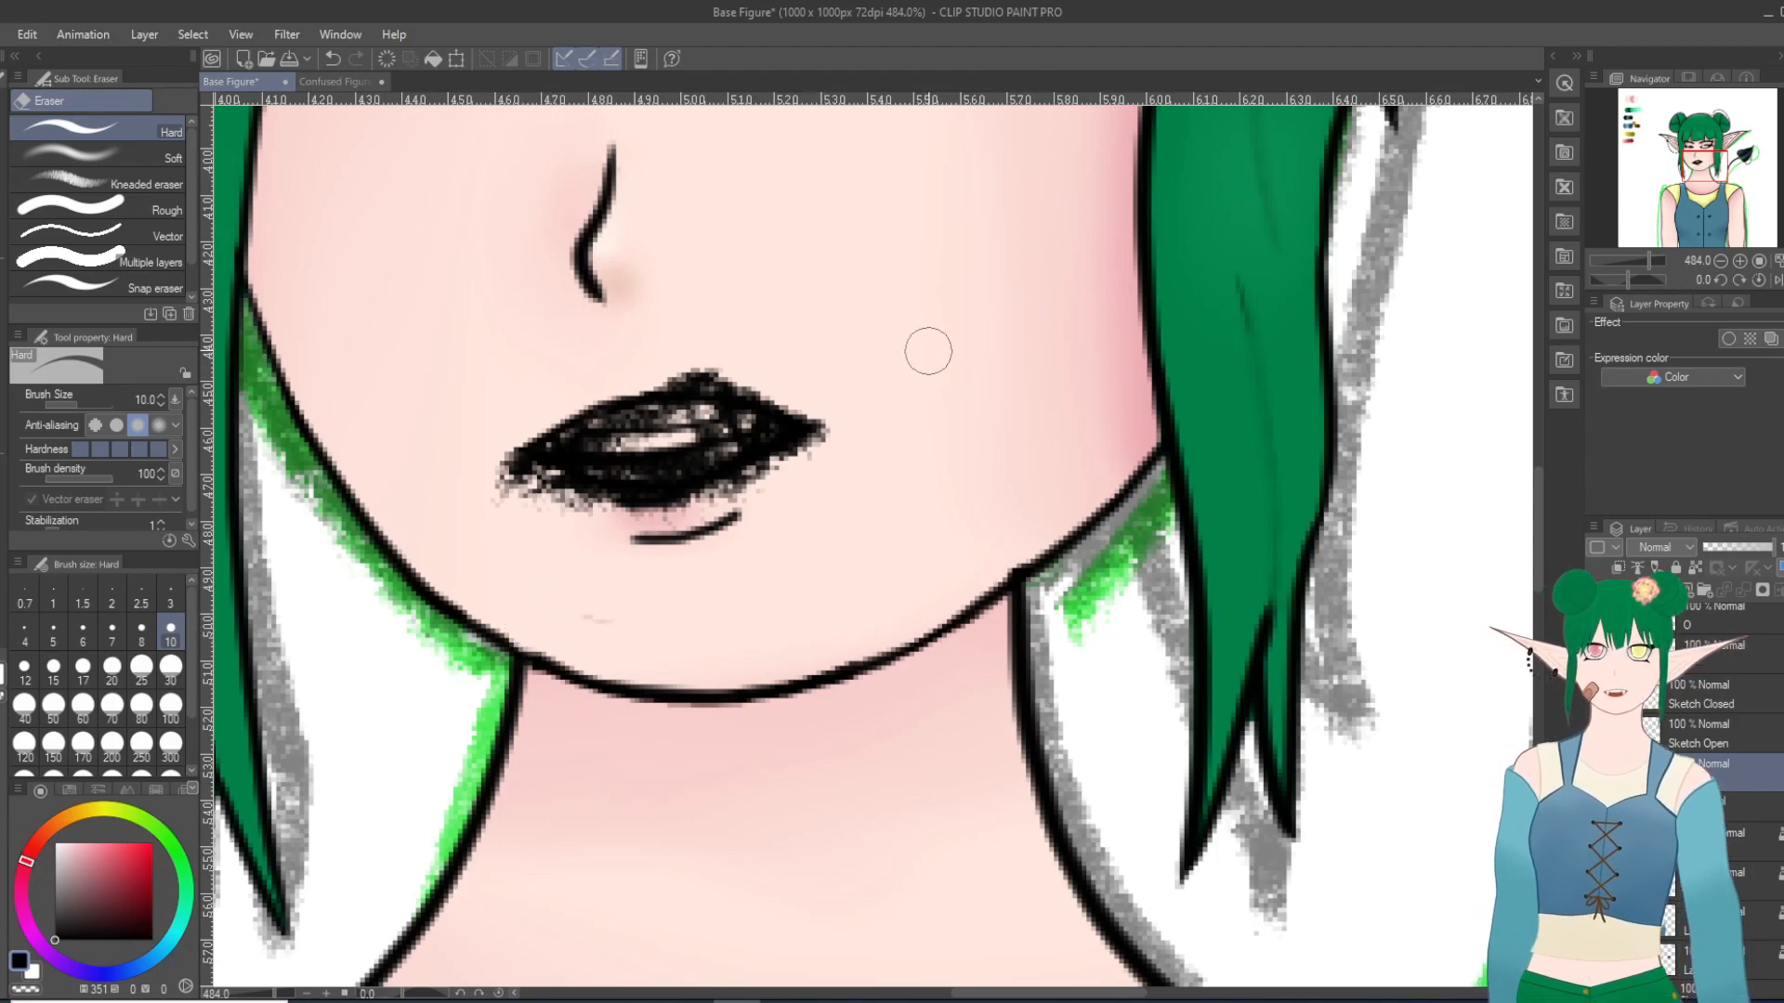
key("ctrl+z")
key("ctrl+z")
key("ctrl+z")
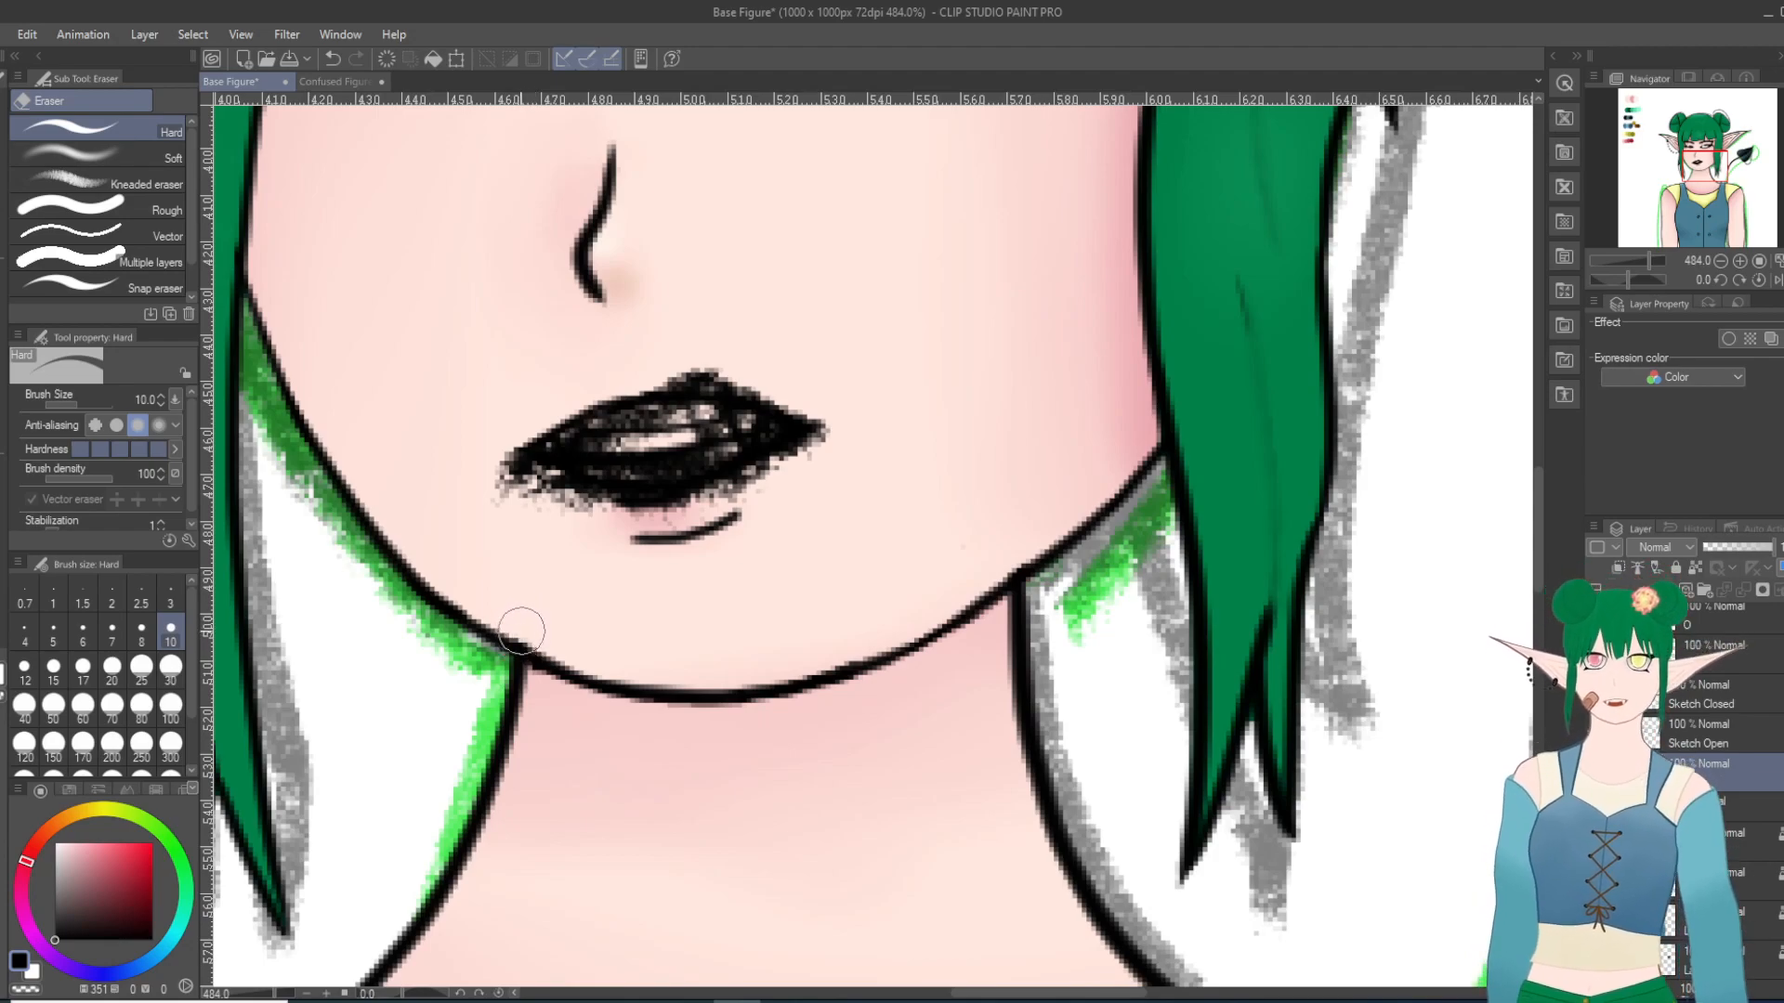
Step: Show the face color layer with the red and yellow irises, toggling its visibility to compare the face with and without it
scroll(816, 335, "down", 8)
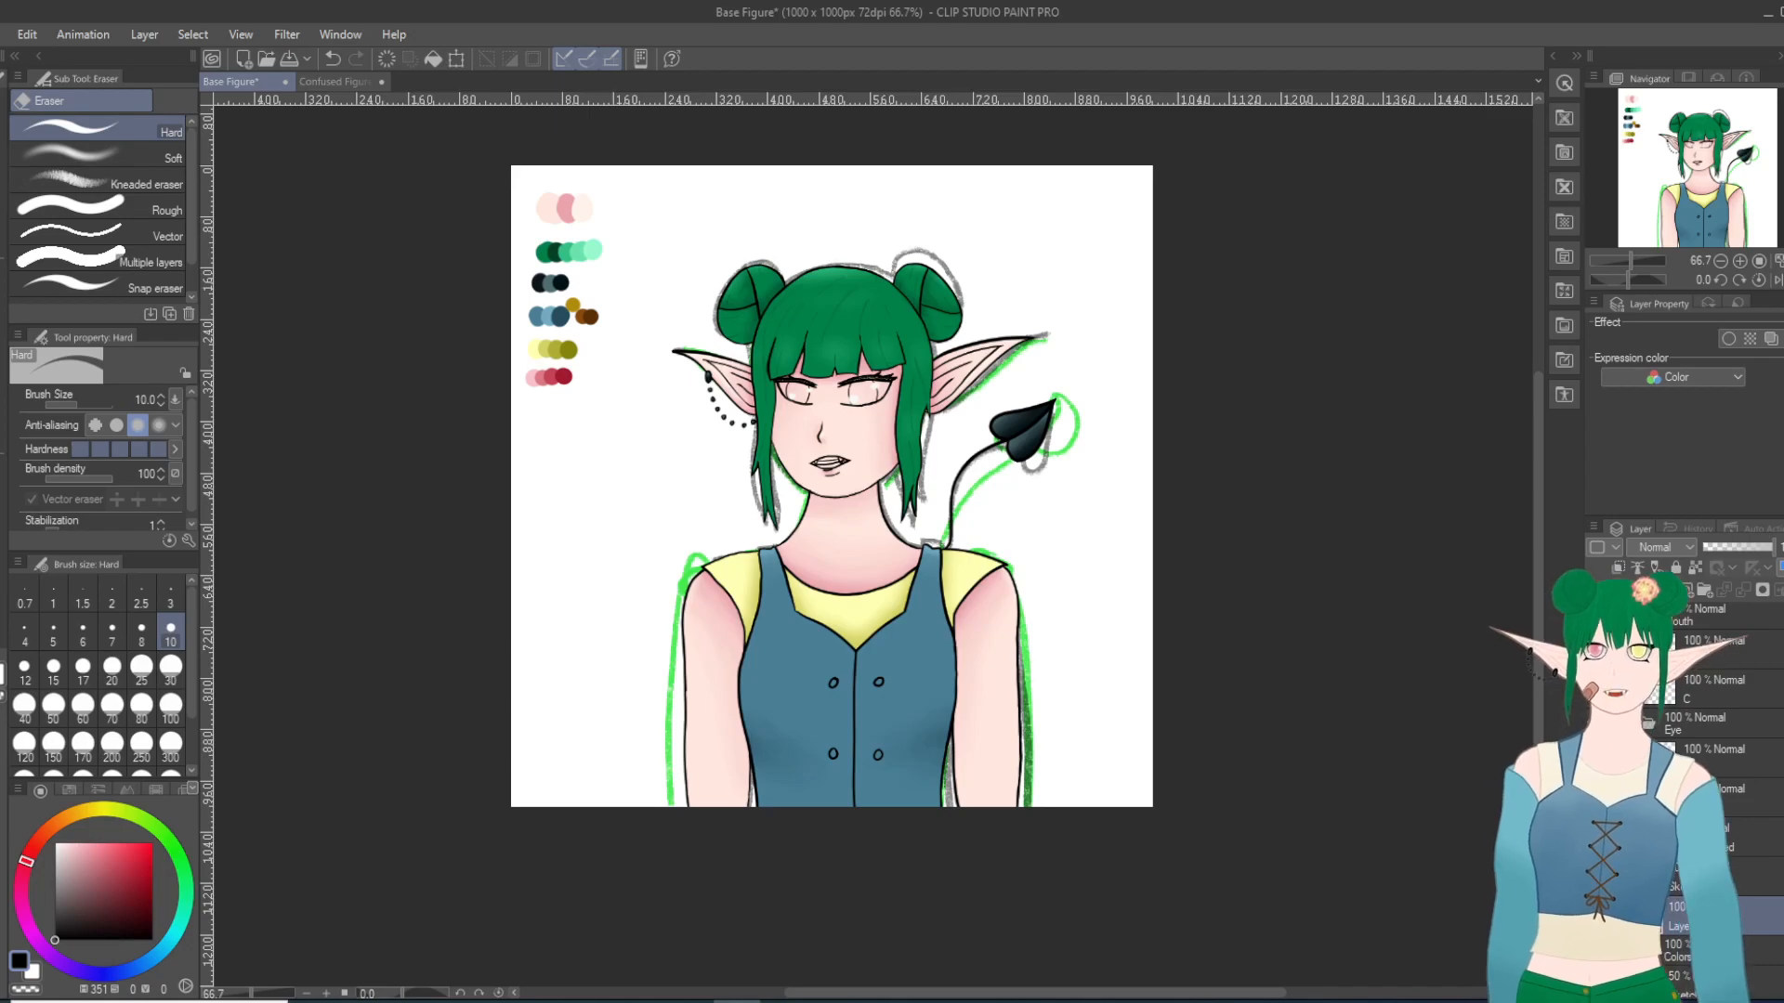
scroll(815, 410, "up", 5)
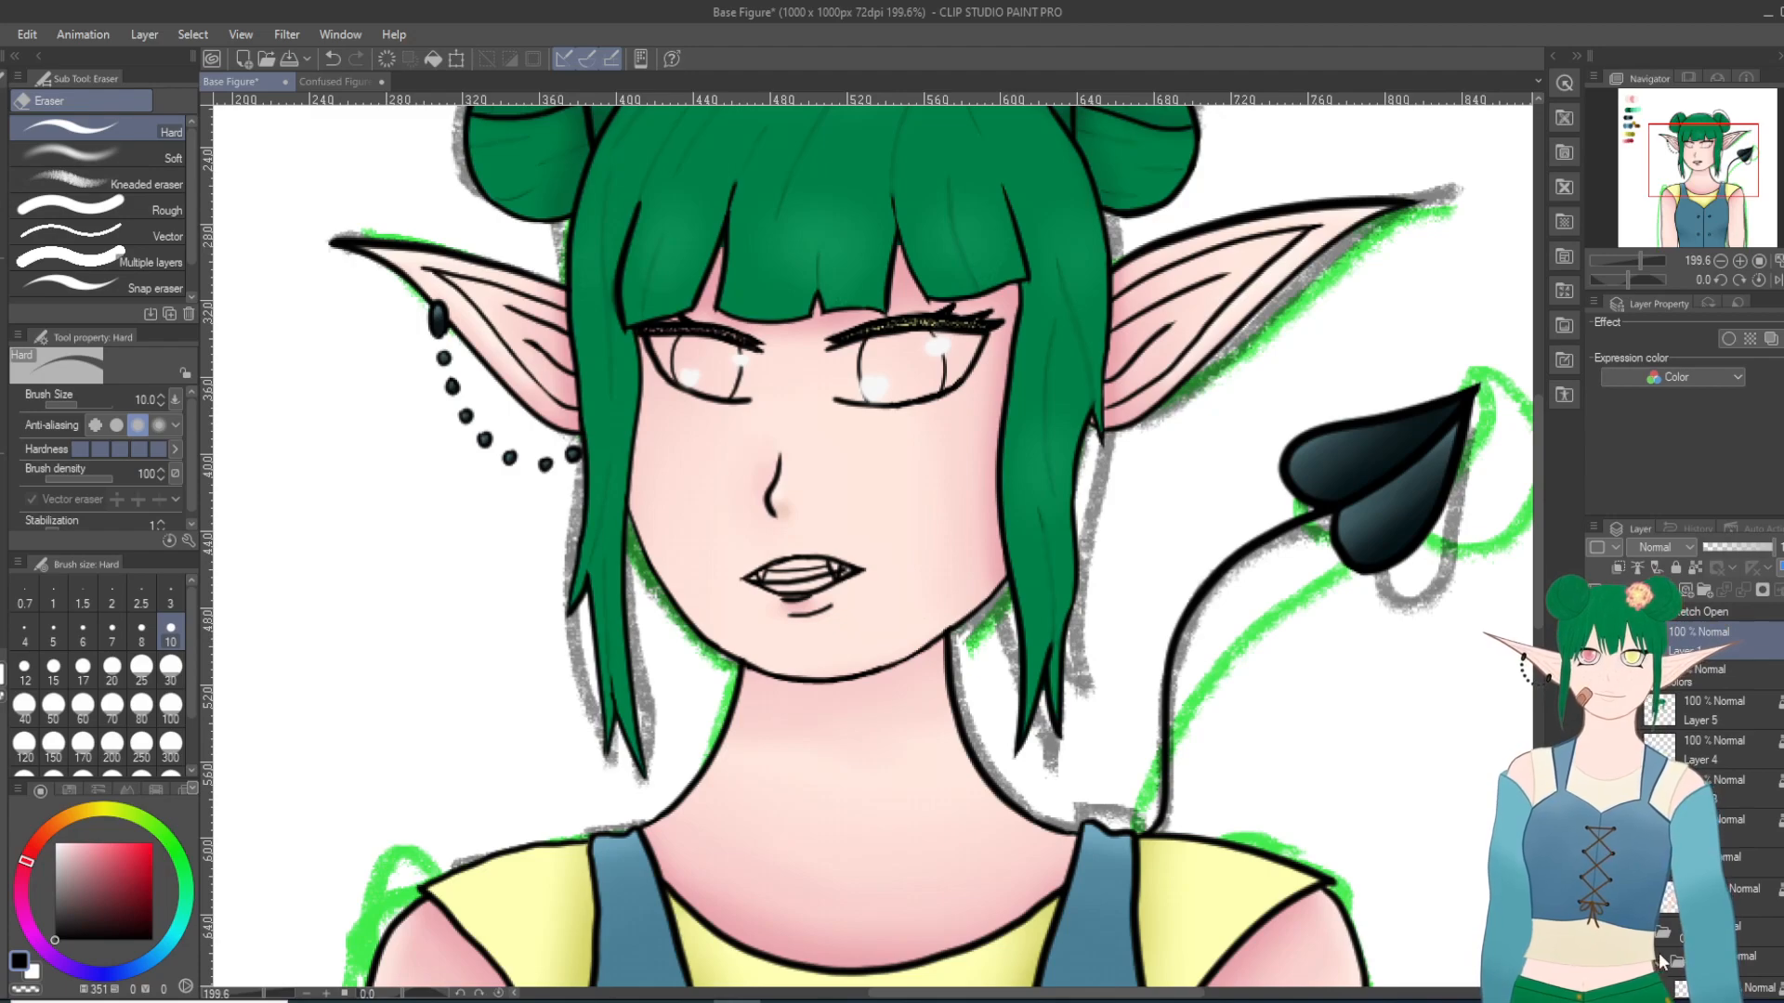
scroll(1661, 962, "down", 3)
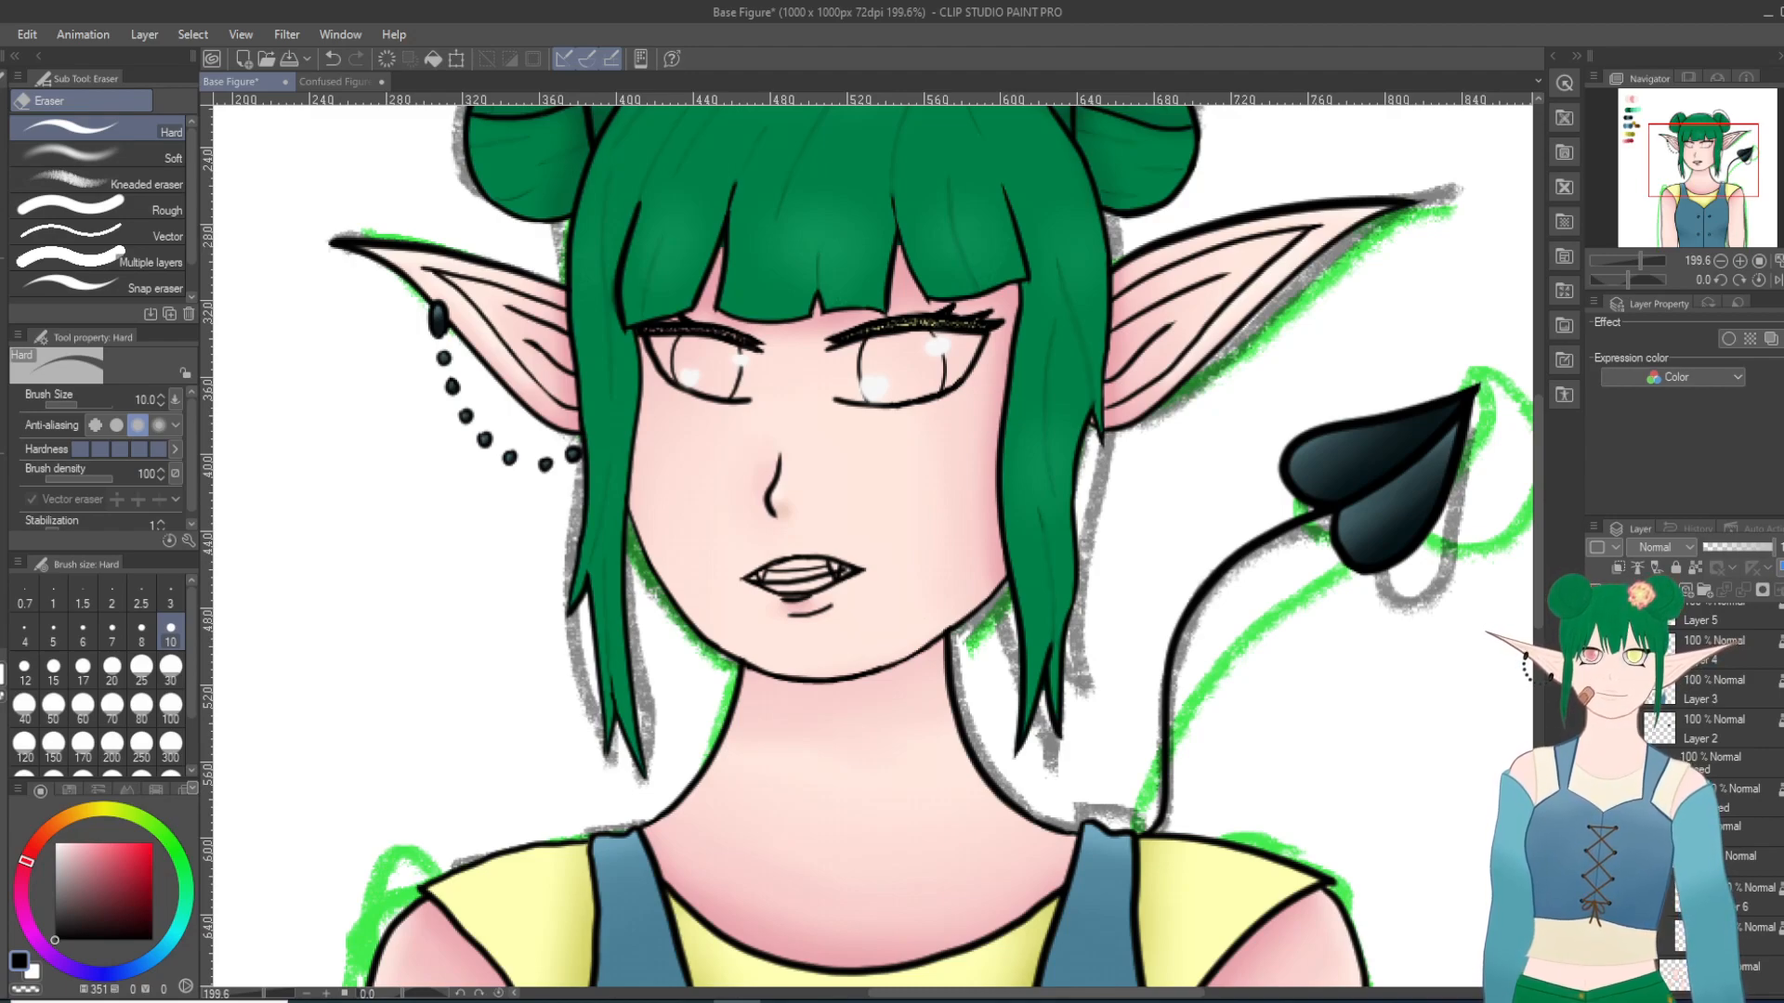
left_click(1596, 897)
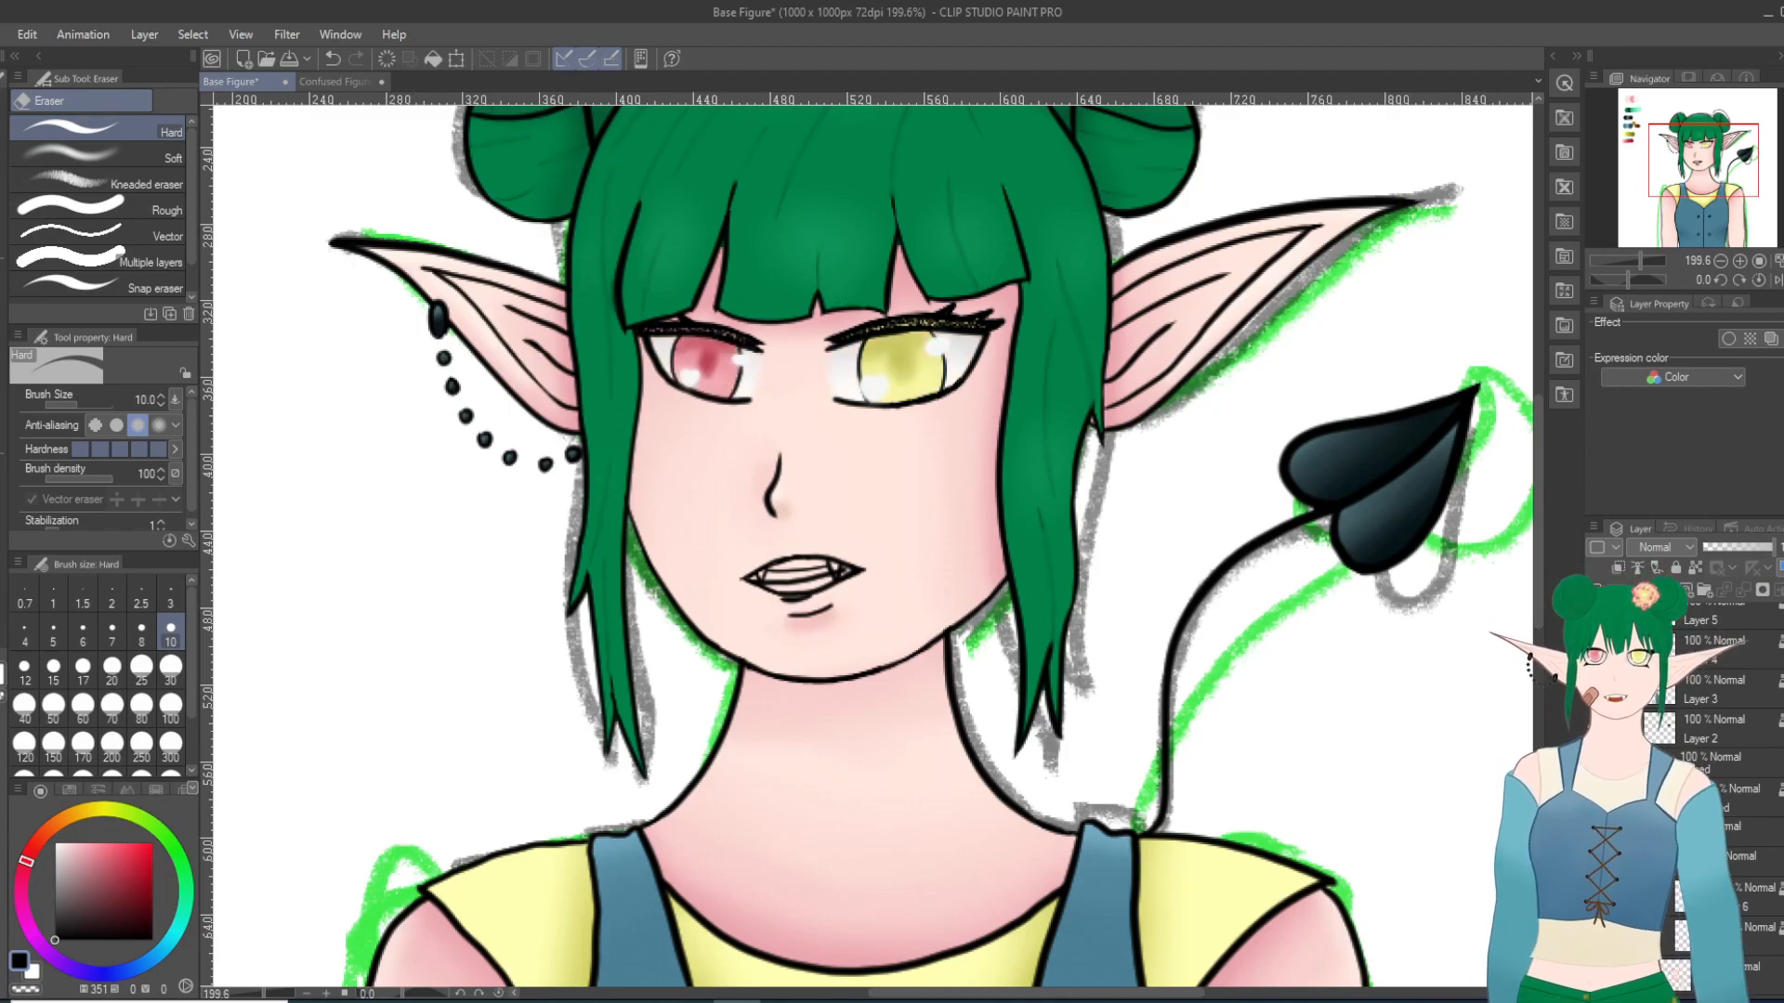
left_click(1596, 897)
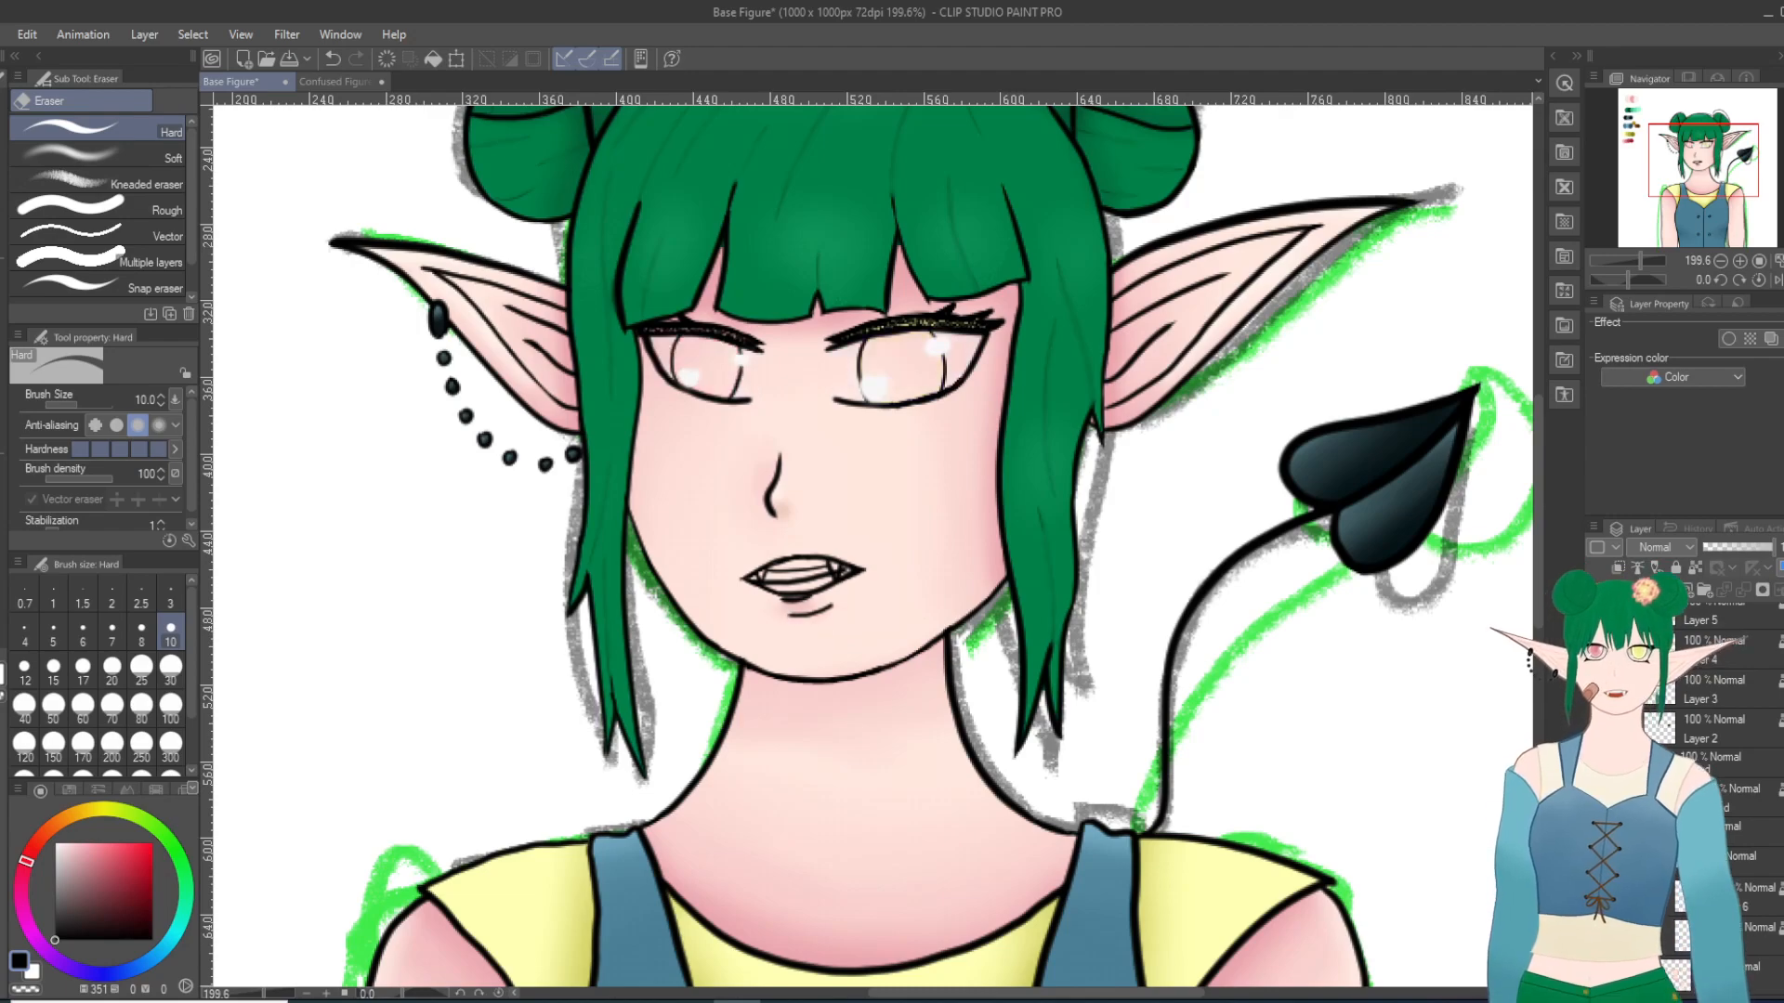
left_click(1596, 896)
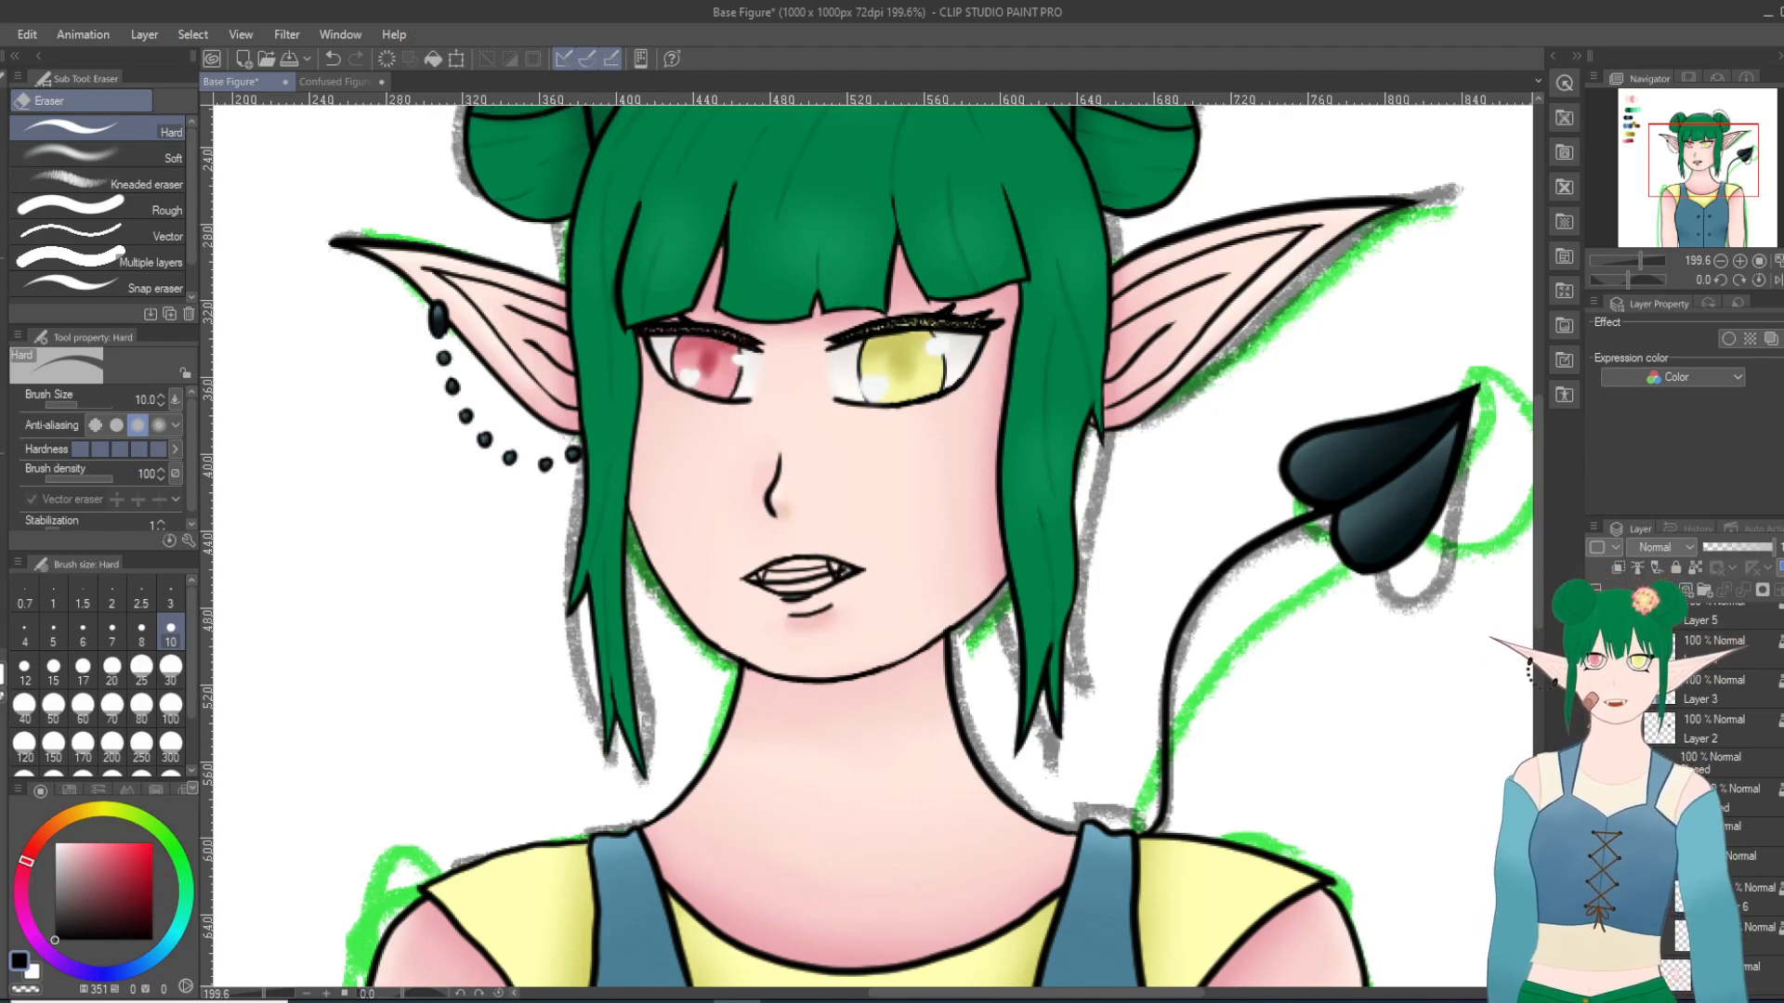
left_click(1596, 896)
left_click(1596, 896)
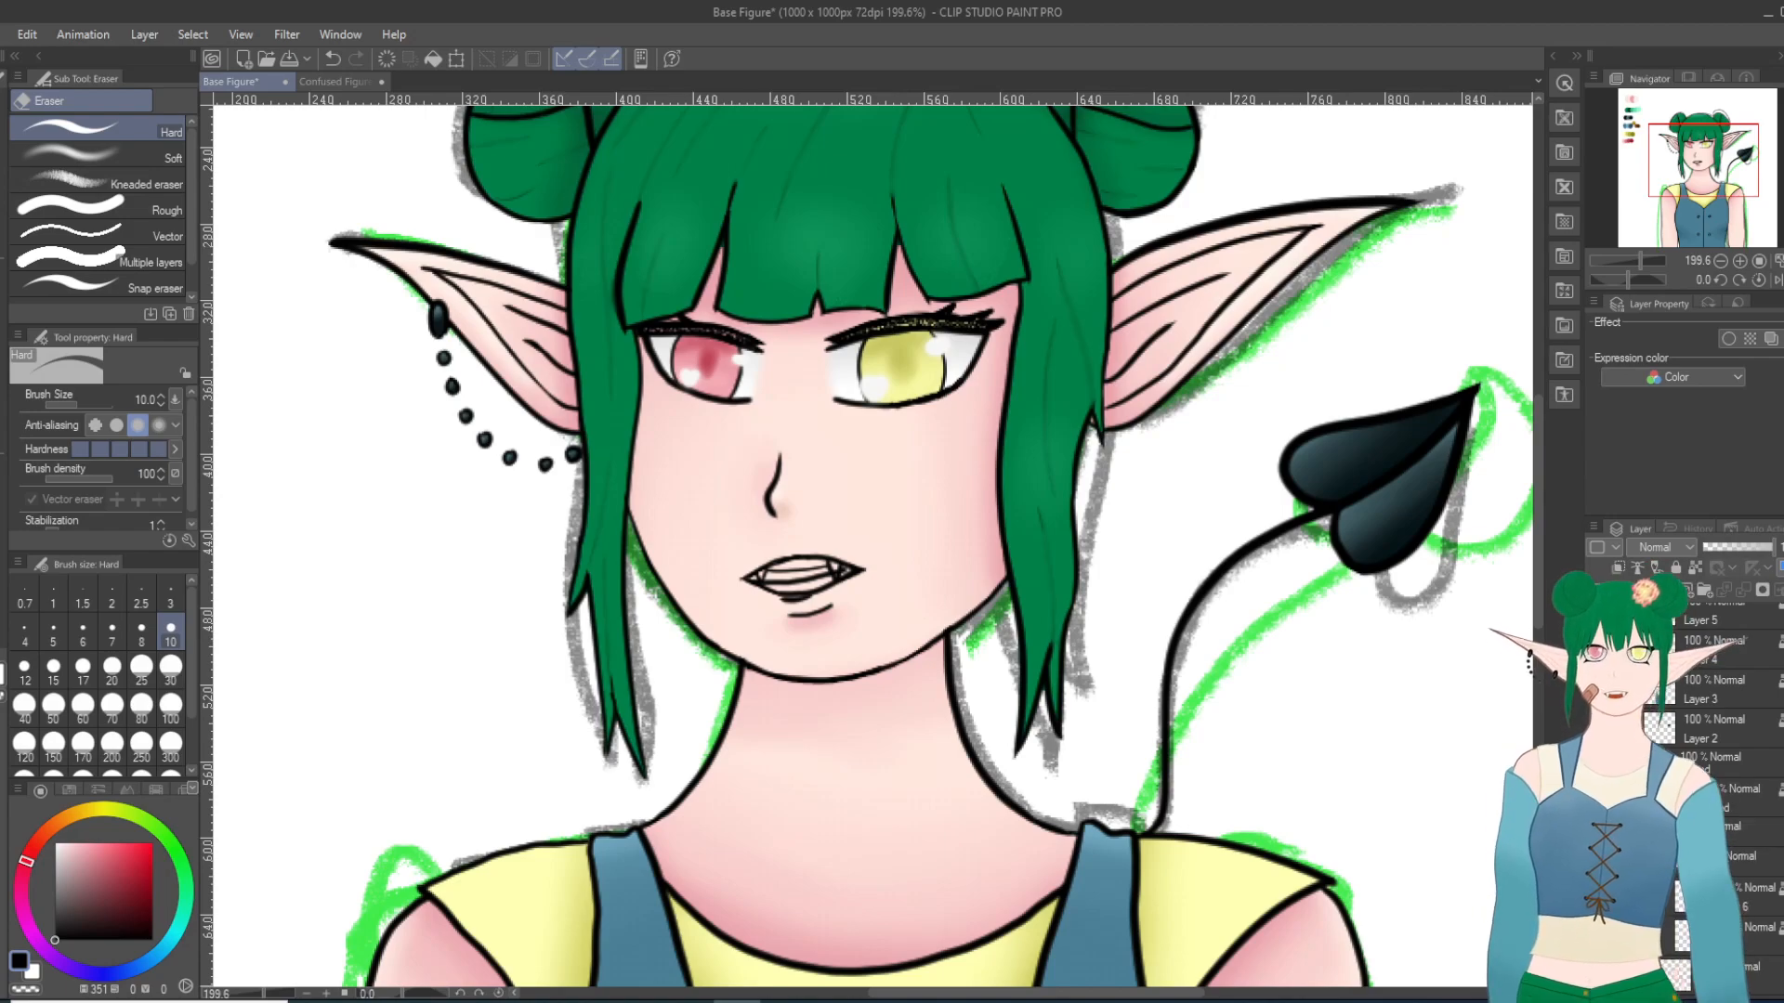
Step: Collapse the Closed expression folder and hide the grey and green sketch layers behind the figure
left_click(1643, 764)
scroll(1673, 789, "down", 1)
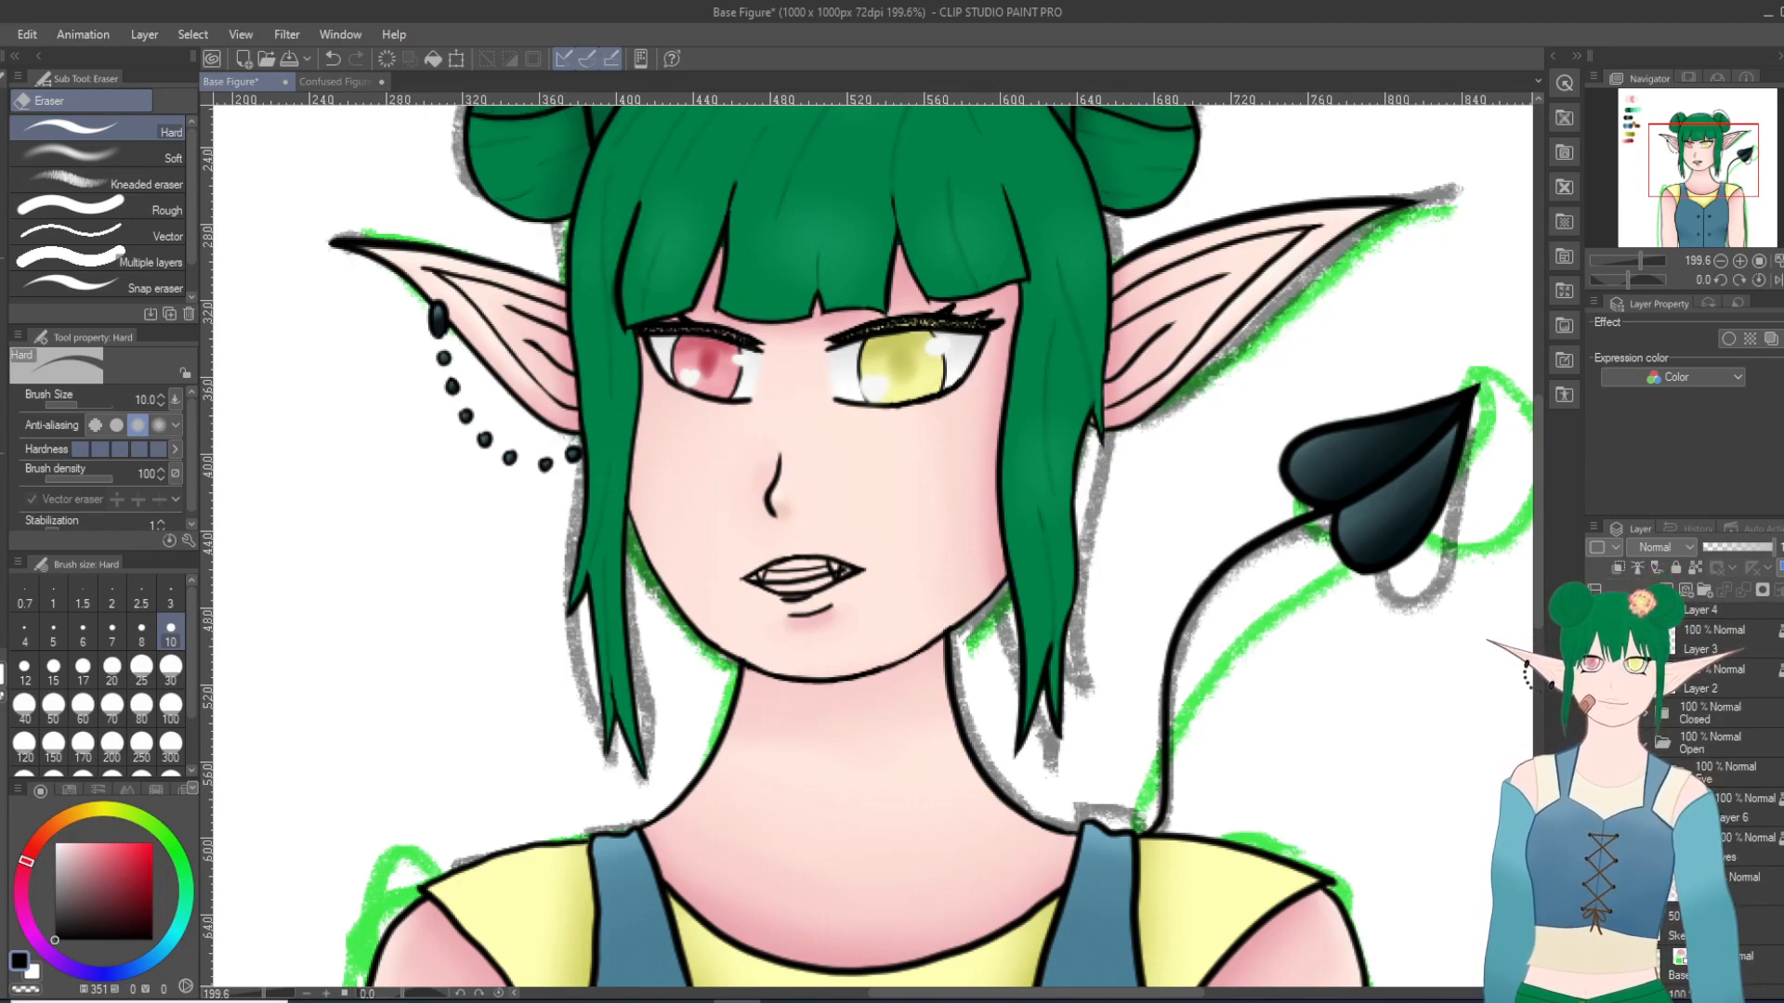
left_click(1596, 926)
left_click(1596, 965)
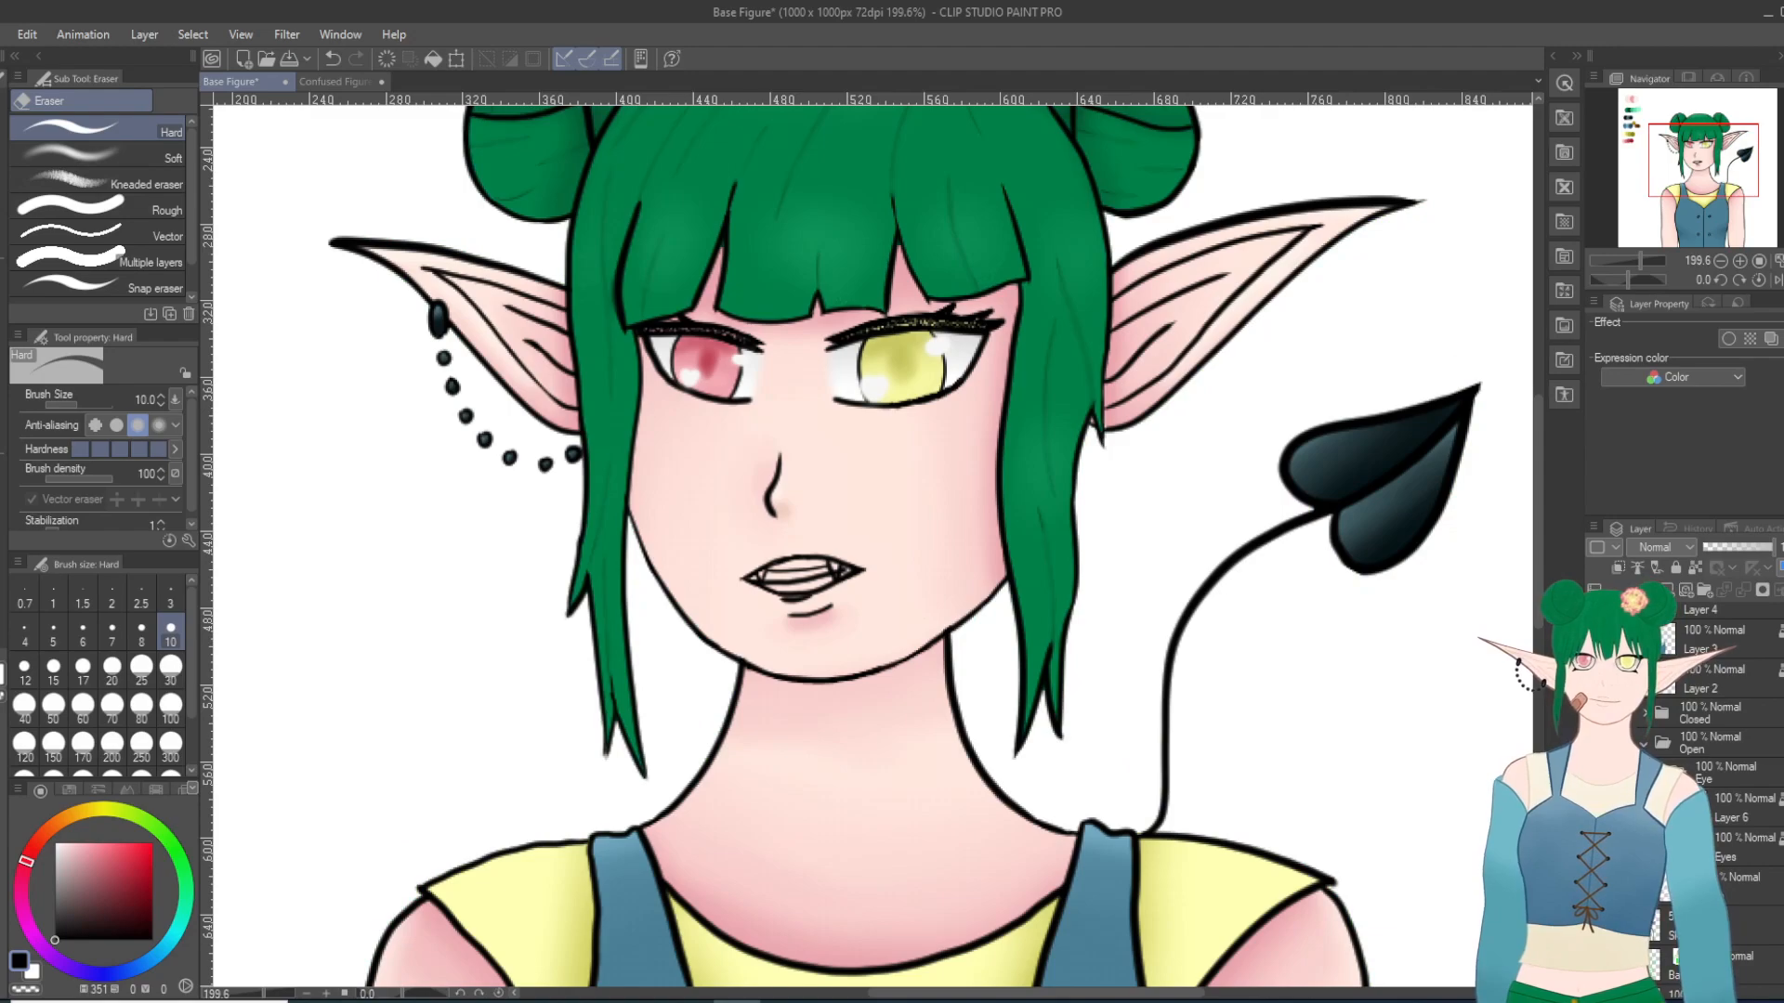
scroll(1226, 809, "down", 6)
left_click_drag(1535, 555, 1531, 624)
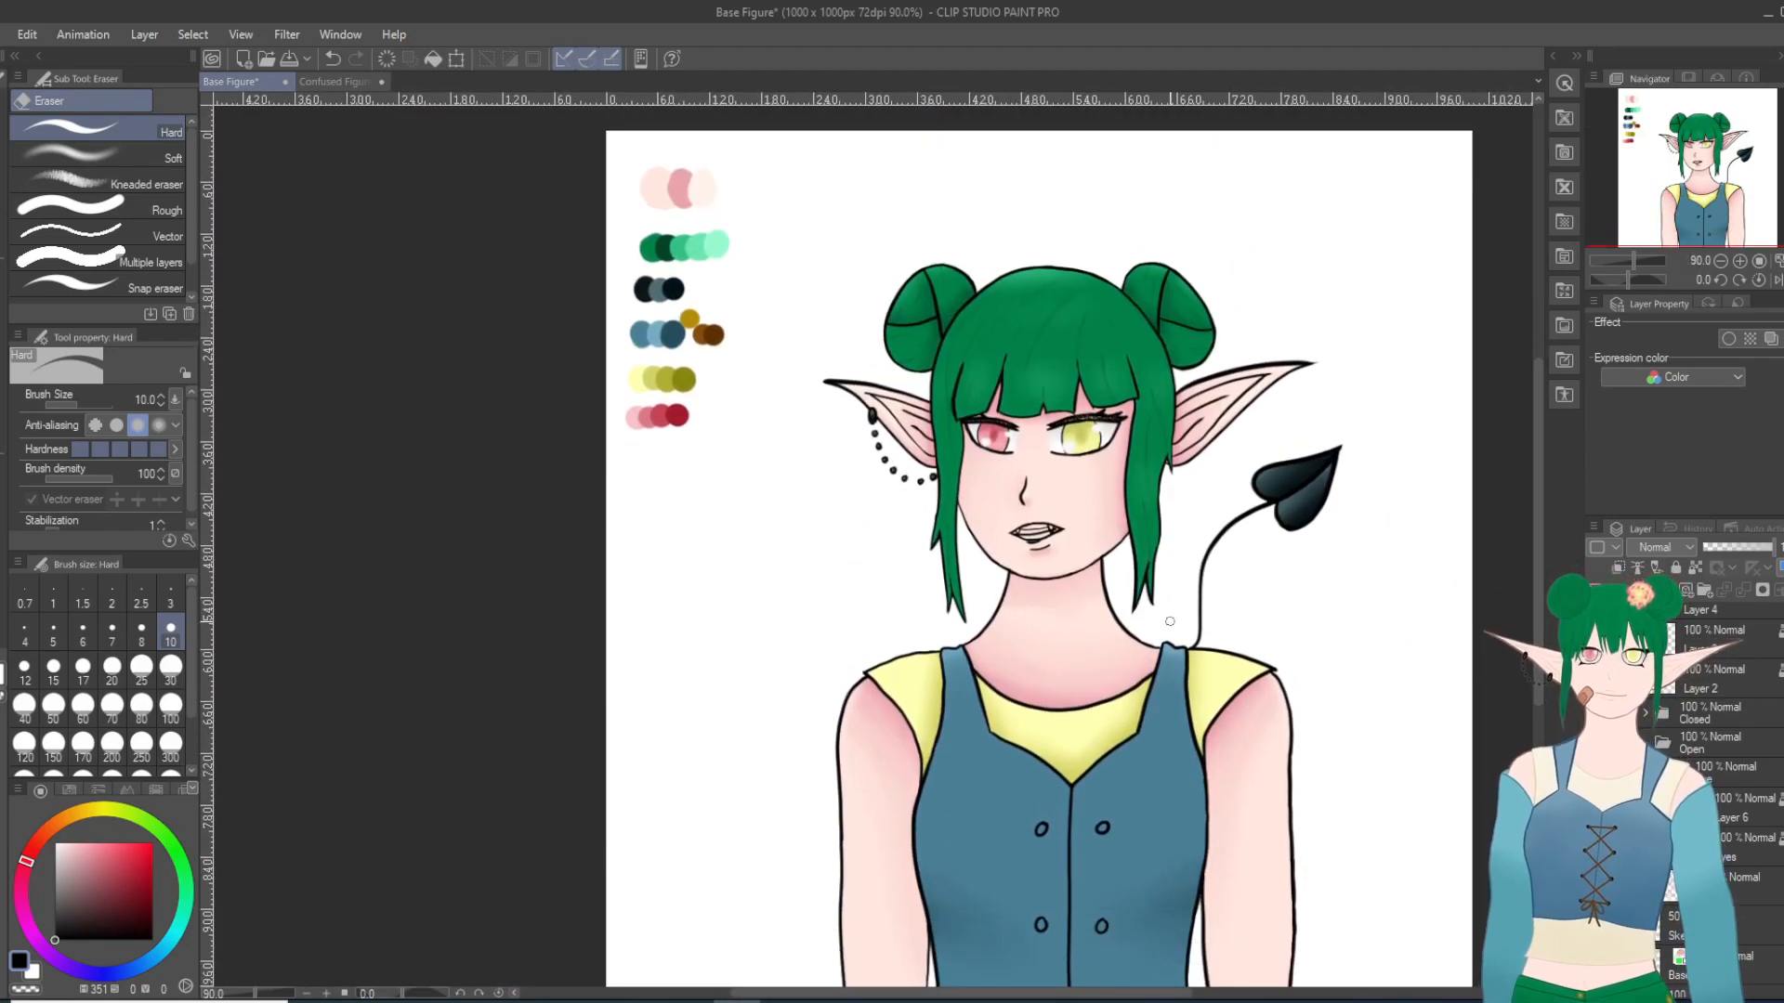
scroll(1175, 624, "down", 3)
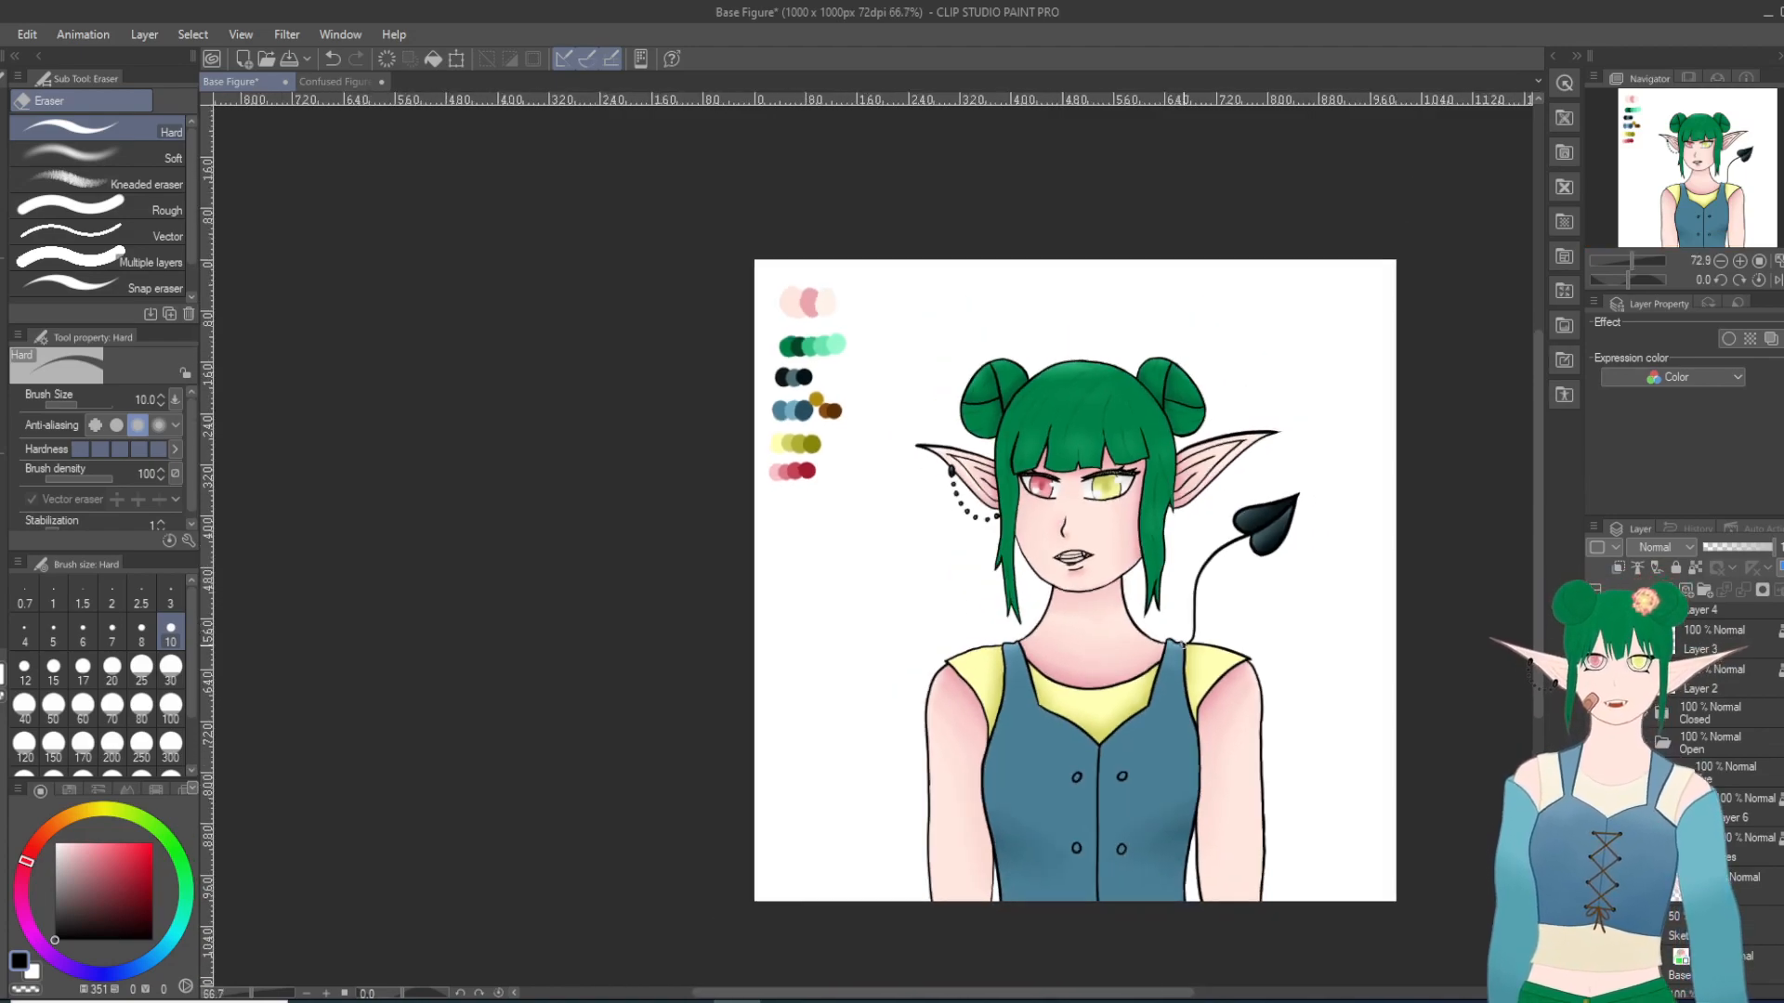
scroll(1180, 643, "down", 2)
scroll(1188, 647, "up", 2)
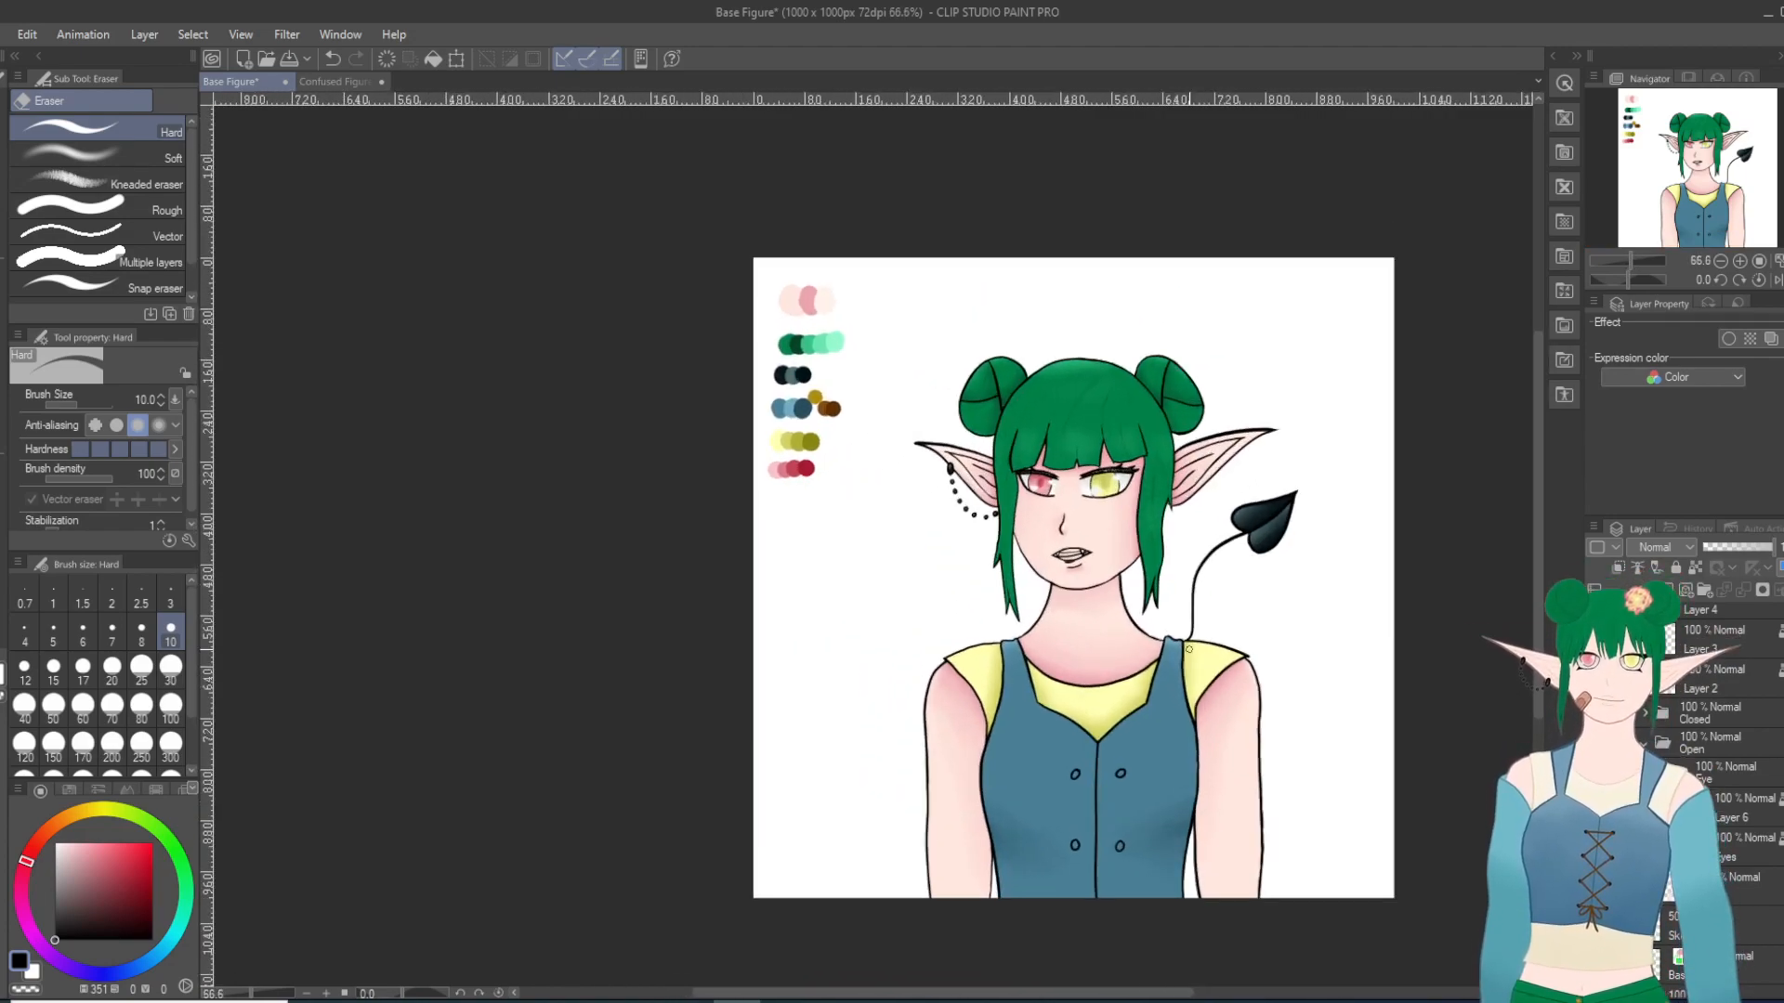
Step: Hide the layer whose duplicate lines show inside the open fanged mouth
scroll(1190, 648, "up", 5)
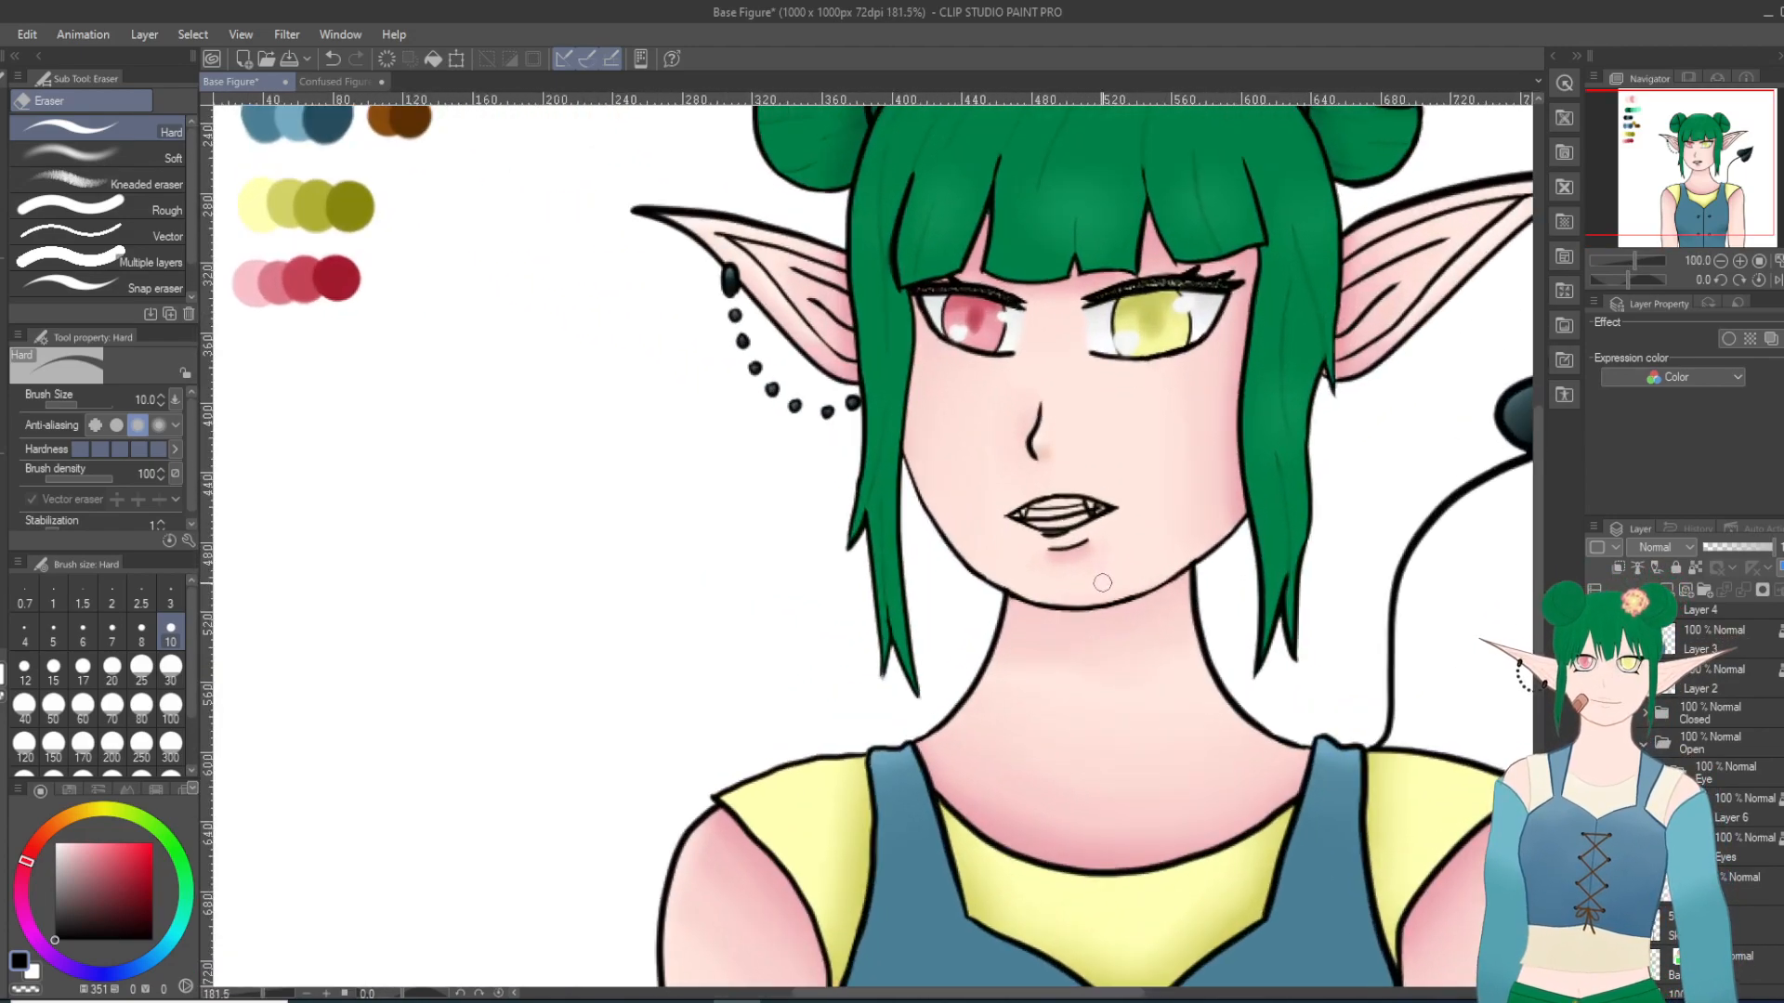
scroll(1102, 583, "up", 4)
scroll(957, 379, "up", 4)
scroll(1658, 729, "up", 6)
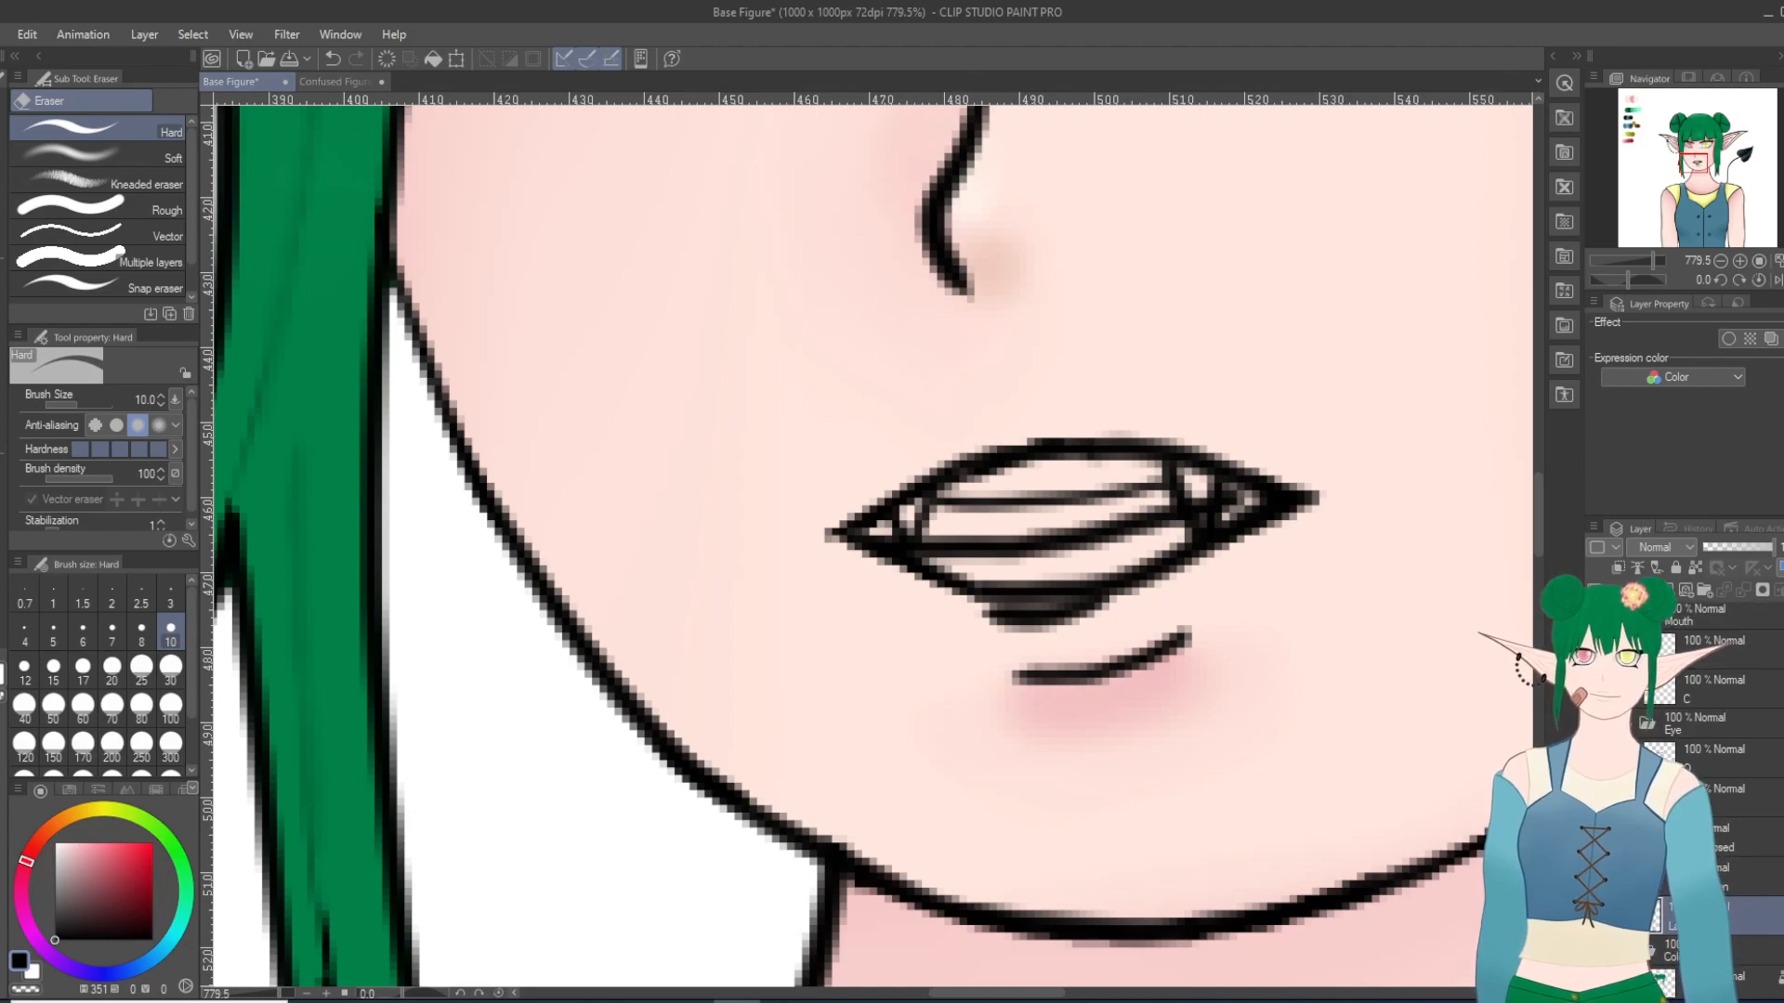
left_click(1596, 837)
scroll(1329, 691, "up", 2)
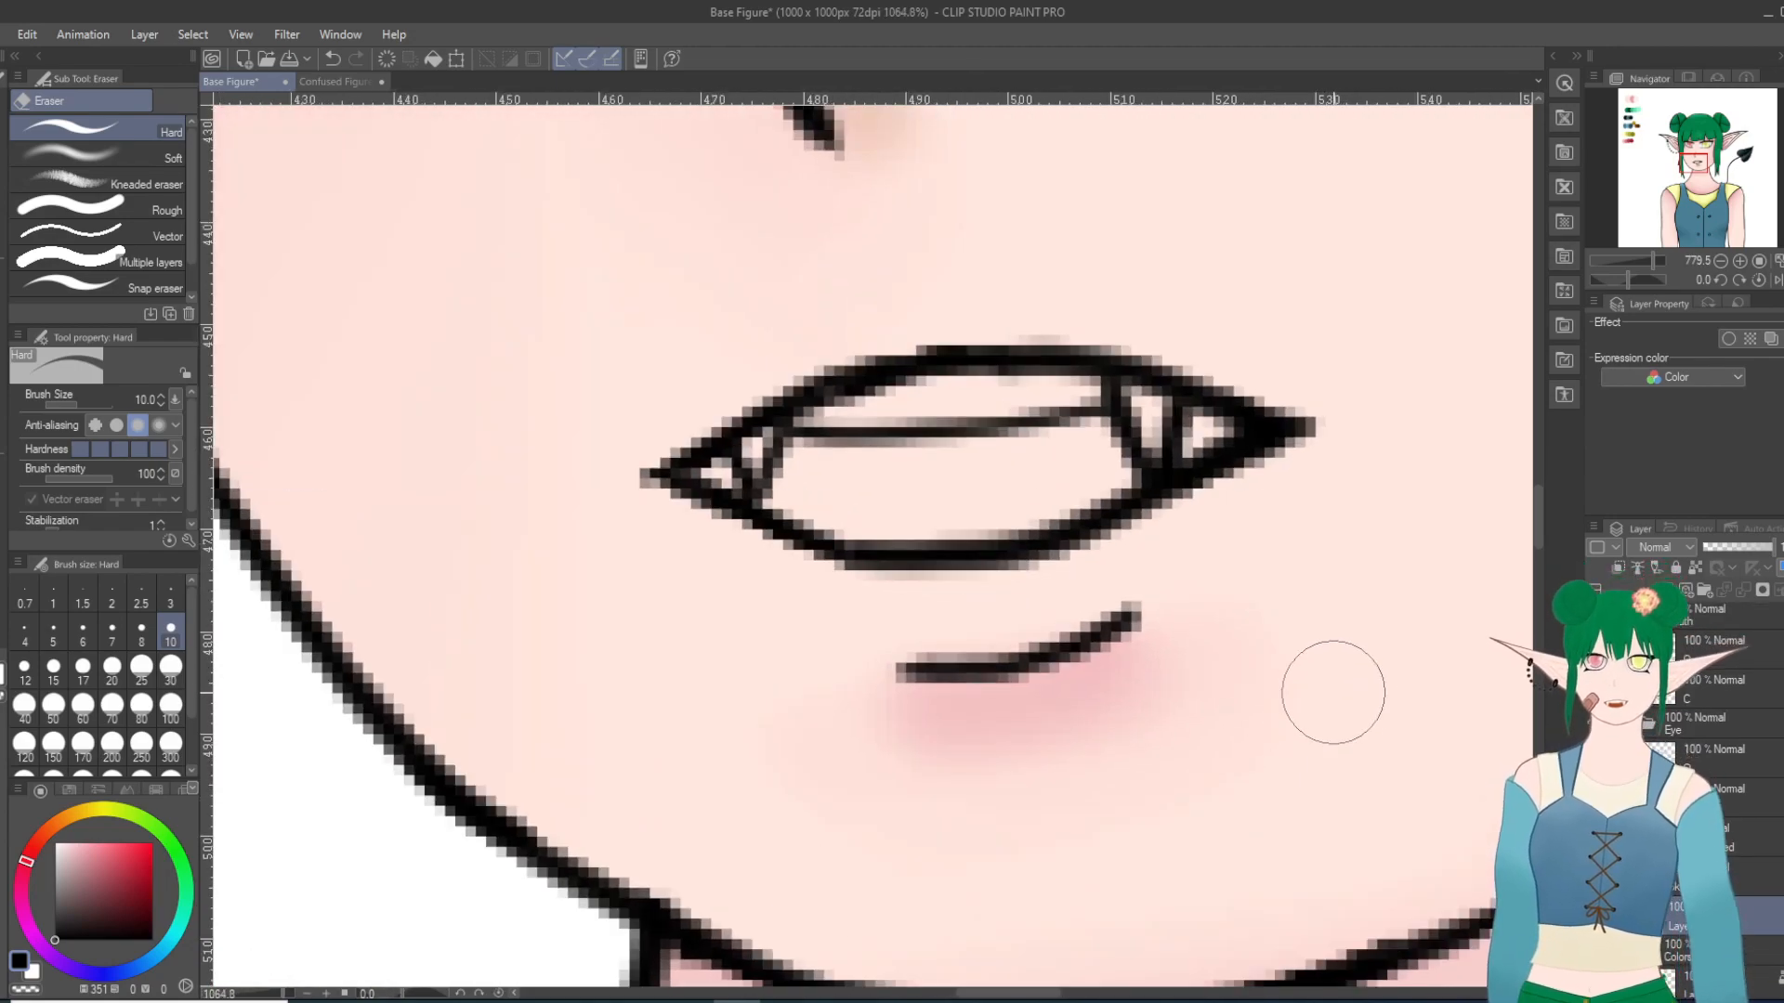
Step: Create a layer folder named Mouth among the color layers and add a new raster layer inside it
scroll(1496, 734, "down", 1)
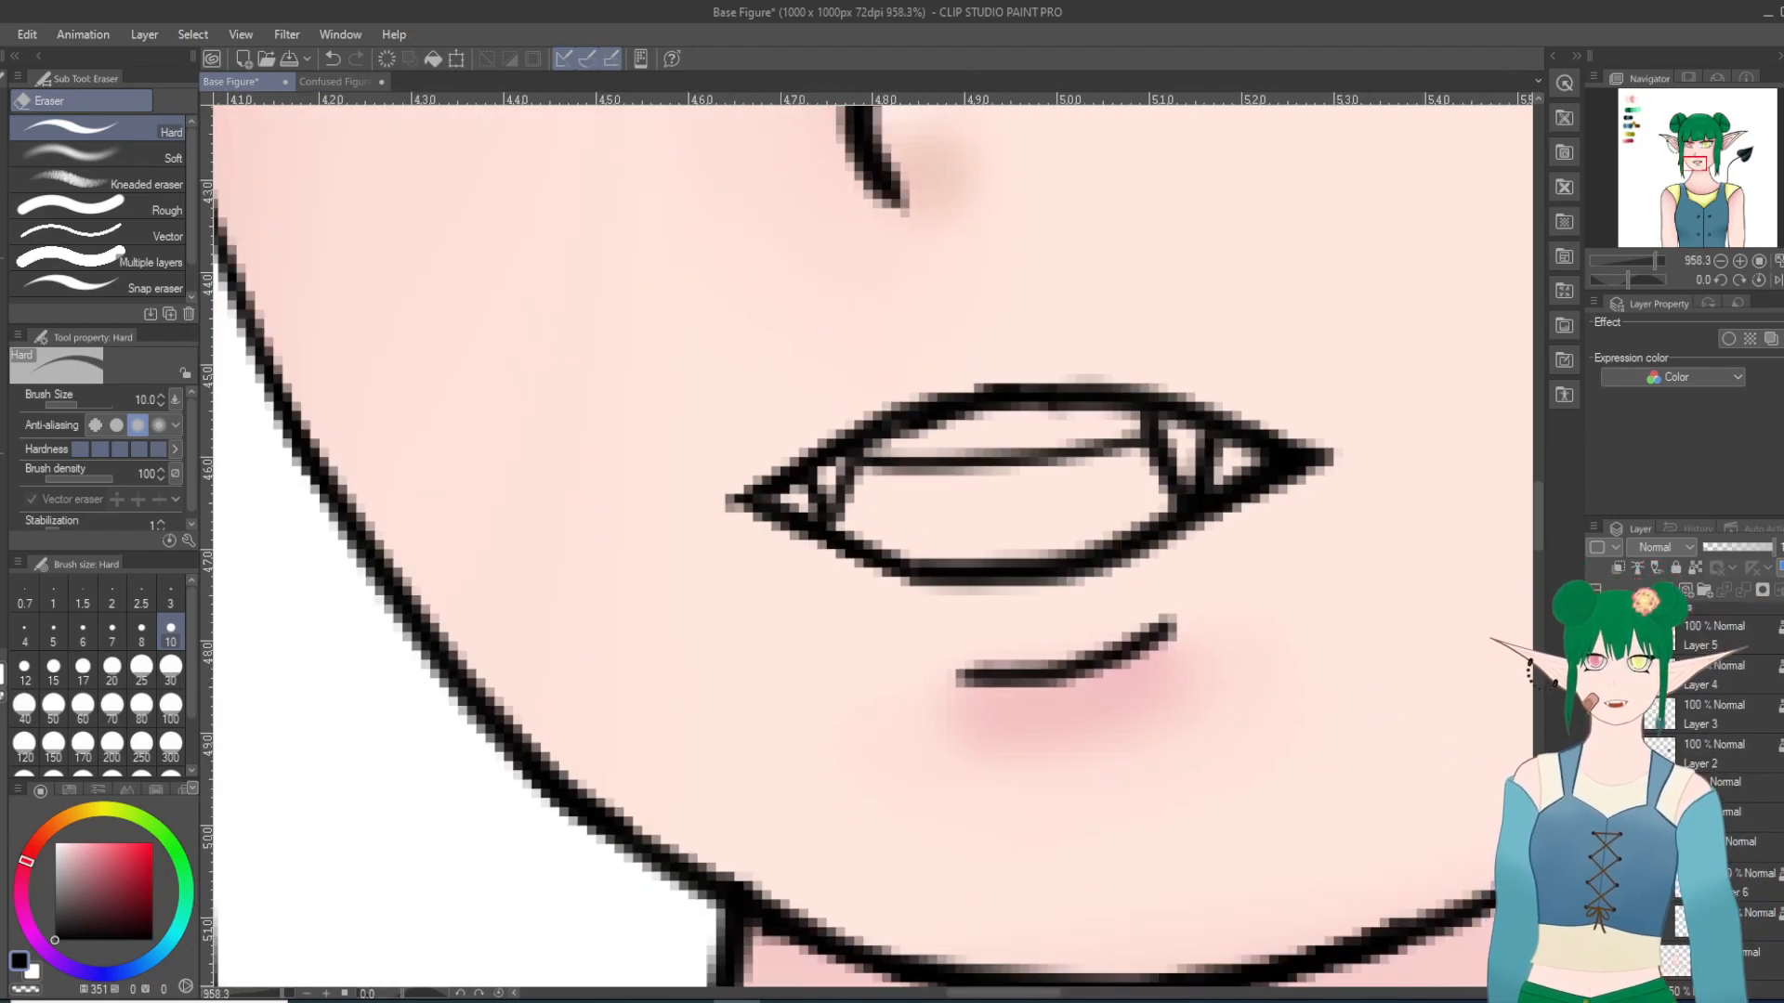
left_click(1735, 843)
left_click(1666, 844)
left_click(1700, 588)
double_click(1723, 856)
type("Mouth")
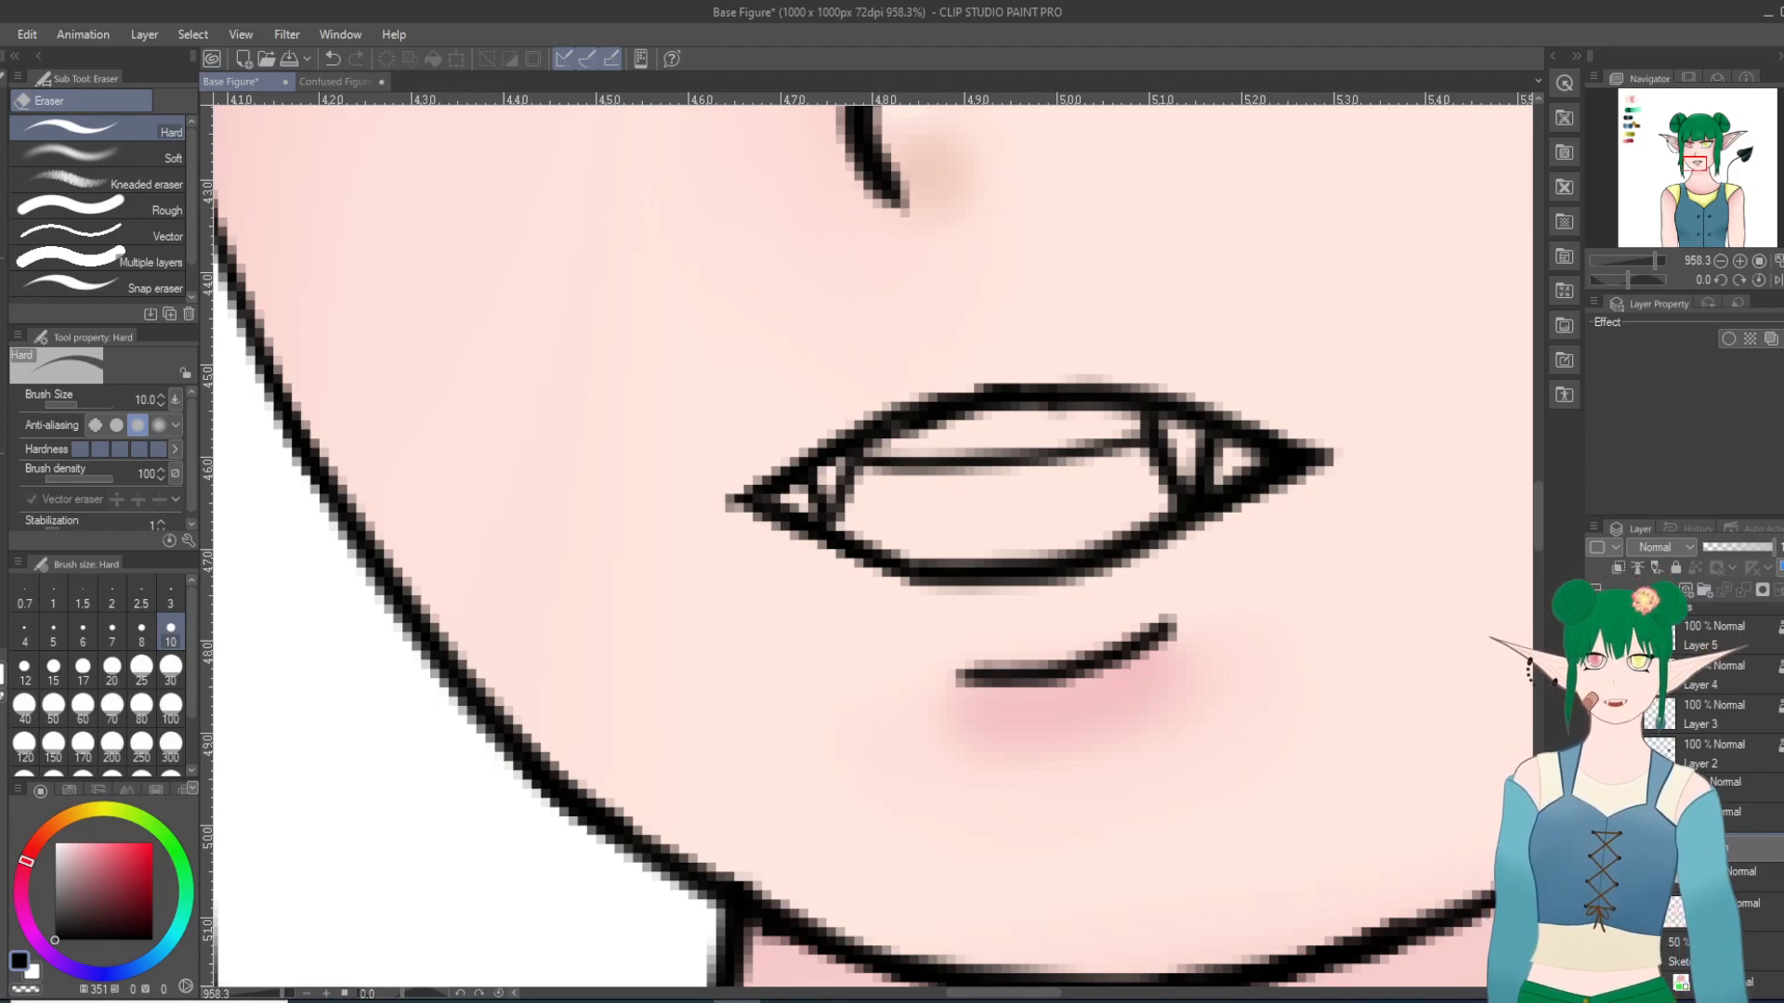
key("Return")
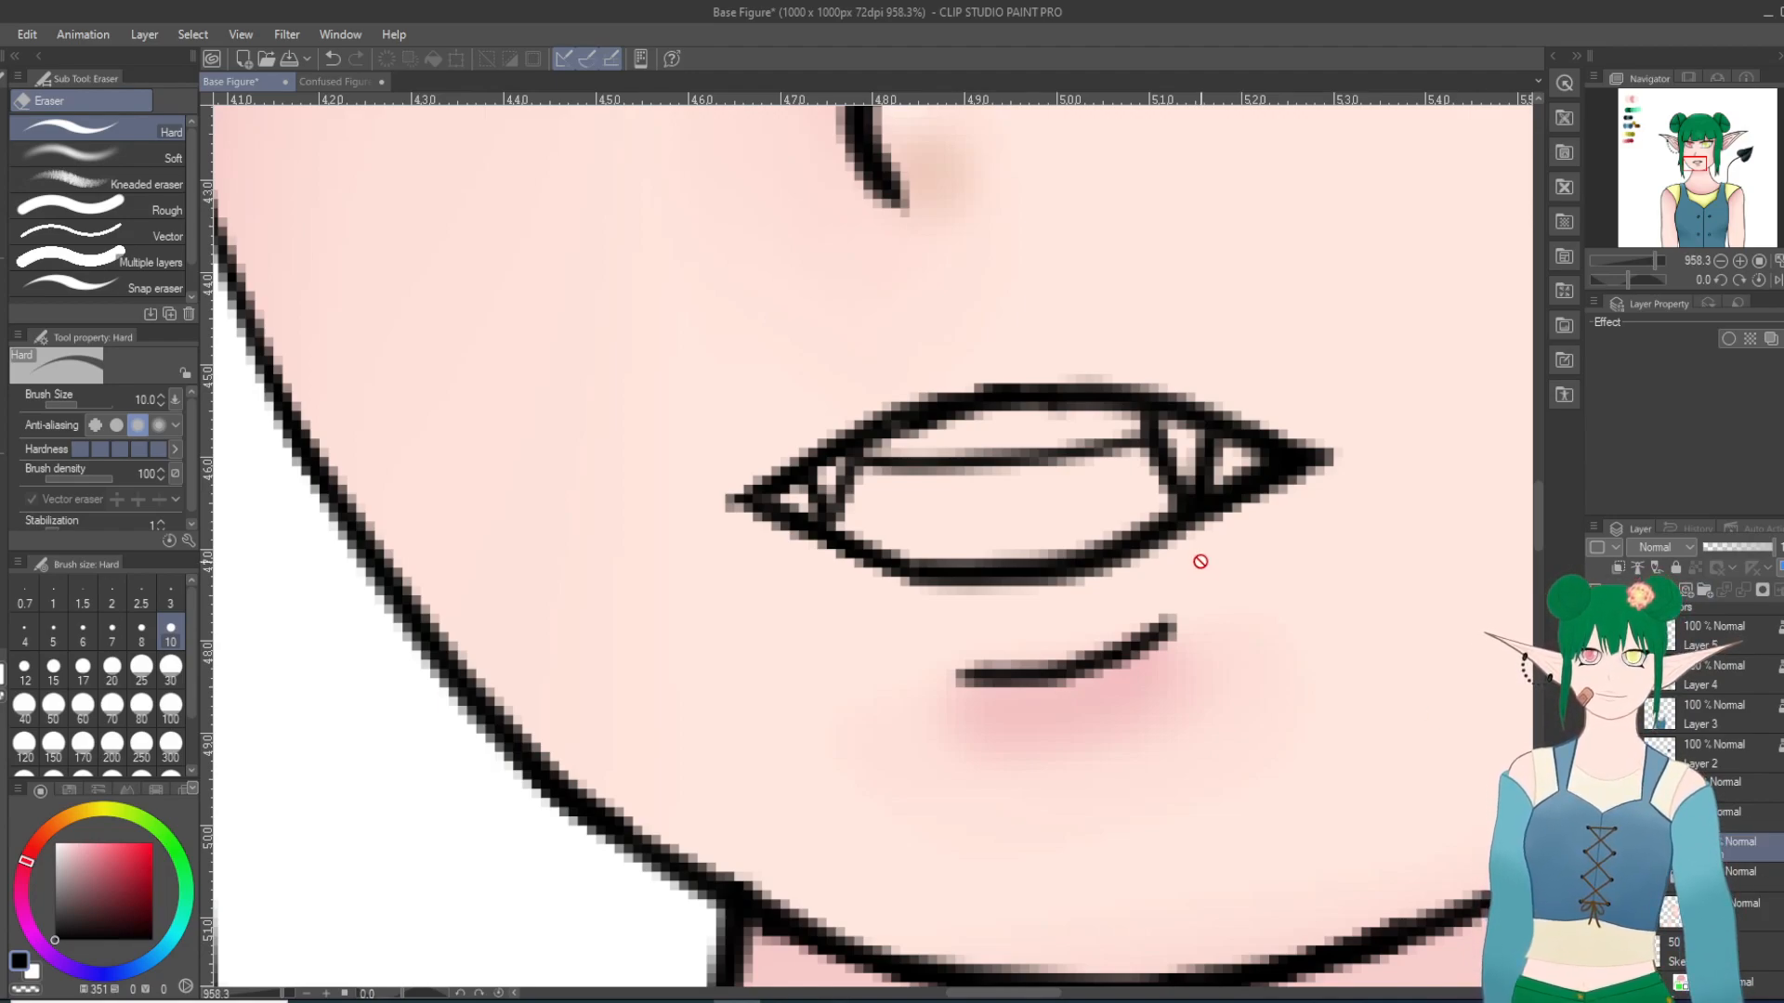
scroll(1200, 561, "down", 2)
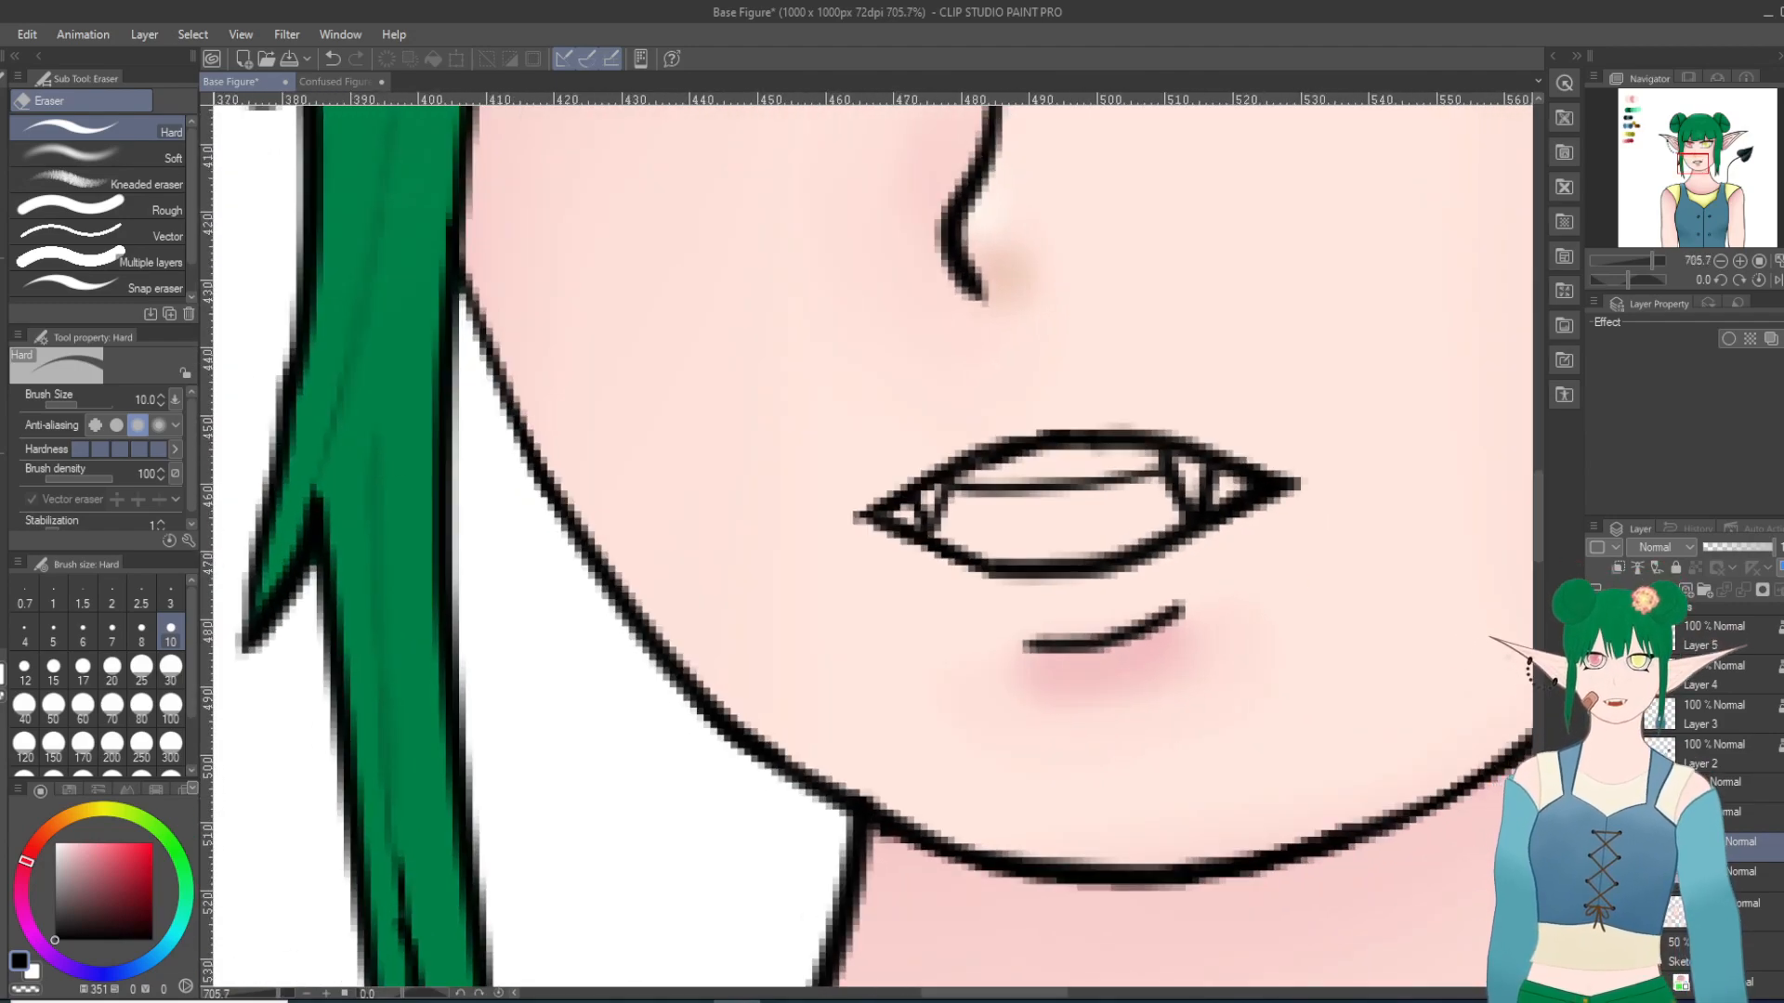
left_click(1666, 590)
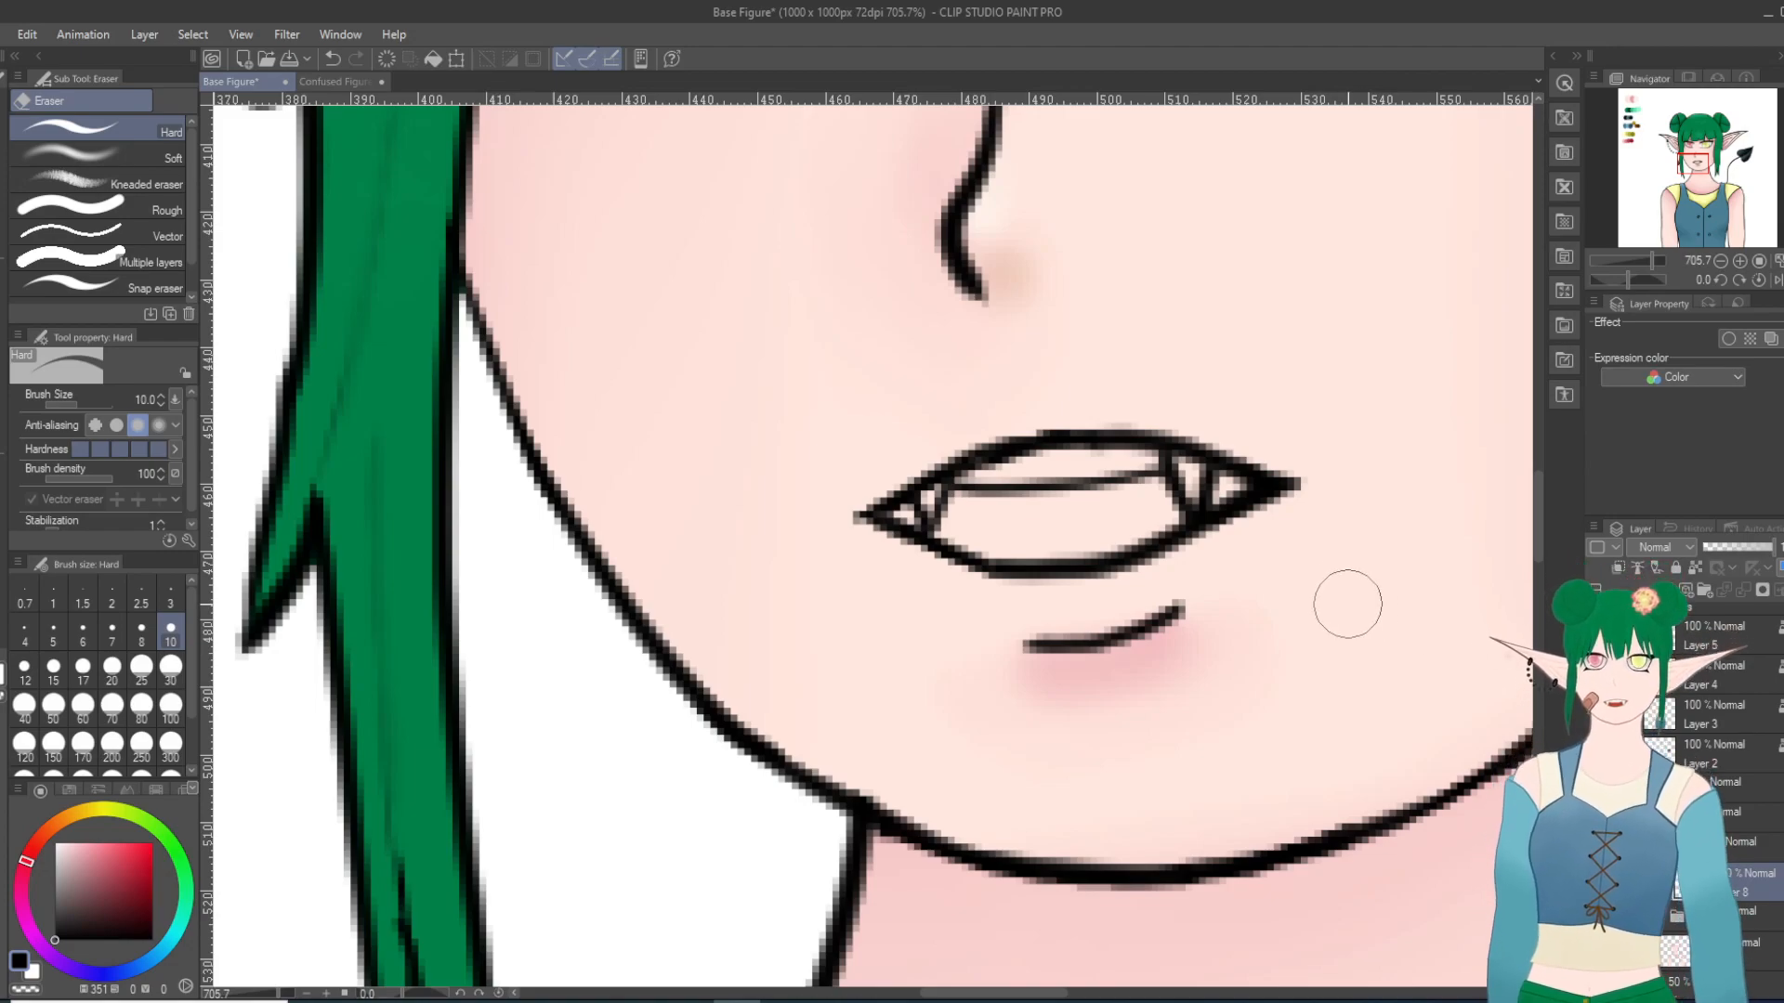
Step: Try to fill the fanged mouth with bright red by enclosing it with the gap-closing fill tool
scroll(1352, 608, "up", 2)
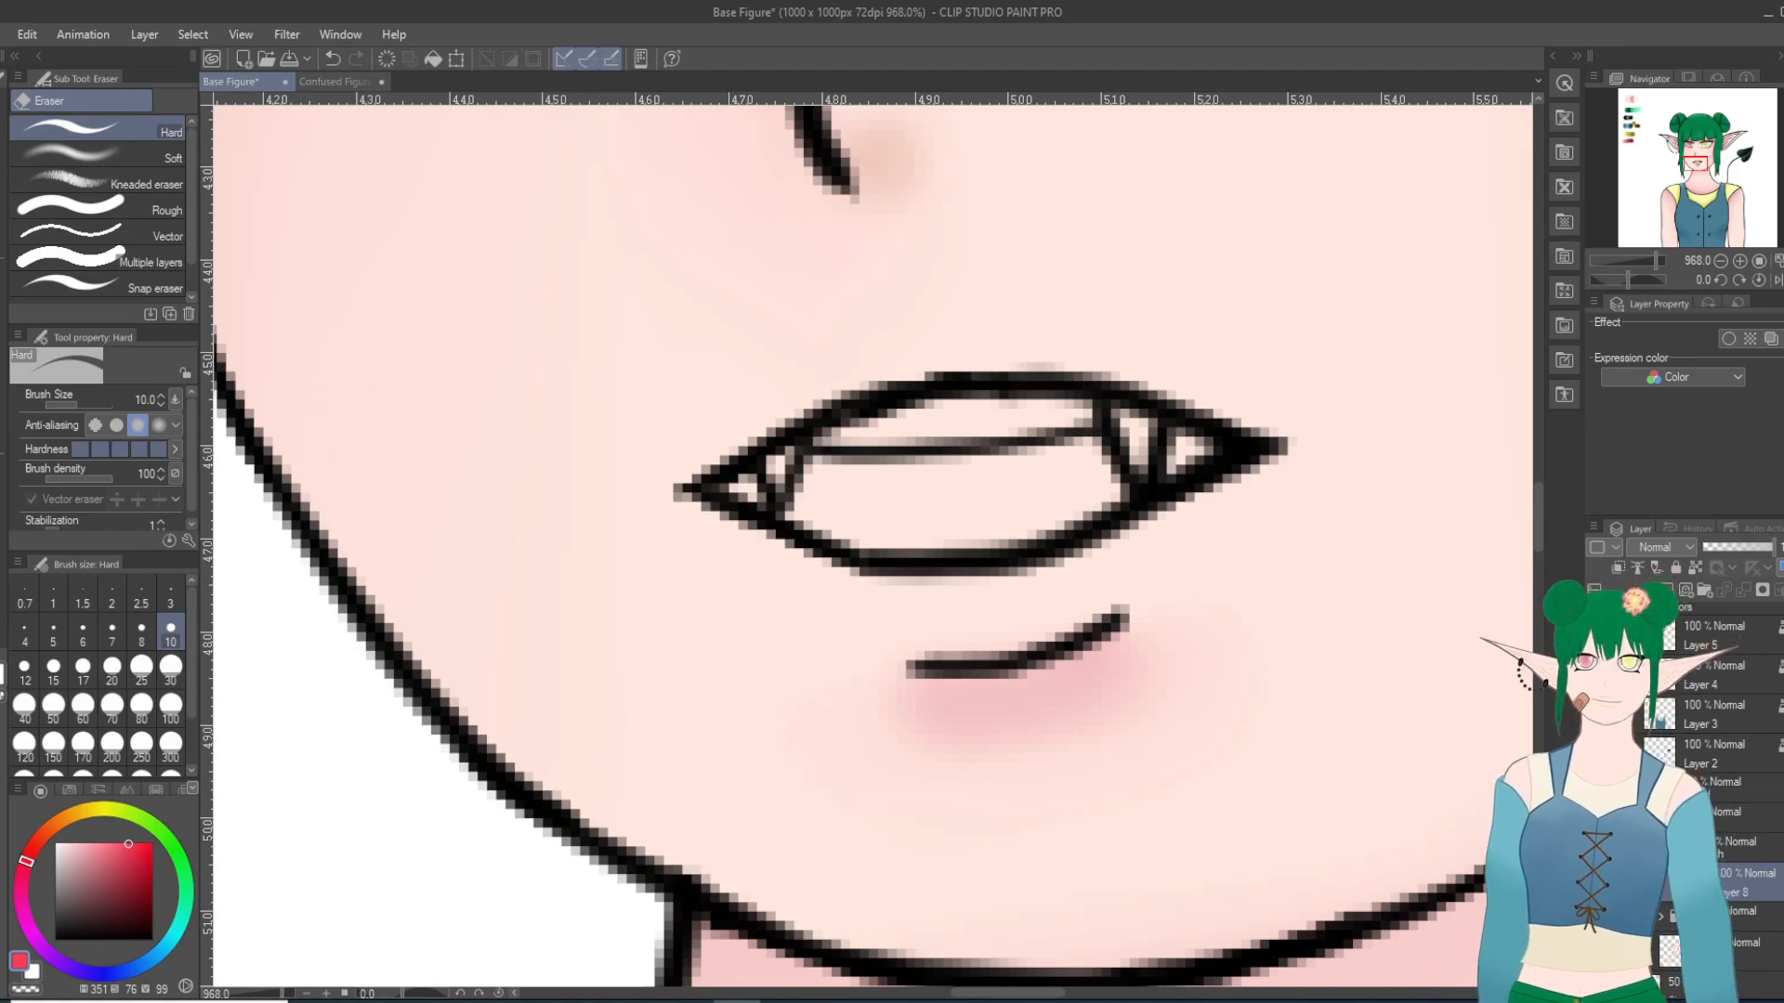
key("g")
scroll(987, 490, "up", 1)
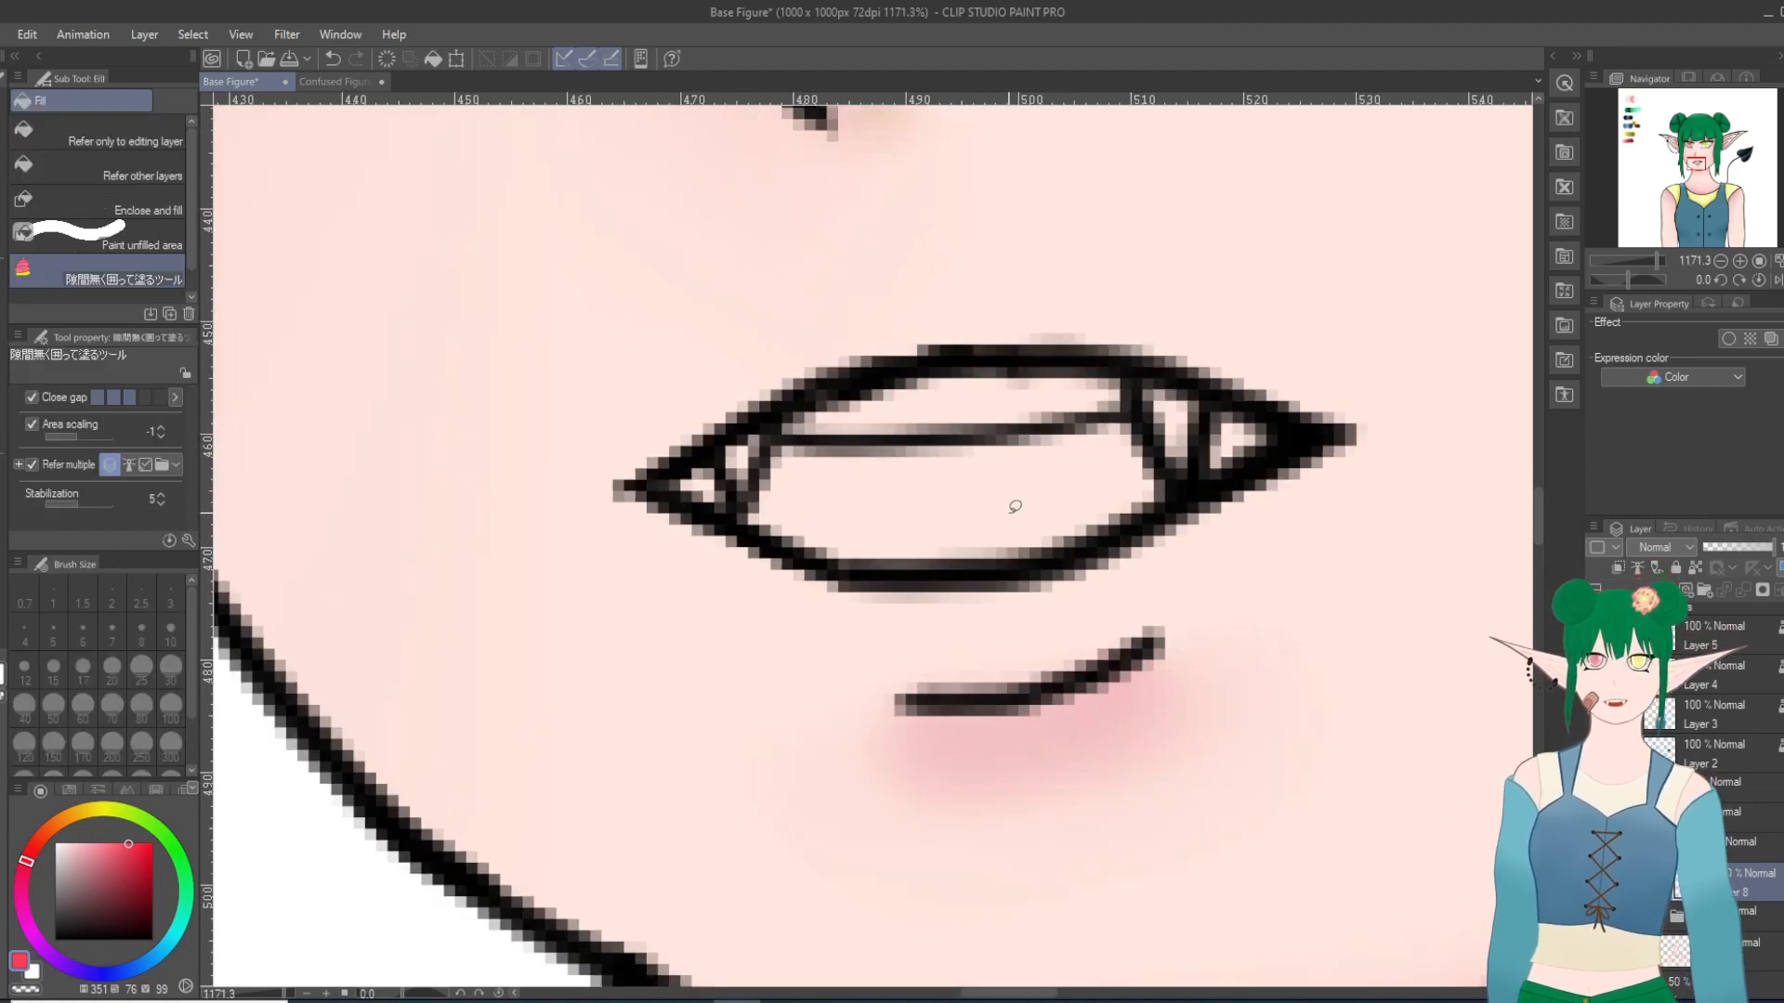
mouse_move(1278, 317)
left_mouse_down()
mouse_move(614, 463)
mouse_move(811, 616)
mouse_move(1286, 552)
mouse_move(1318, 316)
mouse_move(1327, 358)
left_mouse_up()
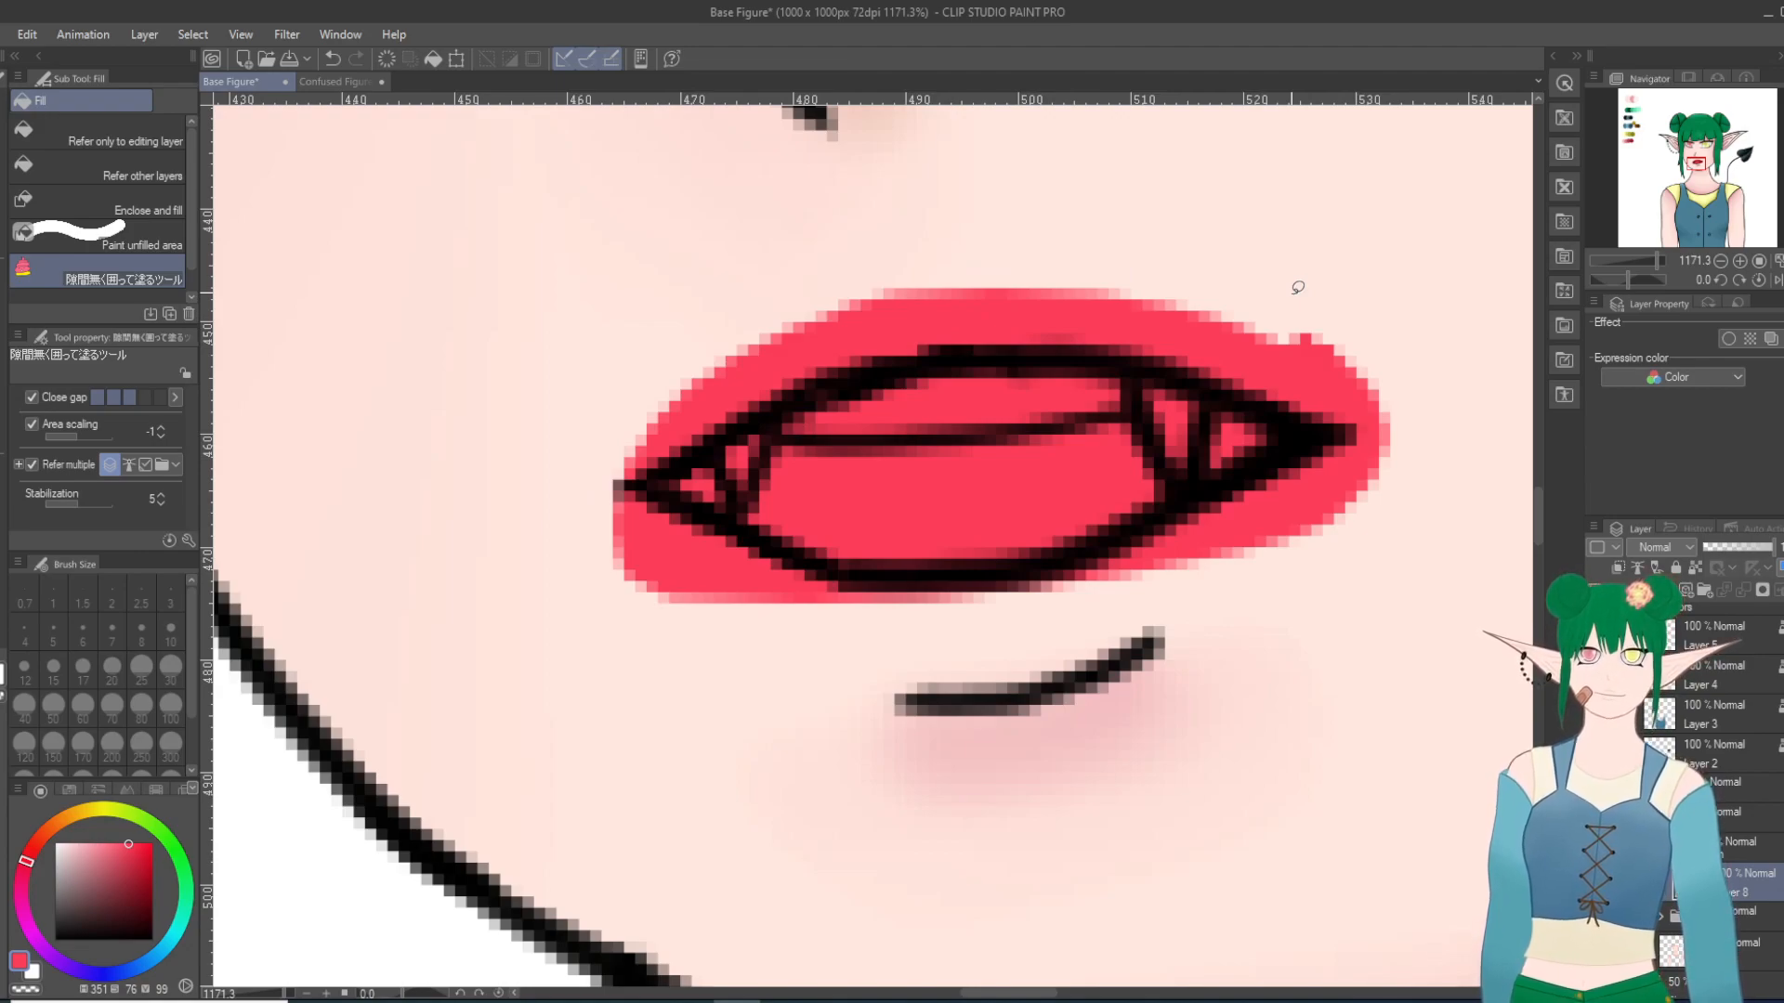
left_click(332, 58)
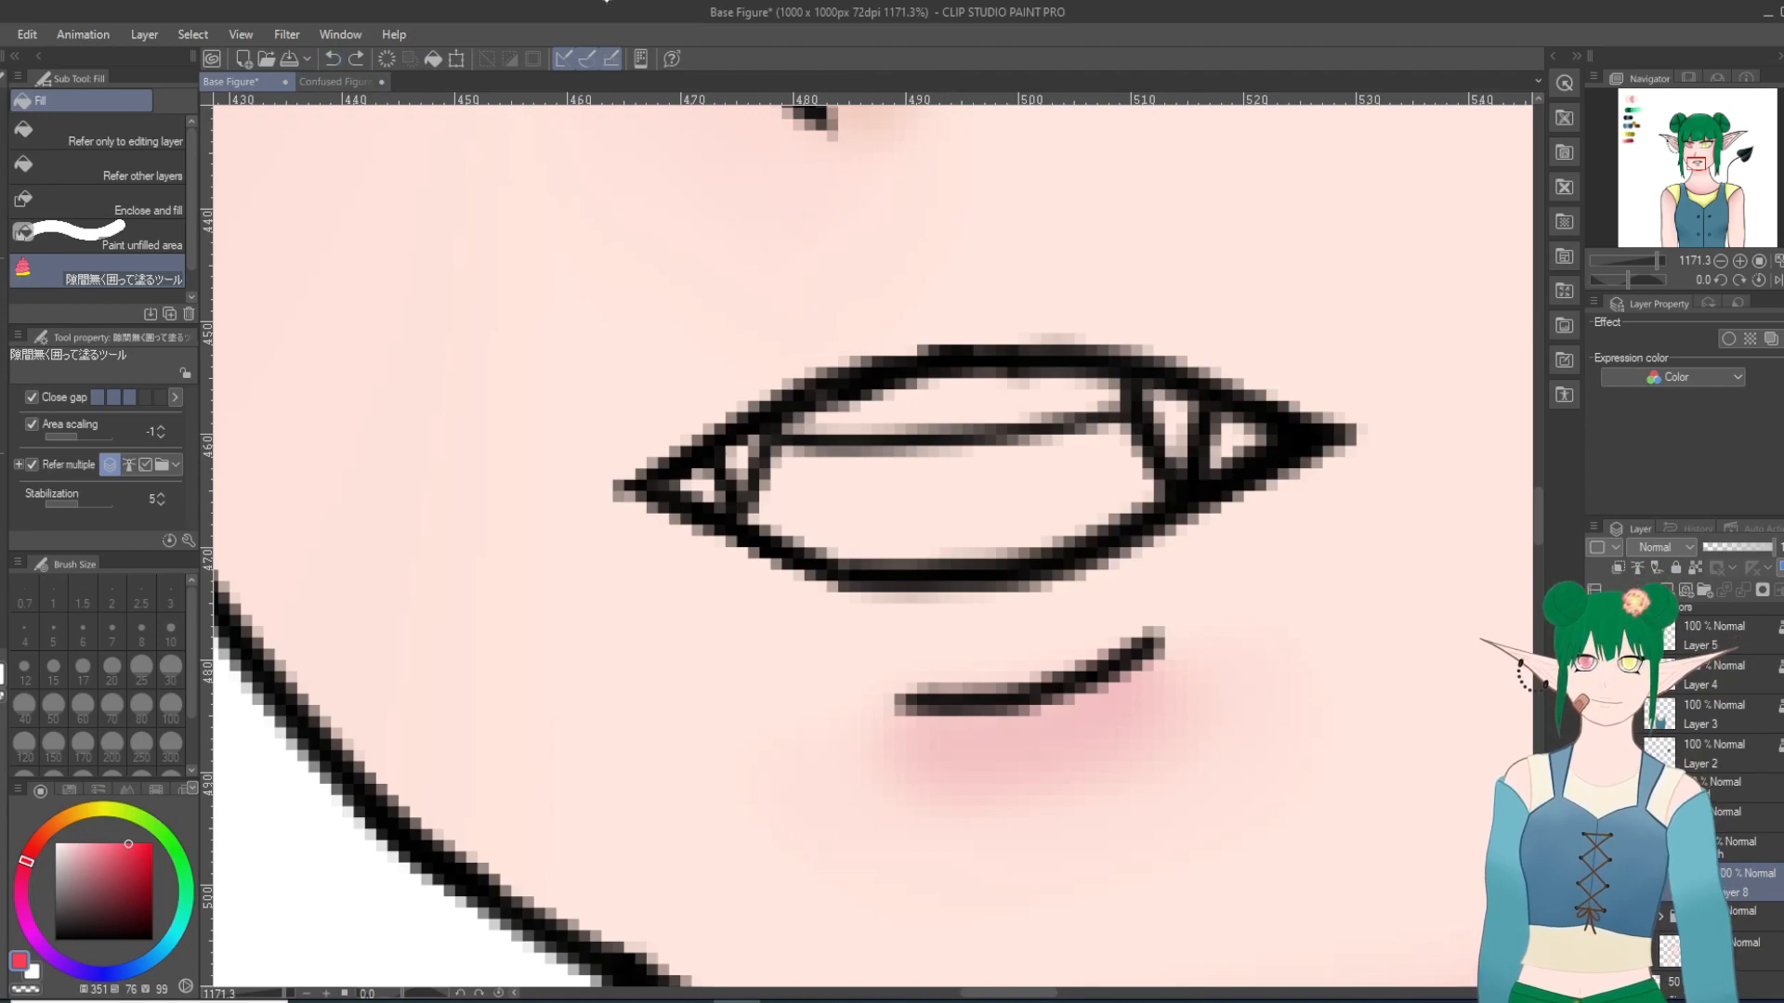
Step: Select the color layers from Layer 5 down to Layer 2 together and lock them
scroll(1709, 780, "up", 2)
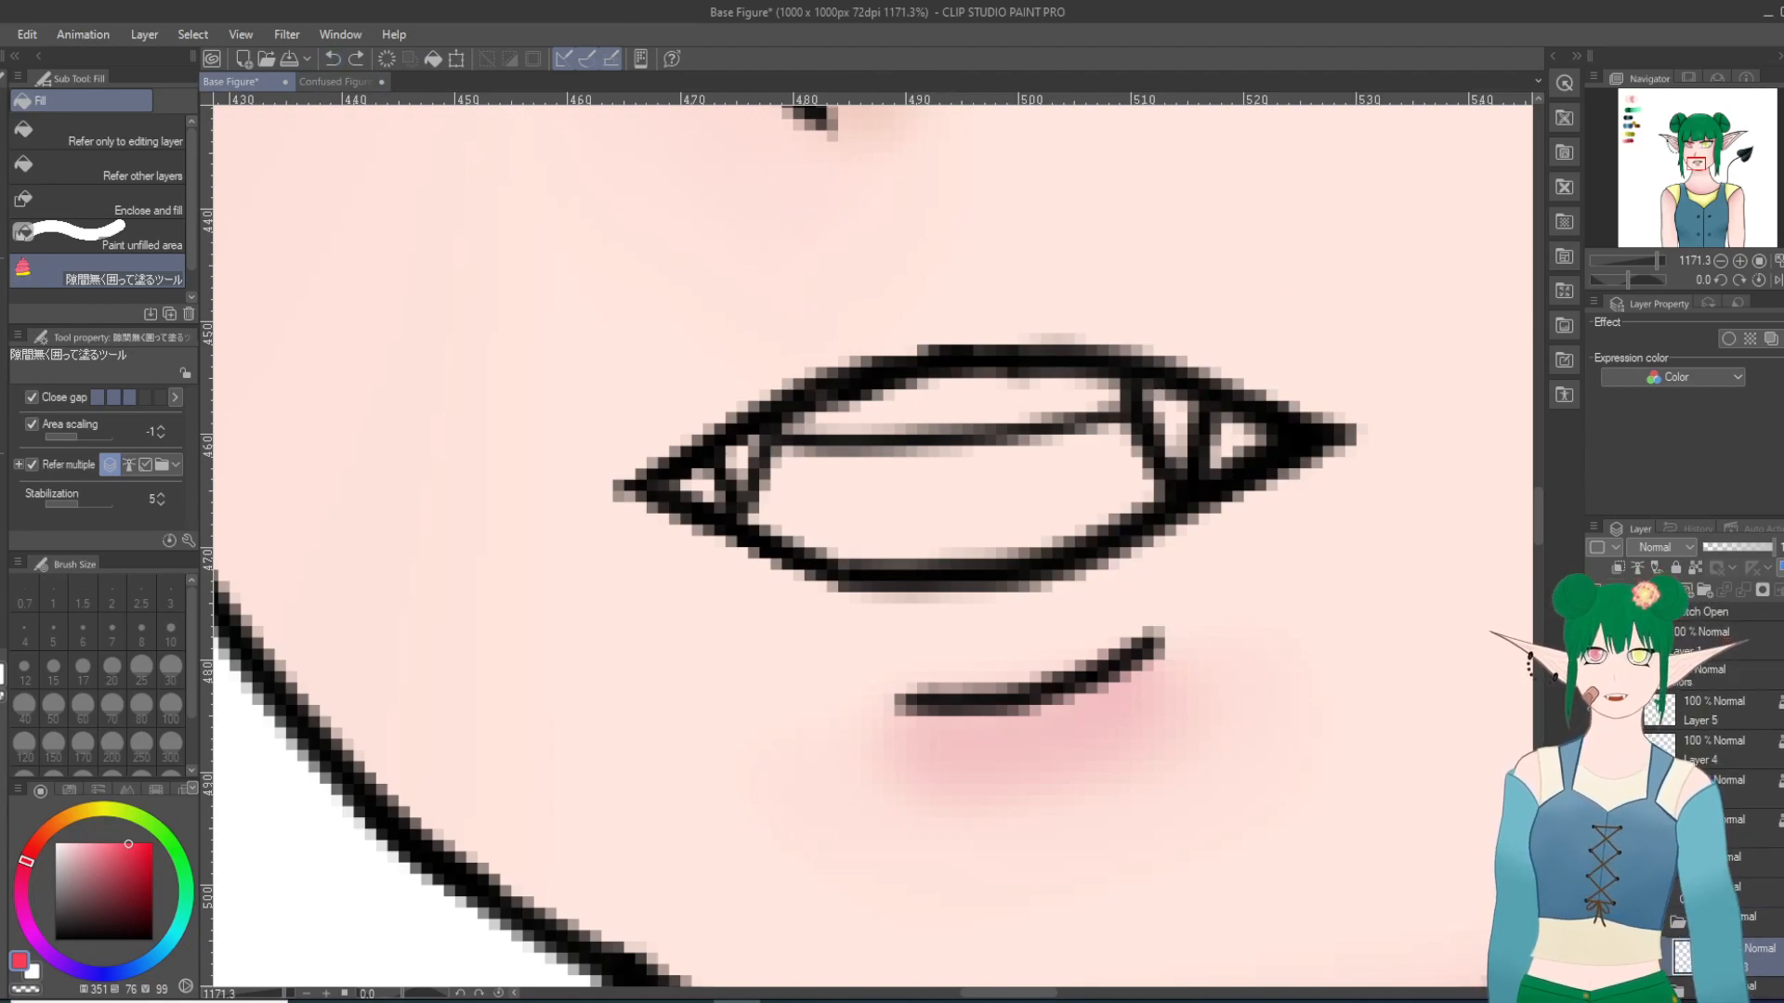
left_click(1691, 677)
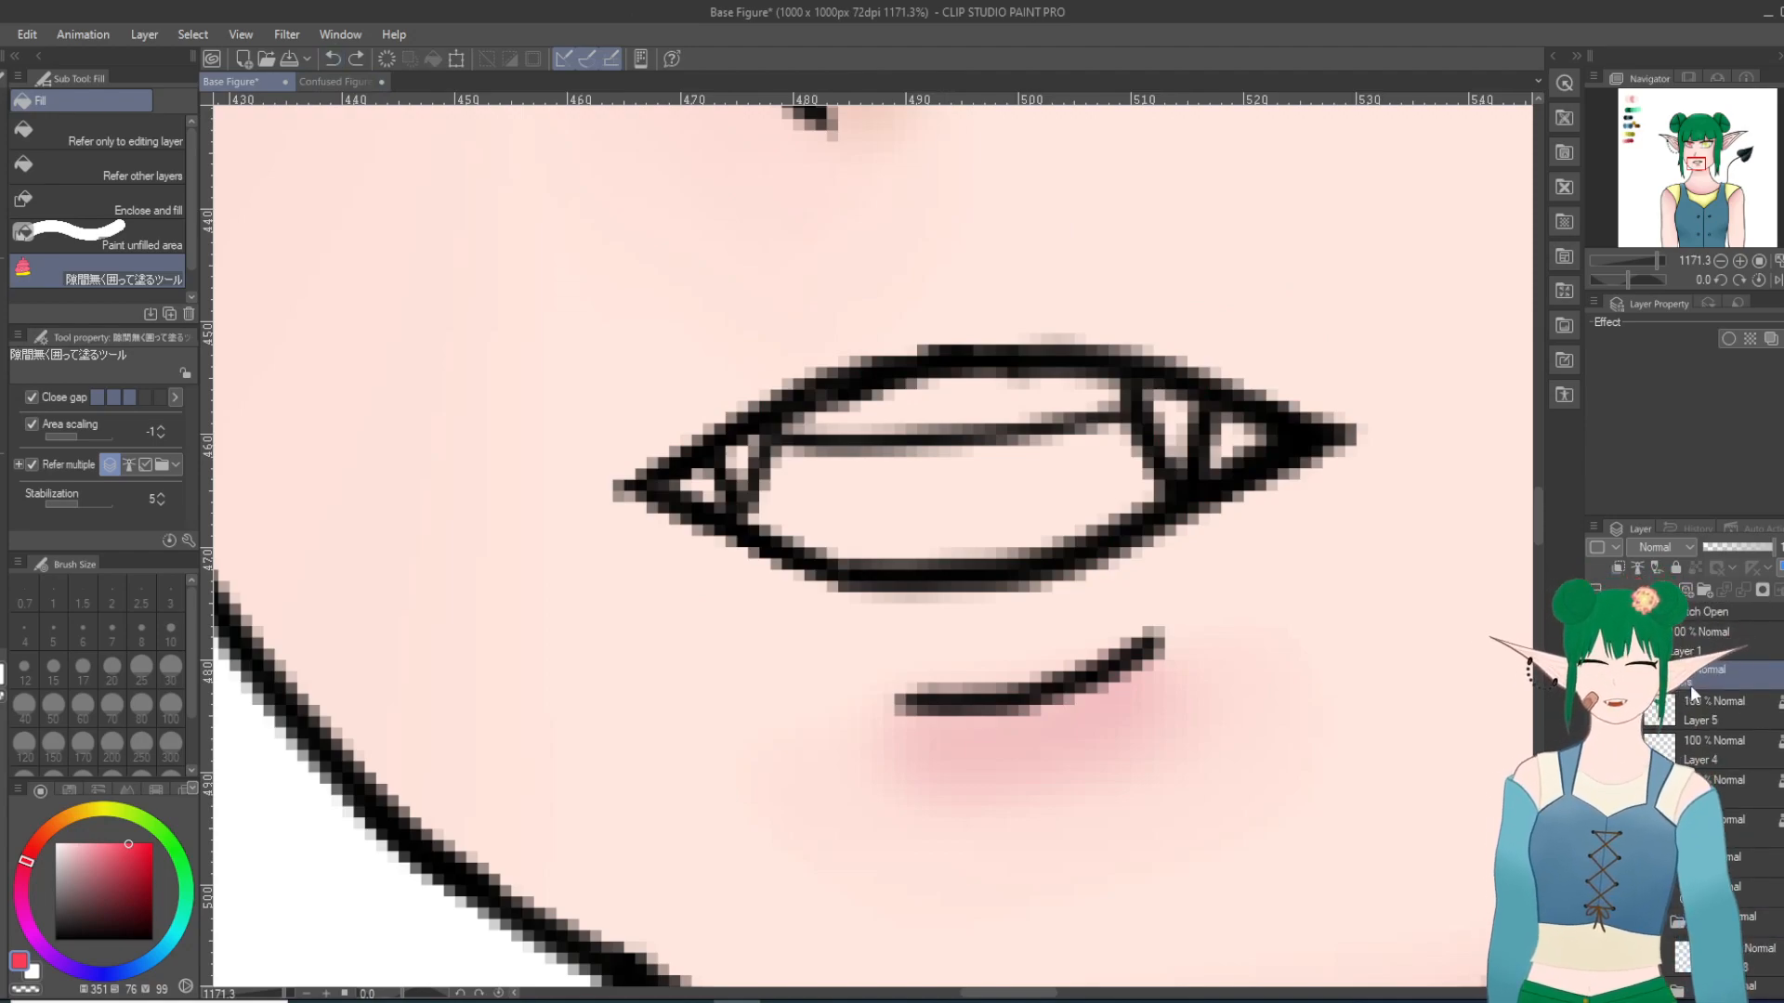
left_click(1696, 697)
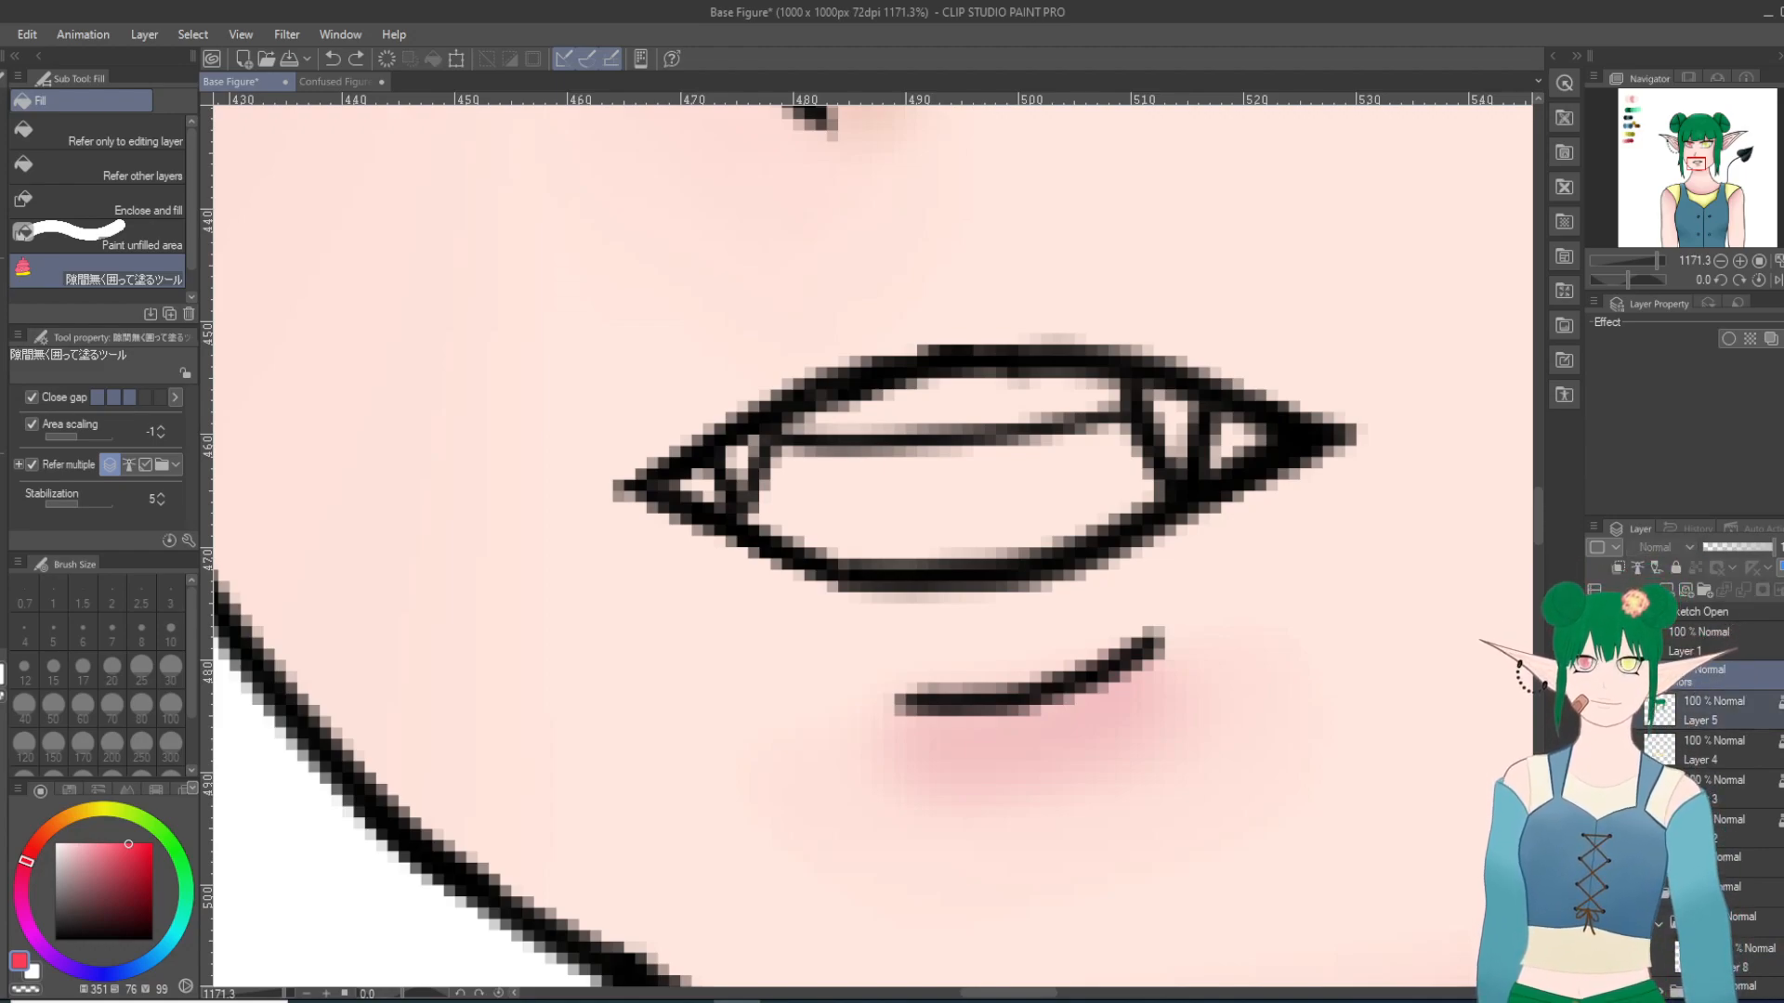
left_click(1709, 711)
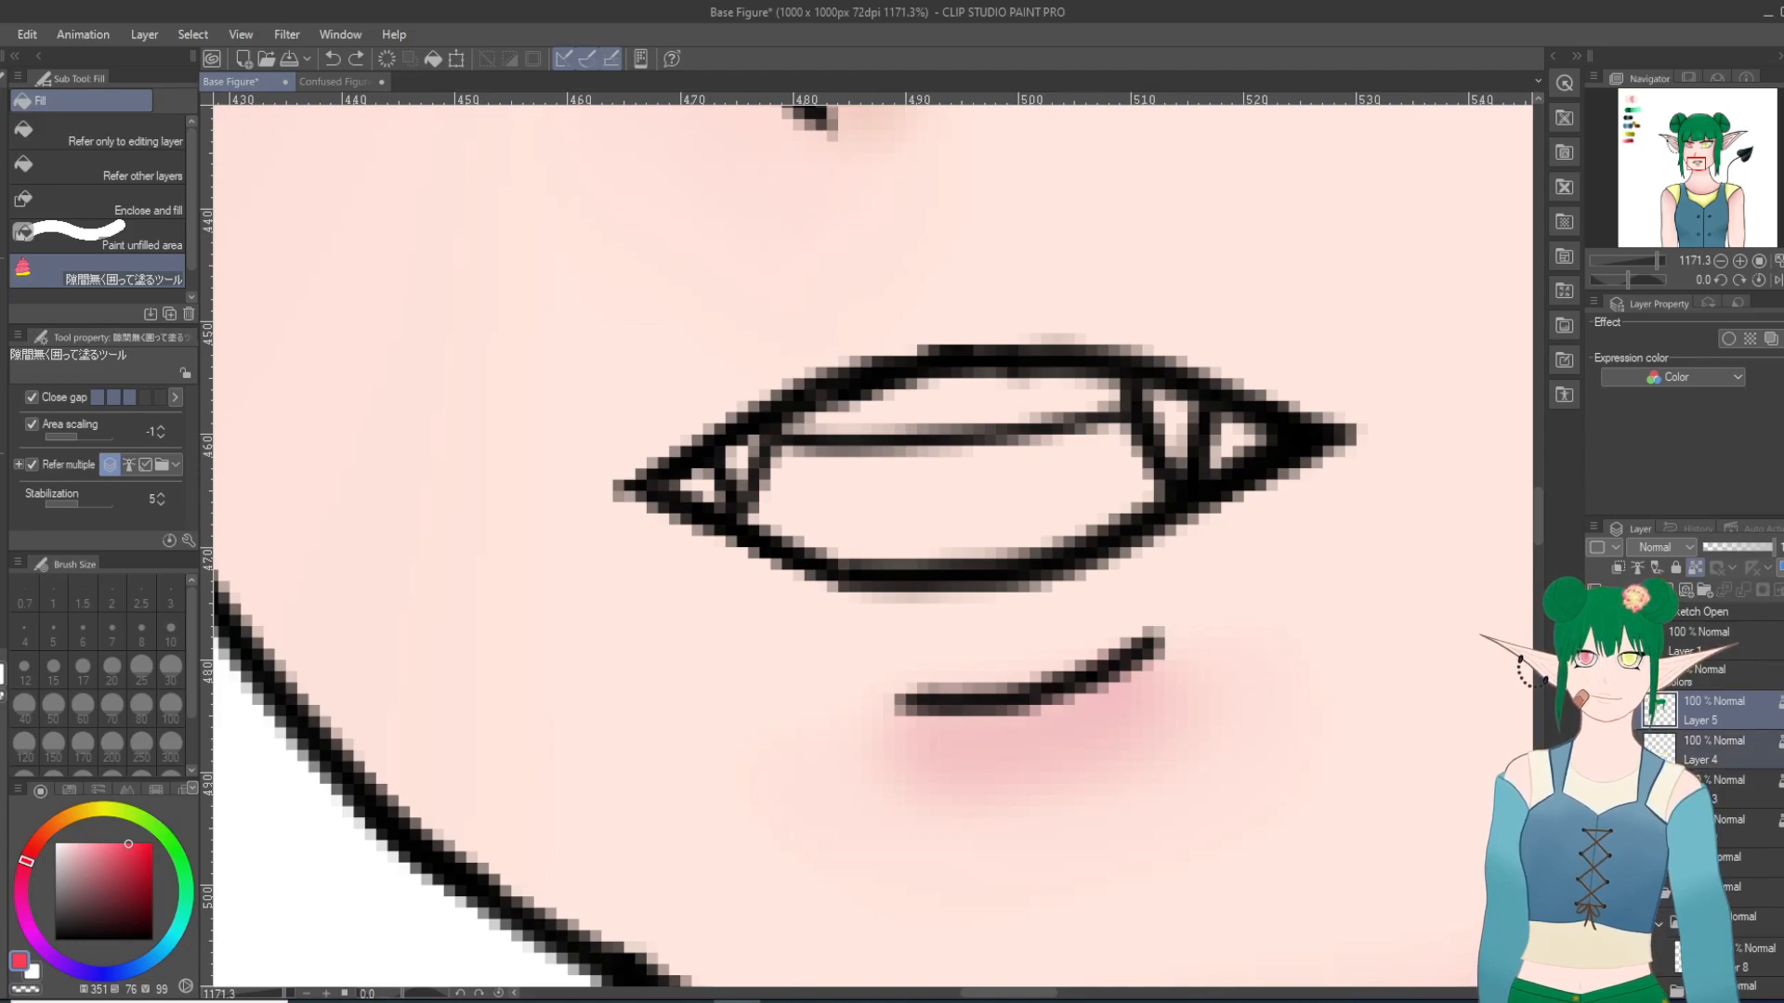
left_click(1719, 790, "ctrl")
left_click(1726, 829, "ctrl")
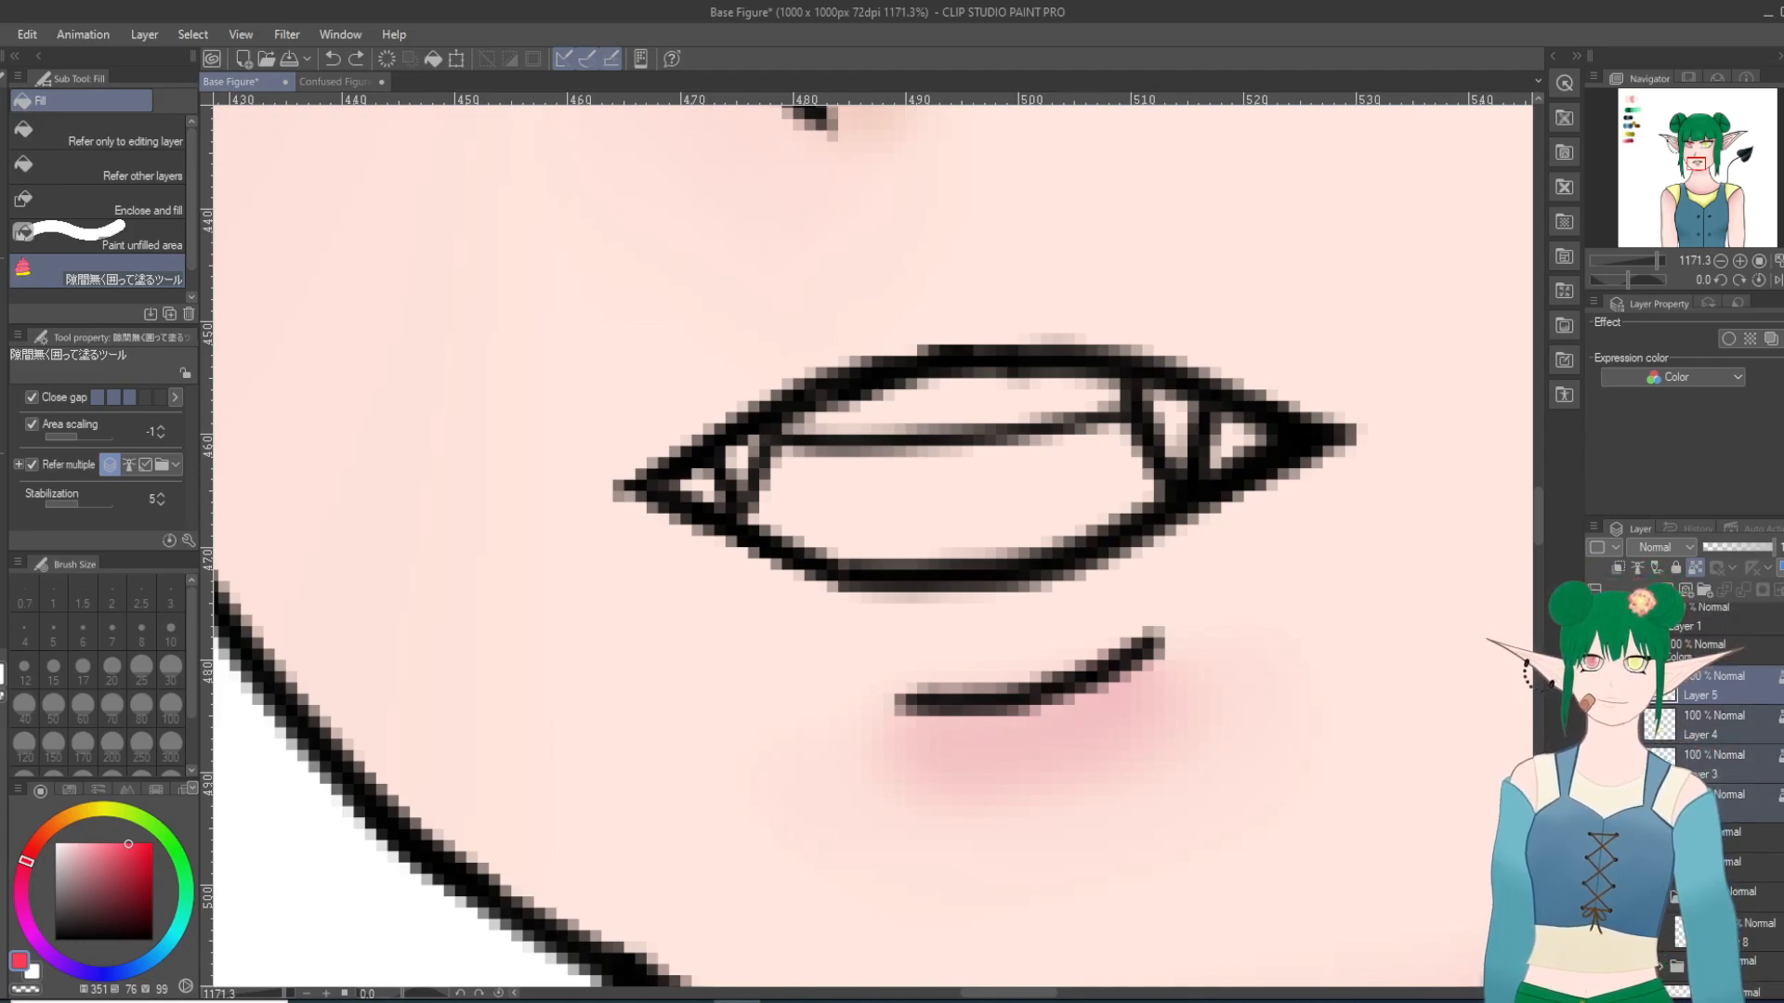
scroll(1724, 790, "down", 2)
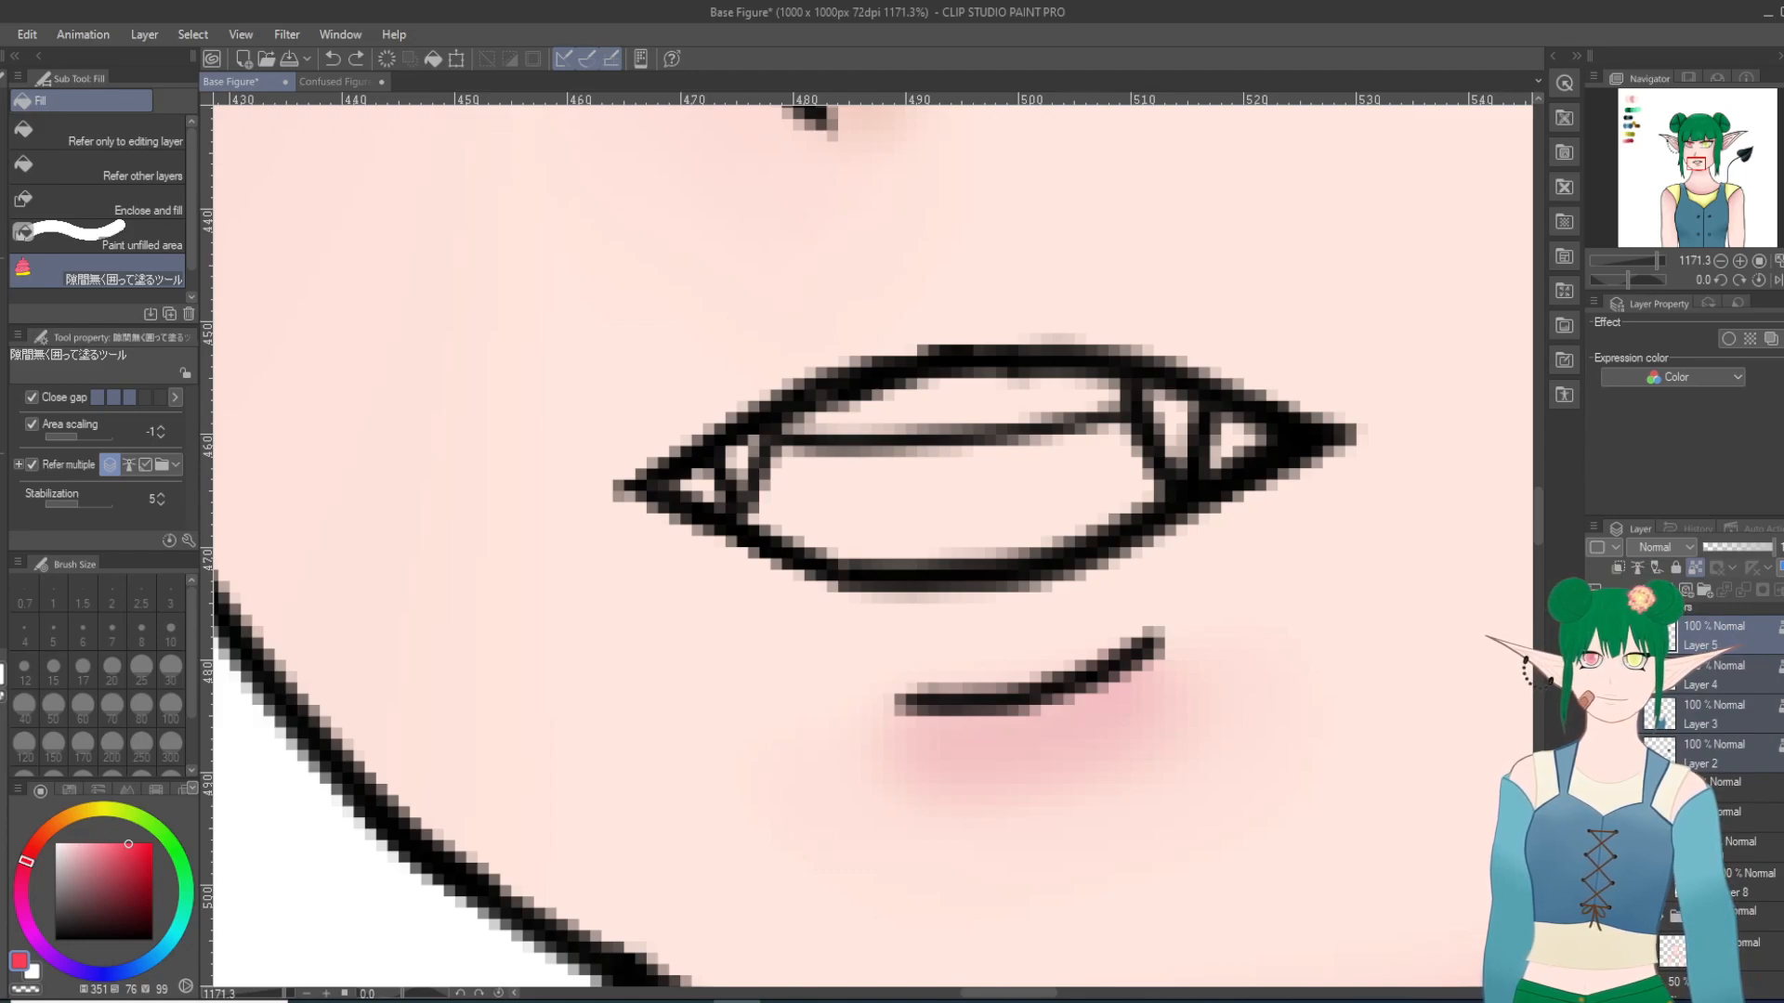
left_click(1676, 568)
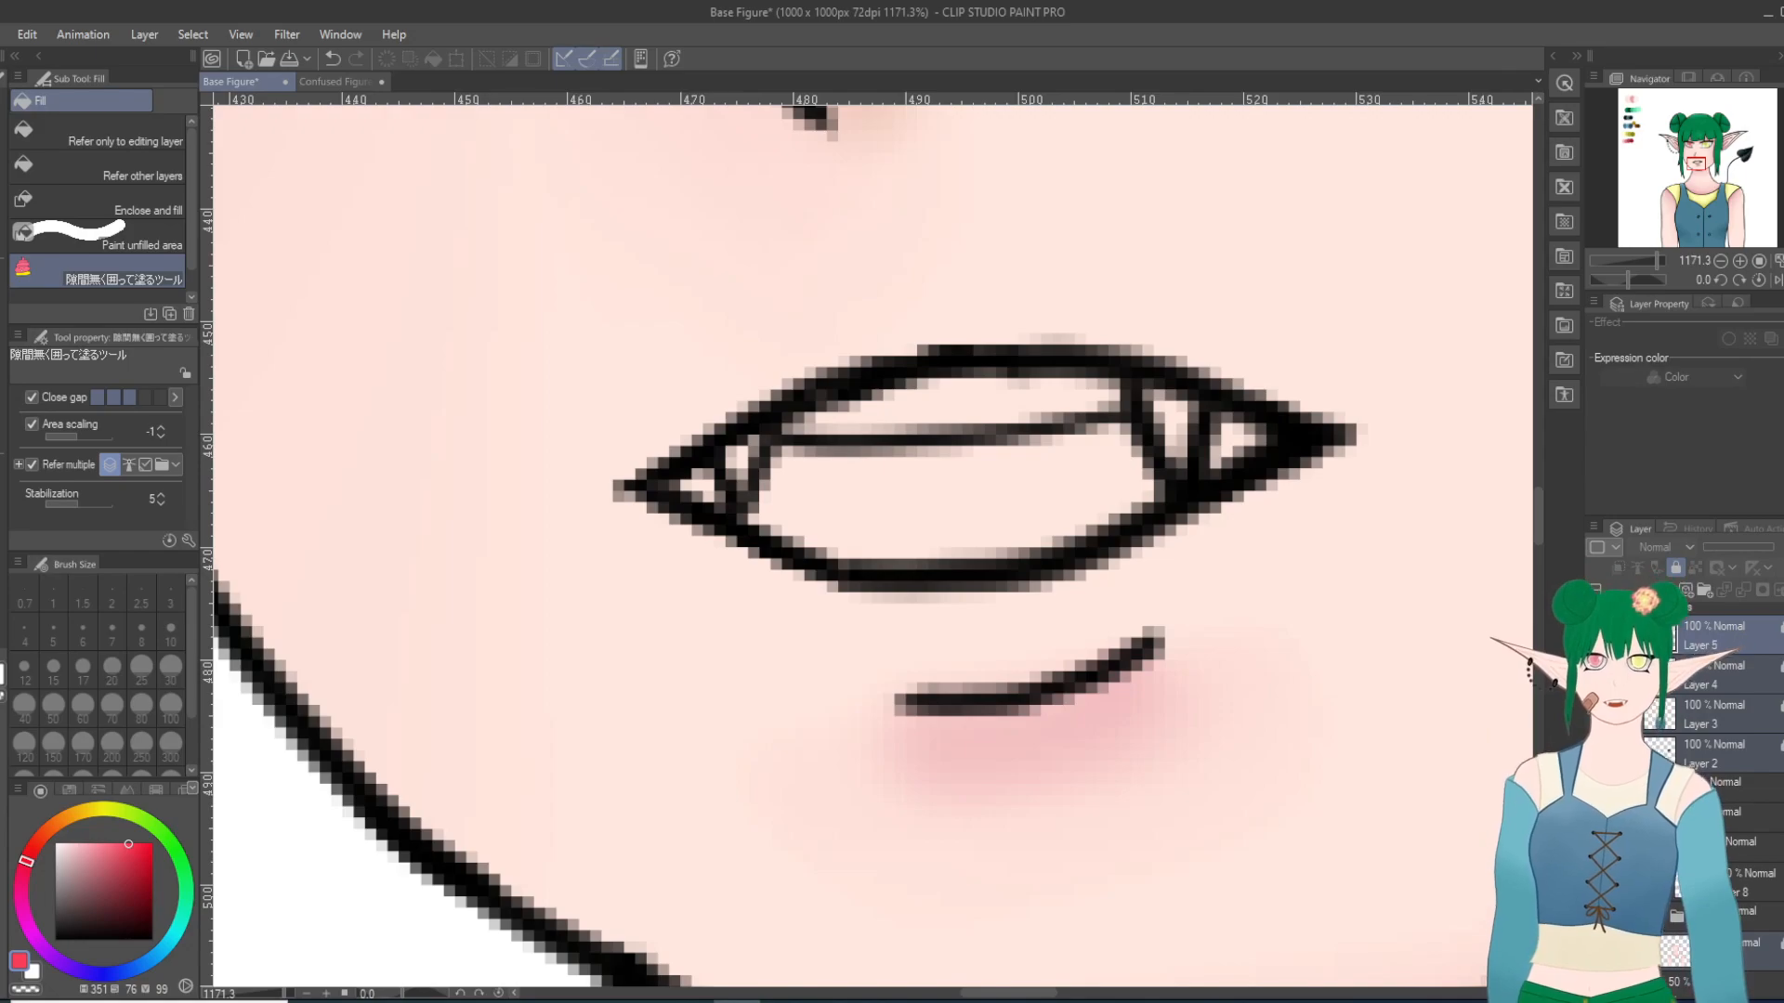
Step: Fill the inside of the fanged mouth on Layer 8 with a muted red, hue 351, saturation 65, value 89
left_click(1746, 883)
mouse_move(1350, 344)
left_mouse_down()
mouse_move(1051, 304)
mouse_move(992, 576)
mouse_move(1356, 409)
mouse_move(1349, 353)
left_mouse_up()
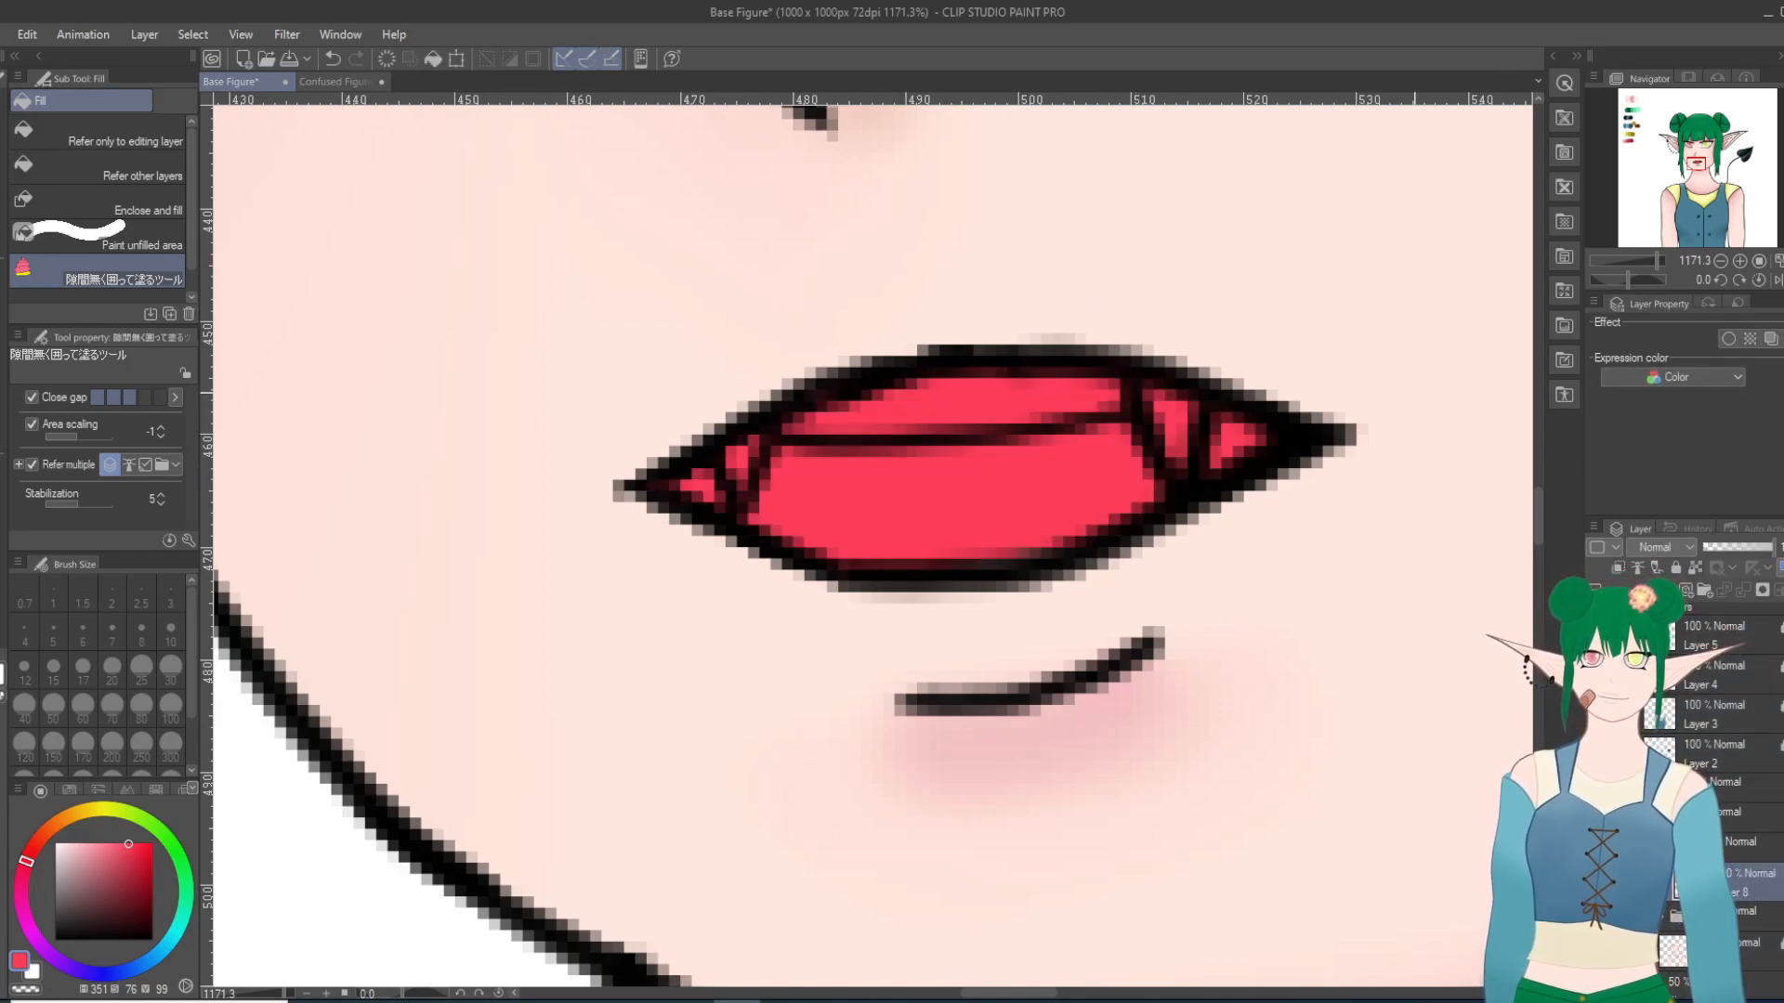
left_click(118, 874)
left_click(118, 853)
mouse_move(926, 302)
left_mouse_down()
mouse_move(1321, 500)
mouse_move(929, 311)
left_mouse_up()
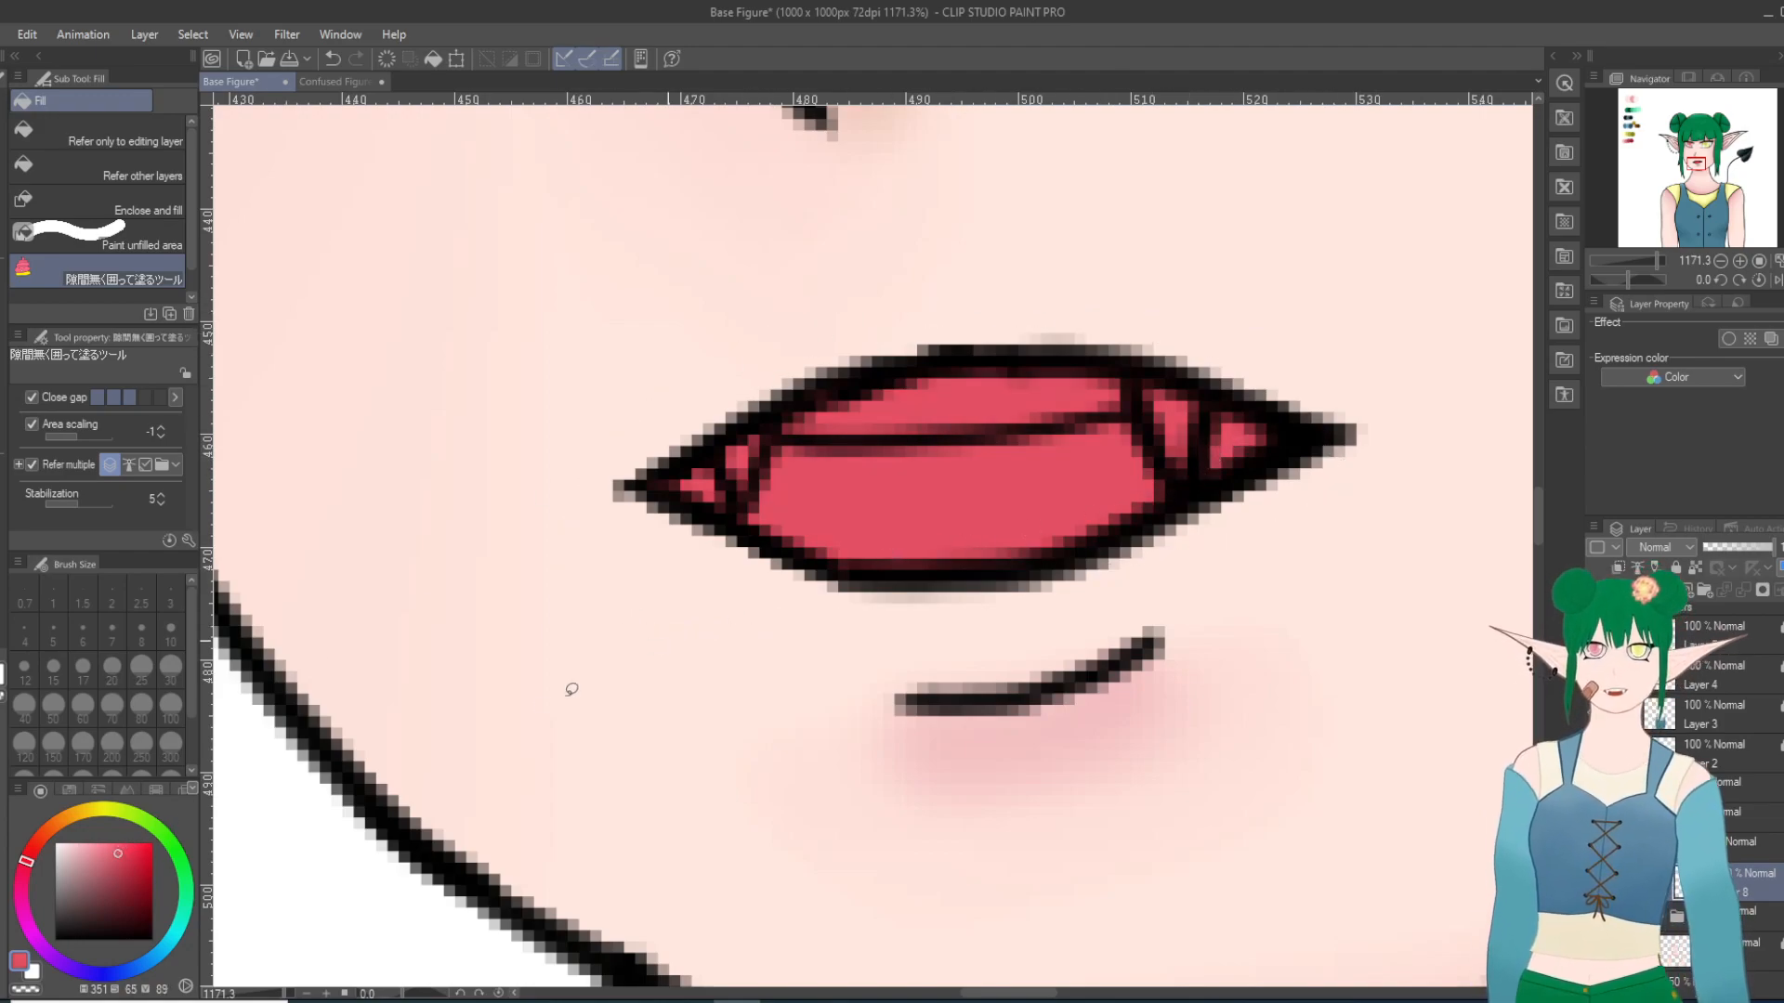
Step: Fill a dark red shadow along the lower inside of the mouth and soften it with the Blur tool at size 10
left_click(130, 873)
mouse_move(1262, 569)
left_mouse_down()
mouse_move(995, 510)
mouse_move(892, 617)
left_mouse_up()
mouse_move(768, 624)
left_mouse_down()
mouse_move(1249, 558)
mouse_move(658, 644)
left_mouse_up()
left_click_drag(840, 487, 739, 522)
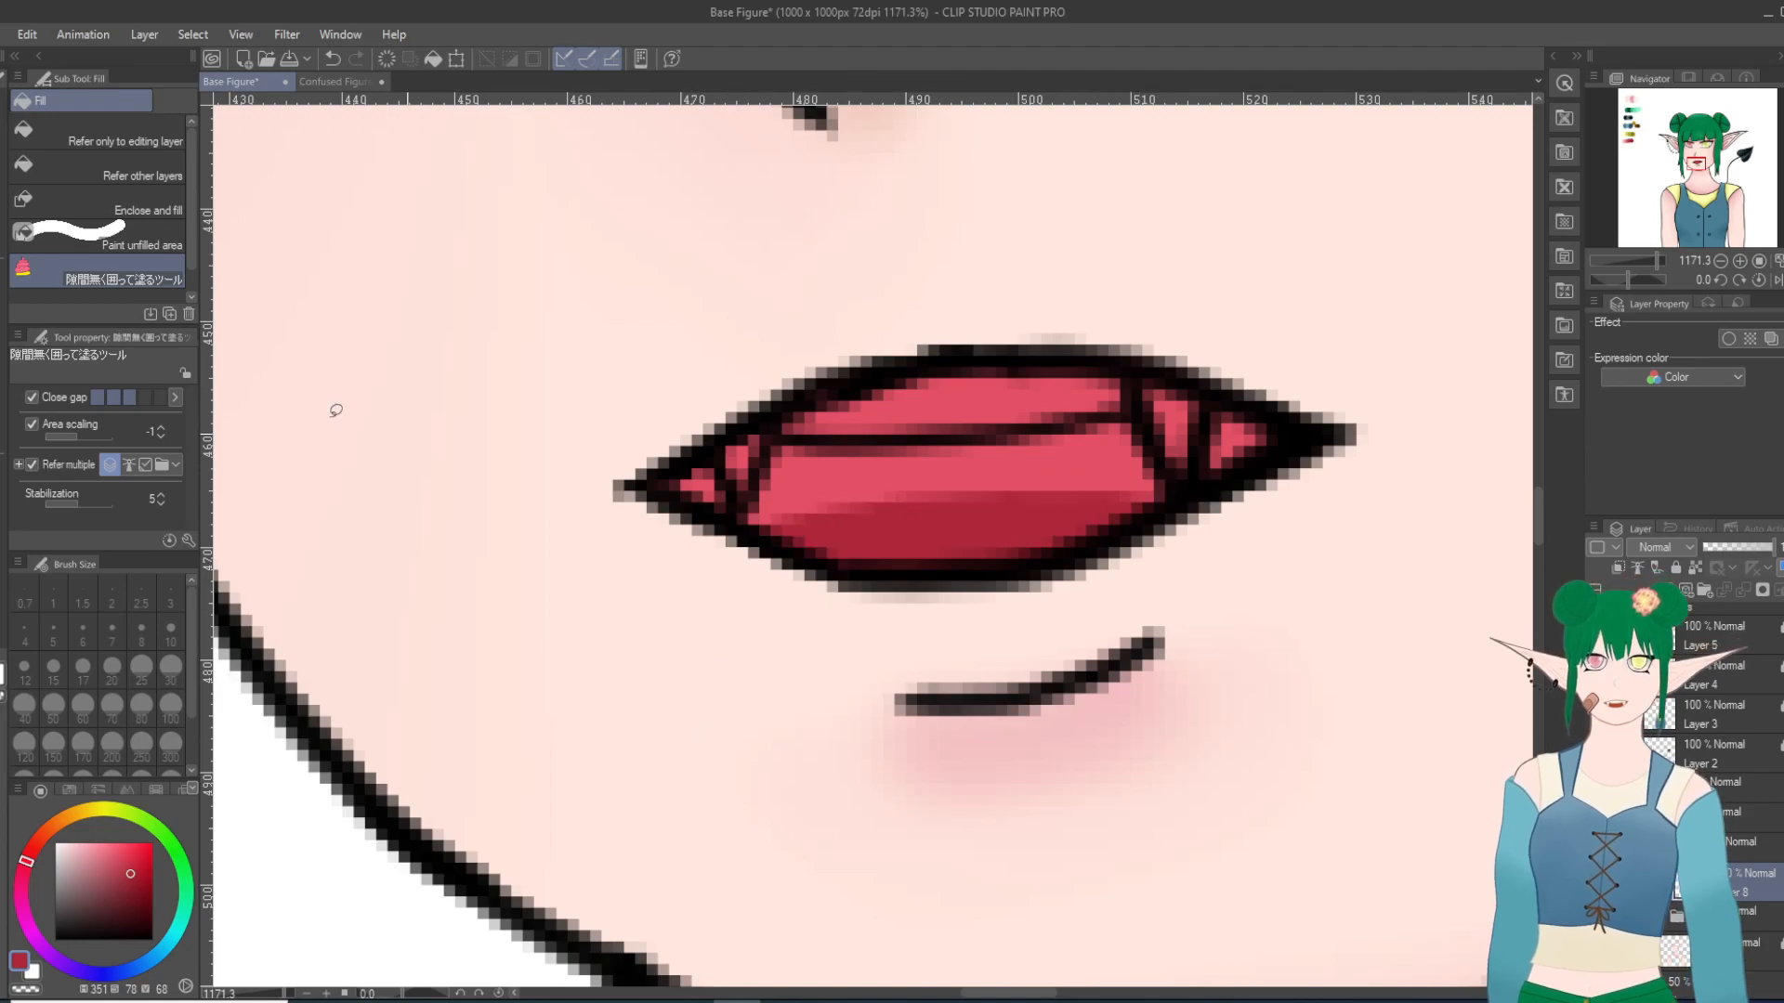
key("j")
mouse_move(998, 477)
left_mouse_down()
mouse_move(1282, 478)
mouse_move(1174, 426)
mouse_move(1067, 462)
mouse_move(1096, 460)
left_mouse_up()
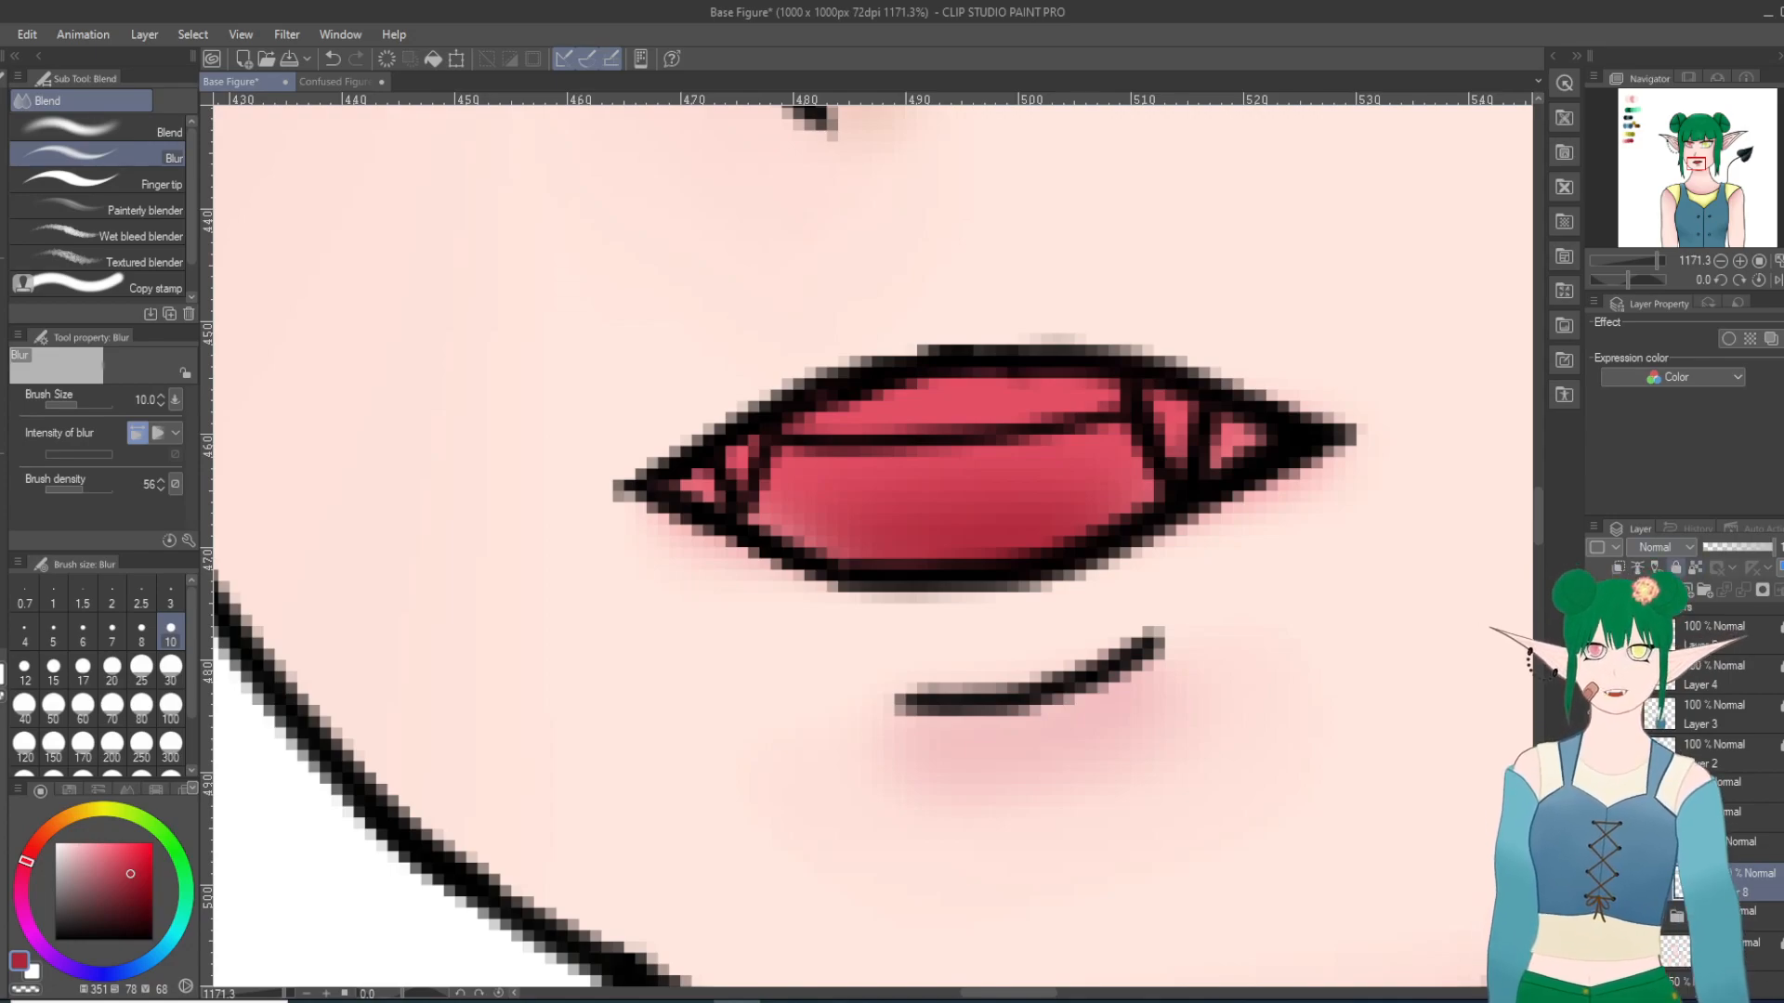
Step: Lock the red mouth layer and fill the upper teeth and both fangs with white on a new layer above it
left_click(1675, 568)
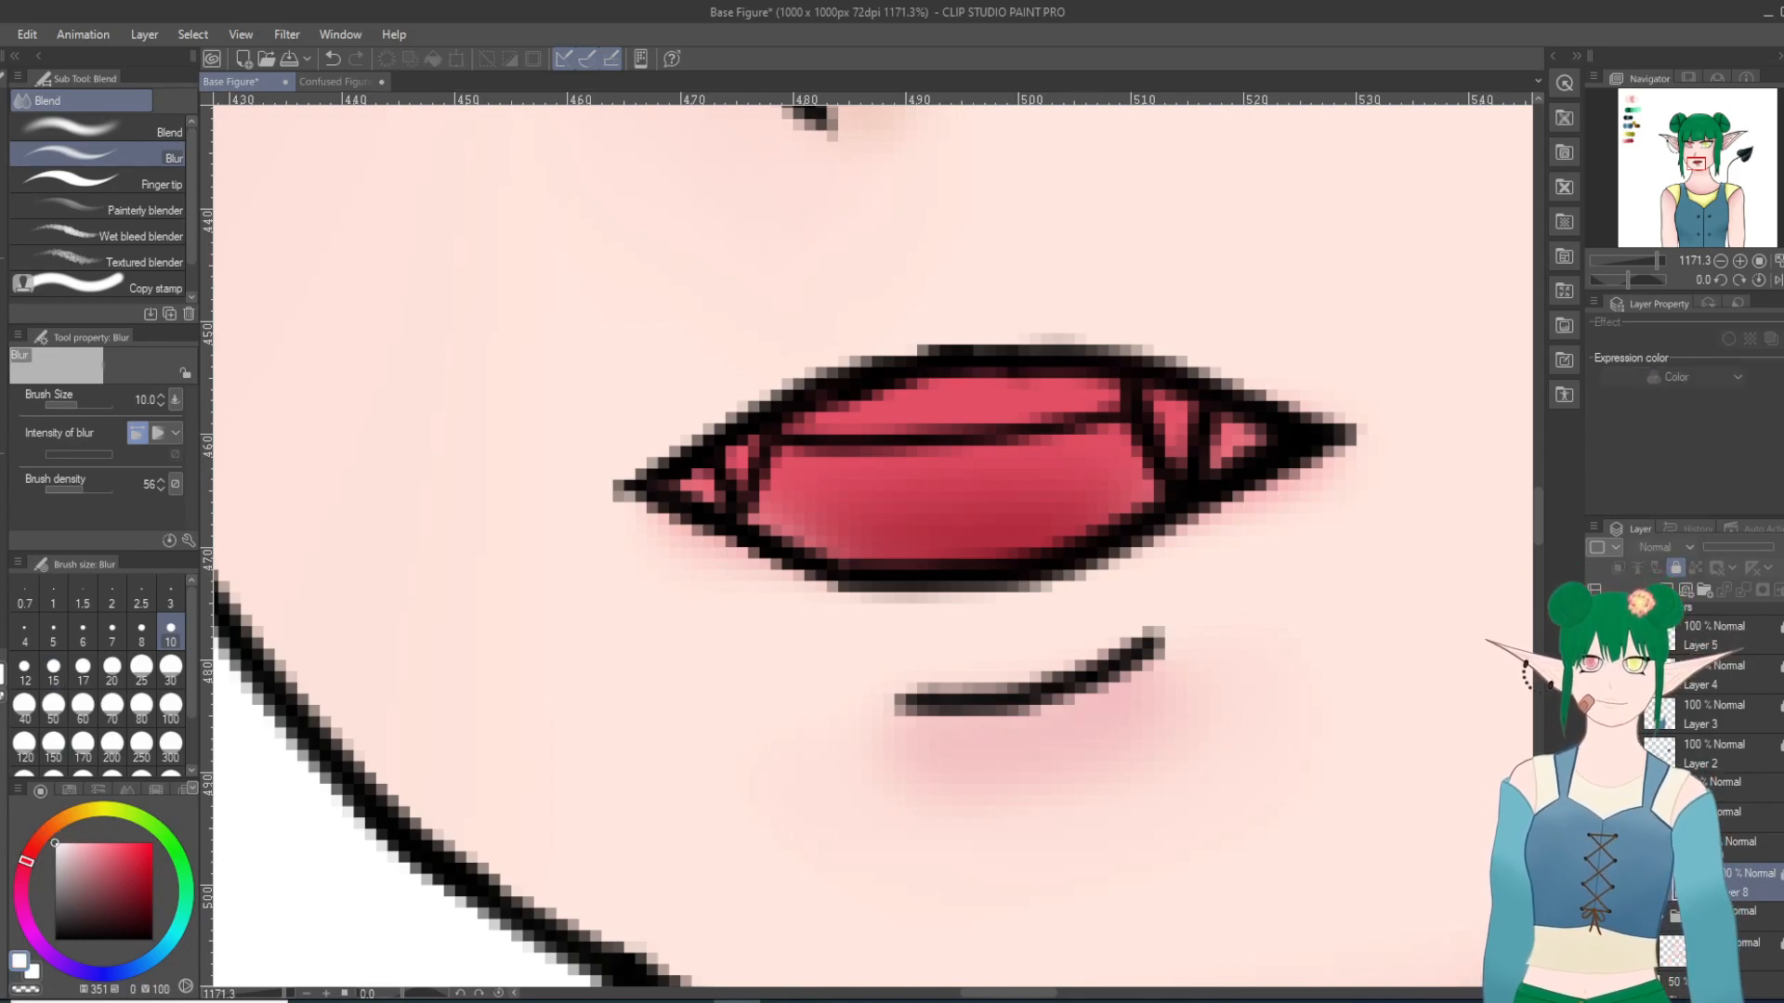
key("g")
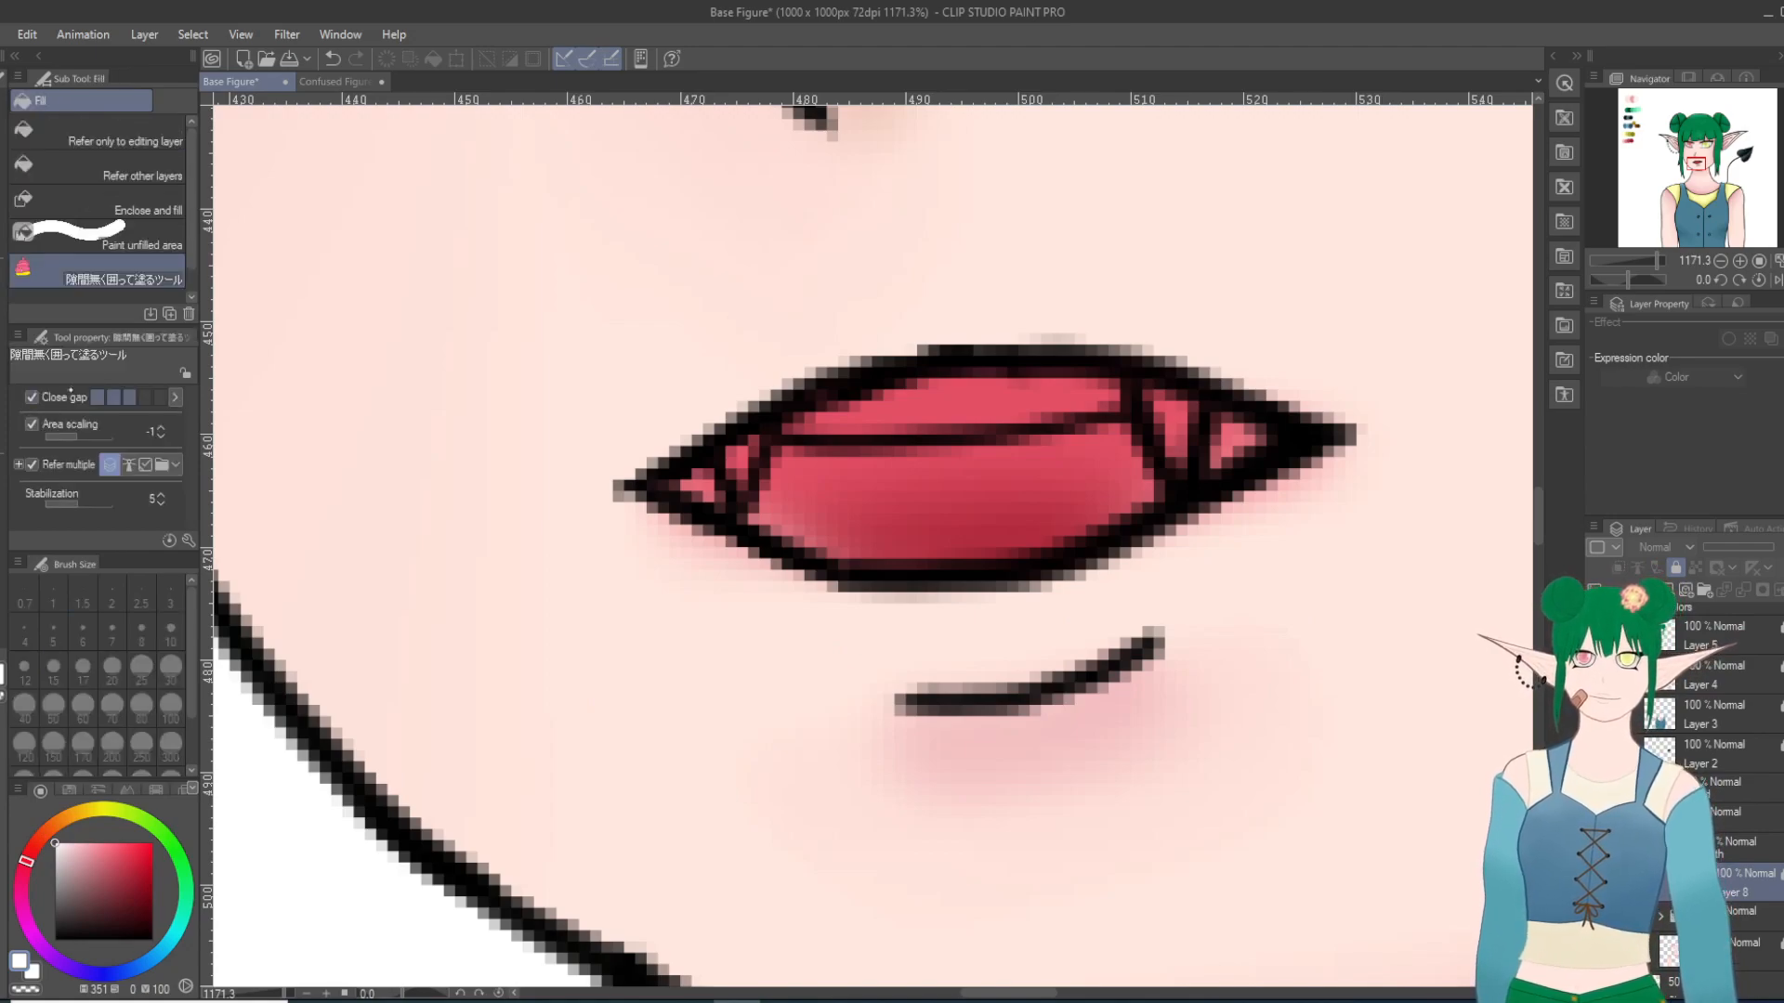
key("ctrl+shift+n")
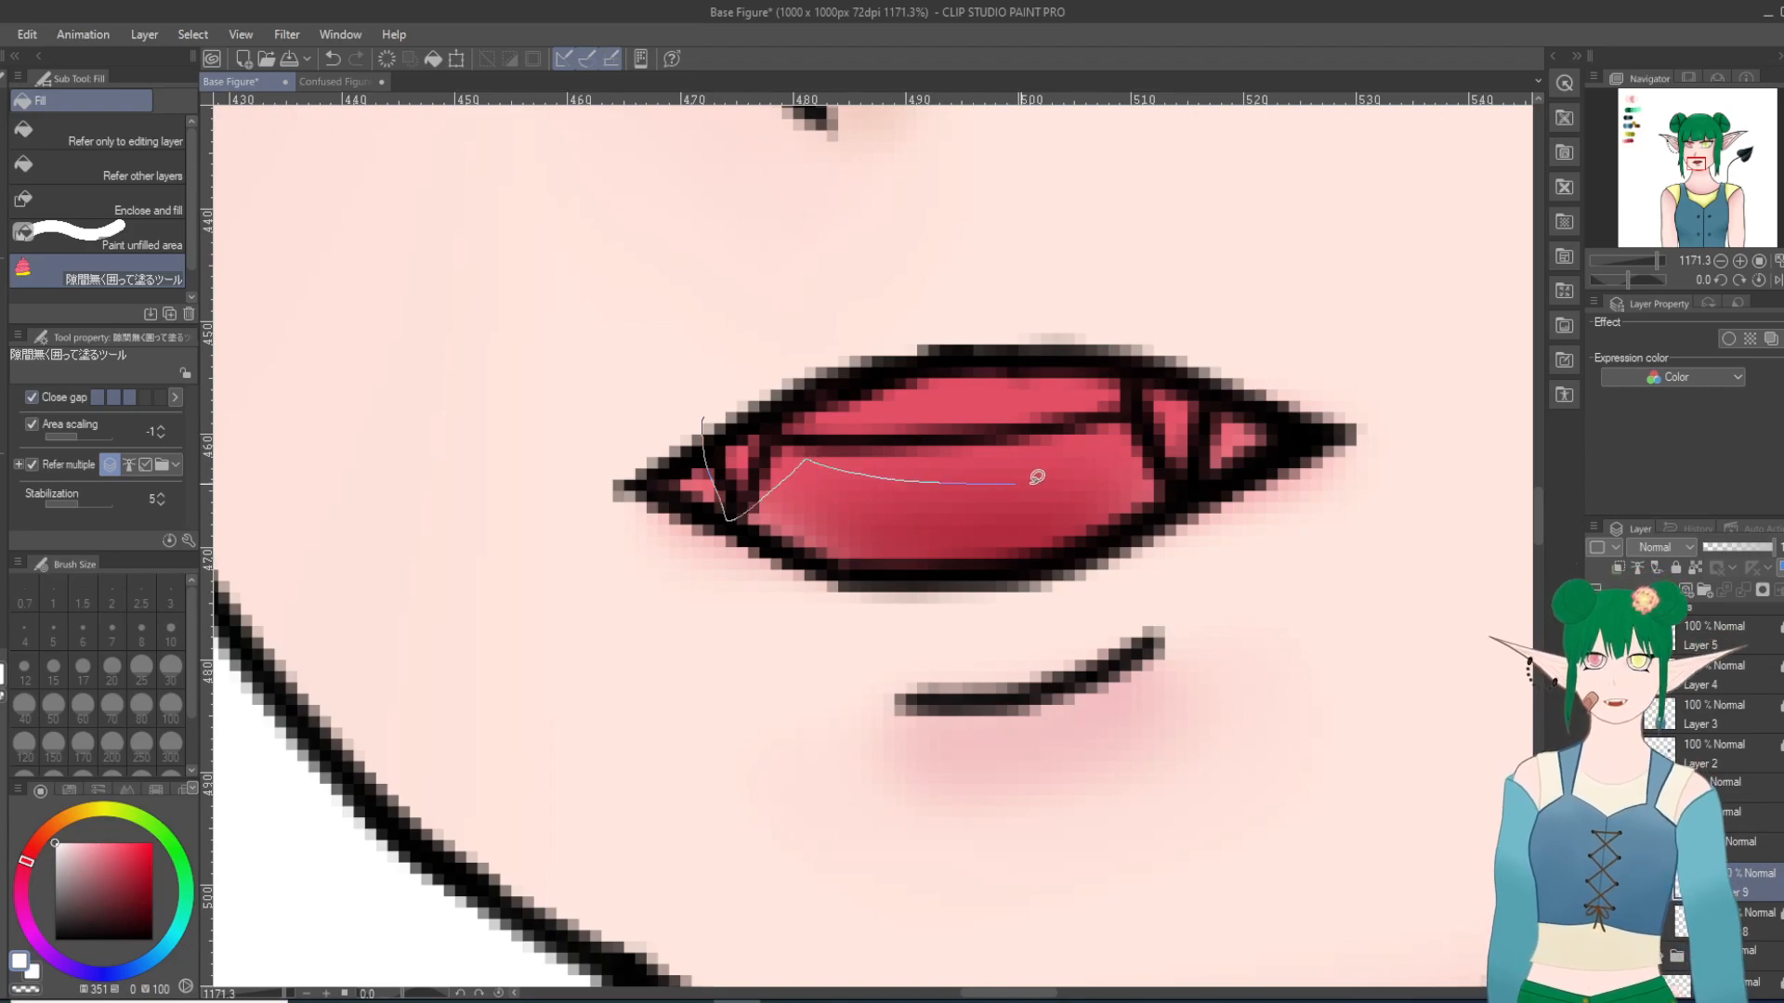
left_click_drag(982, 296, 739, 395)
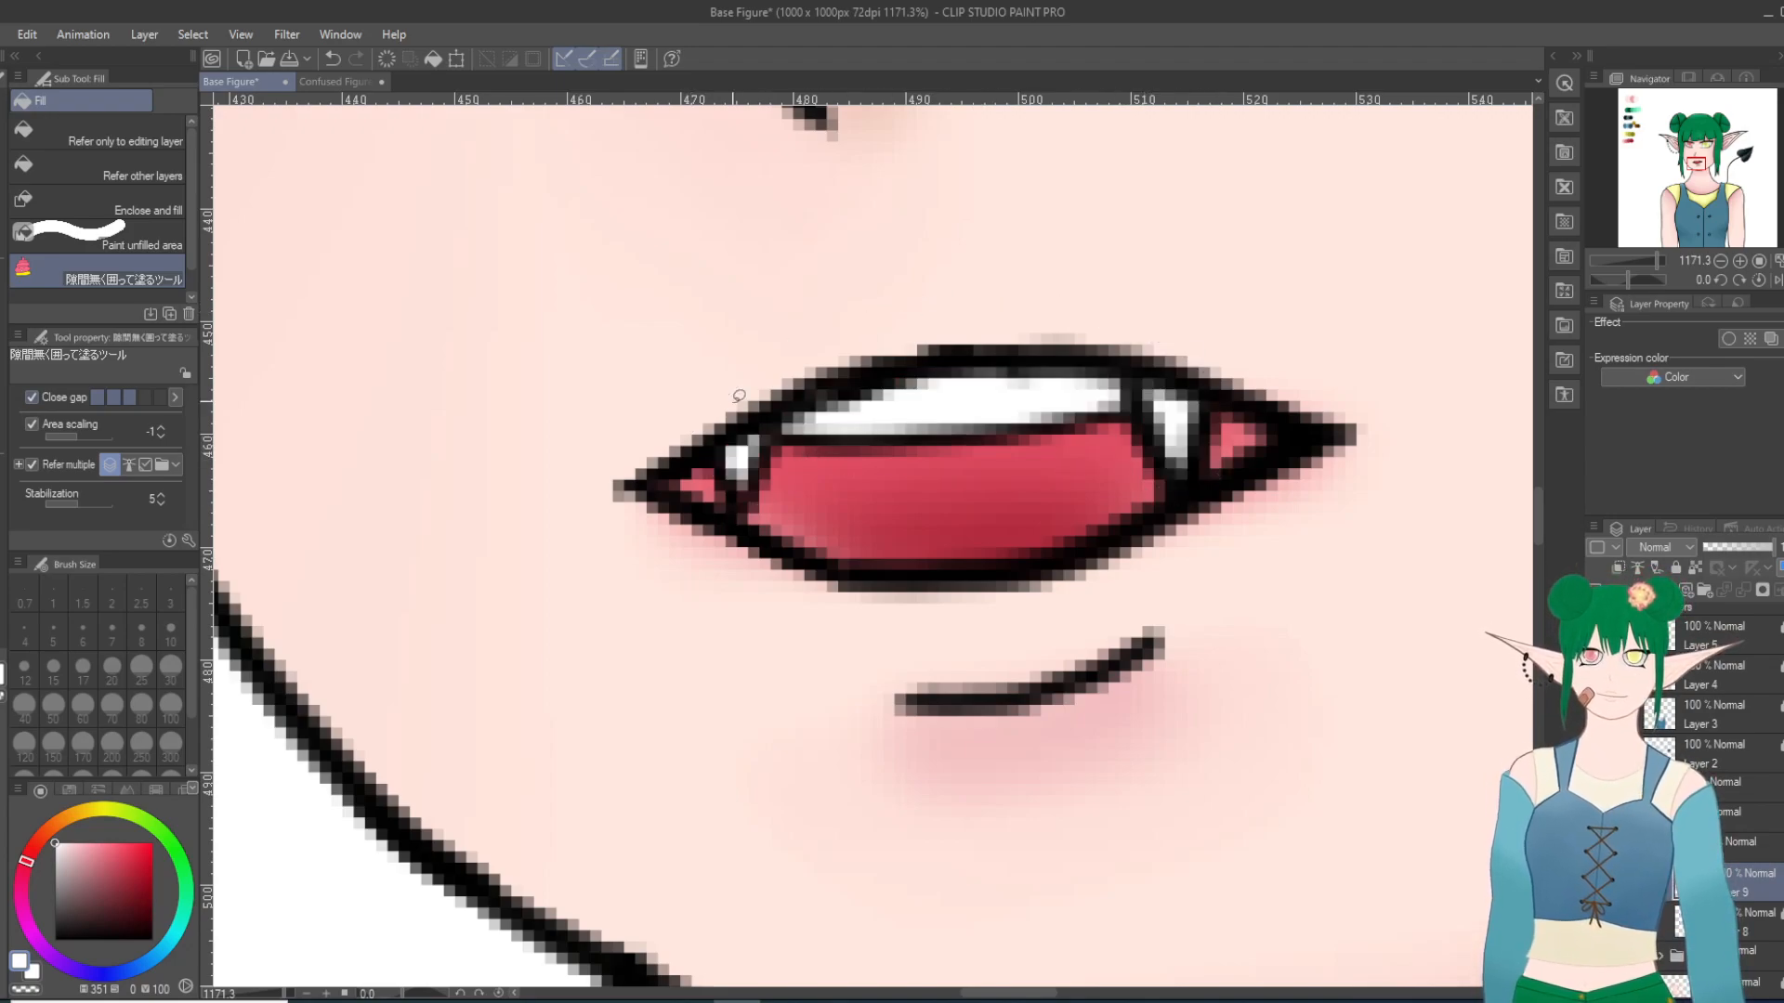
scroll(808, 502, "down", 9)
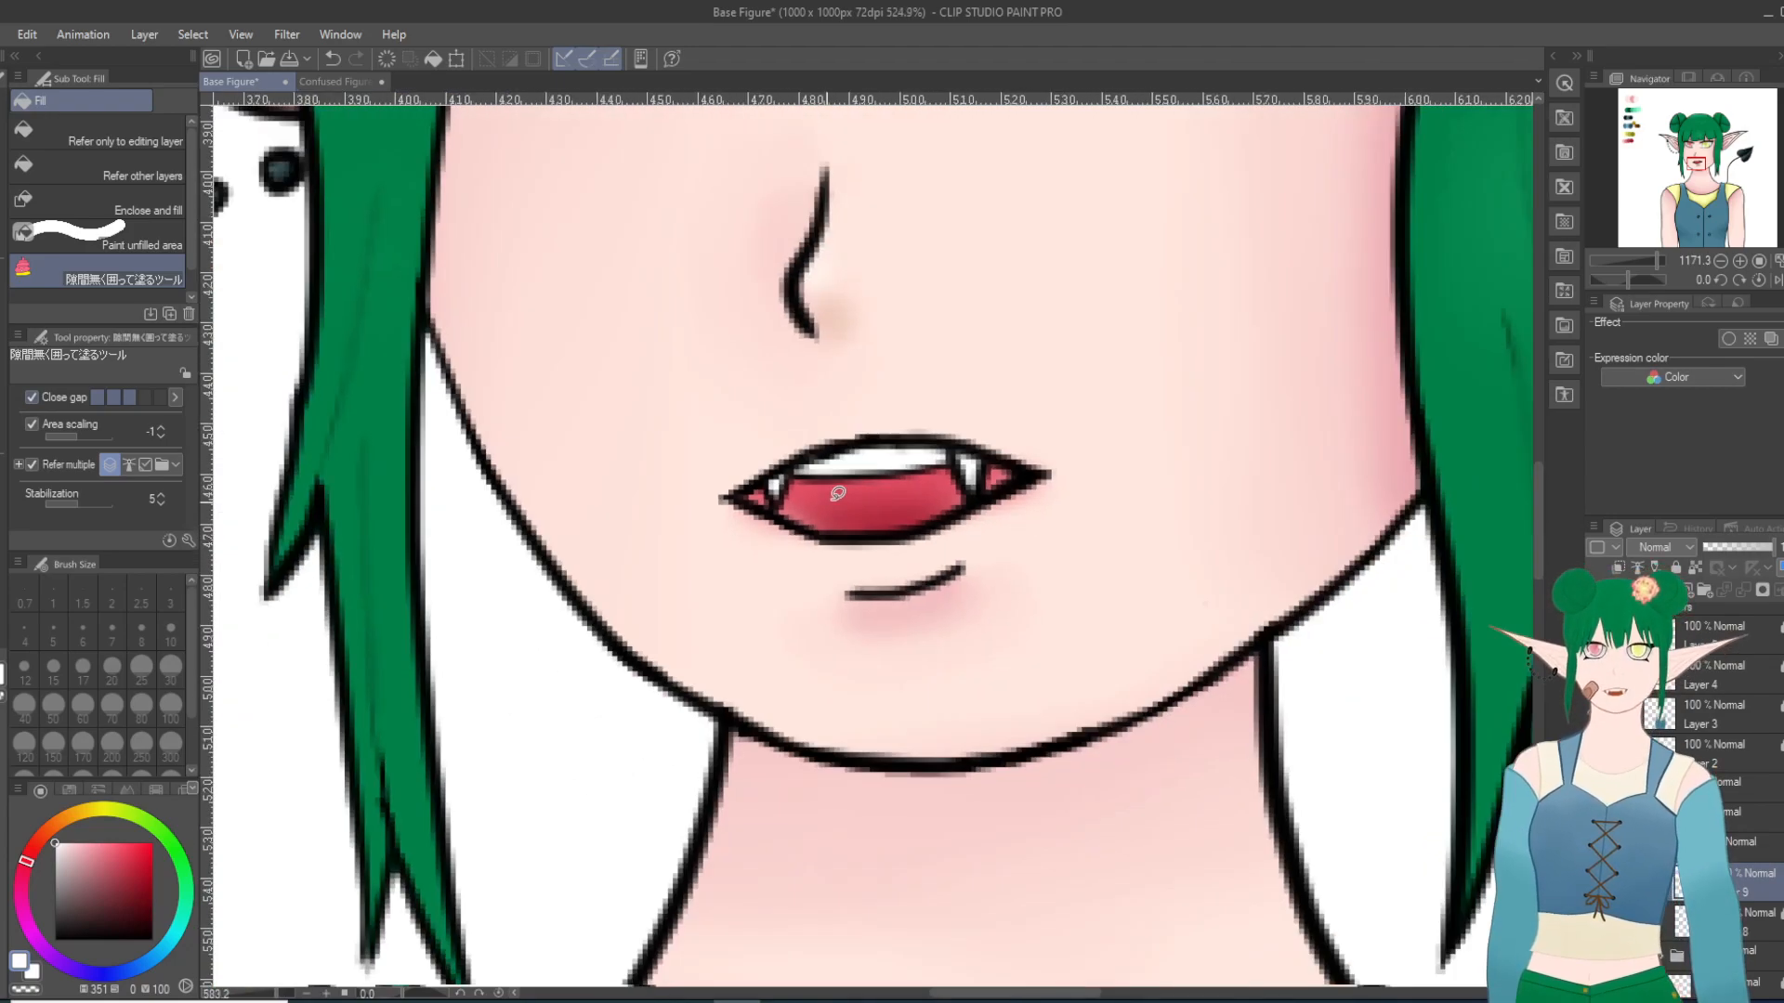
Step: Shade the upper teeth light grey with the Milli pen at size 6 and soften the shading with Blur at size 10
scroll(841, 472, "up", 4)
scroll(837, 475, "up", 4)
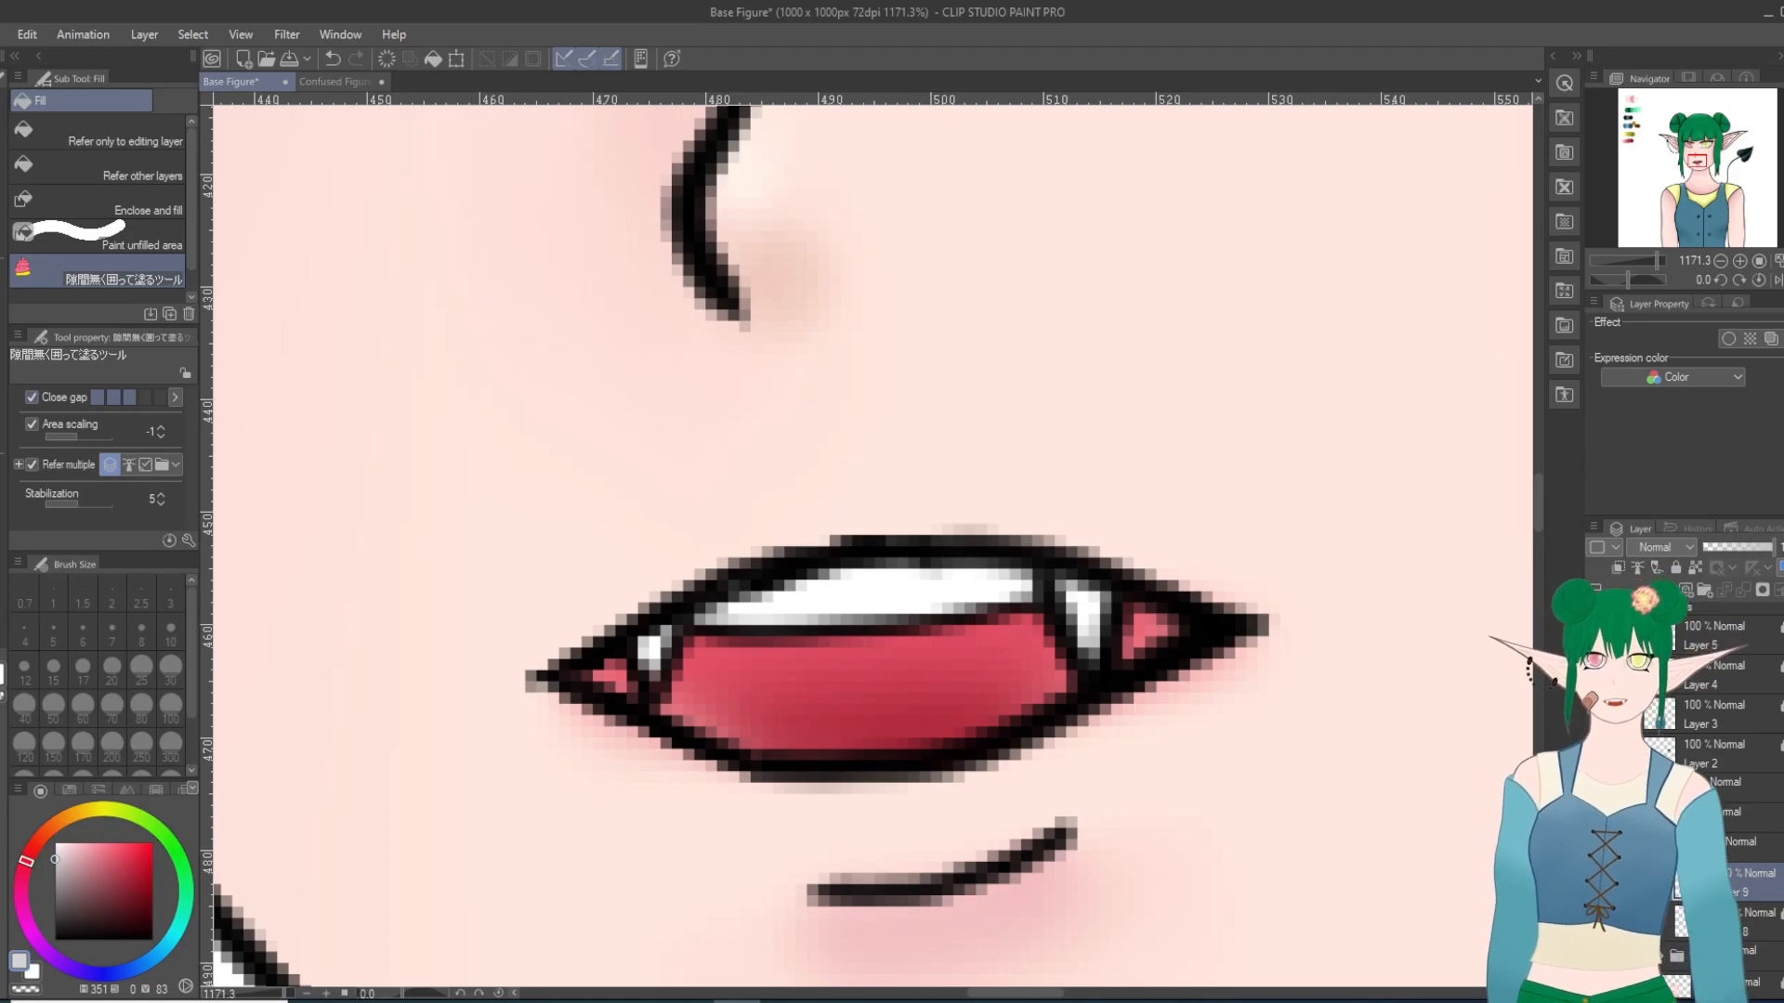
key("p")
left_click(142, 97)
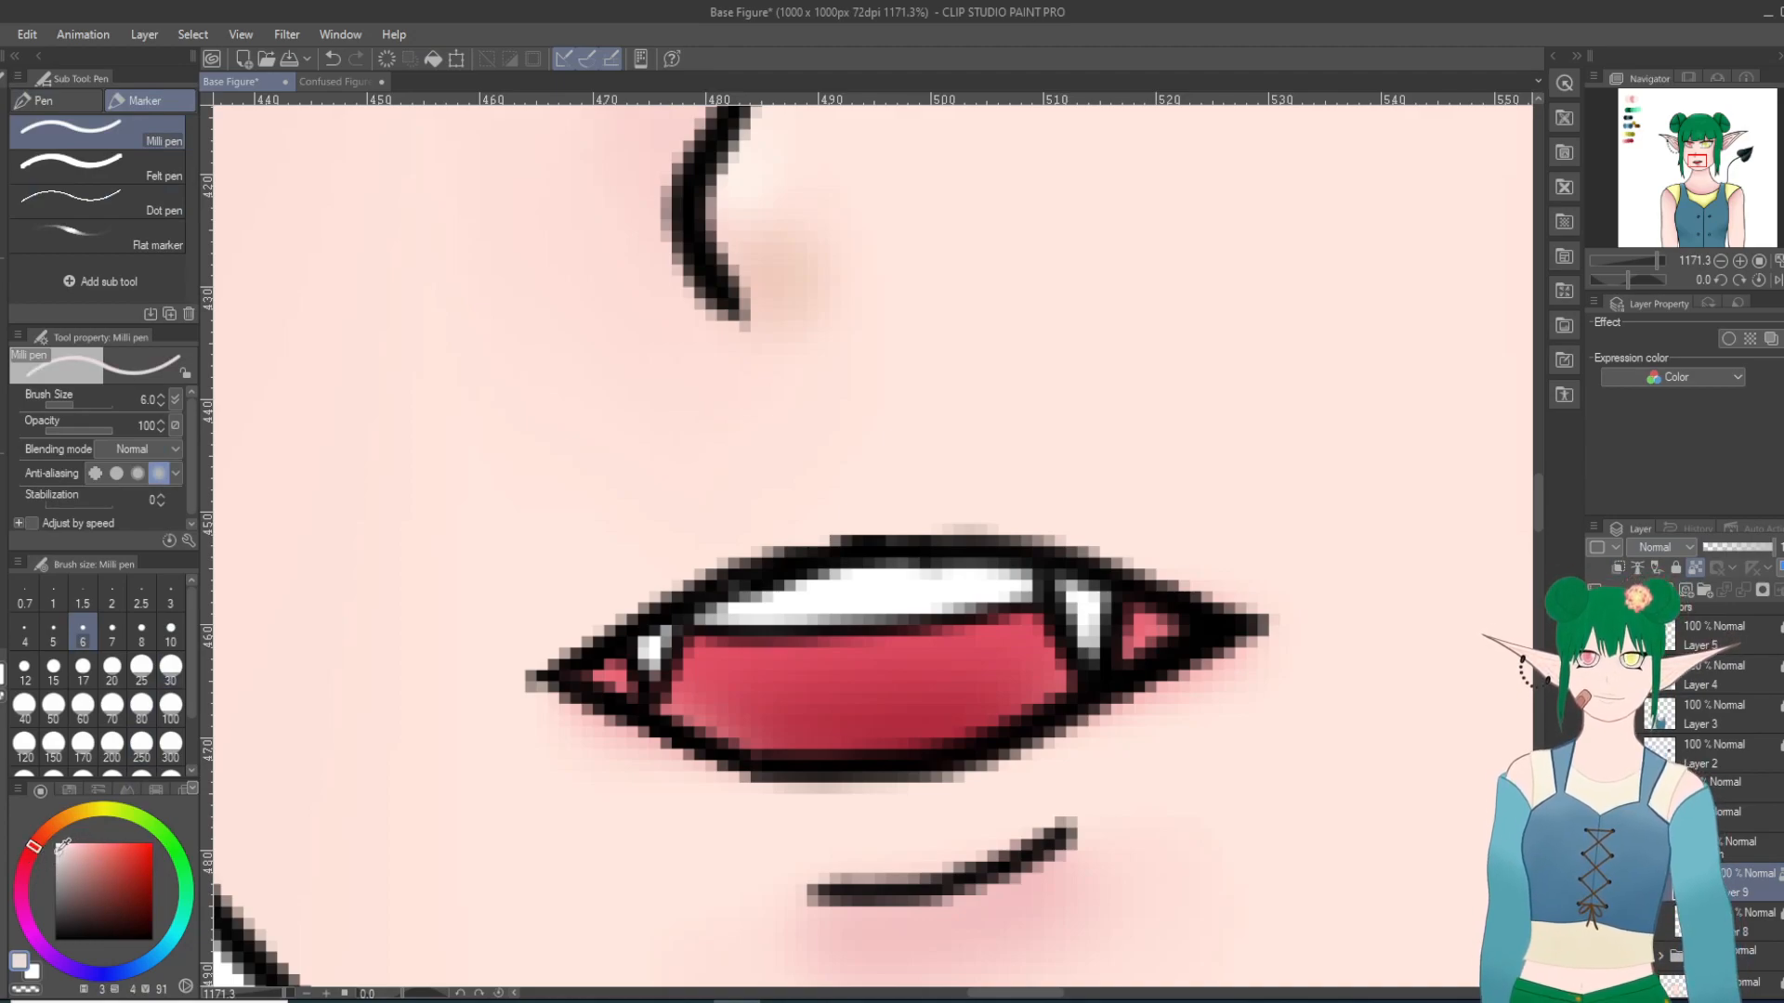
scroll(1075, 654, "up", 2)
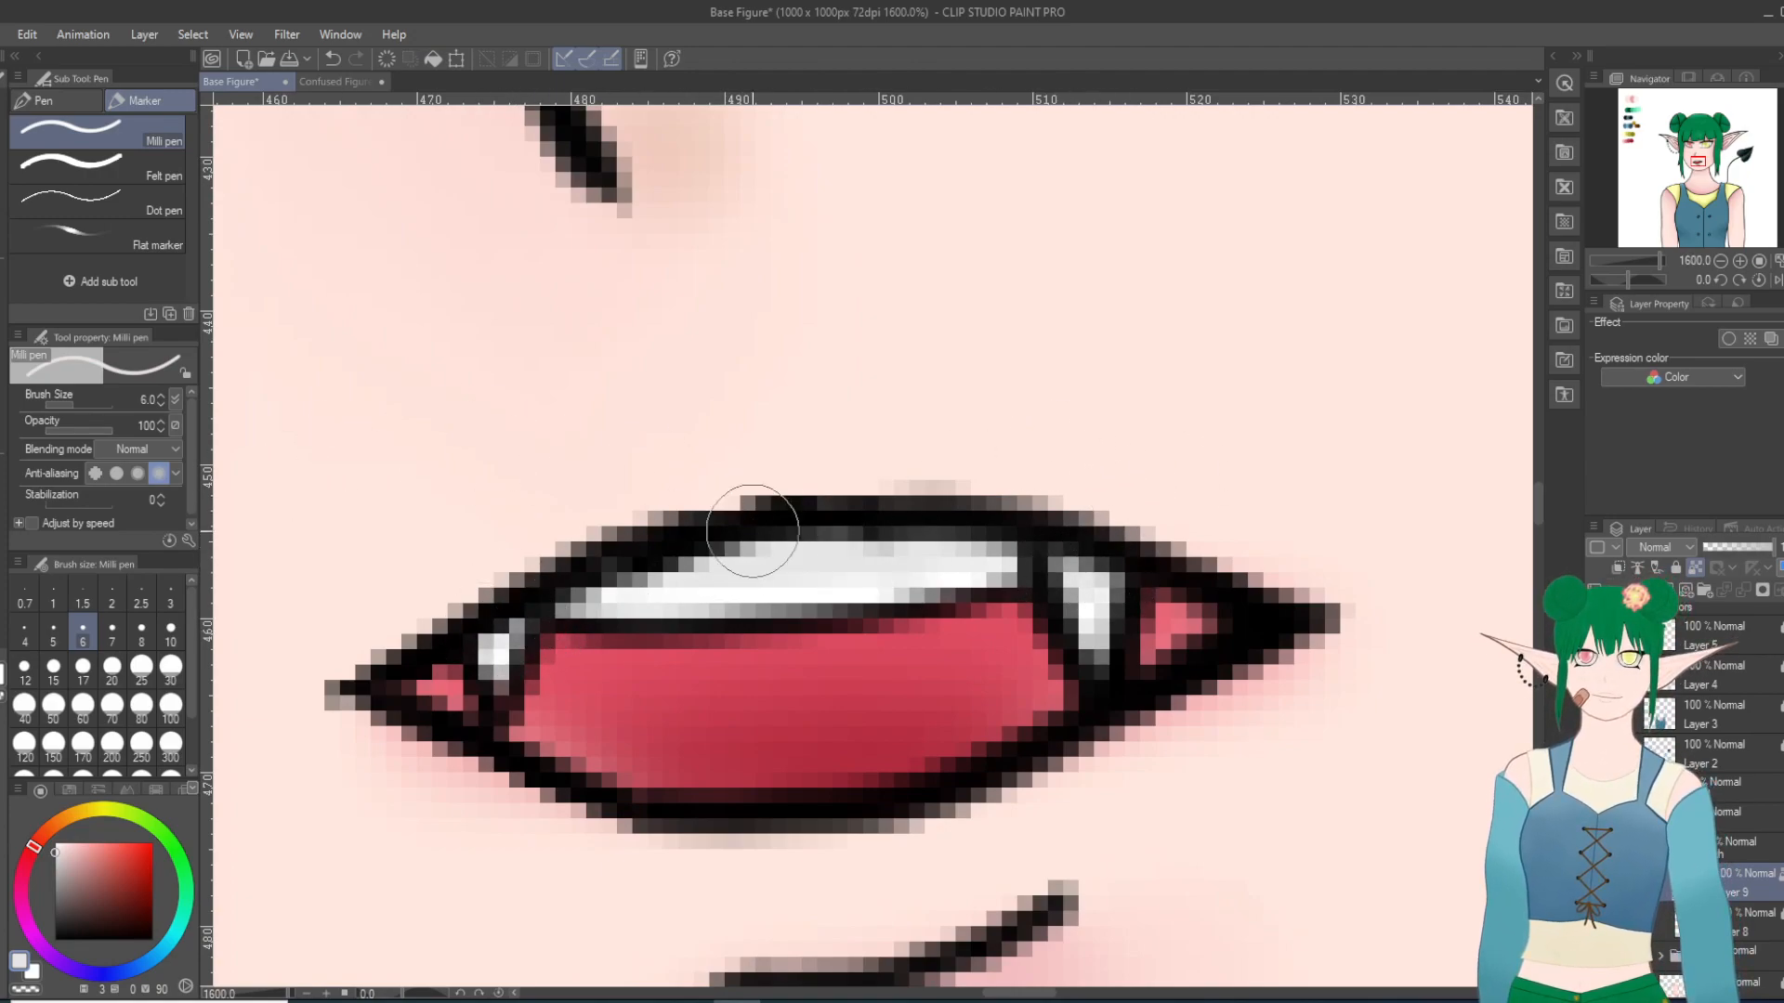
key("j")
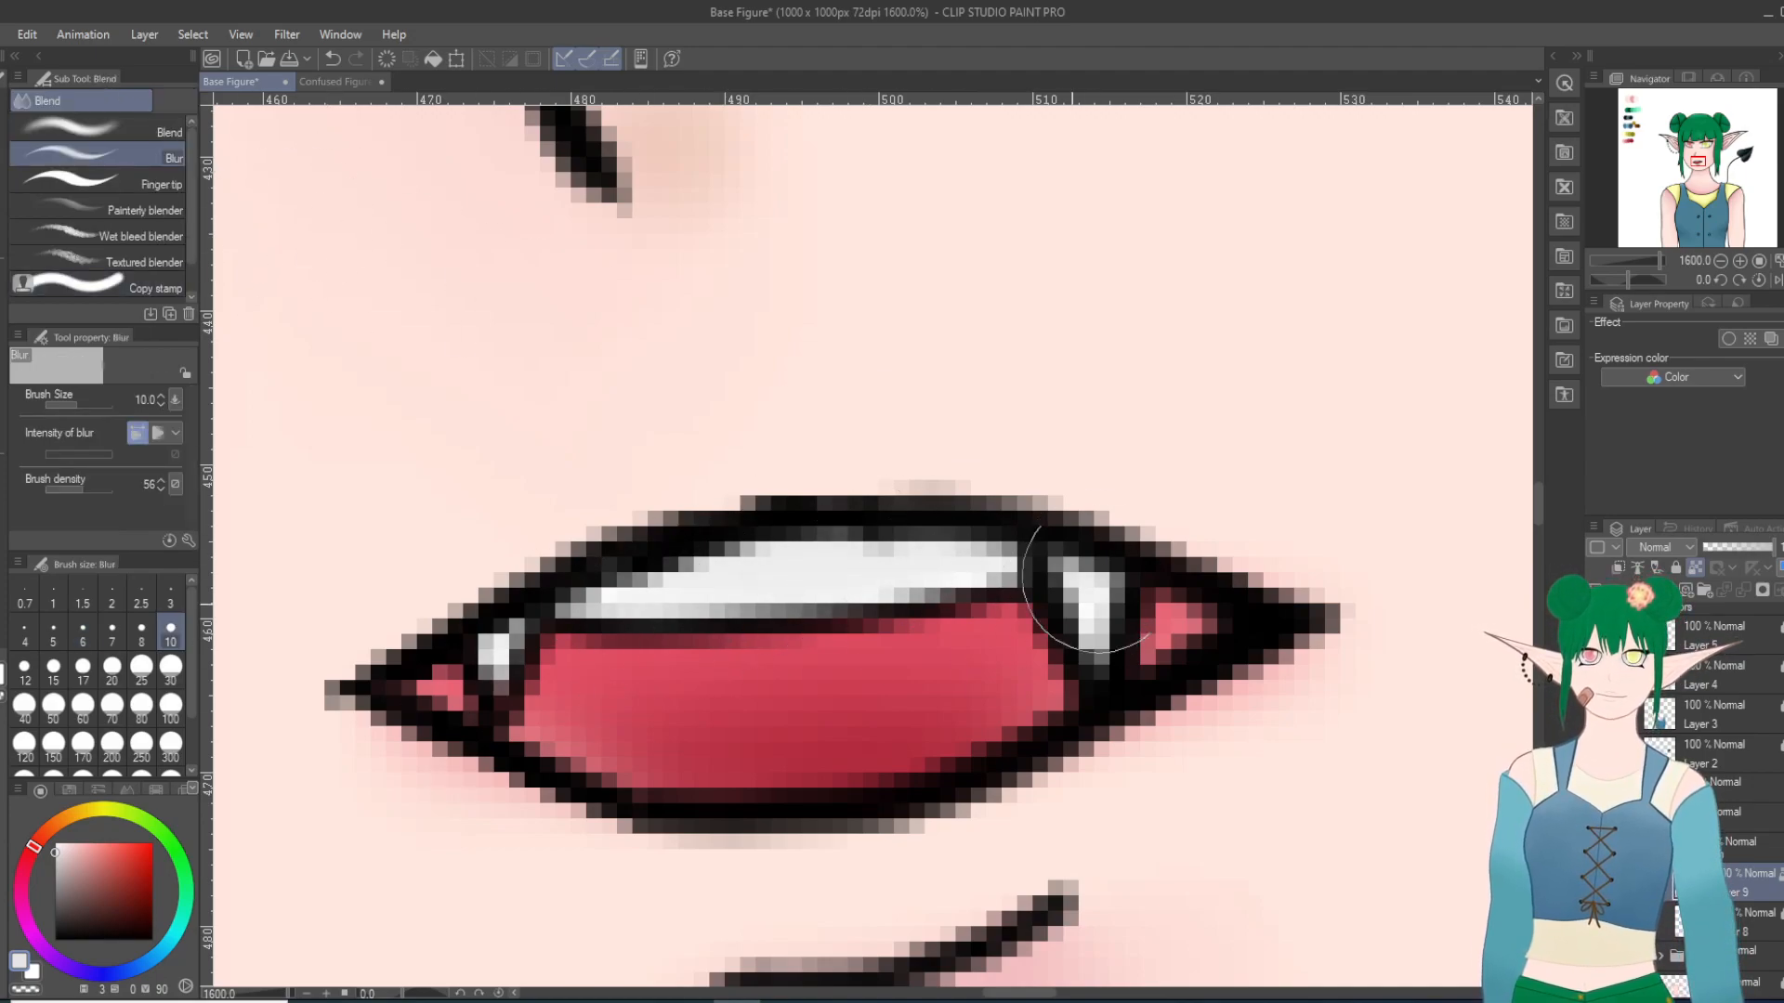
scroll(1225, 539, "down", 15)
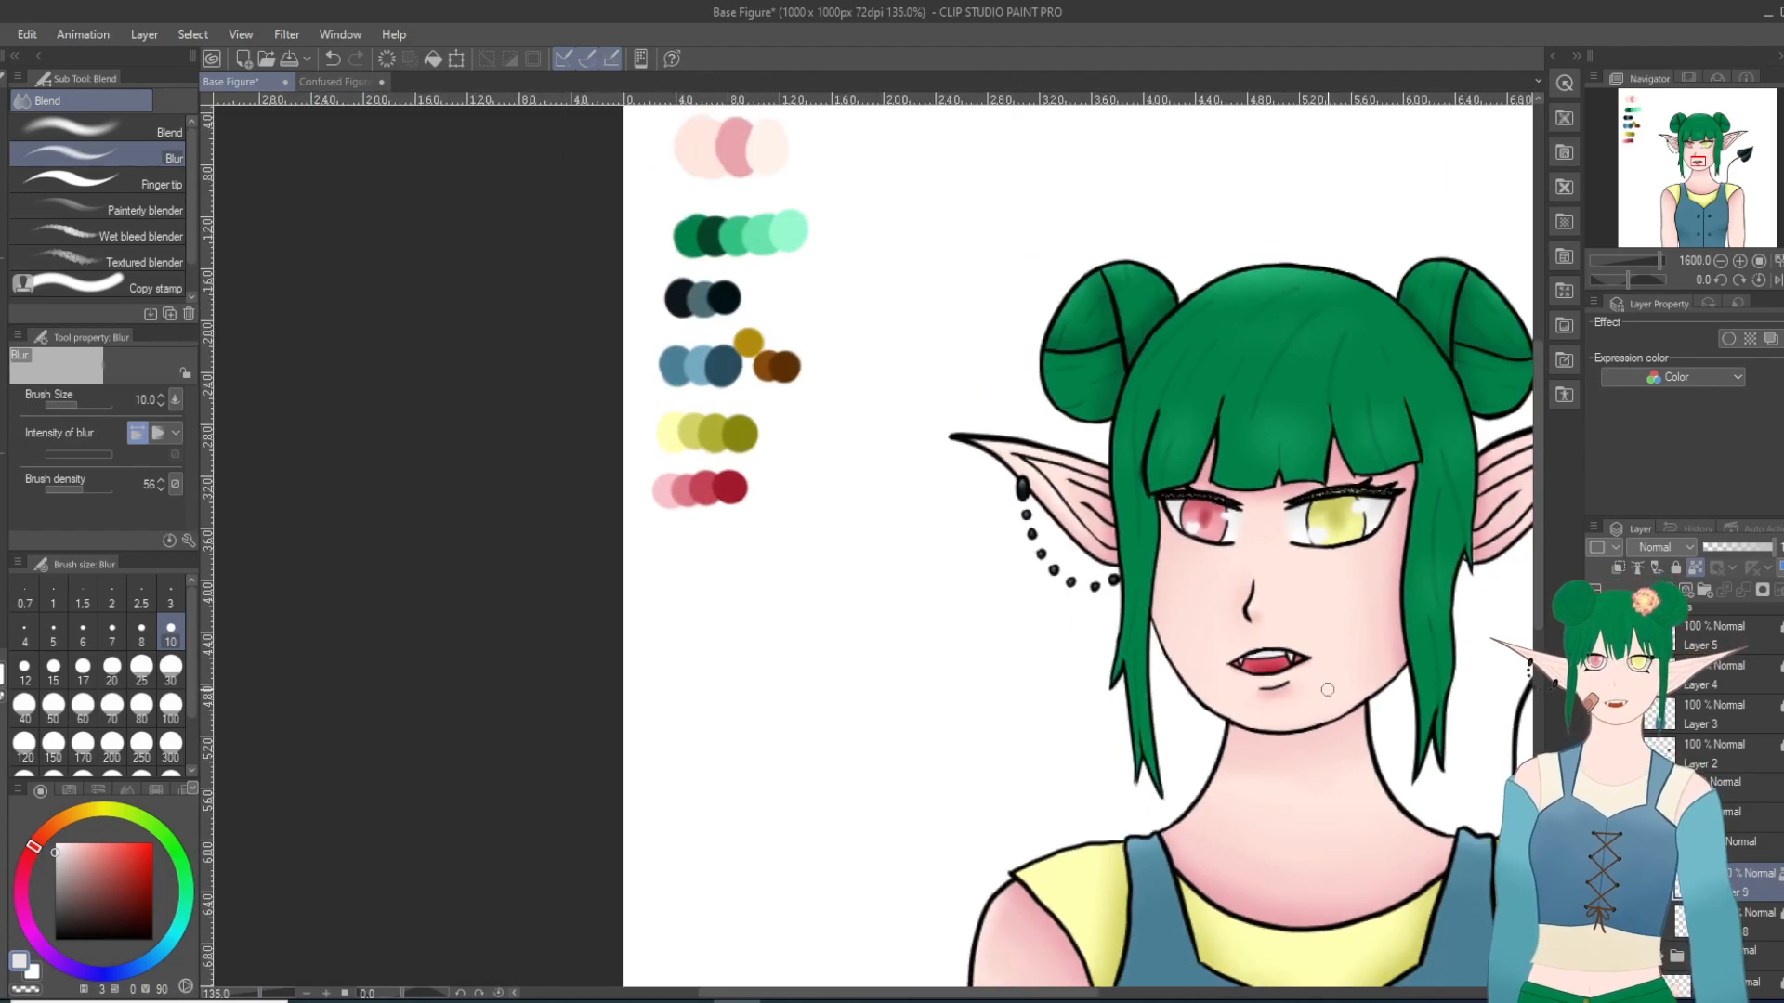
scroll(1422, 882, "up", 3)
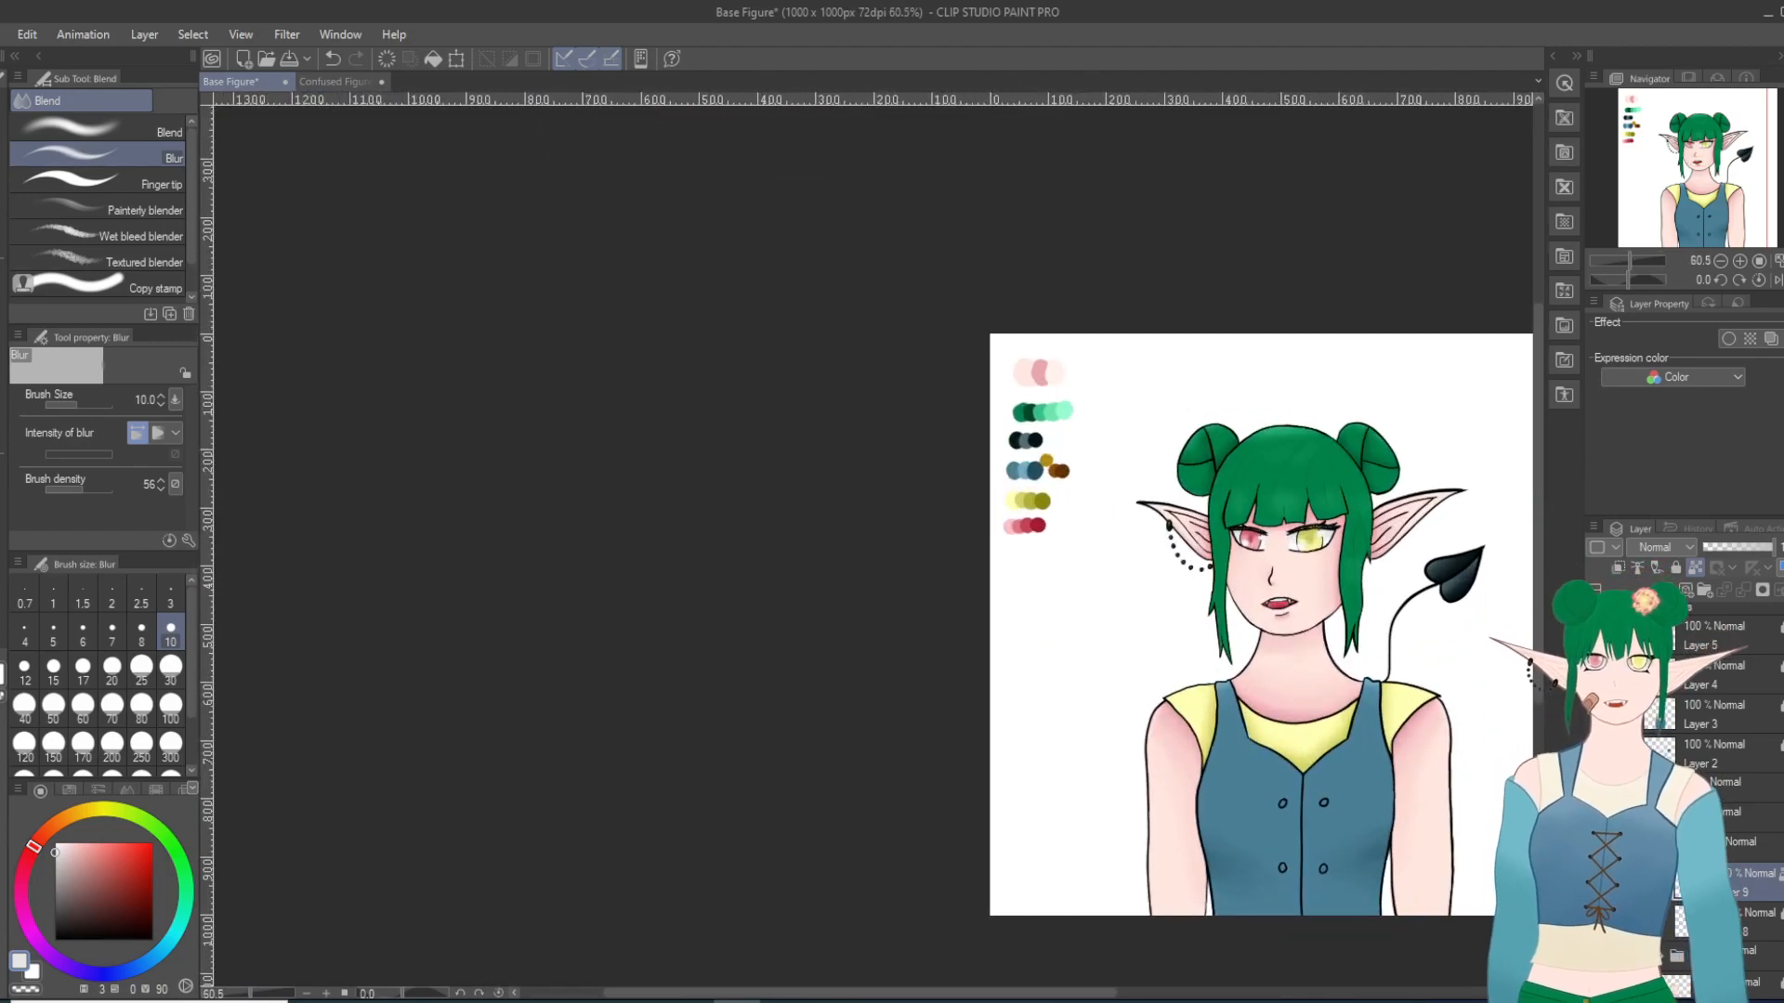
scroll(1427, 892, "up", 1)
left_click_drag(1099, 998, 1214, 998)
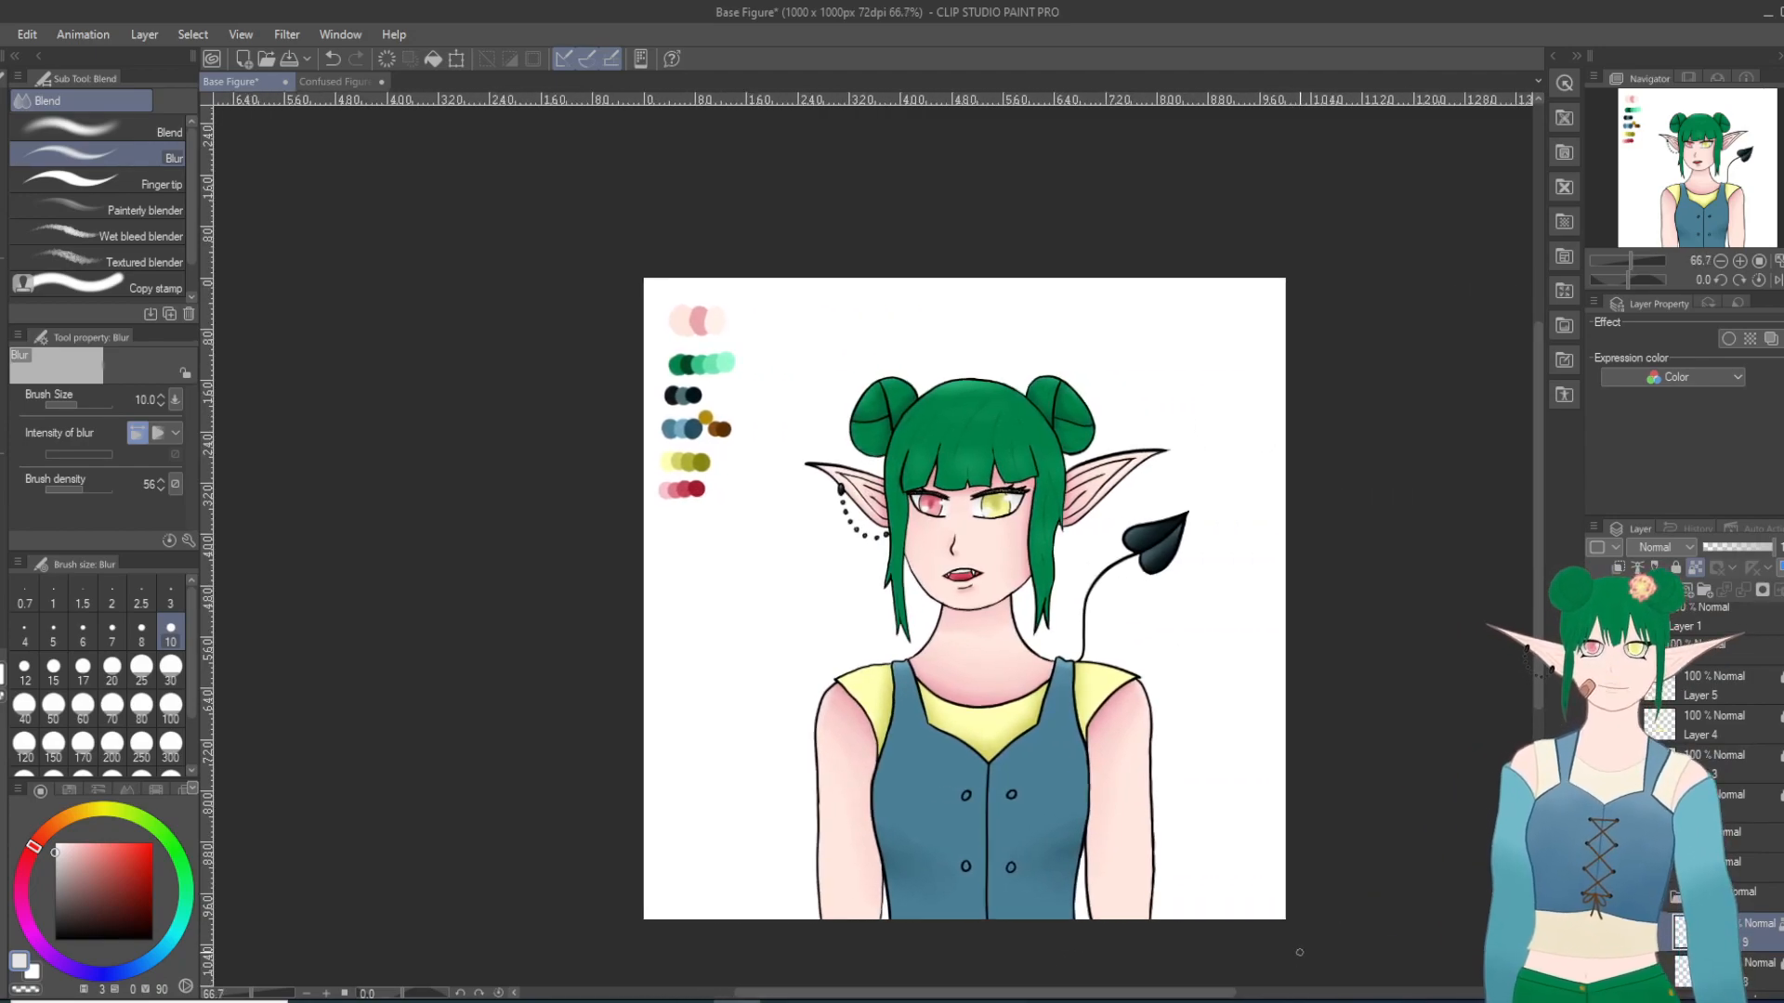
Step: Collapse the mouth color folder and unlock the locked layer sitting beneath the color folders
scroll(1295, 903, "up", 2)
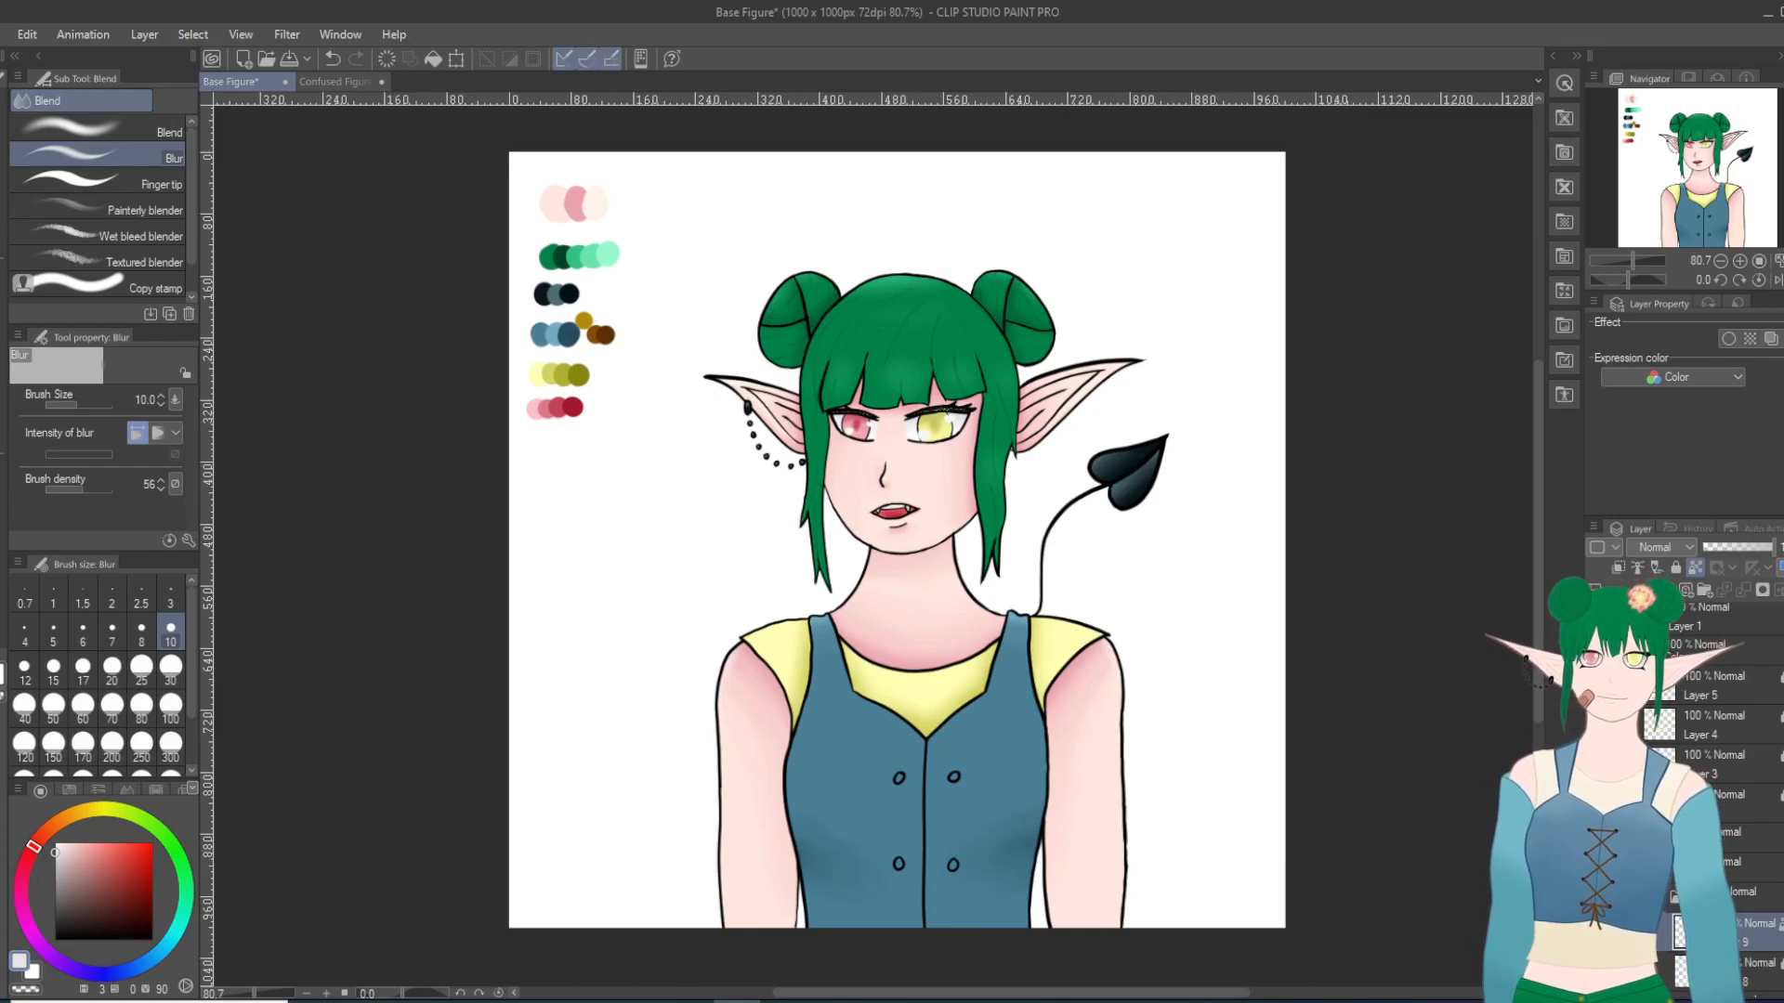
scroll(954, 354, "up", 2)
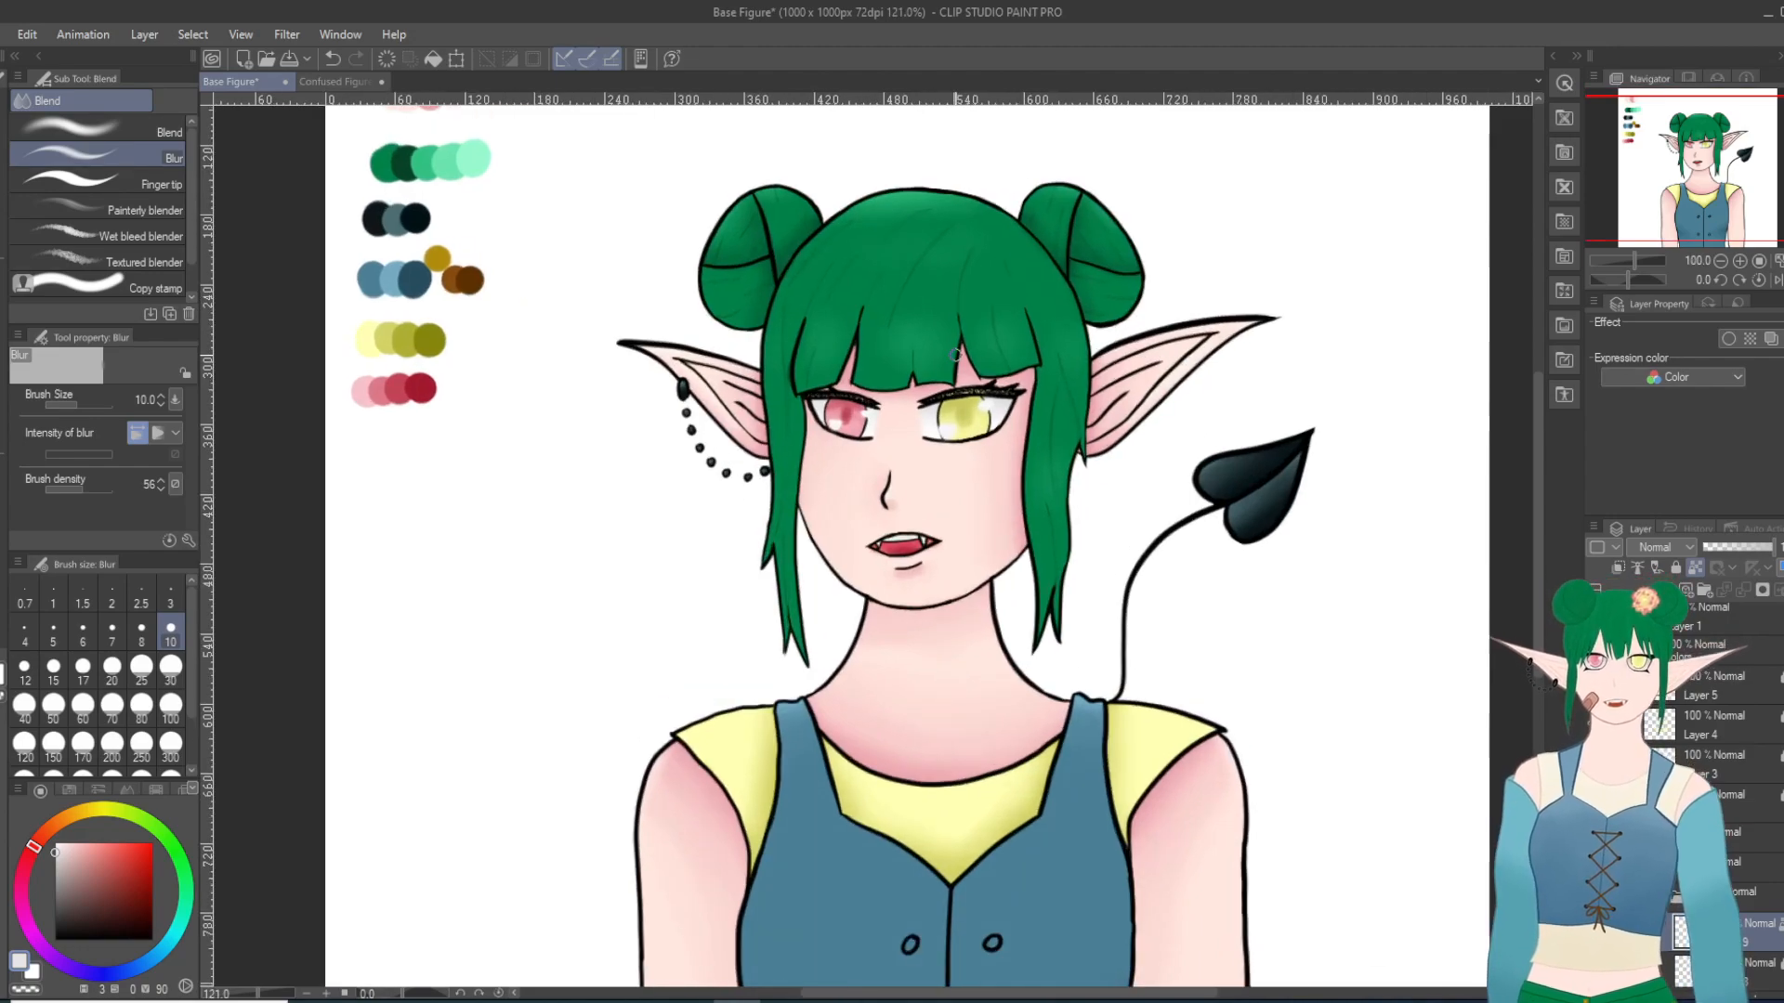
scroll(869, 428, "up", 2)
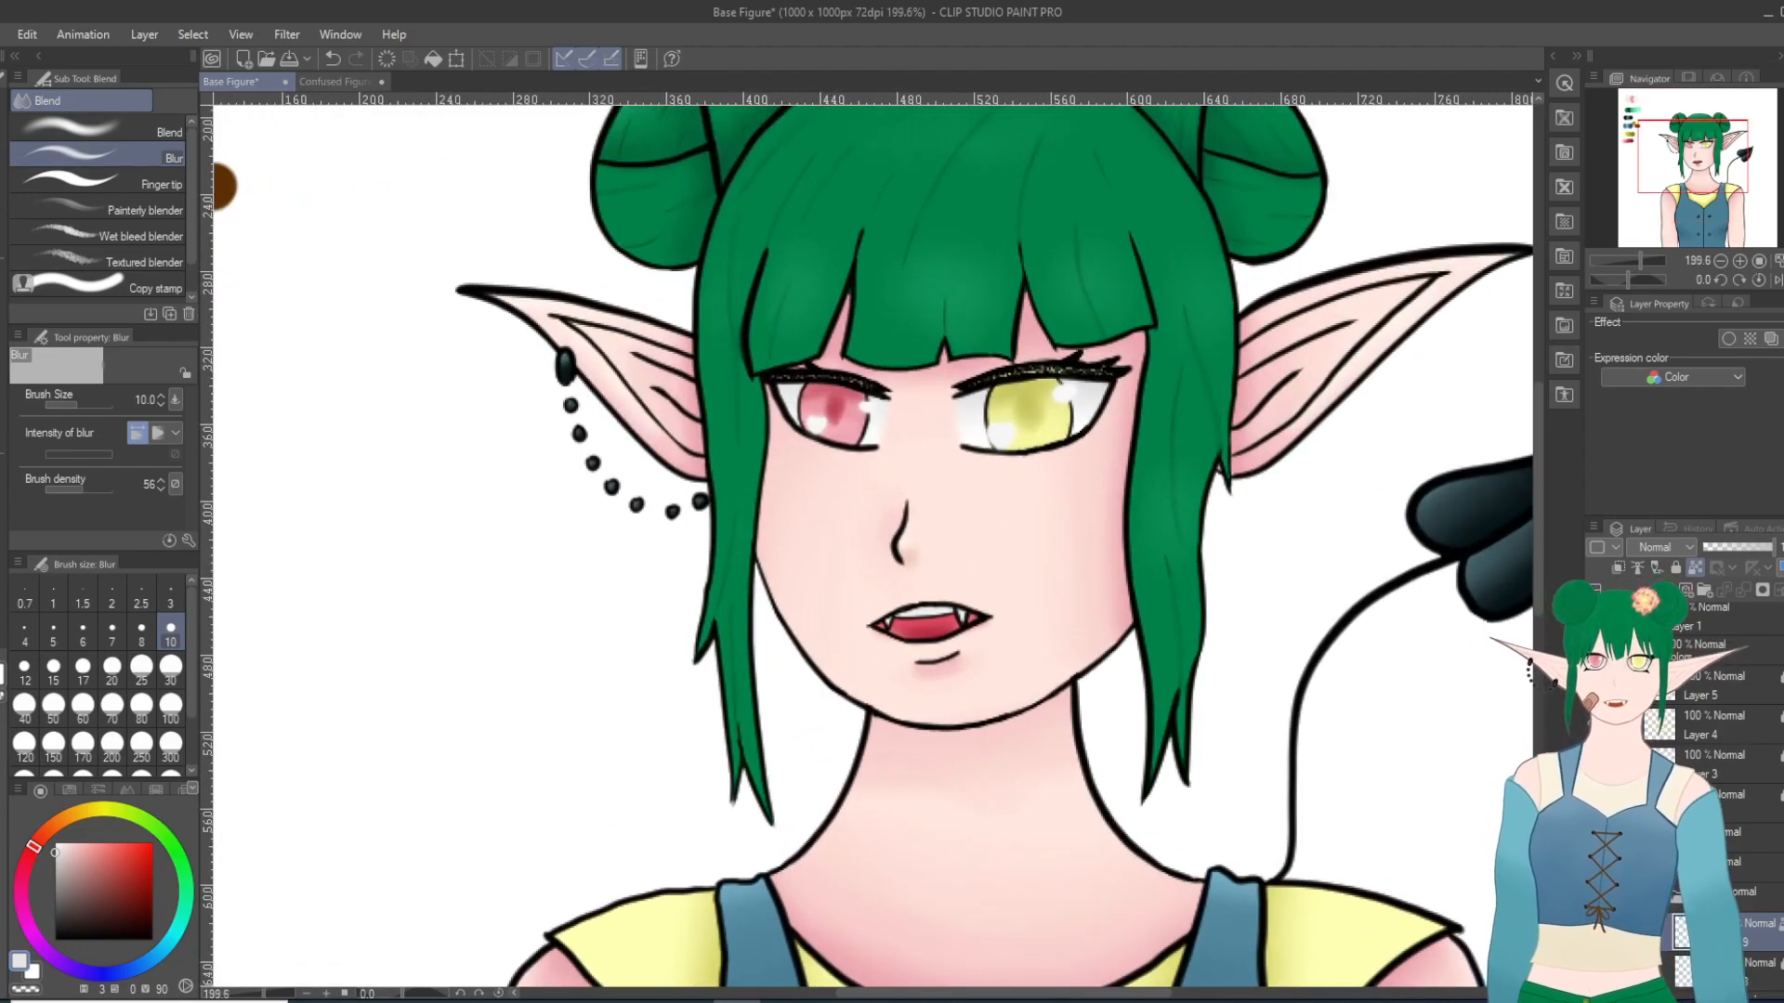
left_click(1661, 891)
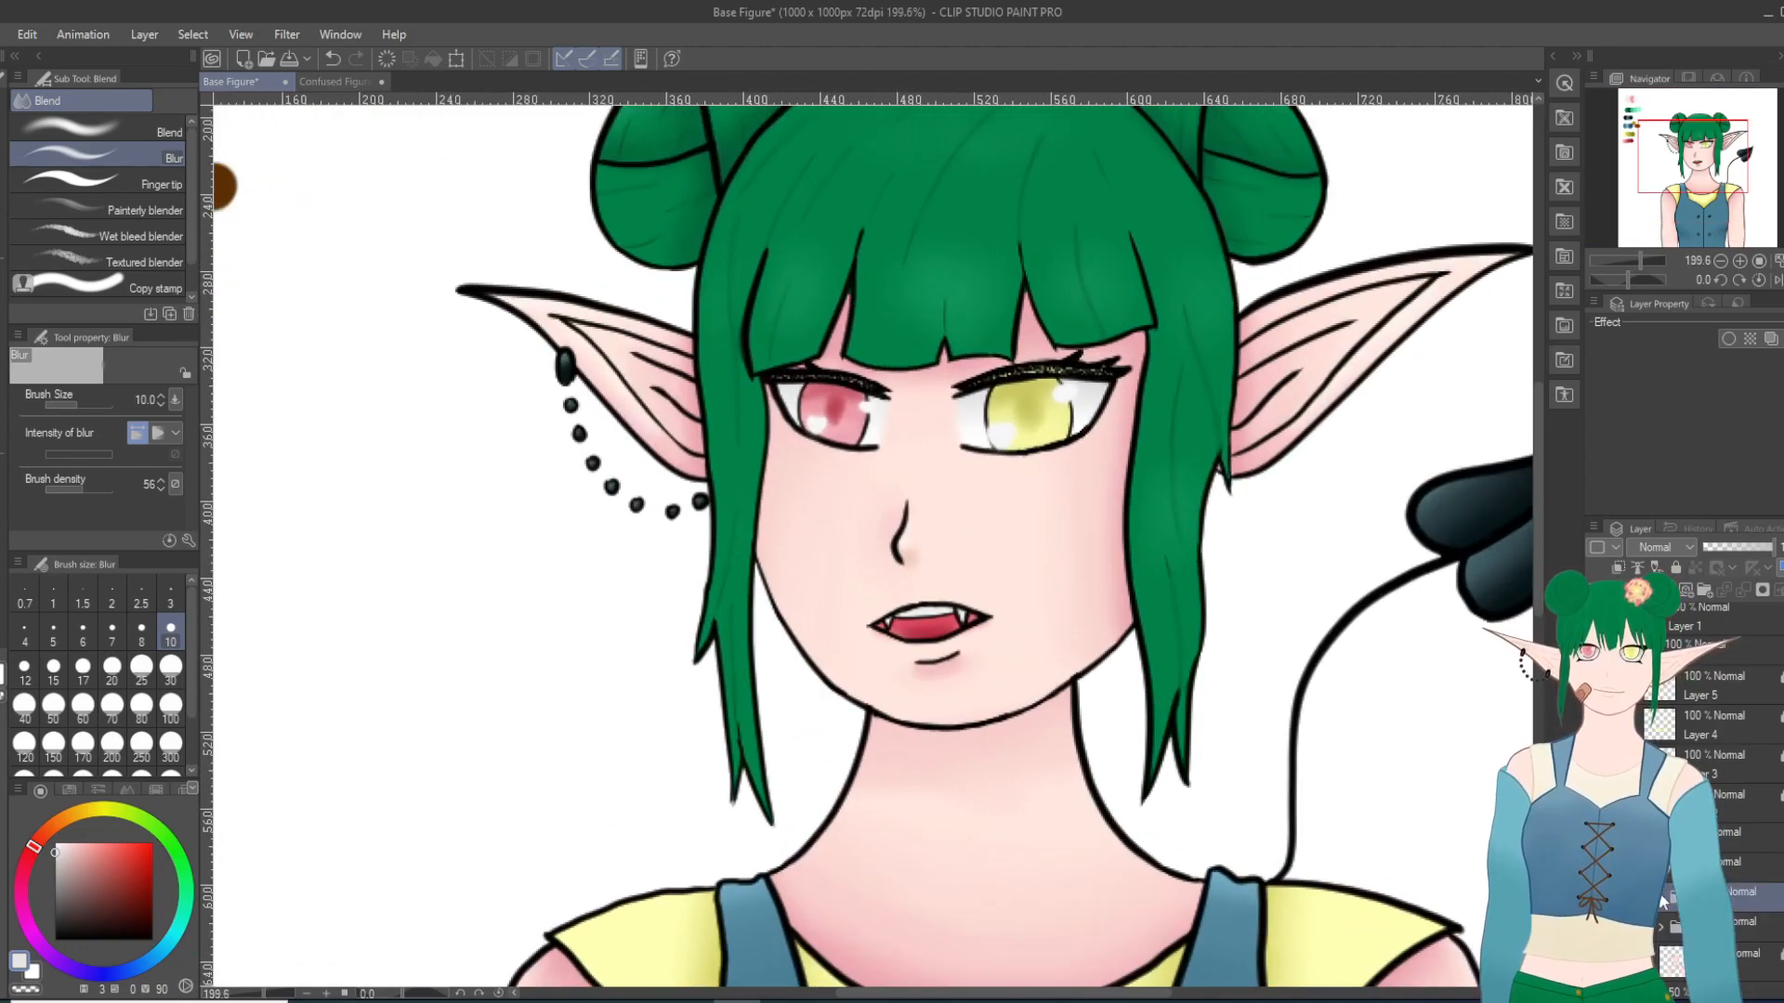
left_click(1672, 956)
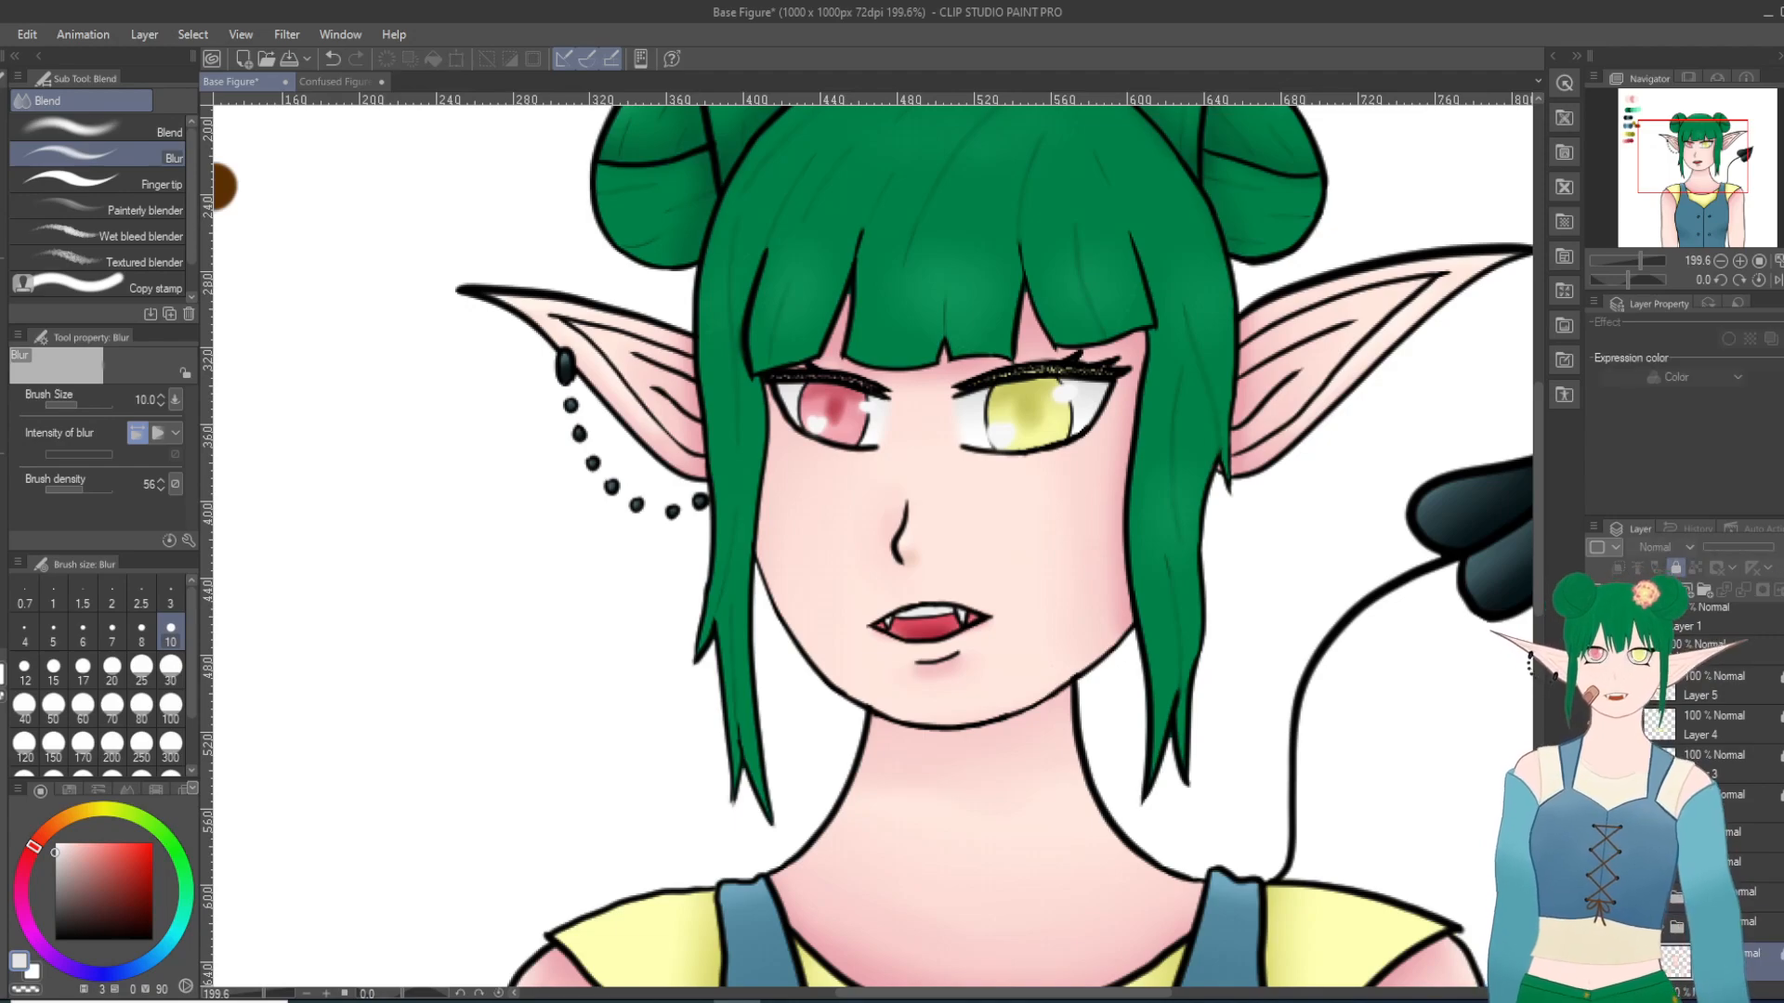
left_click(1677, 569)
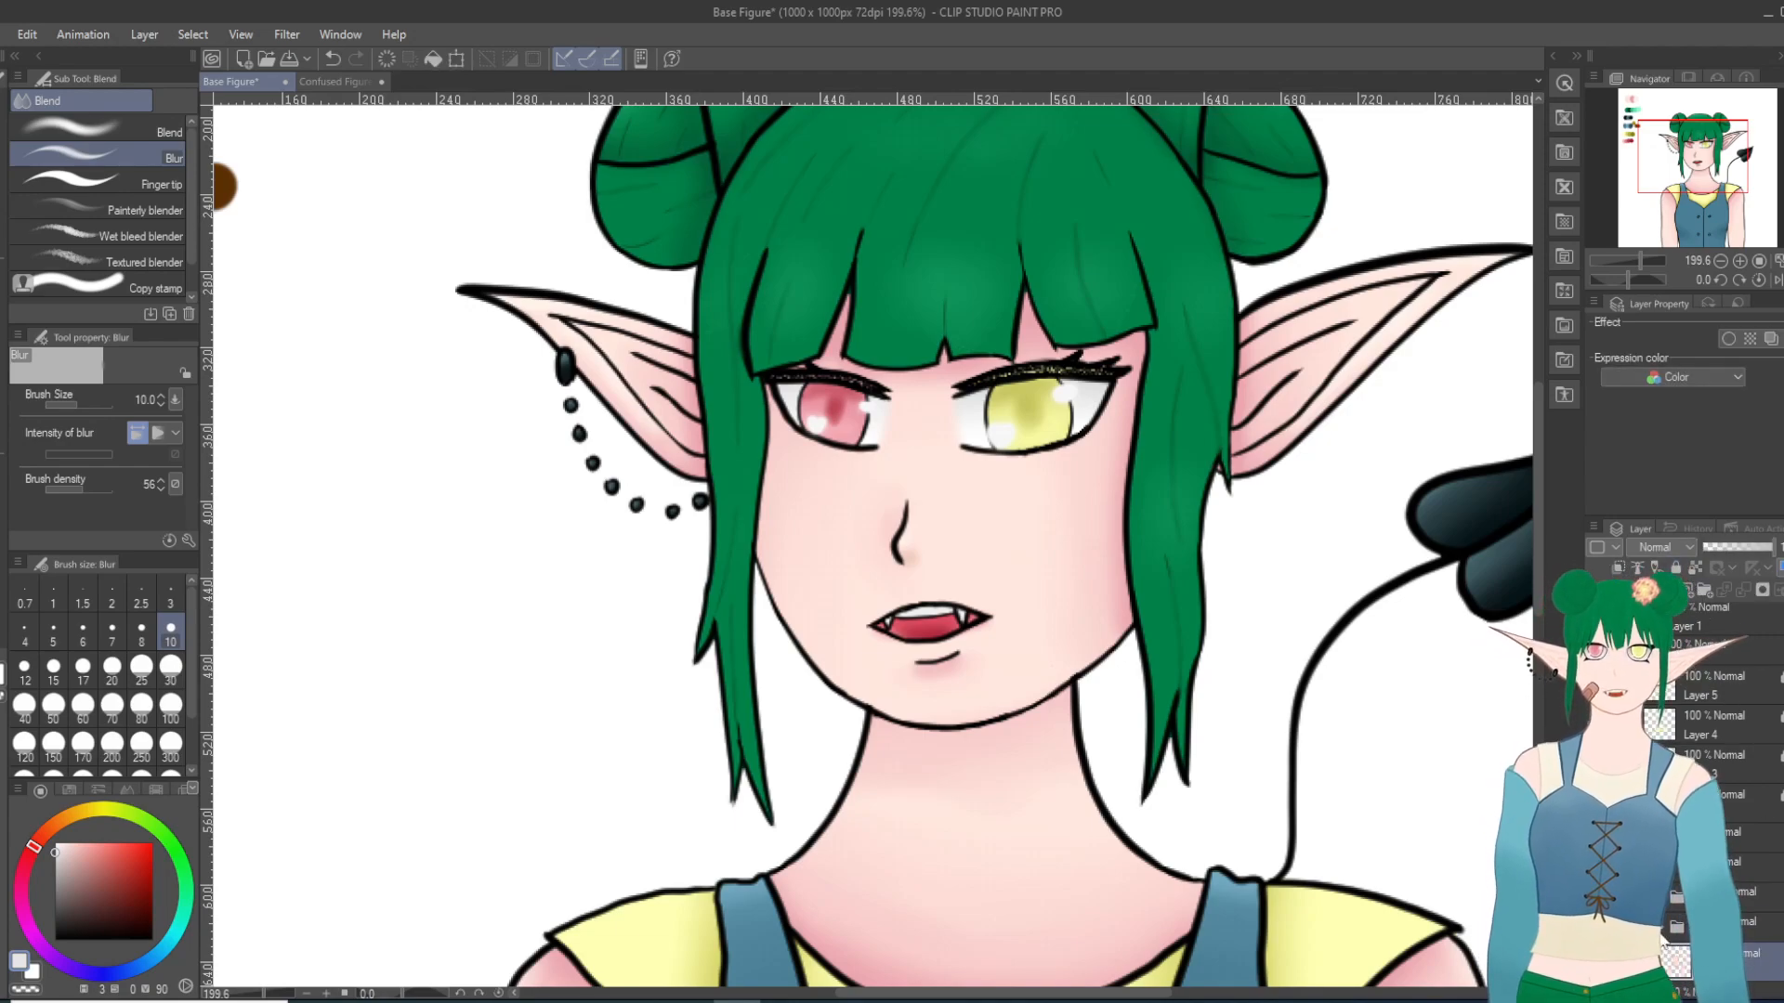
left_click(1665, 922)
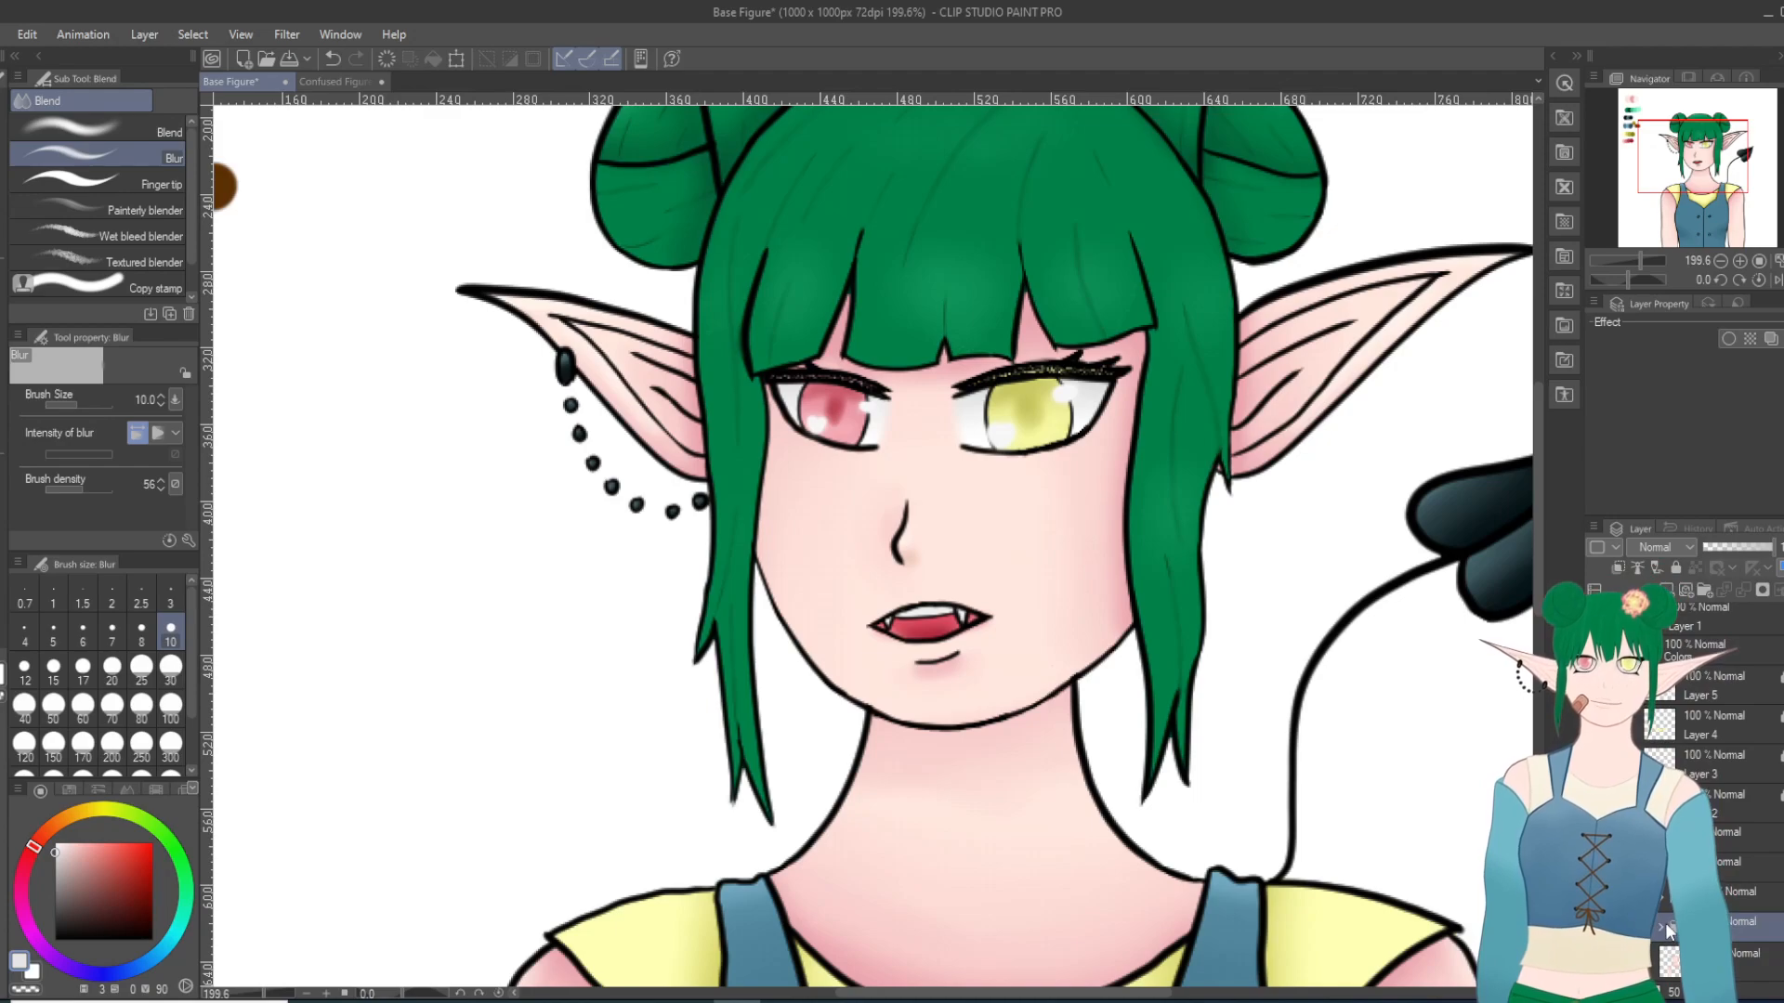
Step: Target the folder that holds the eye artwork and lasso around the whole red eye, including its lashes
scroll(1669, 915, "down", 1)
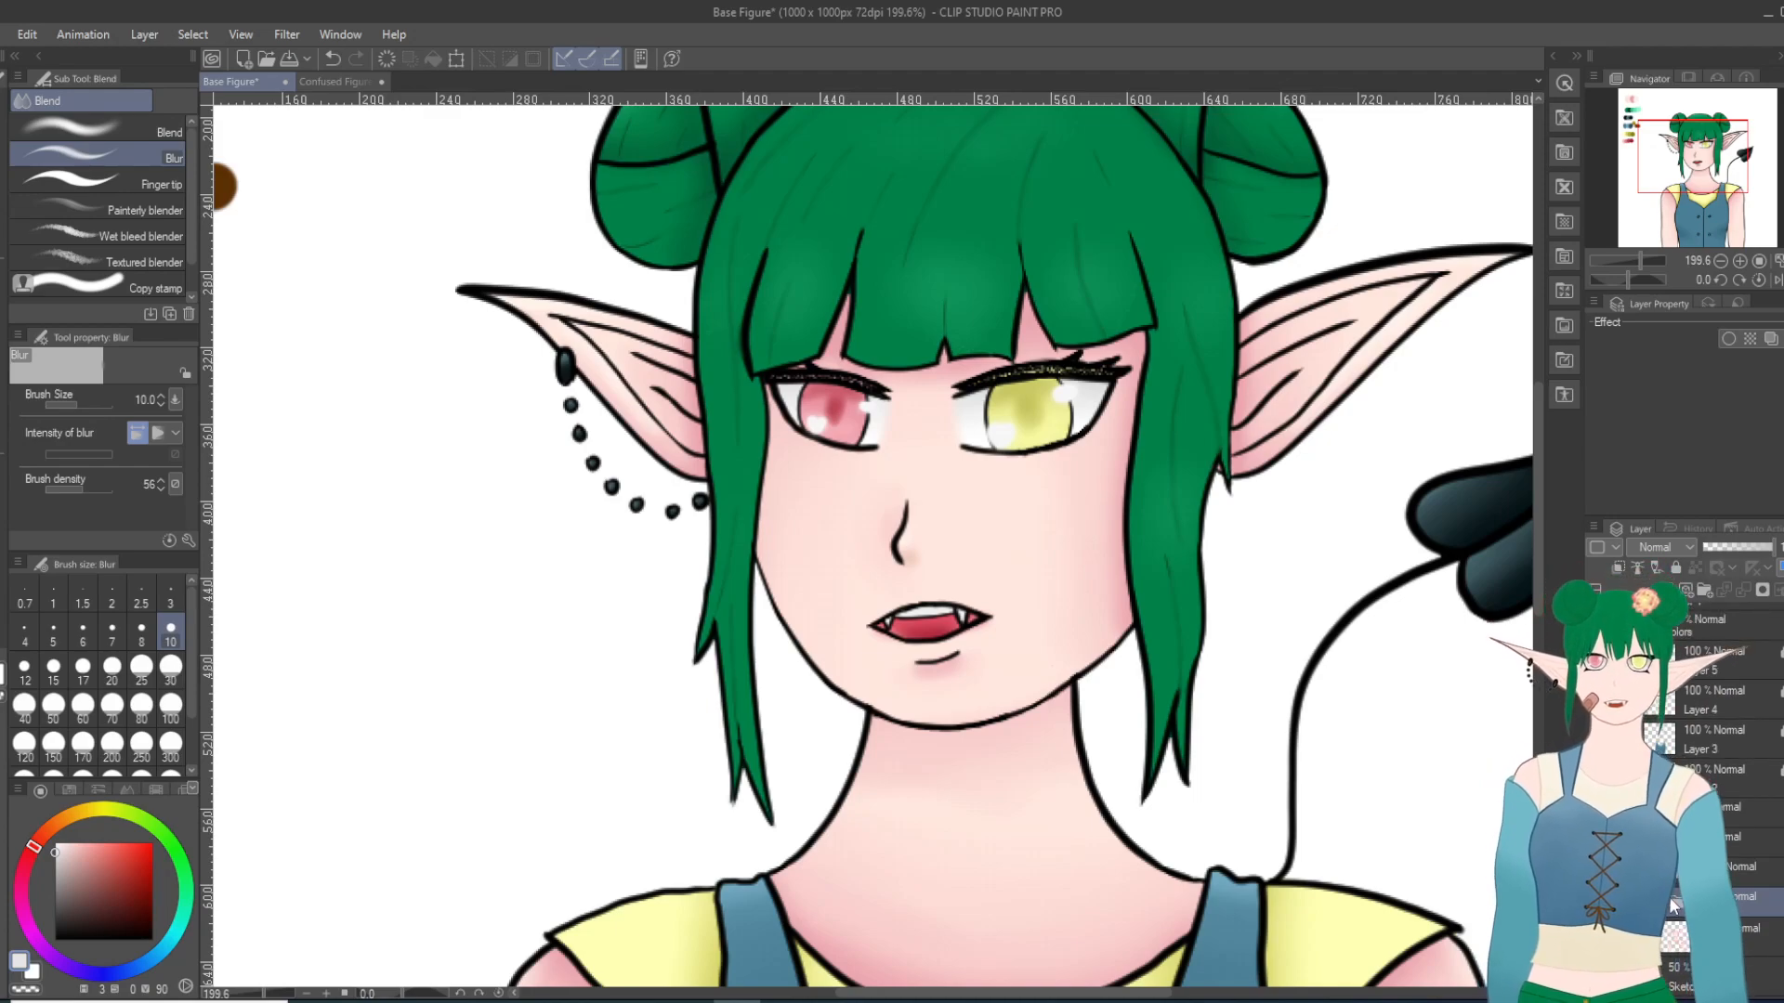
left_click(1661, 903)
left_click(1663, 934, "ctrl")
scroll(1662, 923, "down", 2)
left_click(1661, 920, "ctrl")
scroll(1662, 921, "up", 1)
scroll(1662, 922, "up", 4)
scroll(1662, 922, "up", 3)
scroll(1662, 921, "down", 1)
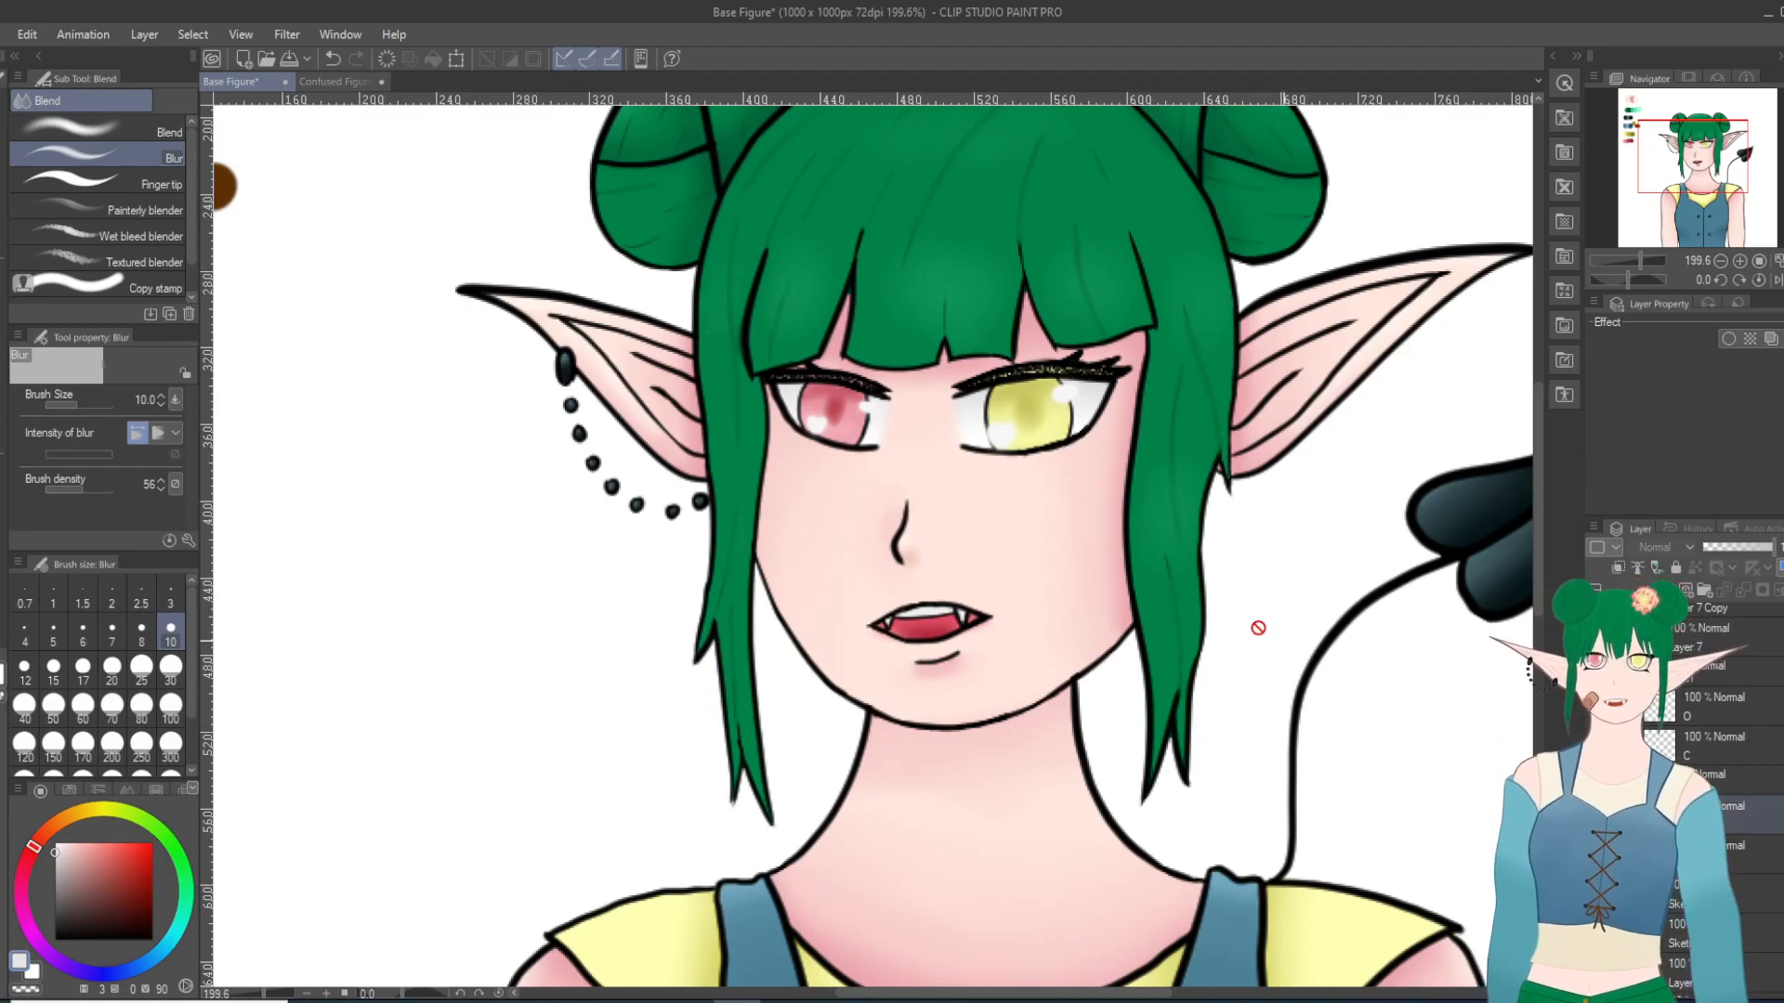
key("m")
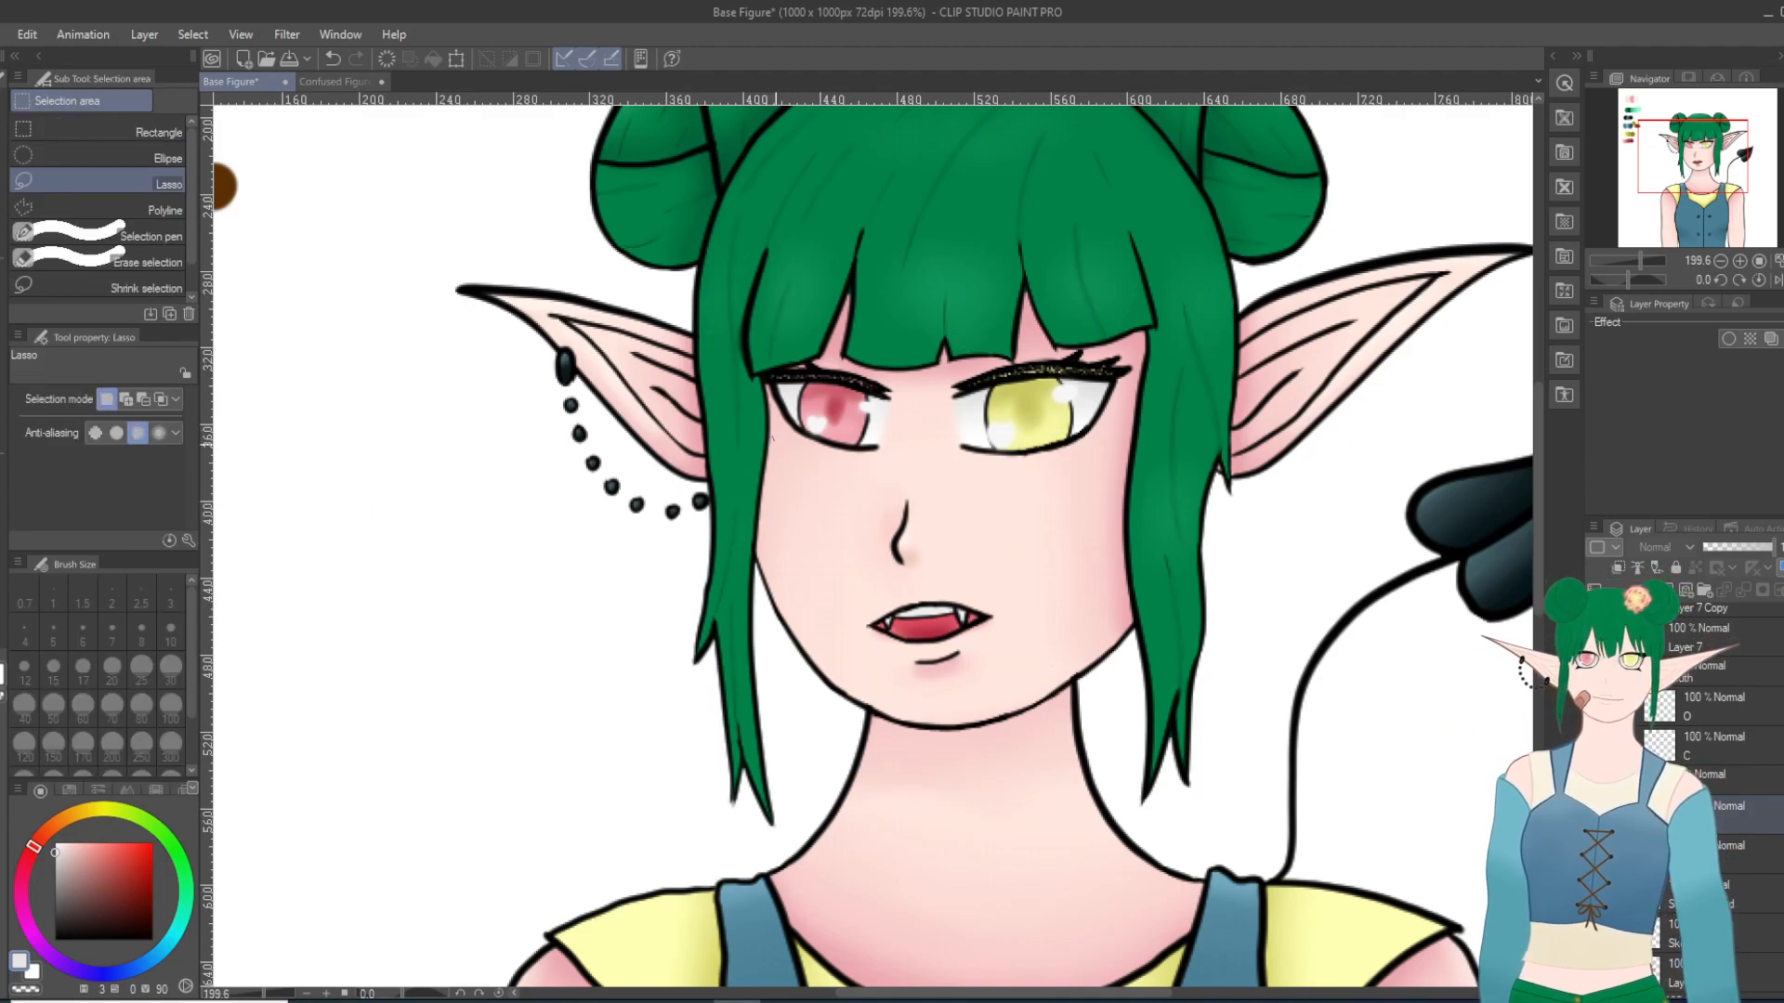
left_click_drag(844, 448, 780, 438)
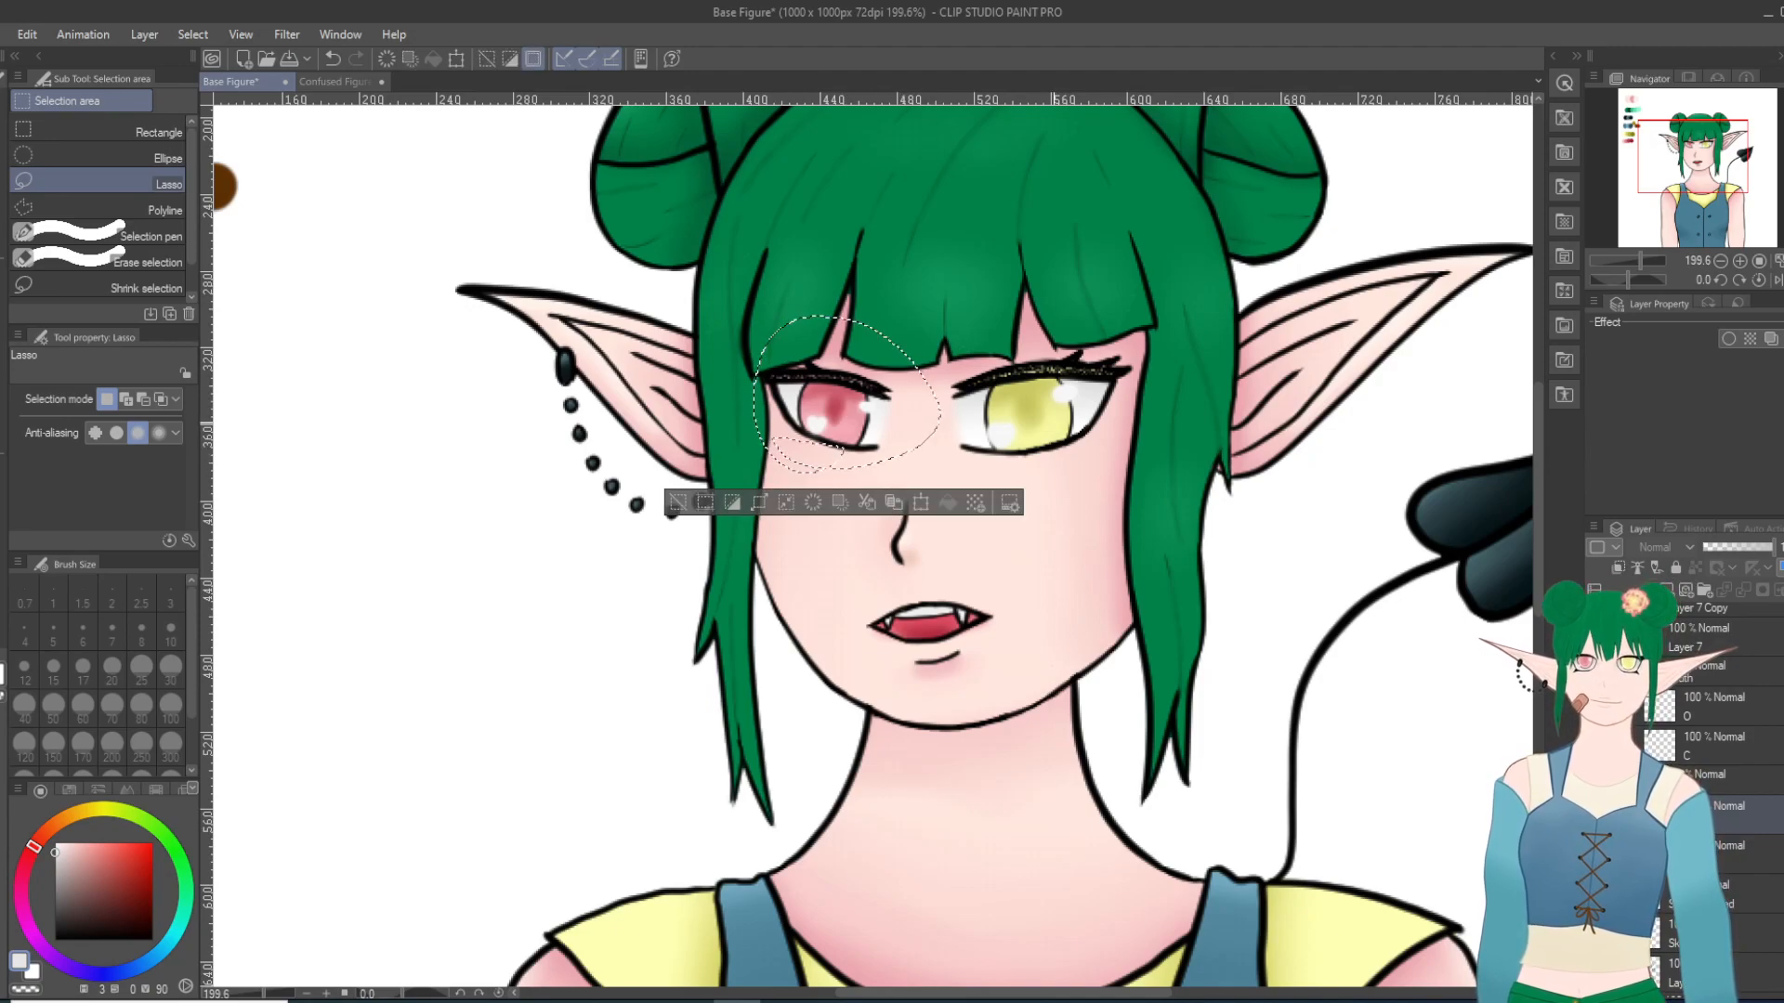
left_click_drag(890, 456, 892, 323)
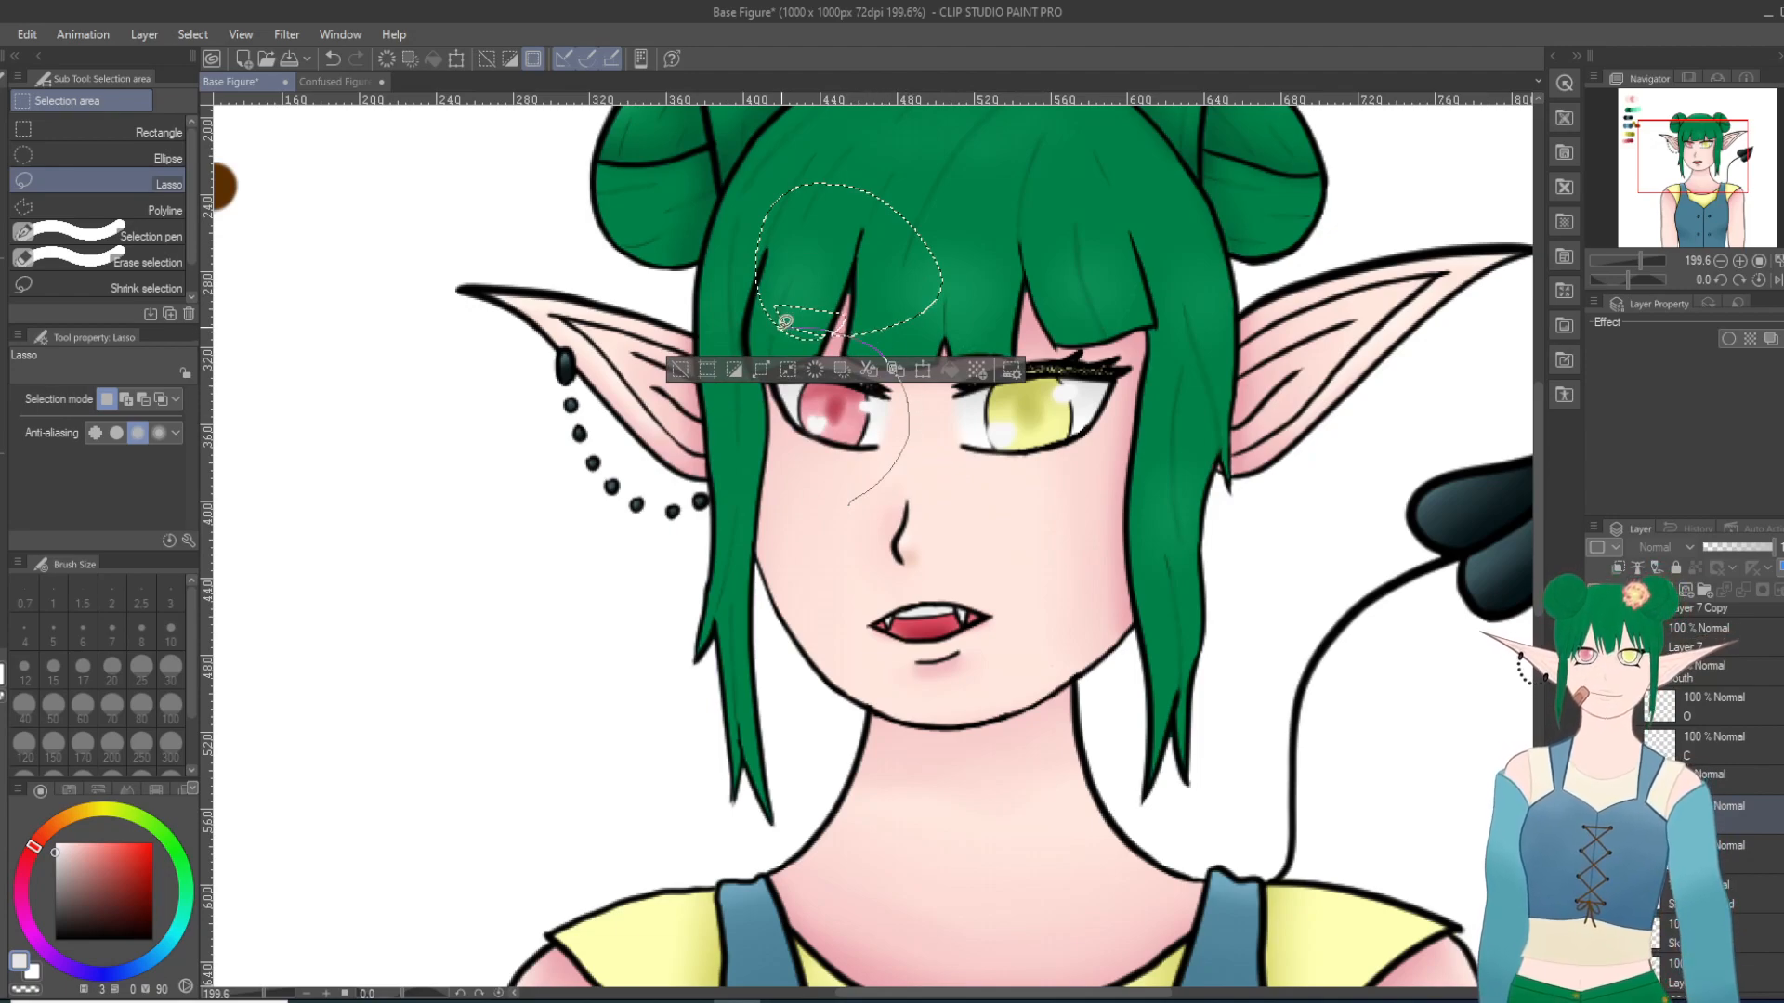
left_click_drag(847, 492, 852, 495)
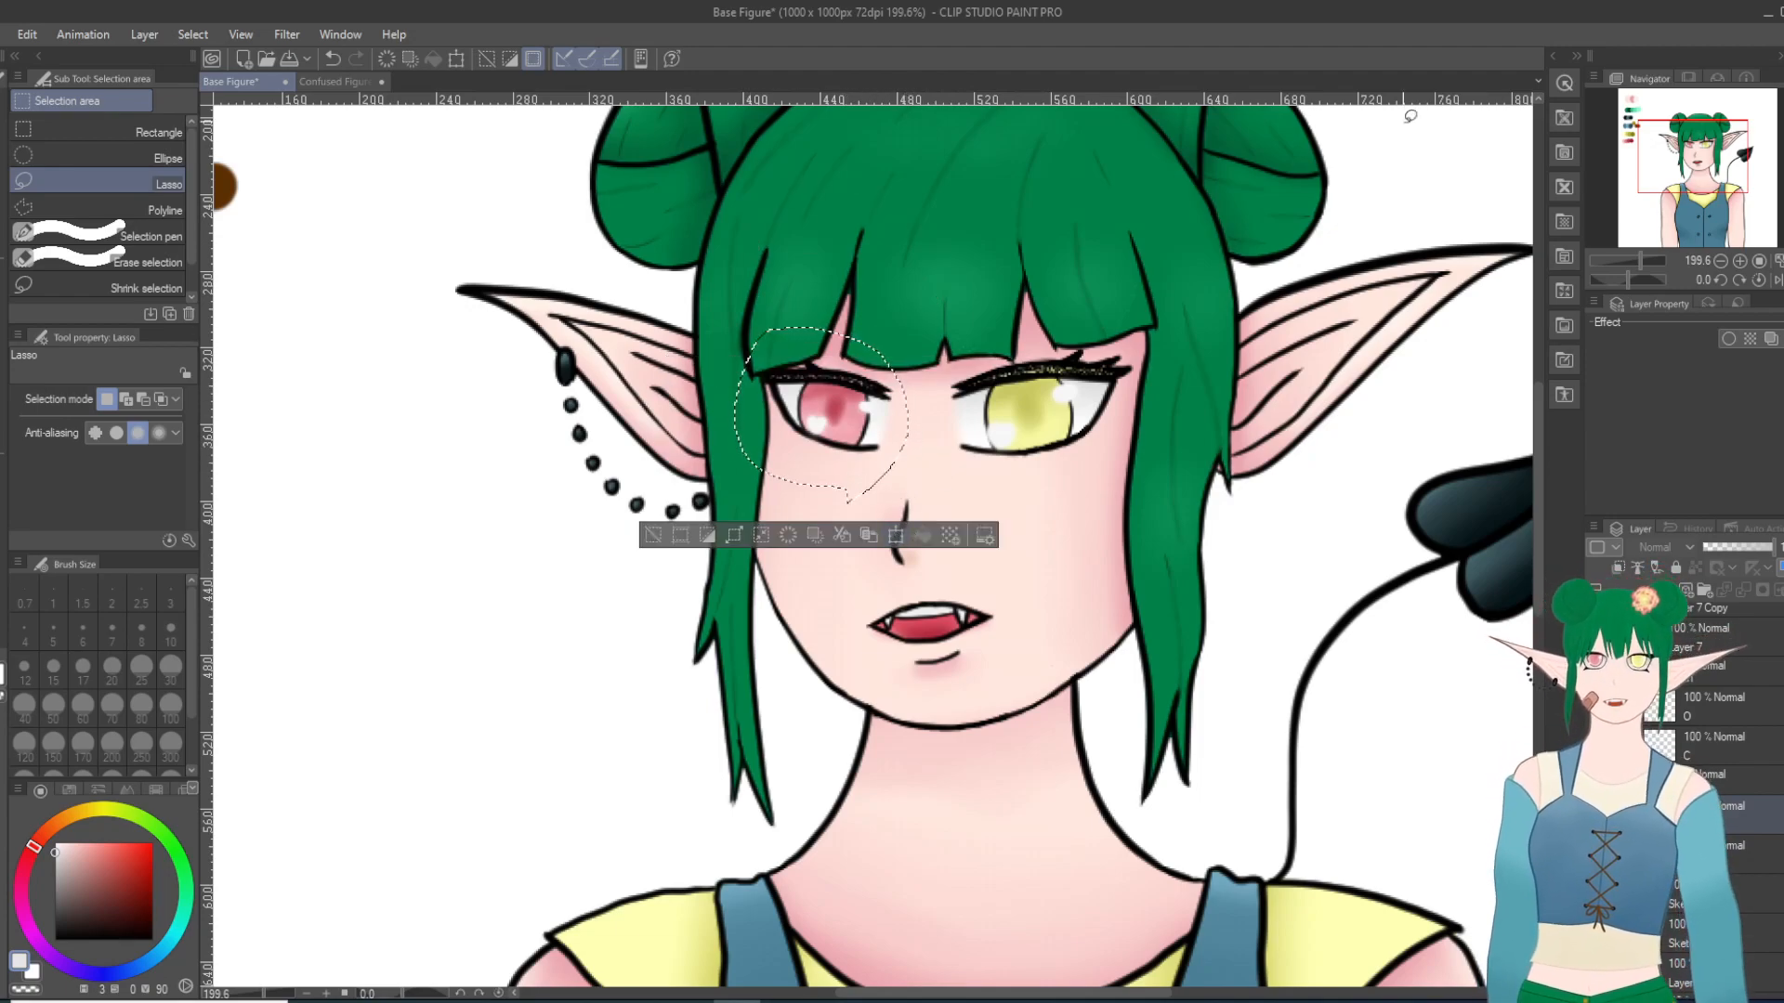
Step: Free-transform the lassoed red eye, stretching its lower corners downward to a width scale ratio of 121, and apply it
key("o")
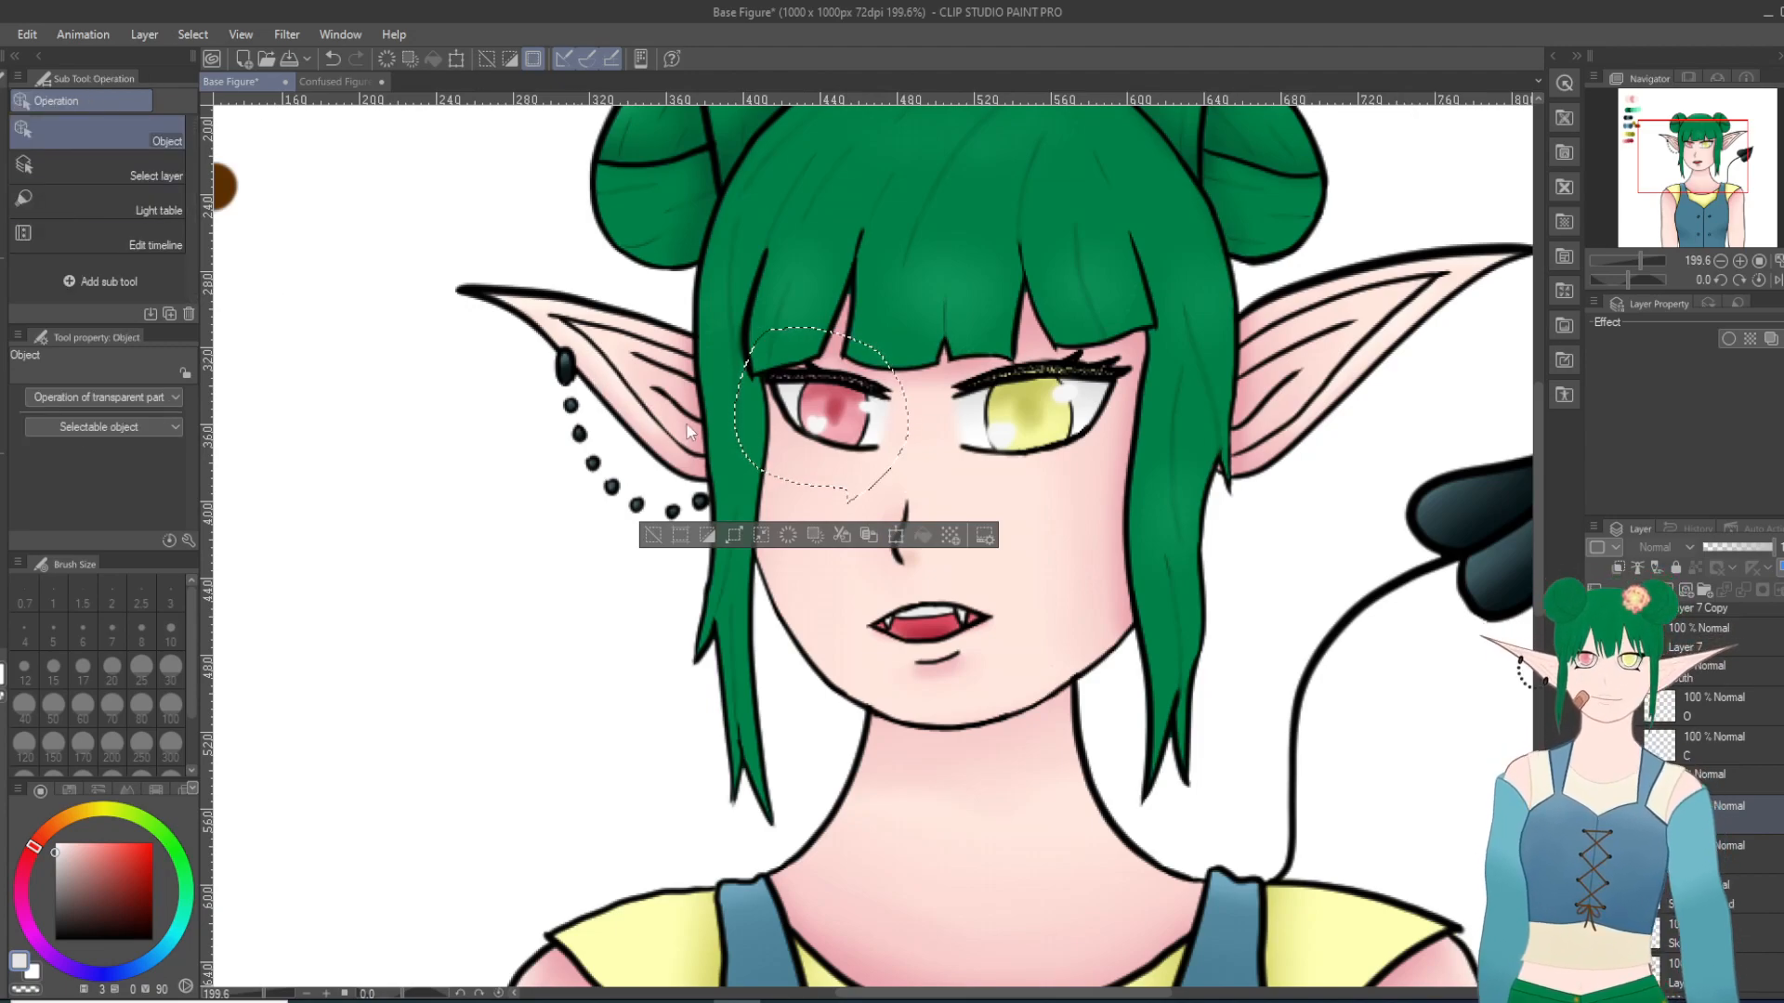
right_click(711, 432)
left_click(790, 673)
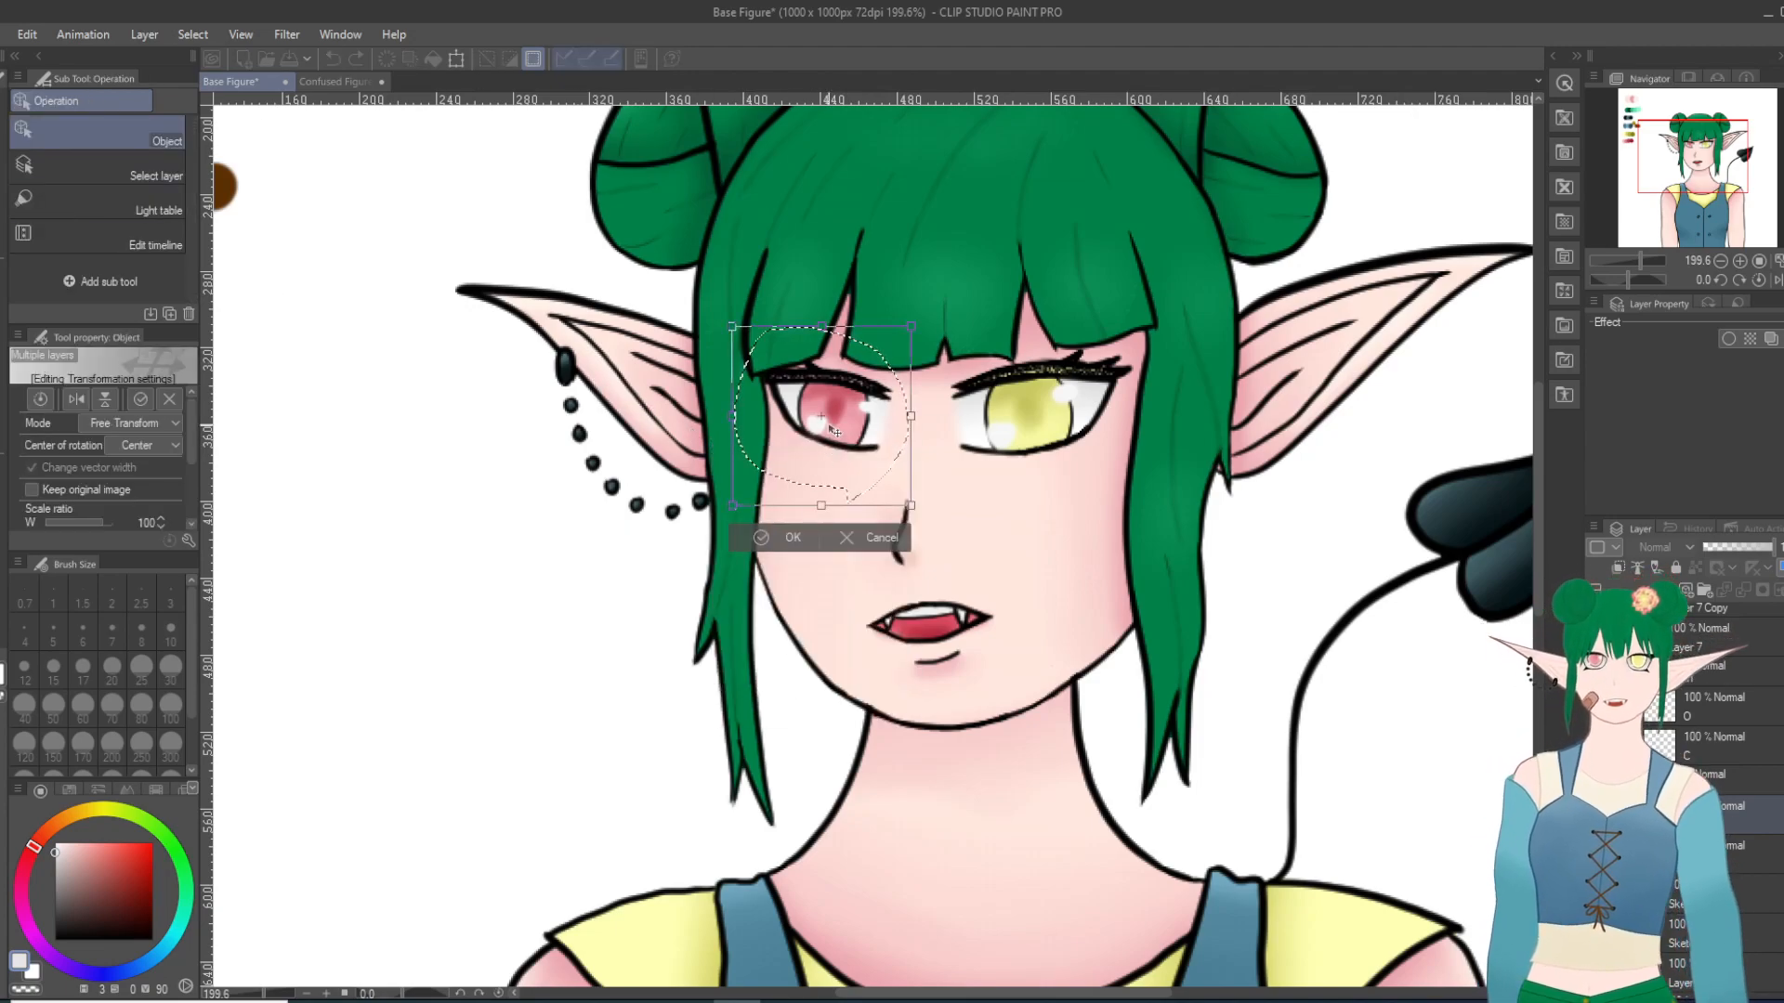
left_click_drag(731, 509, 715, 535)
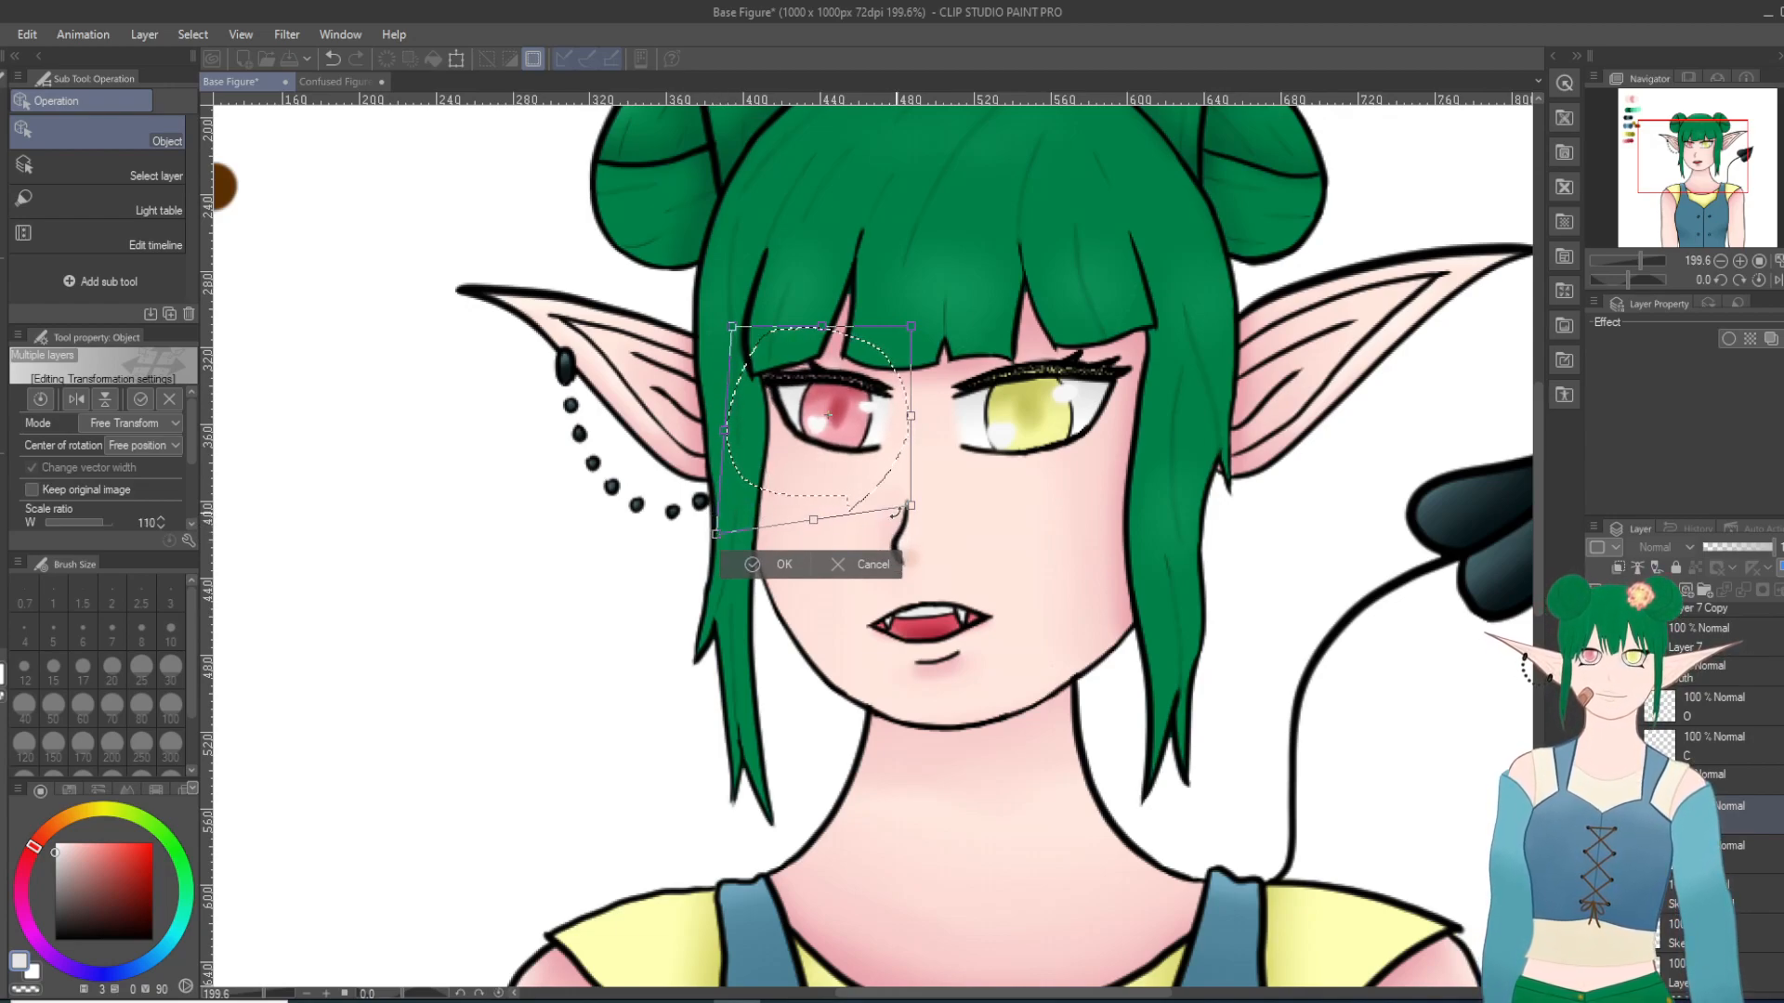
left_click_drag(911, 510, 816, 526)
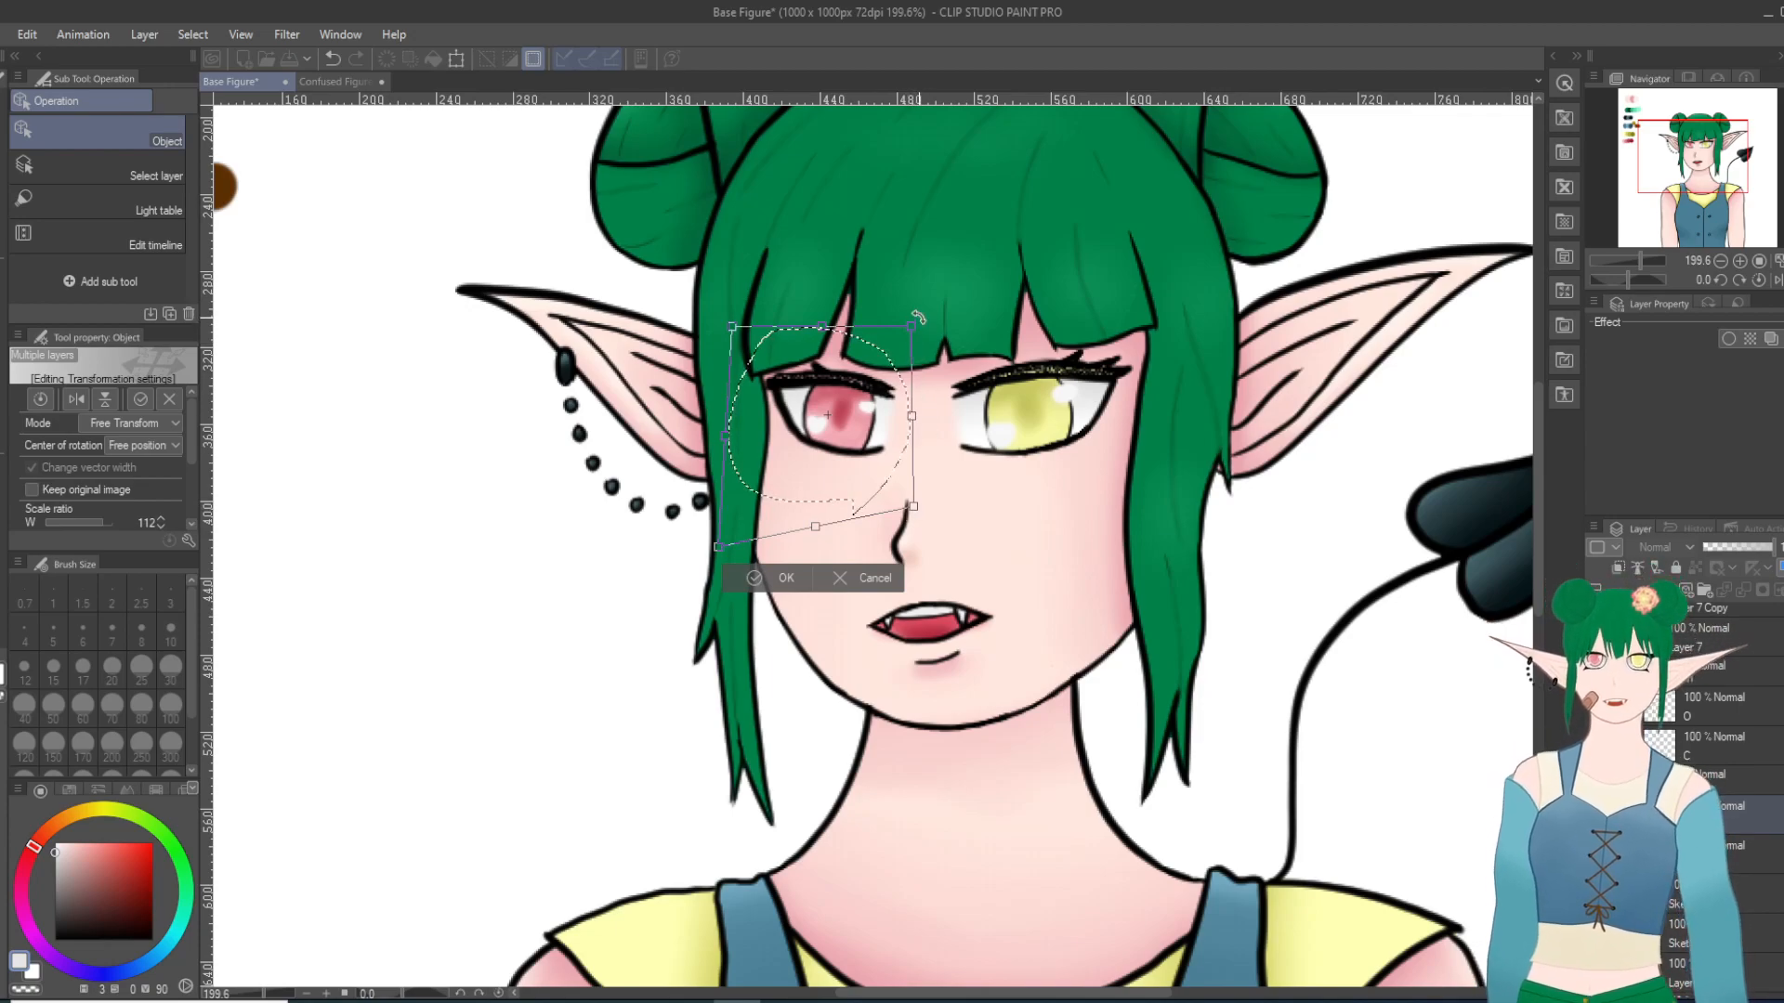
left_click_drag(917, 318, 920, 305)
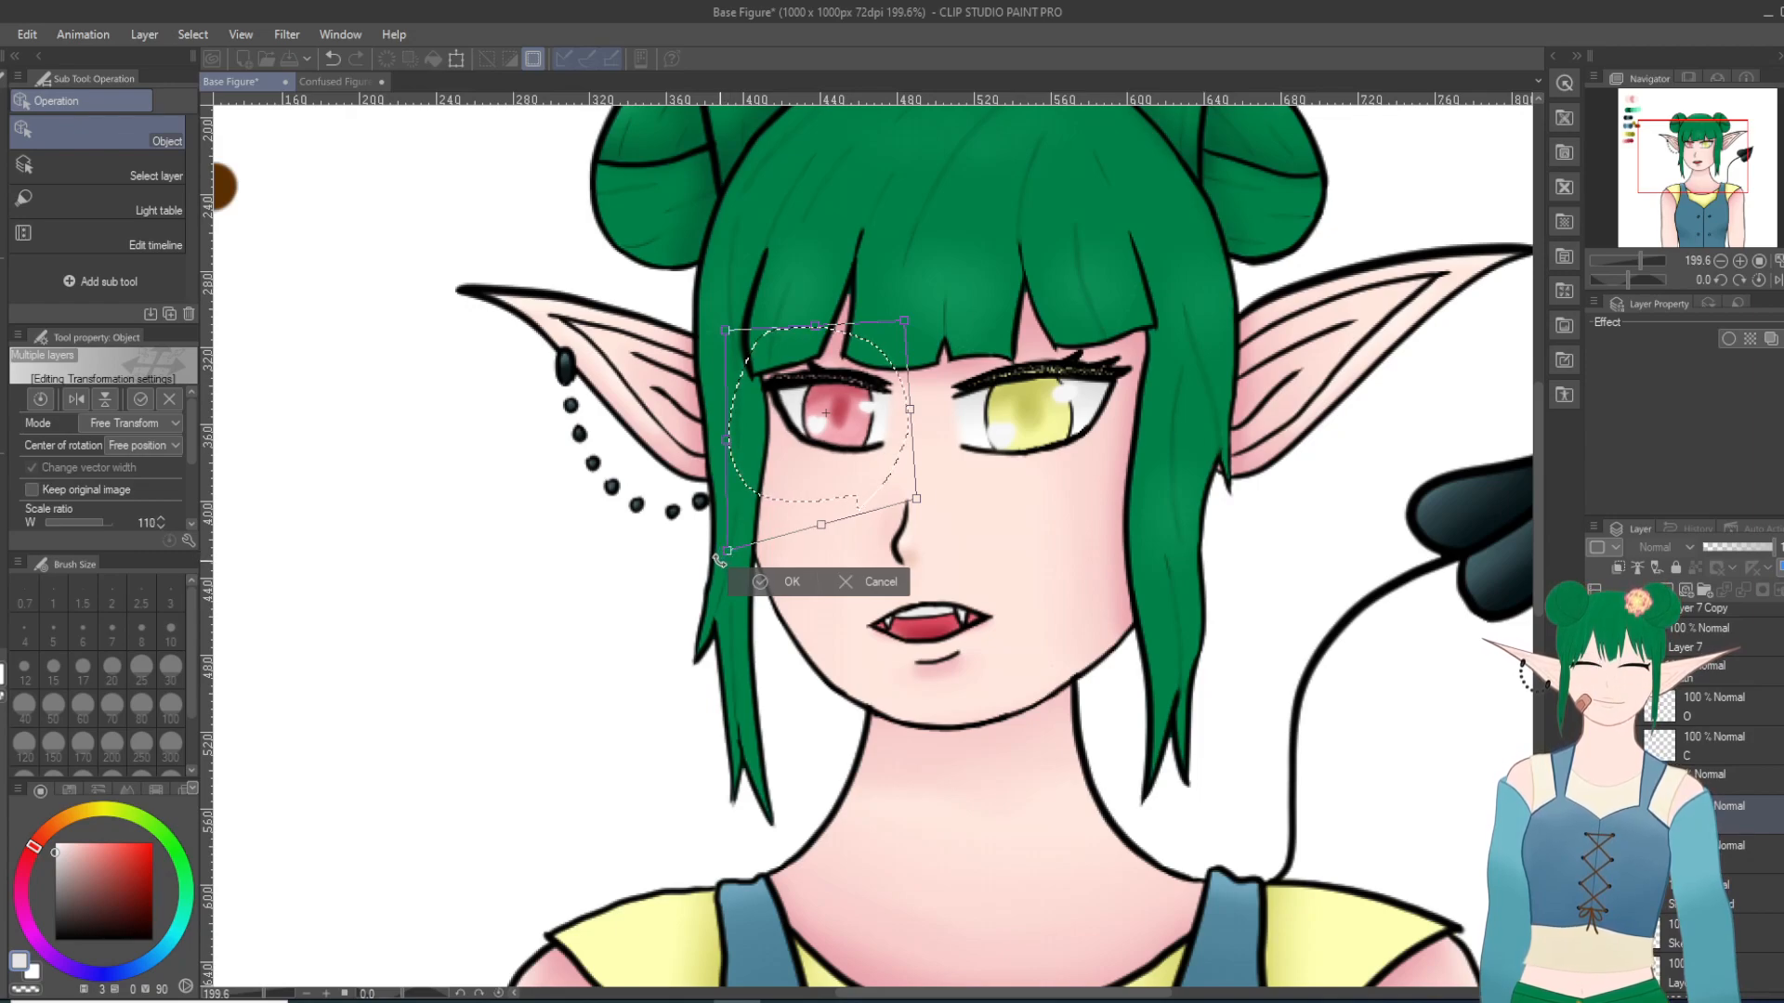
left_click_drag(731, 558, 714, 565)
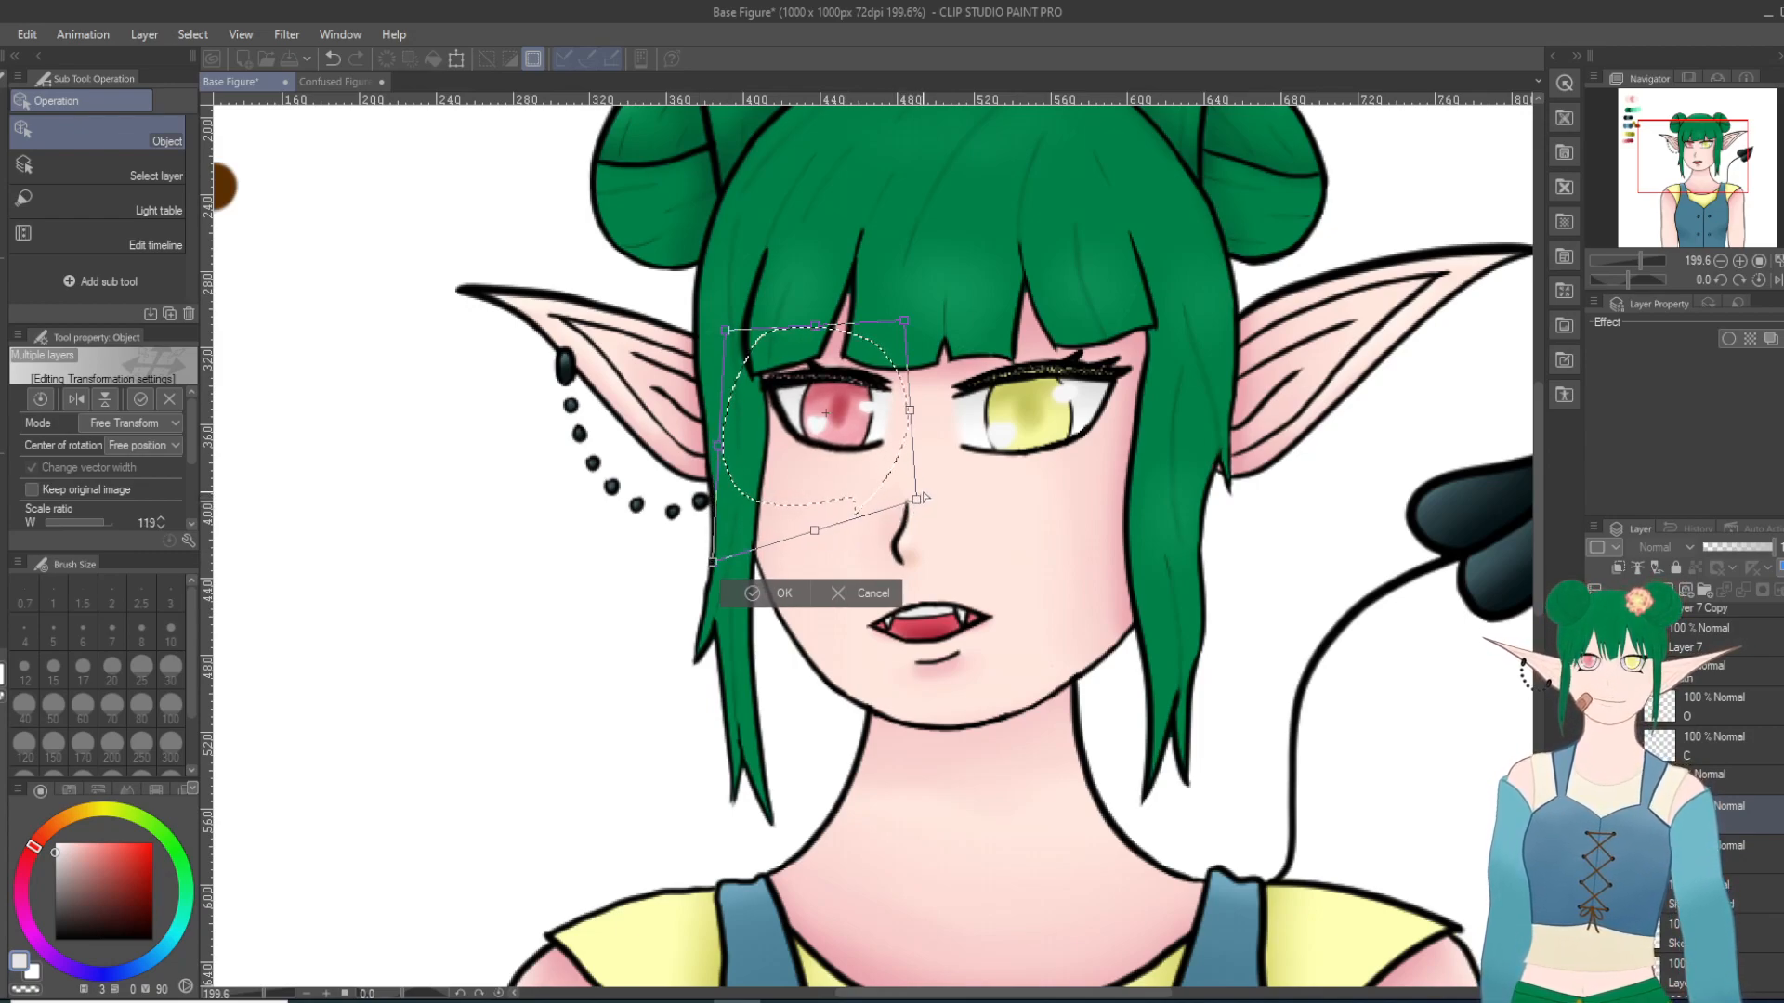
left_click_drag(916, 501, 921, 510)
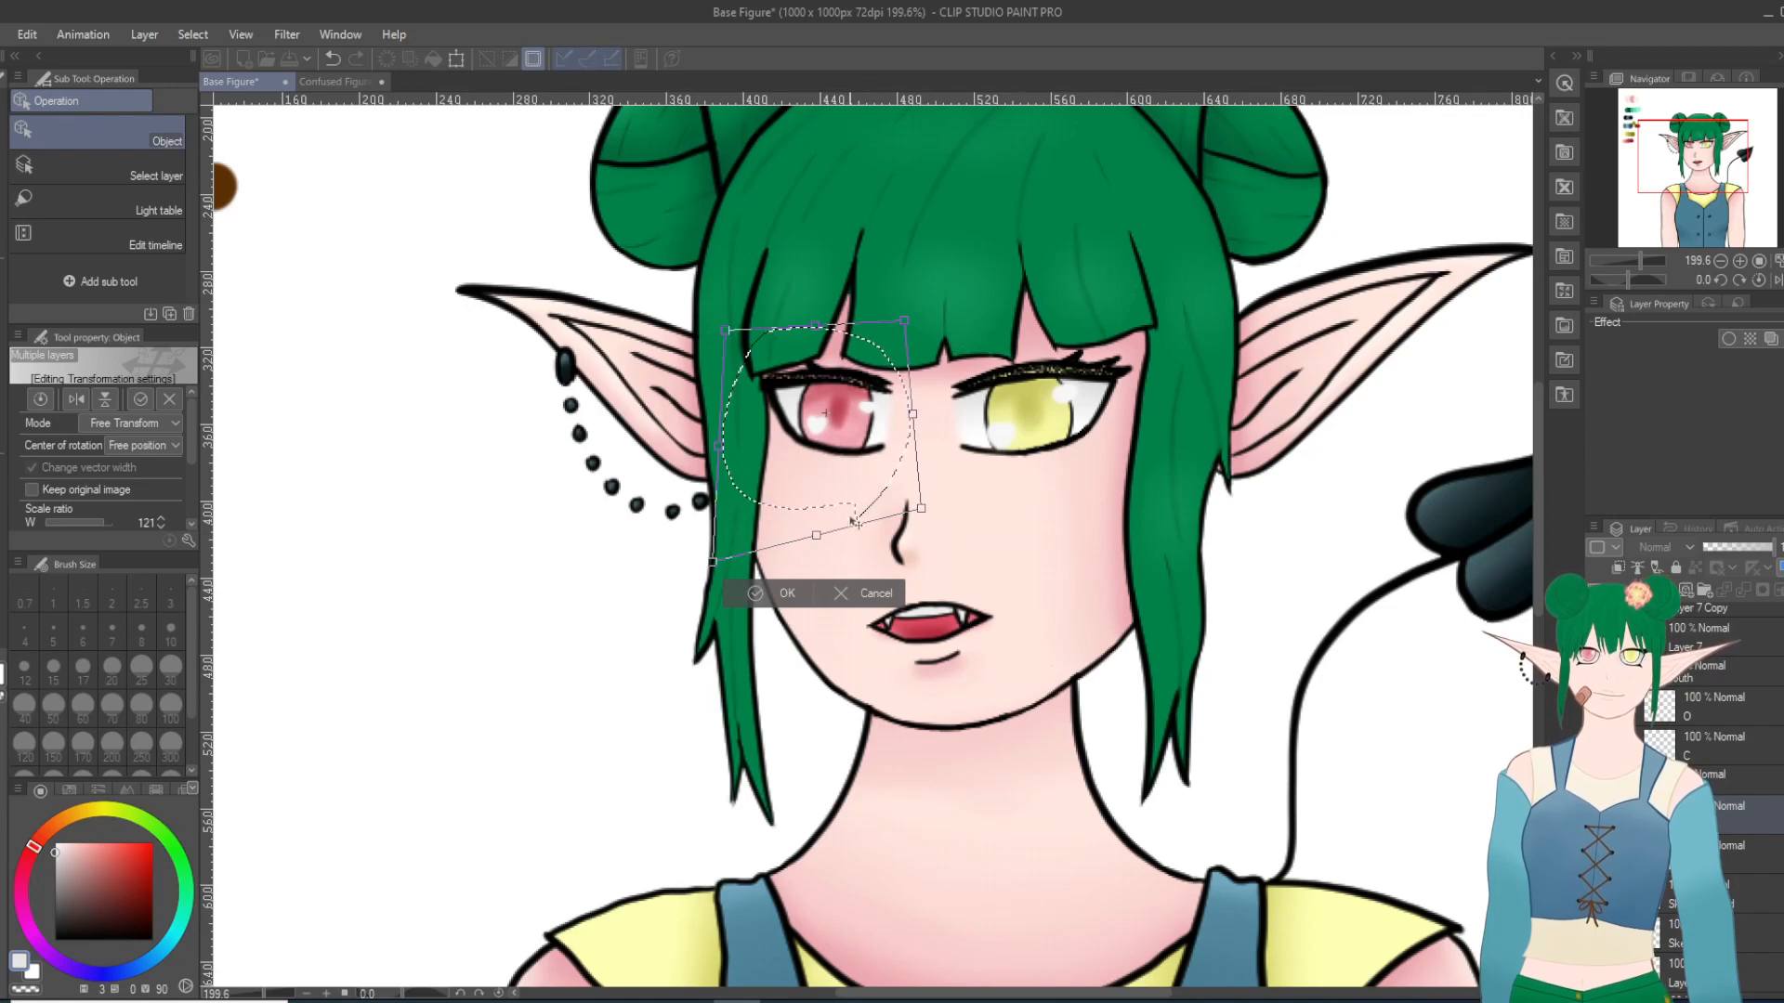
left_click(755, 595)
left_click(647, 555)
key("ctrl+z")
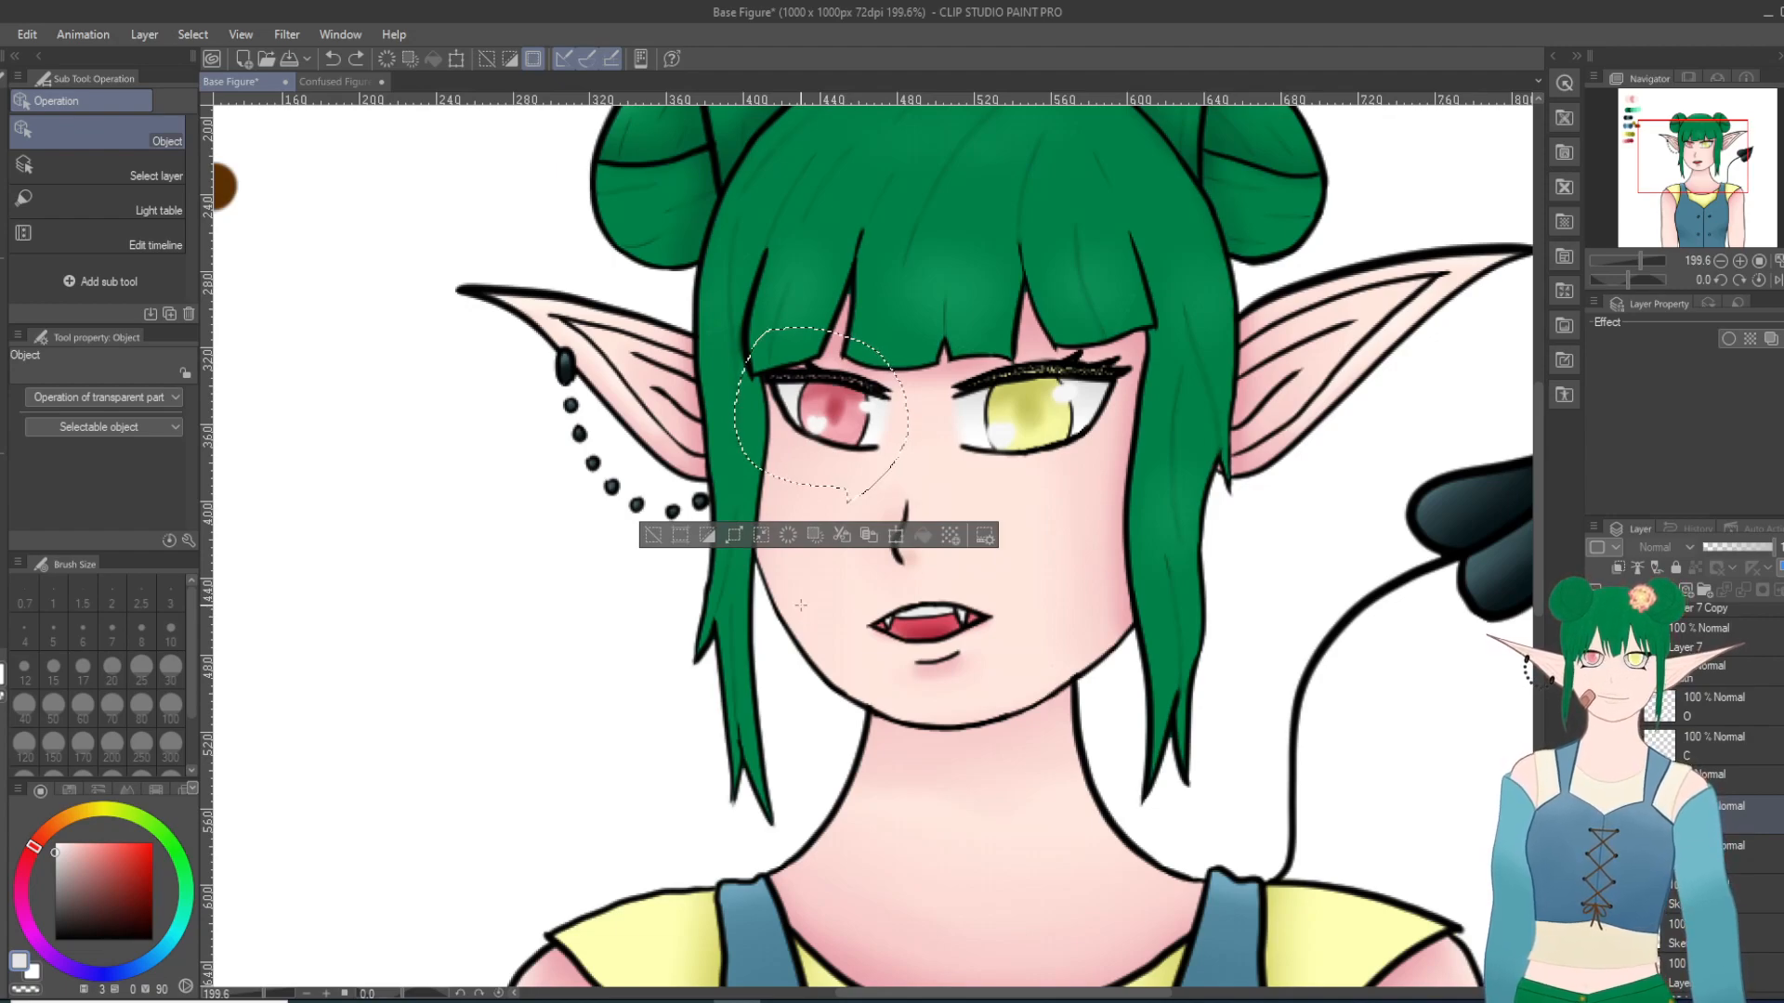
key("ctrl+z")
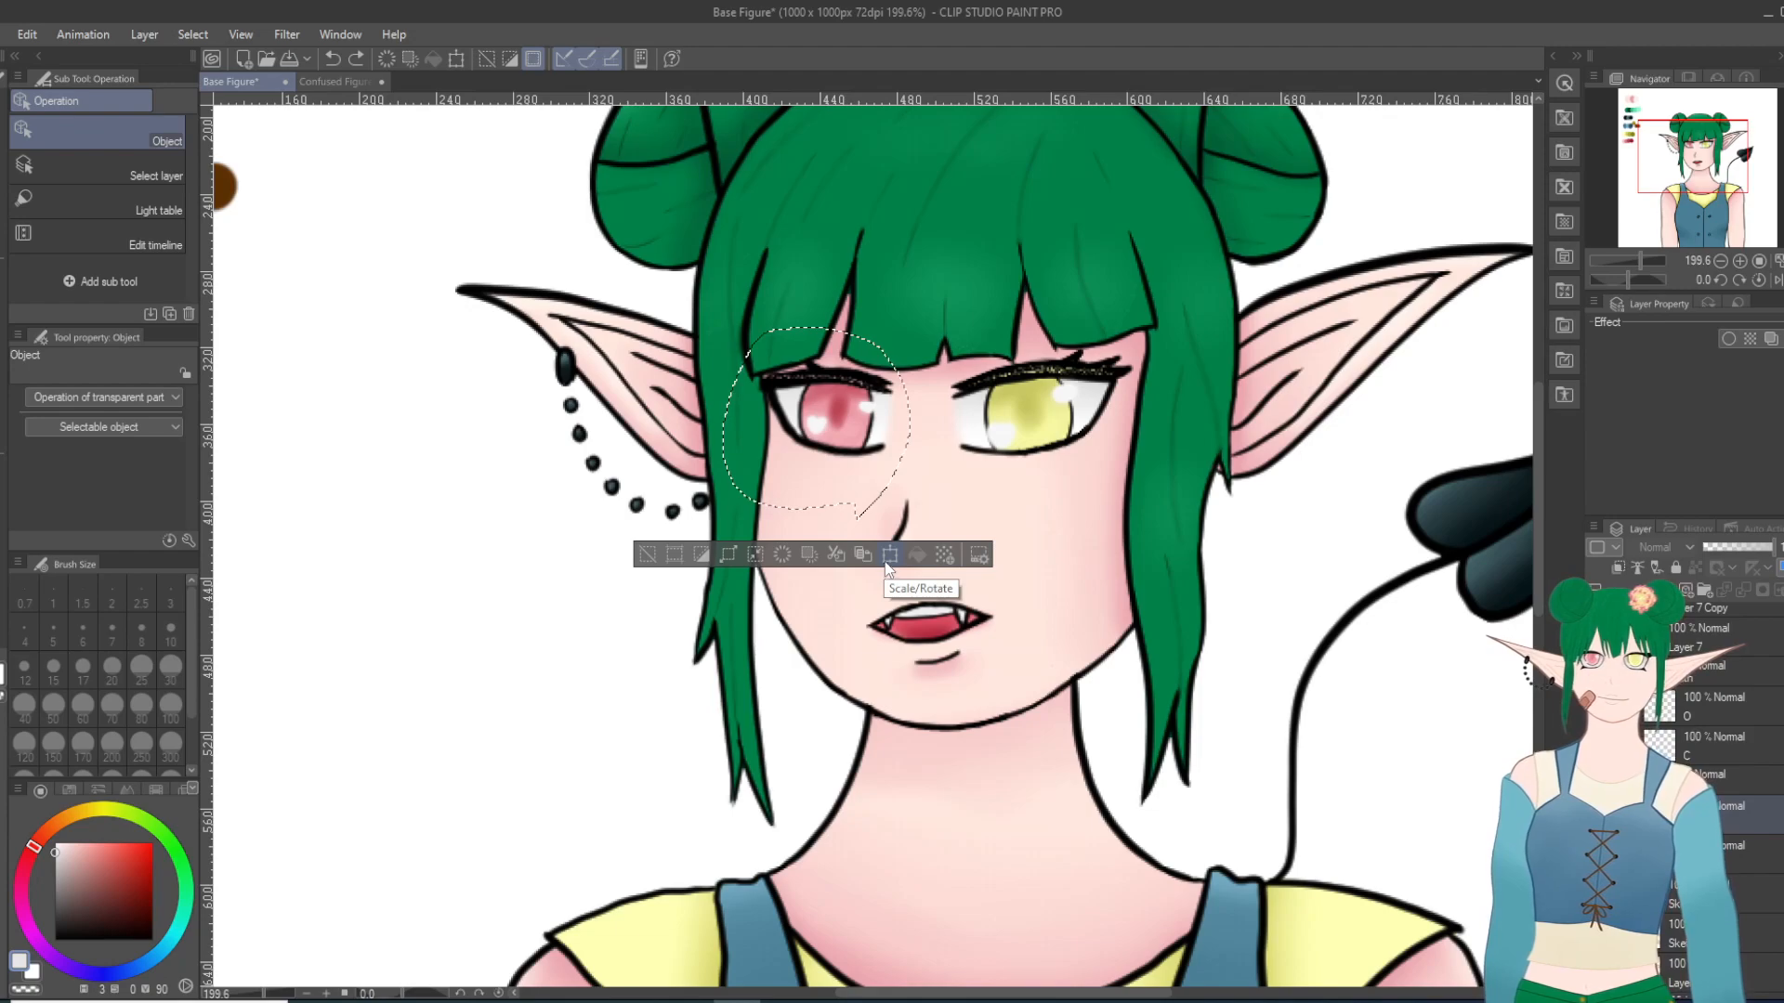
Step: Free-transform the red eye again, raising its upper outer corner slightly to a scale ratio of 101, apply it and clear the selection
right_click(811, 398)
left_click(877, 629)
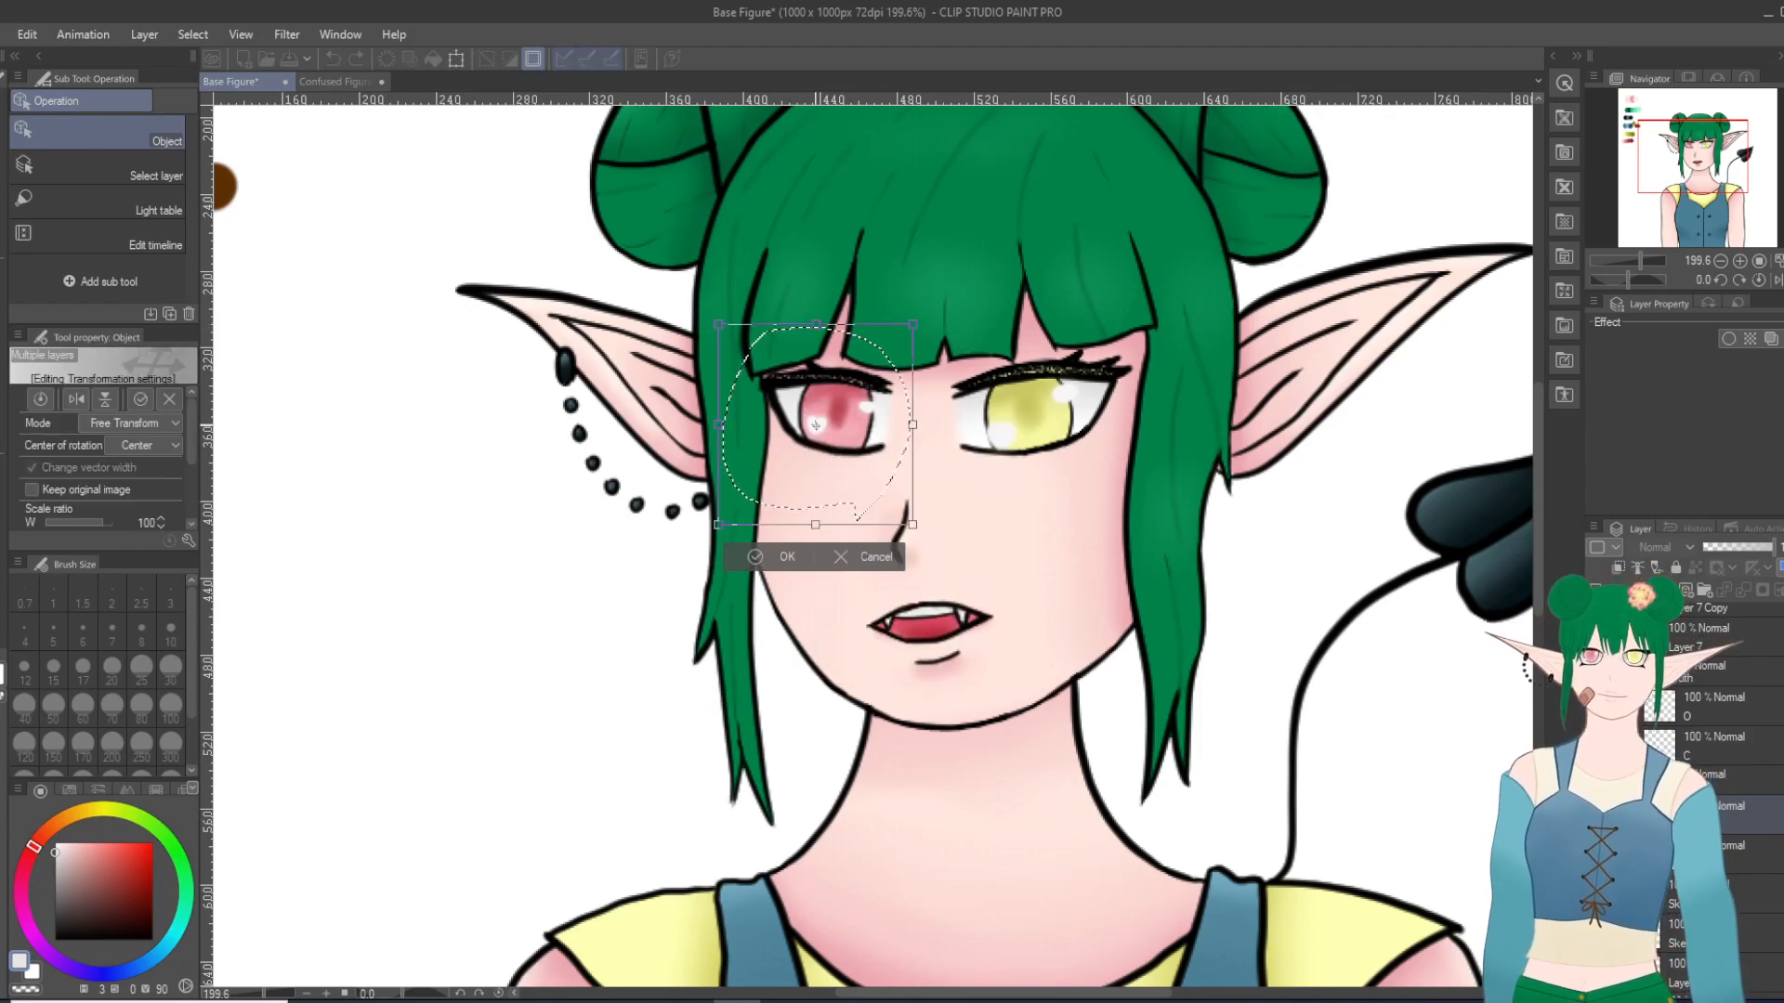
key("Up")
key("ctrl+z")
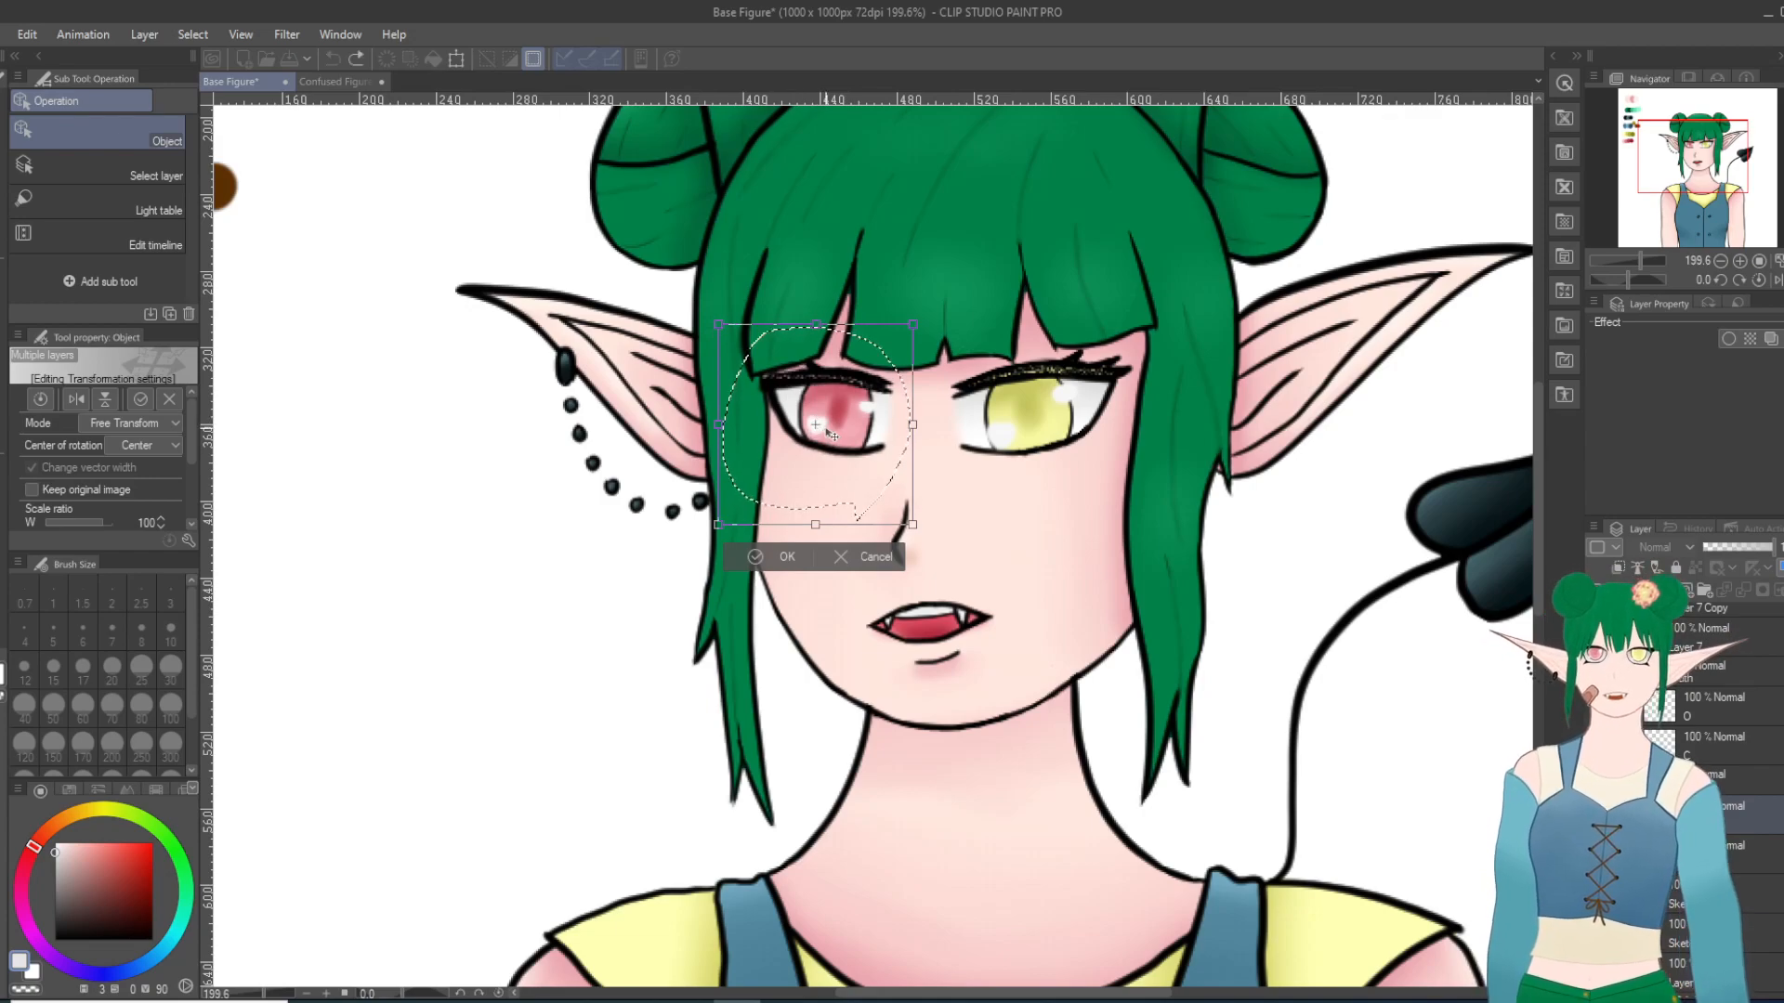
left_click_drag(814, 418, 813, 409)
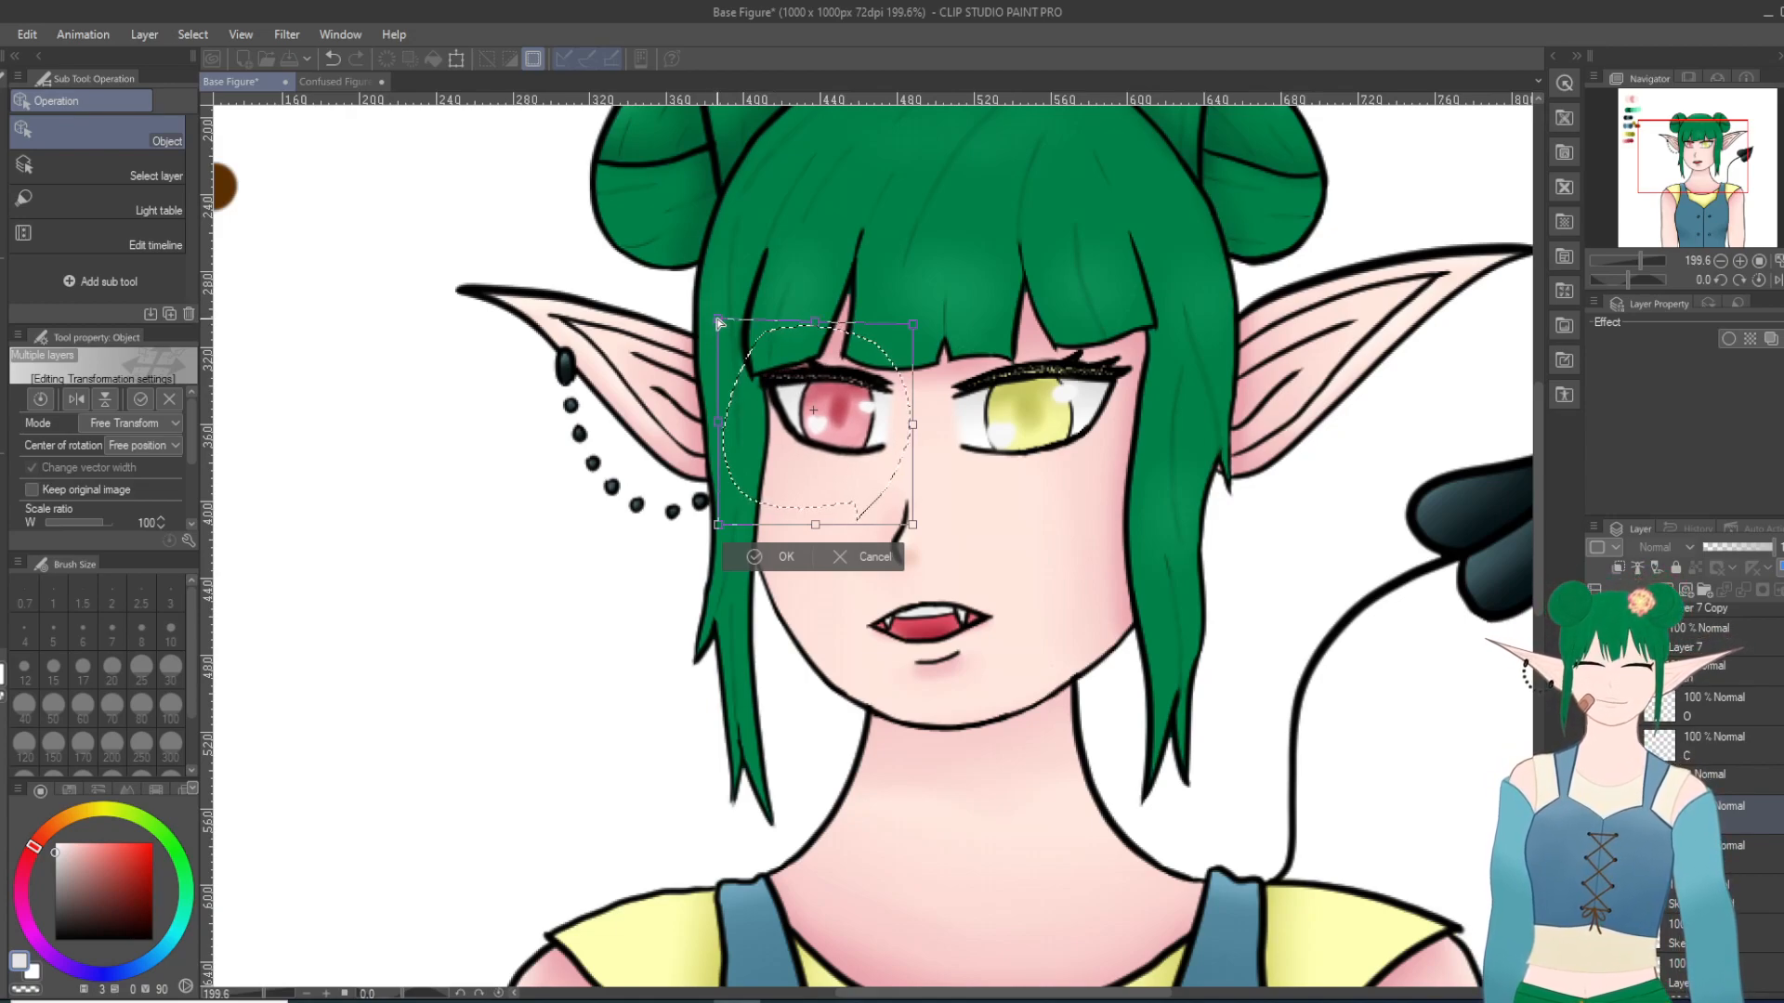
left_click_drag(720, 323, 717, 316)
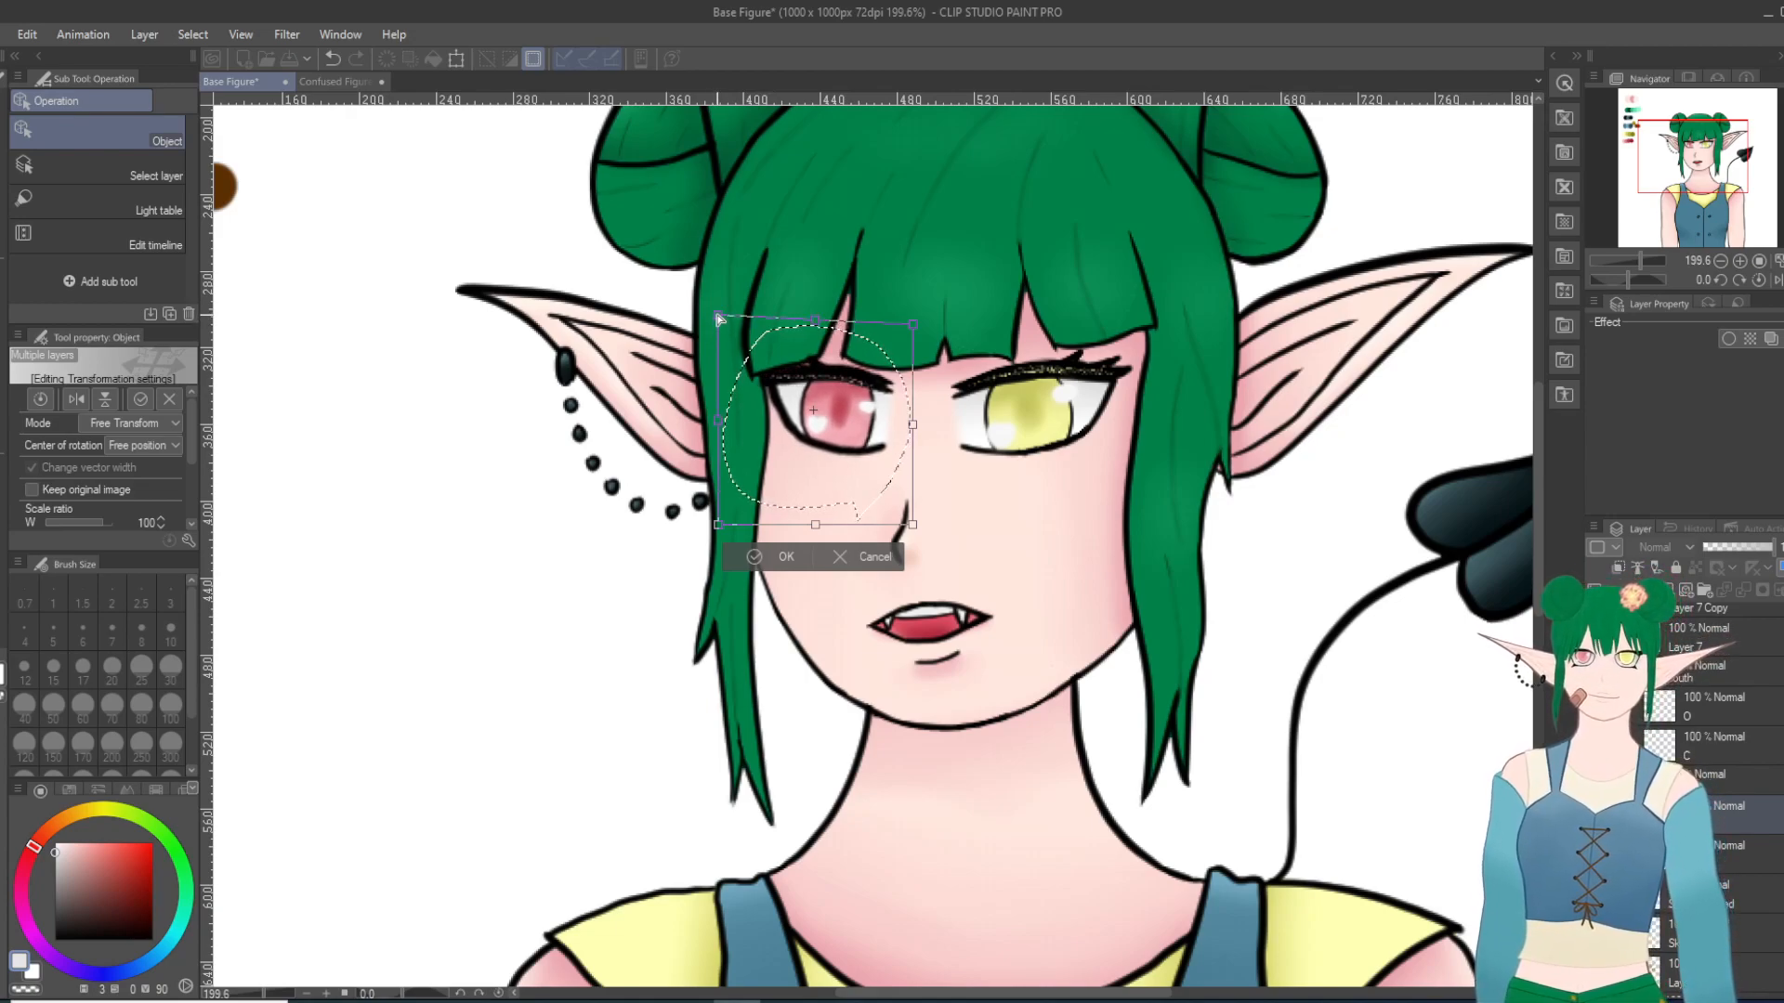
left_click(783, 557)
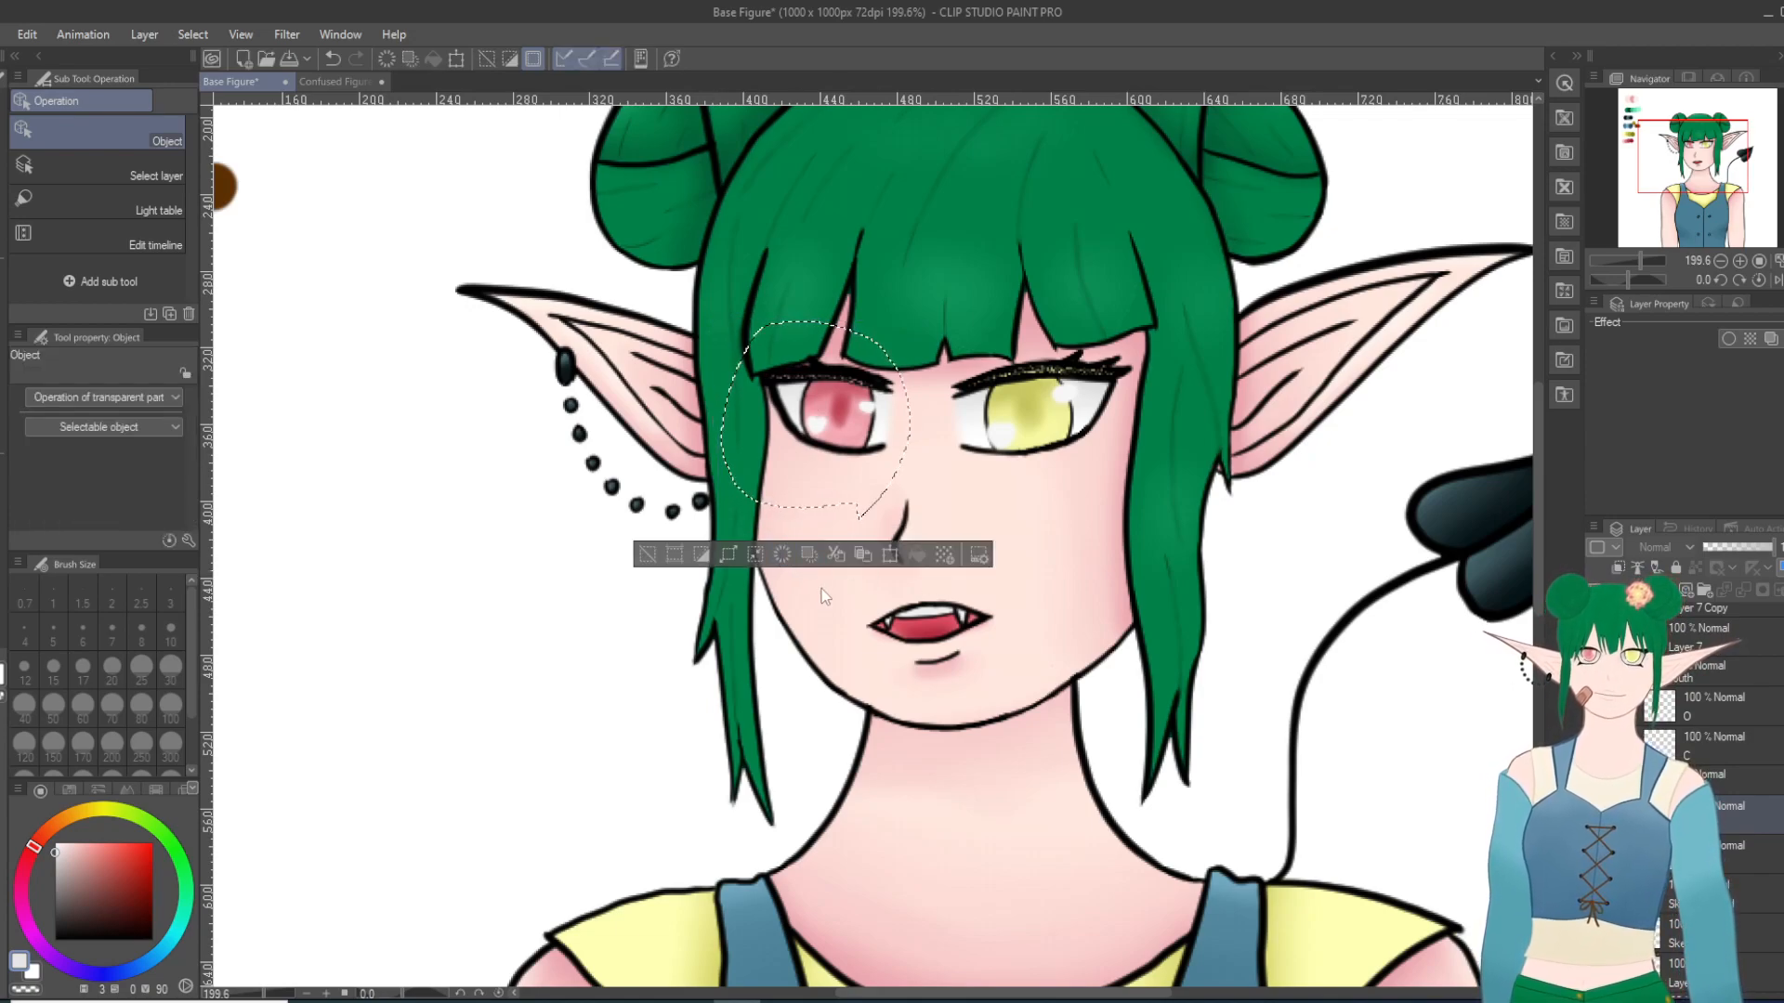
left_click(990, 504)
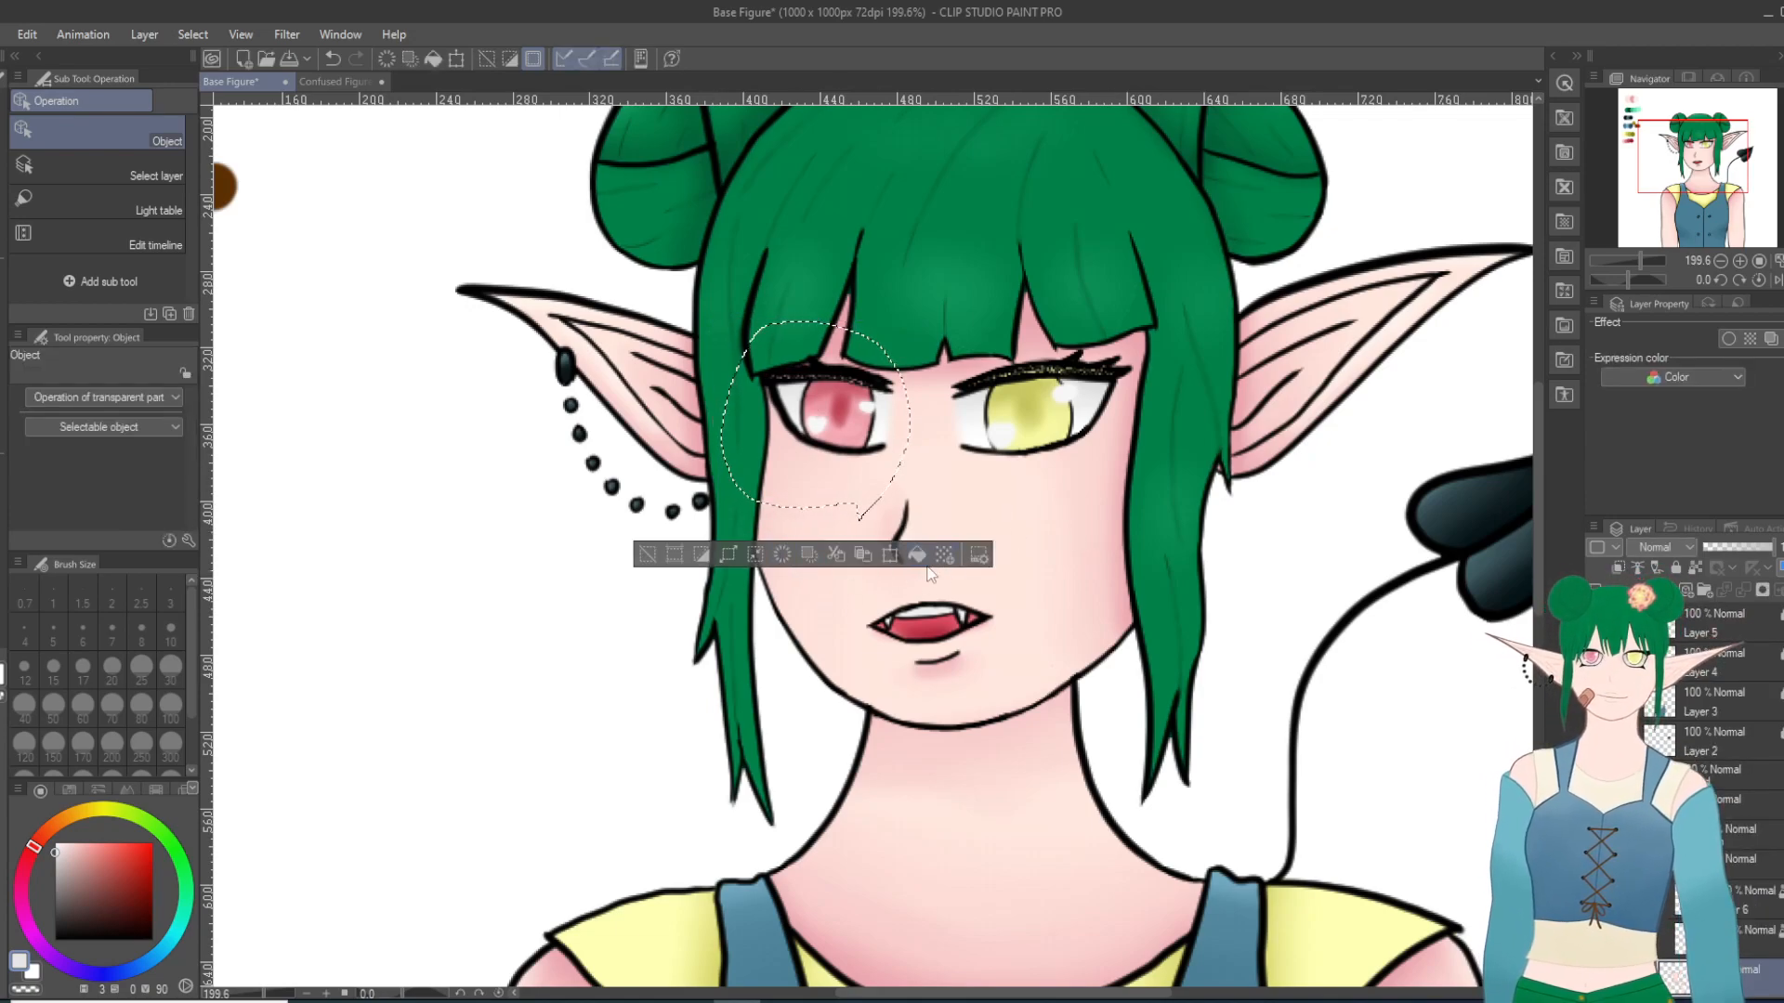
left_click(648, 555)
Step: Choose the Turnip pen at size 10 with black and target the O layer in the eye folder
scroll(820, 423, "up", 3)
scroll(821, 423, "up", 1)
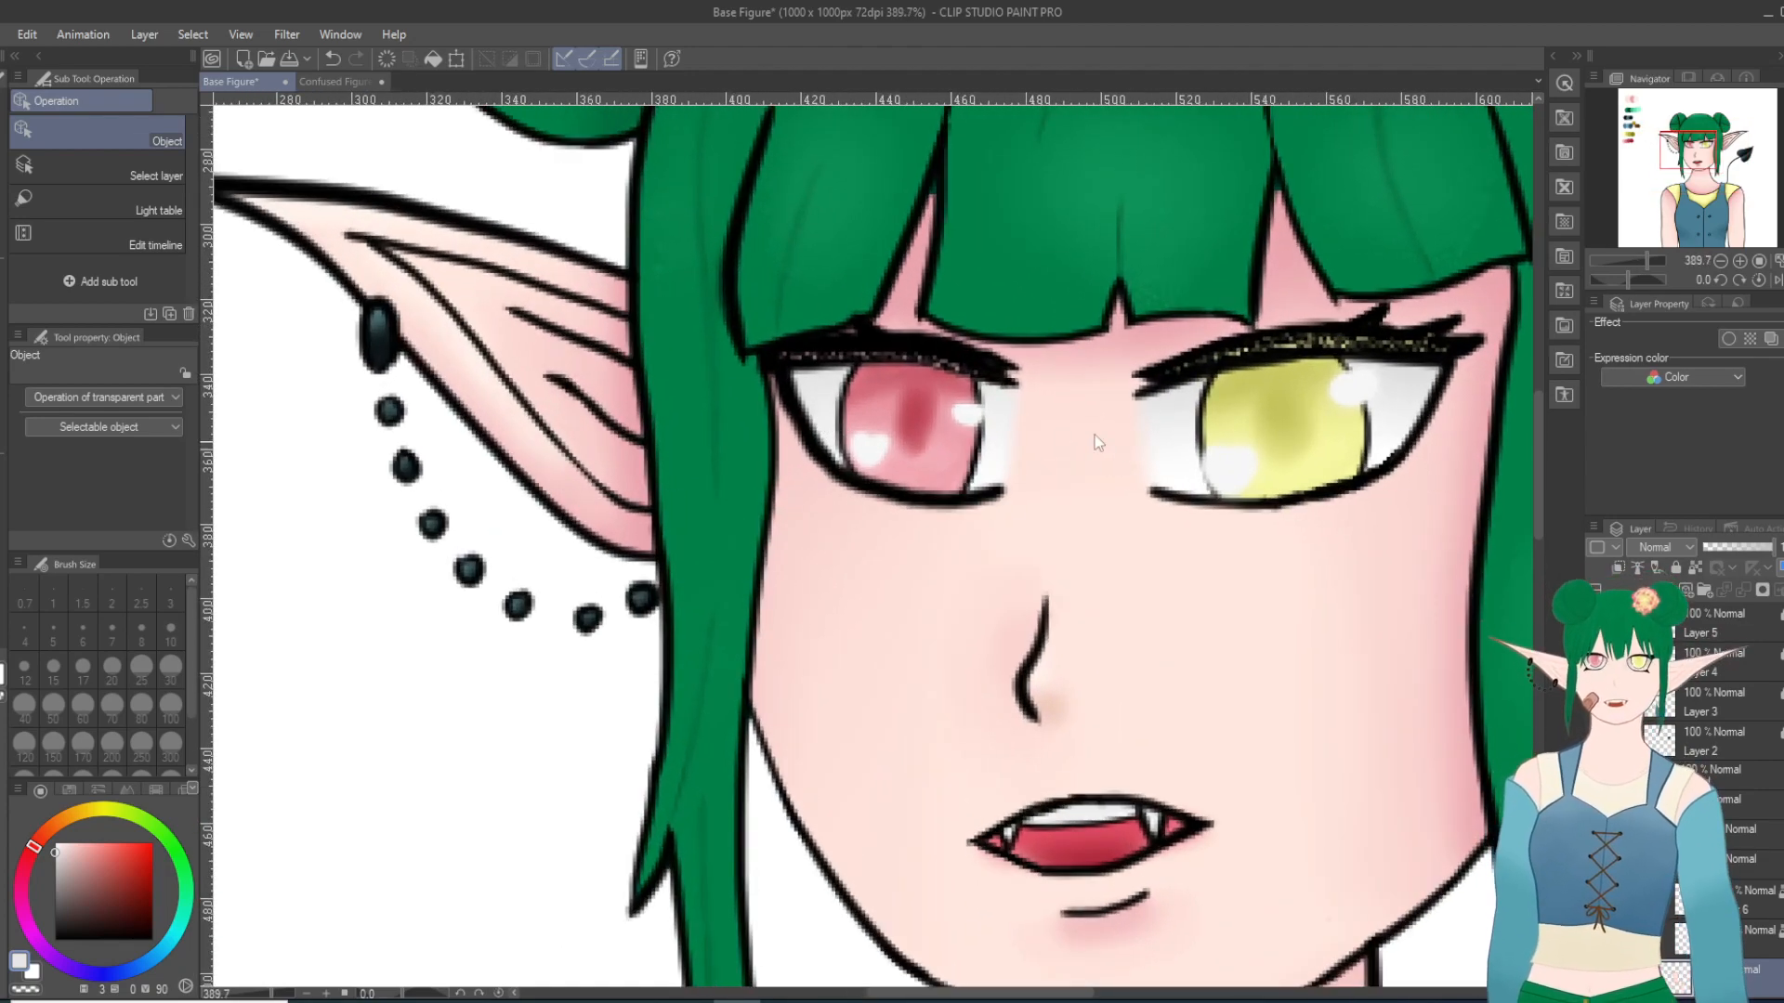
scroll(1096, 402, "up", 1)
scroll(1096, 401, "up", 1)
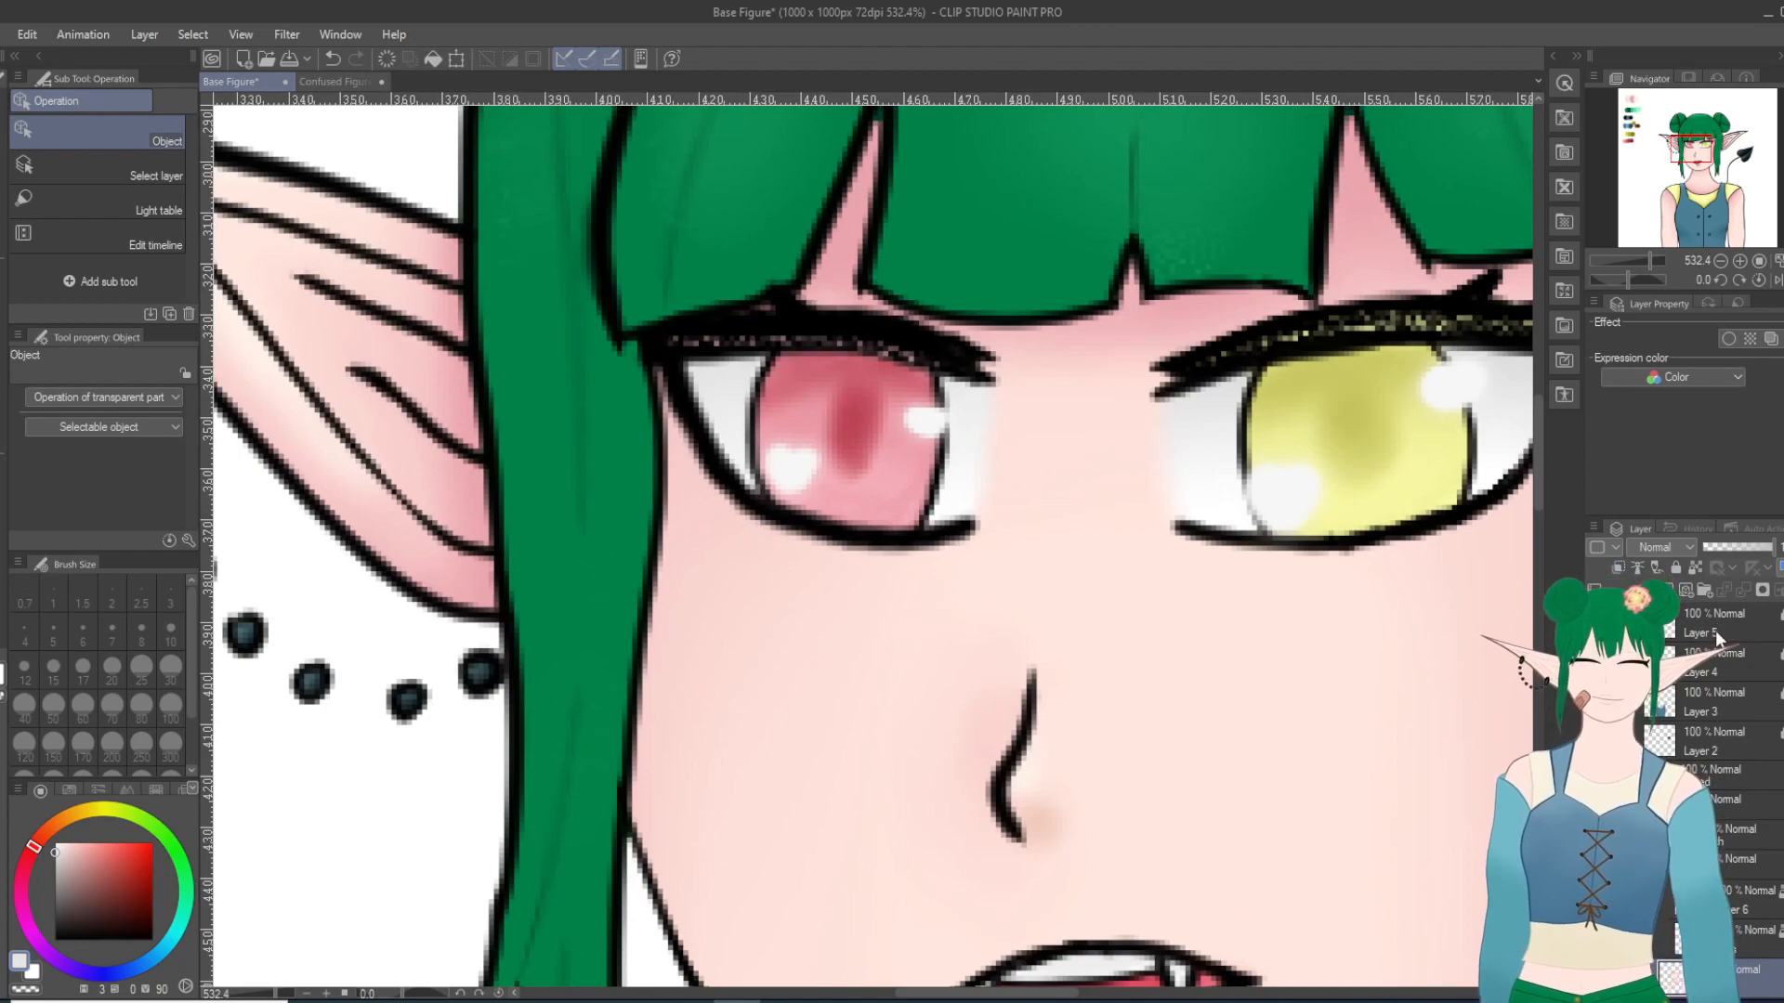
key("p")
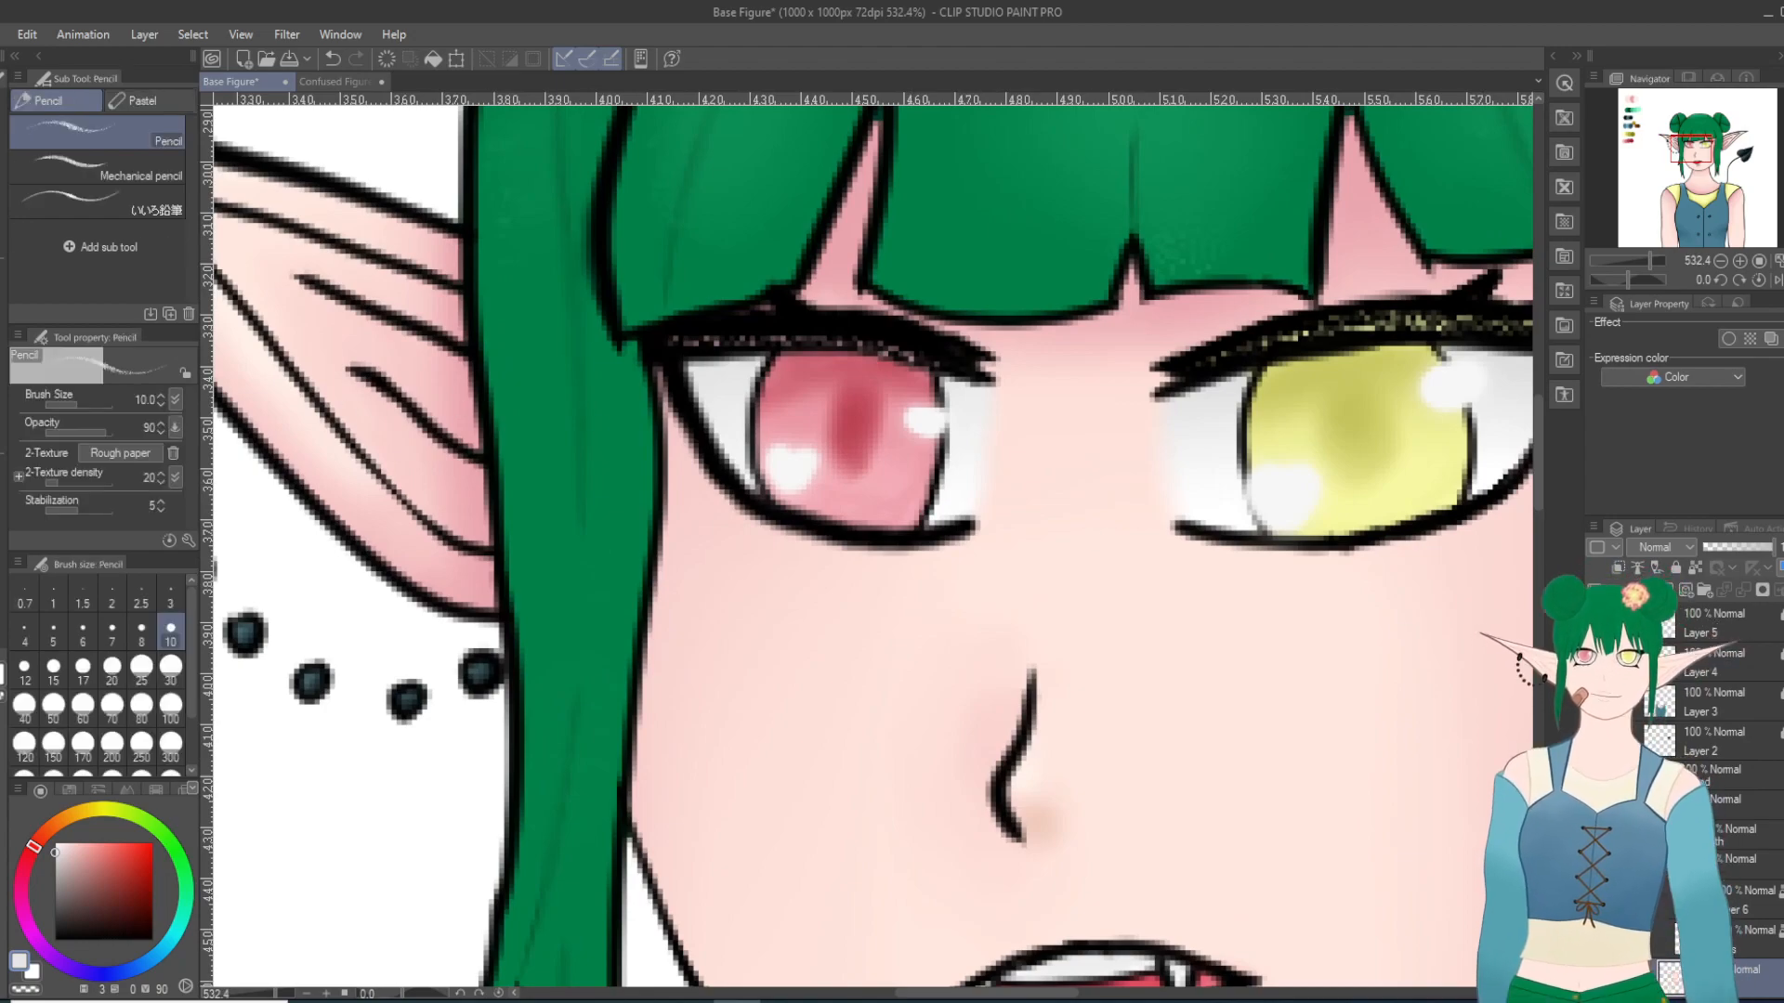
left_click(44, 101)
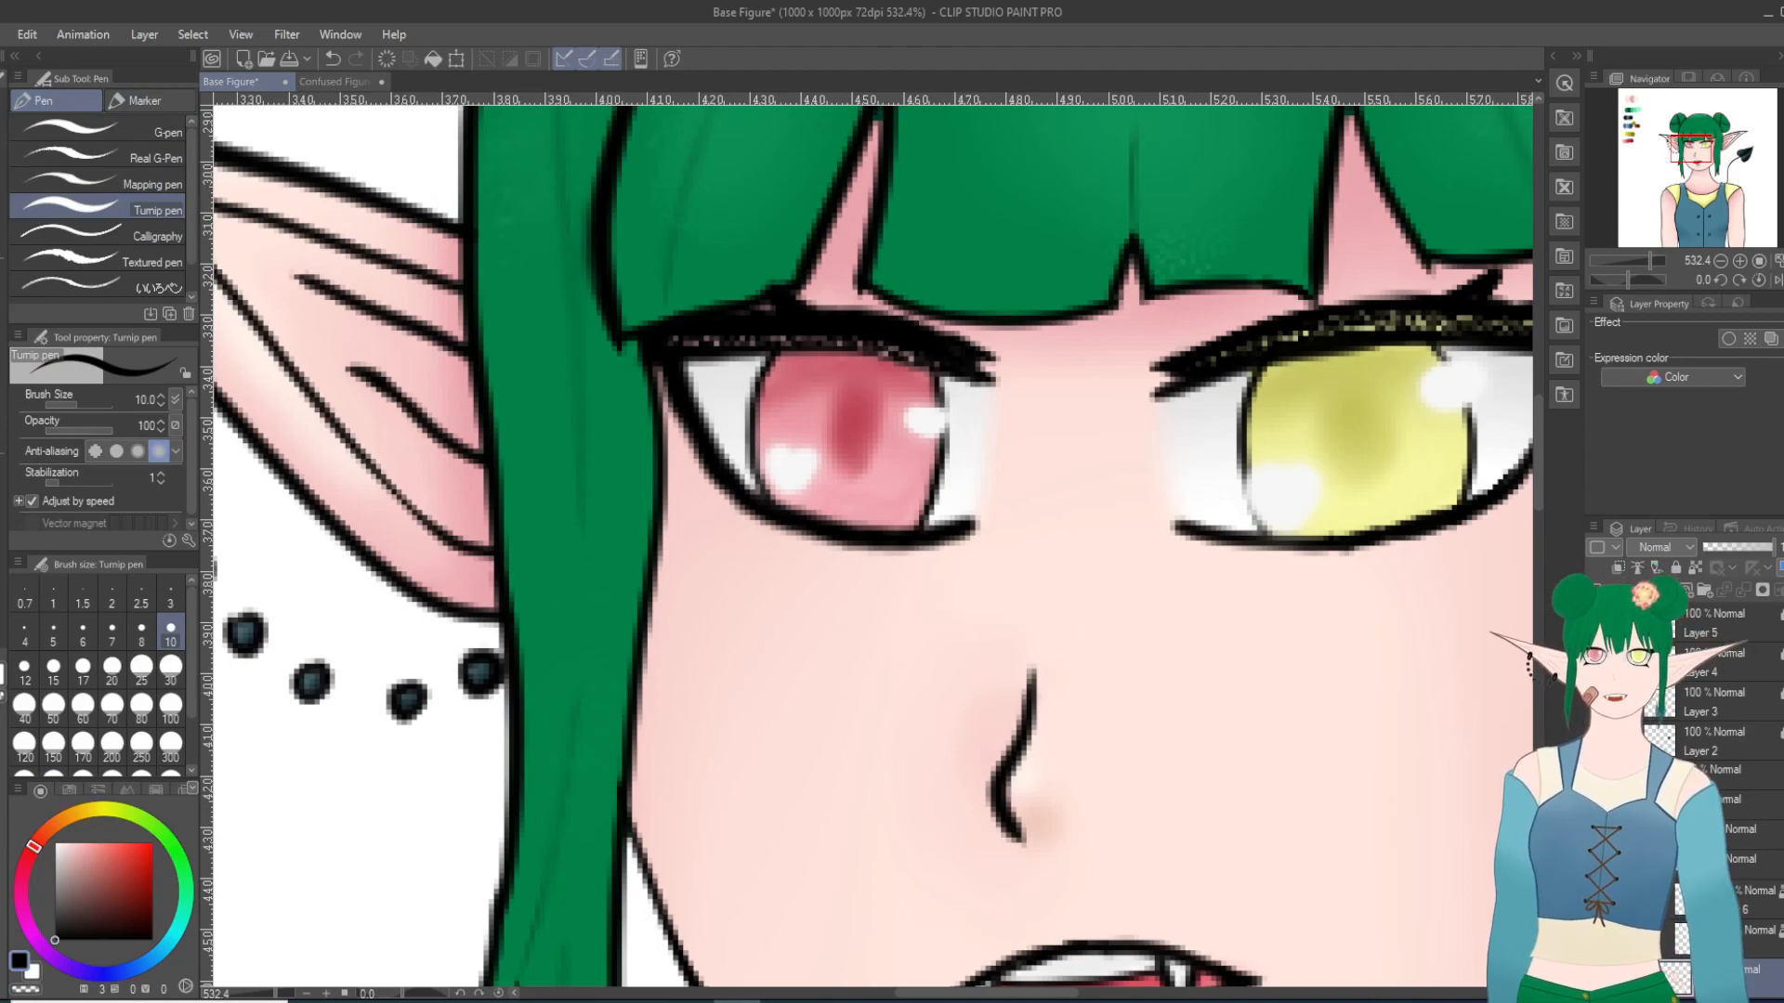
scroll(1689, 743, "up", 5)
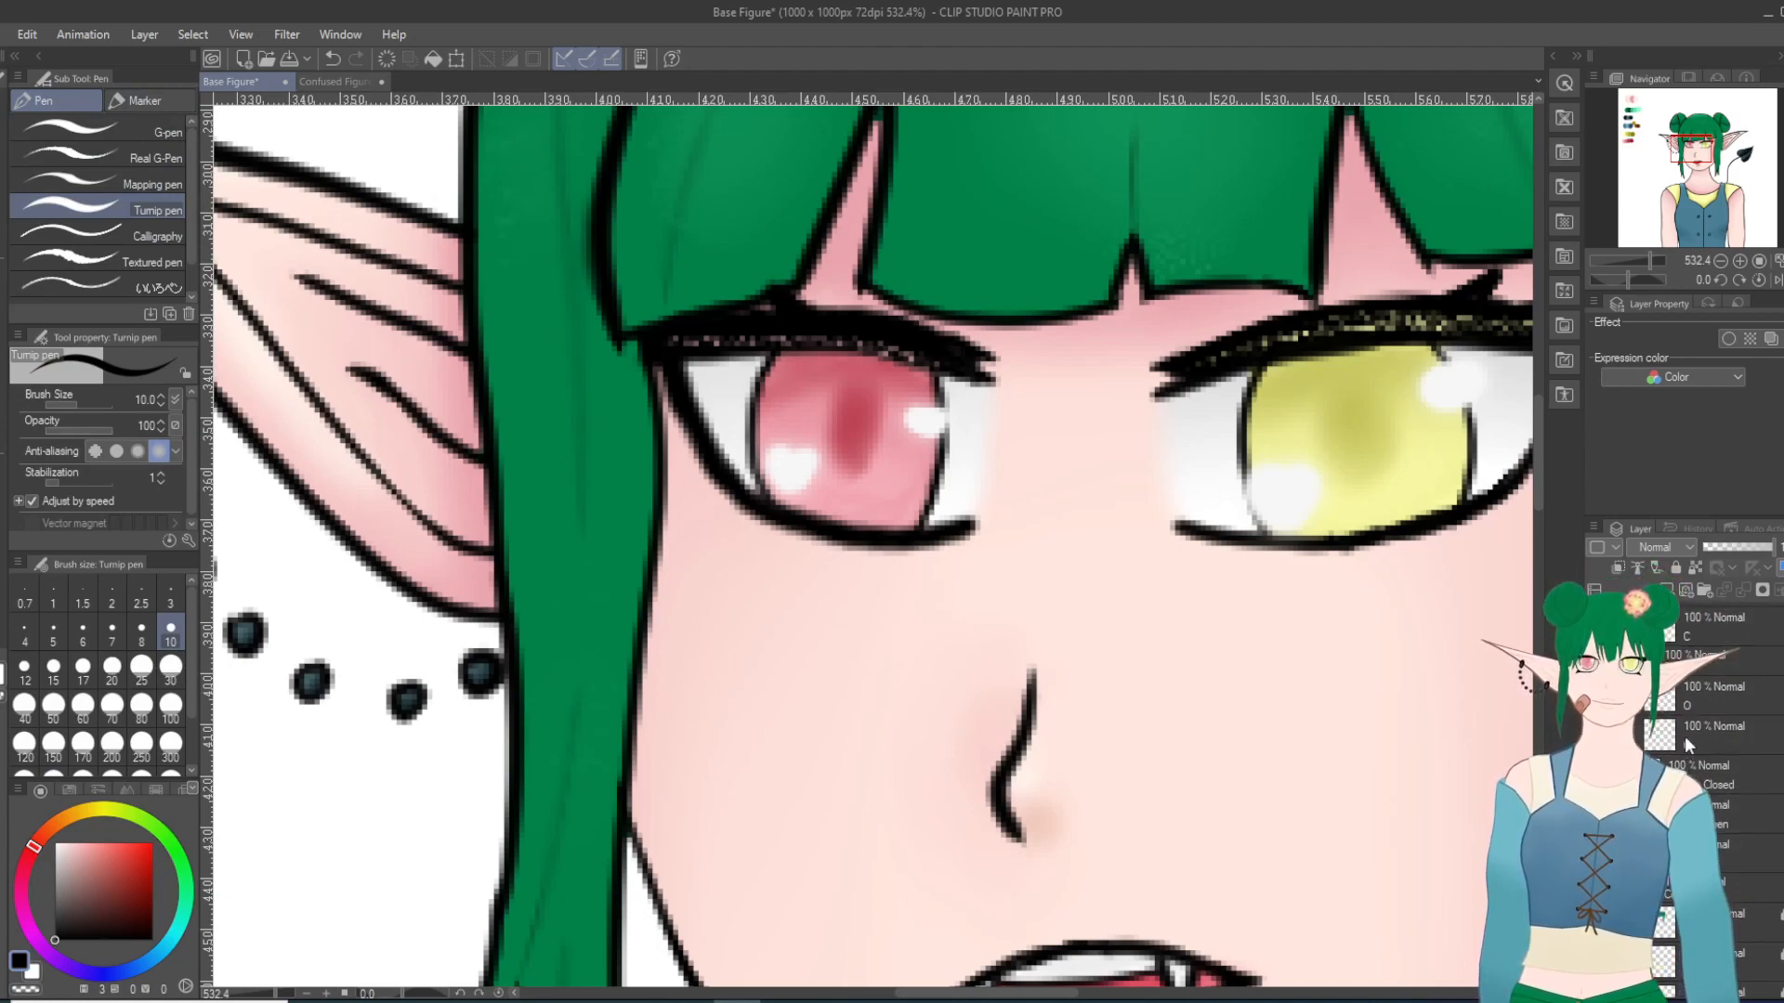
left_click(1691, 723)
scroll(822, 469, "up", 5)
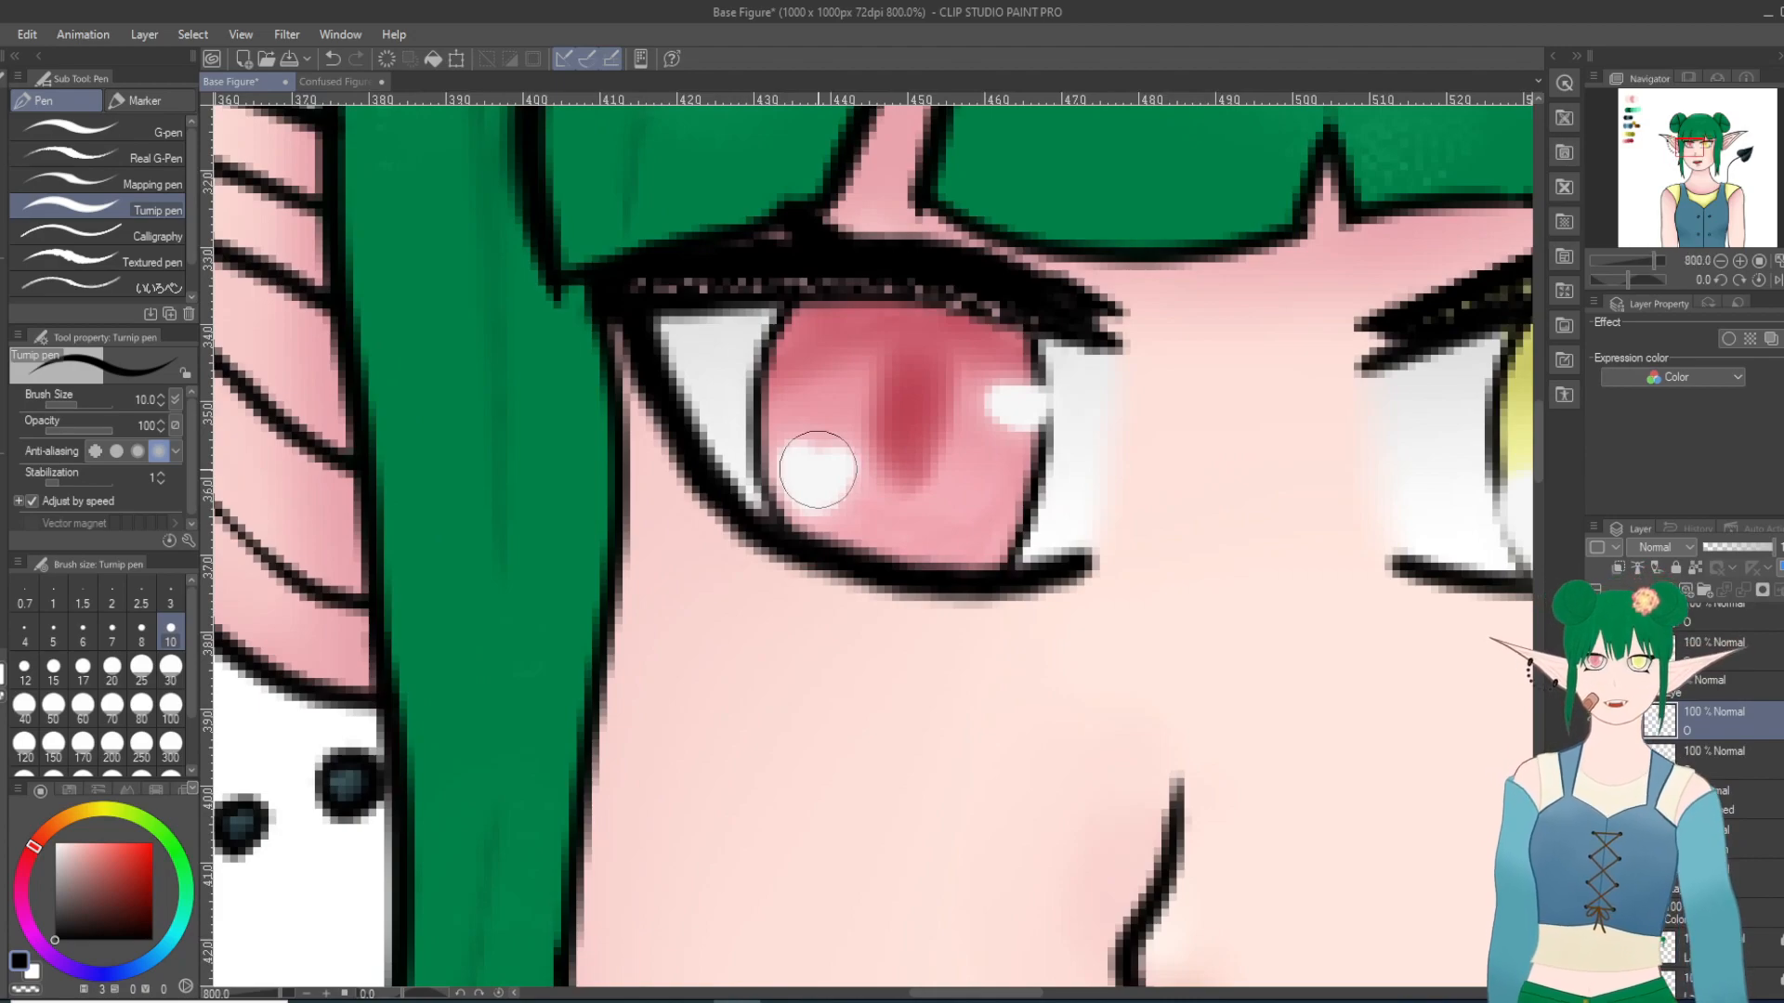
scroll(822, 469, "up", 1)
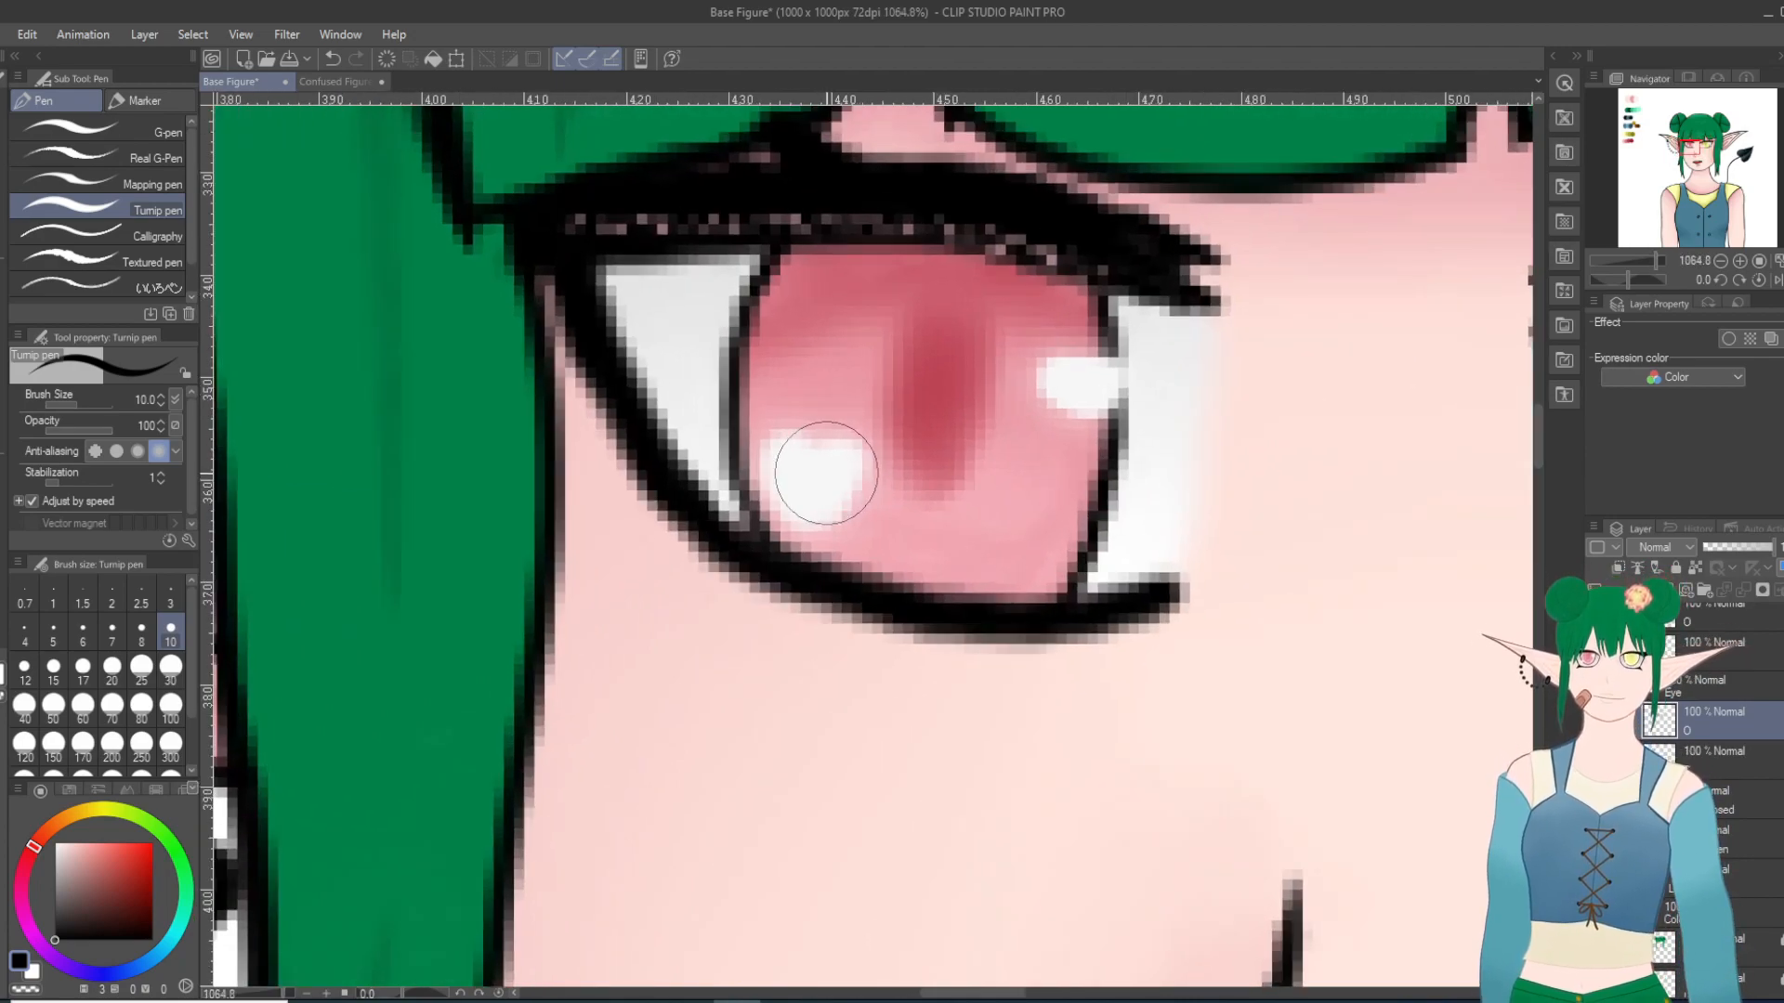
Step: Clean up the underside of the red eye's lower outline with the Hard eraser
key("e")
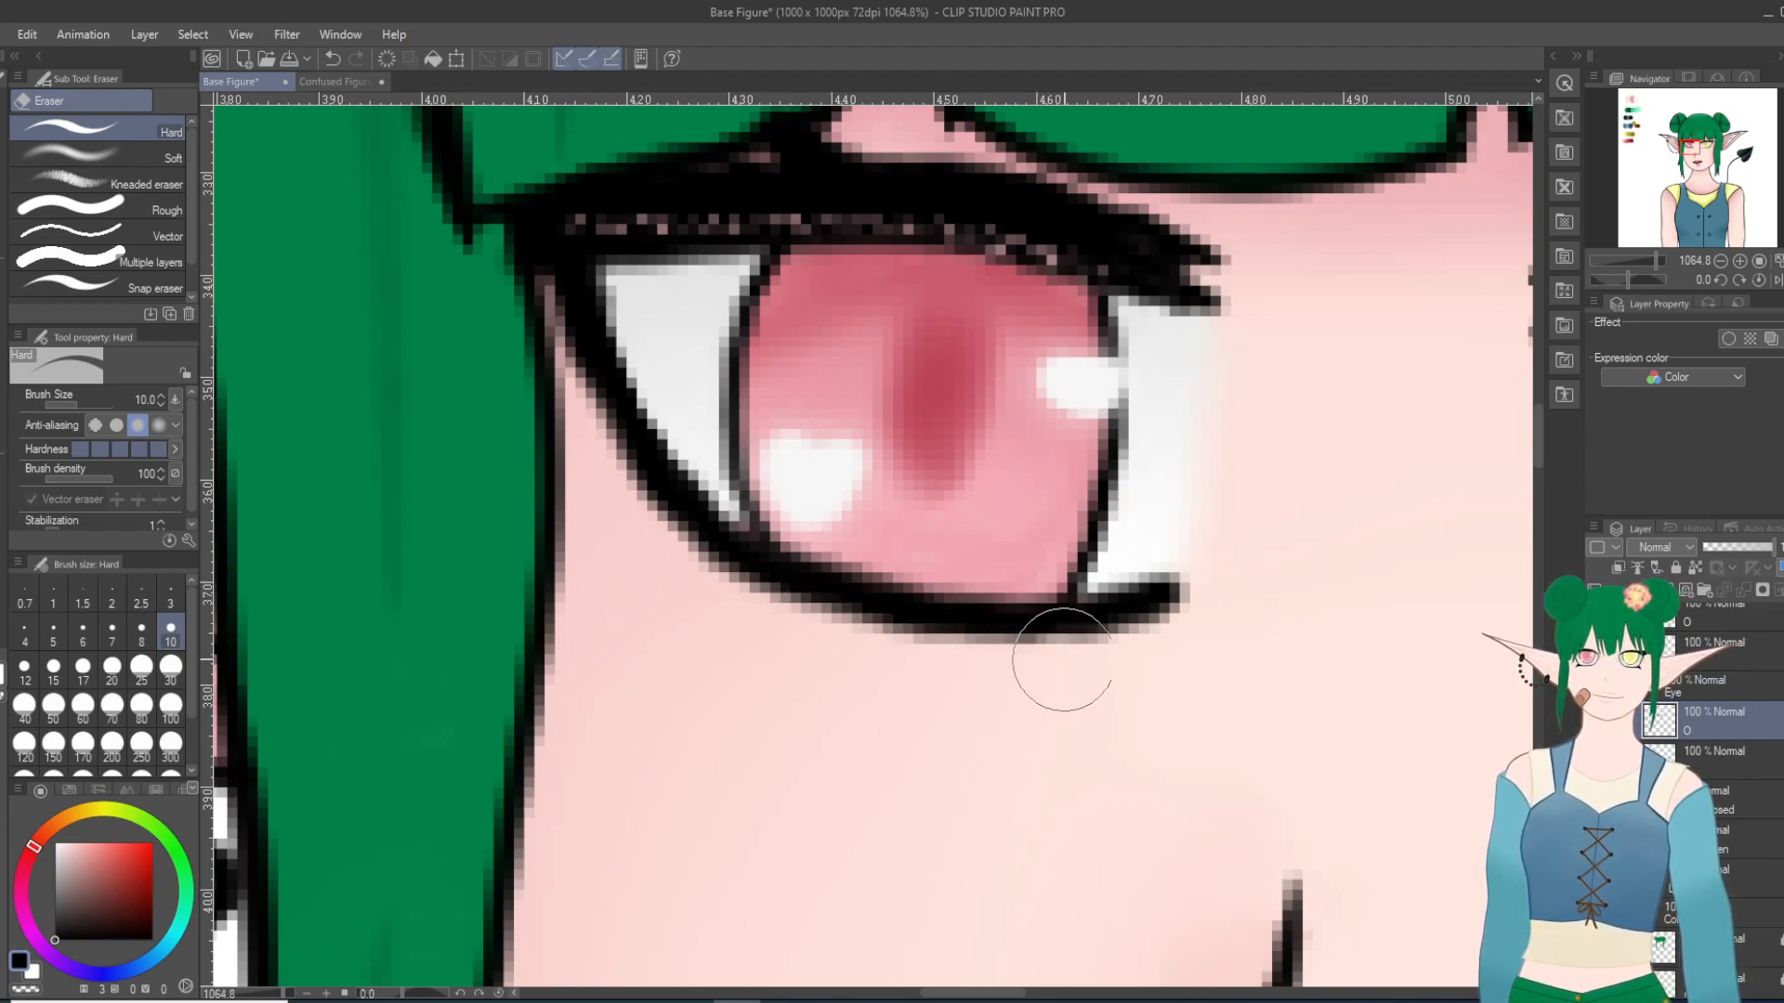
key("ctrl+z")
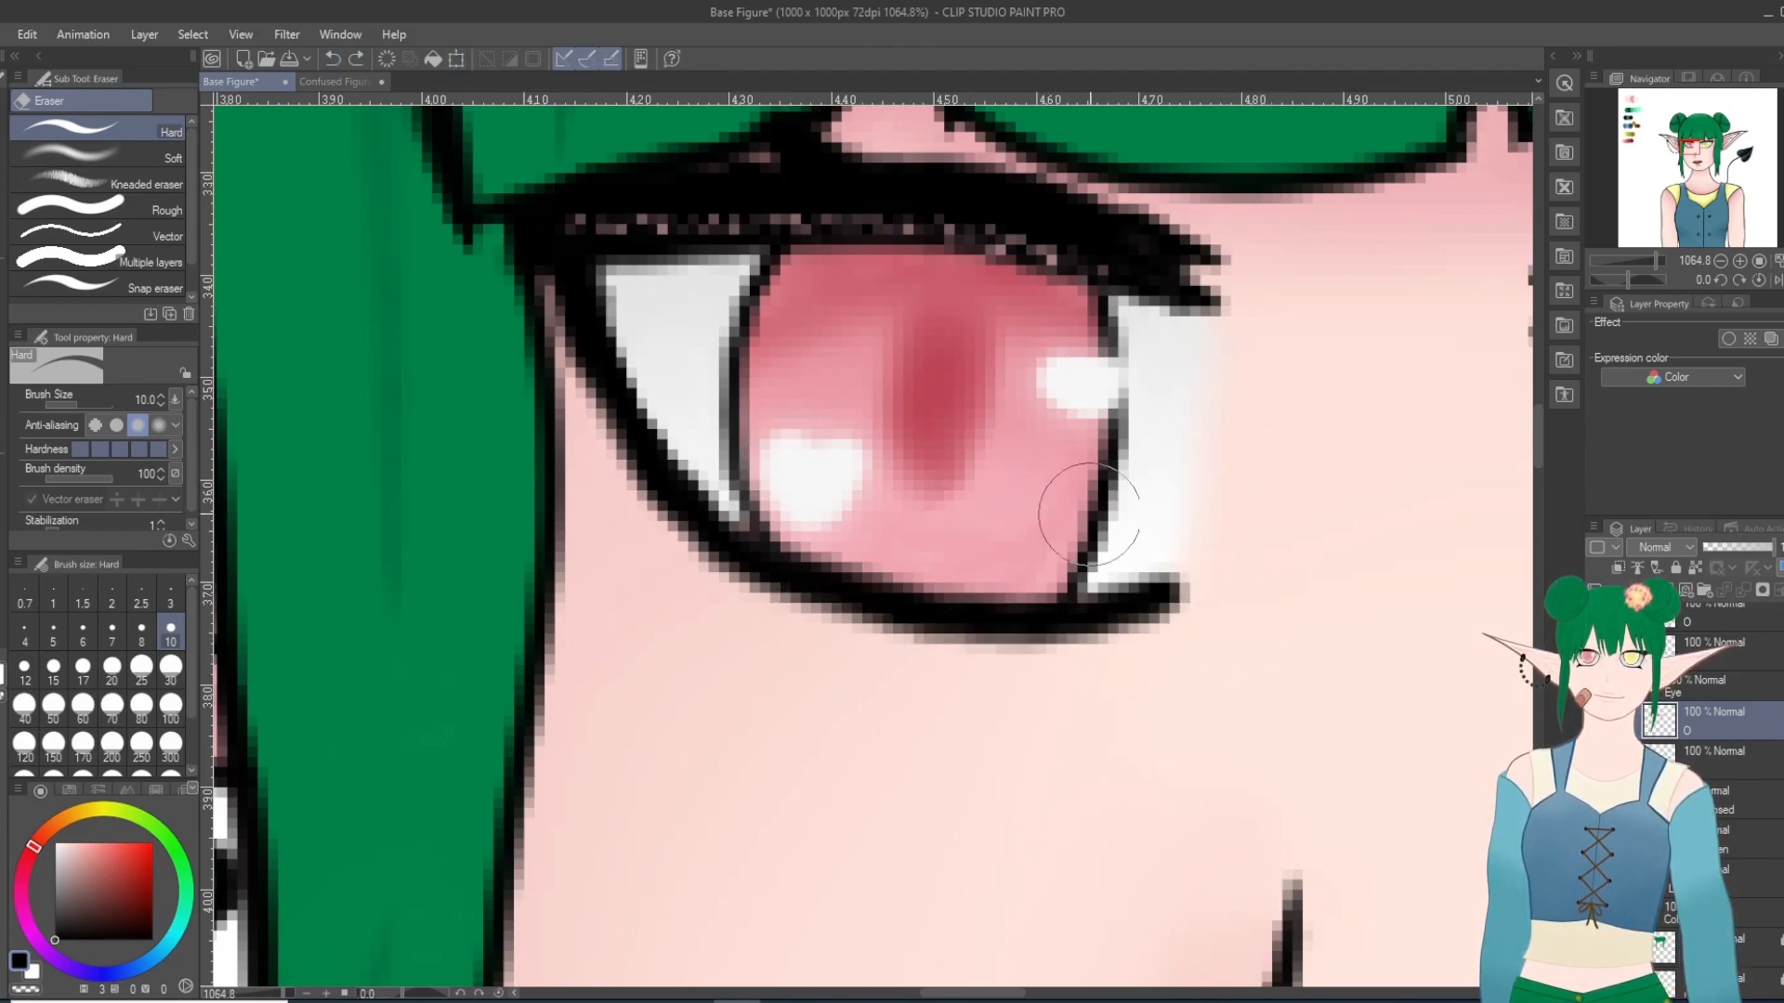
left_click_drag(899, 647, 1149, 646)
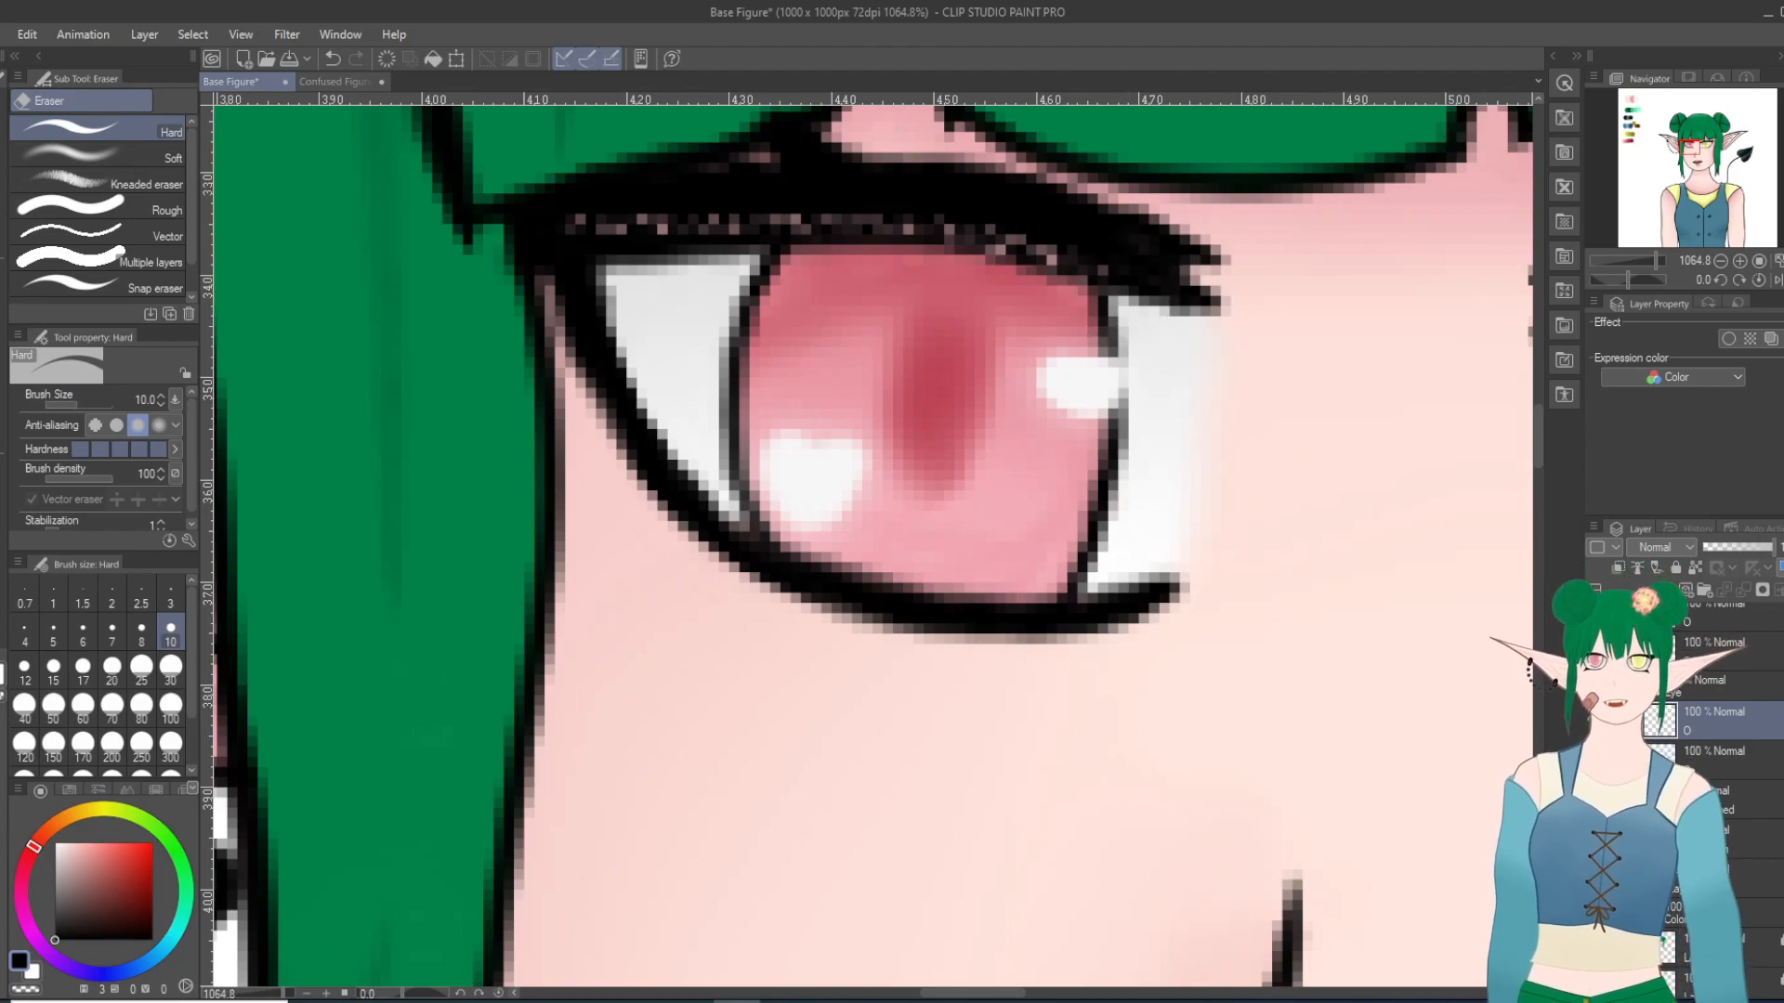
key("p")
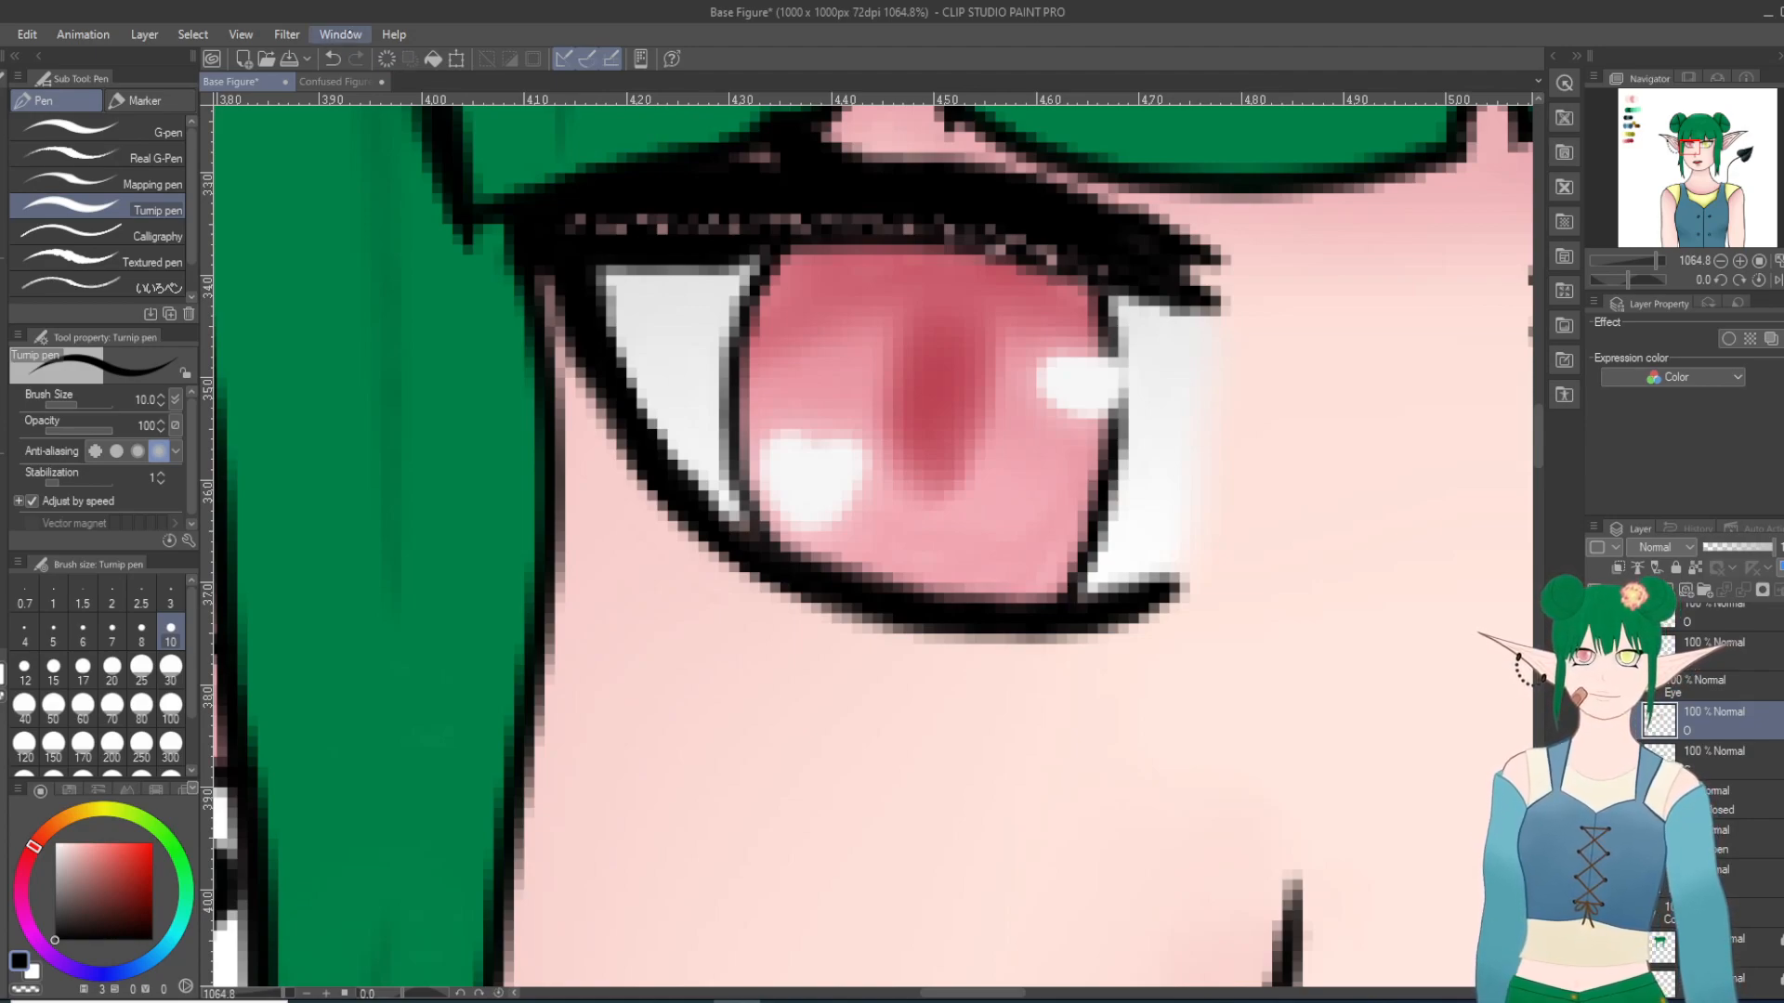
mouse_move(947, 212)
left_mouse_down()
mouse_move(981, 244)
mouse_move(966, 301)
mouse_move(1041, 239)
mouse_move(1113, 288)
left_mouse_up()
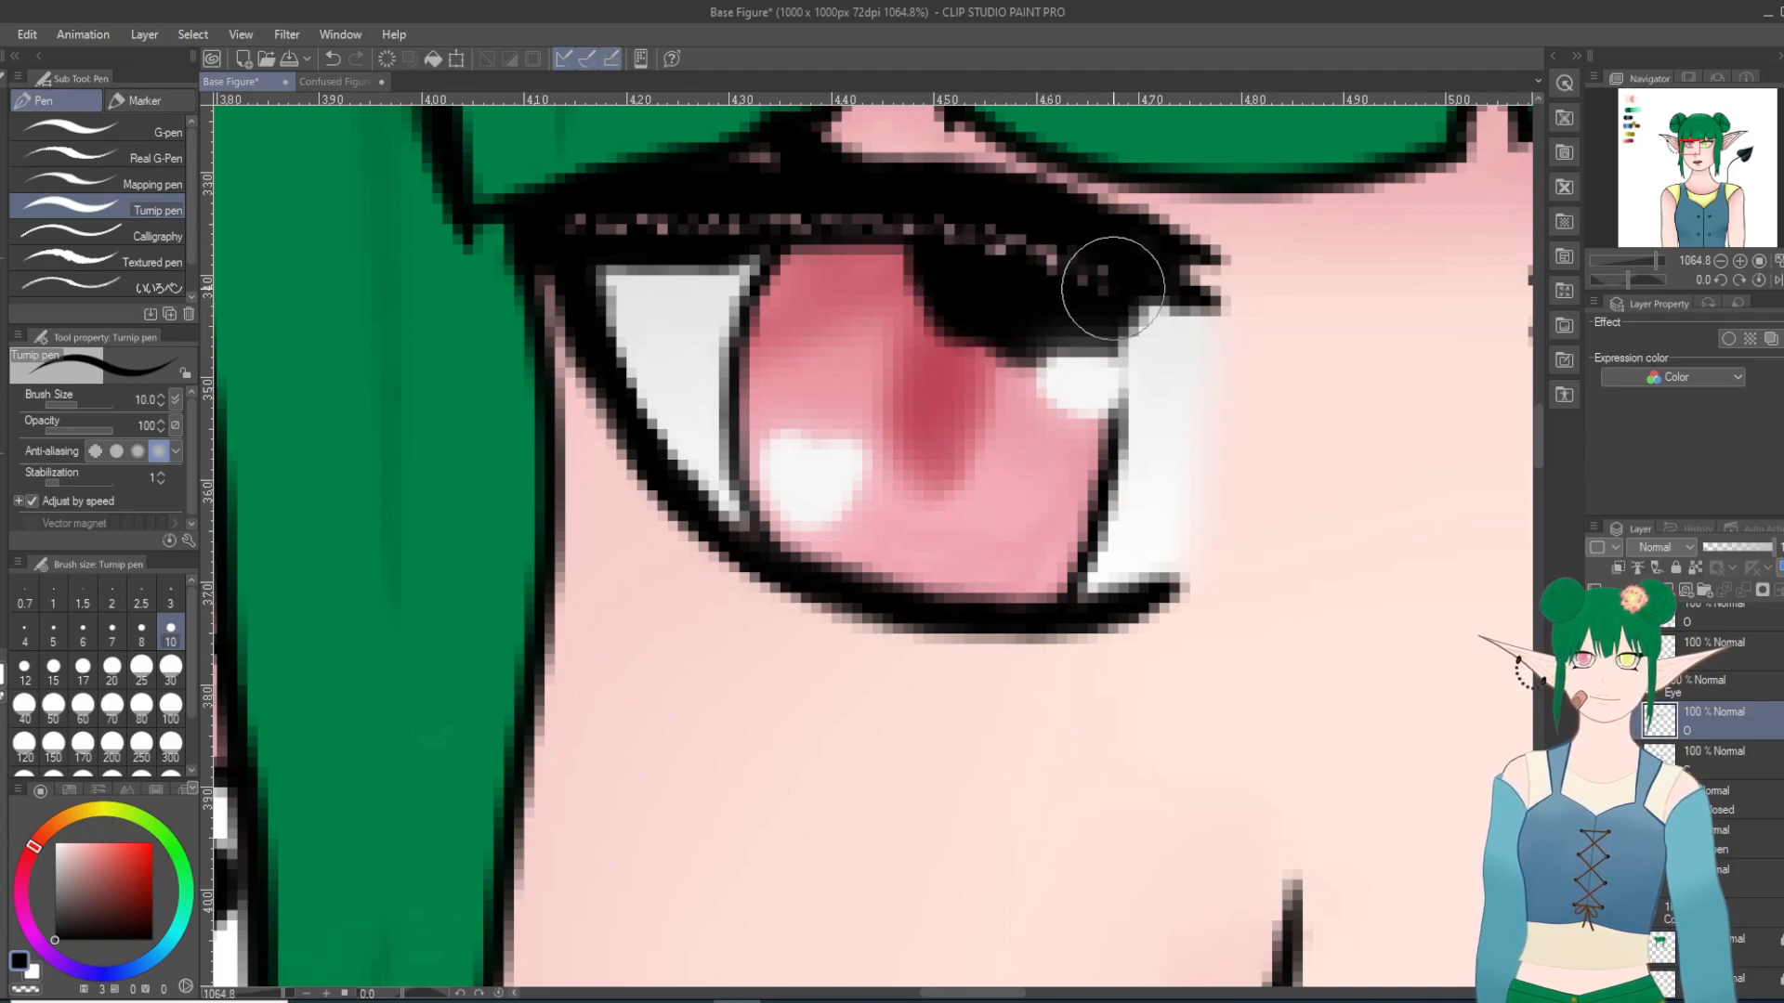
left_click(332, 58)
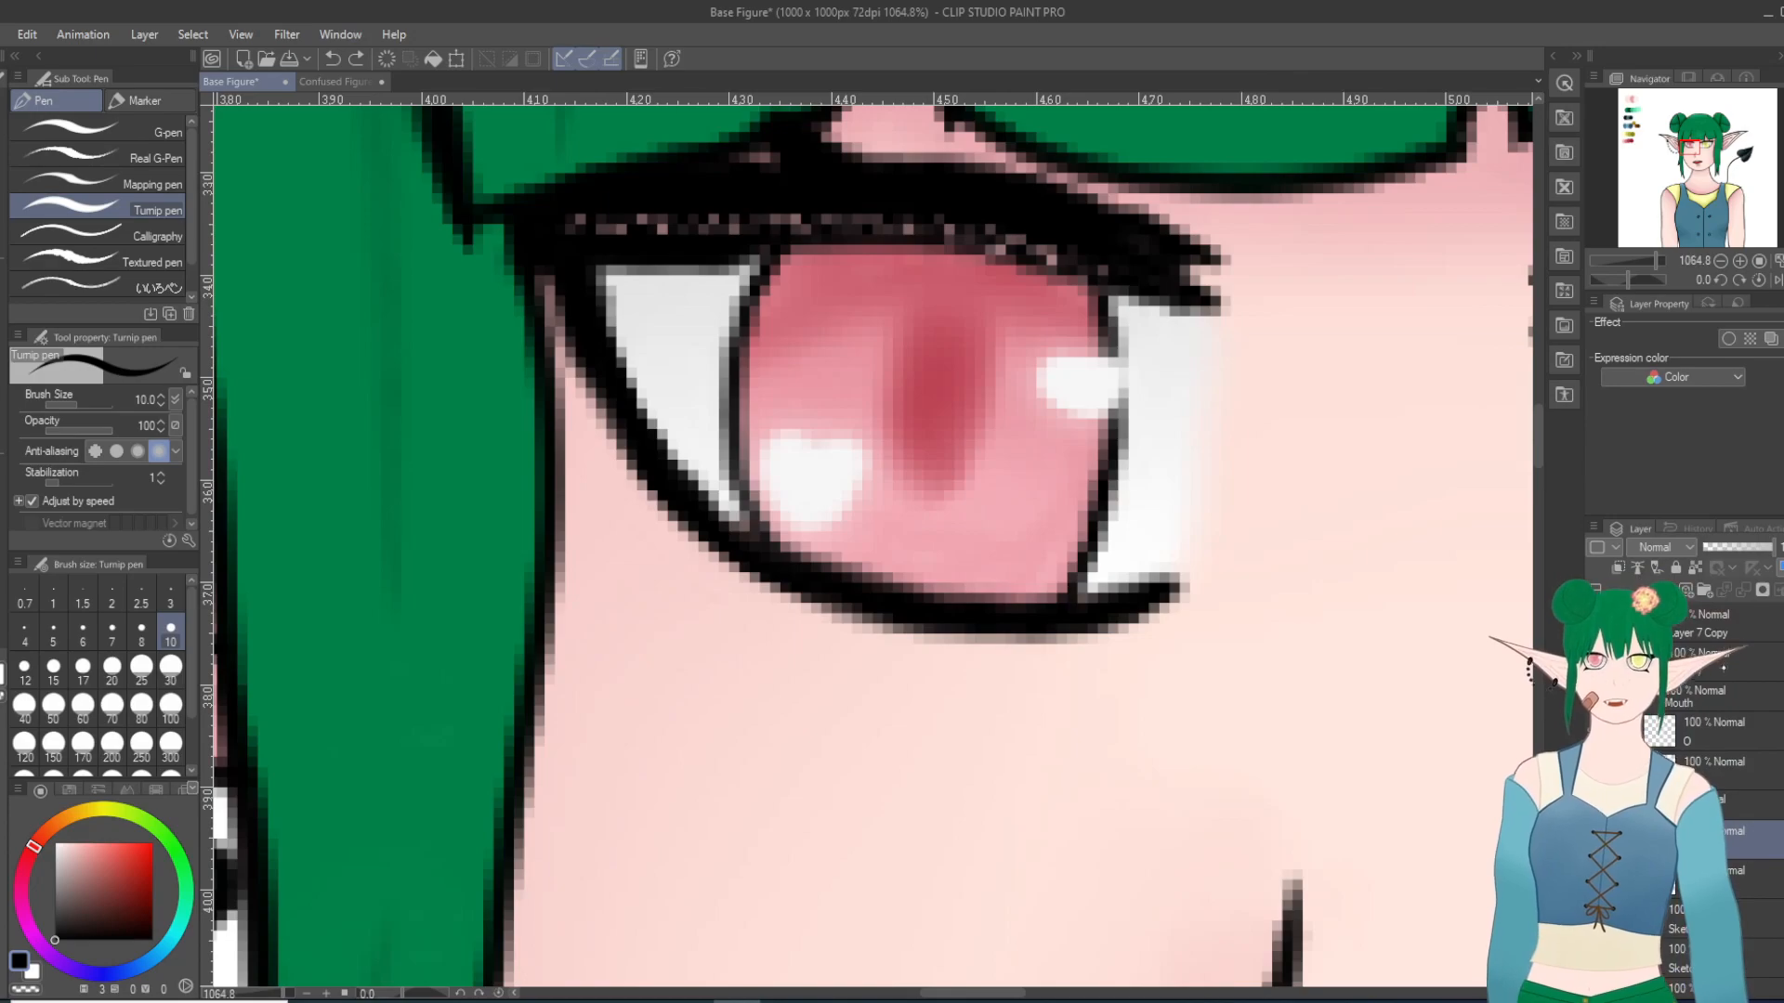
mouse_move(986, 225)
left_mouse_down()
mouse_move(1122, 269)
mouse_move(855, 204)
mouse_move(891, 223)
mouse_move(1083, 229)
left_mouse_up()
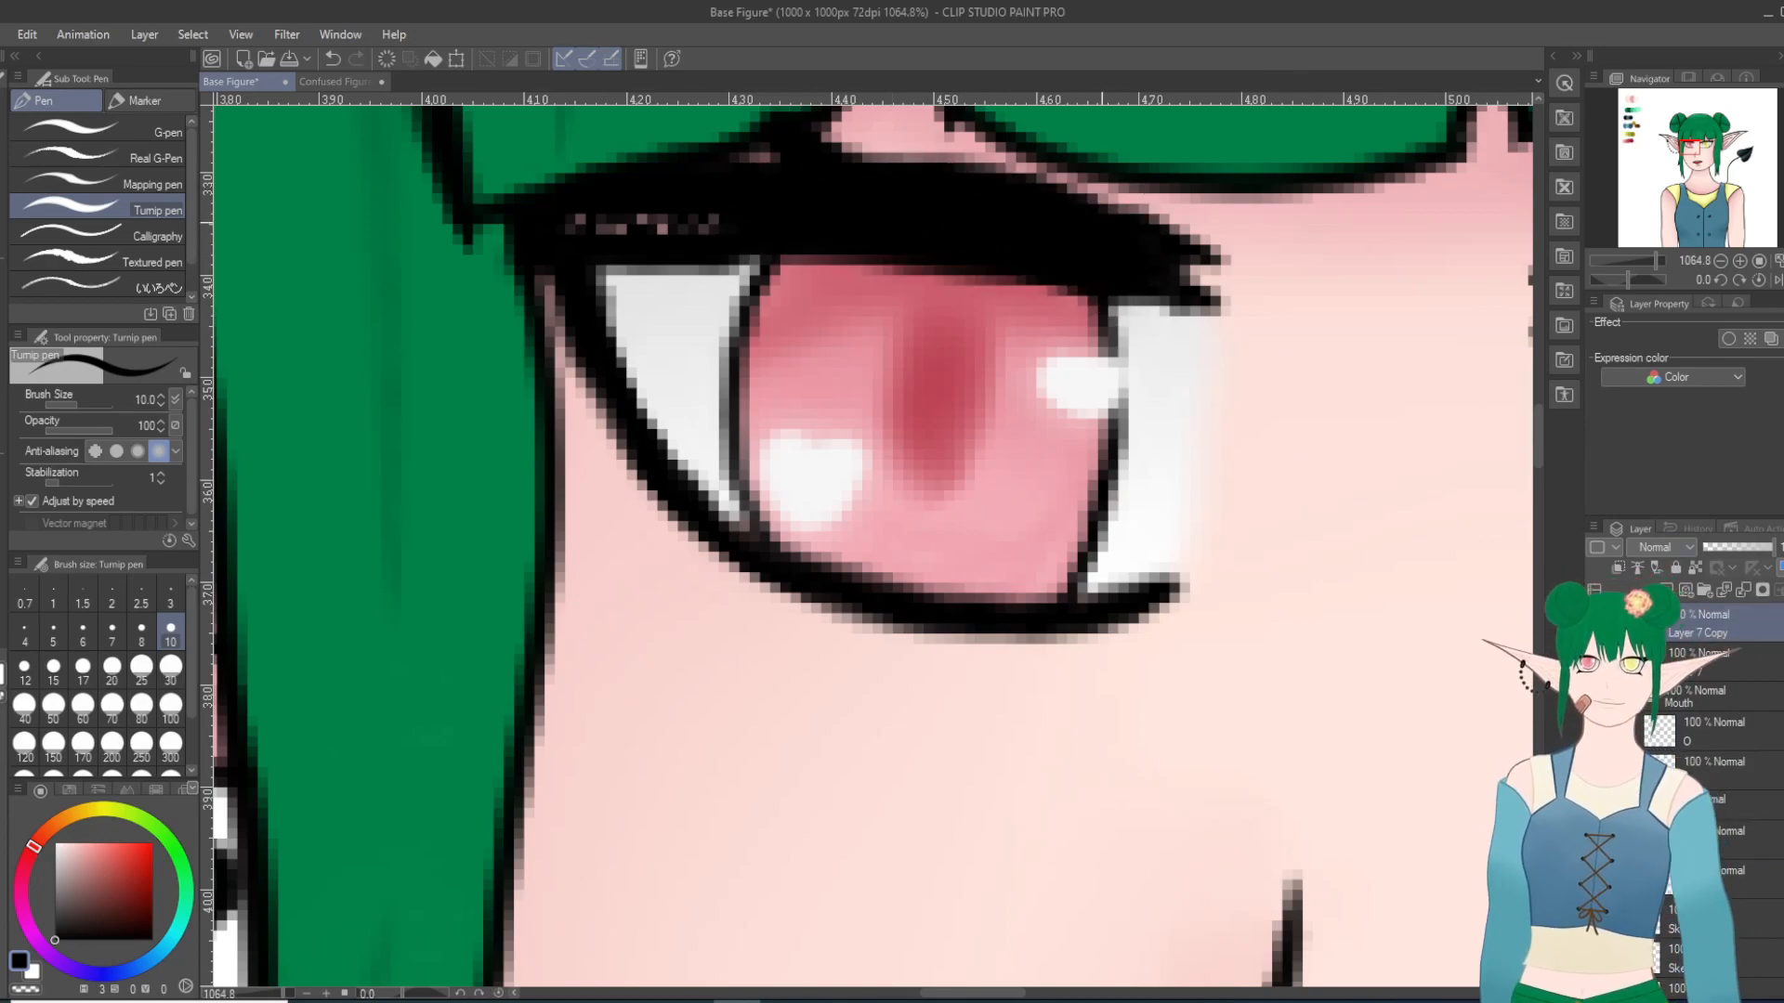
key("ctrl+z")
Step: Clear the light specks along the red eye's upper lash line on the O layer with the Hard eraser
key("e")
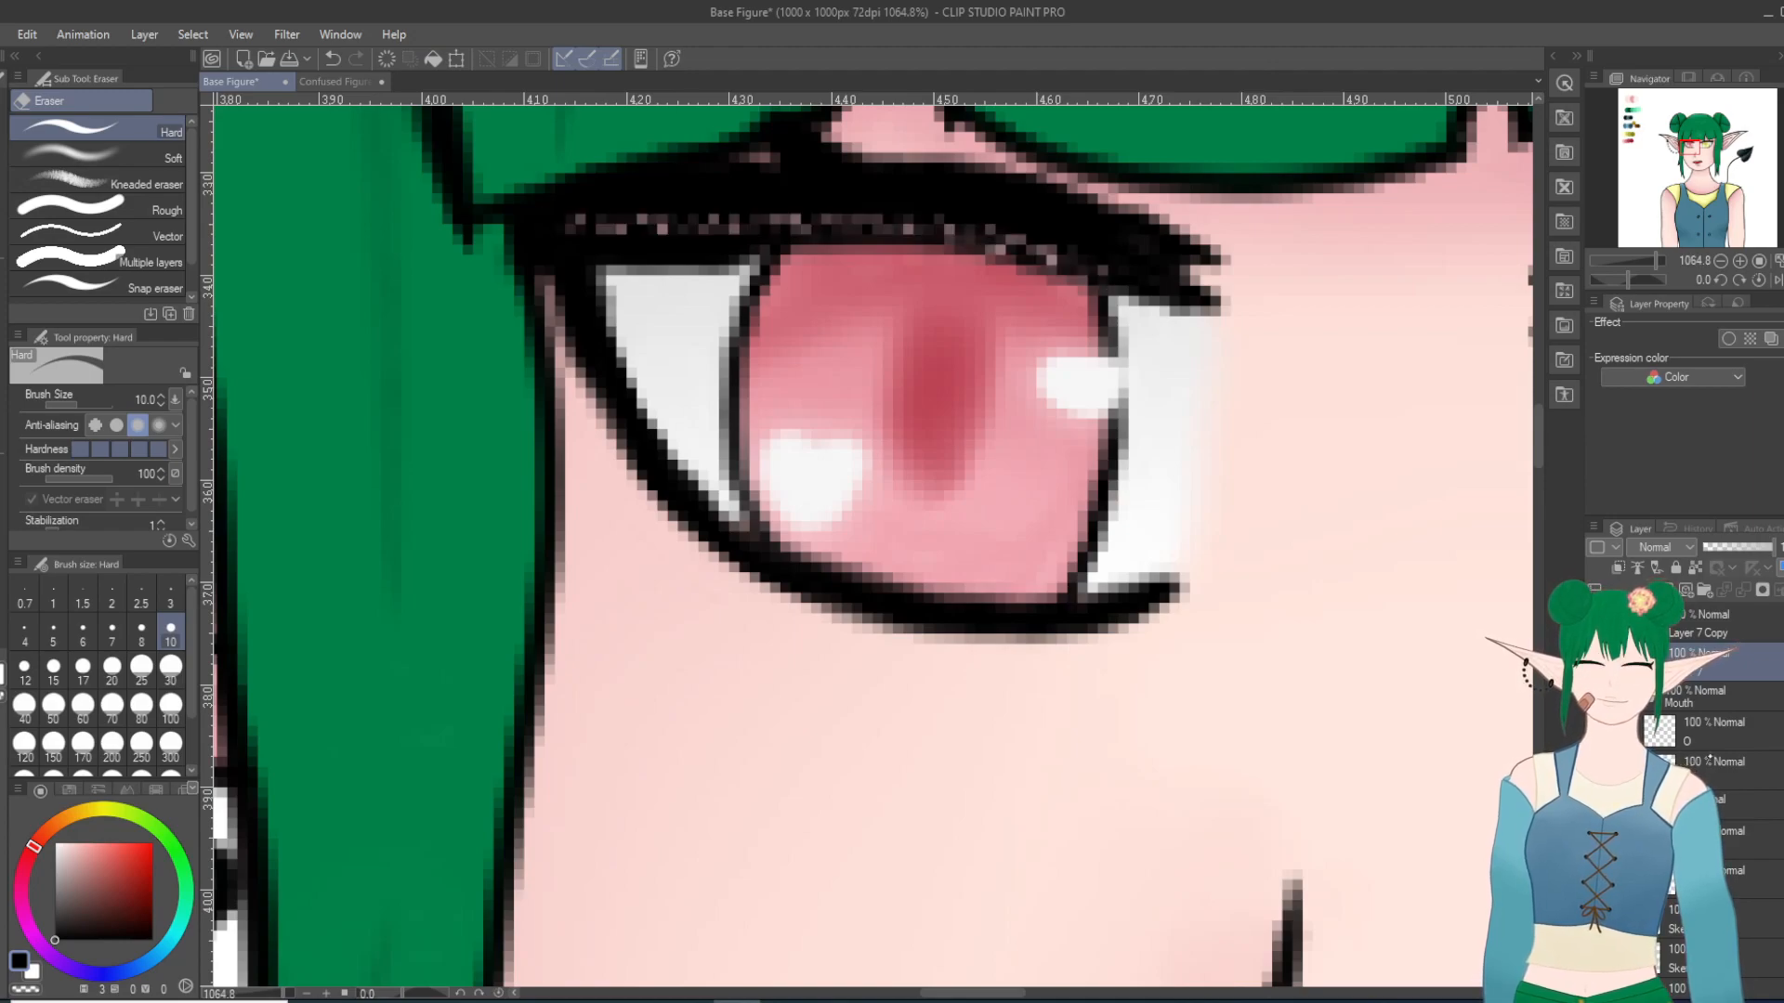
mouse_move(1118, 271)
left_mouse_down()
mouse_move(959, 218)
mouse_move(904, 221)
mouse_move(1083, 258)
mouse_move(1145, 300)
mouse_move(1090, 356)
mouse_move(1094, 381)
mouse_move(1052, 304)
mouse_move(901, 230)
mouse_move(788, 211)
mouse_move(625, 219)
left_mouse_up()
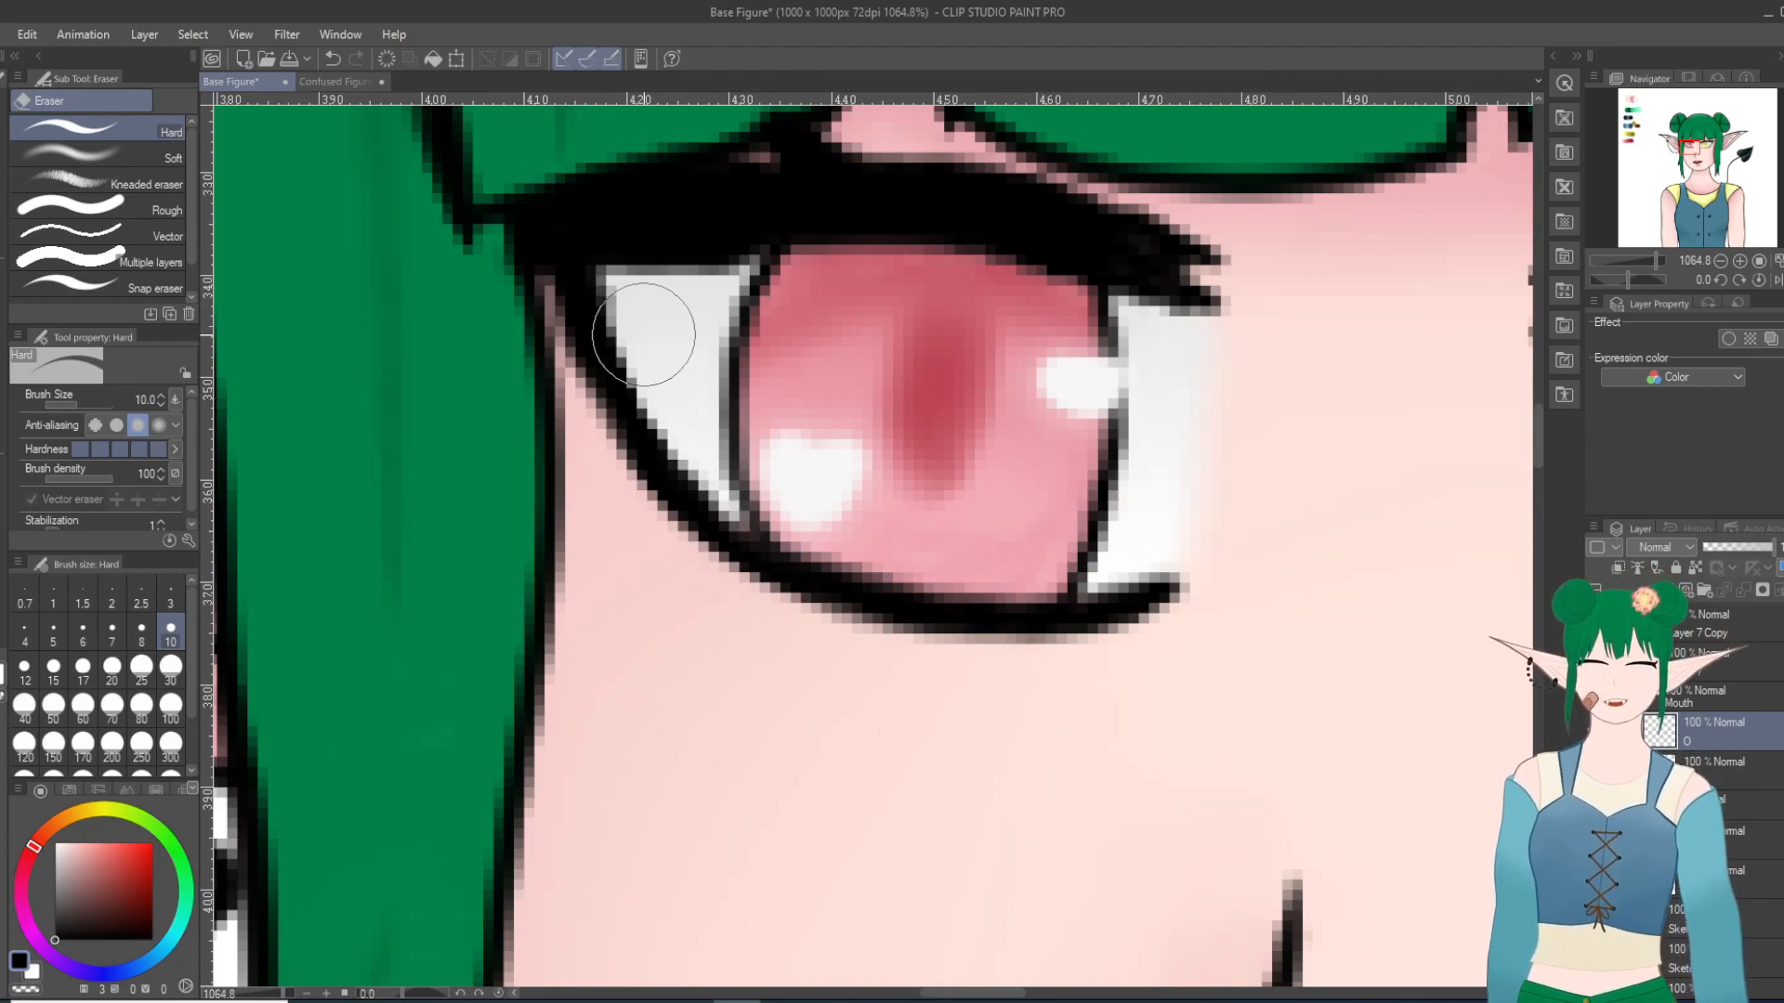
scroll(900, 470, "down", 10)
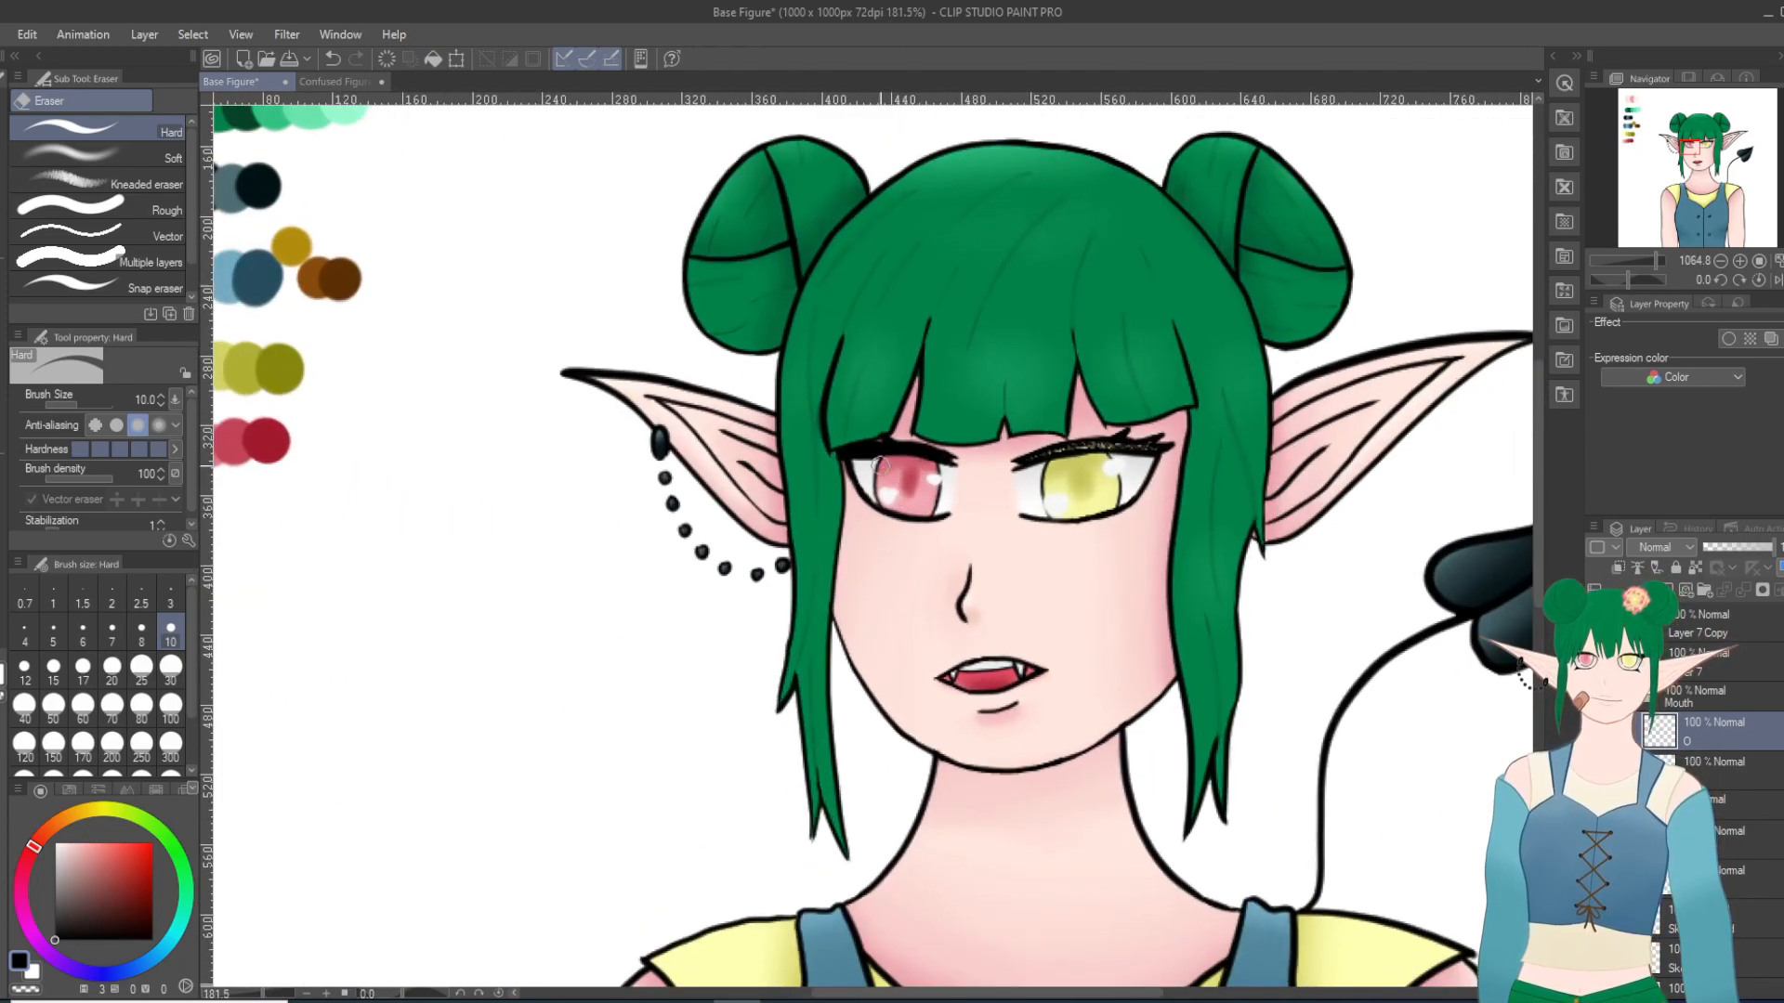
scroll(884, 469, "up", 8)
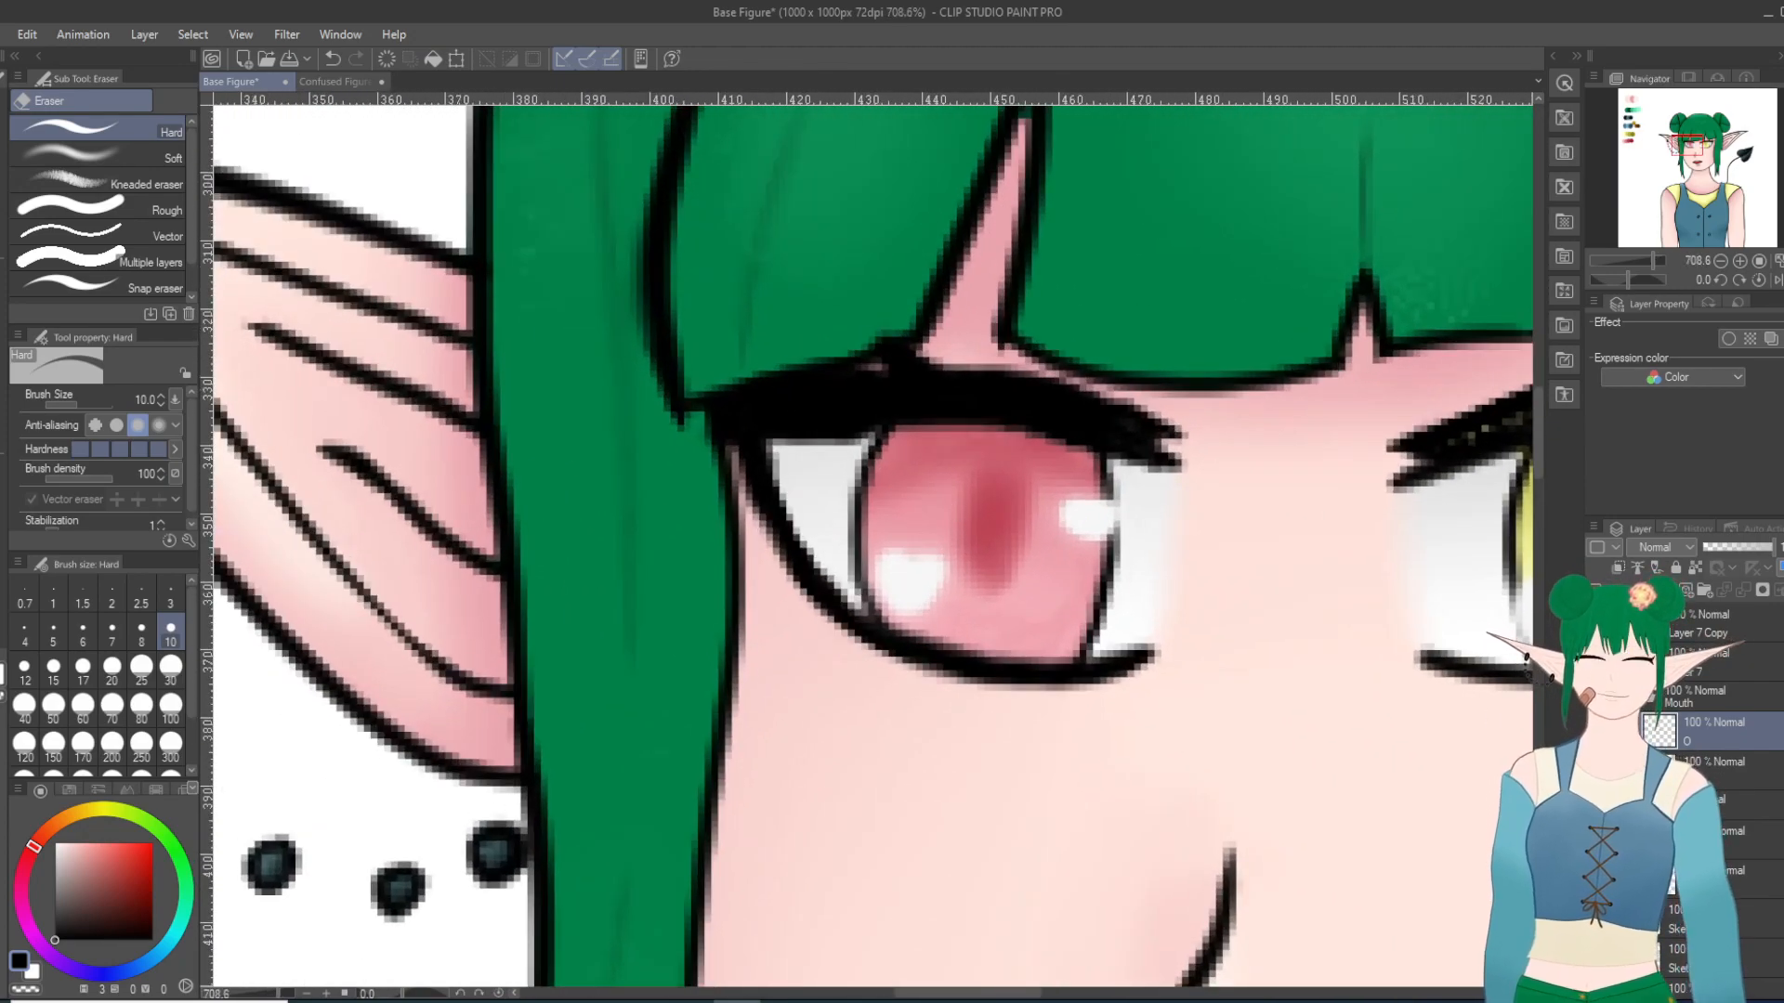
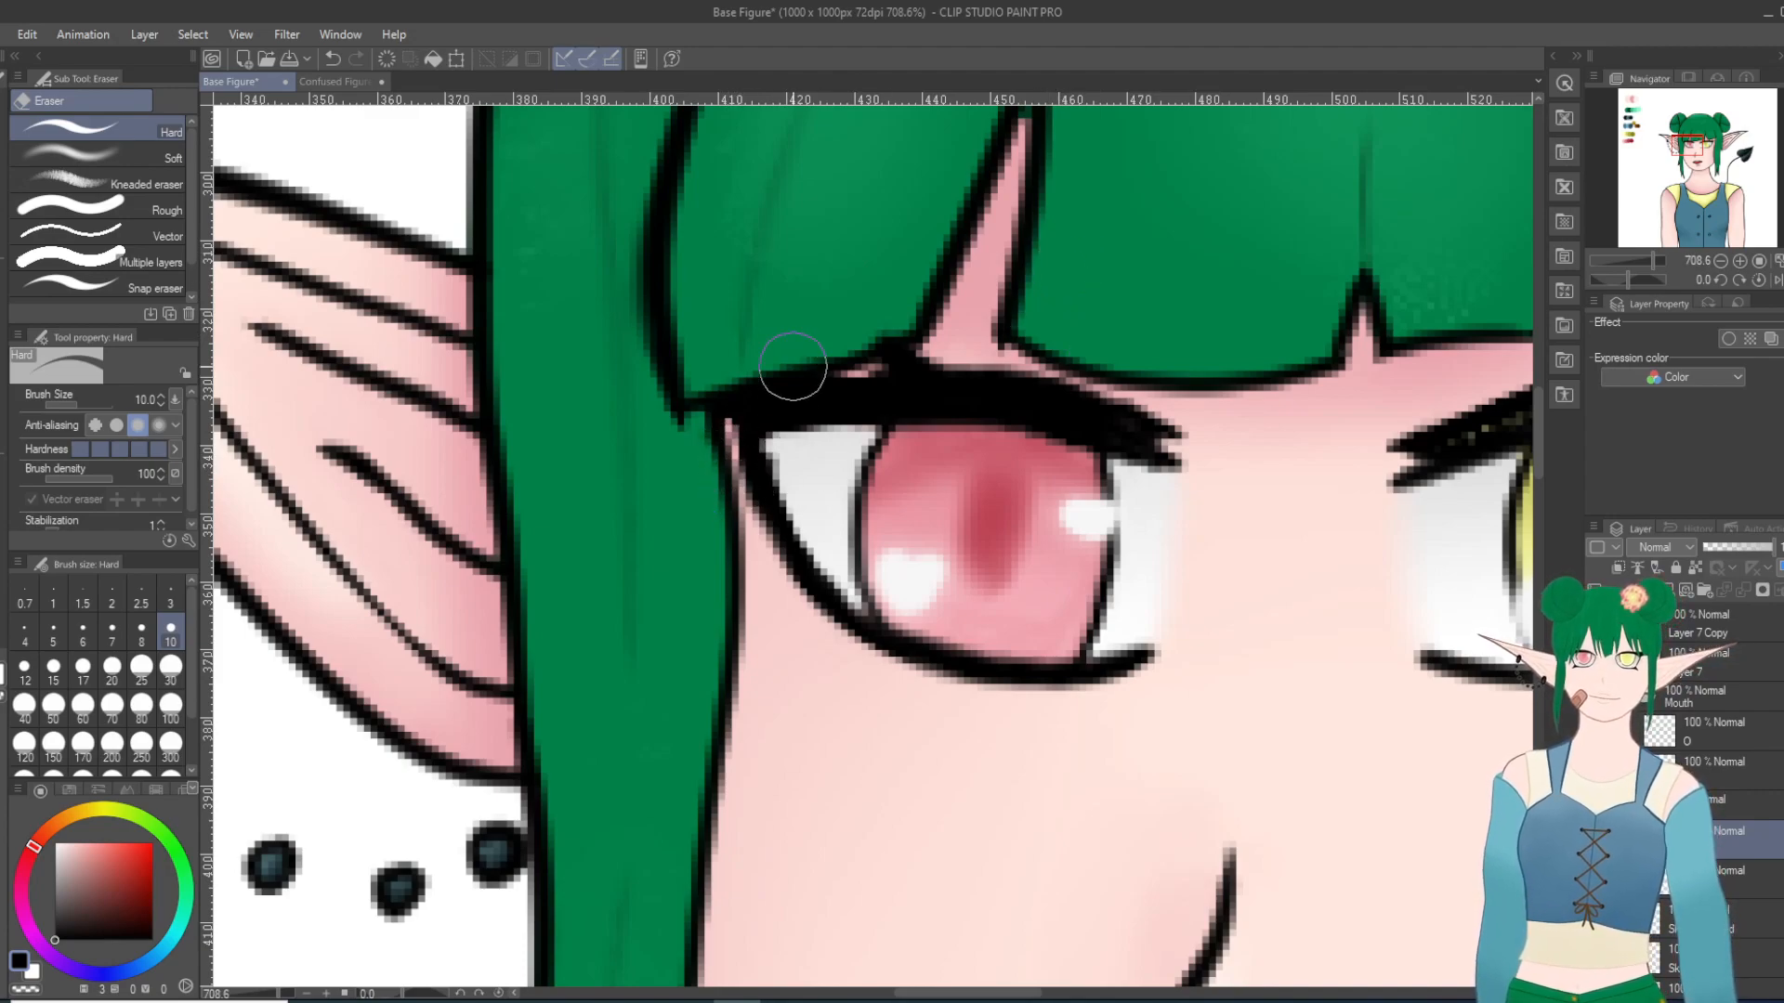
Step: Thin the outer edge of the red eye's lower outline on the eye's O layer with the Hard eraser
scroll(792, 366, "down", 8)
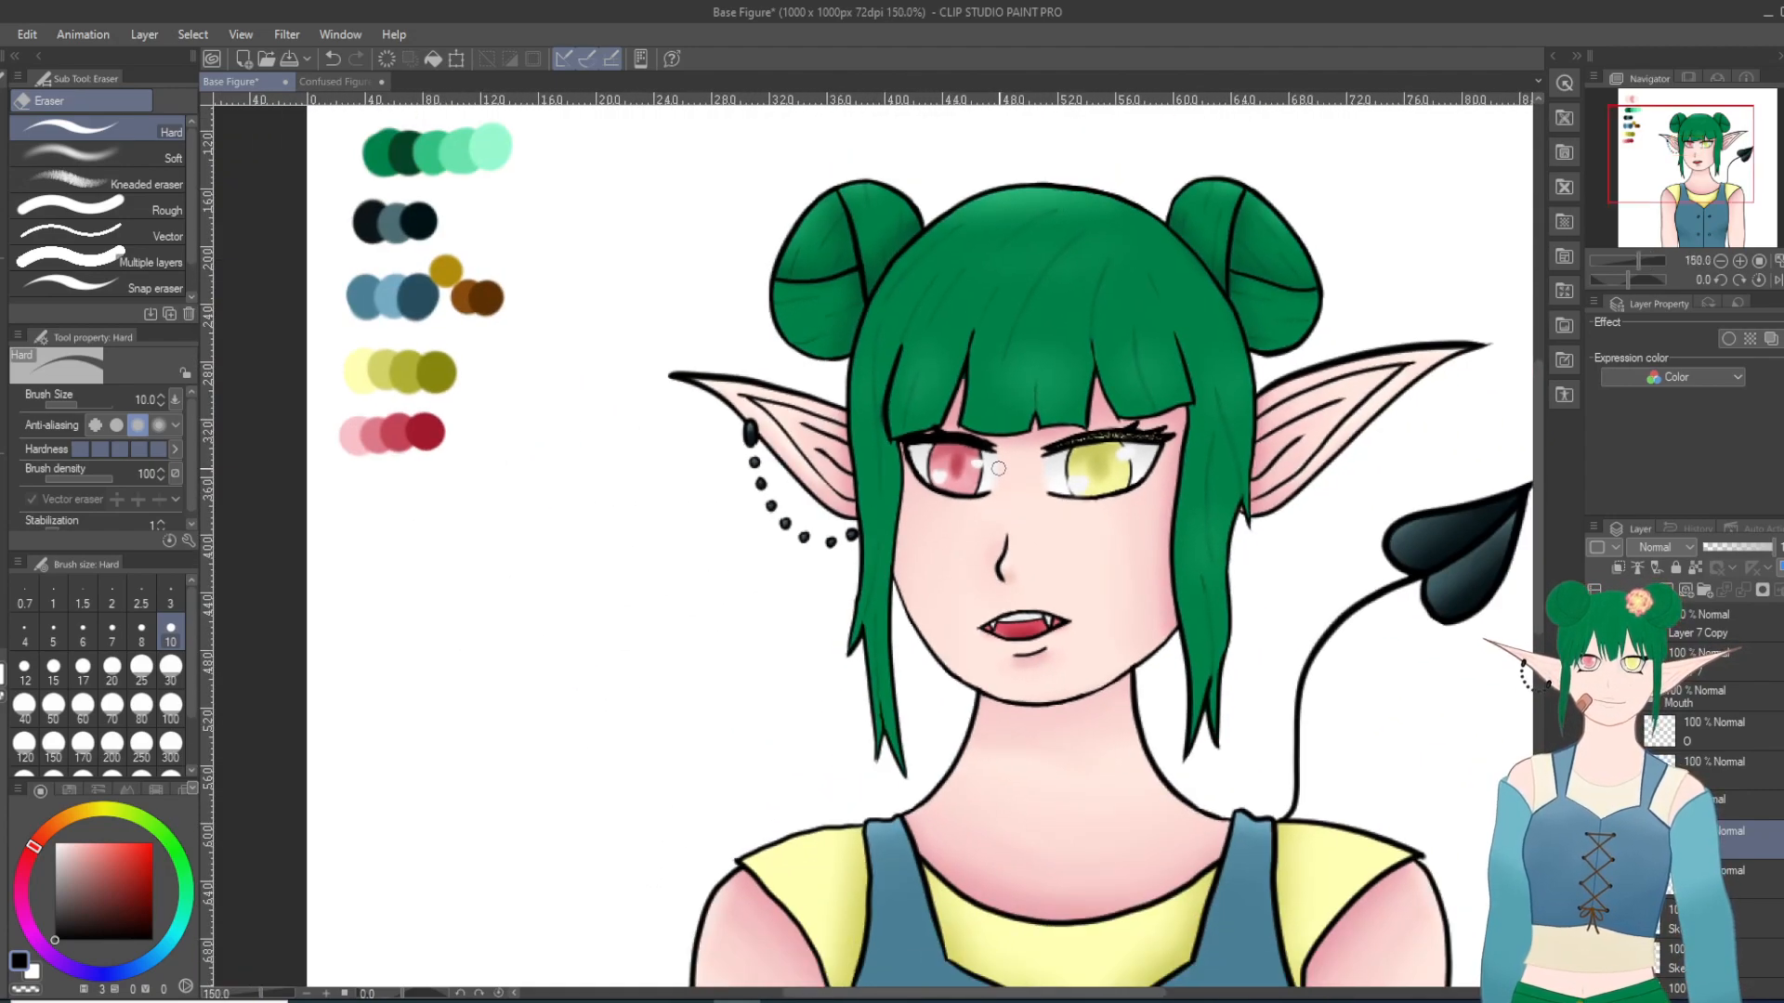
scroll(998, 486, "up", 10)
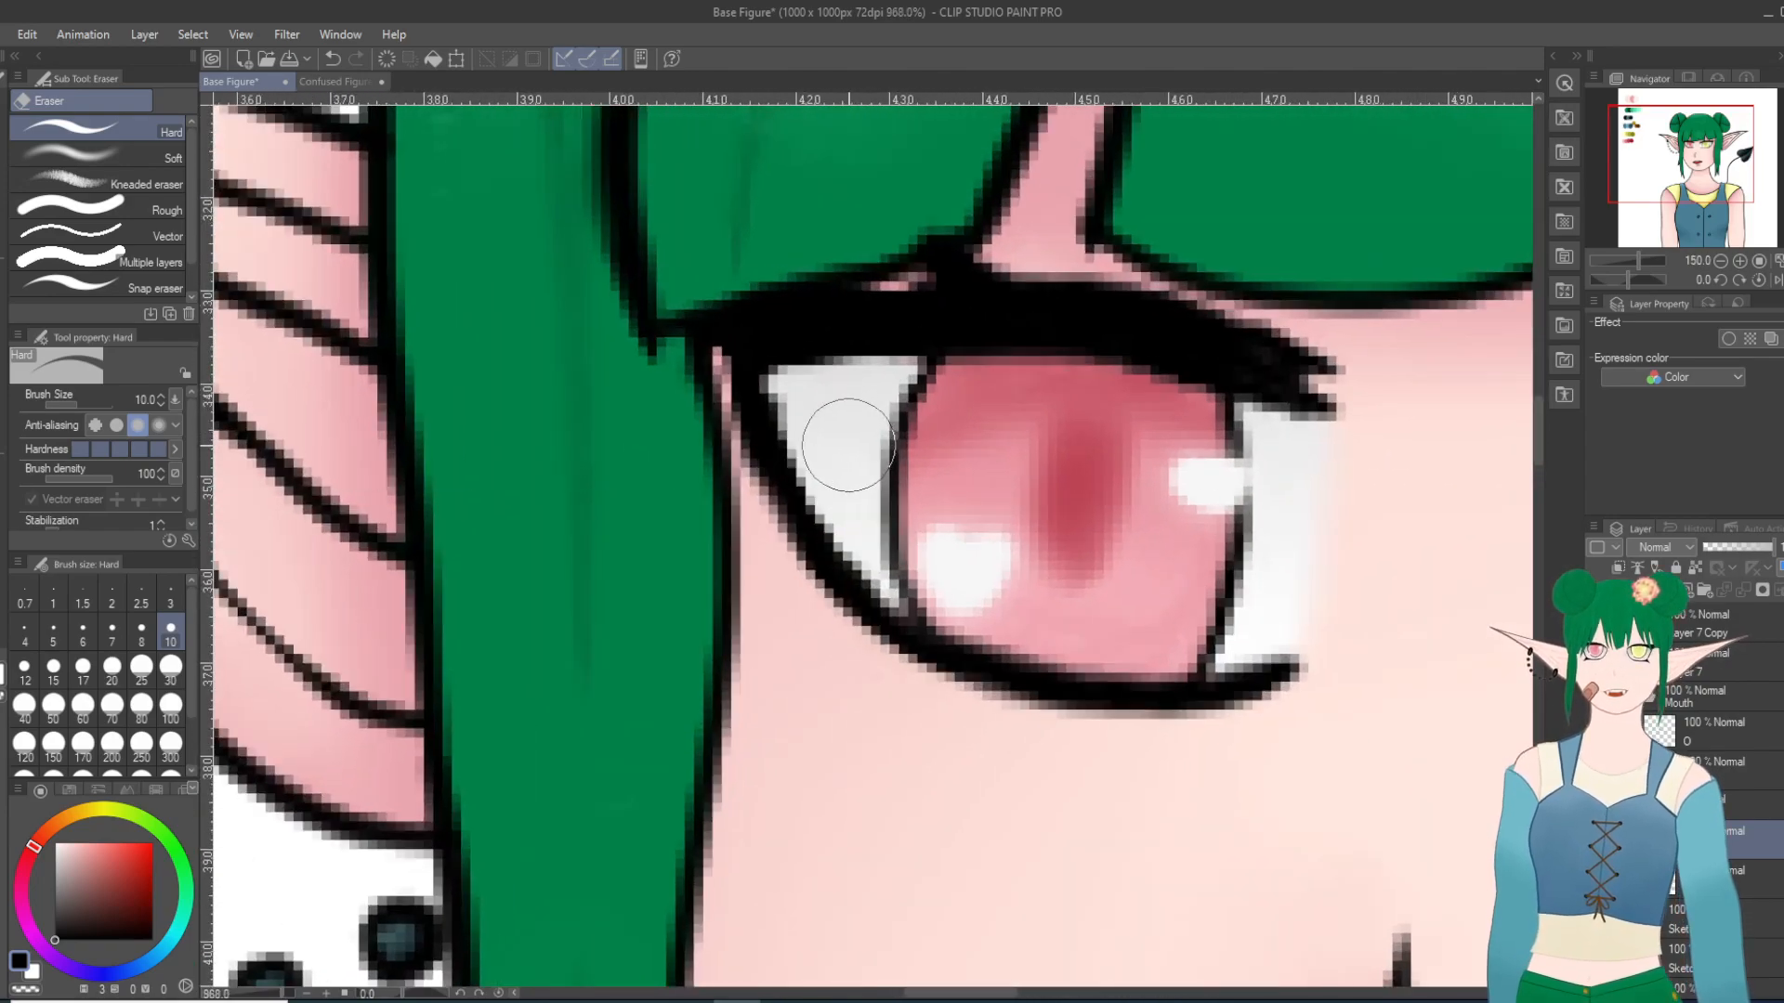
mouse_move(780, 405)
left_mouse_down()
mouse_move(798, 457)
mouse_move(789, 395)
mouse_move(772, 395)
mouse_move(798, 446)
mouse_move(817, 381)
mouse_move(817, 476)
mouse_move(782, 416)
mouse_move(813, 473)
mouse_move(790, 439)
mouse_move(820, 472)
left_mouse_up()
scroll(1208, 316, "down", 10)
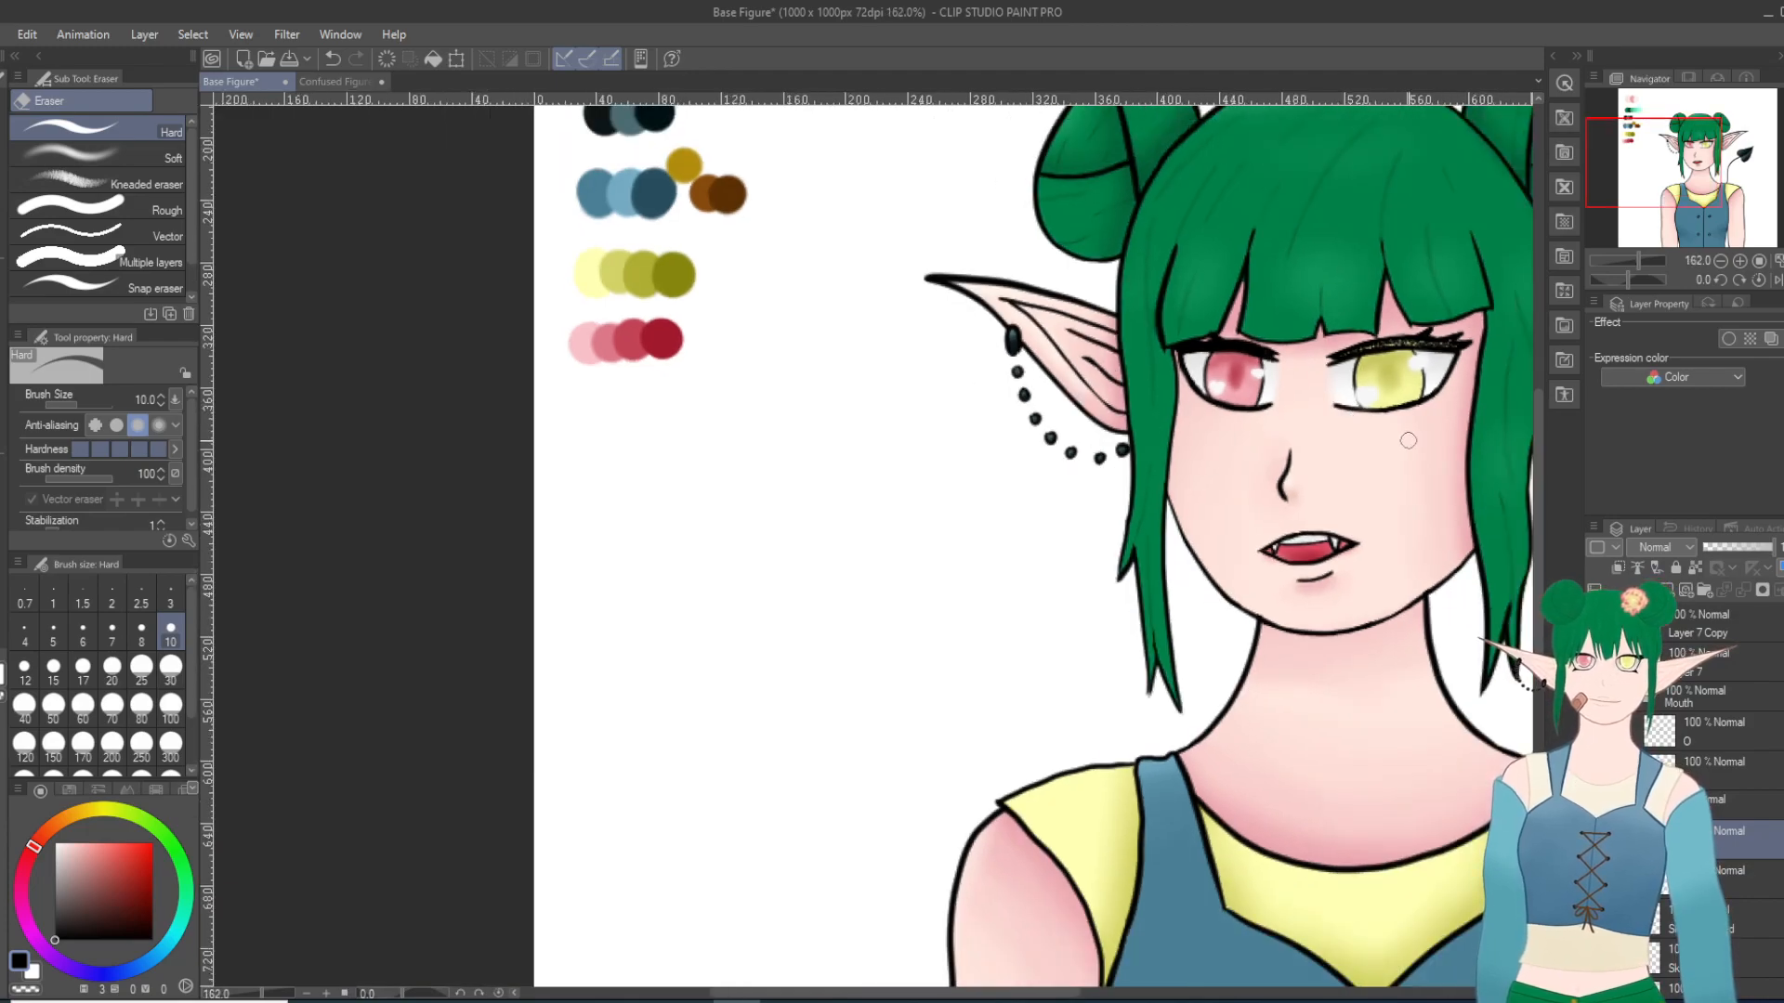
scroll(1408, 441, "up", 8)
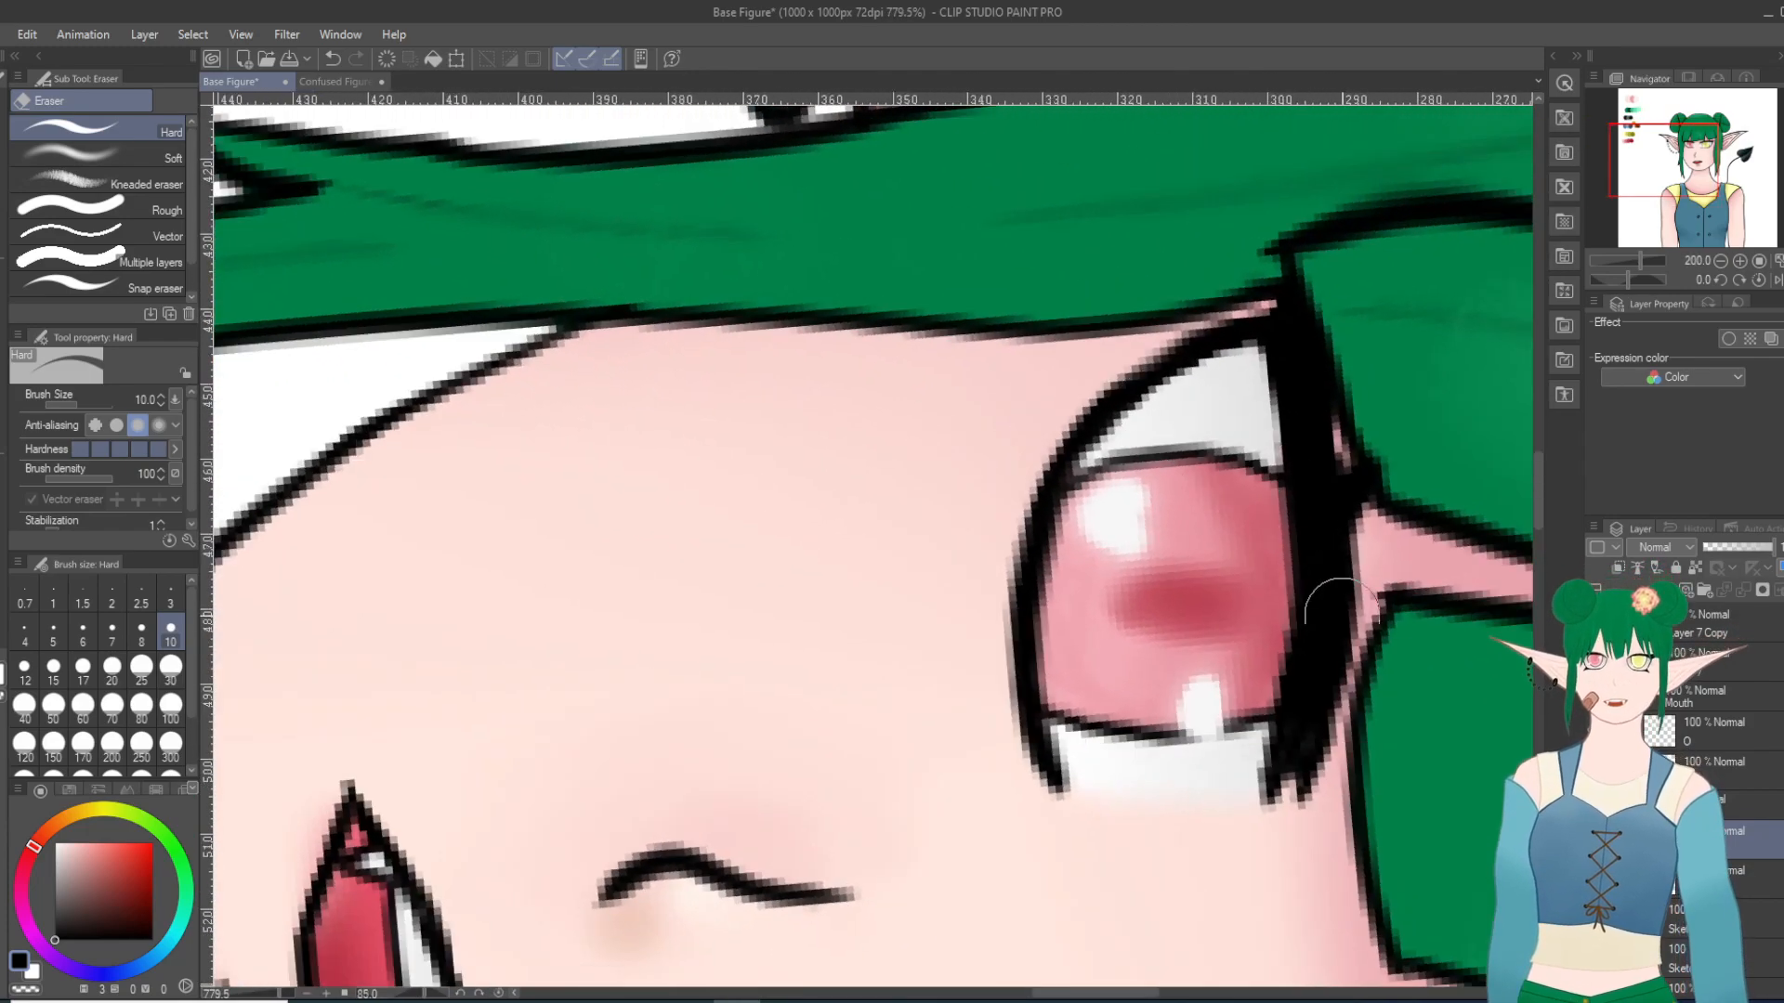
scroll(1184, 778, "up", 1)
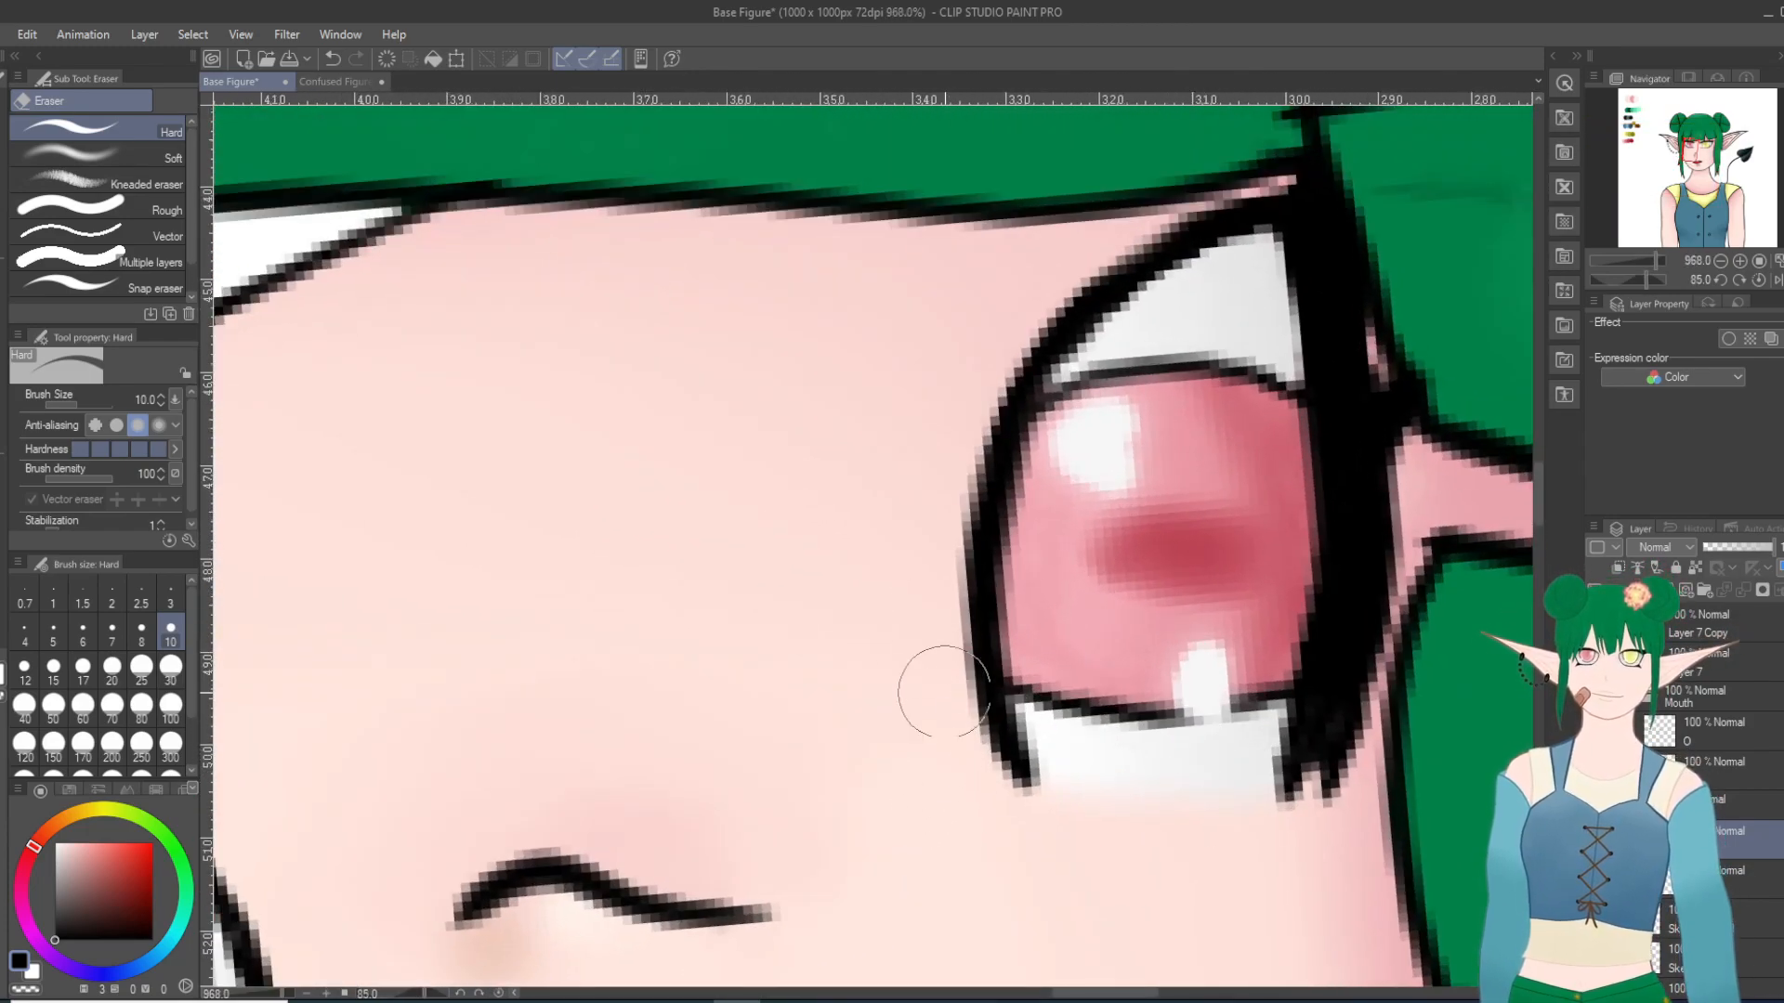
left_click_drag(981, 762, 963, 649)
left_click_drag(967, 479, 951, 670)
left_click_drag(983, 382, 963, 661)
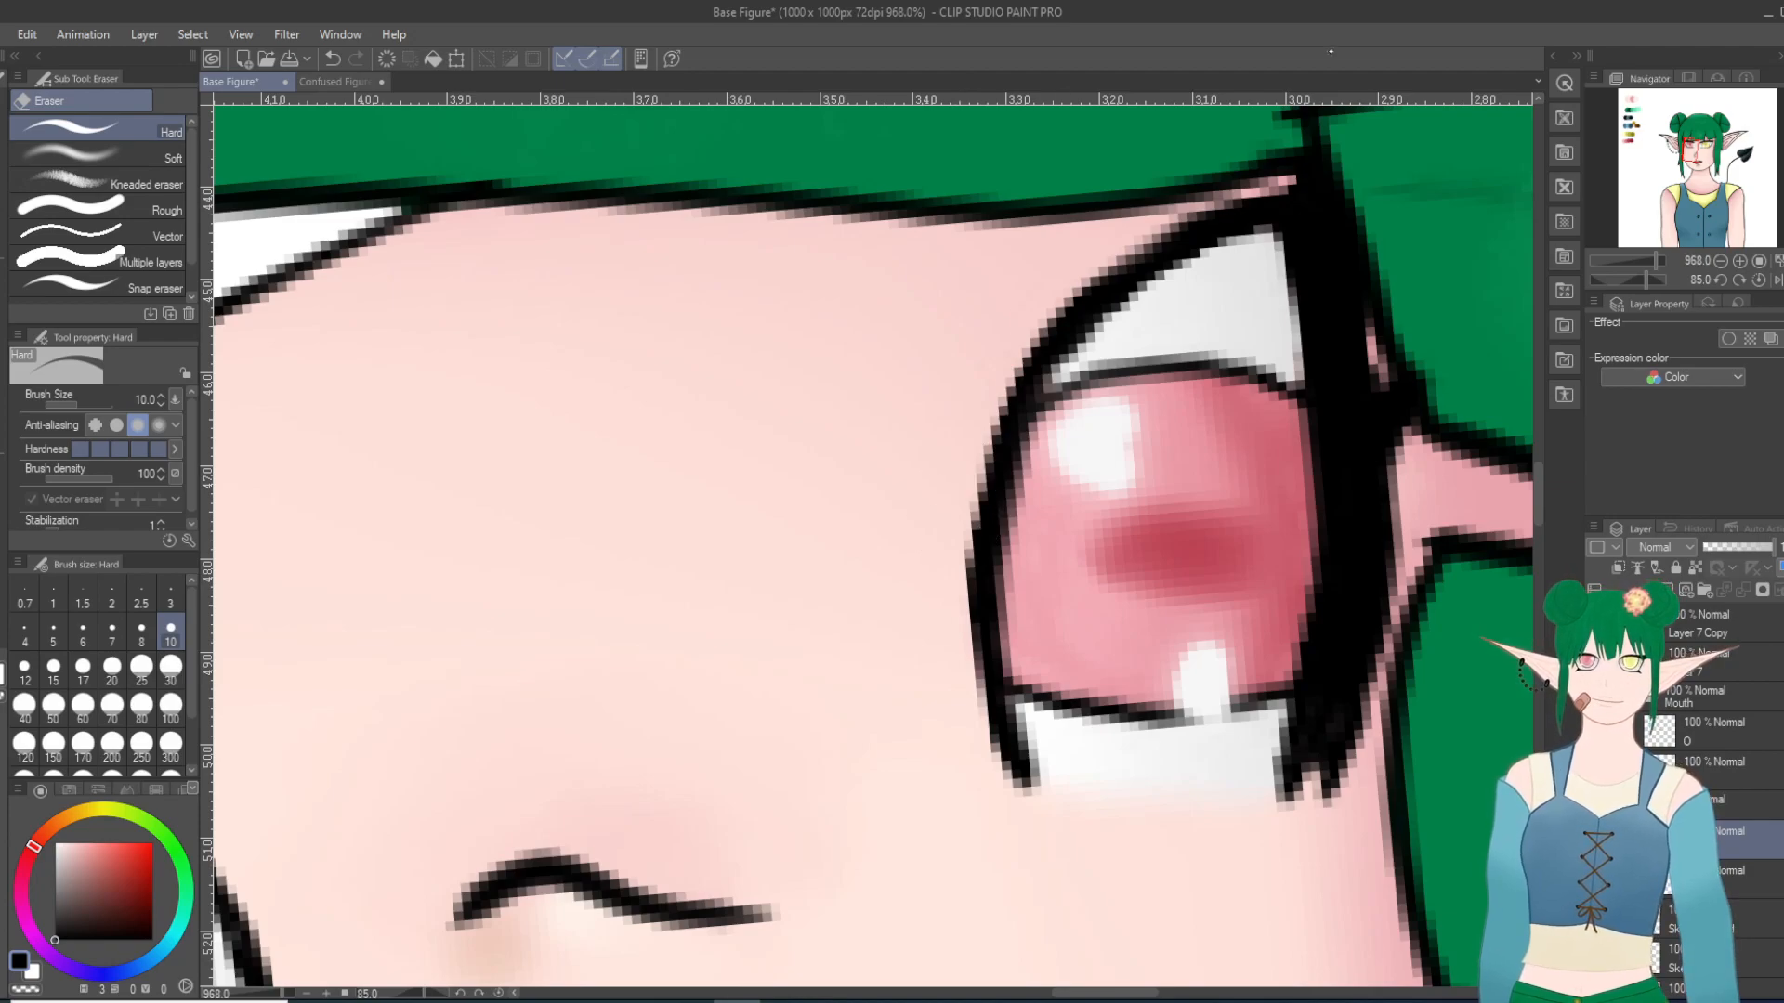
Step: Examine the red eye's outline and lash line both close up and in the context of the whole face
scroll(1266, 287, "down", 10)
scroll(1227, 320, "down", 5)
scroll(1274, 371, "down", 5)
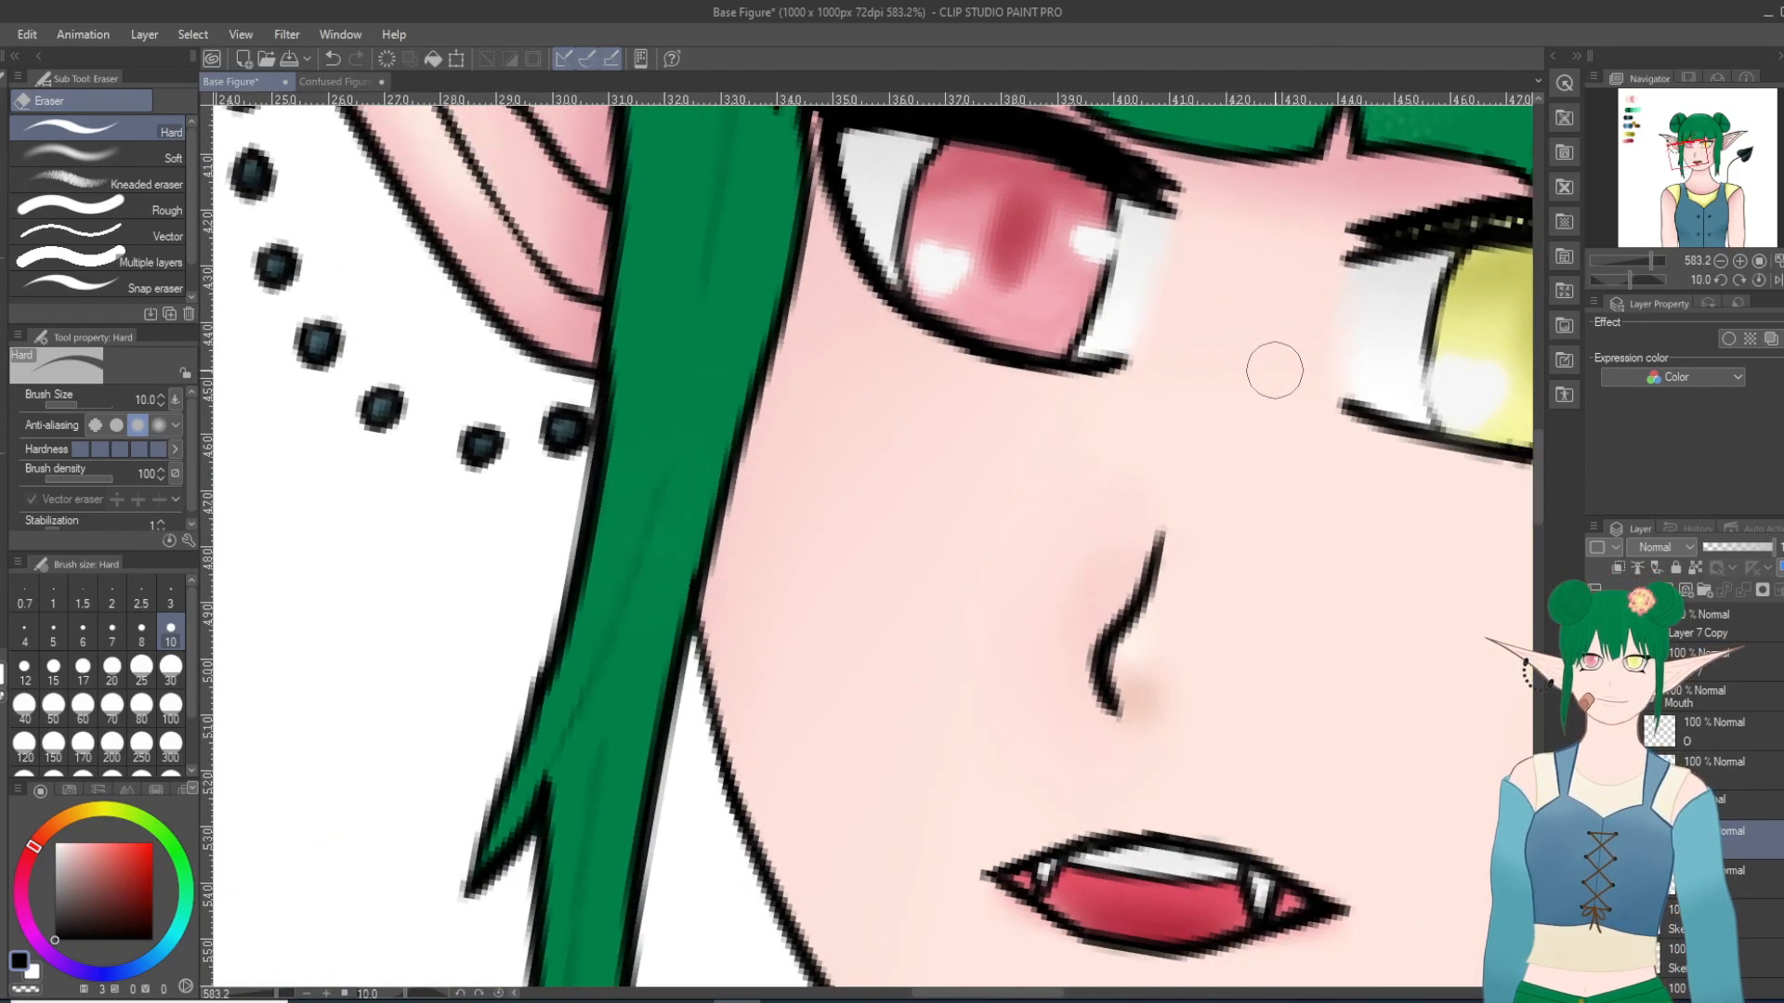
scroll(1274, 370, "down", 6)
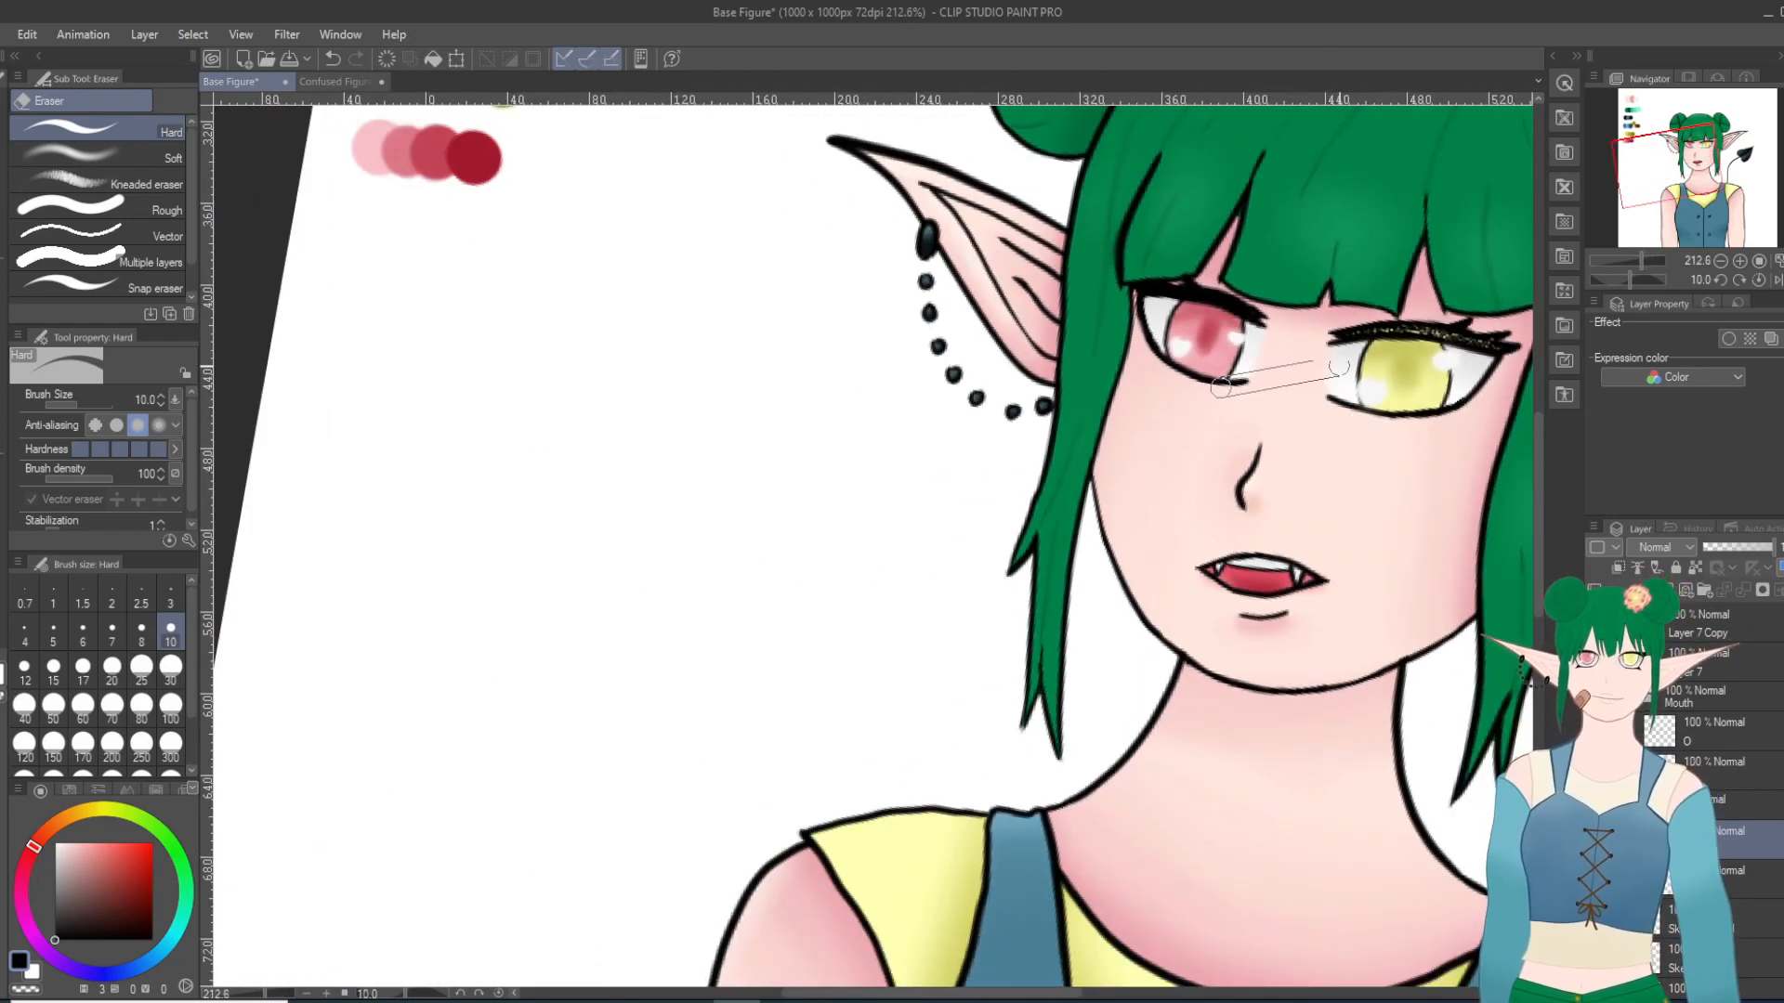
scroll(1338, 372, "down", 2)
scroll(1217, 325, "up", 13)
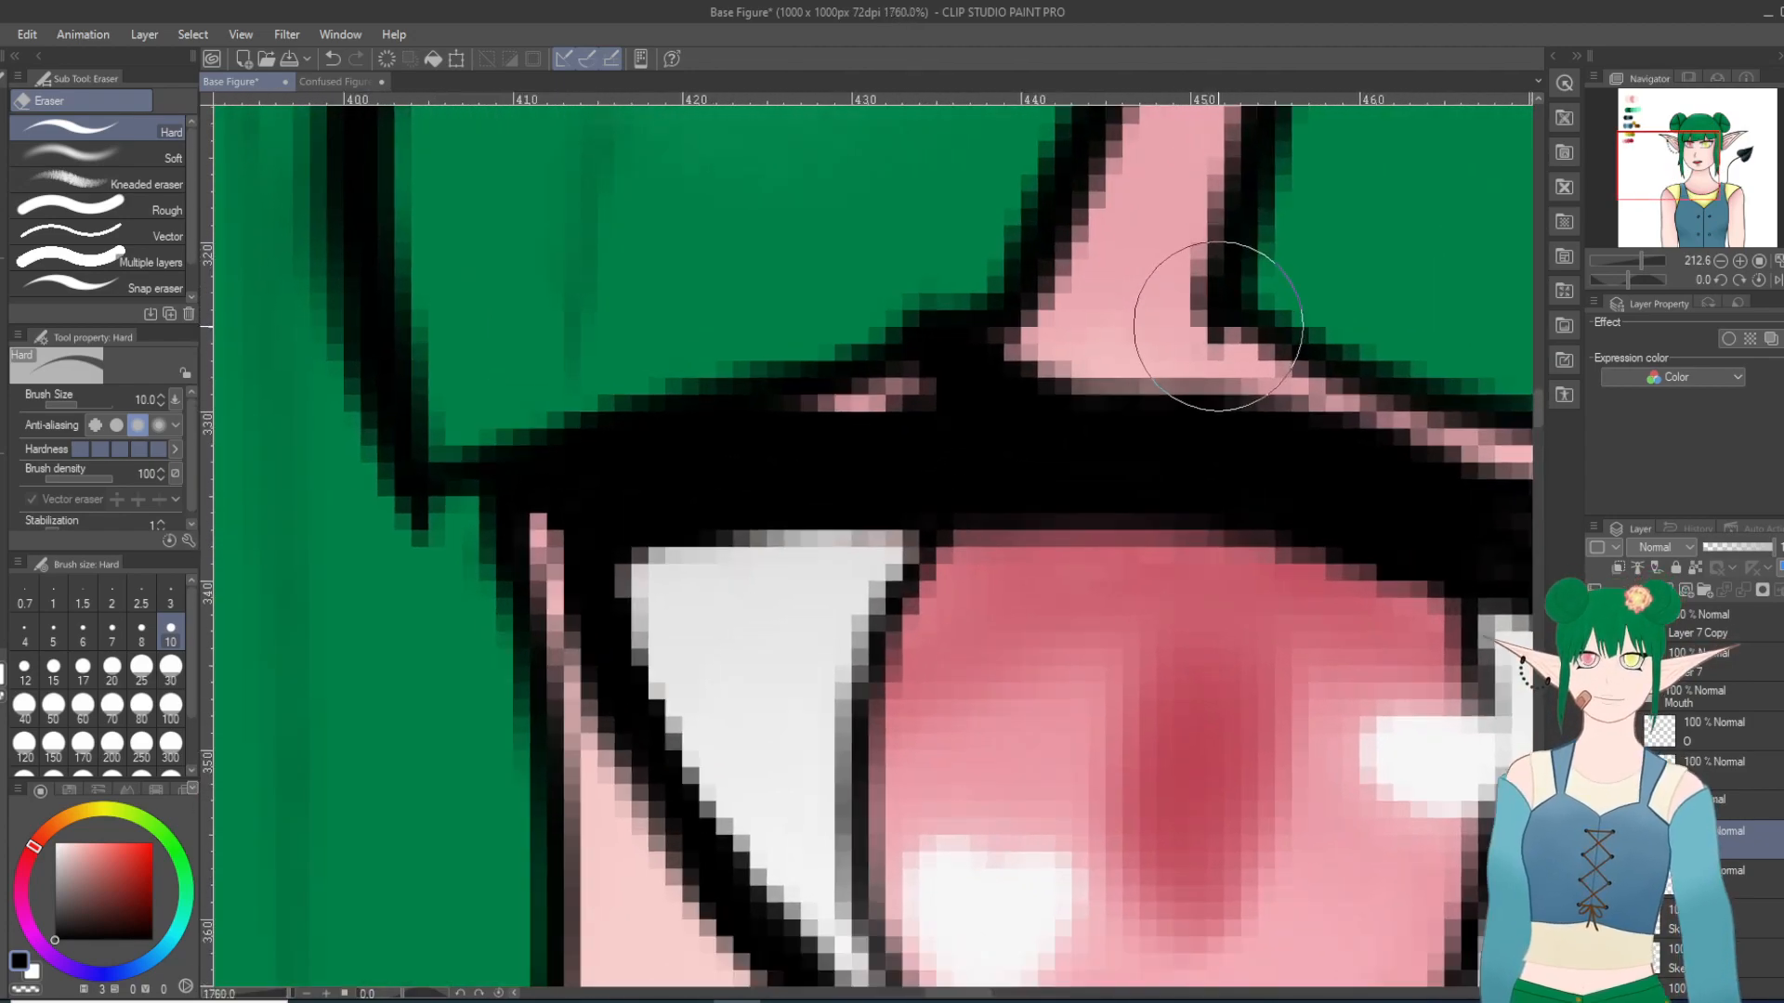
scroll(1217, 325, "up", 1)
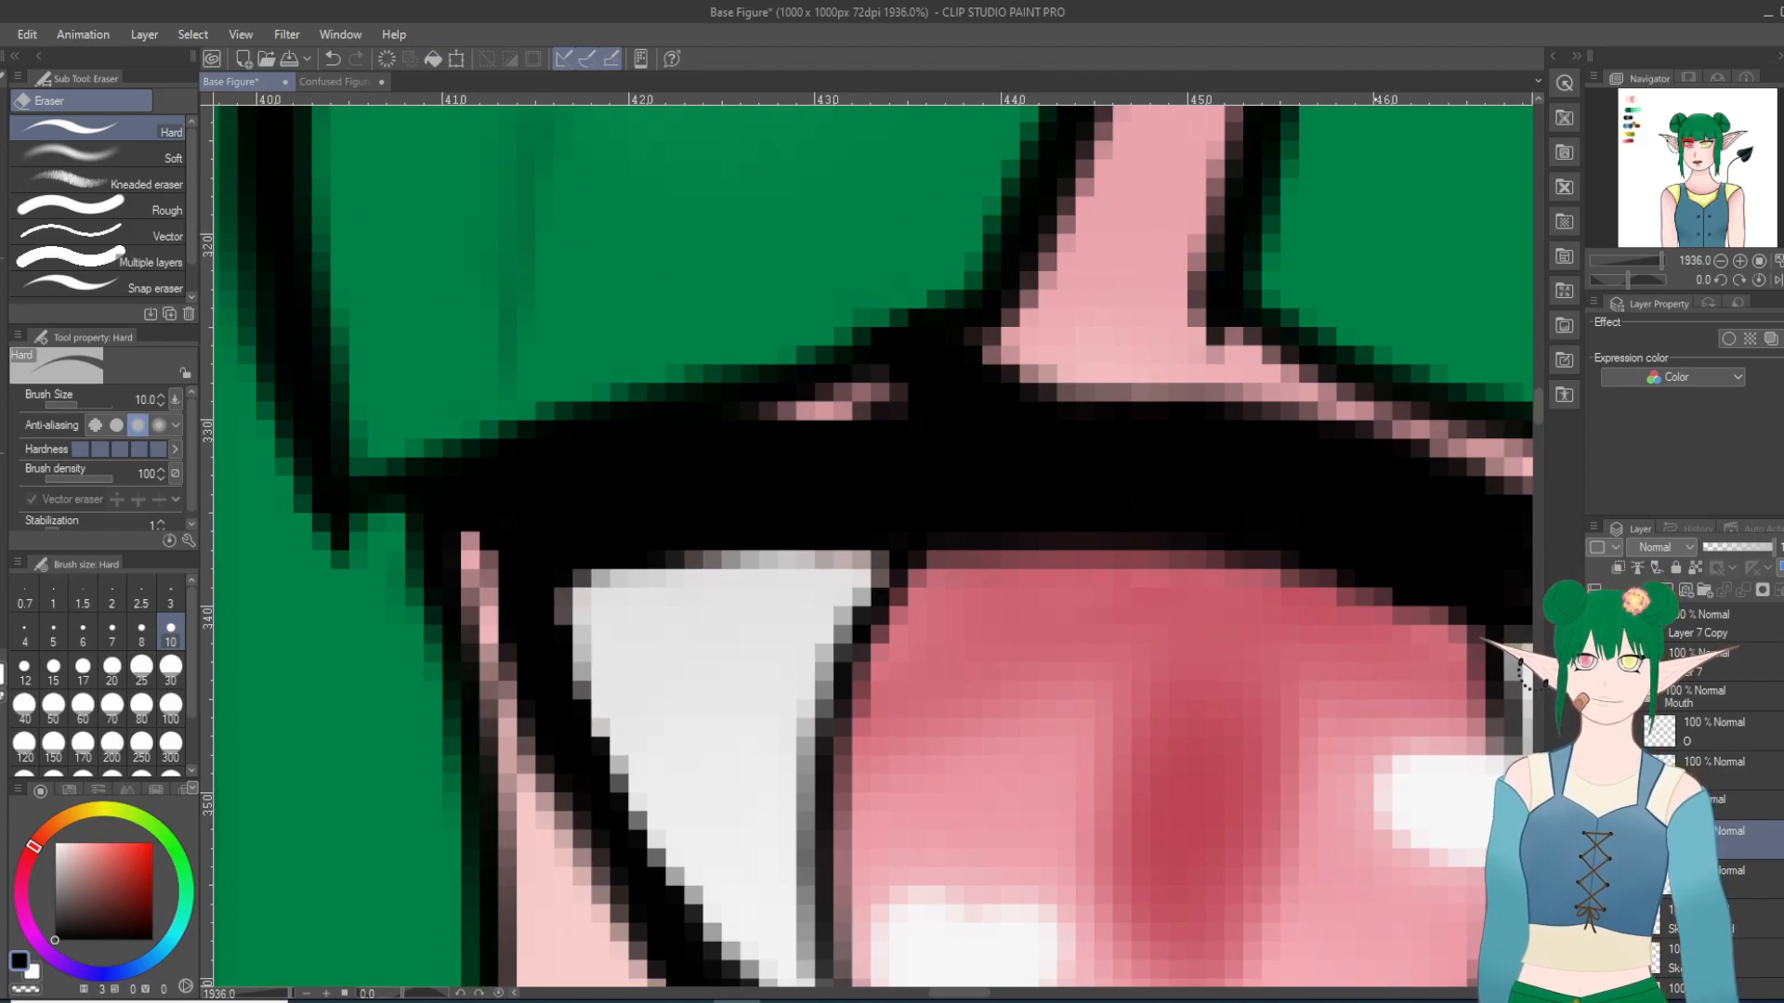
scroll(1346, 470, "down", 10)
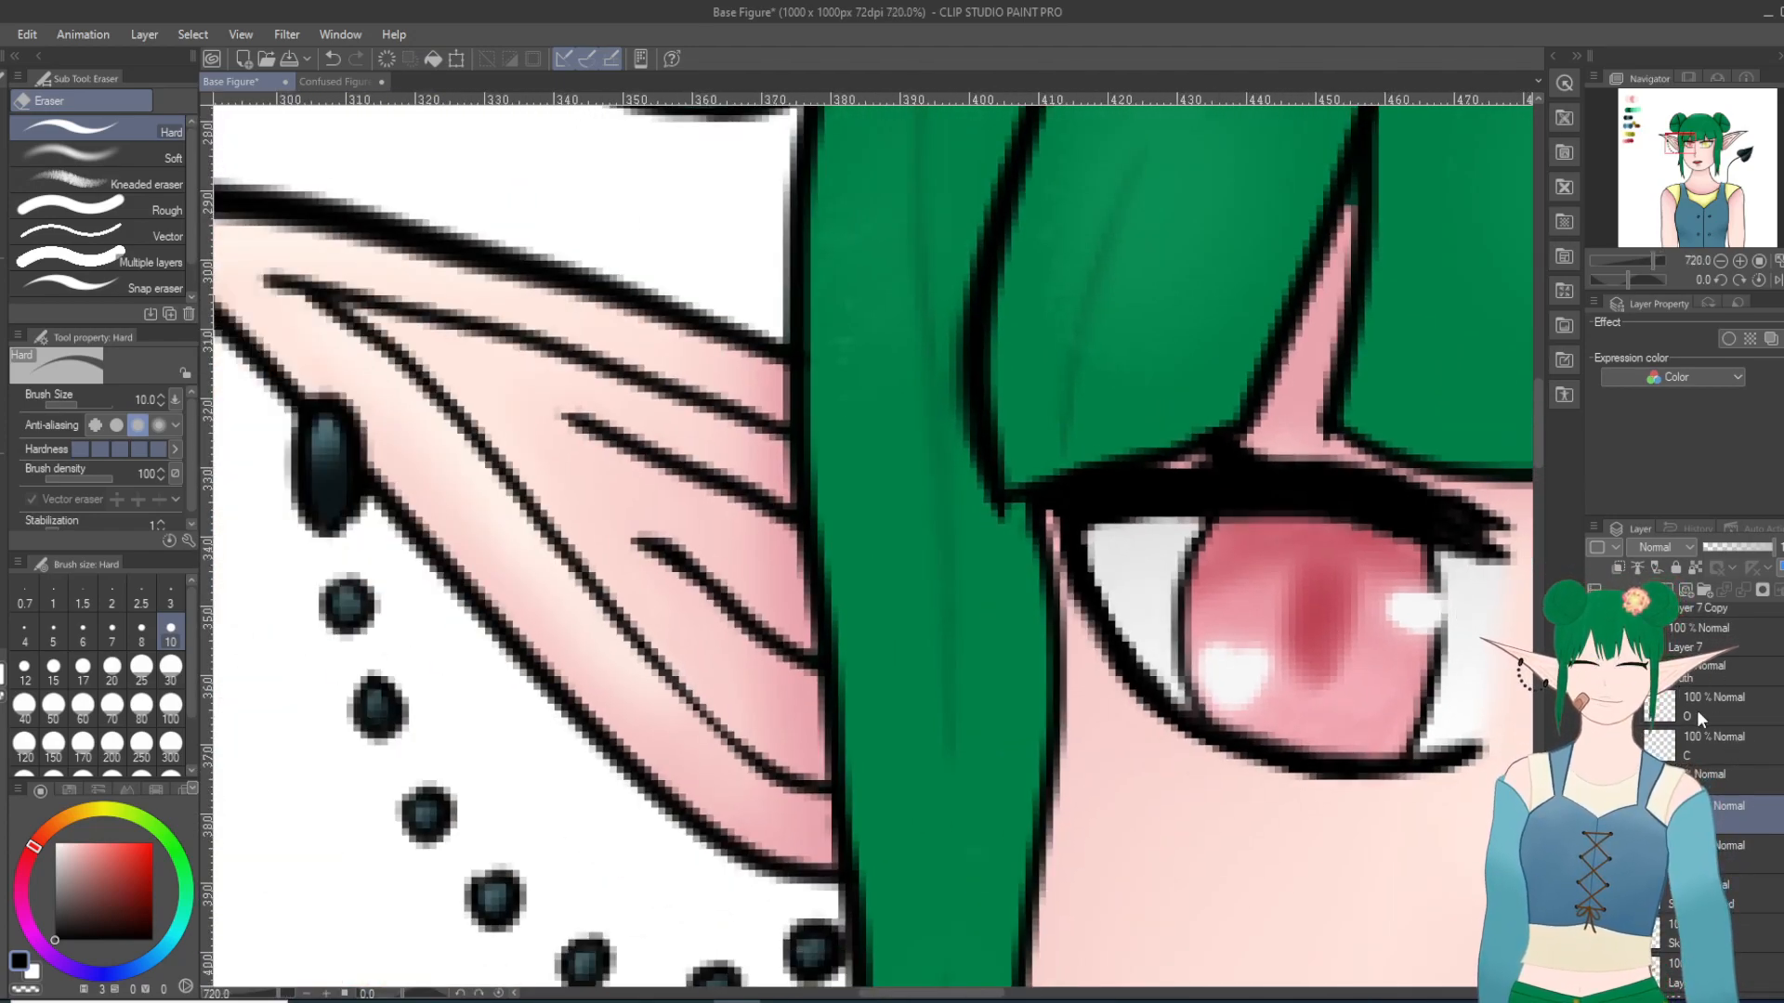
Step: Try to clear the light specks along the yellow eye's upper lashes on the mouth's O layer, and undo the stroke
left_click(1698, 720)
left_click_drag(878, 994, 1003, 994)
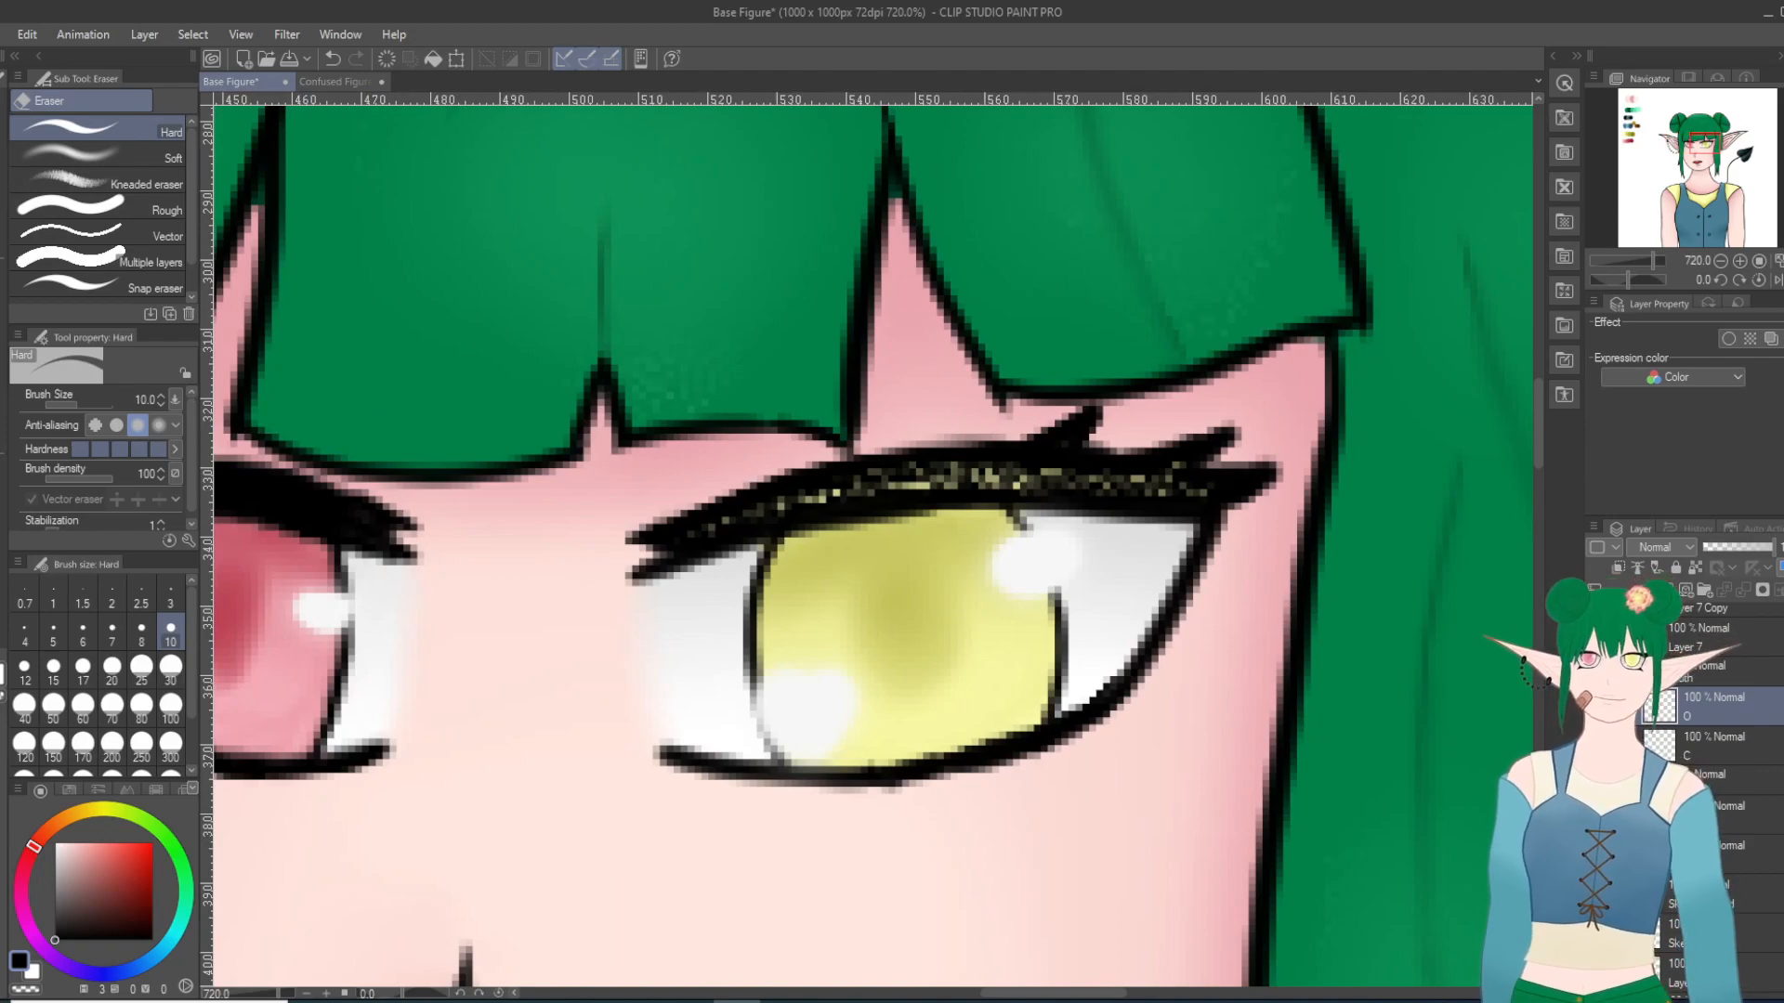
left_click_drag(748, 520, 999, 491)
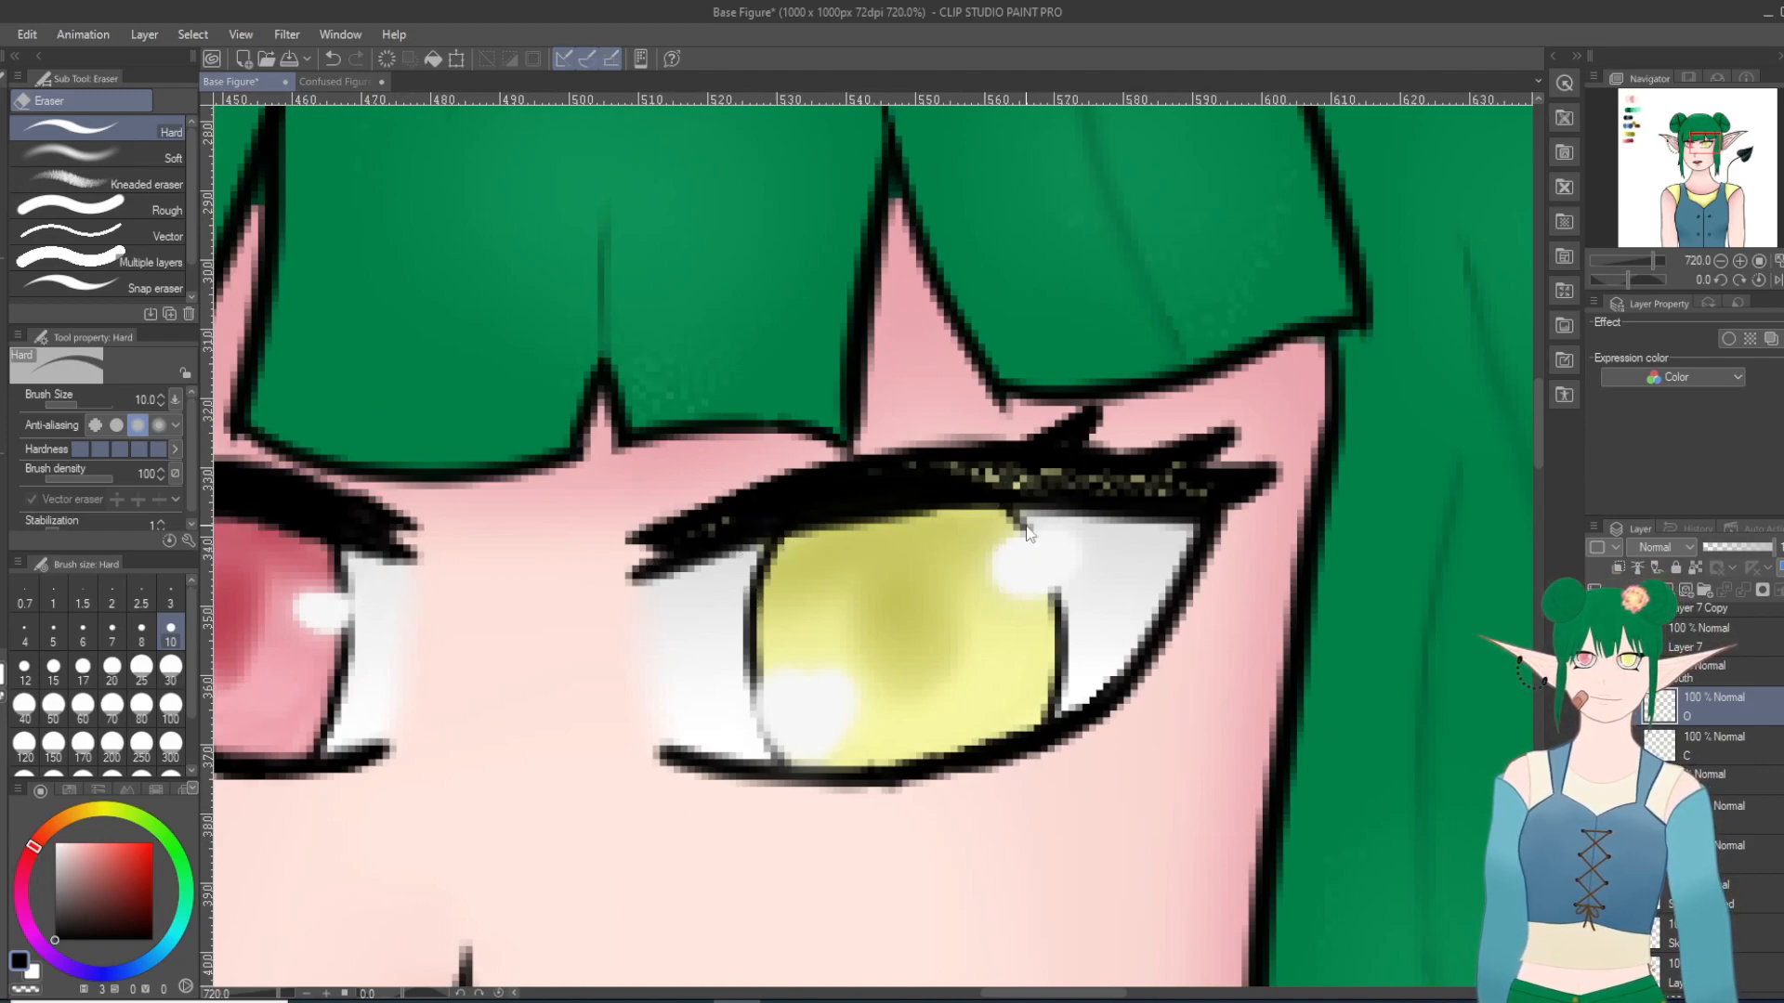
key("ctrl+z")
Step: Lasso the yellow eye's upper lashes and toggle the visibility of the open-eye line layer to check what it contains
key("m")
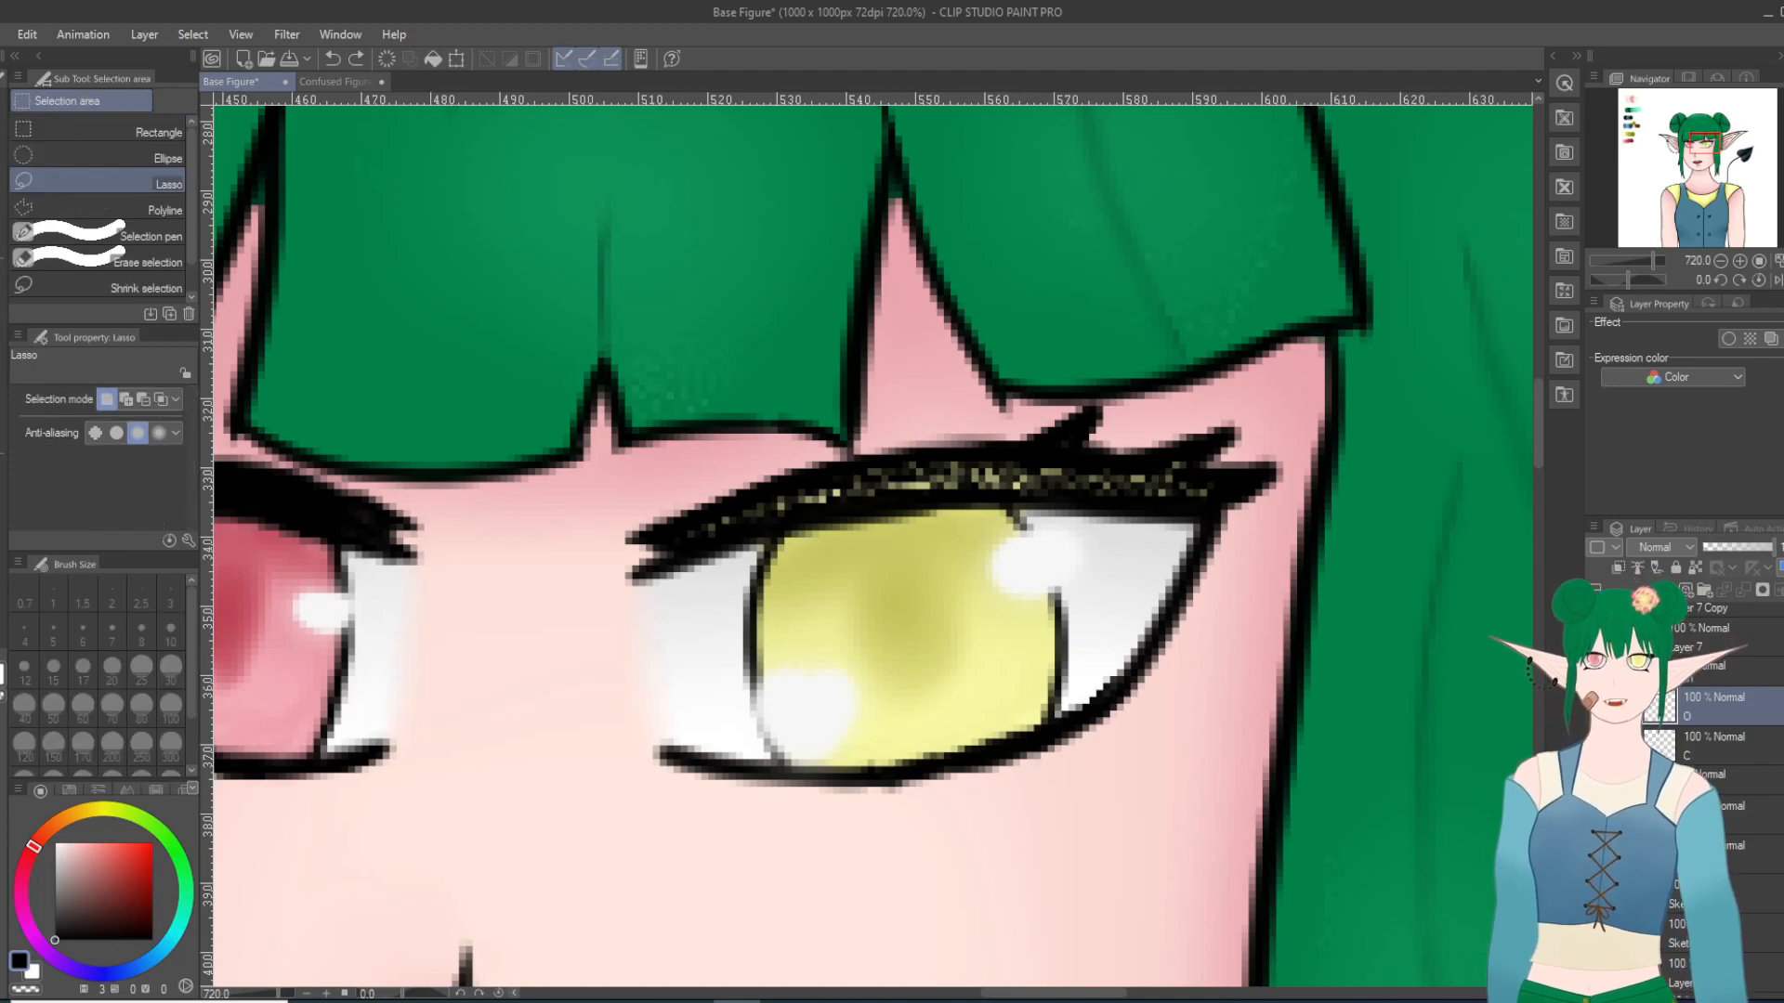
mouse_move(1251, 497)
left_mouse_down()
mouse_move(799, 589)
mouse_move(1317, 439)
mouse_move(1142, 554)
left_mouse_up()
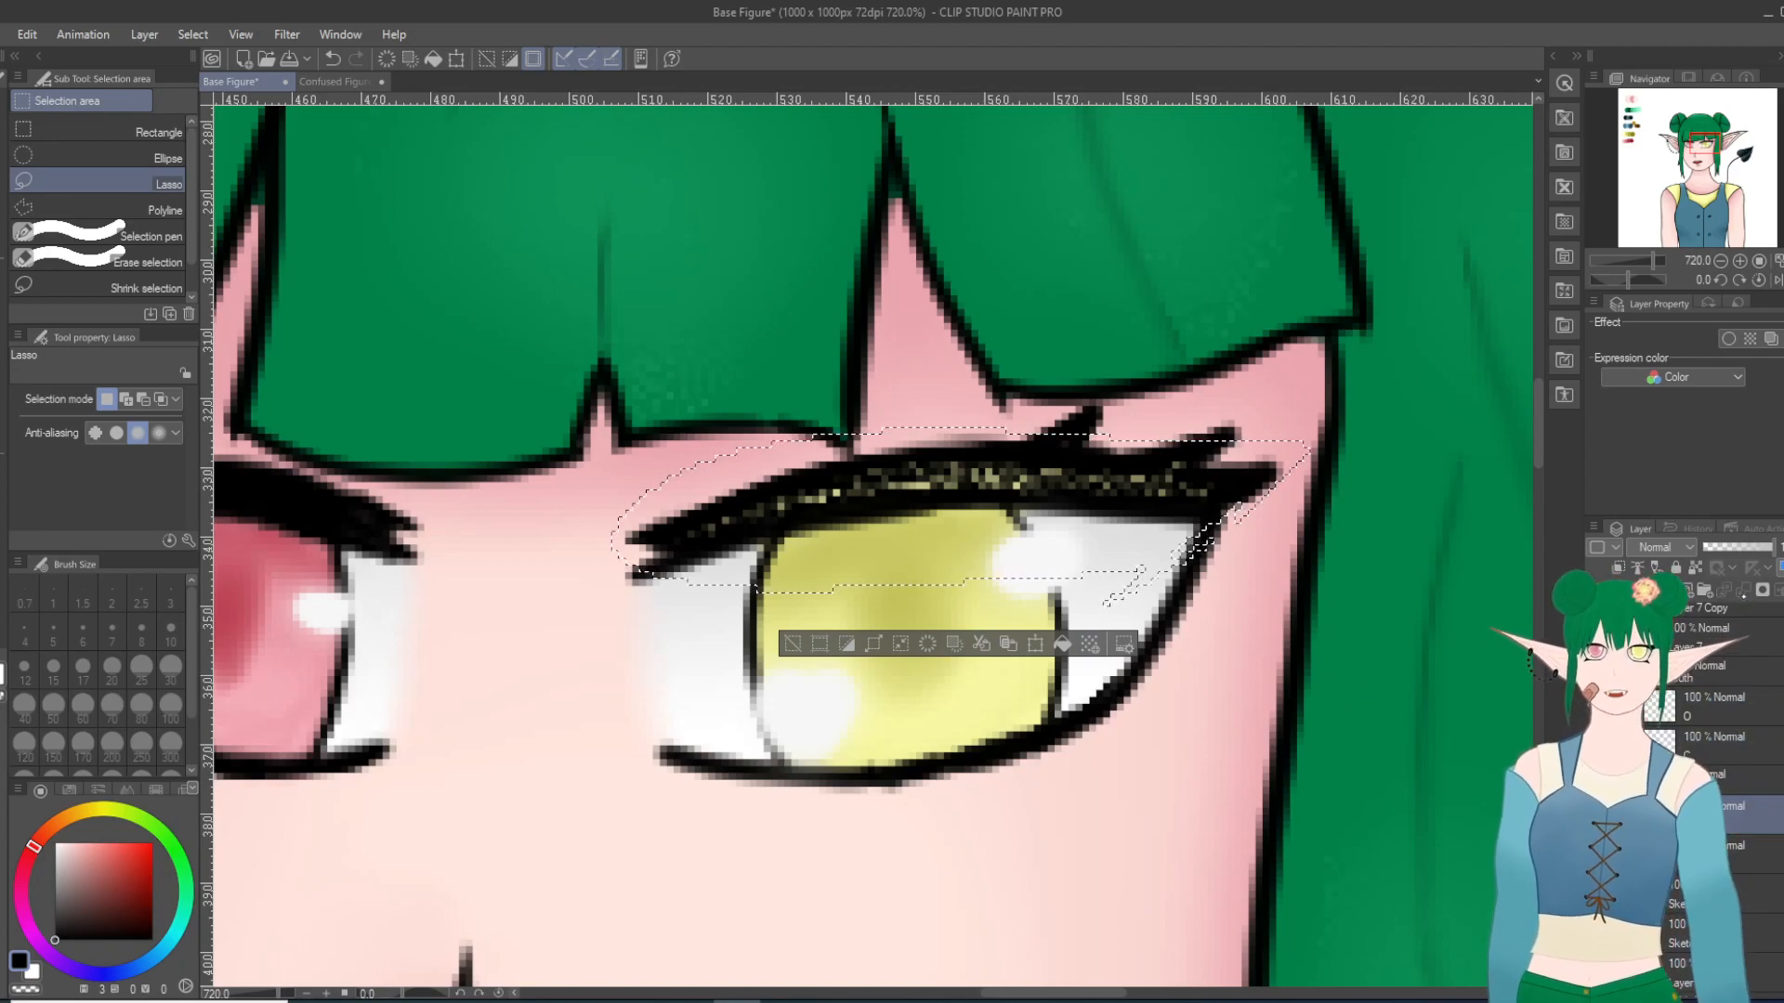
left_click(1596, 815)
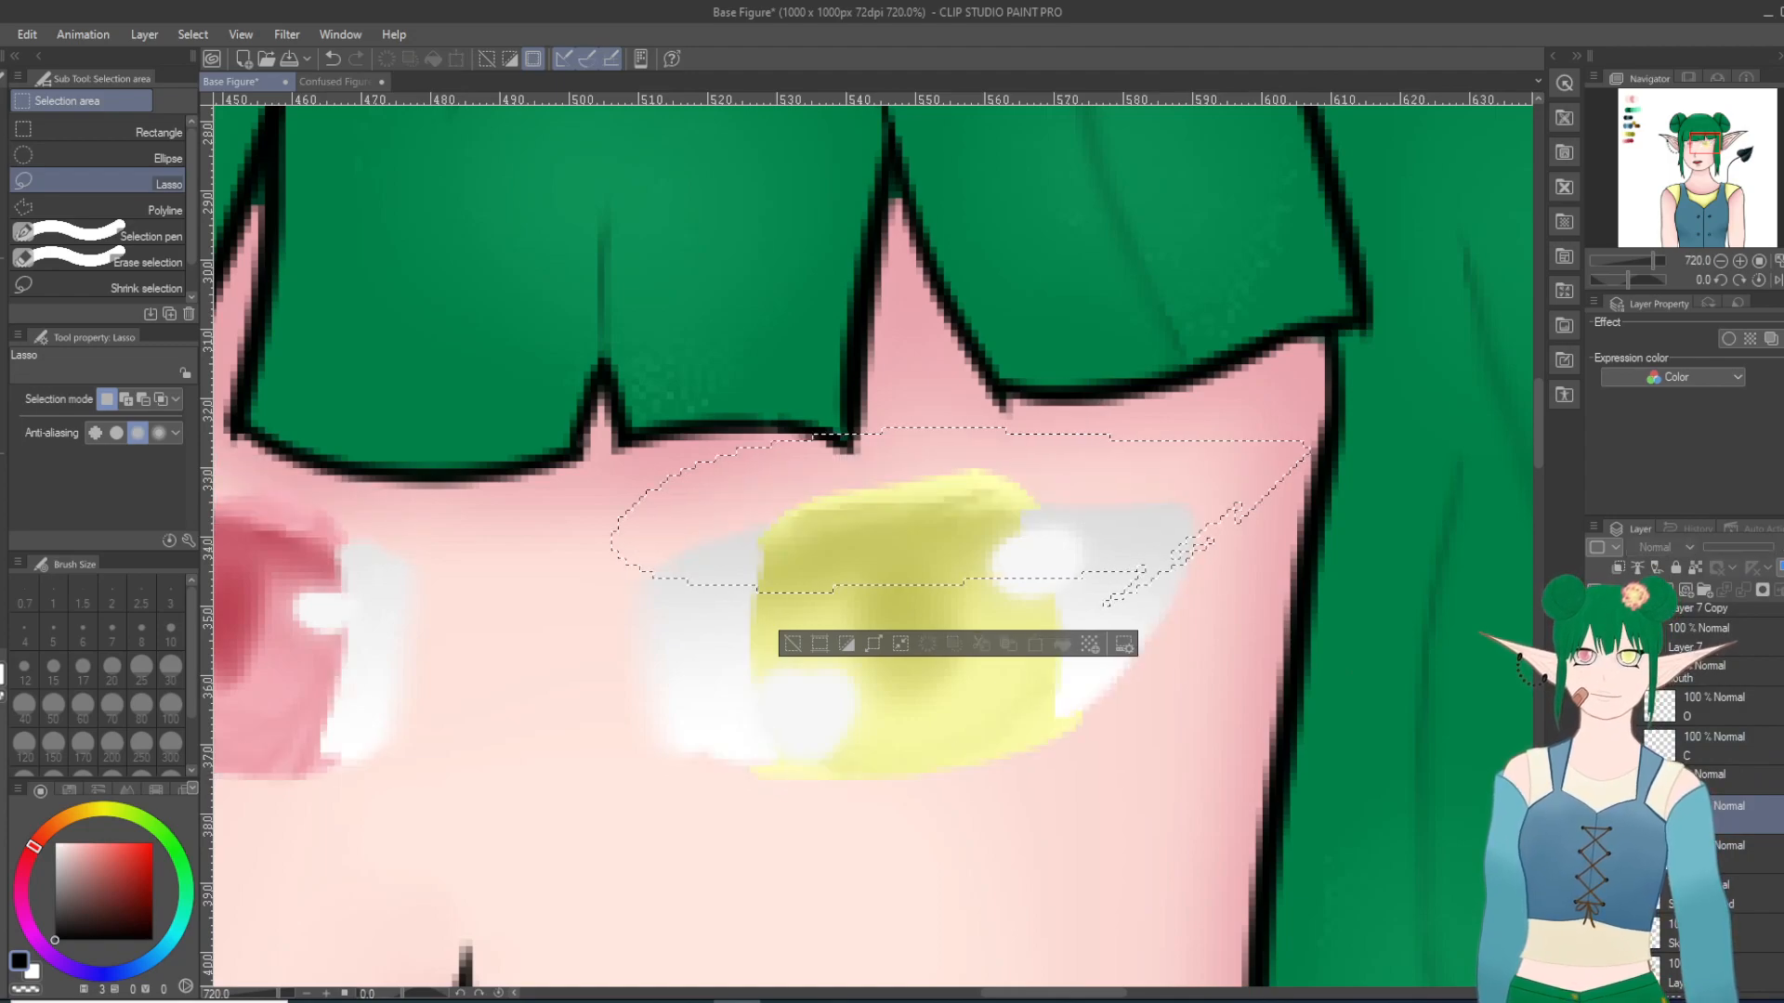
left_click(1595, 815)
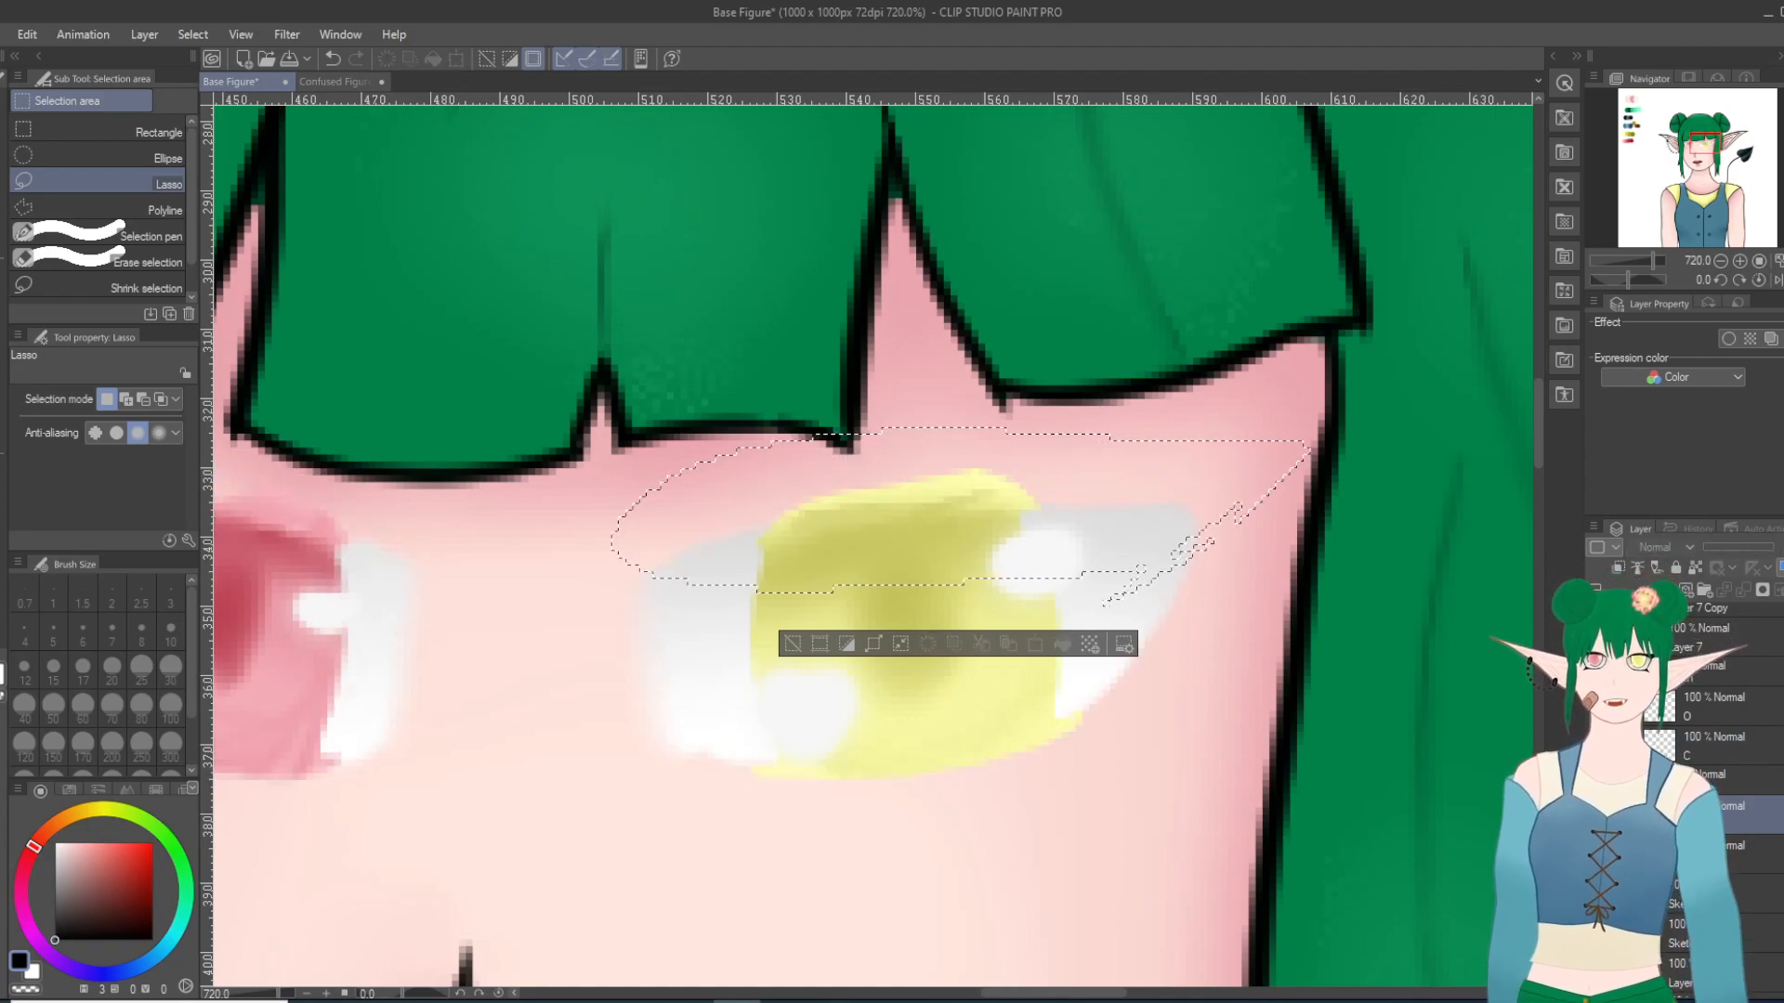
left_click(1595, 815)
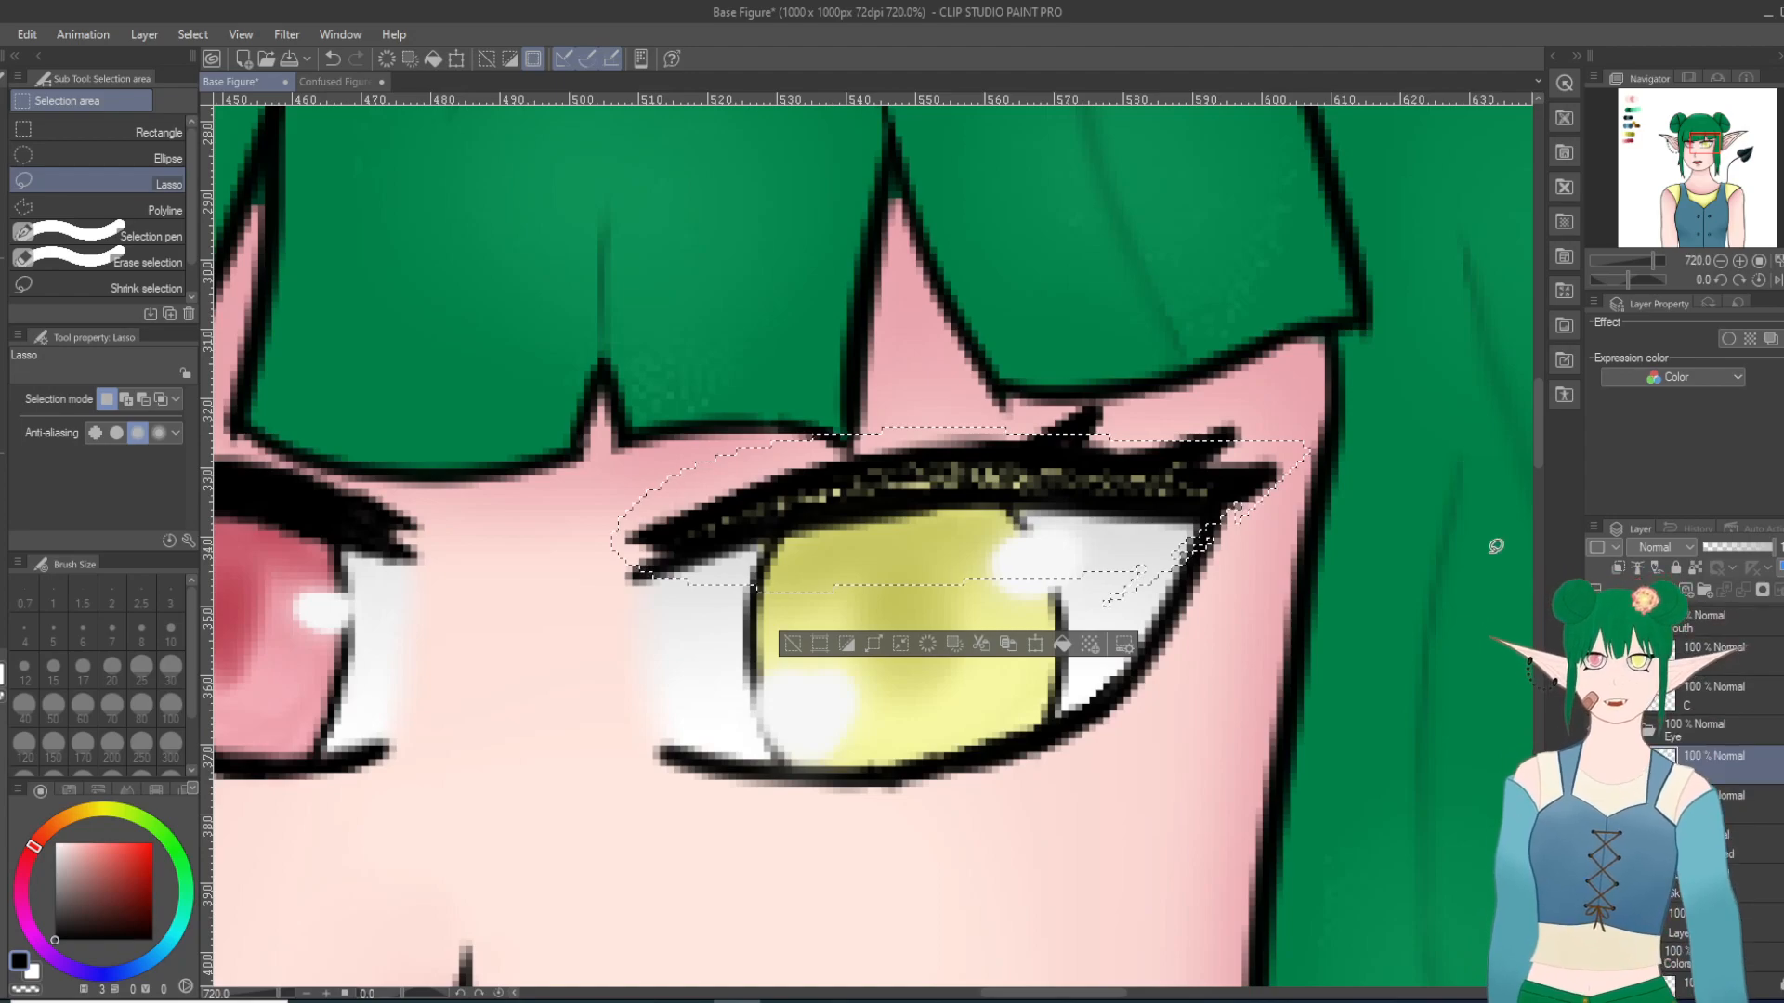
Step: Sample the light pink swatch from the red palette row and clear the lash selection
scroll(1501, 542, "down", 3)
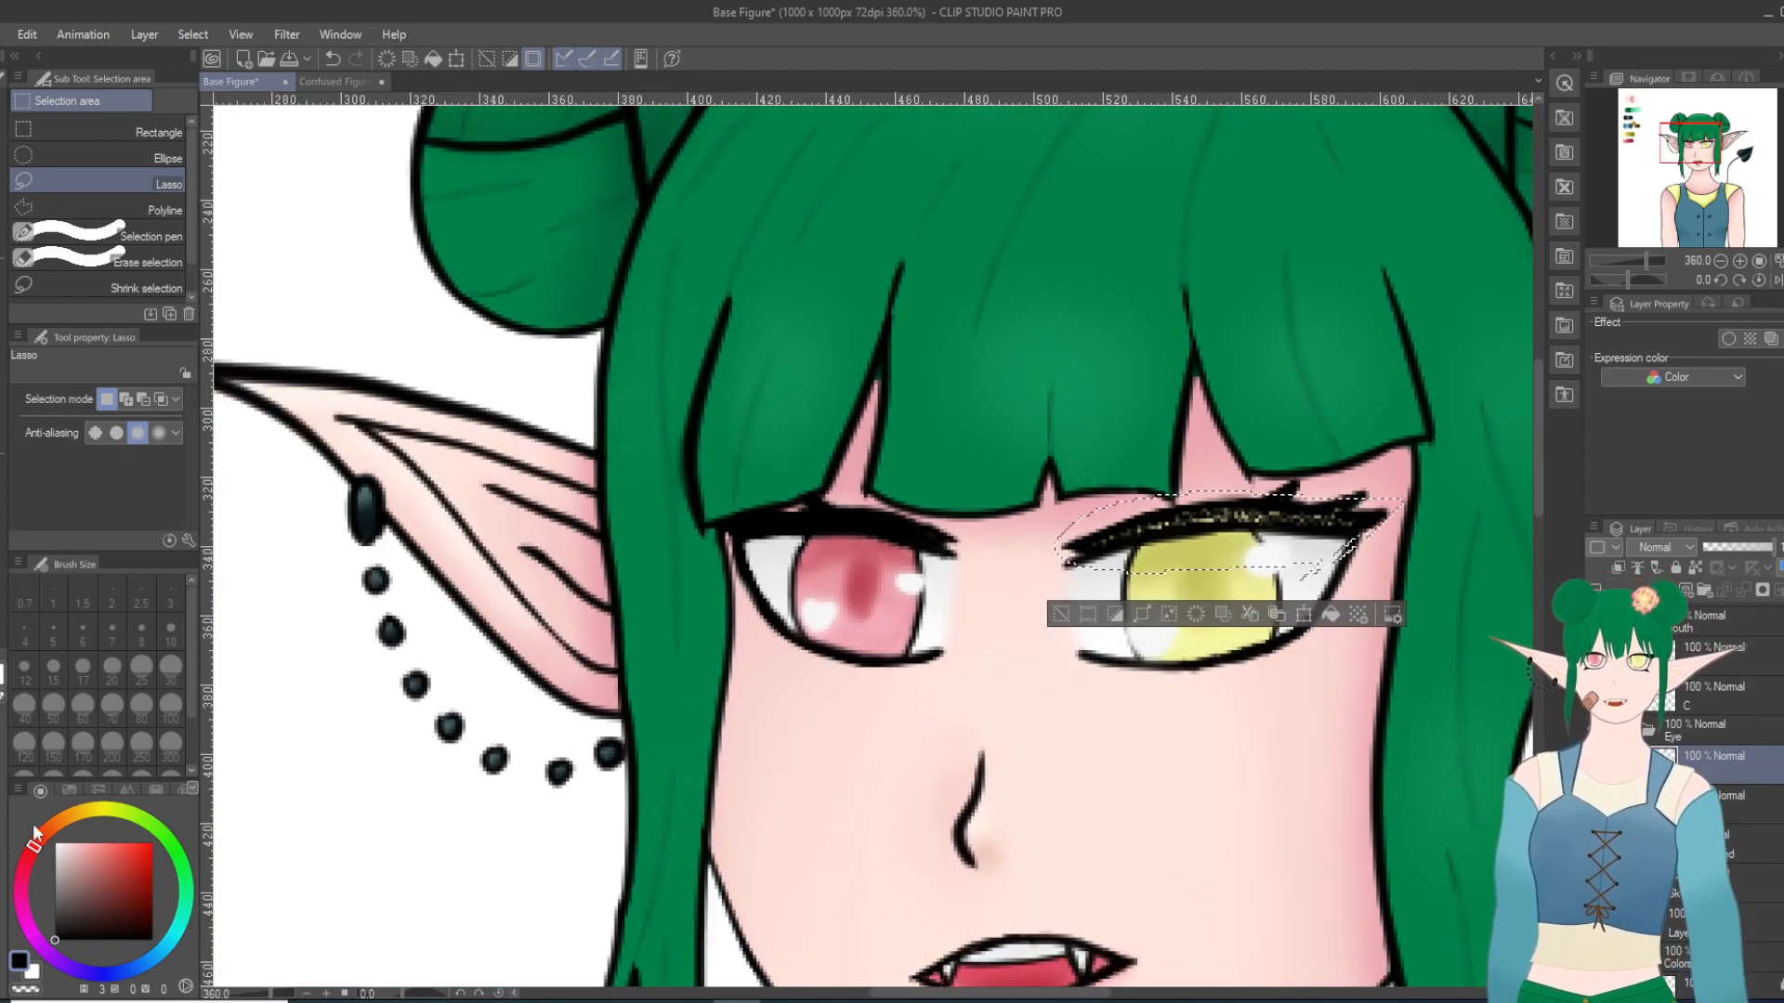
scroll(279, 619, "down", 2)
key("i")
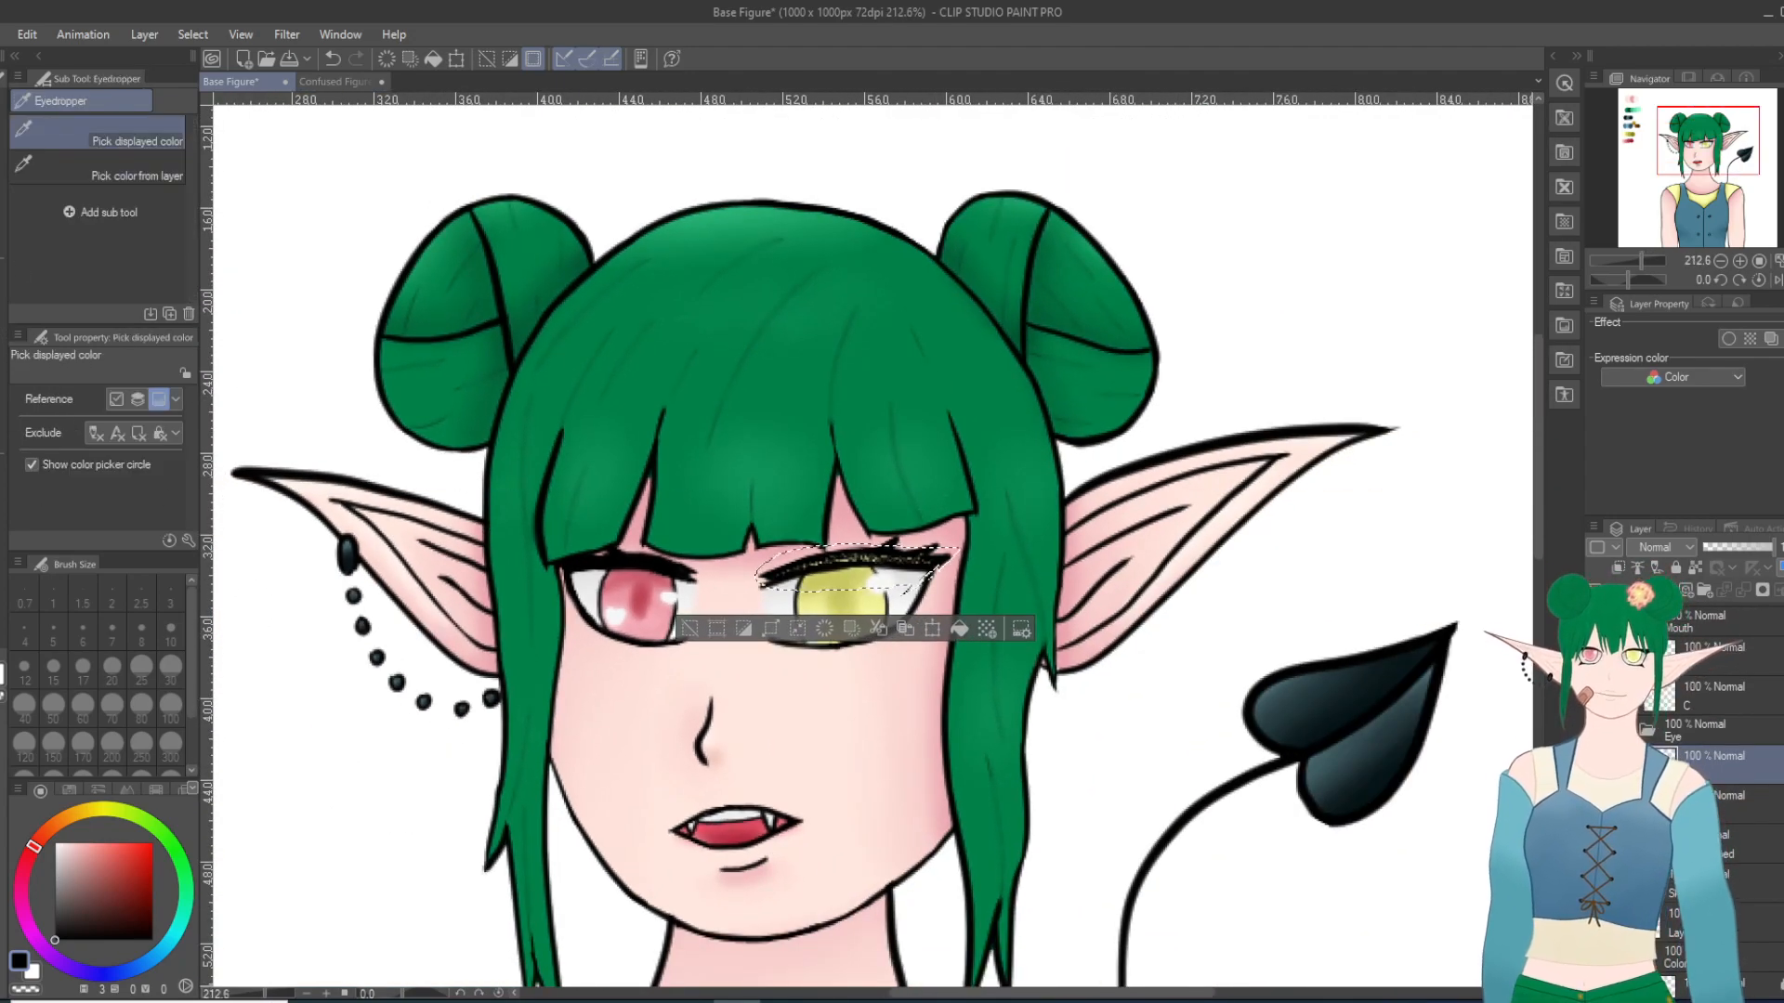
left_click_drag(995, 993, 833, 993)
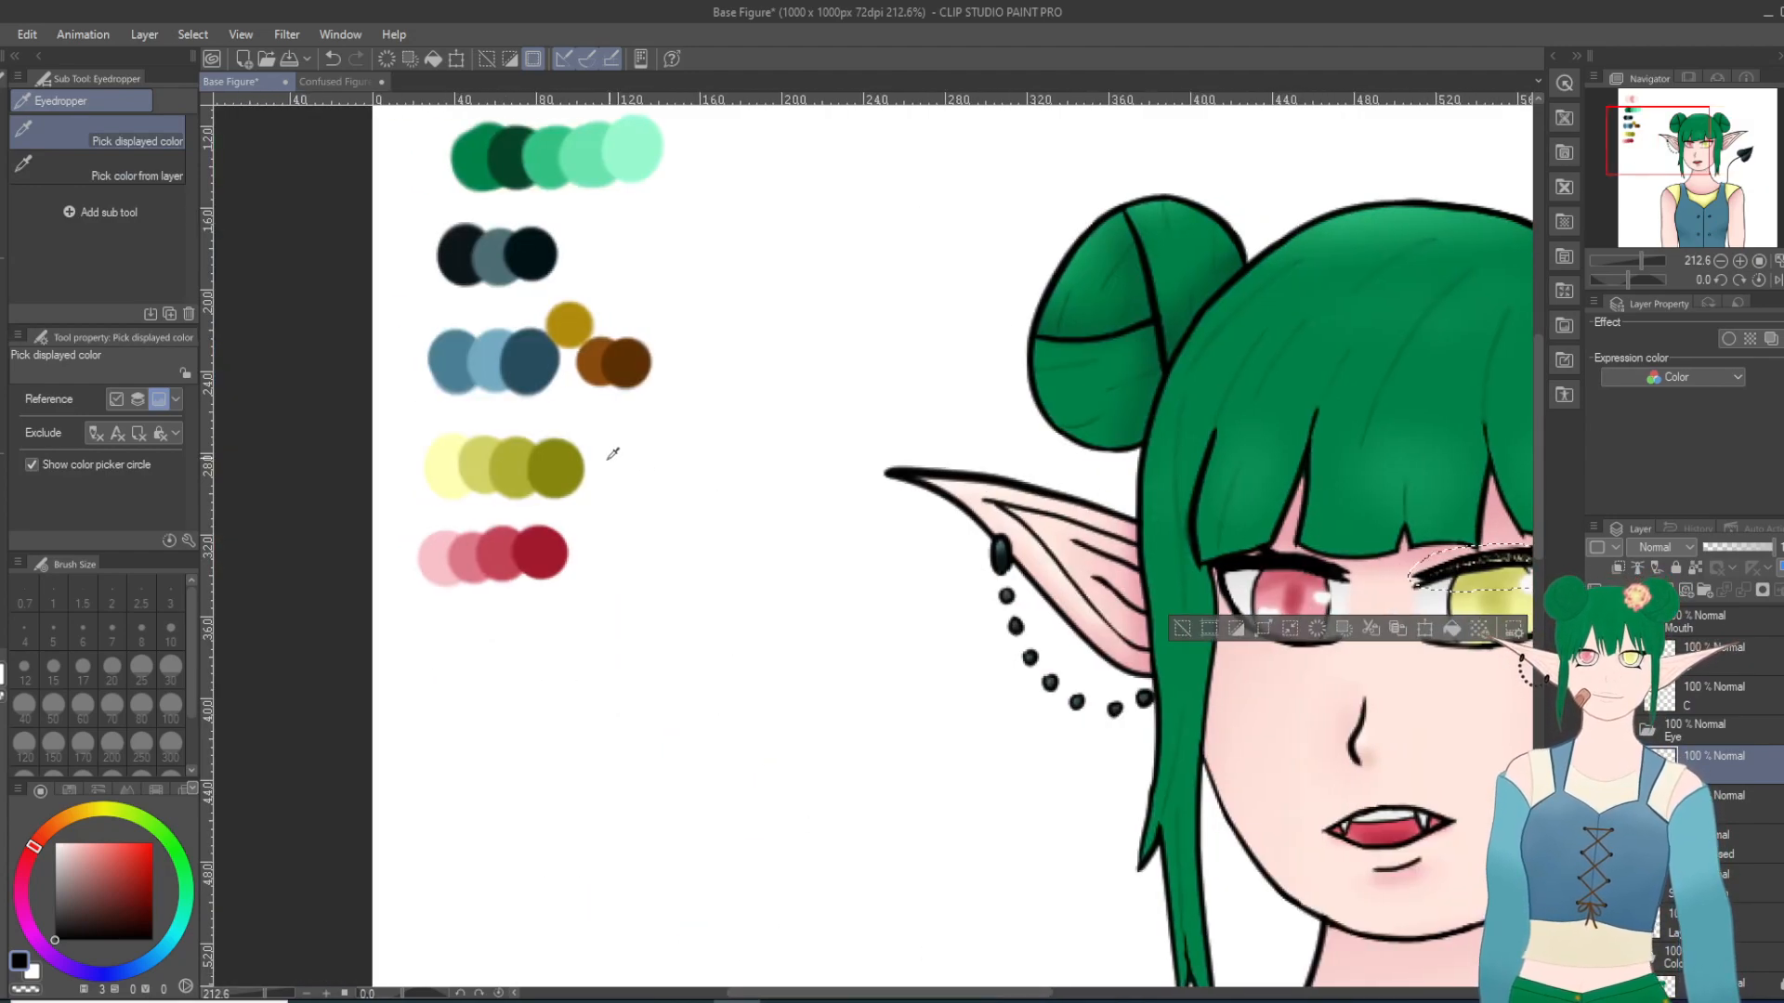
left_click(445, 536)
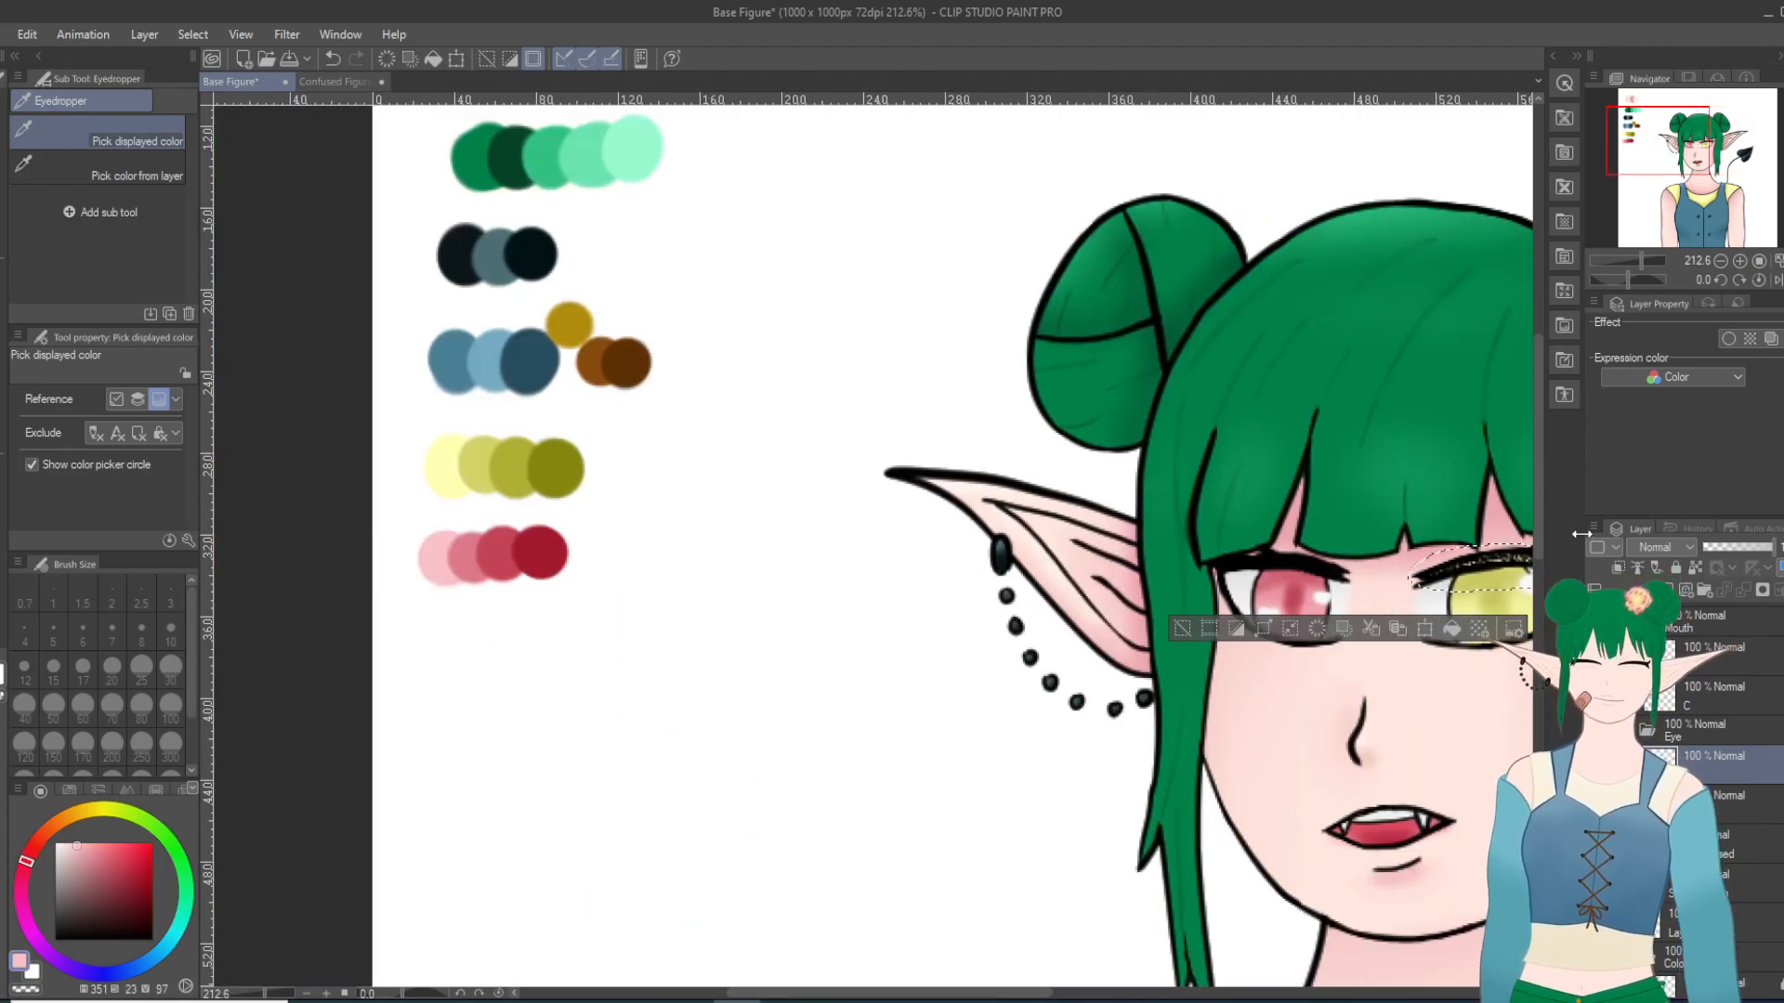
left_click(1184, 626)
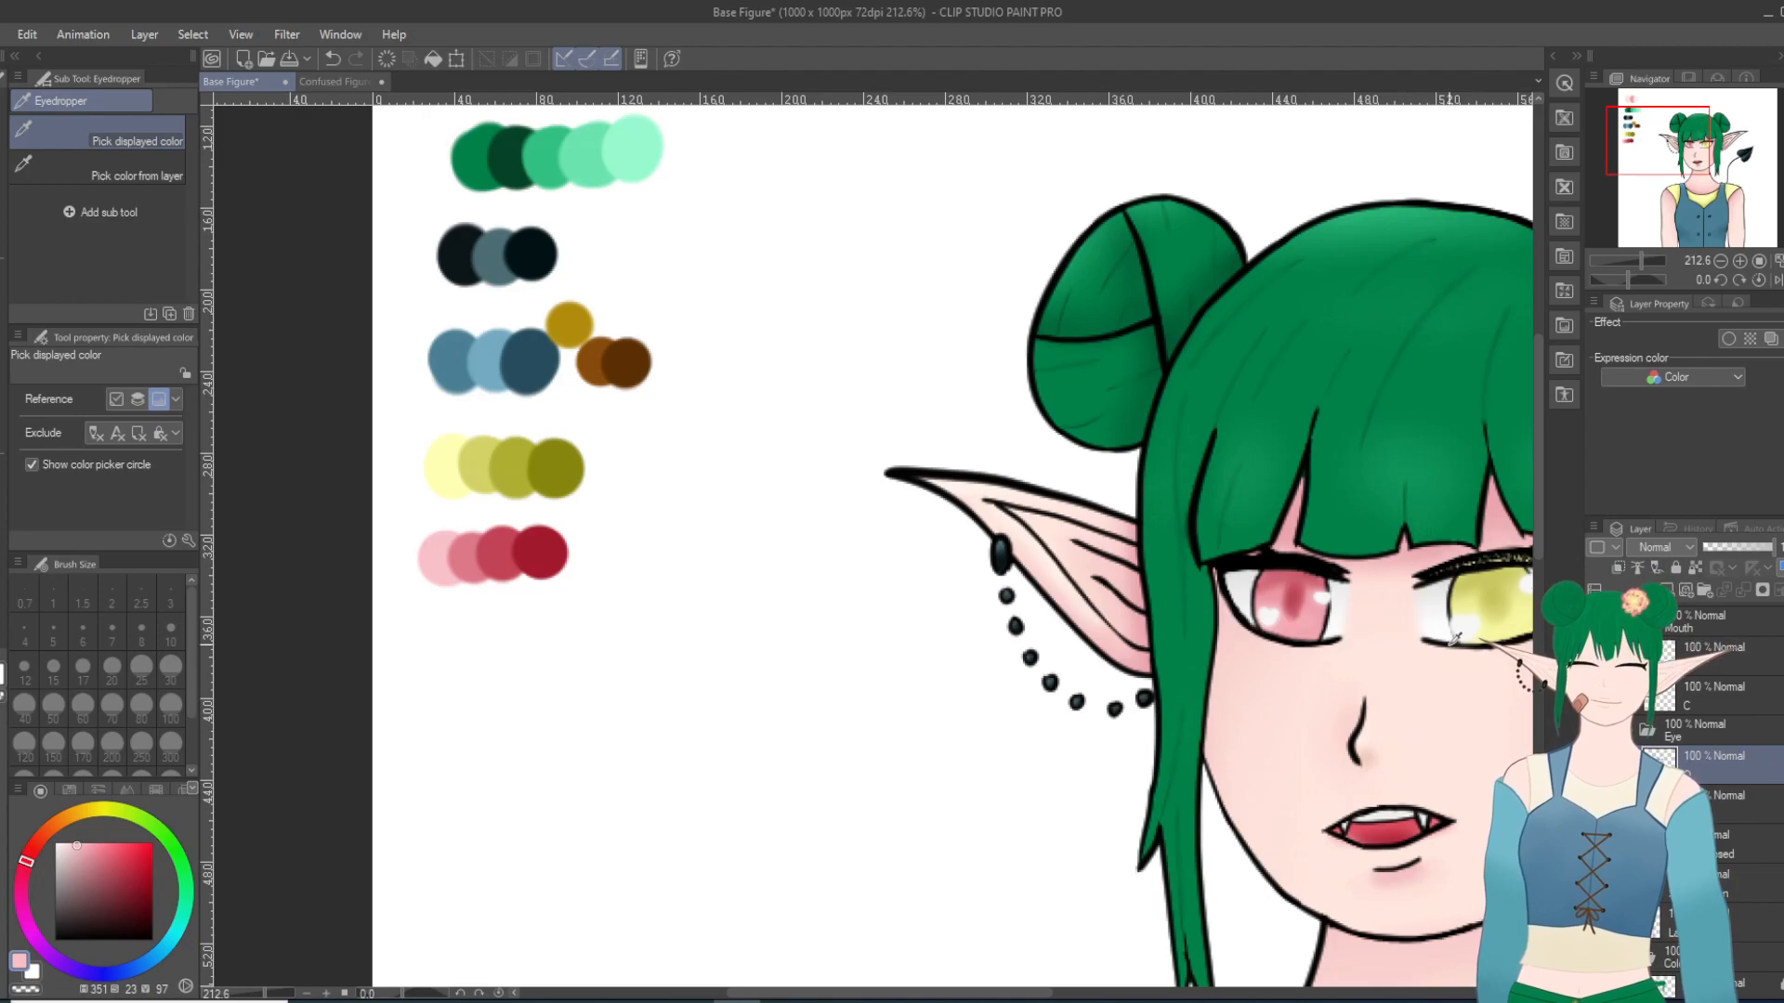
Step: Speckle light pink highlights along the red eye's upper lash line using the Pencil at size 10
key("minus")
key("minus")
key("minus")
key("minus")
key("minus")
key("minus")
scroll(1274, 293, "up", 5)
scroll(1358, 305, "up", 3)
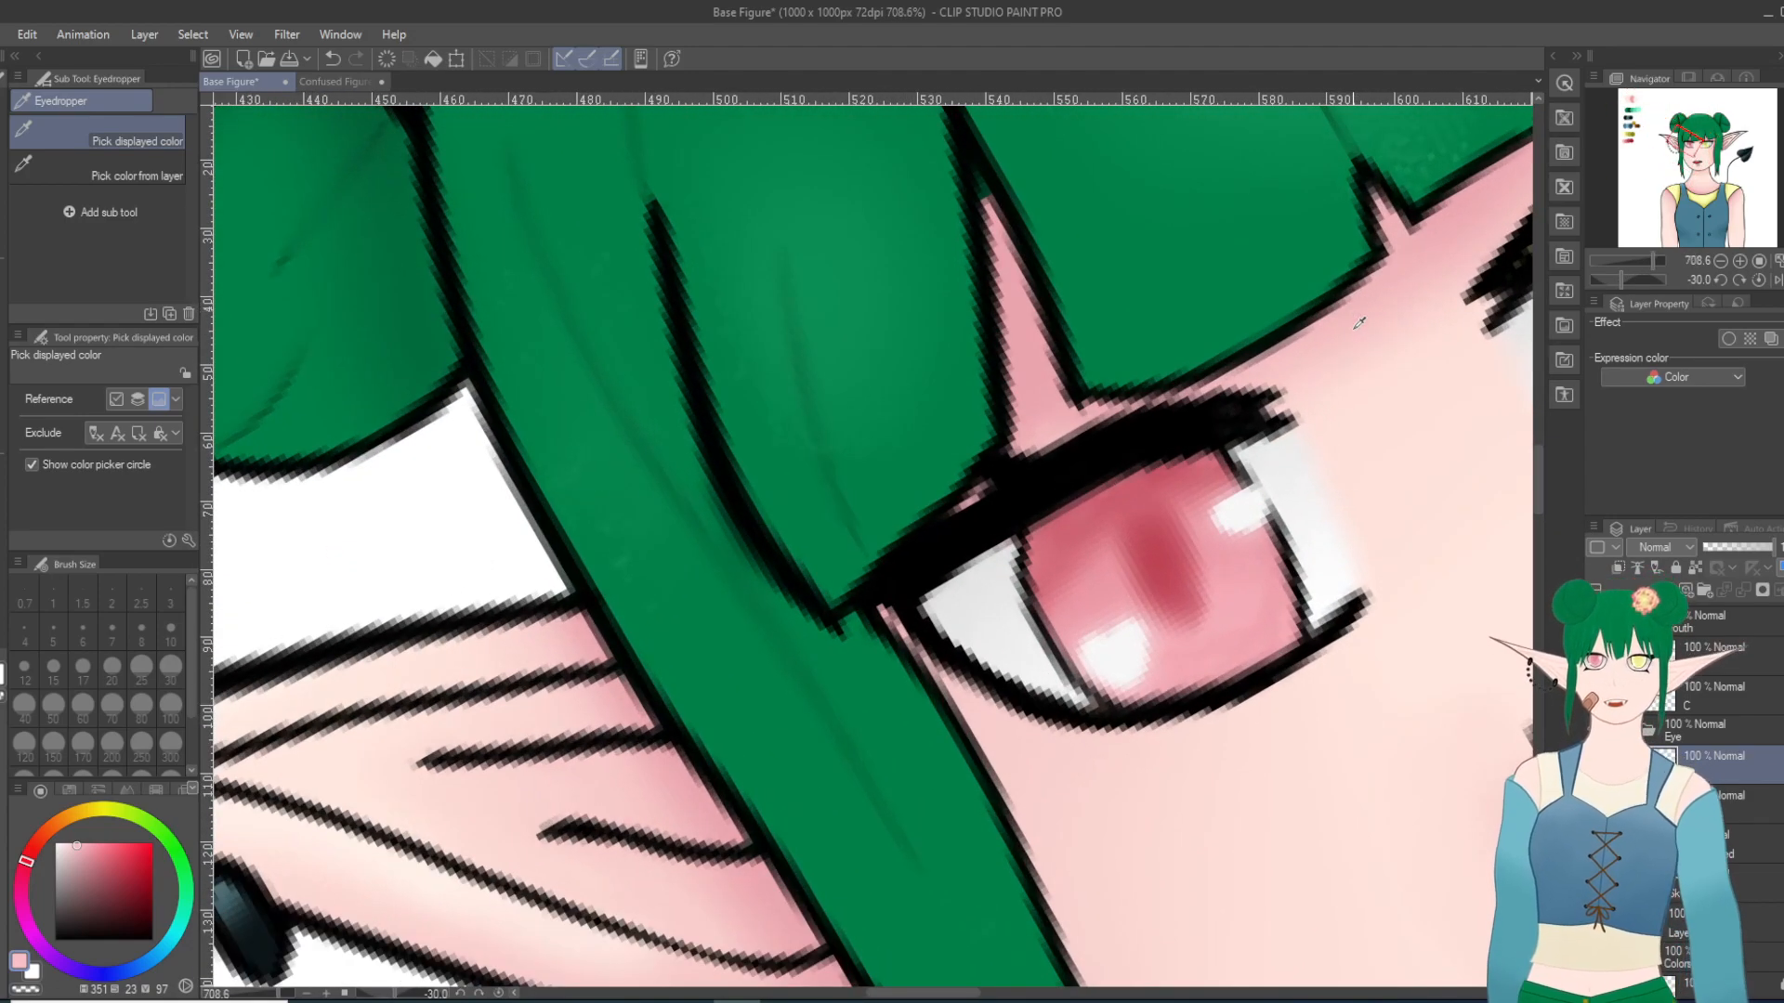
key("minus")
key("minus")
key("minus")
scroll(1143, 295, "up", 4)
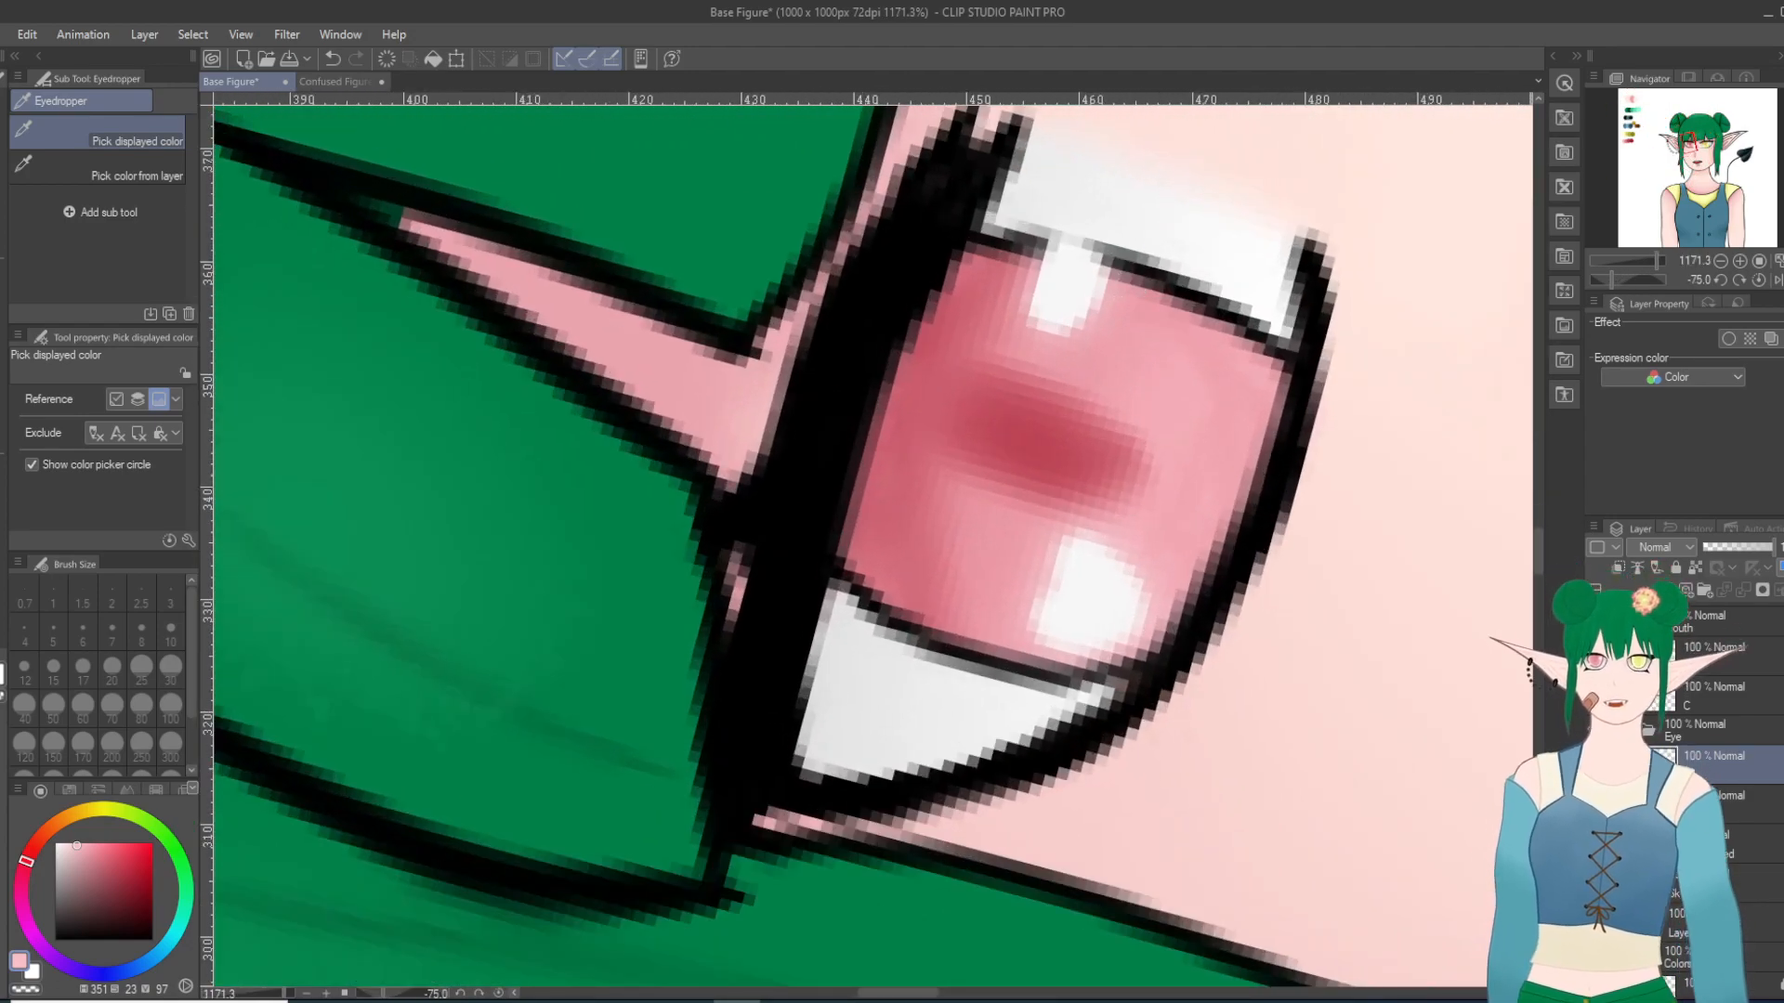
key("p")
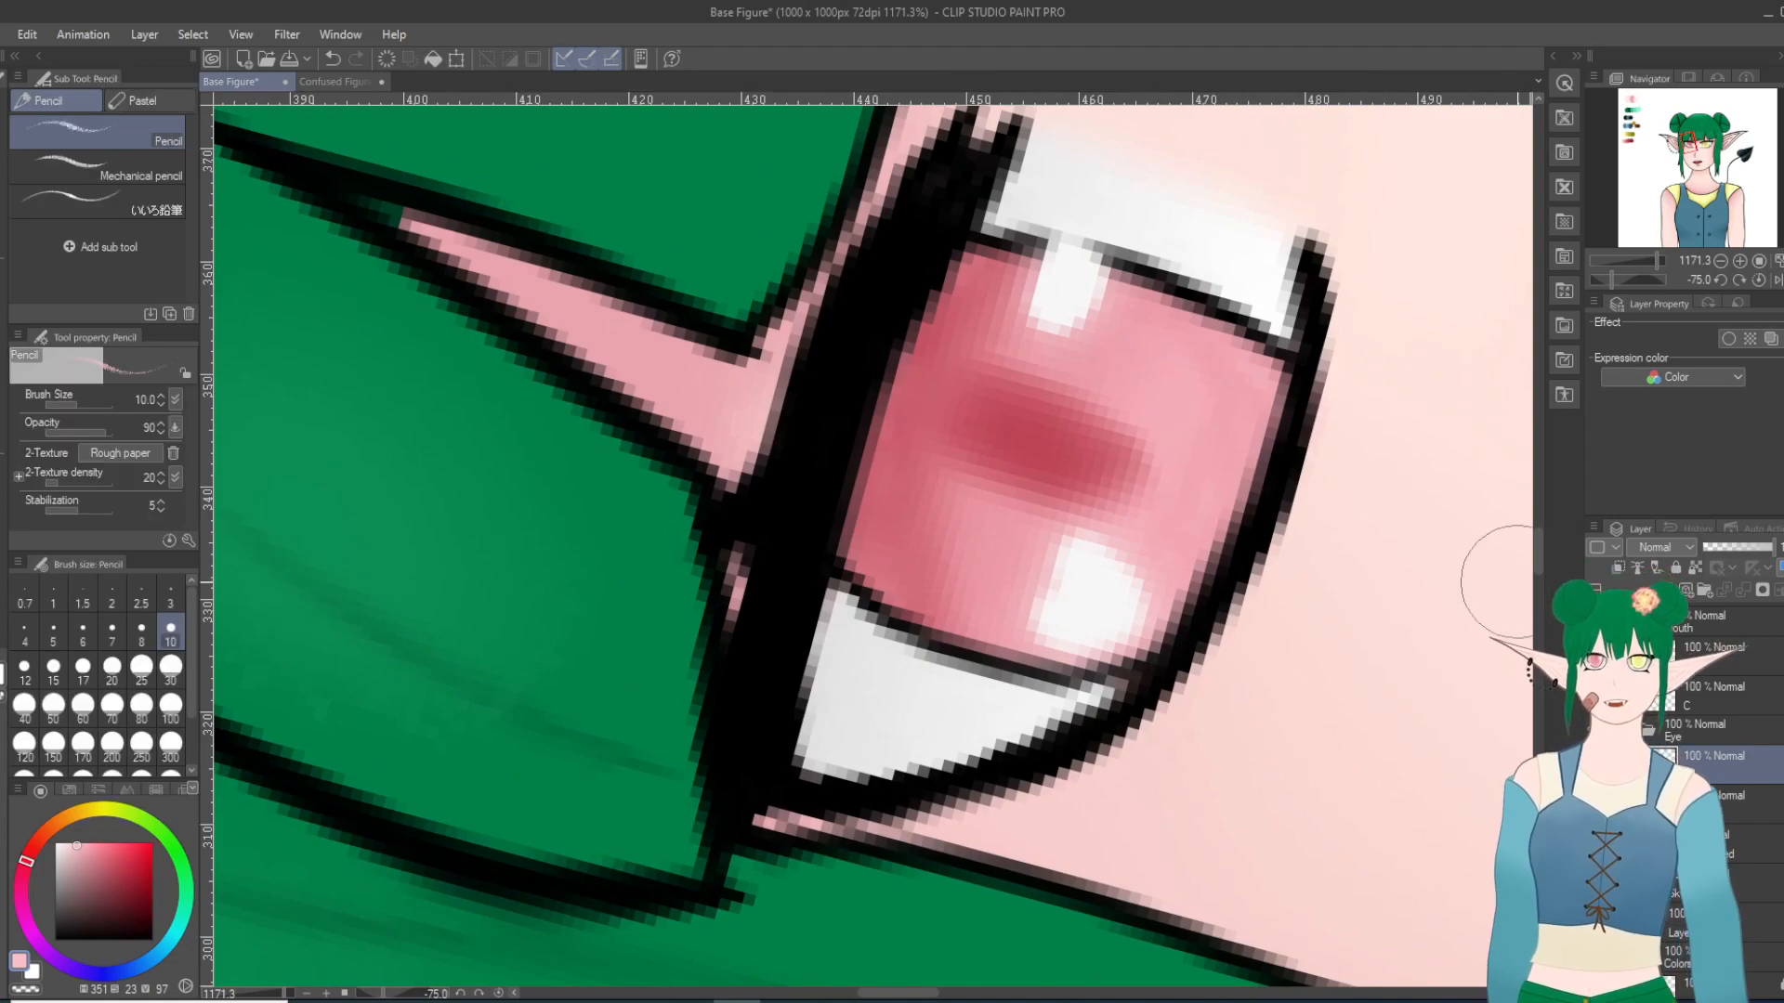
mouse_move(937, 239)
left_mouse_down()
mouse_move(957, 184)
mouse_move(888, 270)
mouse_move(945, 201)
mouse_move(825, 418)
mouse_move(899, 285)
mouse_move(847, 377)
mouse_move(775, 634)
mouse_move(826, 391)
mouse_move(780, 533)
mouse_move(783, 577)
mouse_move(805, 507)
mouse_move(745, 769)
mouse_move(783, 650)
left_mouse_up()
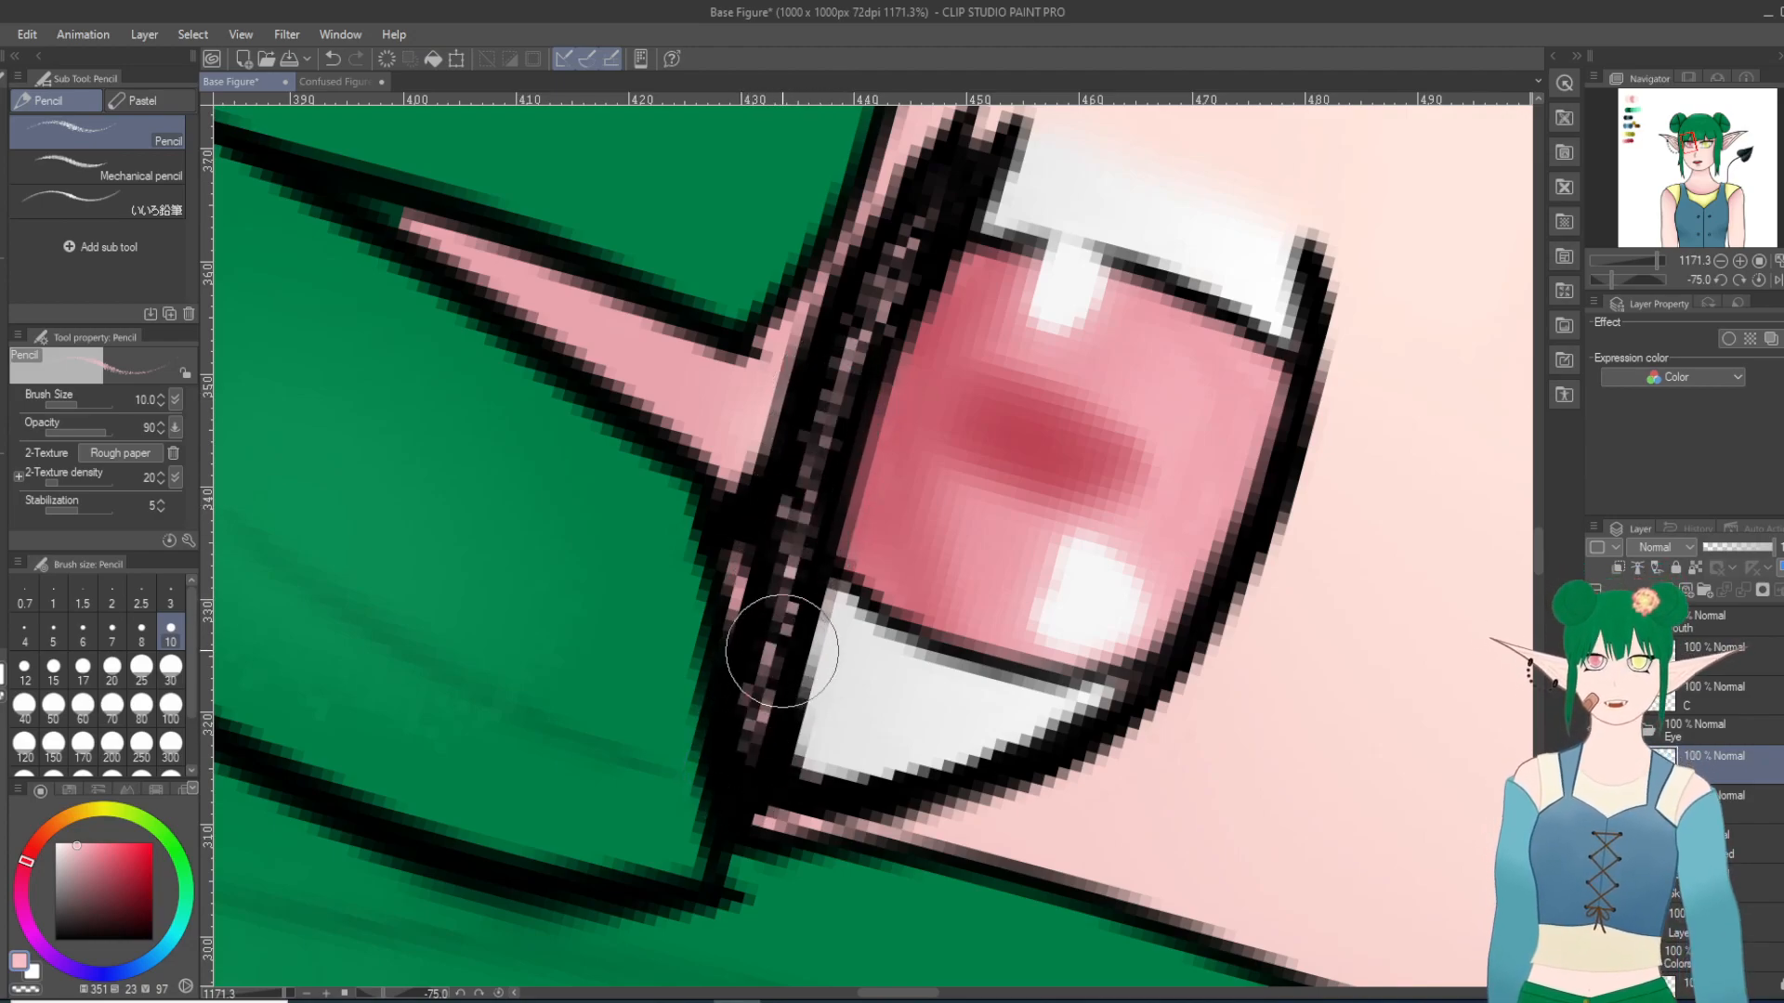
Step: Straighten the canvas rotation and examine both eyes' speckled lashes up close and on the whole figure
key("asciicircum")
key("asciicircum")
key("asciicircum")
key("asciicircum")
key("asciicircum")
key("asciicircum")
key("asciicircum")
key("asciicircum")
key("asciicircum")
key("asciicircum")
key("asciicircum")
key("asciicircum")
key("asciicircum")
scroll(1072, 737, "down", 15)
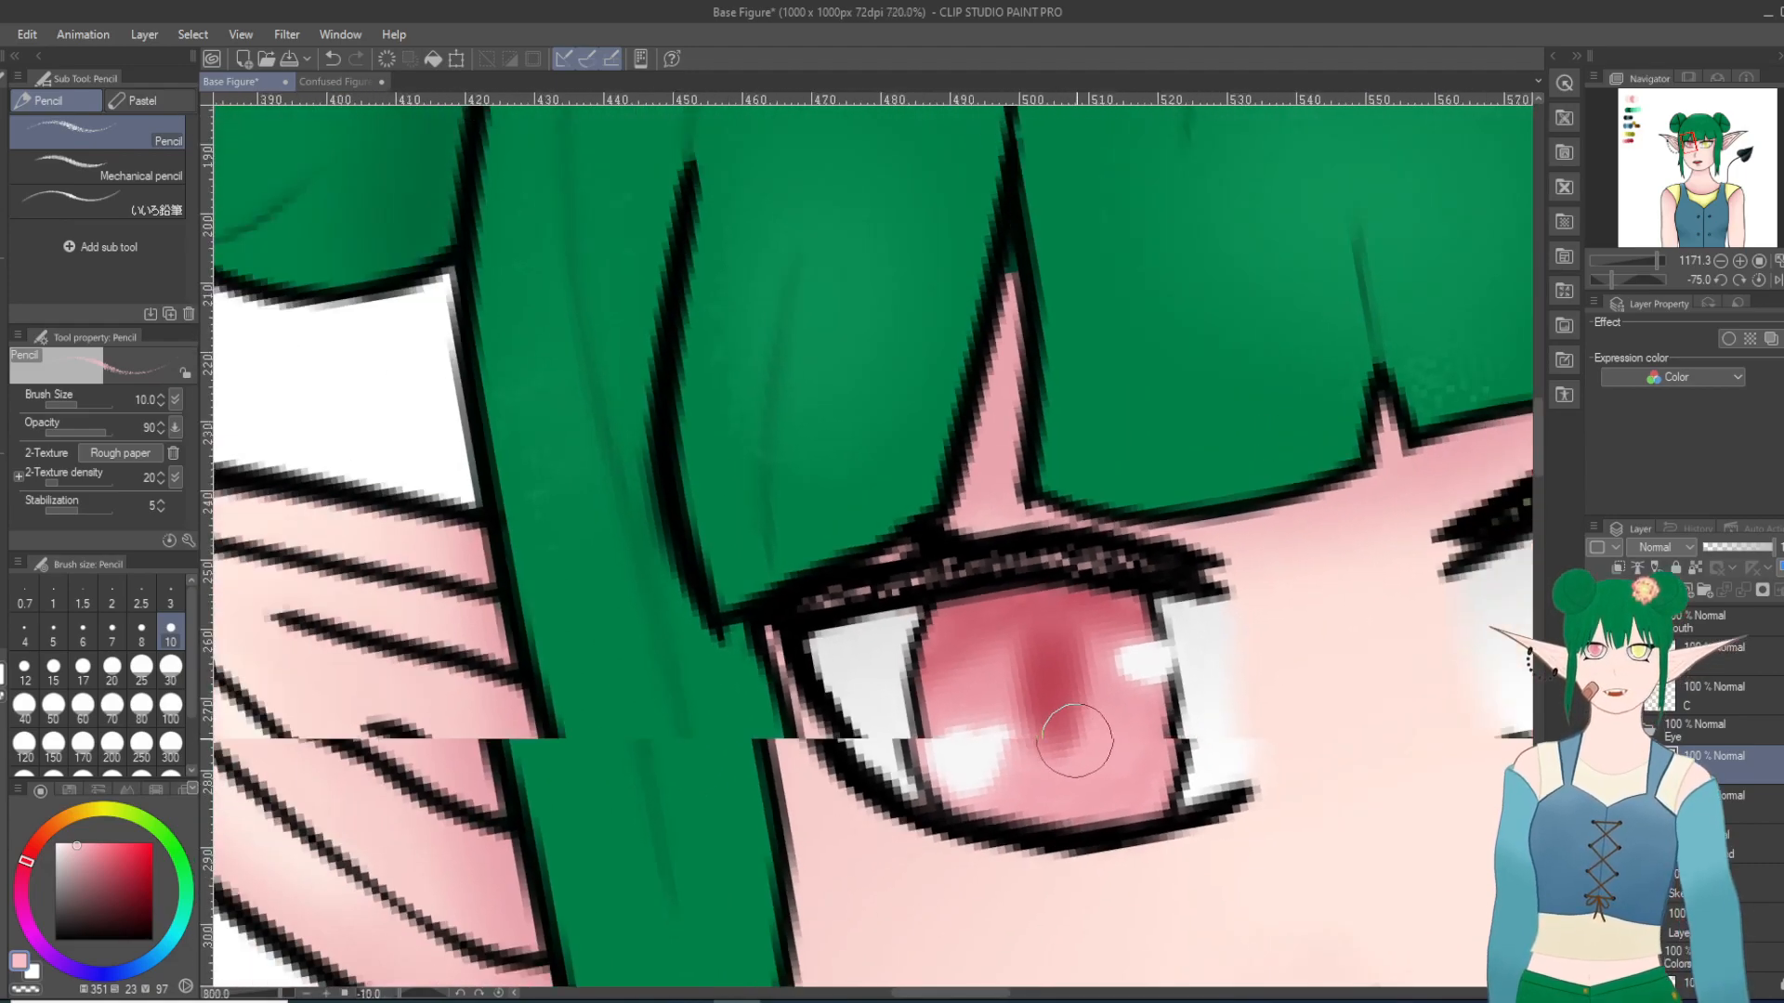
scroll(1299, 835, "up", 5)
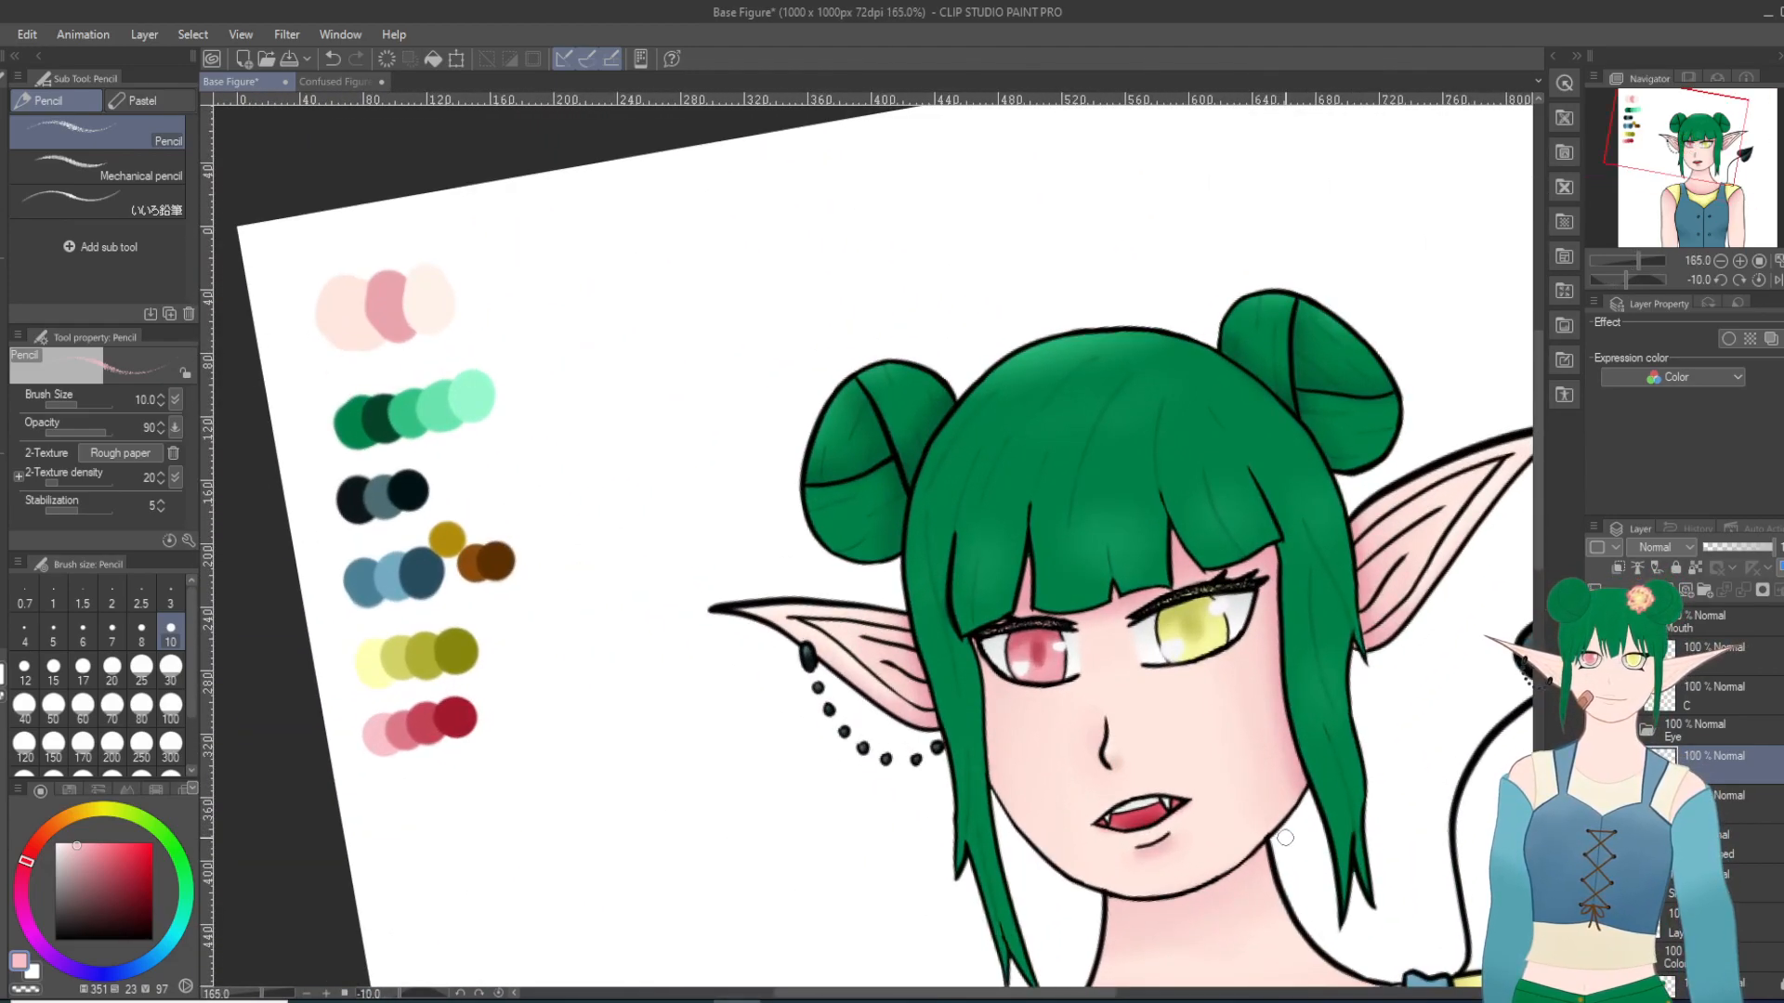
key("asciicircum")
scroll(1226, 866, "up", 5)
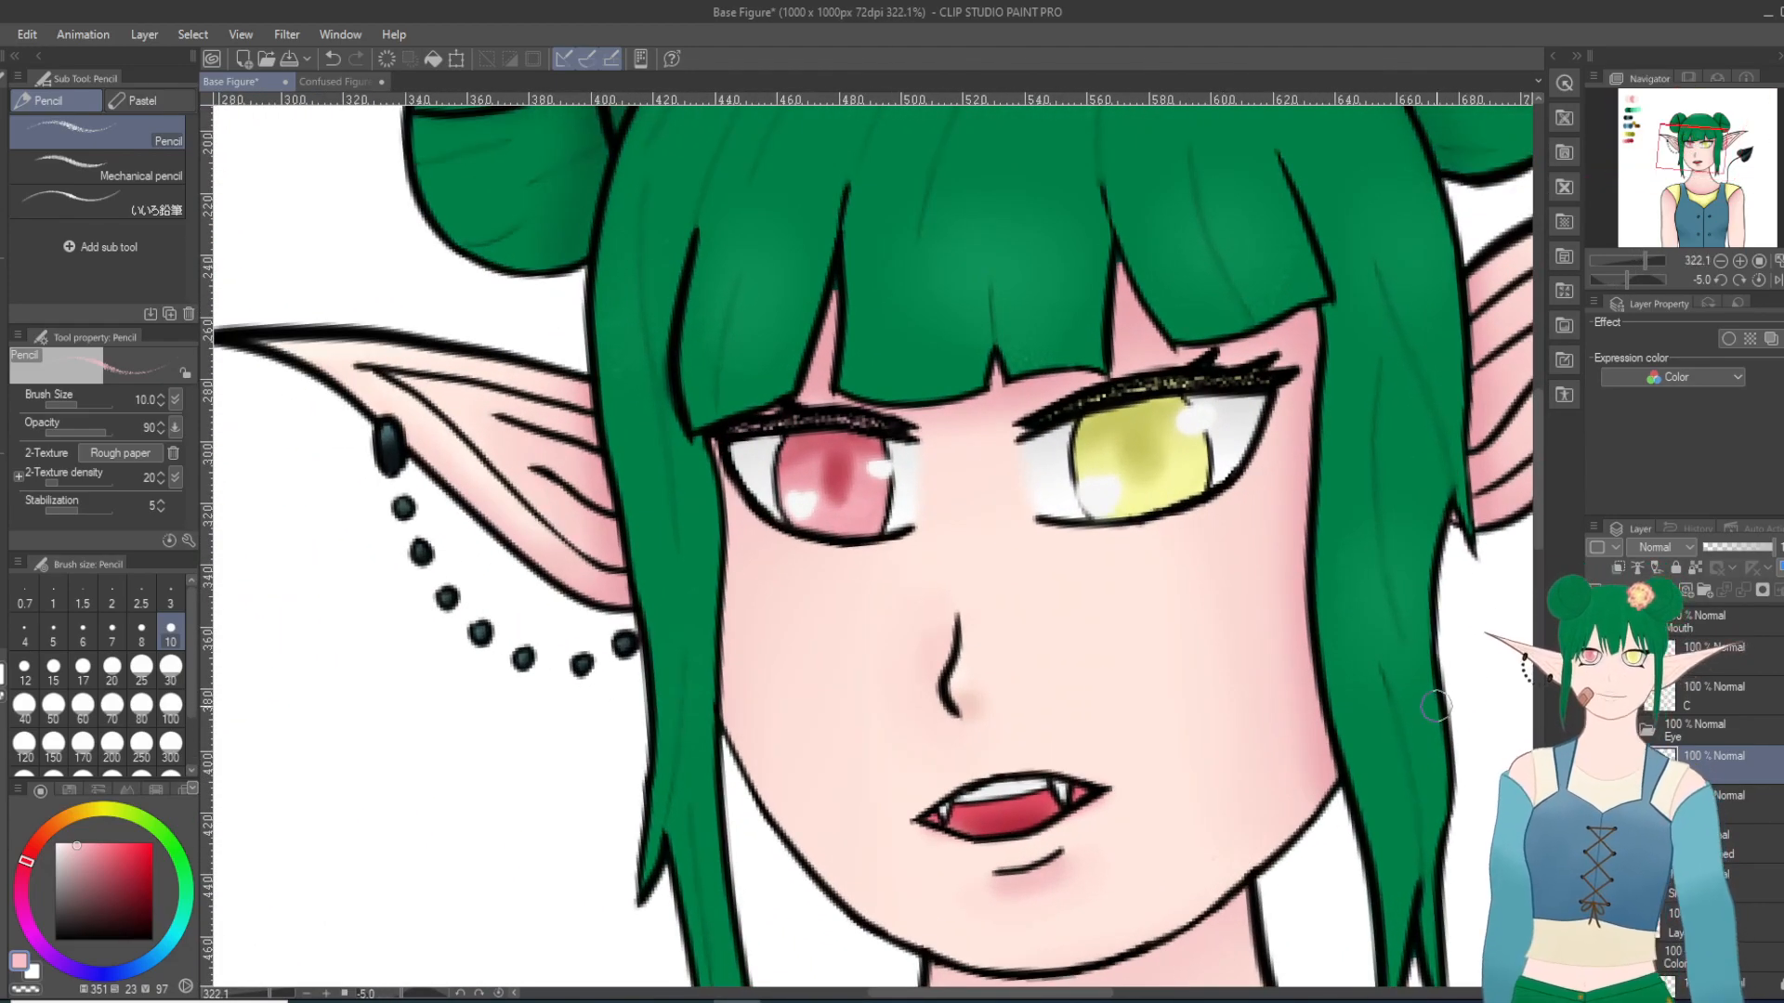
left_click_drag(1539, 540, 1539, 699)
scroll(1358, 787, "down", 15)
key("asciicircum")
key("asciicircum")
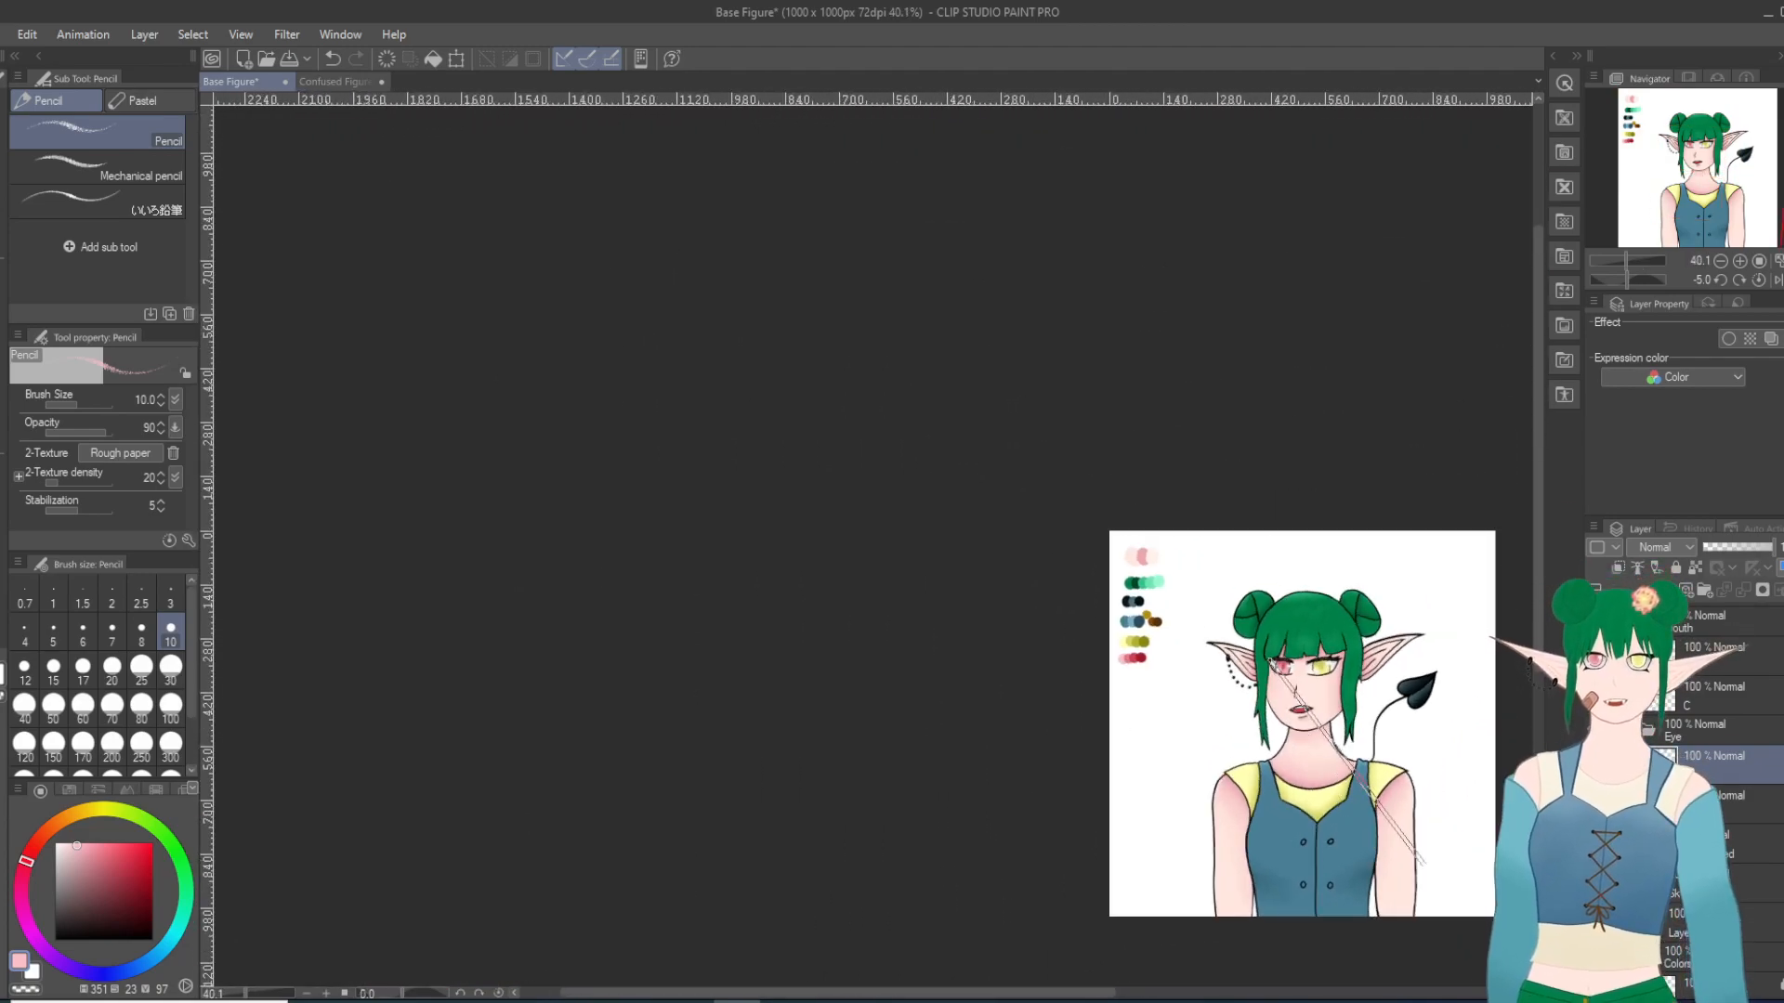
scroll(1439, 890, "down", 2)
scroll(1439, 890, "up", 3)
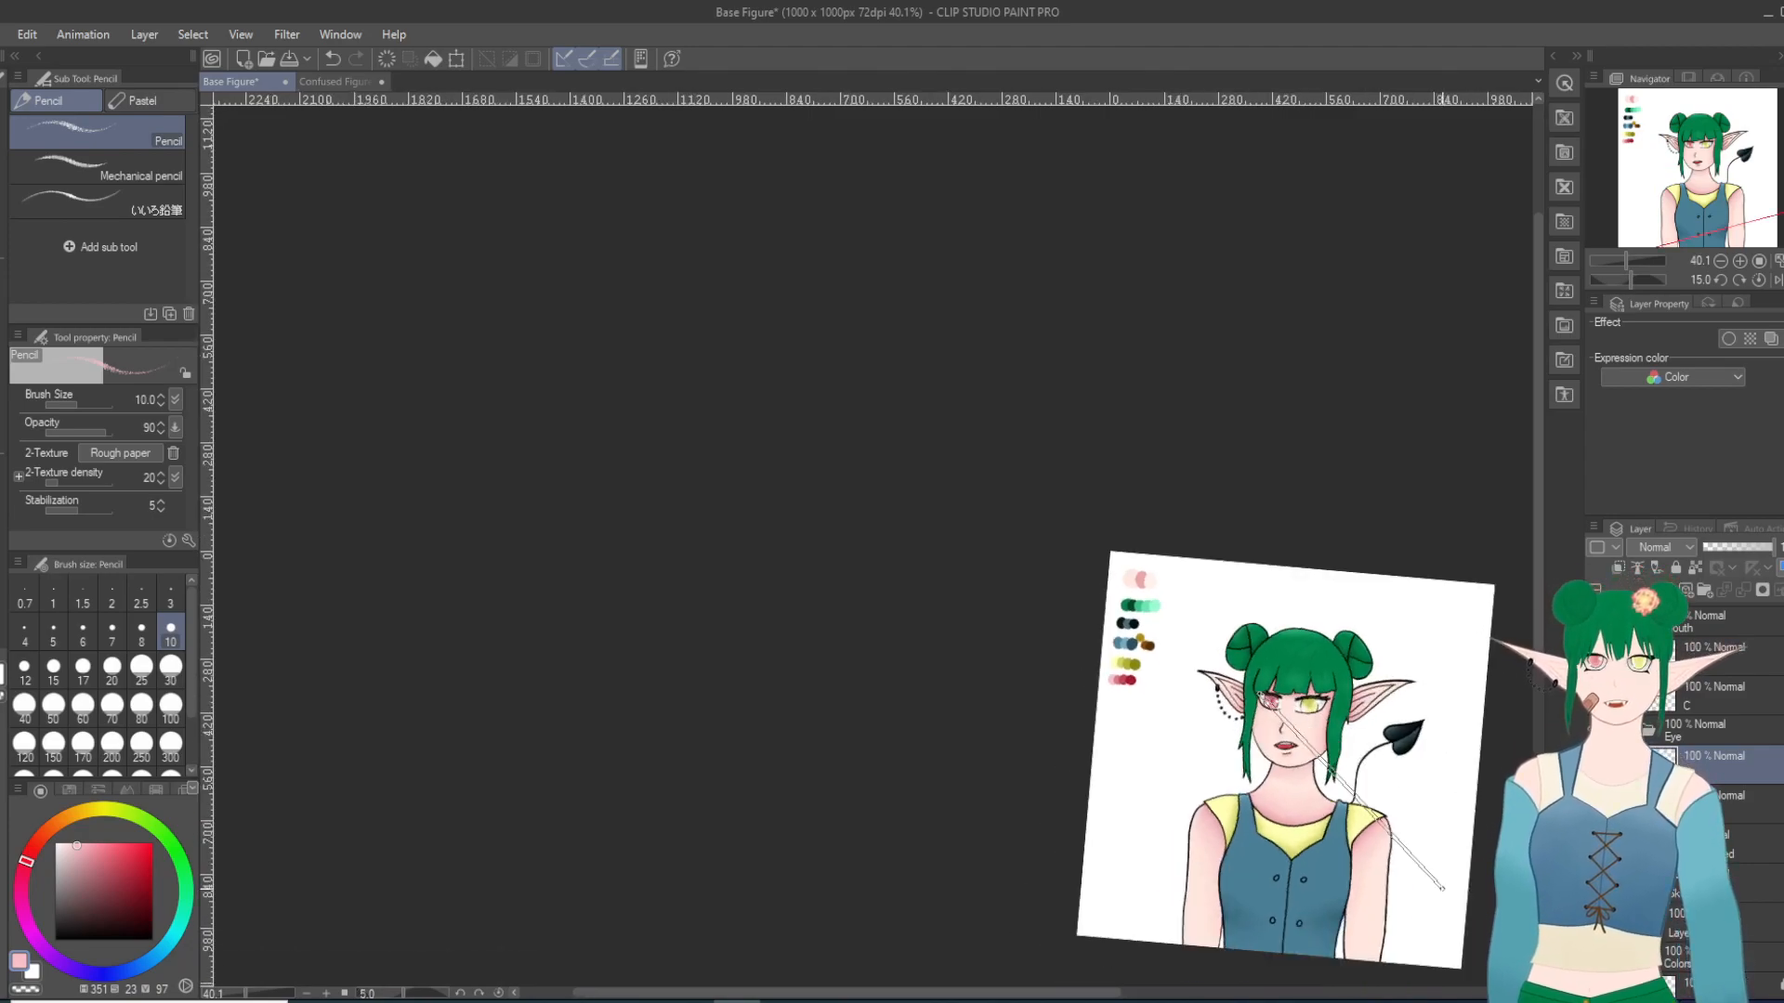
scroll(1476, 805, "up", 2)
scroll(1476, 805, "up", 2)
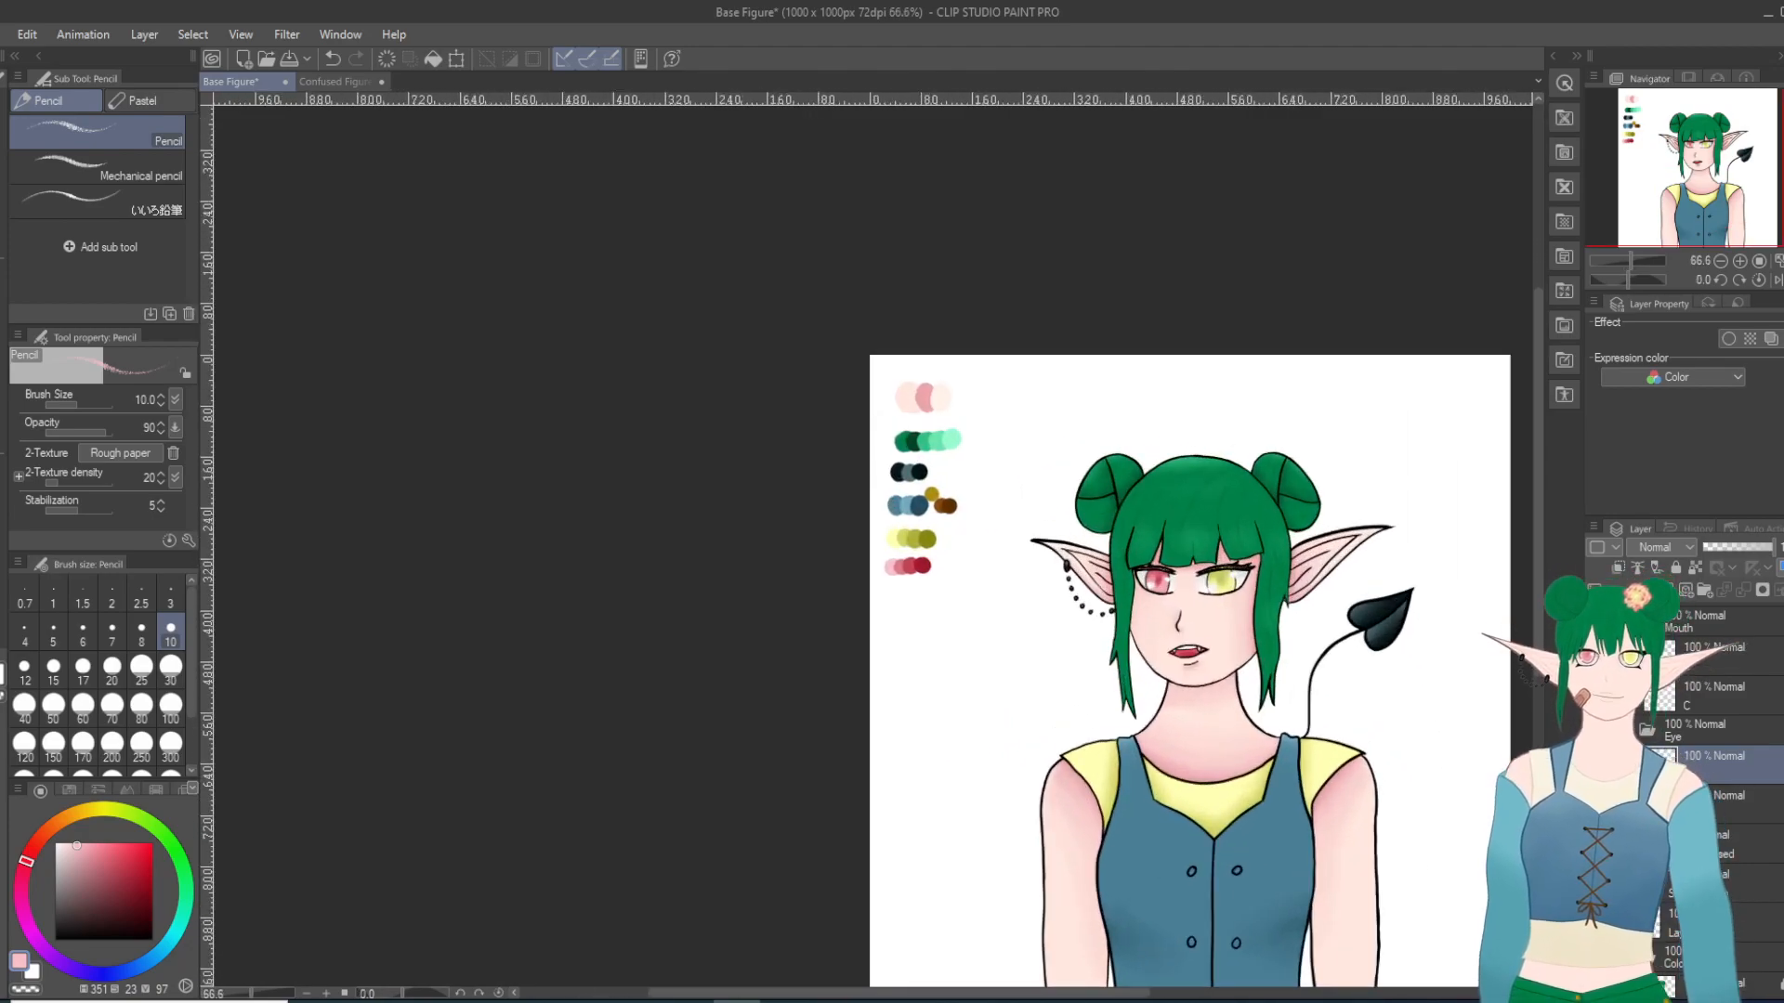
Step: Hide the open-eye line art in the Eye folder and show the closed-eye line art instead
left_click(1595, 765)
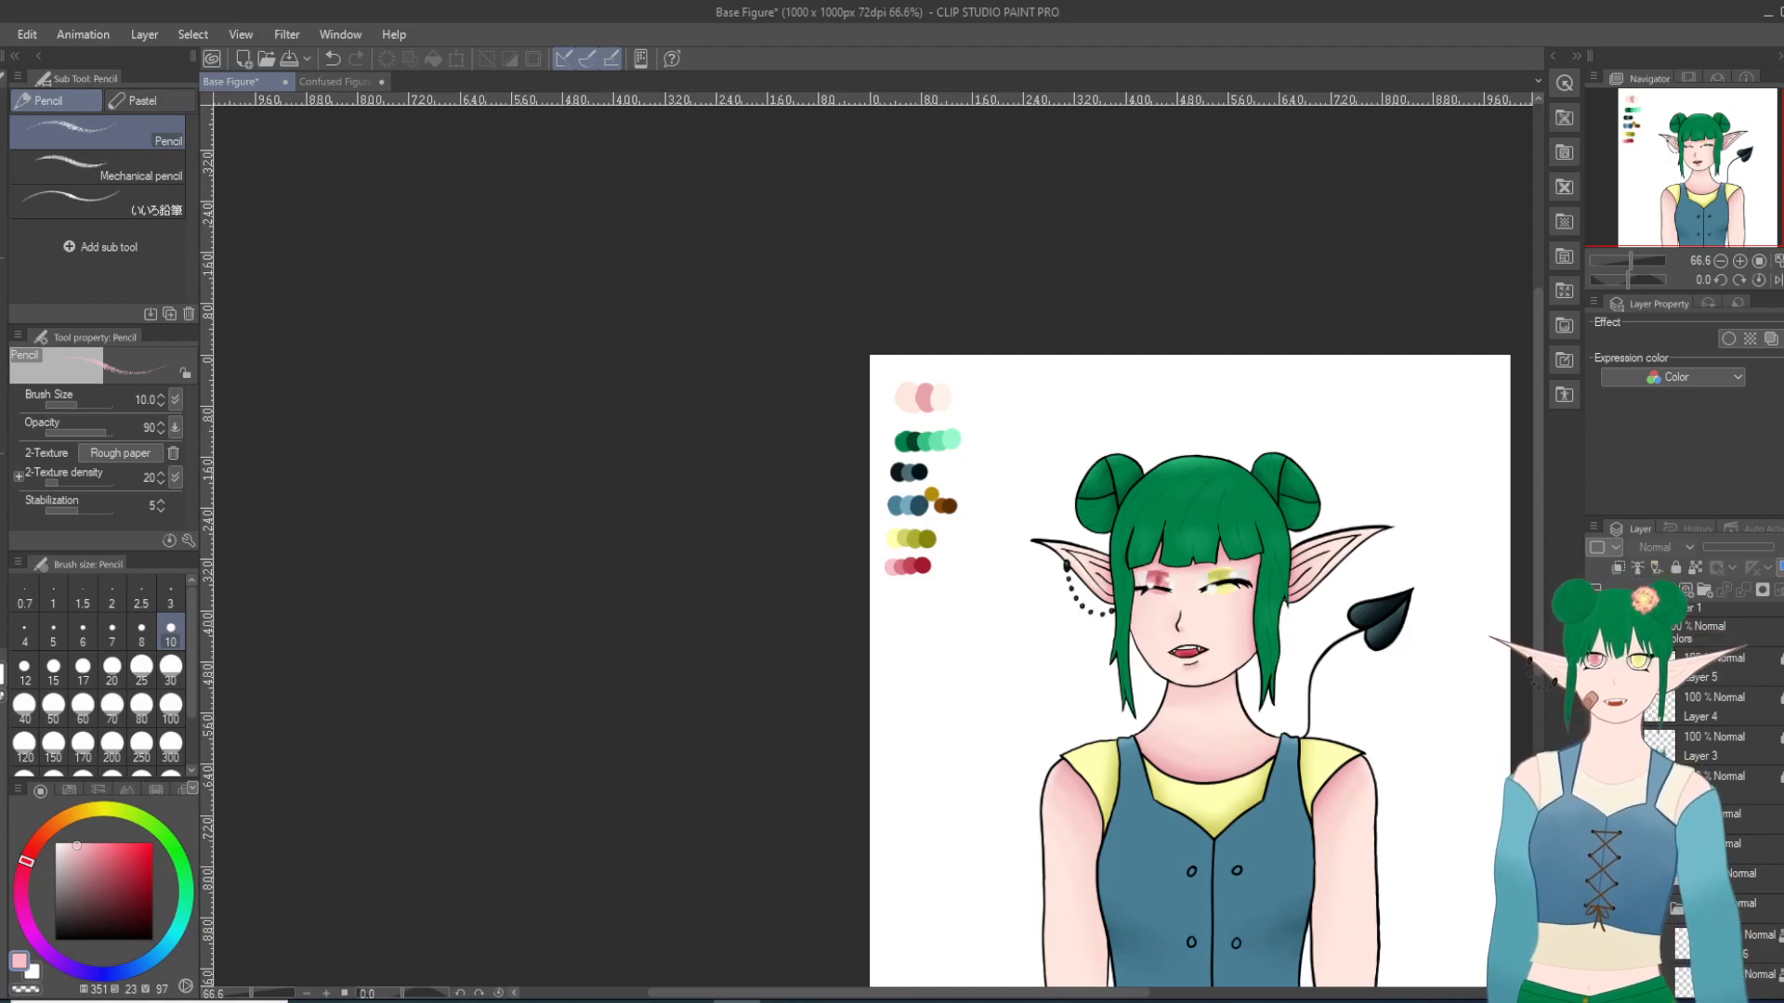
scroll(1351, 712, "up", 1)
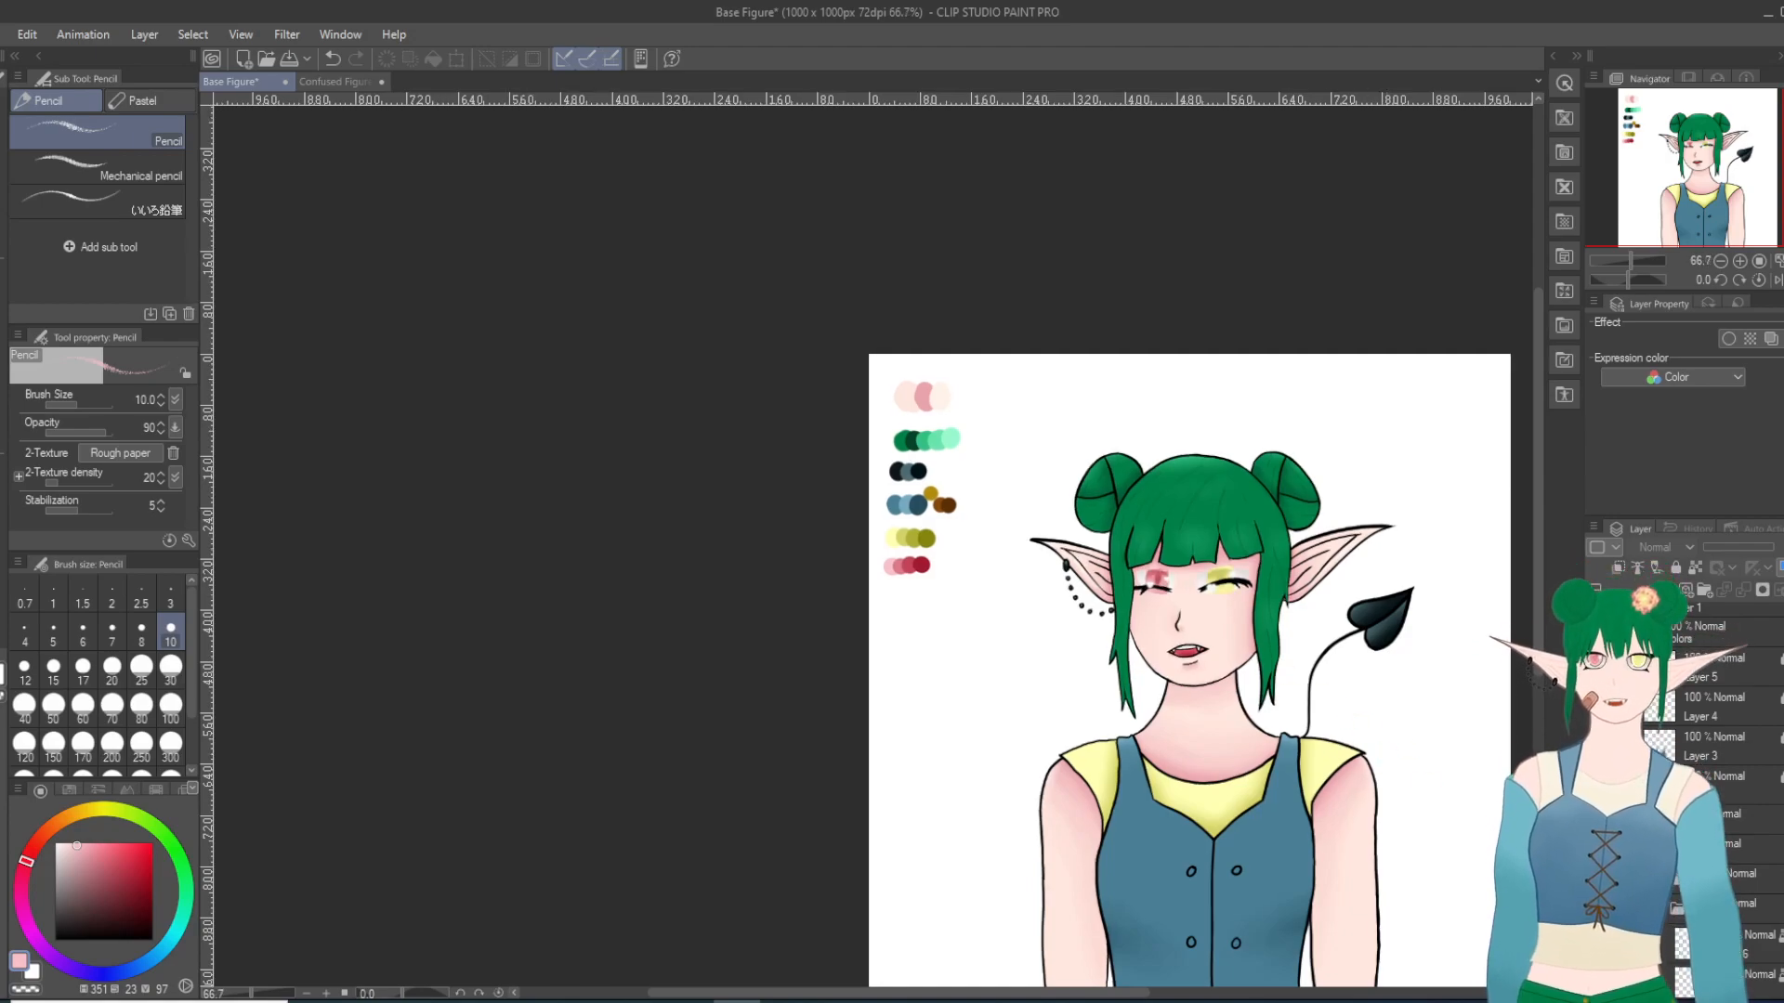
Step: Speckle light pink highlights along the closed red eye's lash line using the Pencil at size 10
scroll(1317, 666, "up", 1)
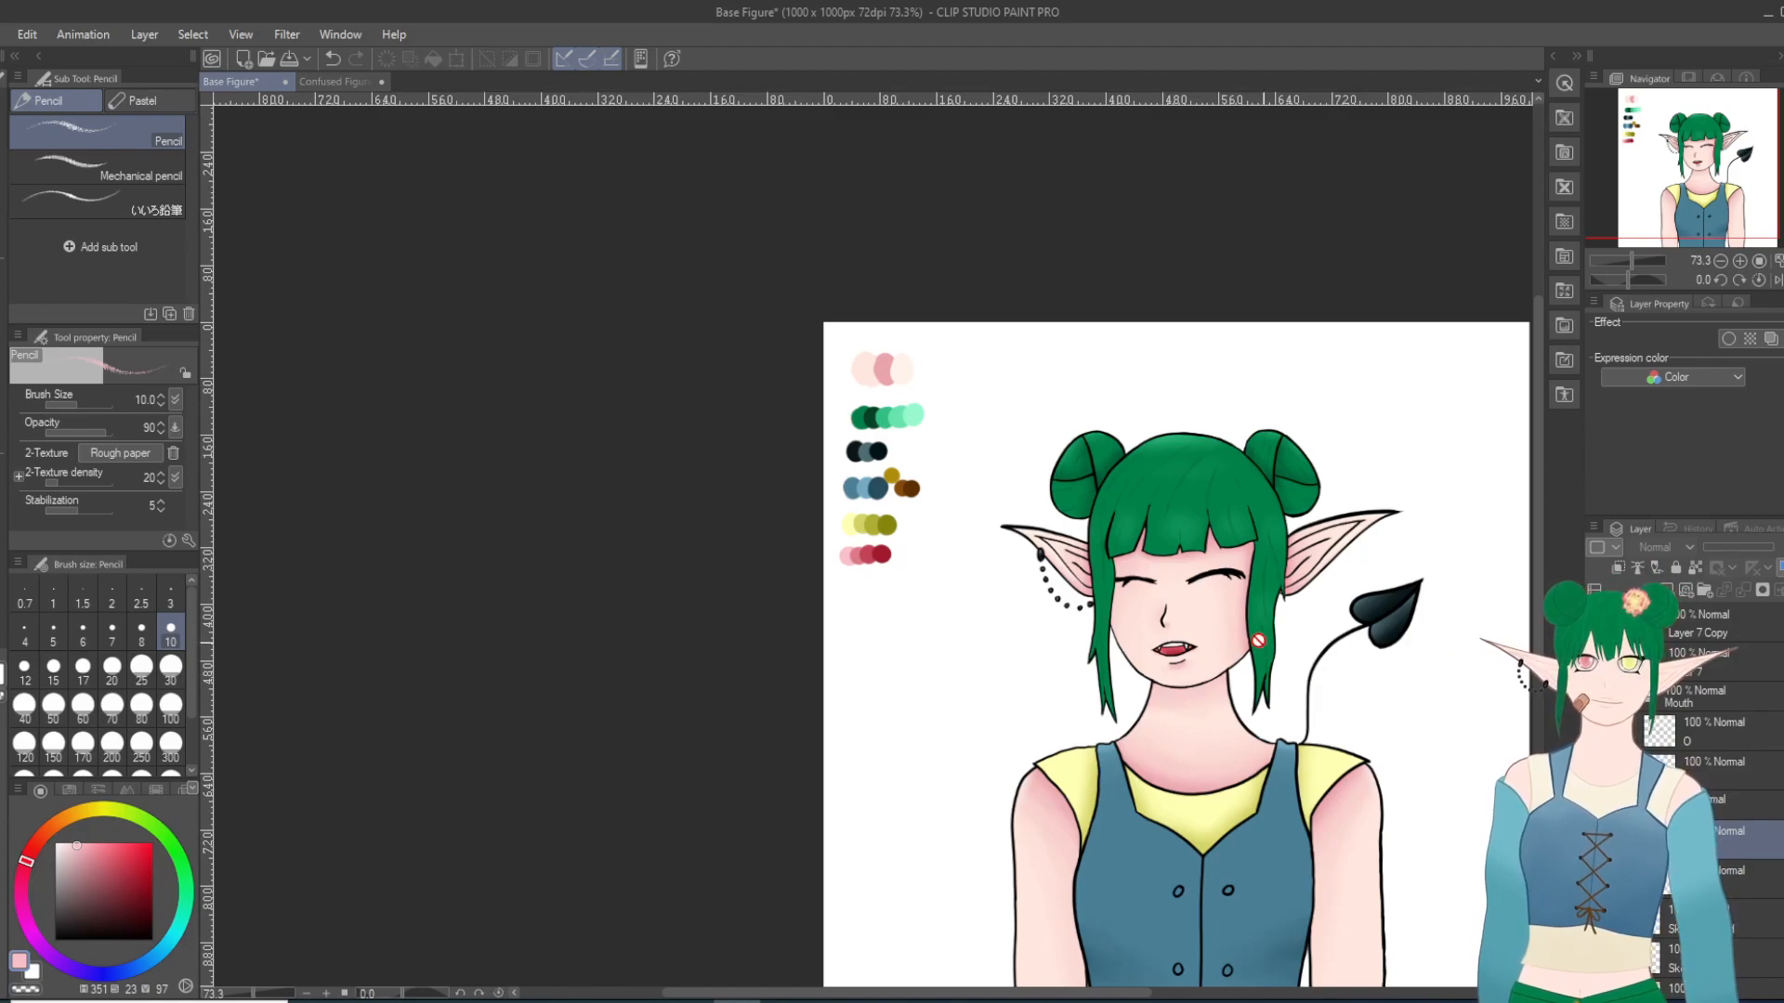
scroll(1267, 644, "up", 15)
key("minus")
key("minus")
key("minus")
key("minus")
key("minus")
key("minus")
key("minus")
key("minus")
key("minus")
key("minus")
key("minus")
key("minus")
key("minus")
key("minus")
key("minus")
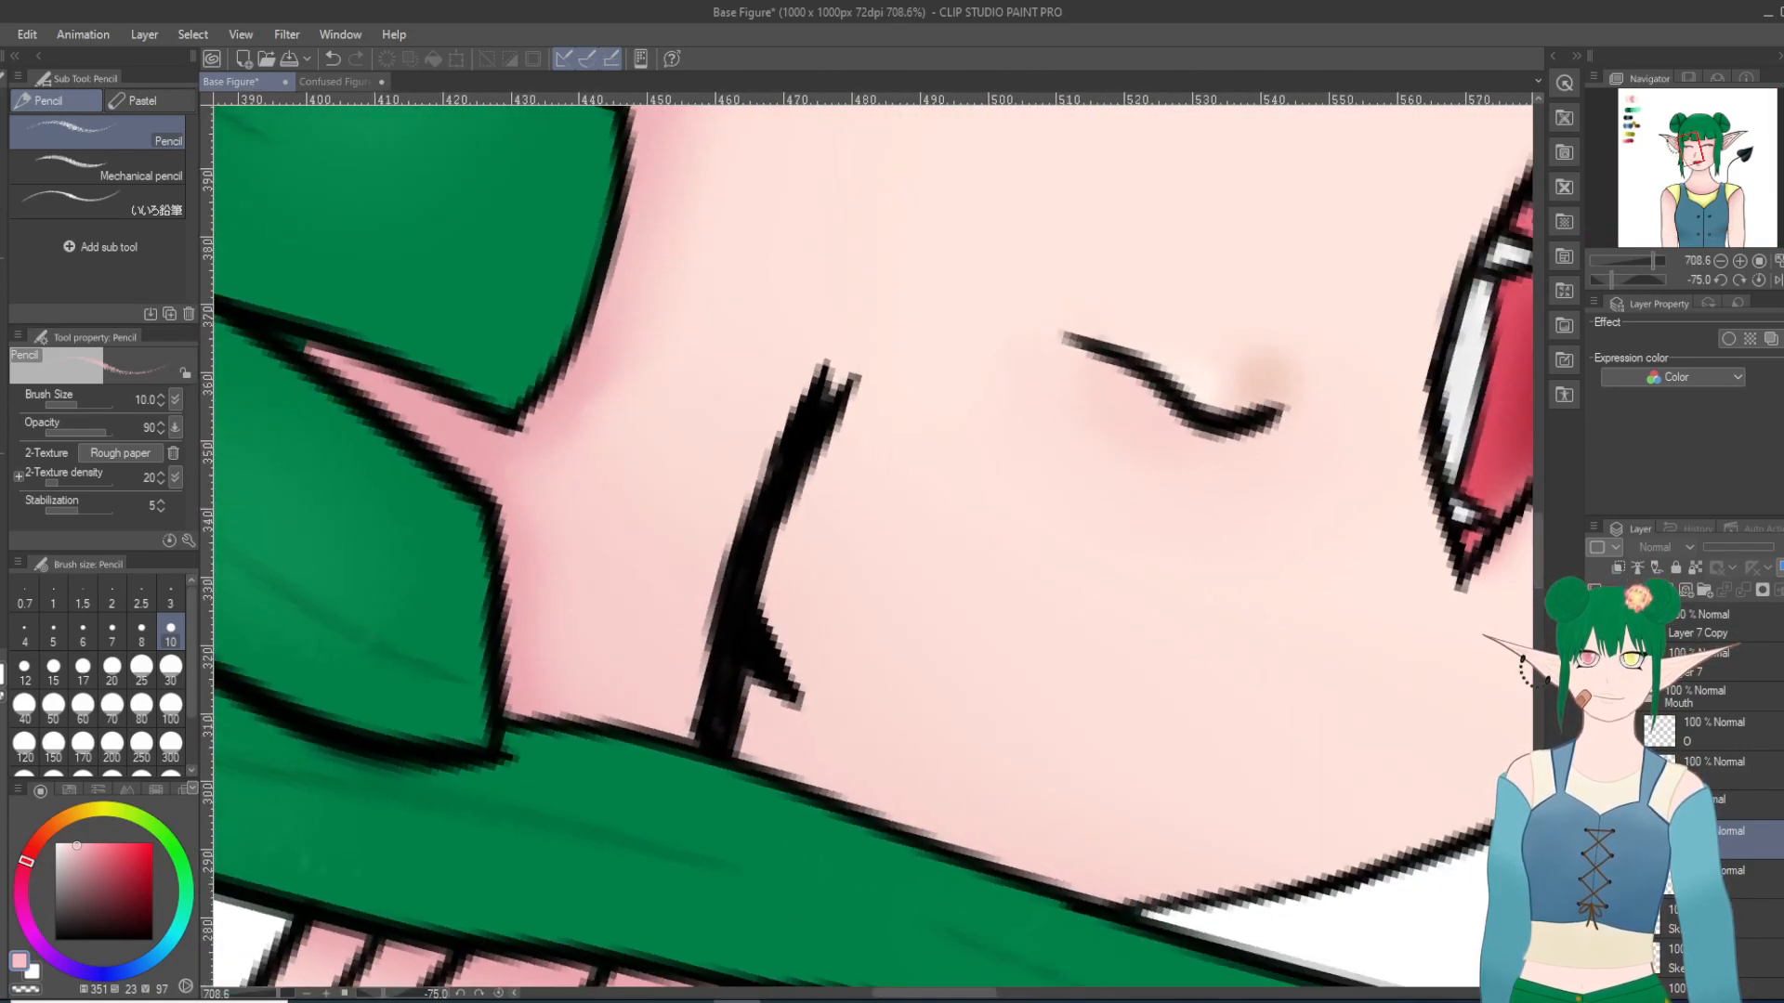
scroll(829, 618, "up", 1)
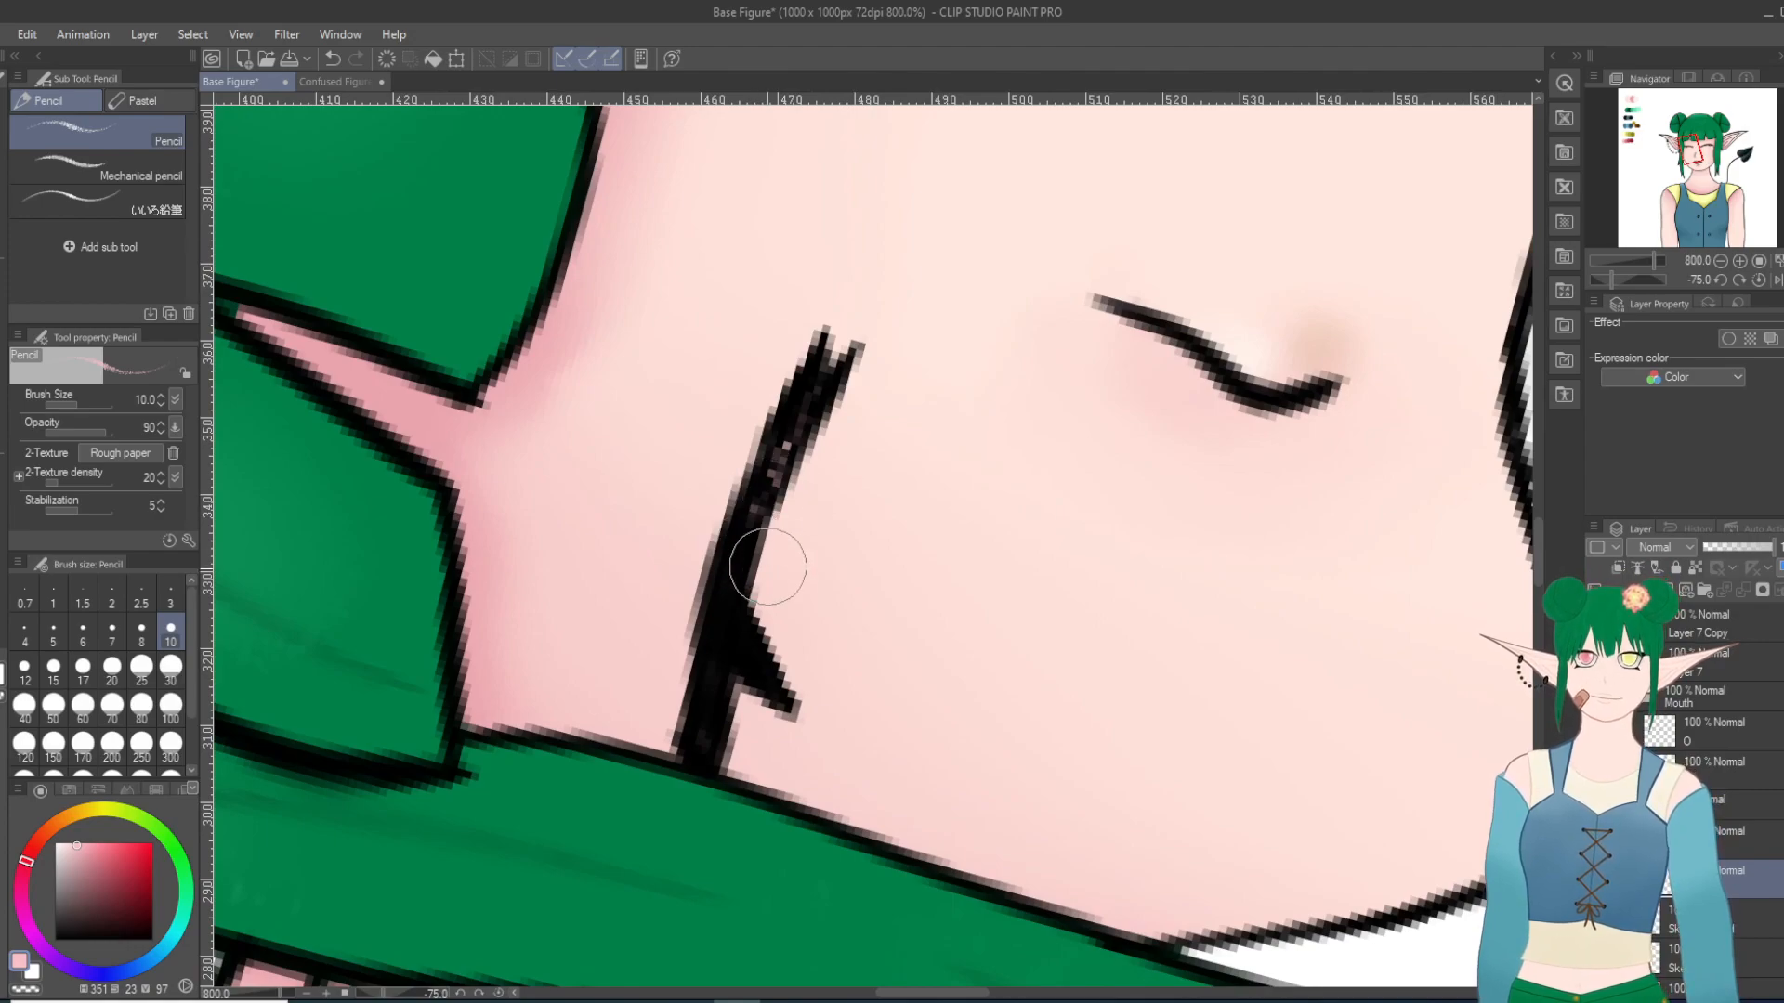
mouse_move(759, 509)
left_mouse_down()
mouse_move(688, 769)
mouse_move(712, 686)
left_mouse_up()
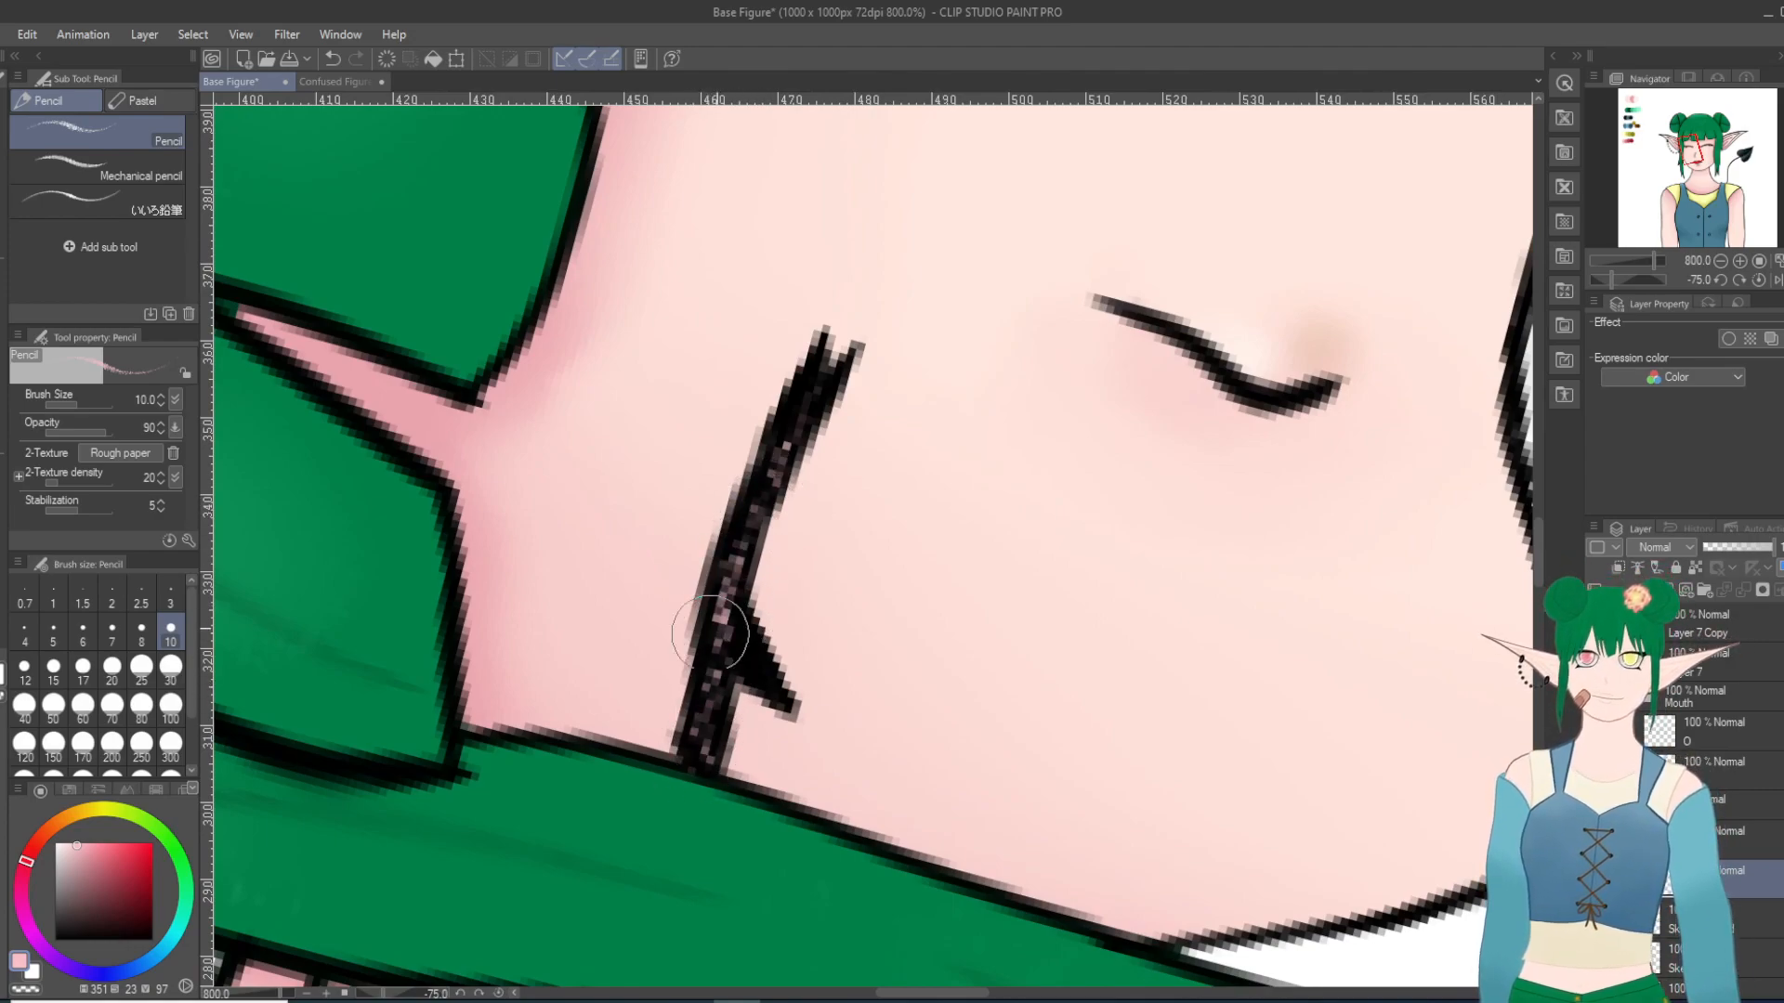
key("asciicircum")
key("asciicircum")
key("asciicircum")
key("asciicircum")
key("asciicircum")
key("asciicircum")
key("asciicircum")
key("asciicircum")
key("asciicircum")
key("asciicircum")
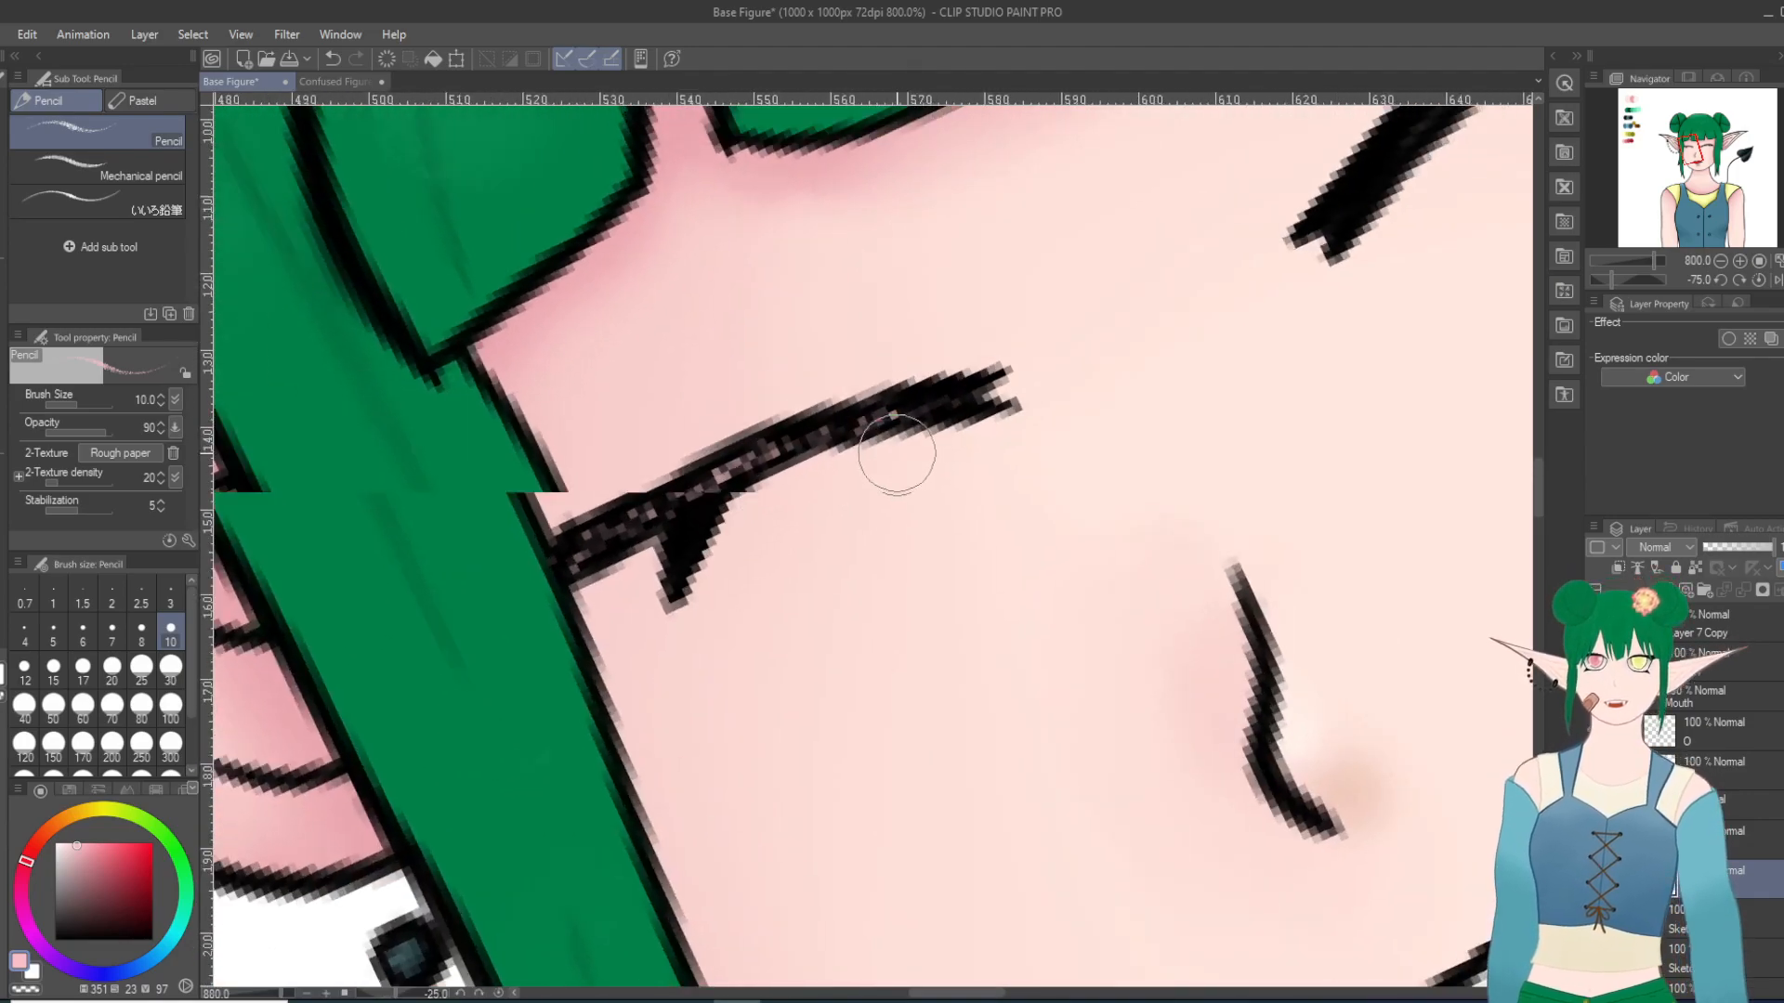
Step: Sample the pale yellow swatch from the yellow palette row and return to the Pencil
scroll(902, 460, "down", 13)
scroll(598, 542, "down", 4)
key("asciicircum")
key("asciicircum")
key("asciicircum")
key("asciicircum")
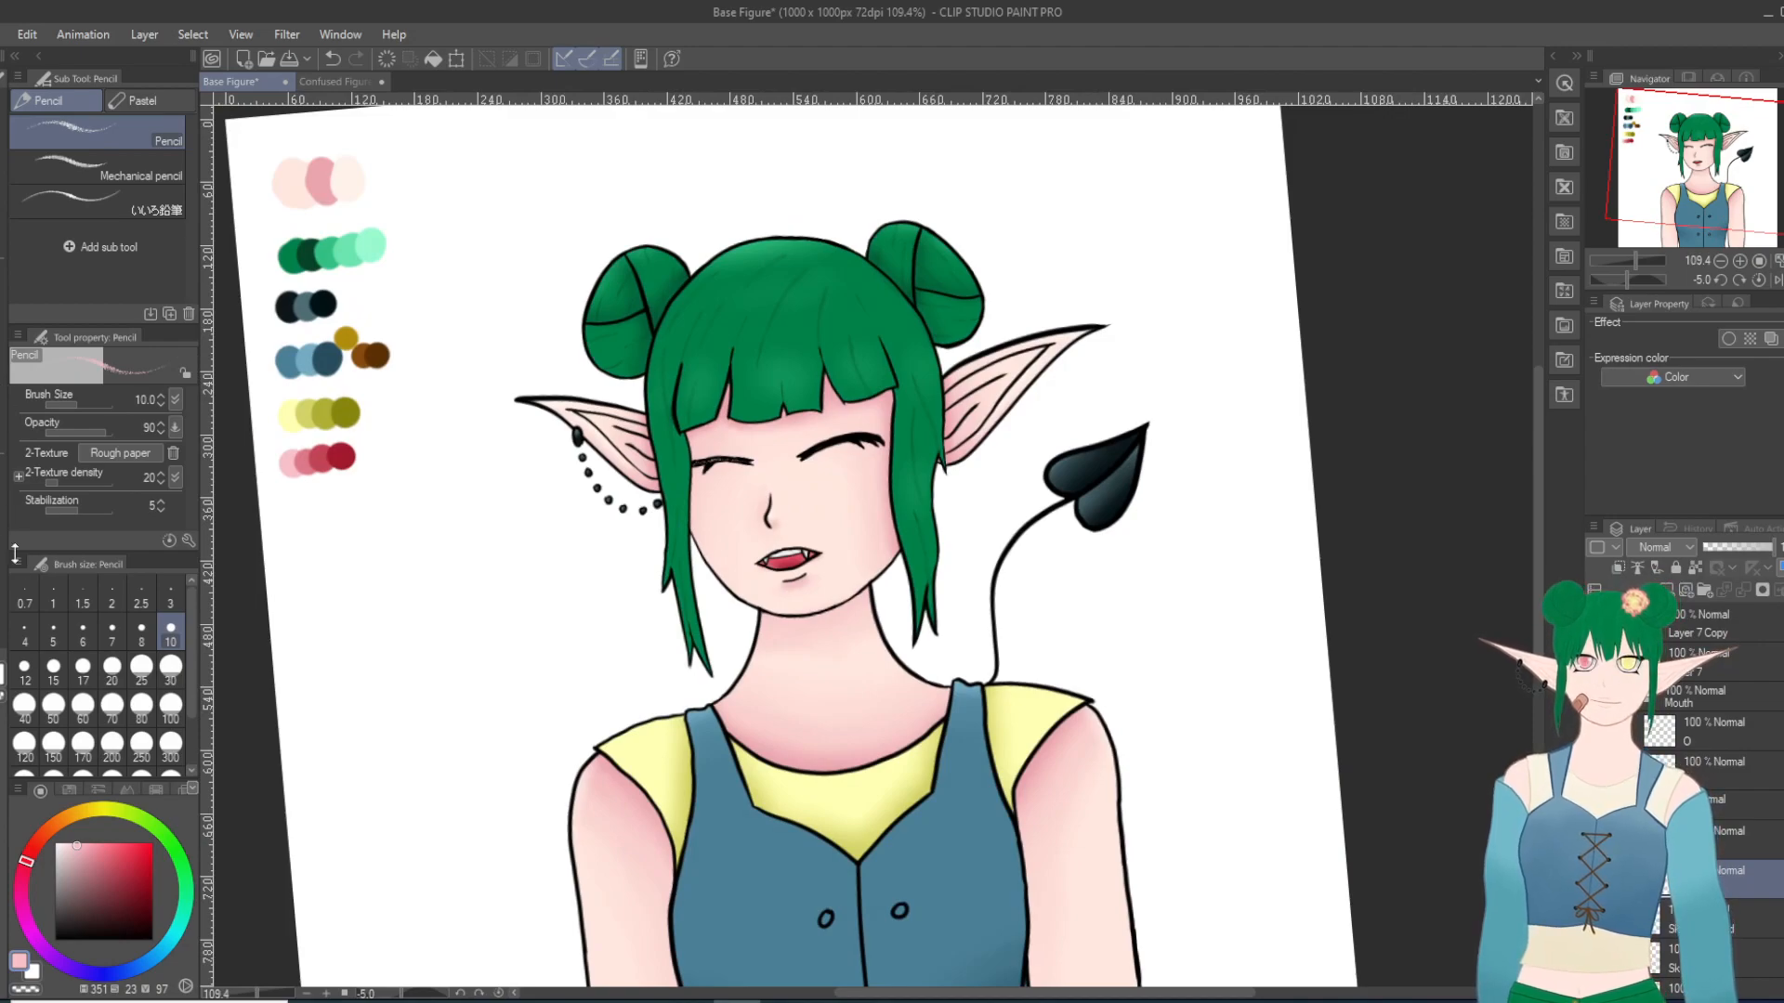
key("i")
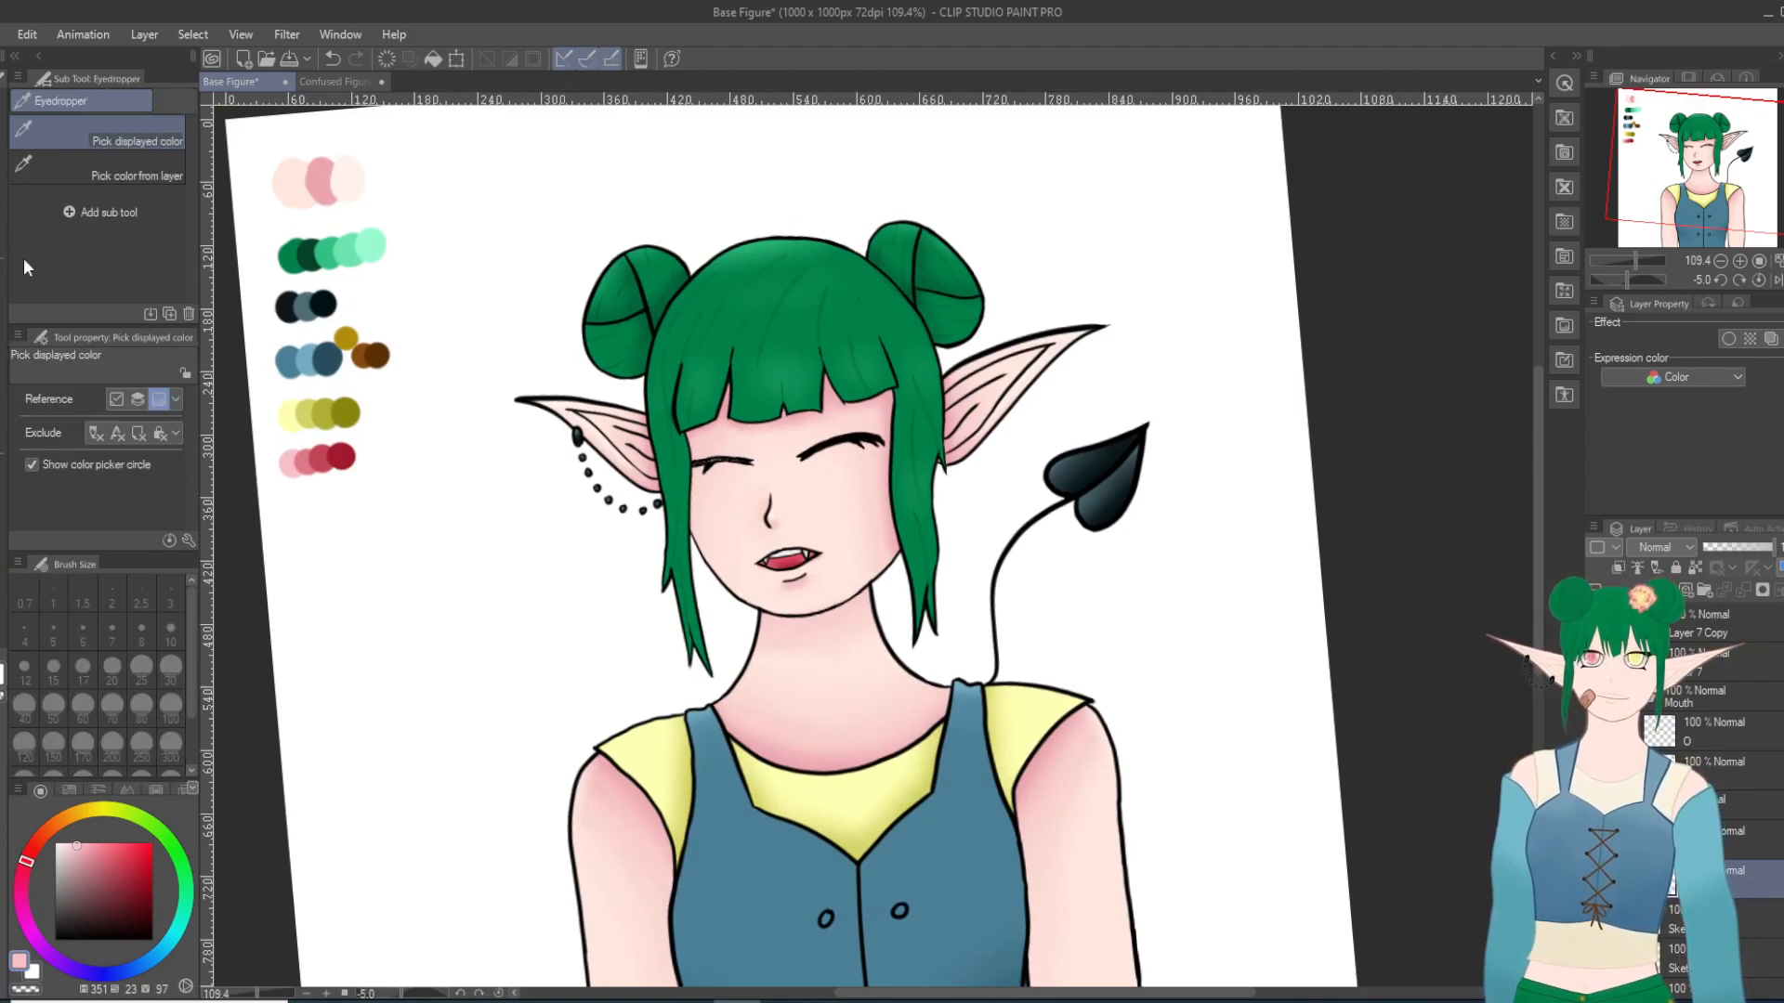
left_click(294, 412)
key("minus")
key("minus")
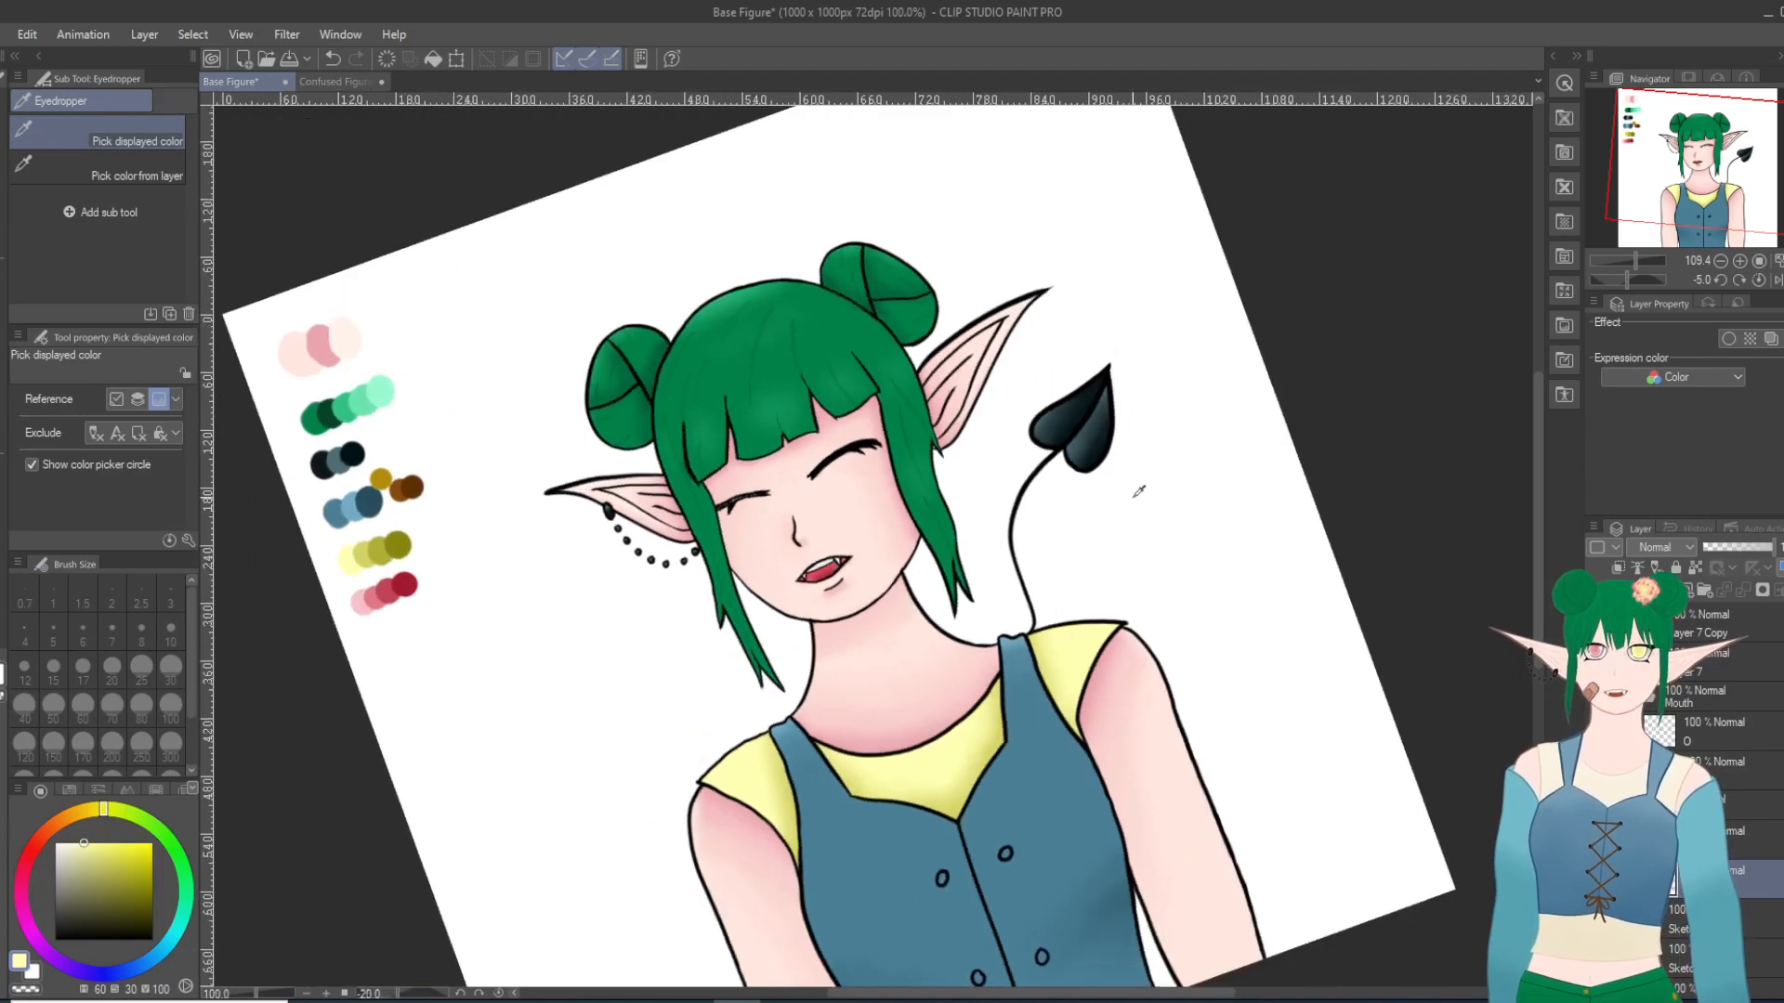
scroll(377, 362, "down", 1)
key("p")
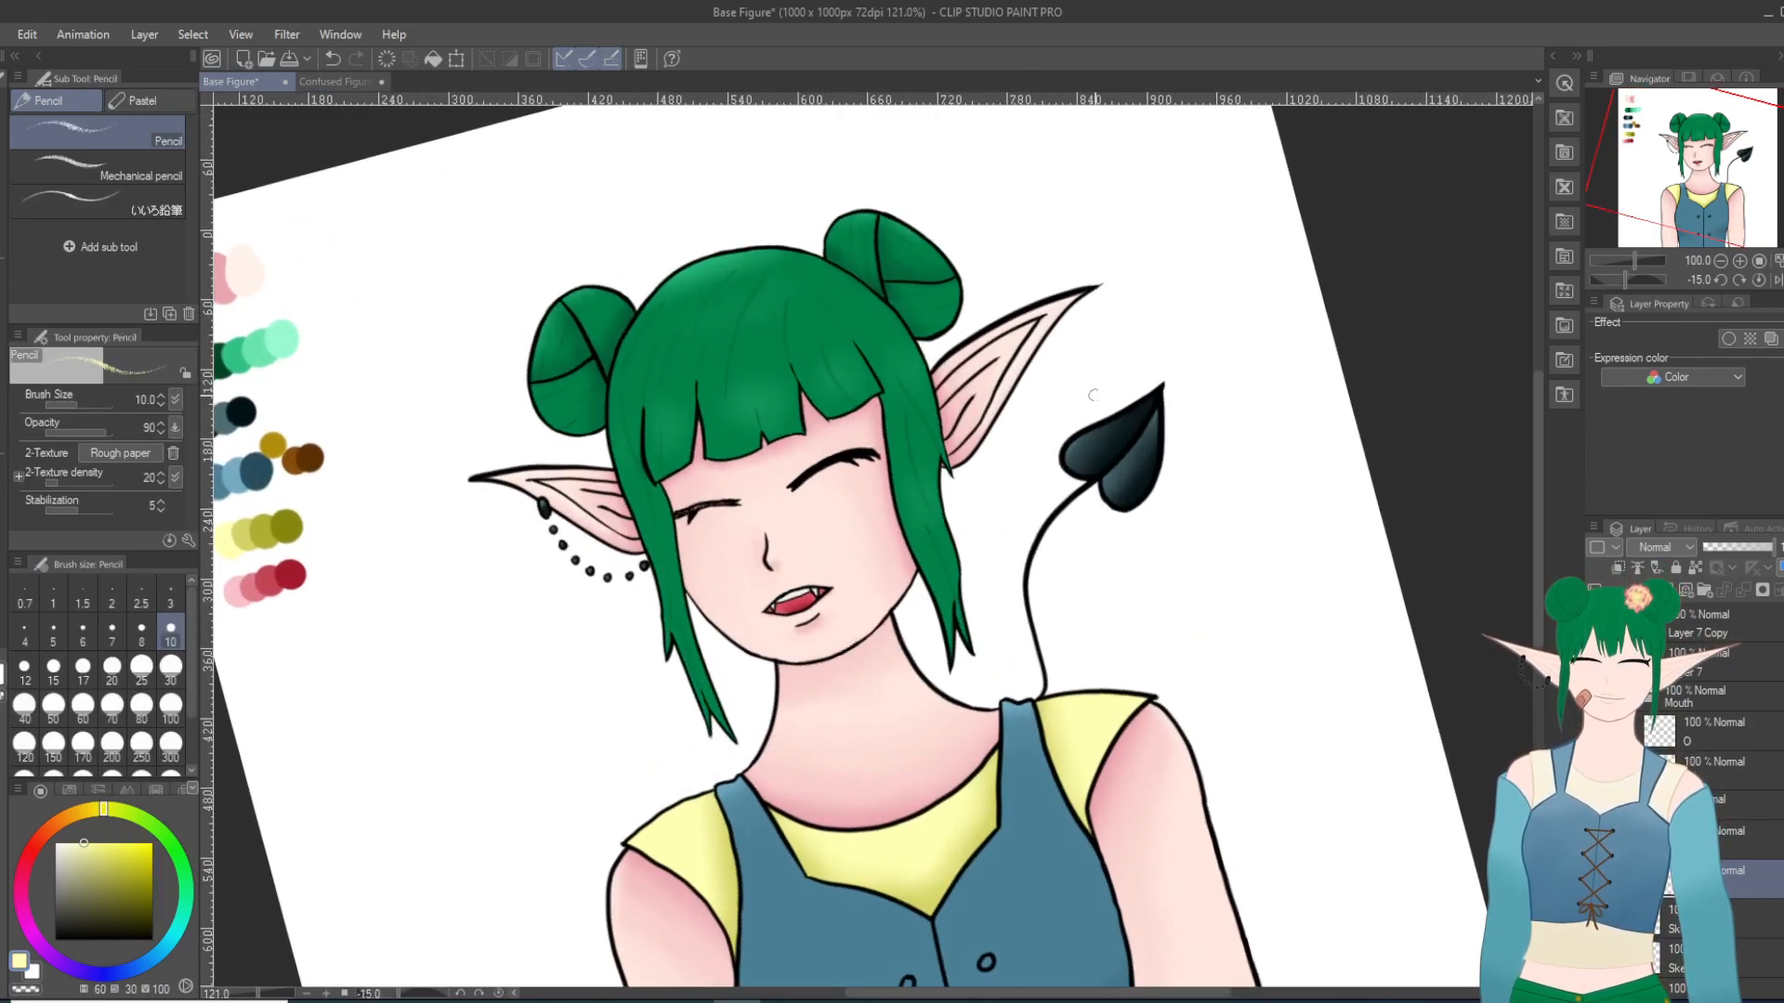
Step: Speckle pale yellow highlights along the closed yellow eye's lash line with the Pencil at size 10, then check the whole figure
scroll(850, 460, "up", 7)
scroll(664, 511, "up", 2)
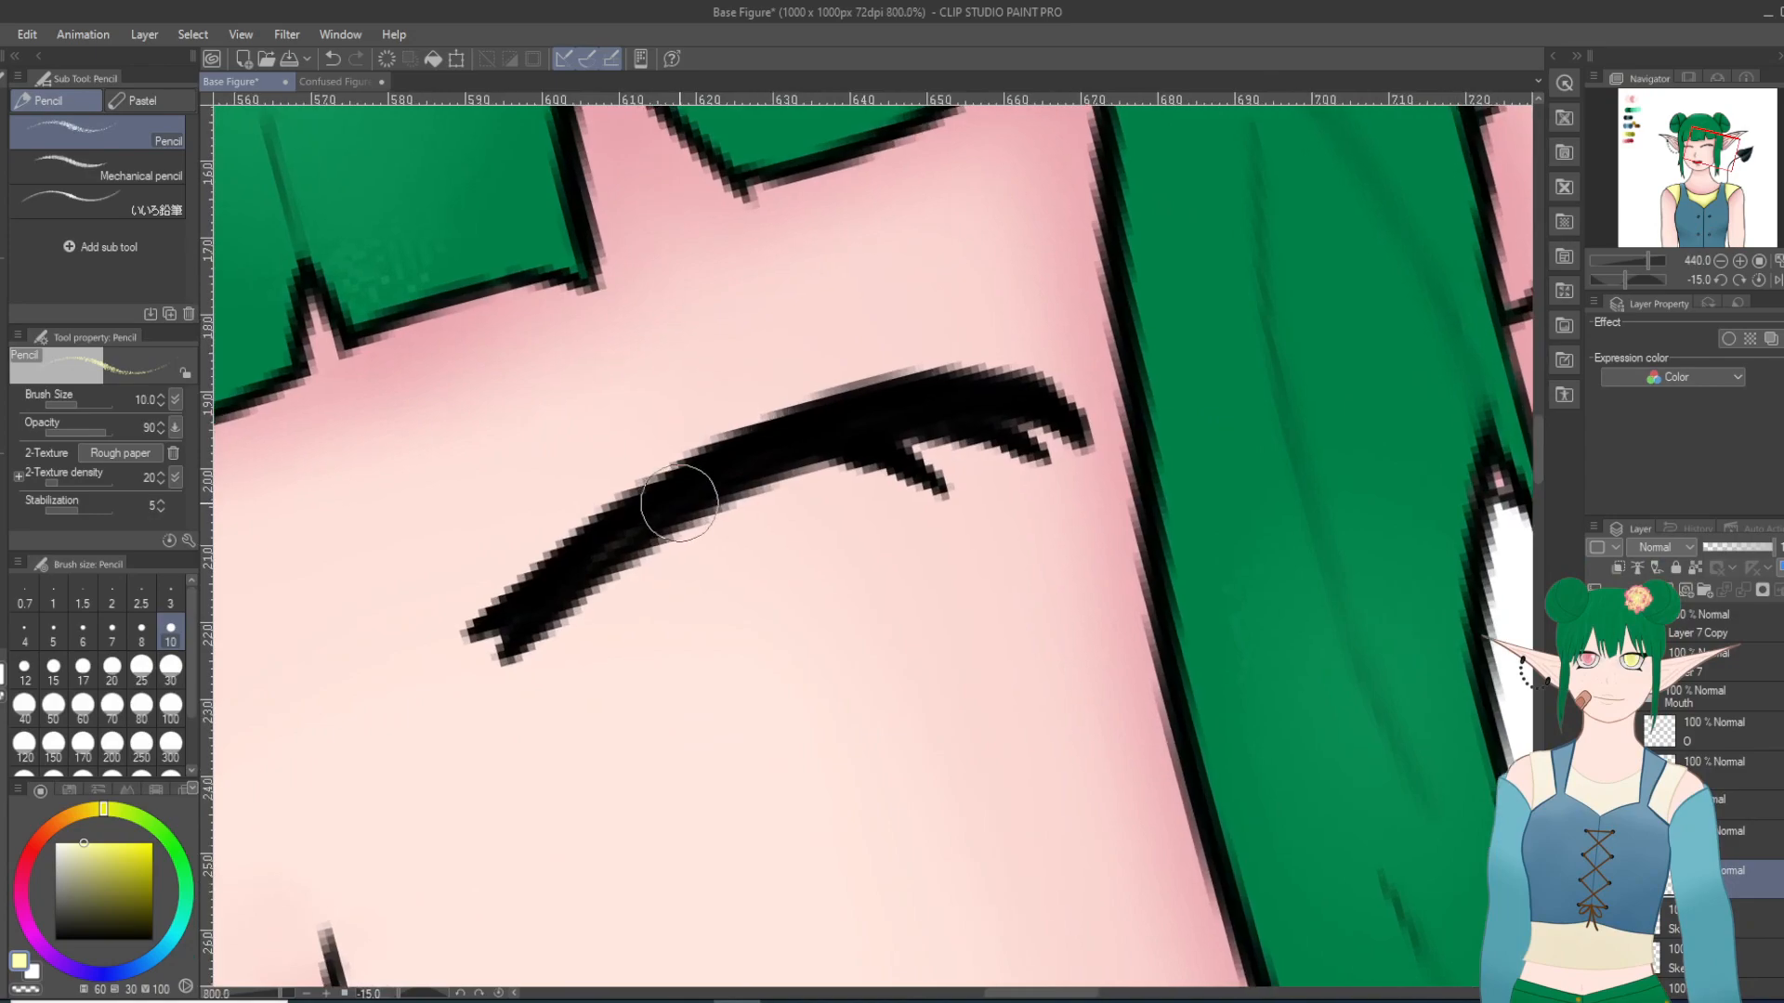
mouse_move(523, 613)
left_mouse_down()
mouse_move(654, 505)
mouse_move(552, 582)
mouse_move(773, 444)
mouse_move(642, 524)
mouse_move(831, 421)
mouse_move(761, 454)
mouse_move(988, 384)
mouse_move(891, 406)
mouse_move(1032, 395)
left_mouse_up()
key("ctrl+z")
key("ctrl+z")
left_click_drag(930, 406, 1018, 399)
left_click_drag(907, 409, 976, 399)
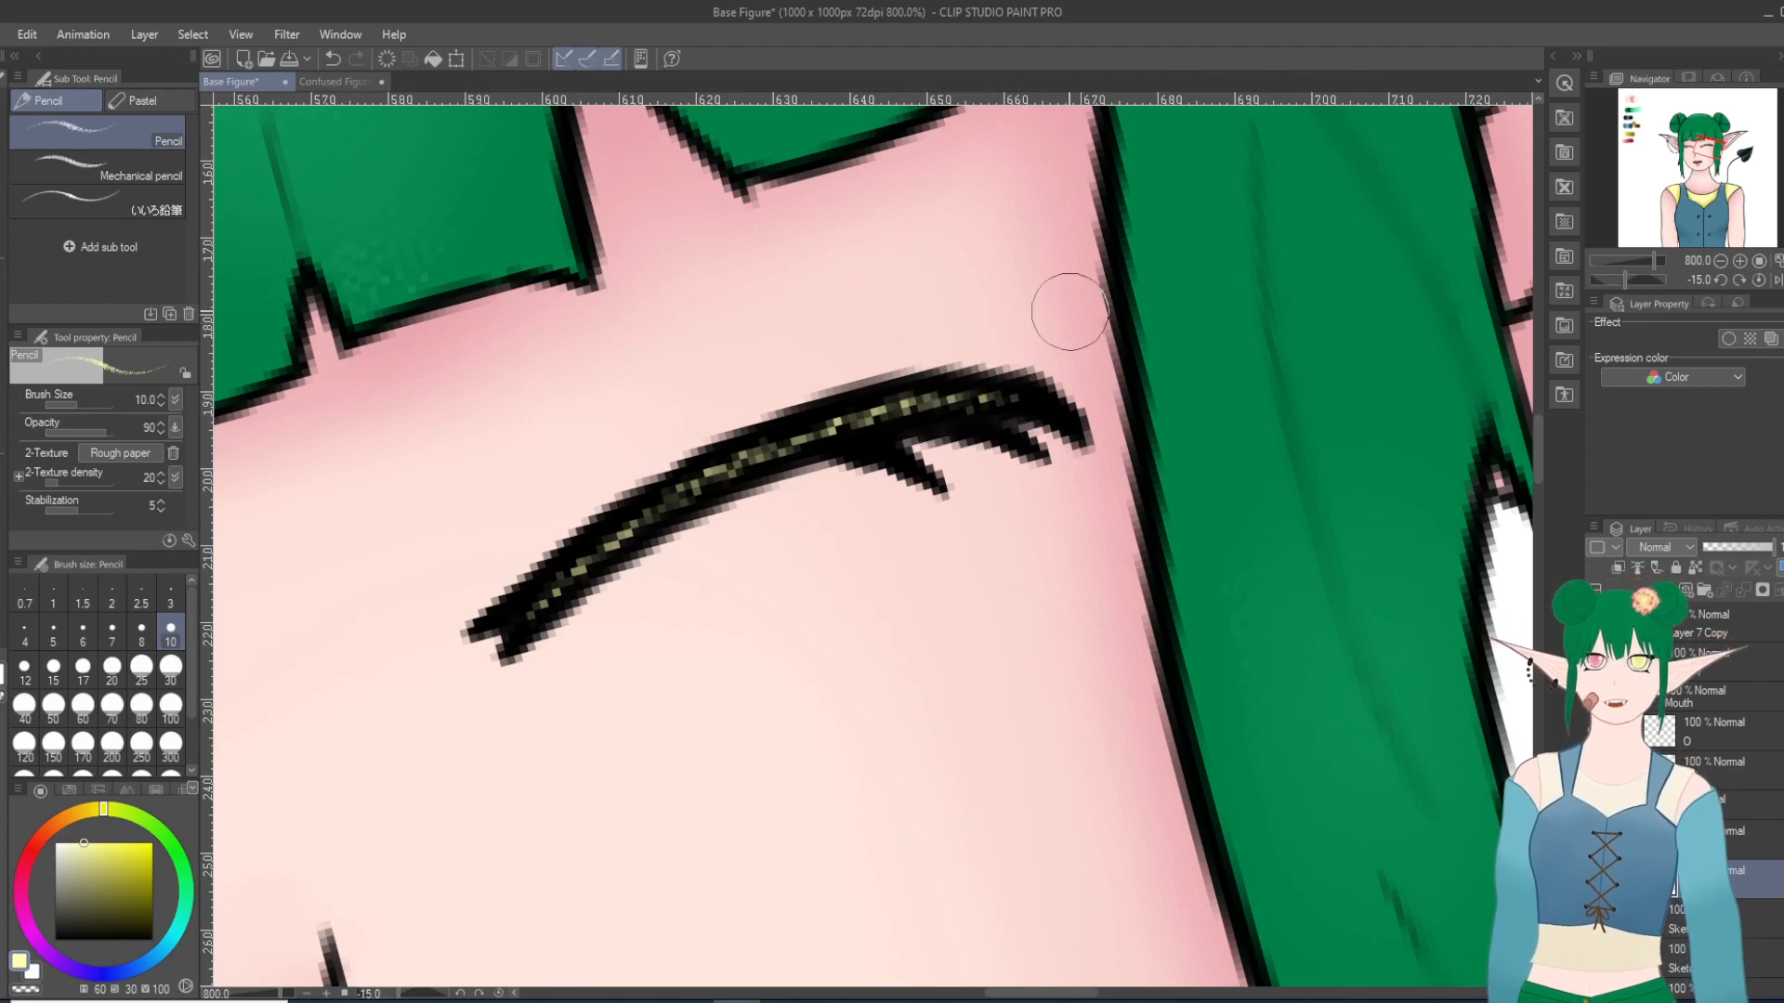
scroll(1345, 458, "down", 6)
scroll(1229, 481, "up", 3)
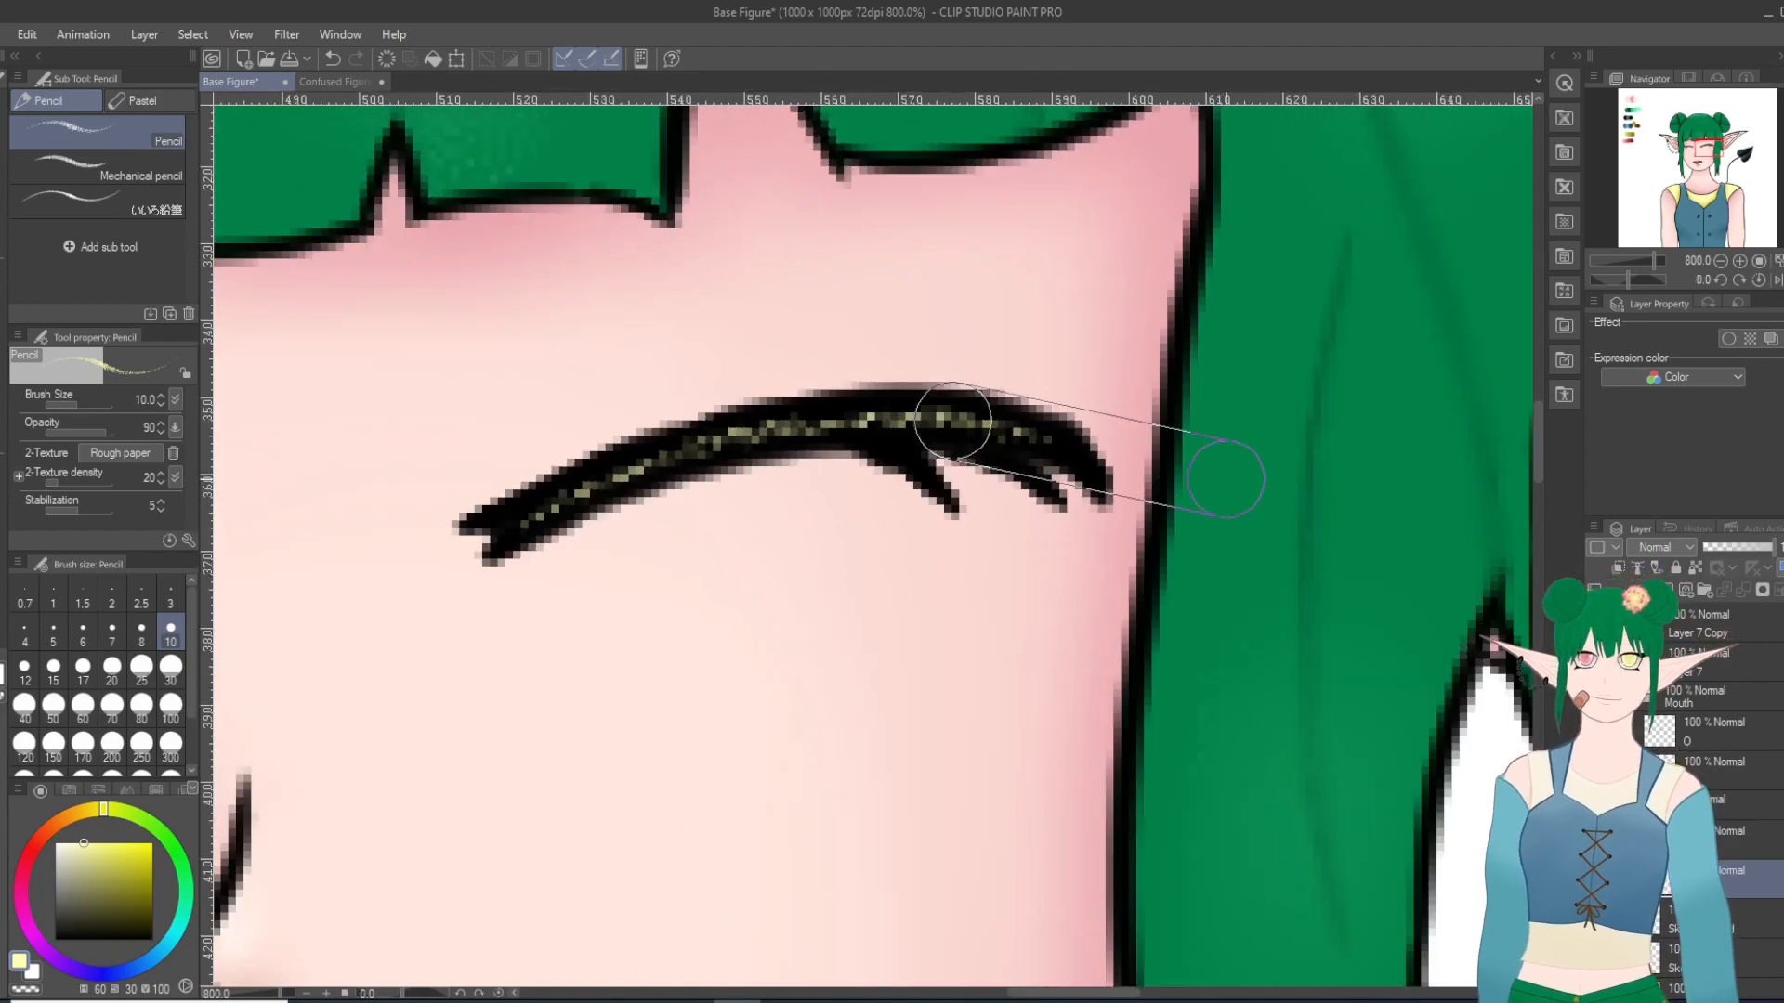
scroll(1226, 479, "down", 8)
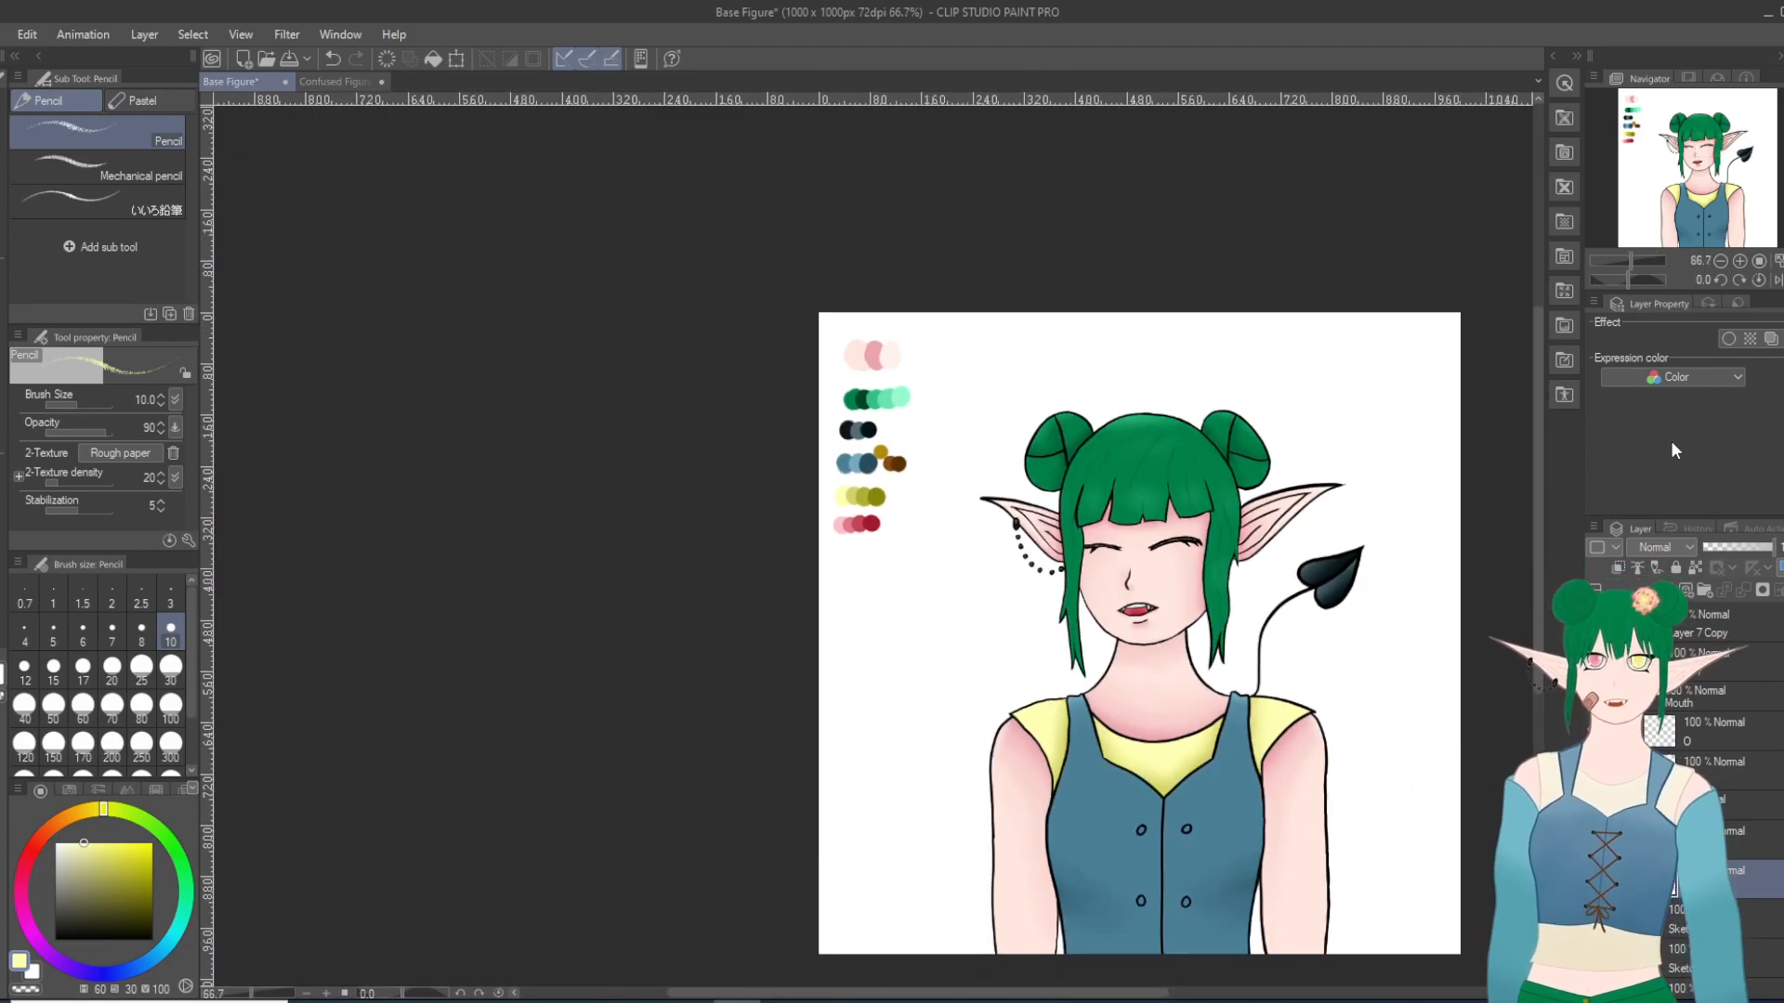
scroll(1540, 554, "down", 3)
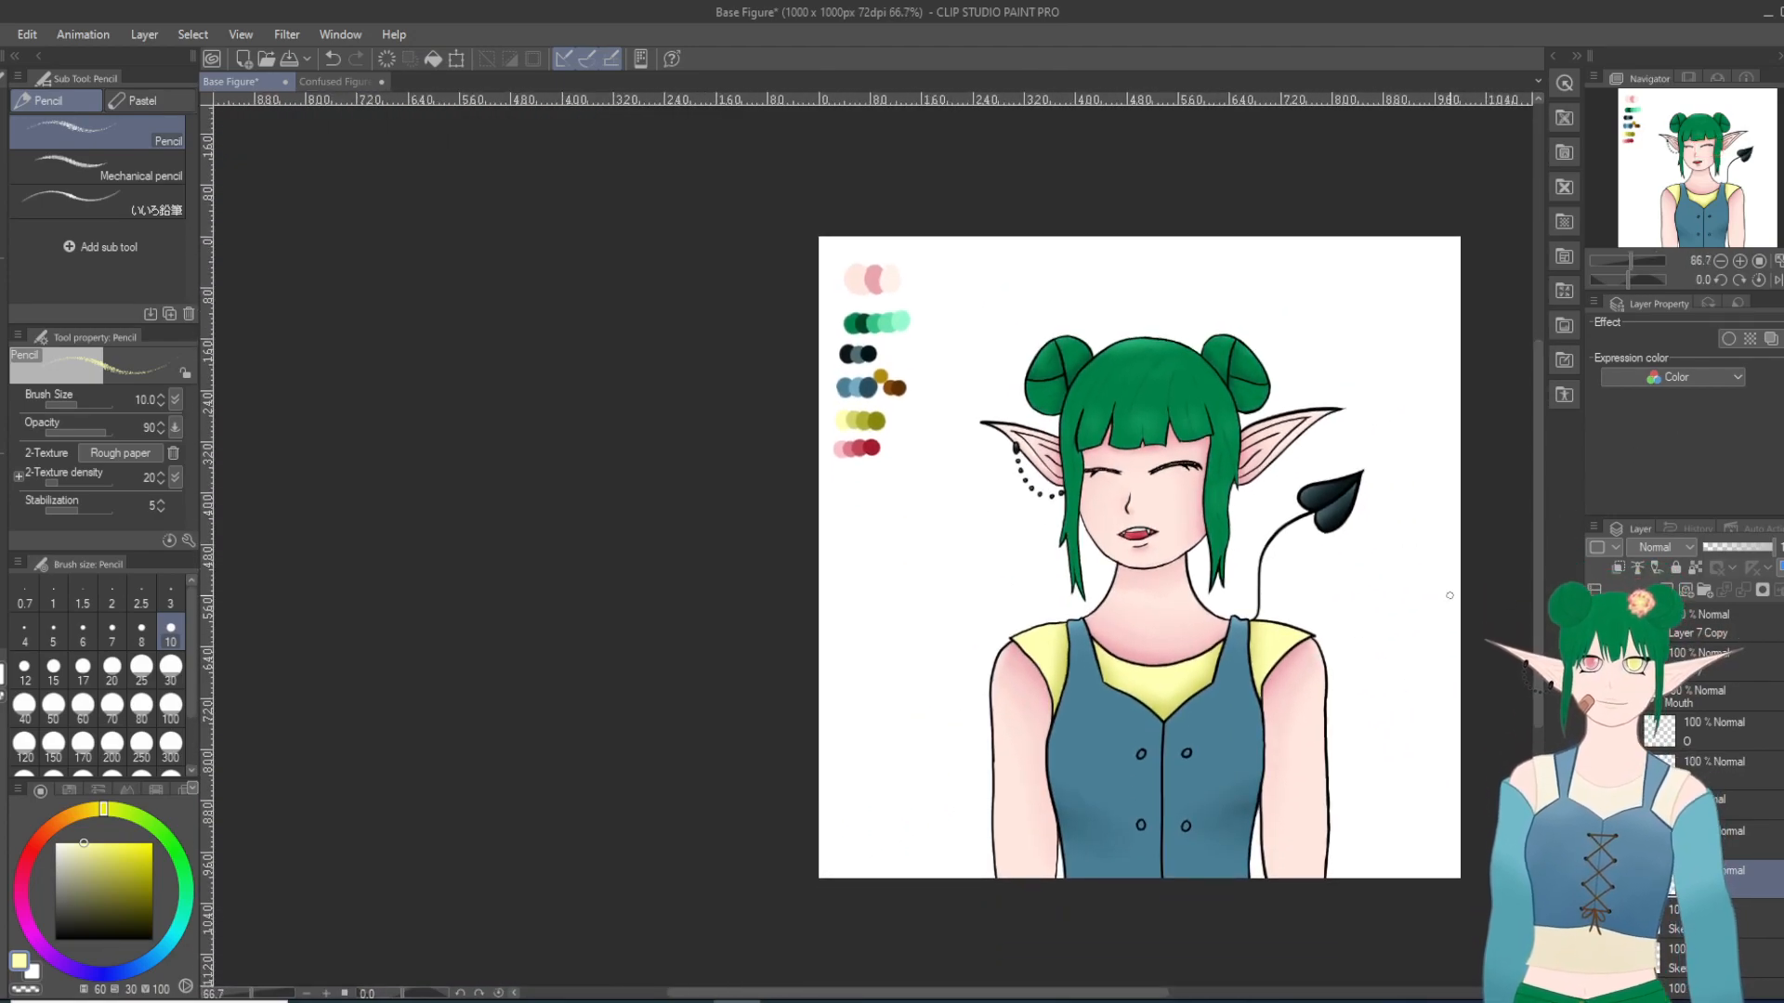
scroll(1449, 595, "up", 1)
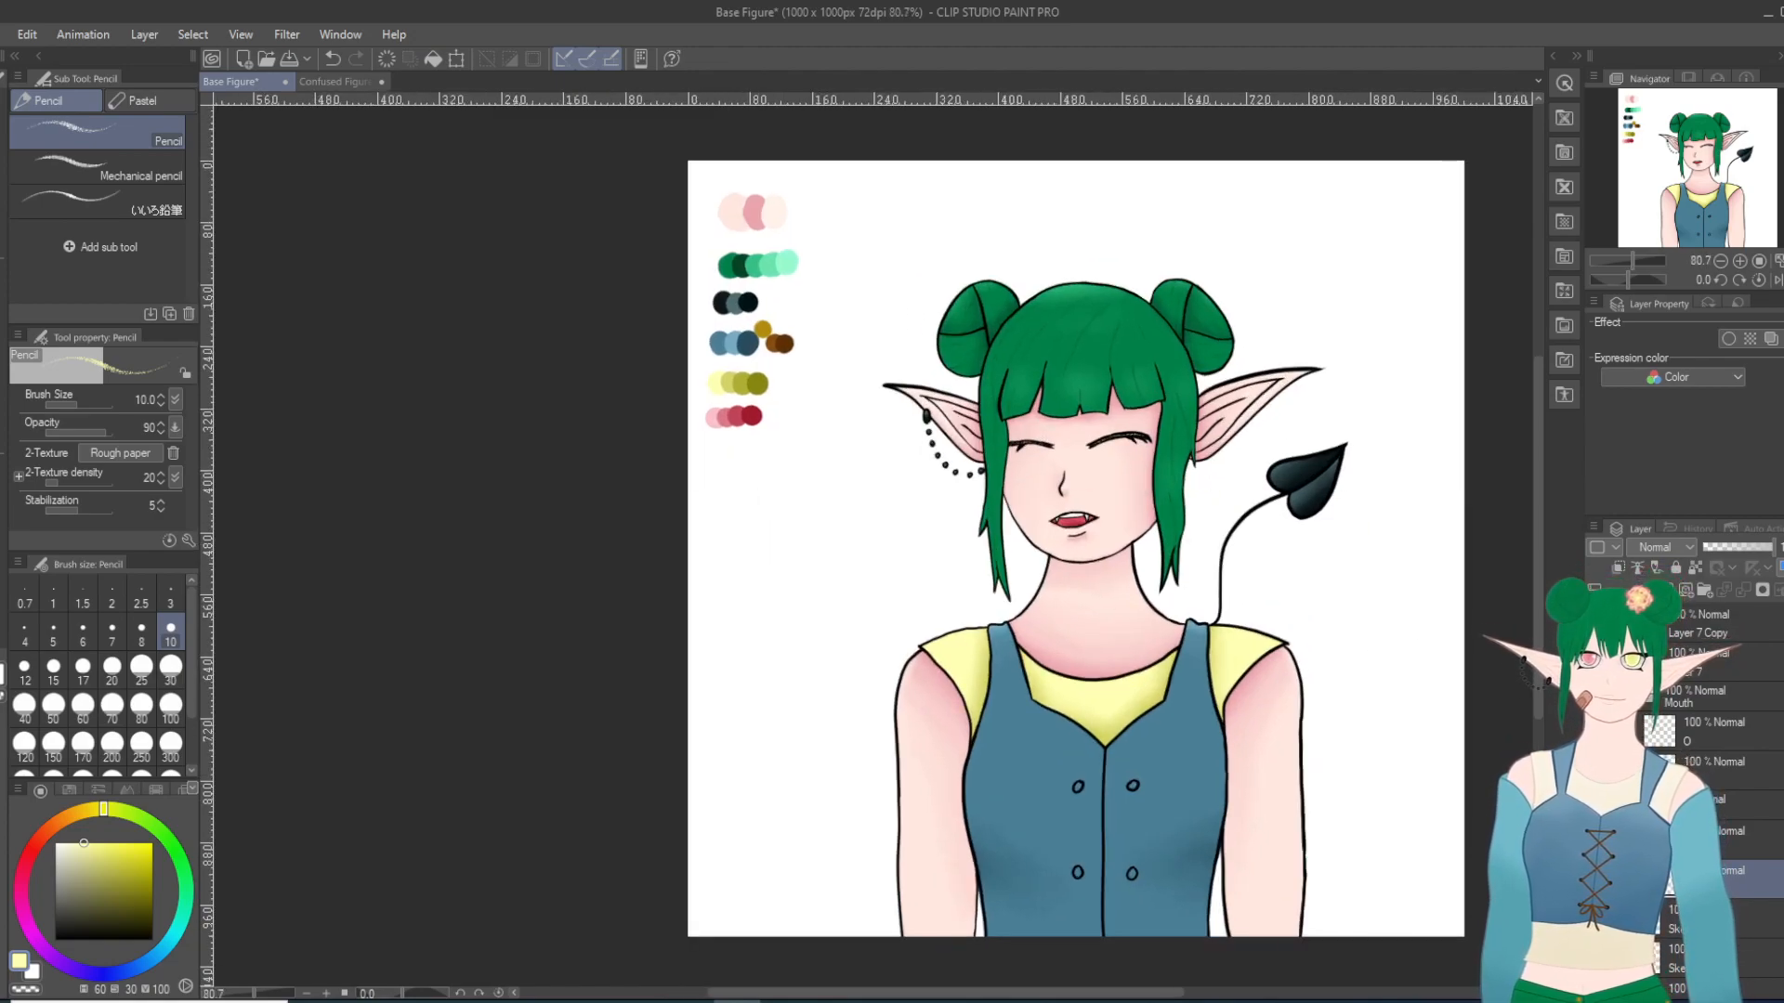
Step: Hide the closed-eye line art and show the open-eye line art, the eye colors and the closed mouth
left_click(1595, 878)
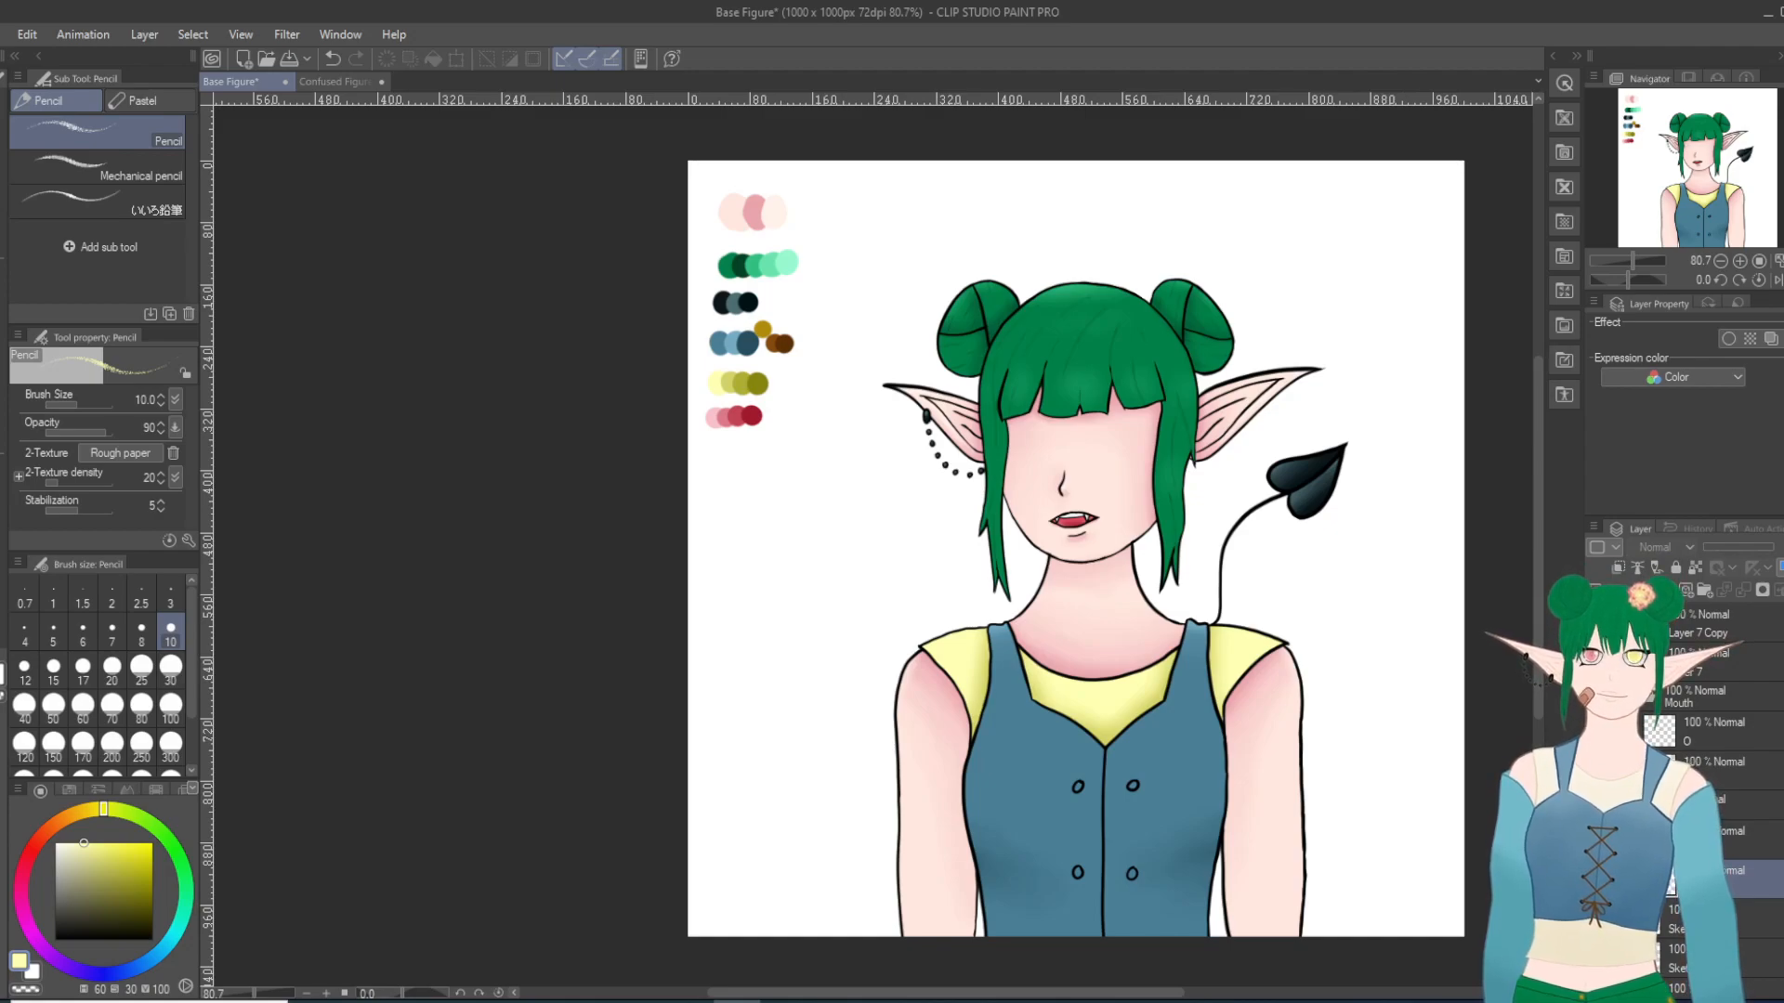
left_click(1595, 839)
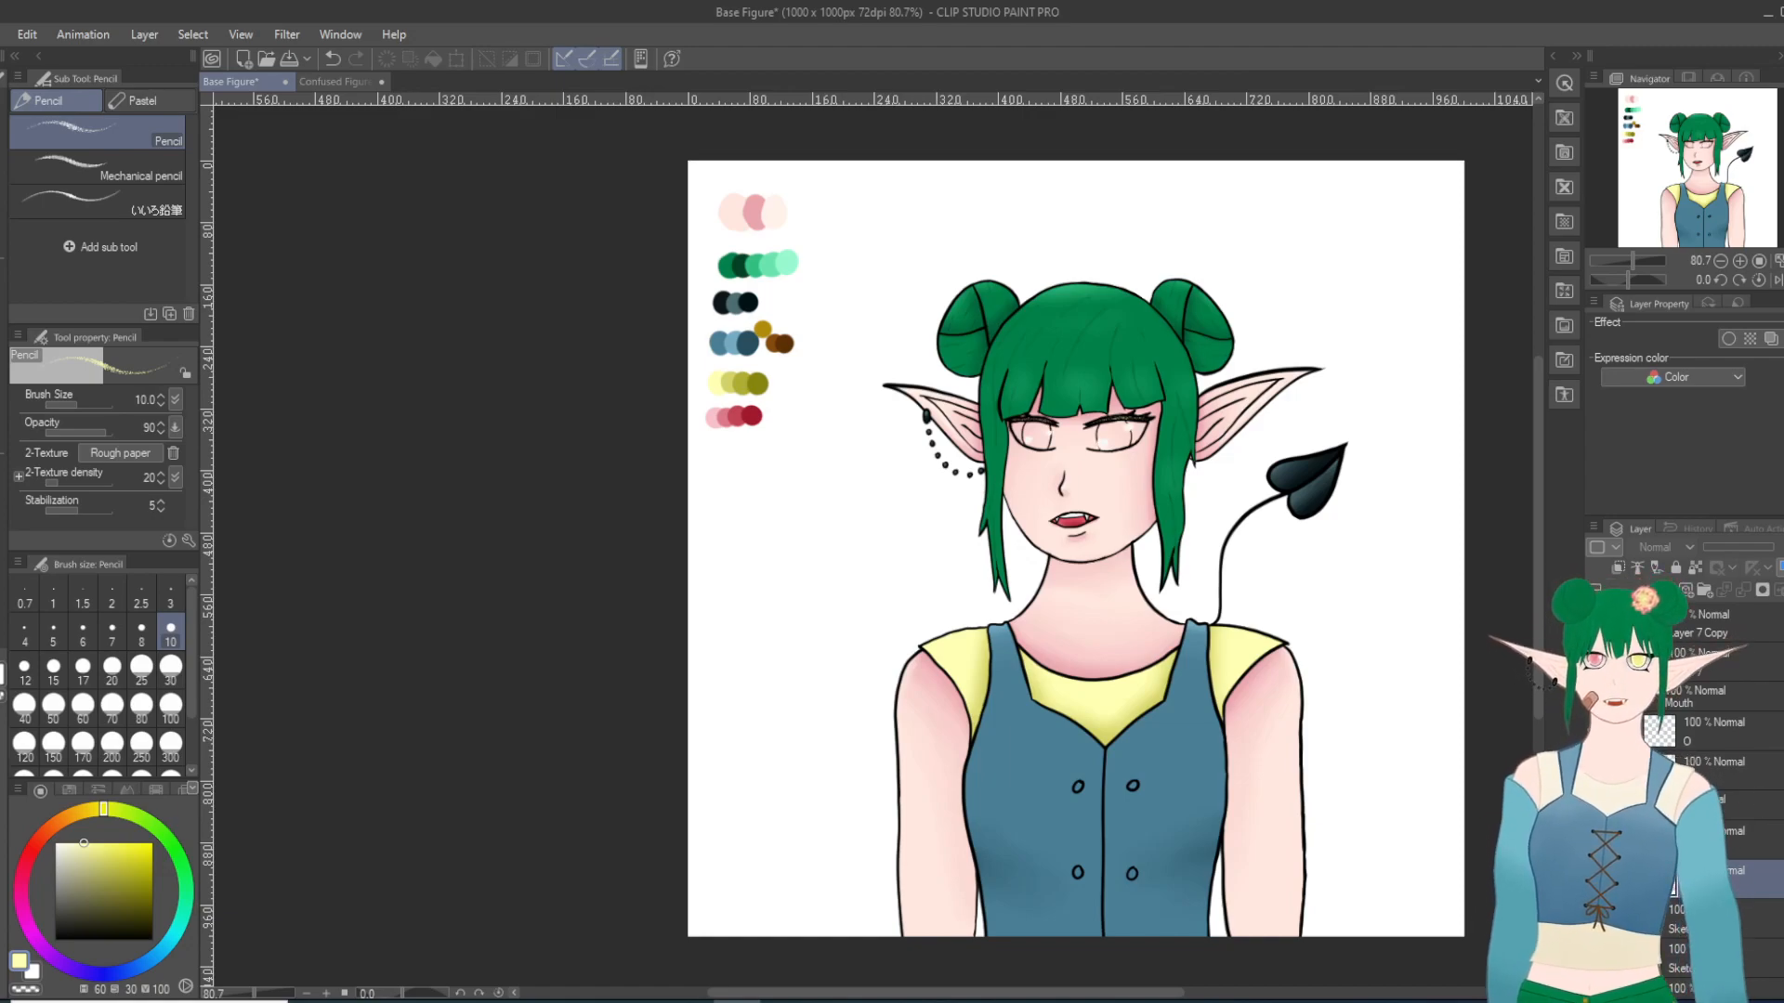
scroll(1728, 790, "down", 10)
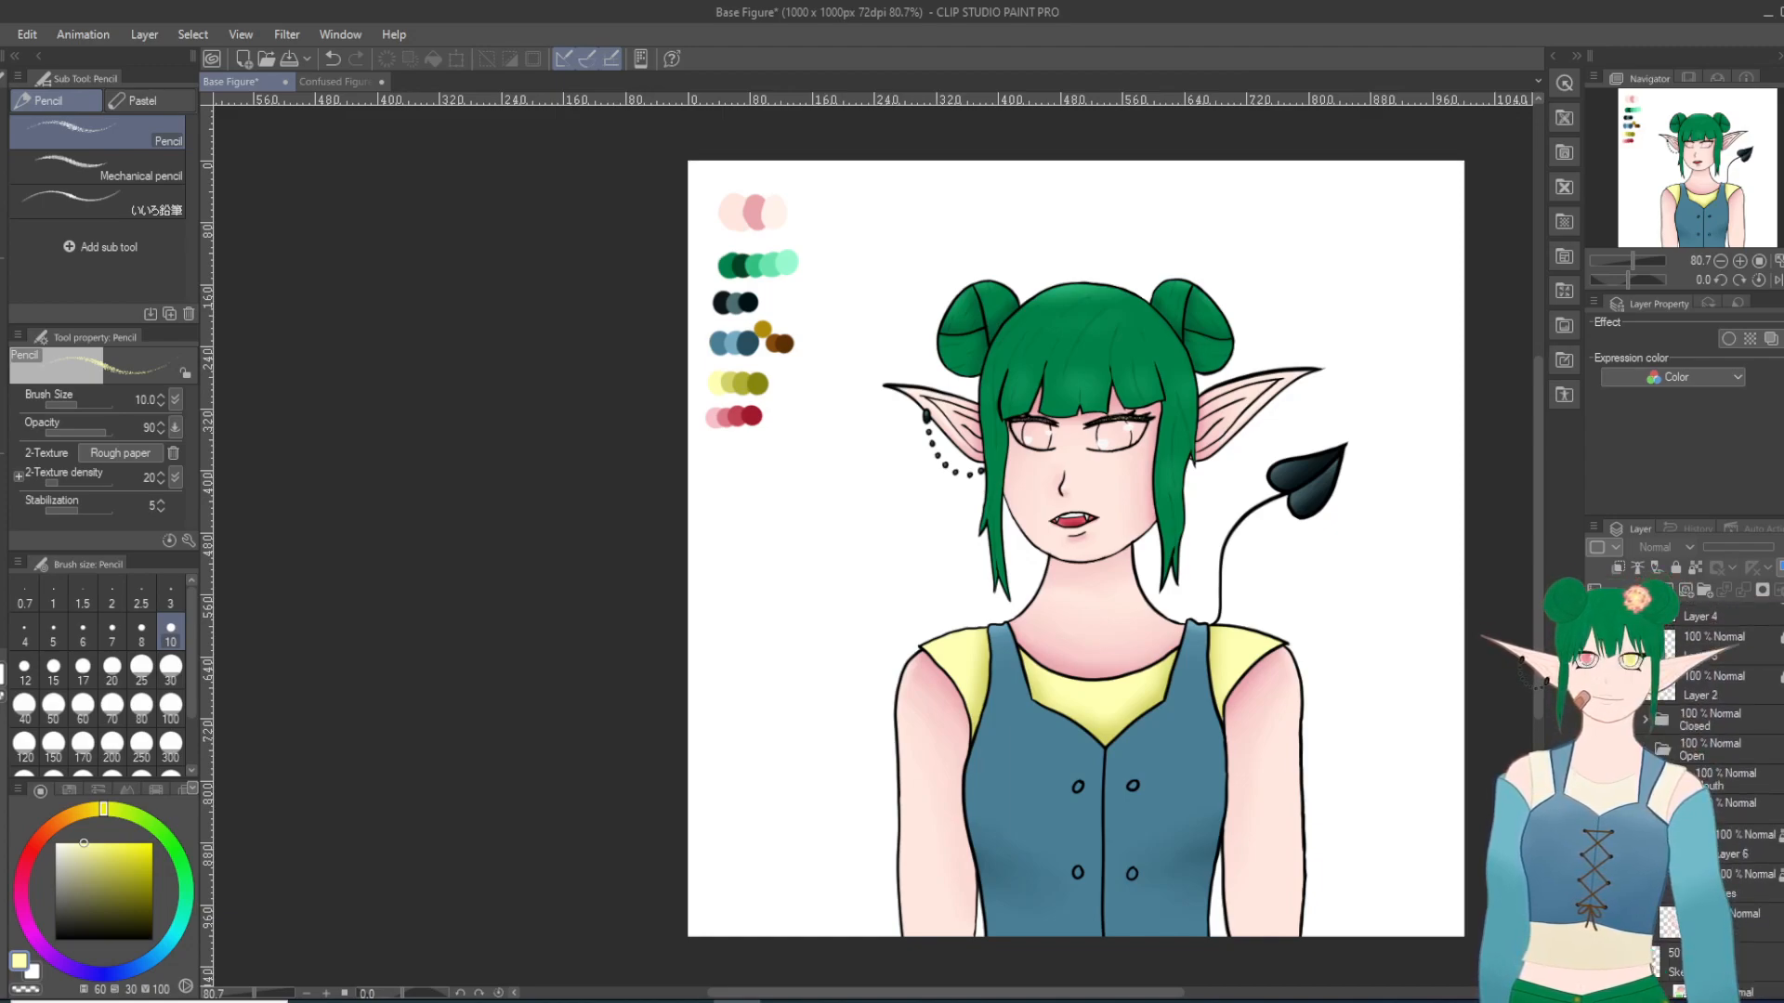
left_click(1595, 859)
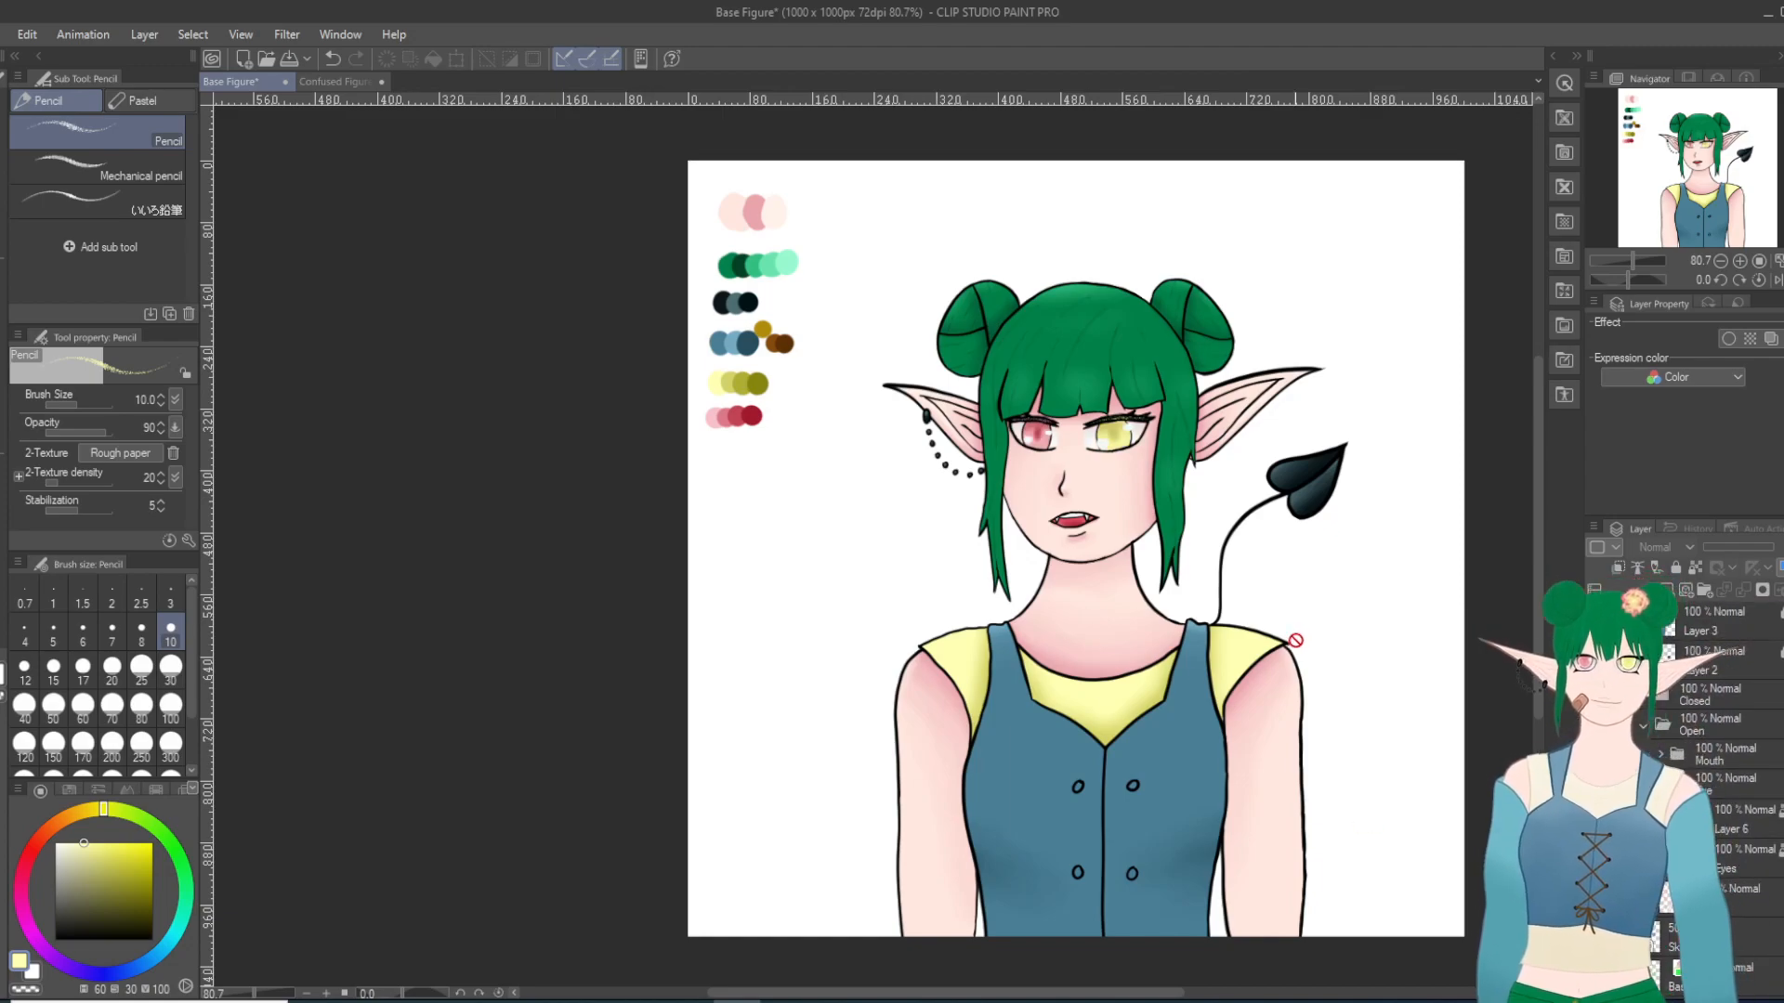
scroll(1294, 641, "up", 2)
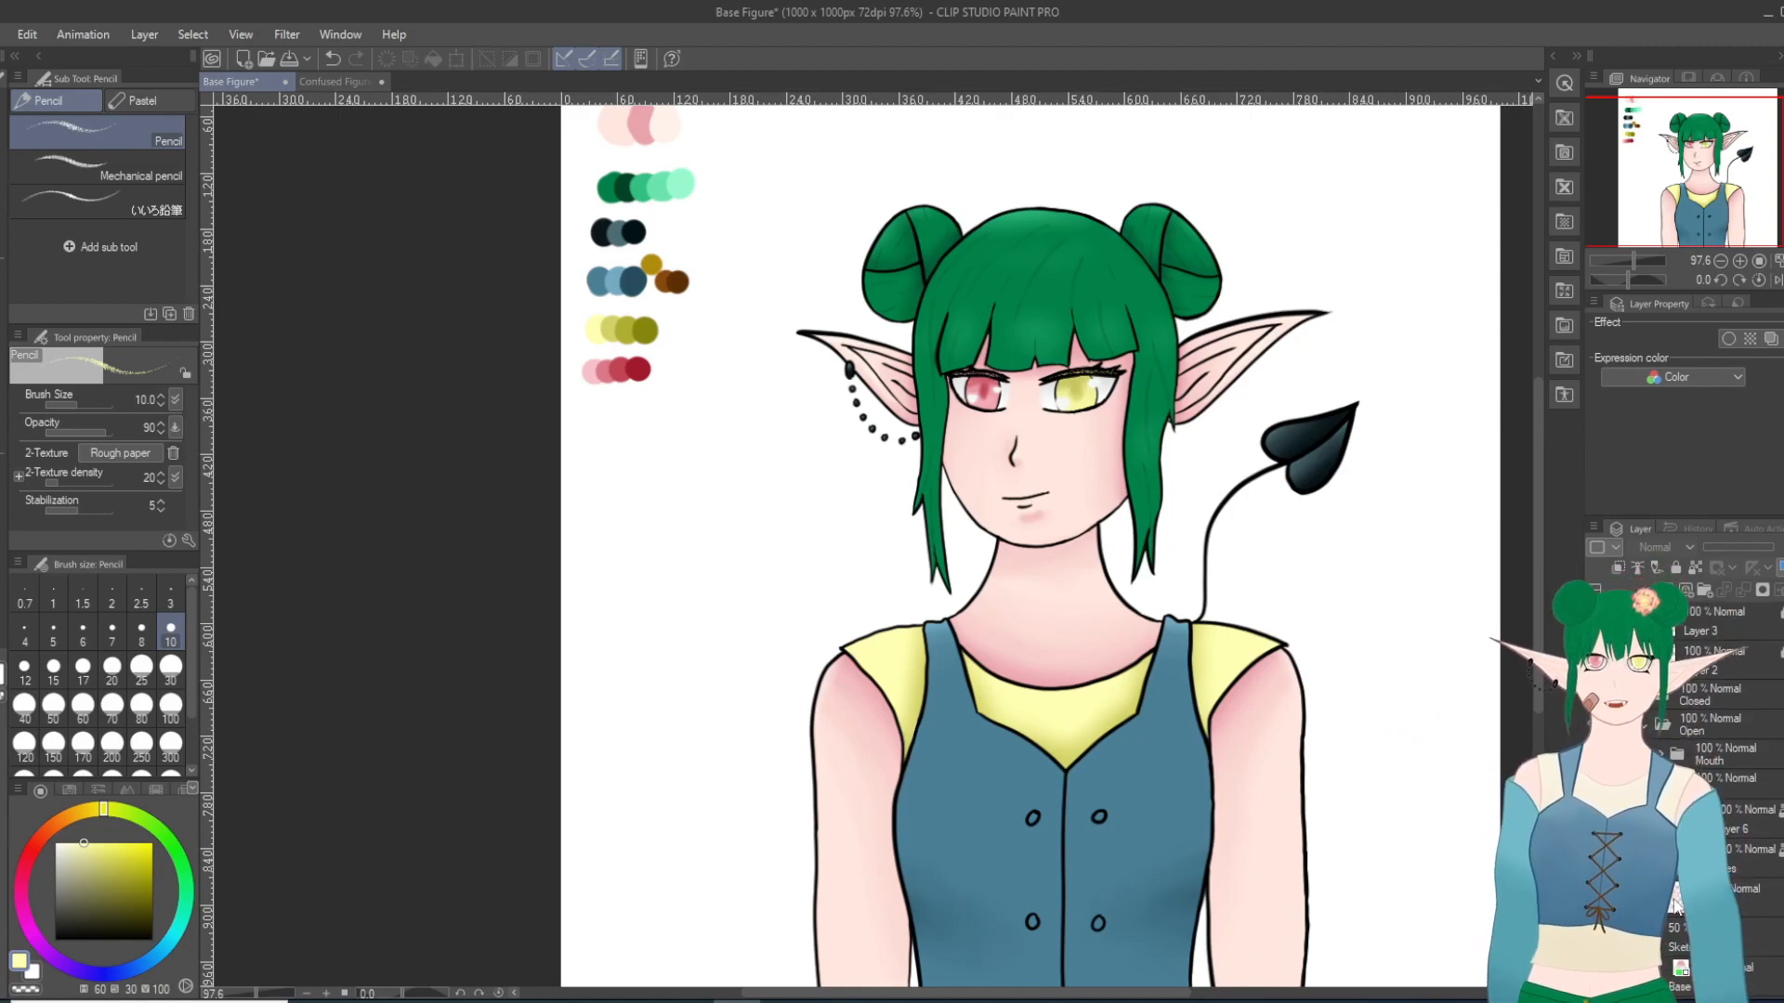
Step: Move the Closed folder into the Eye folder, directly below the open-eye line art, keeping the skin and eye colors visible
left_click(1595, 613)
scroll(1595, 650, "up", 4)
scroll(1672, 744, "down", 2)
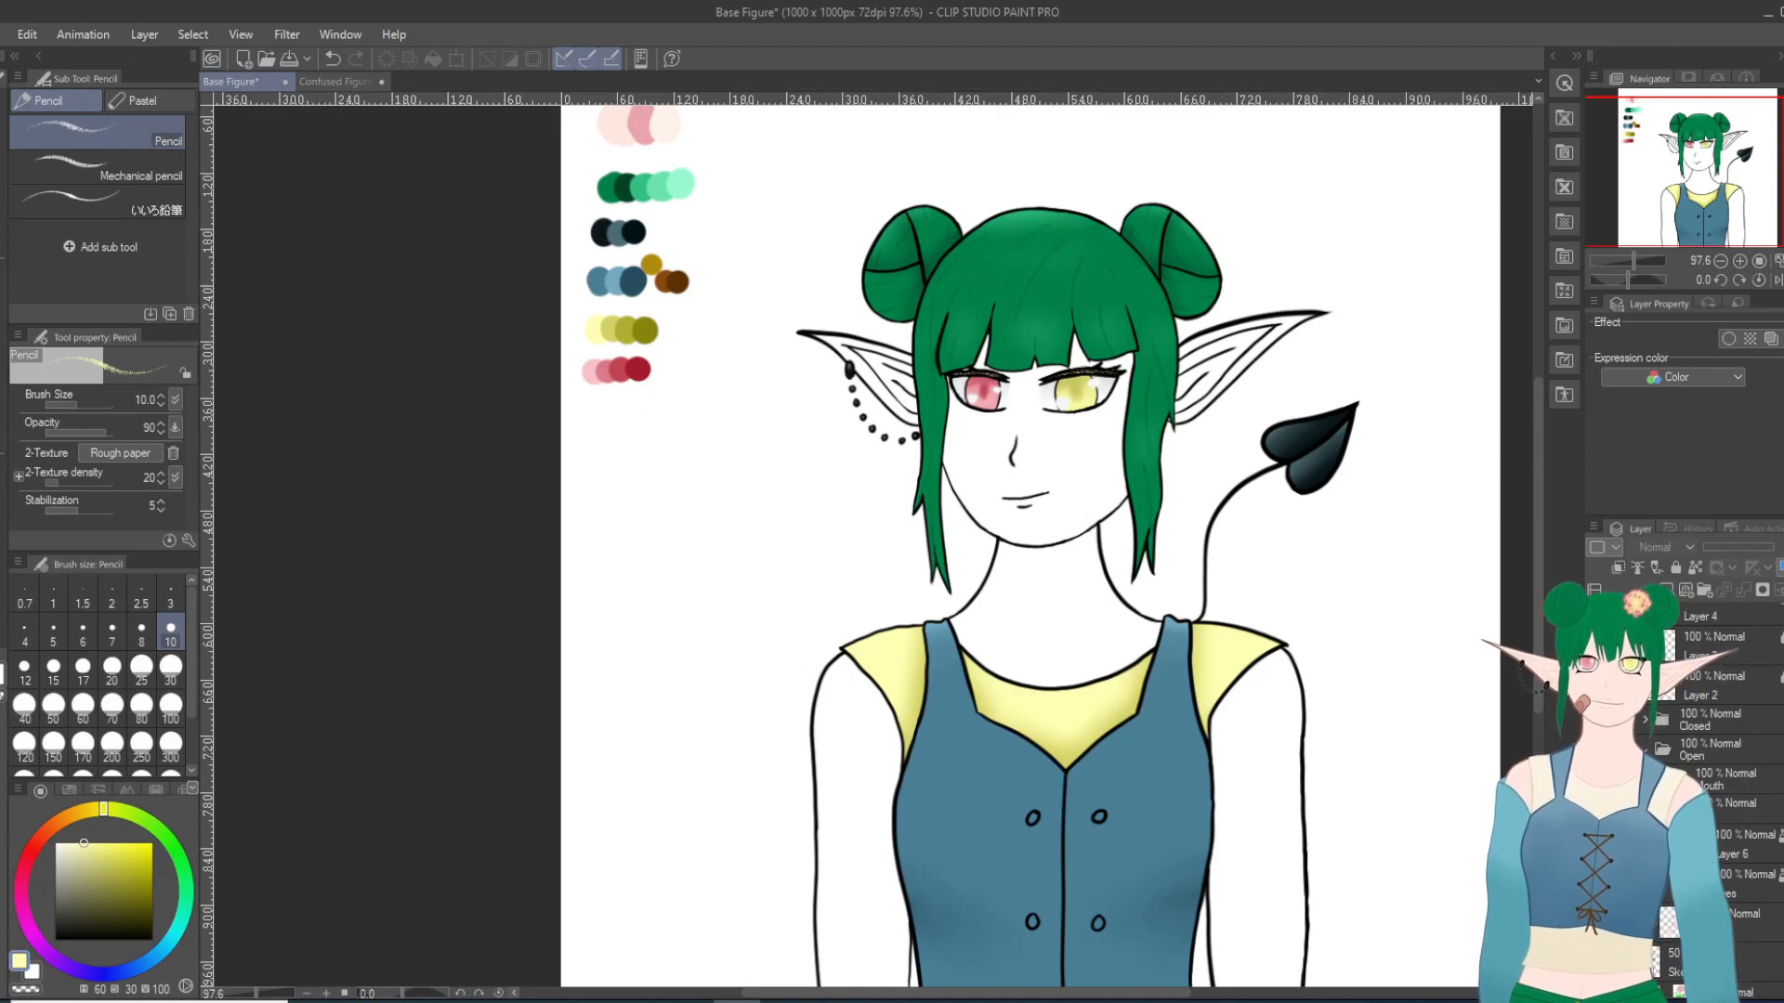
left_click(1644, 721)
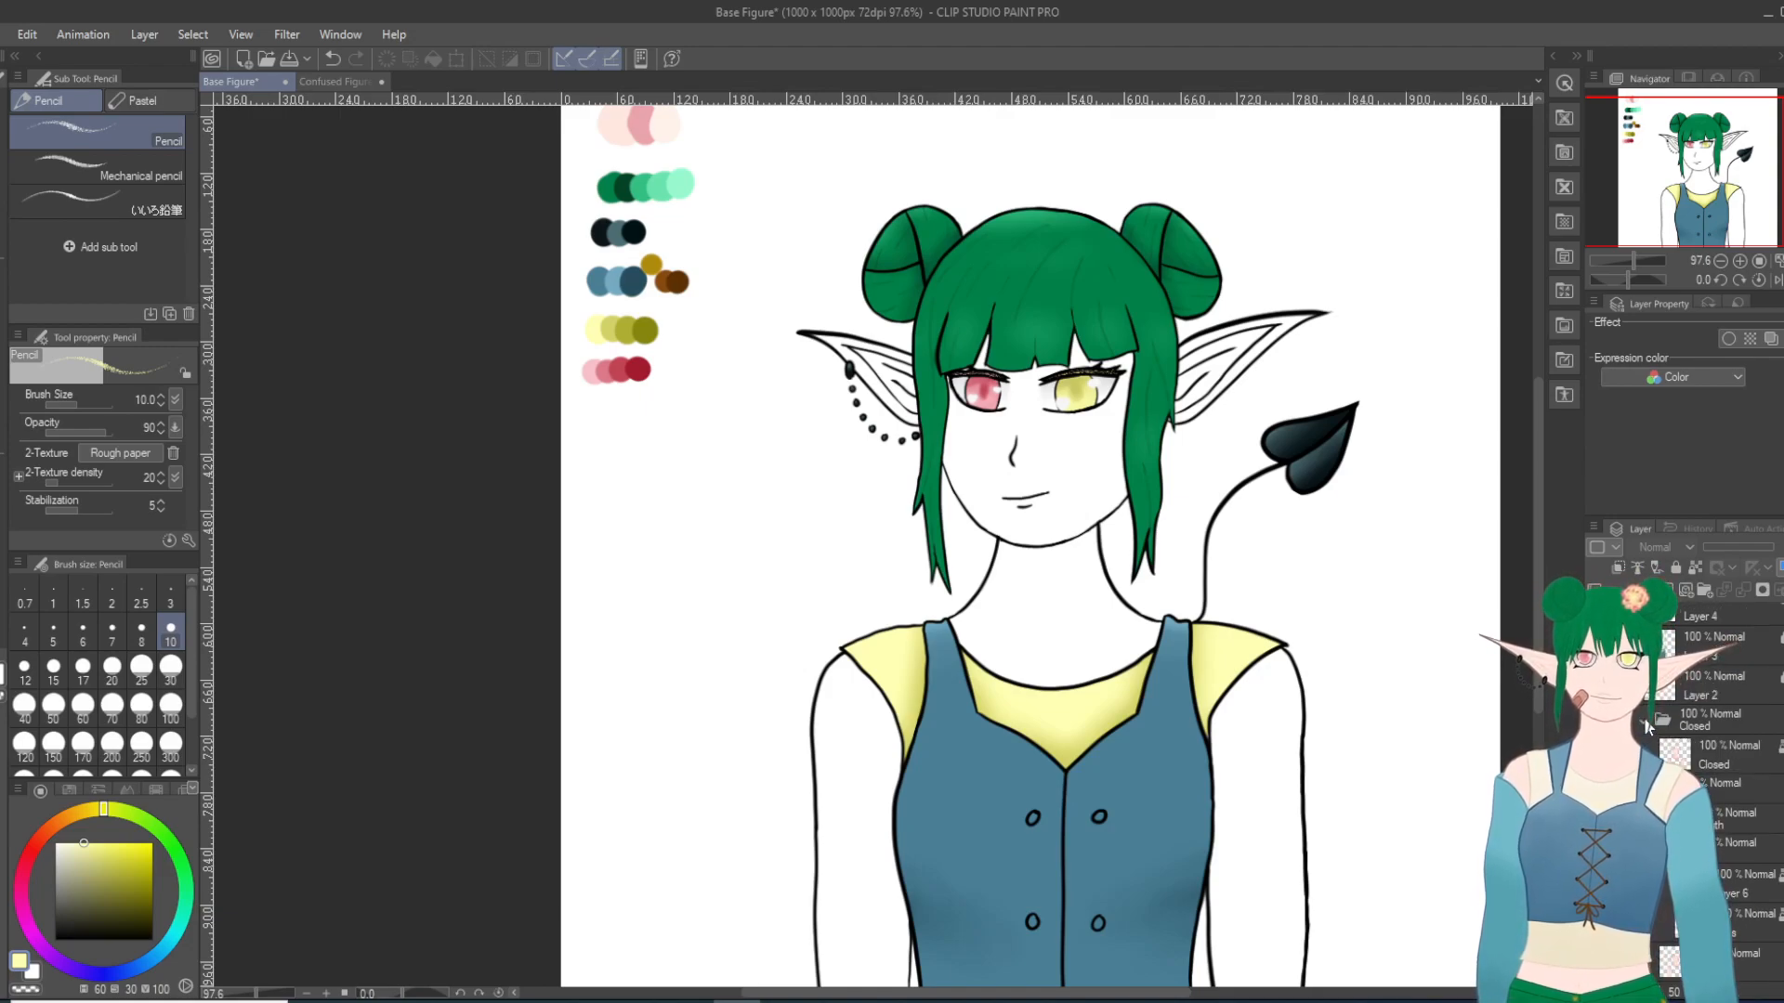
left_click(1595, 754)
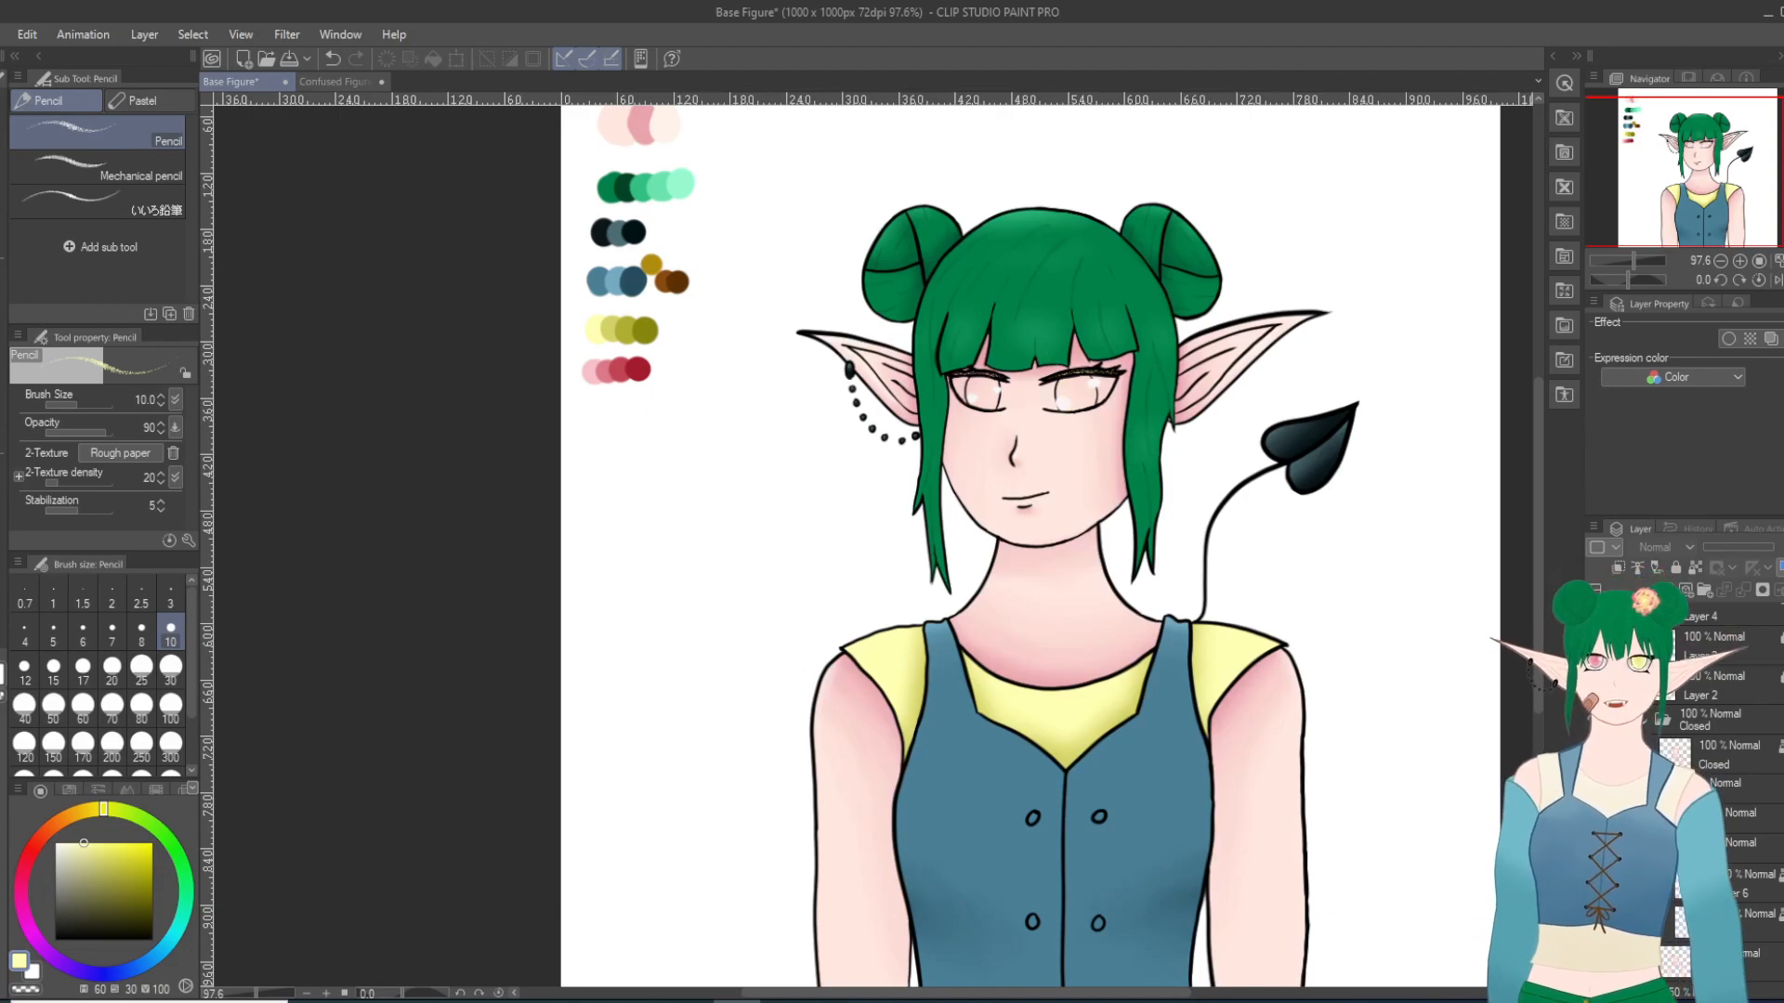
left_click_drag(1739, 844, 1708, 725)
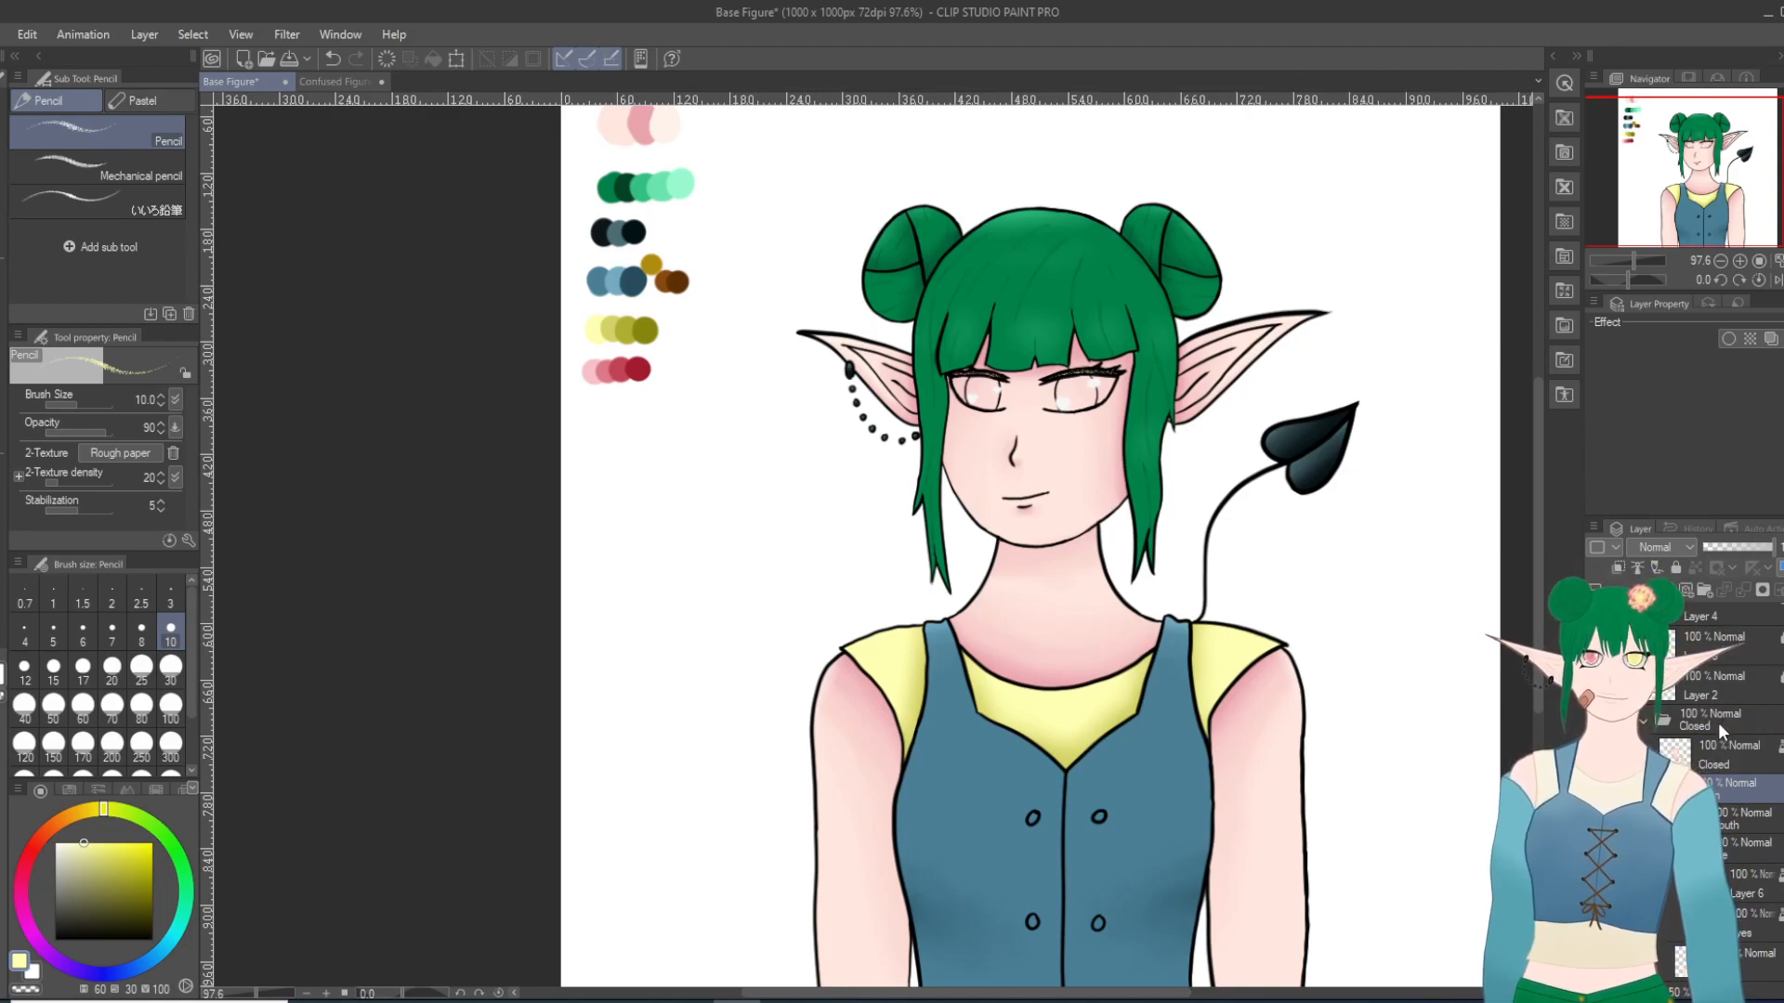
left_click(1719, 722)
left_click_drag(1680, 933, 1684, 955)
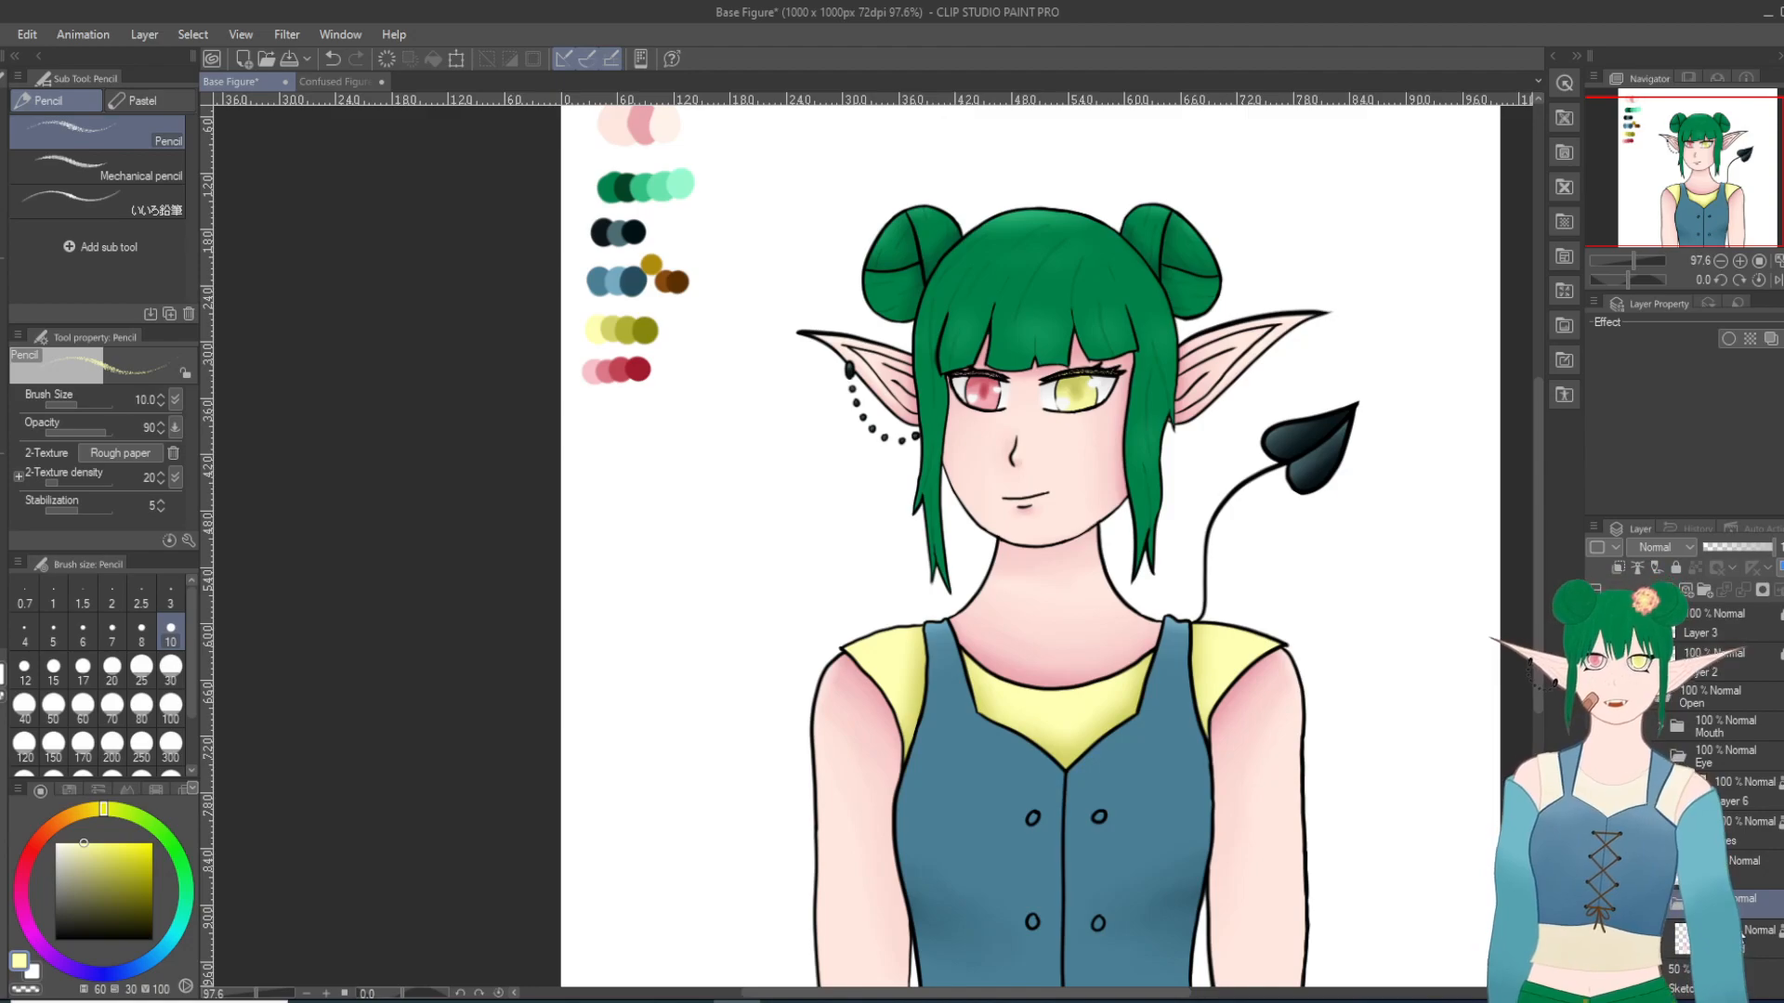
Step: Examine the colored figure up close and as a whole, from the open eyes down to the buttoned vest
scroll(1395, 756, "down", 1)
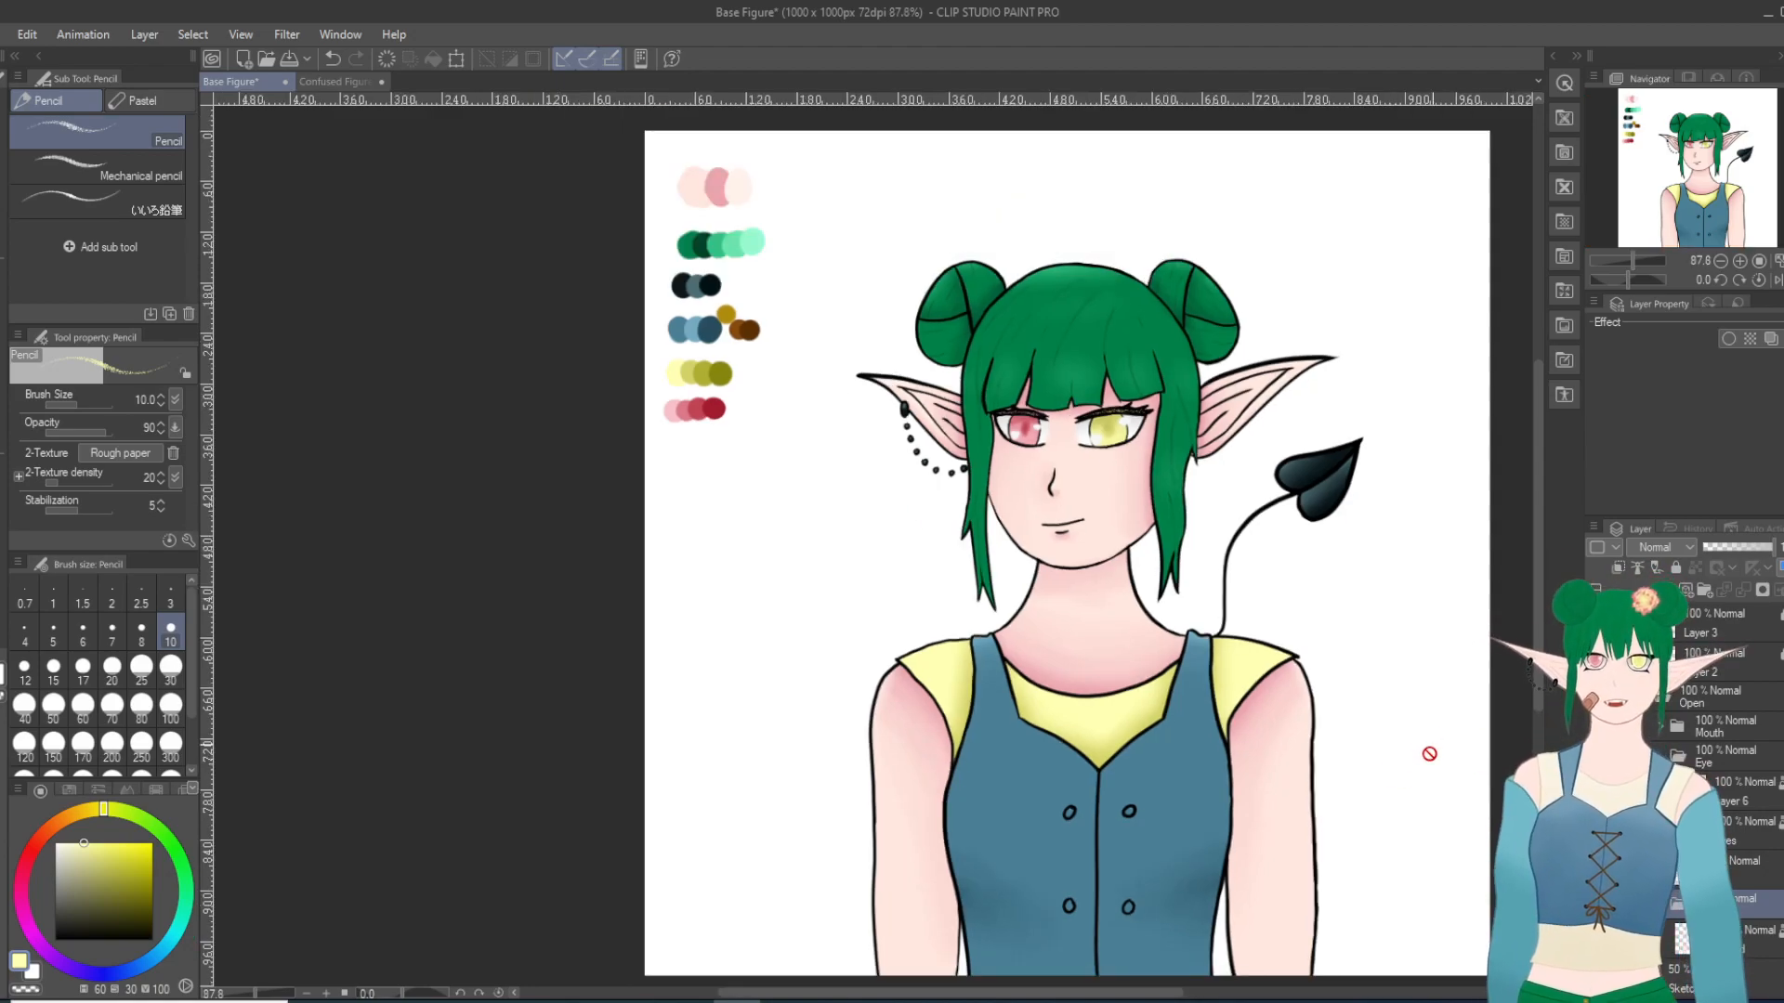
scroll(1541, 675, "down", 2)
scroll(1254, 677, "up", 5)
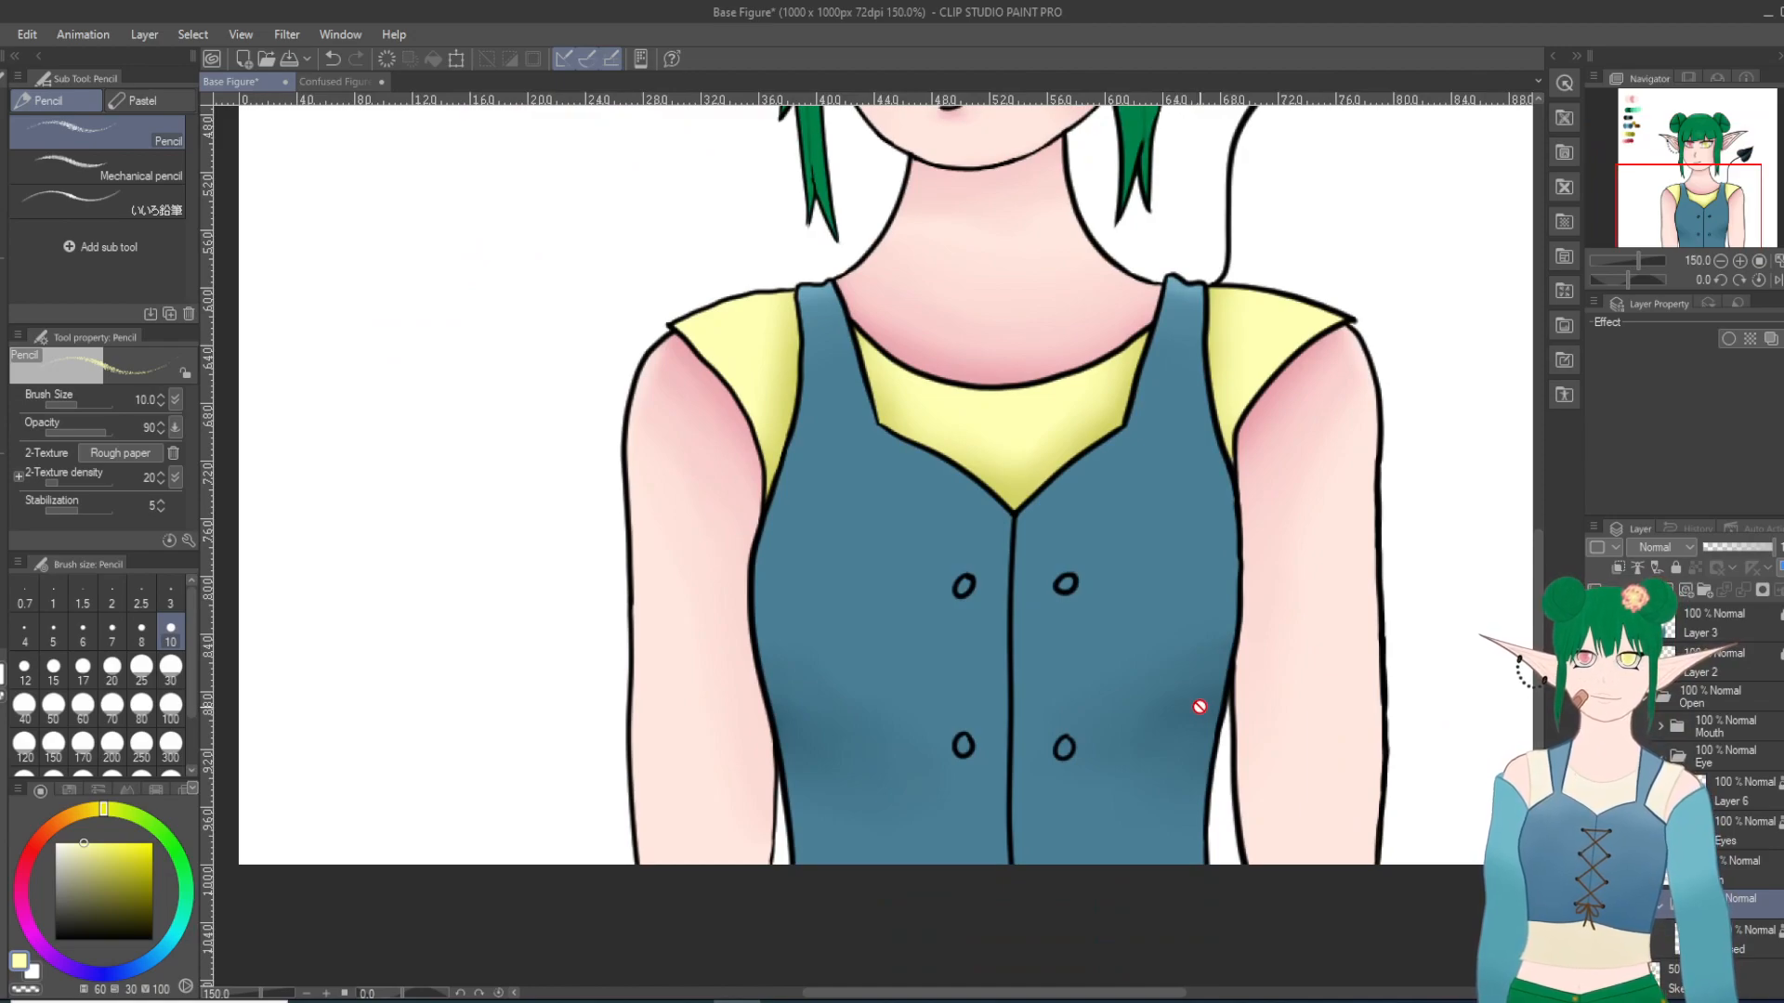
scroll(1265, 715, "down", 5)
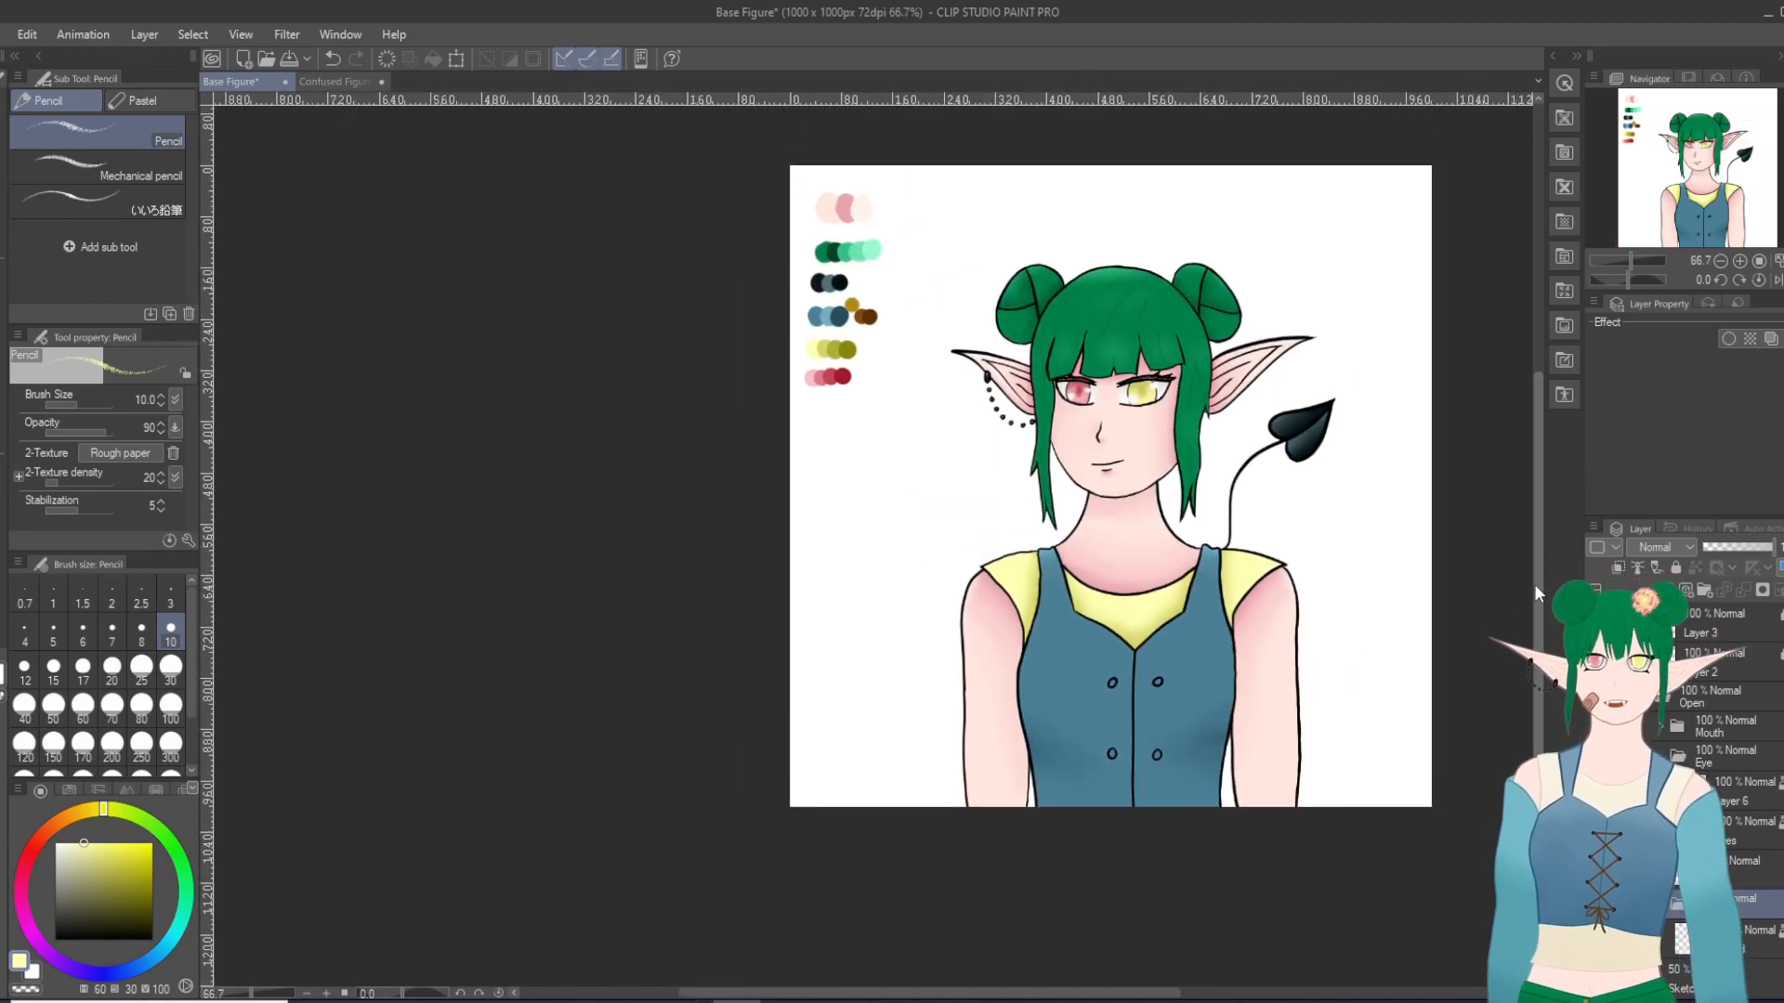
scroll(1534, 584, "up", 3)
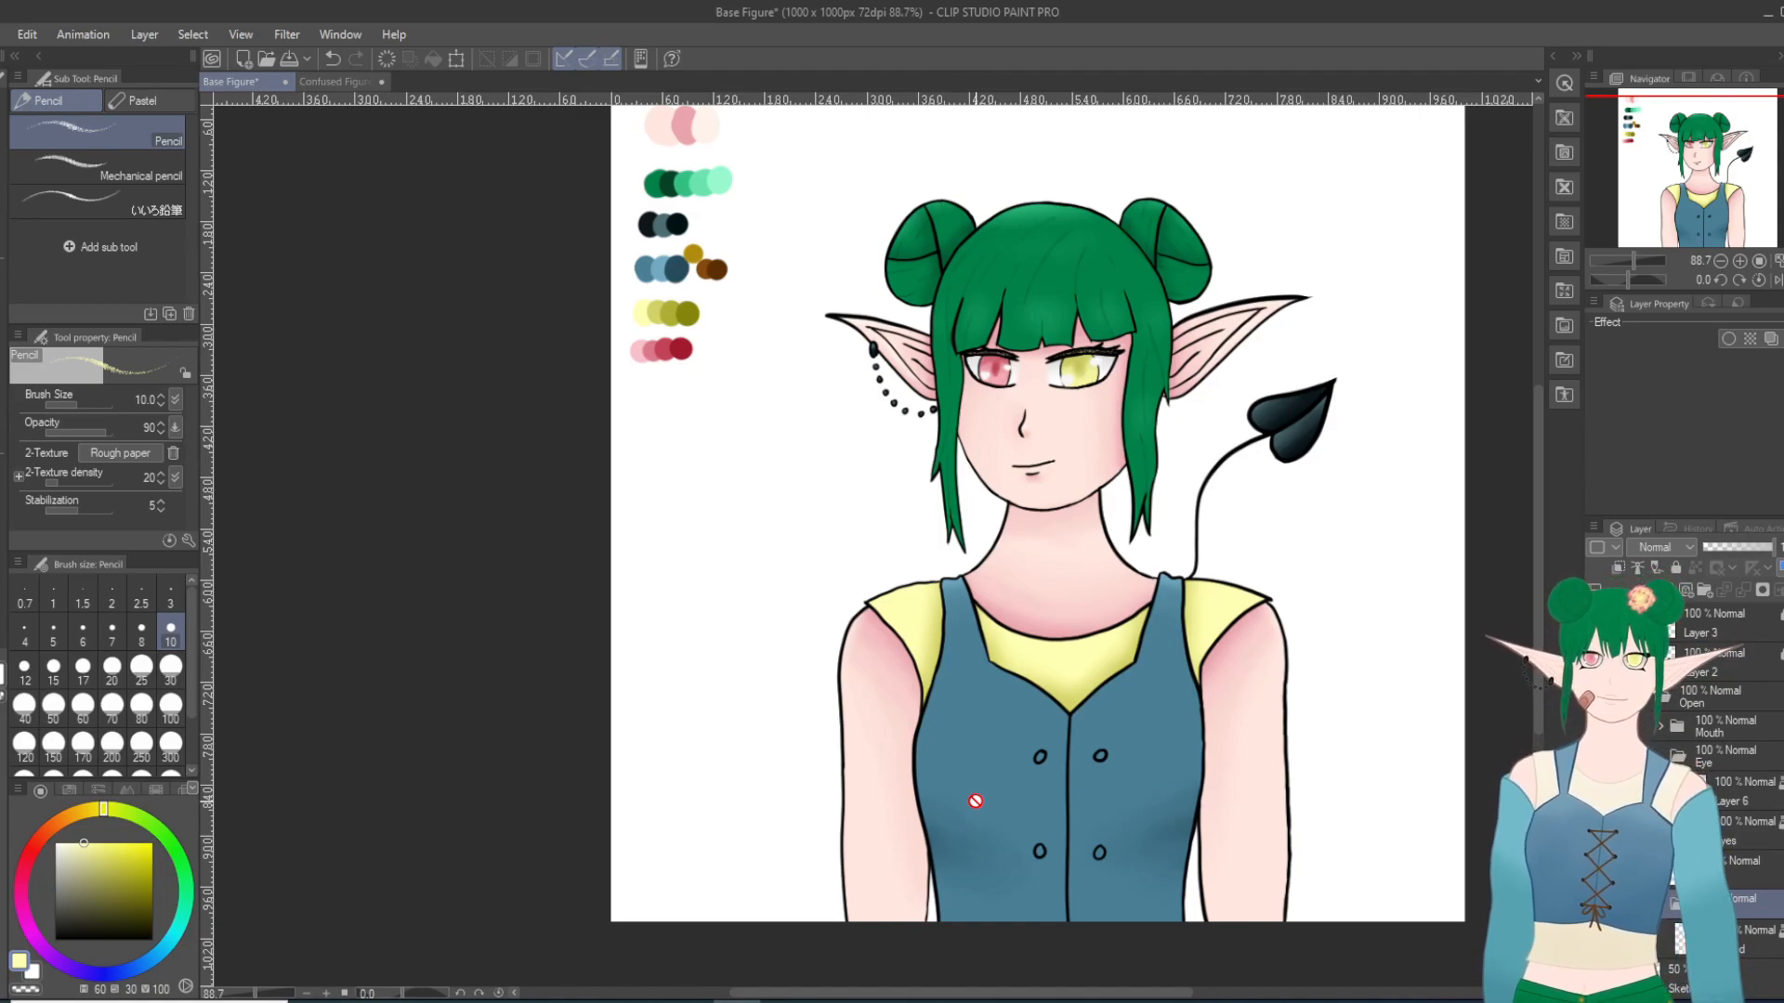
scroll(975, 801, "up", 1)
scroll(1066, 753, "down", 1)
scroll(1074, 753, "up", 1)
scroll(1083, 757, "down", 1)
scroll(1230, 792, "up", 2)
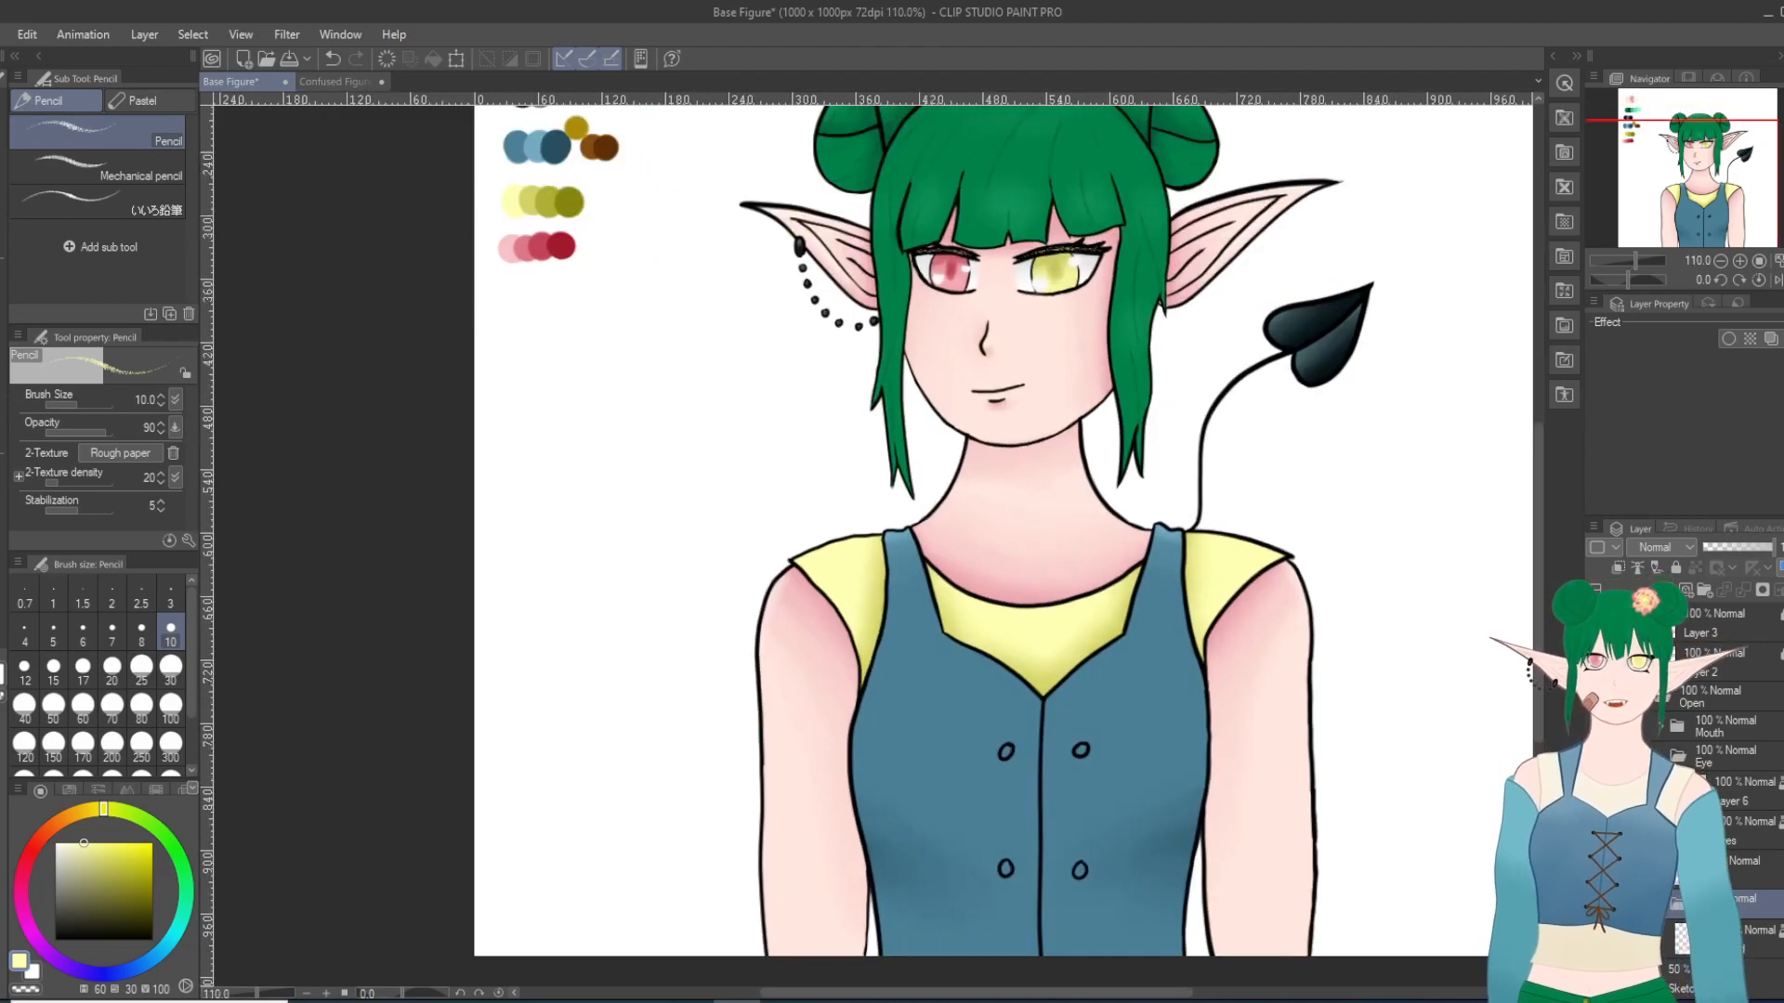
Step: Add a new layer inside the Colors folder and pick the lighter brown palette swatch as the drawing color
scroll(1675, 712, "down", 1)
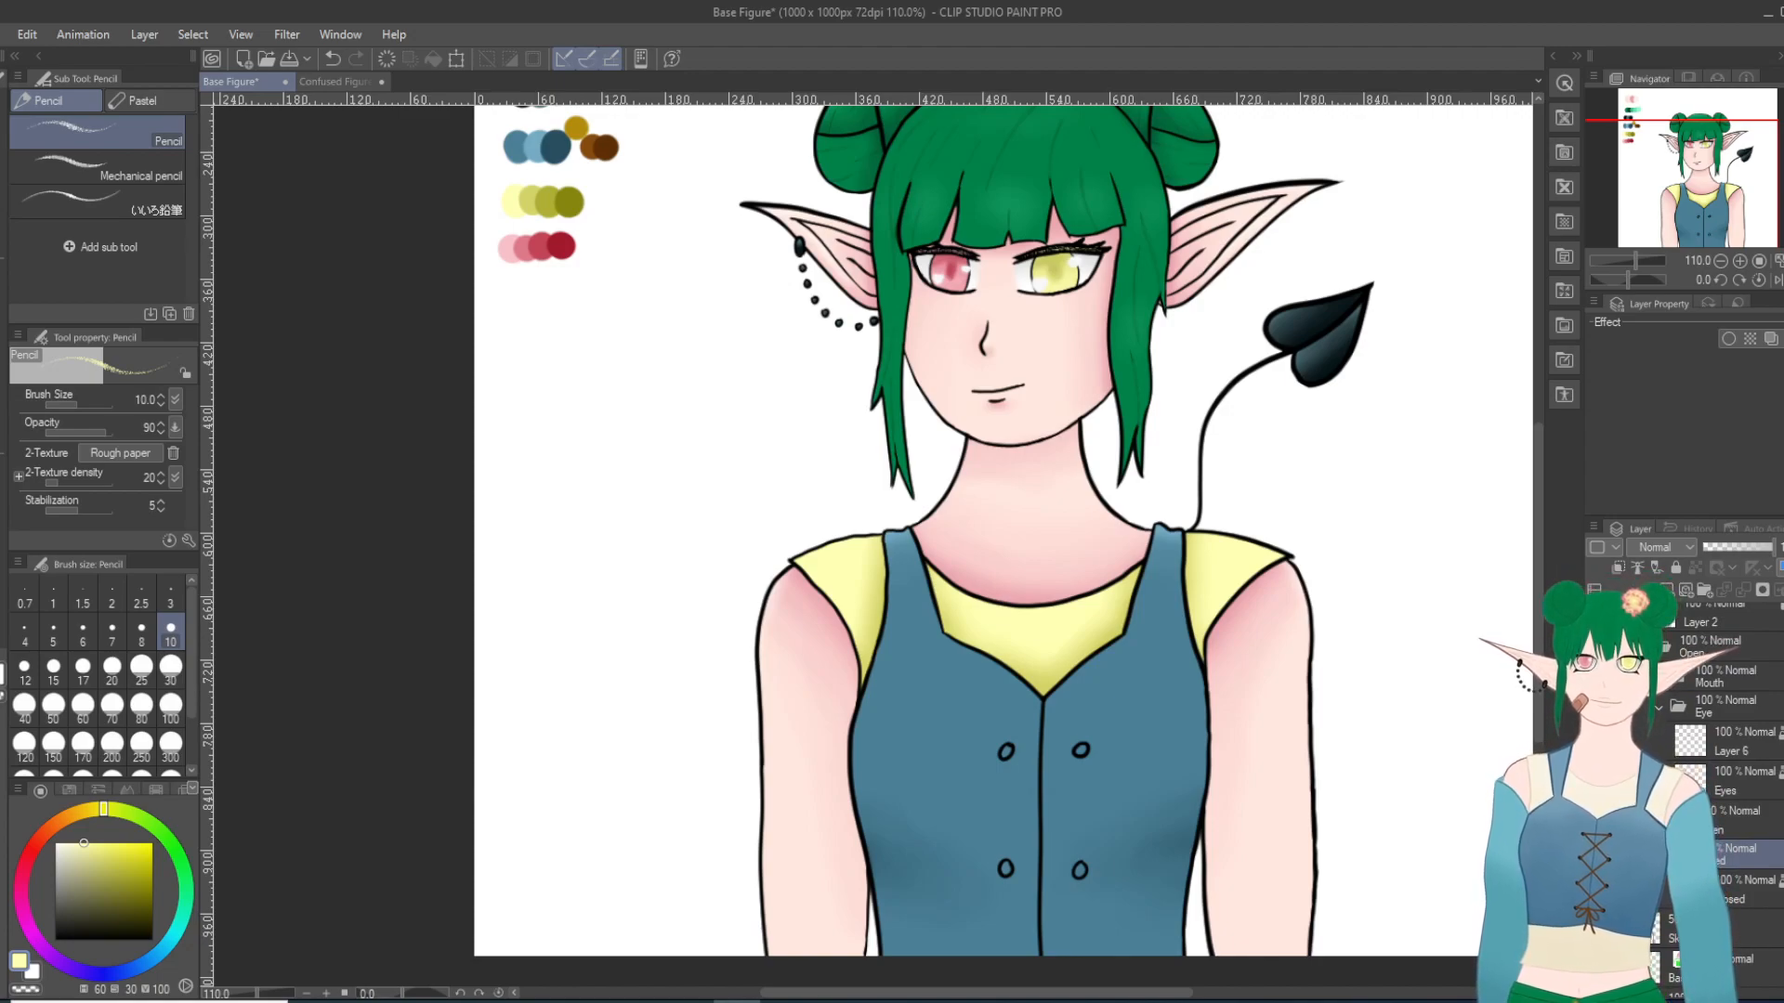
scroll(1719, 873, "up", 1)
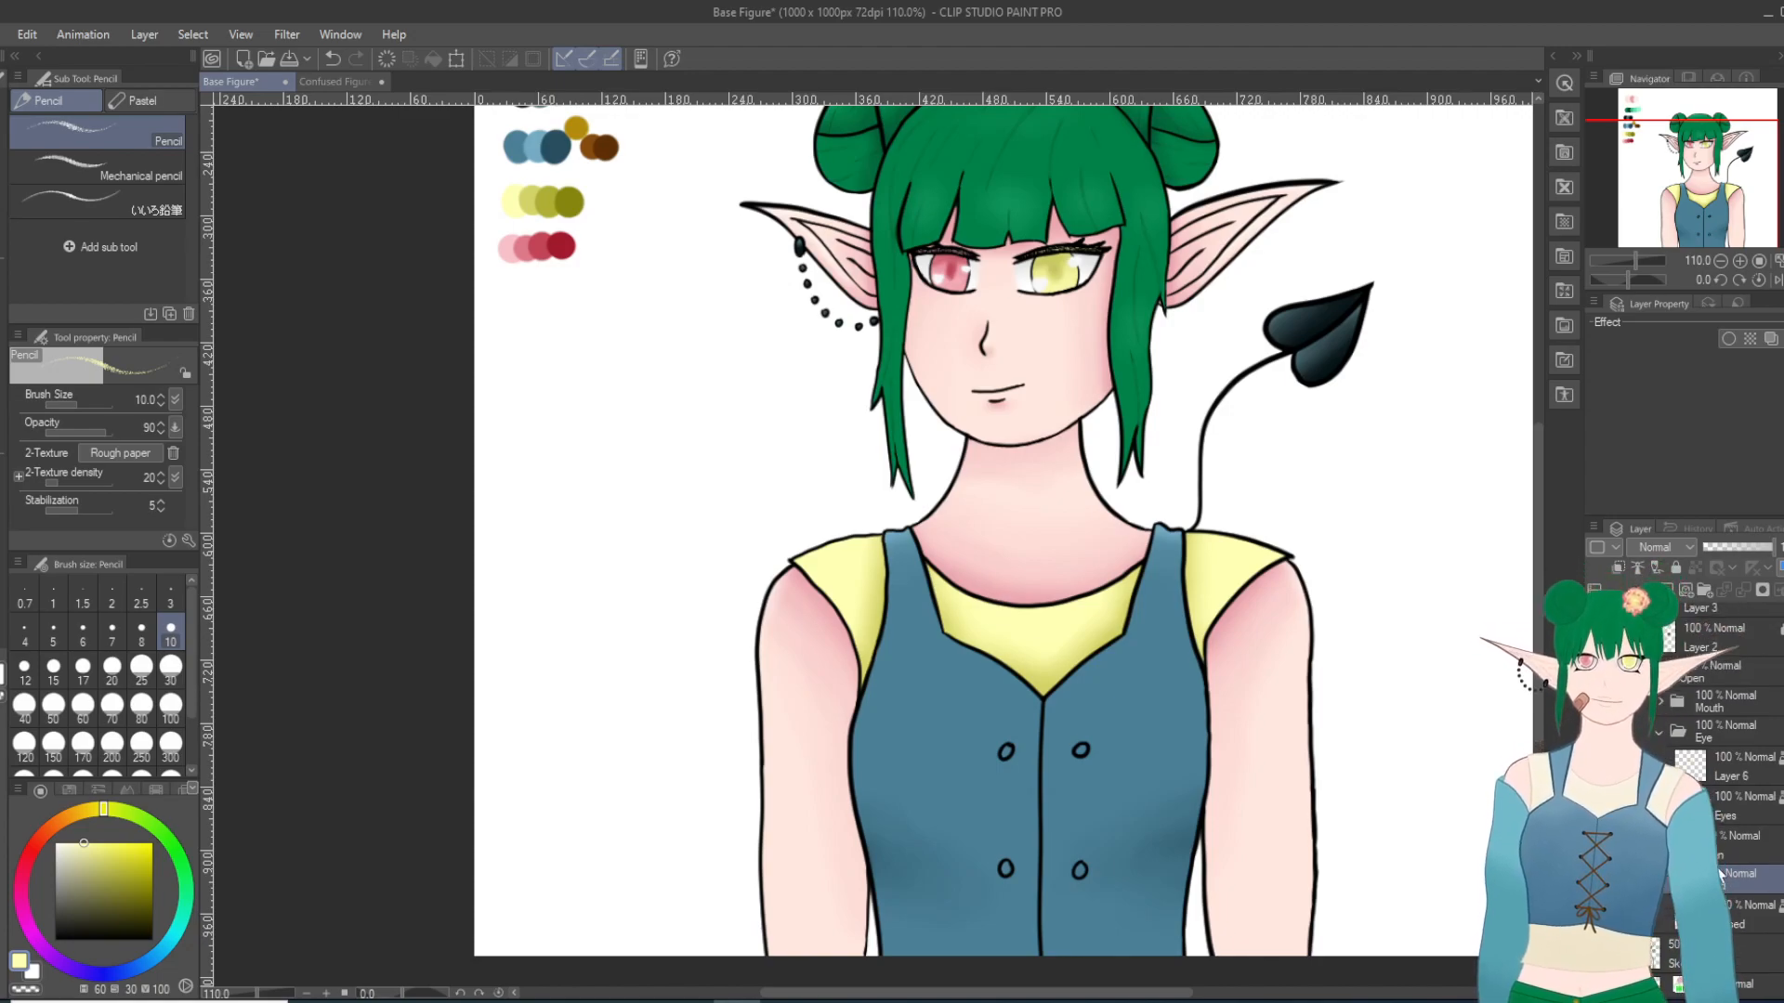
scroll(1720, 873, "down", 2)
scroll(1720, 873, "down", 1)
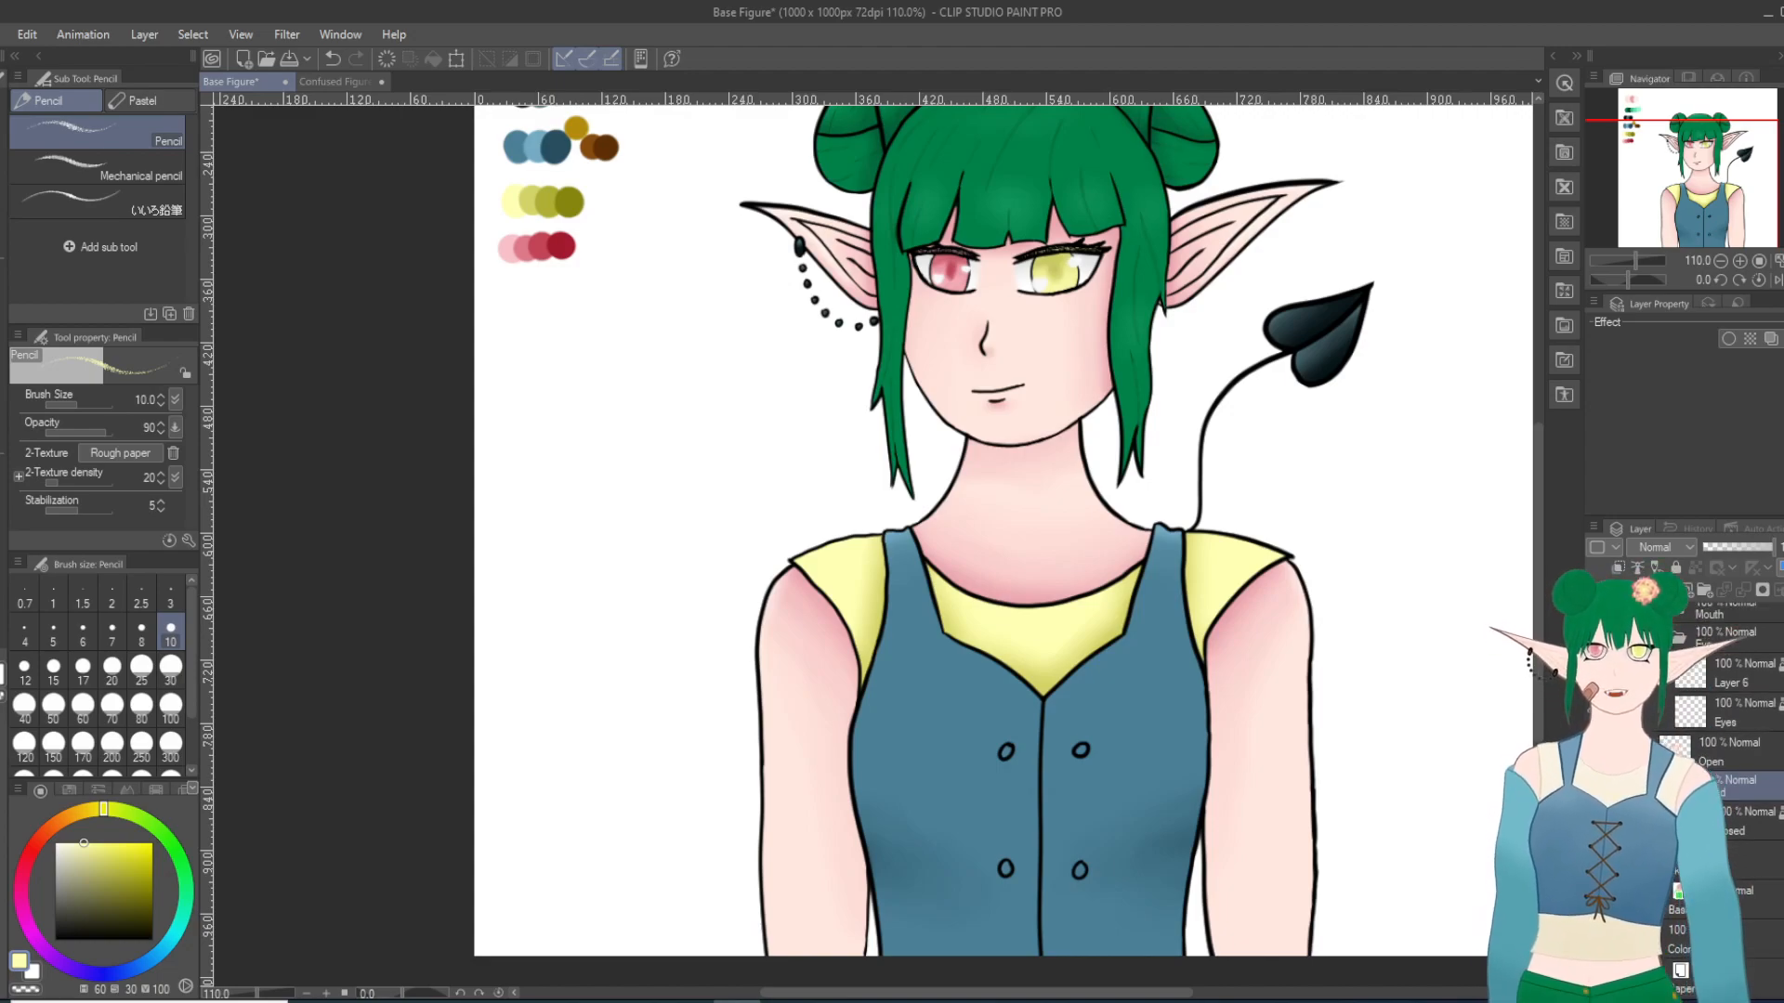
scroll(1720, 873, "down", 4)
left_click(1710, 741)
left_click(1667, 590)
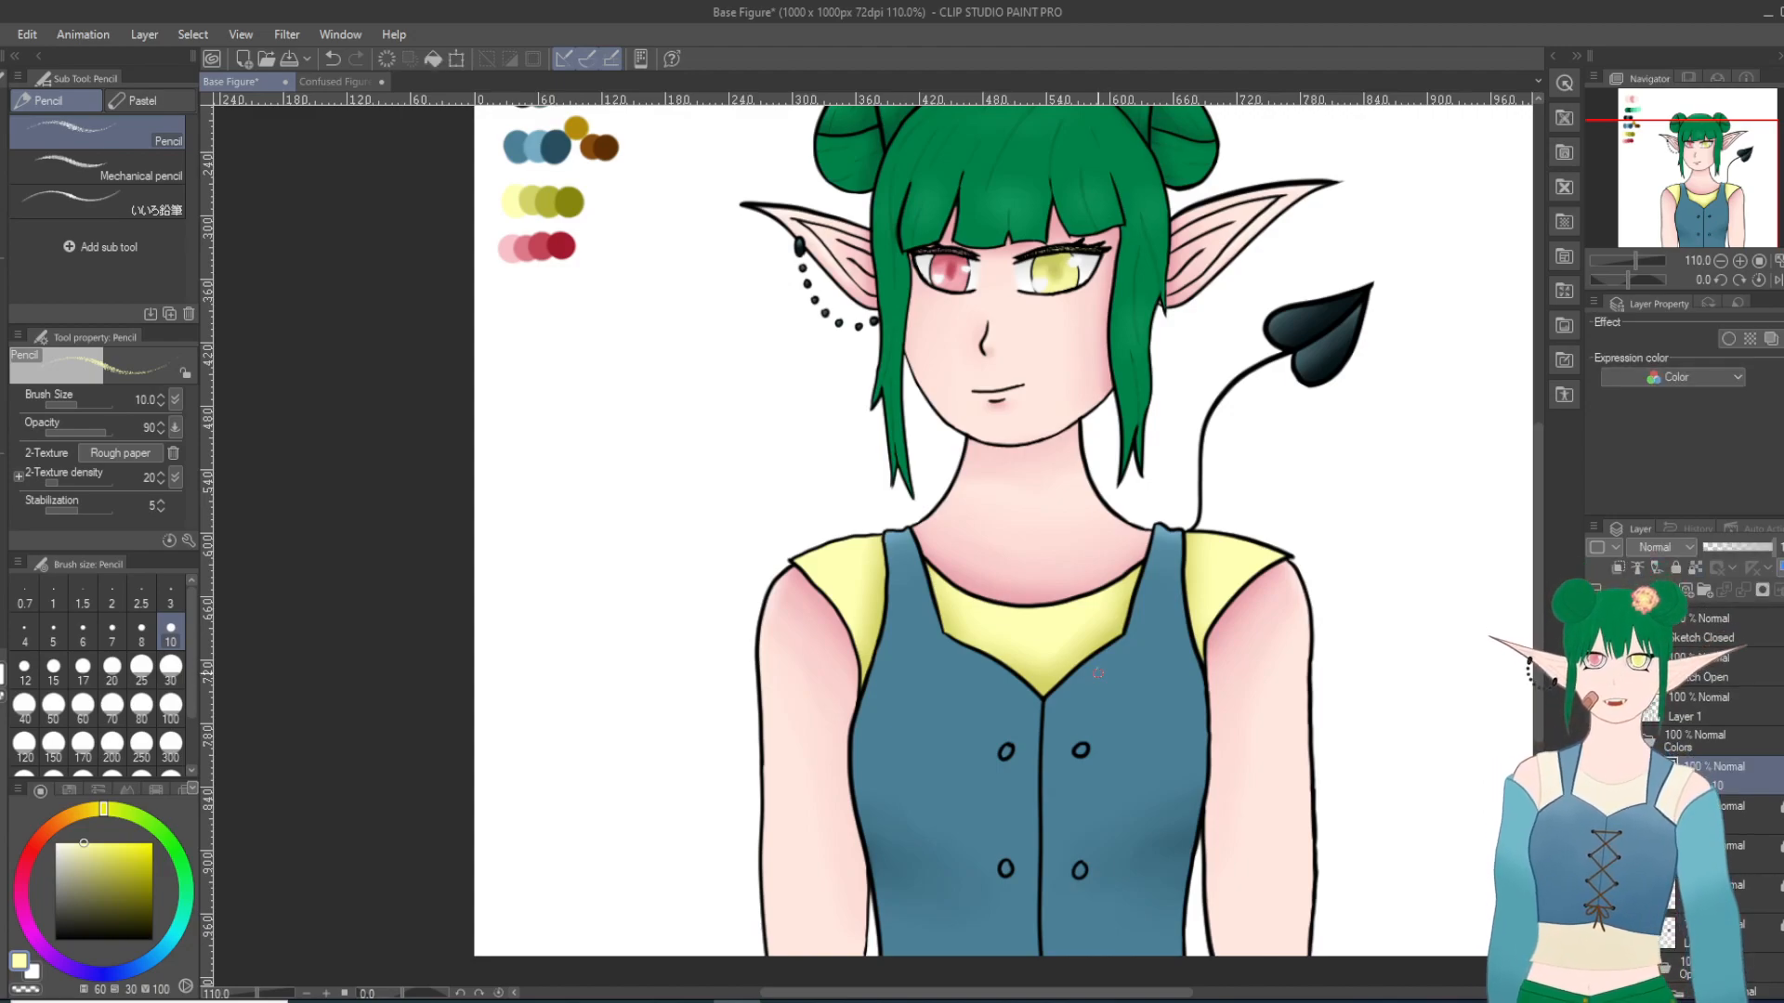
key("i")
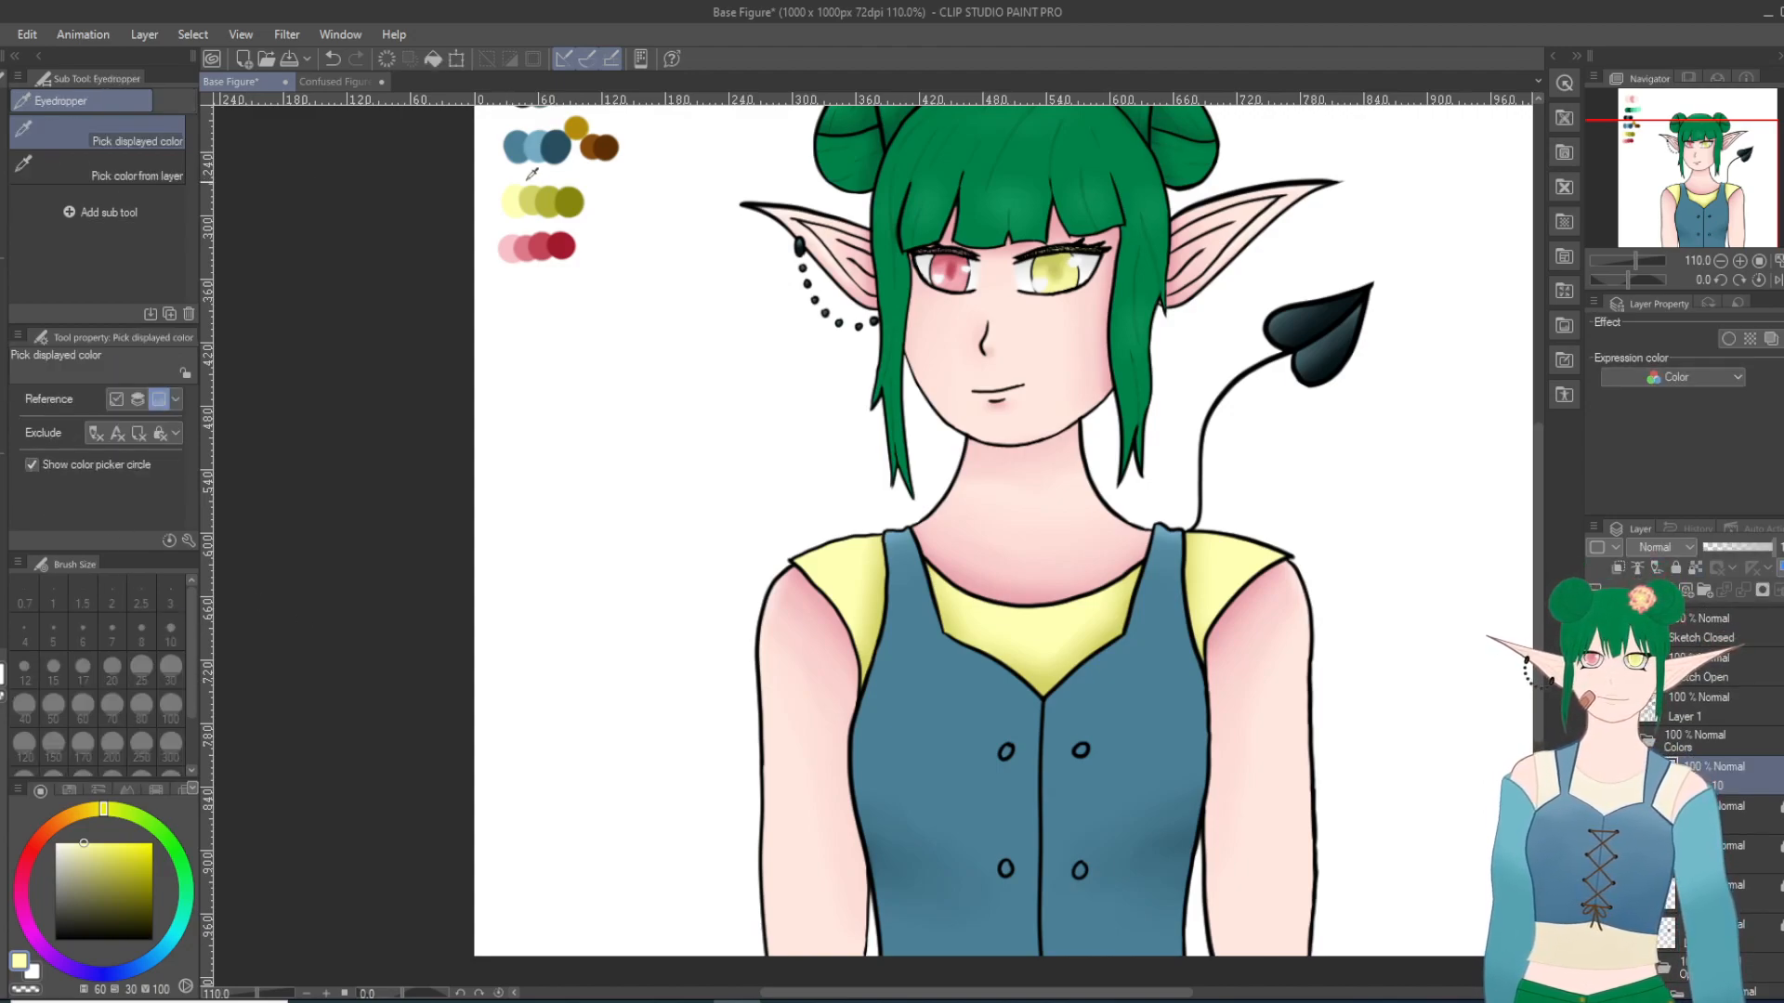
left_click(598, 141)
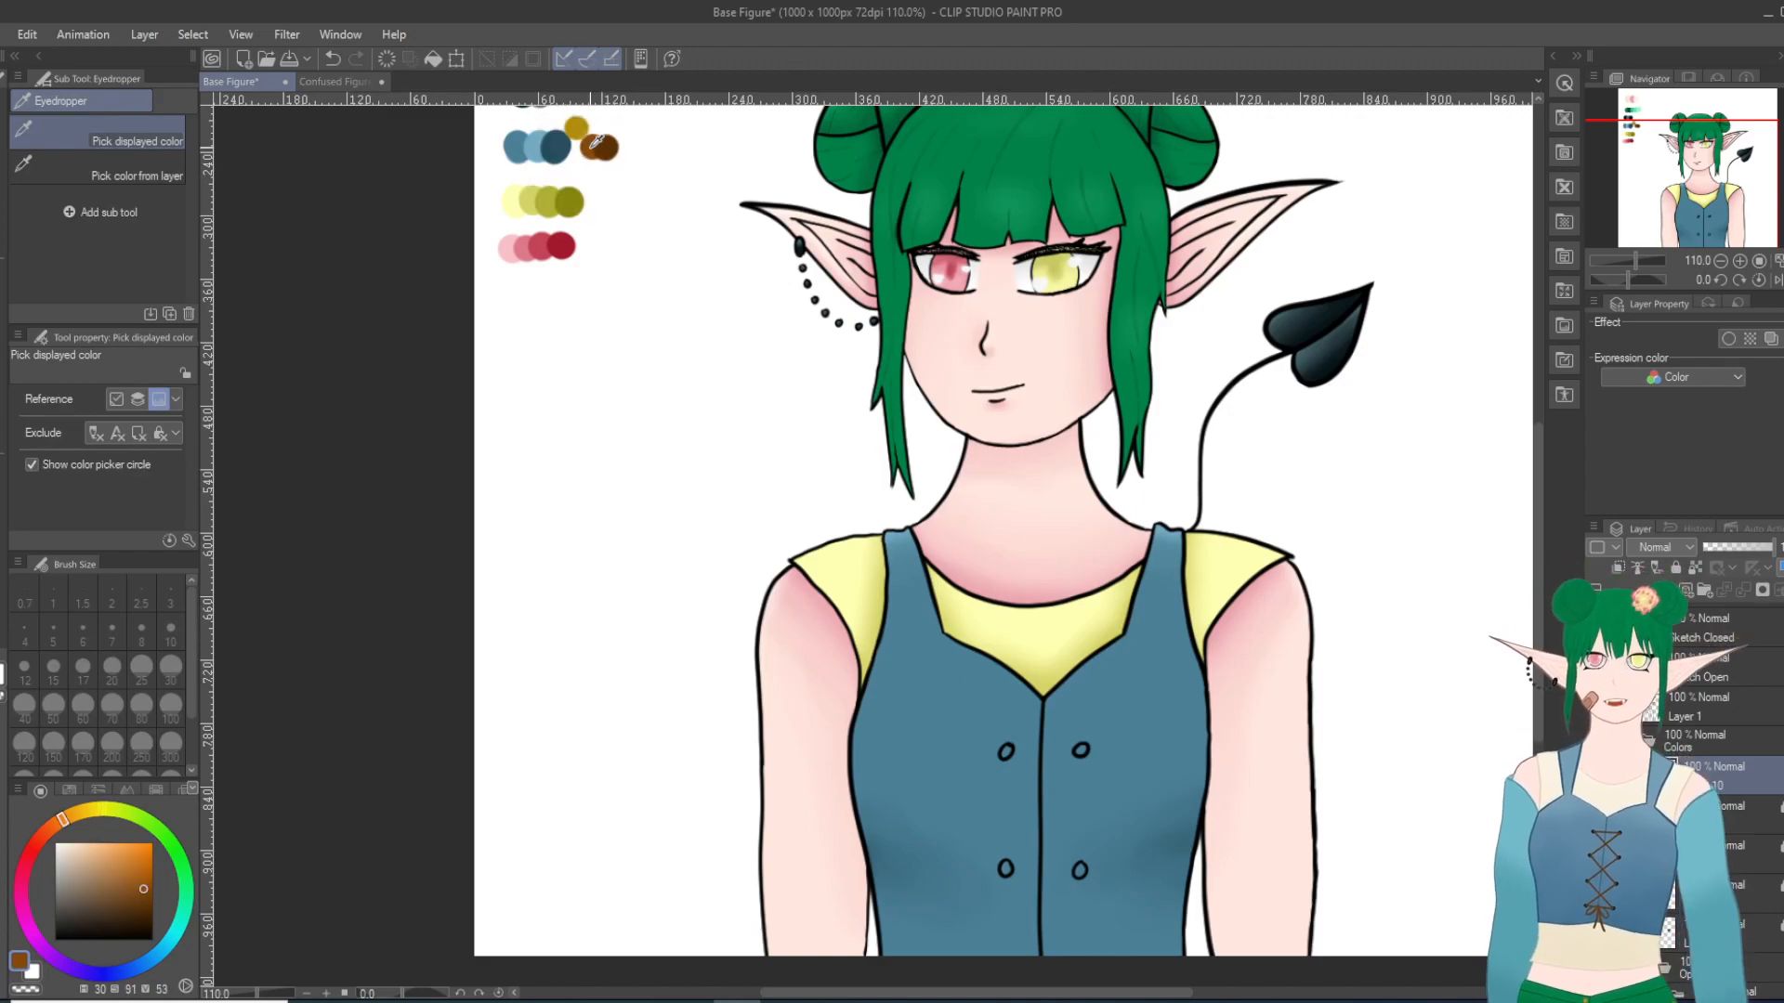
Step: Try a brown lace between the vest's upper eyelets with the Turnip pen at size 10, and move Layer 10 above Layer 7 Copy
scroll(1279, 947, "up", 2)
scroll(976, 820, "up", 1)
left_click_drag(1538, 627, 1537, 660)
key("p")
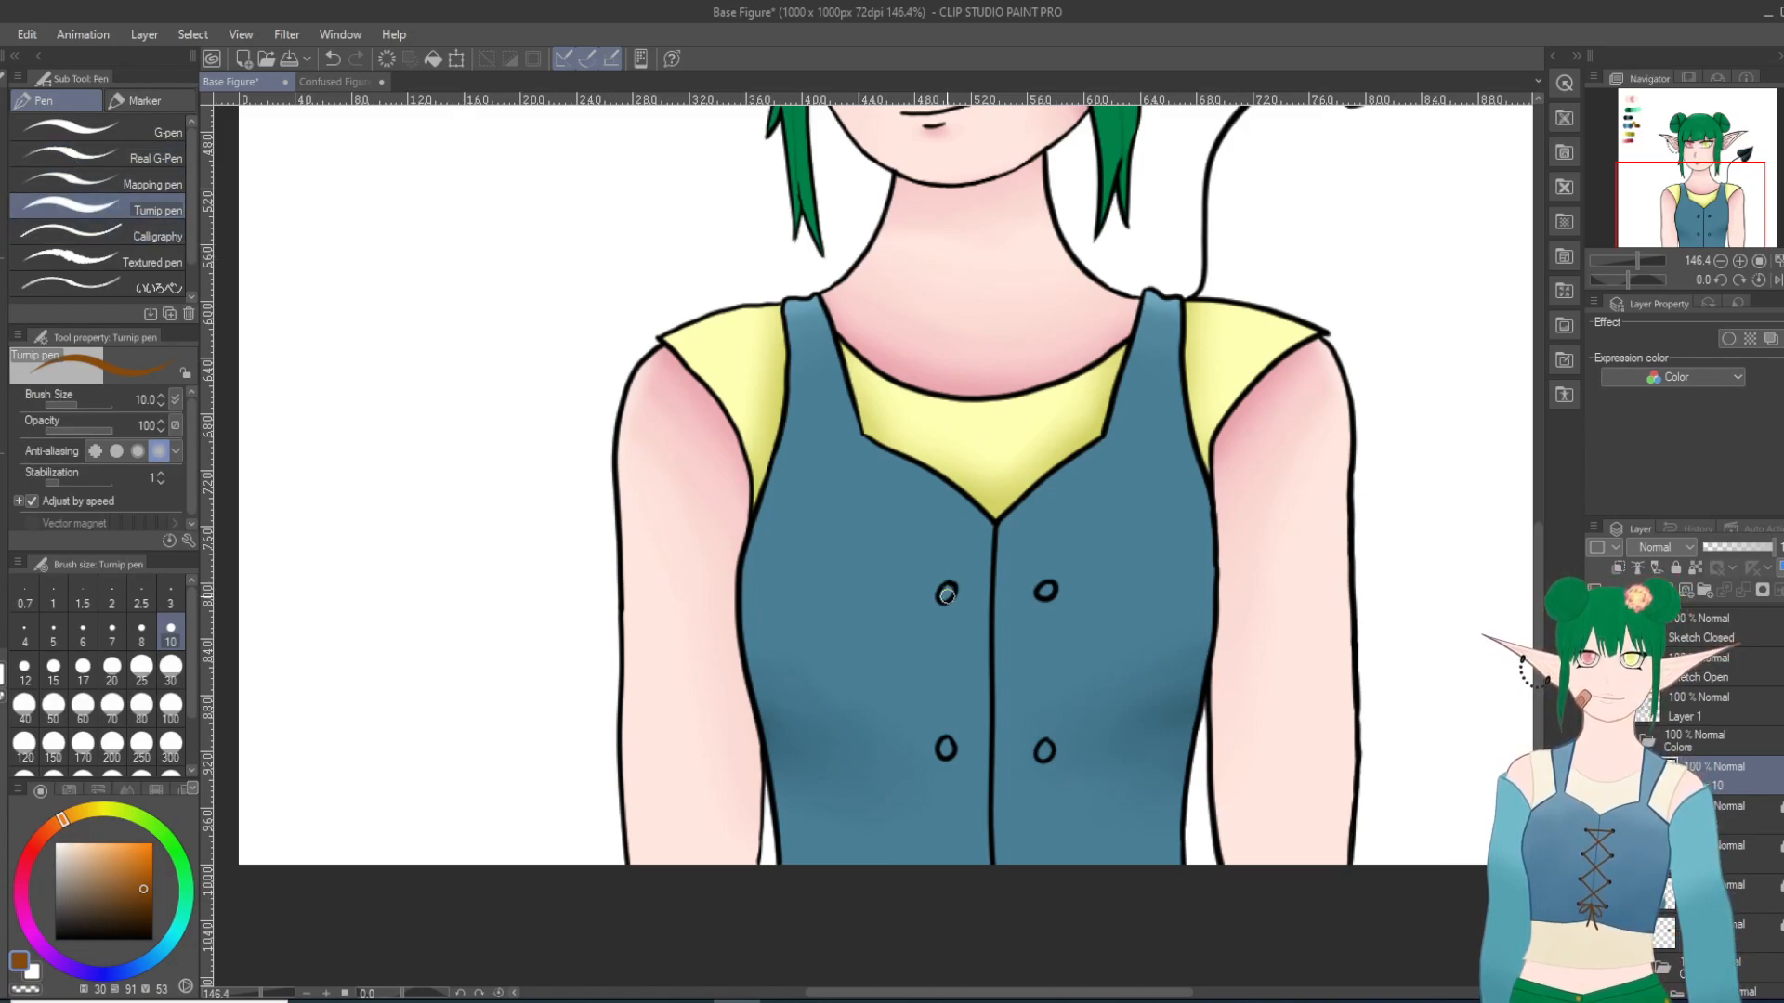
left_click_drag(946, 594, 1045, 591)
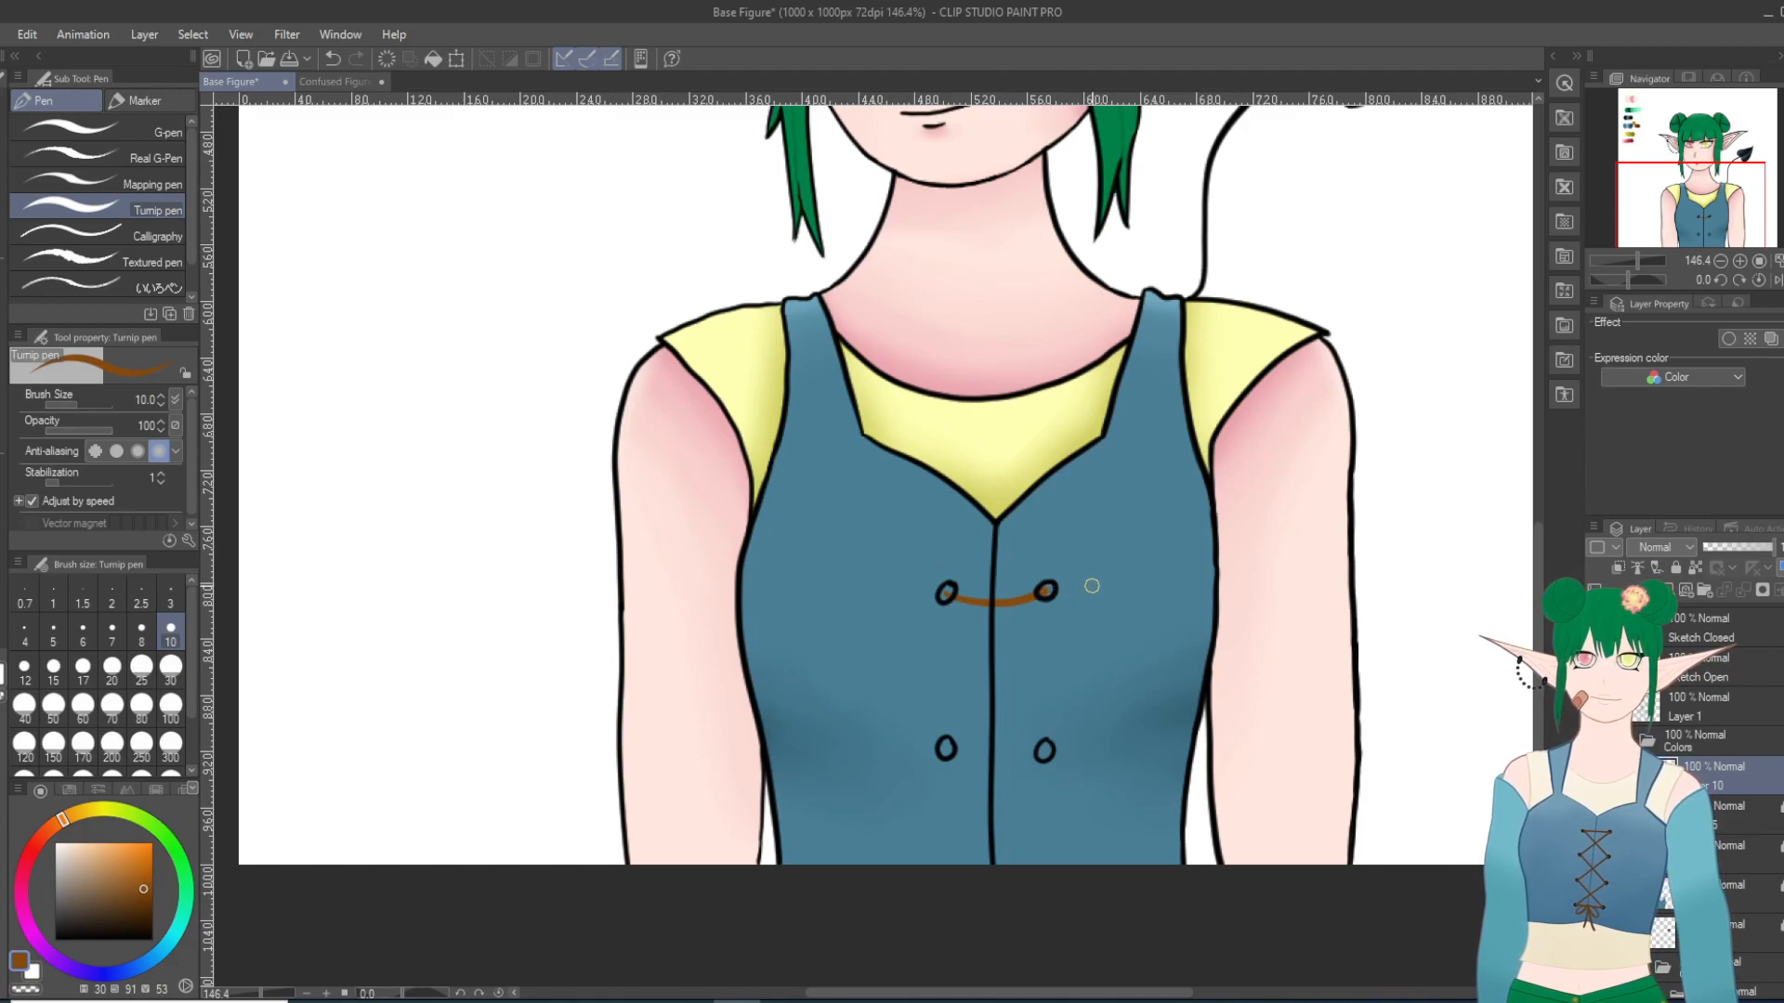
key("ctrl+z")
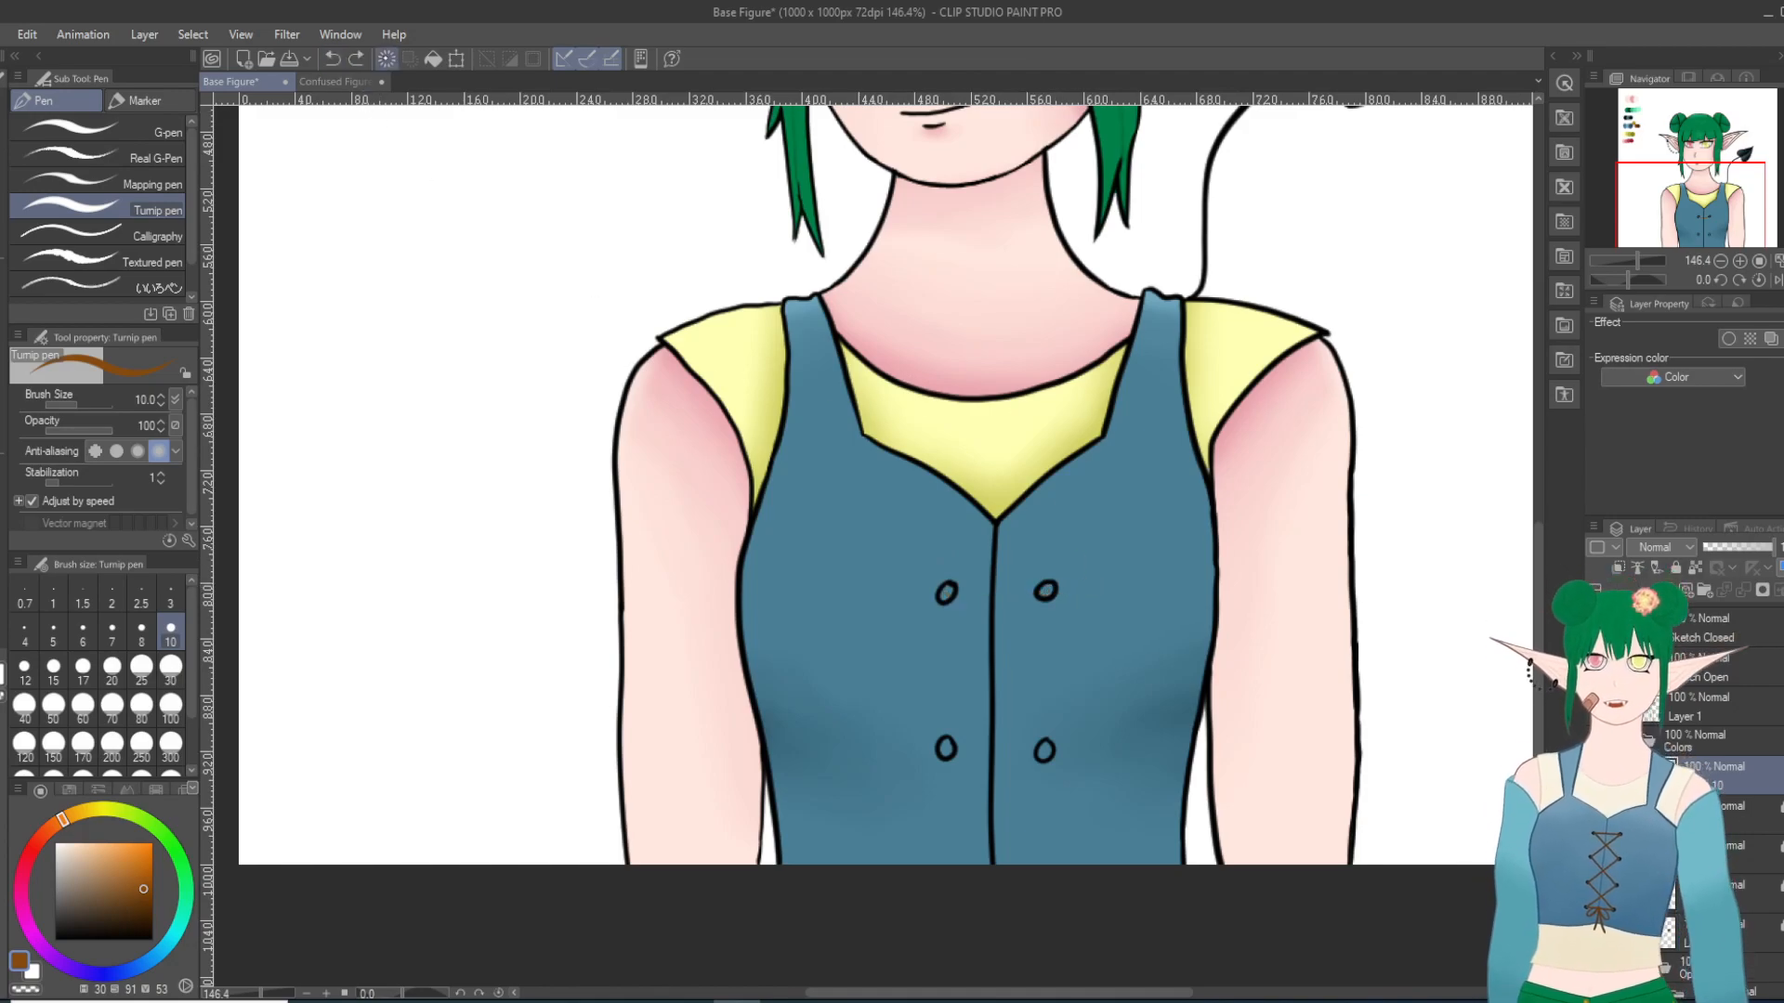
left_click_drag(1759, 764, 1754, 627)
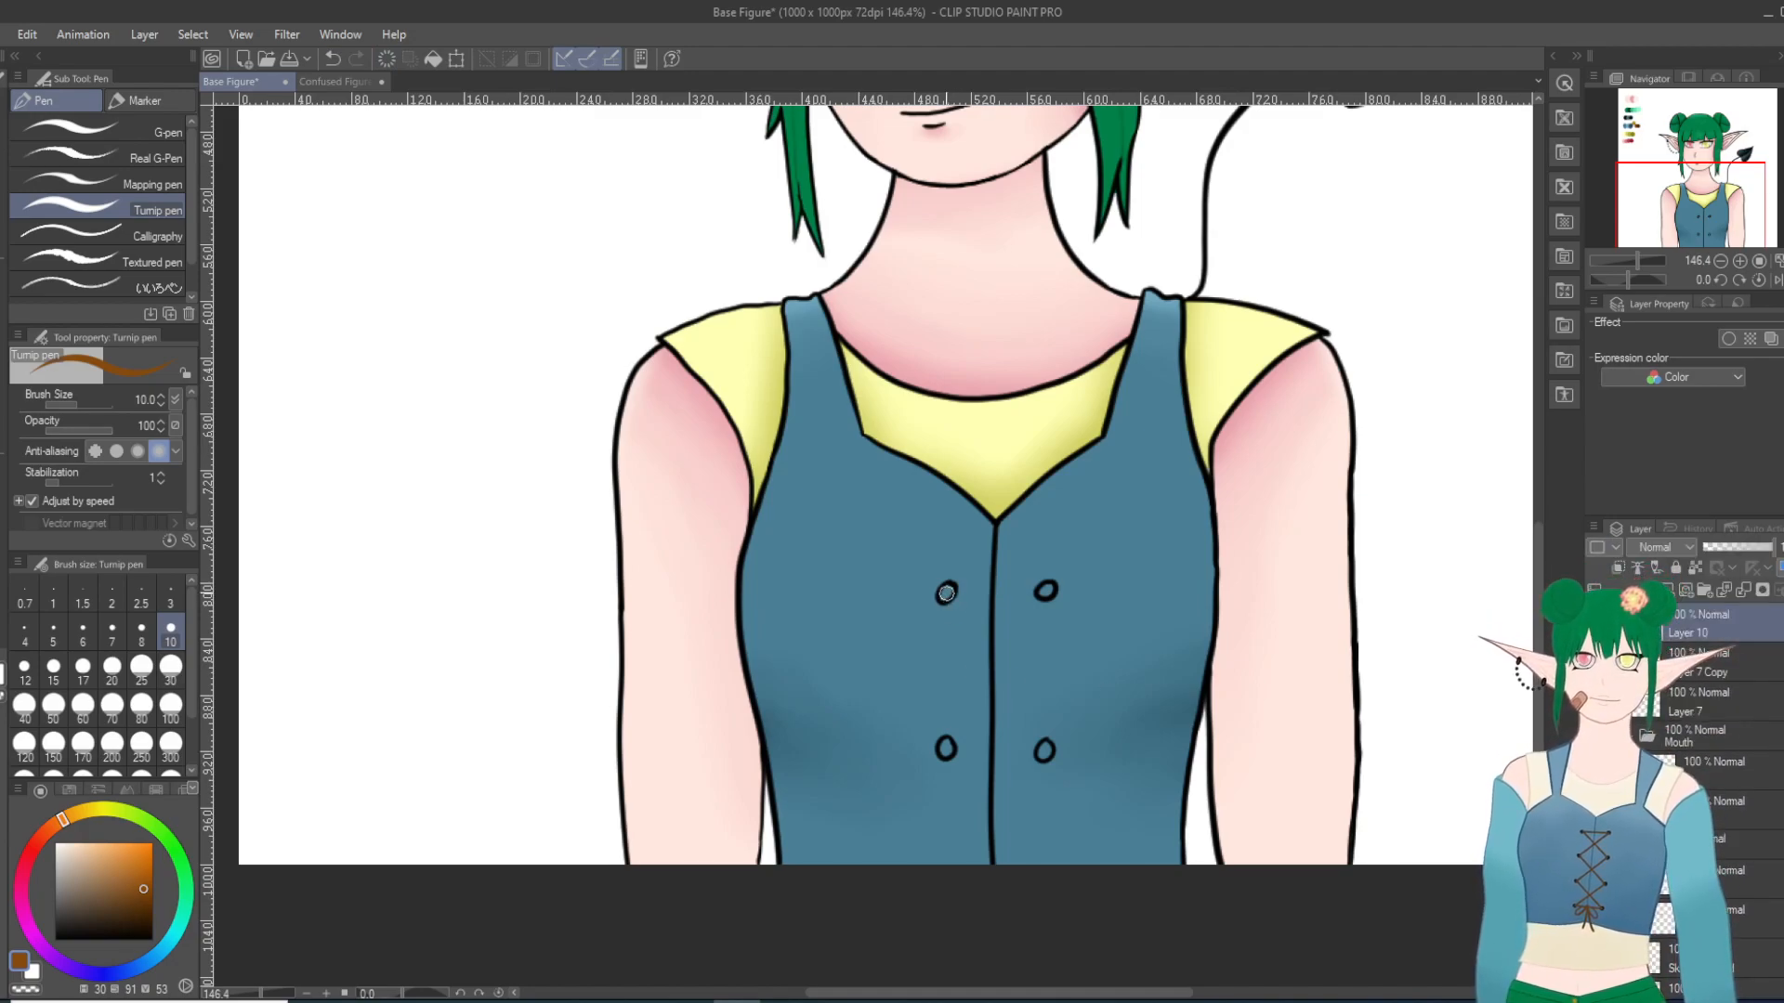
Step: Try drawing a brown zigzag lace through the vest's eyelets with the Turnip pen at size 10
left_click_drag(945, 593, 1050, 588)
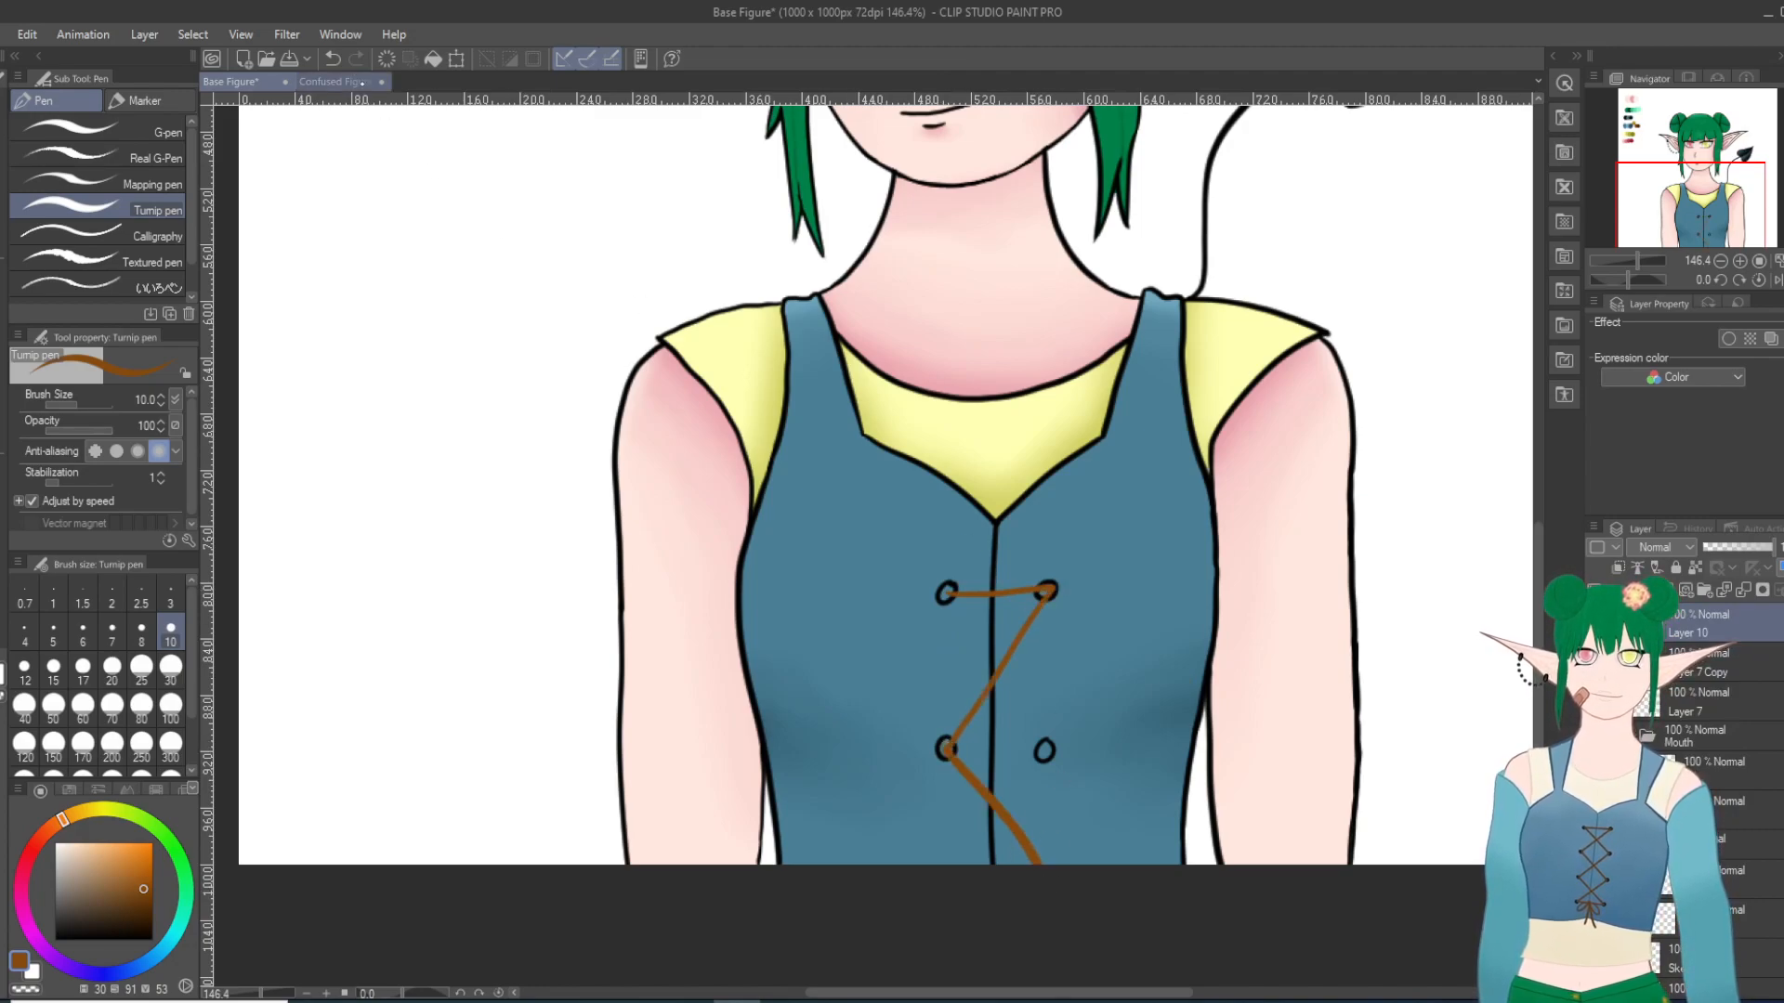
key("ctrl+z")
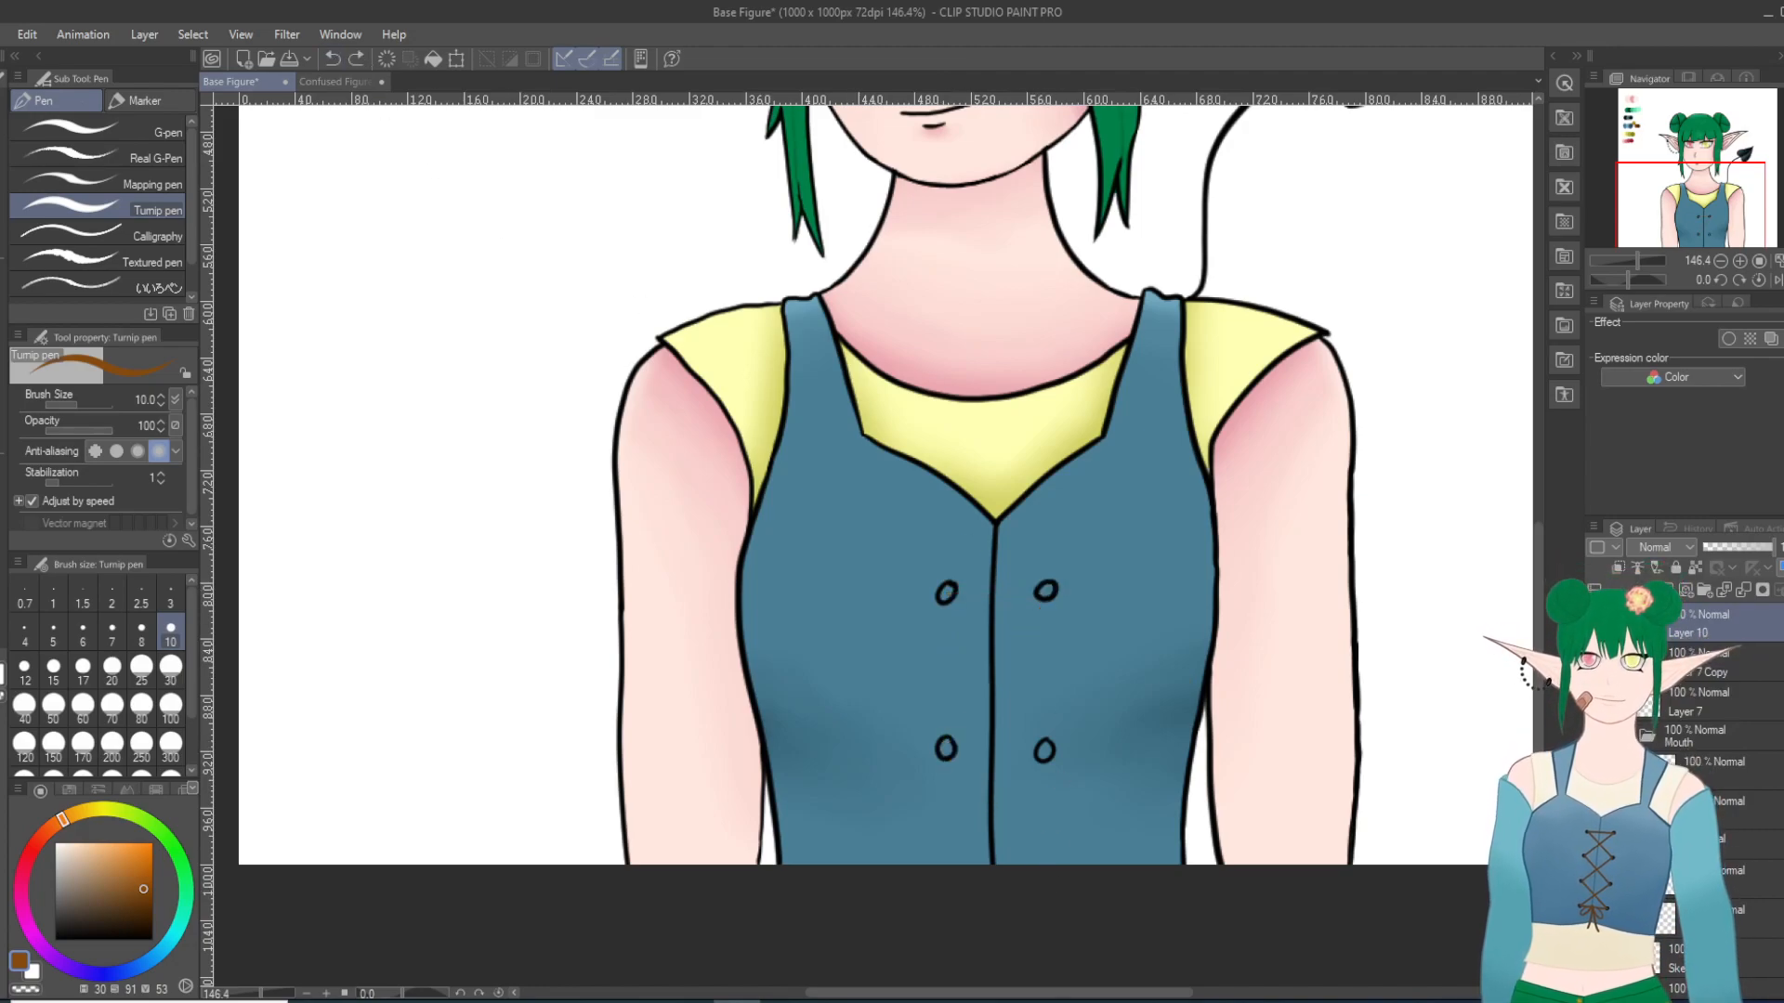
scroll(1031, 790, "up", 4)
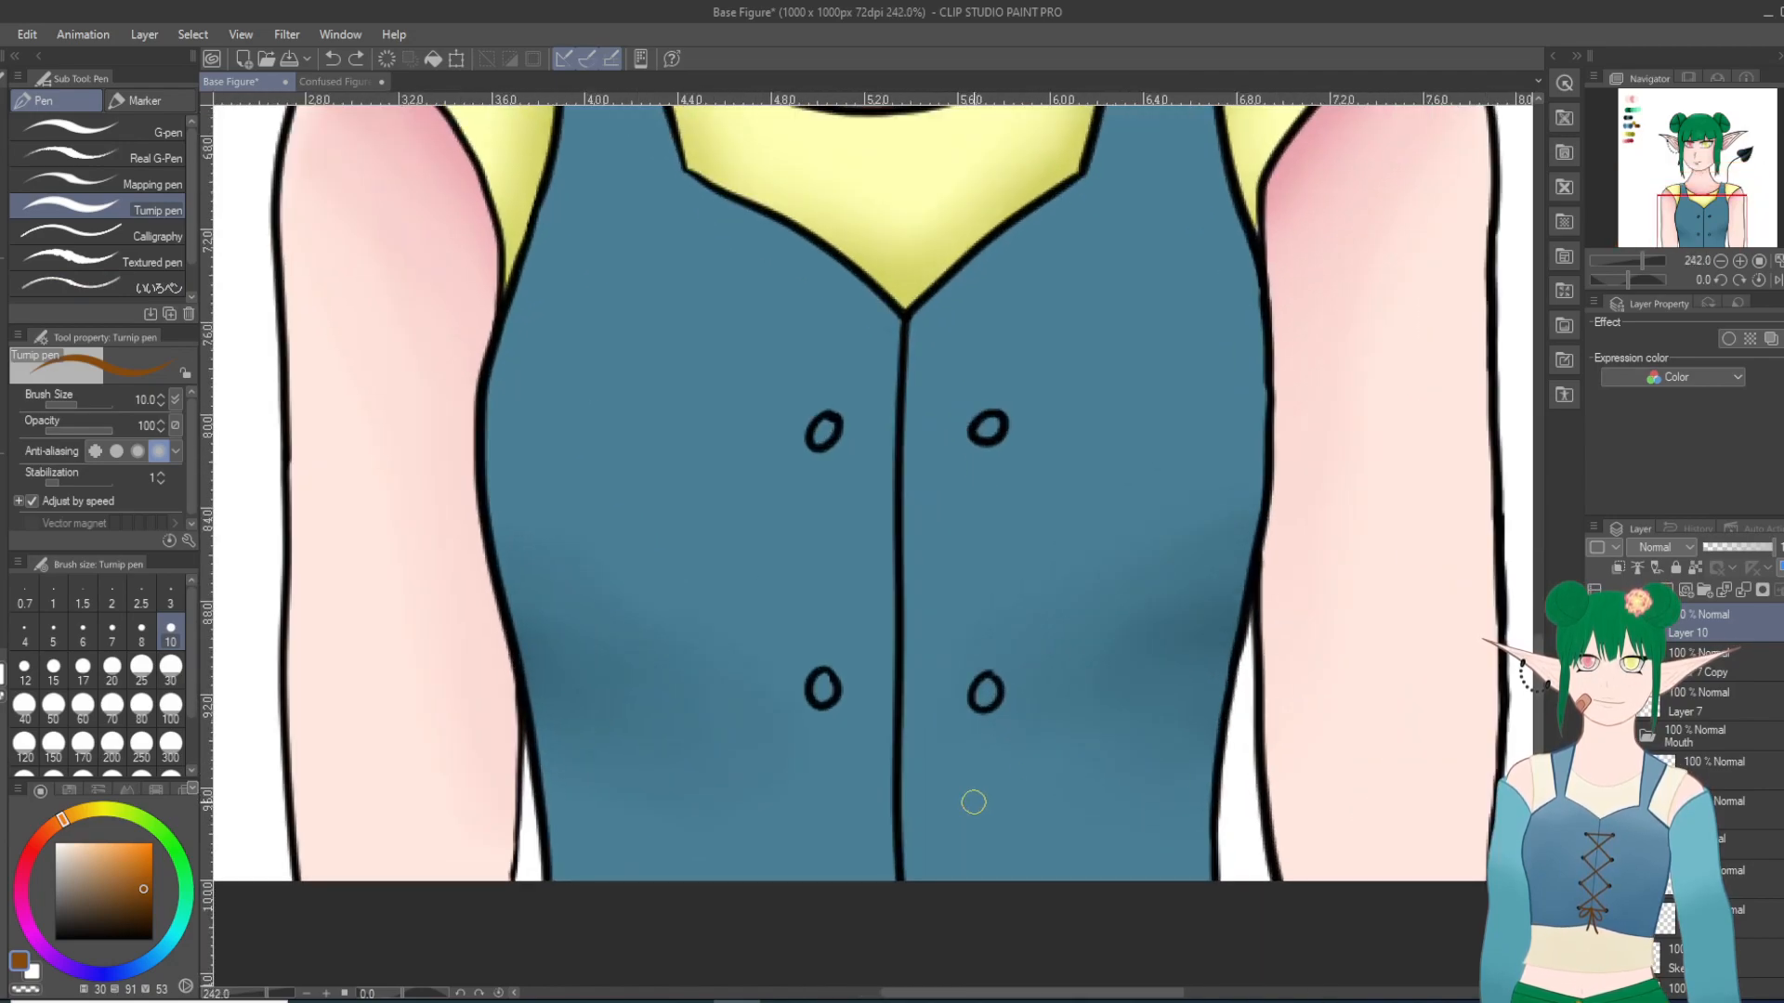
left_click_drag(823, 432, 990, 430)
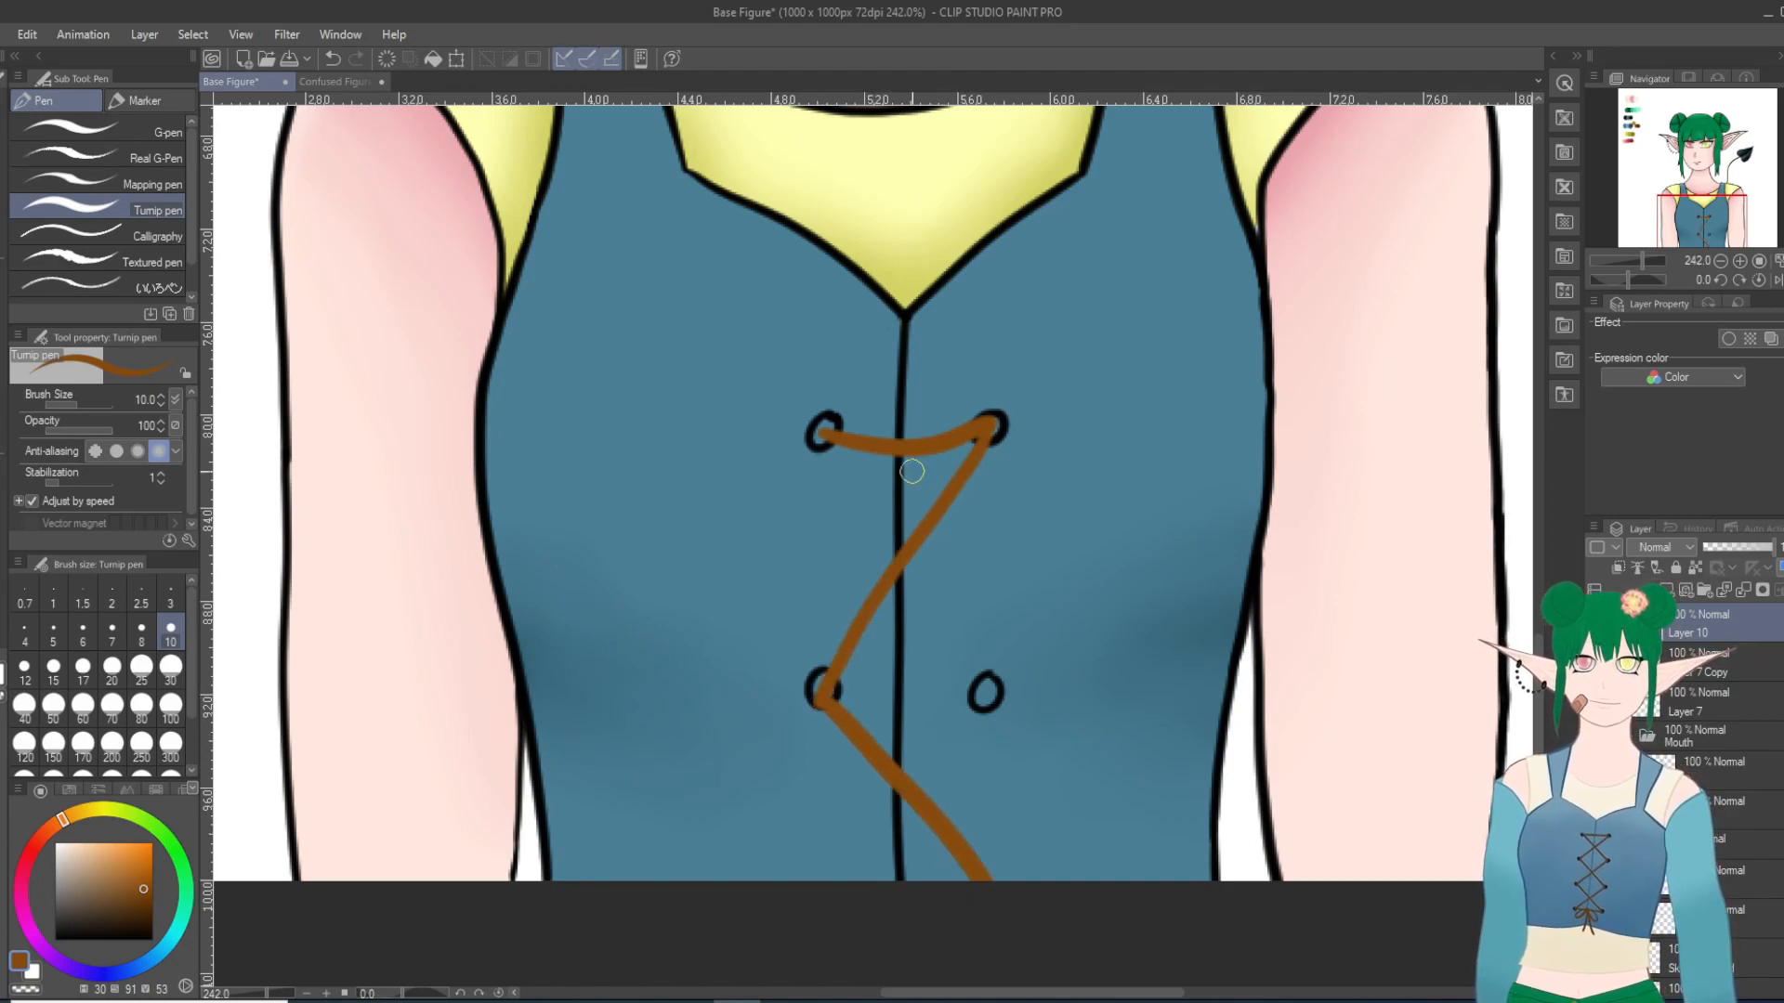
key("ctrl+z")
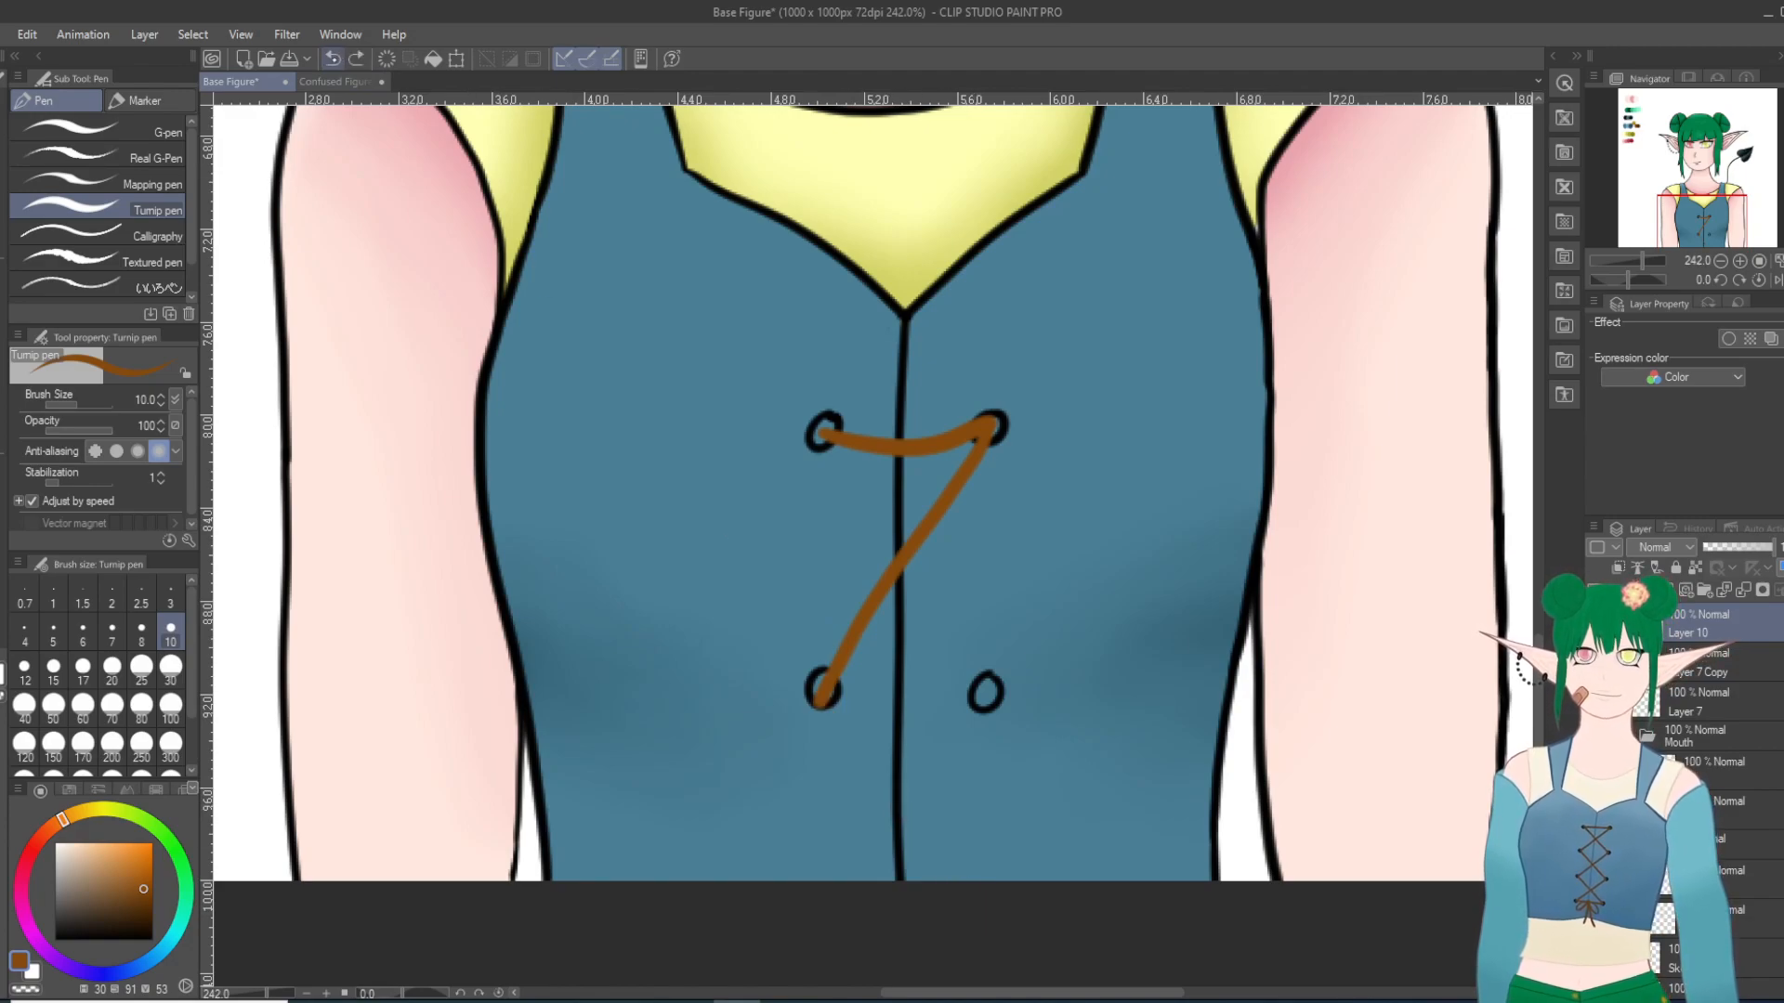
left_click(332, 59)
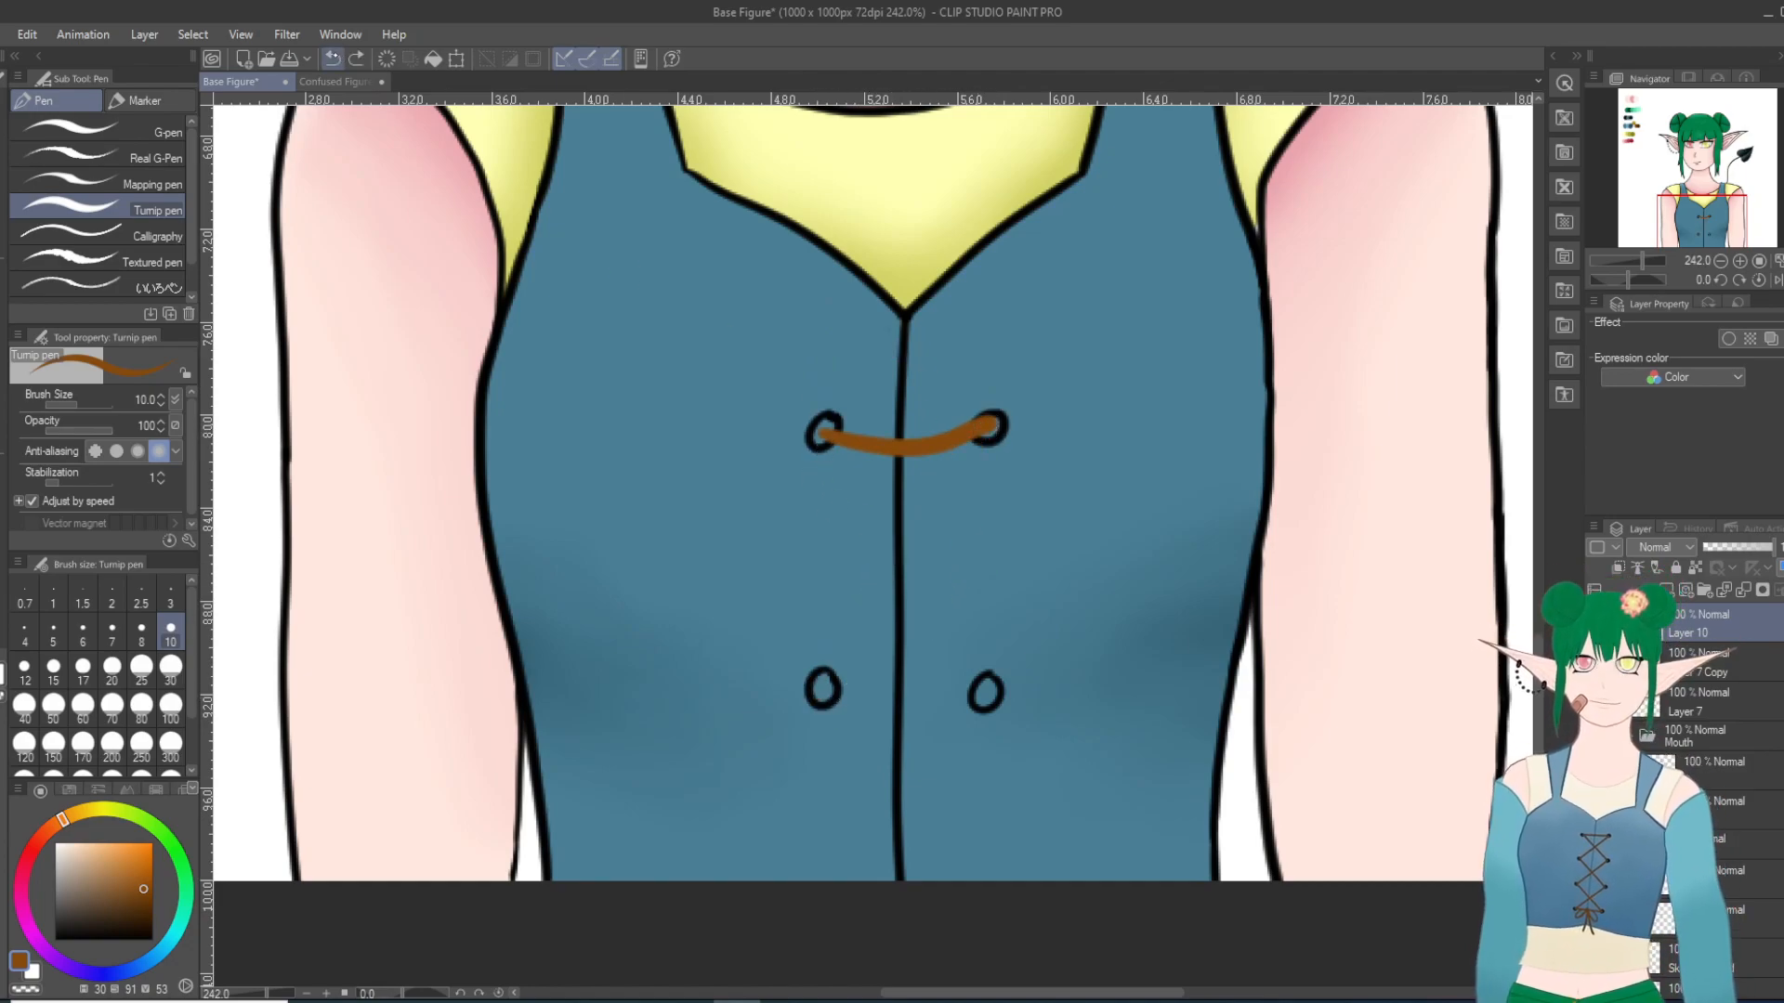
Step: Draw brown laces with the G-pen at size 10, joining the upper eyelets and crisscrossing down to the canvas's lower edge
left_click(156, 133)
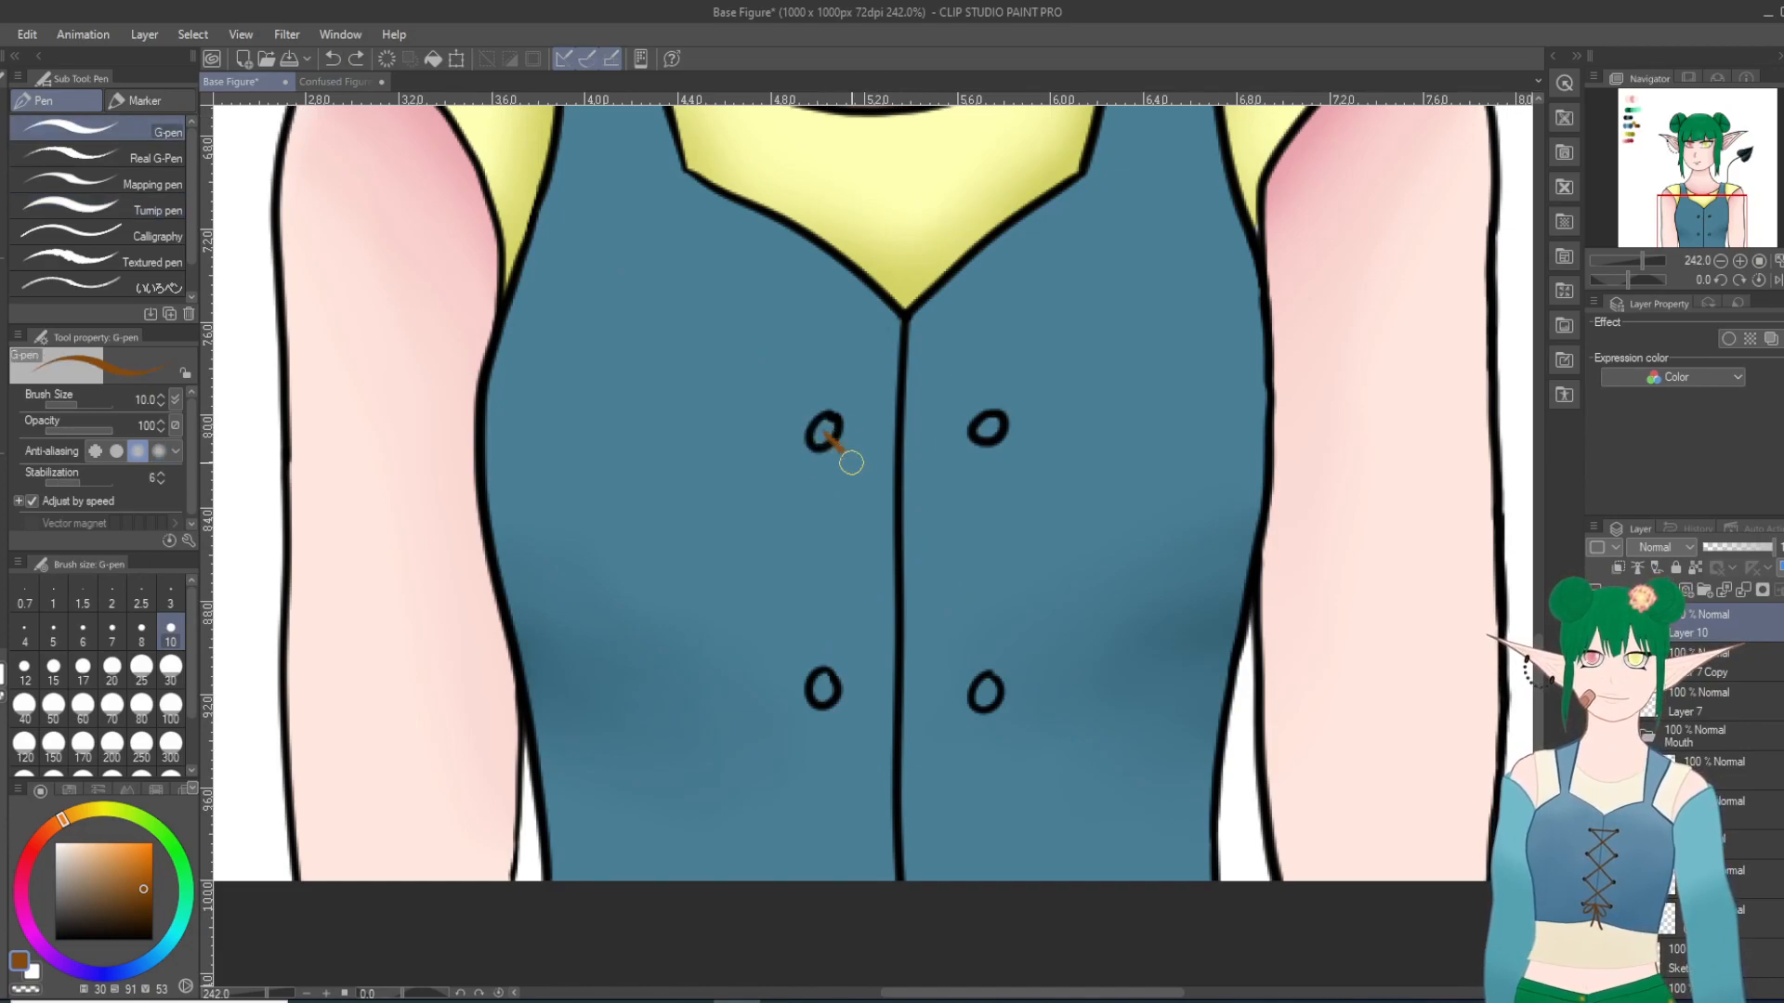
left_click_drag(1153, 607, 992, 767)
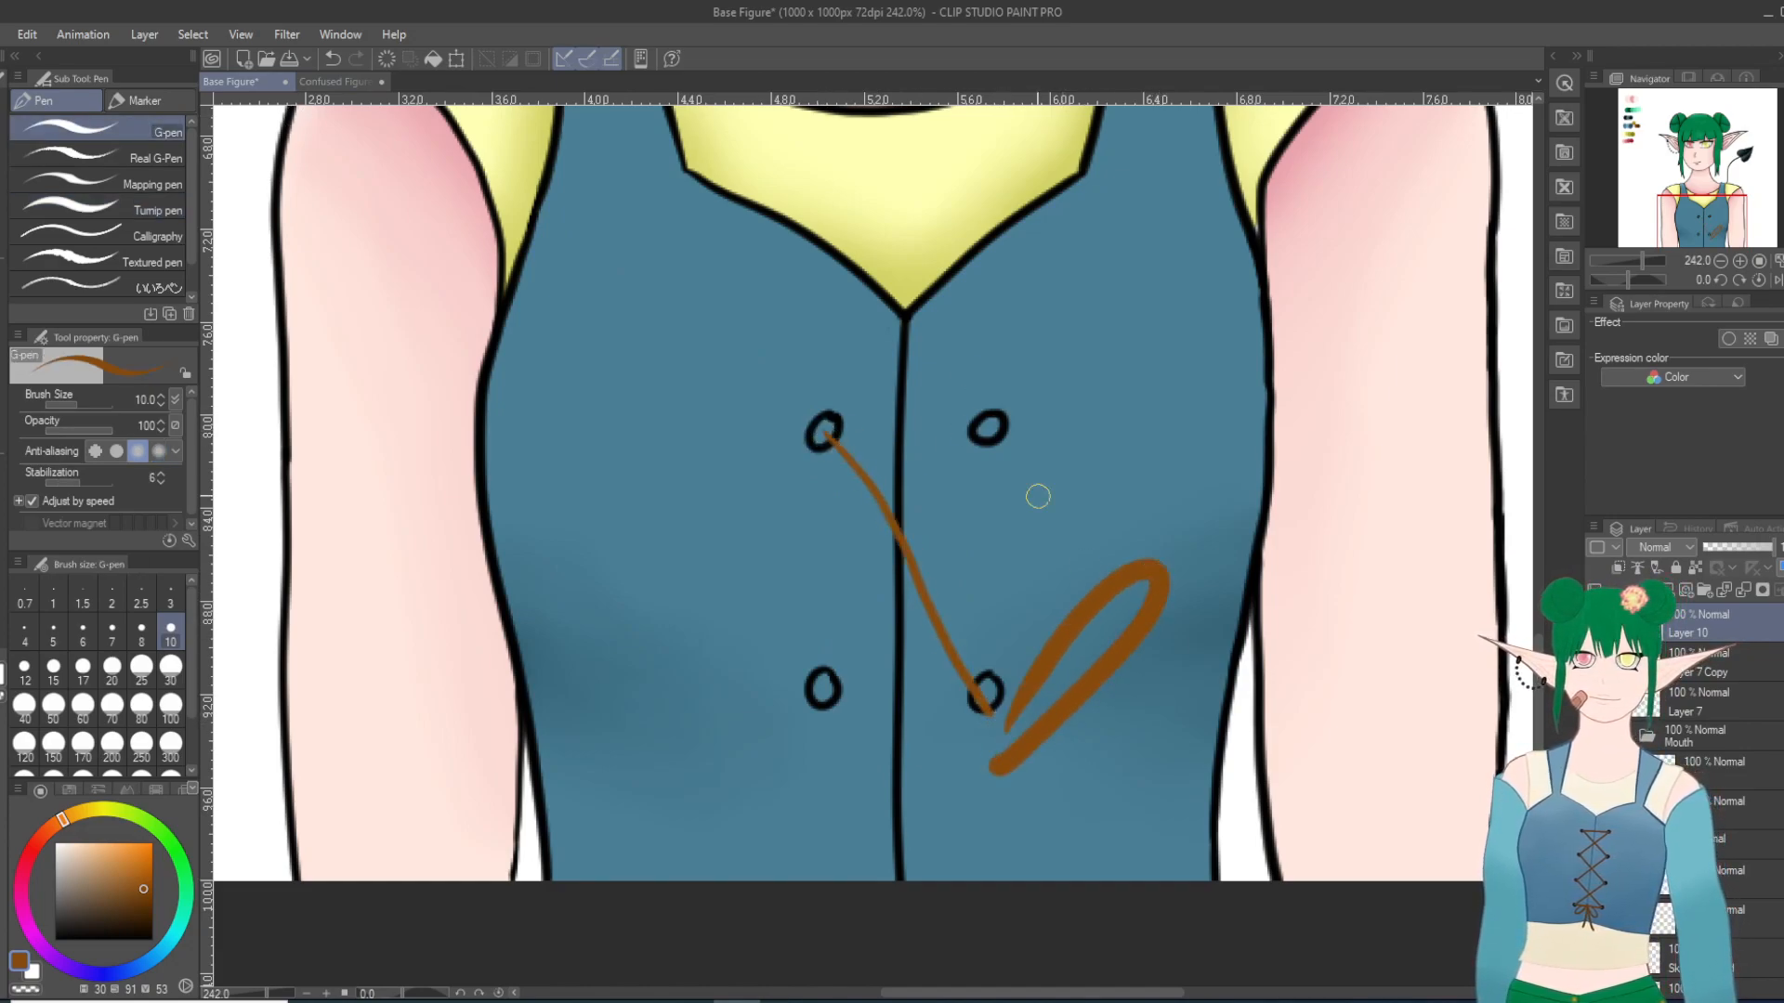
left_click(333, 58)
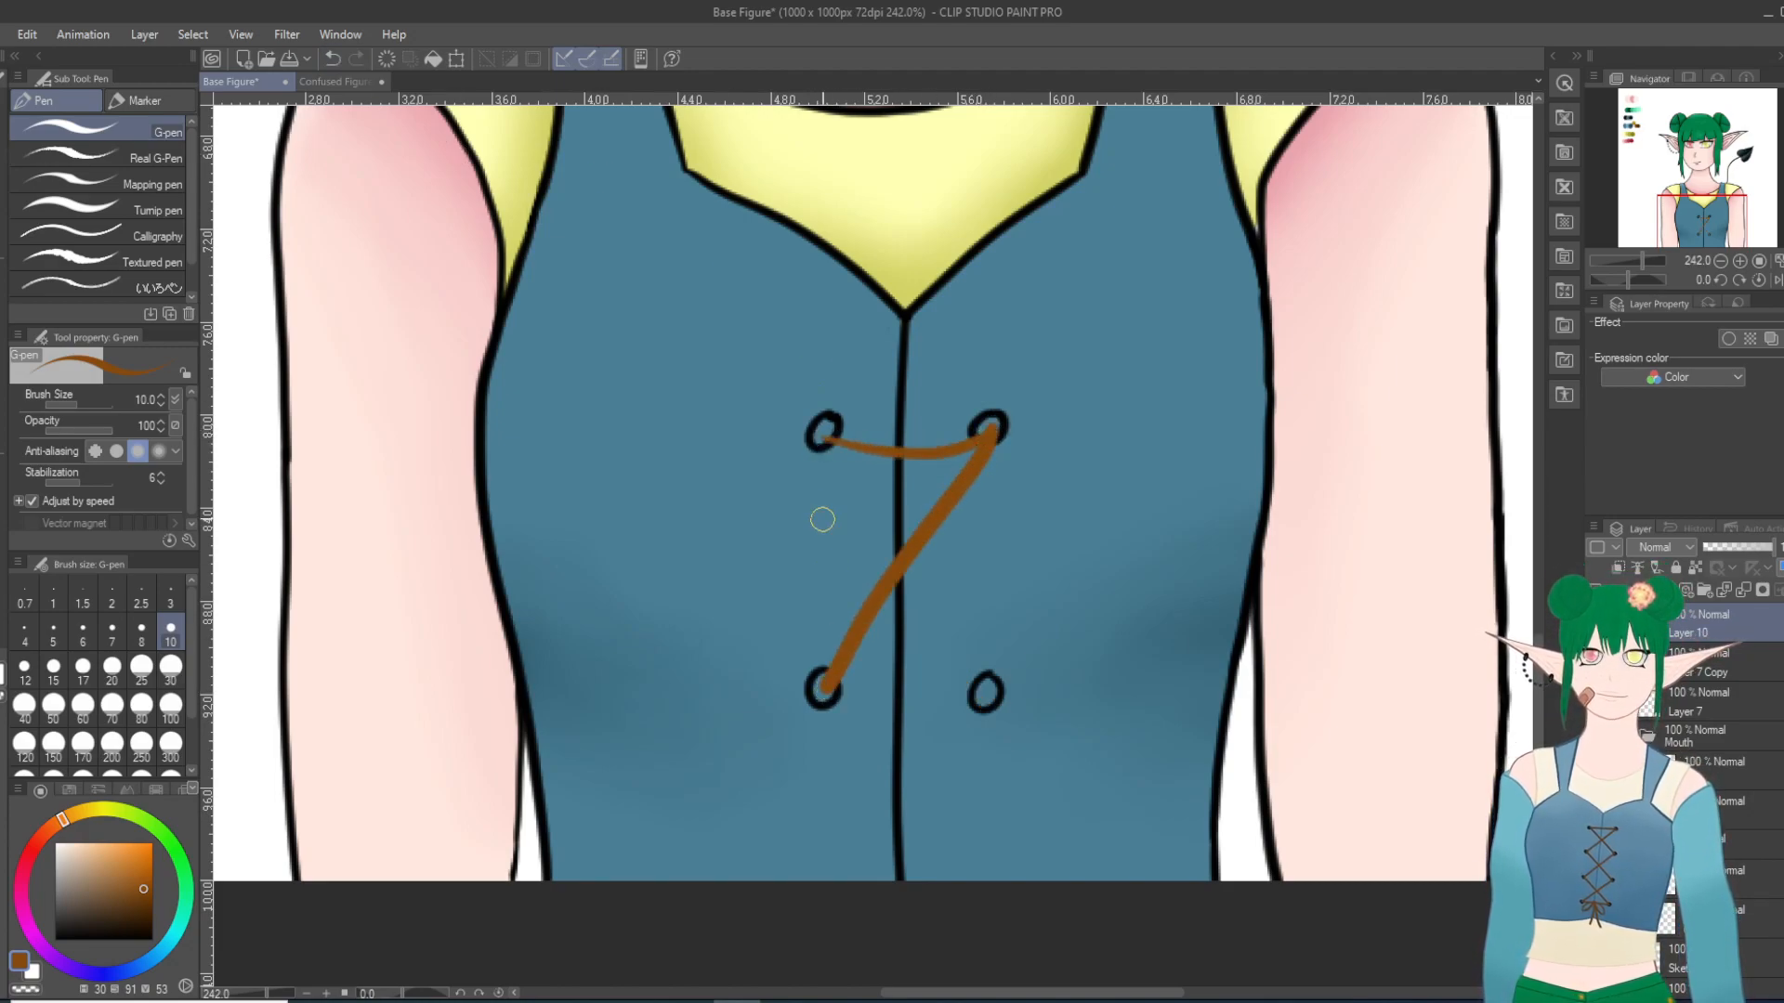
left_click_drag(824, 437, 973, 688)
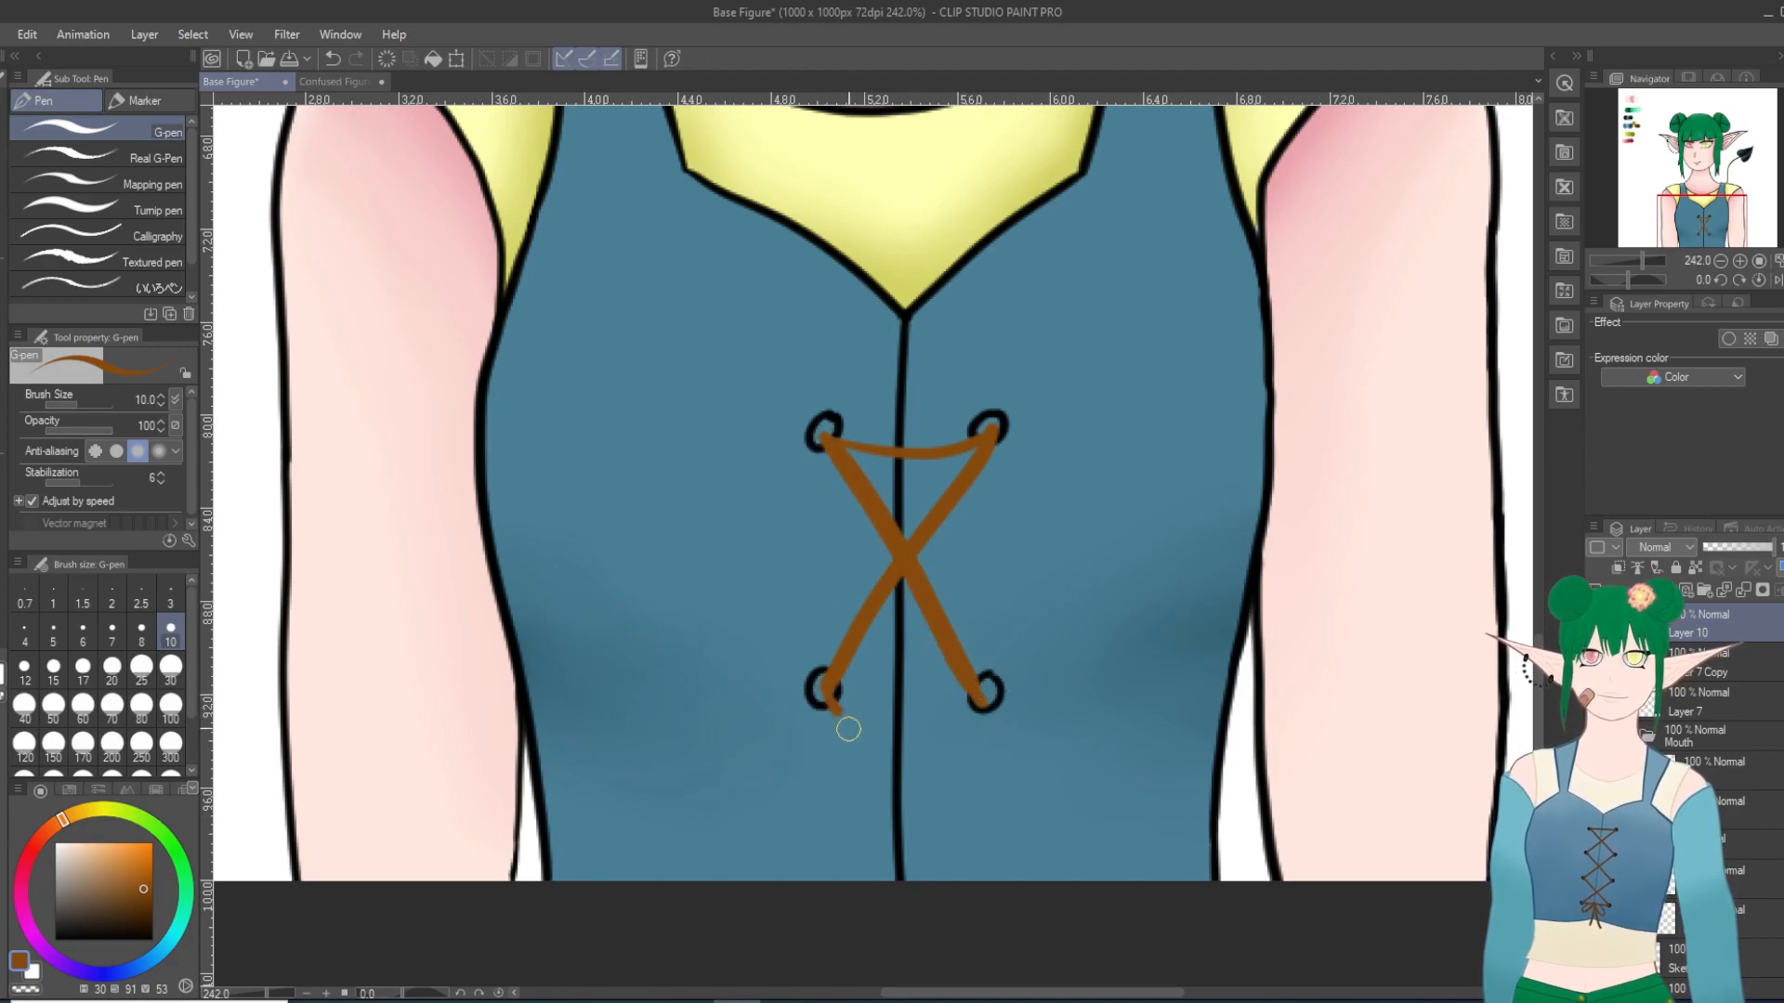
left_click_drag(829, 695, 974, 927)
left_click_drag(980, 706, 829, 917)
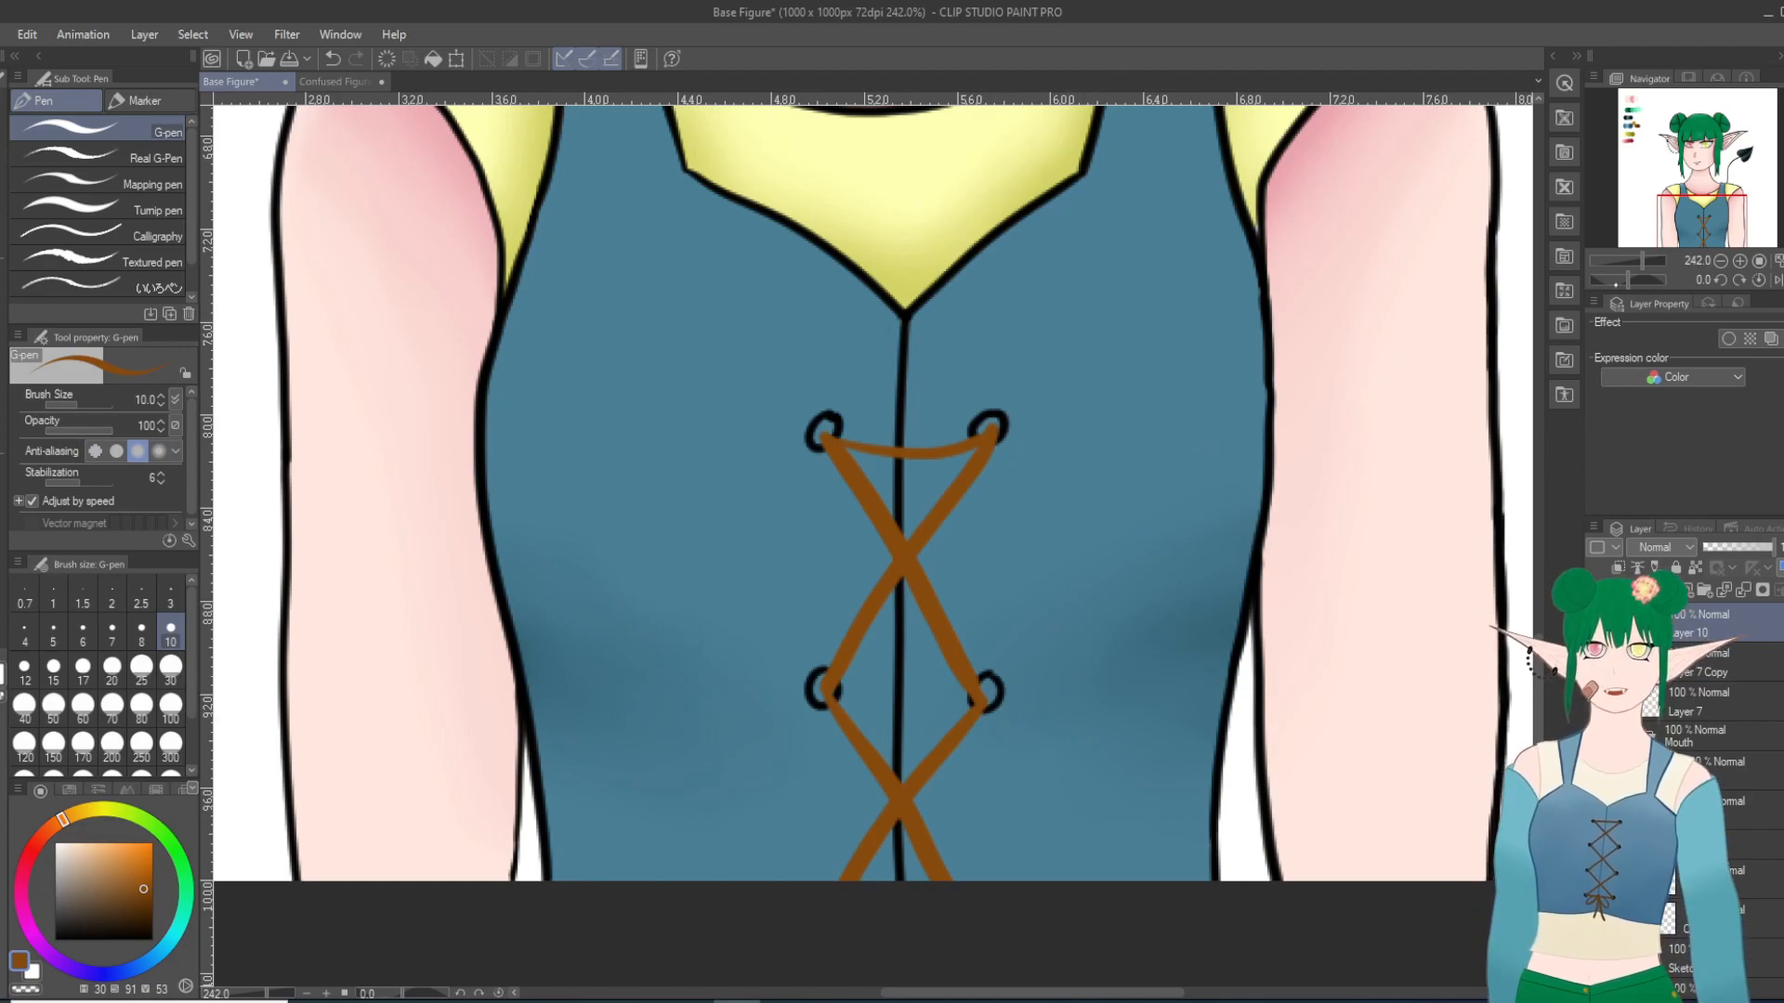
Step: Lock the lace layer's transparent pixels and shade the lace ends and crossings in the darker brown with the Milli pen at size 6
scroll(1163, 382, "down", 1)
scroll(687, 268, "down", 17)
scroll(571, 190, "up", 1)
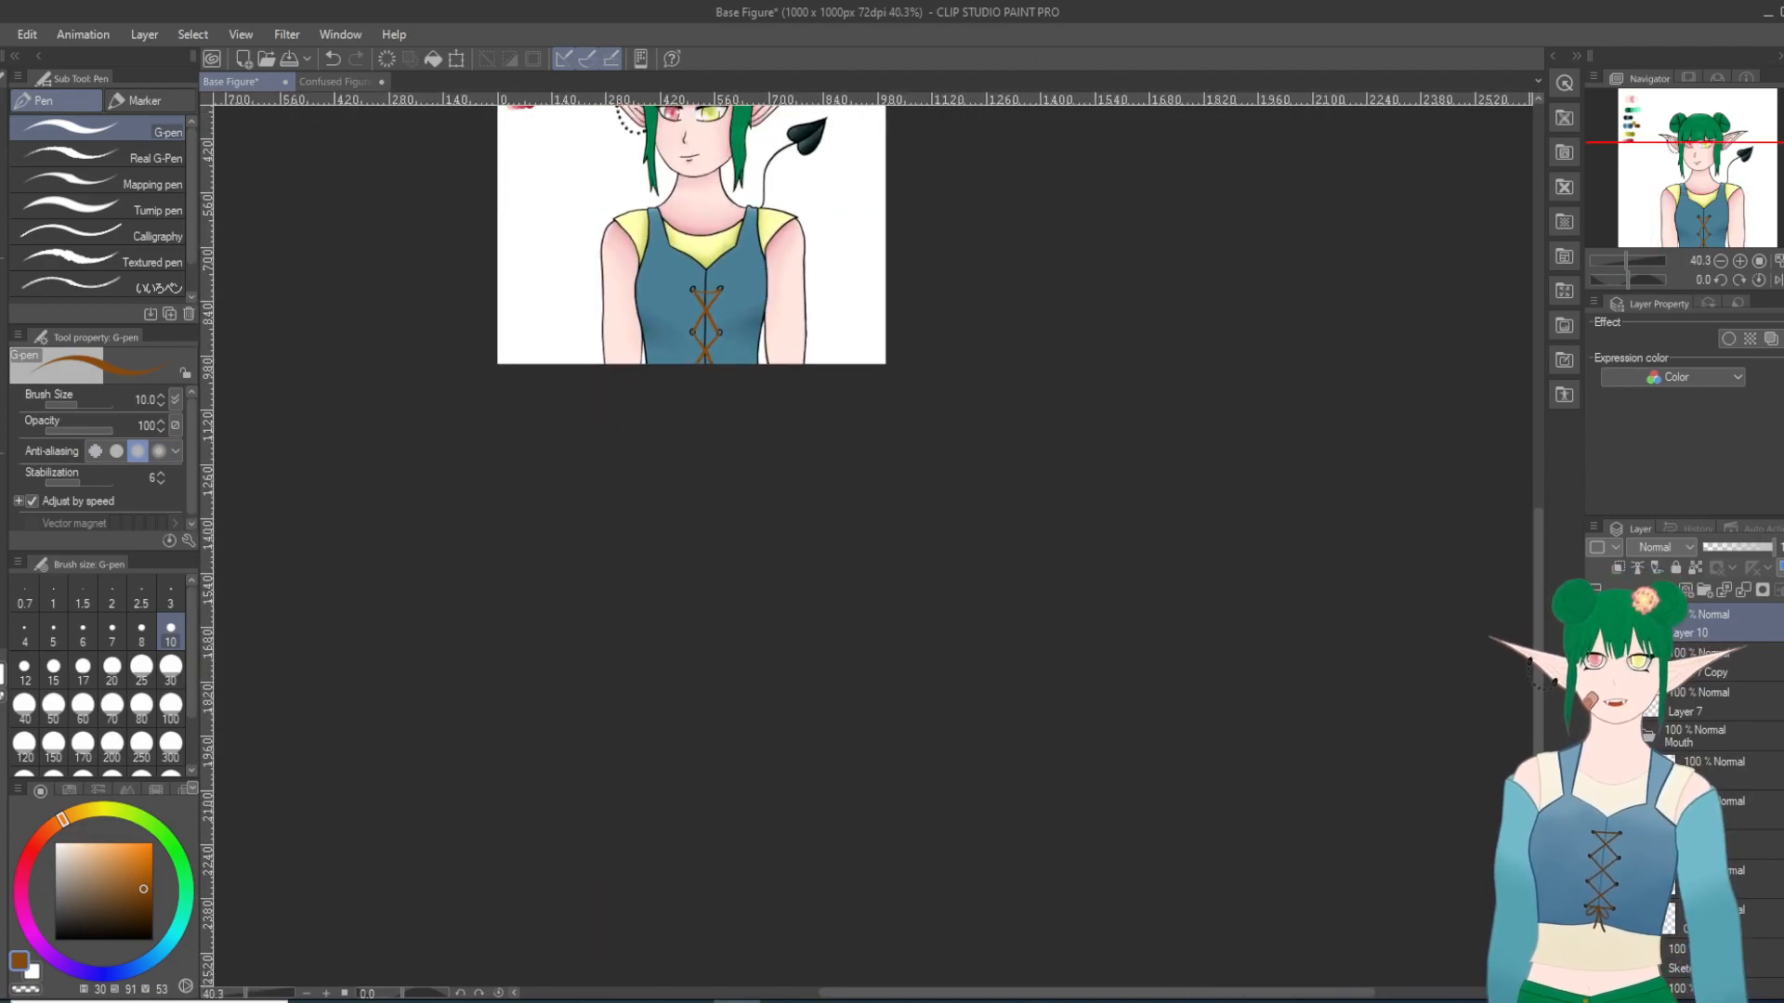
left_click_drag(1537, 584, 1536, 537)
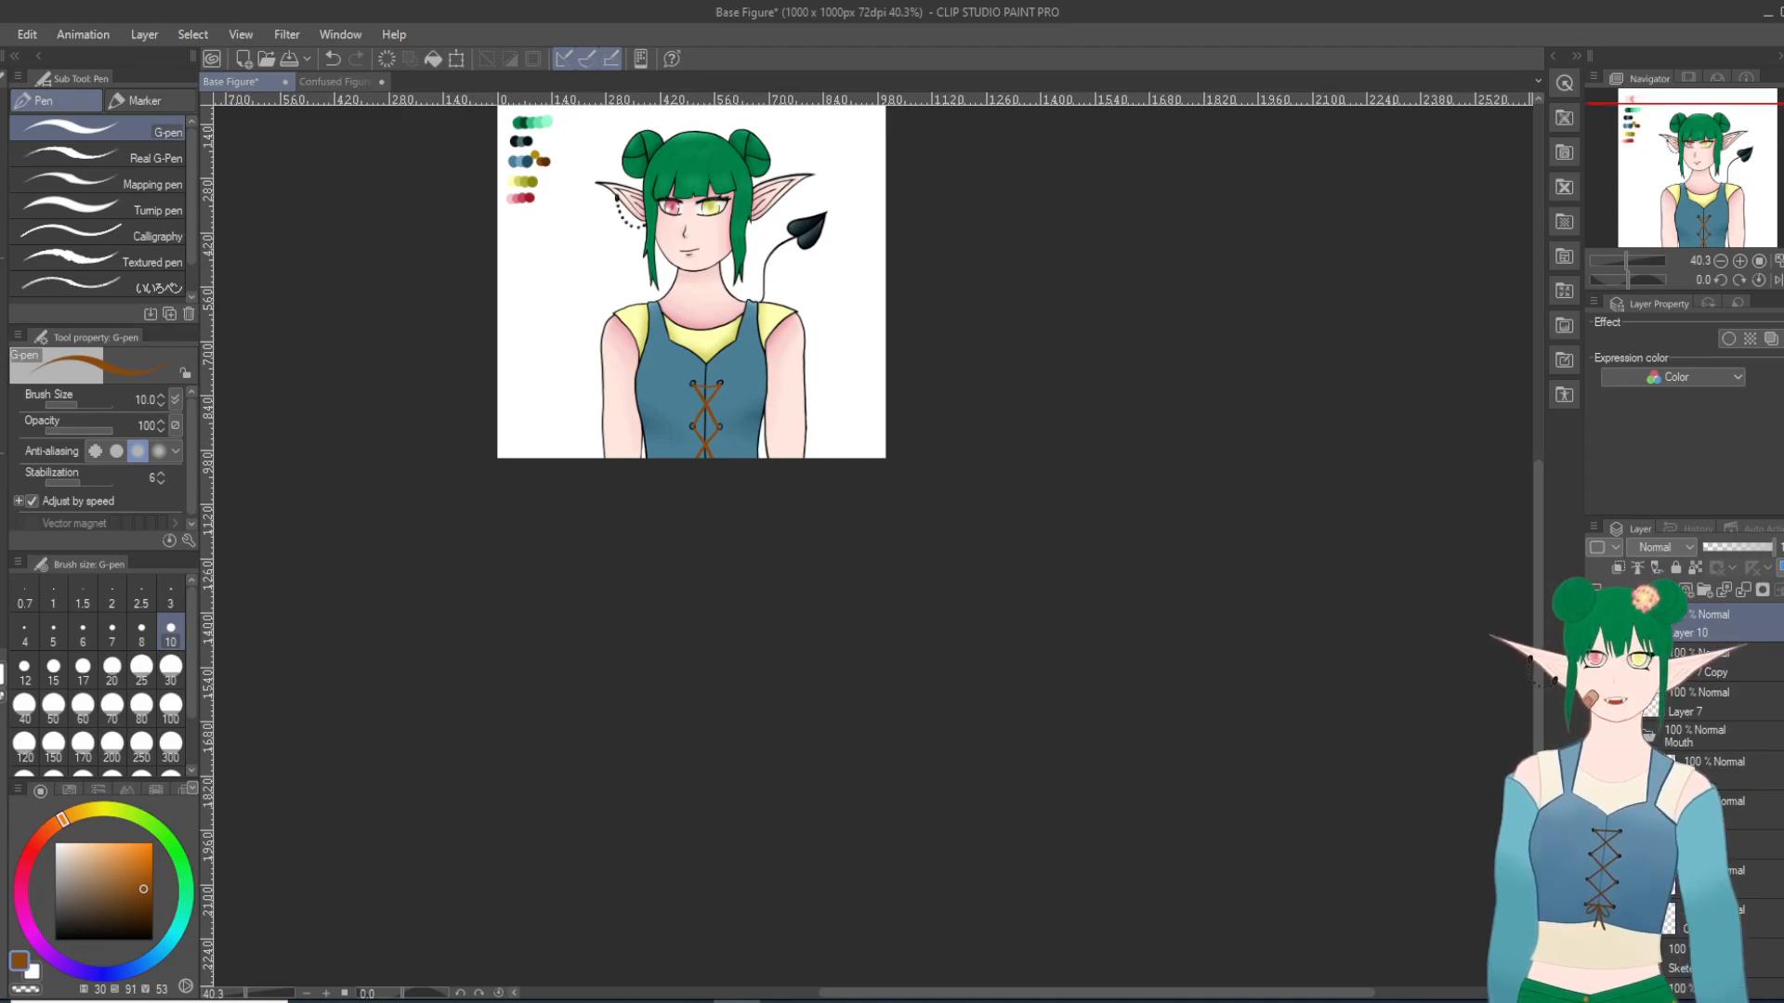
key("i")
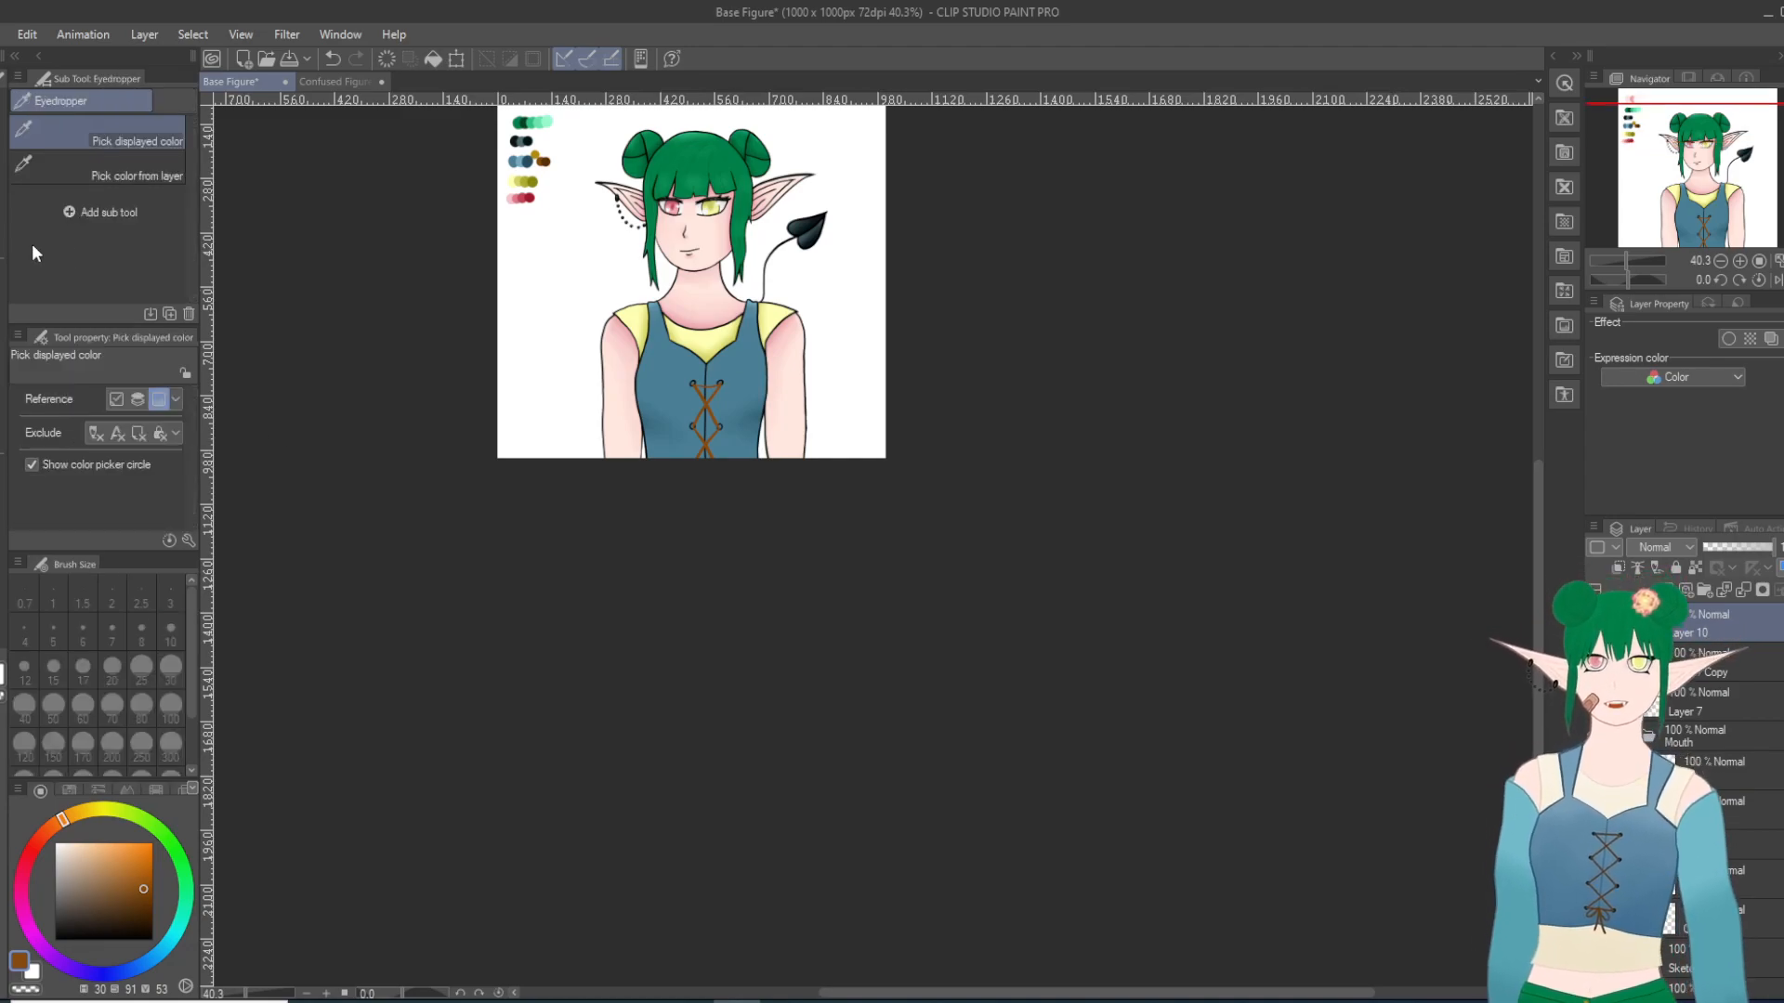
left_click(544, 161)
scroll(649, 416, "up", 5)
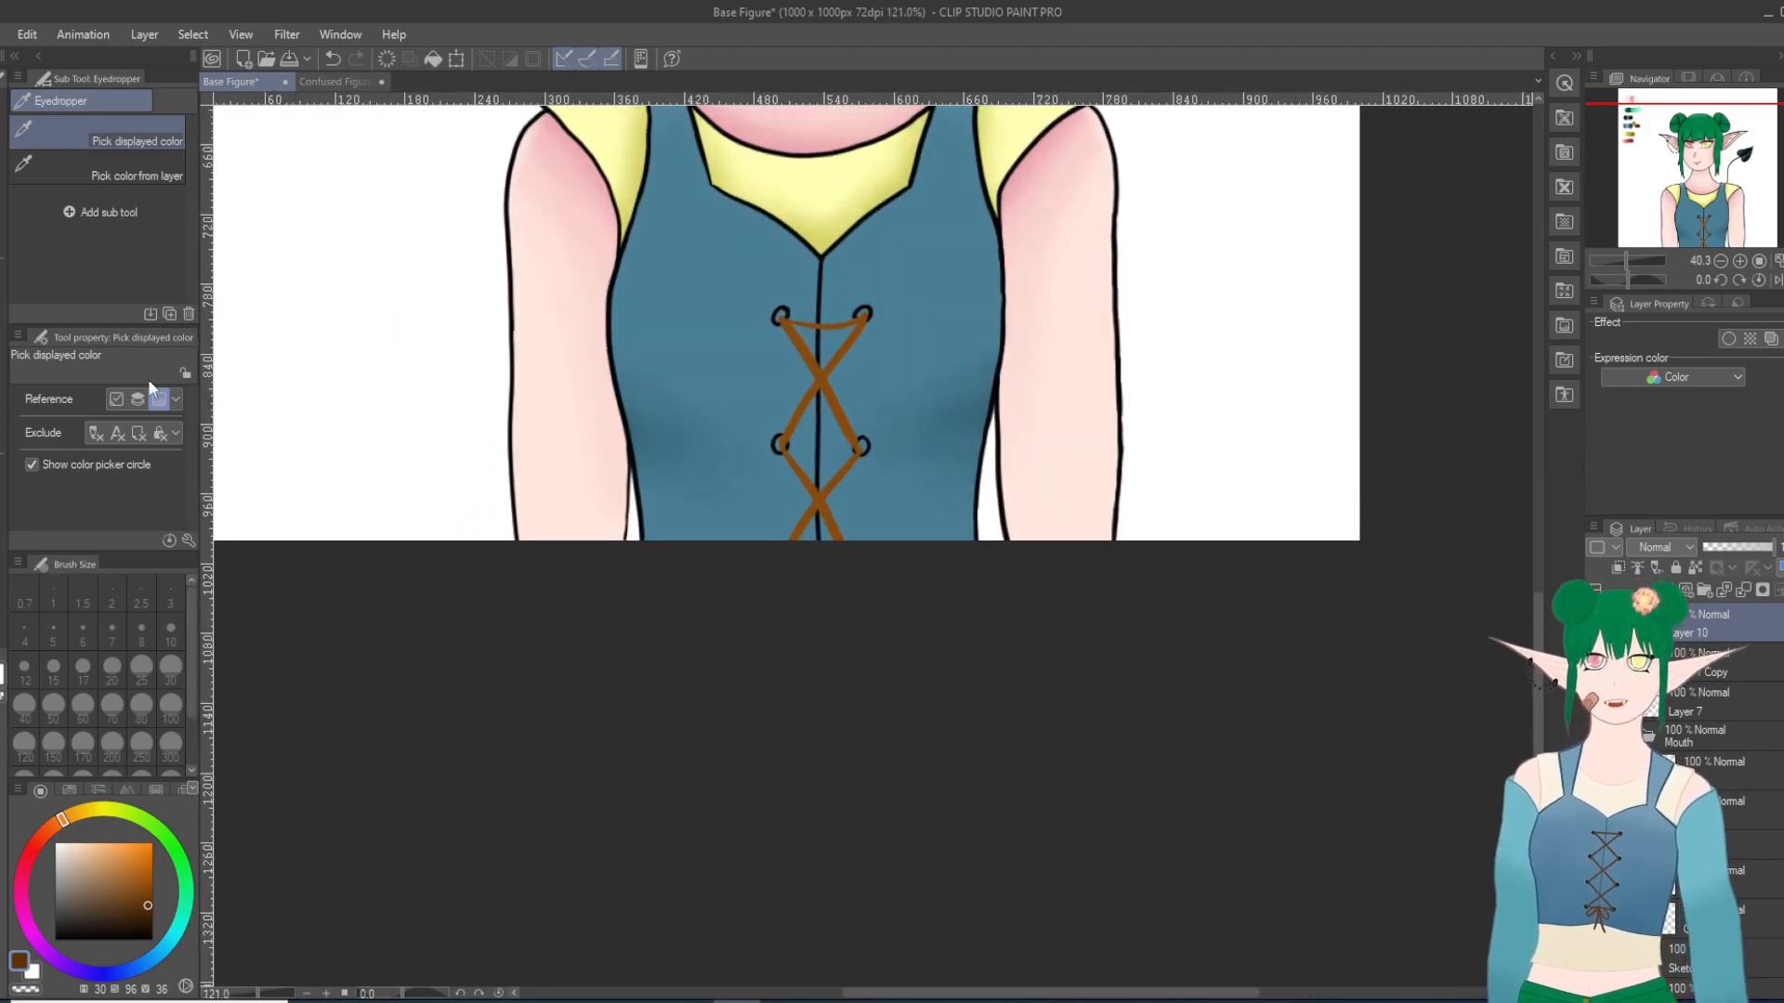
key("p")
left_click(123, 107)
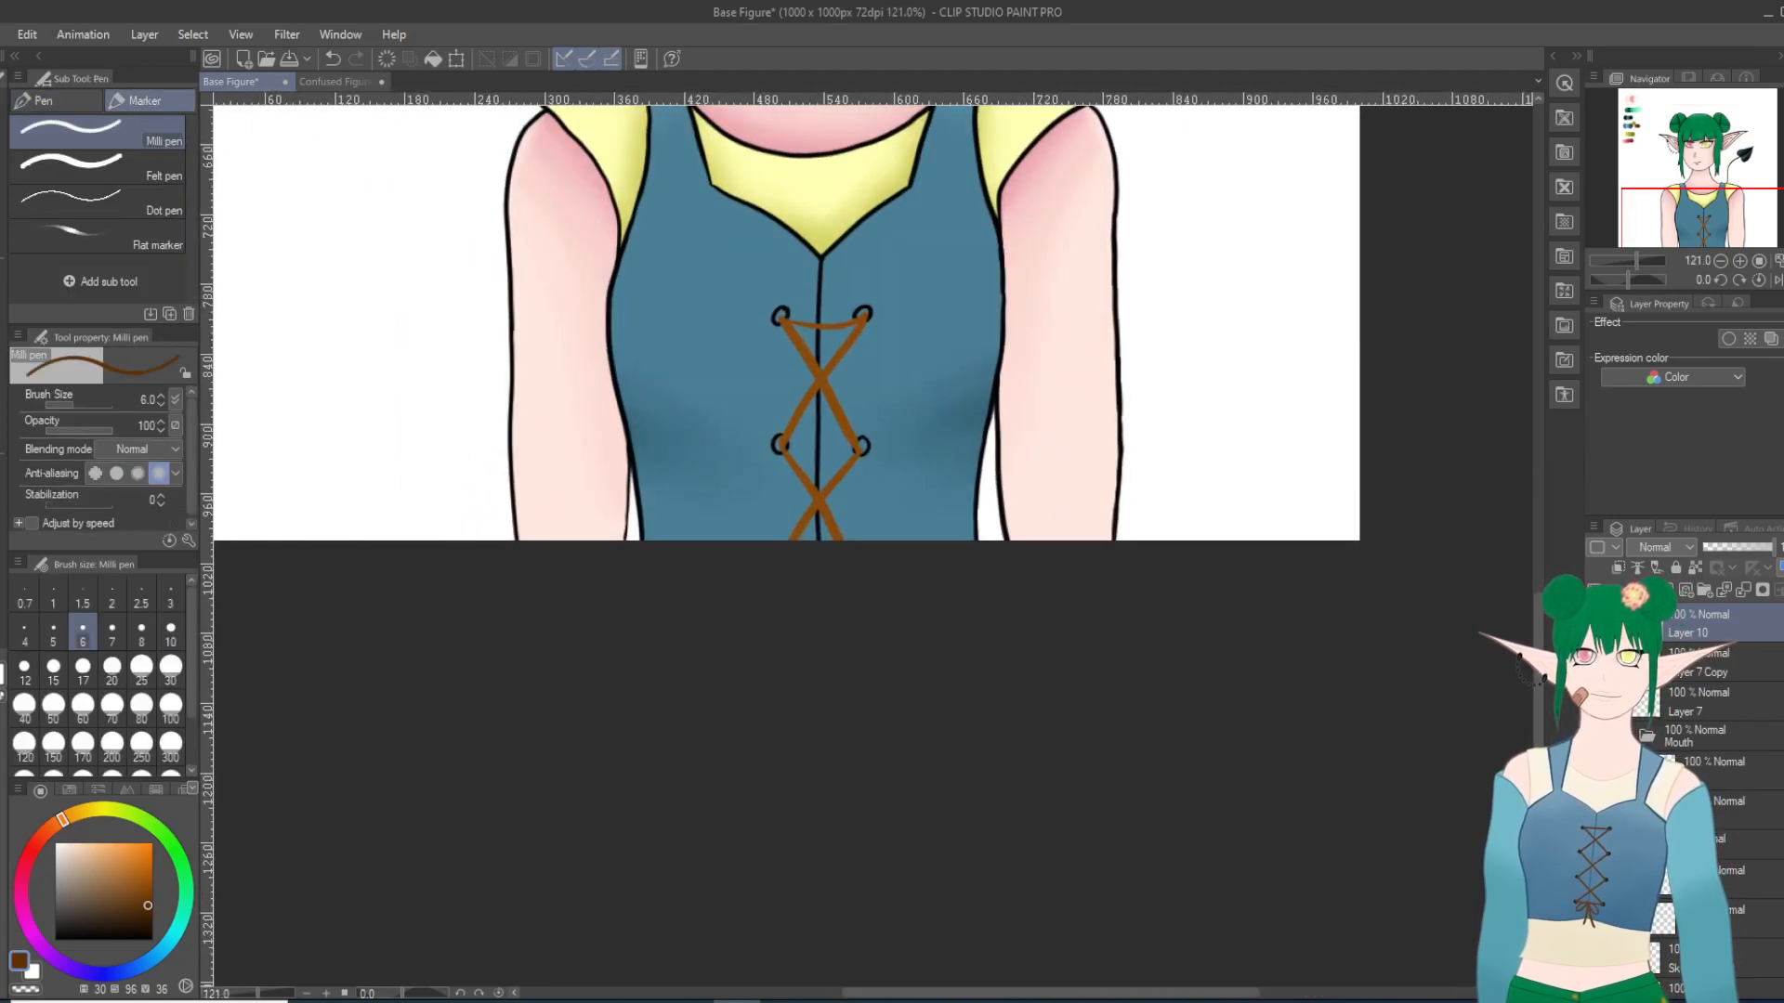
scroll(832, 417, "up", 2)
scroll(833, 417, "up", 4)
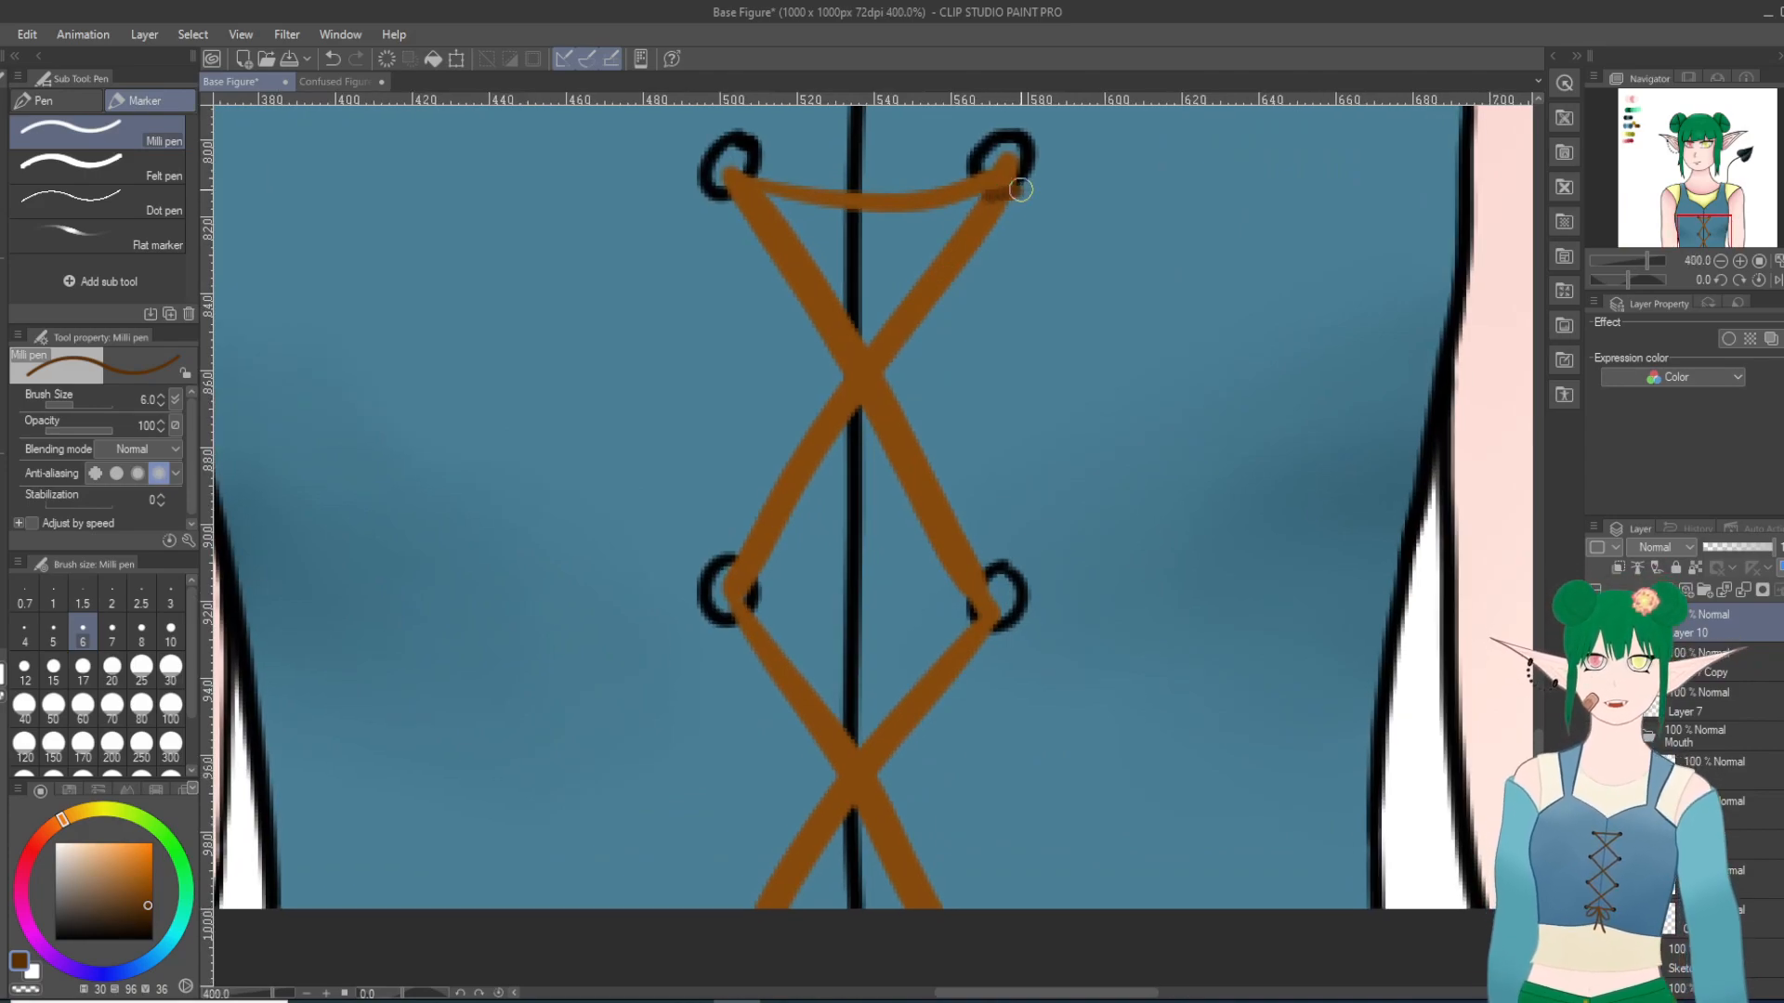
key("ctrl+z")
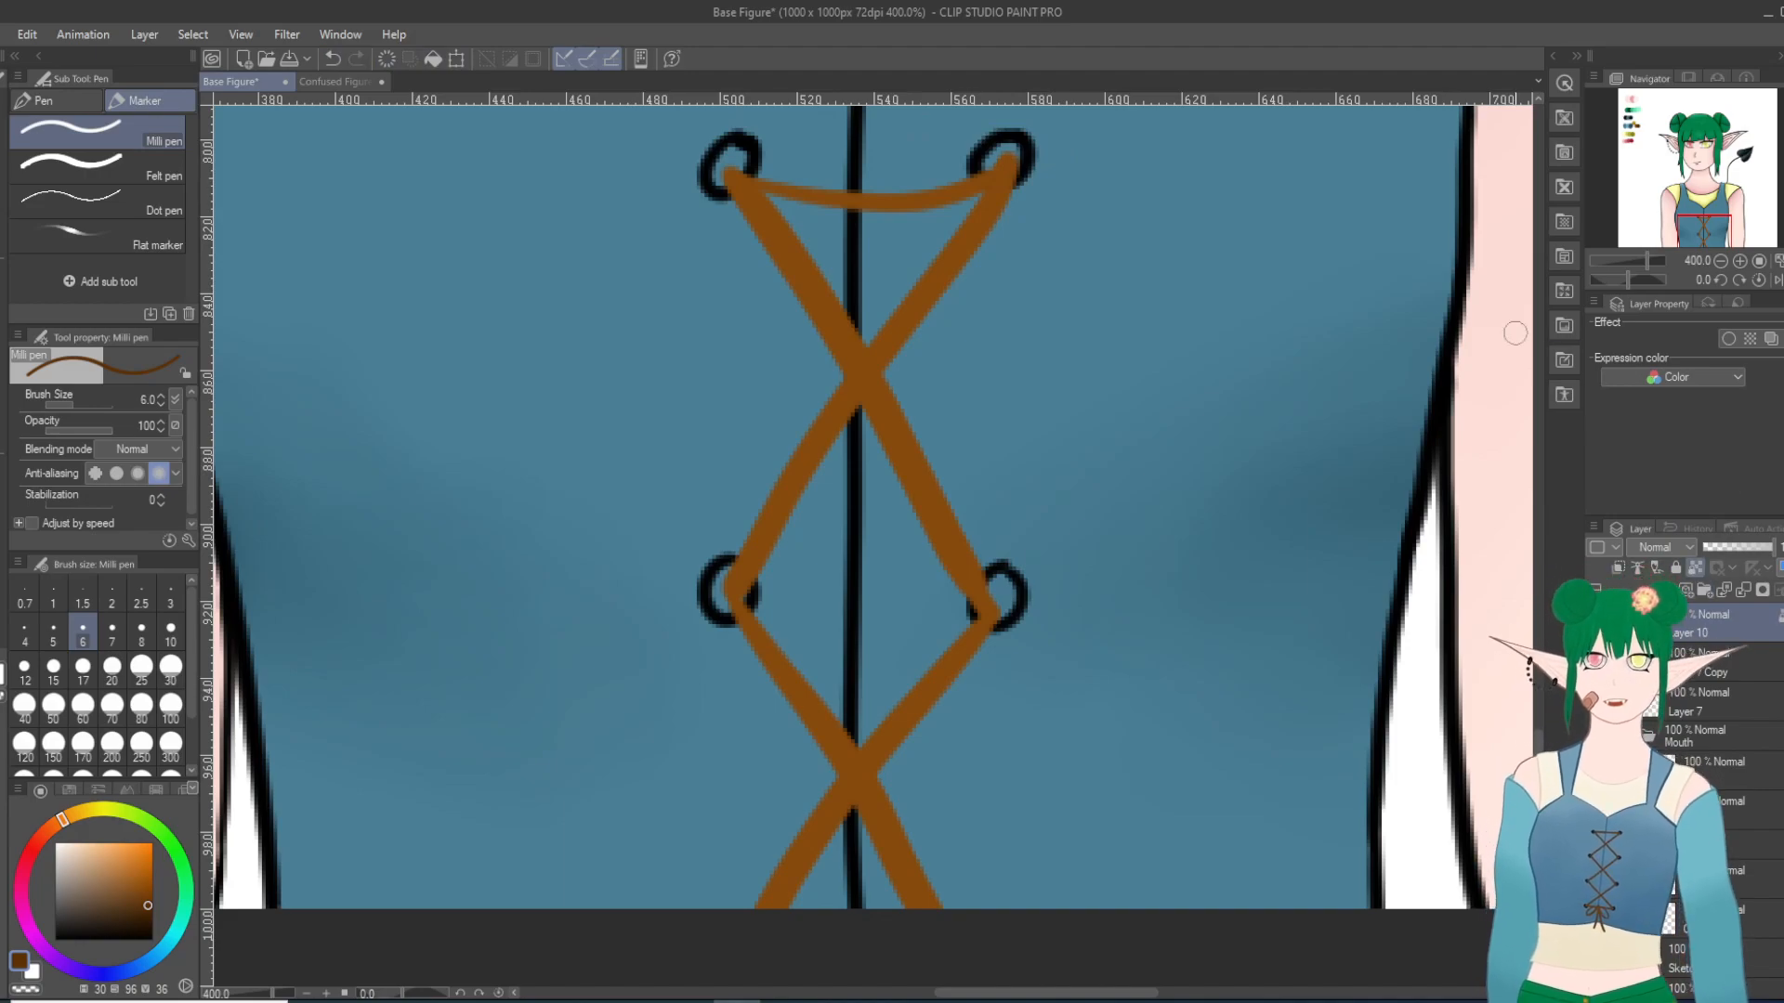
left_click_drag(996, 199, 1028, 179)
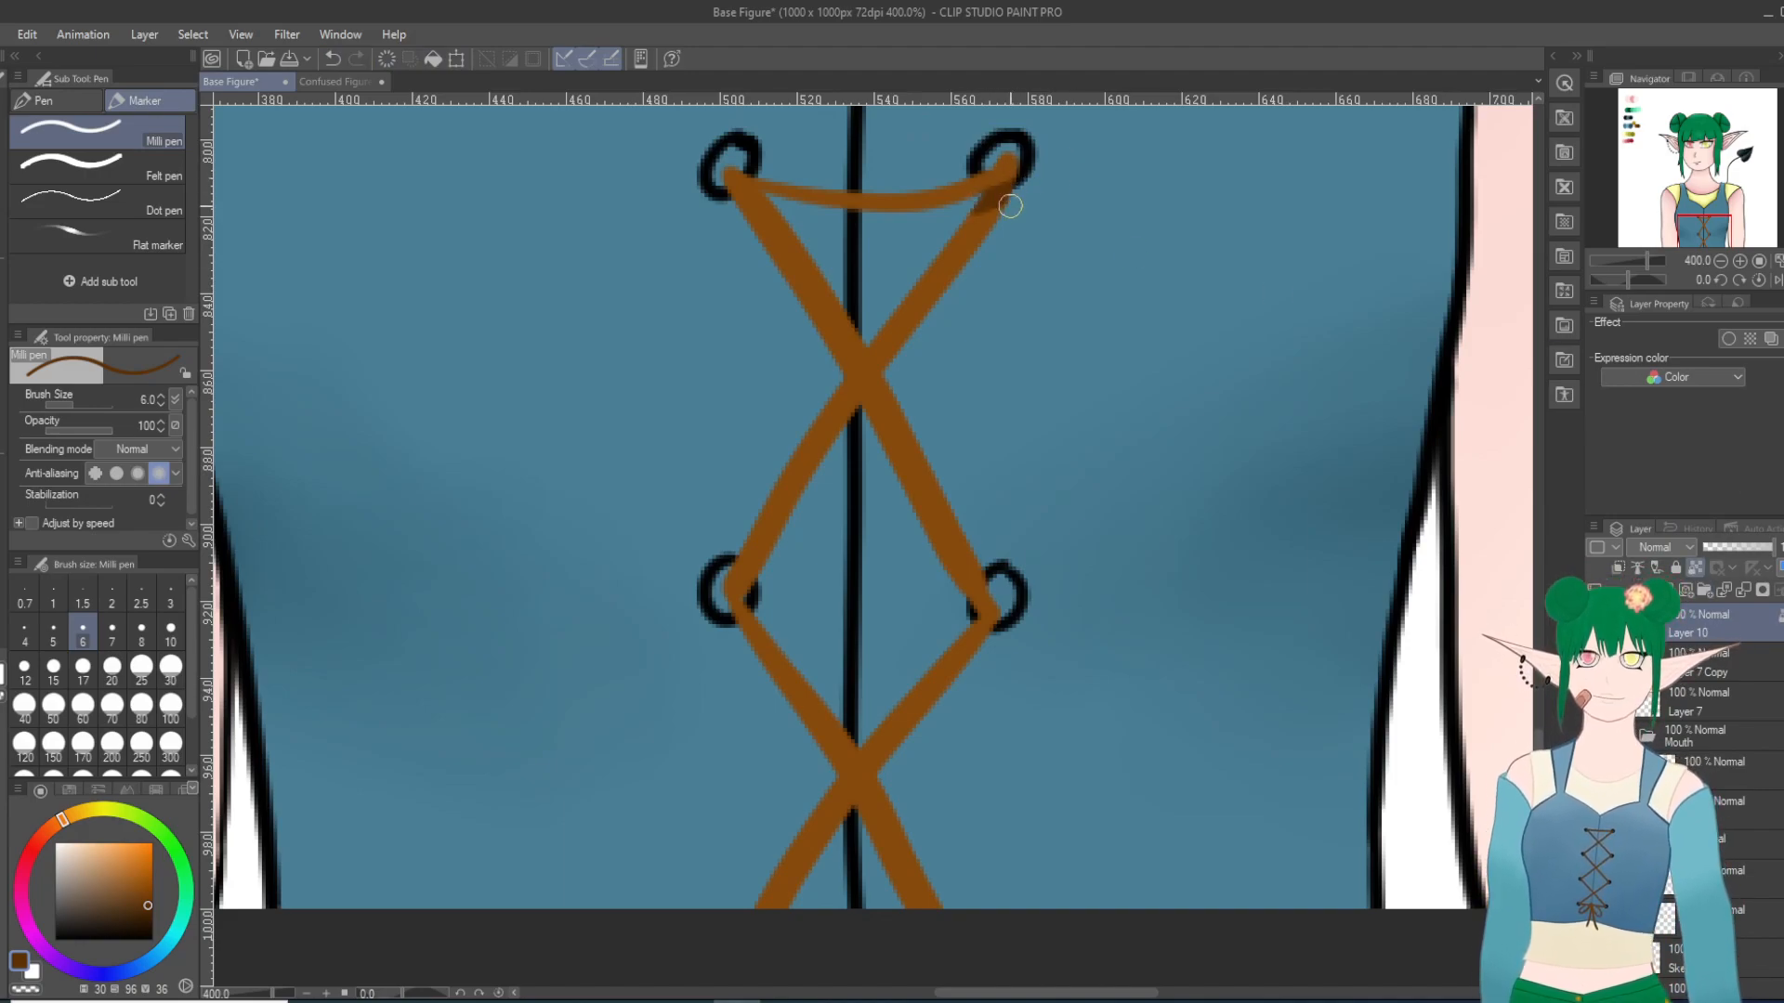
left_click_drag(770, 197, 769, 202)
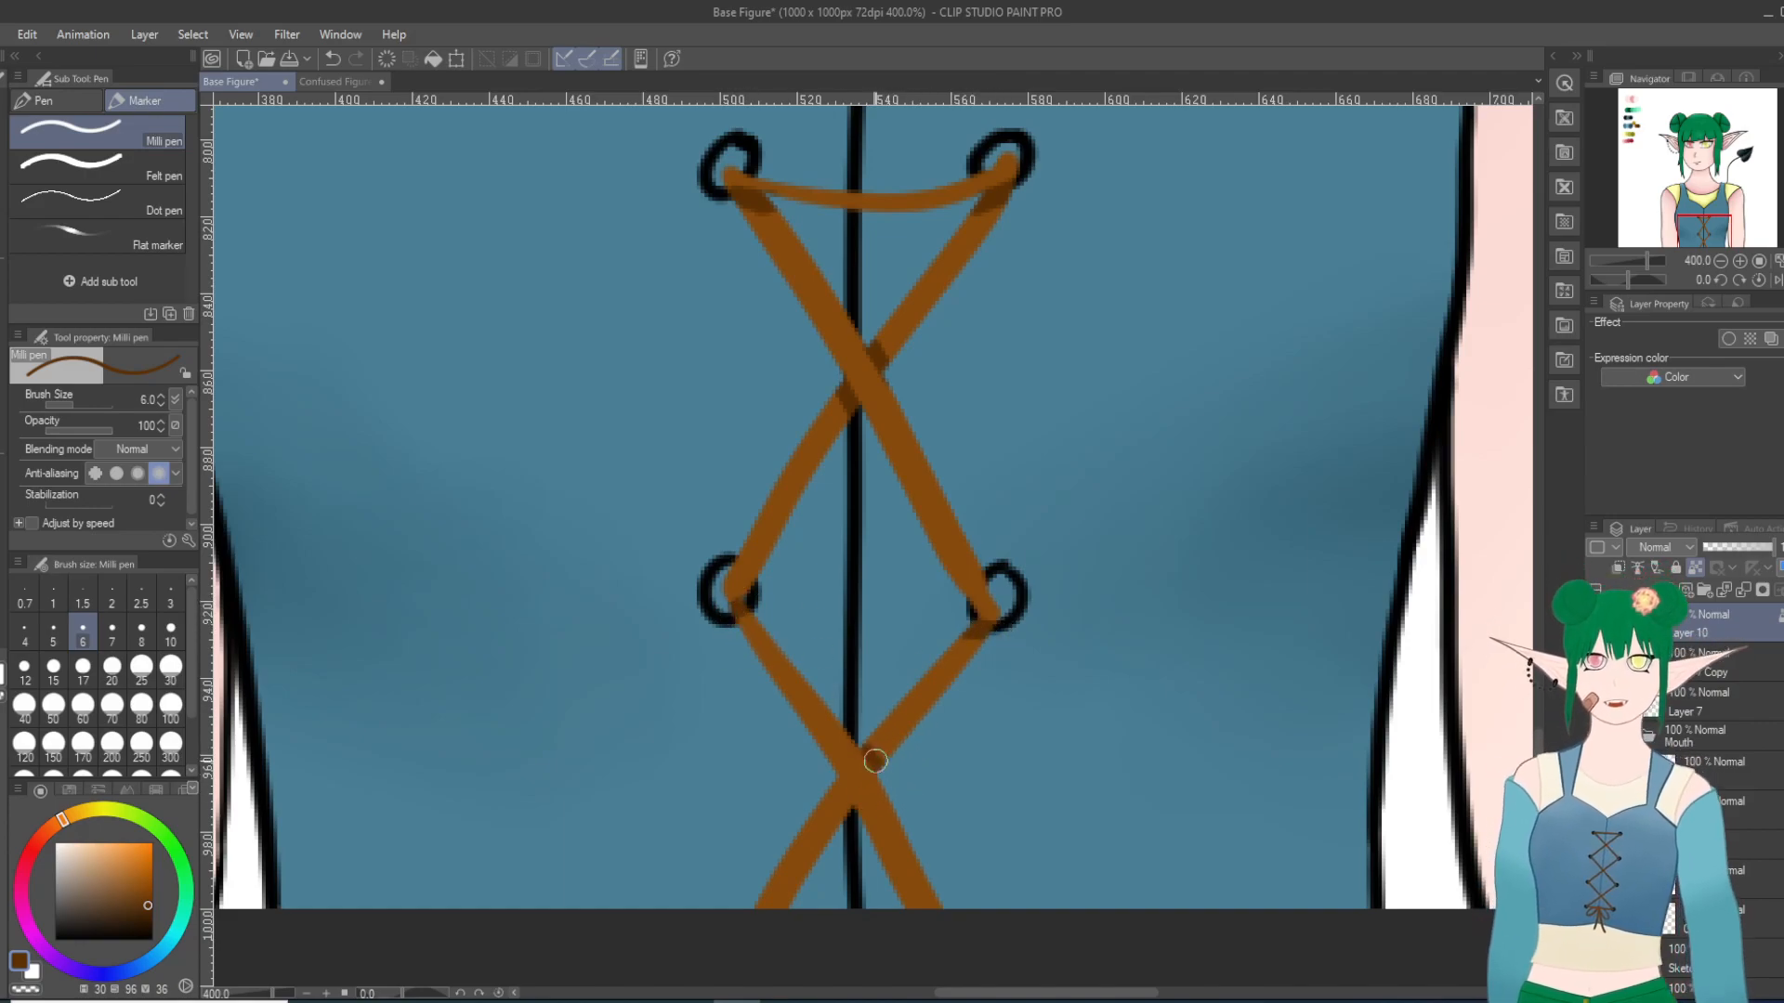
left_click_drag(818, 805, 855, 826)
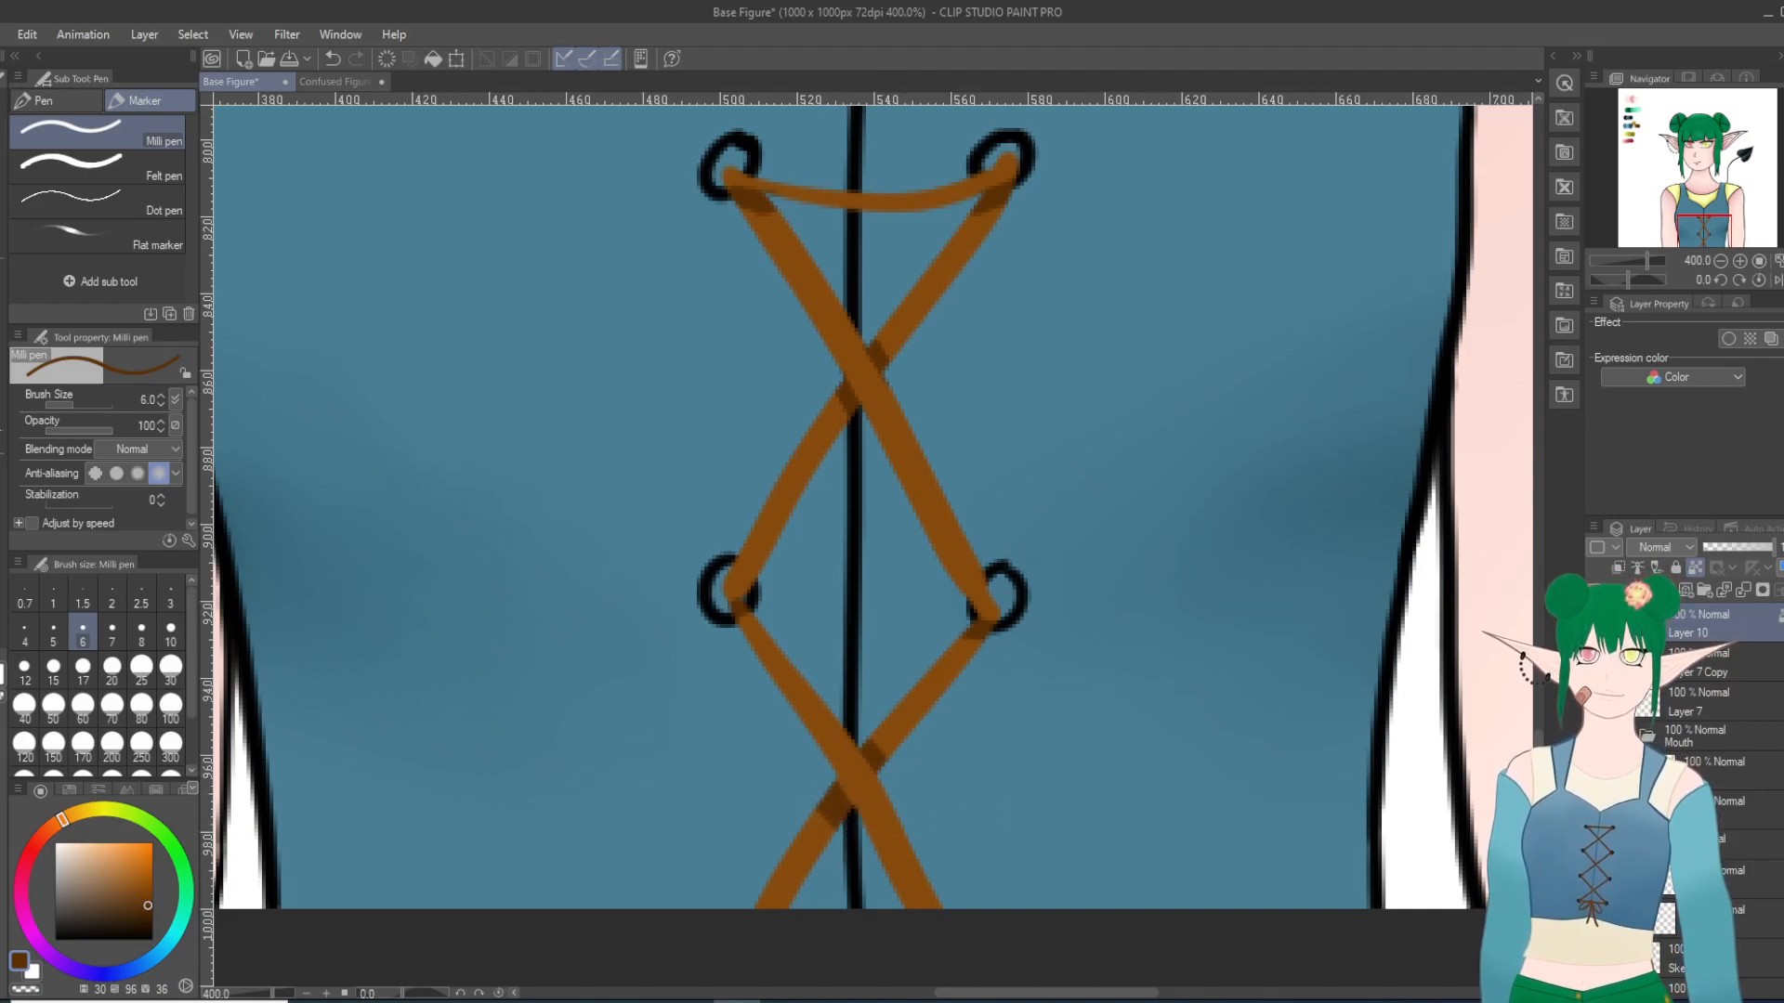
Step: Soften the dark brown lace shading with the Blur tool at size 10, and check the laced vest on the whole figure
key("j")
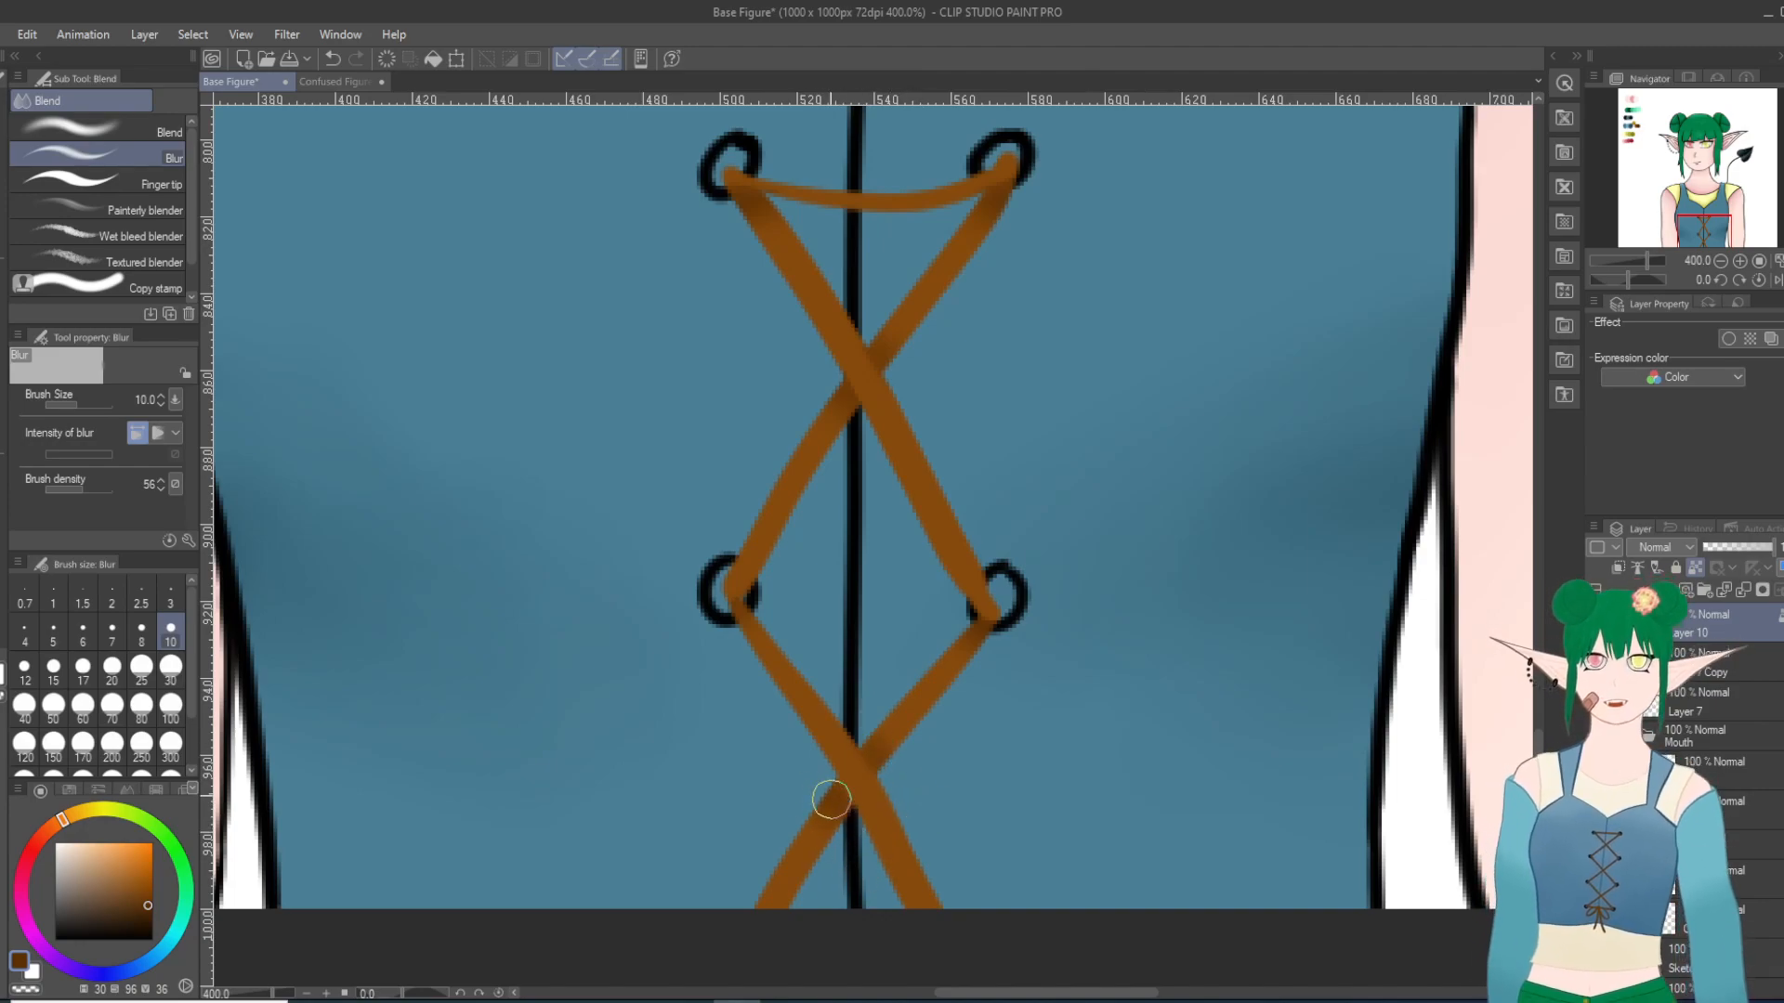
scroll(843, 789, "down", 2)
scroll(843, 788, "down", 6)
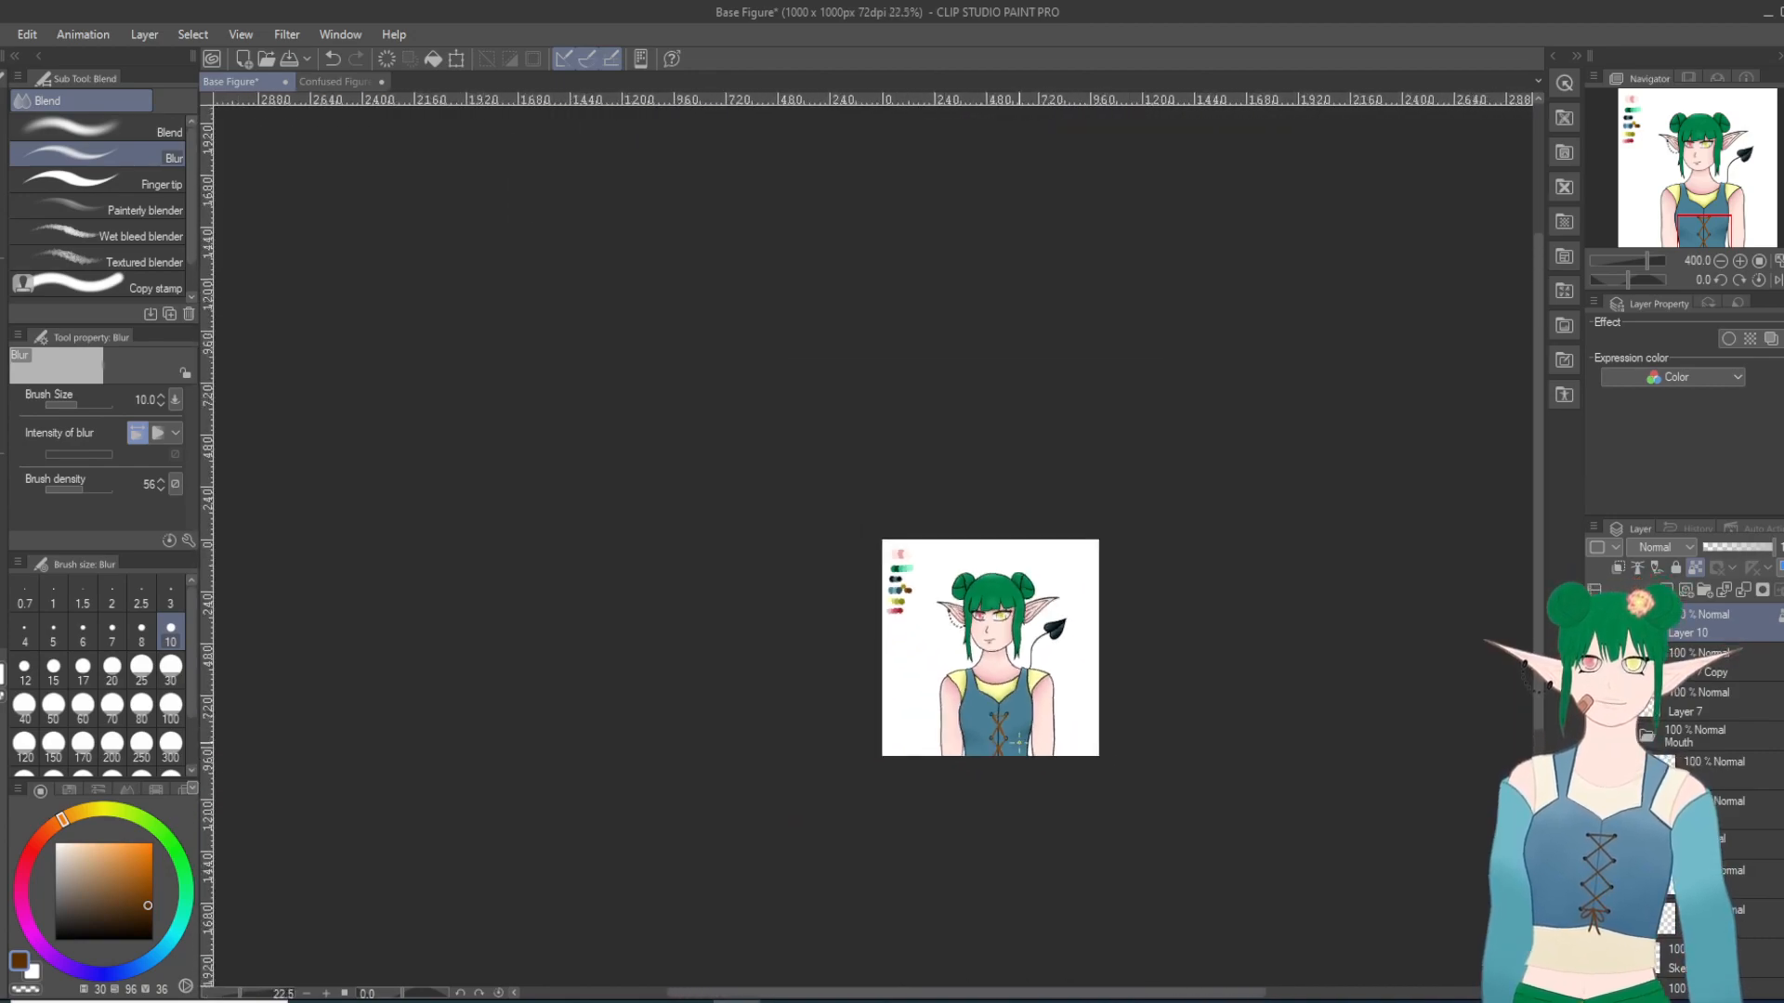
scroll(1010, 759, "up", 4)
scroll(1036, 700, "up", 3)
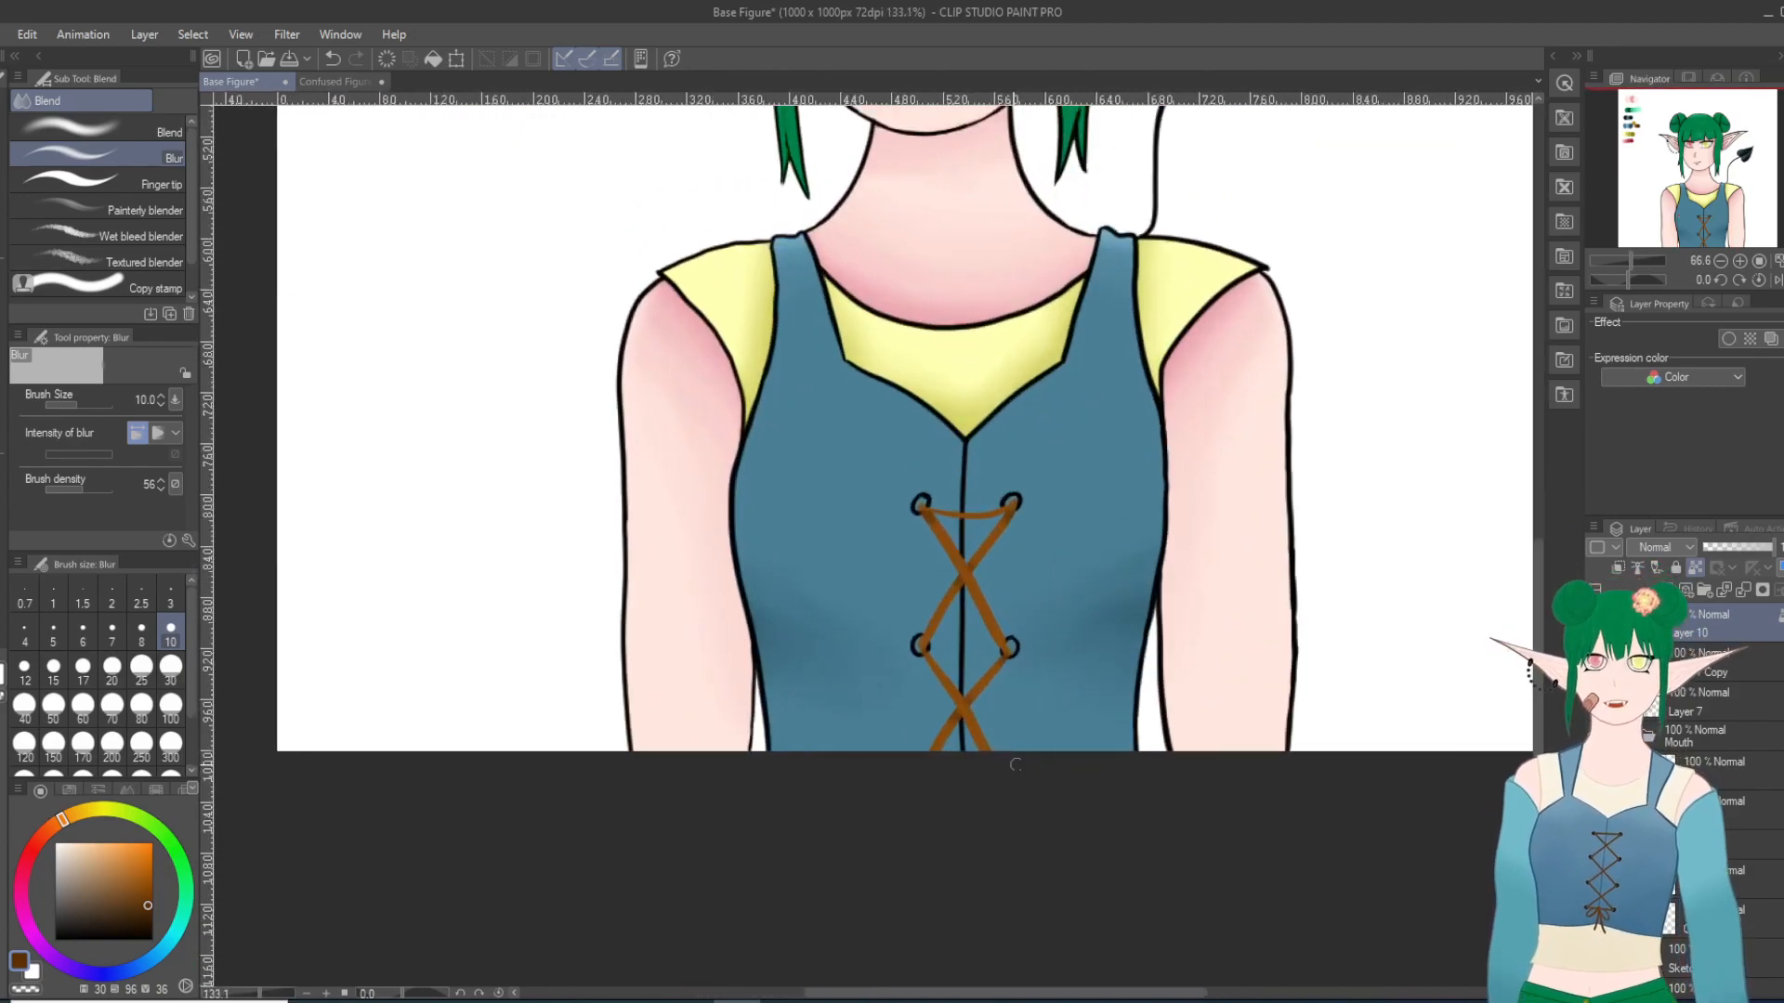
scroll(1036, 700, "down", 2)
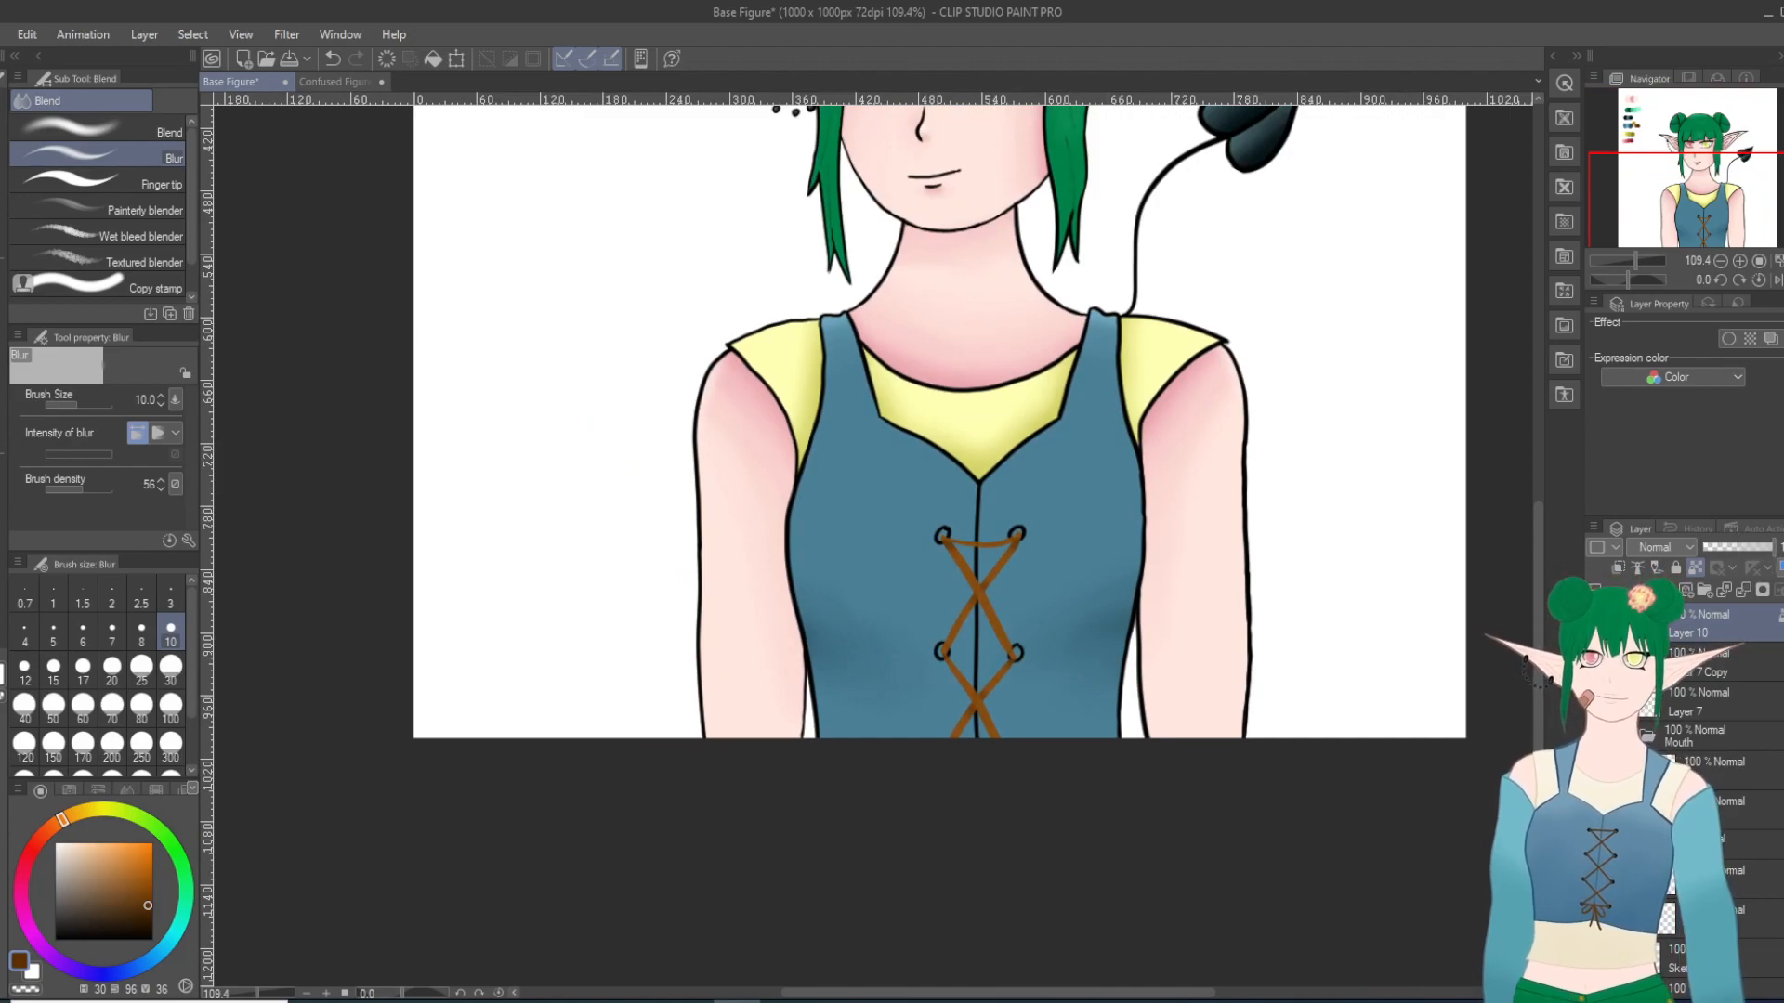
Step: Touch up the dark shading on the upper crossing lace with the Blur tool at size 10, and check the vest
scroll(1207, 677, "up", 2)
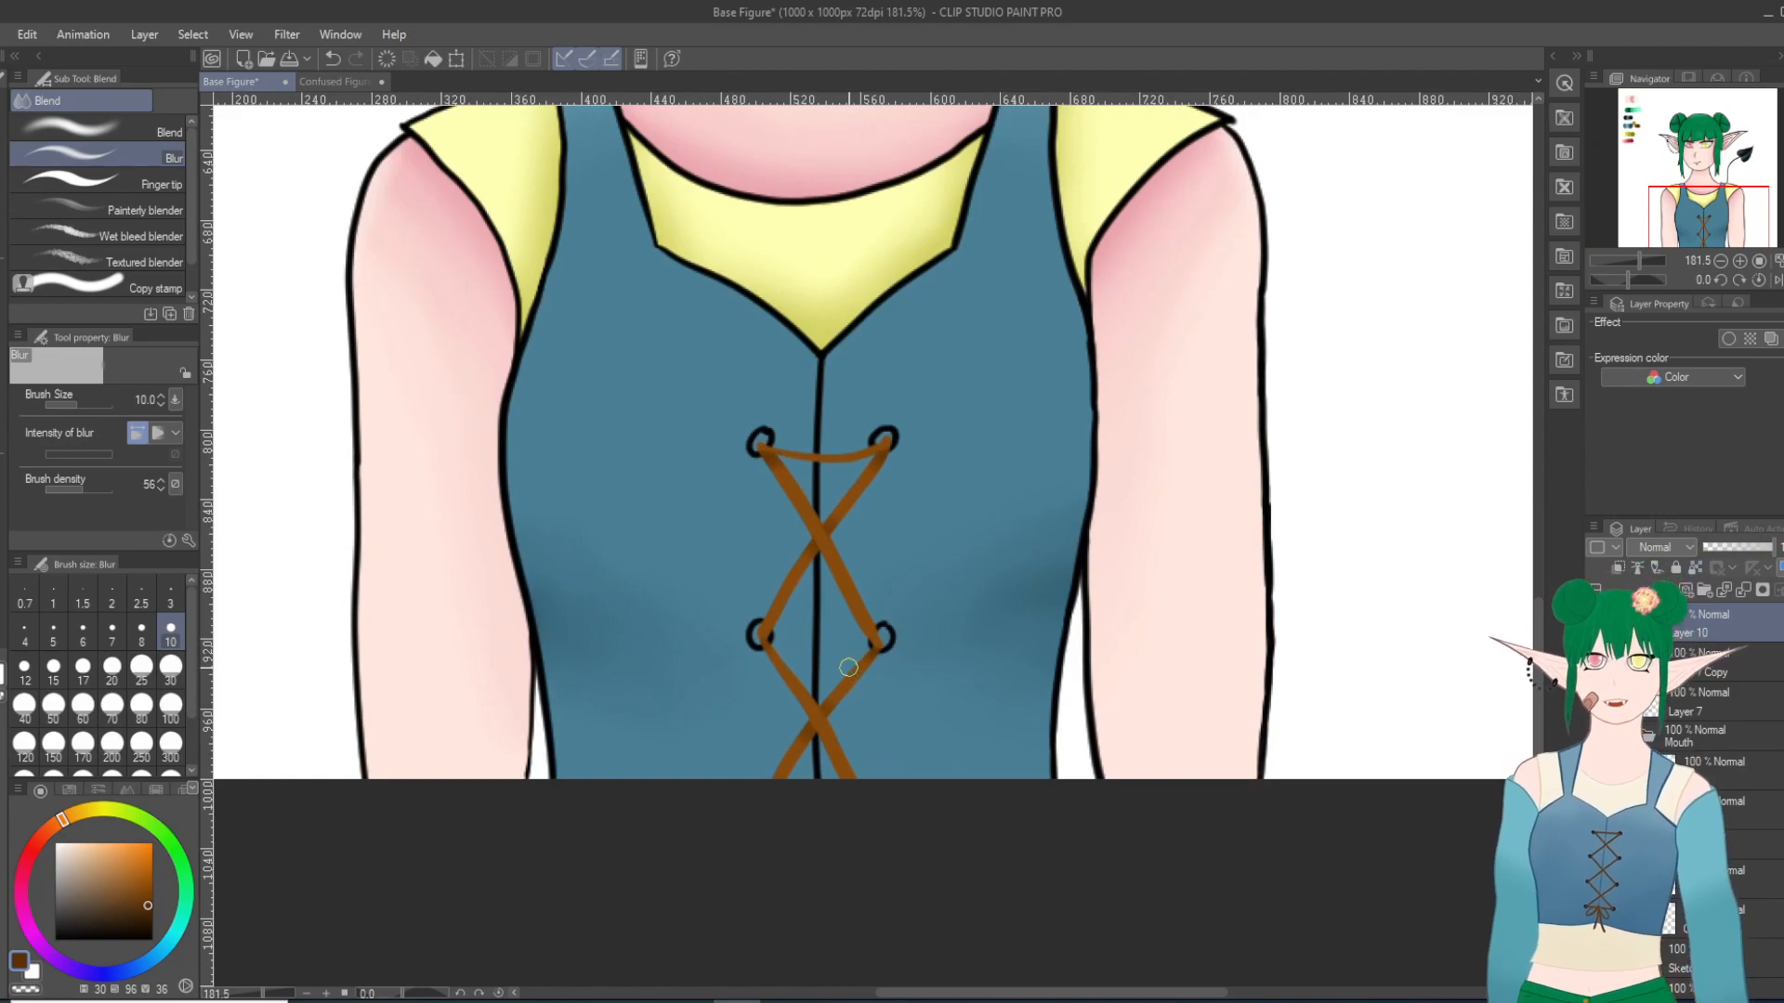
scroll(808, 410, "up", 2)
left_click_drag(730, 364, 794, 468)
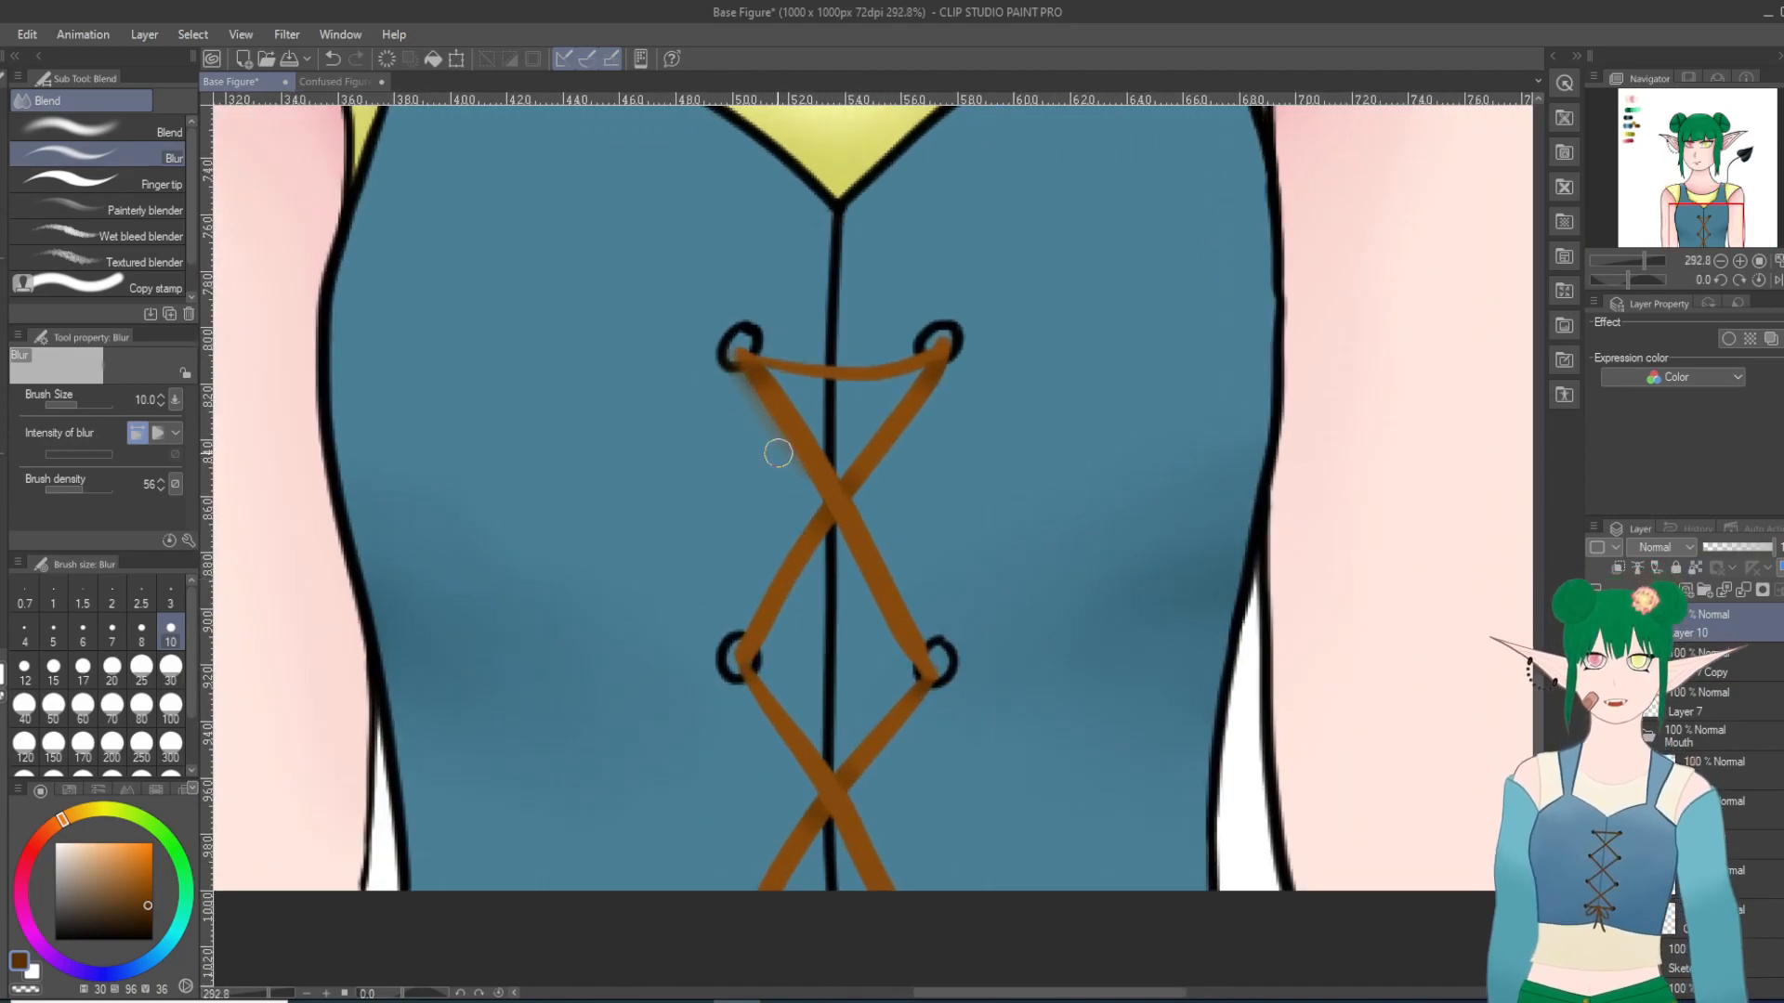
key("ctrl+z")
left_click_drag(783, 439, 806, 475)
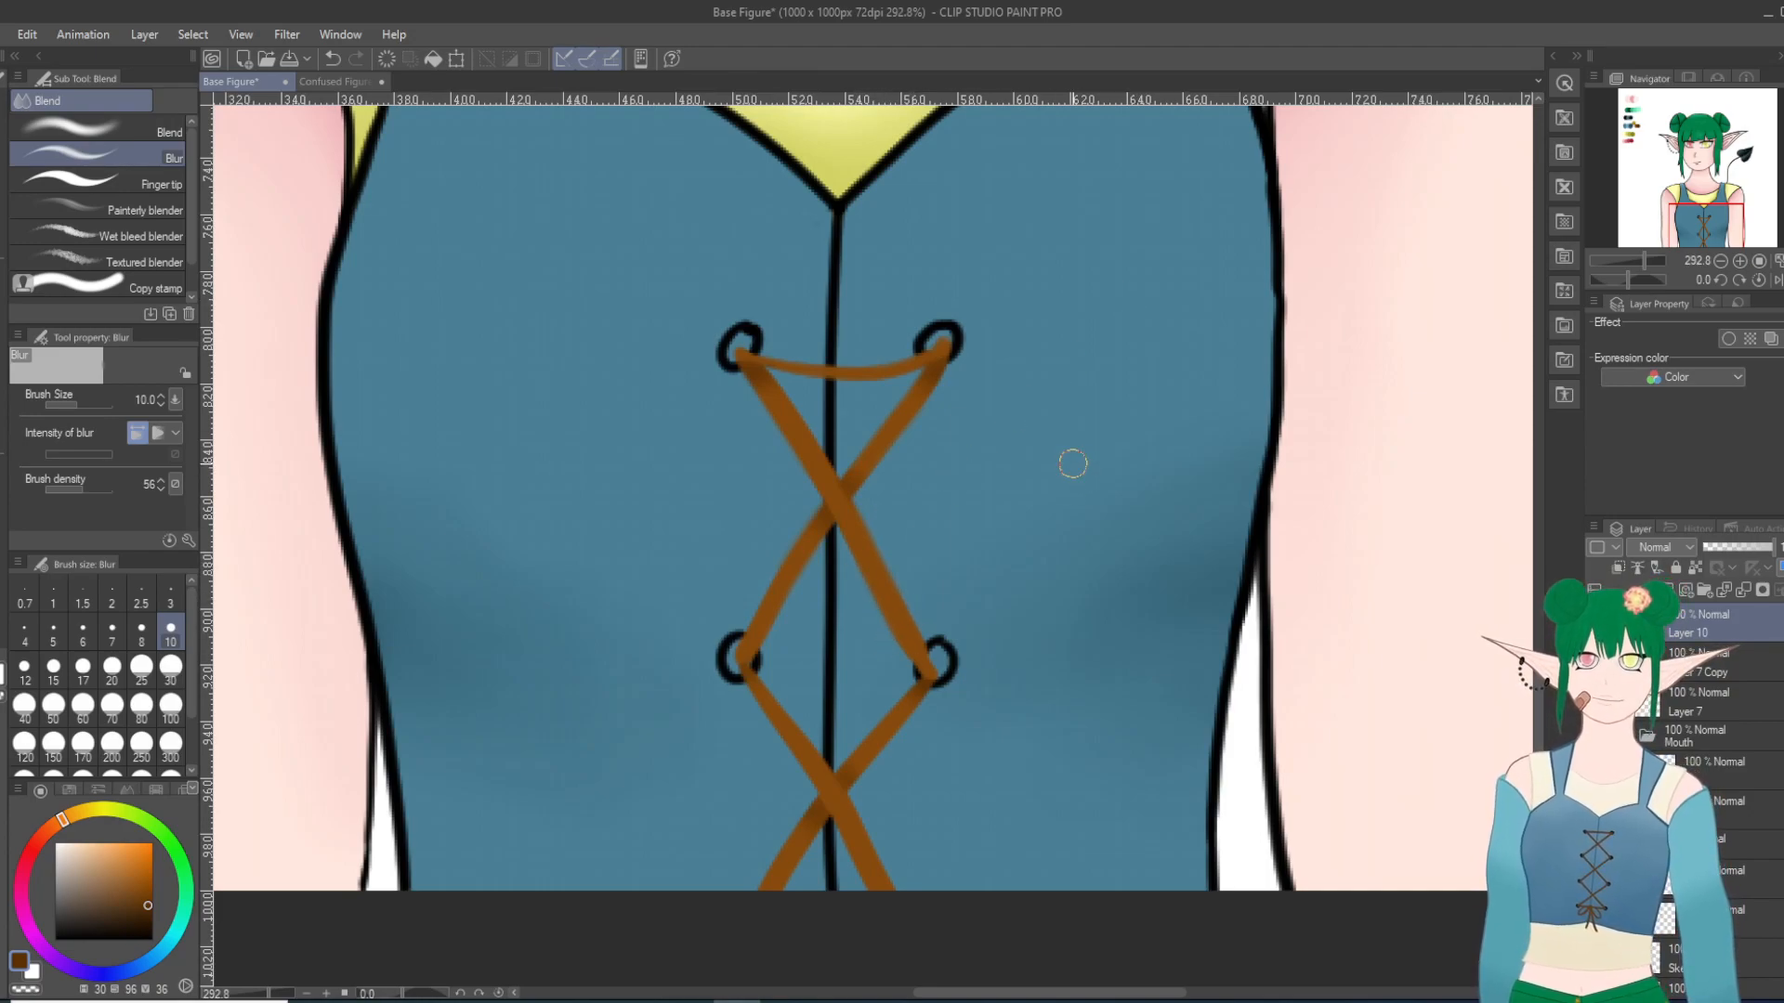
scroll(1282, 382, "down", 3)
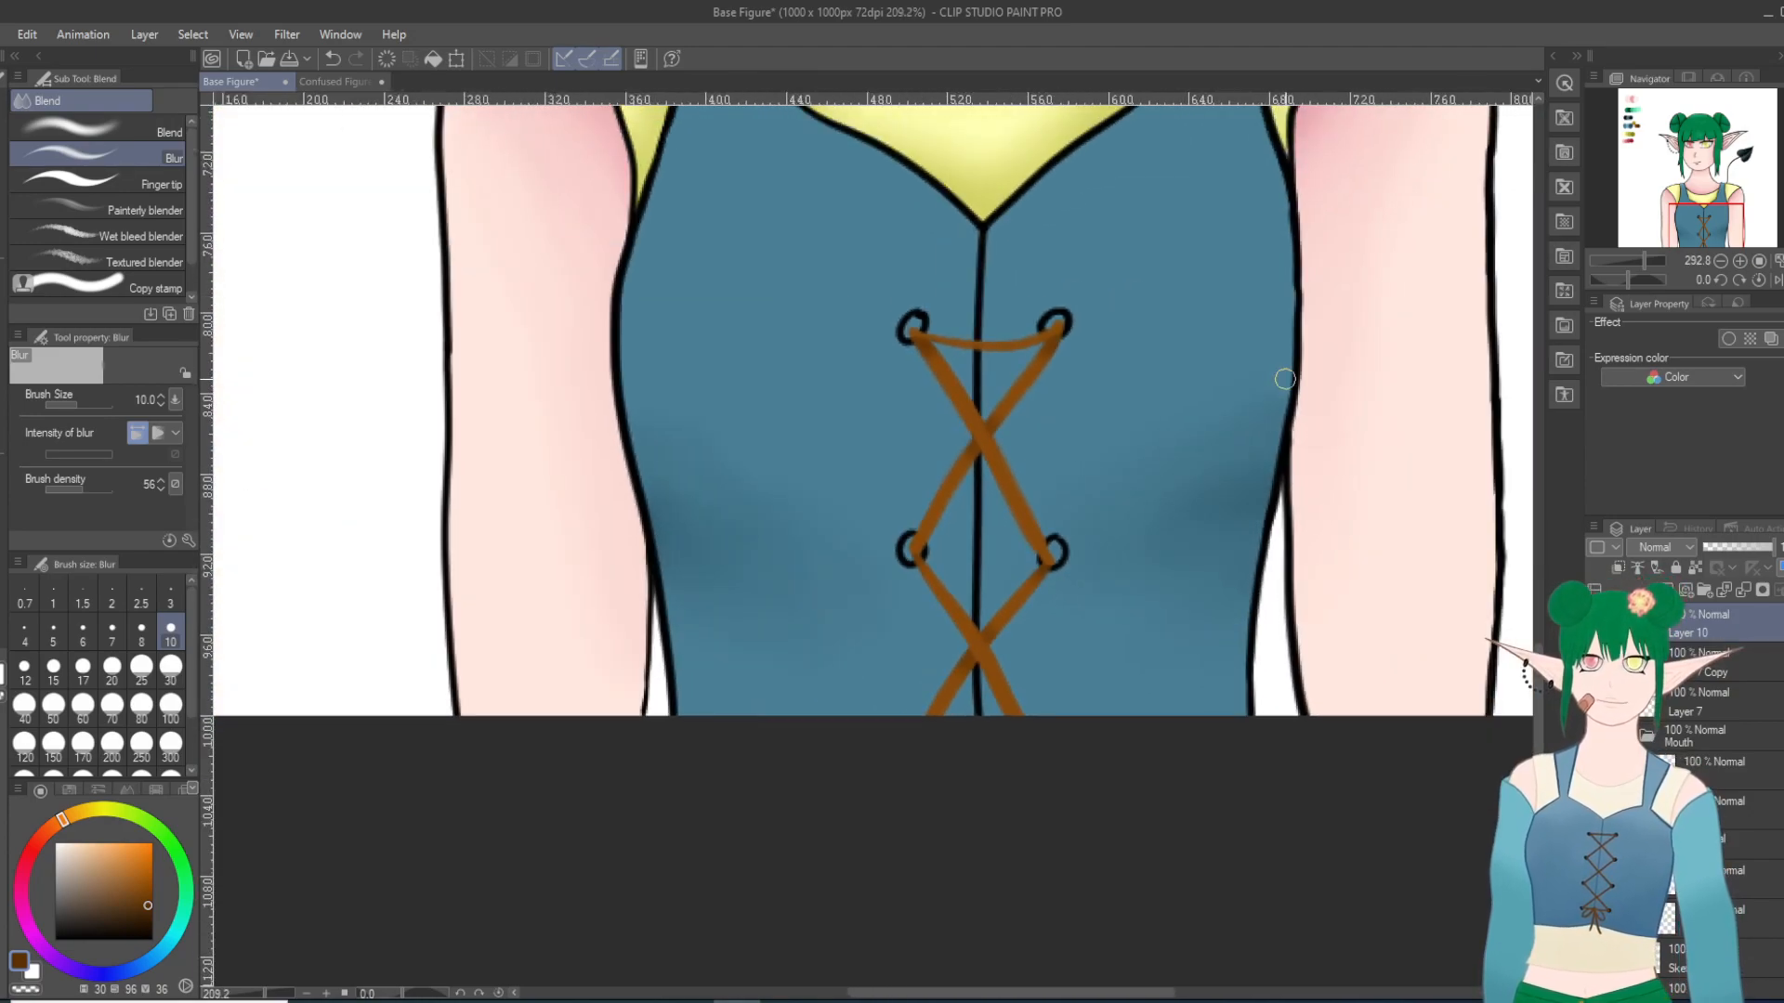
scroll(1230, 438, "down", 8)
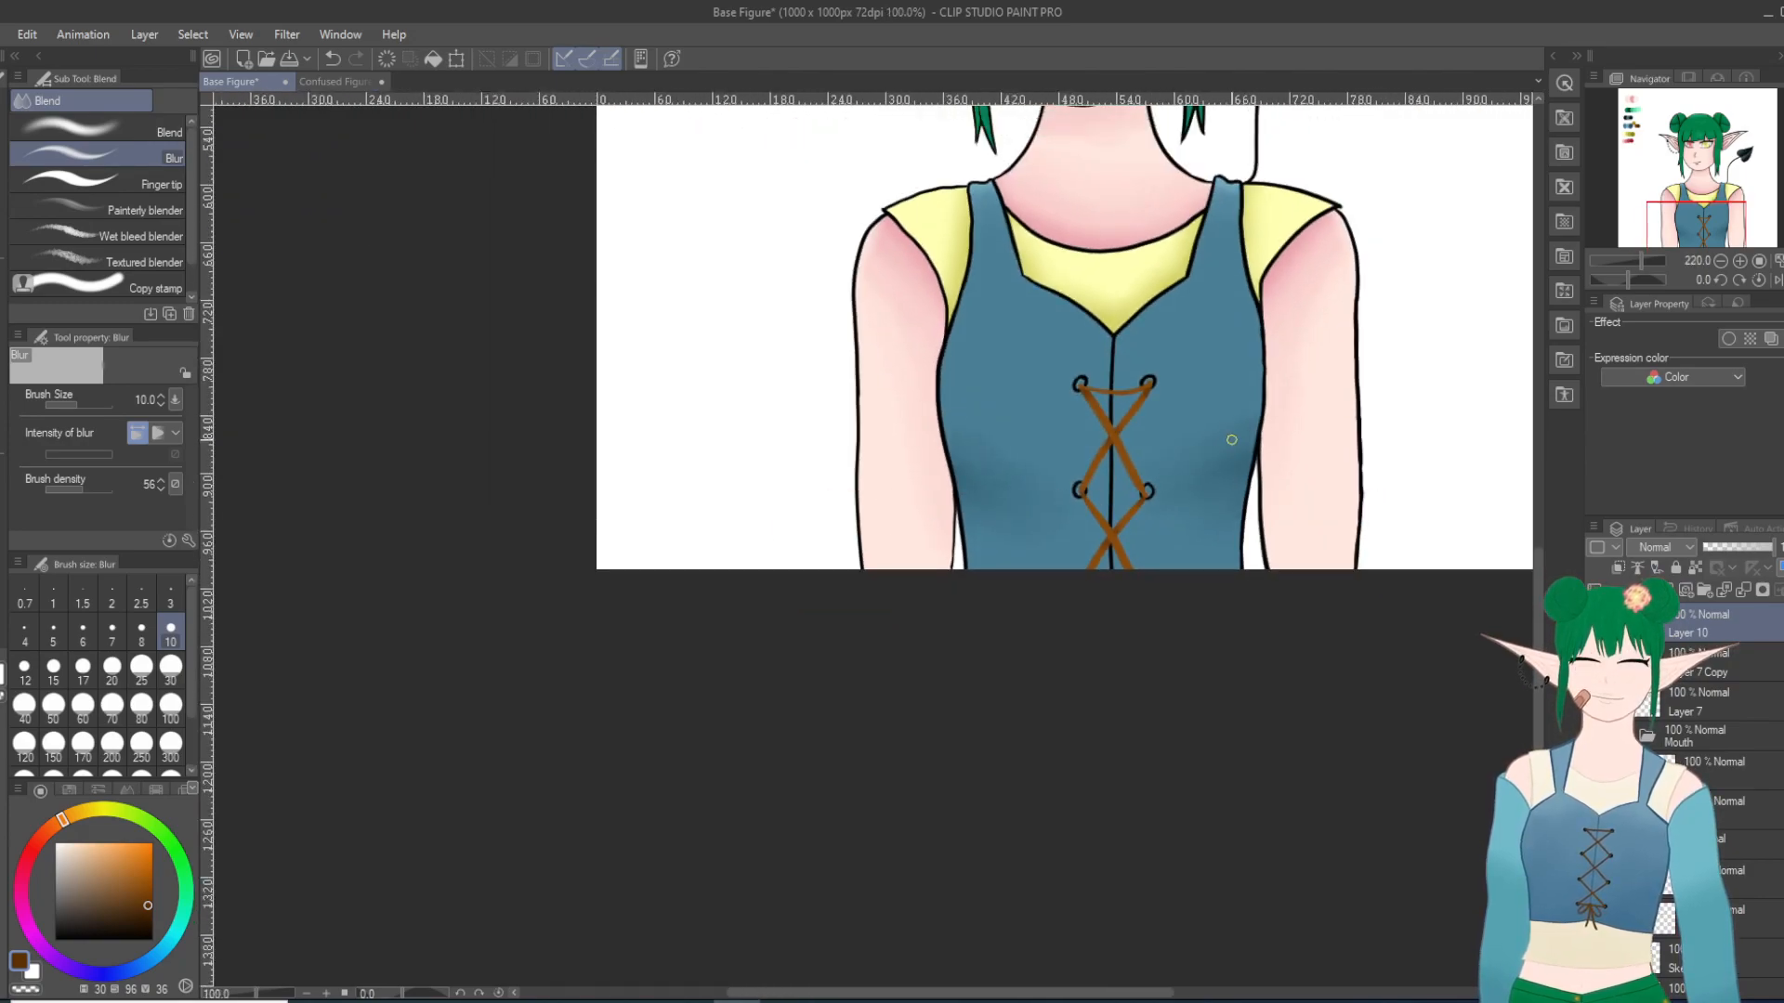
scroll(1249, 437, "up", 5)
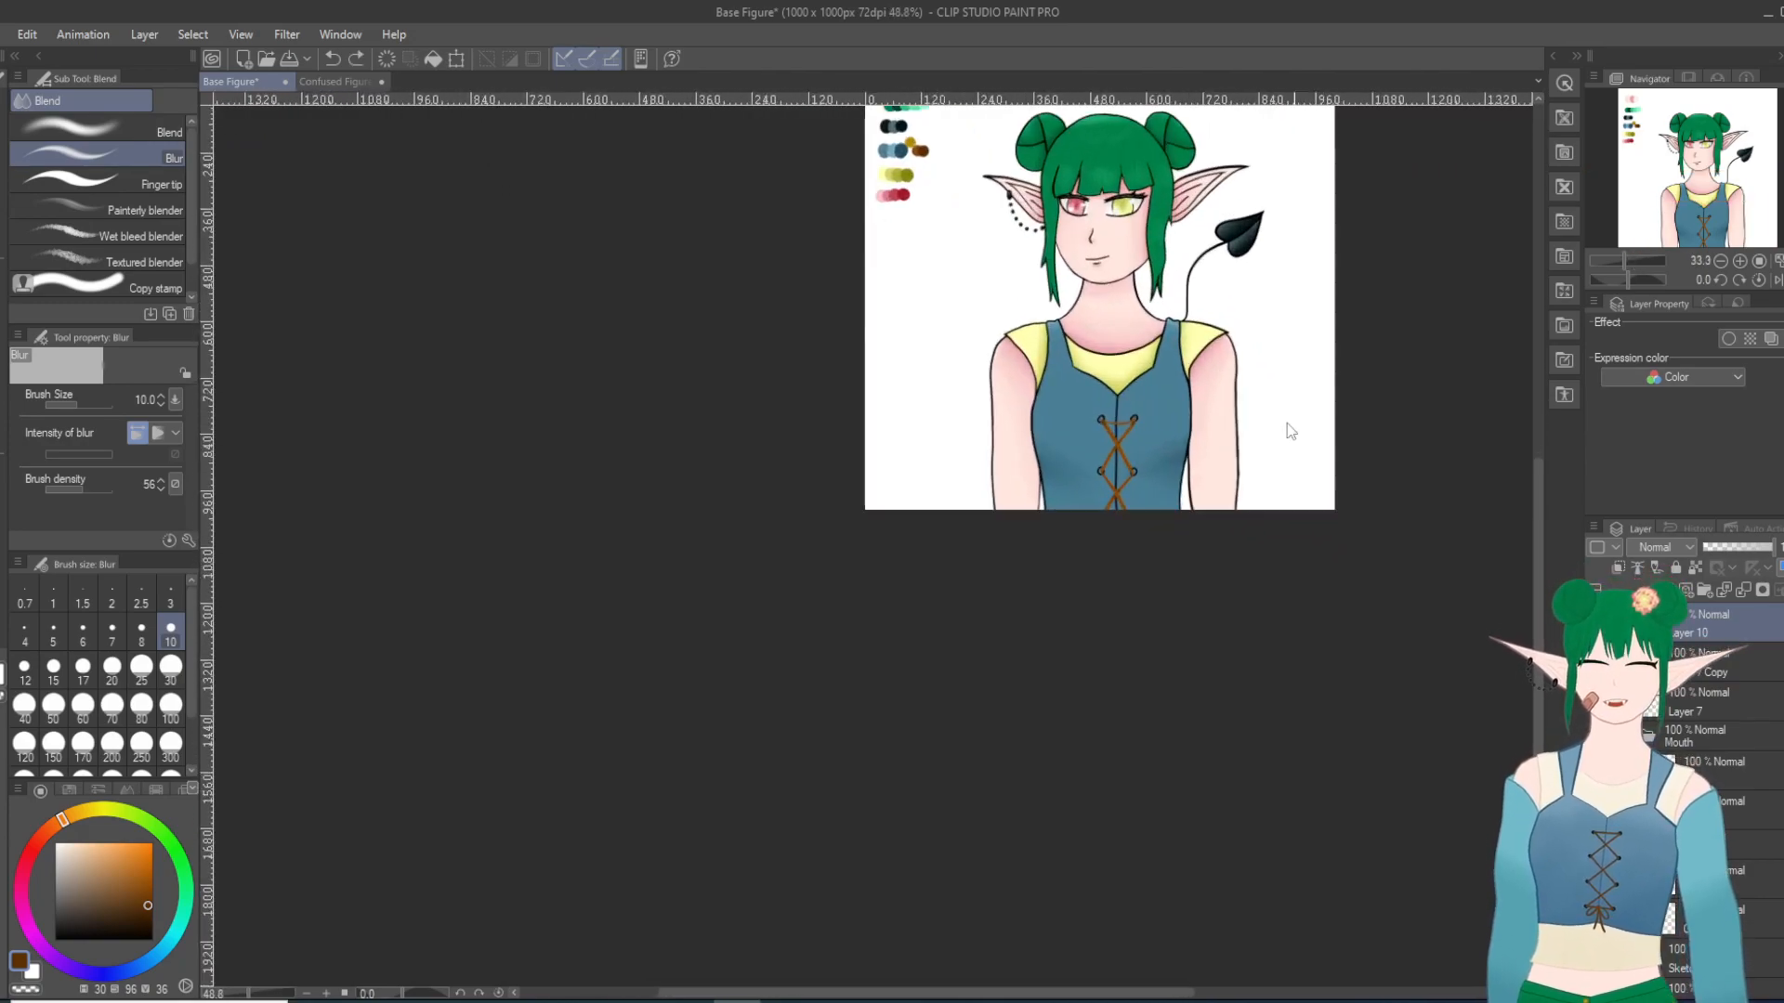
scroll(1167, 458, "up", 1)
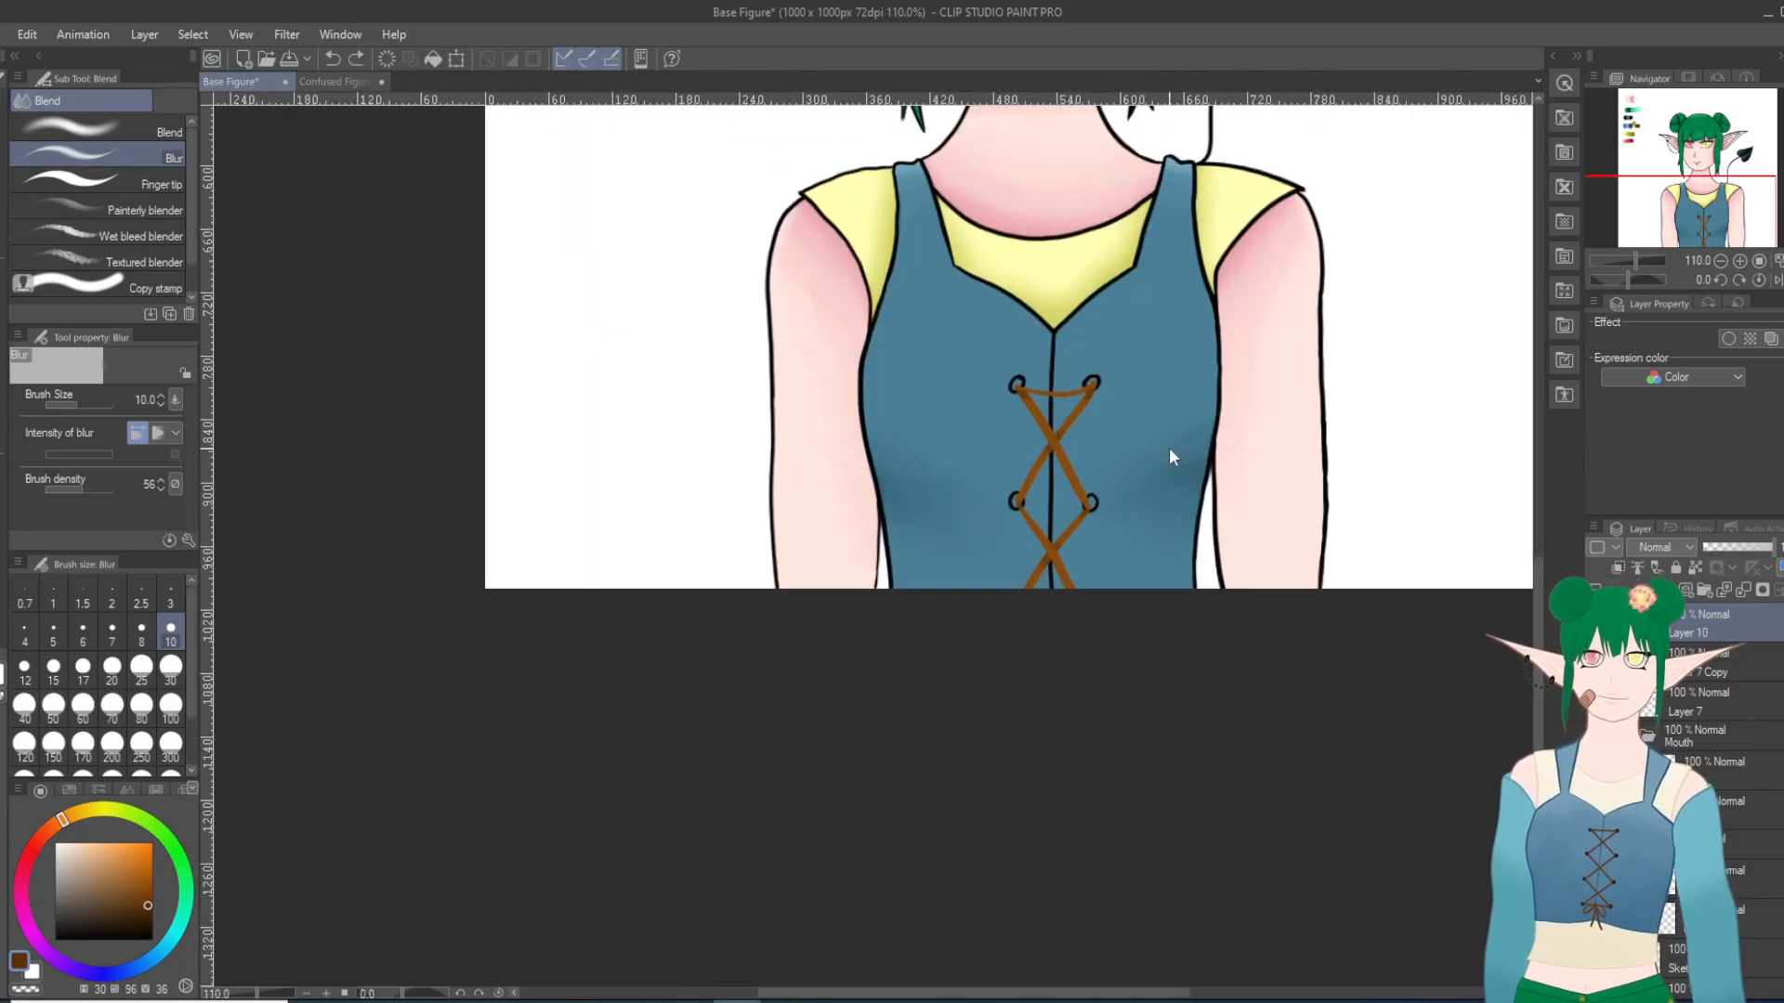
scroll(1169, 451, "up", 1)
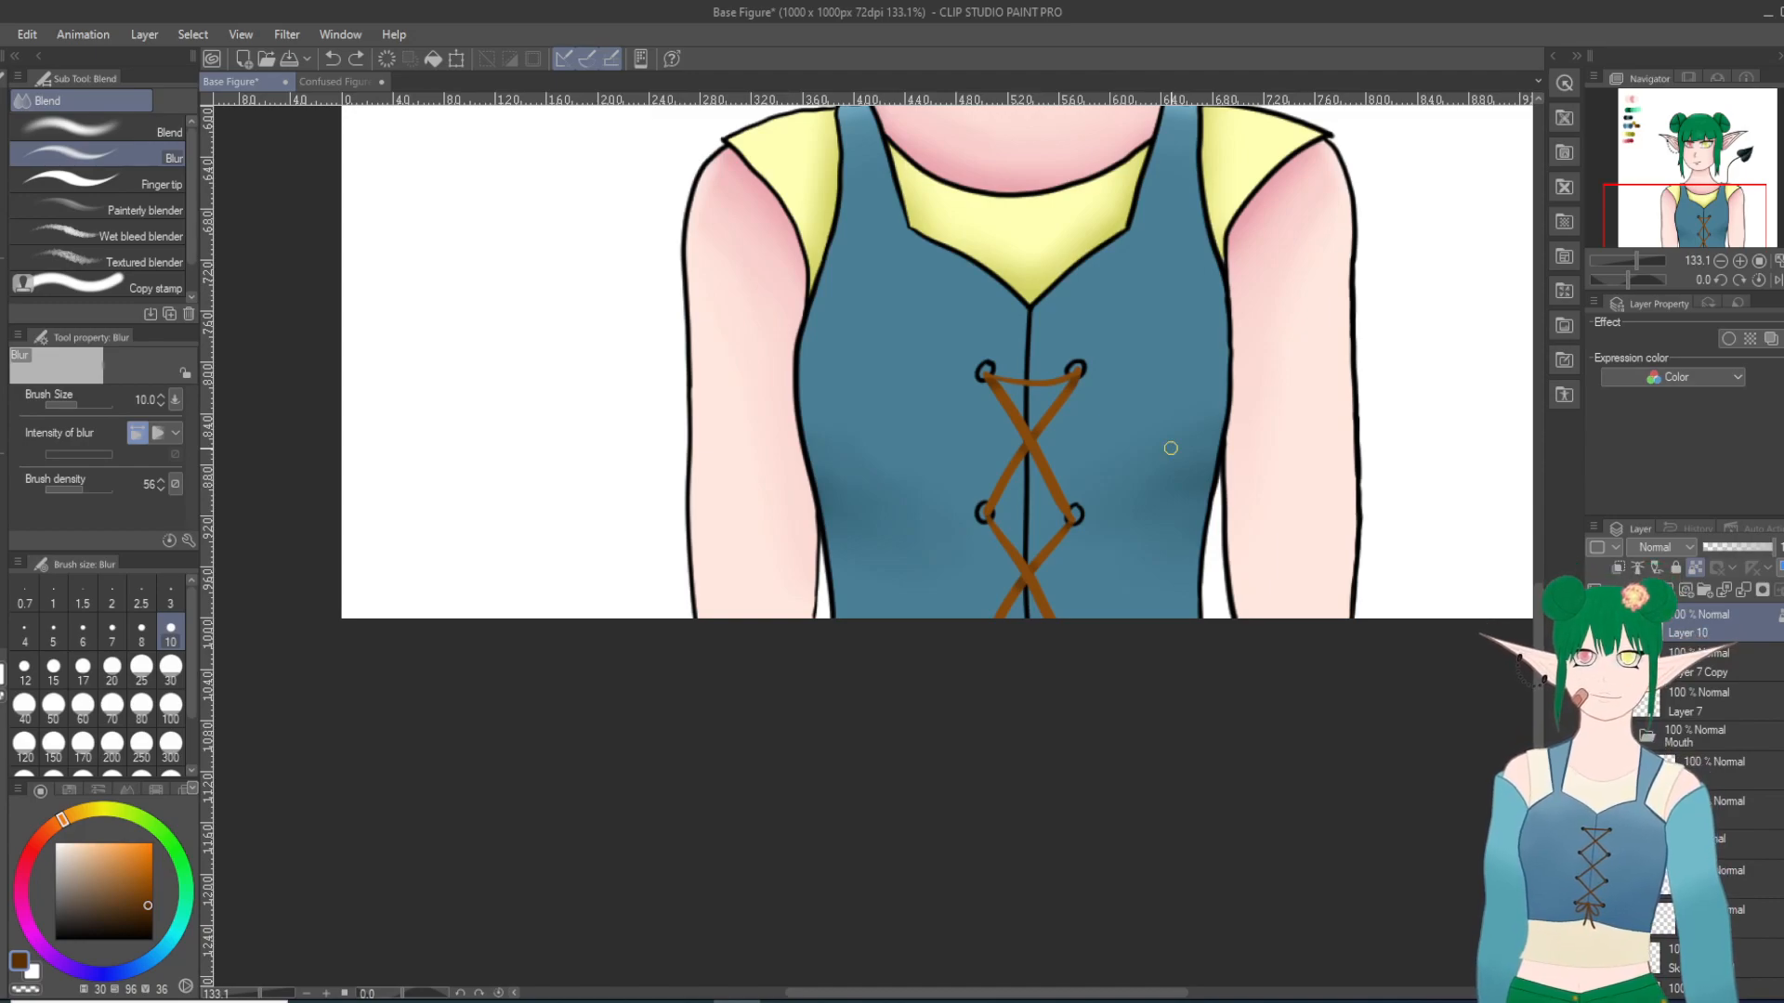
Step: Adjust the lace layer's tones with Hue/Saturation/Luminosity, setting Saturation to -12 and Luminosity to 6
scroll(1171, 450, "down", 1)
left_click_drag(1540, 587, 1550, 459)
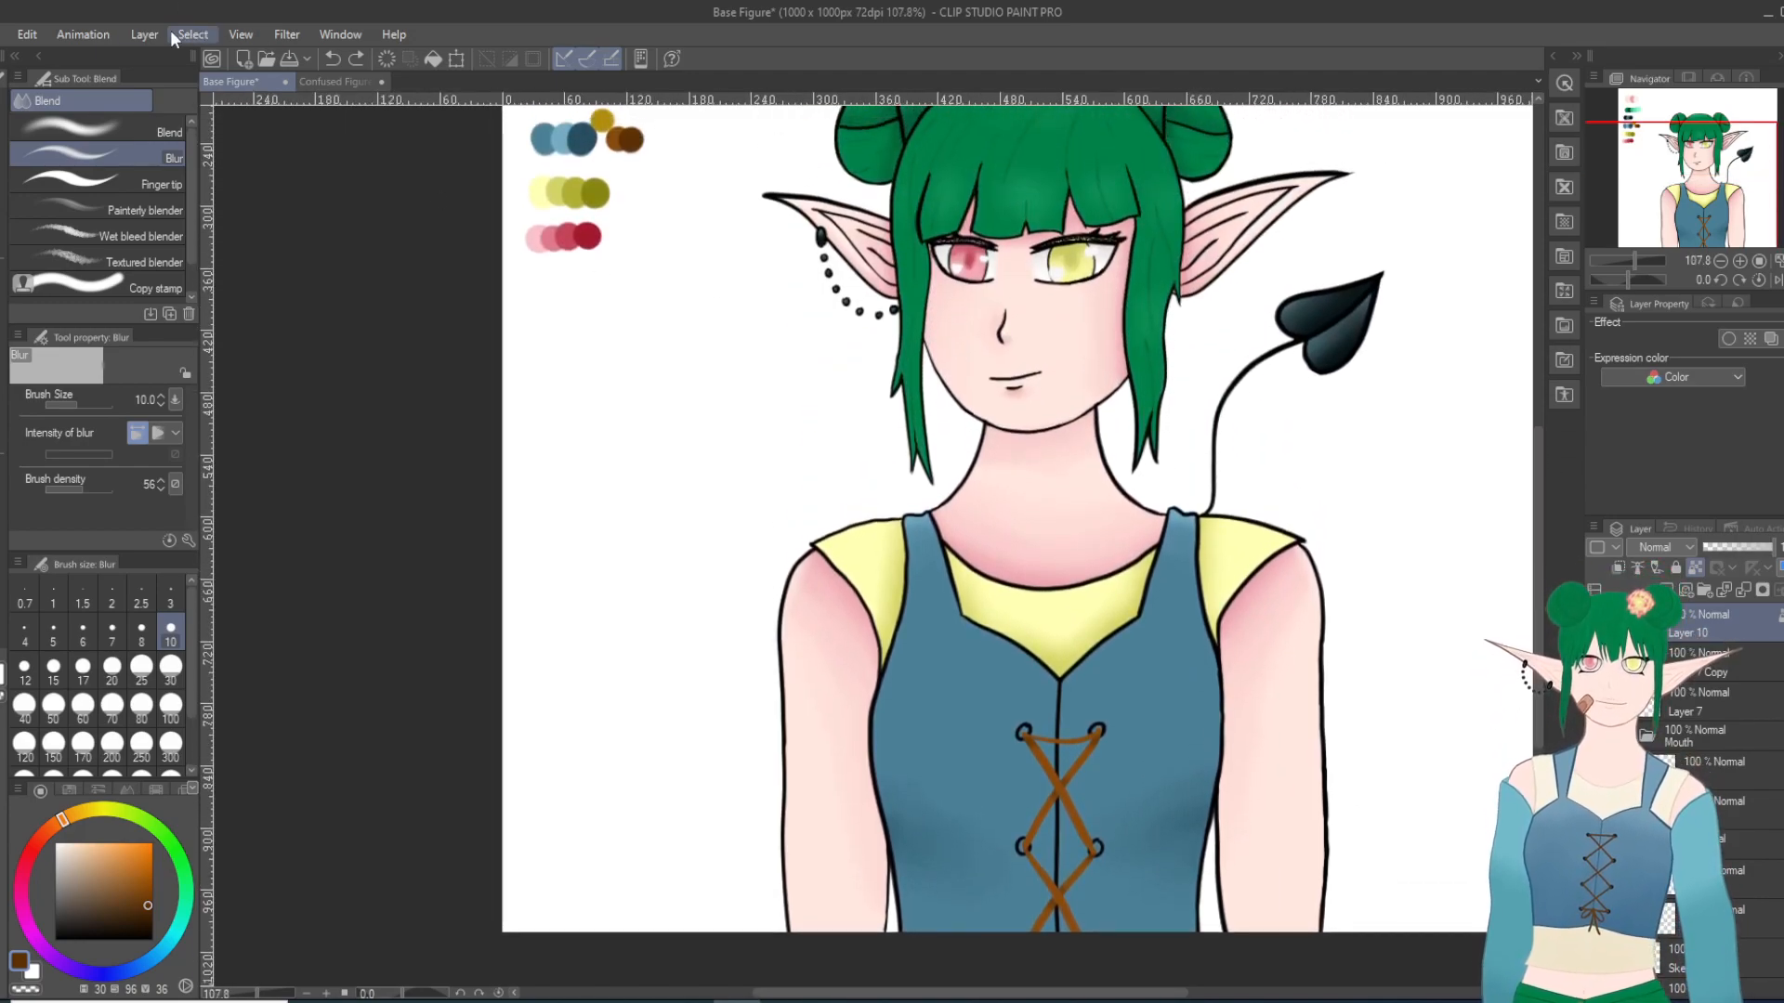
left_click(29, 34)
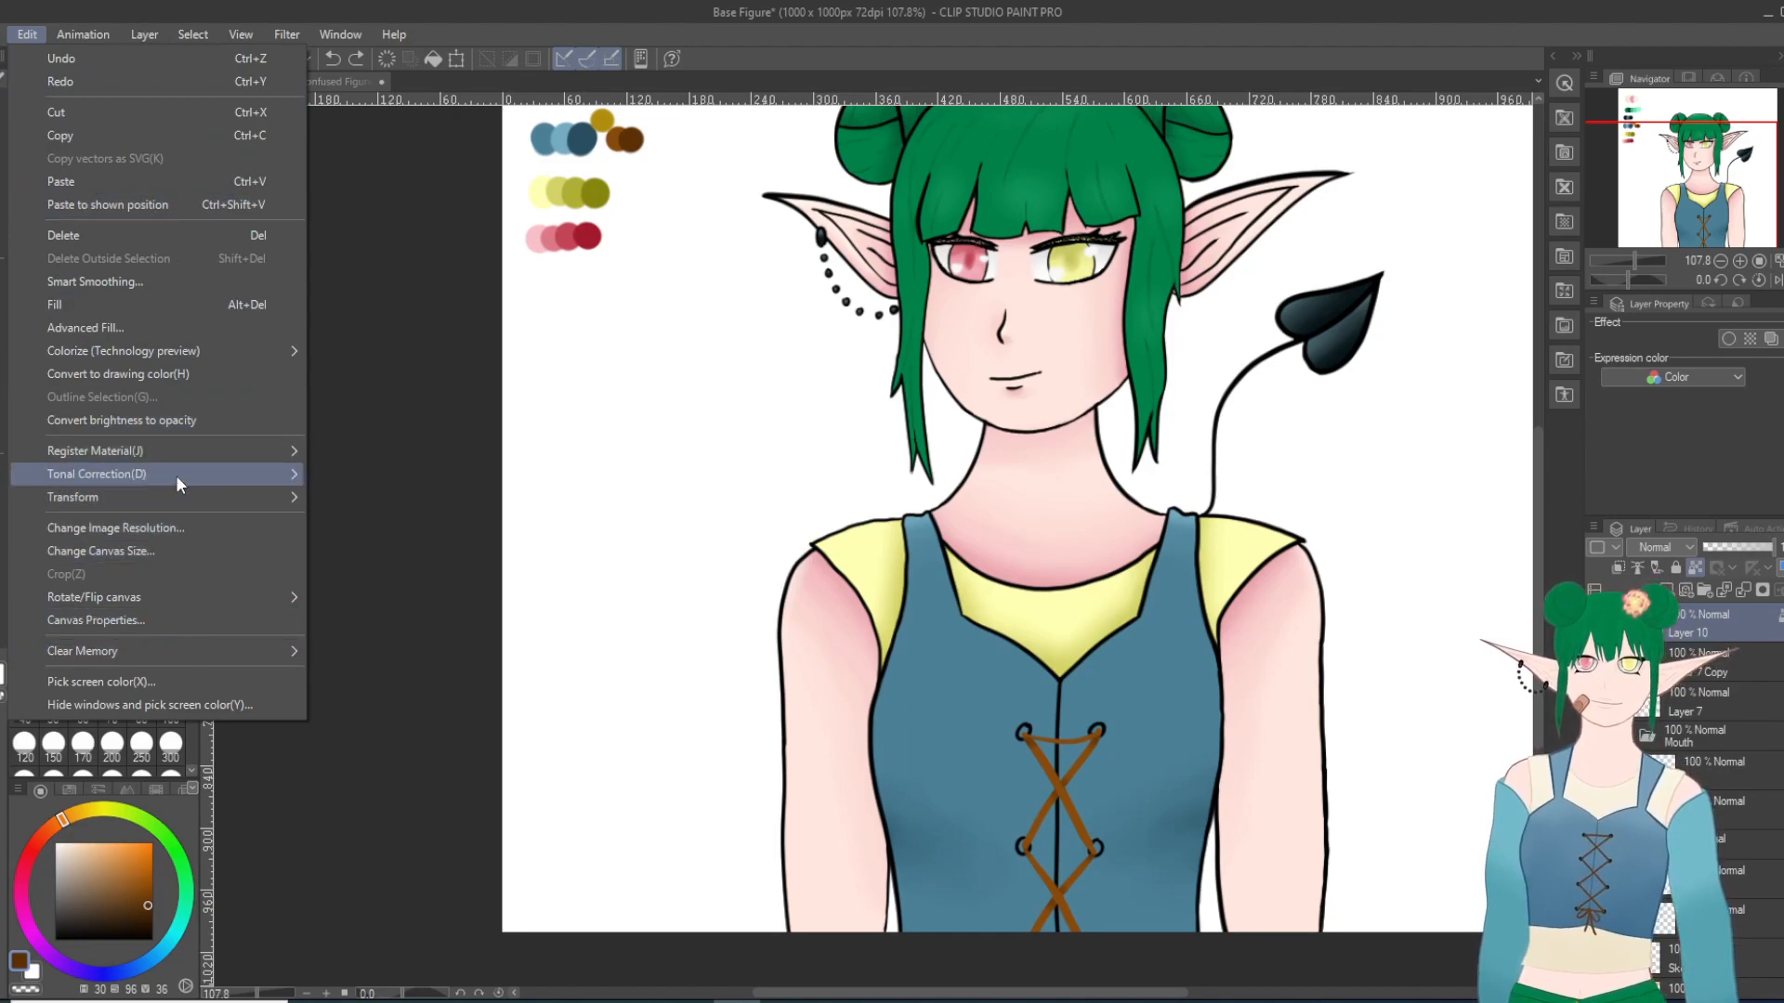
left_click(395, 503)
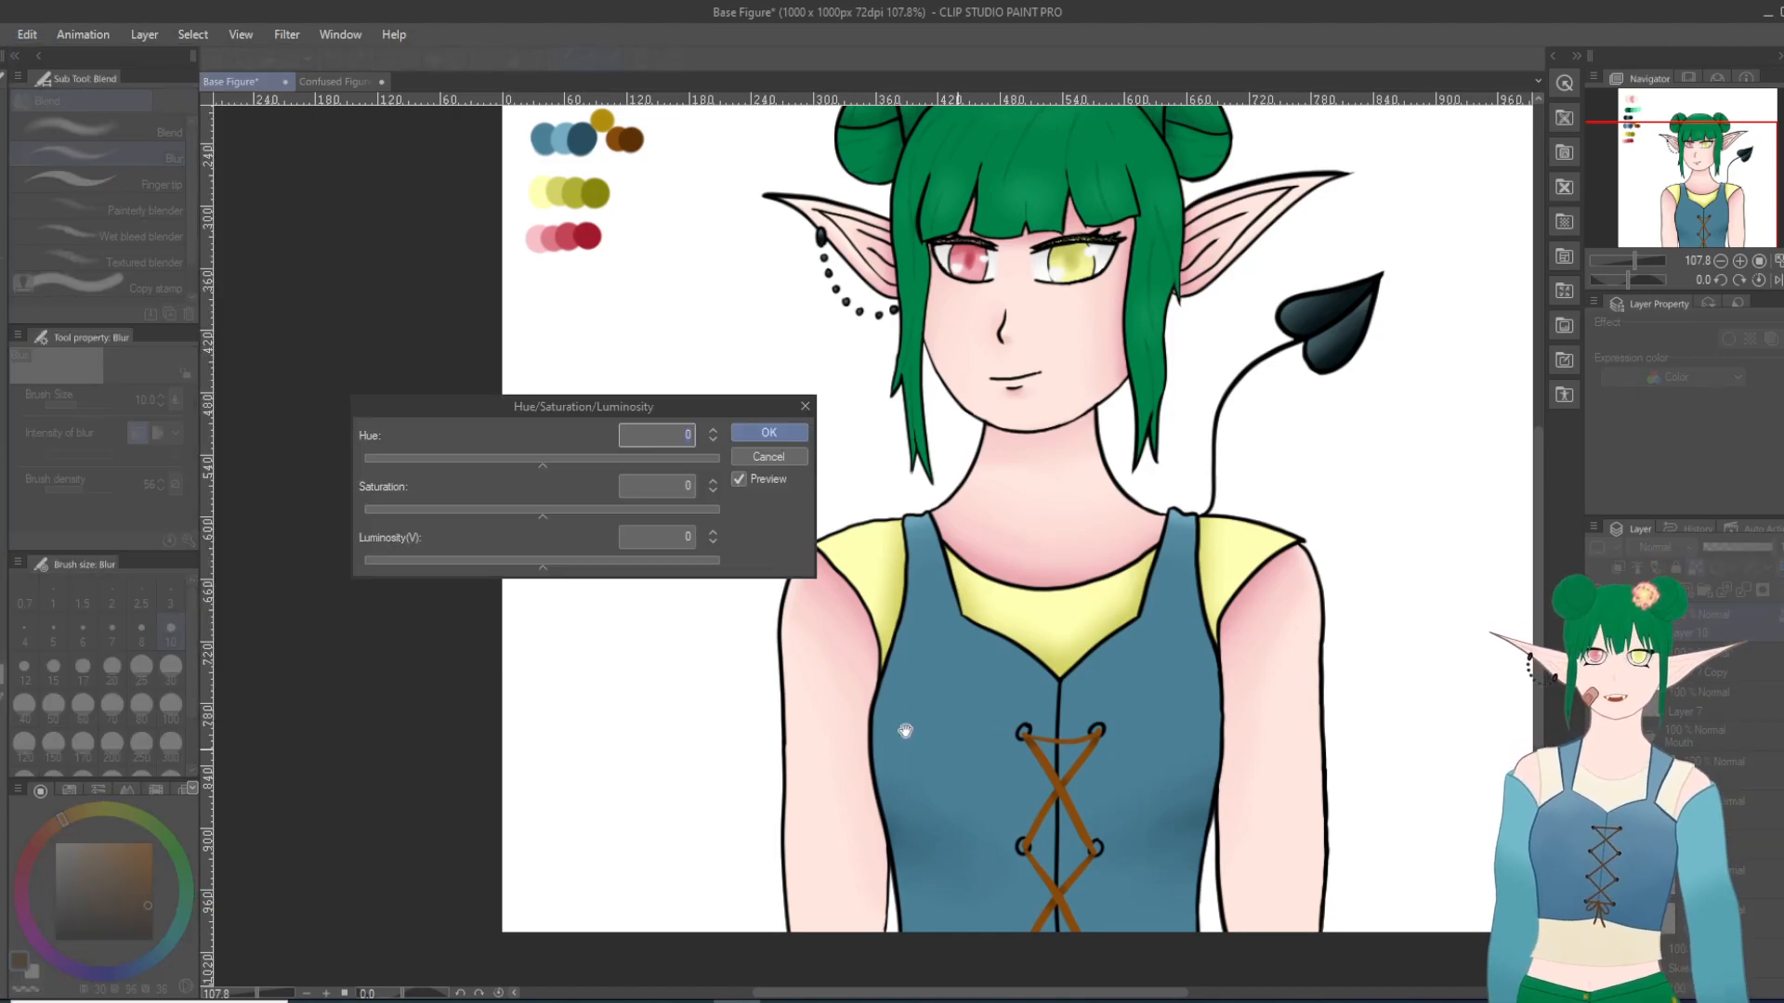
left_click_drag(539, 568, 520, 570)
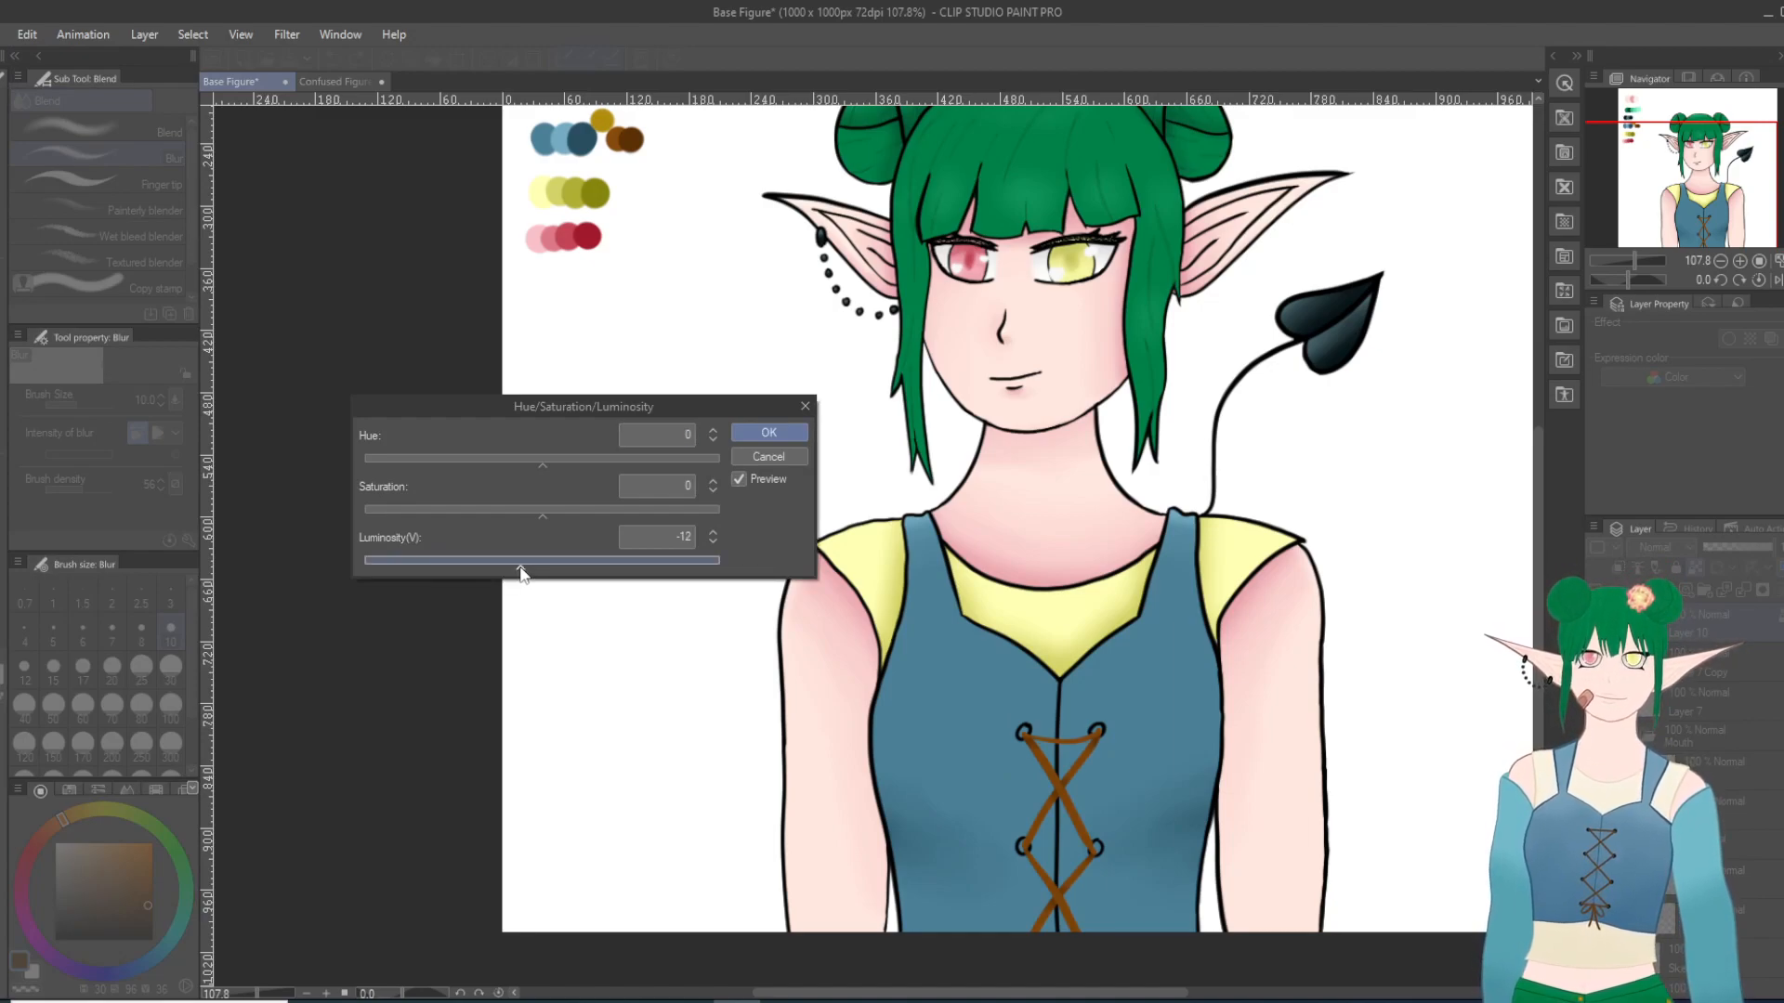
left_click(522, 514)
left_click_drag(495, 513, 487, 517)
left_click(587, 569)
left_click_drag(554, 564, 548, 566)
left_click(504, 517)
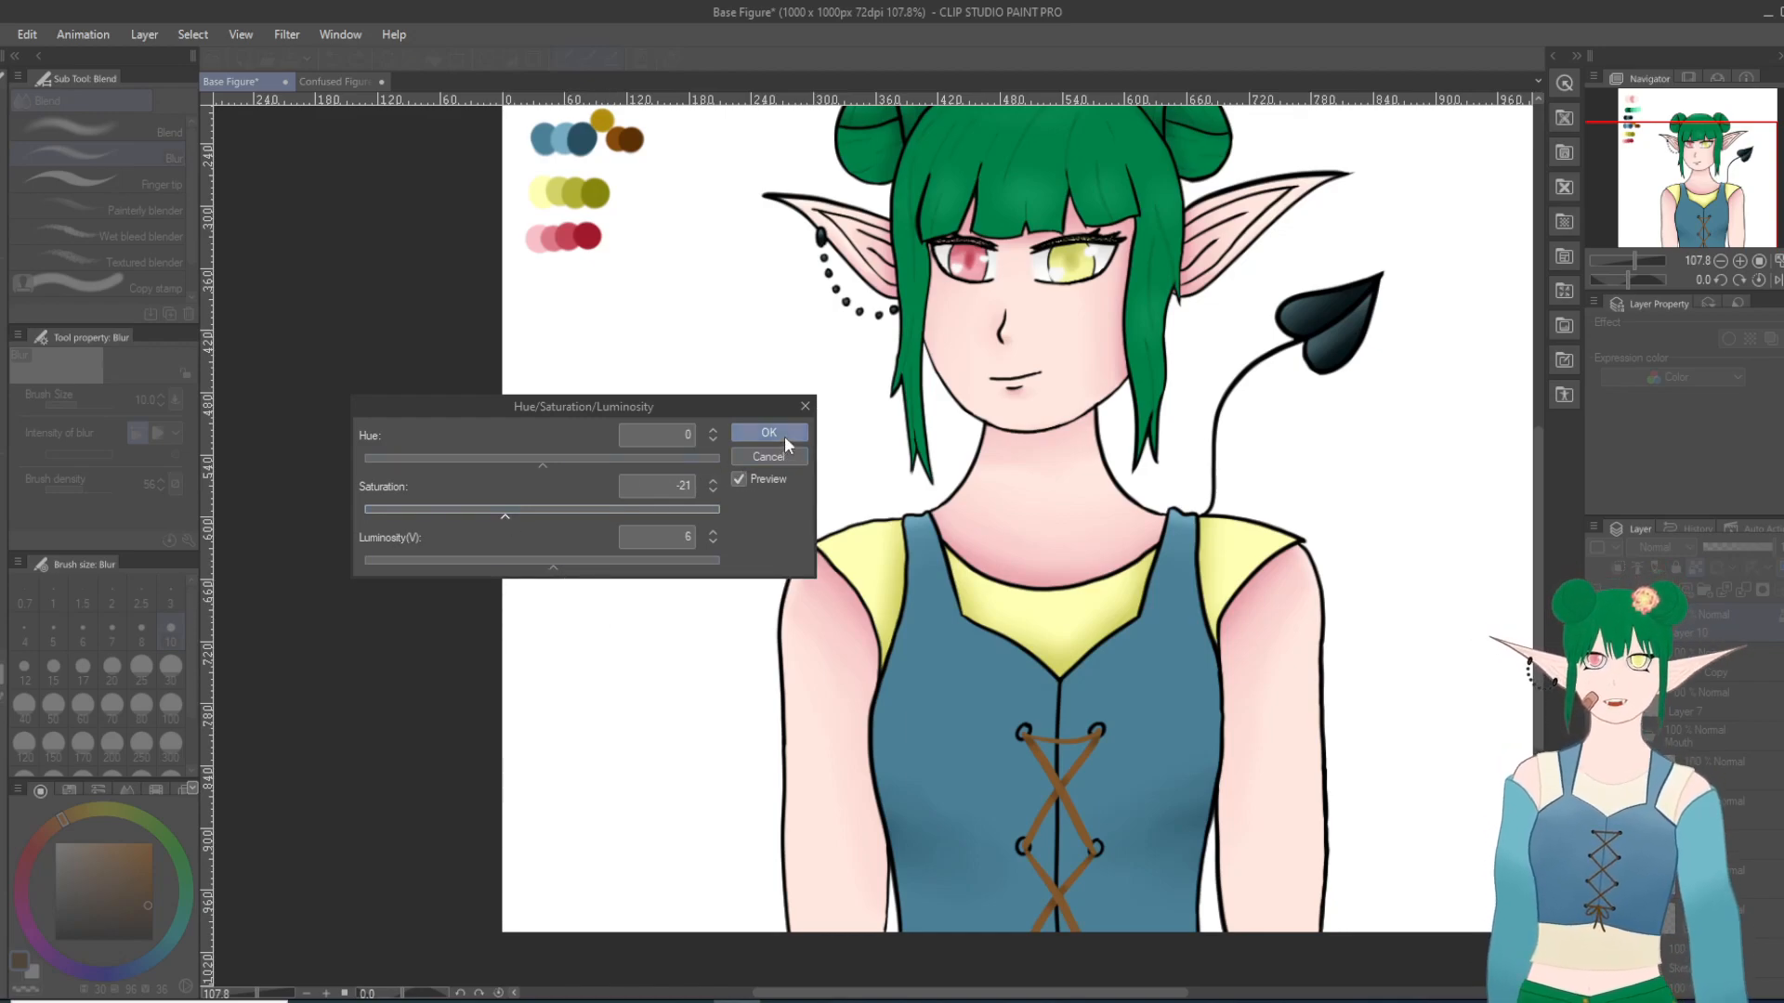
left_click(521, 513)
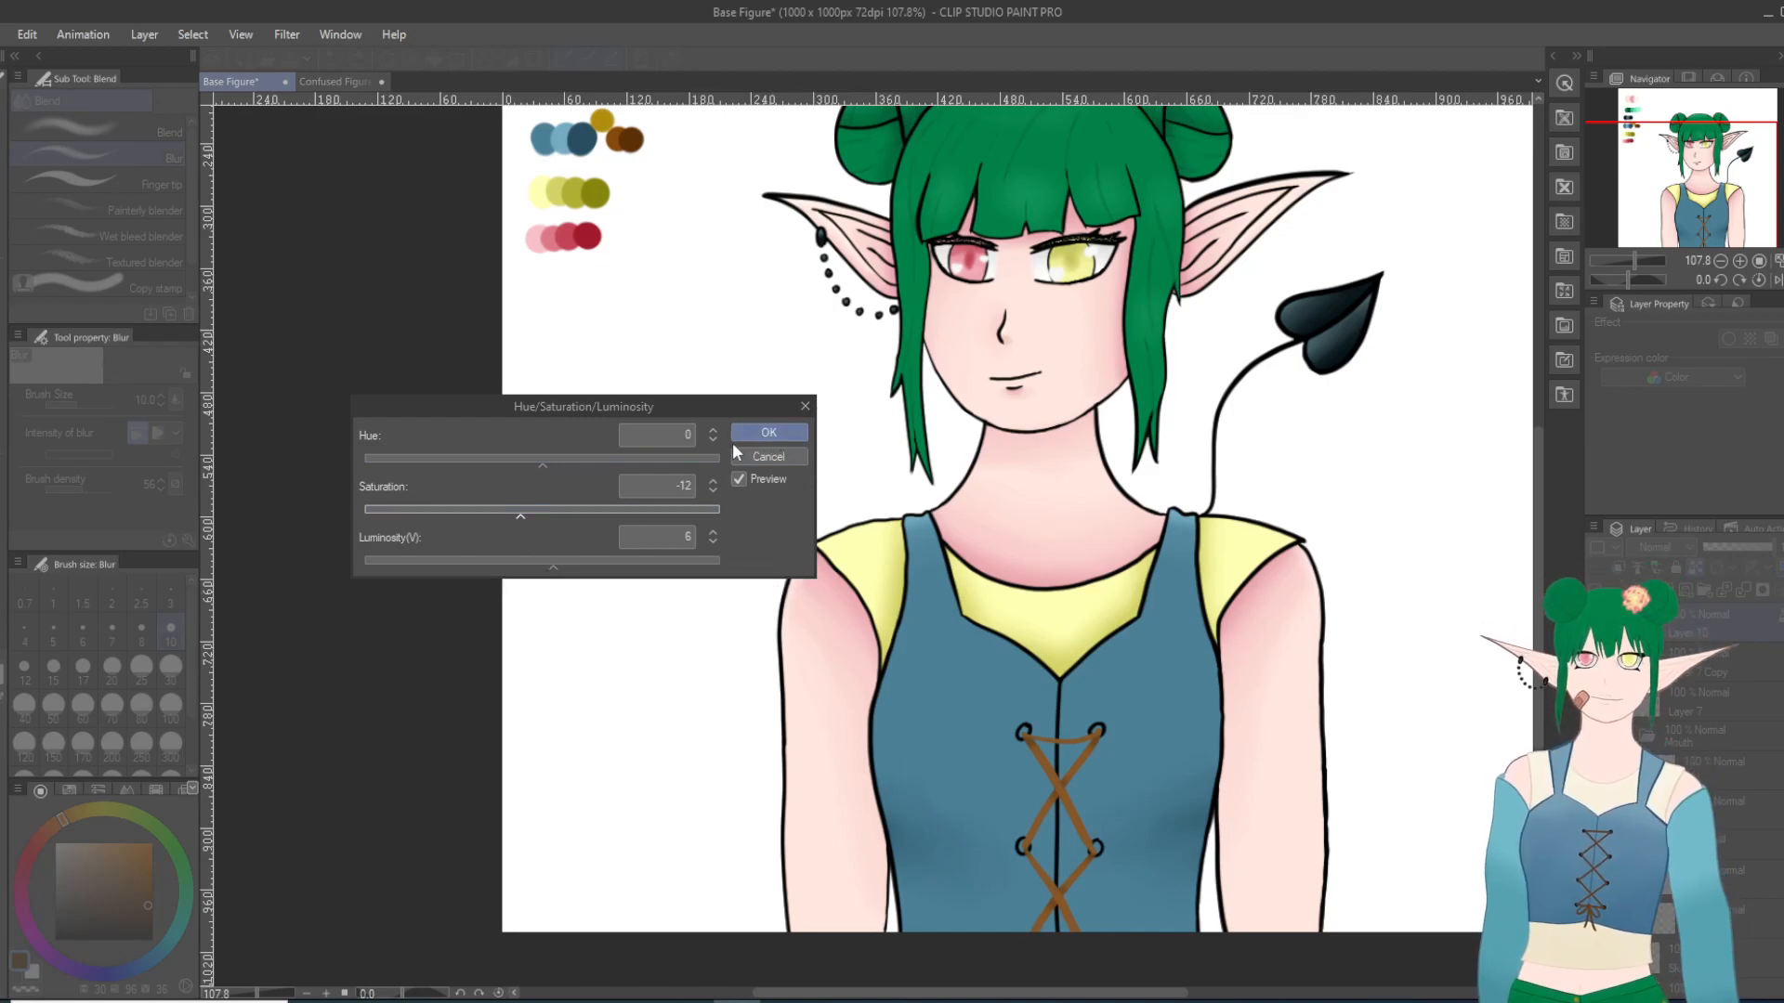
Step: Set the lace layer's Hue to -3, apply the color correction, and check the laces on the whole figure
left_click(540, 462)
left_click_drag(533, 465, 533, 461)
left_click(712, 431)
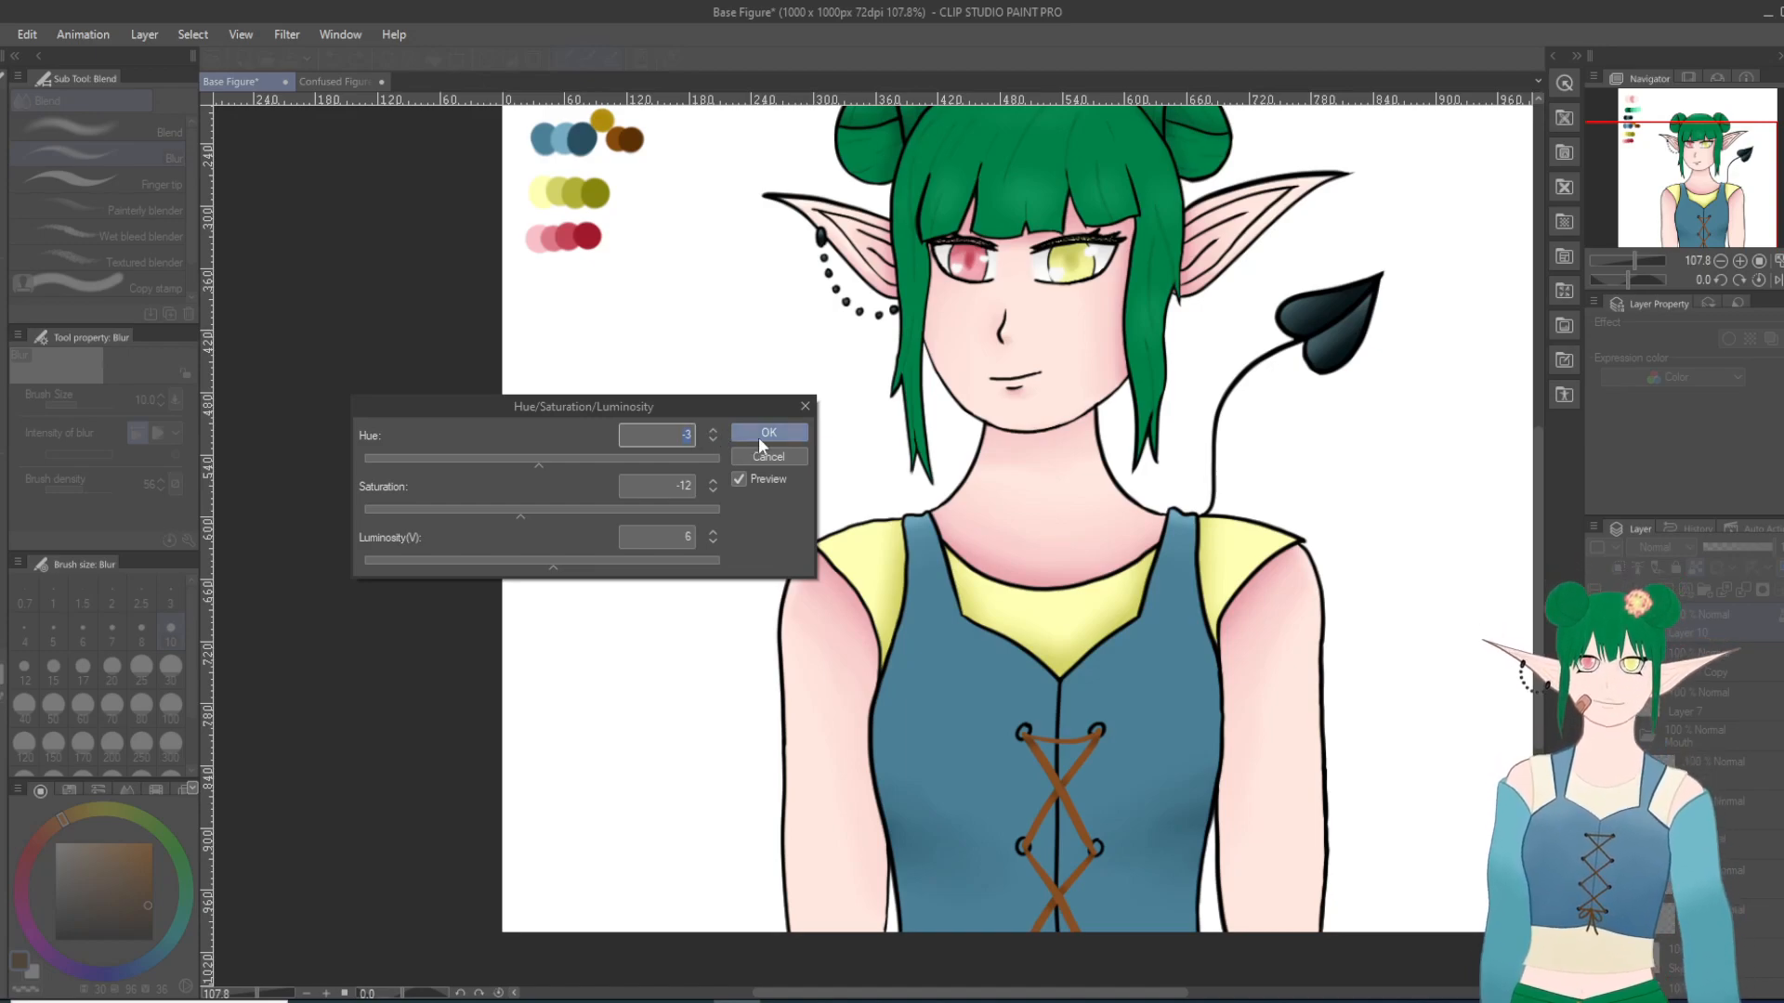
left_click(783, 430)
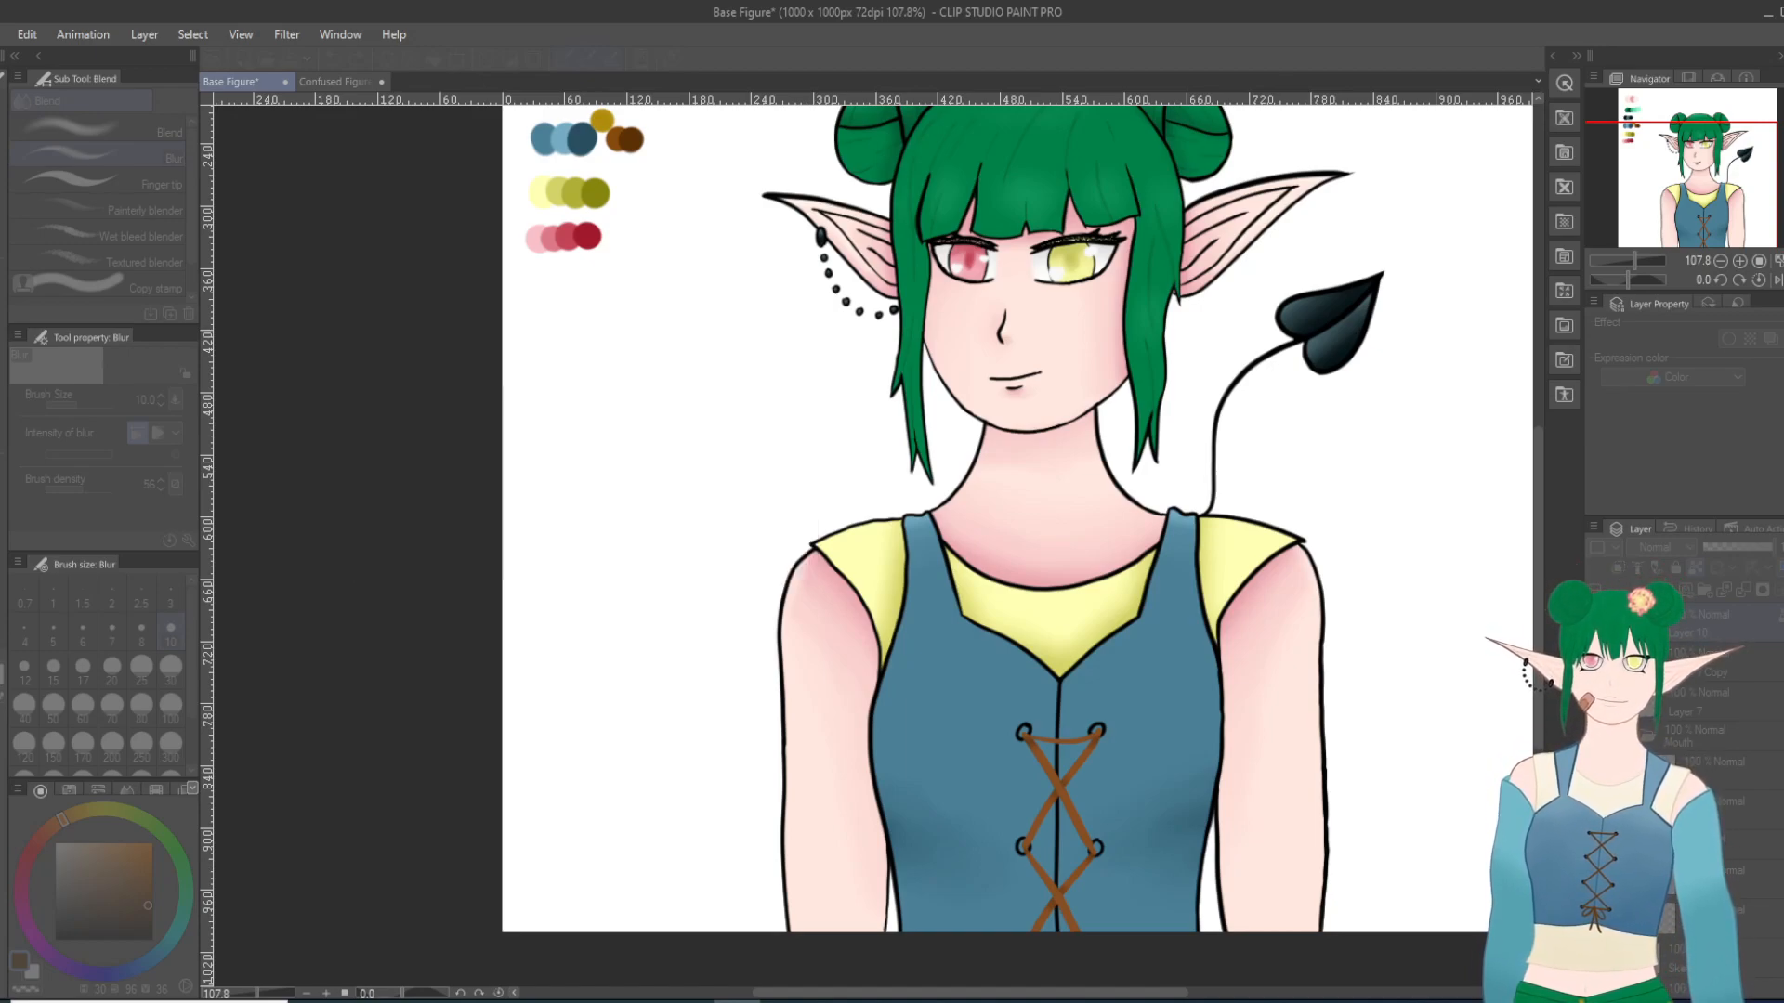
scroll(1165, 892, "up", 6)
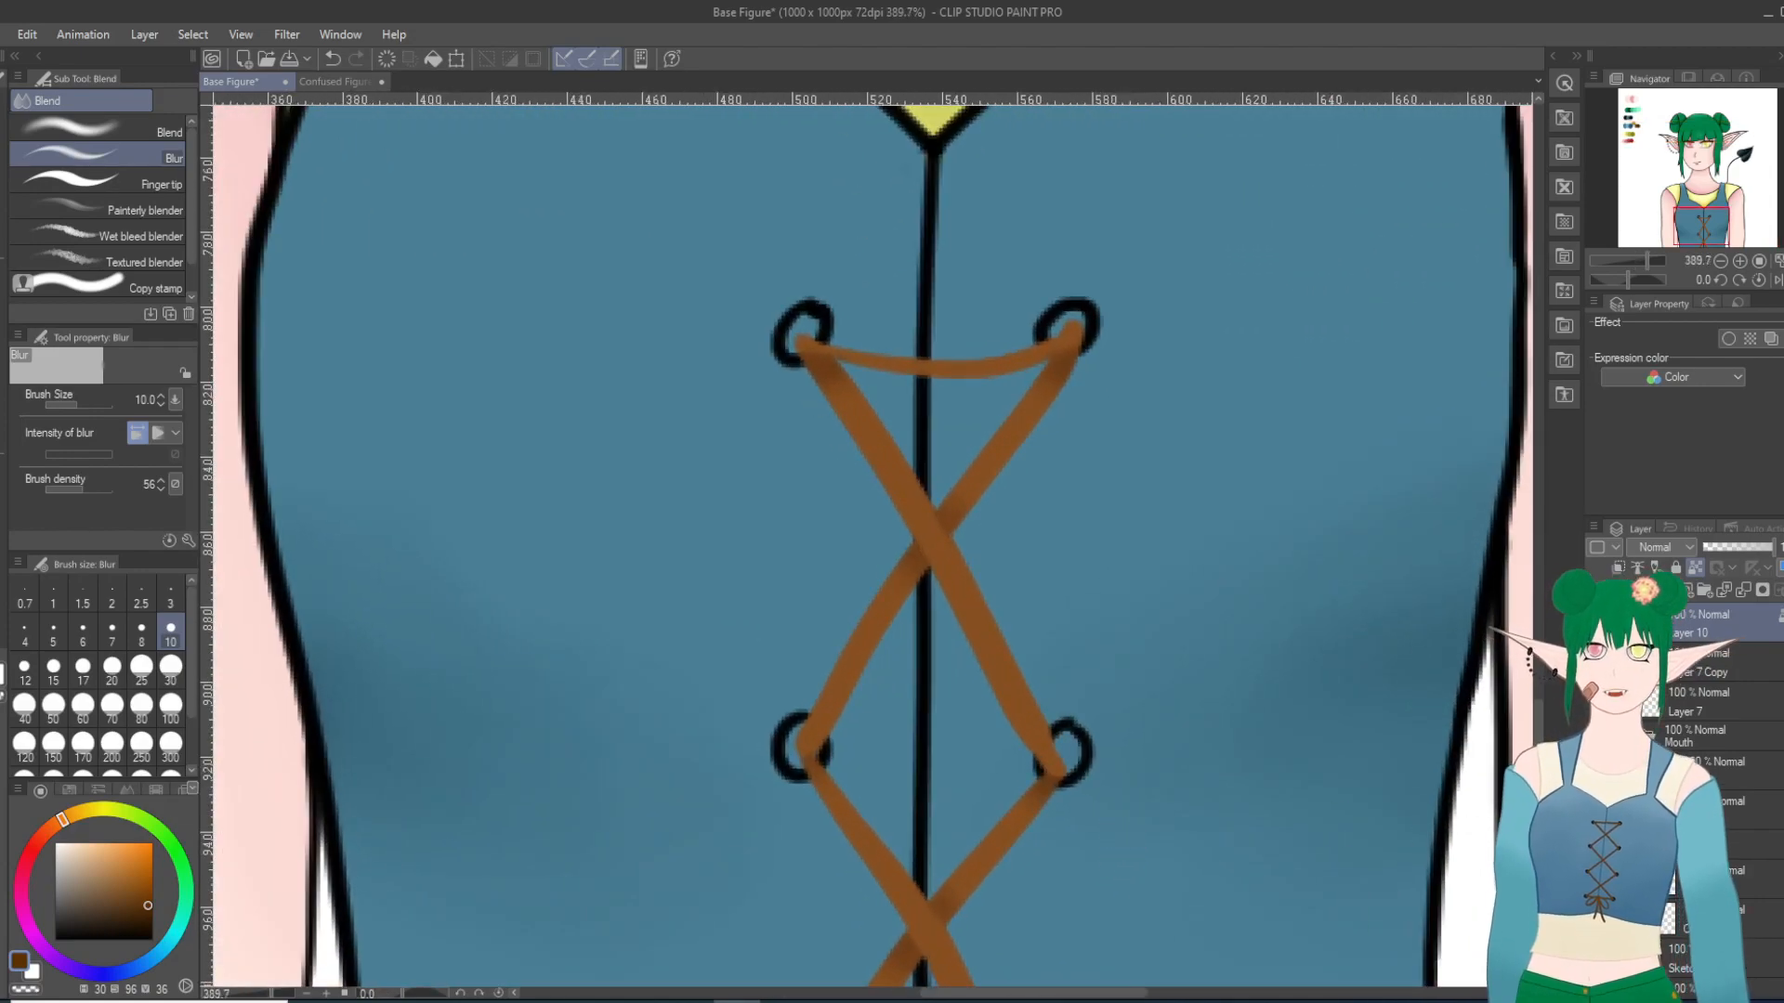
scroll(821, 654, "down", 3)
scroll(821, 654, "down", 8)
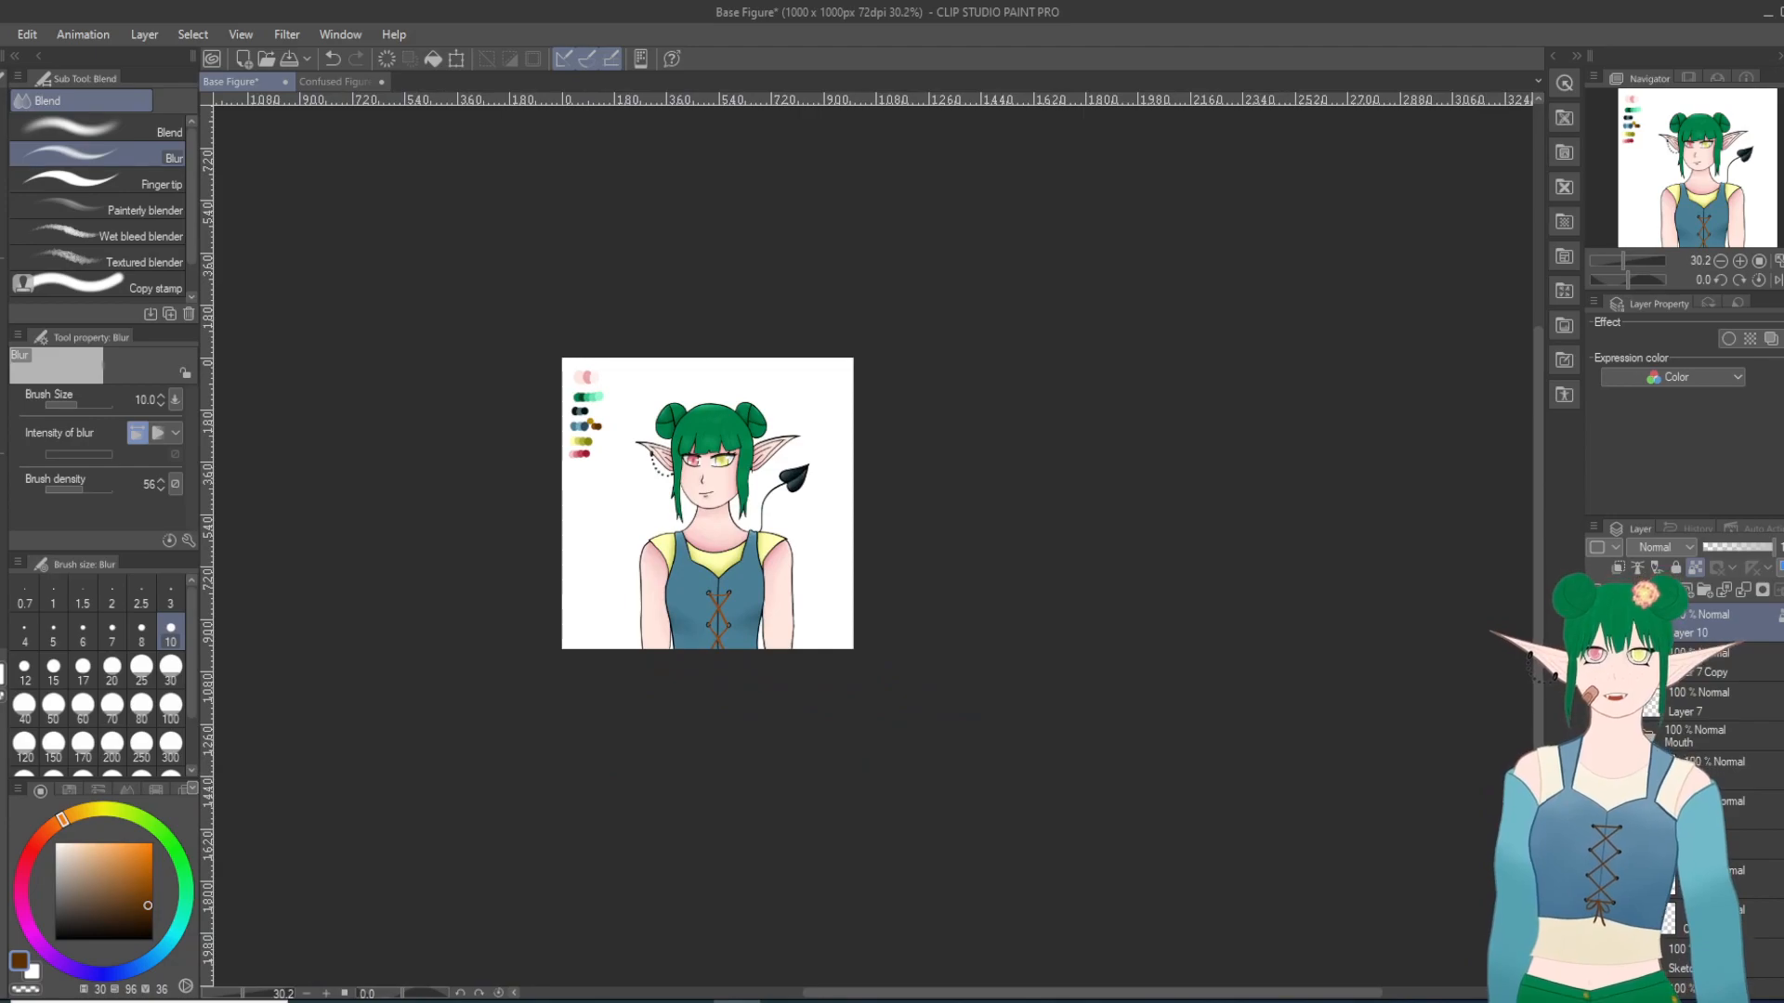
Step: Sample the palette's darkest blue and paint shadows beneath the laces on the vest's color layer with the Milli pen at size 6
key("i")
scroll(714, 479, "up", 3)
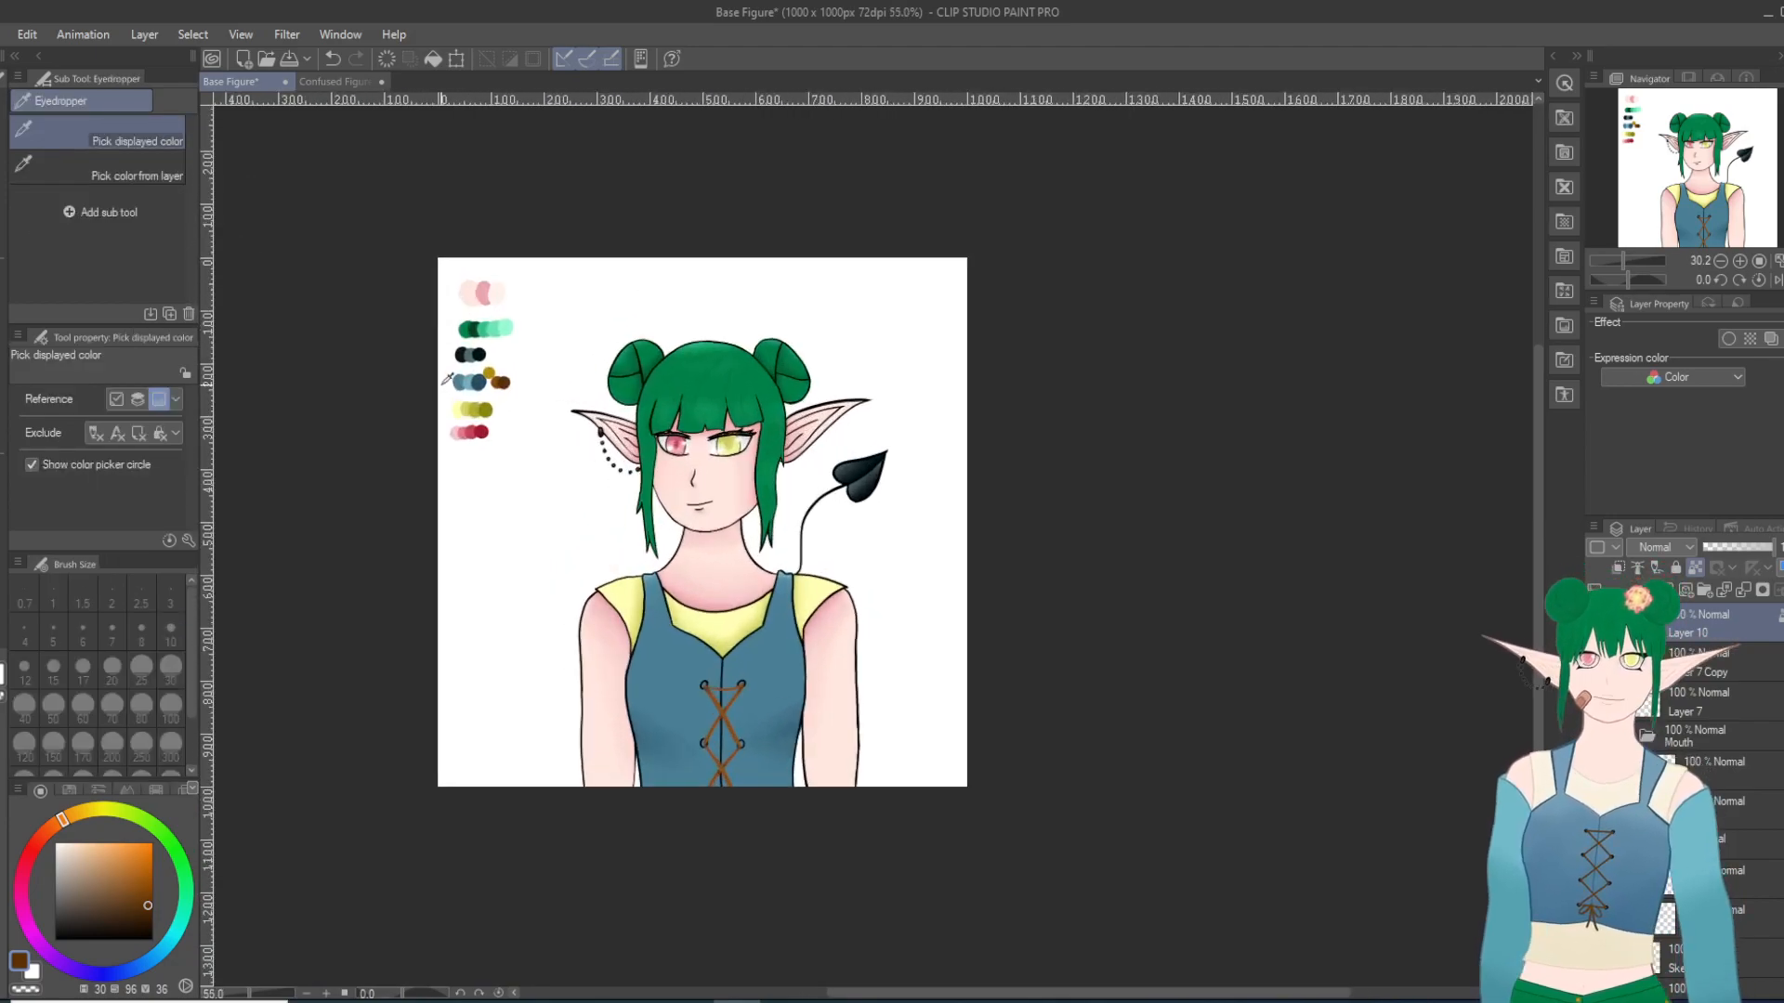
left_click(487, 375)
scroll(692, 735, "up", 4)
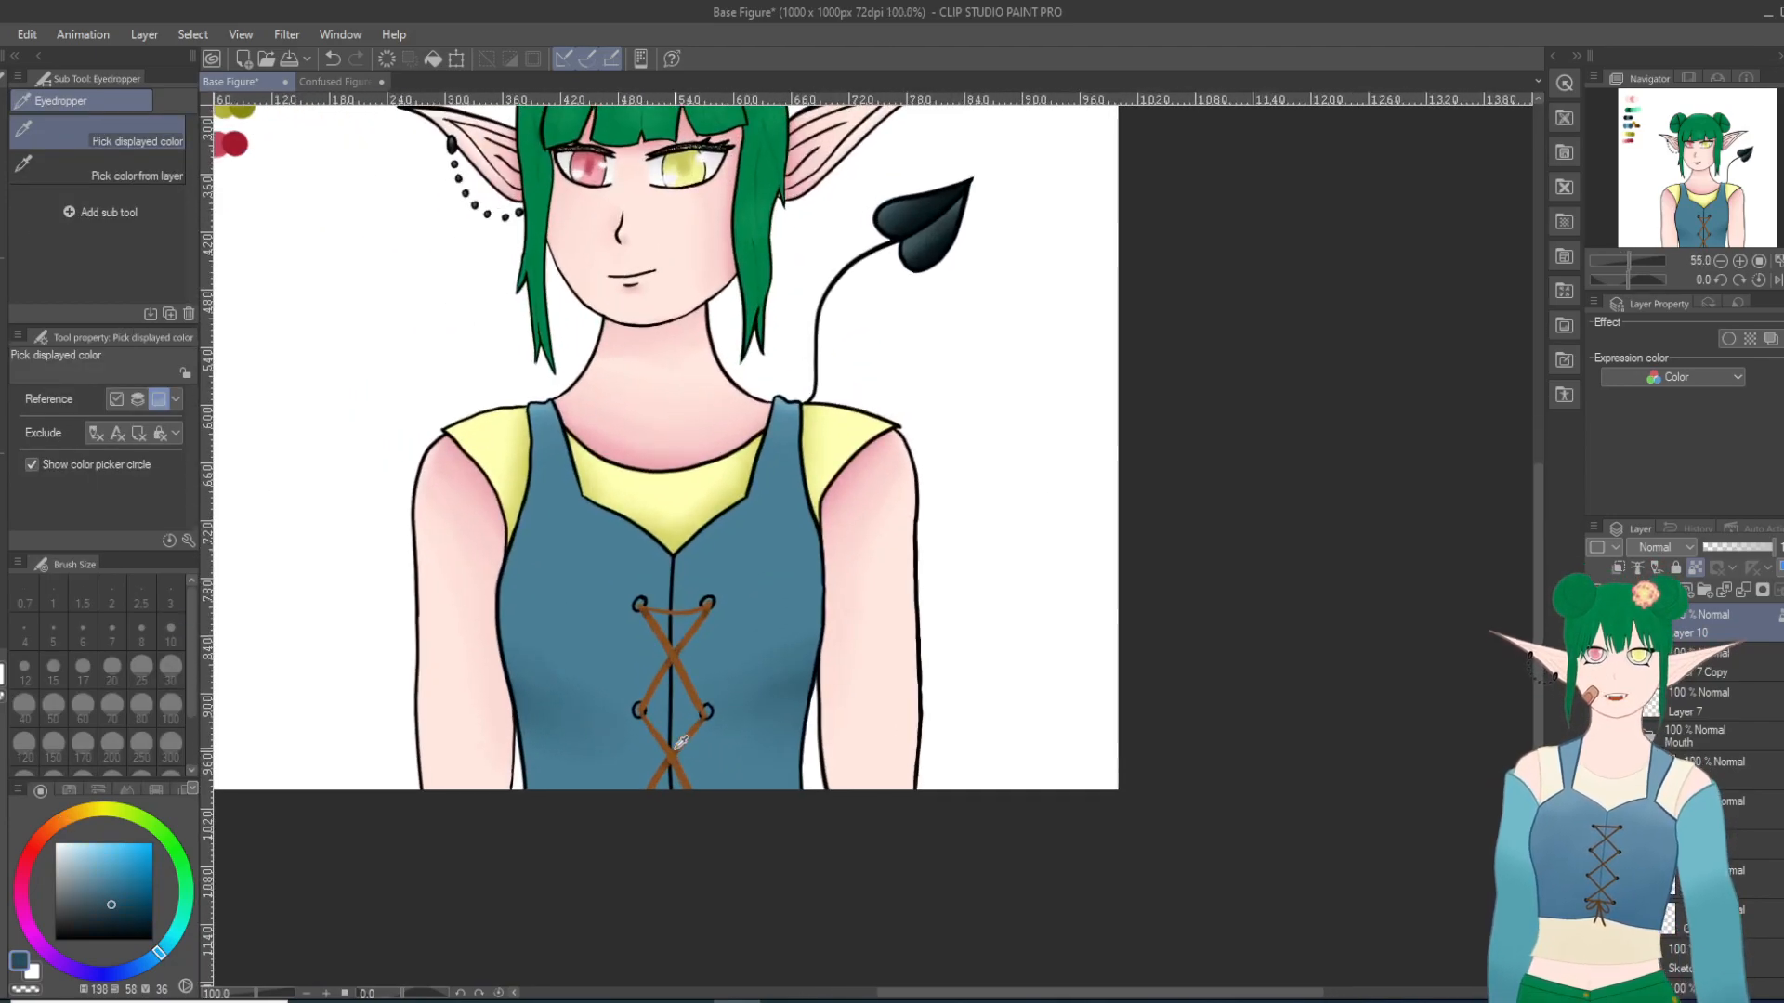
scroll(631, 727, "up", 1)
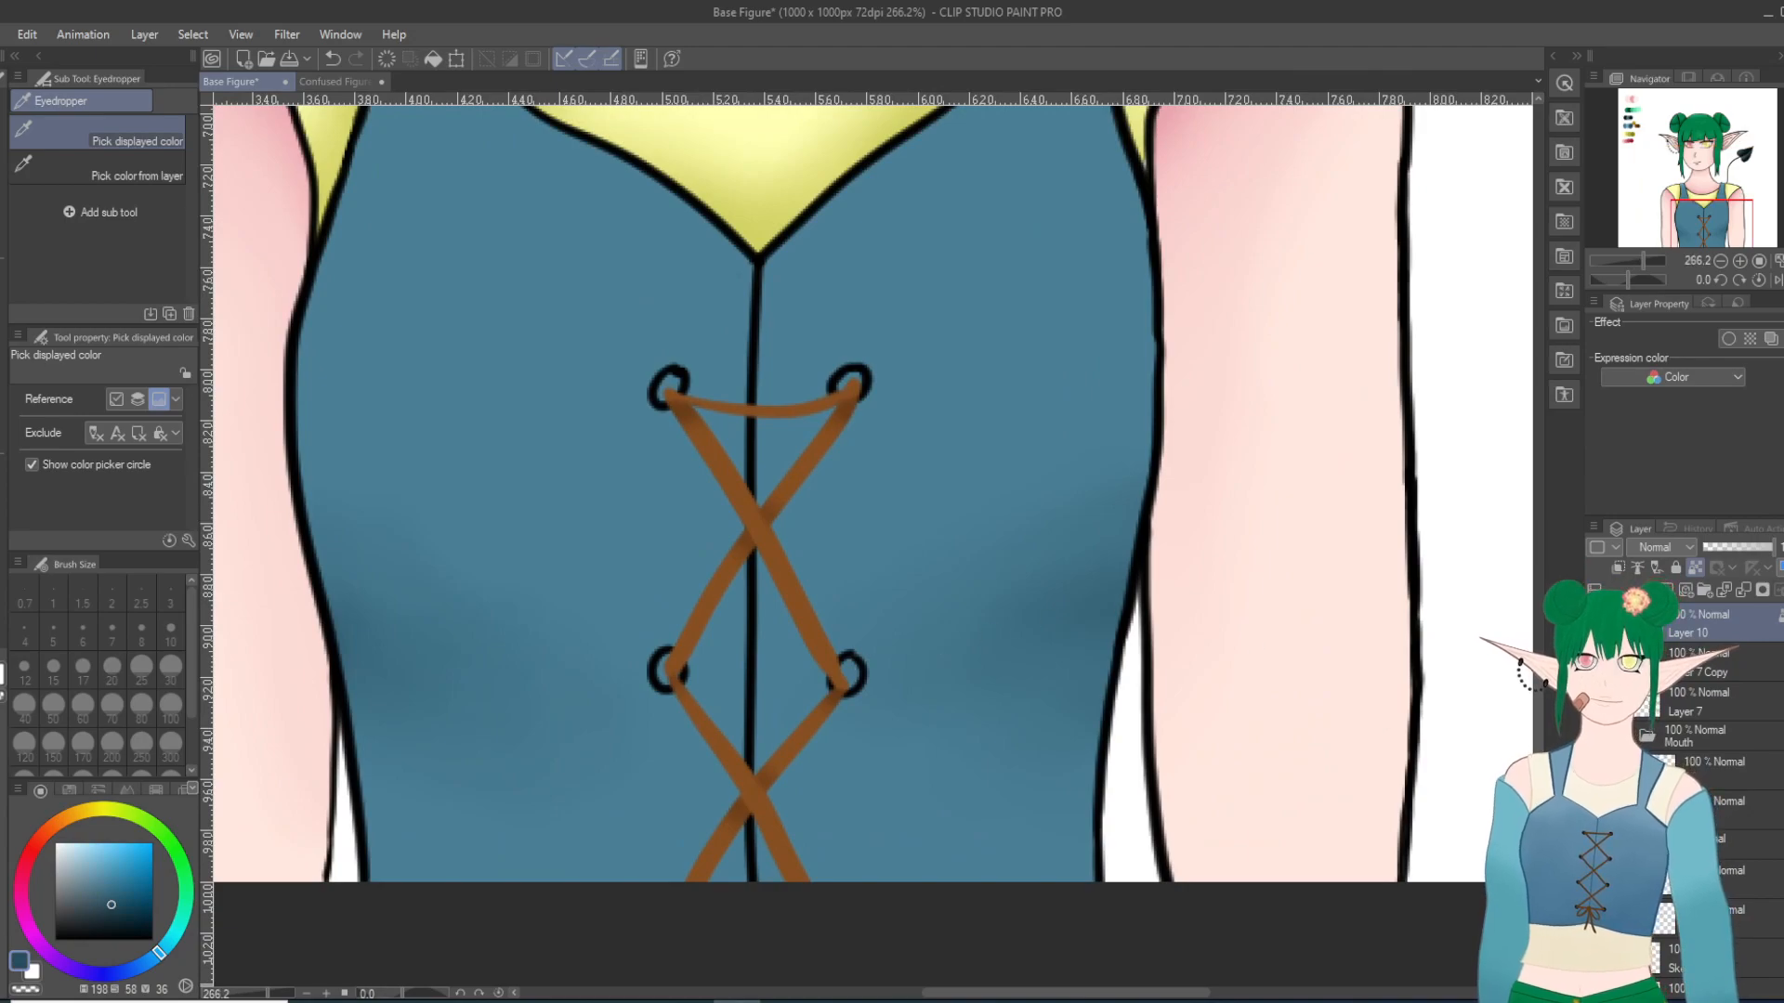
scroll(1709, 734, "down", 5)
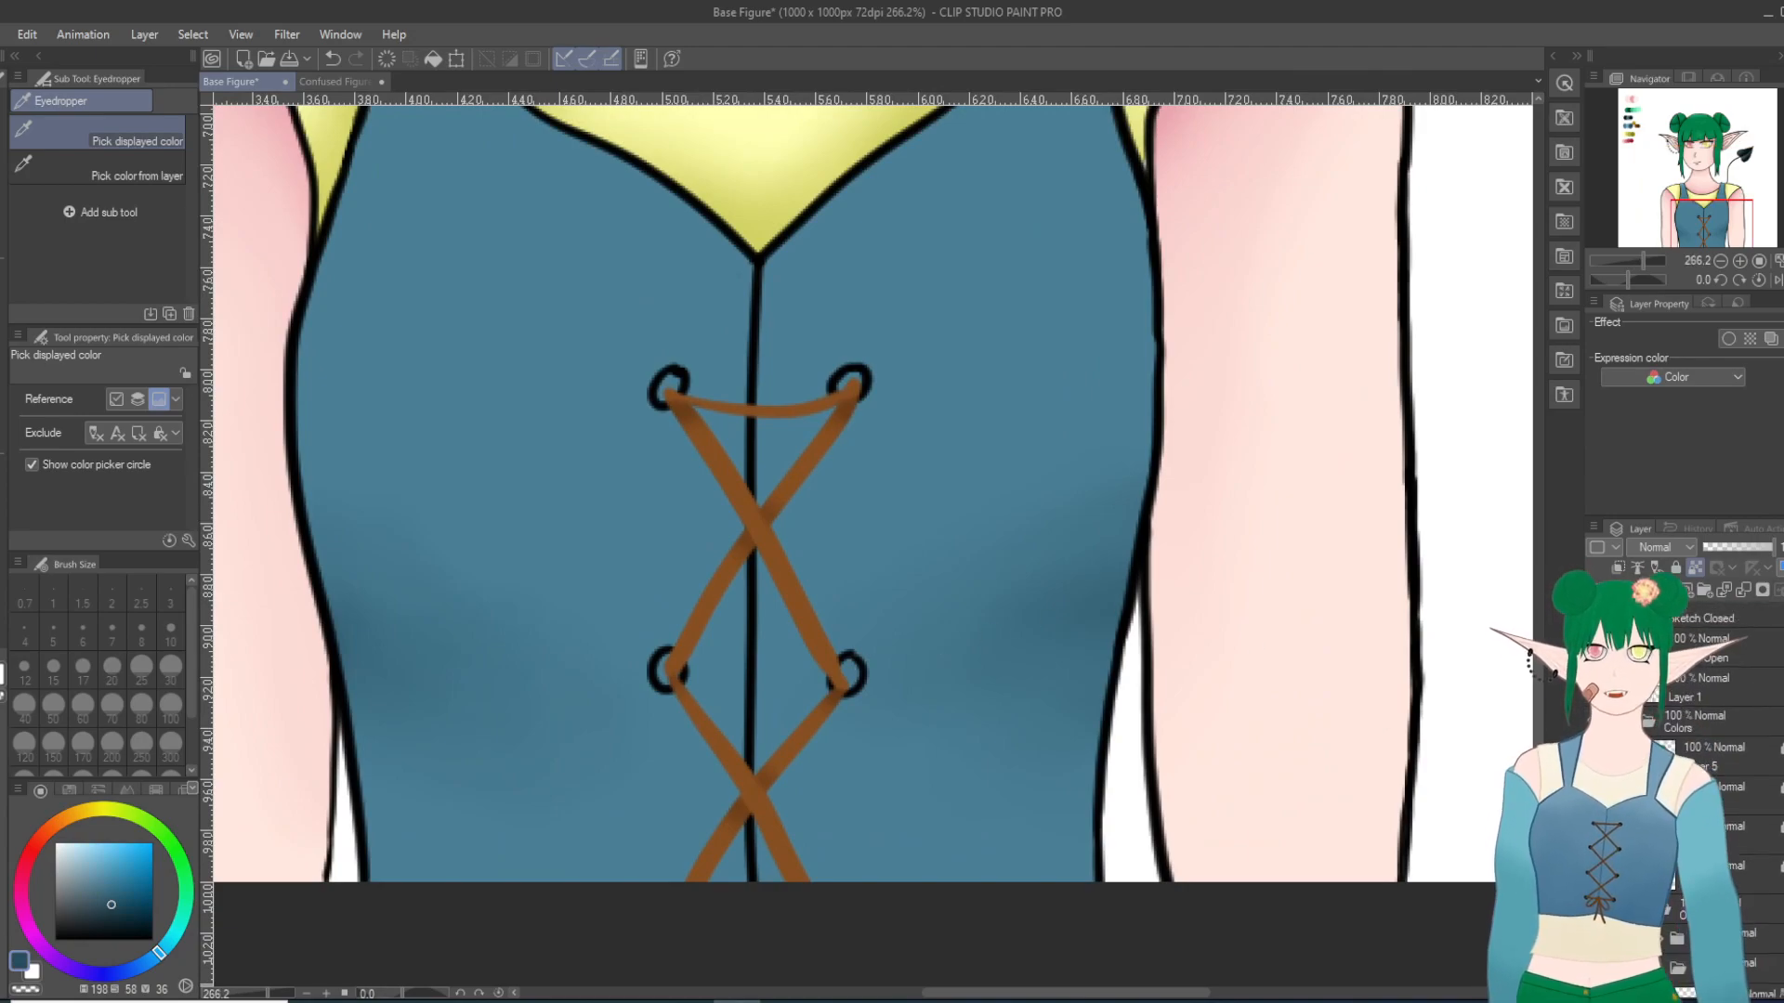
left_click(1729, 834)
scroll(785, 715, "up", 1)
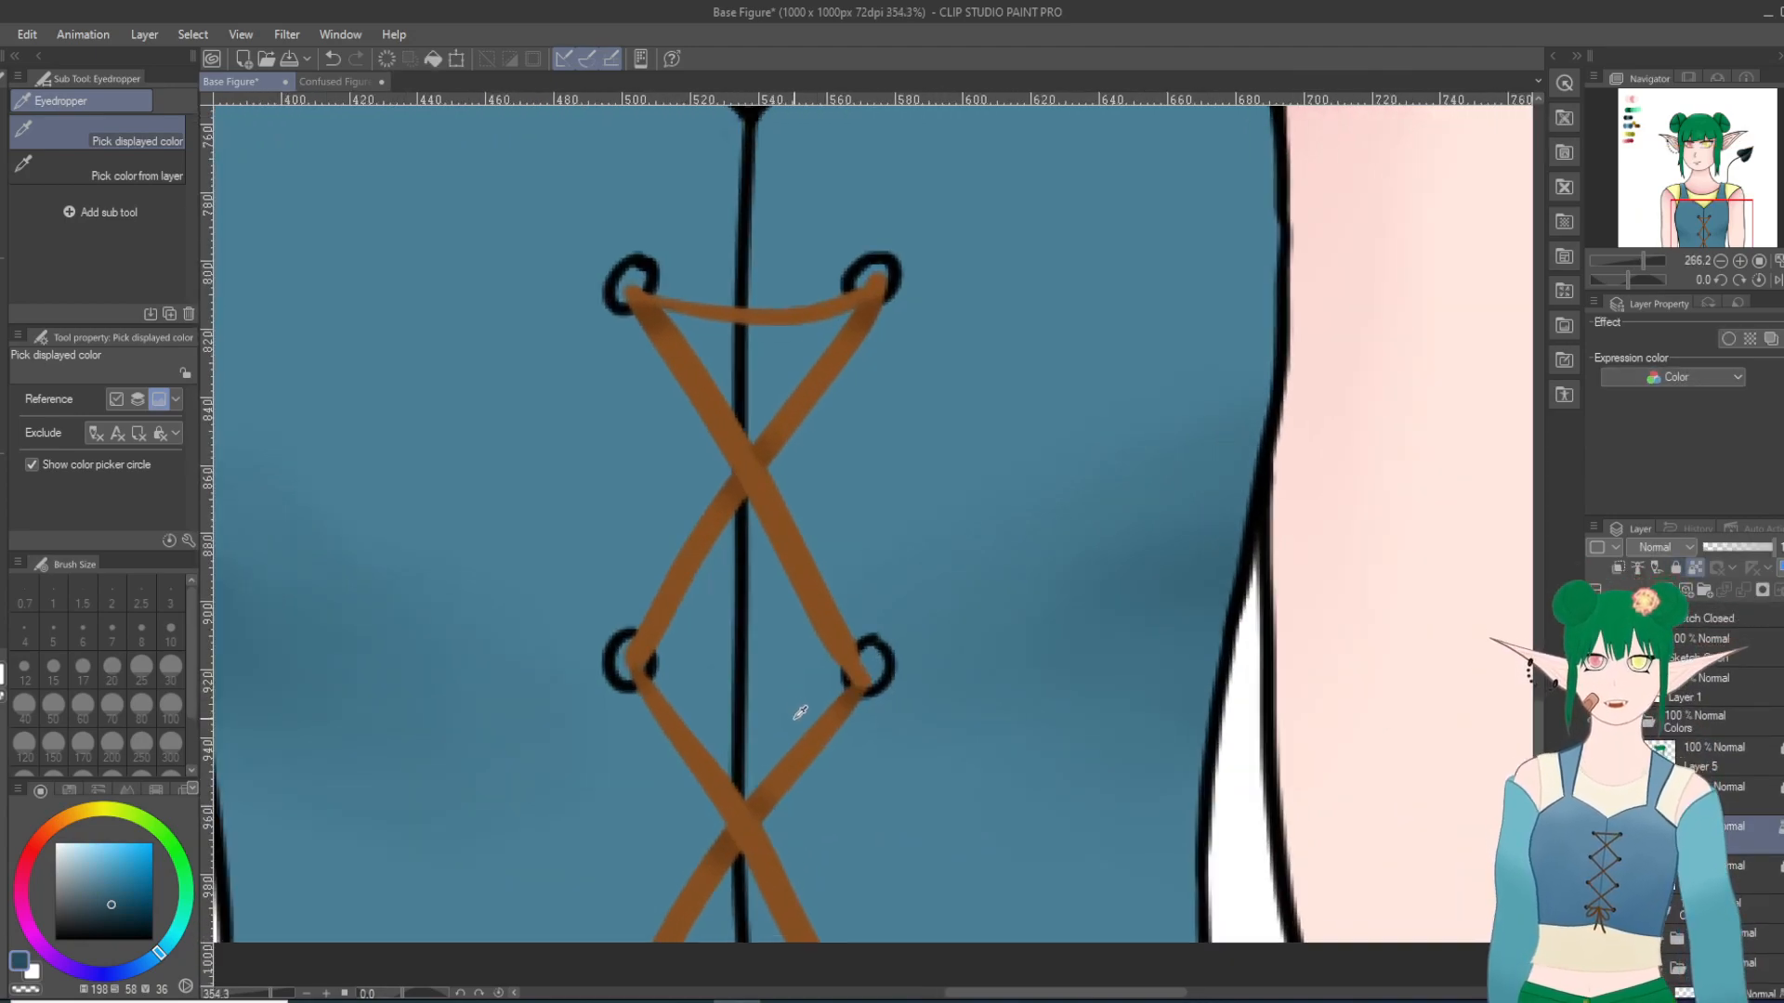
key("p")
scroll(359, 669, "down", 2)
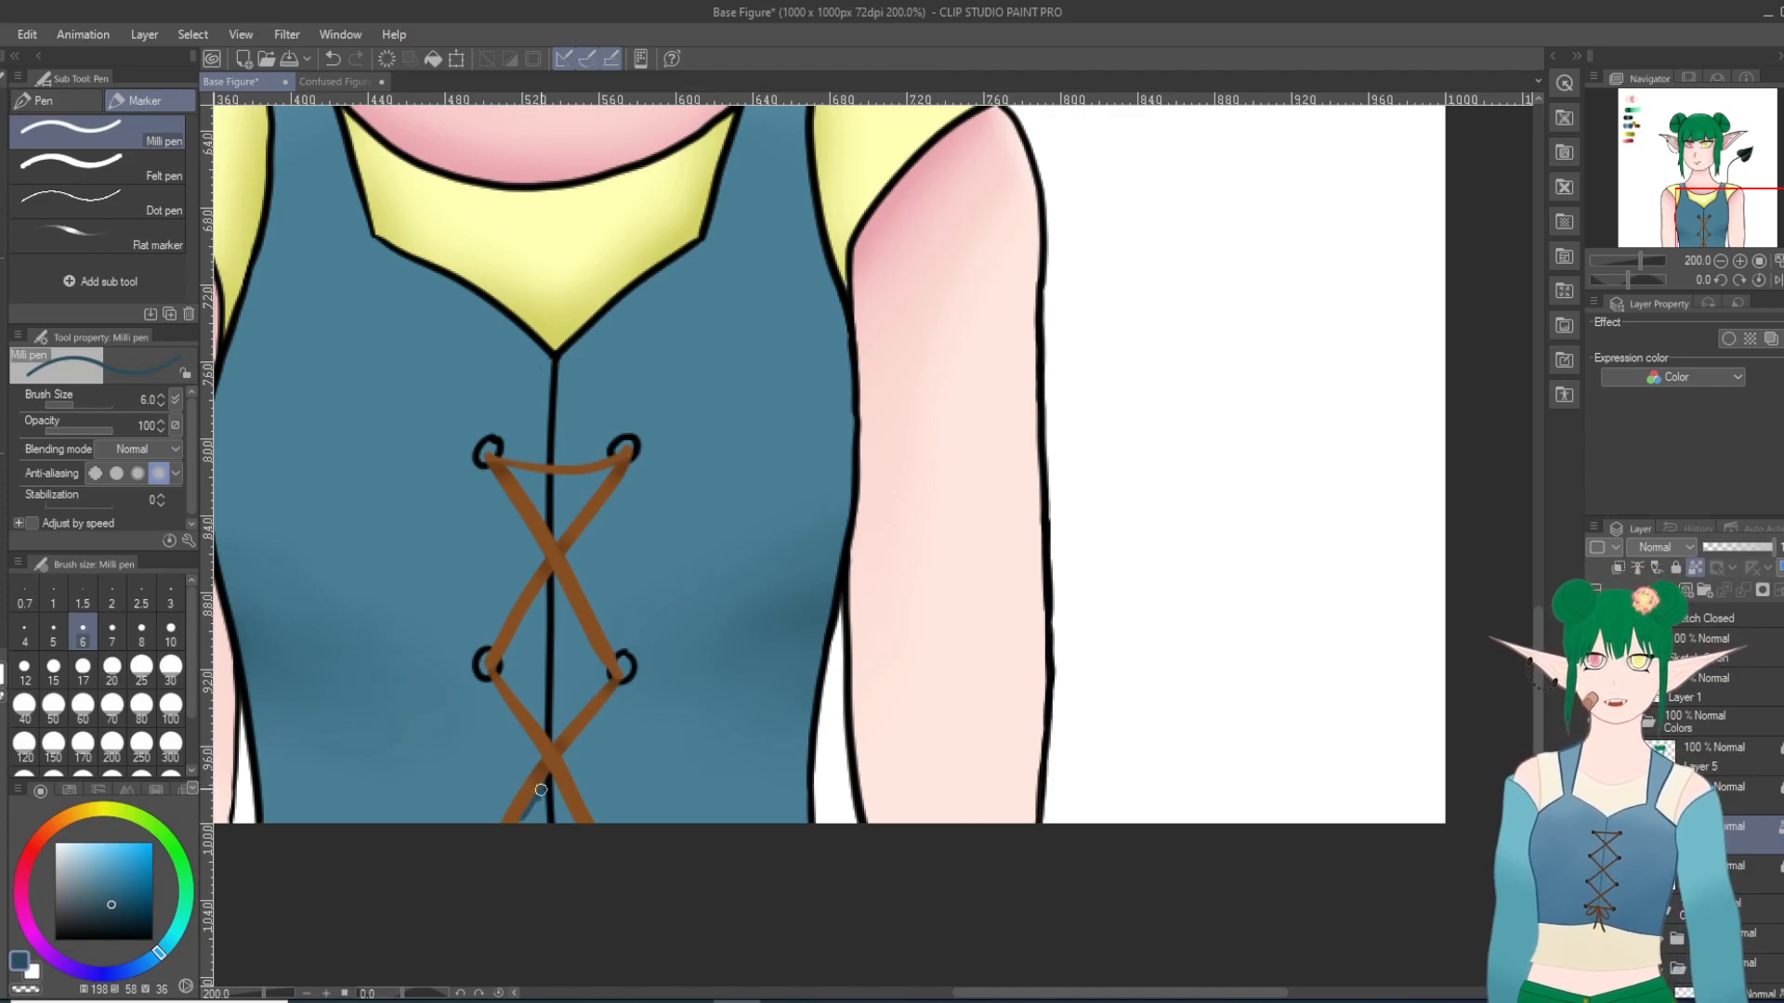
mouse_move(523, 815)
left_mouse_down()
mouse_move(604, 841)
mouse_move(570, 824)
left_mouse_up()
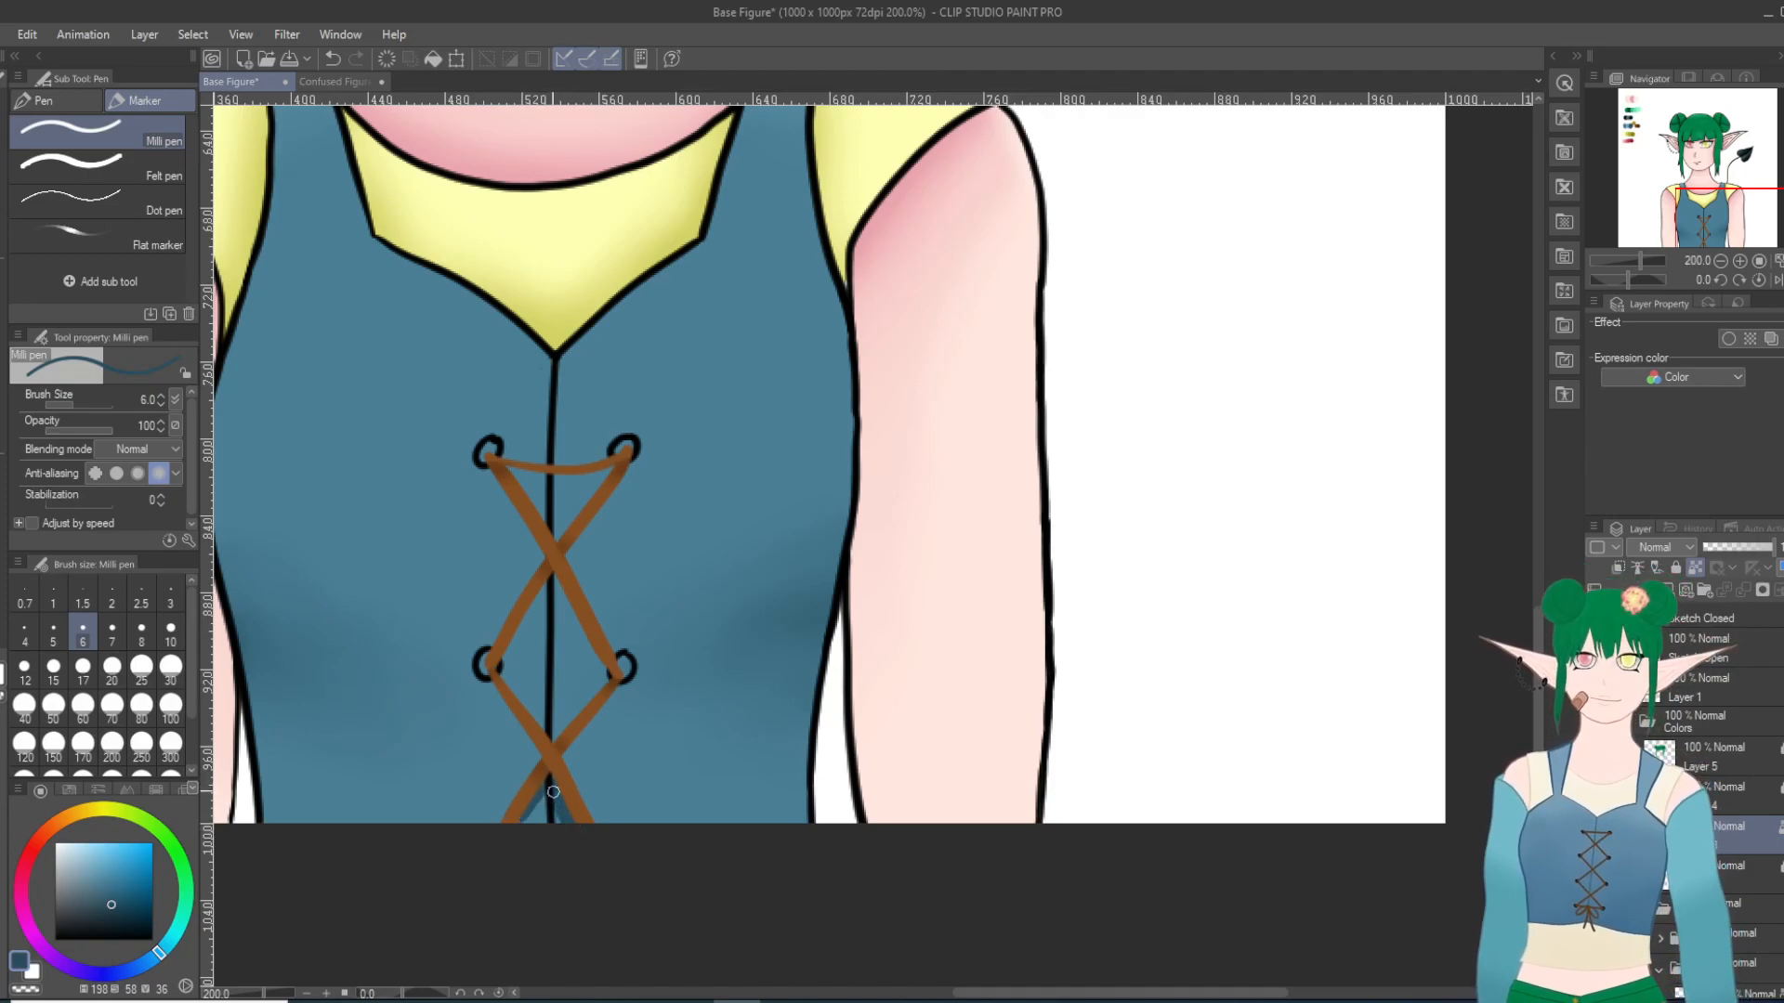
mouse_move(493, 687)
left_mouse_down()
mouse_move(544, 750)
mouse_move(591, 734)
mouse_move(618, 689)
left_mouse_up()
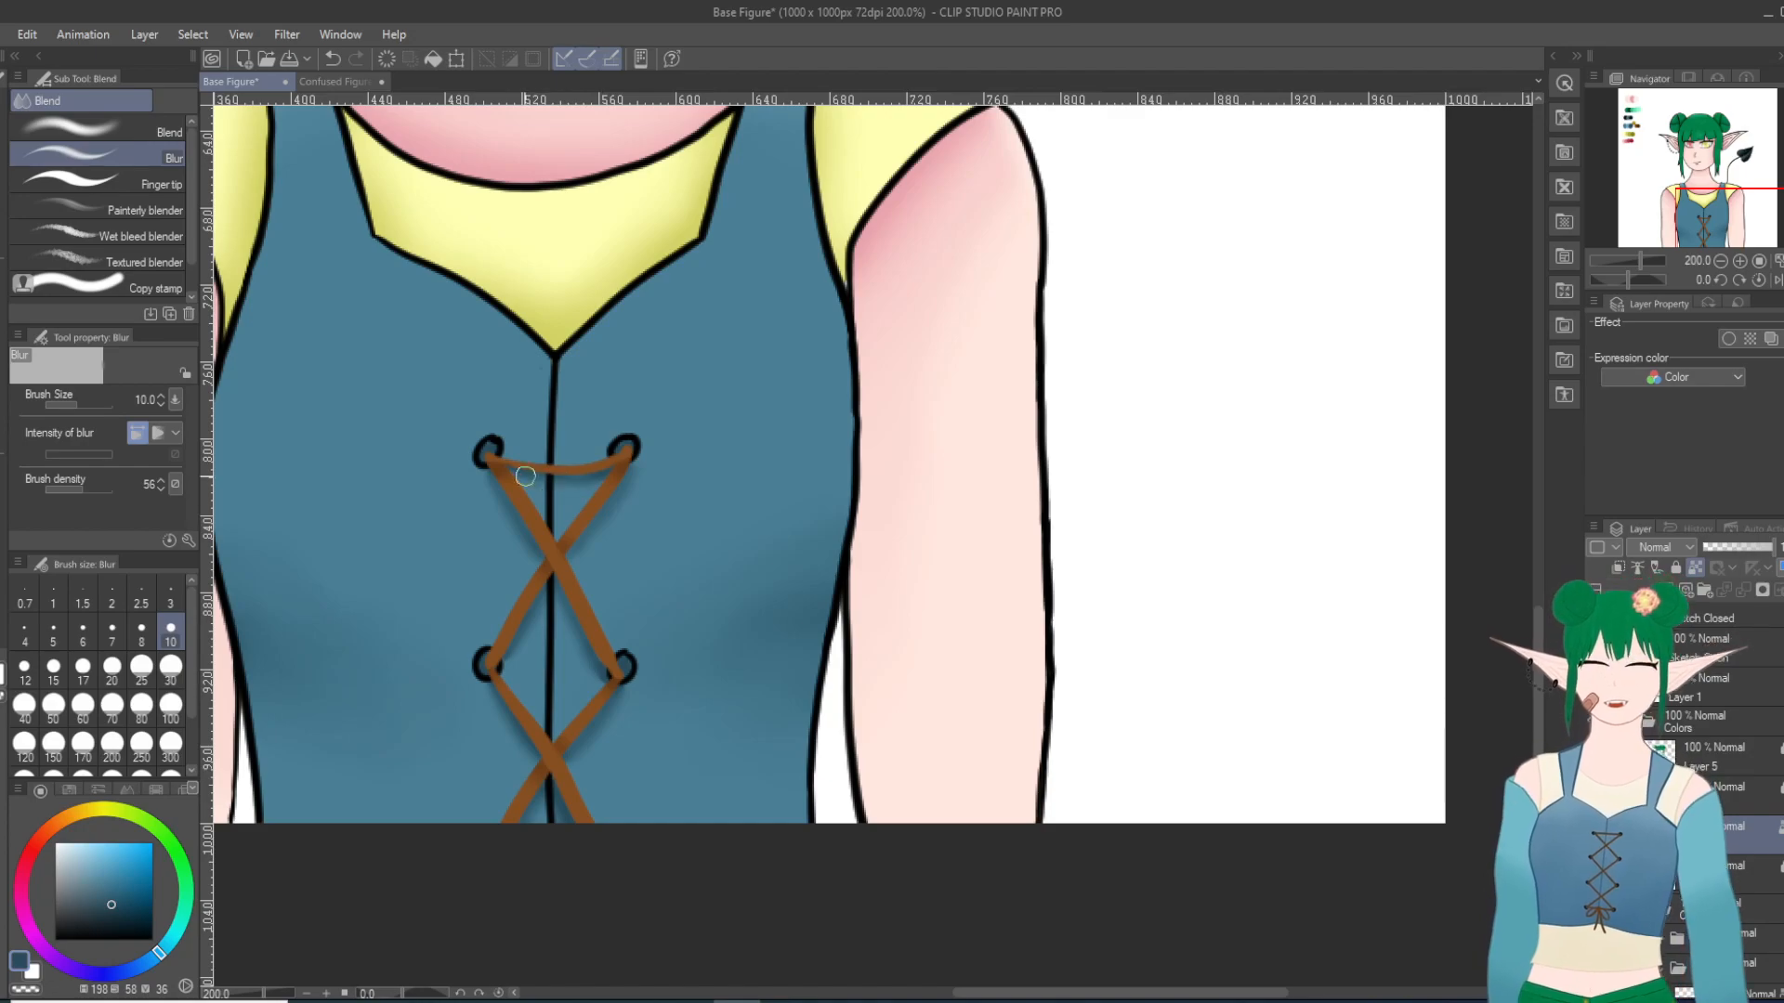
Step: Soften the blue shadows beneath the laces with the Blend tool at size 17, and review the whole figure
left_click(99, 129)
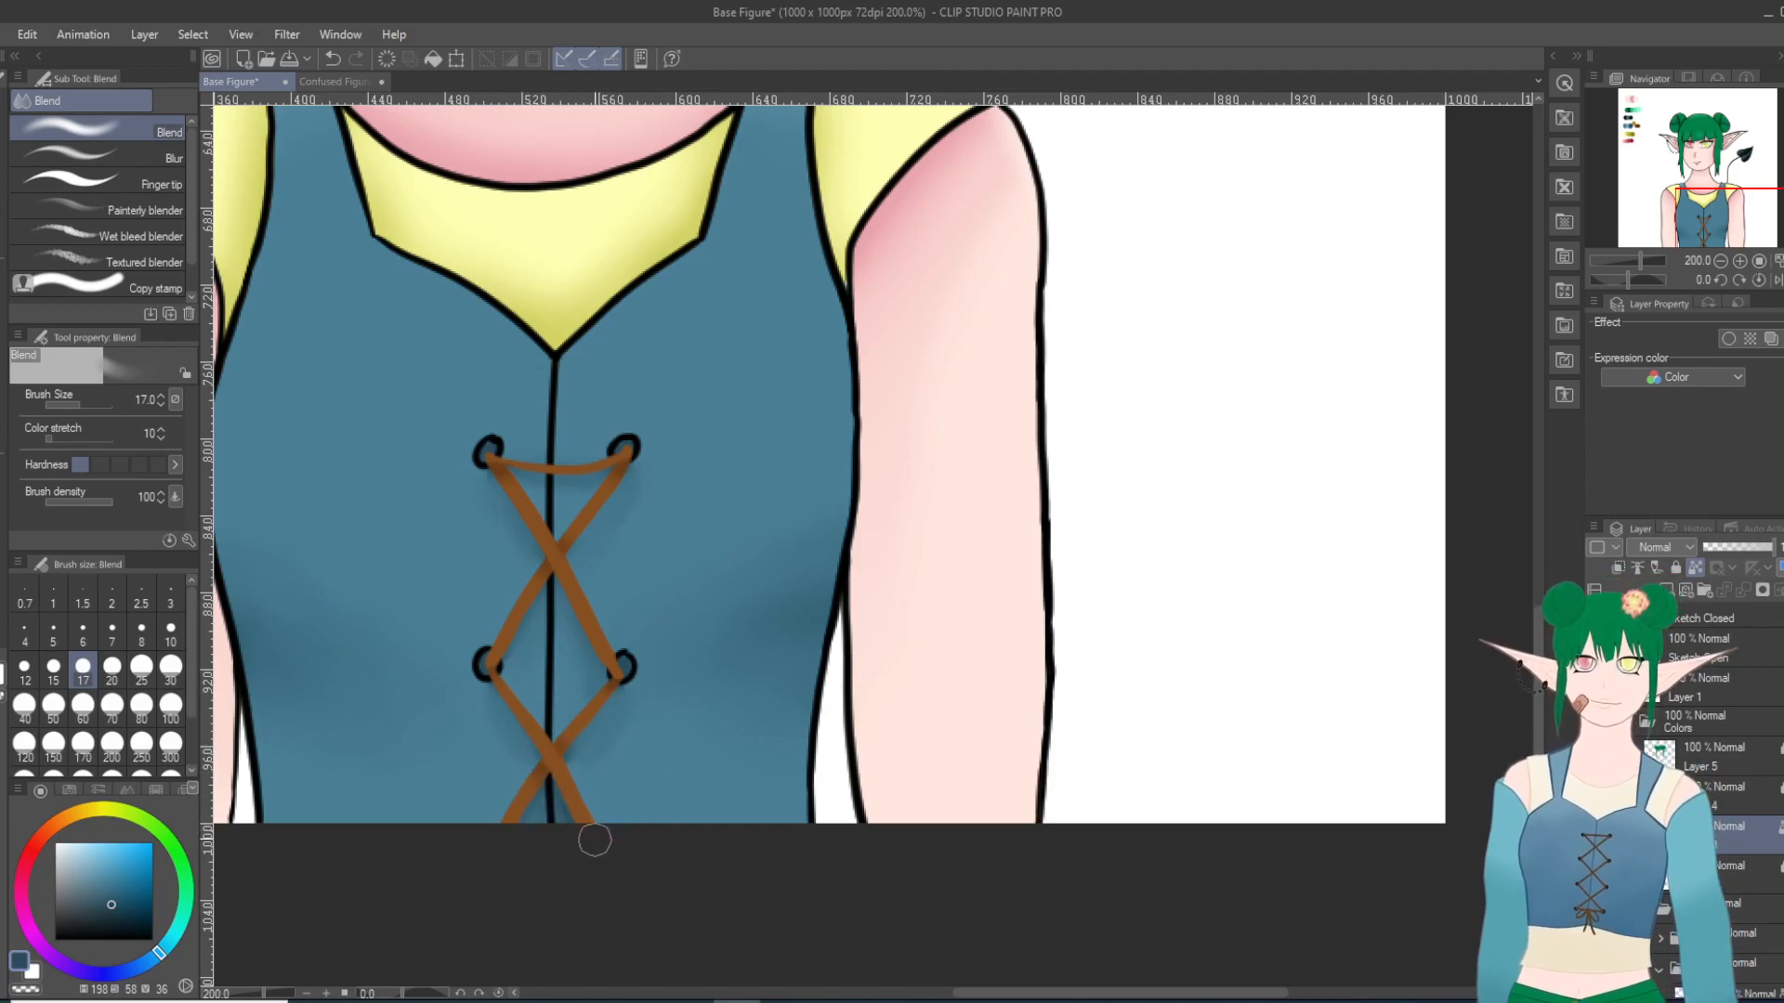
scroll(708, 598, "down", 5)
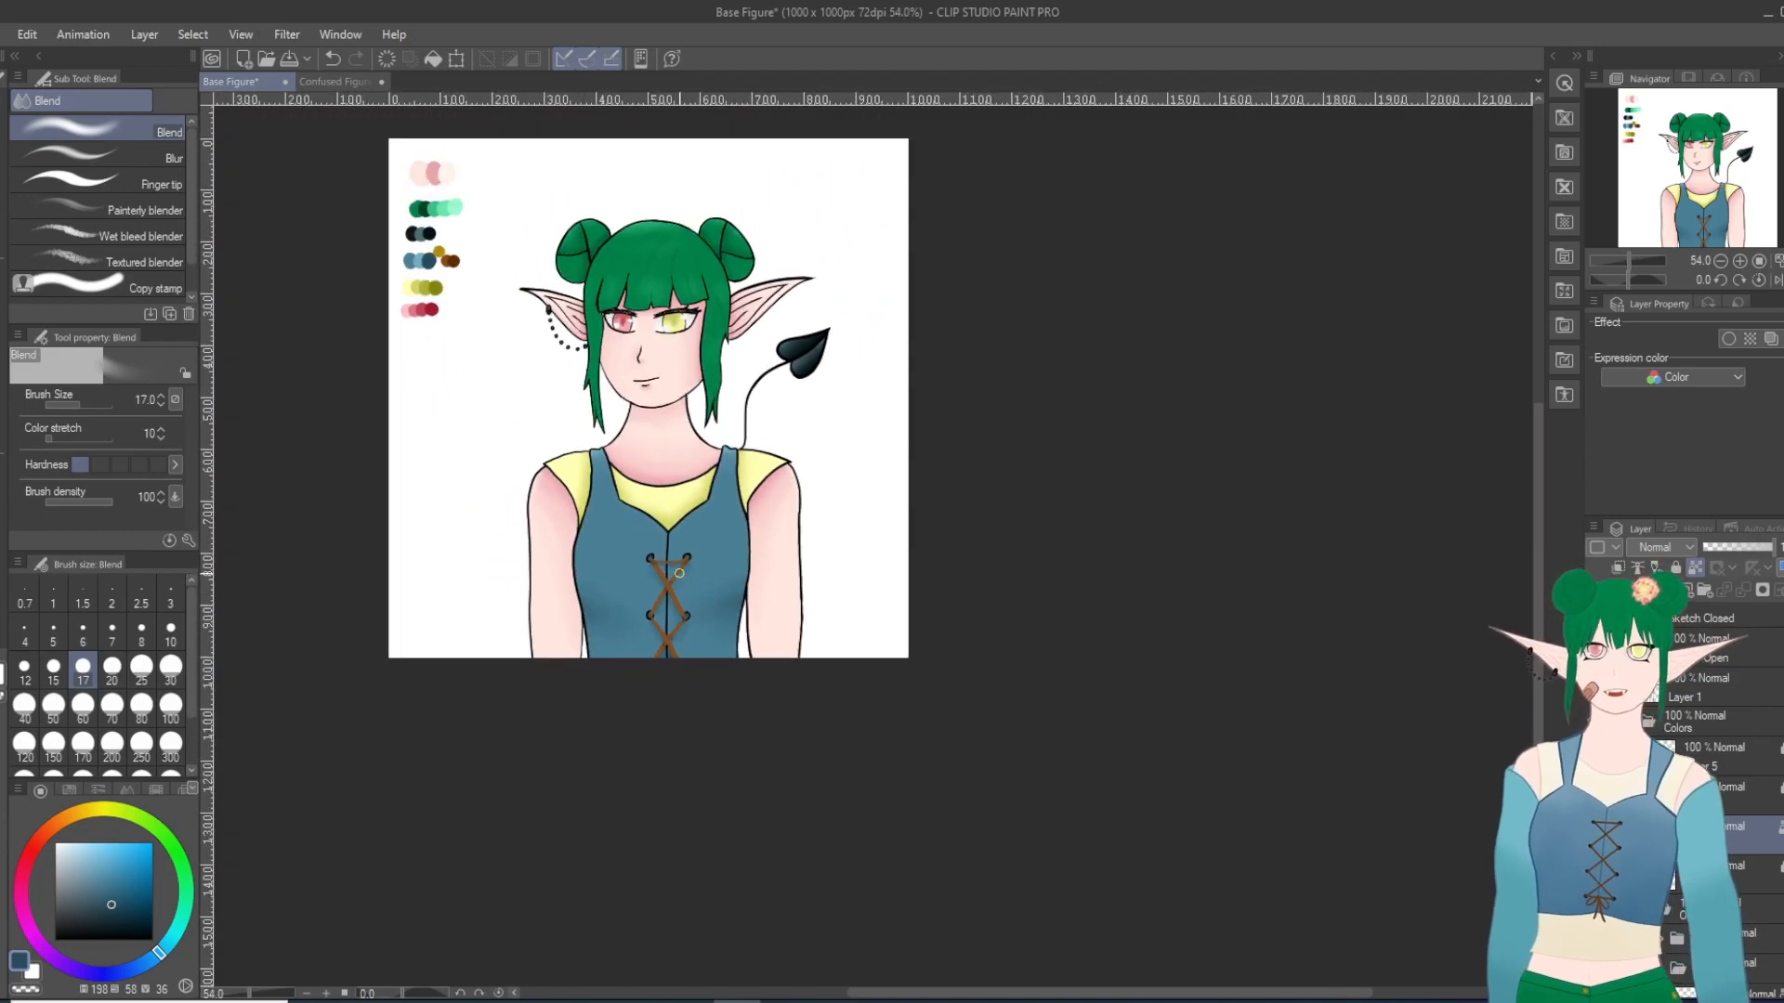
scroll(483, 388, "up", 3)
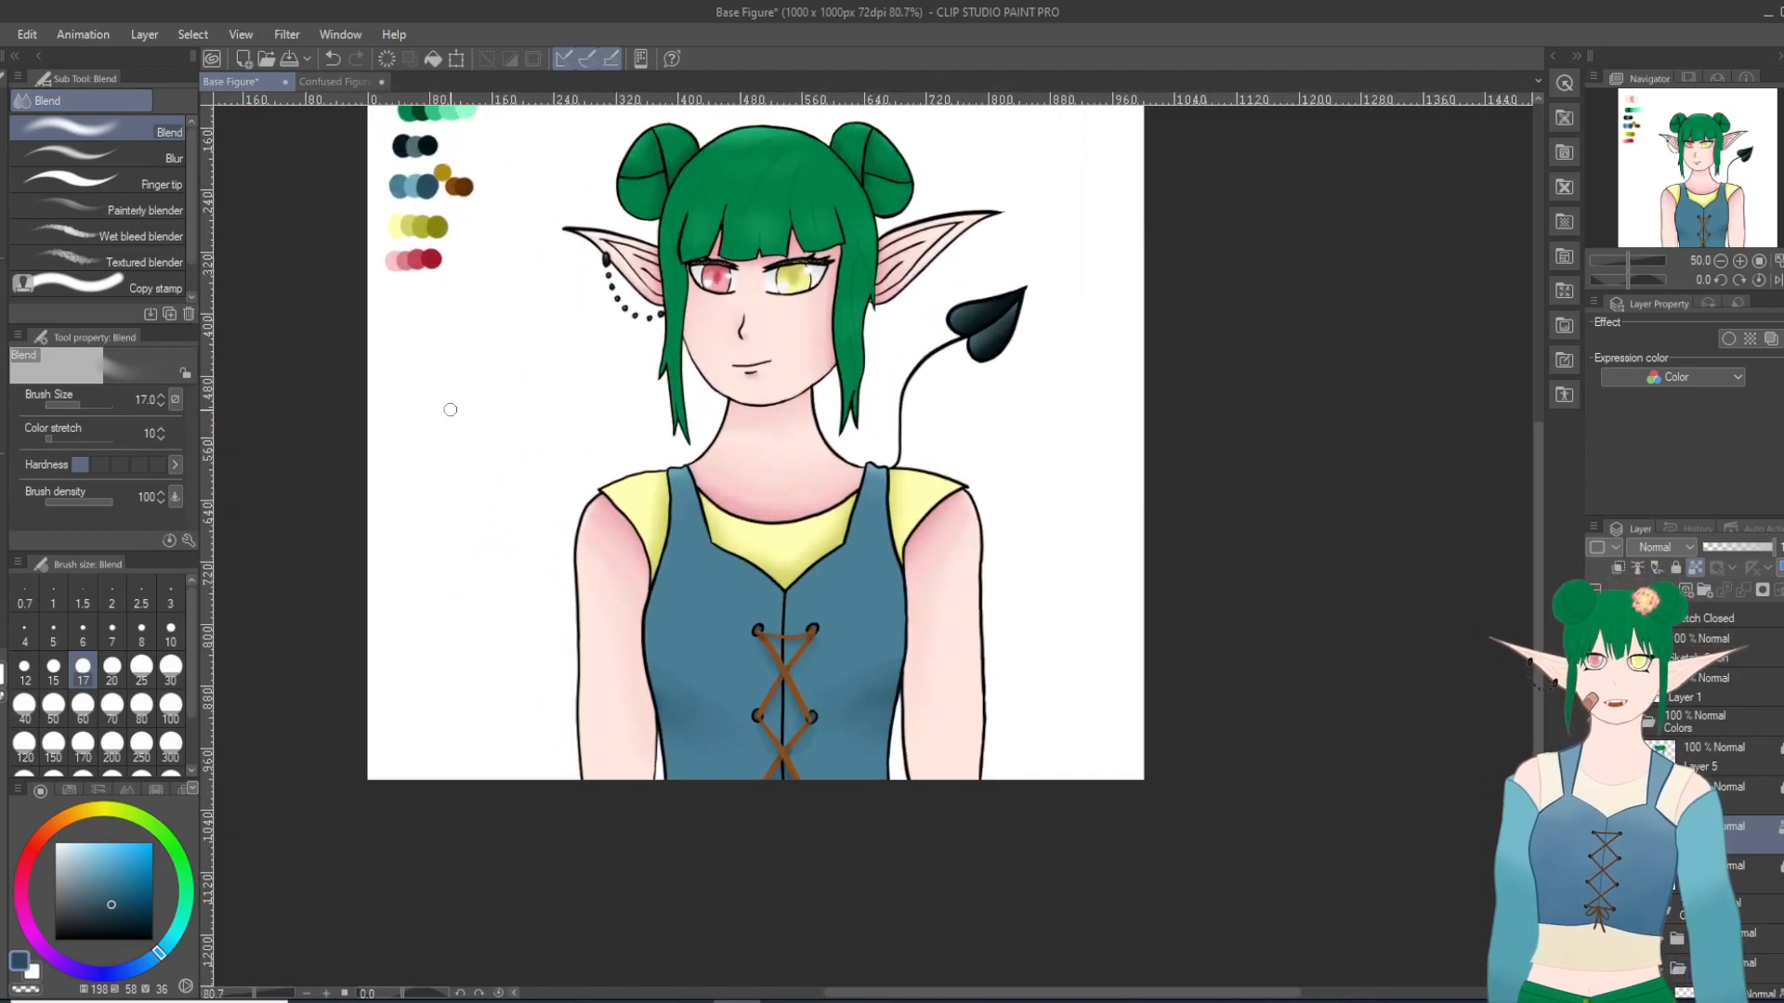
left_click_drag(1538, 651, 1538, 622)
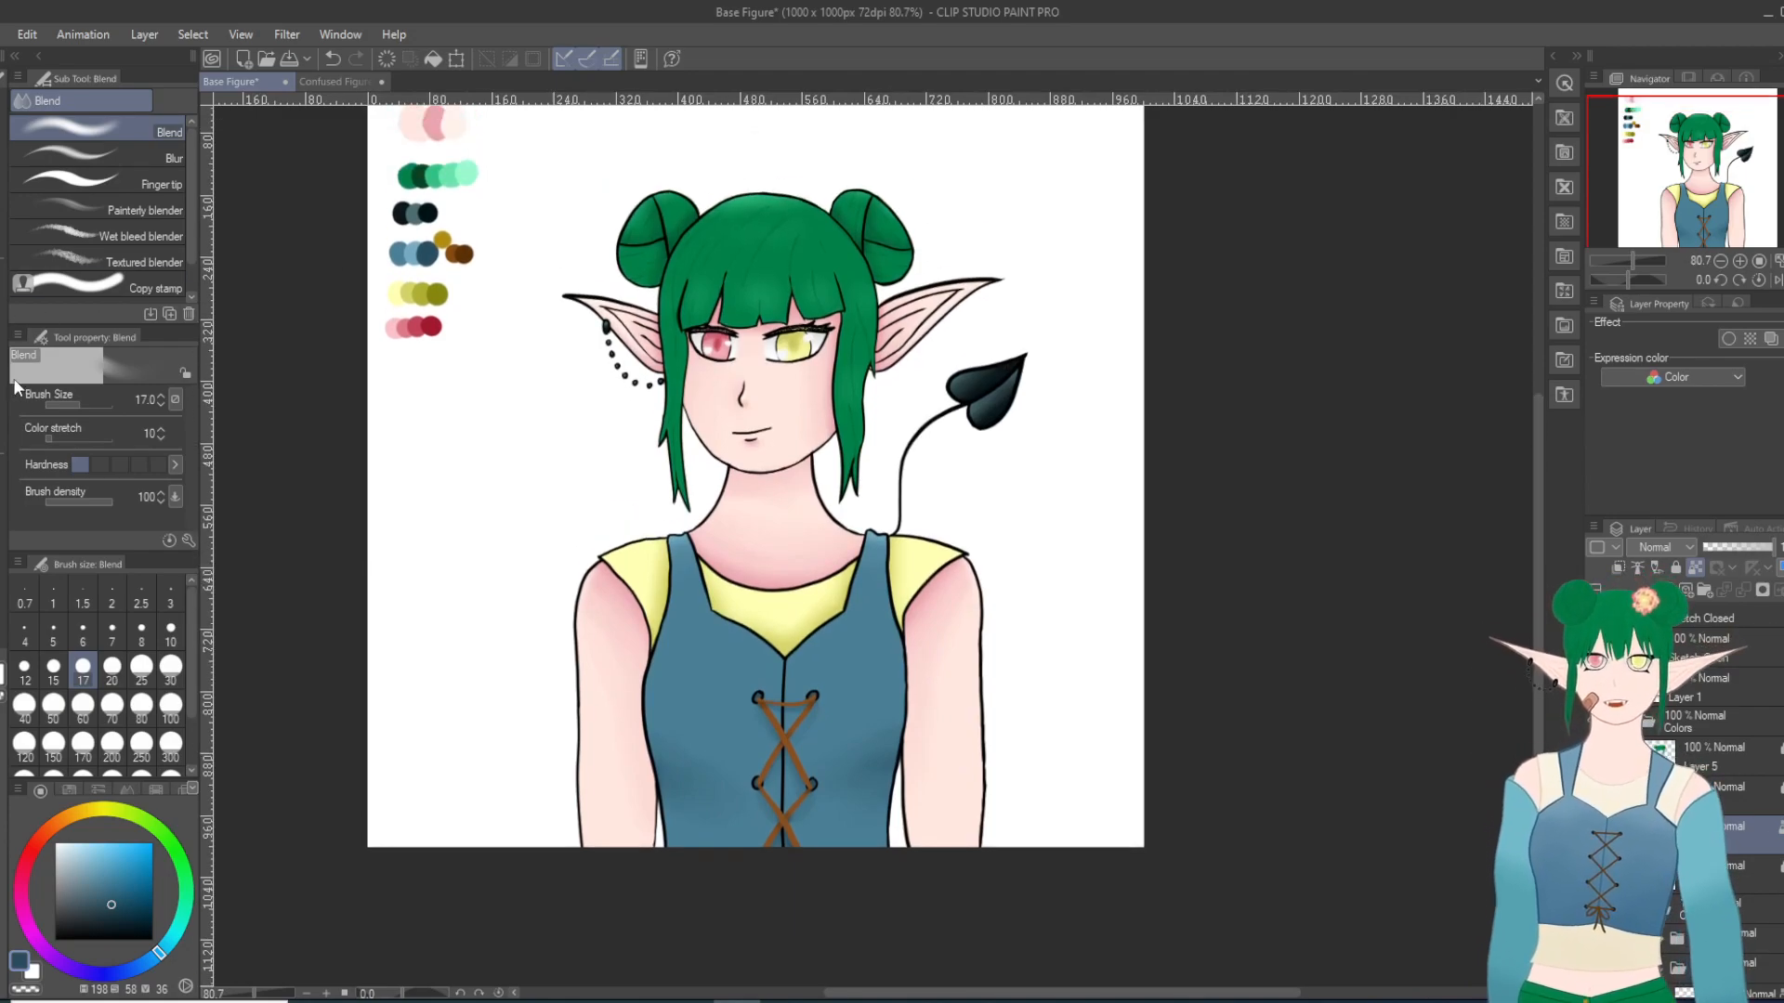
Step: Sample the palette's gold, mute it slightly, and recolor the vest's lace eyelets on its line art layer with the Milli pen at size 6
scroll(1714, 743, "up", 5)
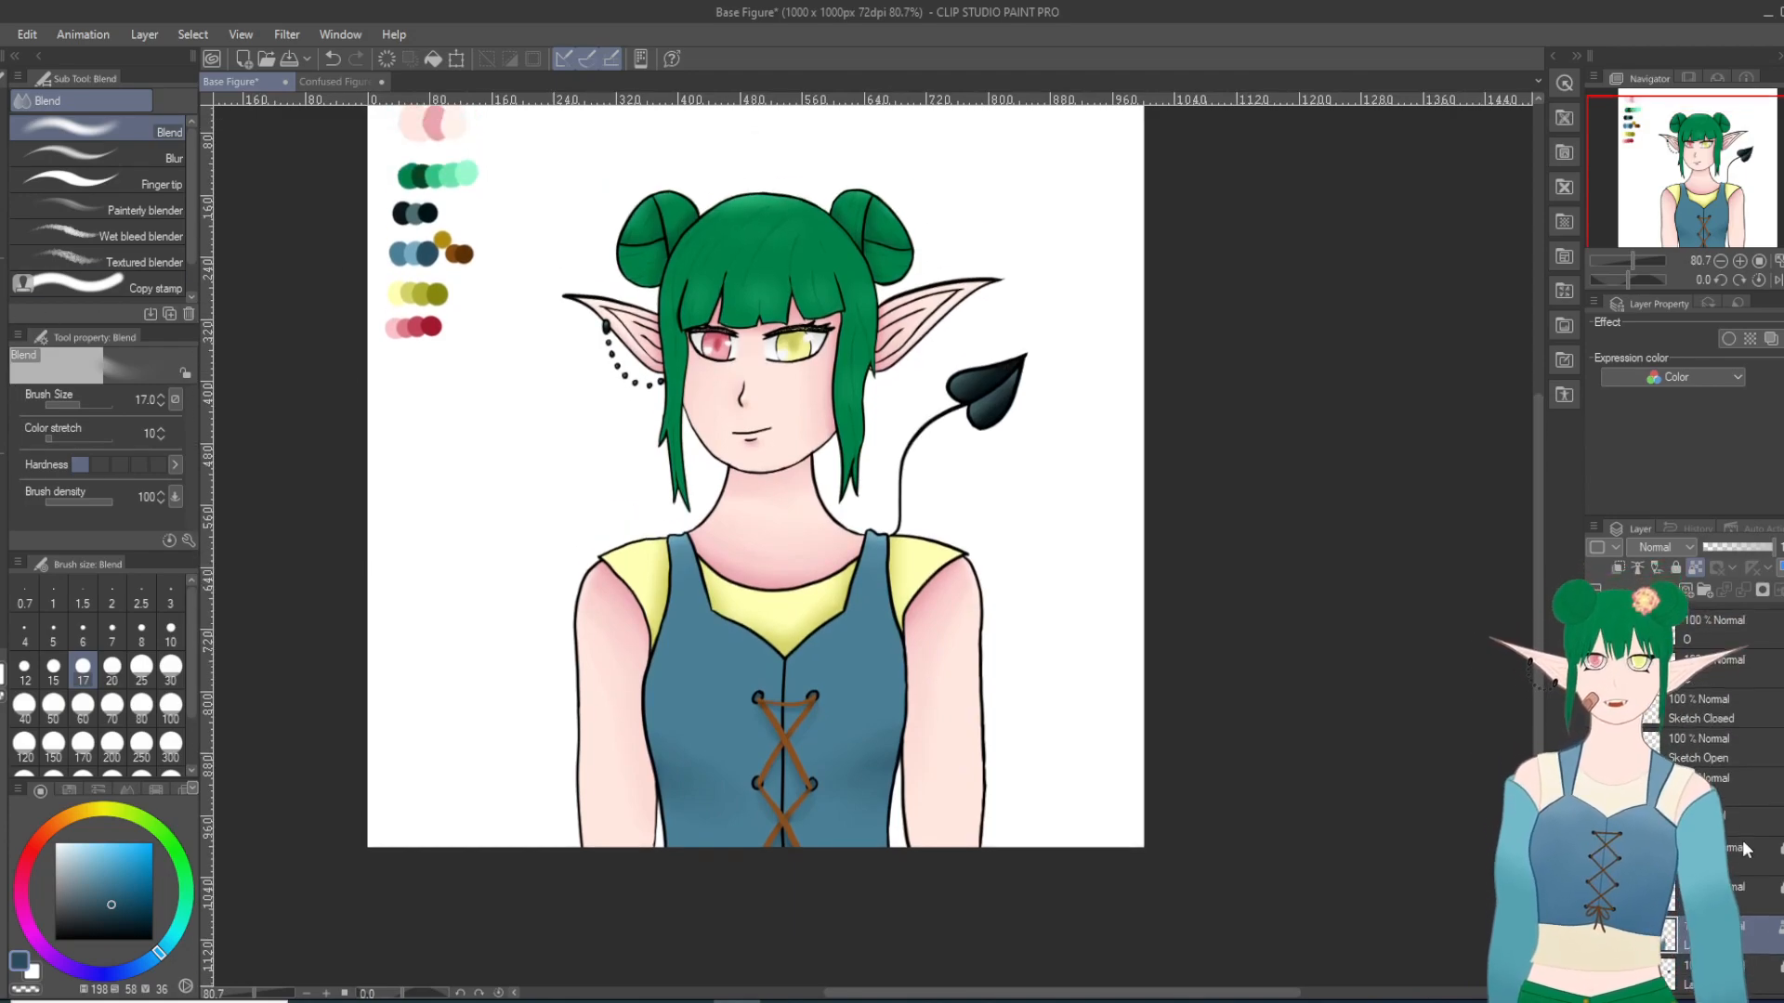
scroll(1714, 739, "up", 2)
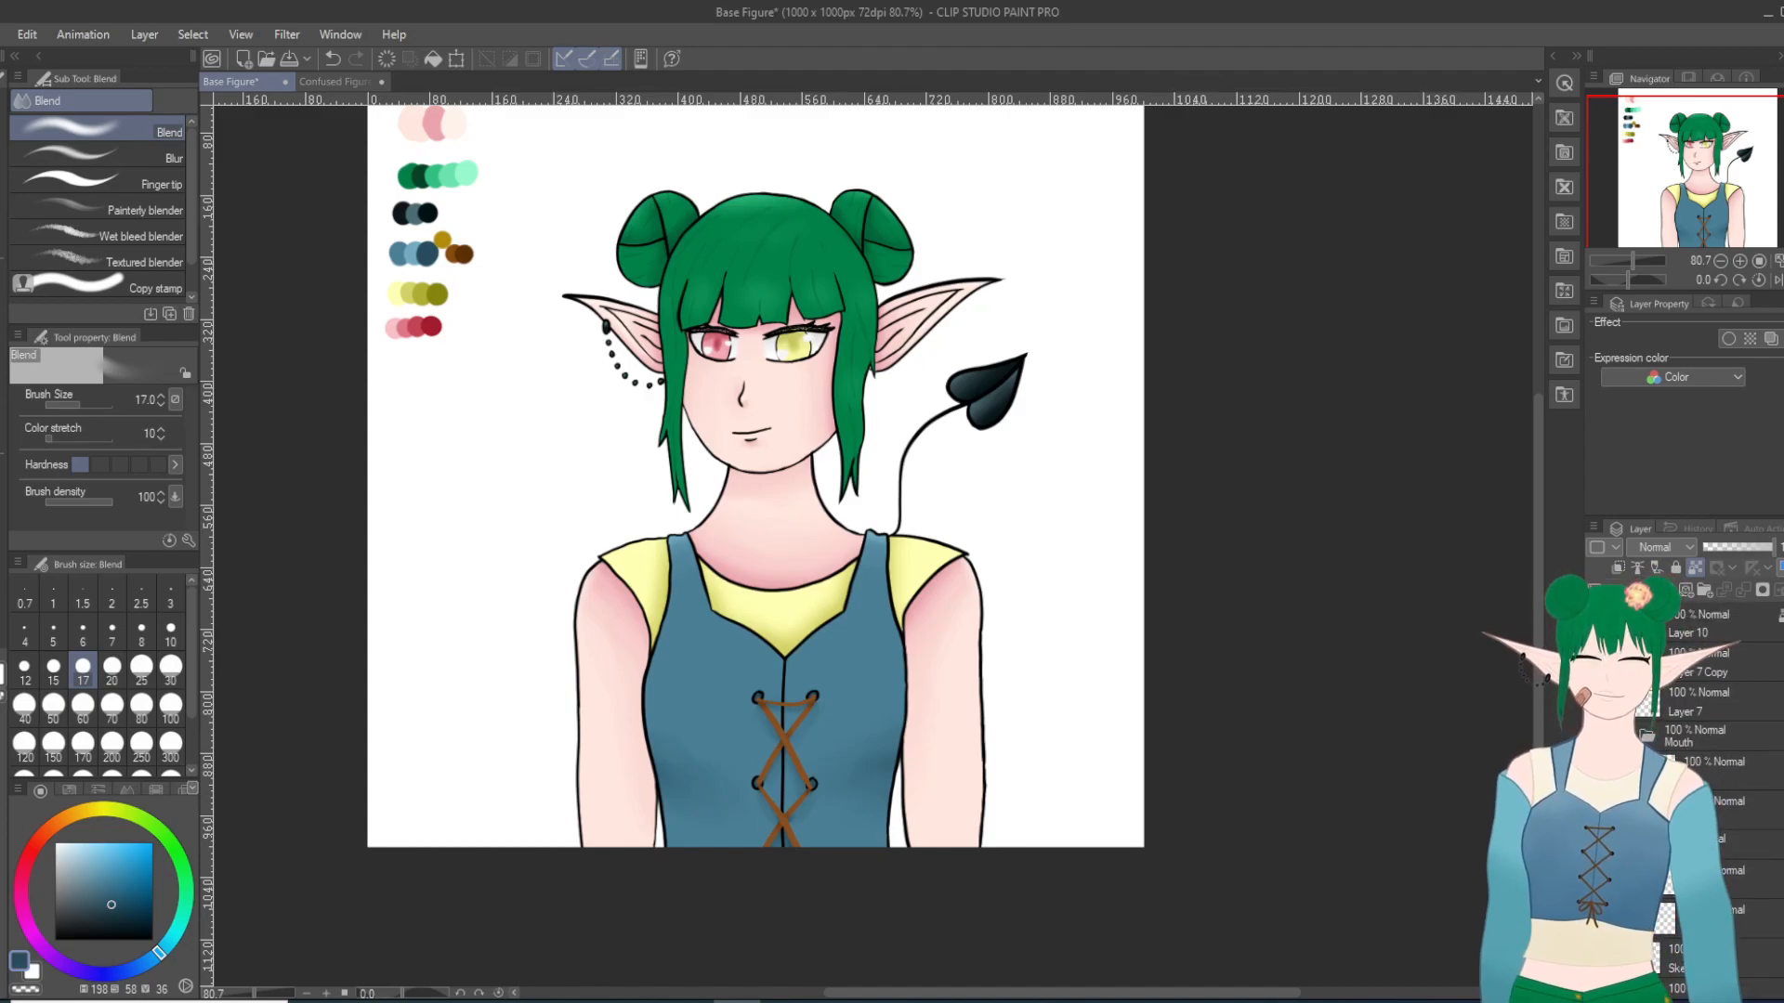
left_click(1633, 734)
left_click(1633, 766)
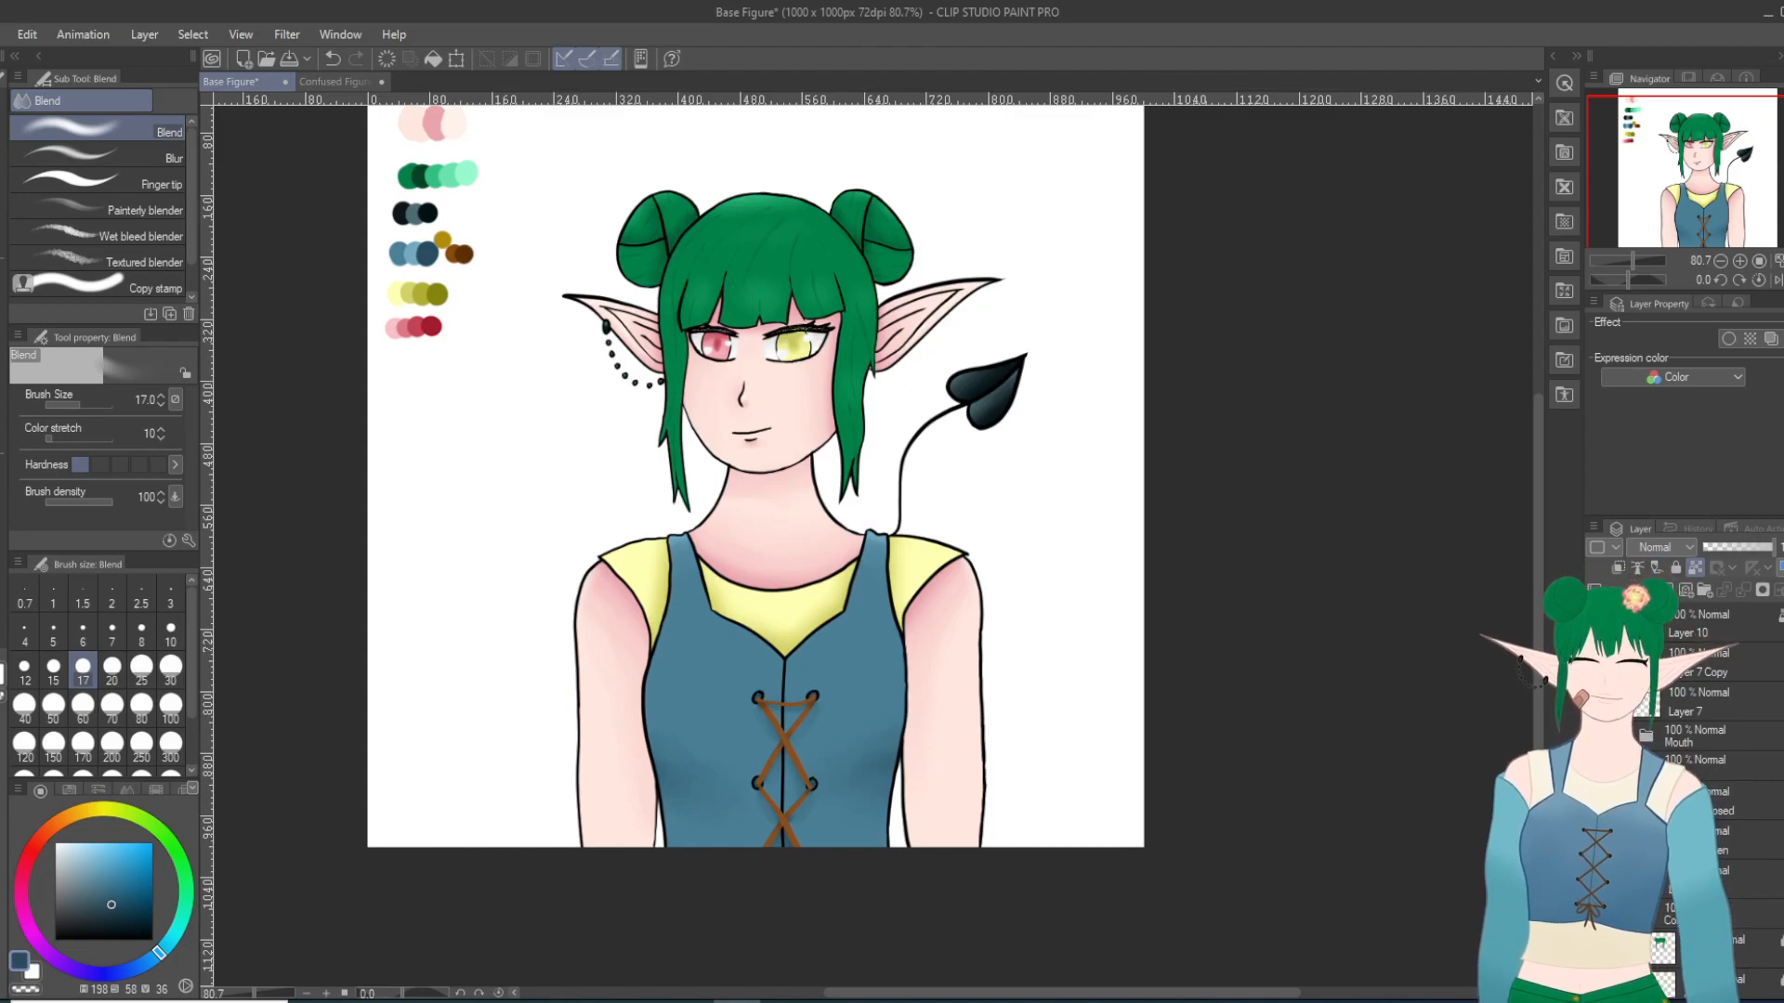
left_click(1728, 880)
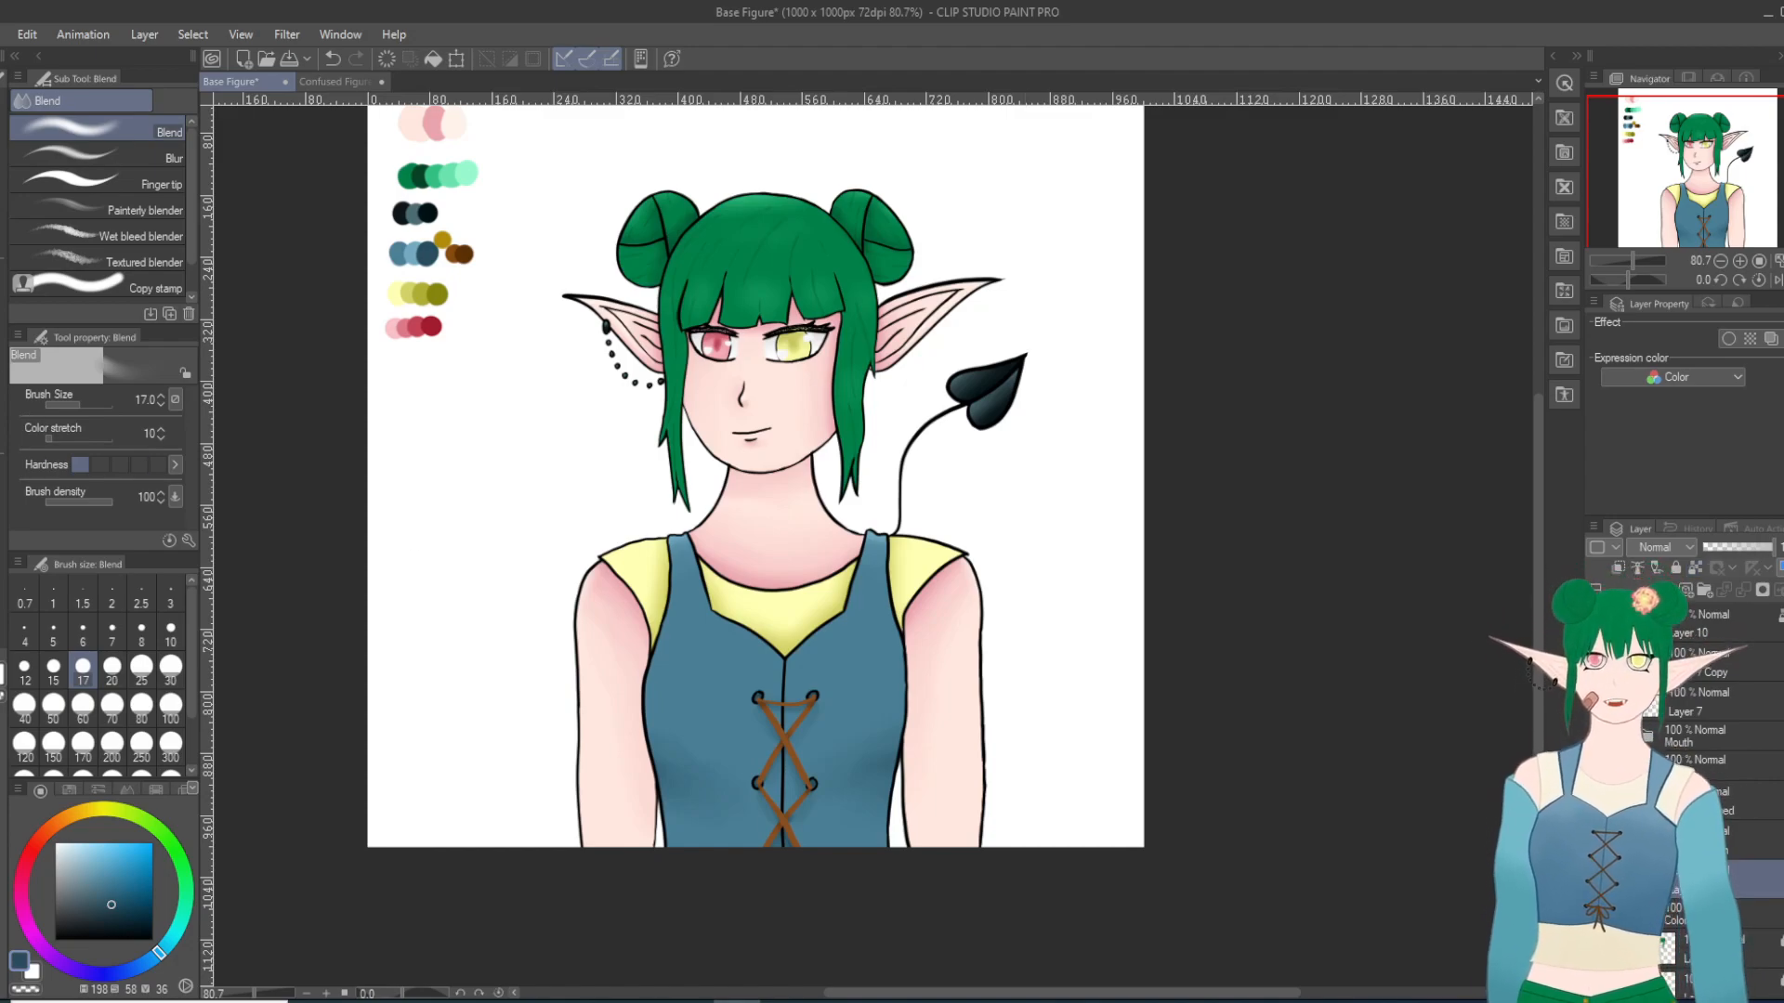
key("i")
left_click(443, 239)
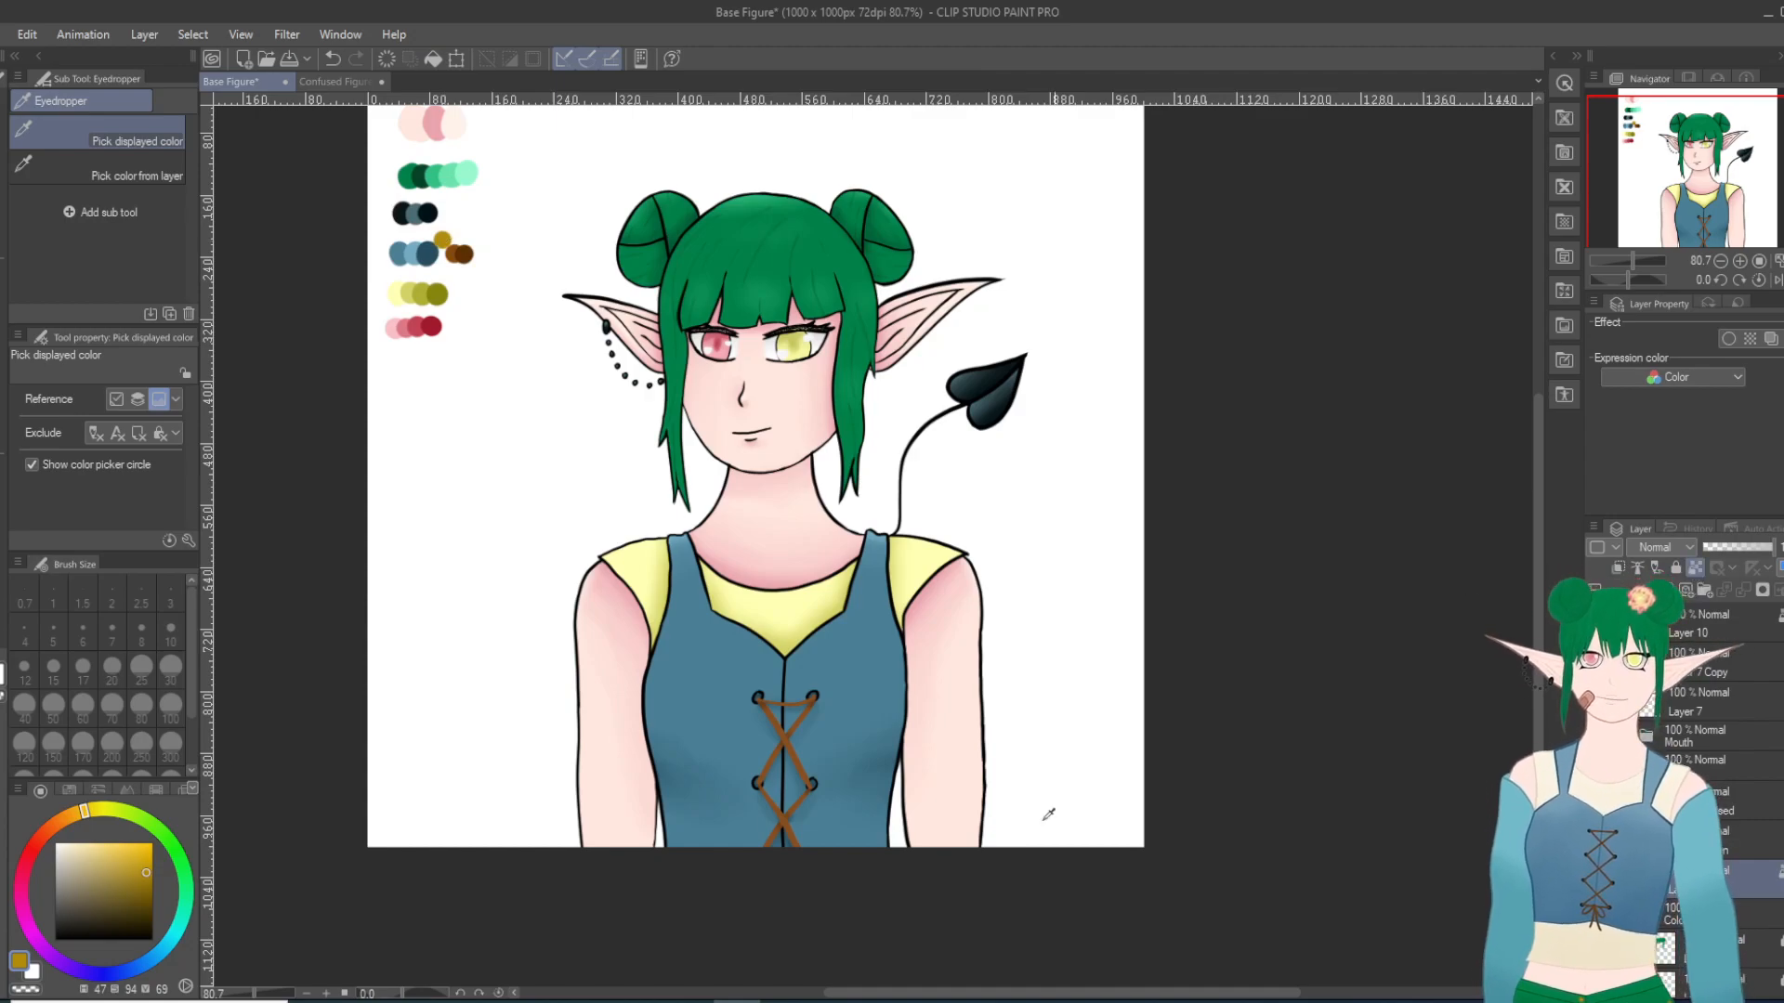
scroll(817, 808, "up", 1)
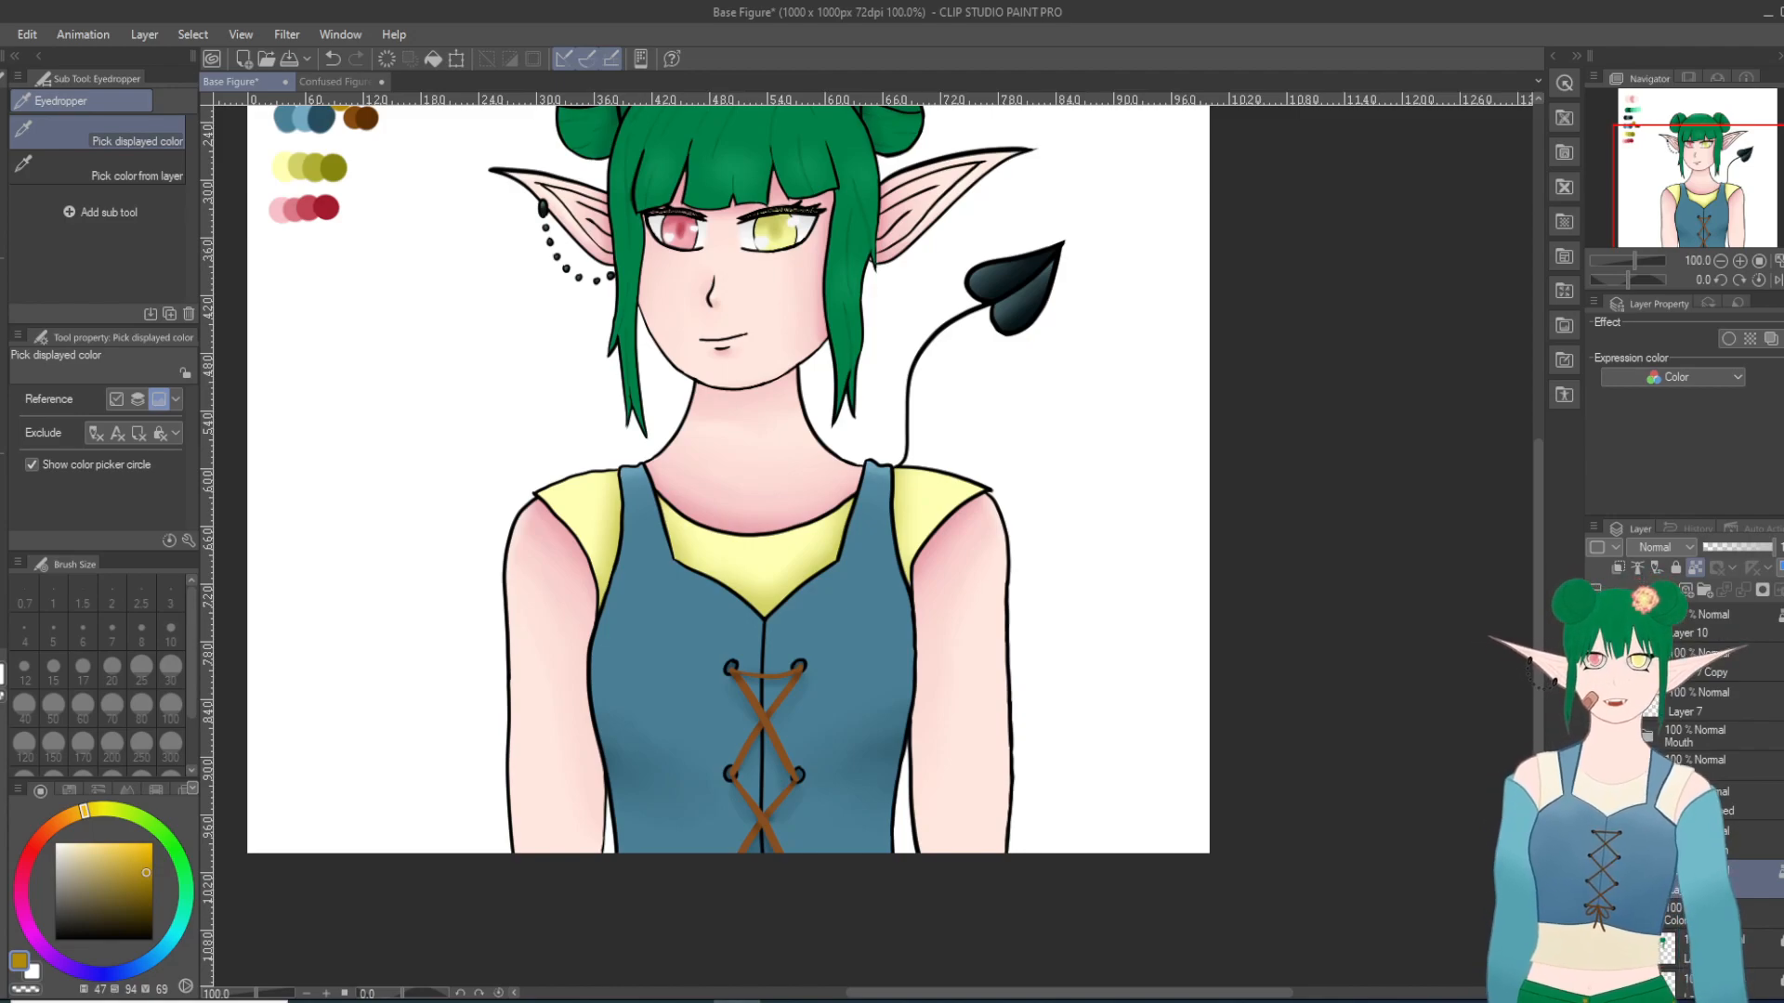
key("p")
scroll(785, 754, "up", 2)
scroll(785, 754, "up", 1)
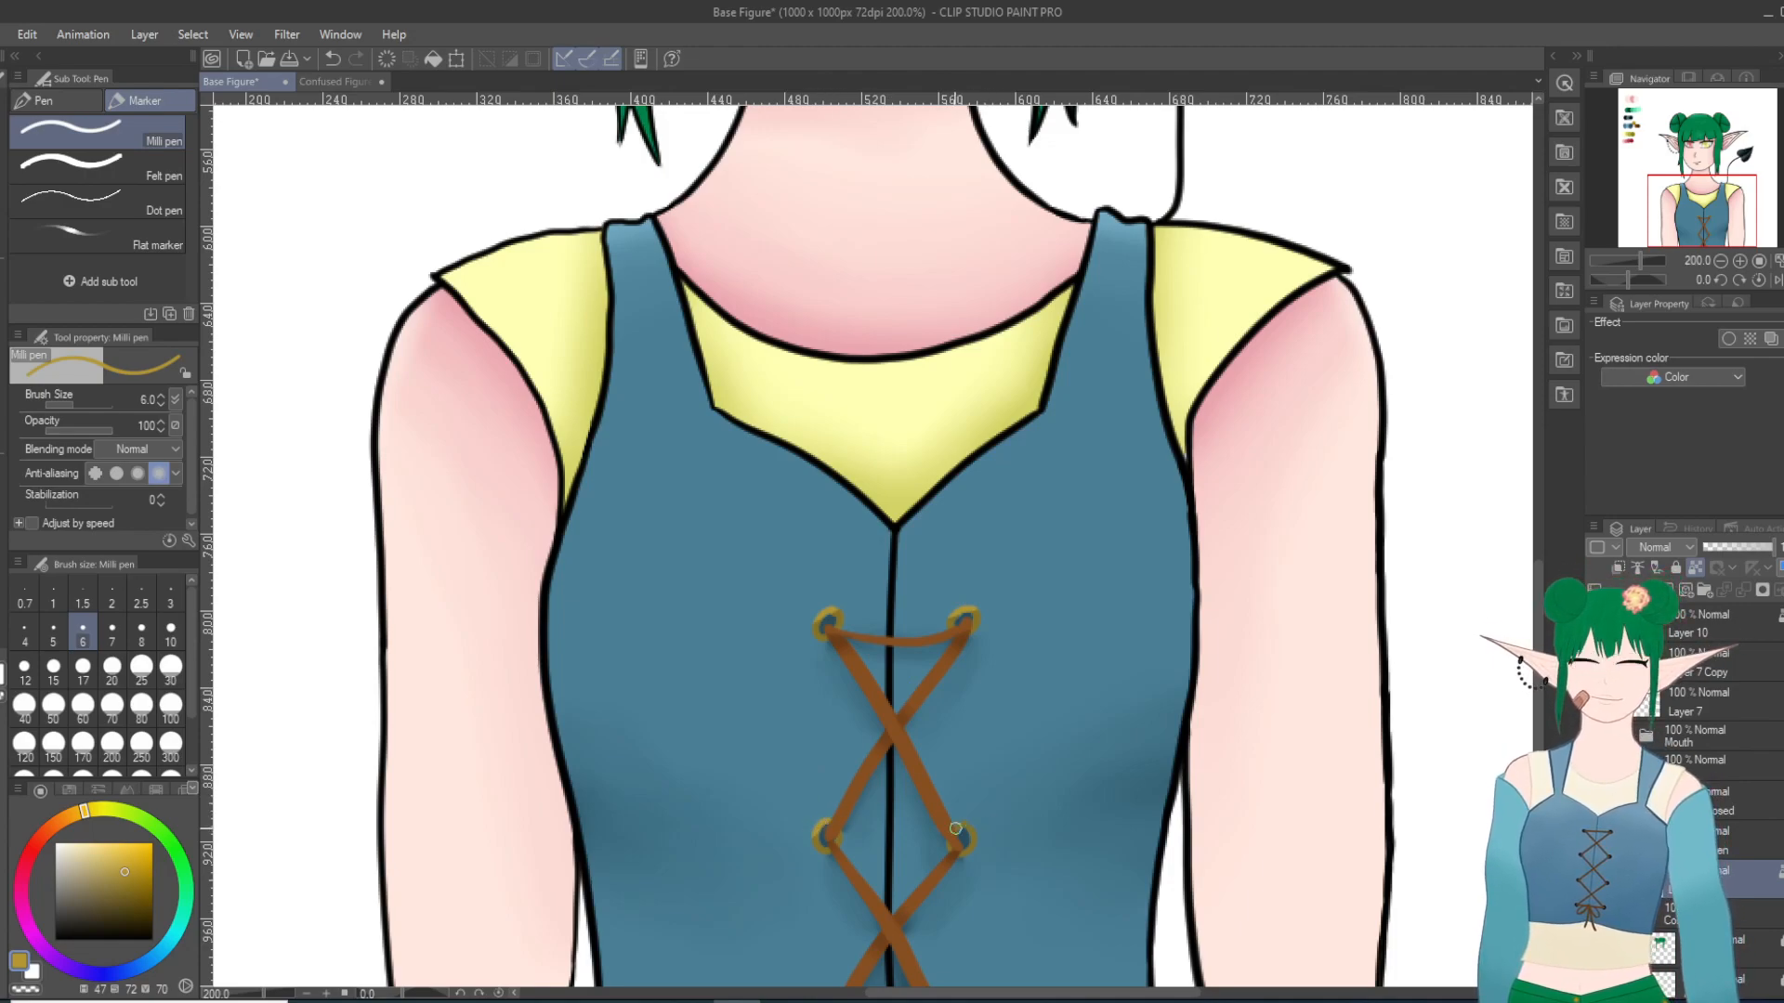
Step: Soften the gold on the vest's eyelets with the Blur tool at size 10, and check the result on the vest
left_click(3, 436)
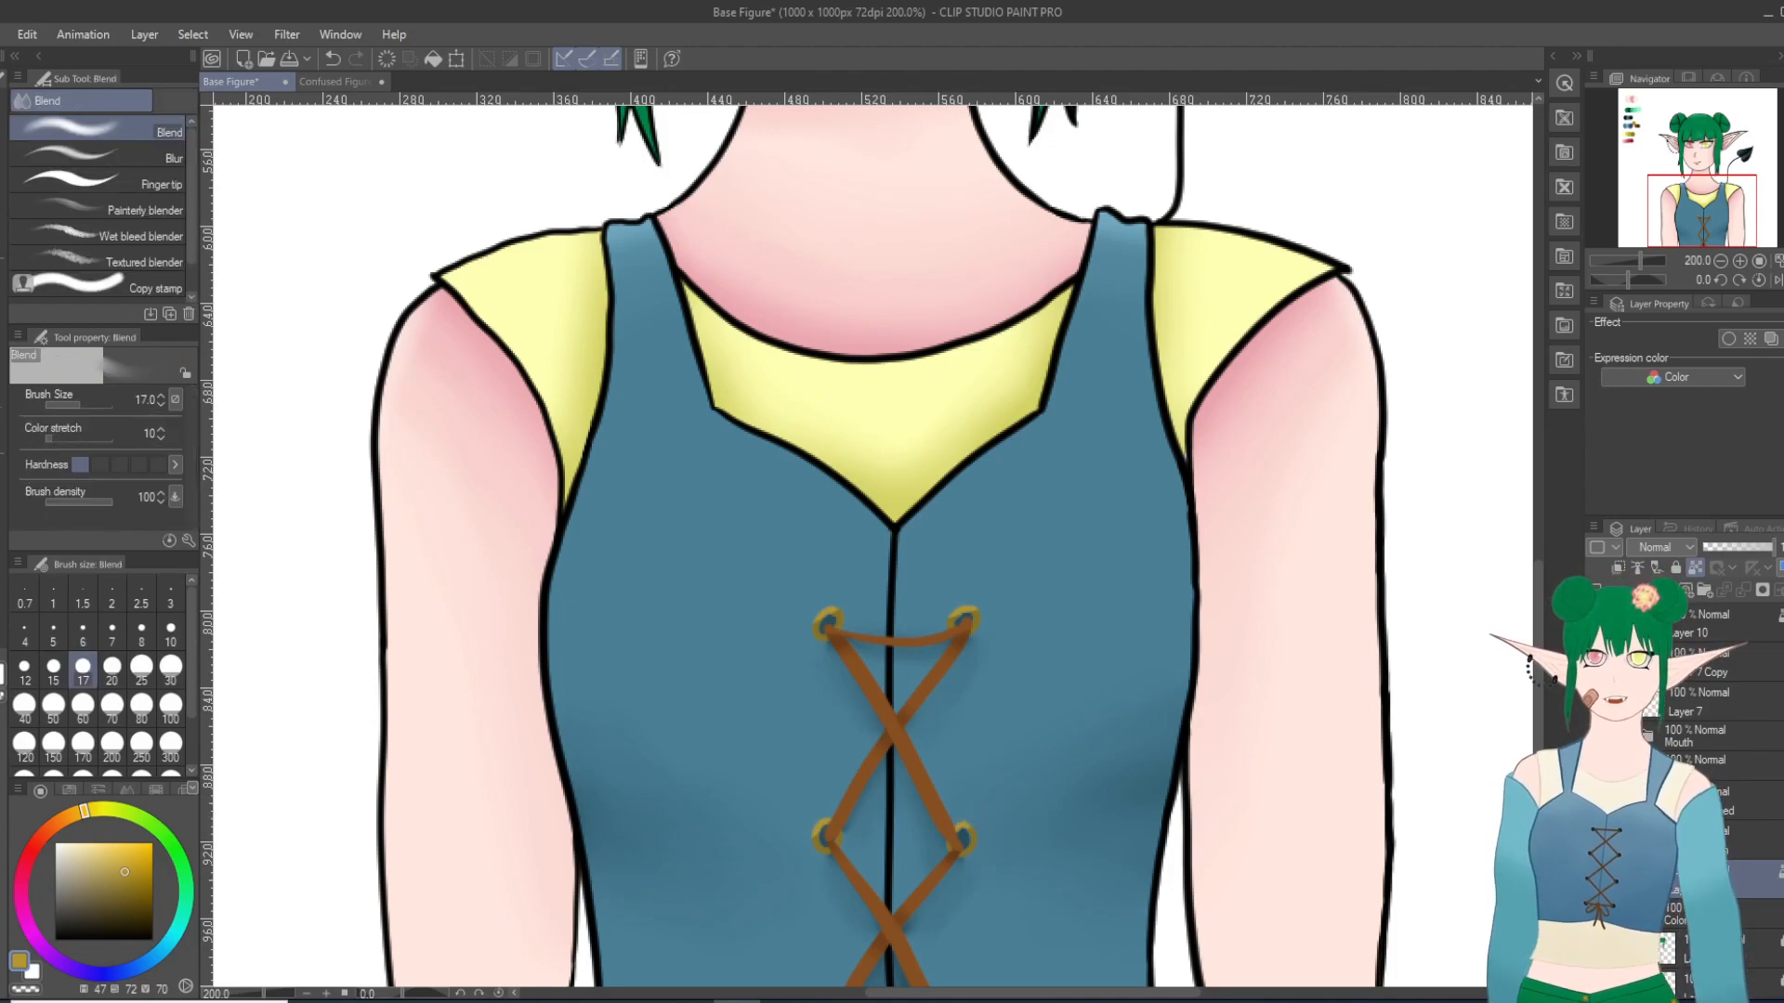
left_click(139, 156)
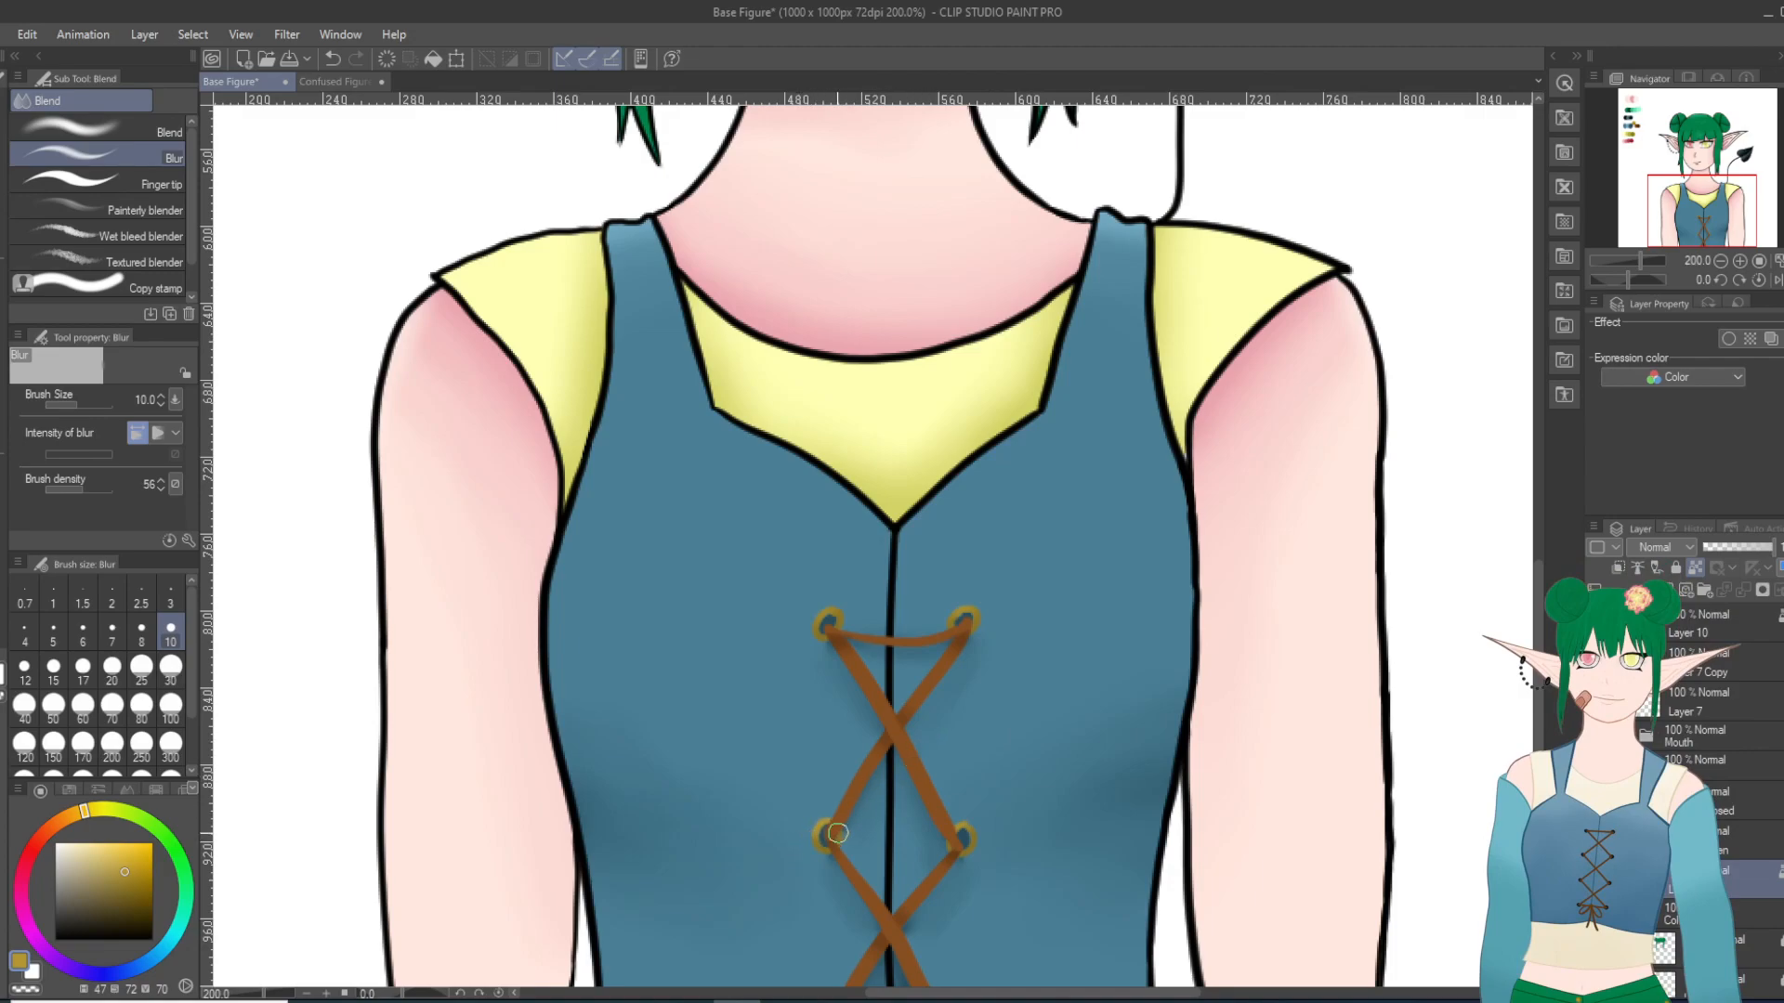
scroll(890, 720, "down", 5)
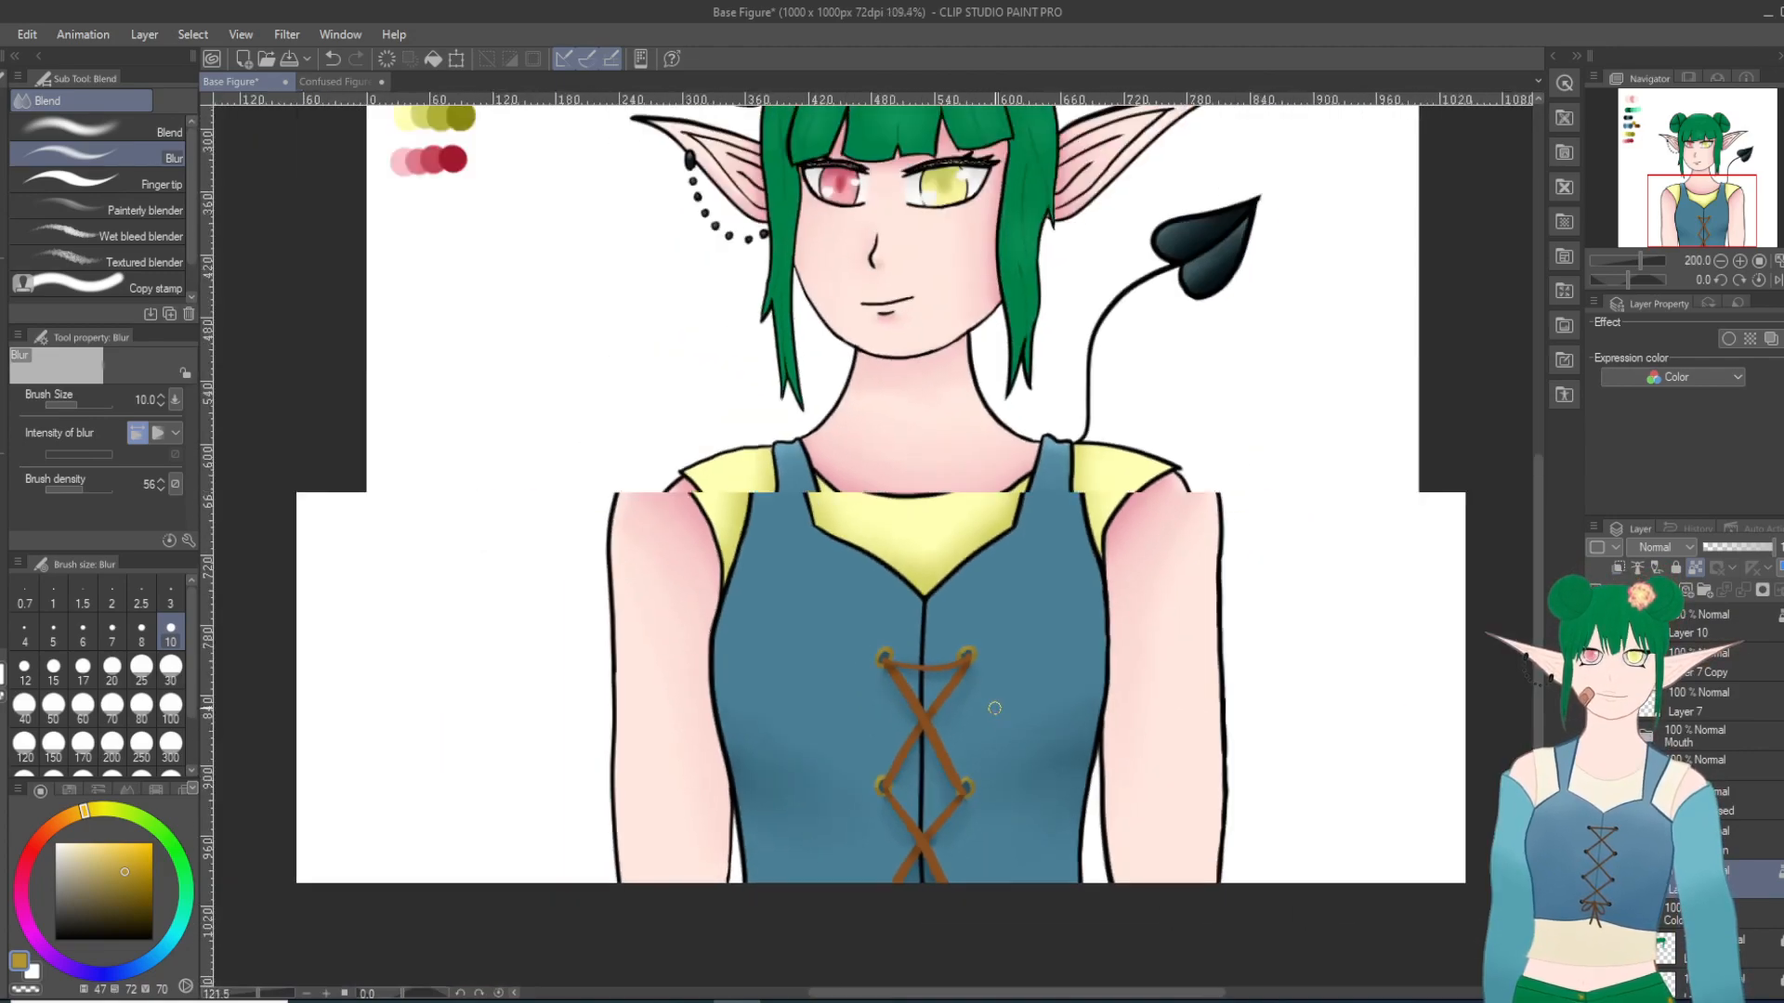
scroll(995, 708, "up", 4)
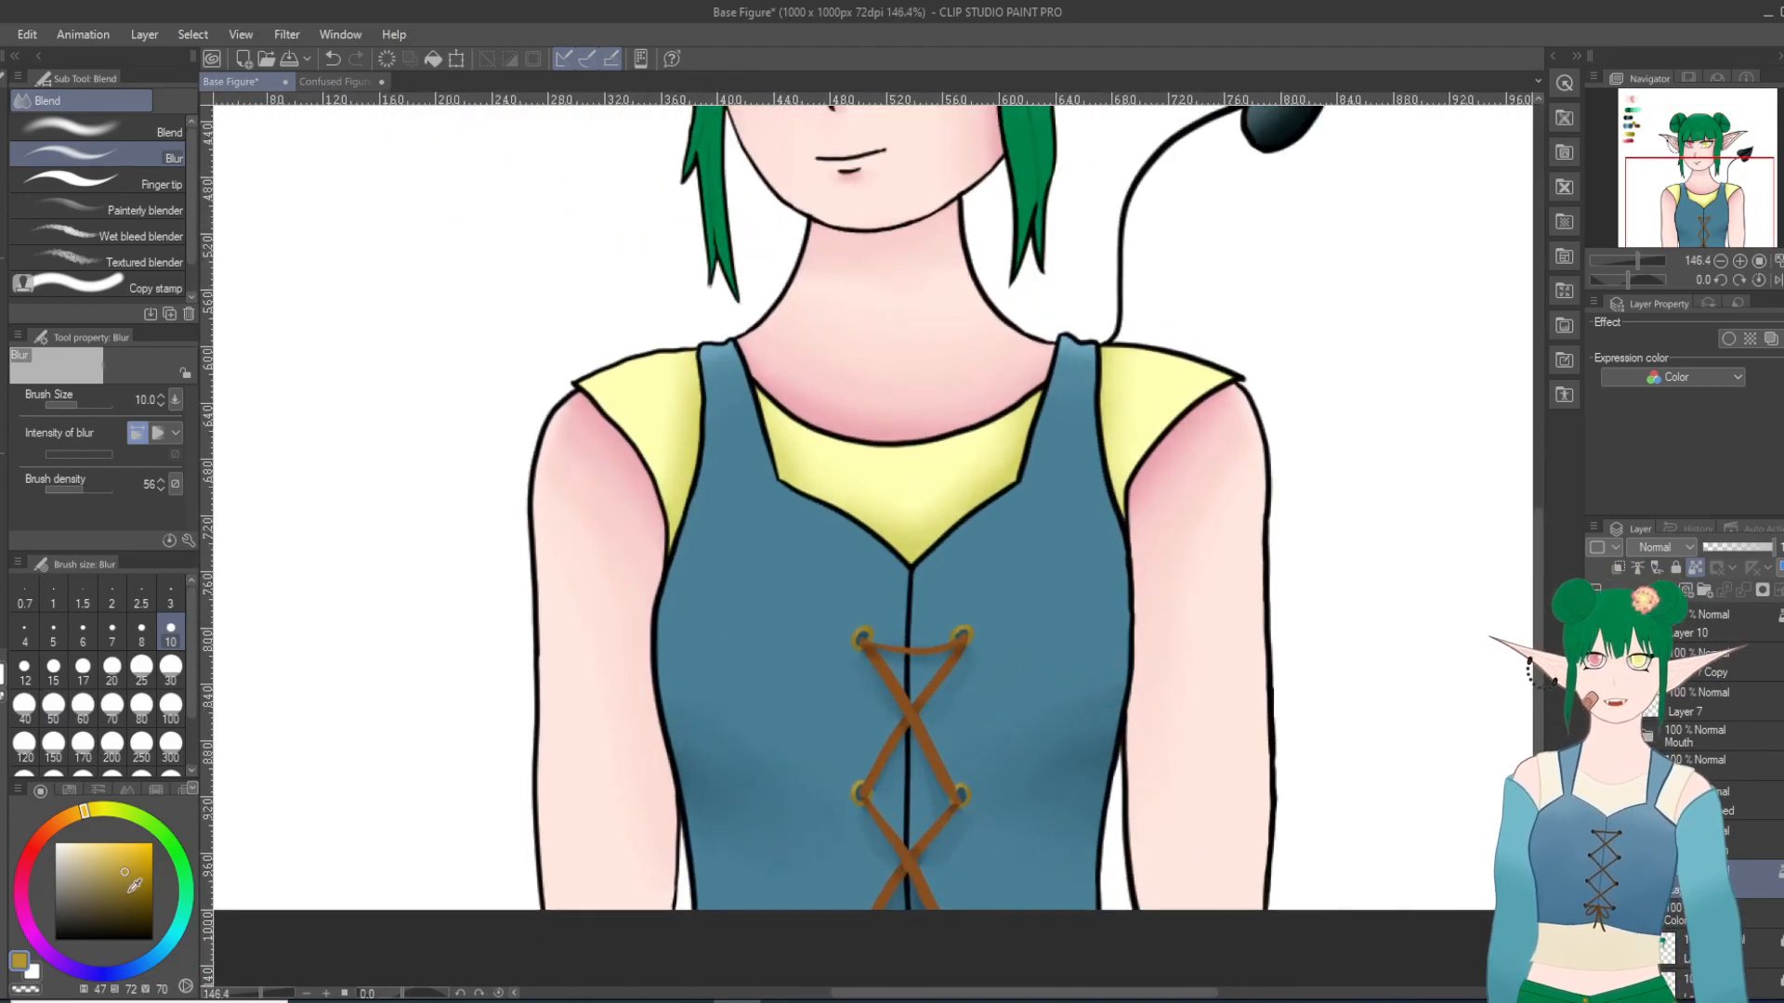
Step: Sample the palette's darkest blue, recolor the vest's center seam line with the Milli pen at size 20, and review the vest
key("bracketleft")
scroll(268, 426, "down", 6)
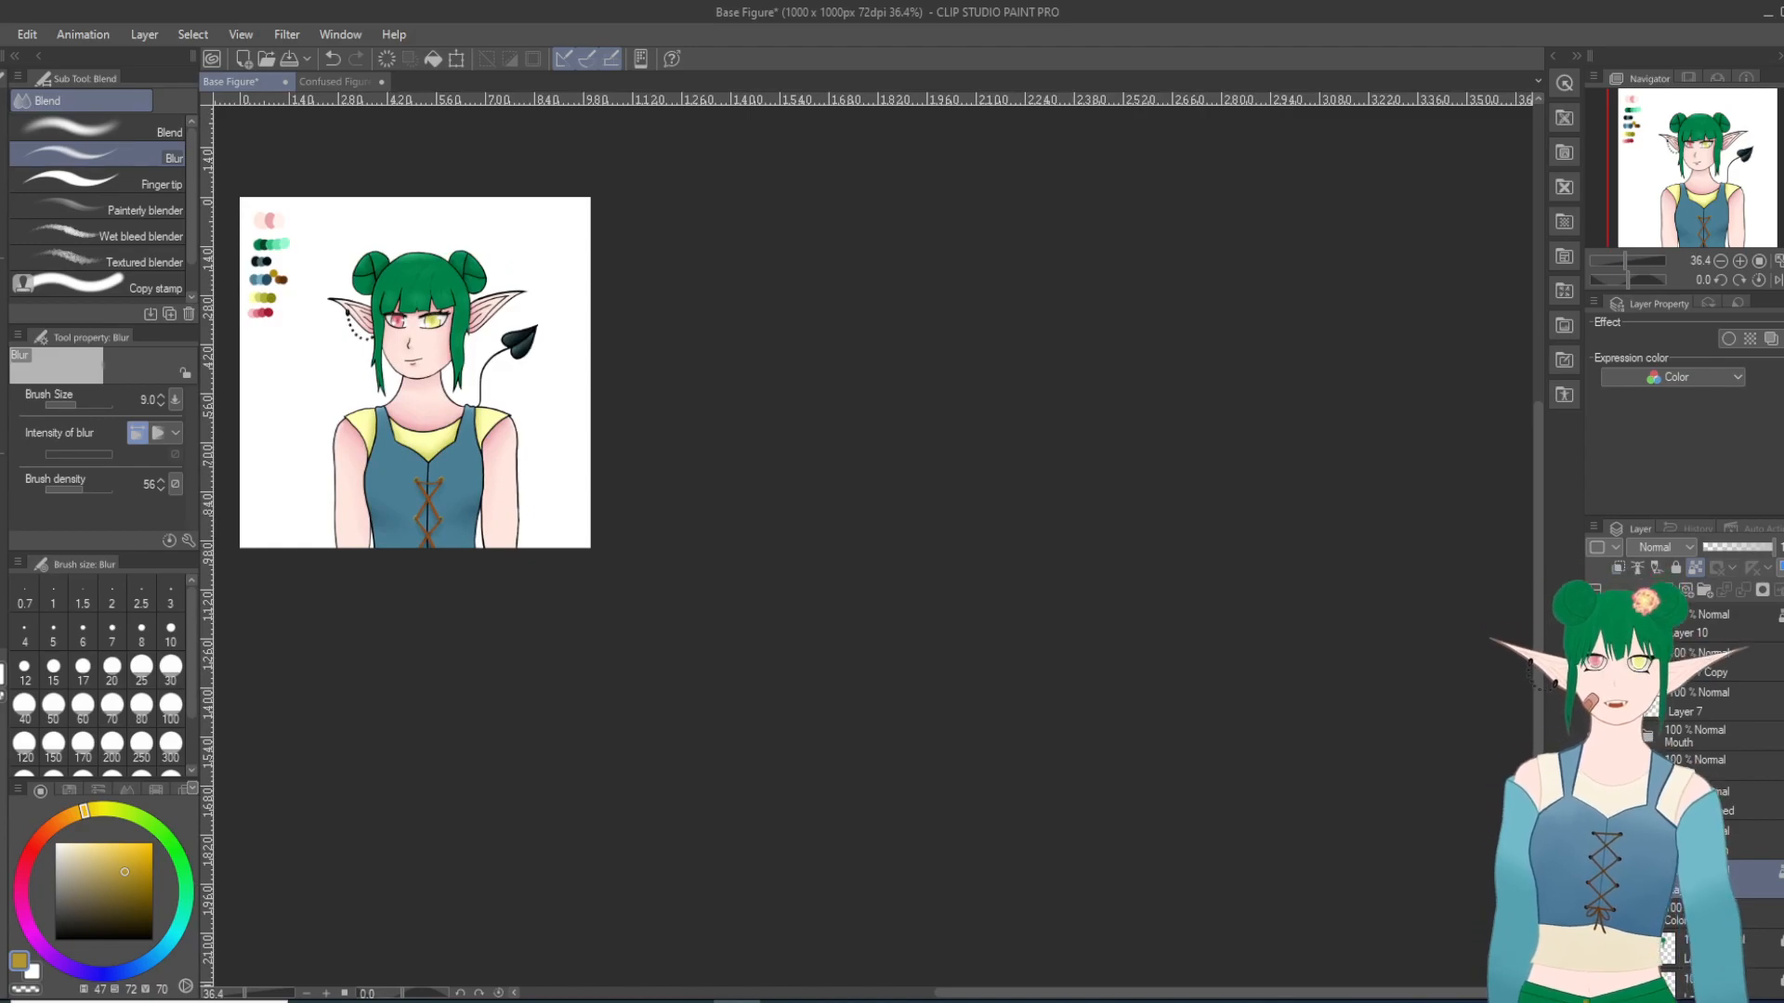
key("alt")
scroll(264, 275, "up", 2)
left_click(266, 278)
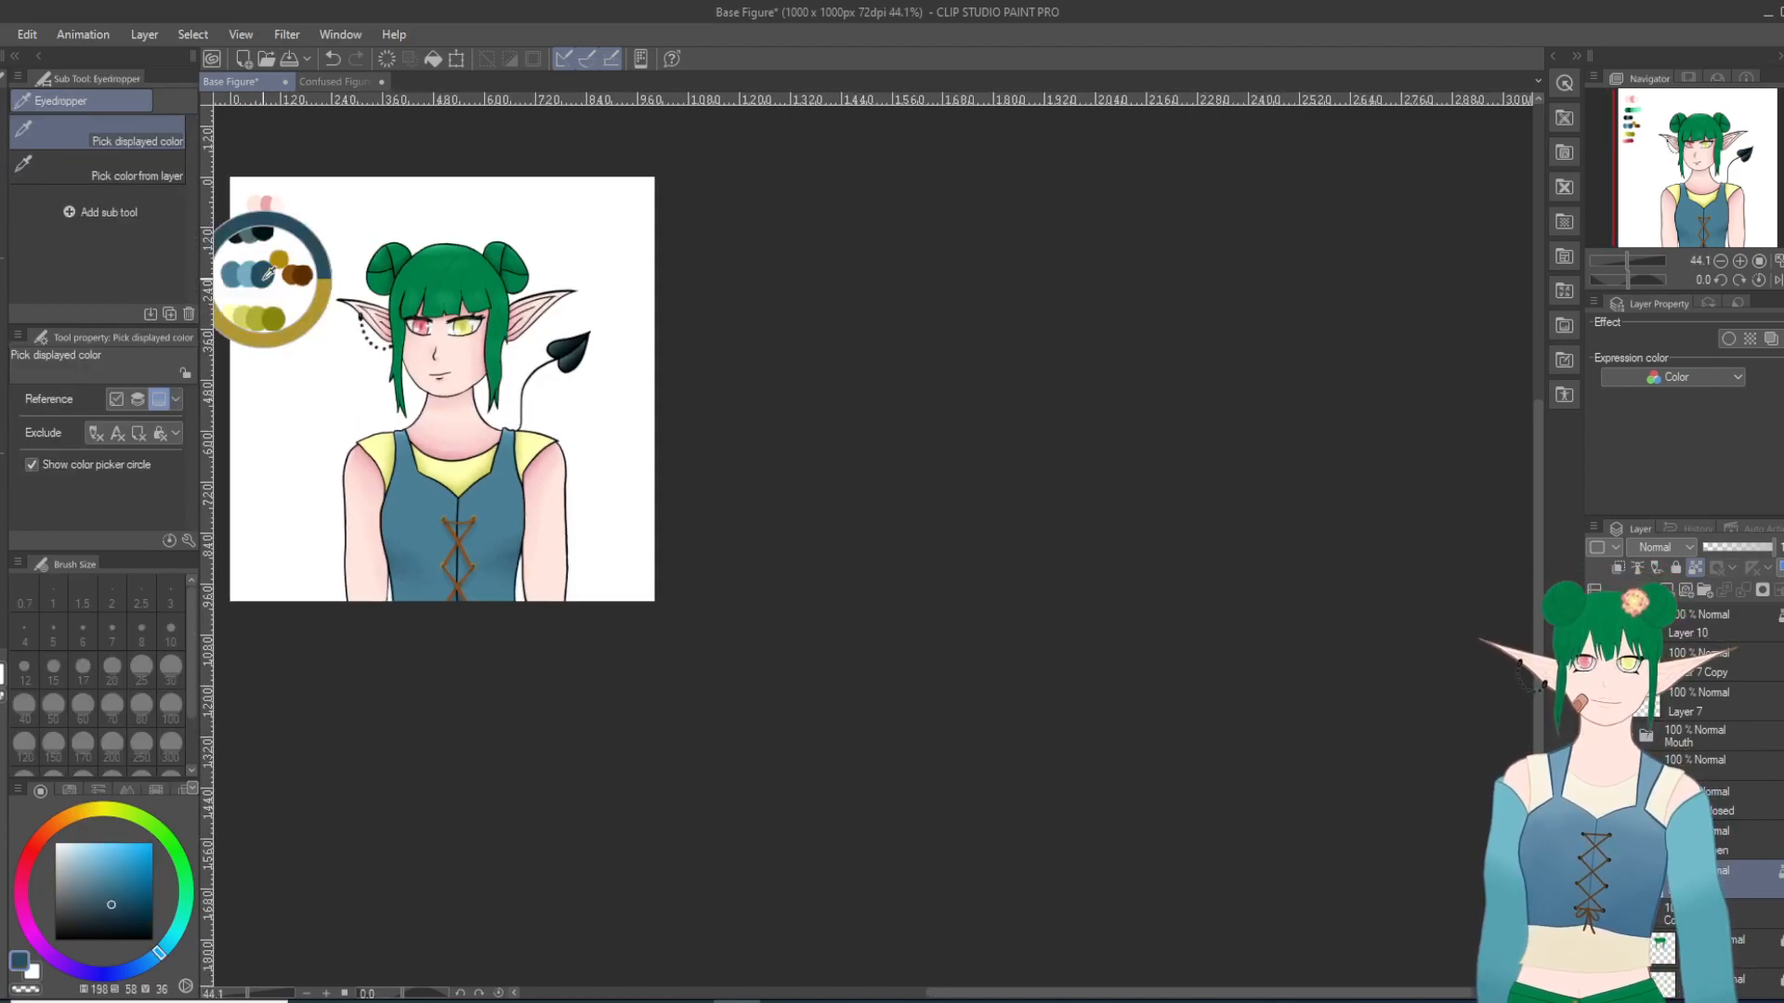
scroll(478, 559, "up", 2)
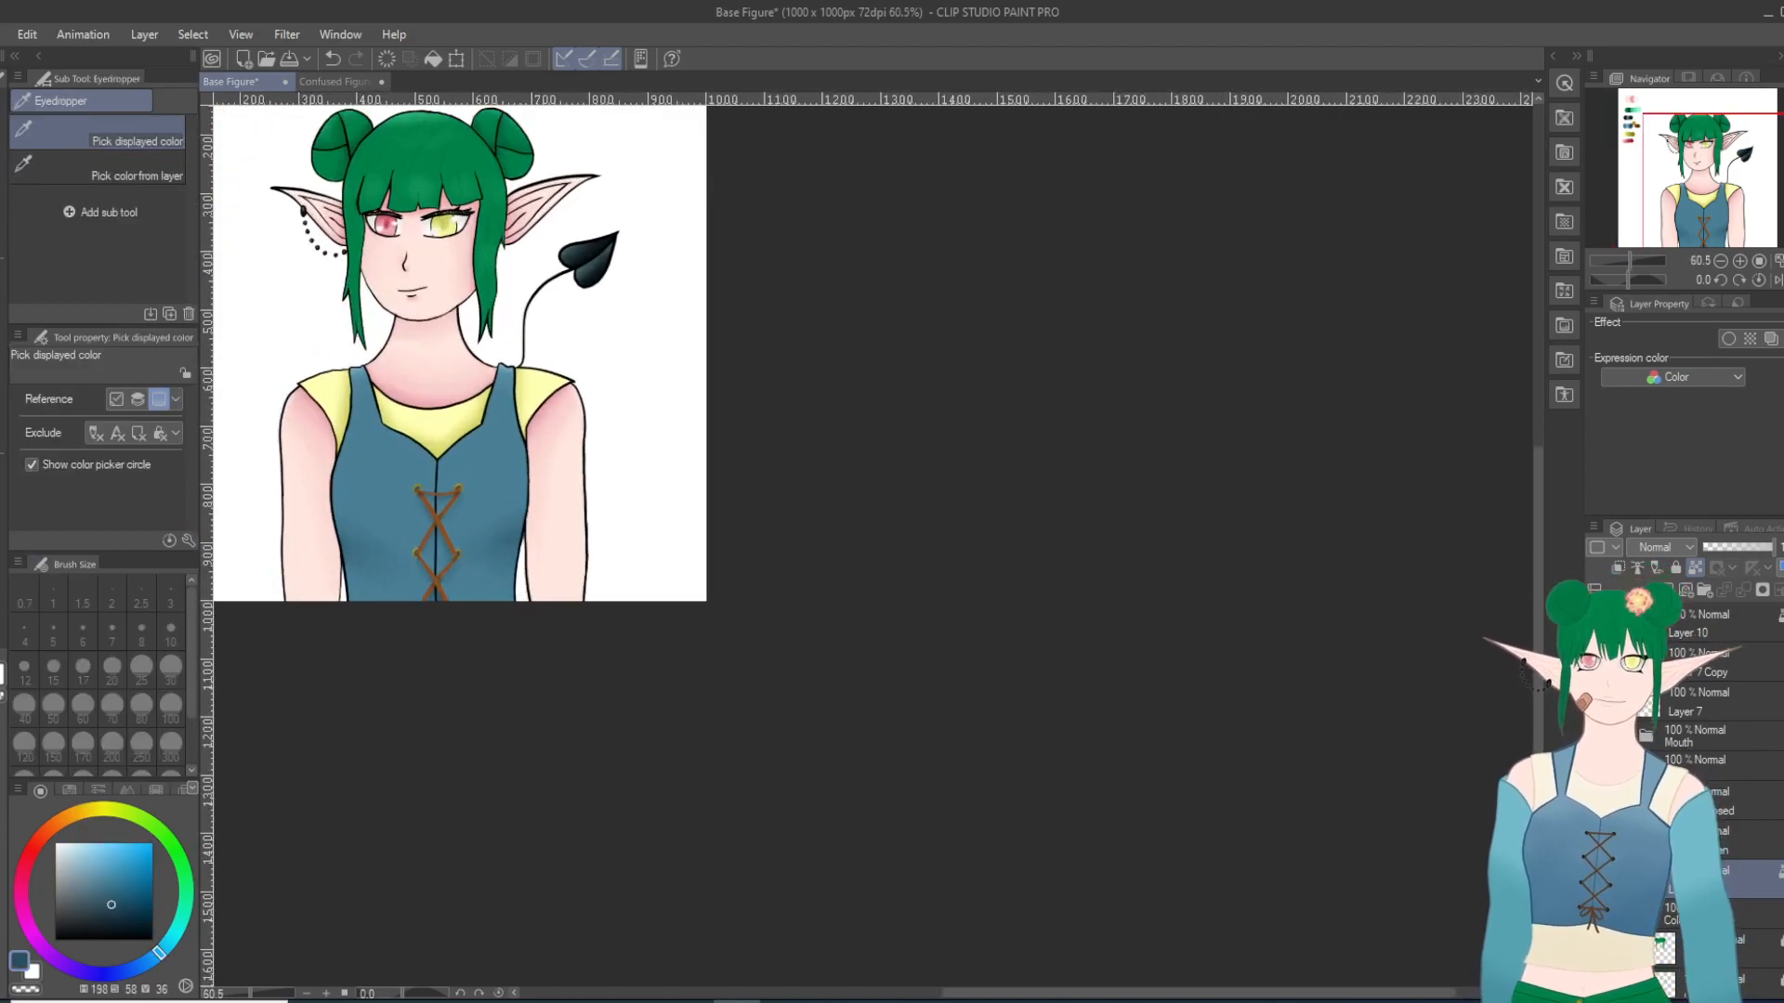
key("p")
scroll(374, 506, "up", 3)
scroll(374, 507, "up", 3)
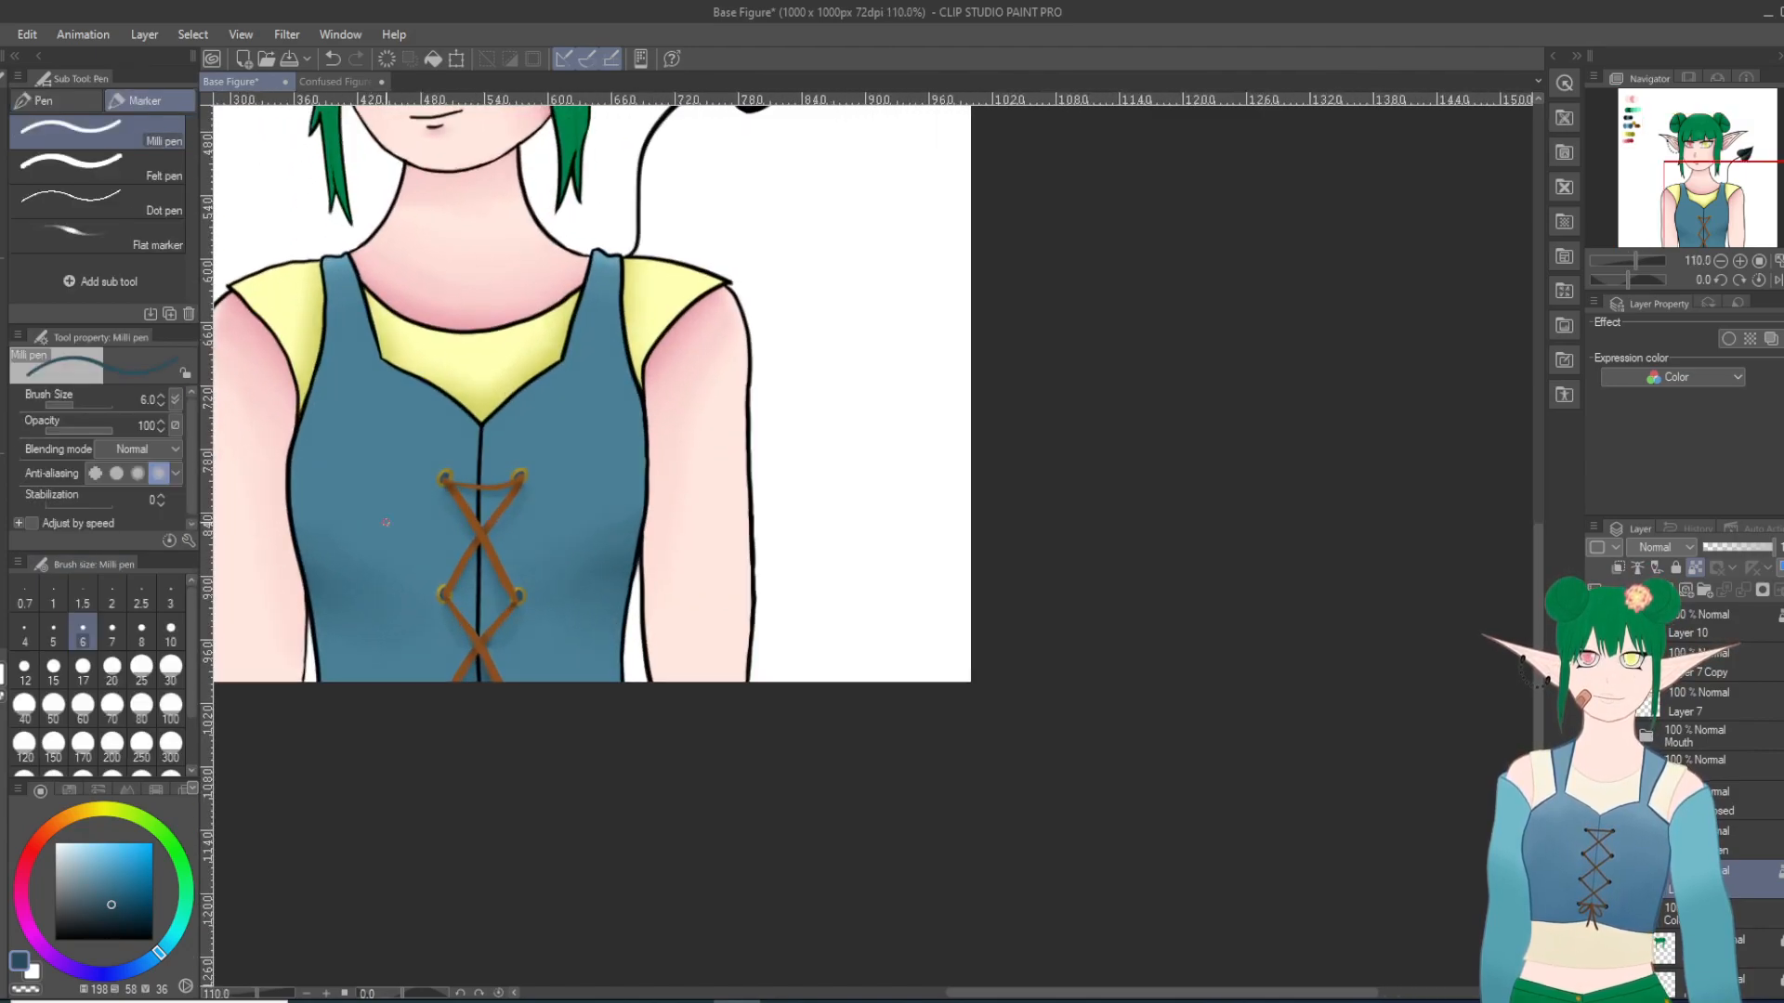
left_click(110, 682)
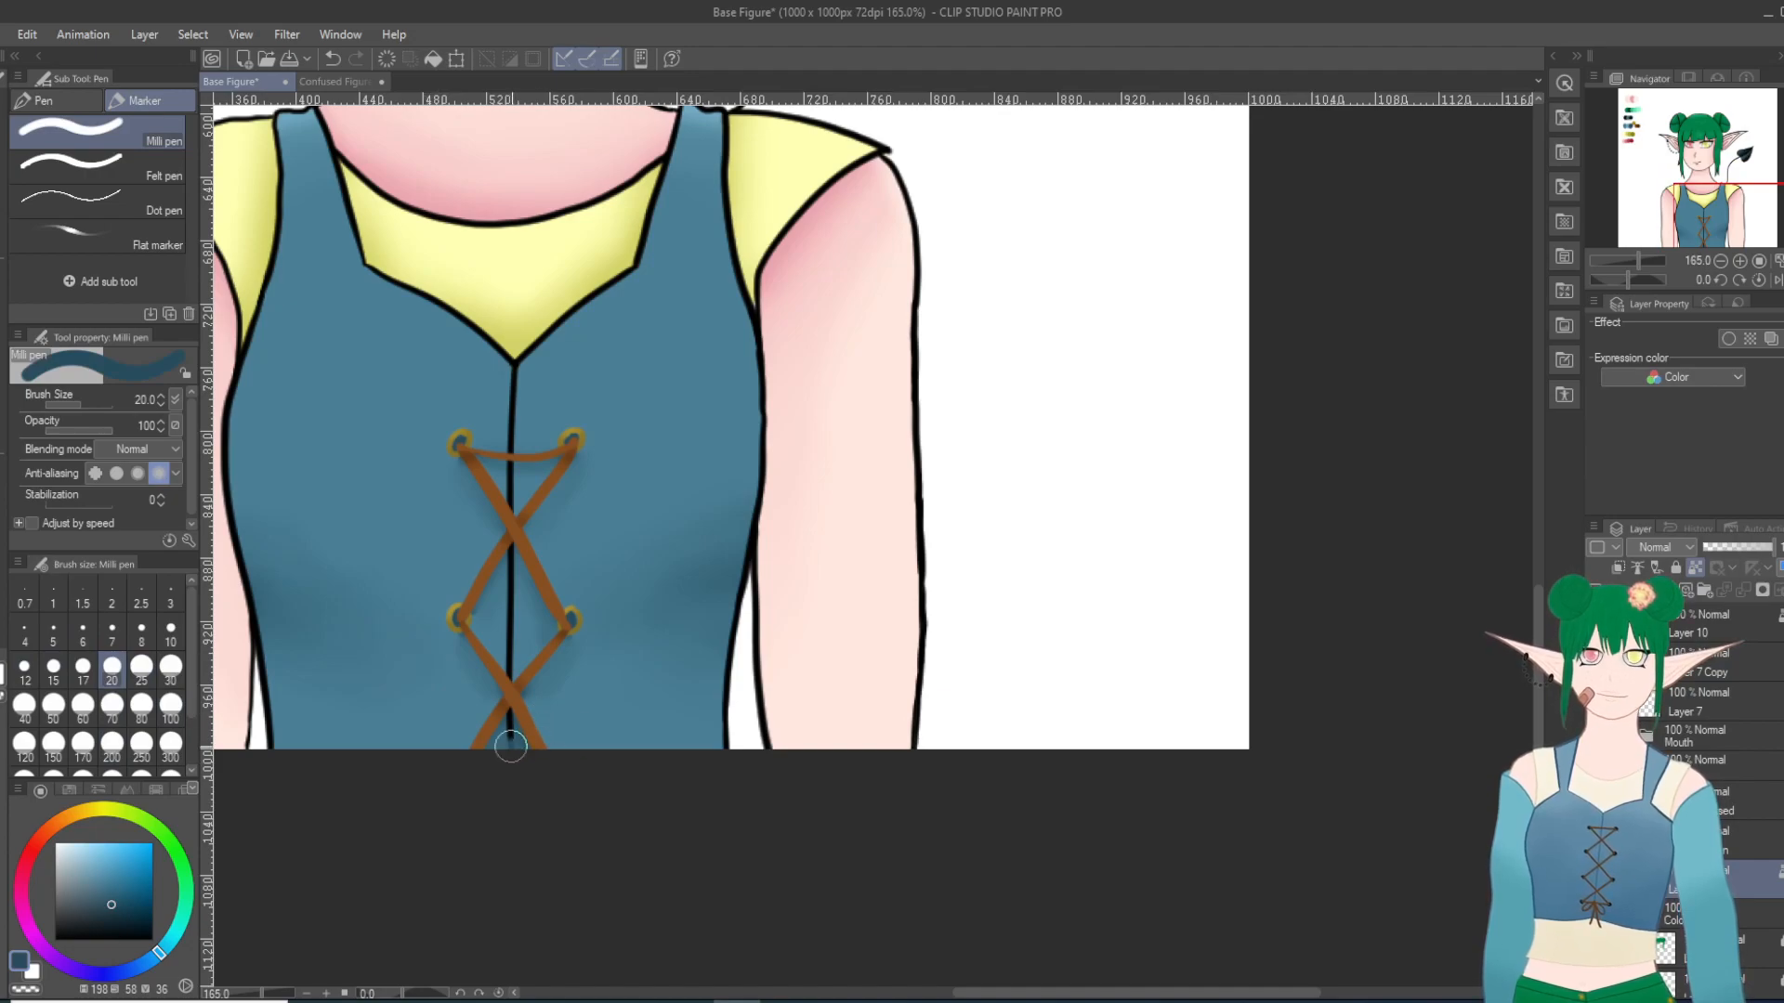
left_click_drag(506, 788, 529, 368)
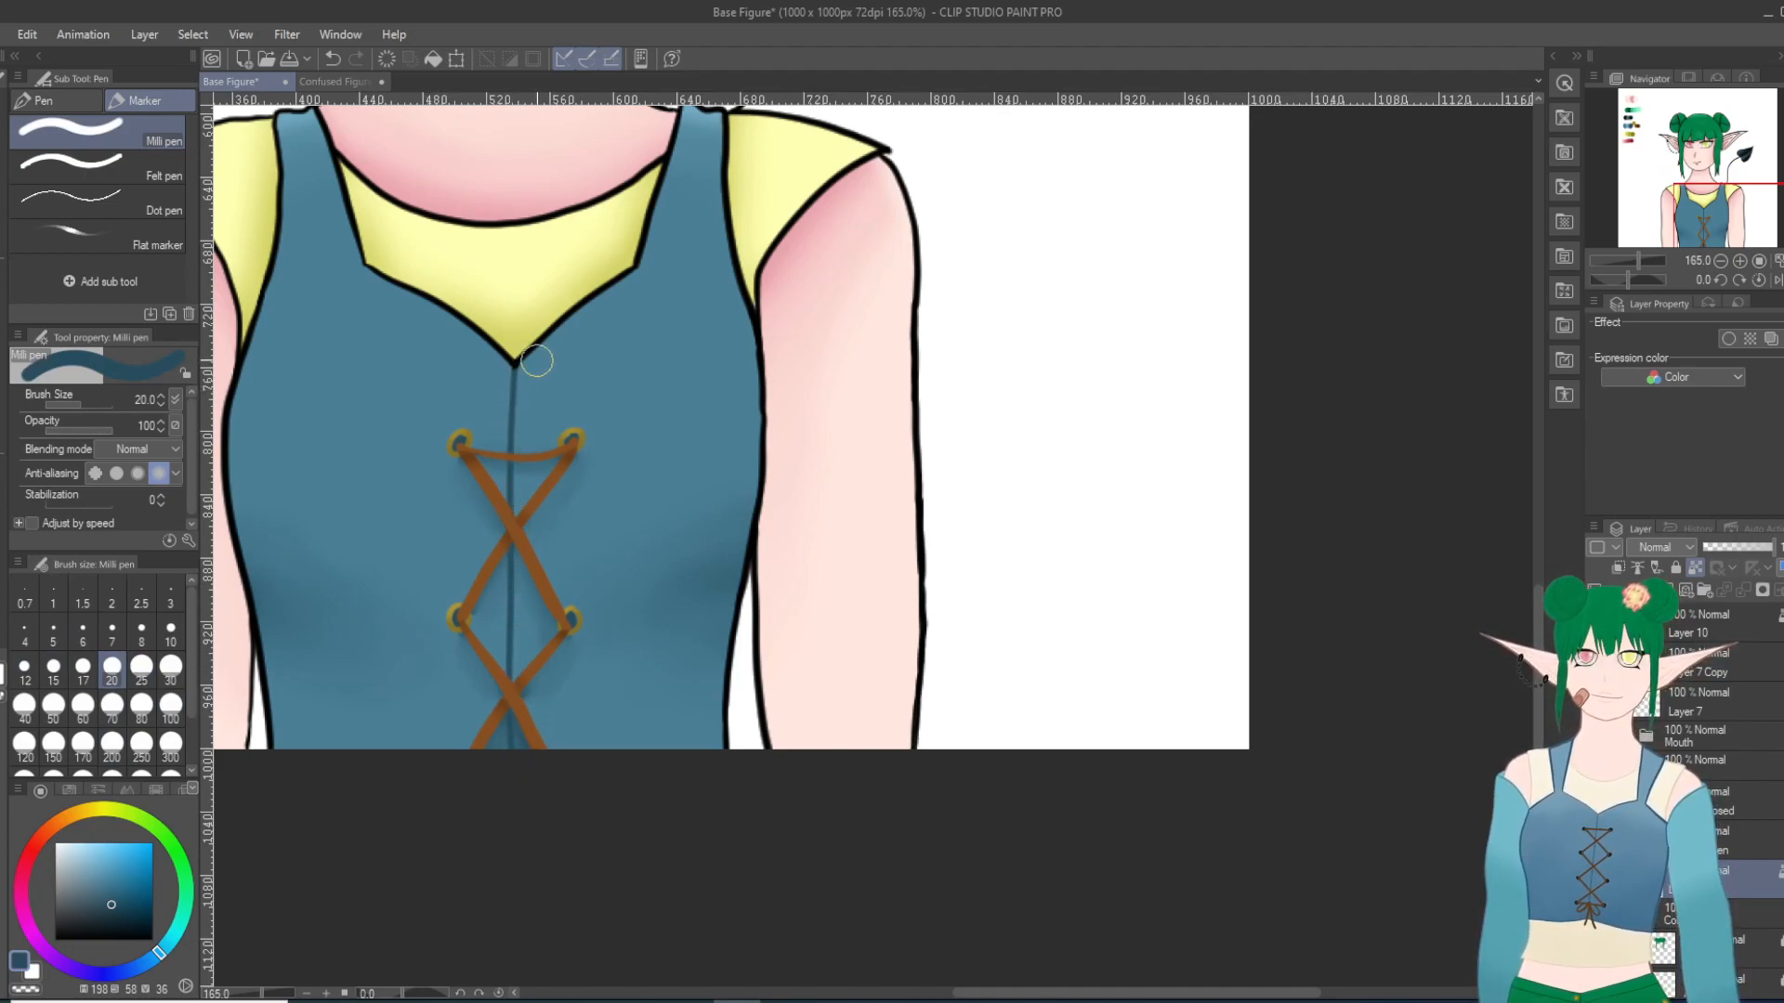
scroll(641, 233, "down", 7)
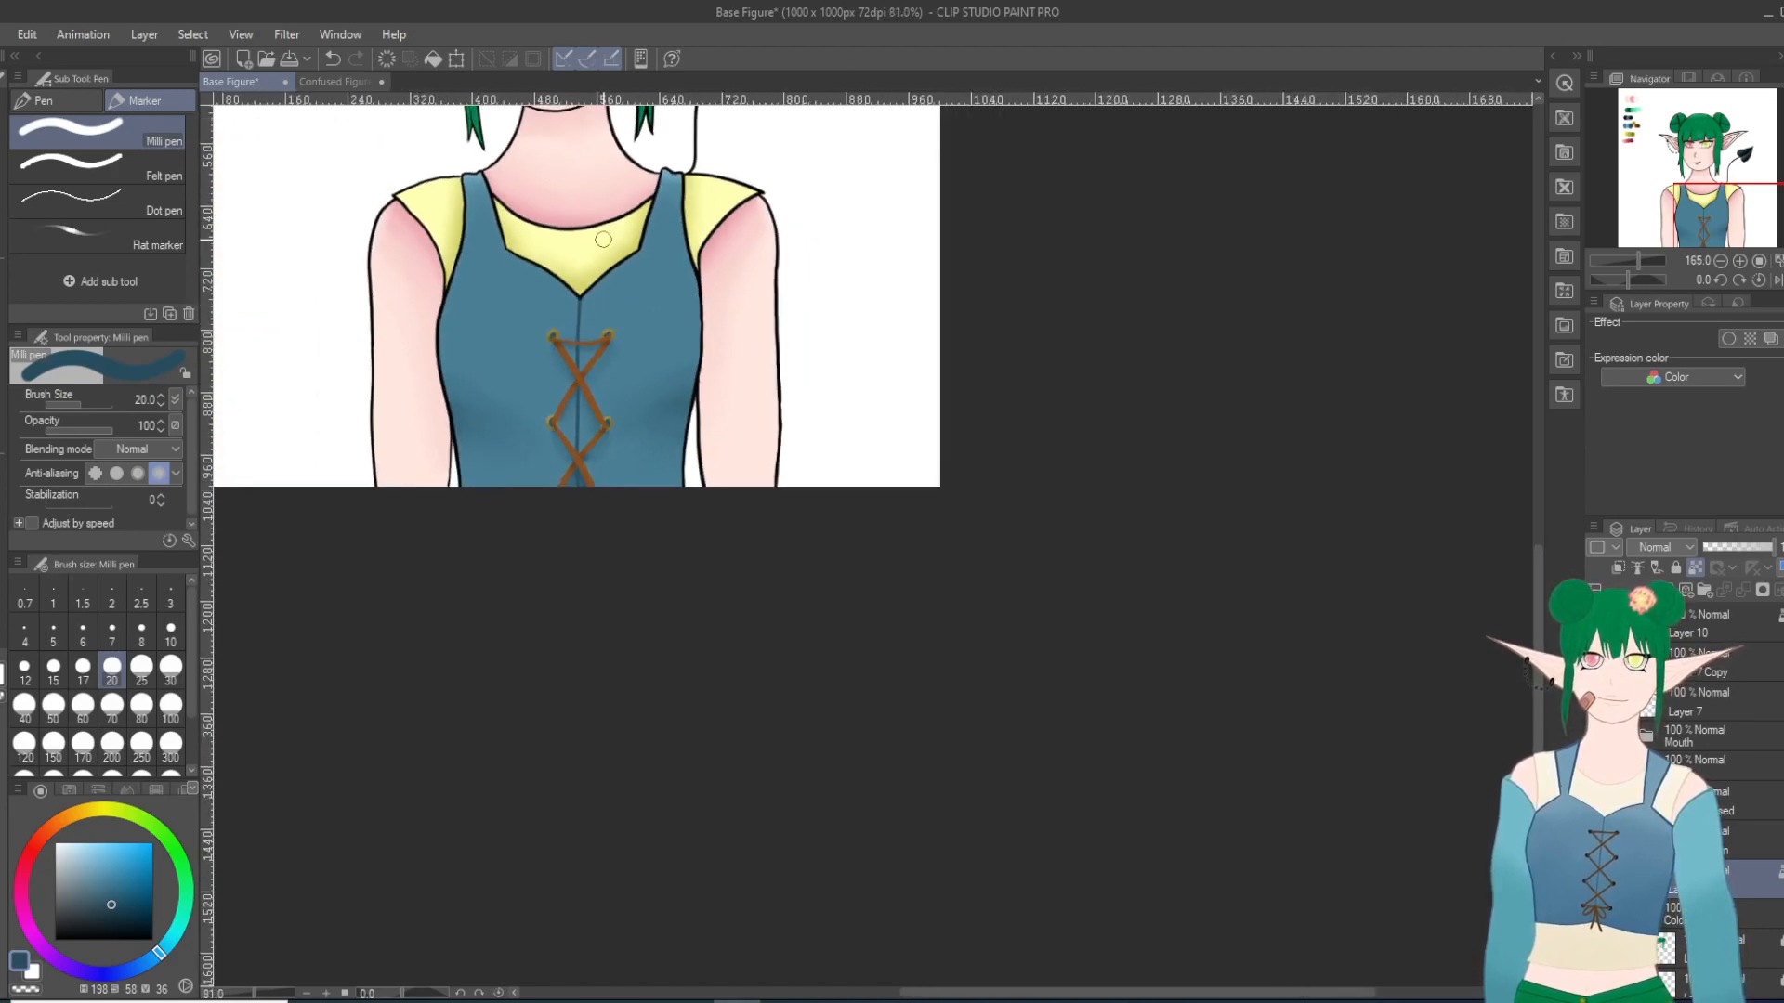
scroll(603, 239, "down", 3)
scroll(603, 239, "up", 6)
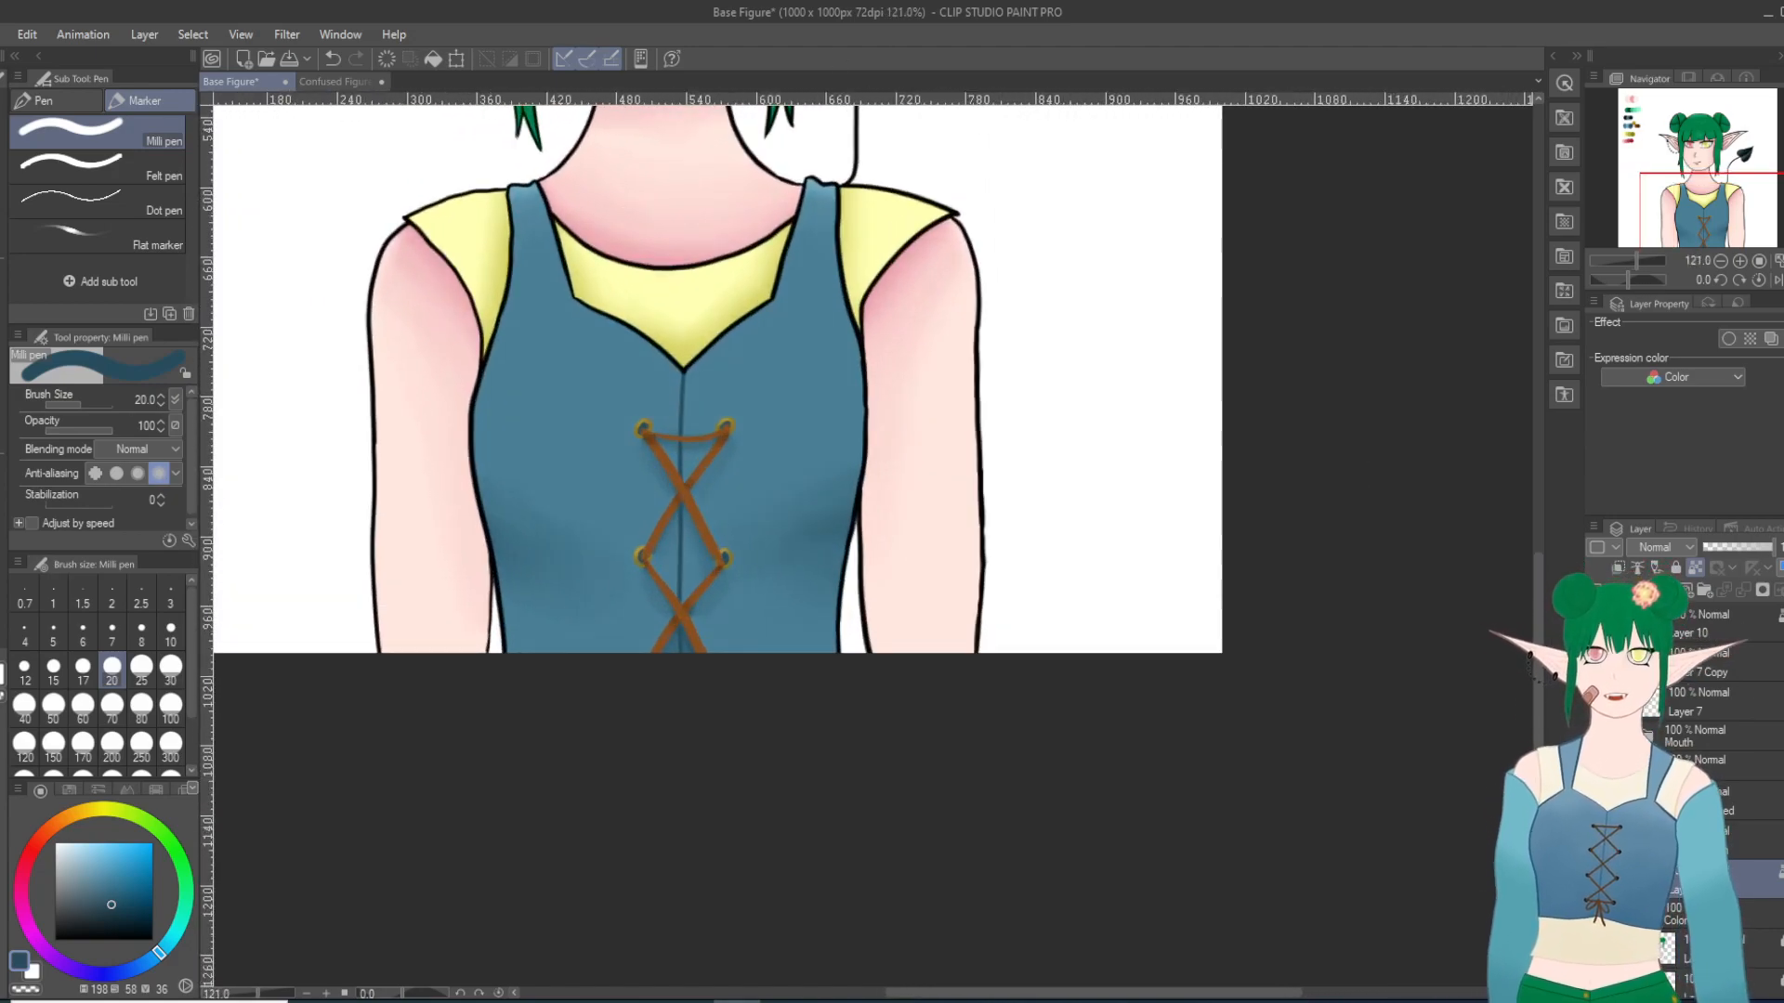
Step: Find and select the layer that holds the line art of the open eyes
left_click_drag(1541, 730, 1539, 596)
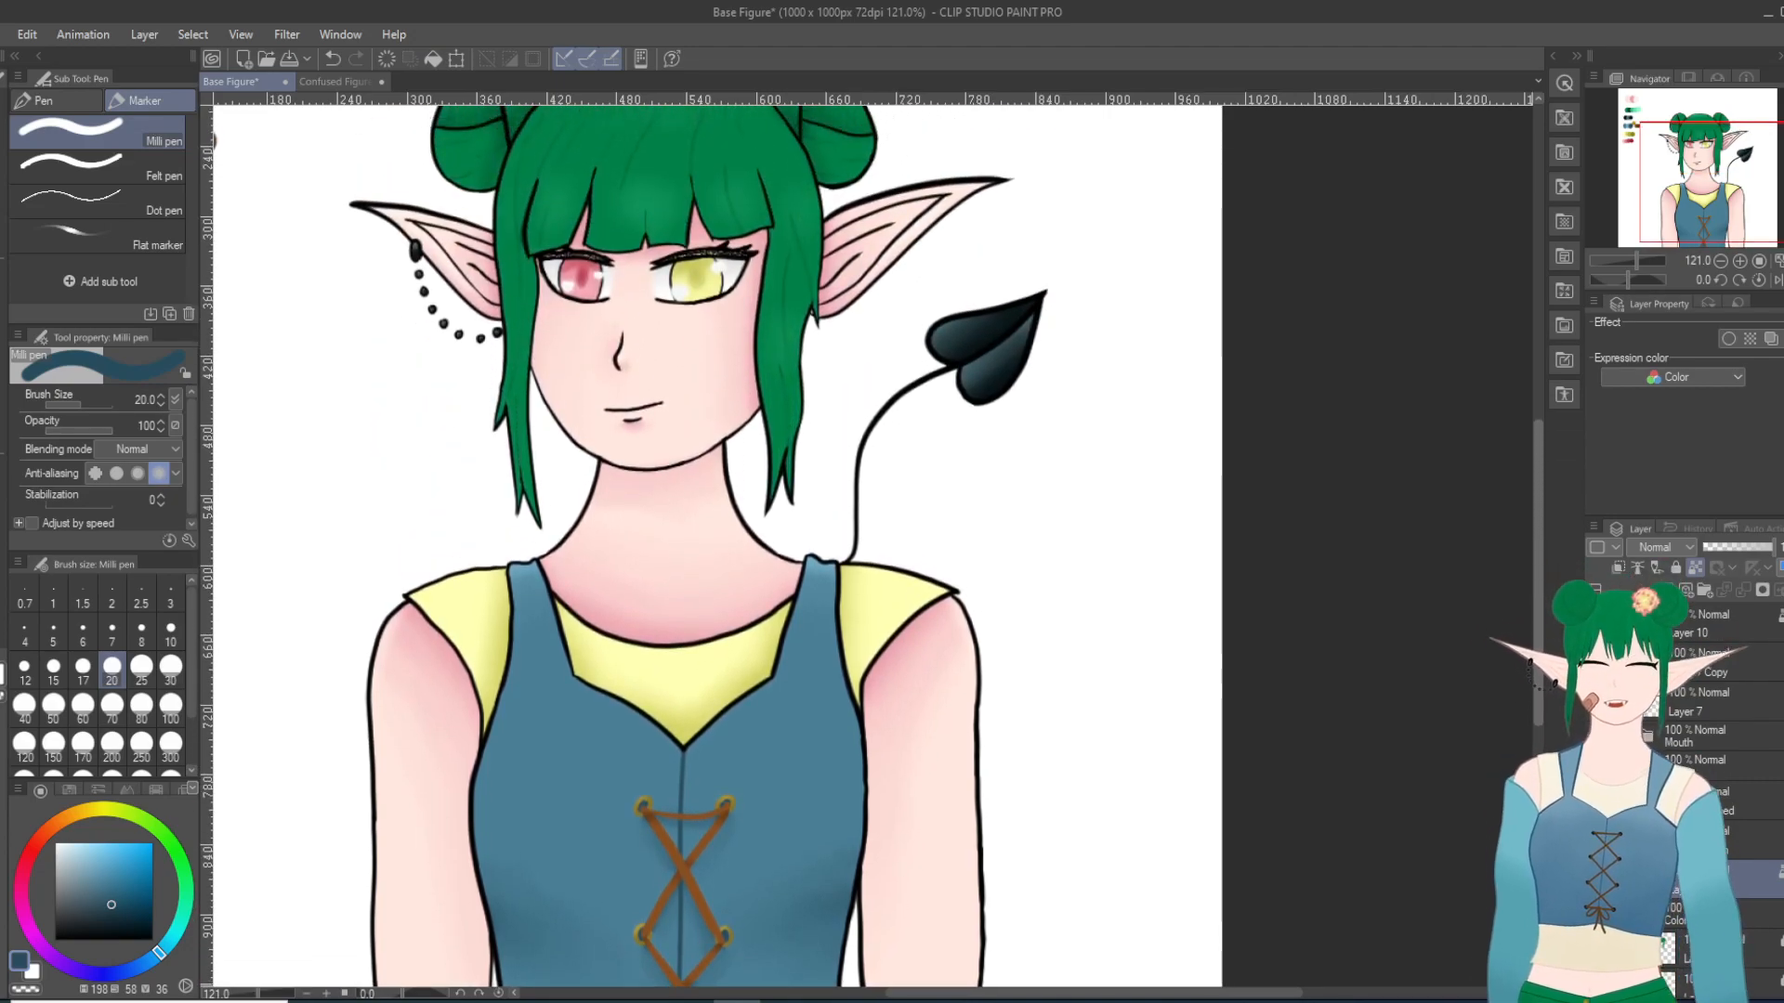
scroll(654, 389, "up", 3)
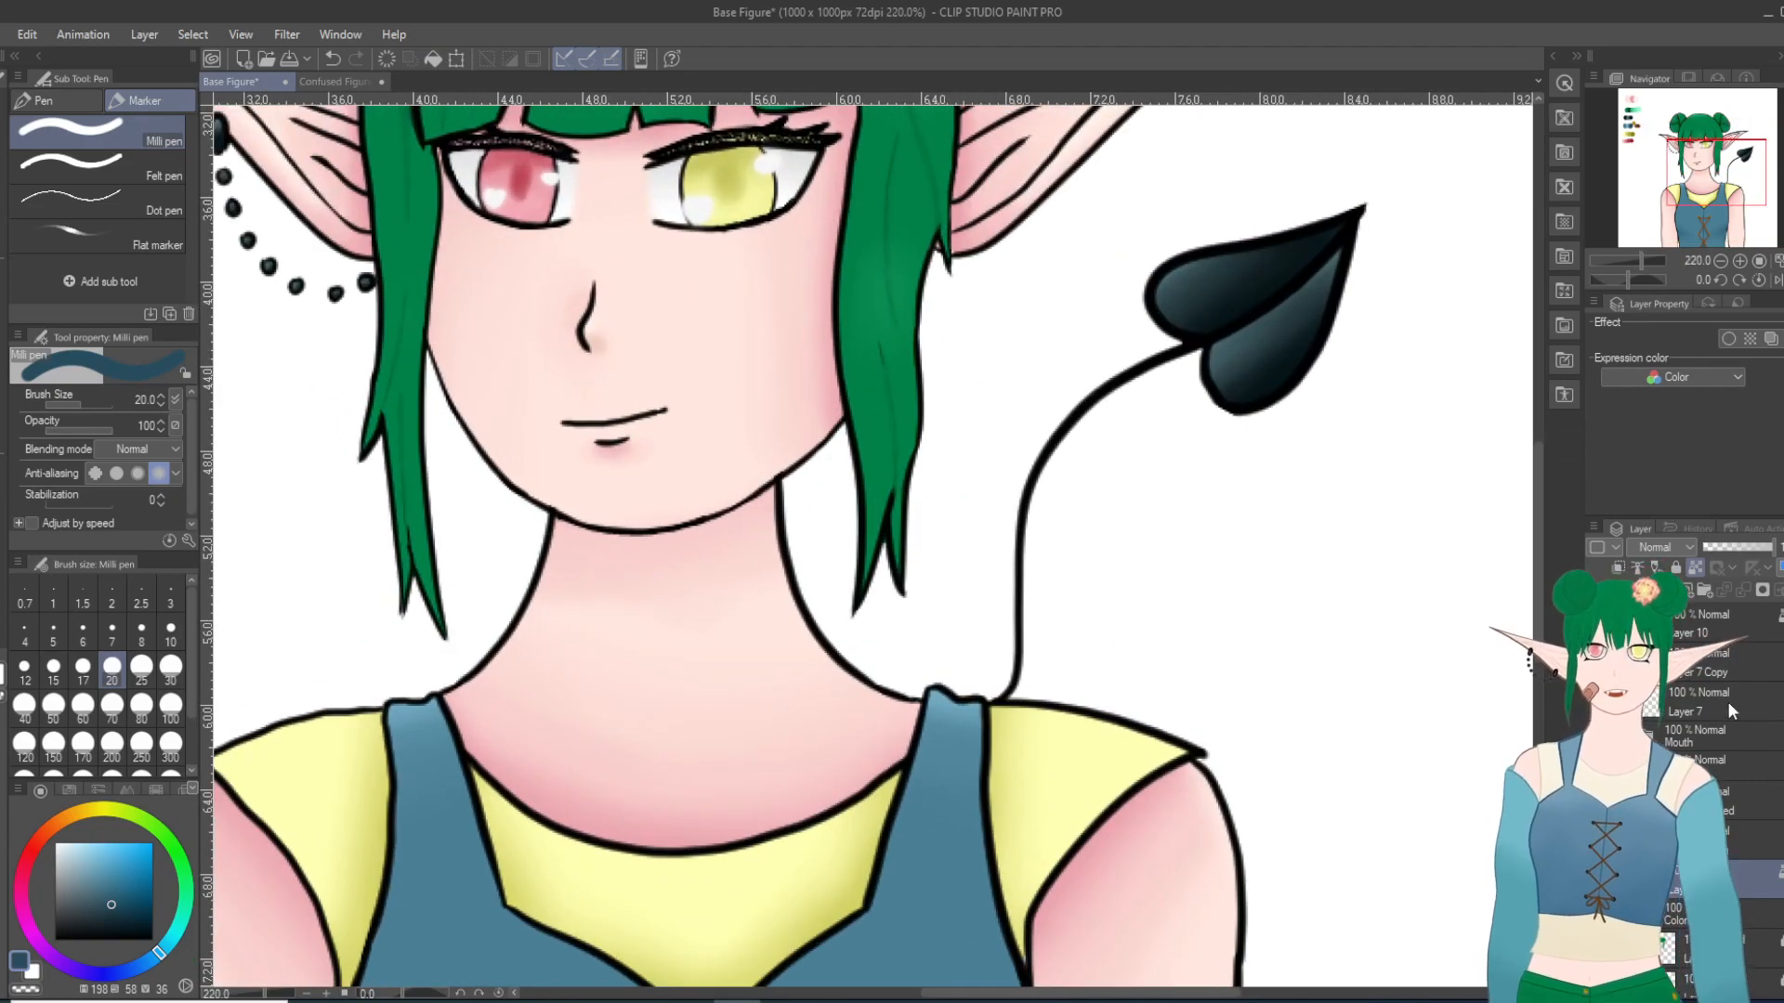
left_click(1726, 701)
left_click_drag(1536, 575, 1557, 526)
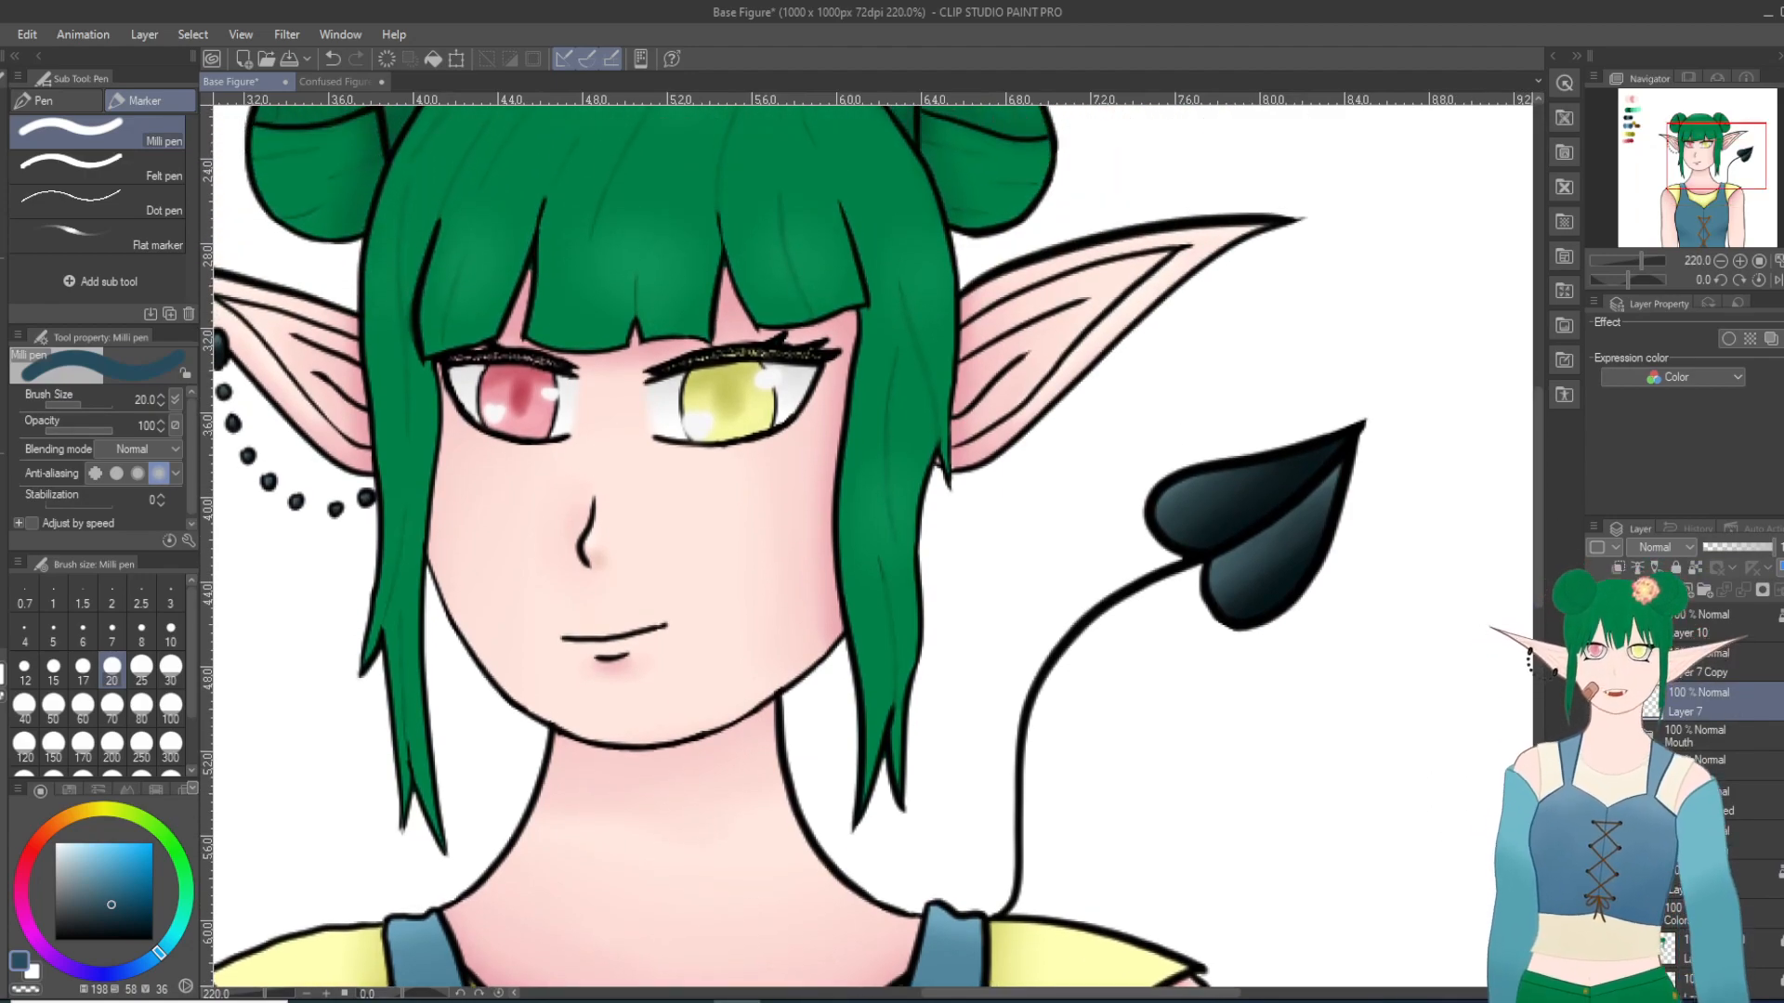
left_click(1645, 765)
double_click(1739, 846)
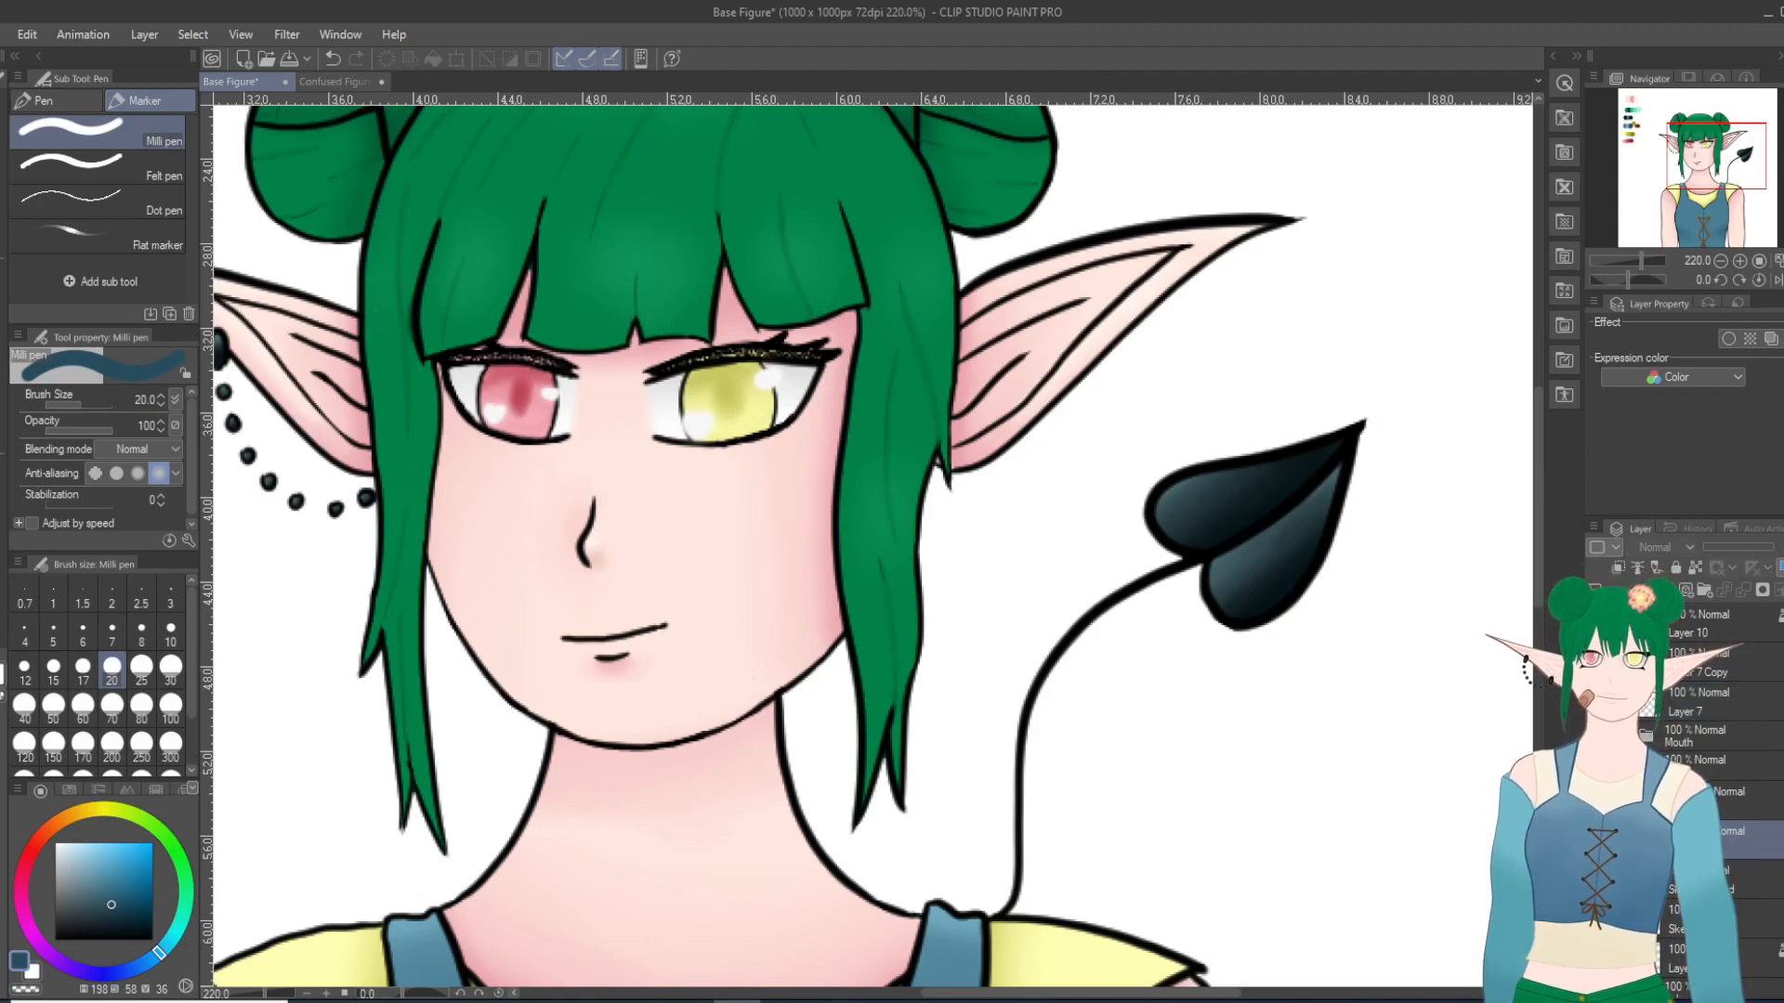
scroll(313, 385, "up", 2)
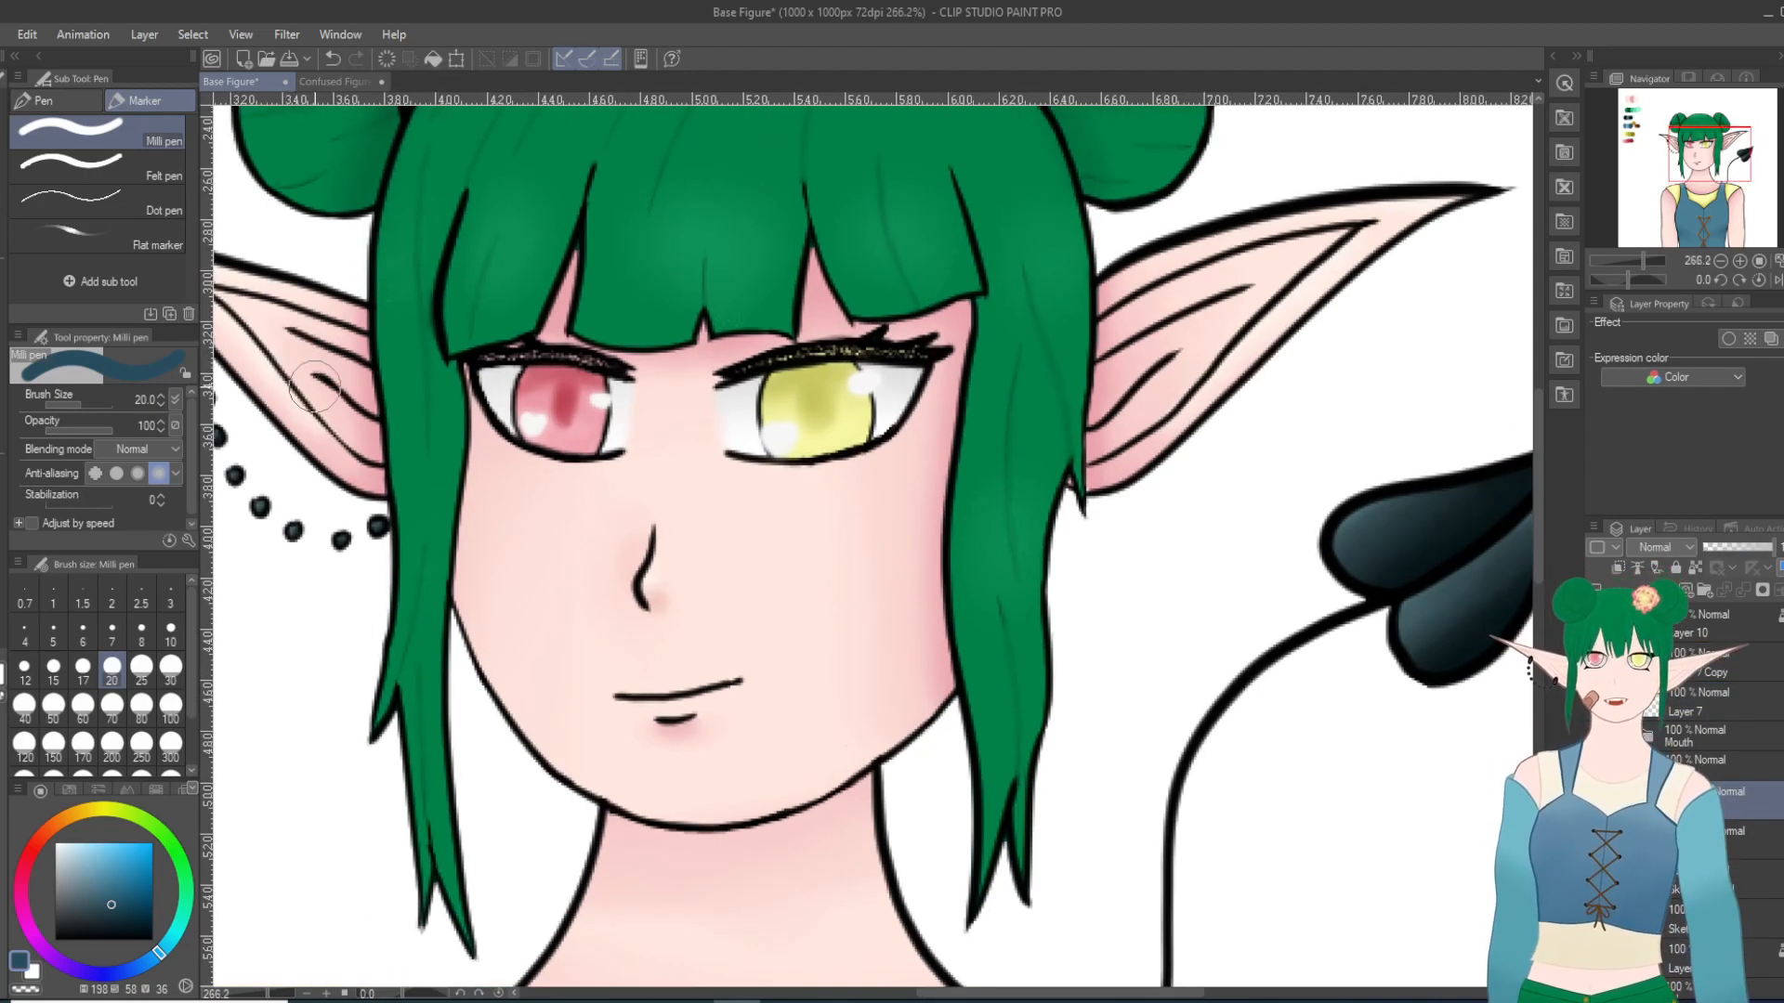
scroll(957, 457, "down", 10)
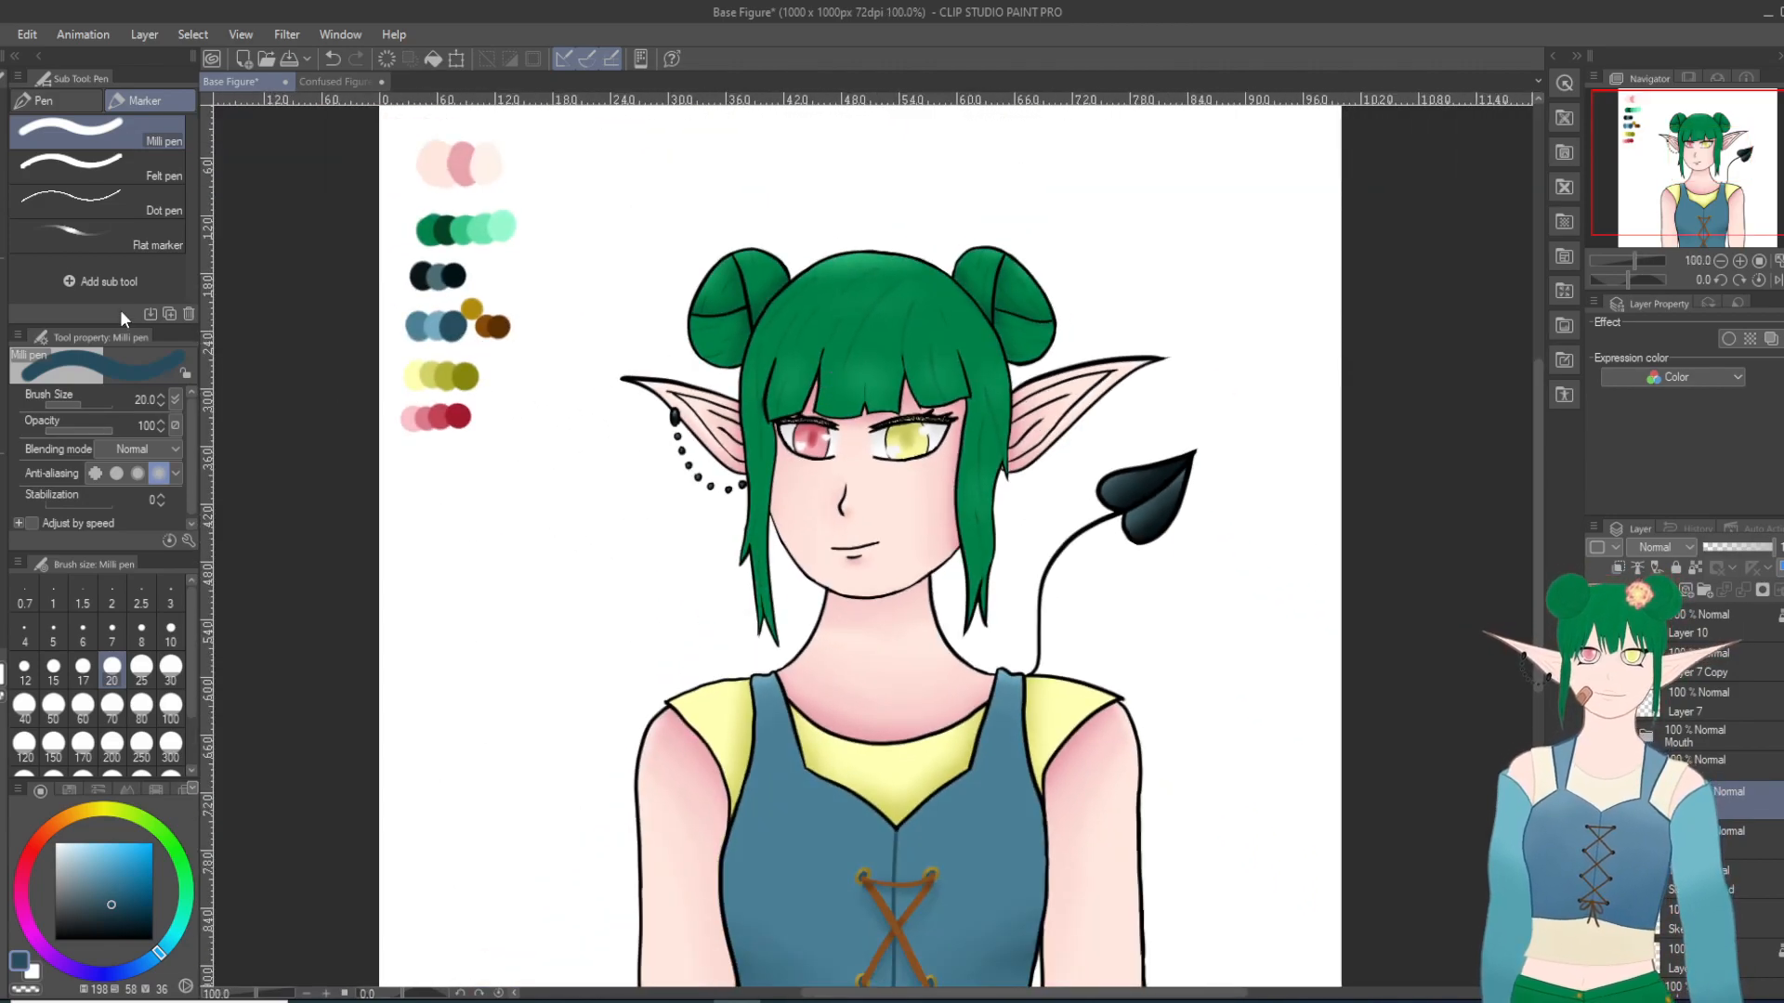
Step: Sample the palette's medium-dark red and recolor only the red iris's side outlines with the Milli pen at size 8
key("i")
scroll(481, 414, "up", 2)
left_click(433, 406)
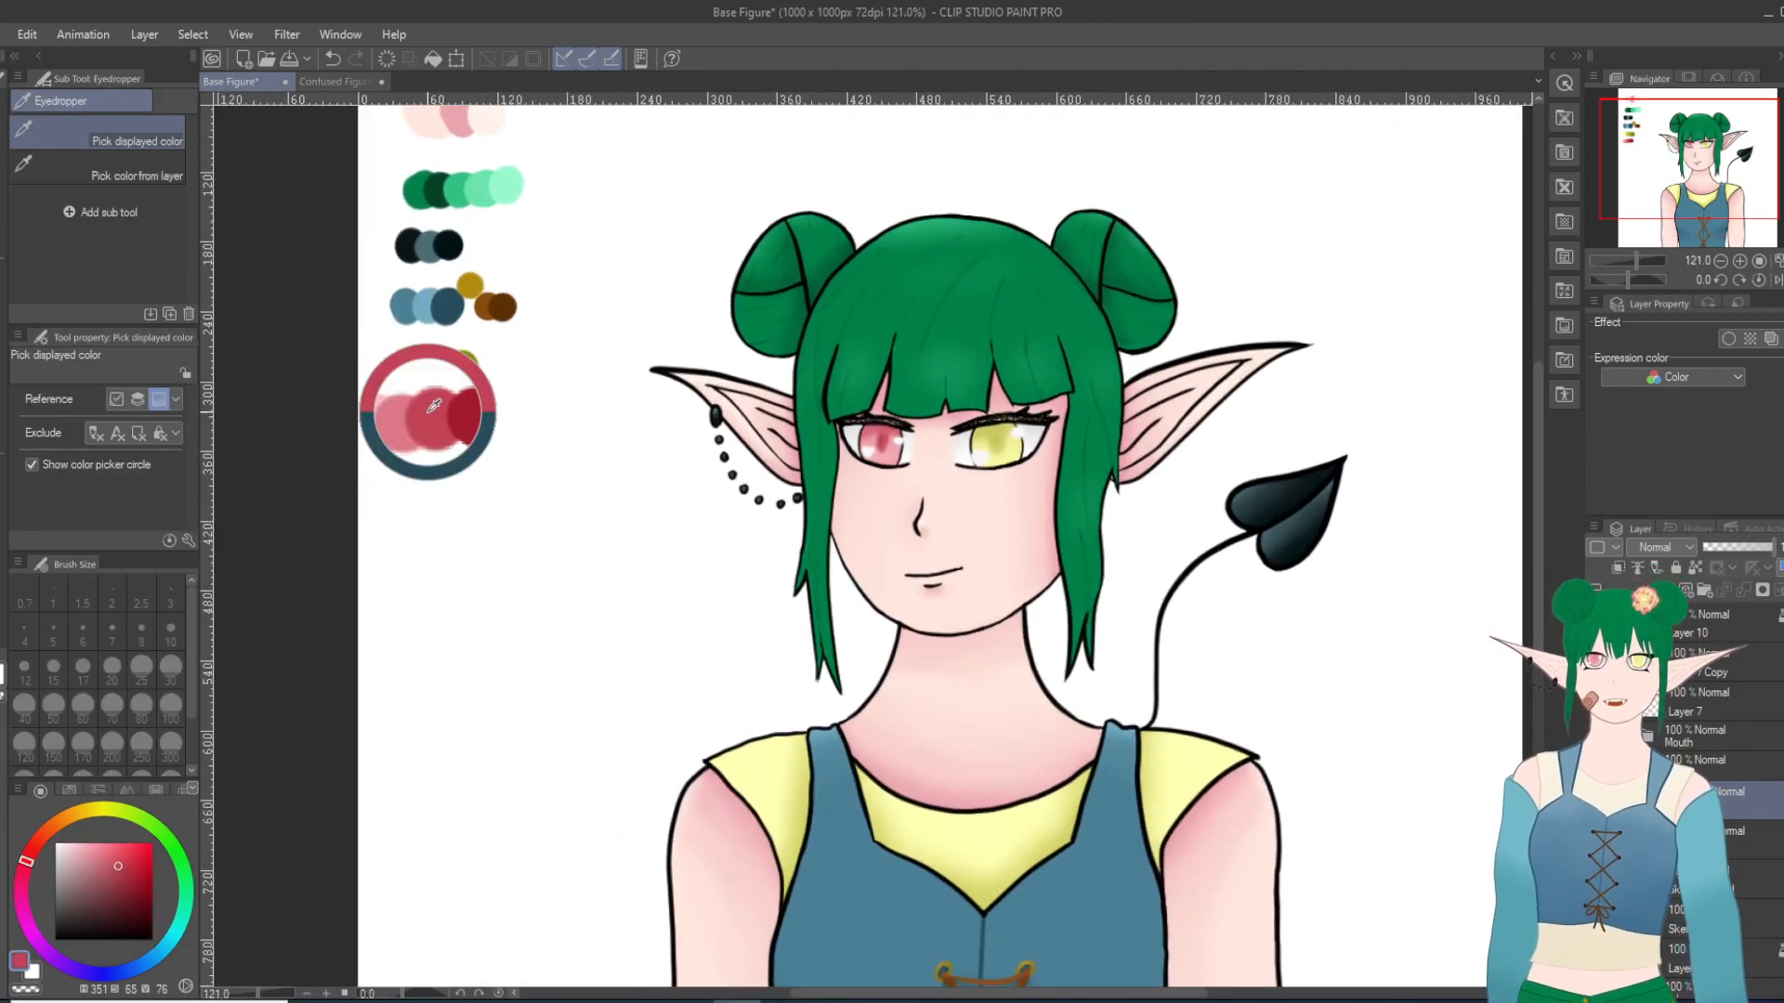
scroll(890, 444, "up", 15)
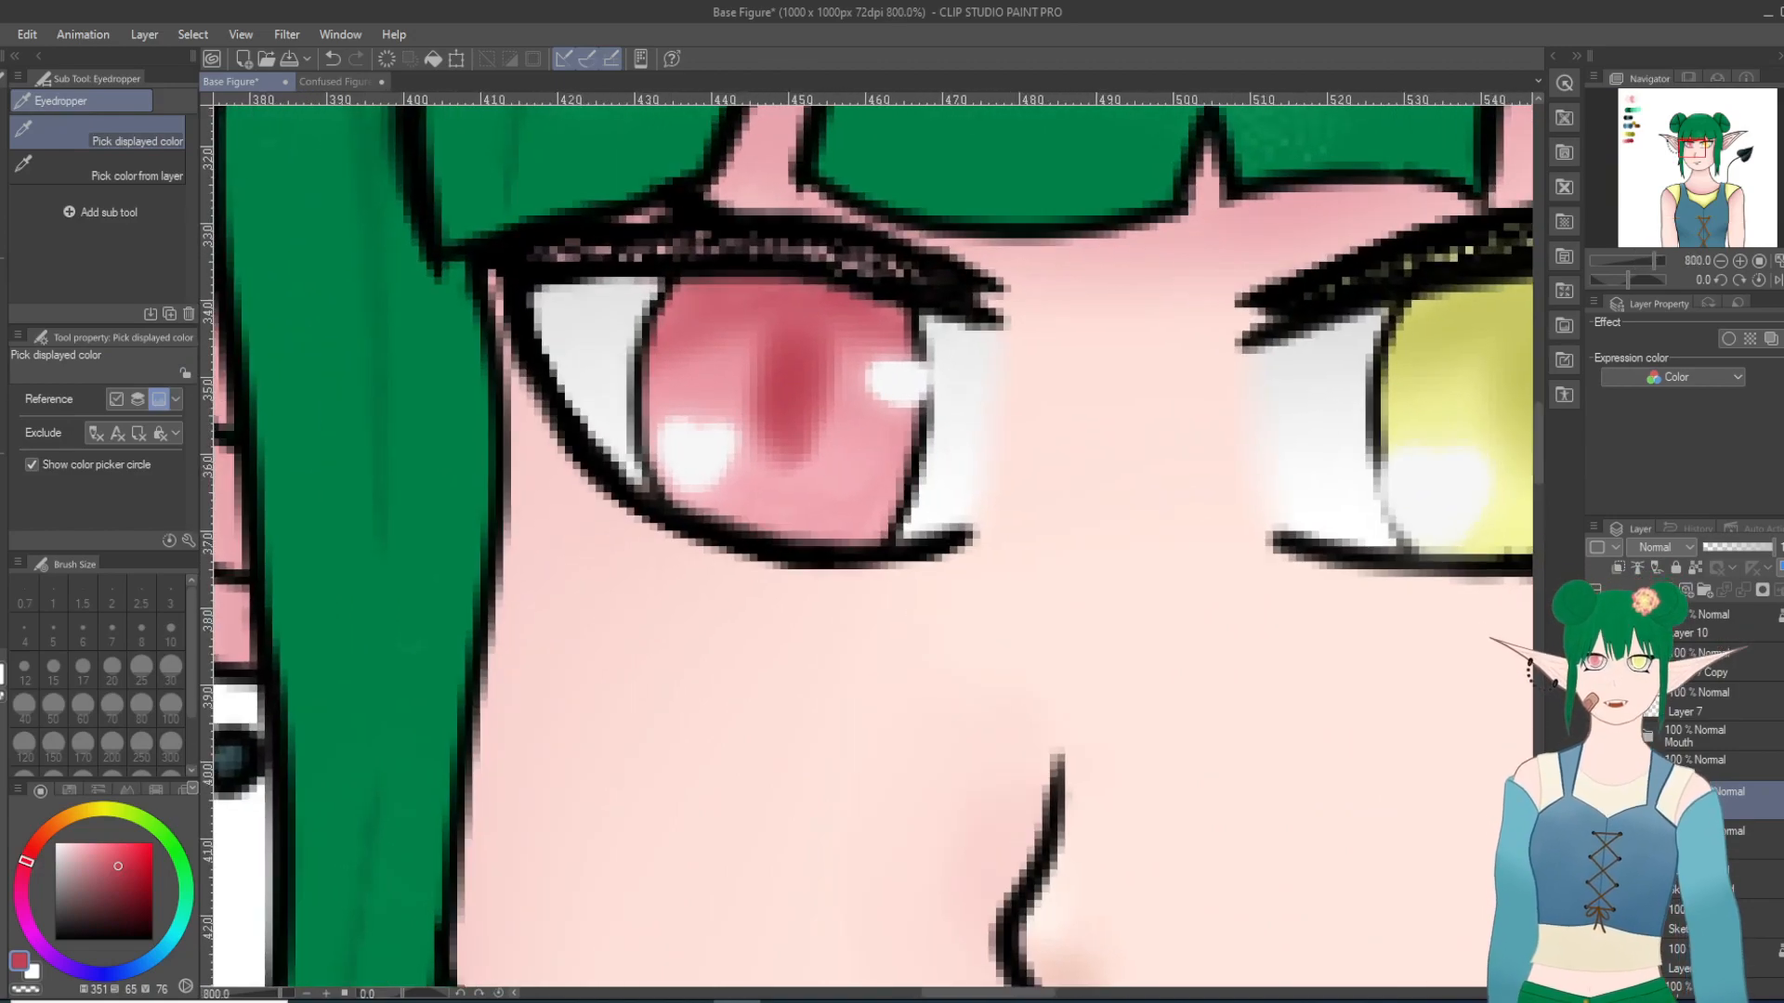
key("p")
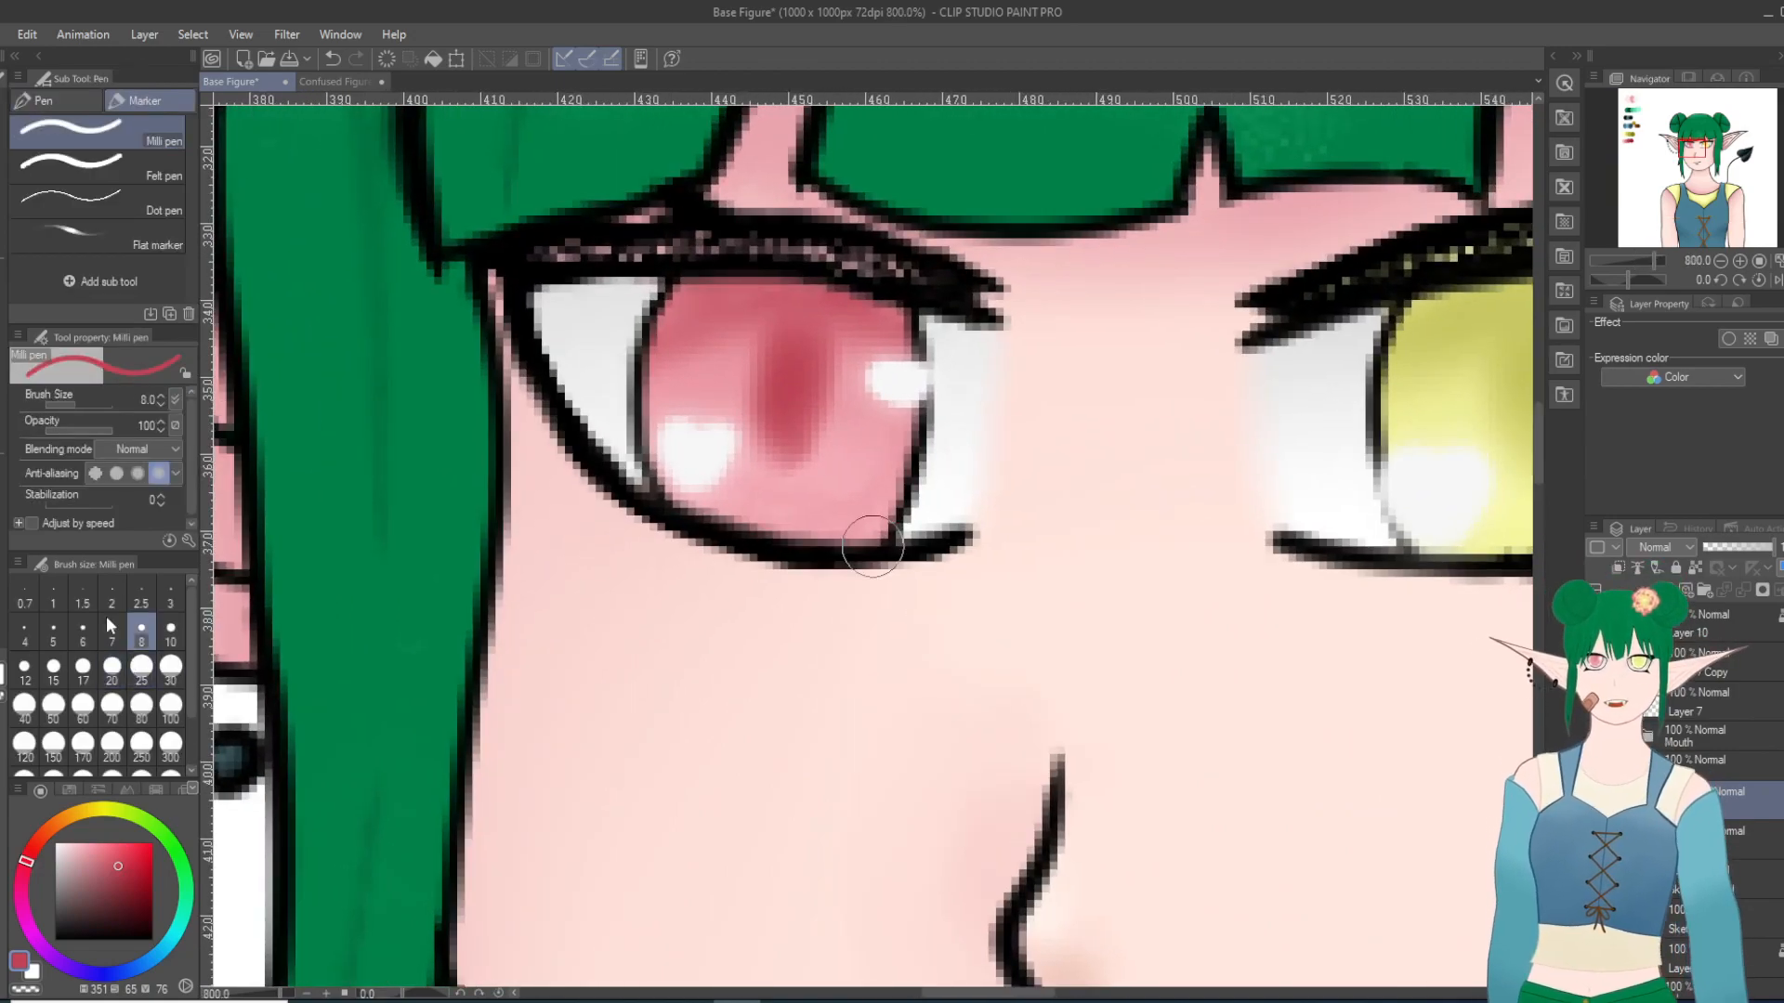
mouse_move(661, 406)
left_mouse_down()
mouse_move(637, 353)
mouse_move(650, 409)
left_mouse_up()
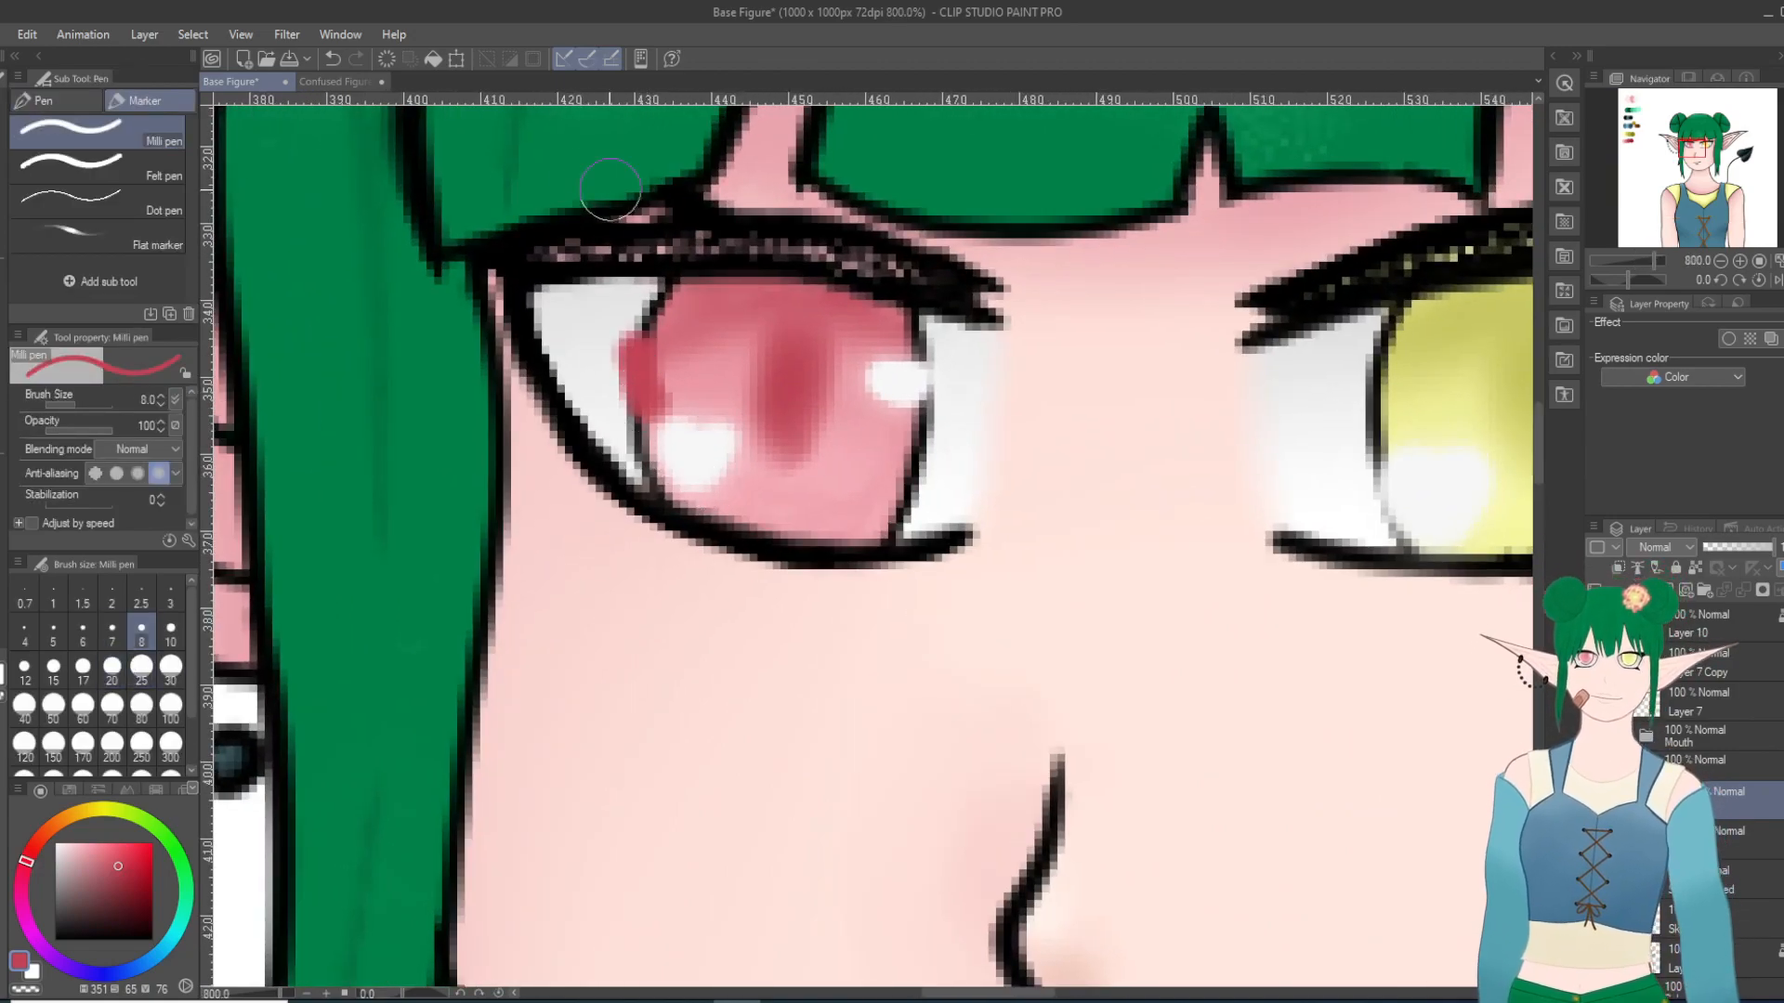
key("ctrl+z")
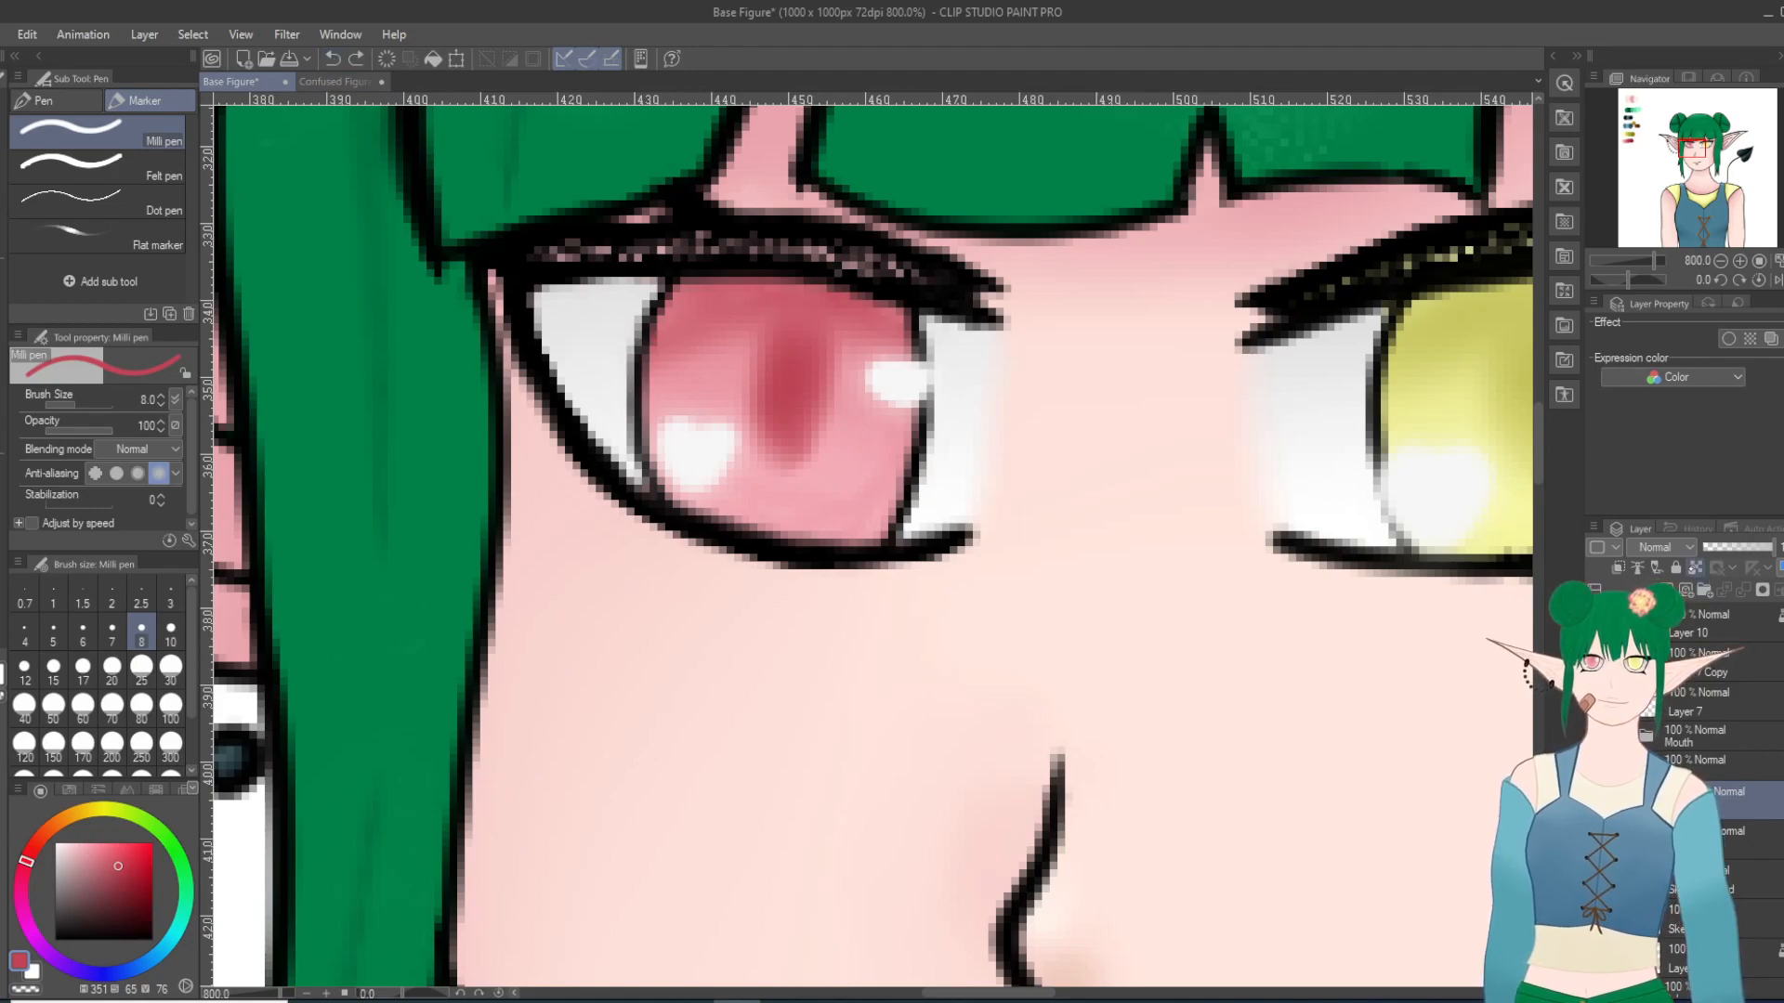
mouse_move(625, 355)
left_mouse_down()
mouse_move(662, 469)
mouse_move(639, 400)
mouse_move(667, 308)
left_mouse_up()
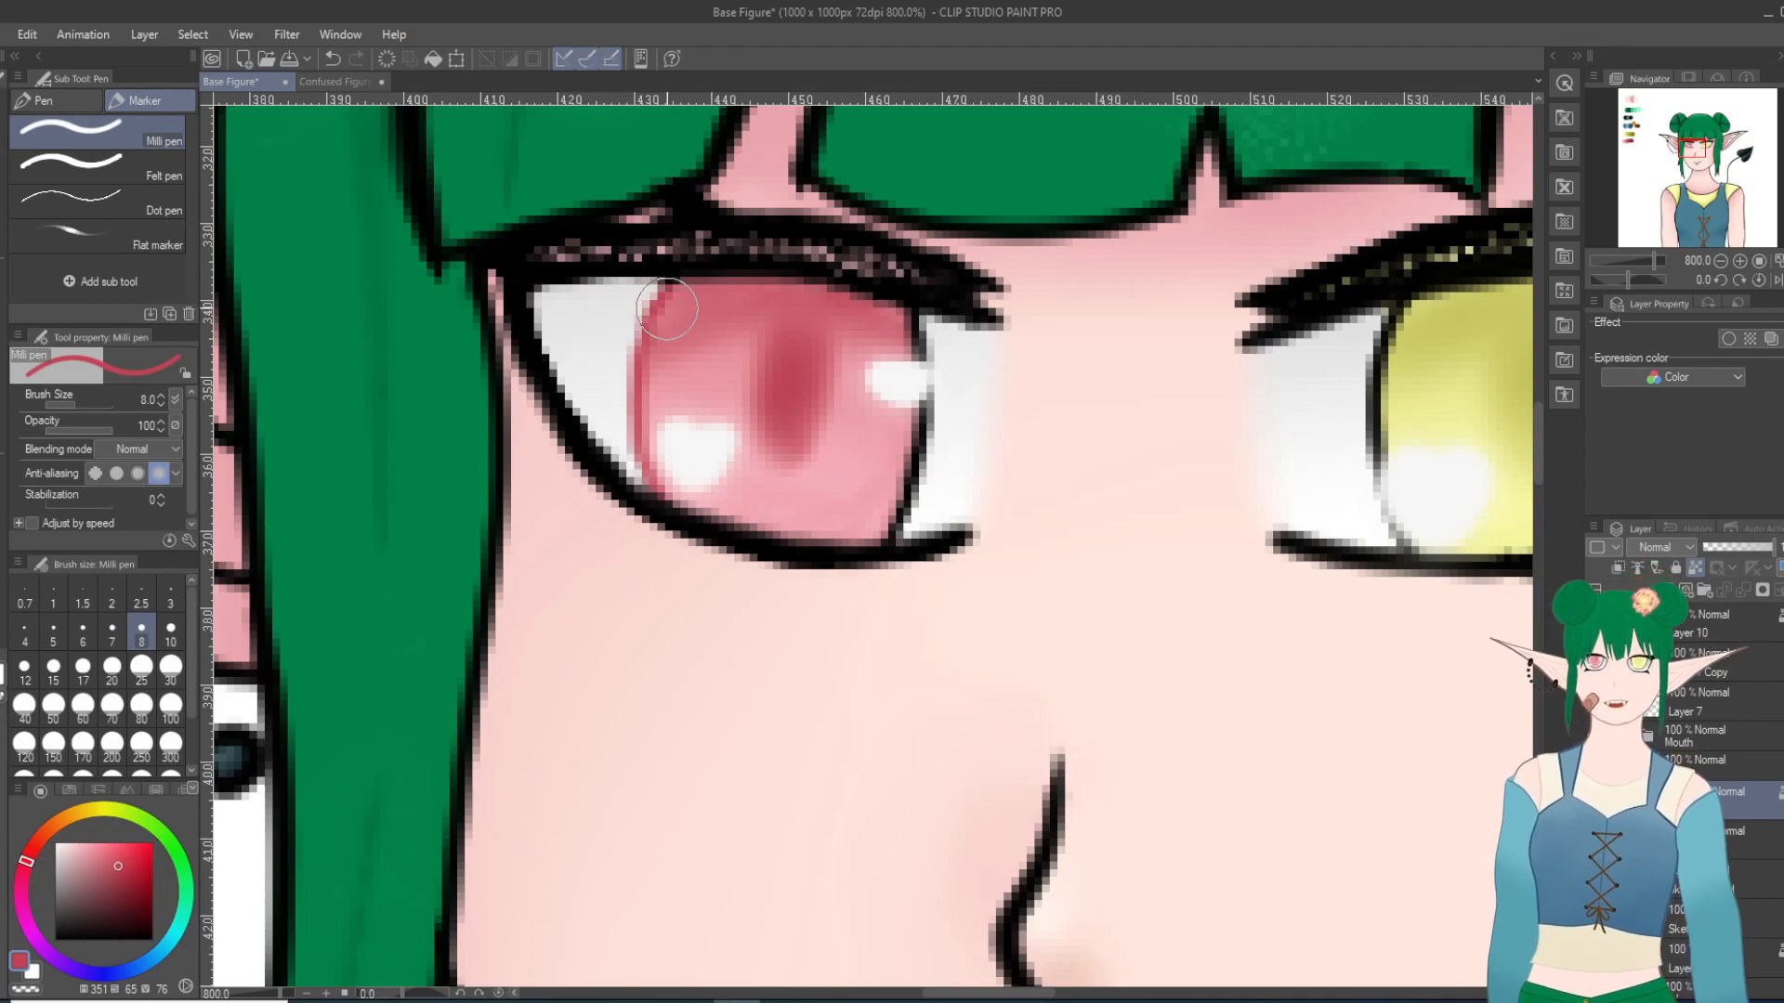
mouse_move(916, 398)
left_mouse_down()
mouse_move(920, 336)
mouse_move(911, 485)
mouse_move(894, 525)
left_mouse_up()
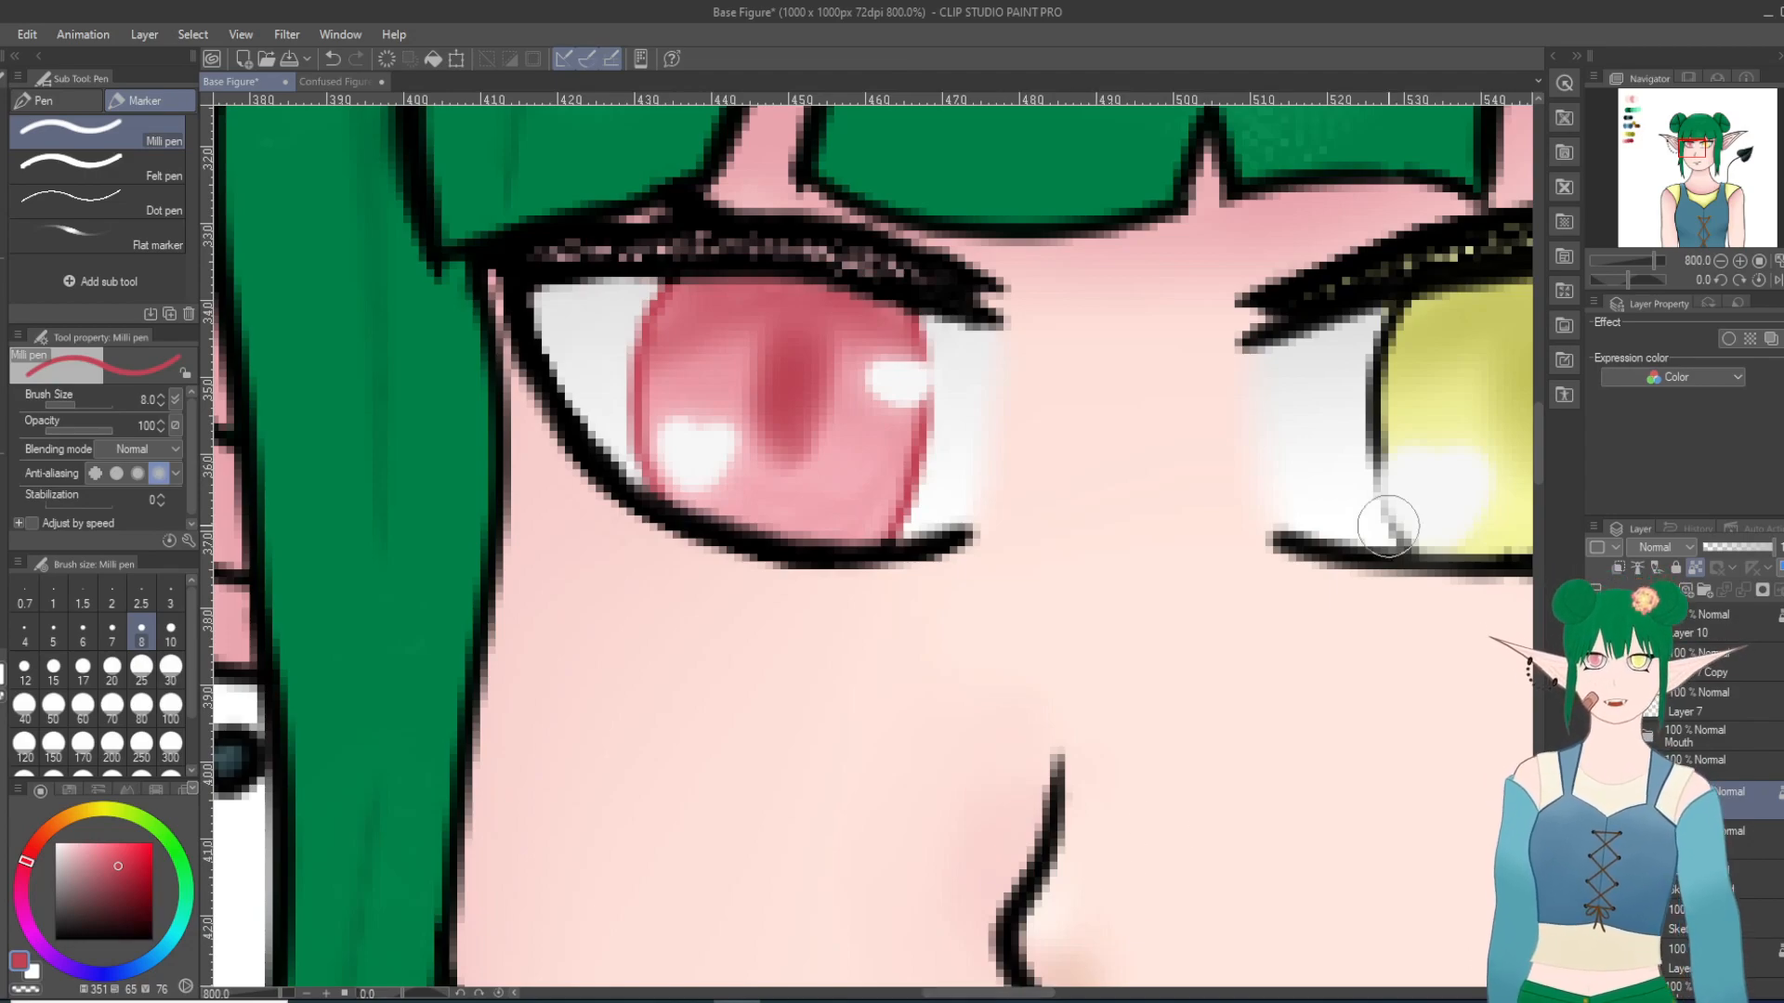
Step: Sample the palette's medium-dark yellow and return to the Milli pen for the yellow eye
scroll(1388, 526, "down", 8)
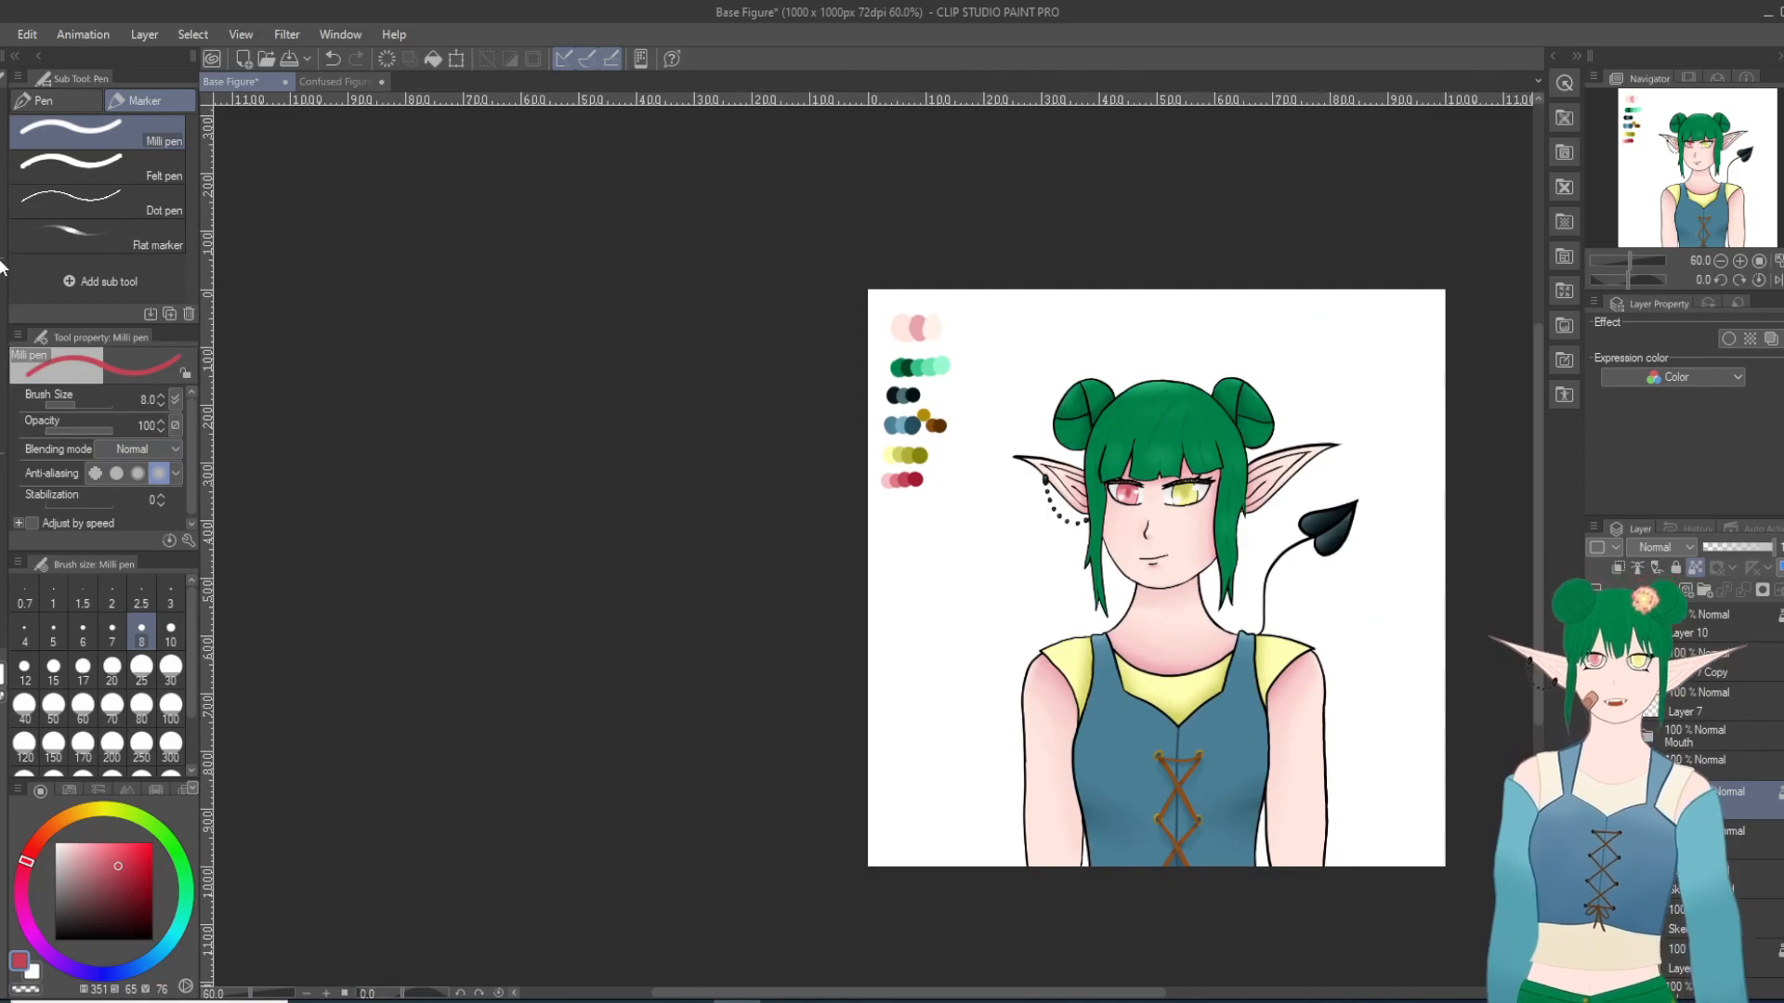
key("i")
scroll(906, 465, "up", 2)
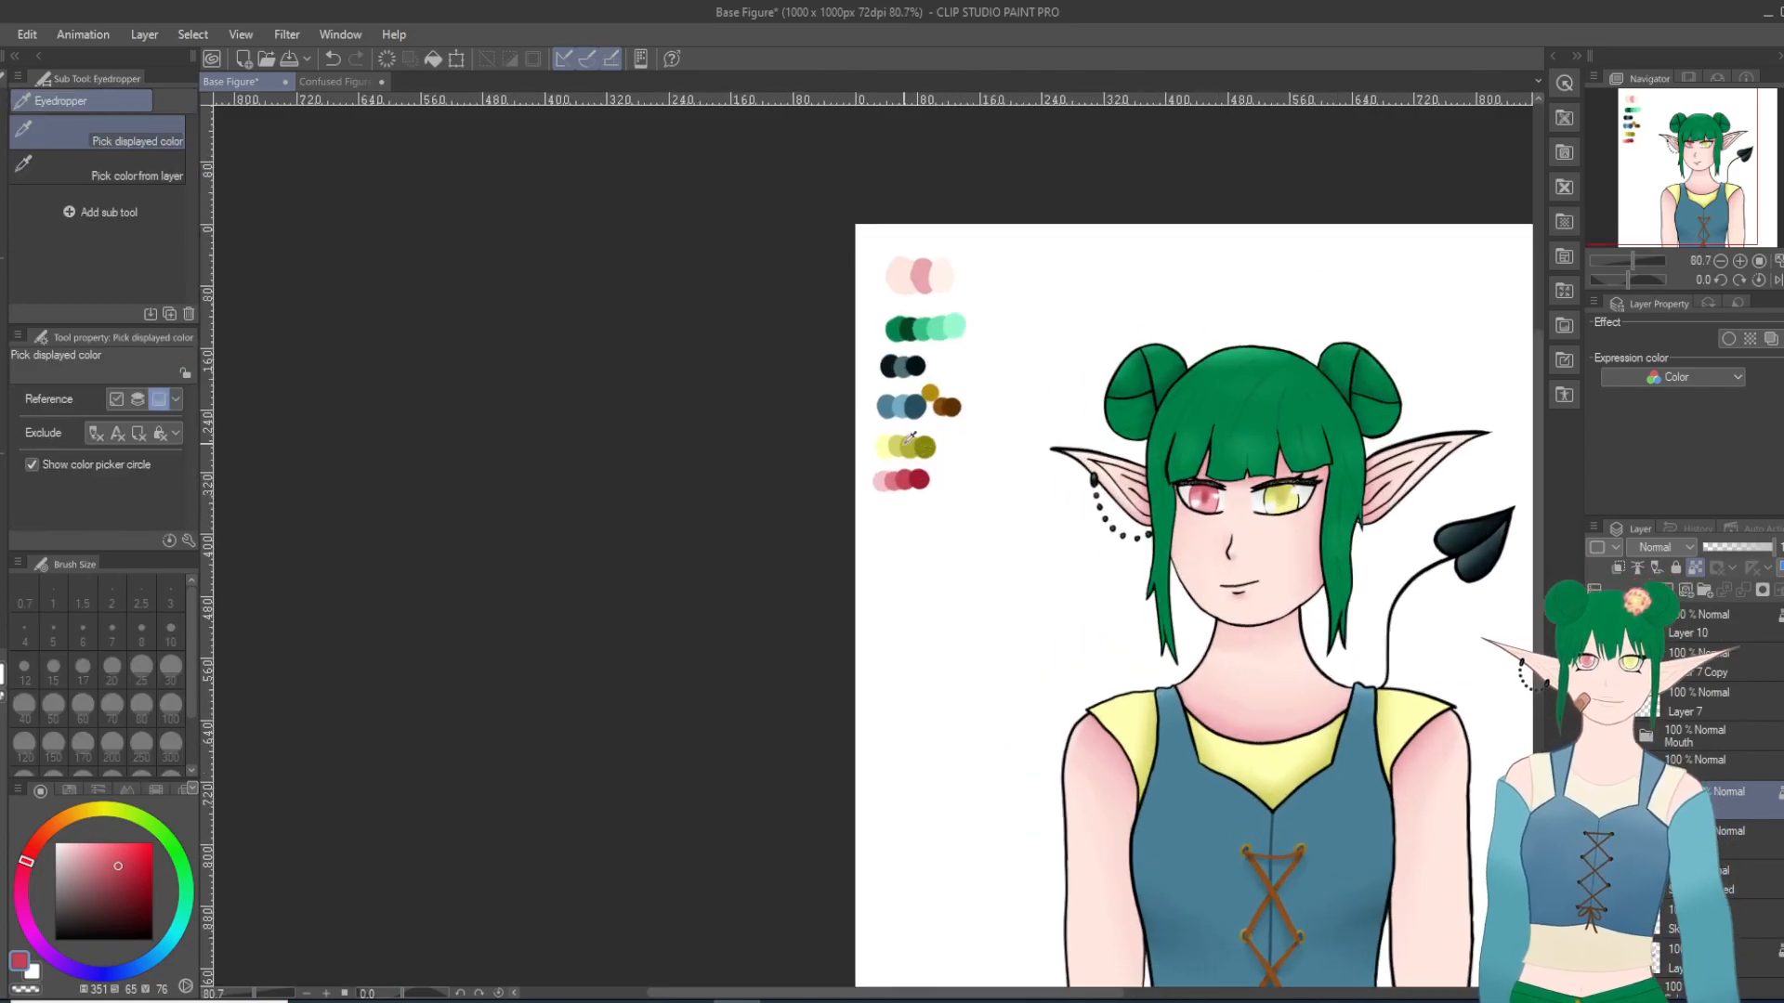
left_click(911, 444)
scroll(1366, 583, "up", 5)
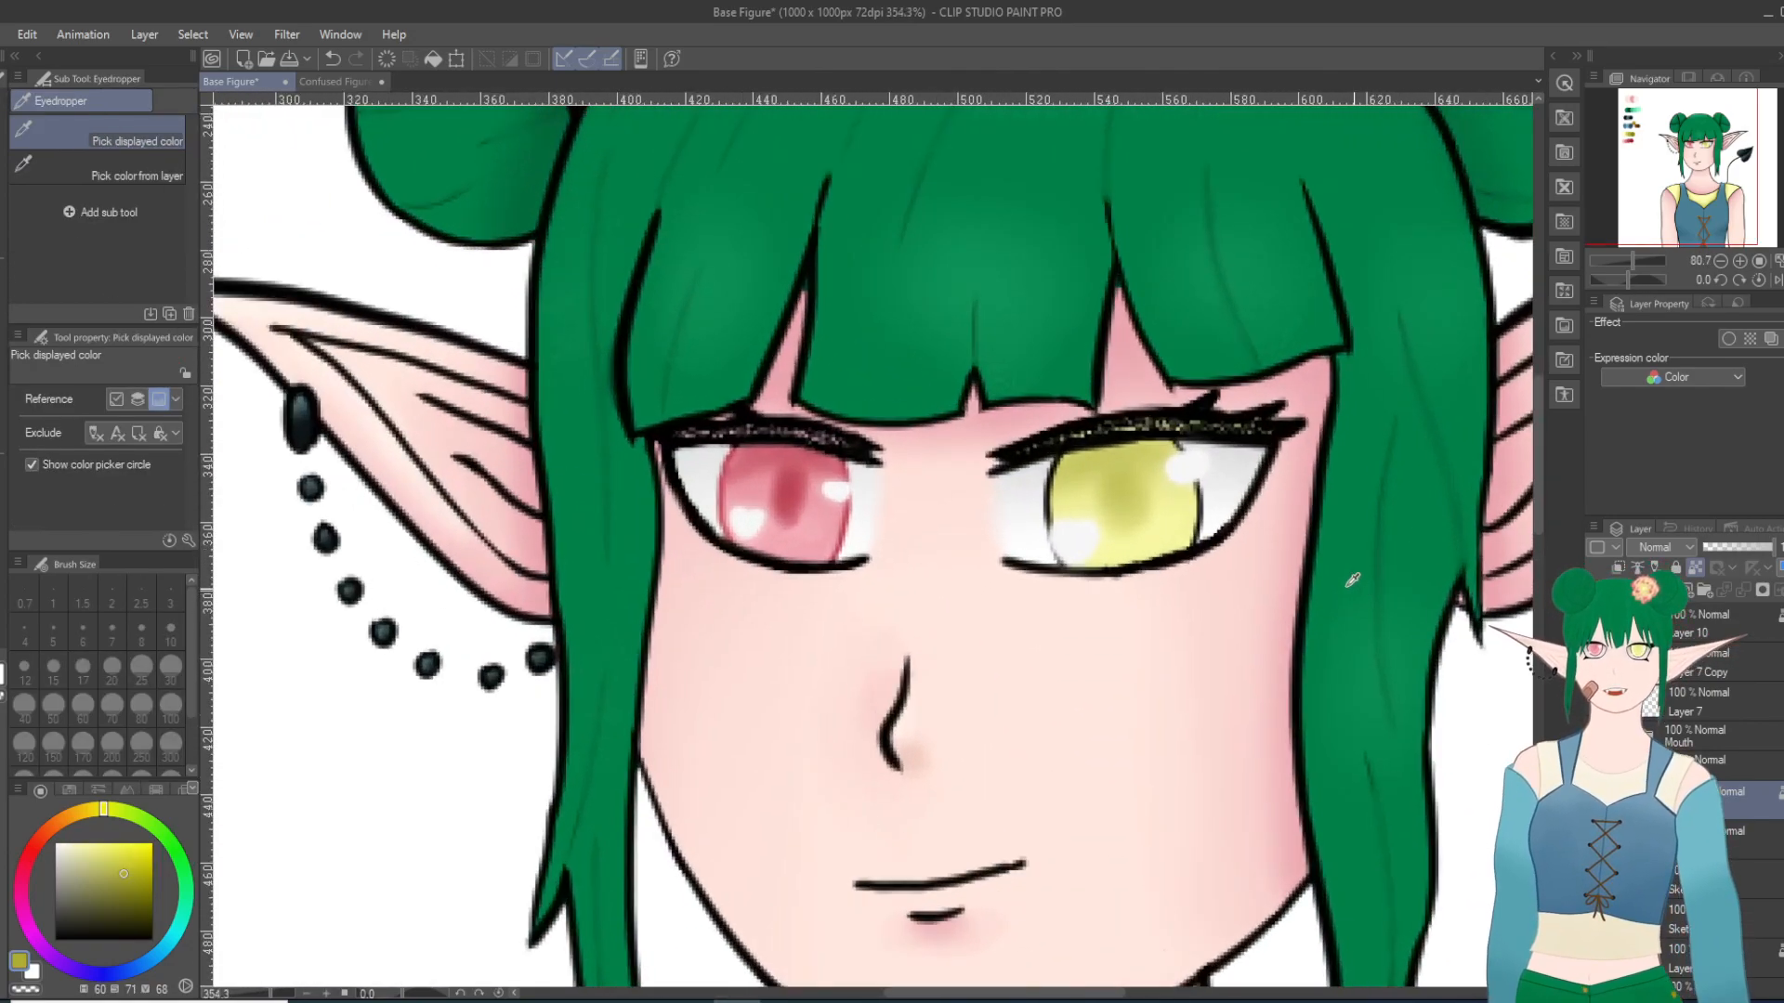
scroll(1365, 583, "up", 1)
scroll(1050, 586, "down", 10)
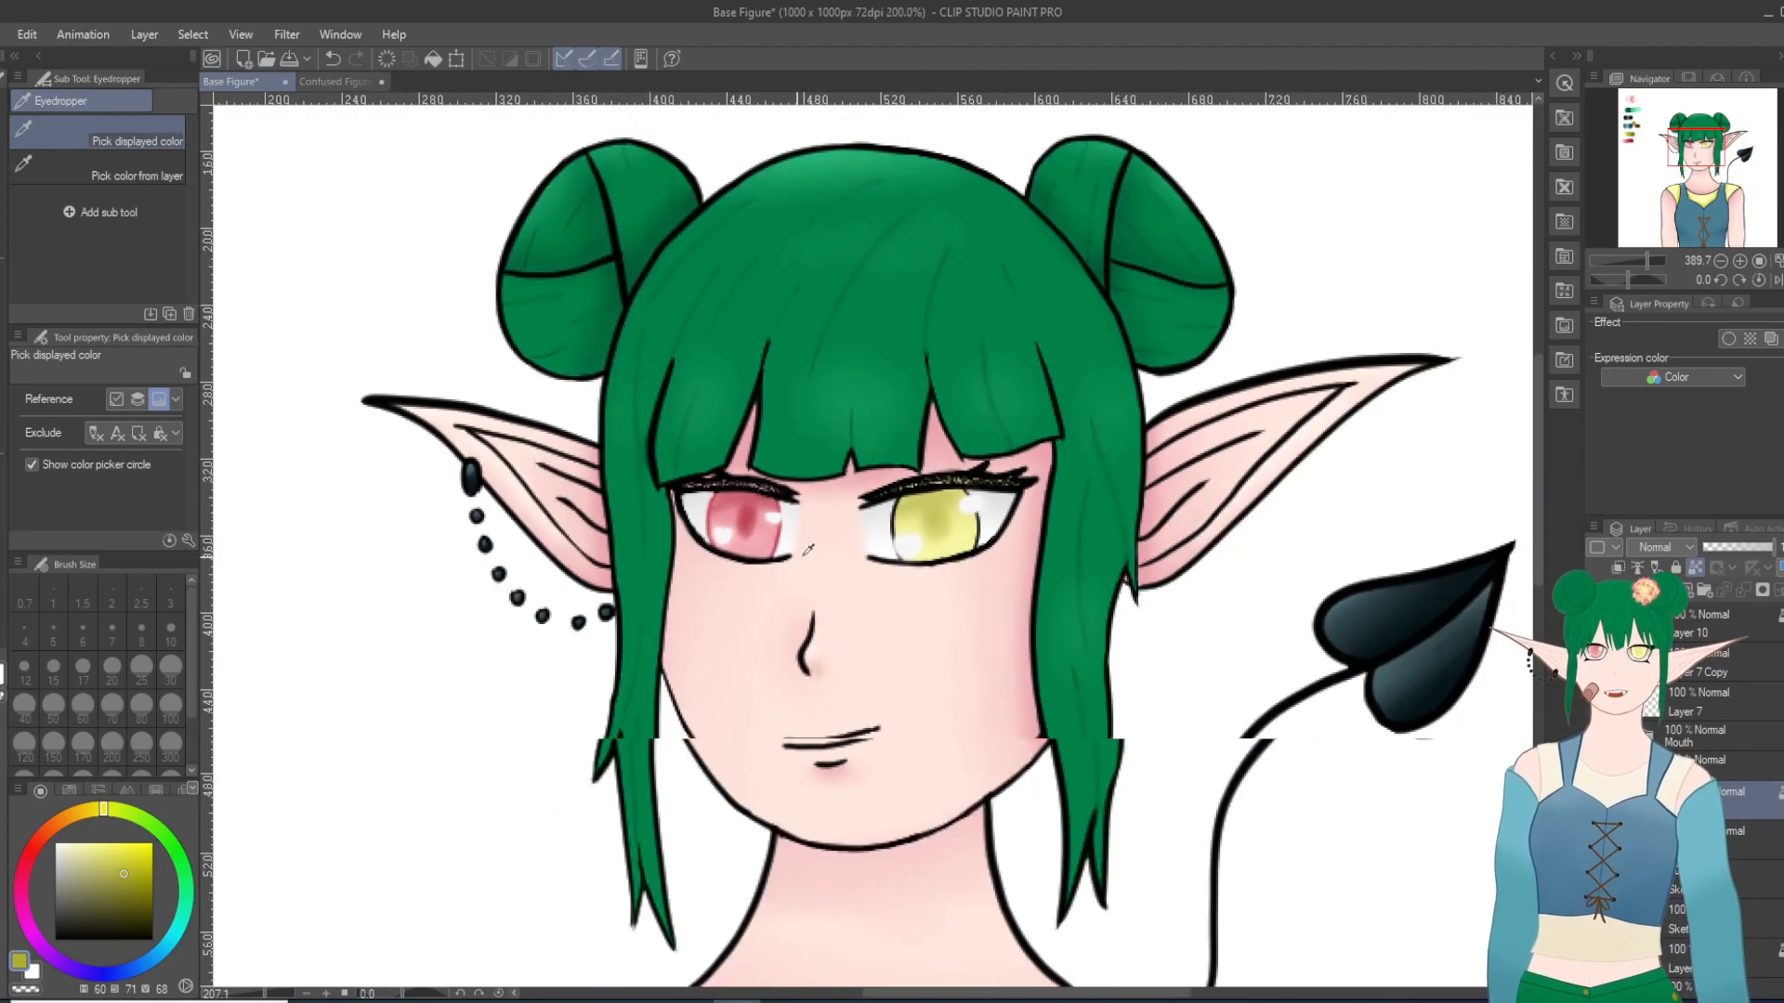
scroll(1049, 585, "up", 2)
scroll(730, 463, "up", 8)
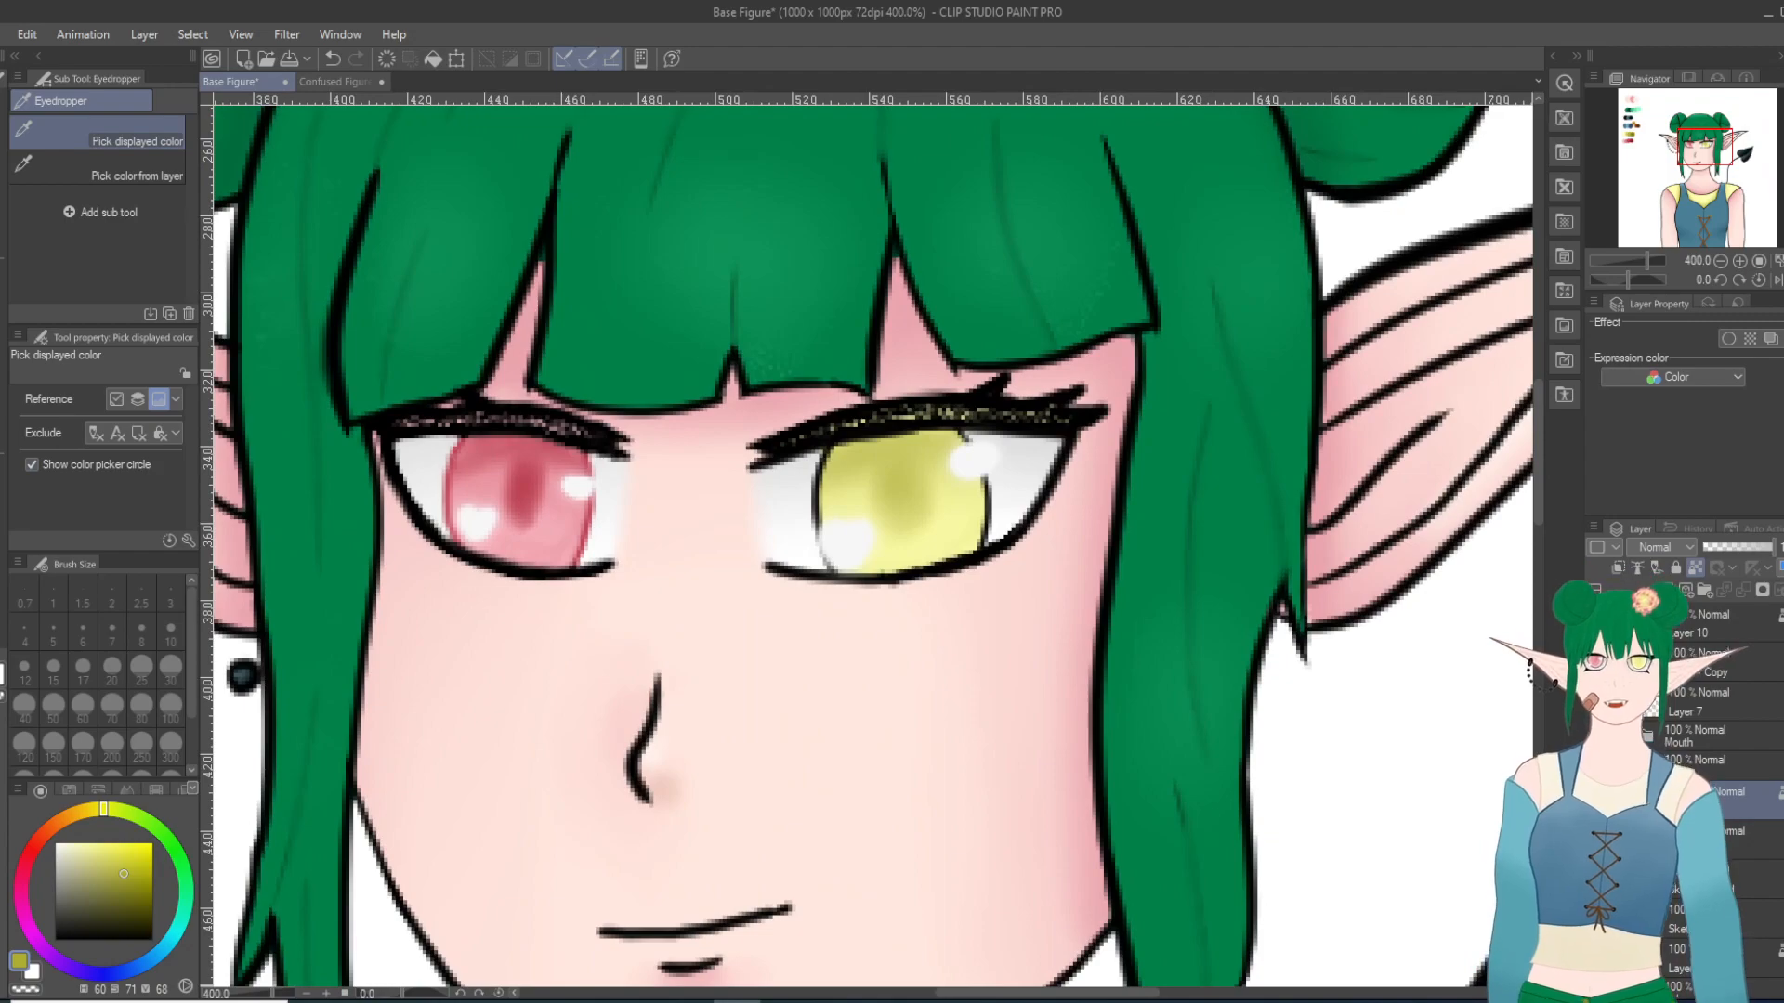
left_click(2, 283)
scroll(860, 537, "up", 6)
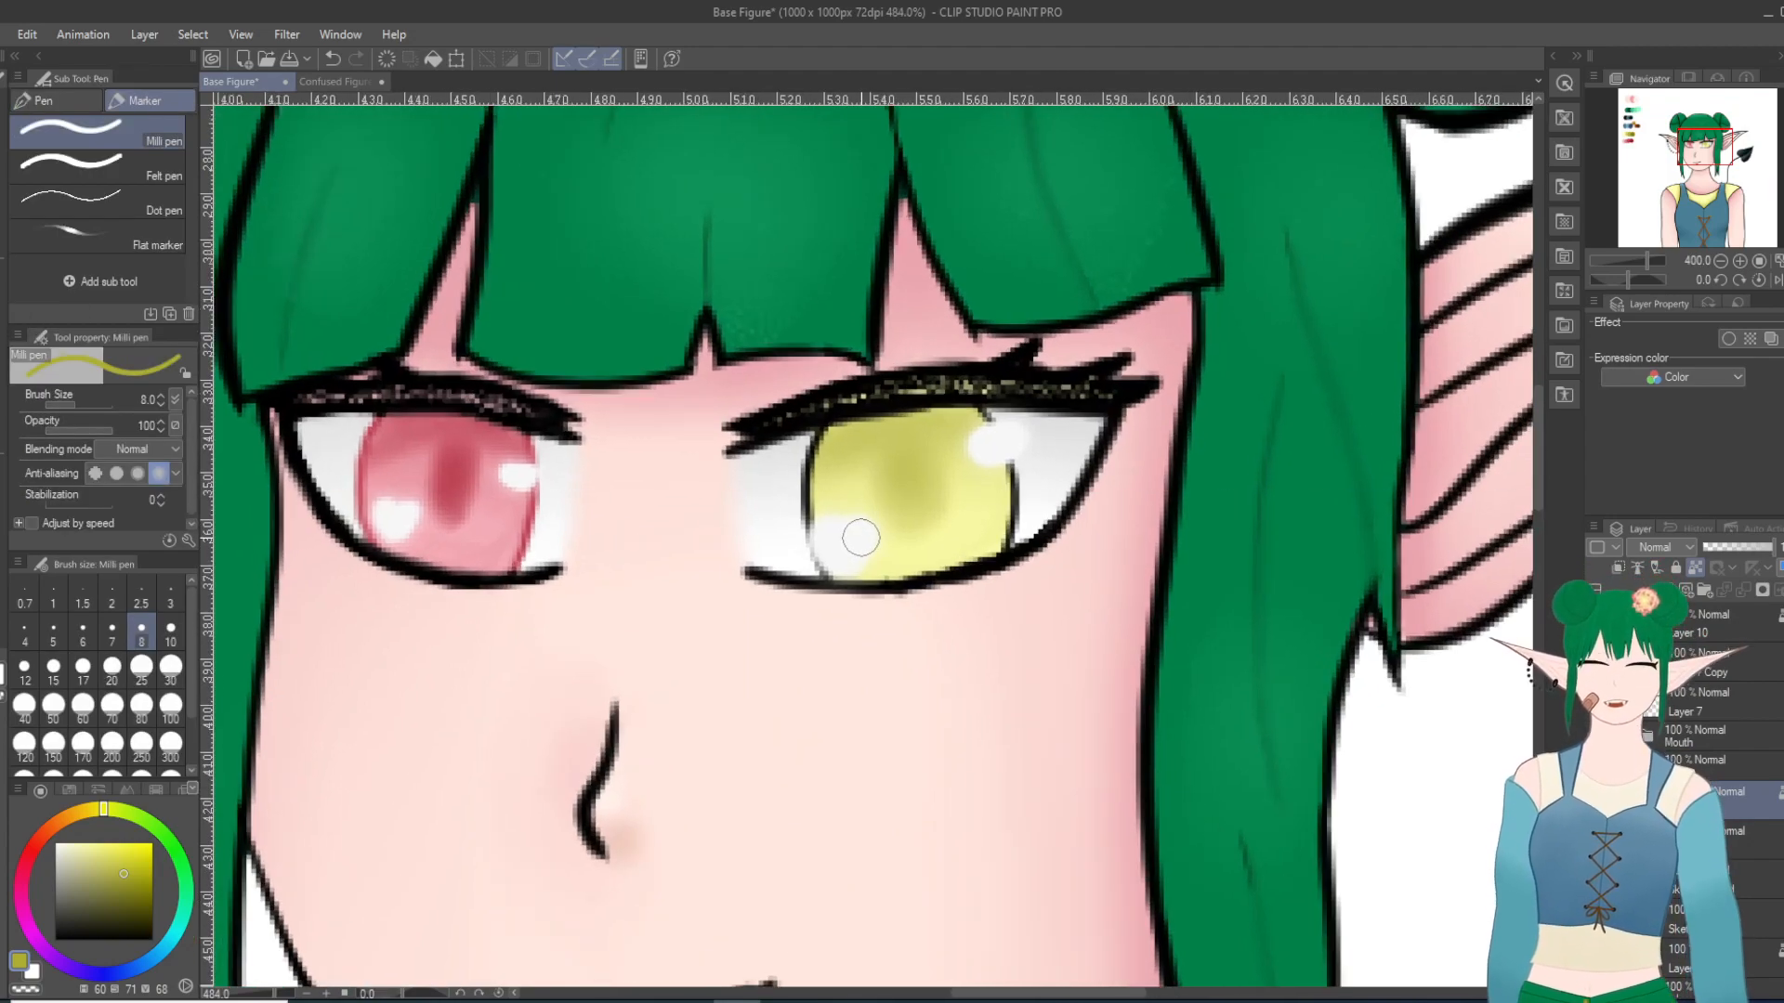
mouse_move(866, 375)
left_mouse_down()
mouse_move(767, 434)
mouse_move(829, 400)
mouse_move(767, 407)
mouse_move(802, 381)
left_mouse_up()
left_click_drag(1035, 350, 1069, 349)
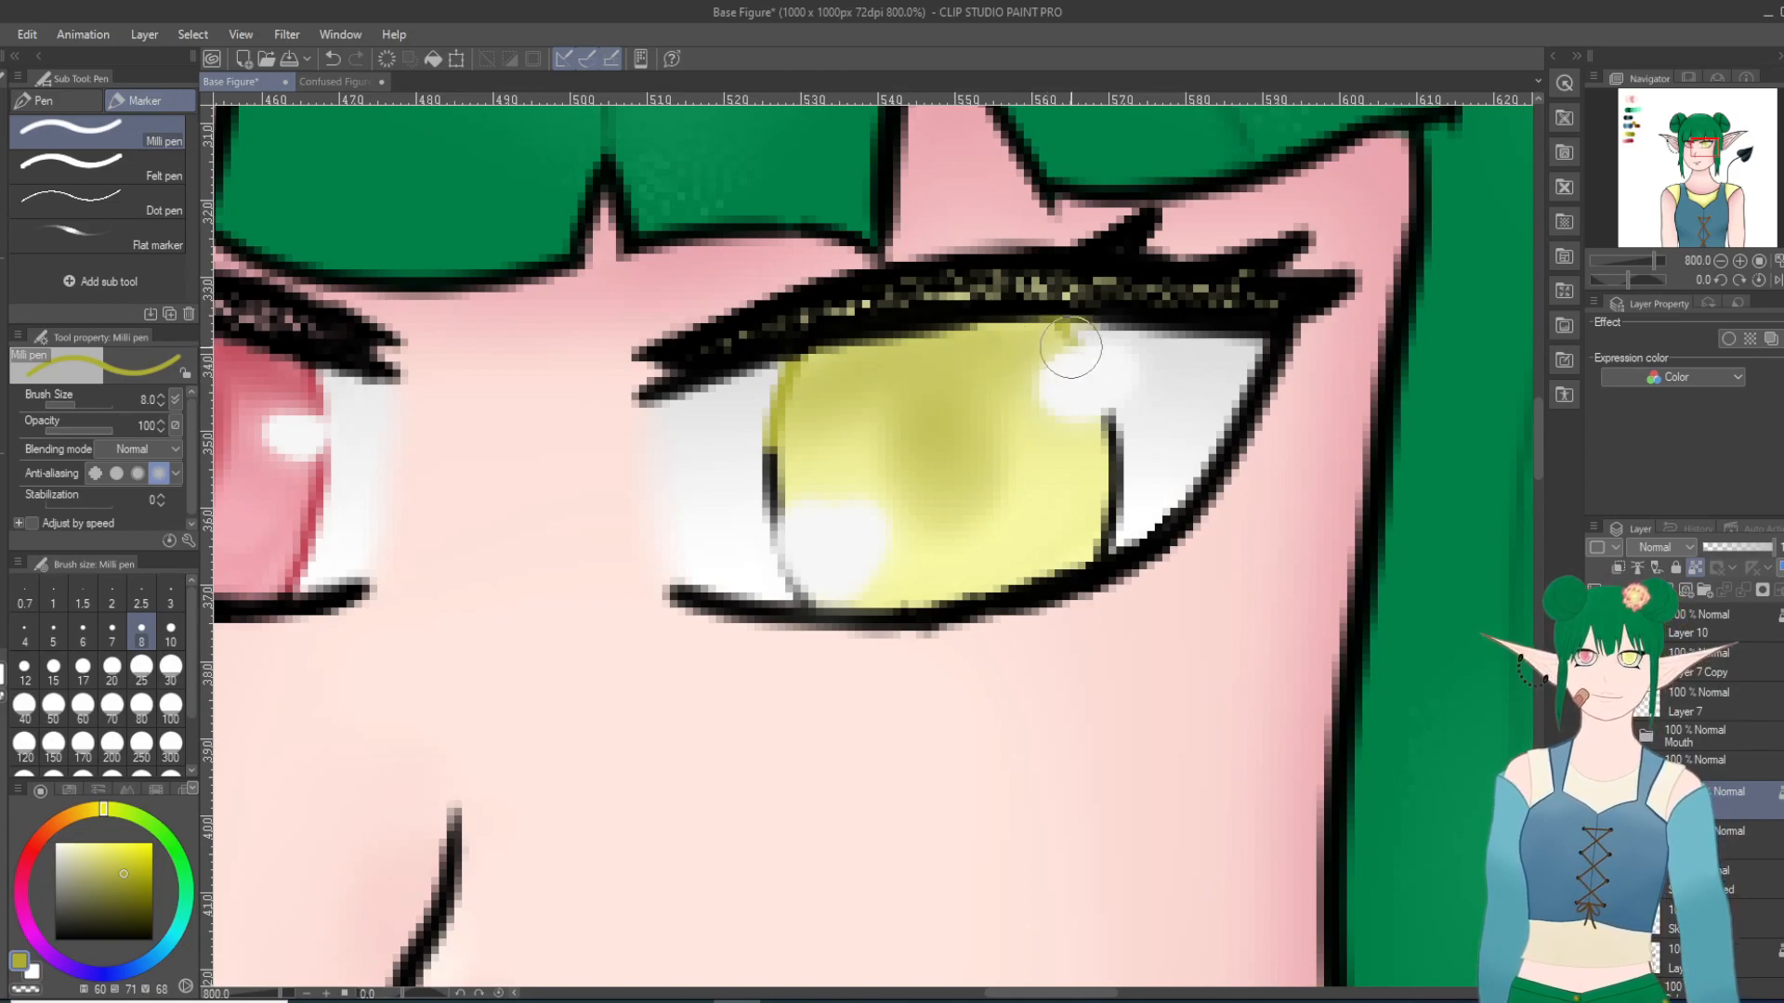
double_click(332, 58)
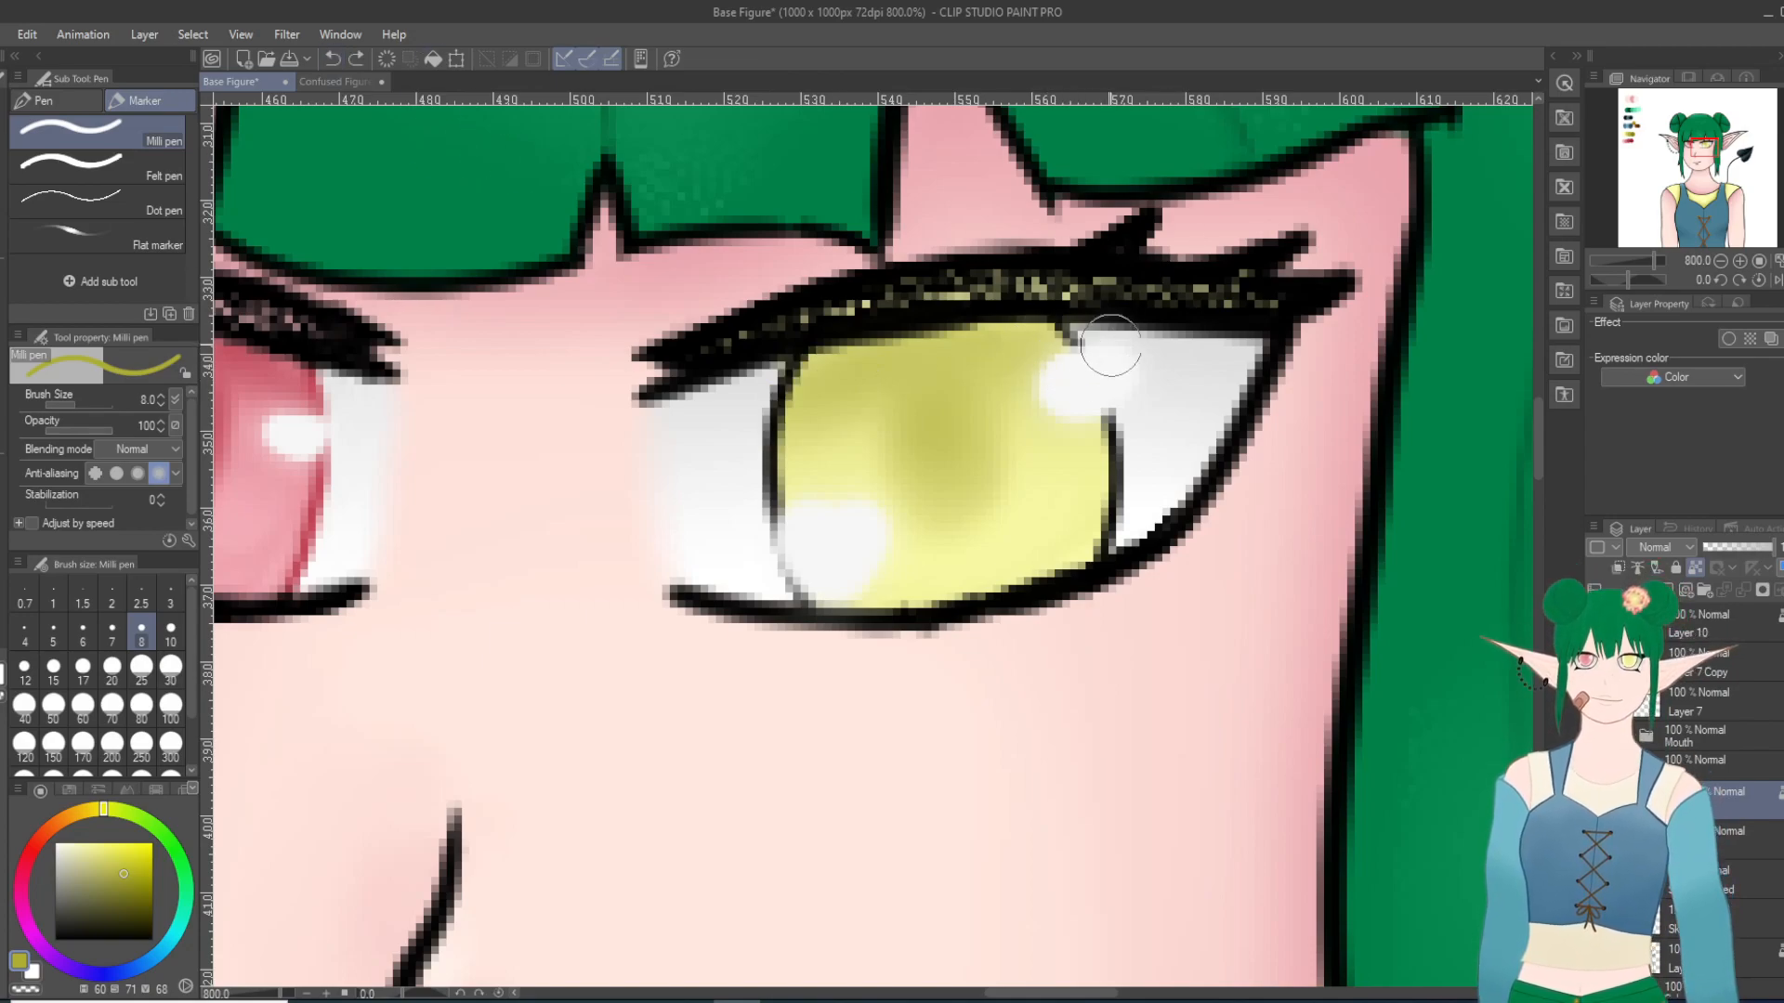
Step: Recolor the yellow iris's side outlines in the medium-dark yellow with the Milli pen at size 8, and review the figure
left_click_drag(755, 401, 823, 372)
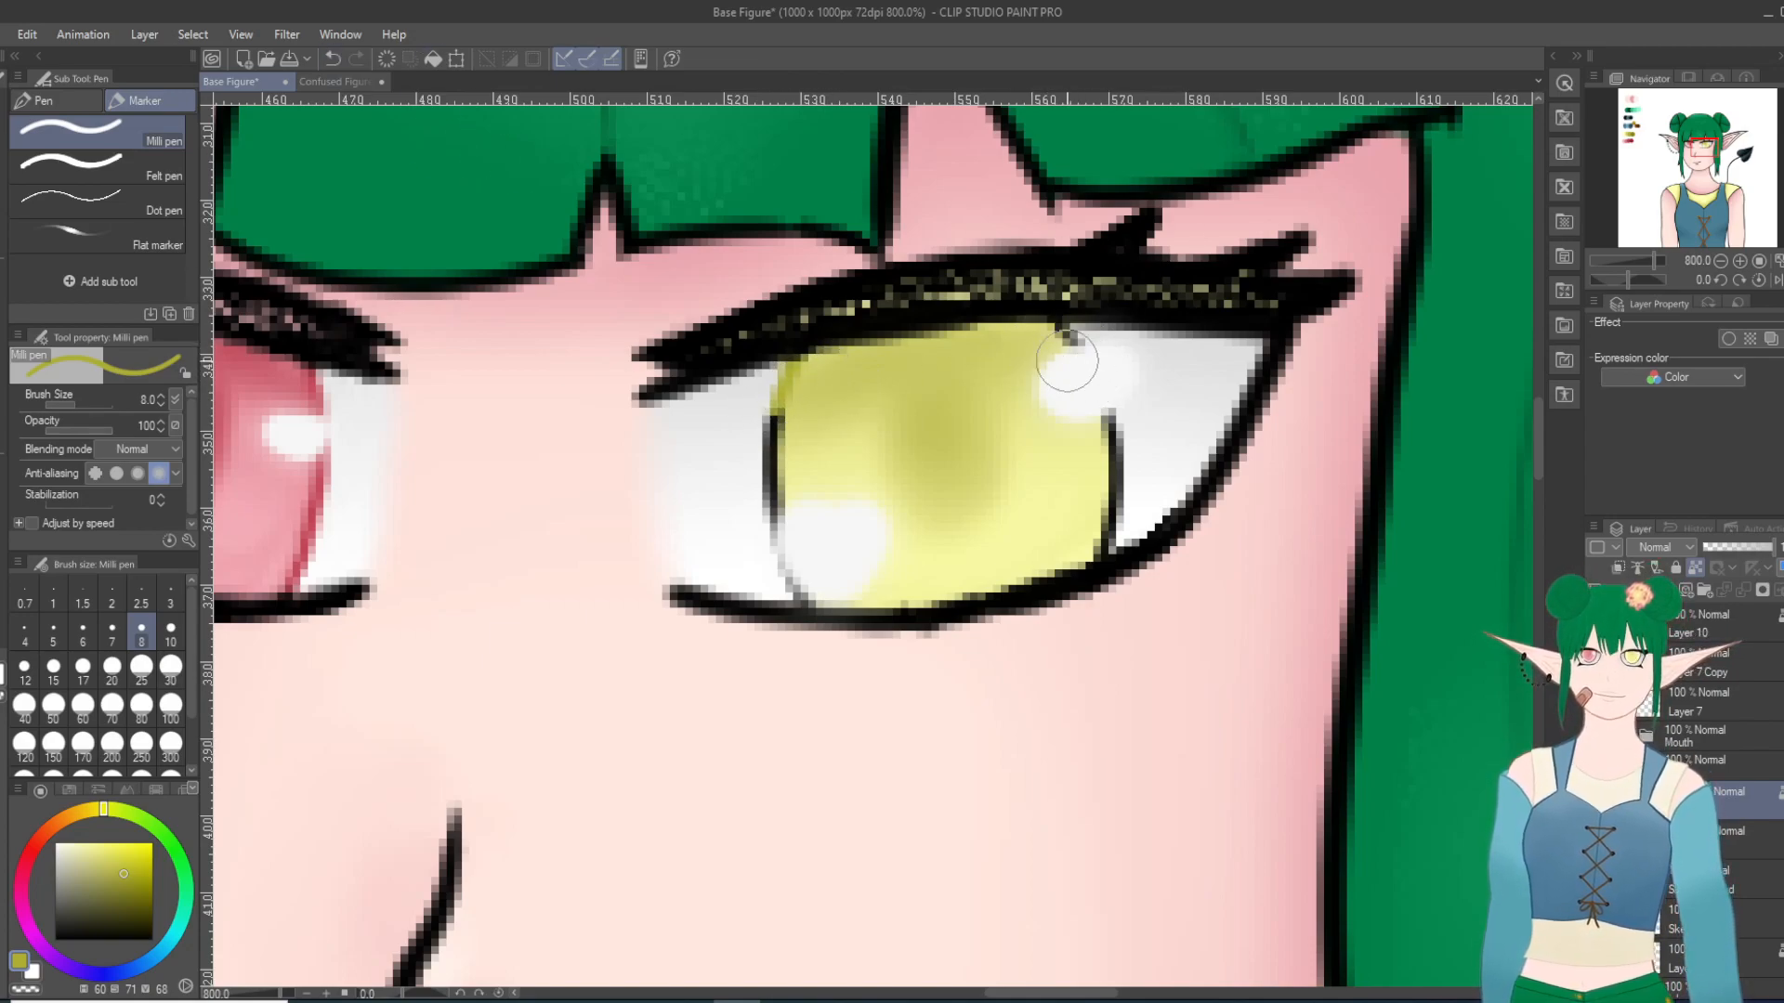
mouse_move(1053, 349)
left_mouse_down()
mouse_move(1117, 404)
mouse_move(1124, 444)
mouse_move(1095, 537)
left_mouse_up()
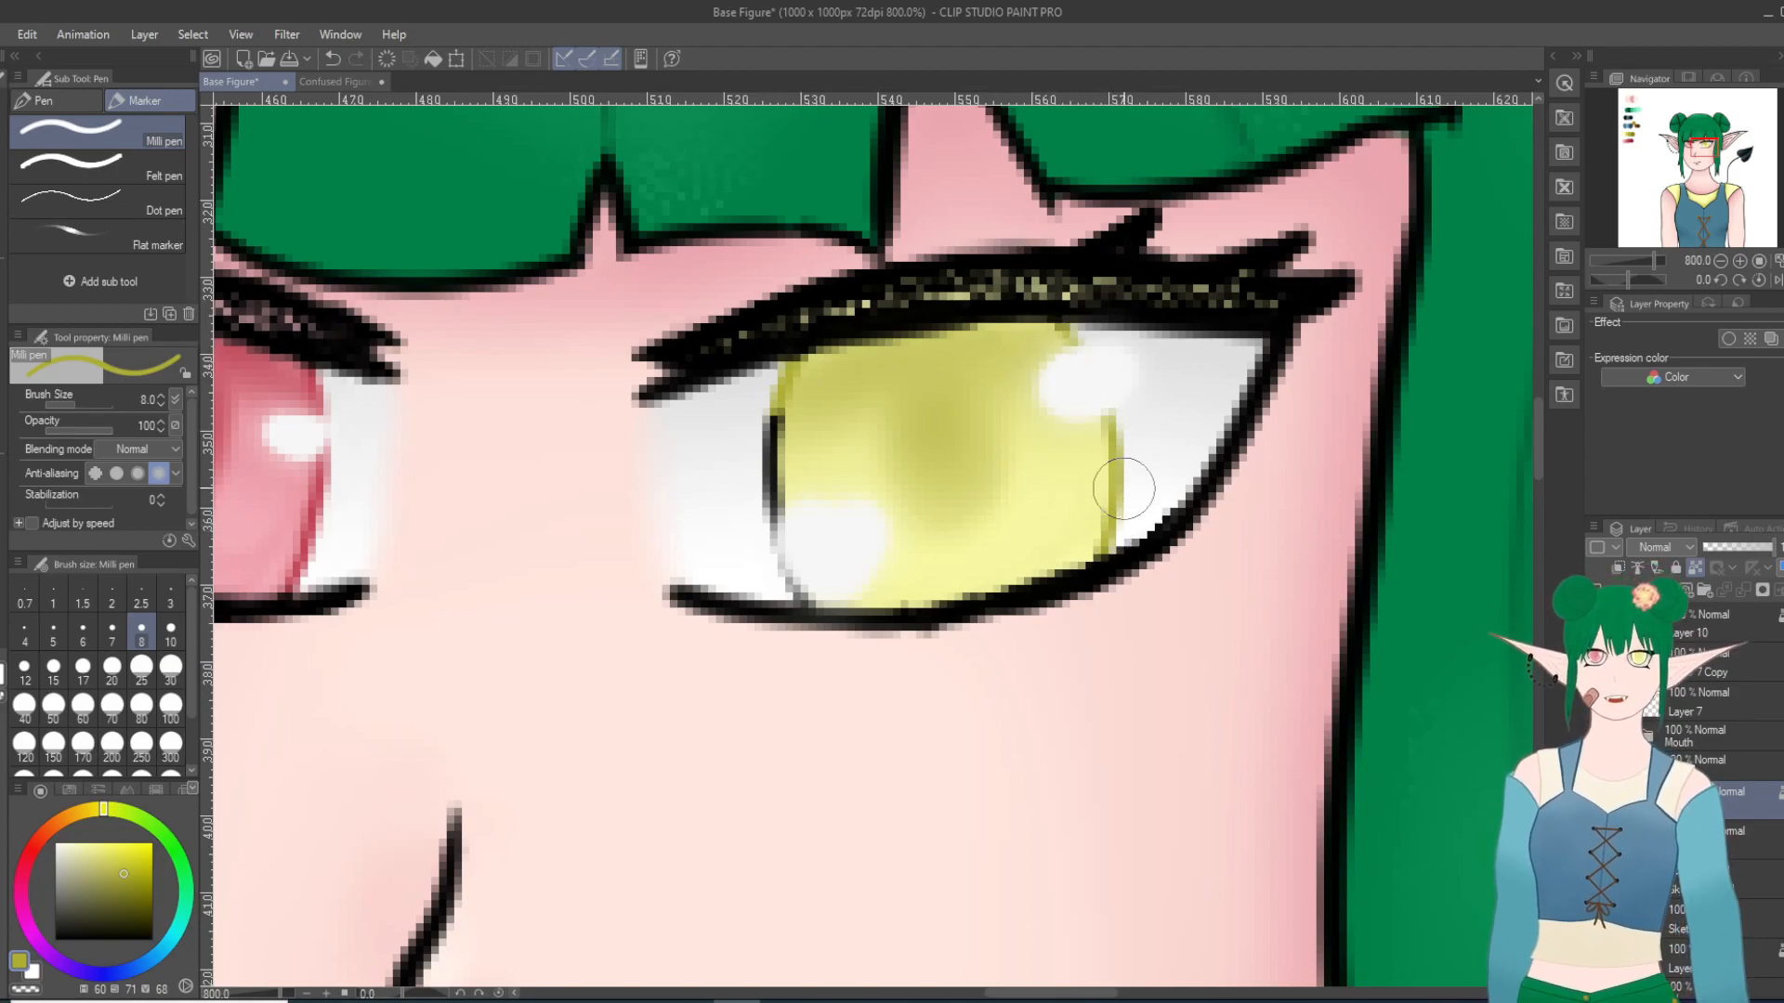
left_click_drag(777, 371, 795, 574)
key("ctrl+z")
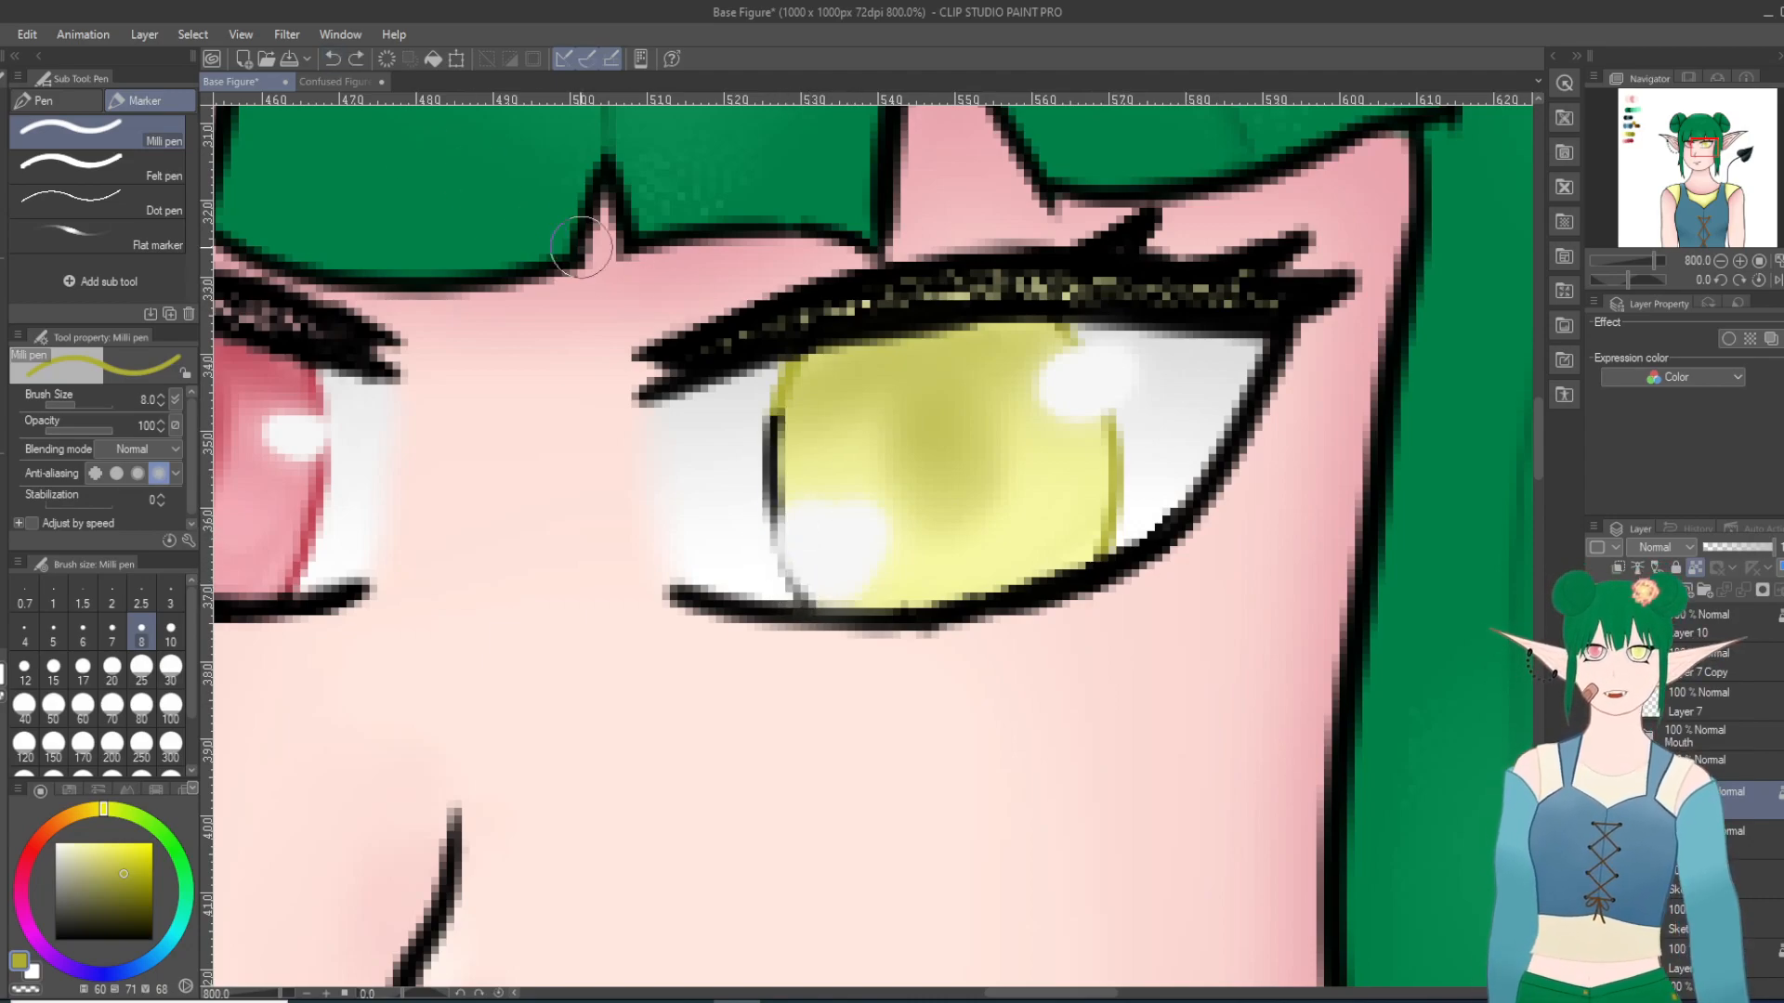
mouse_move(806, 581)
left_mouse_down()
mouse_move(816, 549)
mouse_move(788, 518)
left_mouse_up()
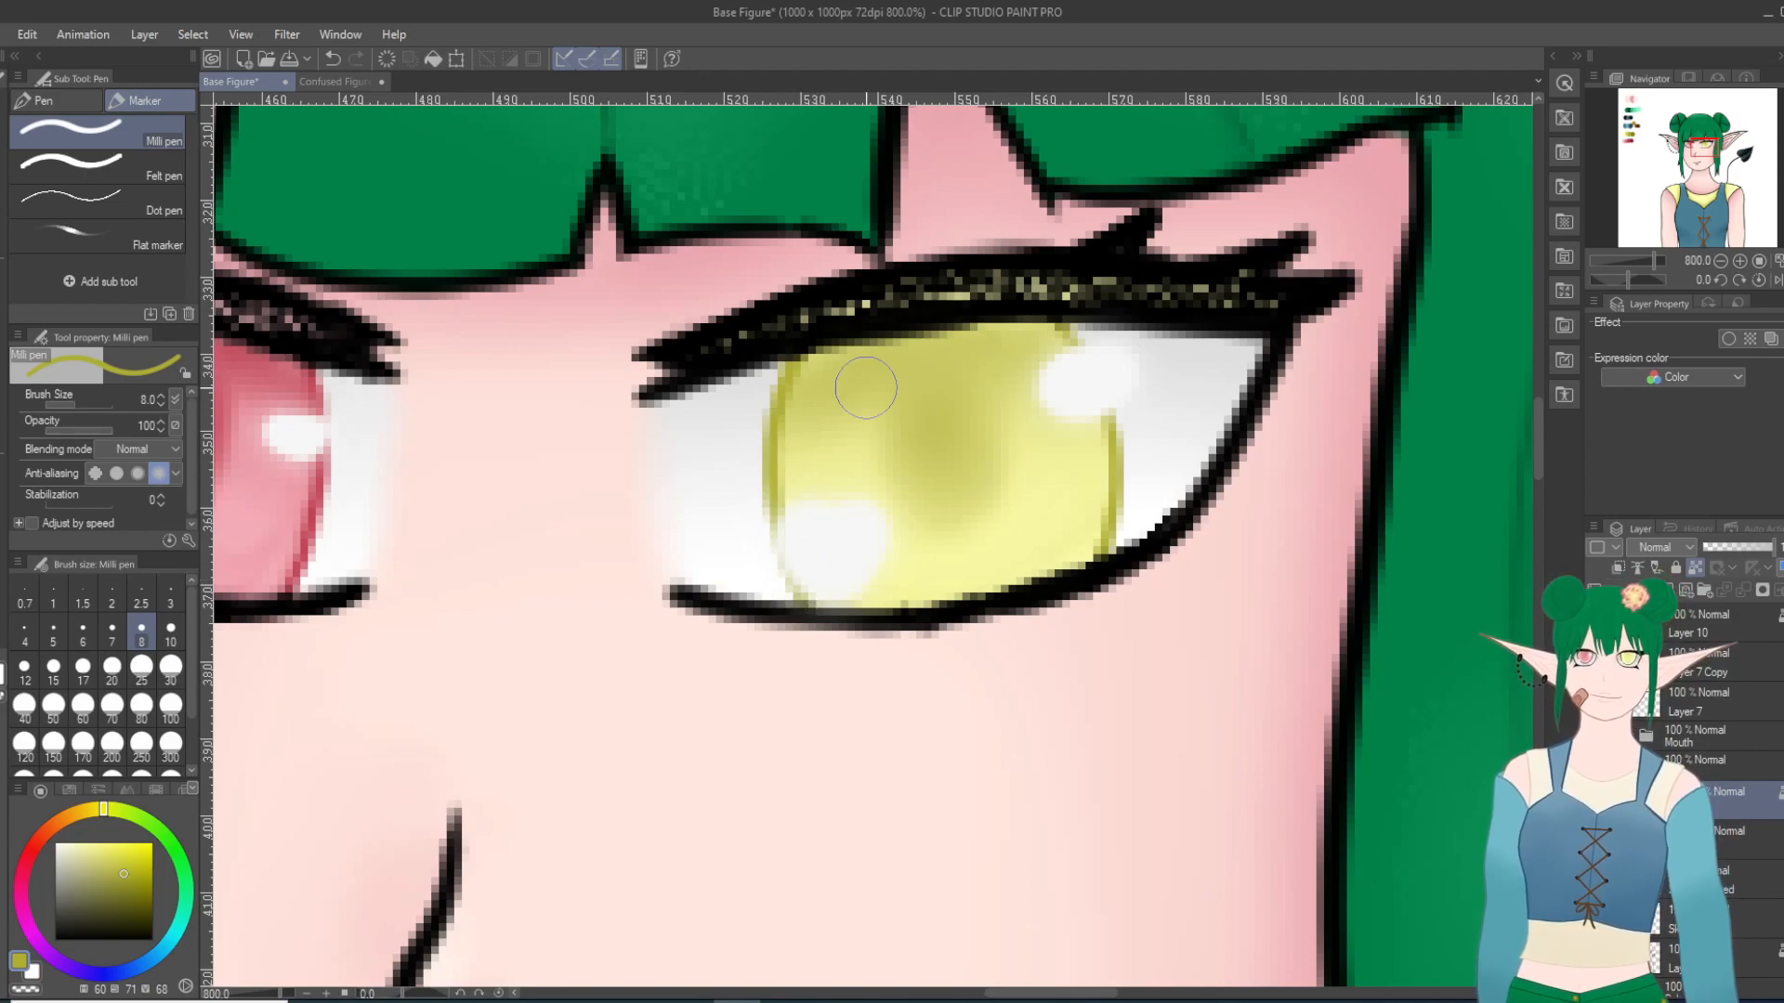
scroll(865, 388, "down", 10)
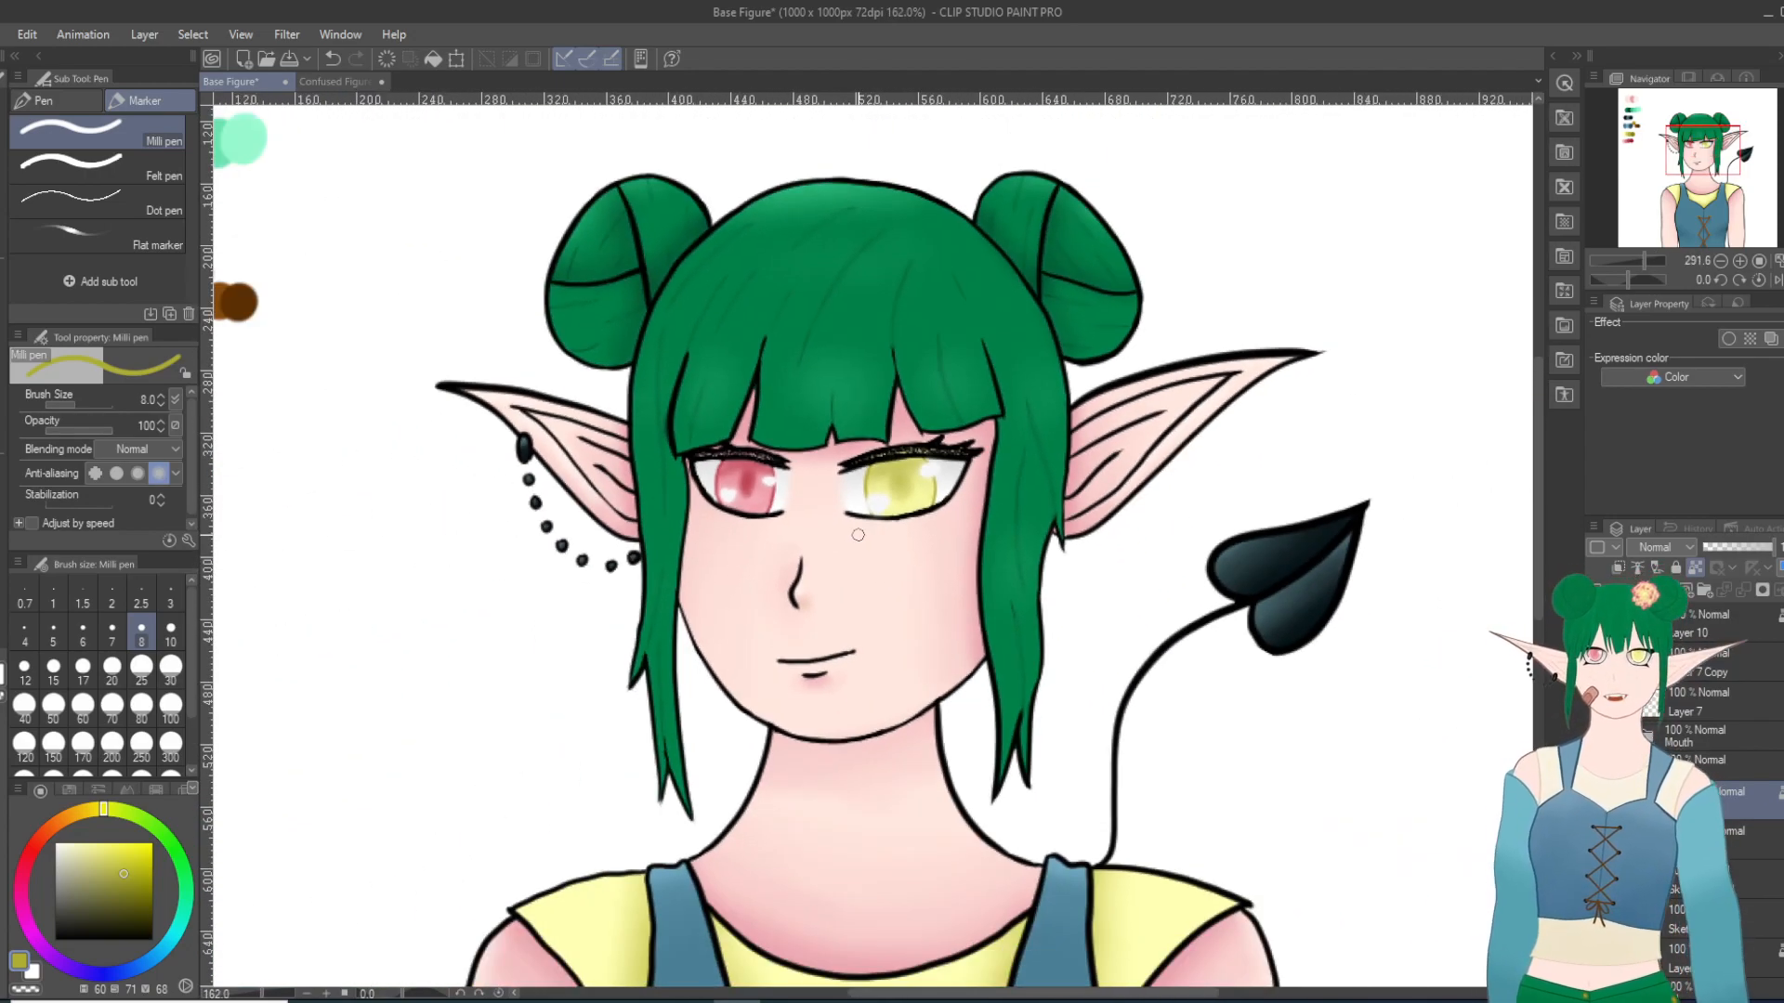
scroll(853, 552, "down", 1)
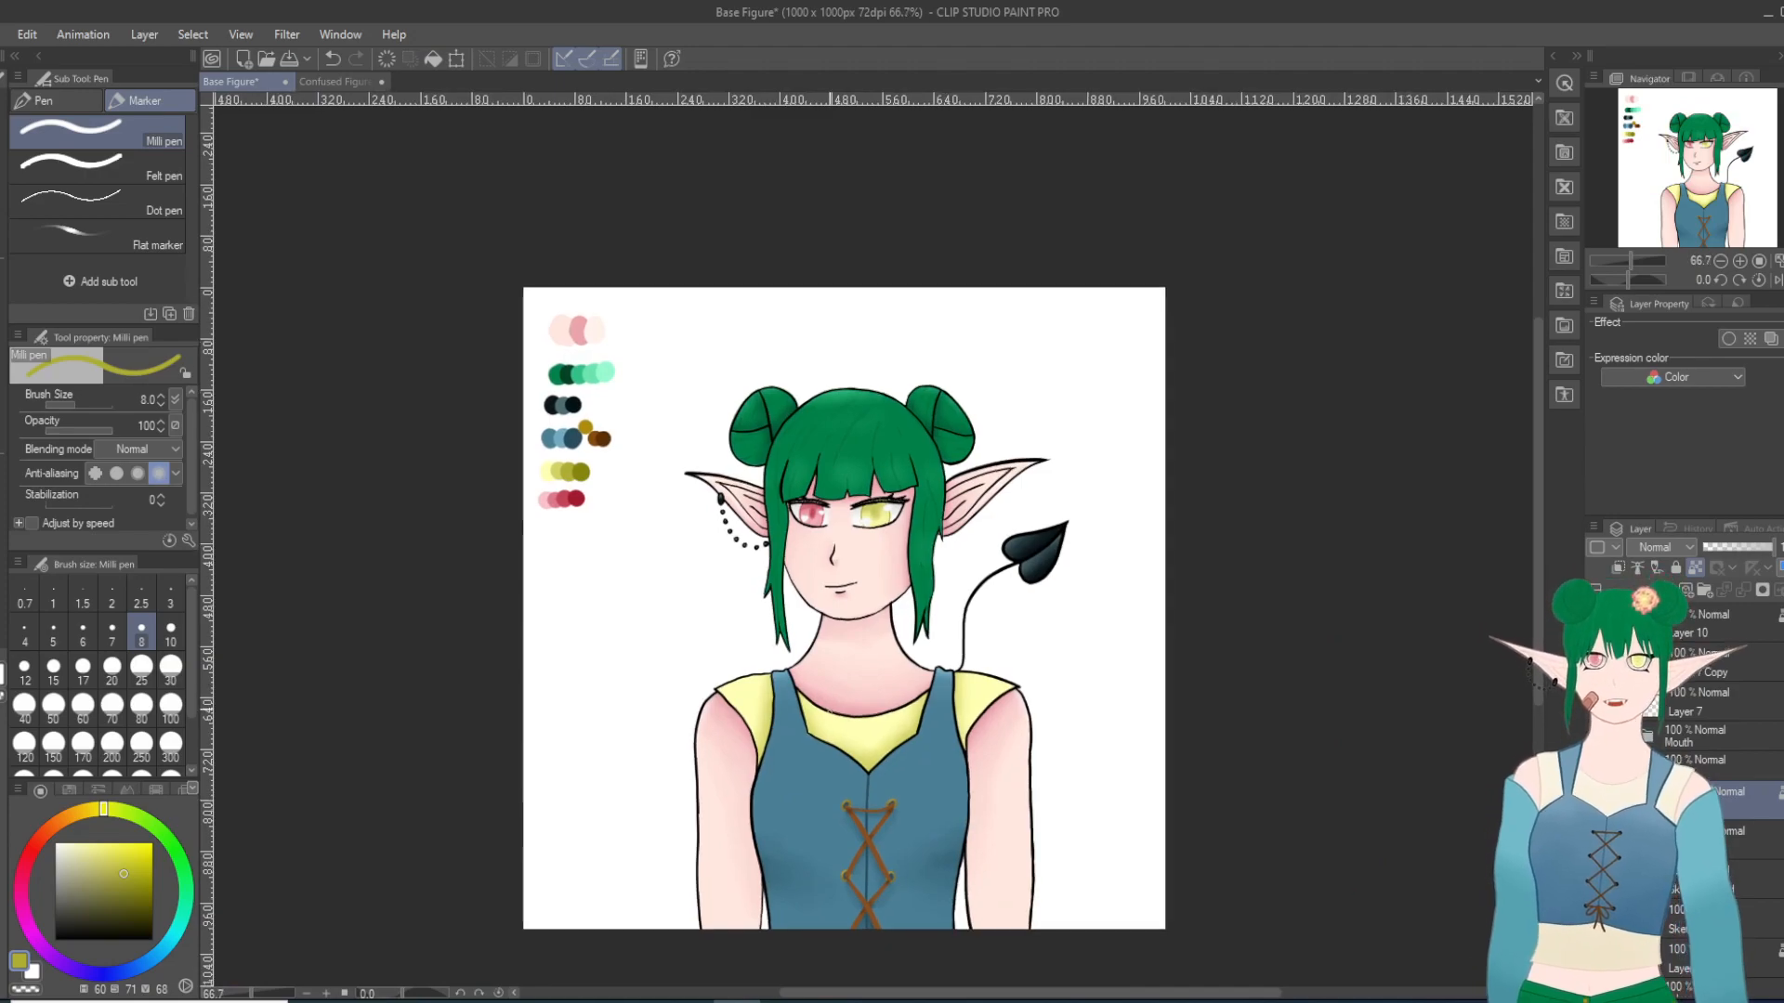
scroll(866, 575, "up", 5)
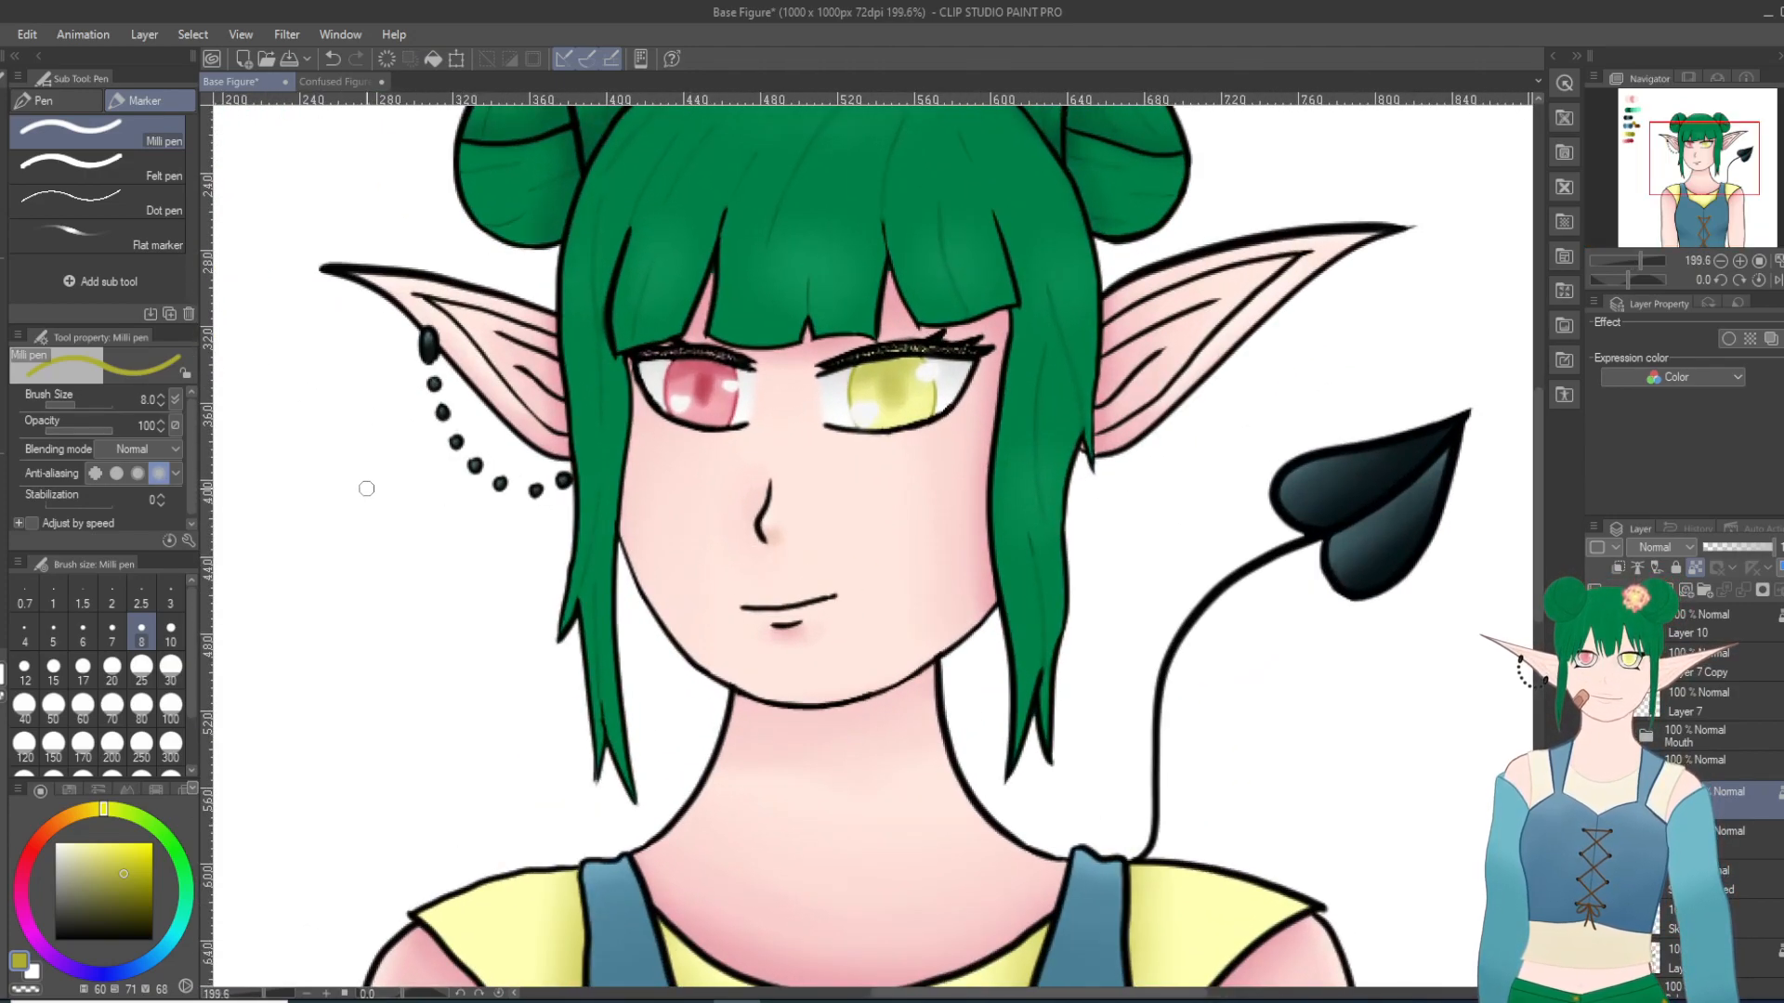
scroll(448, 377, "down", 10)
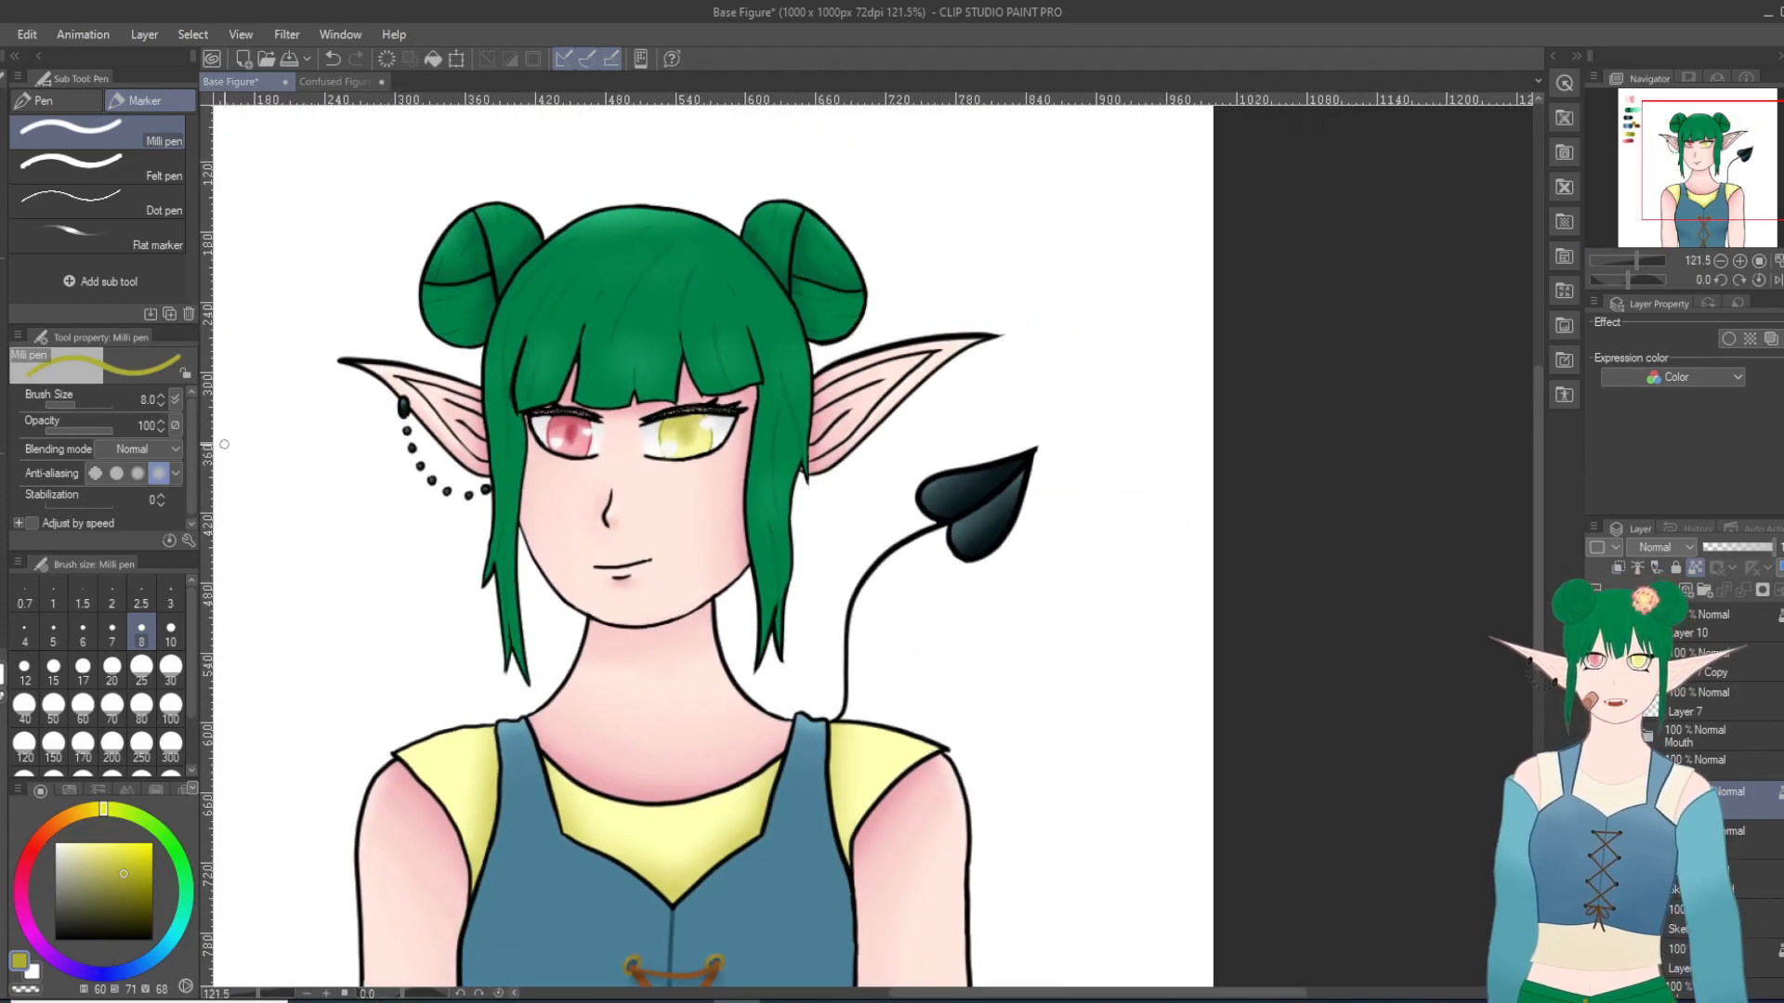
Step: Sample the palette's light skin tone and darken it to a peach with hue 16, saturation 32 and brightness 86 for the Milli pen
scroll(448, 377, "up", 4)
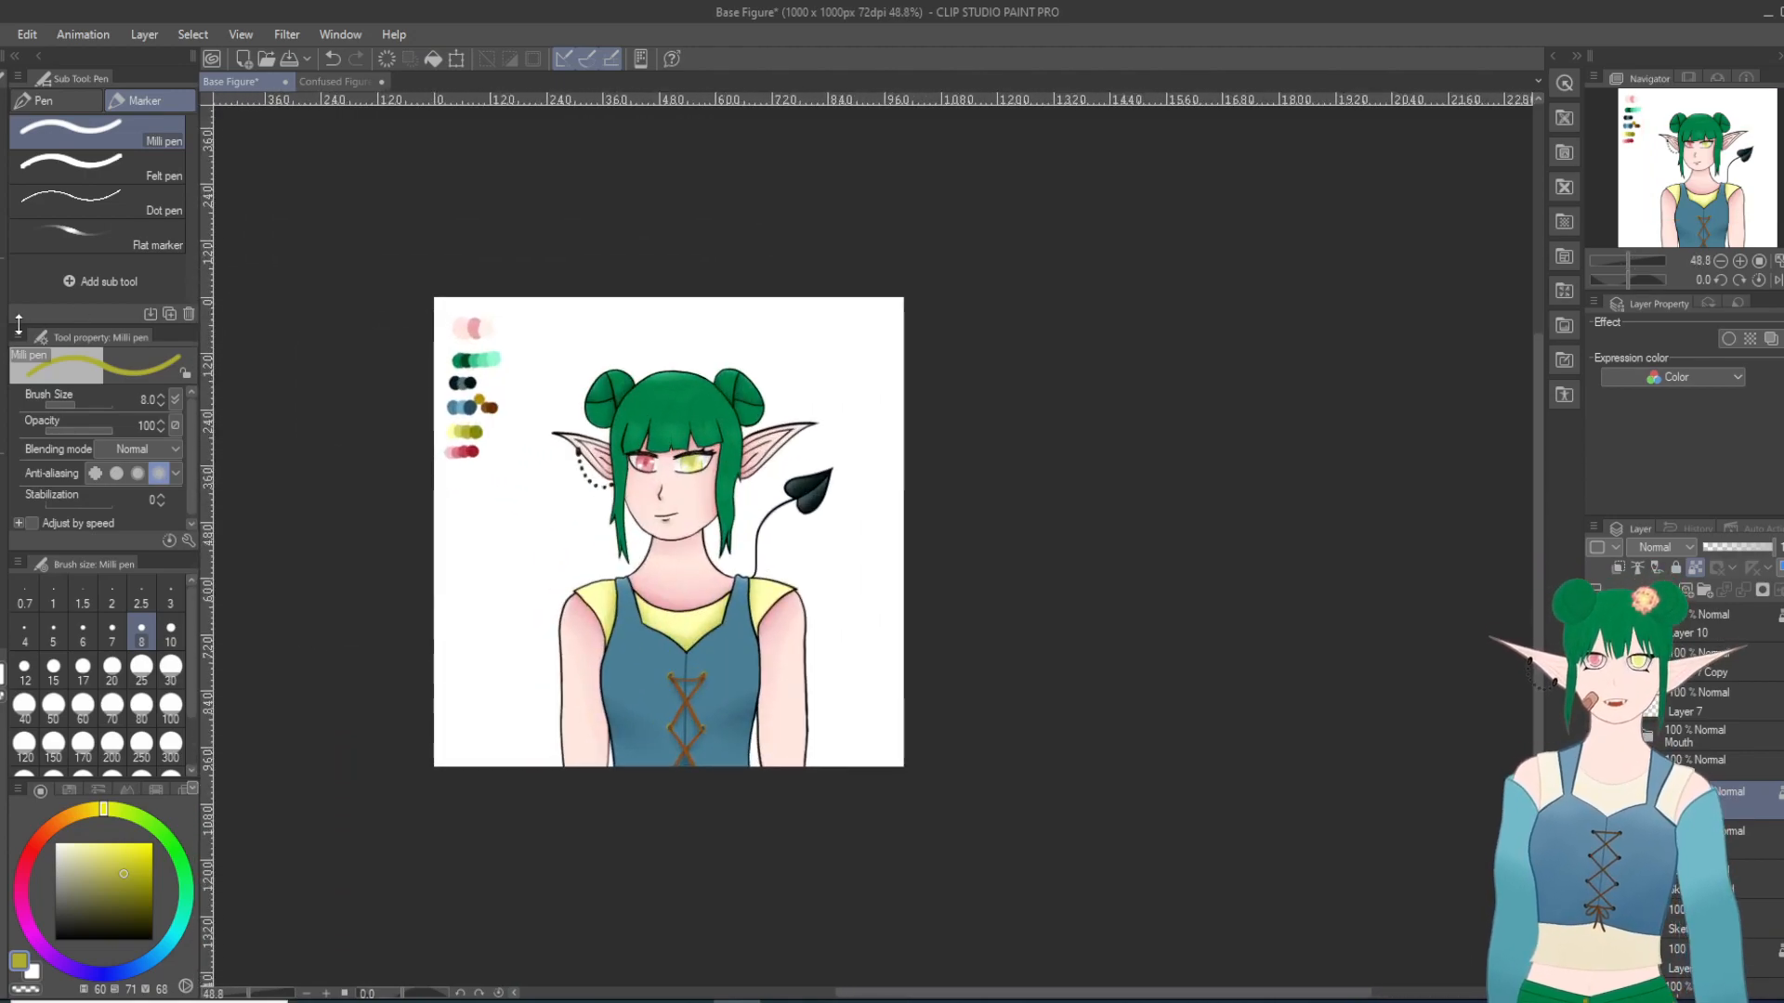
key("i")
scroll(481, 383, "up", 4)
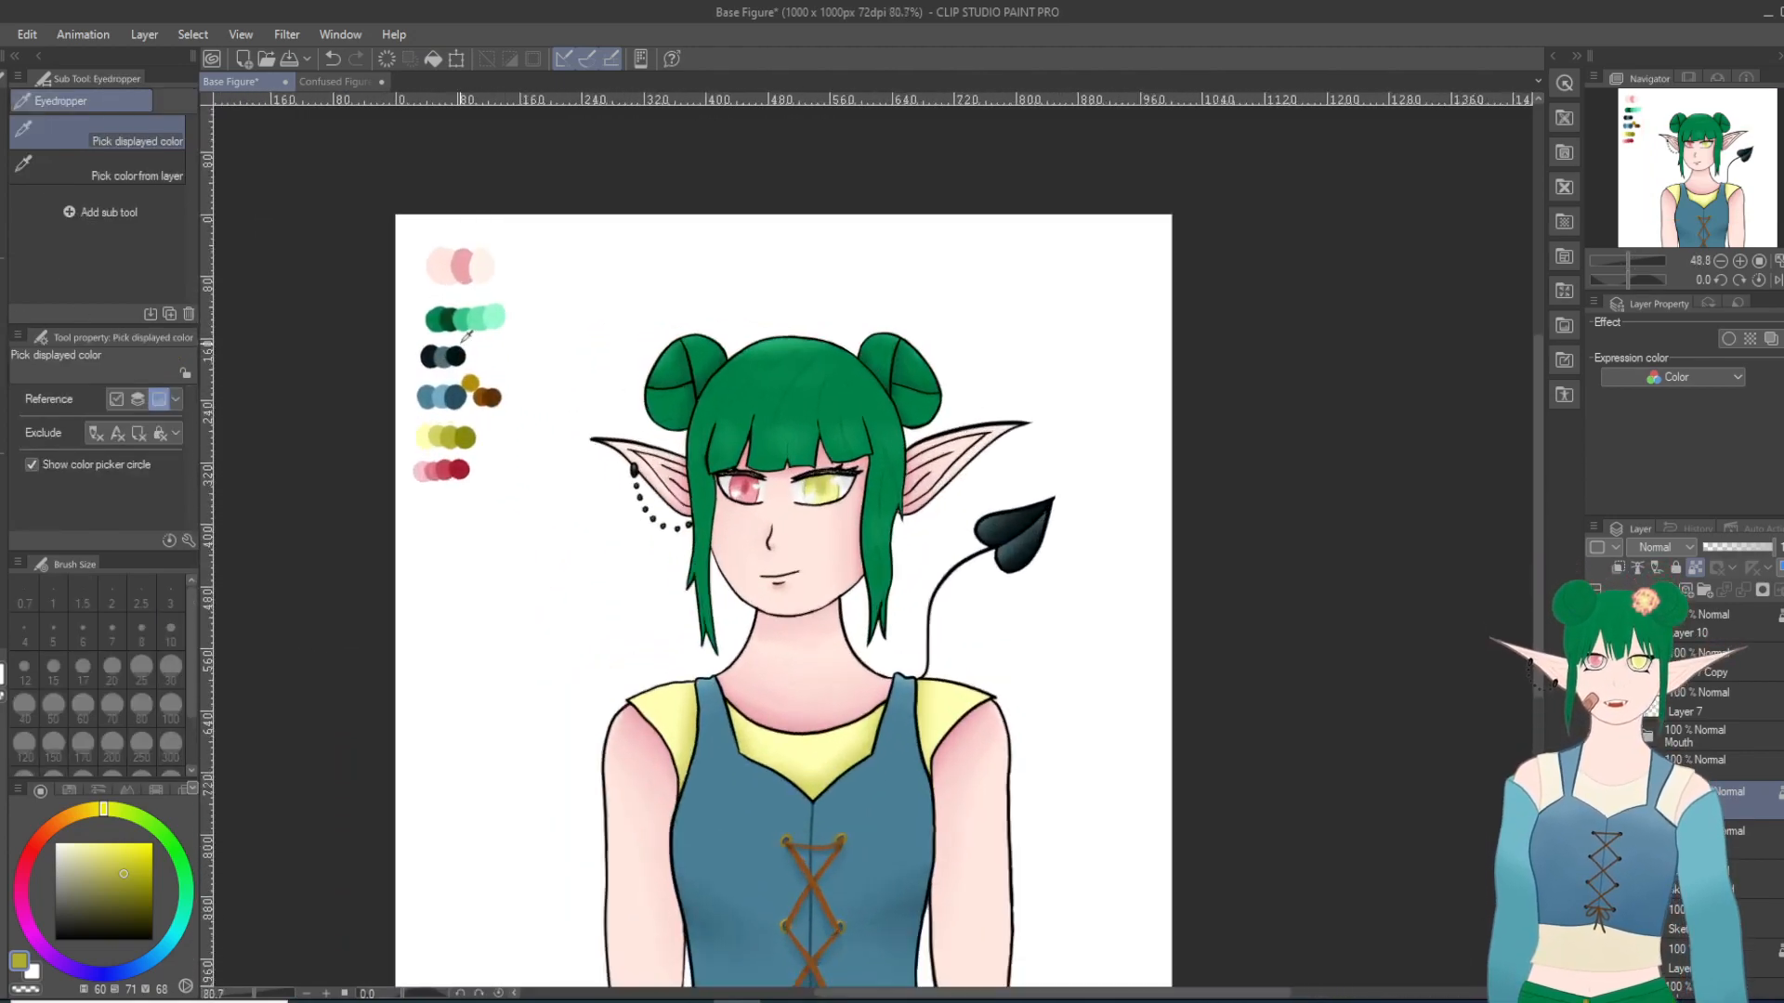
left_click(432, 246)
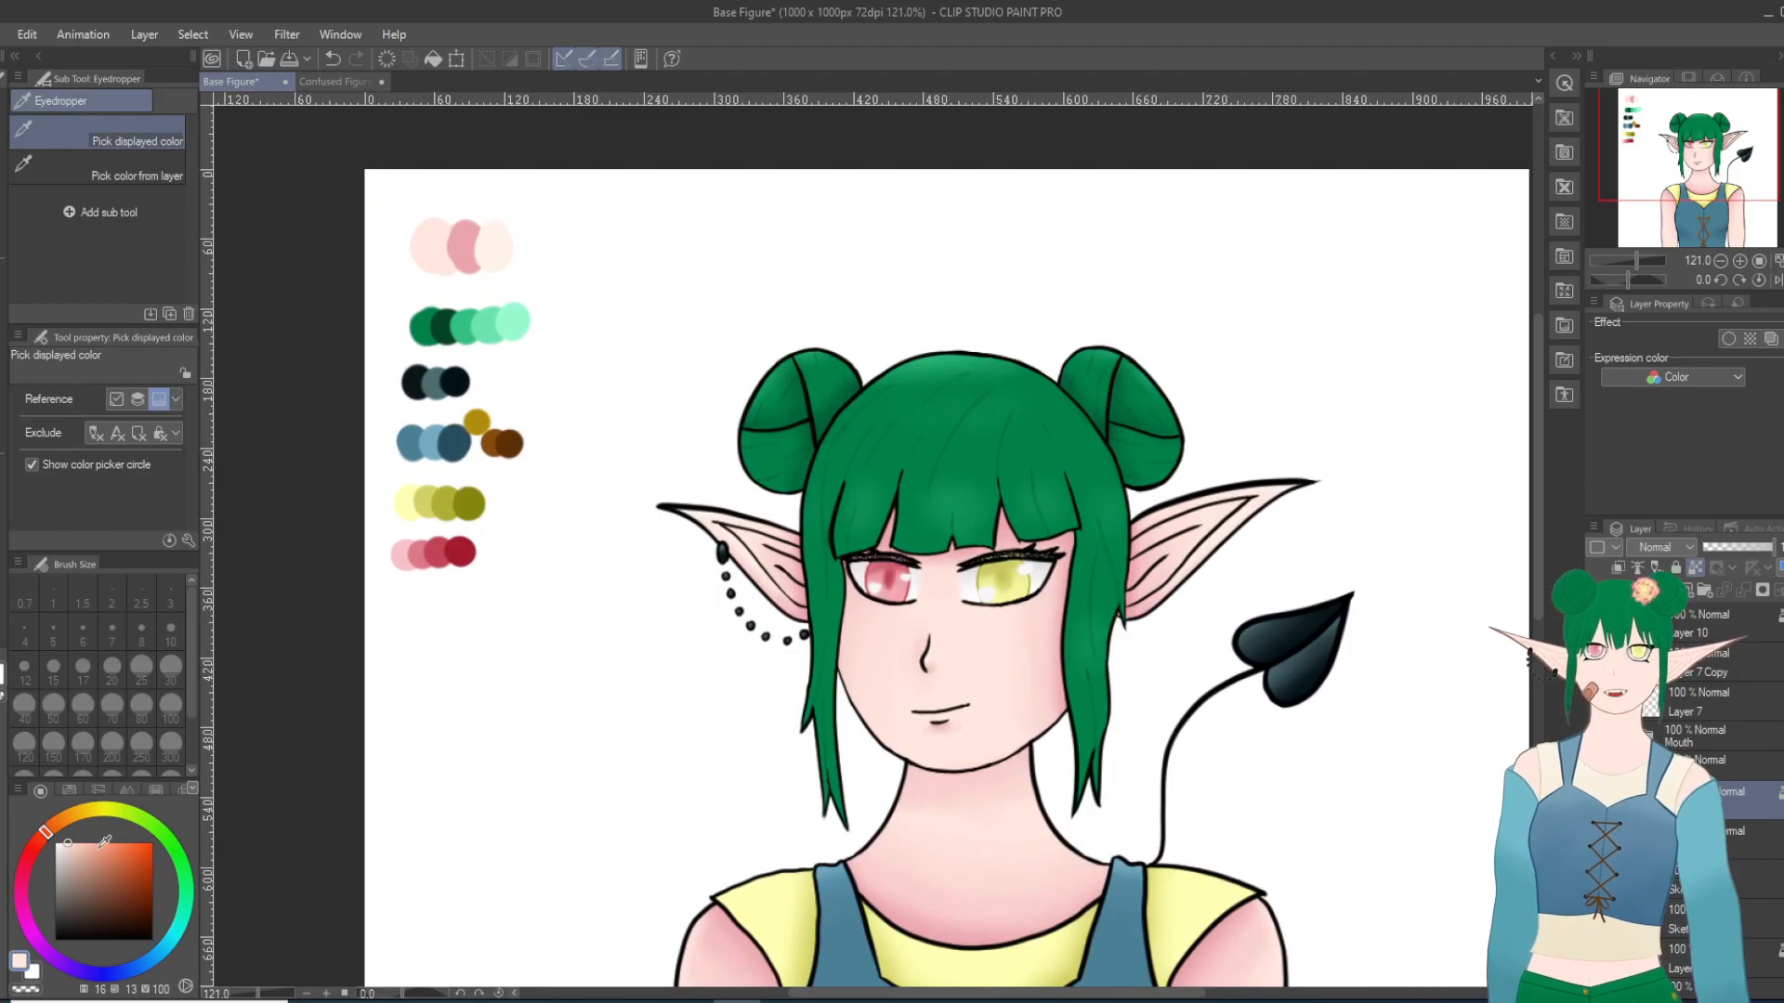
left_click(92, 851)
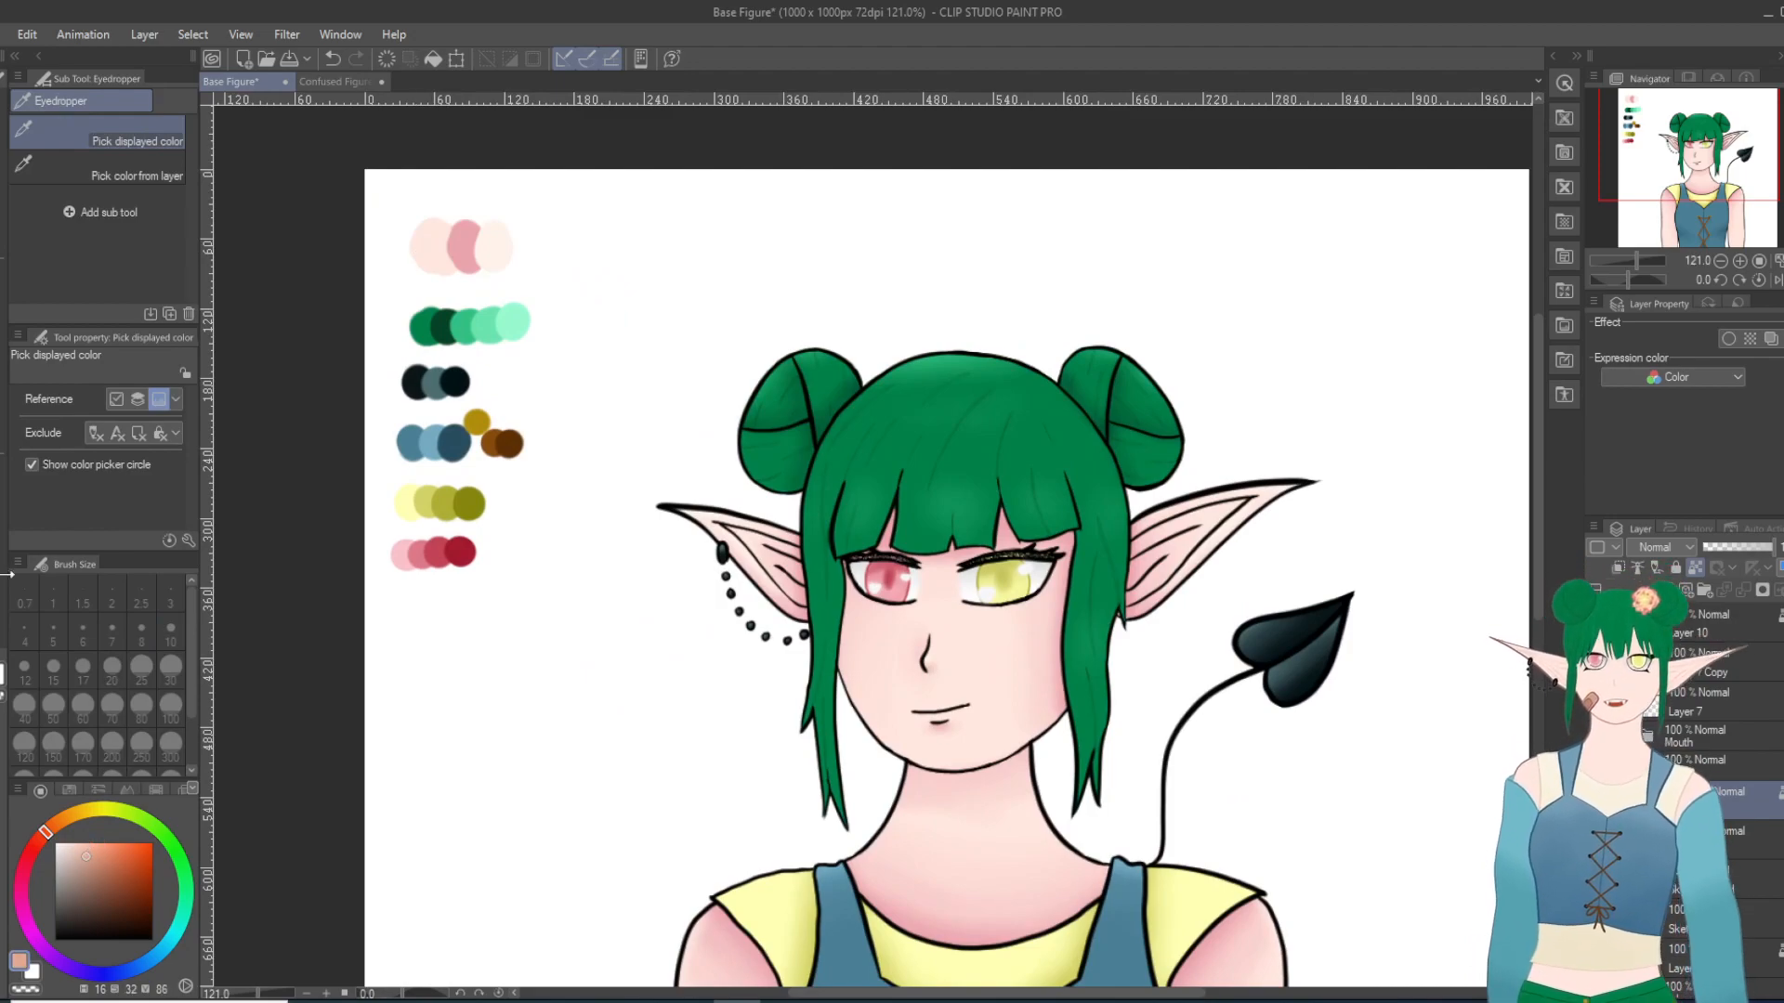
key("p")
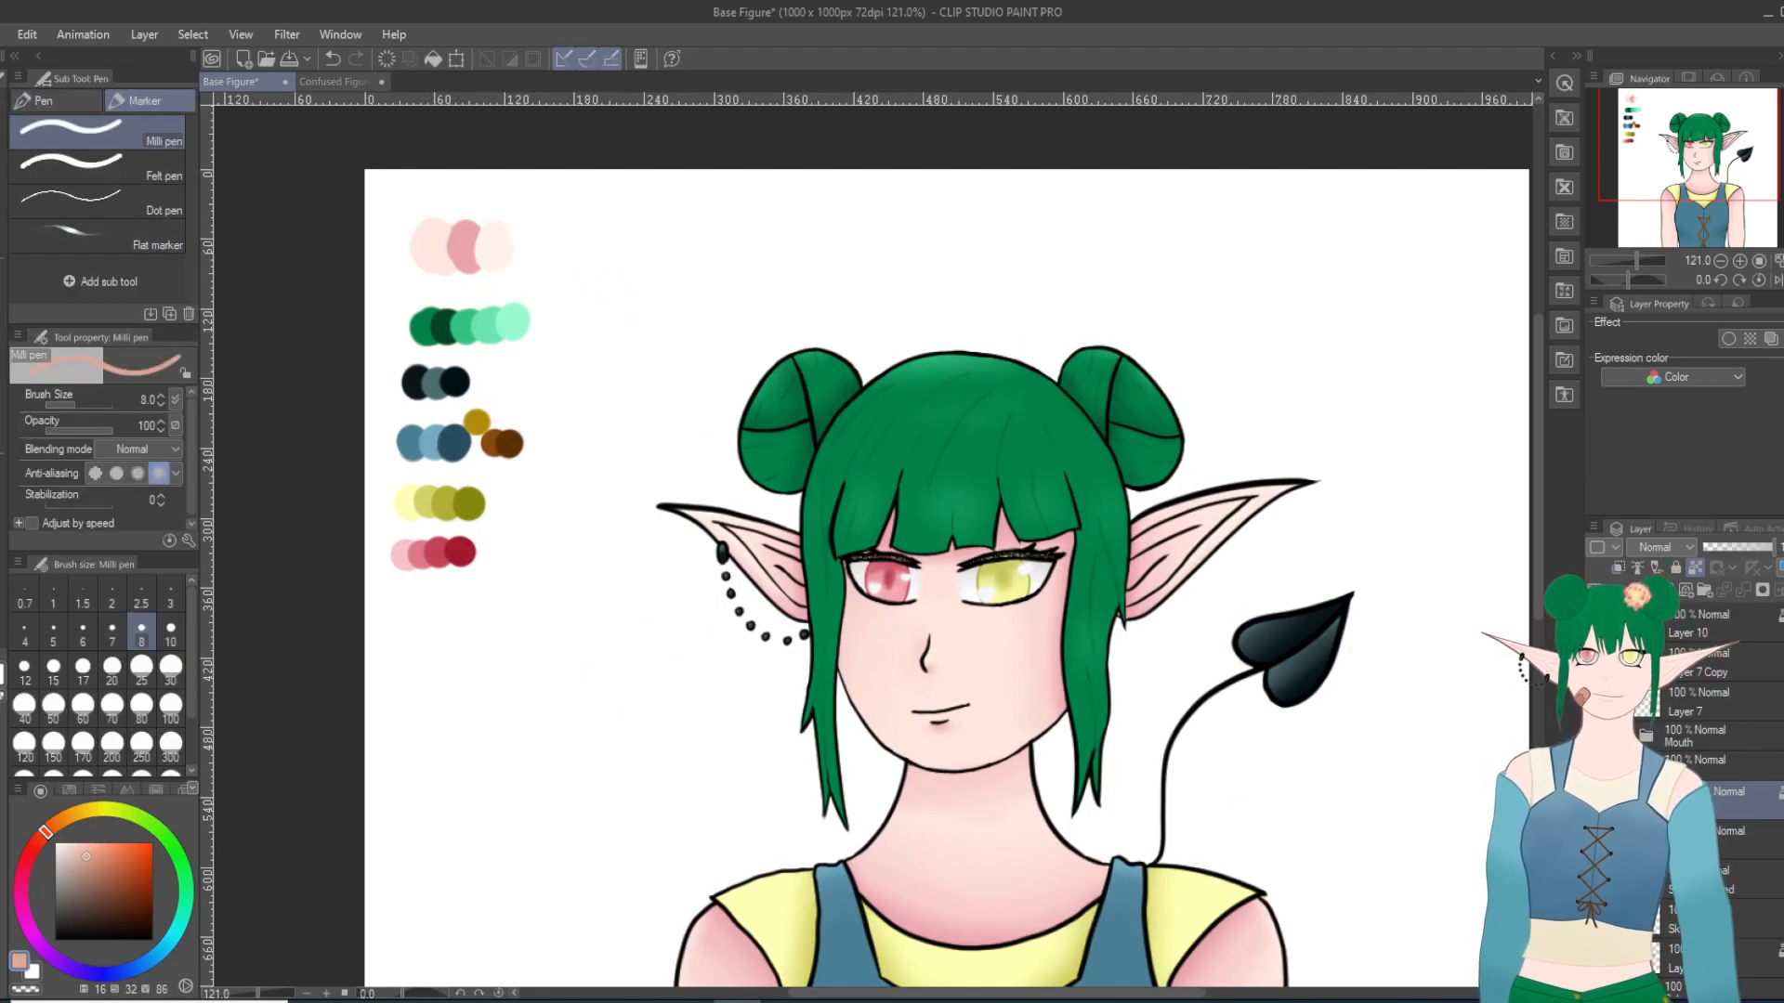
Step: Select a lower layer for painting on the face's skin, and try a freckle on the cheek with the Milli pen at size 3
scroll(1036, 677, "up", 1)
scroll(1036, 678, "up", 4)
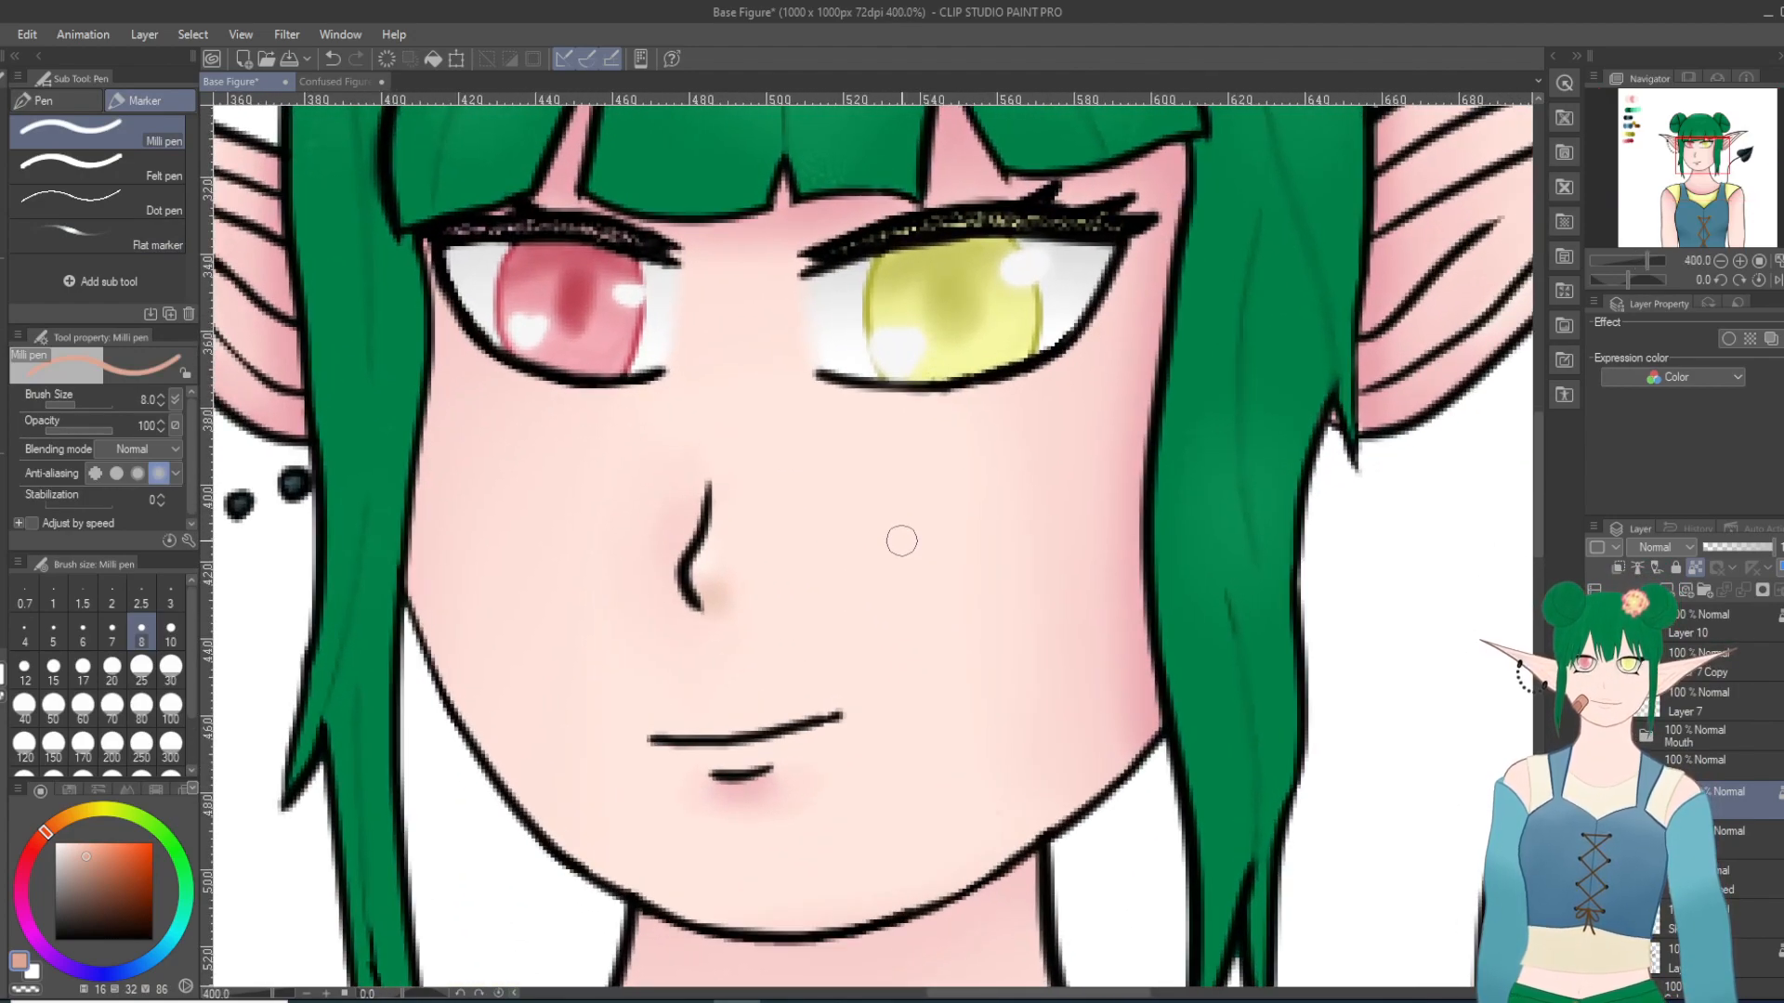
left_click(170, 600)
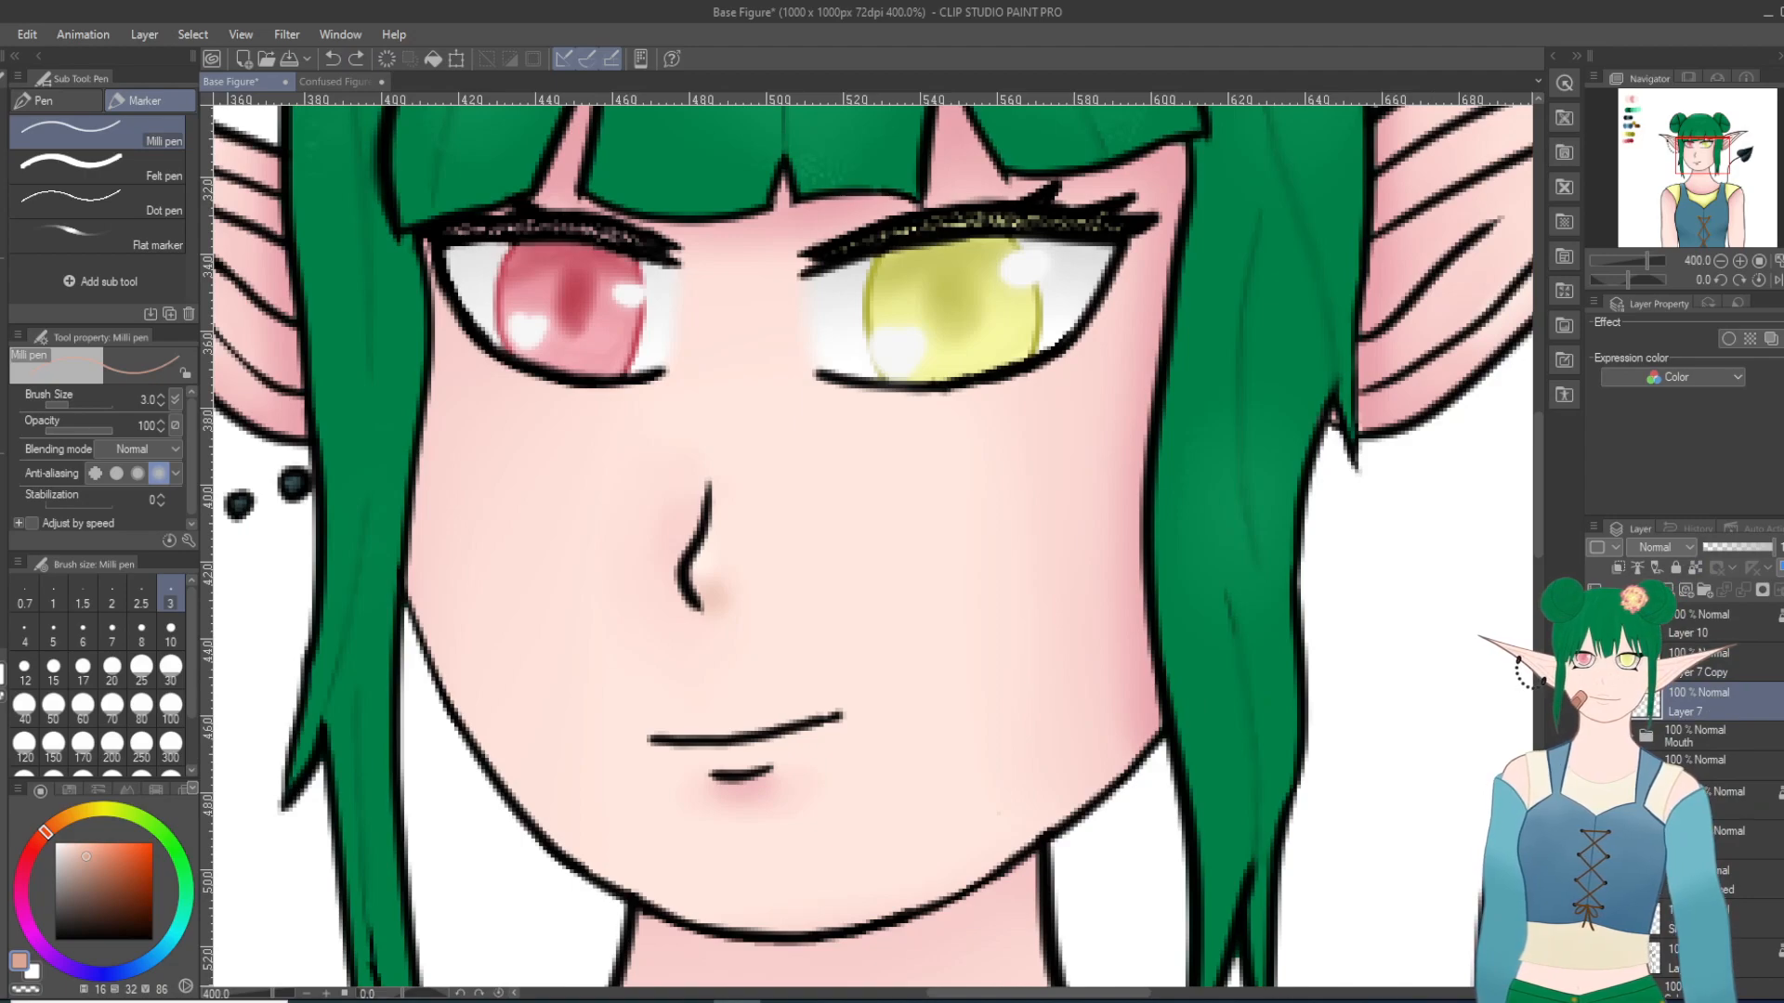
left_click(1736, 880)
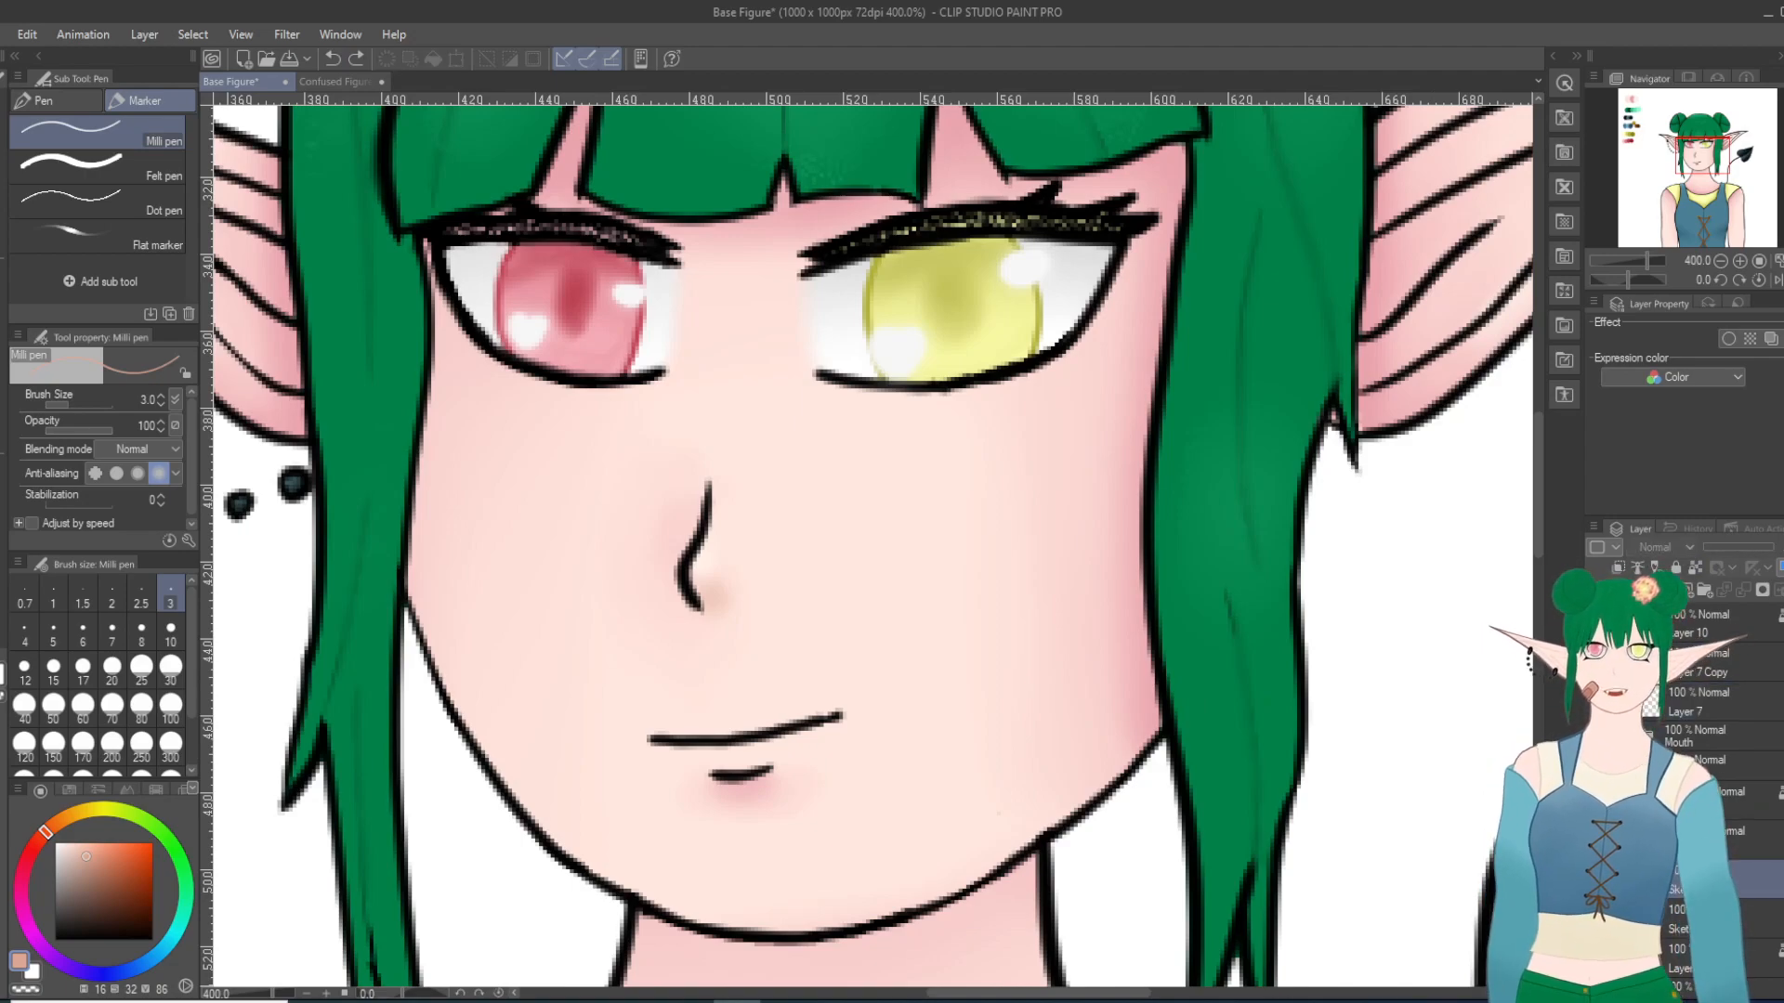
left_click(1737, 958)
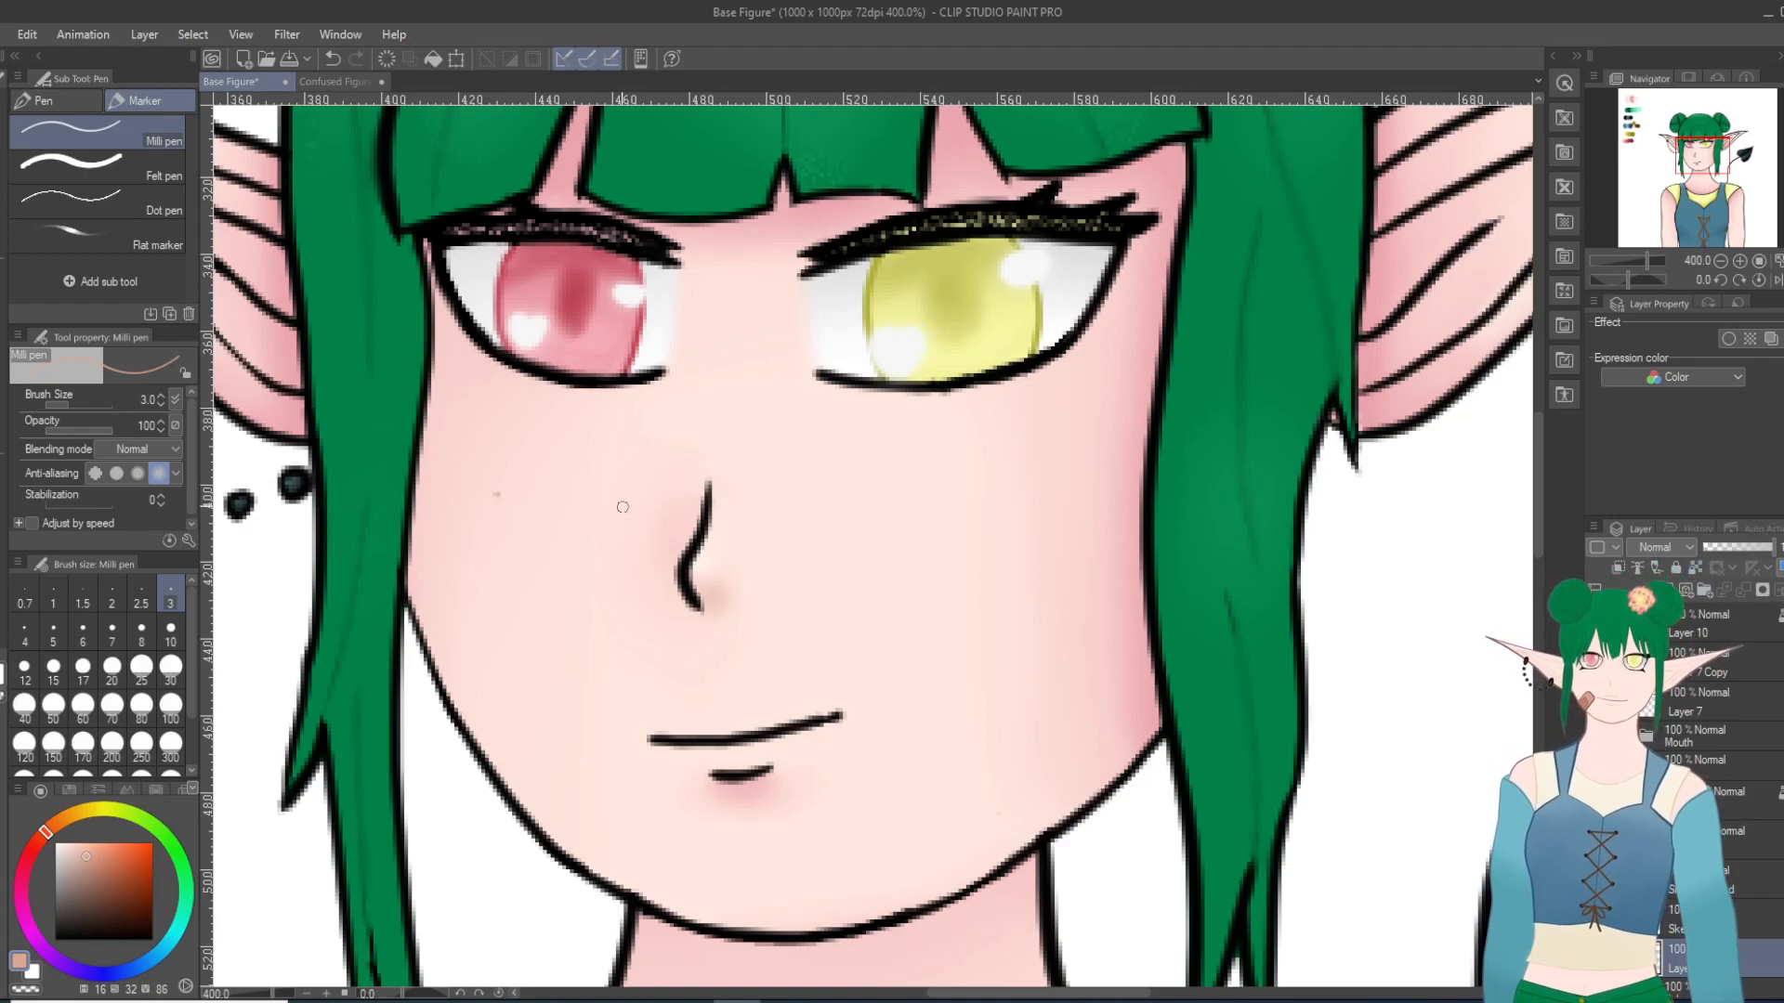
left_click(332, 58)
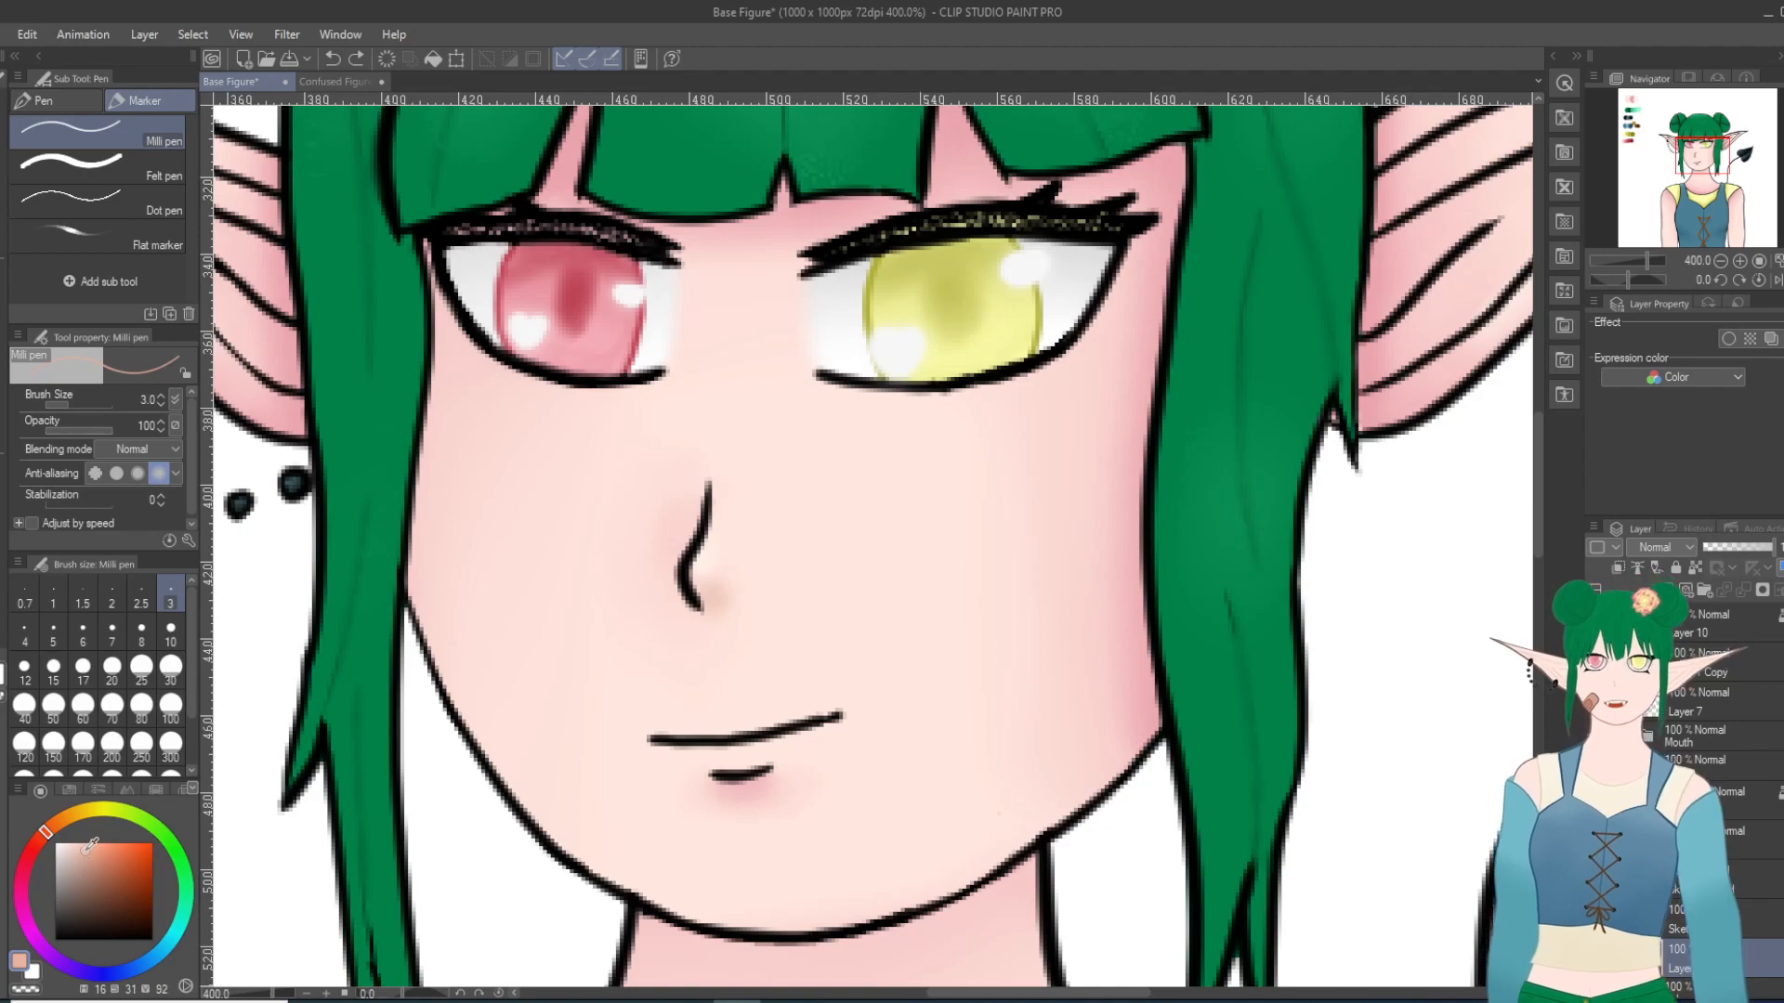
Step: Try freckles on the cheek below the red eye with the Milli pen at size 8 in lighter and deeper peach tones
left_click(142, 633)
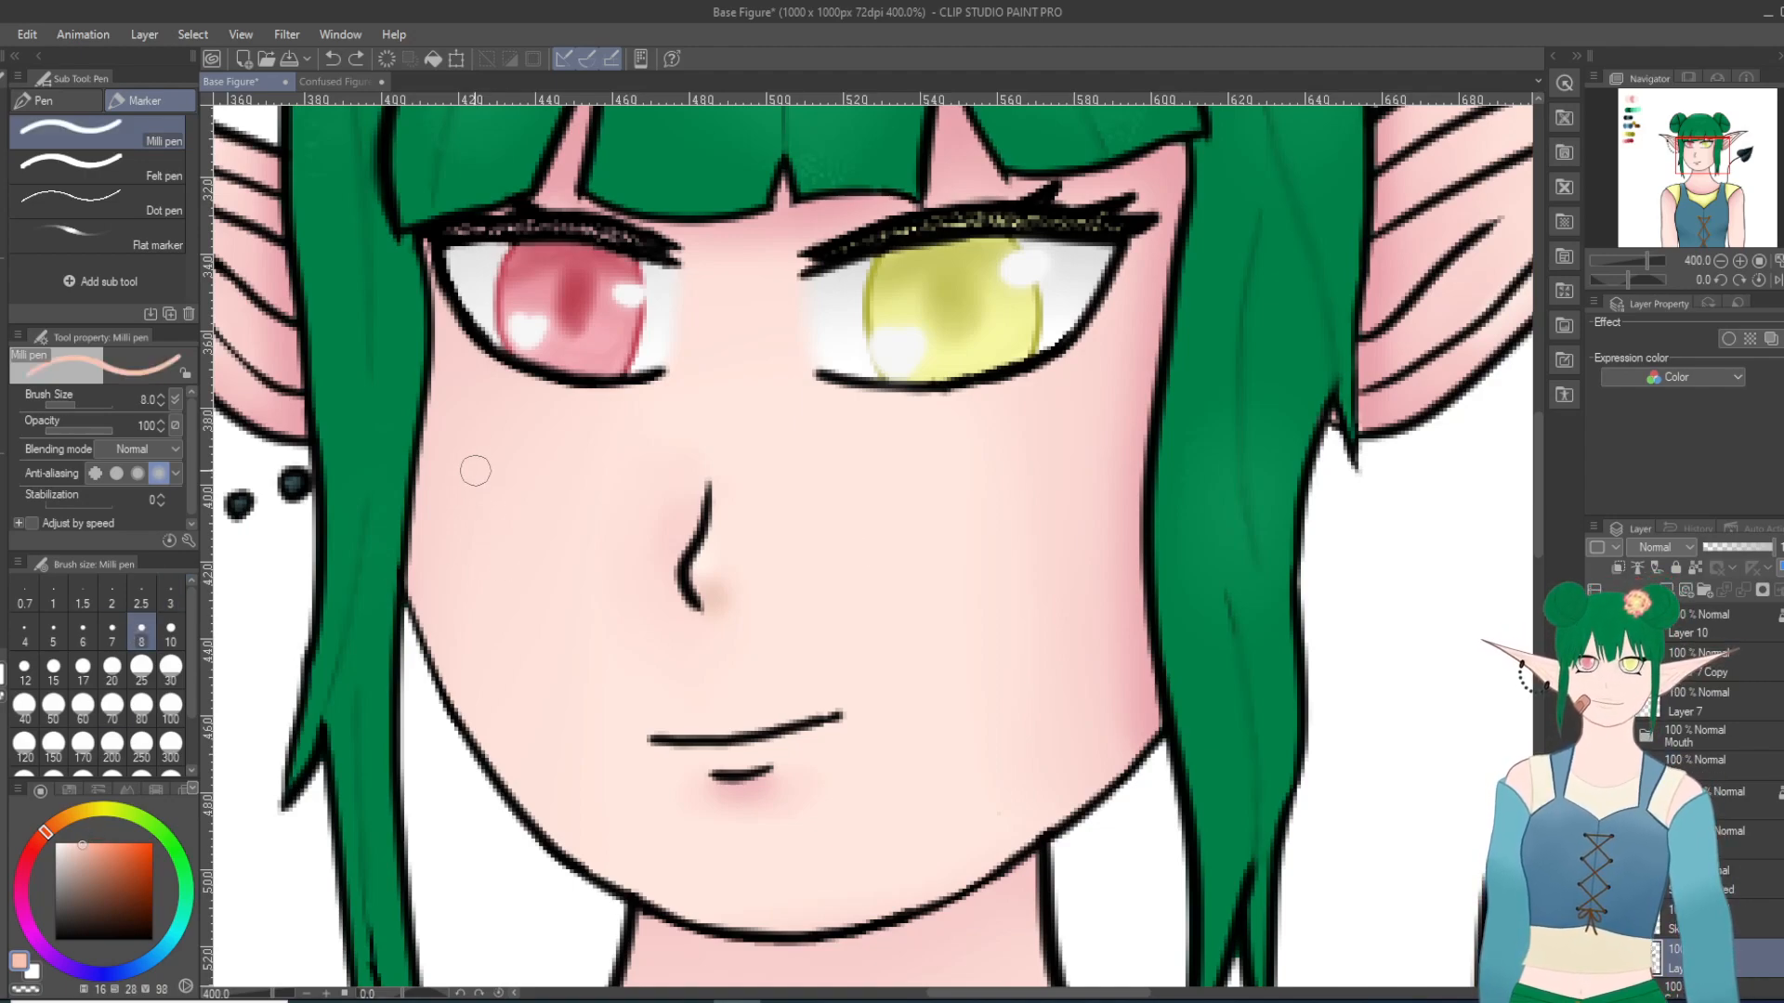
left_click(554, 455)
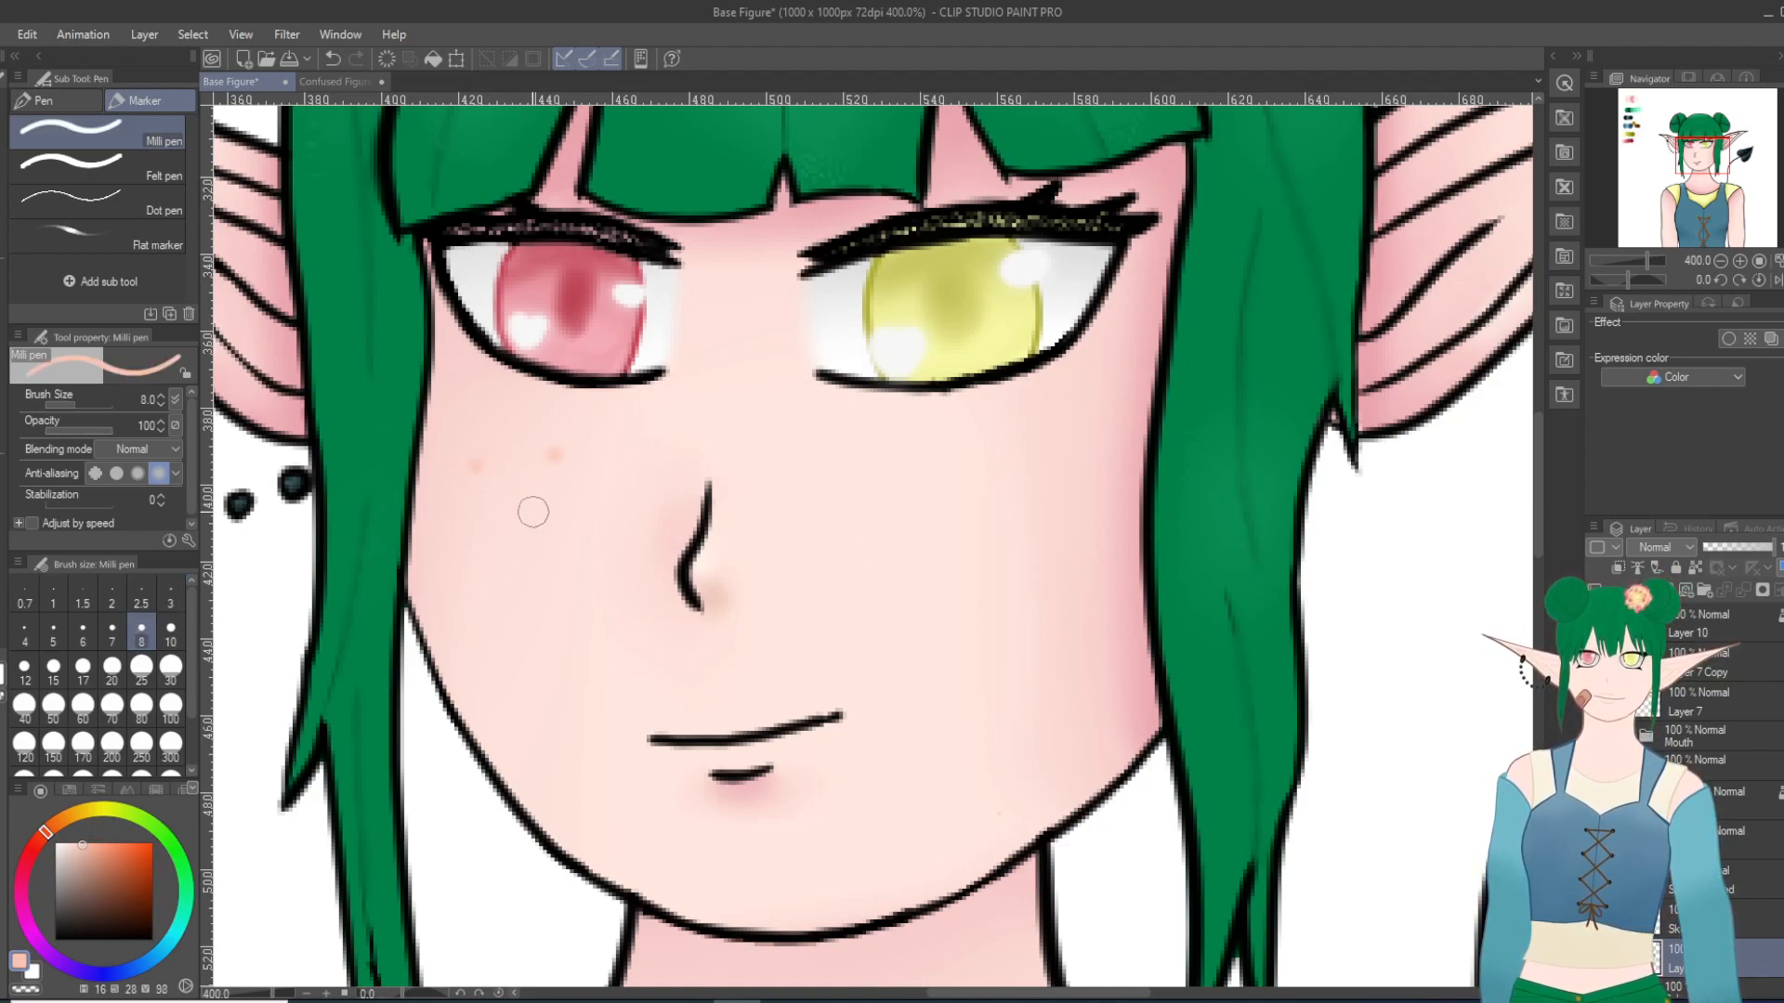
left_click(471, 538)
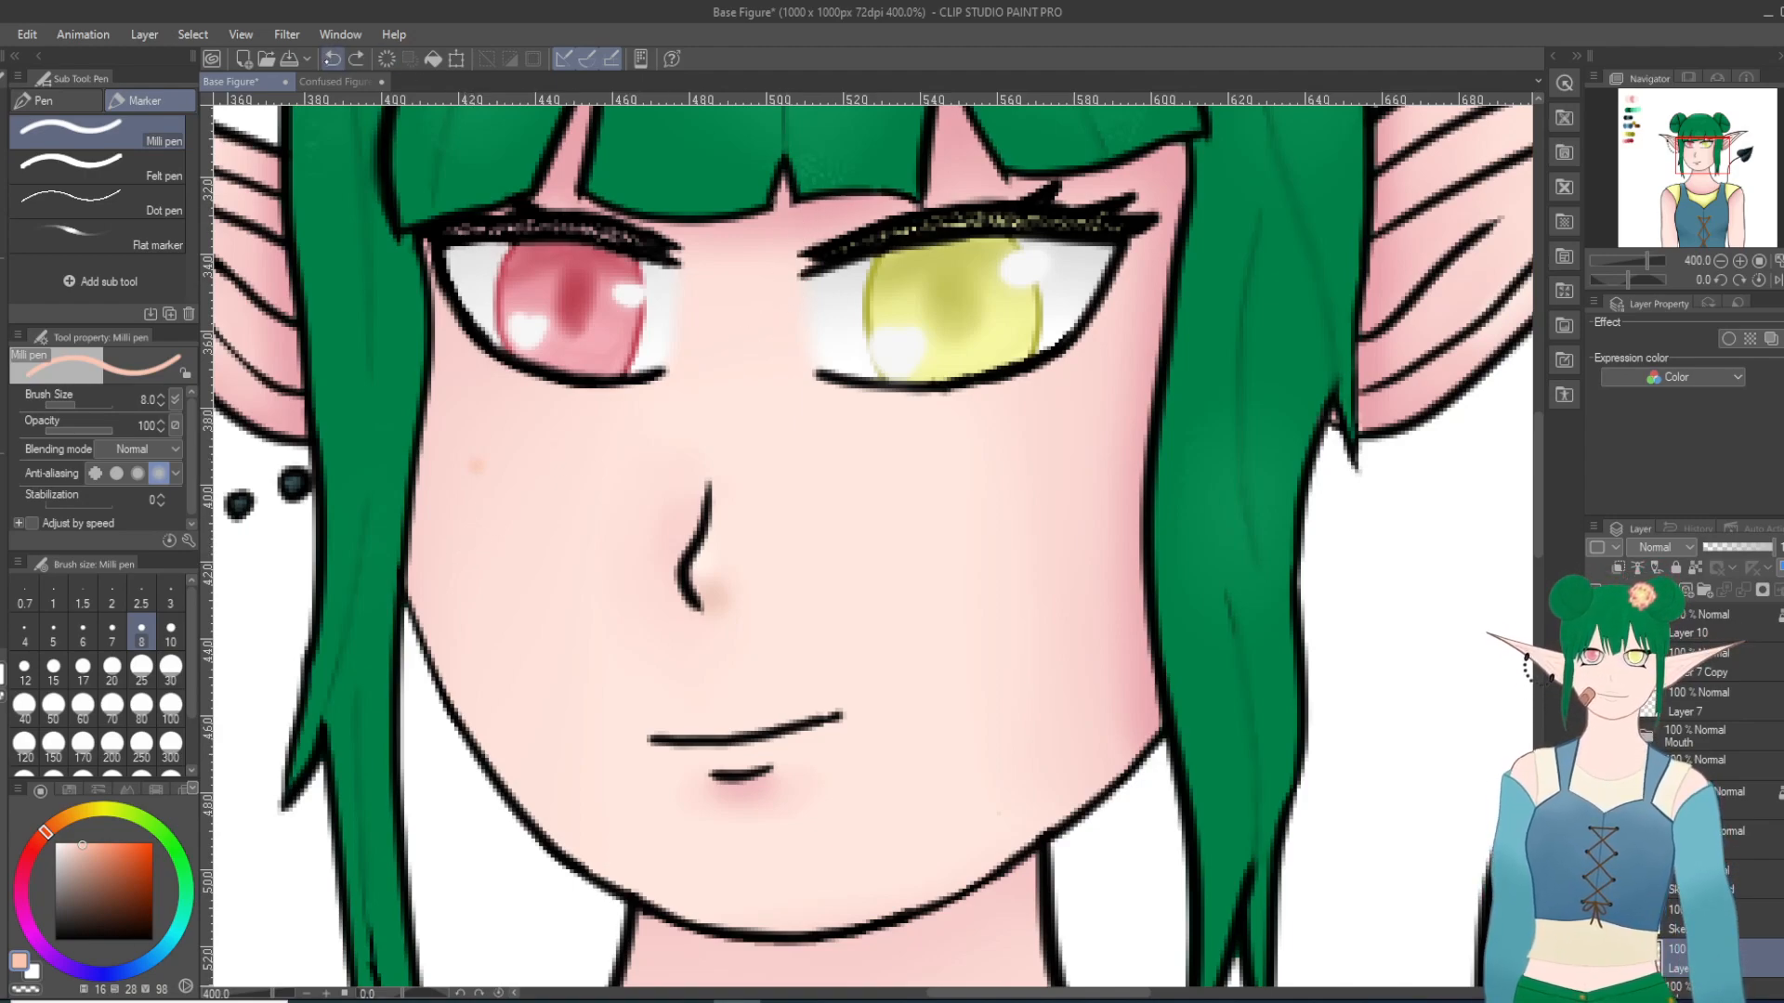
left_click(95, 858)
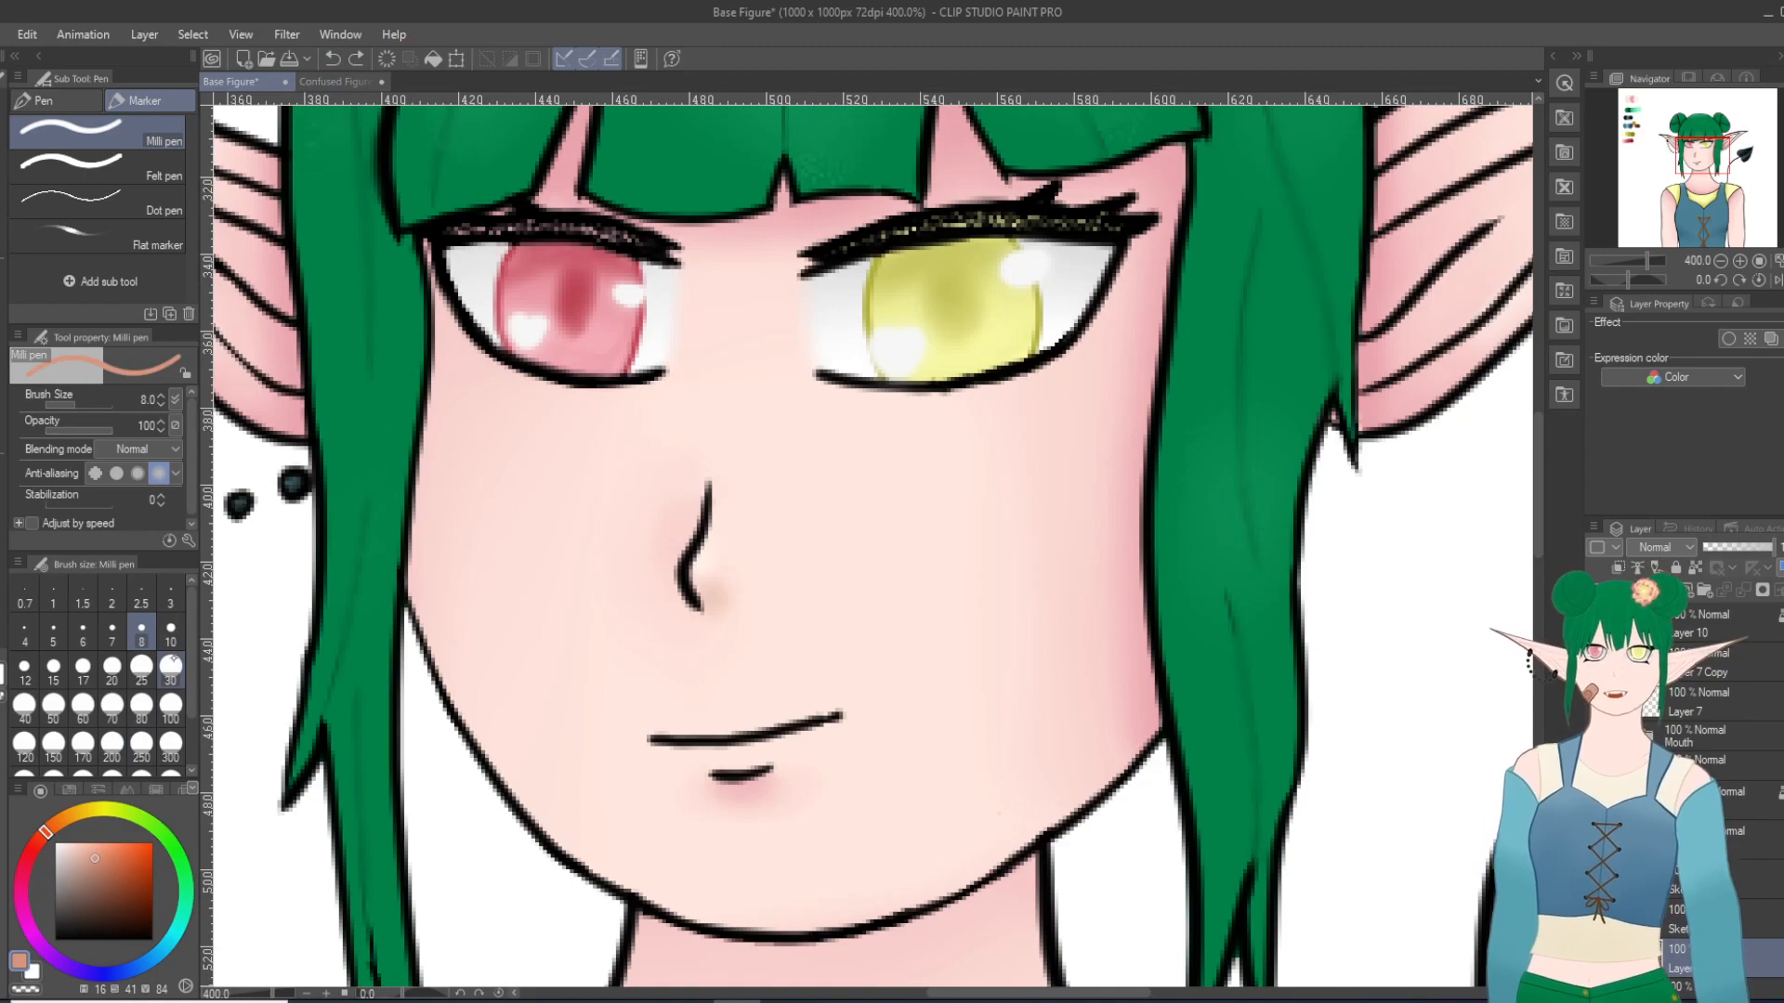
left_click(492, 492)
left_click(332, 58)
Step: Dot scattered freckles across both cheeks with the Milli pen at size 6 in peach (hue 16, saturation 33, brightness 89), and review the face
left_click(87, 853)
left_click(83, 634)
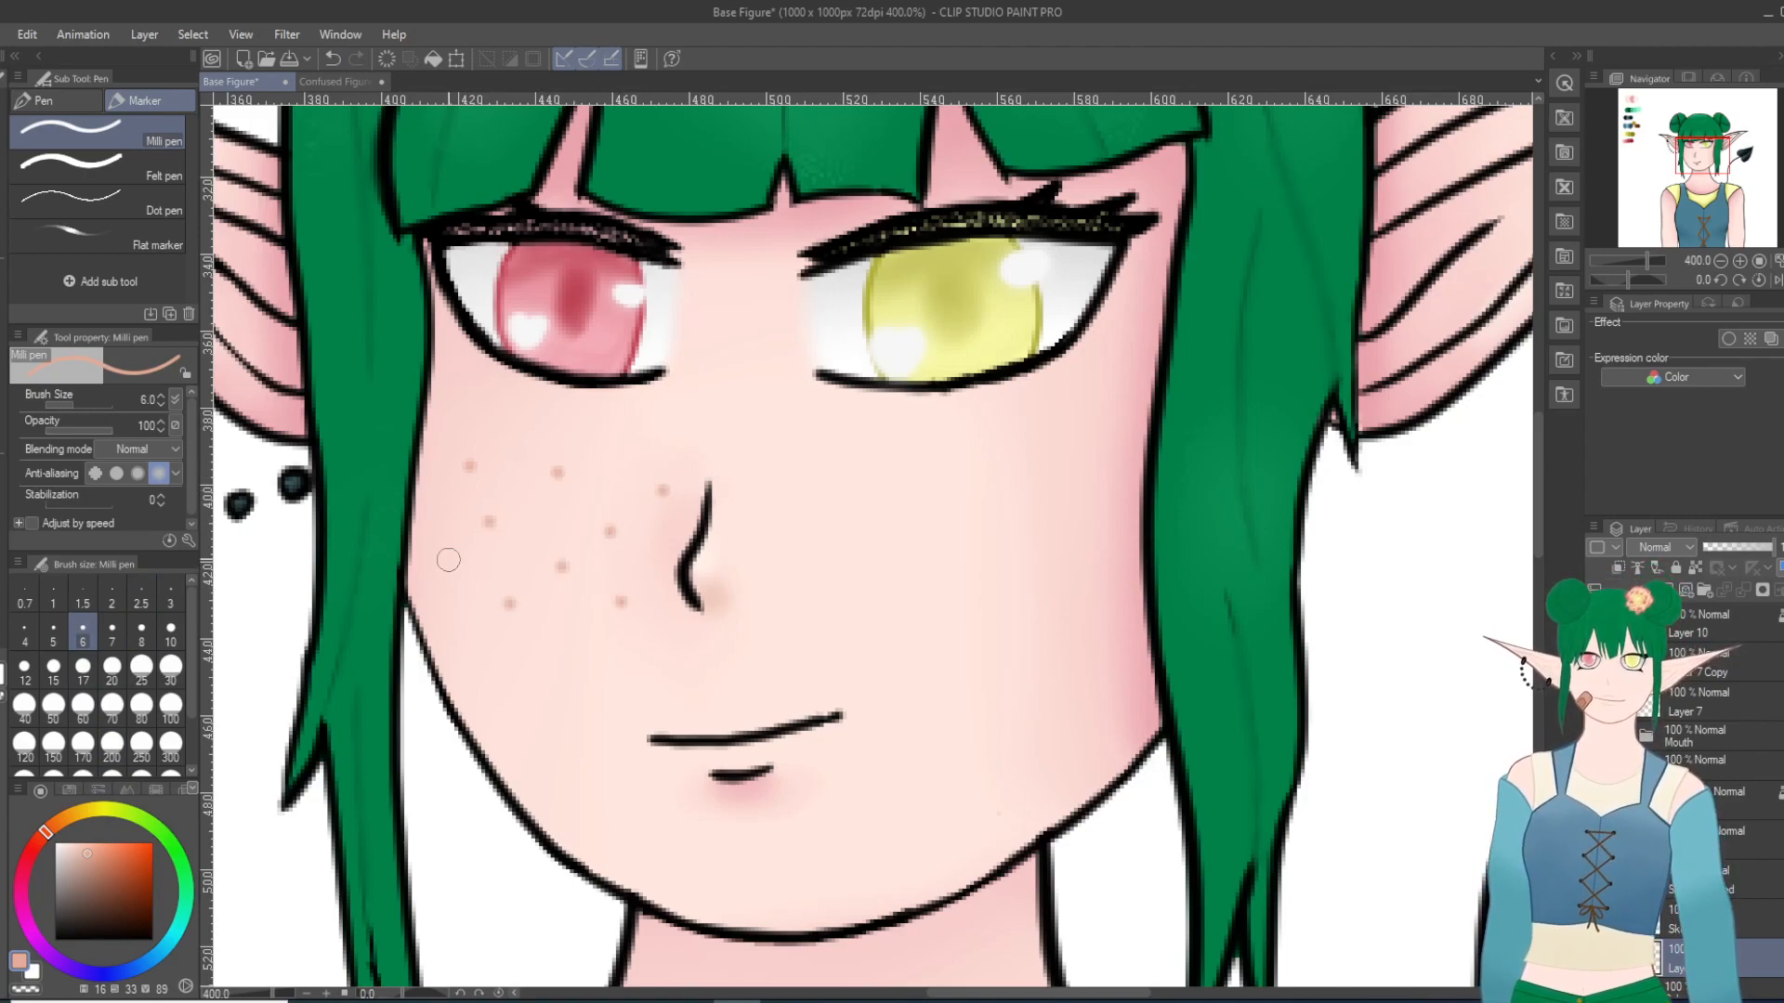
left_click(812, 593)
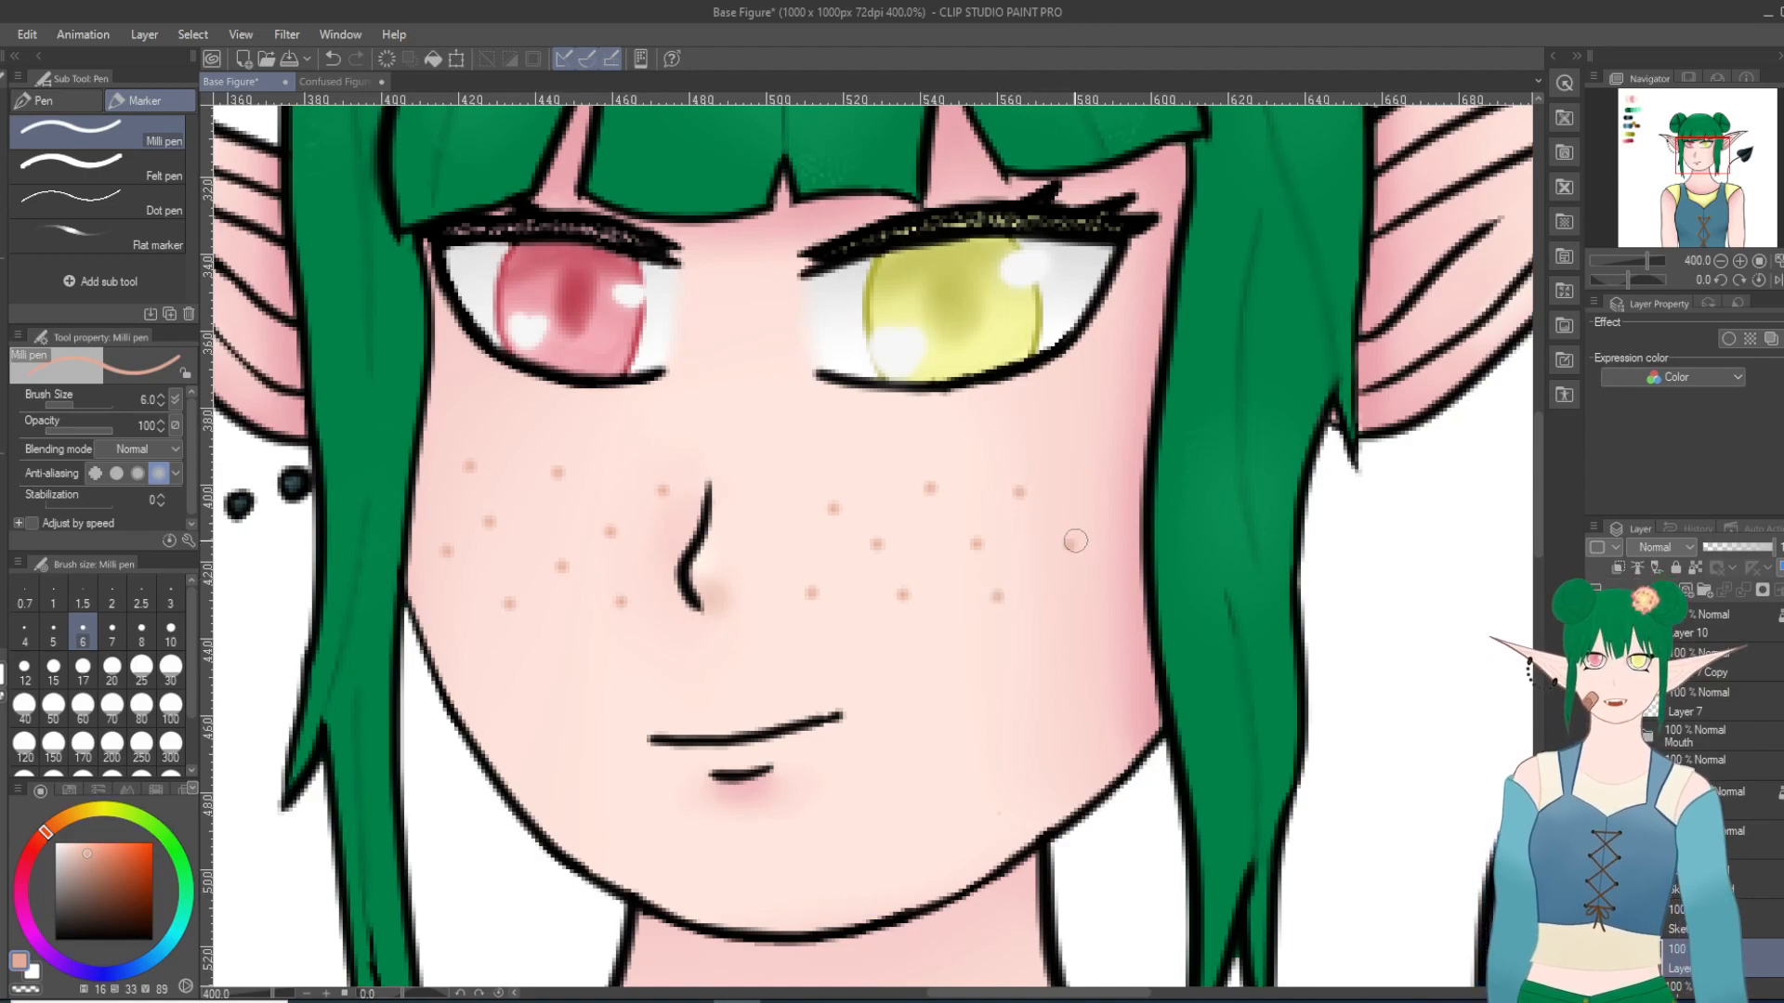
left_click(332, 58)
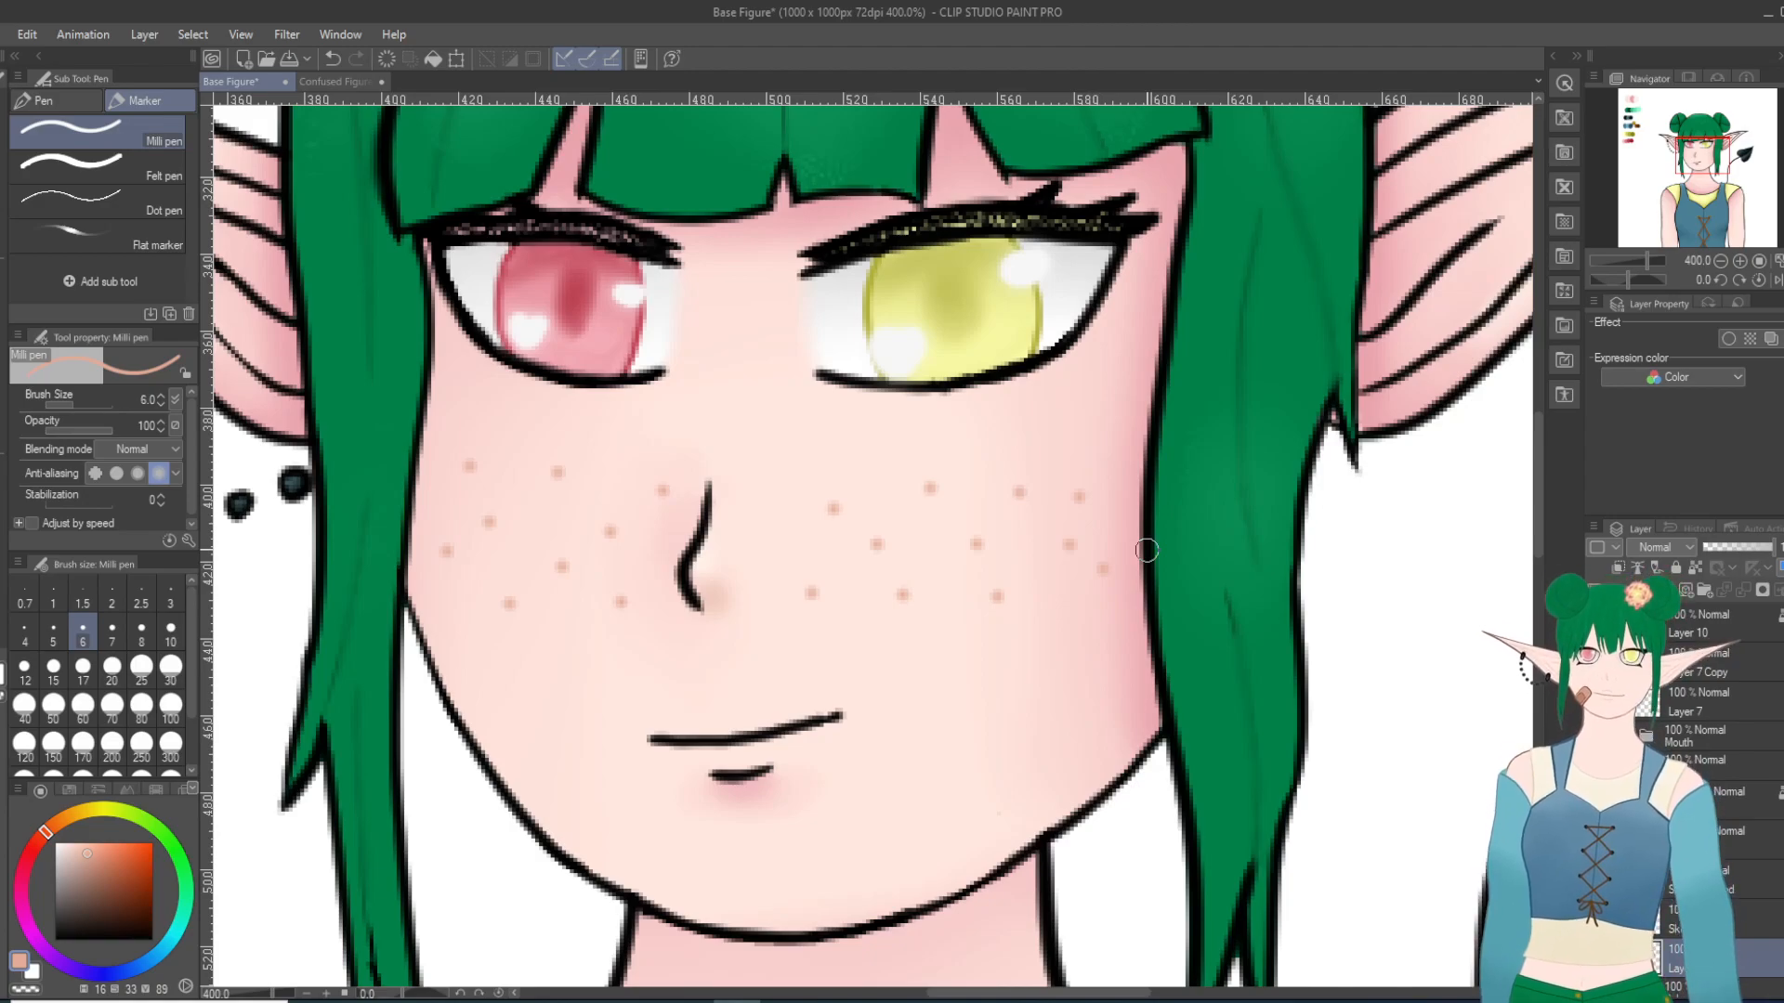
scroll(1131, 563, "down", 2)
scroll(1064, 632, "down", 1)
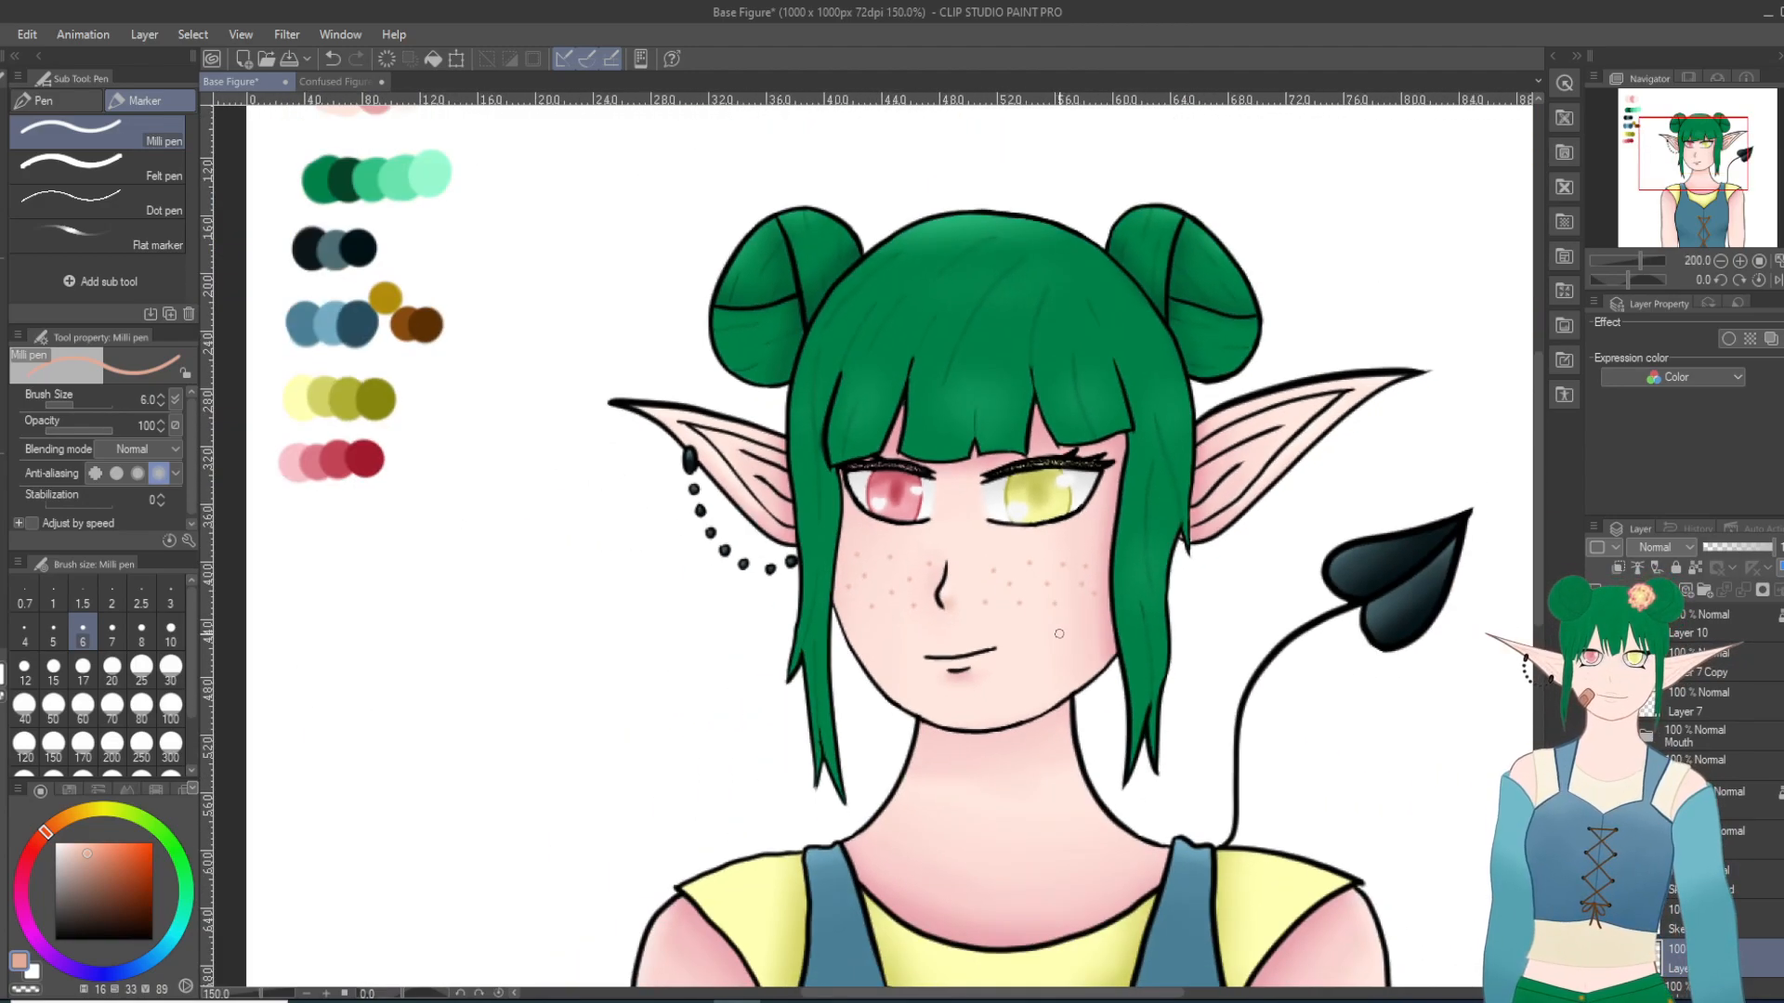
Step: Soften the freckles on both cheeks with the Blur tool at size 9 and density 56, and review the face
scroll(1041, 609, "up", 3)
scroll(675, 560, "up", 1)
key("j")
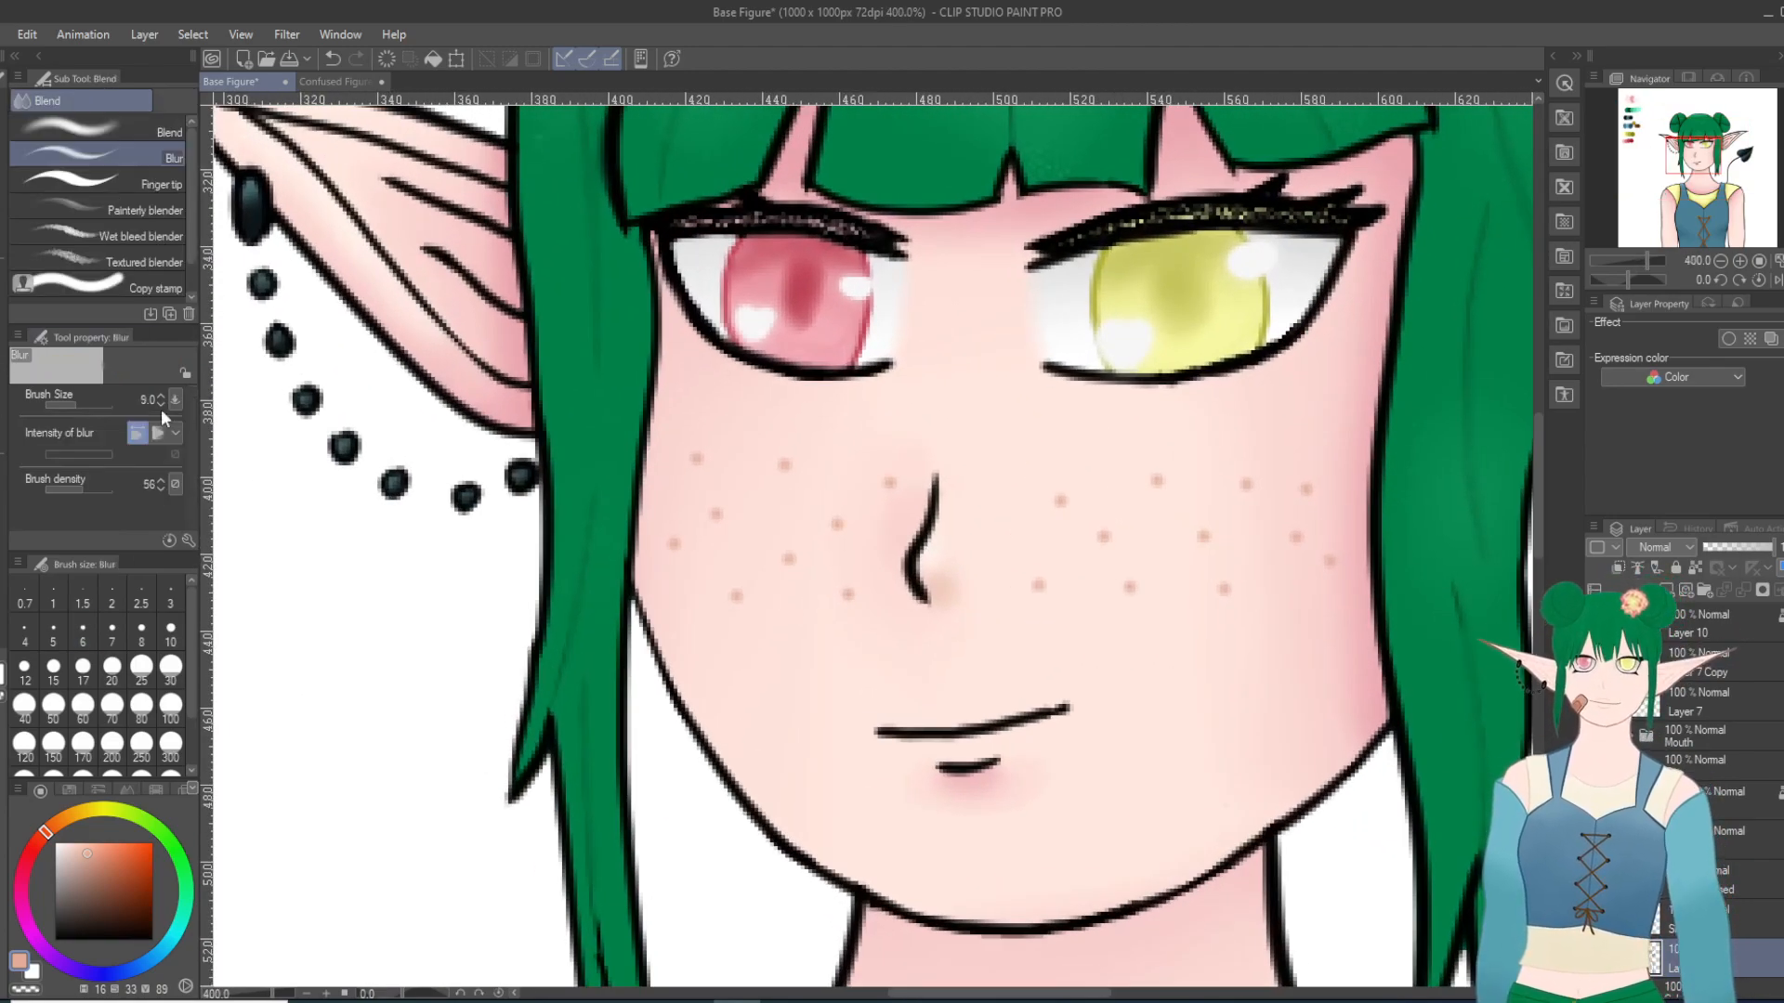
scroll(882, 602, "up", 1)
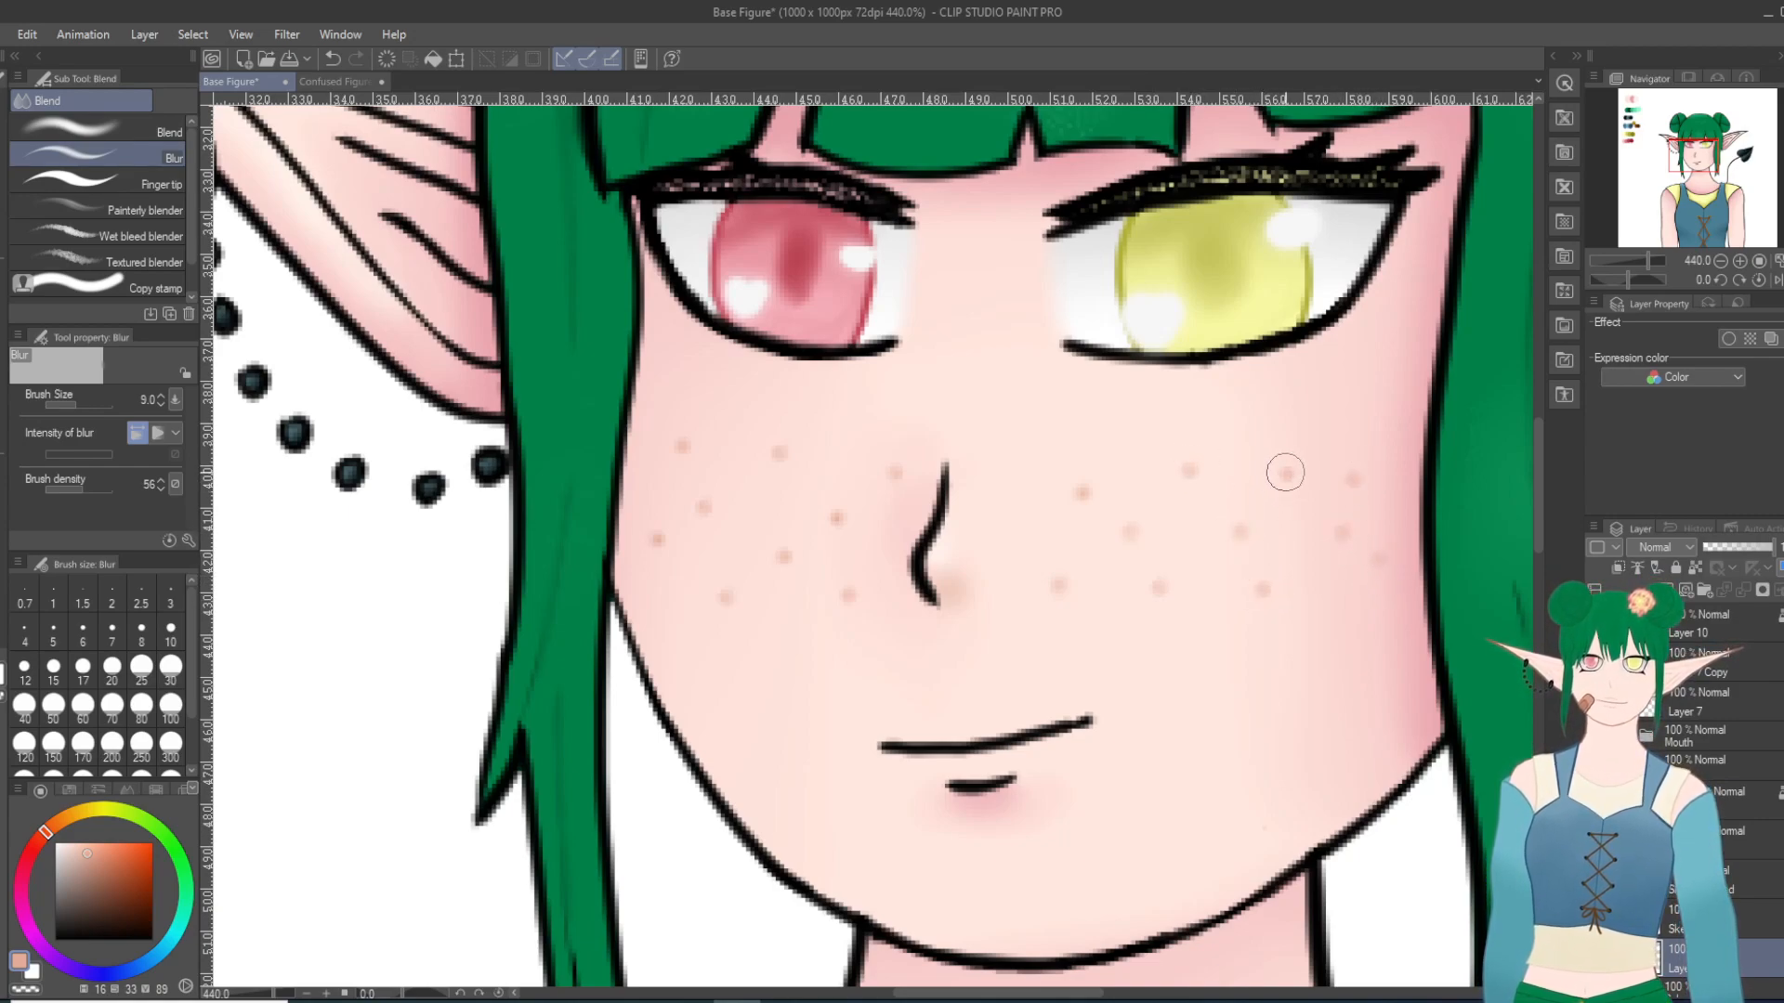
scroll(1300, 404, "down", 10)
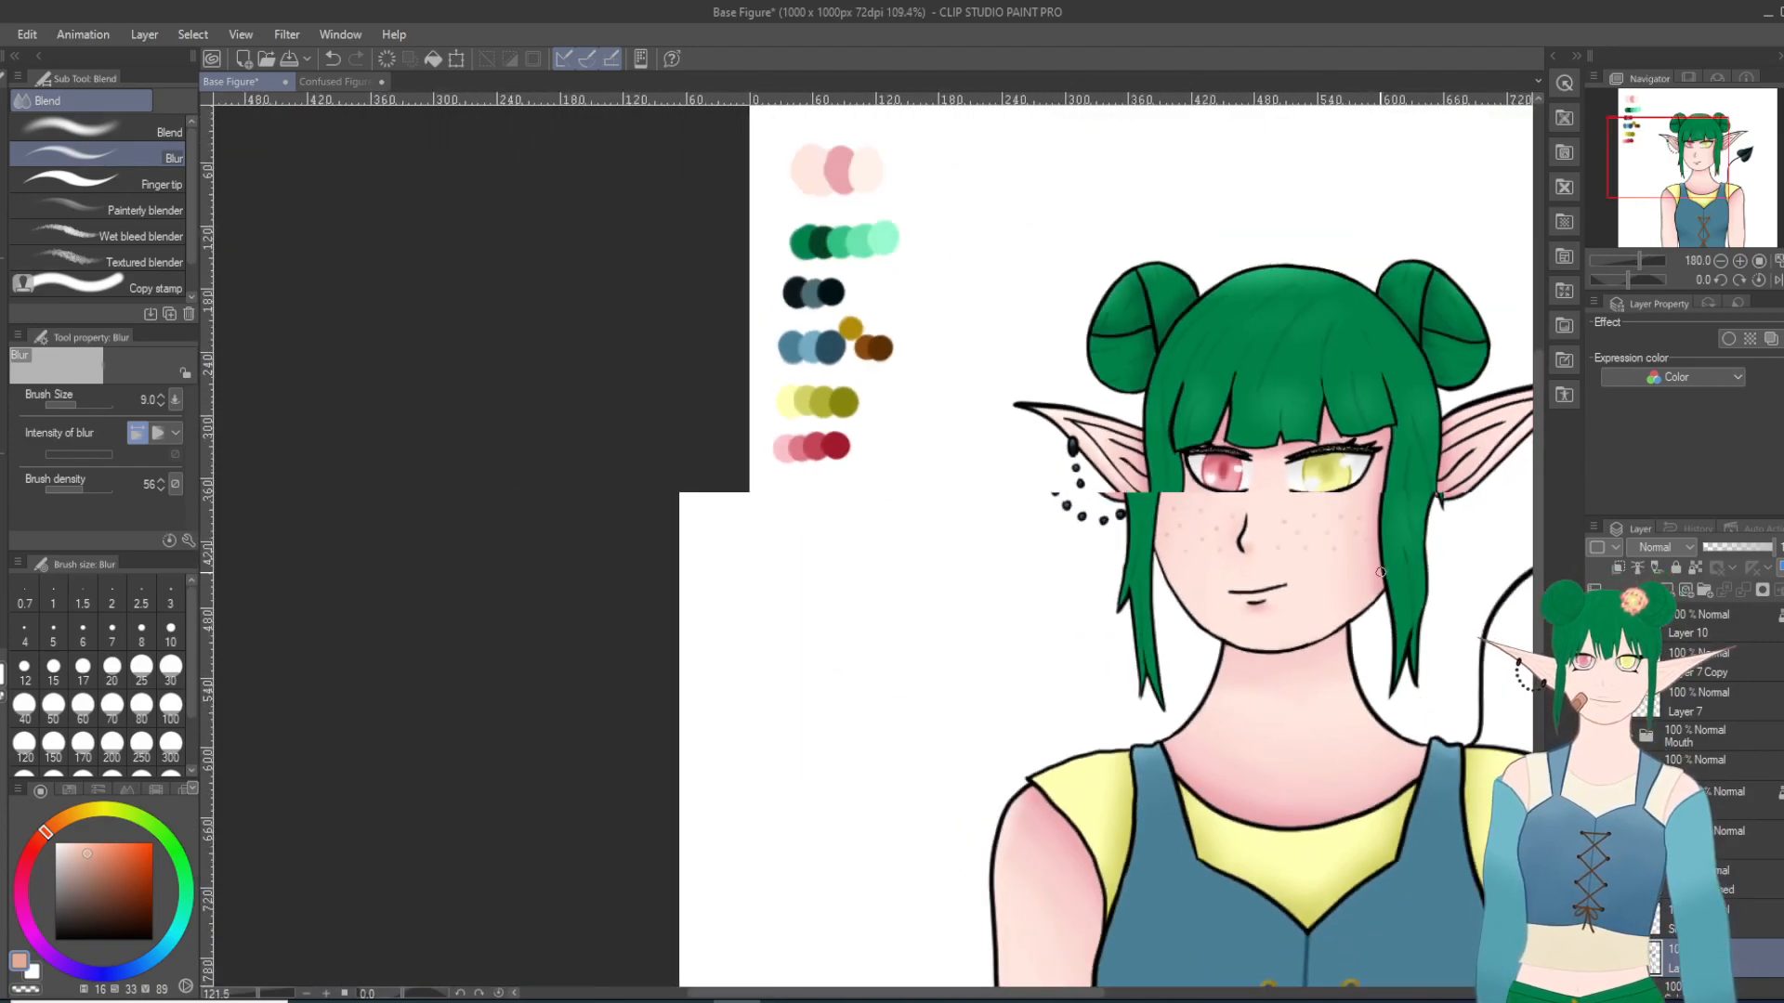
left_click_drag(1080, 994, 1200, 994)
scroll(1036, 609, "up", 10)
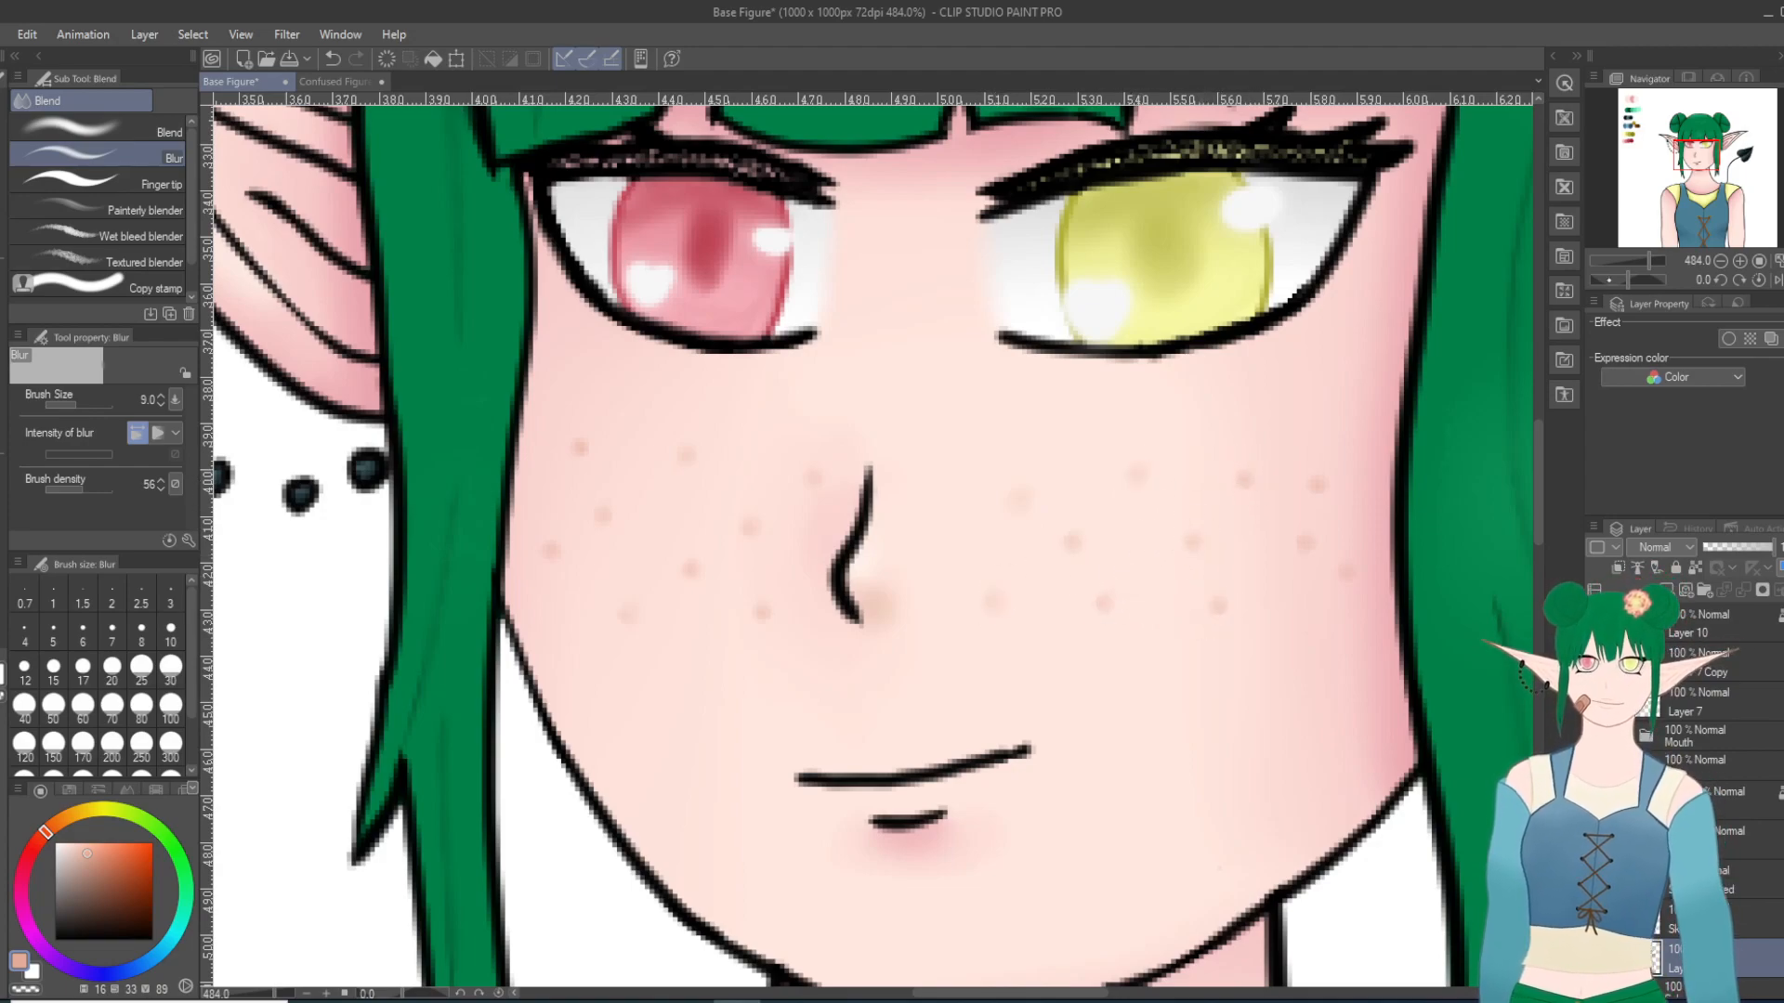
scroll(1212, 602, "down", 5)
scroll(1290, 734, "down", 2)
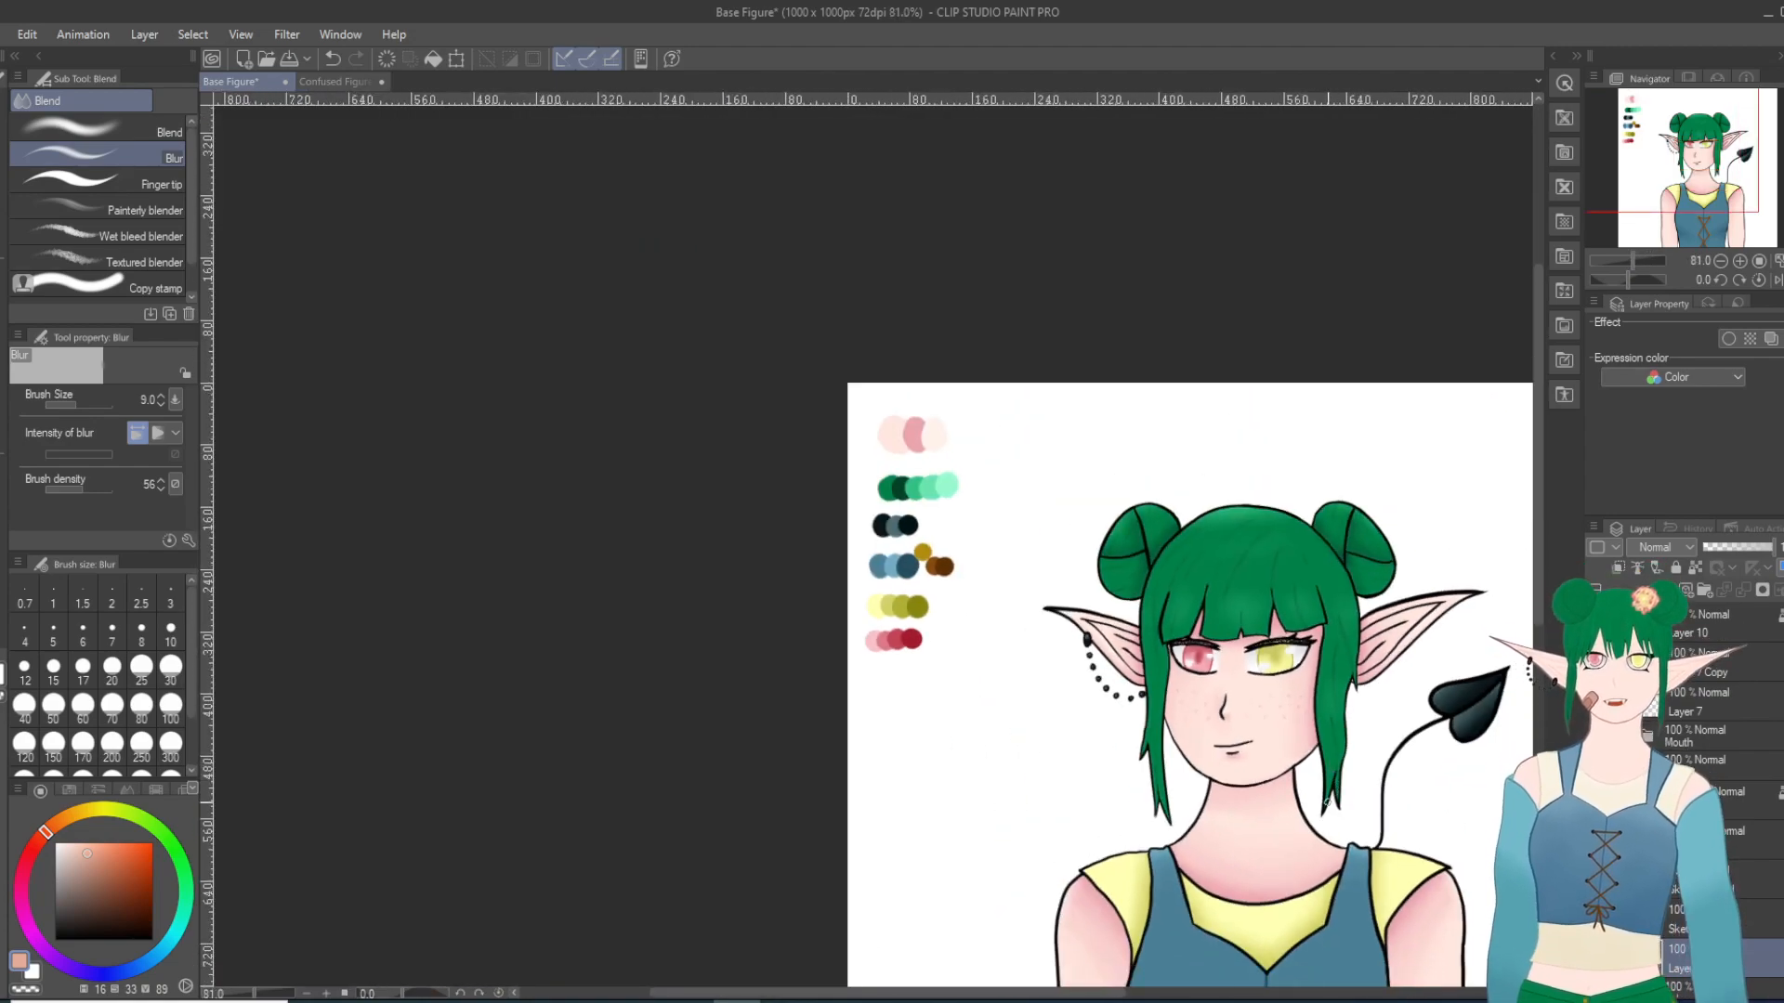
scroll(1317, 834, "up", 1)
scroll(1317, 833, "up", 1)
scroll(858, 936, "up", 1)
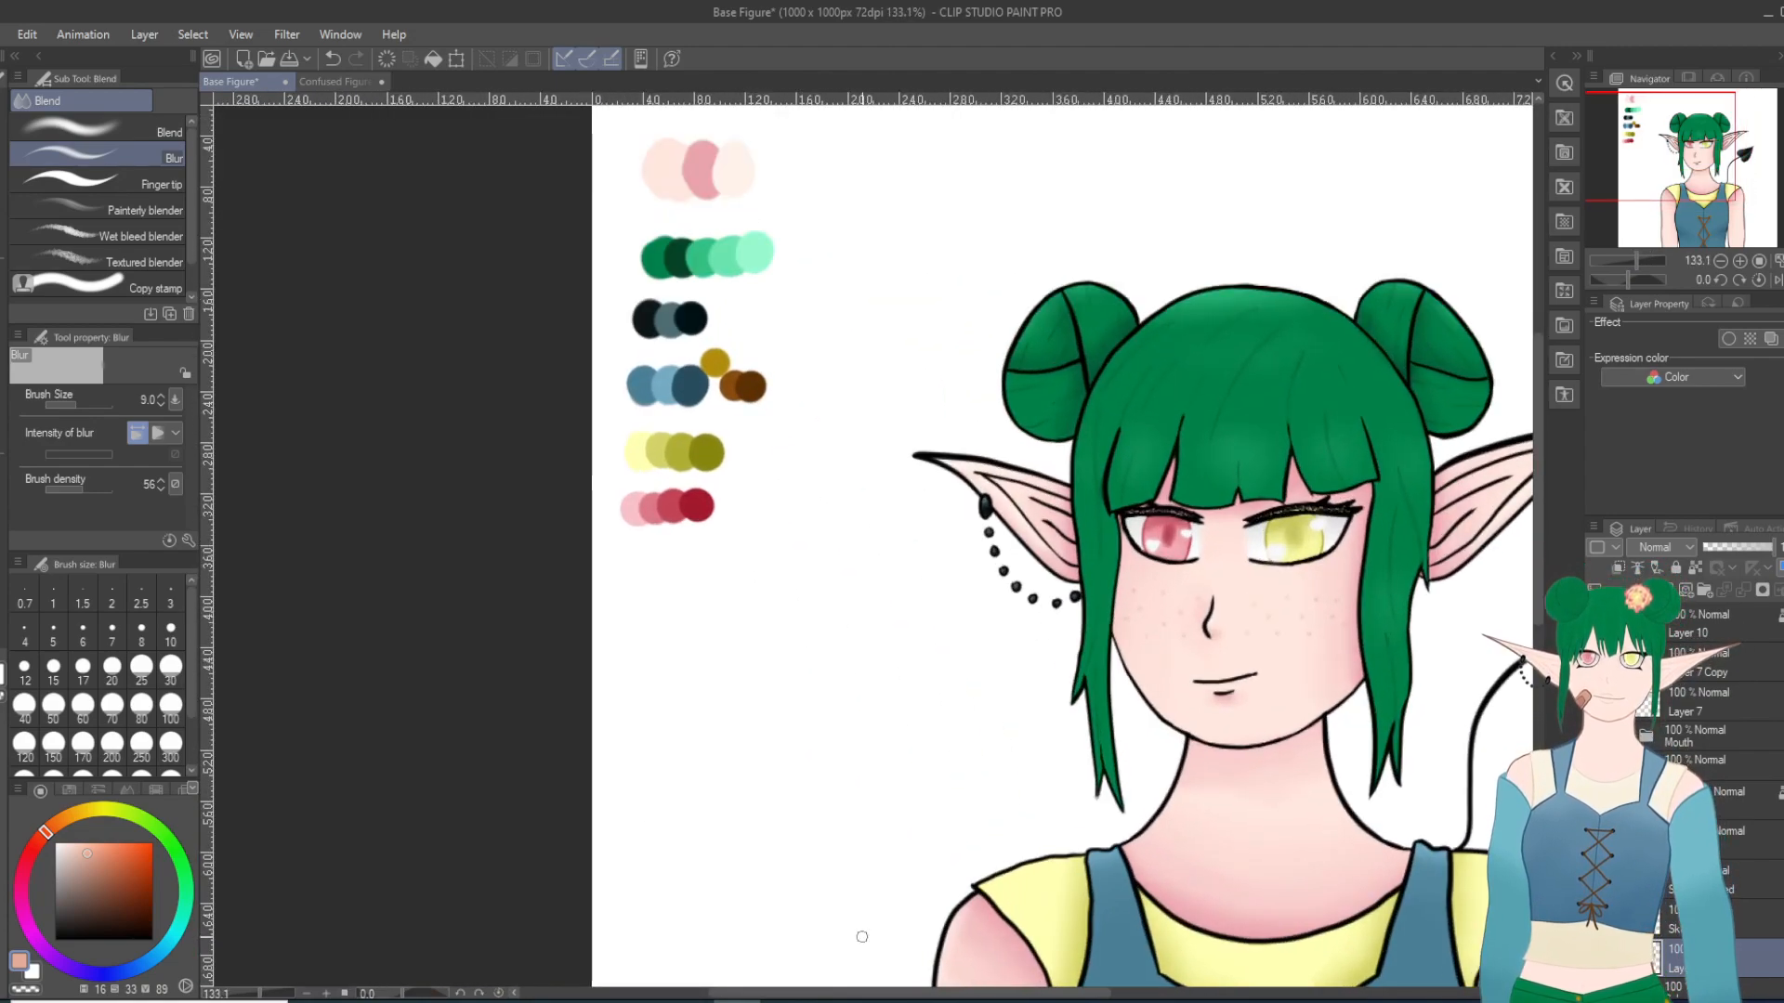
left_click_drag(895, 995, 1027, 998)
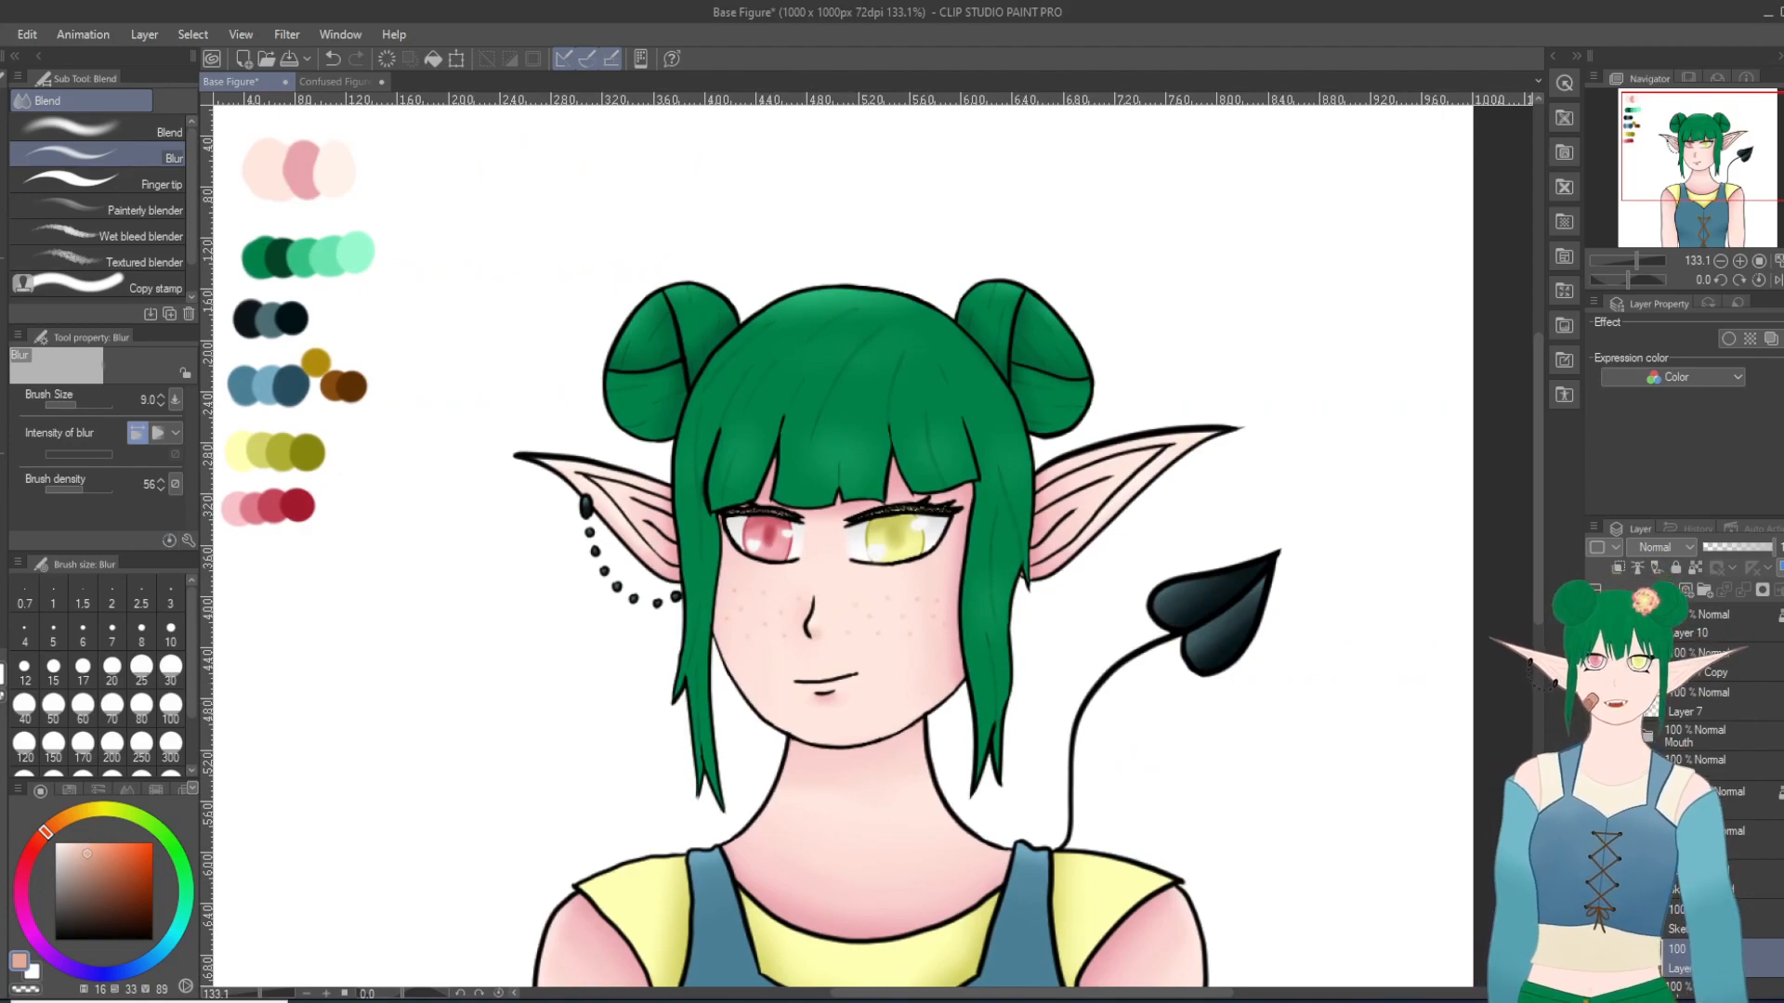
Step: Recolor the inner lines of the ear nearest the tail in peach with the Milli pen at size 6, keeping its outline black
left_click(2, 273)
scroll(907, 472, "up", 1)
scroll(1199, 515, "up", 2)
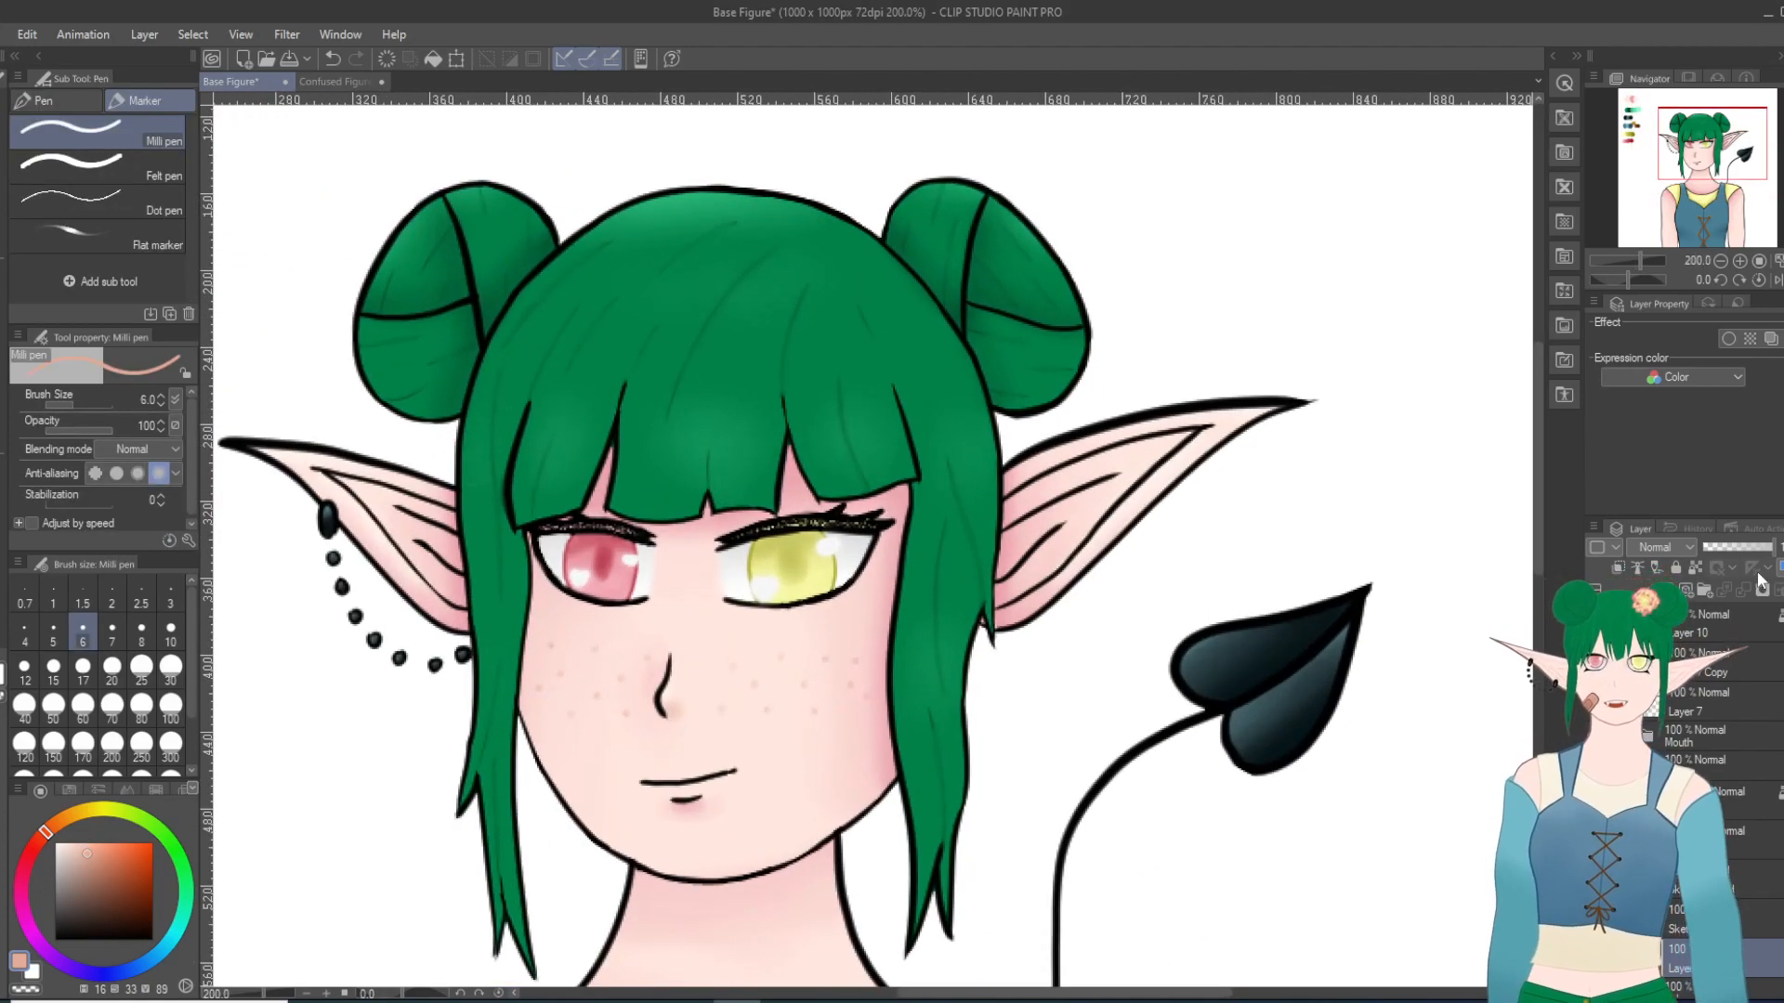
scroll(1434, 583, "up", 2)
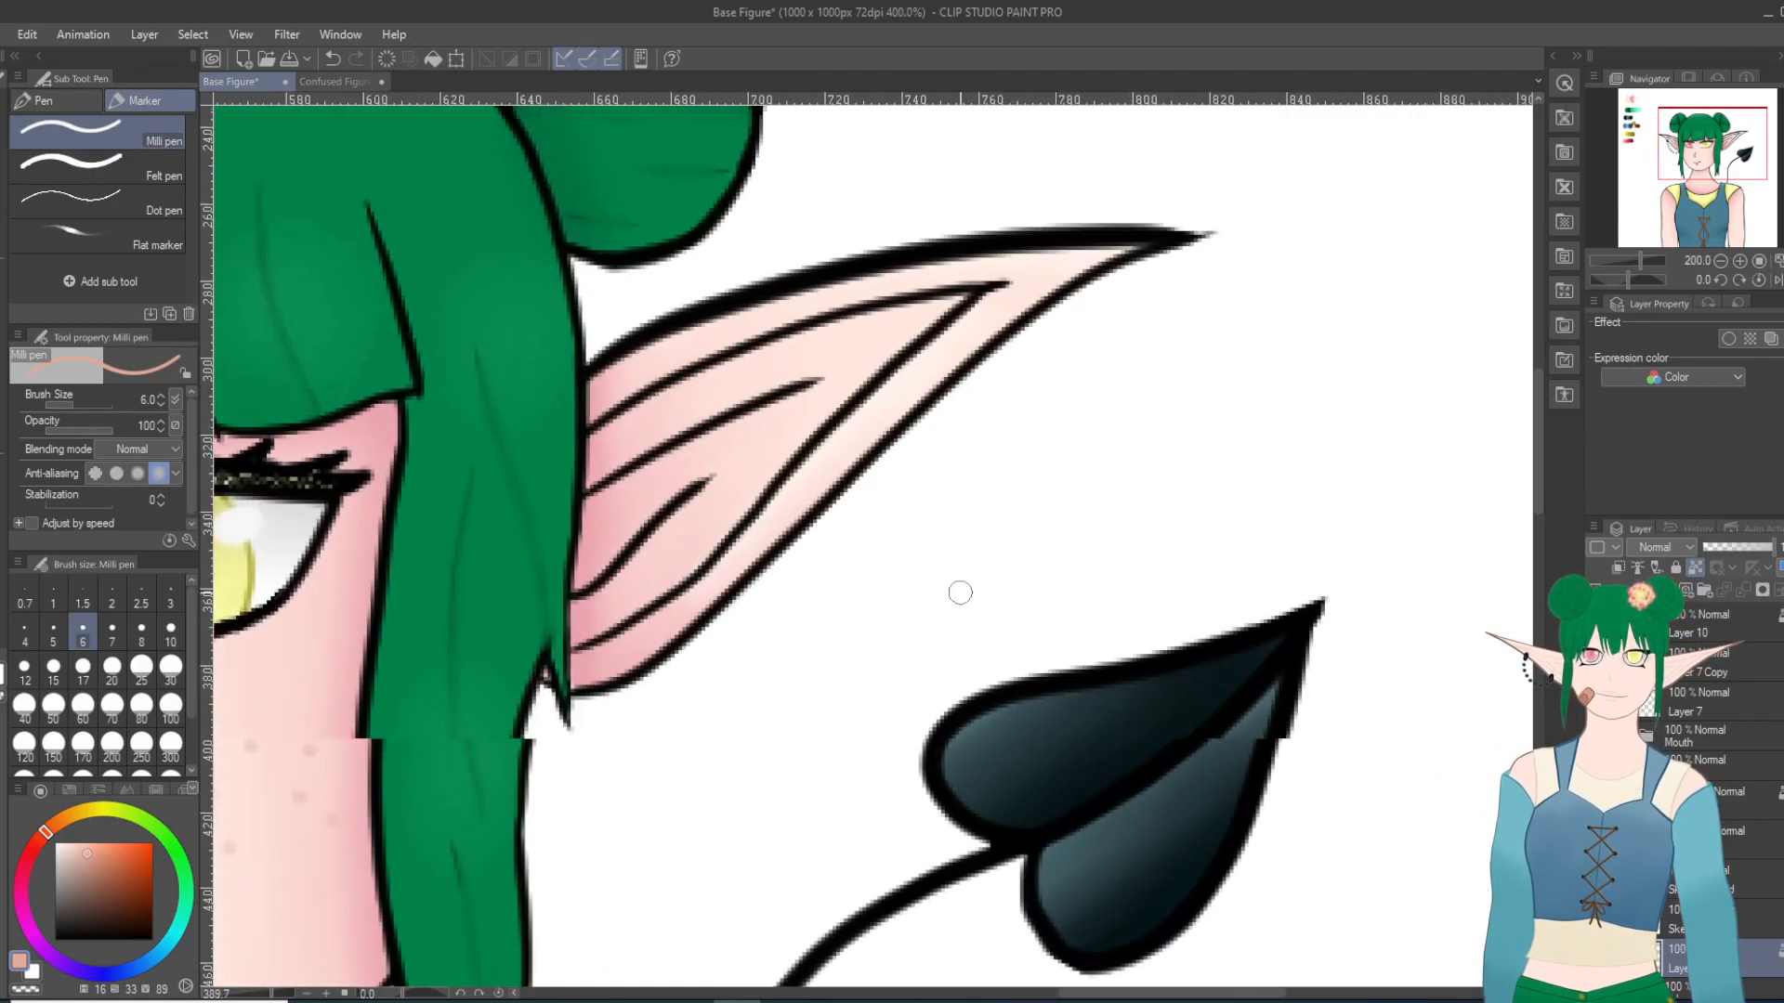
mouse_move(711, 478)
left_mouse_down()
mouse_move(578, 595)
mouse_move(596, 576)
left_mouse_up()
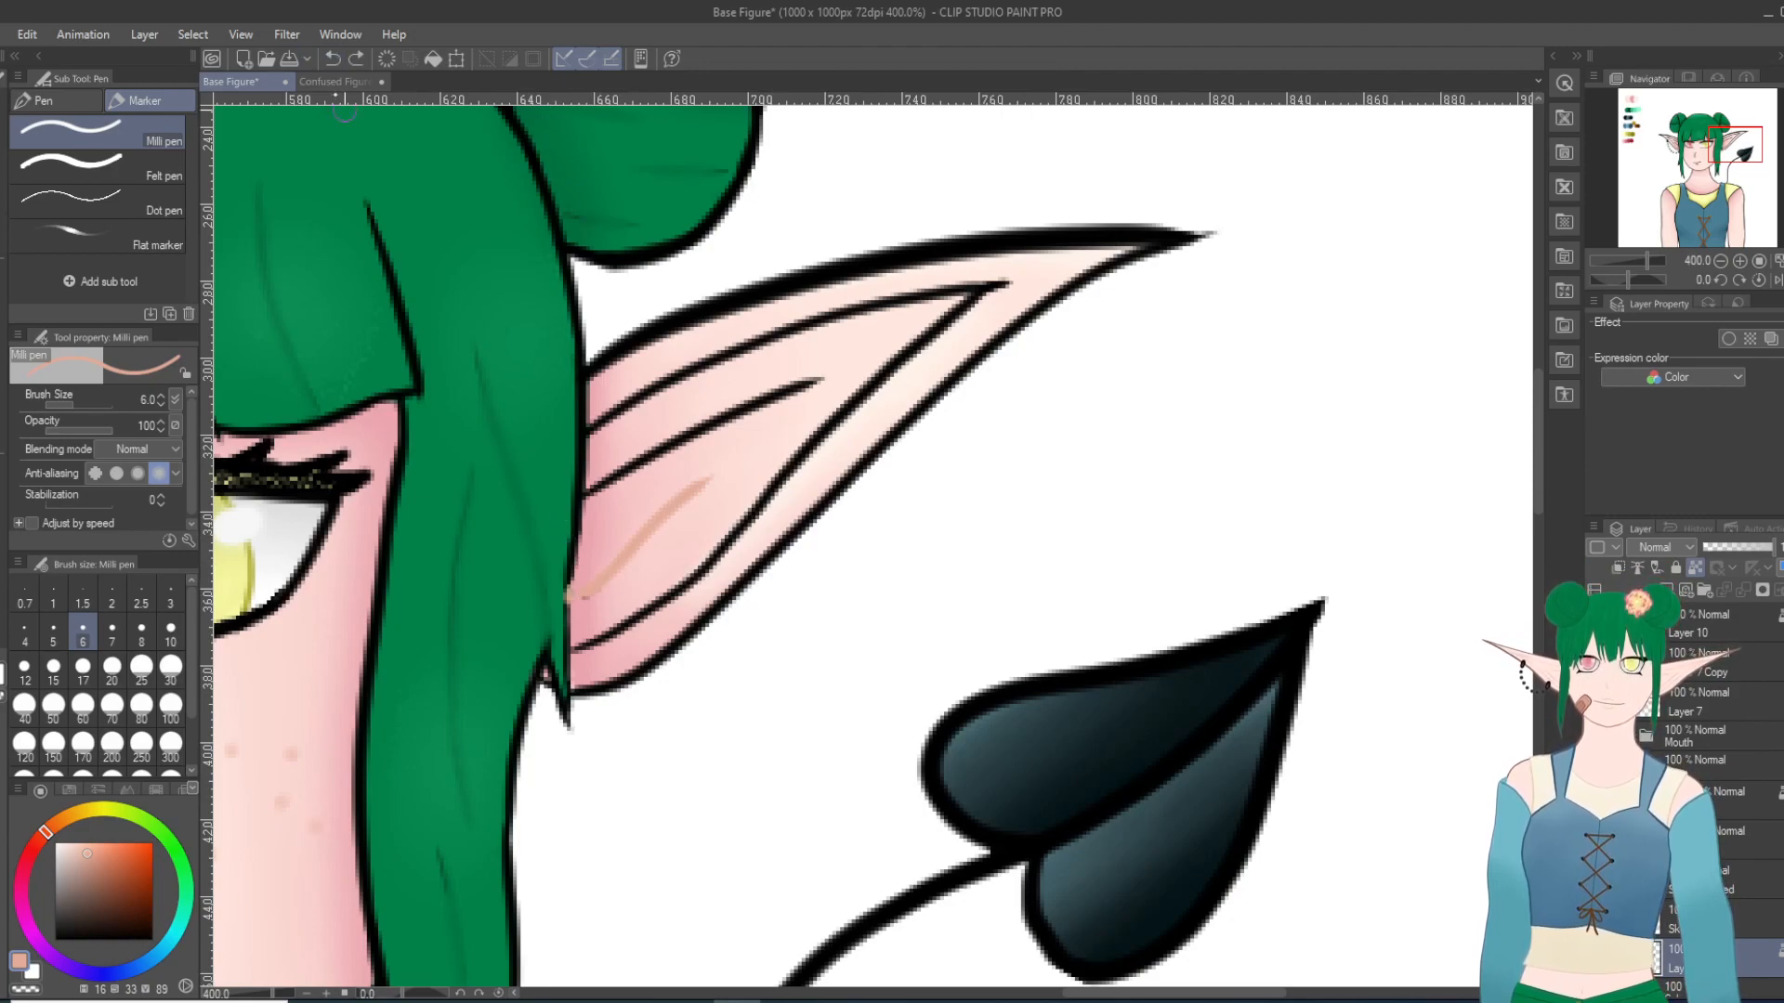
left_click(332, 57)
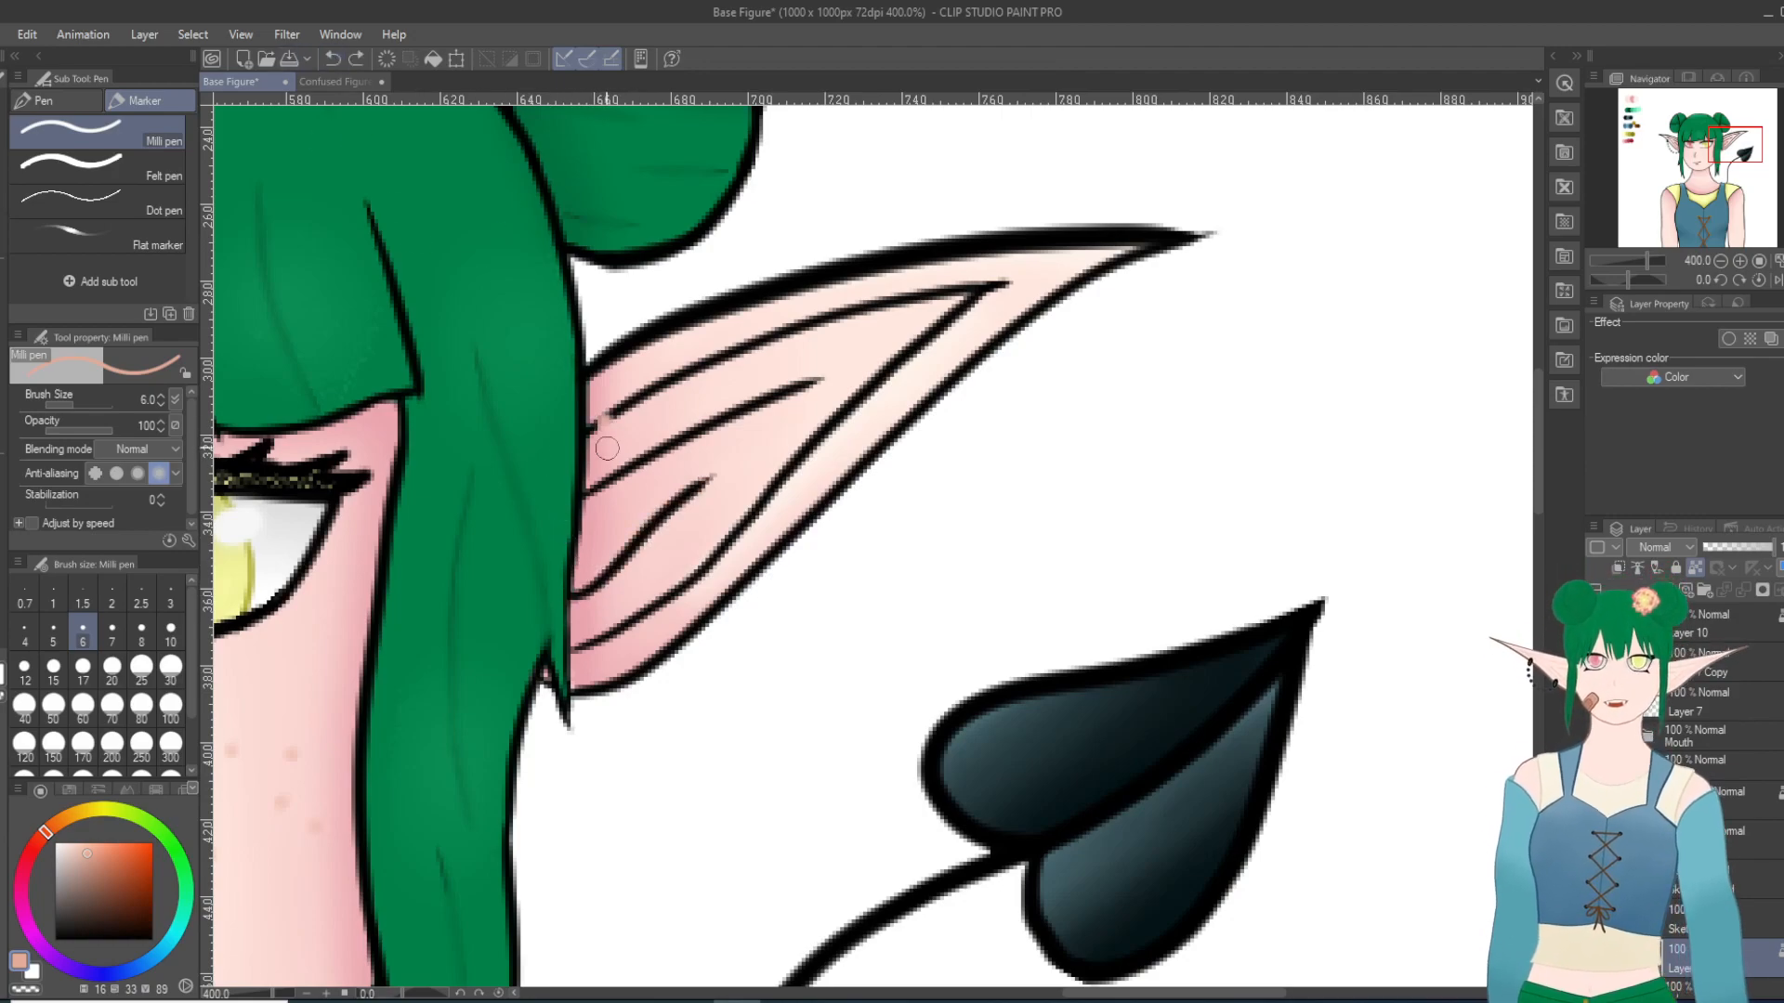
left_click_drag(599, 440, 598, 490)
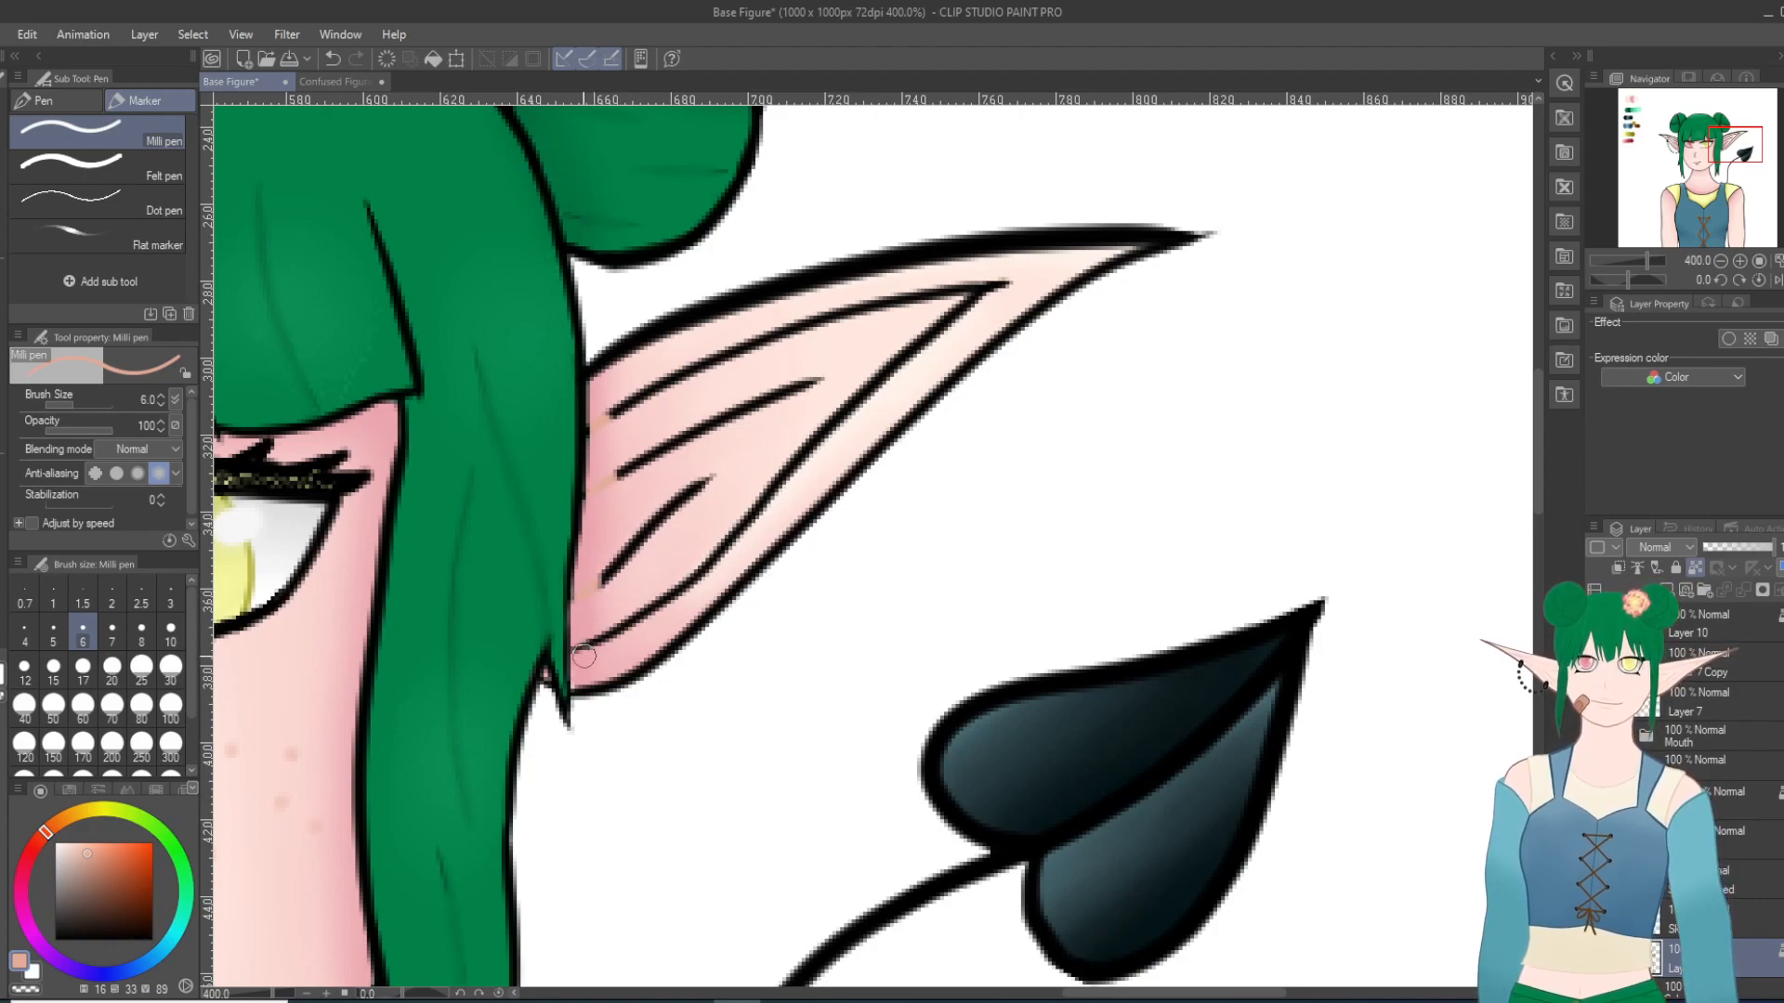
mouse_move(582, 647)
left_mouse_down()
mouse_move(638, 611)
mouse_move(579, 655)
mouse_move(683, 482)
mouse_move(611, 565)
mouse_move(762, 402)
left_mouse_up()
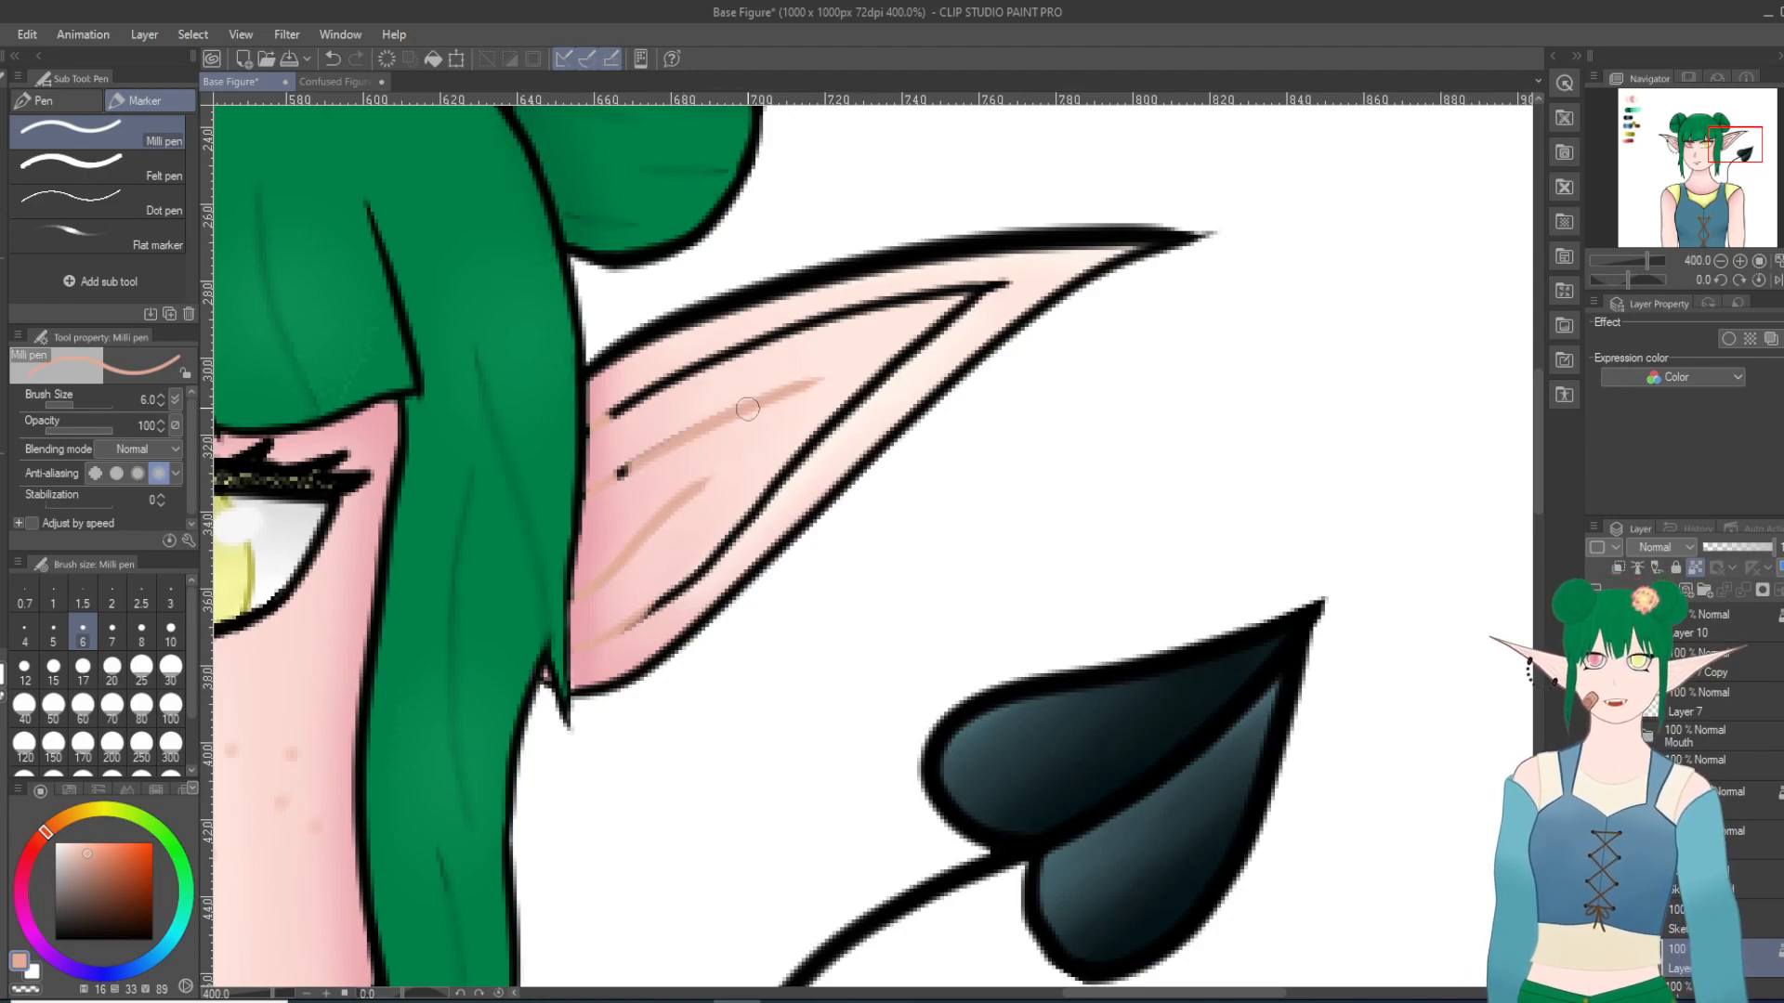
left_click_drag(611, 414, 844, 321)
mouse_move(721, 365)
left_mouse_down()
mouse_move(874, 304)
mouse_move(706, 353)
mouse_move(1008, 283)
mouse_move(868, 378)
mouse_move(894, 358)
mouse_move(629, 635)
left_mouse_up()
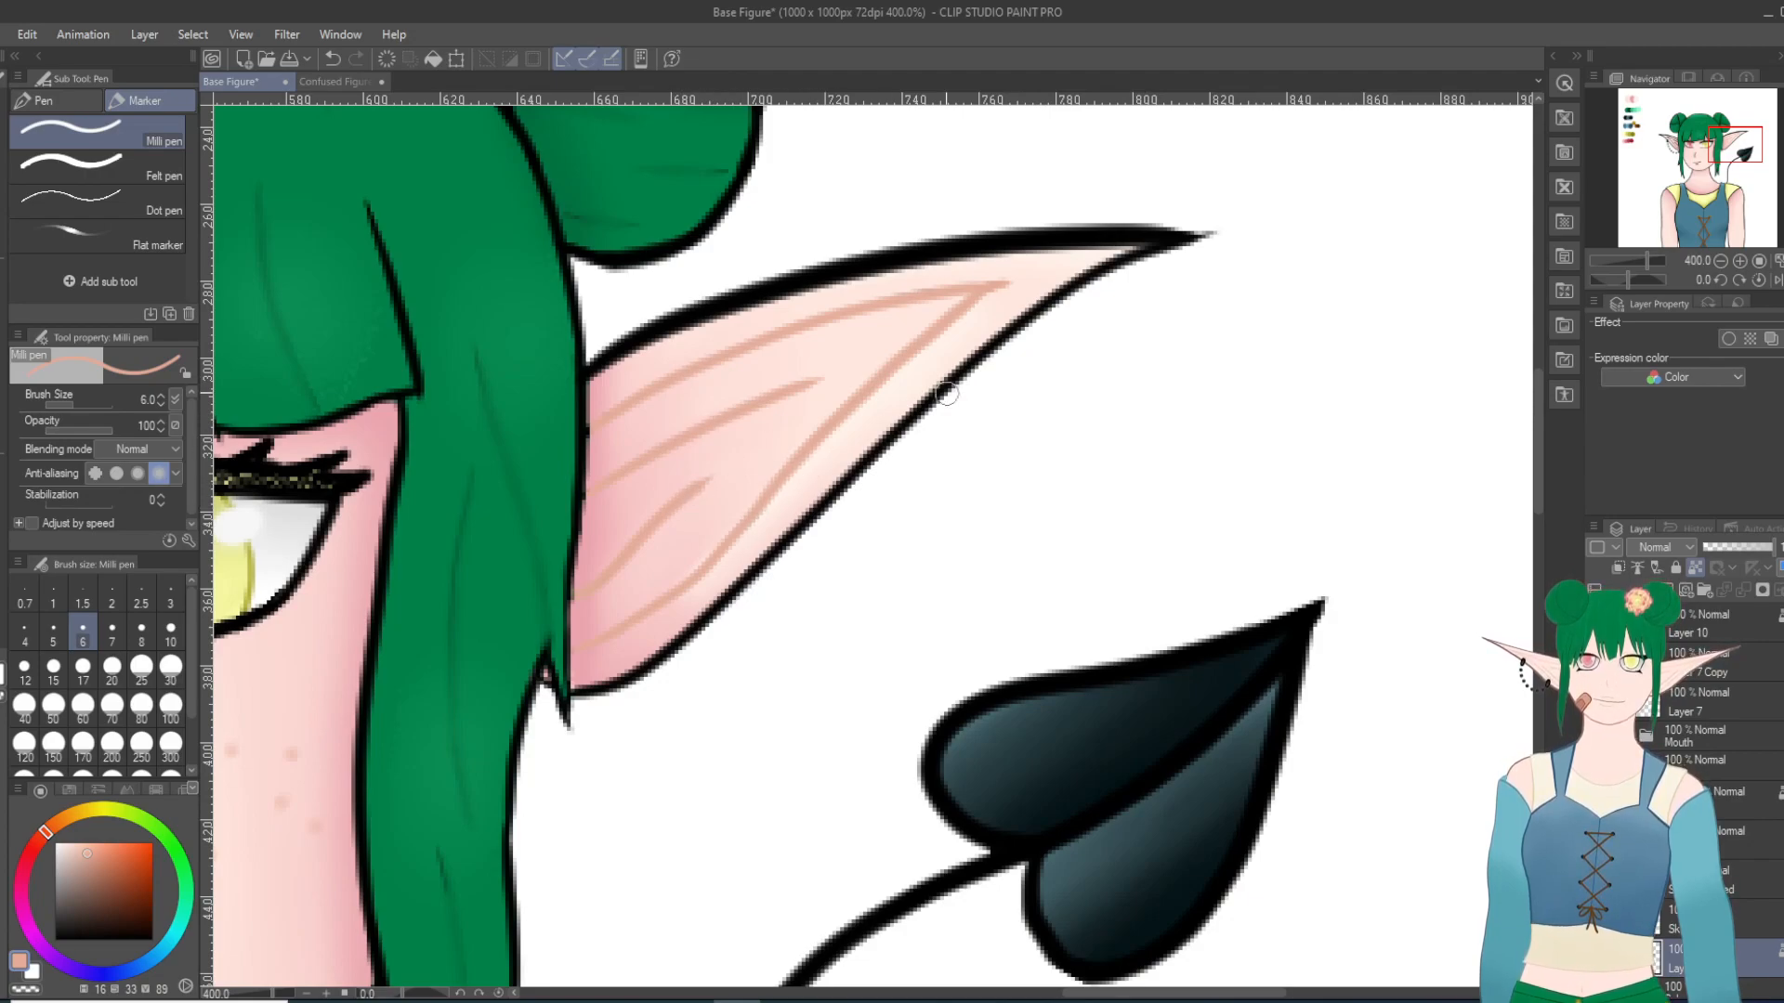
Step: Recolor the inner lines of the ear with the beaded earring in the same peach, keeping its outline black
left_click(1663, 145)
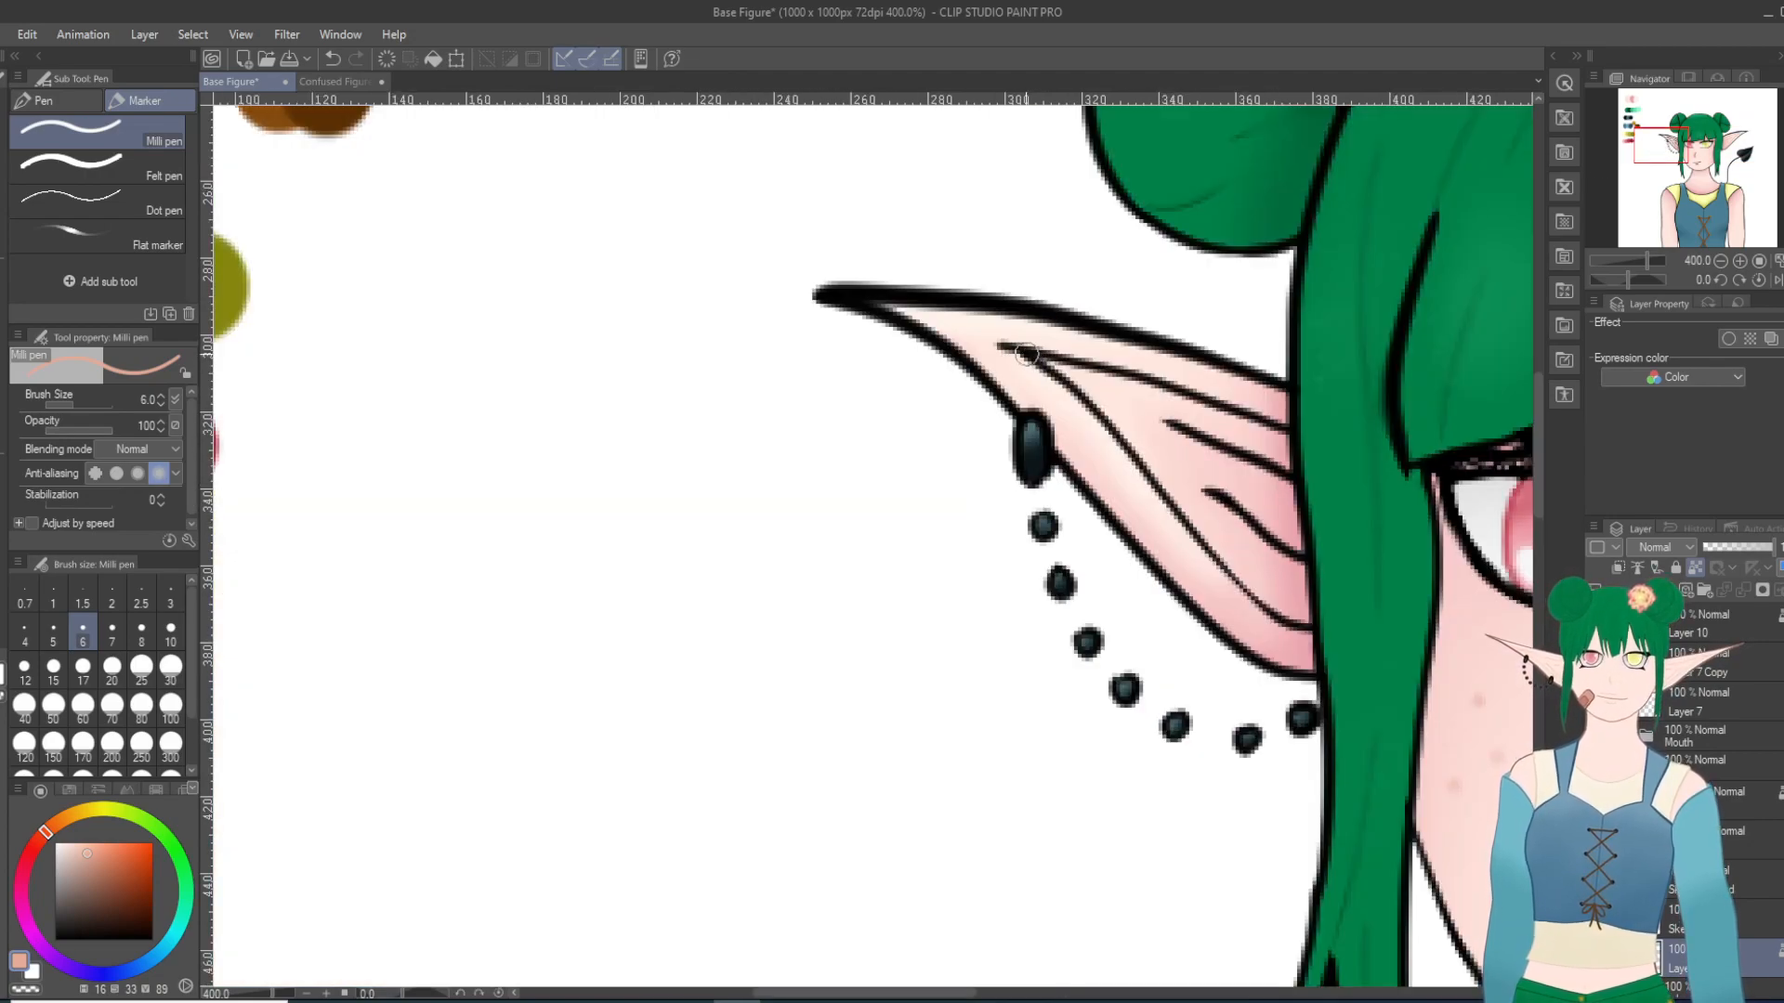
mouse_move(994, 346)
left_mouse_down()
mouse_move(1099, 410)
mouse_move(1075, 395)
mouse_move(1163, 526)
left_mouse_up()
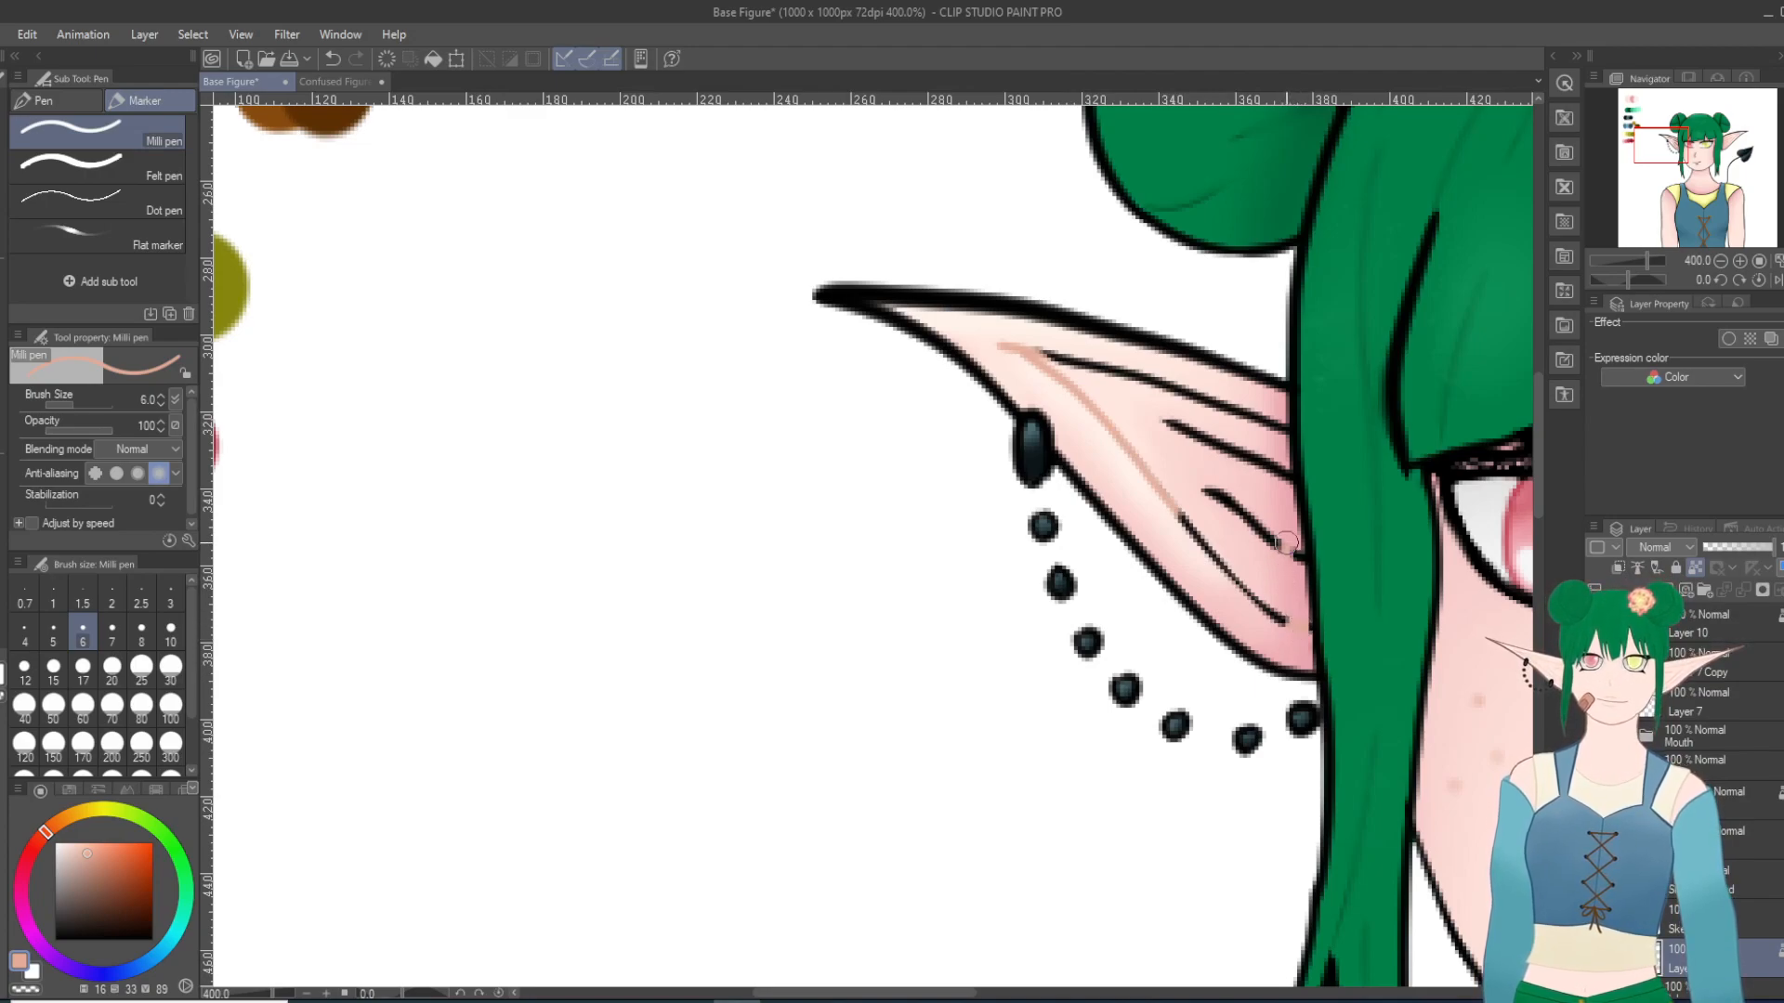
left_click_drag(1259, 462, 1282, 502)
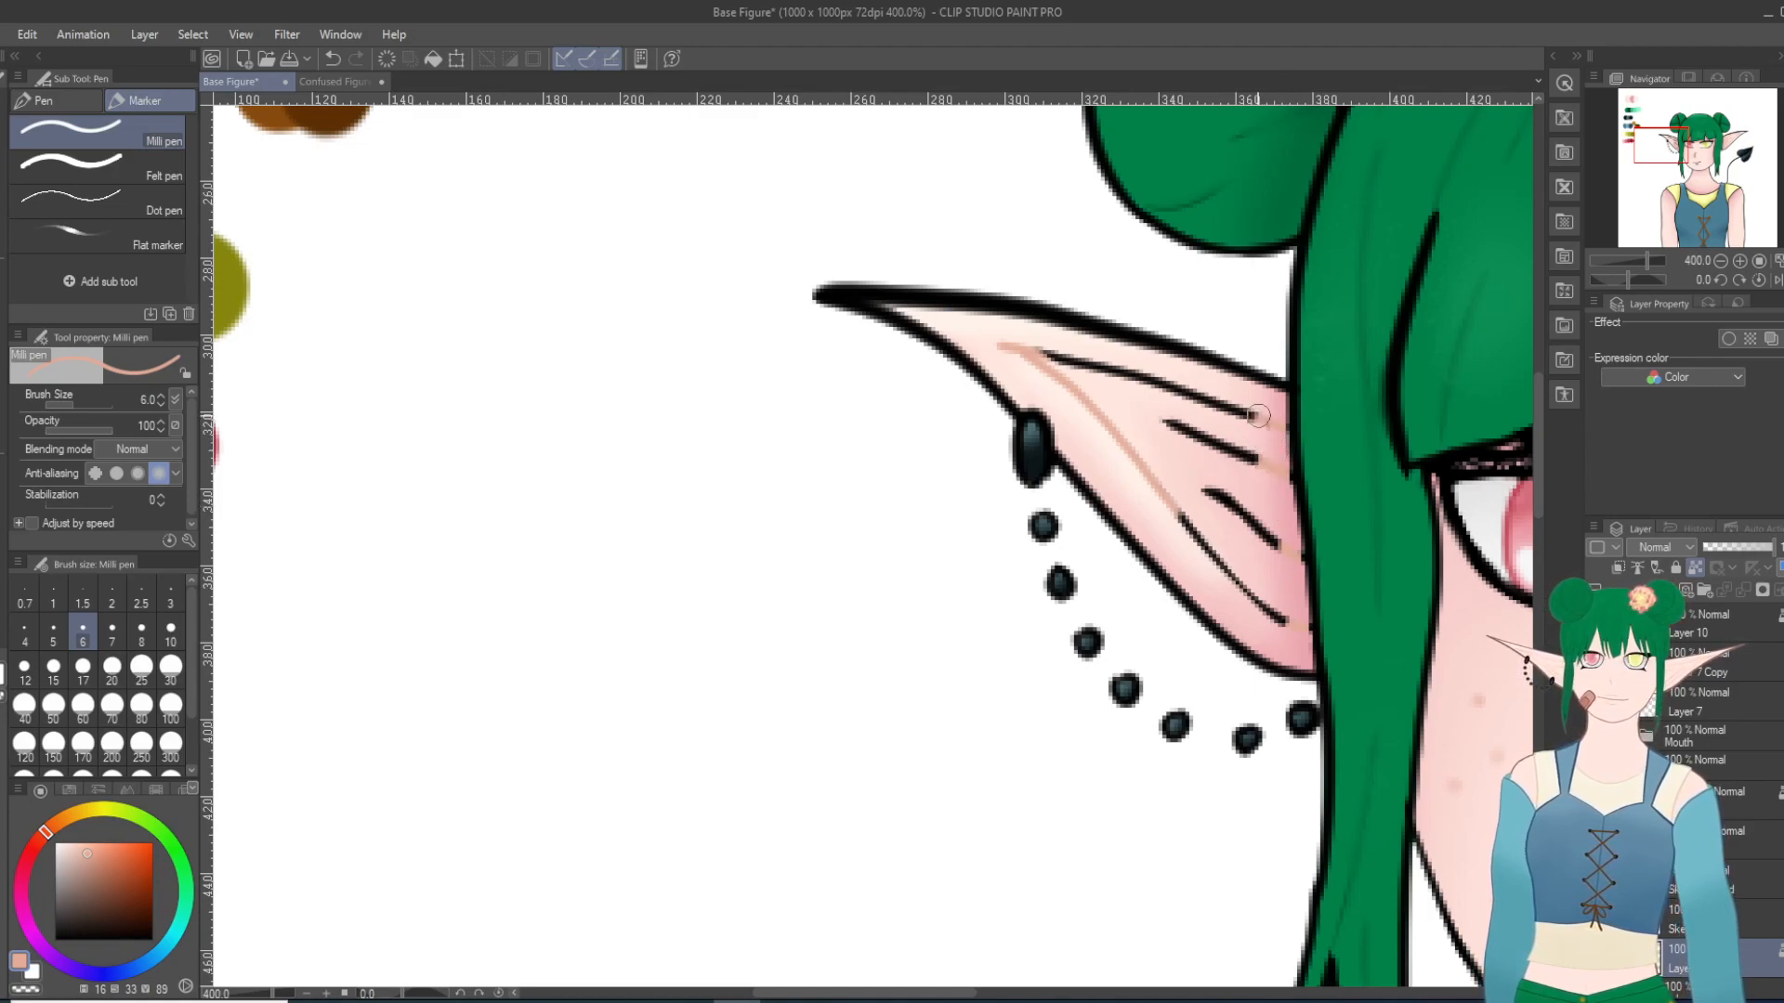
mouse_move(1246, 424)
left_mouse_down()
mouse_move(1049, 355)
mouse_move(1247, 431)
mouse_move(1233, 454)
mouse_move(1178, 435)
mouse_move(1238, 462)
mouse_move(1178, 423)
mouse_move(1243, 453)
mouse_move(1233, 527)
mouse_move(1272, 534)
mouse_move(1253, 446)
mouse_move(1254, 525)
mouse_move(1277, 548)
mouse_move(1256, 438)
mouse_move(1234, 532)
mouse_move(1178, 485)
mouse_move(1193, 520)
left_mouse_up()
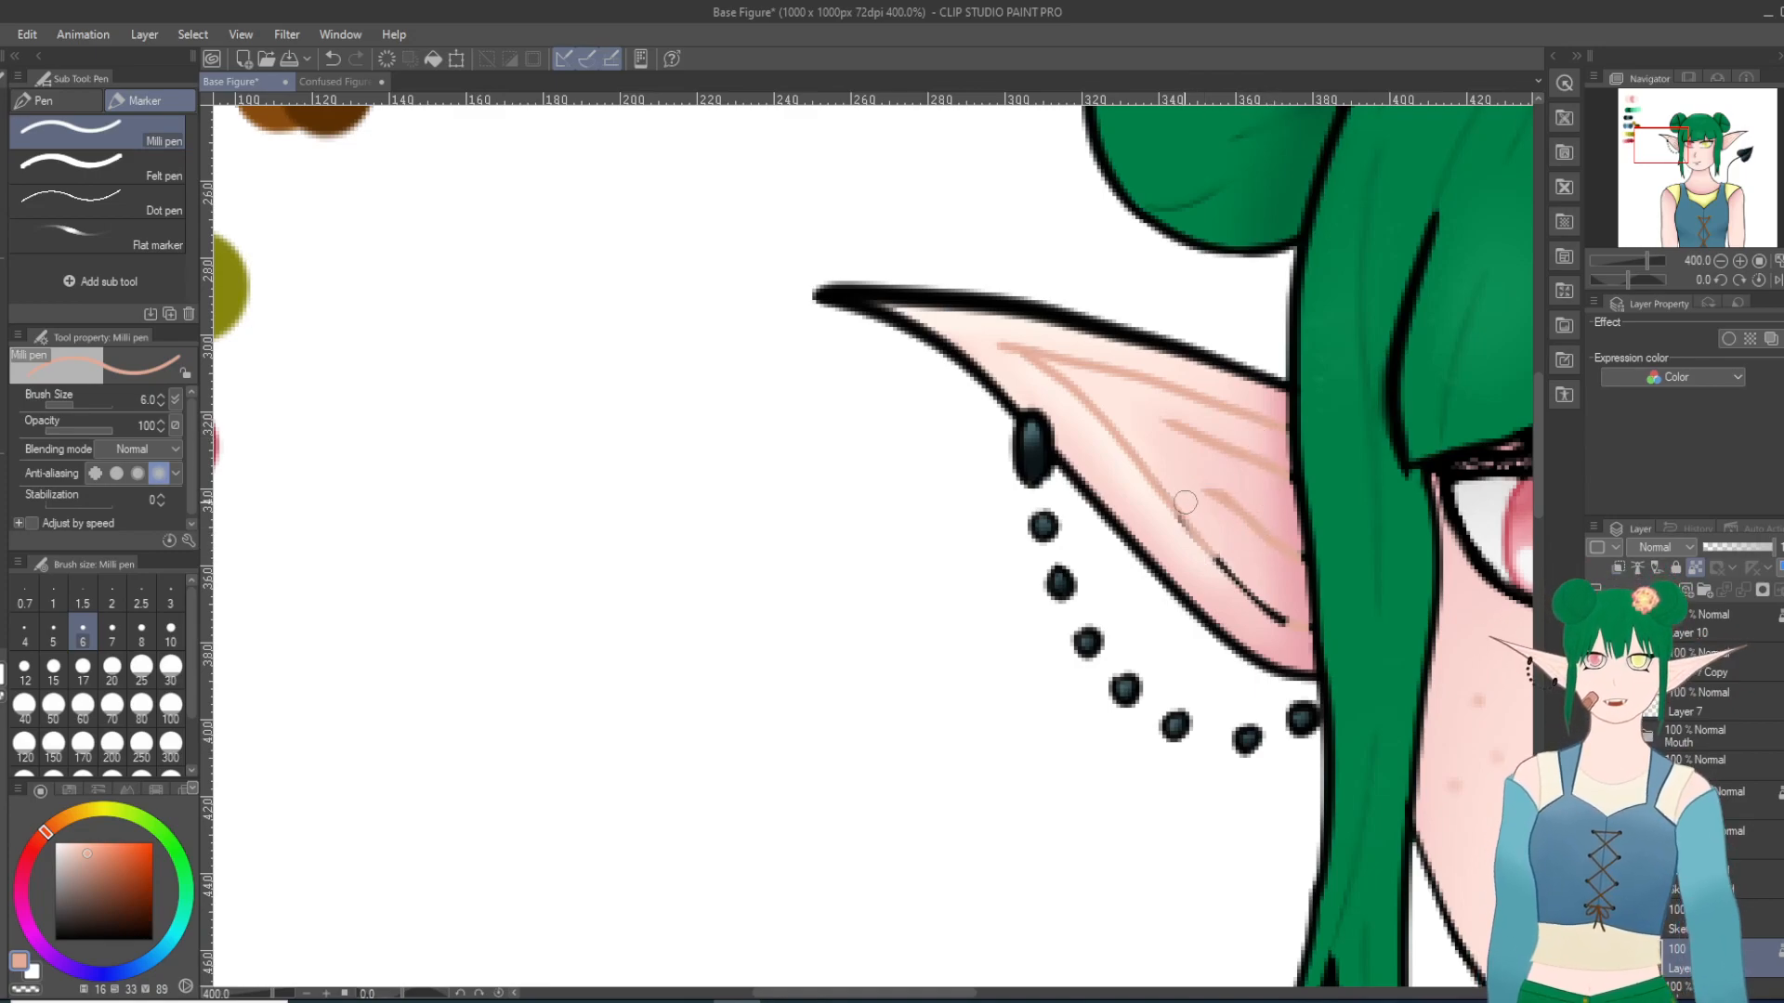
key("ctrl+z")
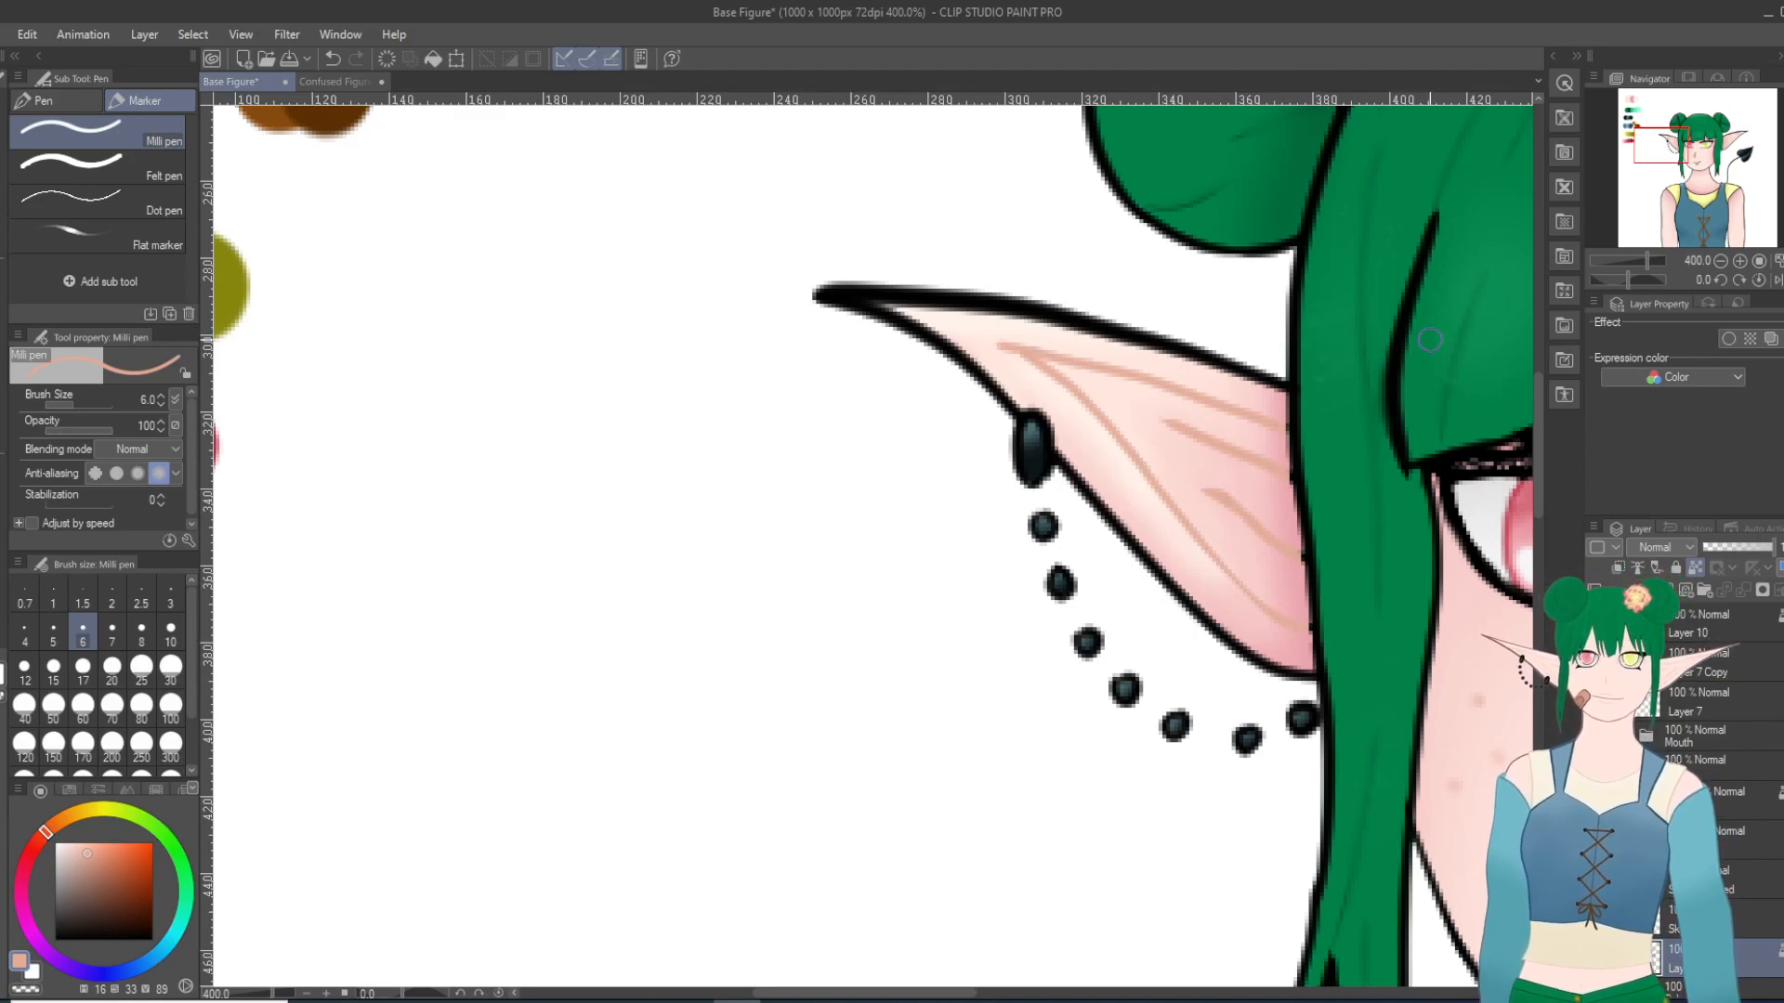
Step: Examine the whole figure up close and from afar to judge the recolored ear lines against the remaining black line art
scroll(1477, 502, "down", 8)
scroll(1479, 508, "up", 3)
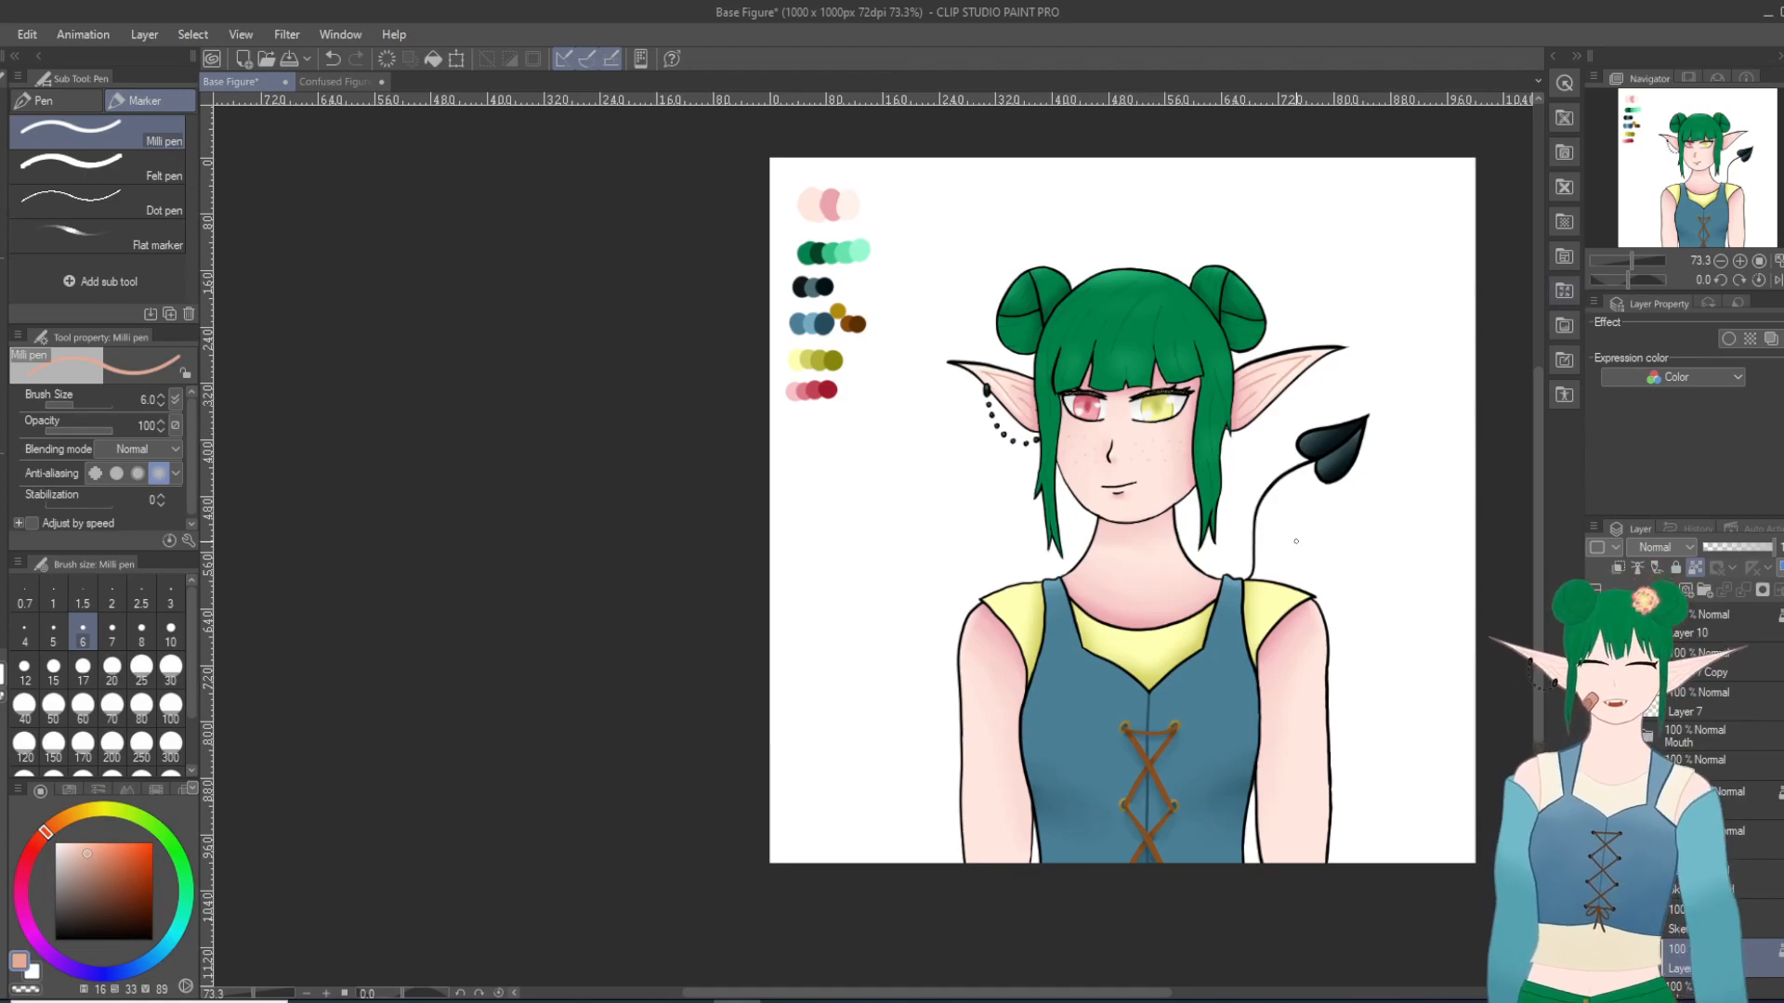
scroll(1224, 670, "up", 3)
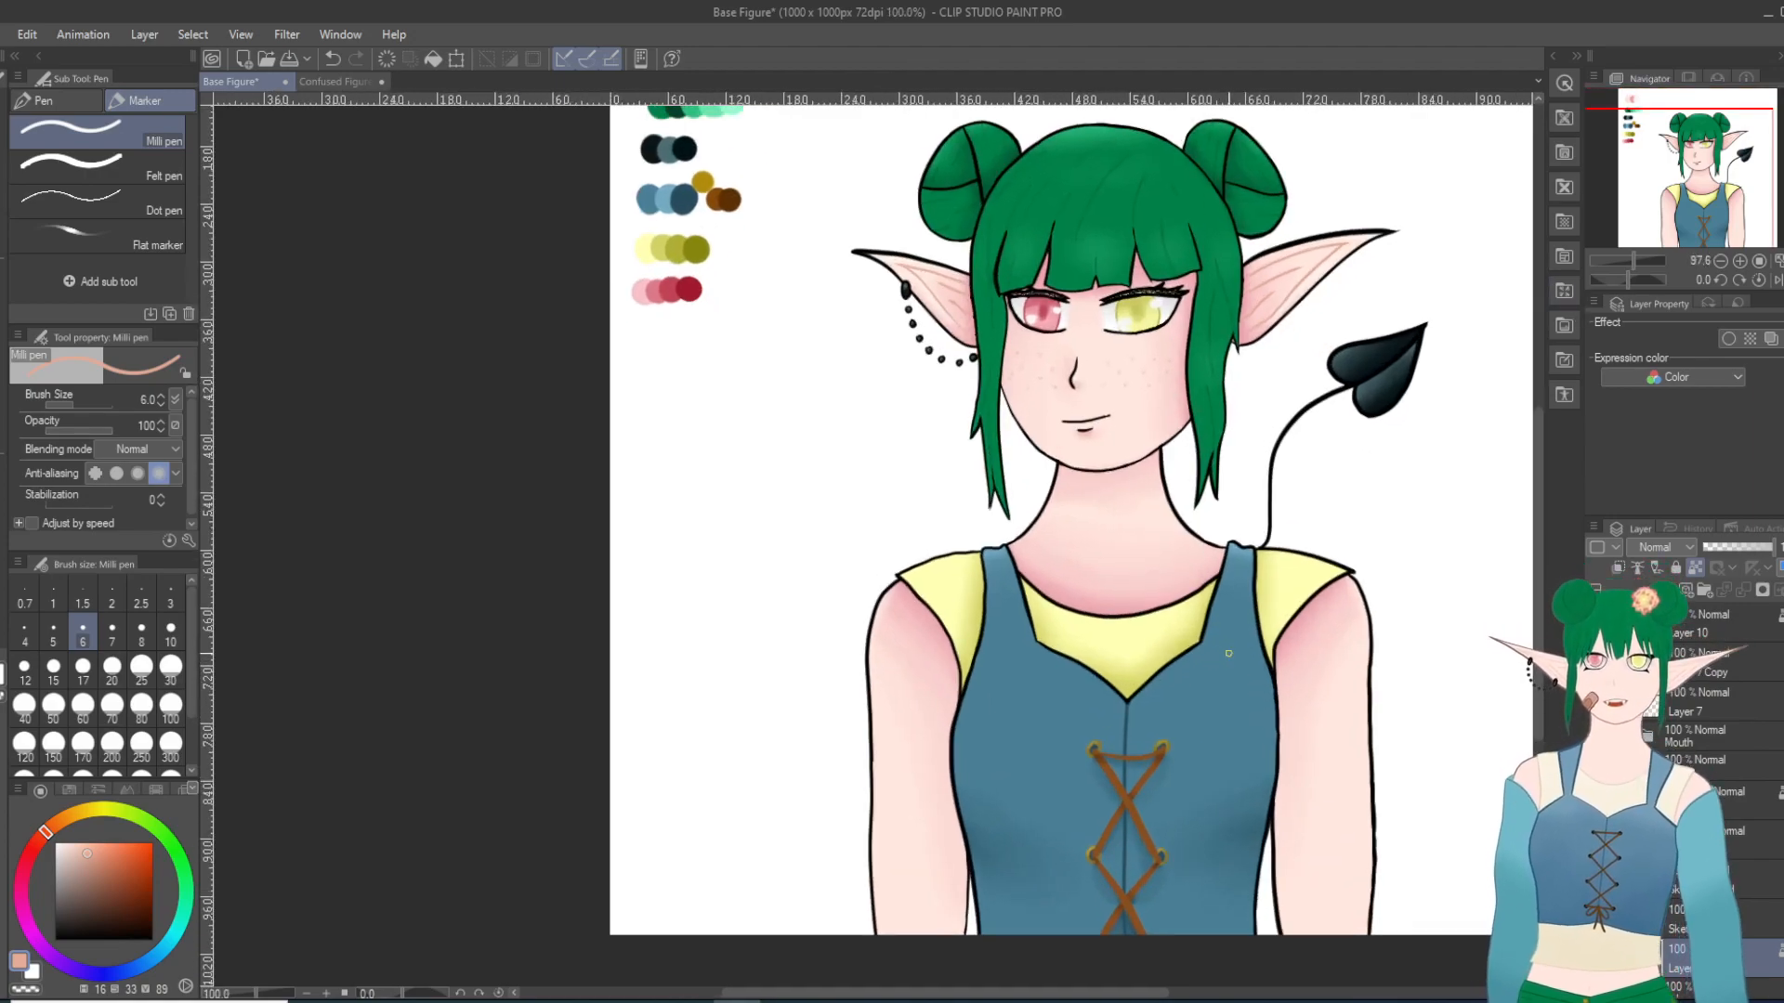
scroll(1232, 669, "up", 1)
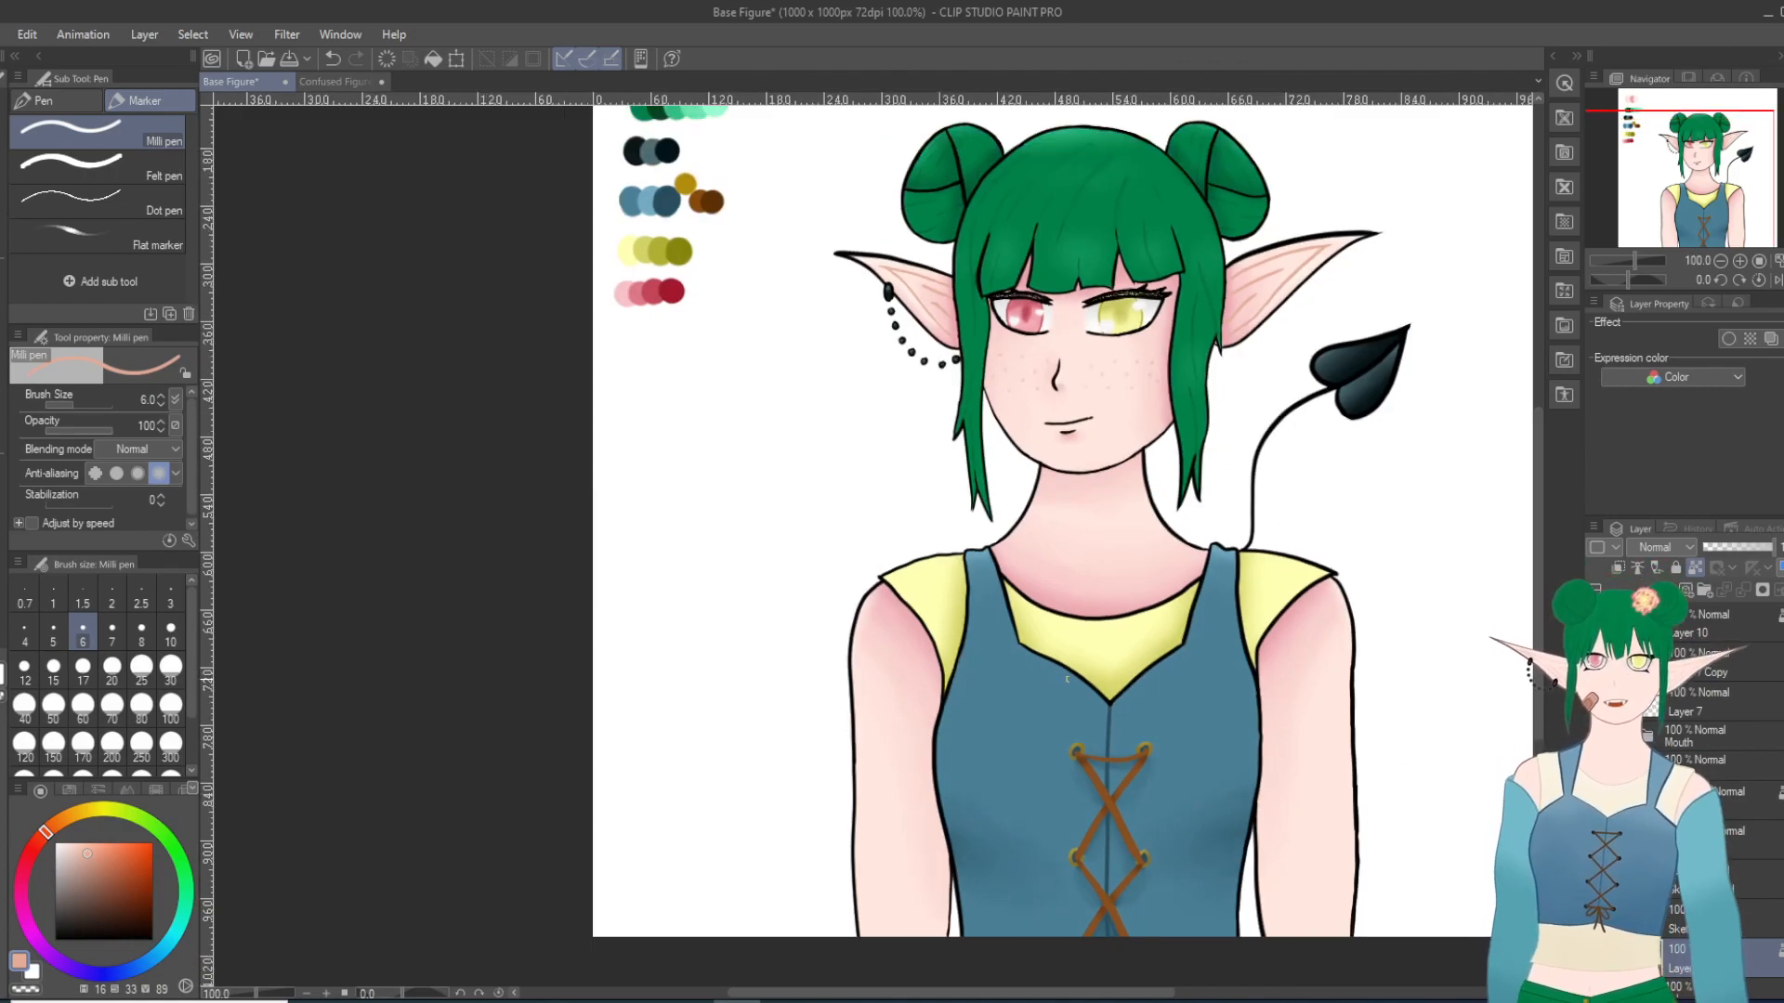
scroll(1328, 678, "up", 1)
scroll(1171, 406, "down", 3)
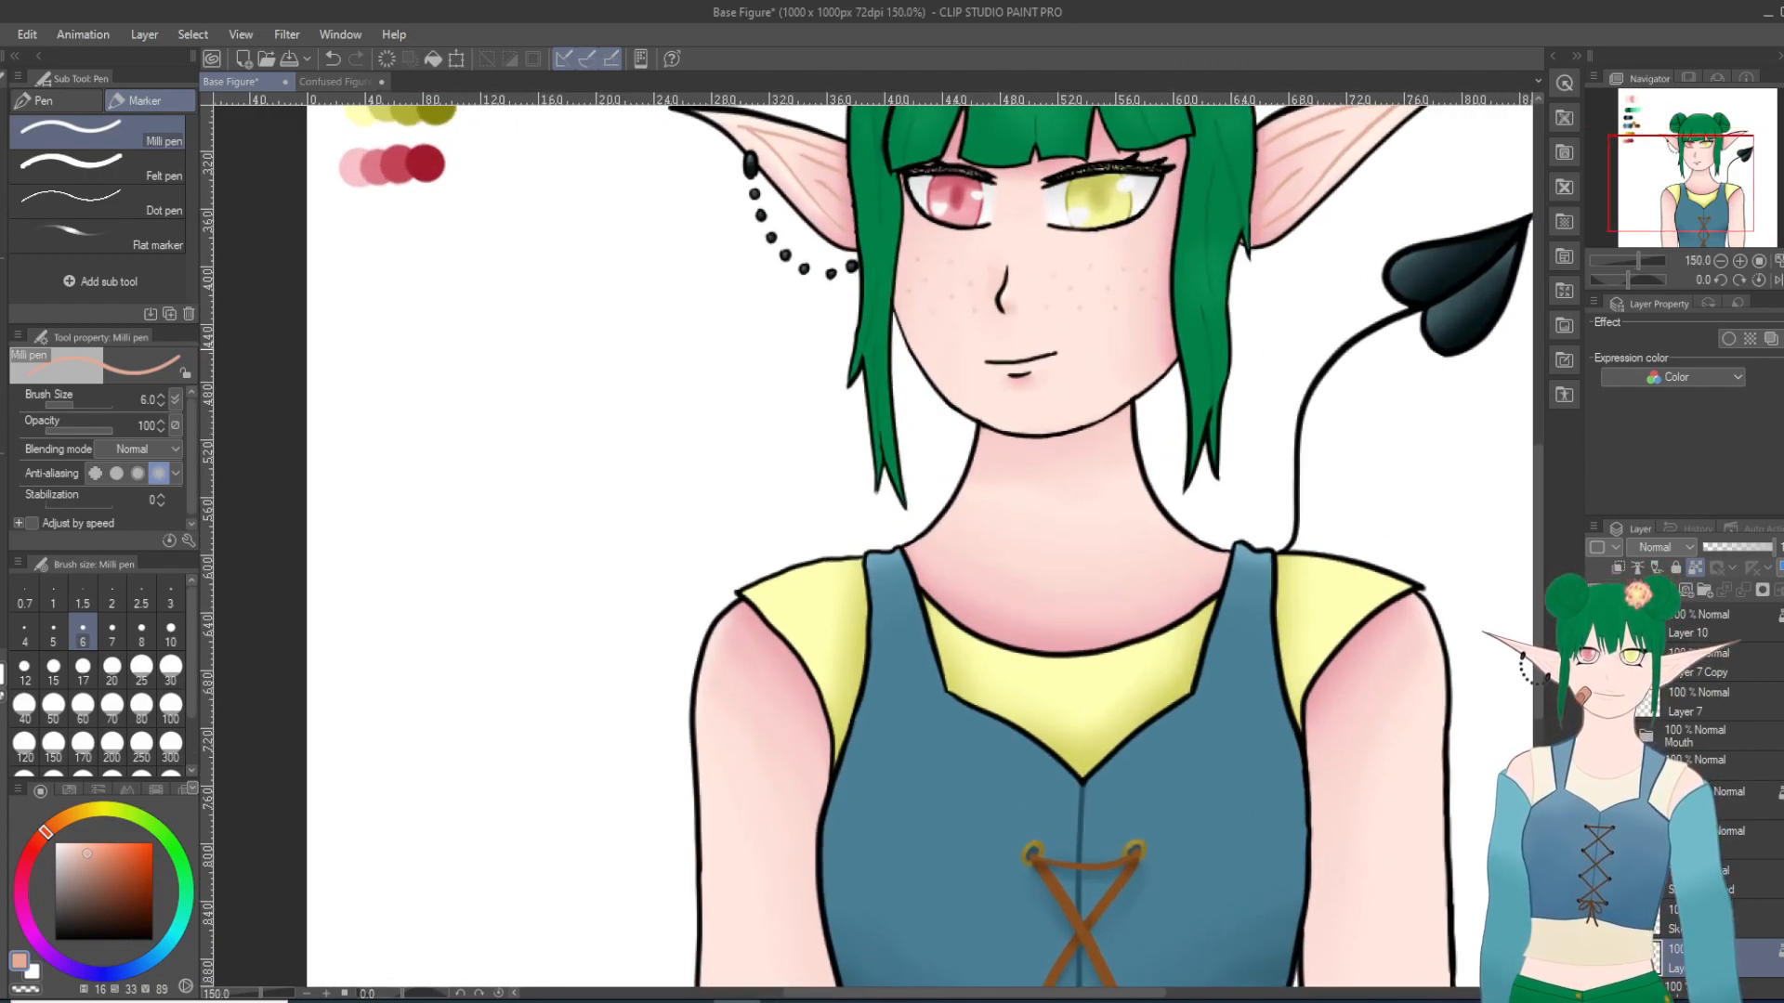
scroll(1057, 350, "down", 3)
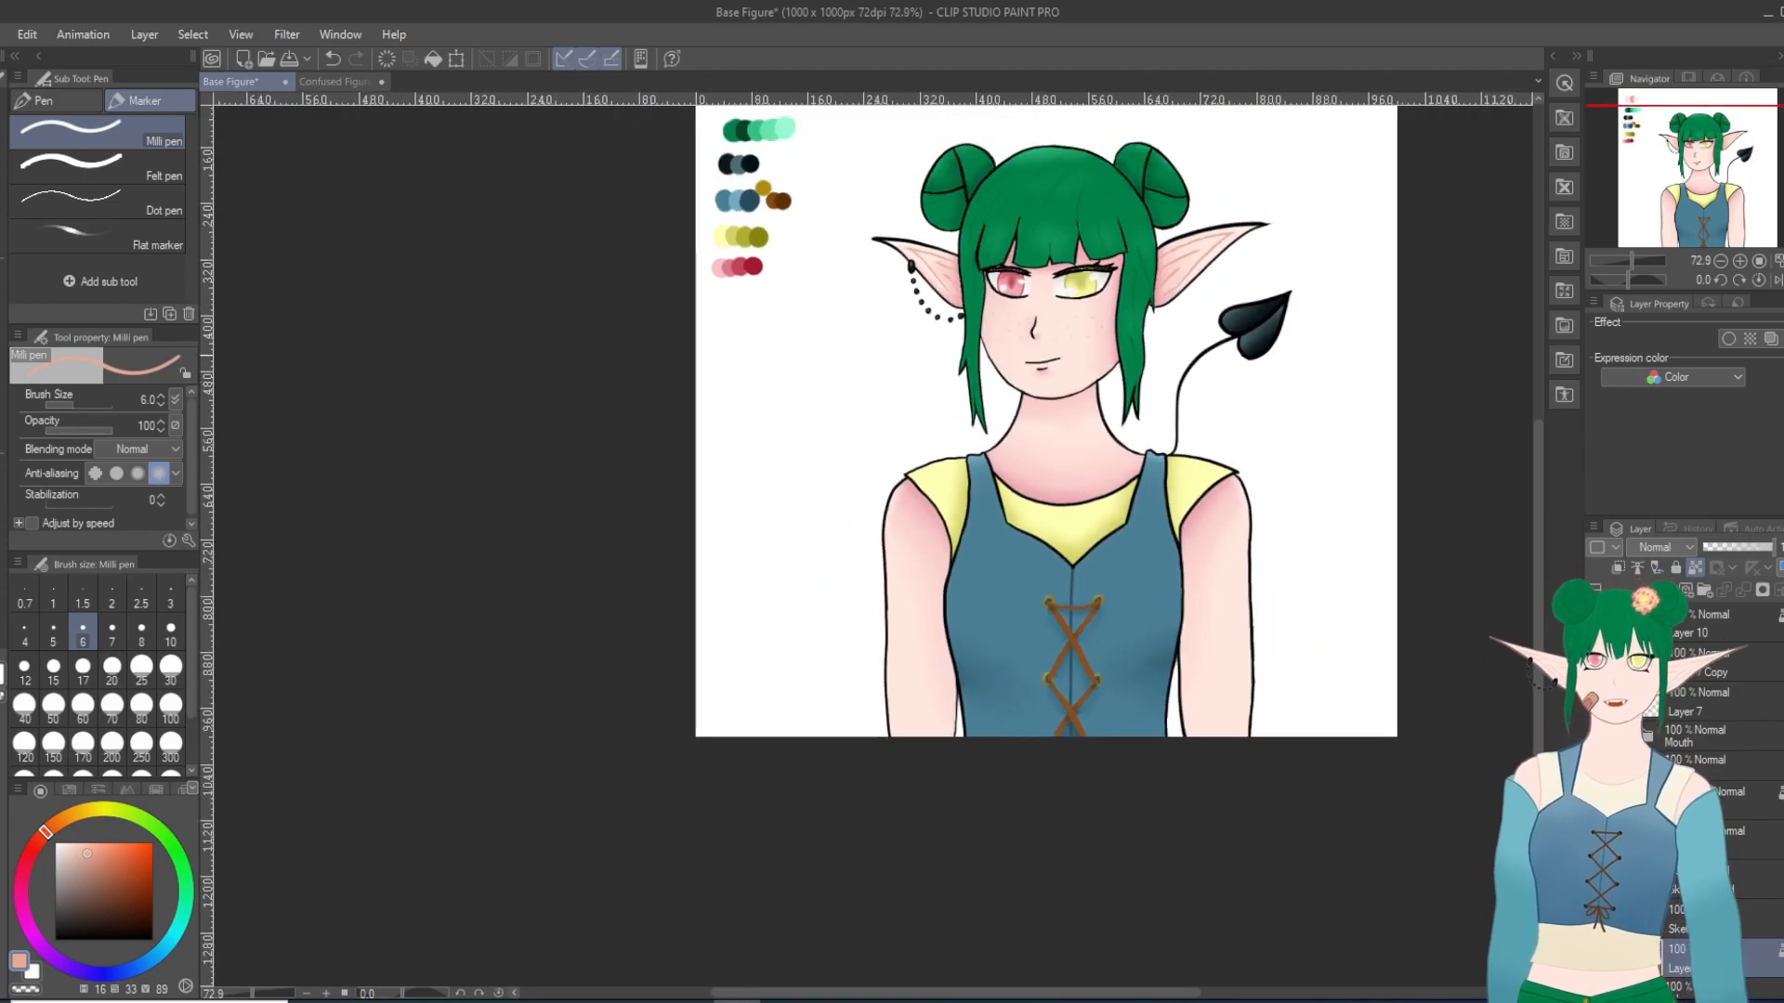
scroll(1315, 384, "up", 1)
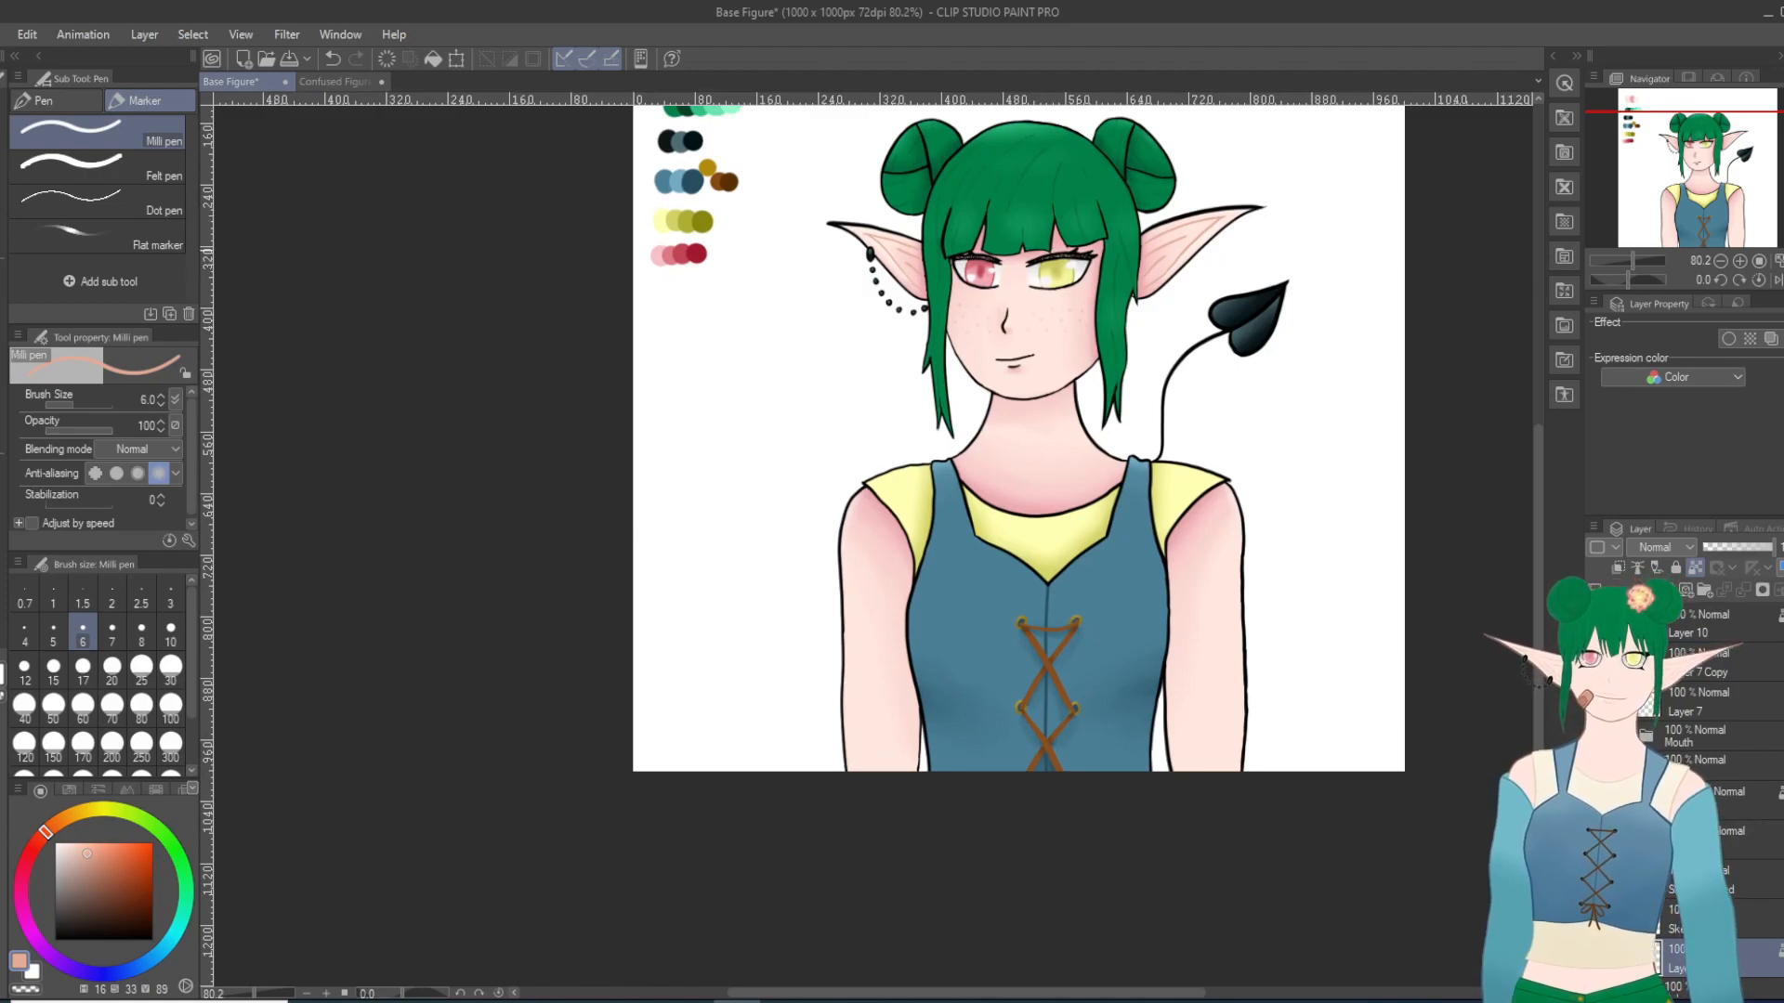
scroll(1097, 216, "up", 2)
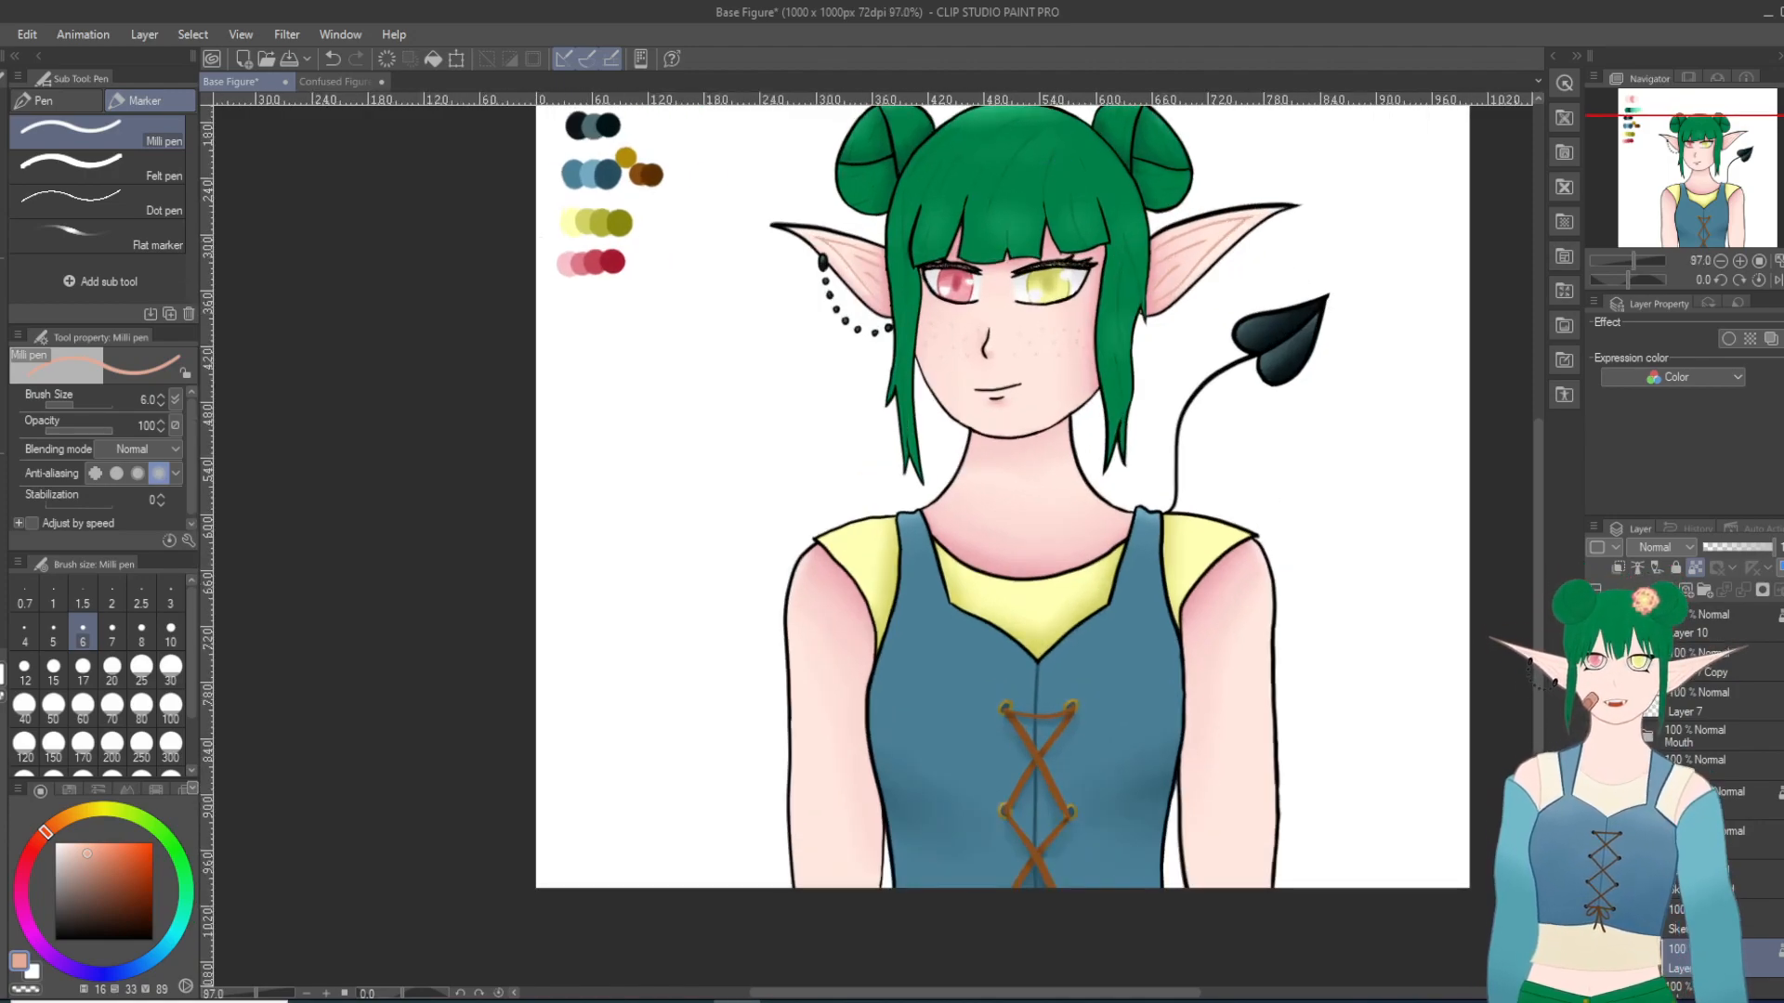
Step: Sample the palette's second yellow and recolor the lower edge line of the sleeve on the earring side with the Milli pen, reviewing the figure
key("i")
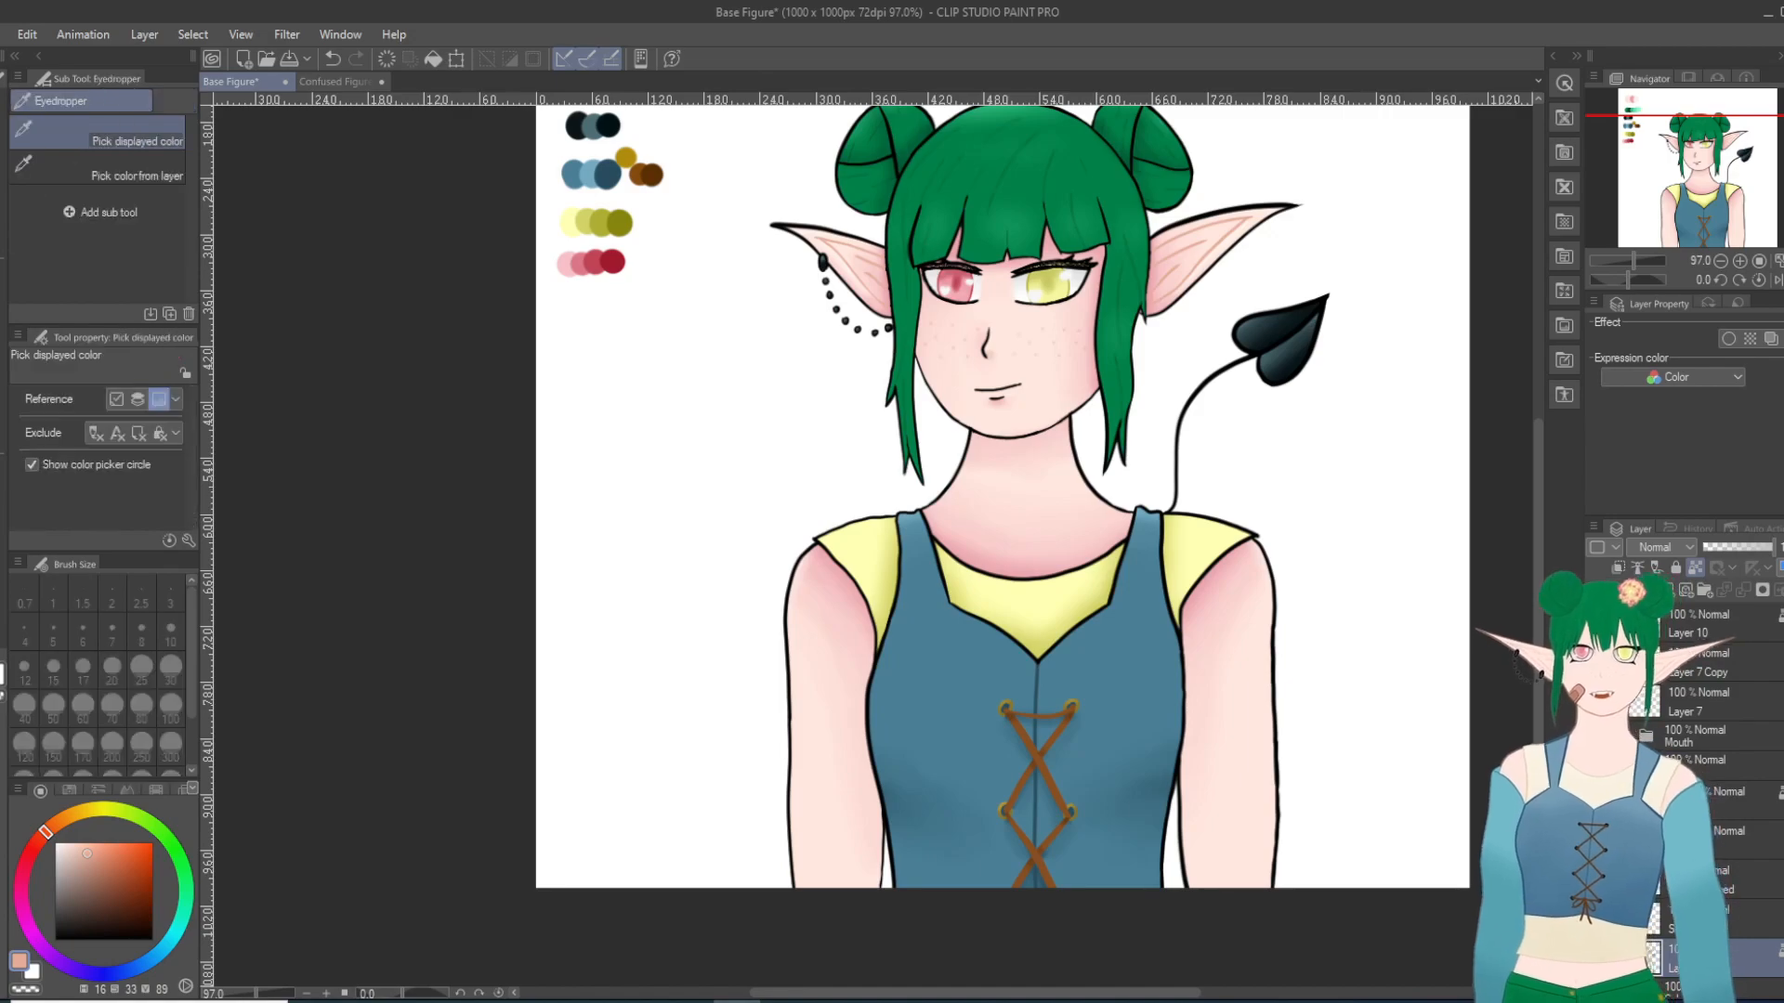
left_click(593, 216)
scroll(853, 507, "up", 2)
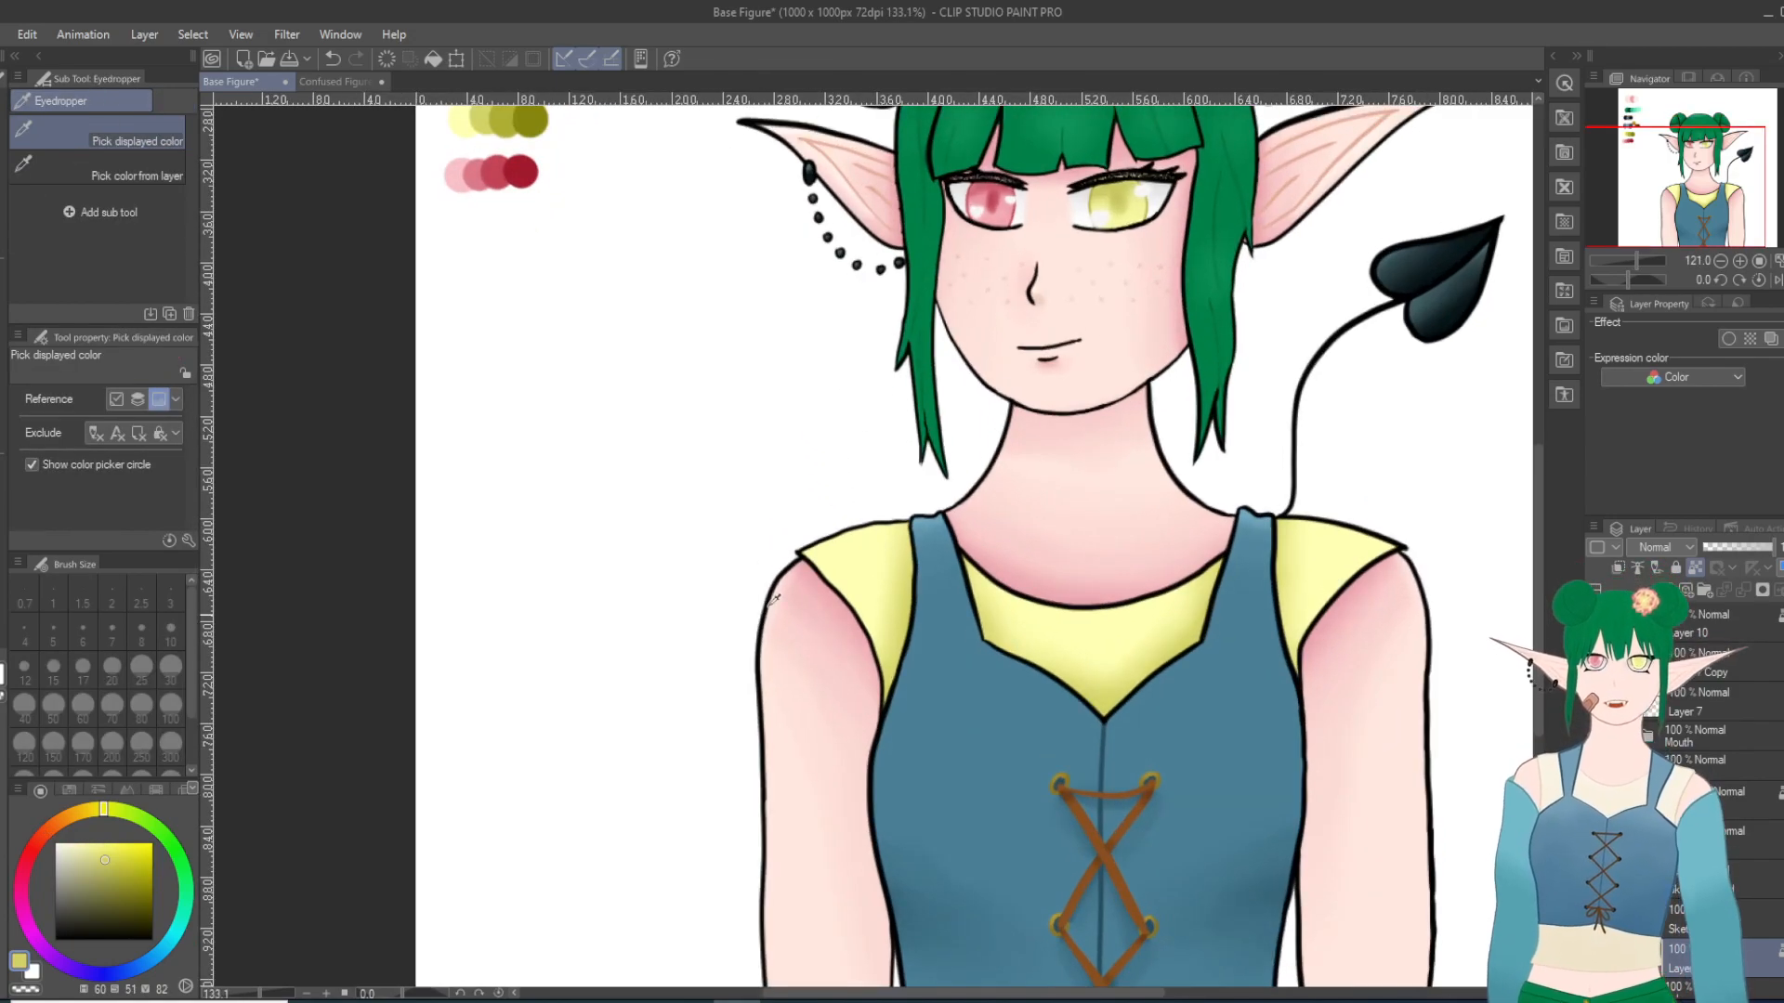
key("p")
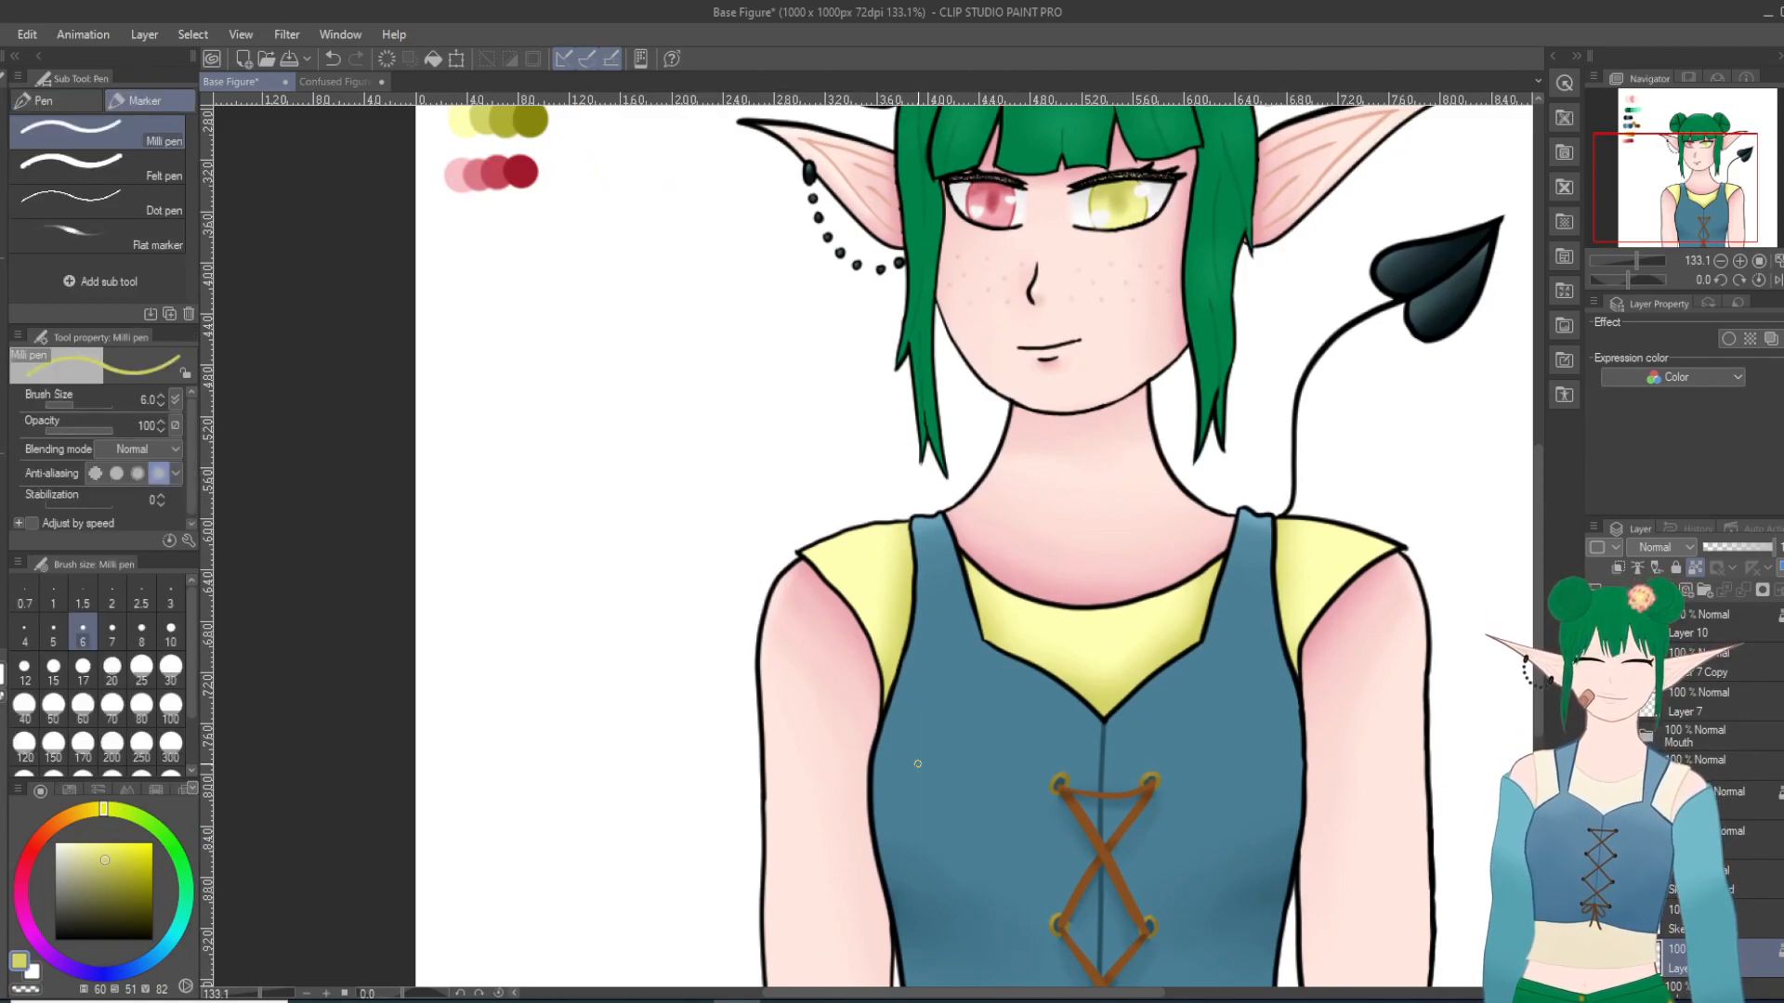
scroll(918, 715, "up", 1)
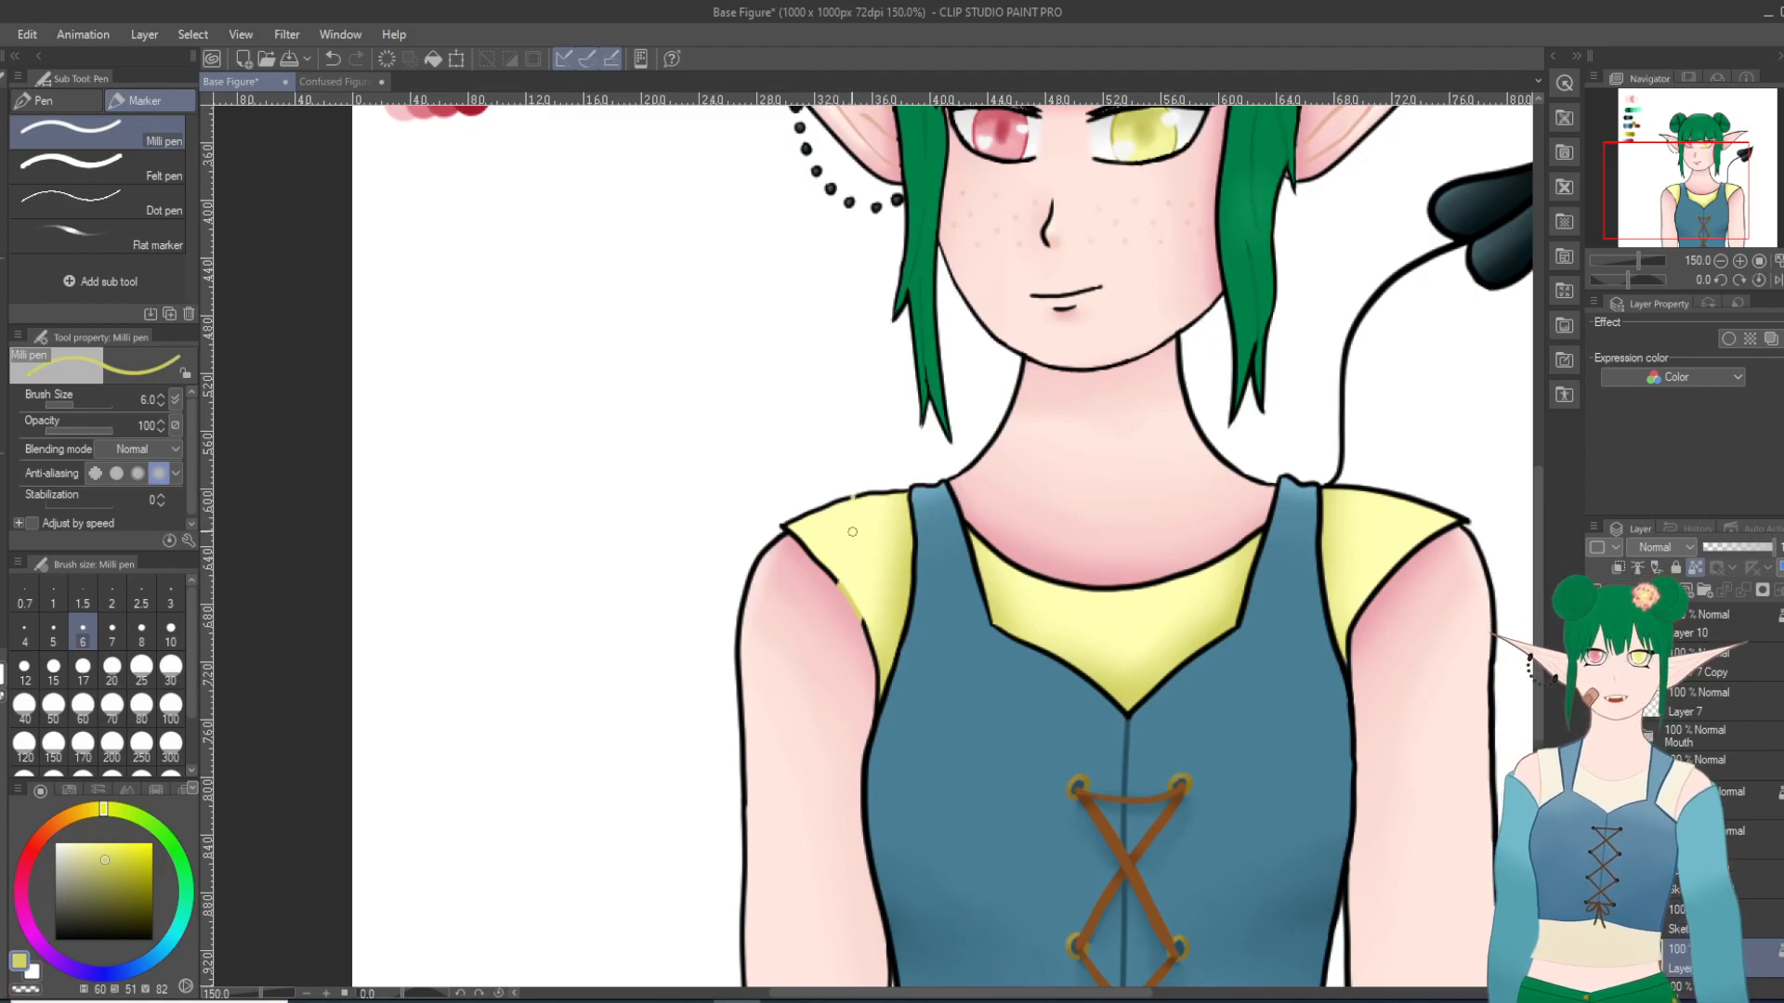
key("ctrl+z")
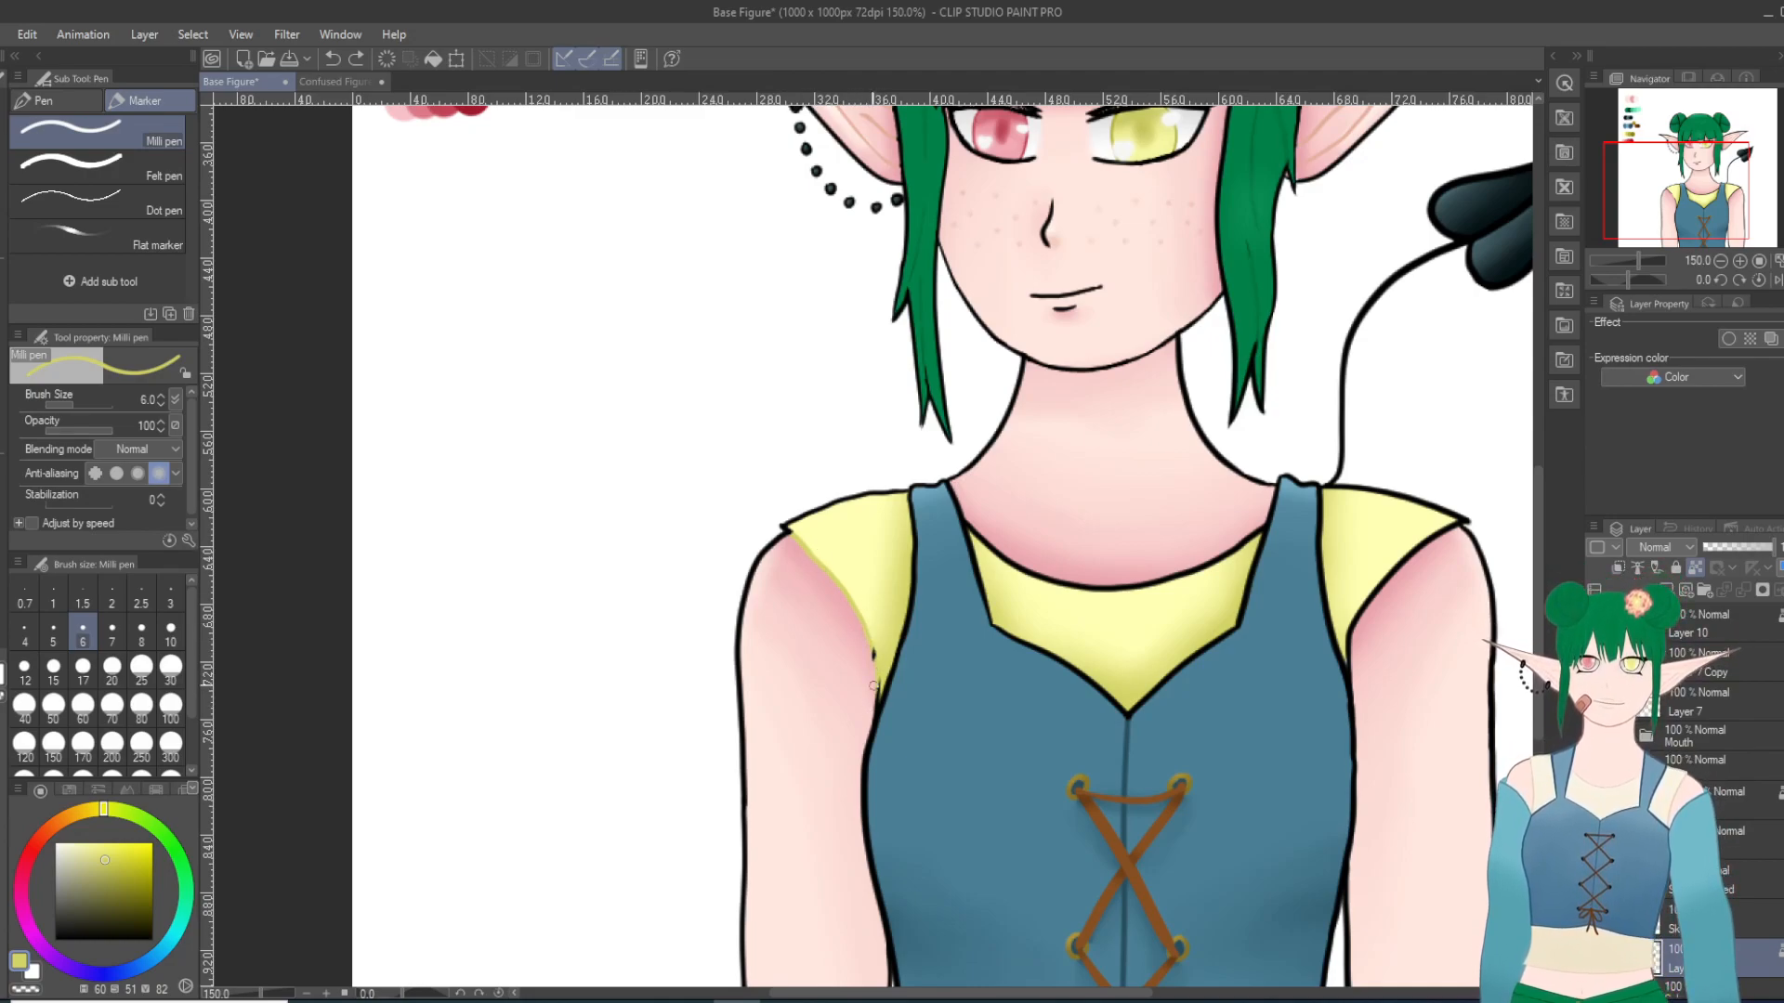
mouse_move(873, 652)
left_mouse_down()
mouse_move(860, 704)
mouse_move(874, 653)
left_mouse_up()
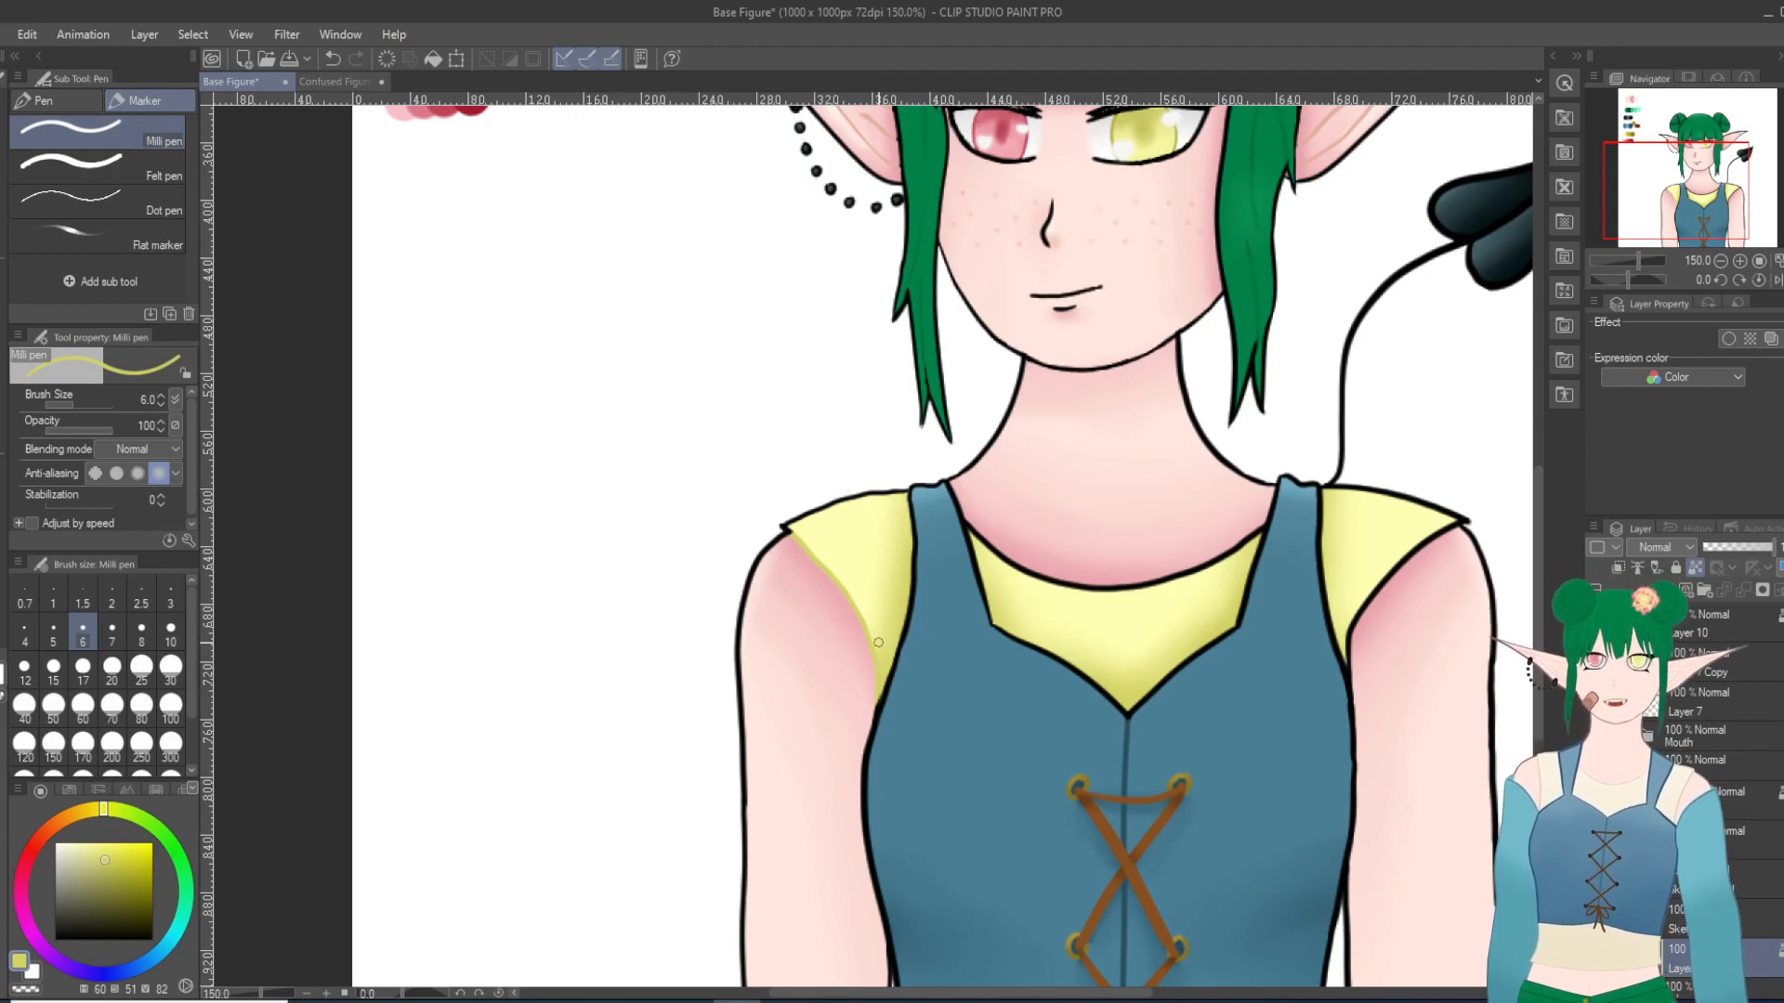
scroll(878, 642, "down", 6)
scroll(1161, 808, "up", 4)
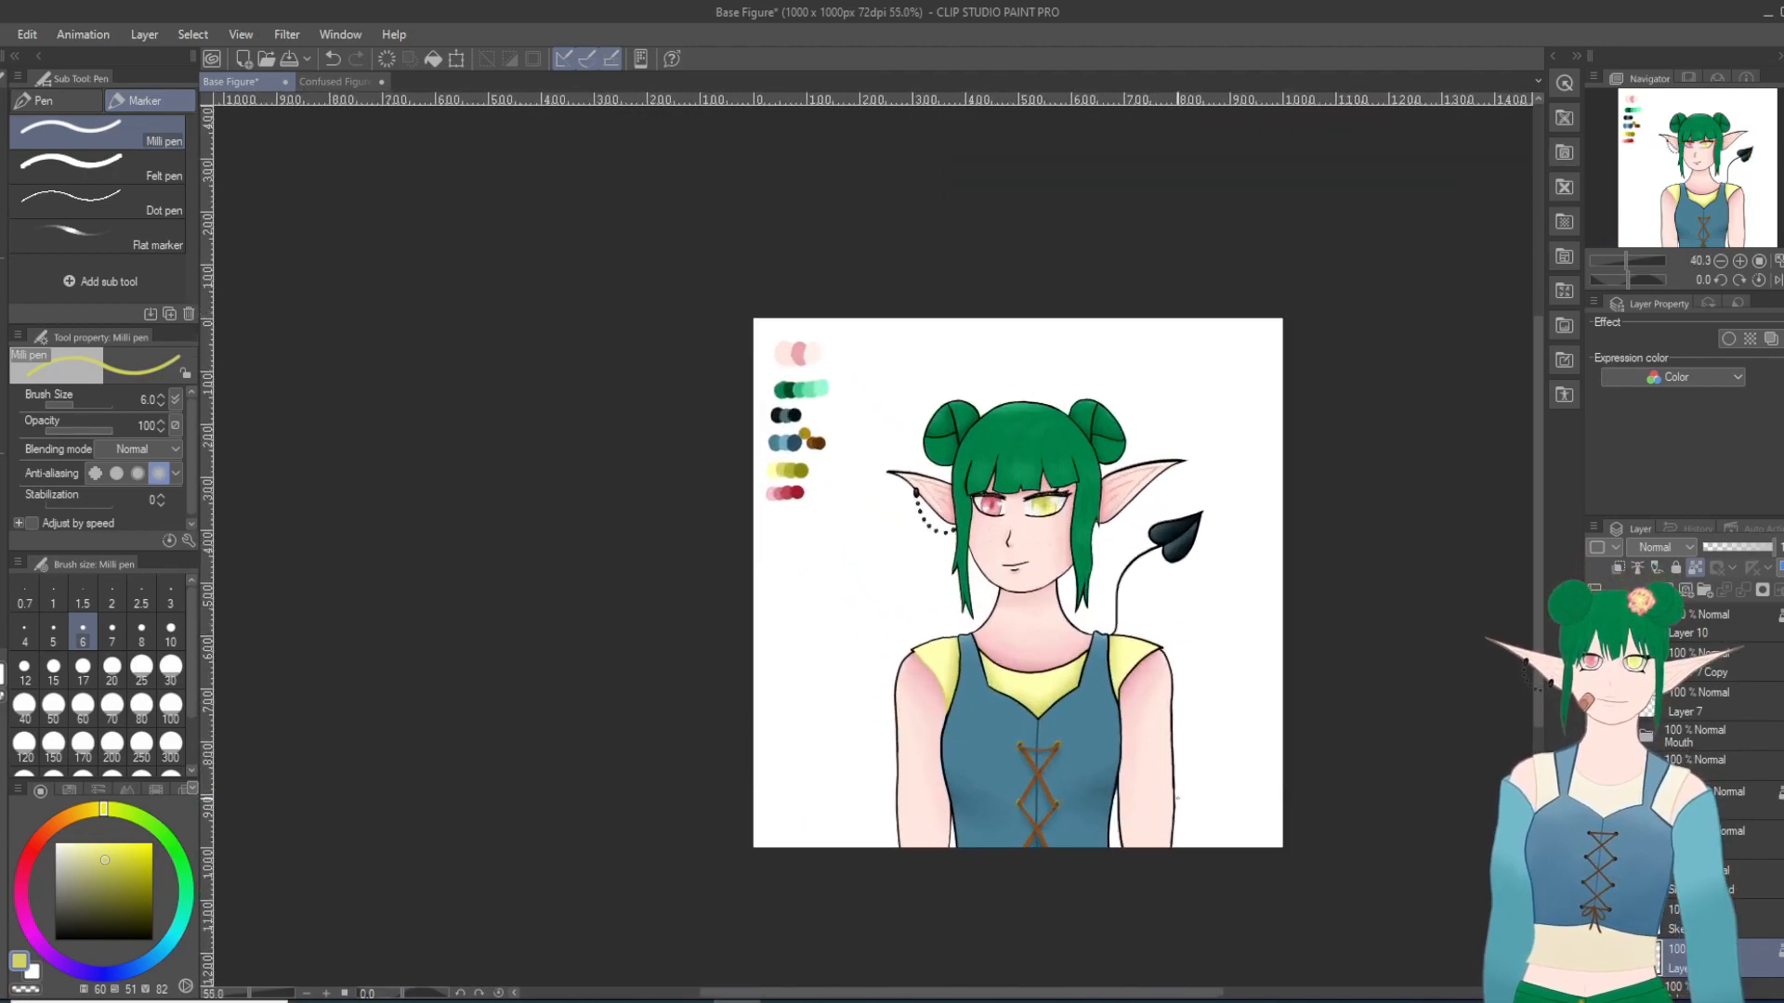
scroll(1169, 795, "up", 3)
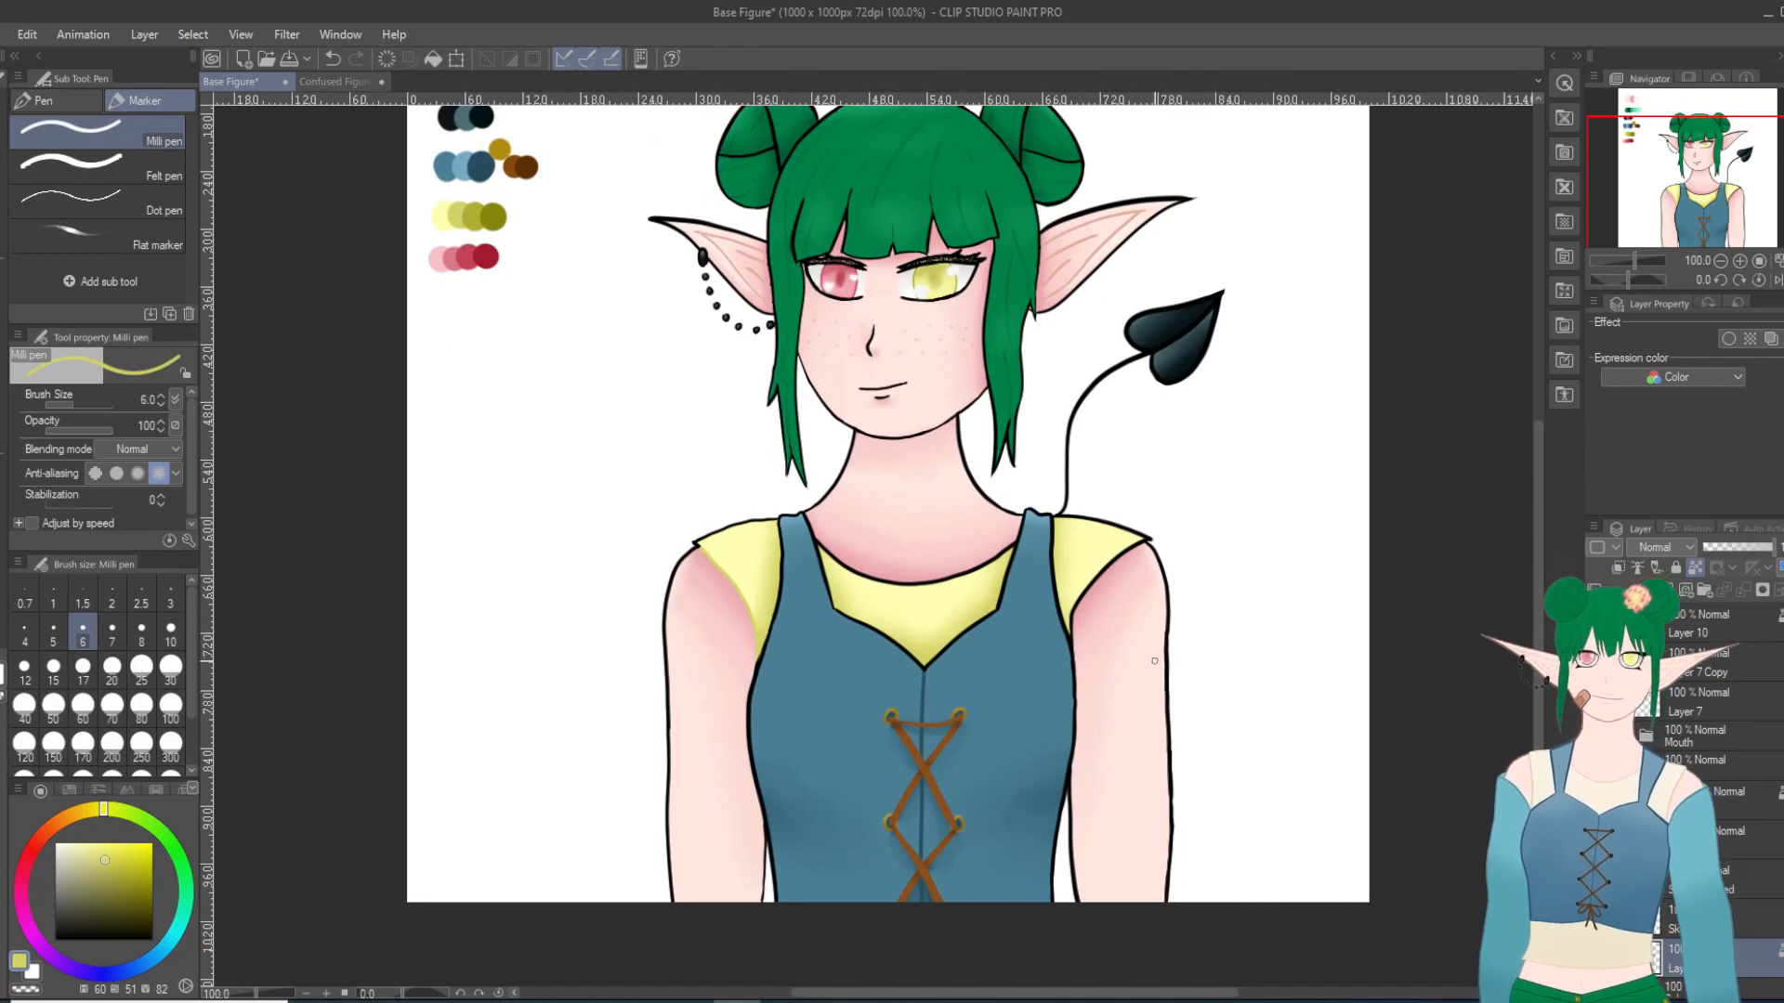
scroll(1155, 660, "down", 4)
scroll(1160, 626, "up", 3)
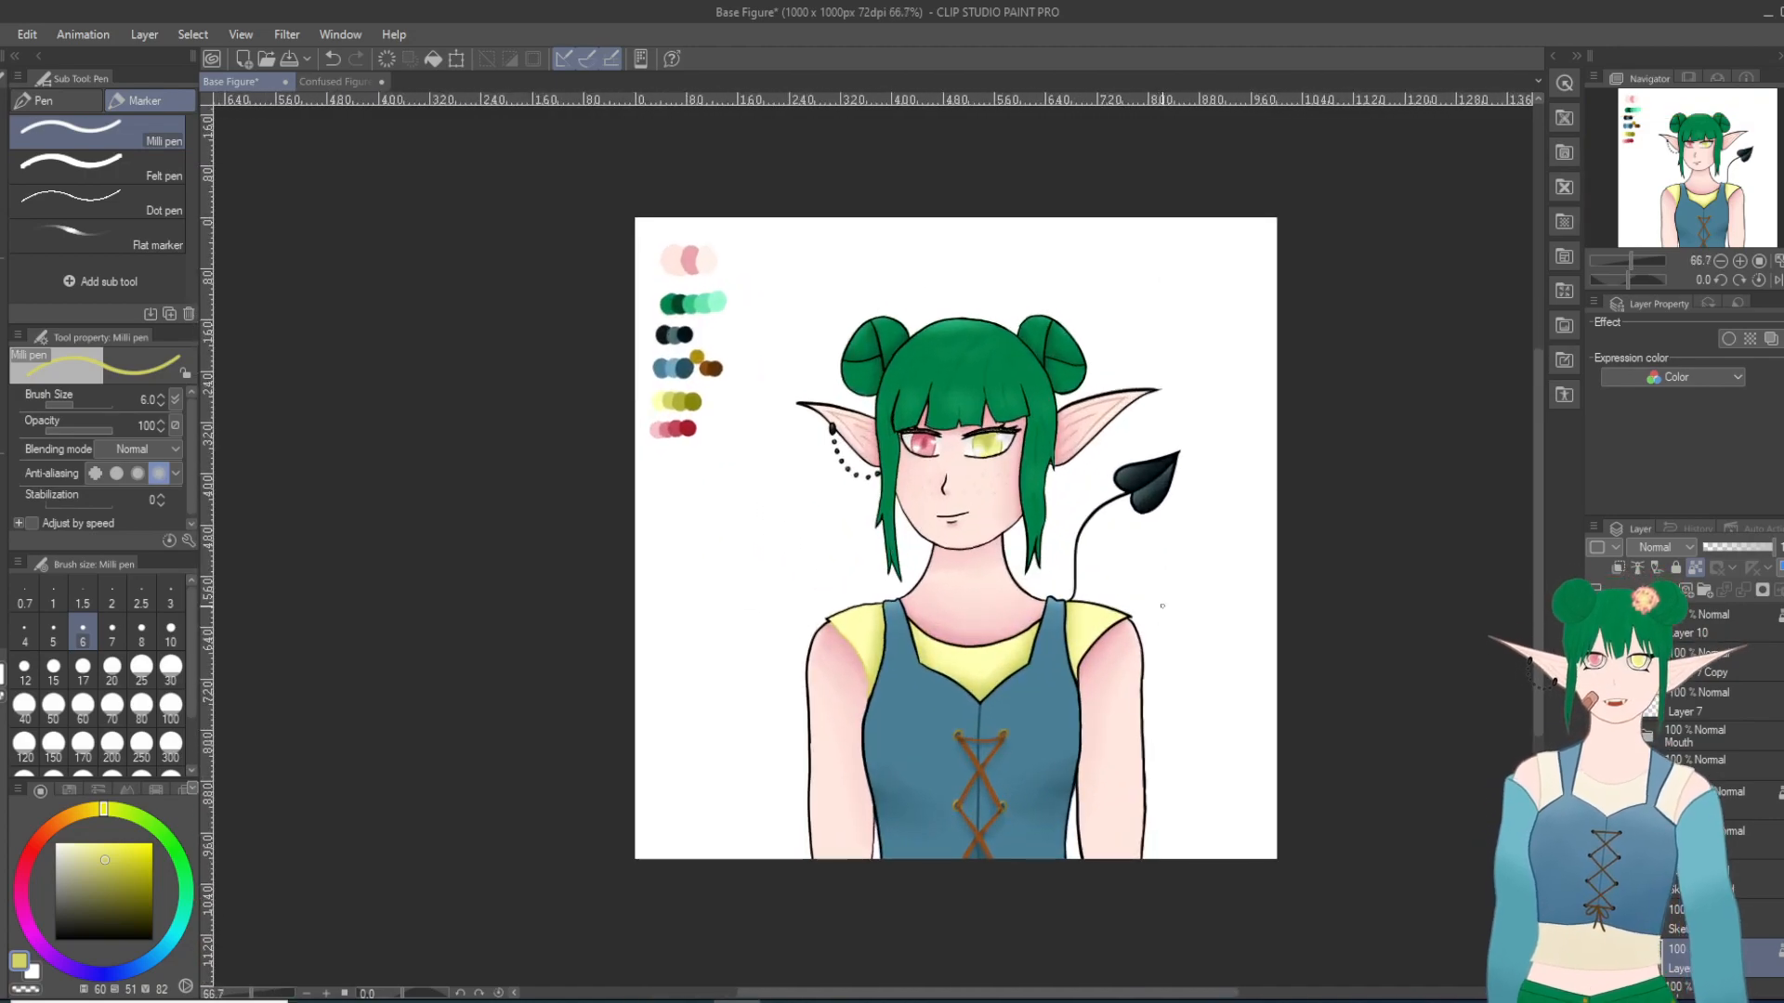
Step: Recolor the lower edge line of the sleeve on the tail side in the same yellow with the Milli pen, undoing stray marks on the bodice
scroll(1229, 643, "up", 3)
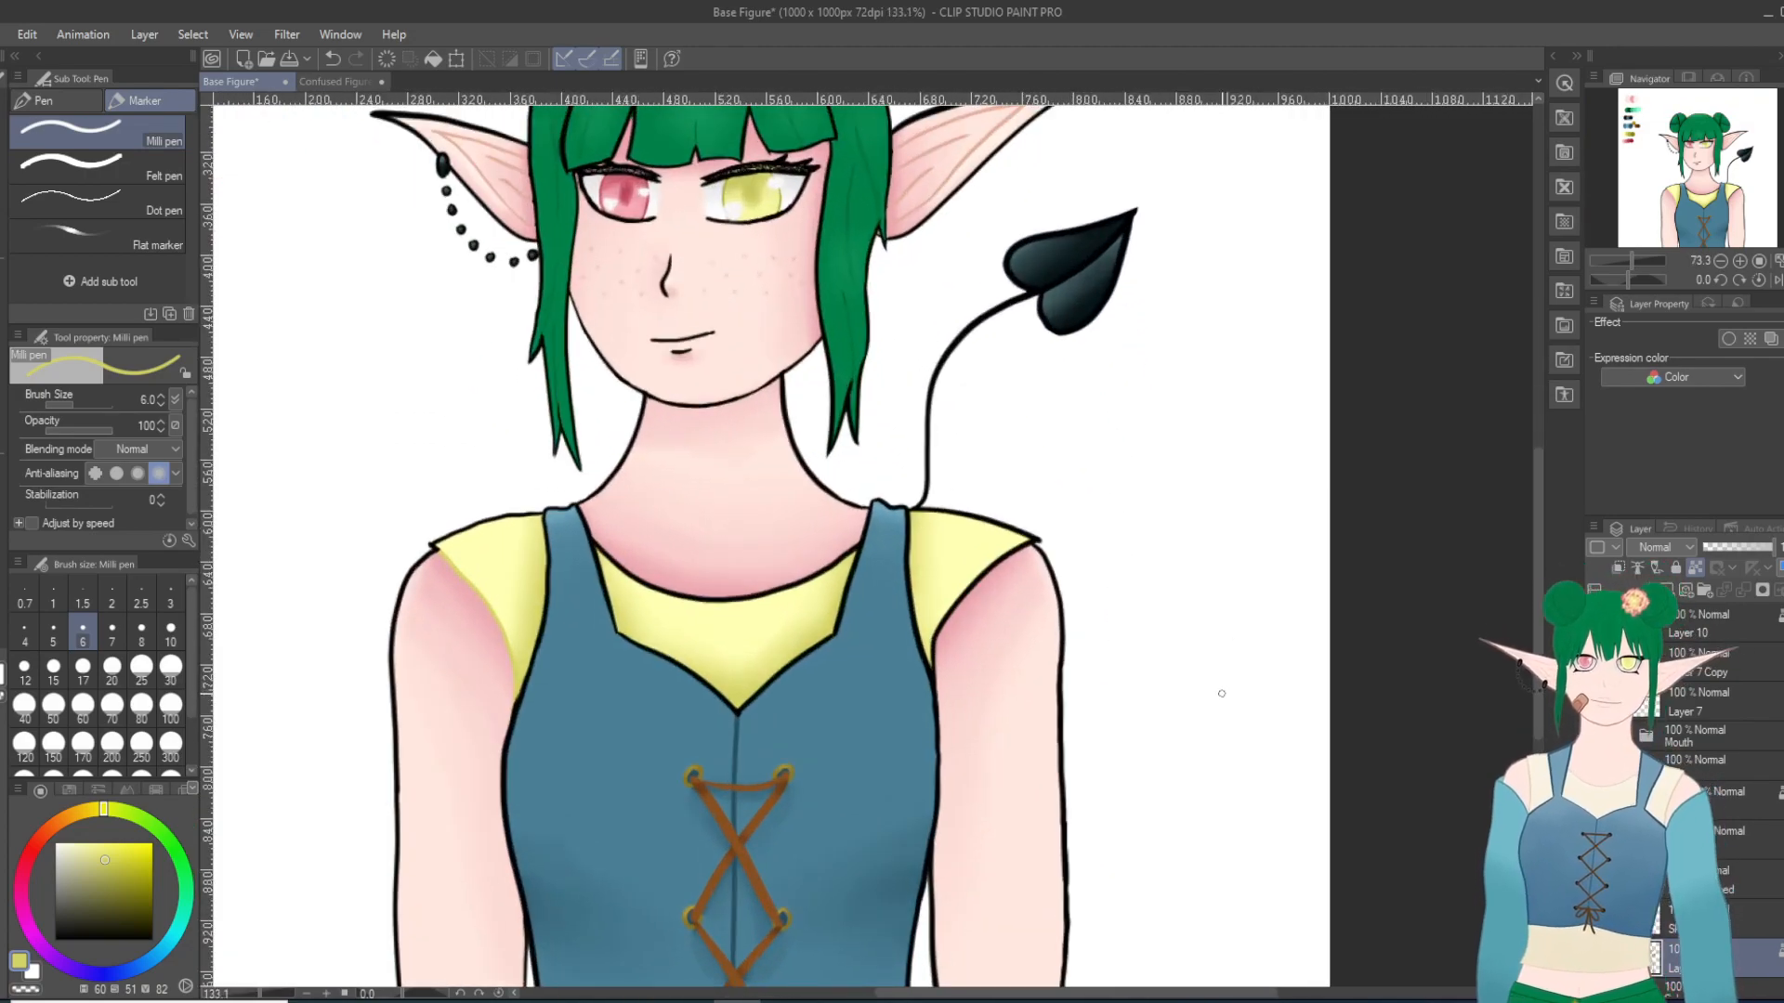
left_click_drag(953, 608, 939, 679)
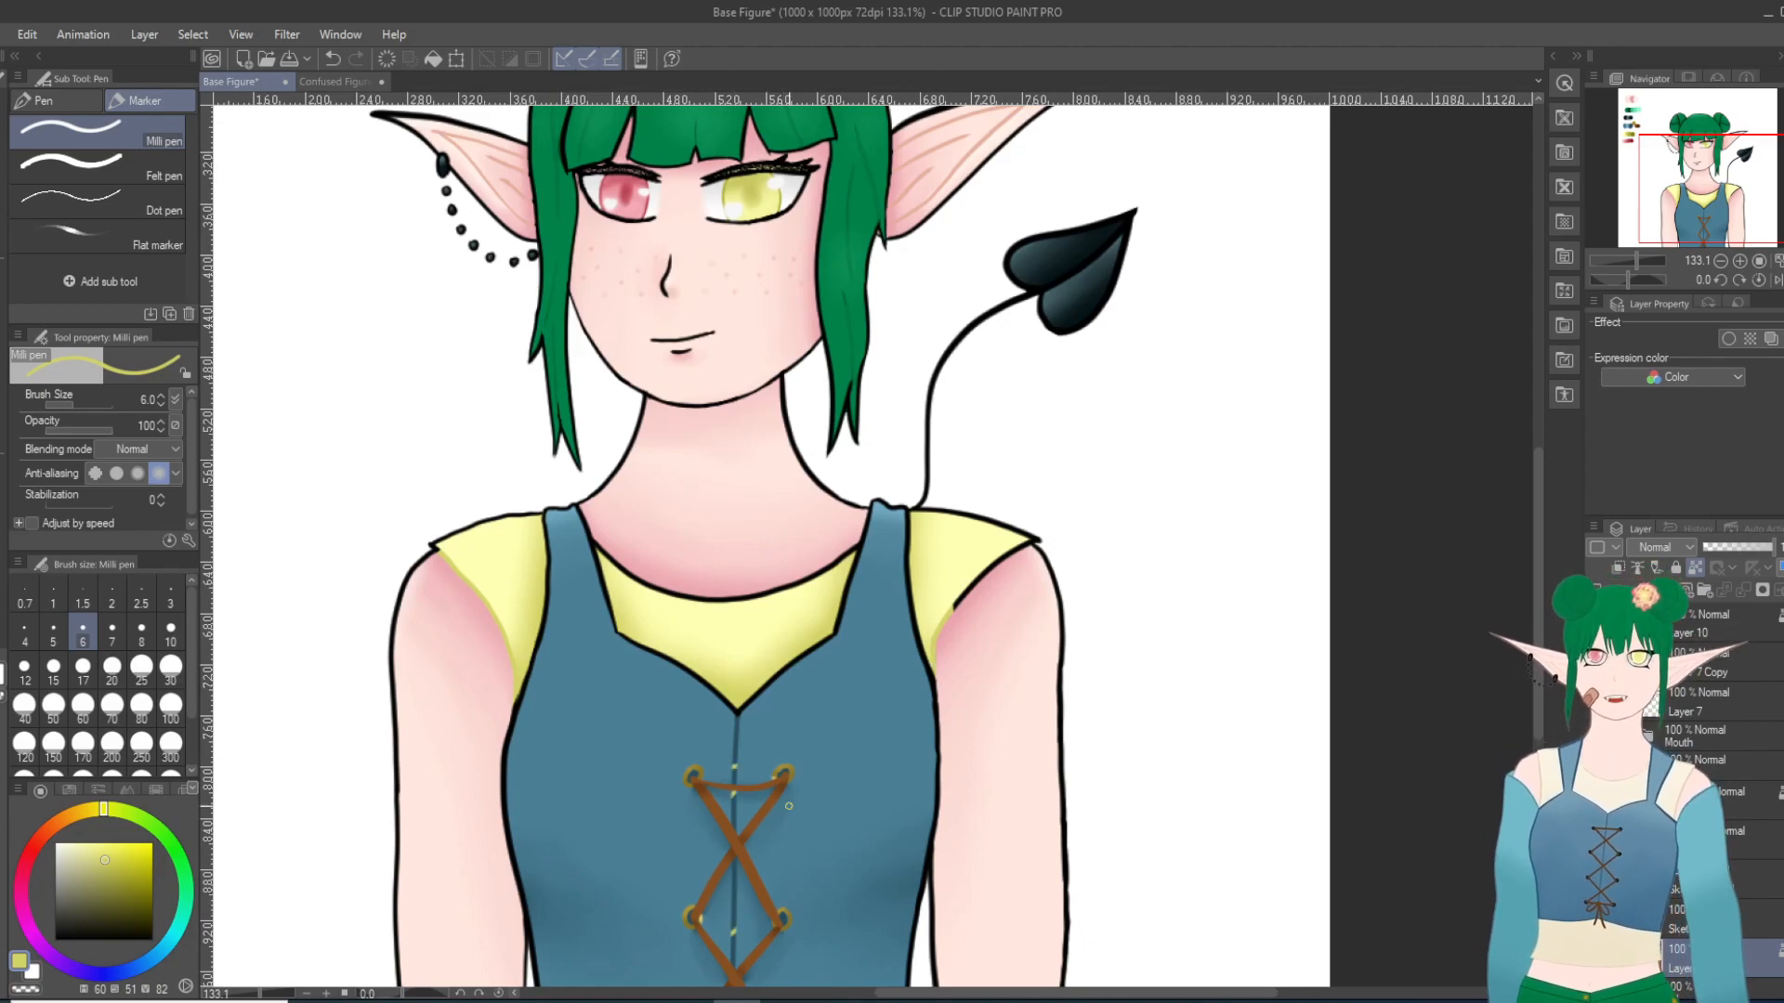
left_click(333, 59)
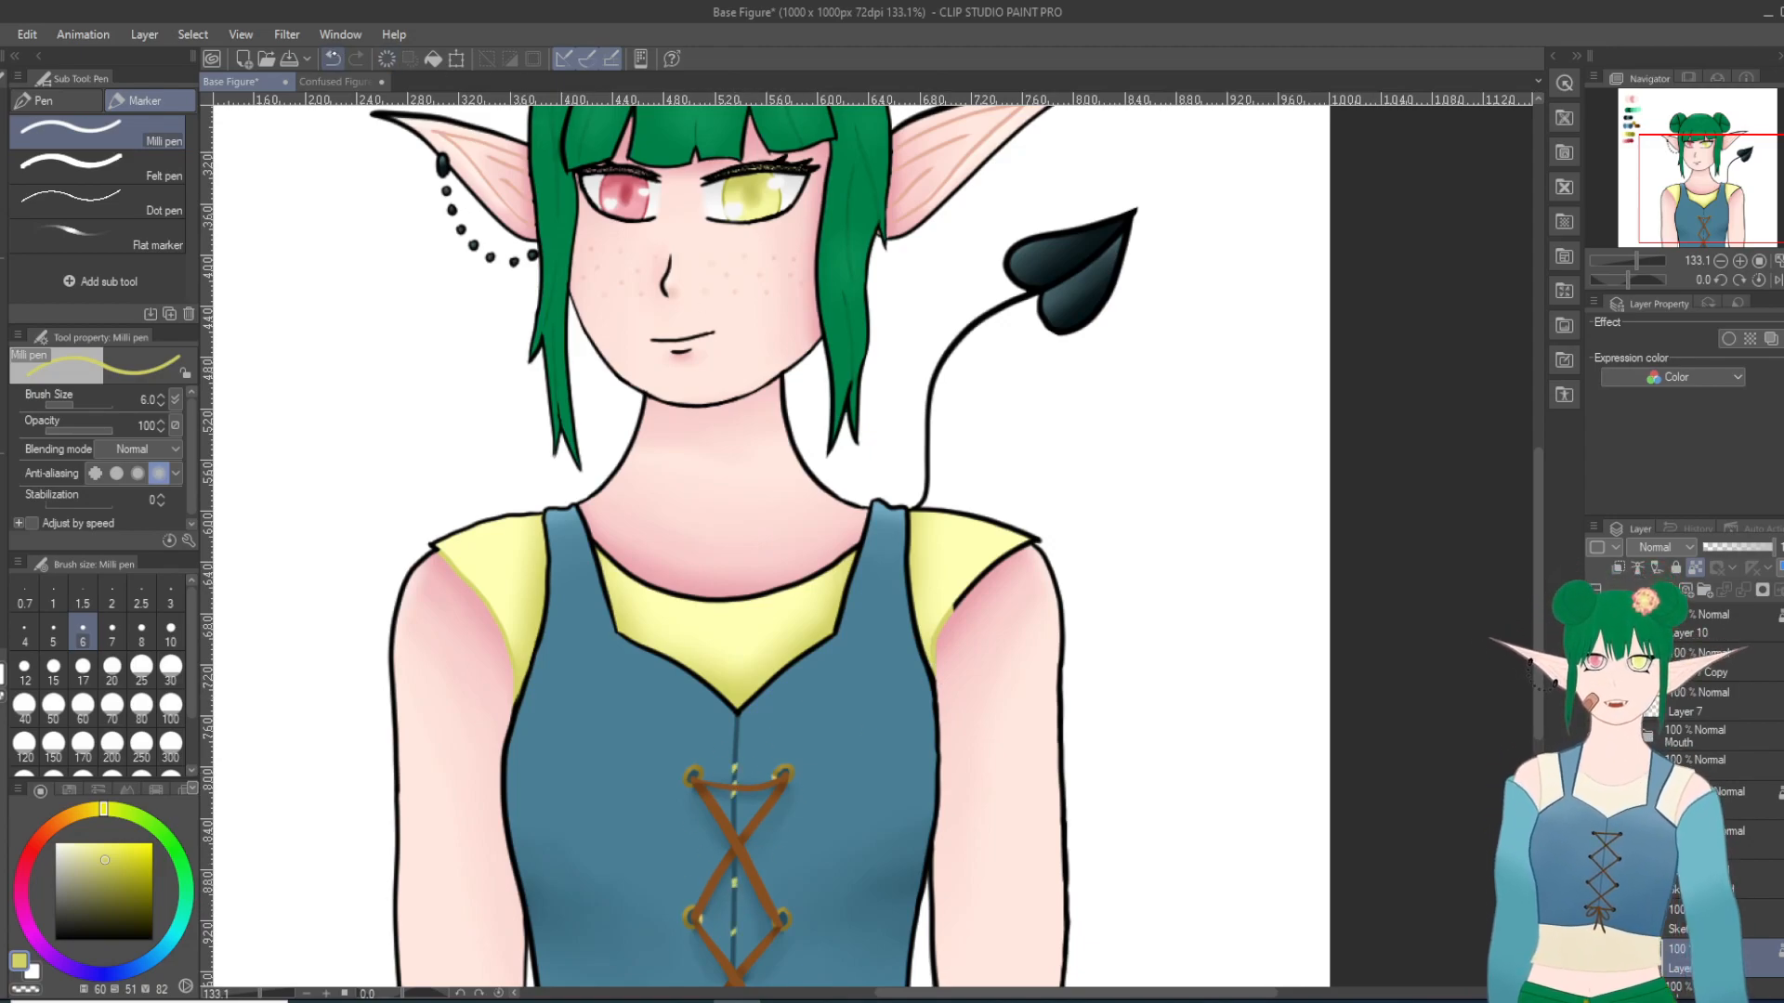
mouse_move(951, 610)
left_mouse_down()
mouse_move(988, 616)
mouse_move(978, 632)
mouse_move(982, 561)
mouse_move(986, 602)
mouse_move(993, 554)
mouse_move(1031, 553)
mouse_move(988, 562)
left_mouse_up()
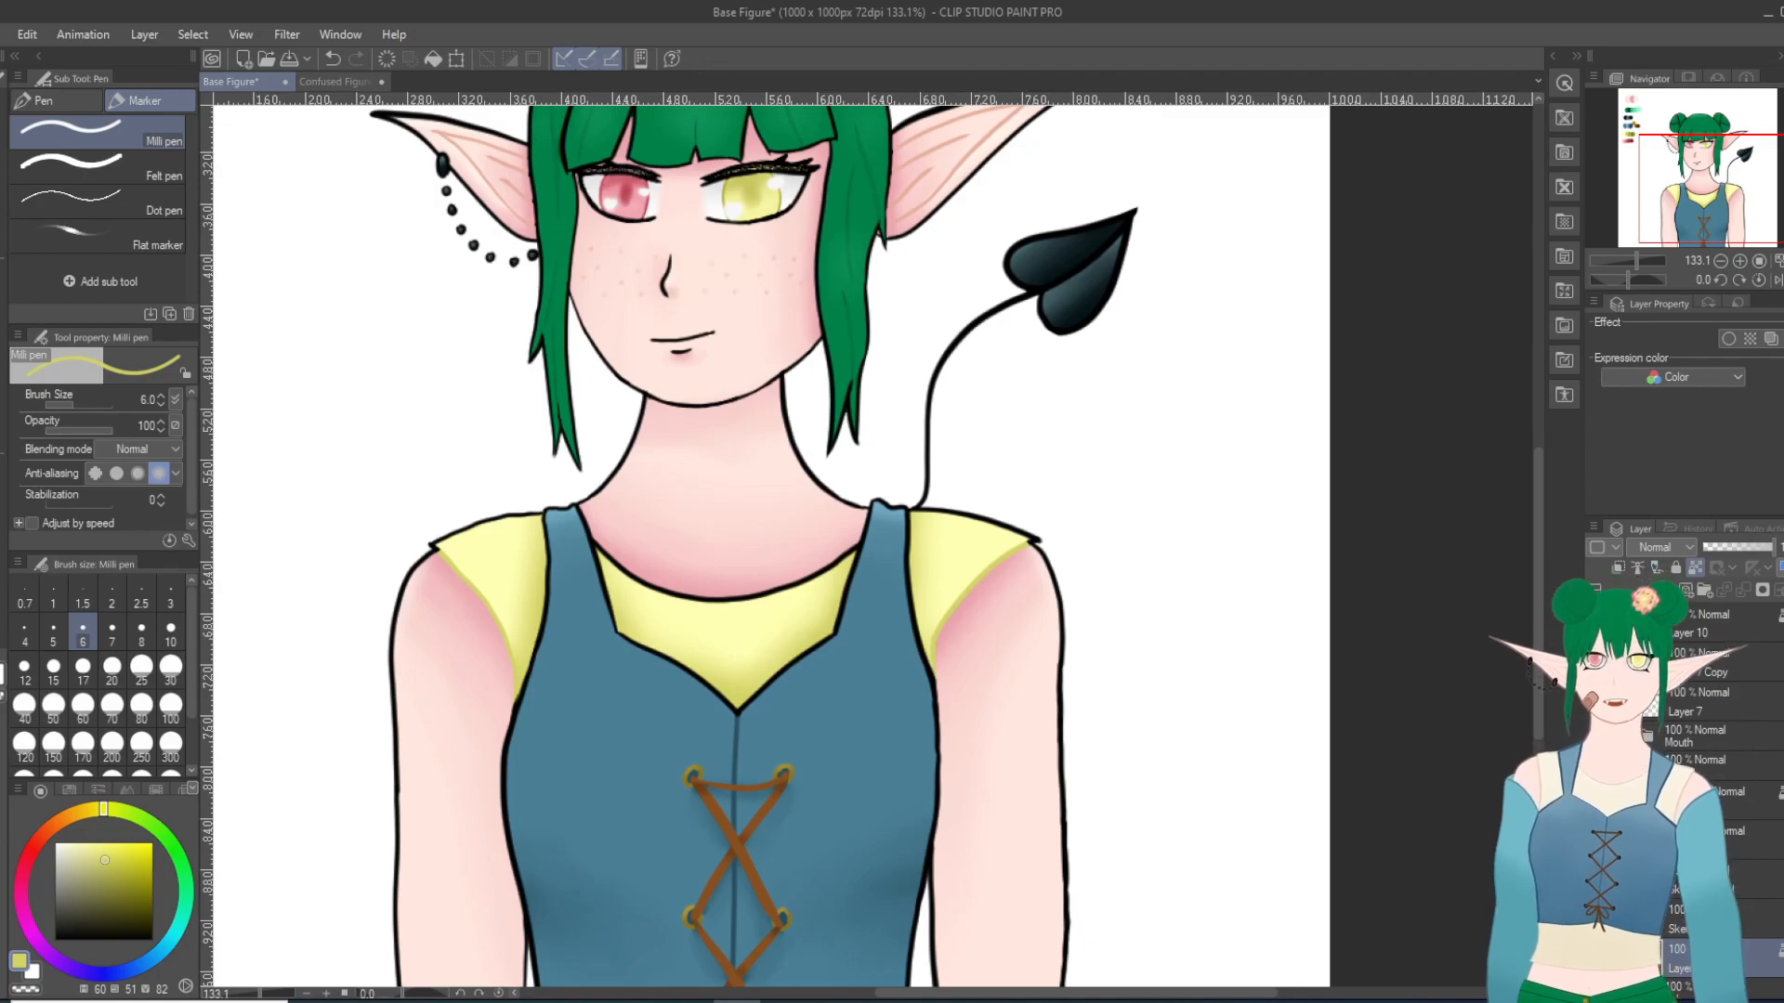
Step: Recolor the curved neckline of the shirt between the two bodice straps in the same yellow
scroll(762, 497, "up", 5)
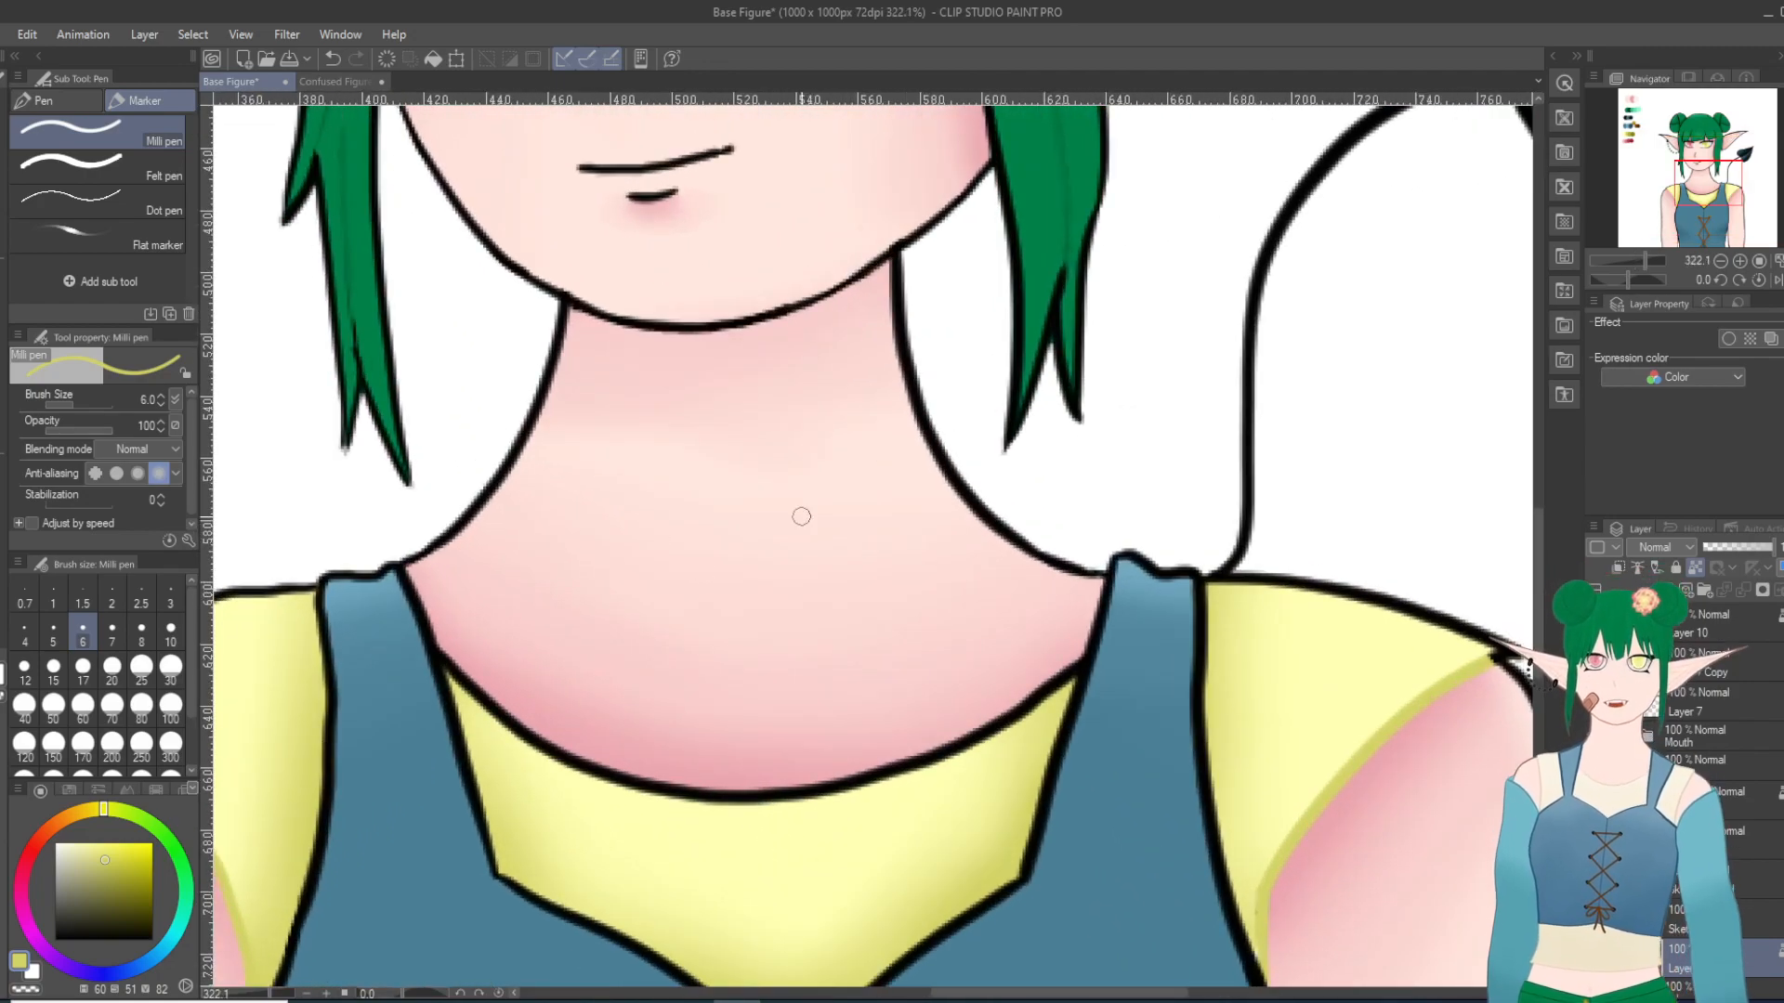
mouse_move(485, 703)
left_mouse_down()
mouse_move(457, 662)
mouse_move(458, 690)
mouse_move(553, 780)
mouse_move(537, 766)
mouse_move(549, 736)
mouse_move(605, 791)
mouse_move(680, 790)
mouse_move(735, 814)
mouse_move(692, 779)
mouse_move(809, 786)
left_mouse_up()
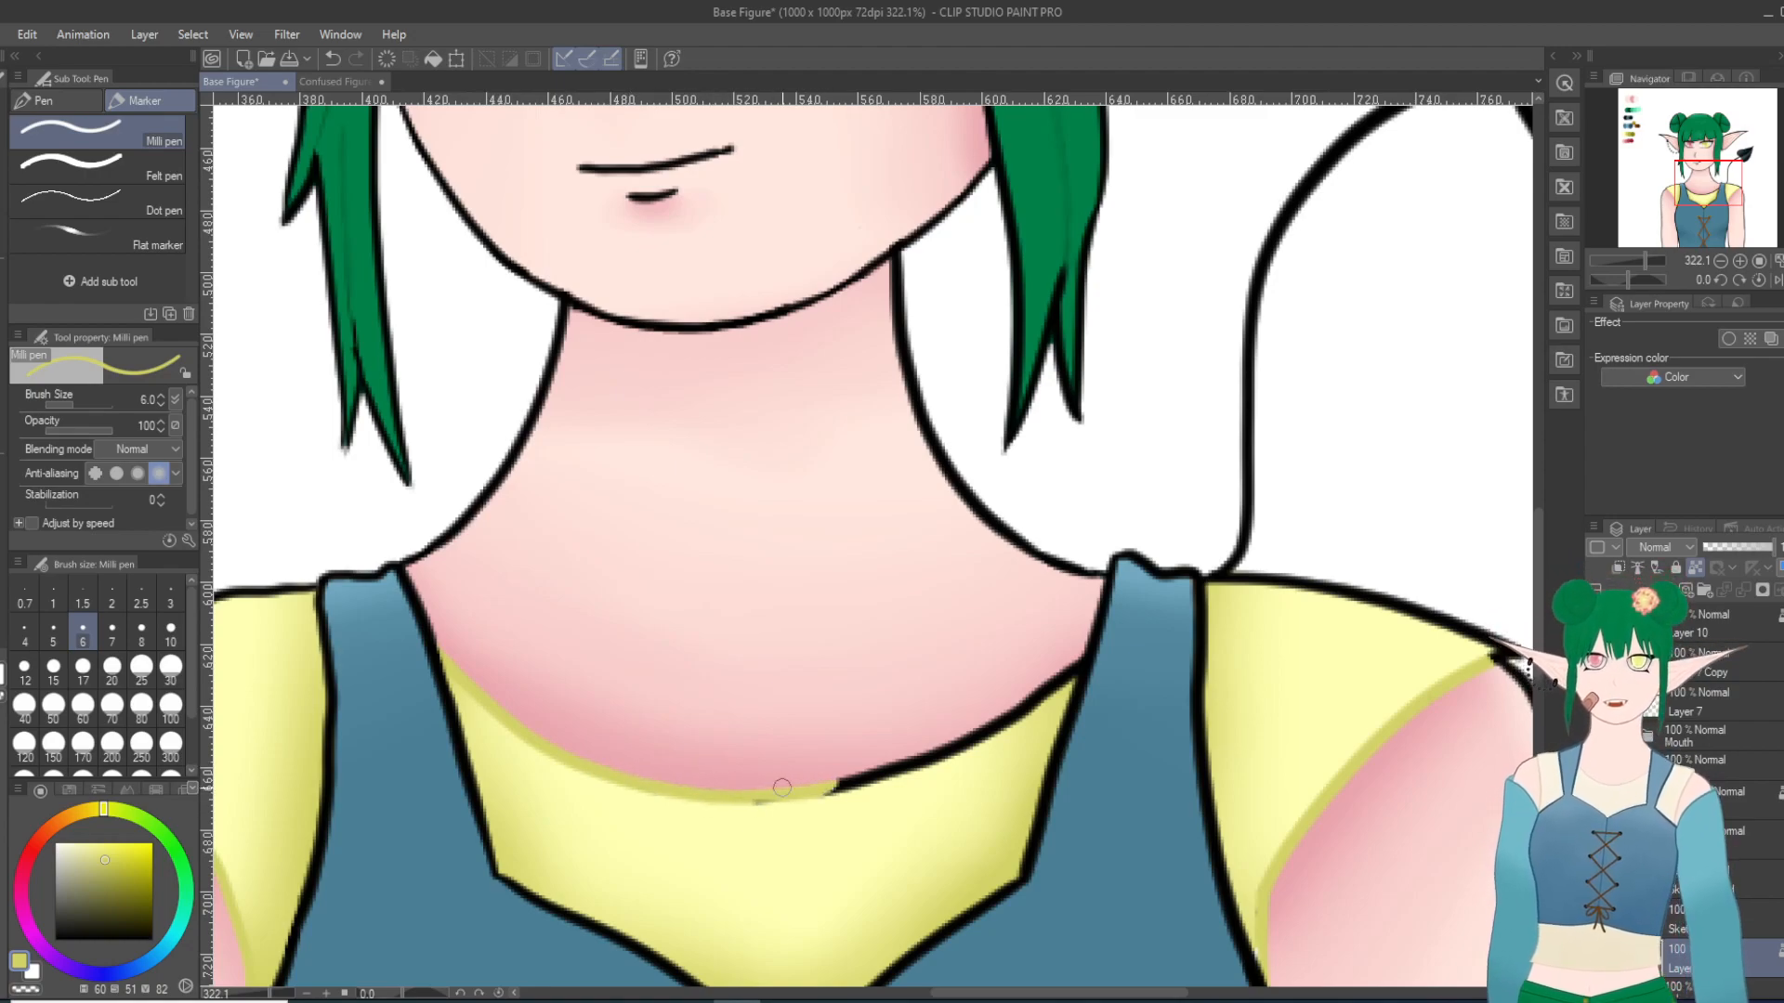
mouse_move(1061, 669)
left_mouse_down()
mouse_move(1044, 696)
mouse_move(1054, 674)
mouse_move(940, 766)
mouse_move(966, 758)
mouse_move(893, 792)
mouse_move(944, 751)
mouse_move(824, 791)
mouse_move(922, 765)
mouse_move(836, 785)
left_mouse_up()
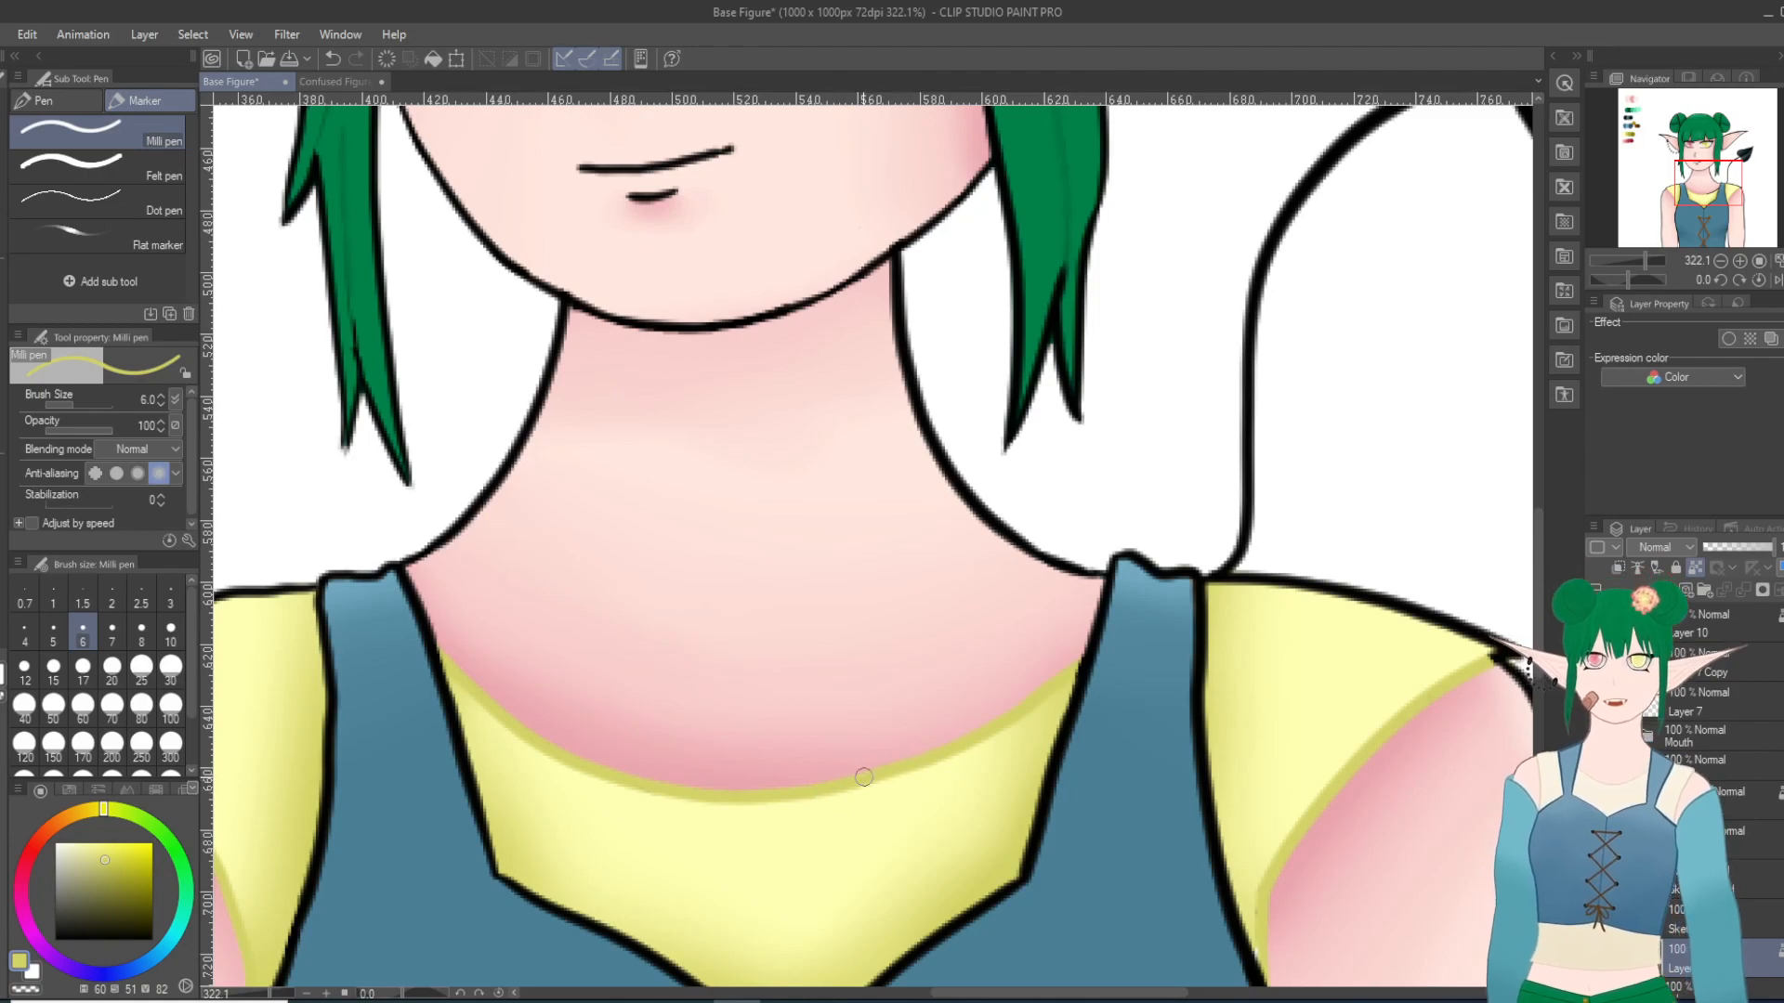
scroll(933, 682, "down", 10)
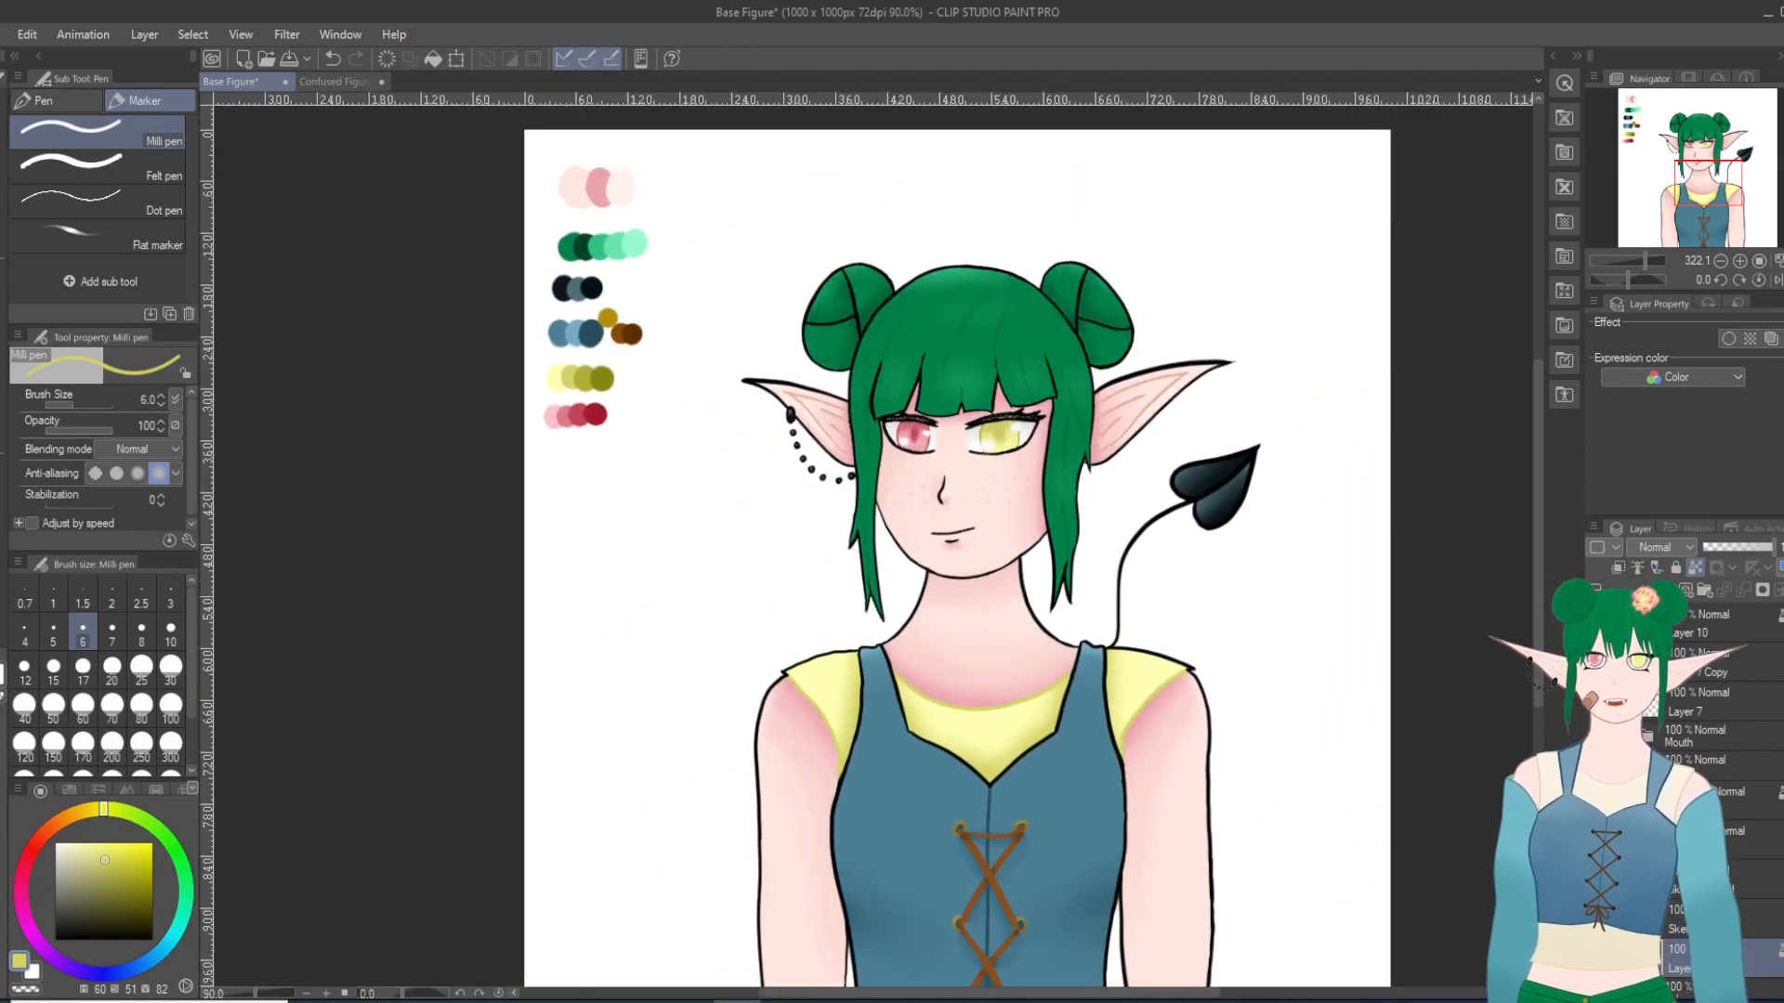
Step: Sample the palette's darkest blue and recolor the outer edge line of the earring-side bodice strap with the Milli pen at size 6
scroll(1208, 772, "up", 4)
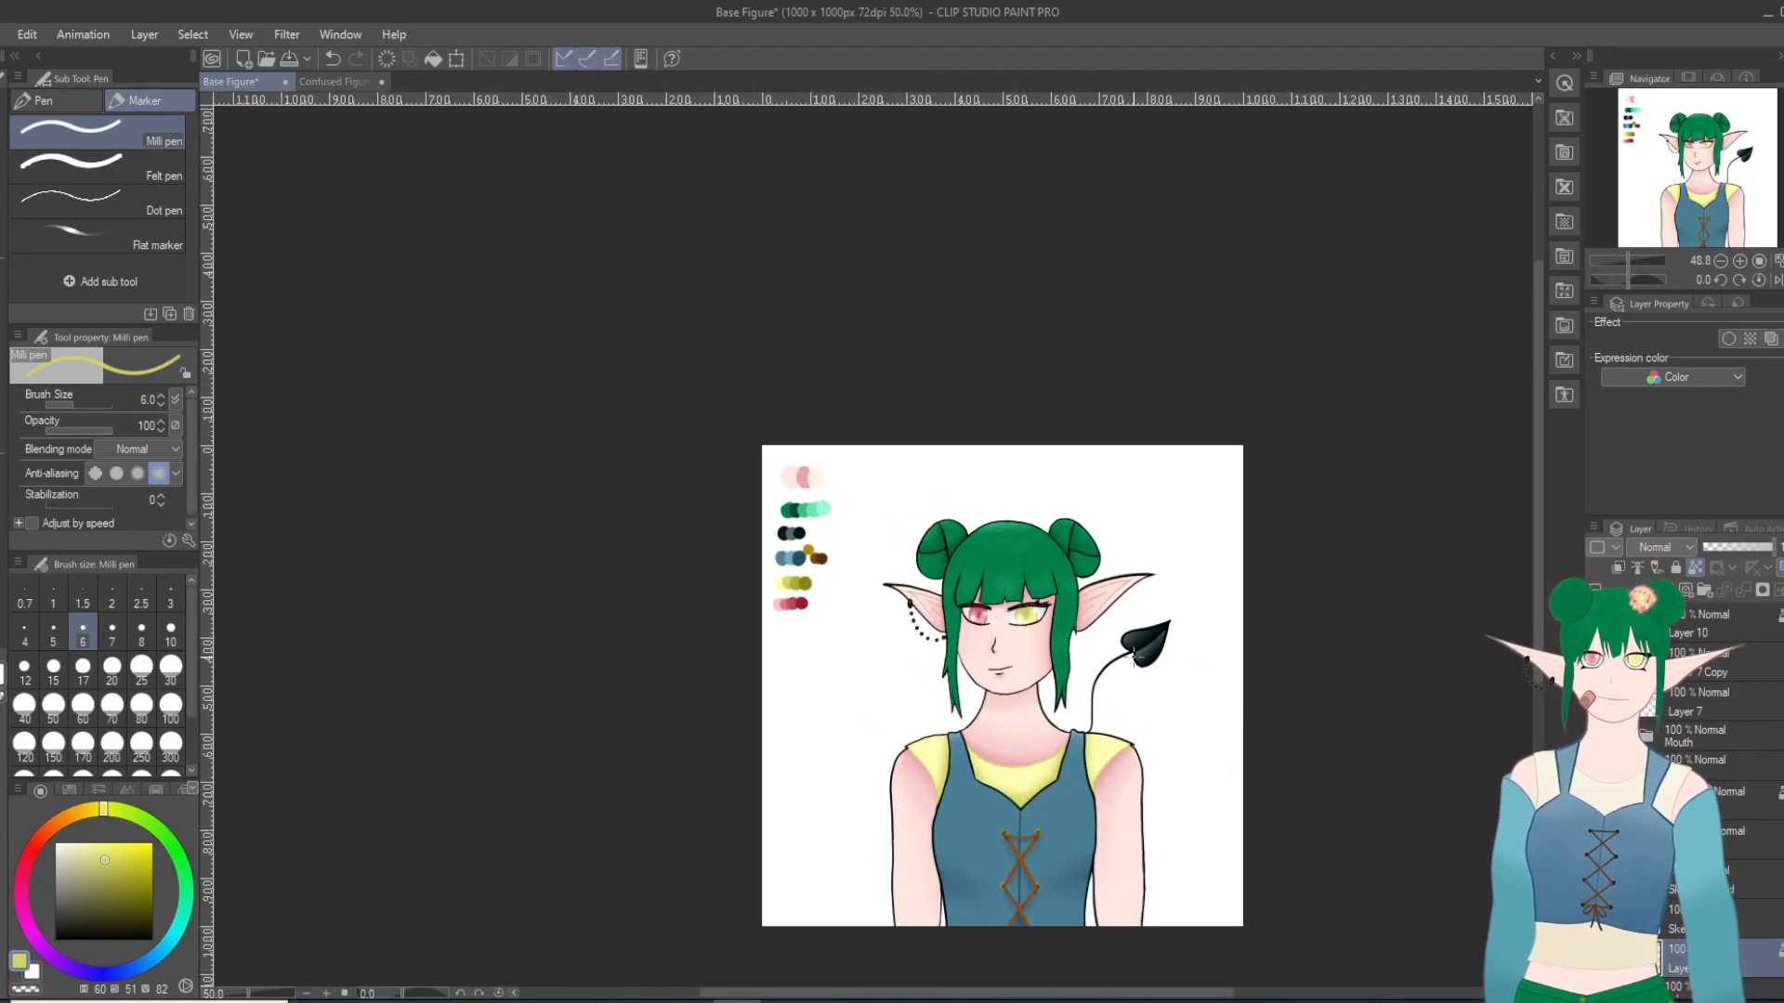
scroll(1126, 795, "up", 3)
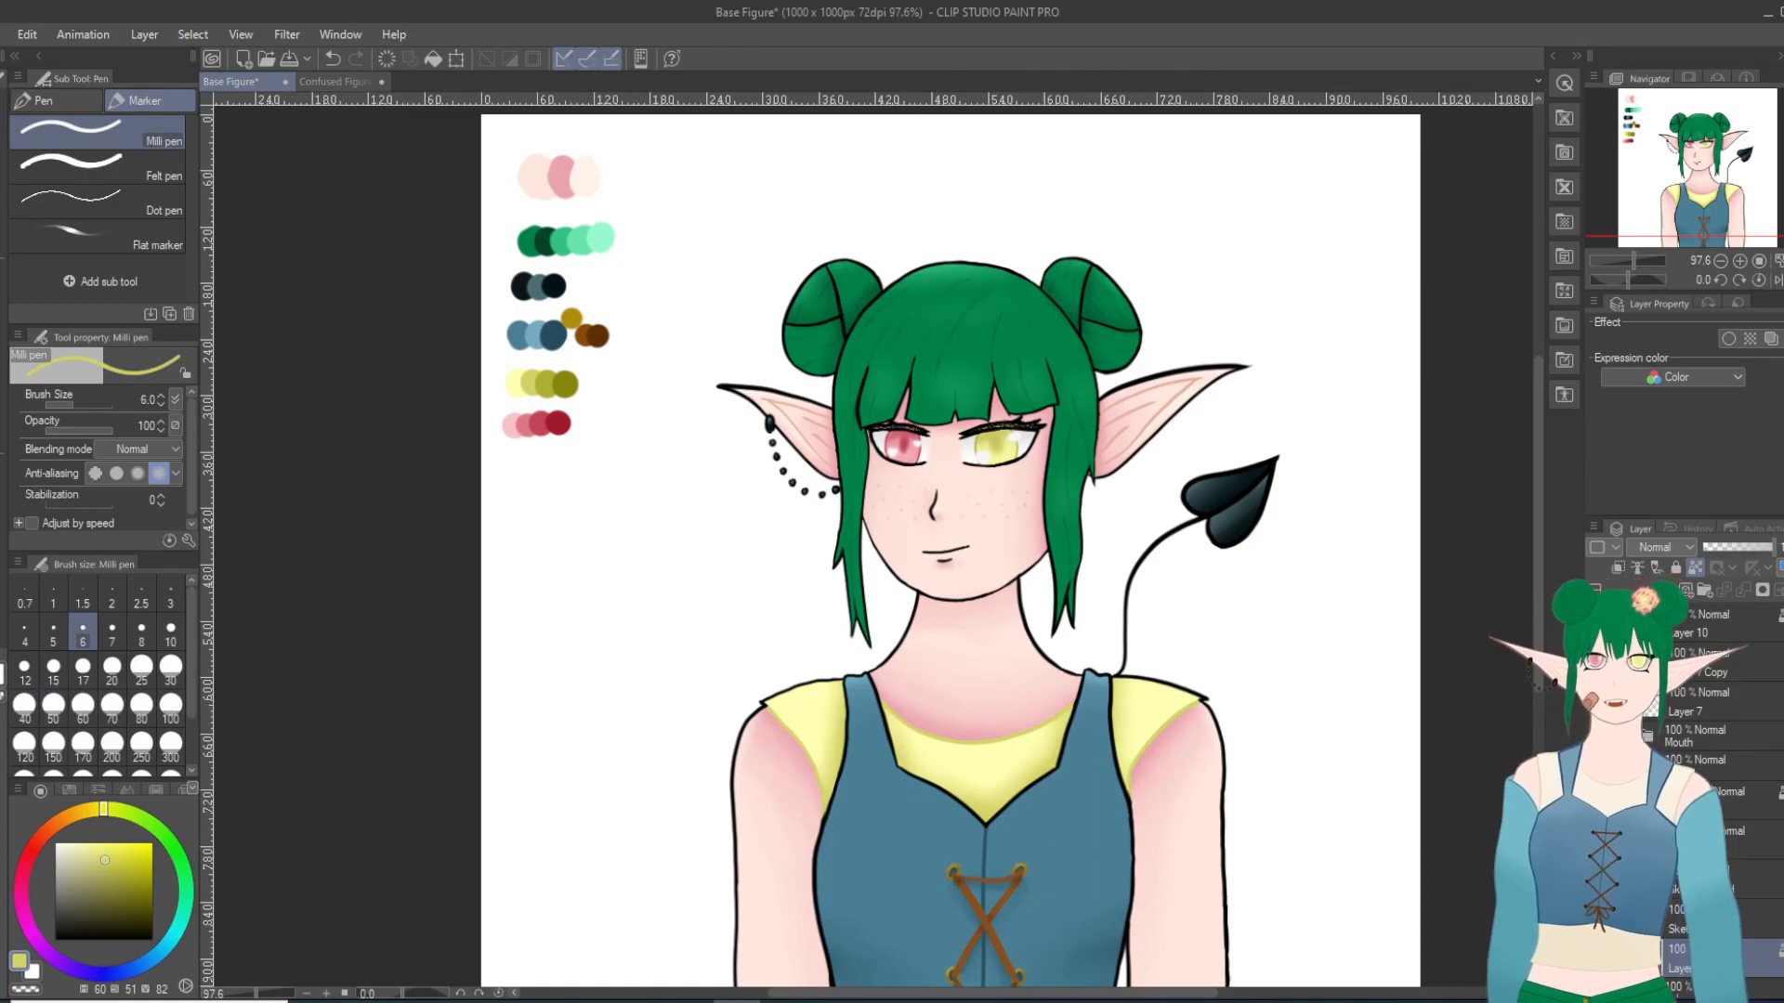
key("i")
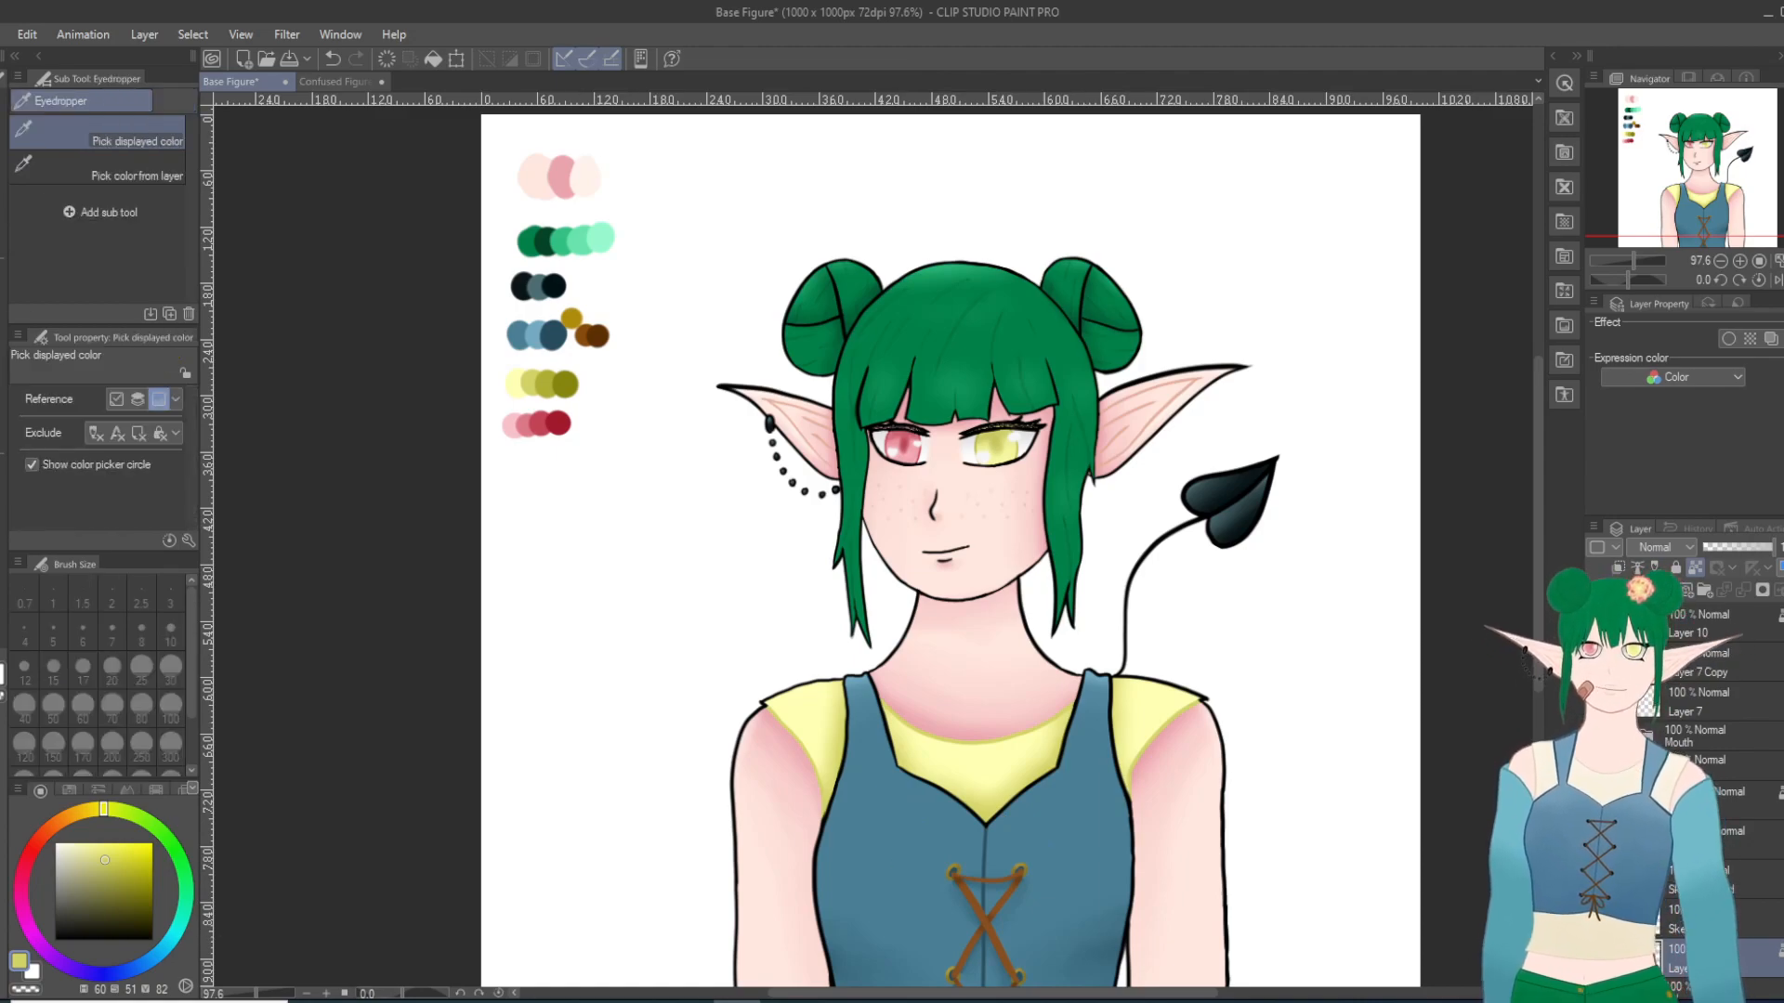
left_click(555, 331)
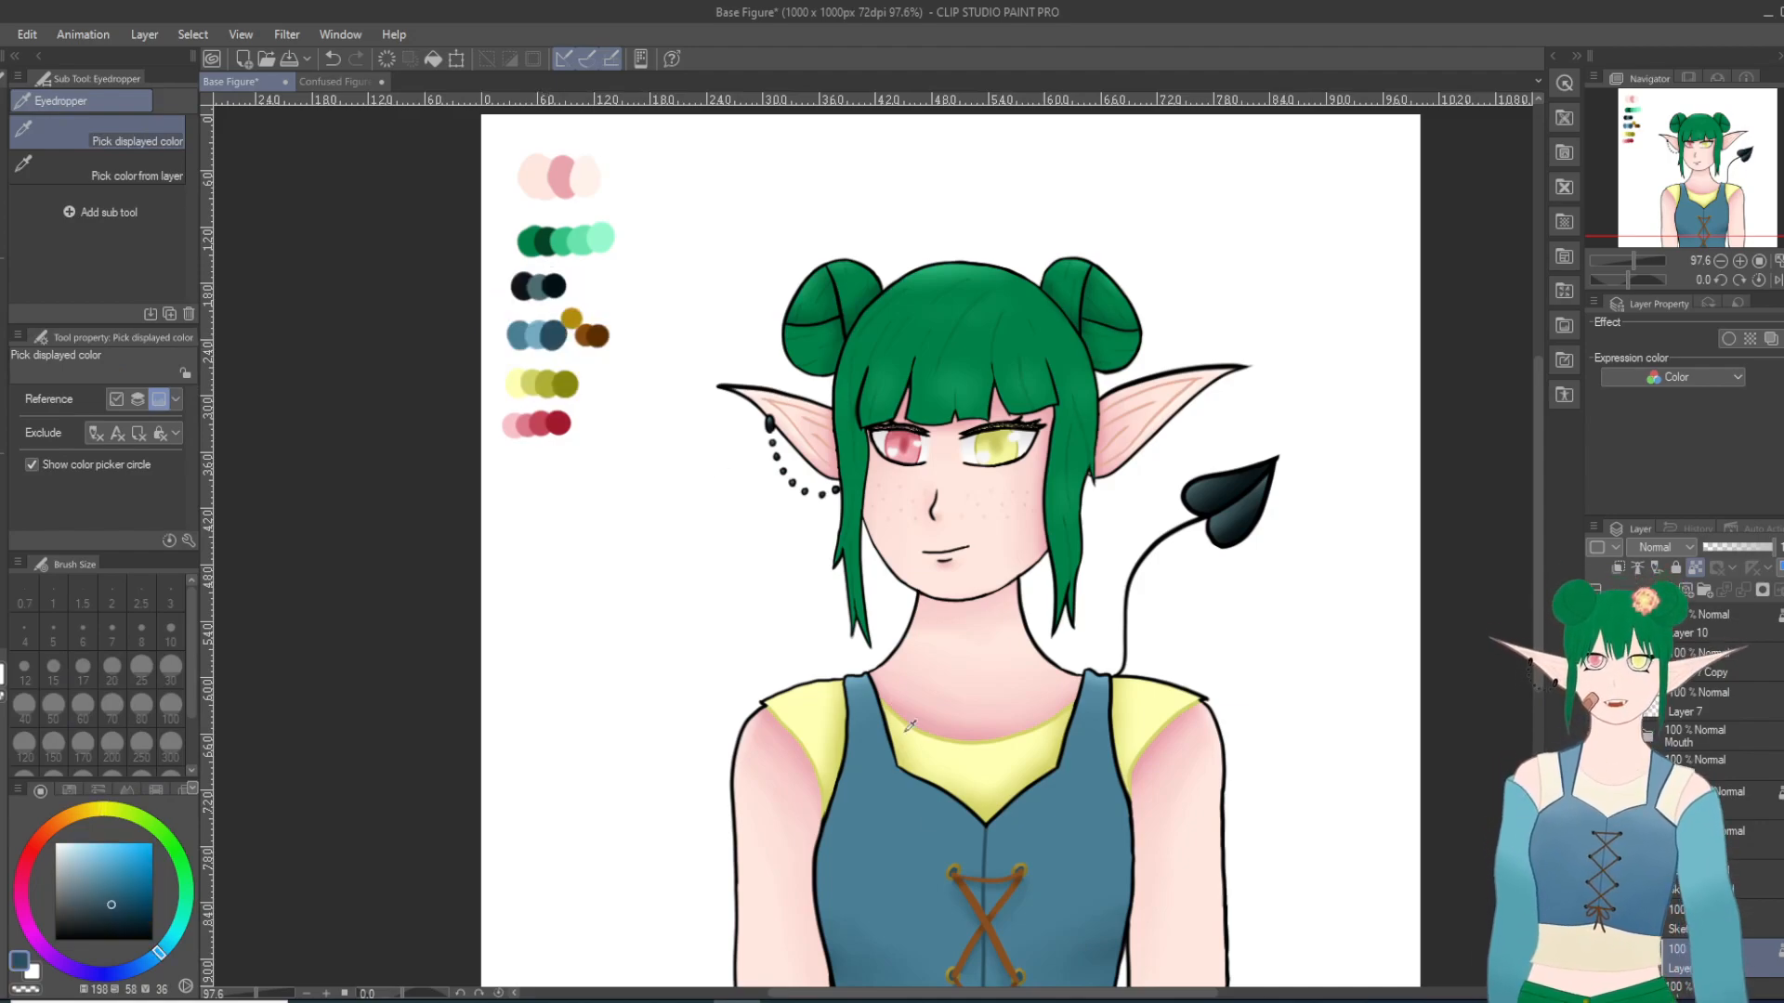
scroll(908, 836, "up", 3)
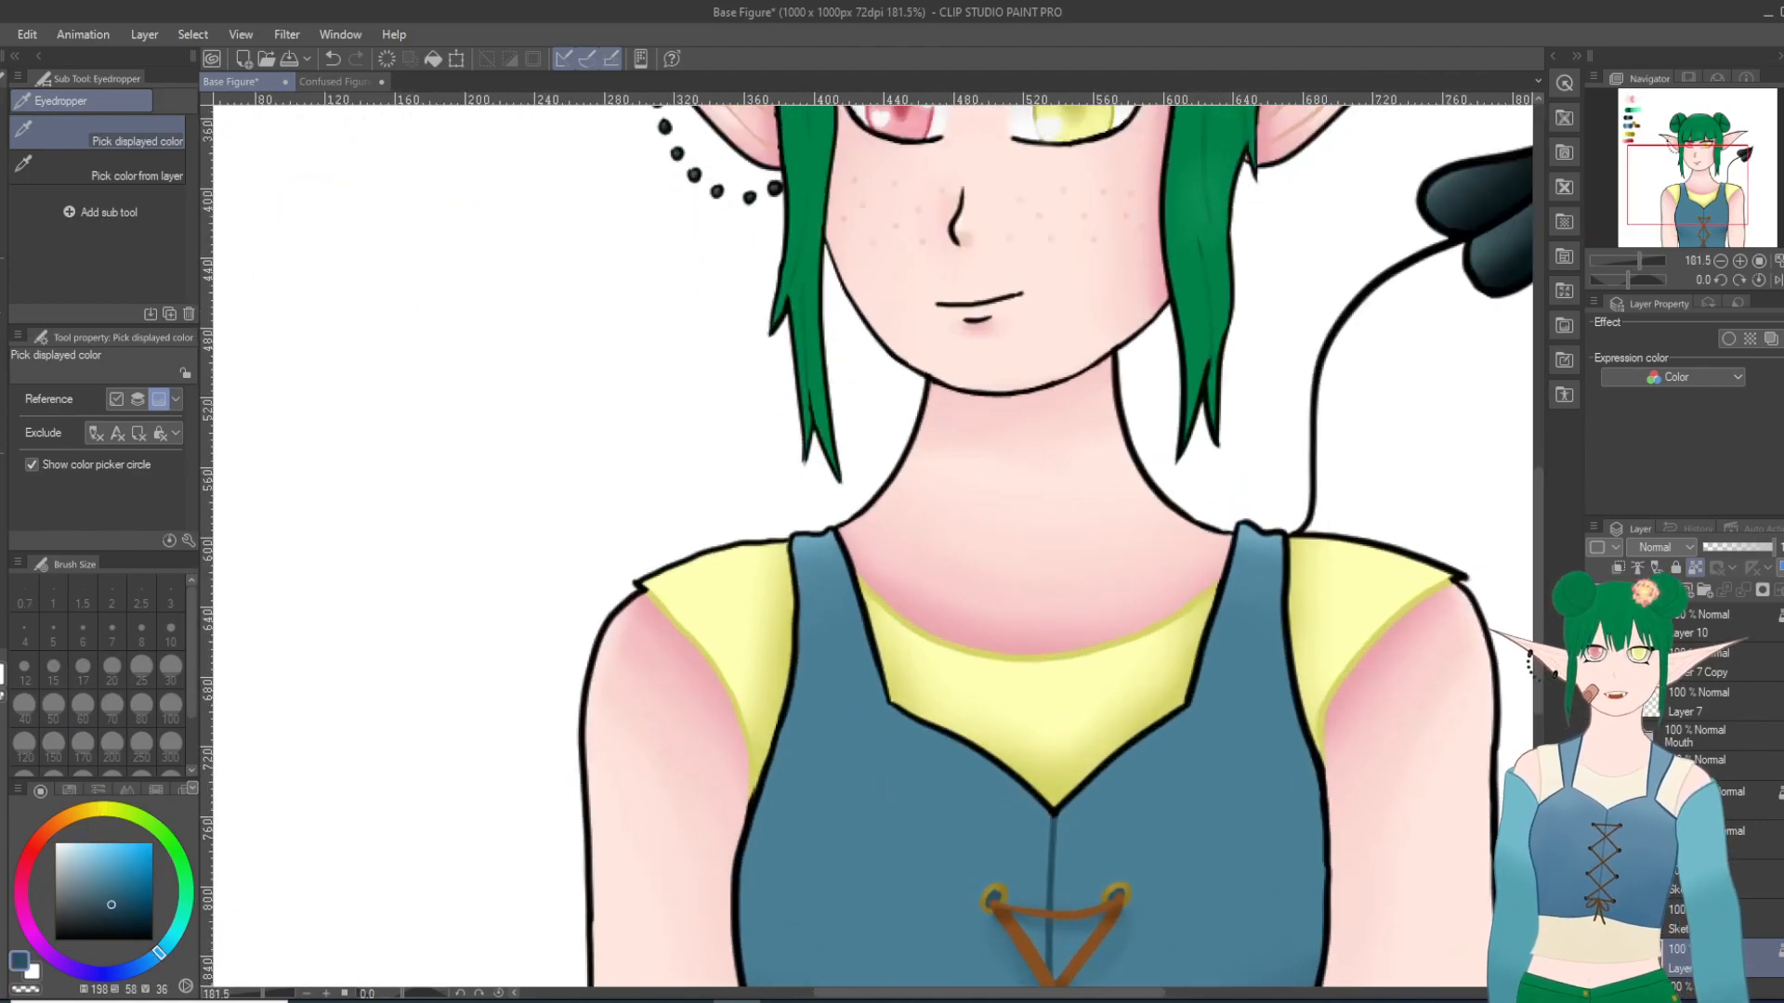
key("p")
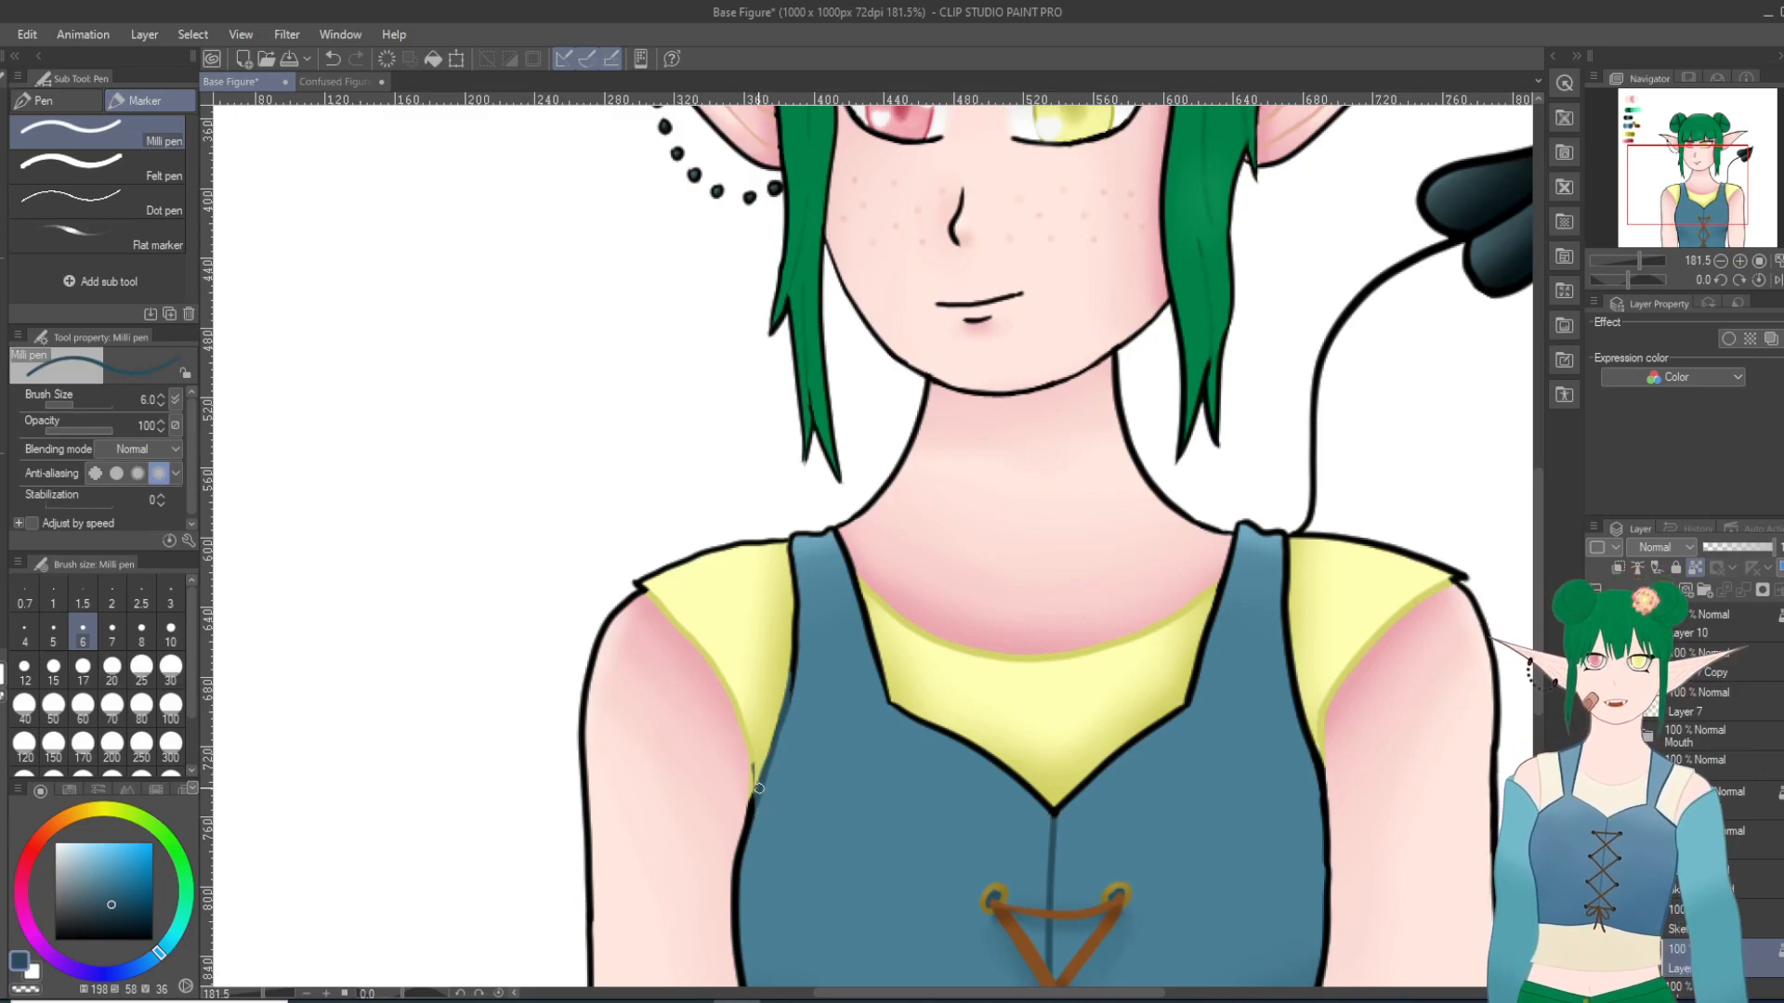
left_click(332, 58)
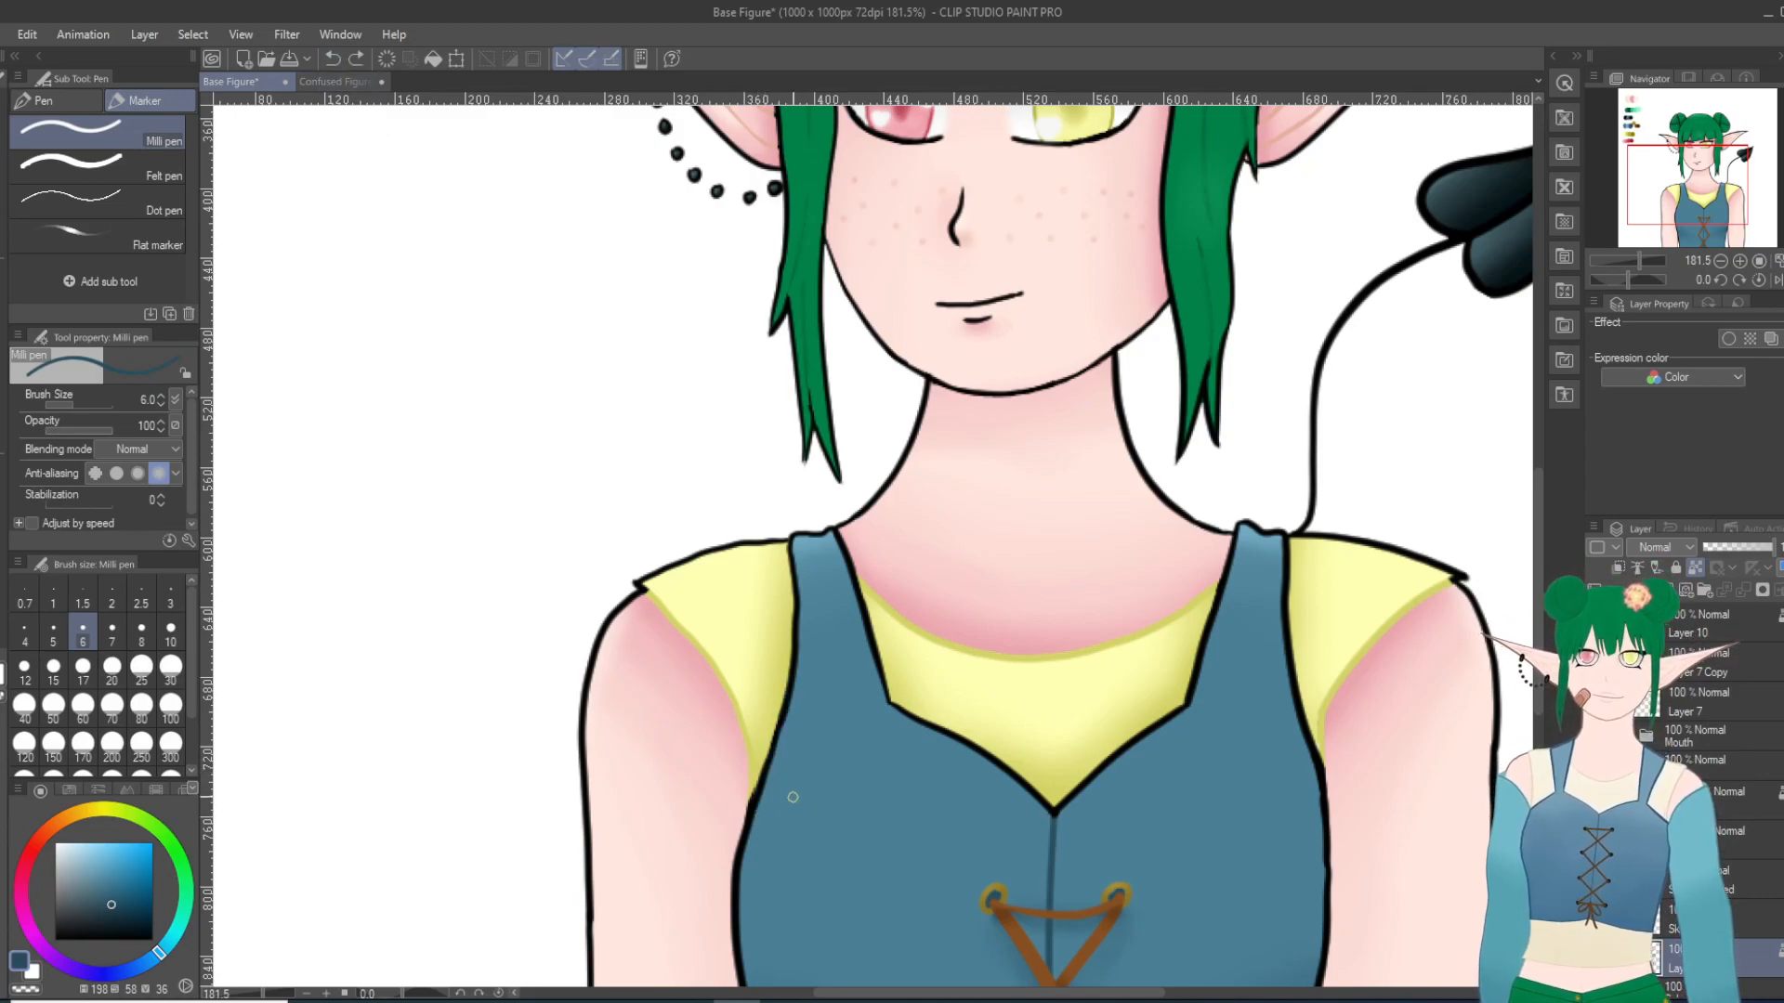
mouse_move(768, 782)
left_mouse_down()
mouse_move(760, 842)
mouse_move(792, 718)
mouse_move(777, 736)
mouse_move(793, 600)
mouse_move(804, 630)
mouse_move(801, 651)
mouse_move(791, 587)
left_mouse_up()
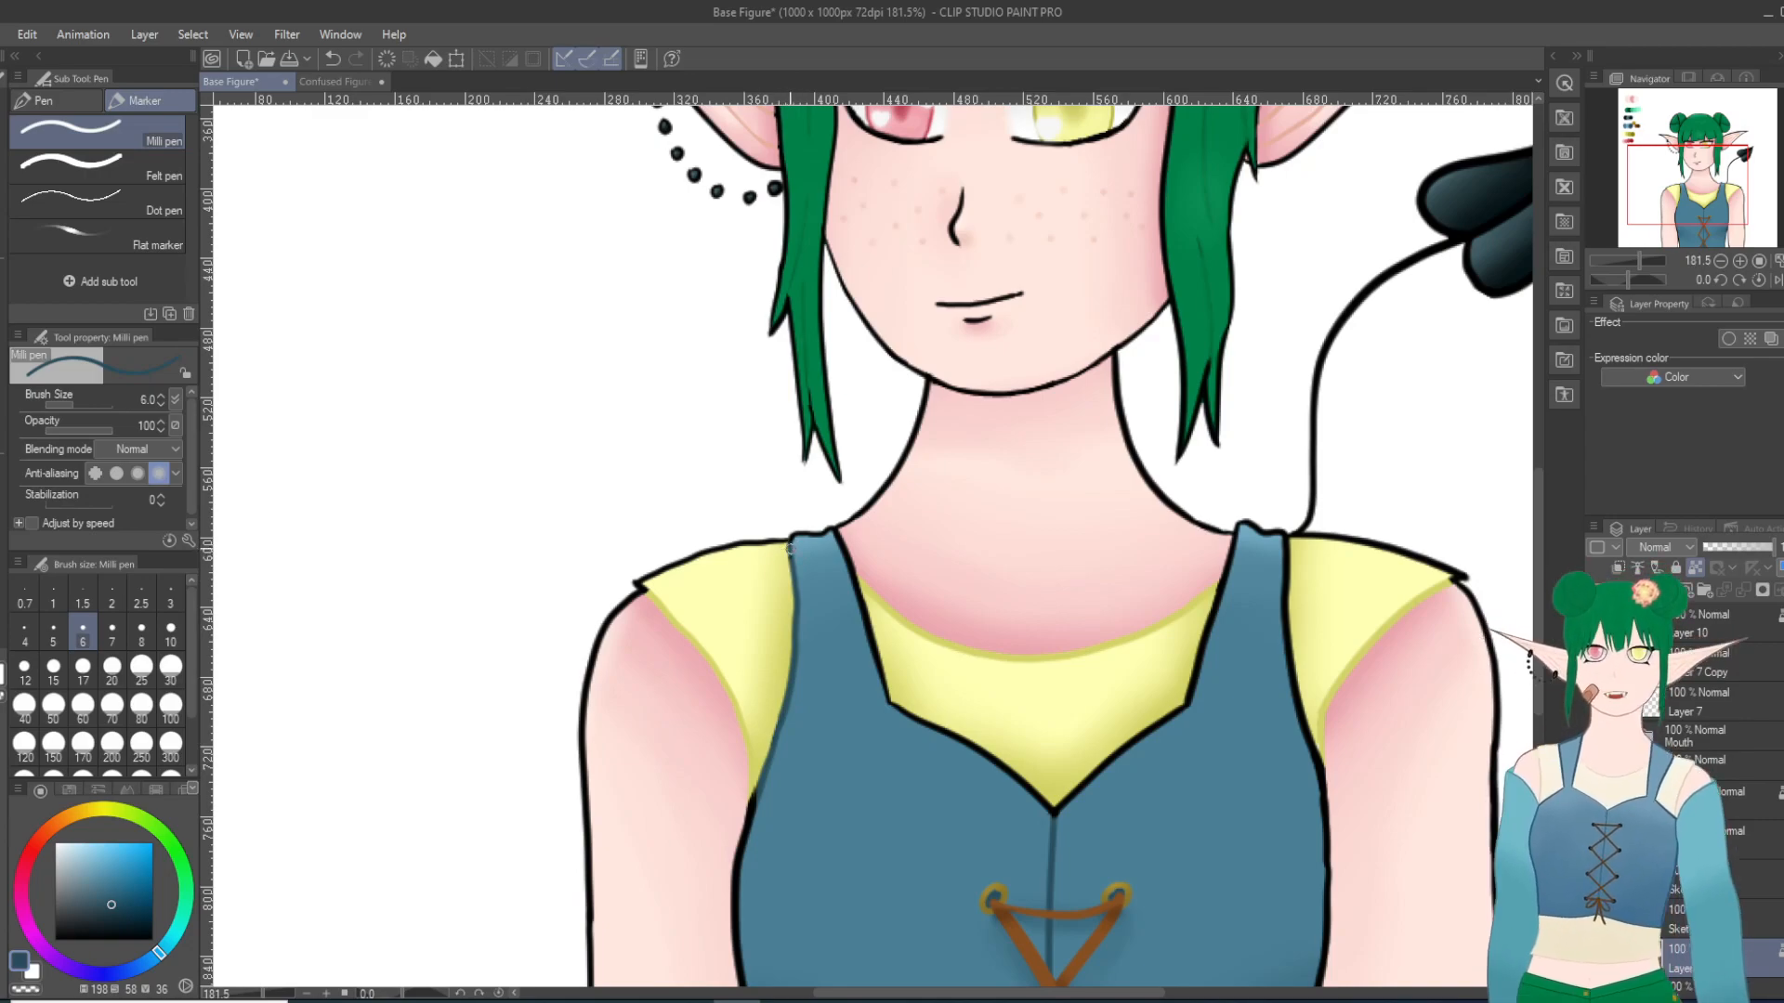
Step: Recolor the inner edge line of the earring-side bodice strap in the same dark blue and review the whole figure
mouse_move(872, 649)
left_mouse_down()
mouse_move(857, 592)
mouse_move(889, 700)
mouse_move(874, 657)
left_mouse_up()
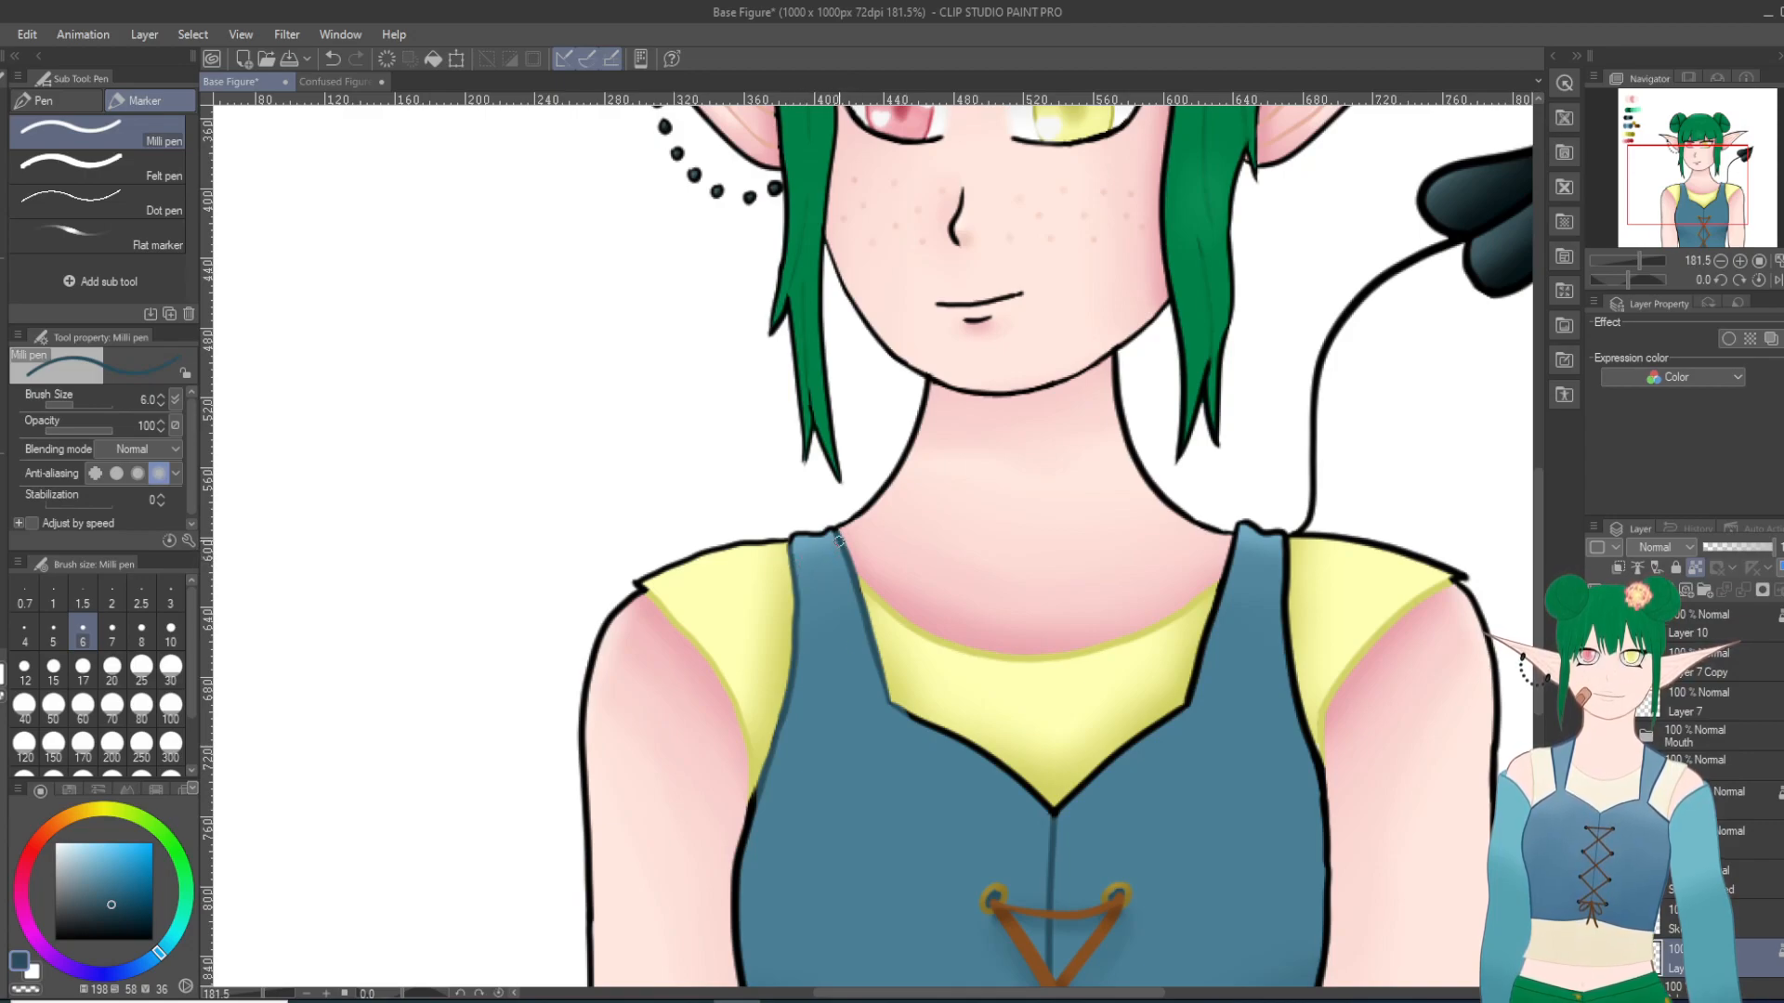
scroll(839, 539, "down", 5)
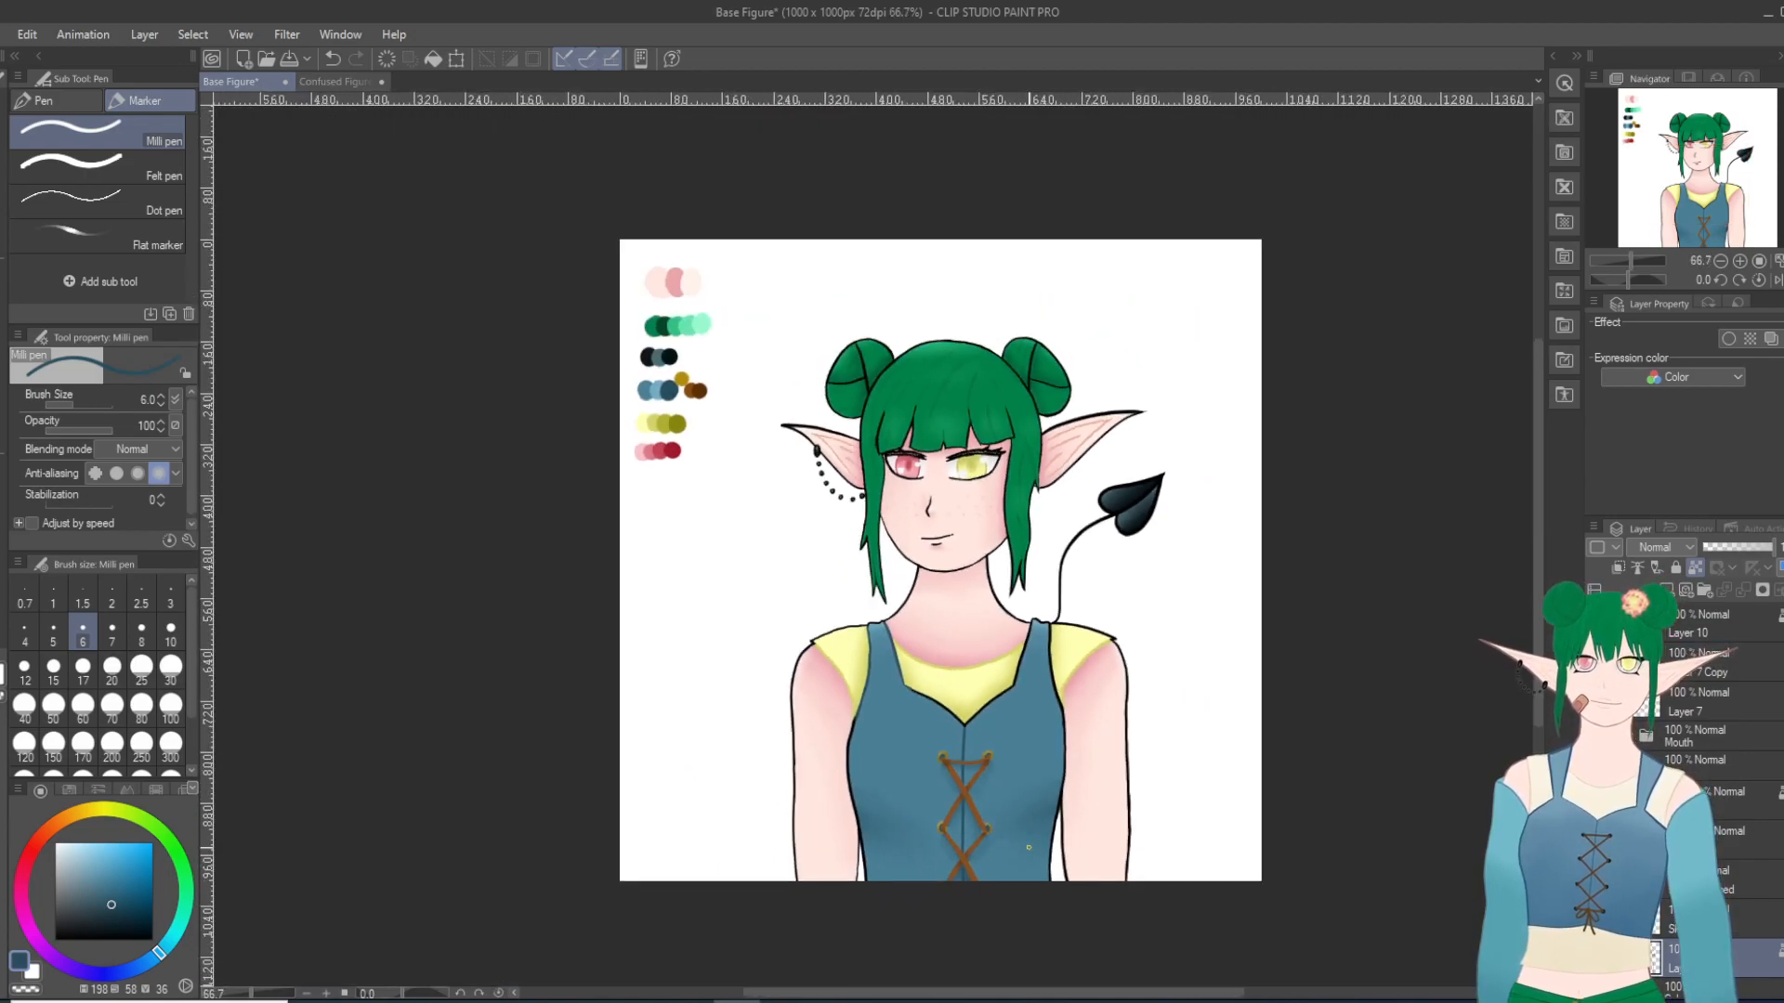
scroll(1030, 850, "up", 4)
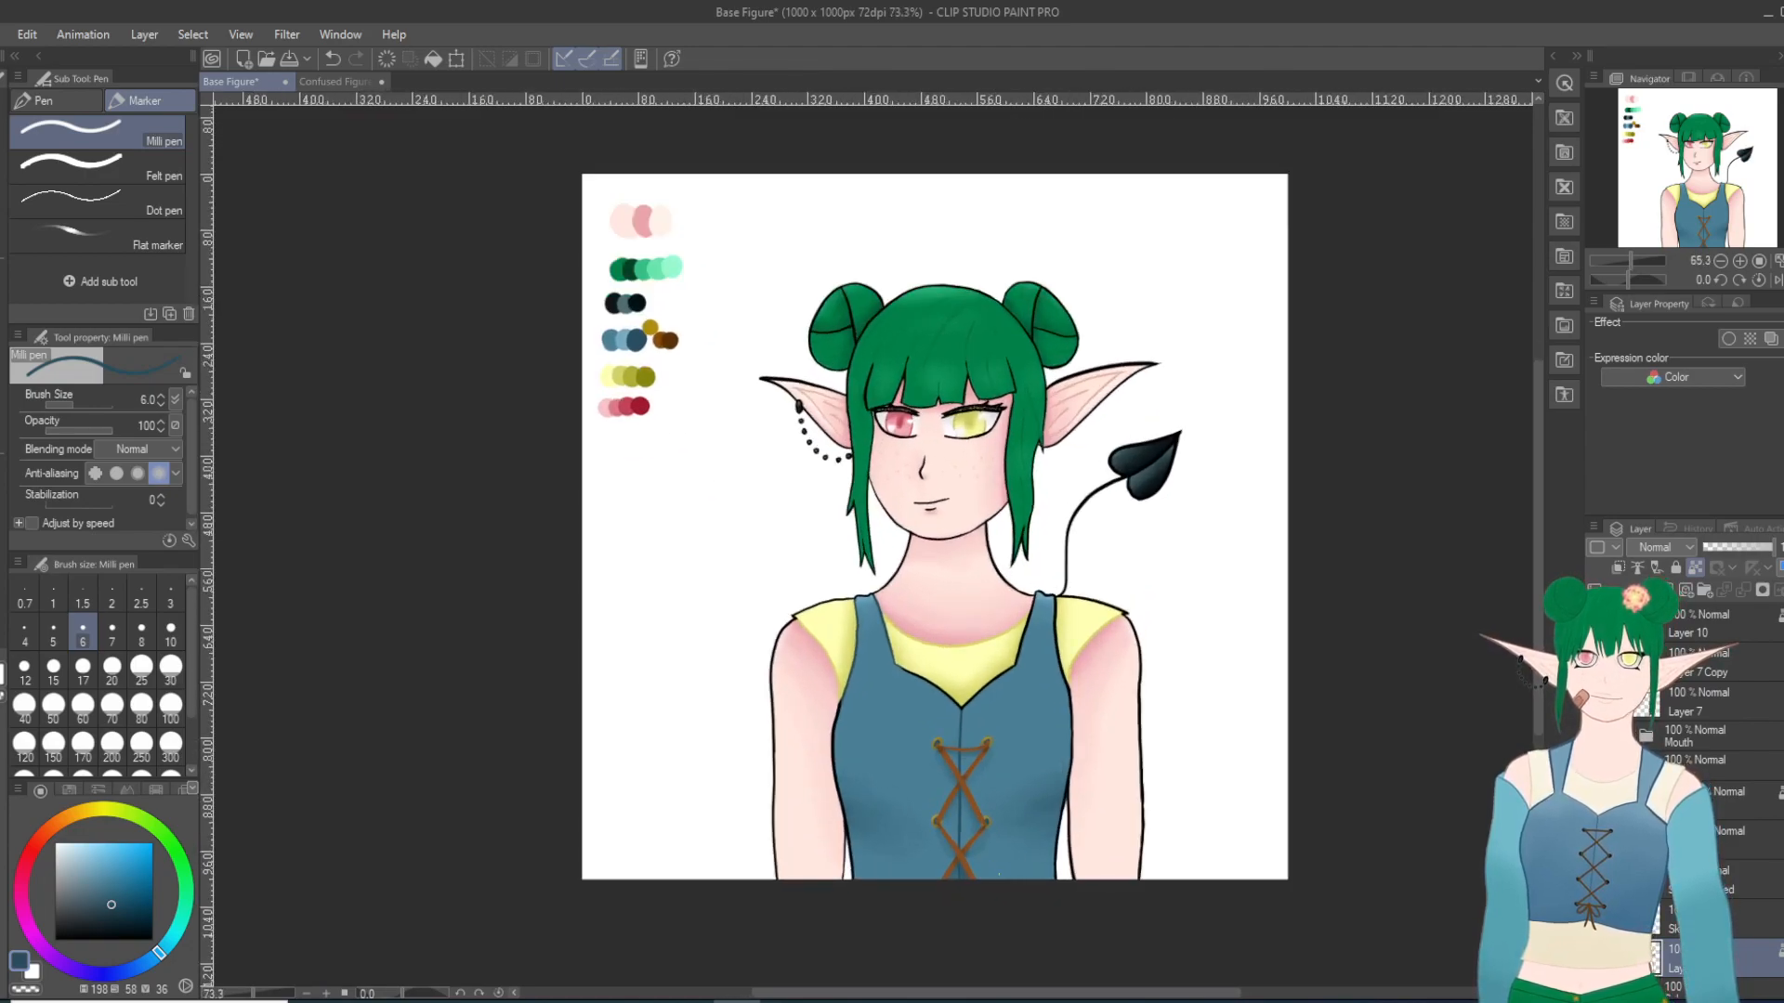
scroll(1036, 895, "up", 1)
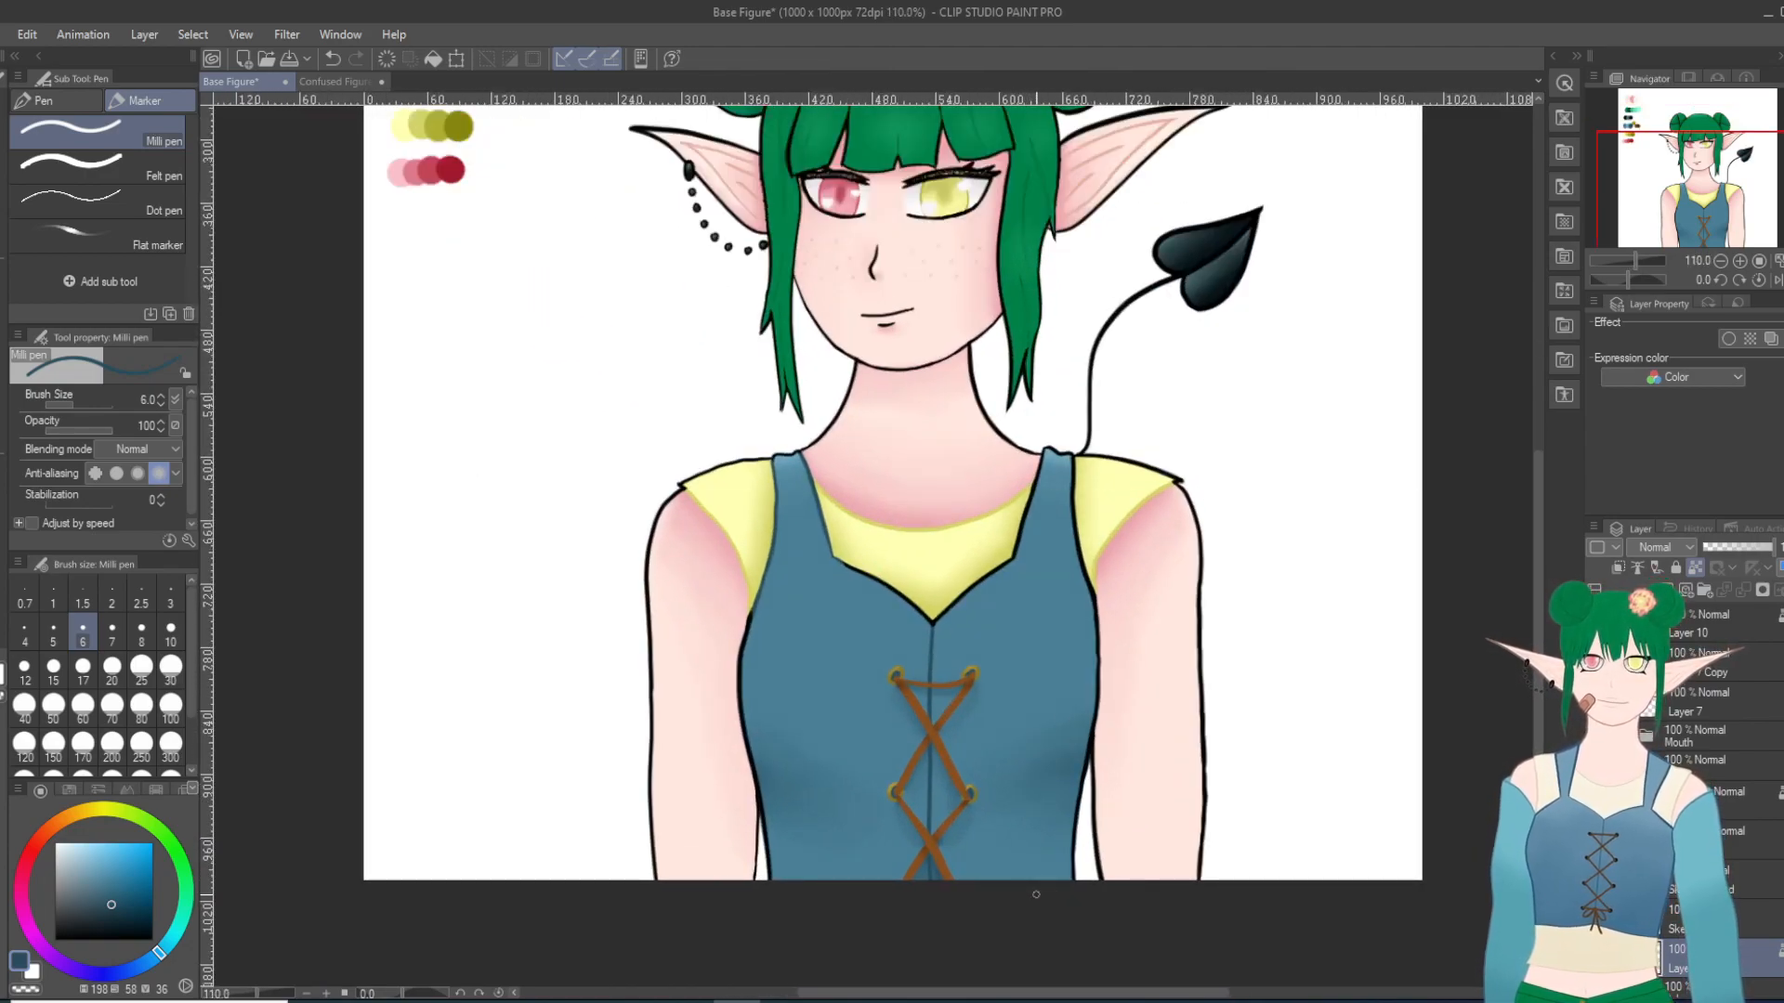
scroll(1036, 895, "down", 2)
scroll(1037, 892, "up", 1)
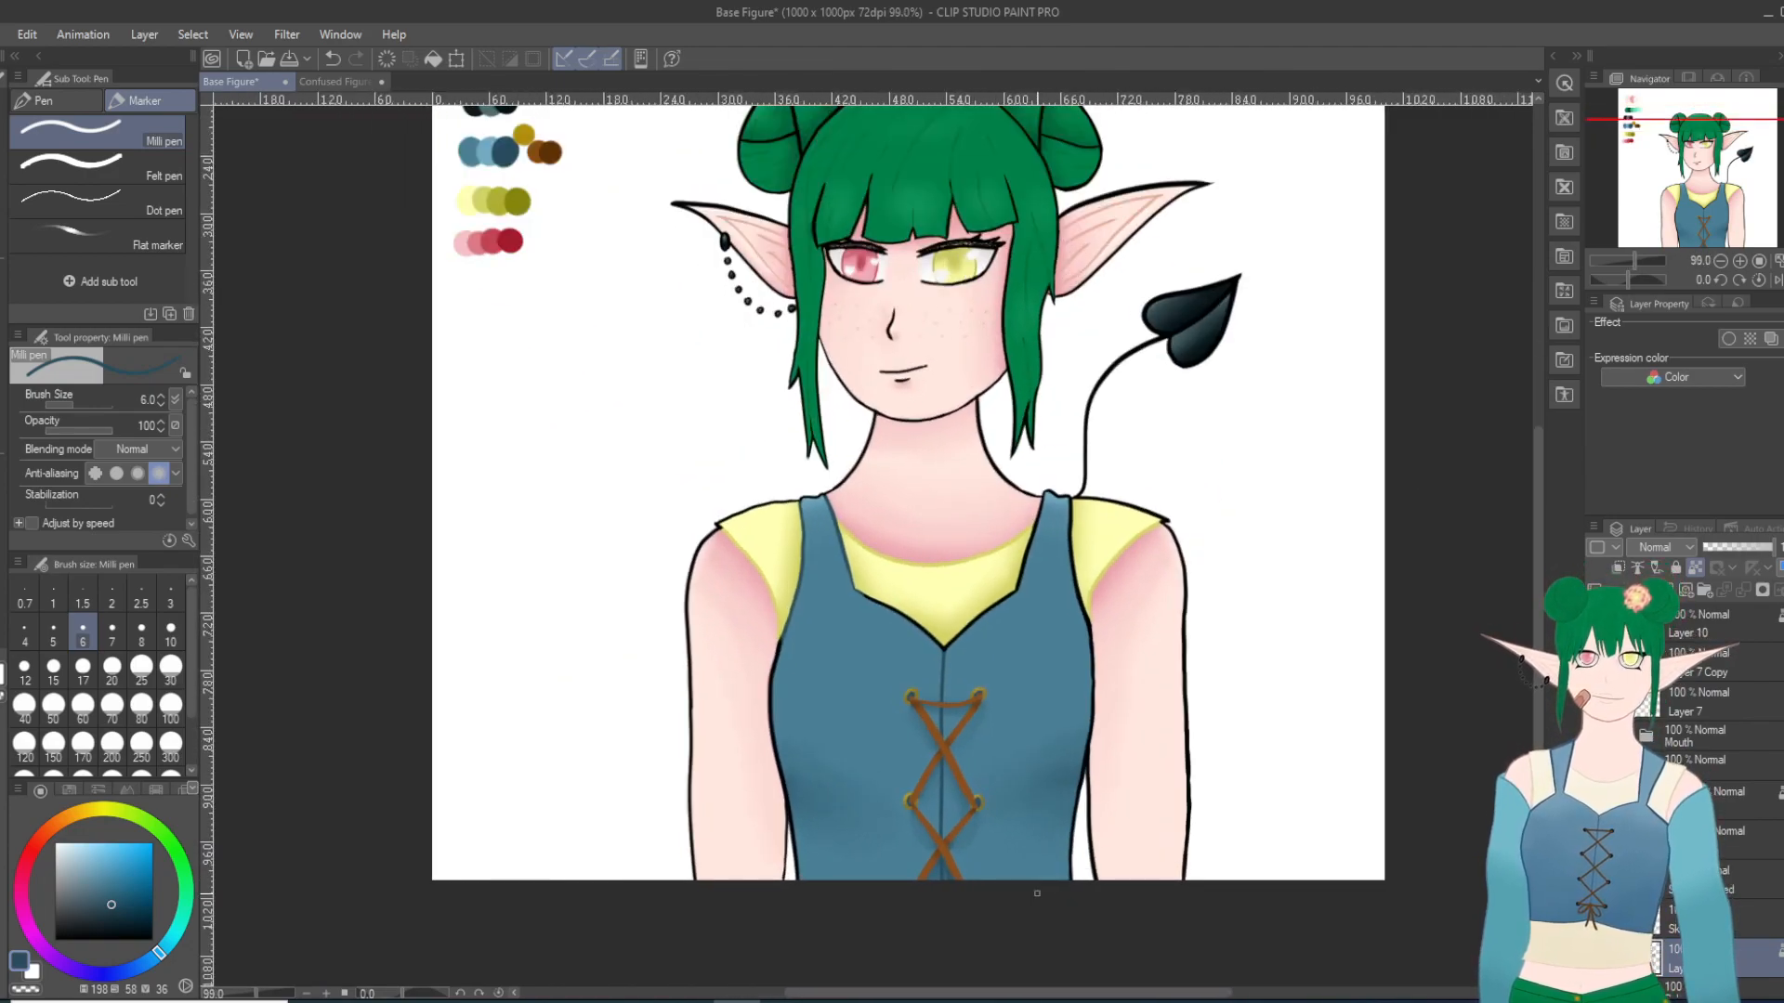
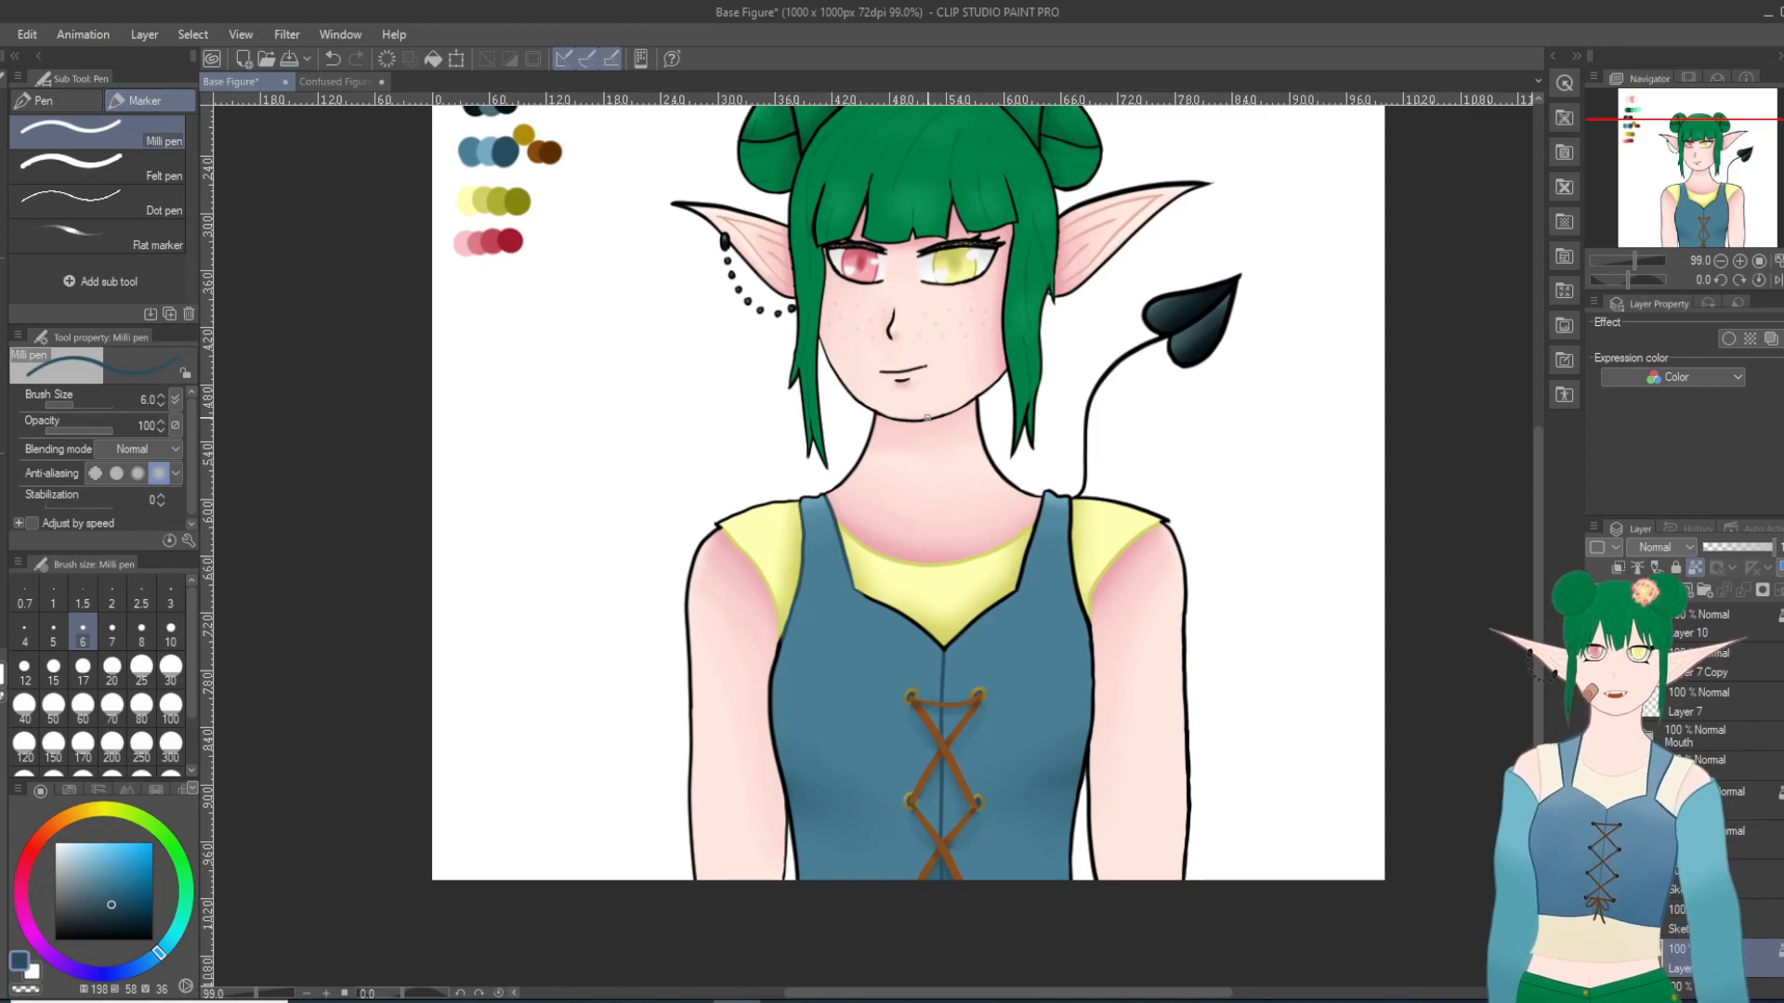
Step: Recolour the bodice's black neckline outline dark blue, enlarging the Milli pen to size 30
left_click_drag(944, 646, 994, 608)
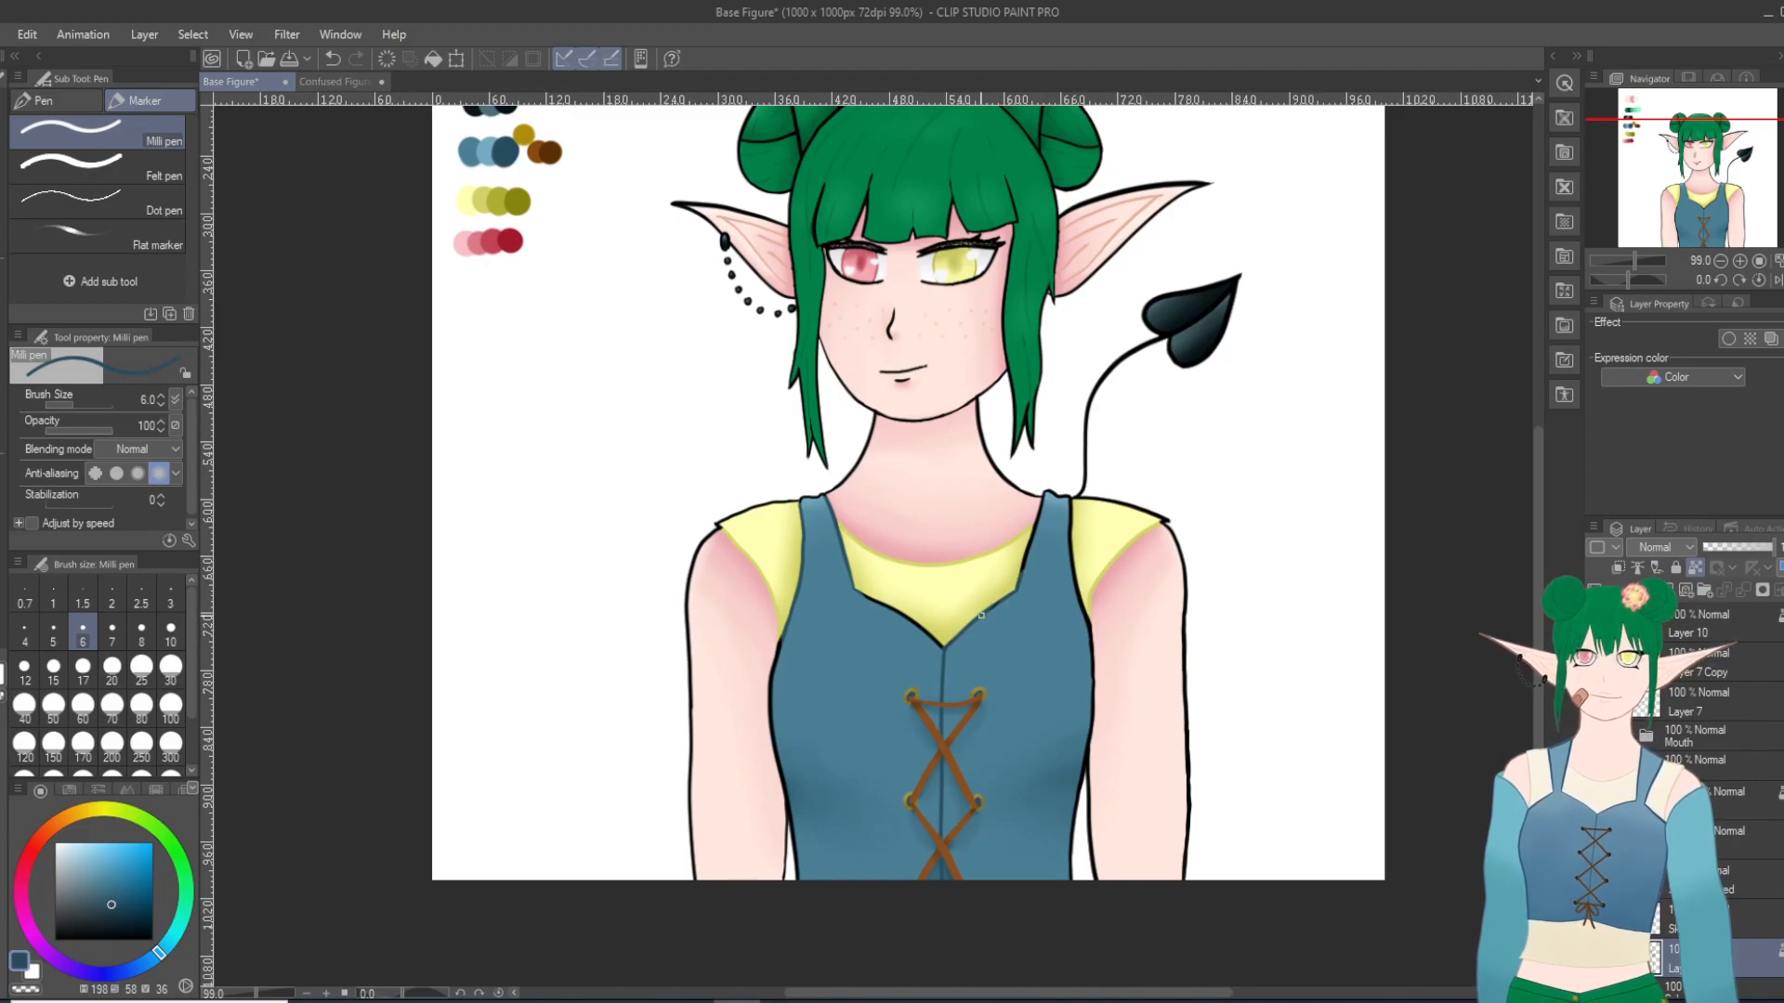
left_click(170, 666)
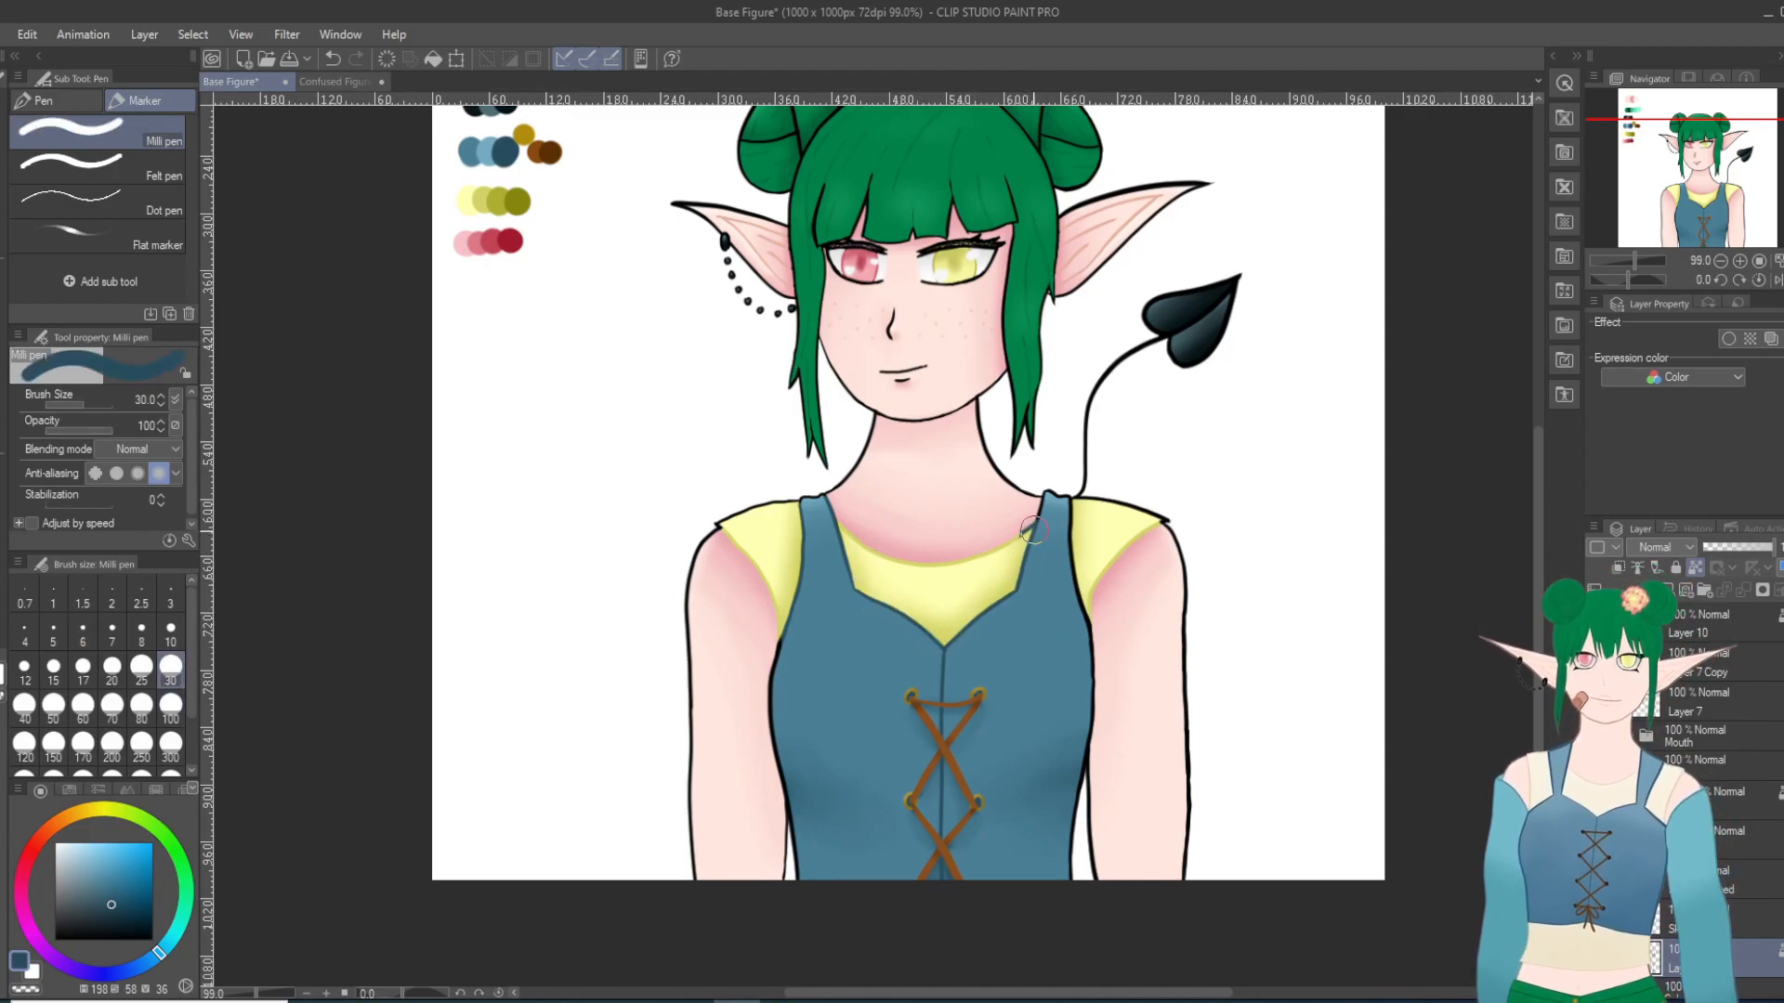
key("ctrl+z")
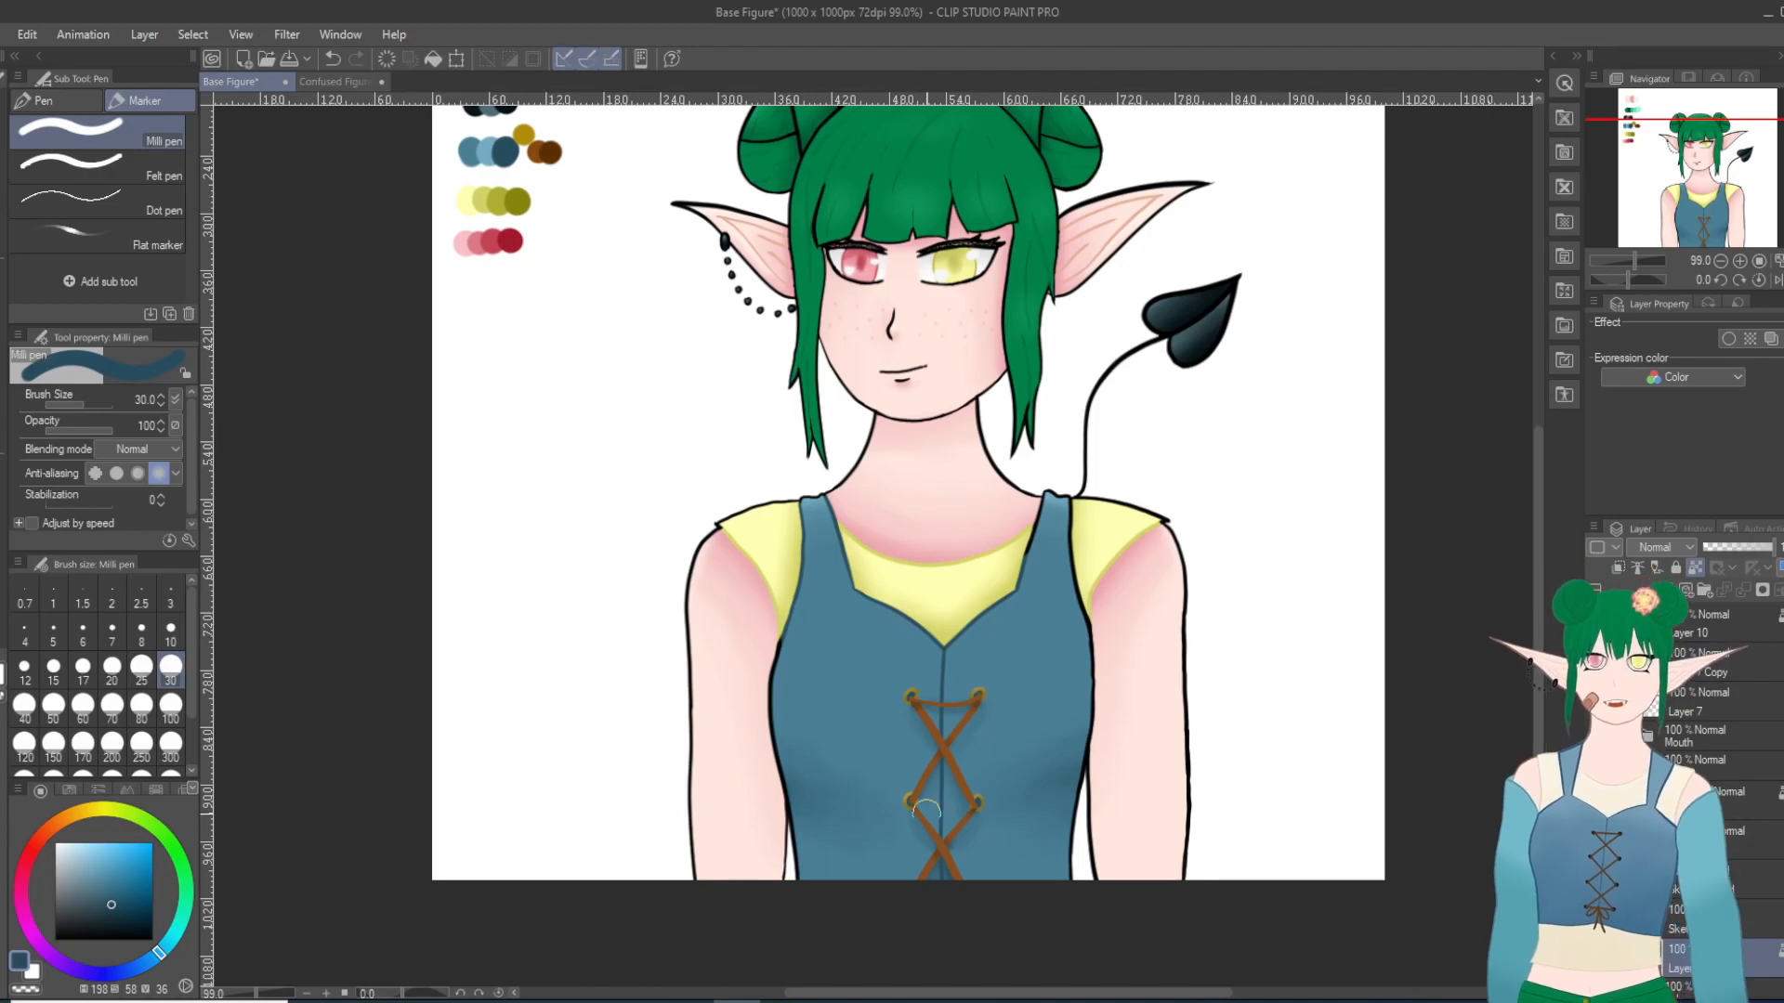
Step: Recolour the black side outline of the bodice dark blue from the armhole to the waist, next to the arm on the image's left
scroll(1059, 796, "up", 2)
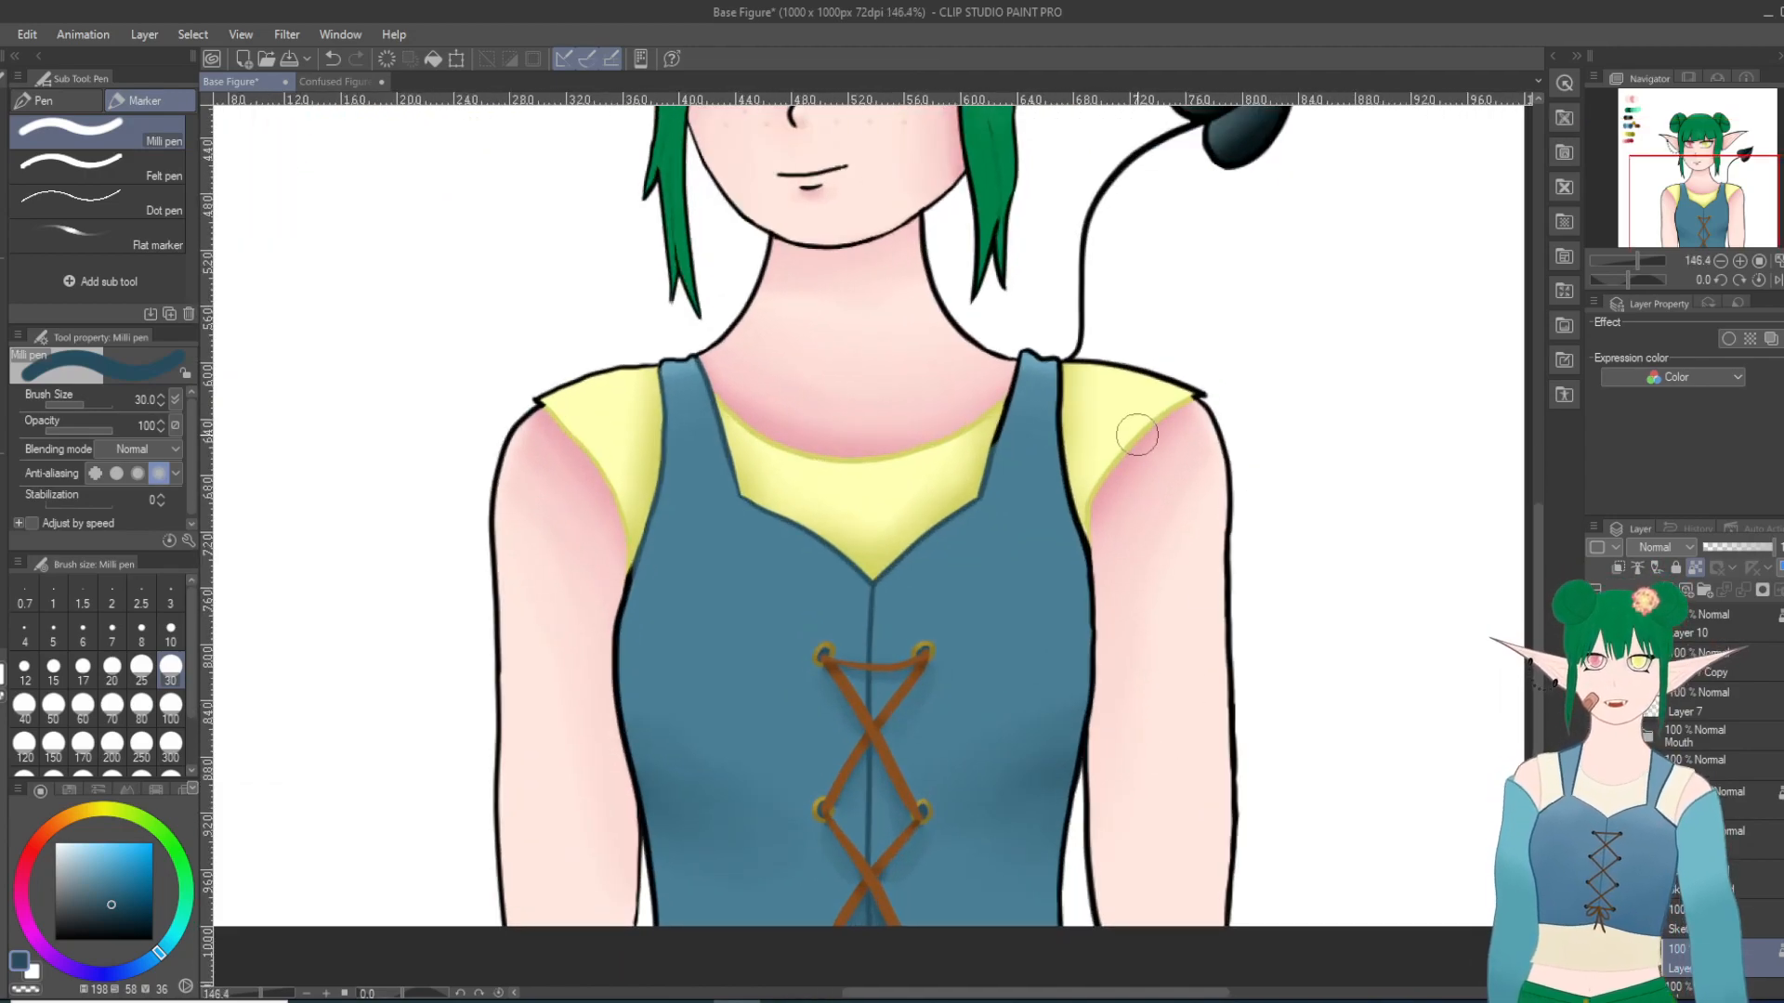
scroll(864, 569, "up", 1)
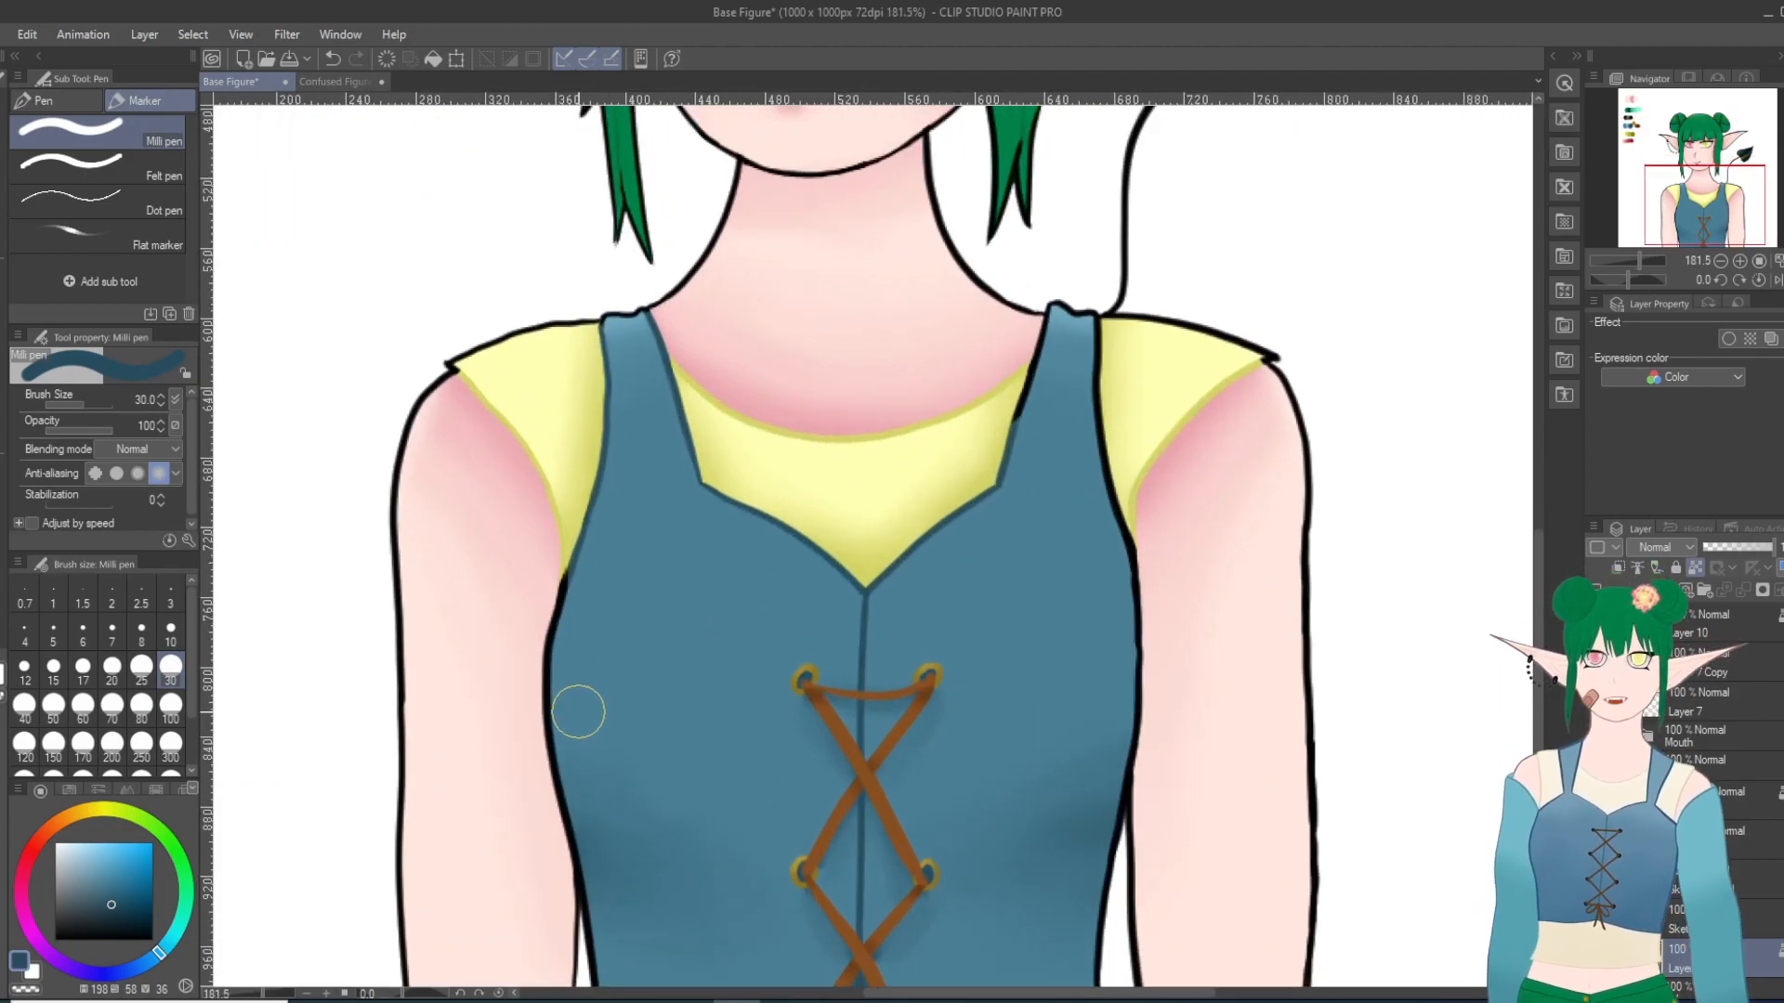
left_click_drag(568, 584, 549, 649)
left_click(333, 59)
mouse_move(564, 586)
left_mouse_down()
mouse_move(577, 605)
mouse_move(545, 701)
mouse_move(586, 852)
left_mouse_up()
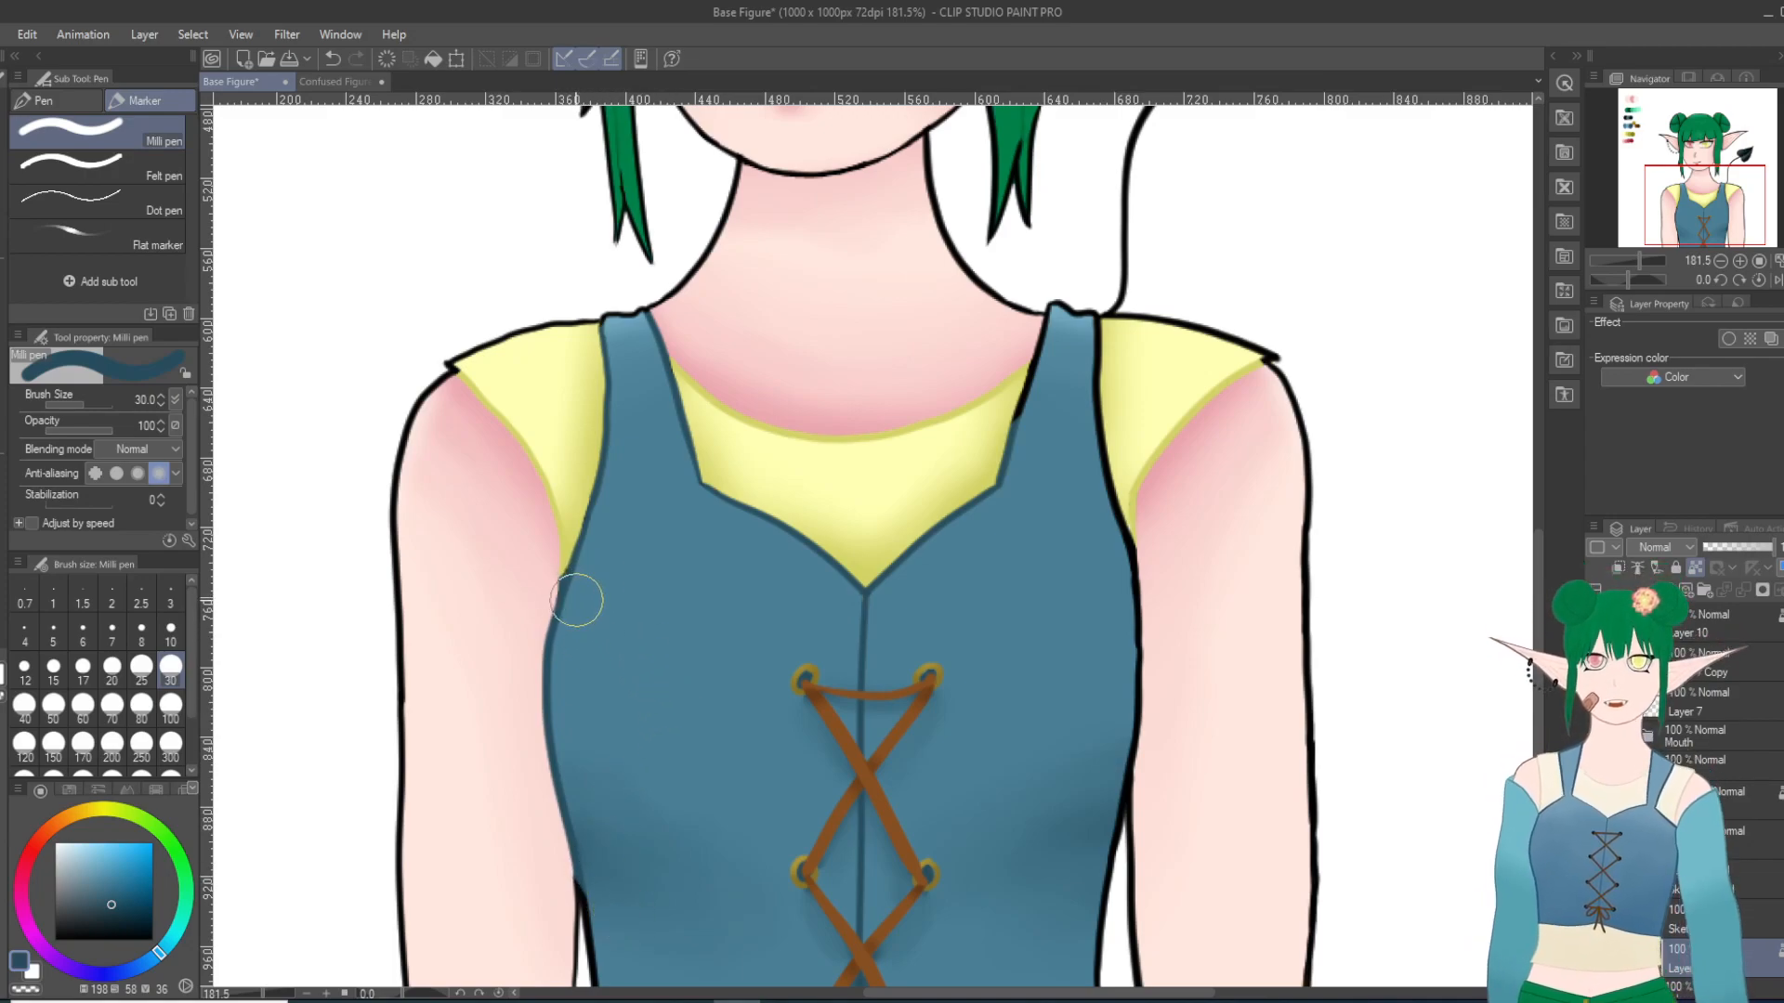
Step: Recolour the bodice's side outline on the image's right dark blue, covering the remaining black gaps at the armholes with brush size 10
scroll(613, 557, "down", 7)
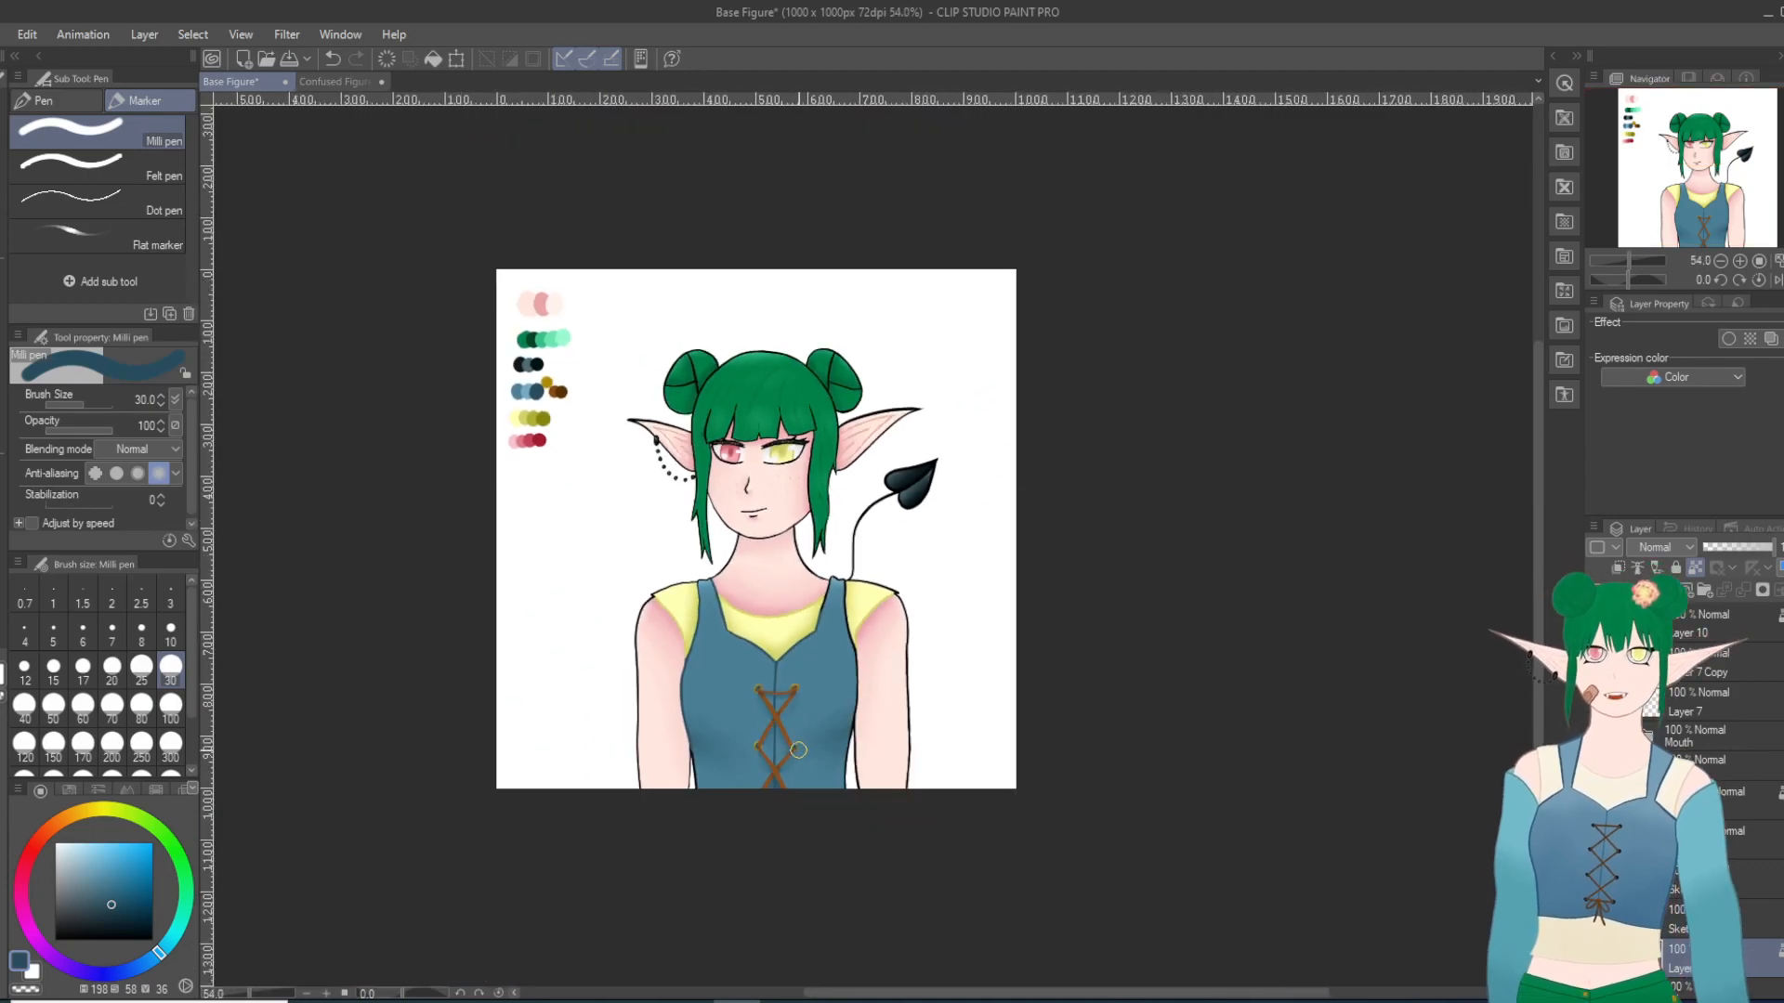
scroll(804, 755, "up", 8)
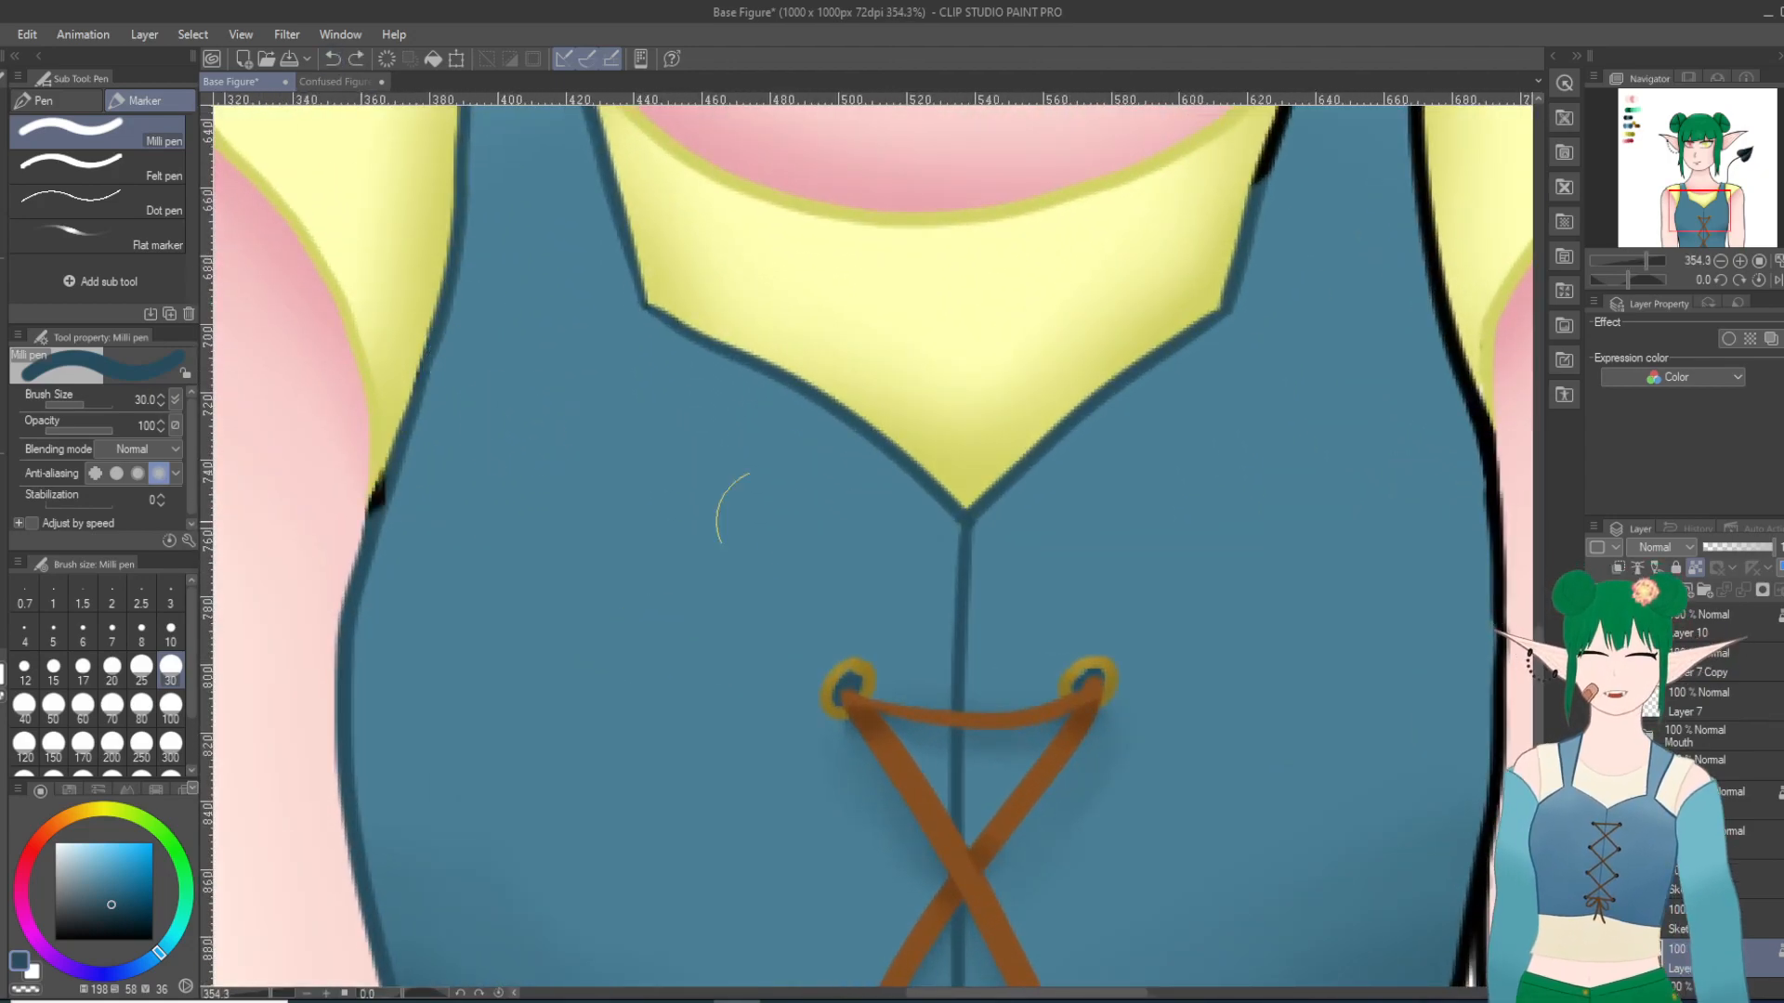
scroll(1174, 498, "down", 3)
left_click_drag(1120, 301, 1107, 334)
mouse_move(1216, 286)
left_mouse_down()
mouse_move(1194, 239)
mouse_move(1181, 465)
mouse_move(1243, 510)
mouse_move(1258, 495)
mouse_move(1235, 519)
mouse_move(1274, 481)
mouse_move(1220, 560)
mouse_move(1204, 434)
mouse_move(1219, 607)
mouse_move(1230, 634)
mouse_move(1251, 623)
mouse_move(1260, 727)
left_mouse_up()
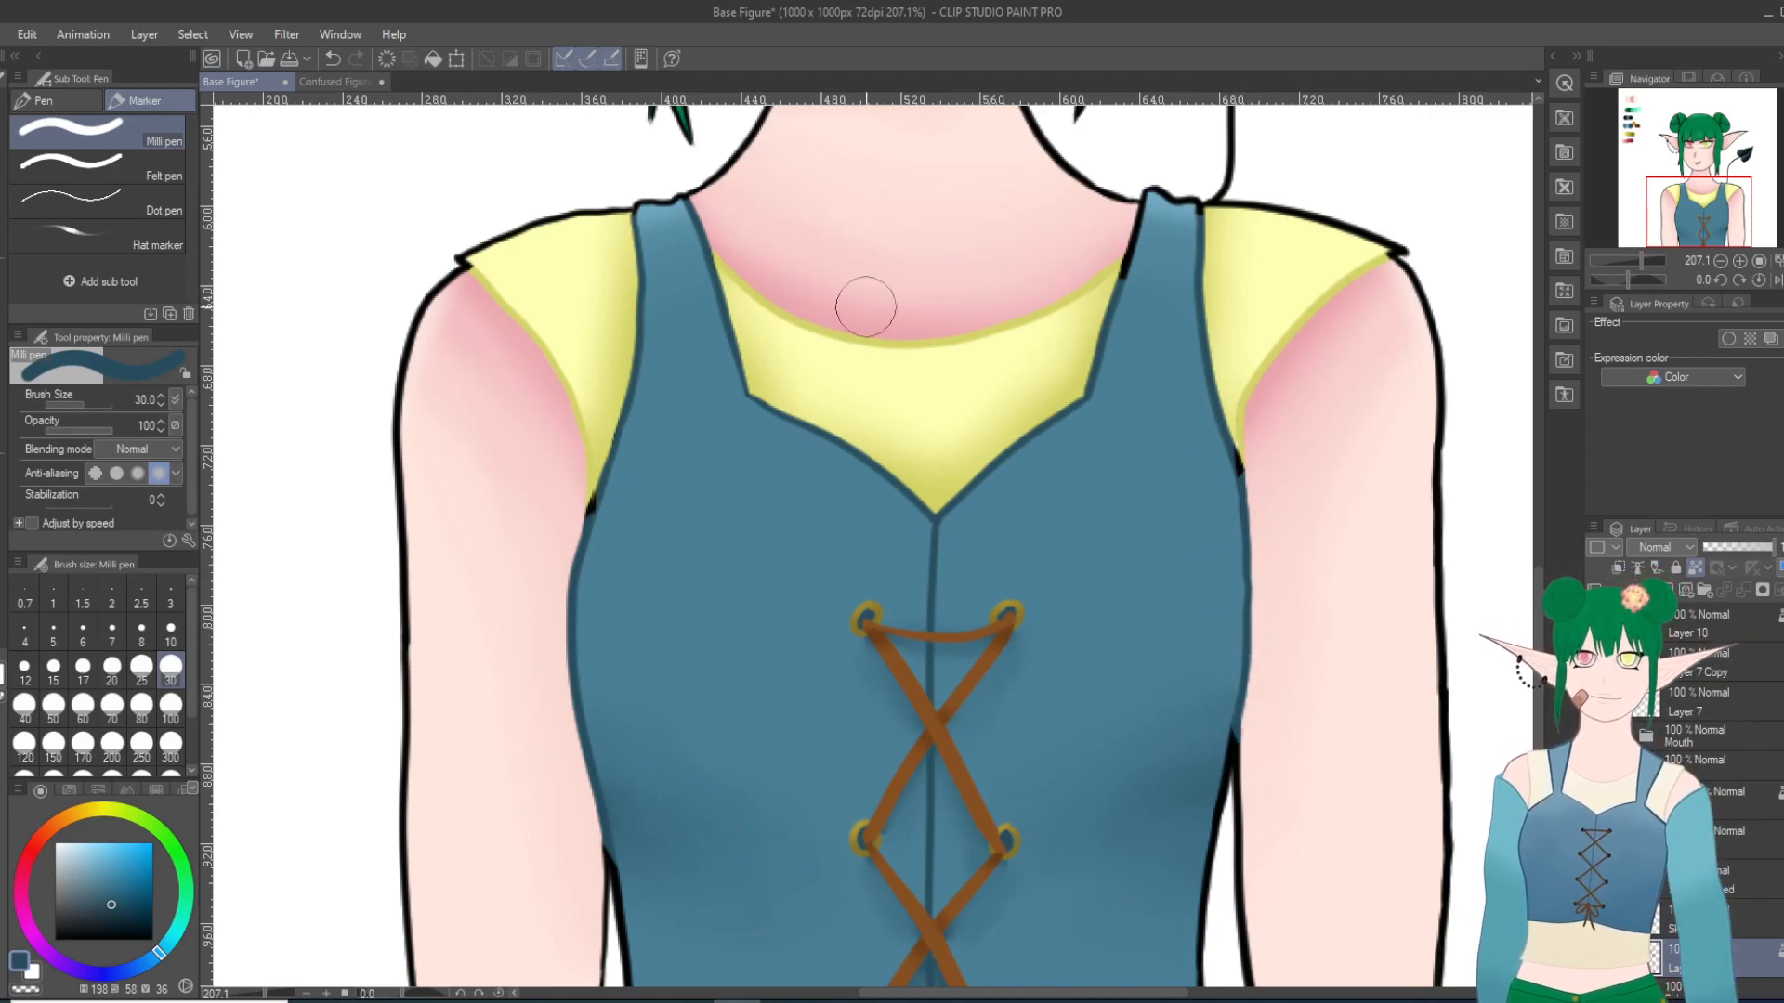
left_click(331, 59)
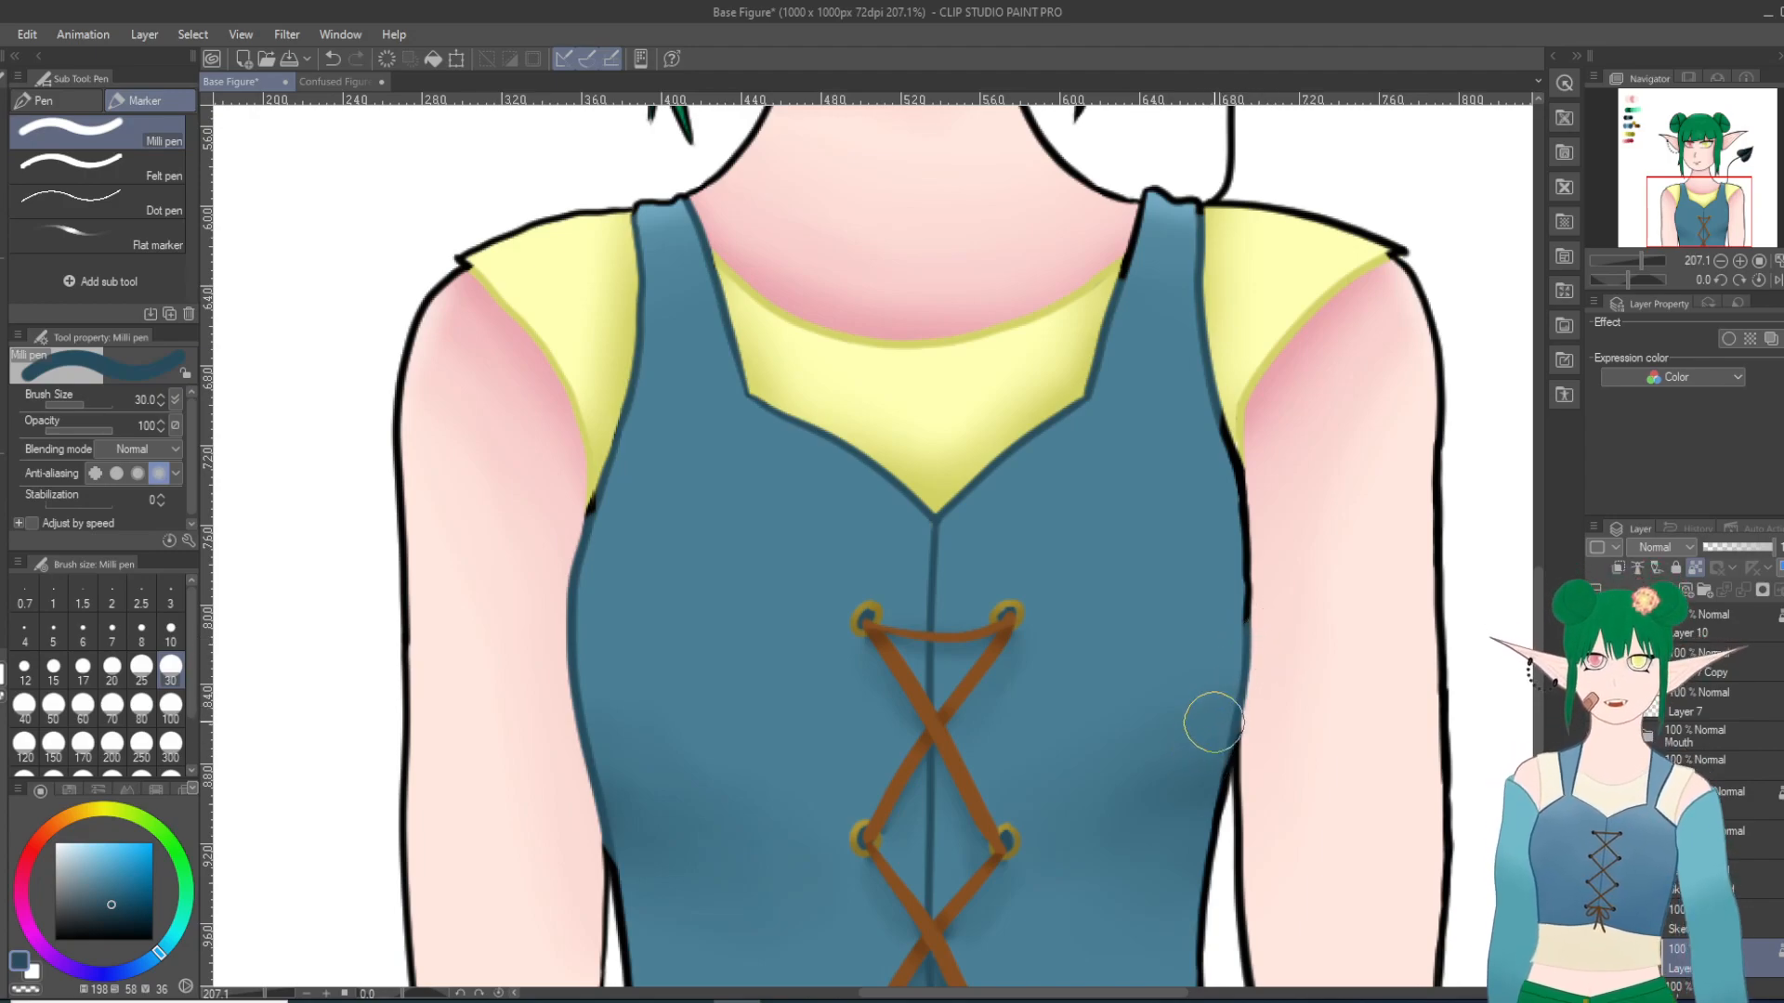
left_click_drag(1251, 615, 1253, 632)
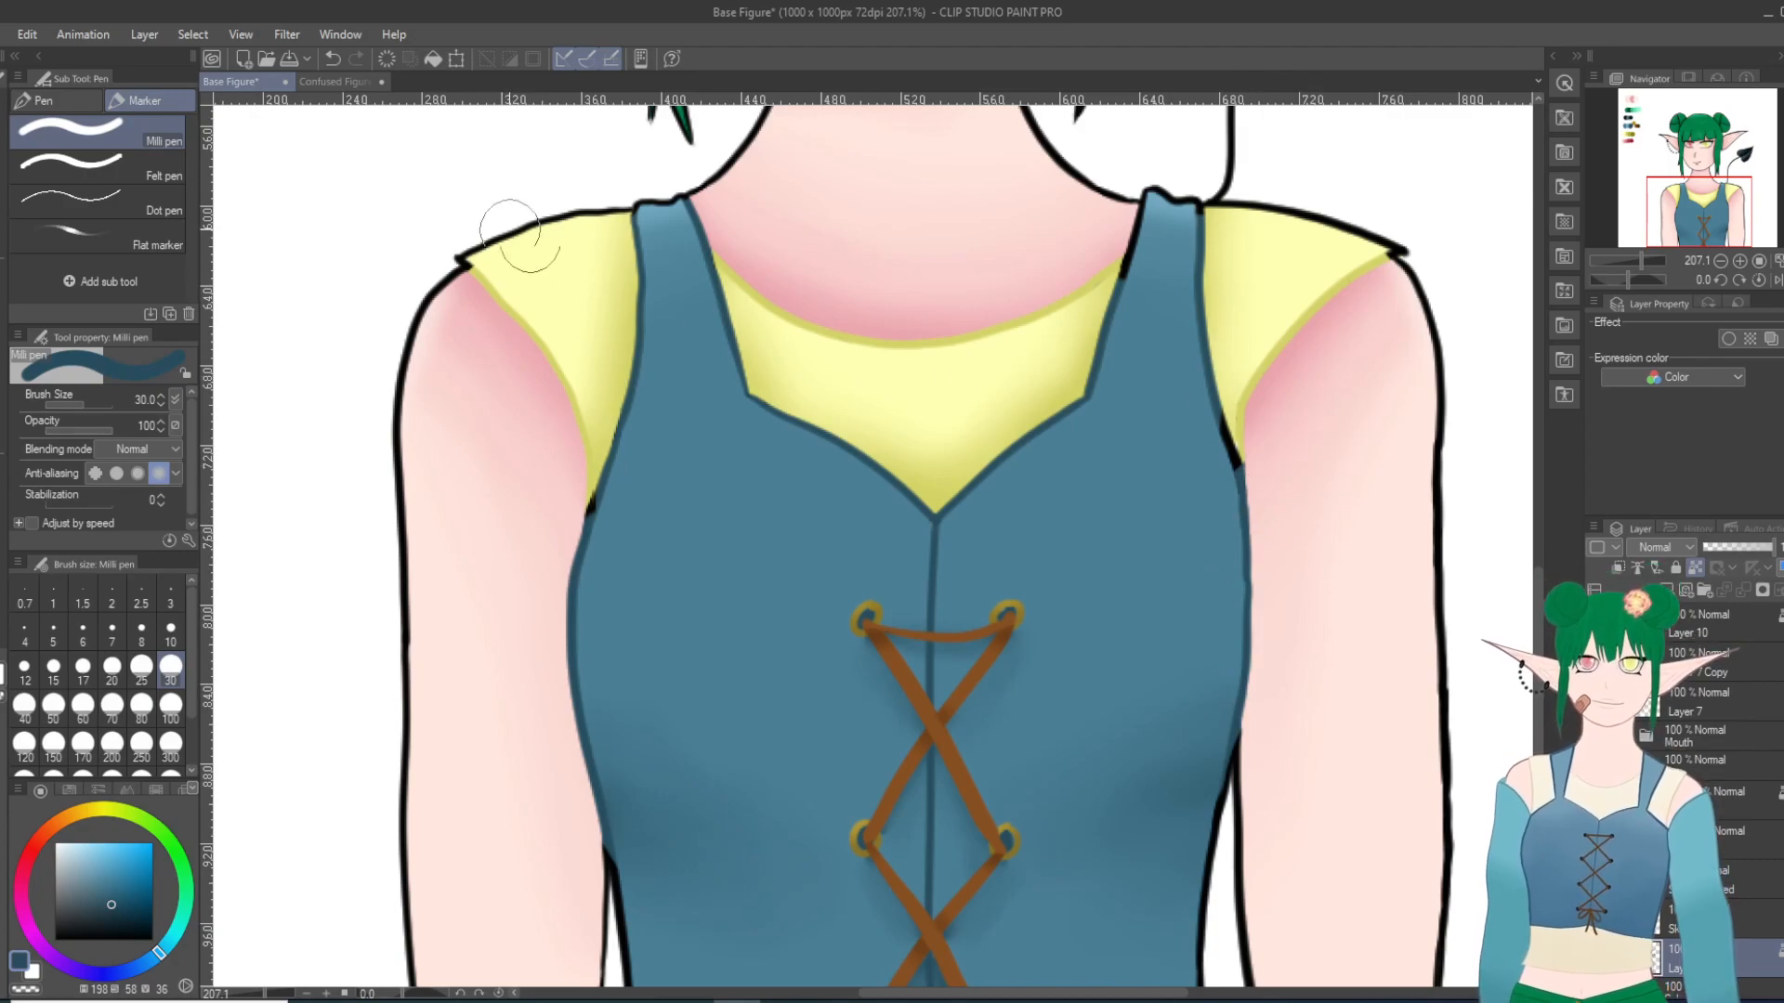
left_click(332, 58)
left_click(356, 58)
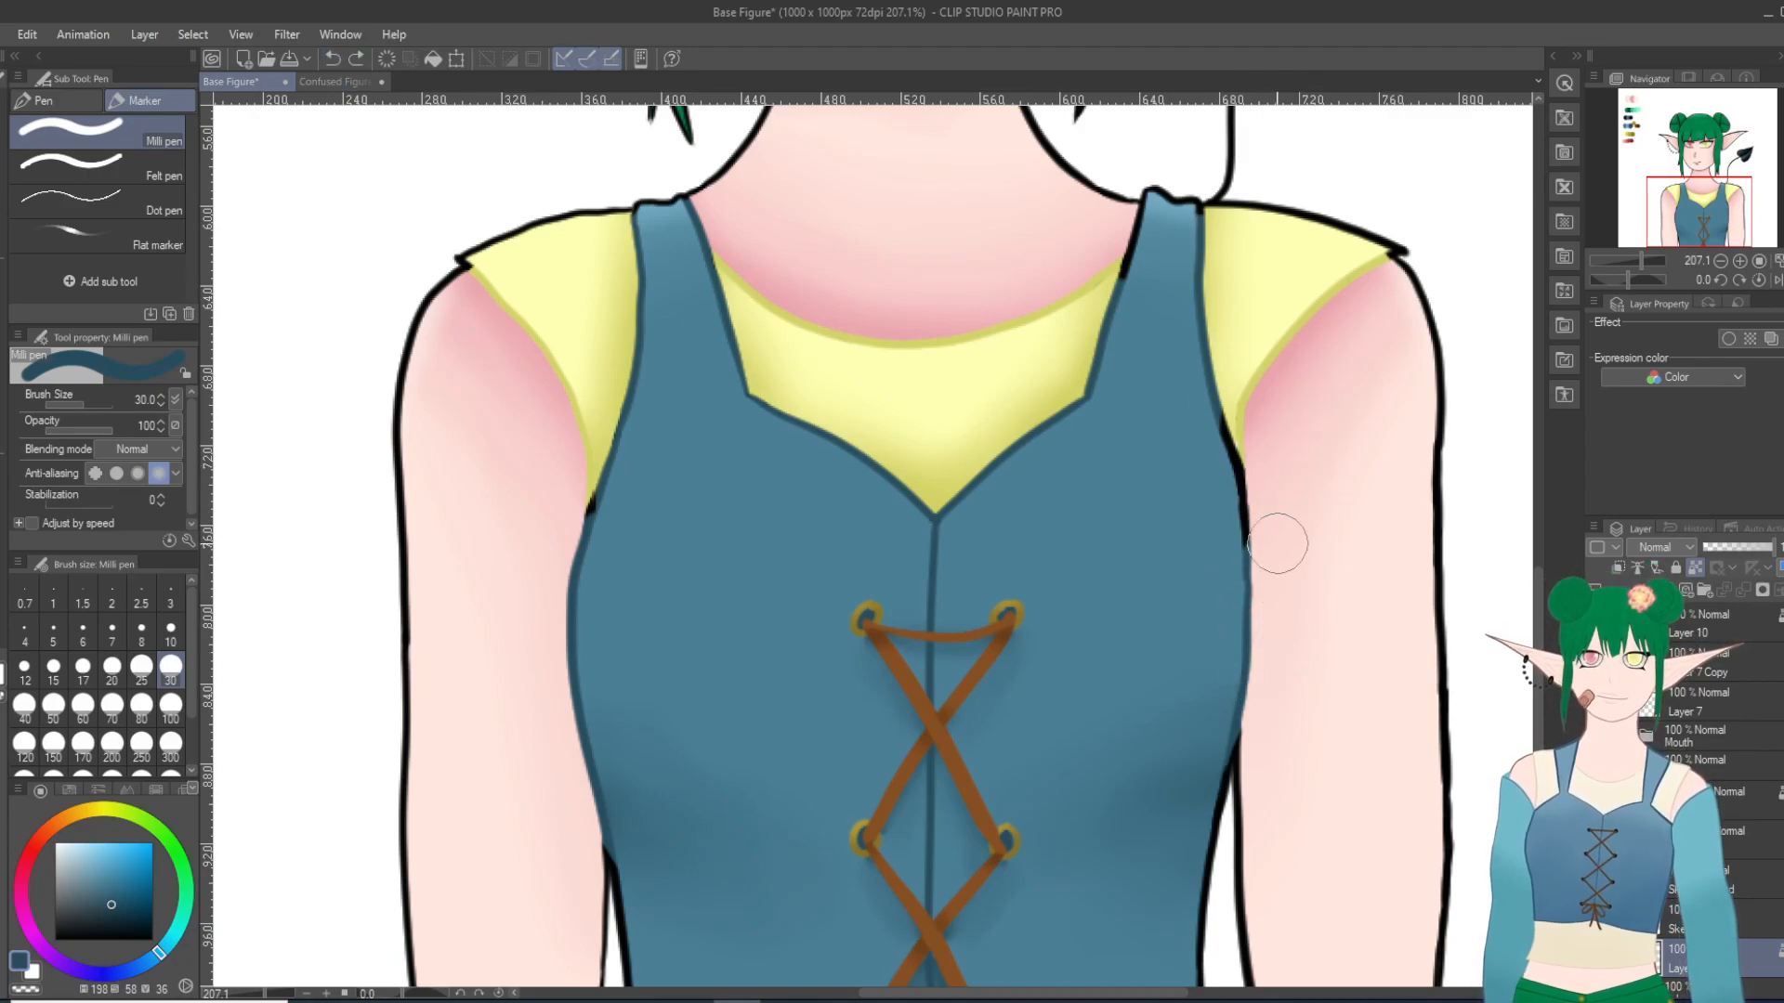
left_click(170, 630)
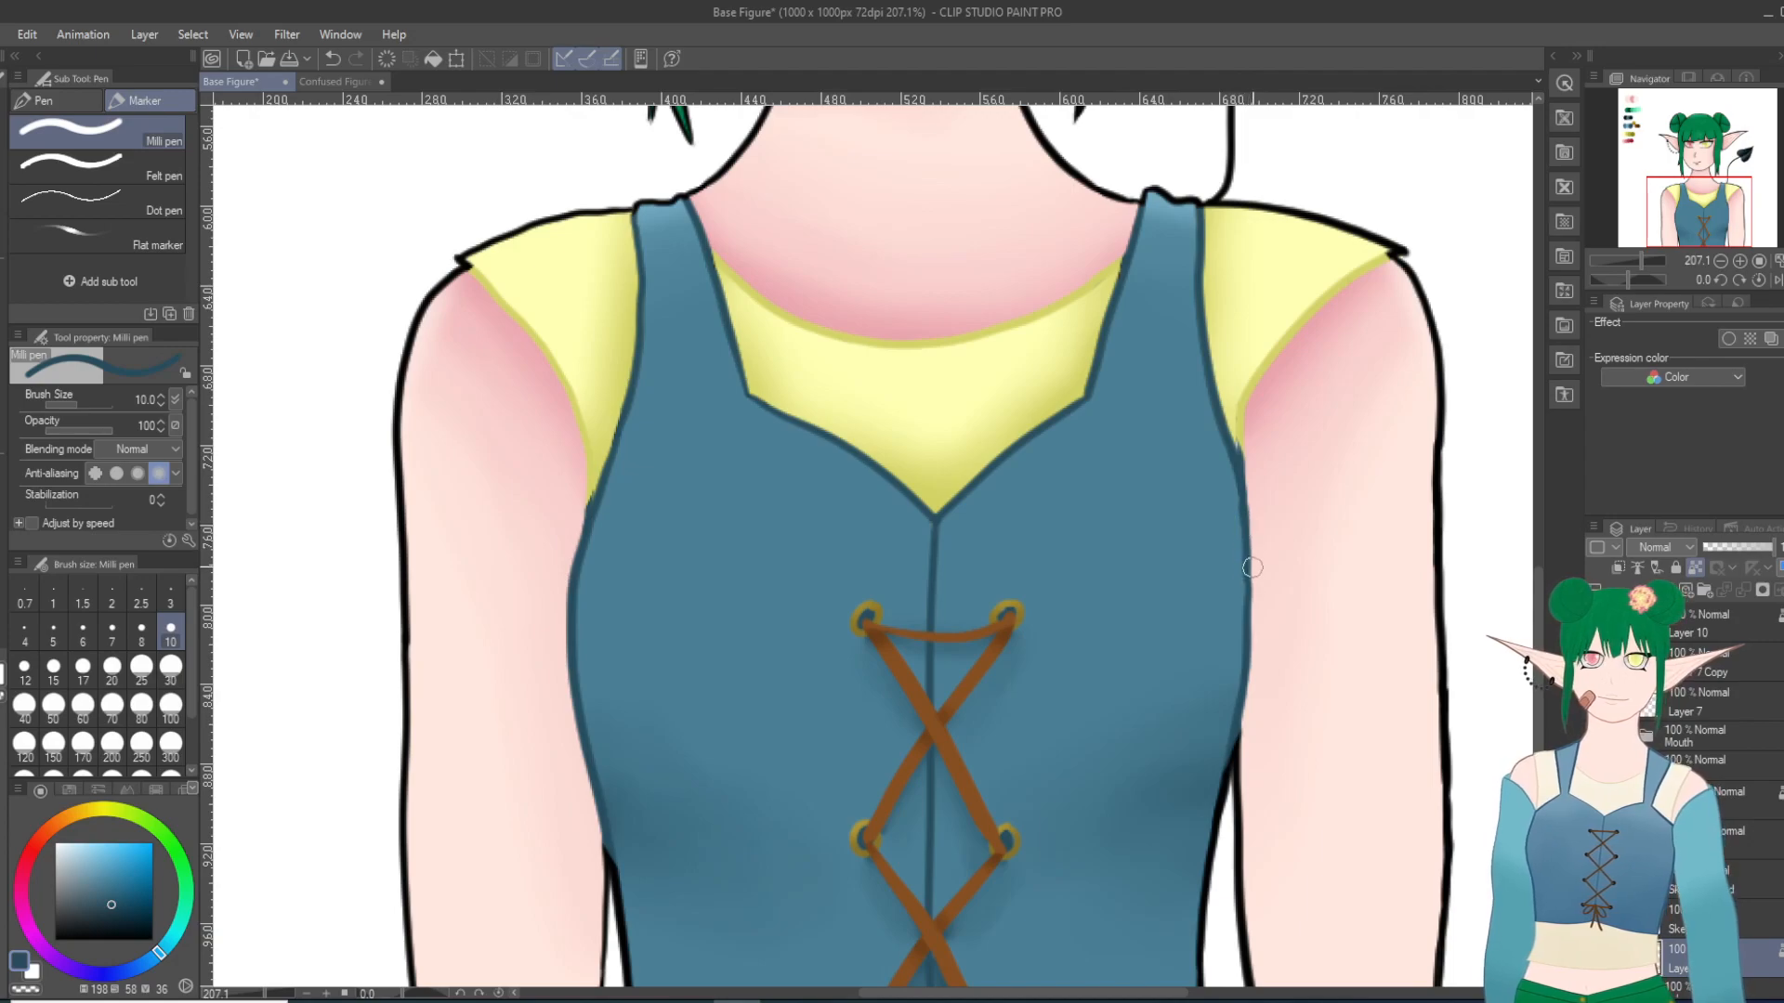
scroll(390, 436, "down", 5)
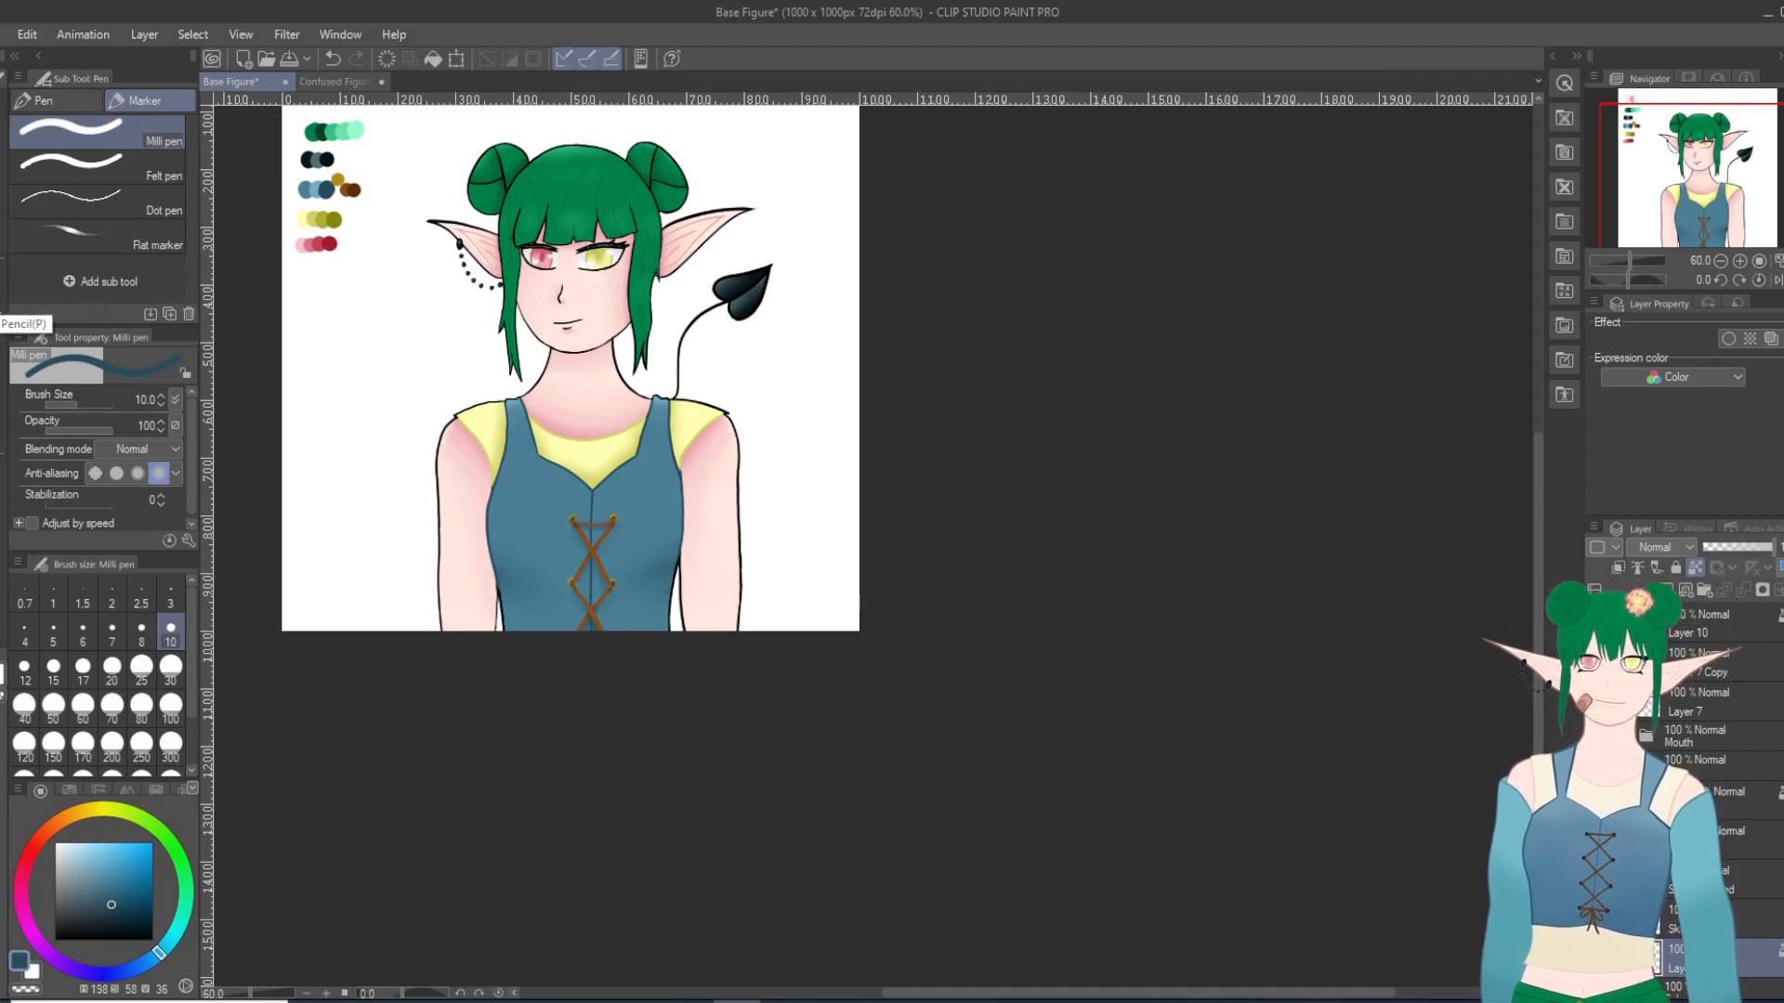
Step: Sample the muted yellow from the canvas palette and touch up the shirt's sleeve edges beside the bodice with the Milli pen
key("i")
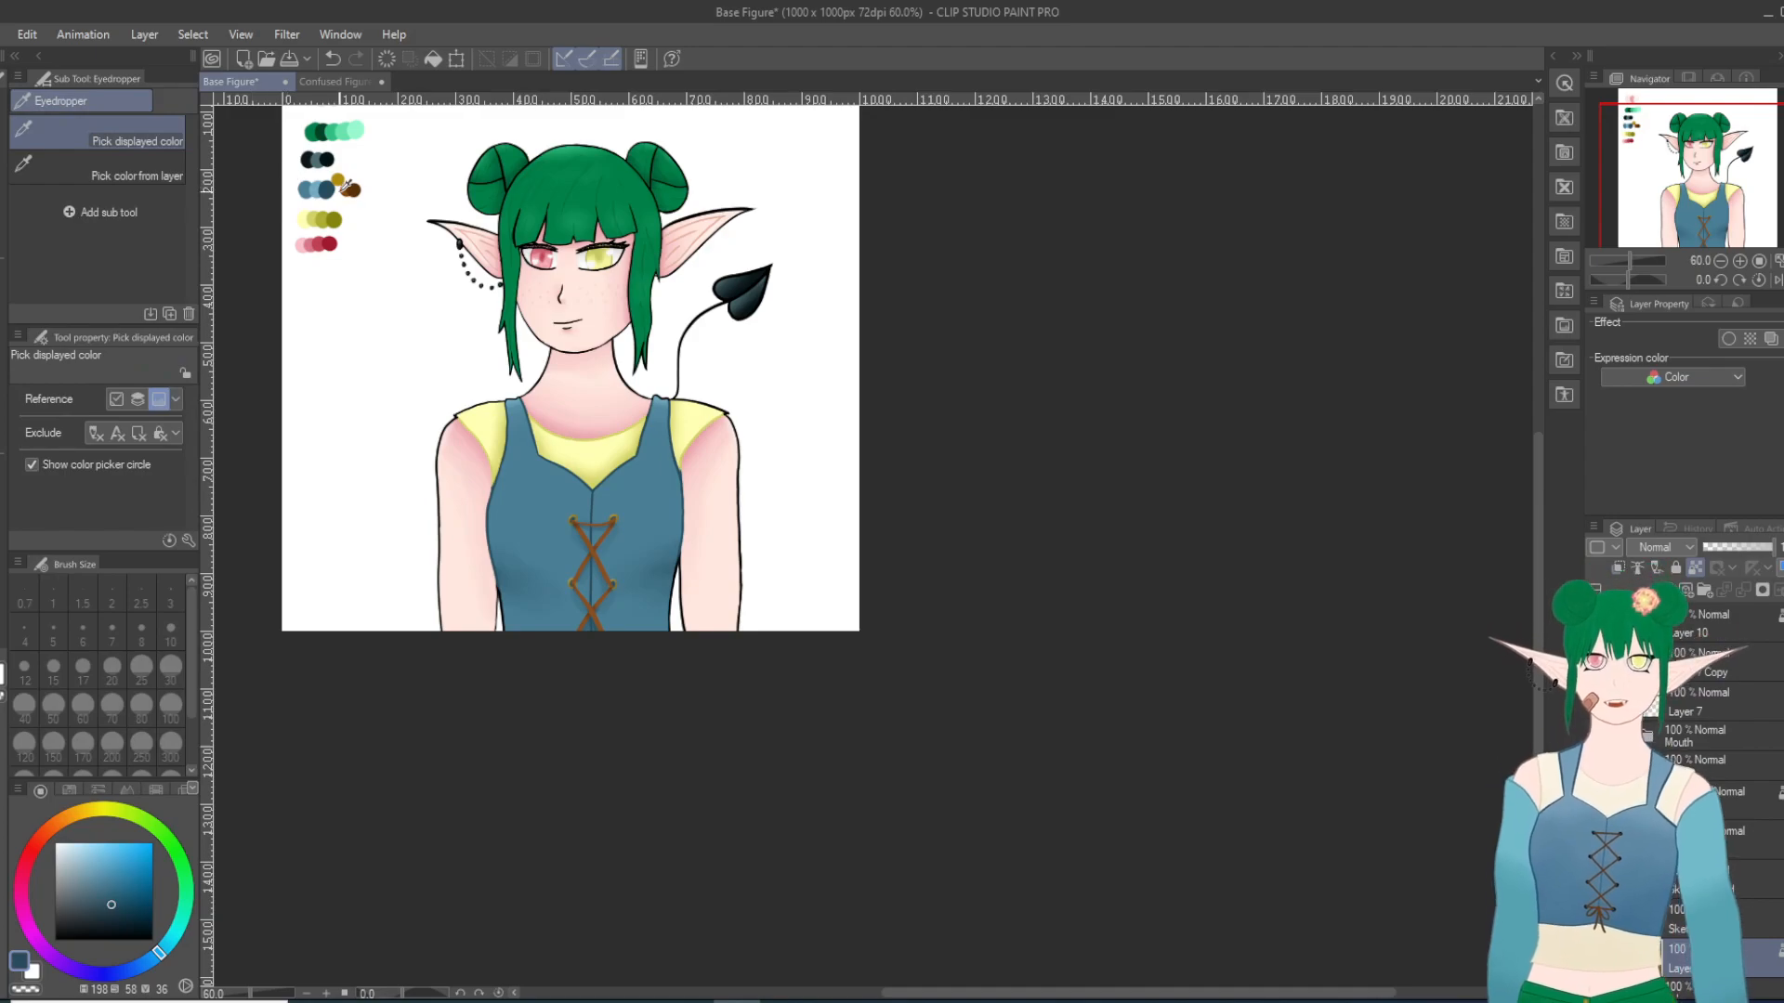
left_click(315, 221)
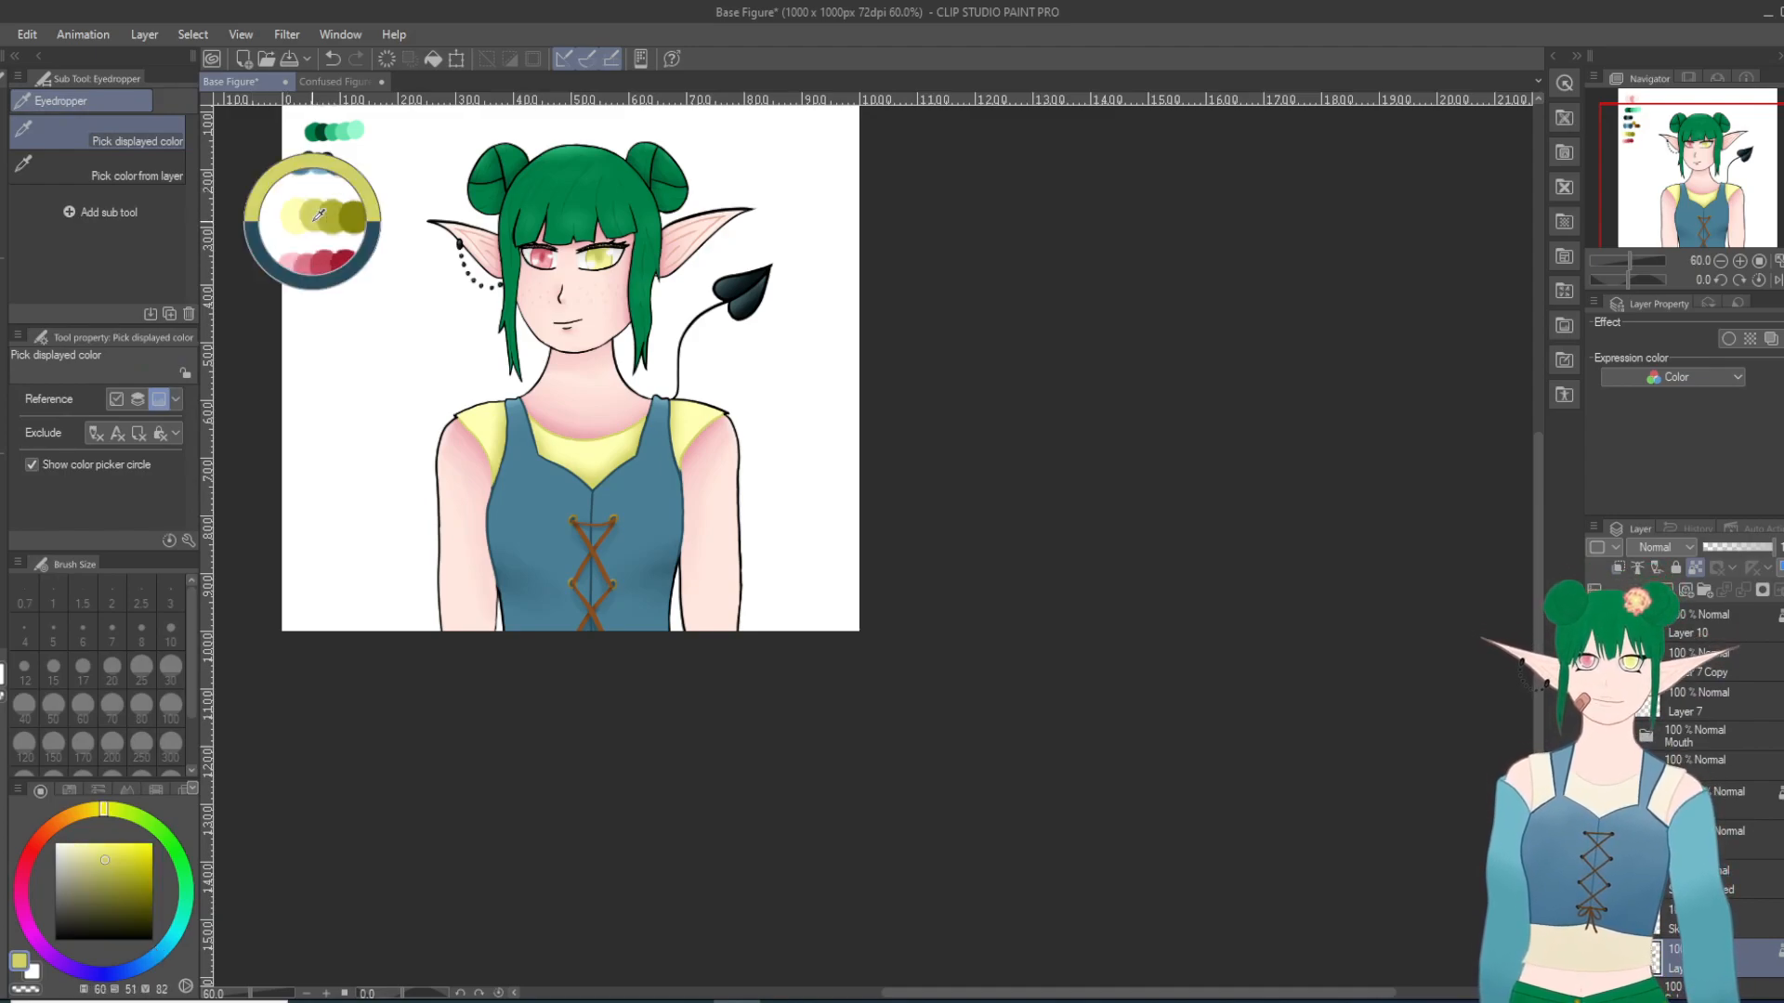
key("p")
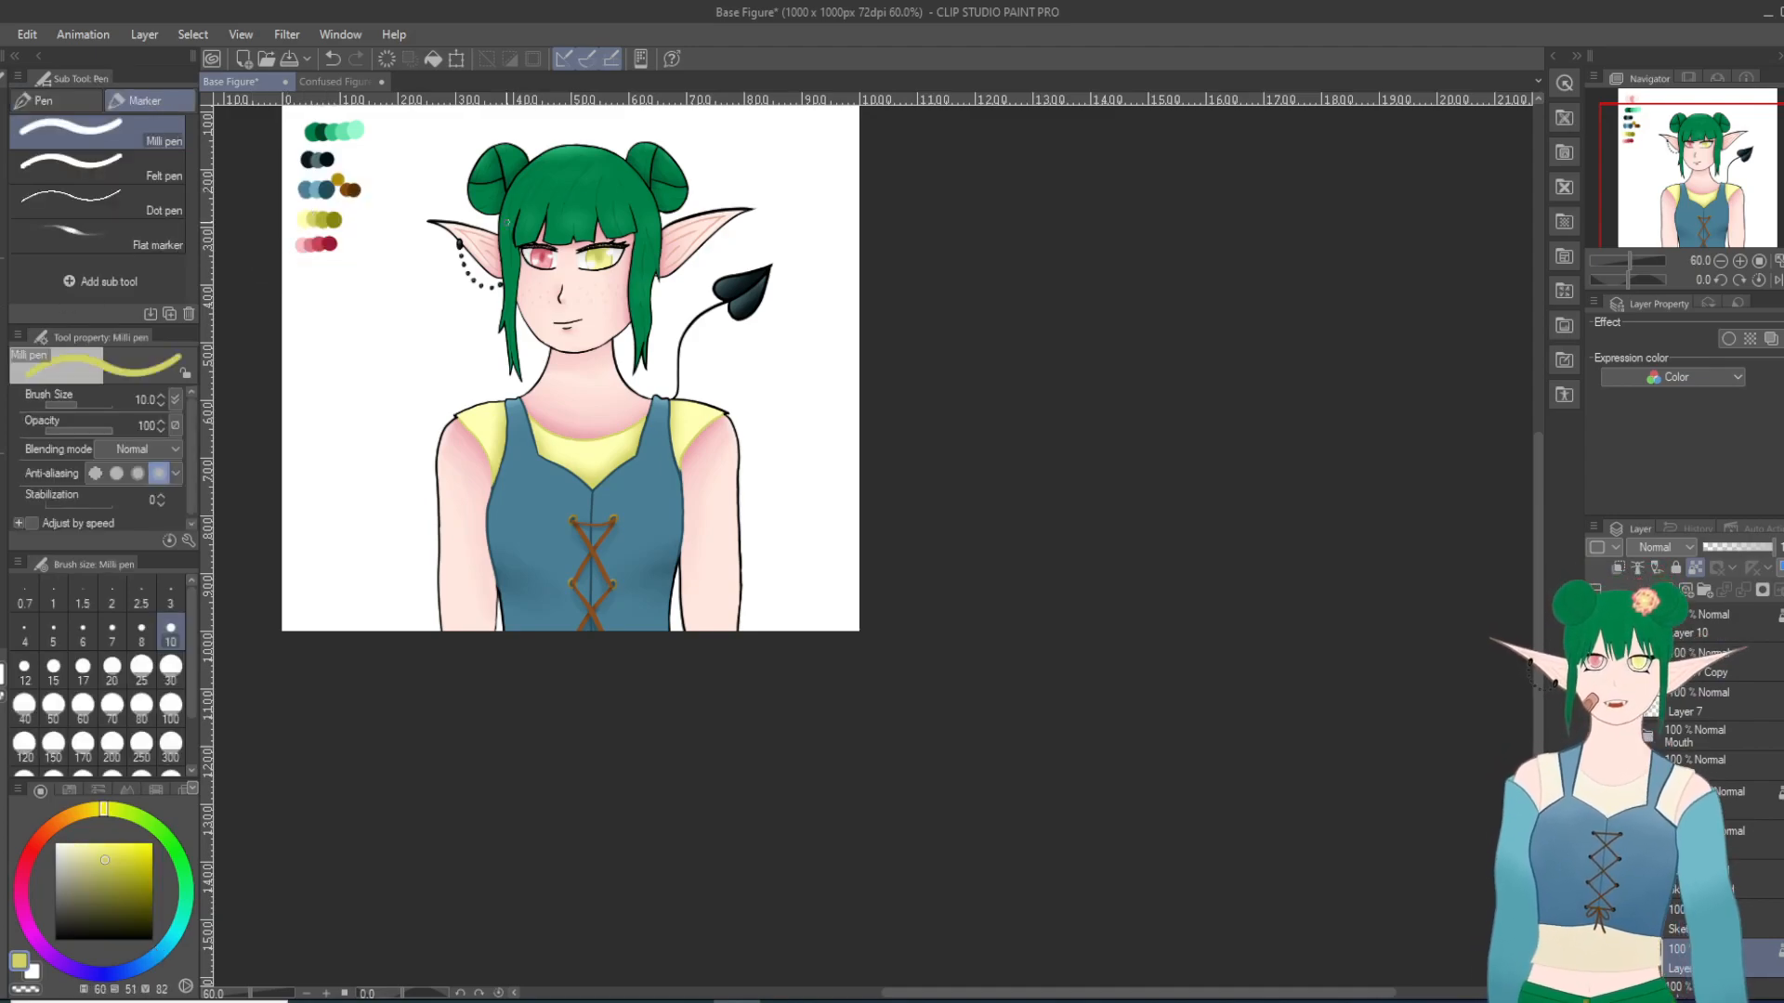
scroll(501, 510, "up", 10)
scroll(501, 510, "up", 1)
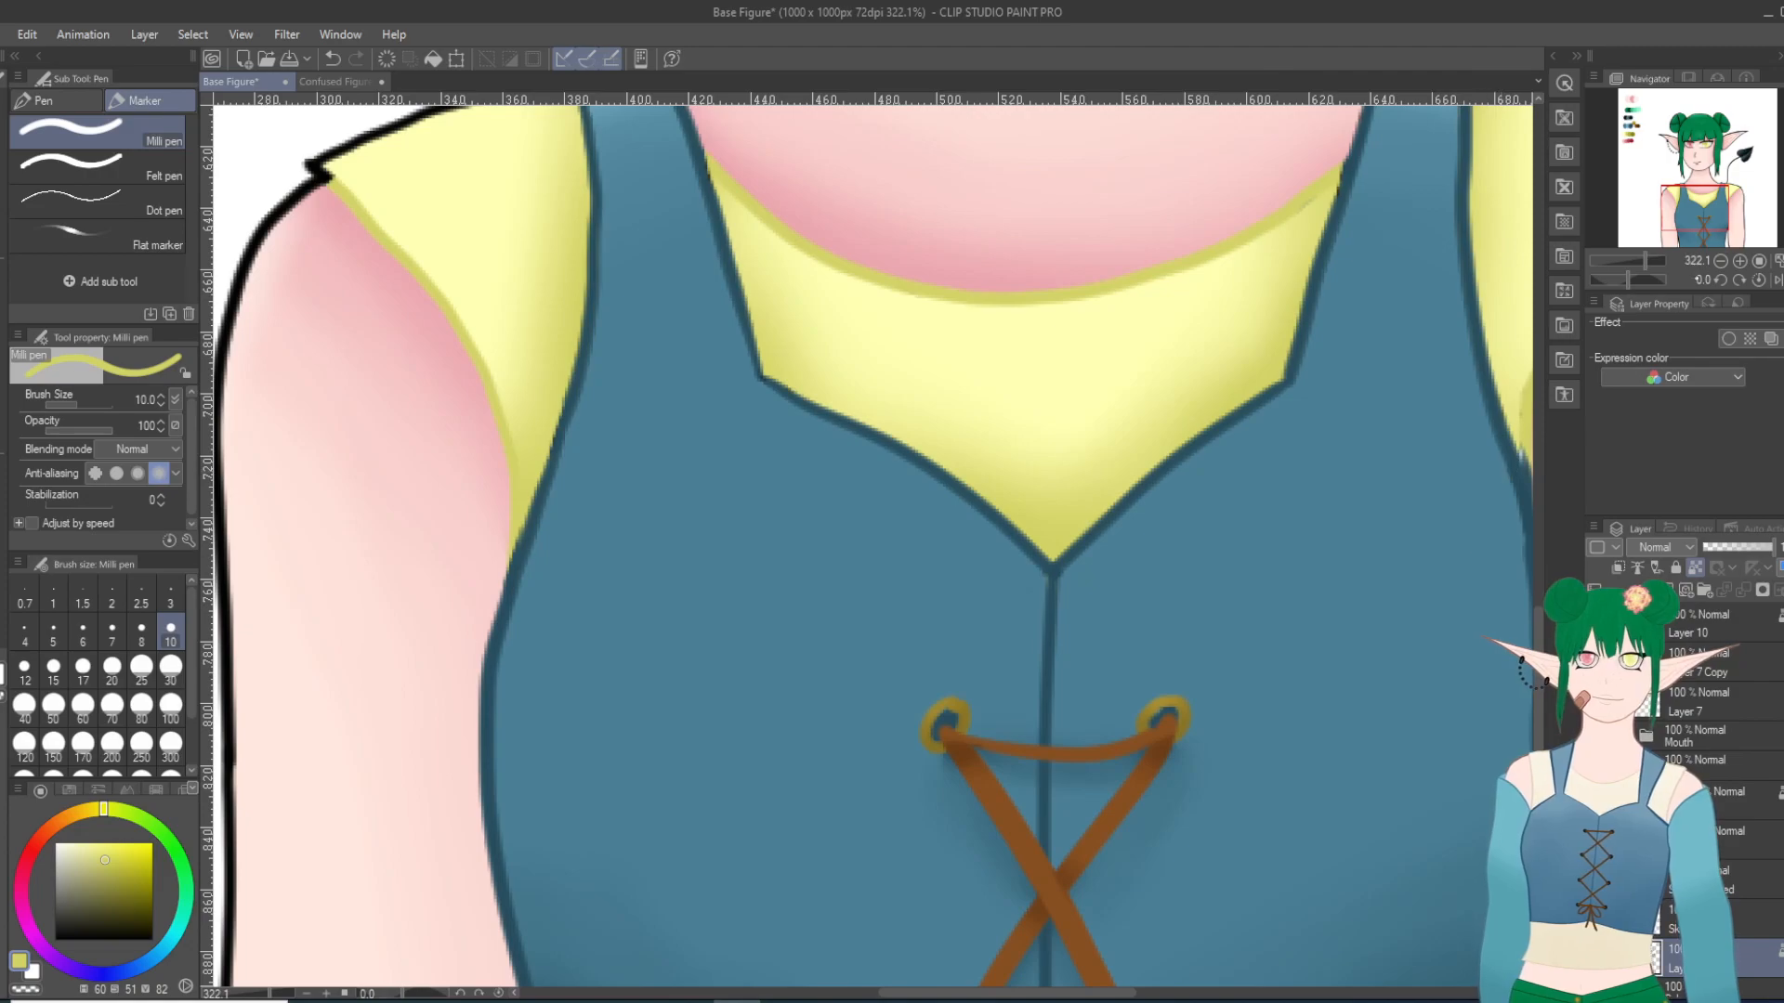
left_click(1738, 208)
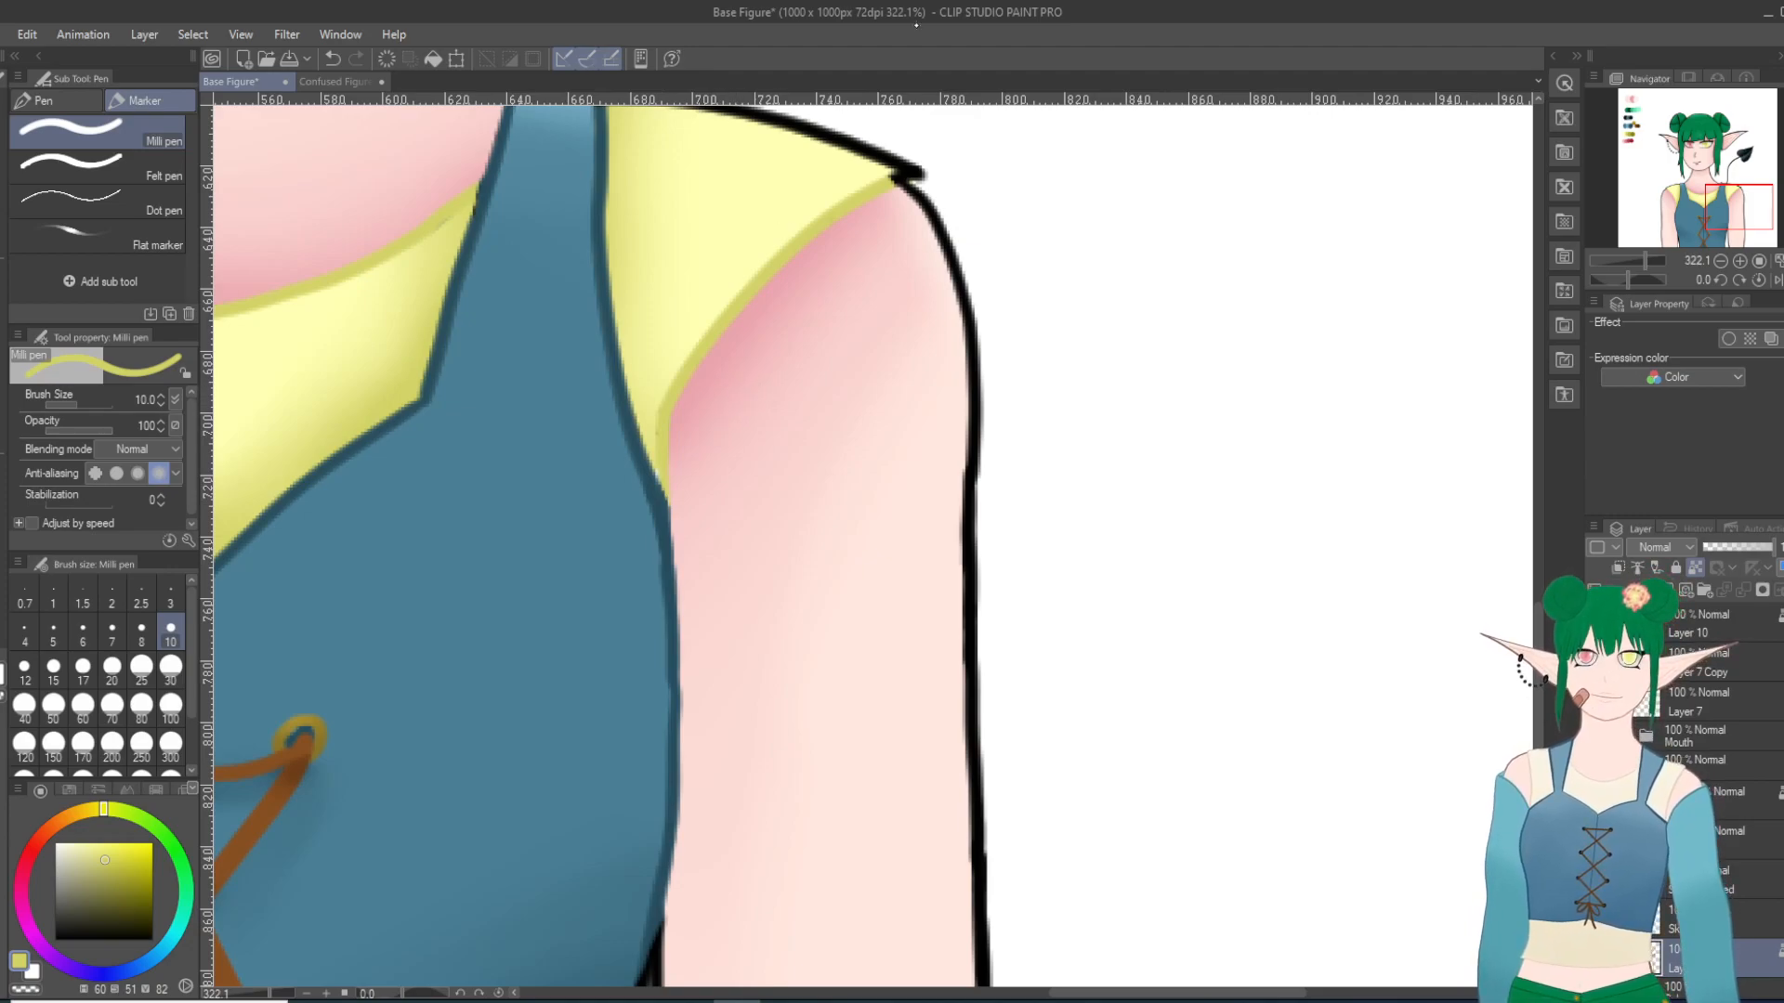
scroll(908, 333, "down", 15)
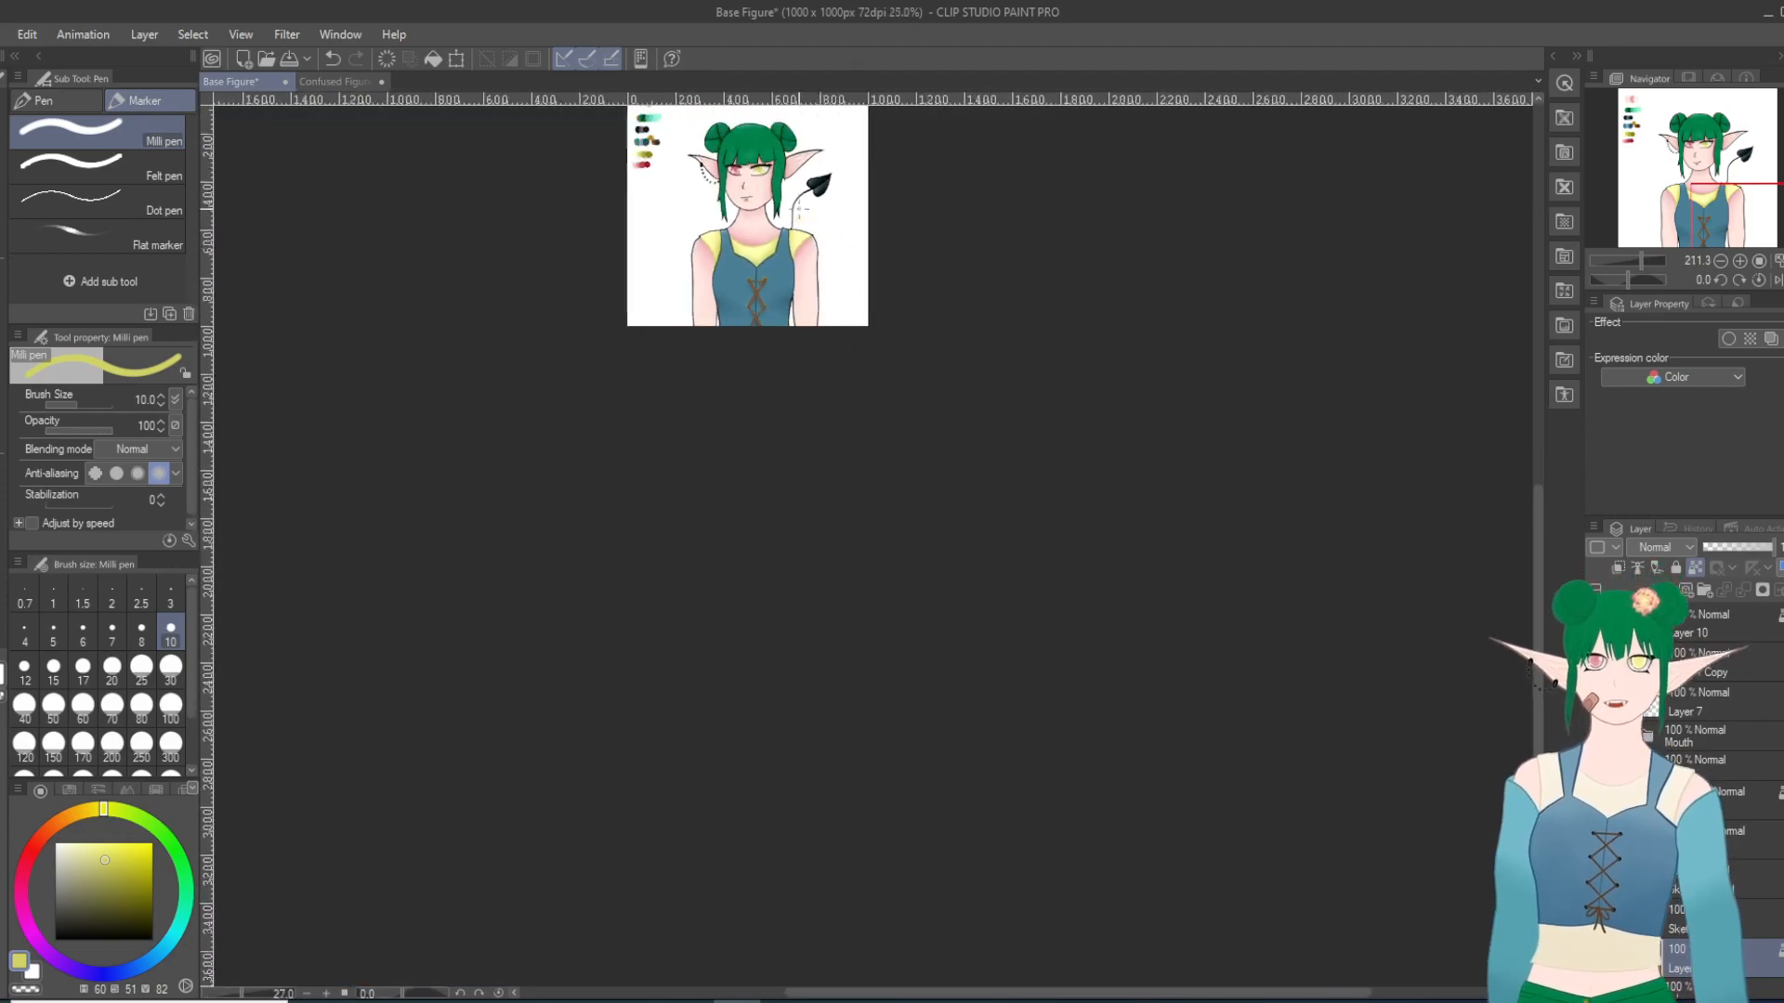
scroll(836, 279, "up", 9)
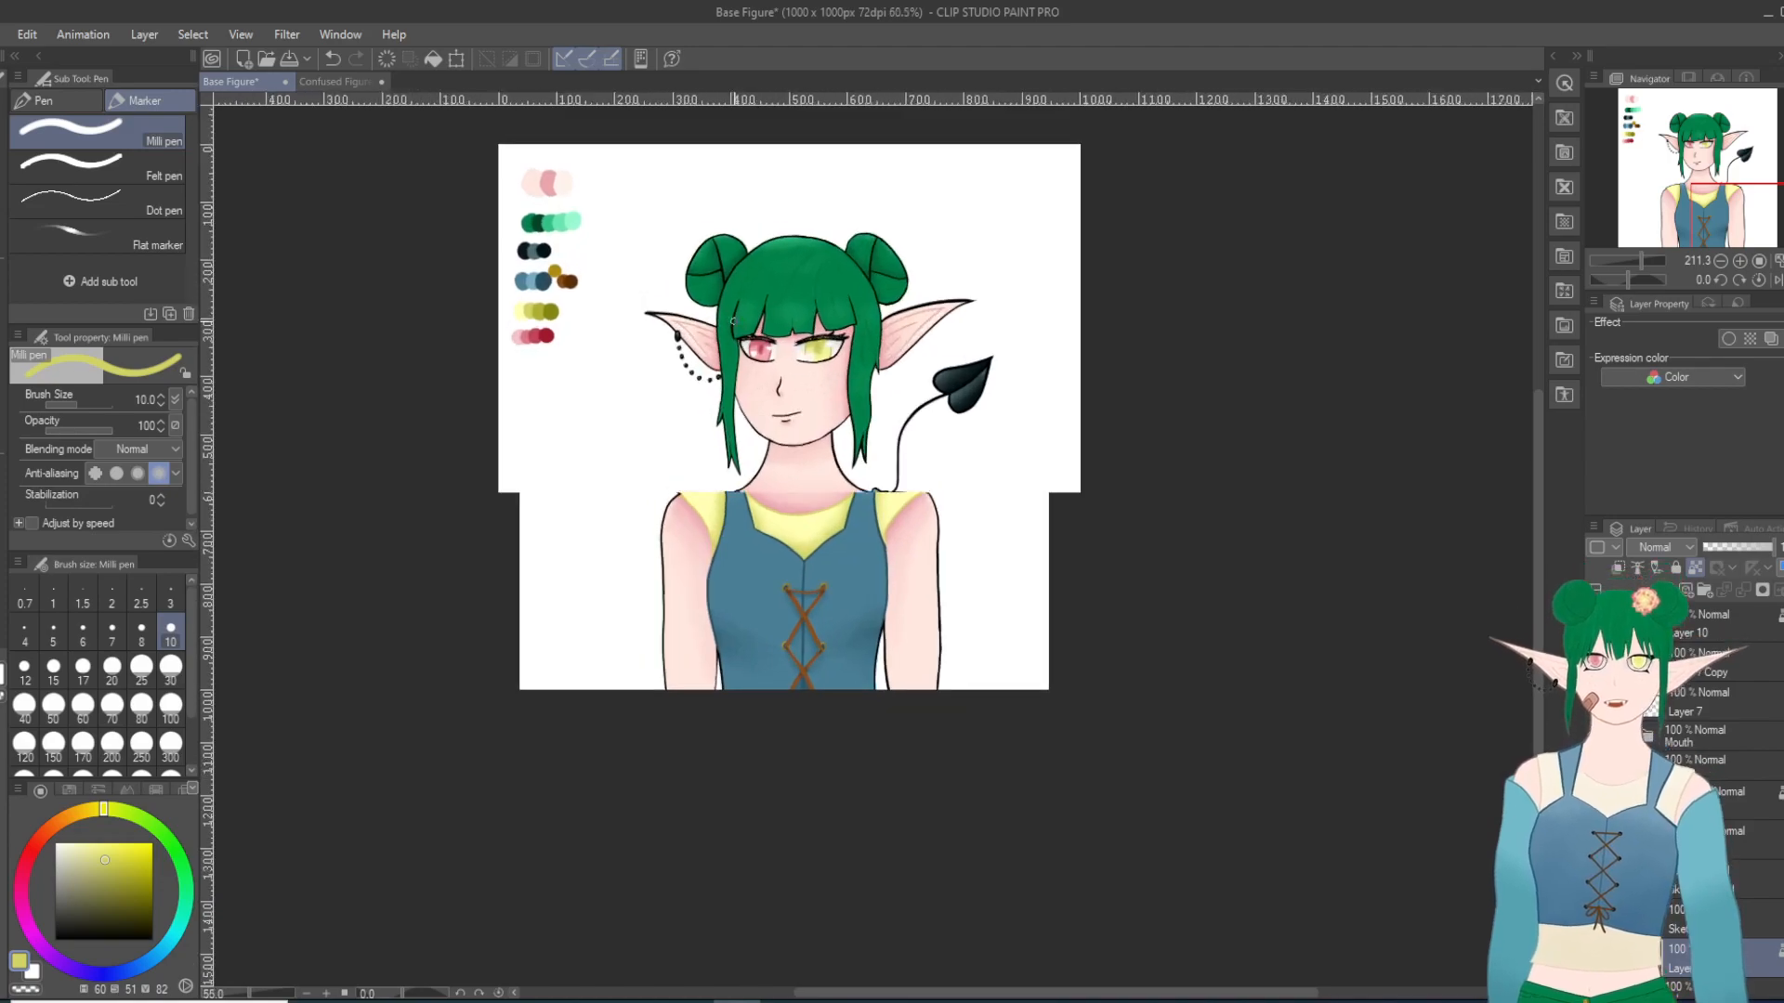
scroll(874, 399, "up", 2)
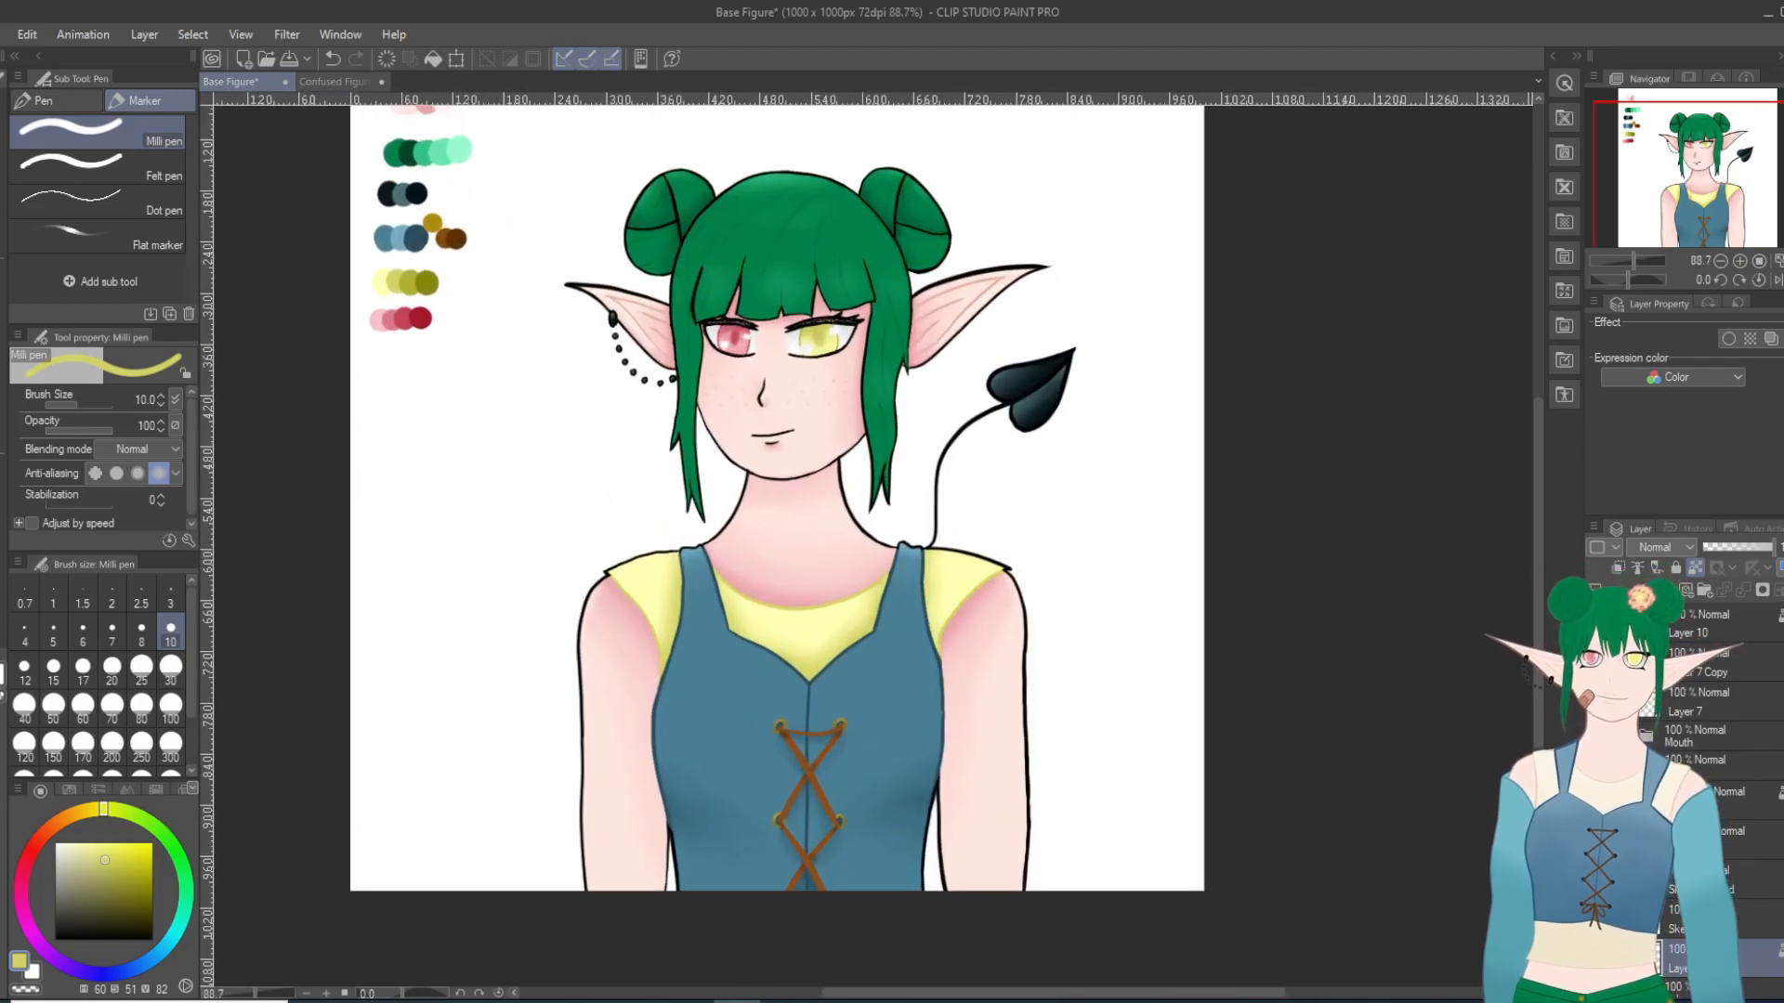
Step: Sample the peach line colour inside the ear and recolour the black chin outline above the neck with the Milli pen
key("i")
scroll(418, 200, "up", 1)
scroll(397, 176, "down", 3)
scroll(437, 191, "up", 2)
scroll(530, 278, "up", 7)
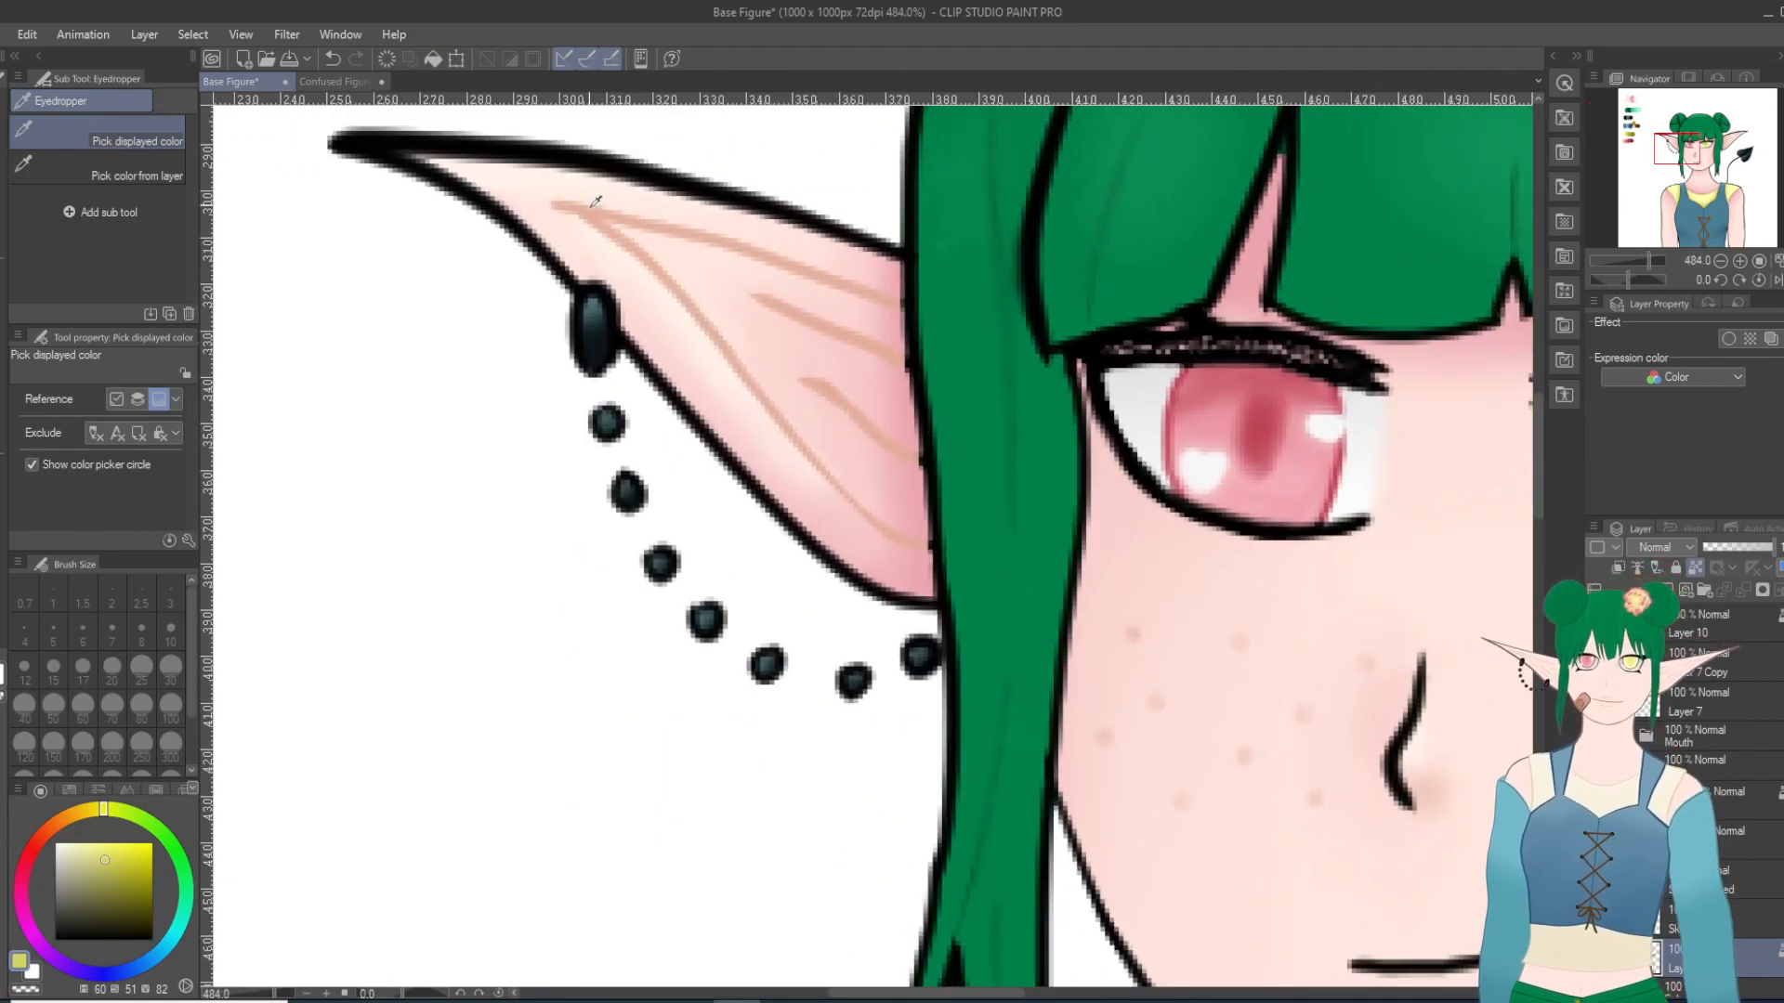
left_click(595, 202)
scroll(597, 199, "down", 7)
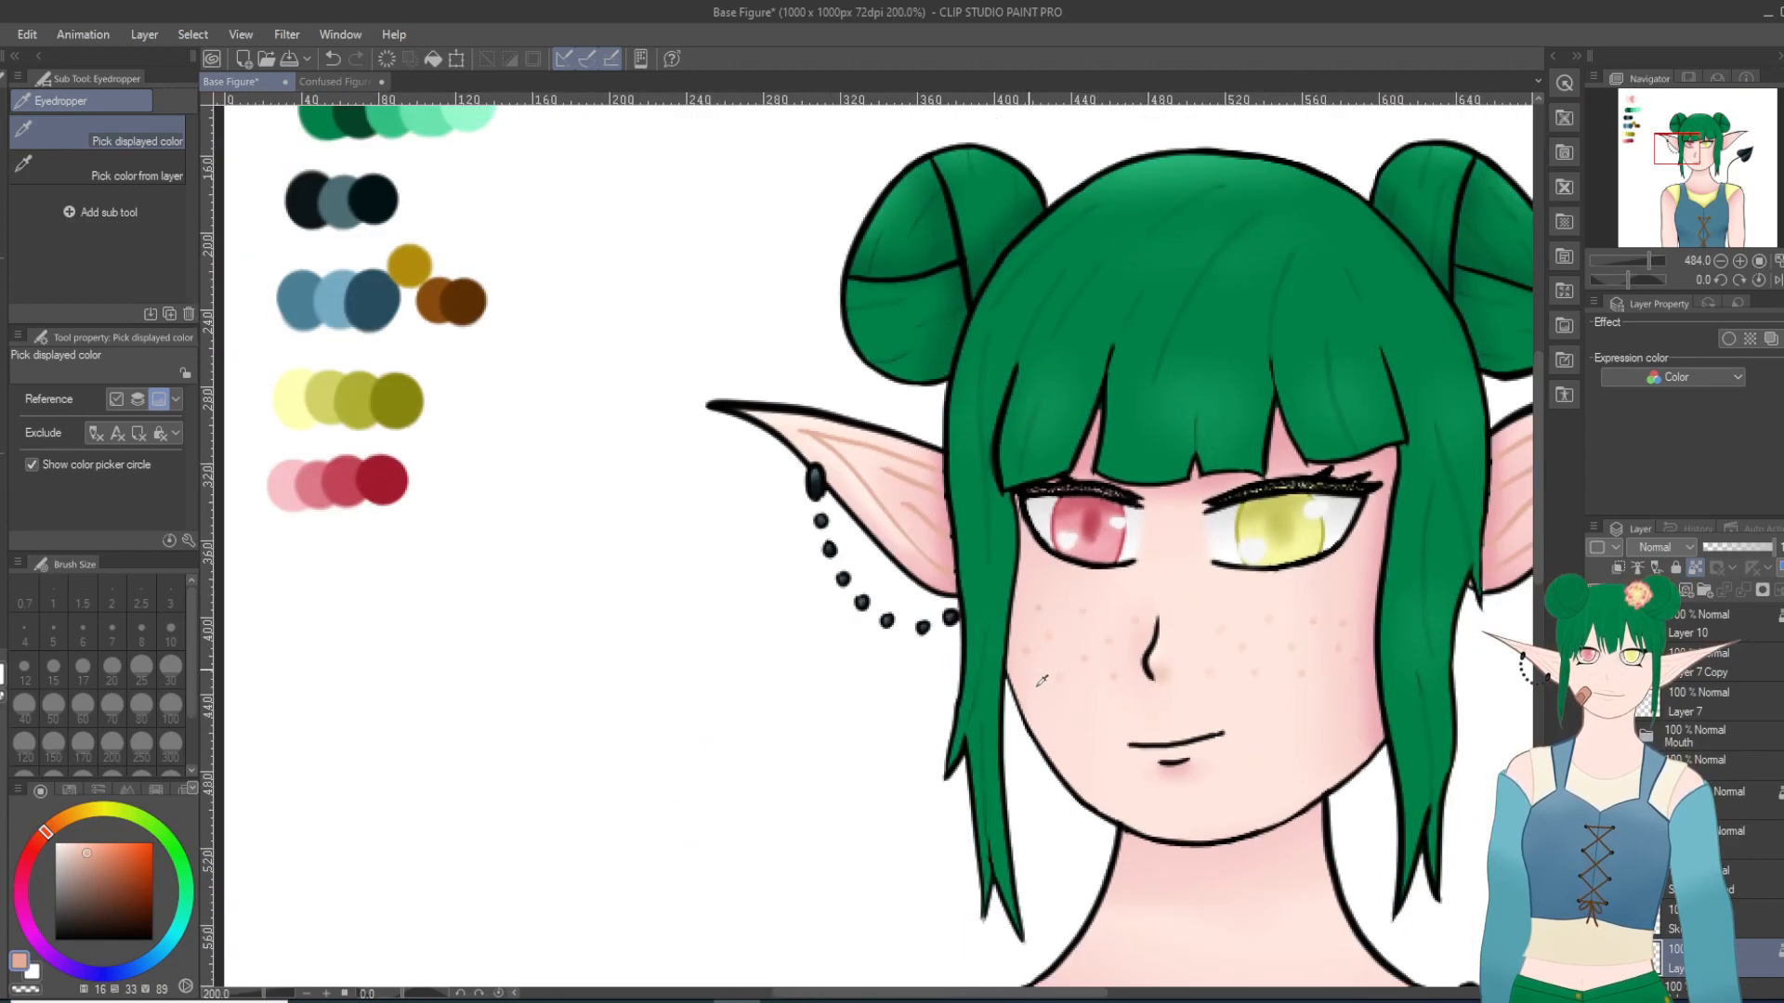
scroll(950, 751, "up", 1)
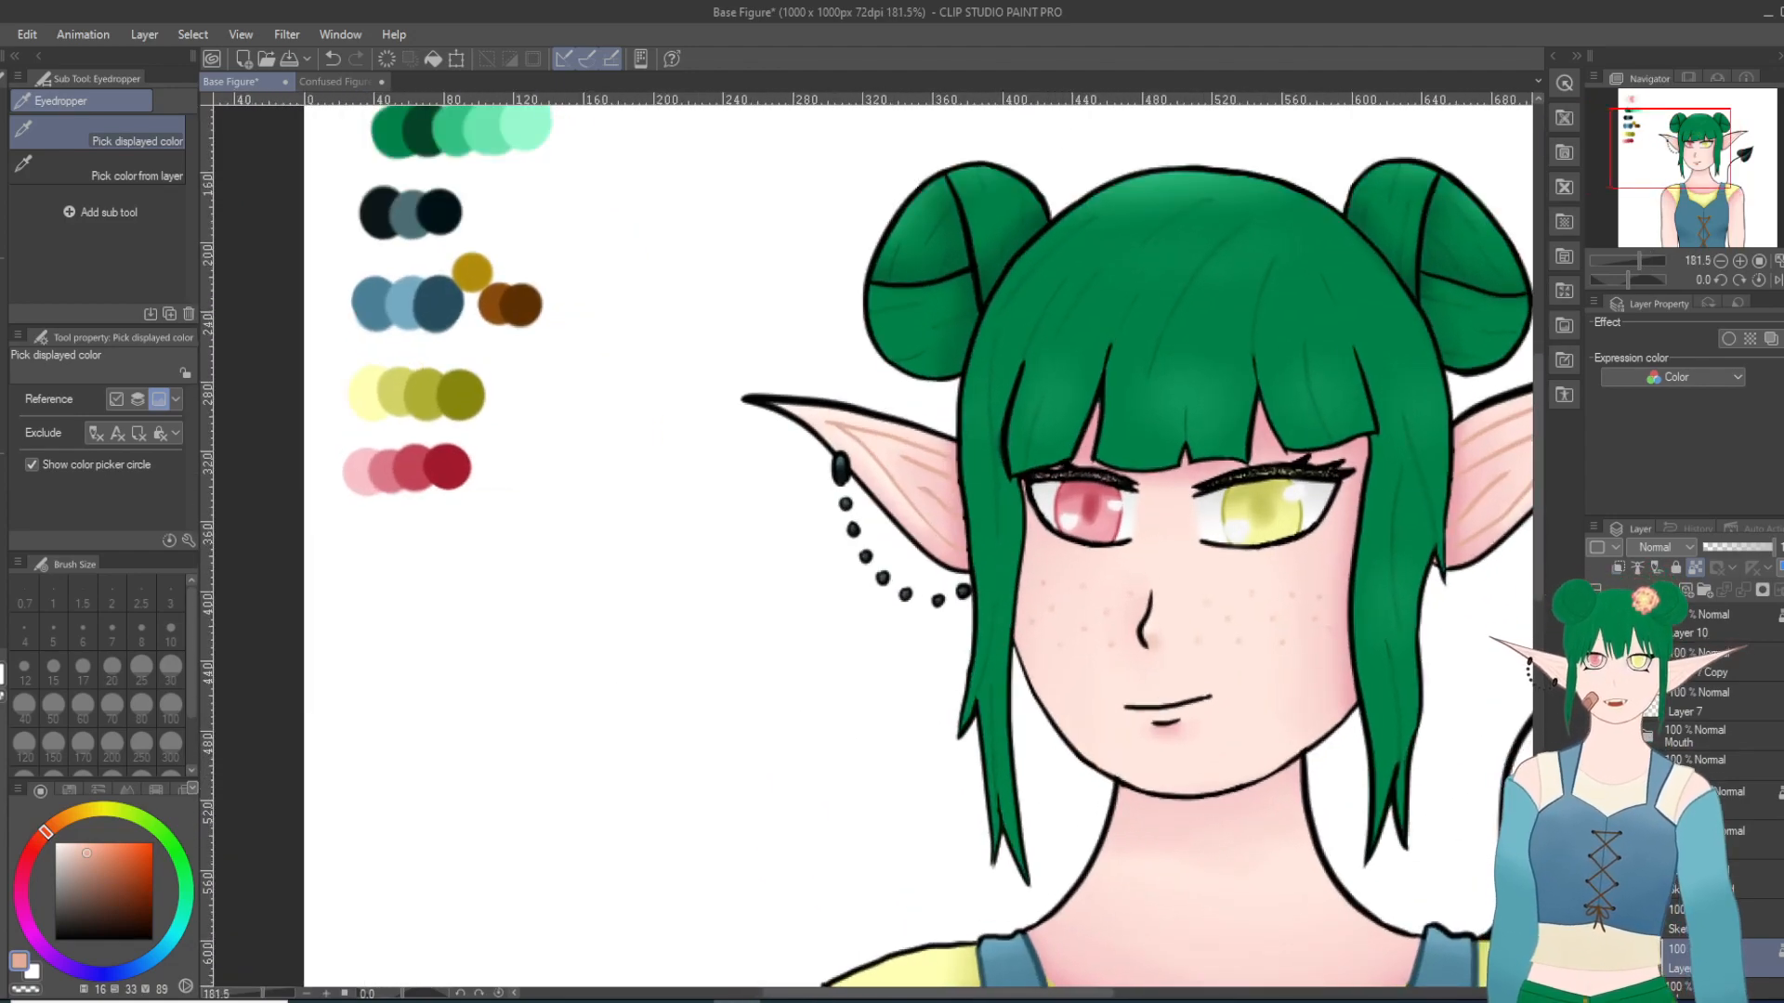
key("p")
scroll(1252, 845, "up", 3)
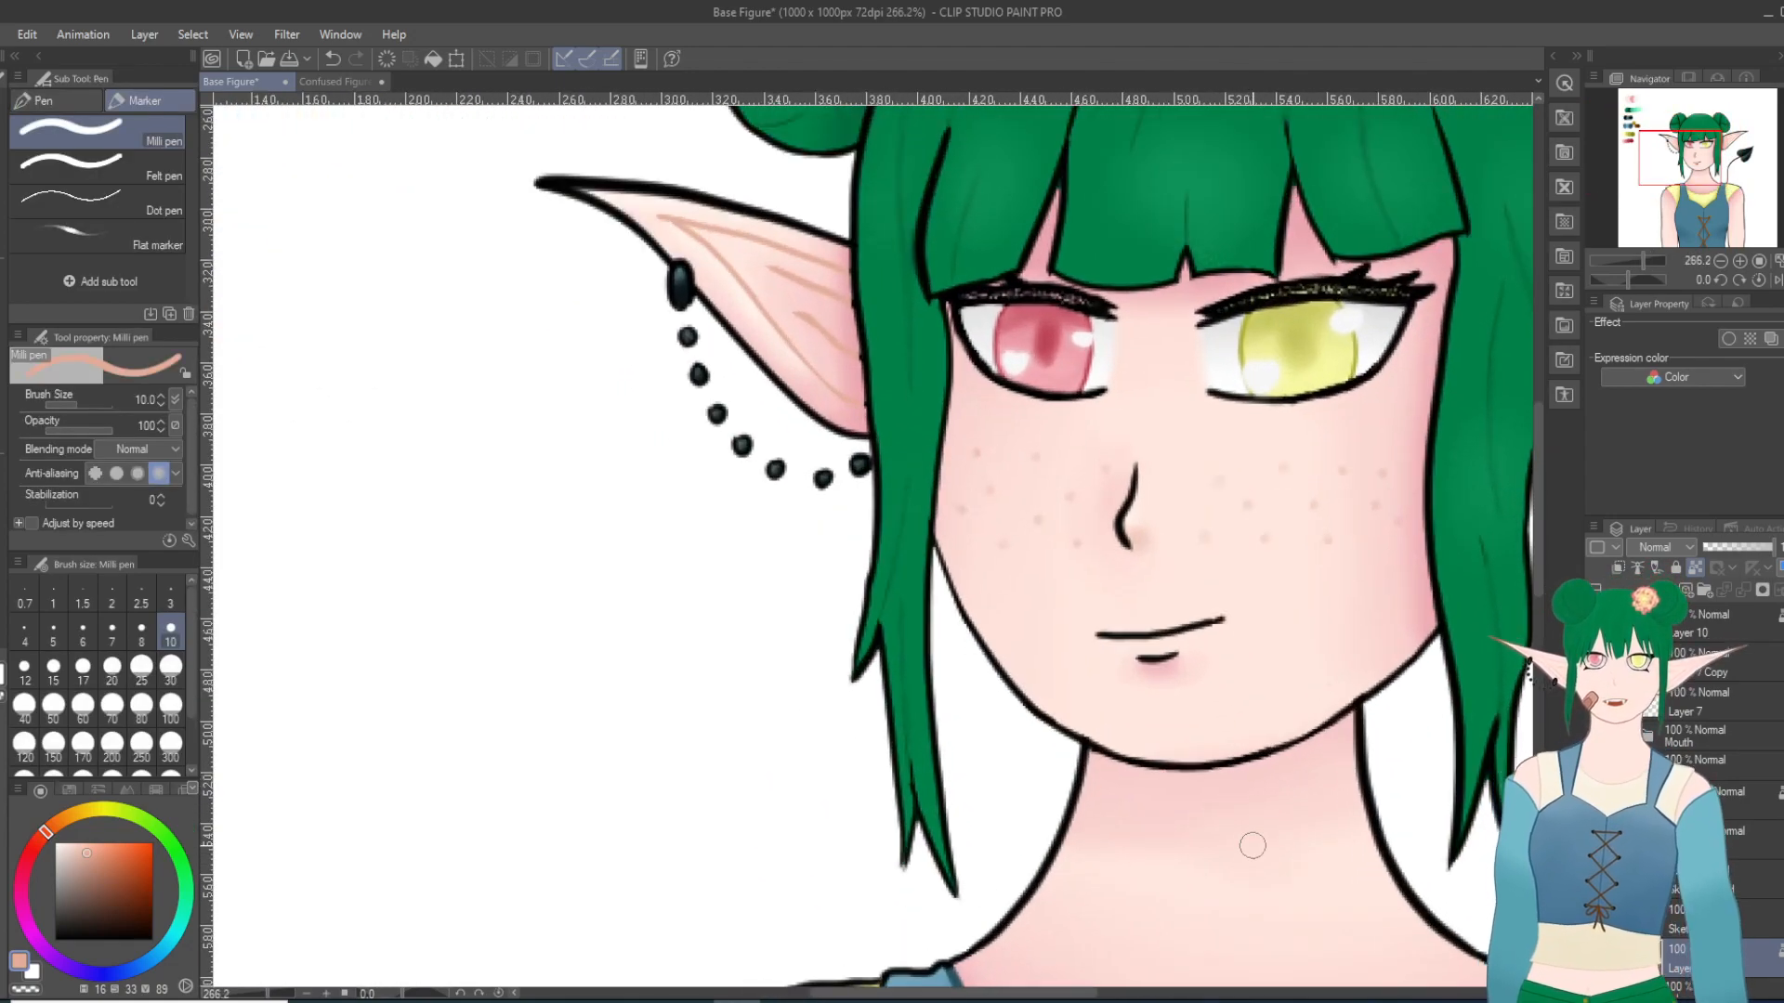
left_click_drag(1149, 758, 1124, 761)
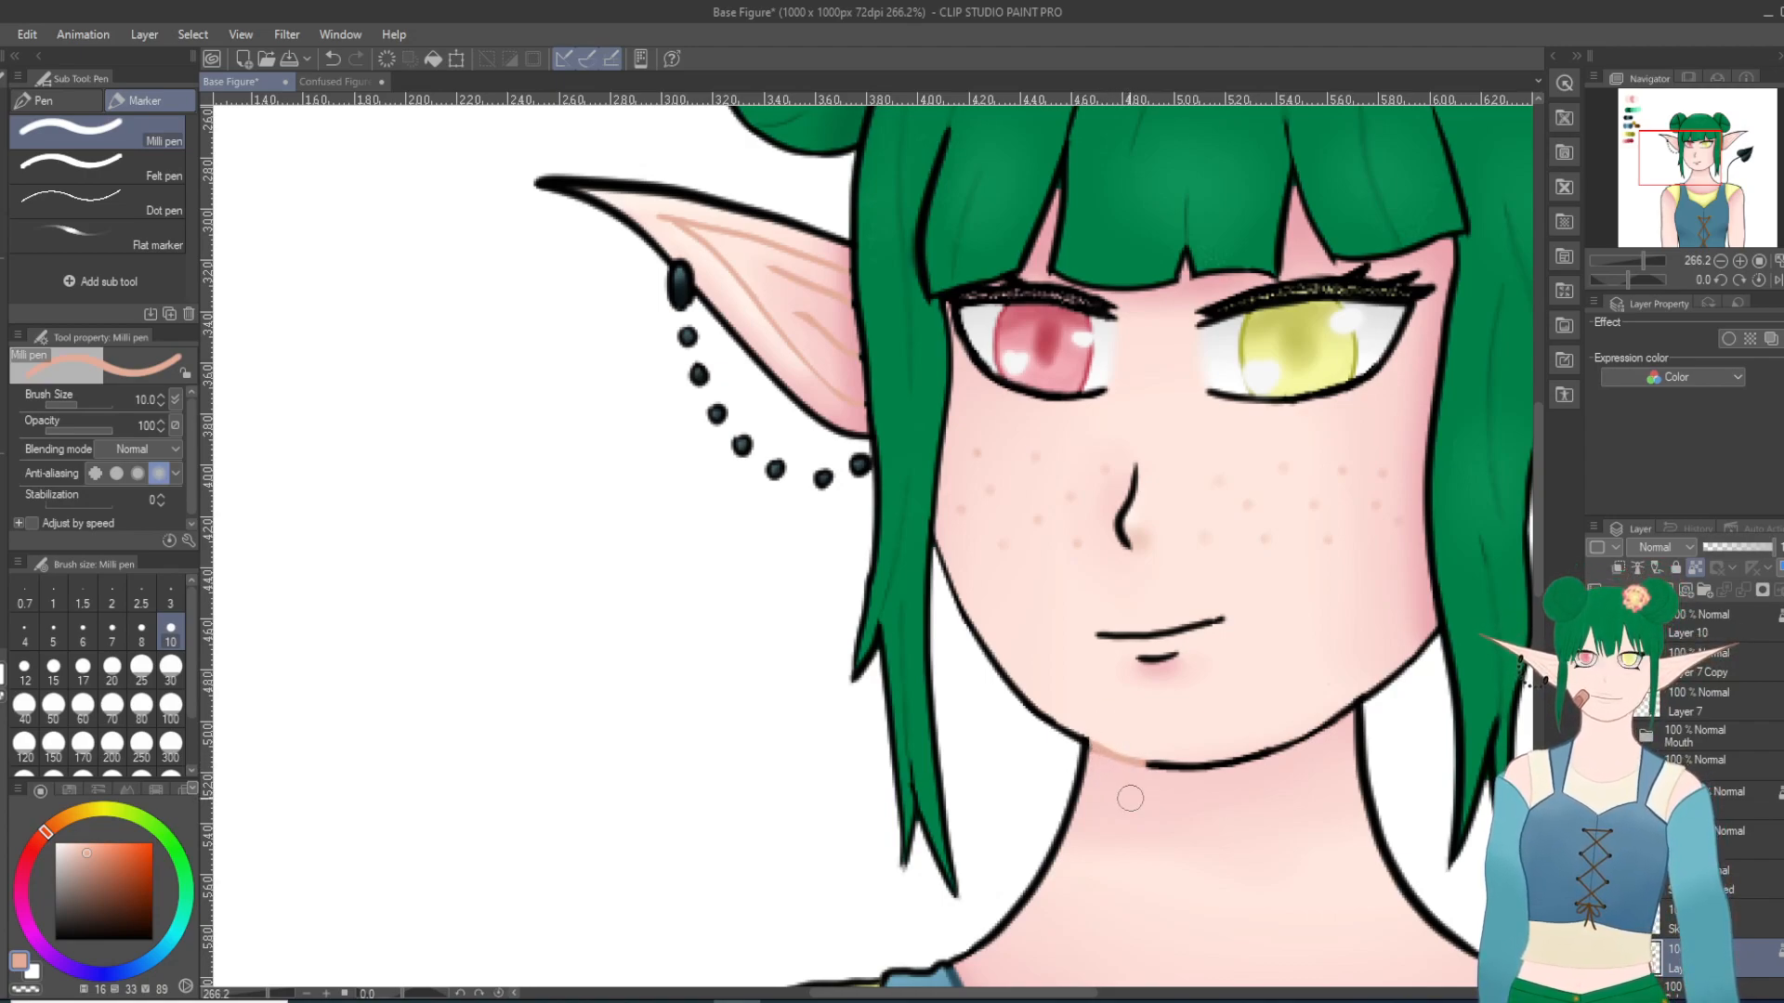
mouse_move(1198, 765)
left_mouse_down()
mouse_move(1284, 712)
mouse_move(1324, 744)
left_mouse_up()
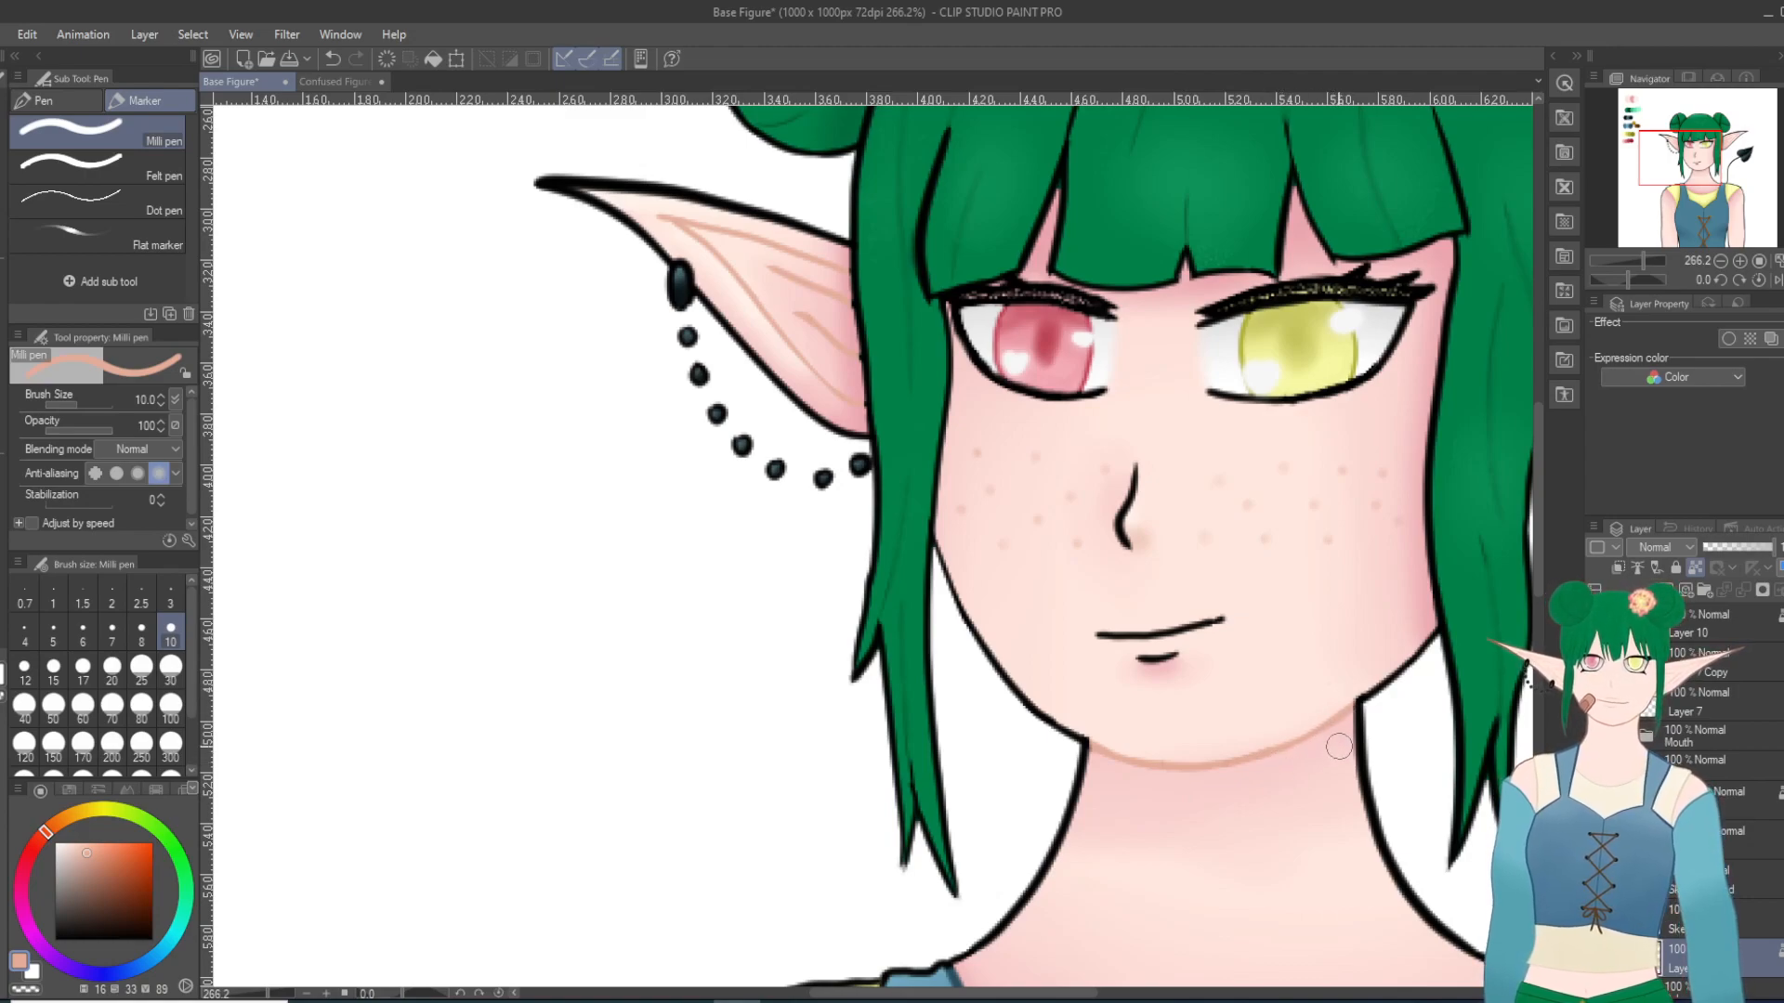
Step: Choose a slightly darker shade of the peach line colour and apply it to the chin outline
scroll(1348, 709, "down", 5)
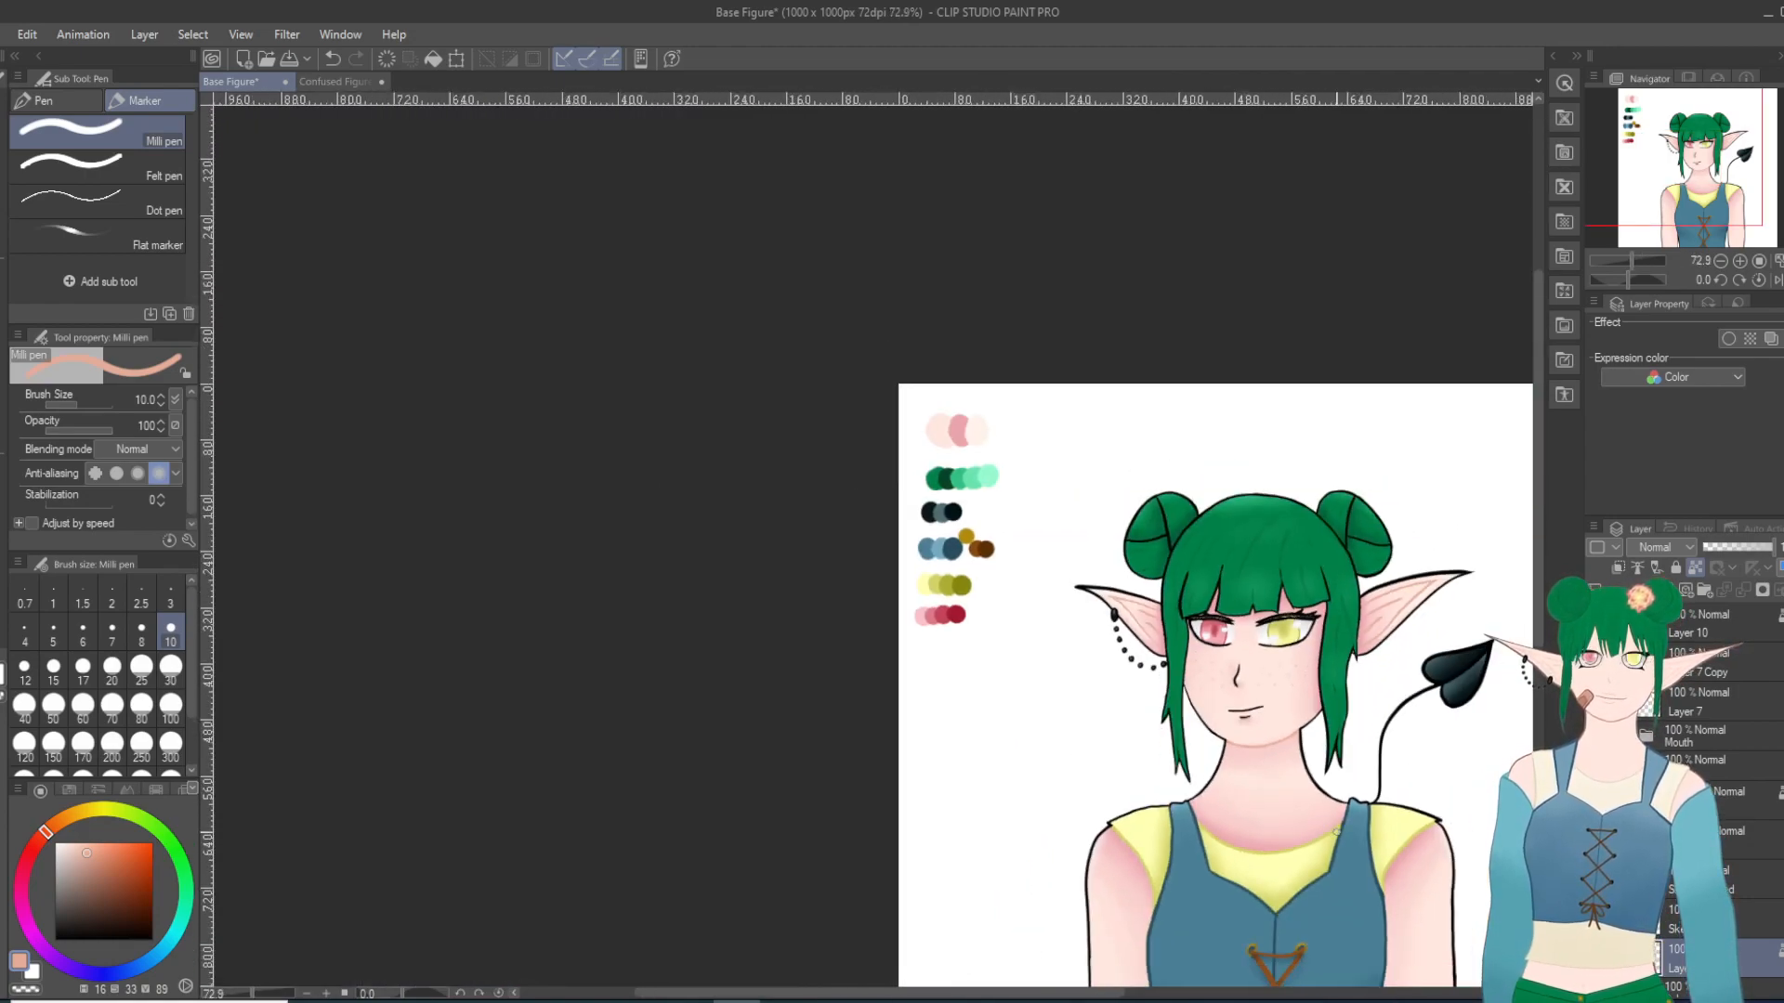
scroll(1359, 766, "up", 1)
scroll(1359, 766, "down", 1)
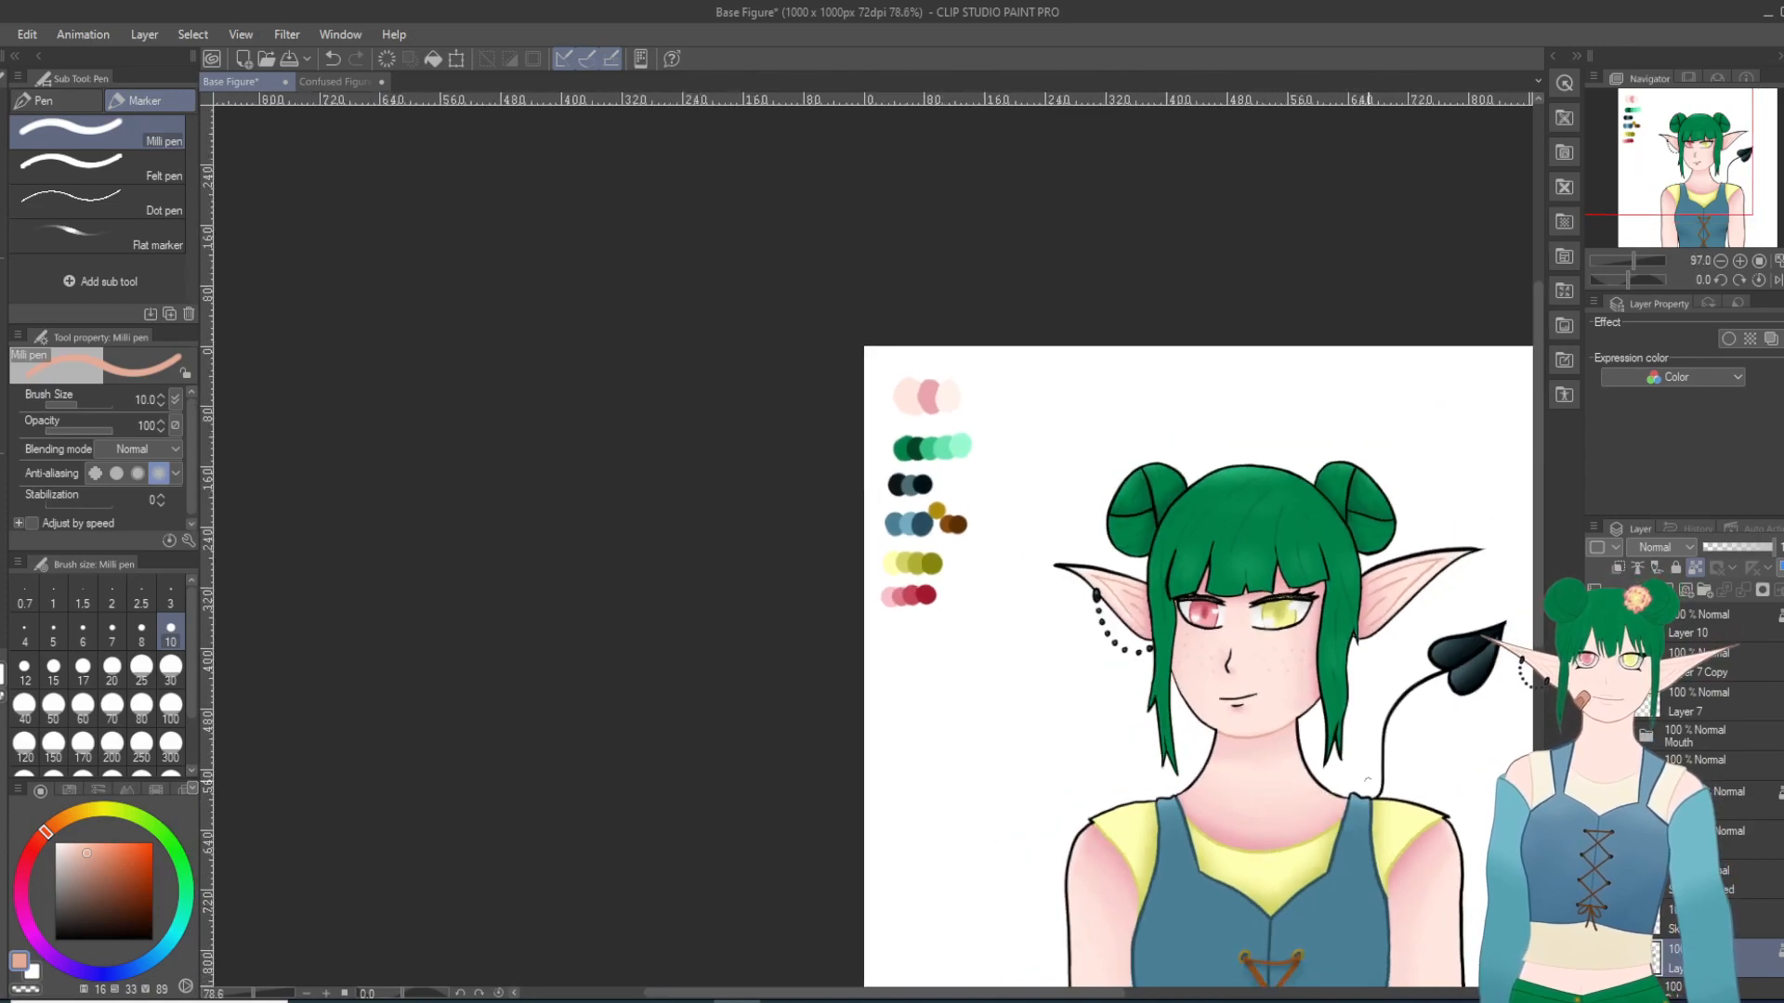
scroll(1364, 769, "up", 3)
scroll(1098, 661, "up", 4)
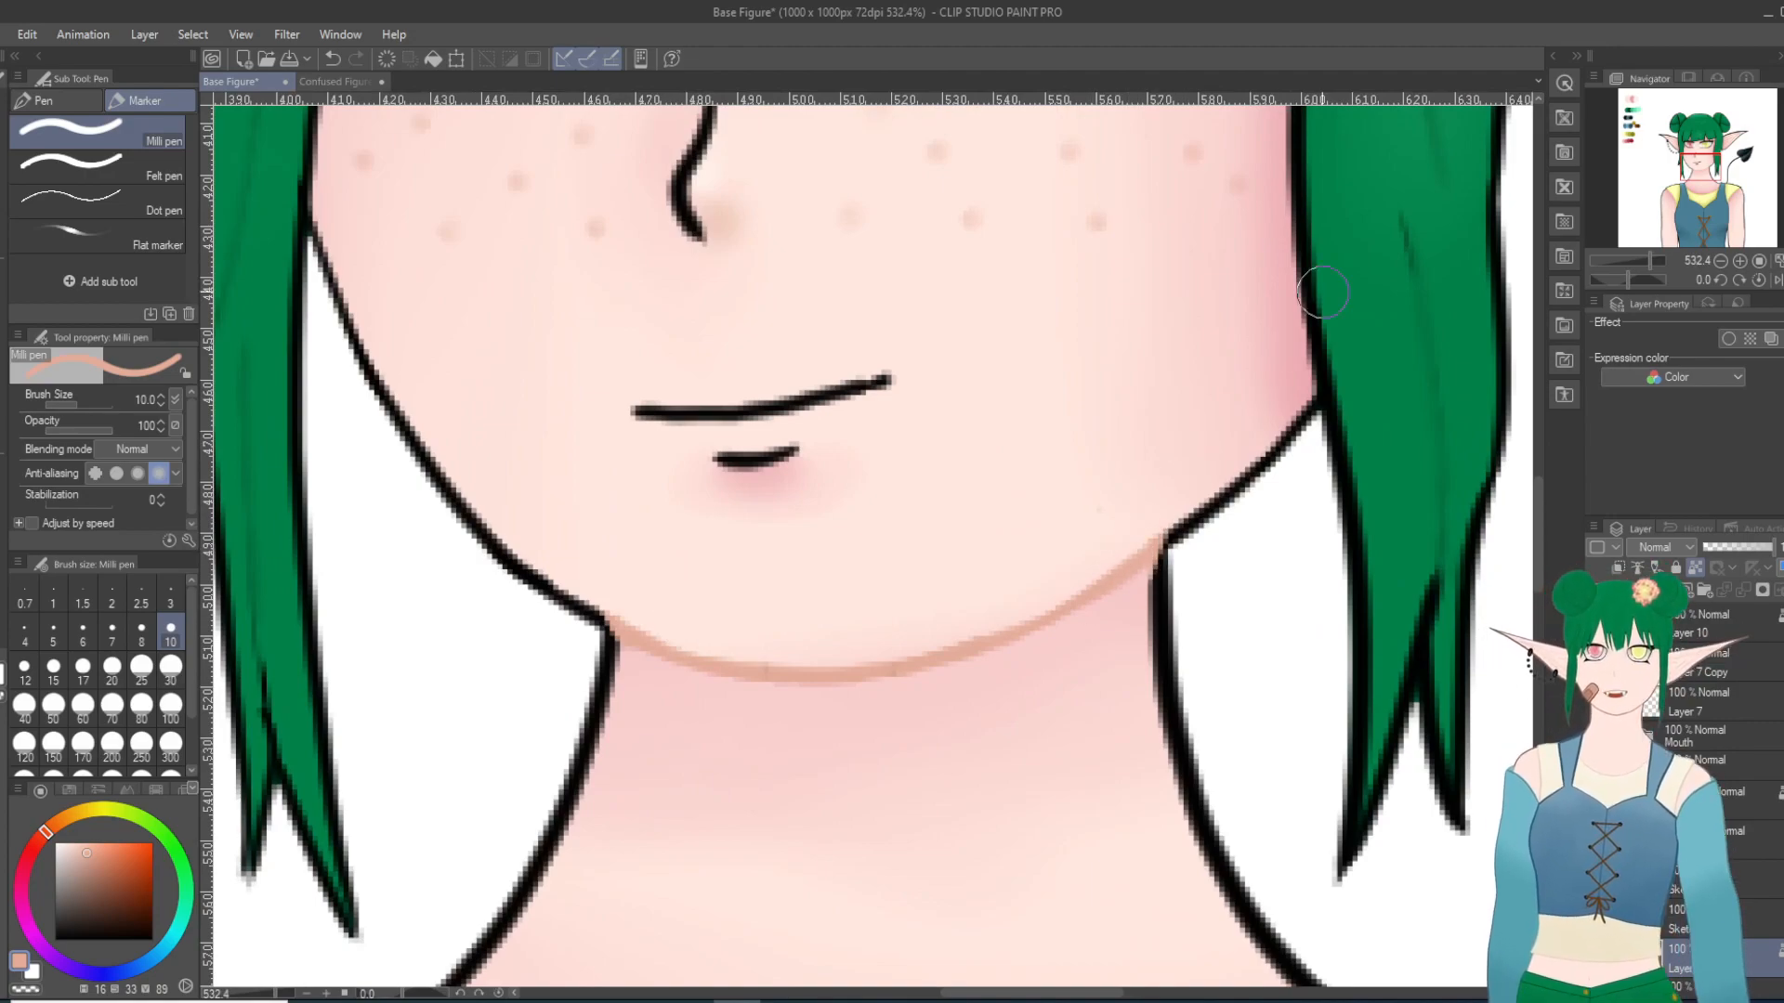
scroll(1323, 293, "down", 6)
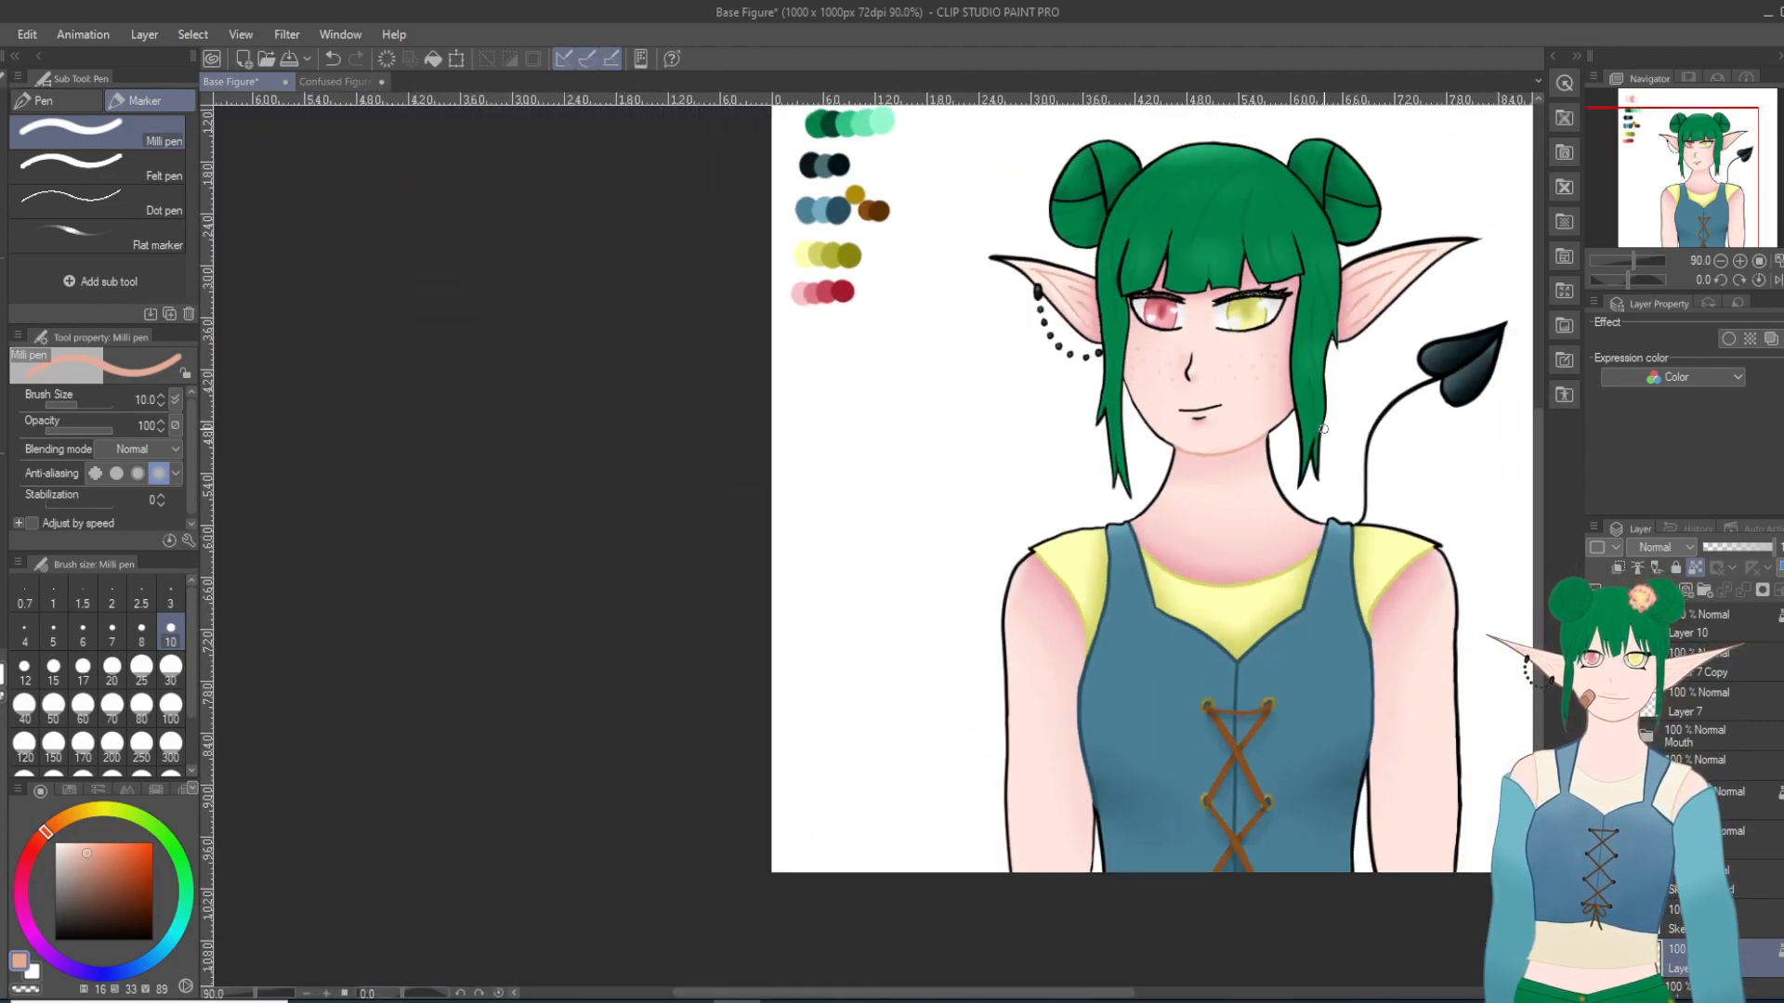
scroll(1324, 428, "down", 2)
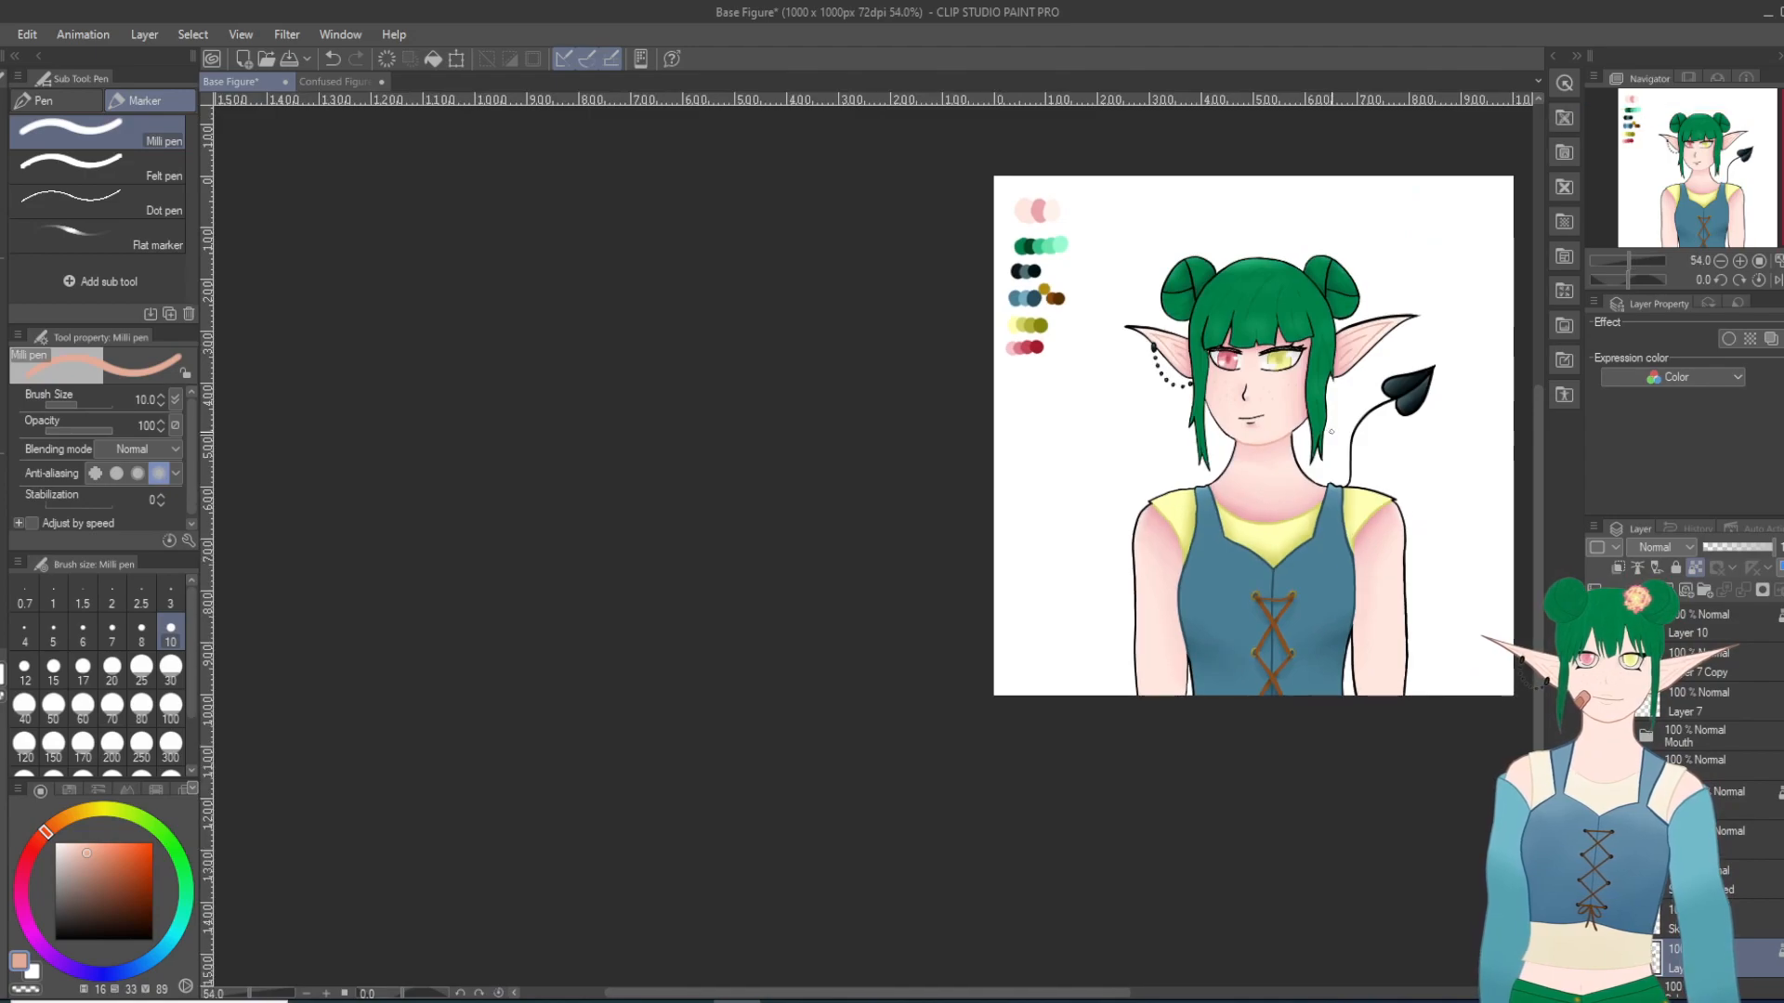
scroll(1331, 432, "up", 4)
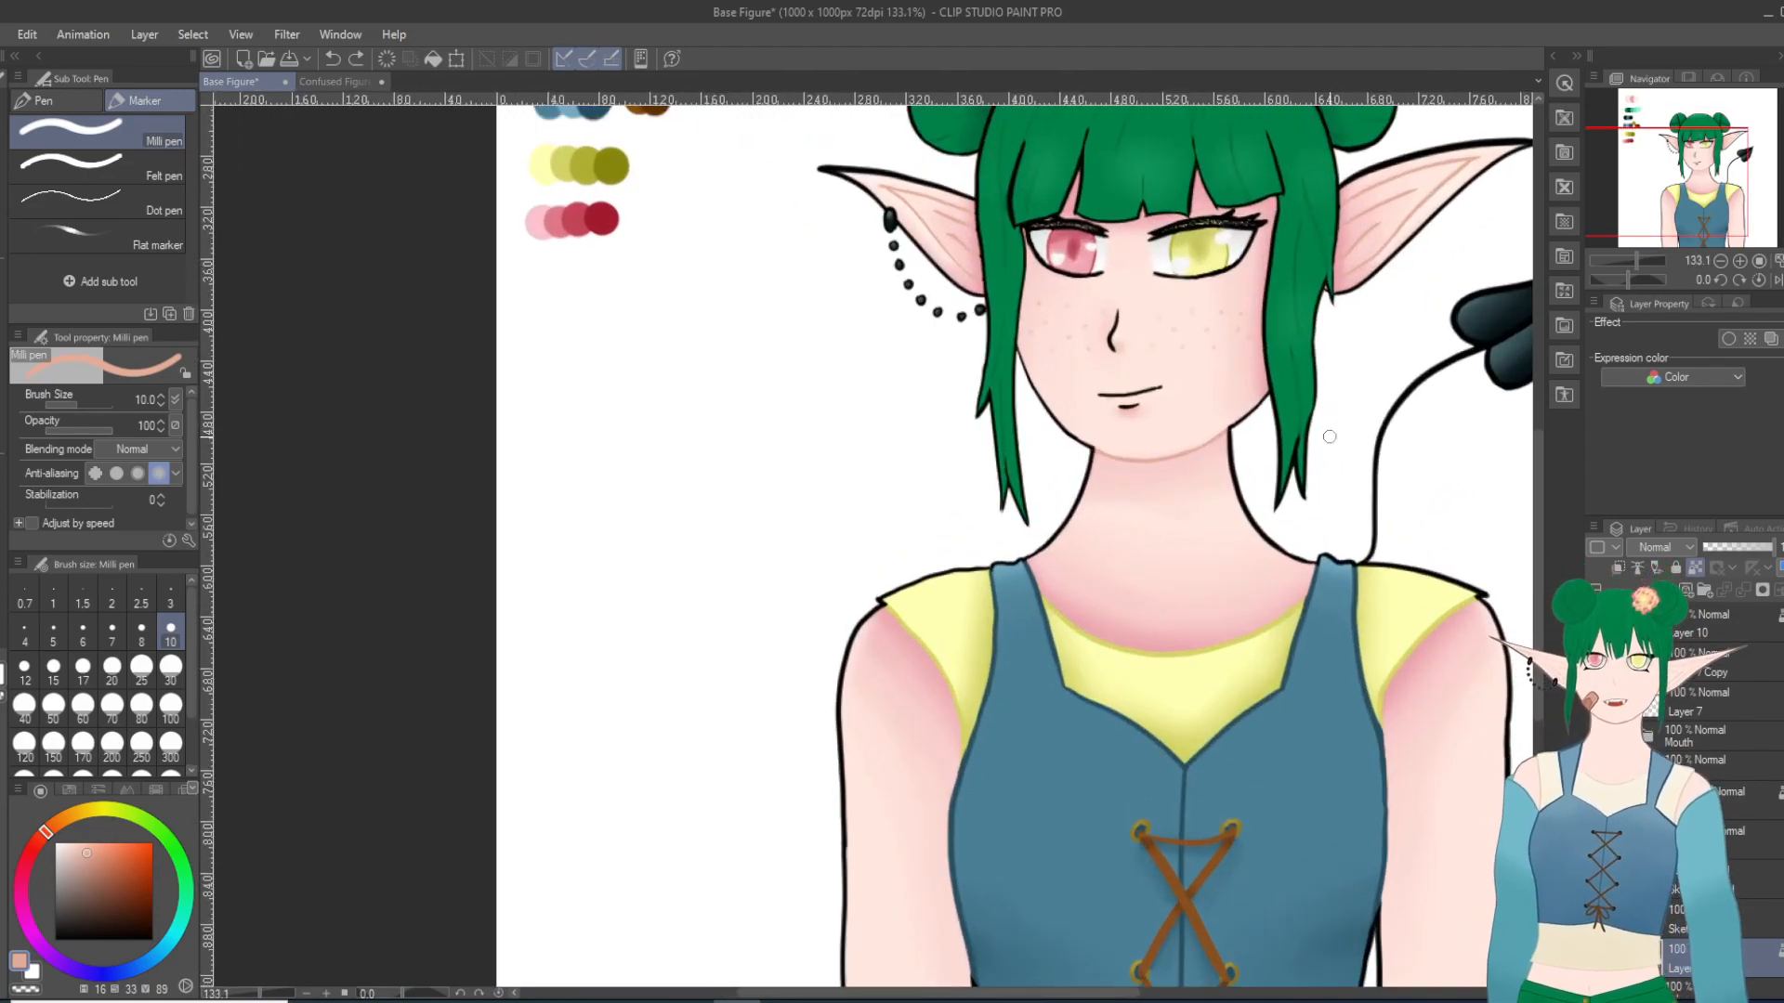
left_click(107, 855)
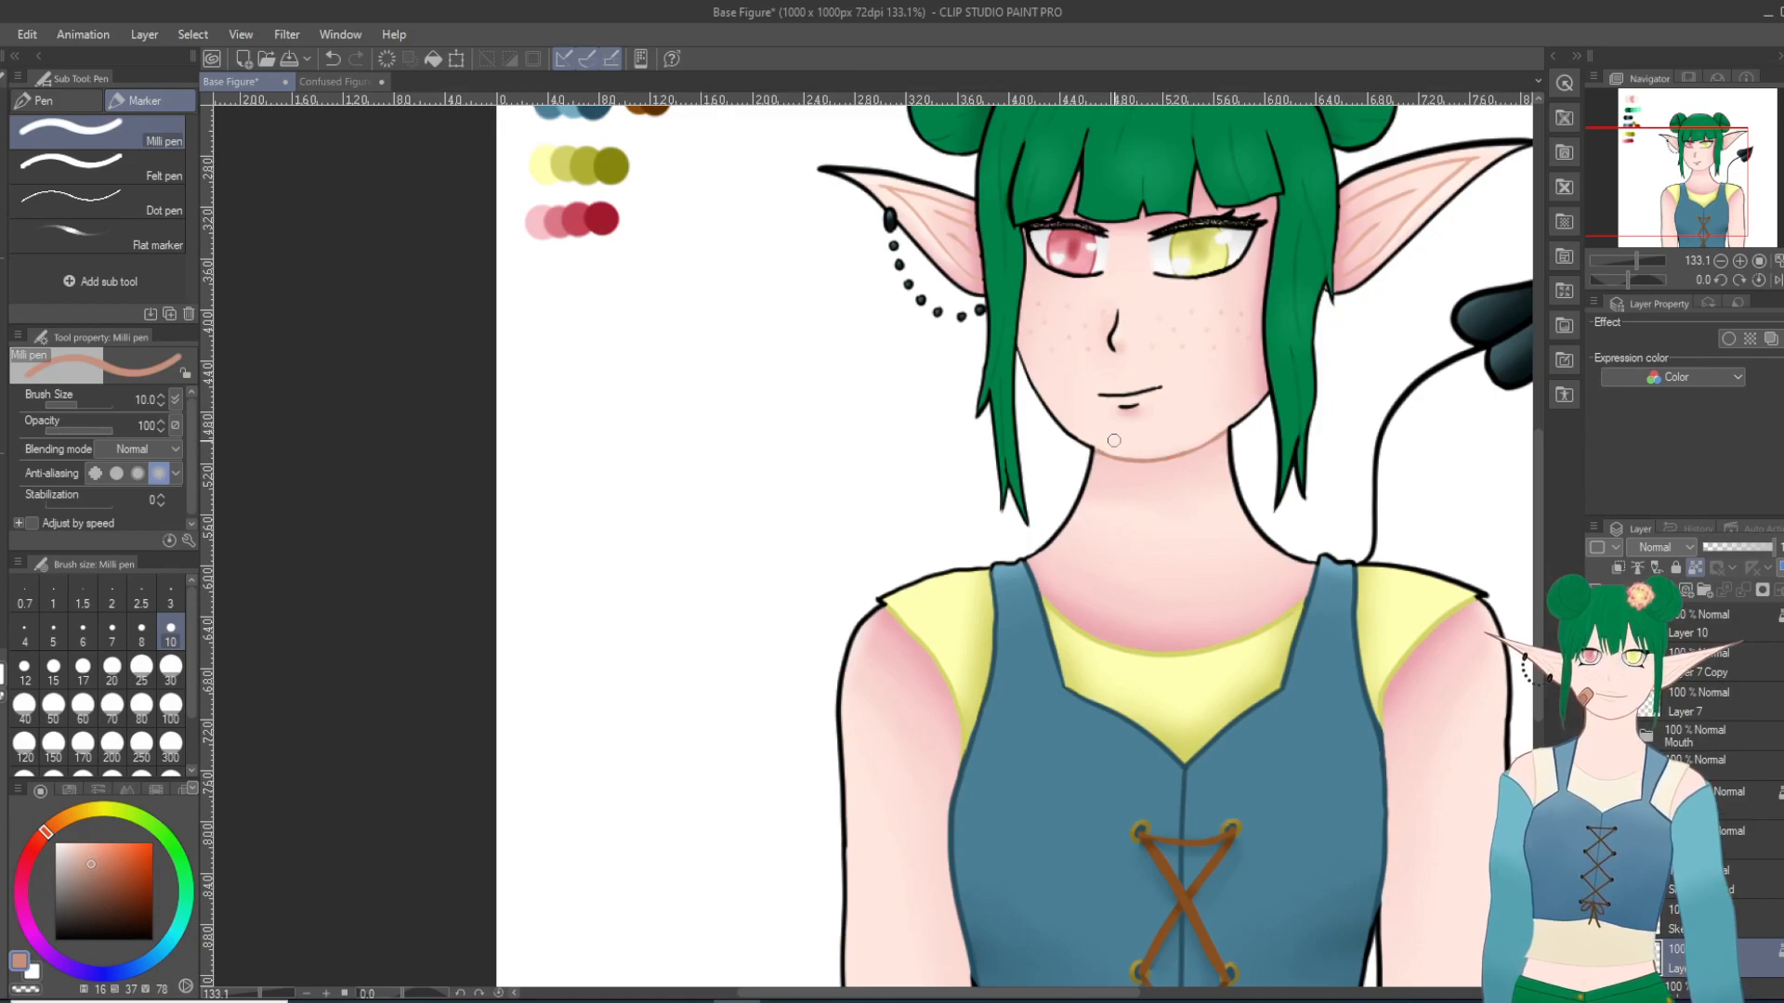
Step: Examine the face and the whole figure at different magnifications to compare the outline colours with their fills
scroll(1114, 440, "down", 3)
scroll(1222, 516, "down", 2)
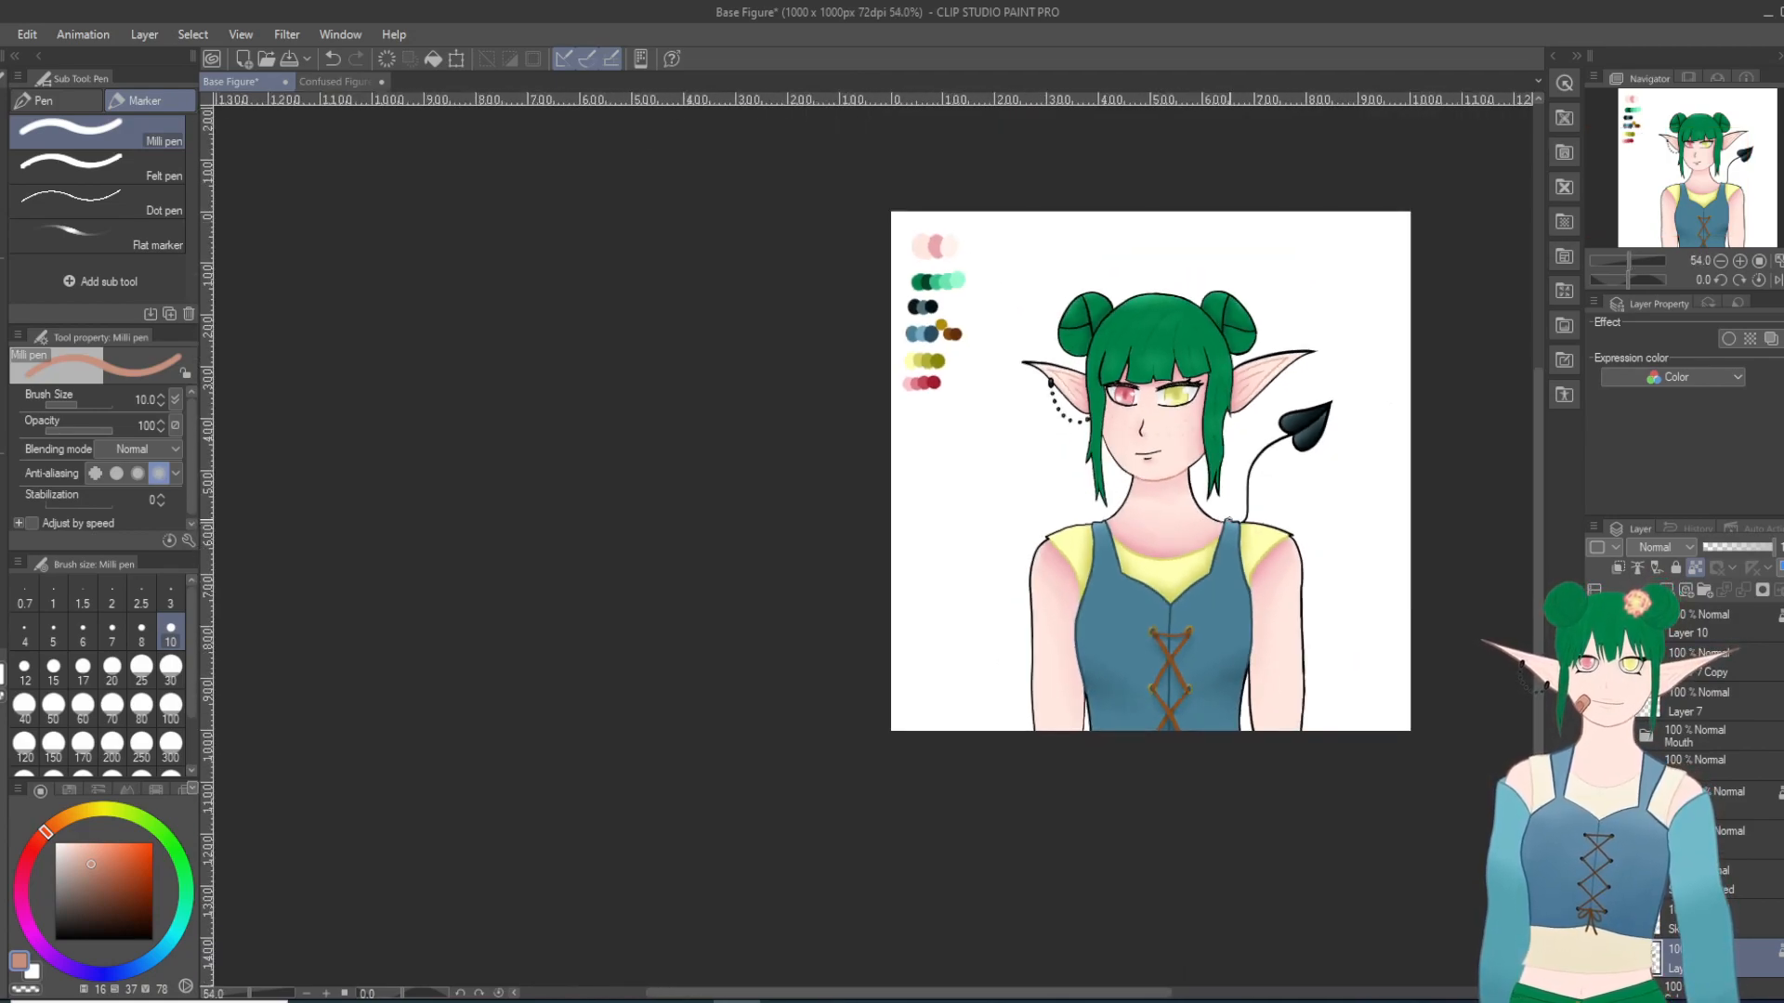
scroll(1222, 516, "up", 2)
scroll(1269, 522, "up", 2)
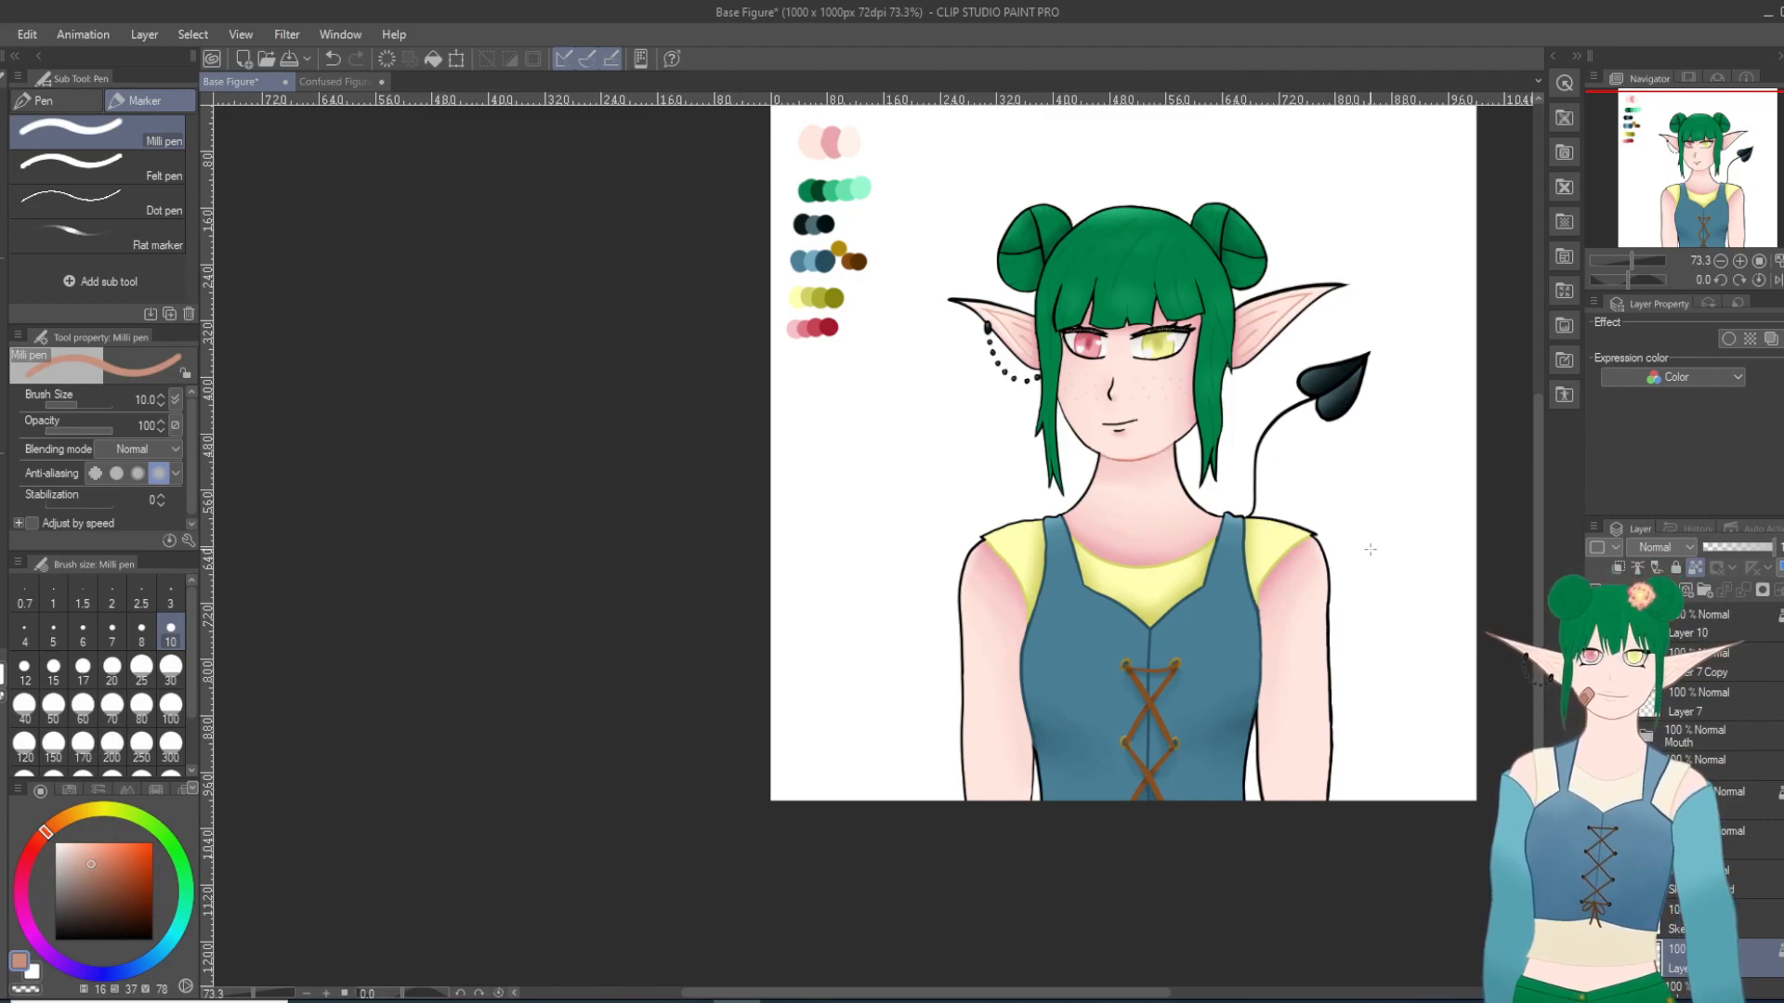
scroll(1370, 549, "up", 2)
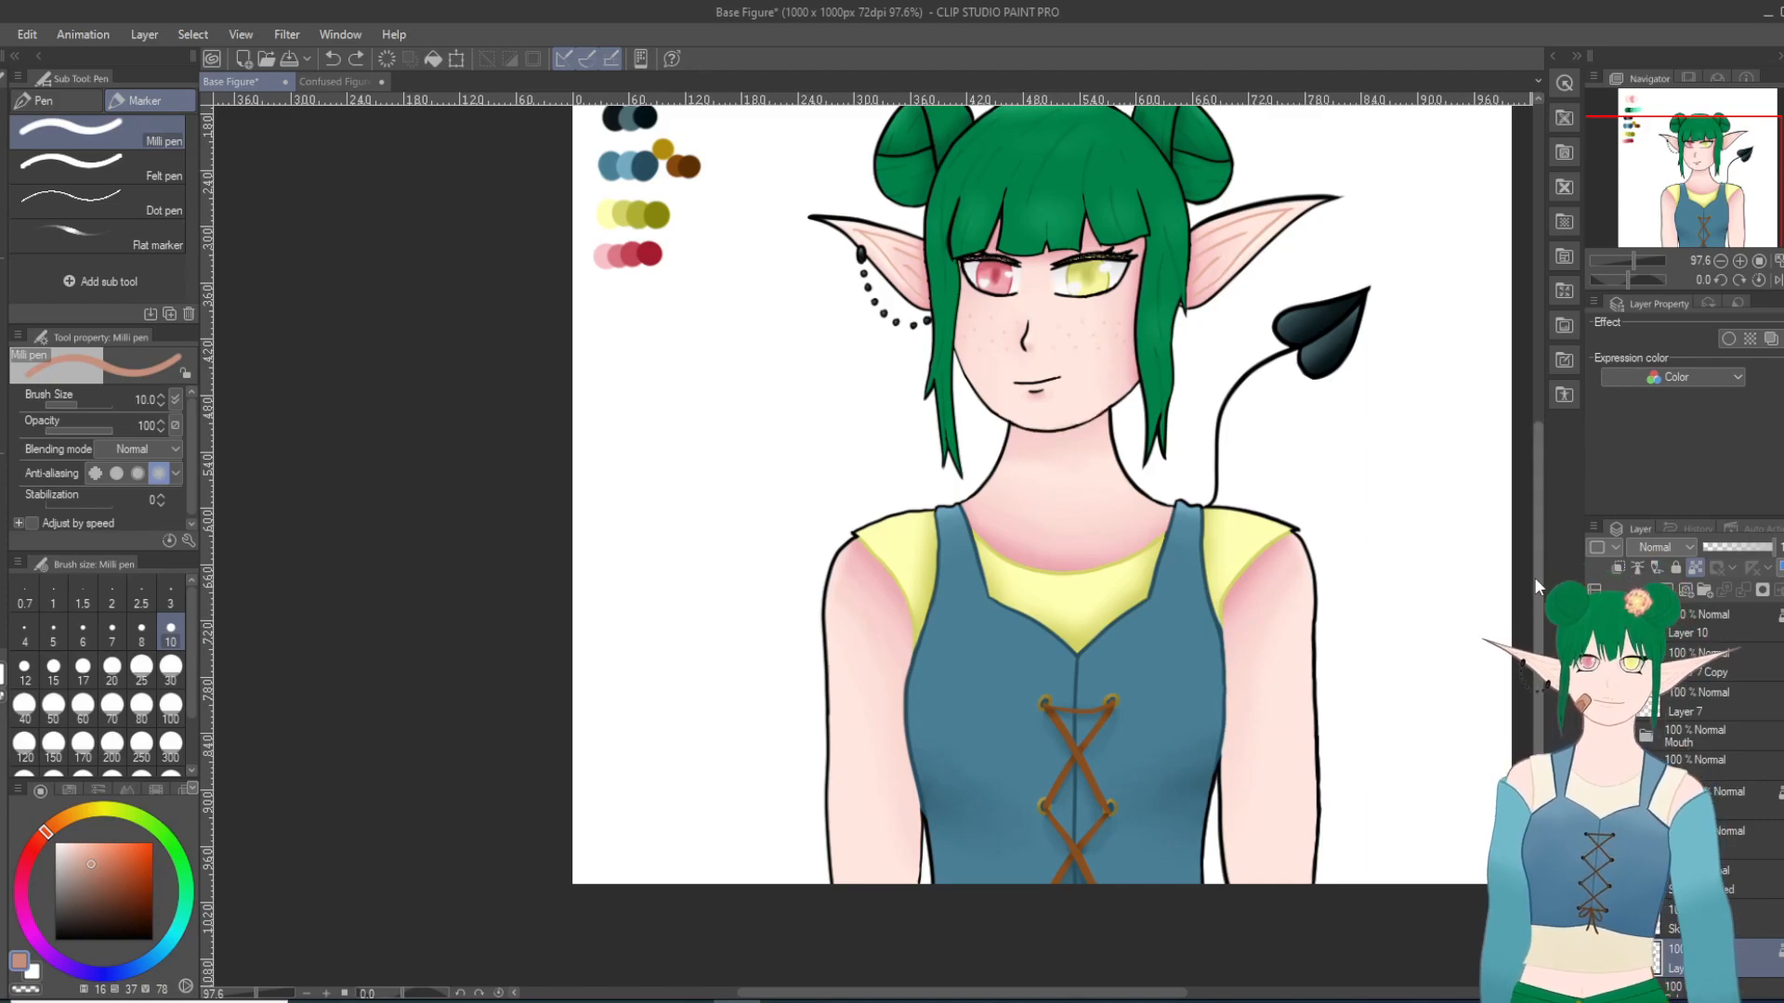
scroll(1534, 579, "up", 3)
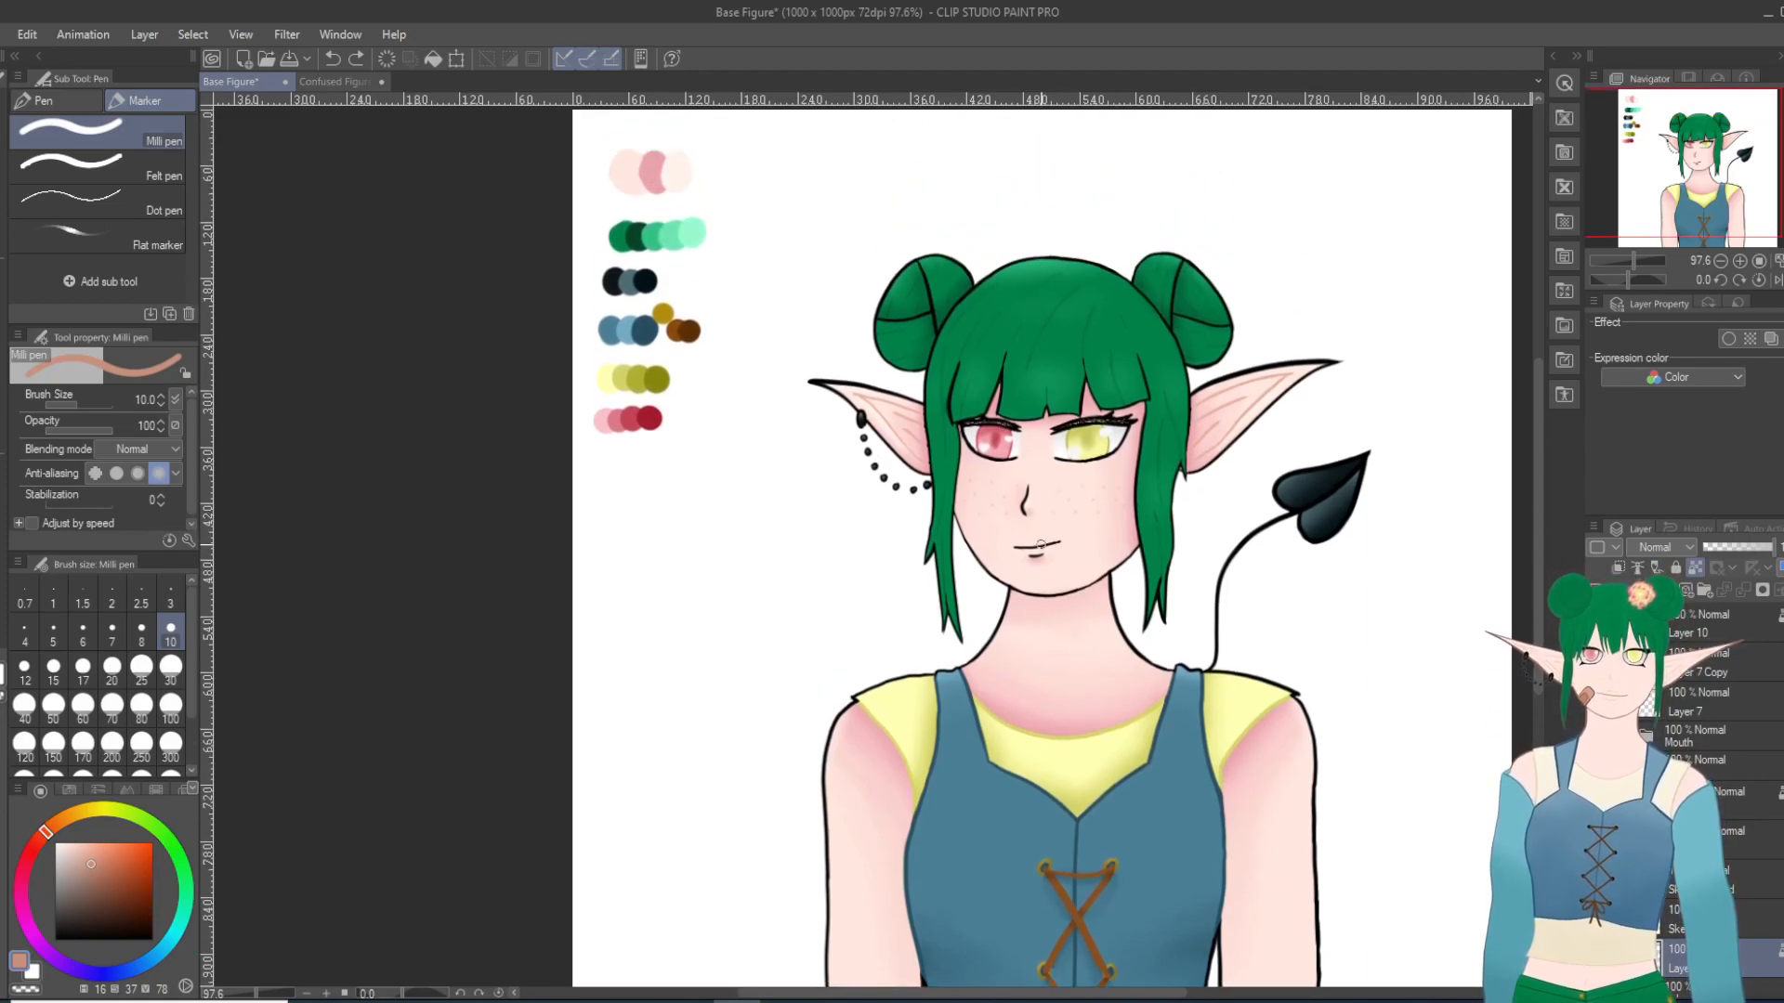
scroll(1051, 531, "up", 5)
scroll(1051, 530, "up", 3)
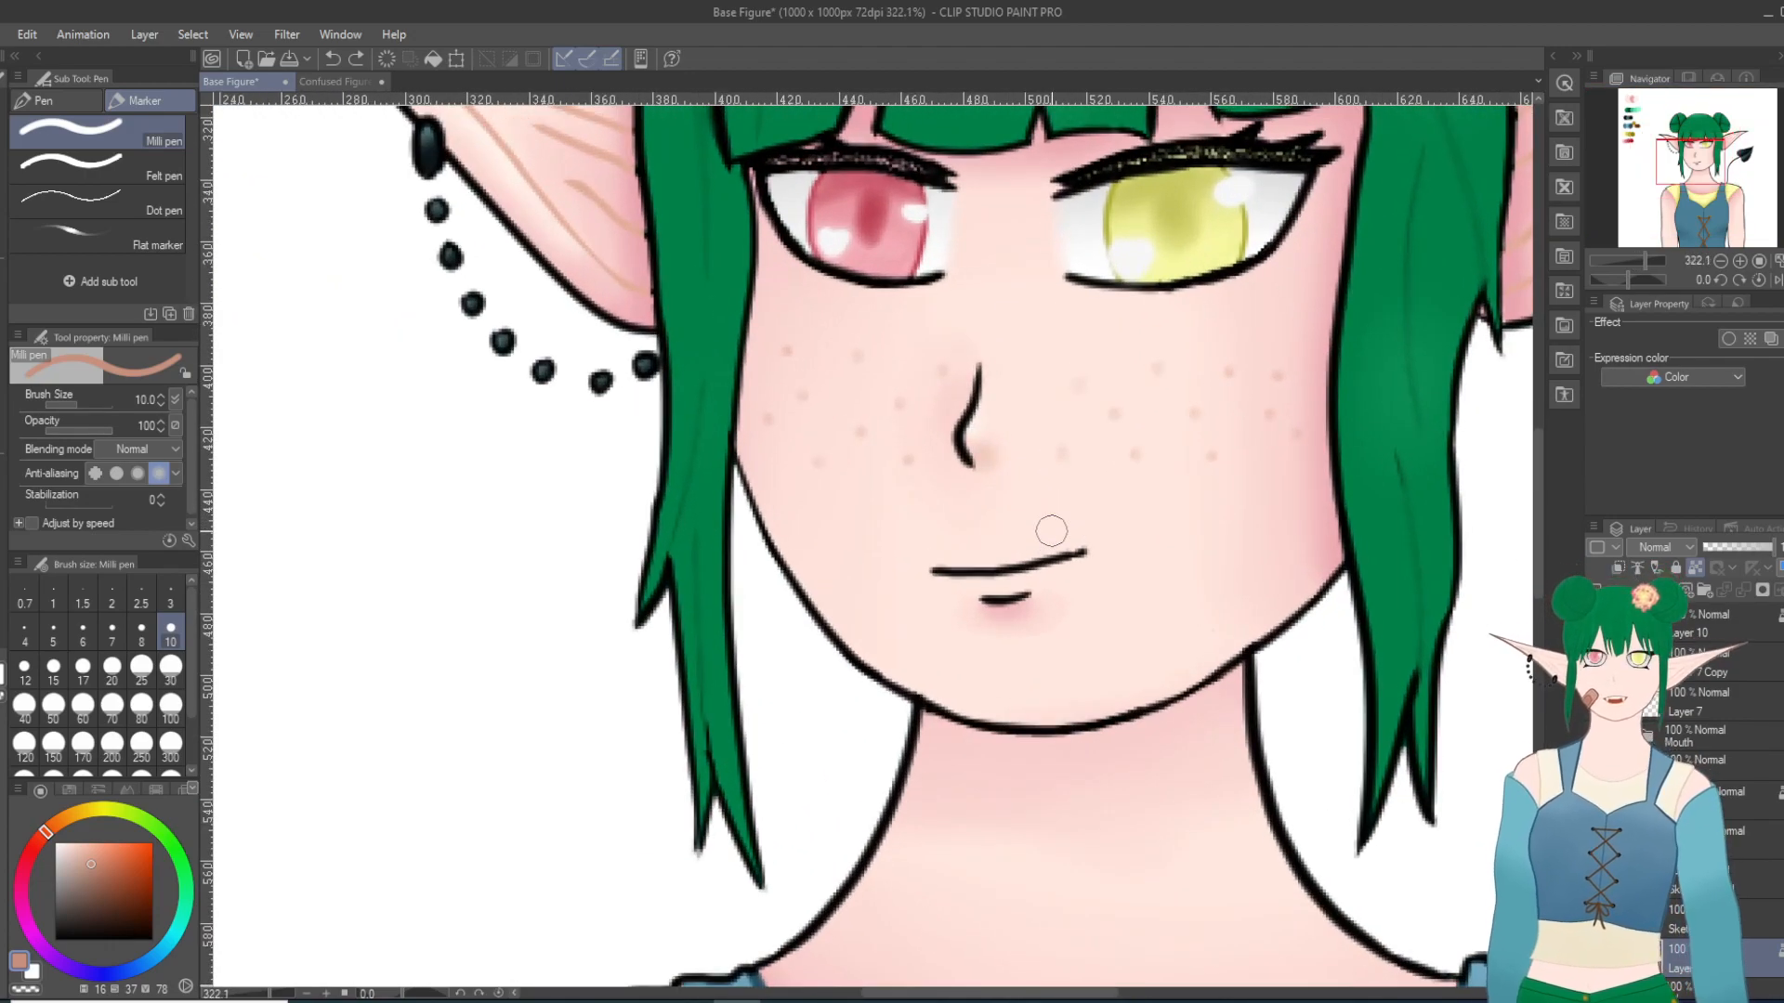
scroll(1038, 532, "down", 3)
scroll(617, 486, "down", 3)
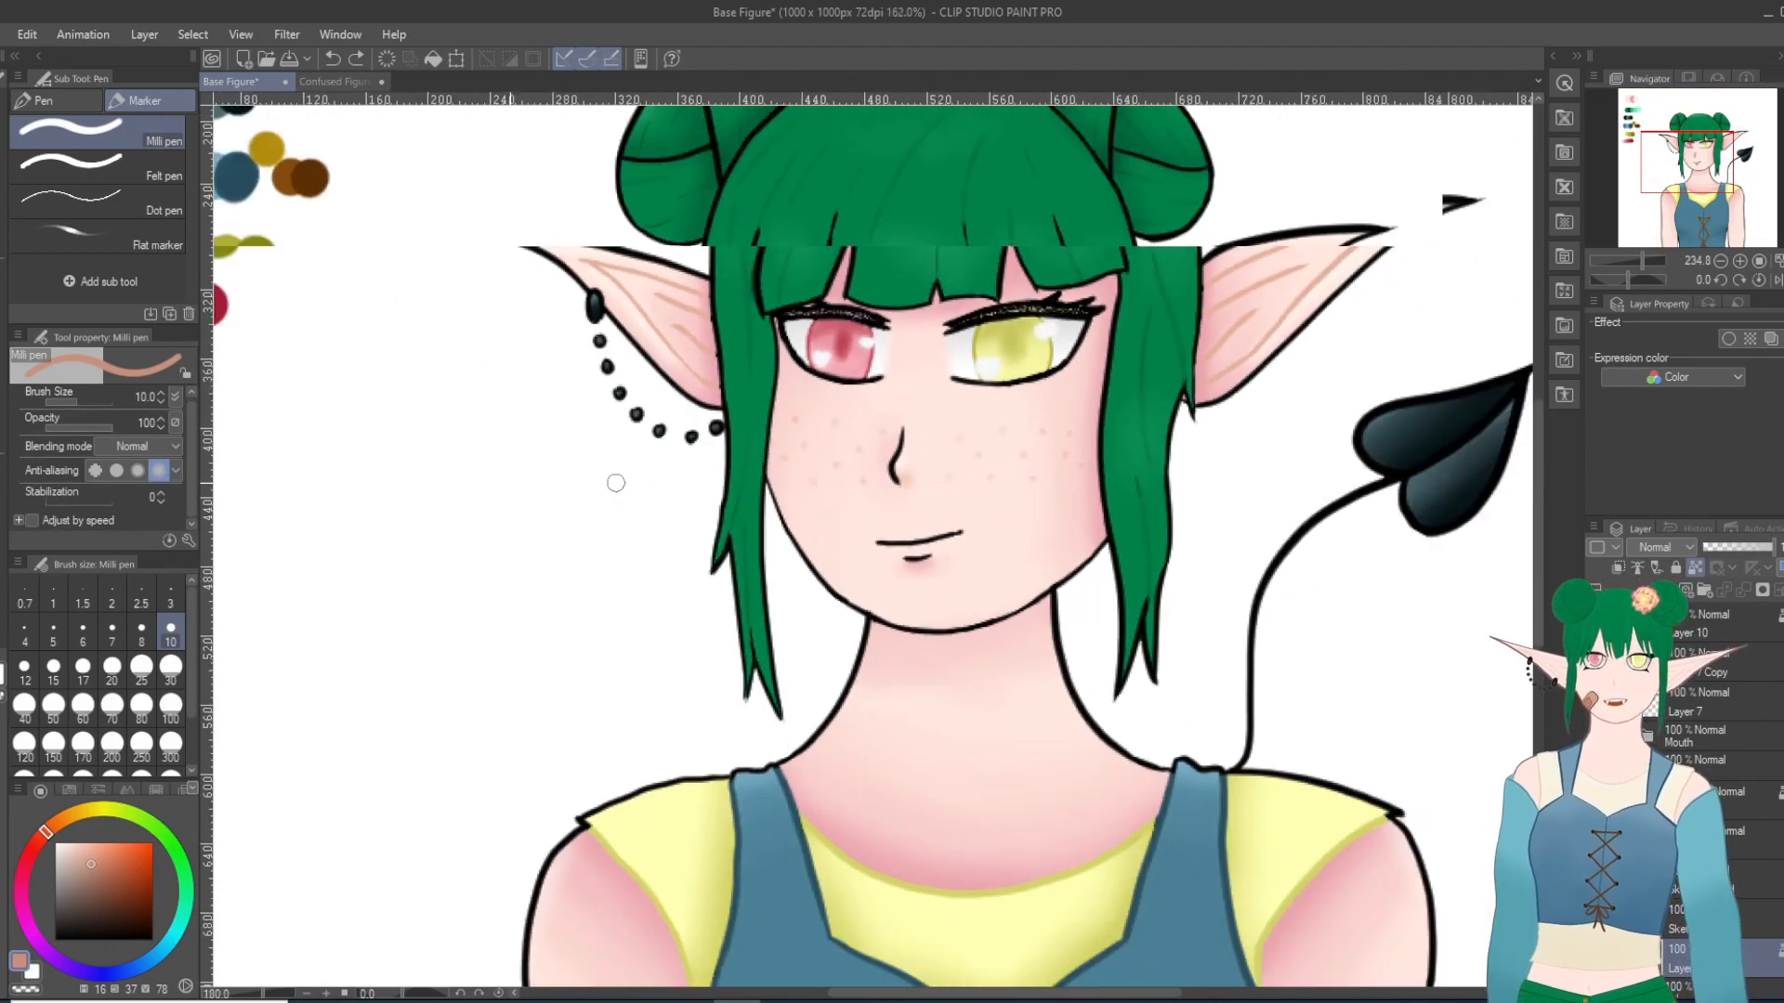
scroll(371, 310, "down", 4)
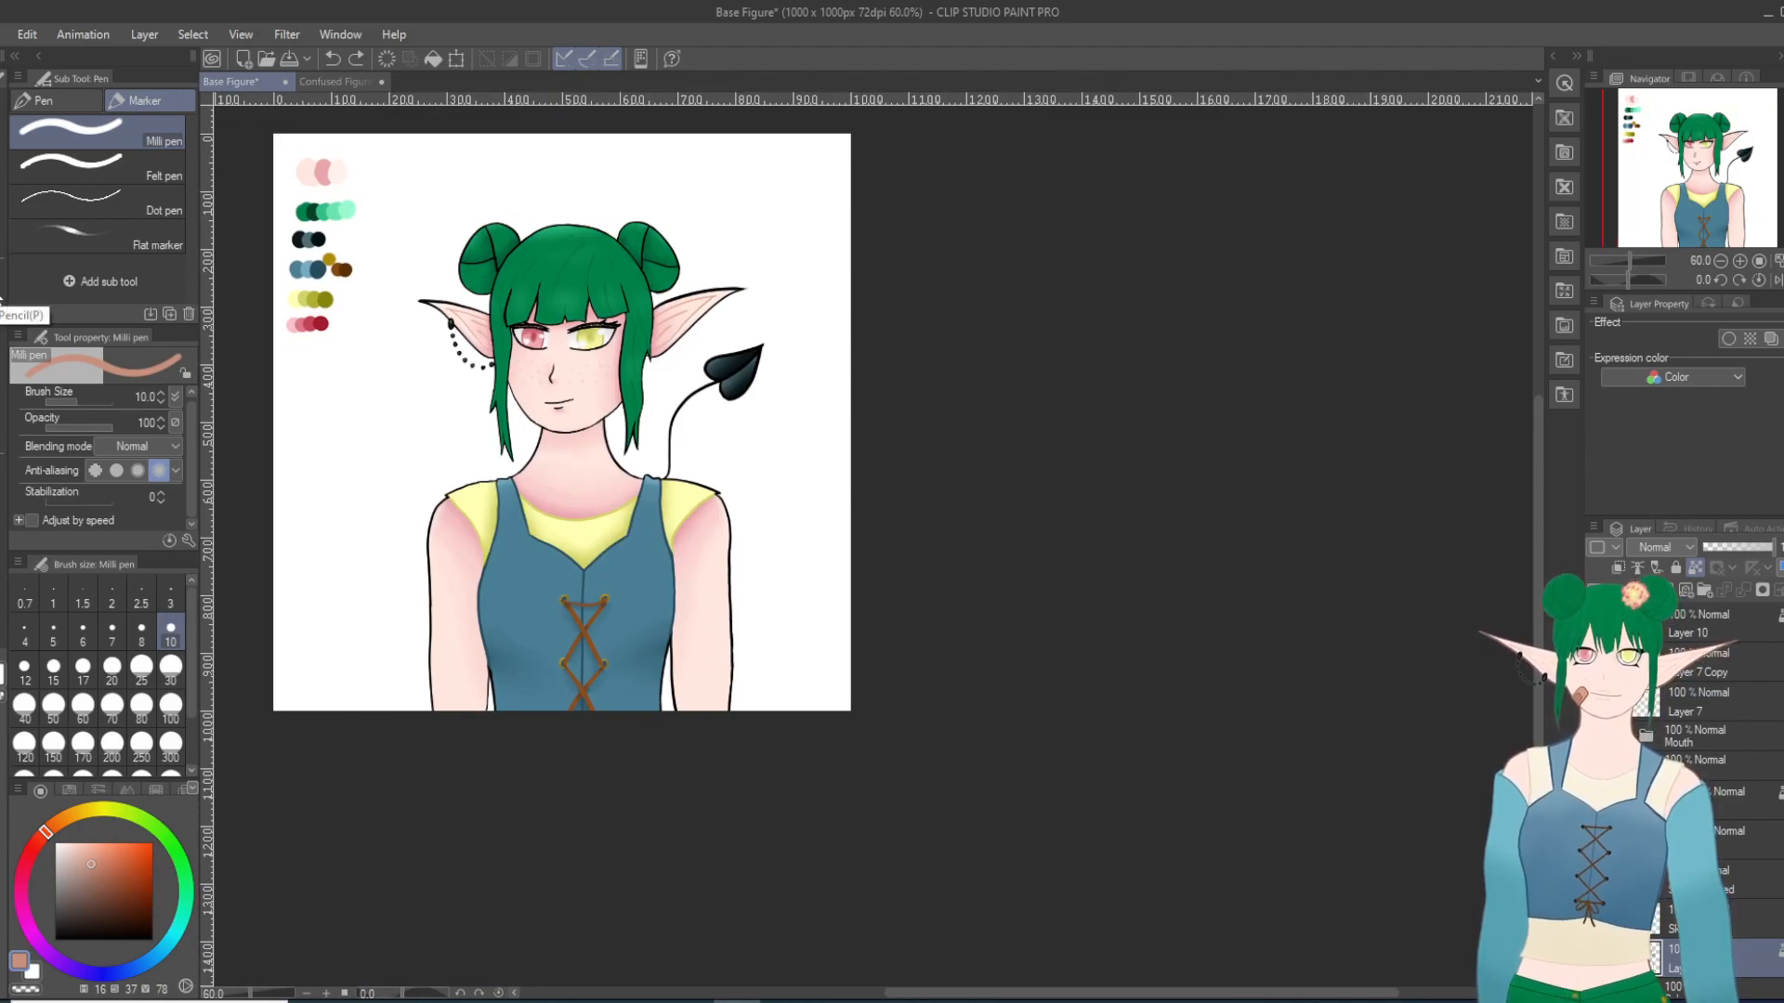
scroll(499, 446, "up", 5)
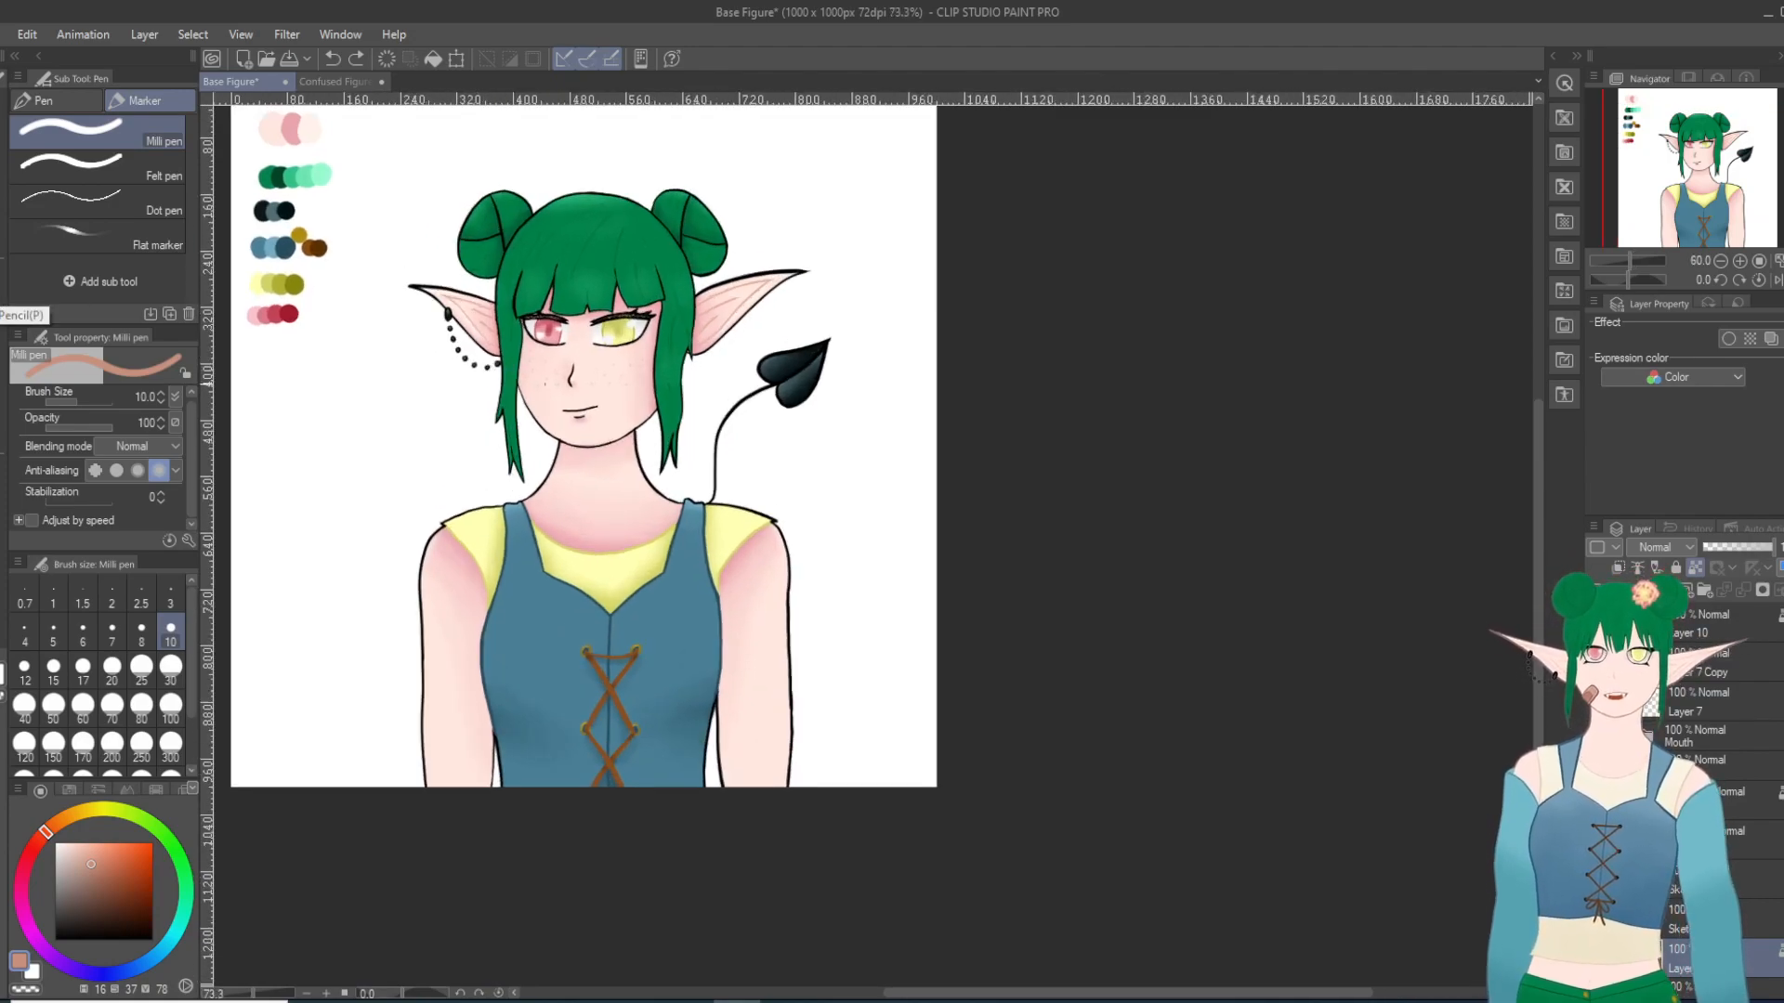
scroll(499, 446, "down", 4)
scroll(473, 448, "up", 3)
scroll(473, 447, "down", 3)
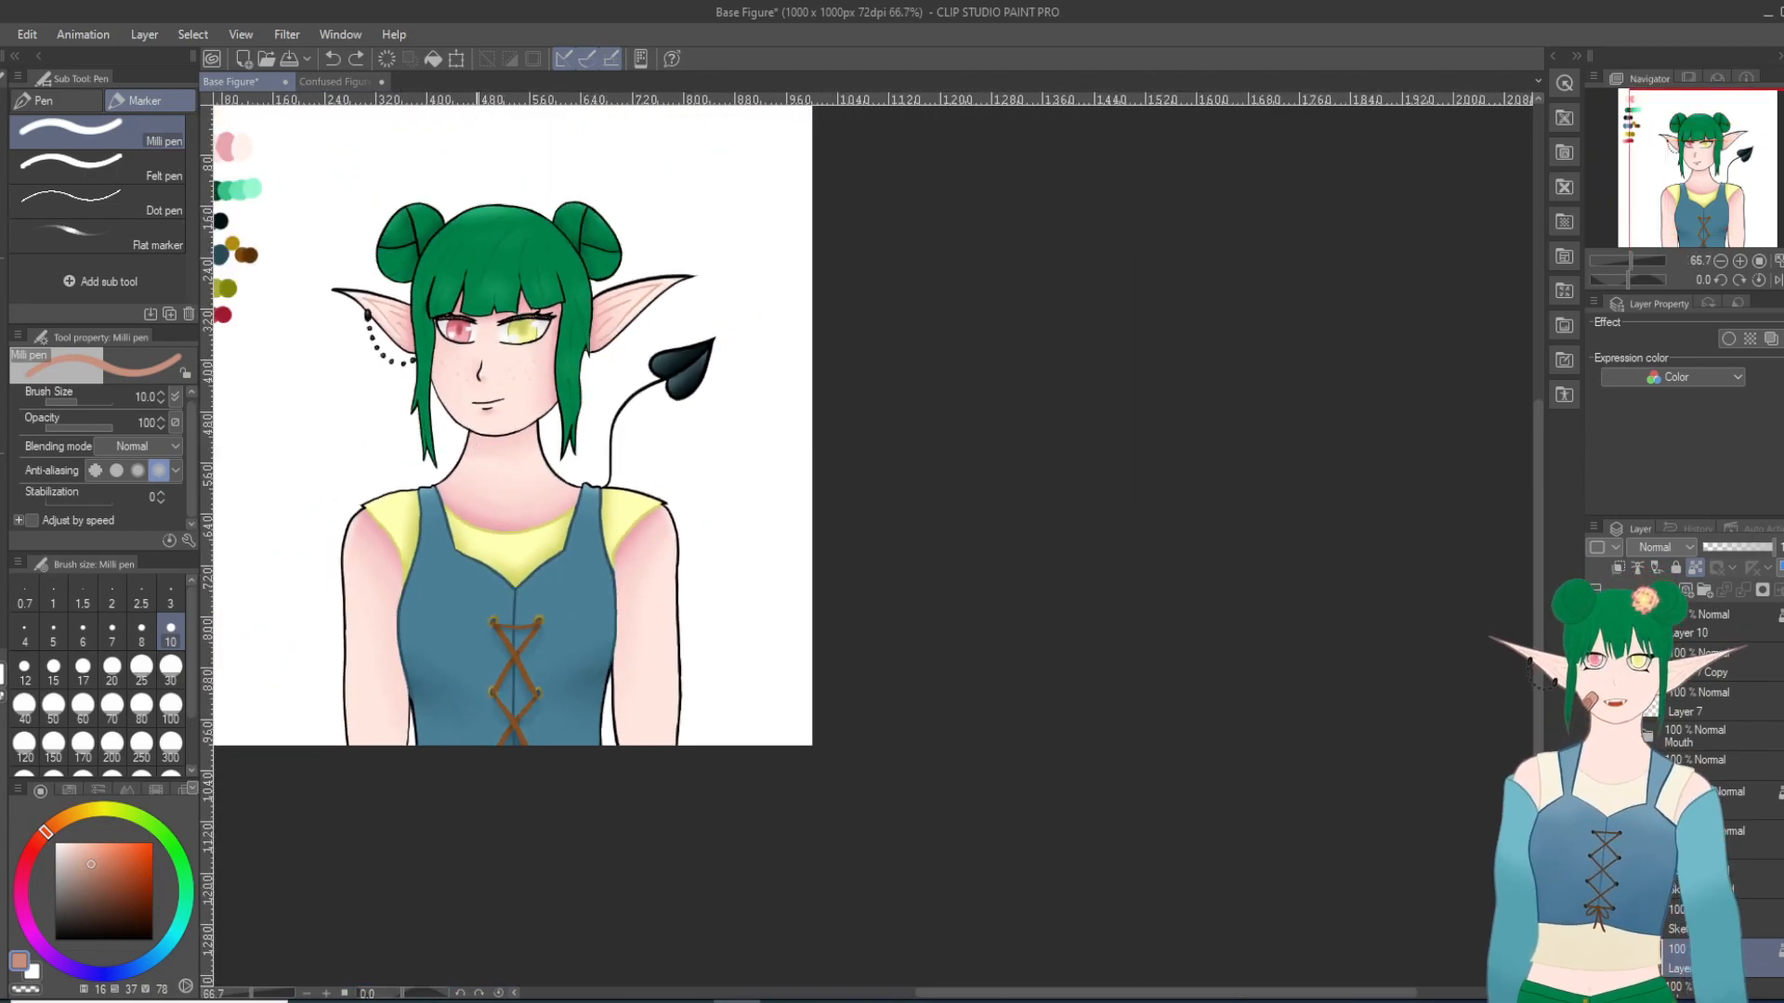
scroll(373, 321, "up", 1)
scroll(373, 322, "up", 1)
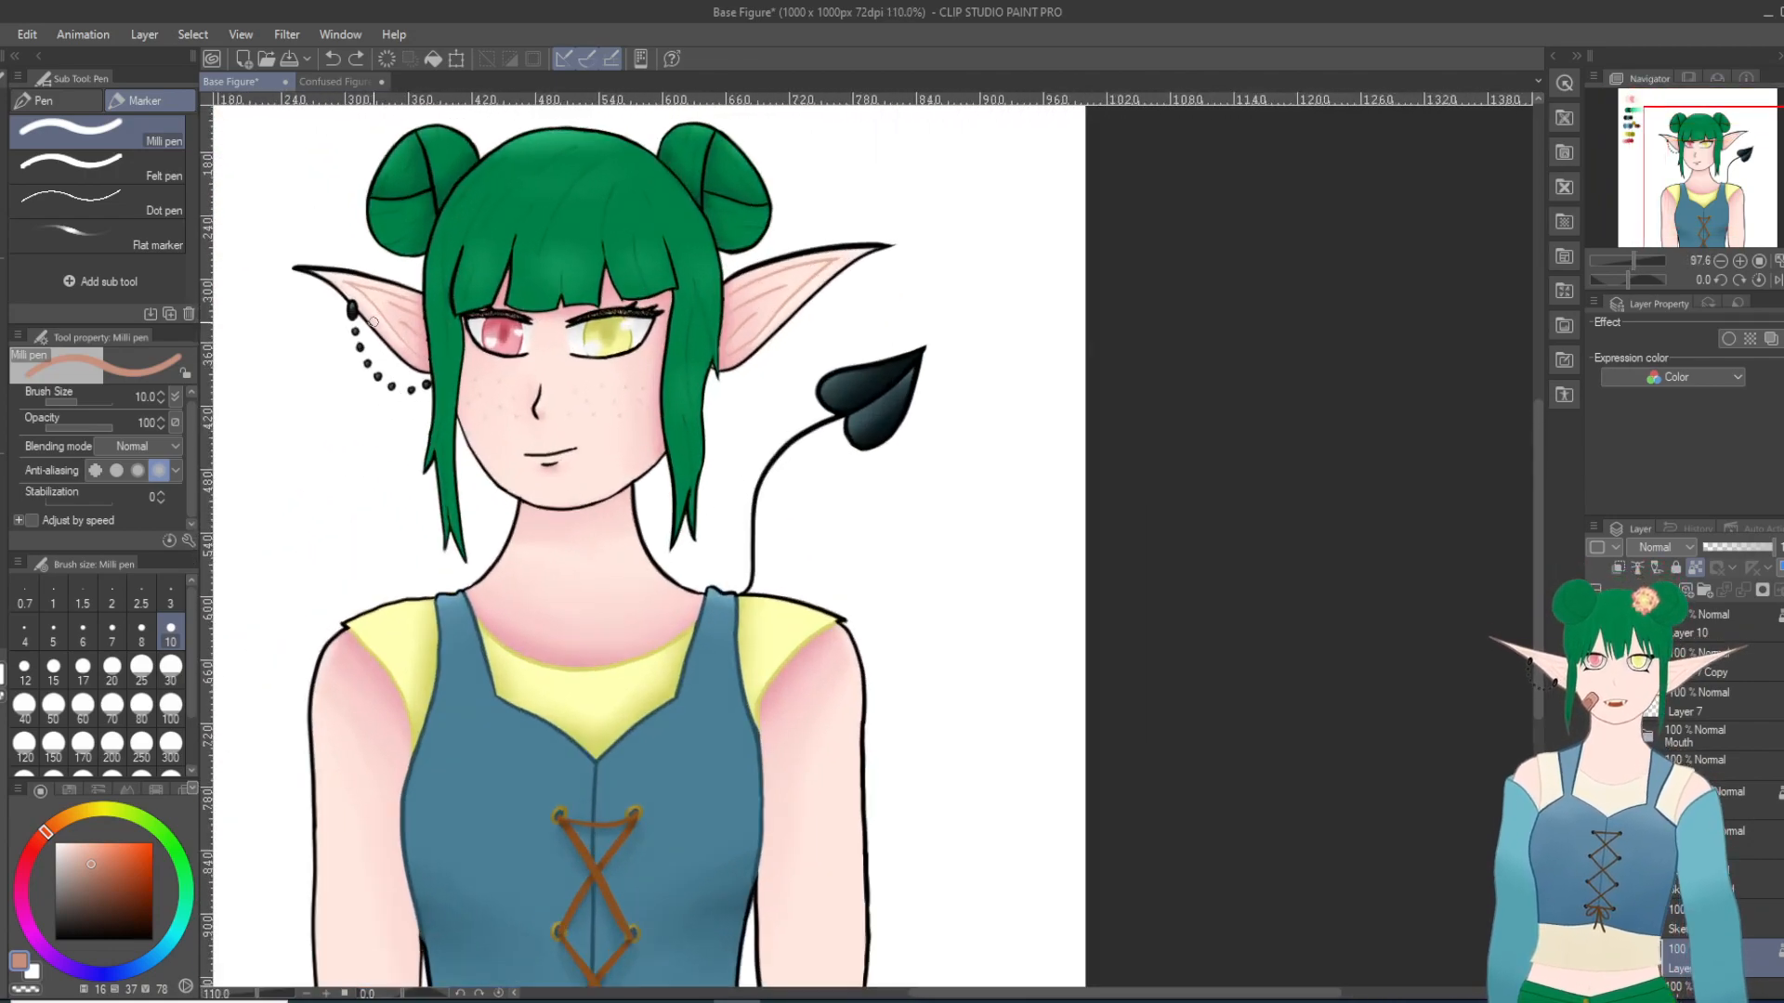
scroll(310, 221, "down", 1)
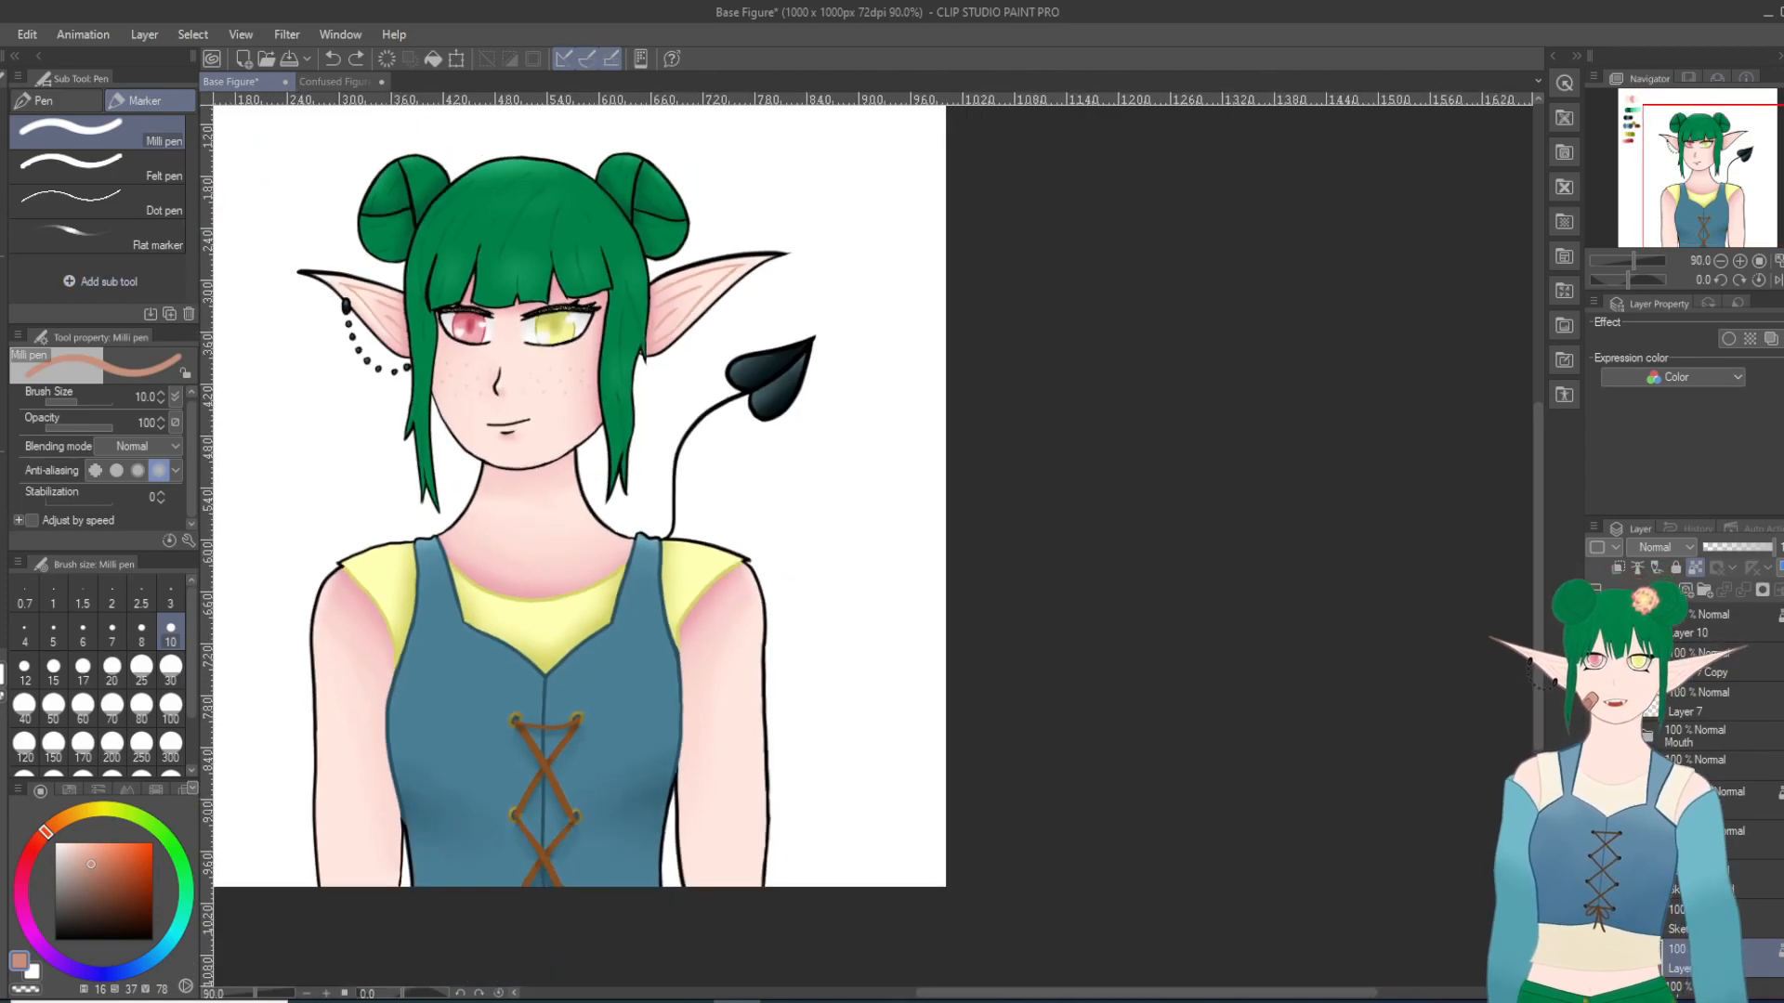
Step: Sample the dark green from the canvas palette as the line colour for the hair
key("i")
scroll(287, 325, "down", 4)
scroll(282, 318, "up", 3)
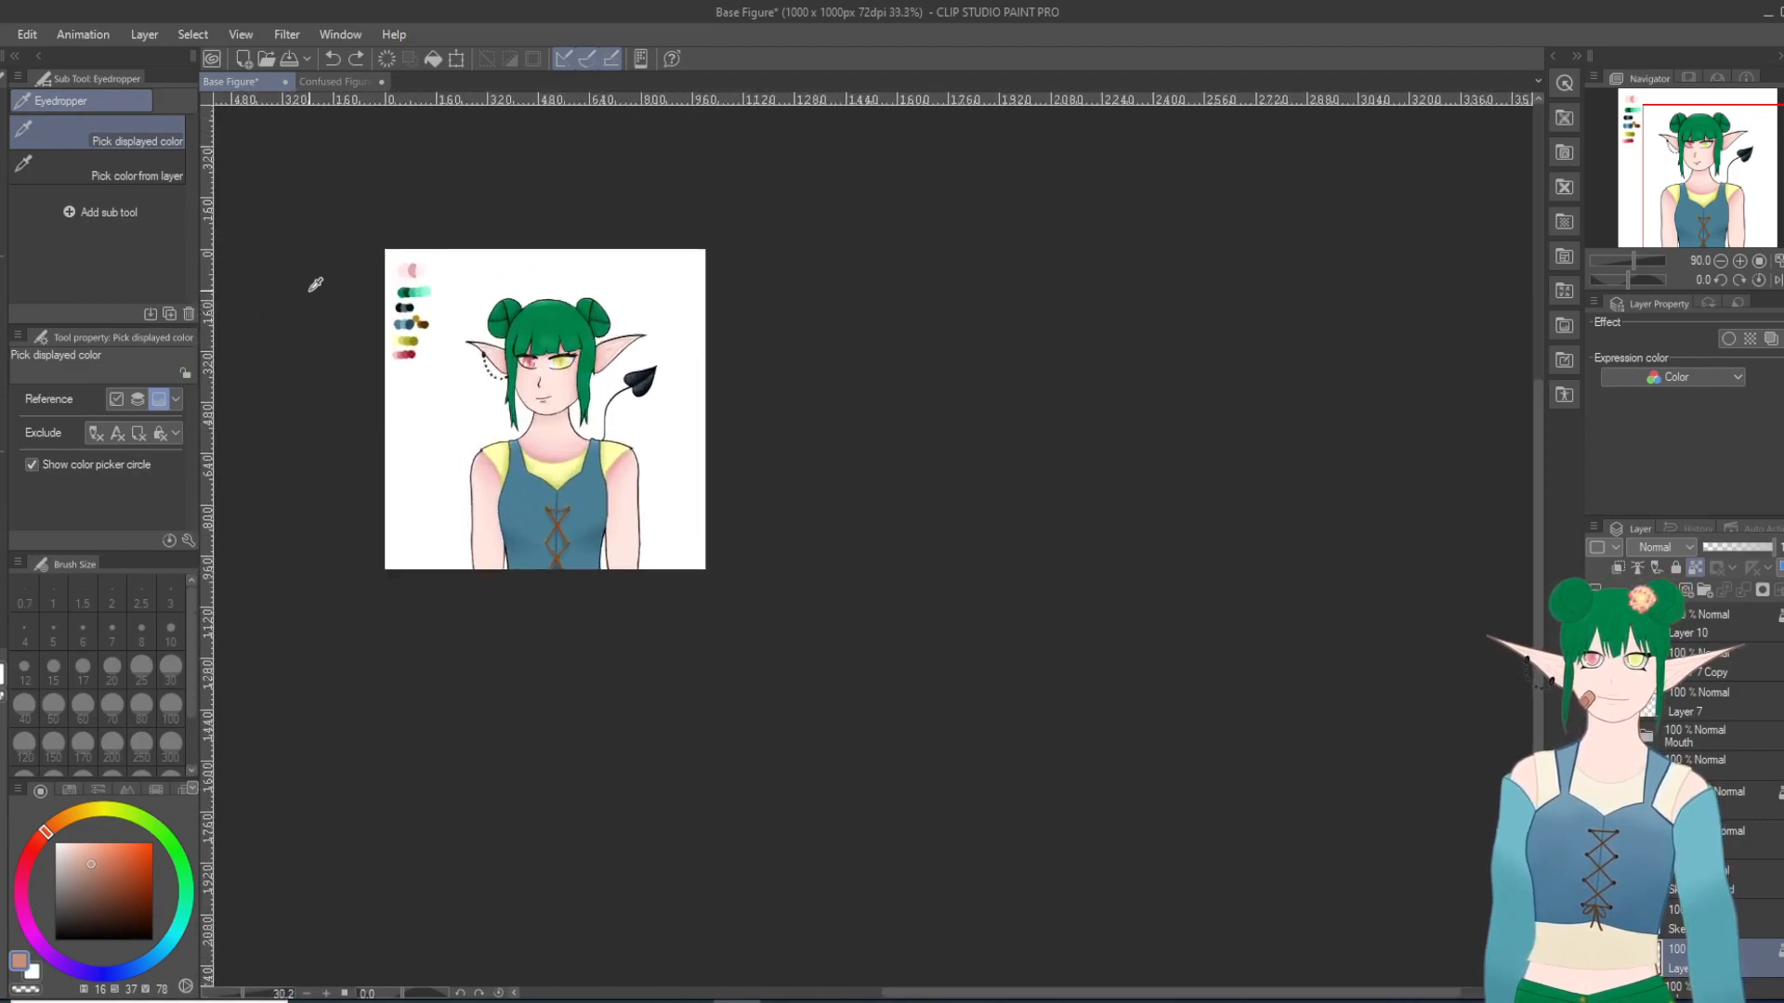
left_click(441, 284)
scroll(839, 369, "up", 3)
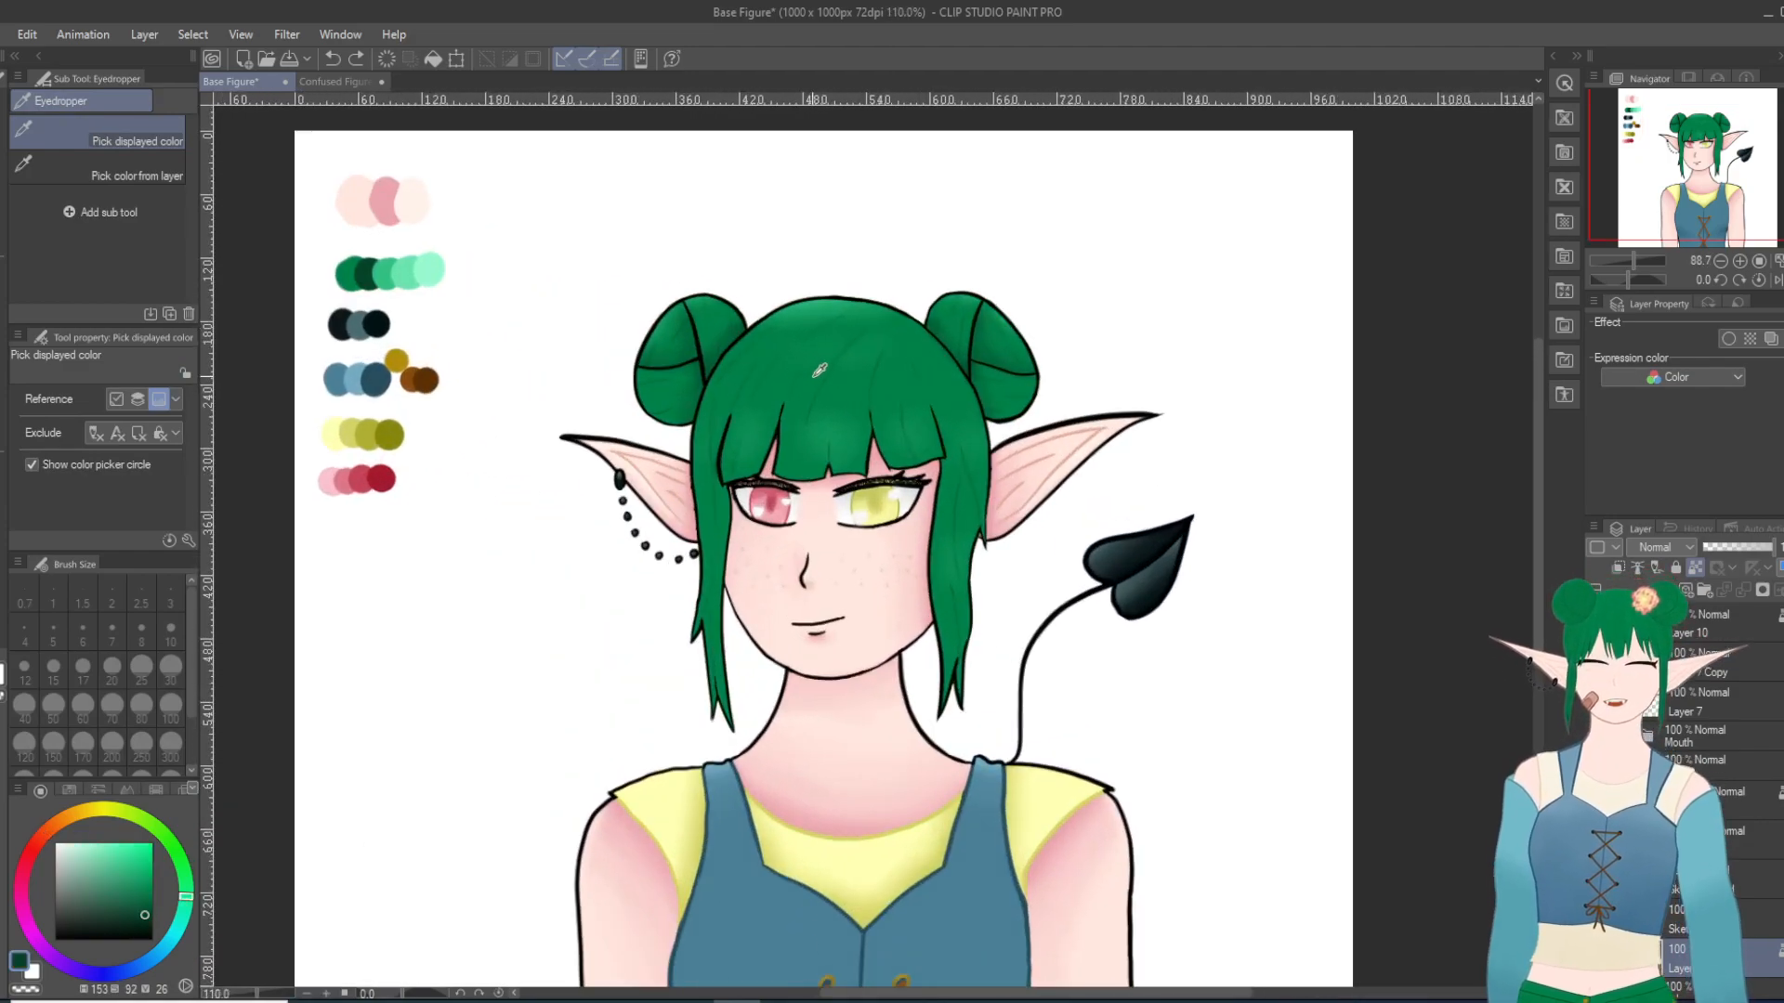
scroll(839, 369, "up", 1)
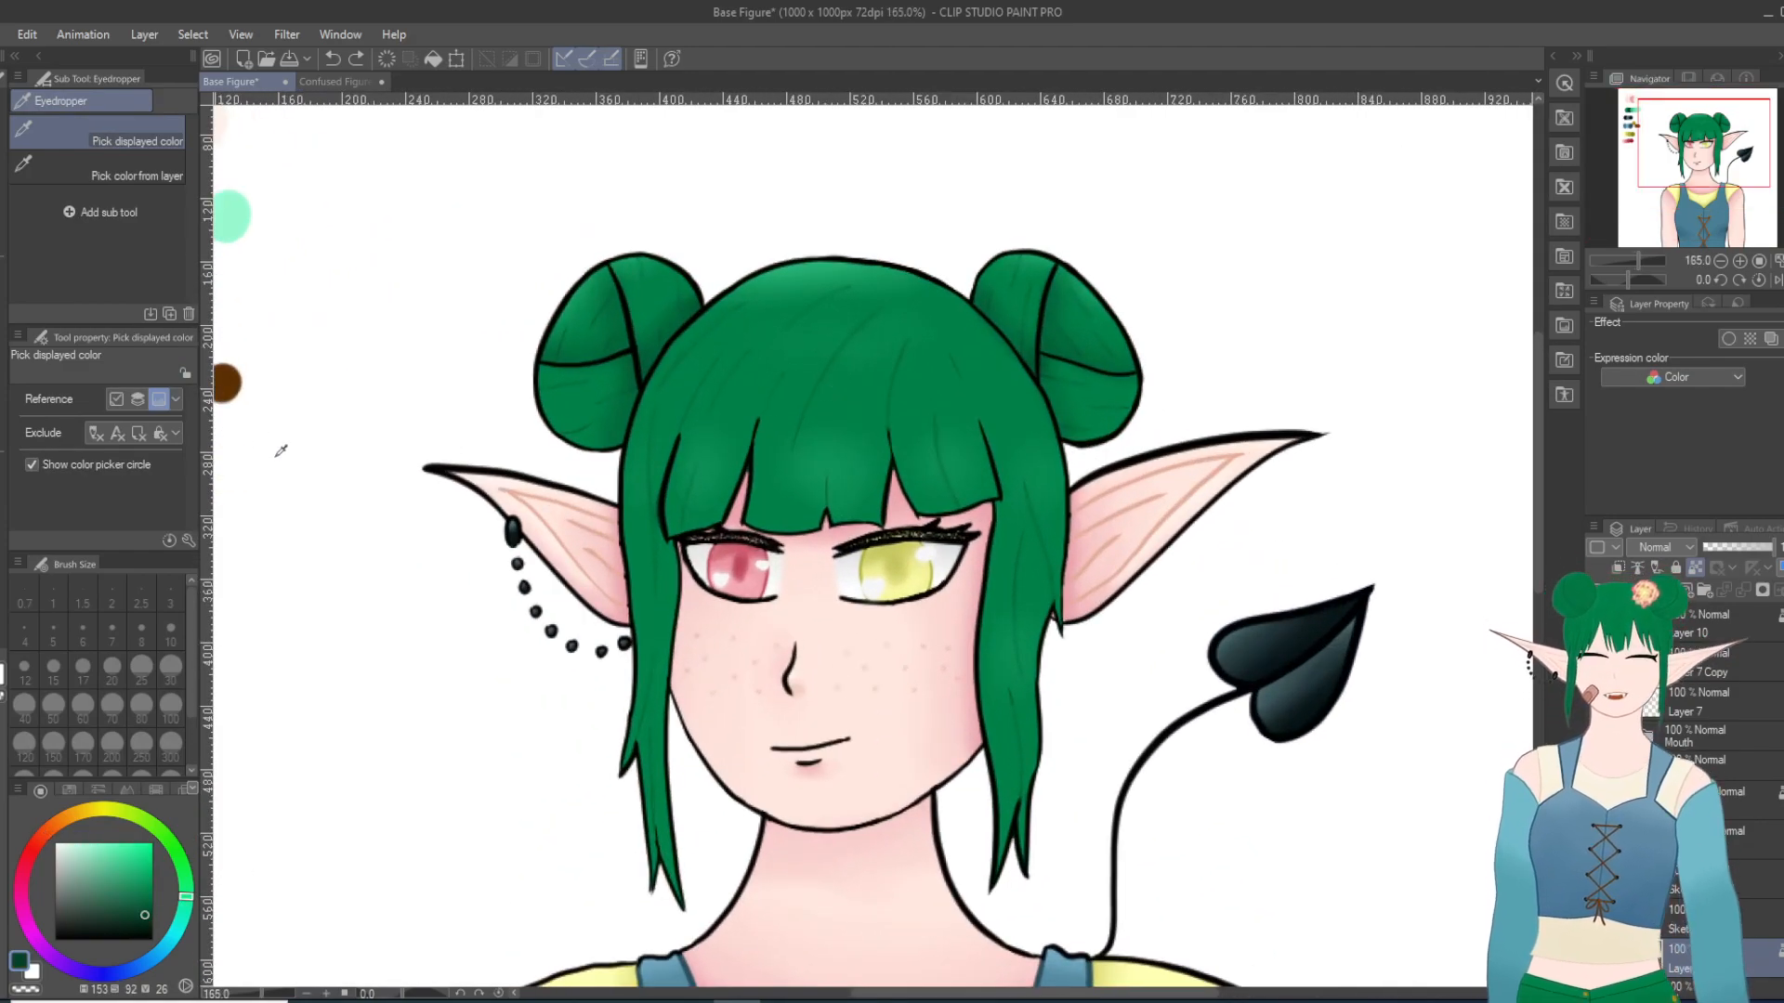
scroll(873, 449, "up", 1)
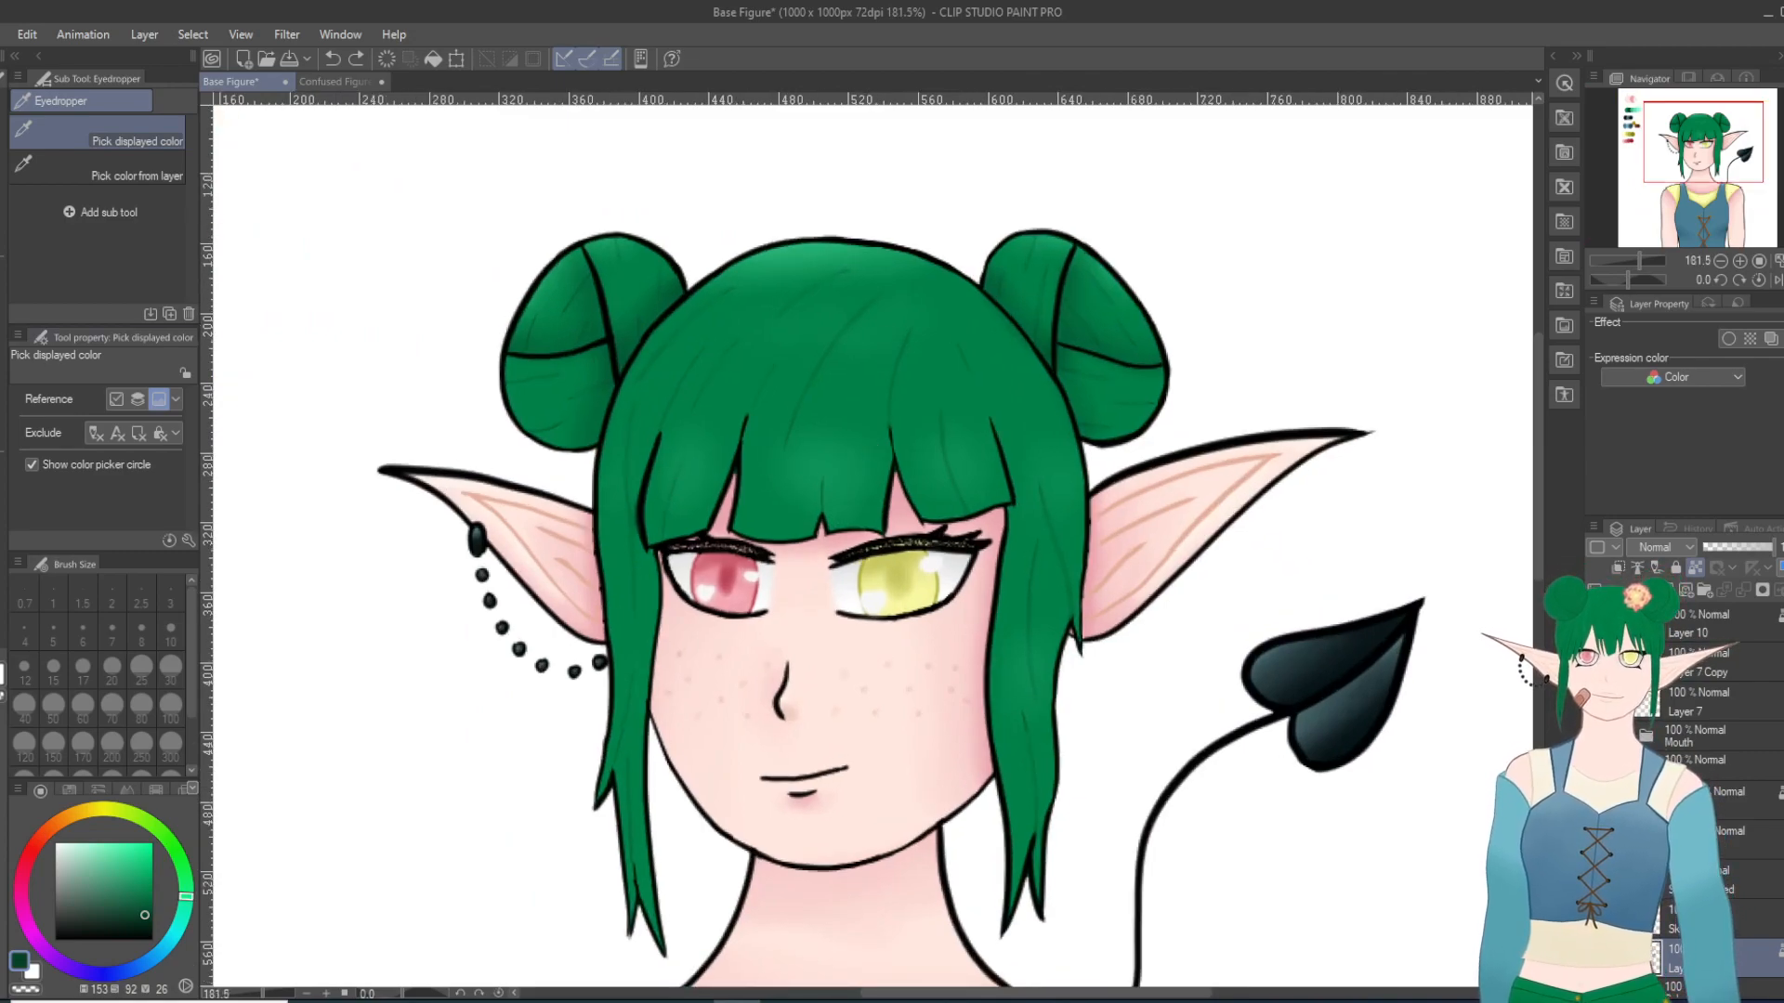
Step: Recolour the black inner lines of both hair buns dark green with the Milli pen, reducing the brush size to 6
key("p")
scroll(720, 358, "up", 1)
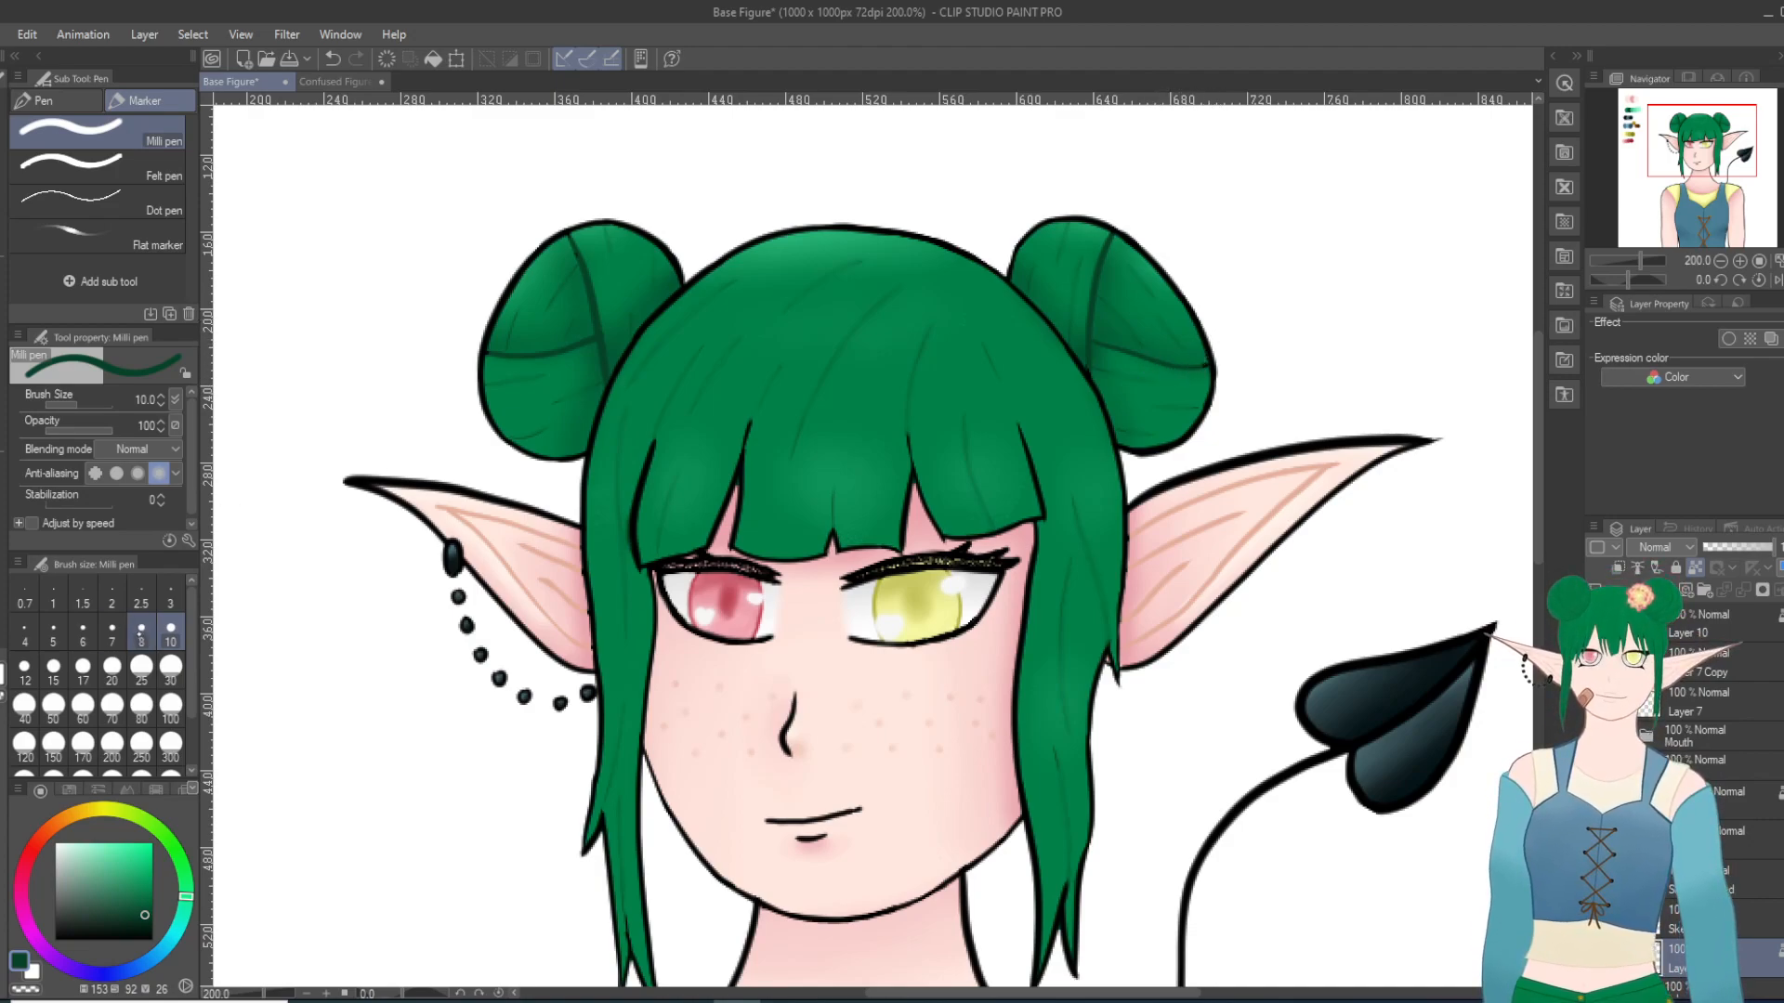
left_click(89, 634)
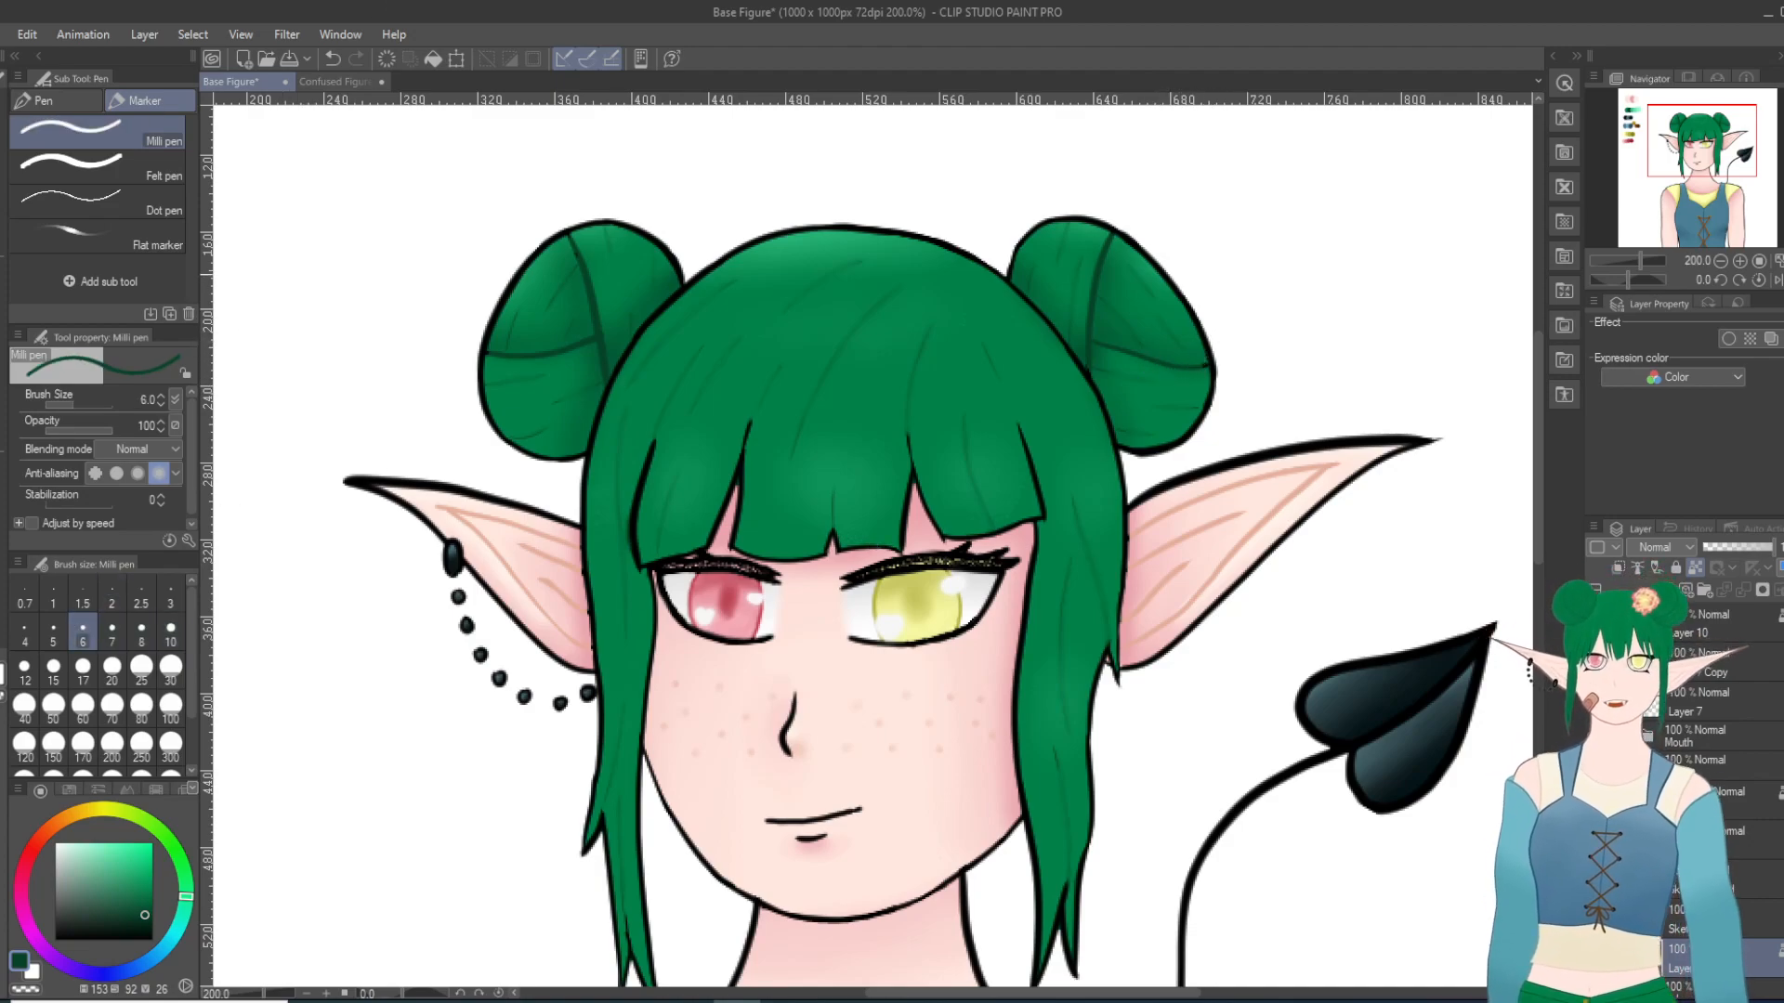
scroll(557, 256, "up", 1)
scroll(533, 262, "up", 2)
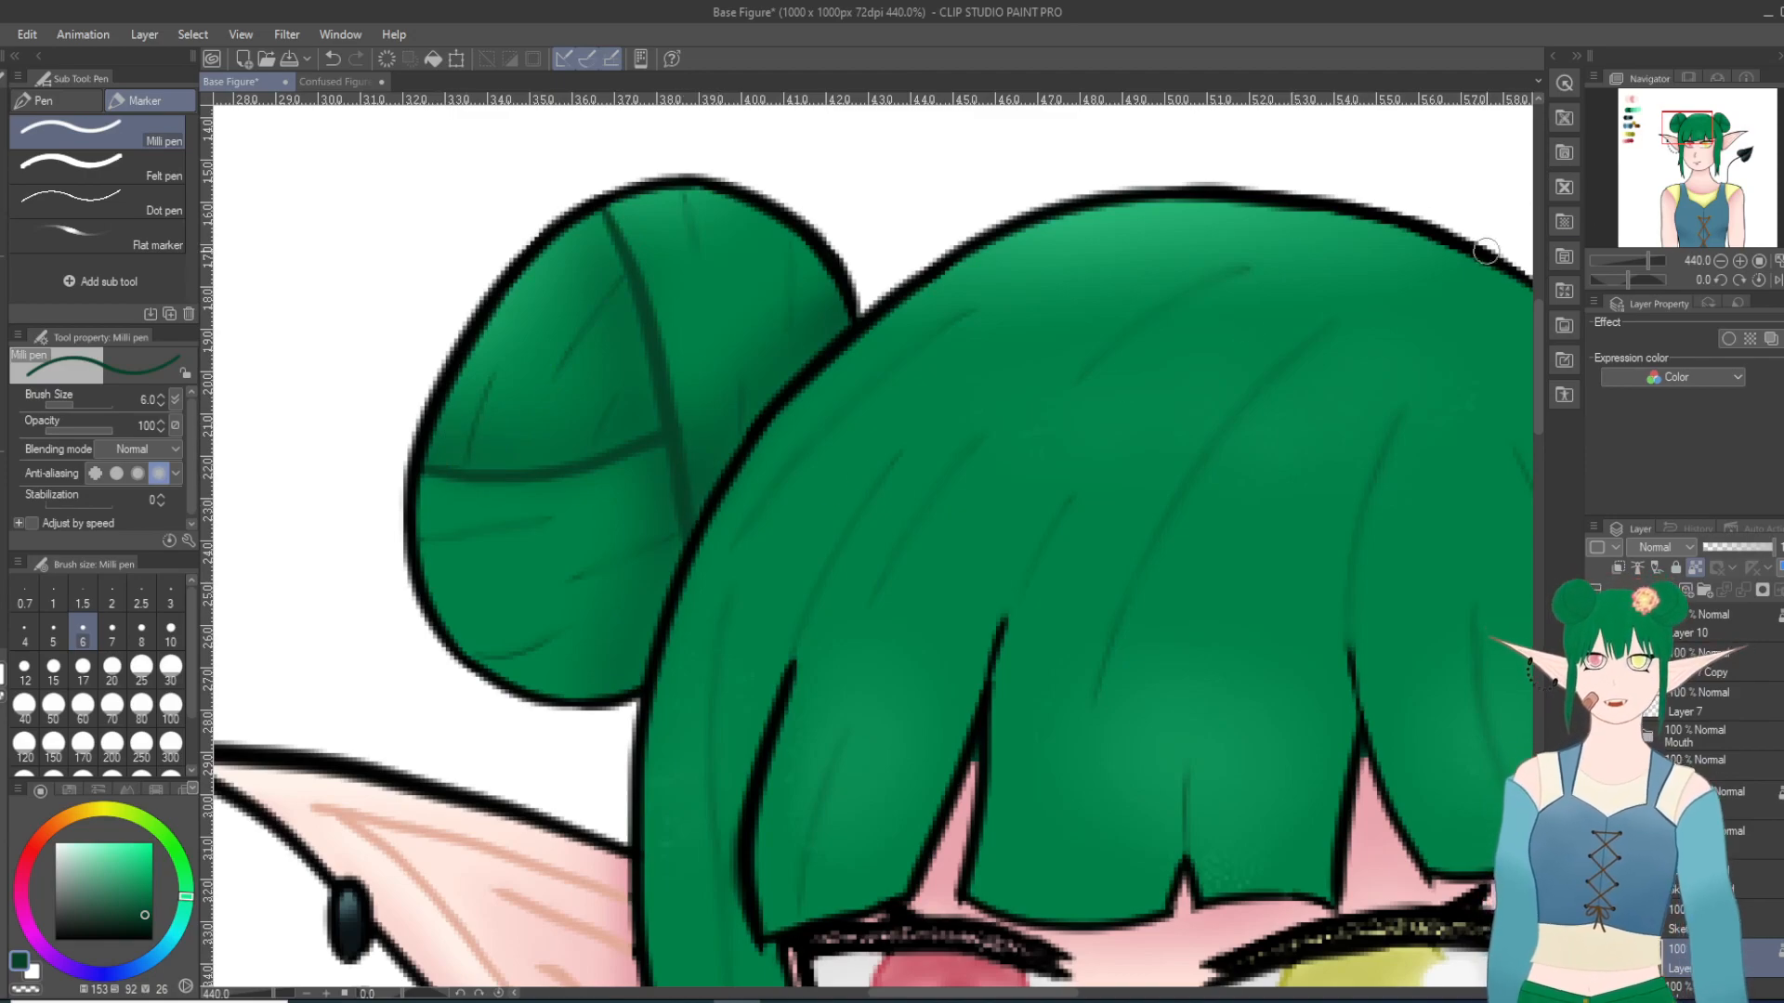
left_click(1722, 129)
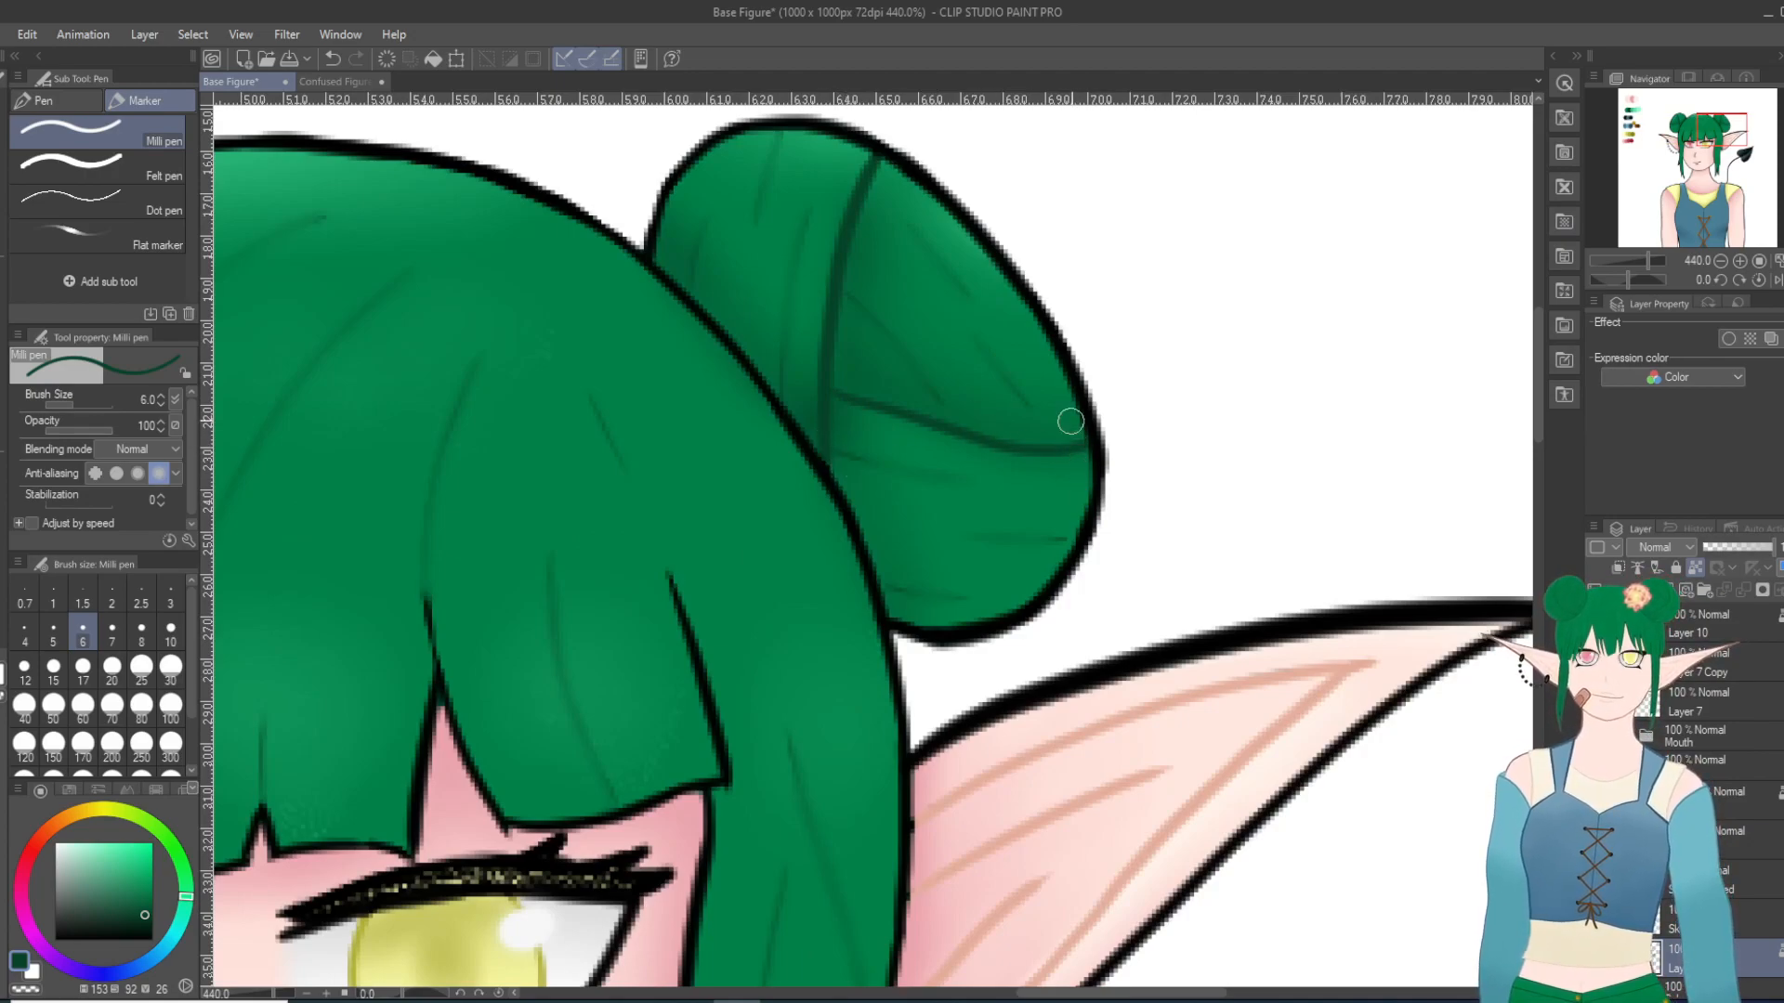
Step: Examine the hair buns' dark green inner lines against the whole figure
scroll(1146, 167, "down", 7)
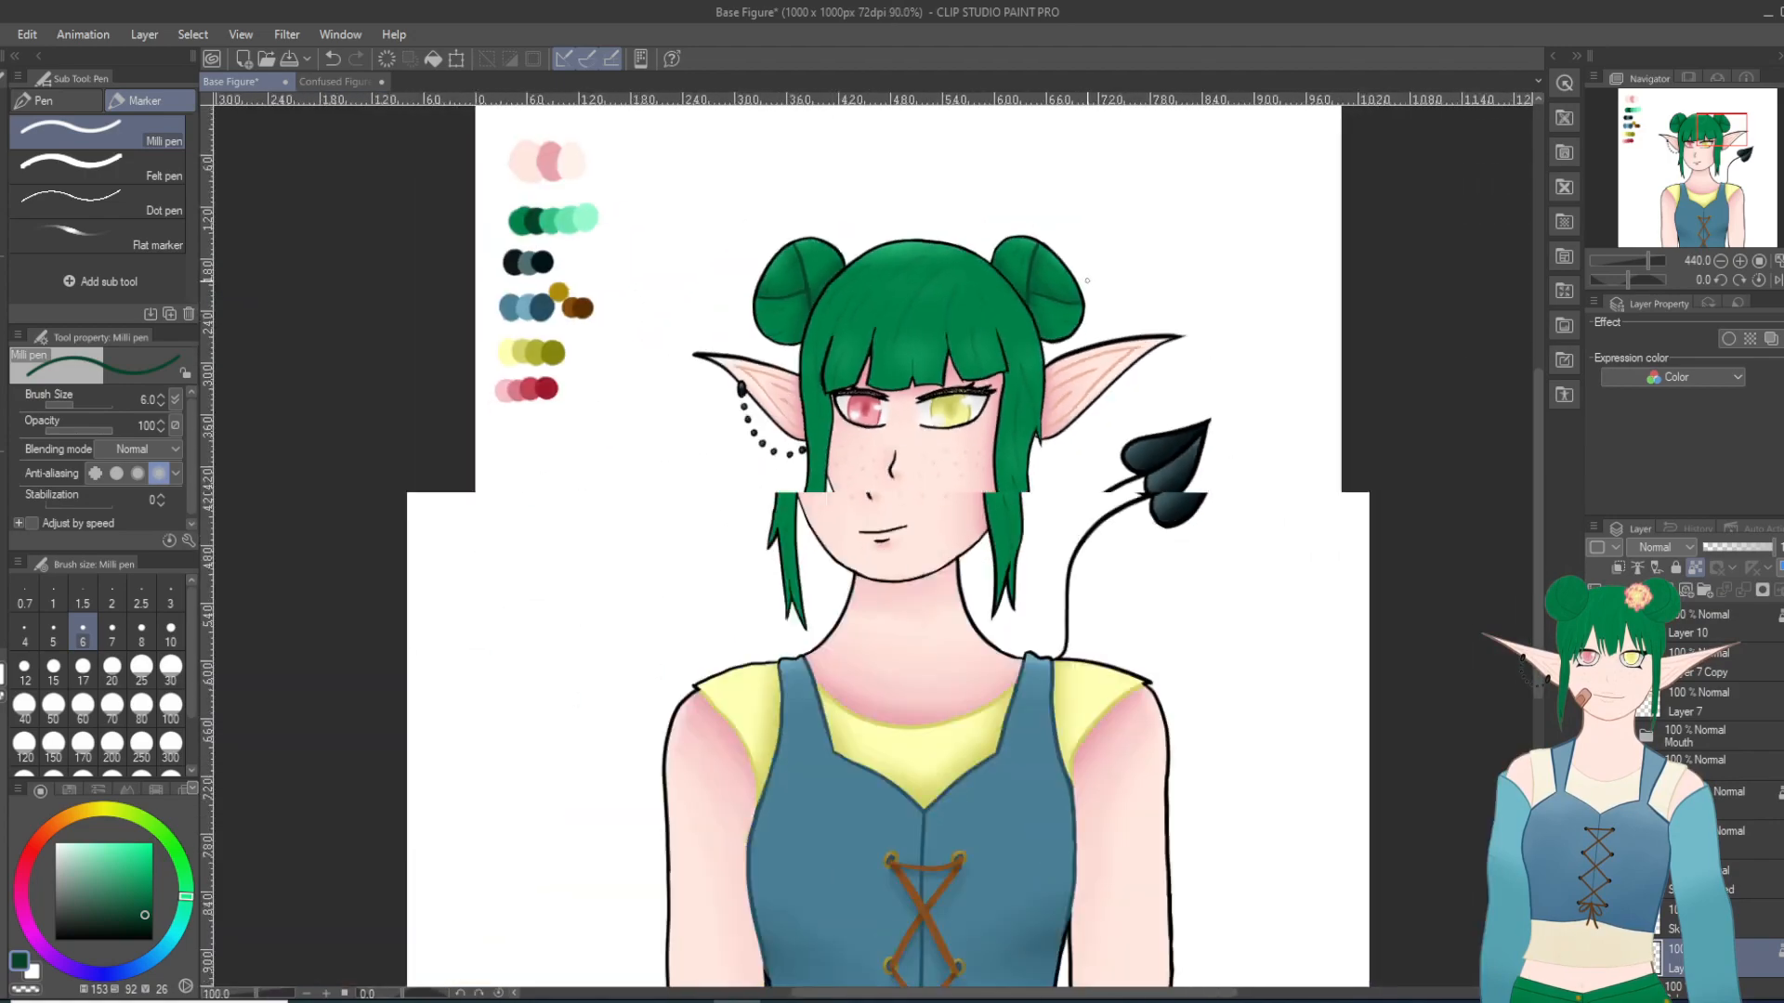
scroll(1004, 453, "up", 1)
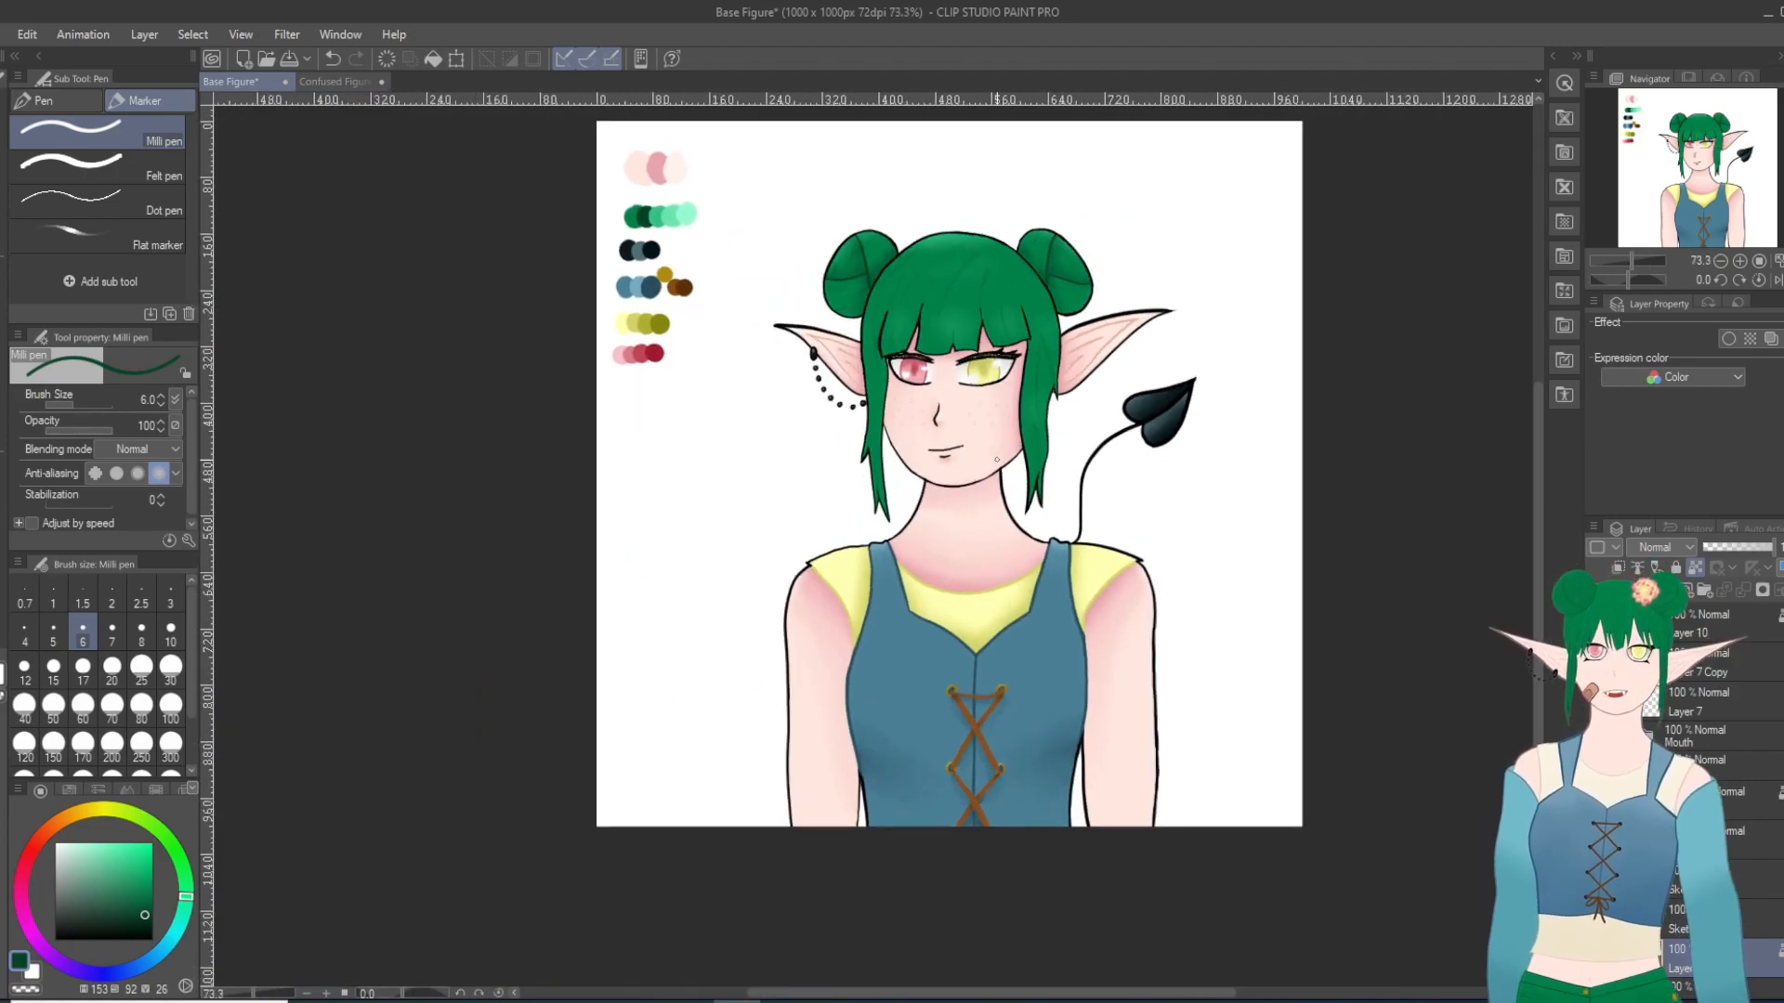
scroll(1003, 454, "up", 1)
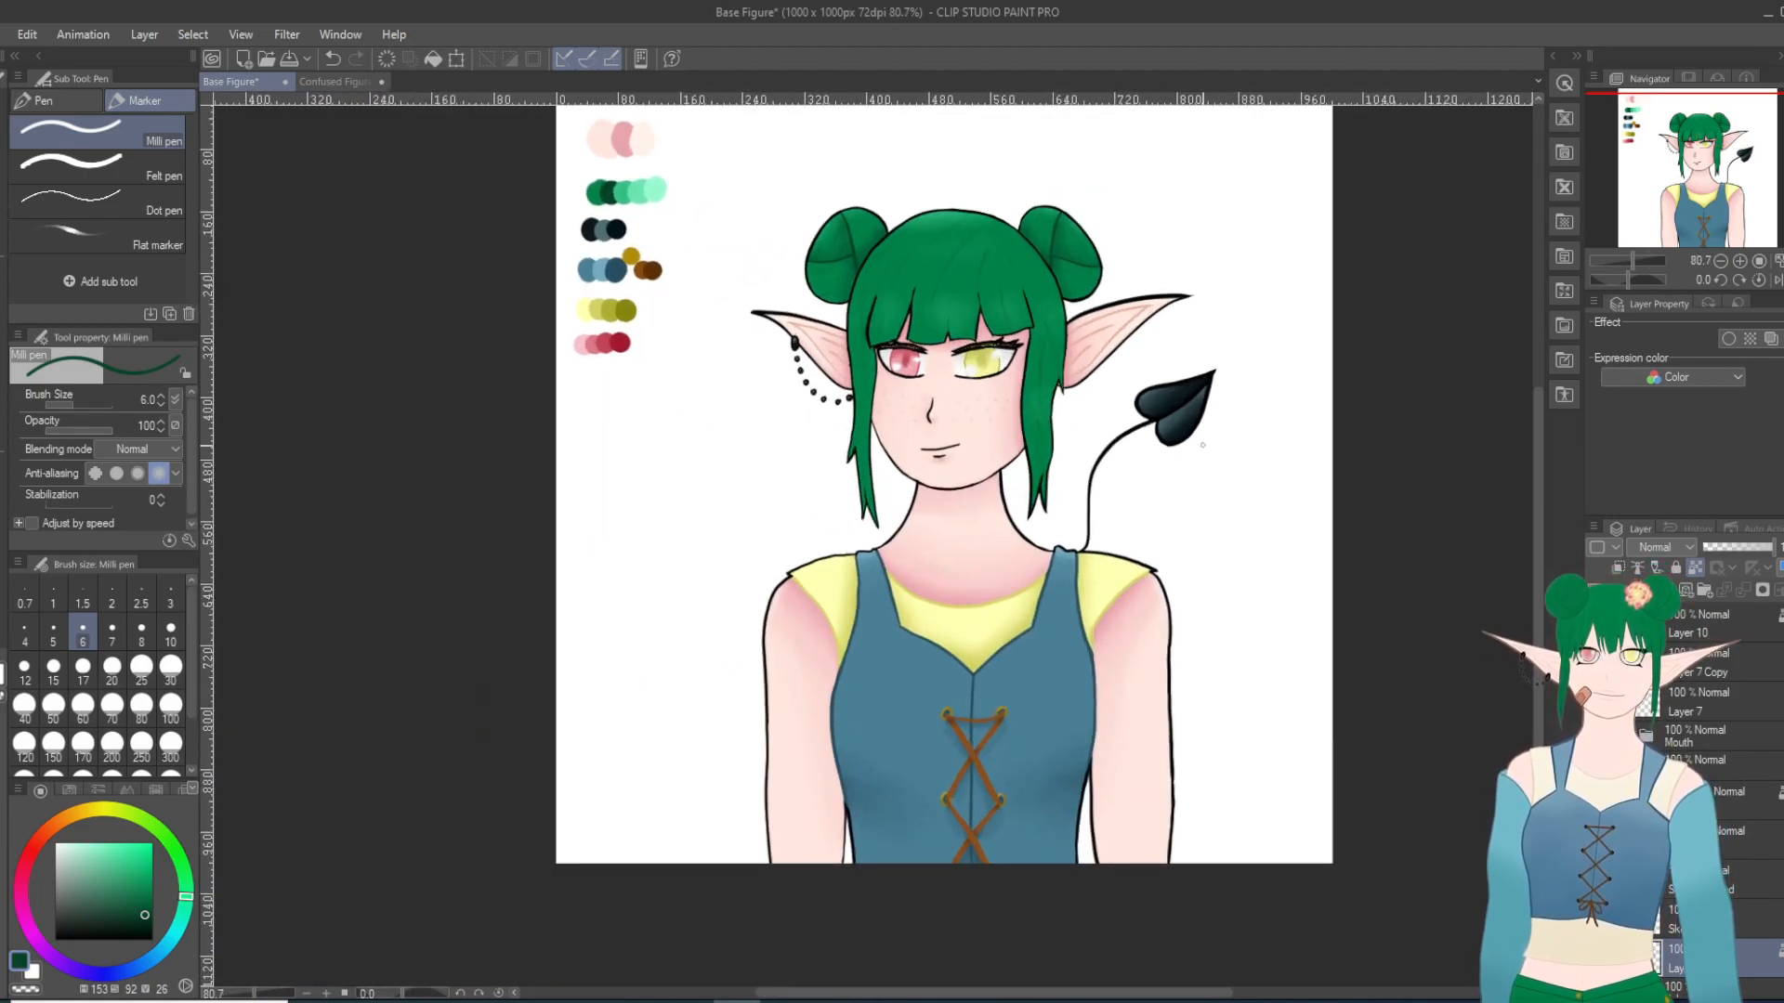
scroll(1092, 437, "up", 2)
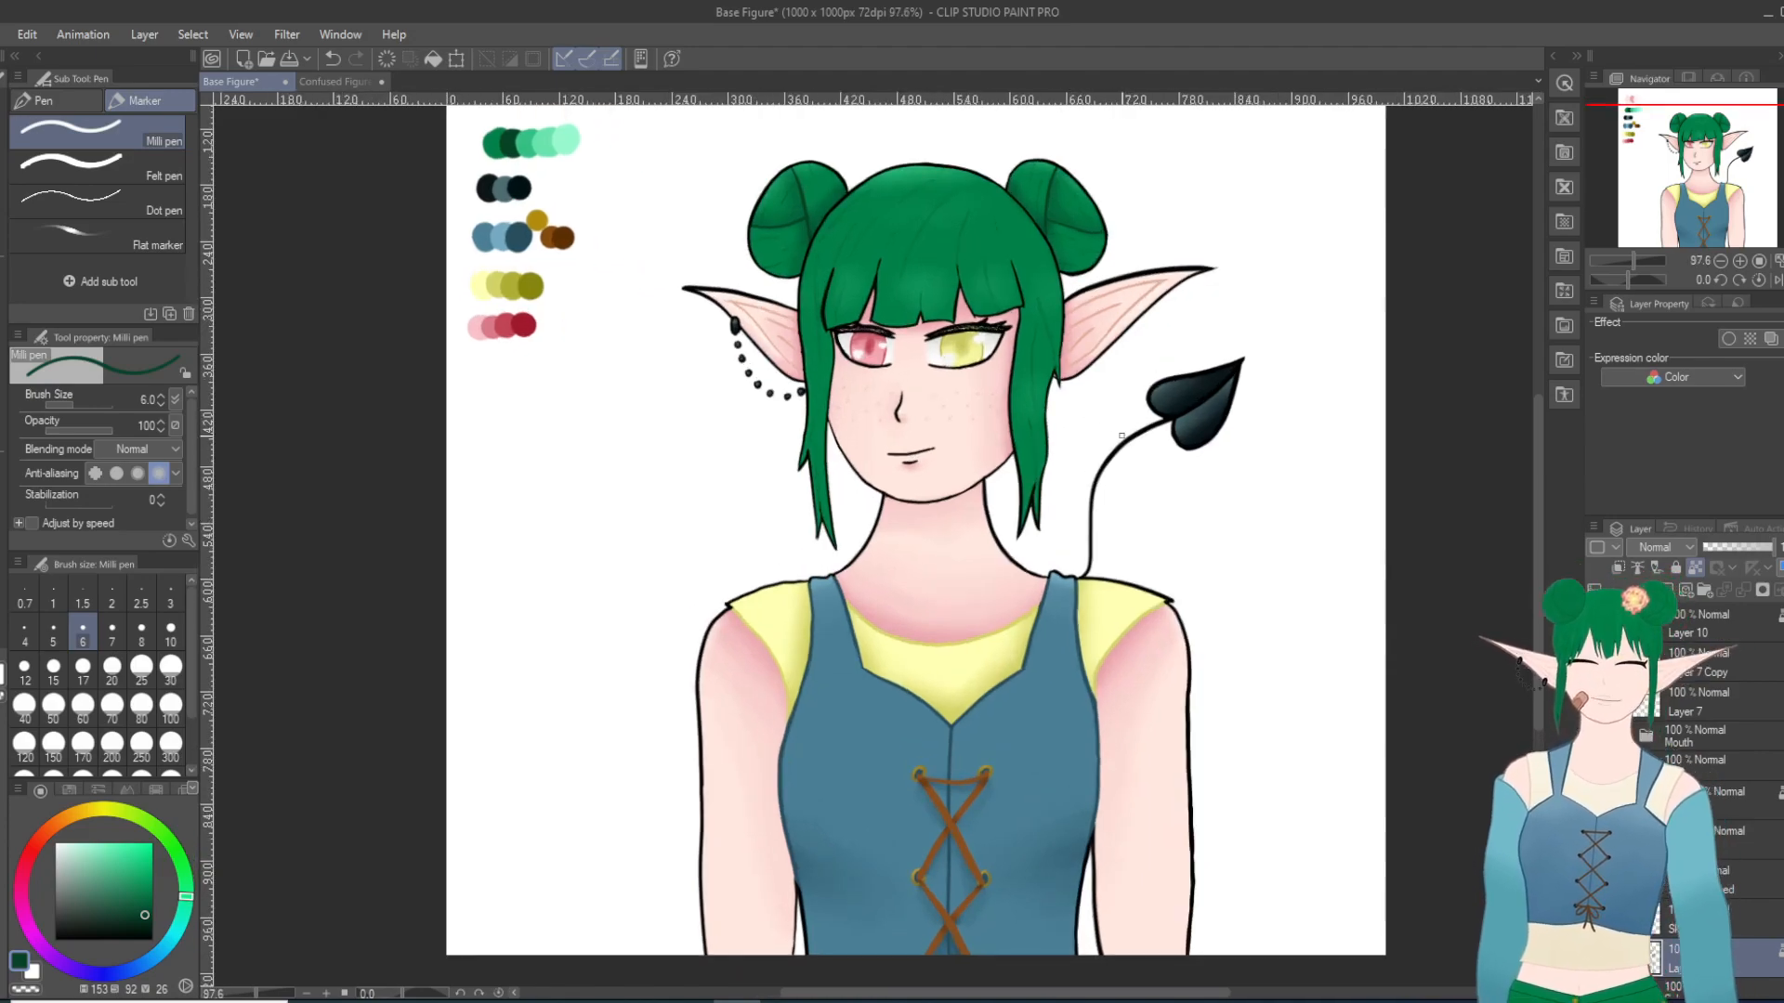
scroll(1175, 449, "down", 1)
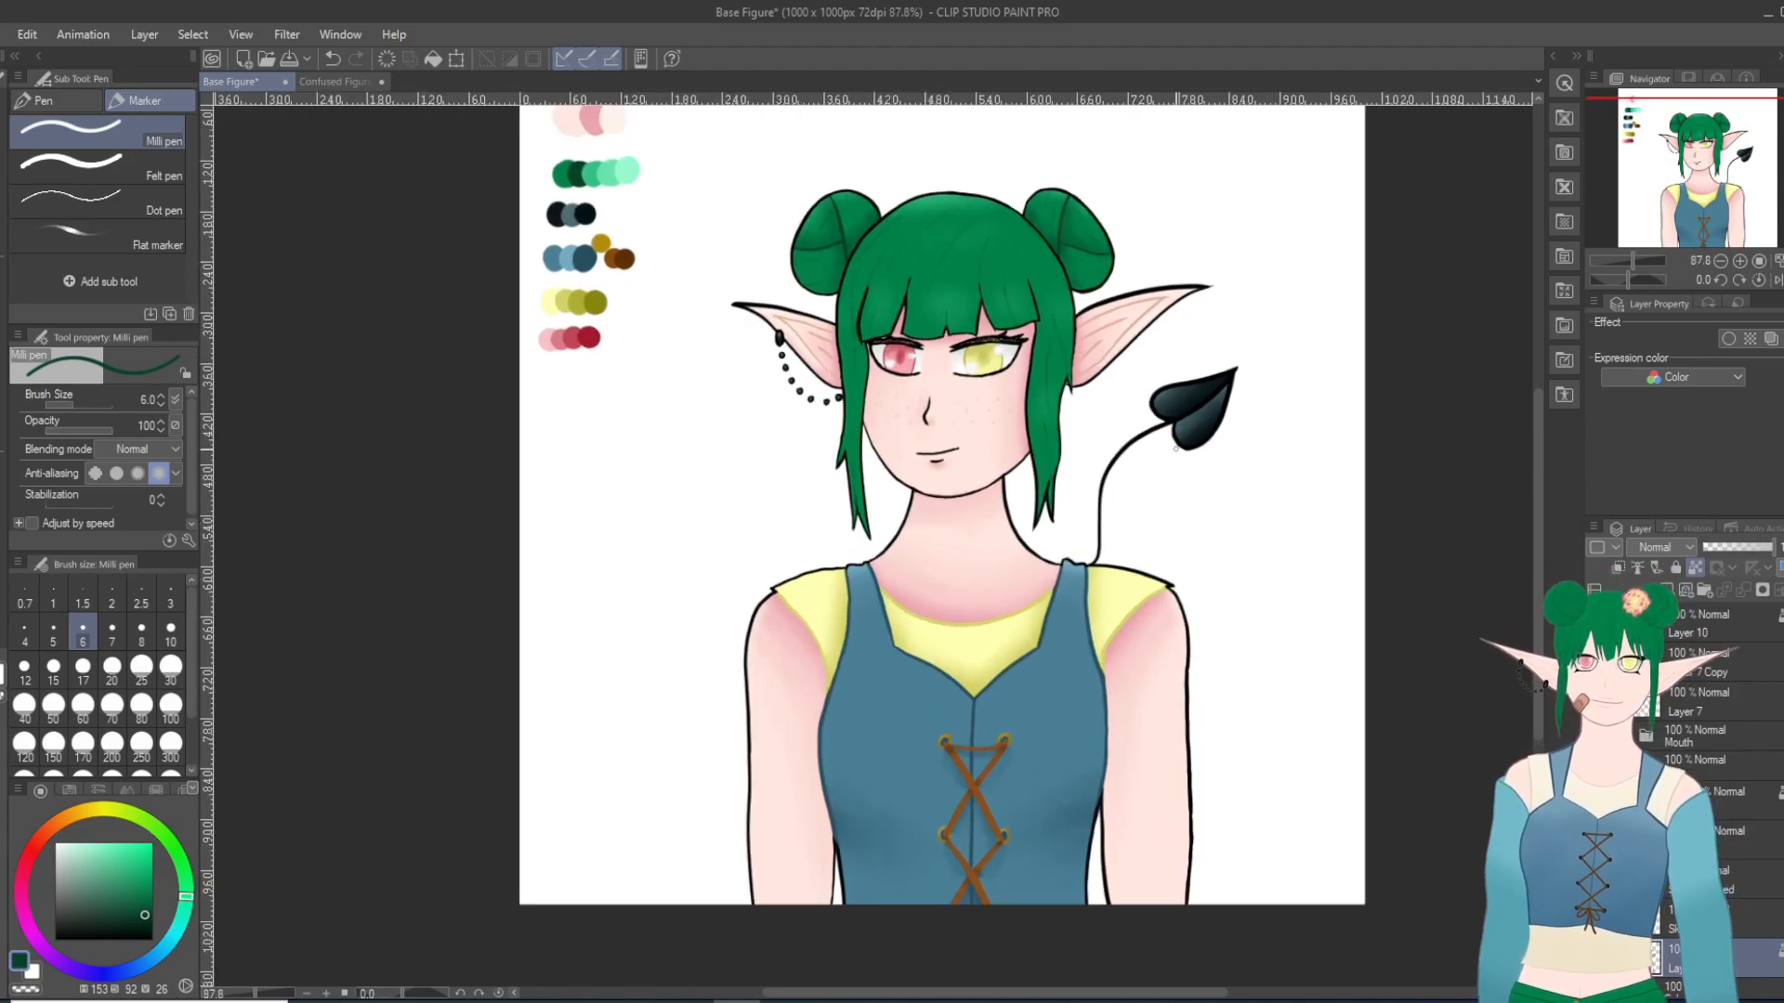
scroll(1175, 449, "down", 1)
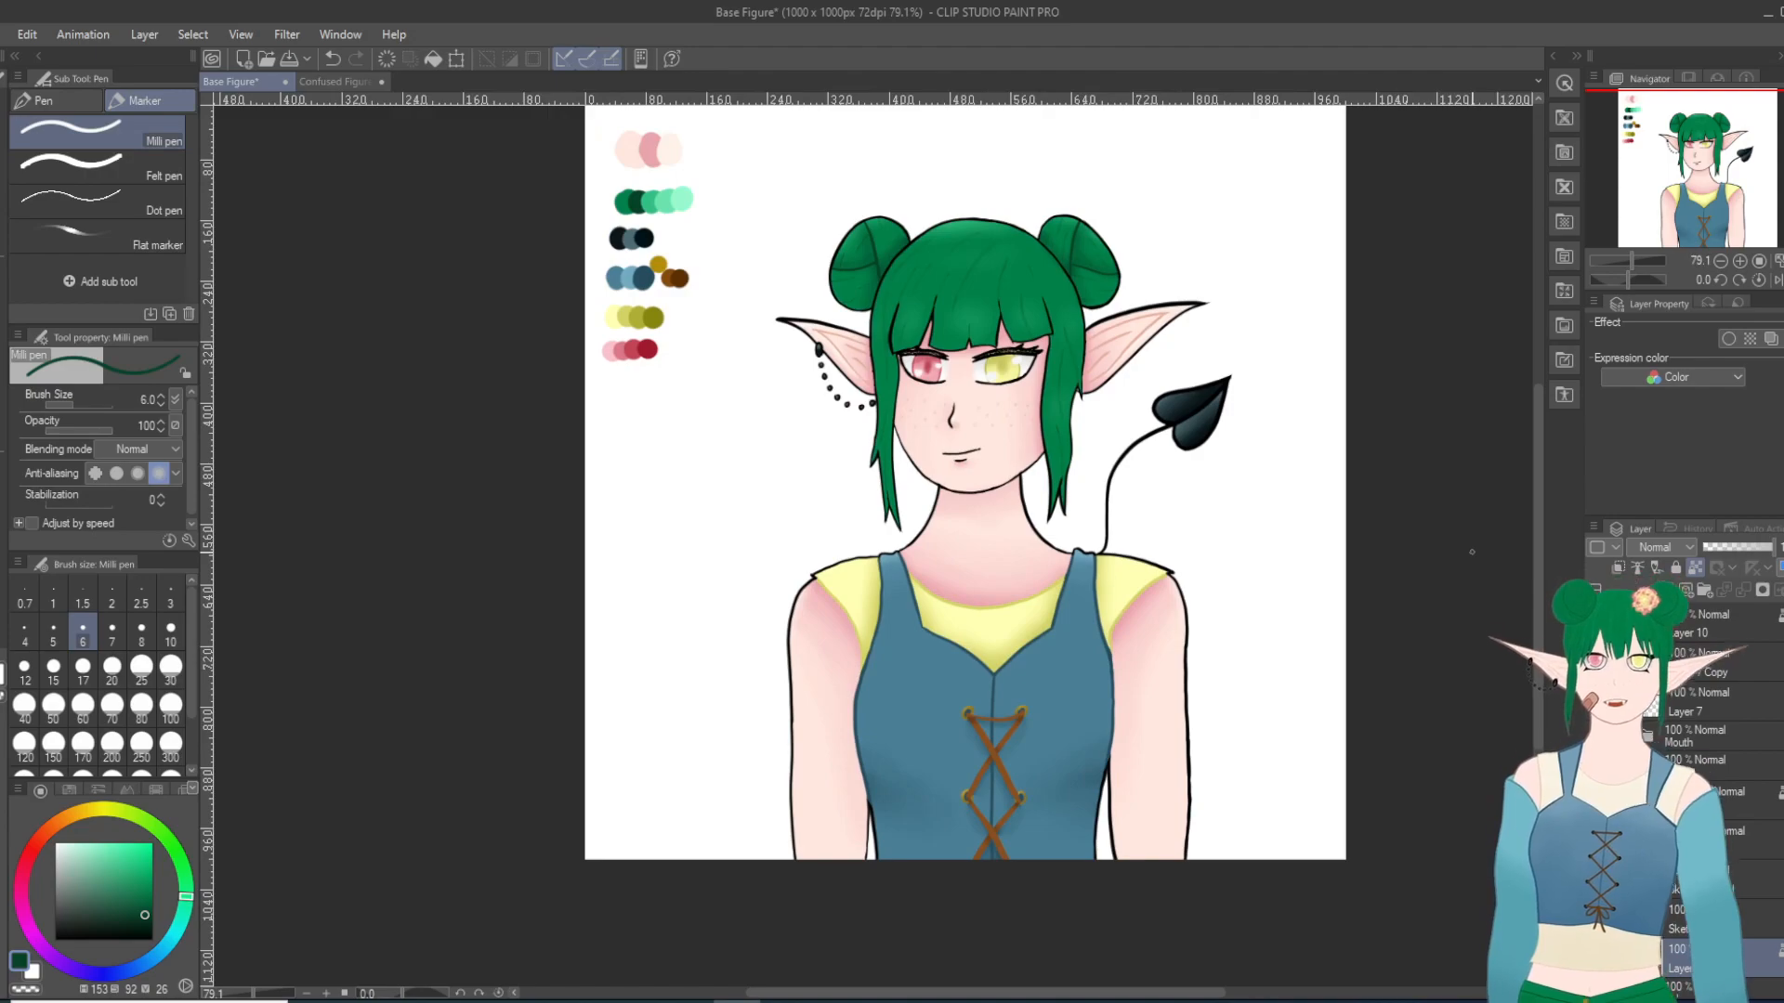
scroll(1537, 549, "up", 1)
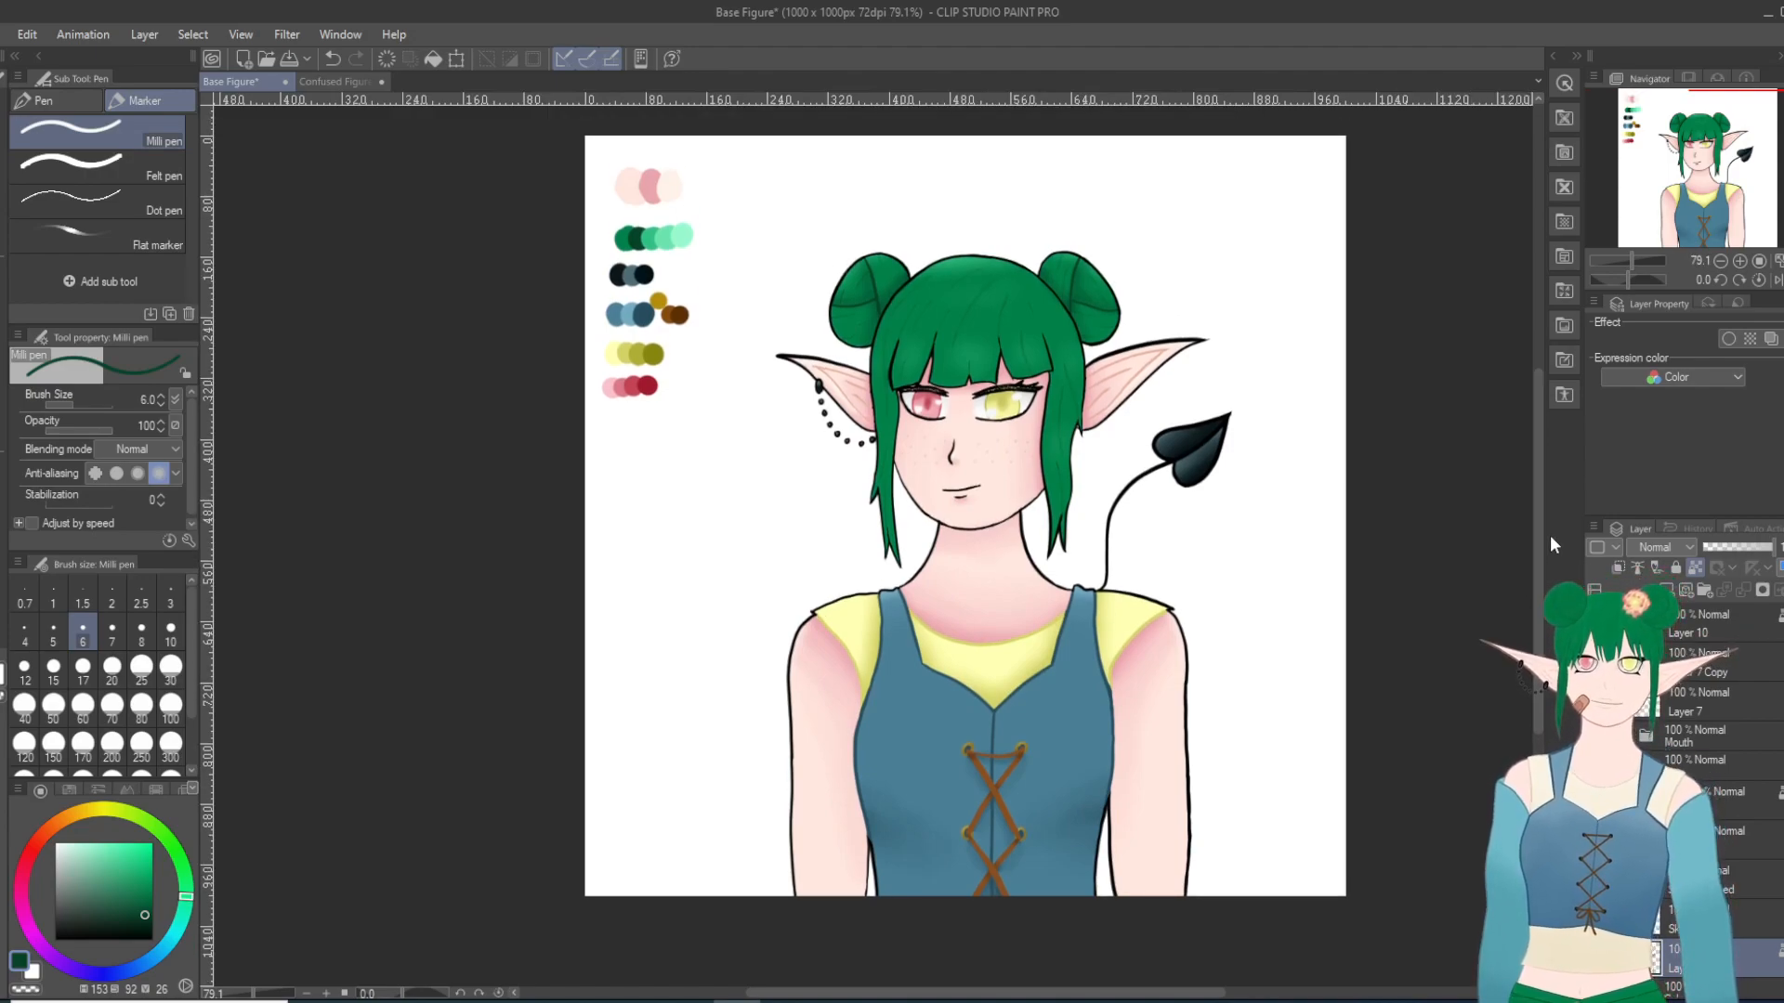
Step: Select the Layer 7 Copy layer and lower its opacity to 50%
left_click(1705, 675)
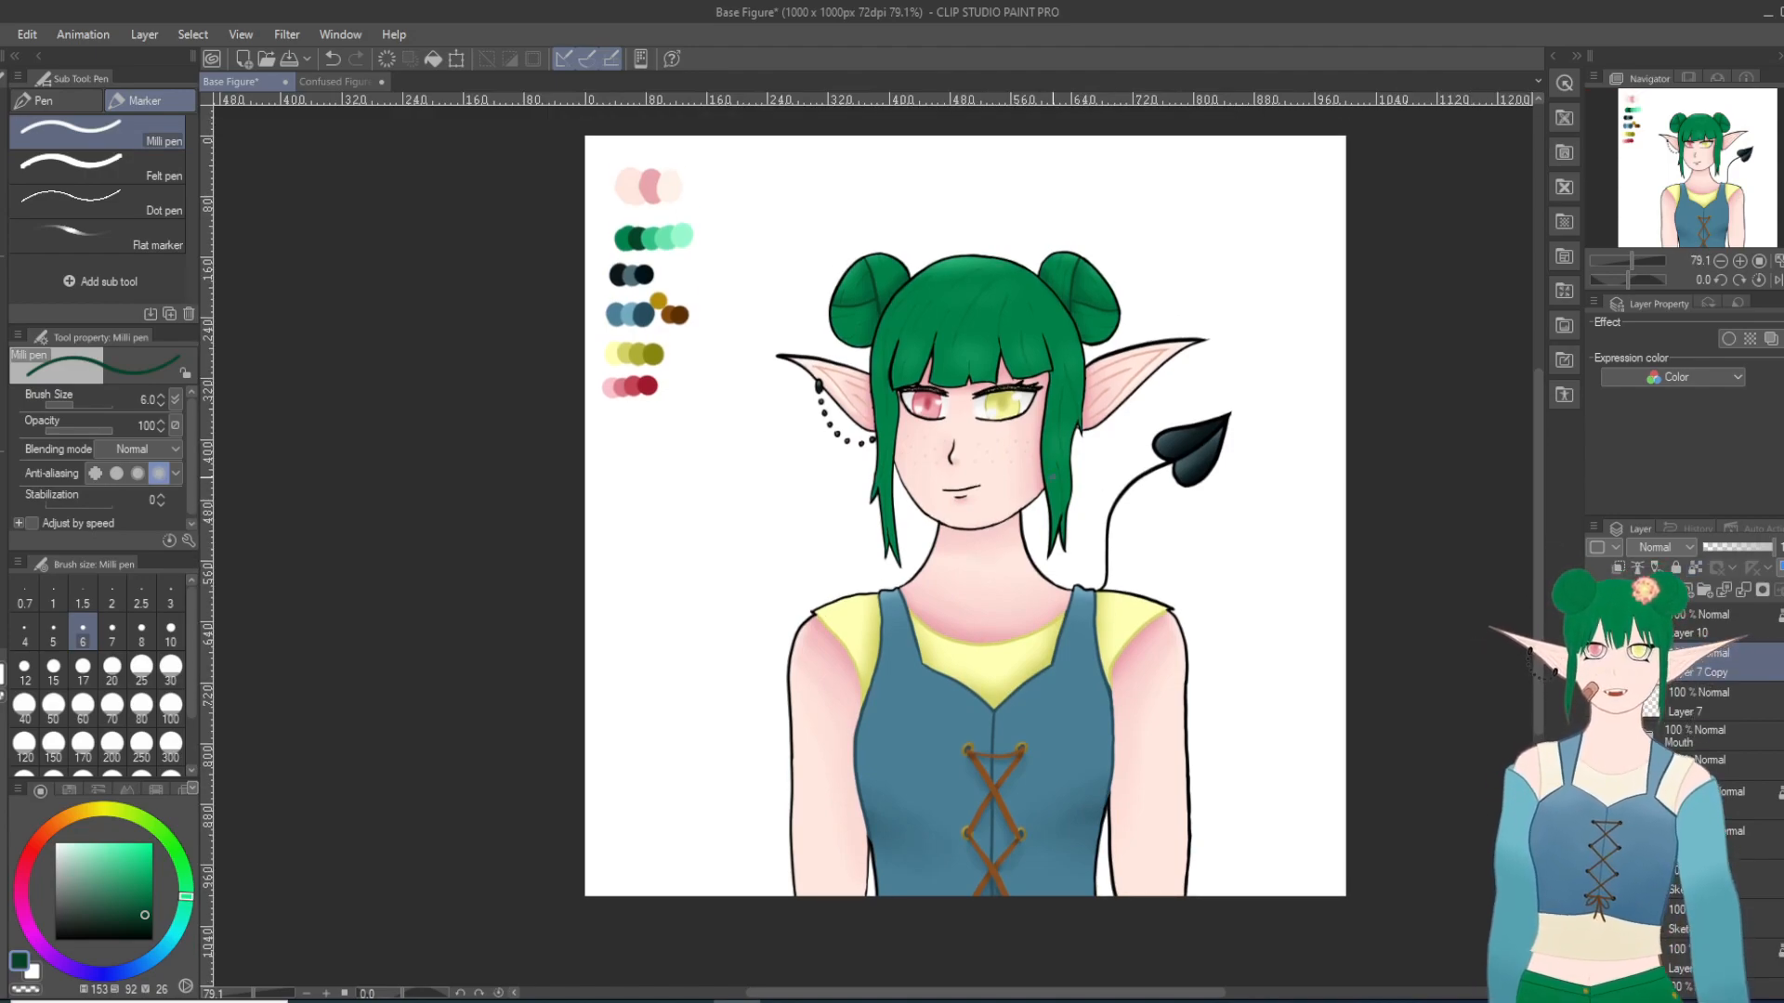
scroll(1022, 445, "up", 5)
scroll(941, 363, "up", 4)
left_click(1761, 554)
mouse_move(1759, 555)
left_mouse_down()
mouse_move(1729, 554)
mouse_move(1751, 553)
left_mouse_up()
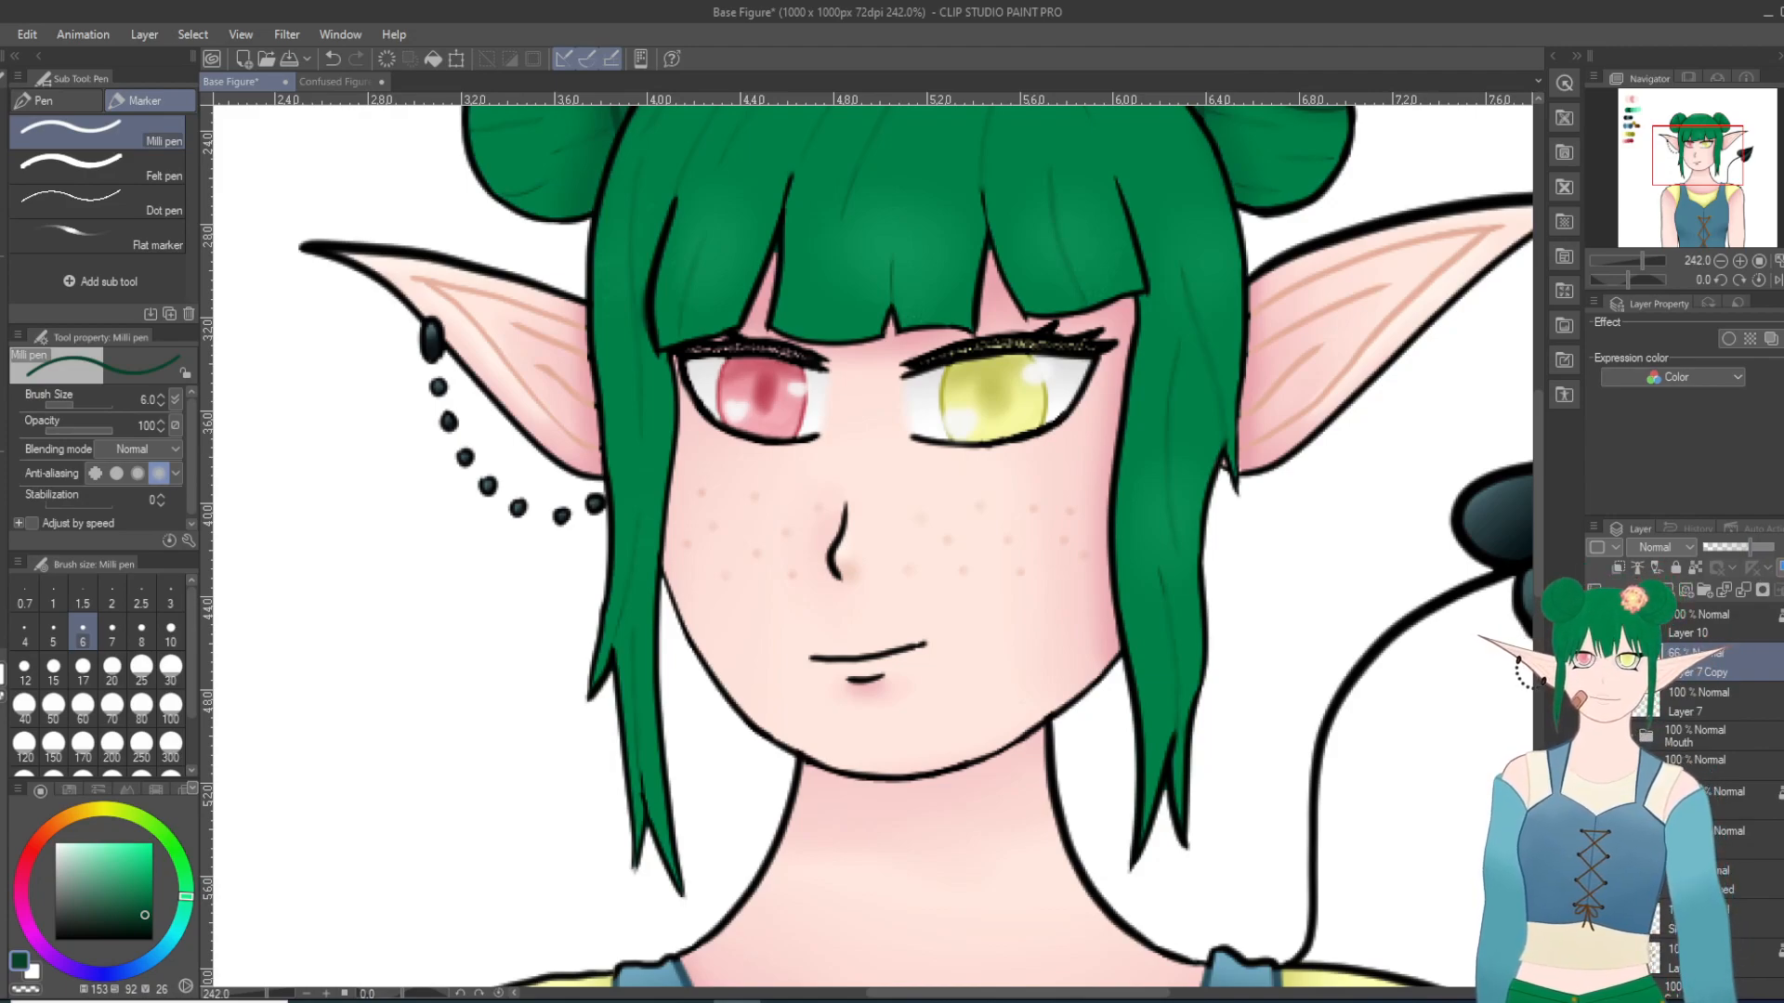
left_click_drag(1747, 554, 1742, 553)
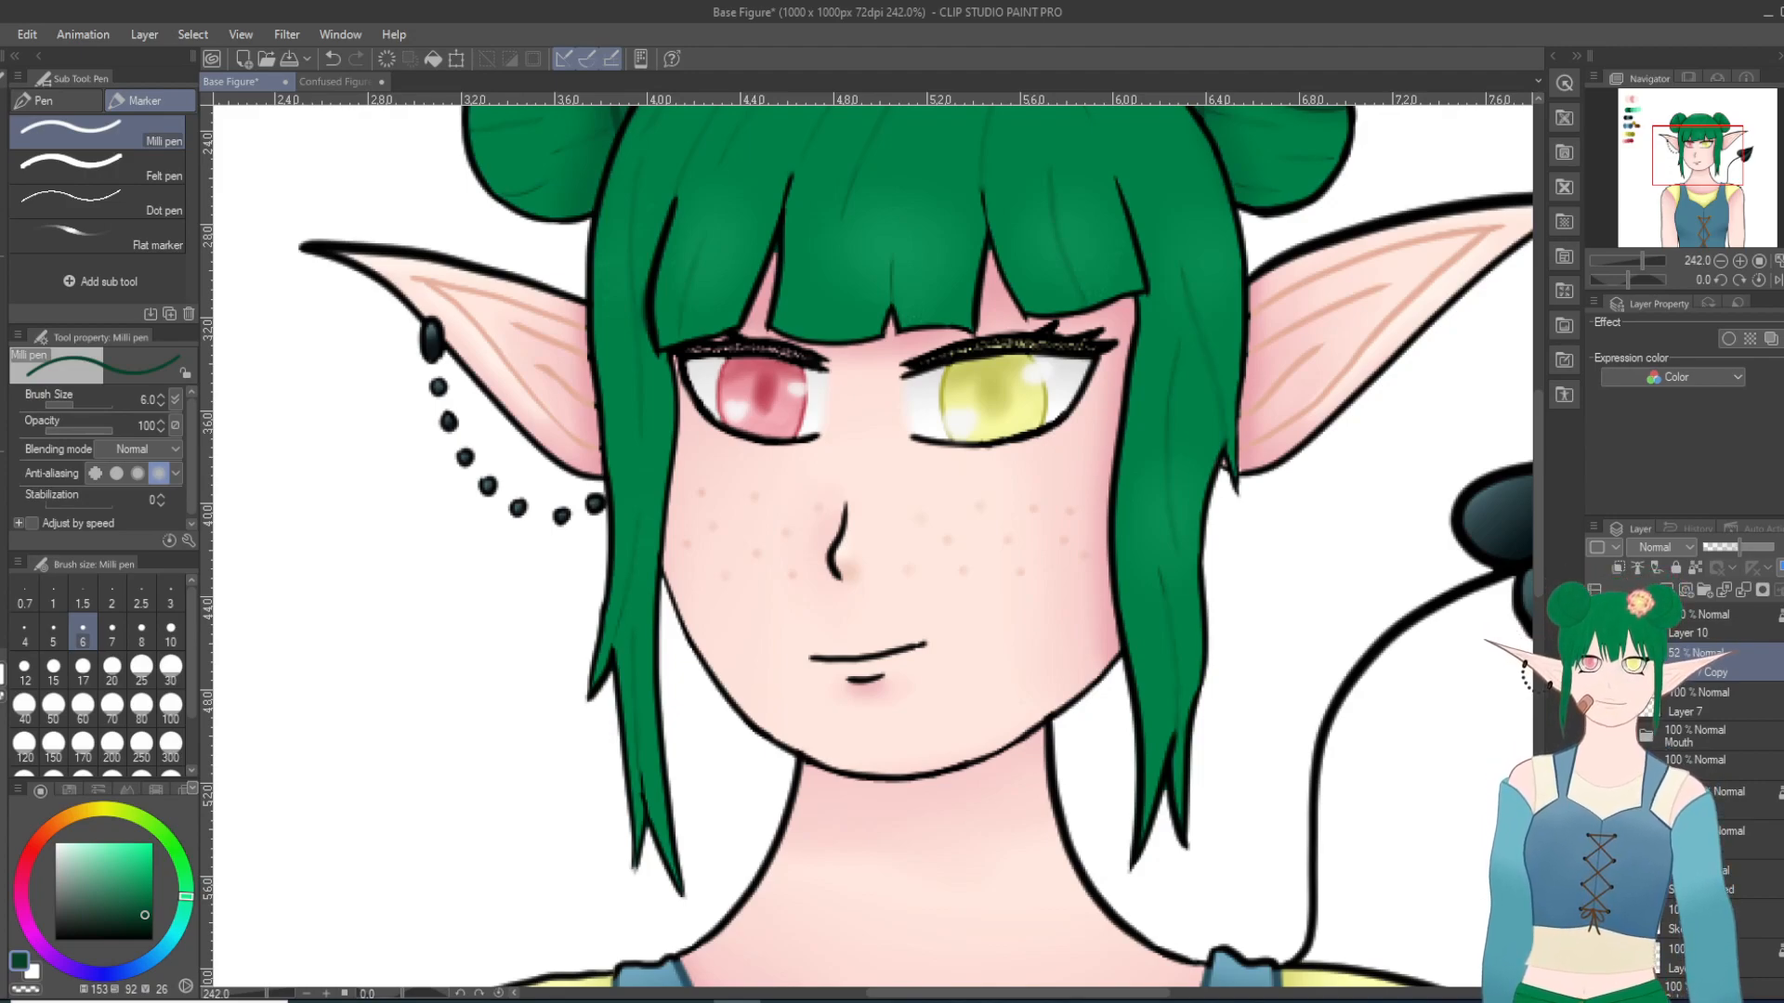
Step: Select Layer 7 and set its opacity to 75%, checking the face and the full figure
left_click(1698, 701)
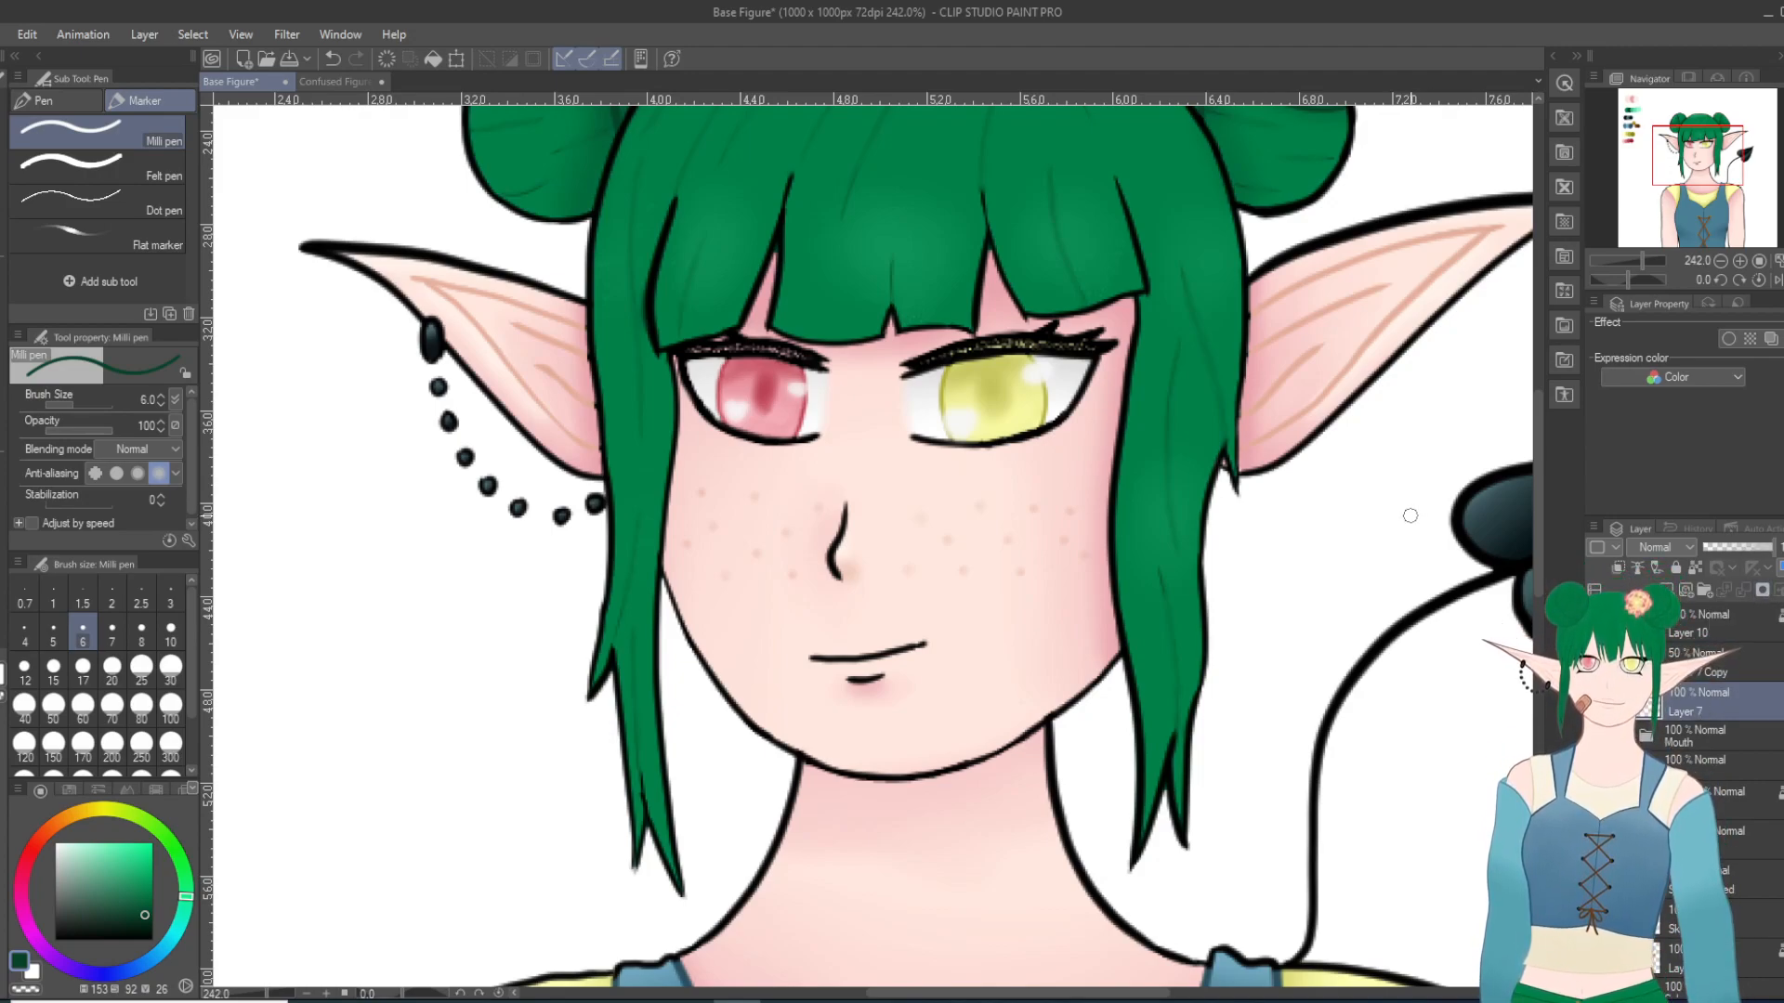
scroll(1412, 511, "down", 1)
scroll(1410, 516, "down", 3)
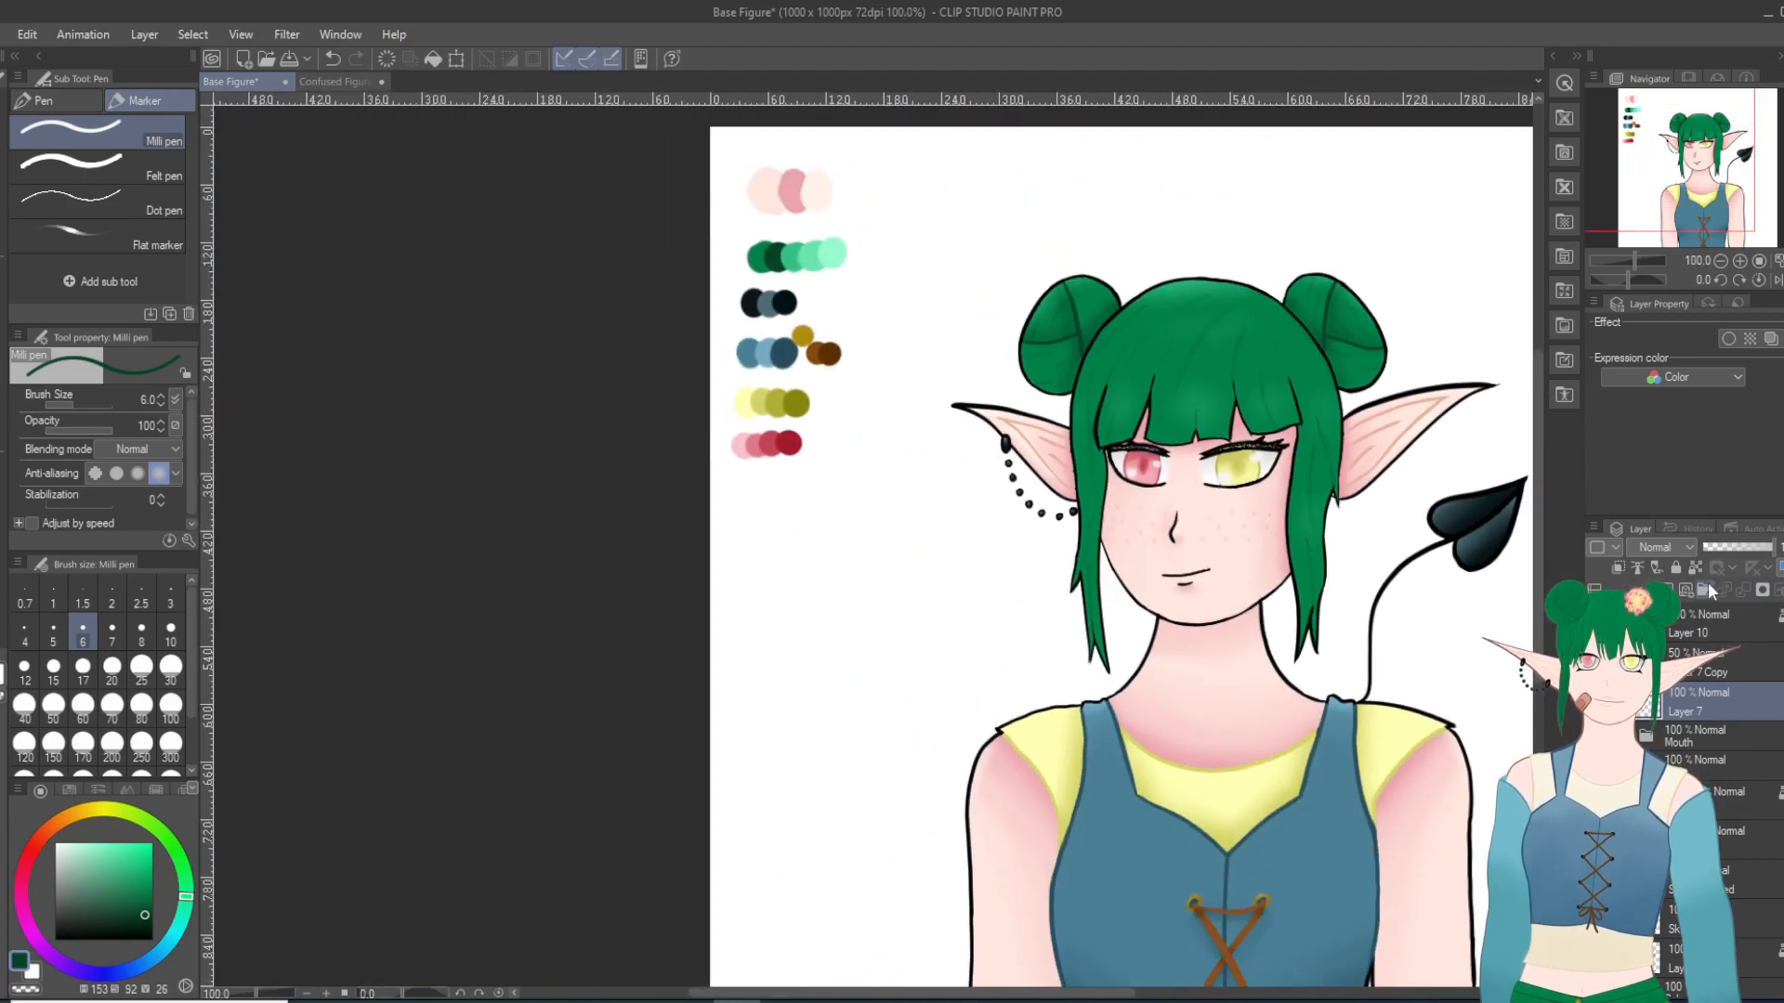
scroll(1287, 487, "up", 1)
scroll(1286, 486, "up", 2)
left_click(1737, 550)
left_click_drag(1738, 550, 1756, 550)
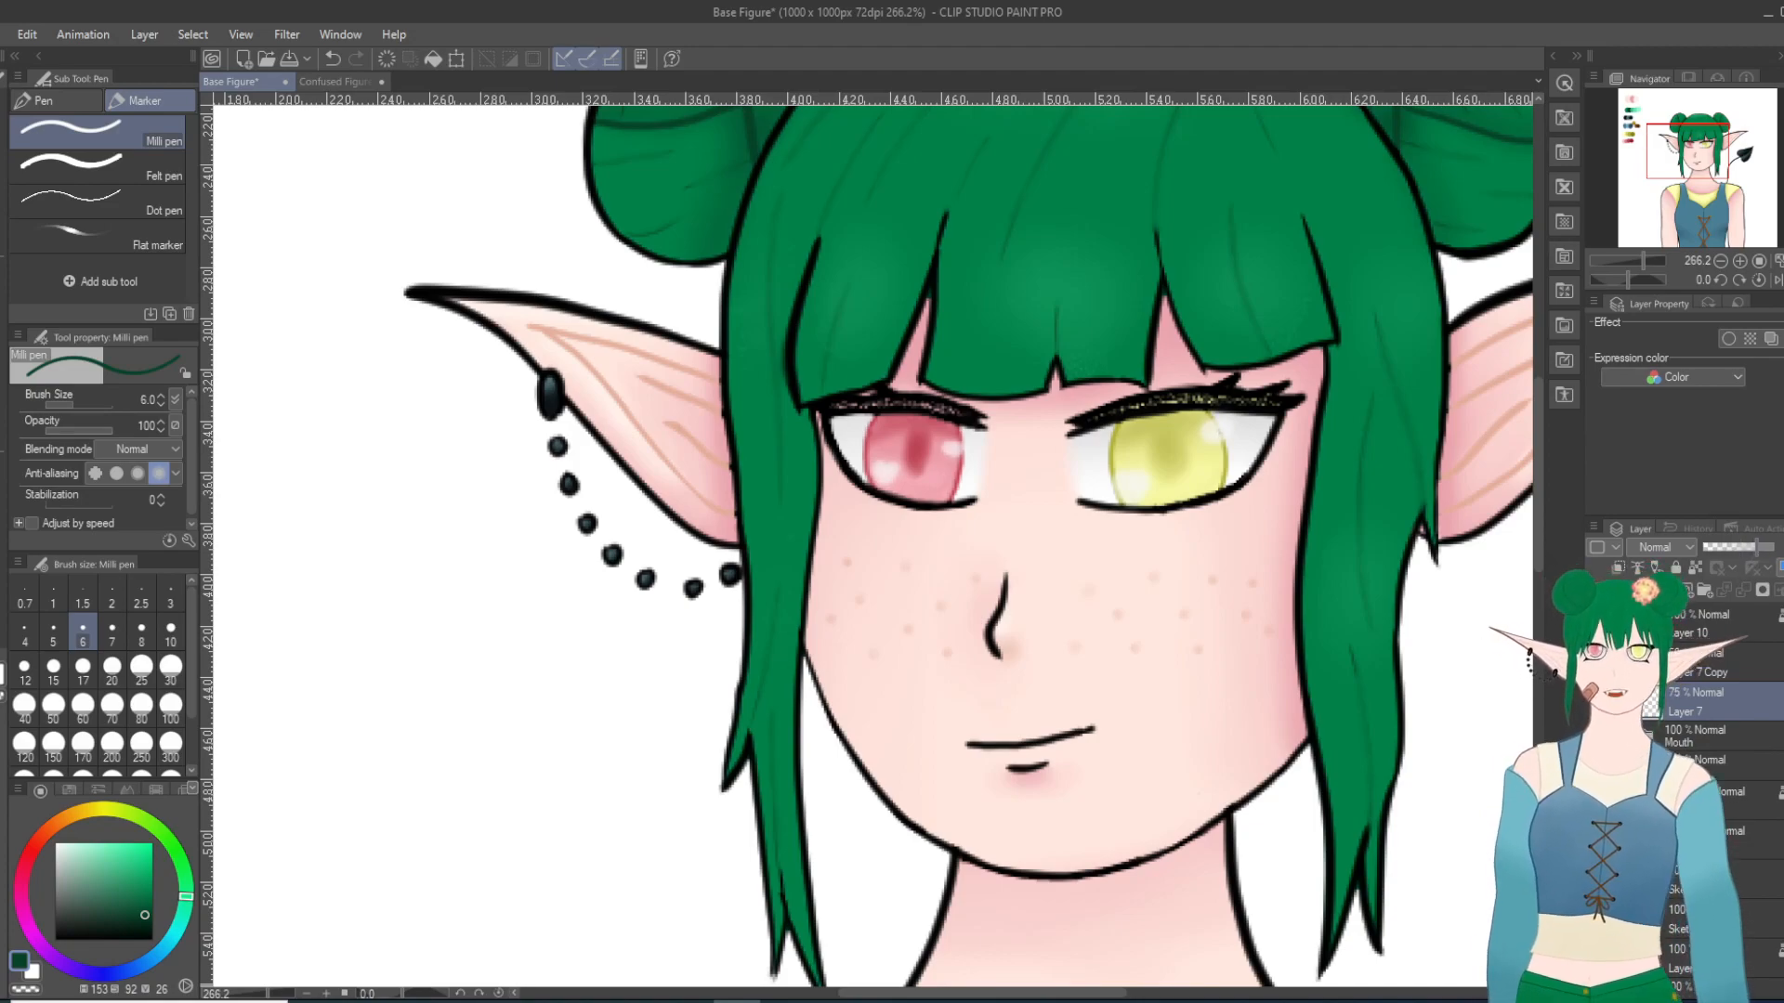
scroll(1318, 639, "down", 10)
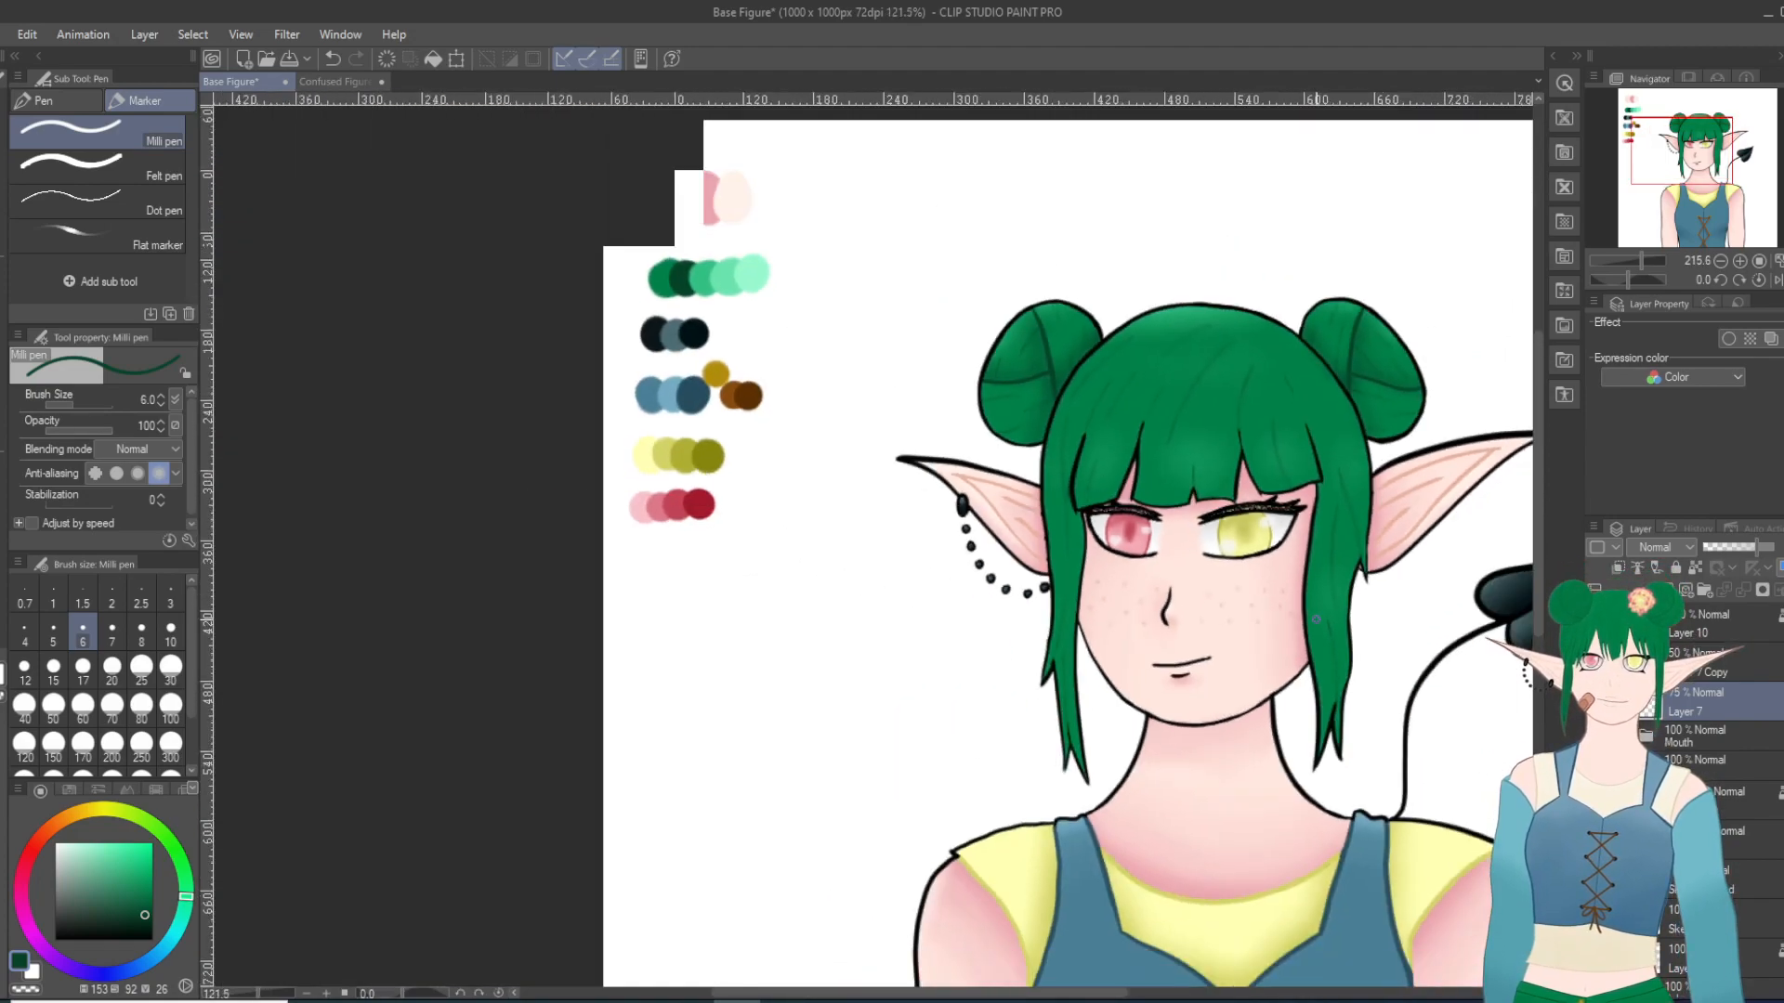
scroll(1238, 805, "up", 3)
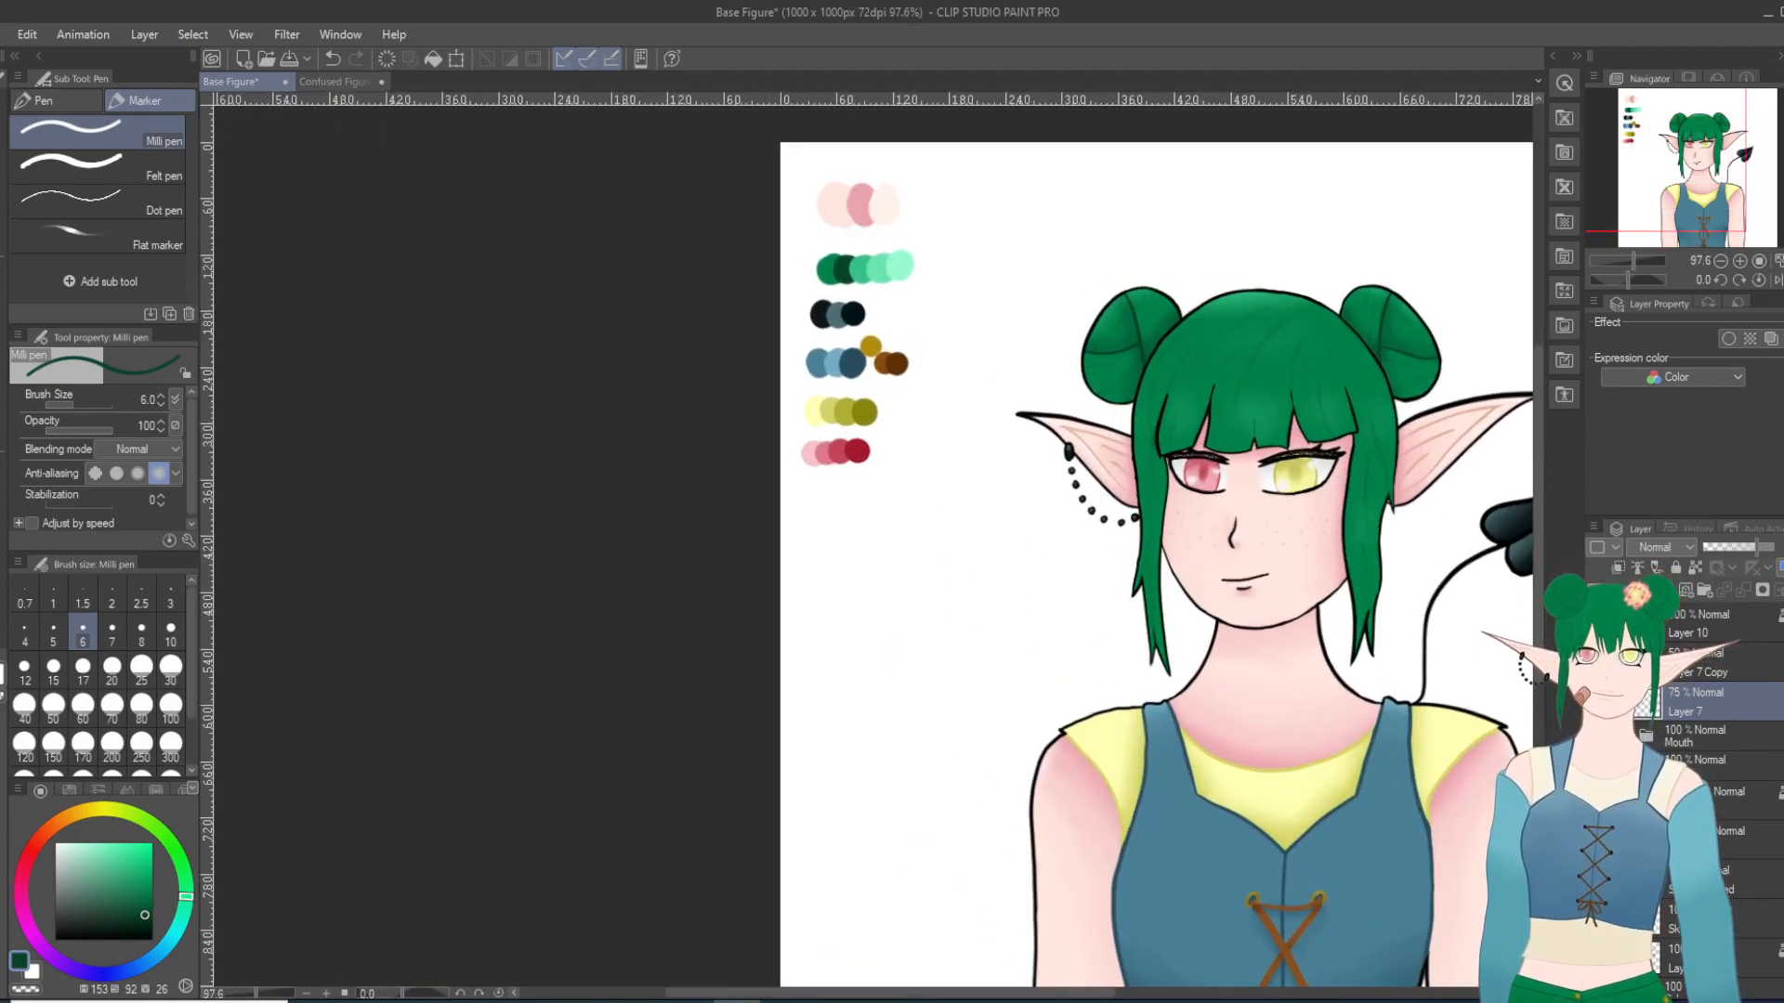
scroll(1719, 762, "down", 5)
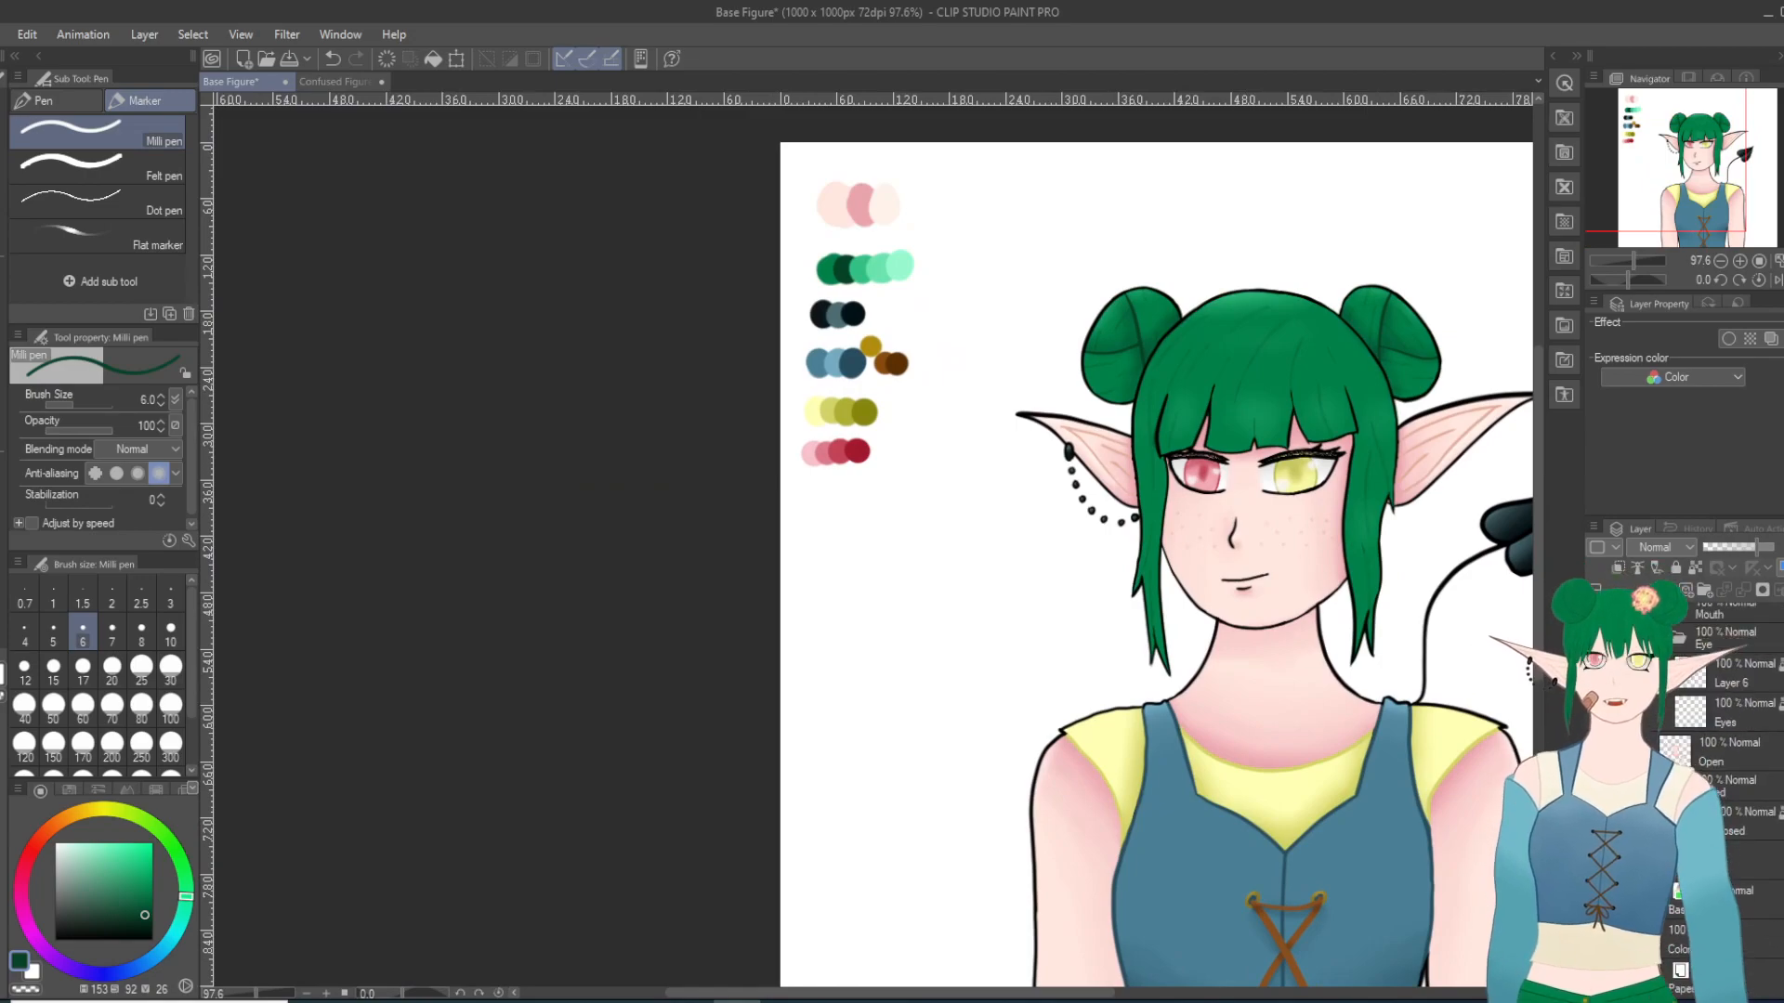
Step: Hide the colour swatch layer and the white Paper layer, leaving the figure on a transparent background
left_click(1595, 939)
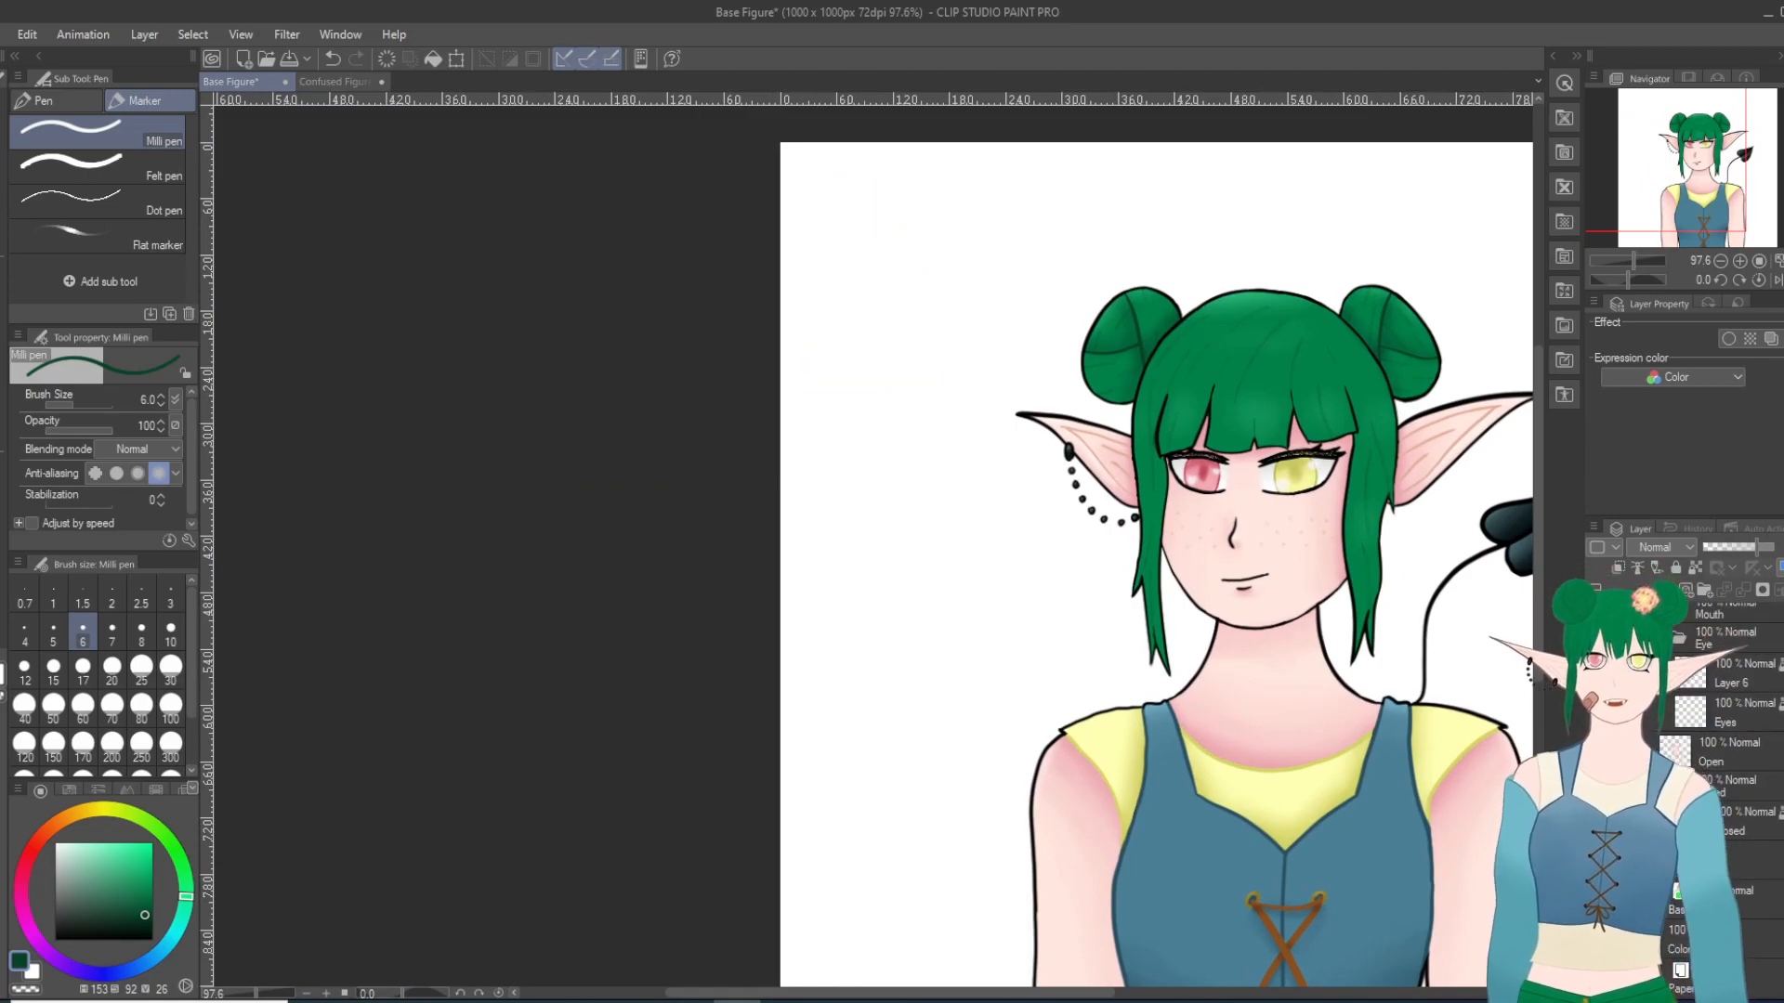
left_click(1595, 978)
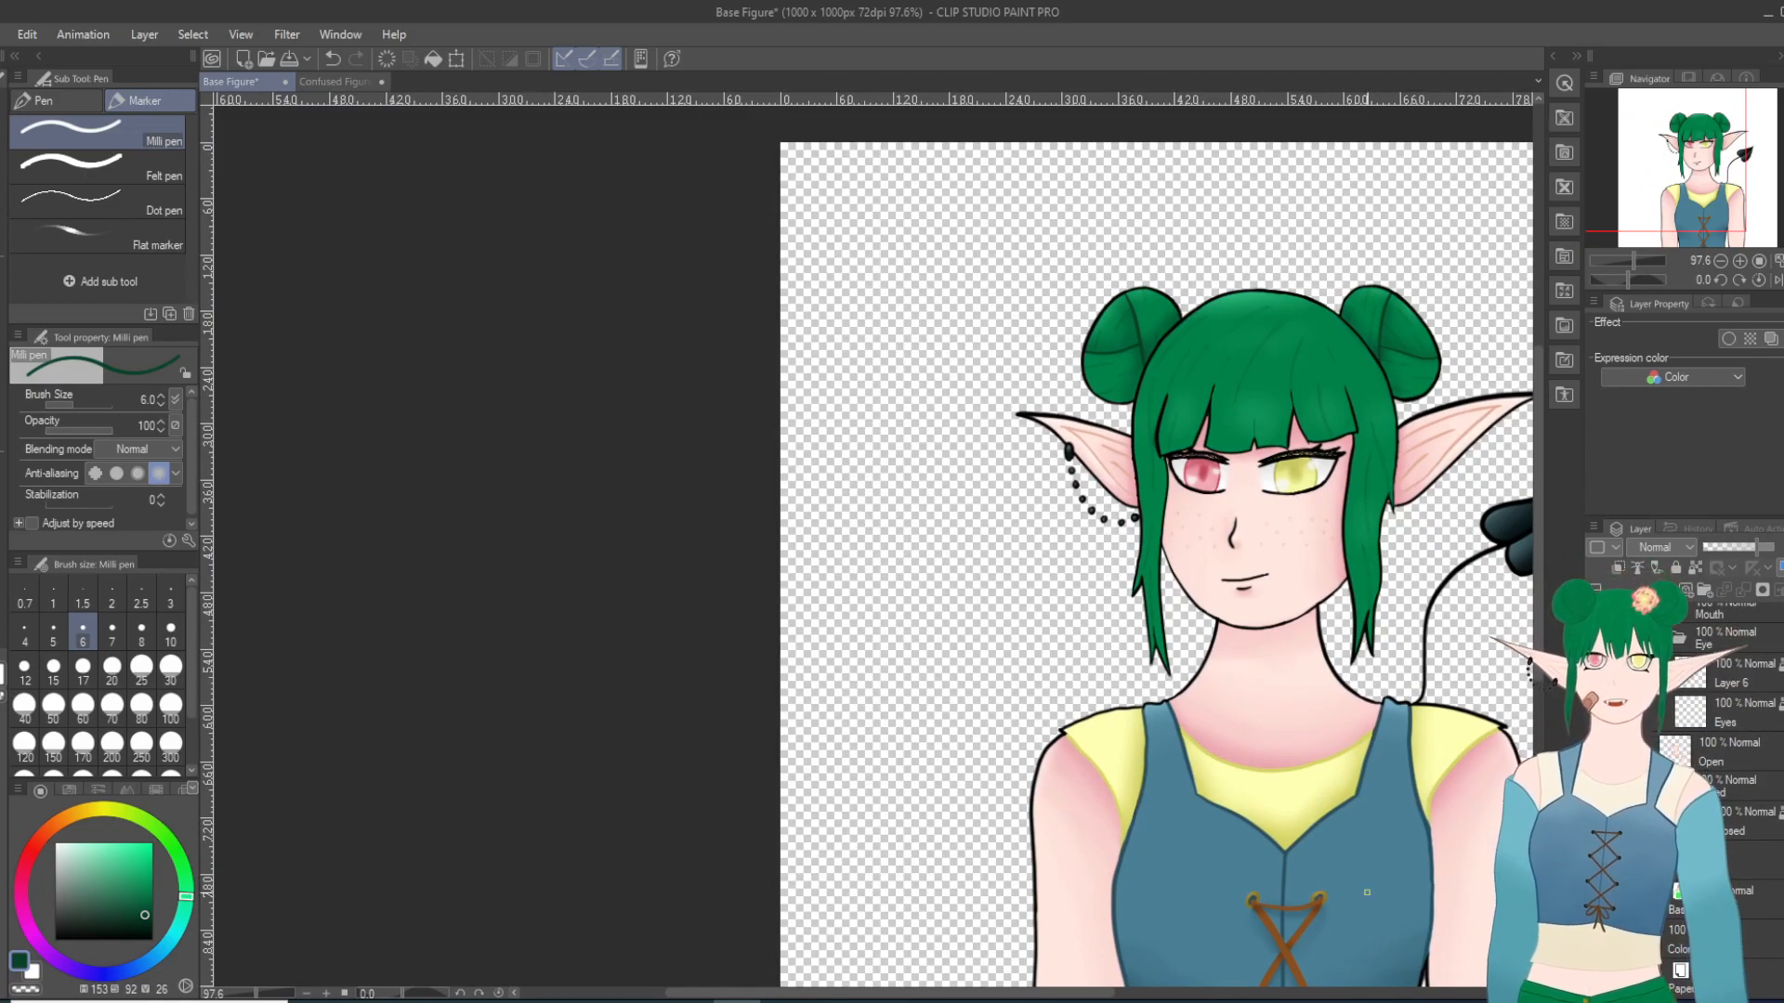
left_click_drag(1031, 994, 1137, 995)
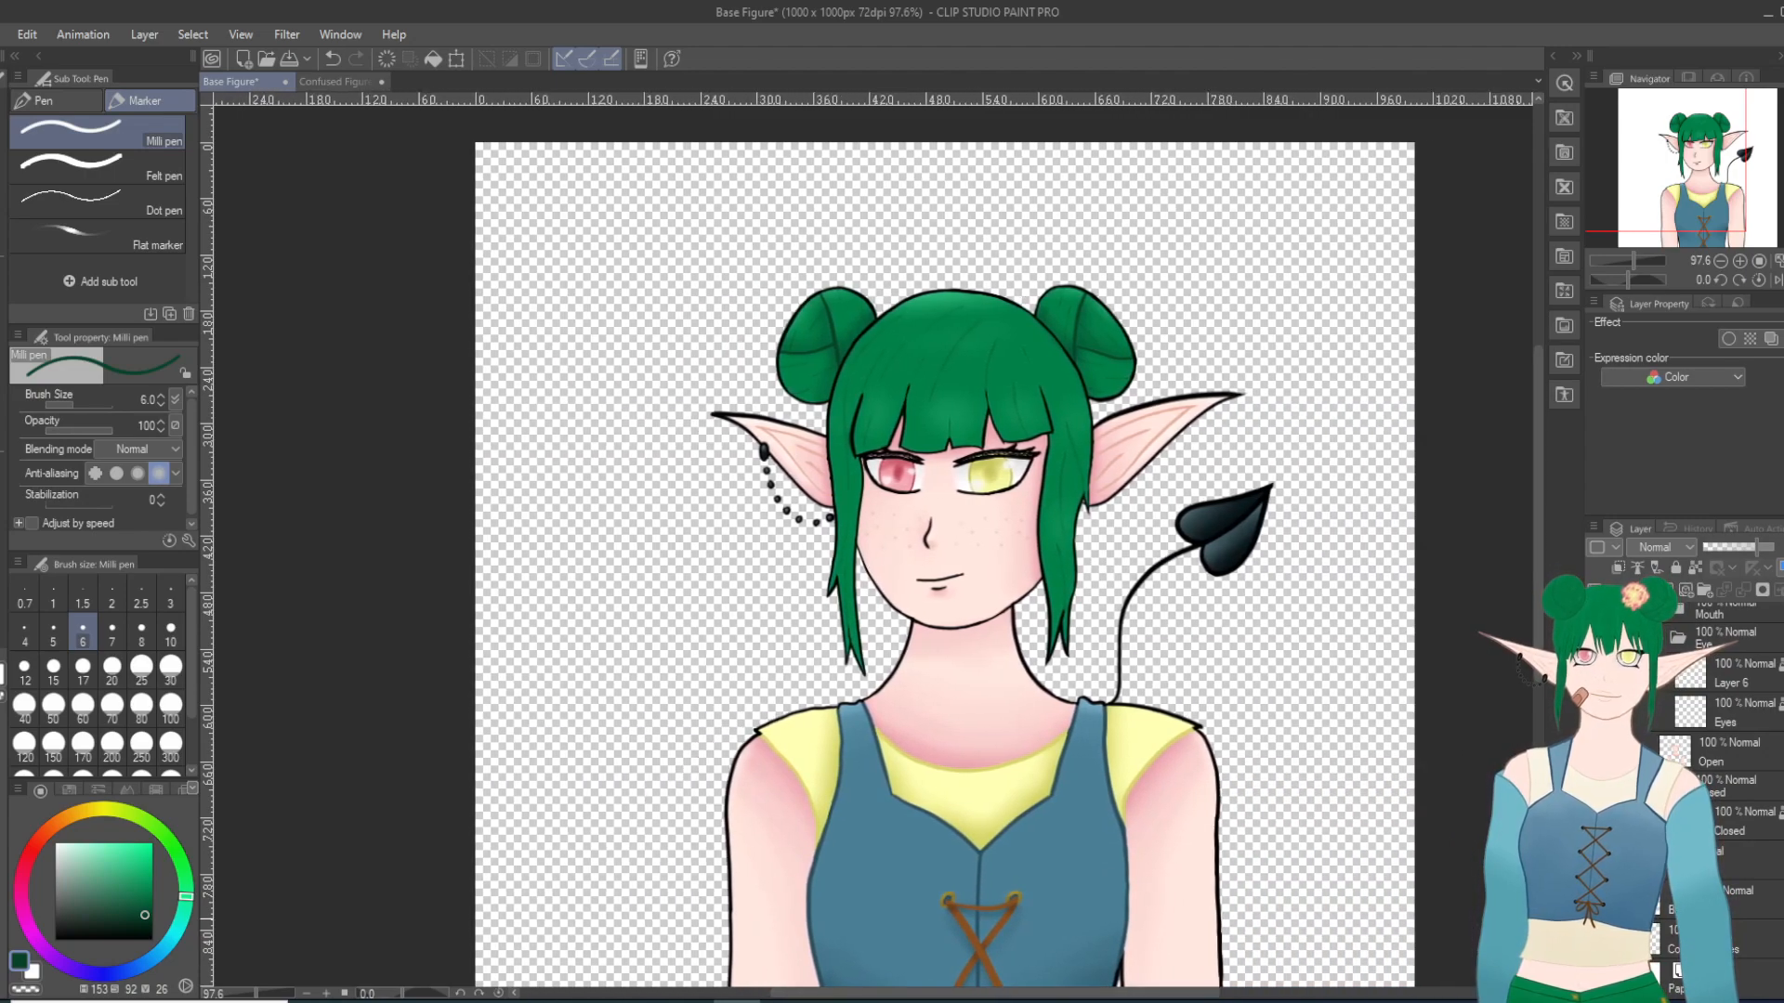
left_click_drag(1538, 614, 1537, 661)
scroll(1403, 622, "down", 2)
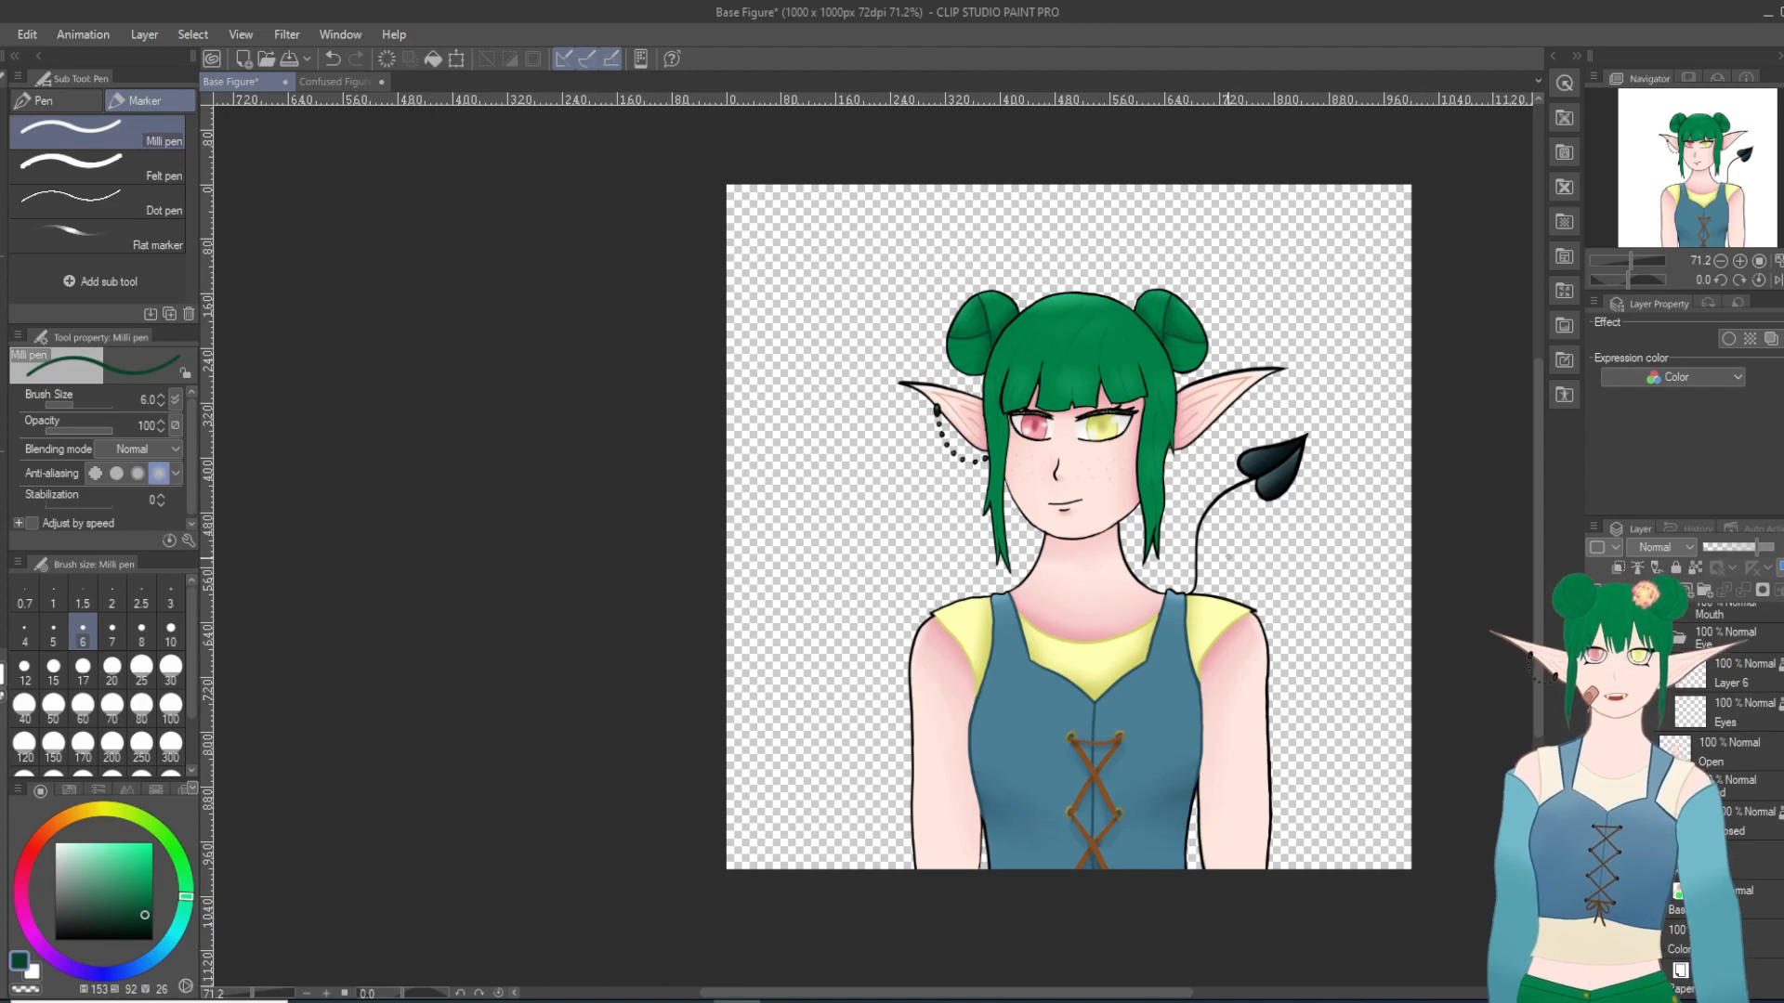
scroll(1405, 650, "up", 1)
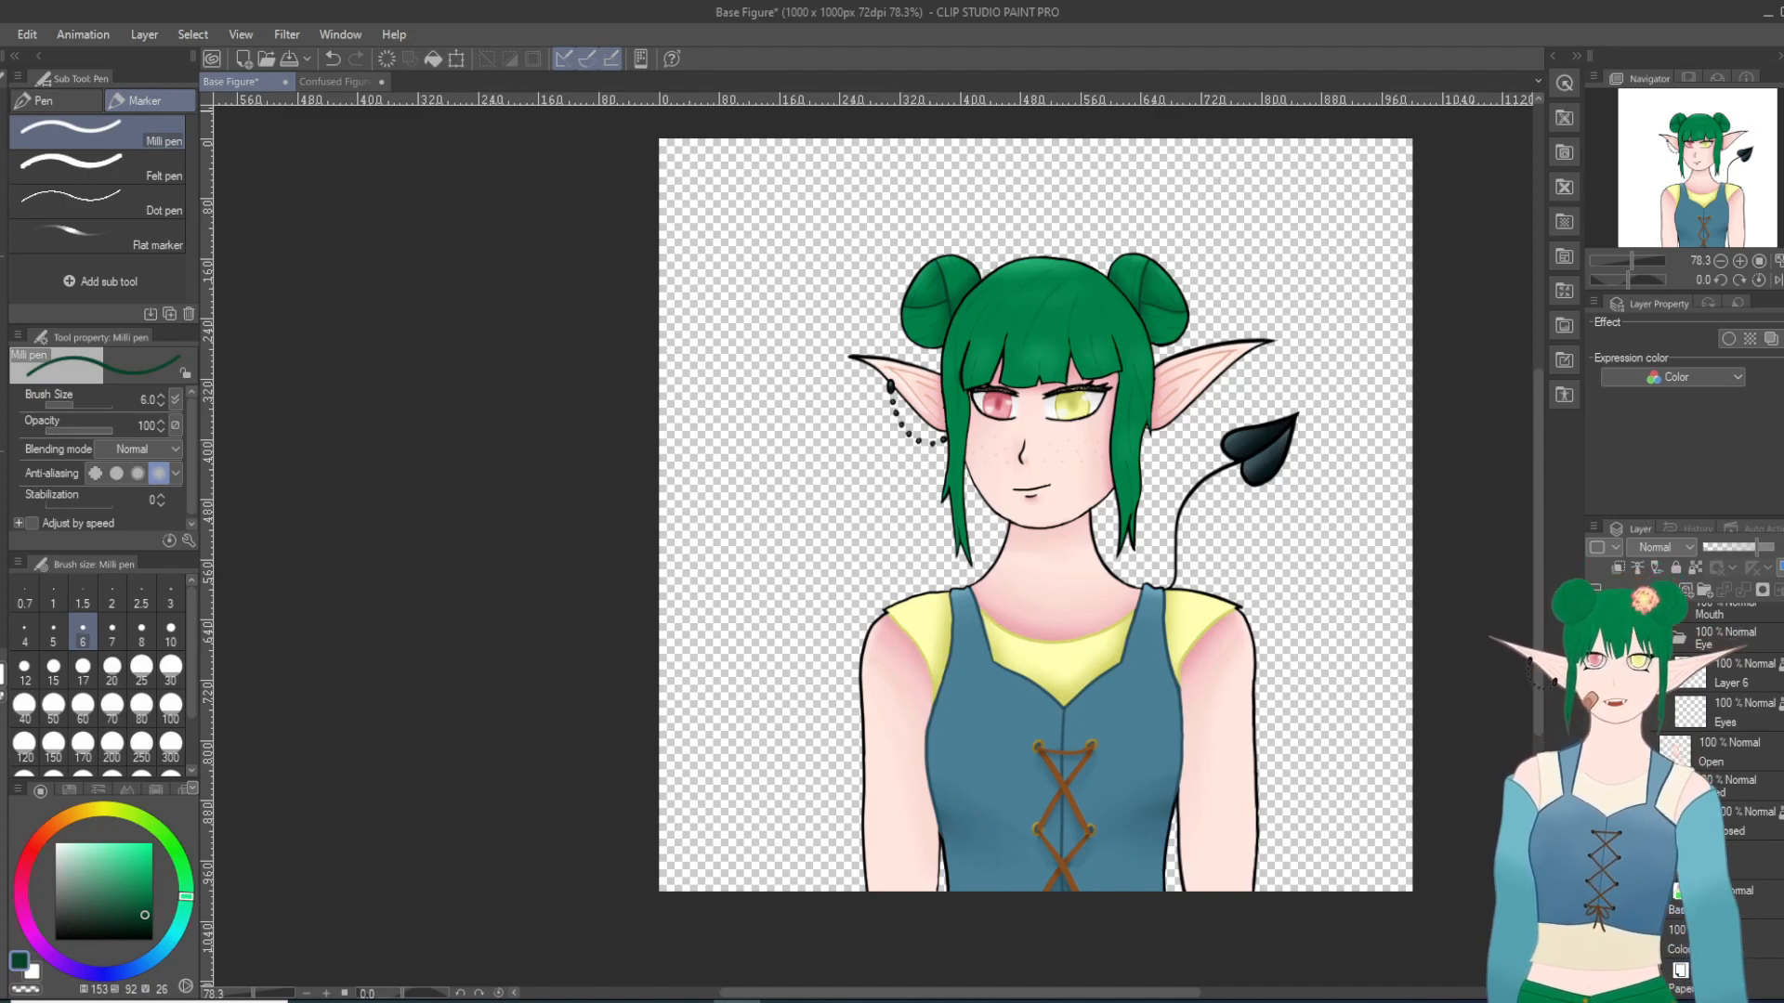
Step: Switch to the Confused Figure document and show the Sketch Closed layer in place of the Sketch Open layer
left_click(338, 82)
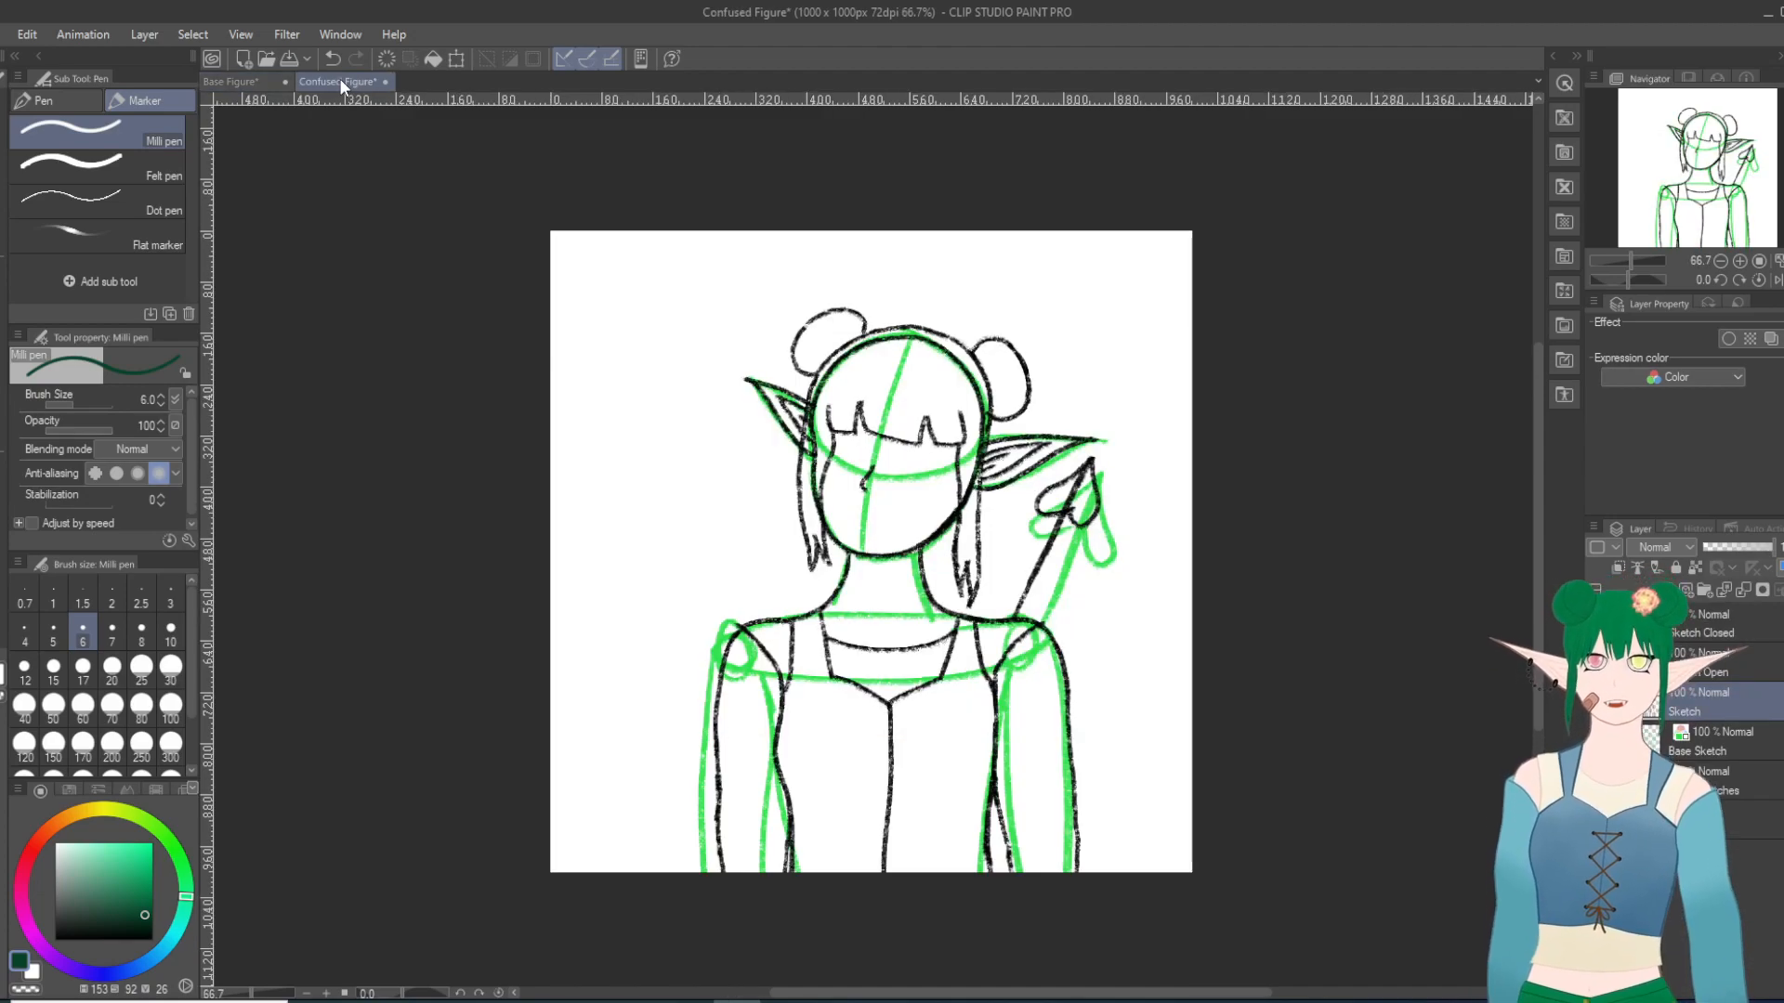
scroll(861, 501, "up", 2)
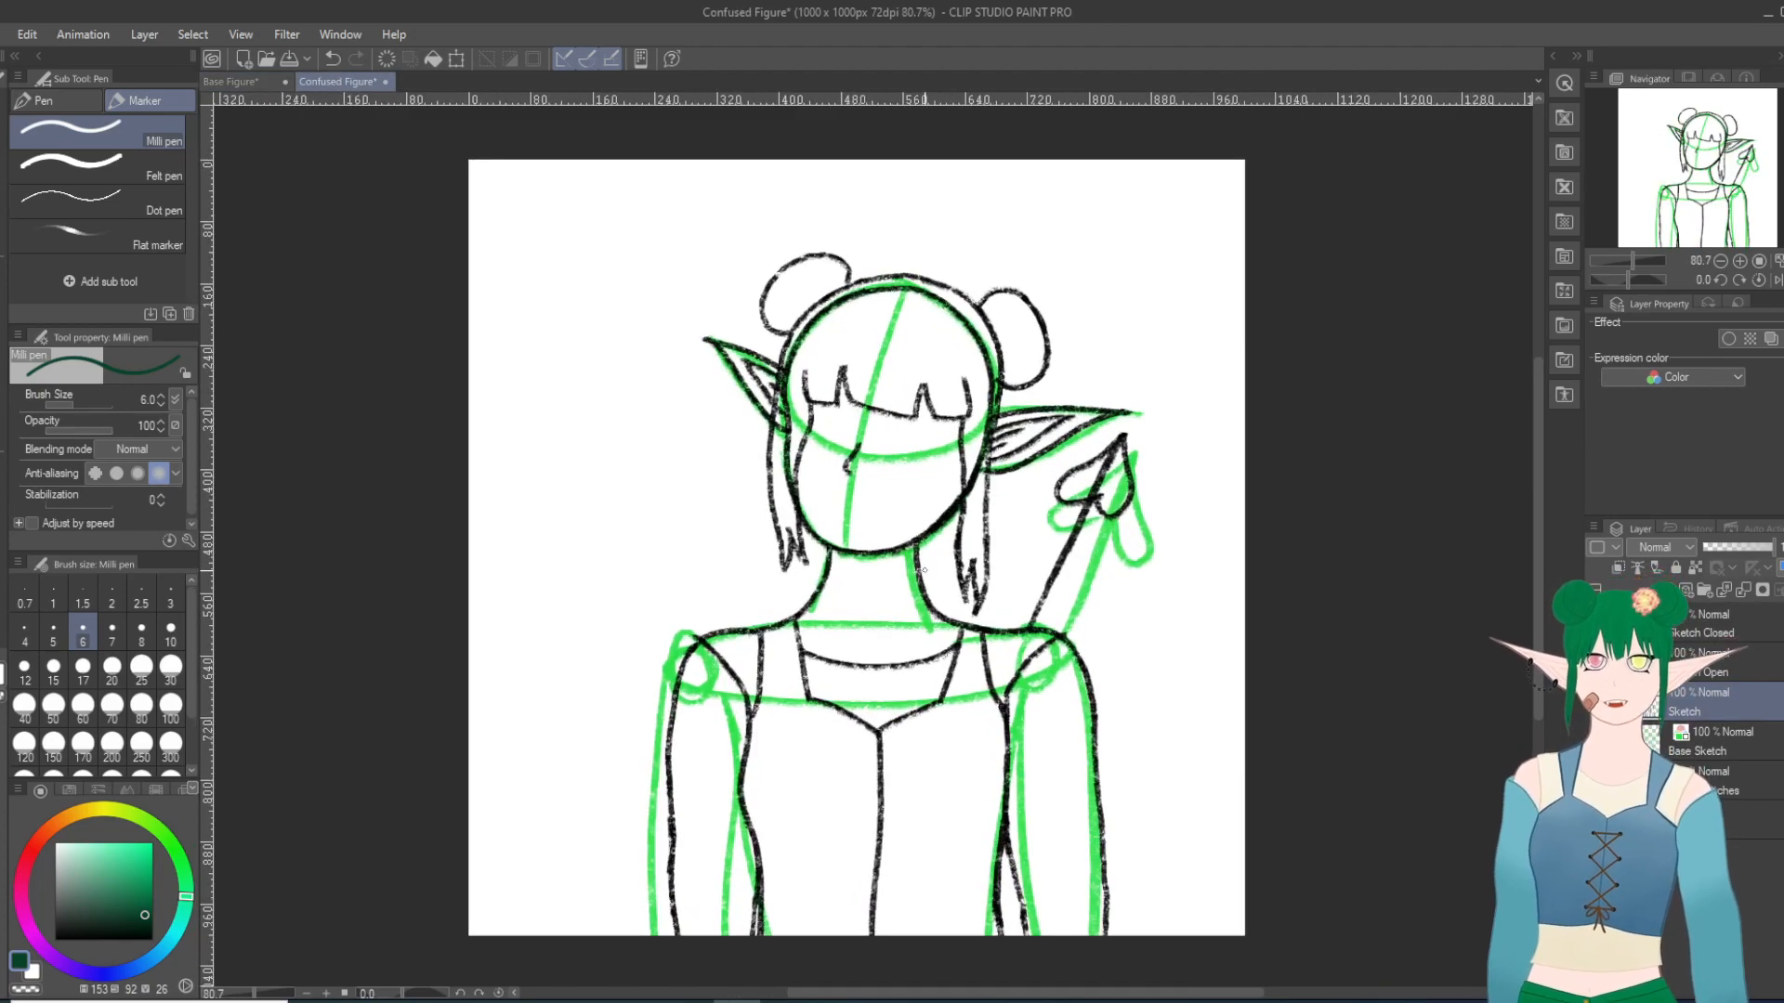
scroll(860, 502, "up", 1)
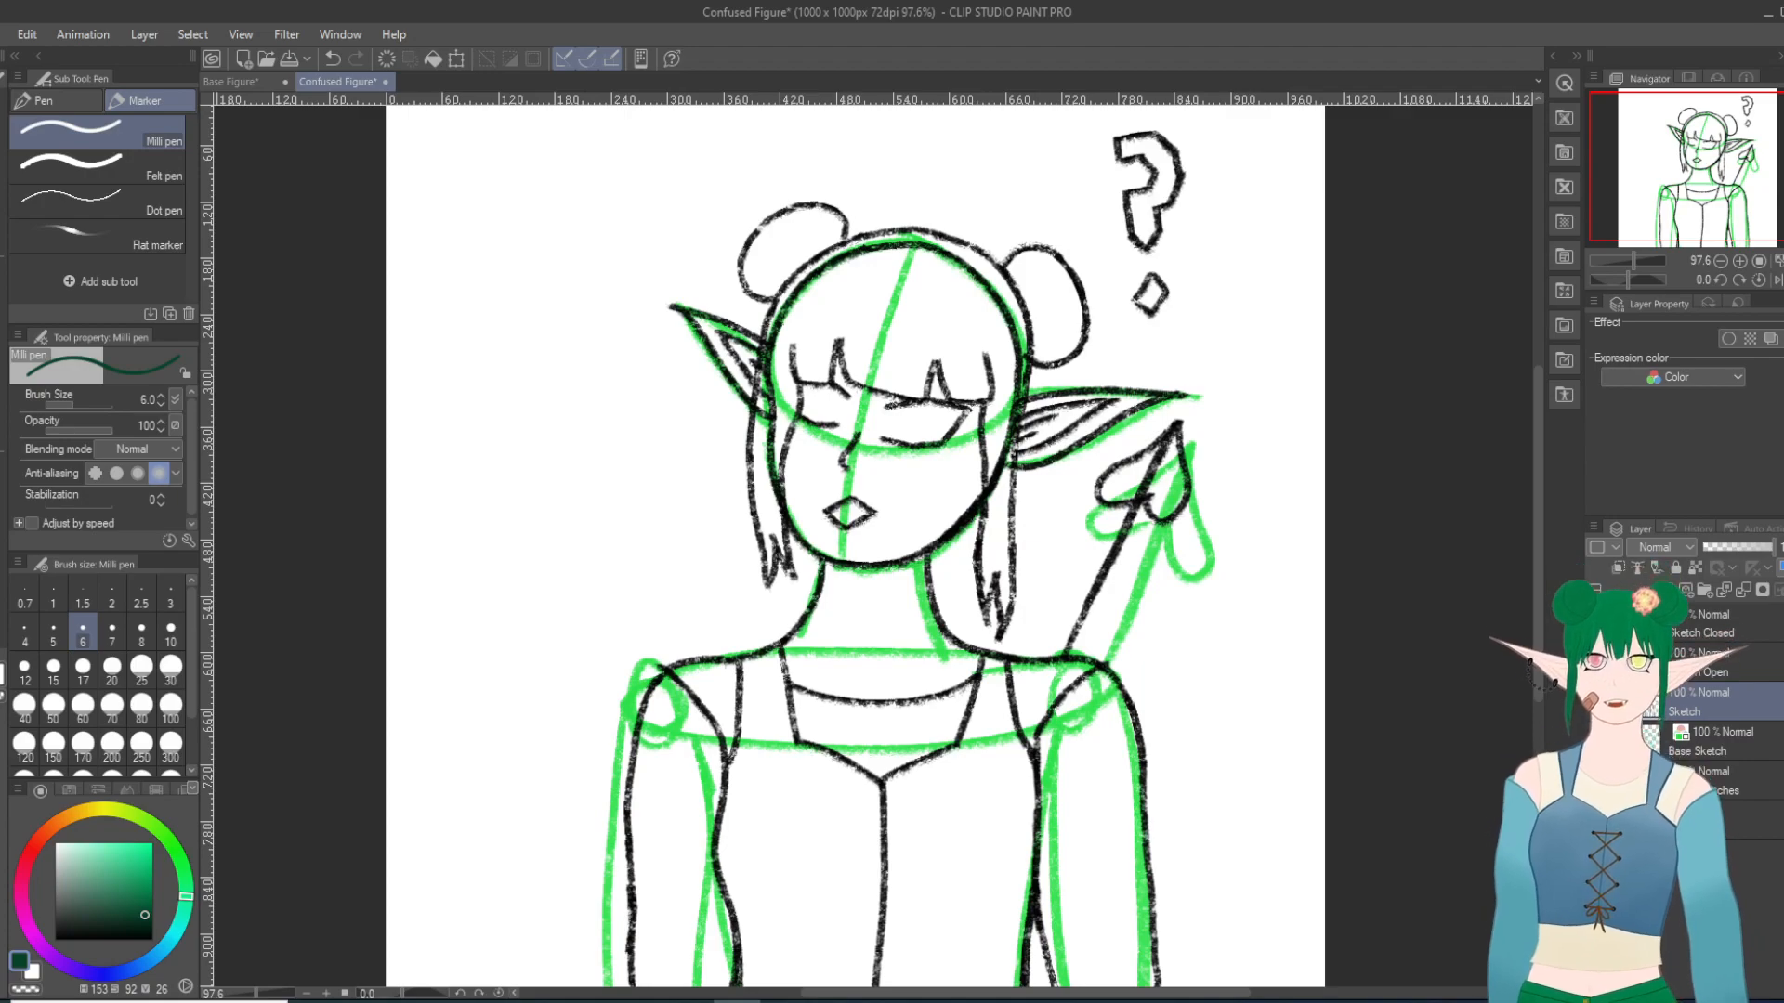
left_click(1595, 624)
left_click(1595, 662)
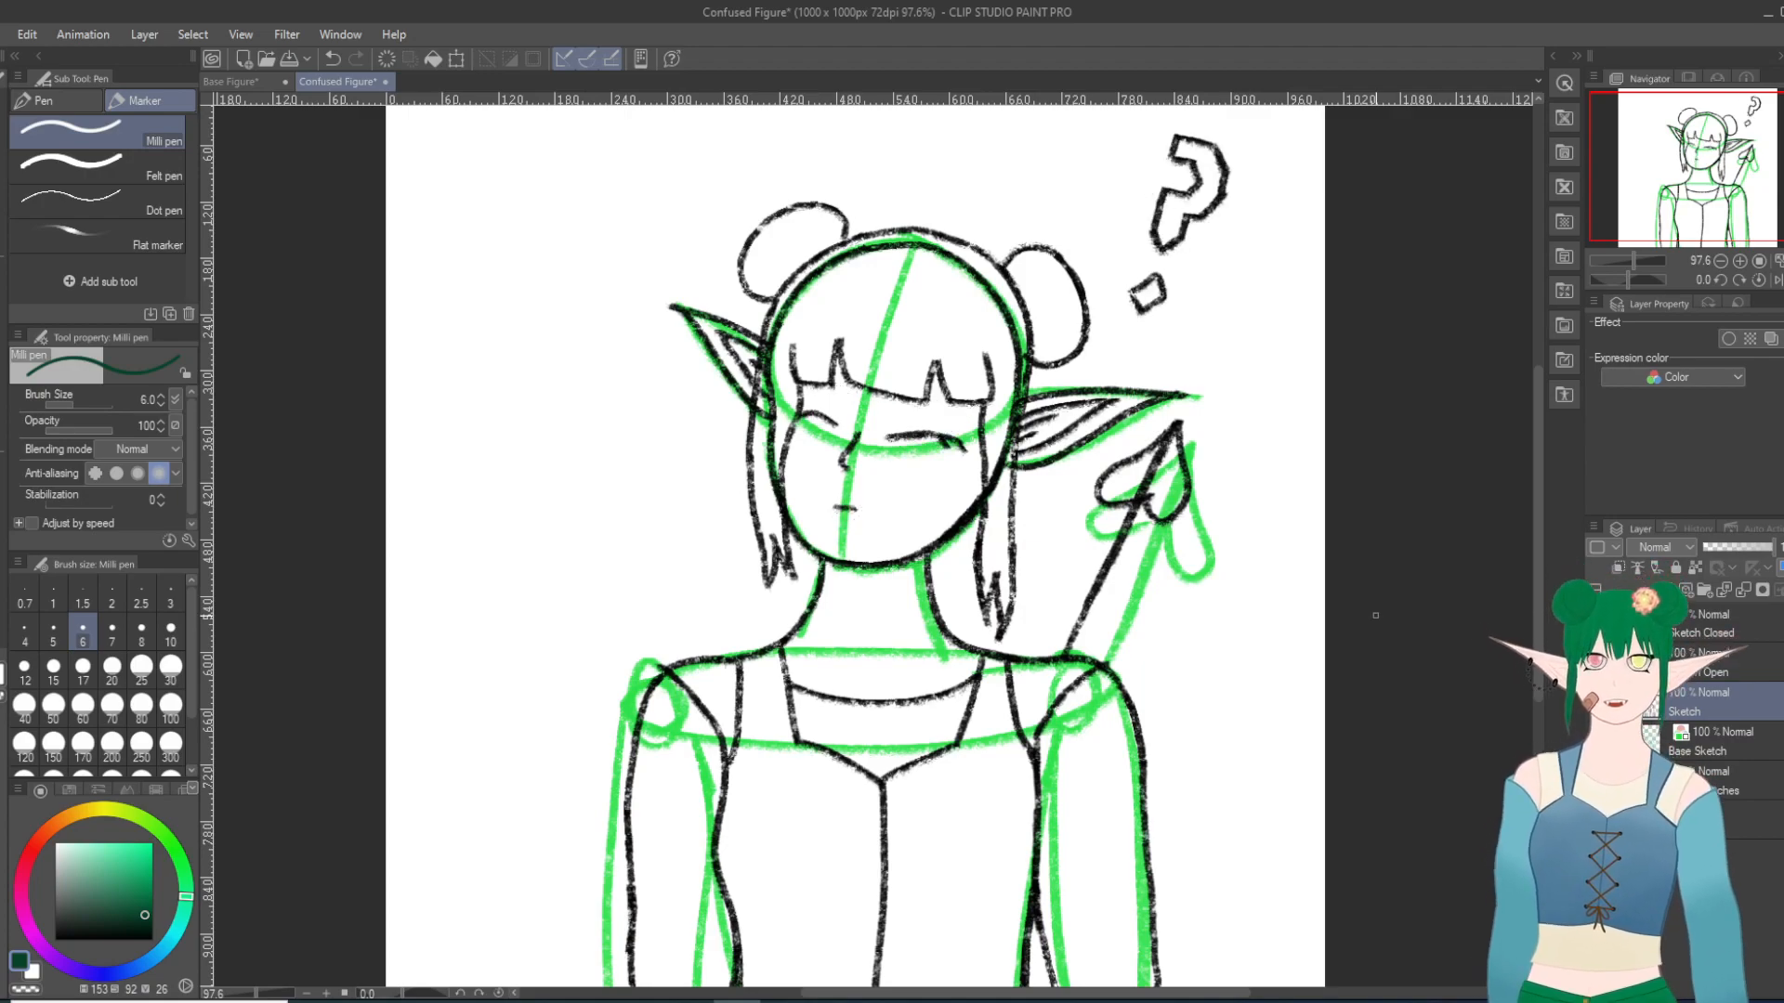
scroll(1377, 621, "down", 1)
scroll(1377, 622, "down", 1)
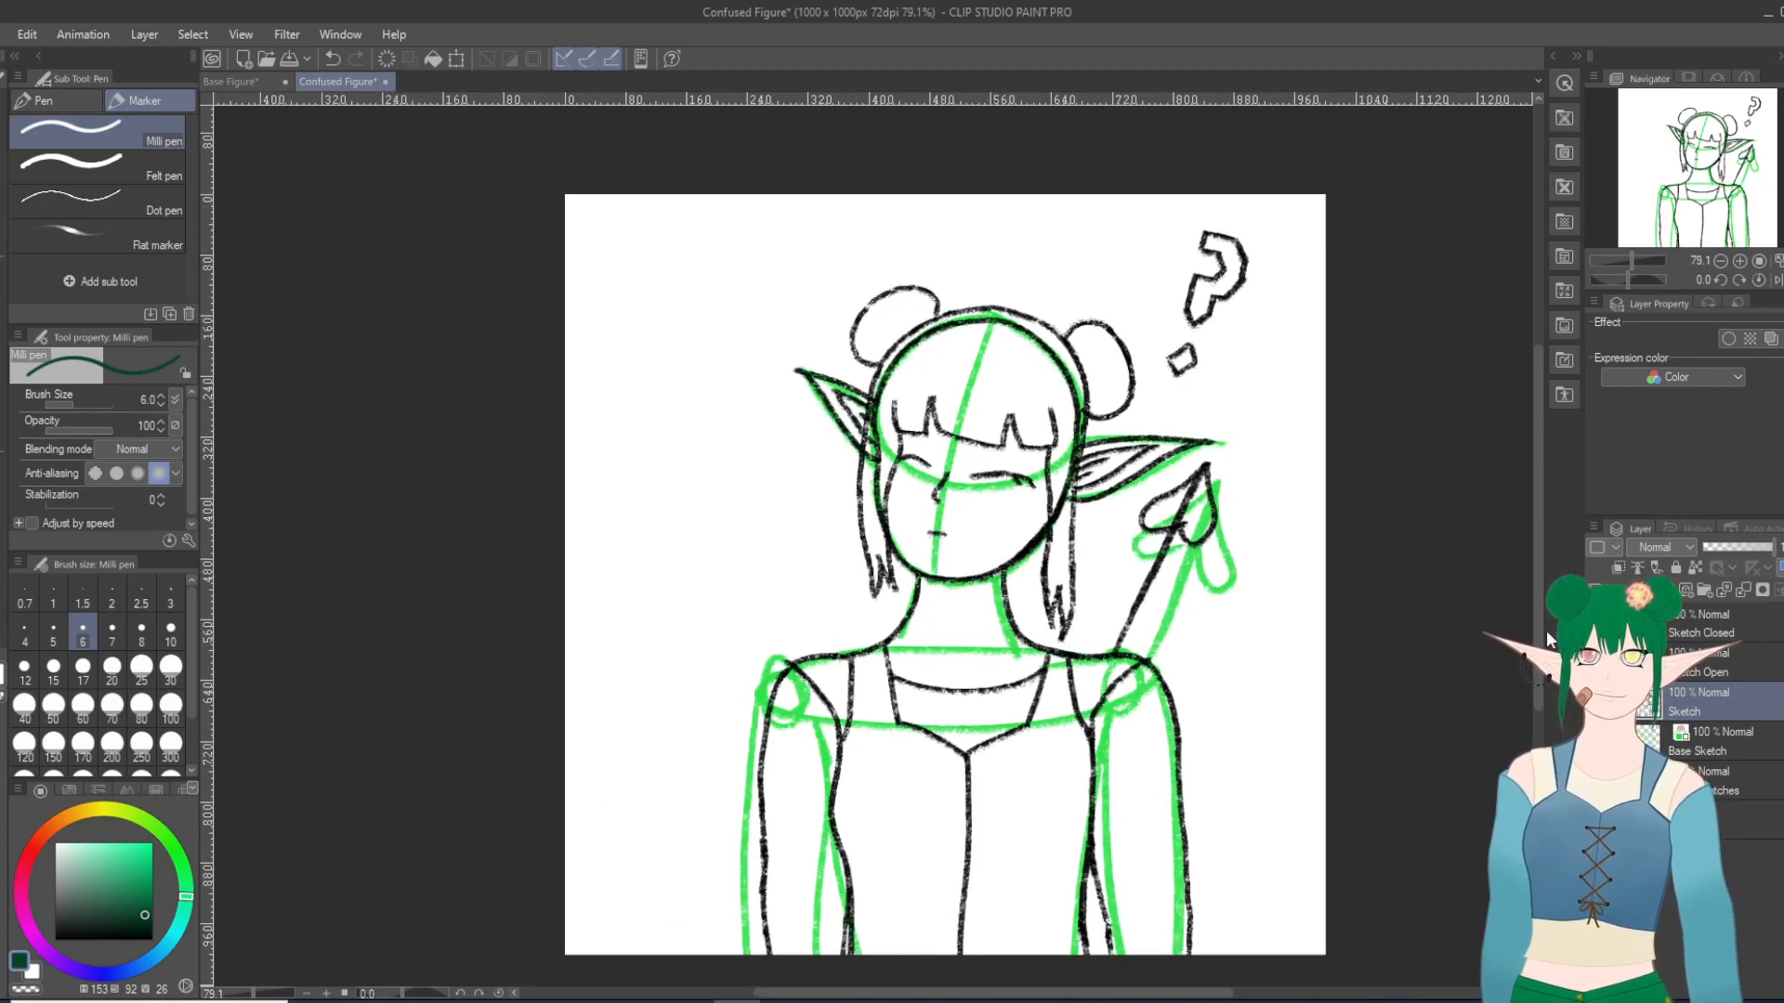
left_click_drag(1538, 636, 1537, 639)
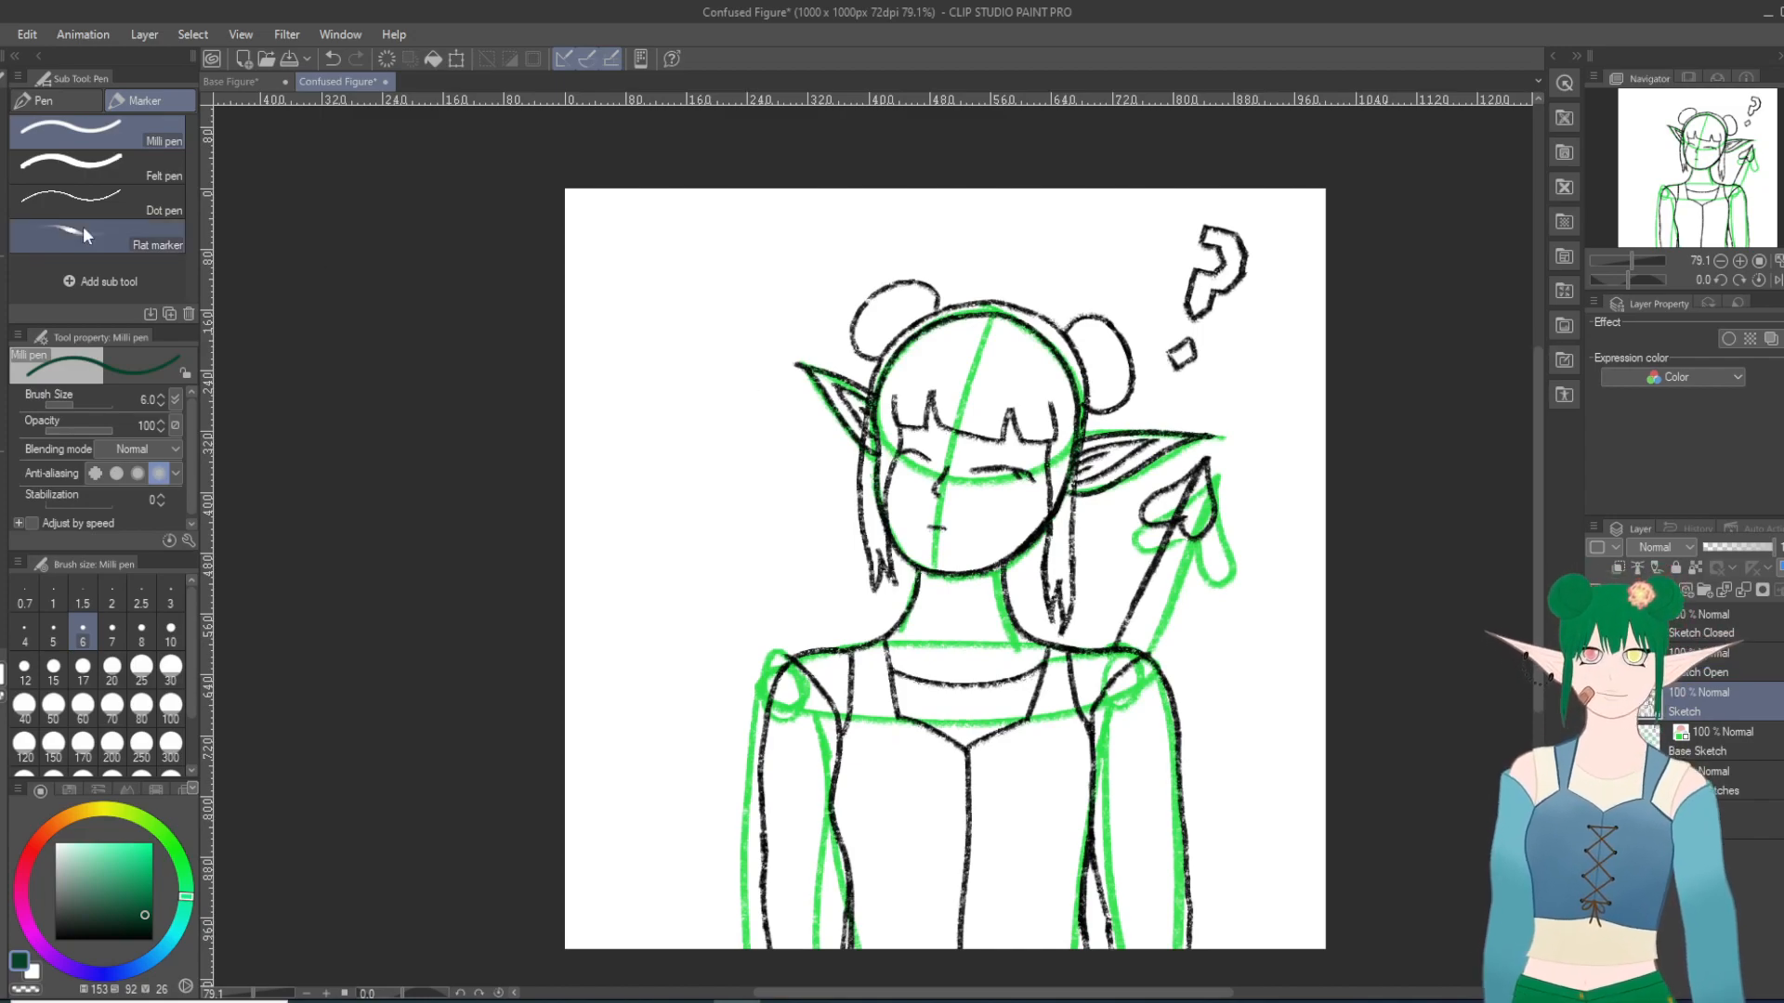
Step: Return to the Base Figure document and view the finished coloured figure up close
left_click(233, 89)
scroll(1176, 892, "up", 1)
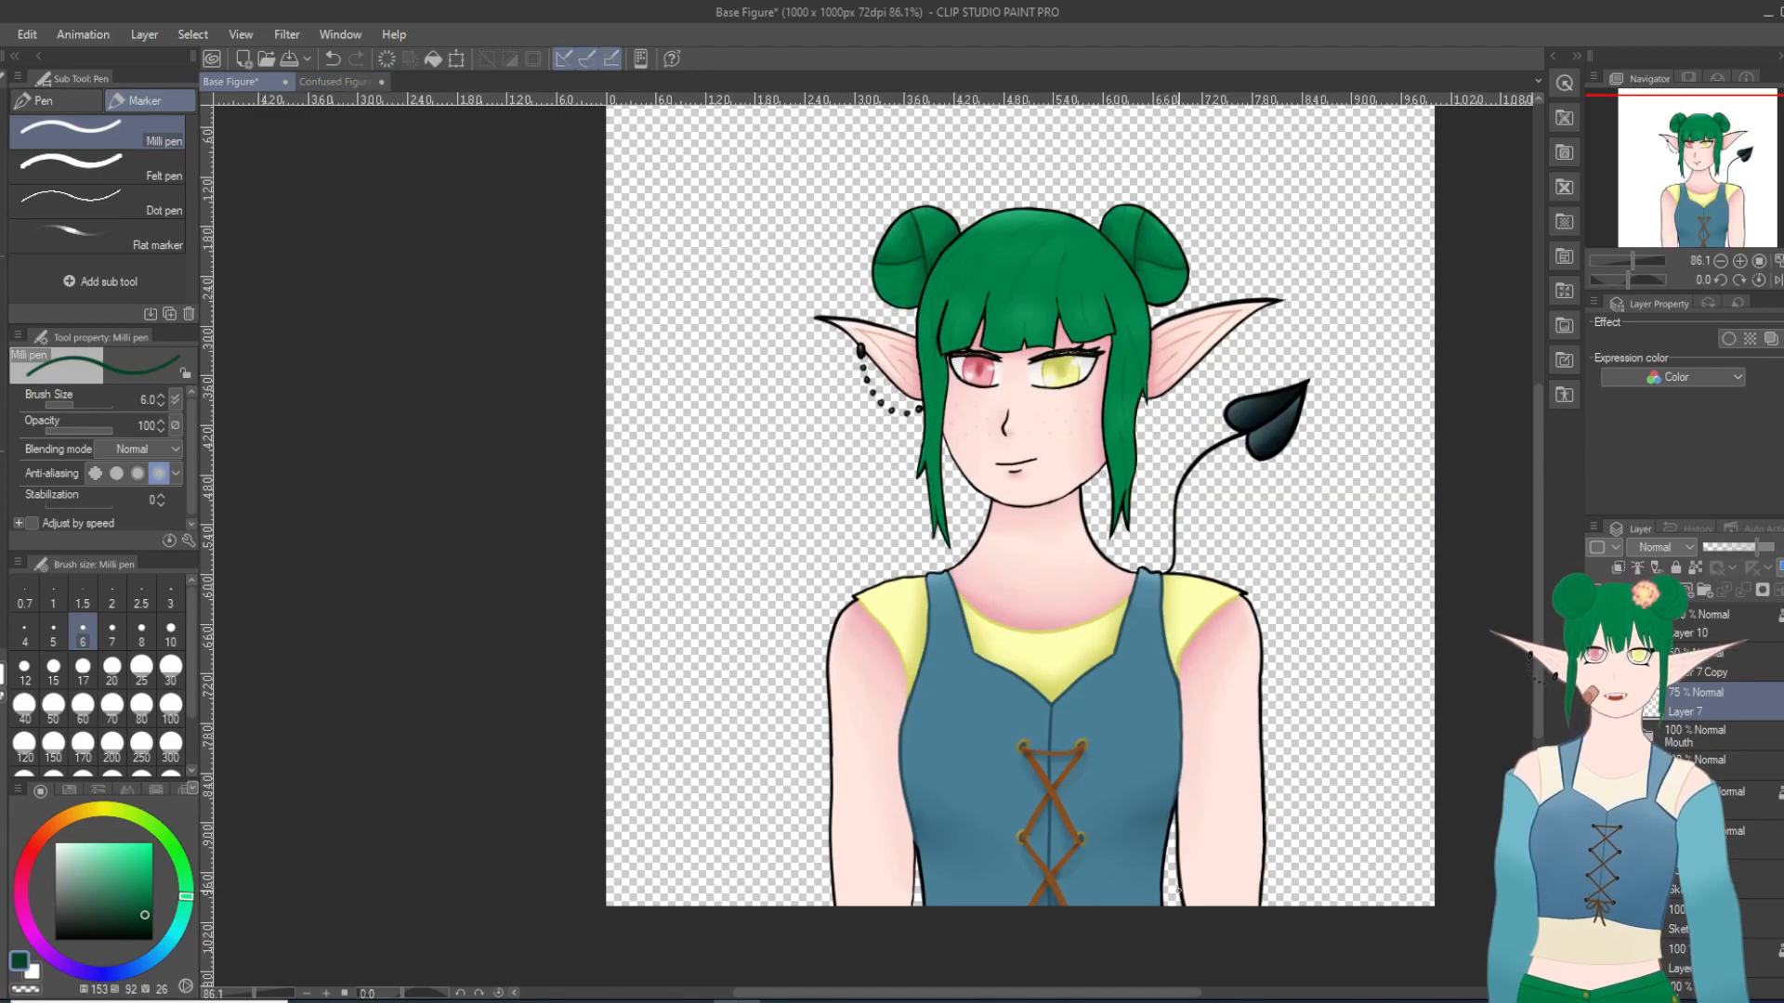